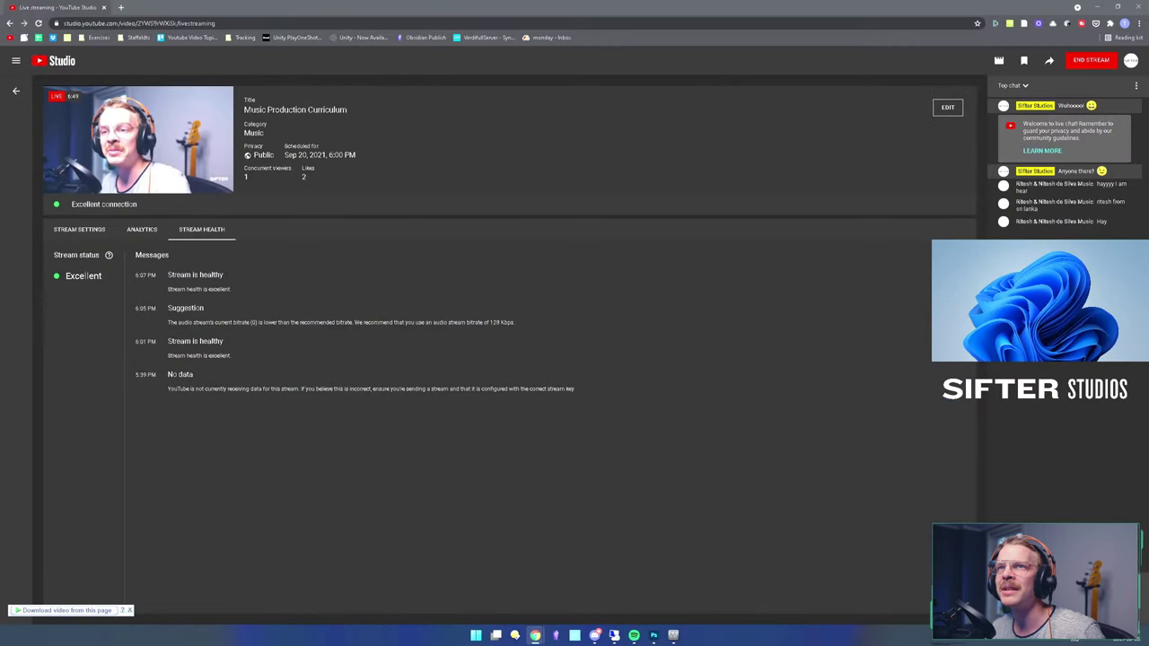
- Close the Lynx Mixer window and load steinberg.net in a new Chrome window
click(856, 218)
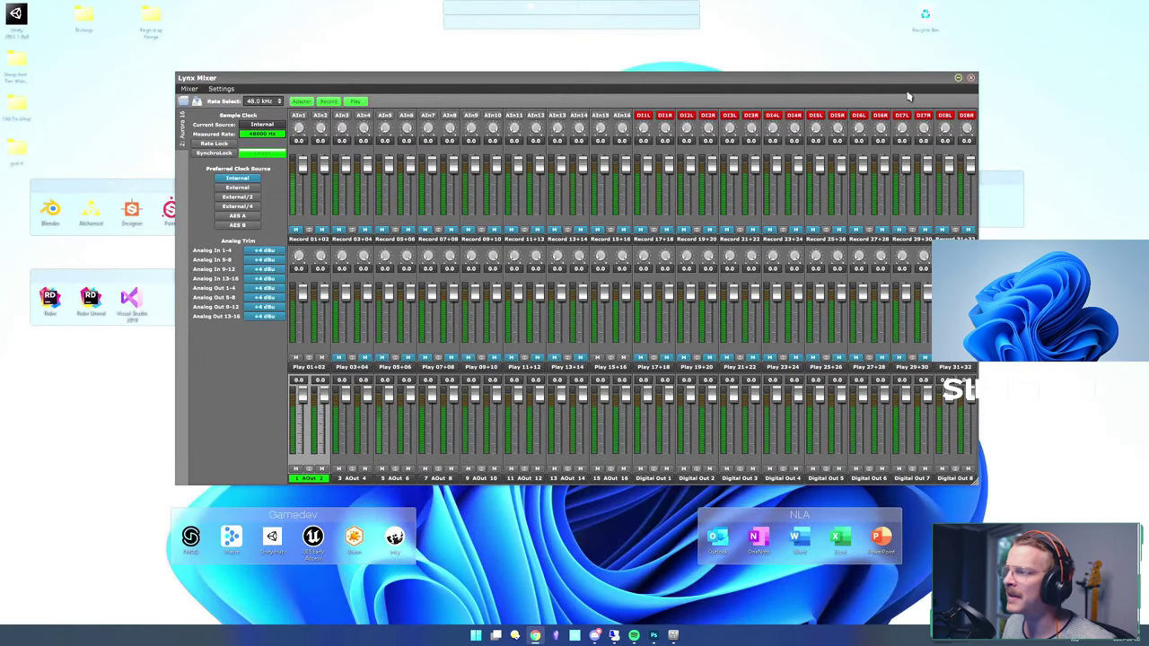
click(972, 79)
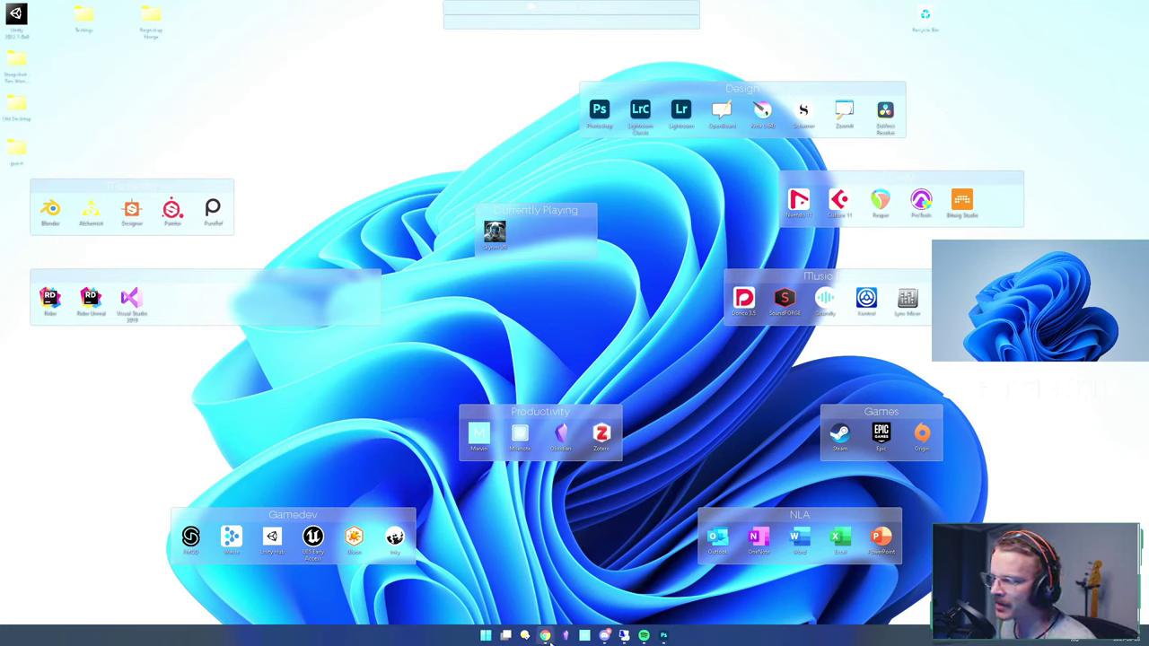
mouse_move(546, 637)
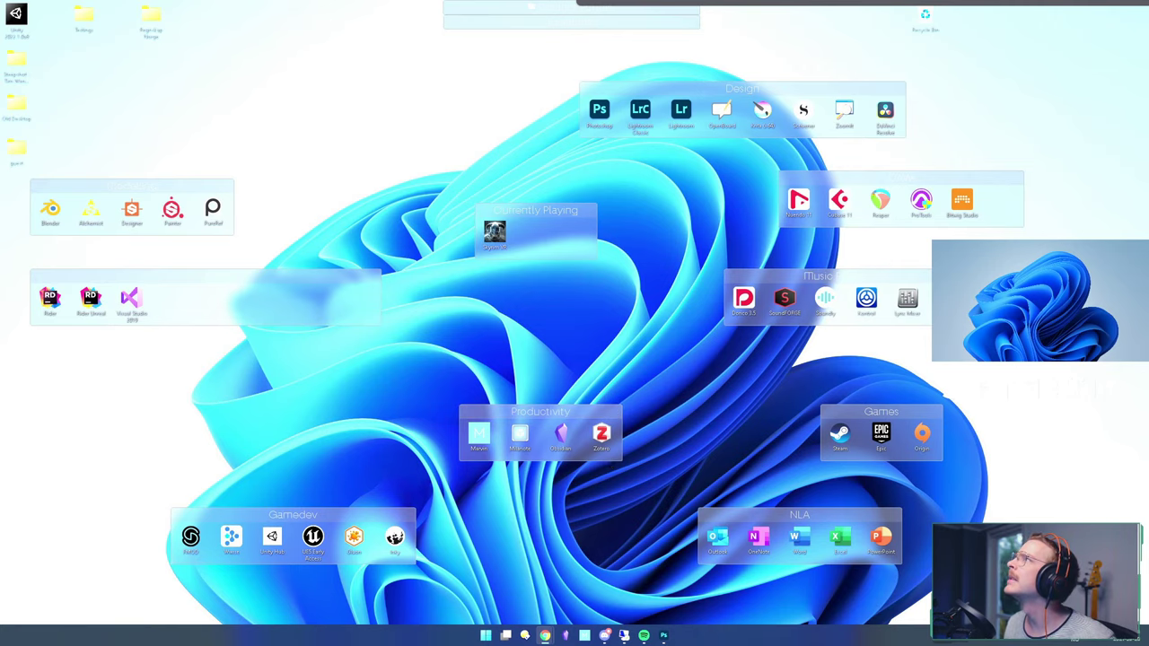
drag(503, 2, 561, 103)
click(419, 111)
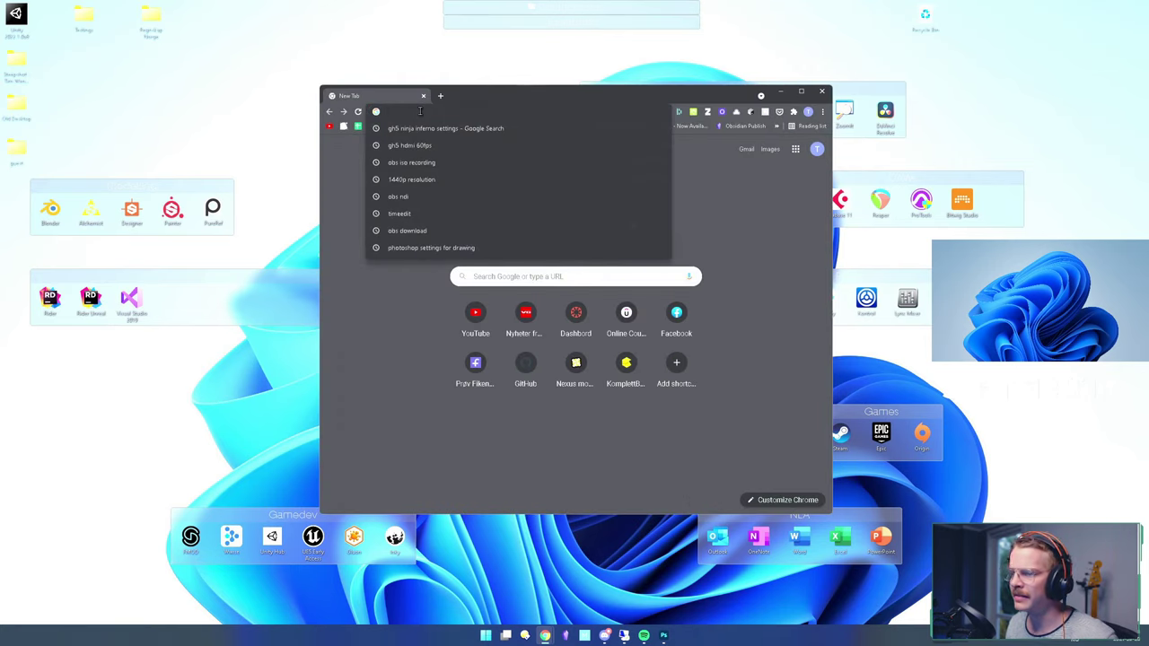
text(steinberg.net)
key(Return)
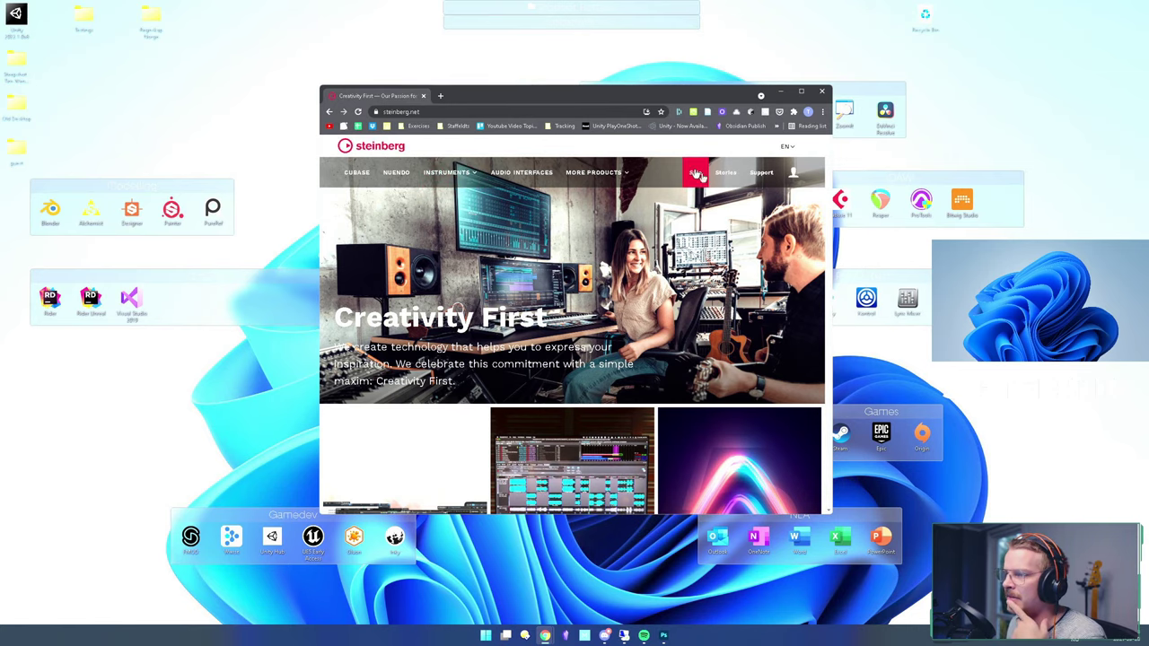
- Go to the Cubase trial version page in an enlarged browser window and highlight the 30-day trial heading and description
click(371, 175)
drag(561, 95, 472, 17)
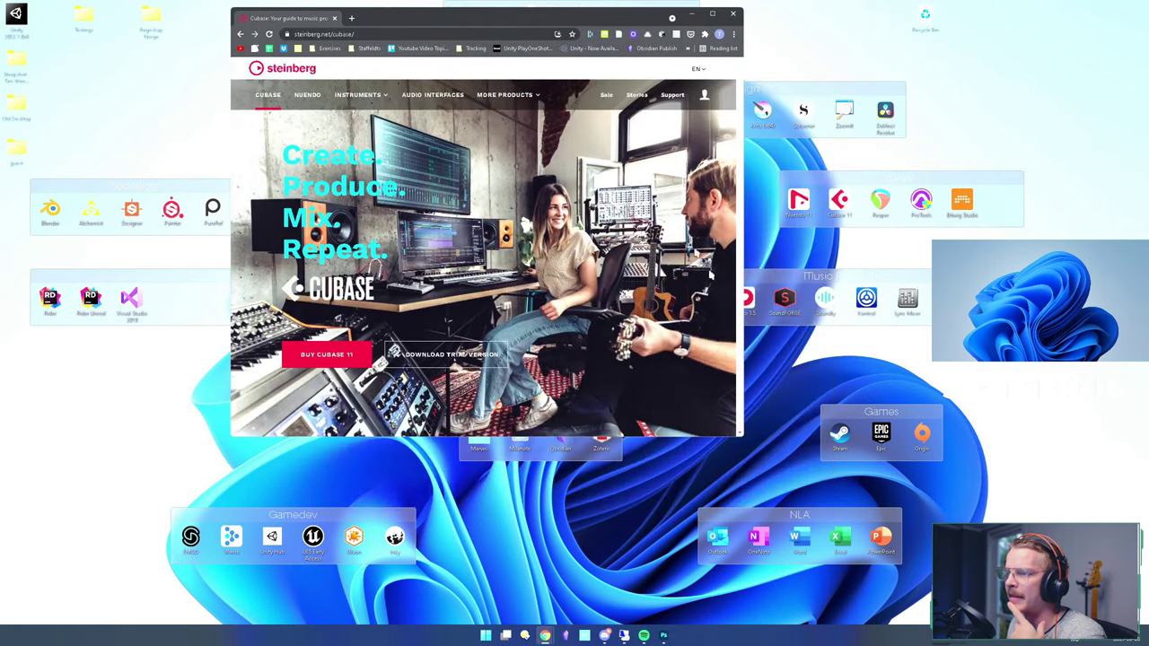
drag(743, 437, 880, 510)
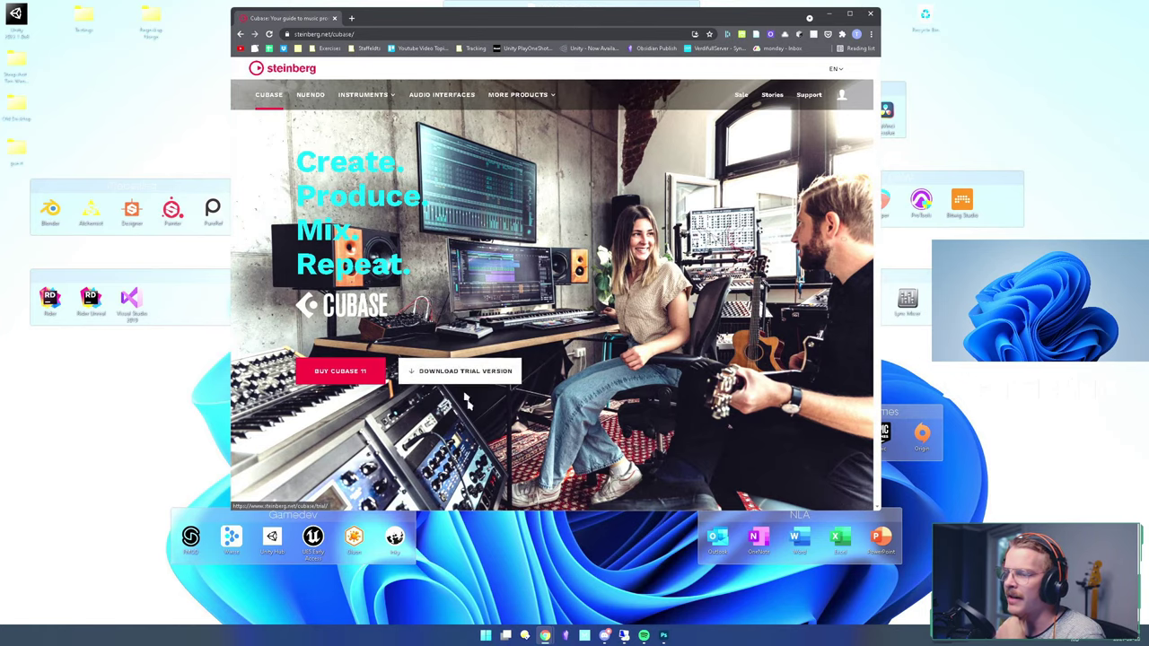
click(499, 374)
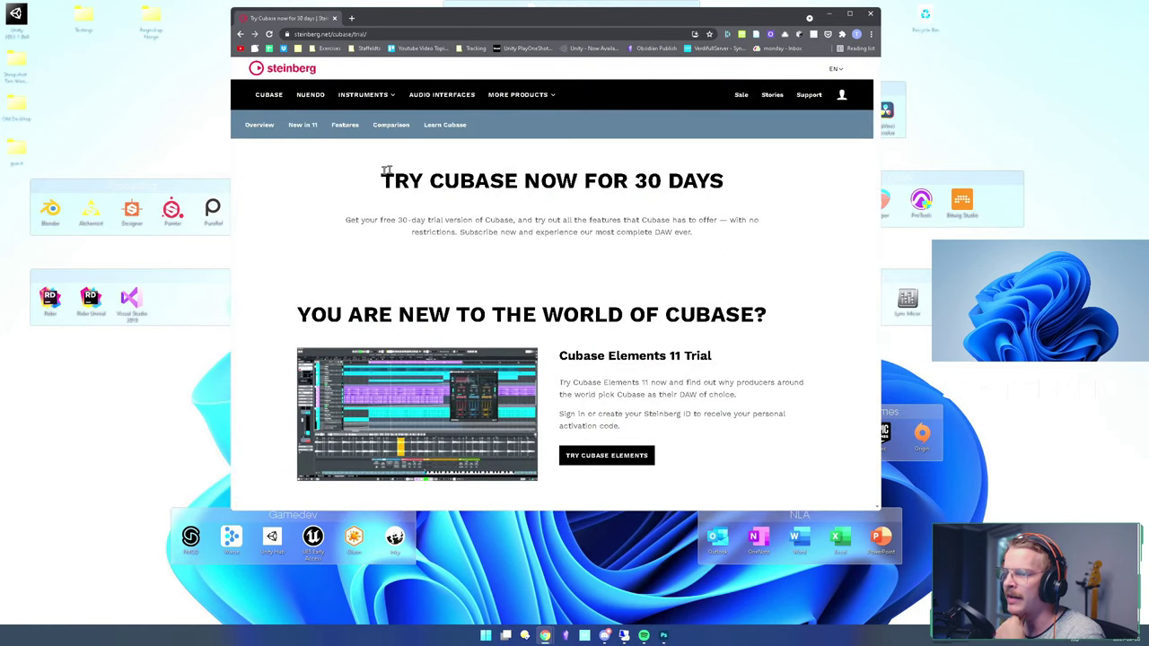
drag(381, 171, 723, 239)
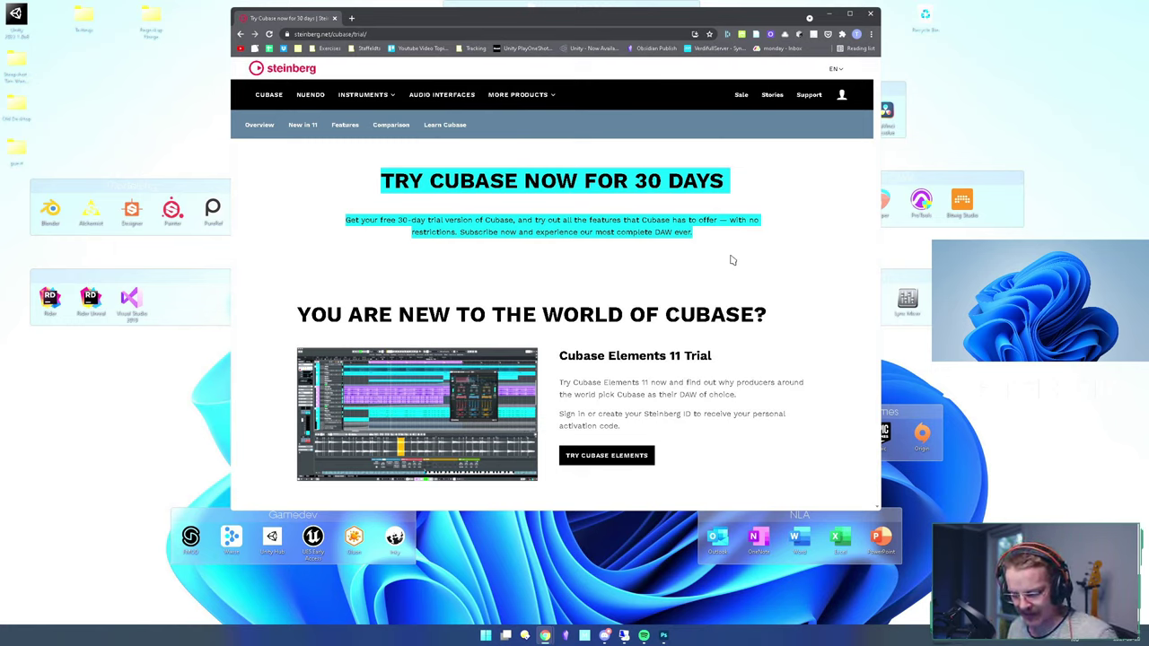
- Launch the Steinberg Download Assistant and accept its required update
key(super)
text(steinb)
key(Return)
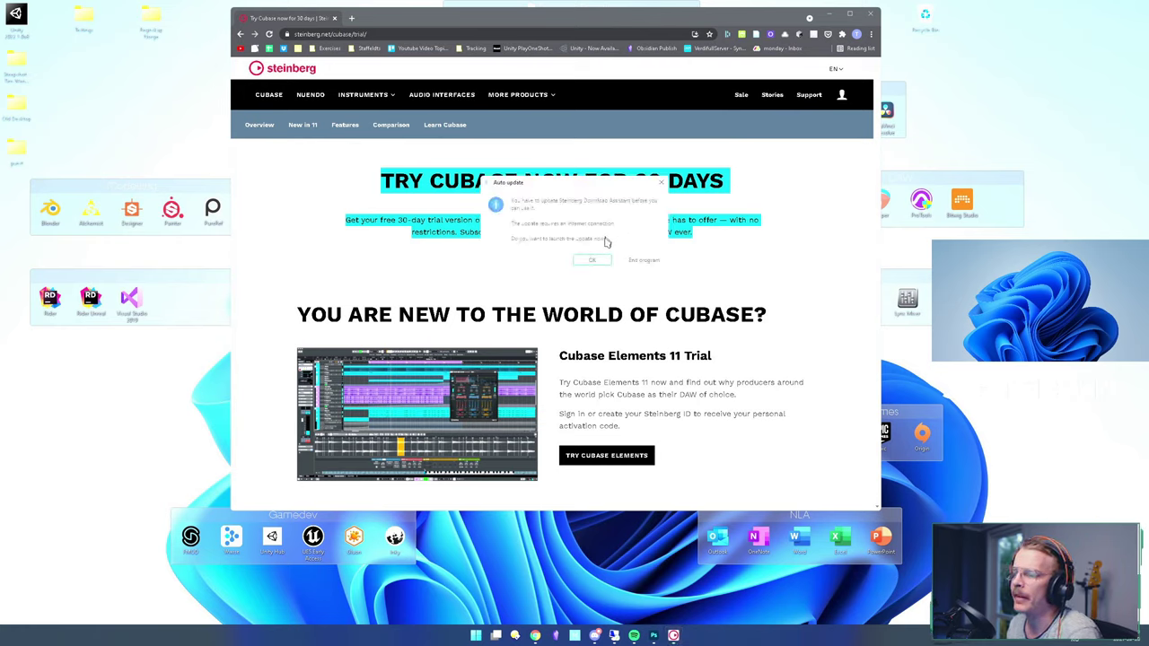
click(609, 261)
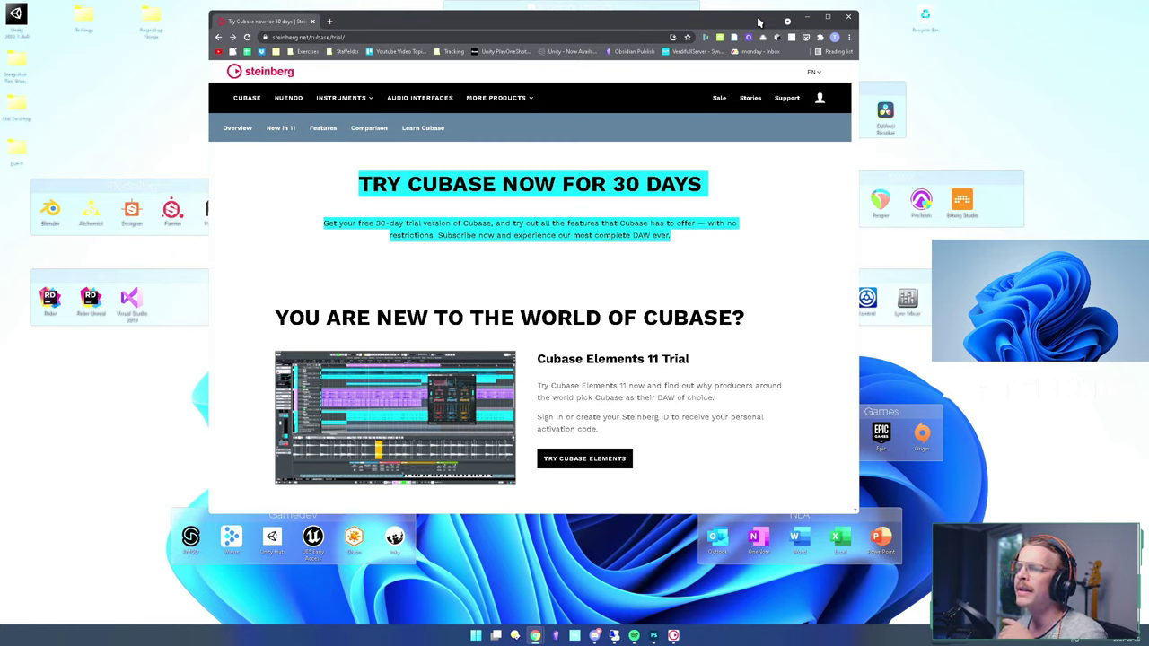
- Clear the text highlight on the trial page and open the Cubase version comparison in a new browser tab
click(301, 189)
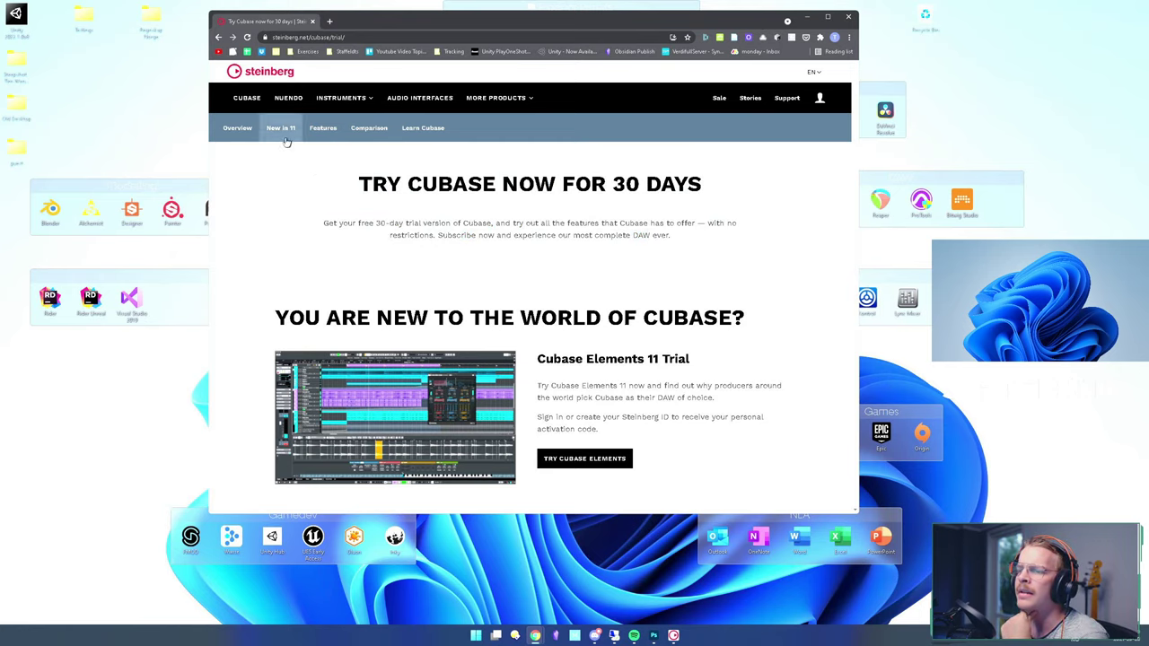
middle_click(378, 127)
click(373, 21)
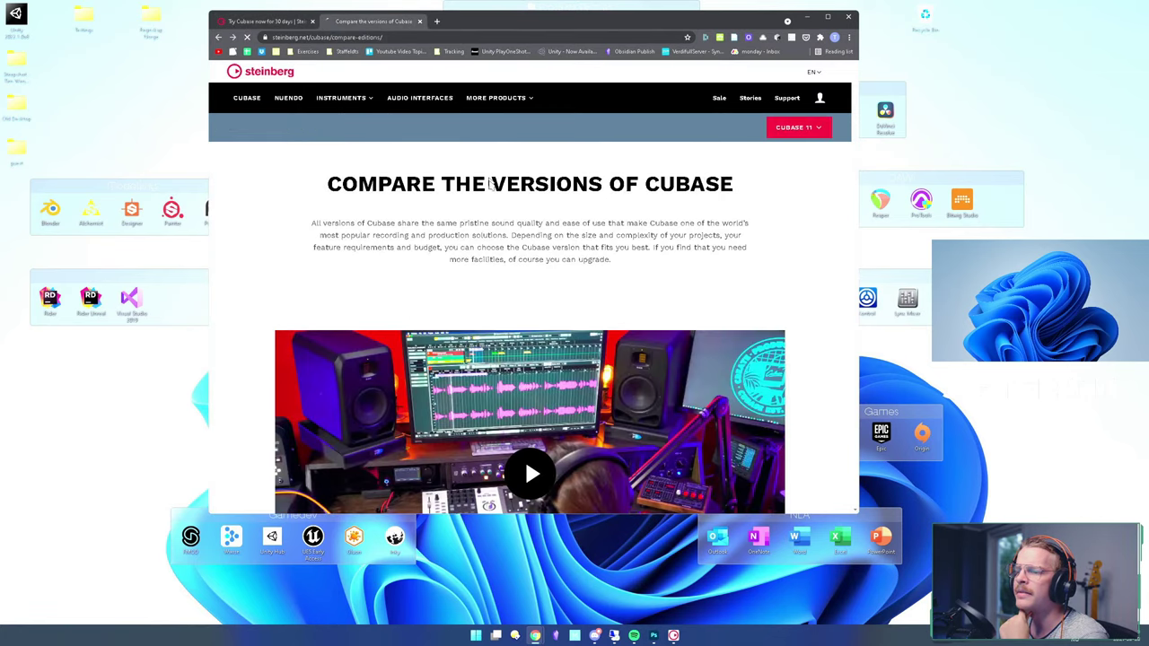
- Examine the Overview comparison of all Cubase 11 versions, the editions offered for purchase, and the Cubase LE 11 and AI 11 columns
scroll(487, 233, down, 2)
scroll(487, 234, down, 5)
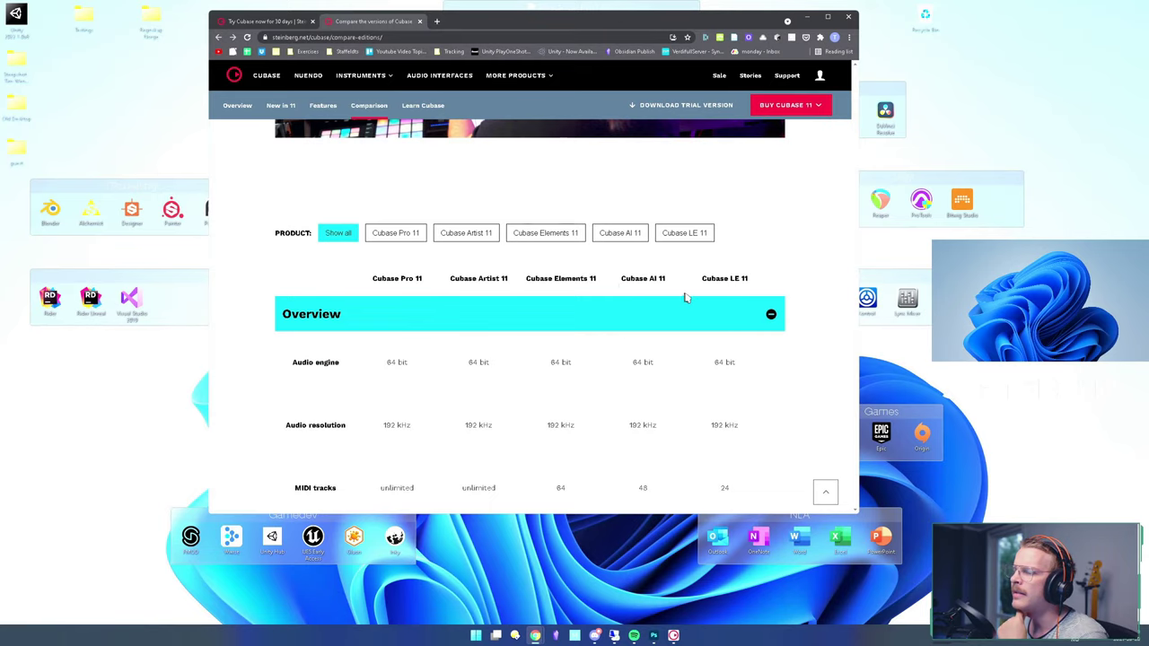
scroll(686, 297, down, 1)
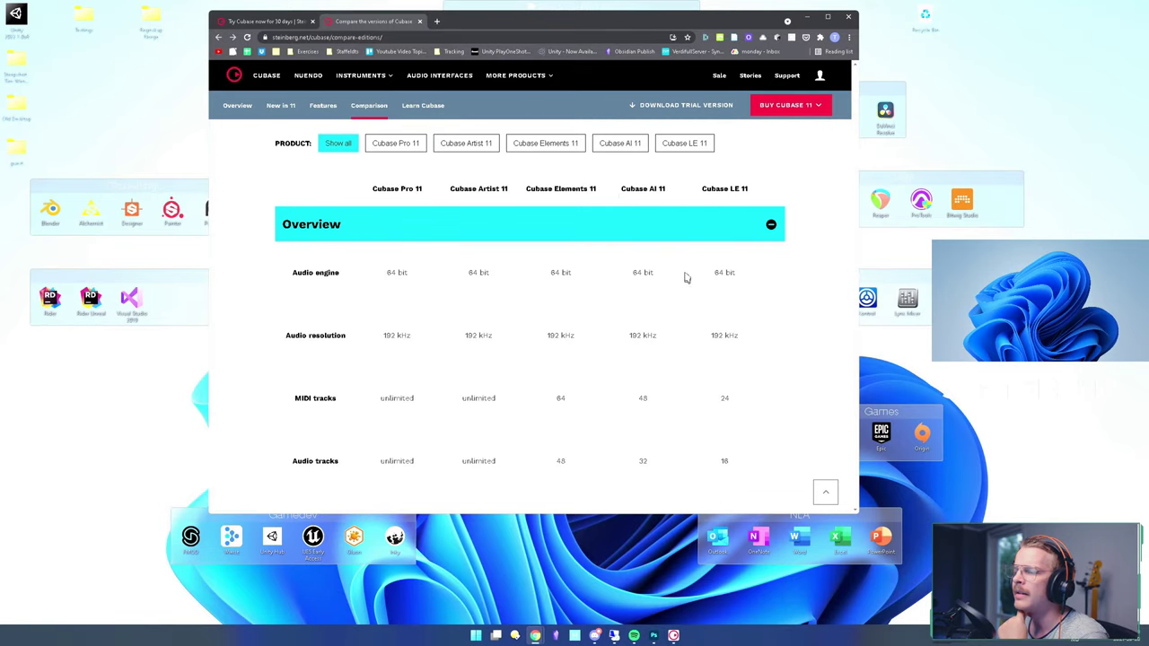
drag(685, 278, 745, 269)
scroll(714, 248, down, 6)
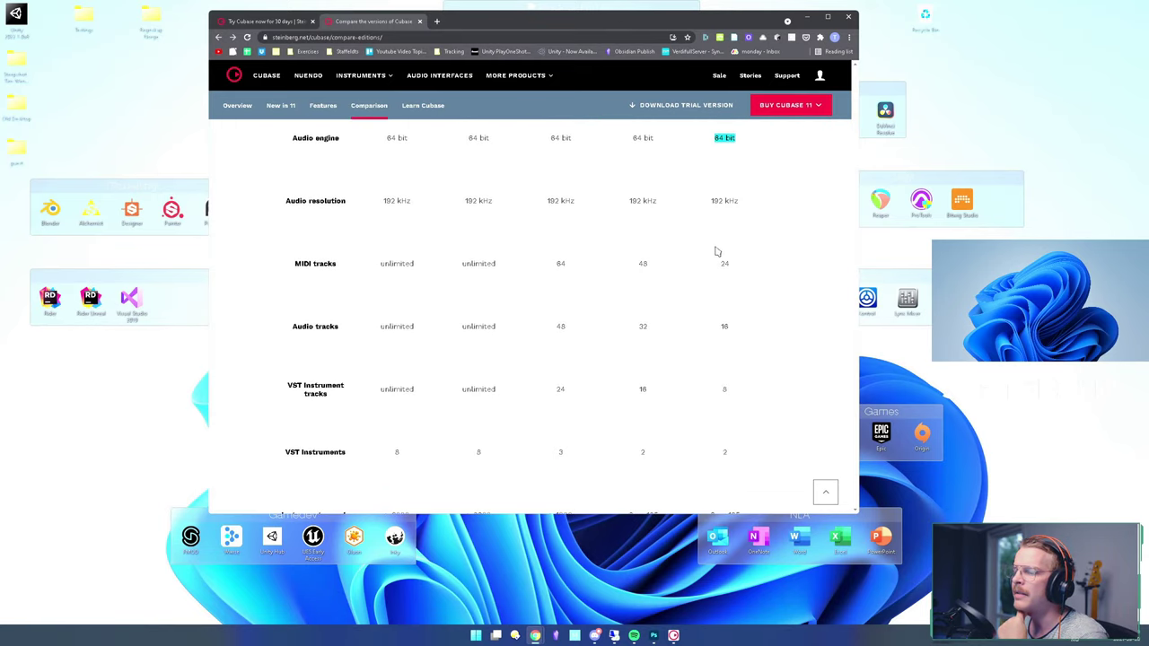
scroll(712, 264, down, 4)
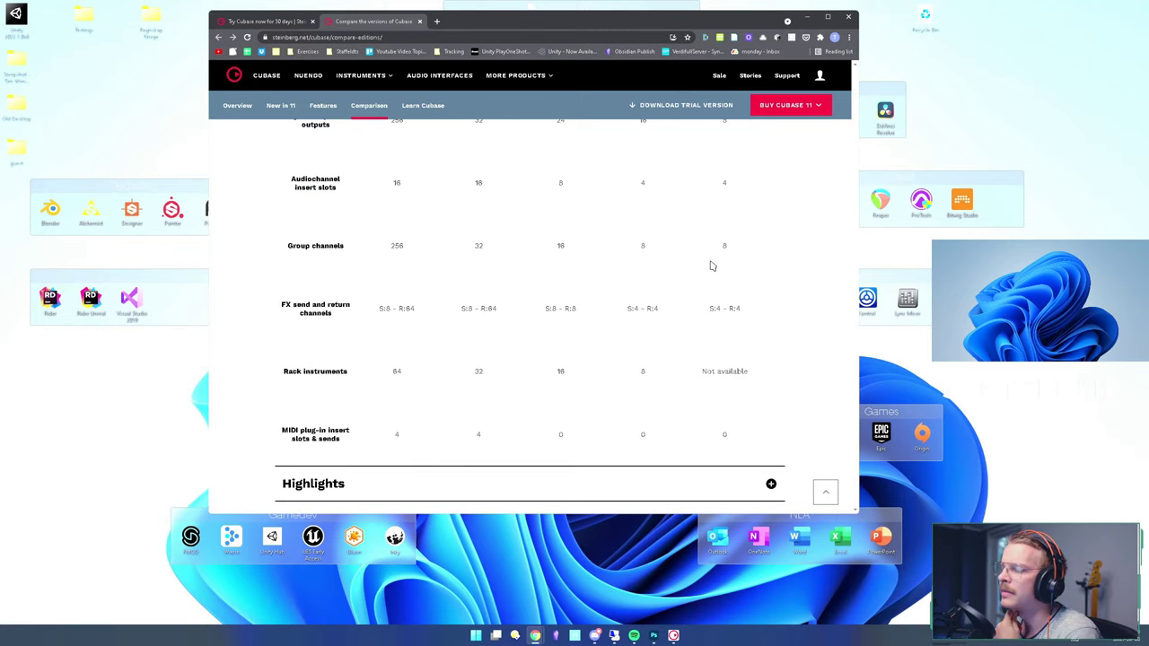
scroll(711, 269, up, 1)
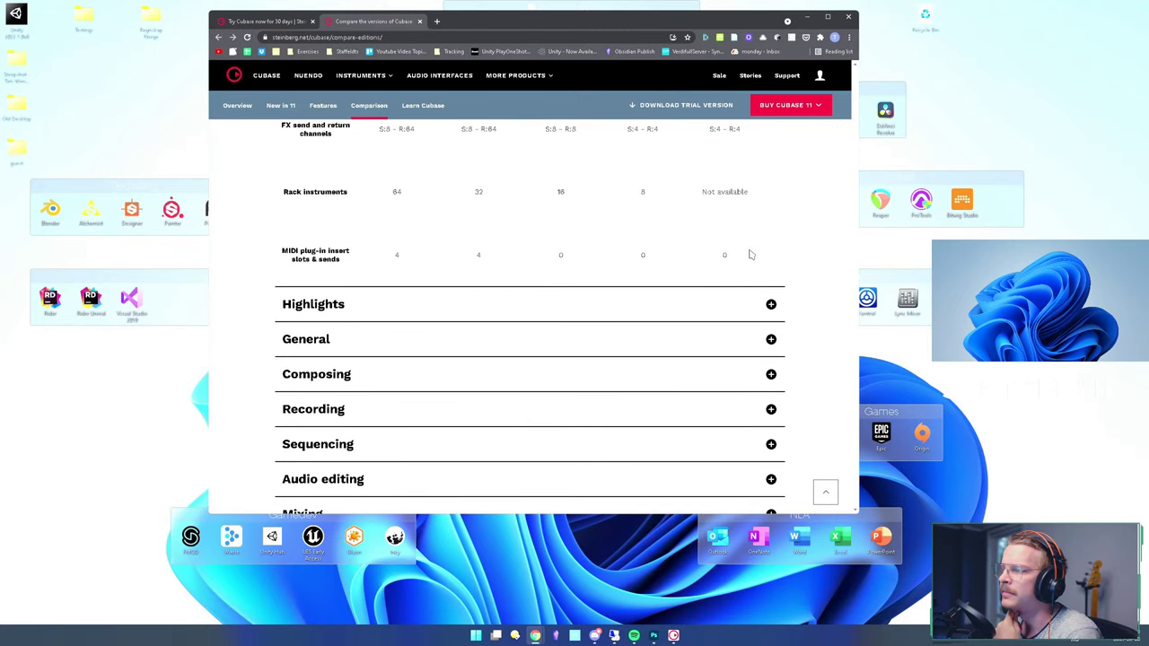
click(810, 107)
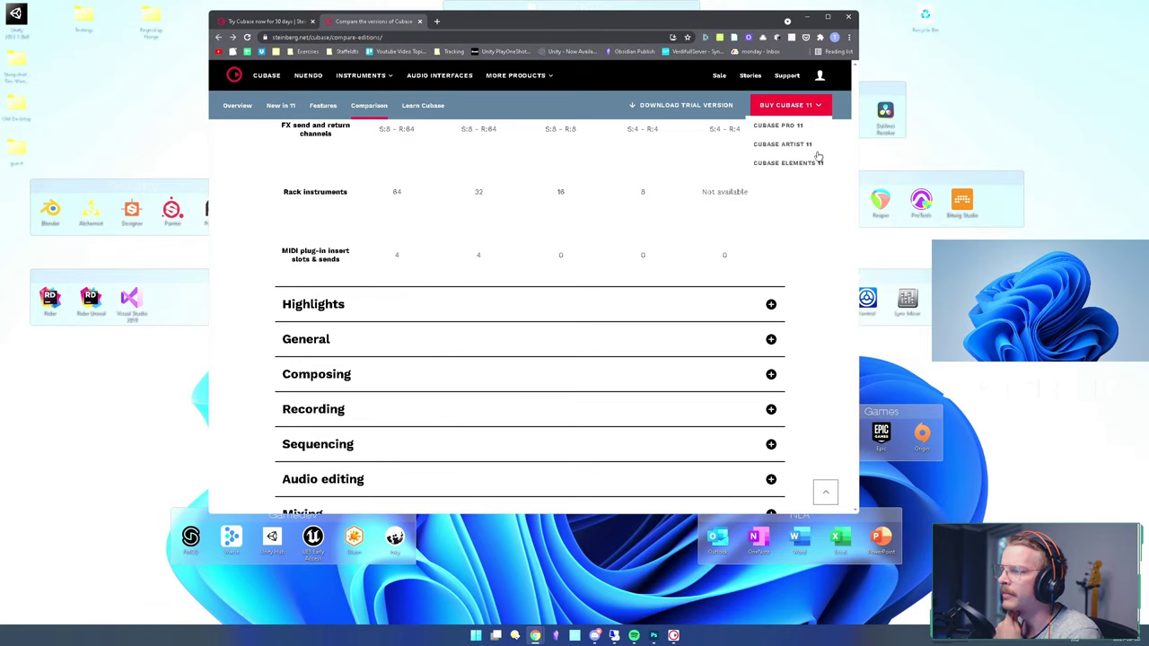
scroll(799, 208, up, 9)
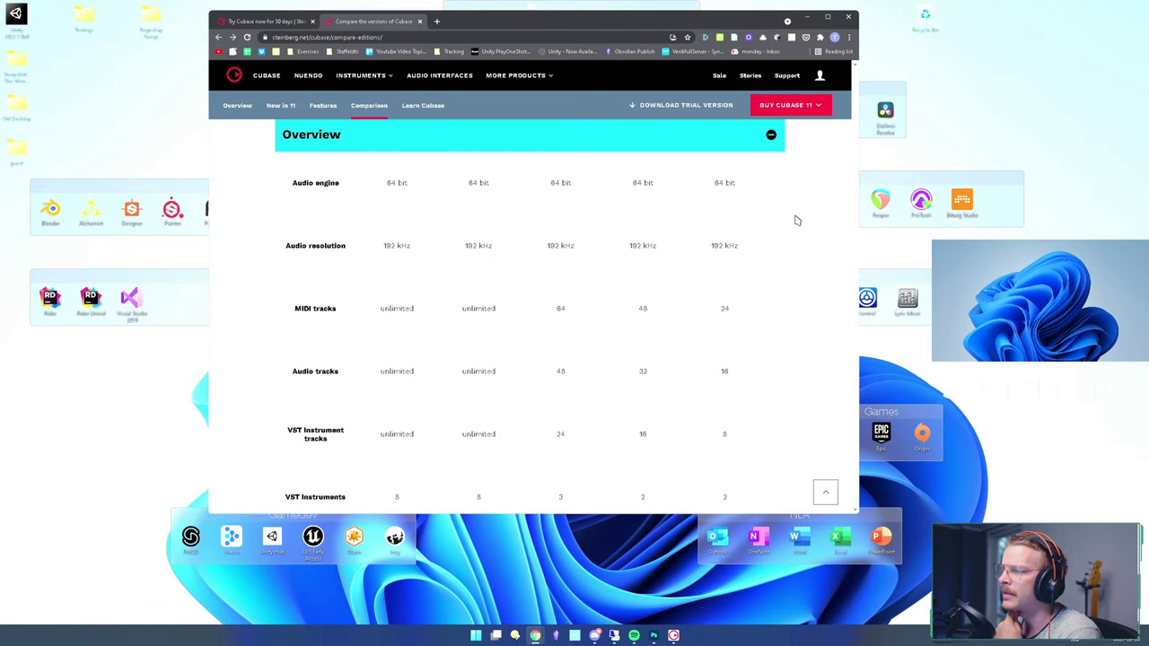
drag(616, 280, 754, 285)
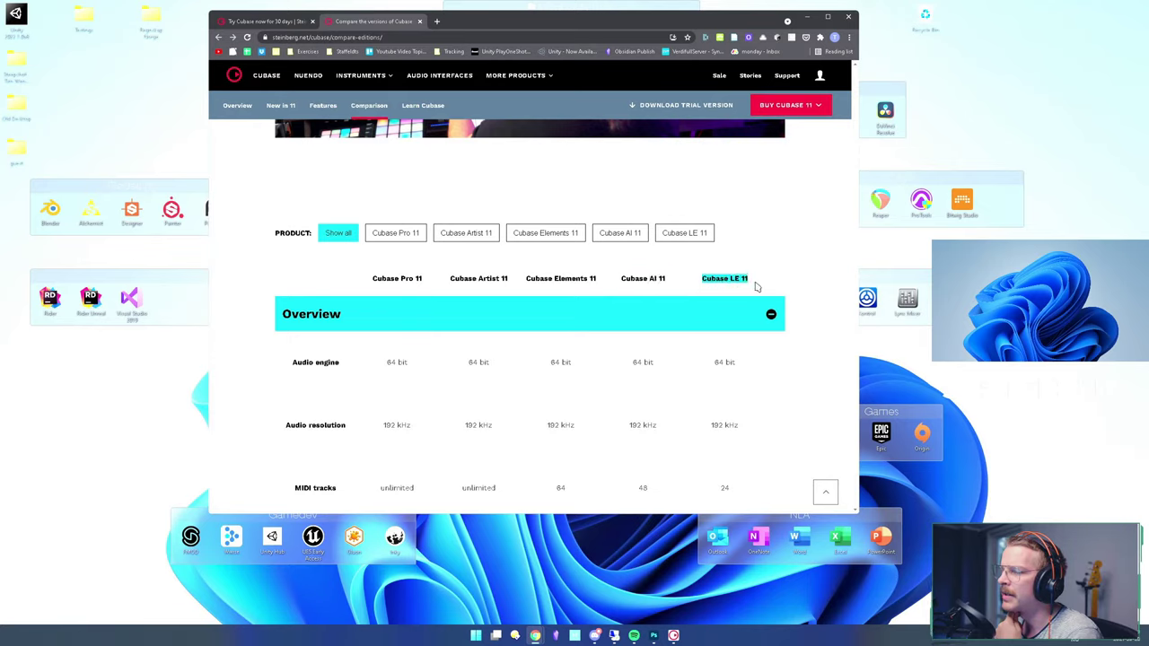
drag(617, 283, 672, 281)
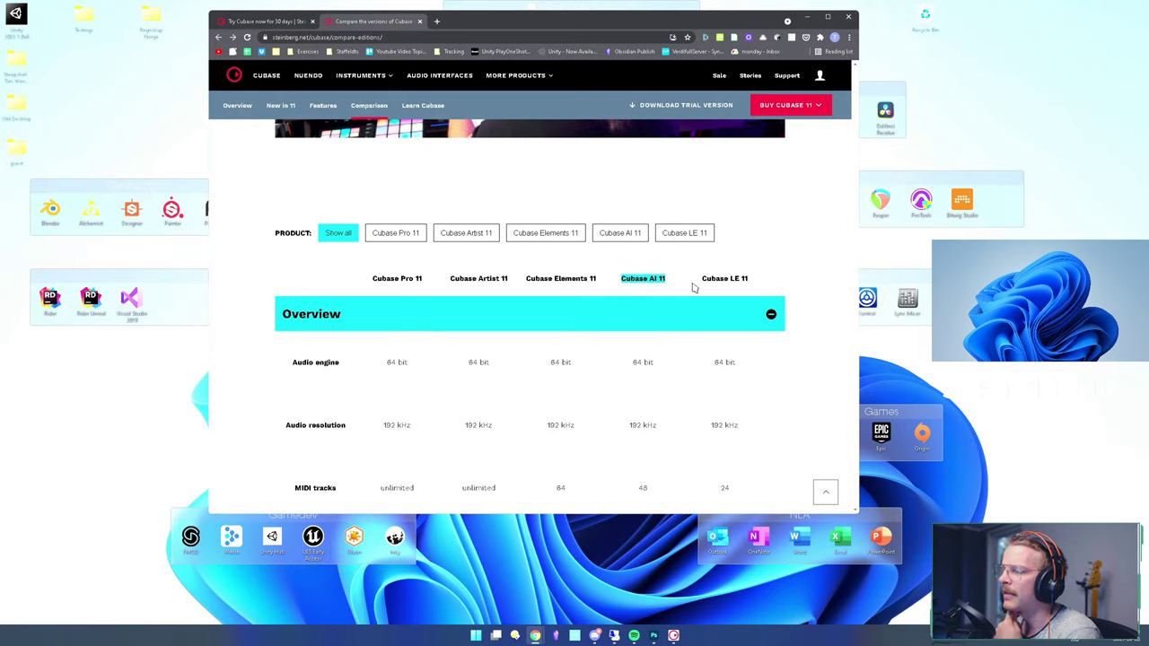
- Filter the comparison to Cubase AI 11 and review its Overview specifications, including rack instruments, insert slots and VST plug-ins
click(637, 234)
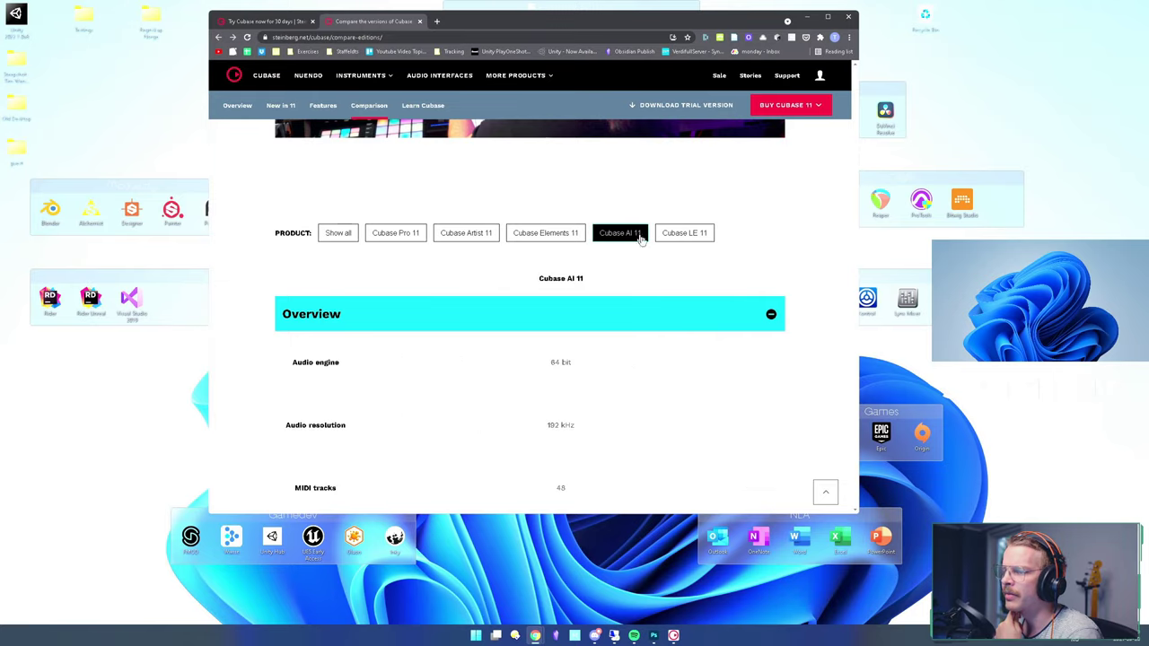
scroll(610, 303, down, 1)
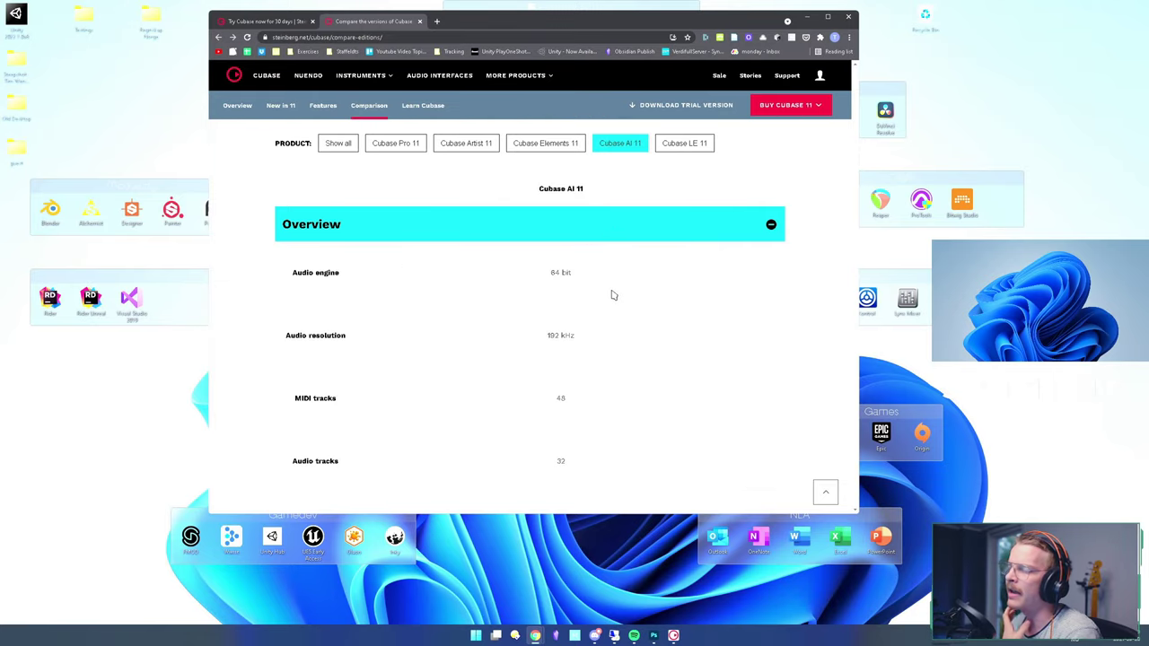
scroll(669, 292, down, 6)
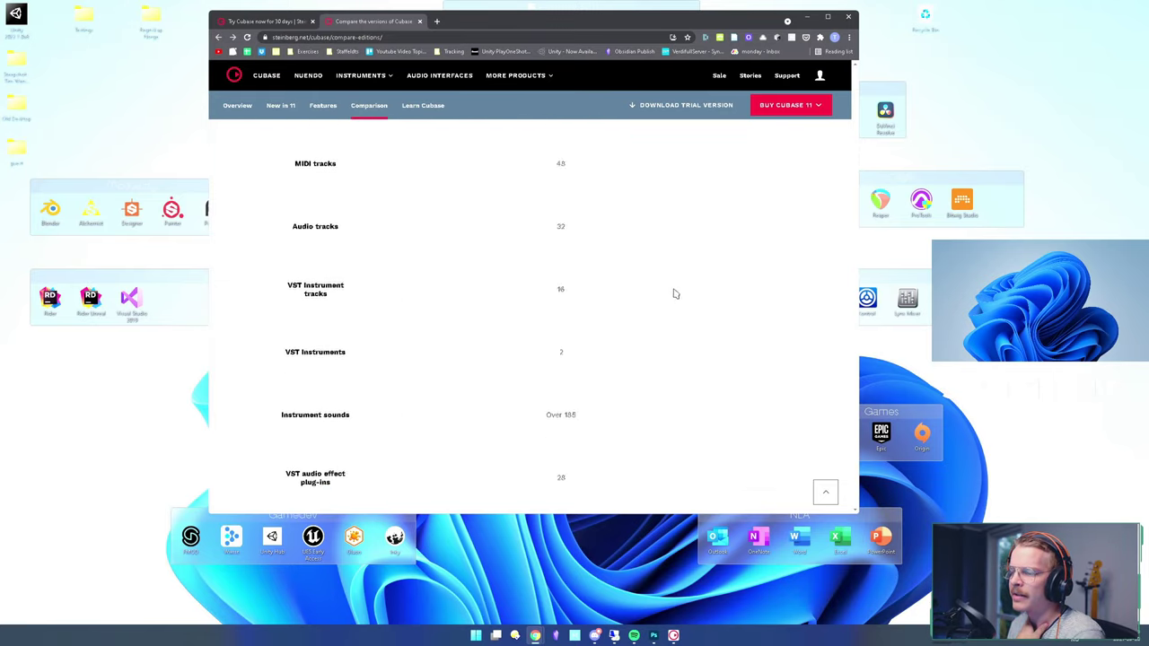
scroll(687, 295, down, 3)
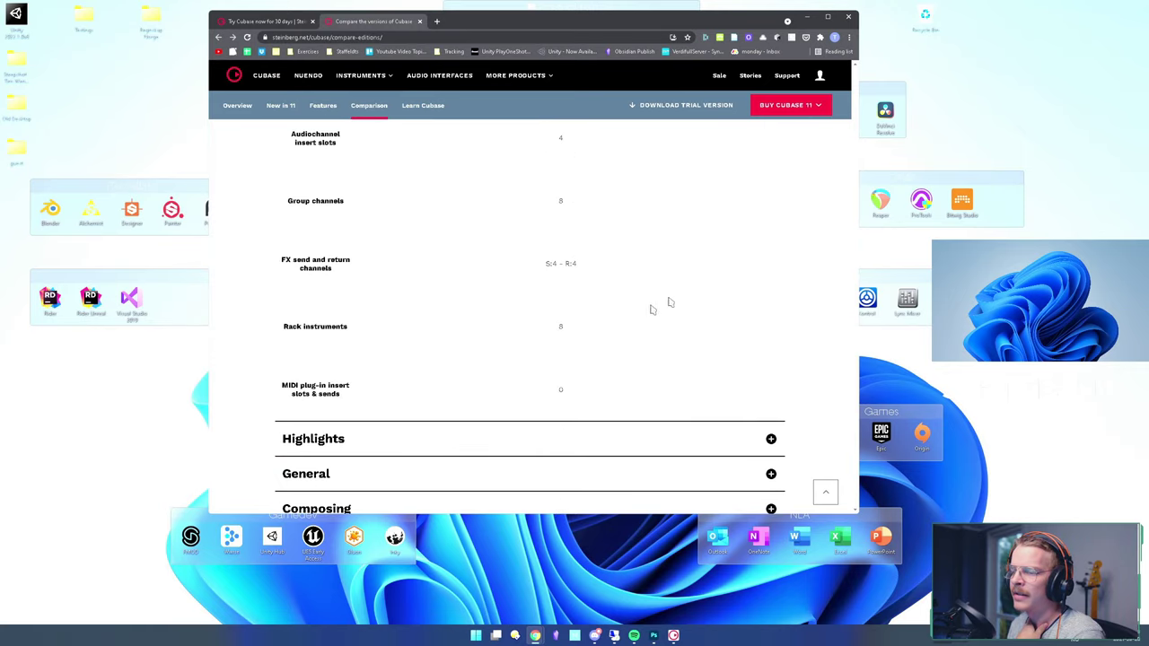
drag(594, 331, 541, 328)
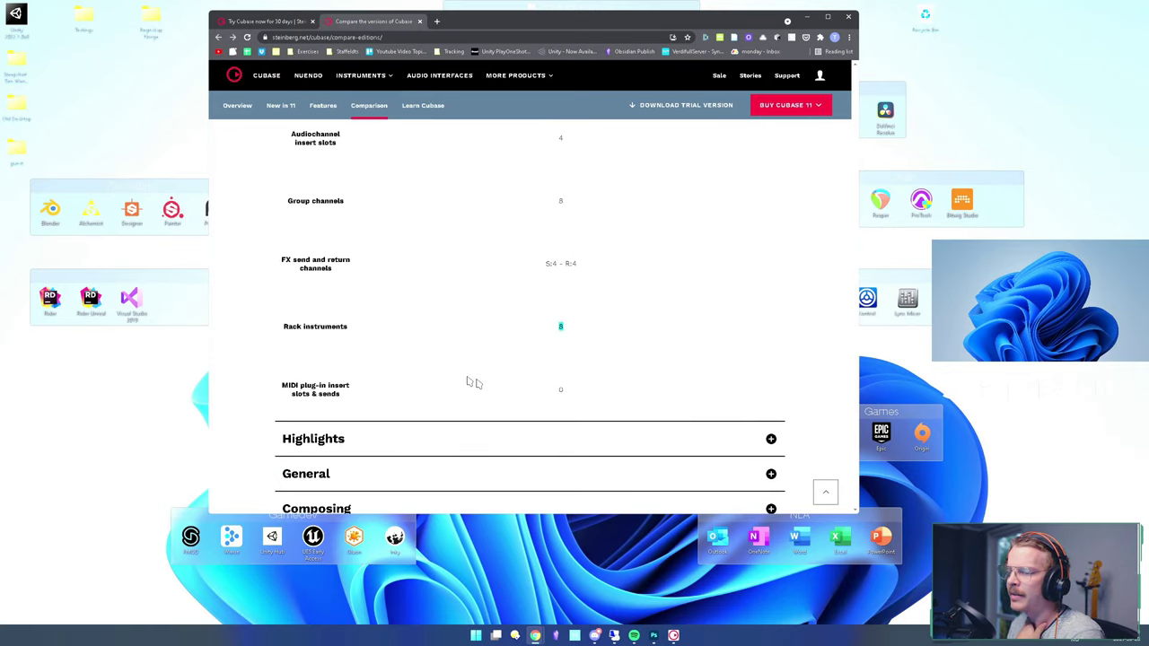
scroll(593, 318, up, 1)
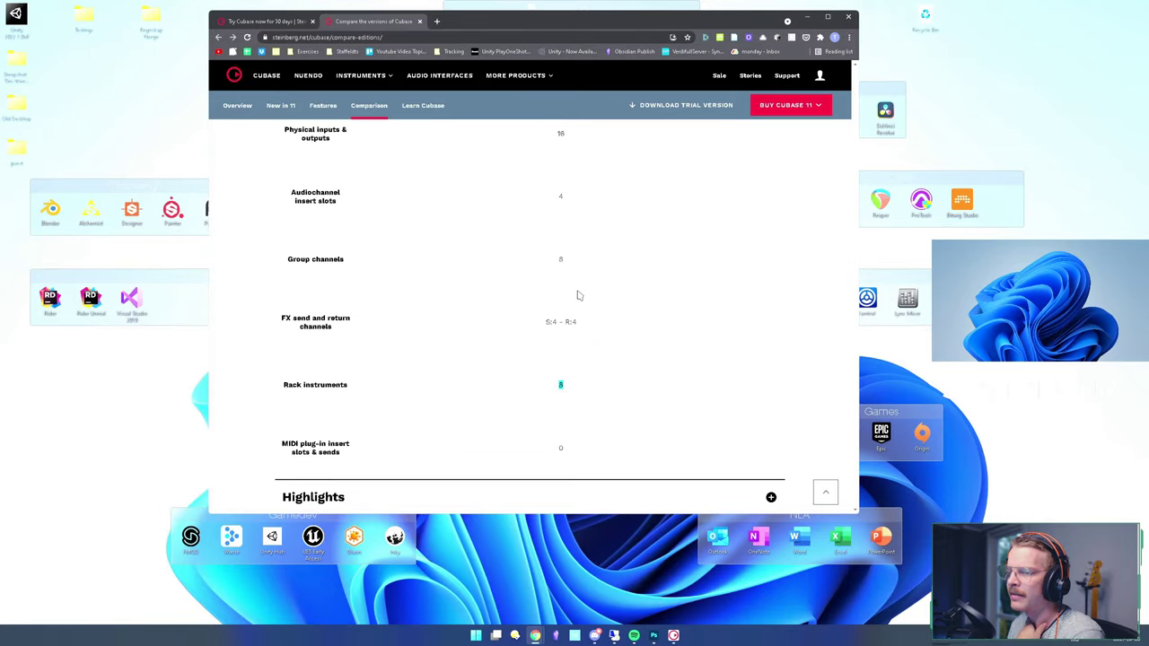
drag(599, 298, 550, 325)
scroll(582, 296, up, 1)
scroll(597, 290, up, 1)
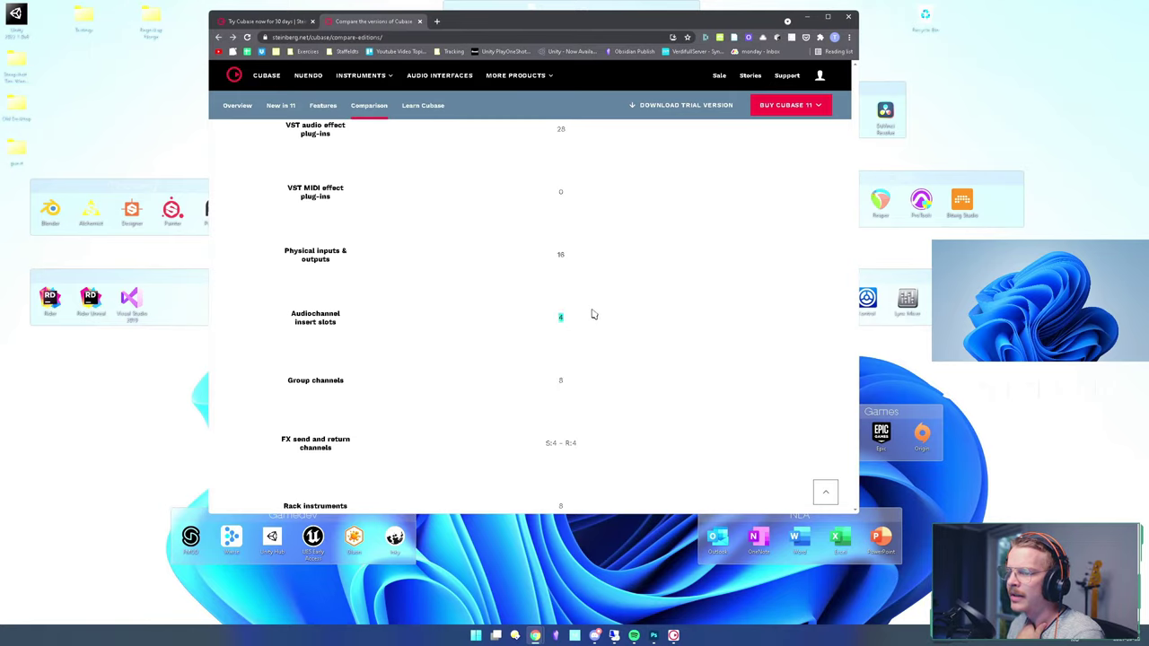
scroll(591, 314, up, 1)
scroll(593, 315, up, 1)
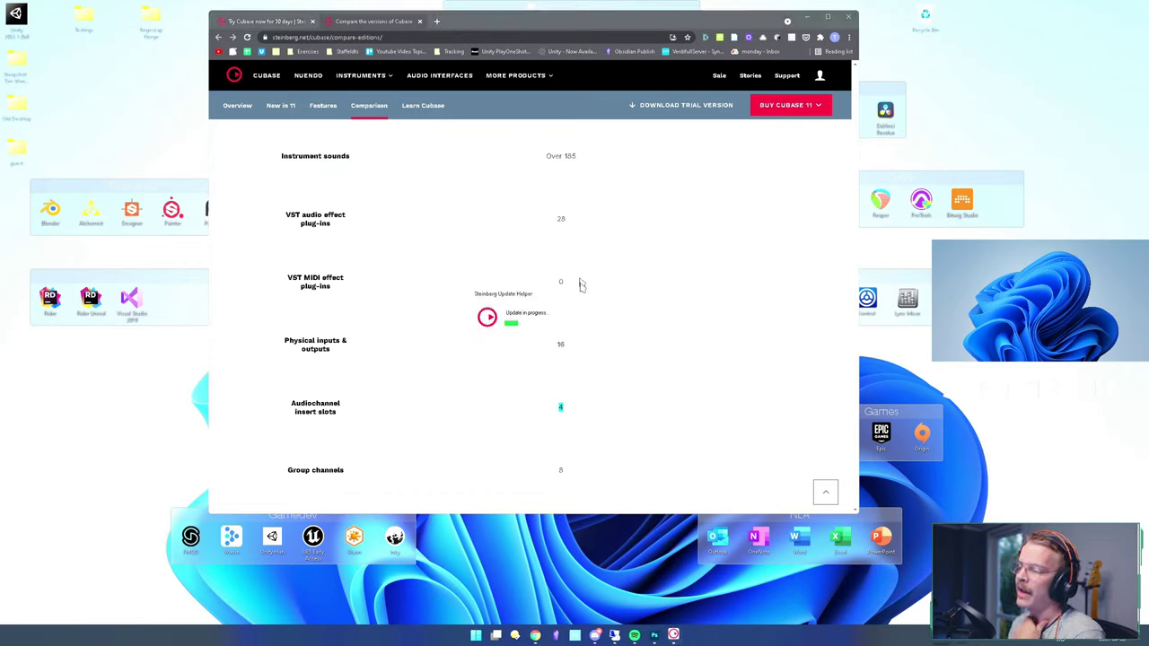
scroll(517, 256, up, 1)
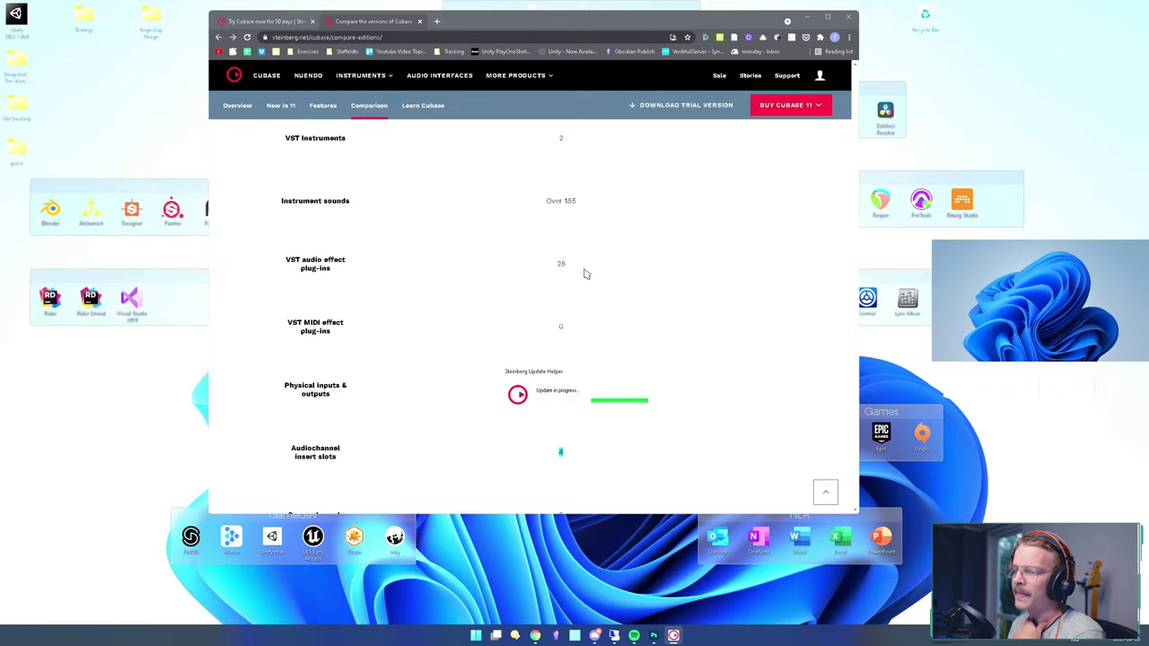
scroll(584, 278, up, 2)
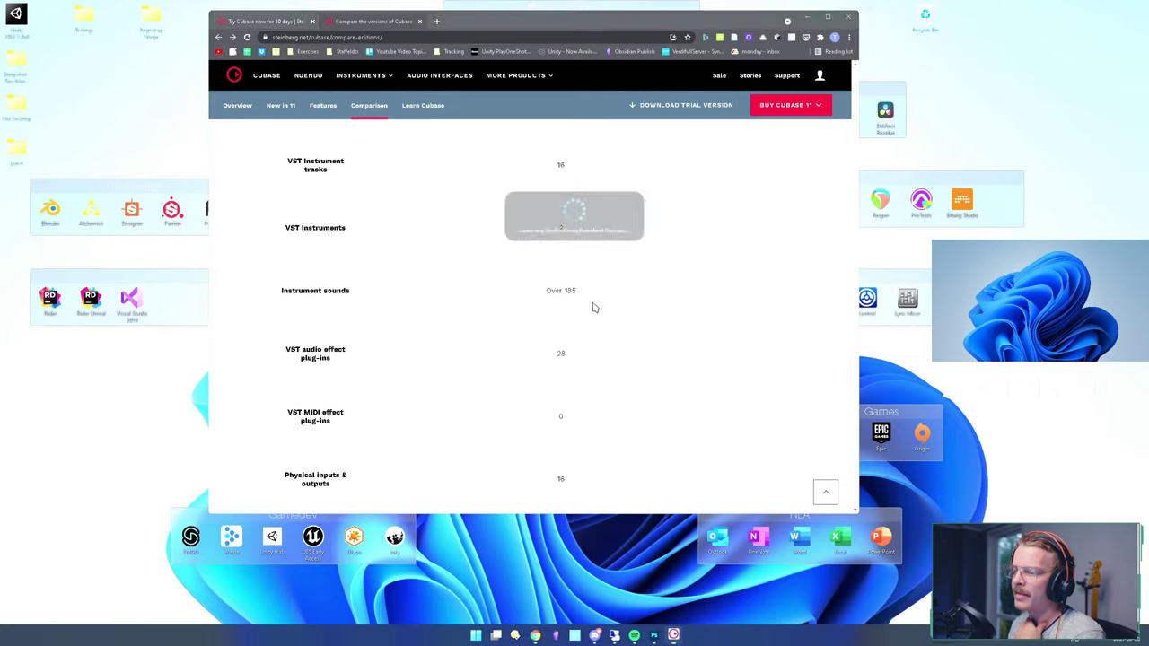
- Go from the Cubase AI 11 comparison to the trial version download page
scroll(593, 308, up, 3)
scroll(598, 311, up, 4)
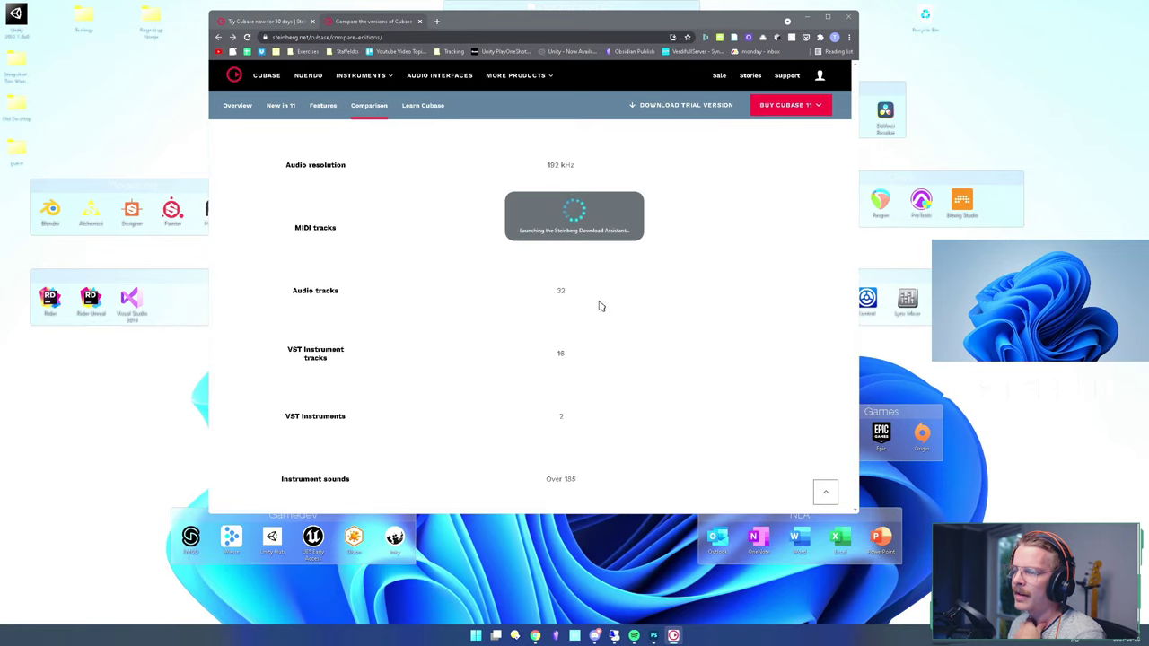
scroll(601, 312, up, 2)
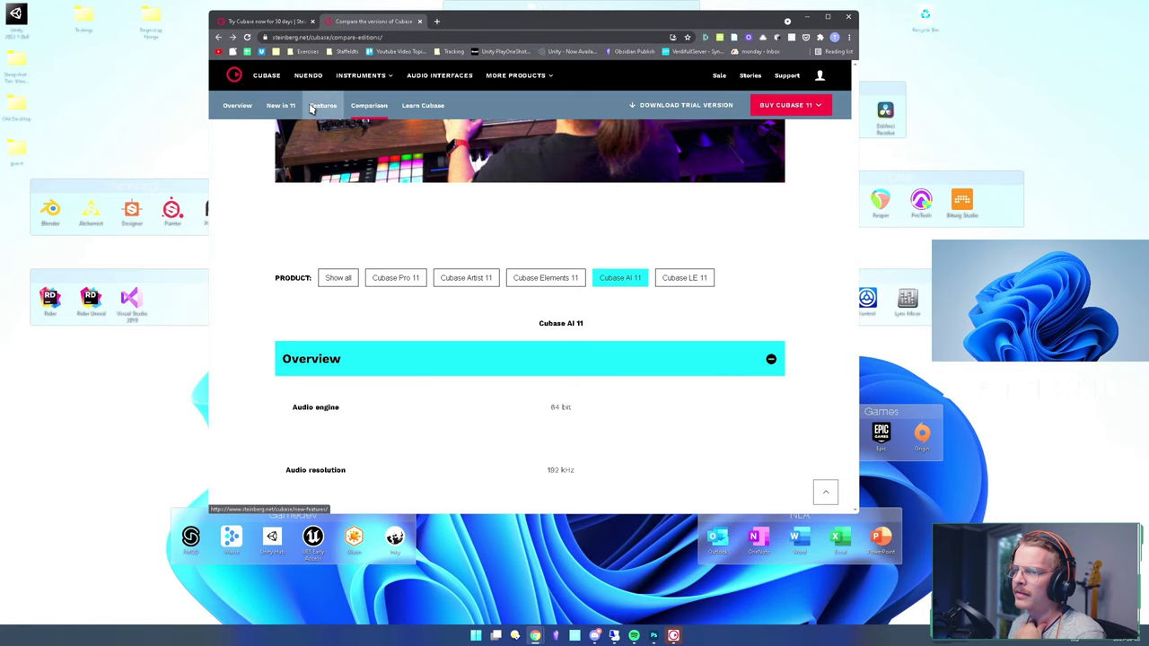
click(710, 106)
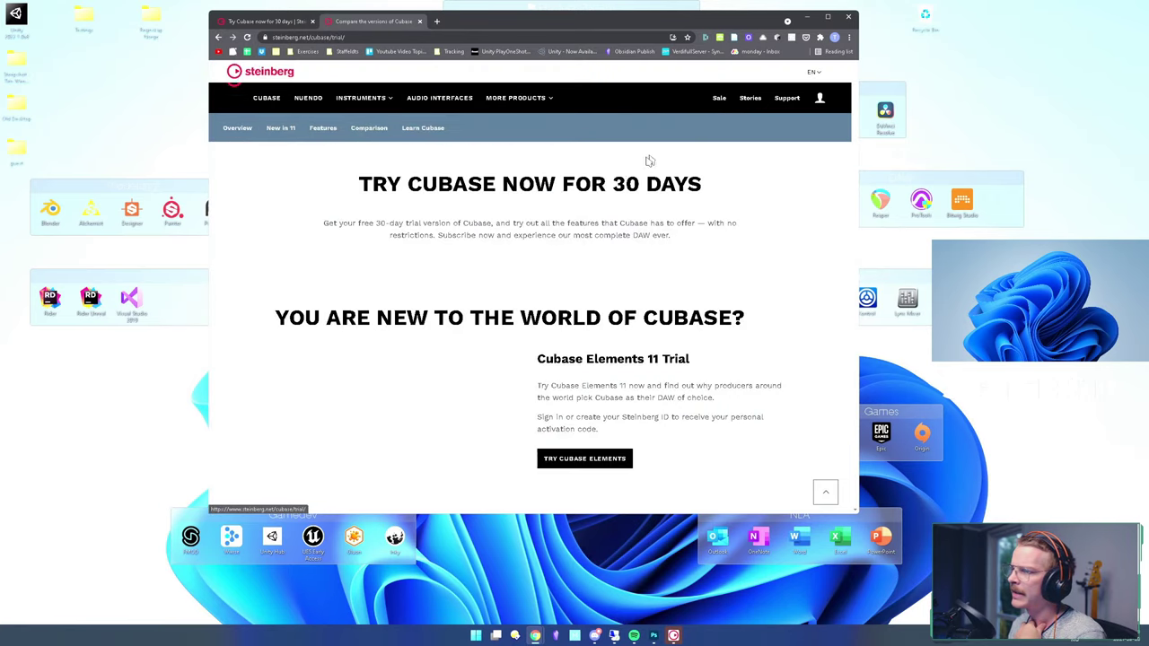
- Review the Cubase Elements 11 and Cubase Pro 11 trial sections, highlighting the USB-eLicenser heading
scroll(583, 321, down, 3)
scroll(595, 297, up, 1)
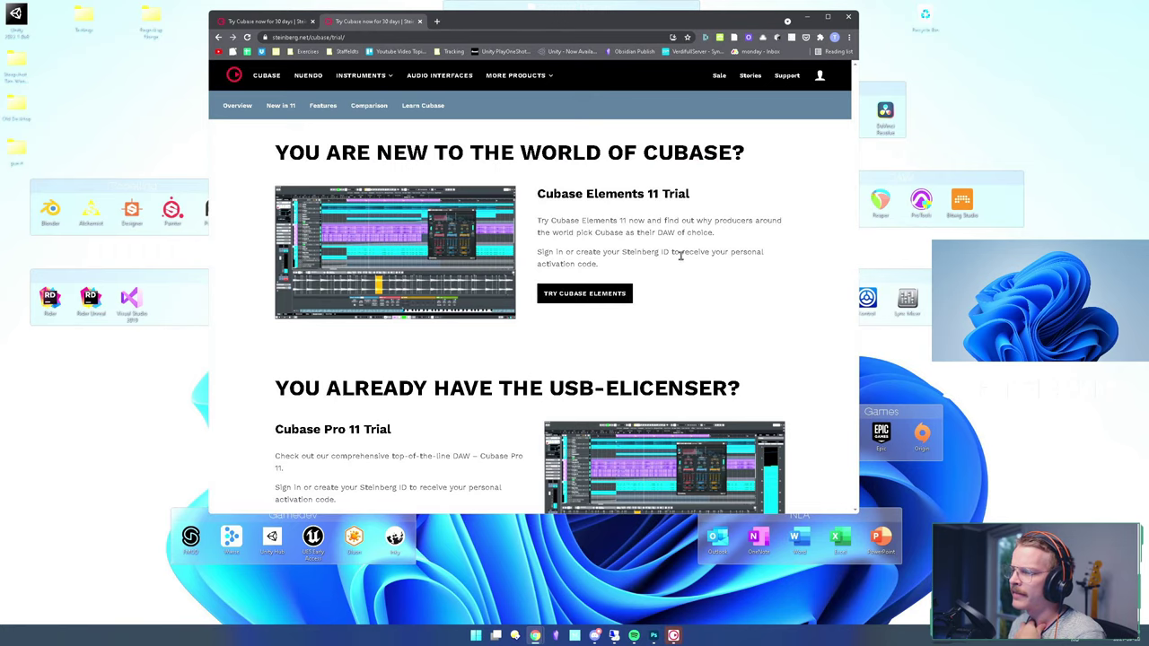
drag(628, 271, 522, 226)
scroll(524, 235, down, 3)
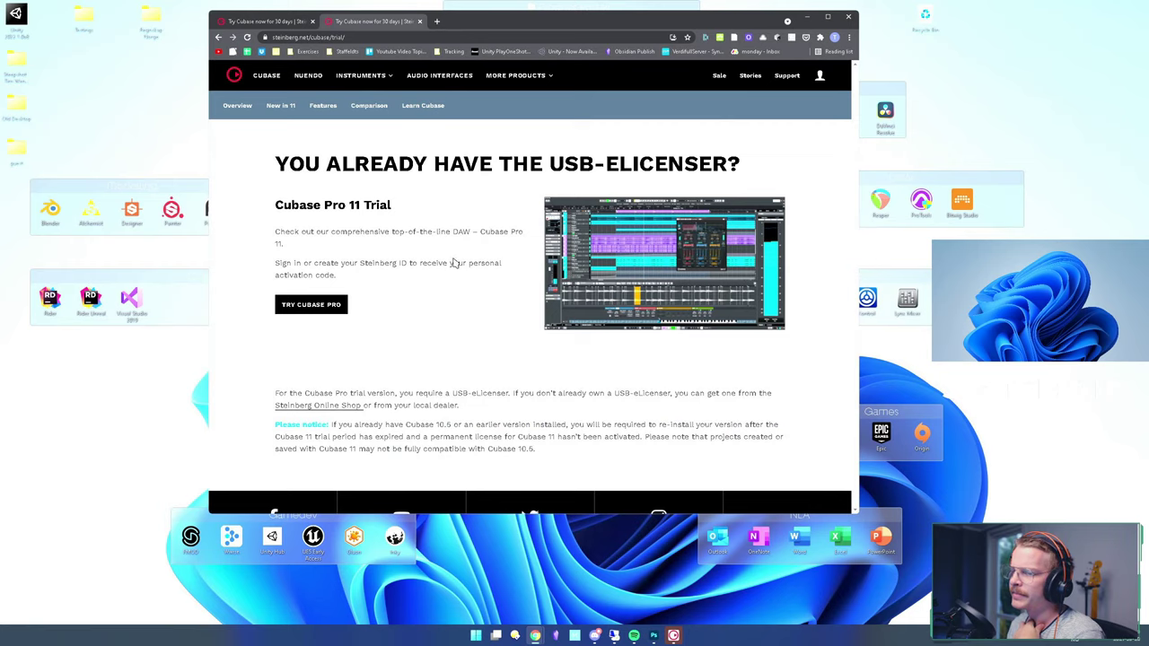
drag(282, 166, 406, 280)
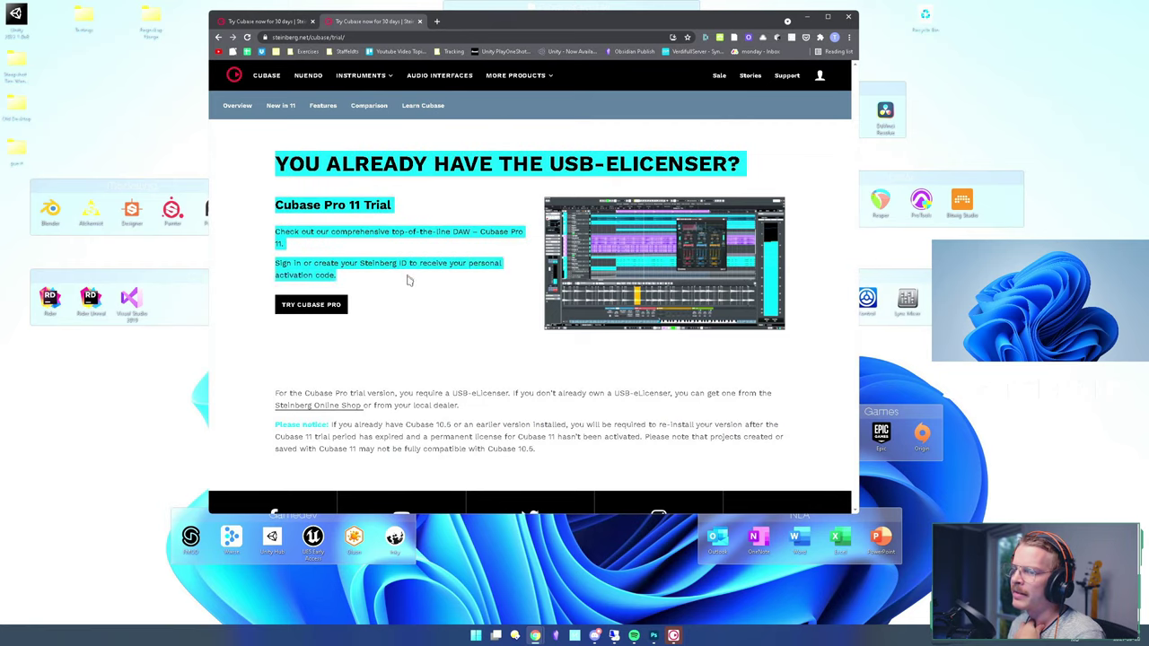
click(633, 191)
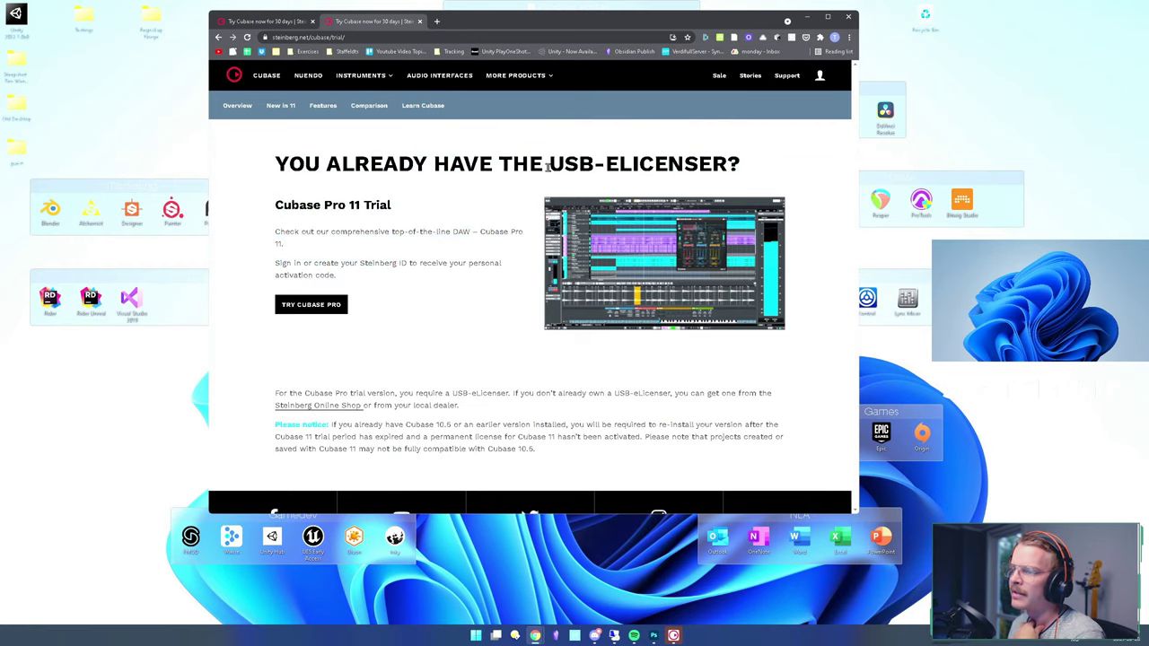
drag(548, 164, 755, 163)
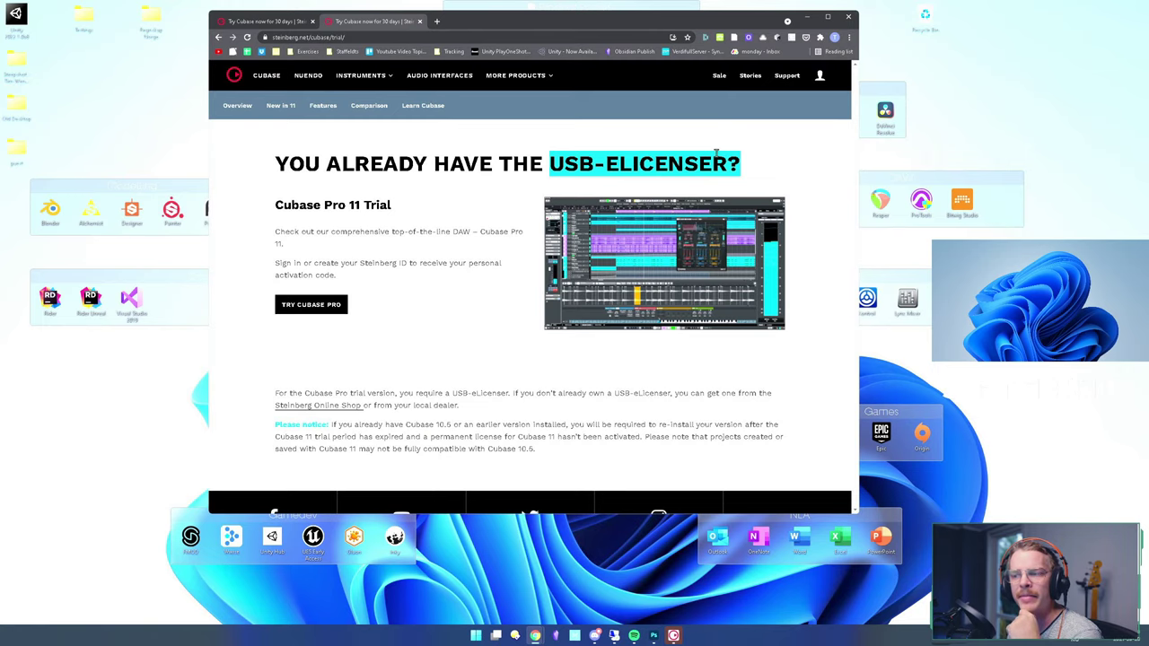
- Read the USB-eLicenser requirement for the Cubase Pro trial and the notice about earlier Cubase versions
scroll(529, 390, down, 1)
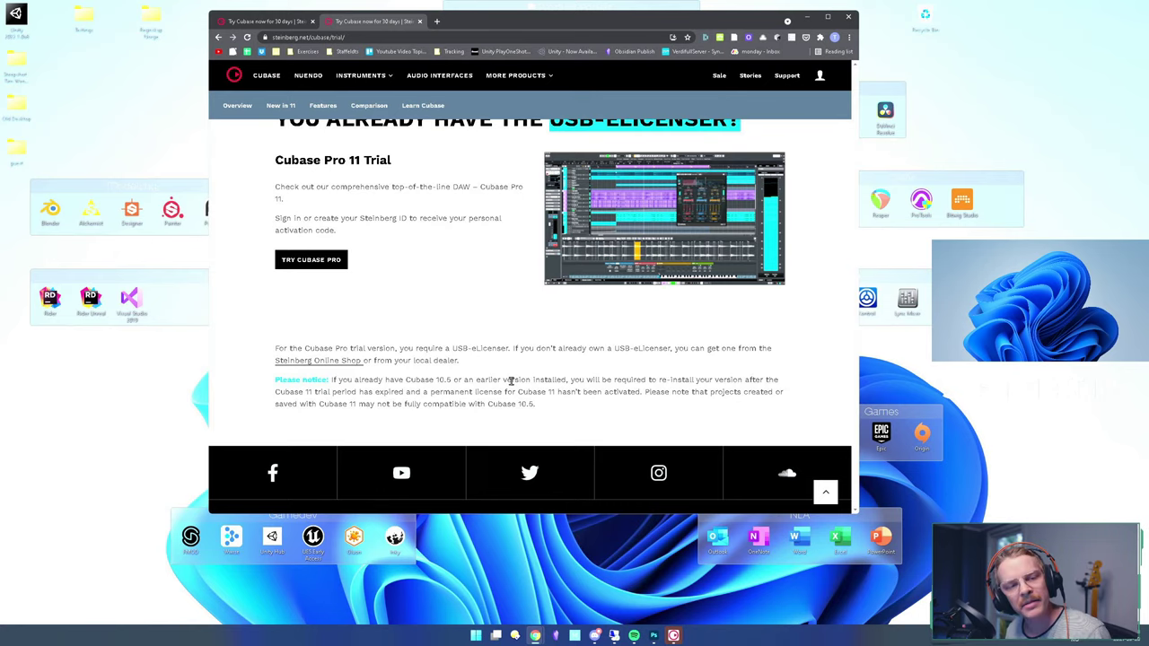
scroll(579, 299, down, 1)
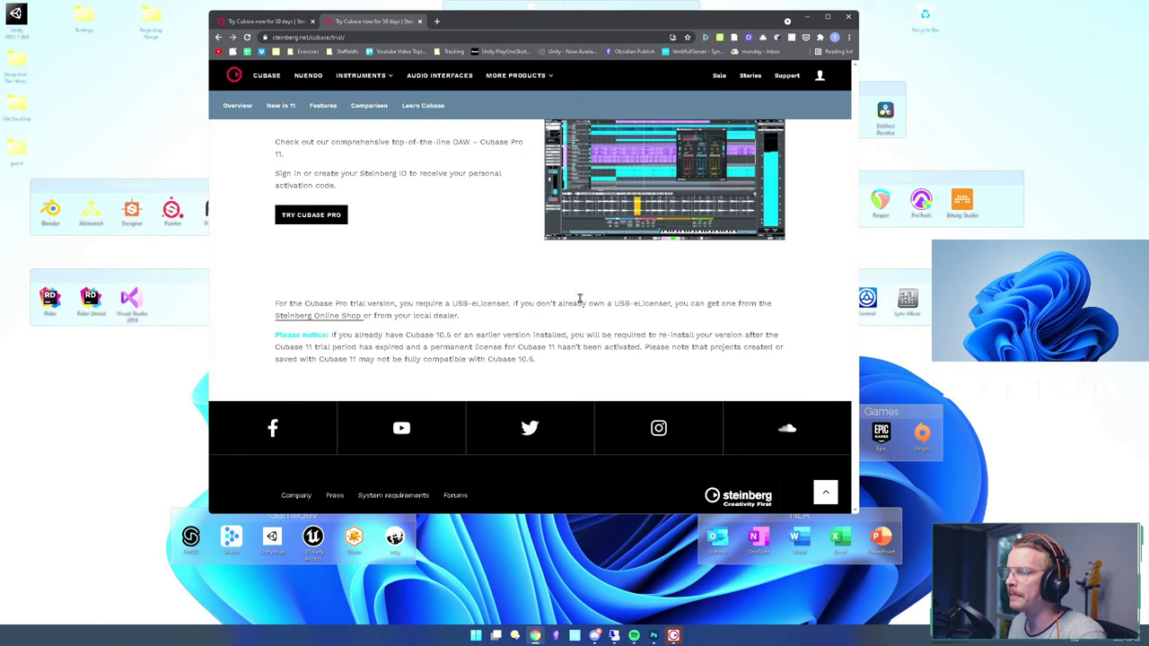
scroll(627, 245, down, 1)
drag(566, 328, 263, 255)
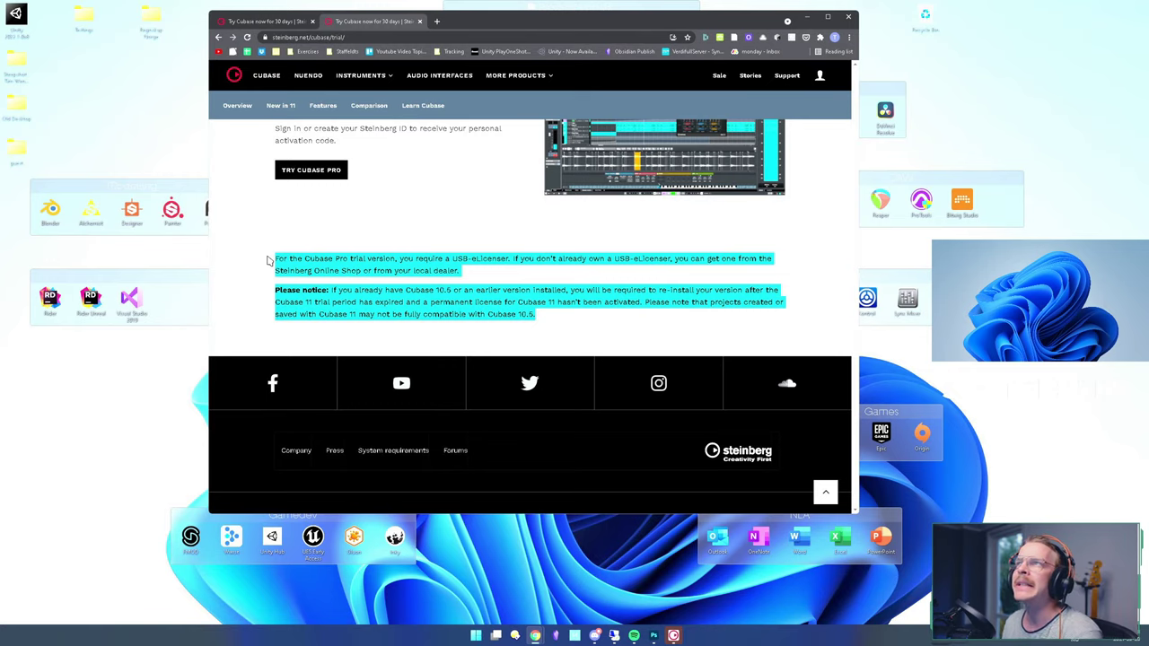
click(429, 210)
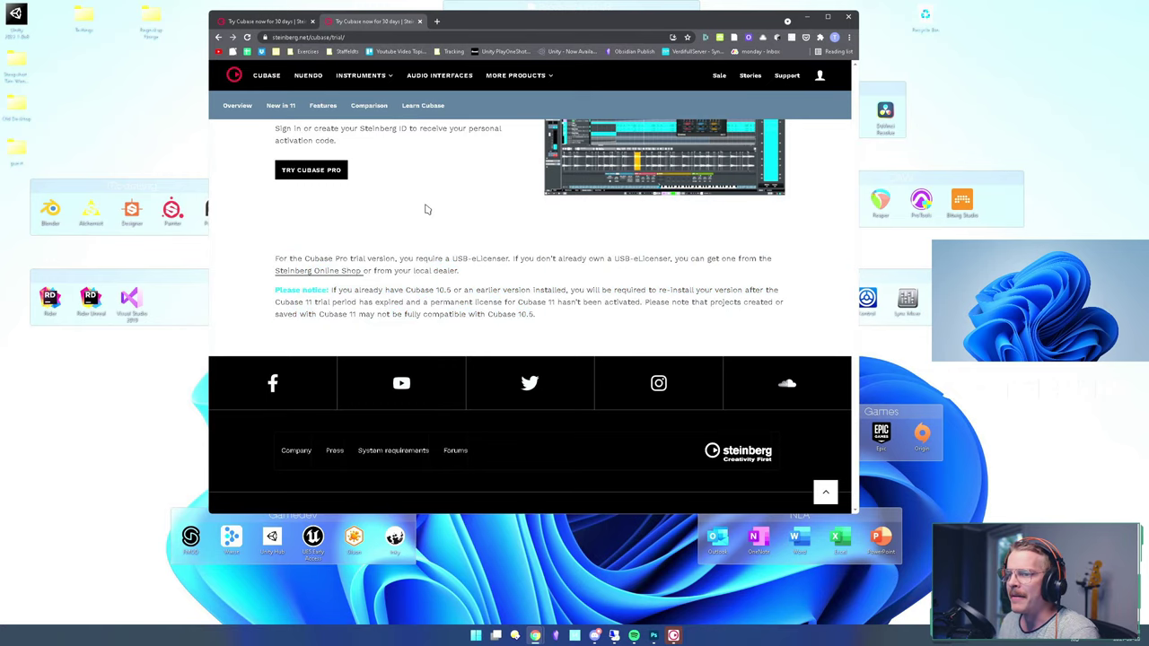
scroll(449, 204, up, 3)
- Clear the browser and Task Manager from the desktop and move the DAW shortcut group toward the centre
drag(566, 30, 537, 39)
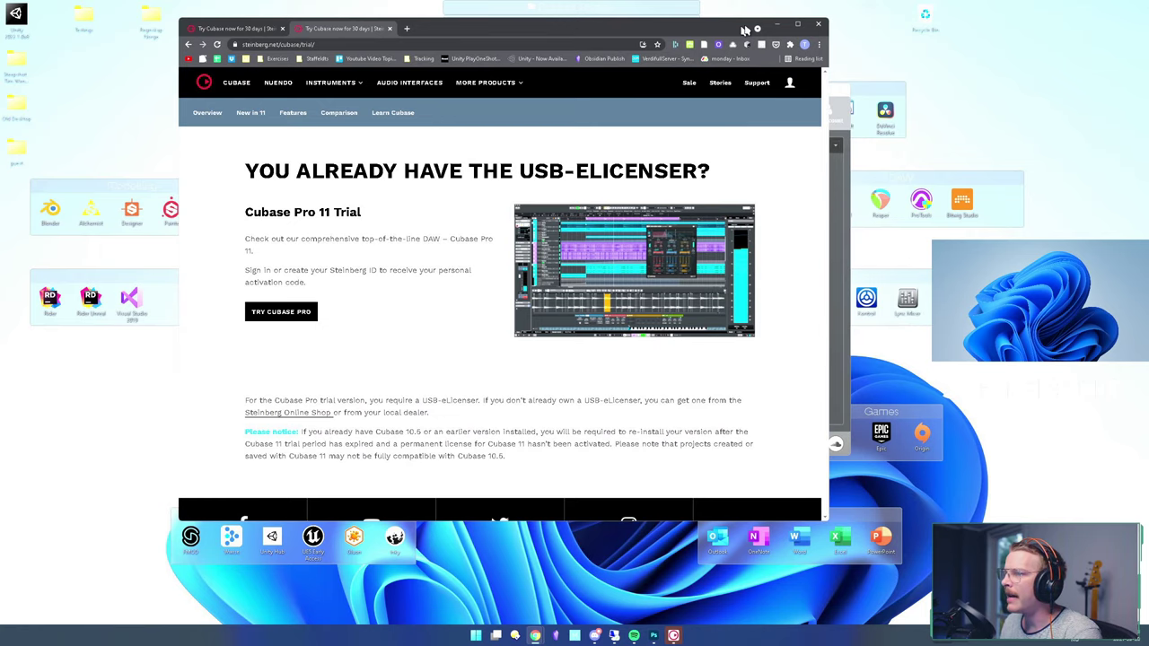
click(777, 26)
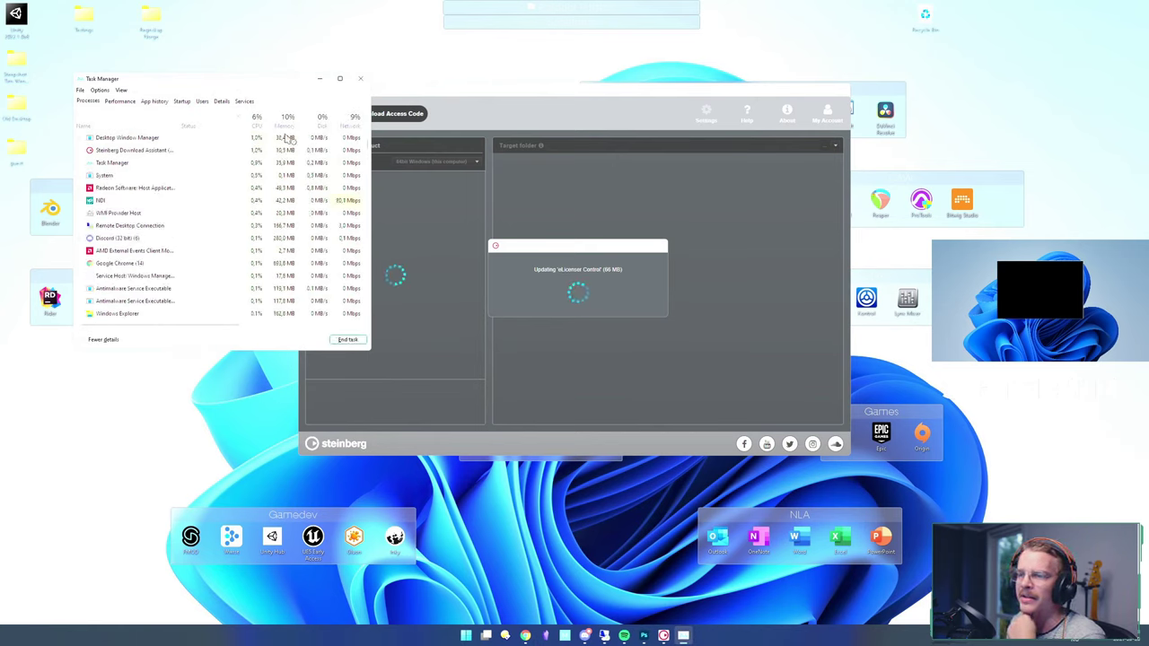
click(361, 81)
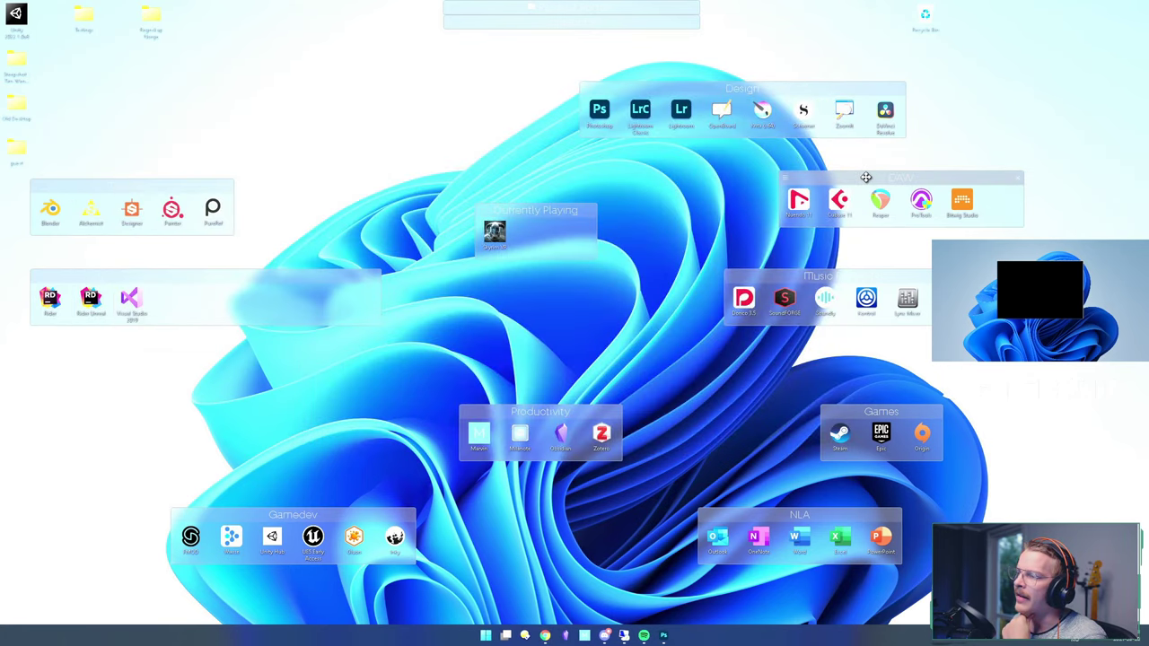
drag(867, 177, 802, 165)
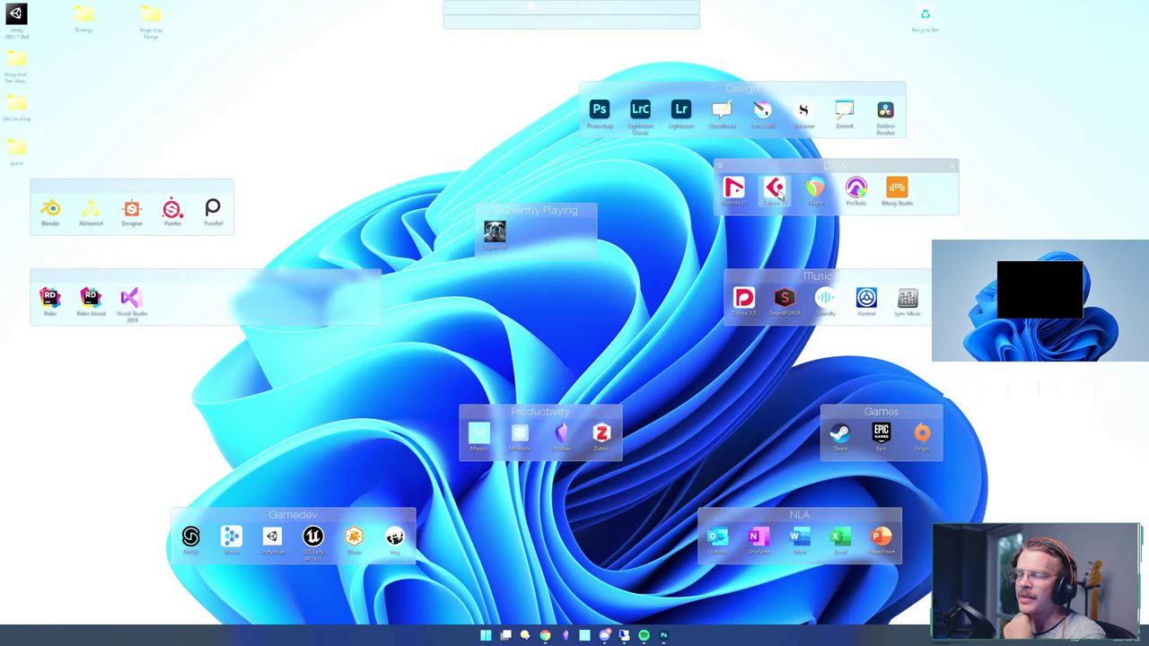
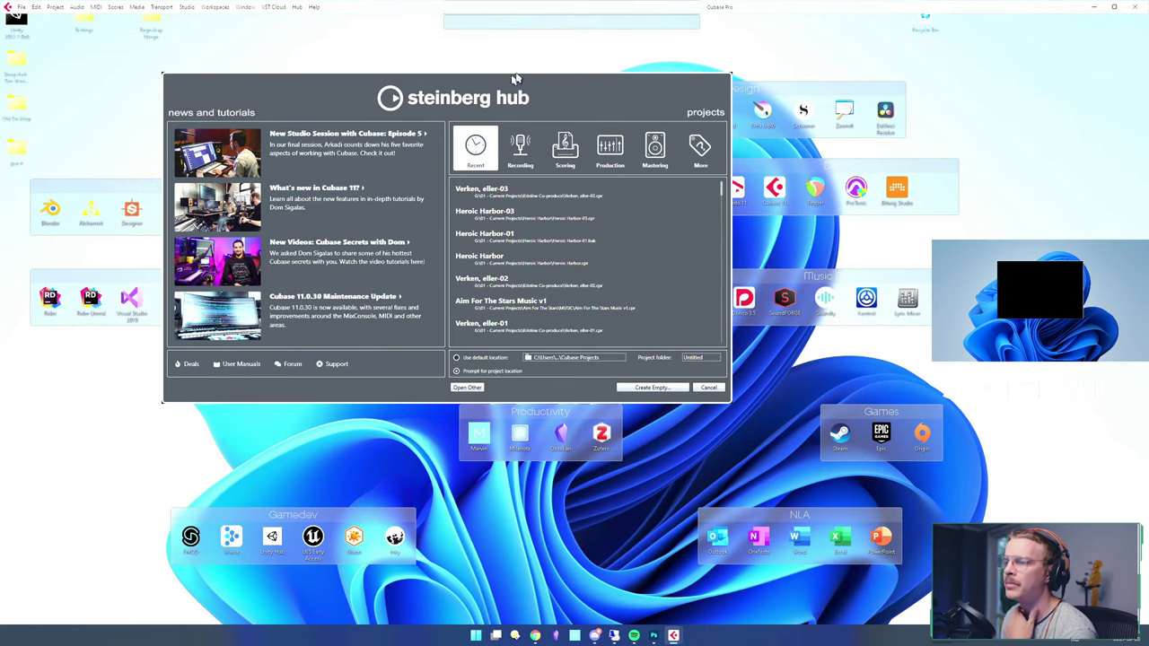
- Reposition the Steinberg Hub and examine its Recent, Recording, Scoring, Production and Mastering project lists
drag(525, 80, 551, 99)
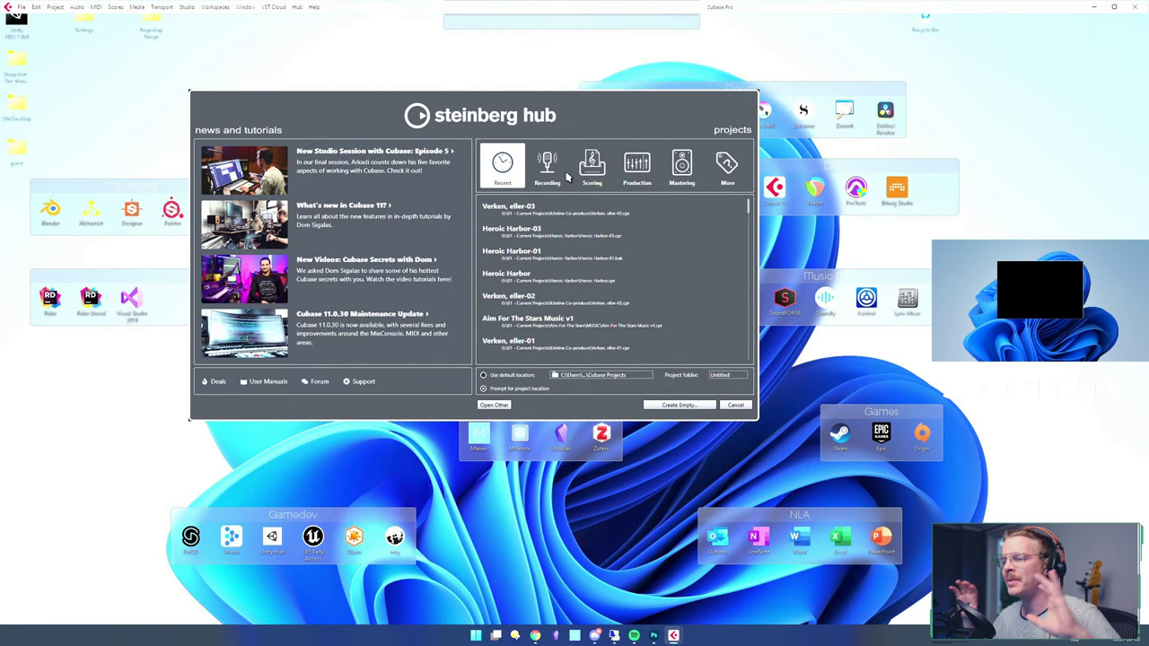
click(748, 213)
drag(749, 207, 717, 8)
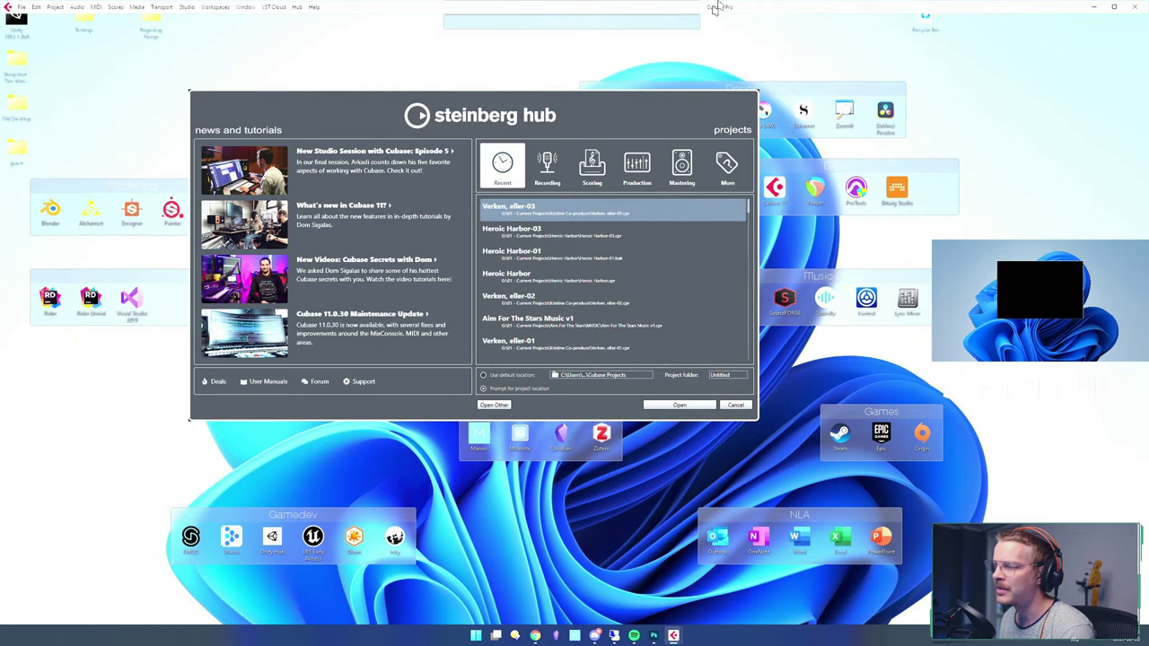
click(548, 163)
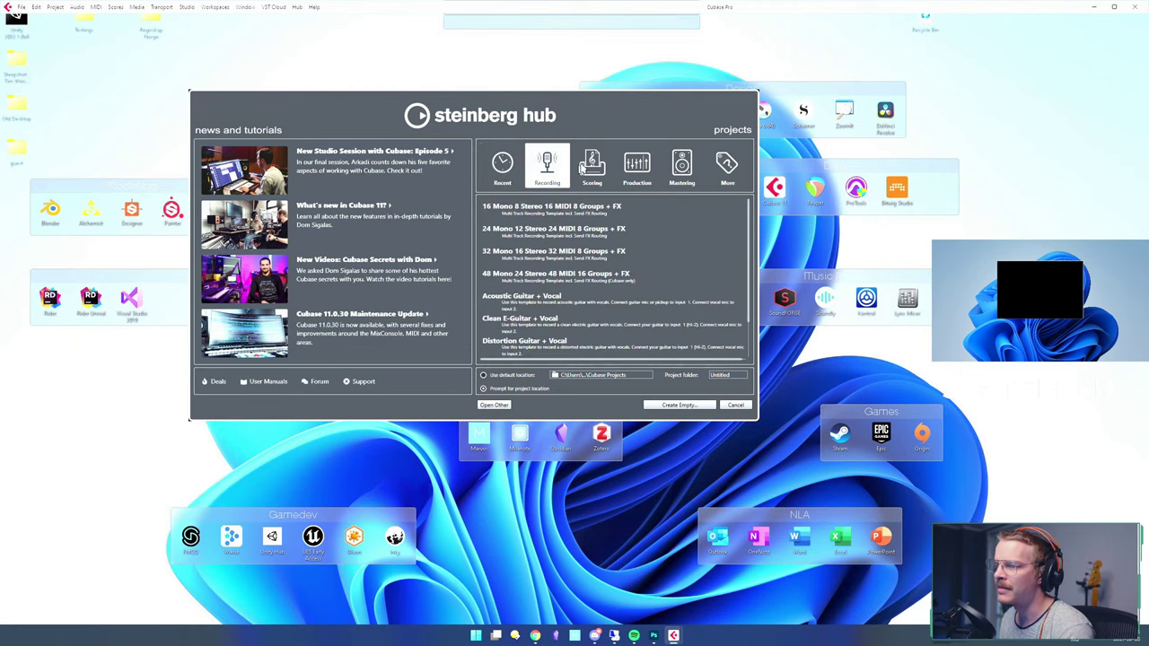
click(593, 164)
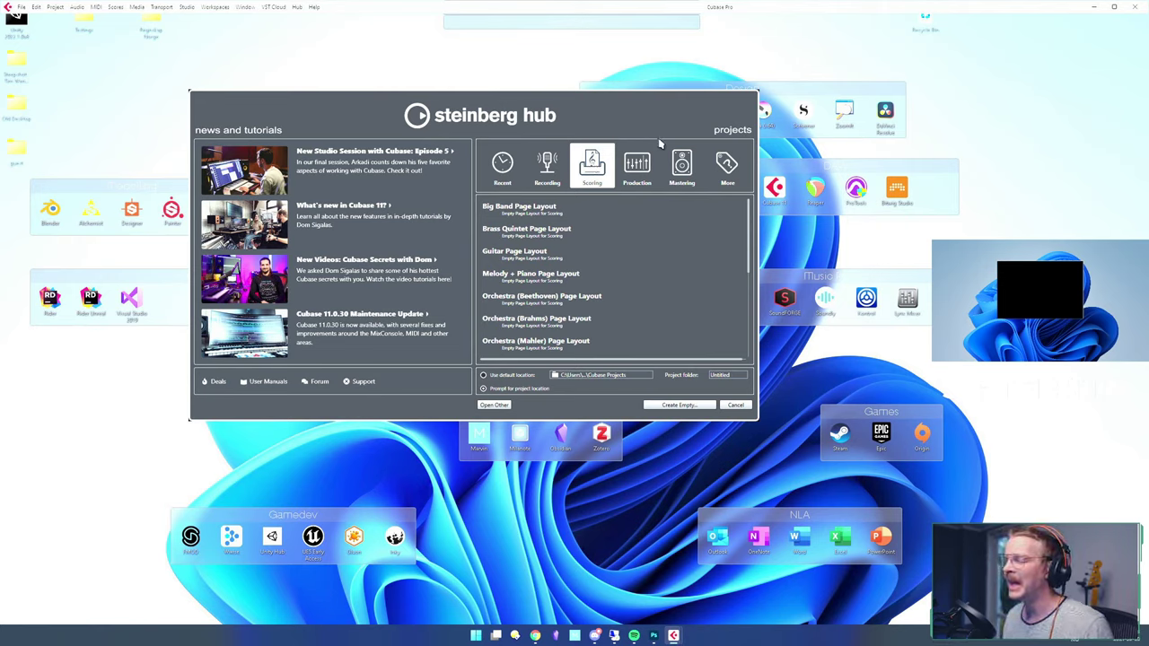
click(641, 172)
click(697, 175)
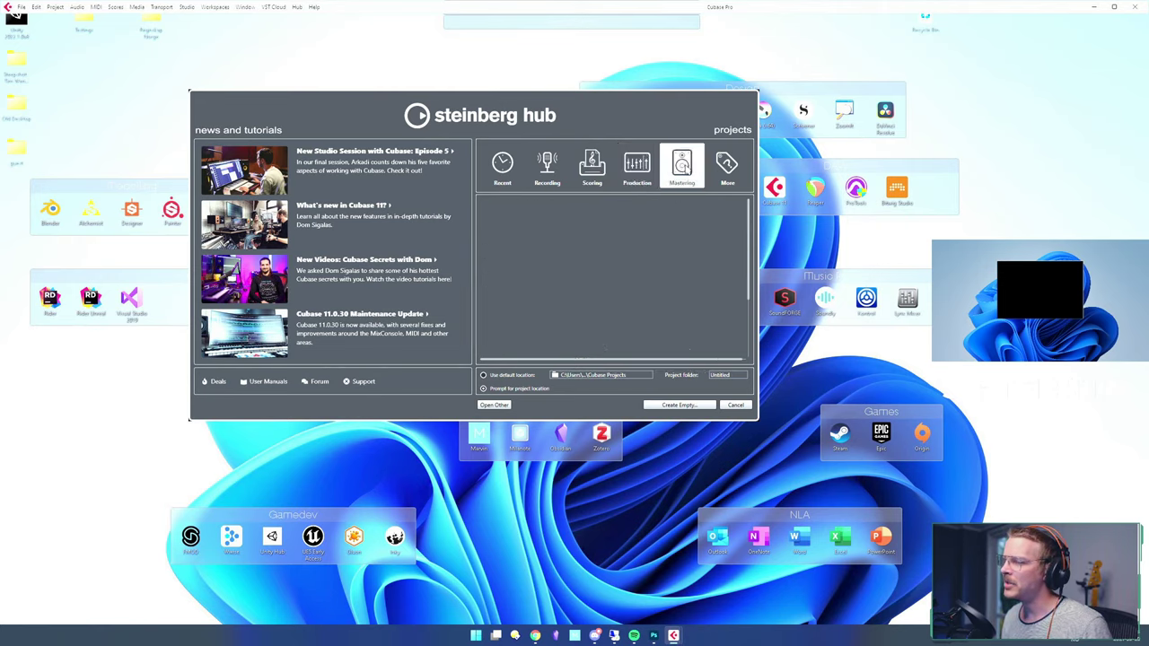
click(543, 175)
click(593, 171)
click(637, 171)
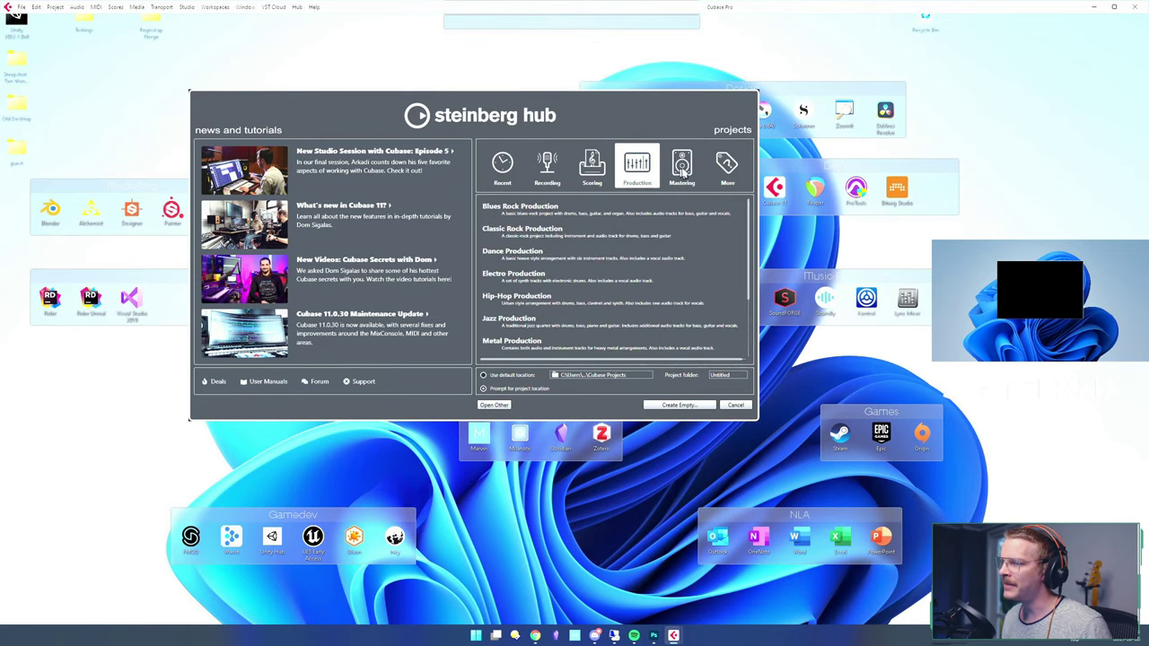
click(692, 173)
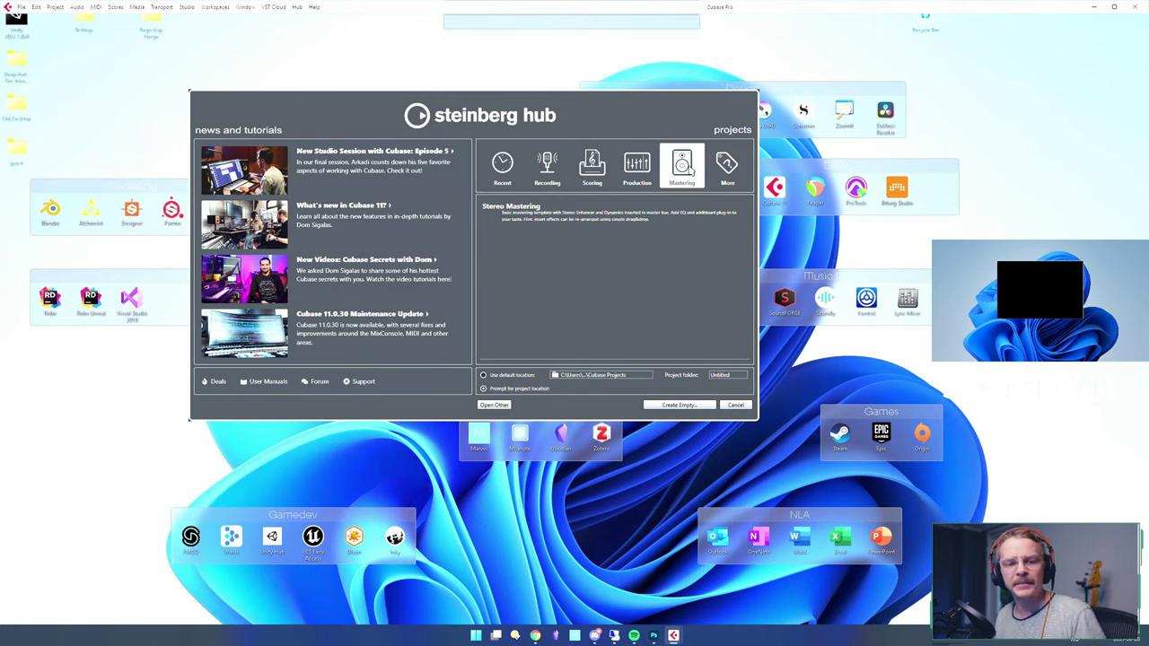
- Create a project from the Empty template in the More category, using the option to prompt for the project location
click(740, 173)
click(565, 208)
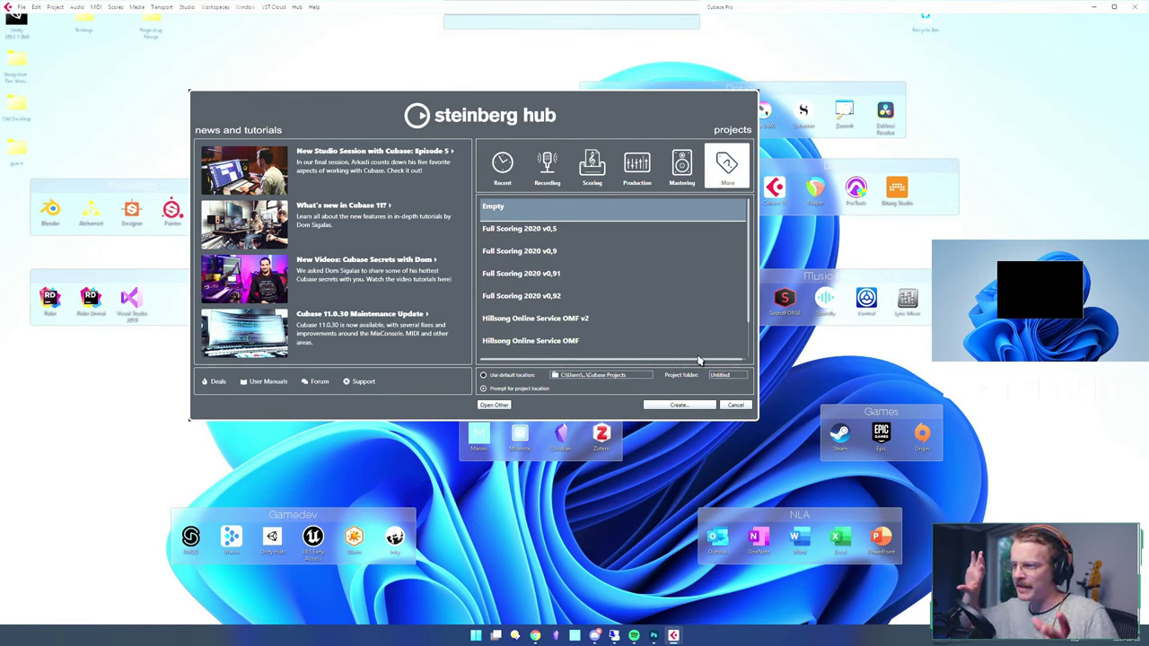
click(530, 376)
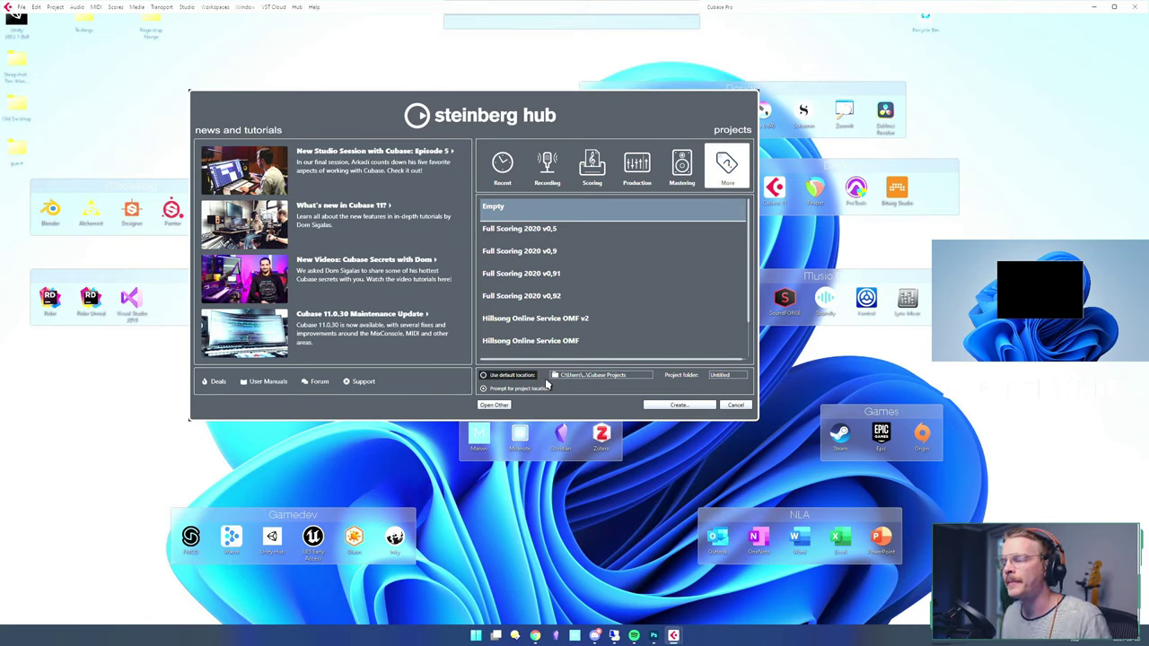
click(544, 384)
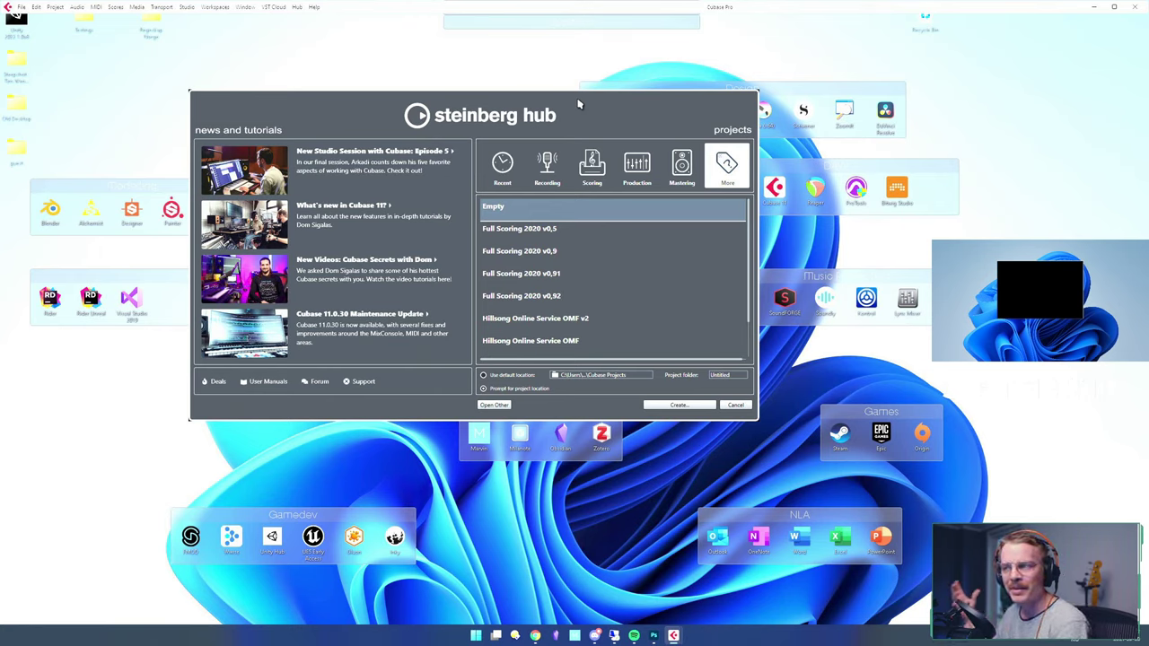
click(675, 406)
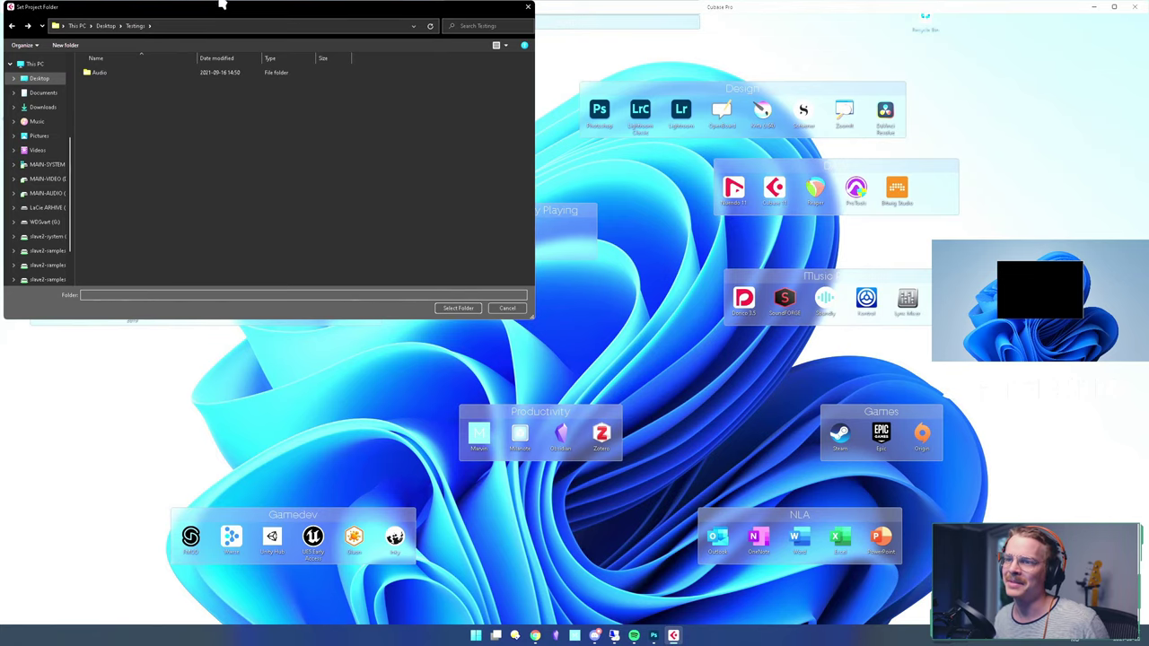
- Reposition the Set Project Folder dialog and go to the 01 - Current Projects folder on the MAIN-AUDIO (E:) drive
drag(225, 9, 305, 32)
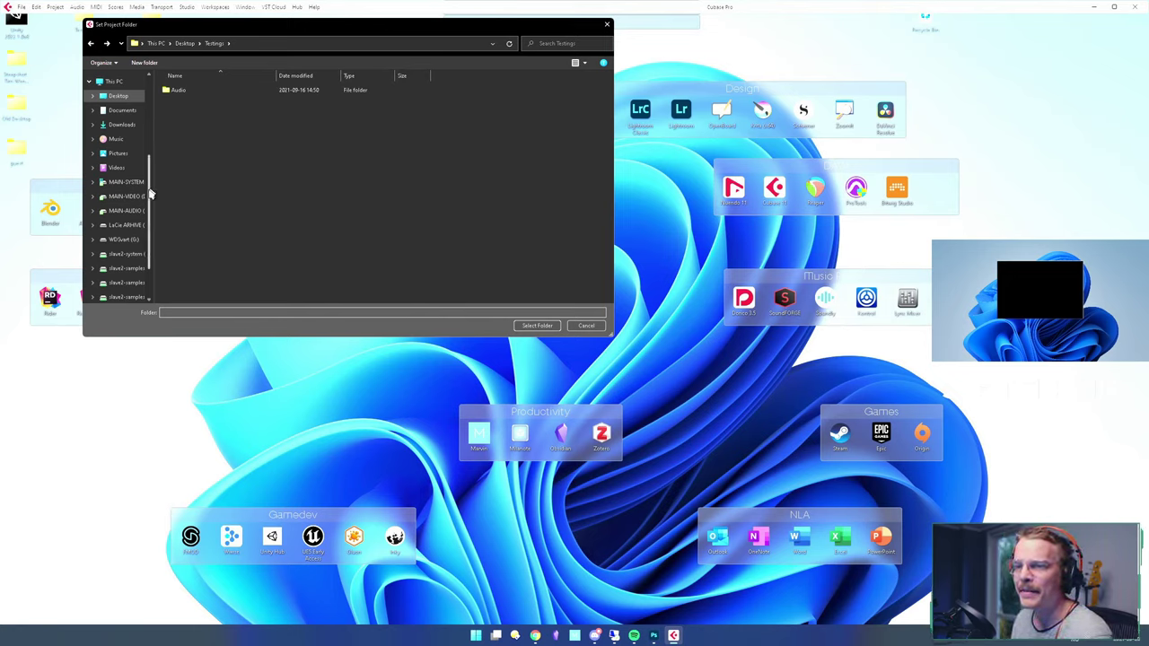
click(130, 212)
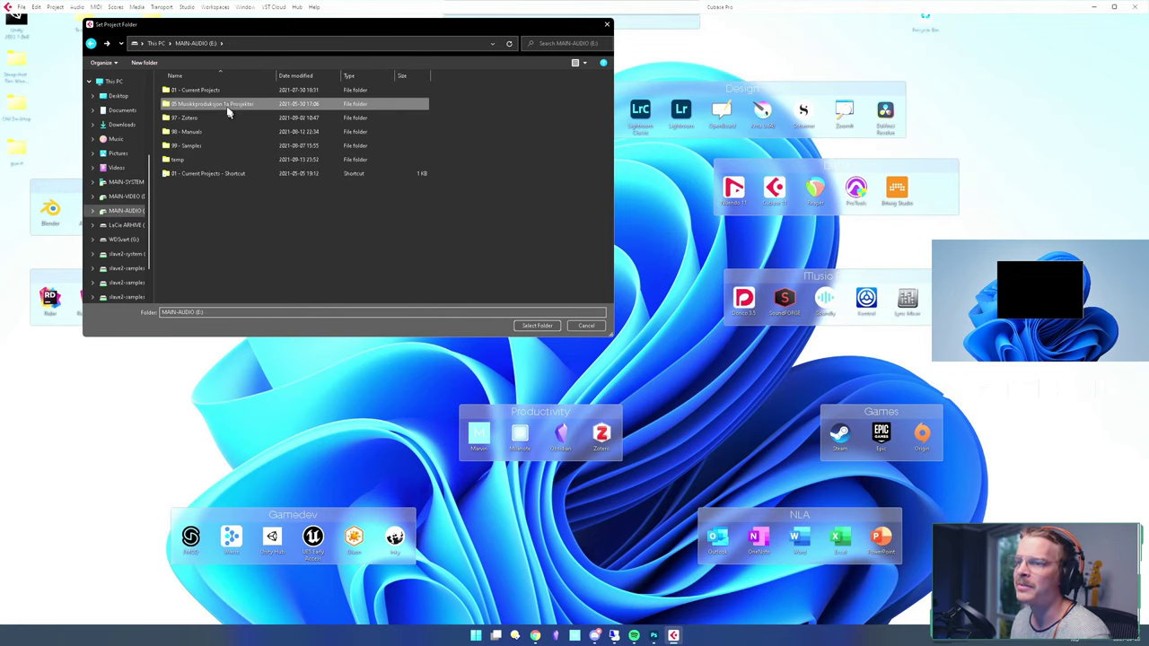
click(212, 91)
double_click(213, 90)
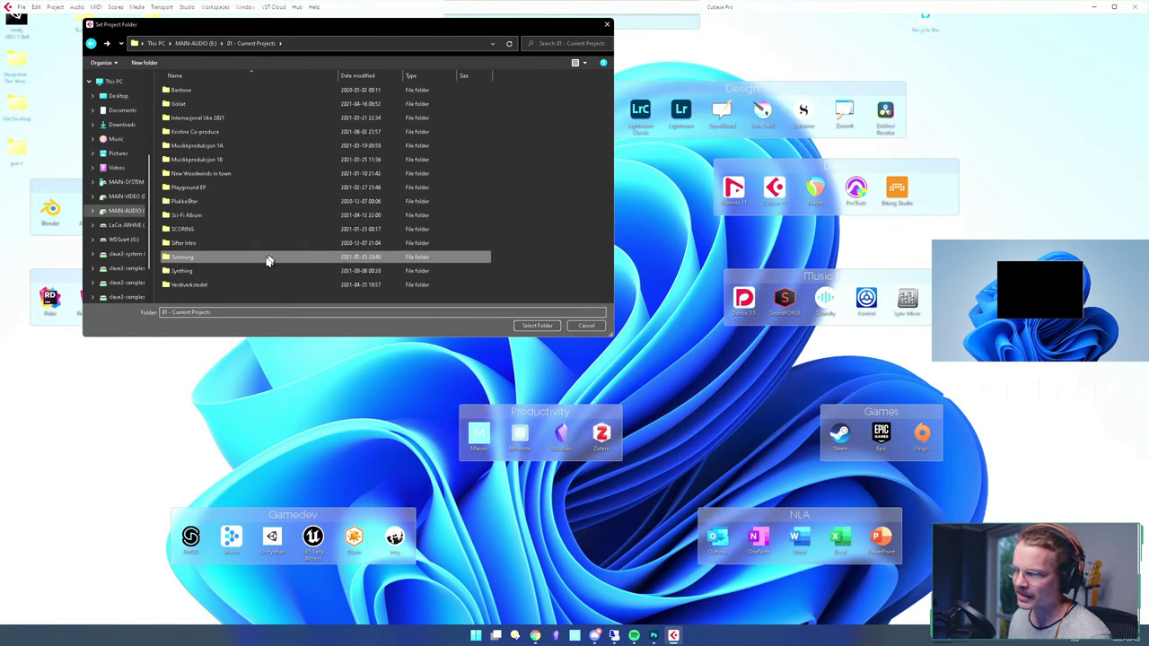
- Create a folder named "Music Production In Cubase" in 01 - Current Projects and open it
right_click(232, 303)
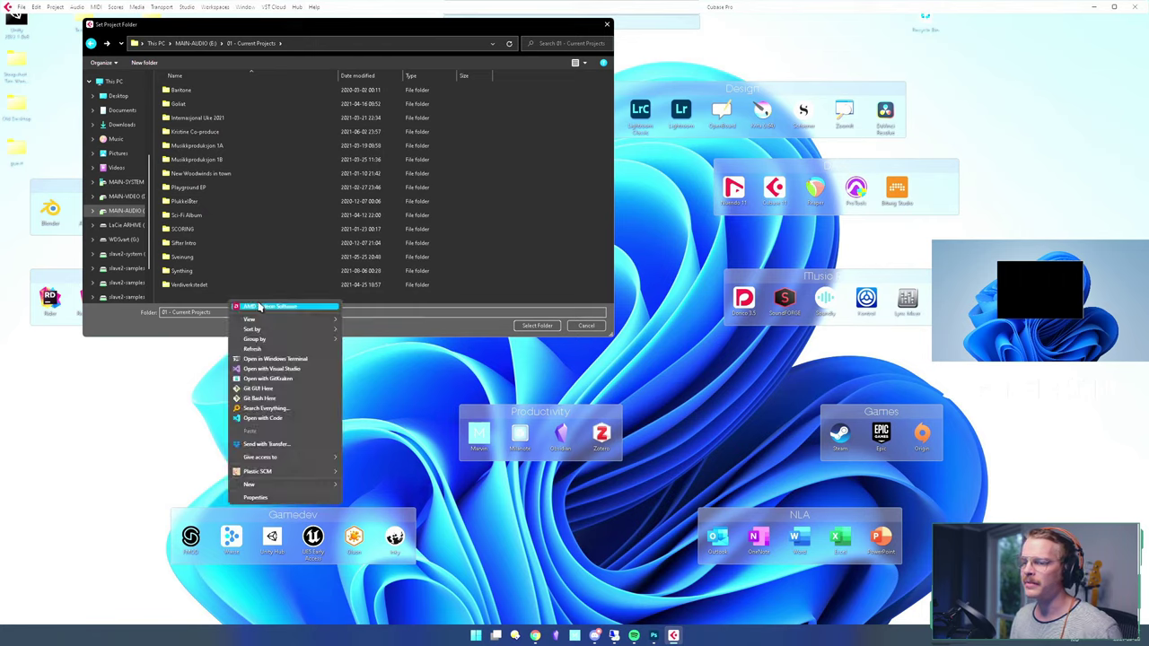
mouse_move(280, 485)
click(368, 486)
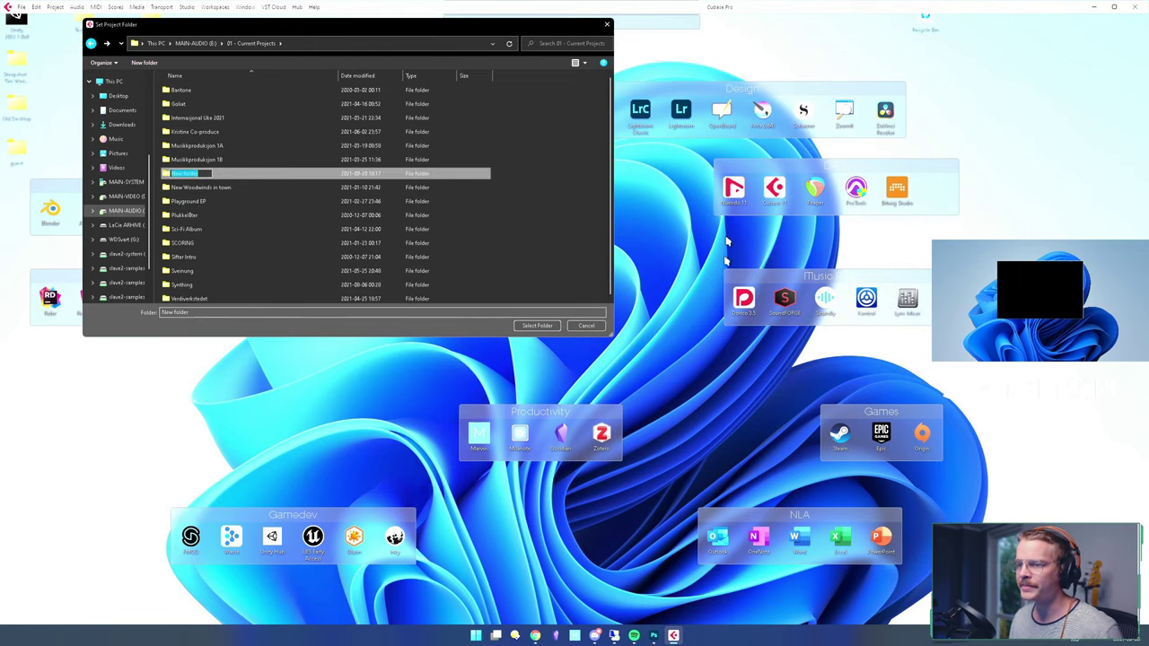
text(Music)
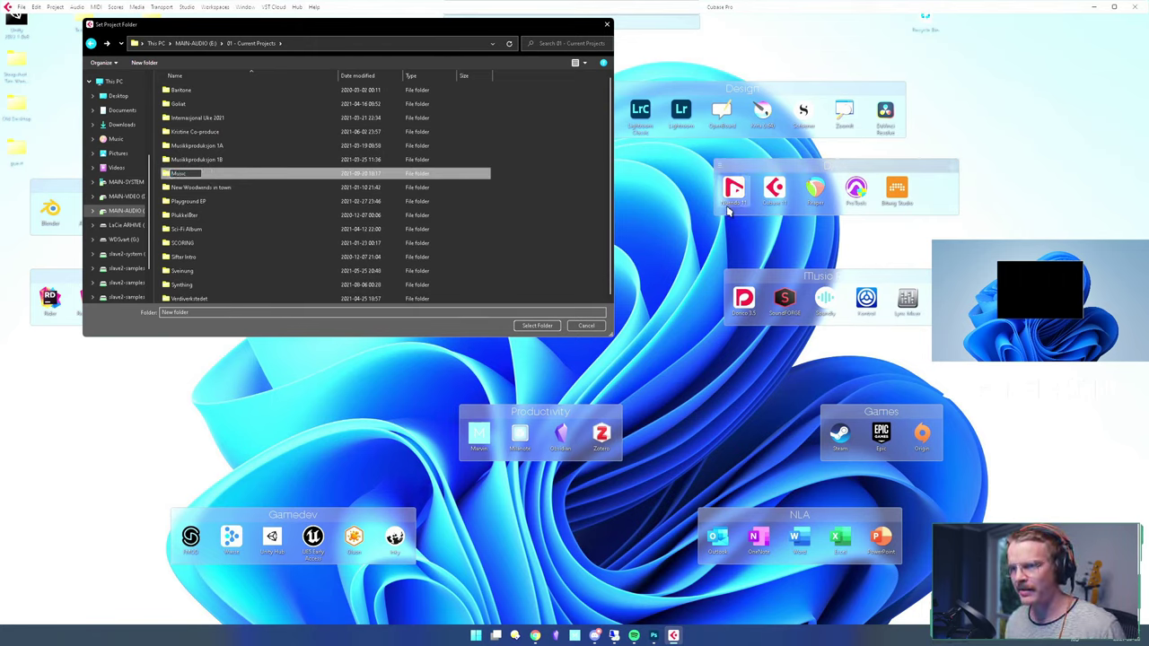
text( Production In Cub)
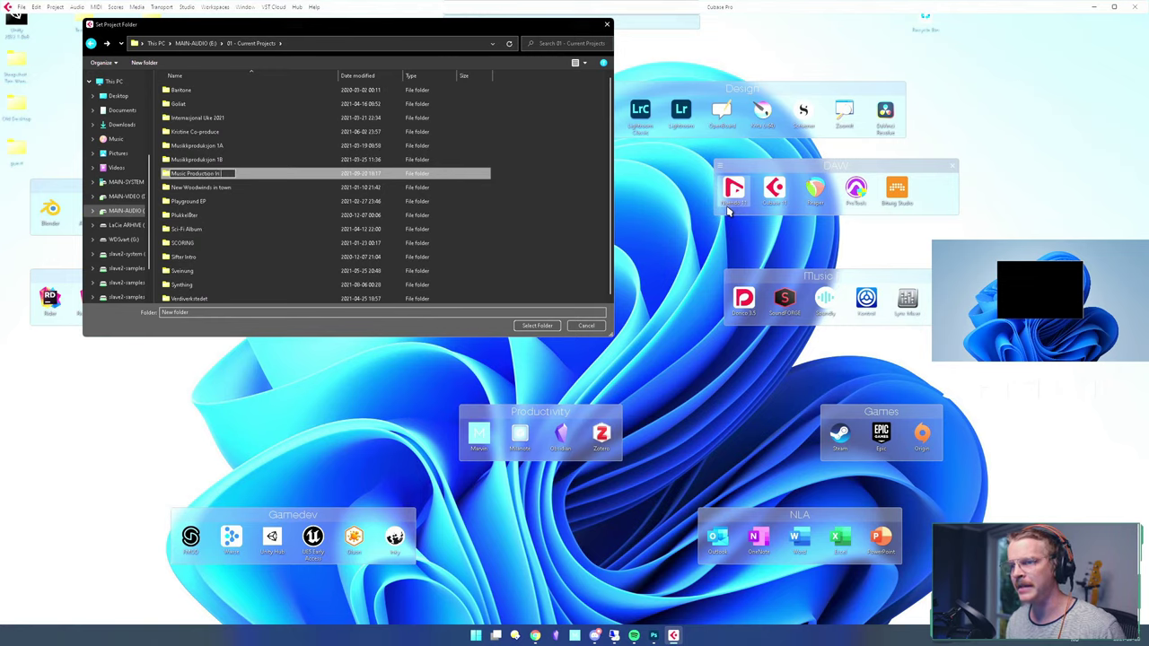
text(ase)
key(Return)
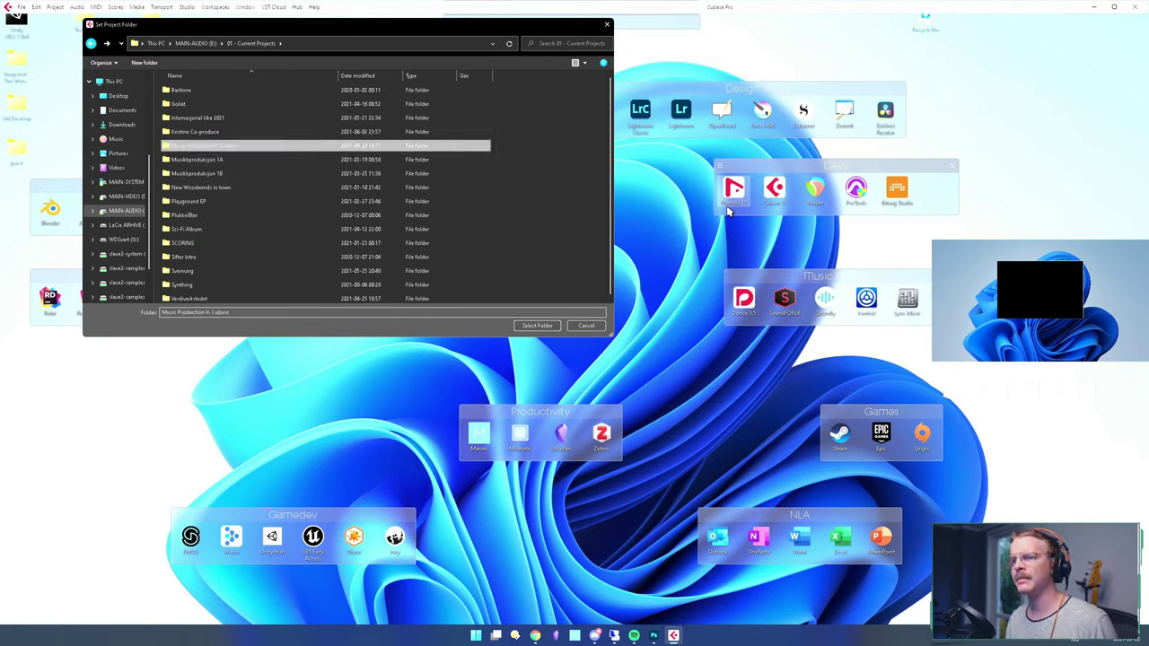
key(Return)
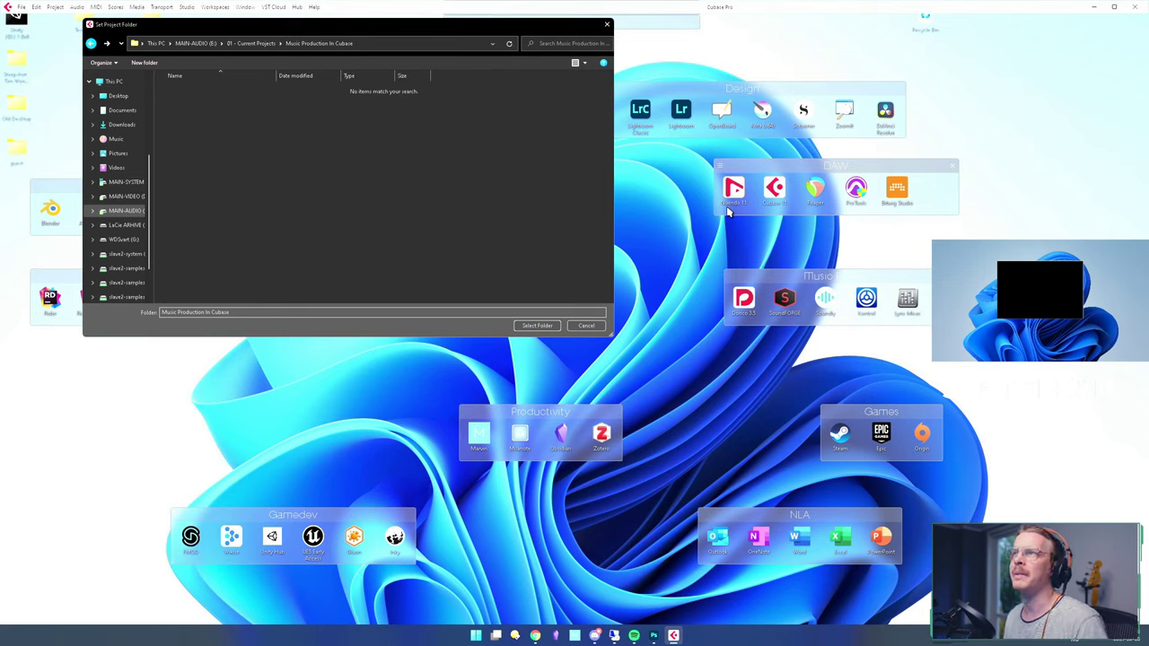
- Create a folder named "My First Song" inside Music Production In Cubase and select it as the project folder
right_click(289, 175)
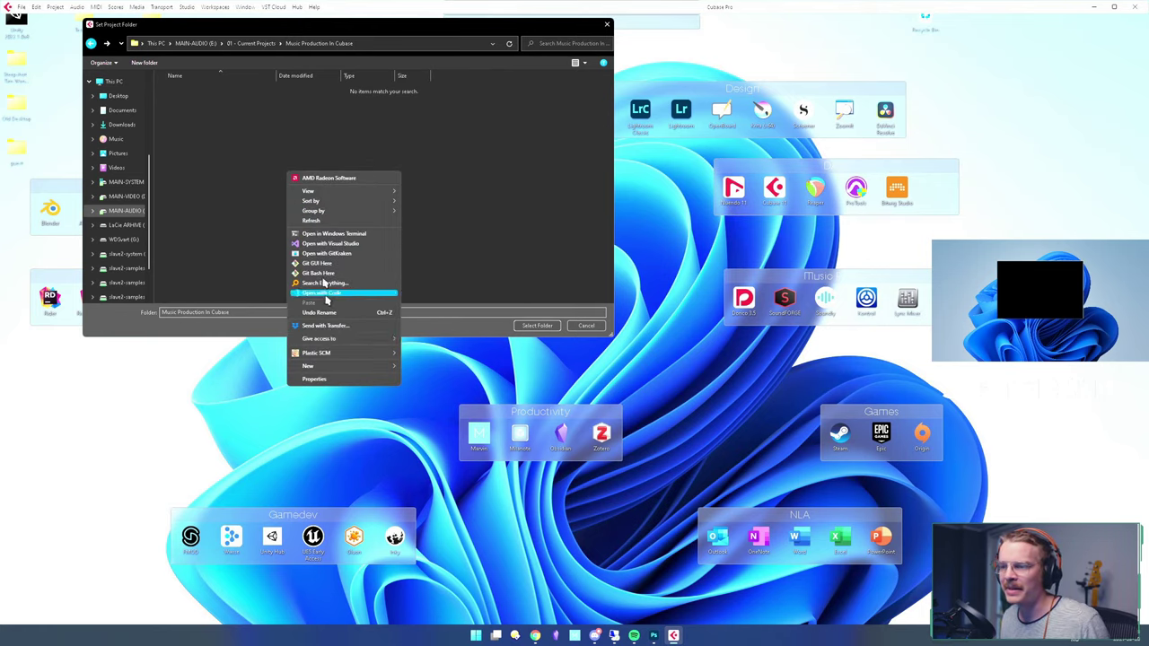
mouse_move(308, 365)
click(422, 370)
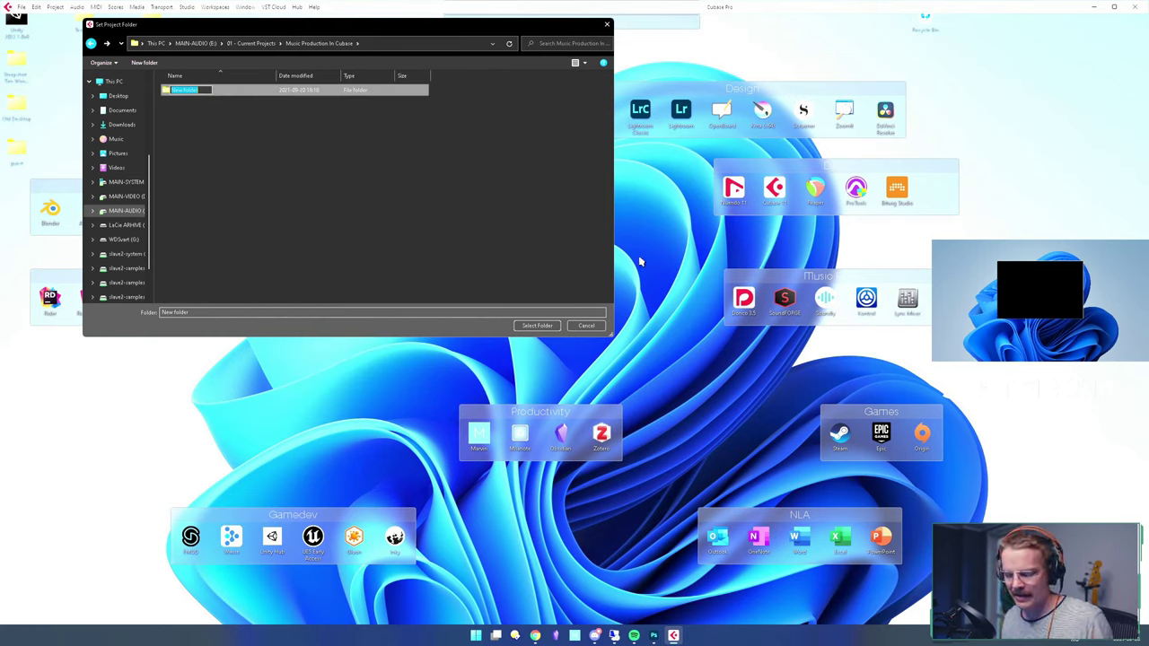
text(My)
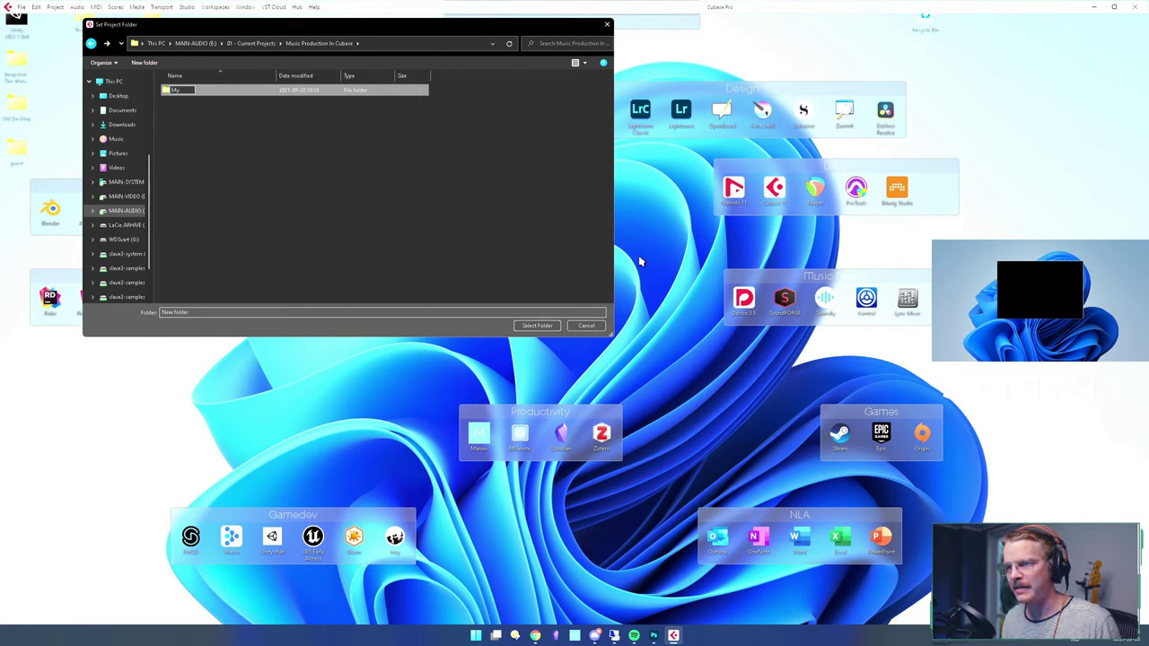
text( First Song)
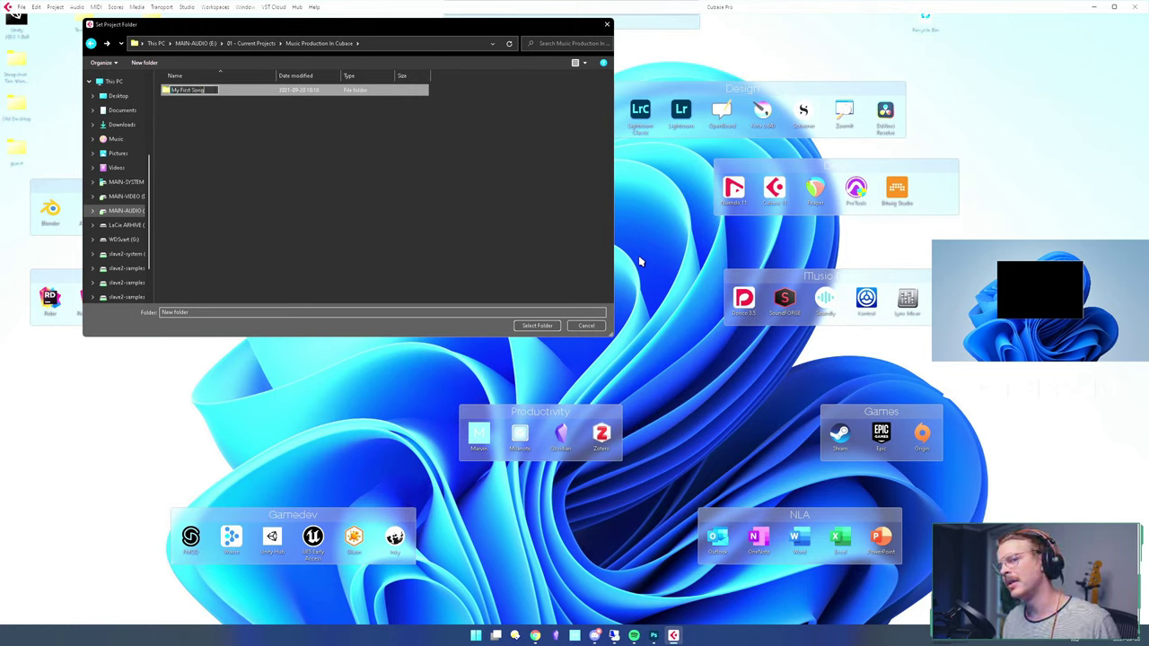
key(Return)
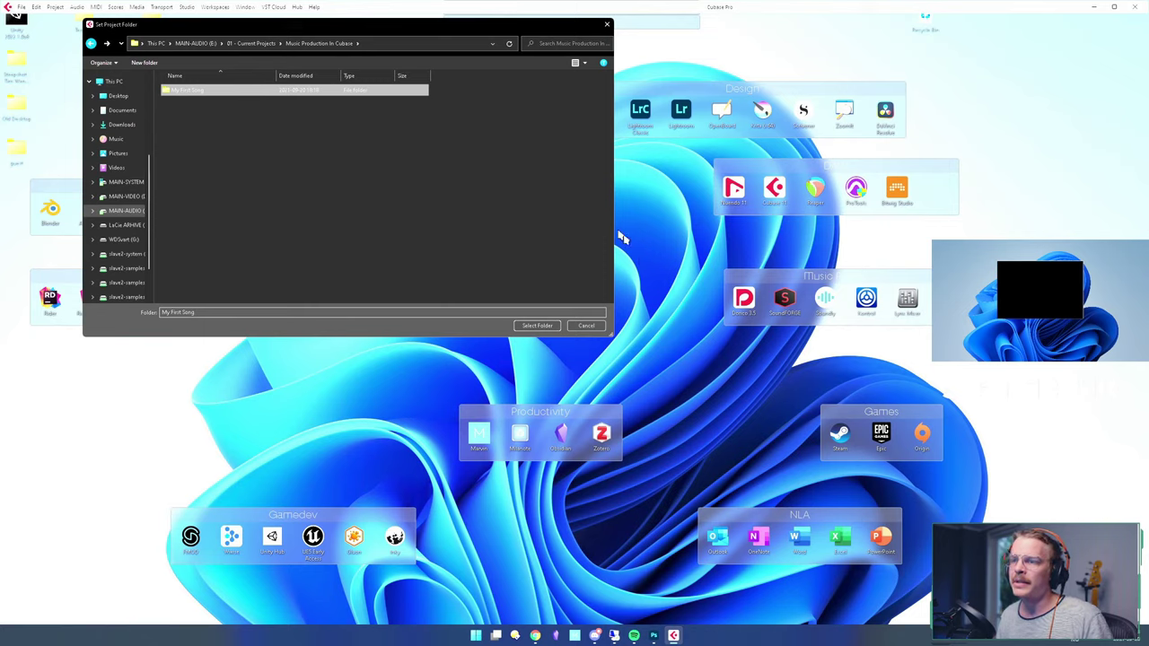
double_click(202, 93)
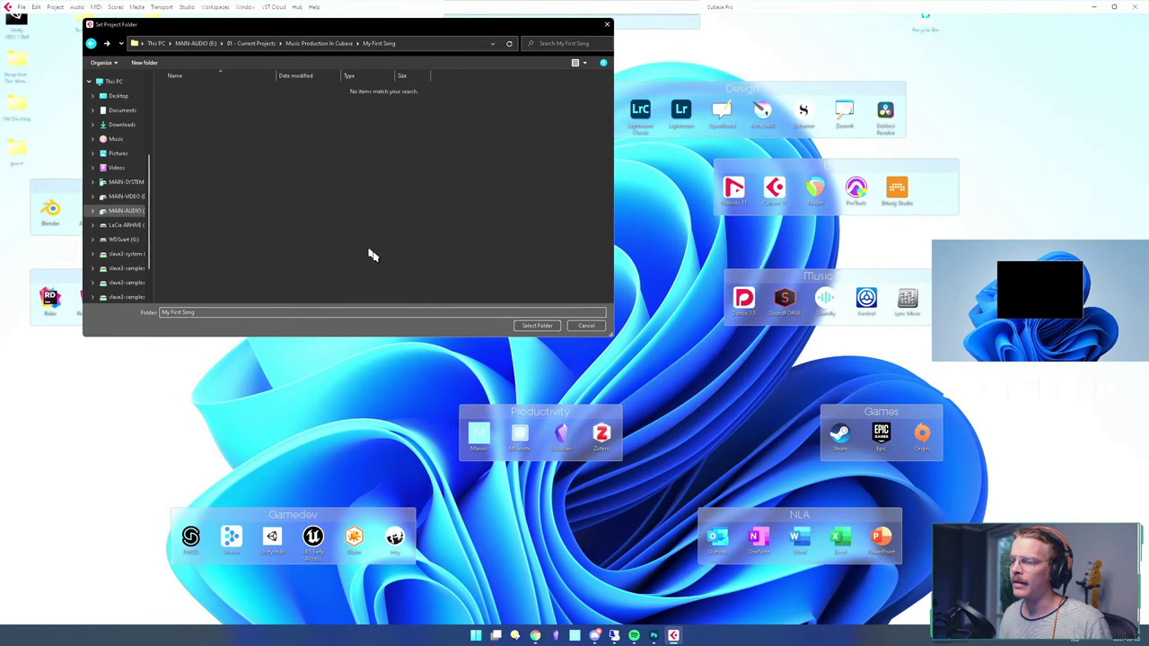
click(535, 327)
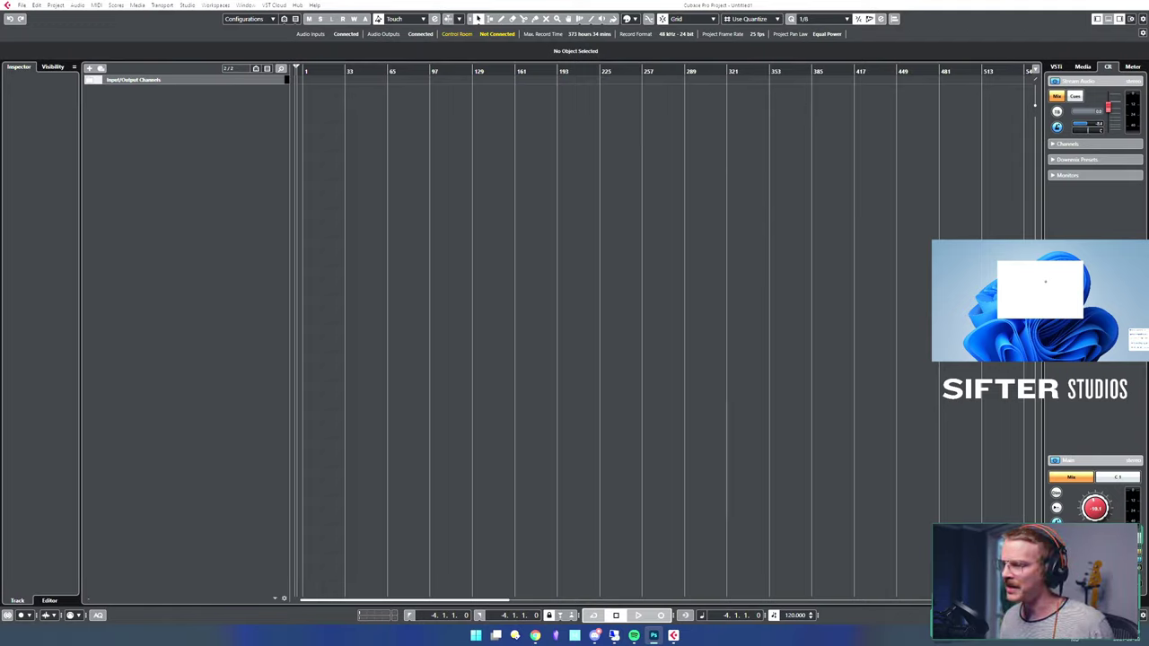
key(ctrl+shift+Escape)
drag(144, 79, 1016, 268)
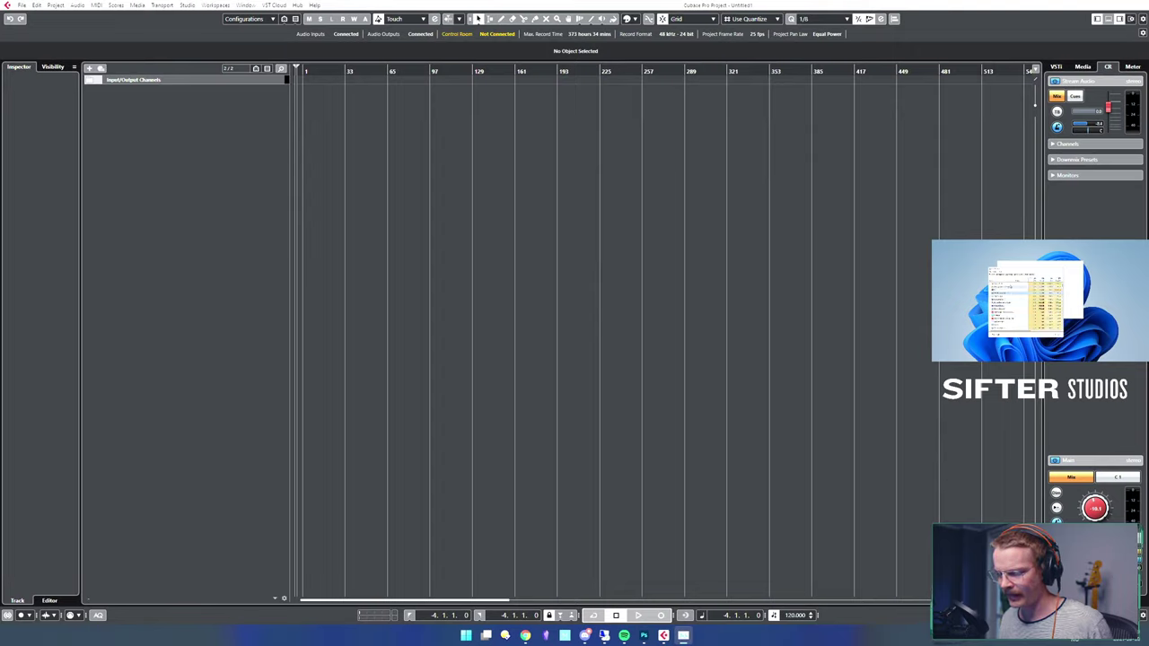
click(1062, 269)
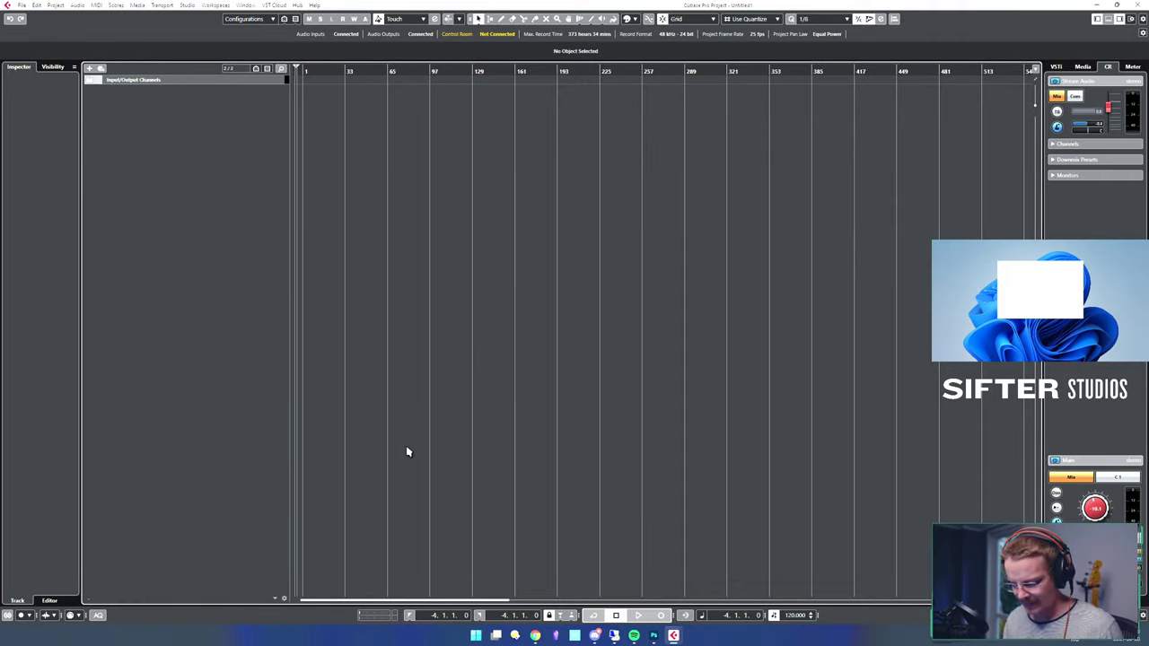
key(super)
text(pho)
key(Return)
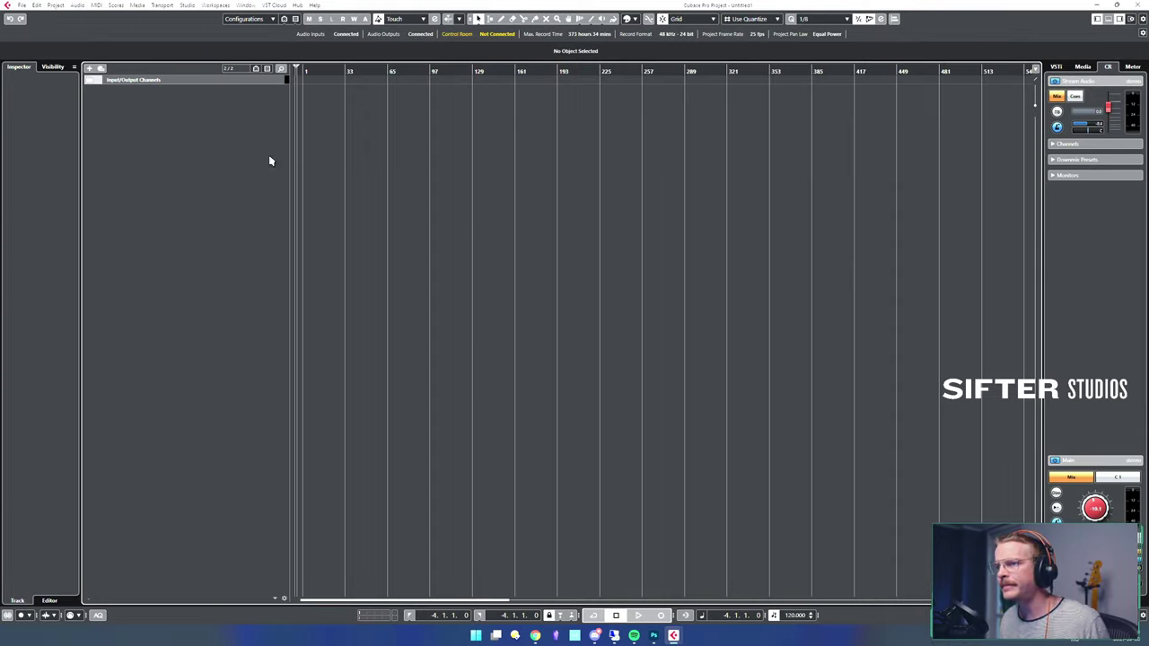
- Save the project as "My First Song v1" in the My First Song folder, repositioning the Save As dialog
key(ctrl+s)
drag(285, 28, 323, 66)
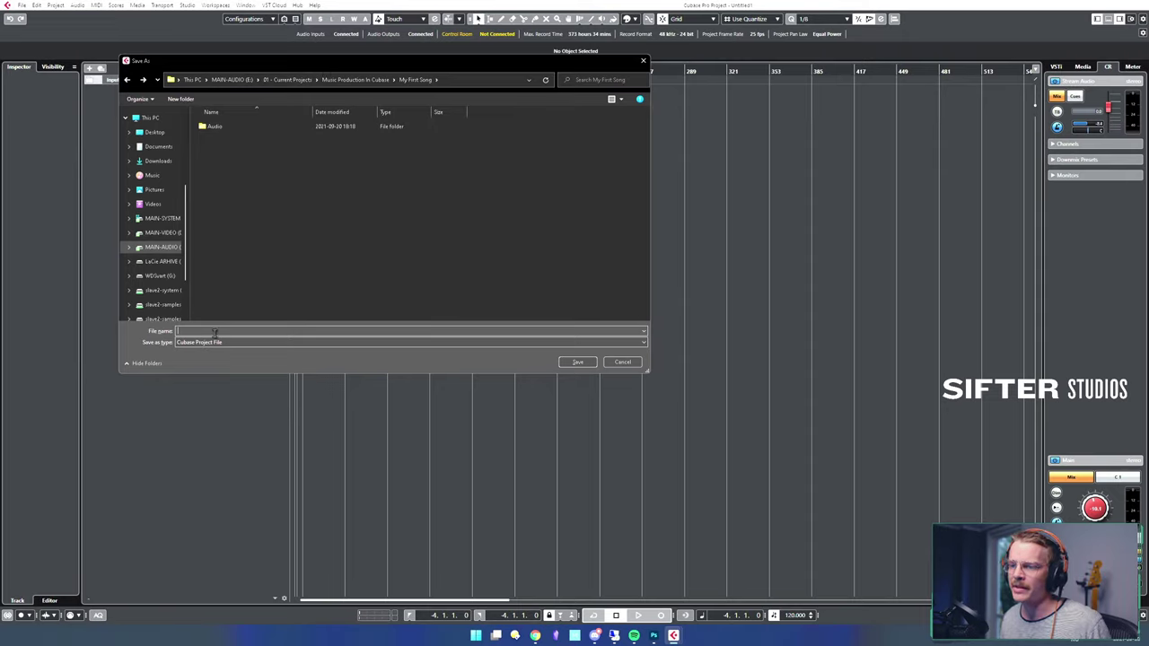
text(My)
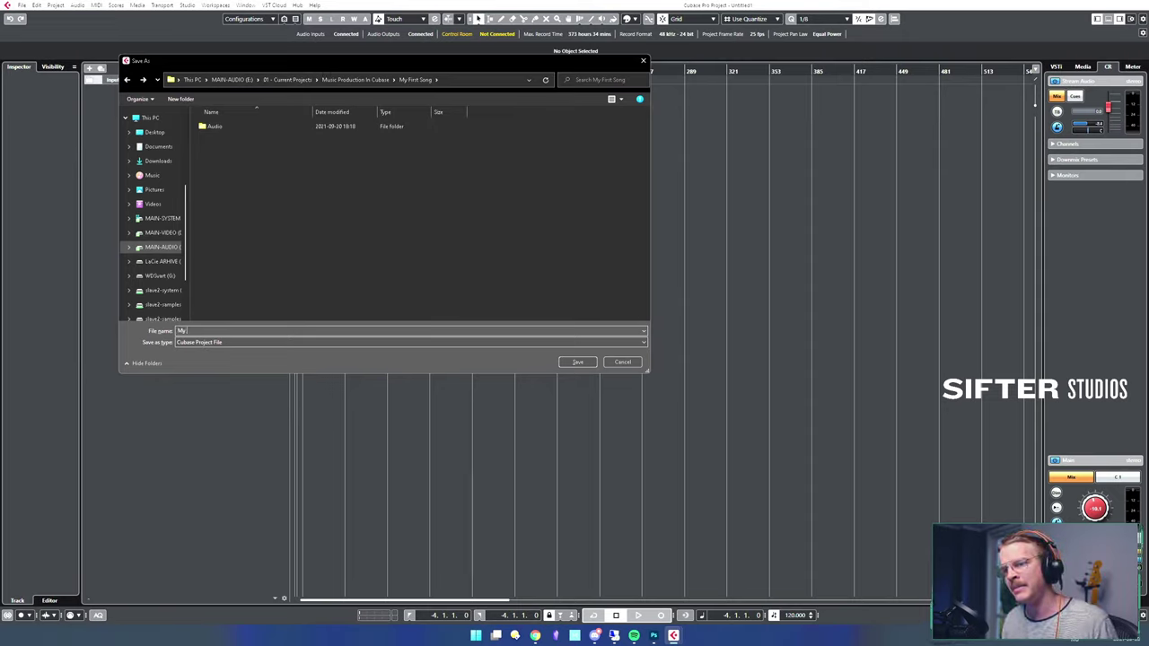
text( First Song v1)
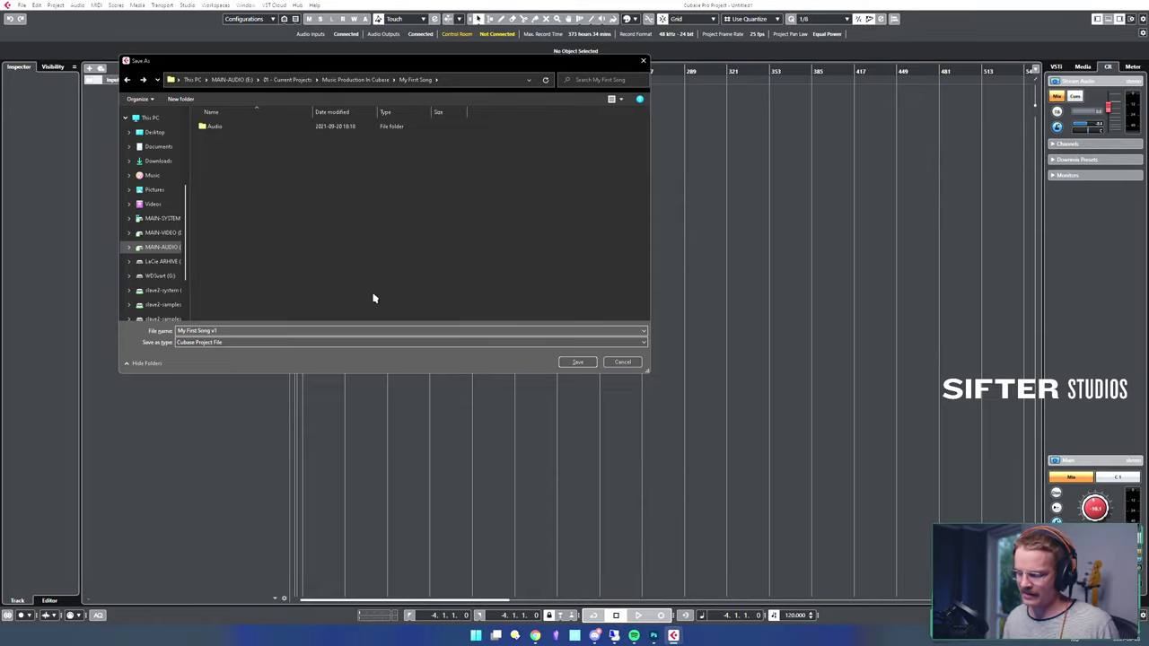
key(Return)
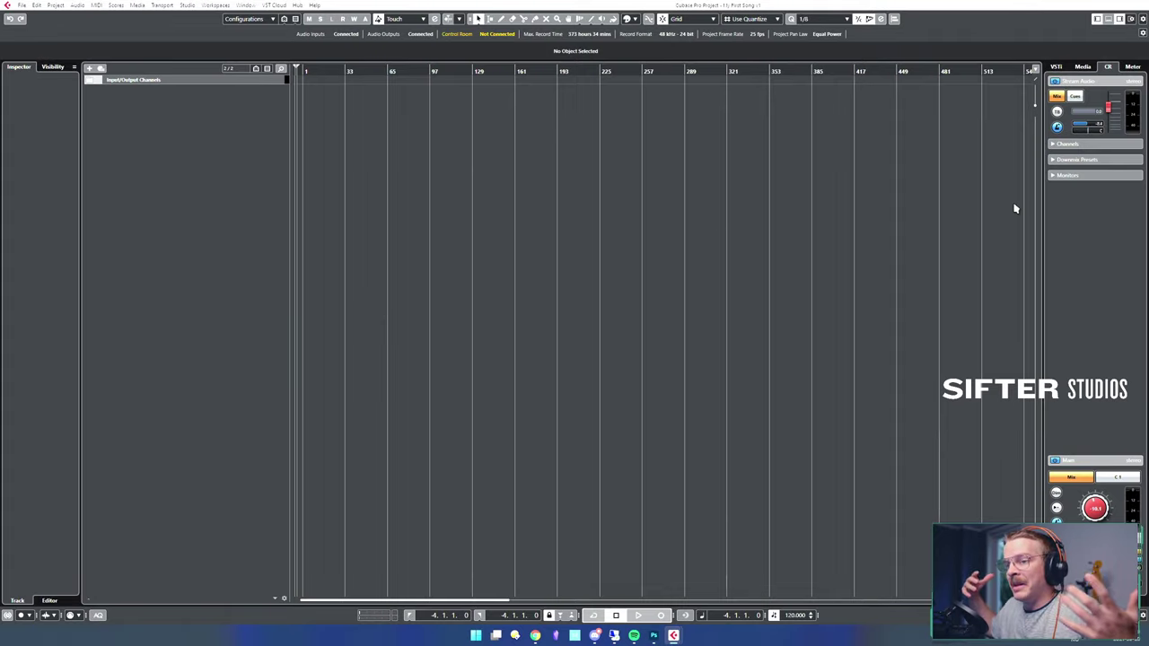
- Enable the reference level for the Control Room's Main output
click(214, 247)
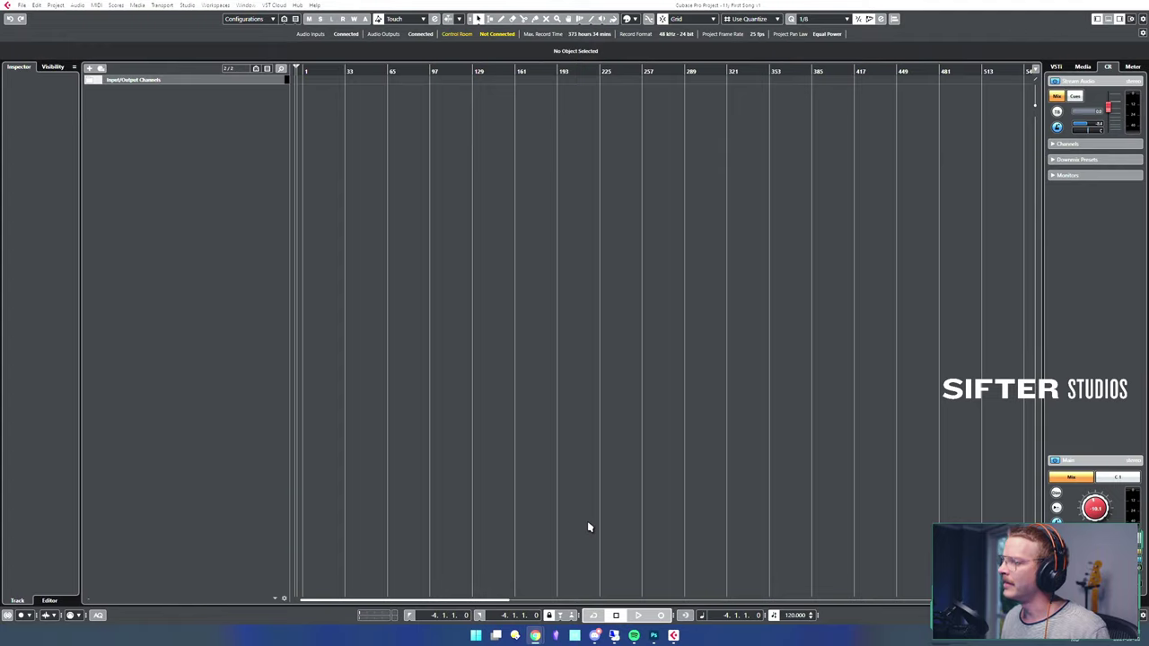
click(1057, 508)
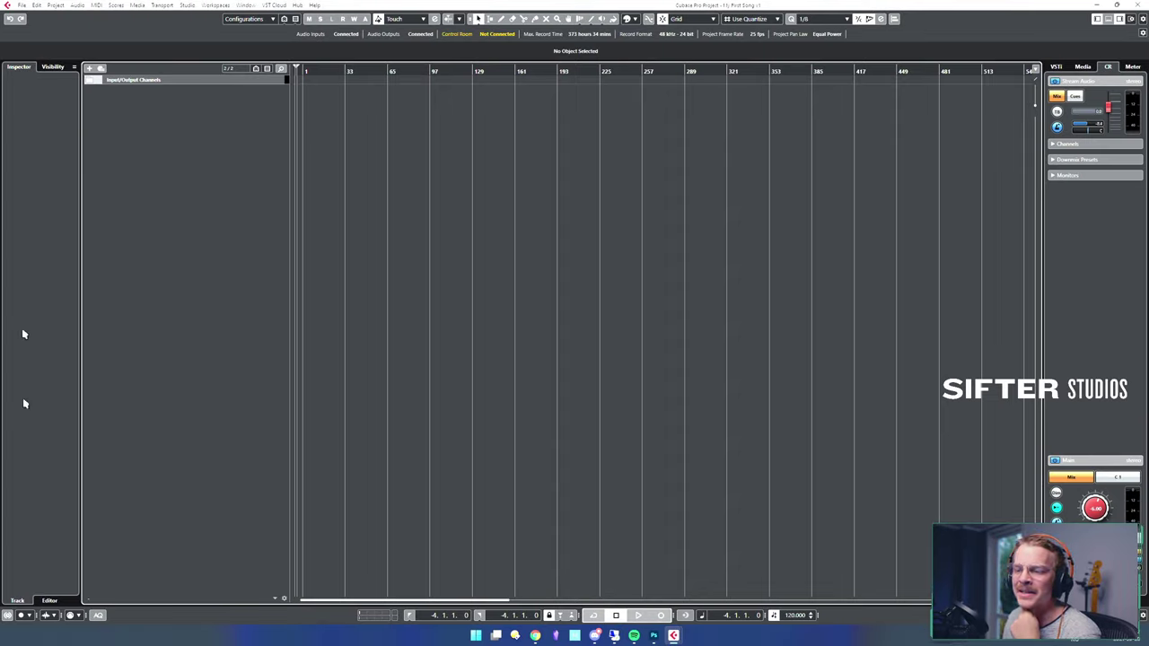
- Add one mono audio track named "VOX" with the hardware input No String [12]! Record 01 (Mono), routed to Stereo Out
right_click(171, 152)
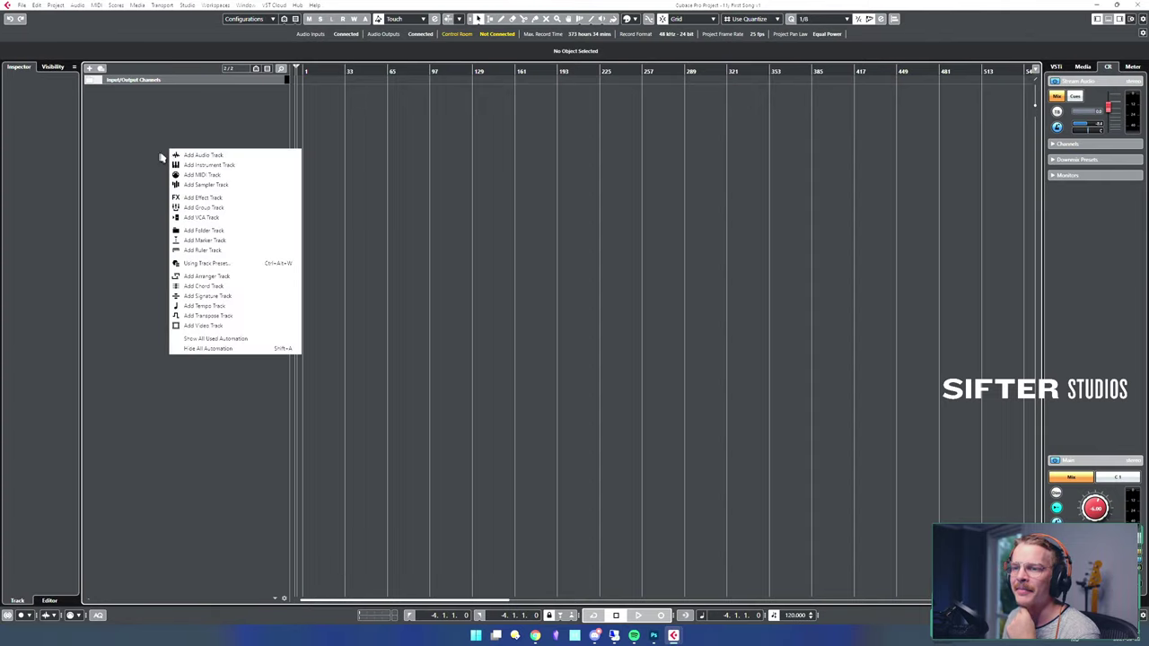
click(267, 156)
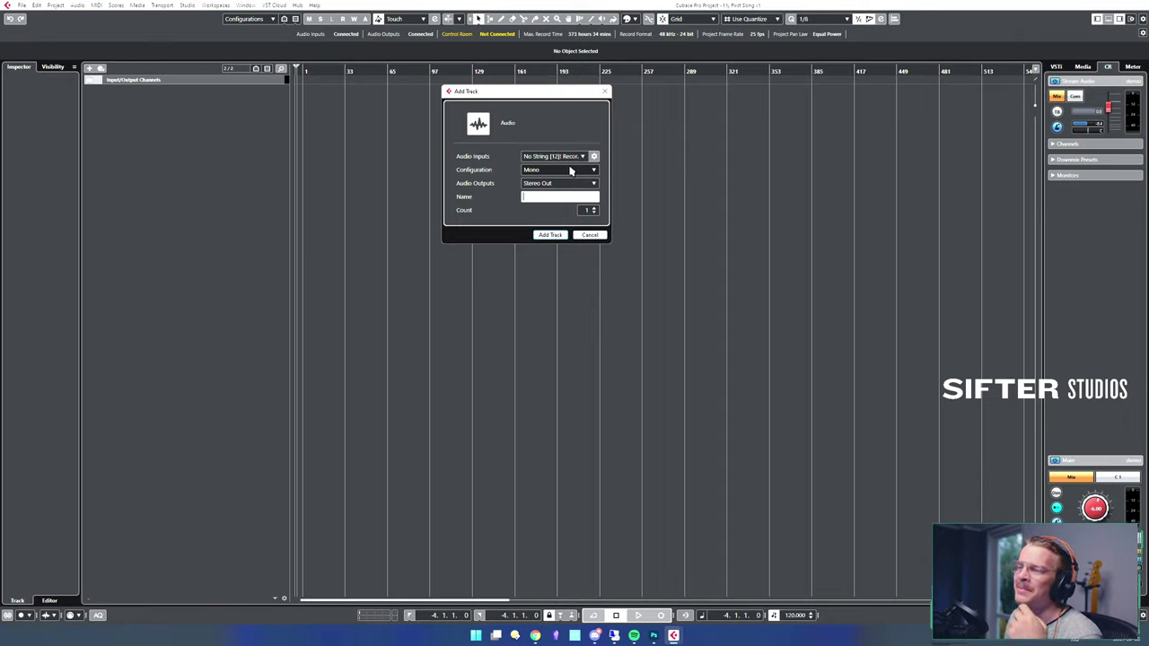
click(577, 170)
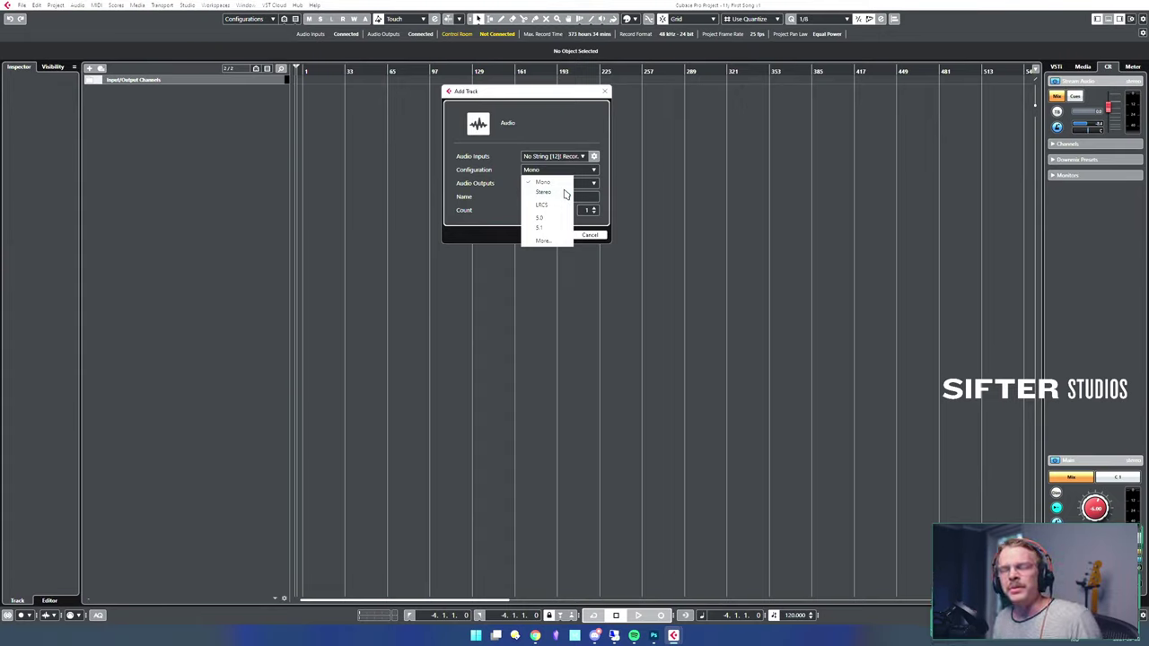
click(555, 109)
click(567, 160)
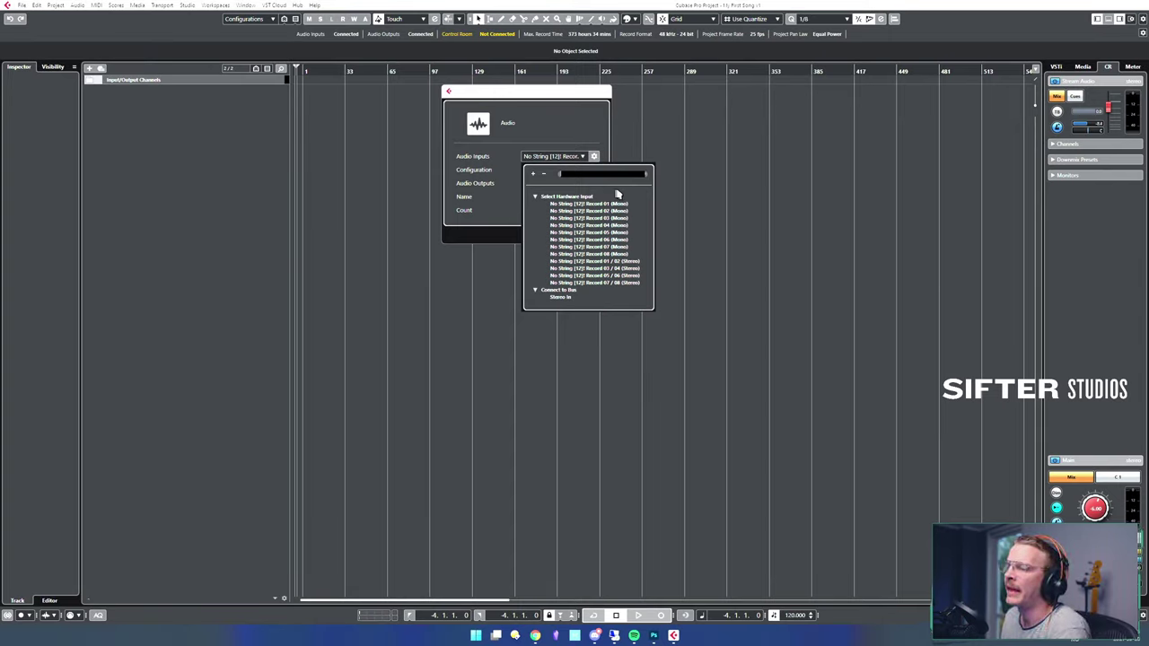
click(613, 204)
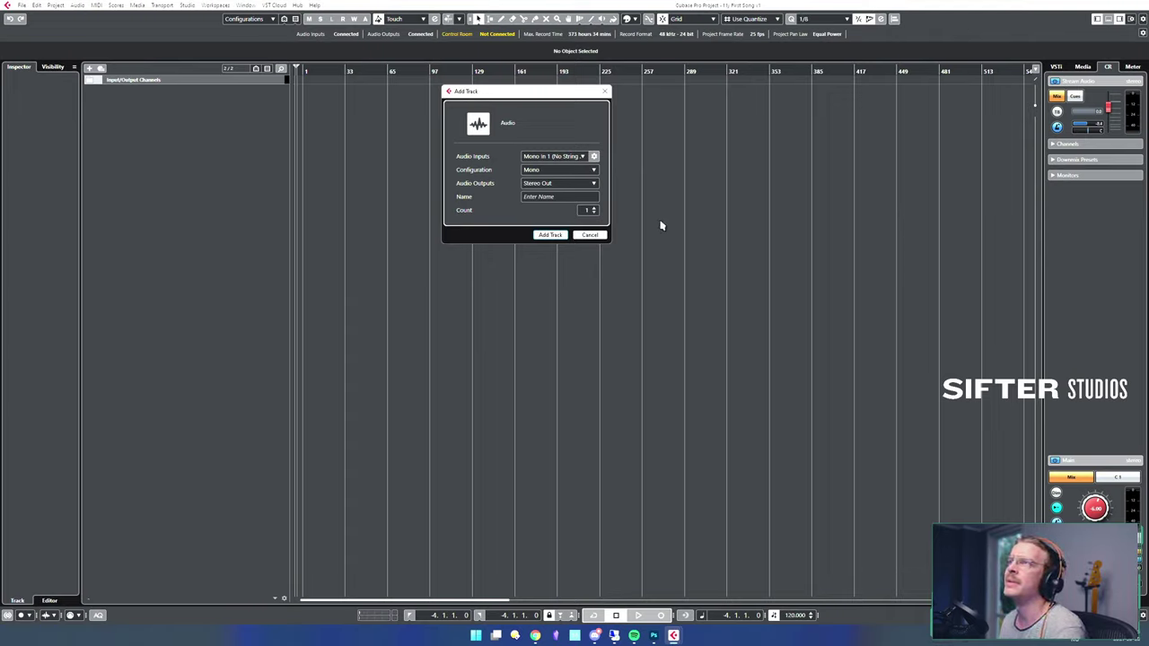
click(572, 196)
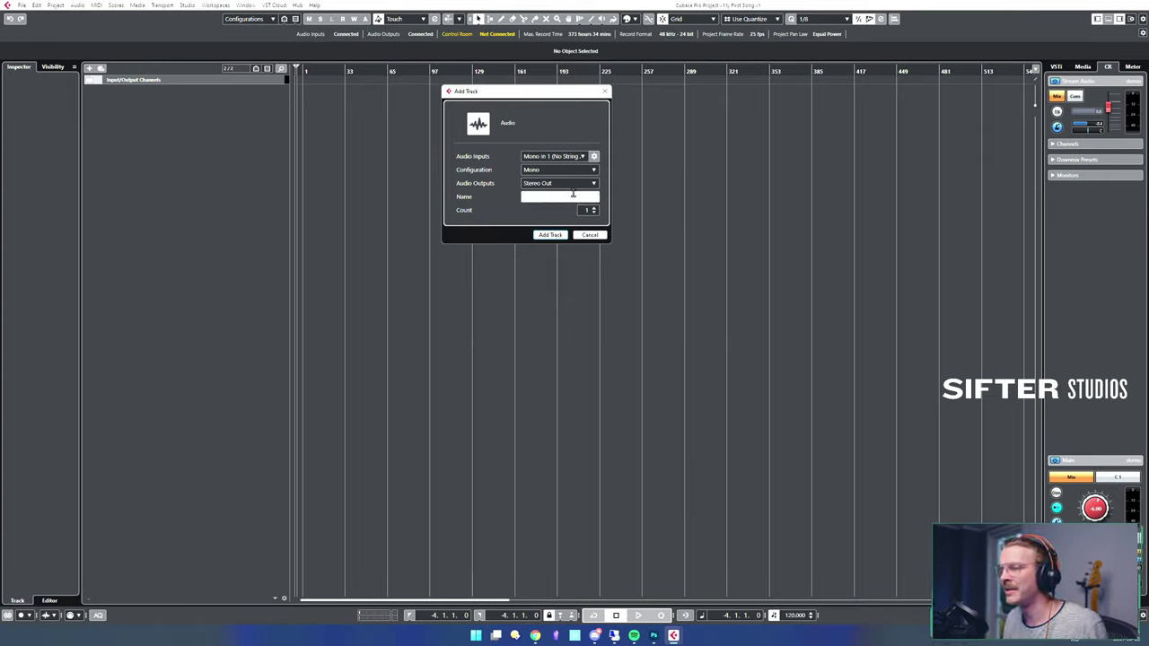
text(VOX)
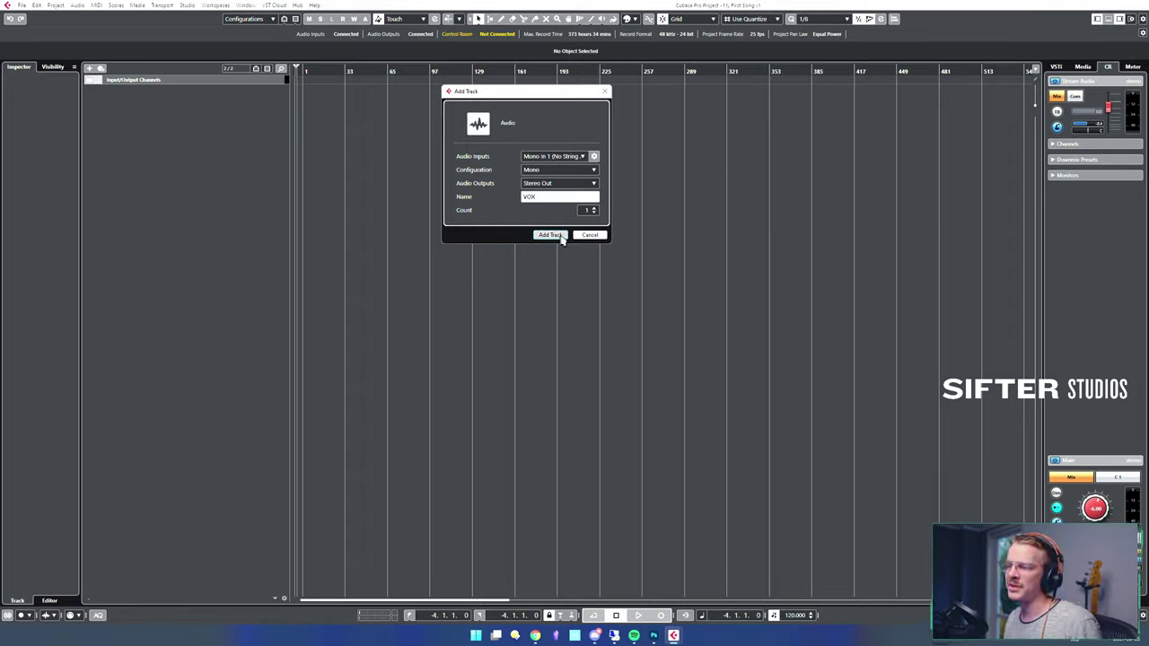
click(560, 235)
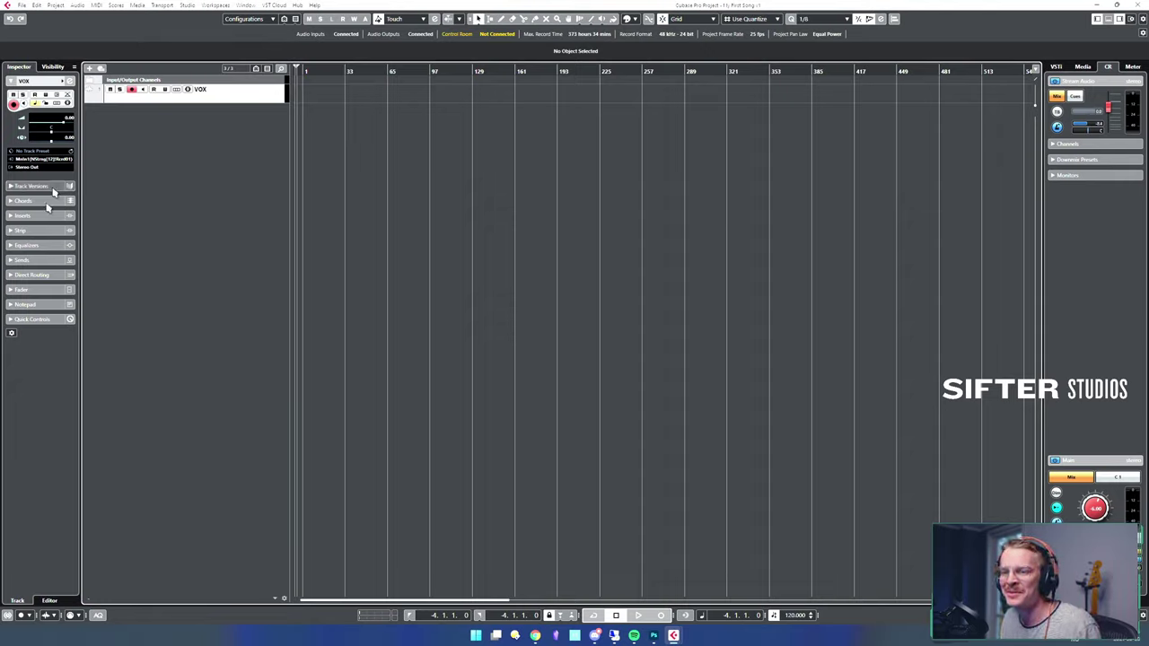
- Examine the VOX track's Inspector sections, from Quick Controls, Fader and Direct Routing up through Sends, Equalizers, Strip, Inserts, Chords and Track Versions
click(13, 320)
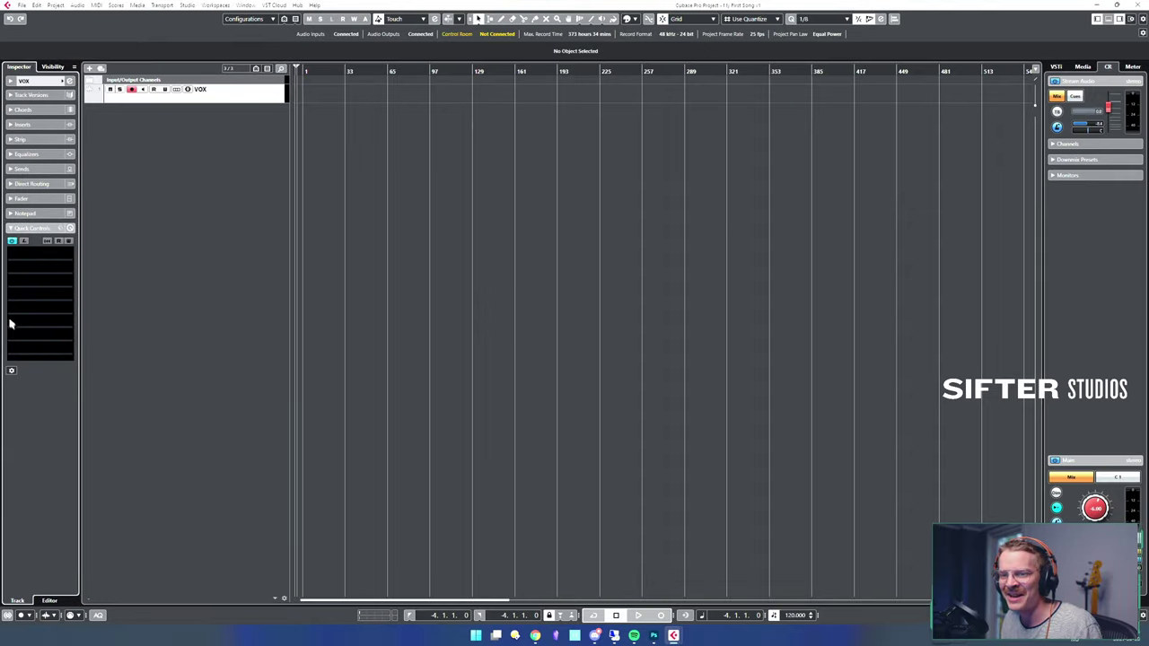
click(10, 228)
click(10, 198)
click(12, 184)
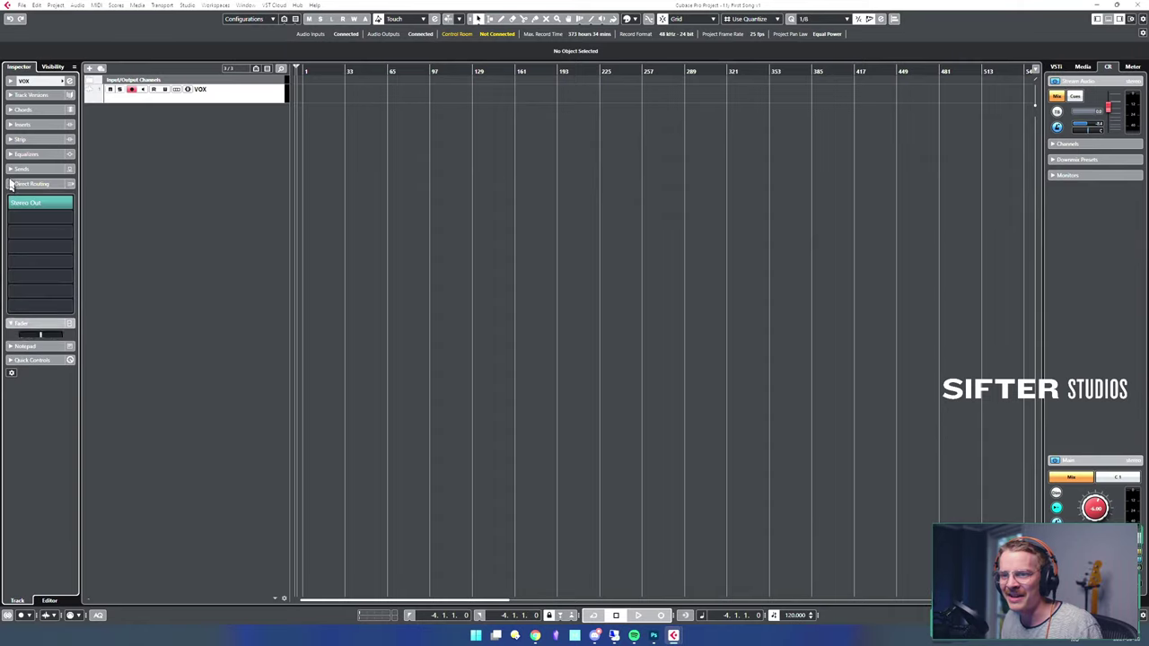
click(12, 169)
click(12, 154)
click(12, 139)
click(15, 126)
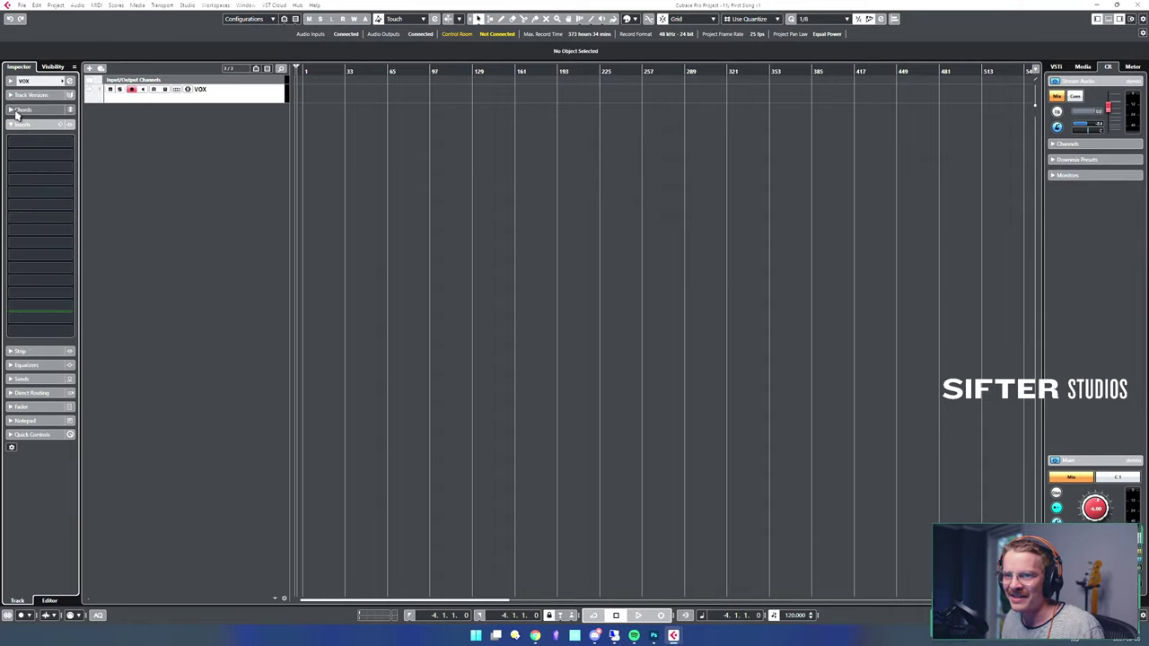
click(13, 110)
click(12, 95)
click(12, 95)
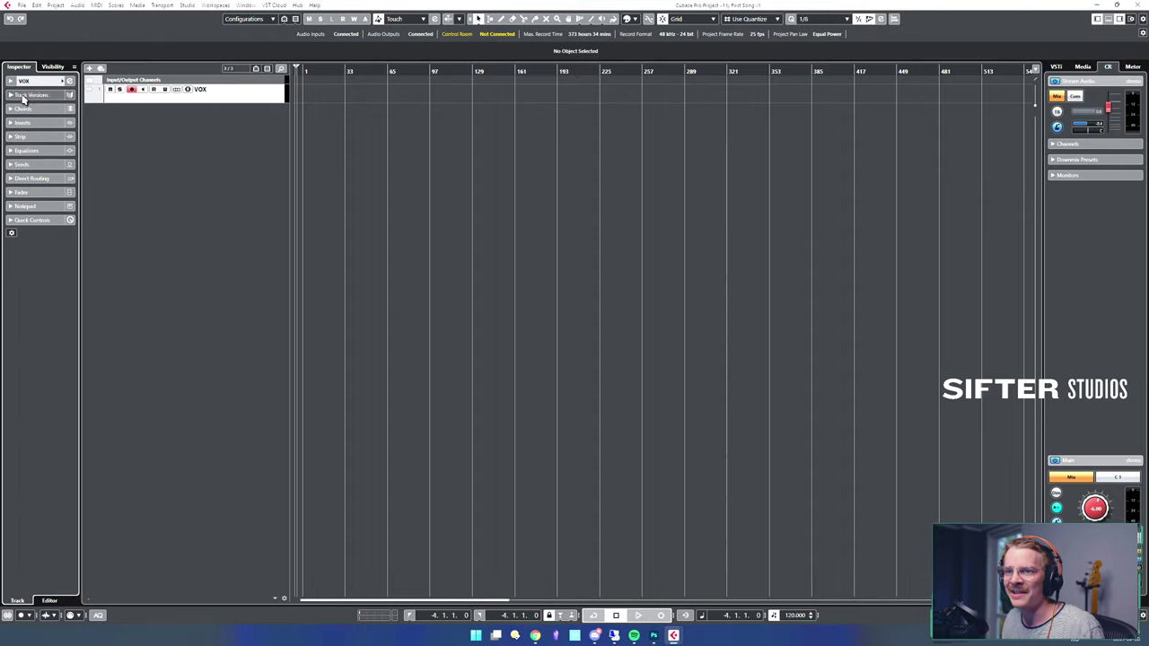
- Expand the VOX track's basic settings in the Inspector and increase the track's height in the track list
click(11, 80)
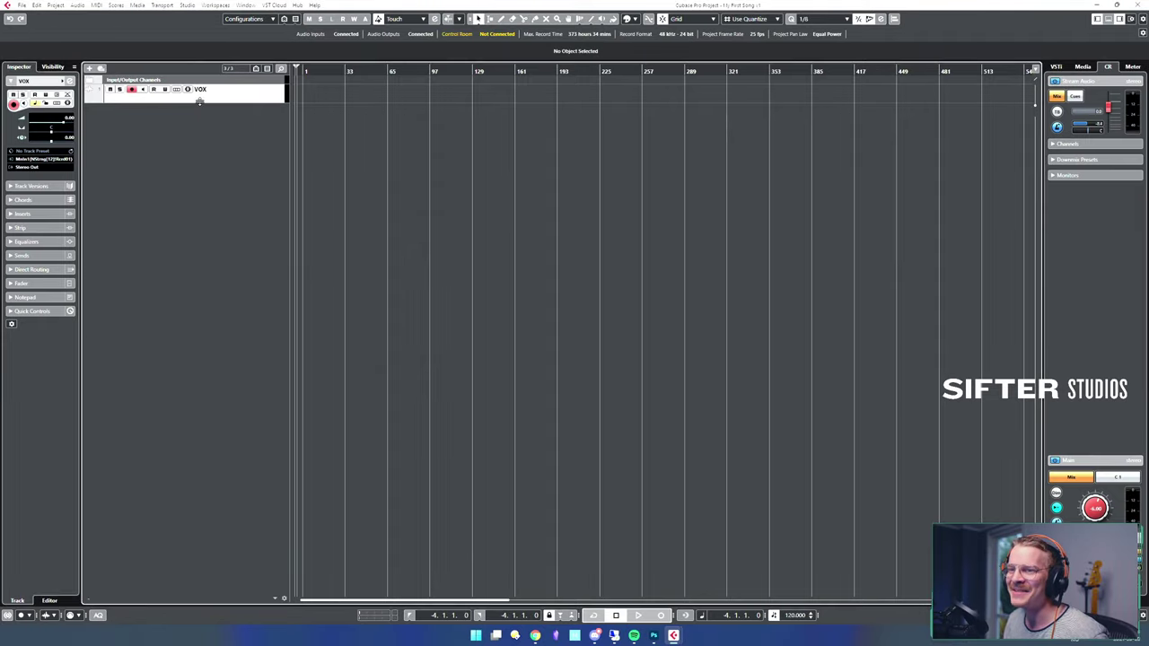
drag(199, 101, 199, 128)
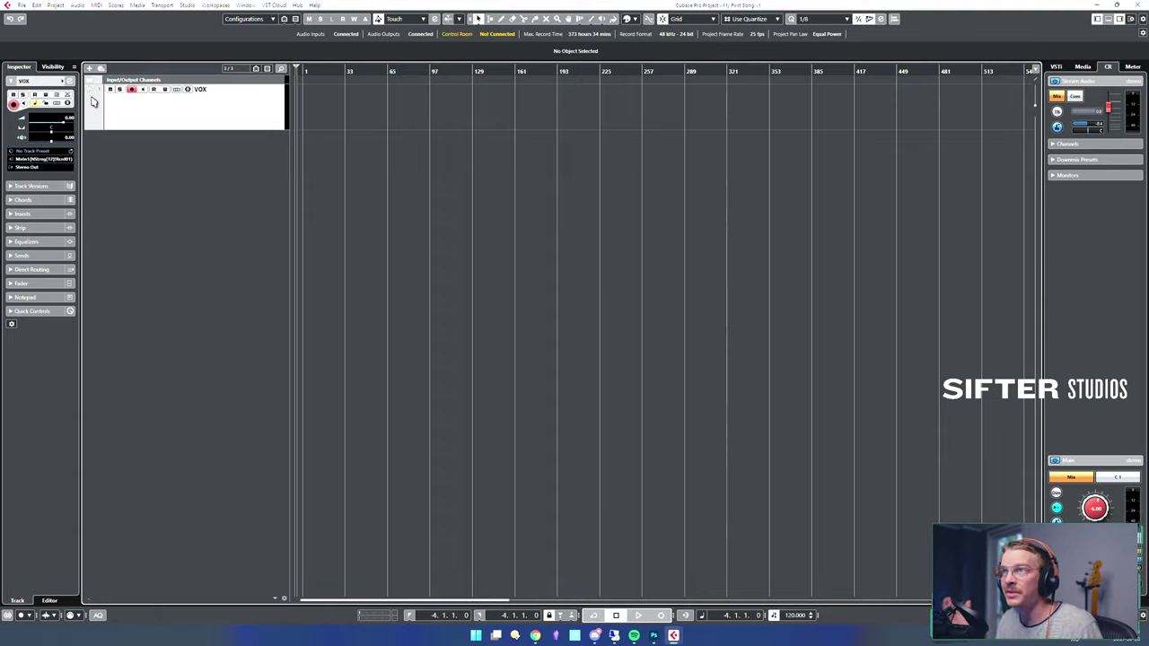
- Add one instrument track with Retrologue as its instrument, routed to Stereo Out, and close the plug-in's window
right_click(145, 166)
click(215, 180)
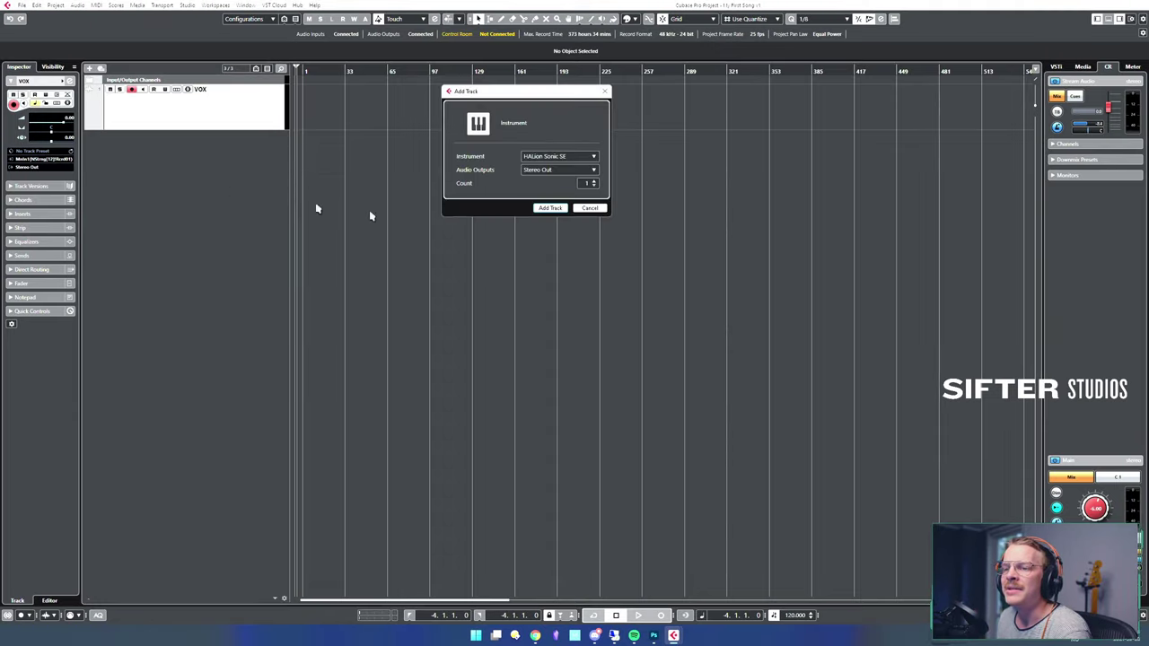
drag(555, 93, 471, 184)
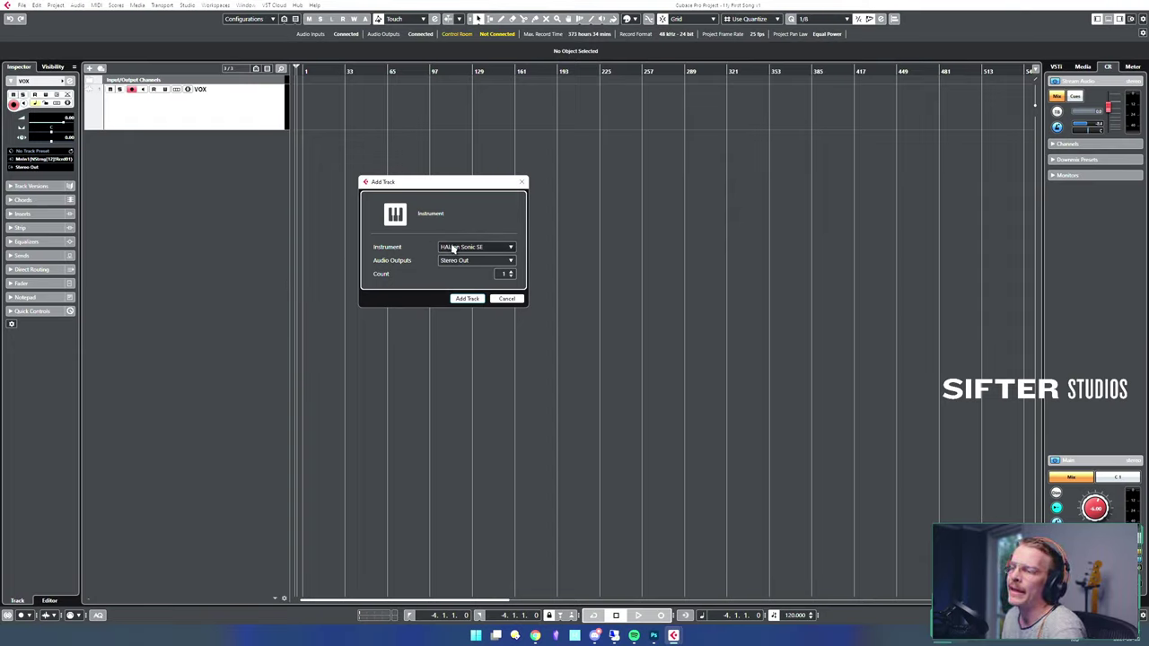
click(501, 250)
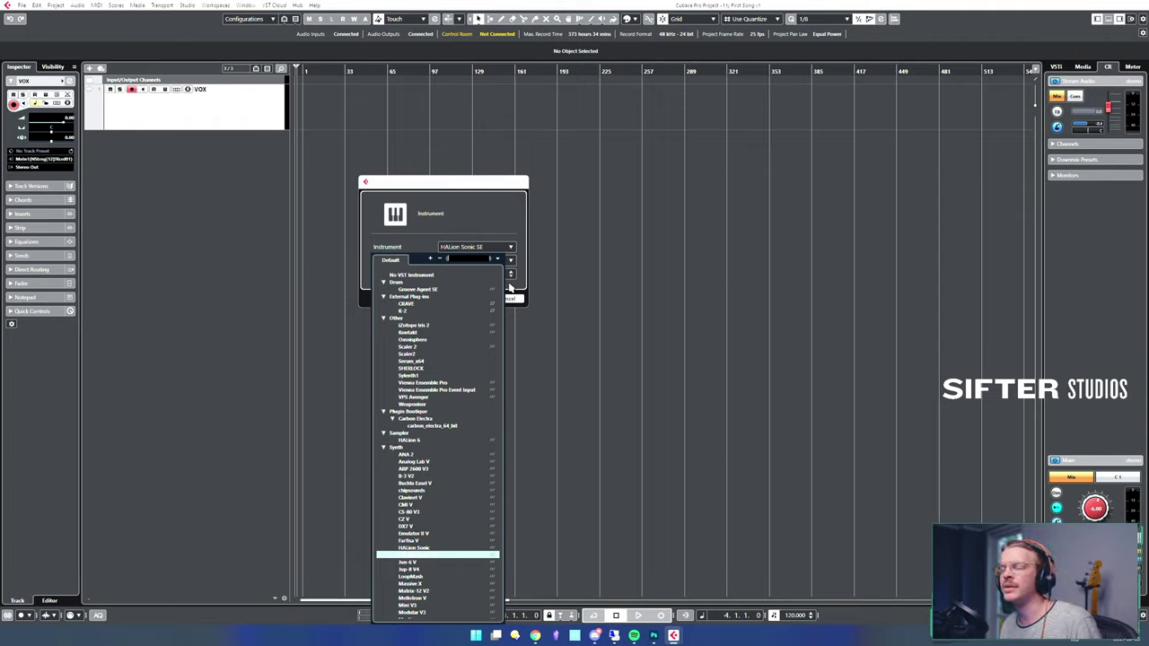
scroll(456, 360, down, 3)
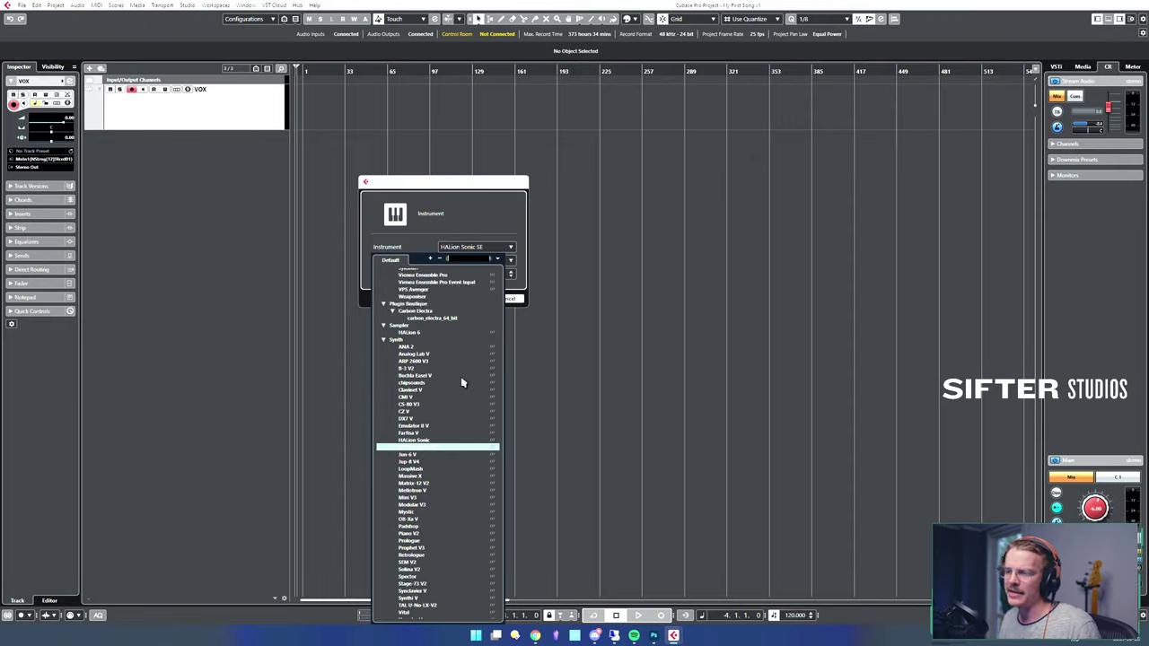
click(383, 340)
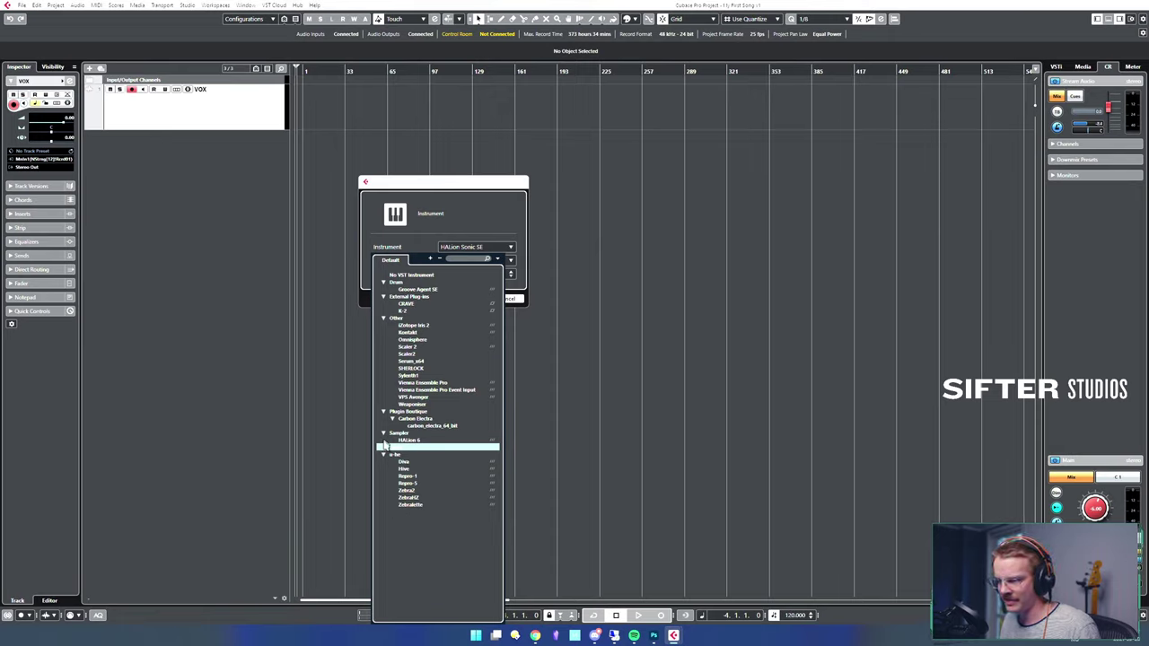
click(386, 449)
scroll(410, 484, down, 2)
scroll(413, 485, down, 2)
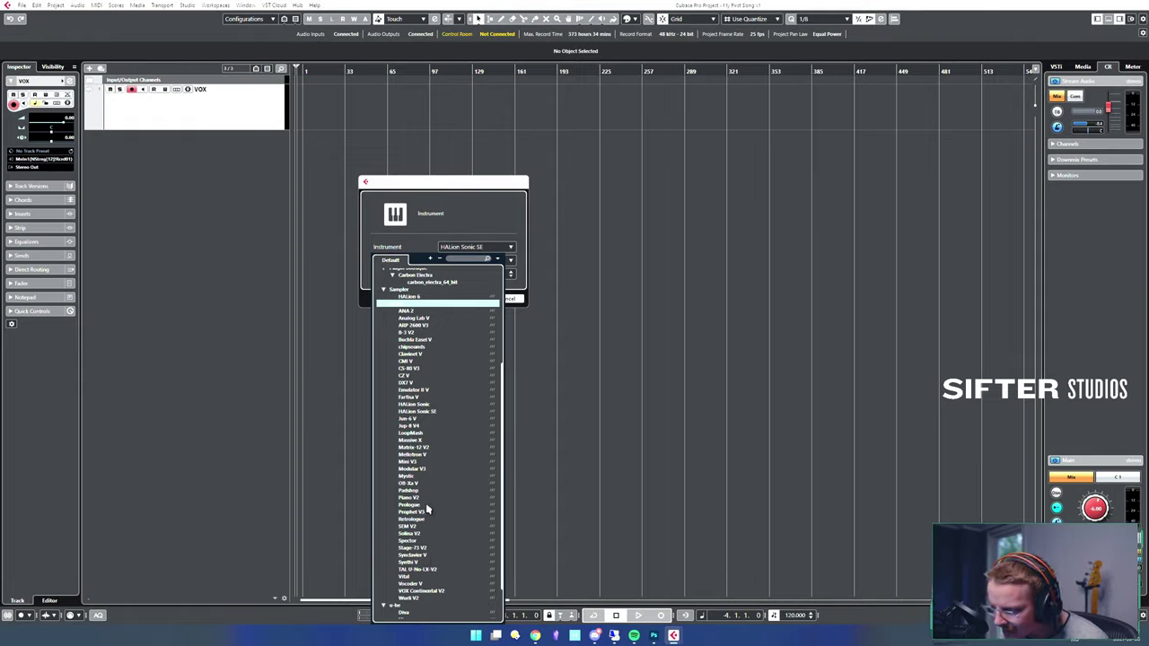
click(427, 510)
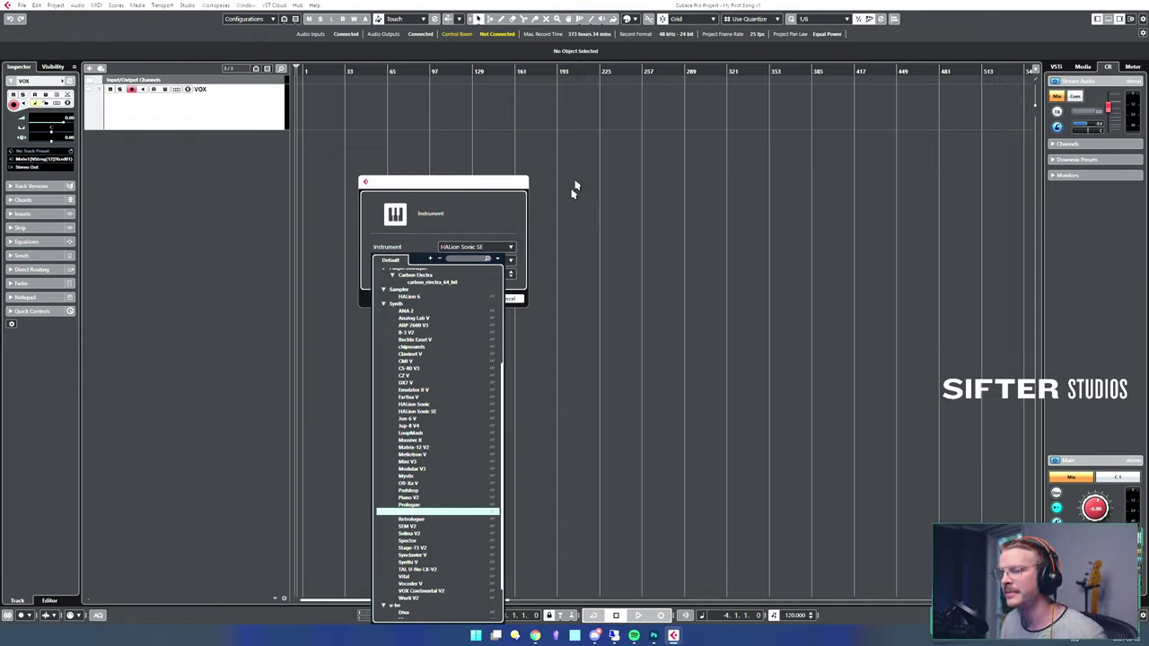
click(426, 519)
drag(468, 195, 521, 192)
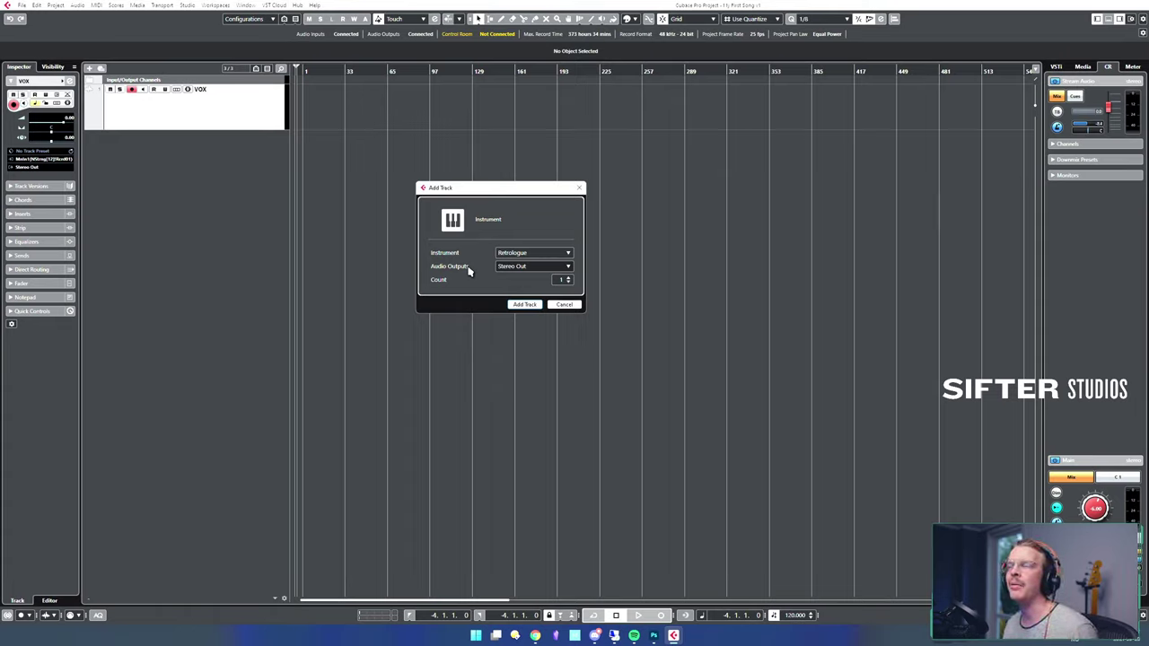
click(533, 305)
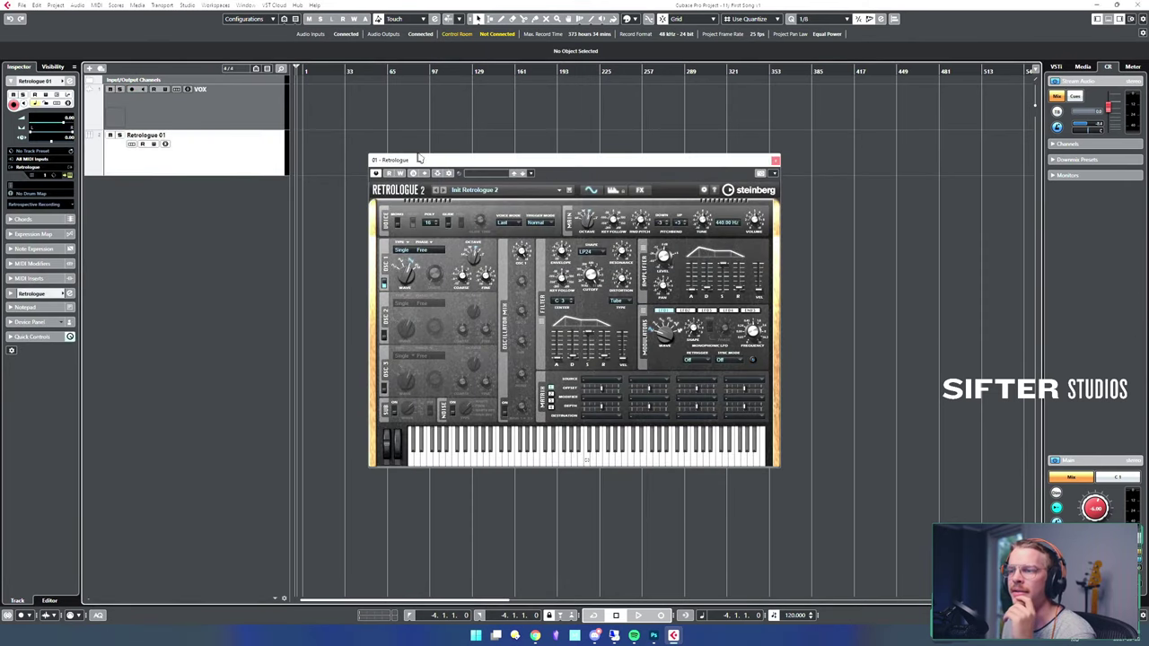
drag(429, 167, 476, 160)
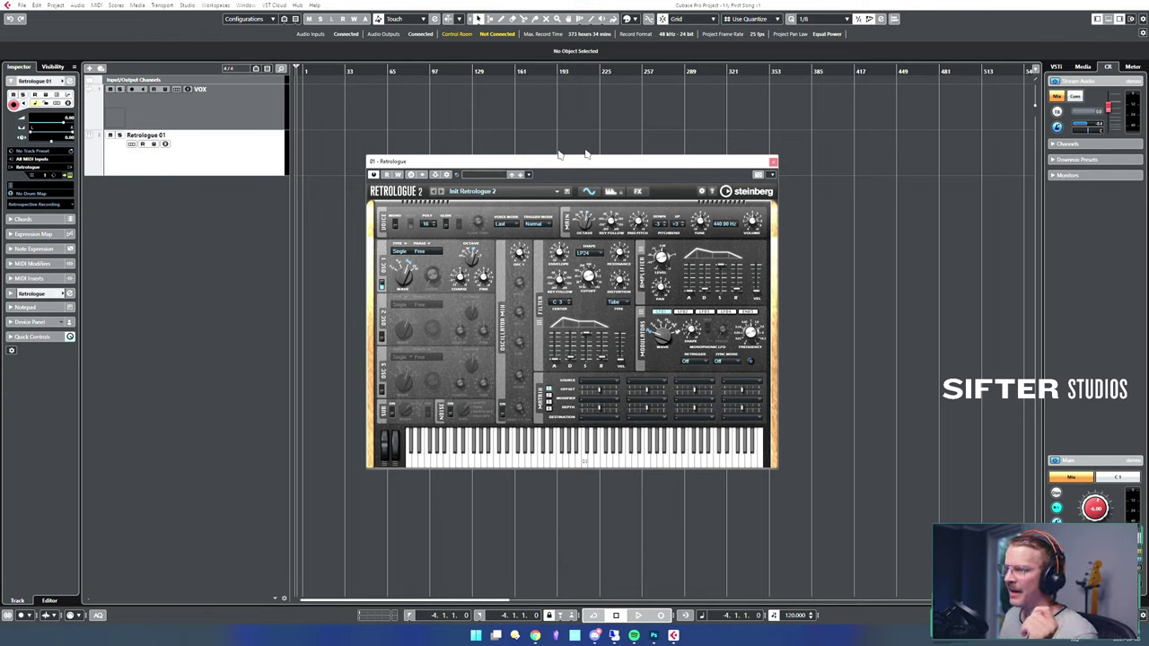
click(774, 164)
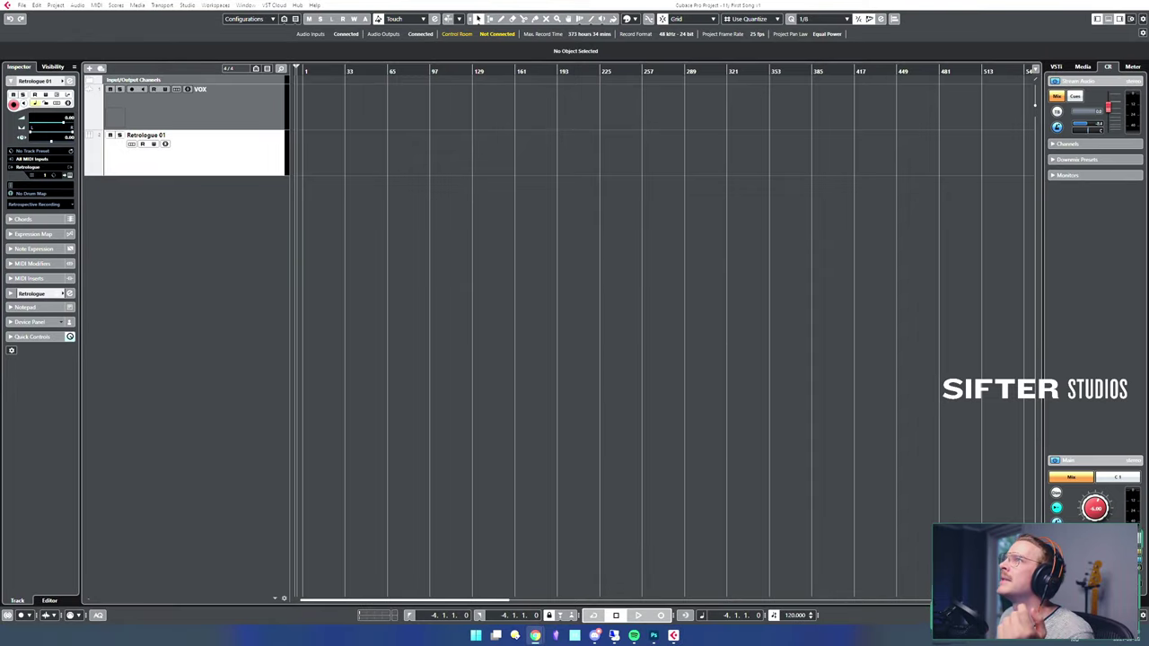
- Switch to the Chrome window with the Steinberg help site and open the Cubase Pro 11 documentation page
drag(1148, 197, 530, 120)
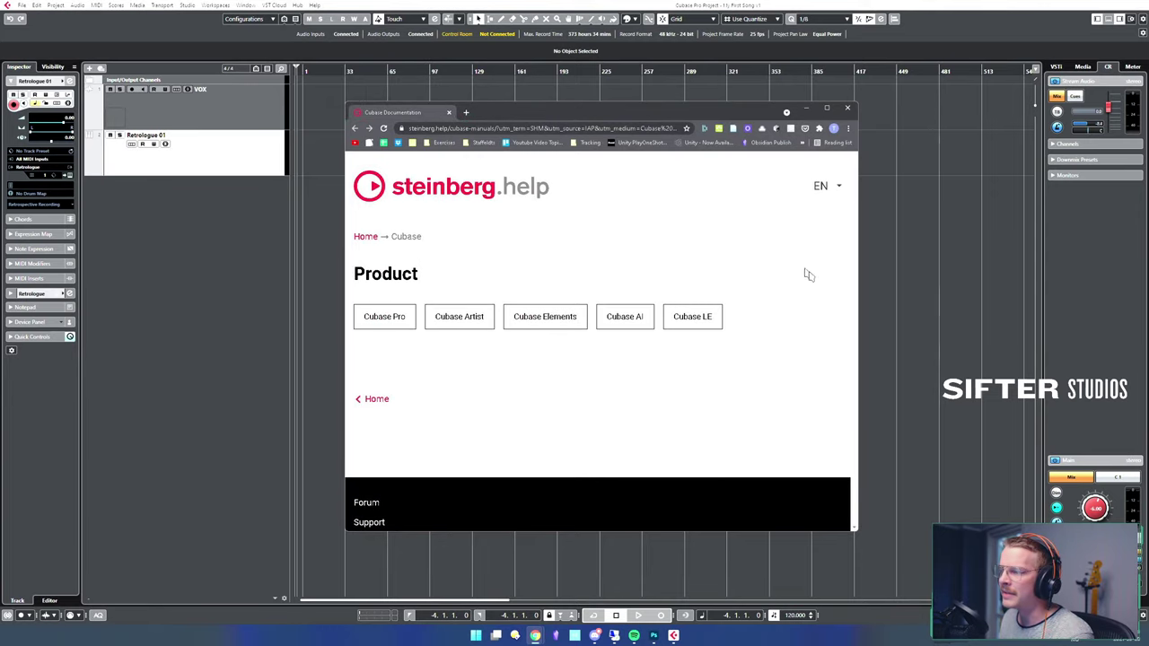
drag(858, 281, 934, 279)
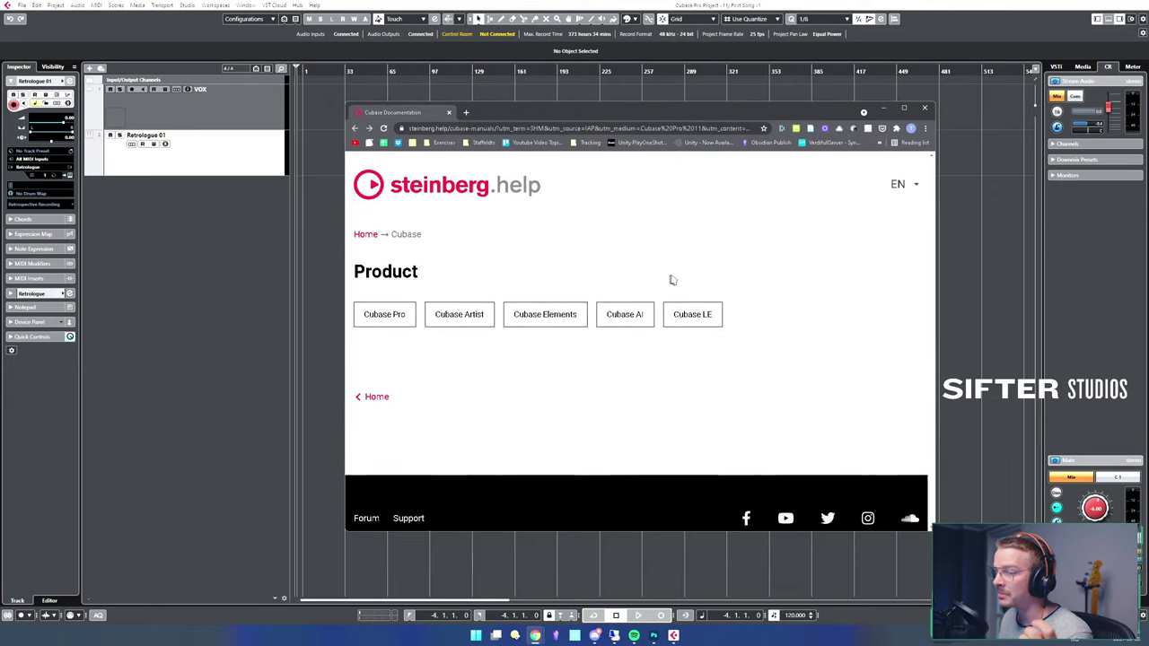
scroll(677, 277, down, 3)
scroll(539, 291, up, 2)
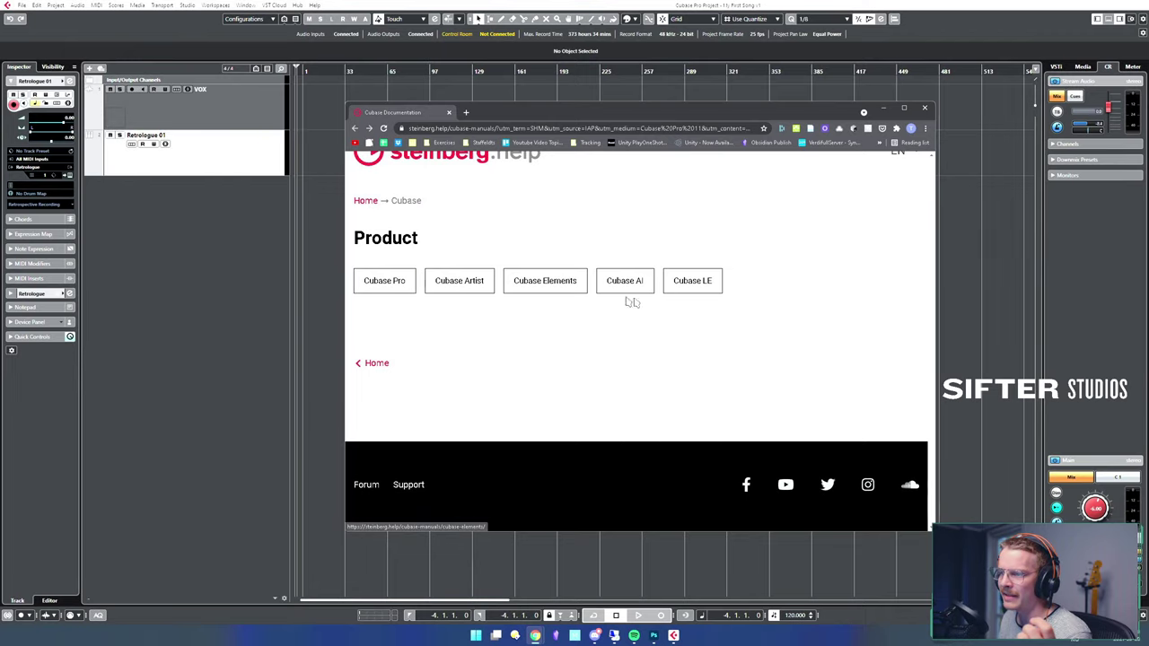
click(390, 284)
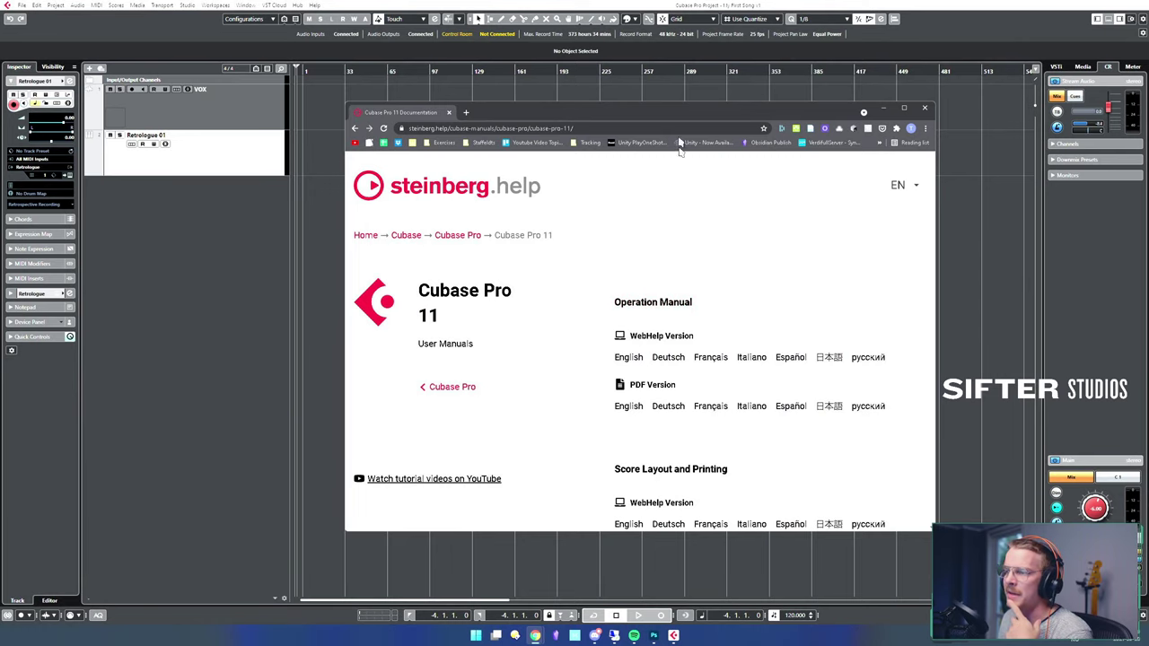
- Enlarge the browser window and open the English WebHelp version of the Cubase Pro 11 Operation Manual
drag(678, 113, 596, 60)
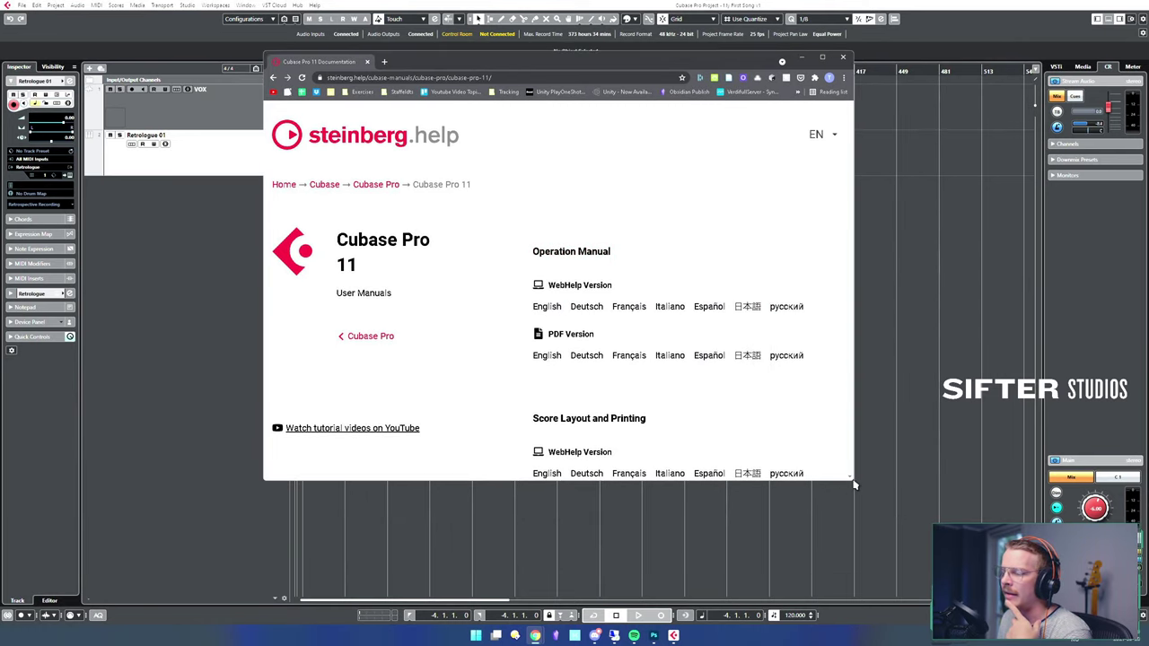
drag(854, 482, 991, 616)
scroll(534, 290, down, 1)
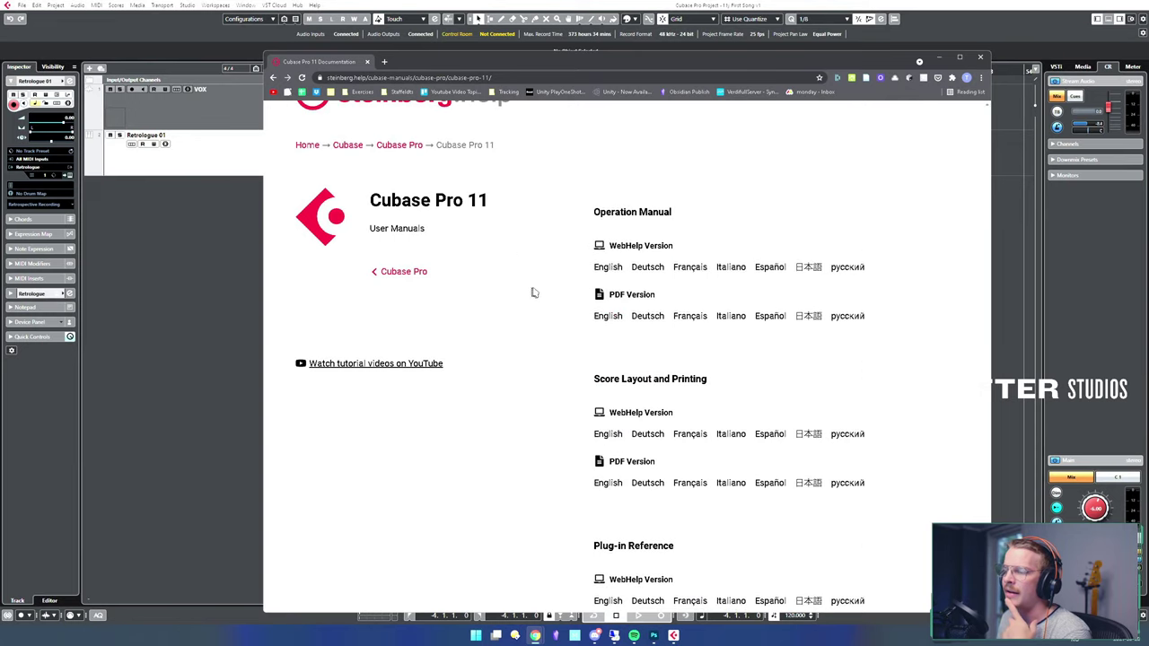
click(611, 271)
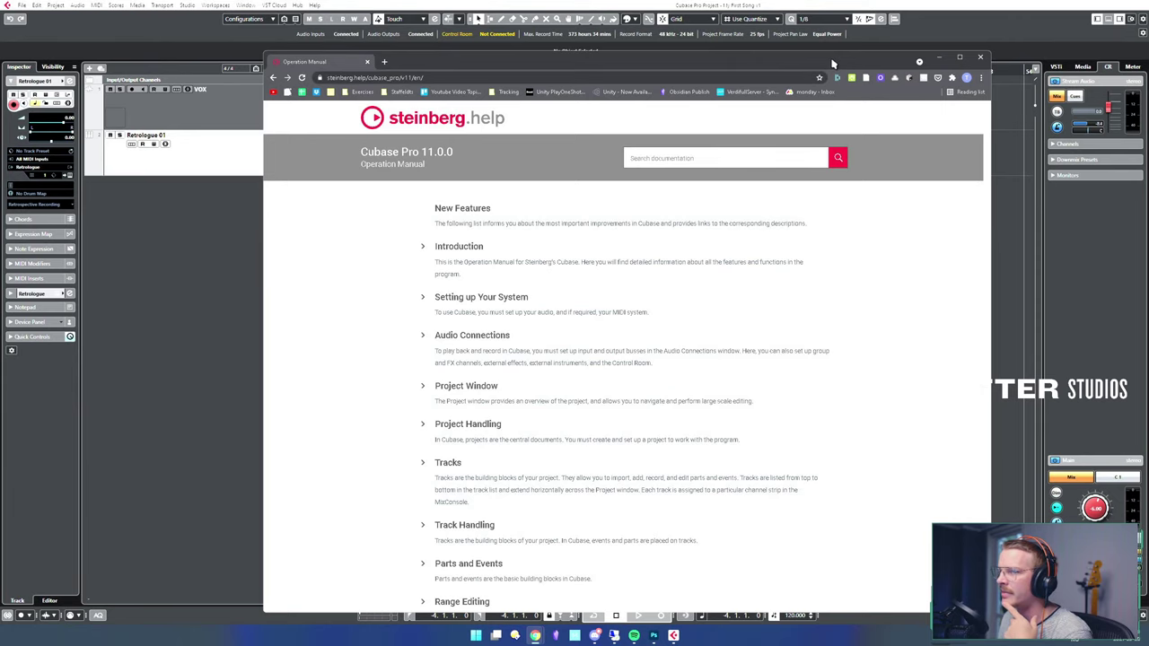
- Look over the Operation Manual's chapters and search the documentation for "software instrument"
drag(835, 63, 814, 39)
scroll(493, 337, down, 2)
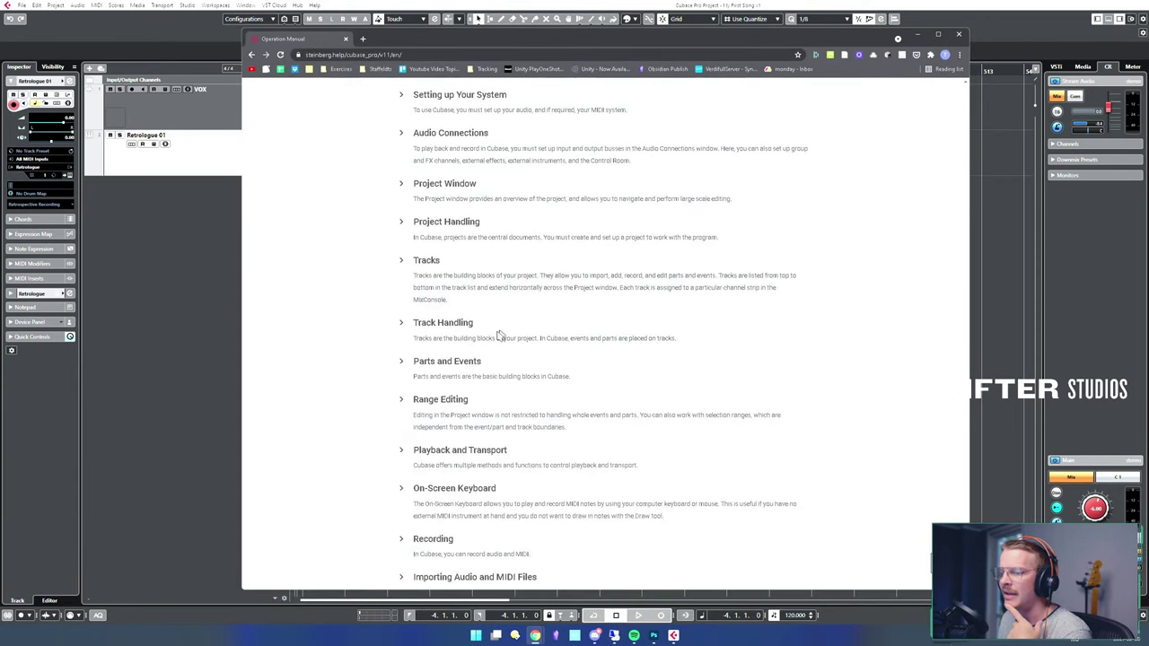
scroll(700, 179, up, 2)
click(728, 134)
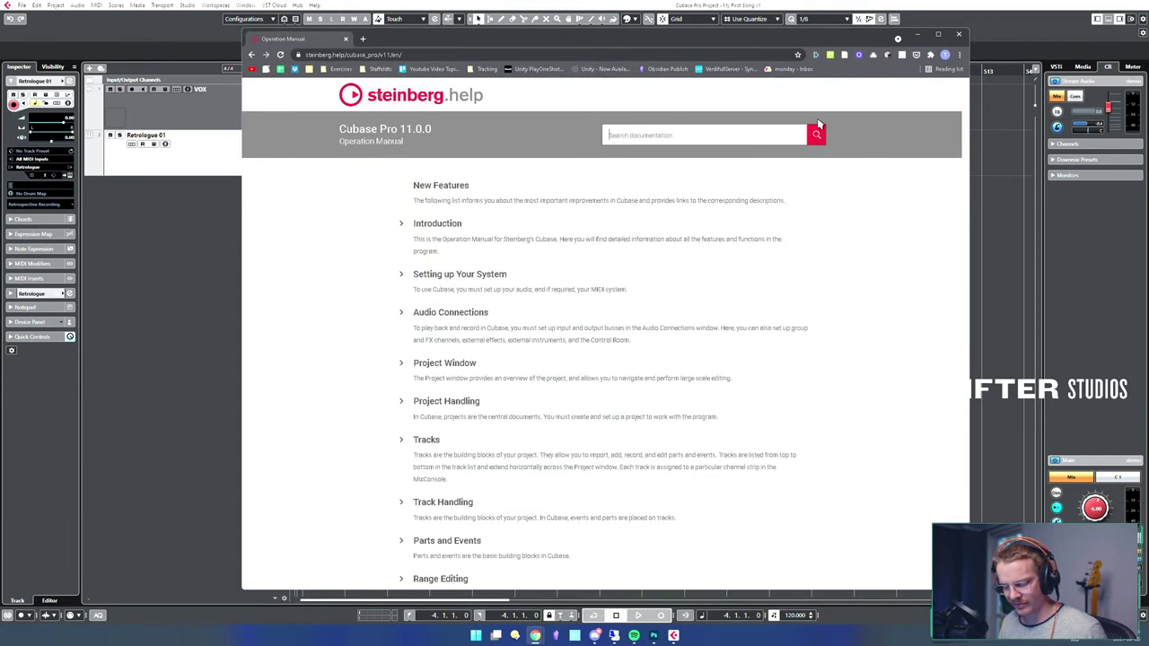
text(softwa)
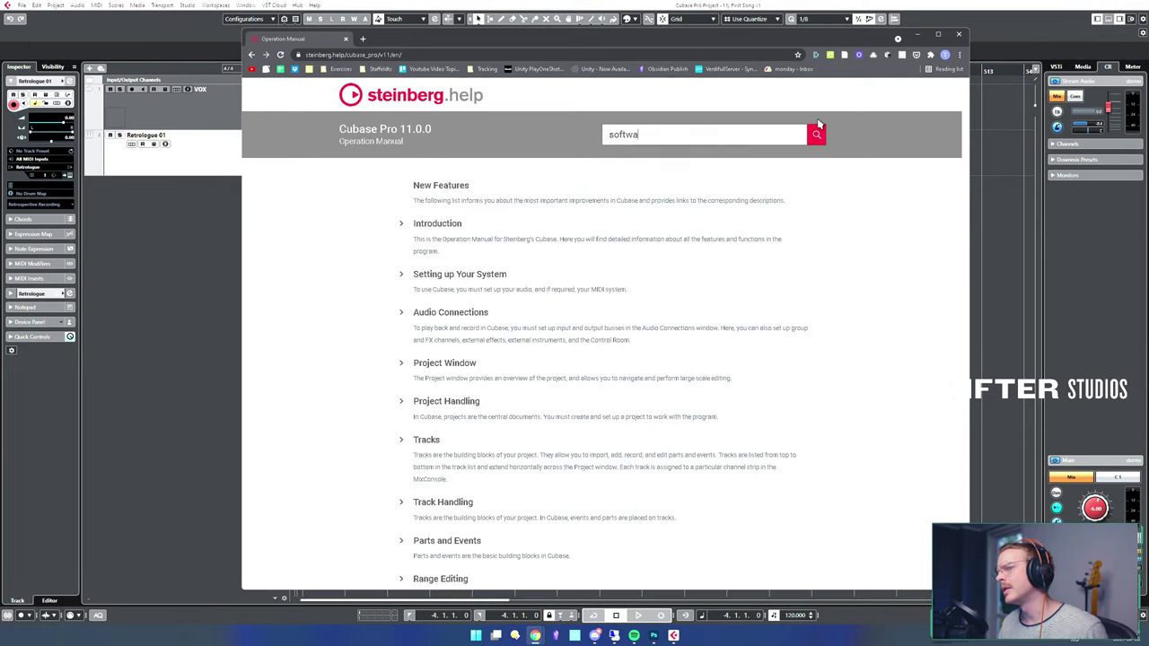
text(re instrument)
key(Return)
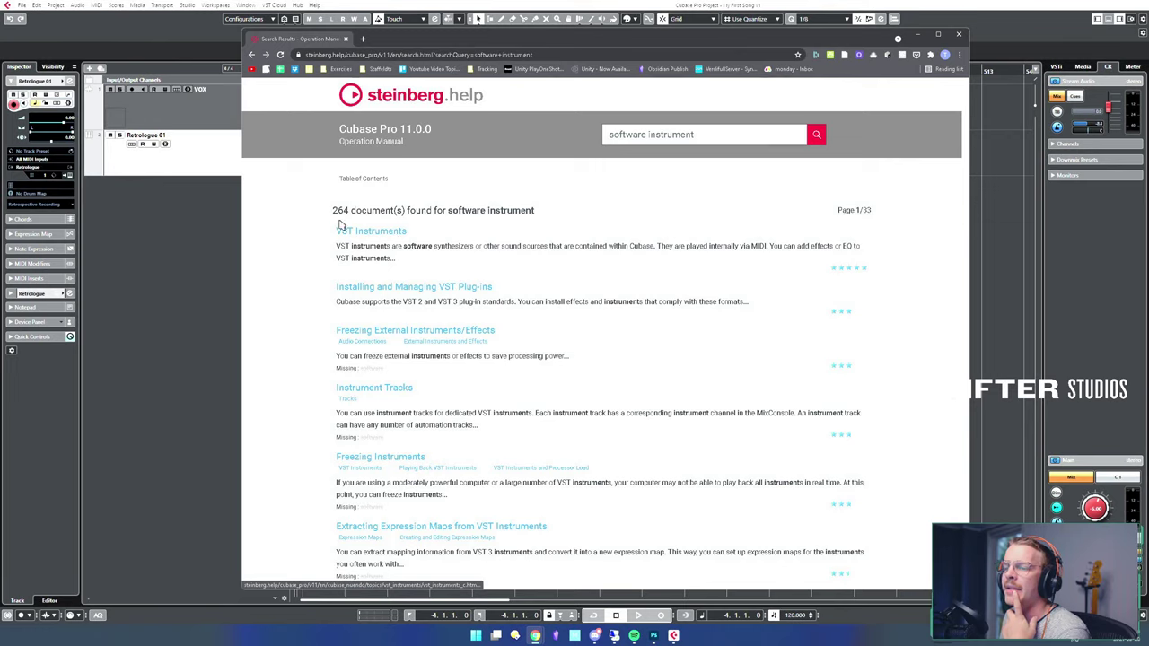
- Open the VST Instruments article from the search results and read how VST instruments can be used
drag(333, 210, 530, 209)
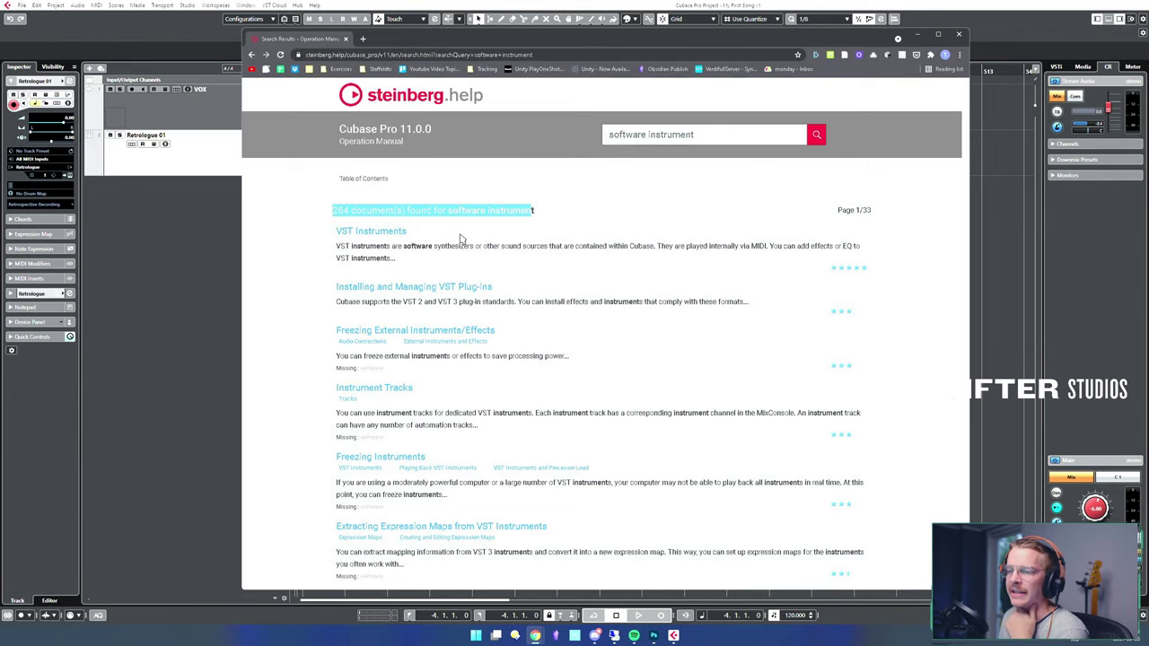
click(395, 233)
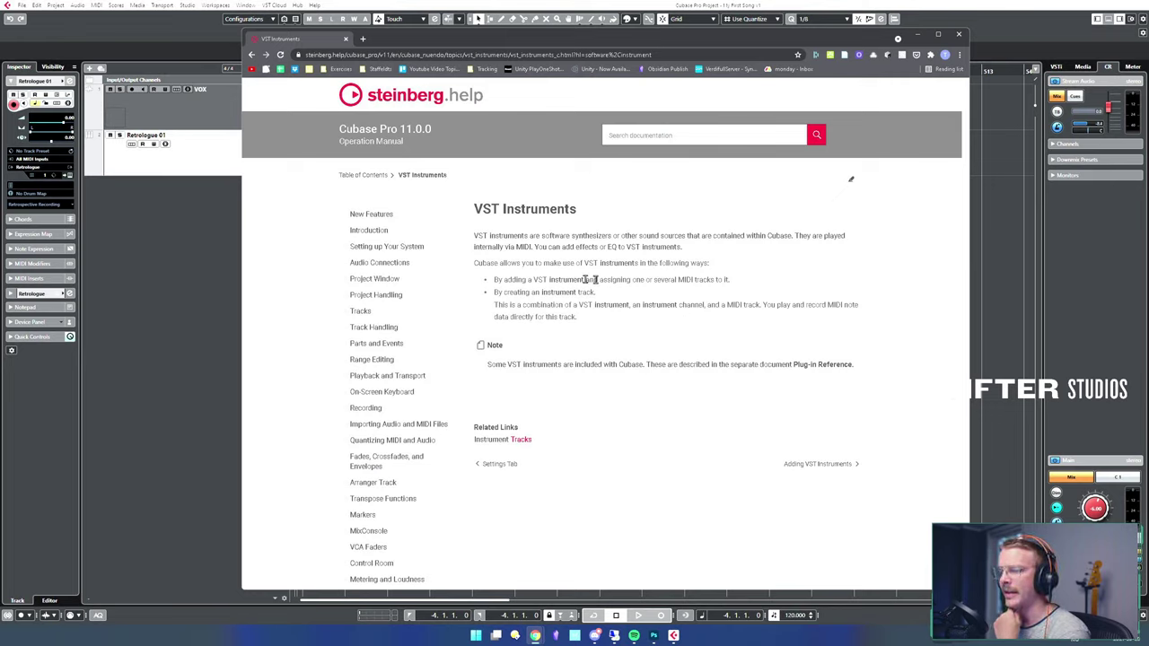
drag(596, 320, 781, 264)
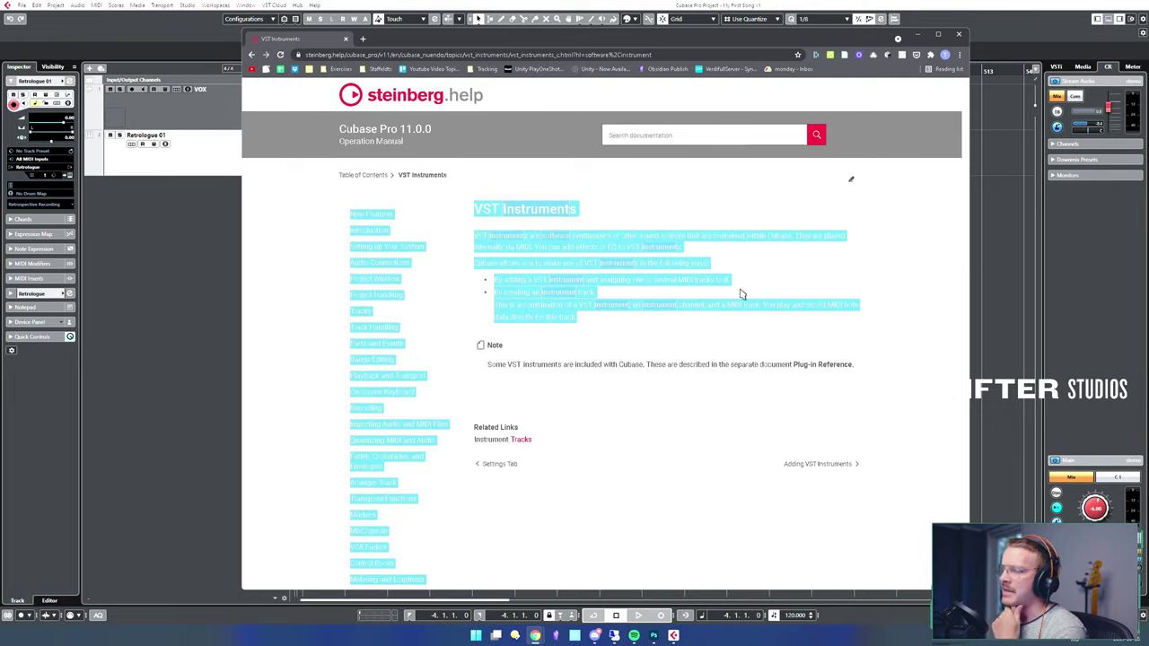
click(622, 328)
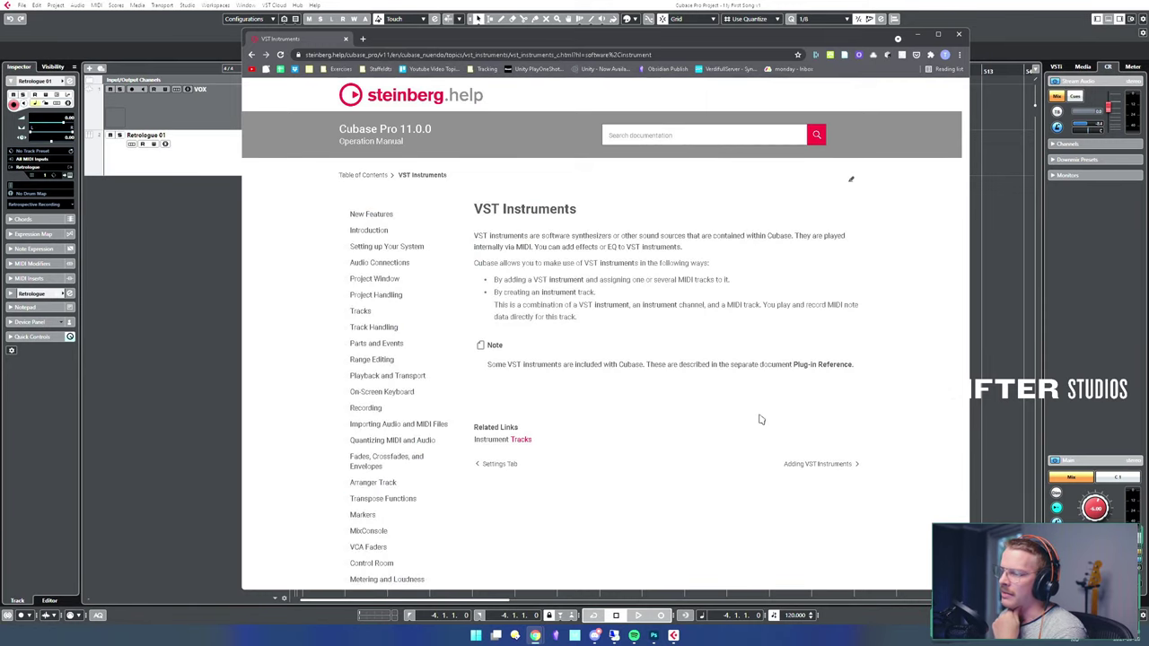
- Open the Adding VST Instruments topic from the manual's VST Instruments chapter and look over its procedure and neighbouring topics
scroll(436, 296, down, 5)
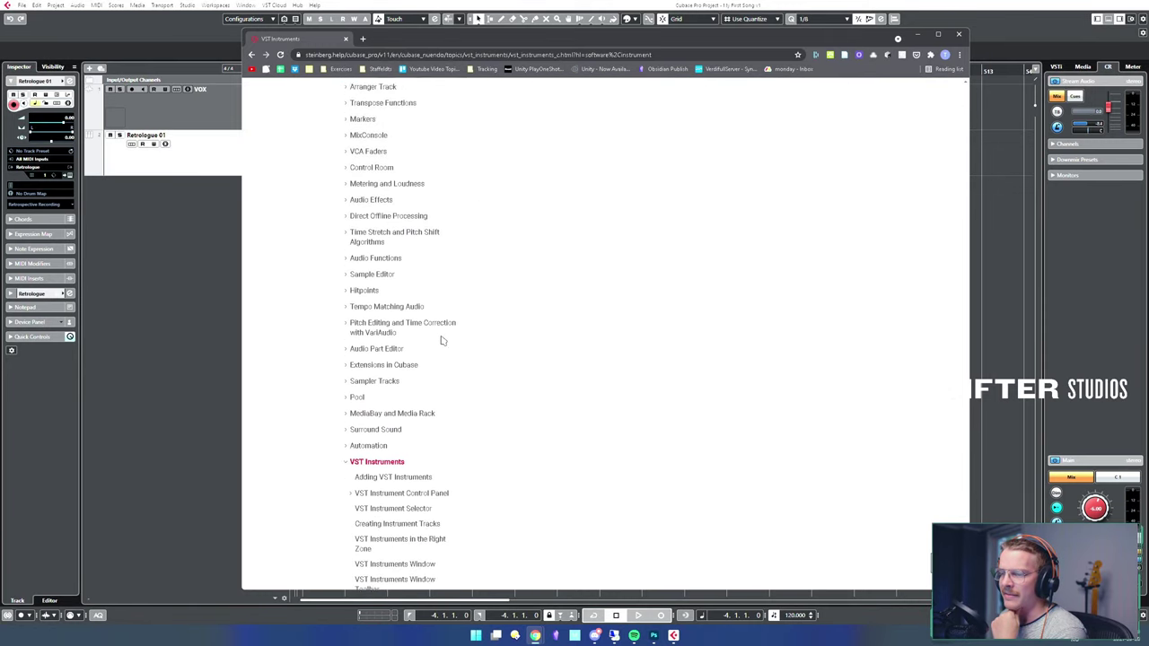
scroll(440, 340, down, 3)
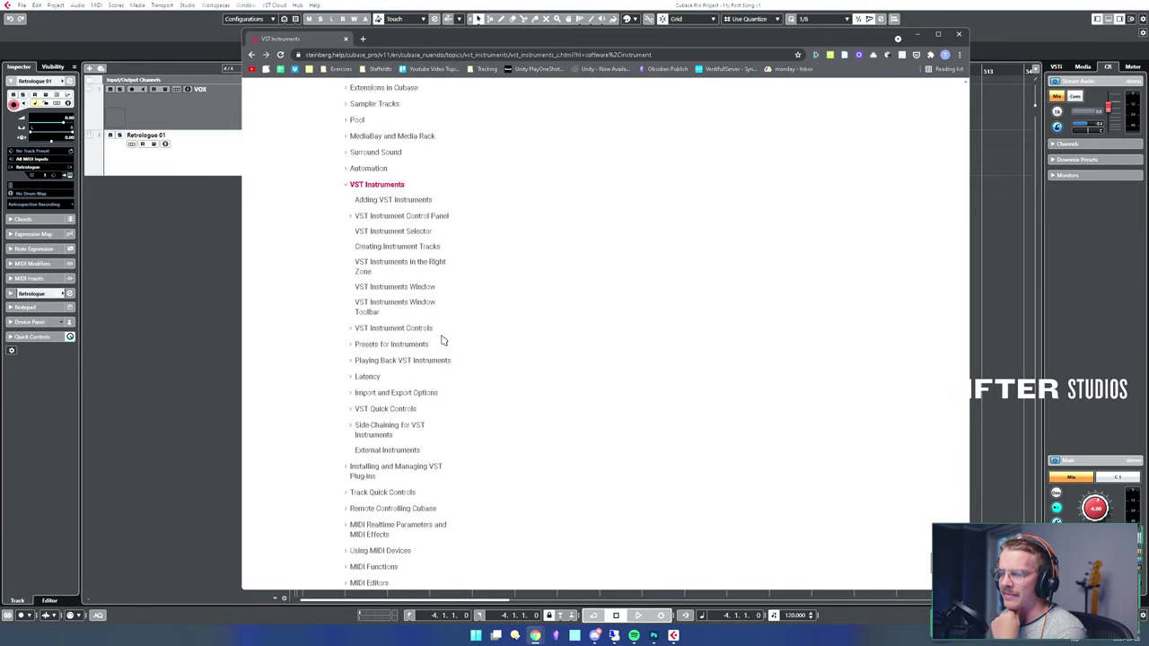
click(396, 200)
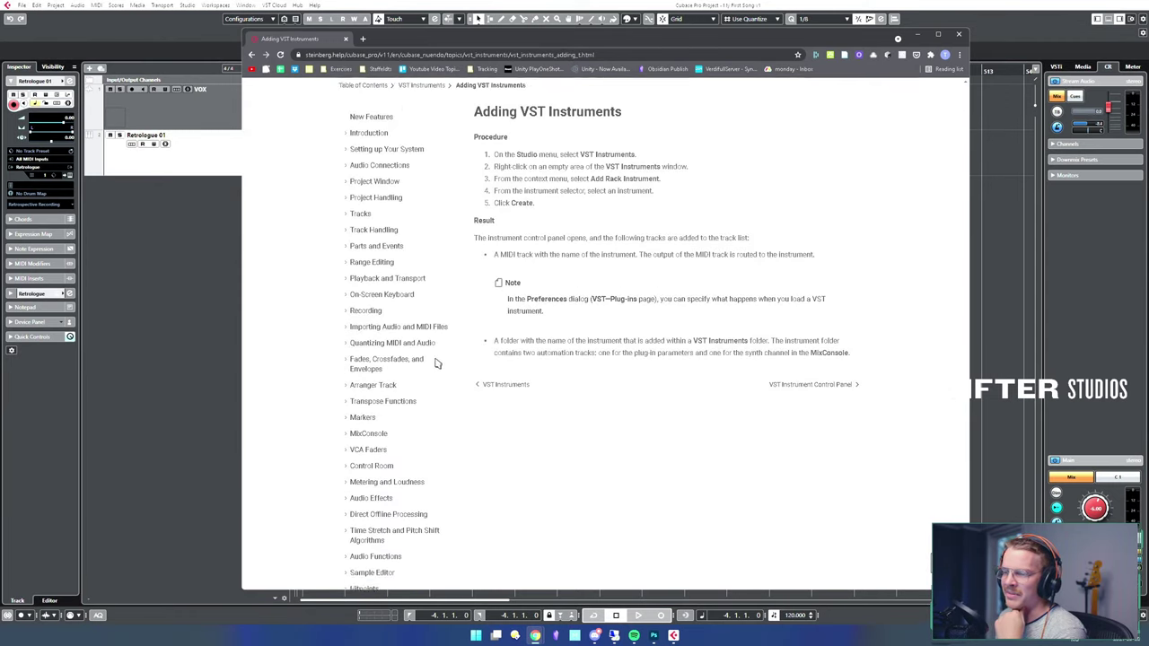
scroll(440, 359, down, 6)
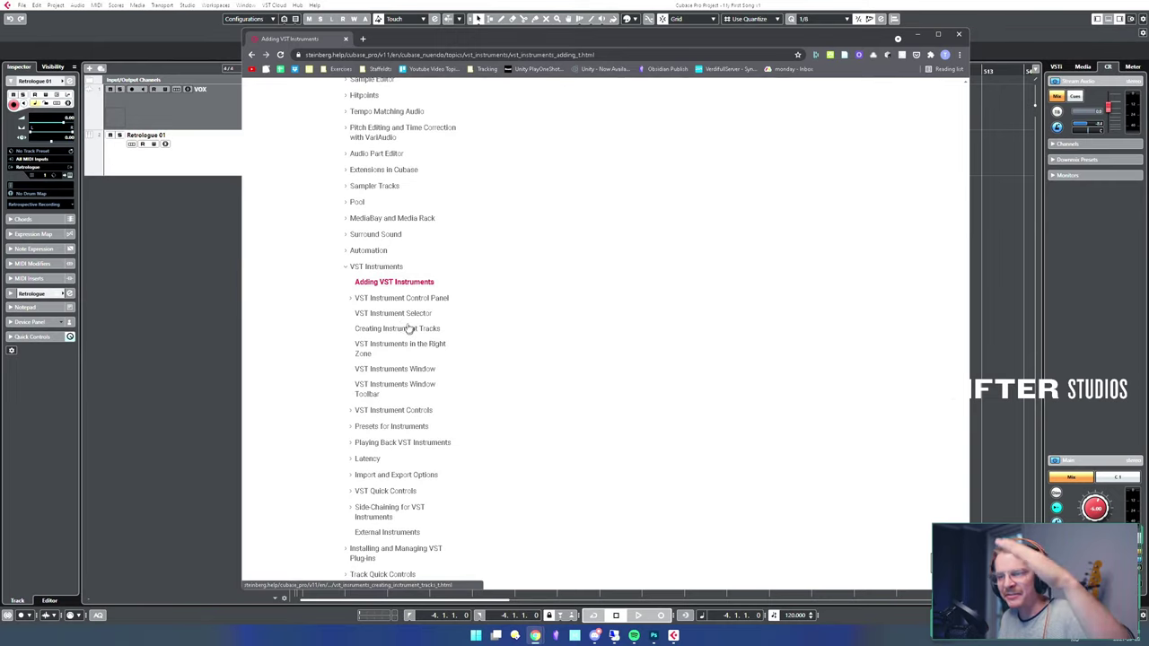
scroll(454, 323, up, 2)
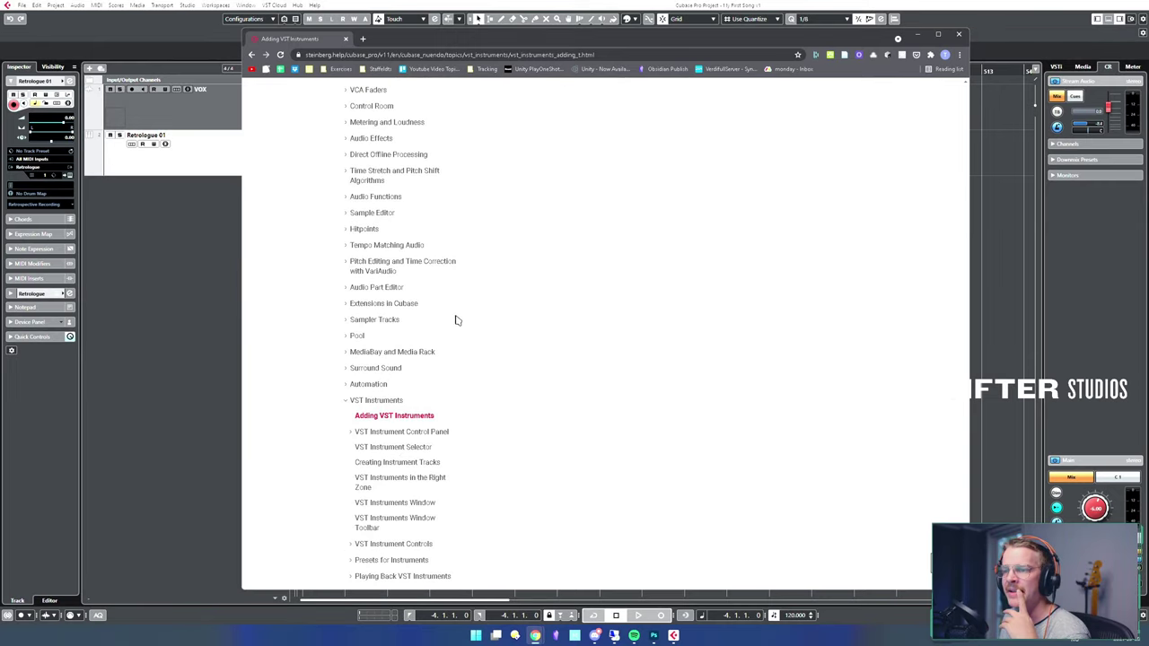
scroll(458, 320, up, 5)
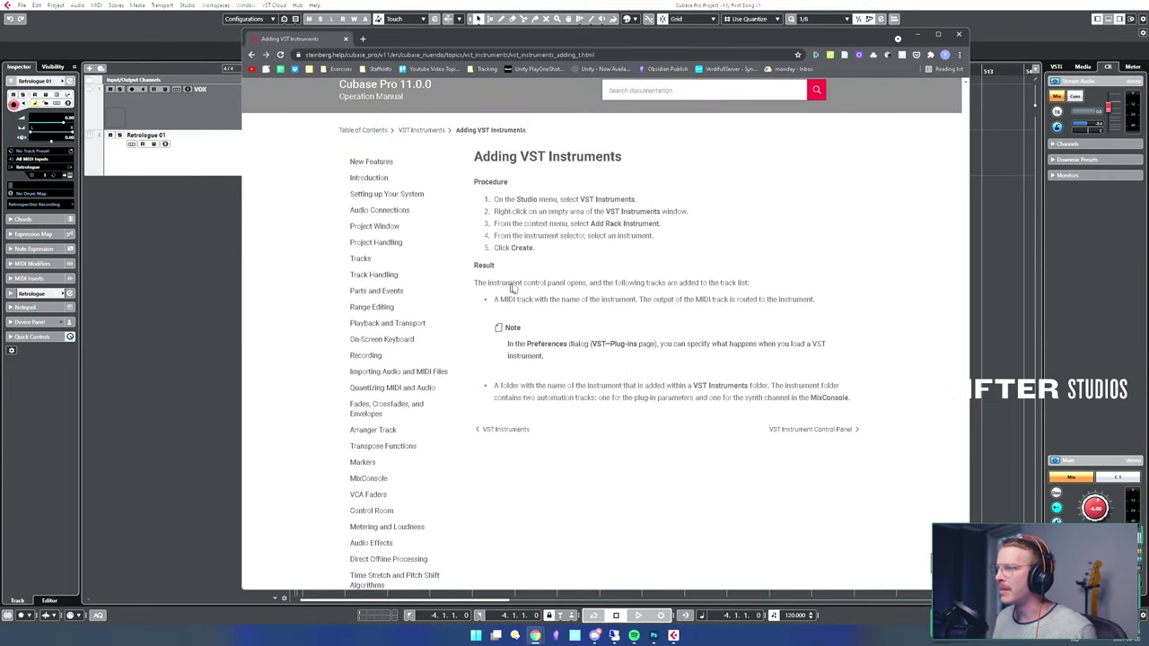
- Search the Operation Manual for "step input"
drag(781, 39, 763, 36)
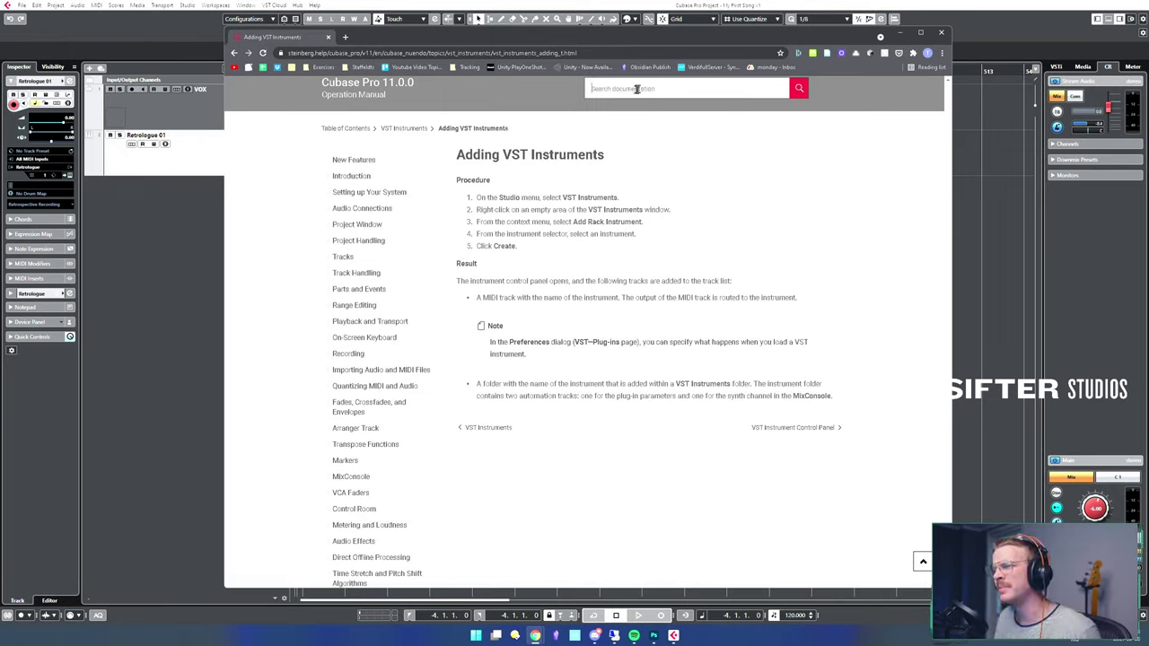
text(step)
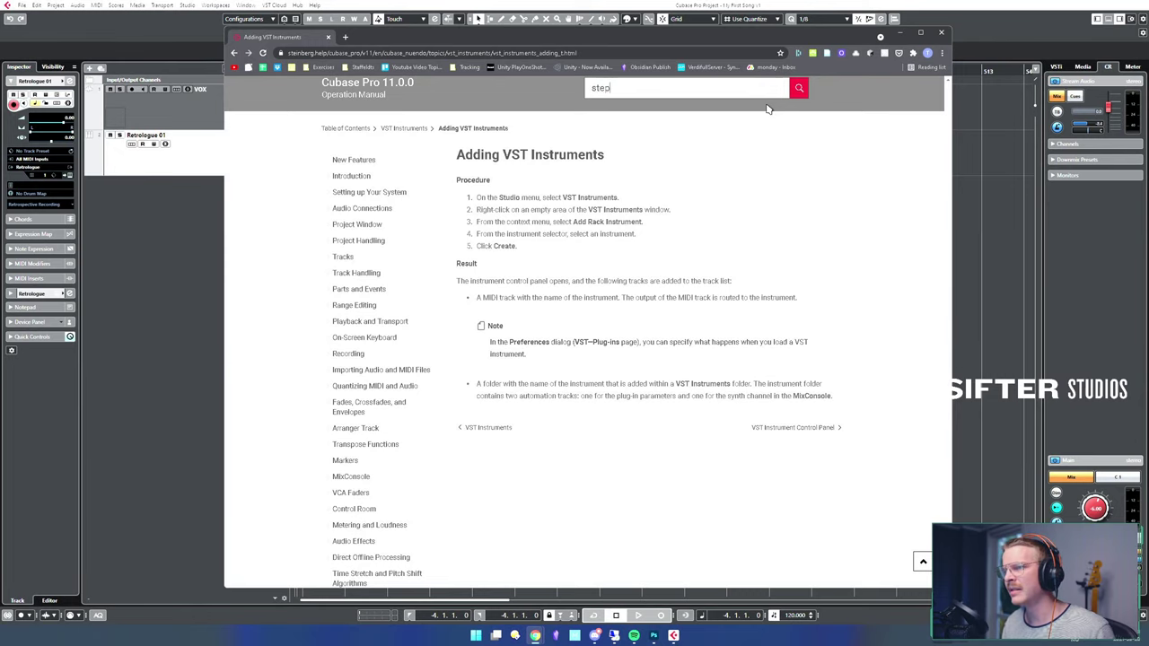
text( input)
click(767, 108)
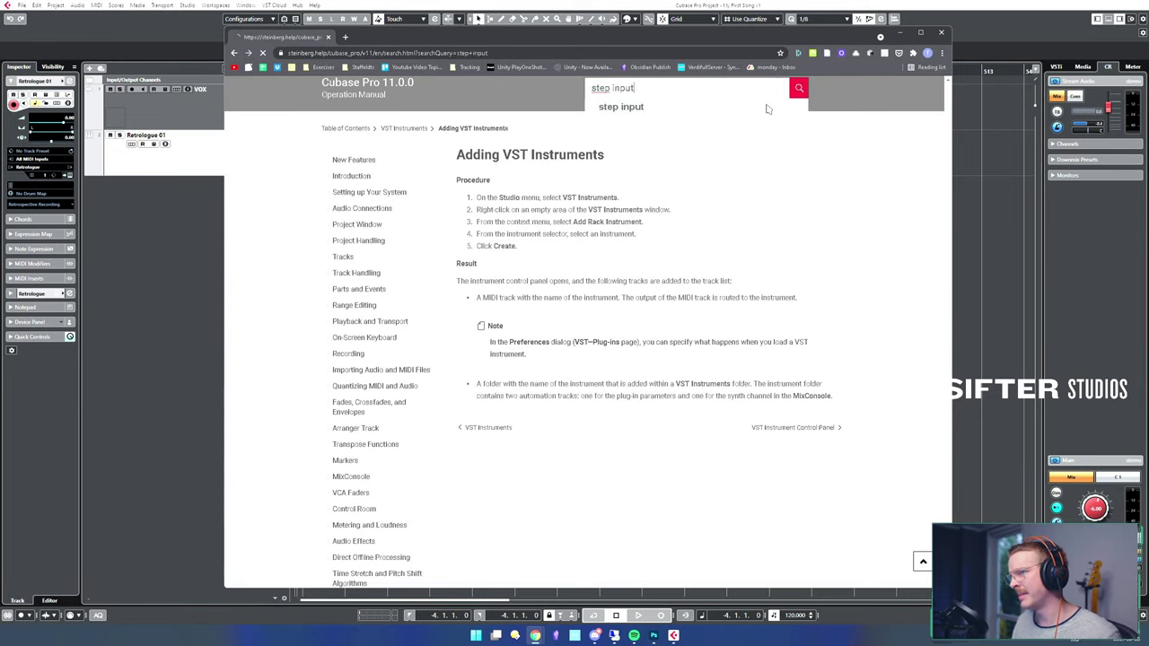
- Open the Step Input article from the search results and read through its introduction and procedure
click(325, 232)
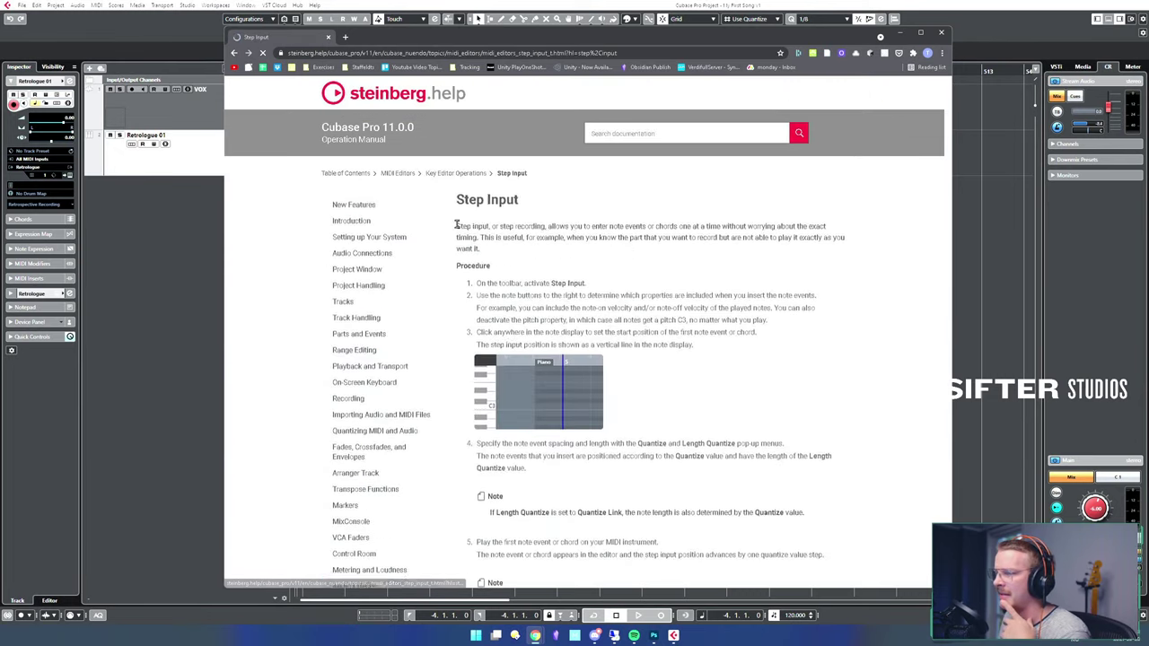
scroll(682, 296, down, 3)
scroll(741, 301, down, 2)
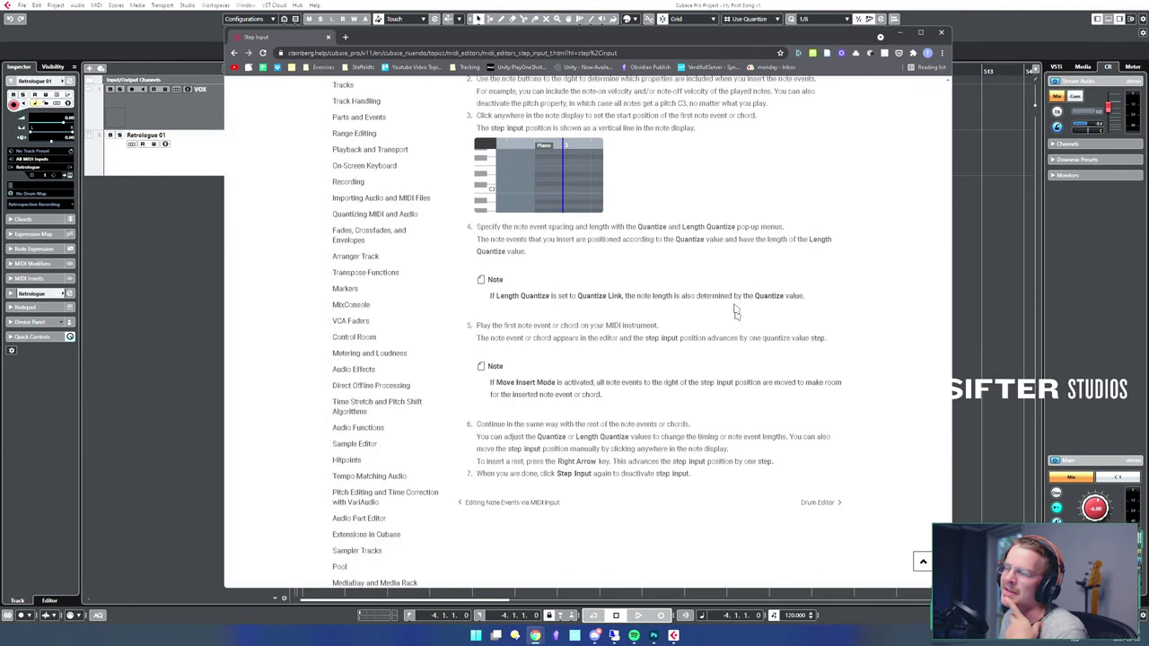
scroll(745, 298, up, 3)
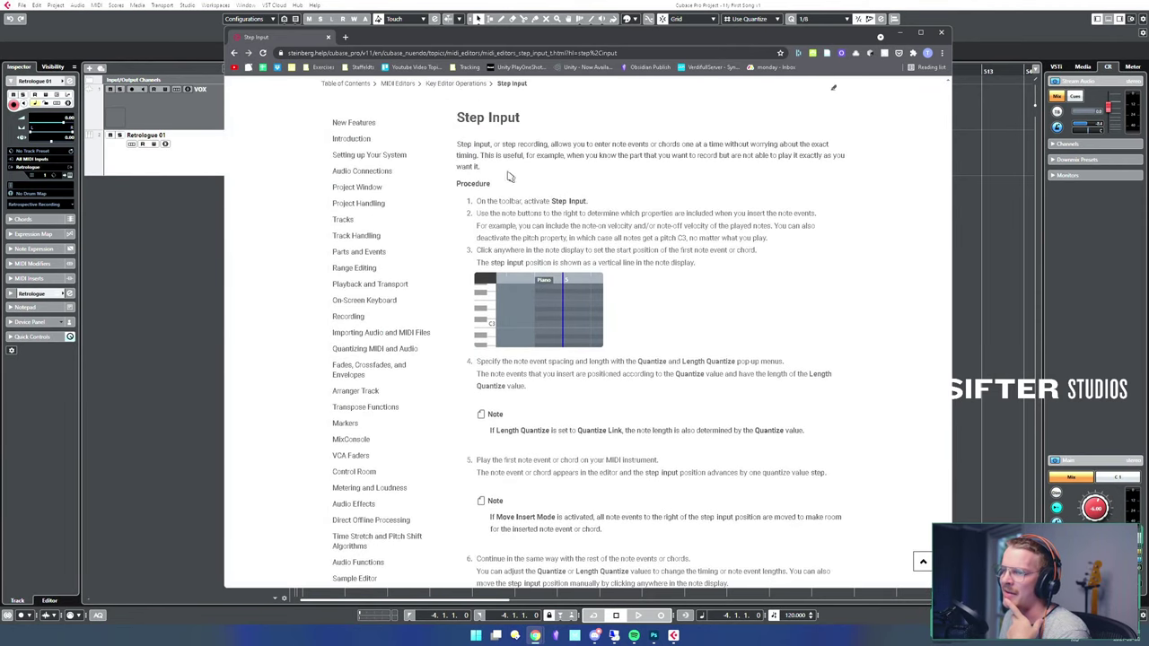
drag(458, 113, 756, 400)
click(888, 433)
click(891, 422)
scroll(889, 420, down, 2)
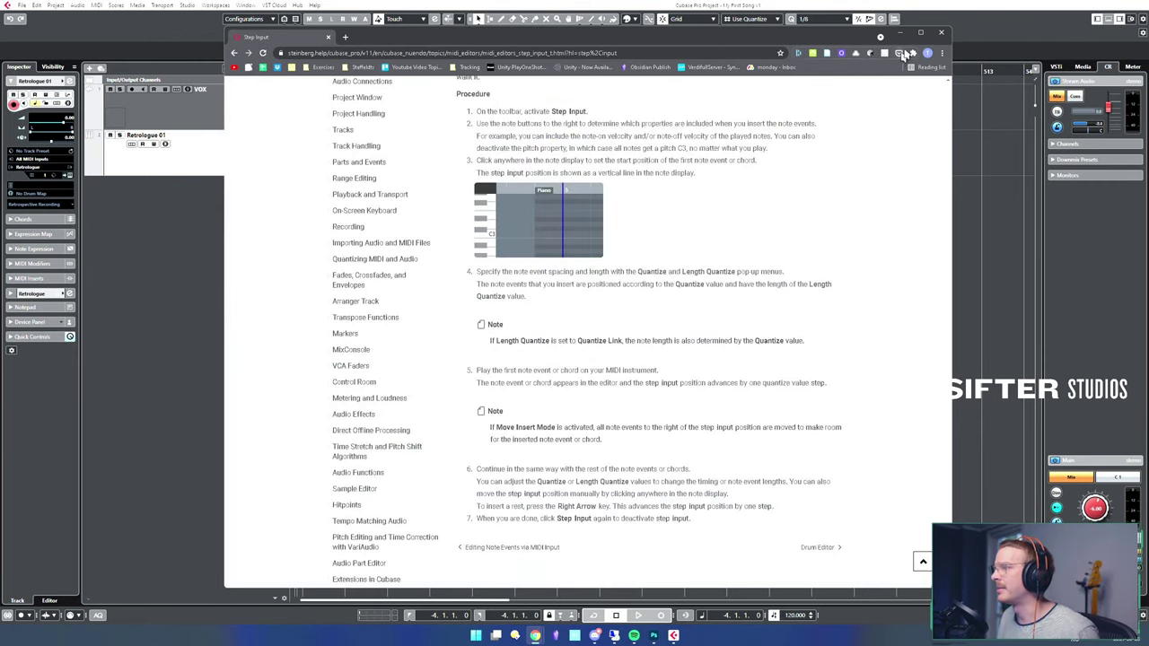
- Switch back to the Cubase project, show the floating Transport panel and hide it again
click(968, 19)
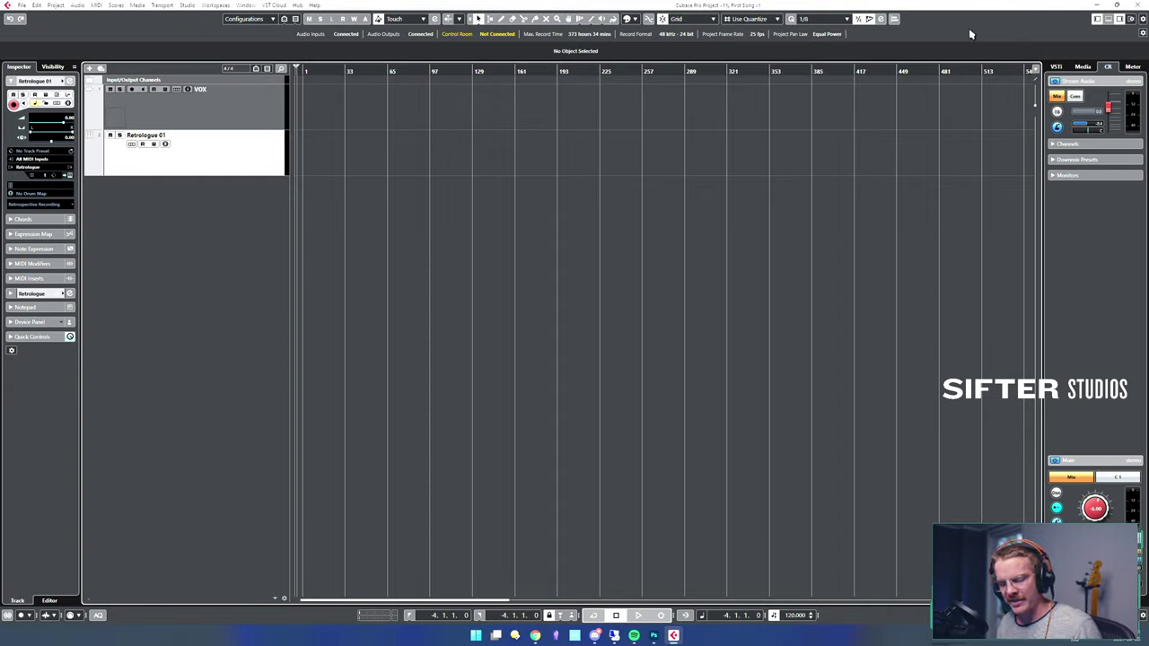
key(F2)
key(F2)
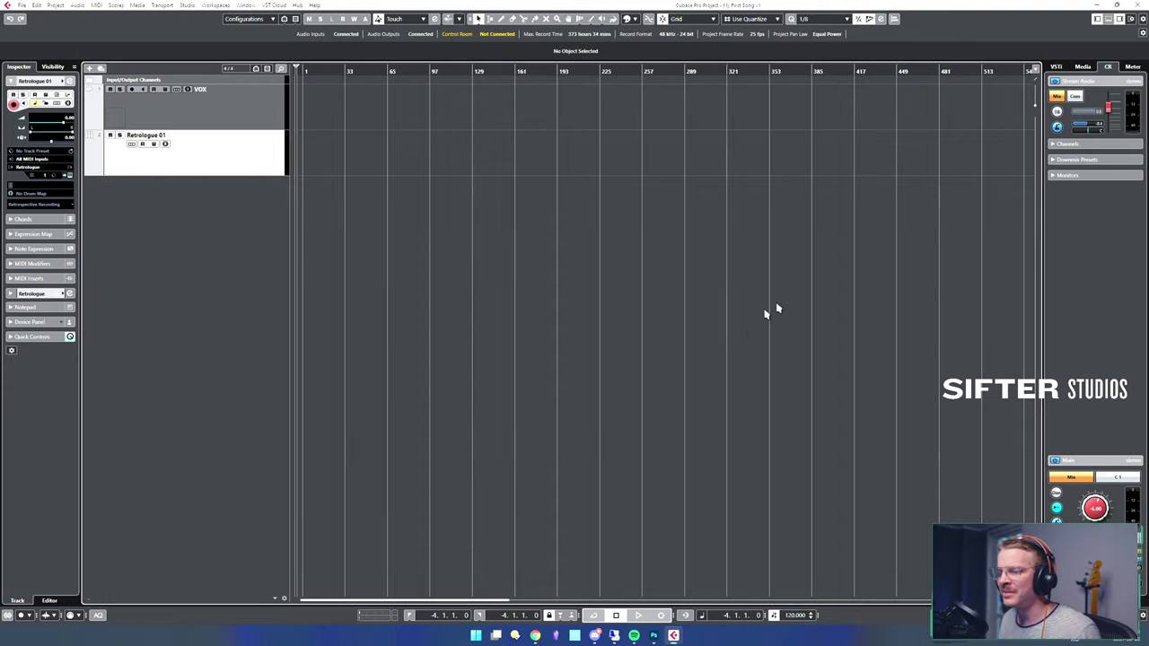
key(F2)
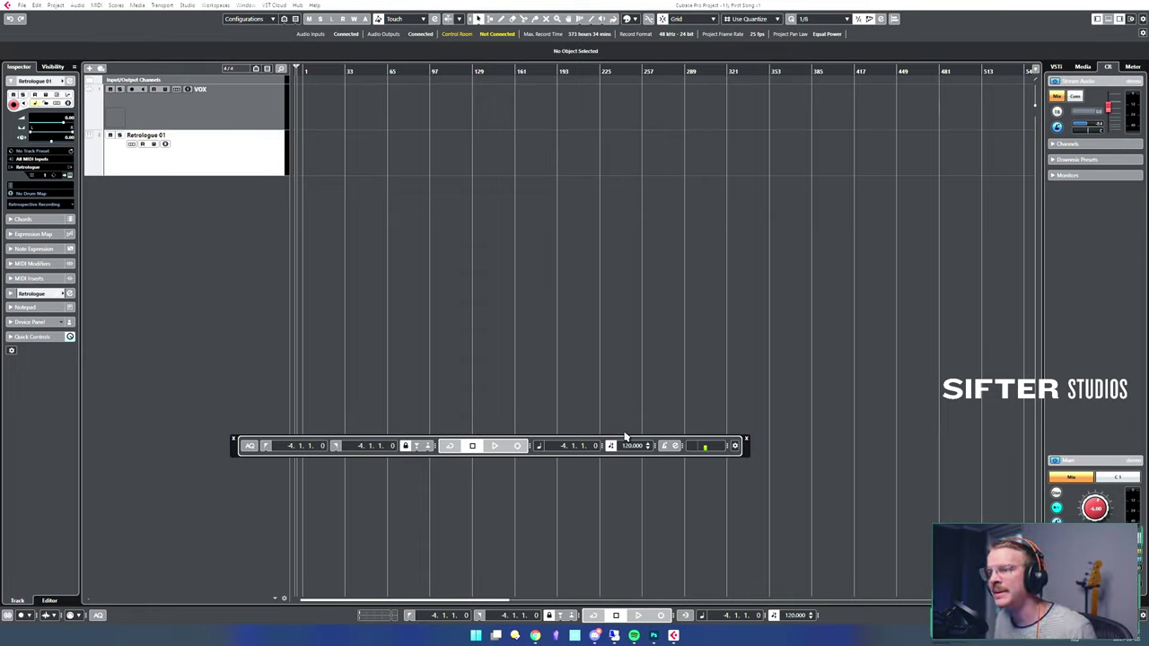
key(F2)
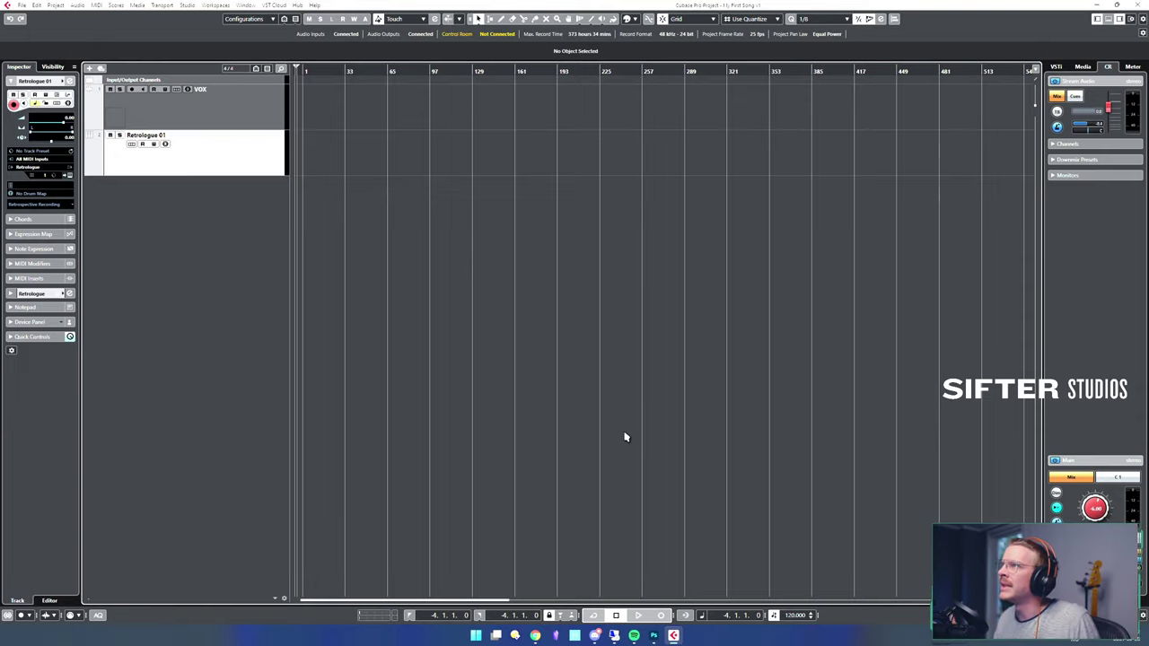
- Open the MixConsole and select the VOX channel followed by the Retrologue channel
key(F3)
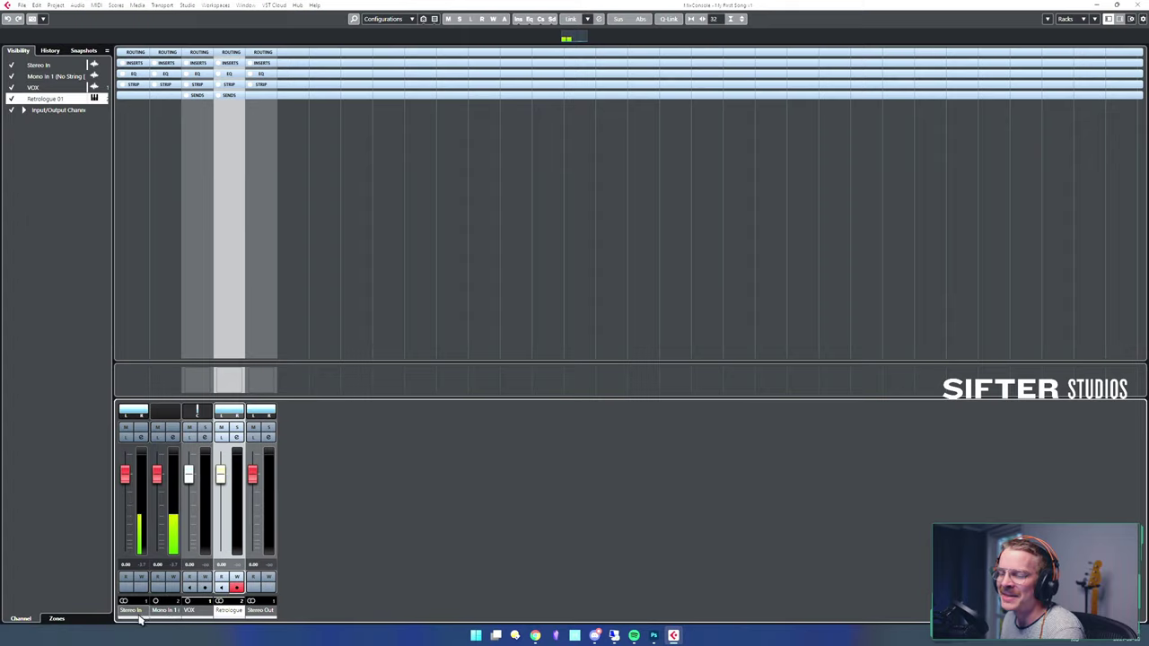
click(126, 231)
click(205, 611)
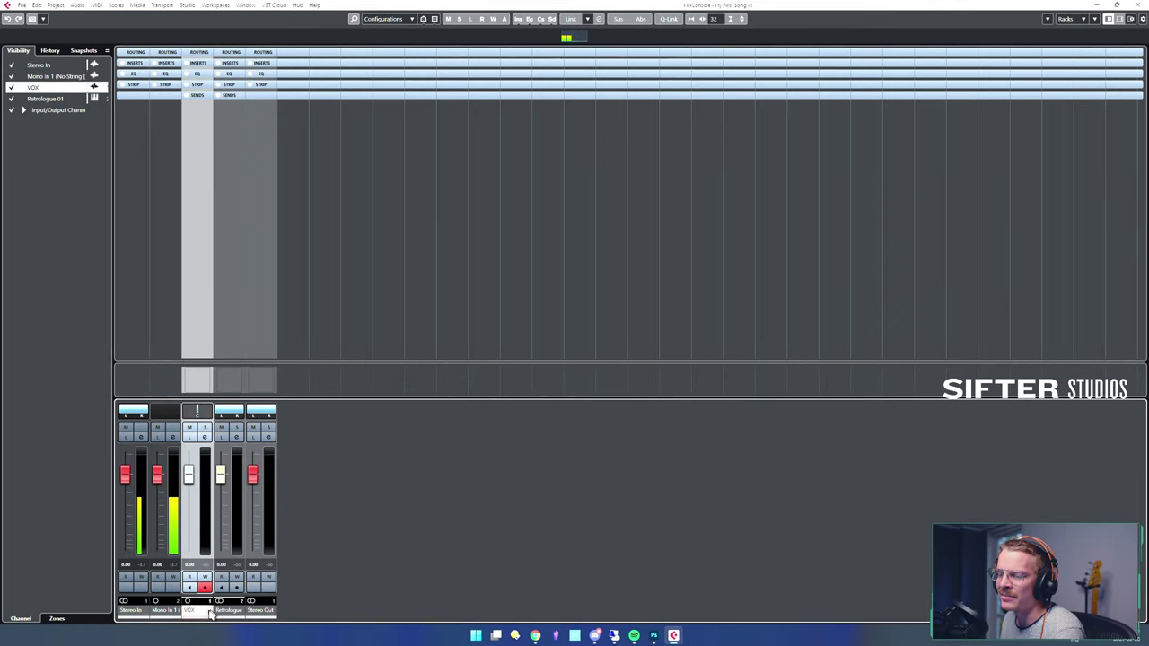
click(232, 292)
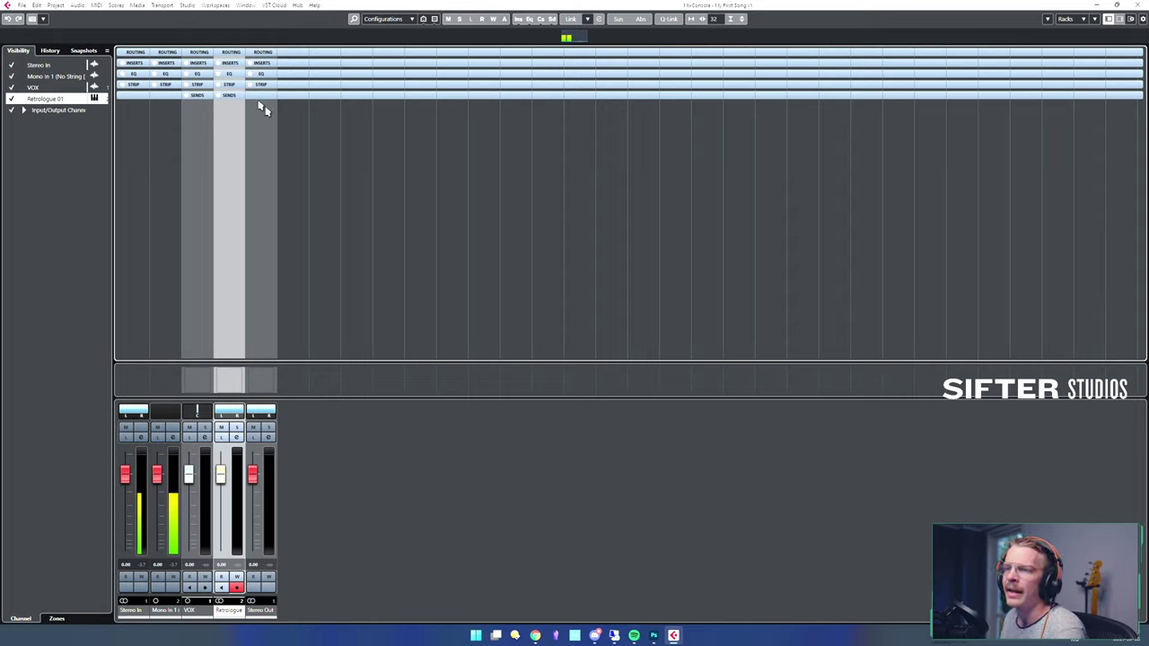
- Expand and collapse the Routing, Inserts, Strip and Sends racks in the MixConsole and look over the available rack types
click(231, 53)
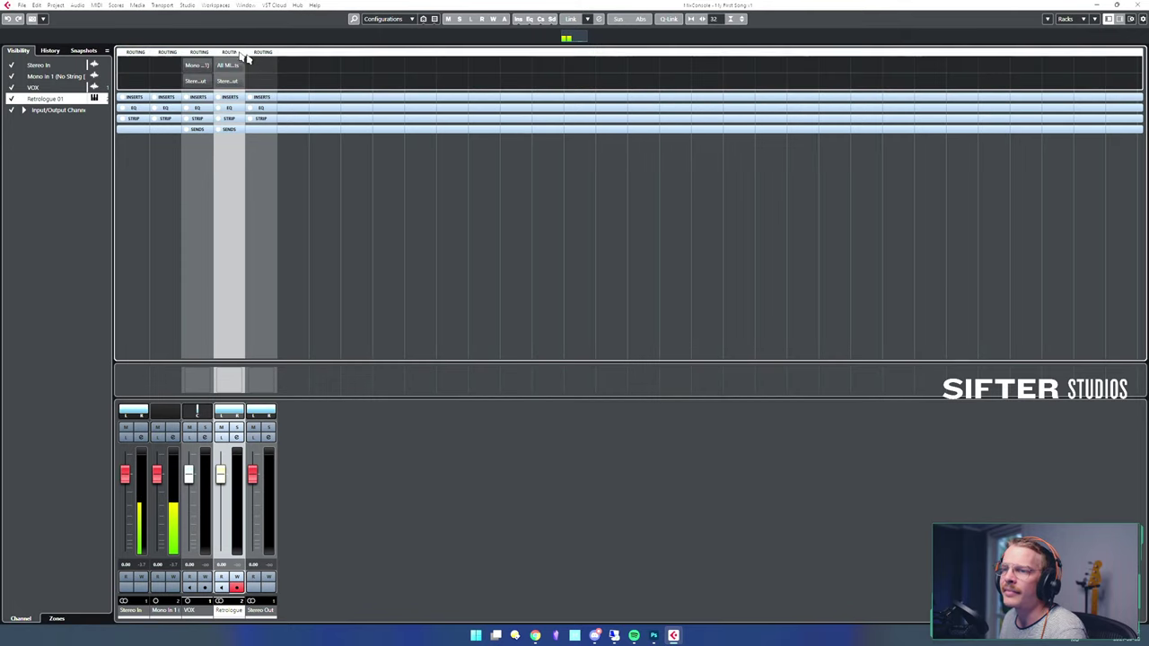
click(232, 52)
click(232, 63)
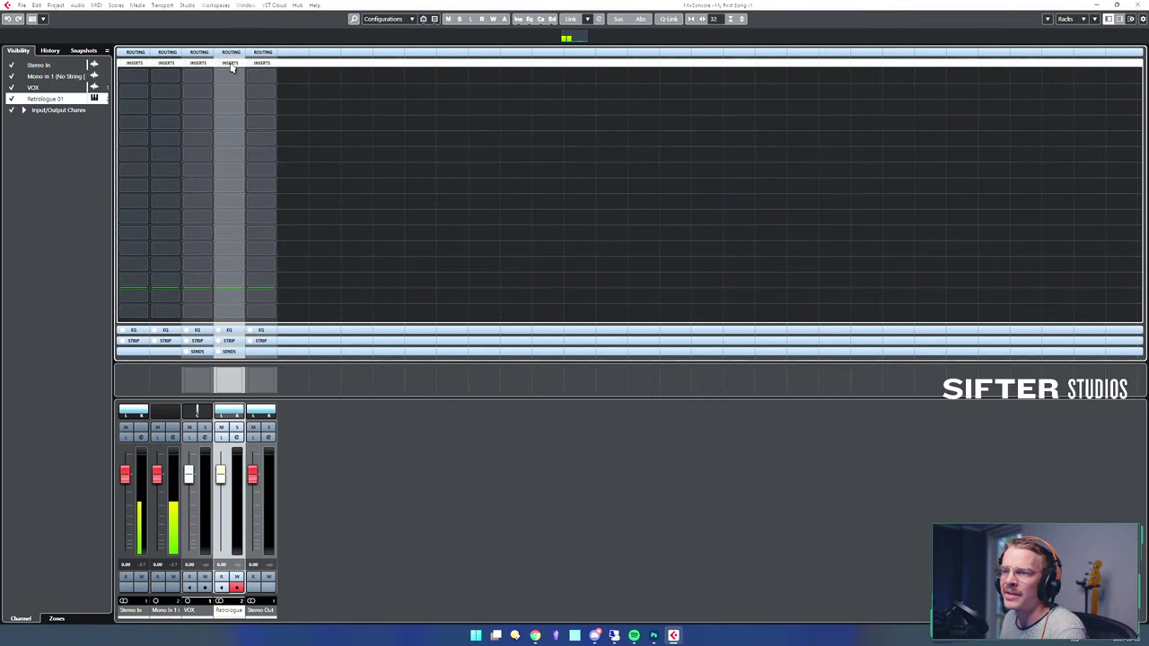
click(233, 62)
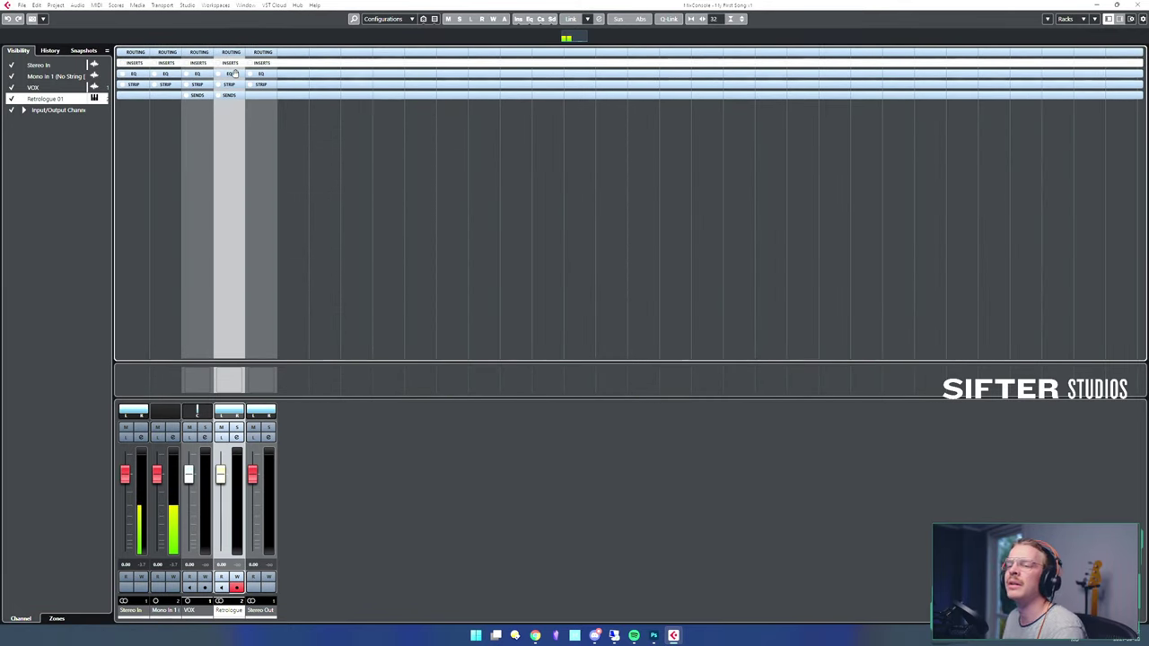
click(232, 84)
click(232, 84)
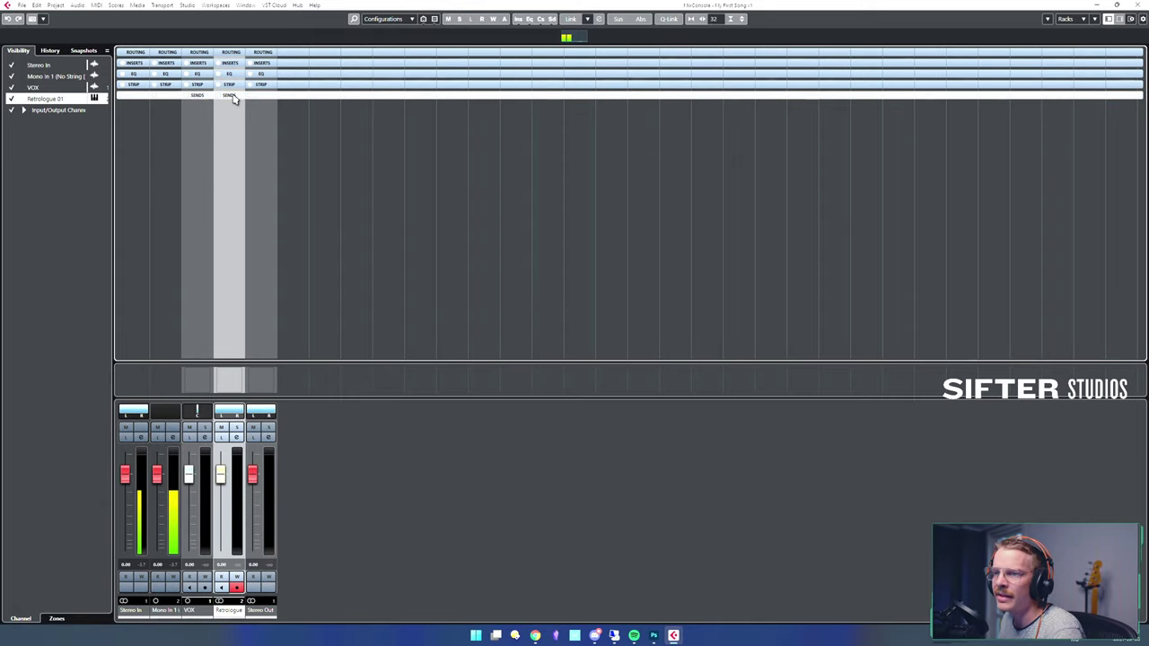
click(231, 95)
click(234, 97)
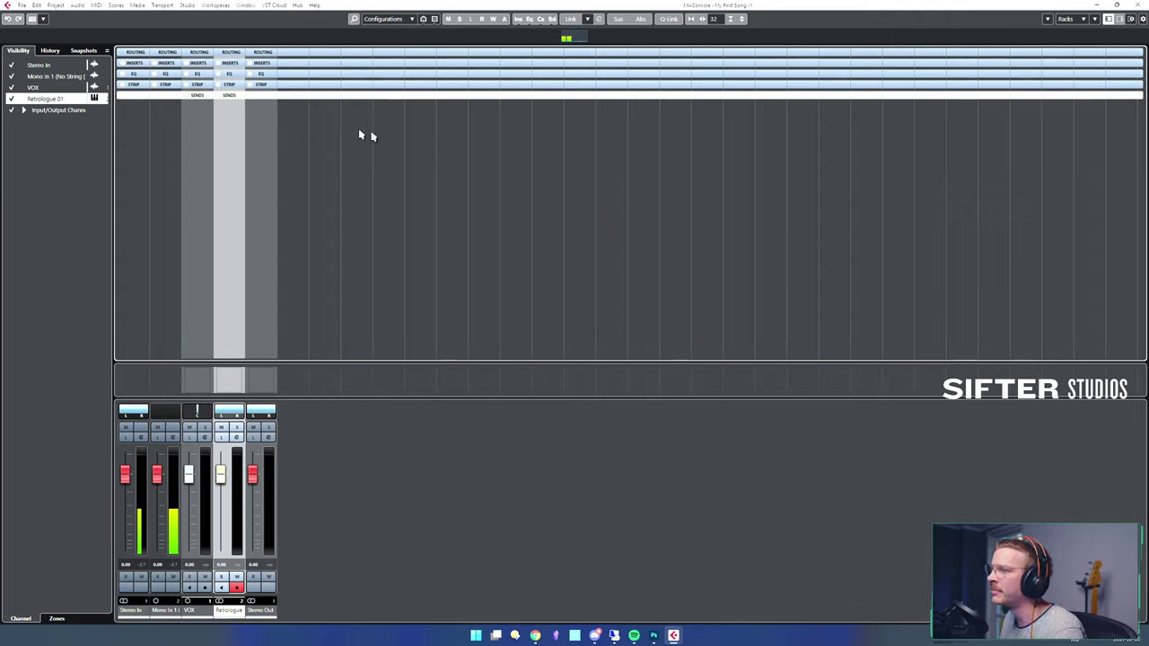
click(1083, 19)
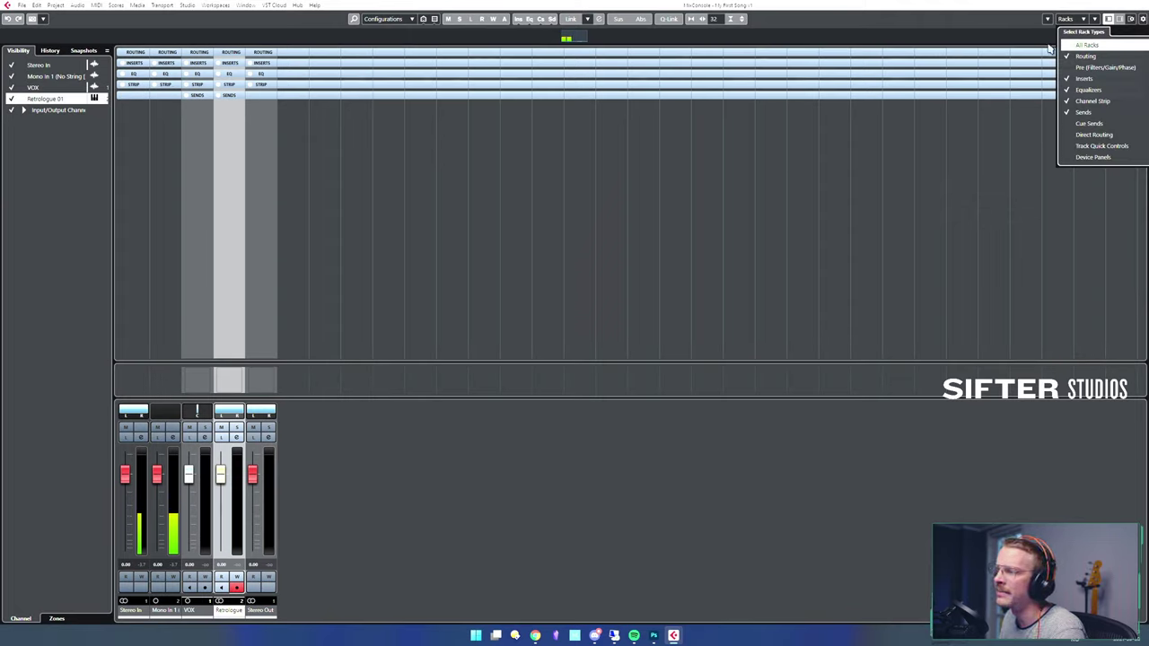
click(916, 27)
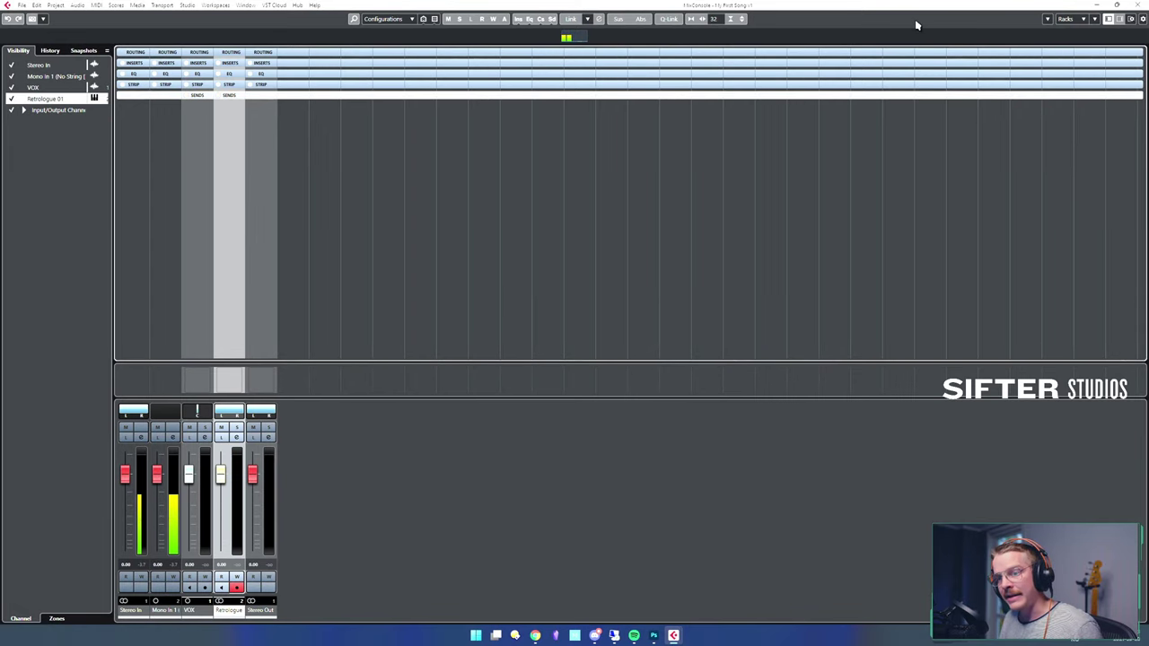
- Toggle the MixConsole closed and open several times, ending on the project window
key(F3)
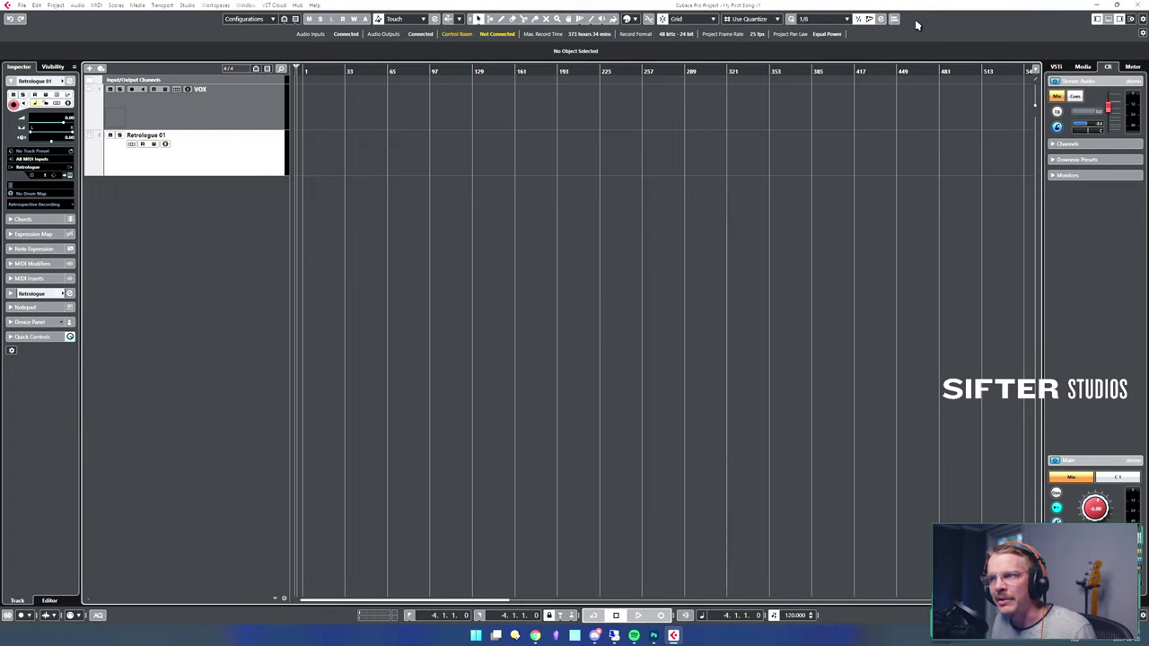
key(F3)
key(F3)
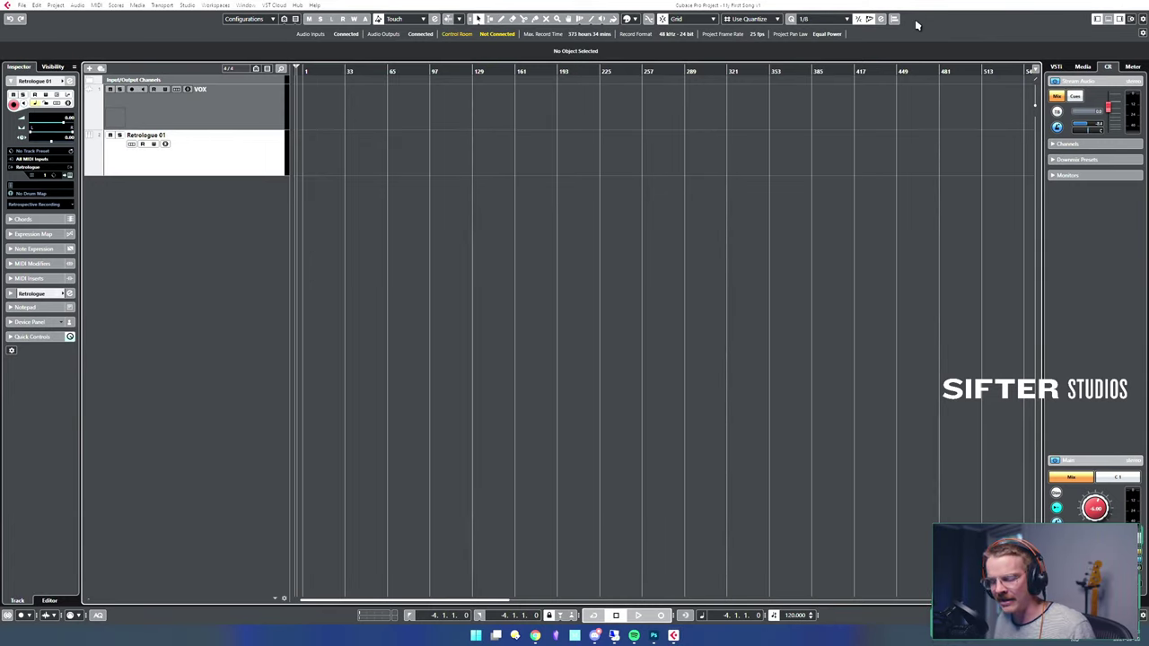
key(F3)
key(F3)
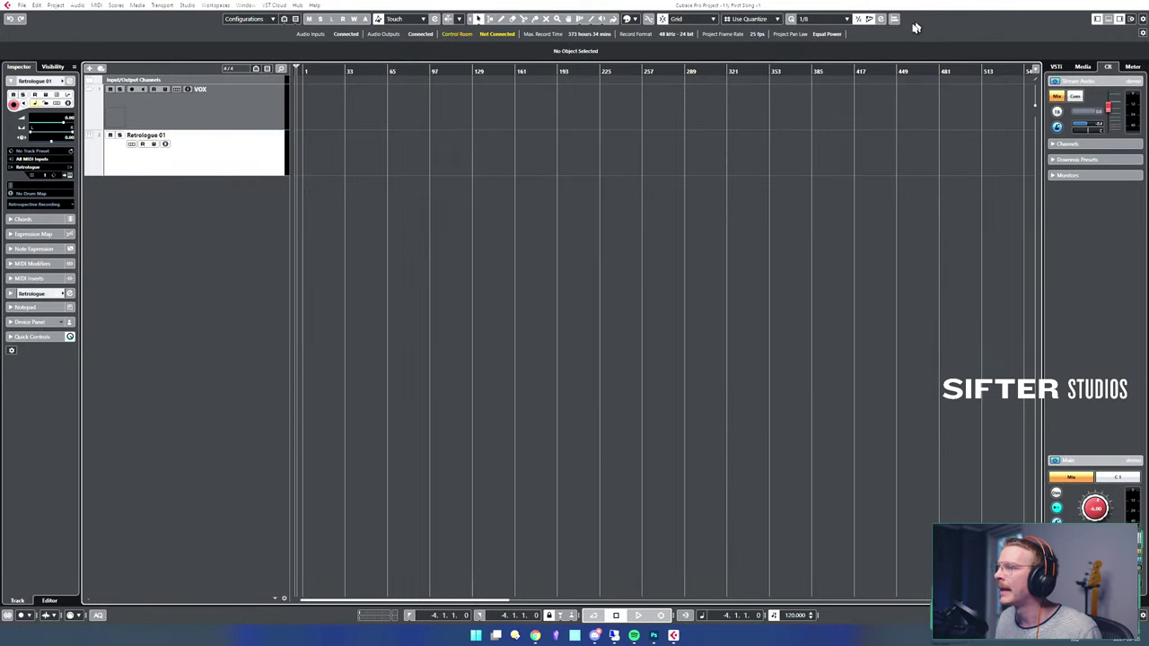
- Show and hide the project window's lower, left and right zones, leaving the left and right zones visible
click(1108, 20)
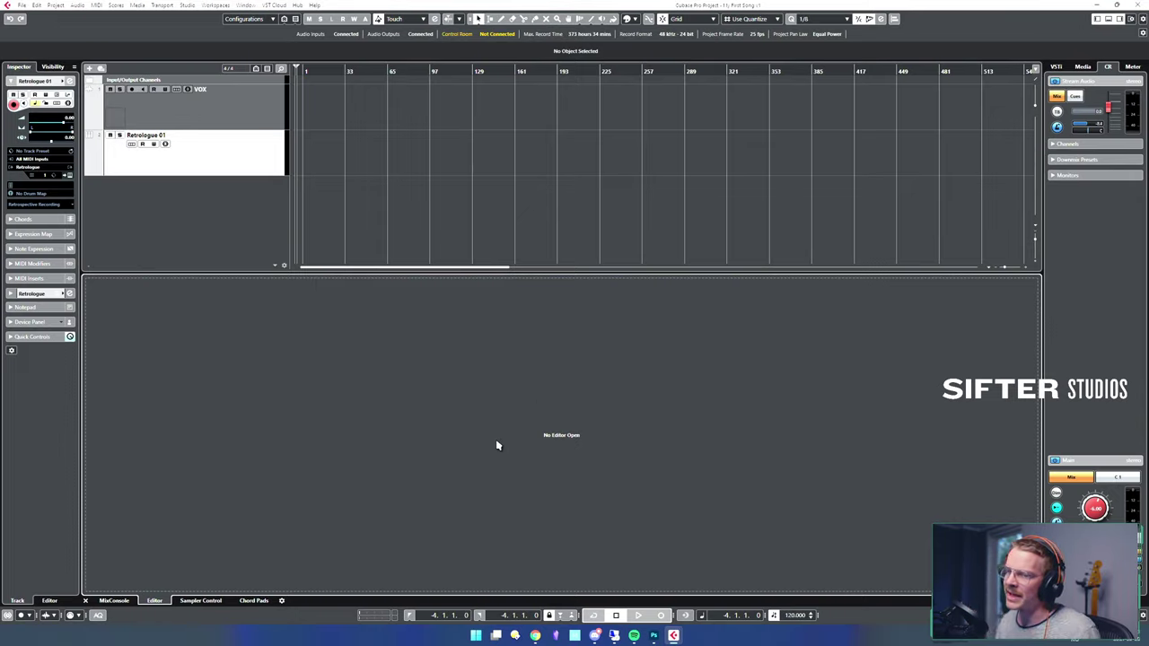
click(1109, 20)
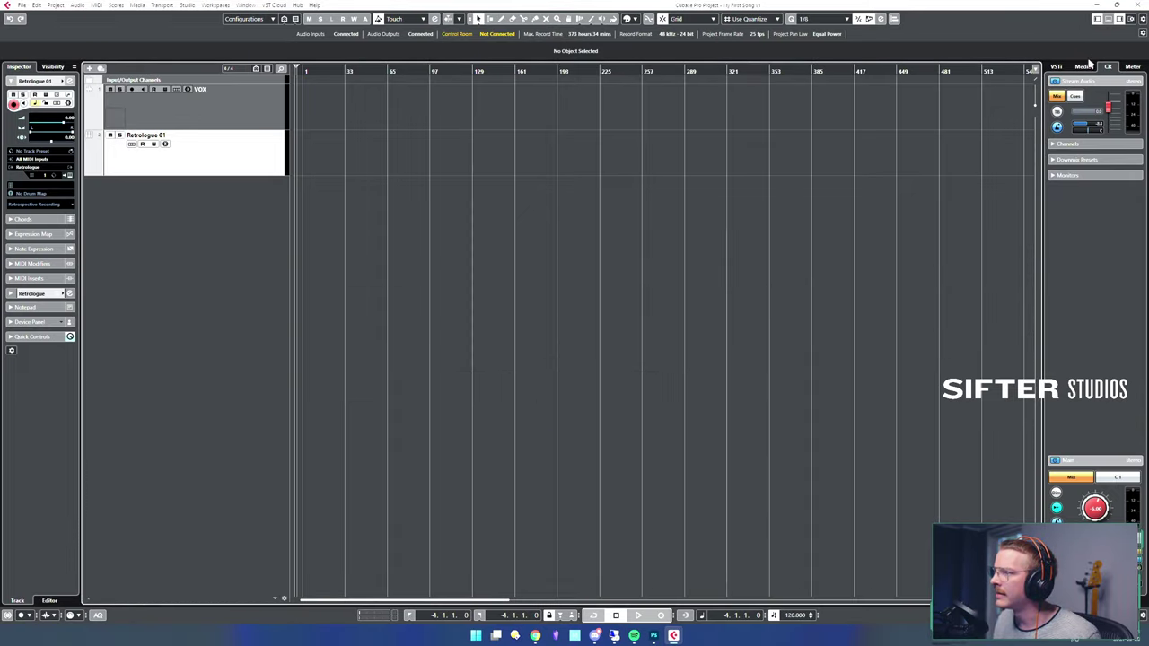
click(1097, 19)
click(1097, 19)
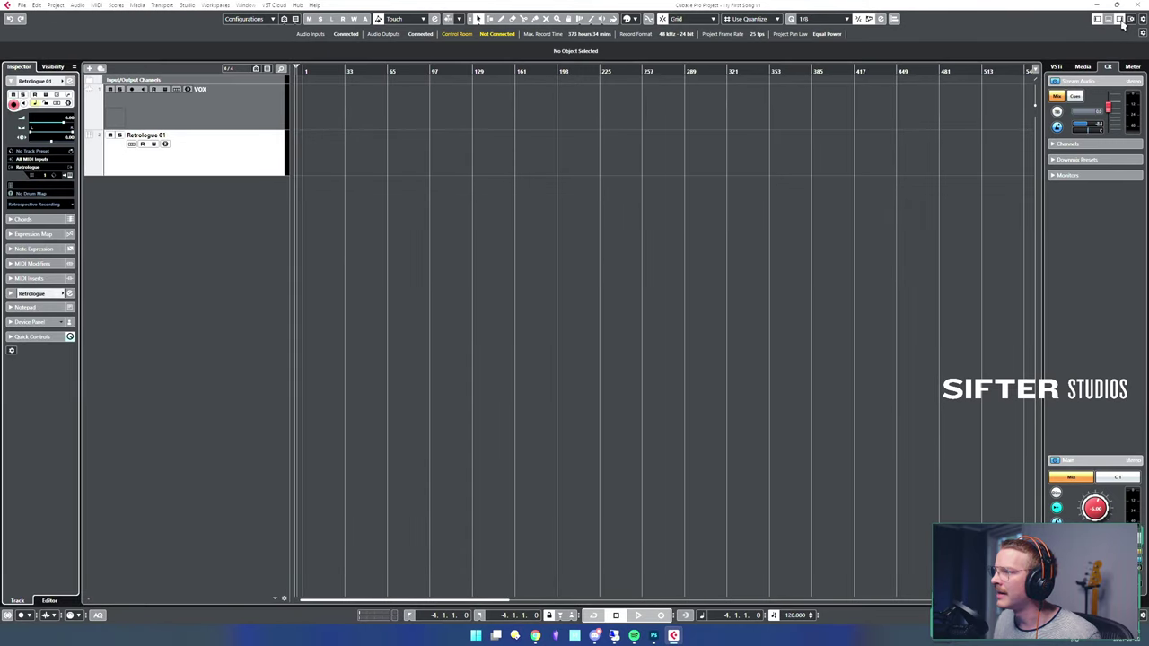
click(1120, 18)
click(1120, 18)
click(1097, 19)
click(1097, 19)
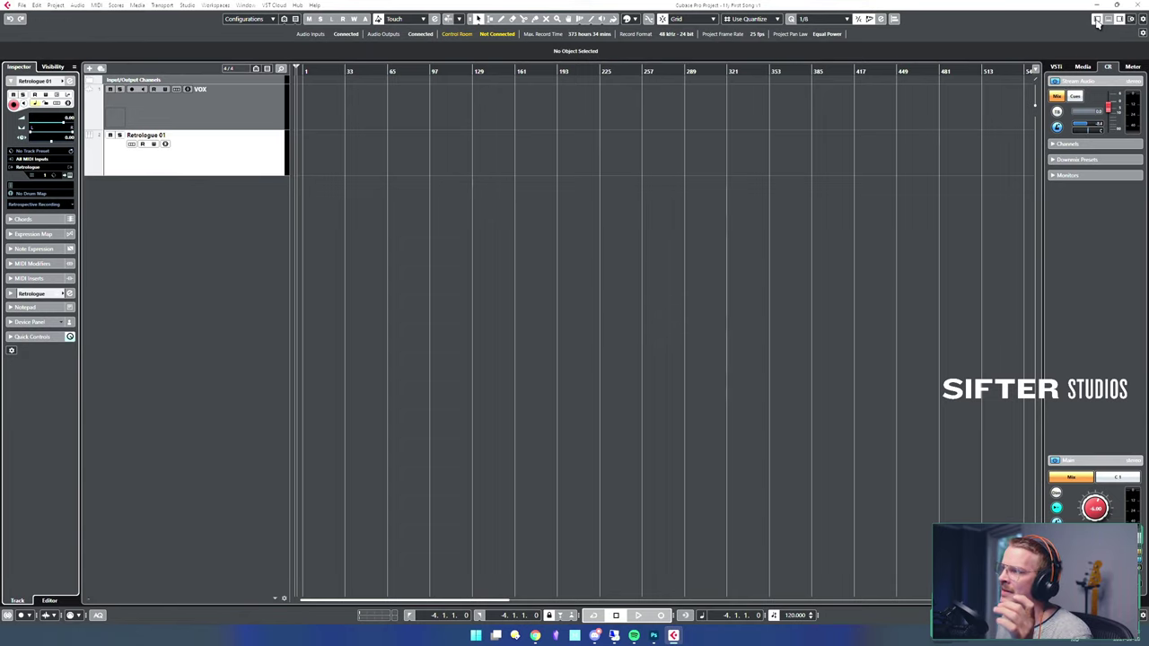
click(1097, 19)
click(1097, 19)
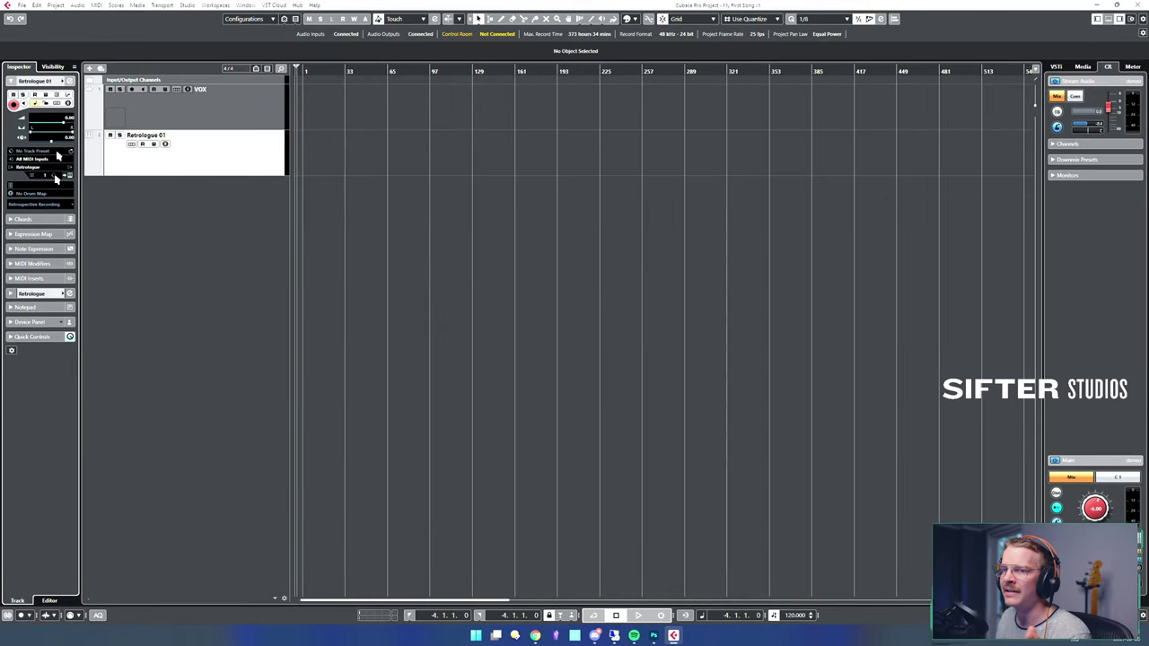
click(1120, 19)
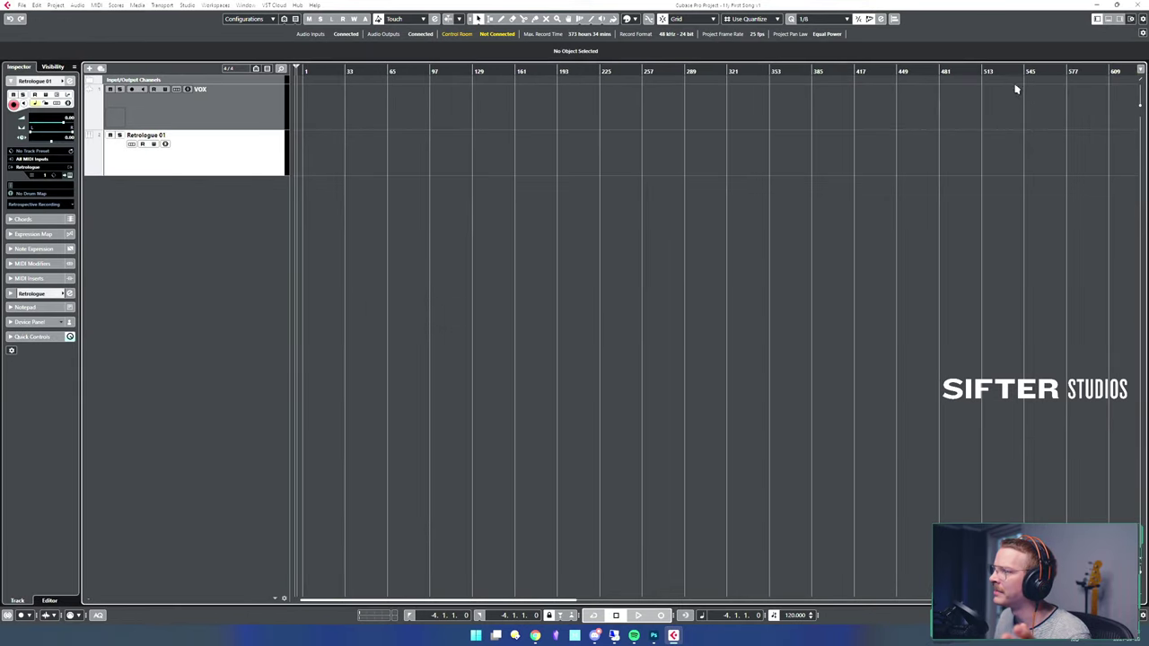
click(1120, 19)
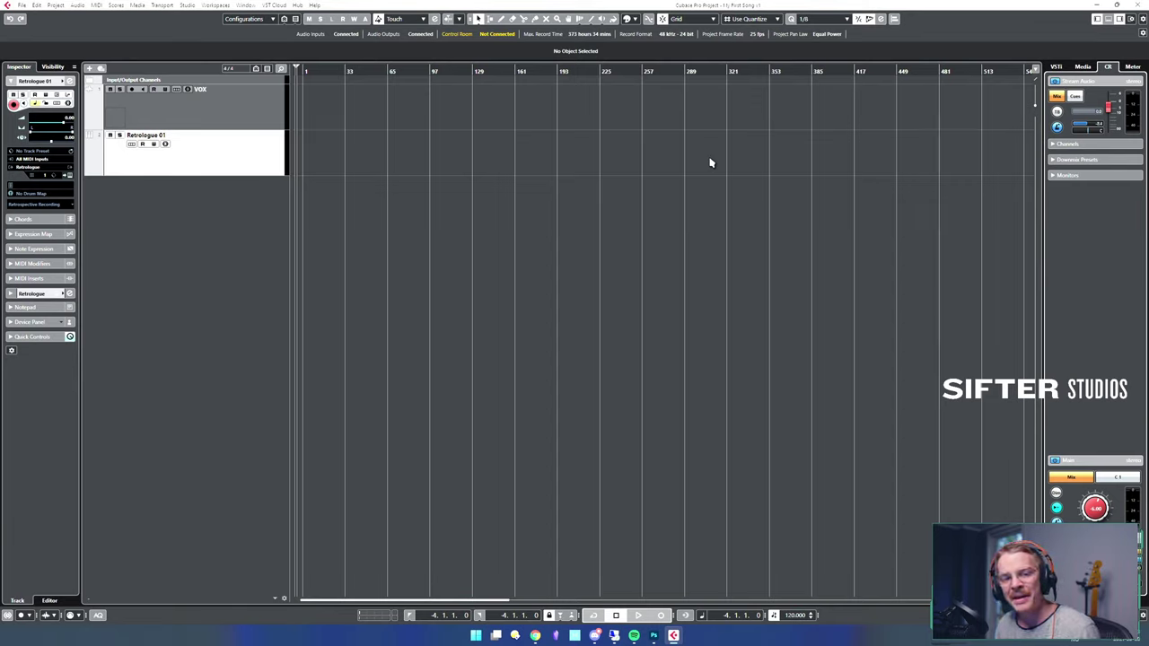
- Open the Audio Connections window and display the input buses
key(F4)
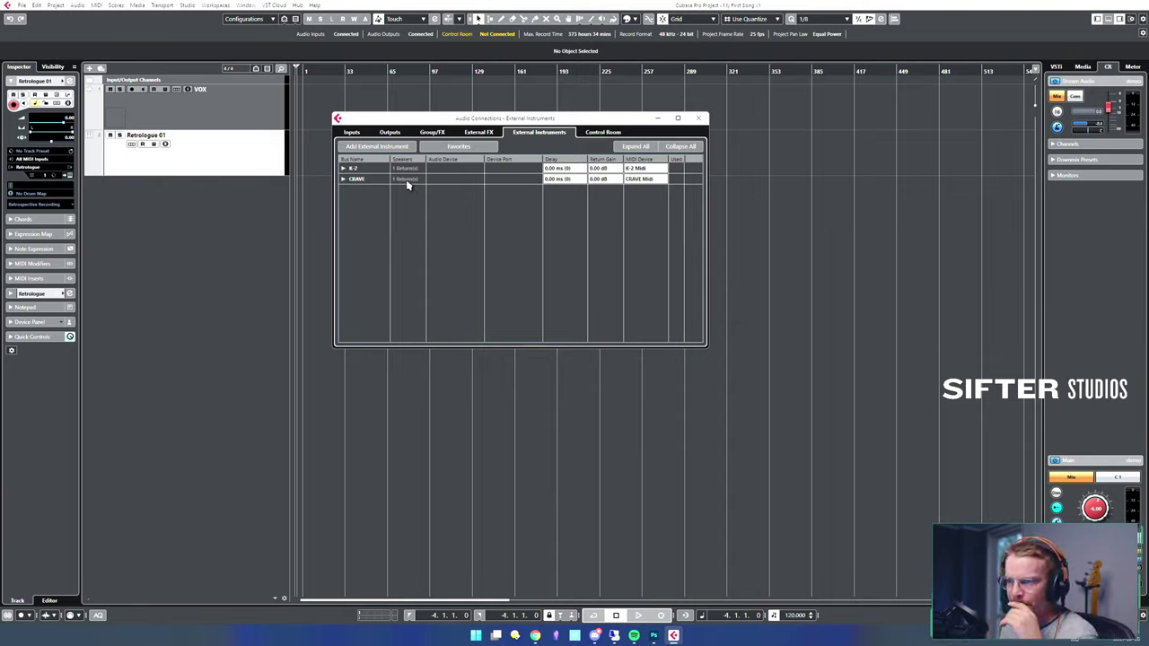
click(352, 133)
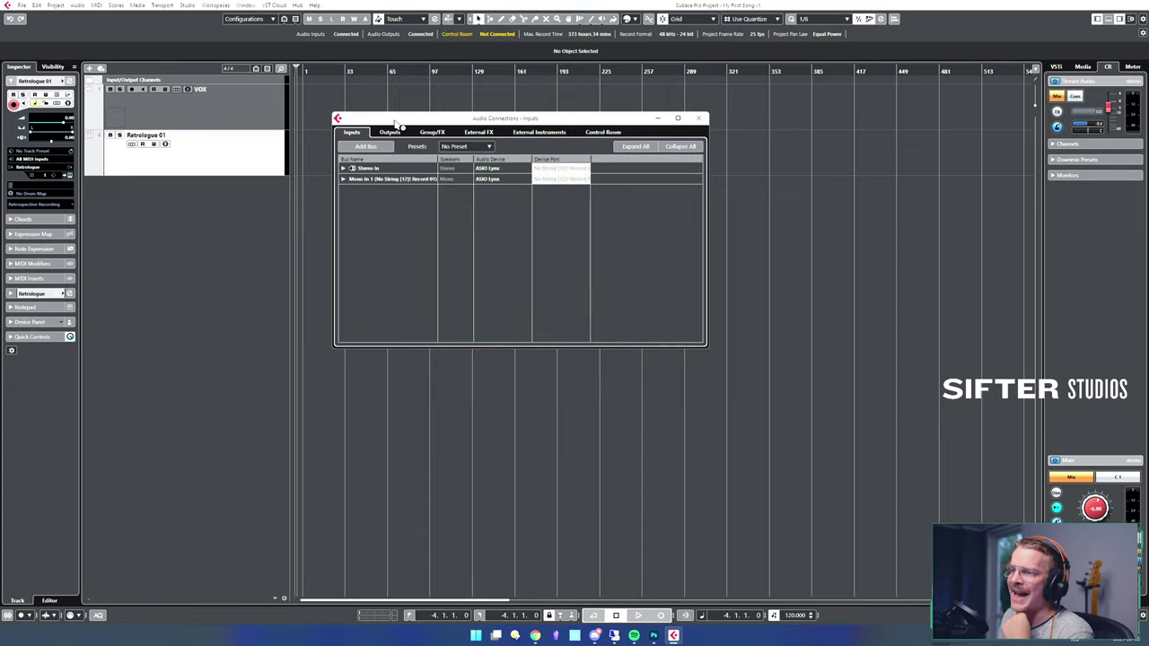
drag(414, 123, 423, 126)
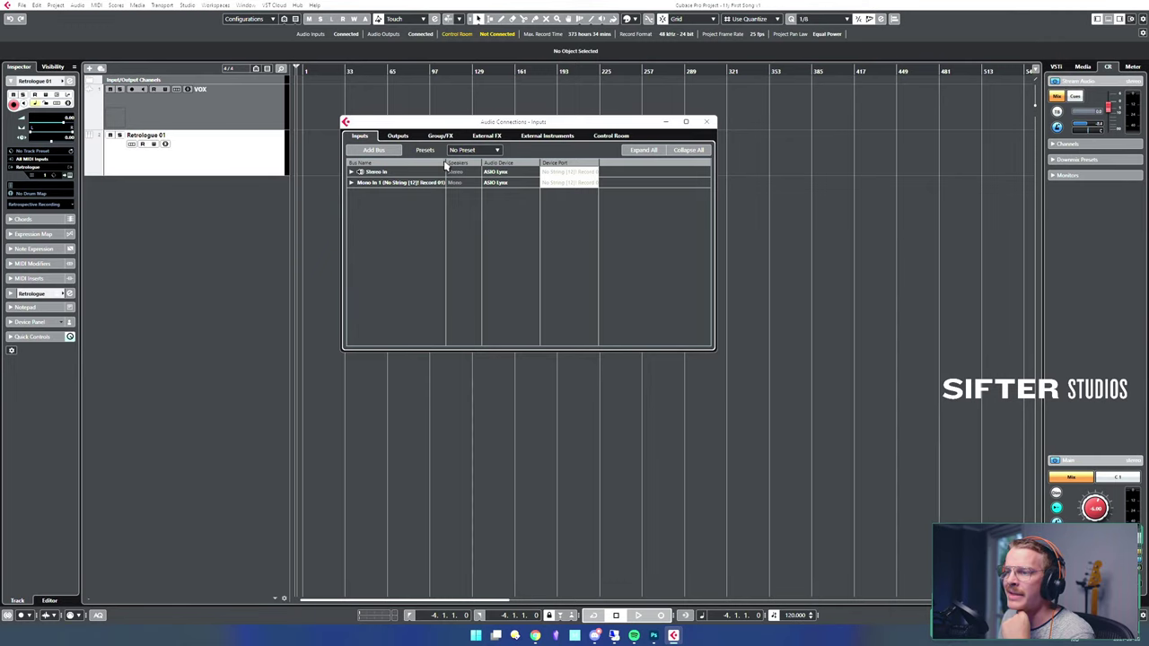
- Bring up the MixConsole and select the Stereo In and Mono In 1 input channels in turn
key(F3)
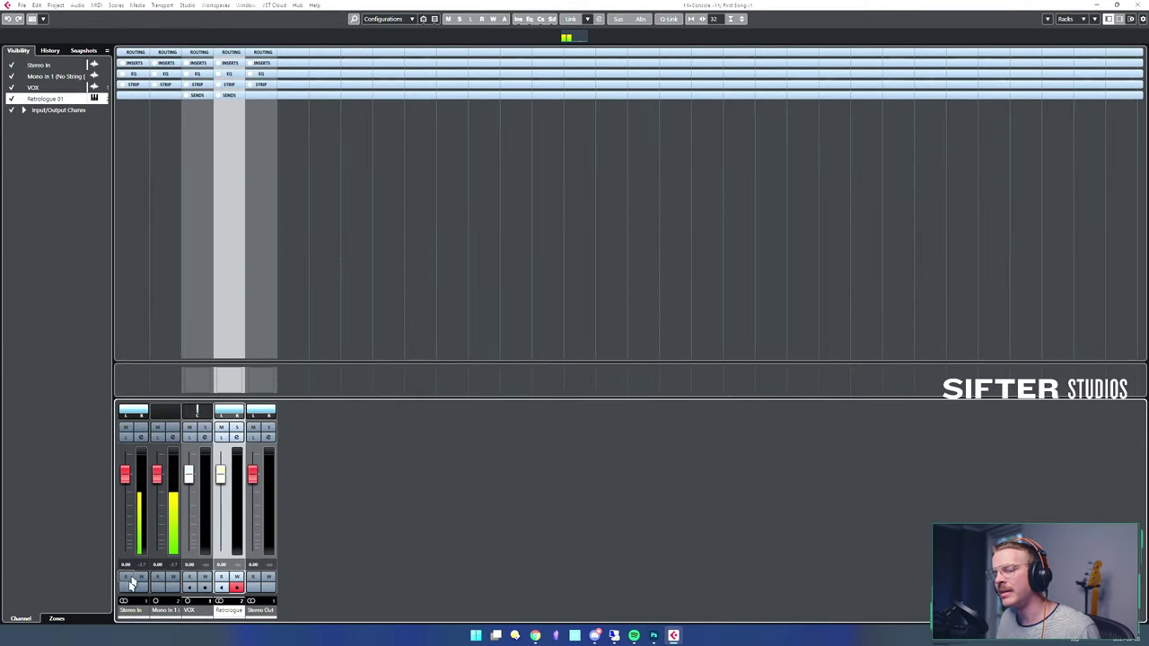
click(133, 613)
click(165, 613)
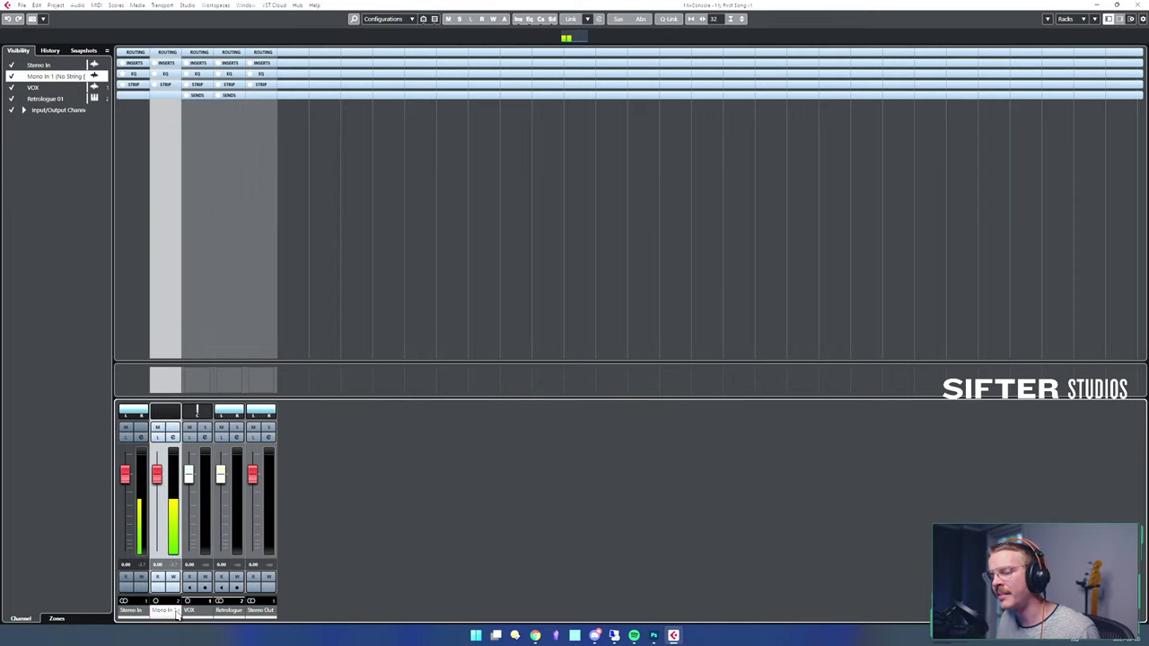
- Remove the Stereo In bus from the input buses in Audio Connections
key(F4)
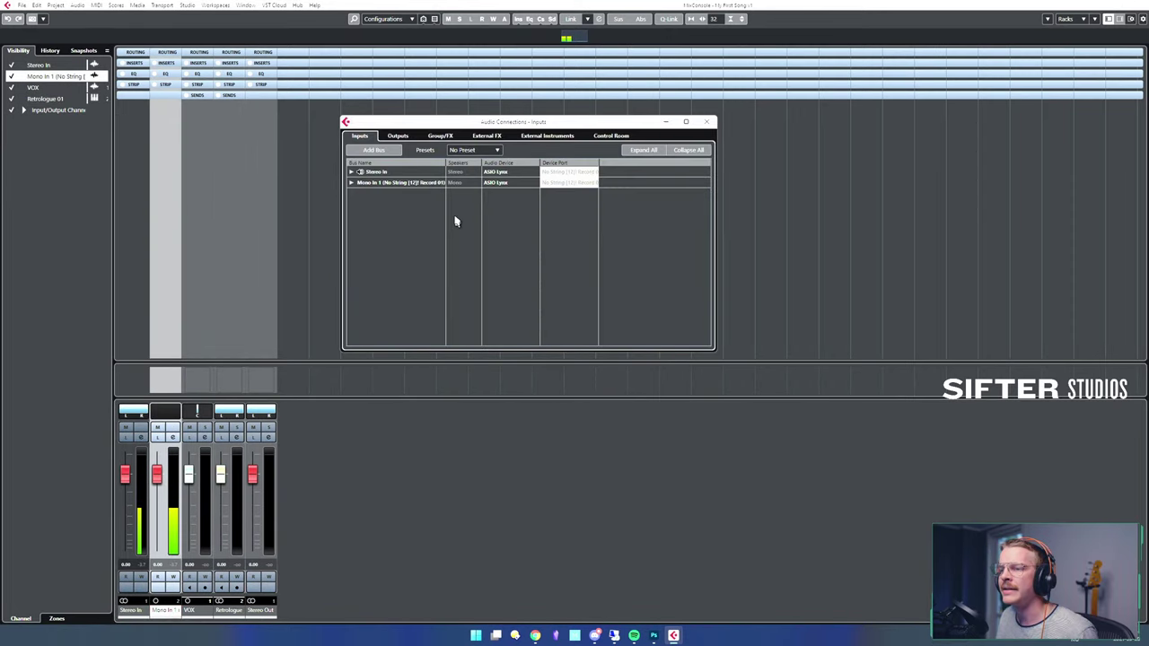
click(376, 171)
right_click(383, 171)
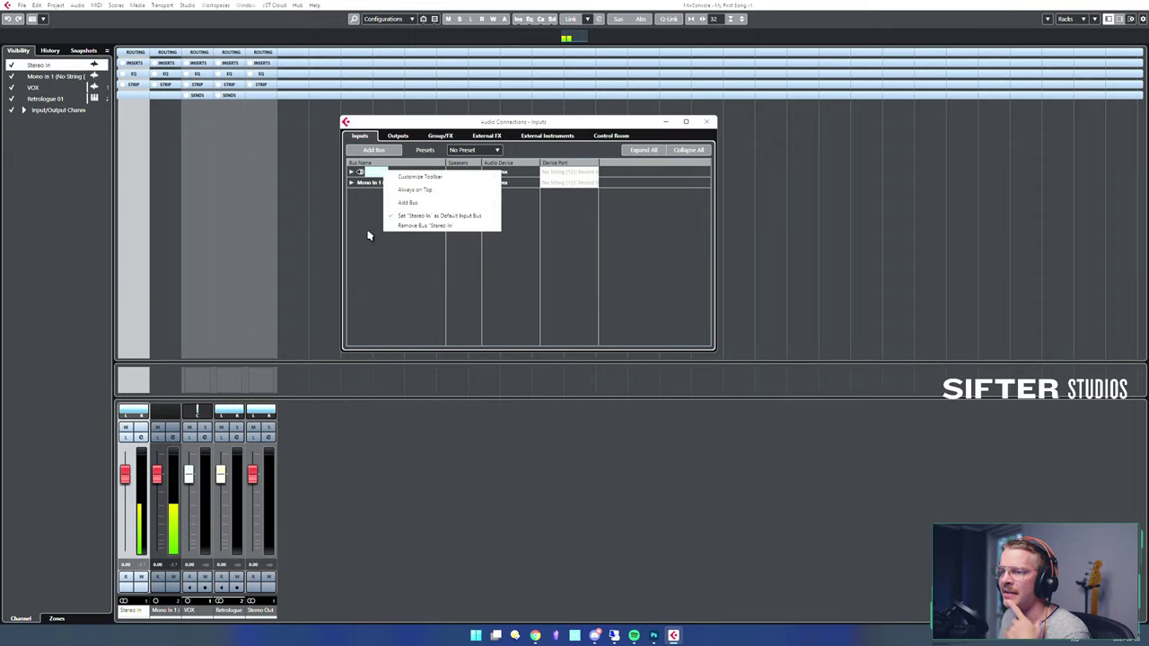
click(409, 226)
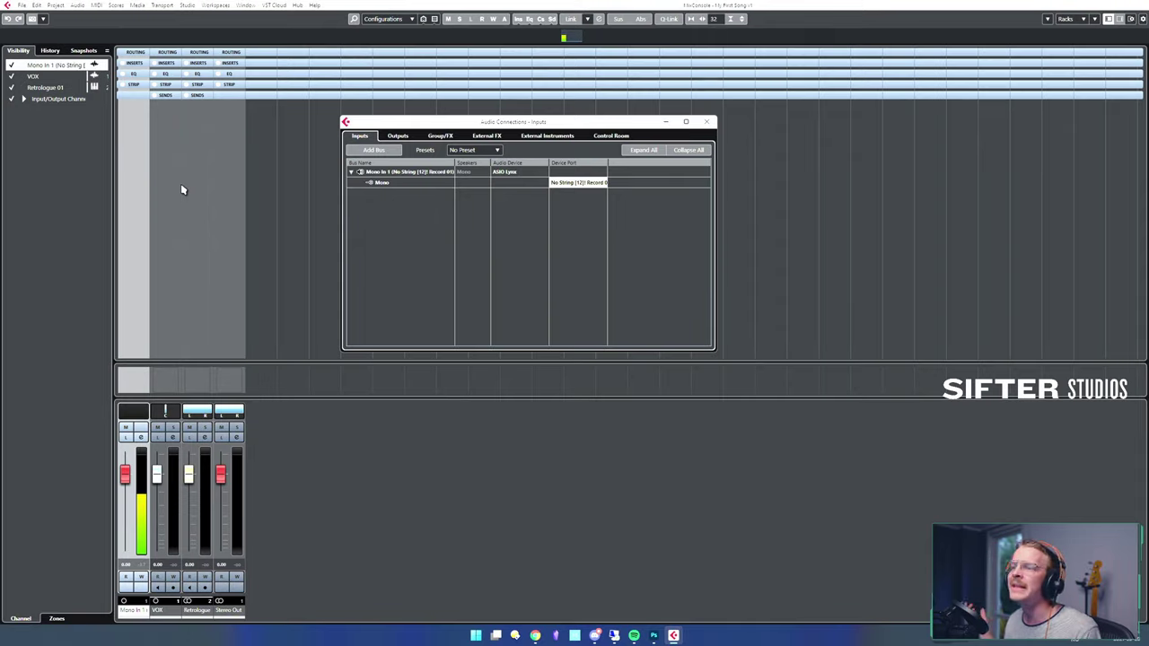
- Add one mono input bus named El-guitar
click(392, 152)
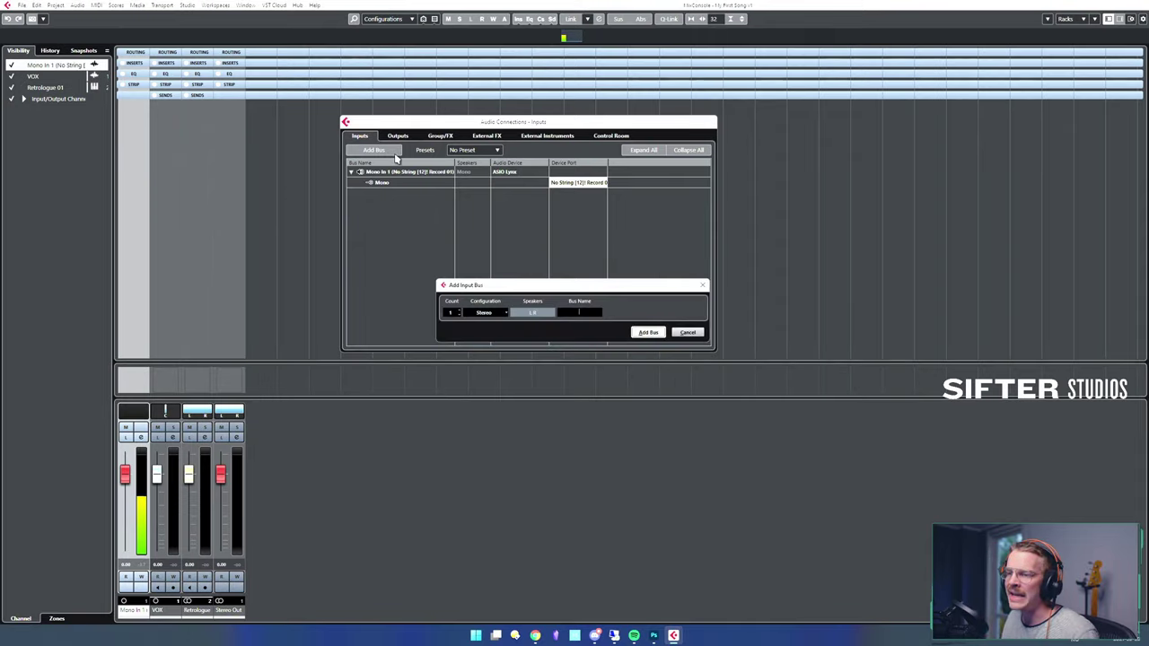
click(494, 314)
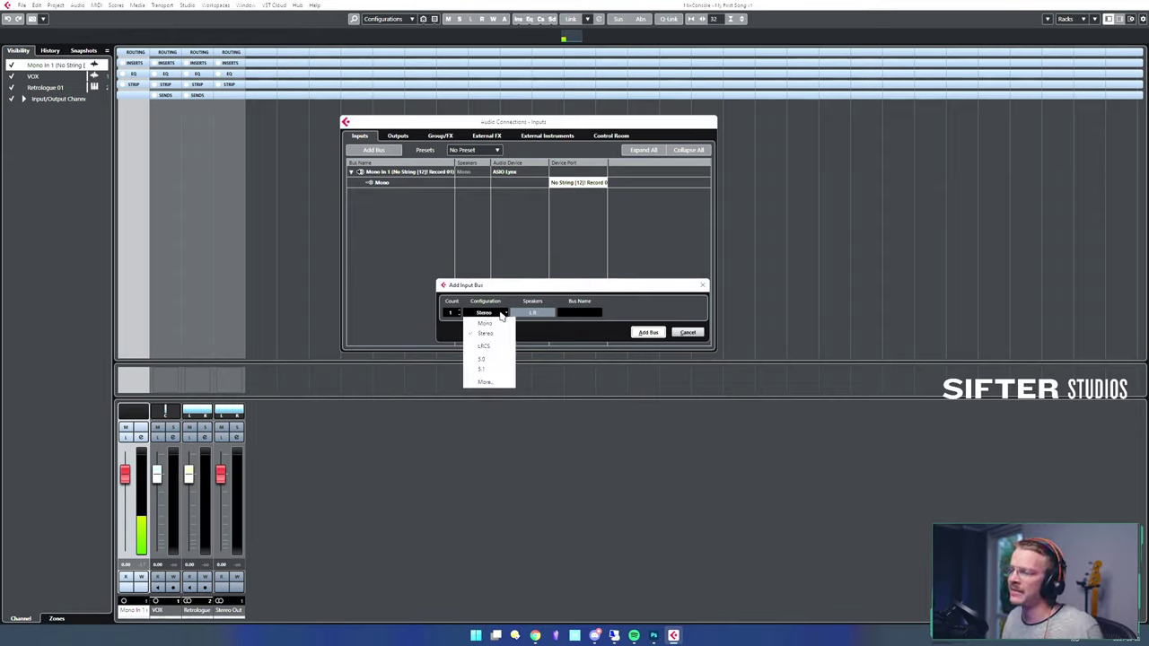
click(501, 322)
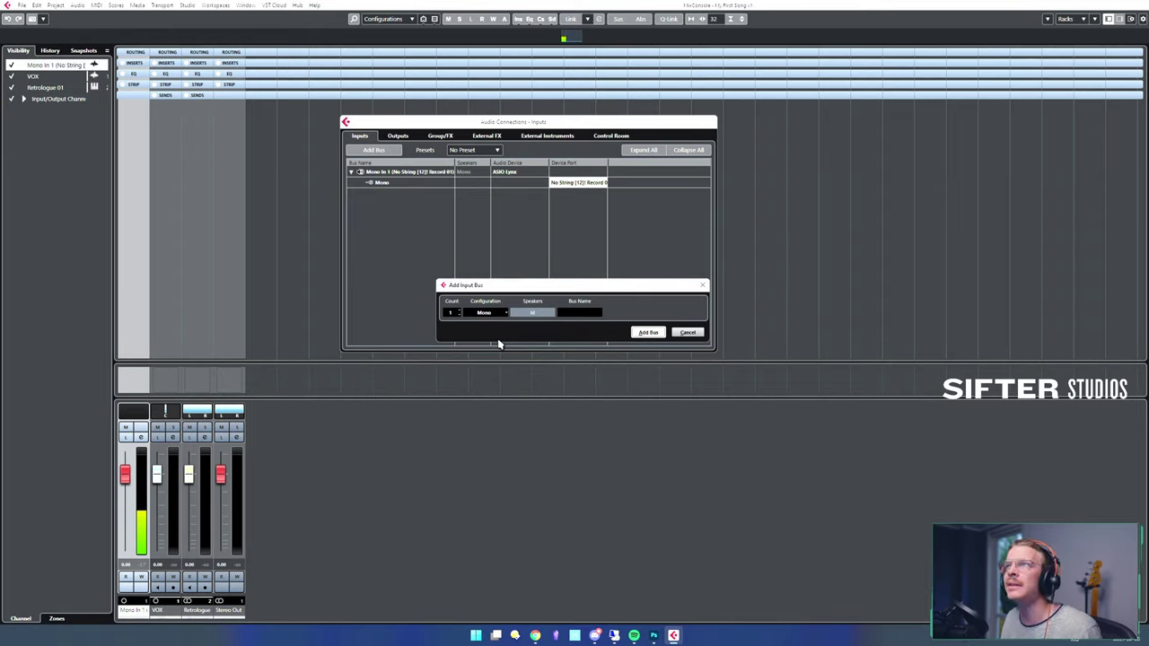
click(581, 313)
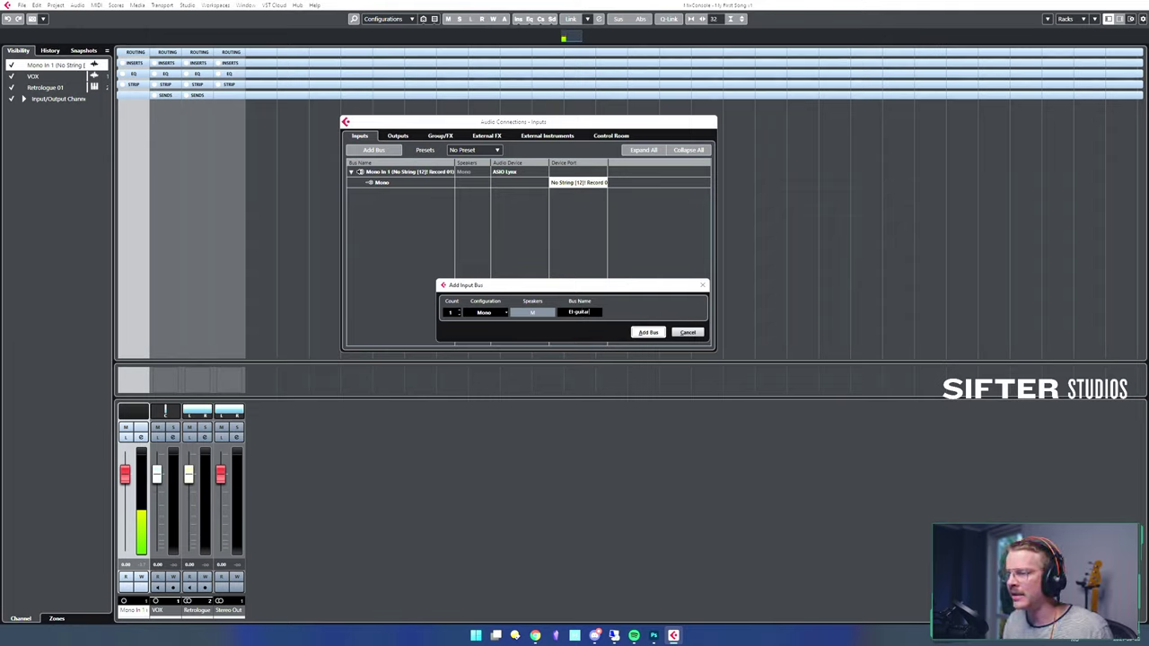
click(647, 332)
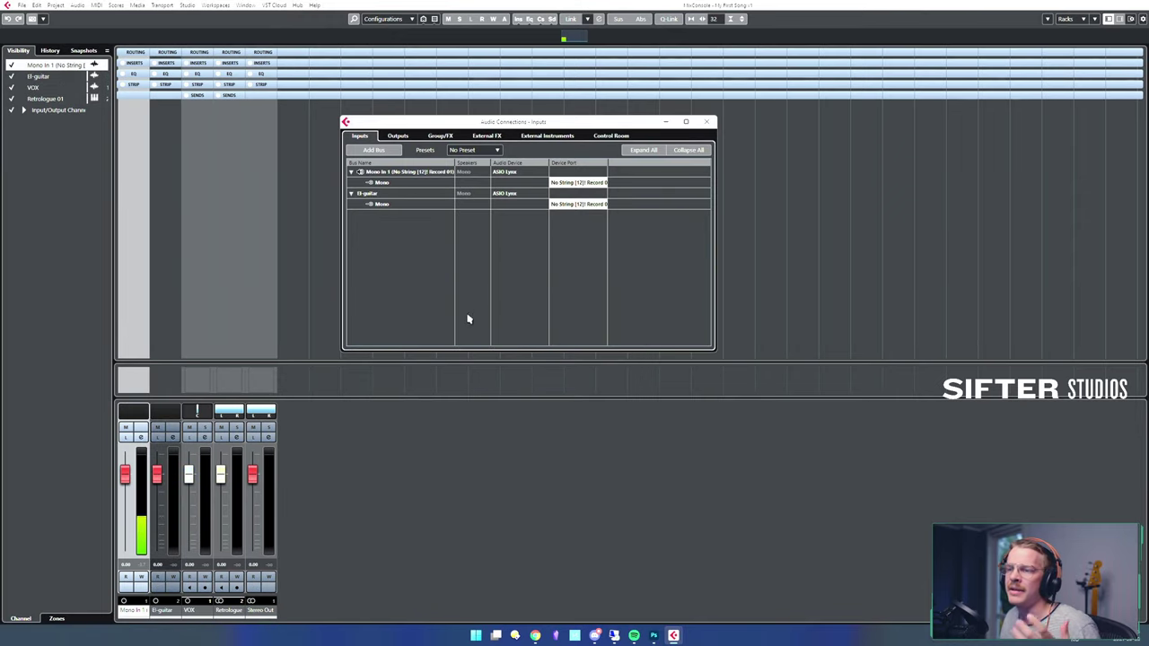
- Choose a different device port for the El-guitar input bus
click(575, 205)
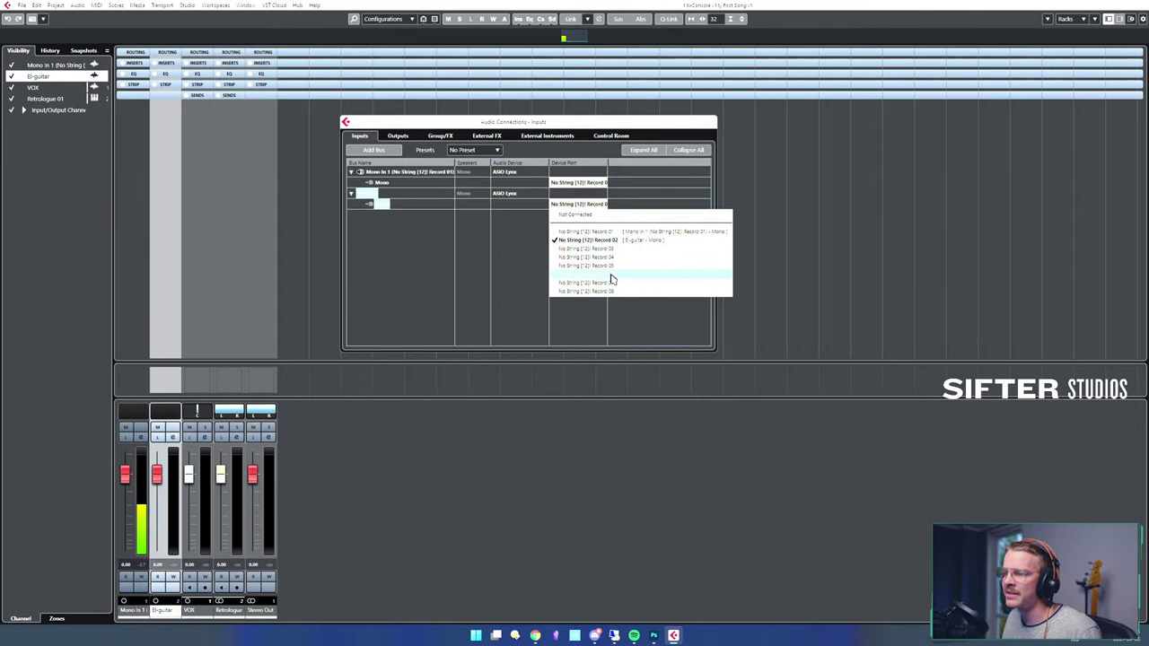
click(624, 279)
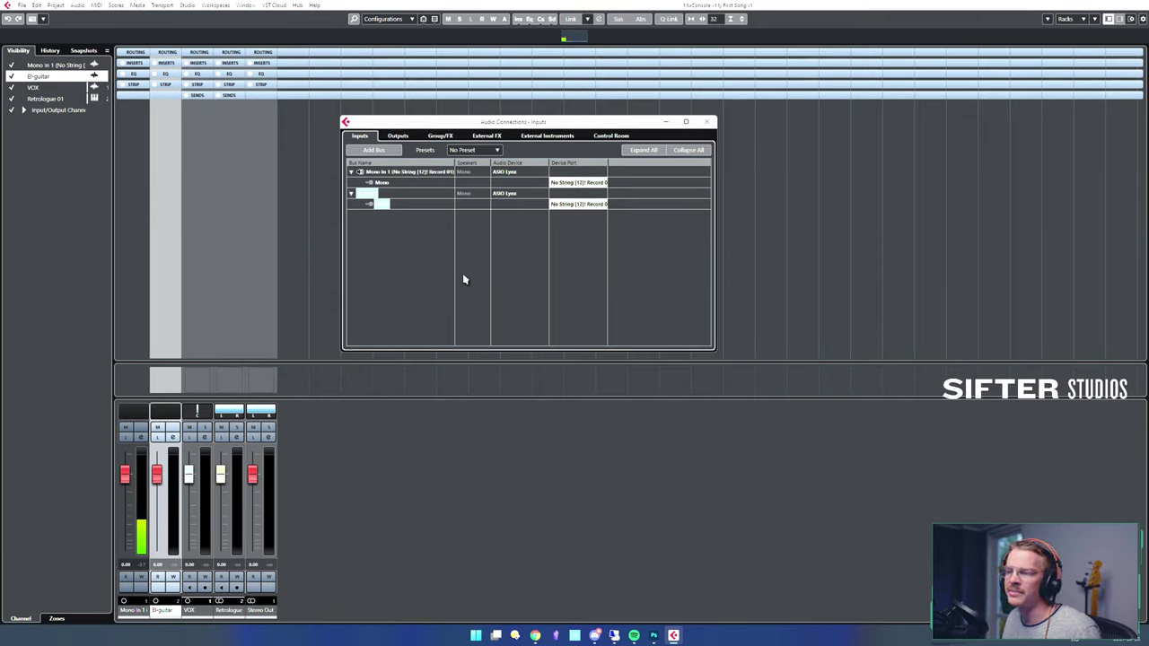
click(393, 270)
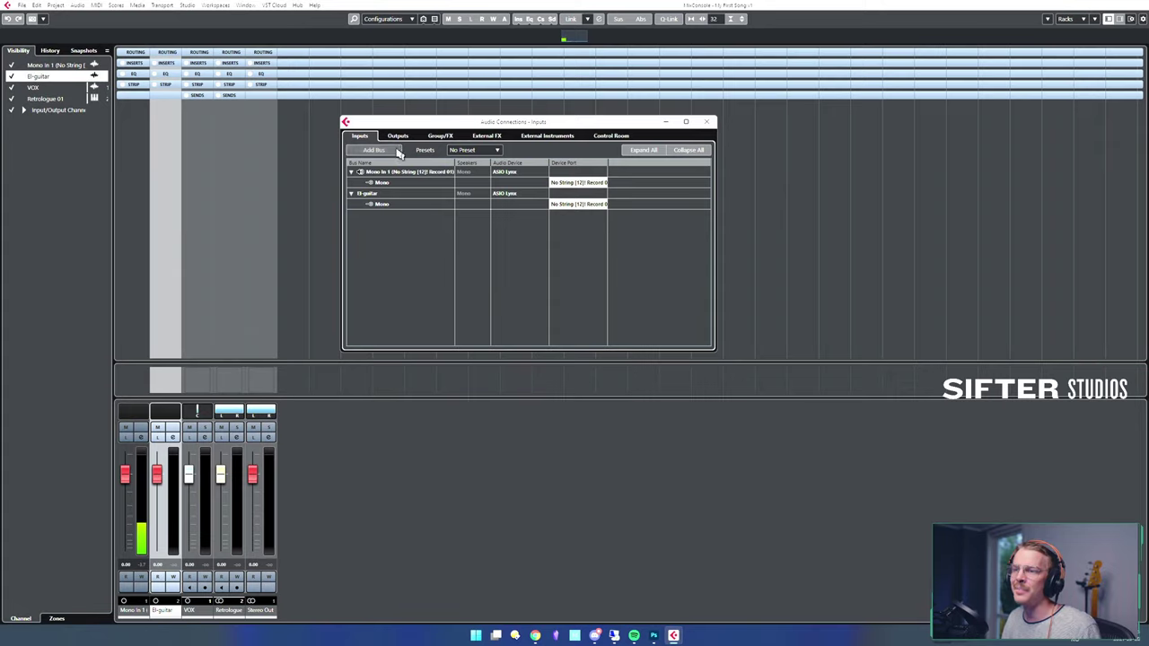
- Close Audio Connections and alternately select the Mono In 1 and El-guitar input channels in the MixConsole
key(F4)
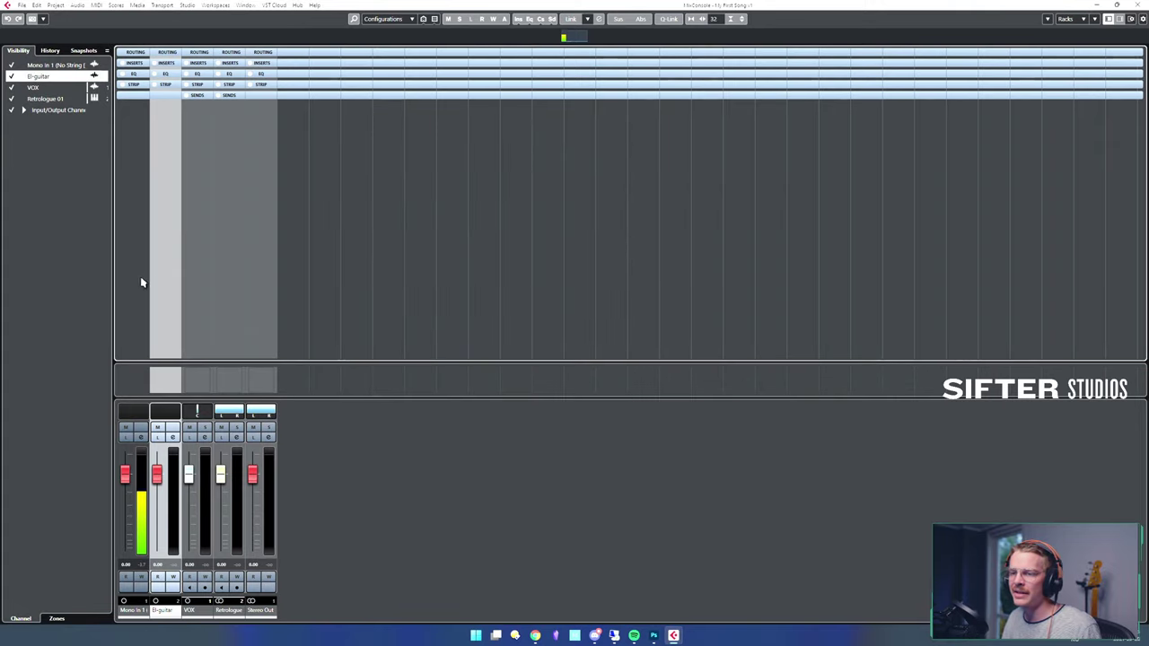
click(137, 285)
click(160, 291)
click(134, 289)
click(156, 296)
click(137, 300)
click(163, 299)
click(137, 309)
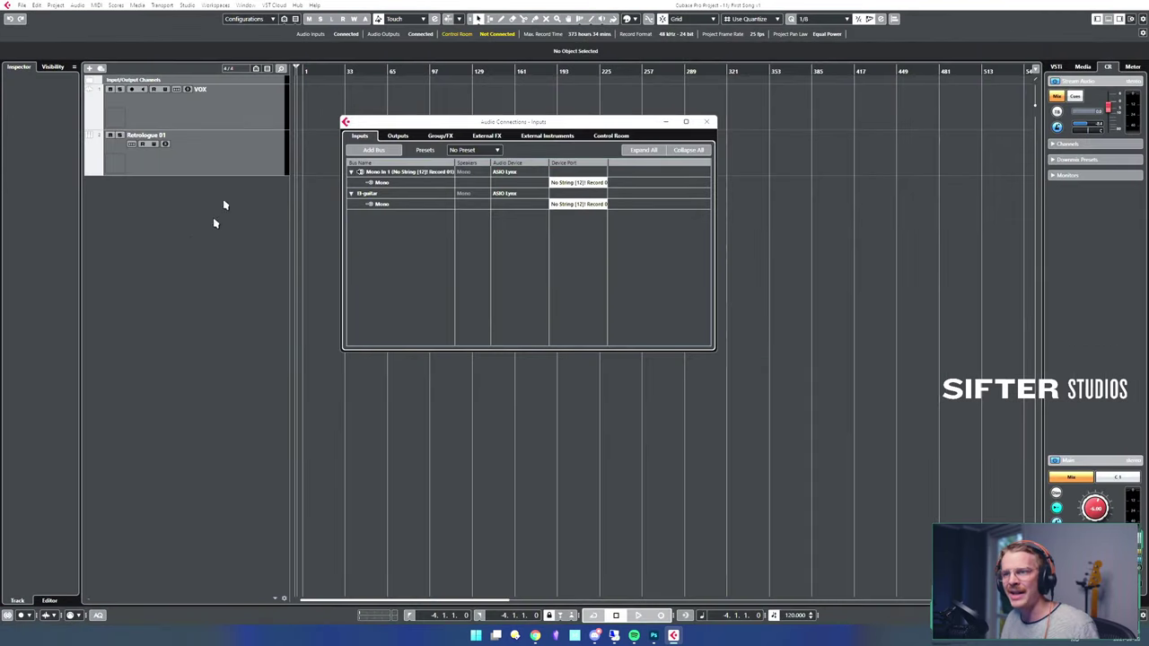
- Review the audio inputs offered when adding a new audio track in the project window, and cancel without adding it
key(F4)
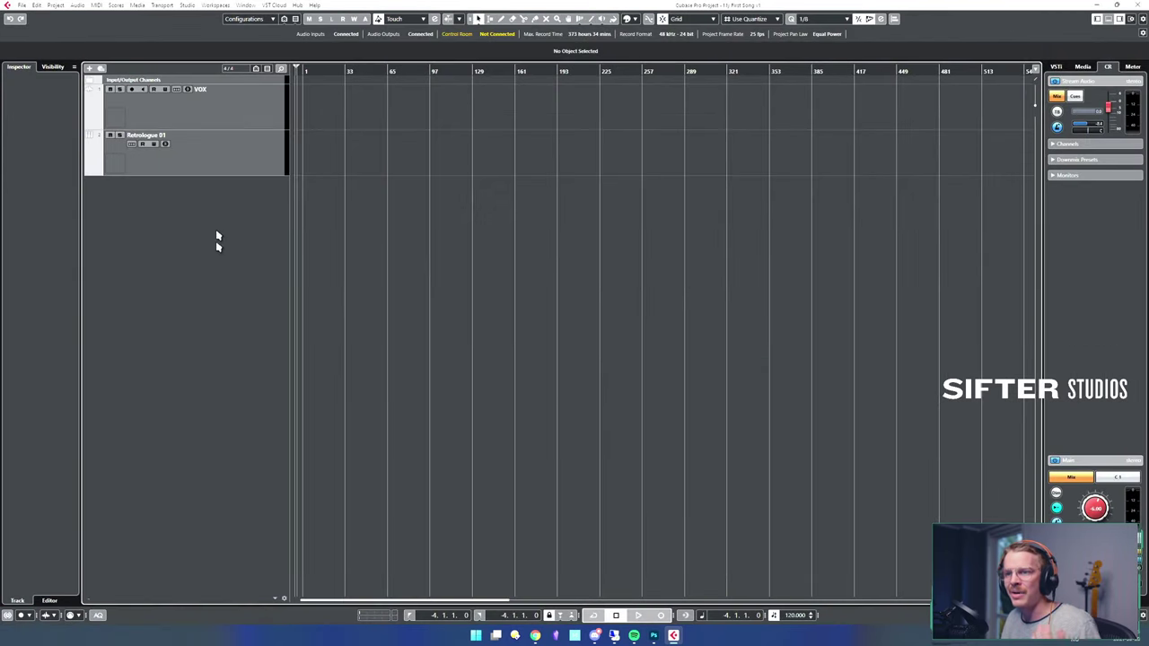
click(239, 118)
right_click(222, 224)
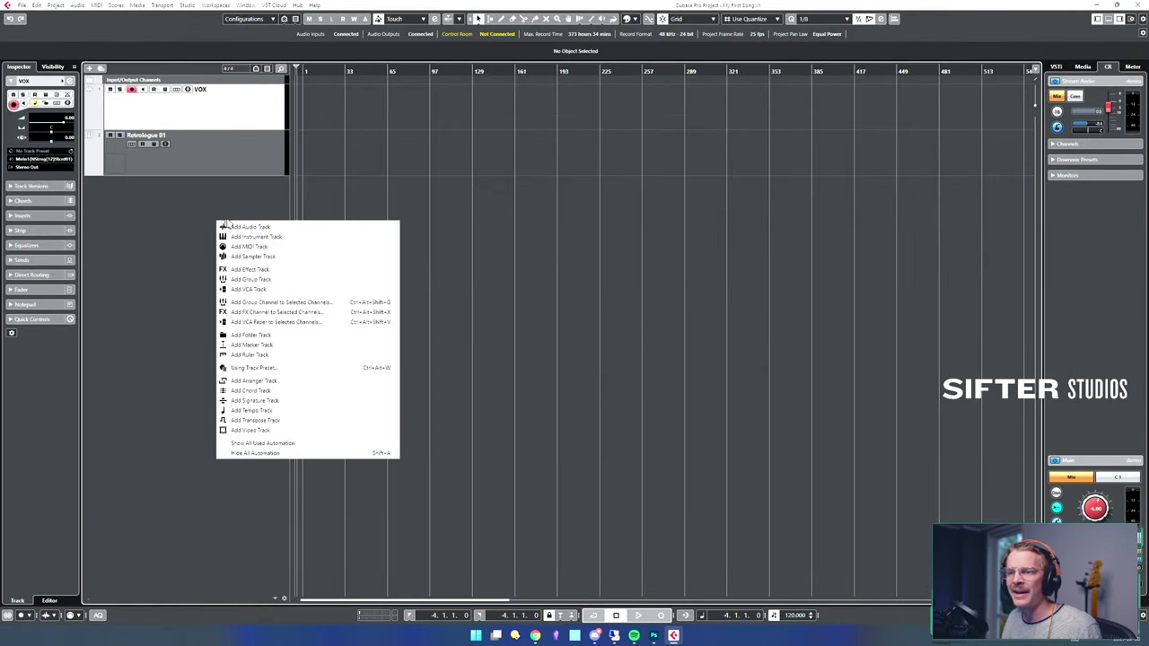
click(275, 229)
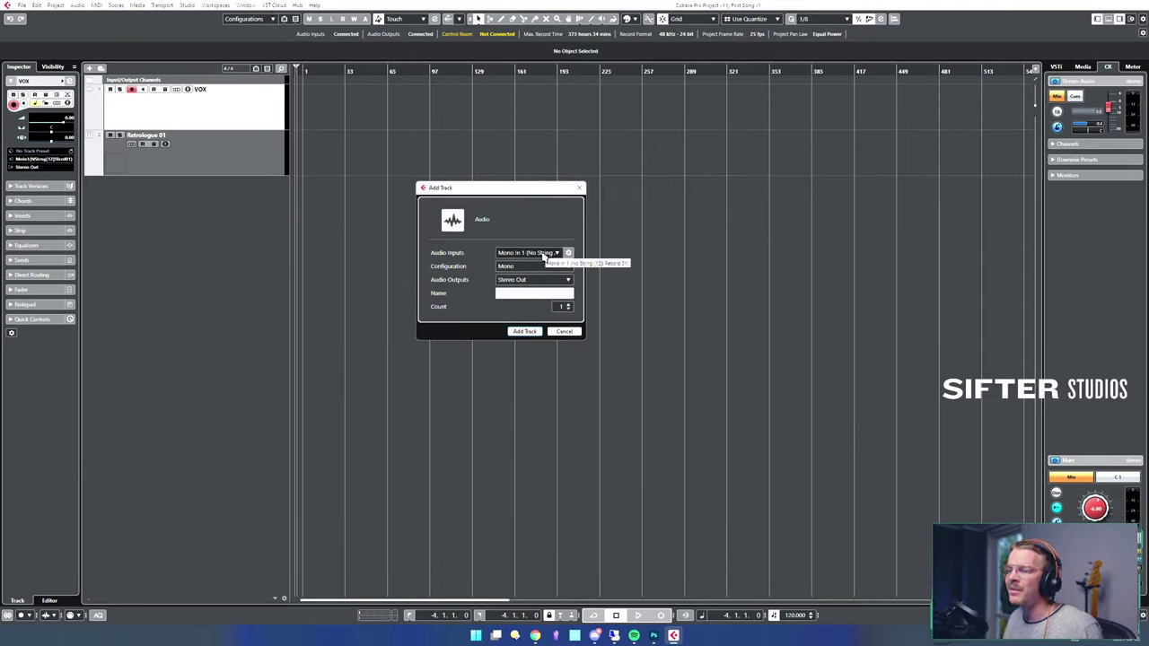
click(520, 254)
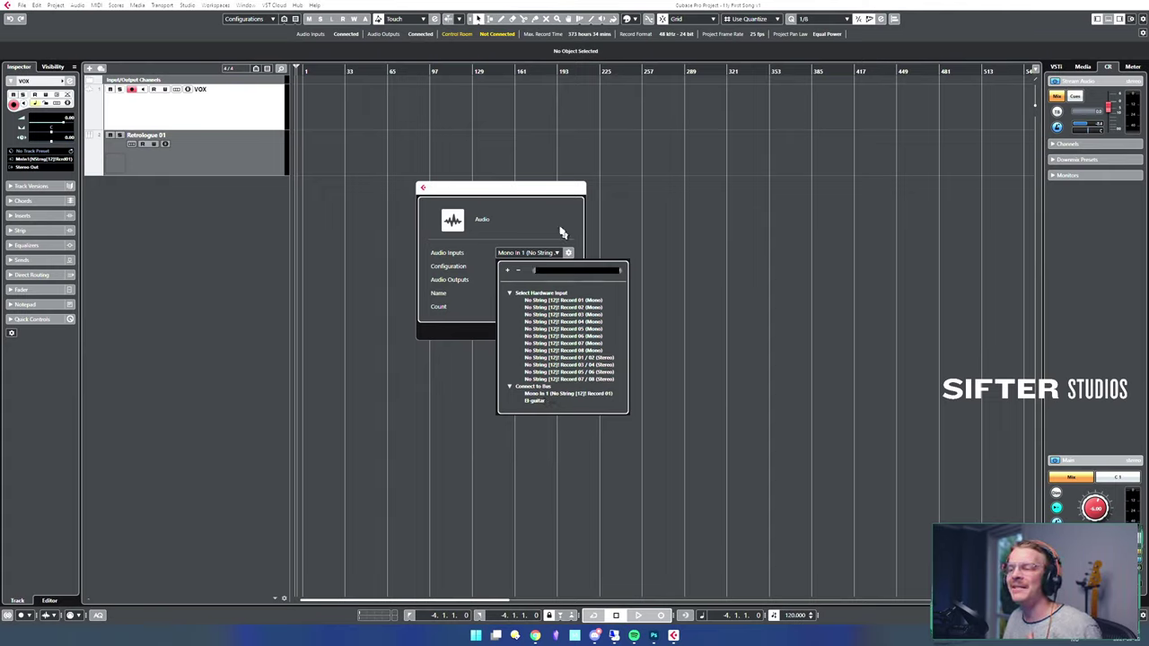
click(562, 231)
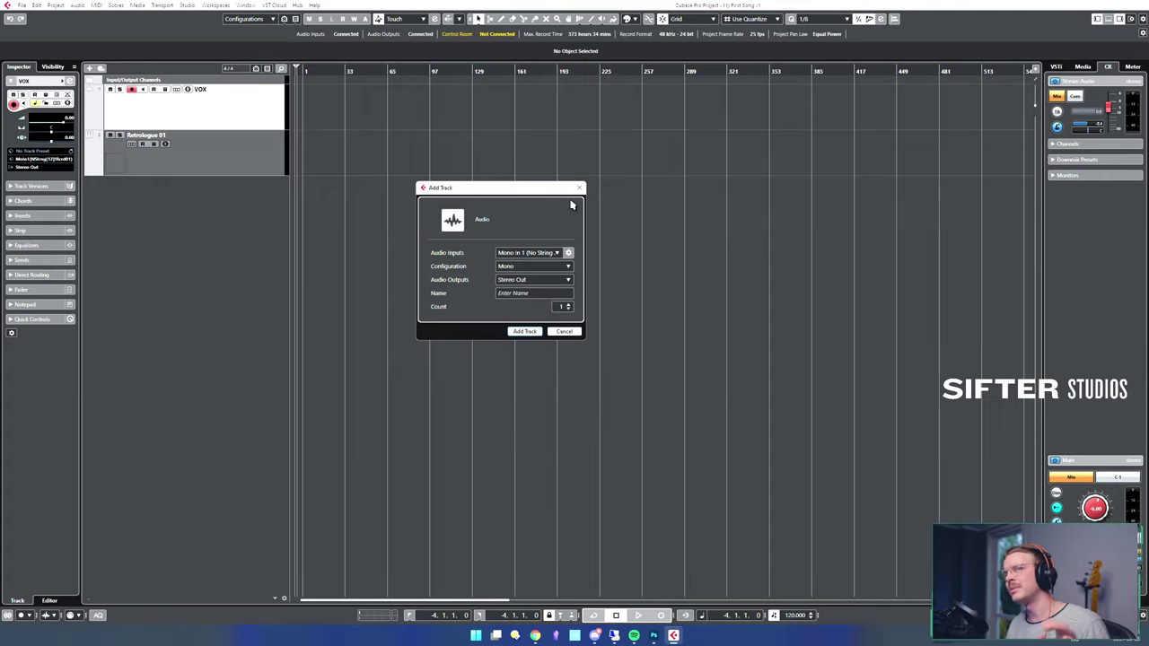
click(579, 188)
- Reopen Audio Connections and examine the Stereo Out bus's left port options, plus the Group/FX and External FX connections
key(F4)
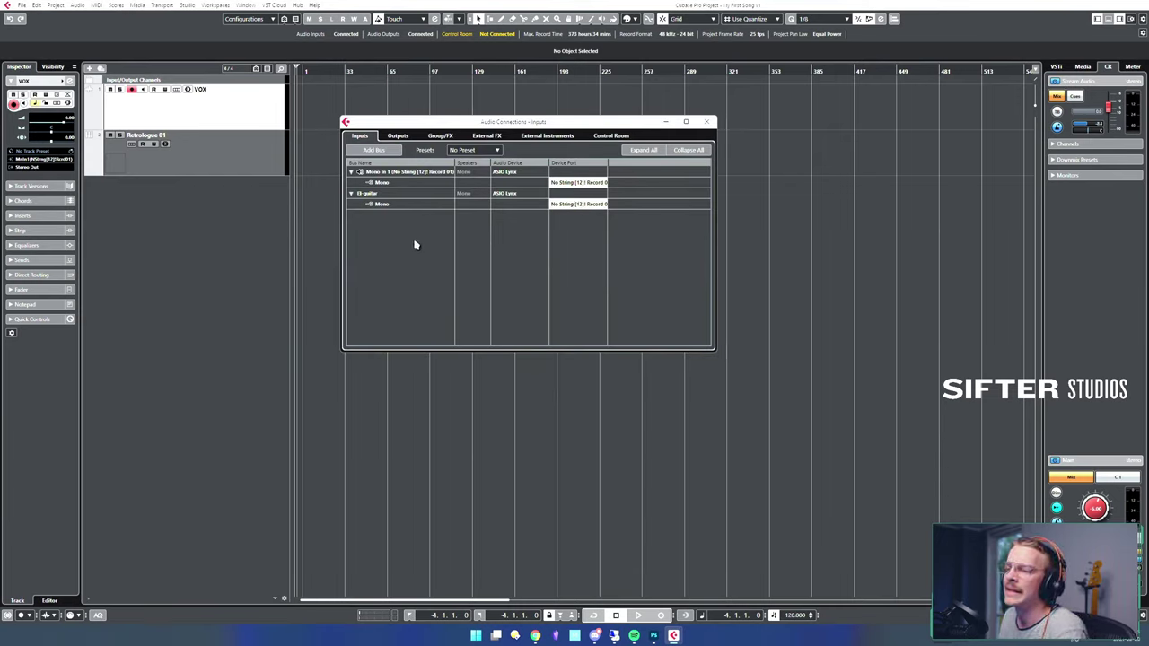
drag(412, 125, 416, 138)
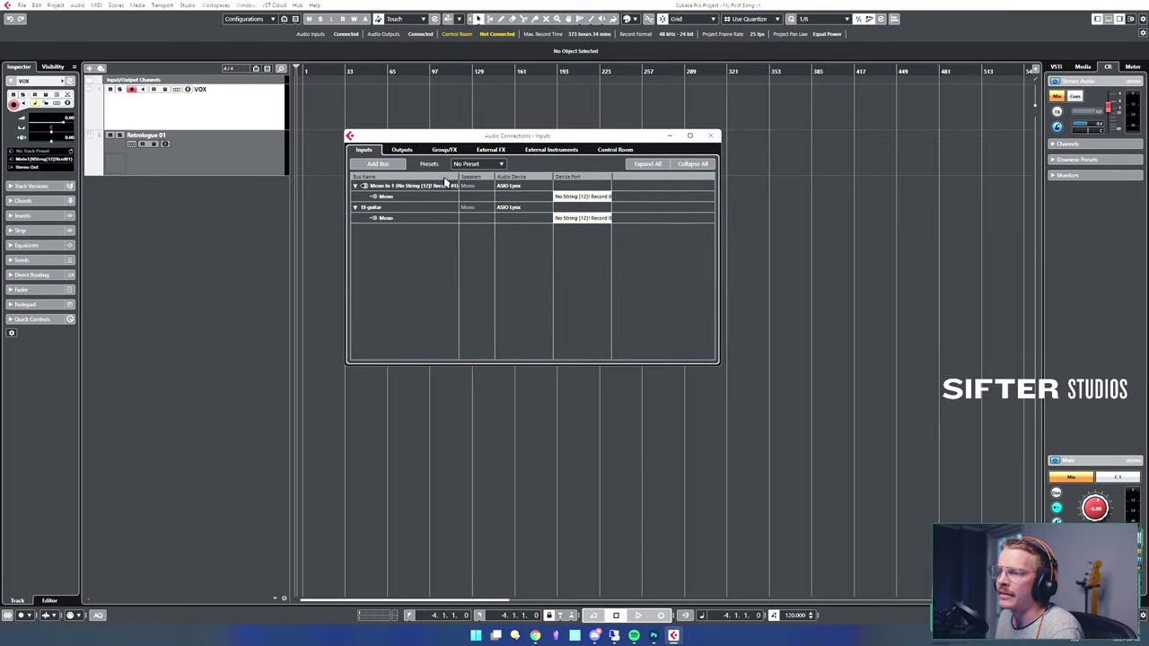
click(401, 150)
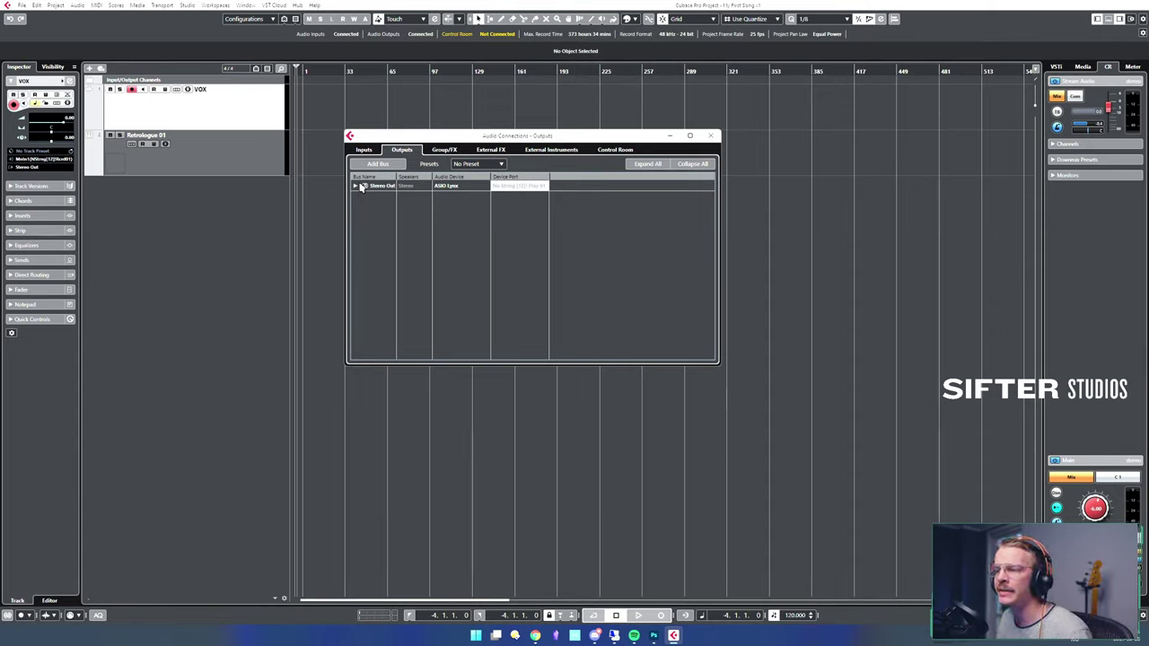
click(359, 186)
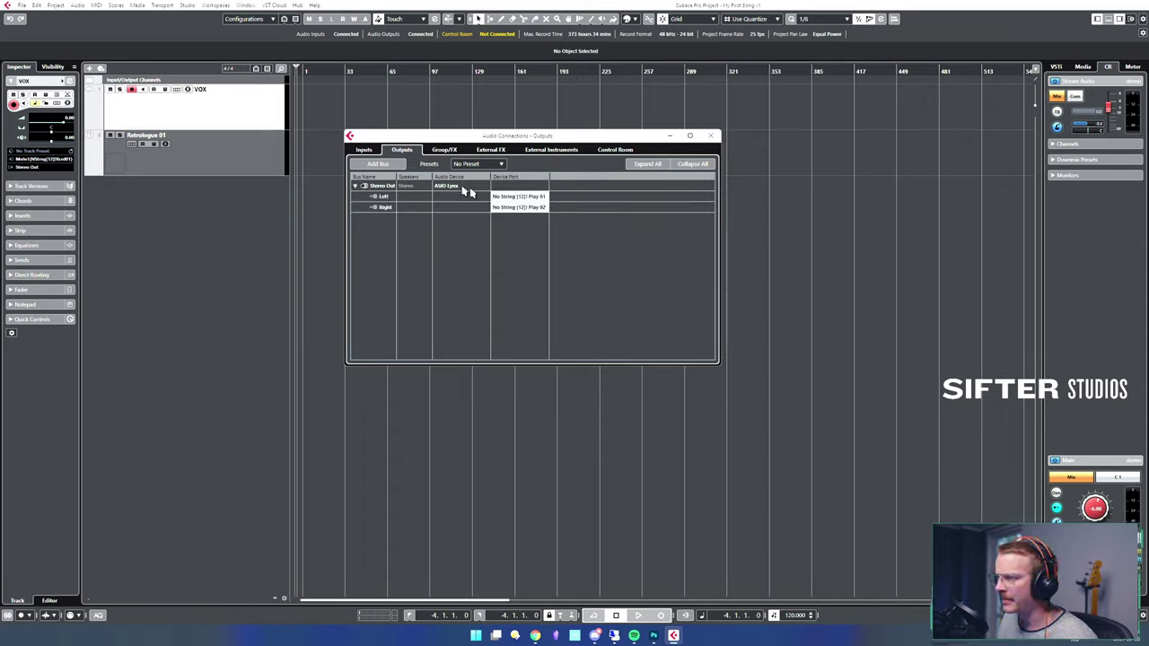
click(518, 196)
click(431, 244)
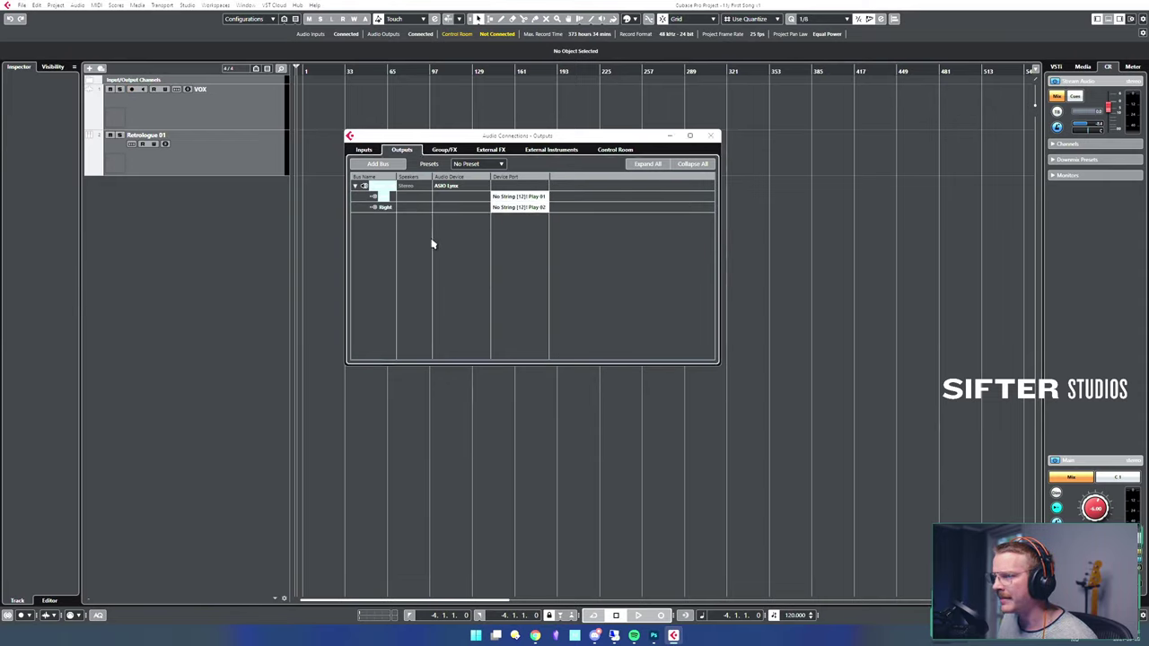
click(523, 197)
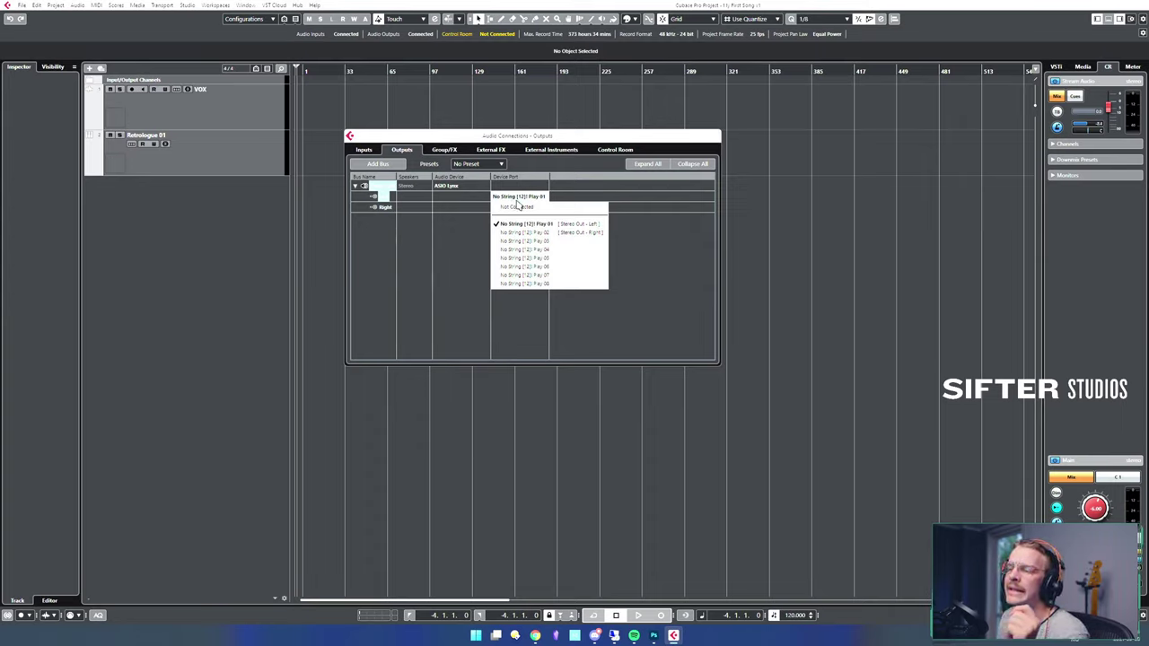
click(658, 248)
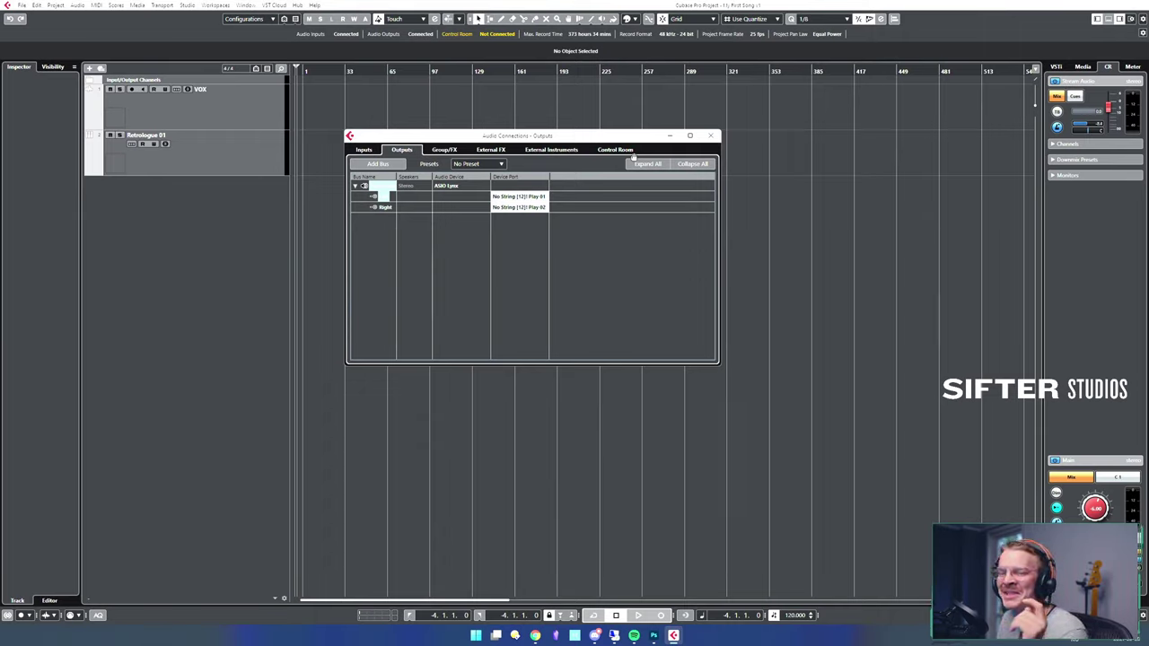
click(448, 150)
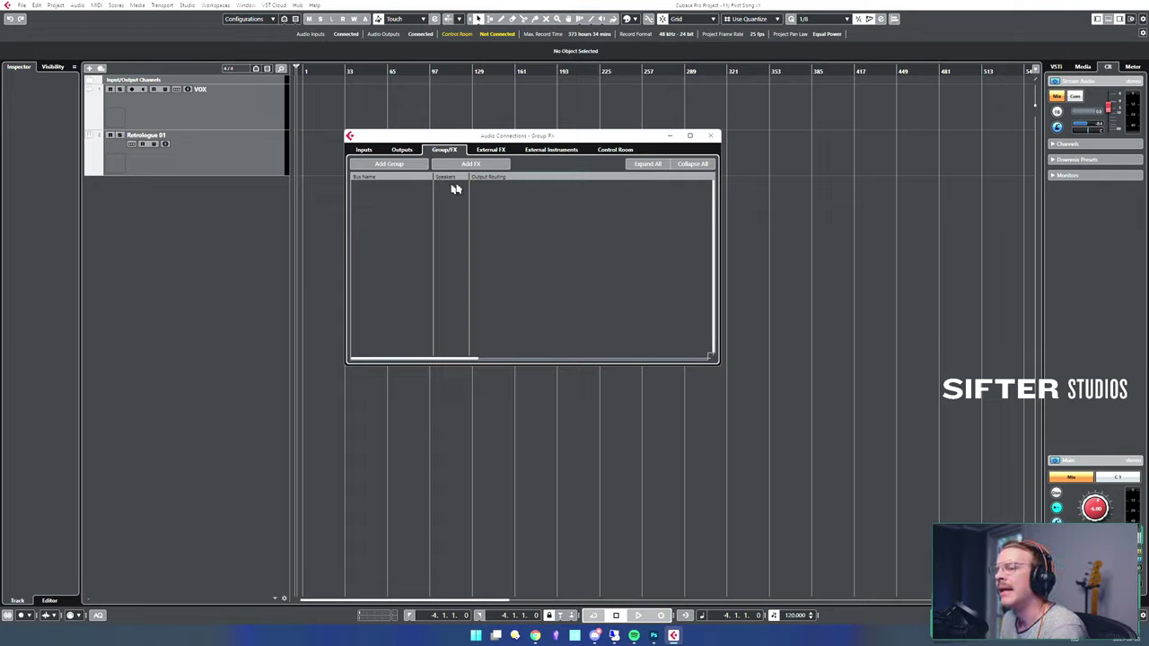
click(493, 151)
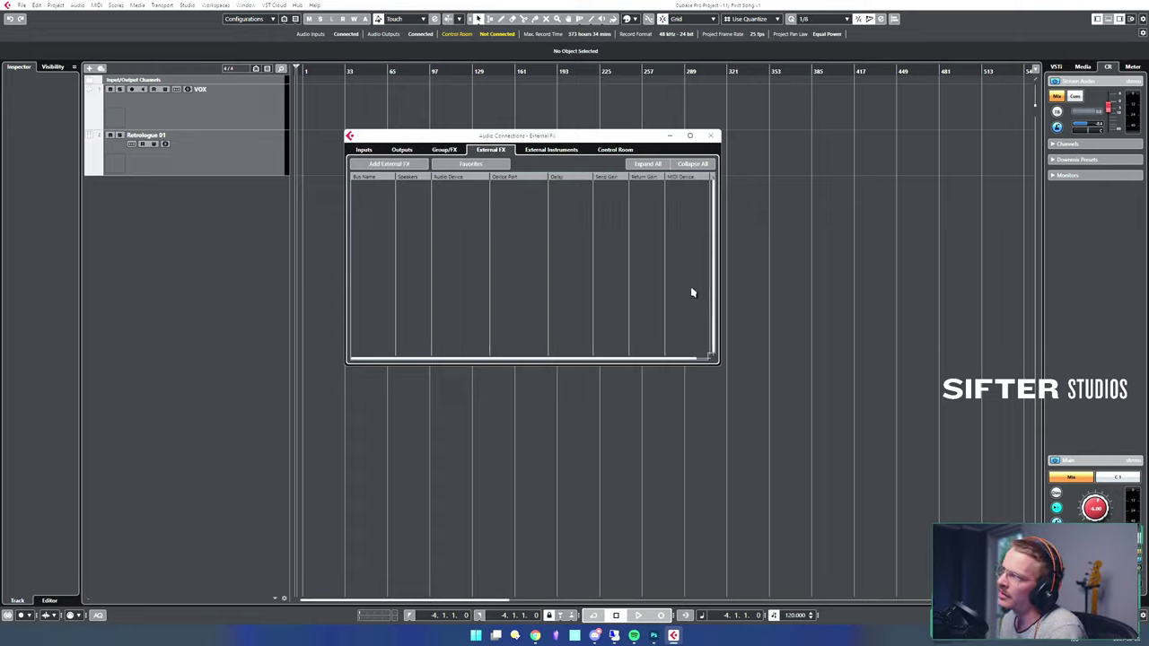
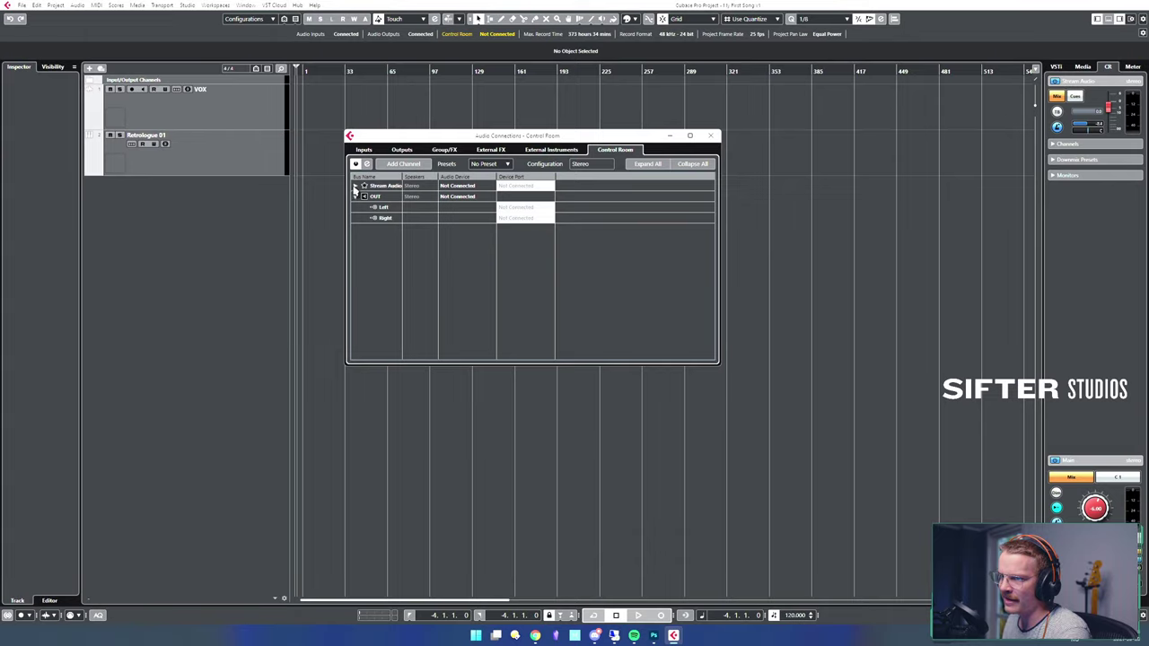
- In the Control Room connections, assign Stream Audio's left and right channels to No String [12]! Play 03 and Play 04
click(355, 186)
click(521, 197)
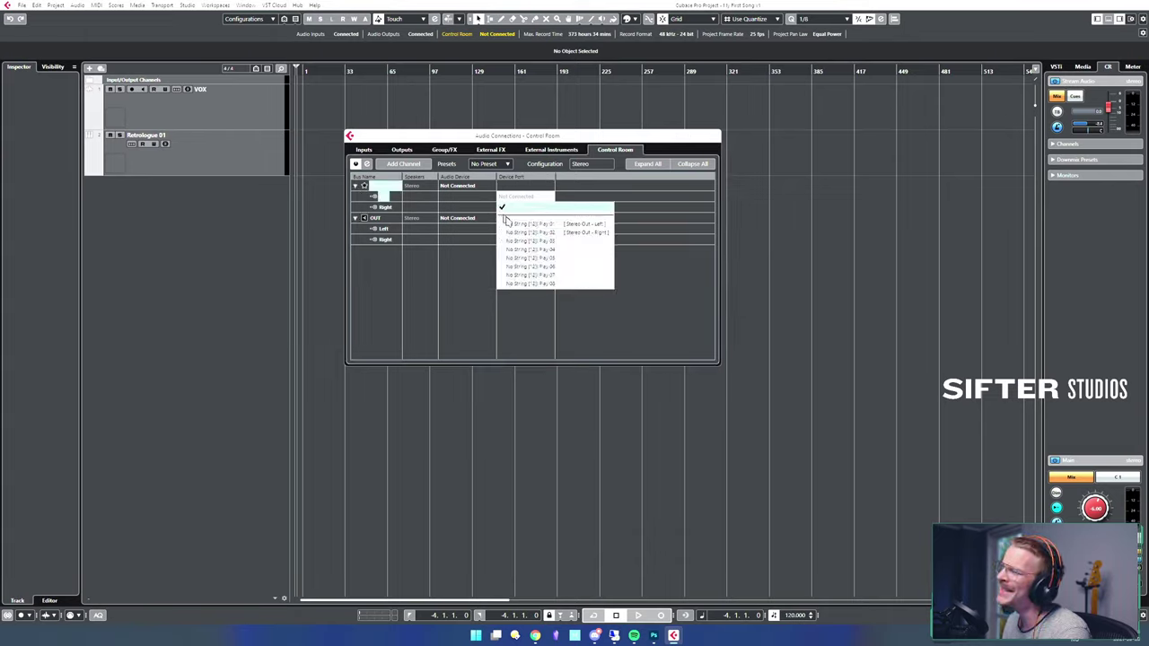
click(520, 236)
click(521, 208)
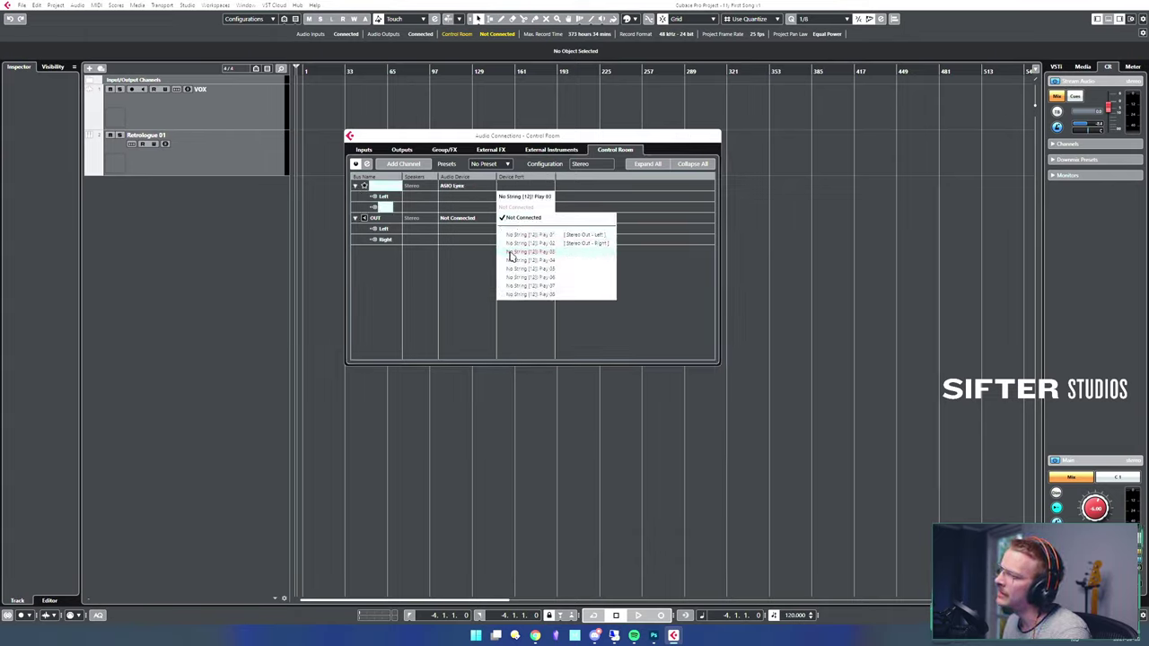
click(512, 259)
double_click(382, 186)
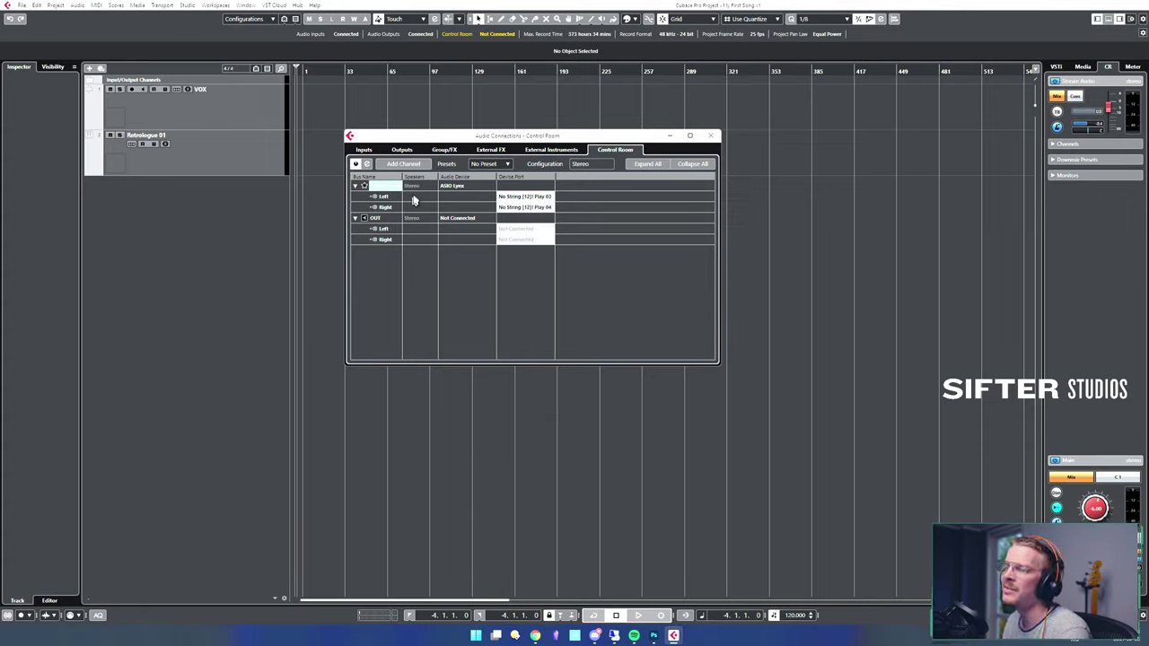
click(516, 297)
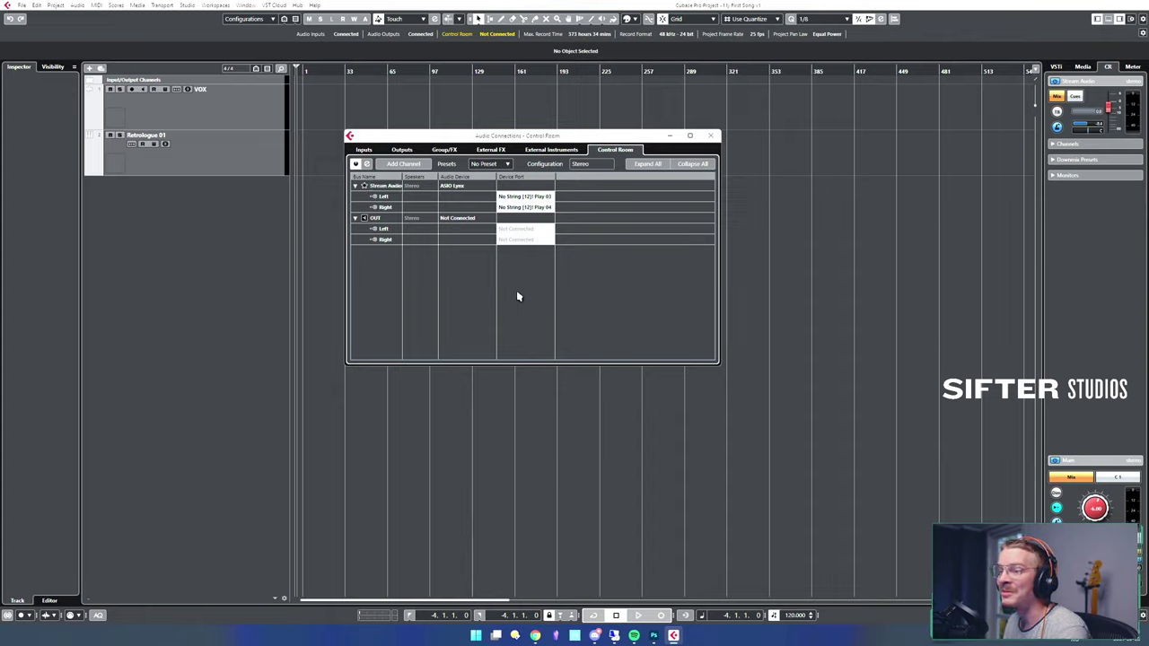
- Assign the Control Room OUT monitor's left and right channels to No String [12]! Play 01 and Play 02
click(517, 235)
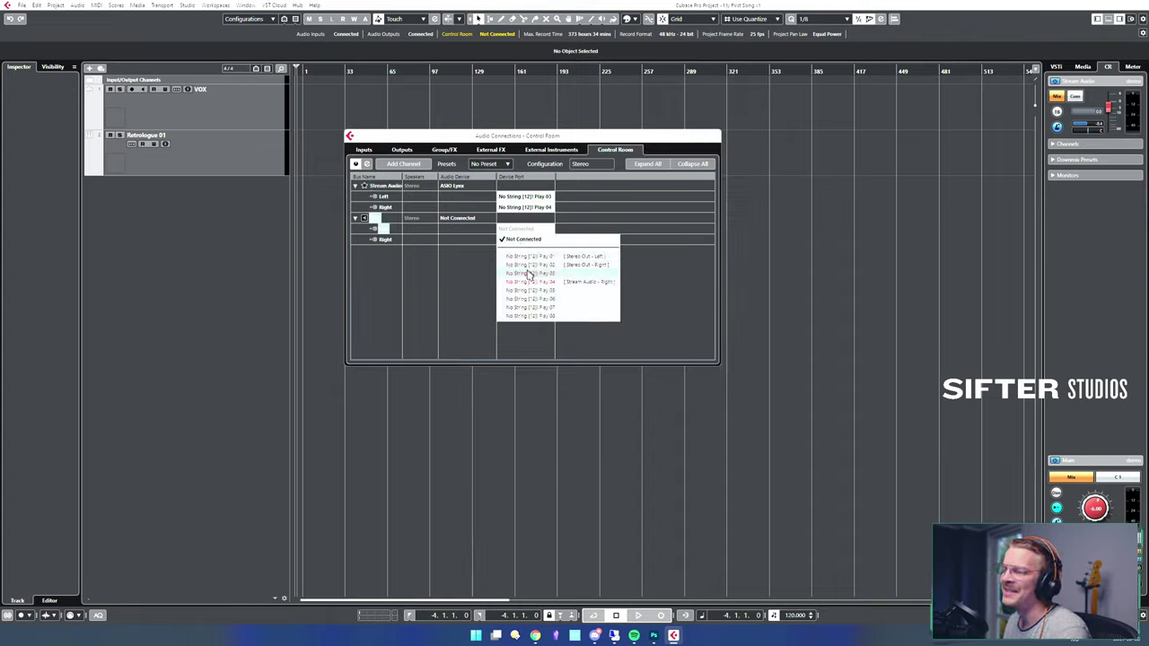
click(535, 258)
click(526, 239)
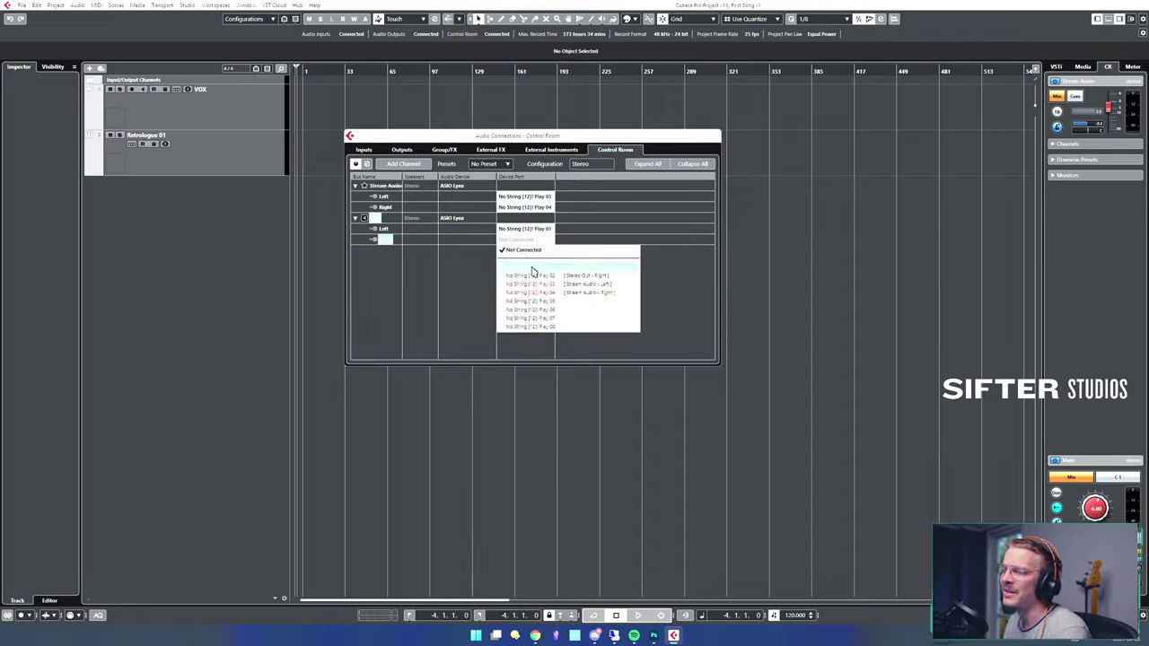
click(532, 271)
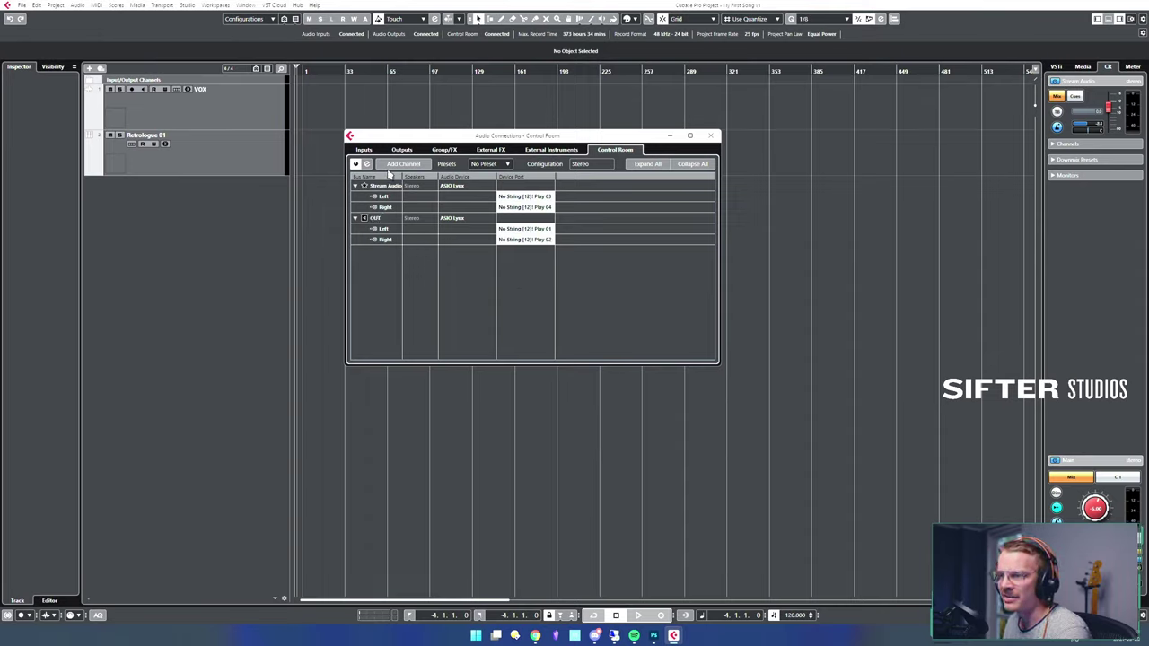
- Review the External Instruments, Outputs and Inputs connections in the Audio Connections window
click(549, 152)
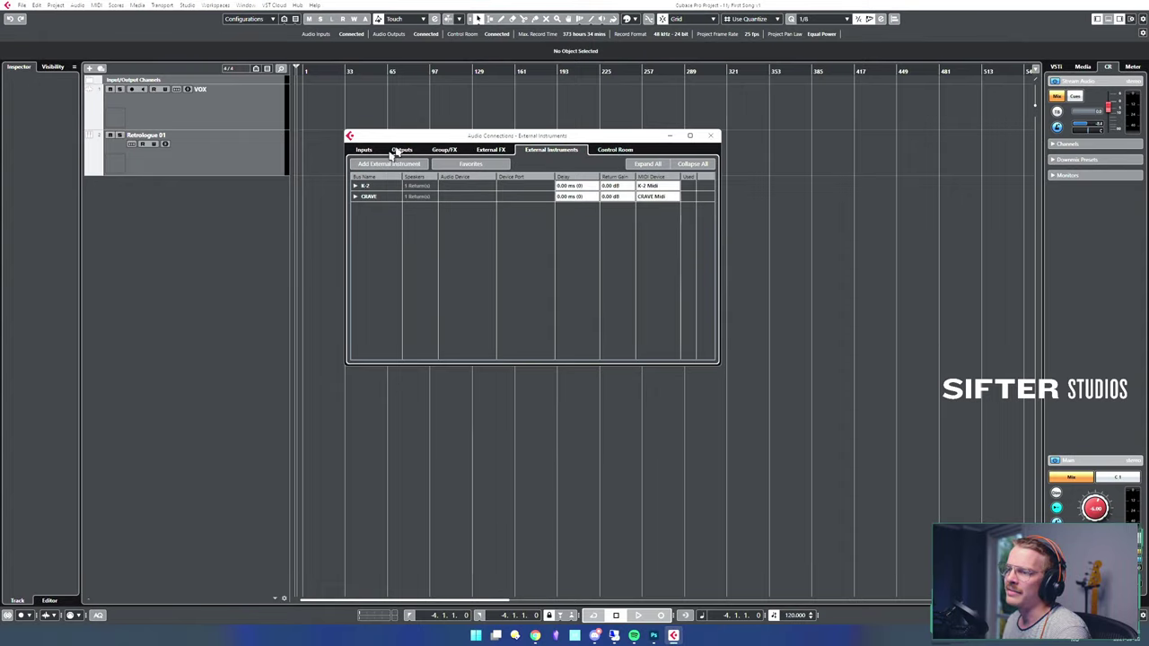
click(403, 151)
click(365, 151)
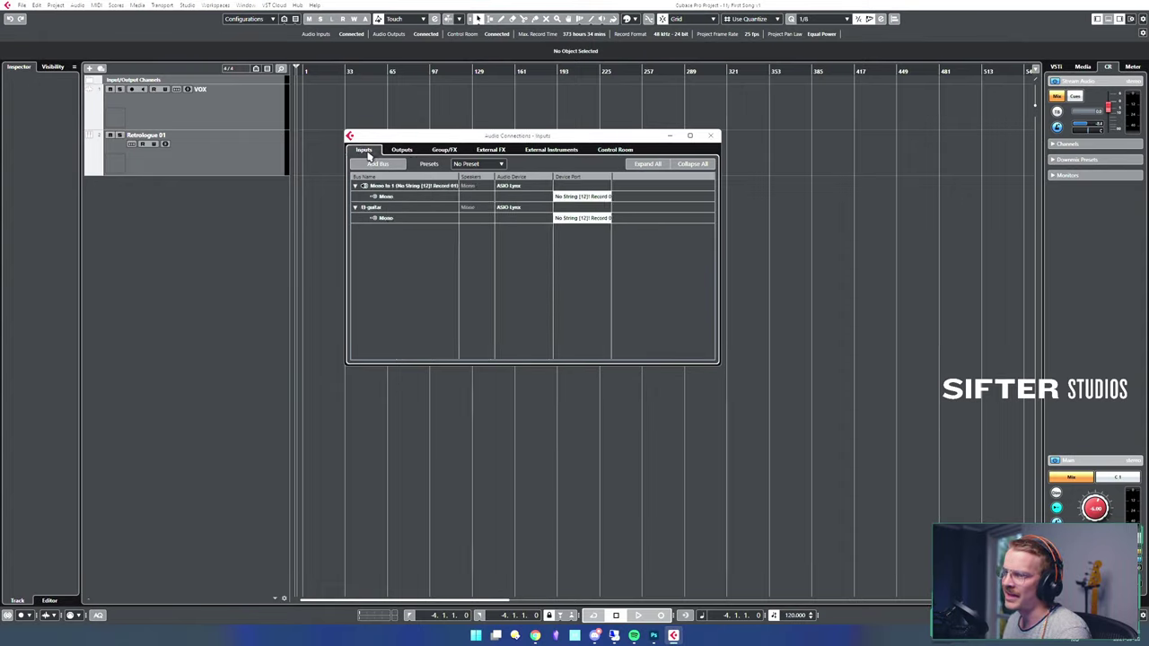
- Set the Stereo Out bus's left and right device ports to Not Connected, and close Audio Connections
click(407, 152)
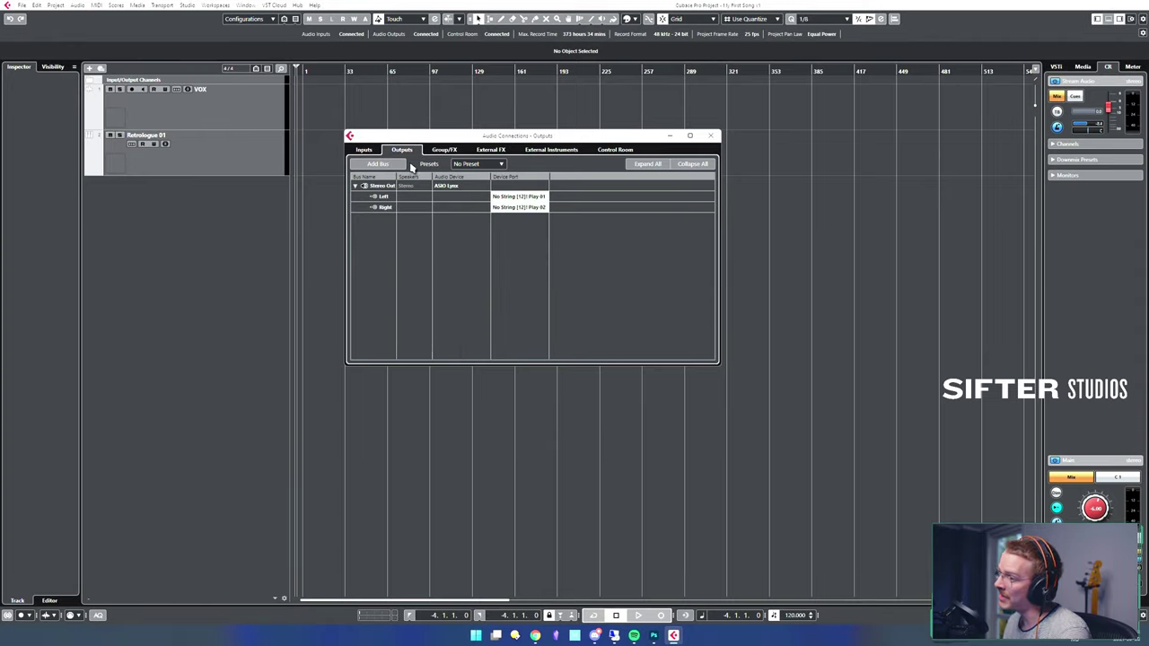
click(508, 198)
click(509, 209)
click(509, 208)
click(509, 219)
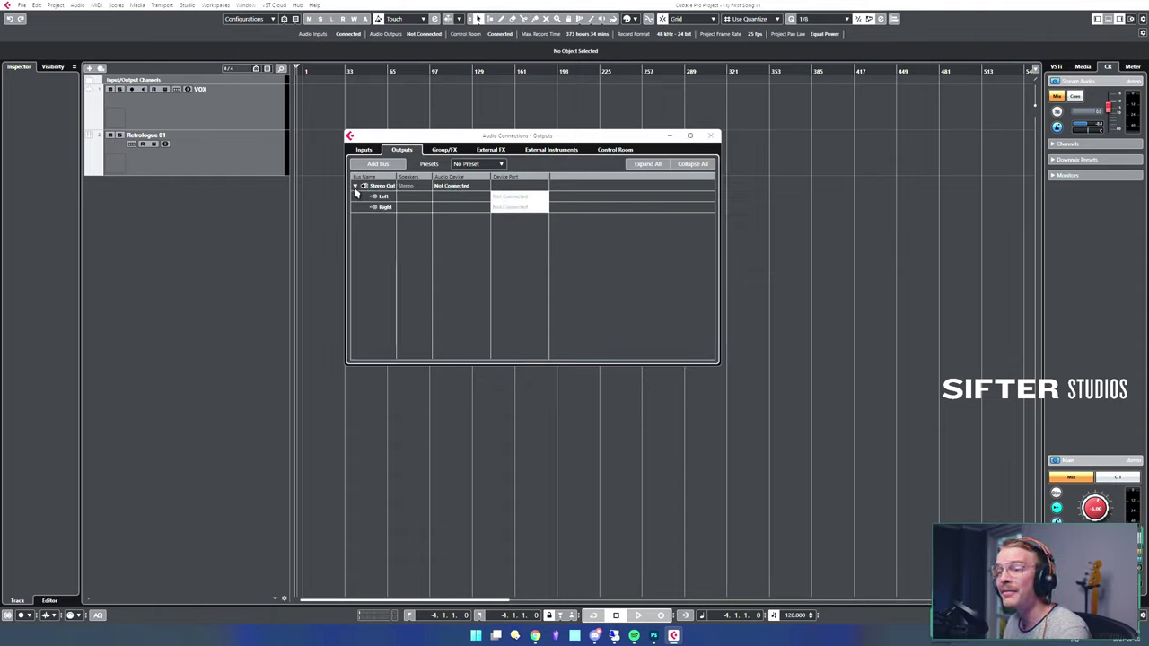
double_click(370, 186)
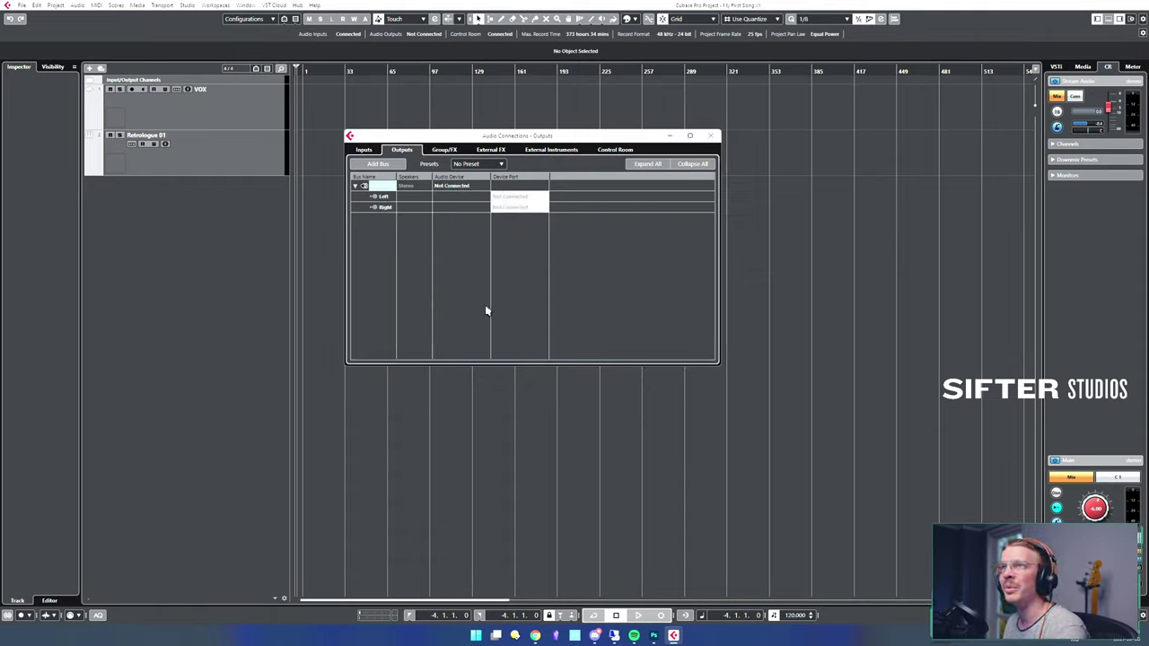
click(517, 293)
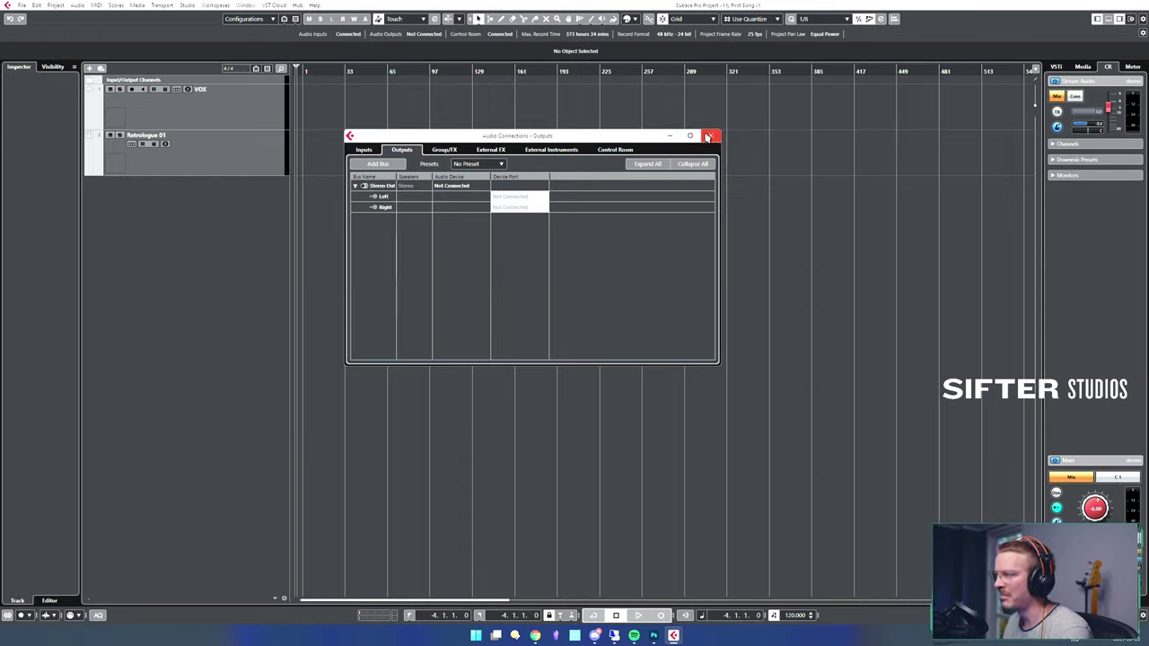
click(710, 136)
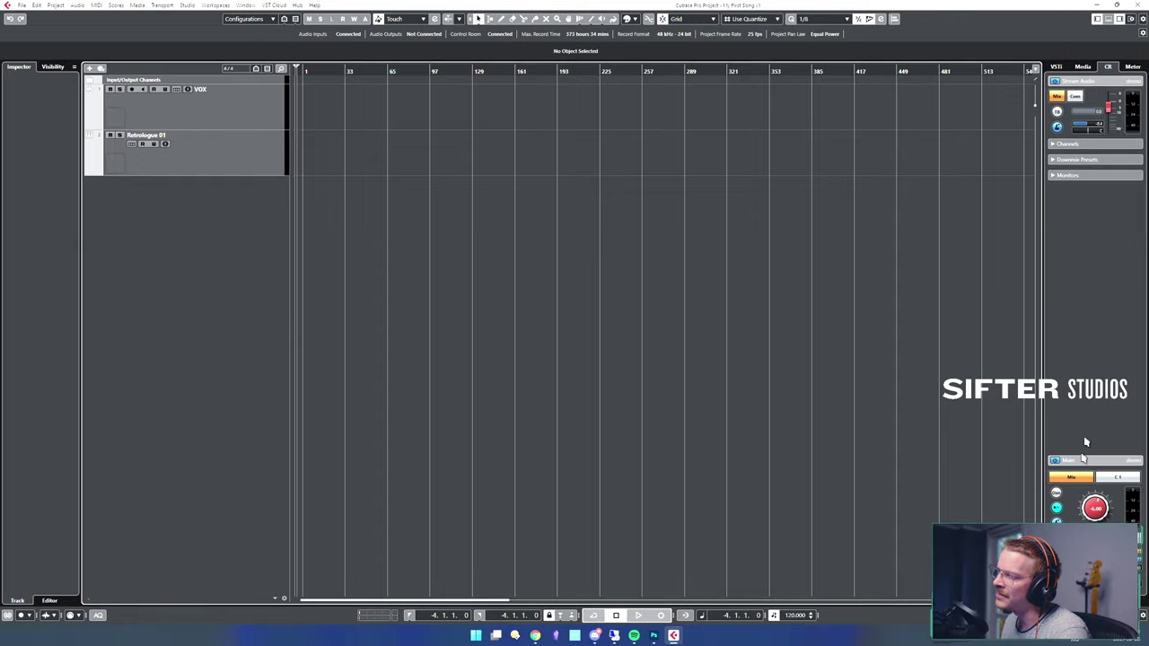
- Try lowering the Control Room's main level, and return it to the reference level
drag(1100, 512, 1100, 535)
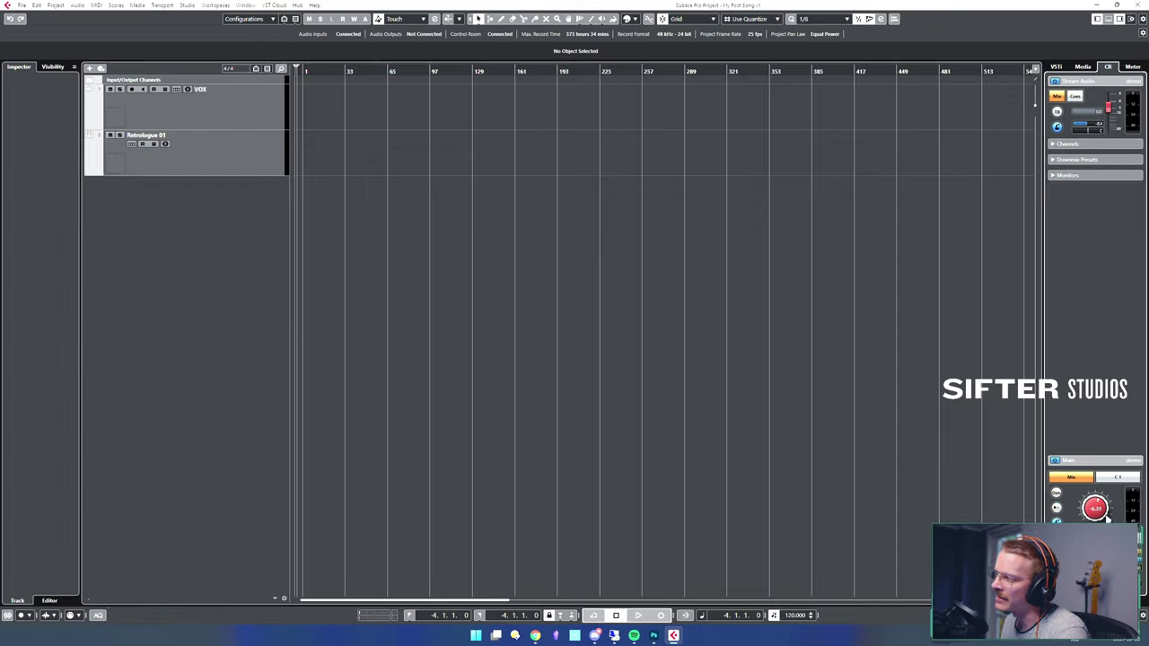
click(1058, 509)
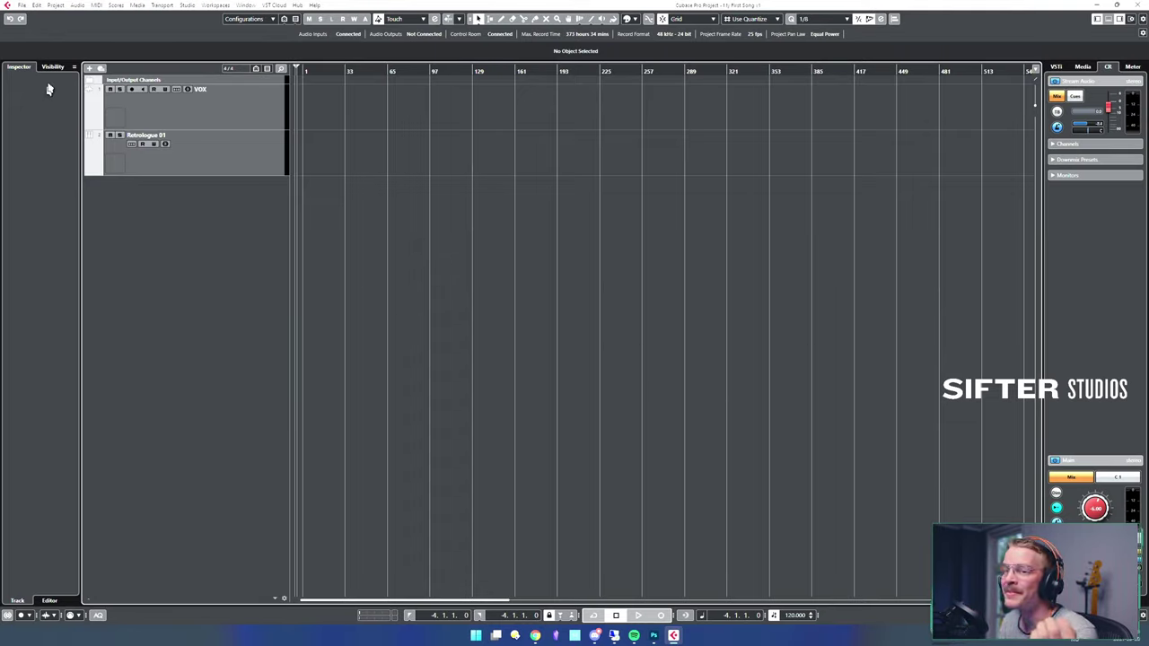
- Examine the Inspector for the Retrologue 01 and VOX tracks, and try hiding and reshowing VOX through track visibility
click(204, 150)
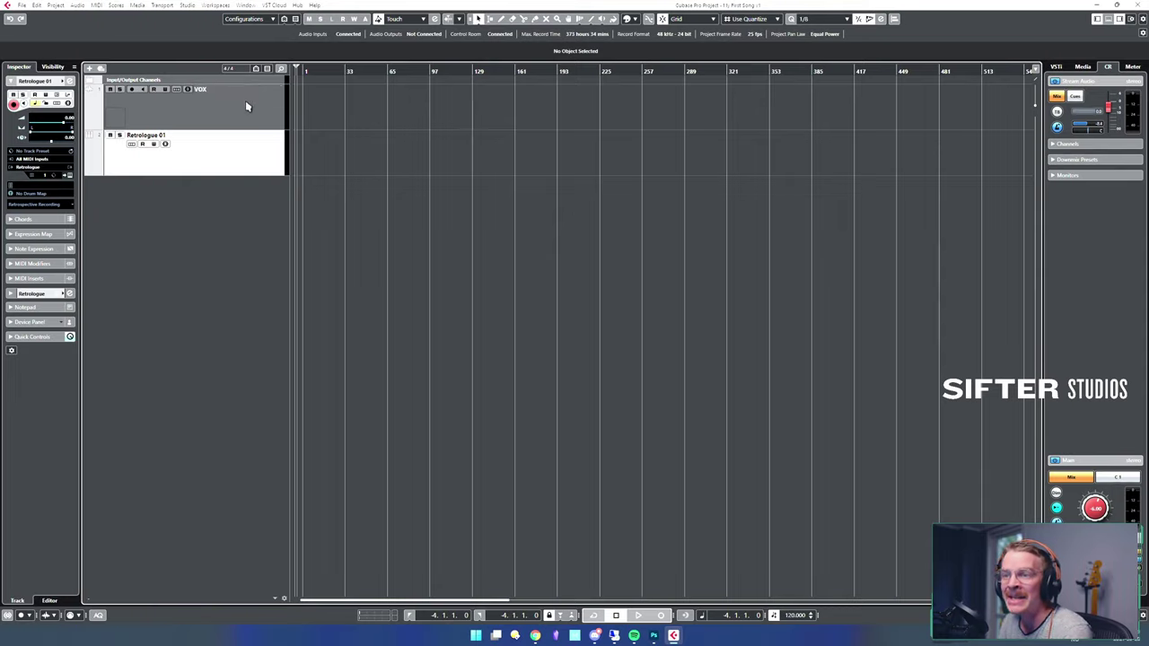
click(248, 108)
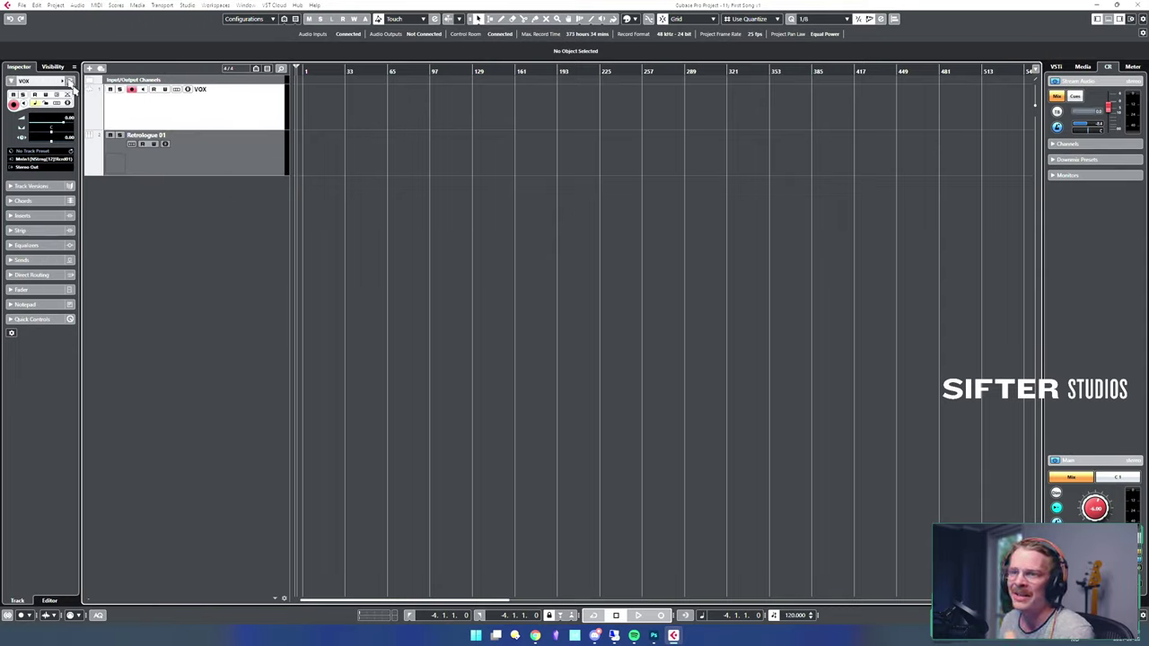
click(56, 68)
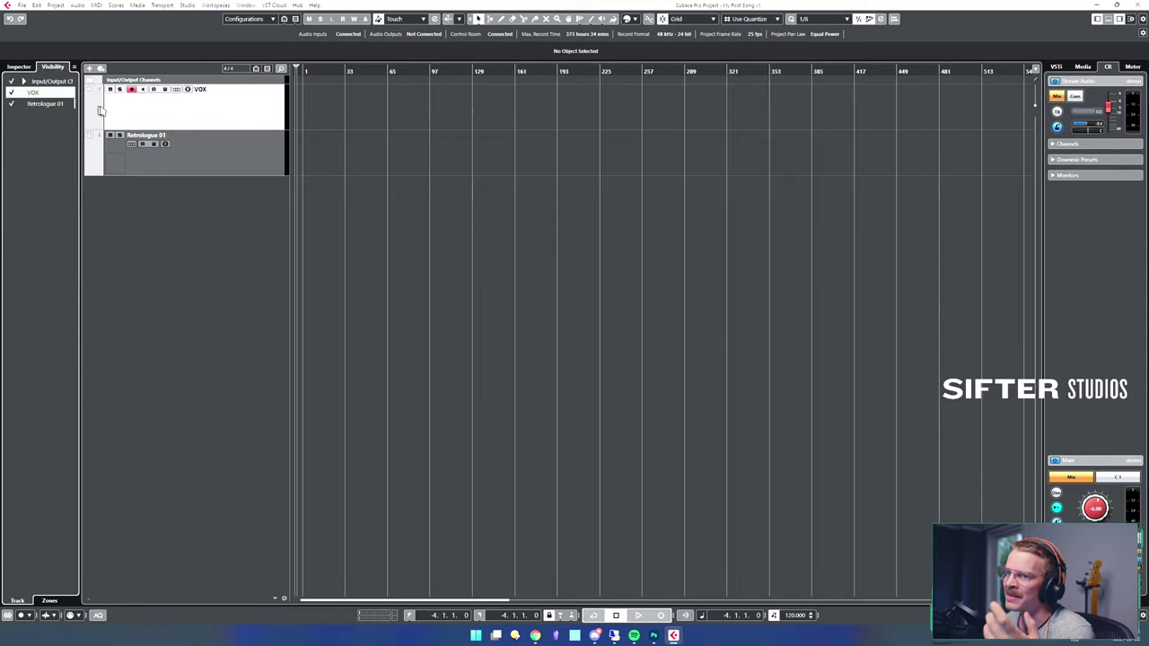
click(10, 94)
click(10, 94)
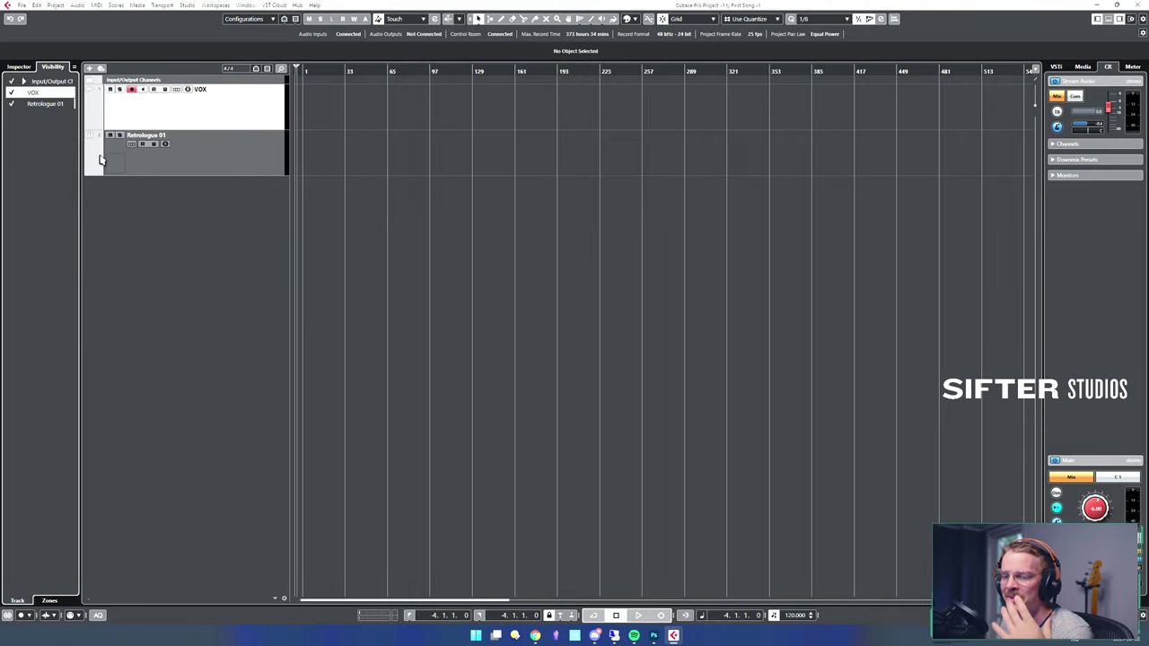
click(19, 66)
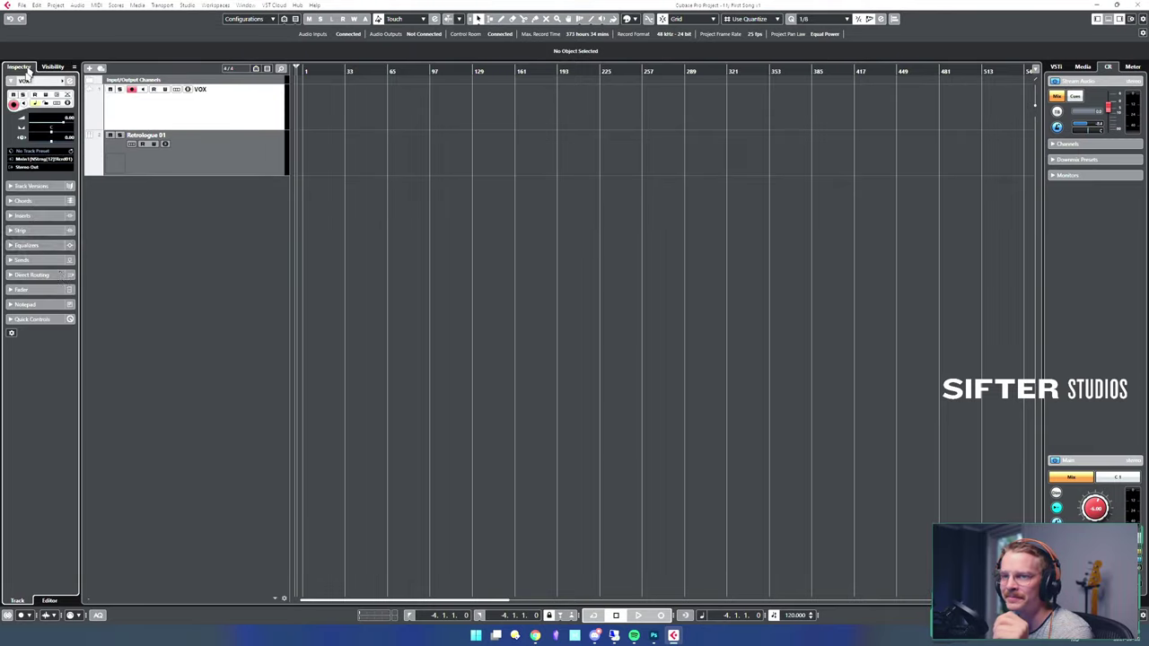
- Compare the left zone's track view with its MixConsole channel visibility, and hide the lower zone again
click(51, 602)
click(18, 601)
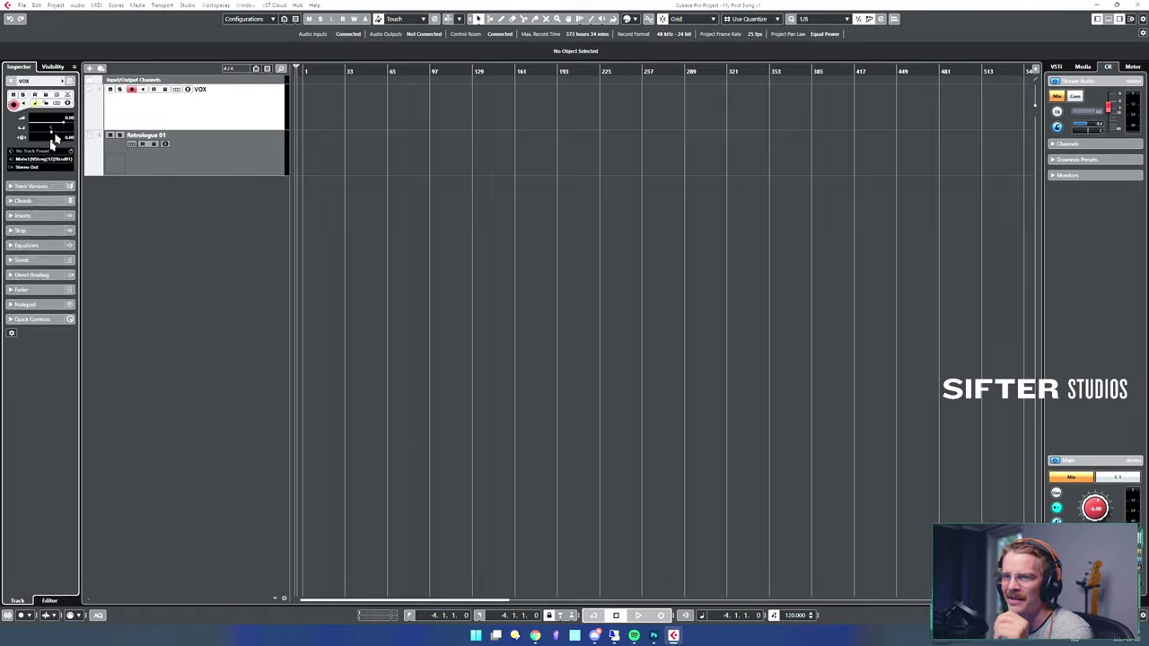
click(54, 67)
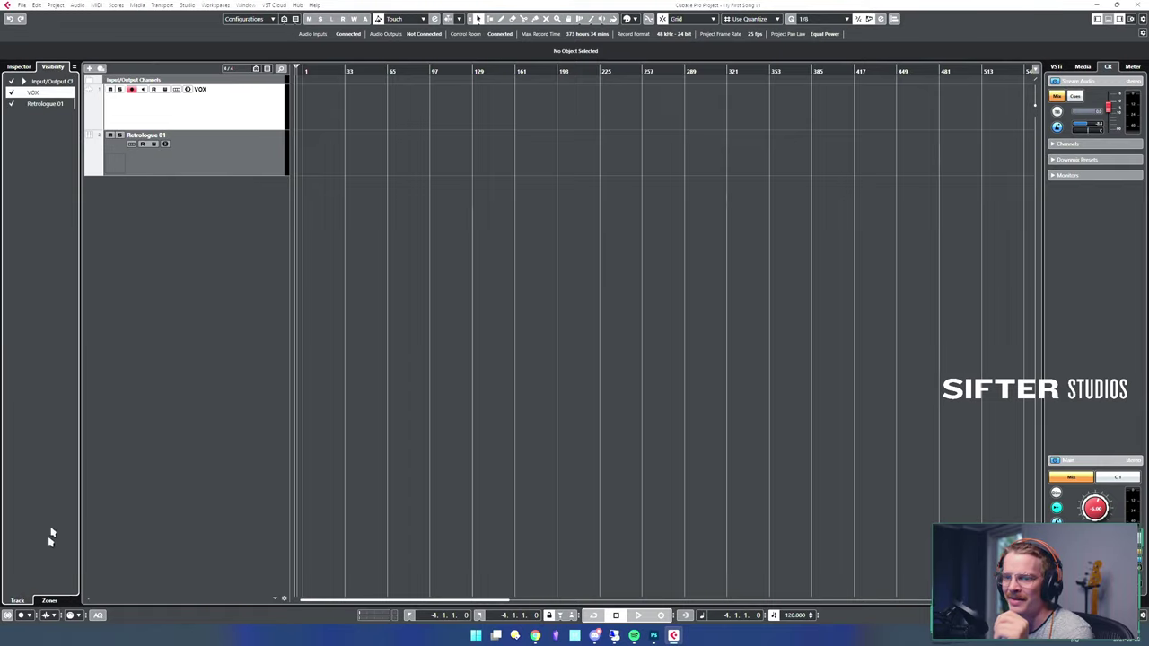
click(50, 601)
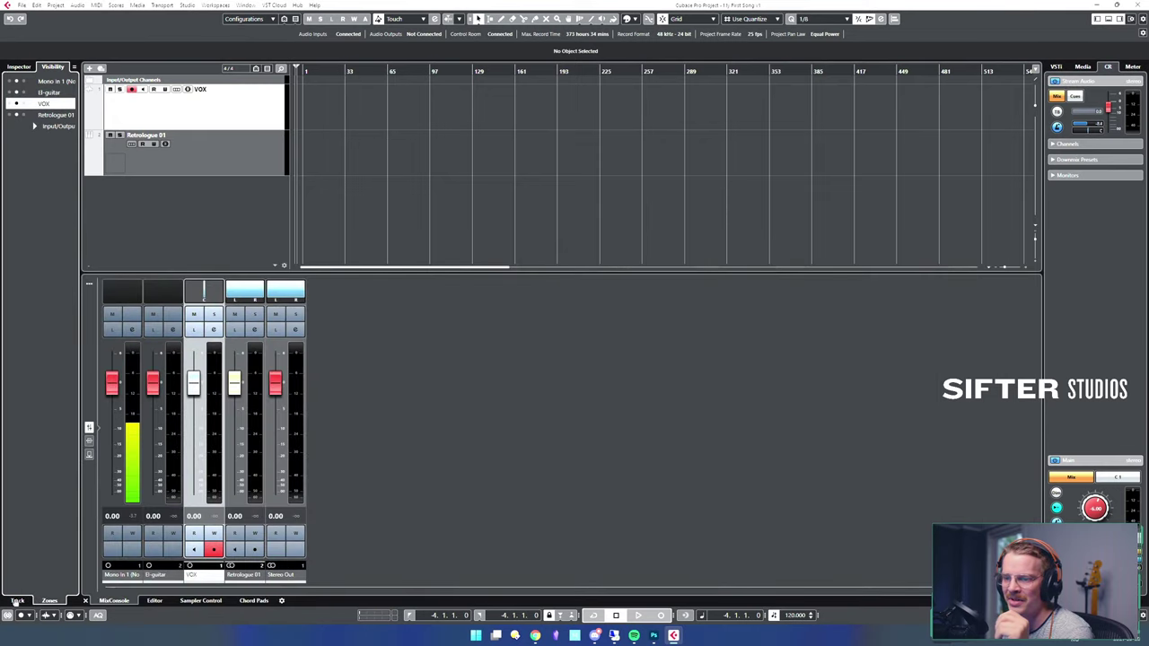
click(176, 167)
click(238, 105)
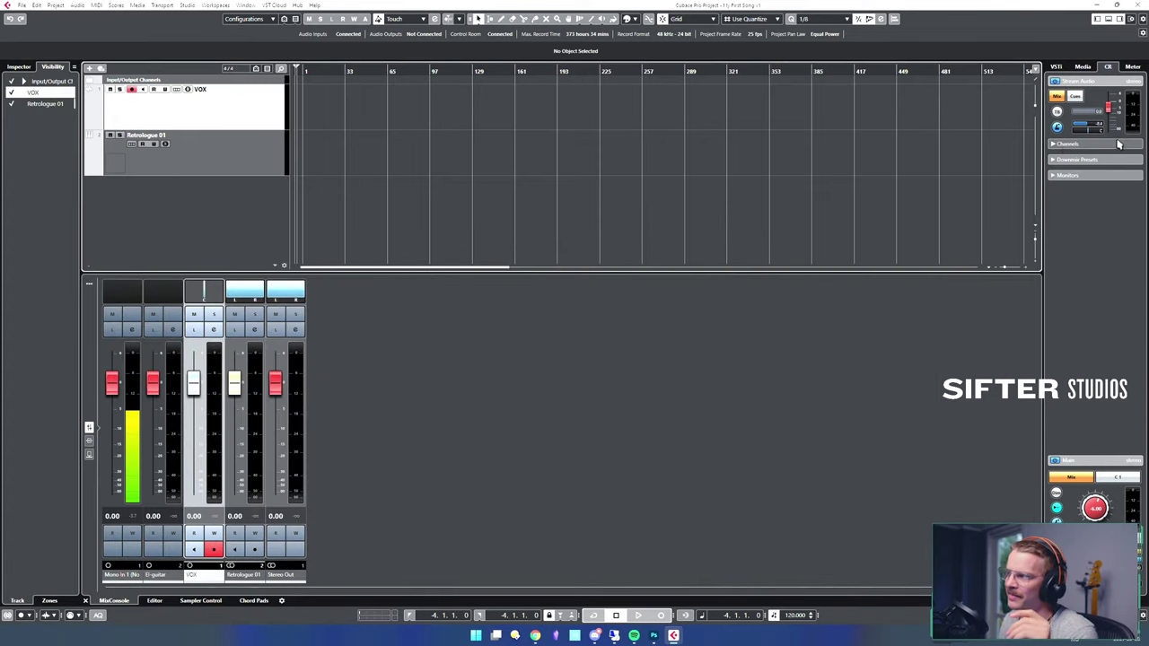
click(1108, 18)
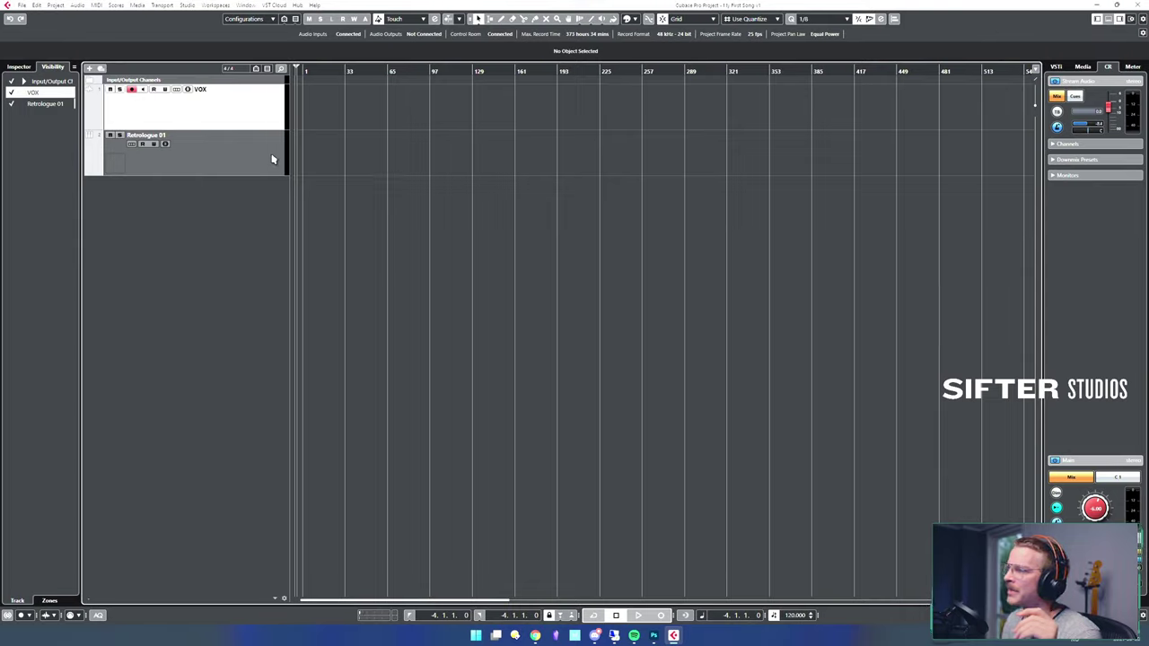
- Review the right zone's VST instruments, media browser, master meter and Control Room views, ending on the media browser
click(1059, 68)
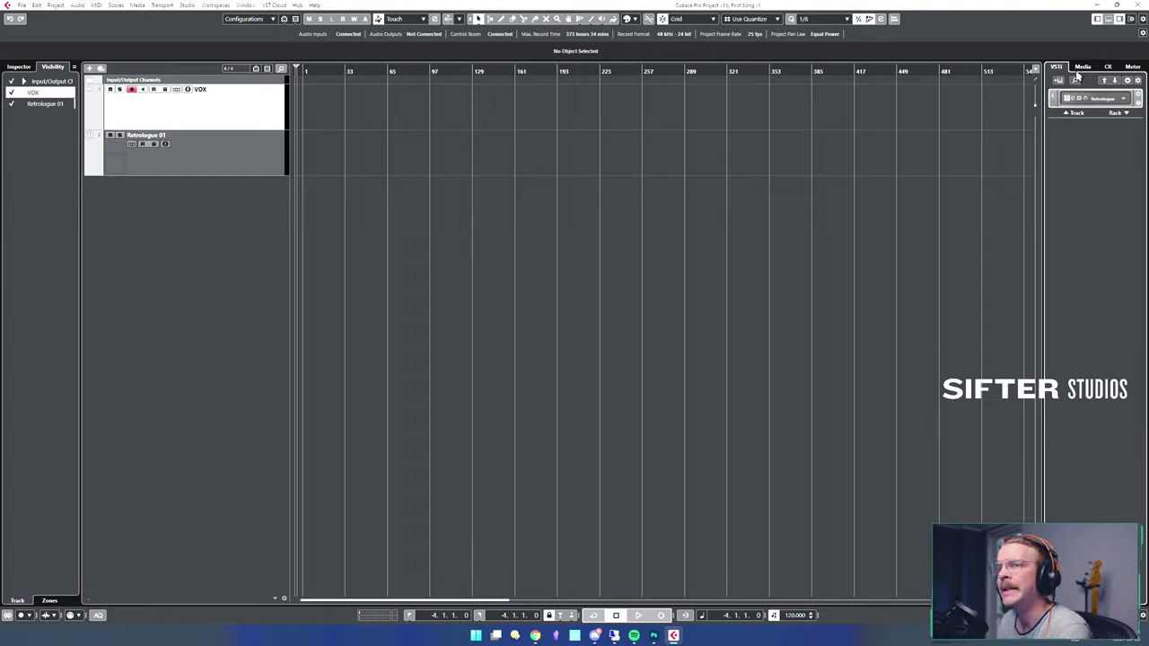
click(1082, 68)
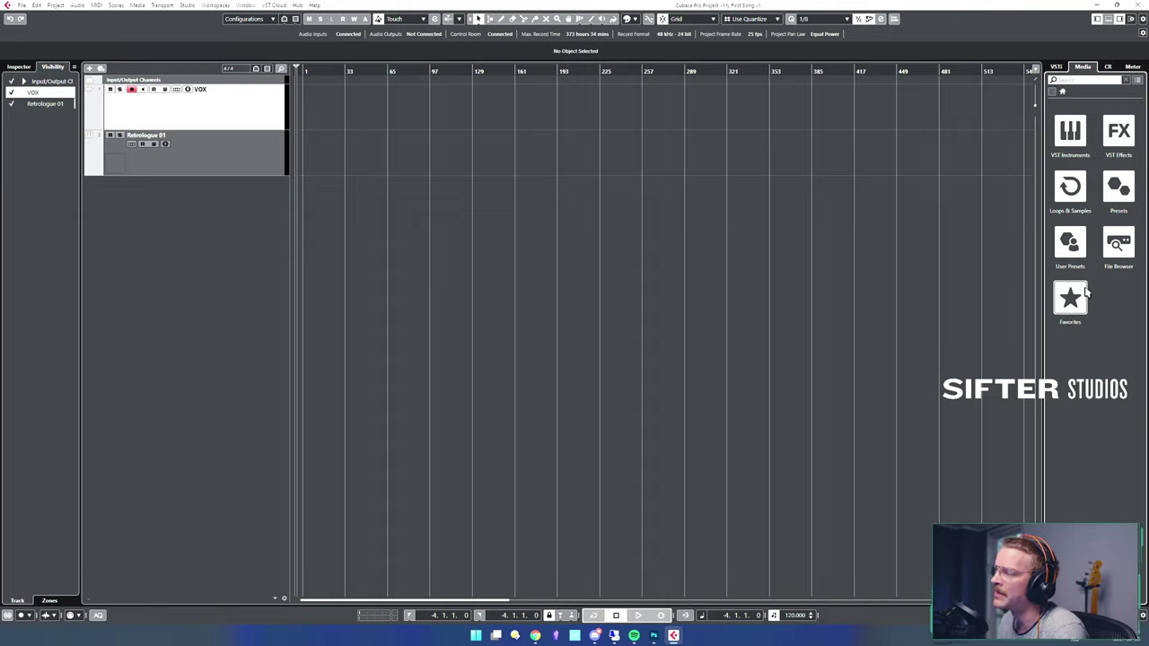
click(1134, 66)
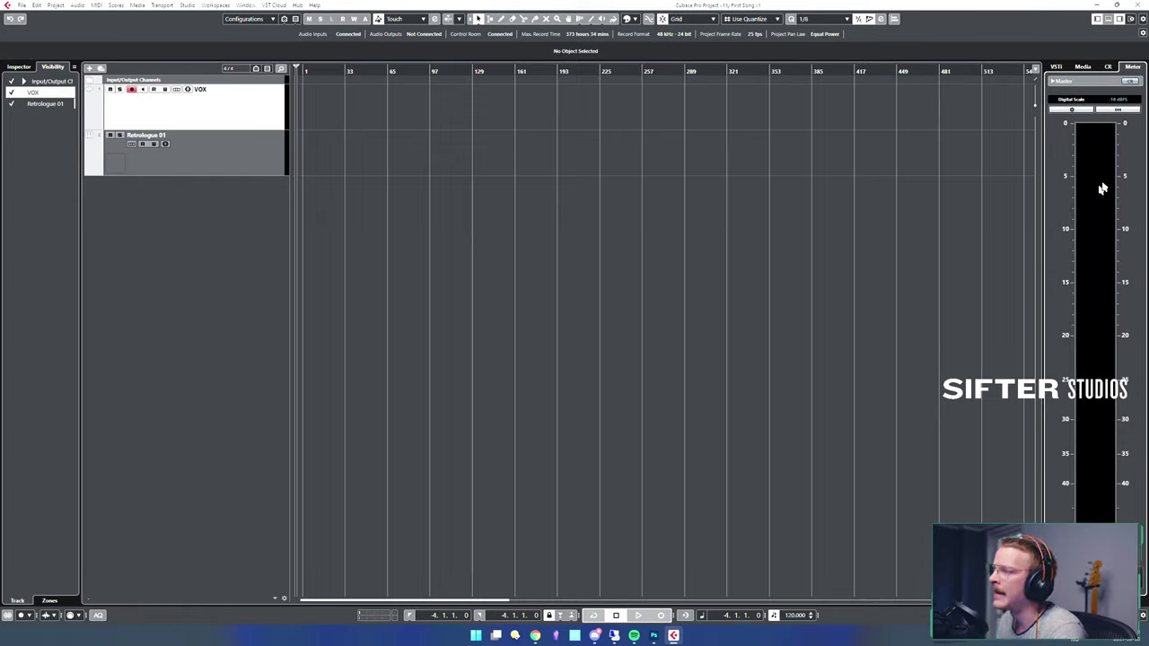
click(1108, 66)
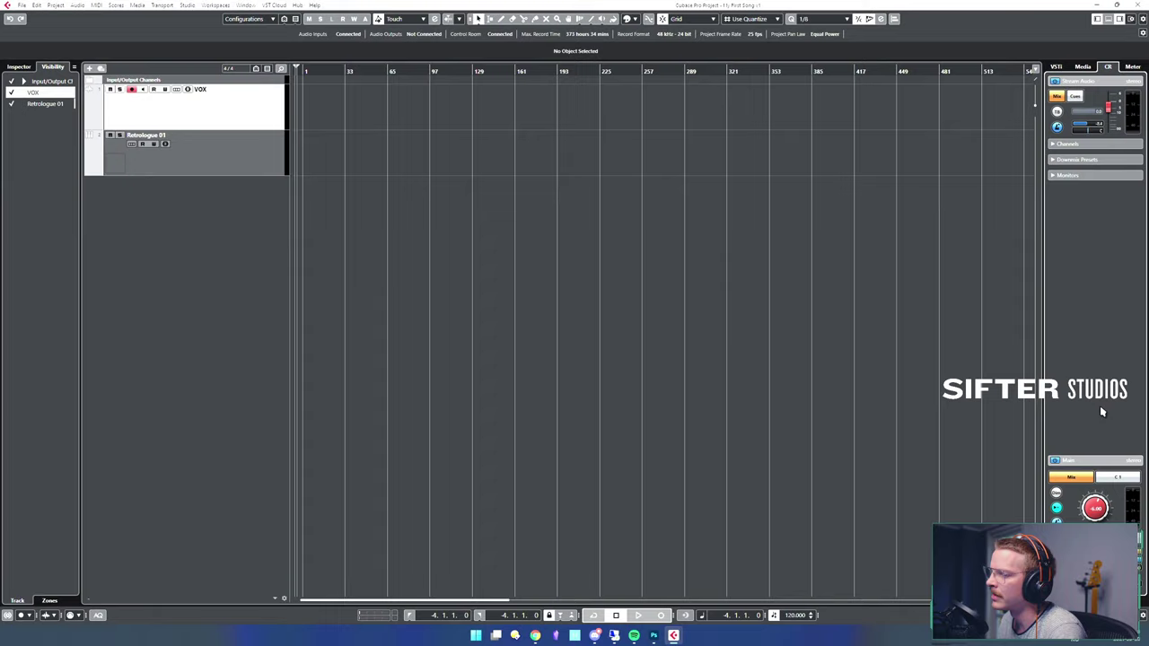
click(1083, 66)
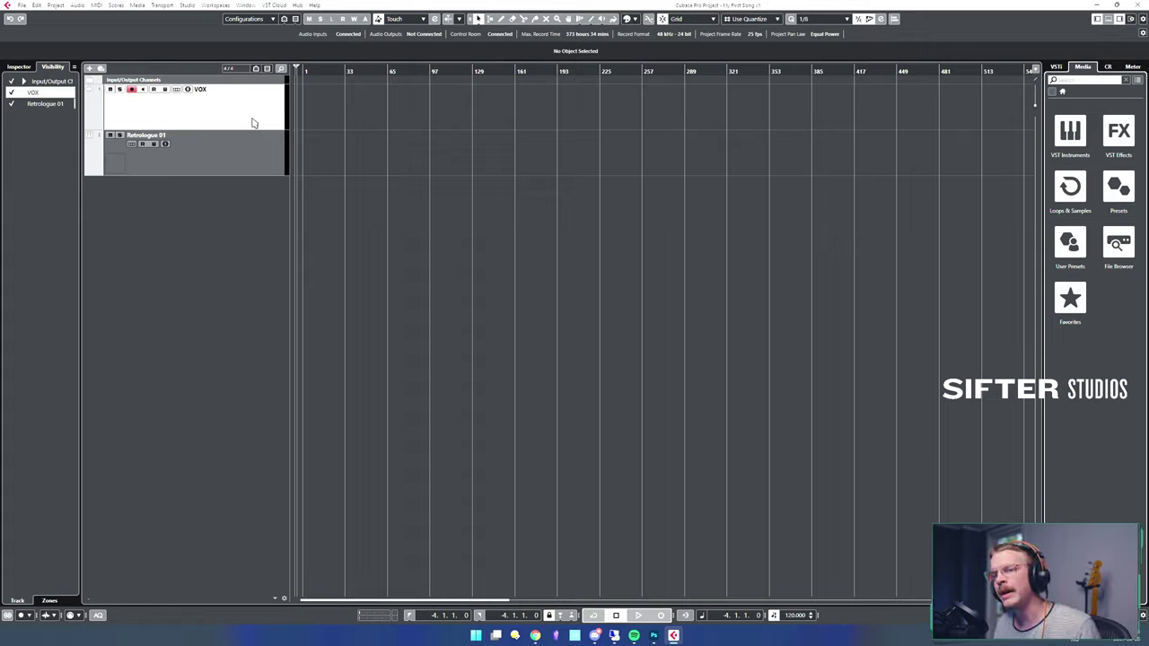
- Play a Retrologue 01 note with the On-Screen Keyboard placed near the tracks, and show the master meter
click(246, 156)
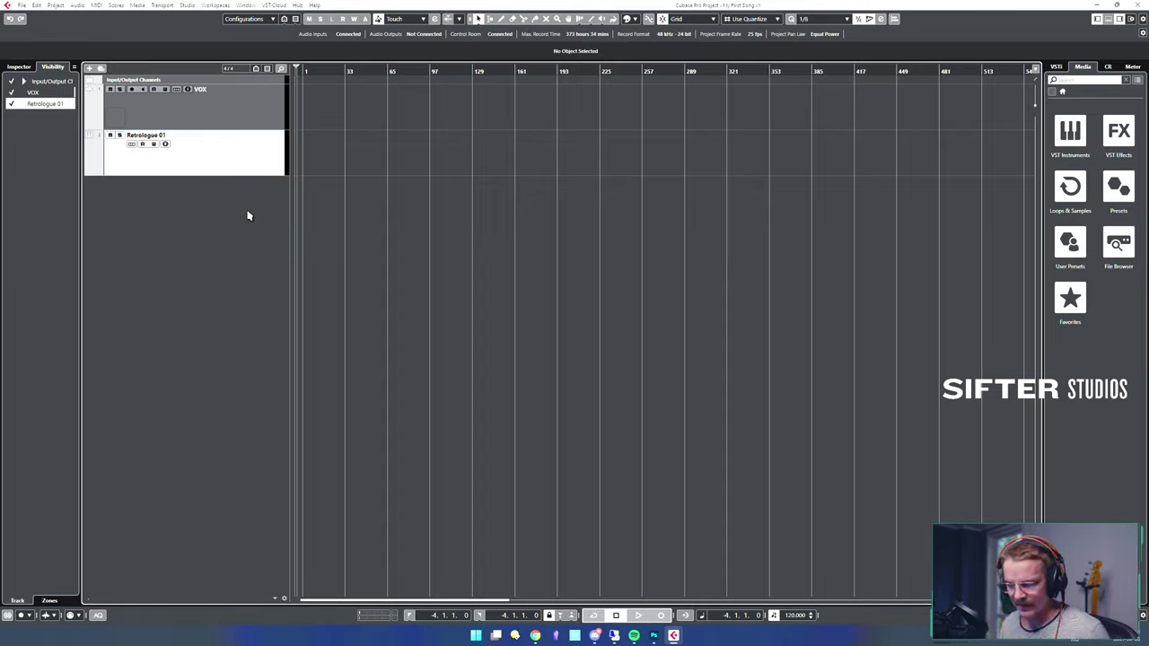
key(alt+k)
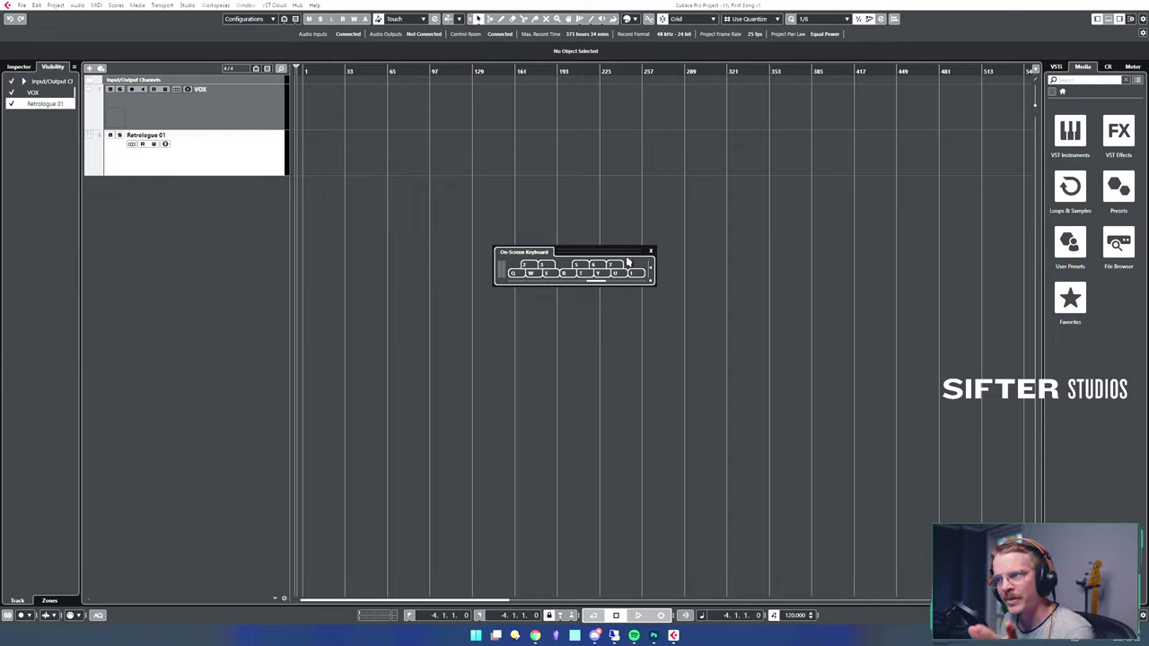
drag(555, 255, 475, 190)
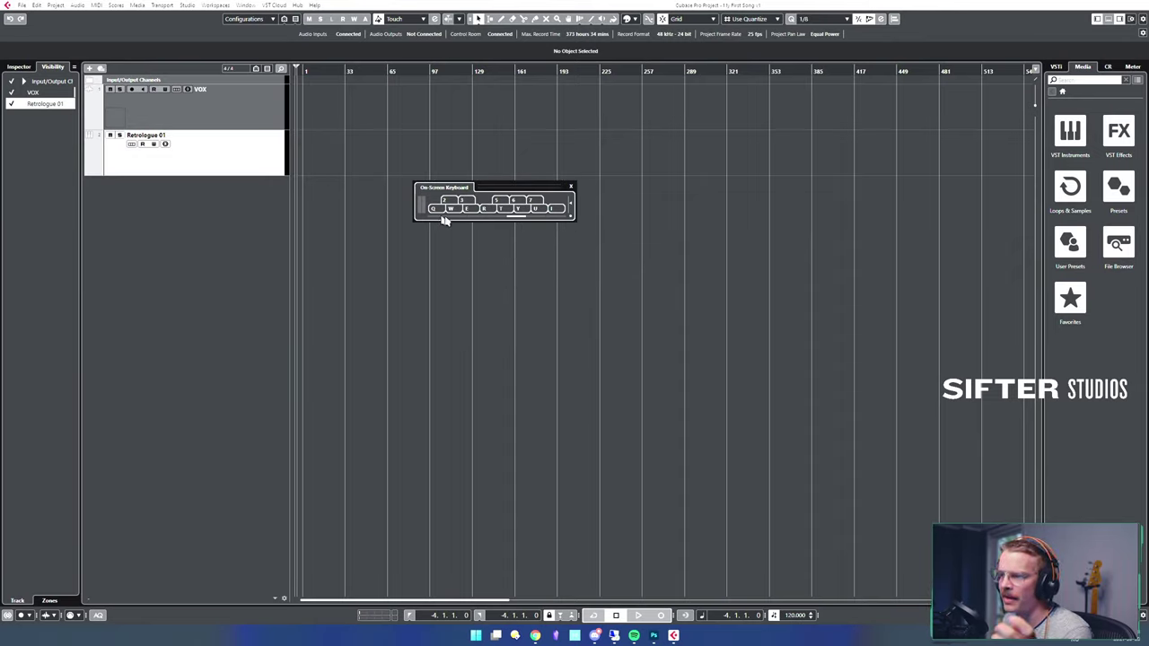
mouse_move(491, 211)
mouse_down()
mouse_move(506, 212)
mouse_move(445, 203)
mouse_move(468, 211)
mouse_up()
key(q)
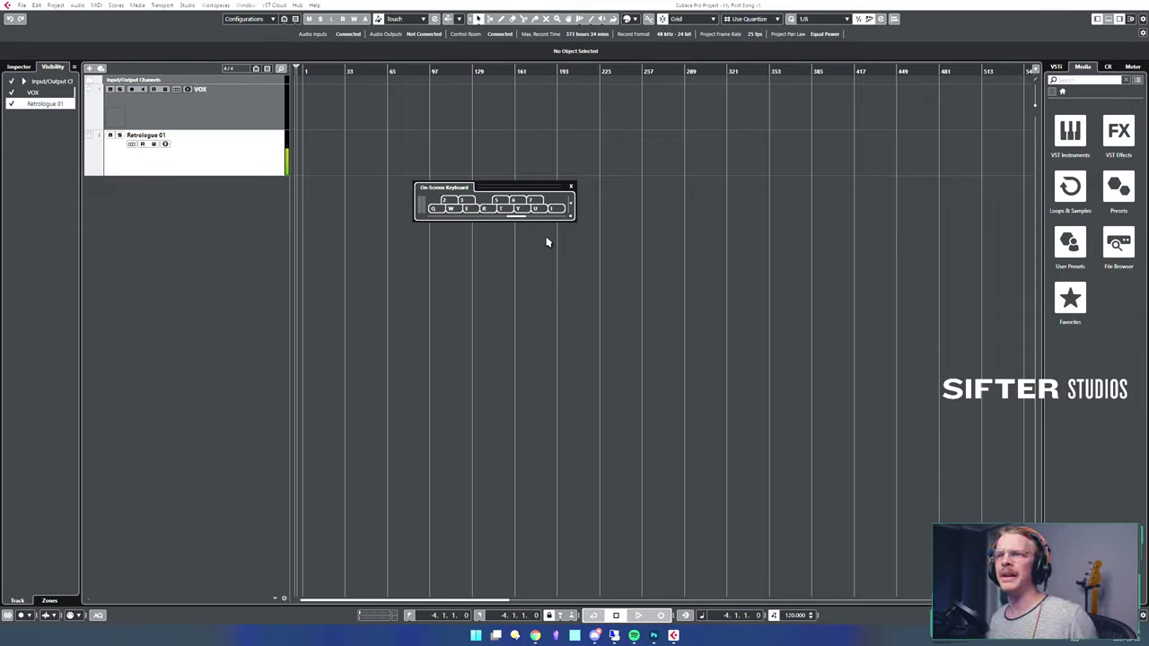
click(1133, 67)
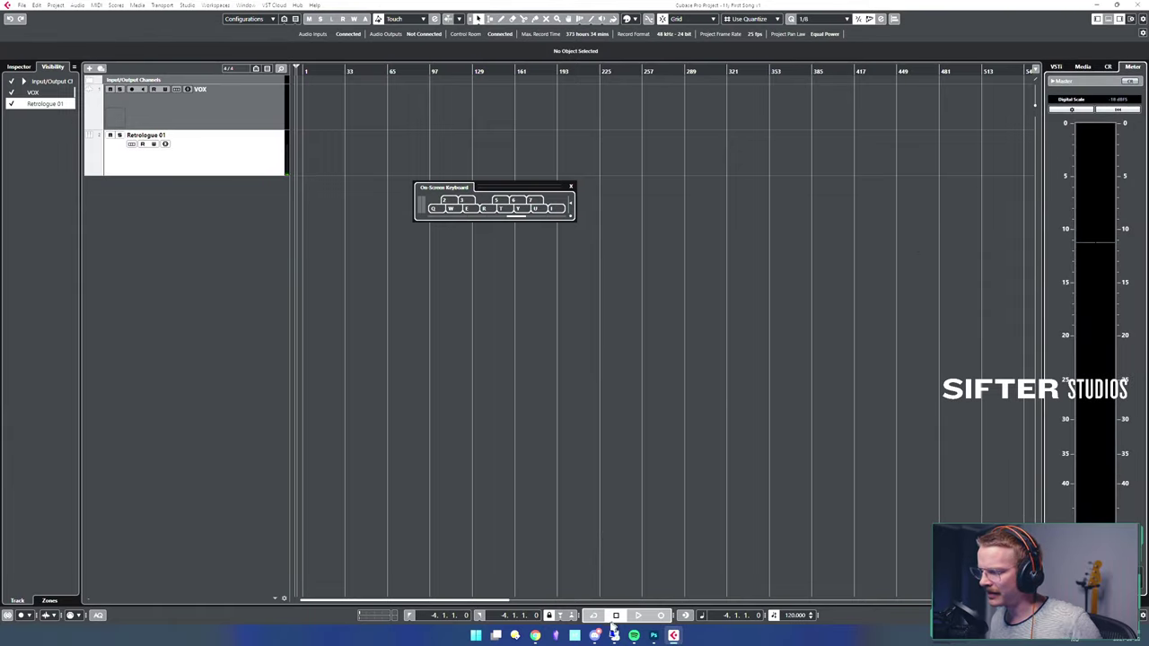
- Open Lynx Mixer, select analog outputs 3 and 4 to check their routing, and return to the Cubase project
key(super)
text(lynx)
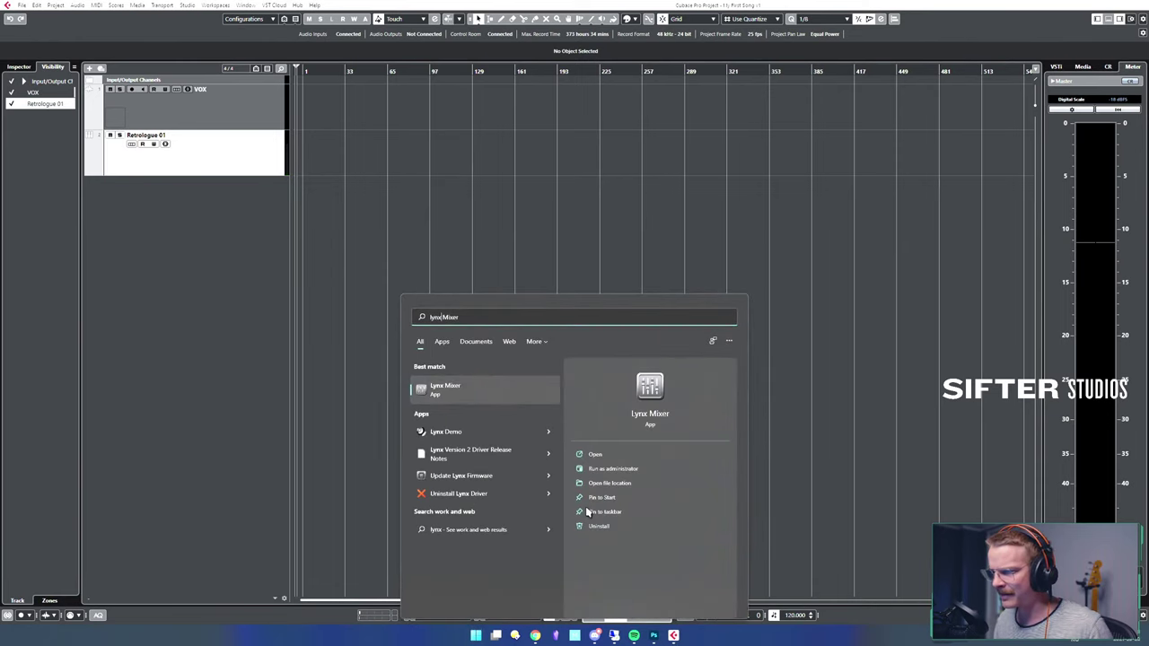
key(Return)
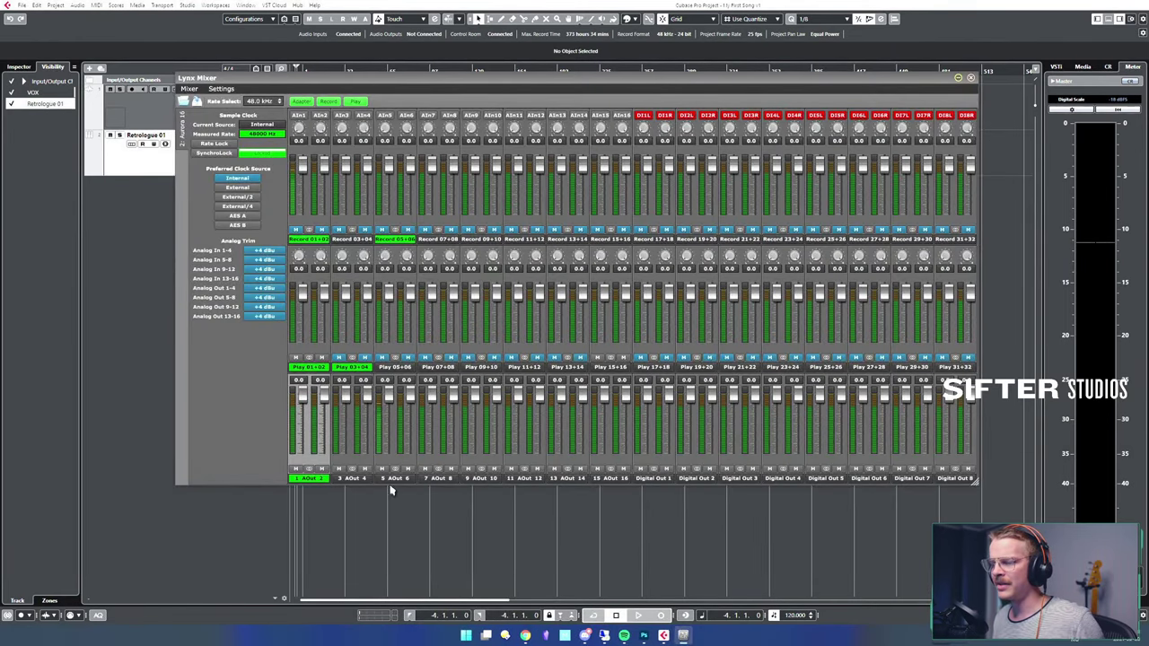
click(348, 478)
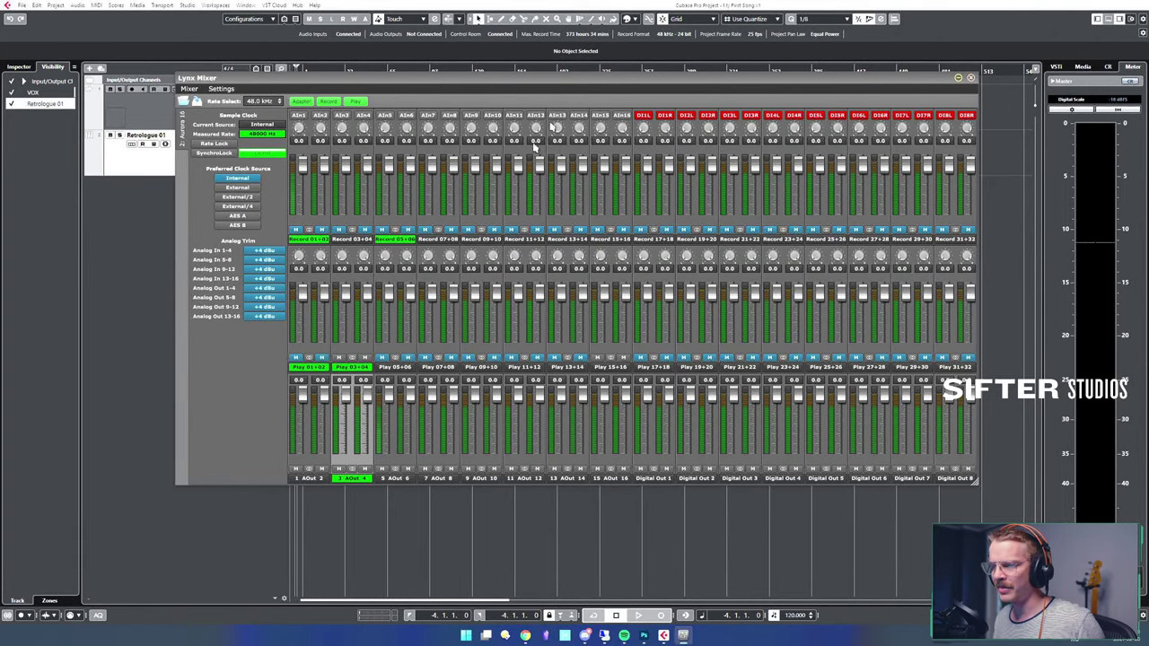
click(130, 303)
key(F4)
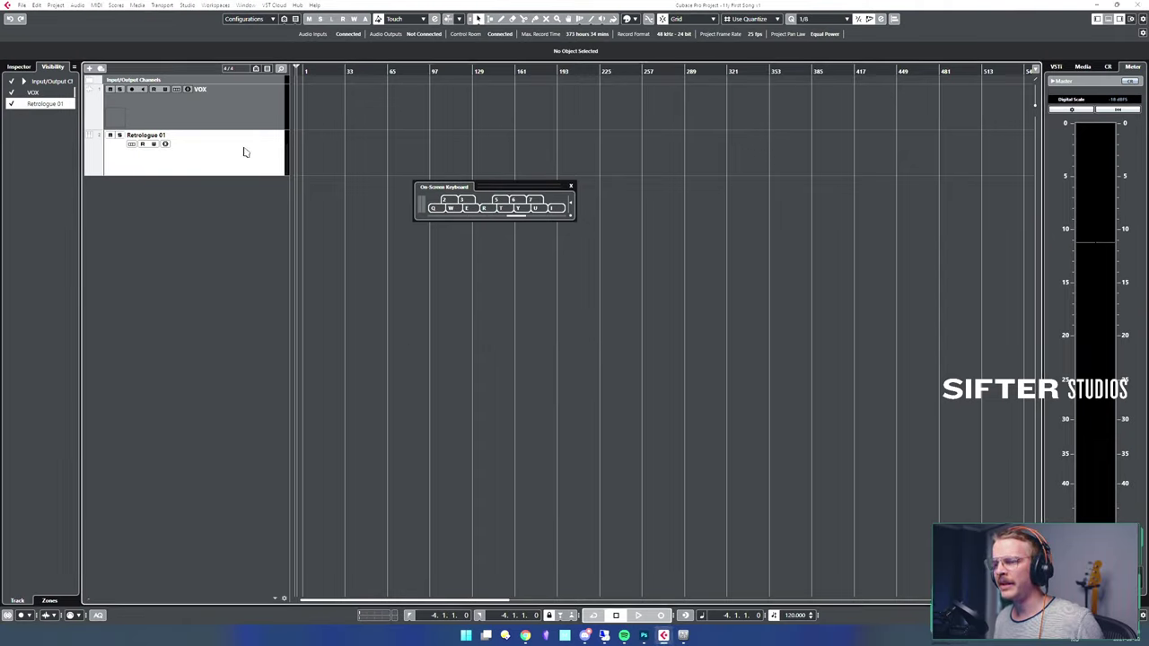
- Play the W note on the Retrologue 01 track, and show that track's Inspector settings
key(w)
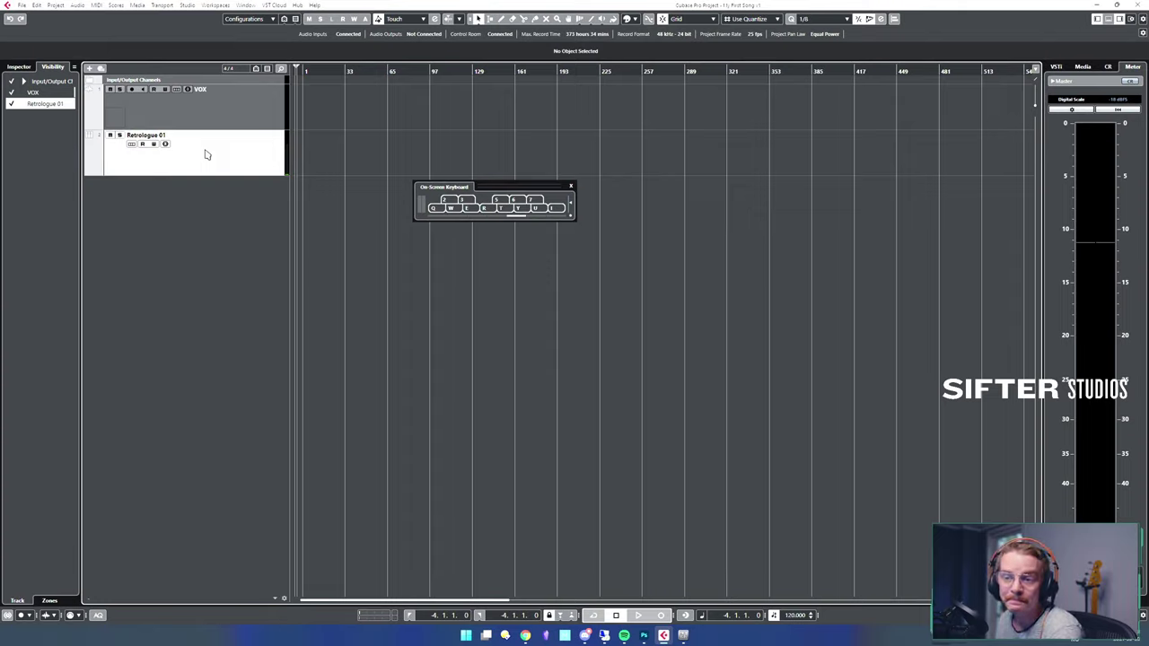
click(20, 67)
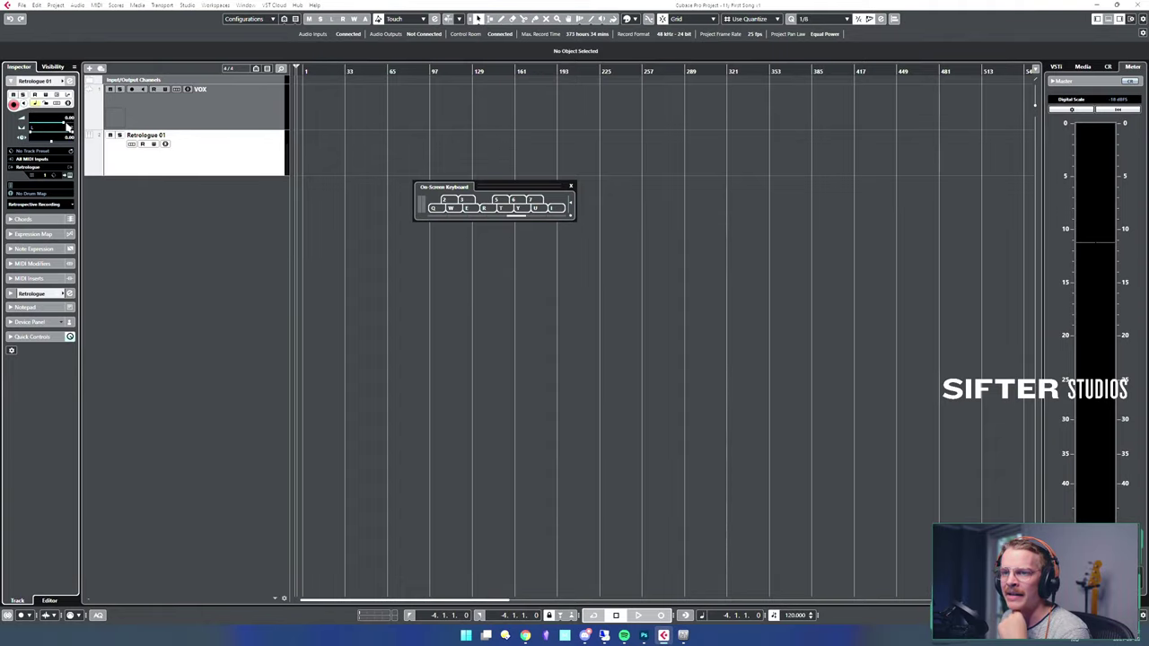
- Open the channel settings for the Retrologue 01 track and place the window over the empty arrangement area
mouse_move(64, 125)
mouse_down()
mouse_move(49, 124)
mouse_move(65, 126)
mouse_up()
double_click(67, 118)
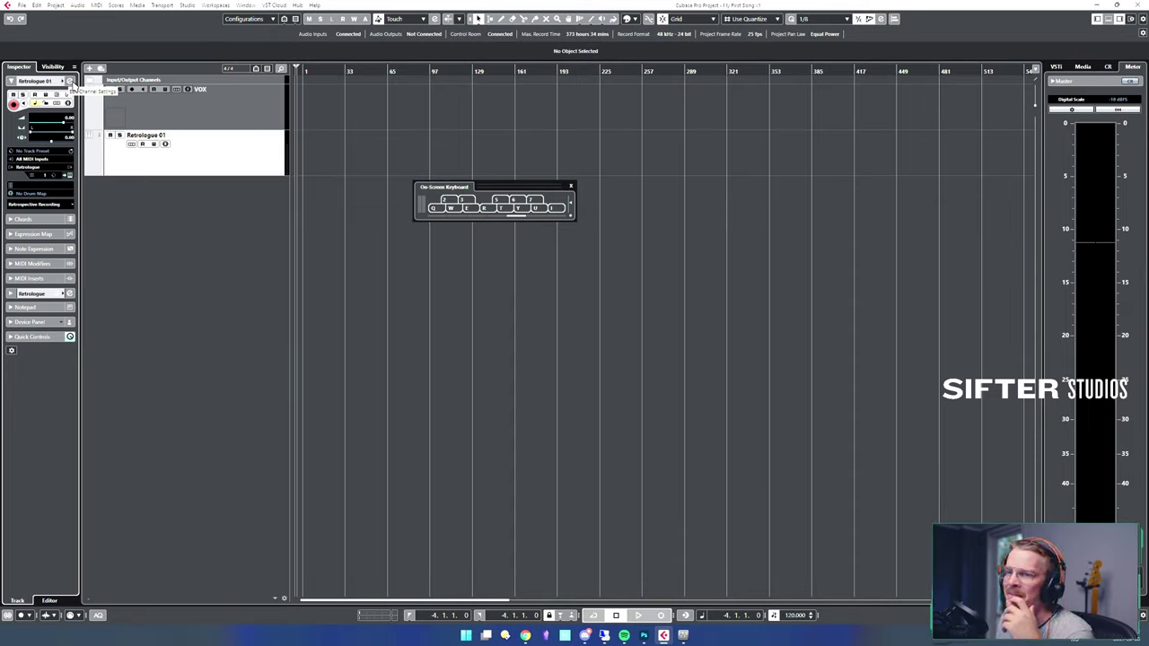
click(70, 82)
drag(379, 60, 391, 106)
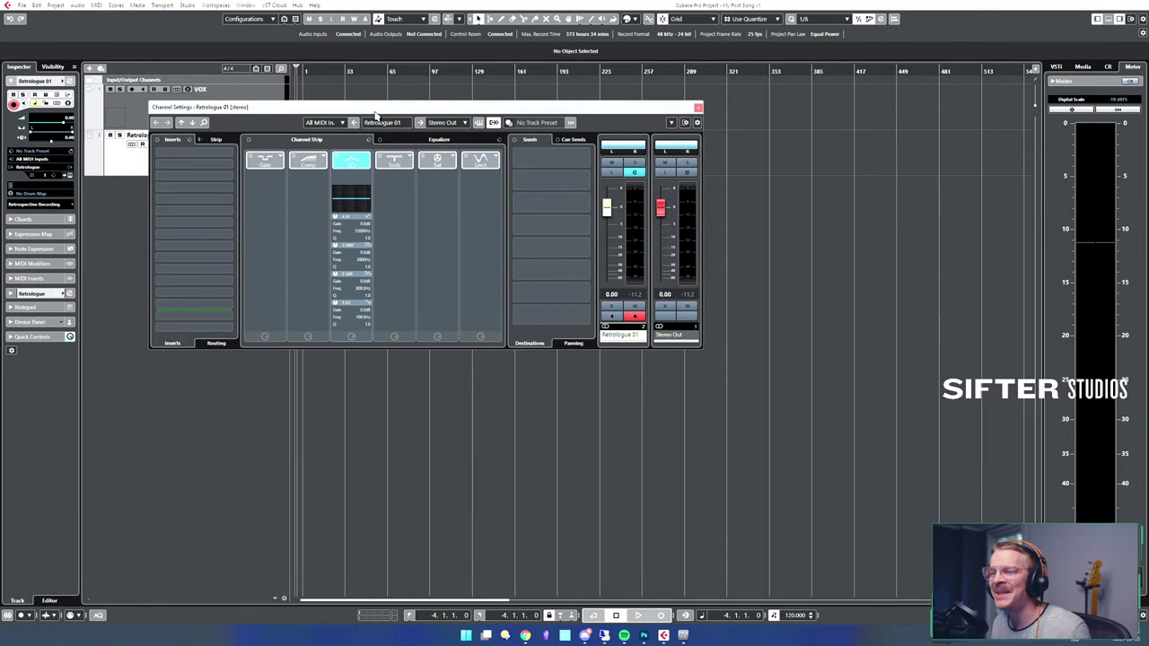
drag(450, 115, 581, 135)
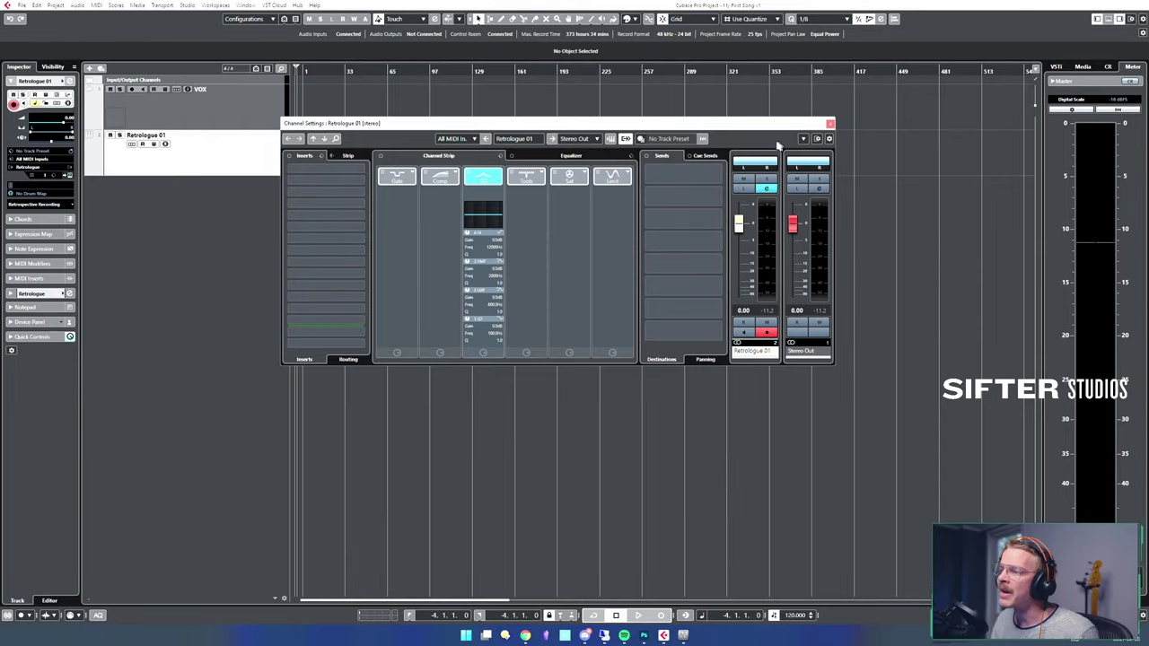
drag(767, 126, 830, 144)
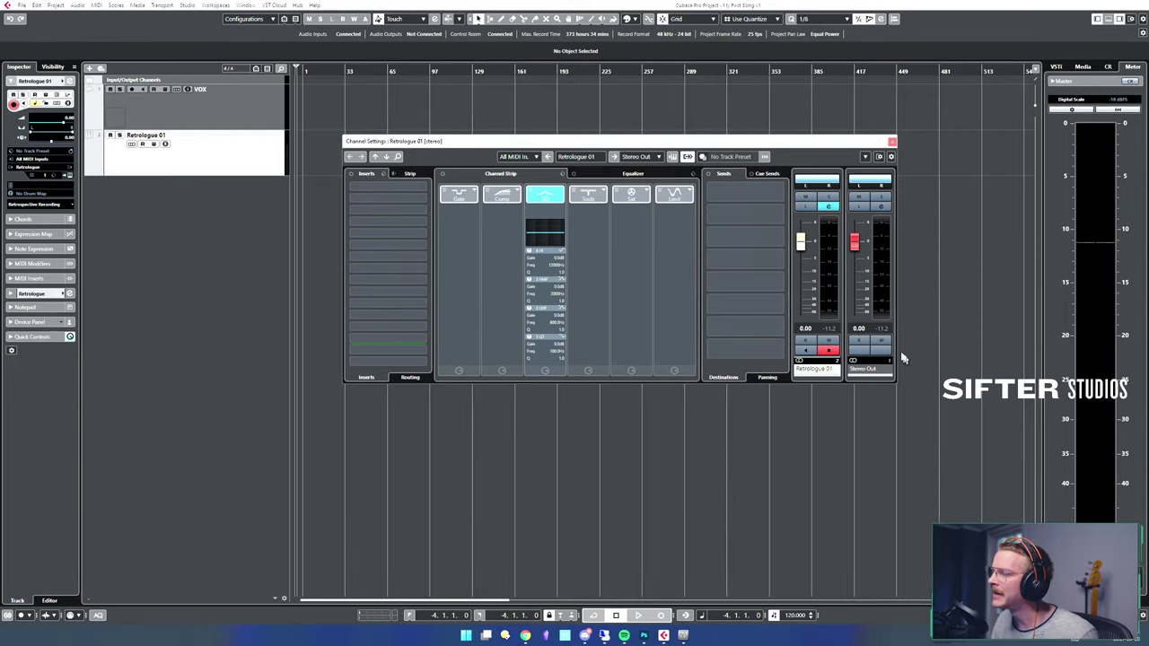
- Review the Channel Settings toolbar's display options, including Always on Top, and reposition the window lower in the arrangement area
right_click(810, 152)
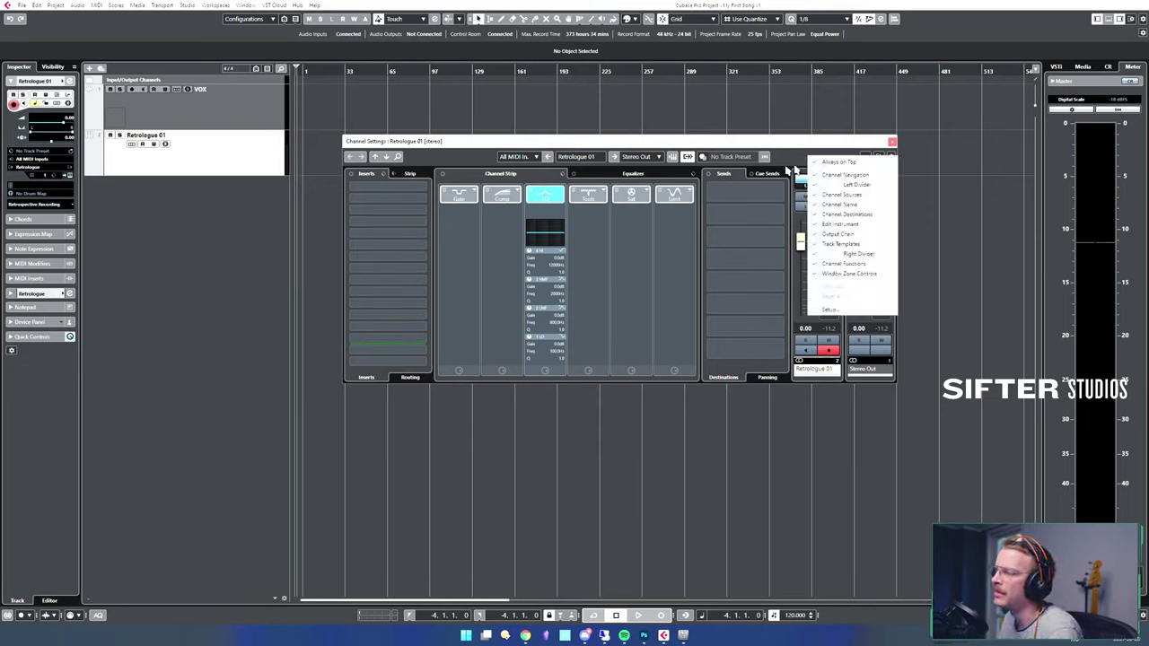
click(795, 167)
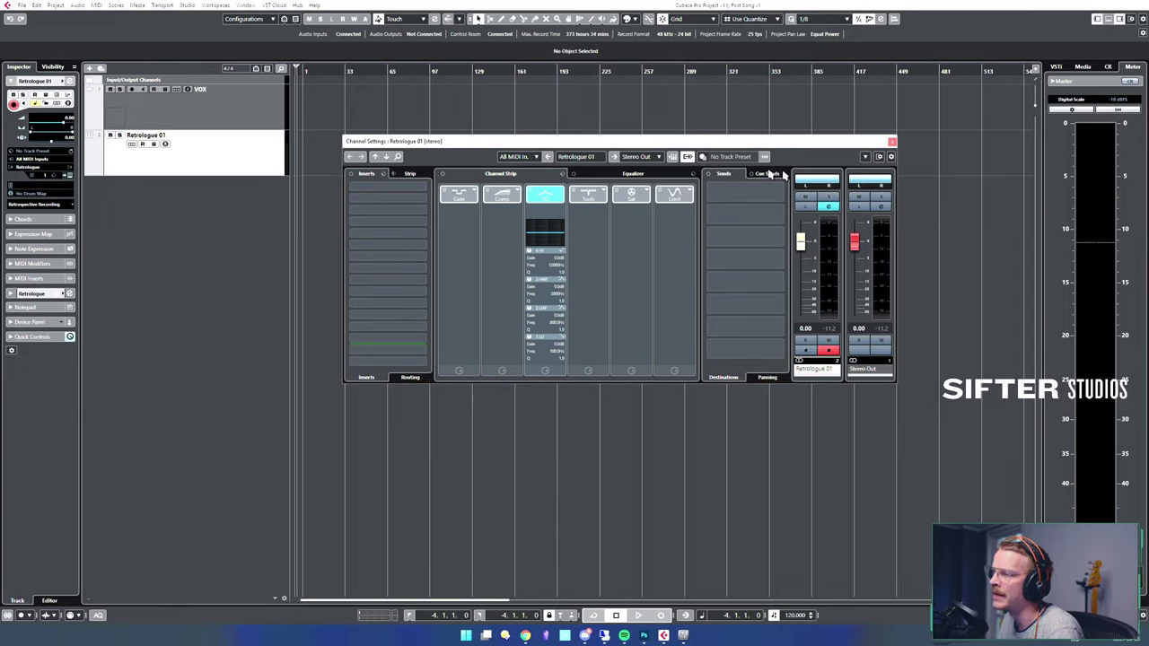
right_click(836, 160)
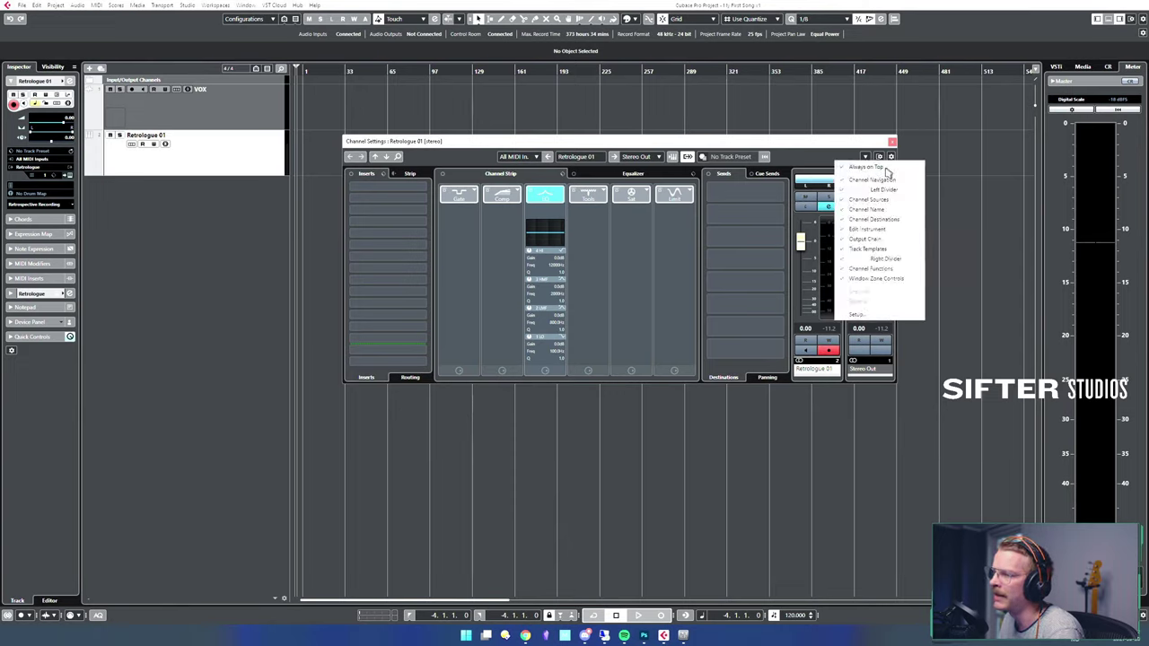
click(748, 144)
drag(809, 141, 789, 158)
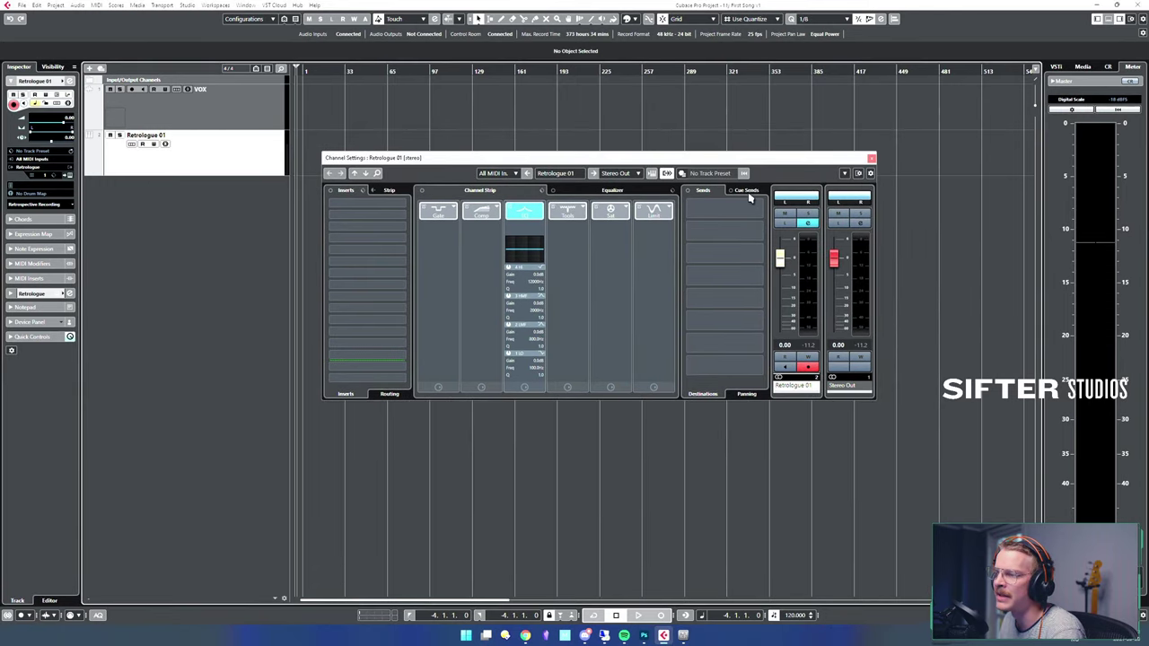
drag(815, 175, 806, 191)
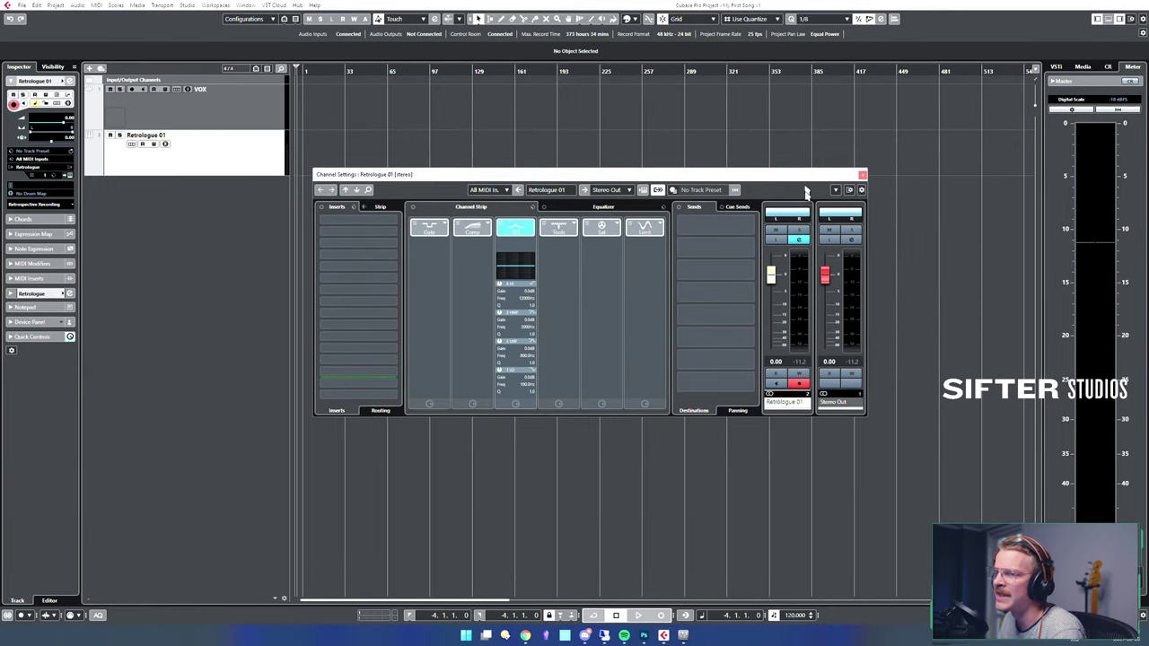
- Open the Key Commands window and move it over the Channel Settings window
click(793, 232)
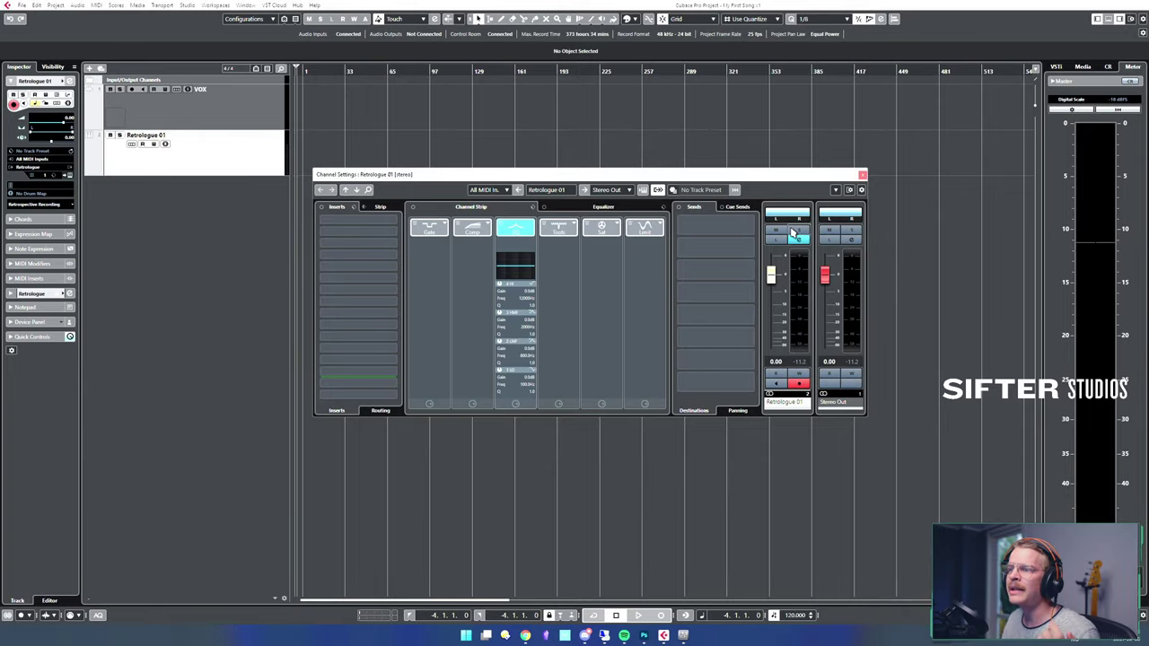
key(ctrl+k)
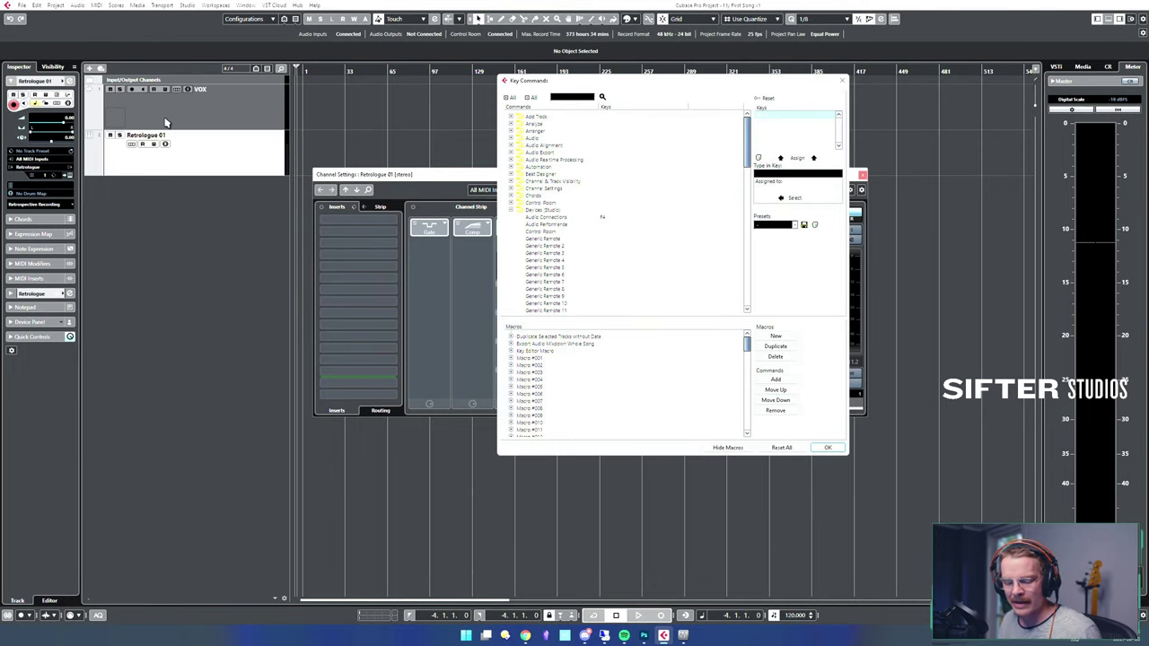
key(Escape)
click(36, 6)
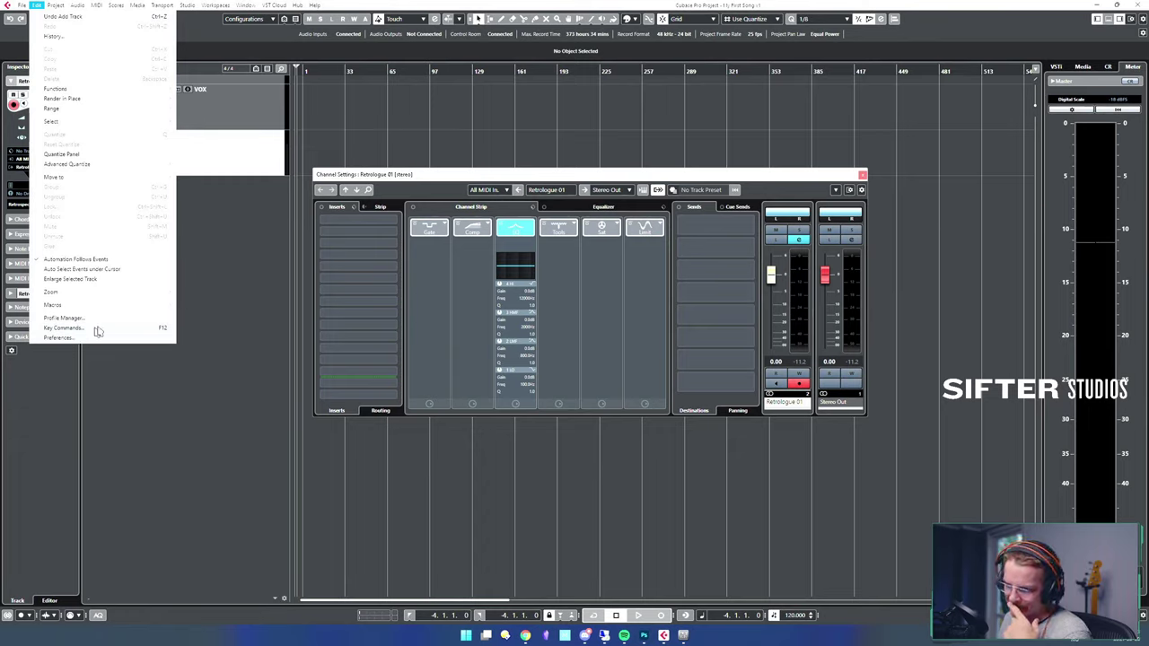
click(164, 329)
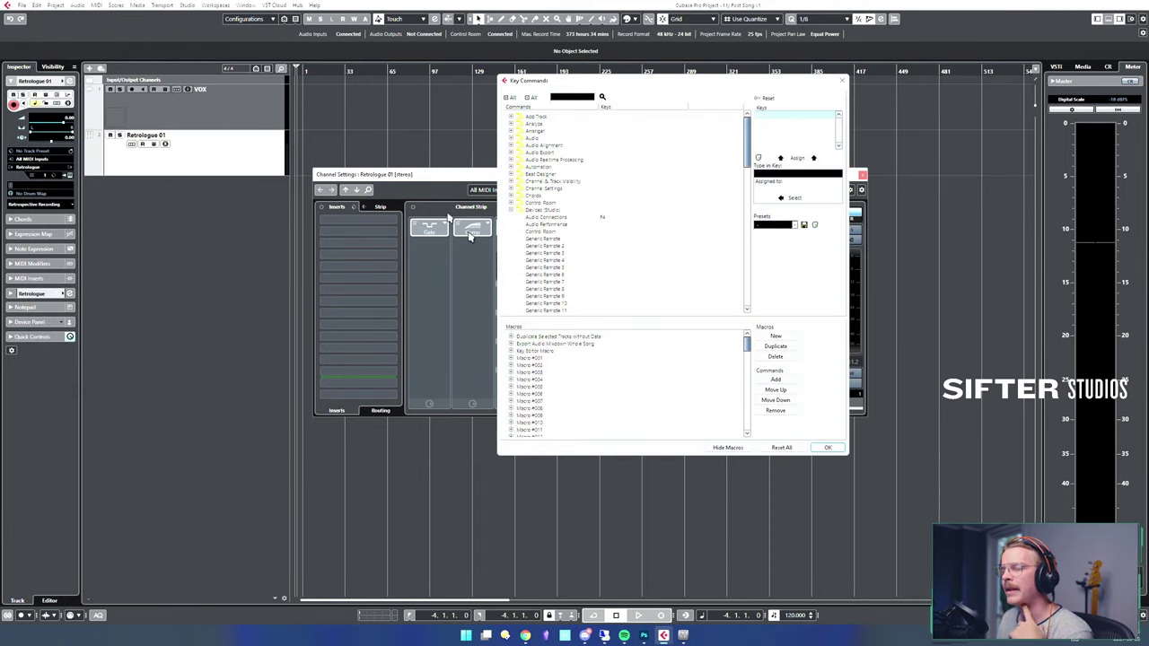
drag(582, 82, 433, 84)
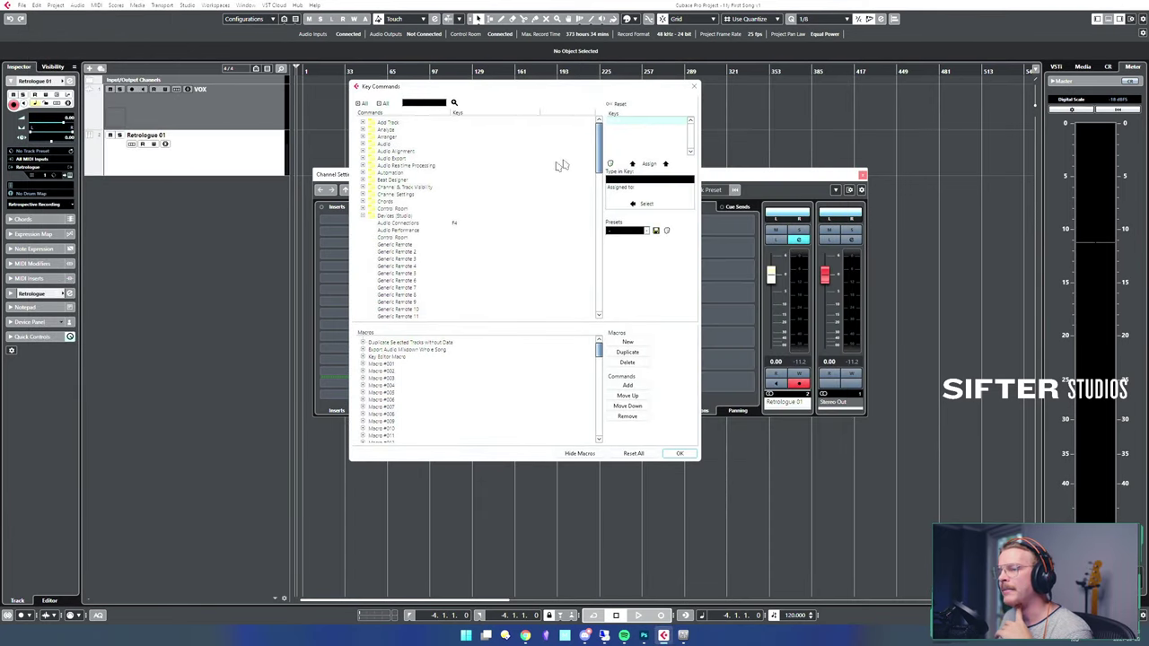
- Browse the key command categories, expanding Automation, Audio, Arranger and Analyze to view their commands and assigned keys
click(363, 194)
click(362, 173)
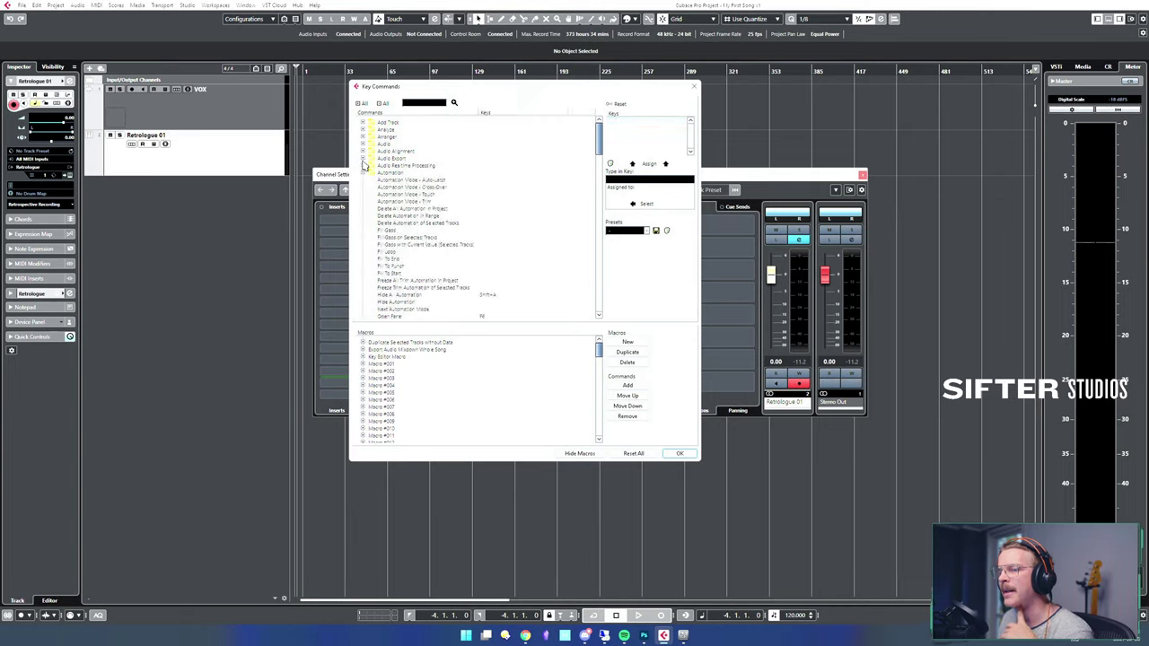
click(362, 158)
click(363, 150)
click(363, 144)
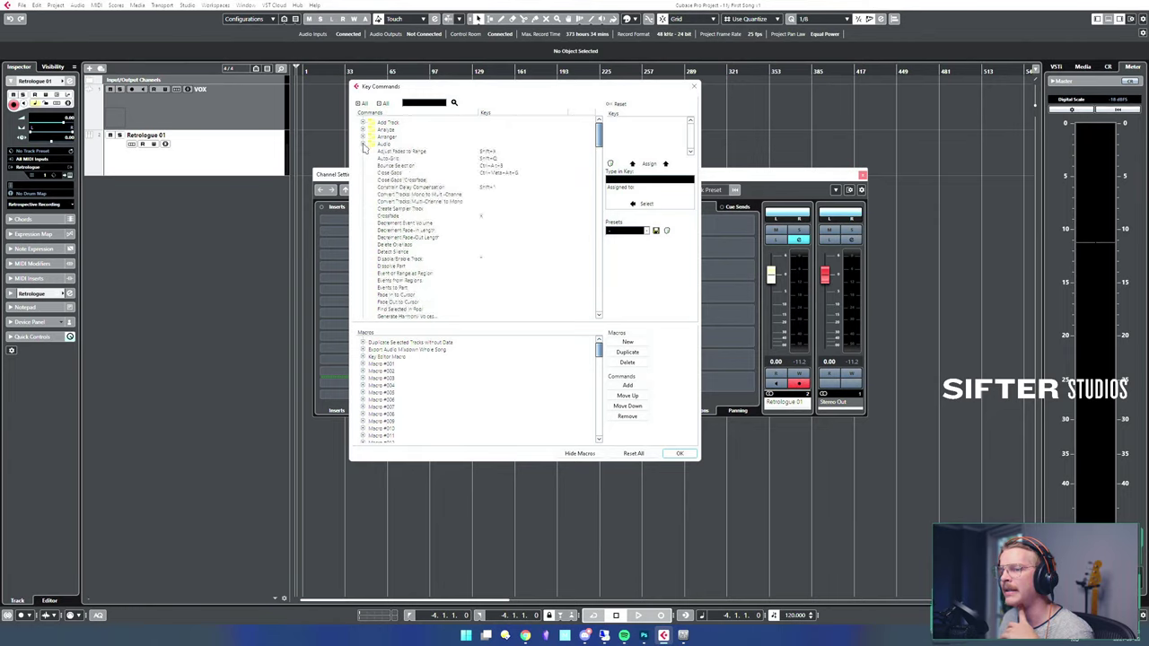
click(363, 137)
click(362, 137)
click(363, 129)
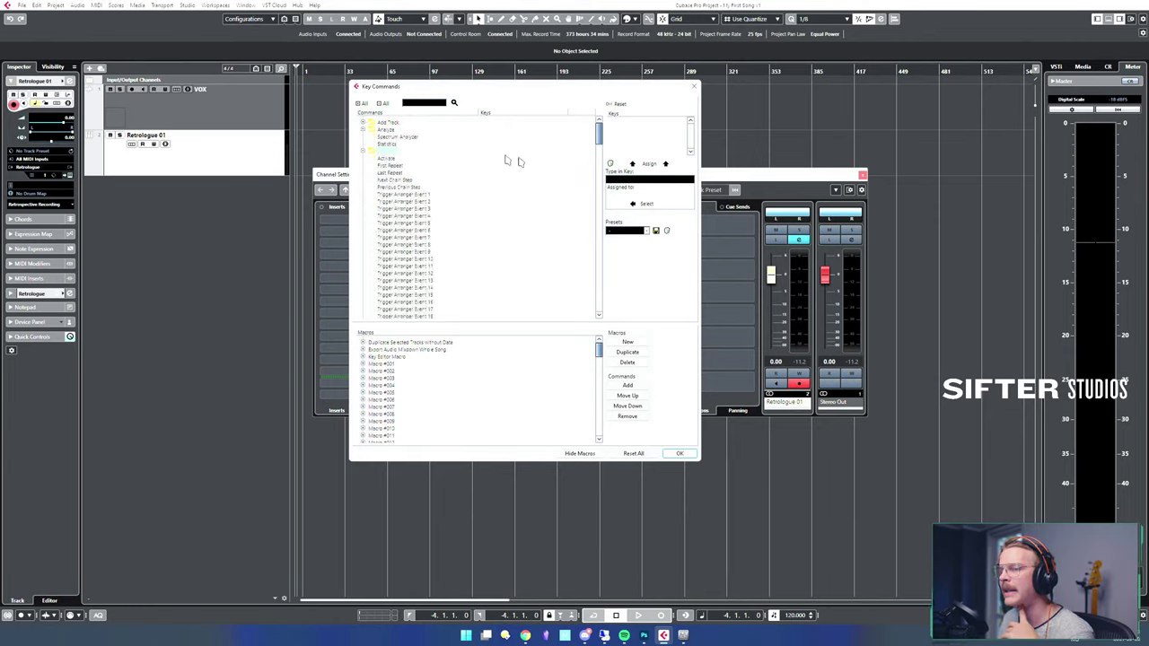
drag(600, 136, 633, 115)
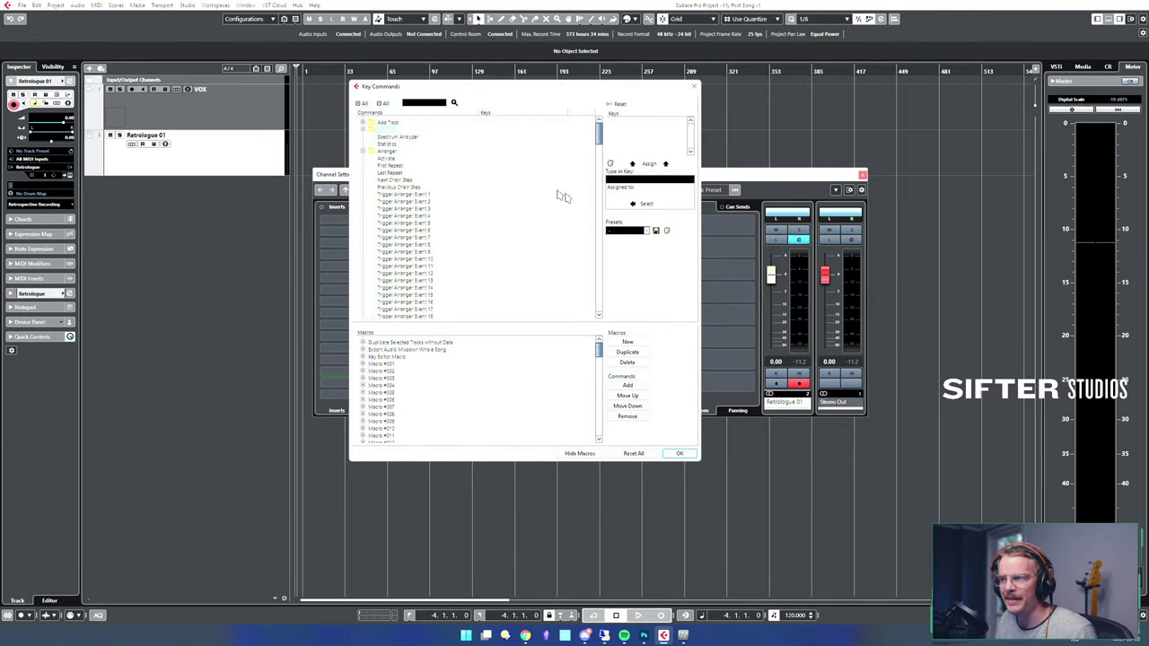
- Search the key commands for "edit channel", select Edit Channel Settings to check its assigned key, and close Key Commands
drag(430, 90, 431, 105)
click(427, 117)
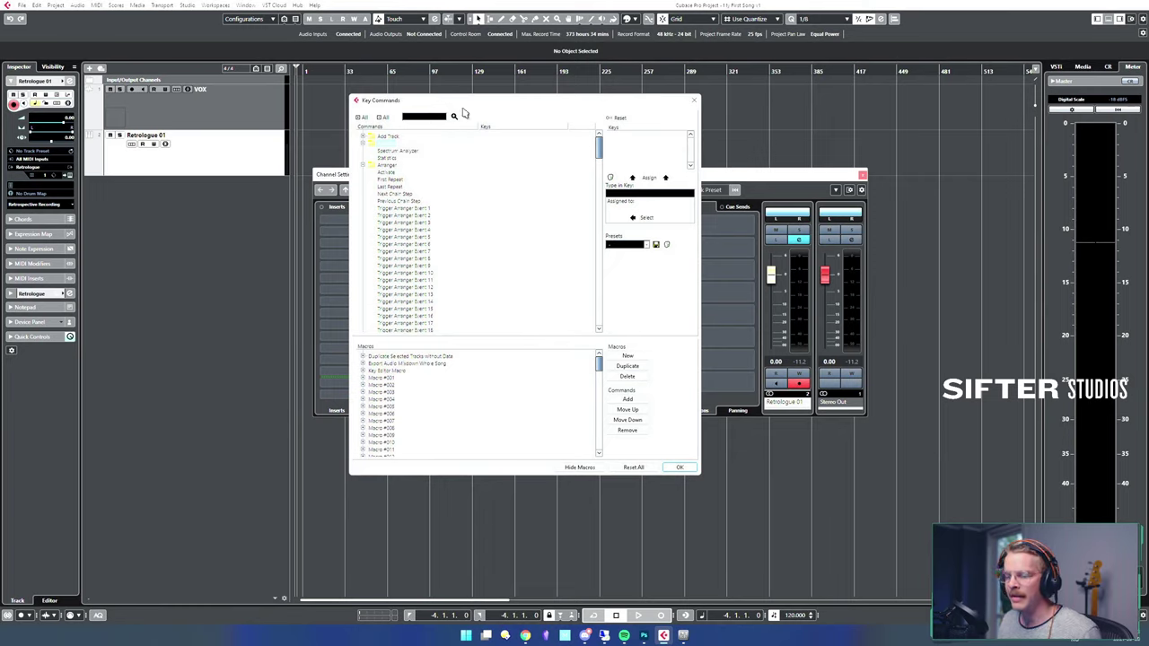
text(edit channel)
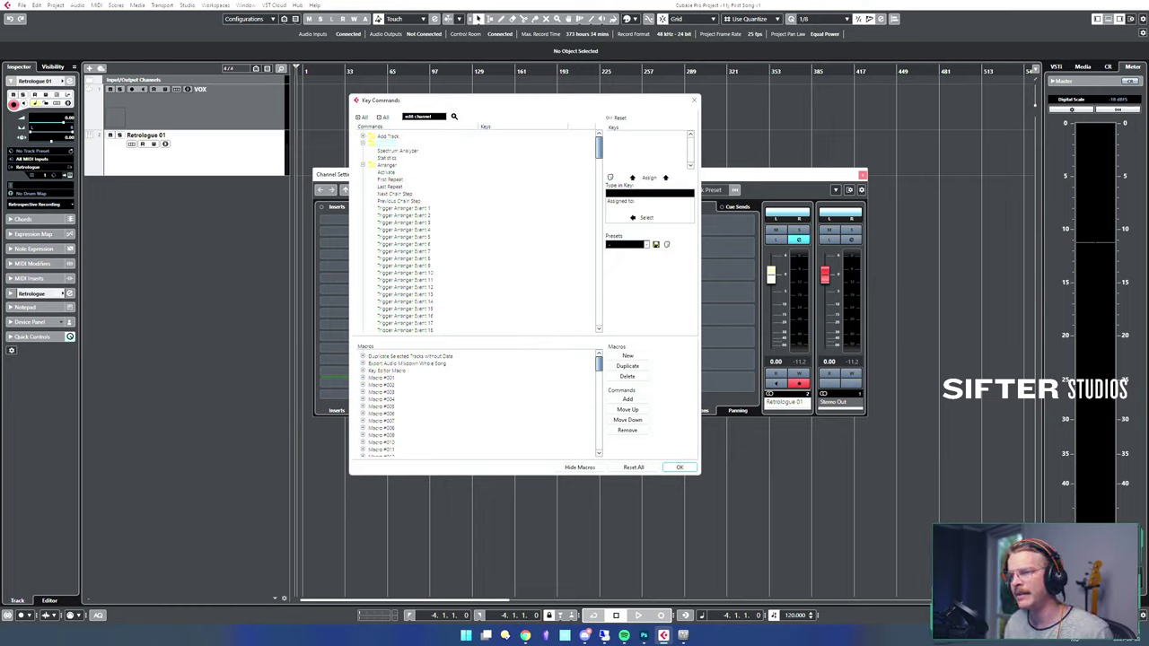
click(454, 117)
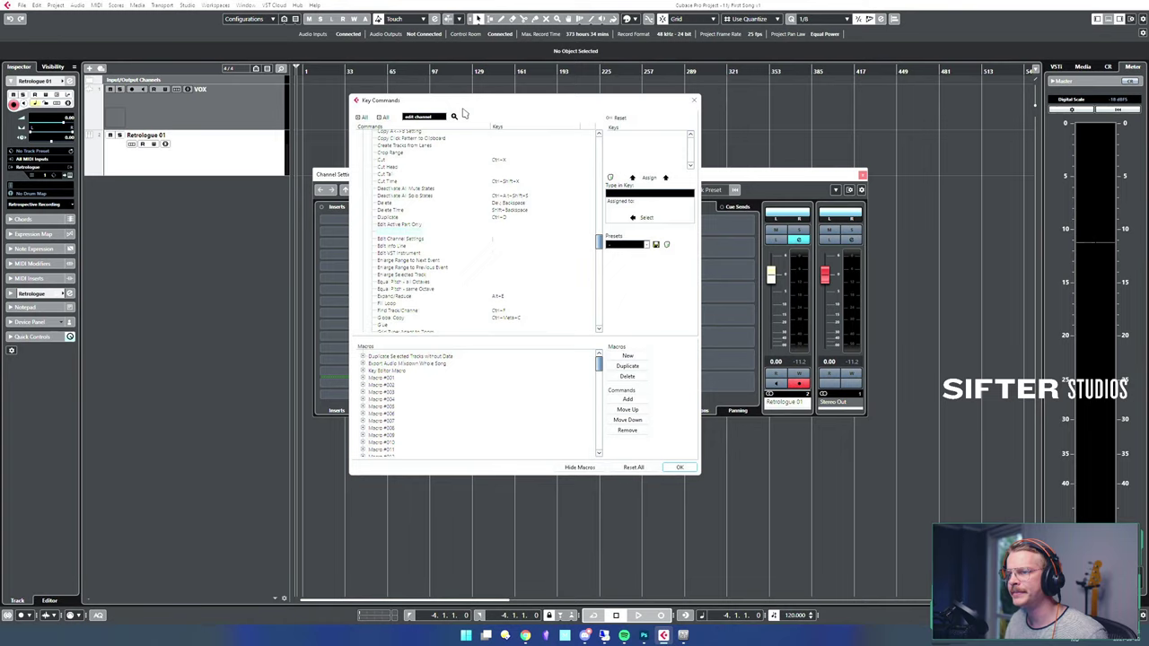
click(413, 239)
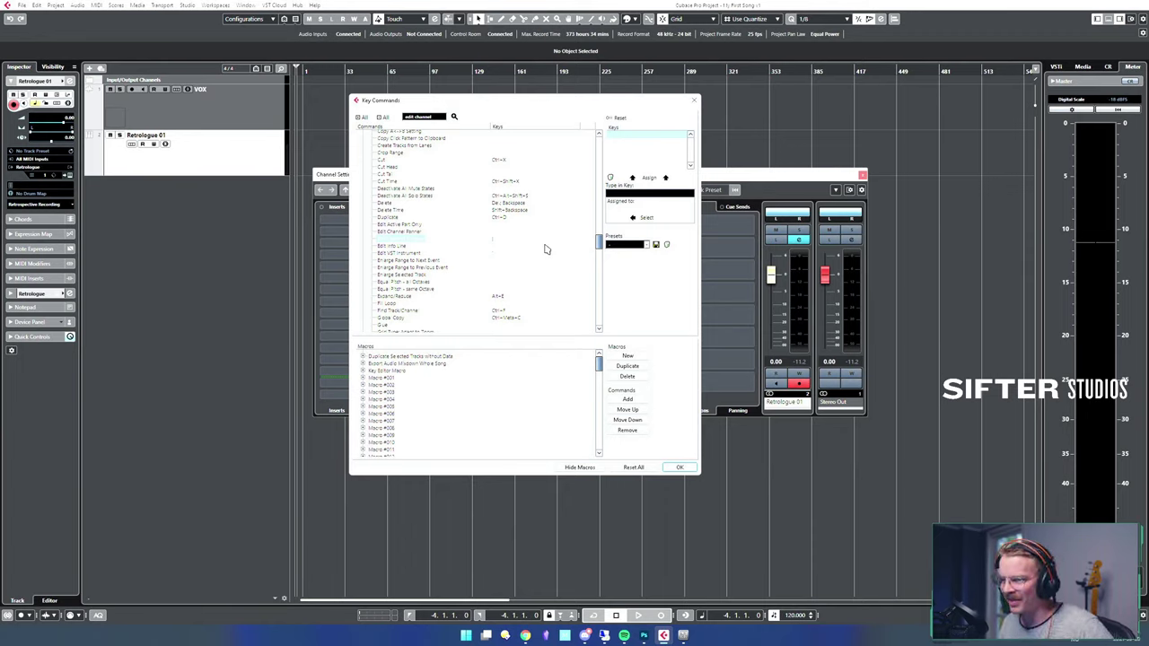
click(694, 100)
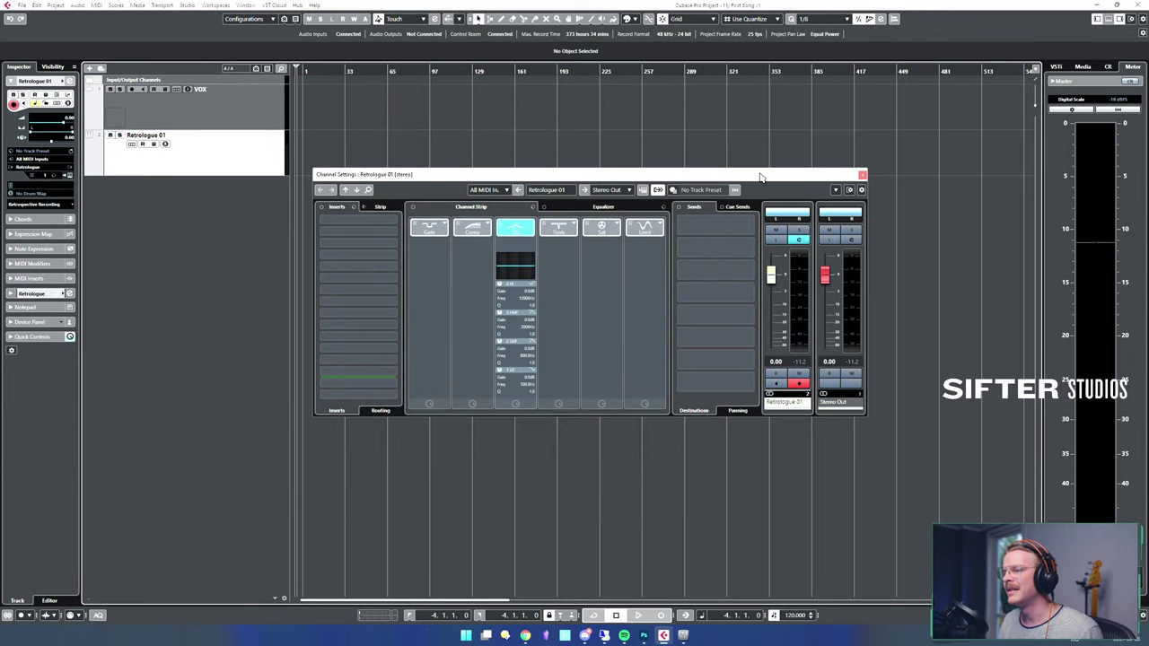
- Close the Channel Settings window and try its E key command while the On-Screen Keyboard is active
click(862, 175)
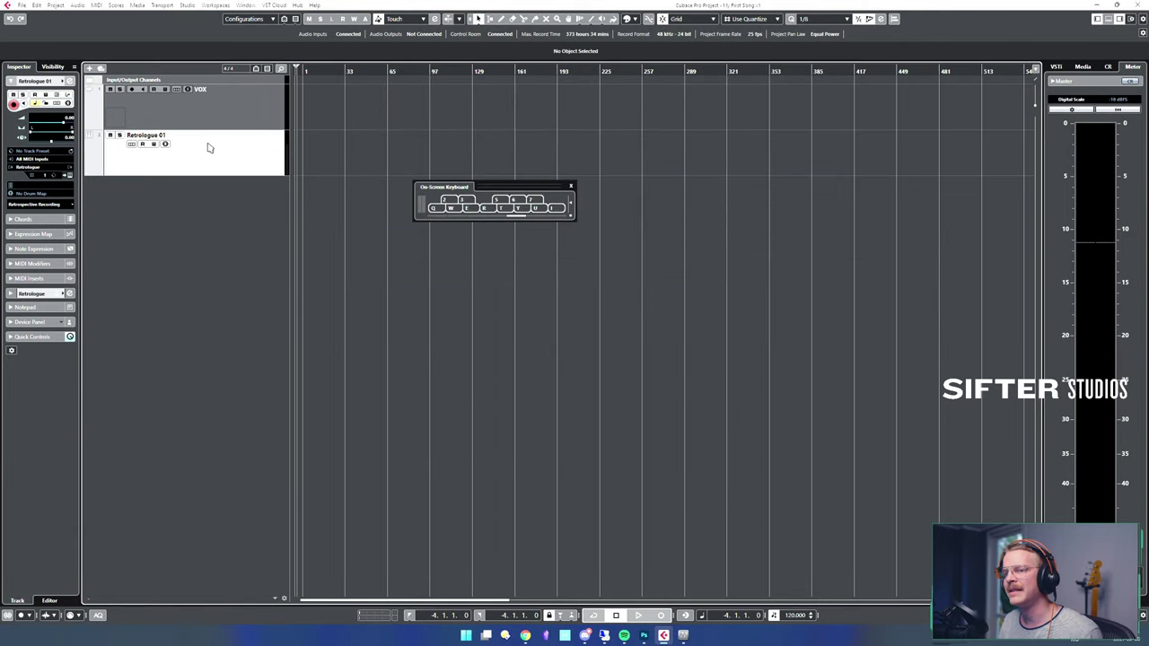
key(e)
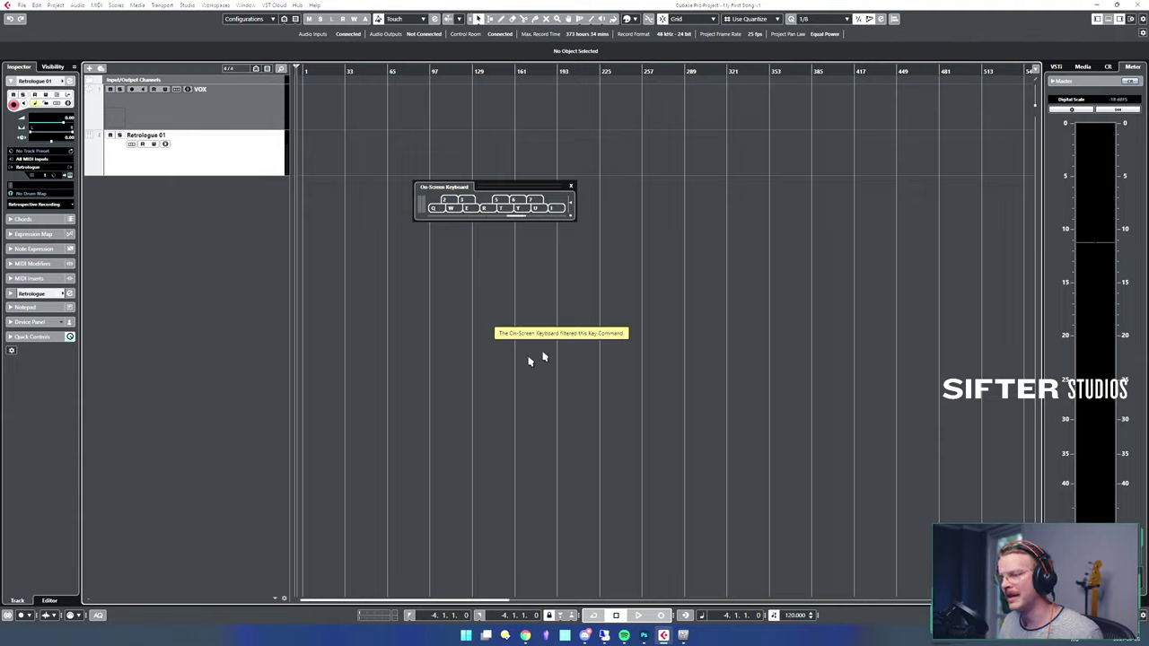
drag(529, 187, 575, 223)
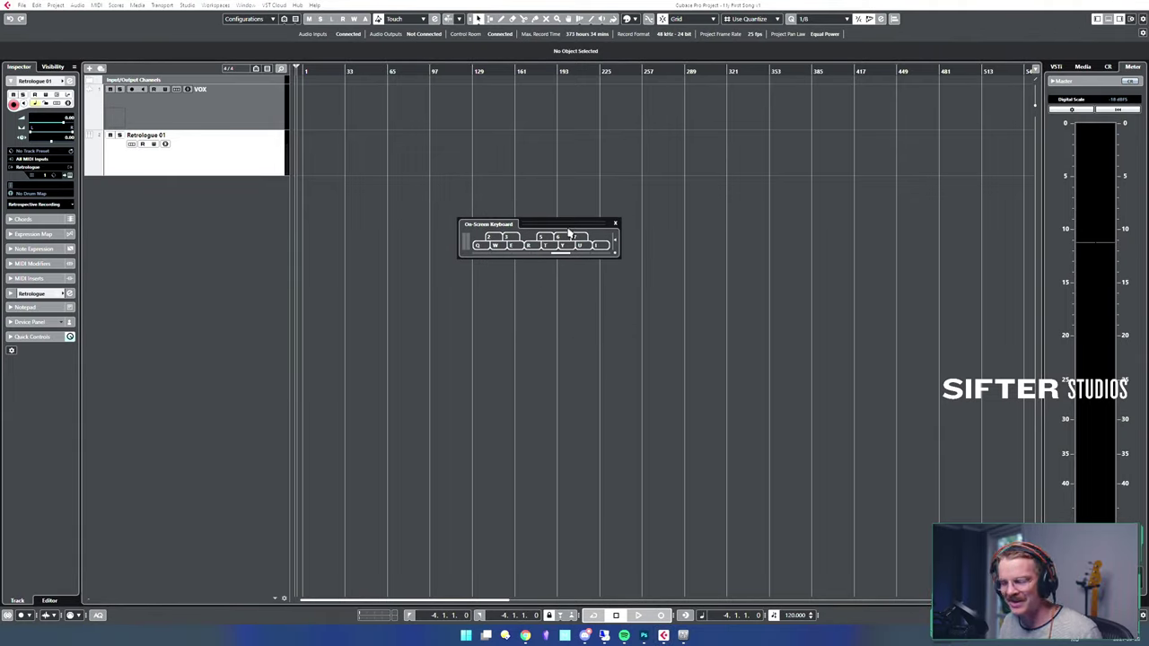
- Lower the Retrologue 01 track volume to -7.23 in the Inspector, playing the Q note before and after
key(q)
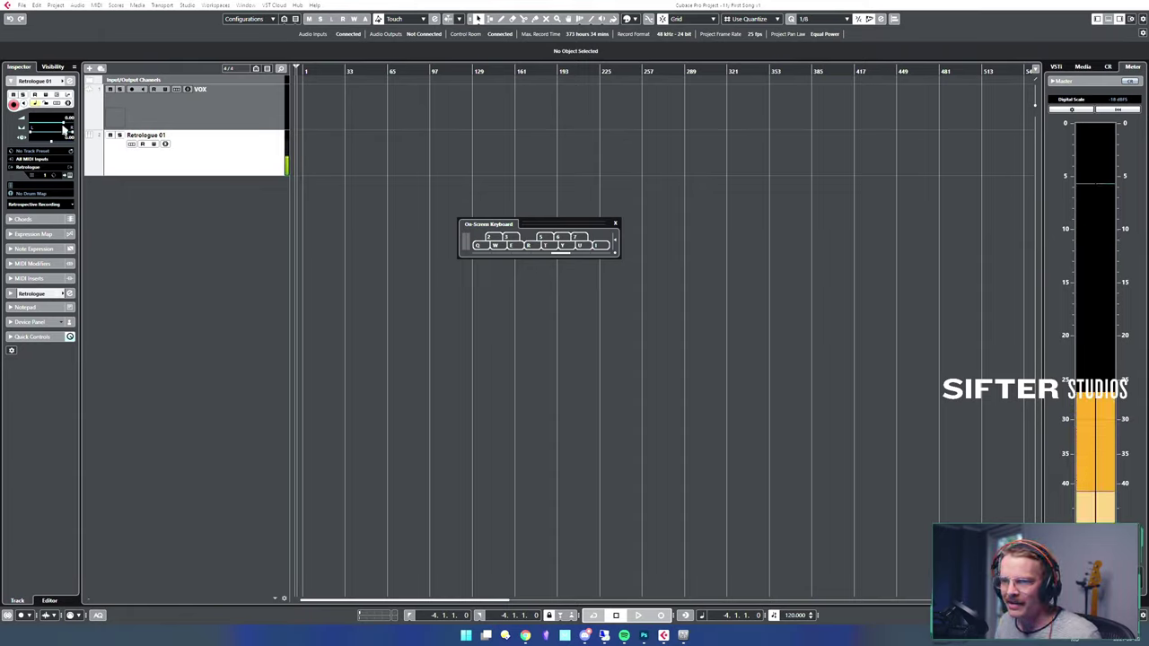
drag(64, 123, 53, 123)
key(q)
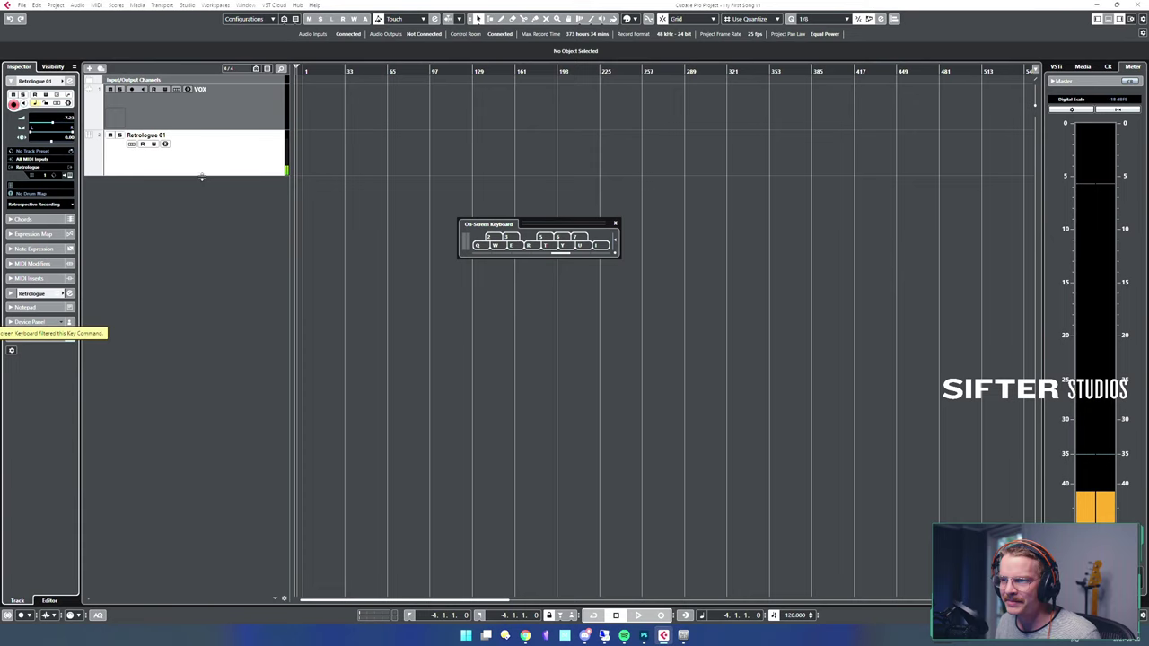
- Close the On-Screen Keyboard, reopen the Retrologue 01 channel settings, and set the channel fader to -18.3
click(615, 223)
key(e)
drag(590, 185, 565, 174)
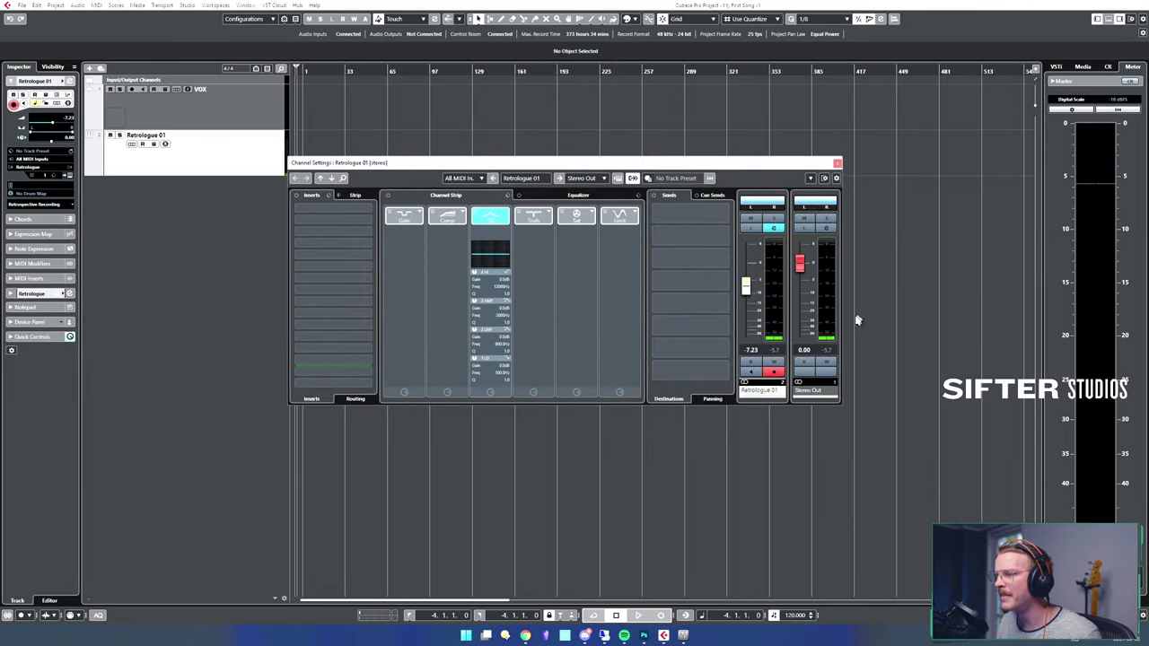
drag(751, 286, 749, 309)
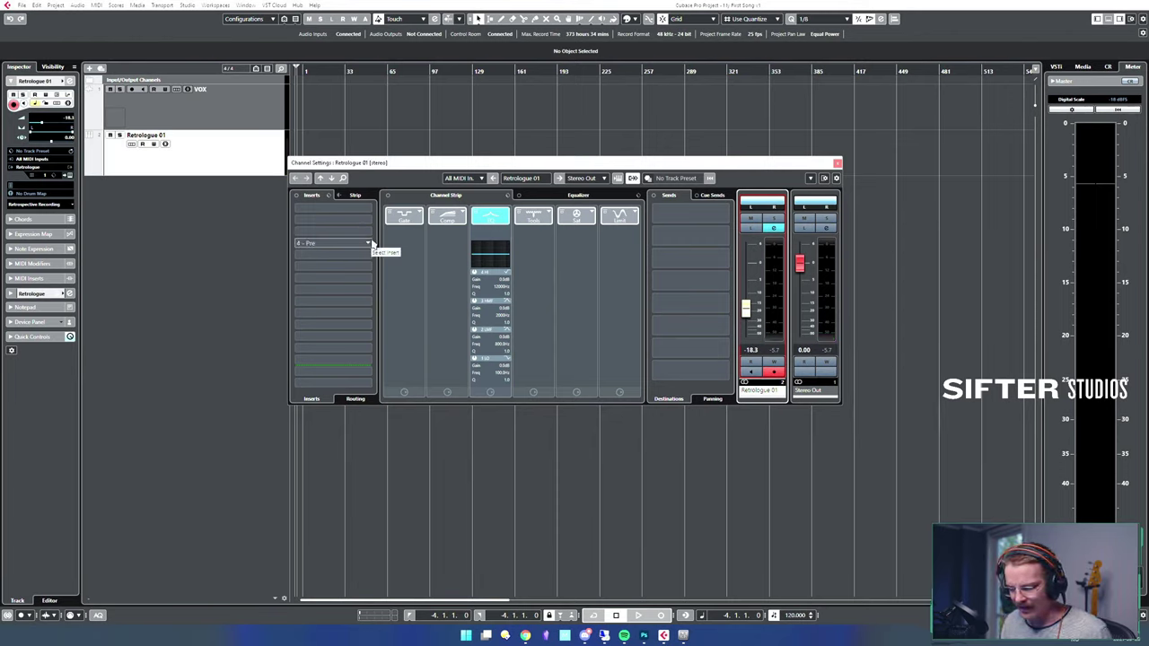
- Reopen the On-Screen Keyboard and play the Q and W notes on Retrologue 01, showing the Control Room for the W note
key(alt+k)
key(q)
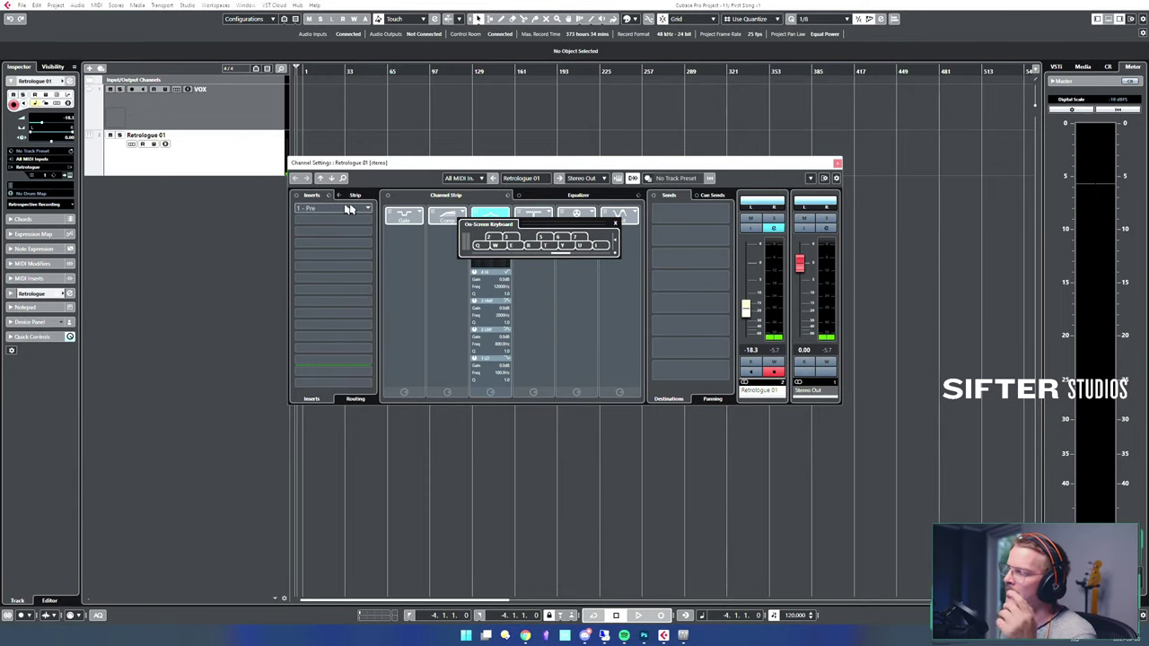
click(1109, 67)
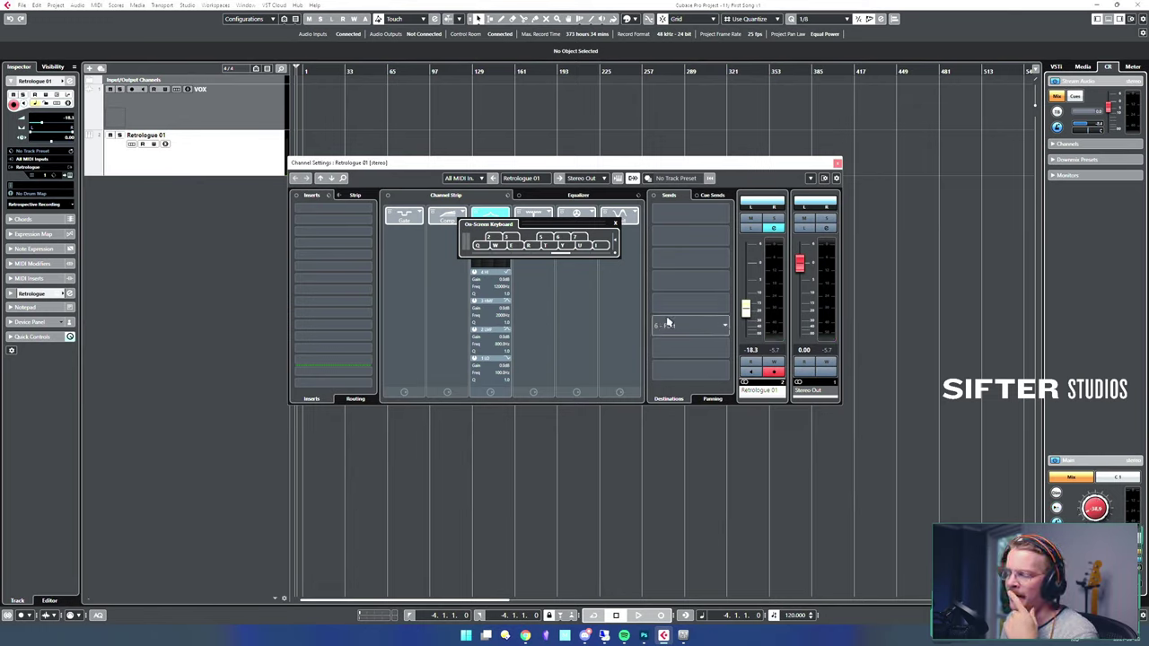
key(w)
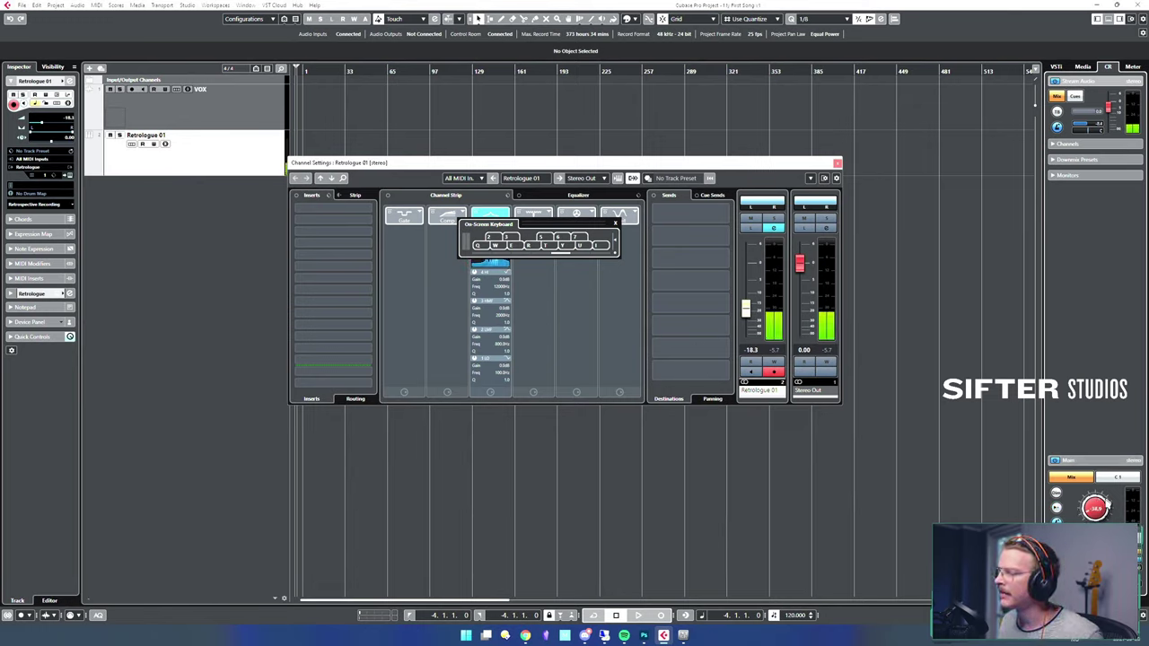
- Set the Control Room's Main level to -6.00 and show the inserts of the Control Room channels
click(1056, 508)
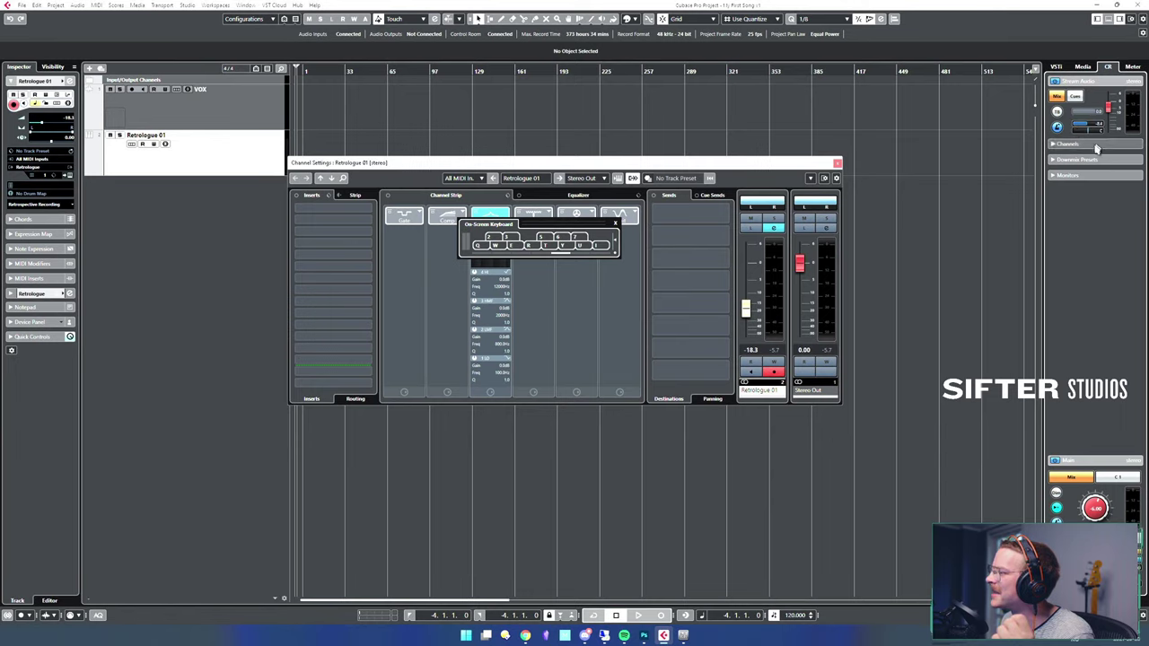
click(1118, 600)
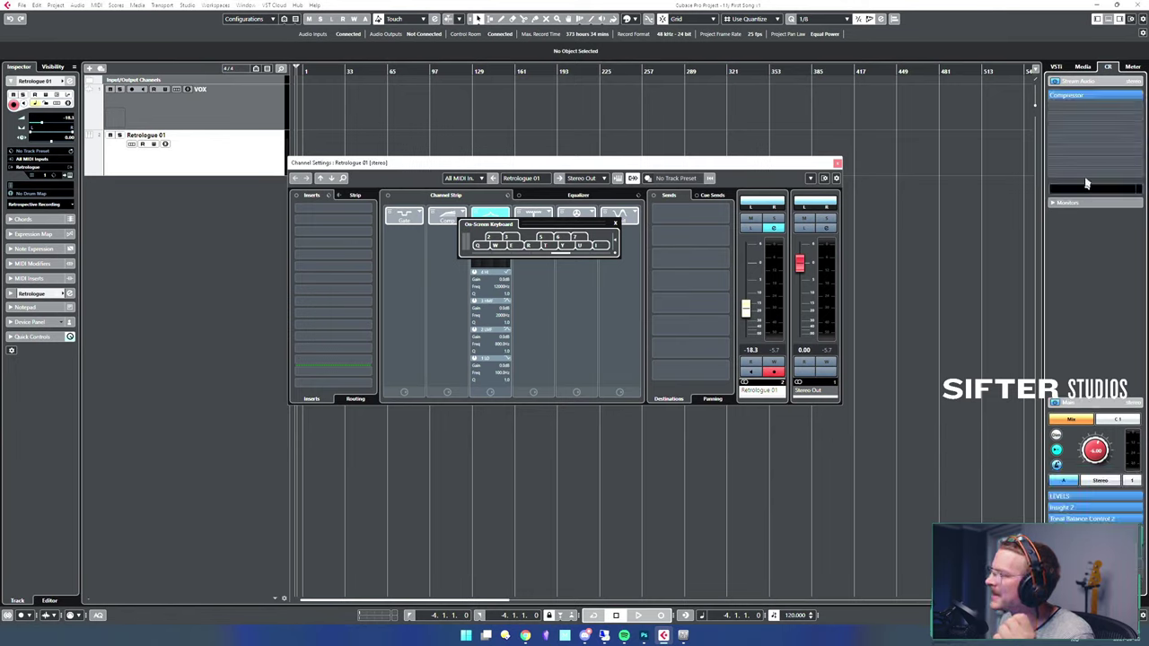
- Show the Stream Audio channel's Compressor insert above the Retrologue 01 channel settings and play the W note on the On-Screen Keyboard
click(1093, 95)
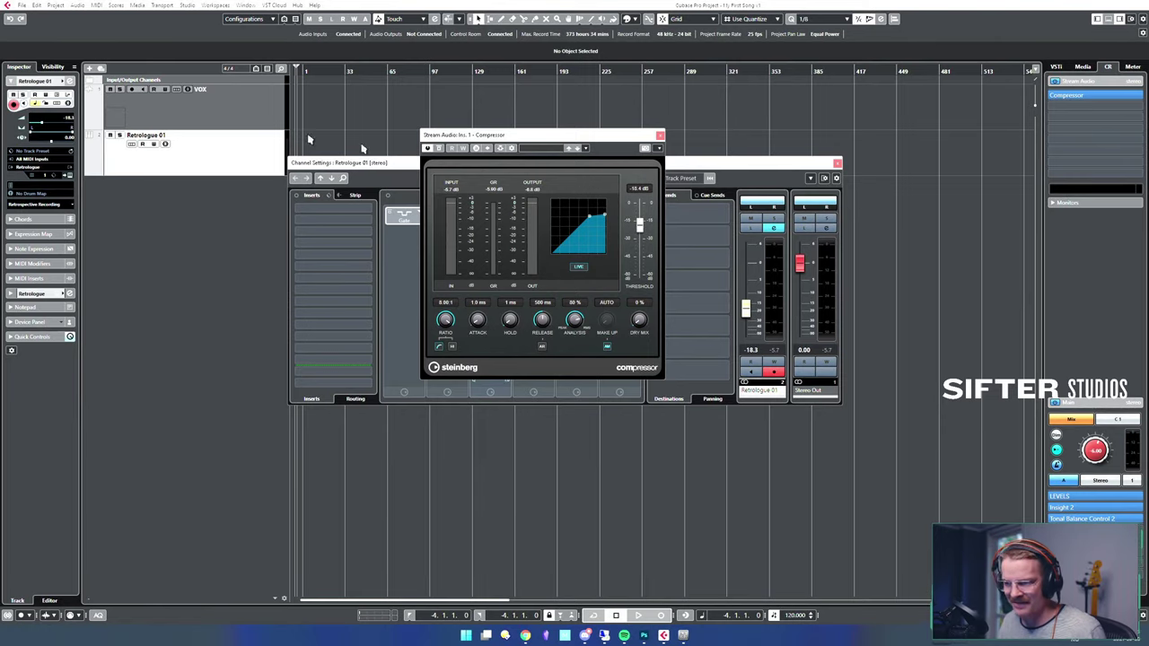
click(355, 165)
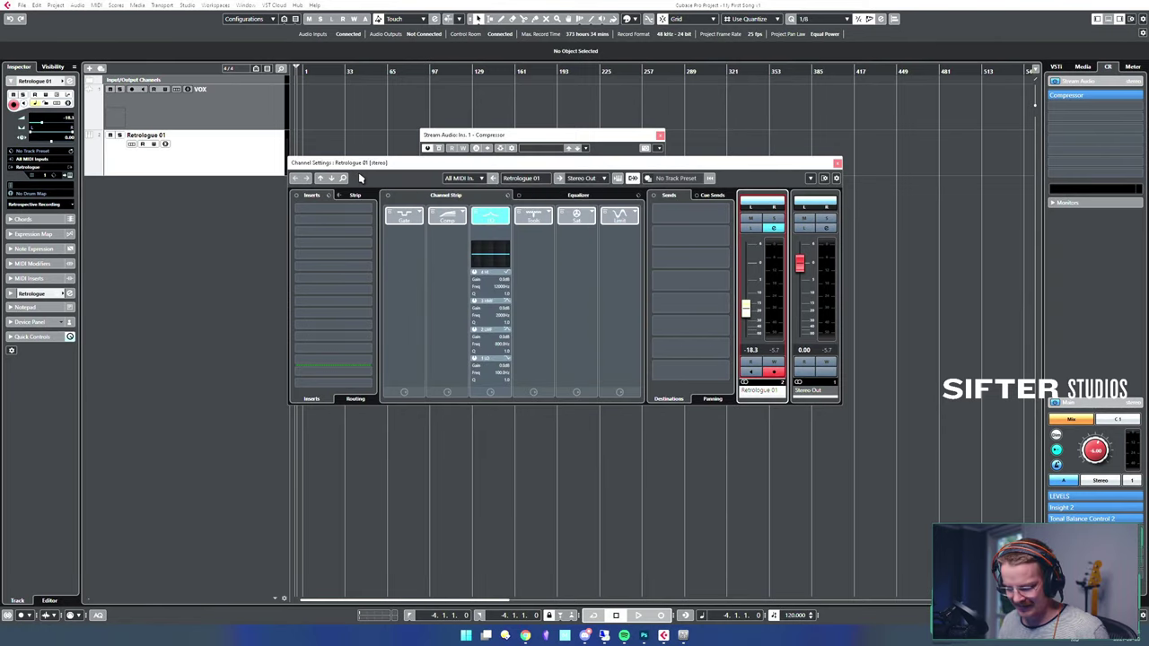
key(super+k)
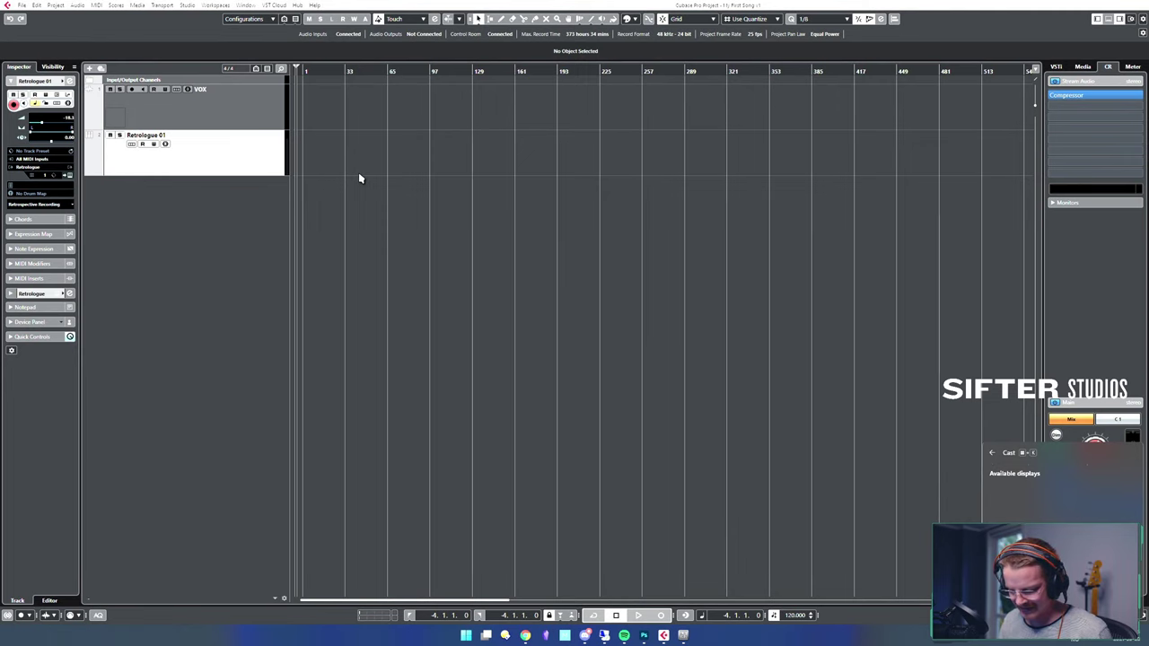
click(361, 179)
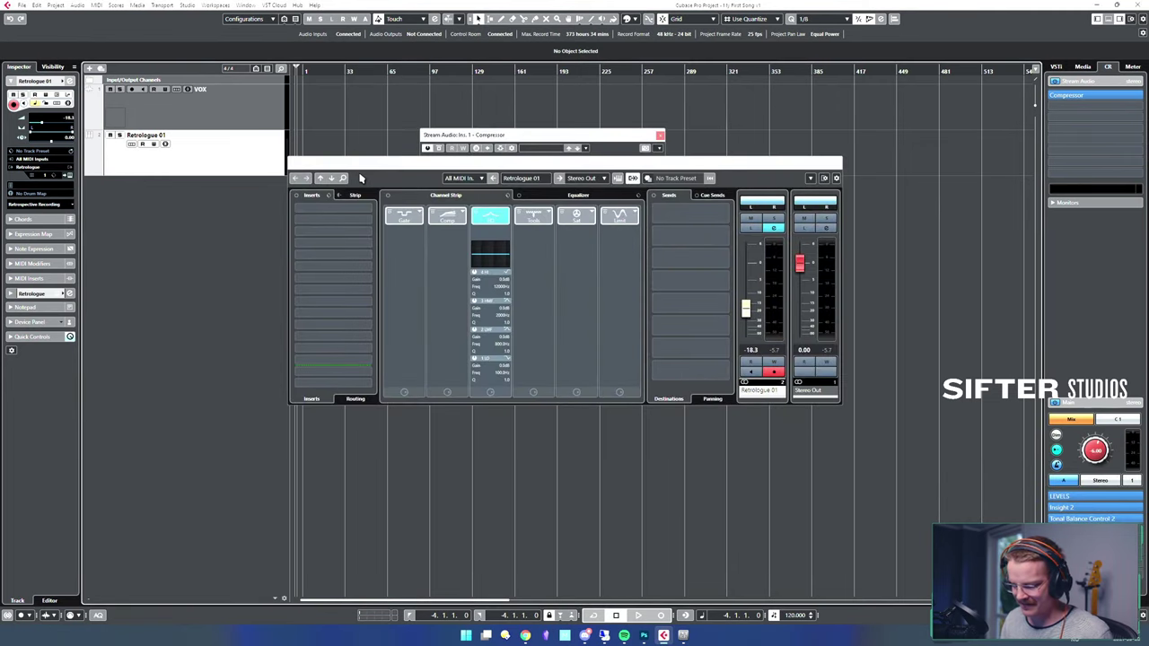
drag(398, 163, 413, 330)
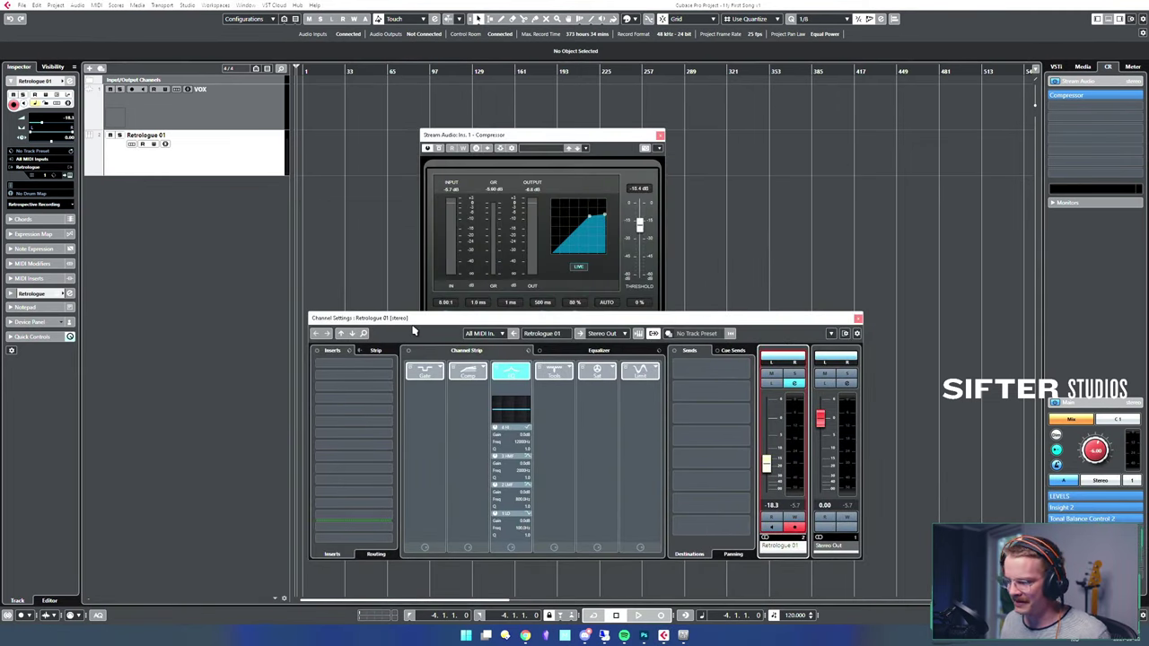
key(w)
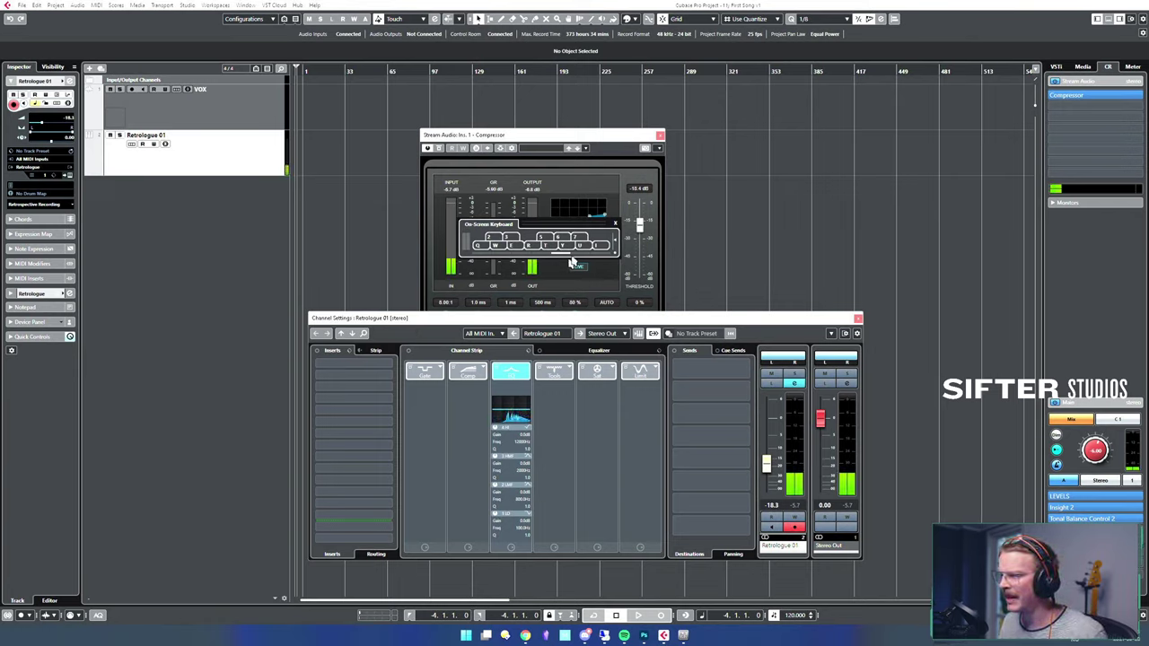
- Close the On-Screen Keyboard, the Stream Audio Compressor and the Retrologue 01 channel settings
click(616, 223)
click(660, 135)
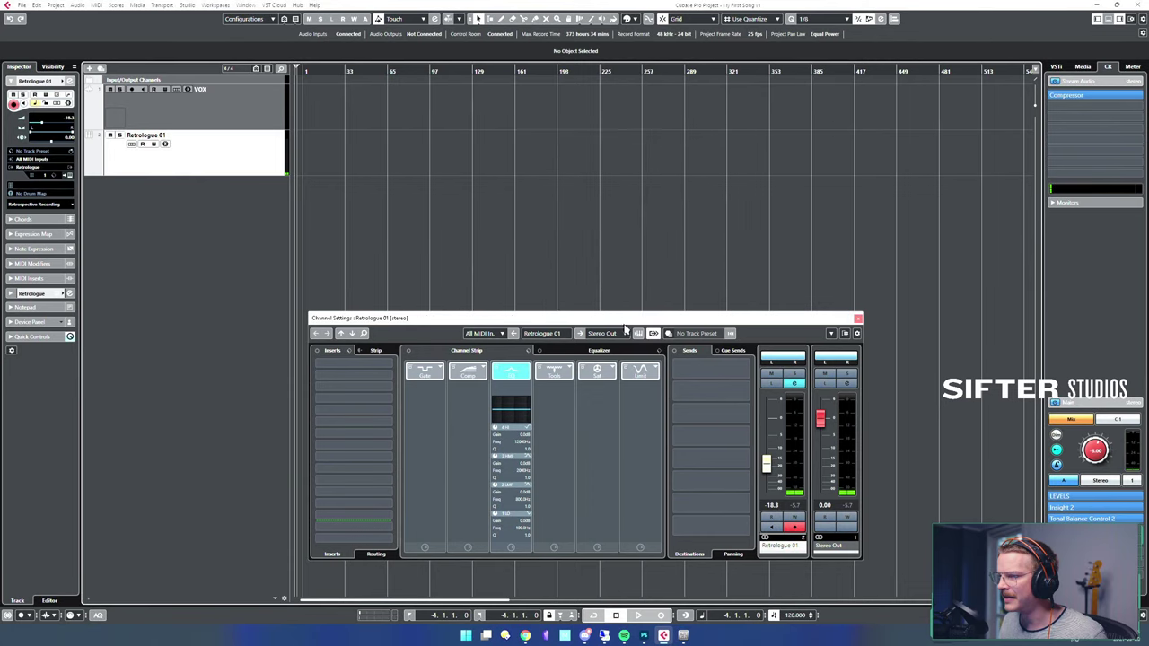
drag(629, 320, 646, 183)
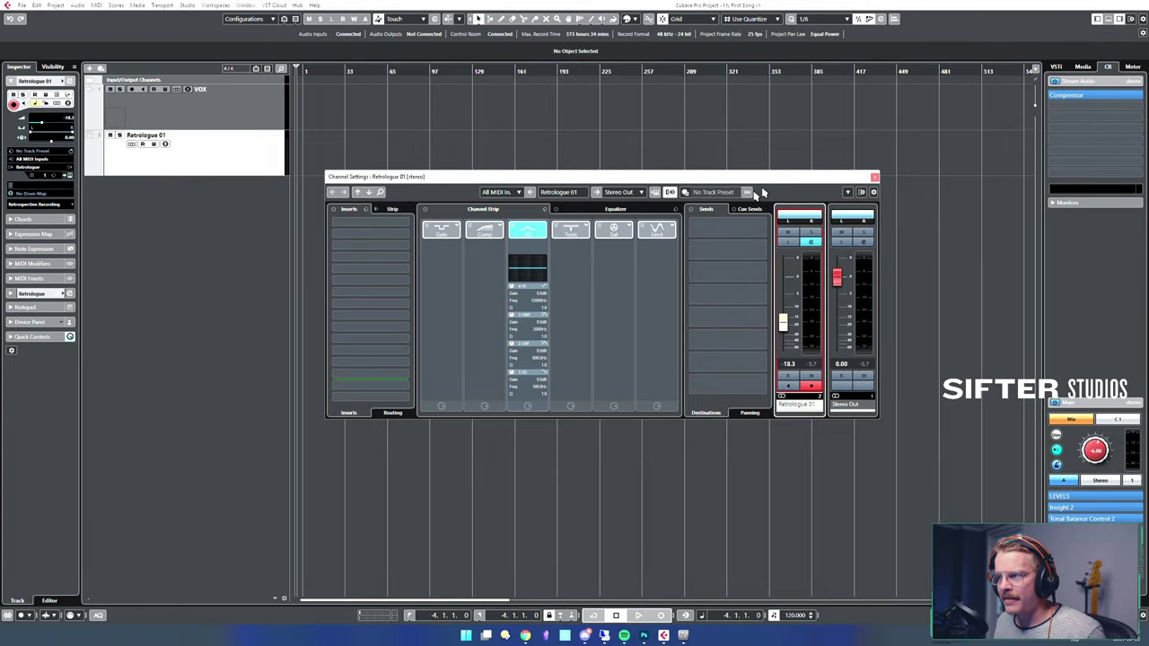
click(875, 177)
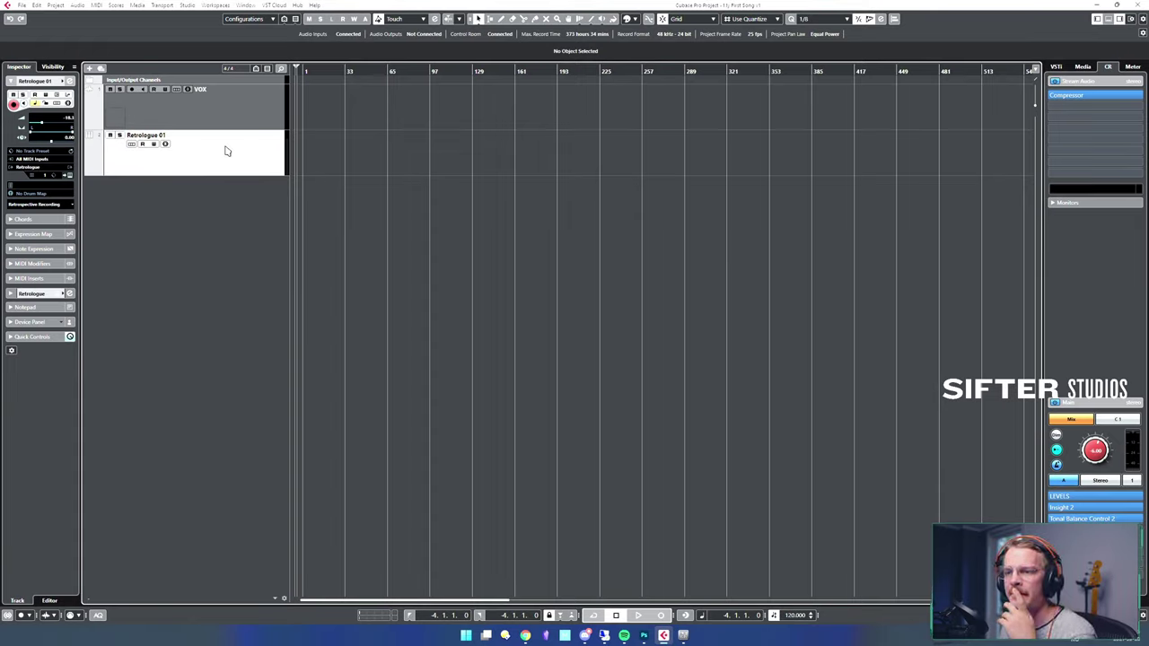
- Open the Retrologue 2 instrument of the Retrologue 01 track, view its preset list, and load the Absolutely 80s preset
click(71, 176)
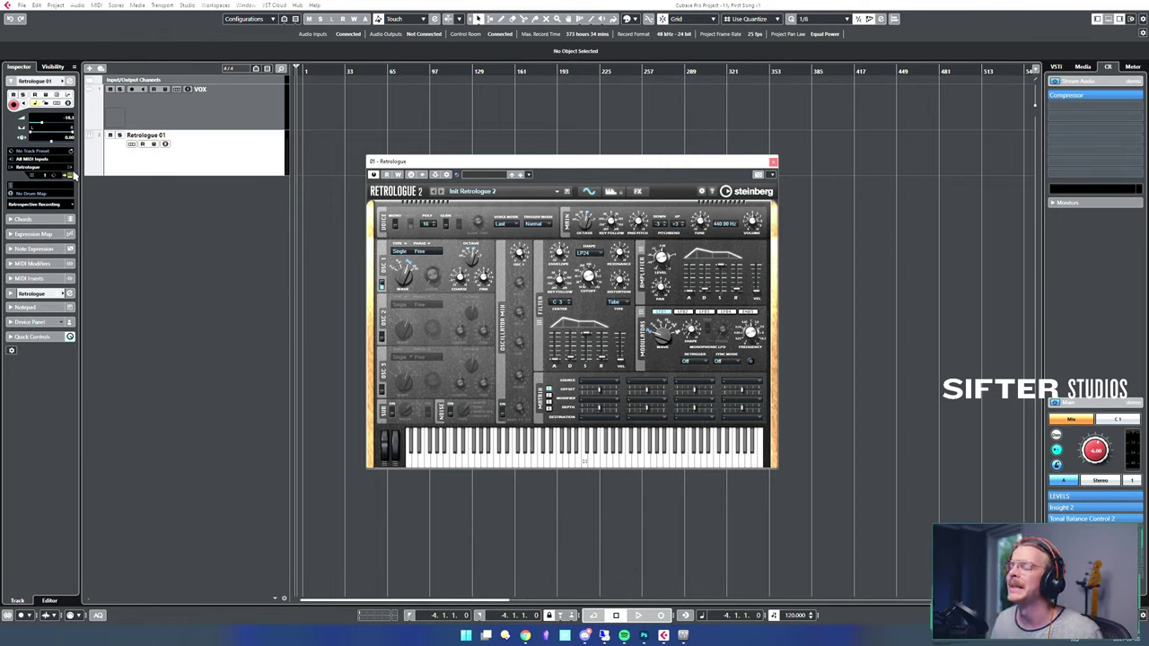
drag(576, 167, 608, 137)
click(555, 163)
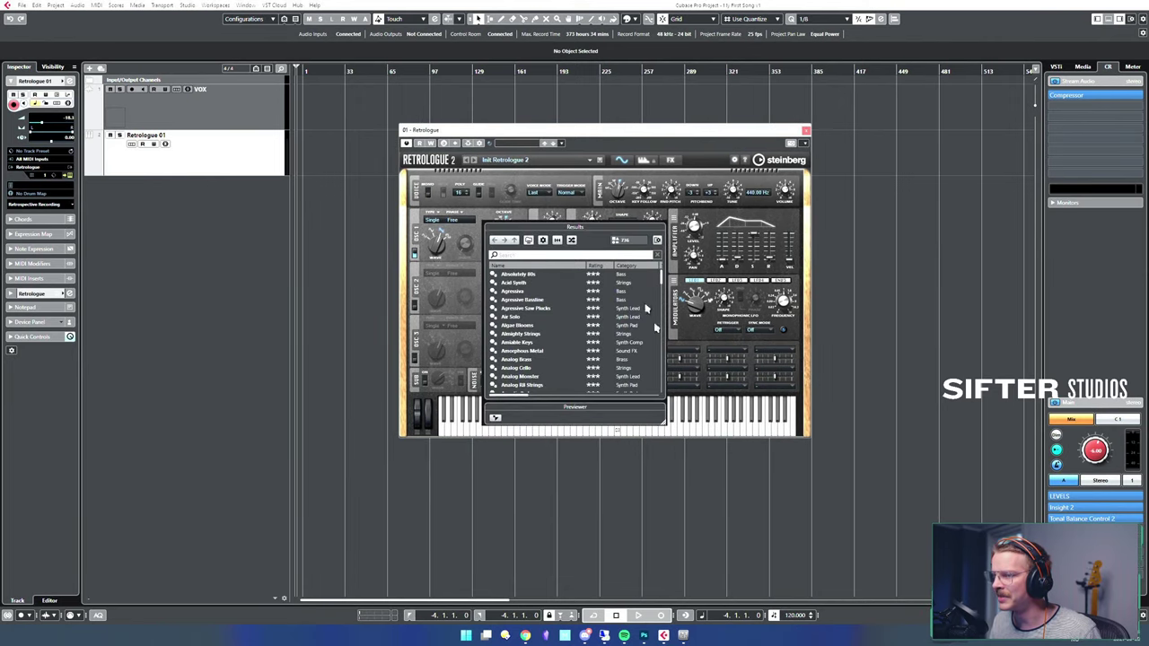
click(672, 140)
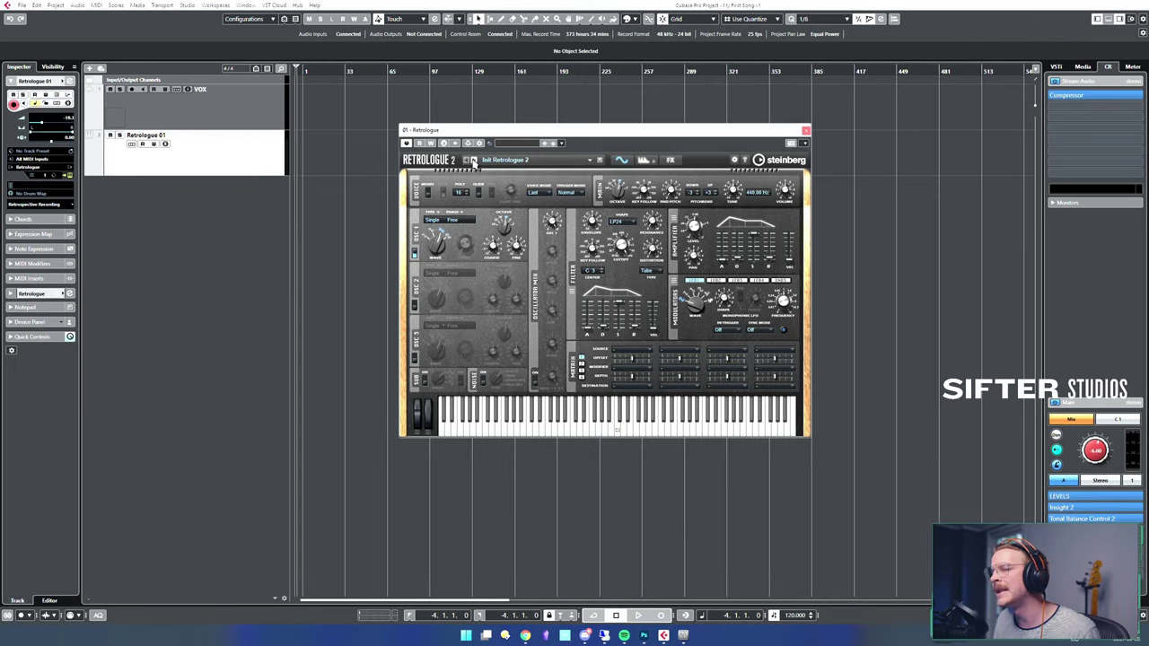
click(467, 160)
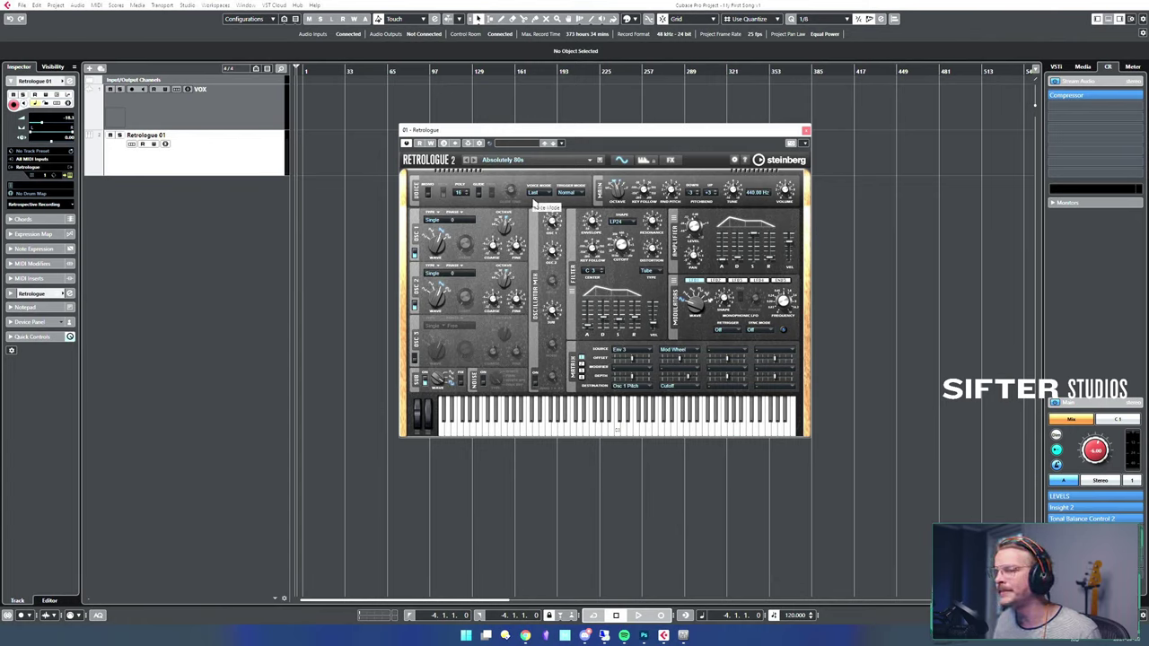
- Play the E note with the On-Screen Keyboard, and switch Retrologue 2 to the Acid Synth preset
key(alt+k)
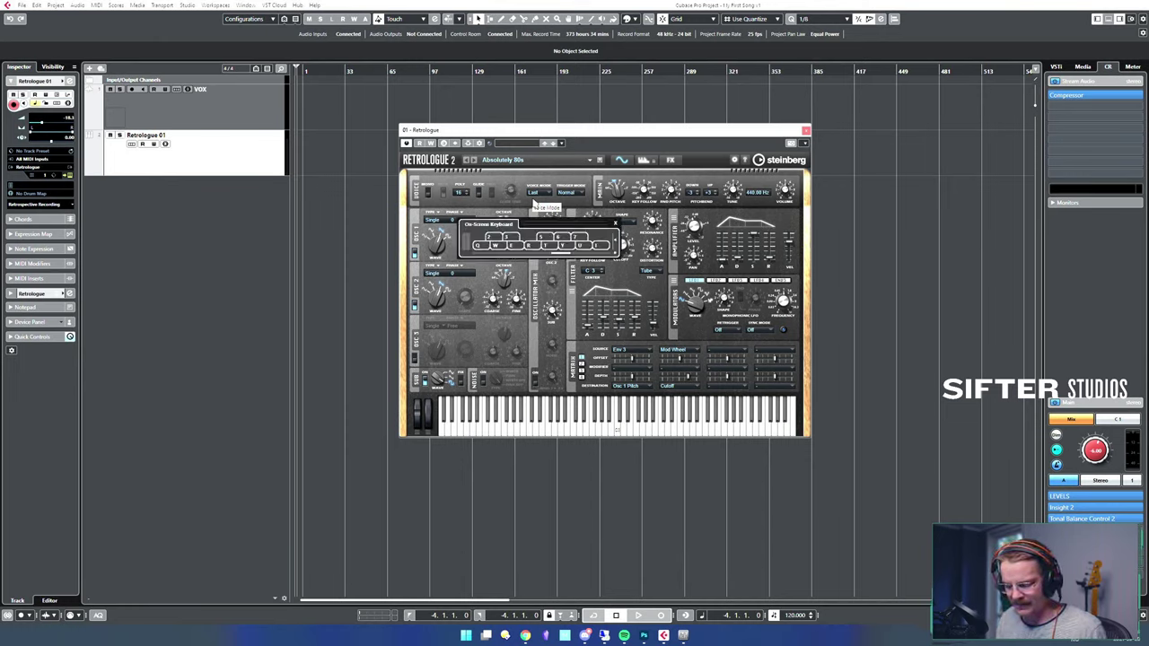
key(e)
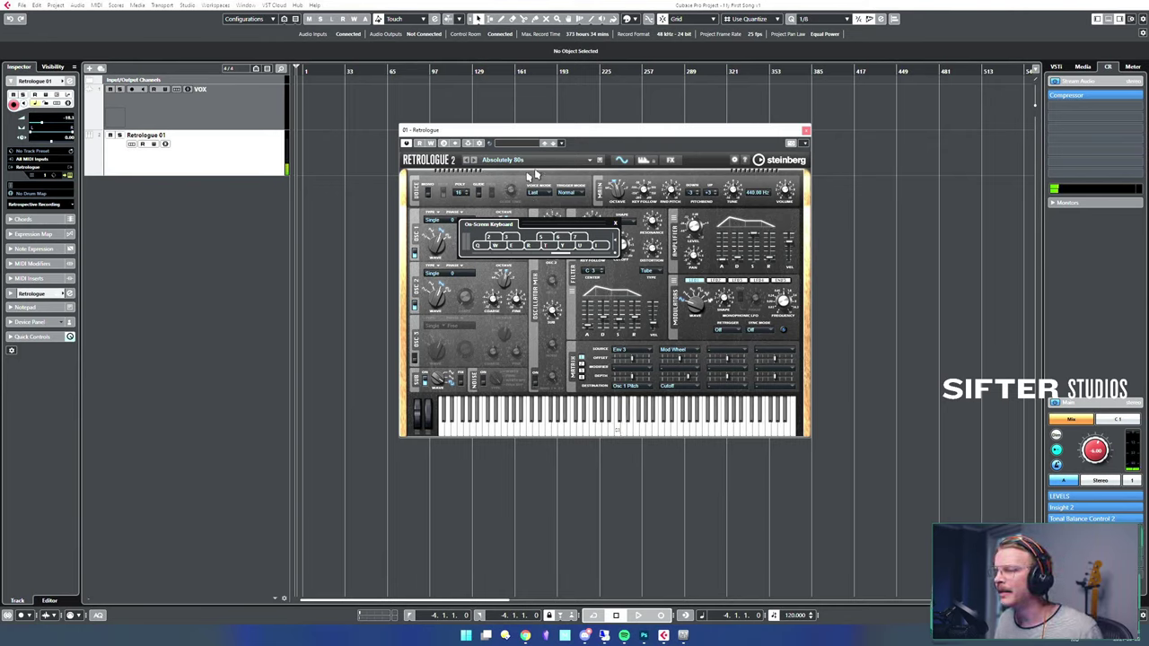
click(474, 161)
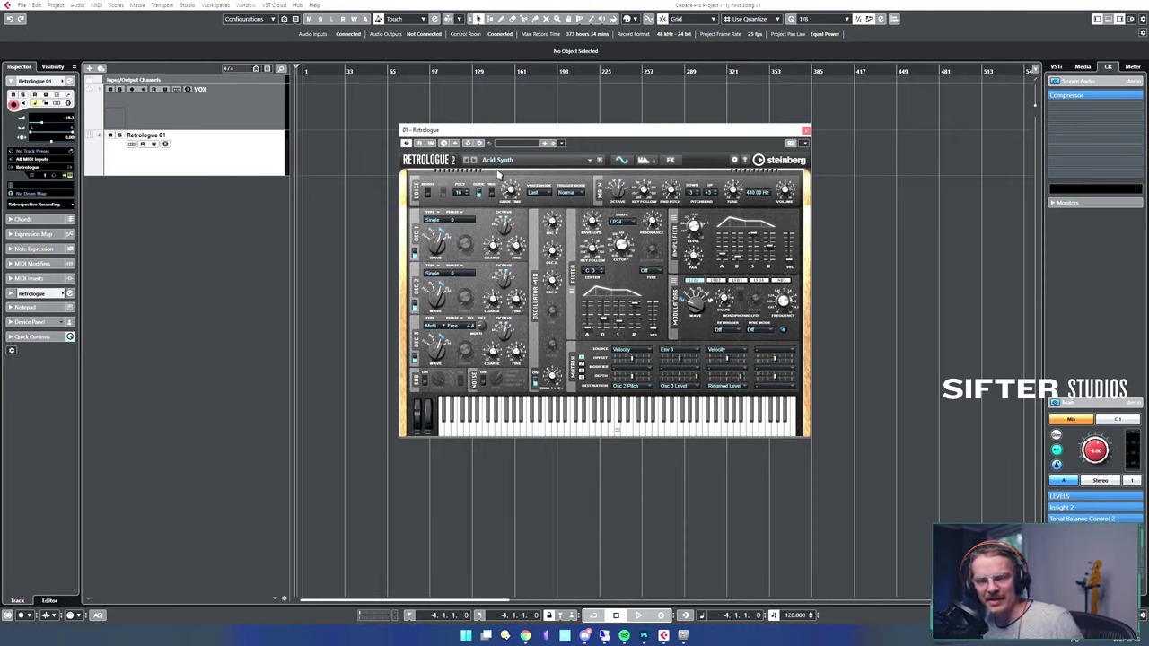
- Reposition the Retrologue 2 window, and close both it and the On-Screen Keyboard
drag(553, 133, 515, 137)
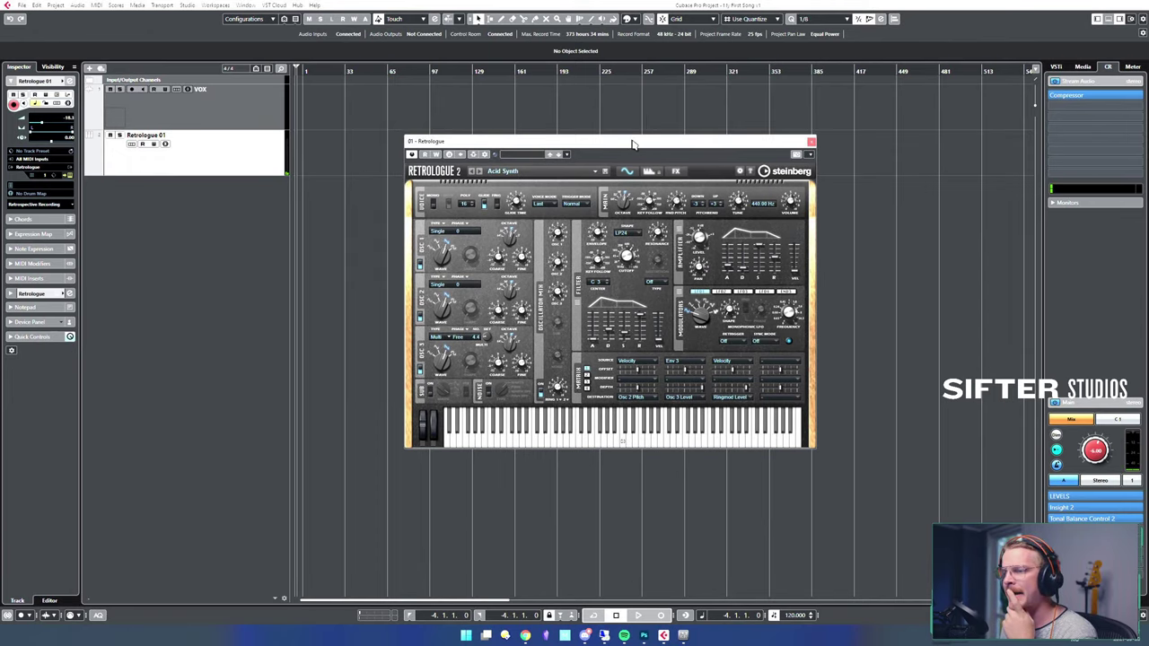
drag(578, 135, 621, 142)
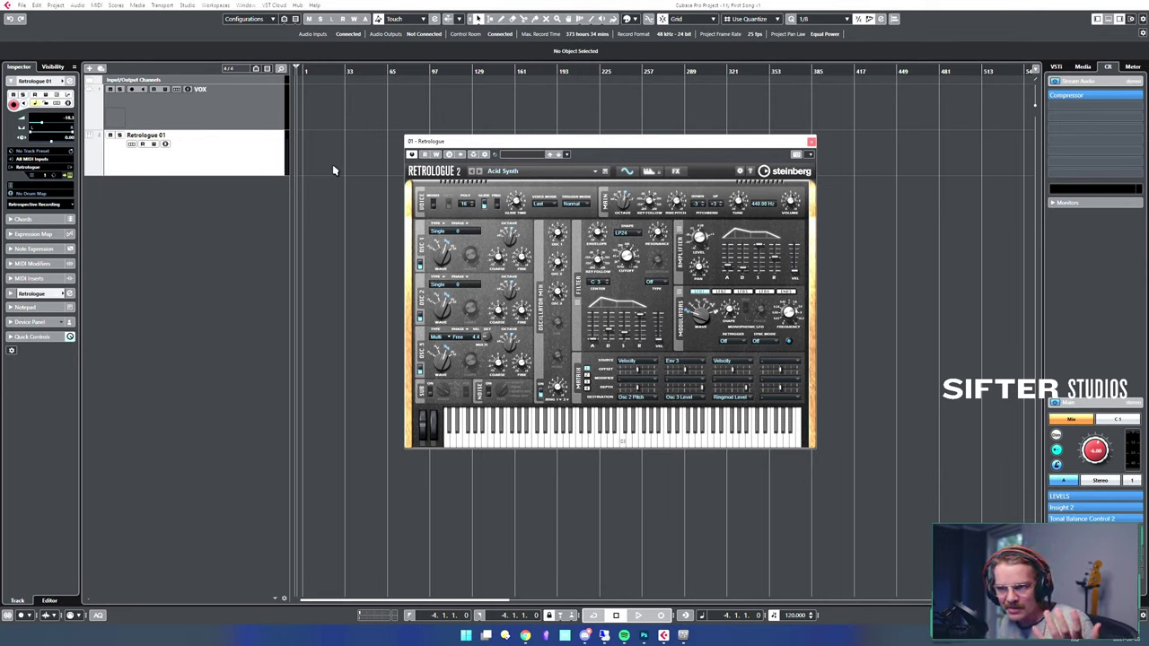
click(813, 144)
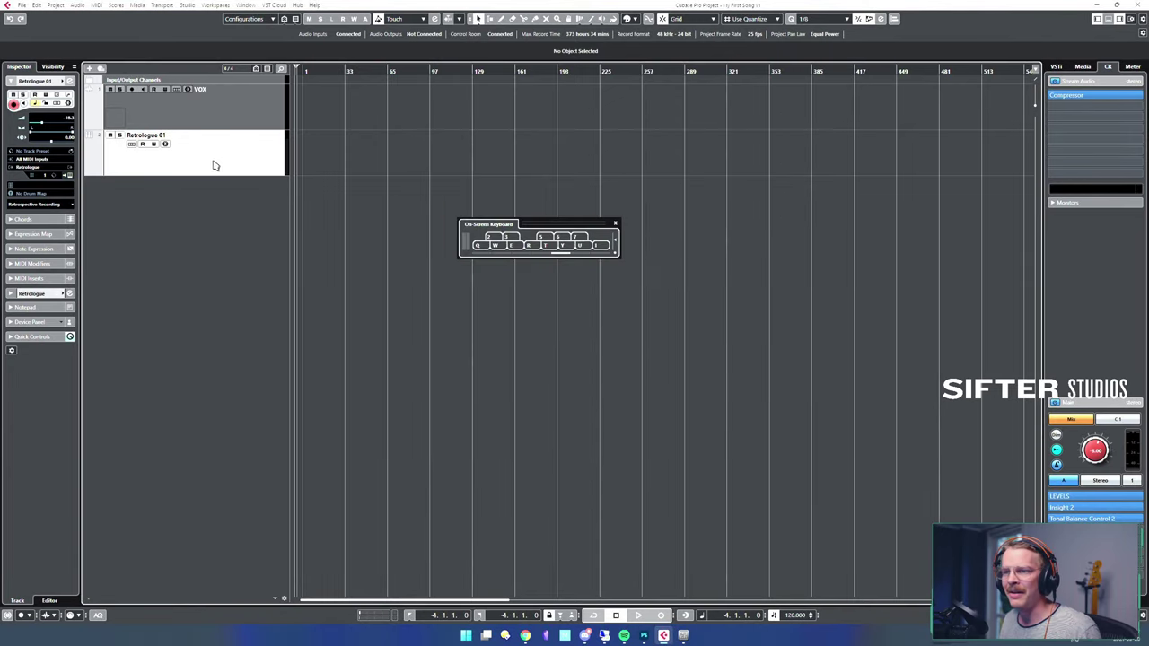
click(613, 224)
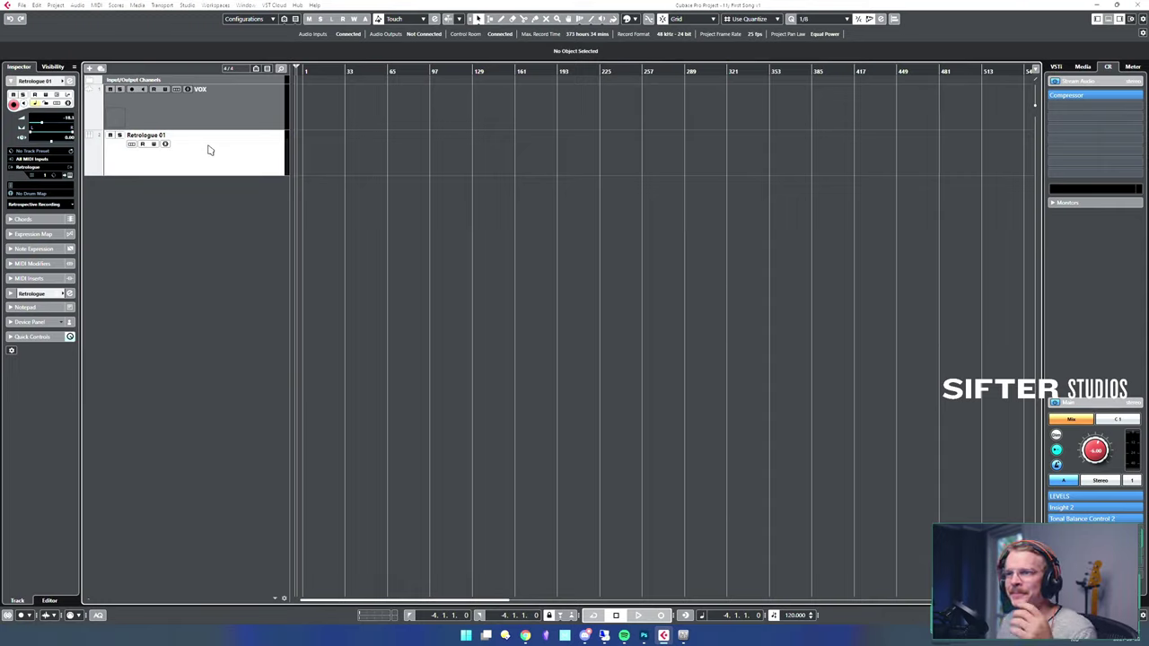
- Open Studio Setup on the Audio System page and view the available ASIO drivers, keeping ASIO Lynx
click(188, 5)
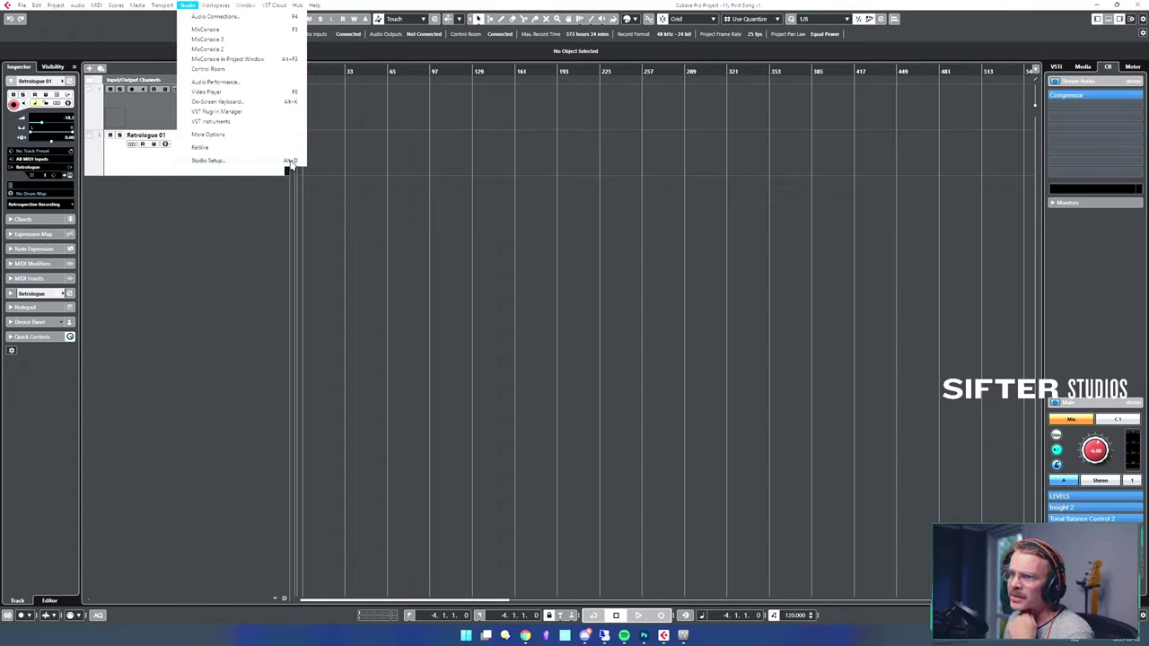
click(237, 209)
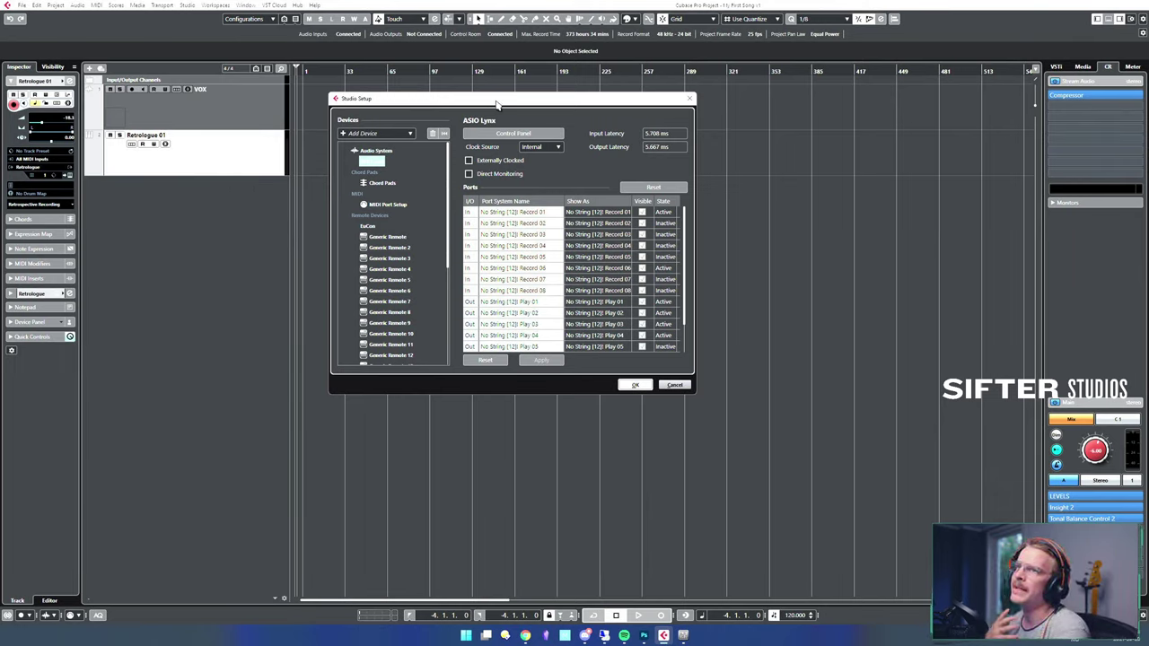
click(377, 151)
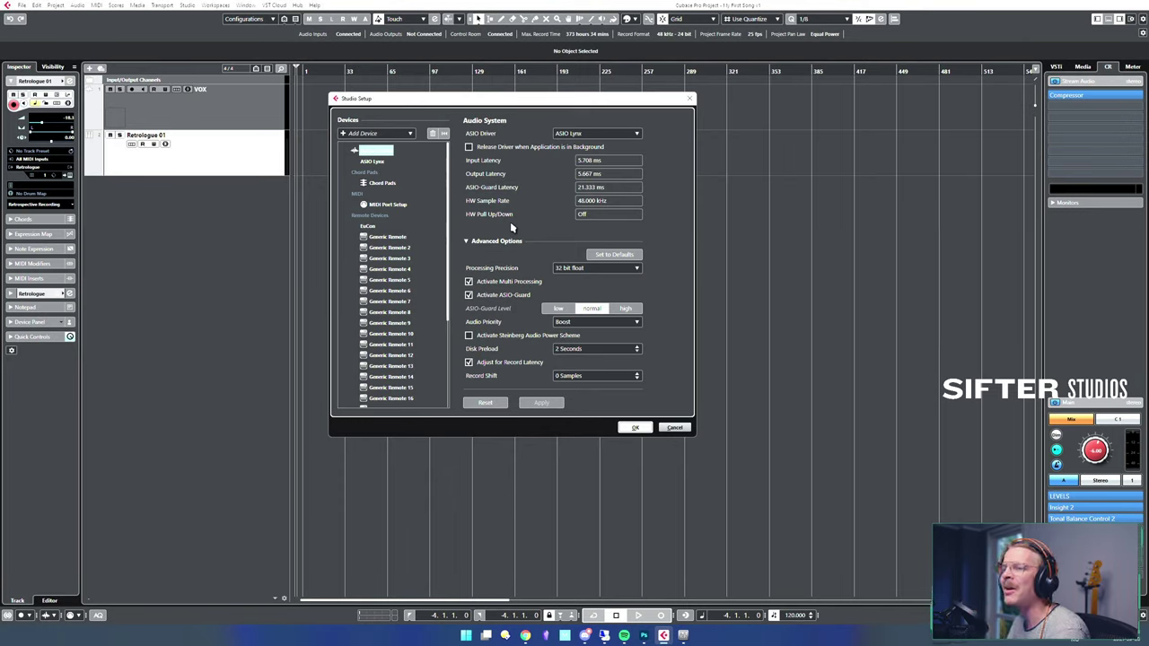
click(620, 132)
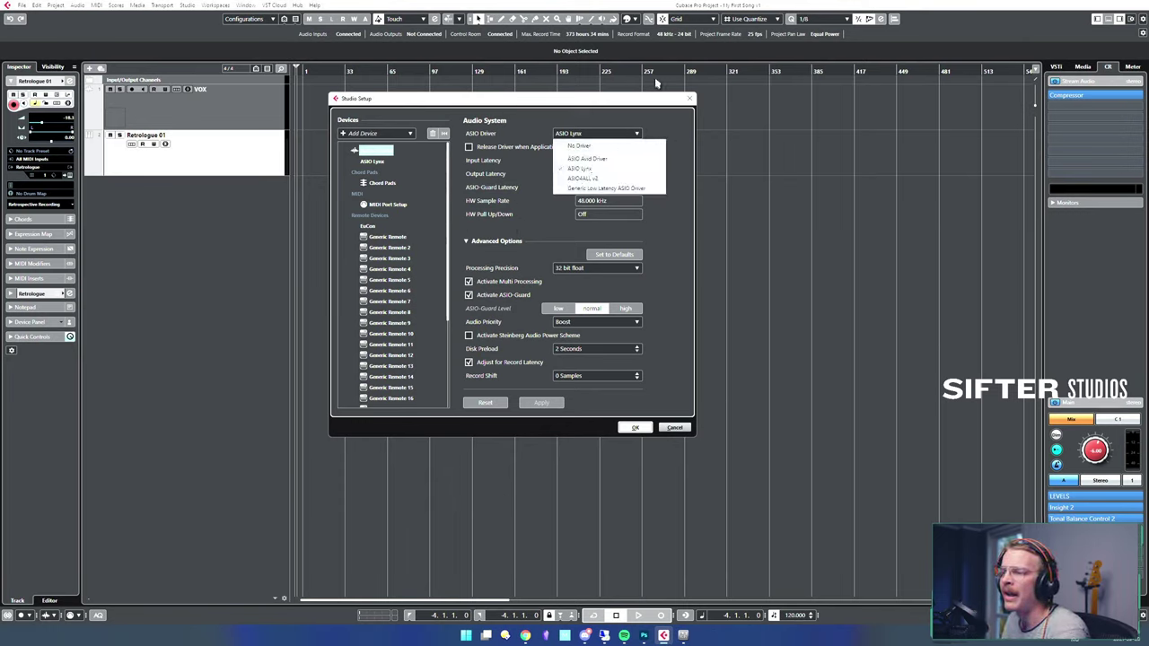
click(662, 122)
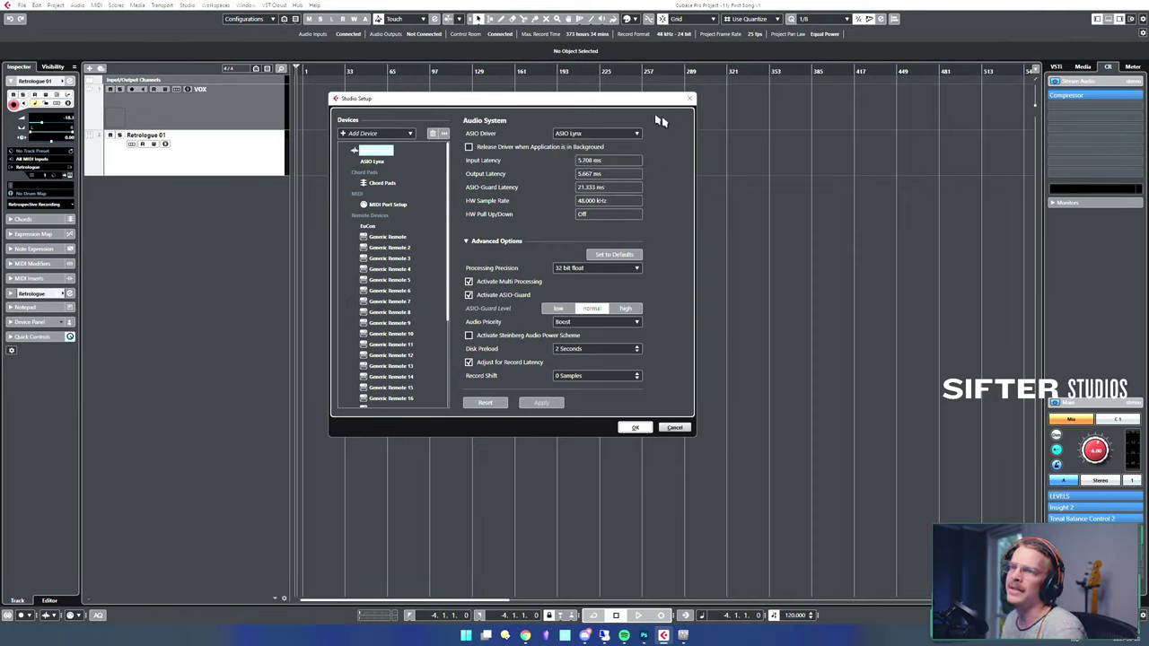
click(598, 135)
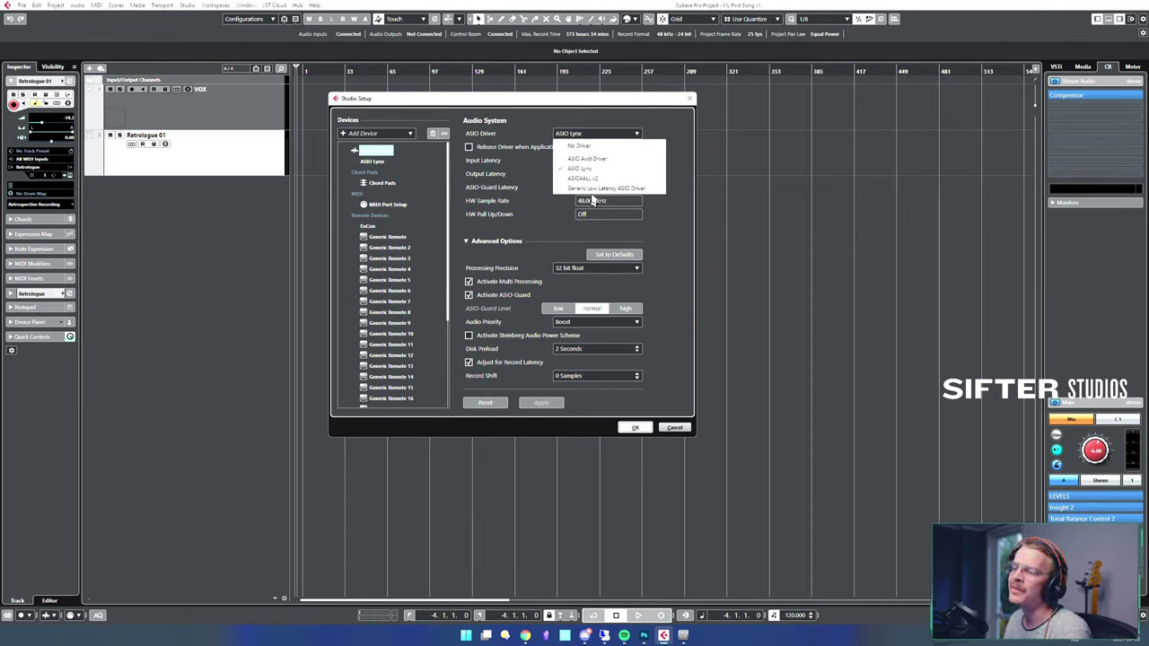
click(647, 120)
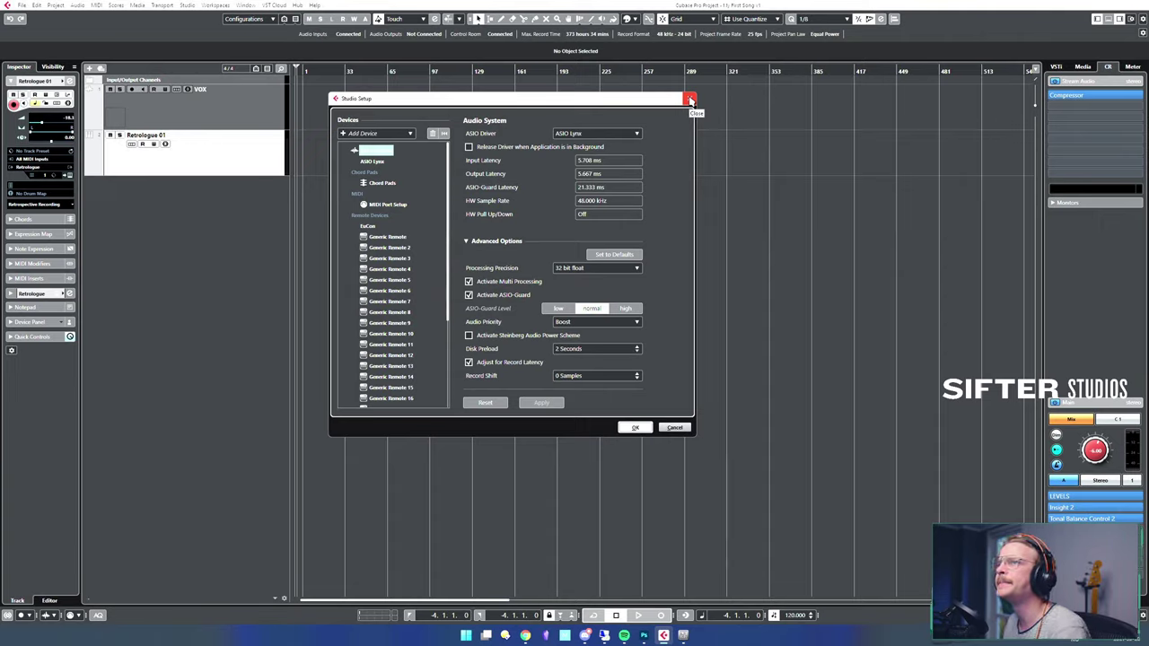
- View the Windows playback device list and compare it with the ASIO driver choices in Studio Setup
click(1092, 636)
click(1126, 579)
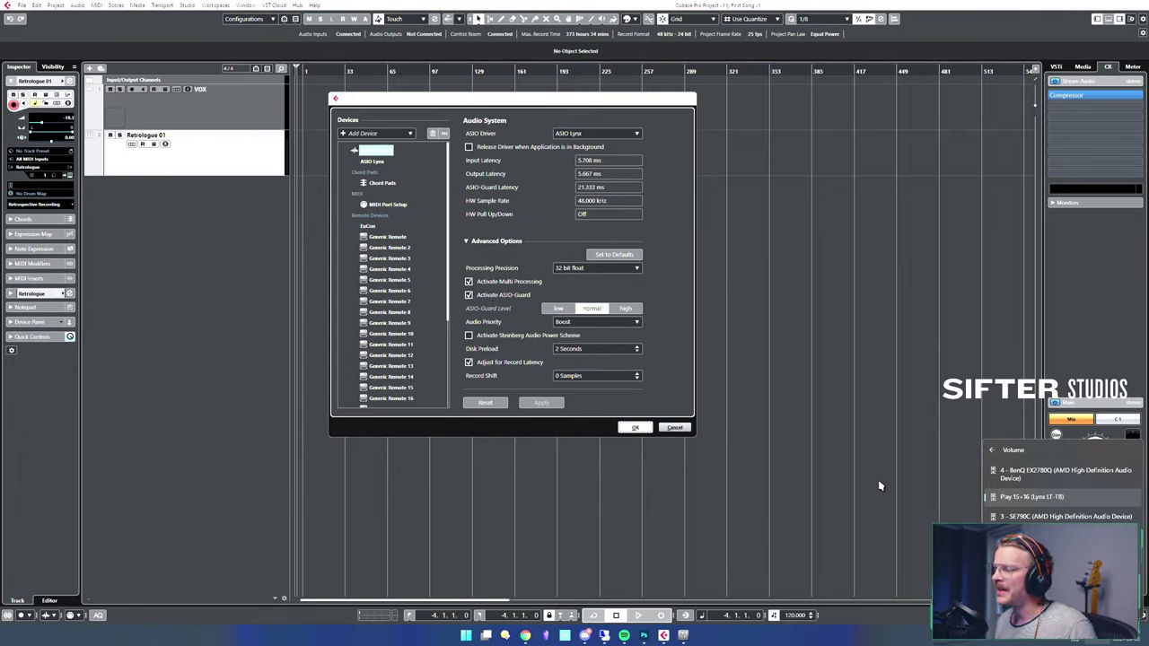
click(668, 277)
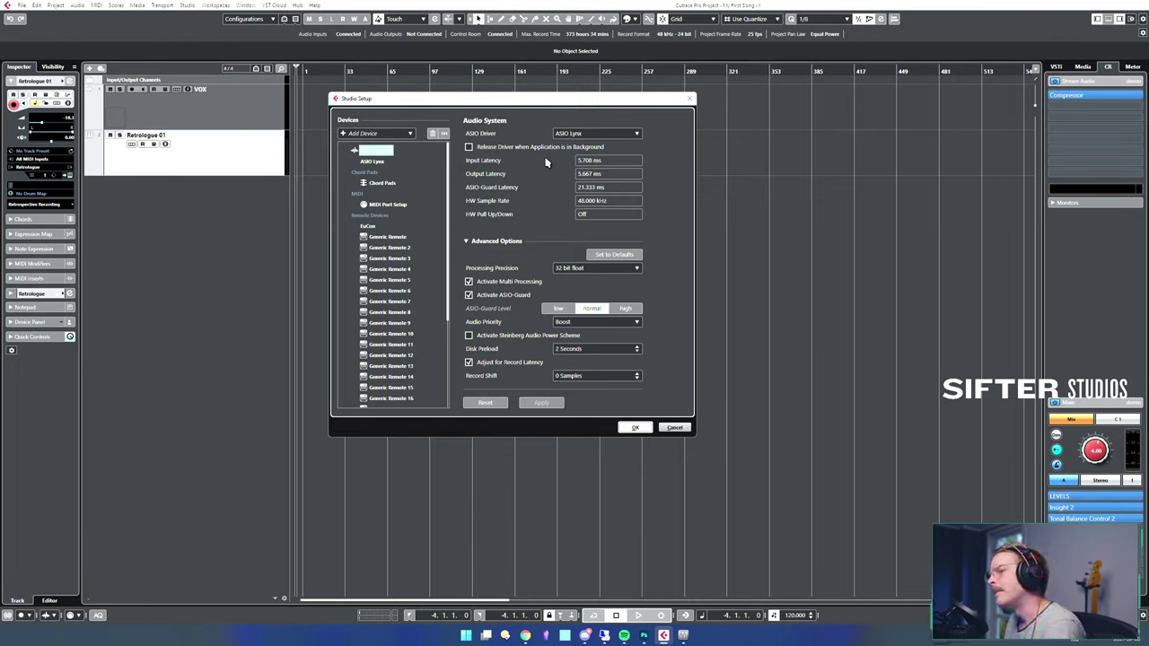
click(629, 134)
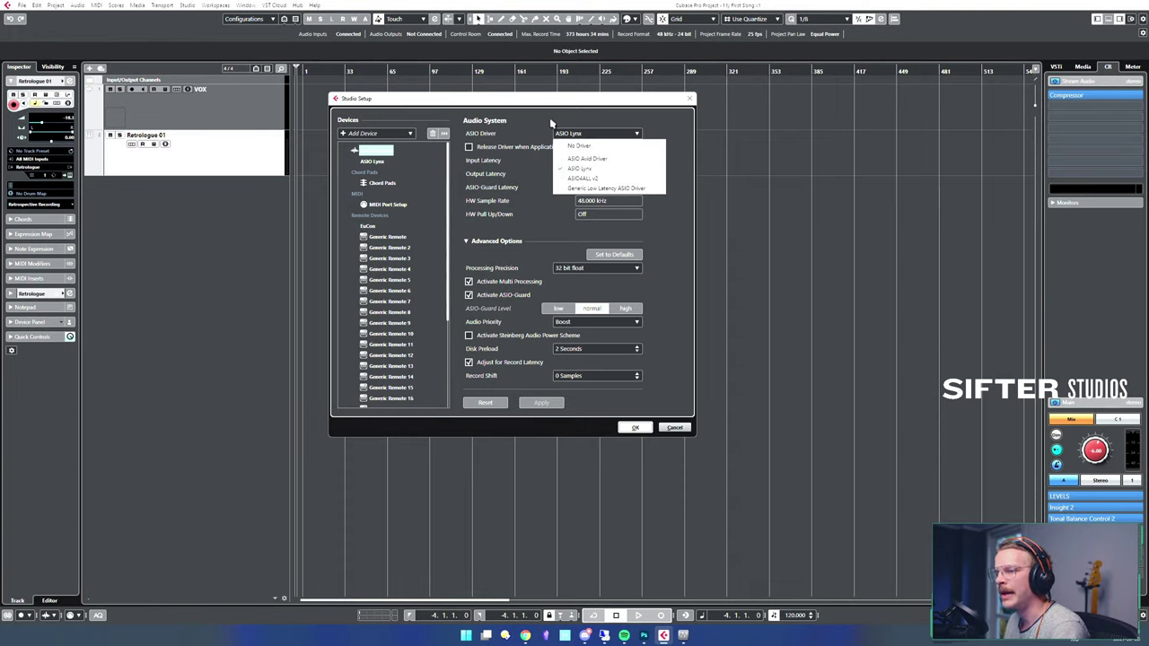
click(561, 128)
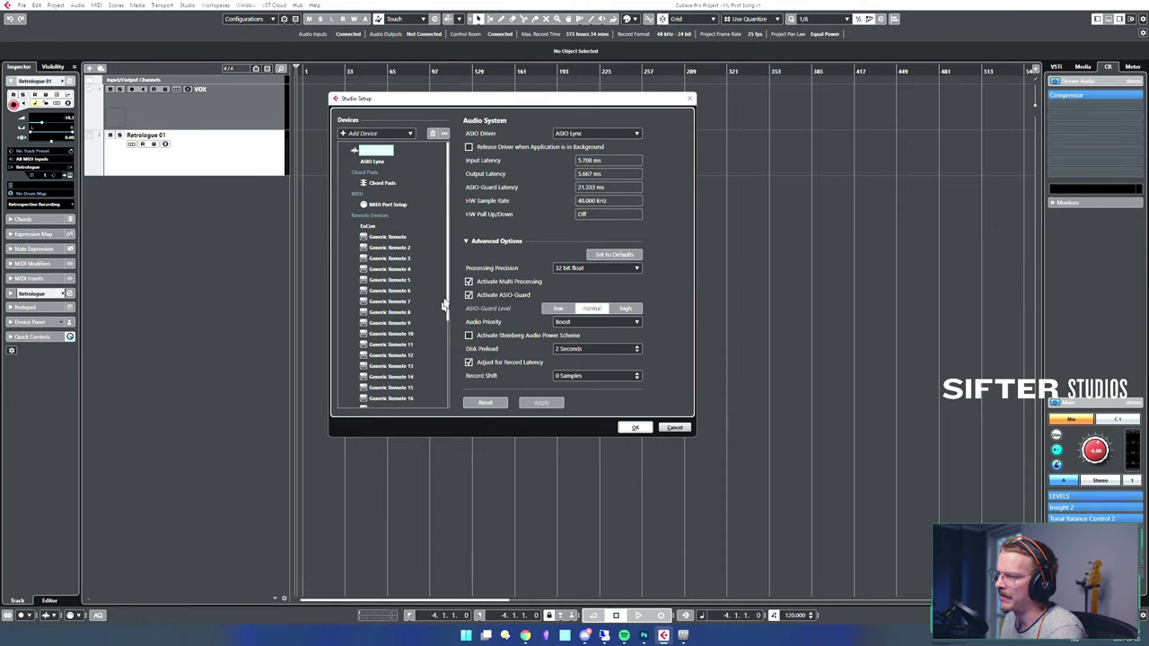
- Open the ASIO Lynx driver page, view the buffer sizes in the Lynx ASIO Control Panel, and close that dialog
click(381, 161)
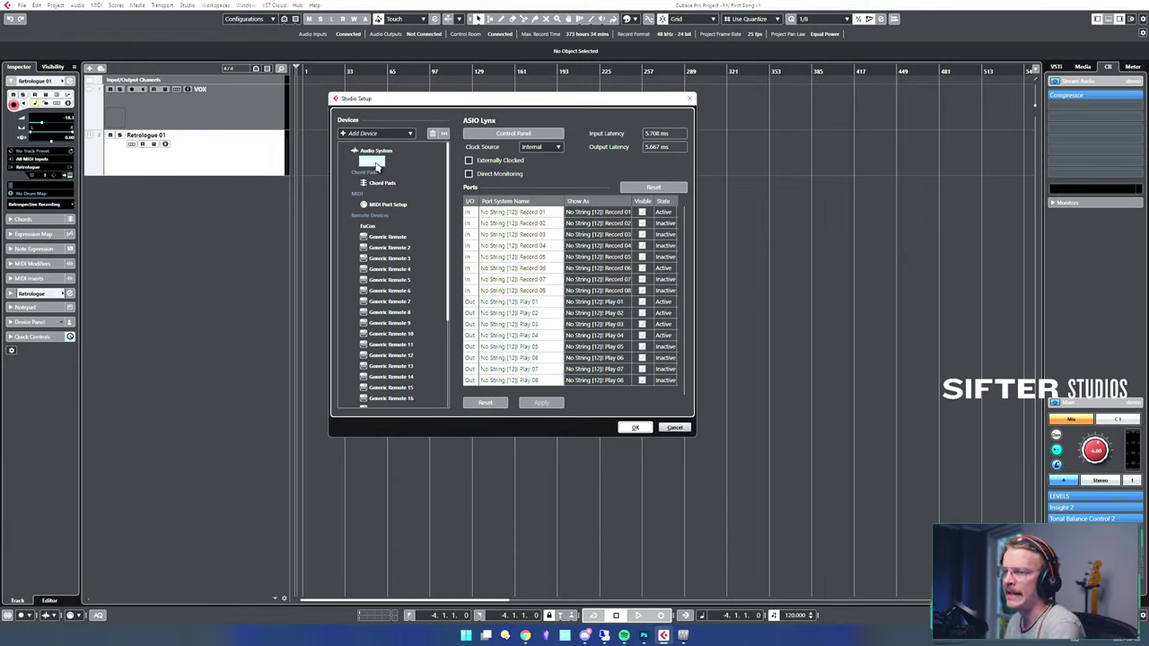
click(514, 133)
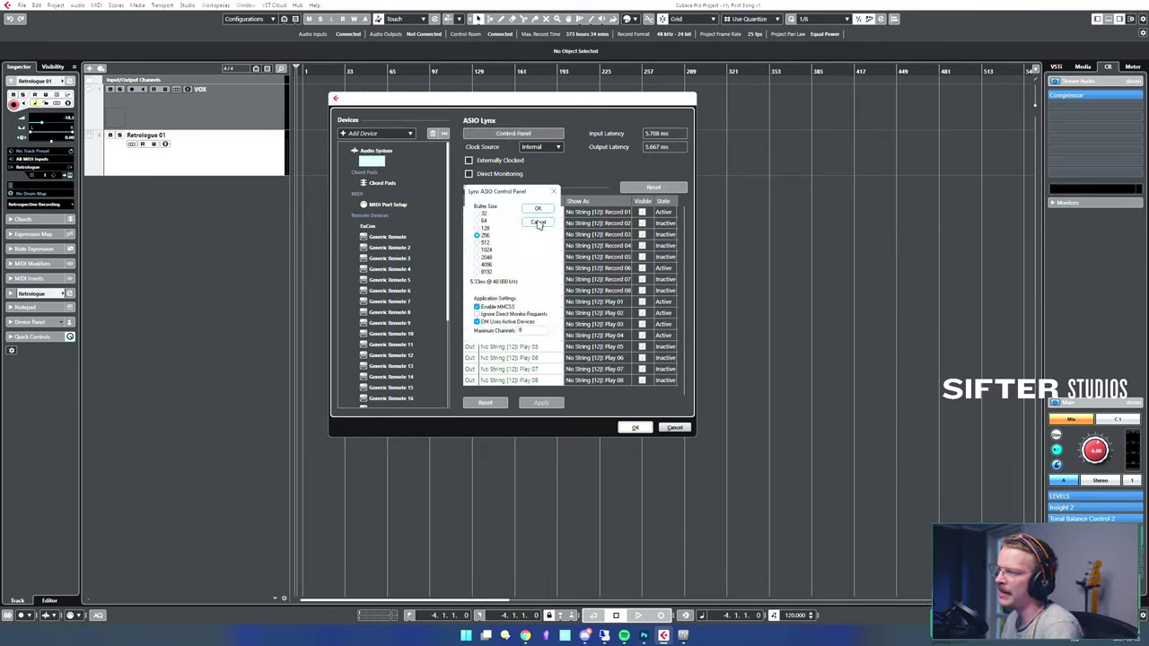
click(537, 209)
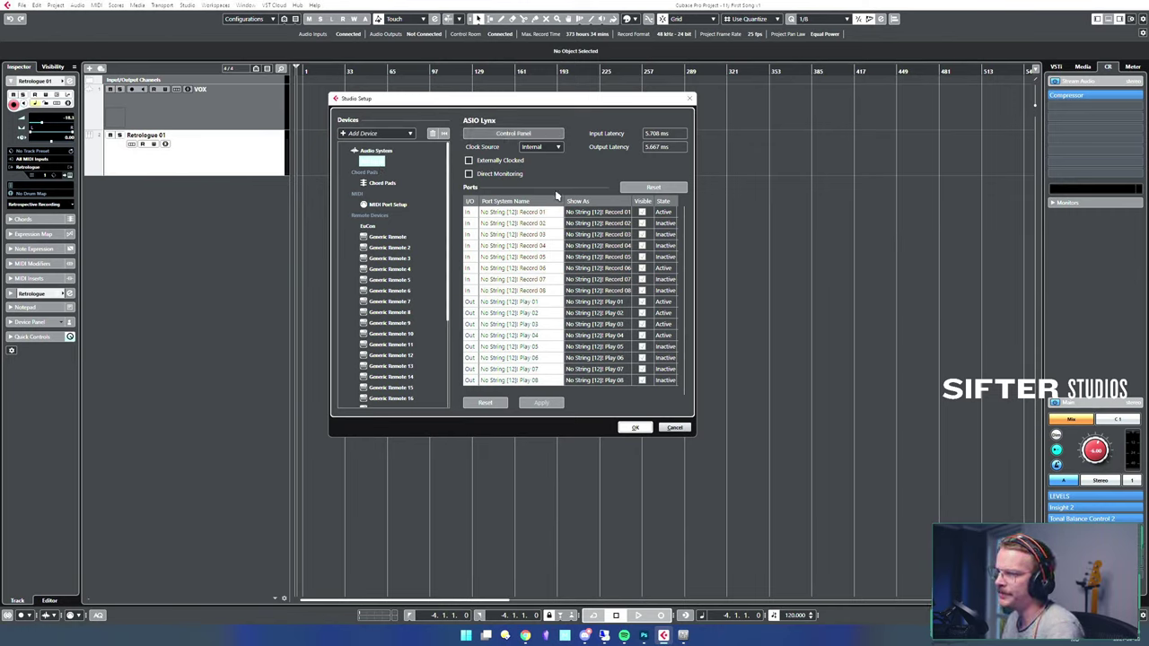
- Try a buffer size of 128 in the Lynx ASIO Control Panel, and confirm the dialog with 256 selected
click(551, 138)
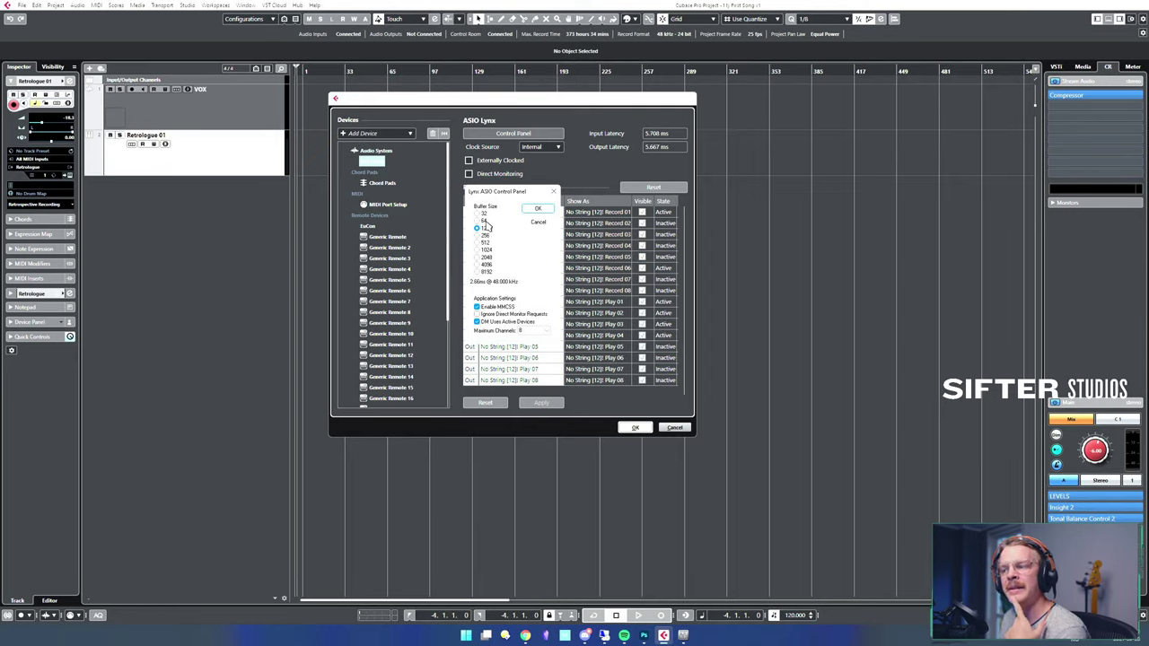
click(485, 227)
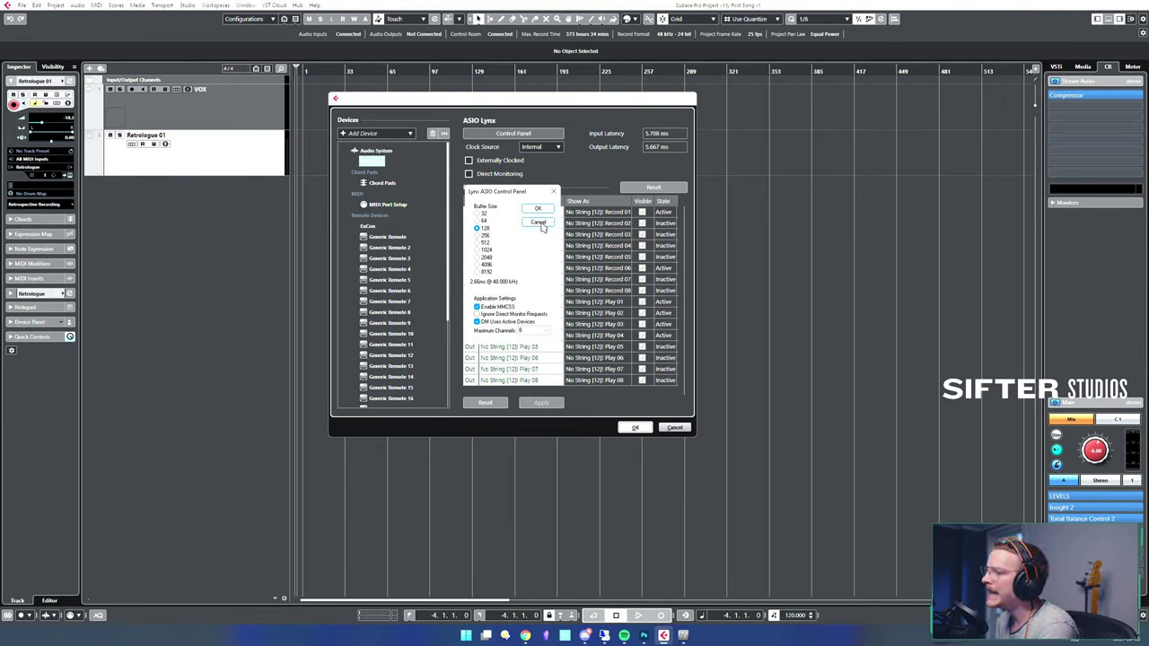
click(485, 235)
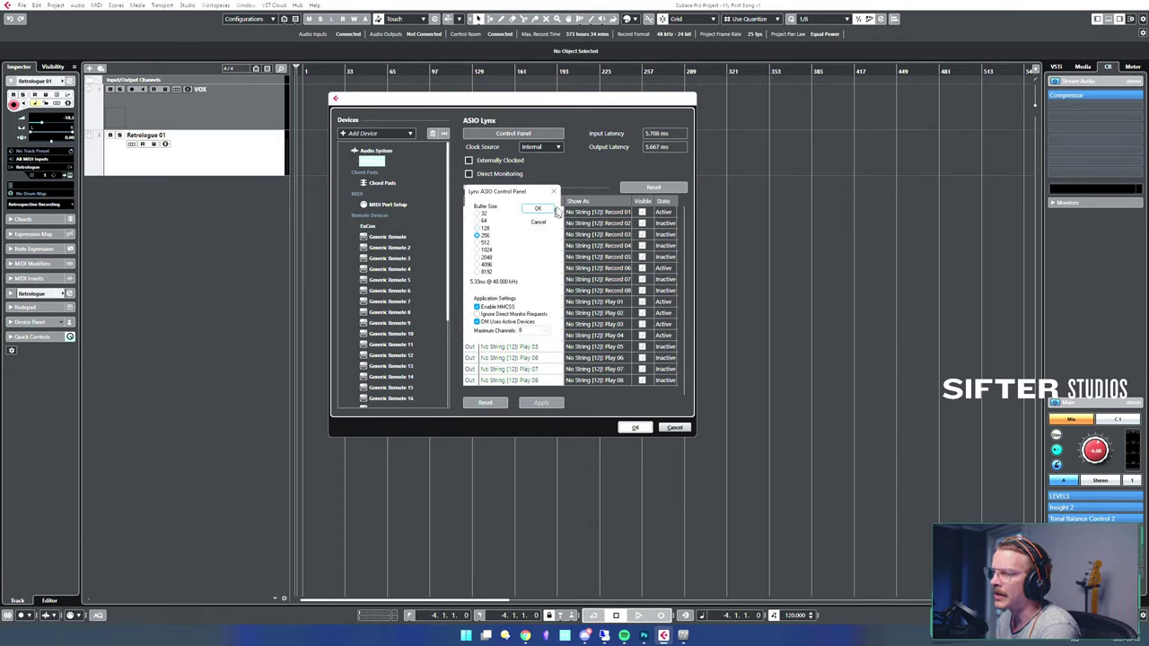
click(538, 209)
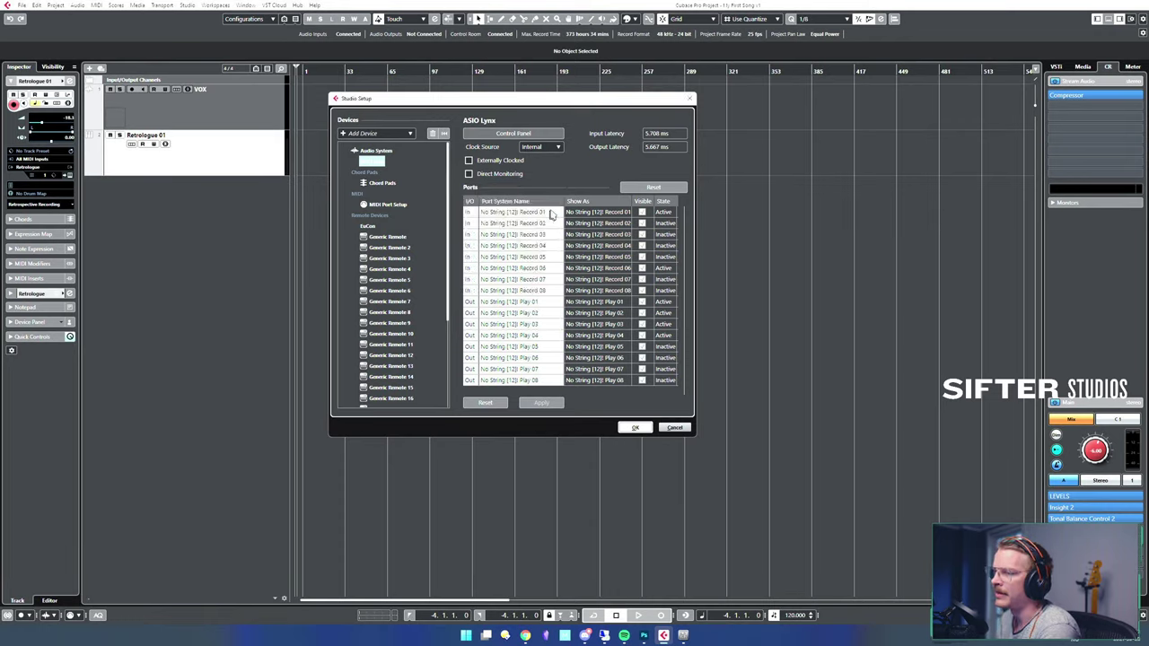
- Reposition Studio Setup, examine the port states, and review the Lynx ASIO Control Panel settings without changing them
drag(588, 103, 631, 109)
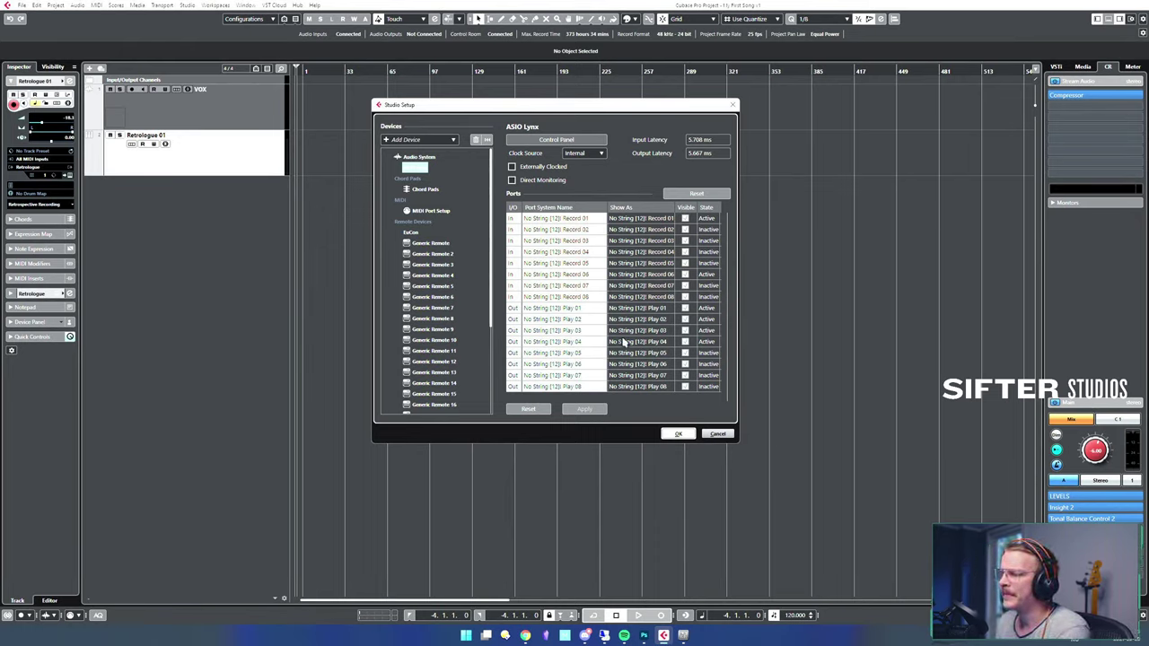
click(713, 287)
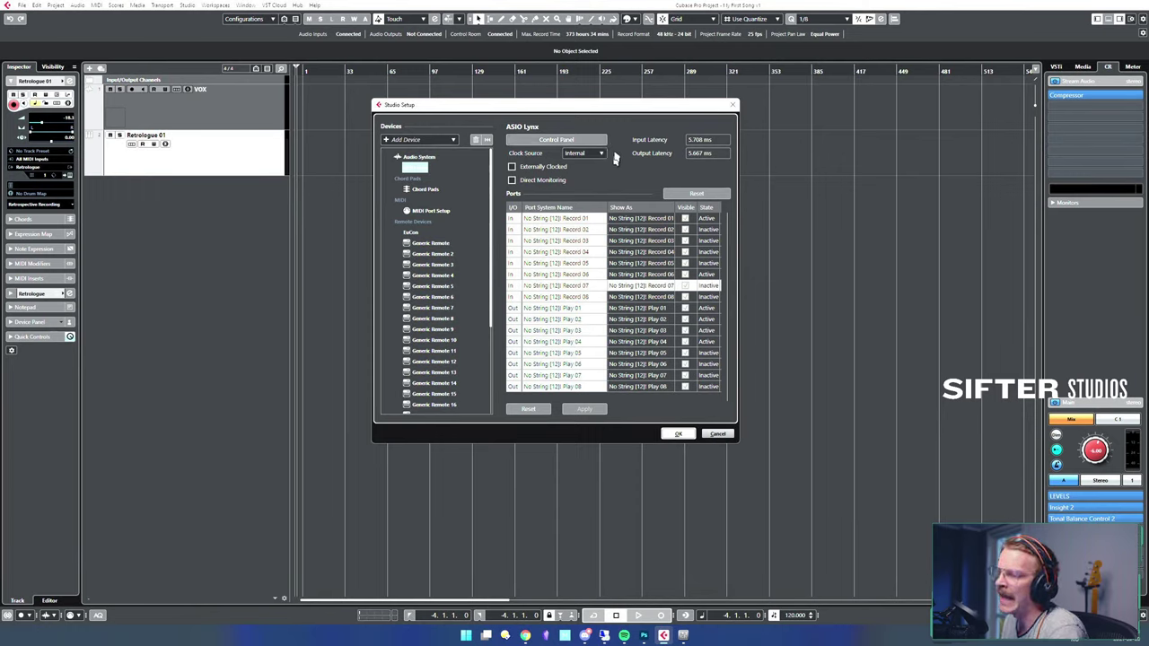
click(569, 136)
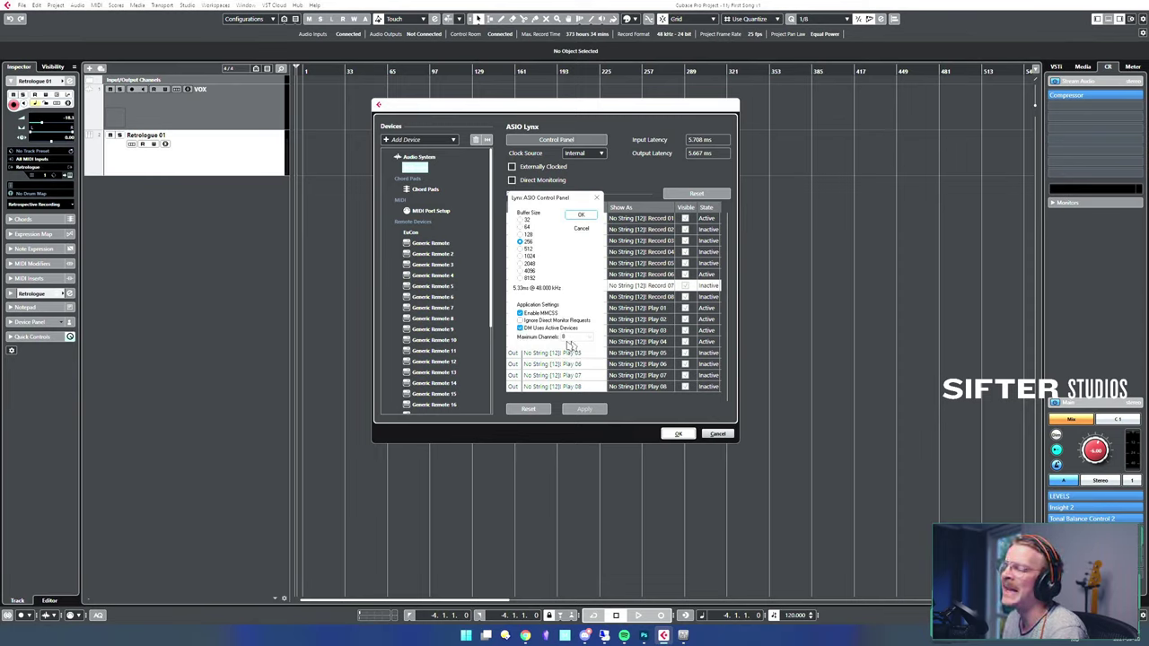
click(582, 228)
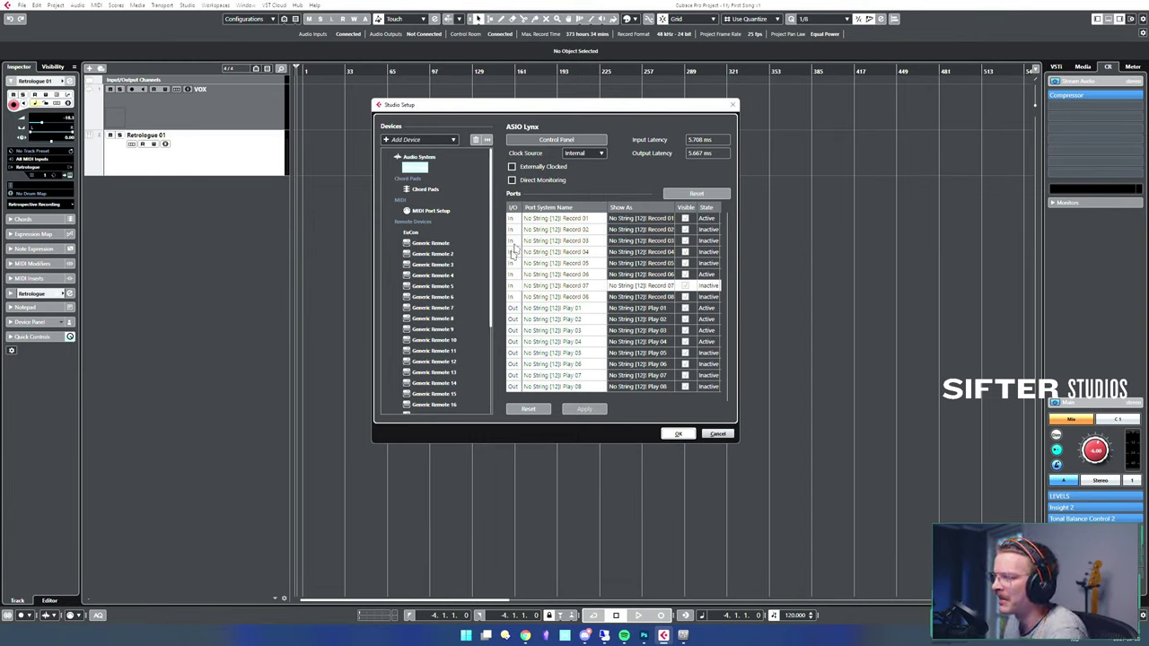
- Open the MIDI Port Setup page in Studio Setup and examine the listed ports, including the iRig Keys input
scroll(466, 260, down, 5)
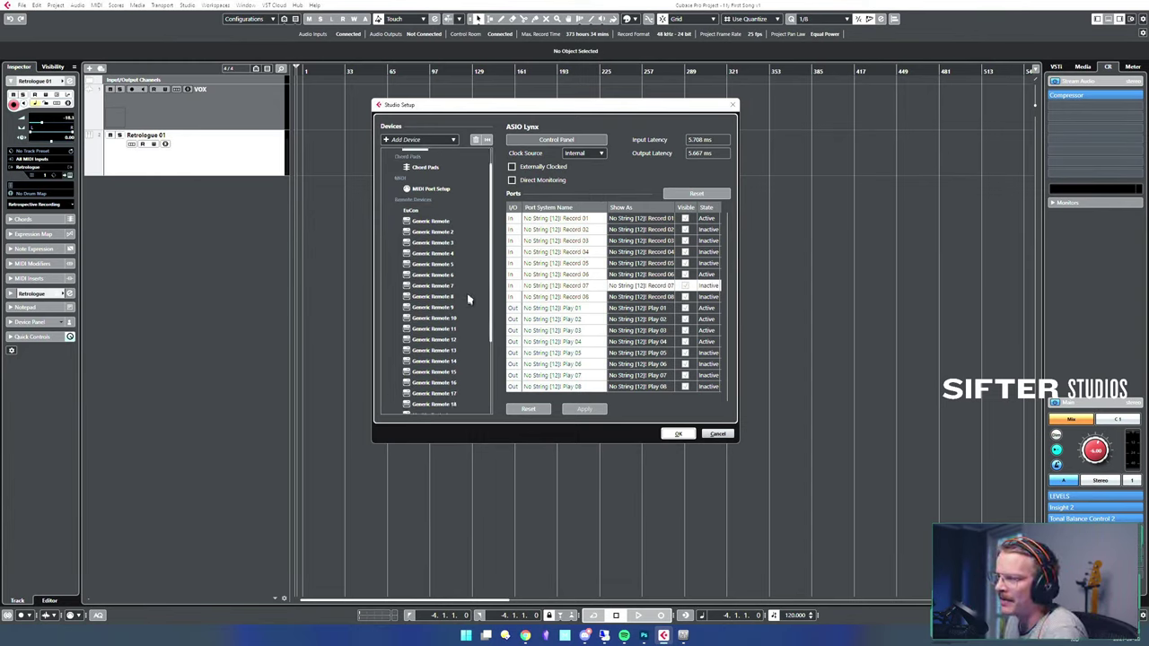
scroll(440, 328, up, 5)
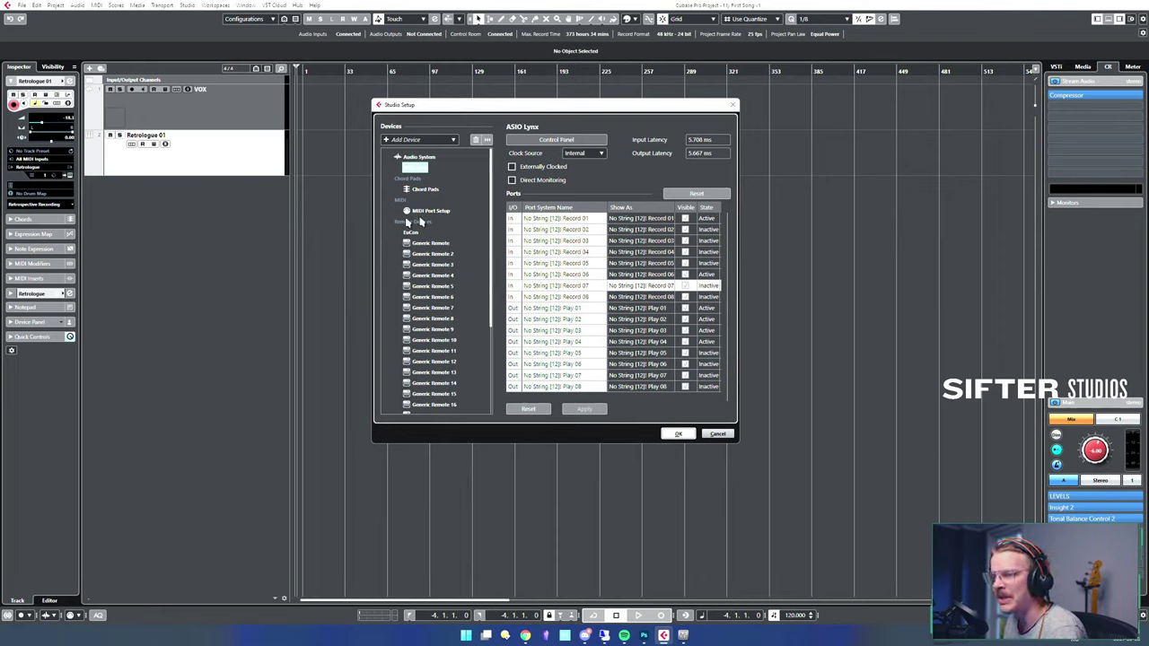
click(445, 213)
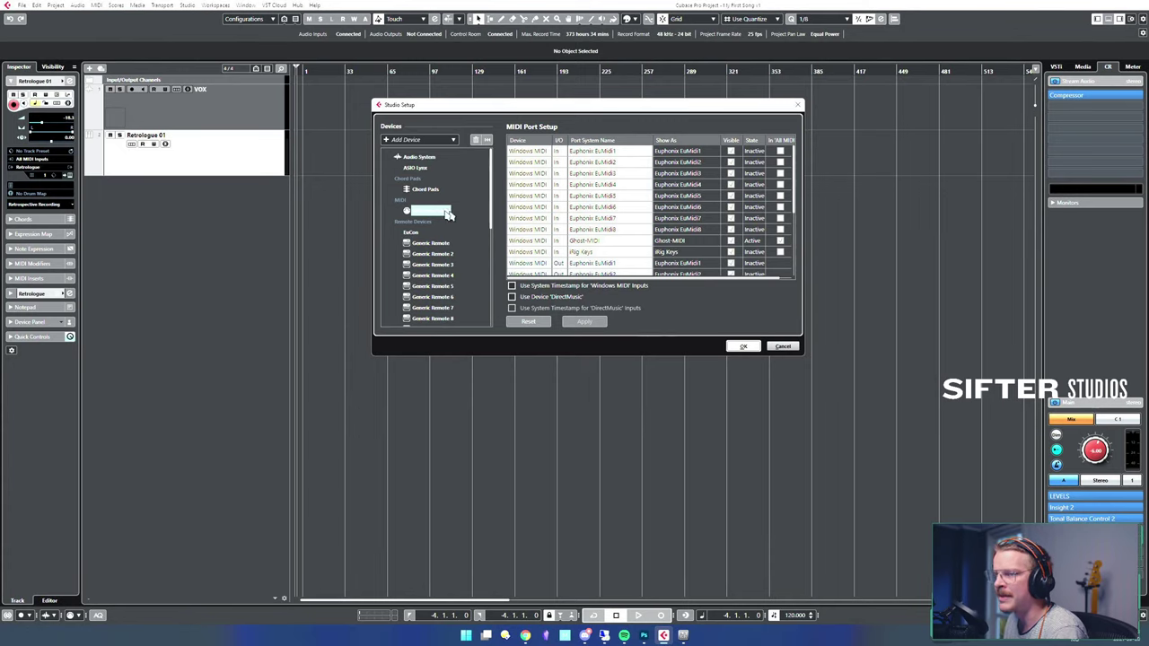
scroll(616, 225, down, 3)
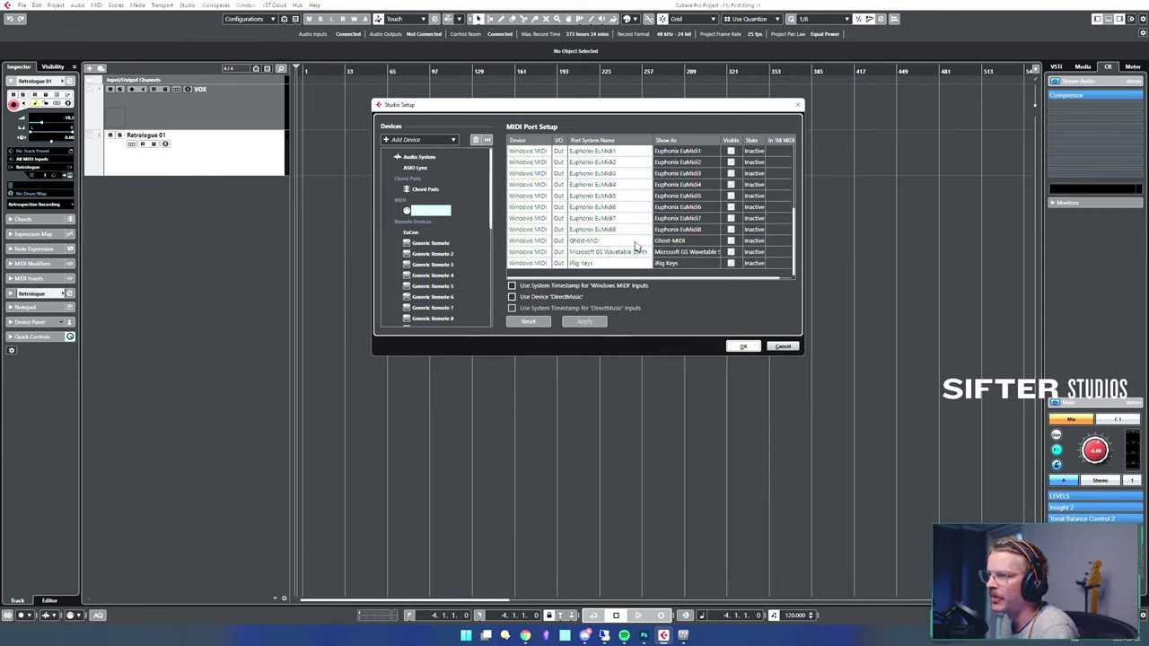
scroll(634, 229, up, 2)
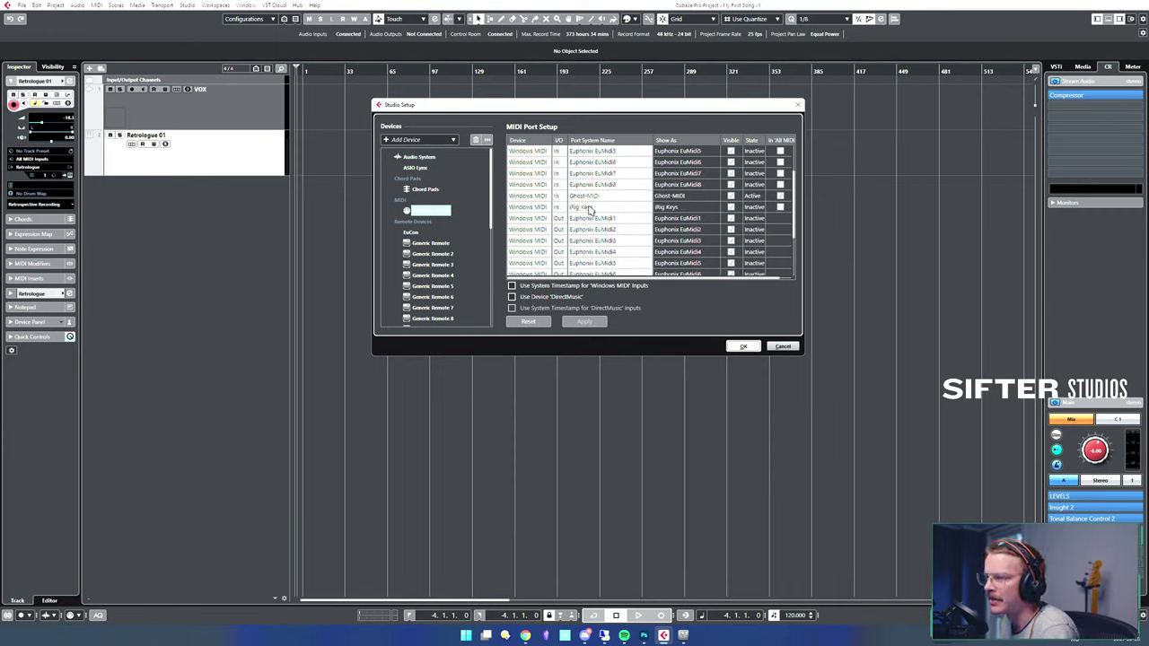
click(597, 208)
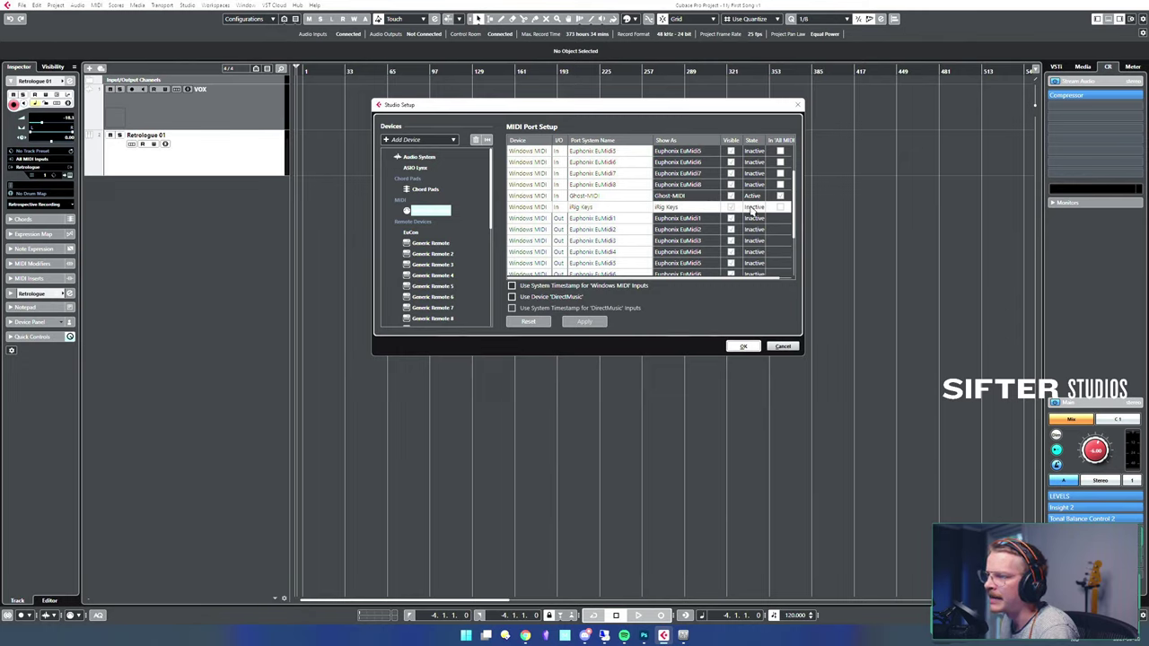
scroll(687, 243, up, 1)
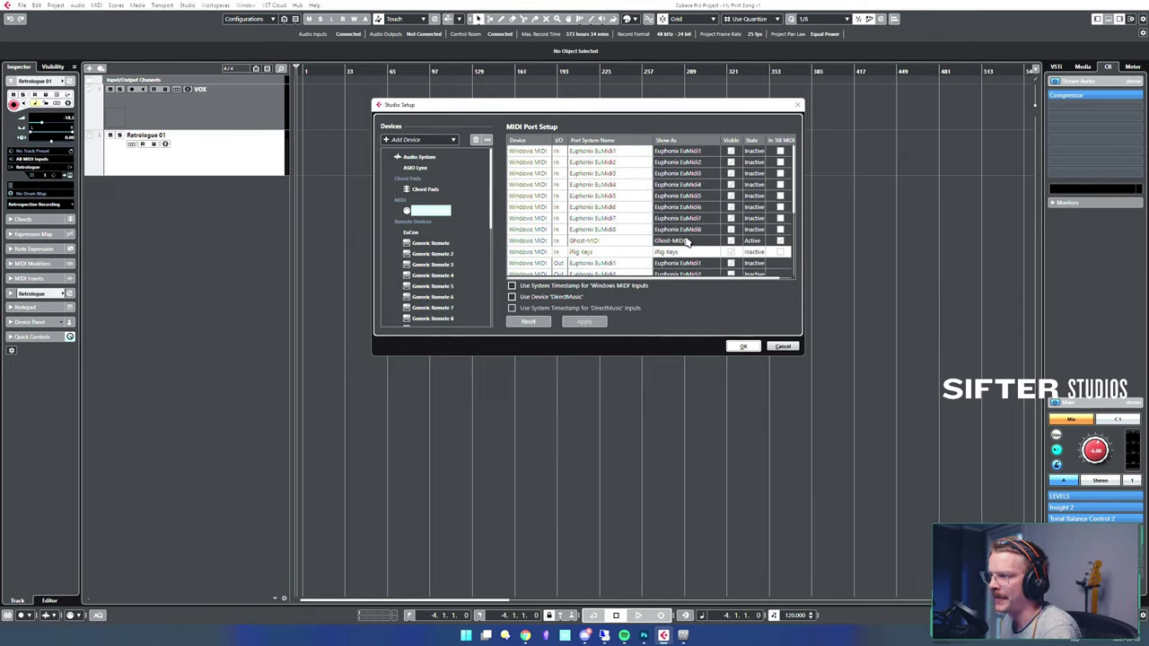
scroll(581, 166, down, 2)
scroll(526, 211, up, 2)
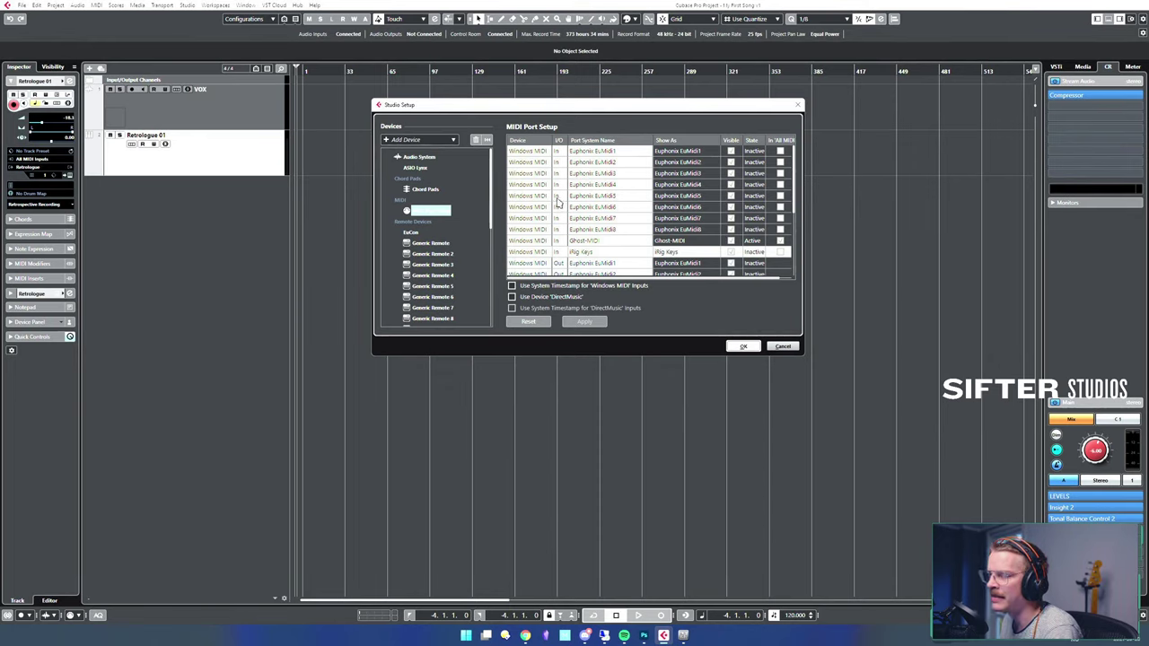
- Return to the ASIO Lynx page and review its list of audio input and output ports
click(417, 169)
scroll(567, 241, down, 1)
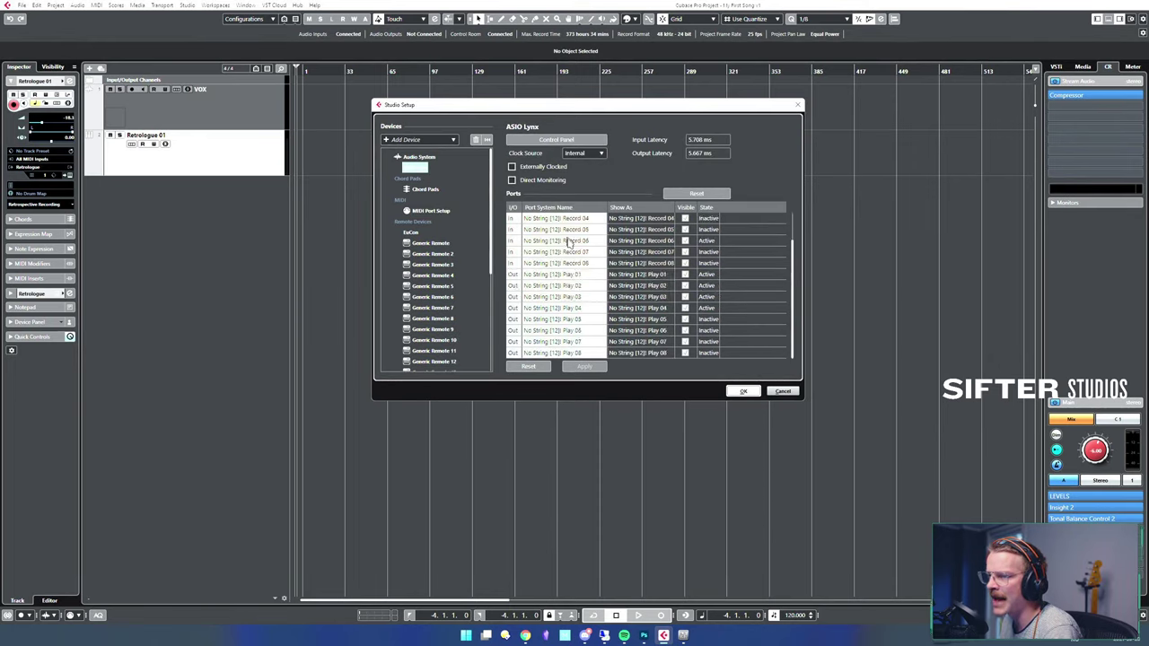
scroll(571, 246, up, 2)
scroll(574, 245, down, 2)
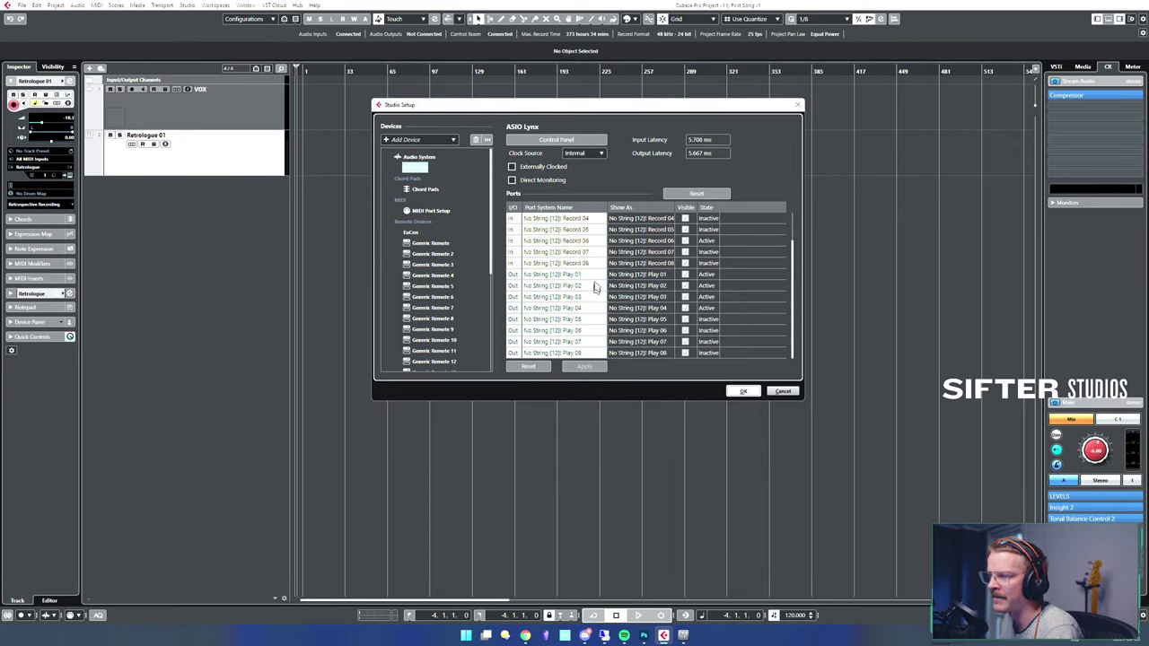
scroll(579, 270, up, 2)
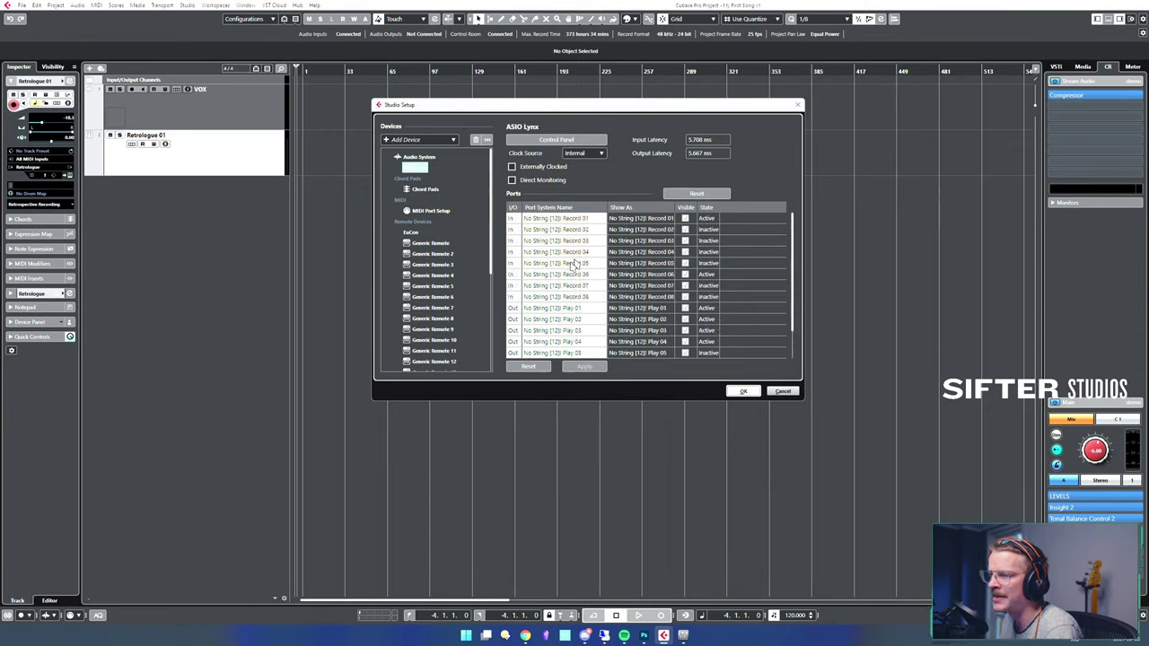
- Include the iRig Keys input in All MIDI Inputs in MIDI Port Setup, and confirm Studio Setup
click(433, 212)
scroll(555, 252, up, 2)
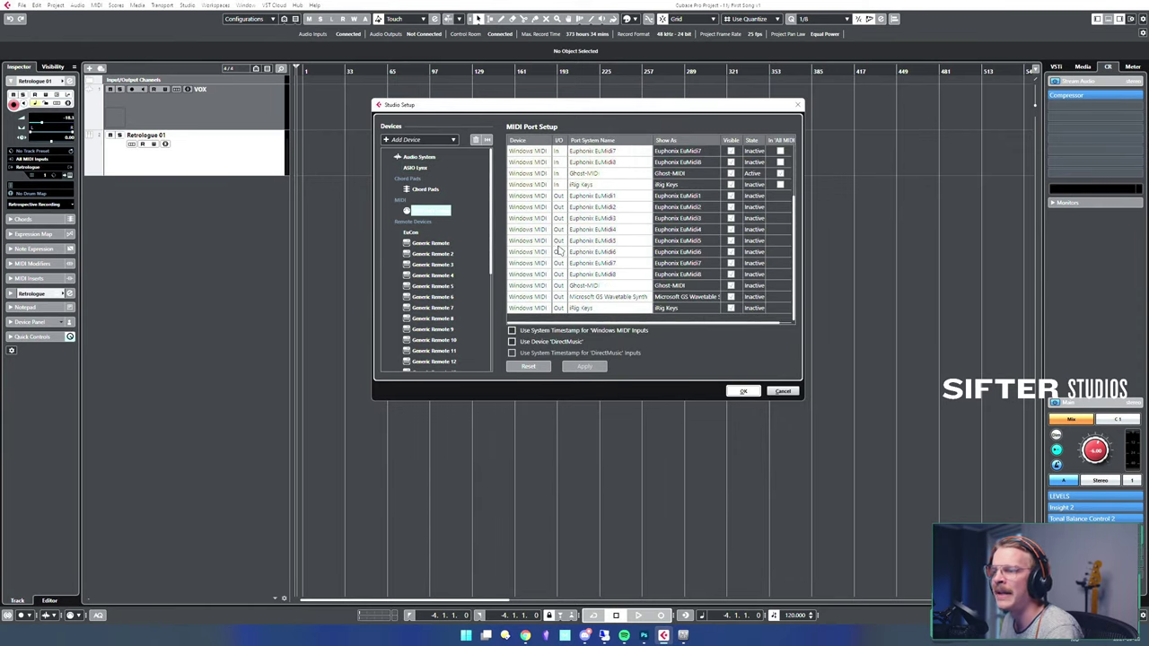
scroll(558, 252, up, 2)
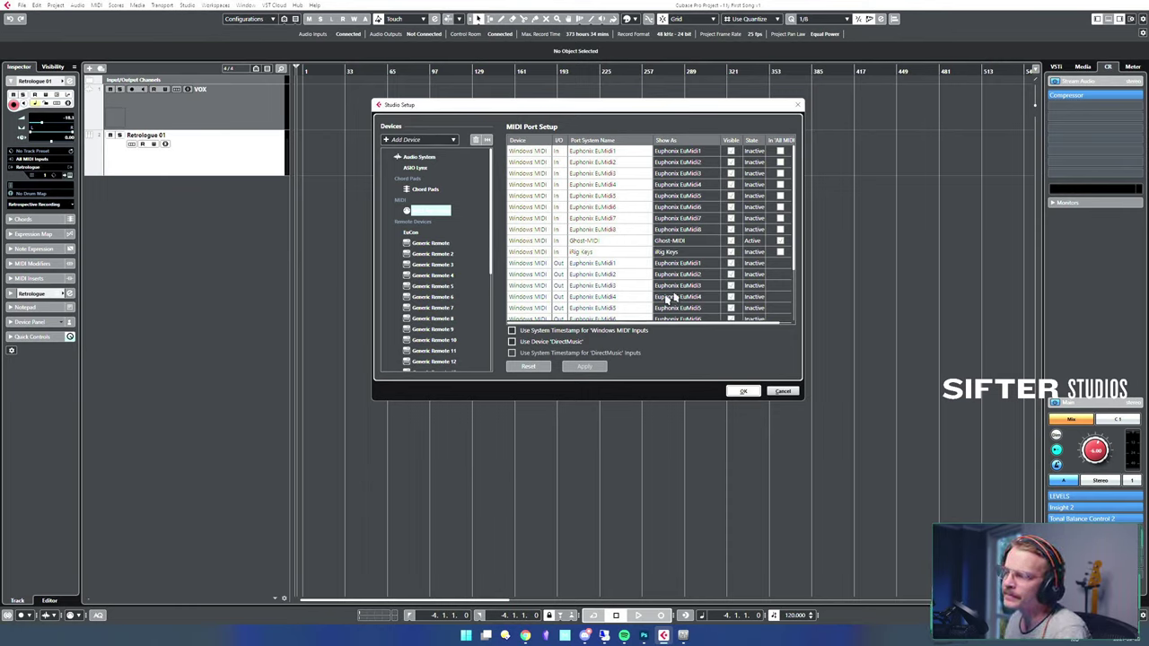
click(782, 252)
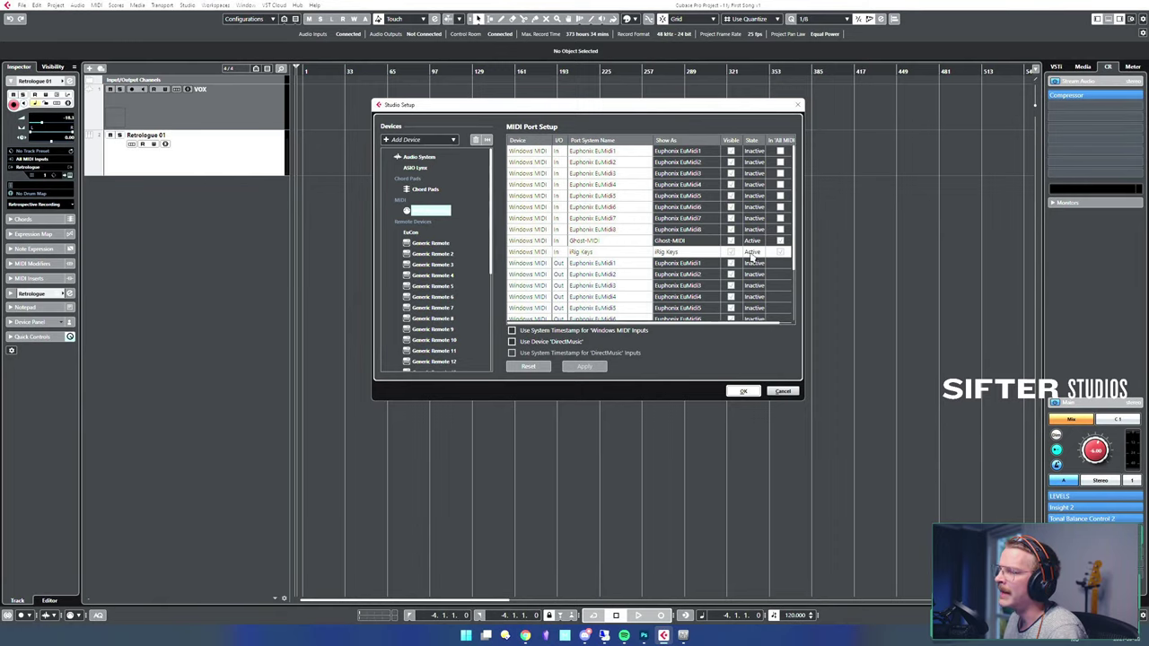
click(780, 253)
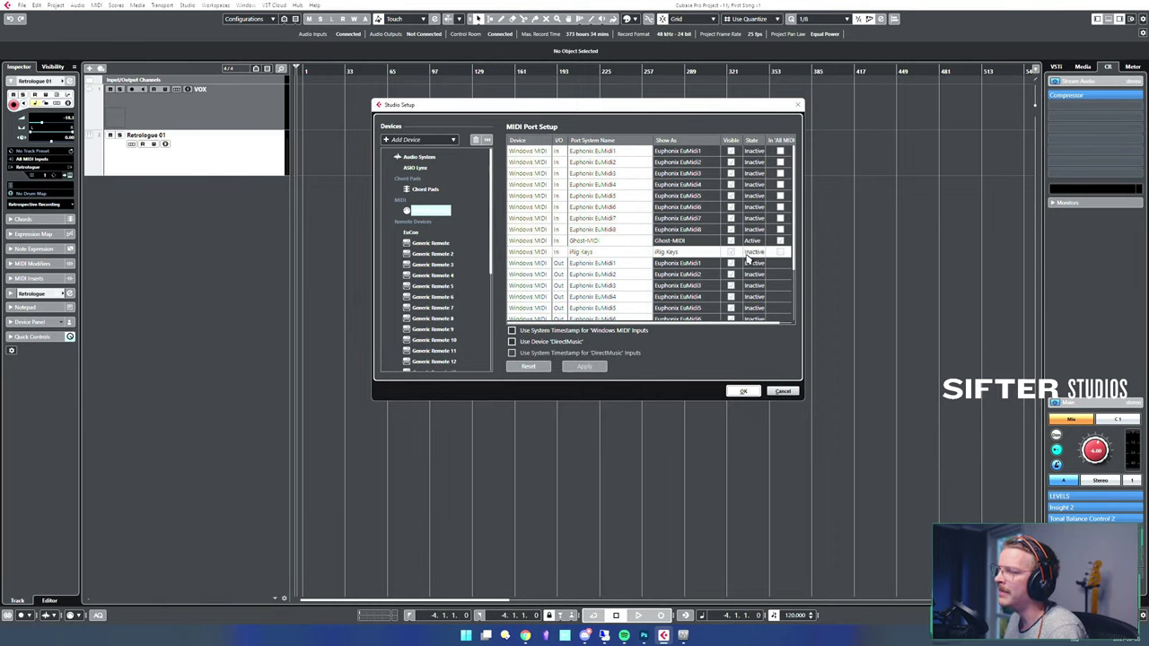
click(780, 253)
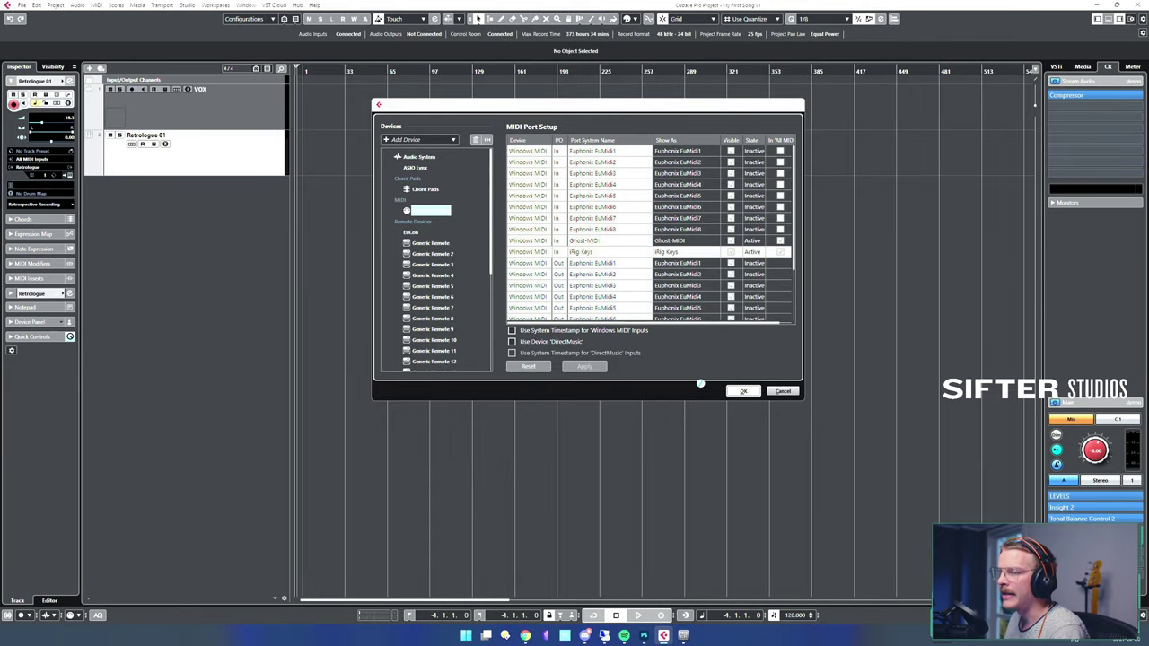
click(755, 393)
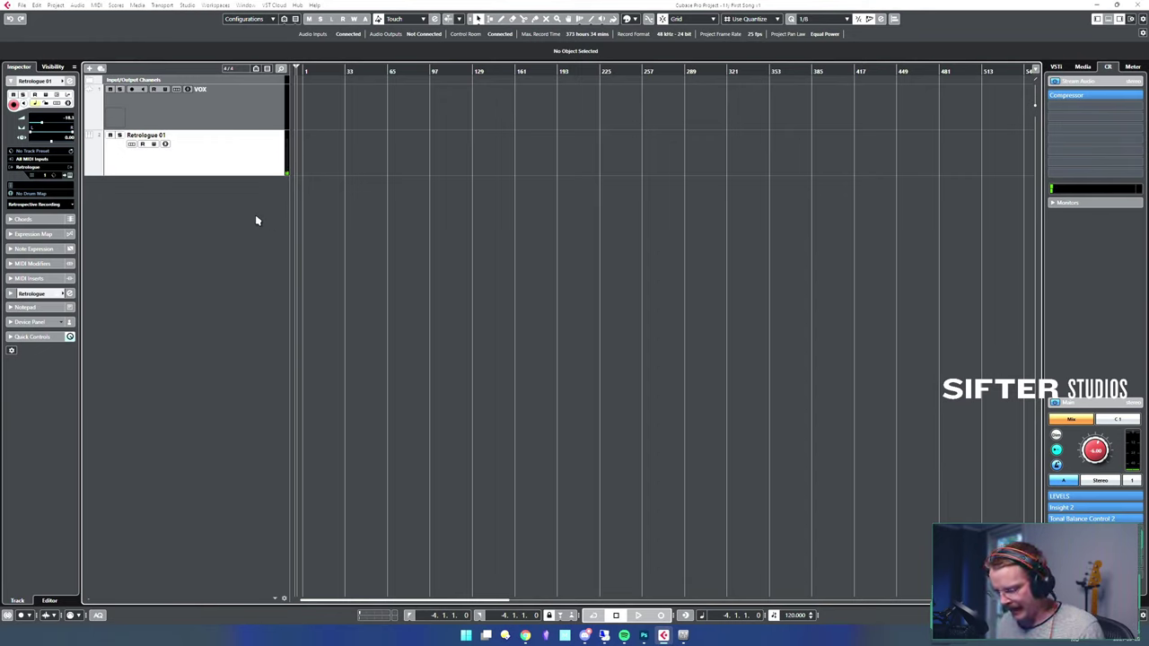
- Open the Retrologue 2 instrument of the Retrologue 01 track and load the Bearish Bass preset
key(alt+shift+e)
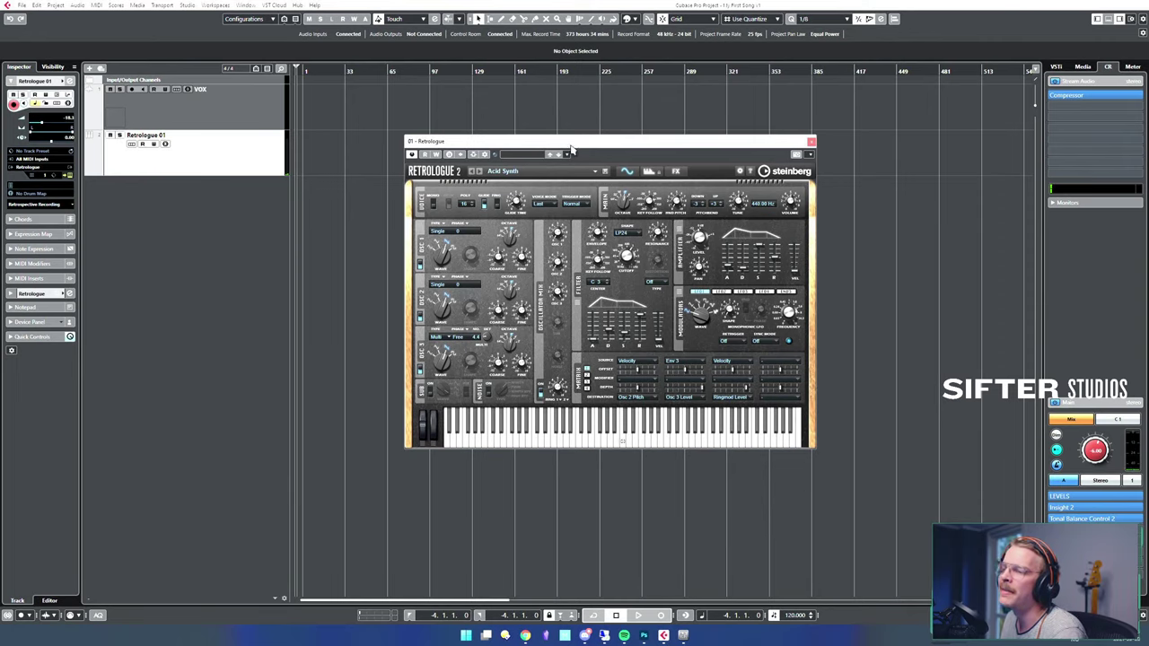
drag(571, 144, 611, 143)
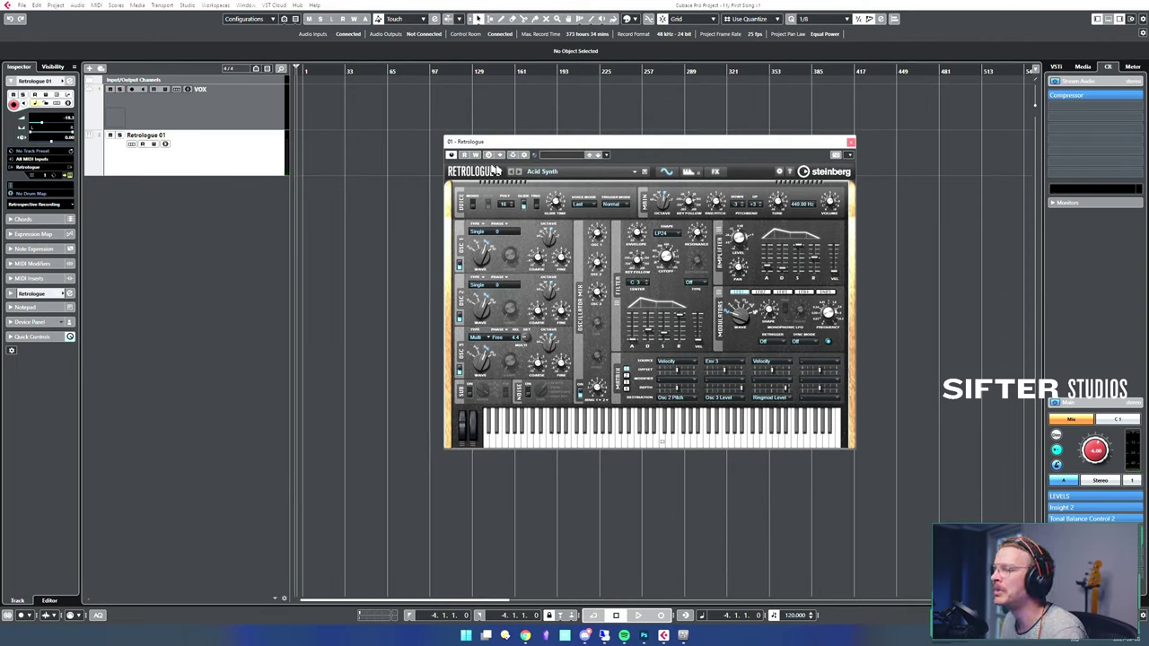
drag(575, 146, 561, 146)
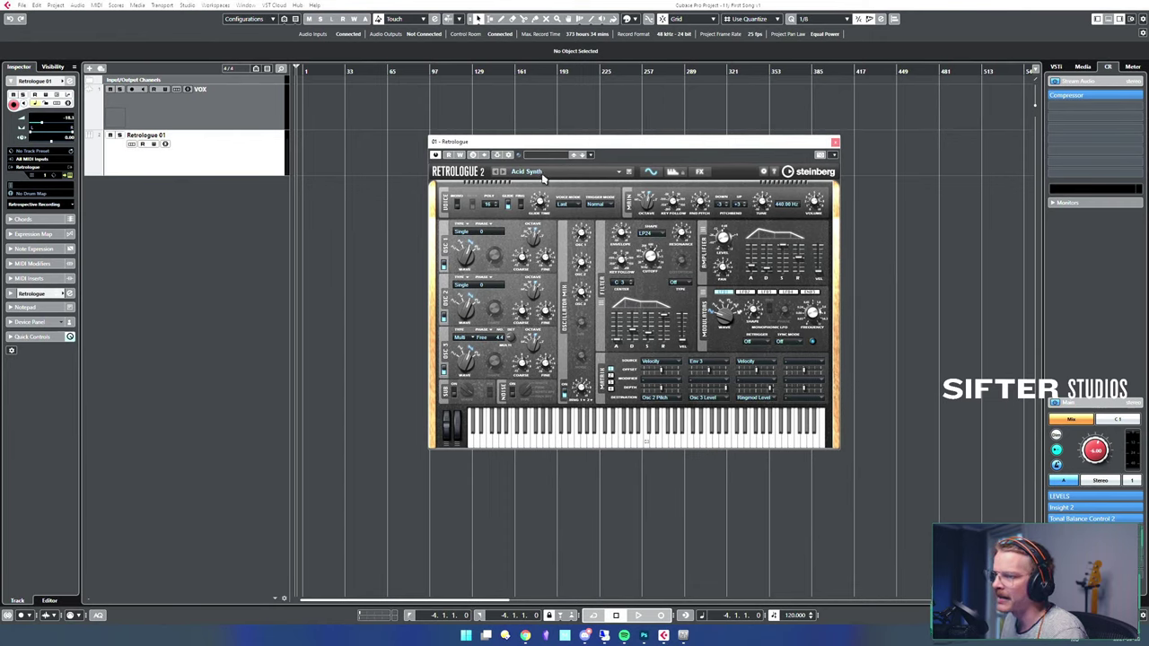
click(561, 173)
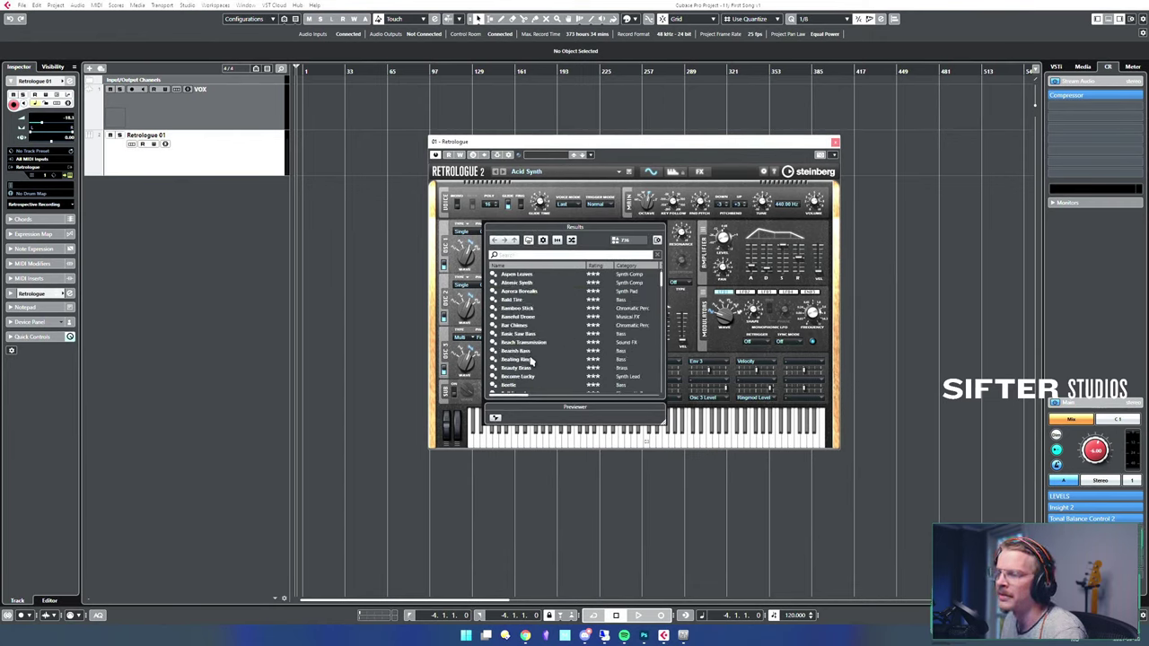
click(538, 352)
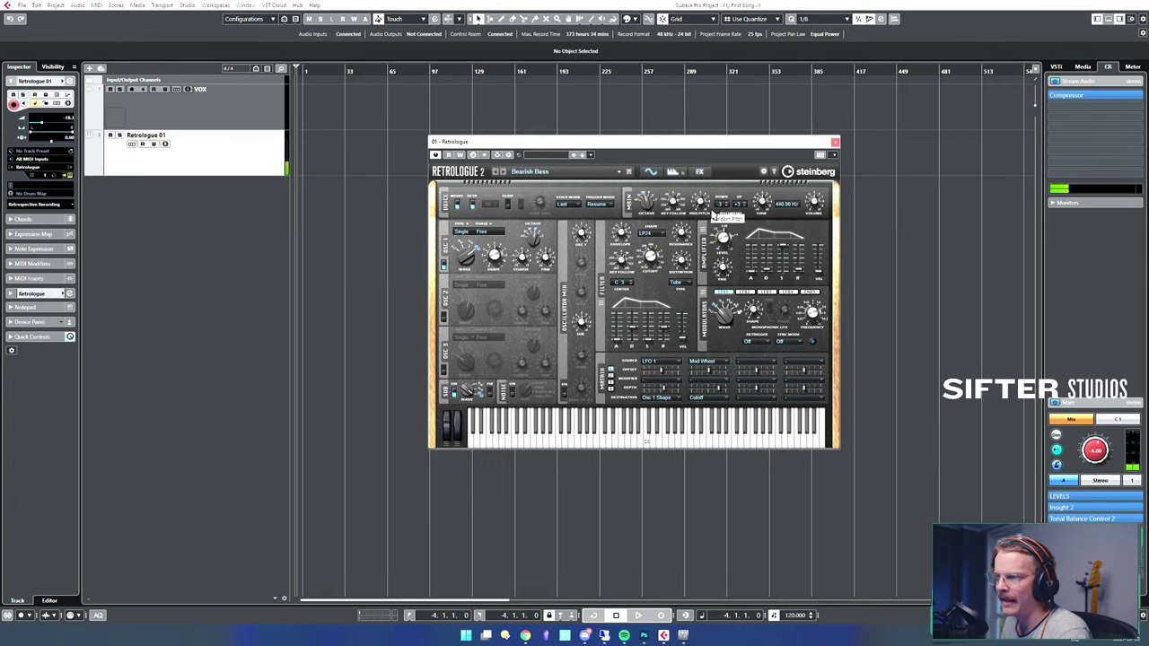
- Reposition and close the Retrologue 2 window, and select the VOX track
drag(715, 143, 745, 168)
click(864, 167)
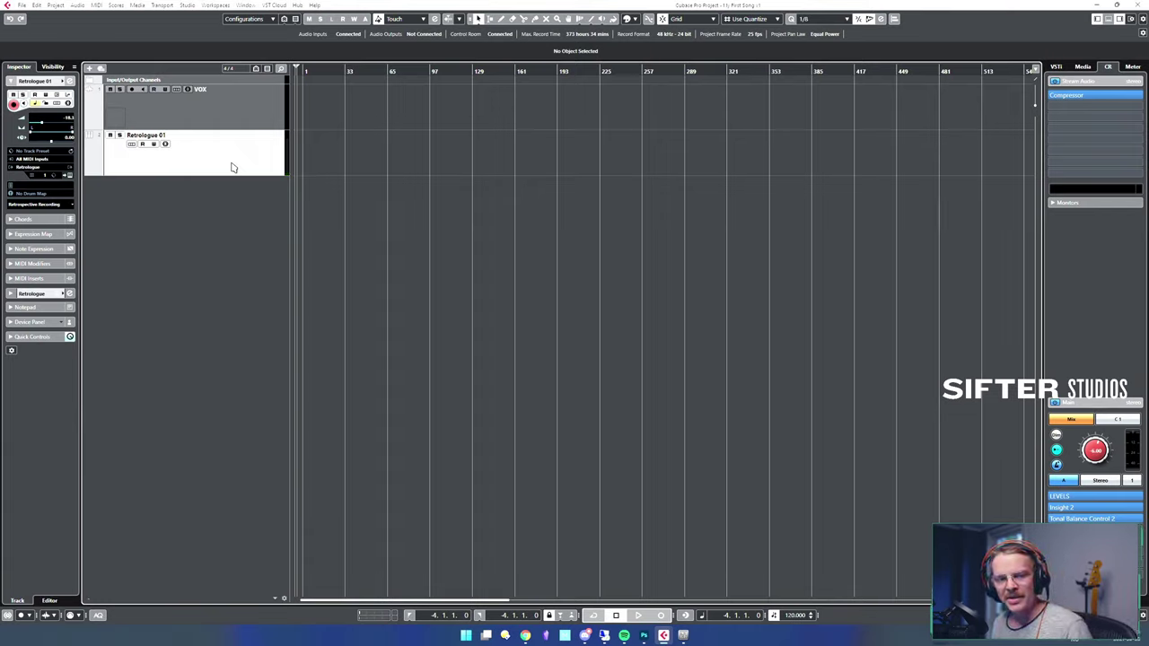
click(244, 110)
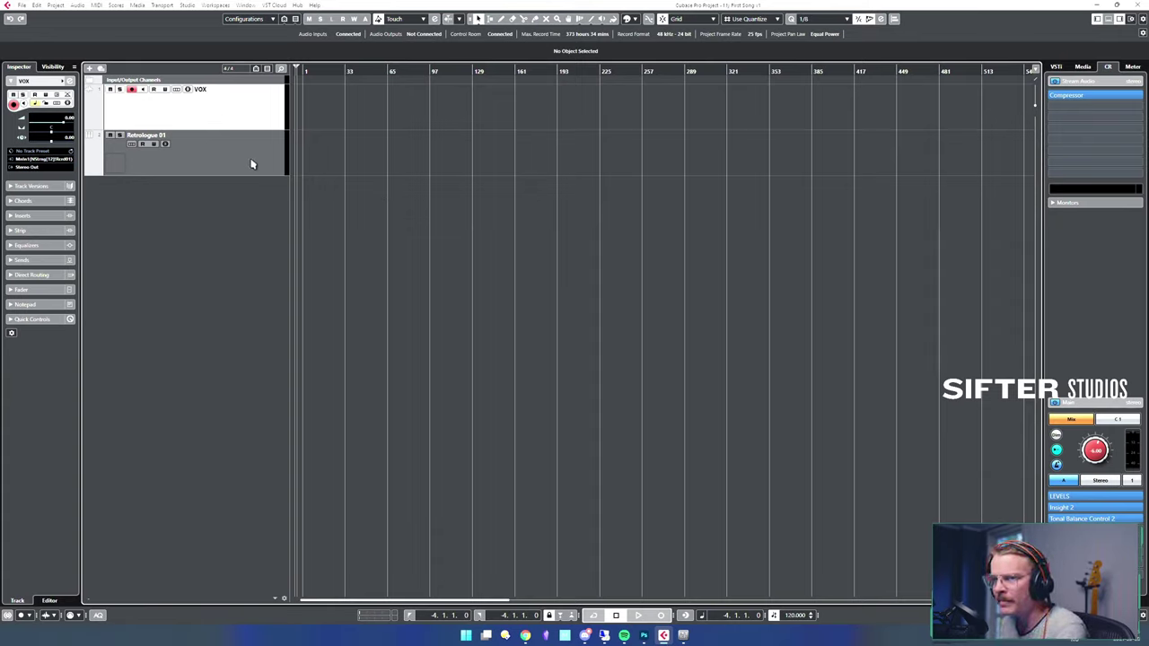
- Check the VOX track's input routing and review the input buses in Audio Connections
click(56, 160)
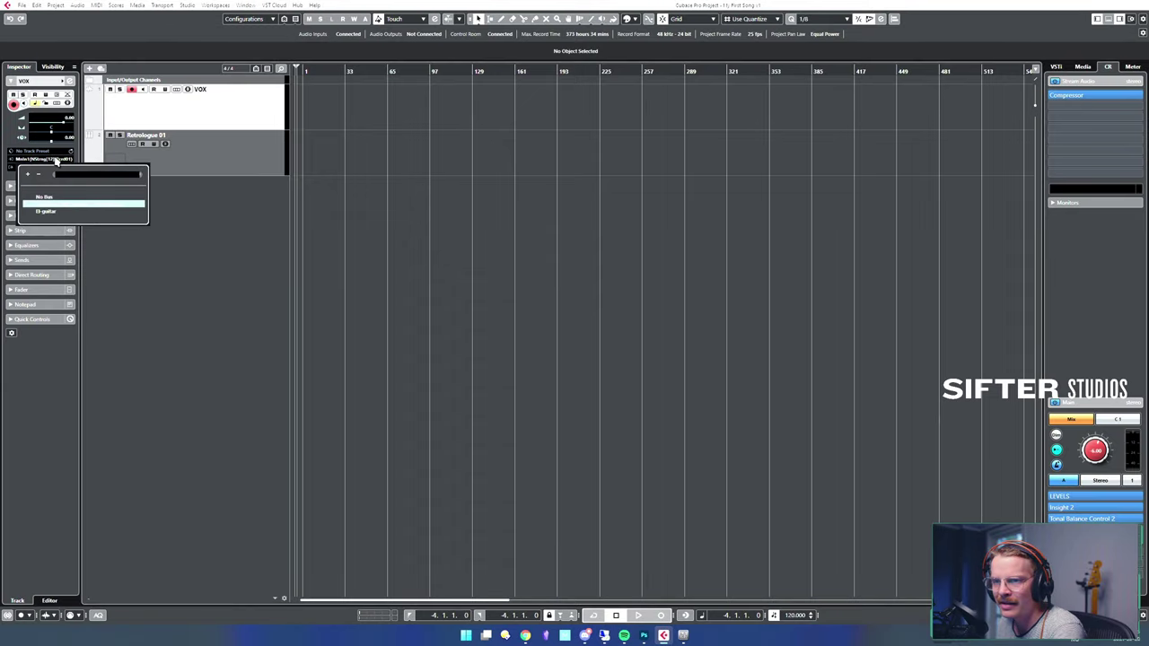
click(127, 205)
key(F4)
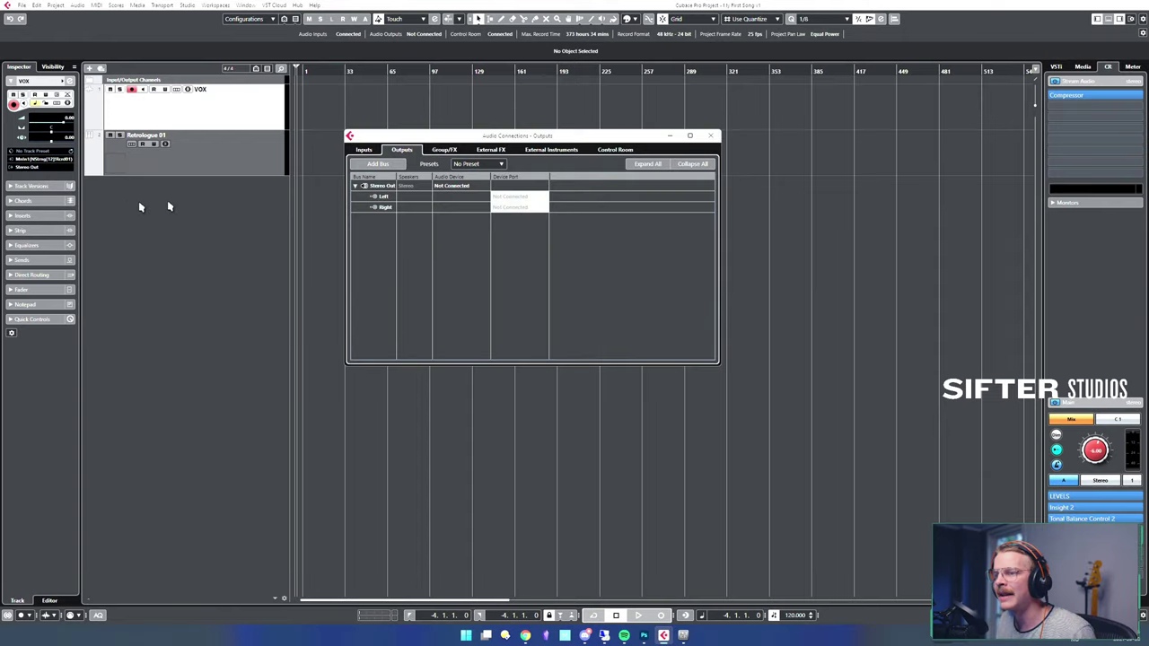
click(364, 151)
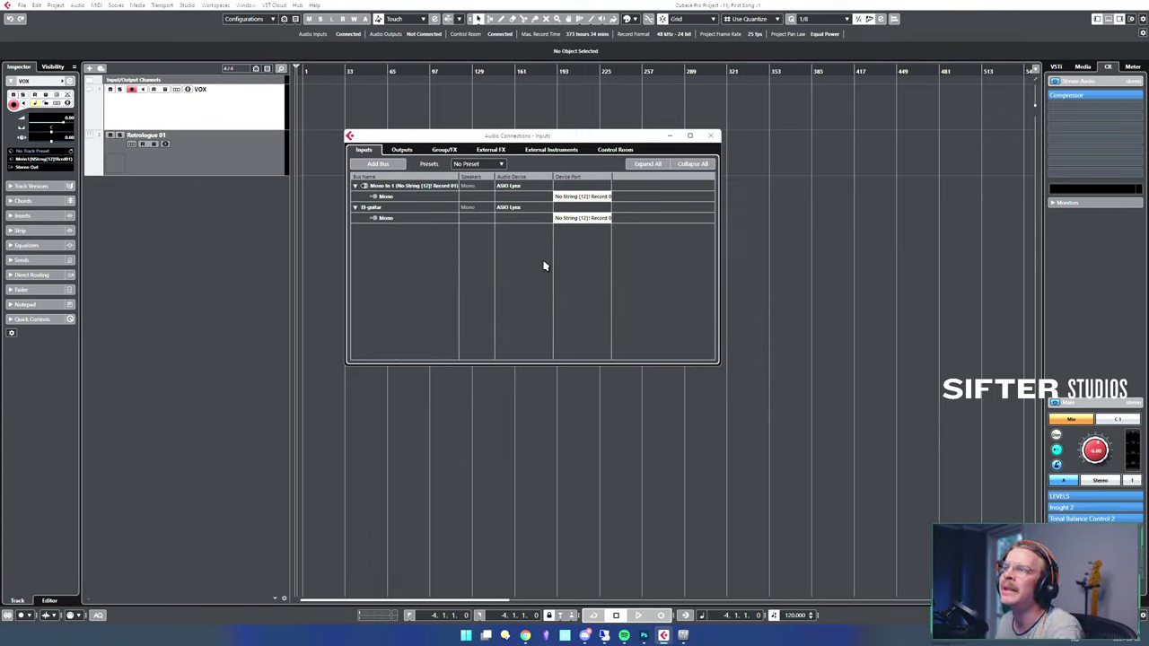
click(710, 135)
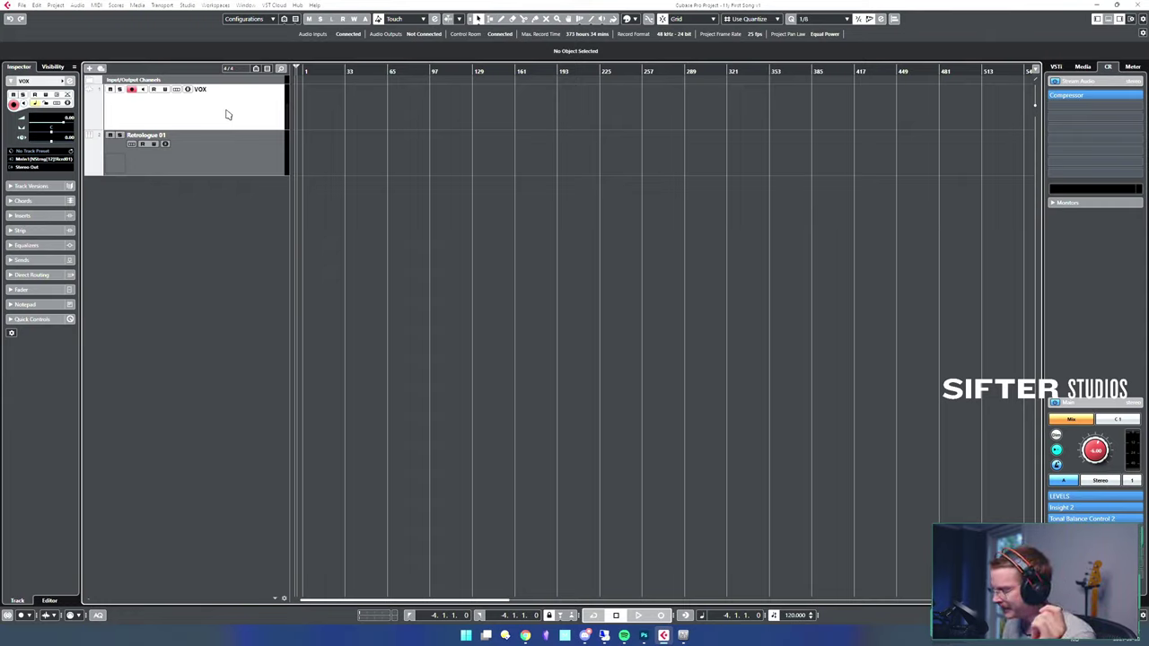
- Record a short vocal take on the armed VOX track from the project start, stop recording, and deselect the recorded clip
key(KP_Multiply)
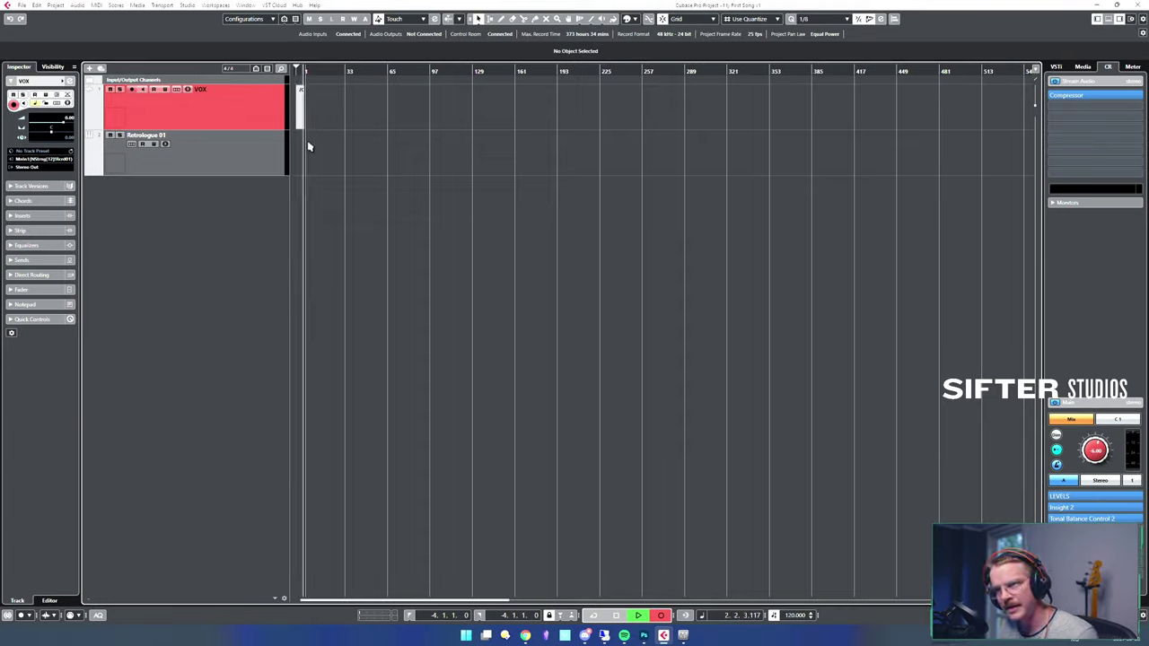
key(space)
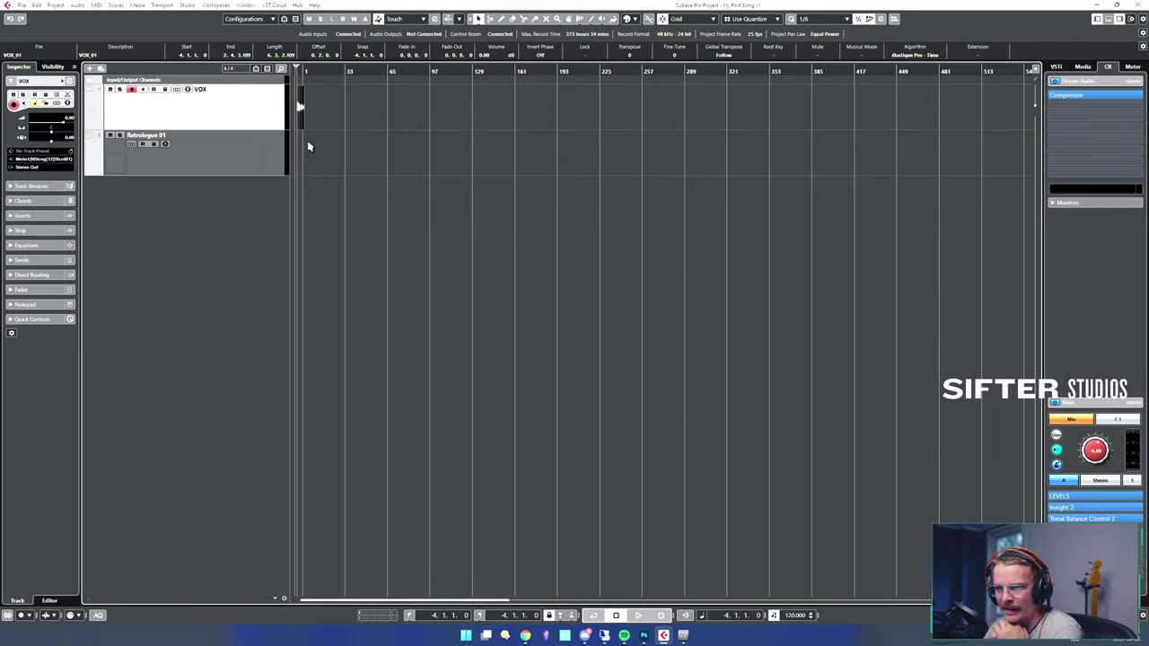
click(308, 145)
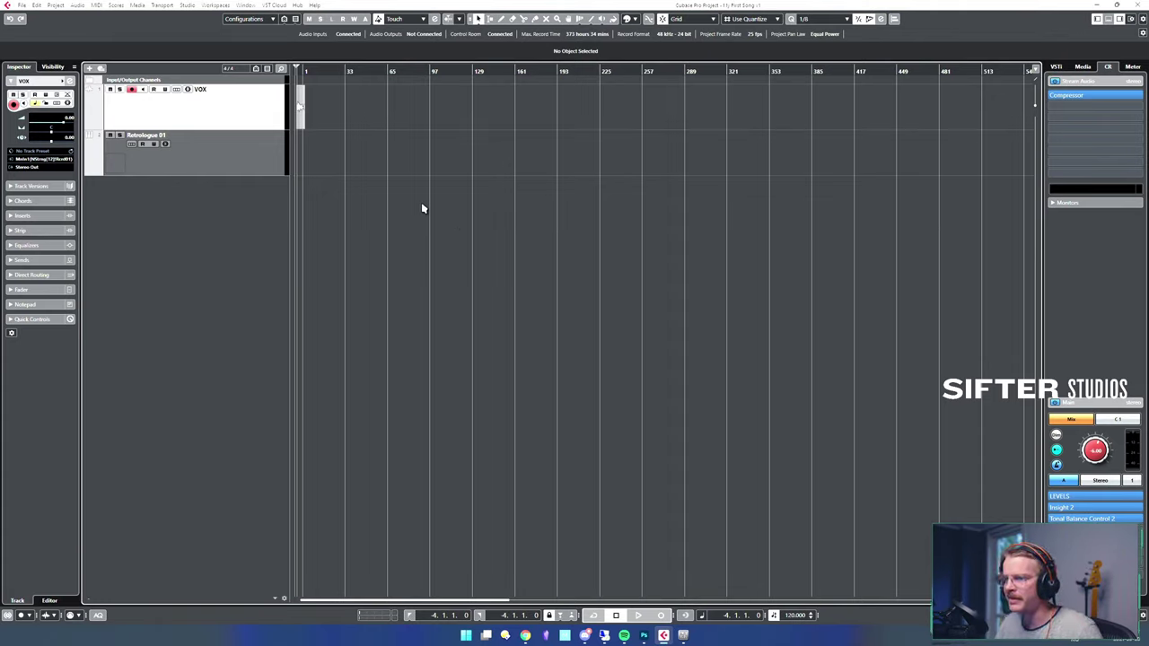
click(303, 115)
click(341, 131)
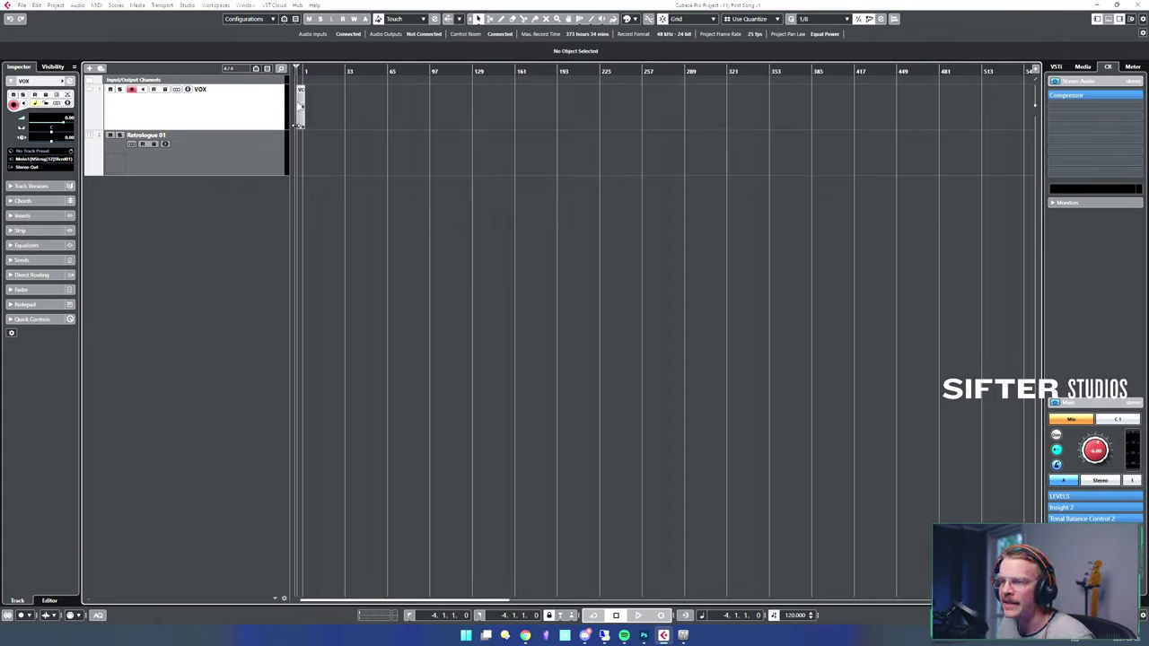
click(301, 114)
click(349, 126)
click(301, 112)
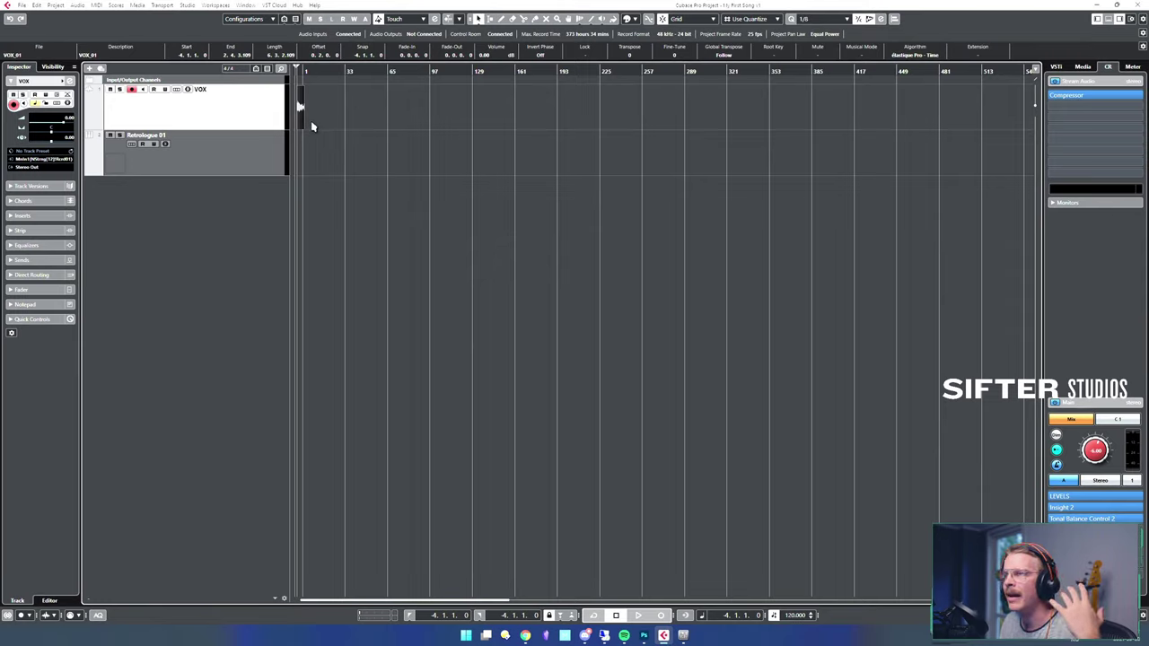
click(311, 122)
click(301, 123)
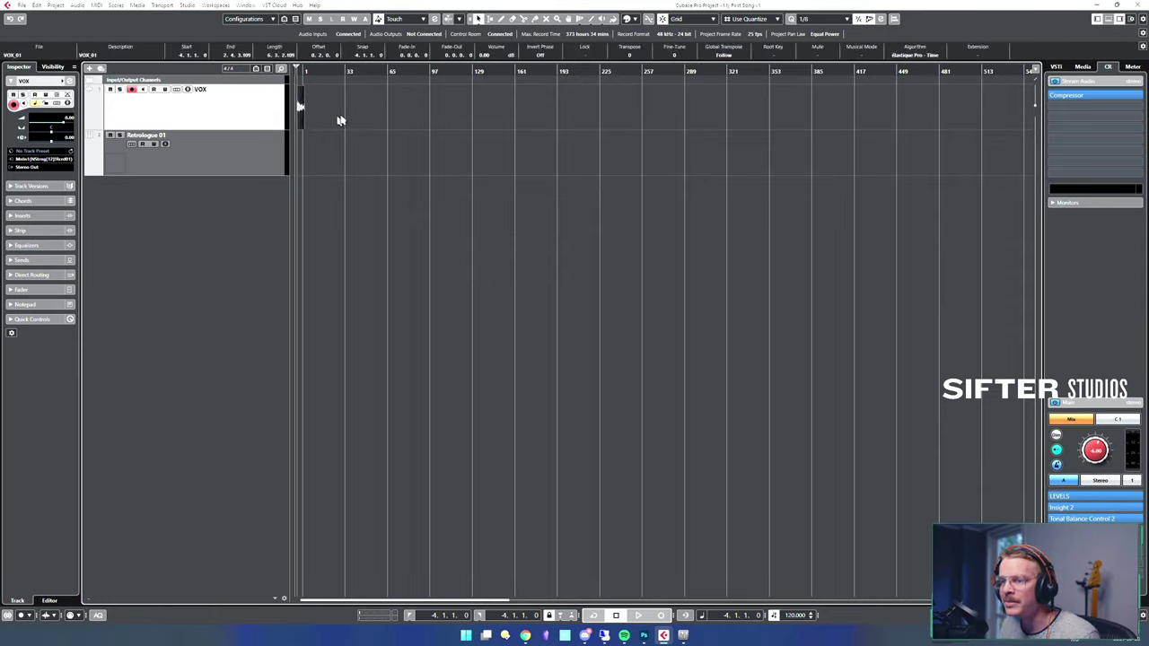
click(337, 117)
click(302, 124)
click(326, 131)
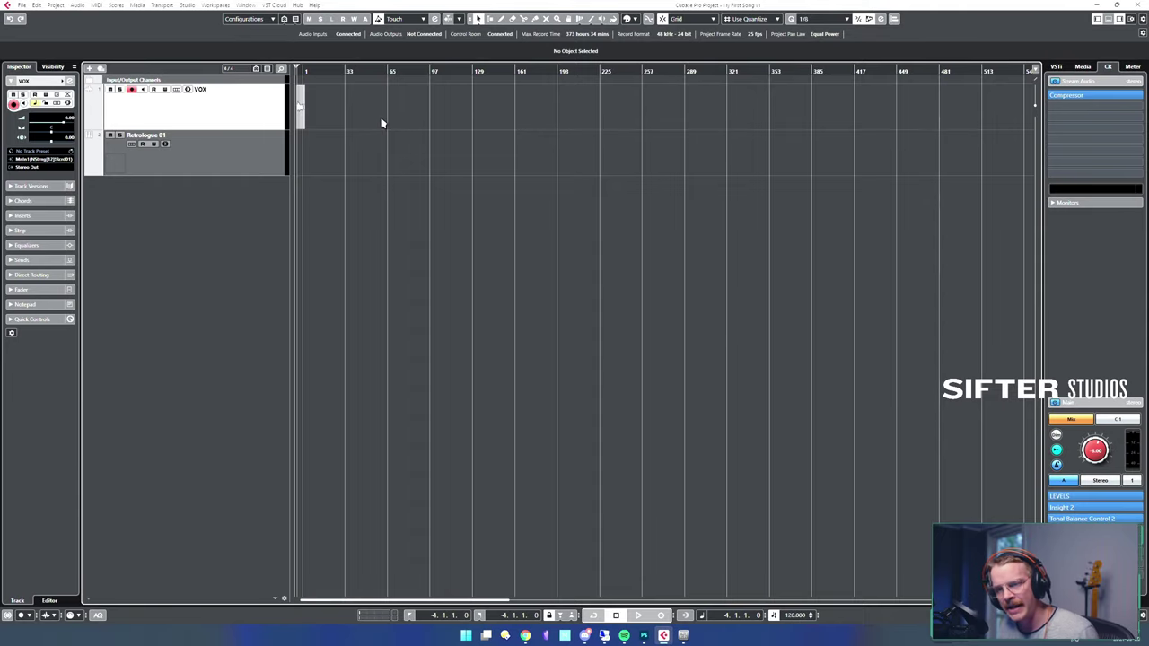
- Zoom the timeline in and out horizontally to examine the VOX_01 recording at different scales
key(h)
key(h)
key(h)
key(h)
key(h)
key(h)
key(h)
key(h)
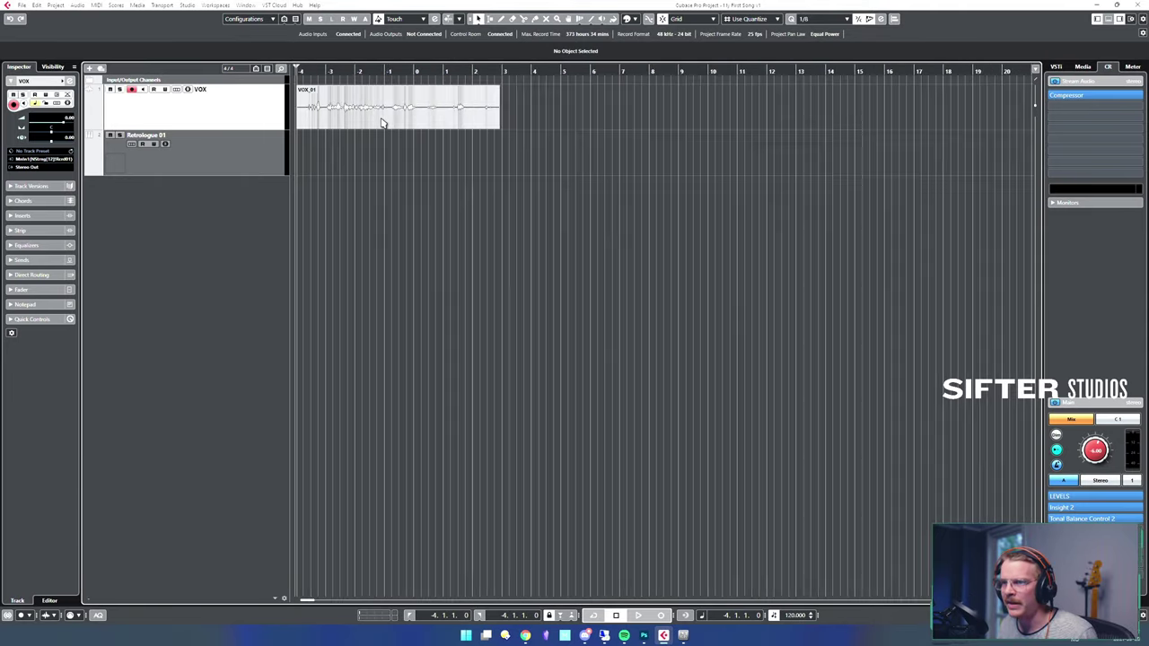
key(h)
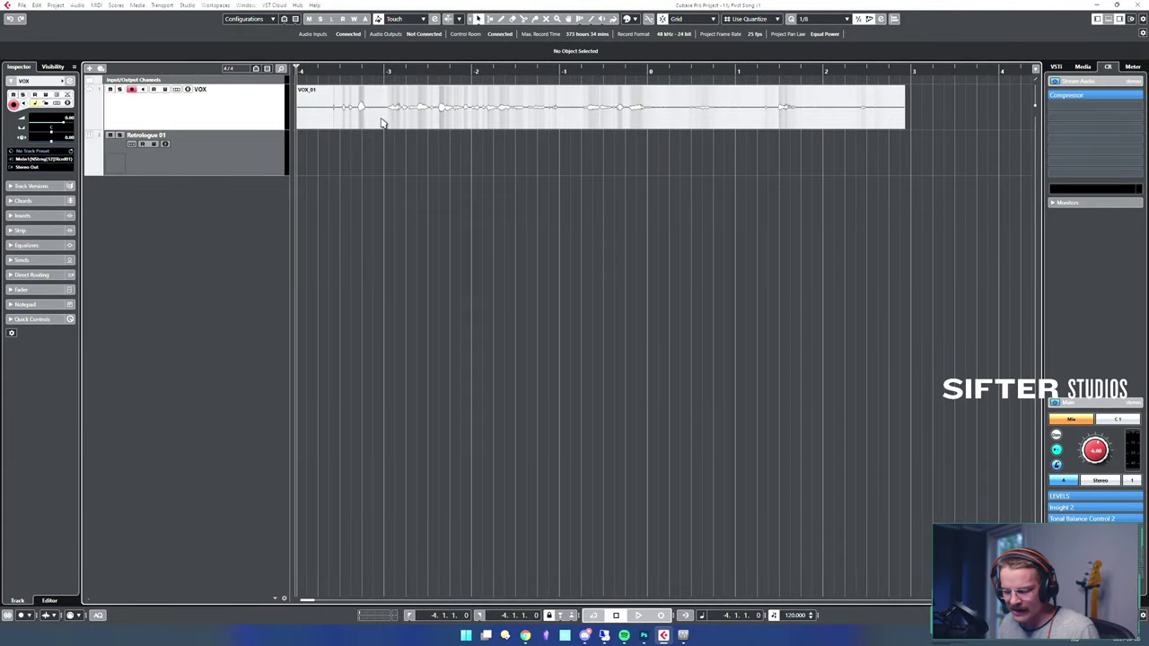
key(g)
key(g)
key(g)
key(g)
key(g)
key(g)
key(g)
key(g)
key(g)
key(g)
key(g)
key(g)
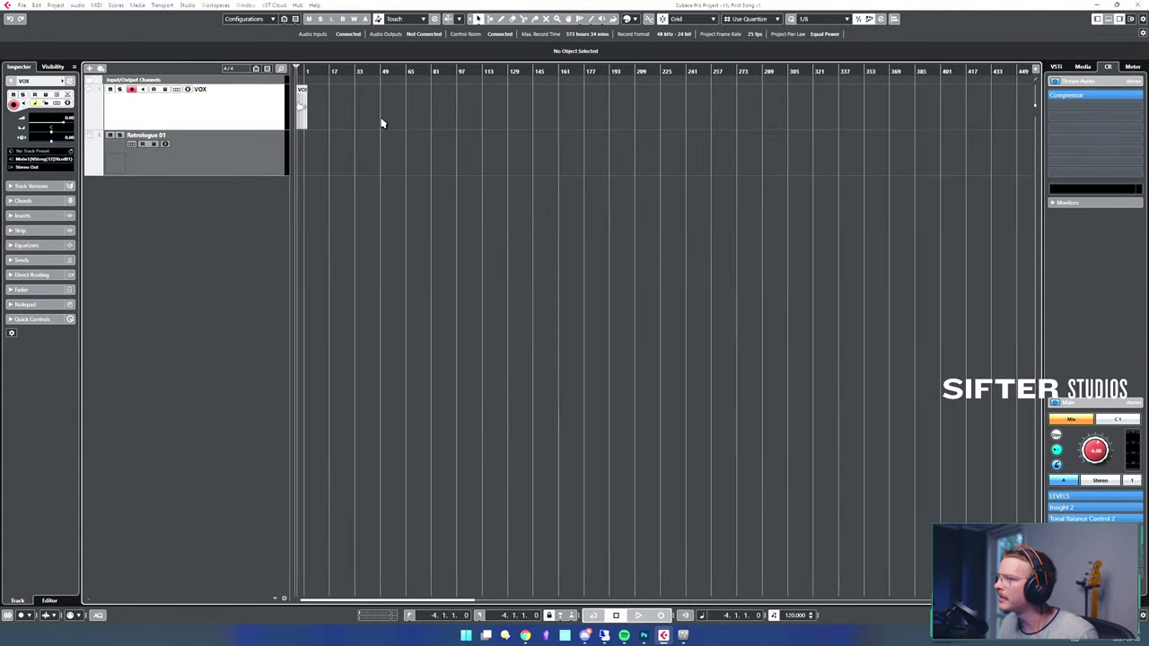
key(h)
key(h)
key(h)
key(h)
key(h)
key(h)
key(h)
key(h)
key(h)
key(h)
key(h)
key(h)
key(g)
key(g)
key(g)
key(g)
key(g)
key(g)
key(g)
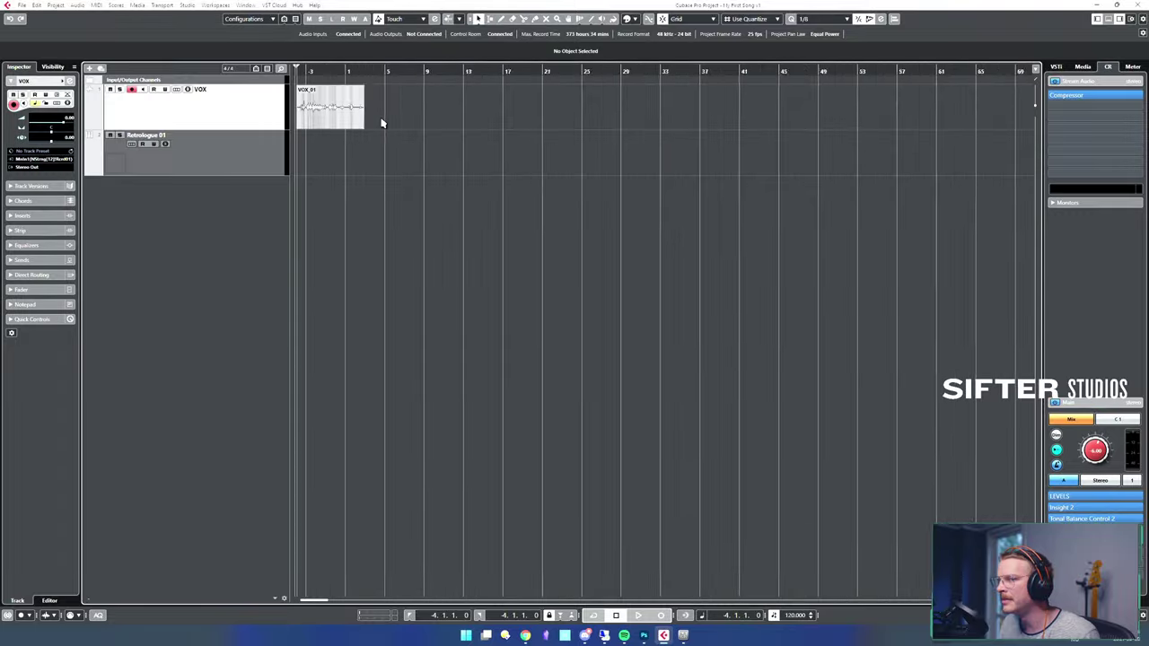
key(g)
key(g)
key(g)
key(h)
key(h)
key(h)
key(h)
key(h)
key(h)
key(g)
key(g)
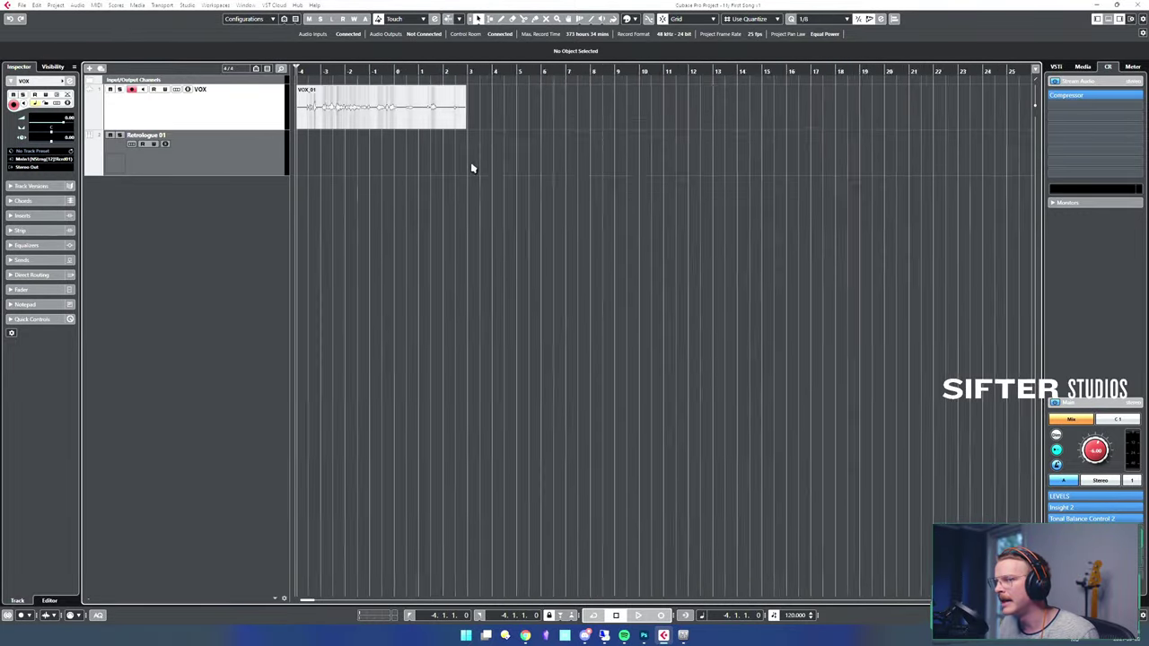
key(g)
key(g)
key(g)
key(g)
key(g)
key(g)
key(g)
key(g)
key(h)
key(h)
key(h)
key(h)
key(h)
key(h)
key(h)
key(h)
key(h)
key(h)
key(h)
key(h)
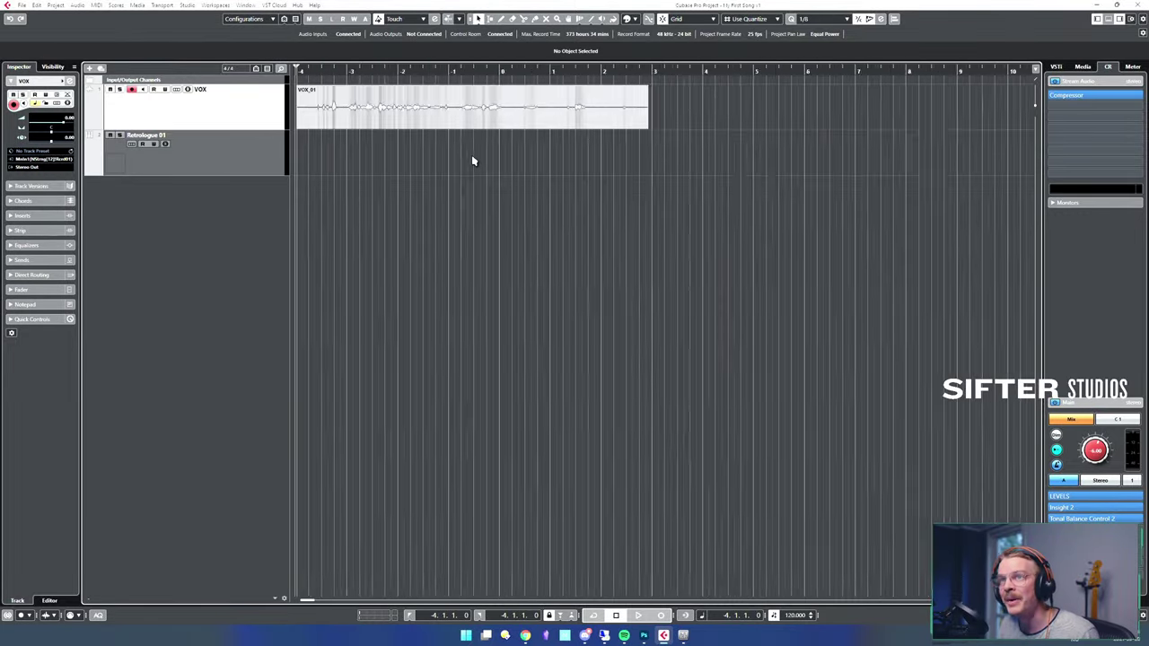
key(h)
key(h)
key(h)
key(h)
key(h)
key(h)
key(h)
key(h)
key(h)
key(h)
key(h)
key(h)
key(h)
key(h)
key(g)
key(g)
key(g)
key(g)
key(g)
key(g)
key(g)
key(g)
key(g)
key(g)
key(g)
key(g)
key(g)
key(g)
key(g)
key(g)
key(g)
key(g)
key(g)
key(g)
key(h)
key(h)
key(h)
key(h)
key(h)
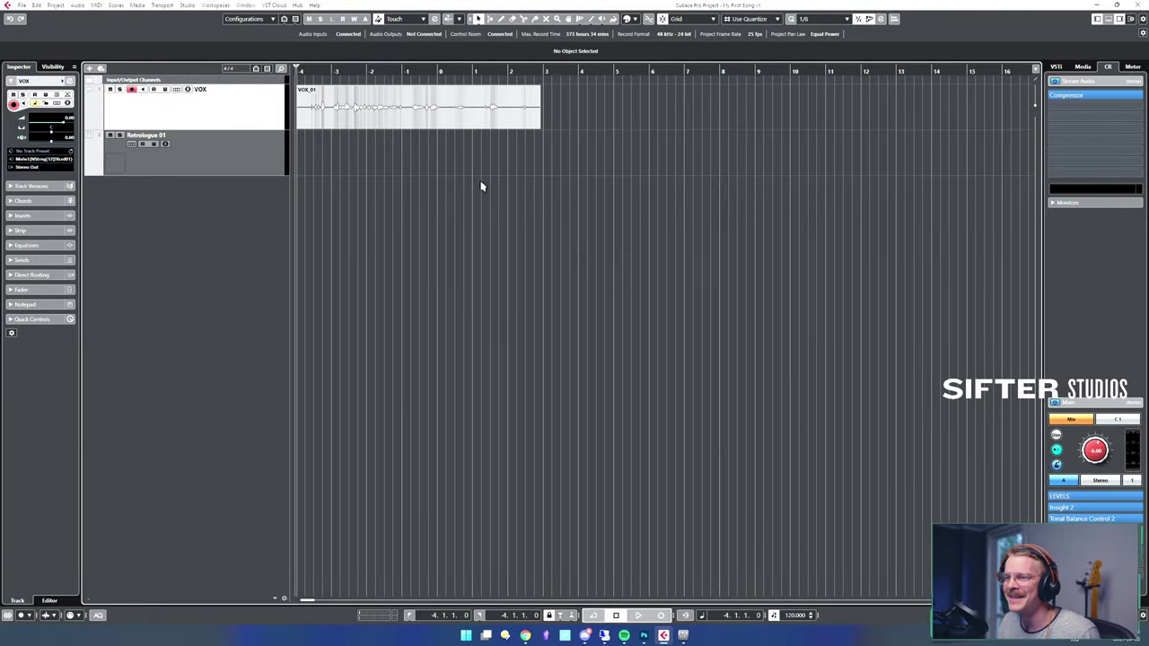
key(h)
key(h)
key(h)
key(h)
key(h)
key(g)
key(g)
key(g)
key(g)
key(g)
key(g)
key(g)
key(g)
key(g)
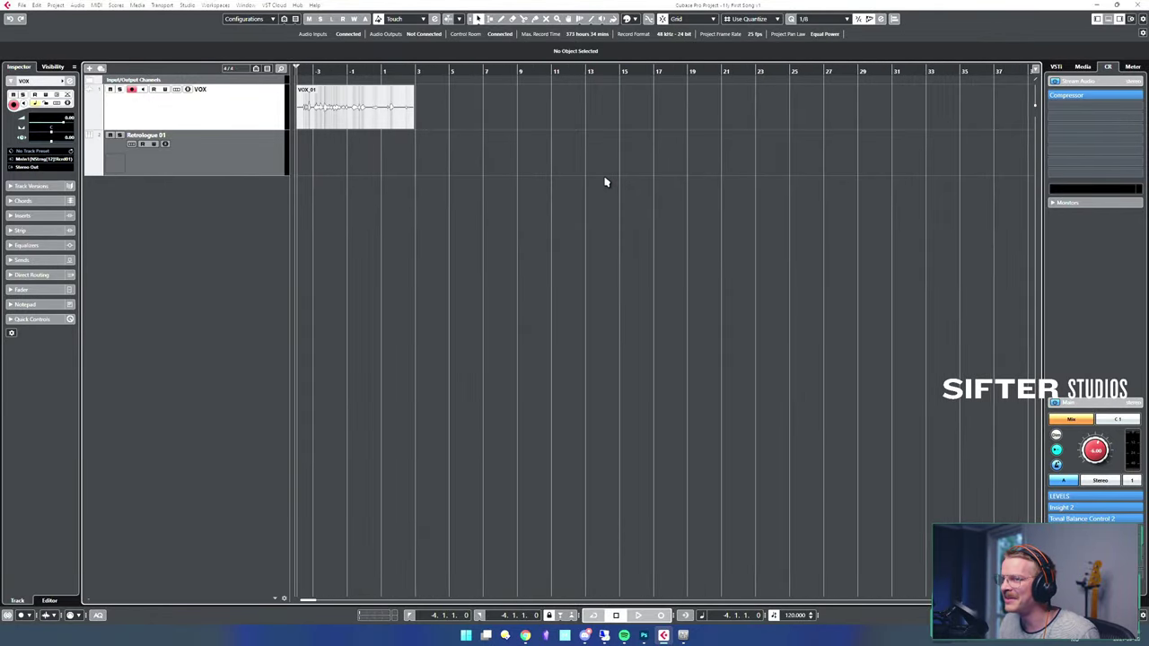
key(h)
key(h)
key(h)
key(h)
key(g)
key(g)
key(g)
key(g)
- Select the VOX track with no clip selected and assign it the red Color 1
click(635, 19)
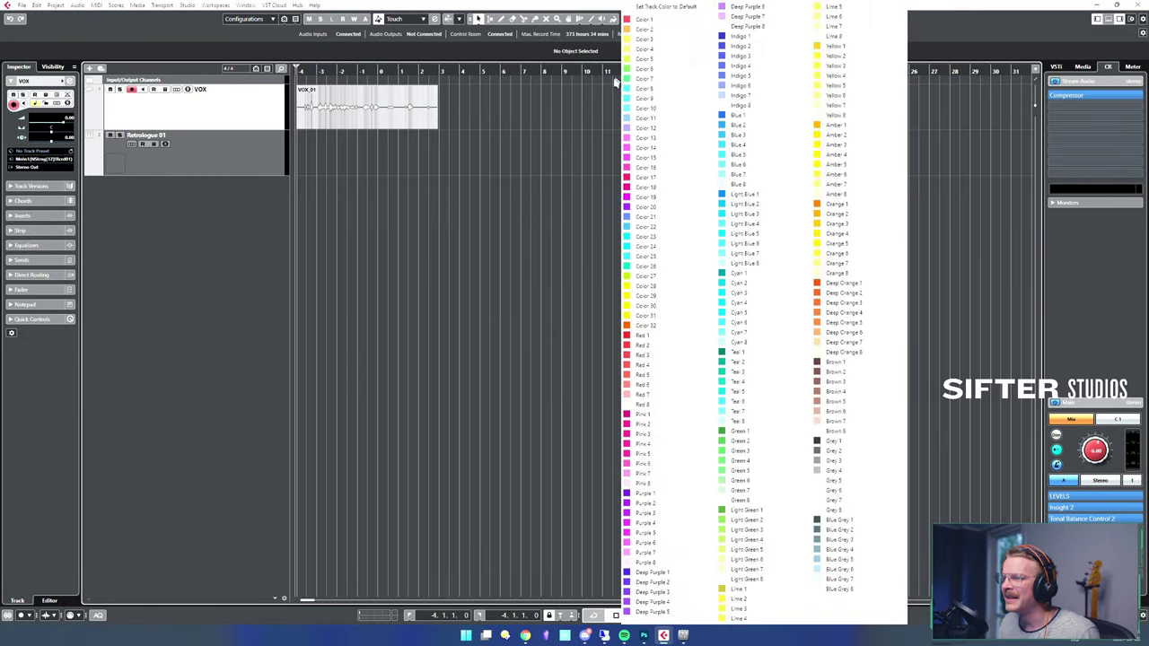
click(557, 141)
click(414, 123)
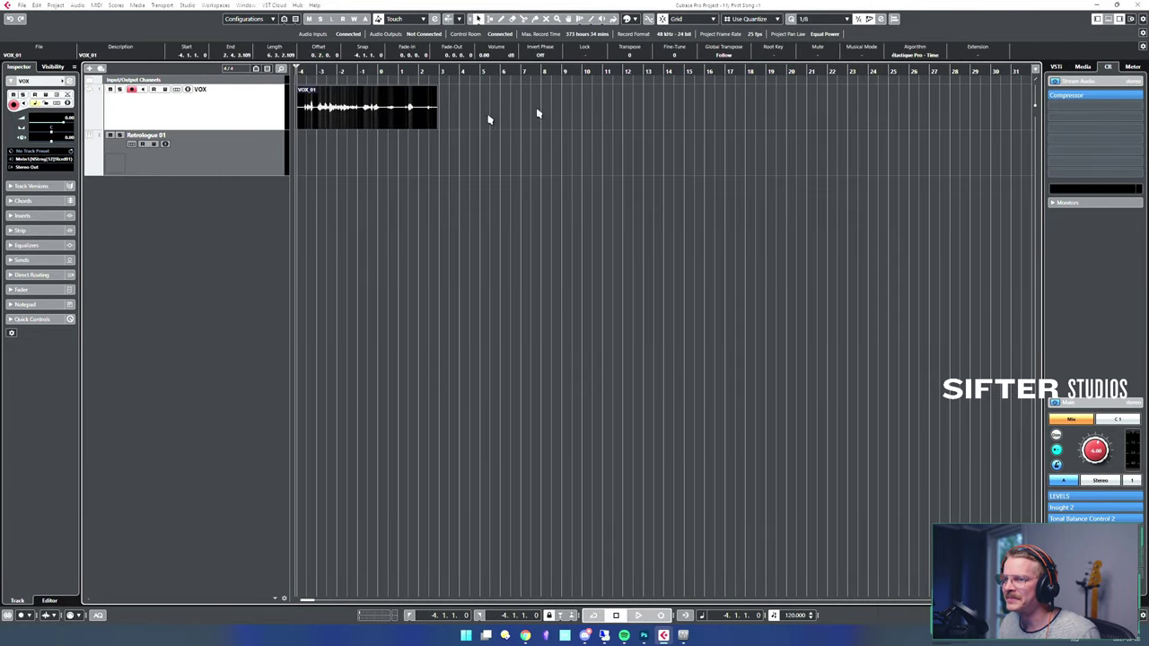
click(596, 117)
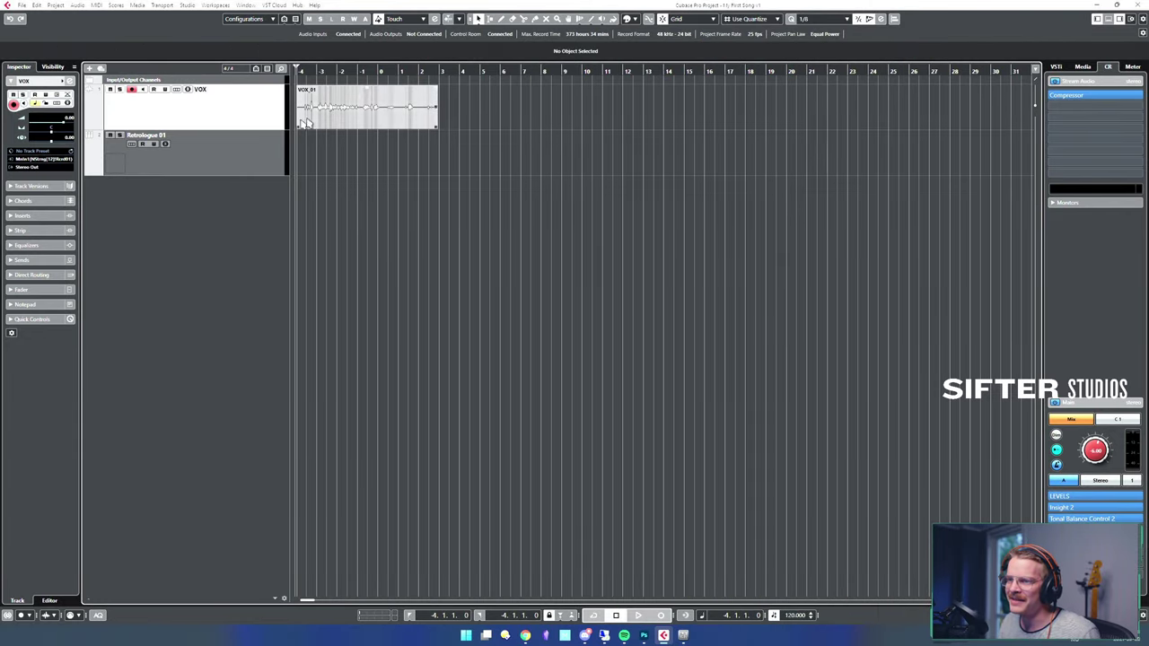
click(568, 114)
click(219, 106)
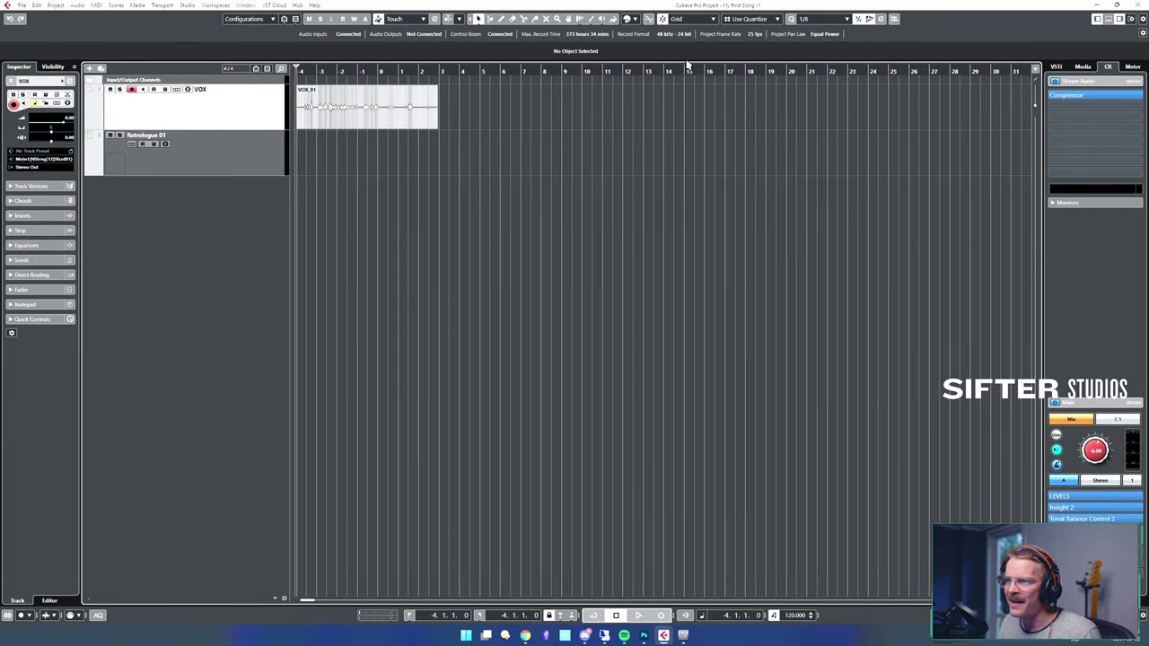
click(635, 19)
click(650, 25)
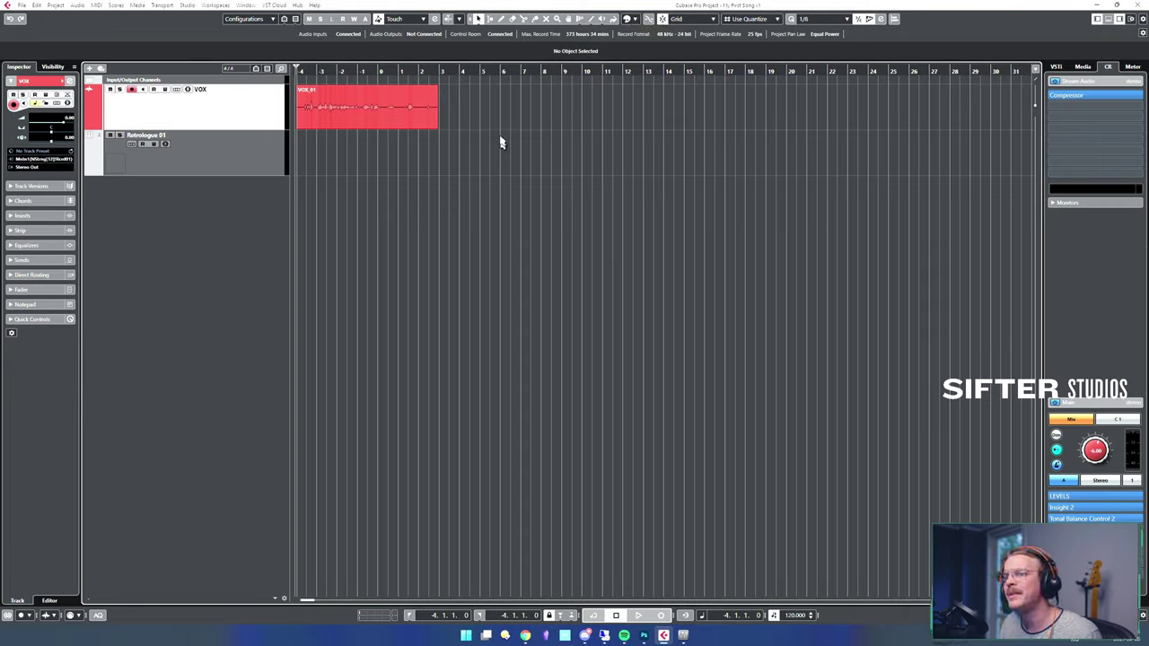
- Toggle the selection of the VOX_01 clip on the VOX track, leaving it selected
click(389, 125)
click(546, 119)
click(360, 110)
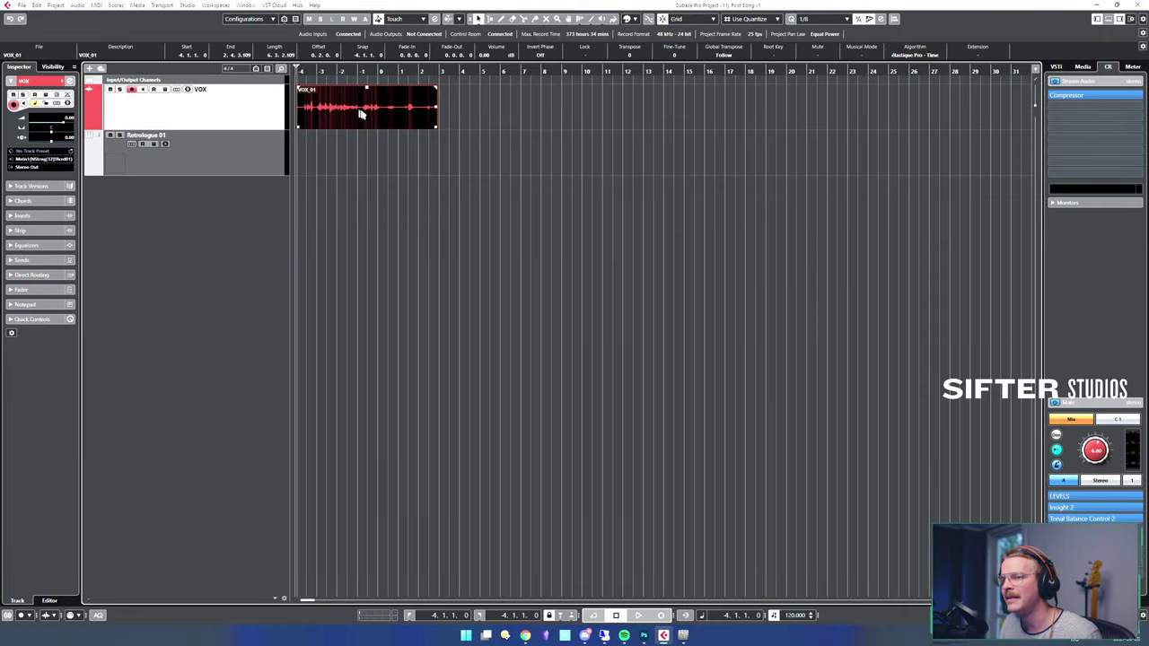
click(440, 129)
click(400, 127)
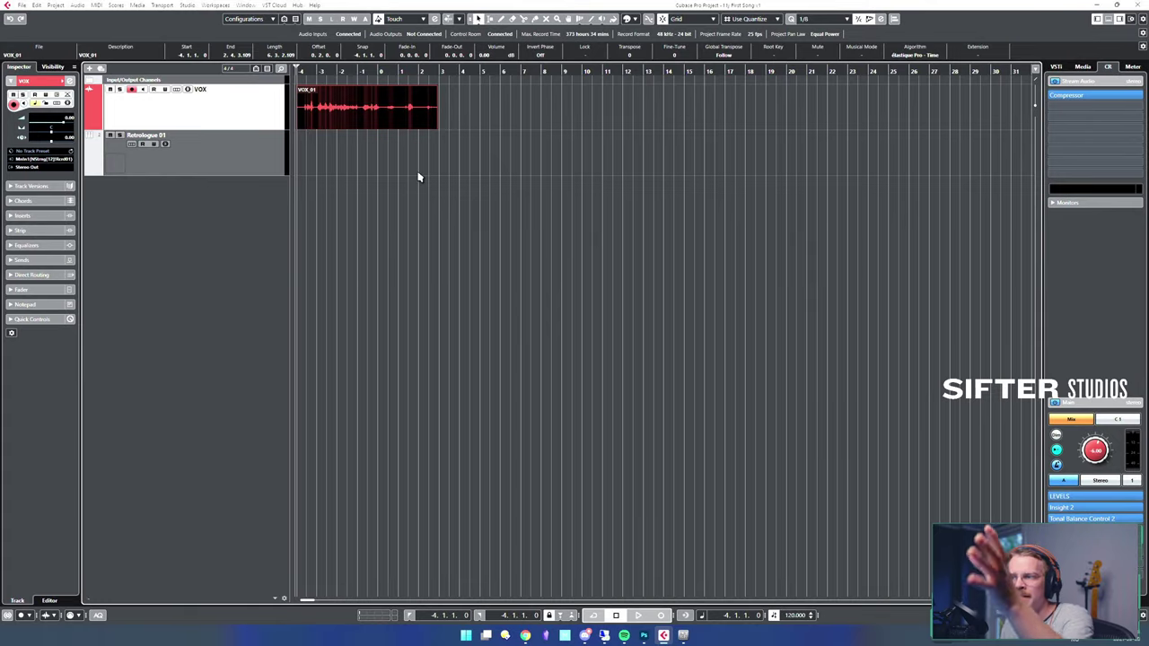
- Record a very short second take on the VOX track starting at position 5.4.3 and stop recording
click(496, 71)
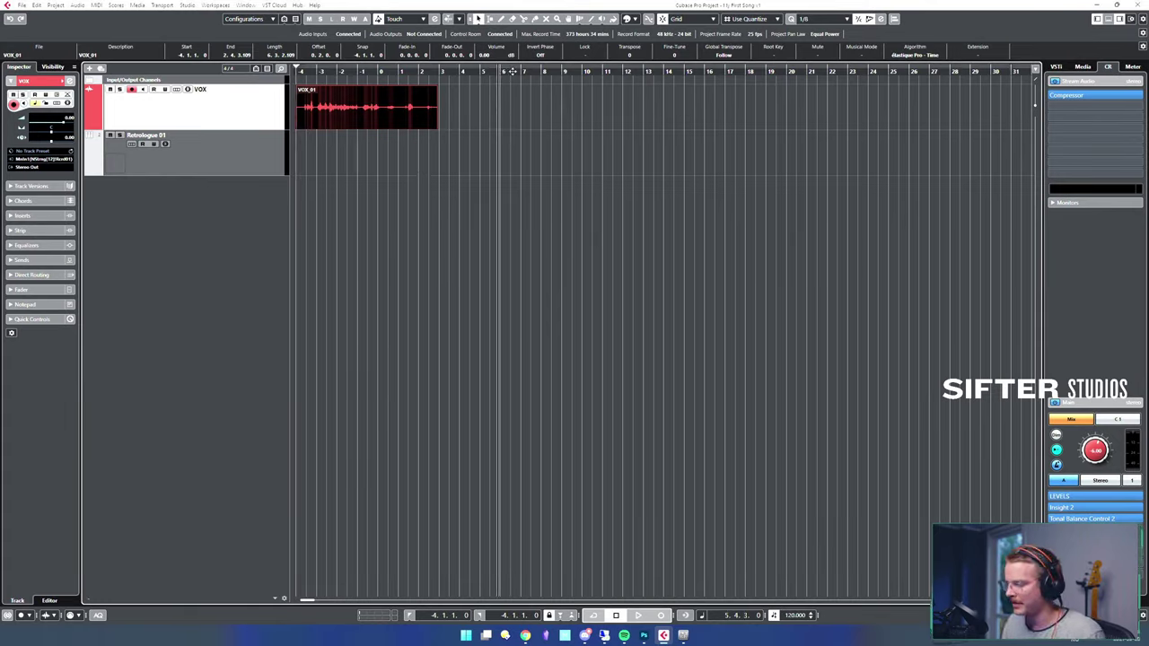
key(KP_Multiply)
key(space)
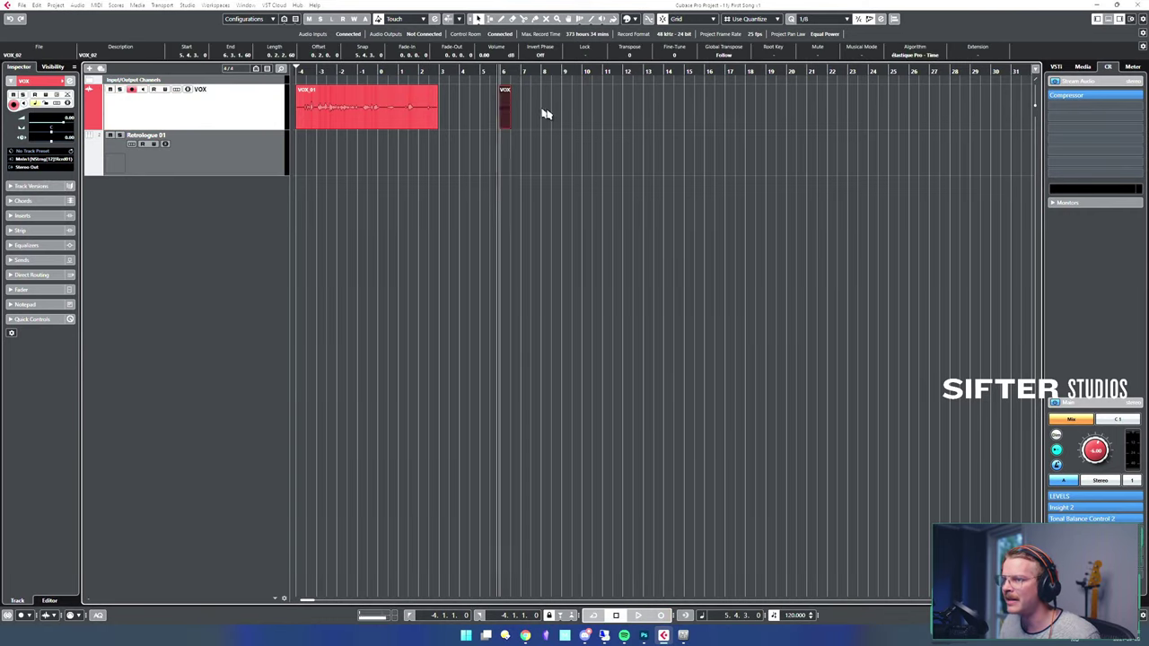
- Alternate the selection between the short second take and the VOX_01 clip, ending on VOX_01
click(503, 124)
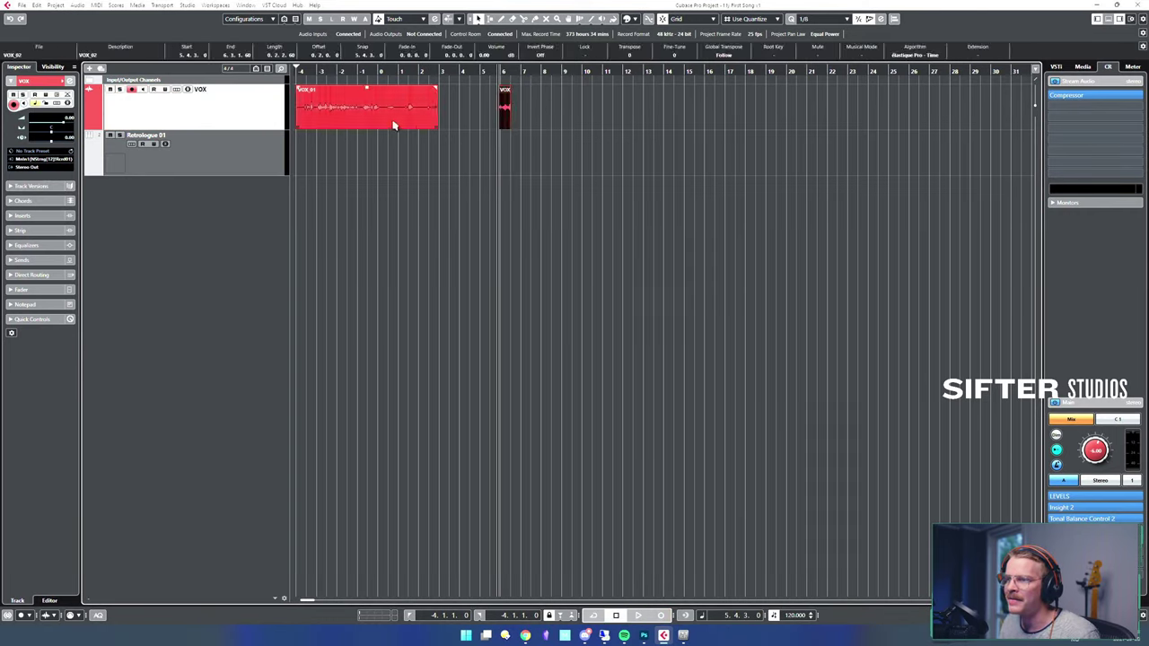
click(395, 119)
click(505, 110)
click(404, 124)
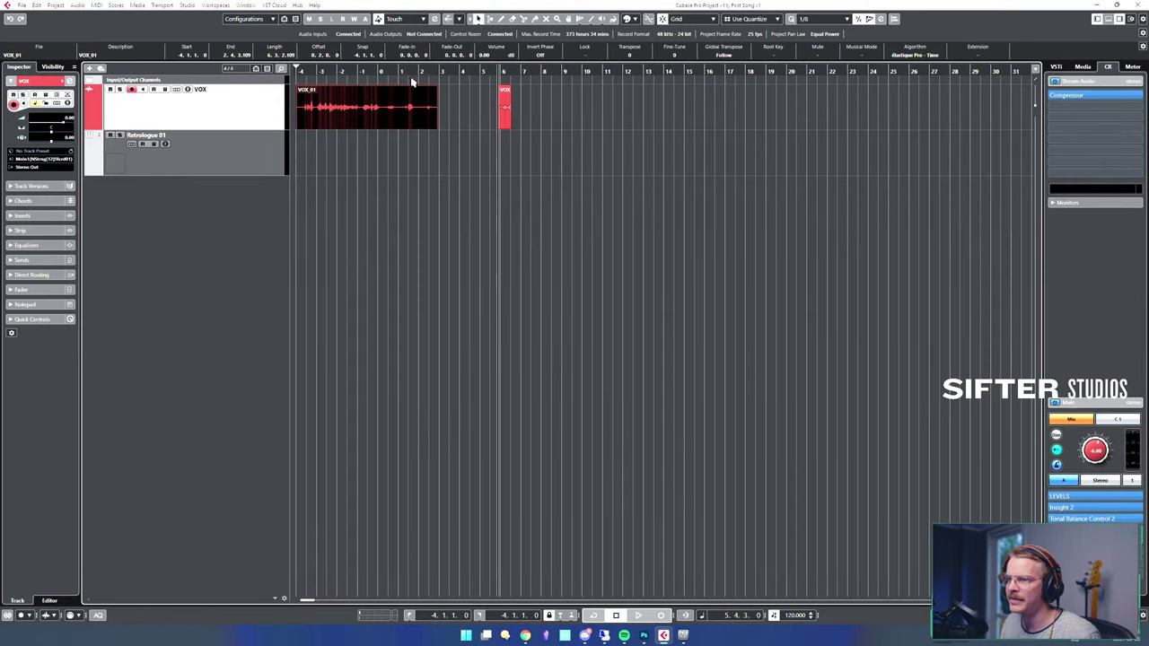
- Clear the clip selection, move the playhead close to the project start, and play part of the VOX_01 take
drag(396, 71, 398, 86)
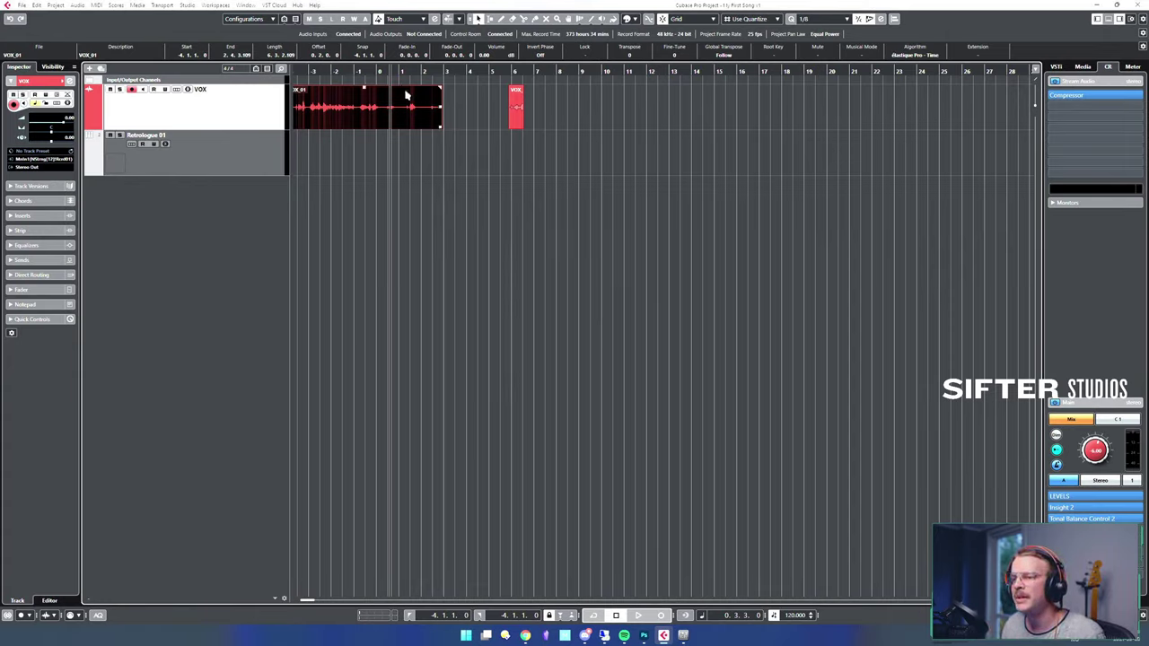
click(470, 106)
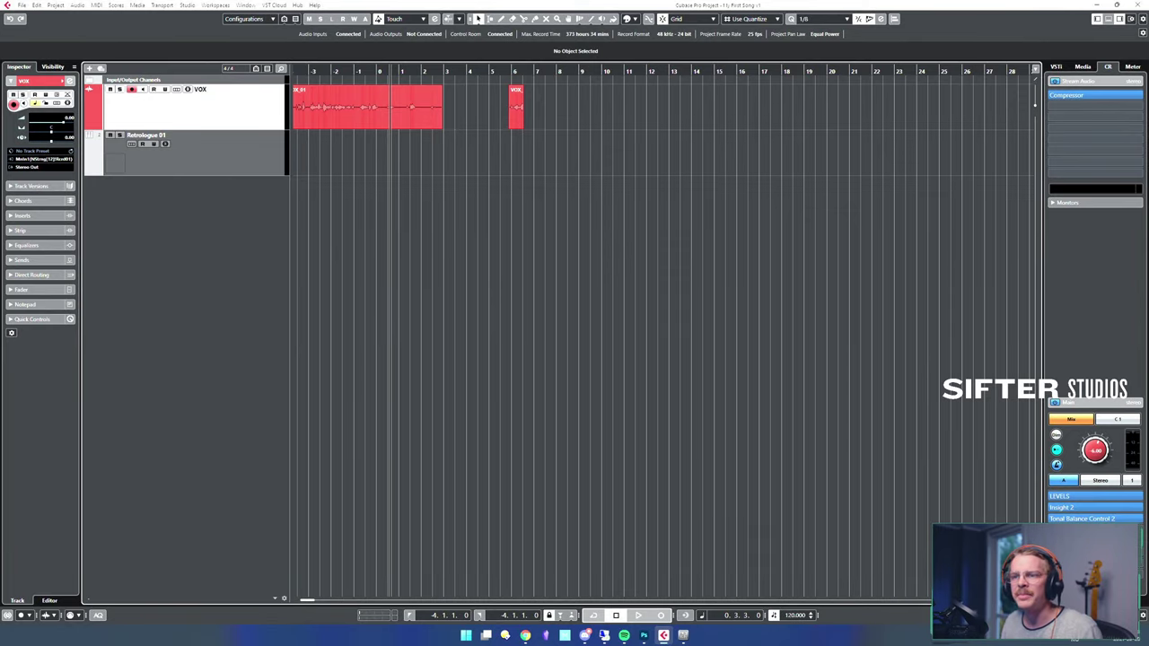
drag(370, 73, 301, 83)
key(space)
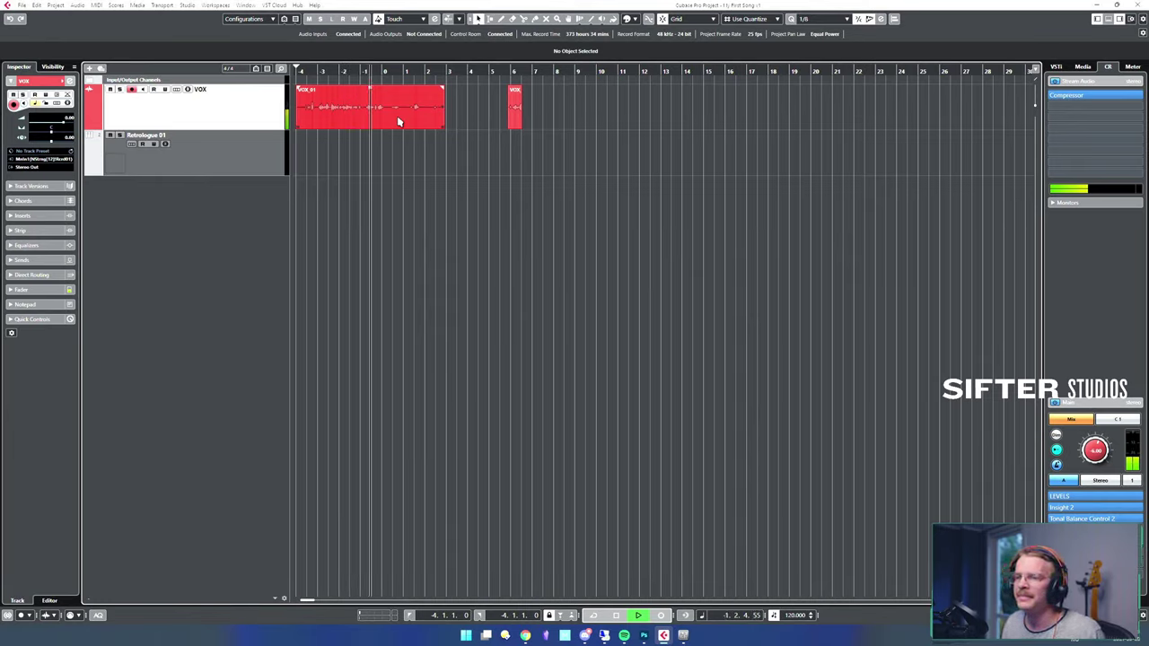
key(space)
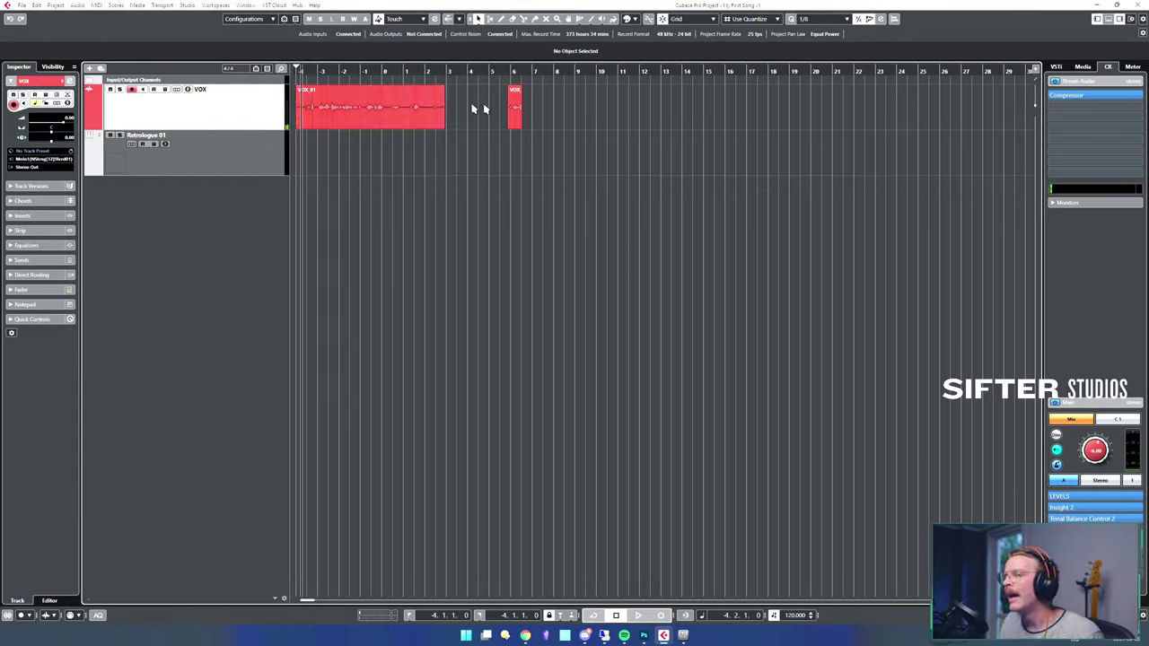
- Delete the short VOX_02 clip, and split VOX_01 at bar 1 to remove everything after the cut
drag(528, 100, 491, 117)
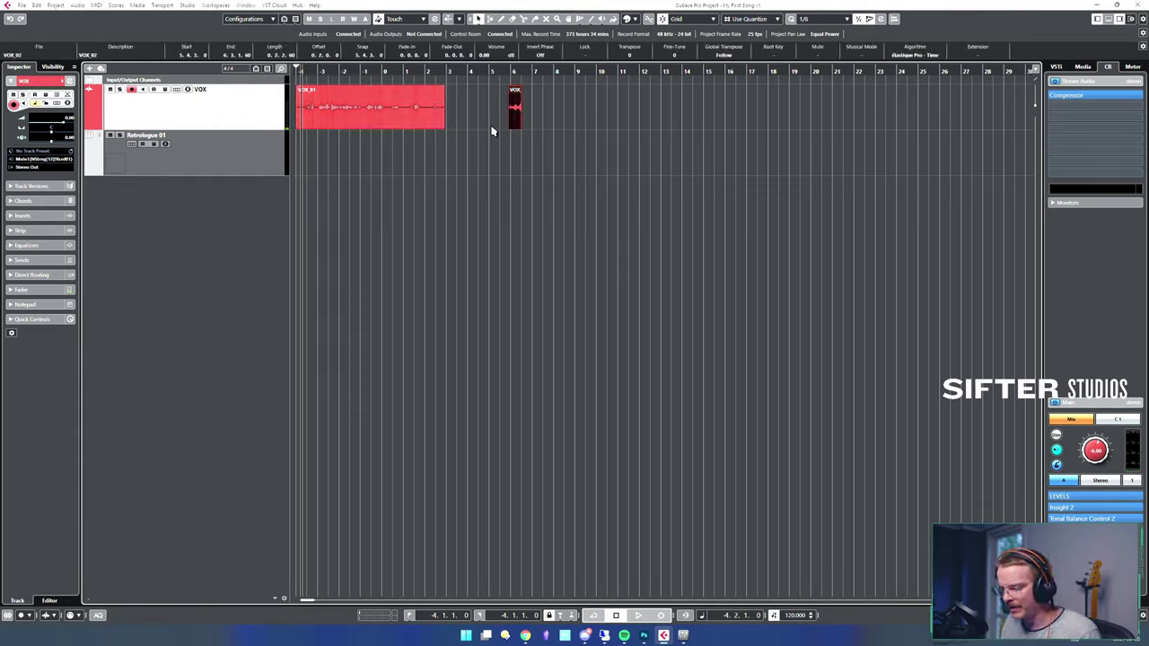
key(Delete)
click(398, 120)
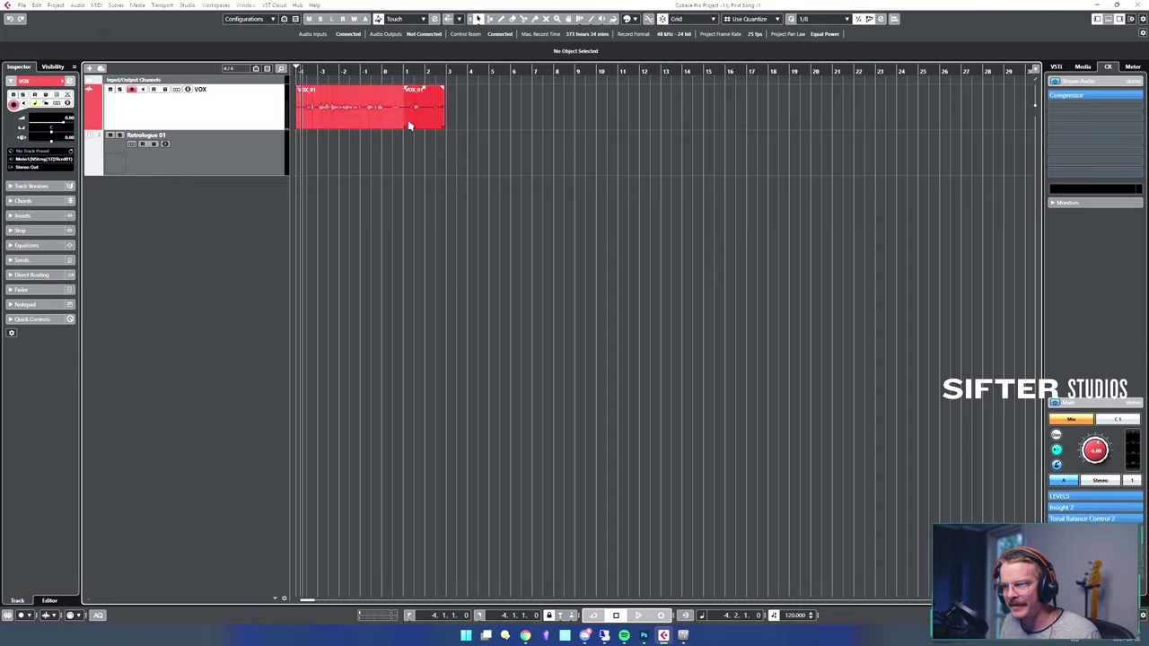
click(435, 124)
key(Delete)
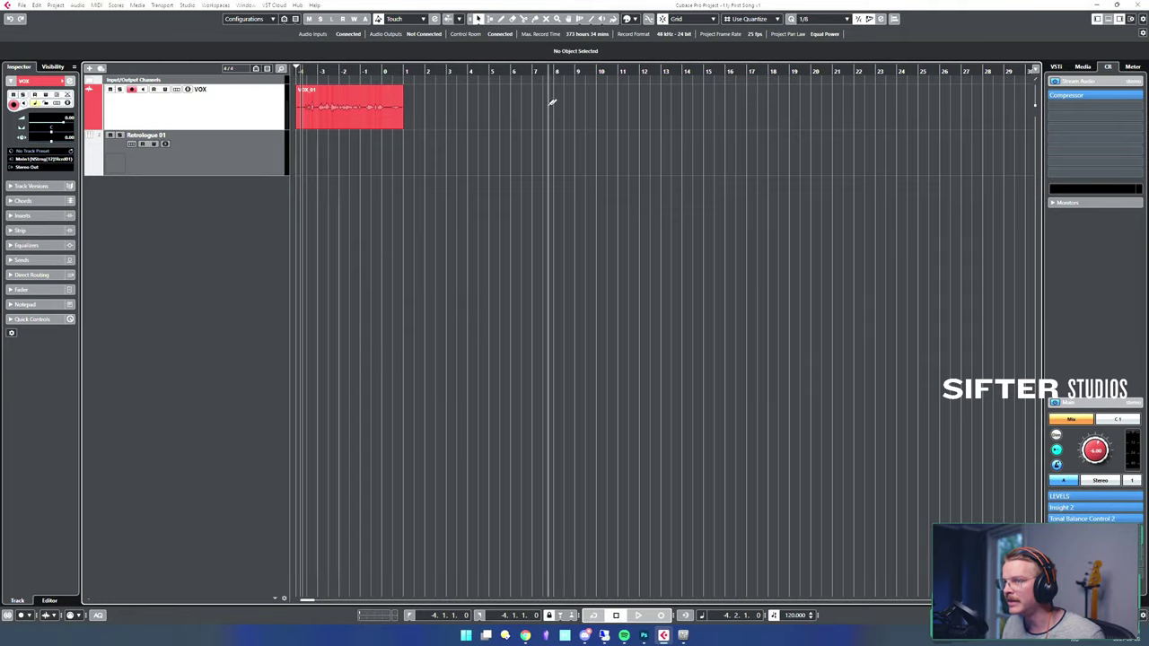
- Draw empty parts on the VOX and Retrologue 01 tracks with the Draw tool, and delete all of them
drag(492, 105, 643, 145)
drag(657, 101, 732, 103)
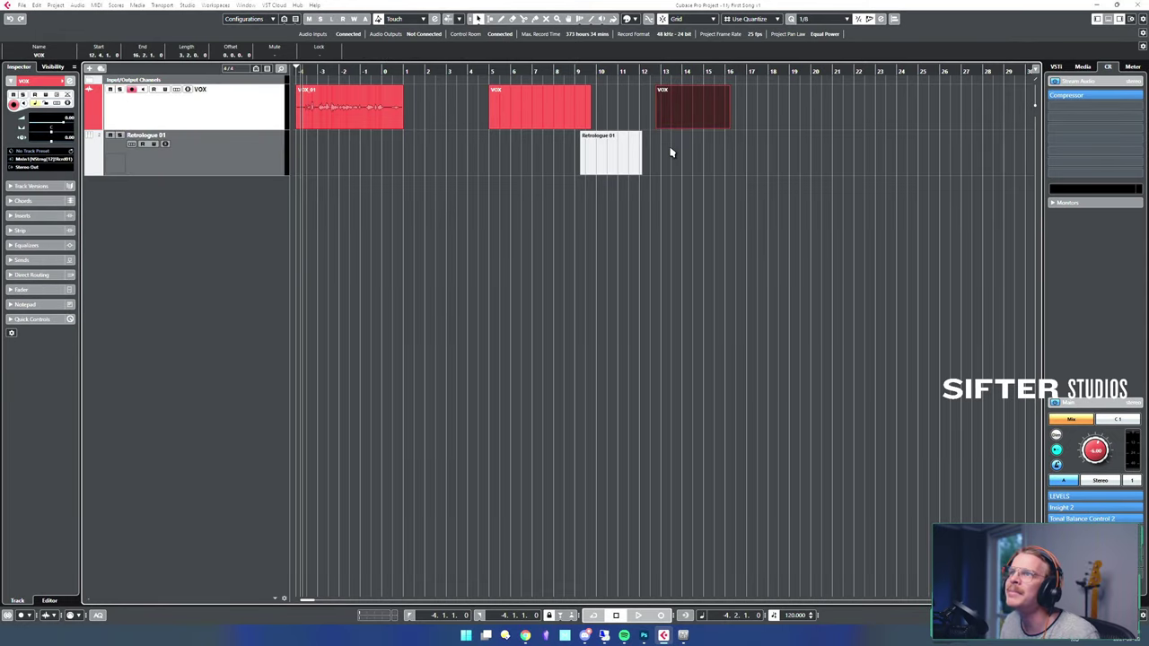
click(627, 162)
key(Delete)
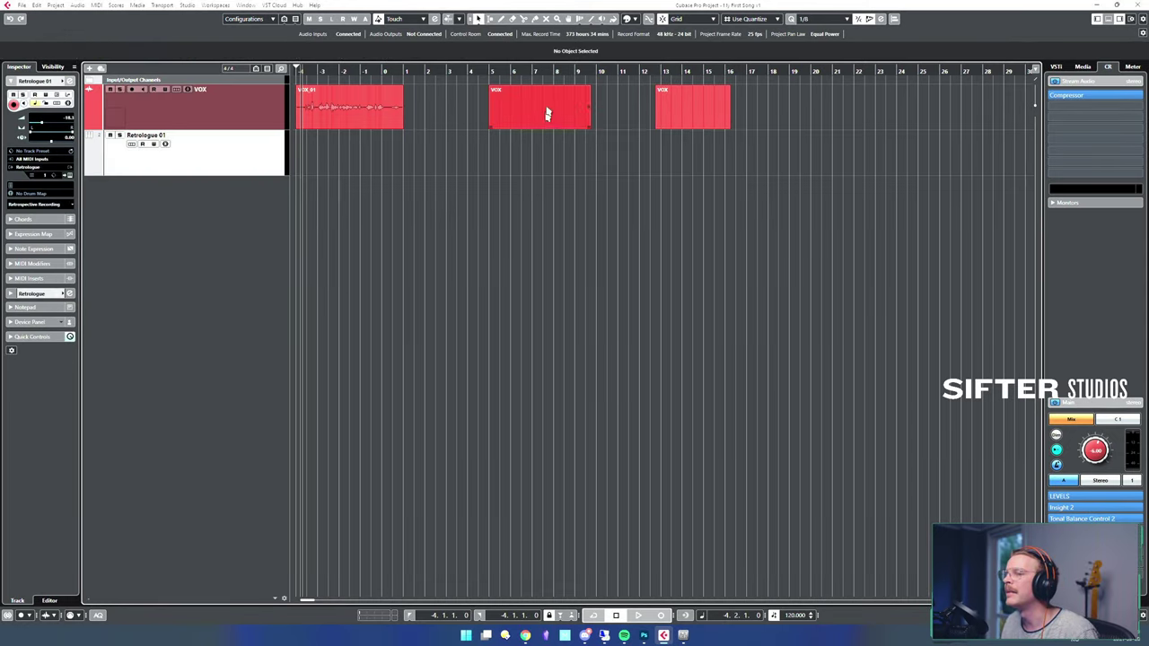
click(547, 114)
key(Delete)
click(680, 113)
key(Delete)
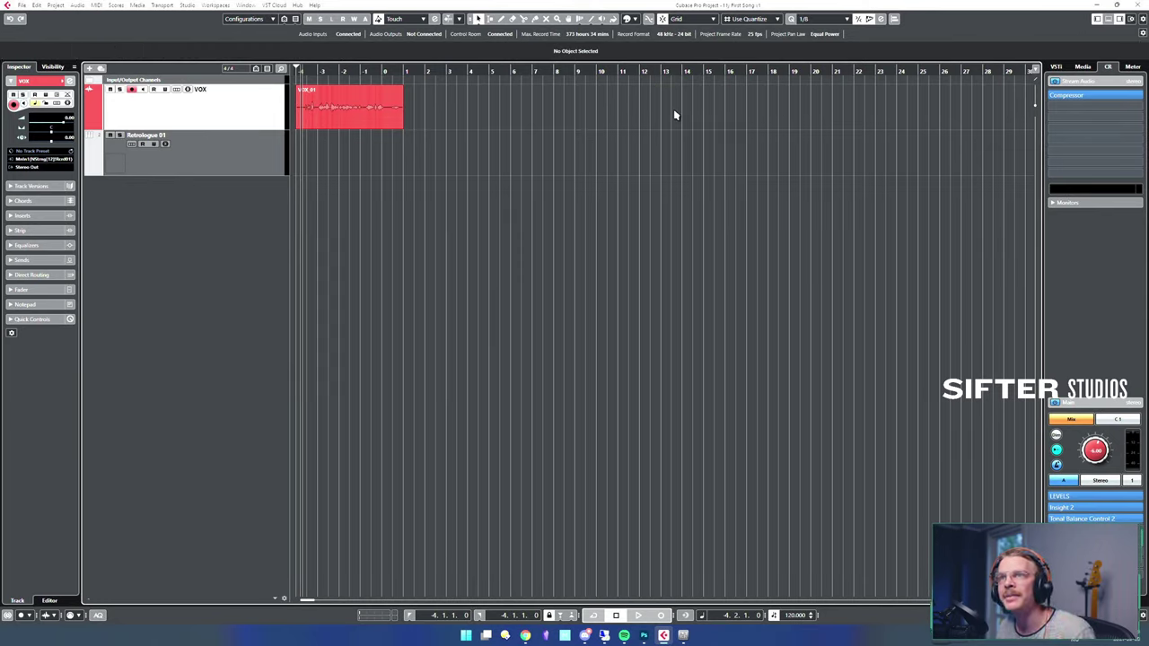
- Split the VOX_01 clip at position 0.2.1 and delete the short piece at its end
click(384, 123)
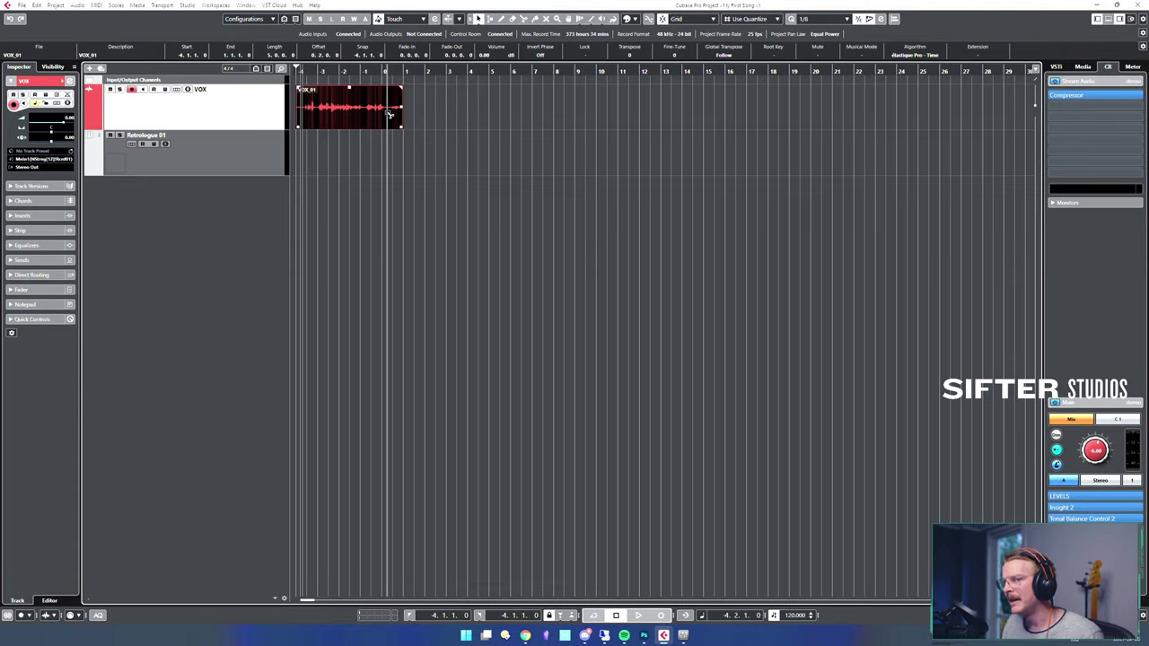
alt+click(387, 114)
key(Delete)
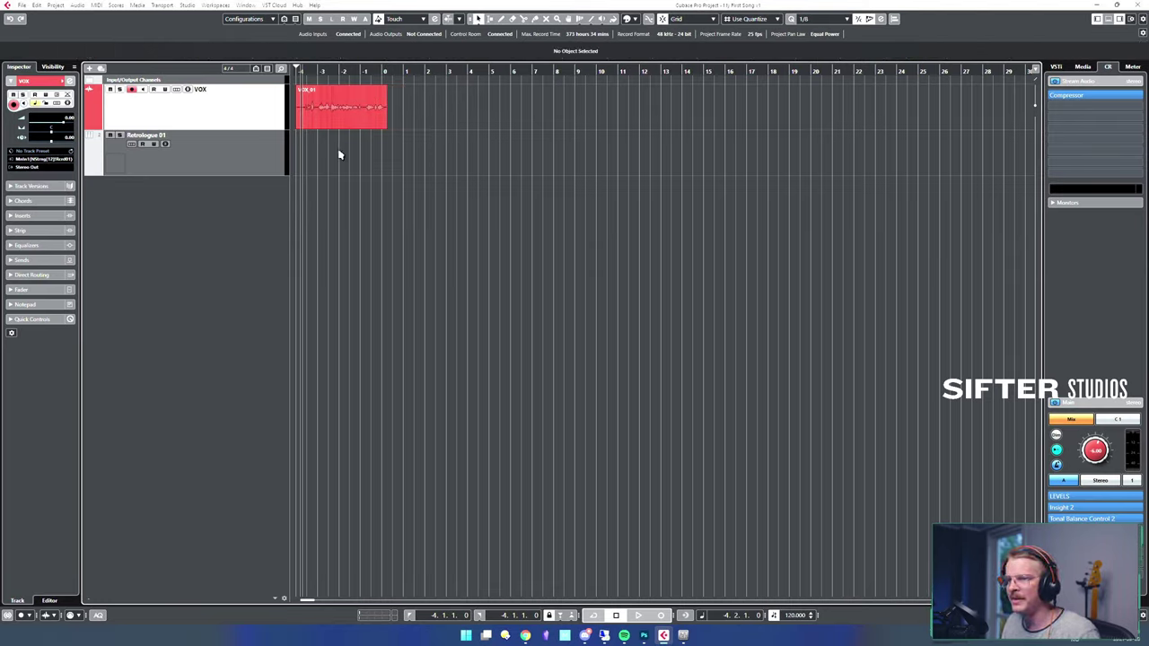
- Split off the silent beginning of VOX_01 at position -4.2.3, delete it, and select the remaining clip
alt+click(303, 118)
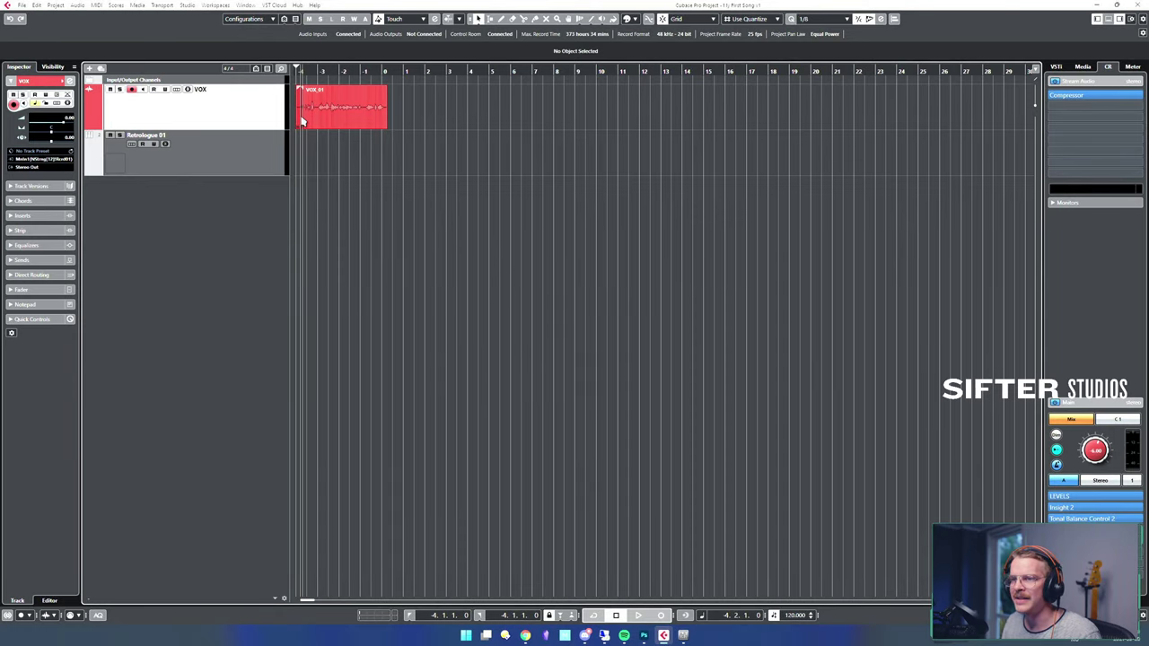
click(301, 120)
key(Delete)
click(384, 126)
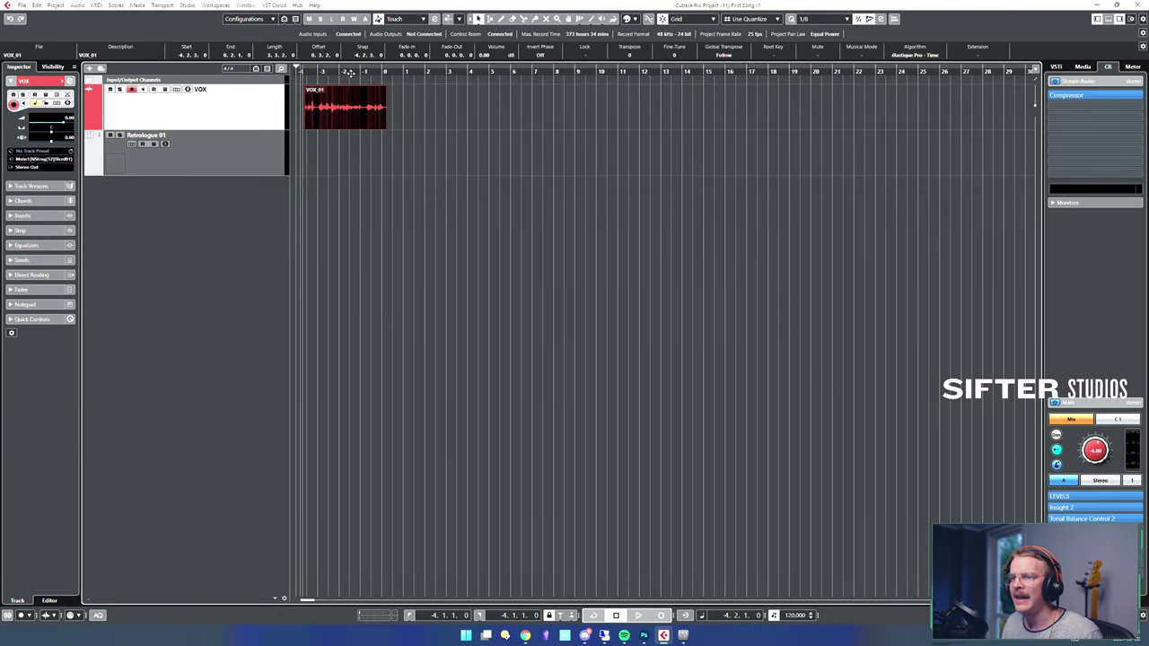
- Try resizing the VOX_01 audio event from its end and its start, undoing the changes and redoing the last one
drag(351, 73, 405, 71)
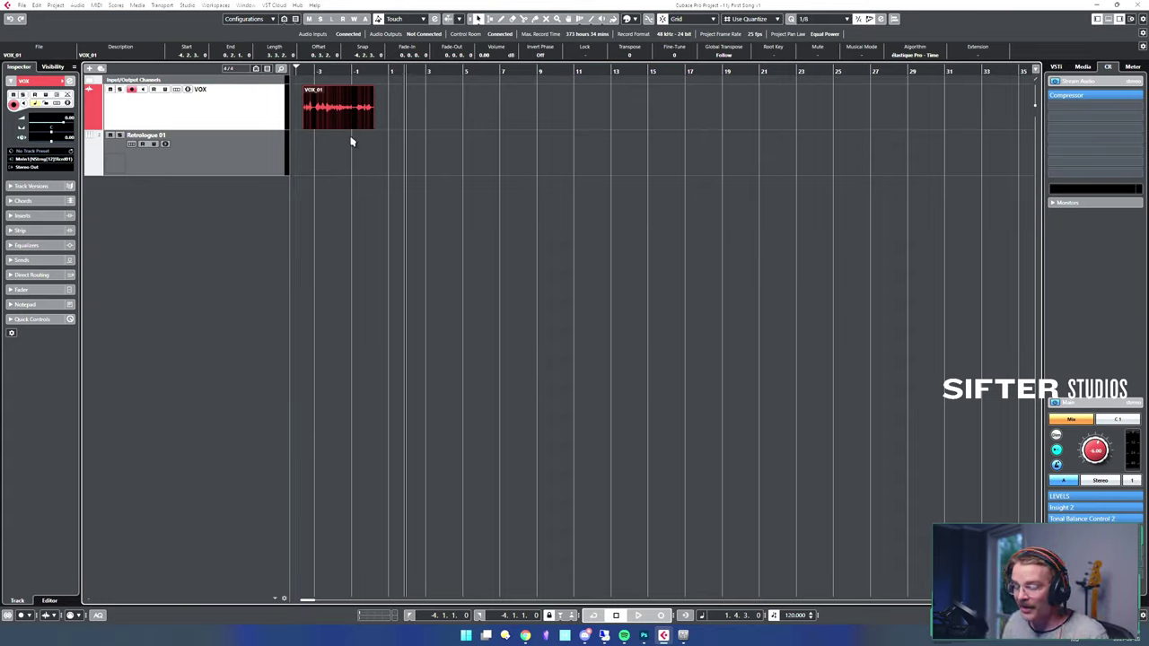
click(372, 126)
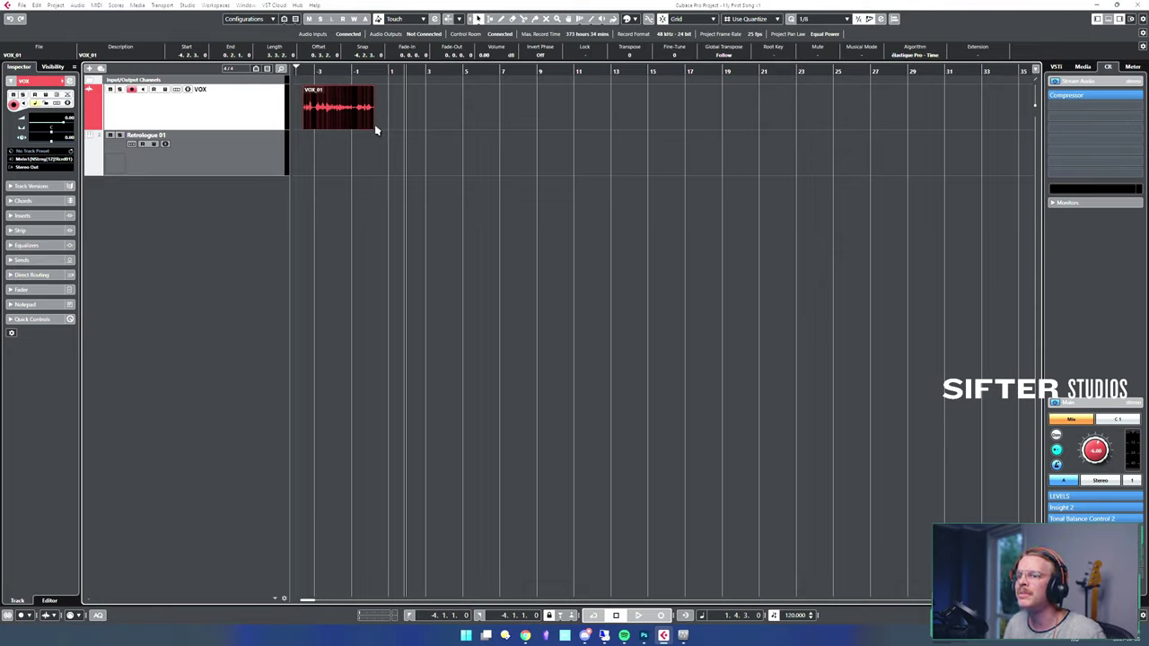
drag(375, 128, 423, 135)
key(ctrl+z)
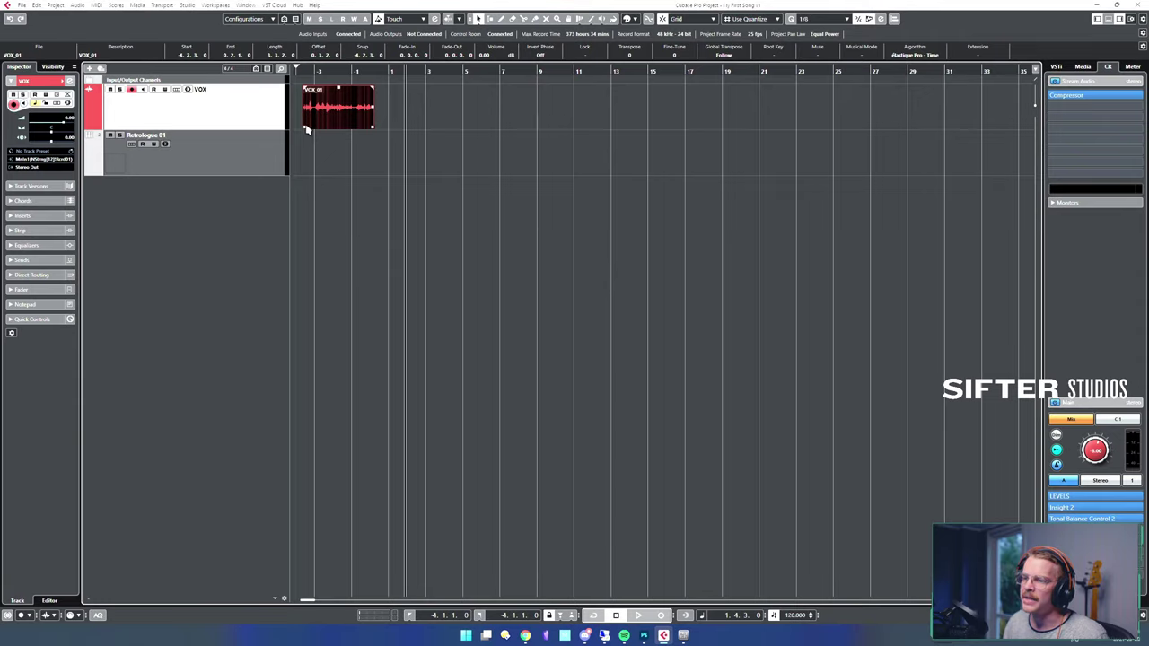
mouse_move(304, 132)
mouse_down()
mouse_move(289, 132)
mouse_move(303, 133)
mouse_up()
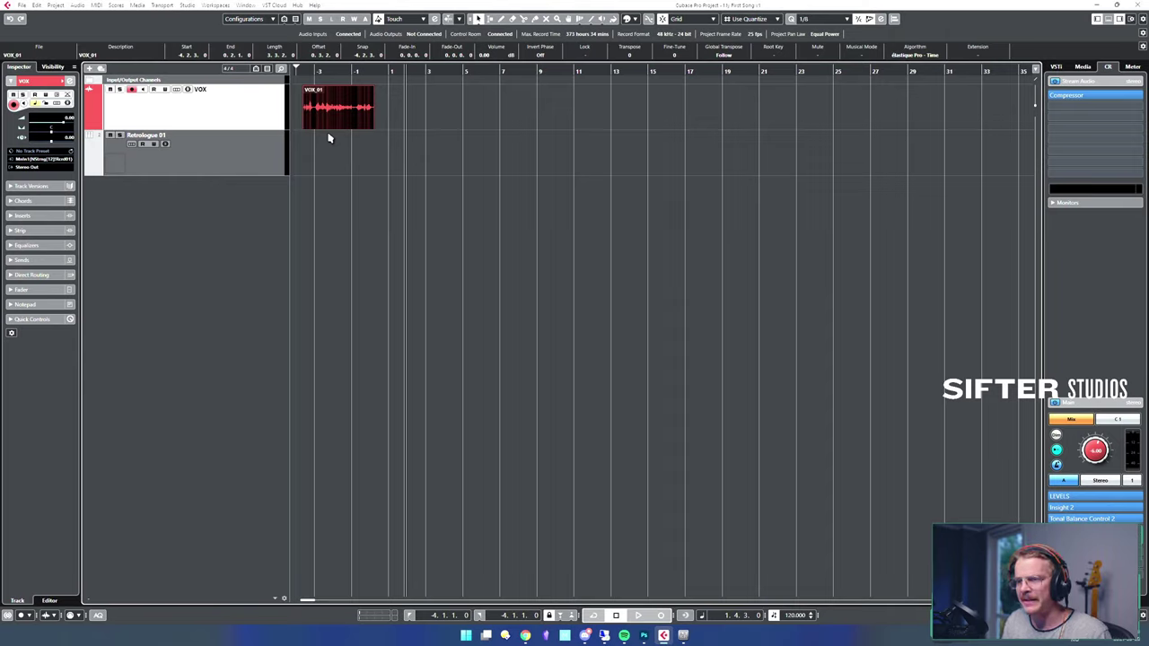
key(ctrl+z)
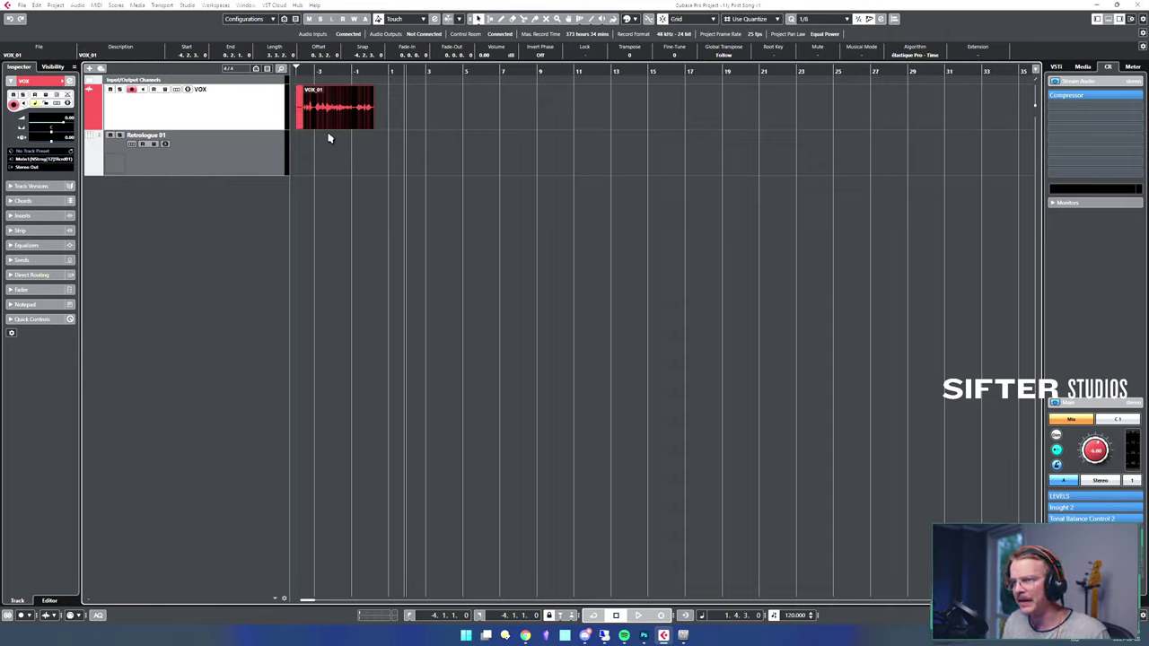
key(ctrl+shift+z)
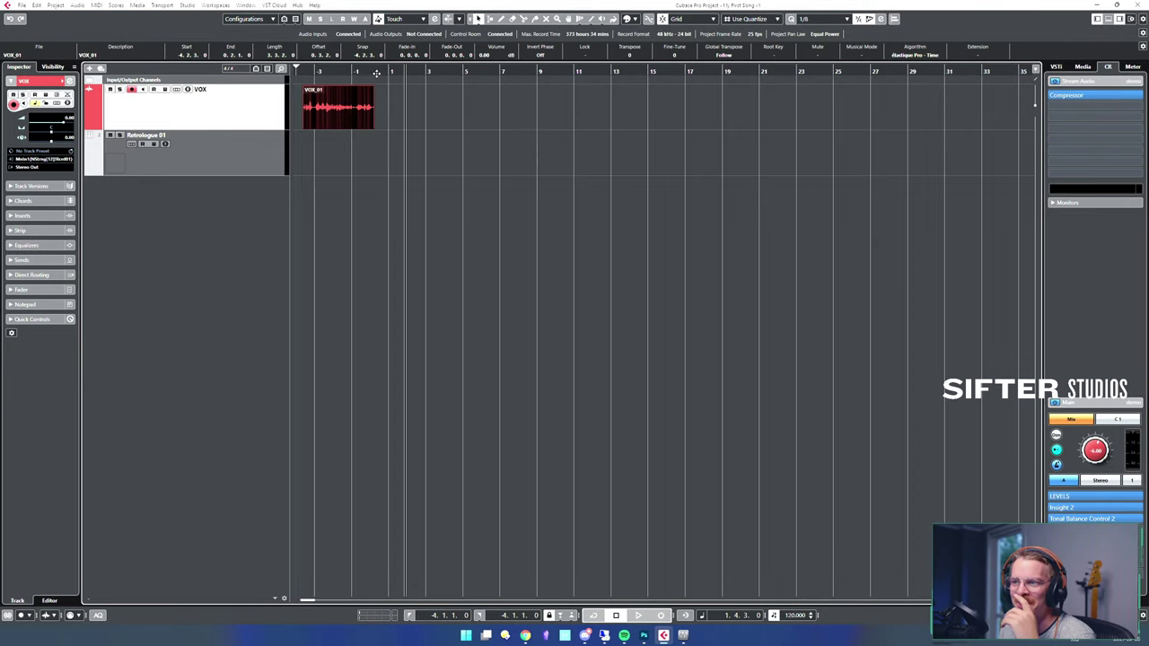
- Deselect the VOX_01 event and place the project cursor at 1.3.1.0
drag(375, 71, 281, 68)
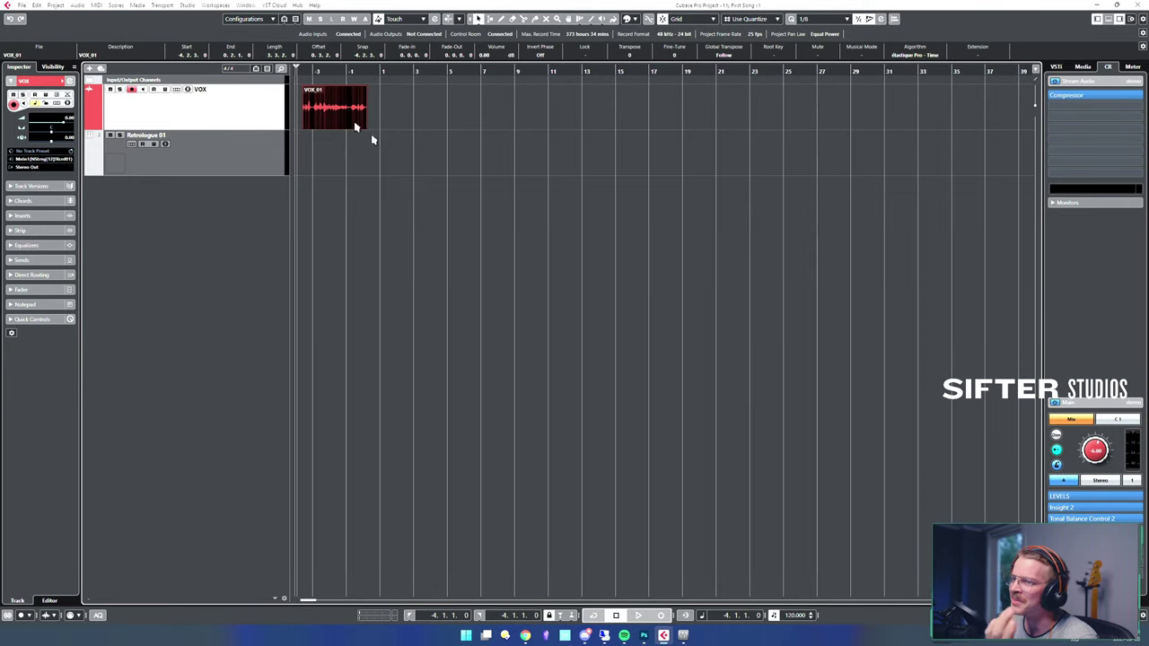
click(417, 116)
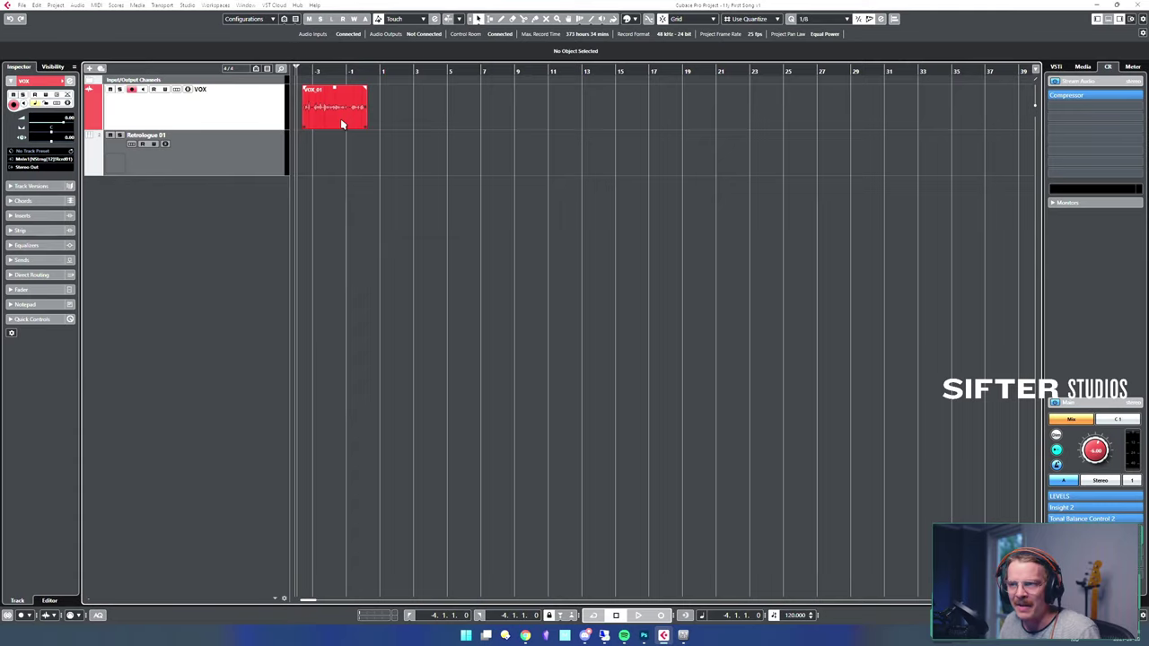
click(388, 70)
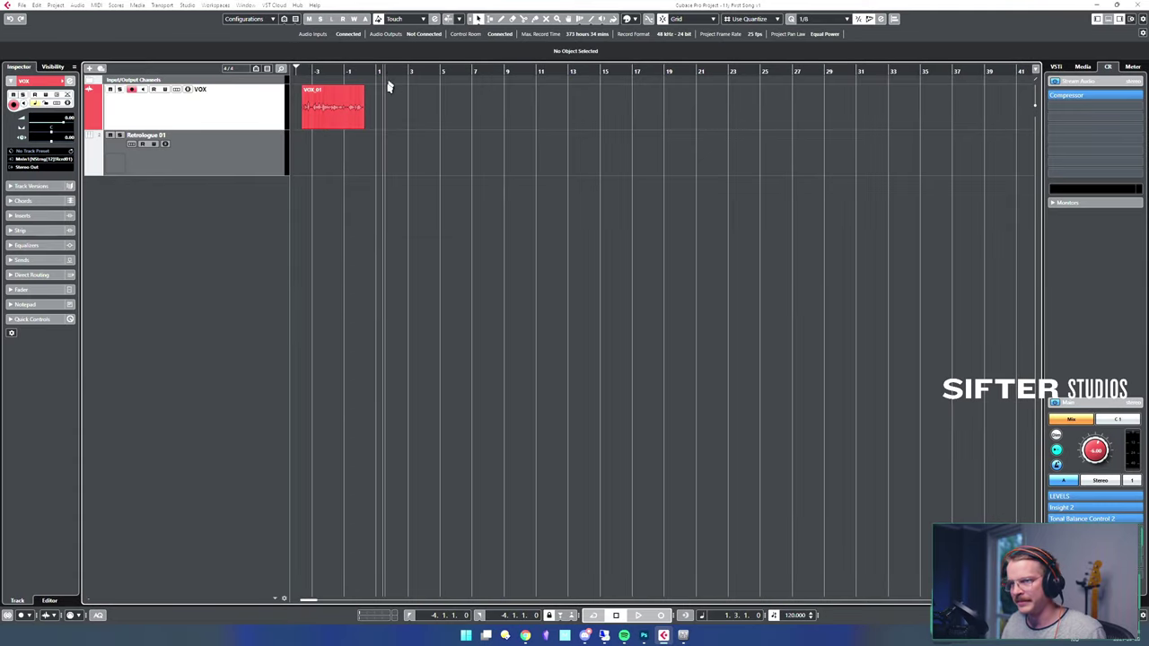
- Select the Retrologue 01 track and briefly show the on-screen keyboard before closing it
click(252, 158)
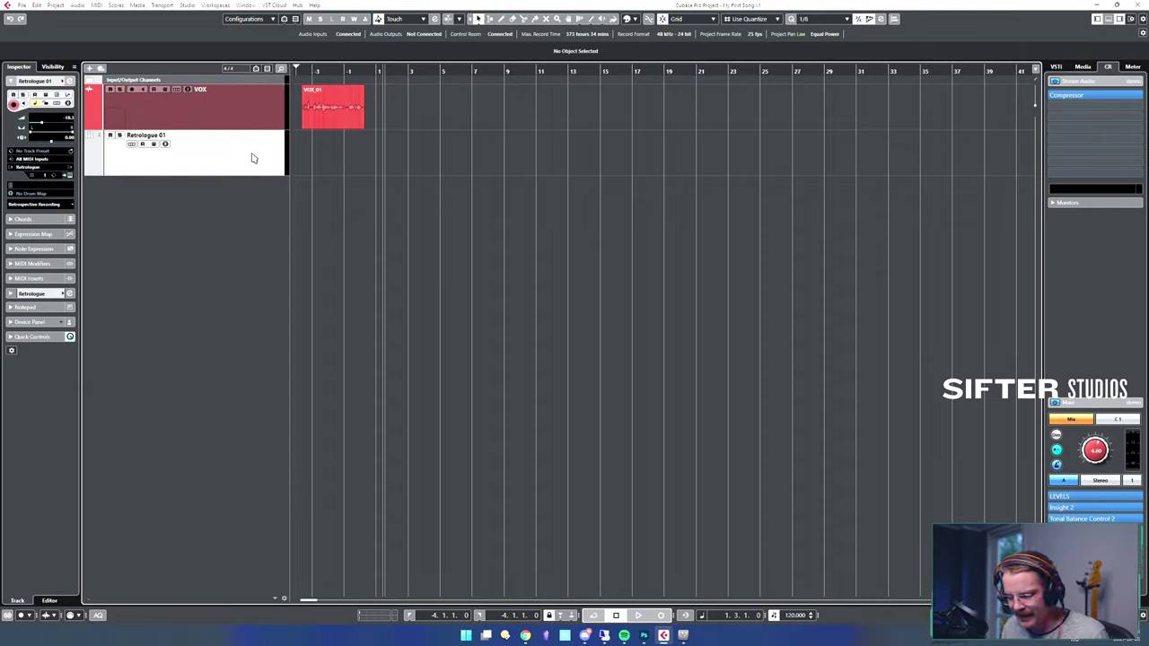
key(alt+k)
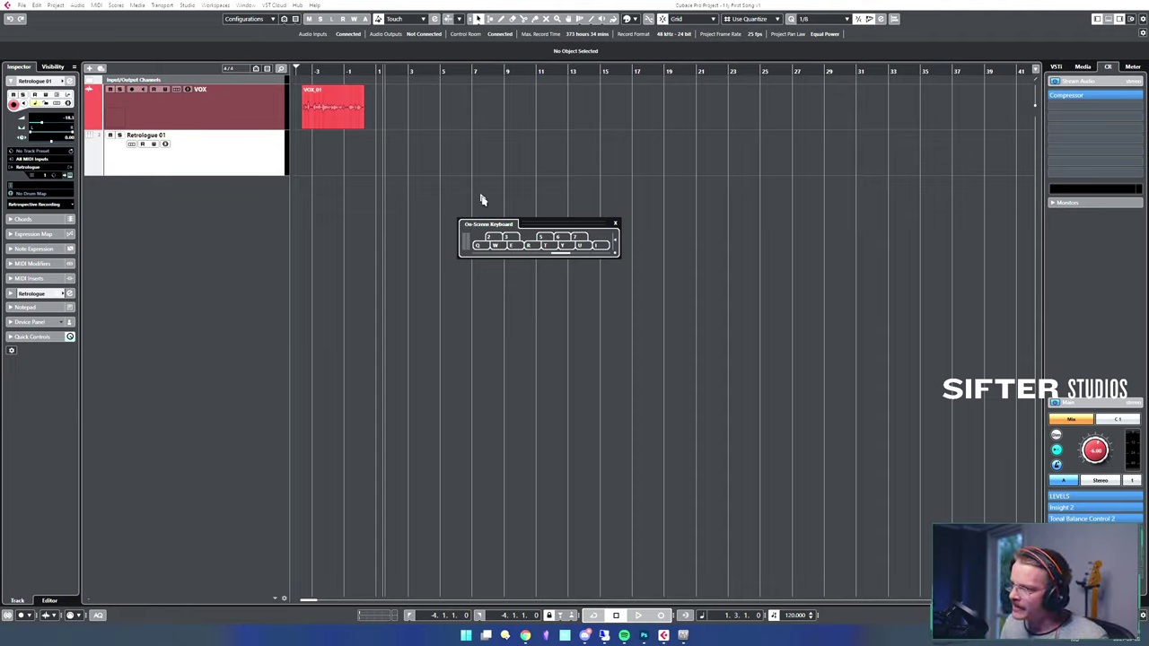
click(616, 225)
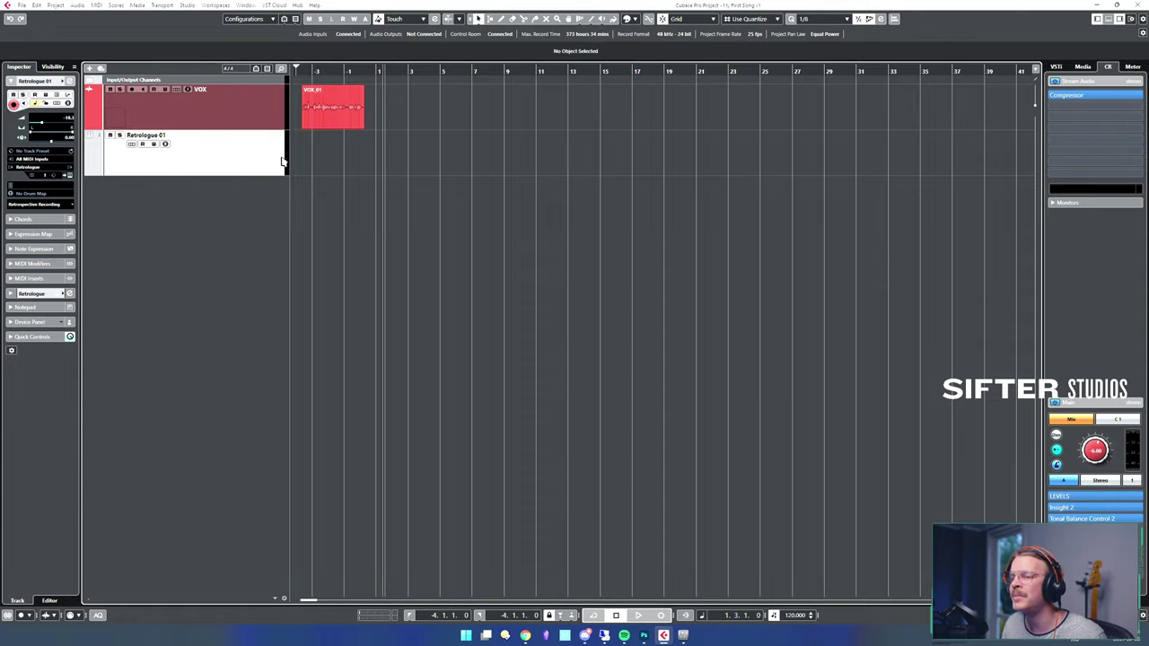
- Draw an empty MIDI part on the Retrologue 01 track beneath the VOX_01 event and delete it
drag(300, 150, 363, 162)
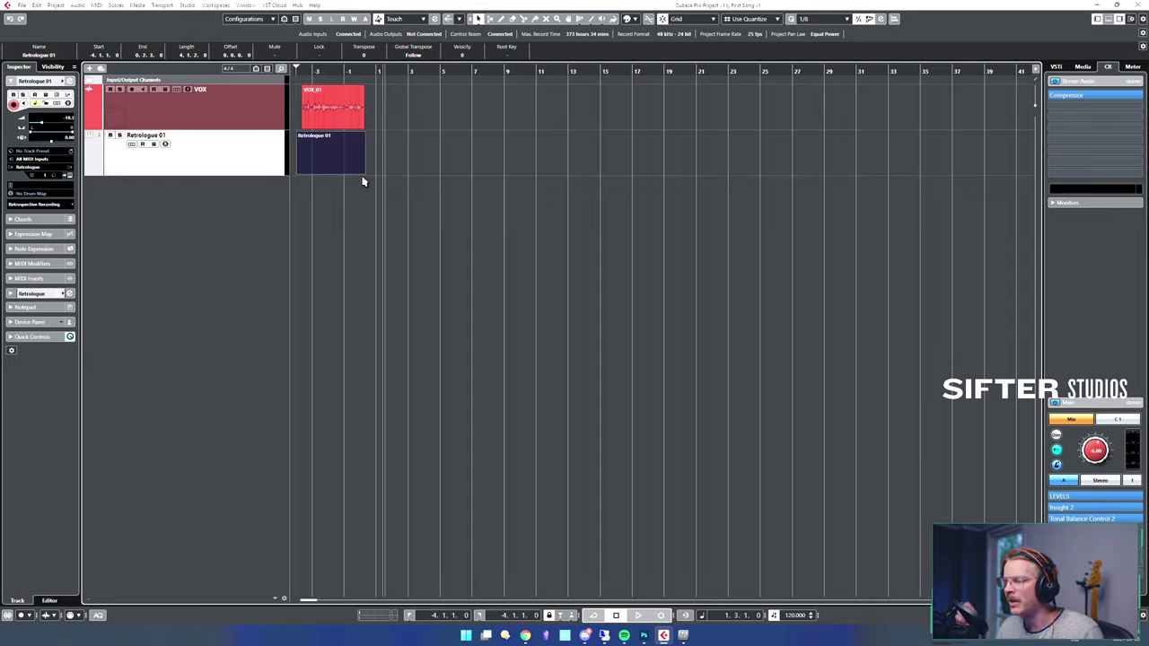
key(Delete)
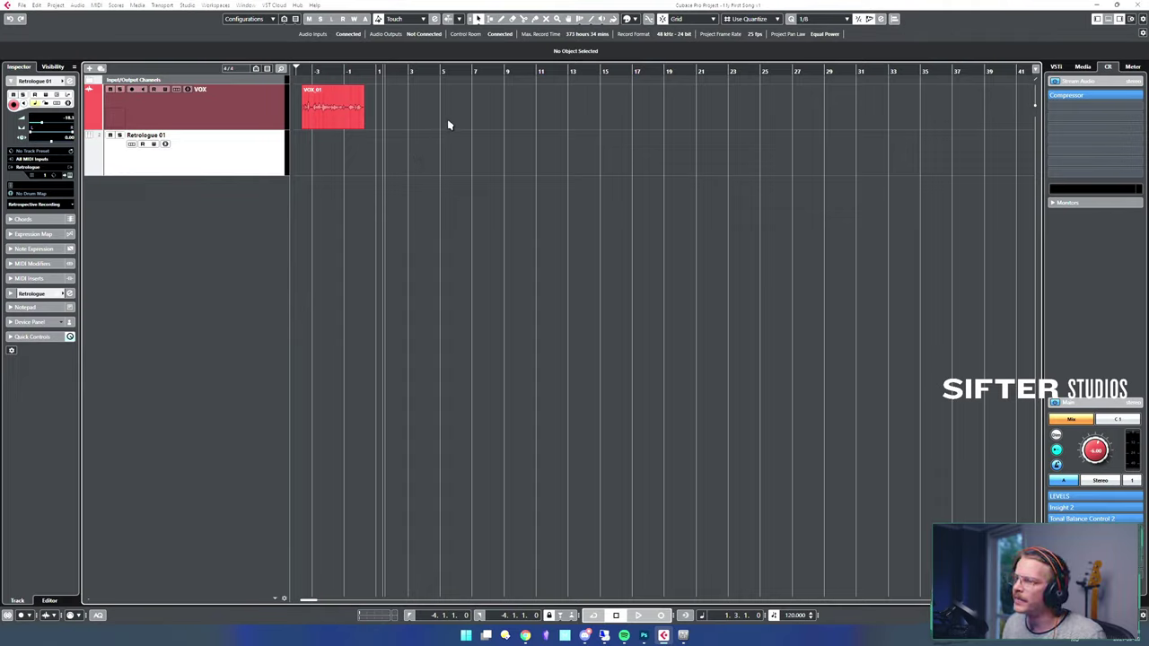
- Play the project from 1.3.1.0 several times, stopping each time, to listen for the metronome click
key(space)
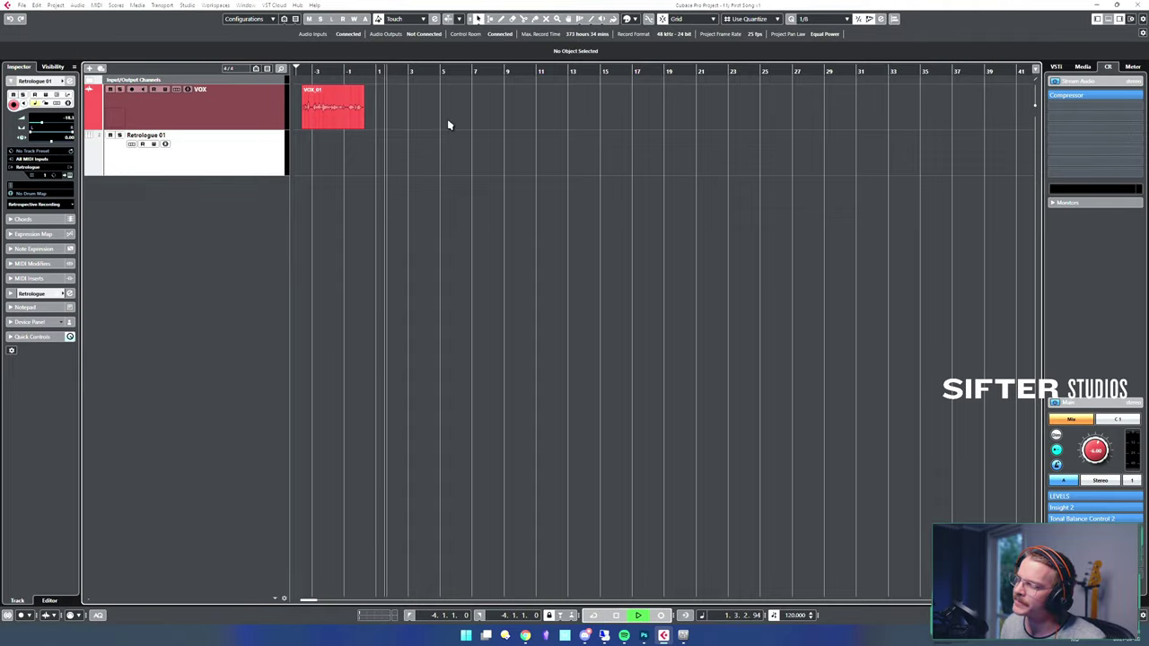
key(space)
key(space)
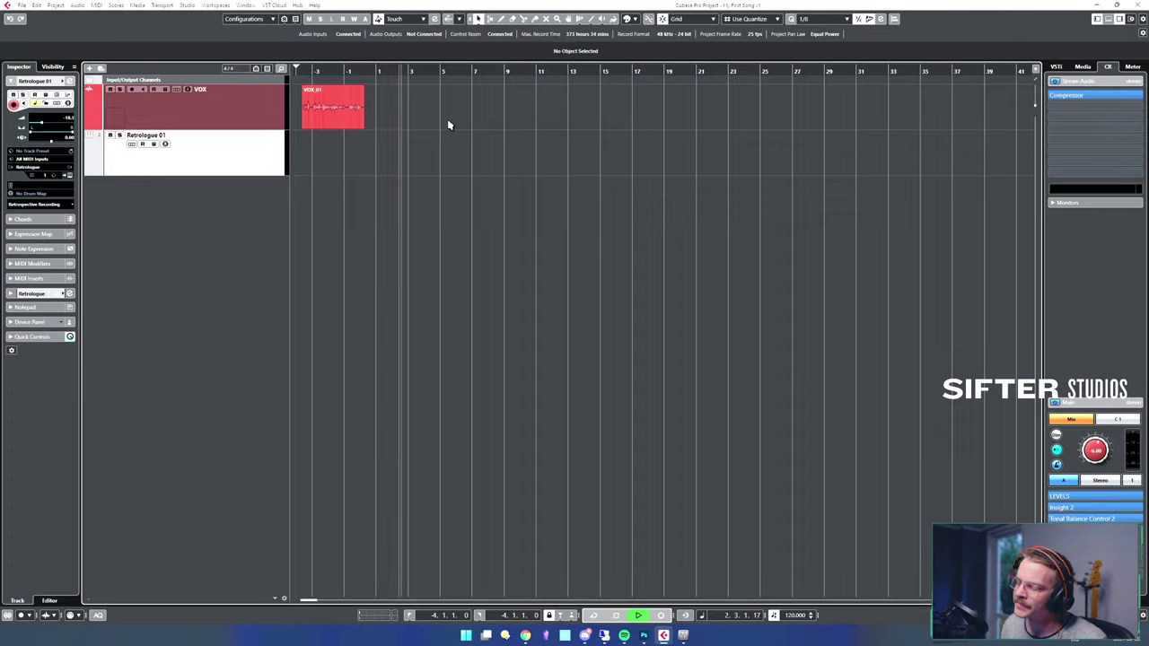
key(space)
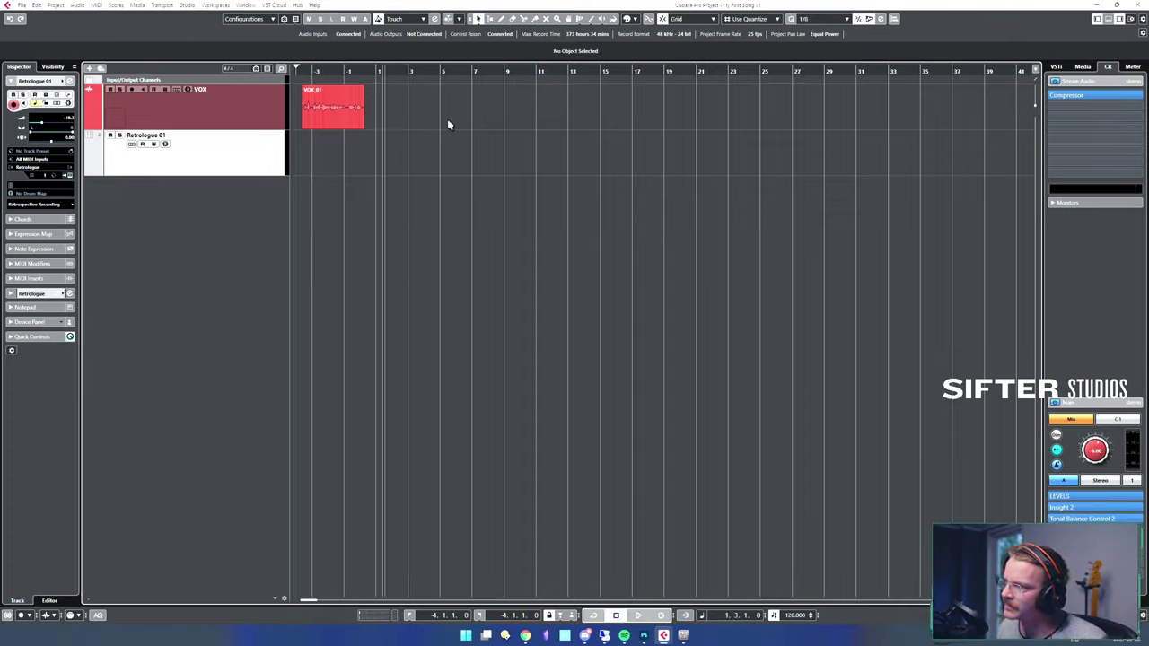
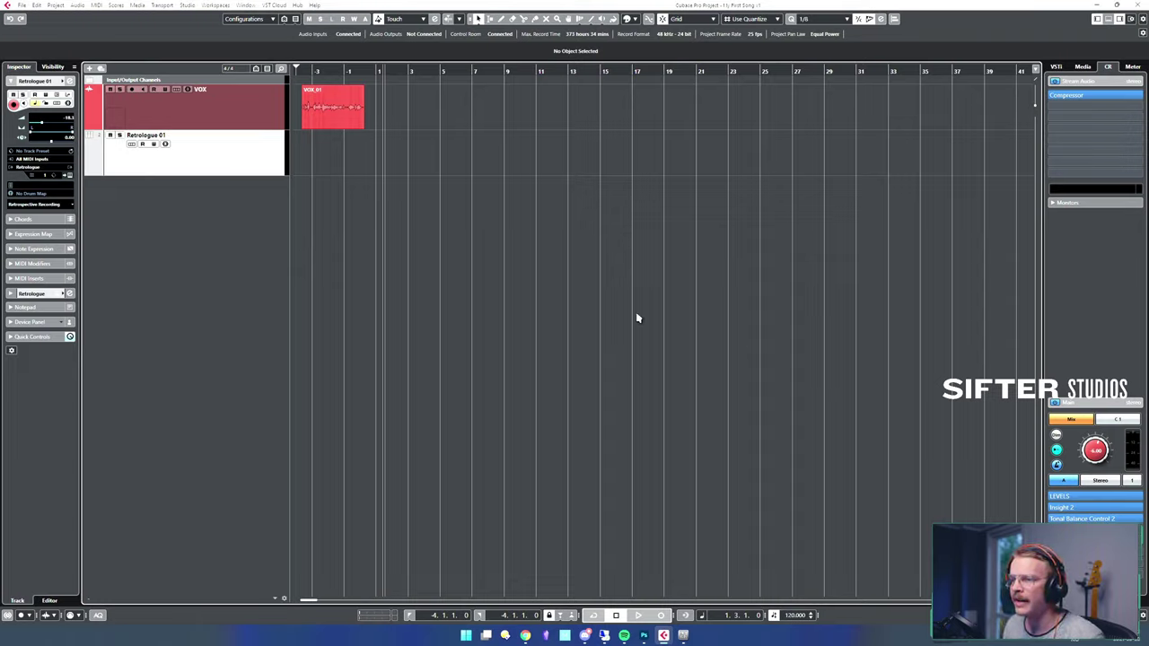
key(space)
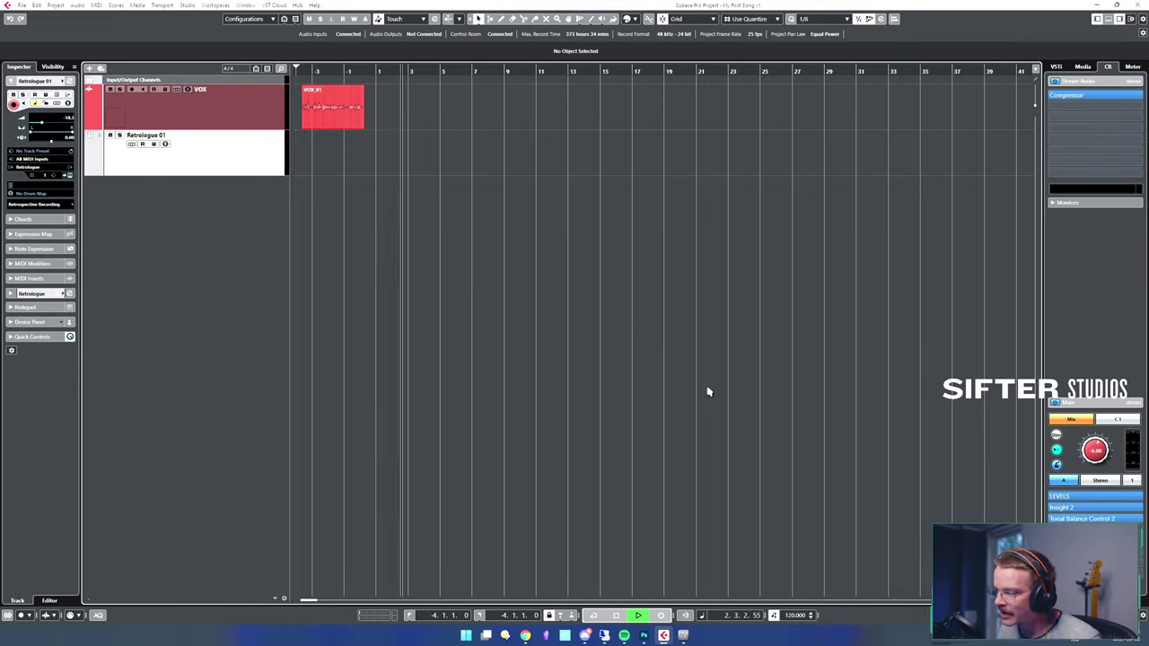
key(space)
- Check the Stereo Out assignment of the audio click outputs in Metronome Setup and test the click in playback
key(shift+c)
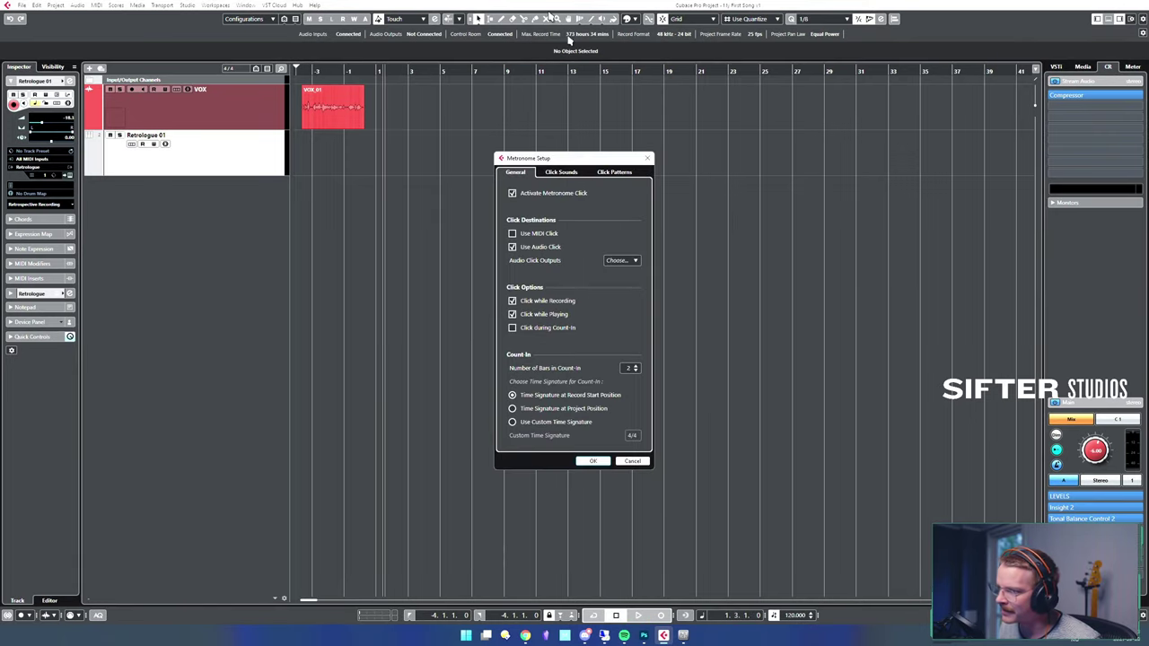
drag(579, 158, 642, 138)
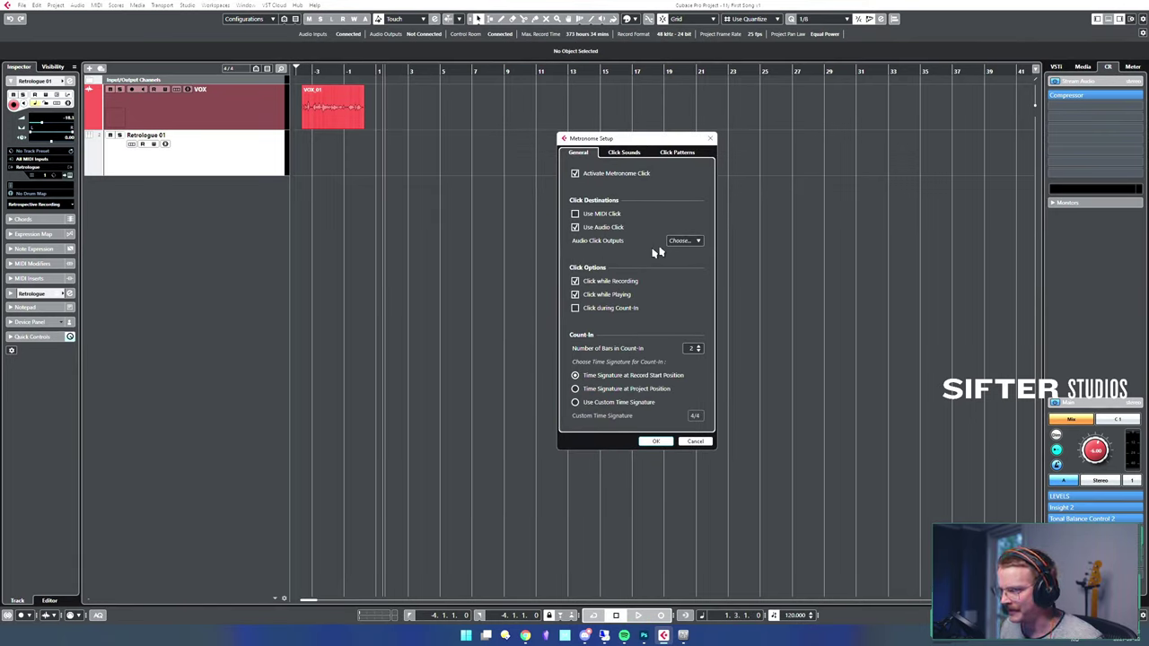
click(686, 240)
click(648, 264)
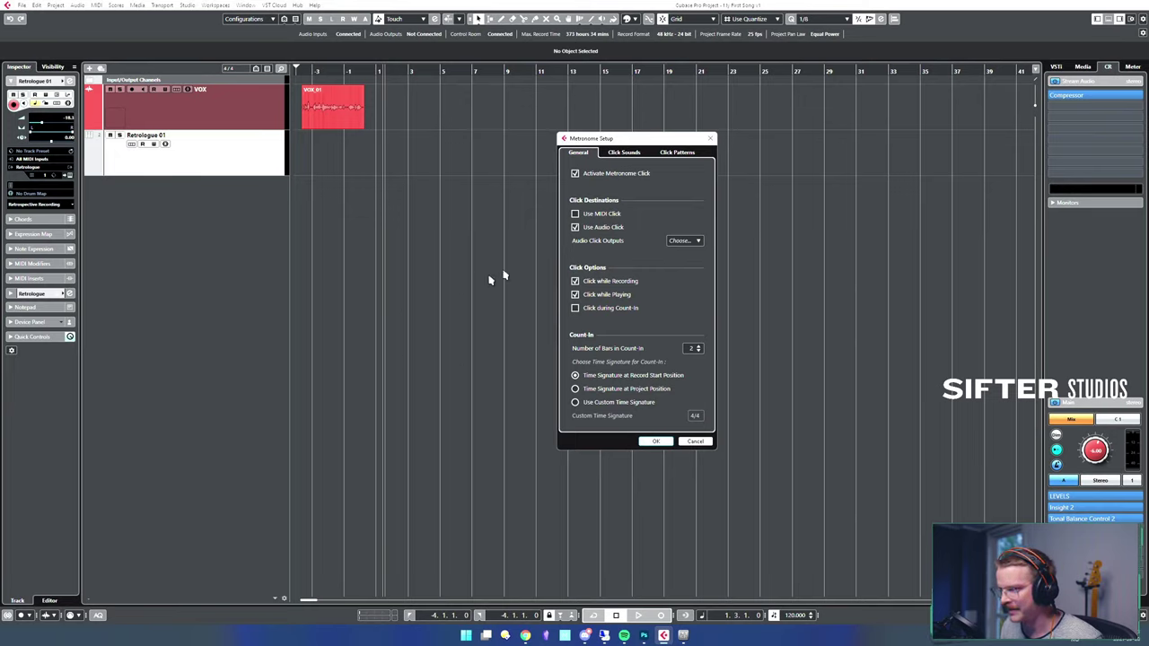
click(656, 441)
key(space)
key(space)
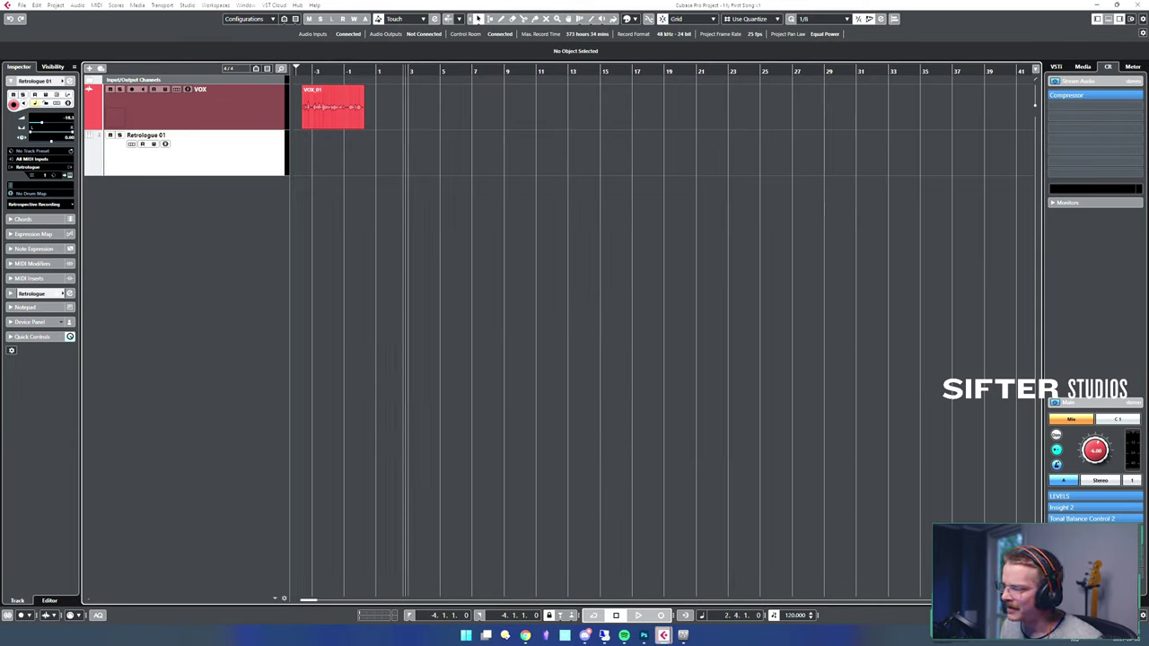
key(shift+c)
click(624, 262)
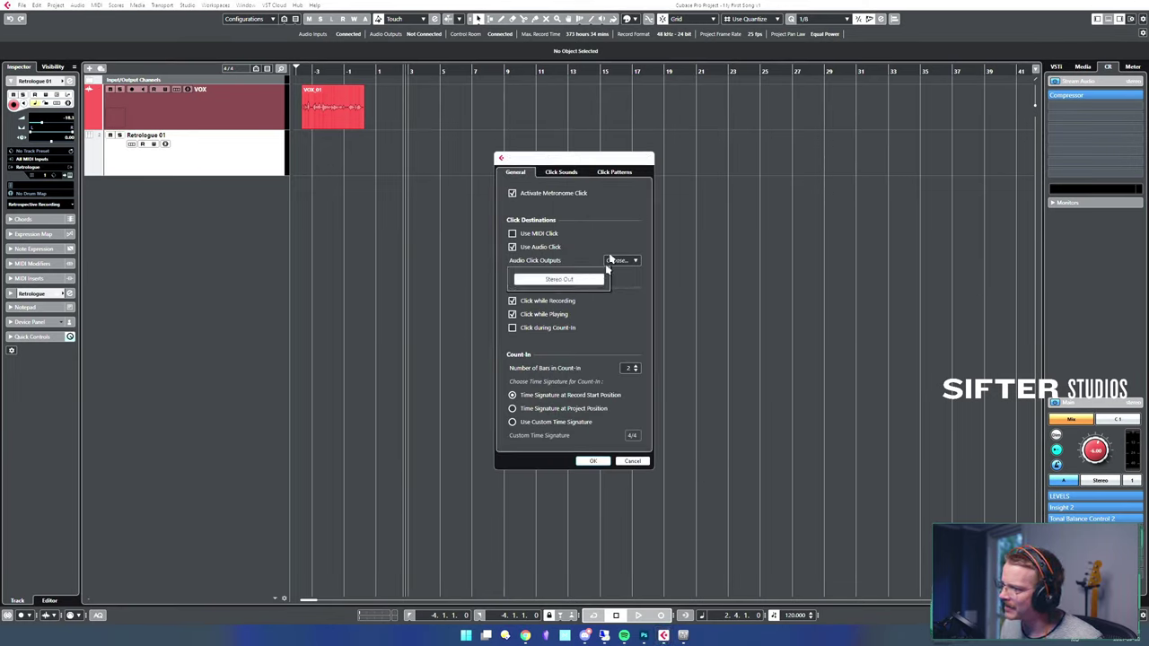
click(593, 461)
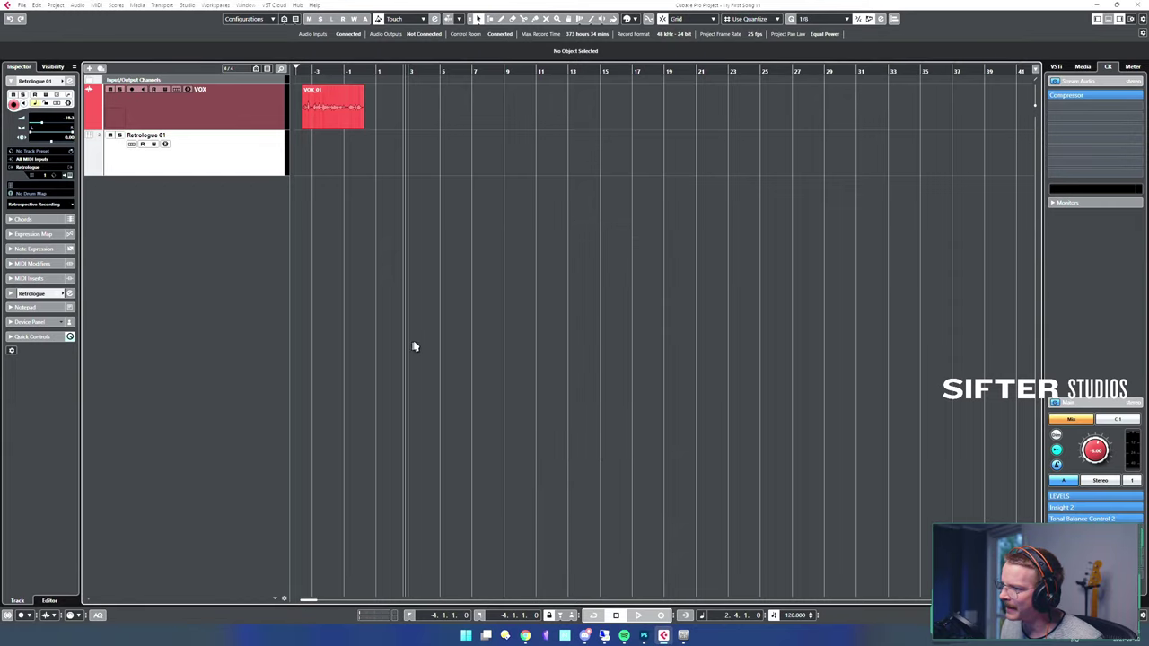
key(space)
- Examine the Control Room's Monitors section and the audio click outputs in Metronome Setup
click(1053, 204)
click(1054, 96)
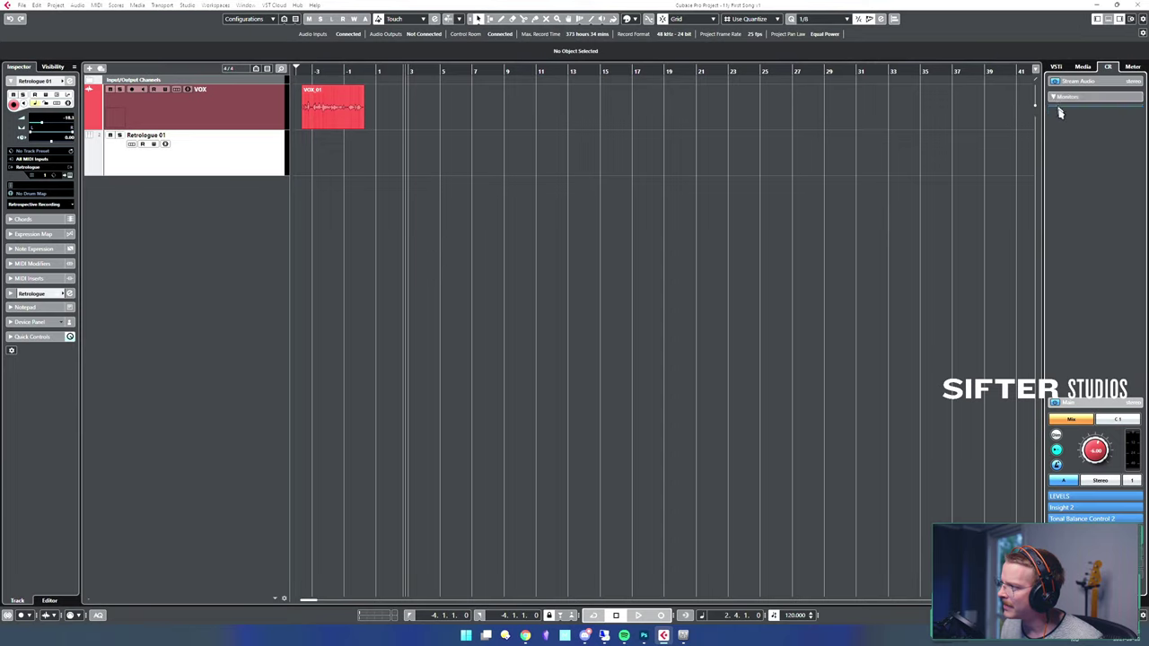
ctrl+click(1068, 616)
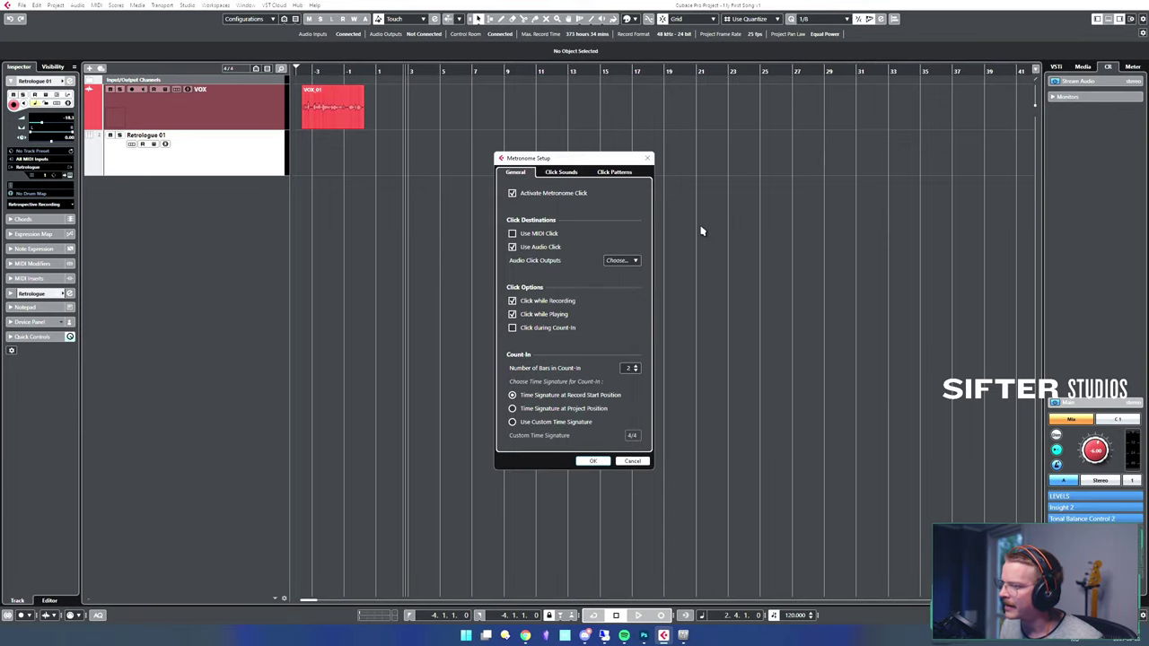
click(624, 262)
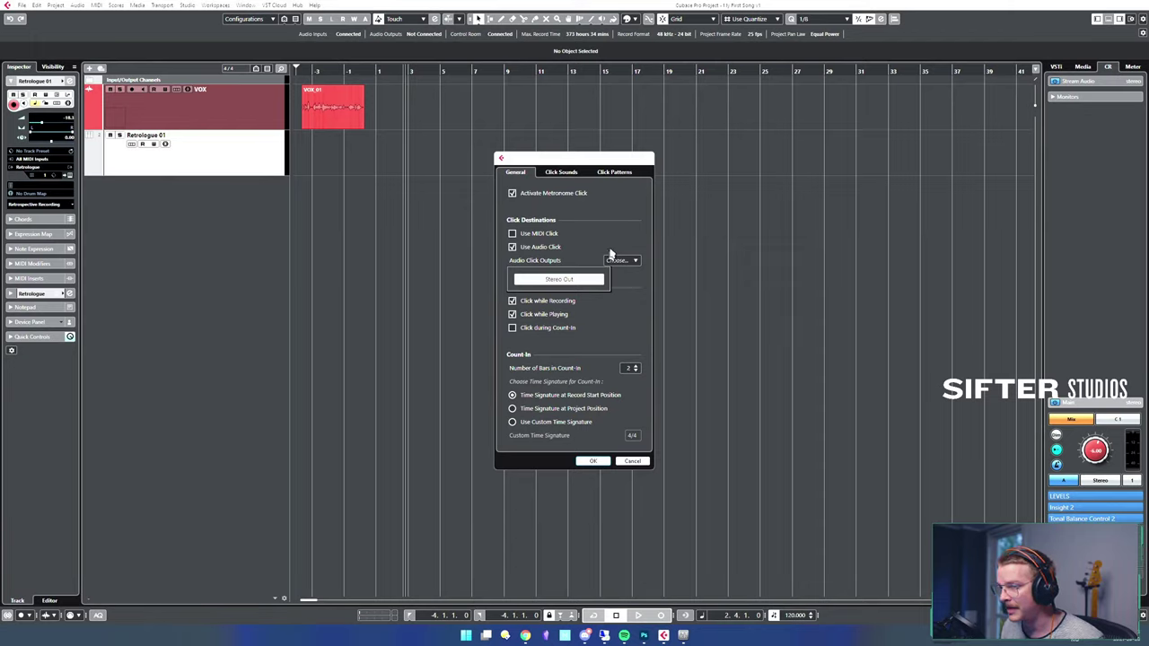
click(615, 259)
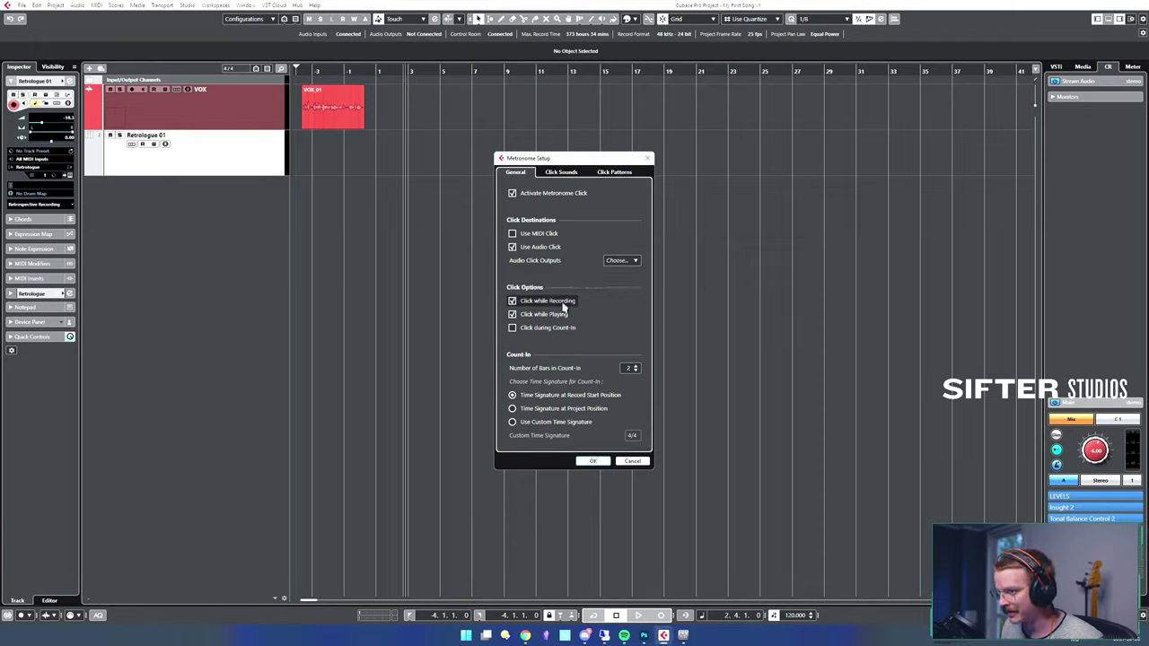
- Set the metronome's audio click sound preset to Vintage Spike in Metronome Setup
click(571, 174)
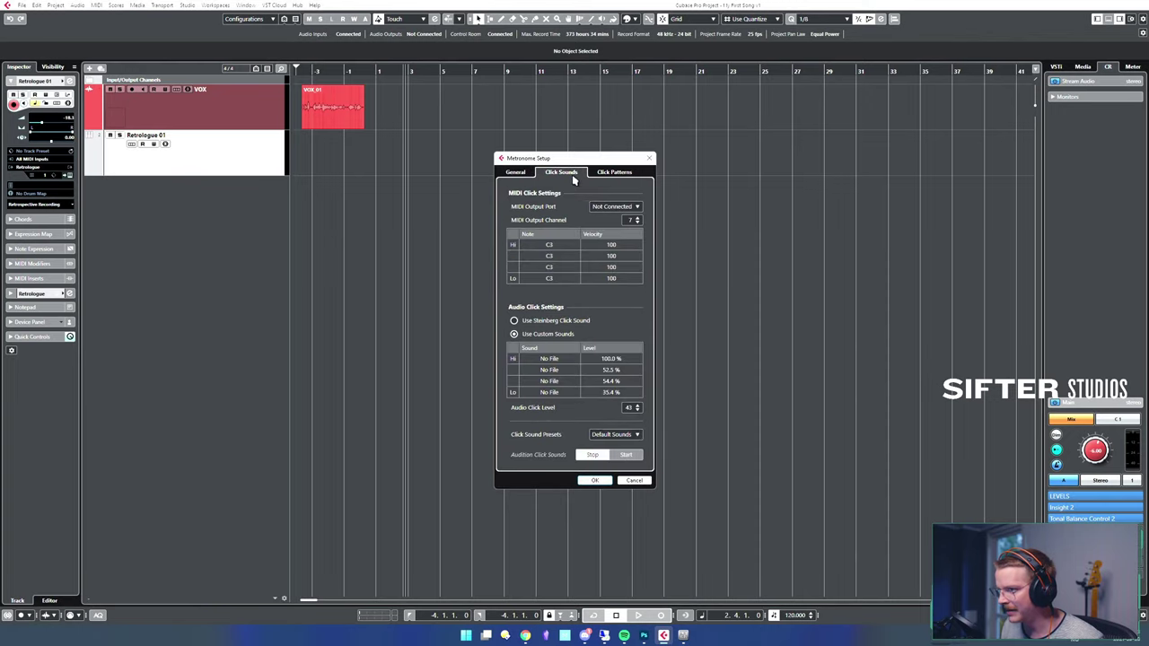
click(606, 438)
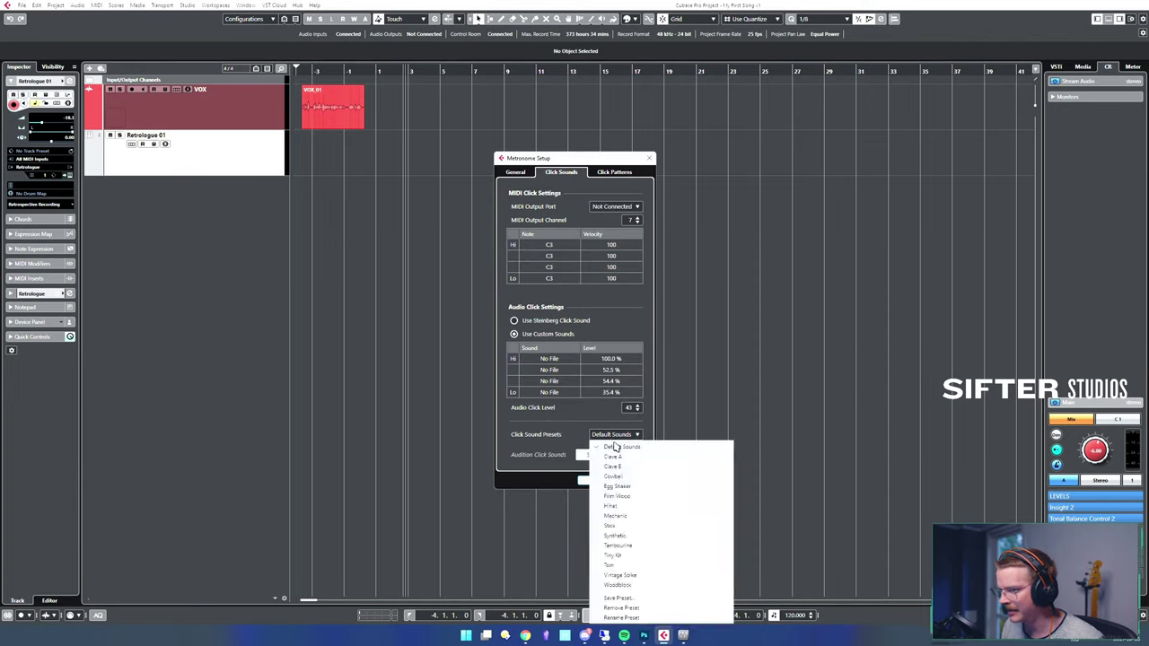
click(616, 447)
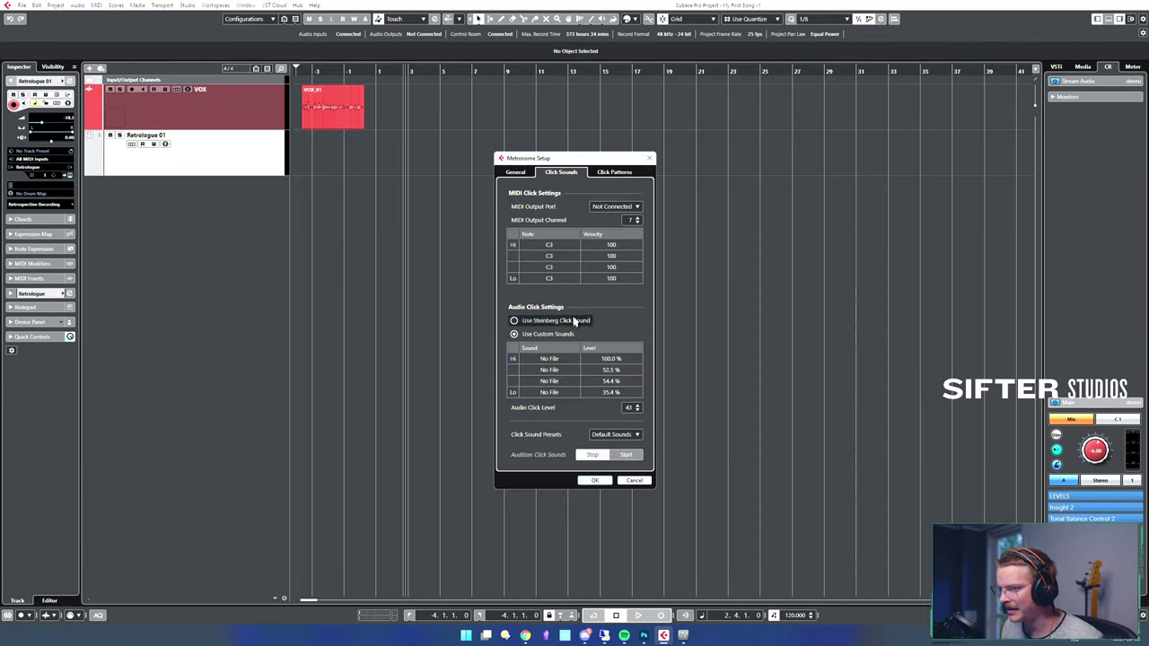
click(568, 320)
click(629, 435)
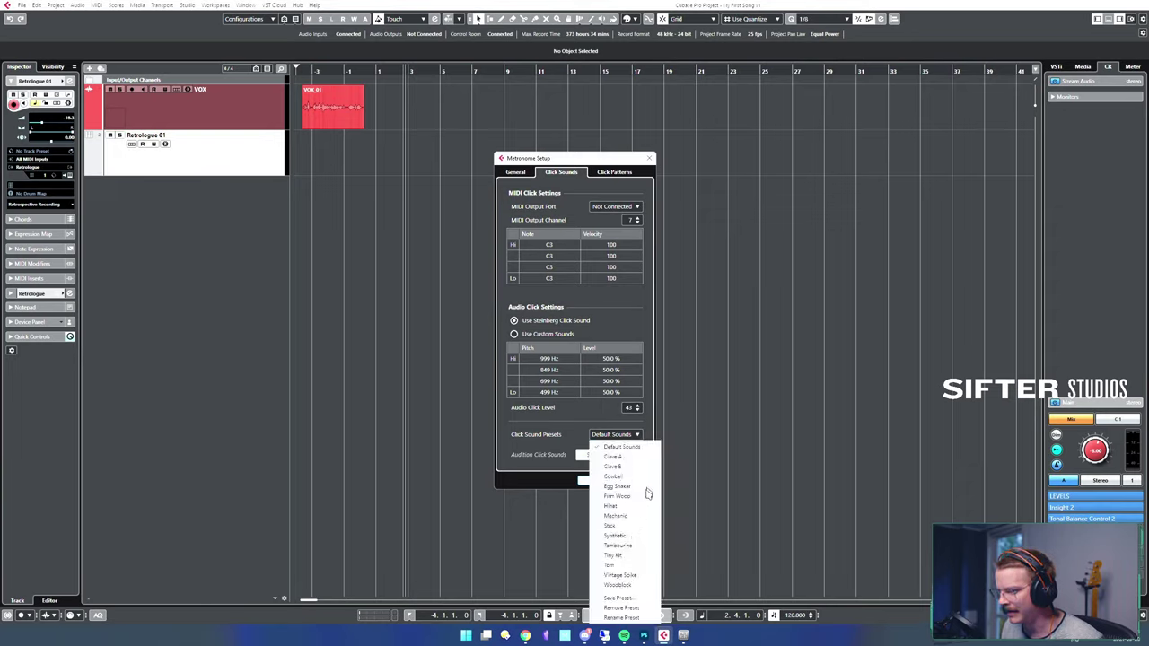
click(634, 575)
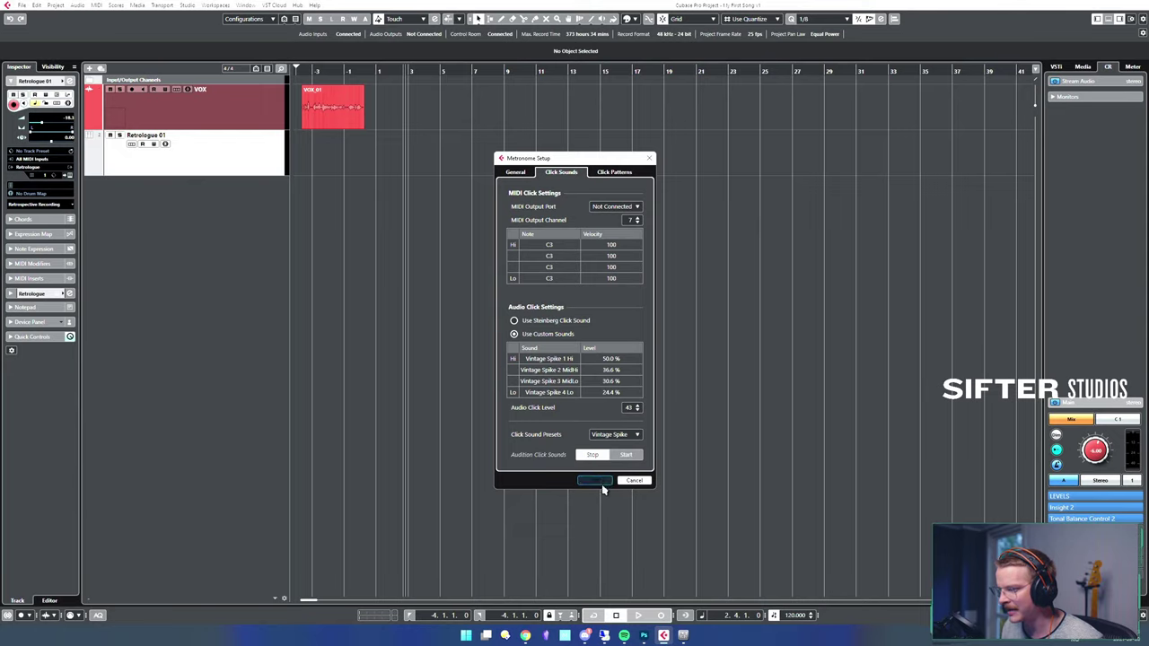
- Audition the Vintage Spike click sounds and apply the metronome settings
click(628, 455)
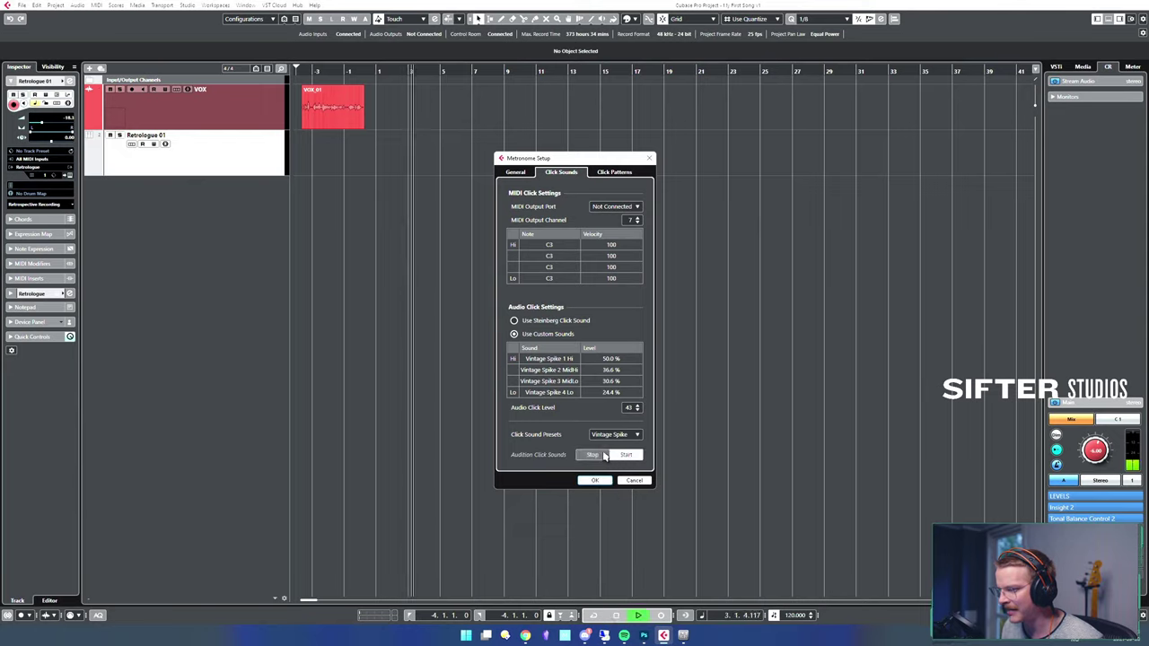
click(593, 455)
click(595, 480)
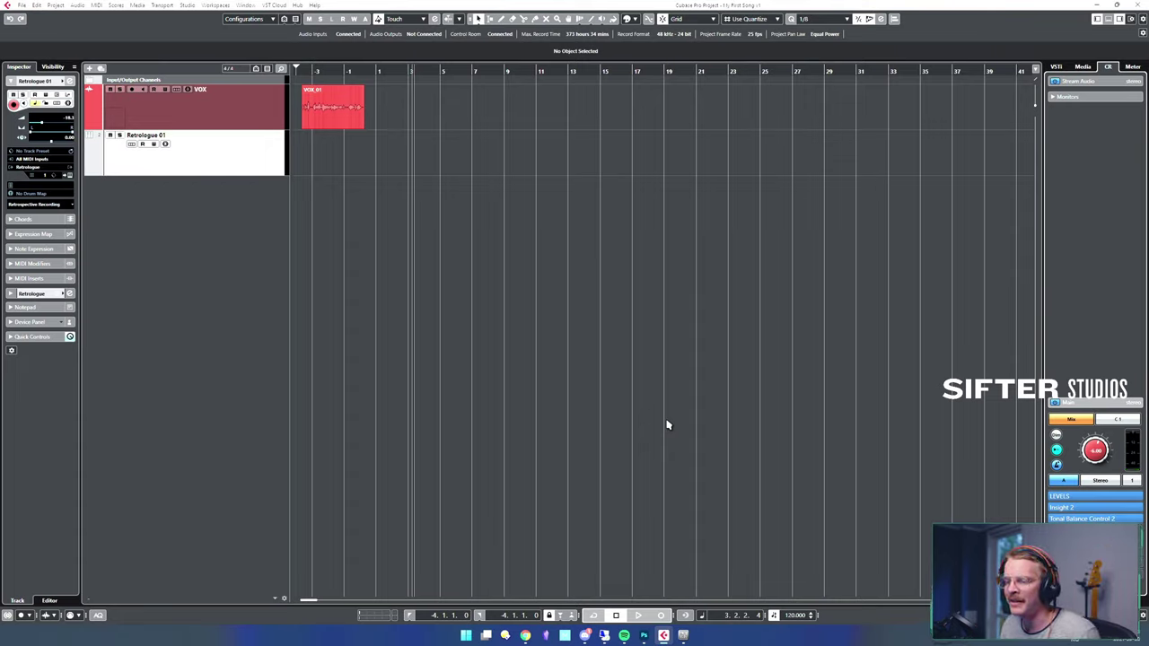
- Play the project twice from 2.4.3.0 to listen to the metronome click, stopping each time
click(407, 307)
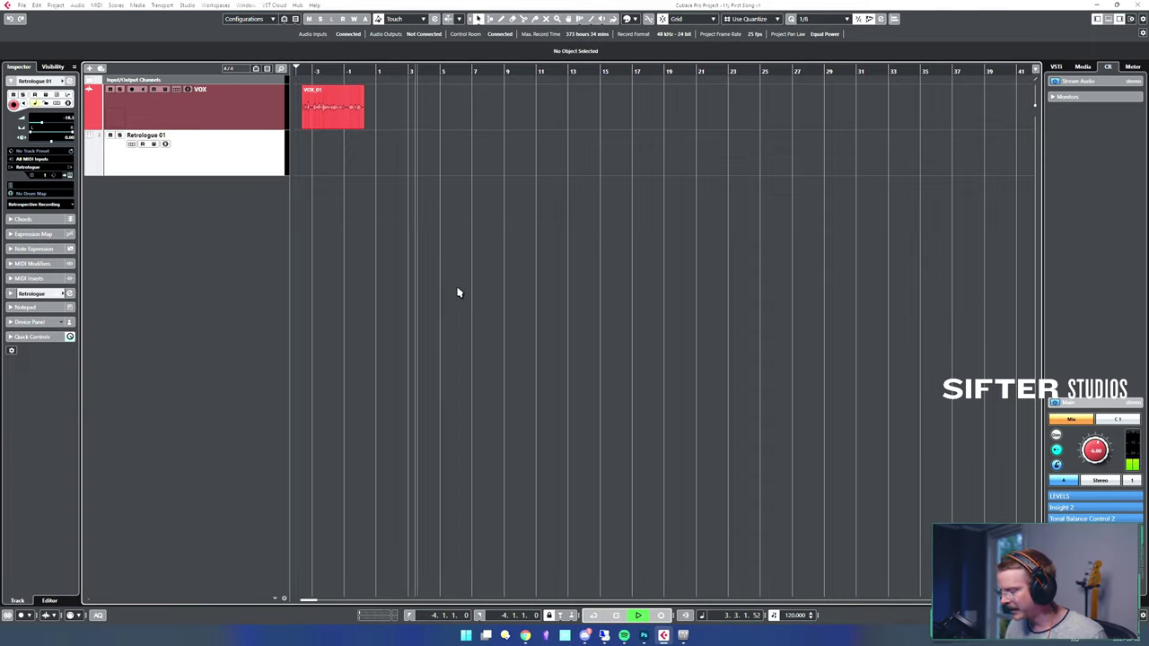
key(space)
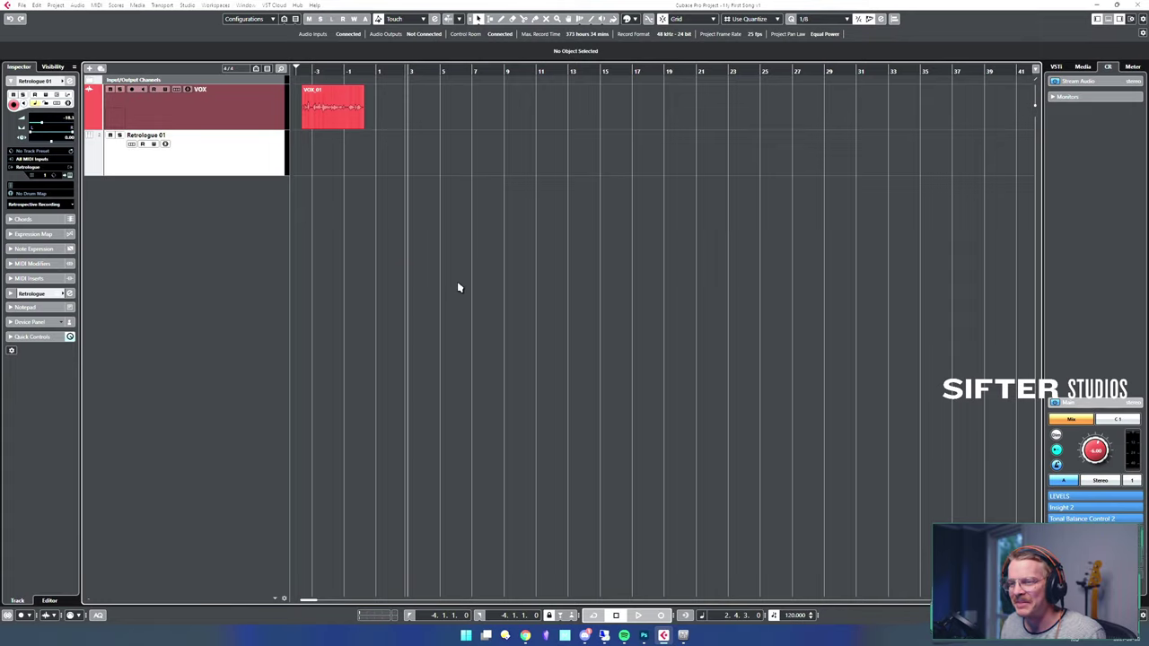
key(space)
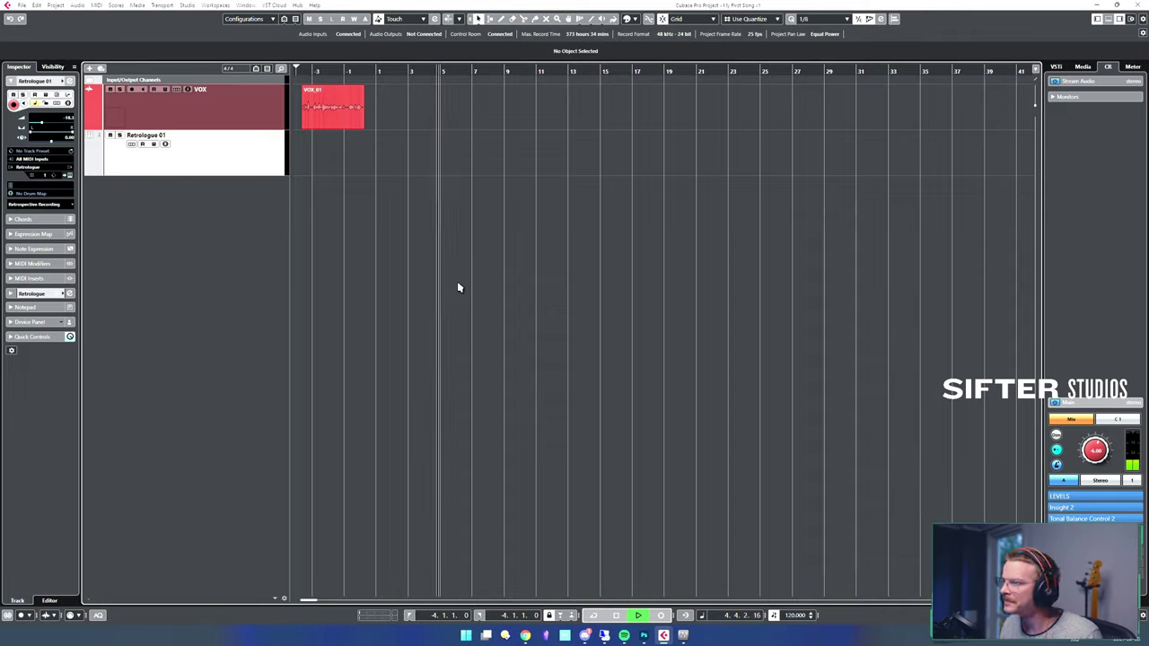
key(space)
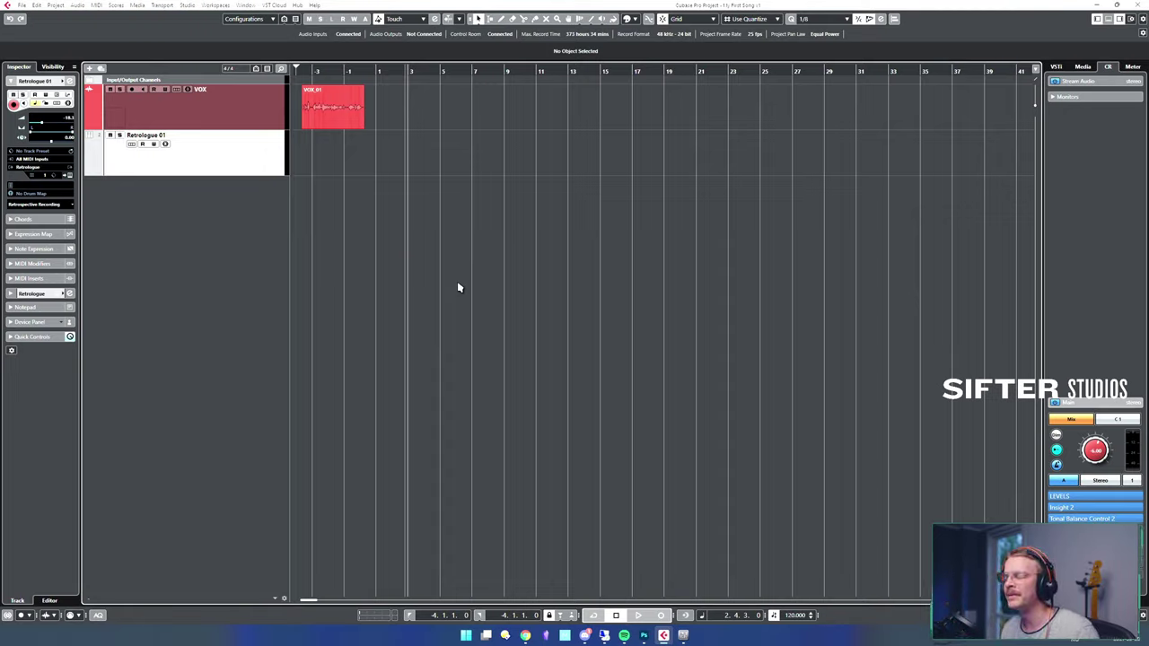
- Move the project cursor to 0.4.3.0 and play briefly from there to hear the click
click(379, 245)
click(377, 243)
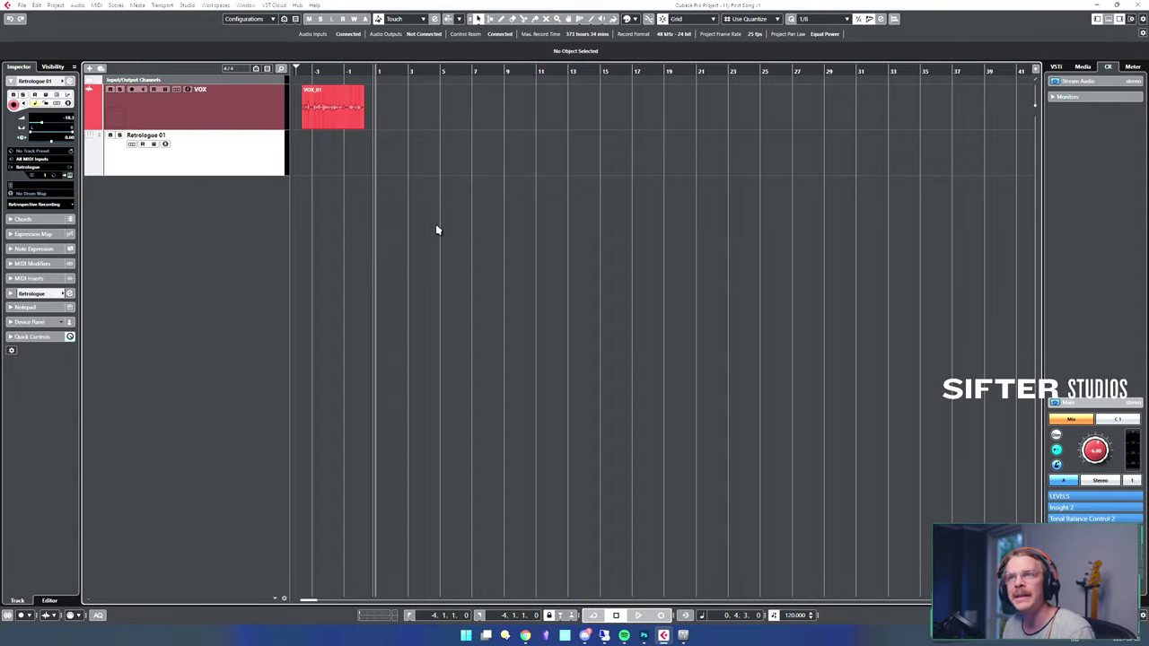
key(space)
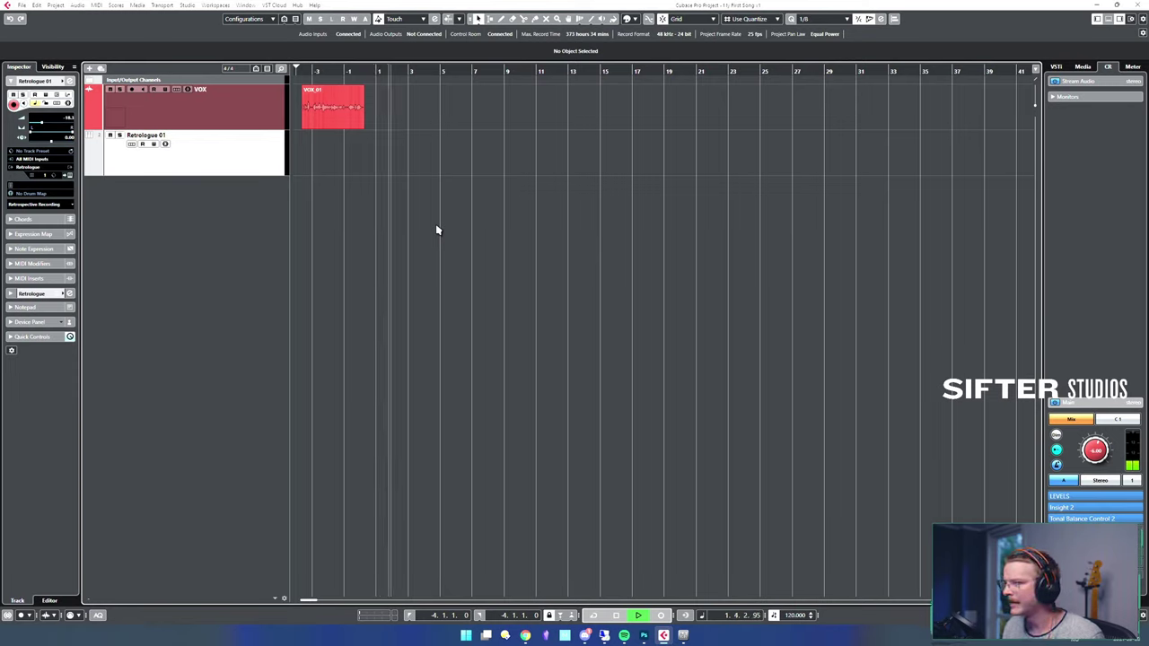
key(space)
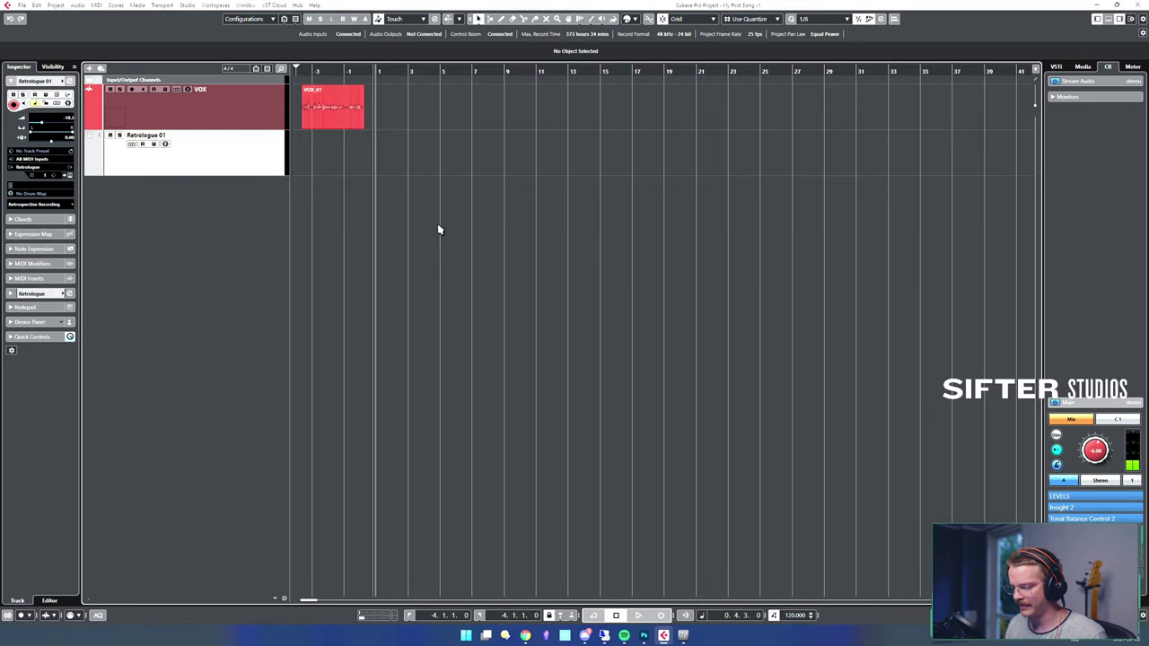
- Load the Big Keys preset into the Retrologue instrument of the Retrologue 01 track and close the instrument window
key(e)
click(581, 195)
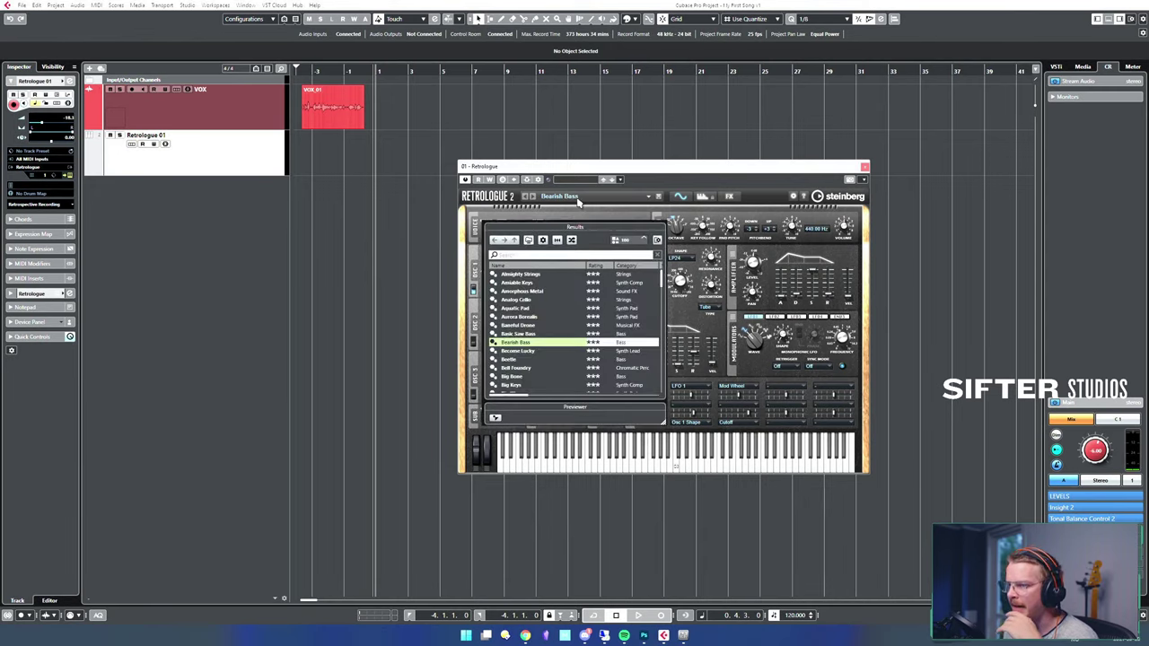
scroll(531, 386, down, 1)
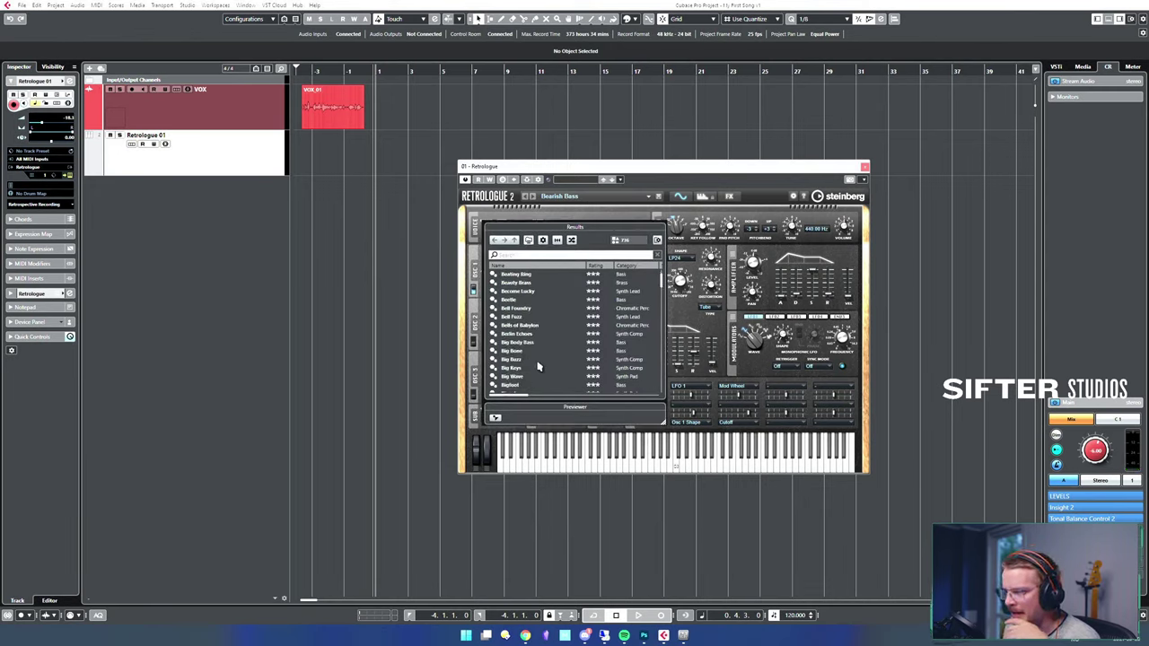
double_click(543, 360)
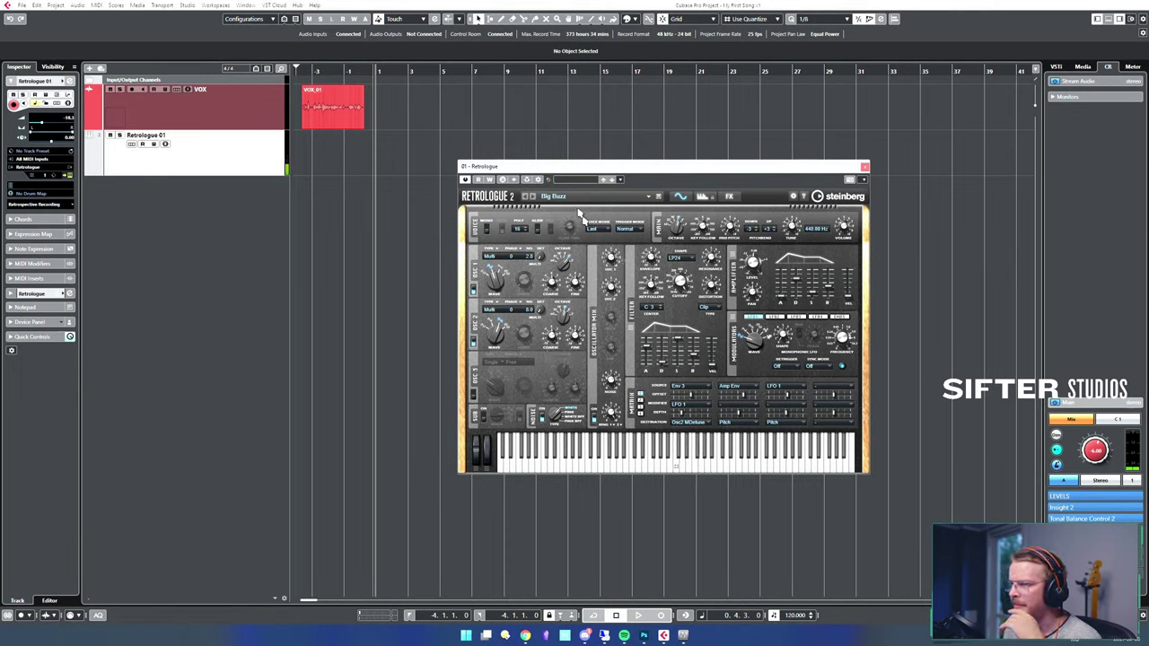
click(533, 196)
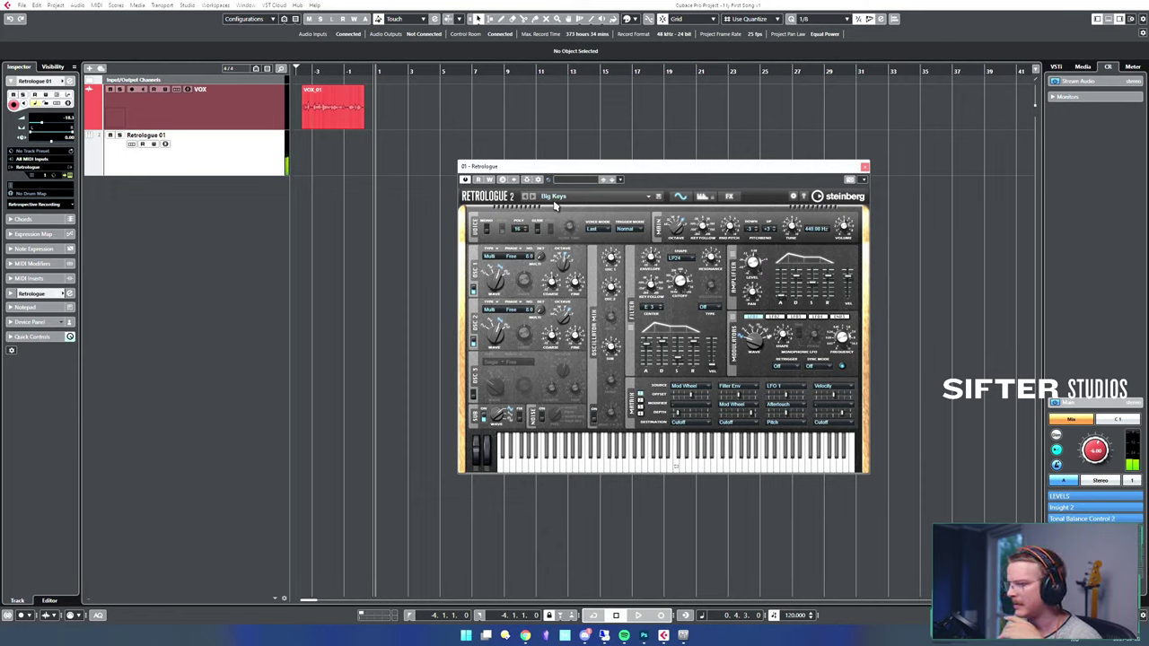
drag(638, 167, 688, 174)
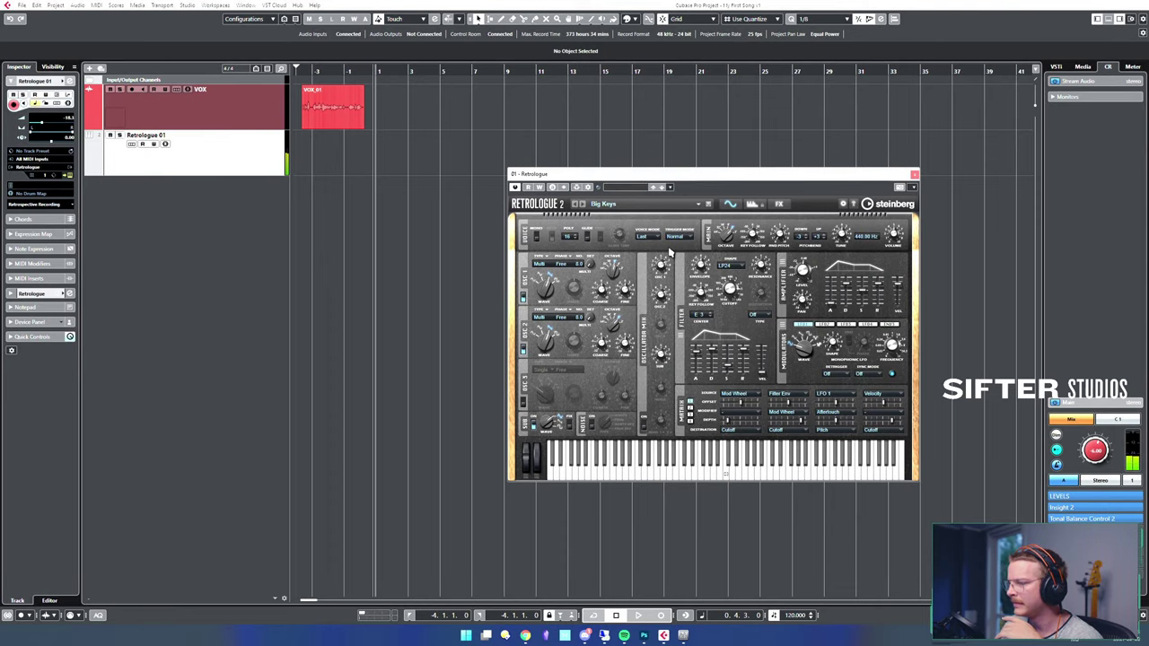
drag(692, 177, 670, 178)
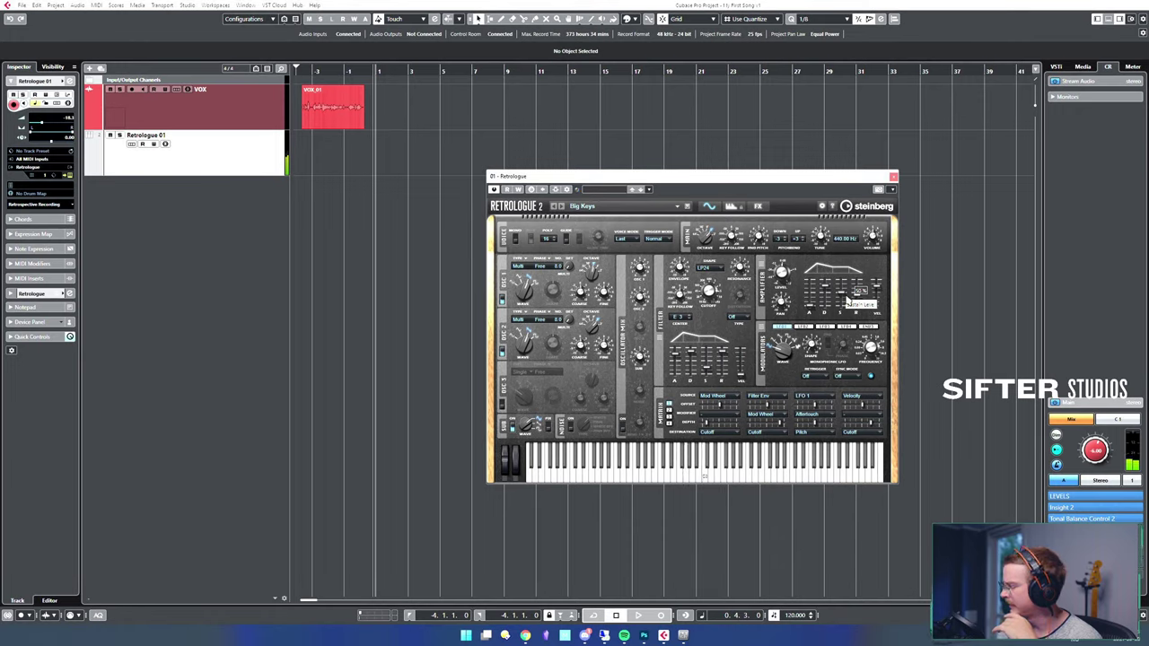
click(893, 177)
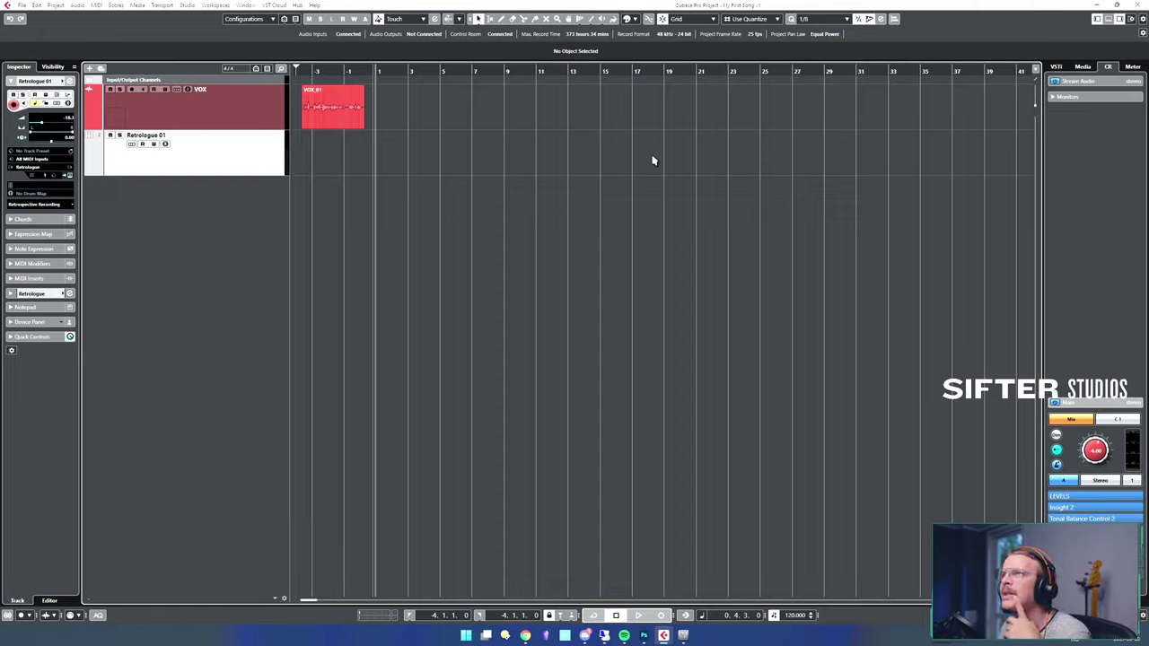
- Record a chord performance as a MIDI part on the Retrologue 01 track from 0.4.3.0 to about bar 19
key(KP_Multiply)
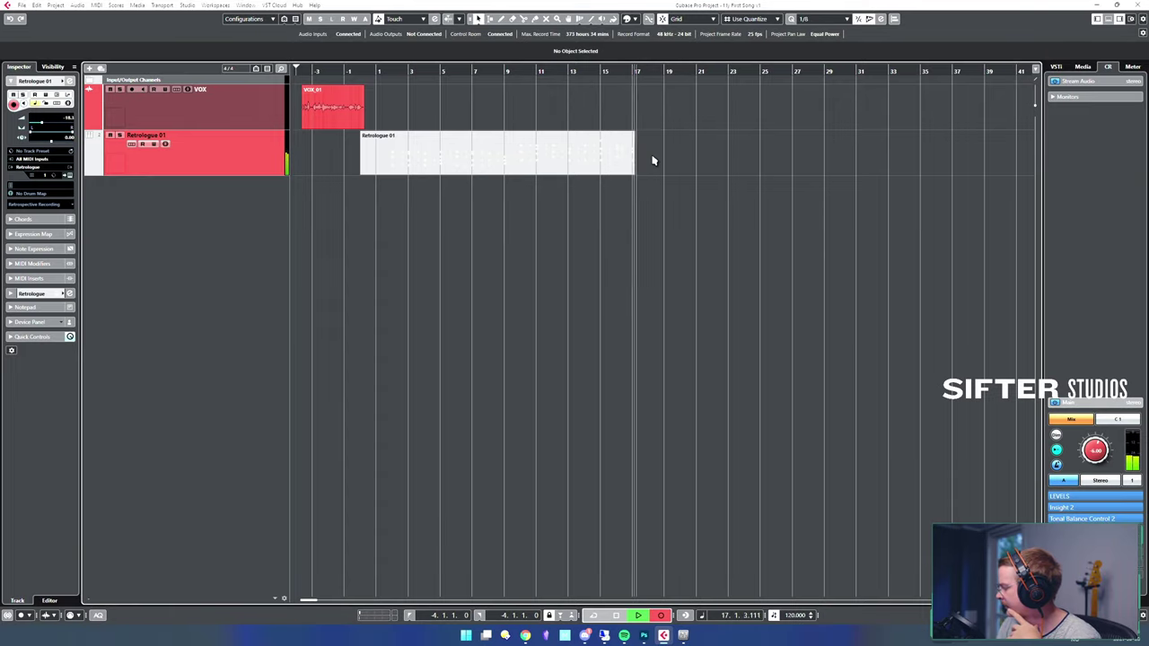
key(space)
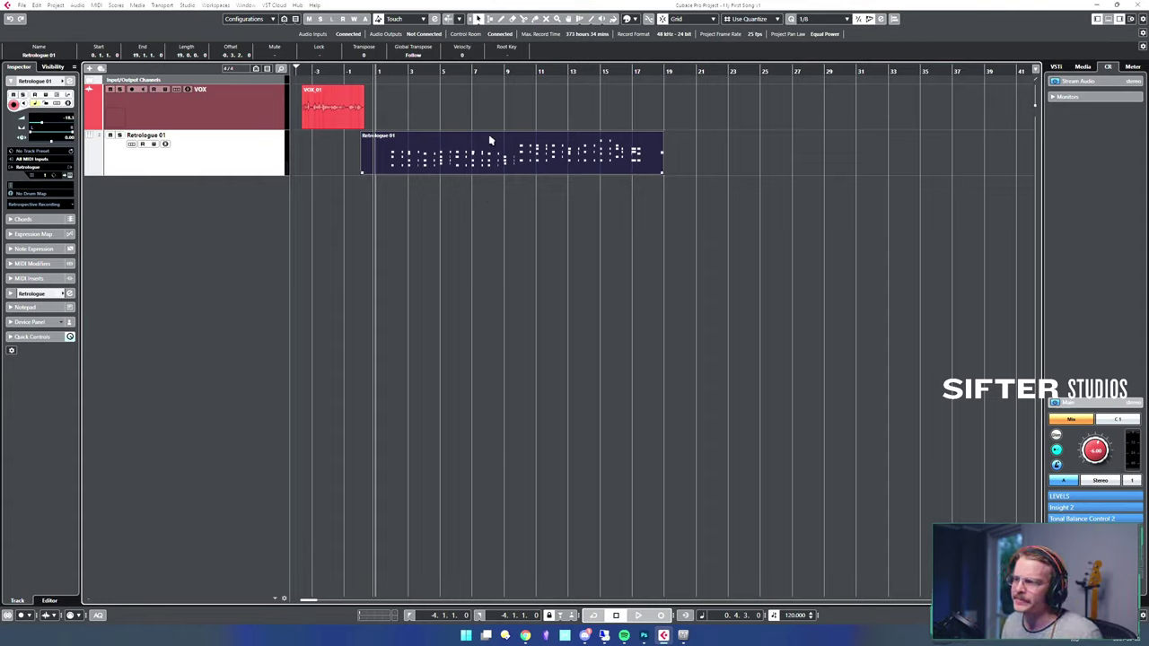
click(495, 142)
click(521, 208)
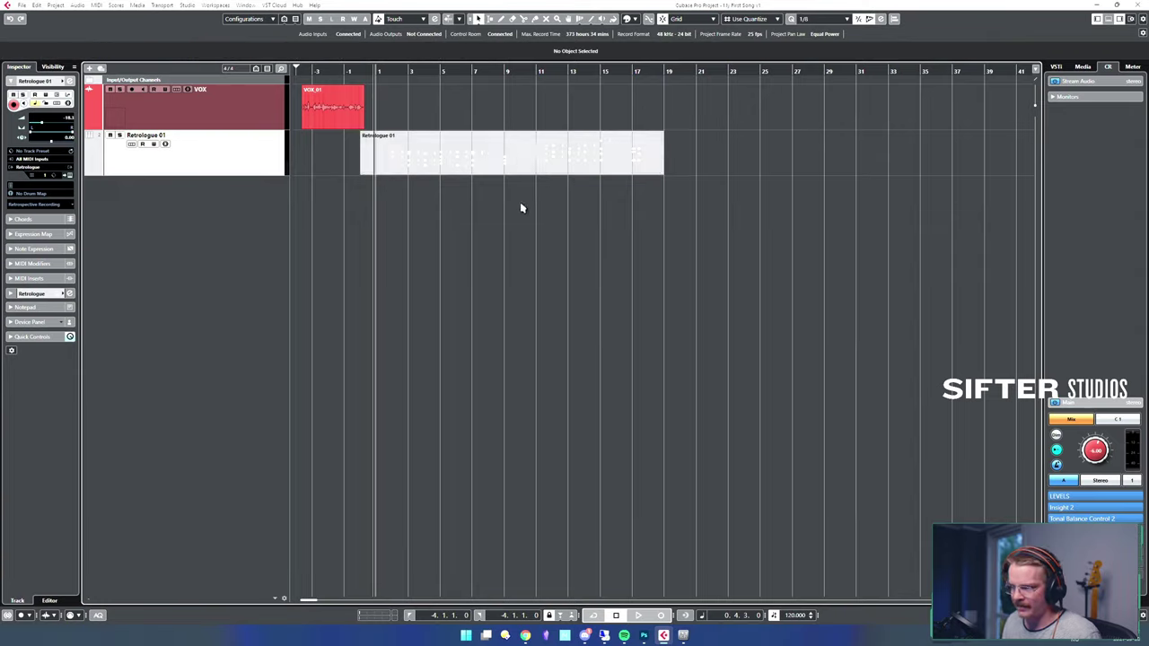
click(540, 170)
click(513, 218)
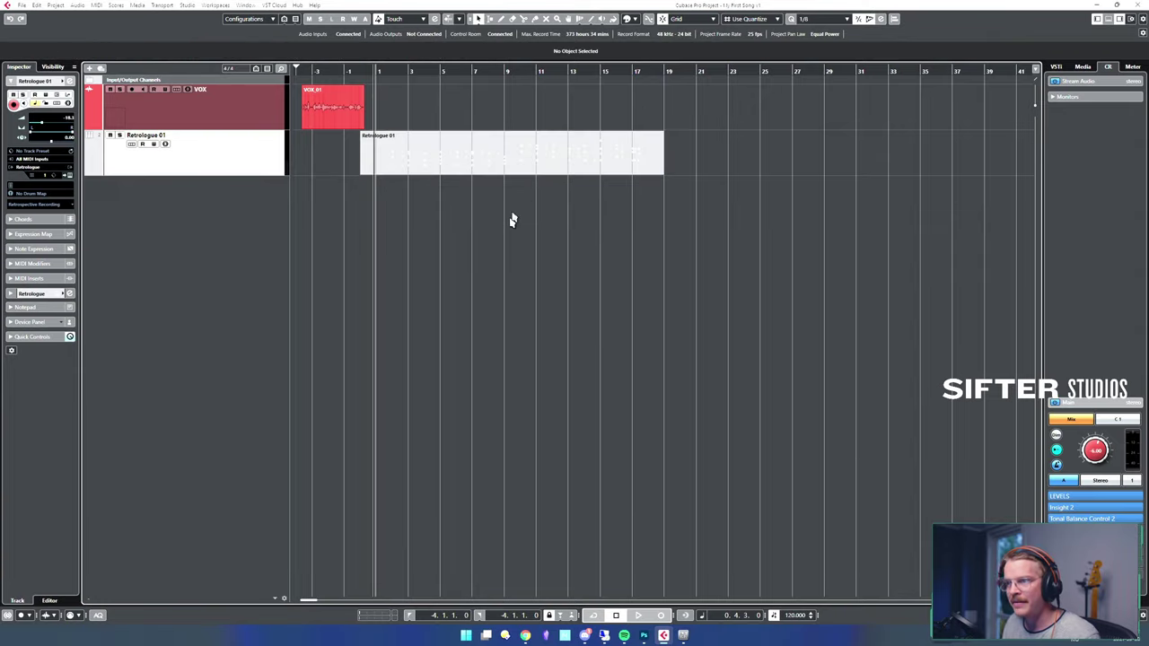
- Open the recorded Retrologue 01 part in the Key Editor in its own window
click(552, 163)
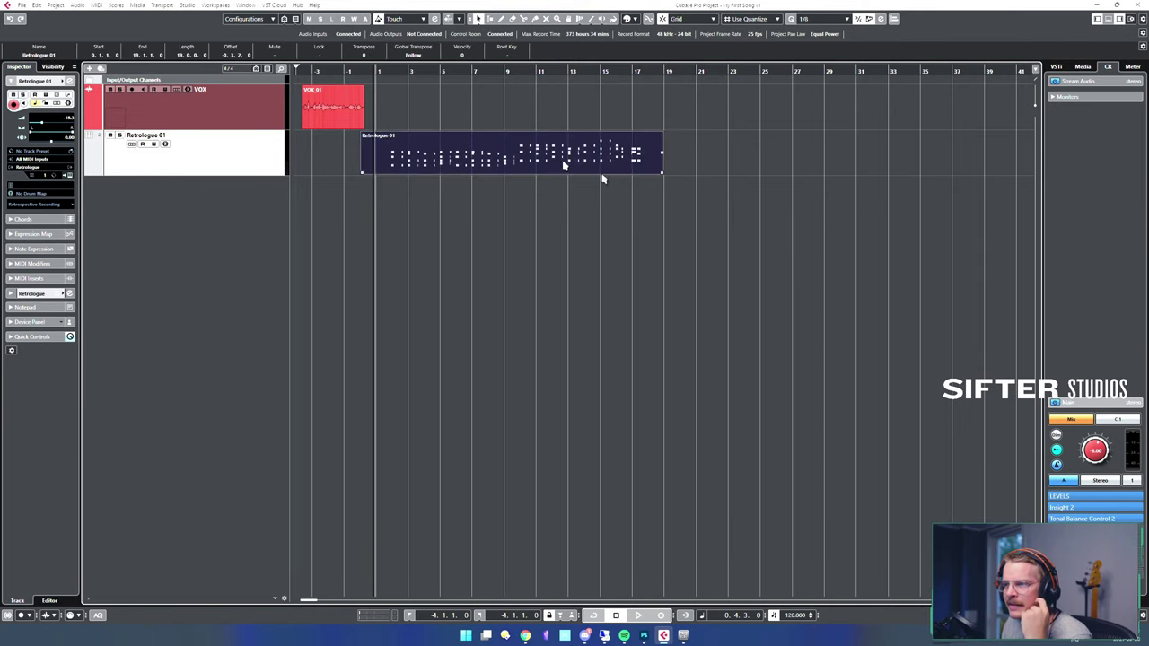
key(Return)
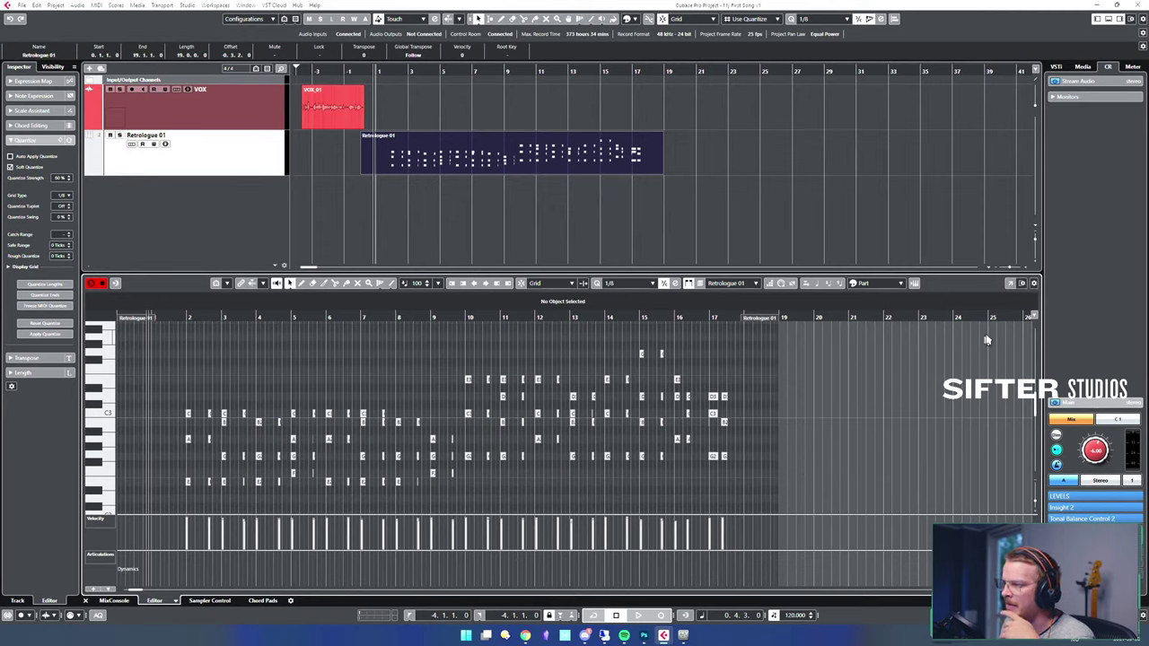
click(780, 217)
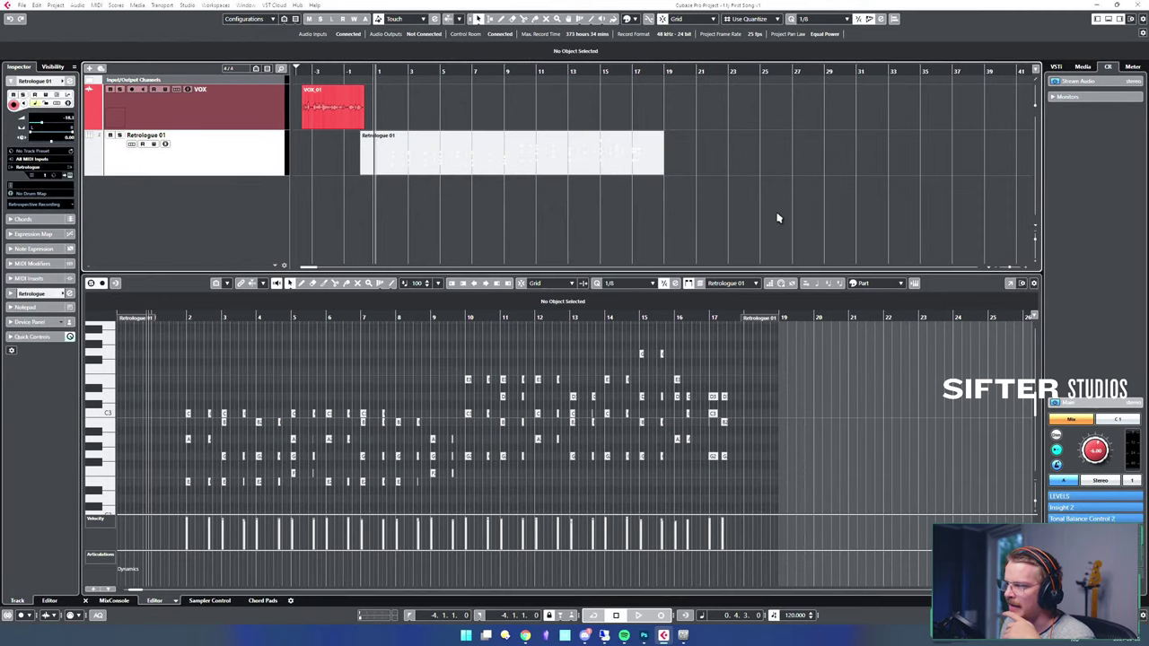
click(1010, 284)
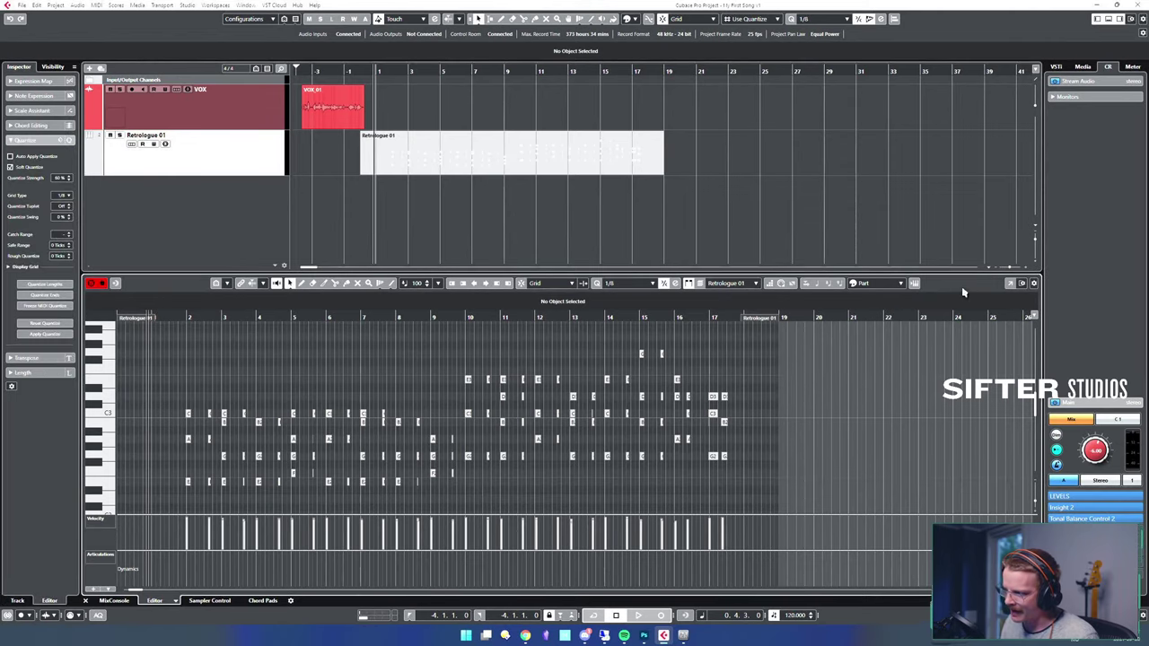
double_click(631, 171)
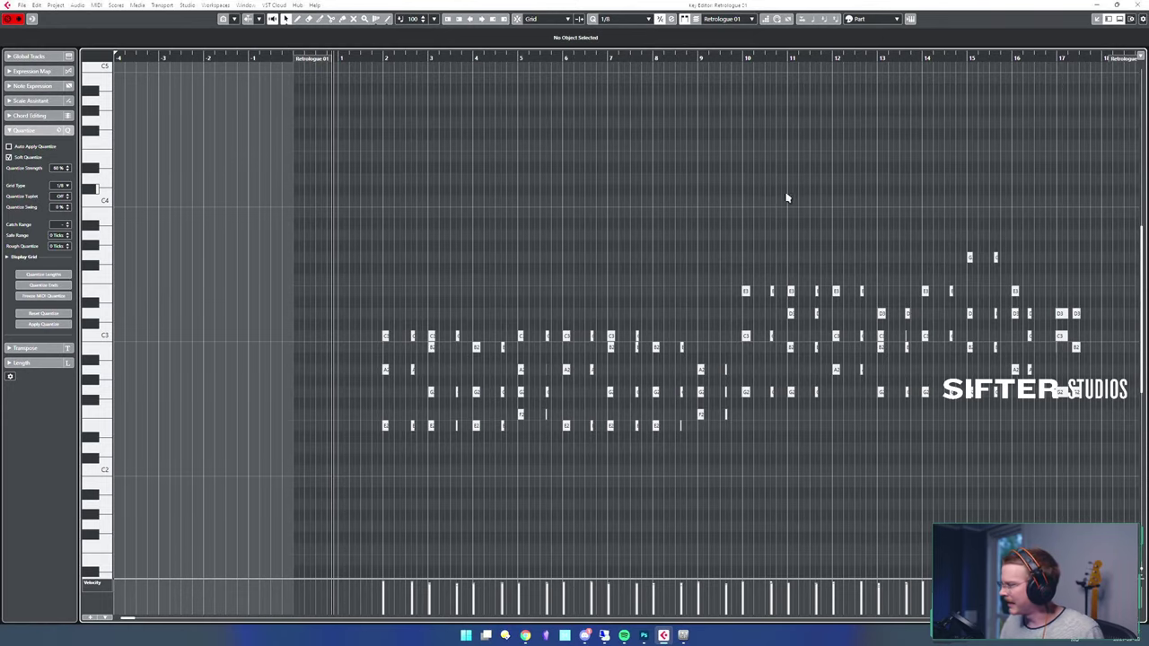
- Examine the recorded Retrologue 01 notes in the Key Editor at different horizontal zoom levels along the timeline
drag(807, 183, 653, 162)
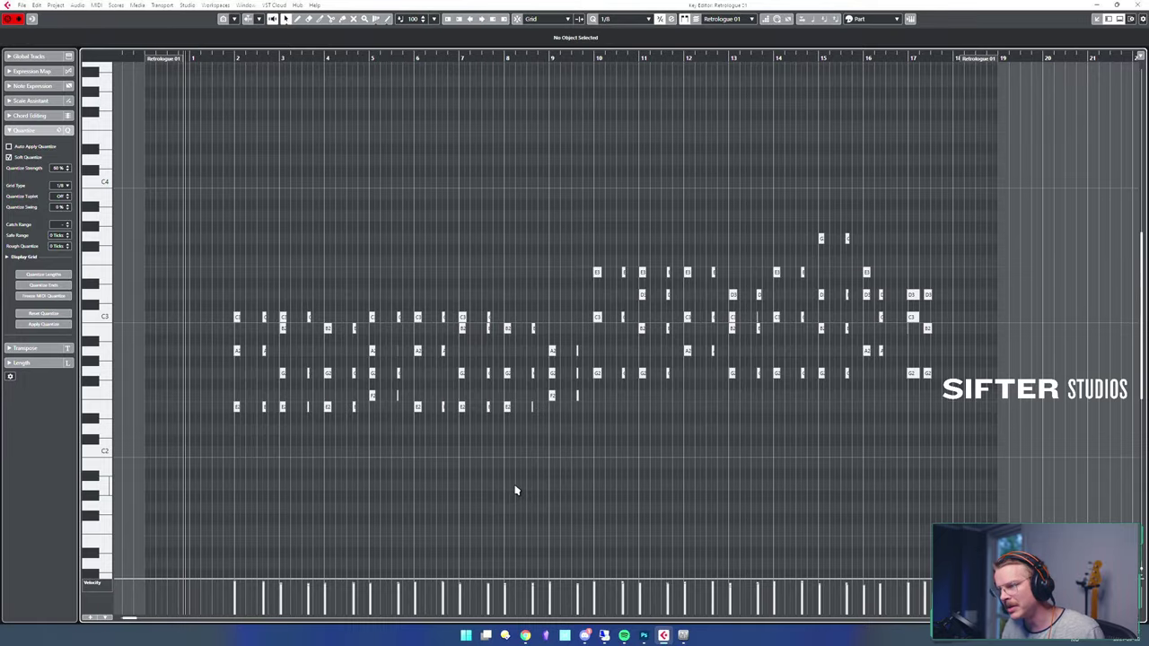
key(h)
key(h)
key(h)
key(h)
key(g)
key(g)
key(g)
key(g)
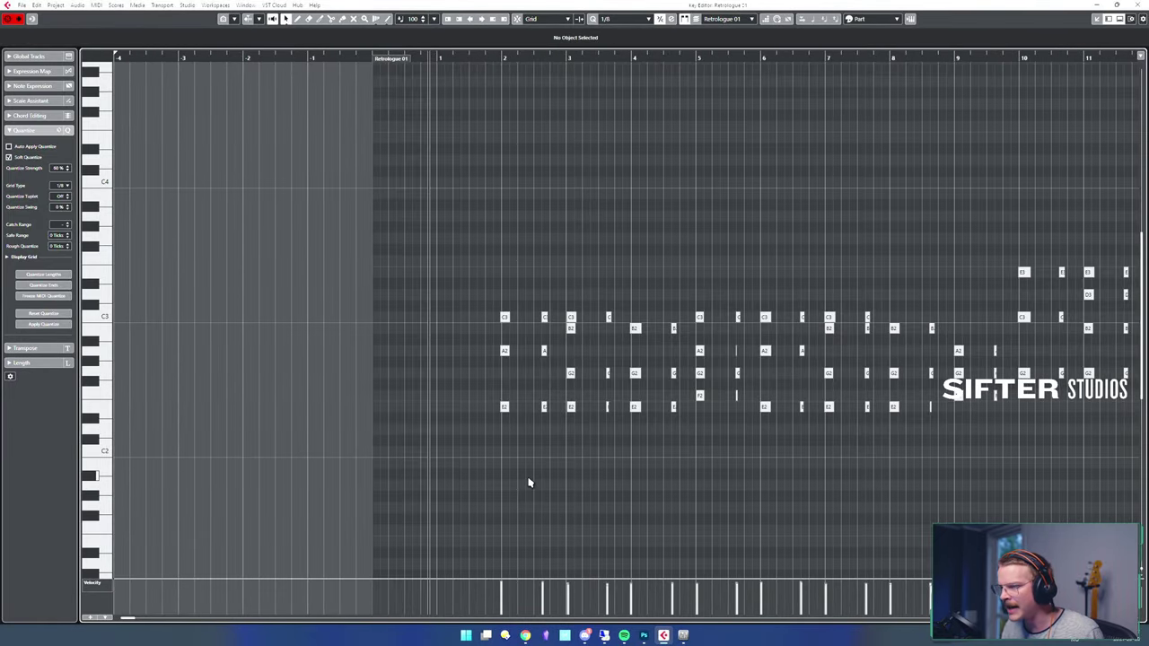
key(h)
key(h)
key(h)
key(g)
key(g)
key(g)
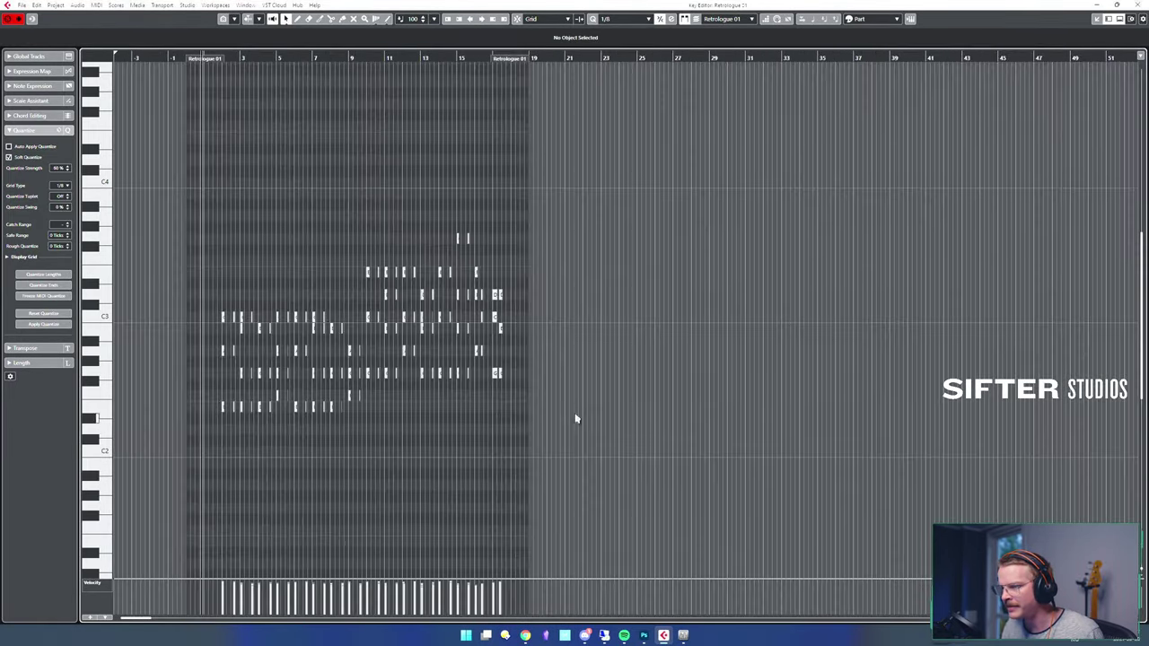
key(h)
key(h)
key(h)
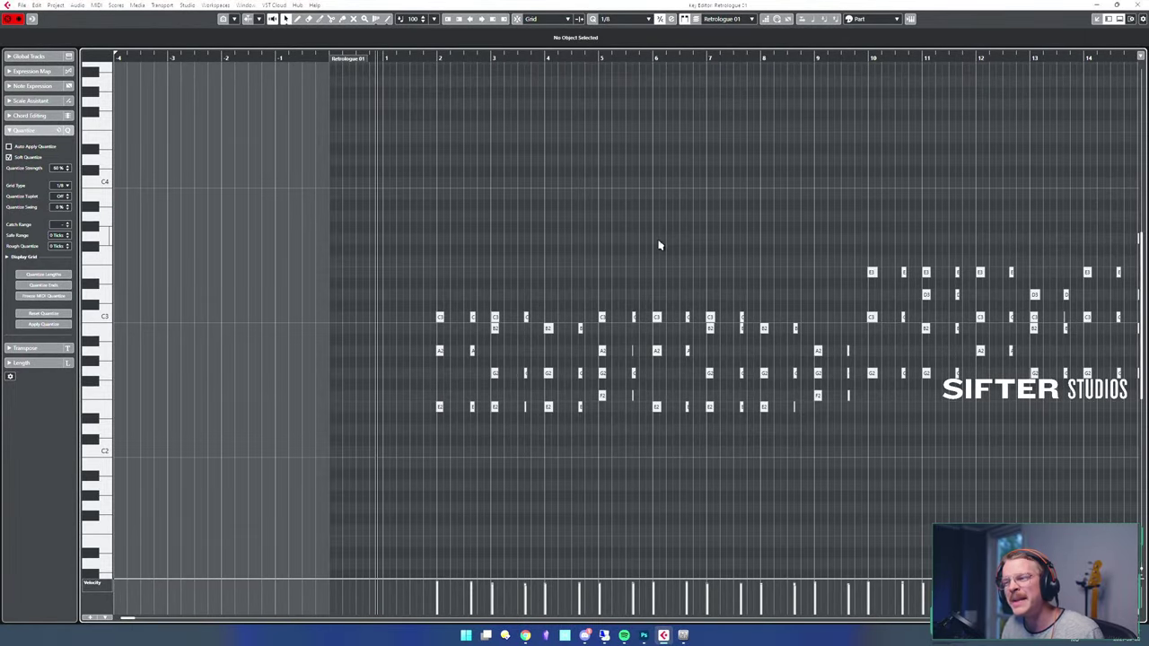
drag(790, 212, 672, 192)
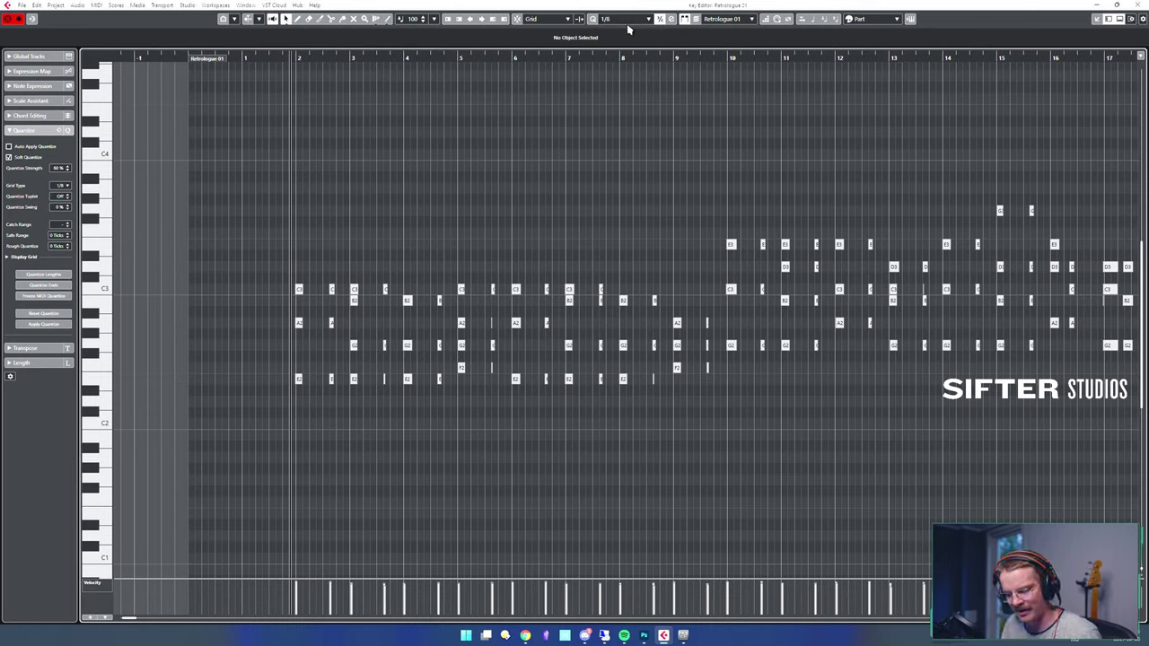
- Examine how the recorded chords around bars 2 and 3 line up with the grid lines, both up close and across several bars
click(348, 227)
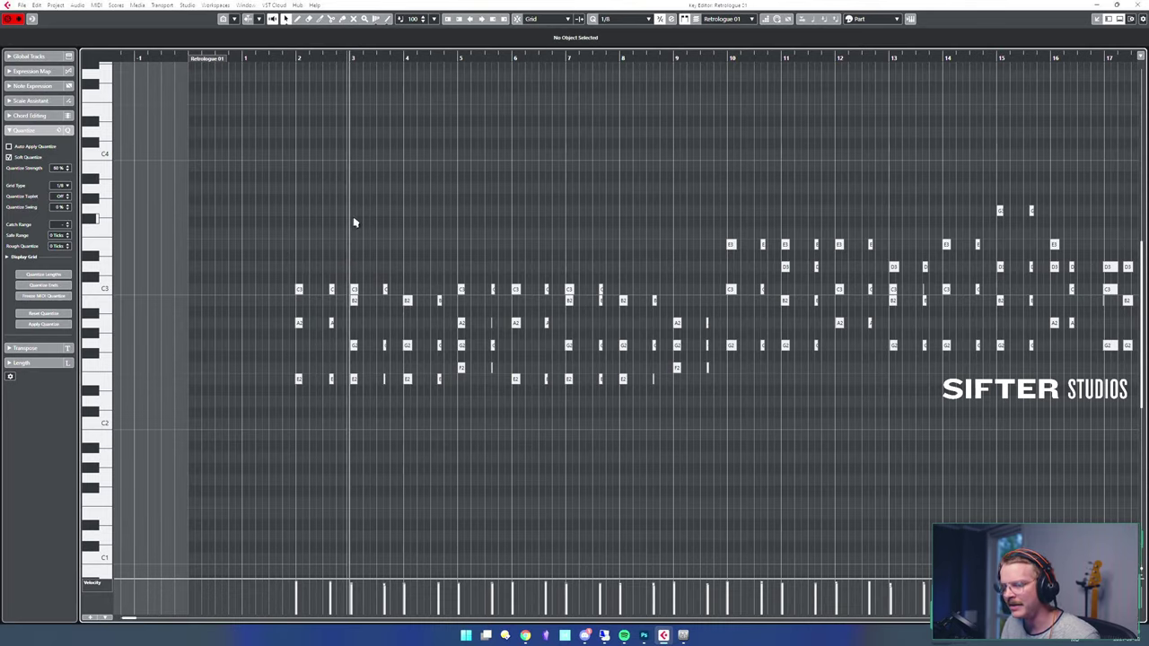
key(h)
key(h)
key(h)
key(h)
key(h)
key(h)
key(h)
key(h)
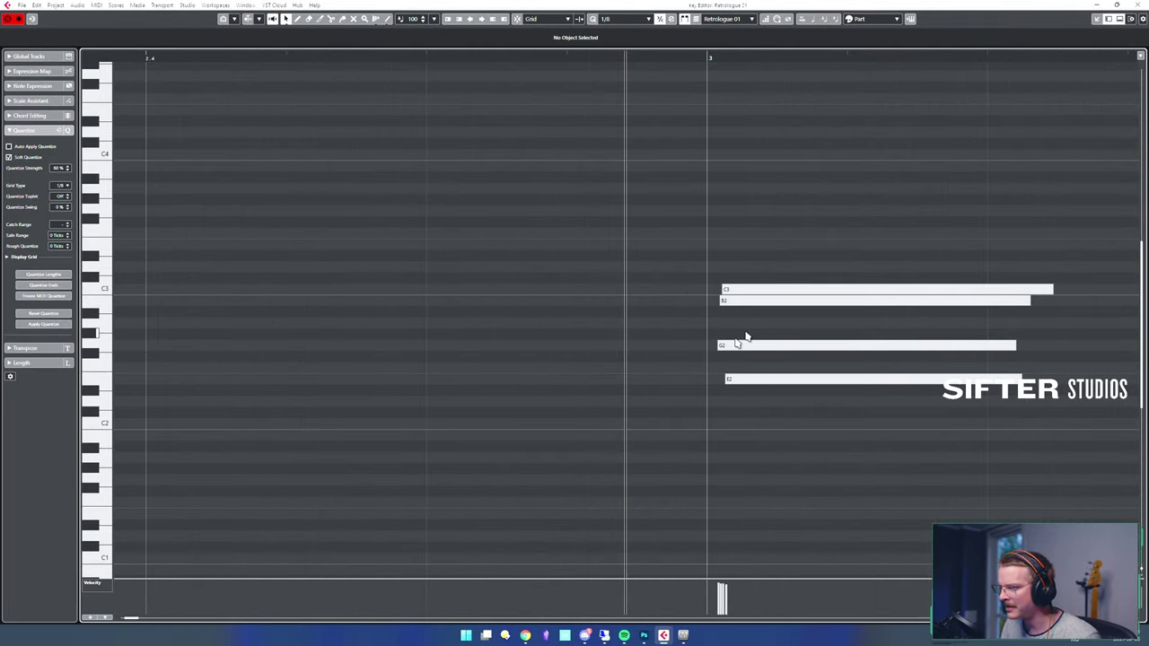
drag(695, 187, 589, 227)
key(g)
key(g)
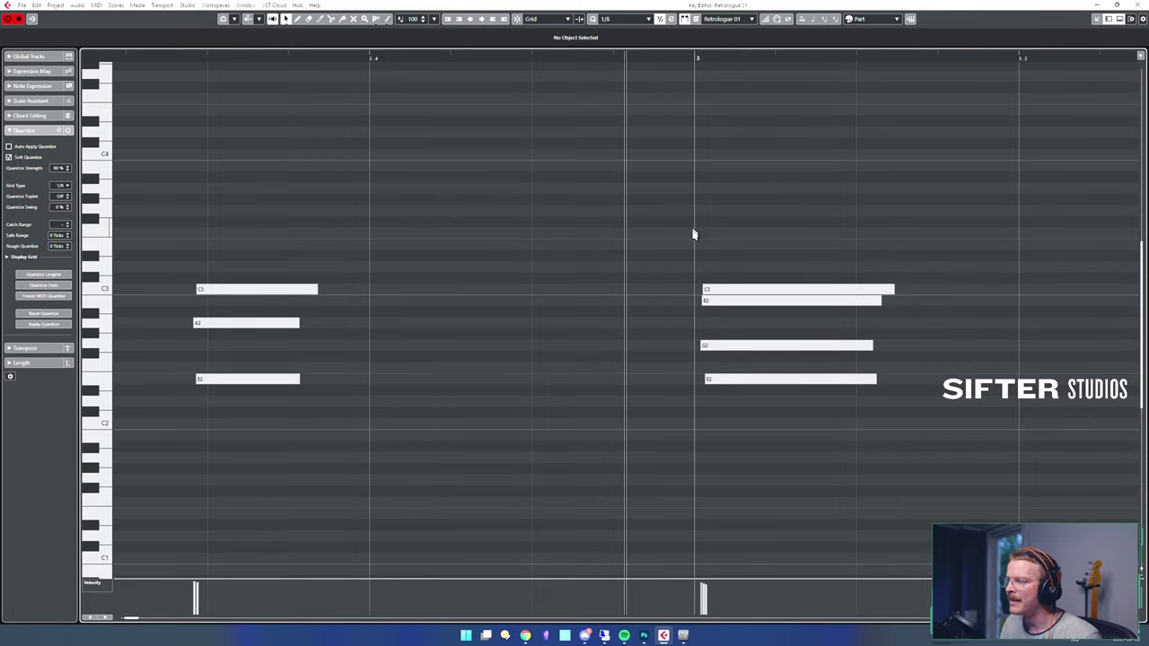
key(g)
key(g)
key(g)
key(g)
key(g)
key(g)
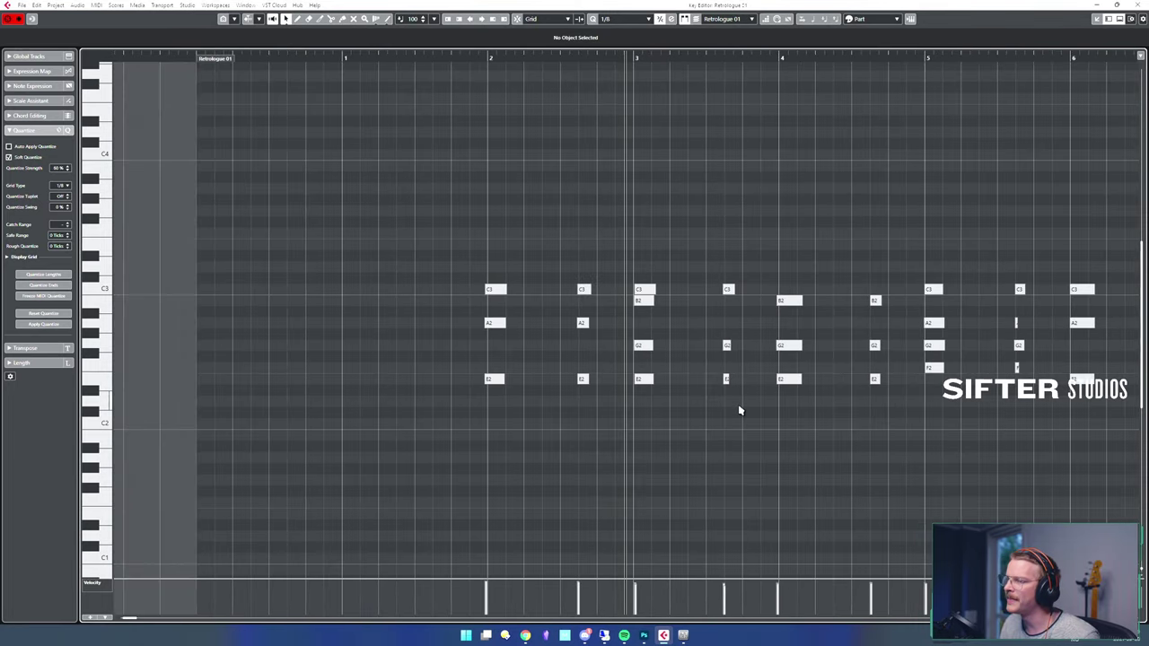
key(g)
- Inspect the start timing of the bar 3 chord against its bar line and review the Quantize settings
key(ctrl+a)
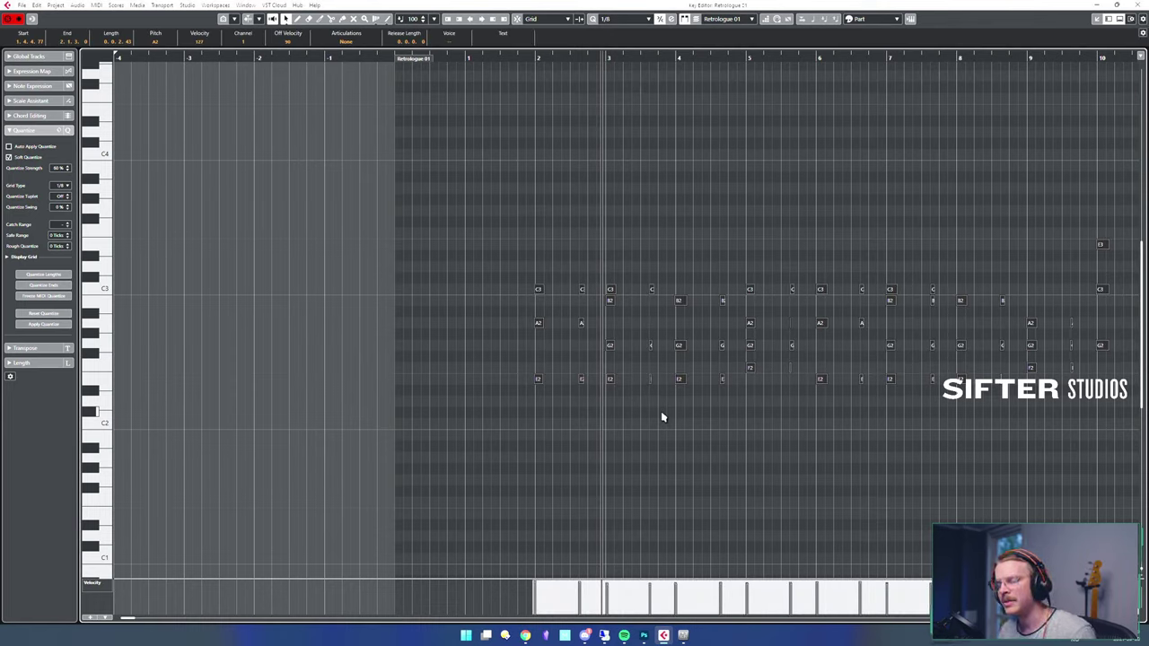
click(663, 417)
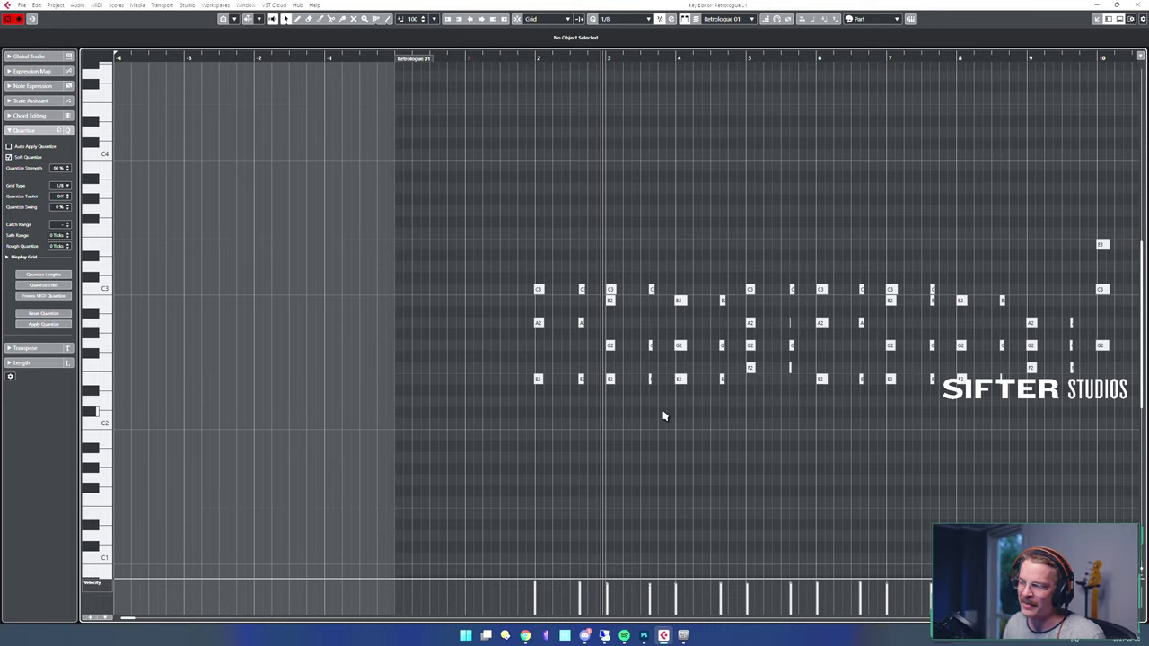
key(h)
key(h)
key(h)
key(h)
key(h)
key(h)
key(h)
key(h)
key(h)
key(h)
key(h)
key(h)
key(h)
key(h)
key(h)
key(h)
key(h)
key(h)
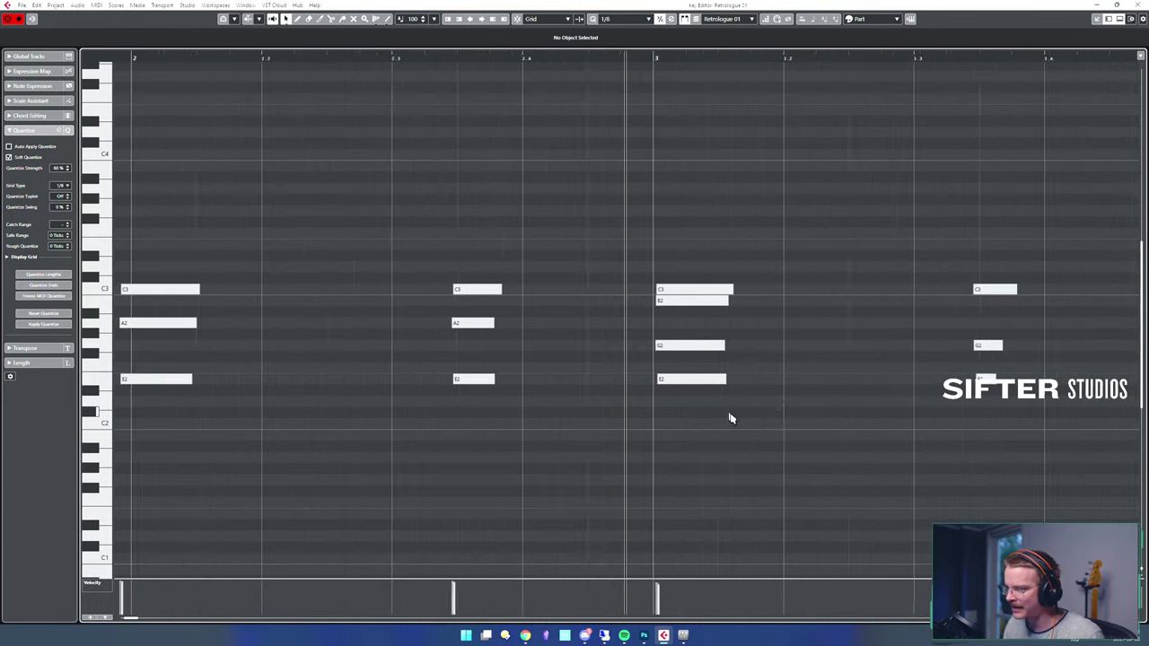
key(h)
key(h)
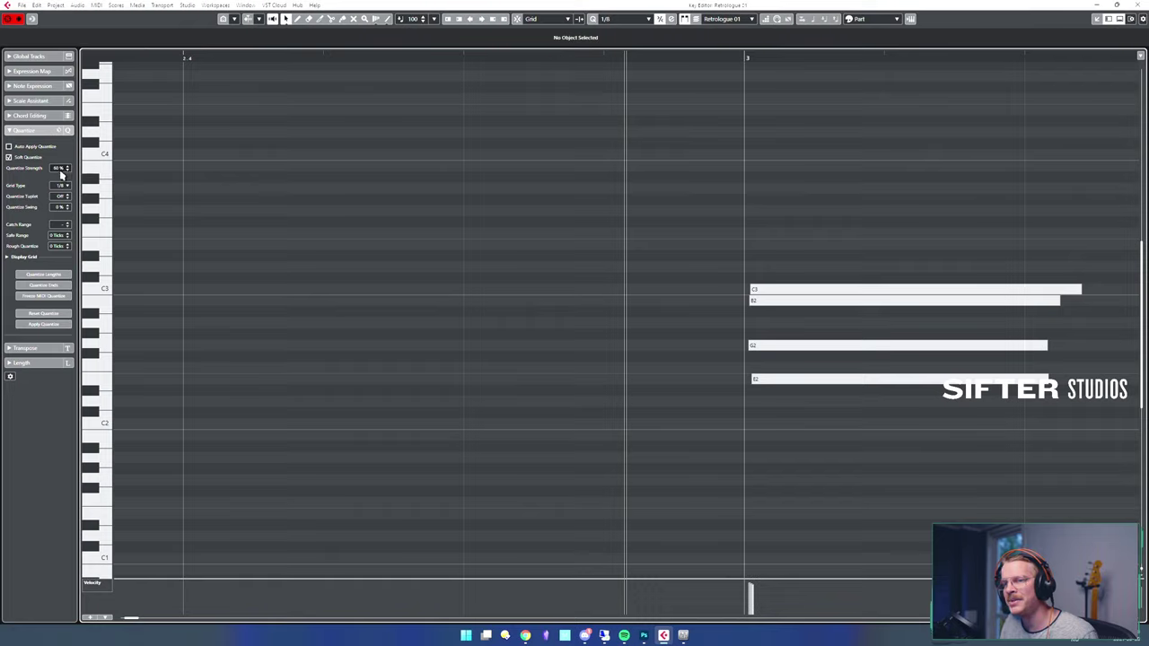
click(23, 131)
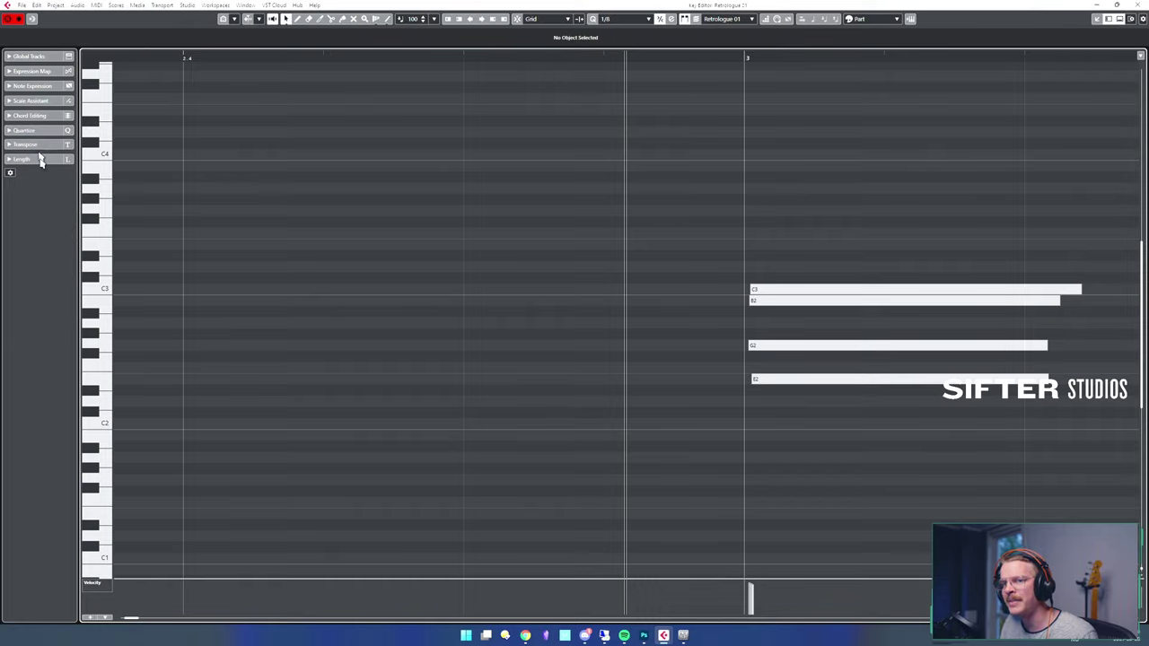
click(21, 132)
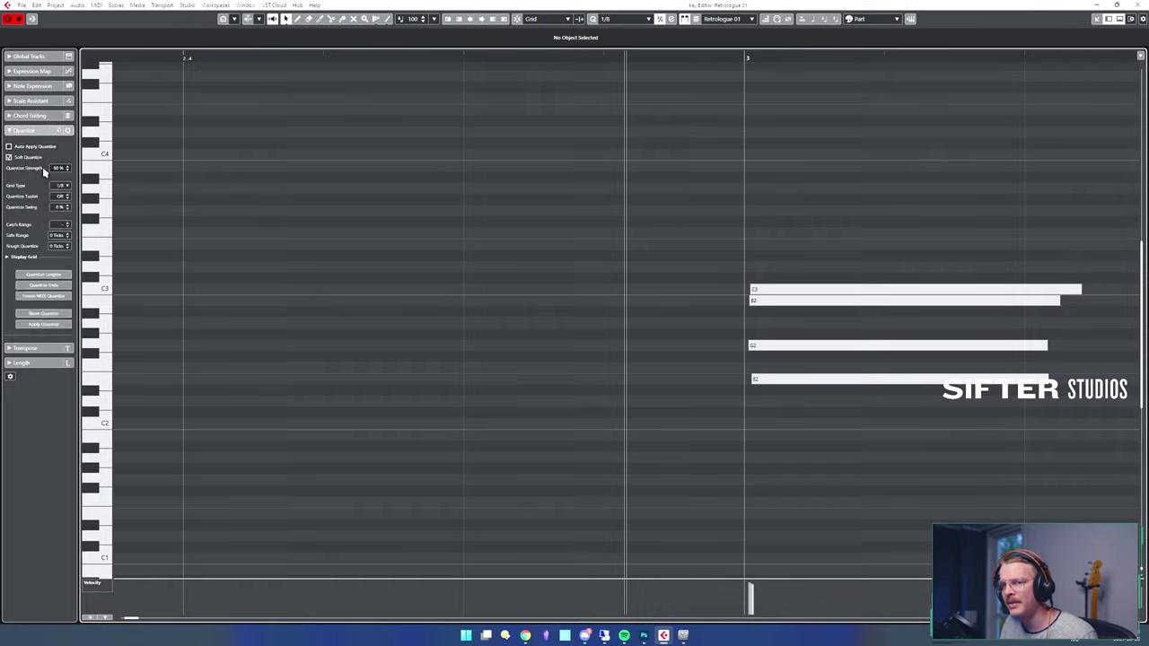
- Play back the Retrologue 01 part from just before bar 2 to about bar 16
key(g)
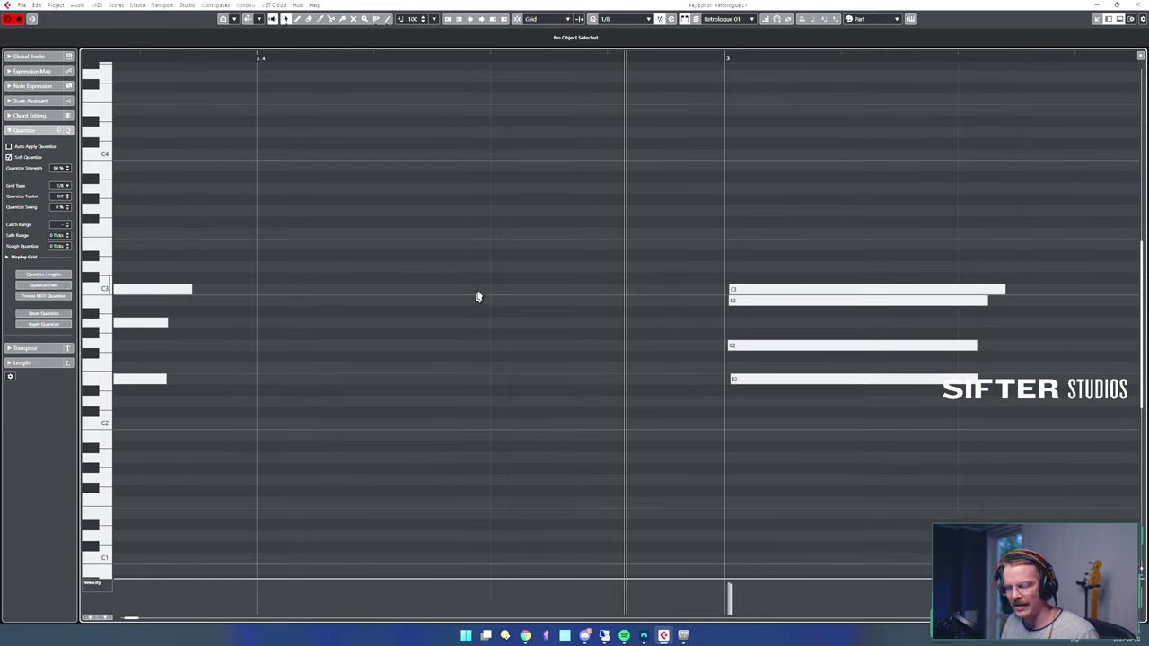
key(g)
key(g)
key(g)
key(g)
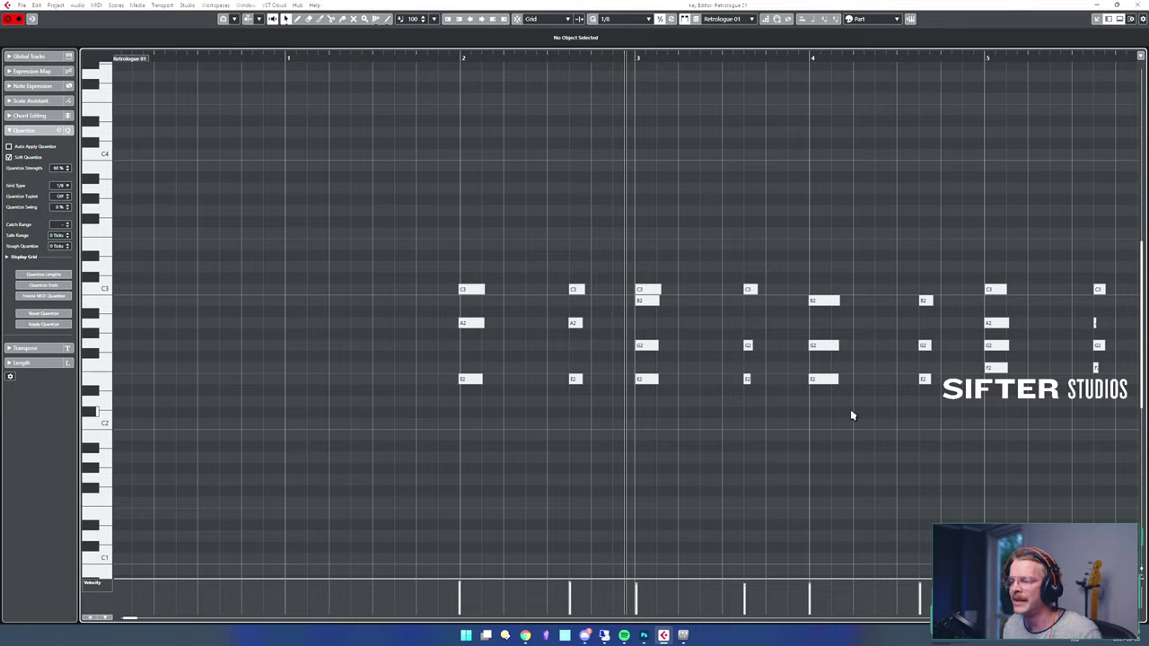
click(440, 208)
key(space)
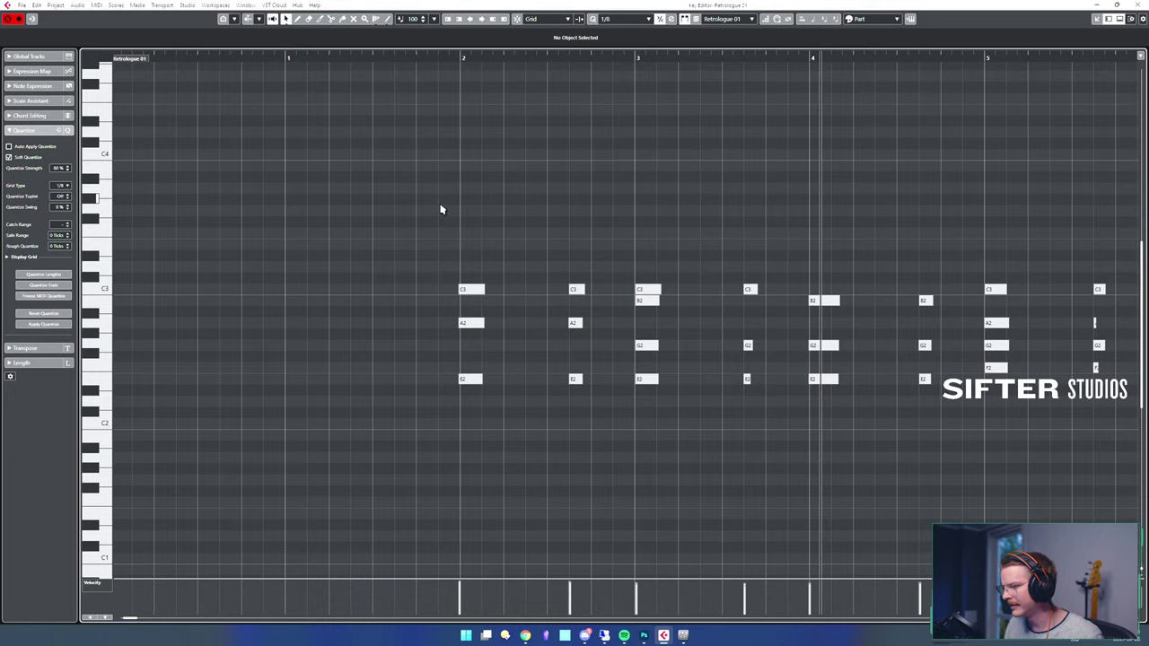
key(g)
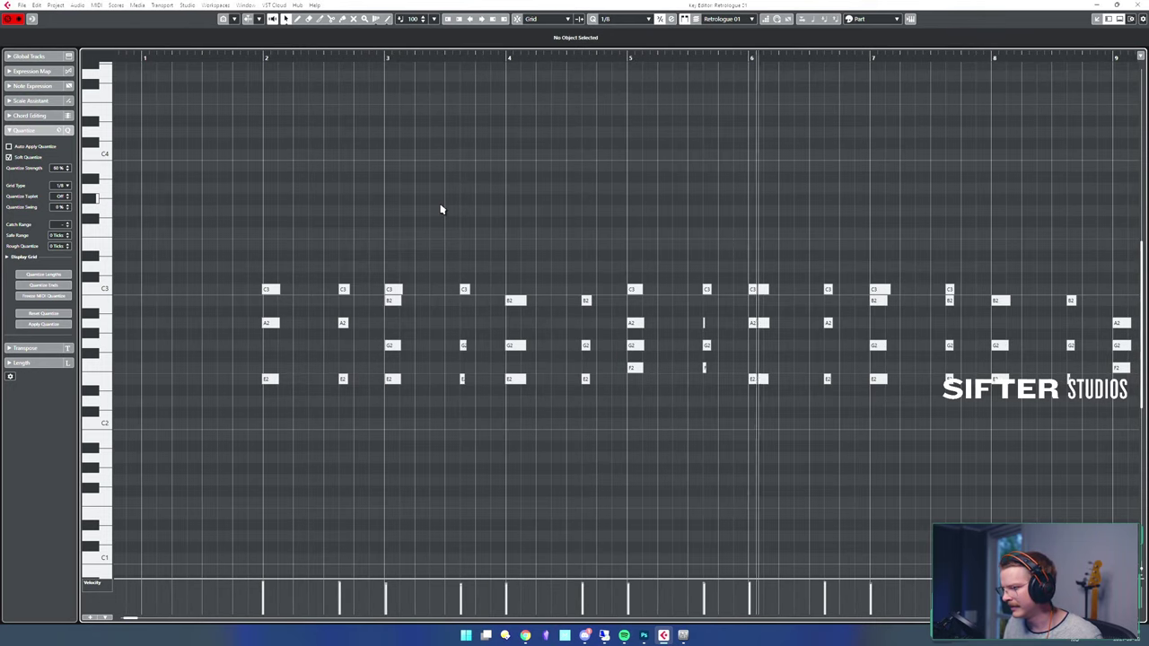
key(g)
key(g)
key(g)
key(g)
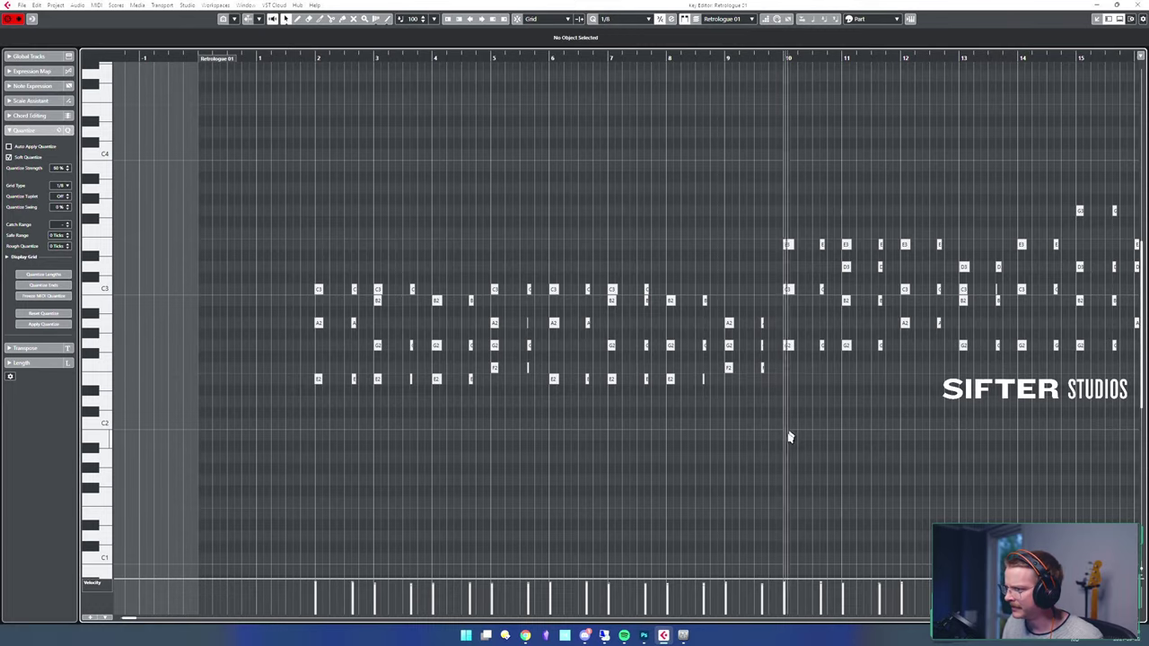
drag(1007, 406, 674, 344)
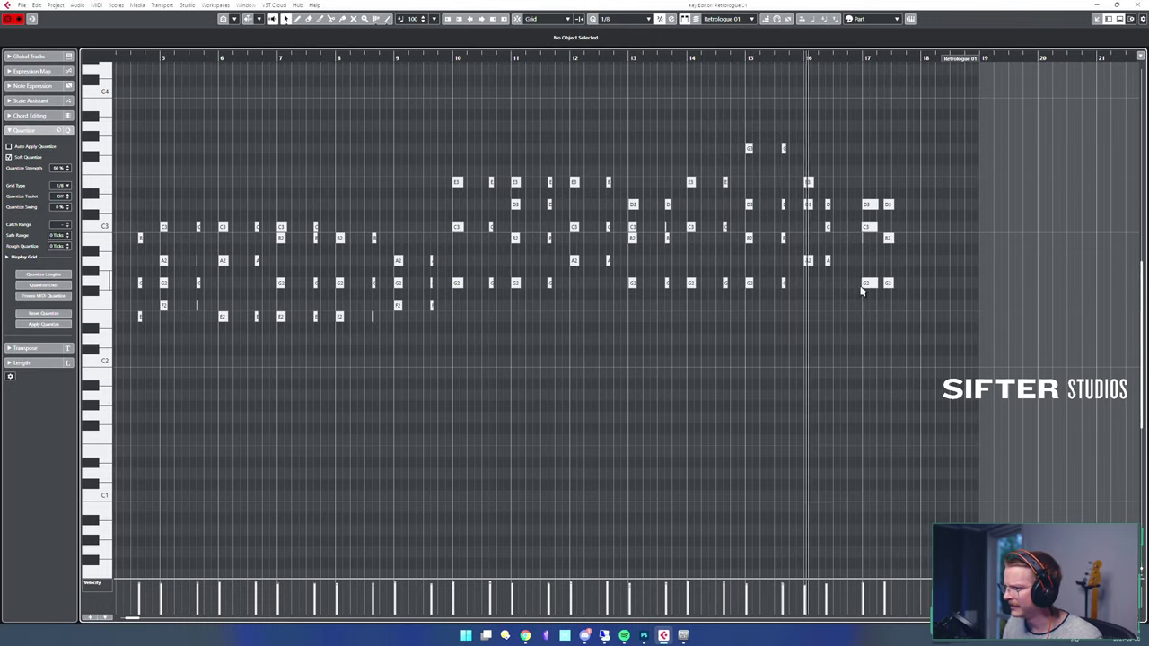
- Lower the C3 note of the second chord in bar 16 by one semitone to B2
click(807, 181)
click(828, 205)
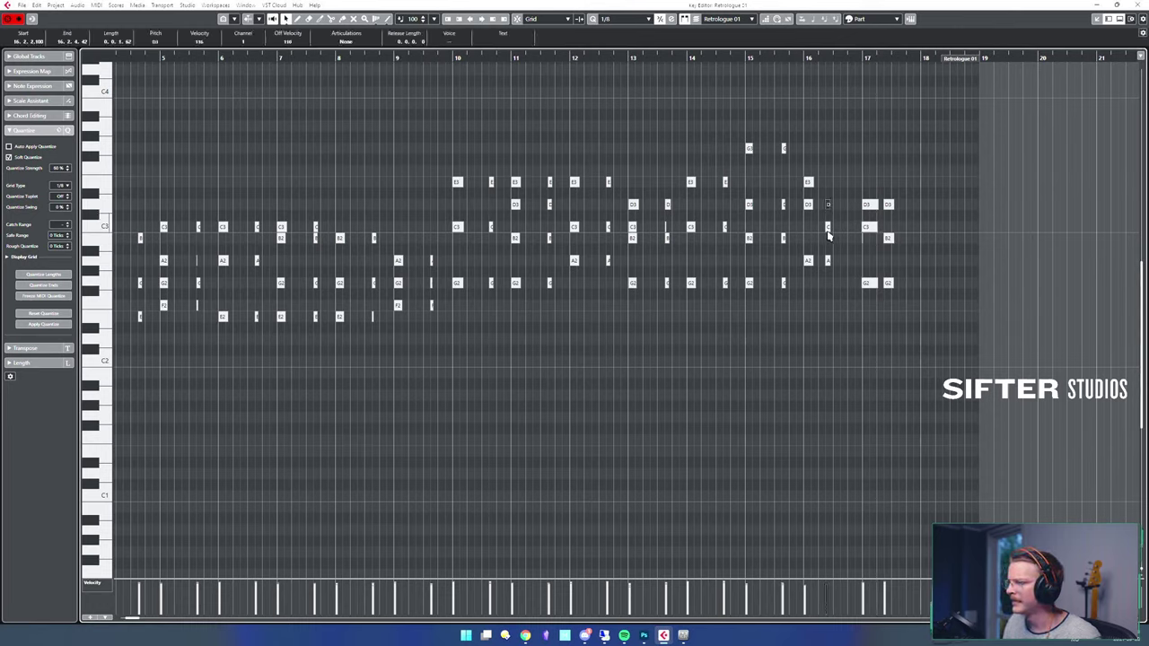
click(829, 229)
key(Down)
- Try lowering the A2 note of the second chord in bar 16 to G2 and return it to A2
click(829, 261)
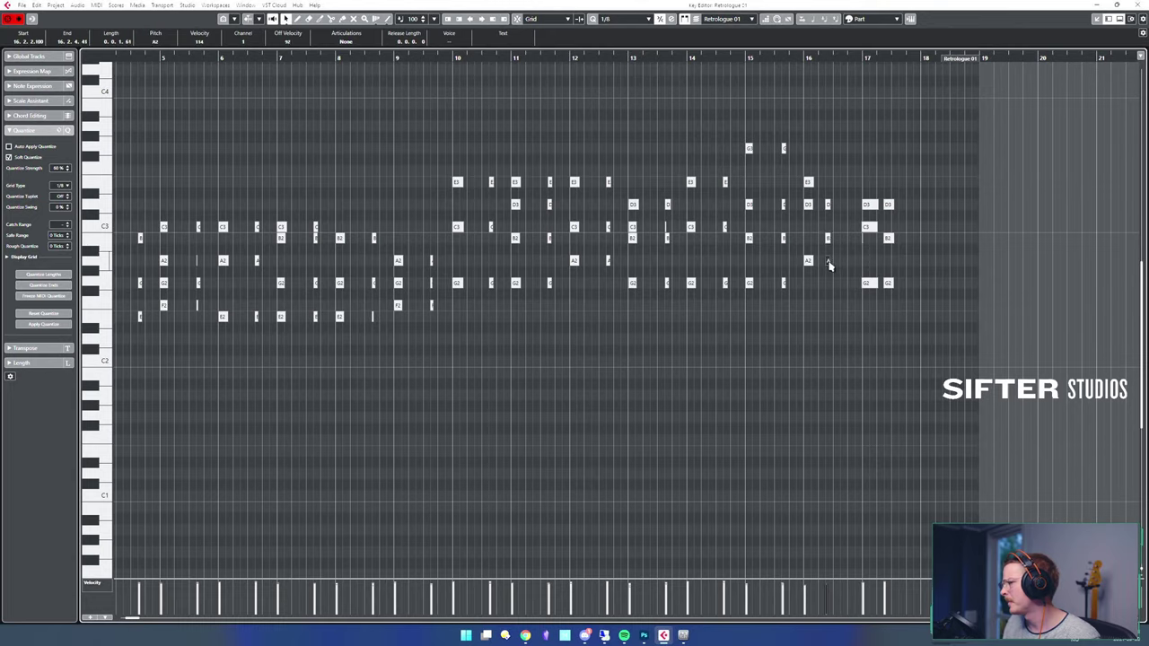
key(Down)
key(Down)
click(836, 258)
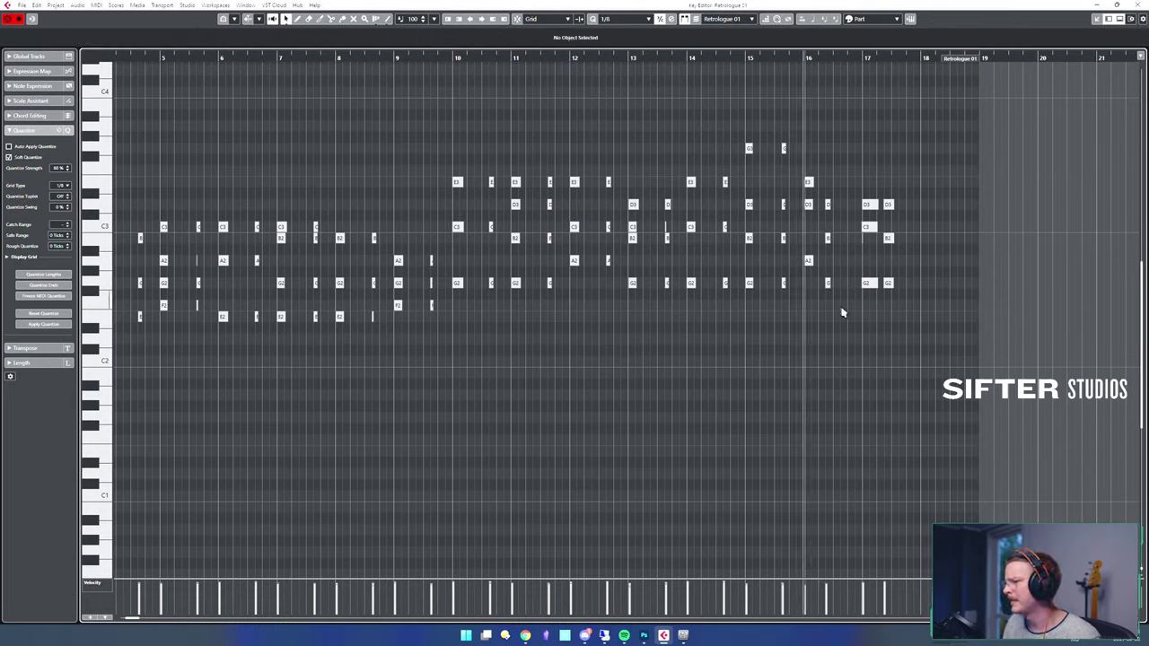
drag(828, 284, 825, 260)
- Play back the edited chord from bar 16 into bar 17, stop playback and clear the note selection
key(space)
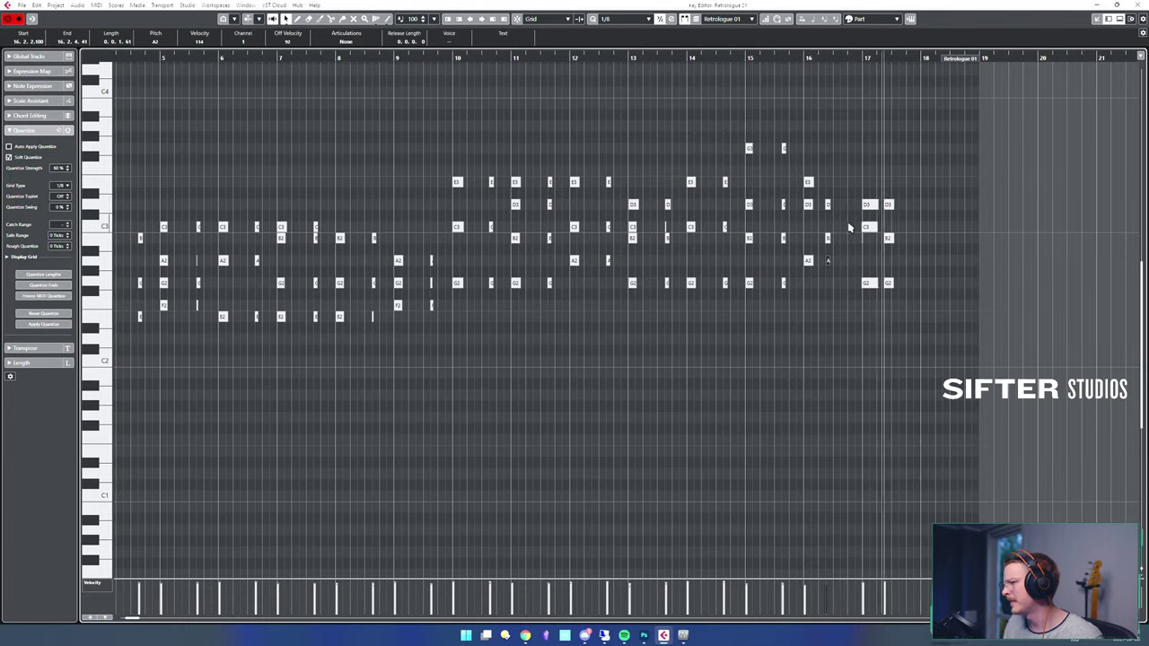
key(space)
click(849, 264)
- Lengthen the D3, B2 and A2 notes of the second chord in bar 16 to end at about 16.3.3.0
drag(845, 267, 826, 190)
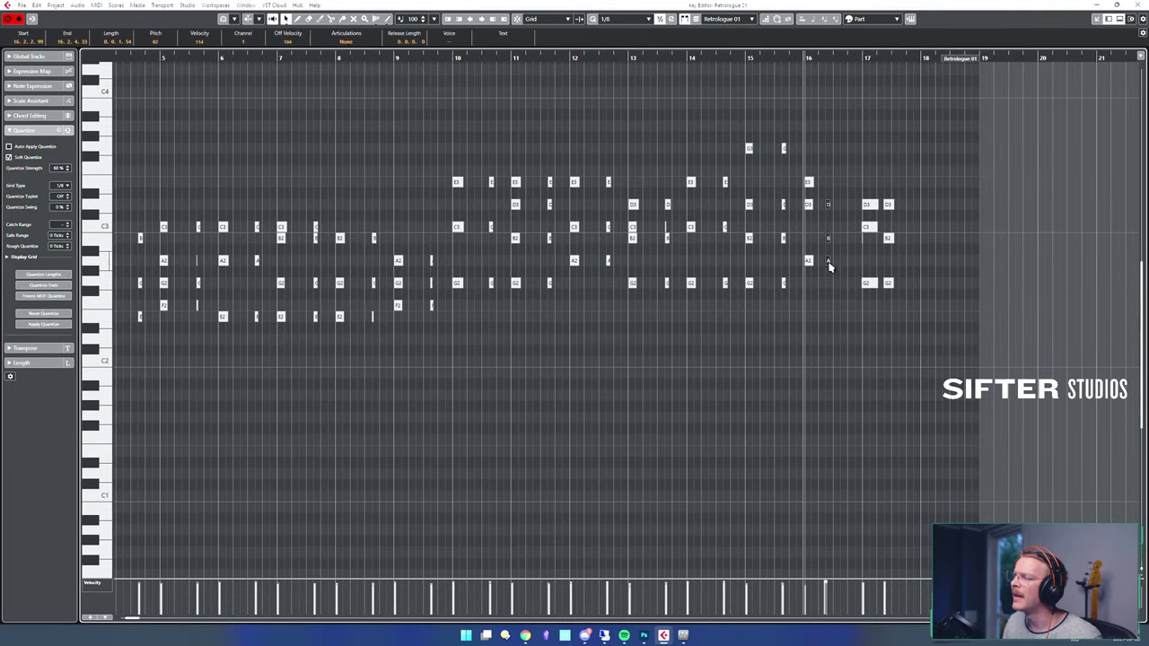
key(h)
key(h)
key(h)
key(h)
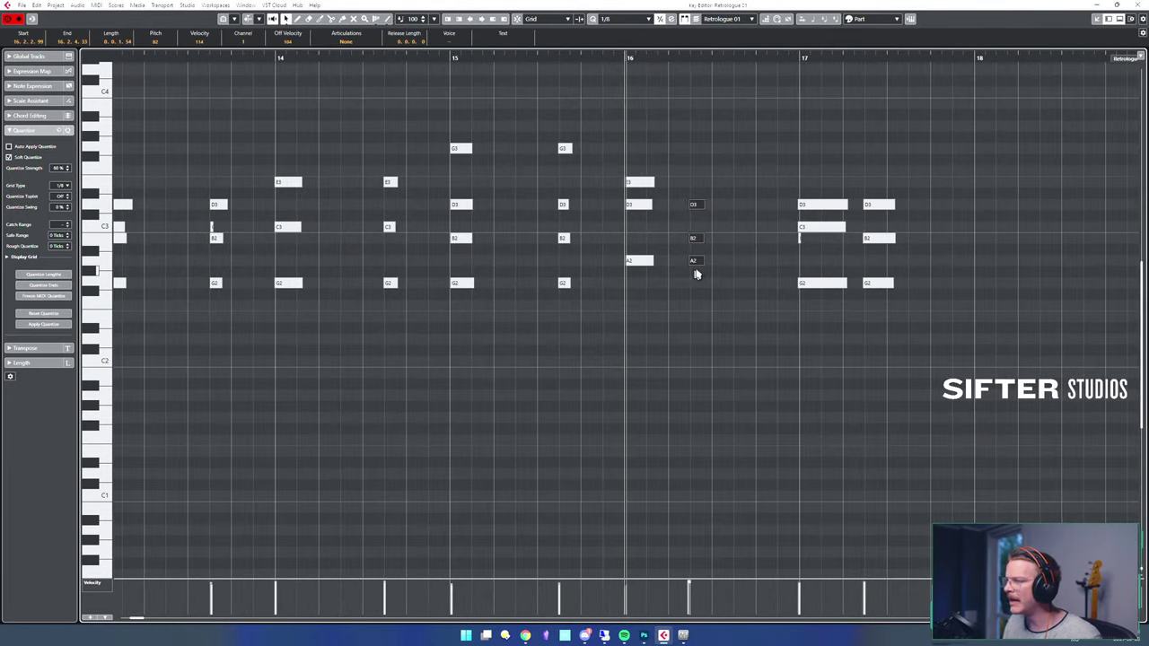
drag(703, 262, 733, 263)
click(728, 299)
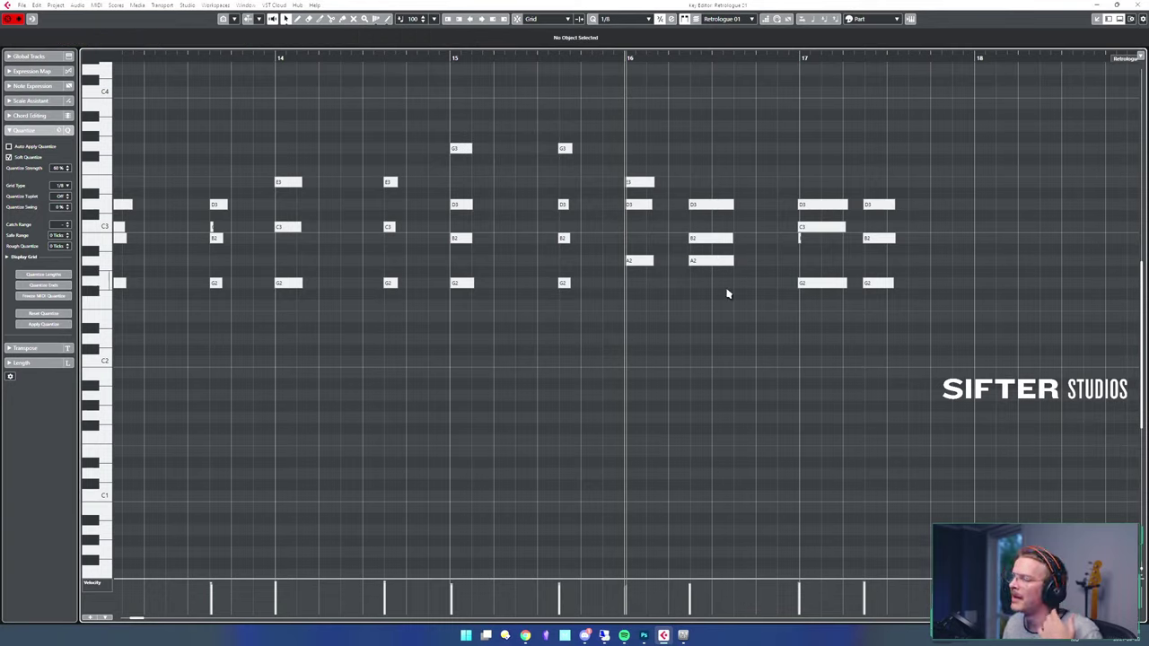
- Try raising the D3 note of the second chord in bar 16 by three semitones and return it to D3
drag(820, 269, 788, 243)
click(821, 269)
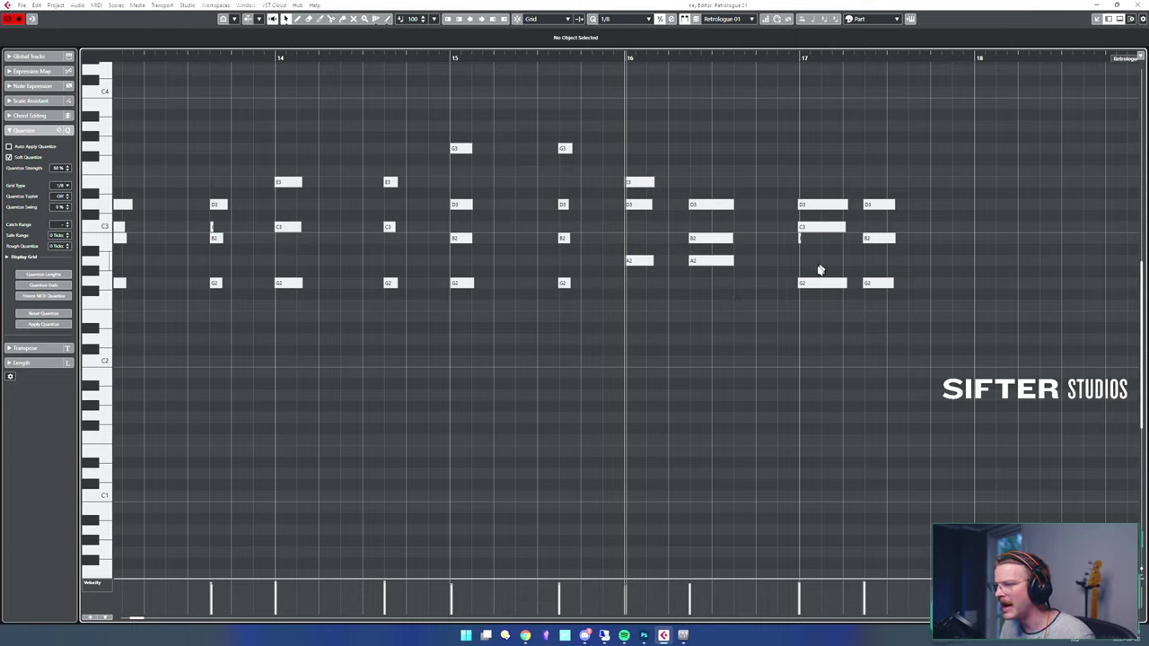
click(710, 202)
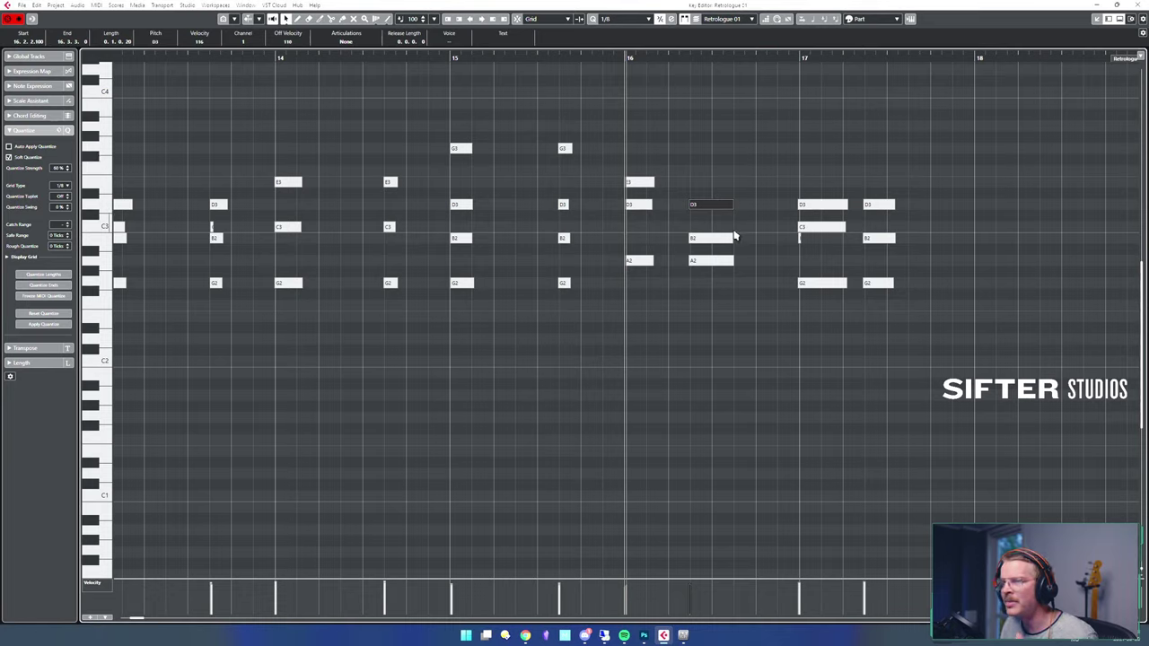
key(Up)
key(Up)
key(Up)
key(Down)
key(Down)
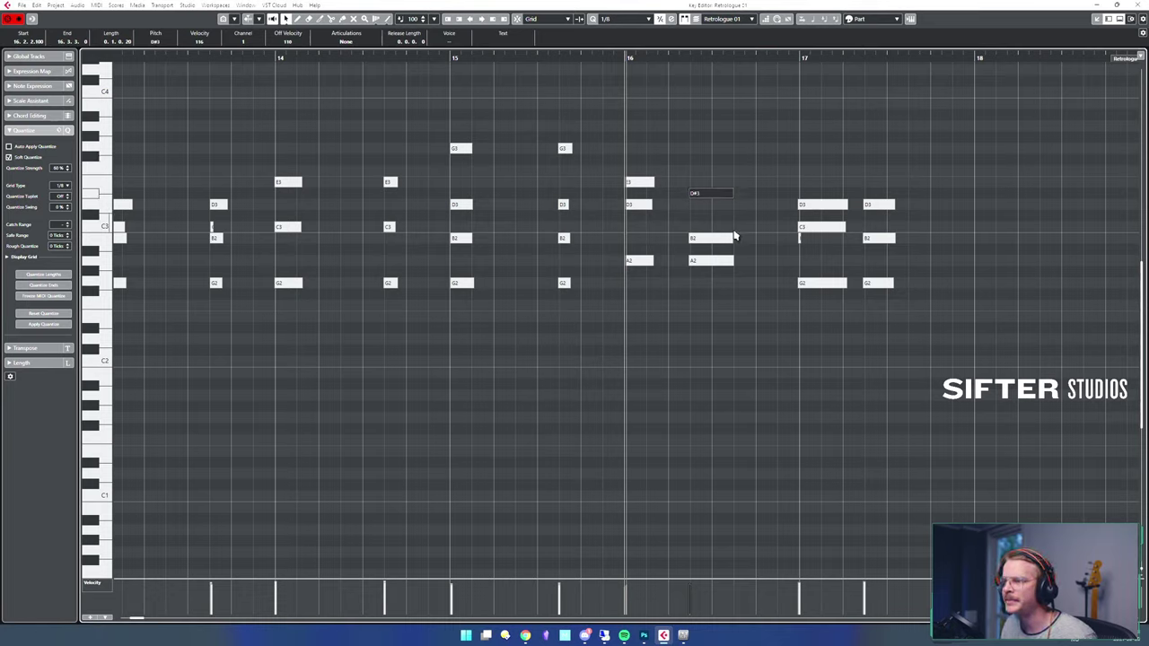
key(Down)
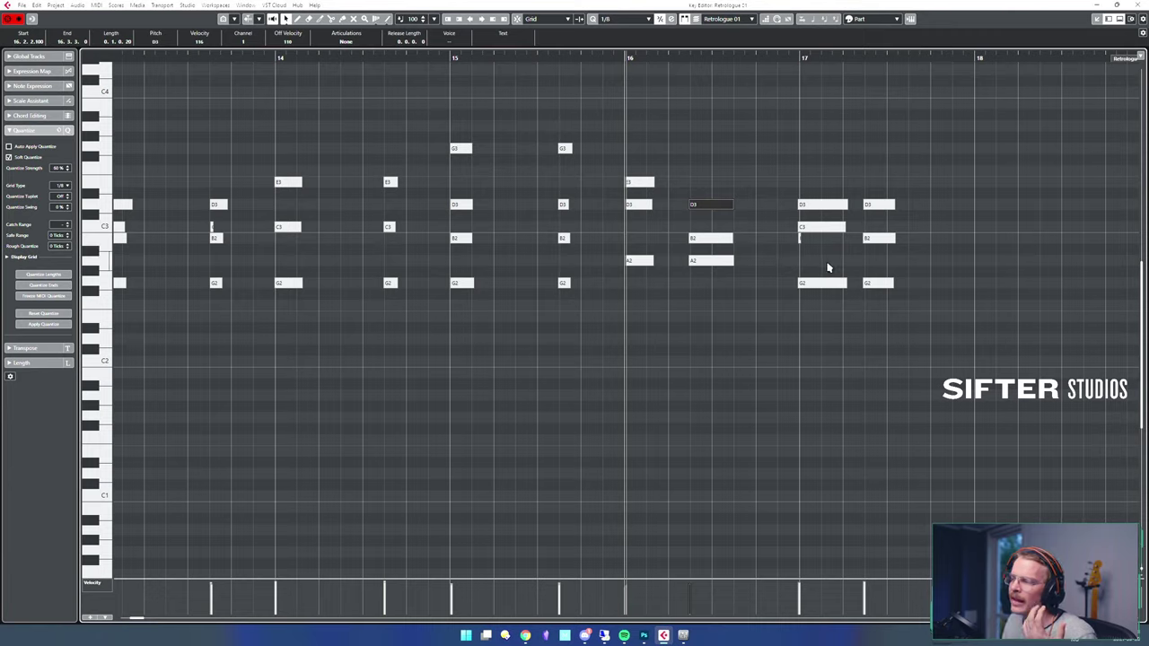
- Delete the stray, very short B2 note at the start of bar 17
drag(823, 267, 781, 241)
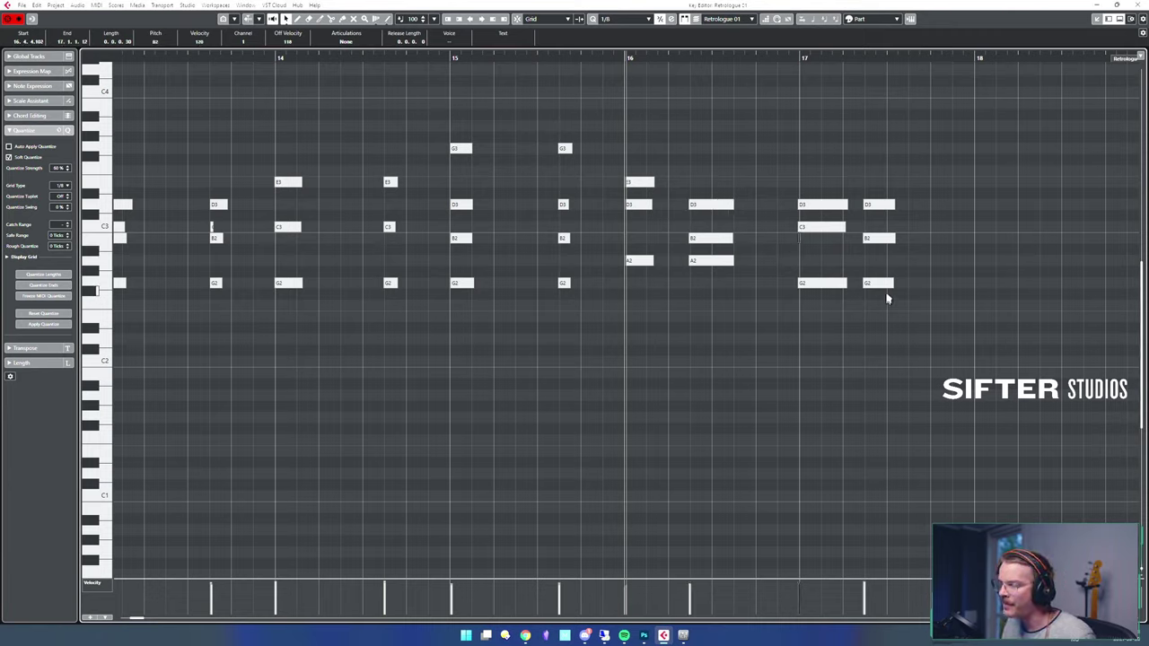
key(Delete)
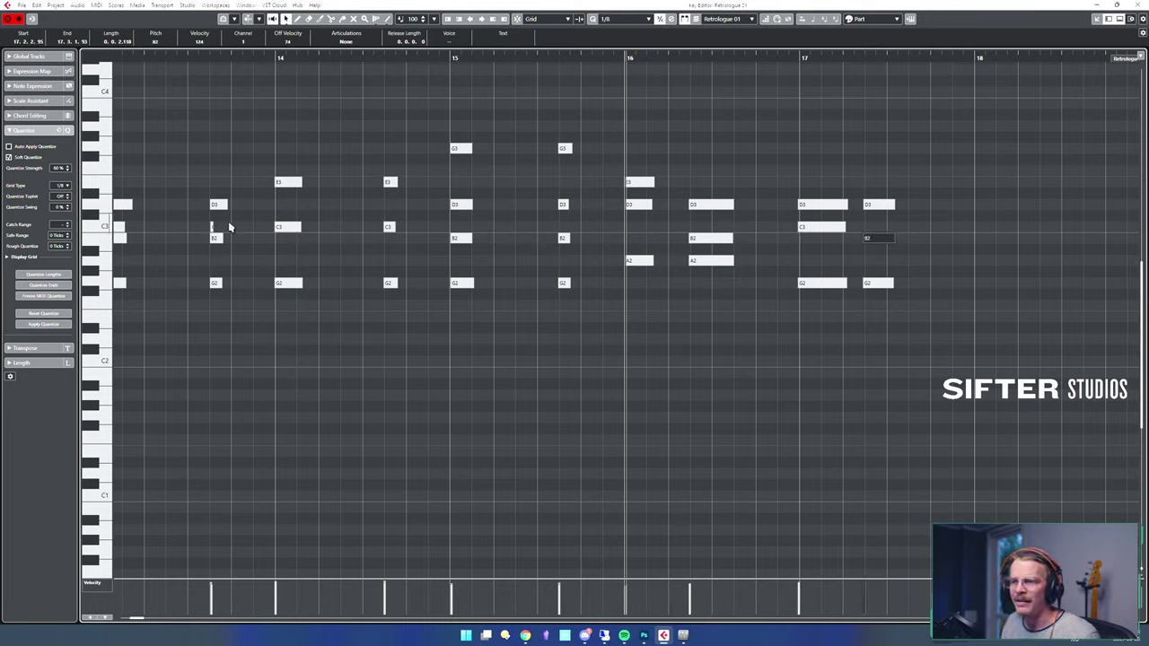
- Audition the second chord of bar 13 twice, starting playback just before it
alt+shift+click(200, 177)
key(space)
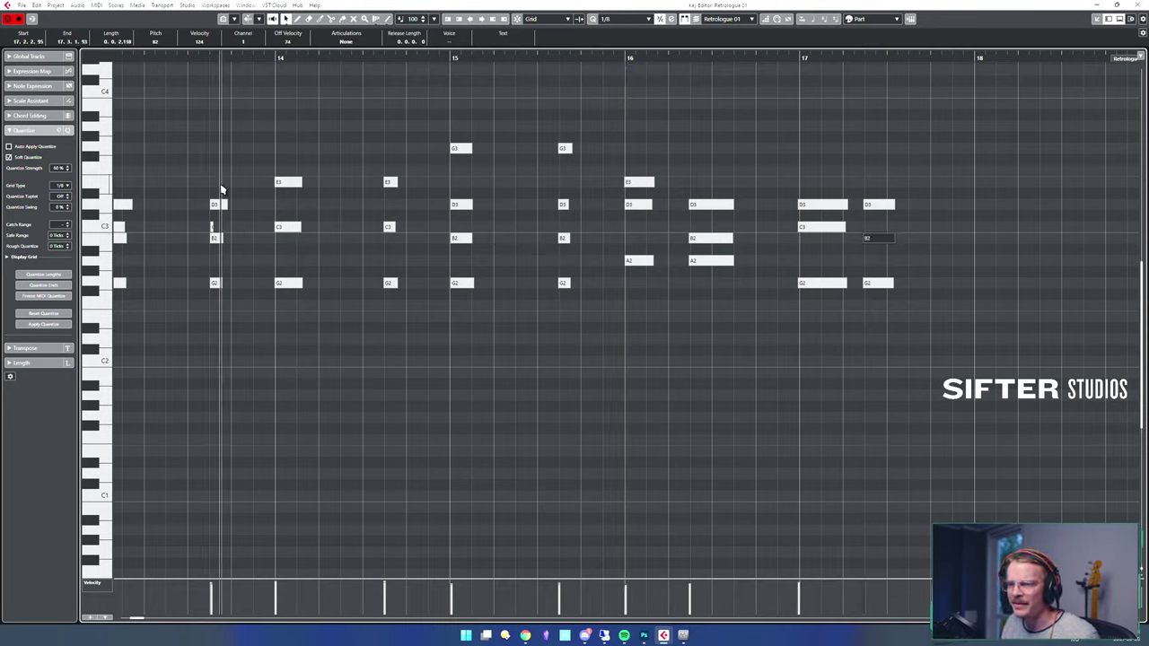
key(space)
alt+shift+click(191, 174)
key(space)
key(space)
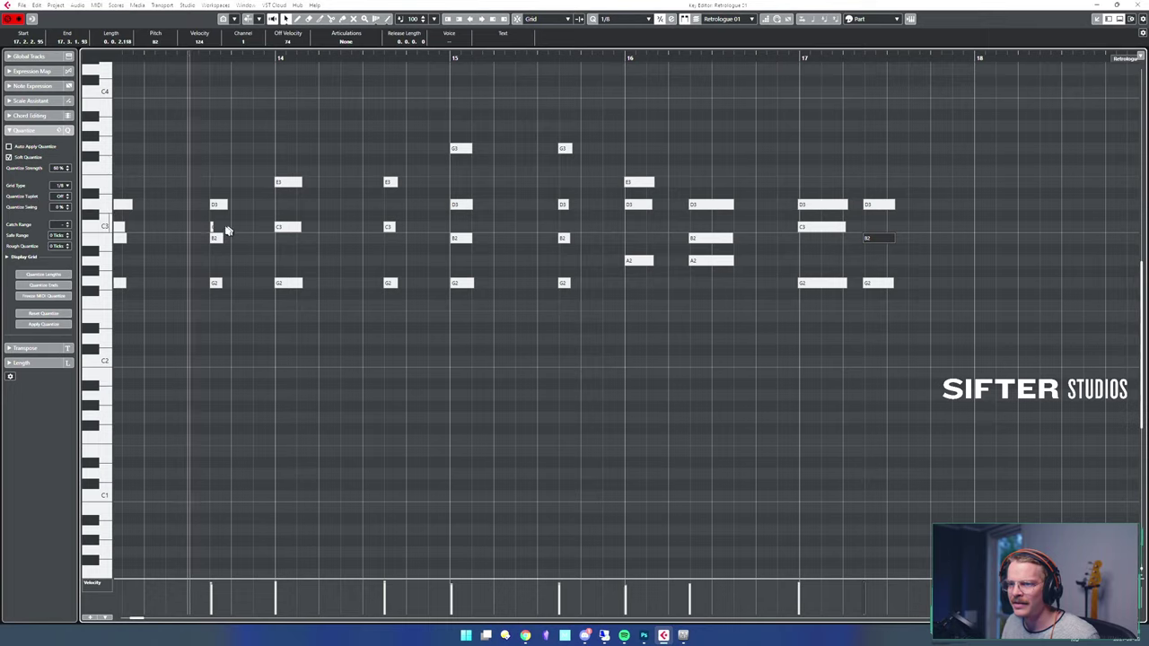
- Lengthen the very short C3 note in the second chord of bar 13 to roughly match the chord's other notes
click(195, 227)
click(212, 226)
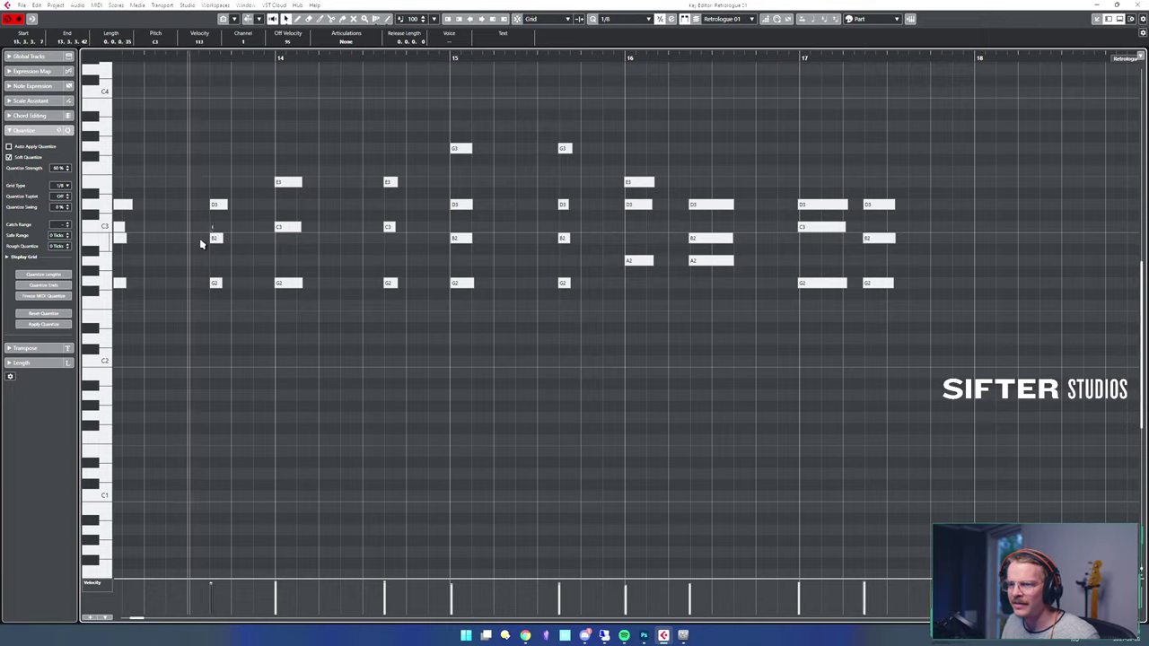
click(202, 239)
click(216, 236)
click(233, 220)
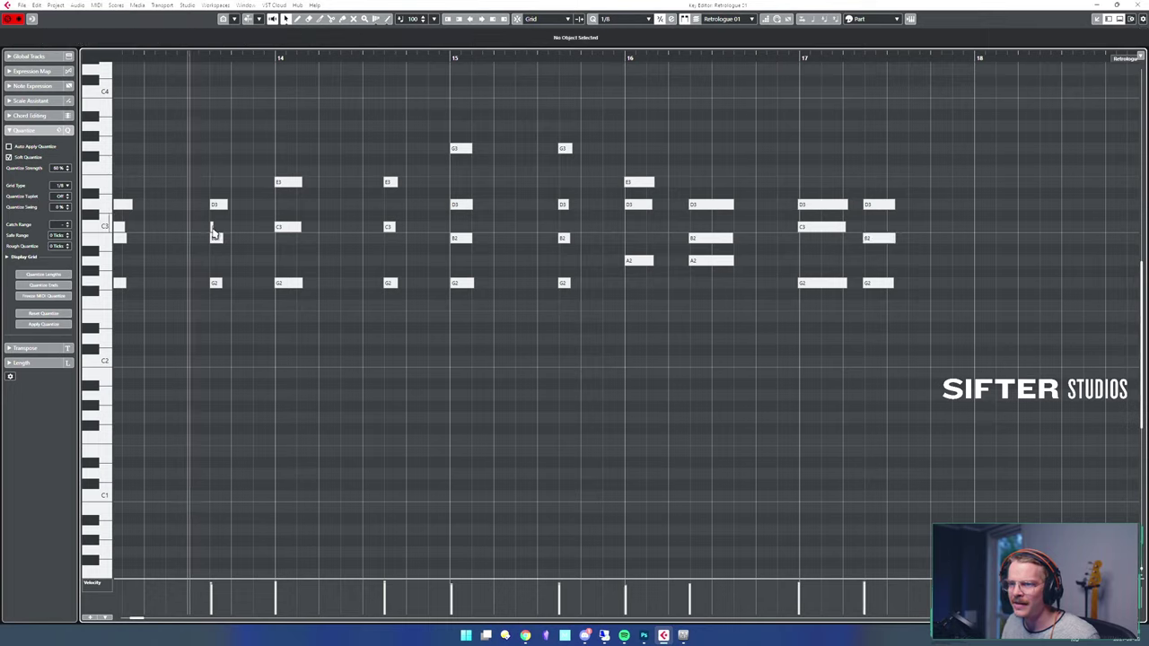
click(213, 228)
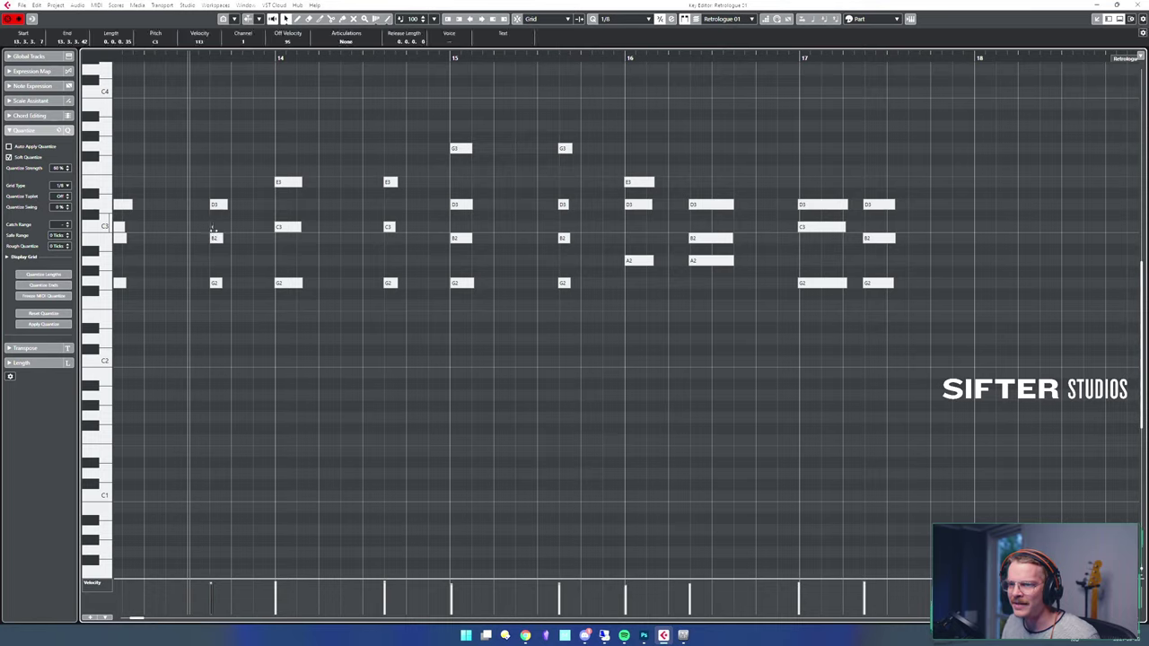
drag(214, 228, 226, 231)
click(260, 227)
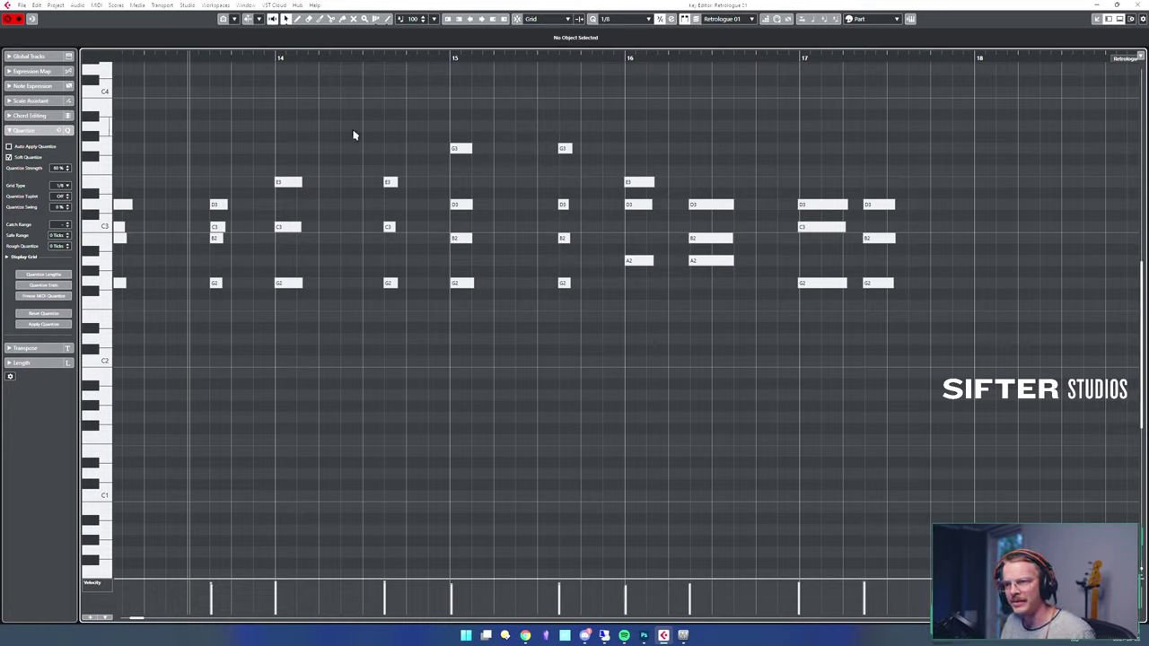
- Close the Key Editor, reopen the whole Retrologue 01 part in it, and close it again
key(Return)
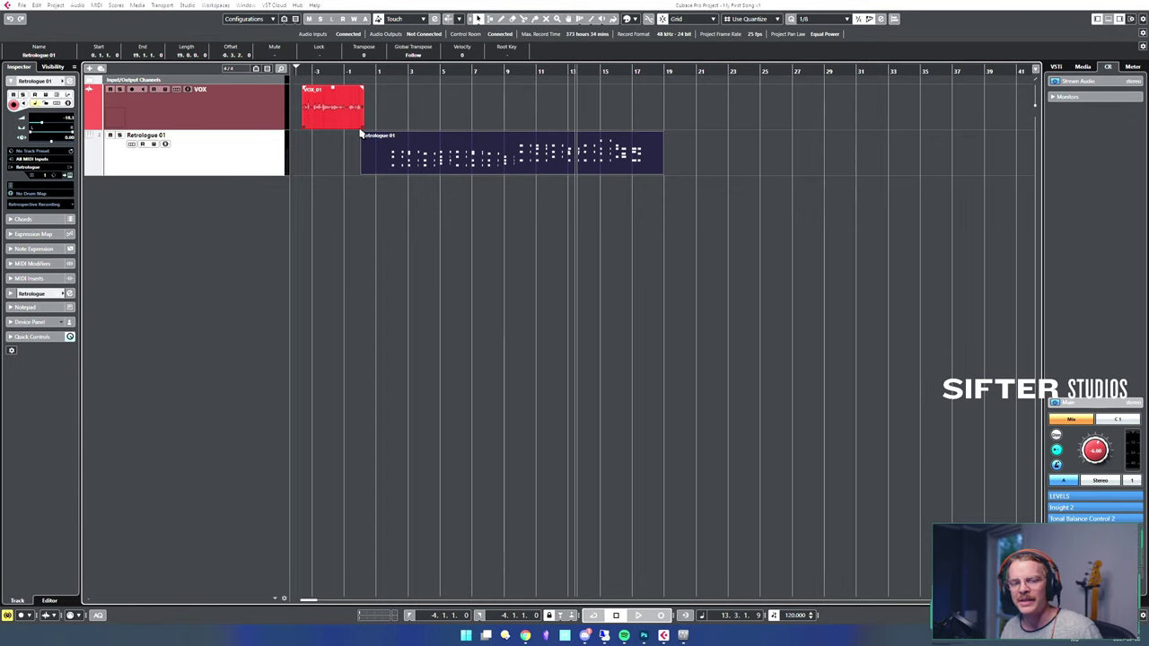
double_click(476, 165)
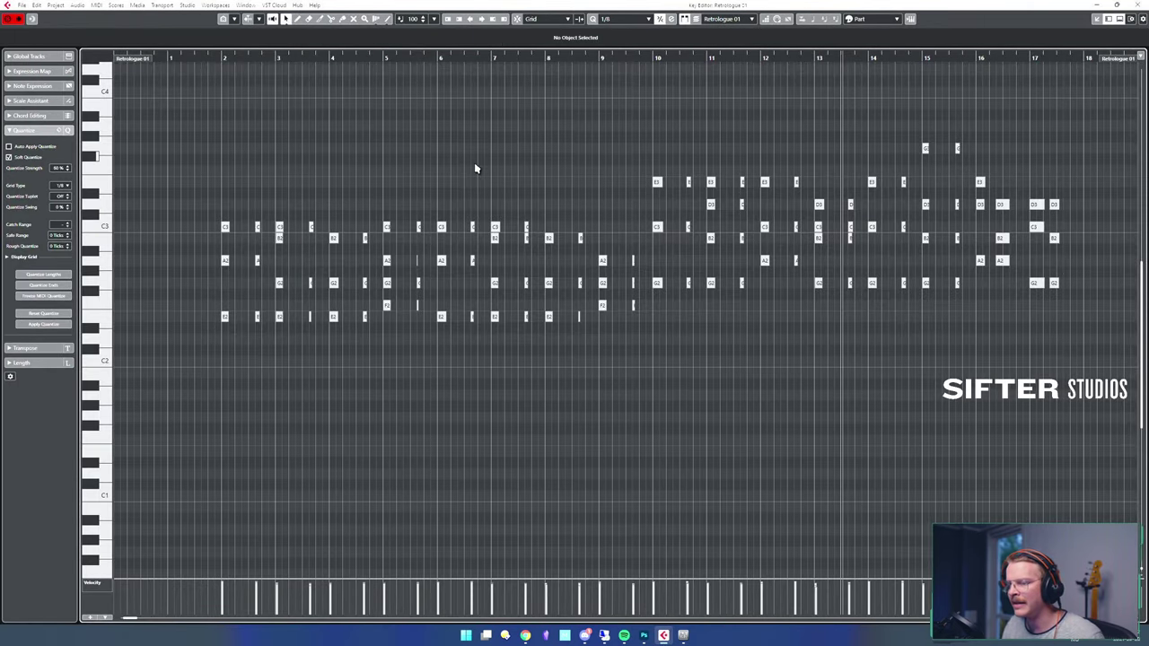
key(Escape)
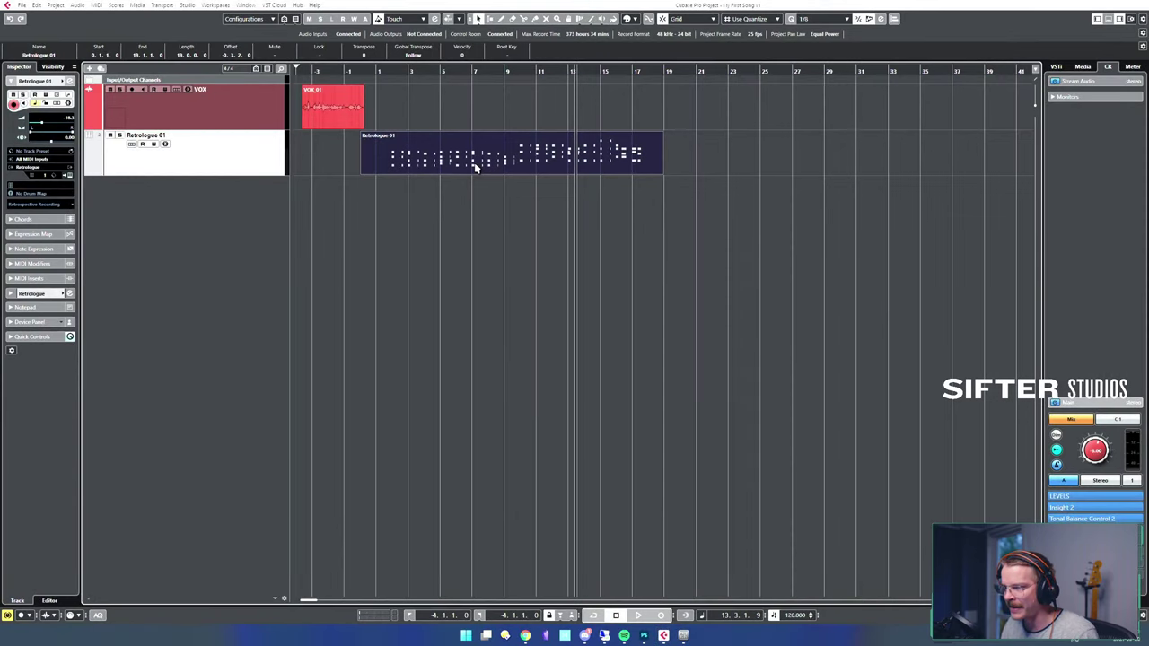
- Open the Retrologue 01 part in the project window's lower-zone editor, close that editor again and deselect the part
click(498, 219)
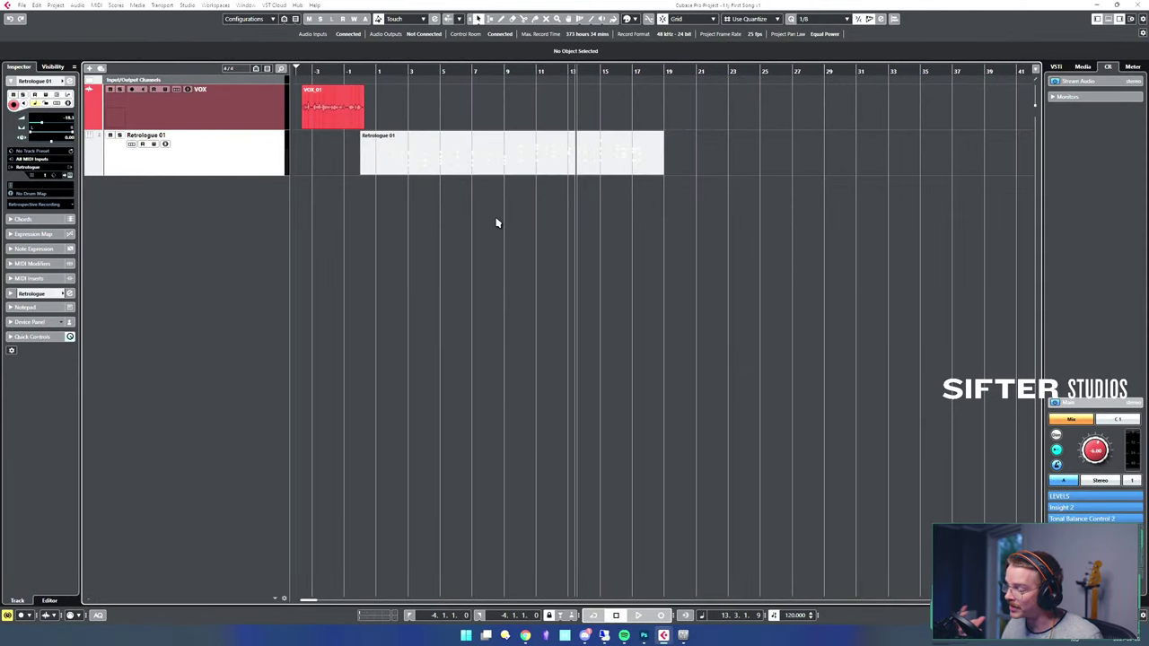
click(566, 147)
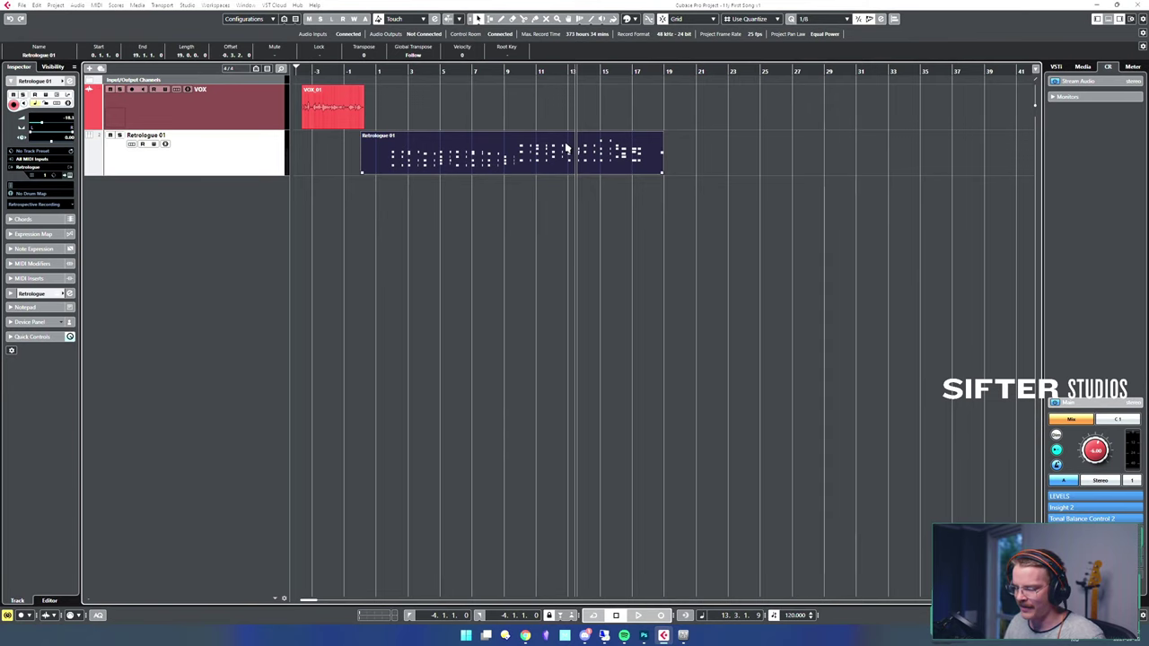
key(ctrl+alt+e)
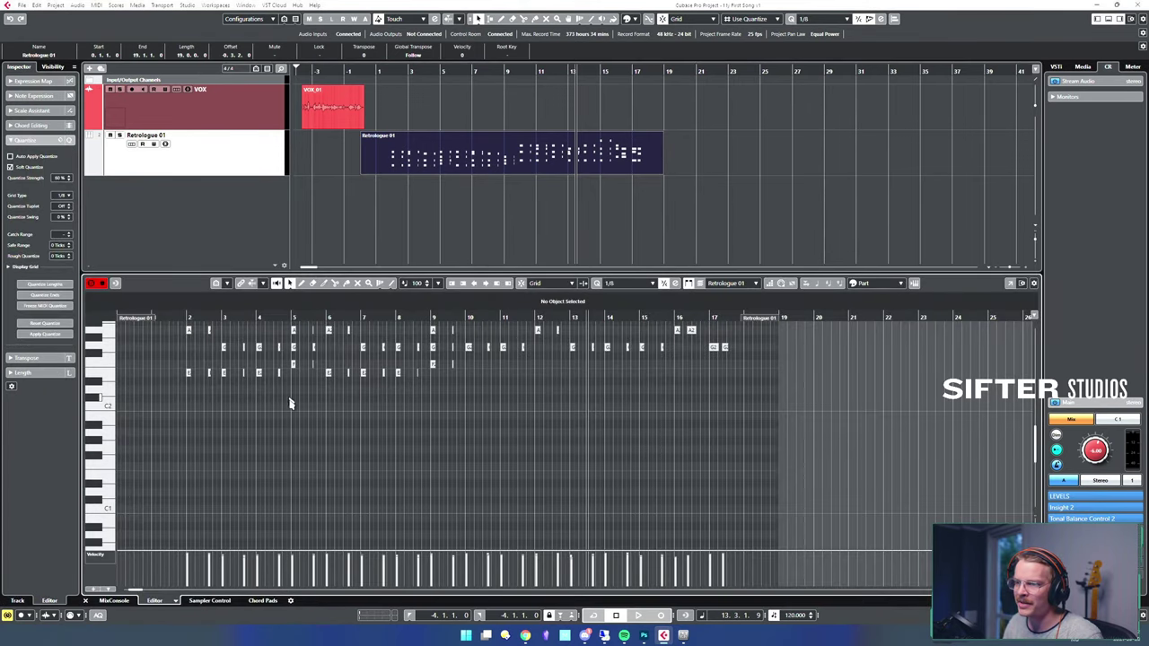
key(ctrl+alt+e)
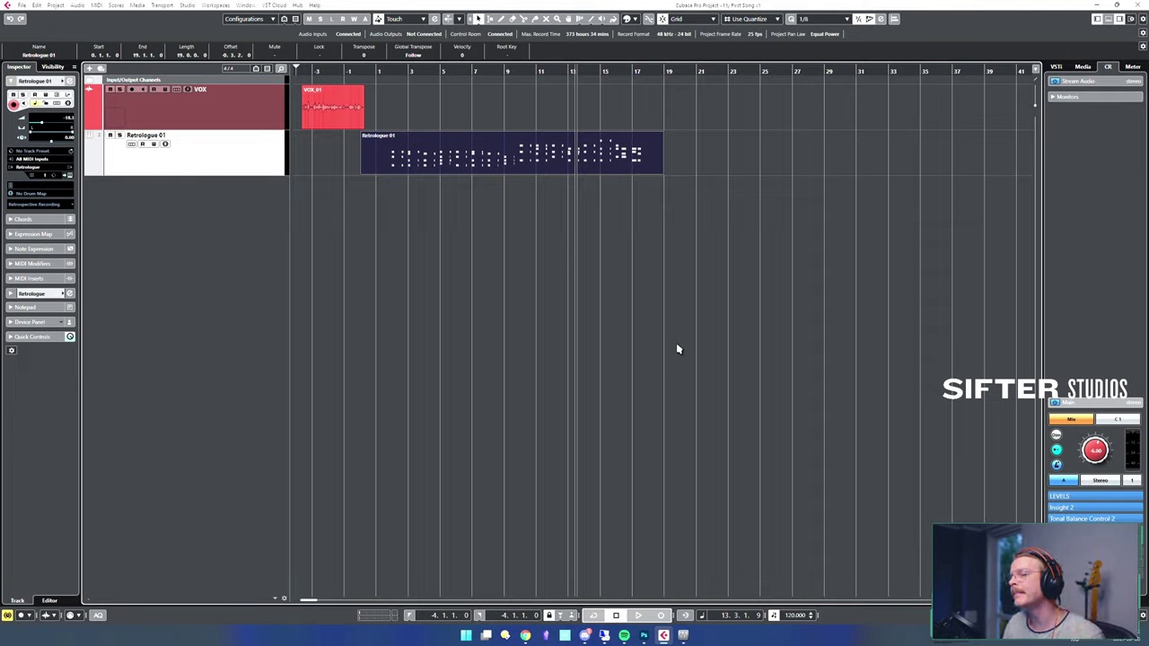
click(467, 331)
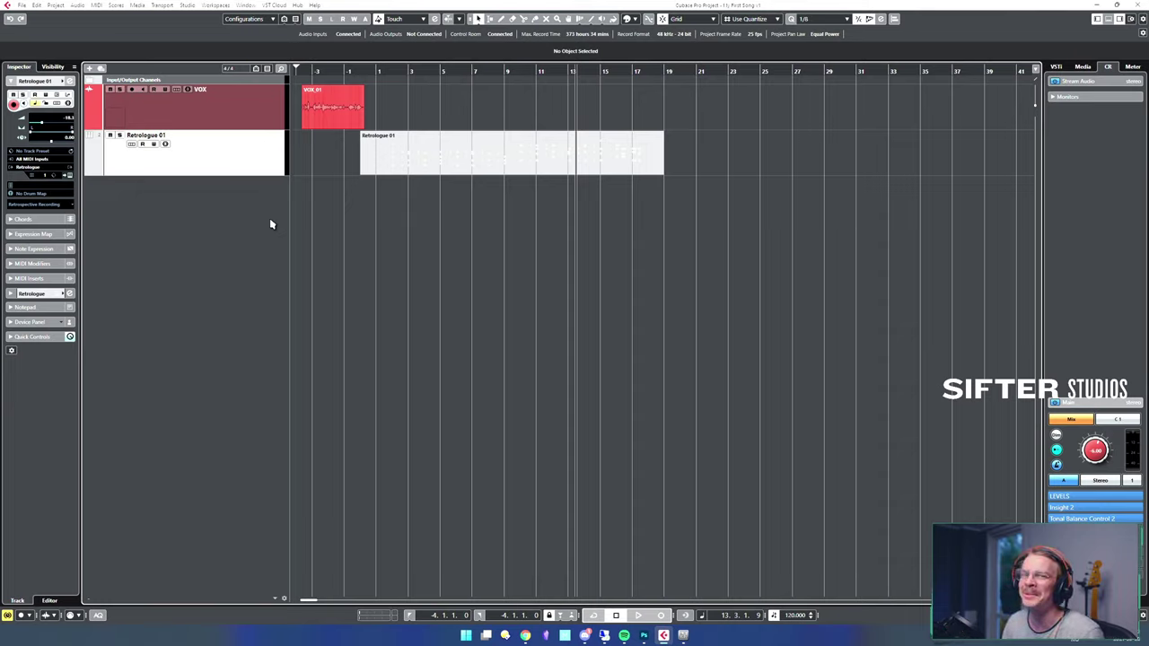
- Split the Retrologue 01 part at 1.4.1 and 17.4.3, deleting the empty sections before and after the played notes
alt+click(385, 163)
click(377, 166)
key(Delete)
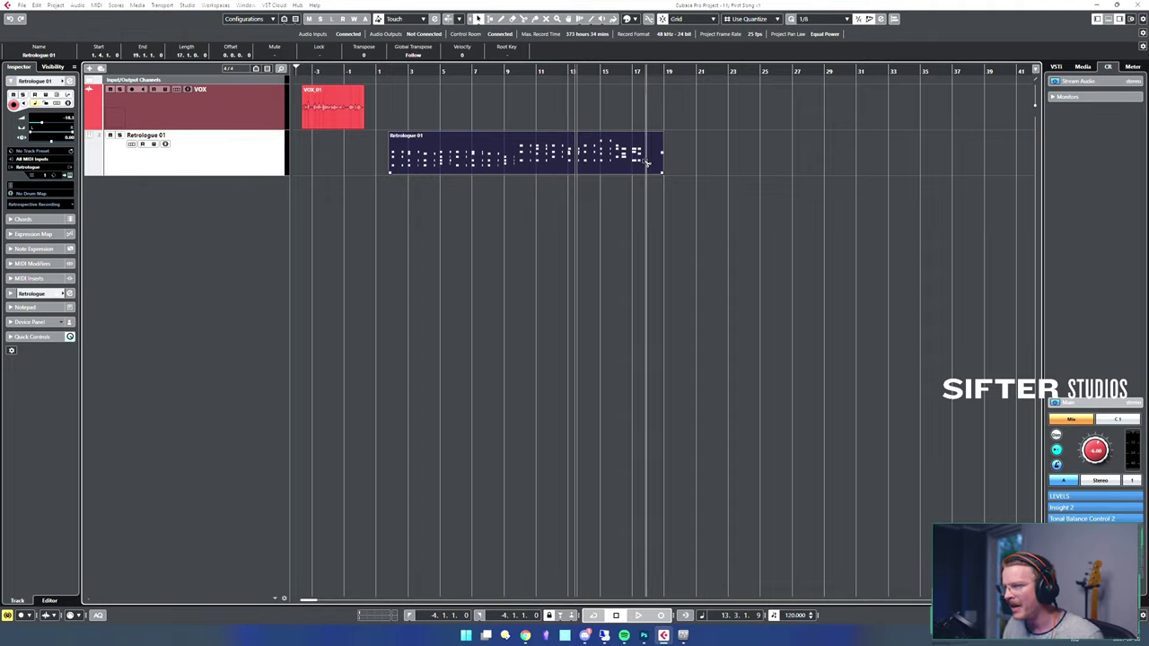
alt+click(645, 162)
key(Delete)
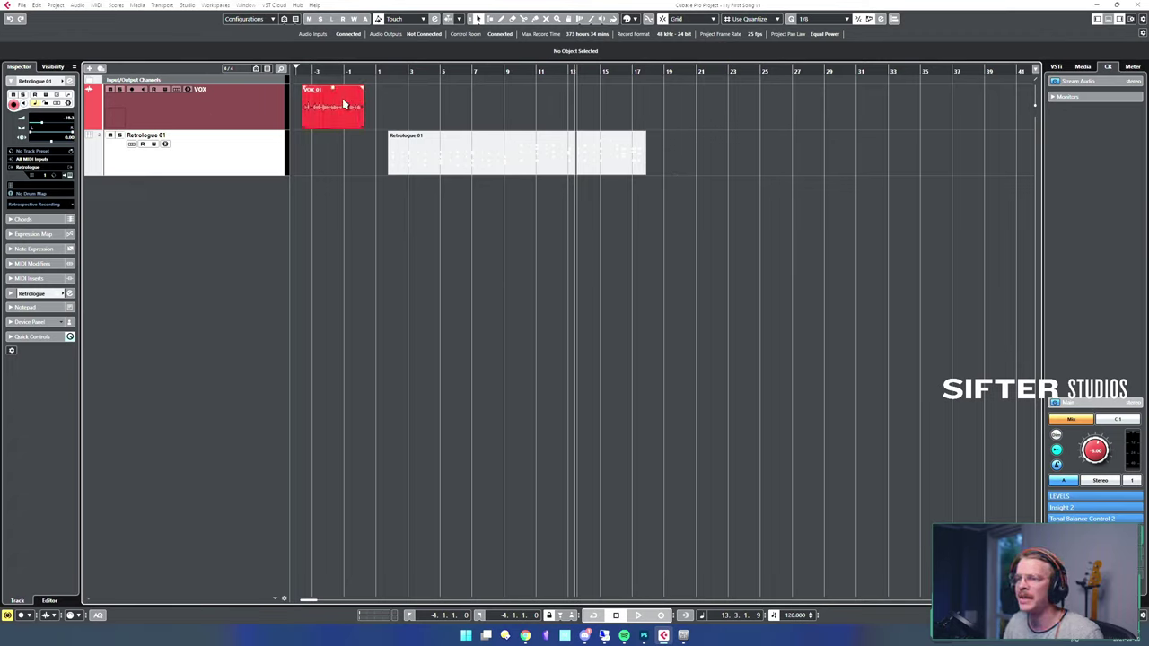
- Move the VOX_01 event so that it starts at 2.1.1, aligned with the first chord of the Retrologue 01 part
drag(343, 105, 439, 106)
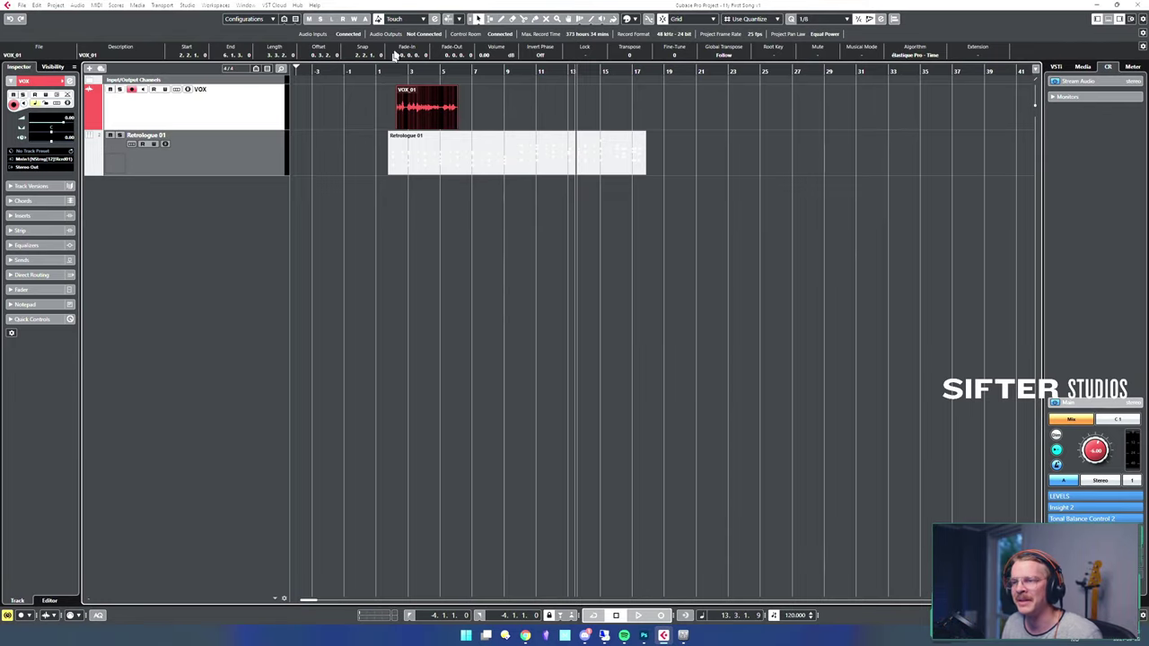
drag(416, 70, 388, 77)
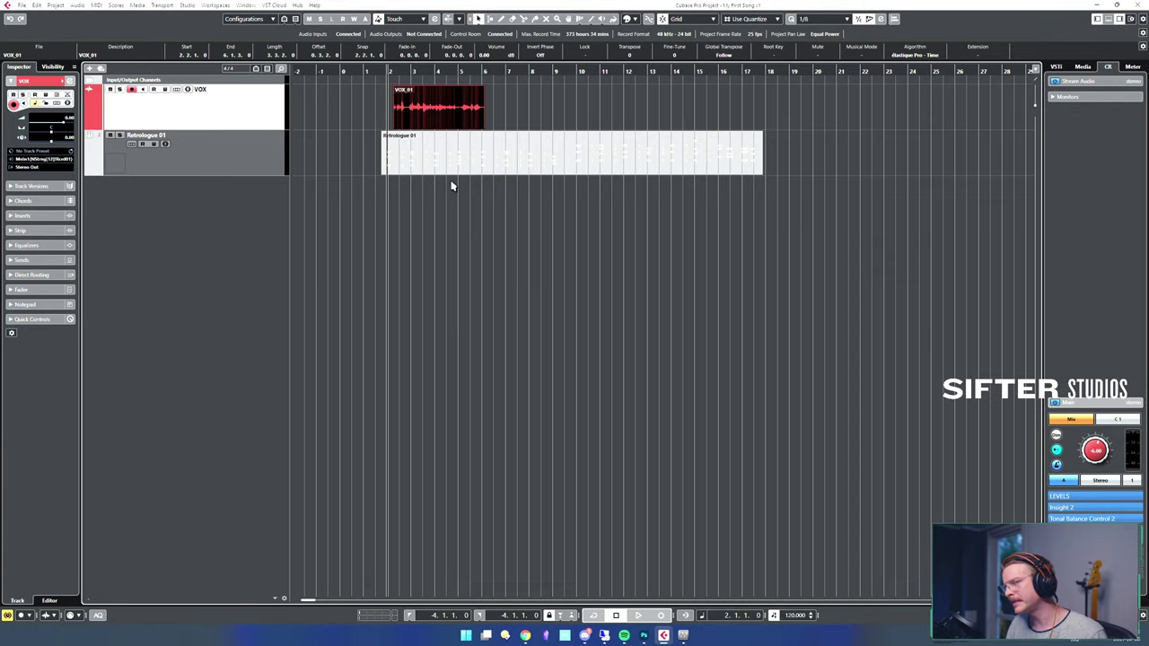
drag(437, 115, 481, 133)
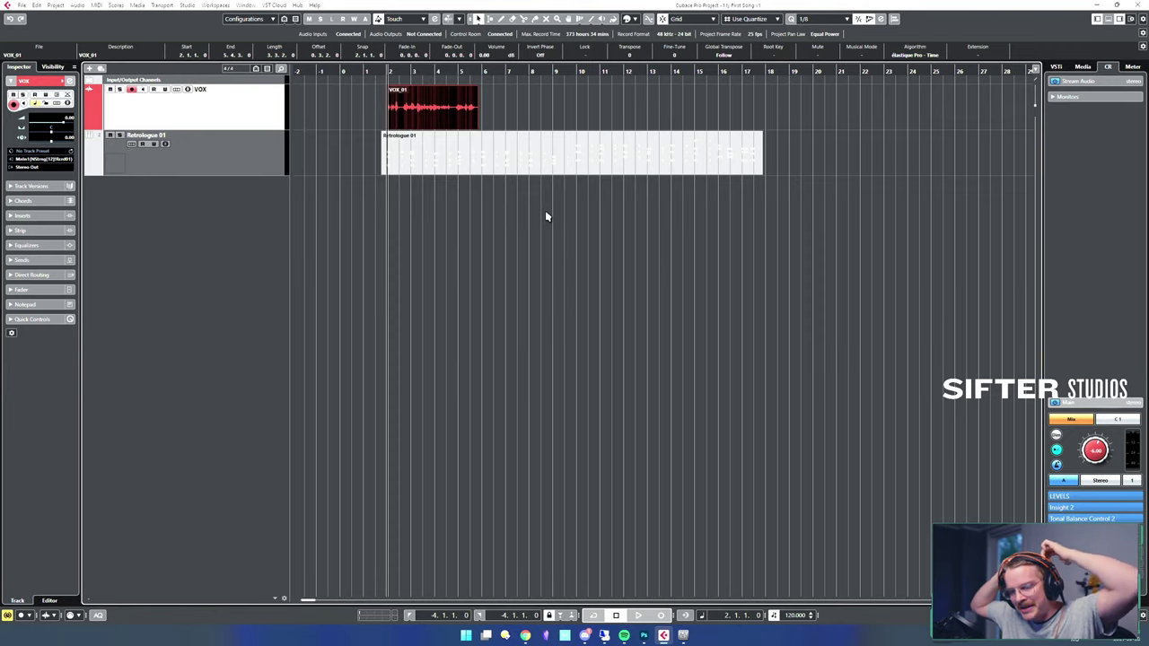
key(g)
key(g)
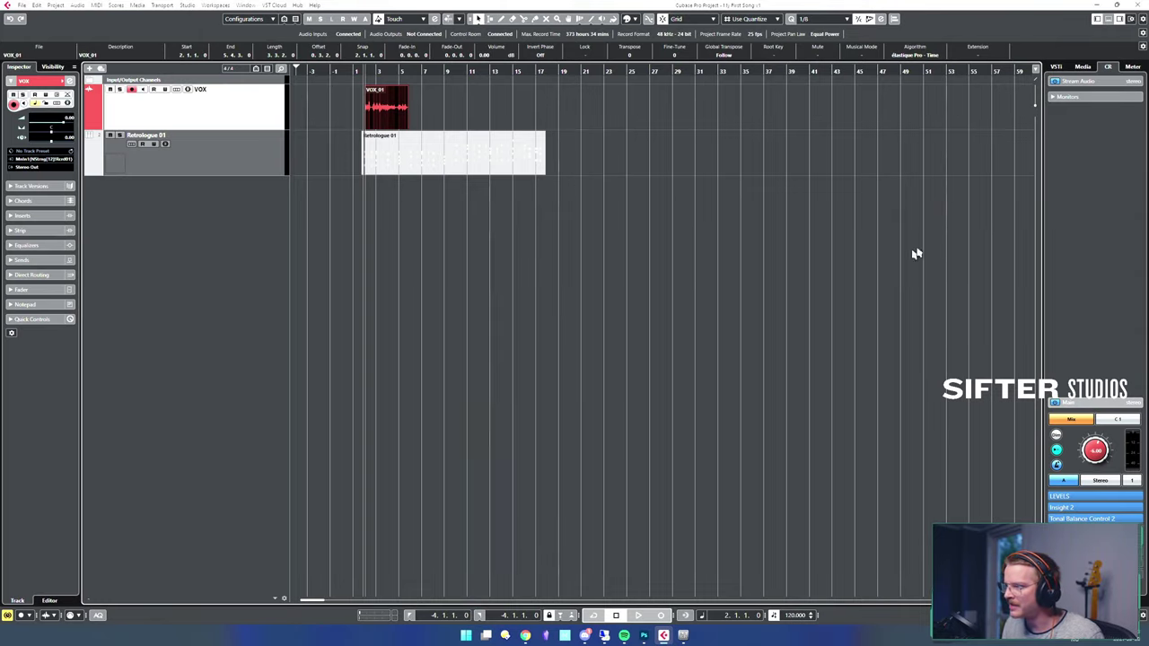
- Set the locators around all events, from 1.4.1 to 17.4.3, and undo and redo the VOX_01 move
click(780, 125)
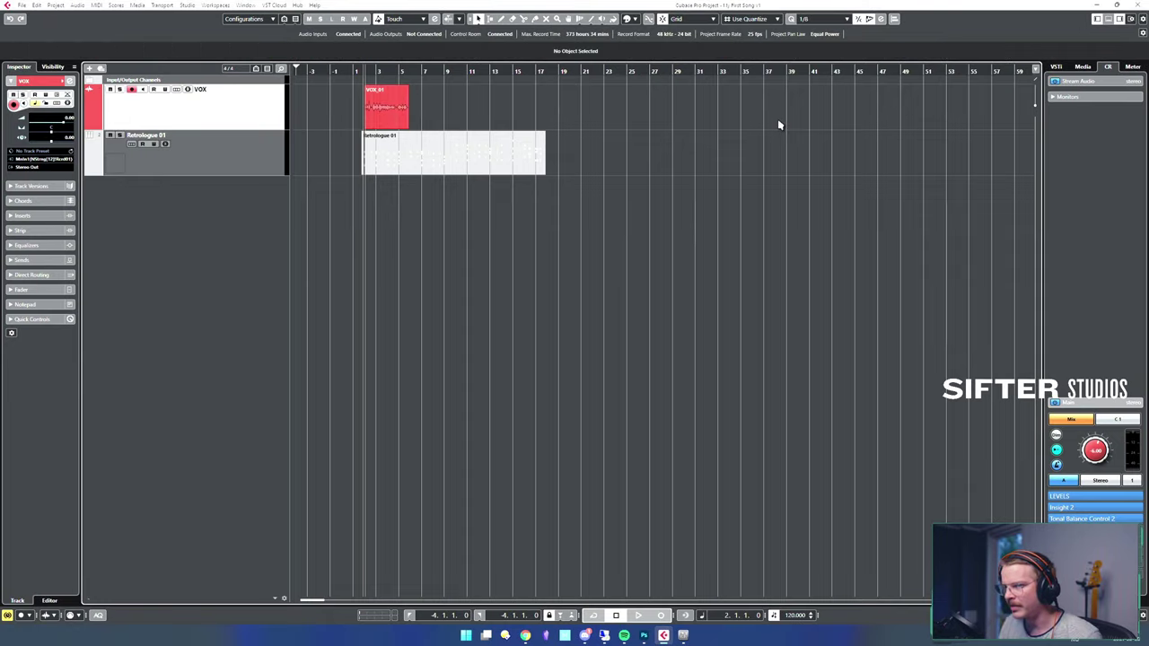
key(ctrl+a)
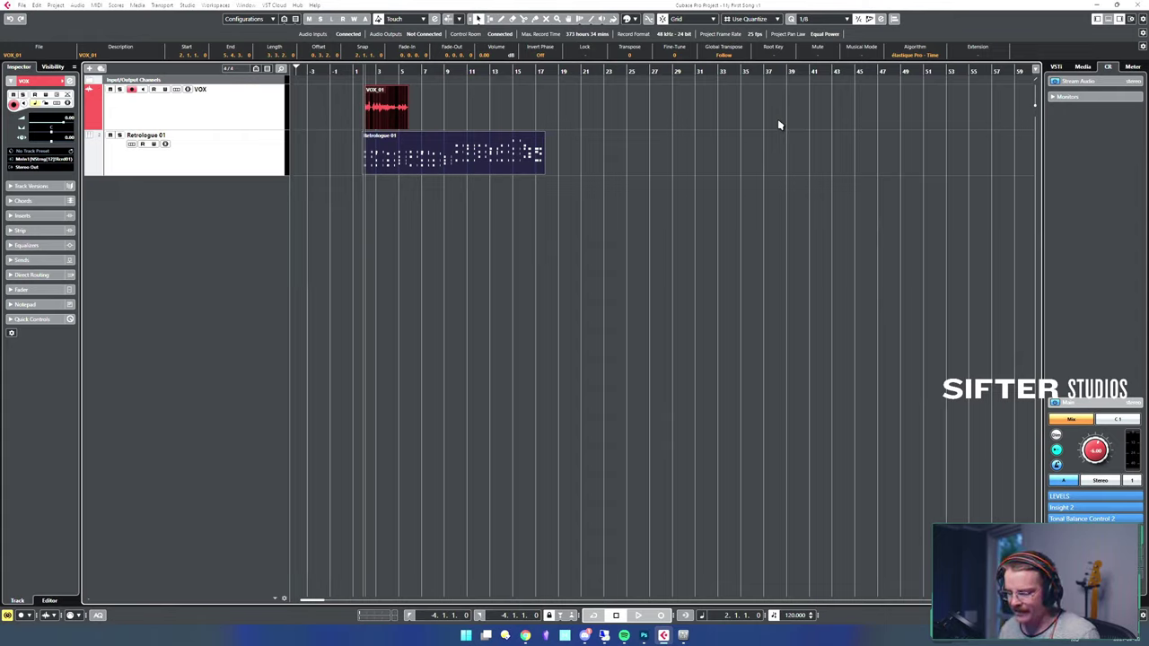
key(p)
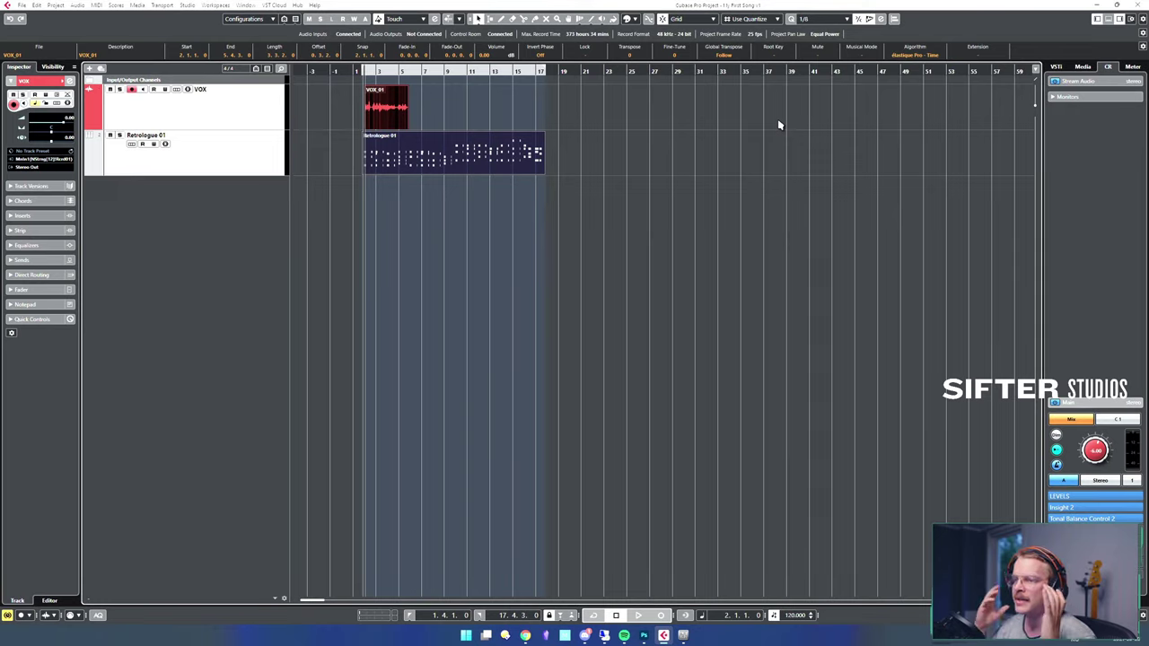
key(ctrl+z)
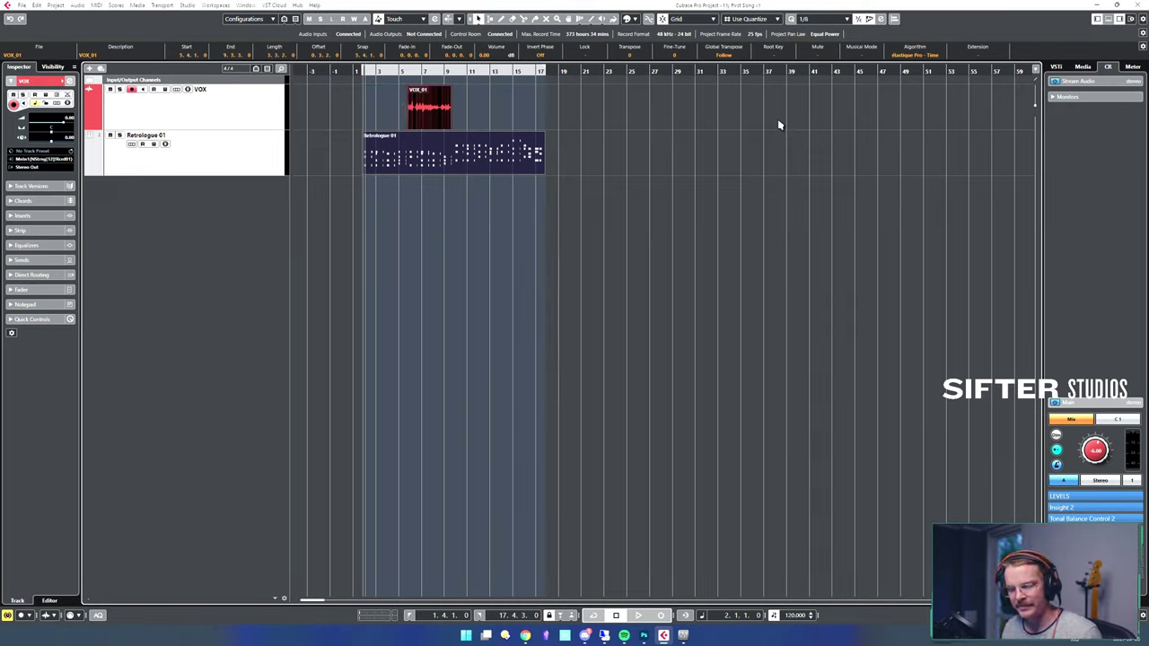
key(ctrl+shift+z)
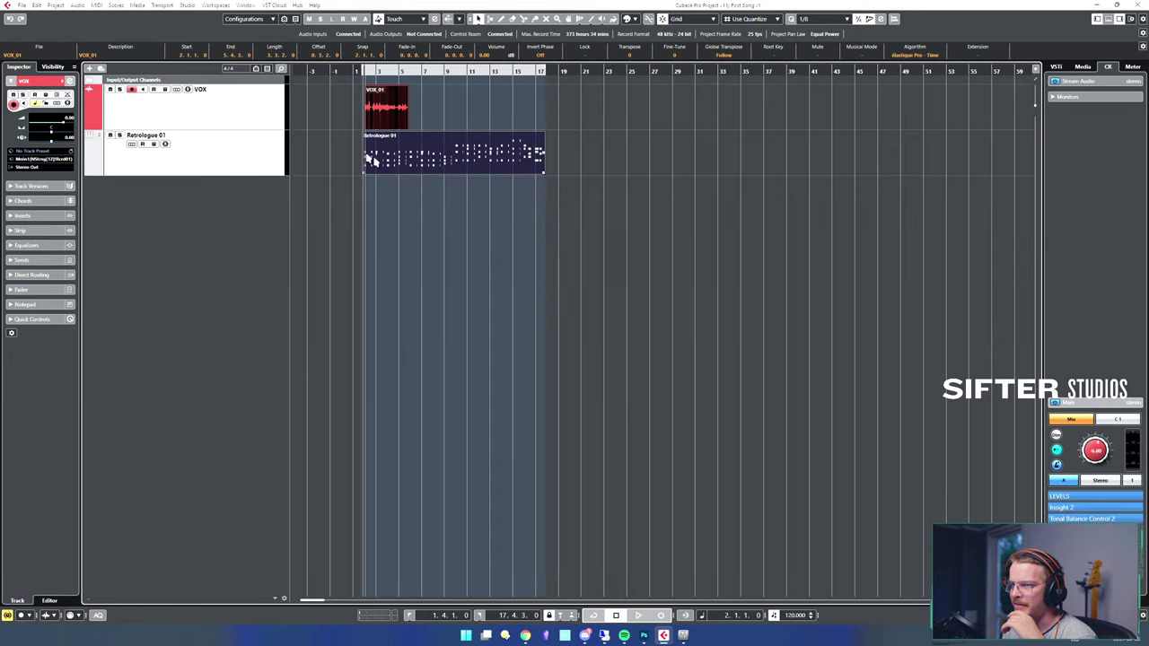
- Try moving the right locator by hand, and set the locators back to the full extent of the selected events
key(h)
key(h)
key(h)
key(h)
key(h)
key(h)
key(h)
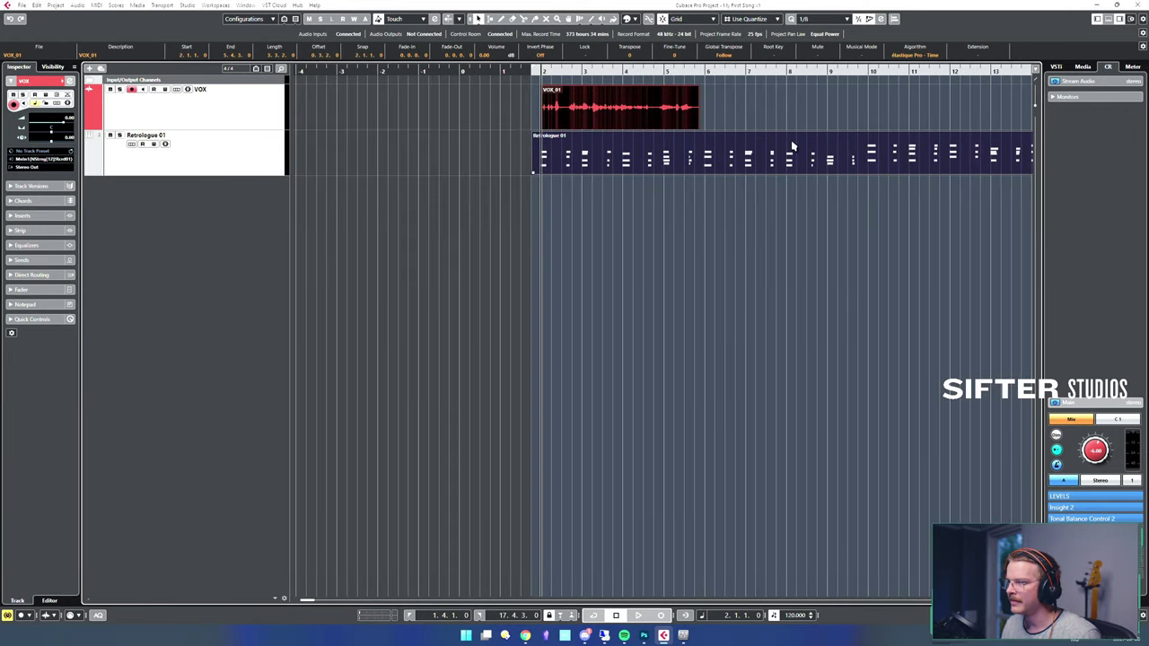
scroll(897, 246, right, 1)
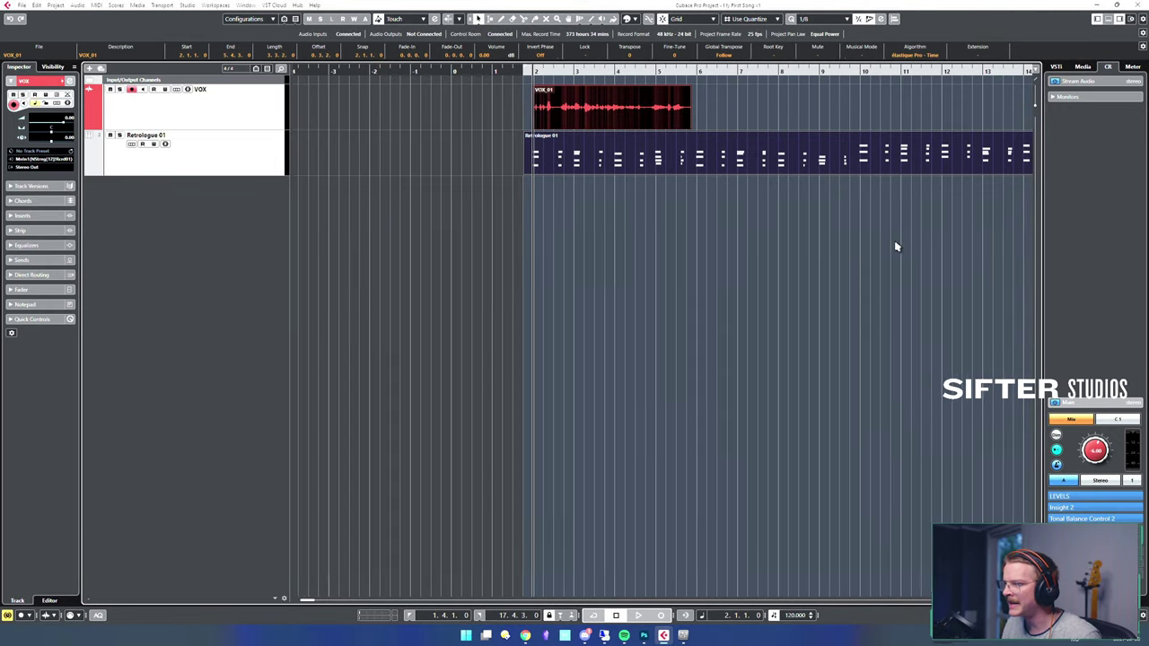
scroll(778, 235, right, 5)
scroll(678, 208, left, 2)
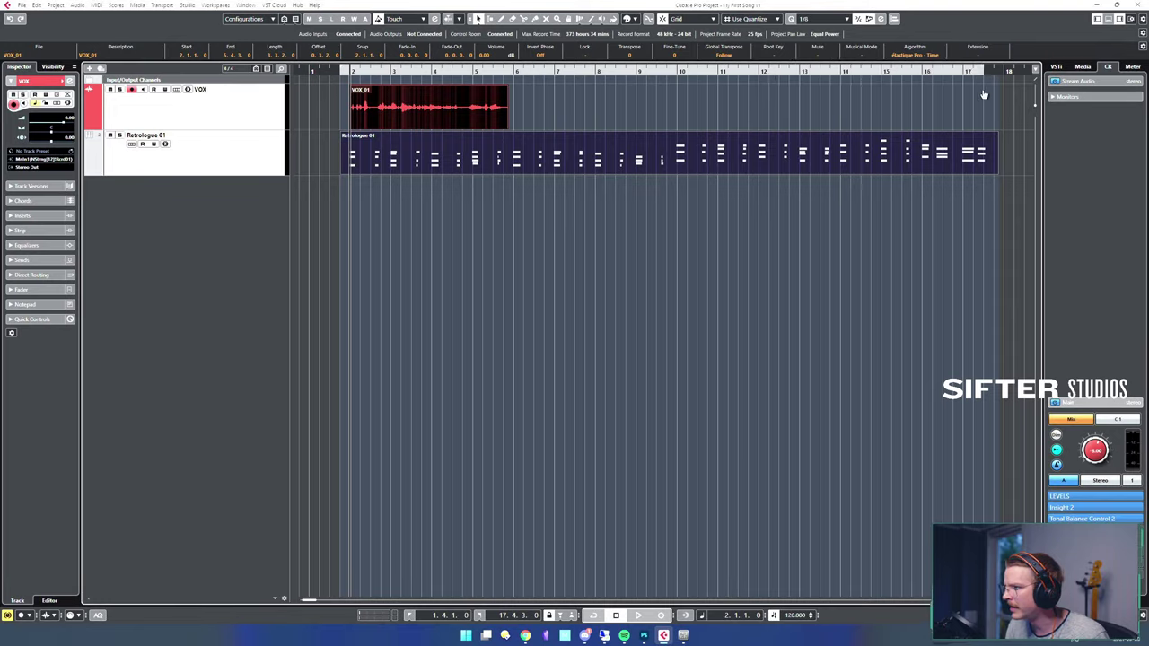
drag(984, 95, 889, 105)
key(p)
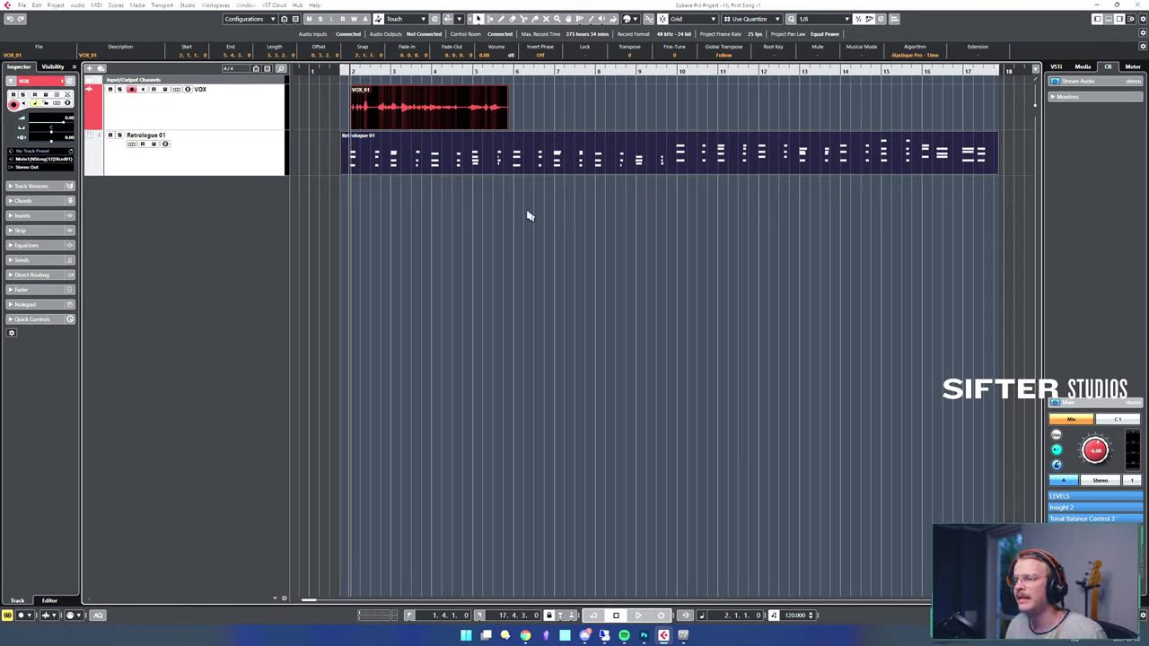
- Select only the VOX_01 event and set the locators to its range, 2.1.1 to 5.4.3
click(571, 93)
click(485, 114)
key(p)
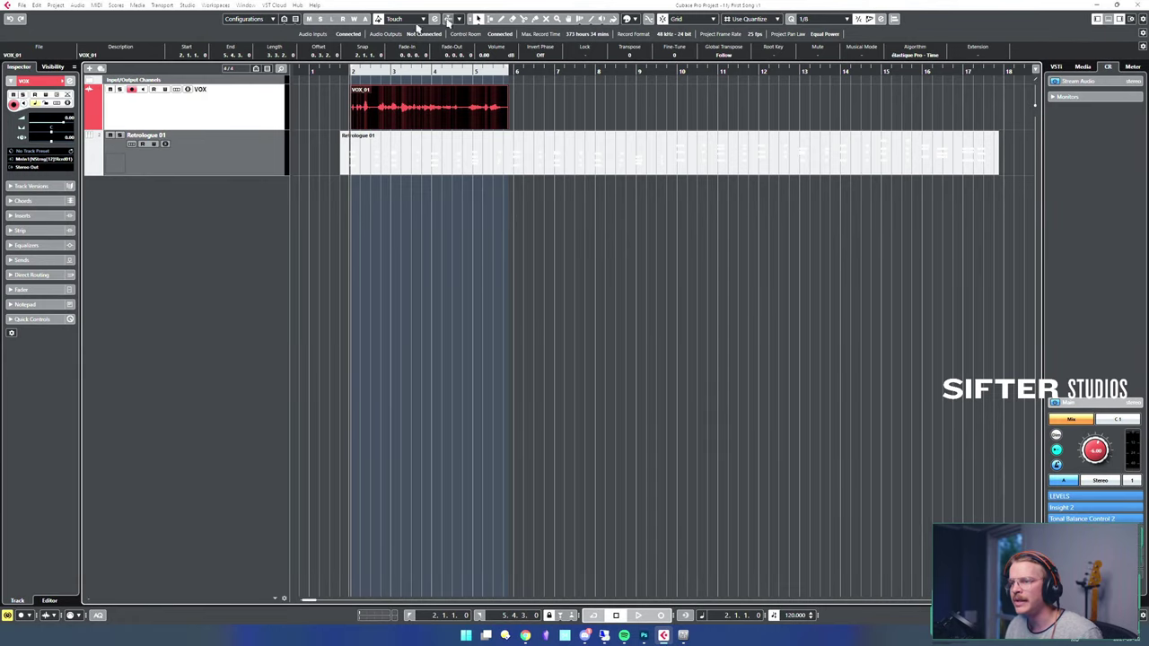
- Add the Retrologue 01 part to the selection and set the locators around both events, from 1.4.1 to 17.4.3
click(503, 159)
click(508, 159)
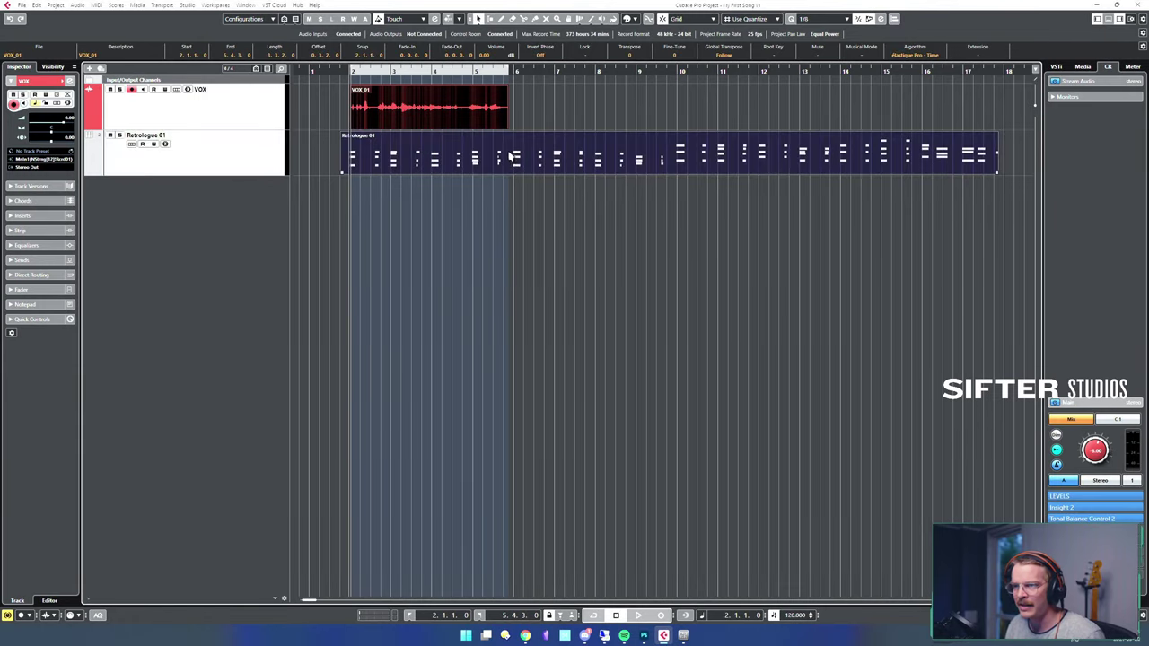
key(p)
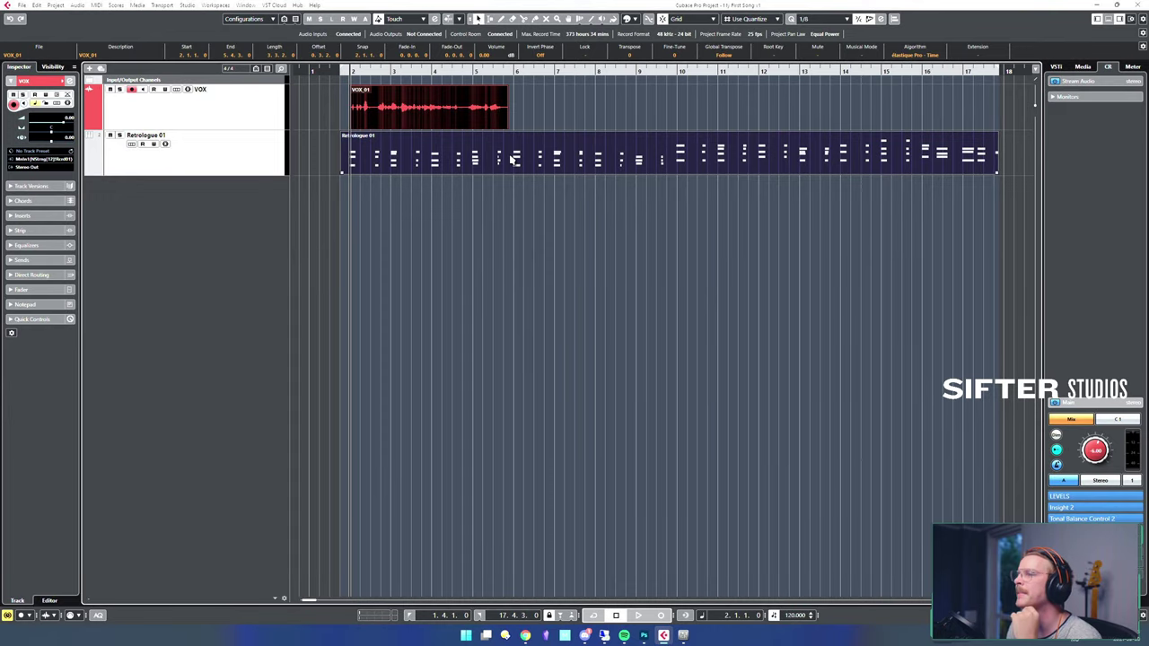
- Try extending the right locator to 18.4.3, and switch cycle mode on and off again
key(g)
key(g)
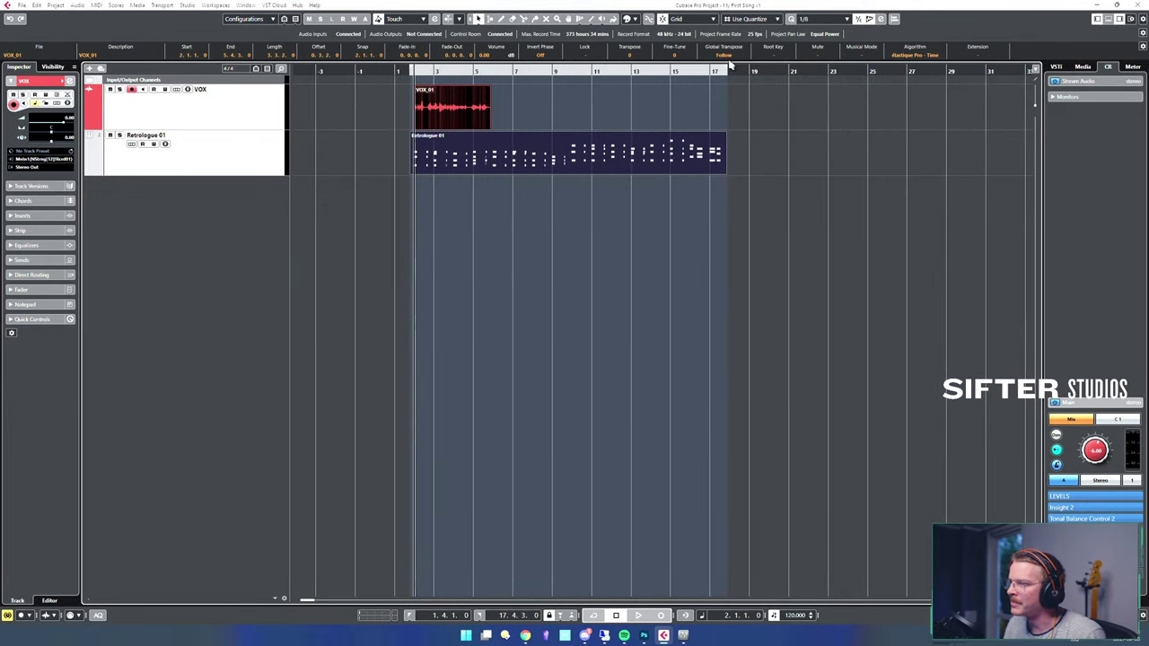
drag(728, 69, 755, 82)
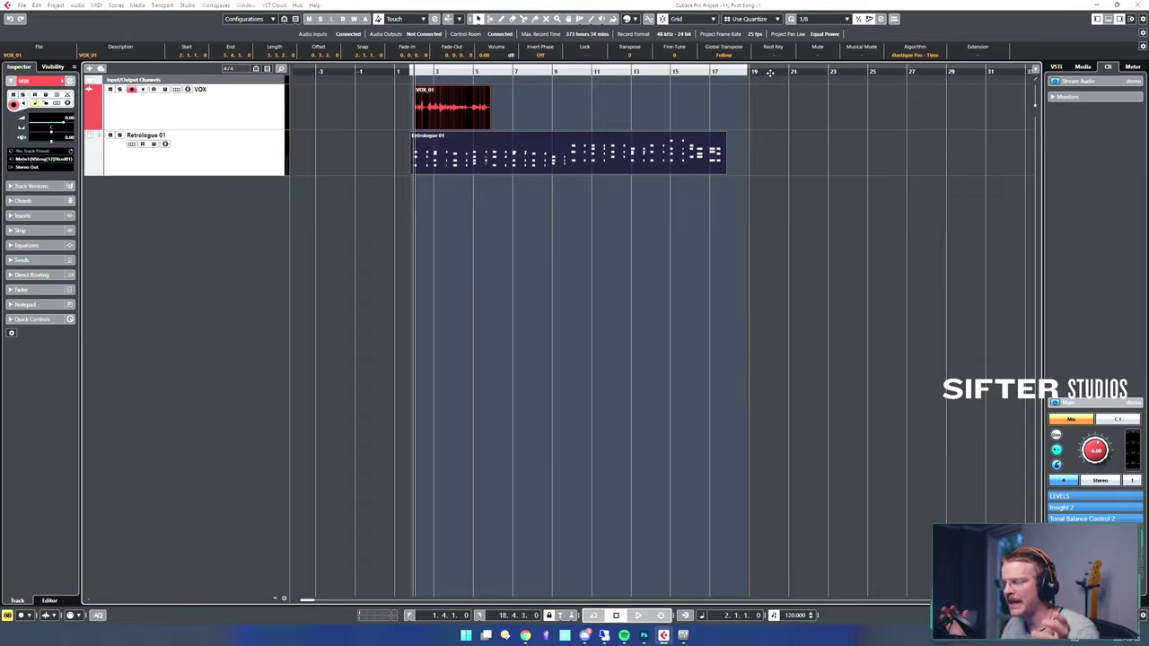
click(661, 70)
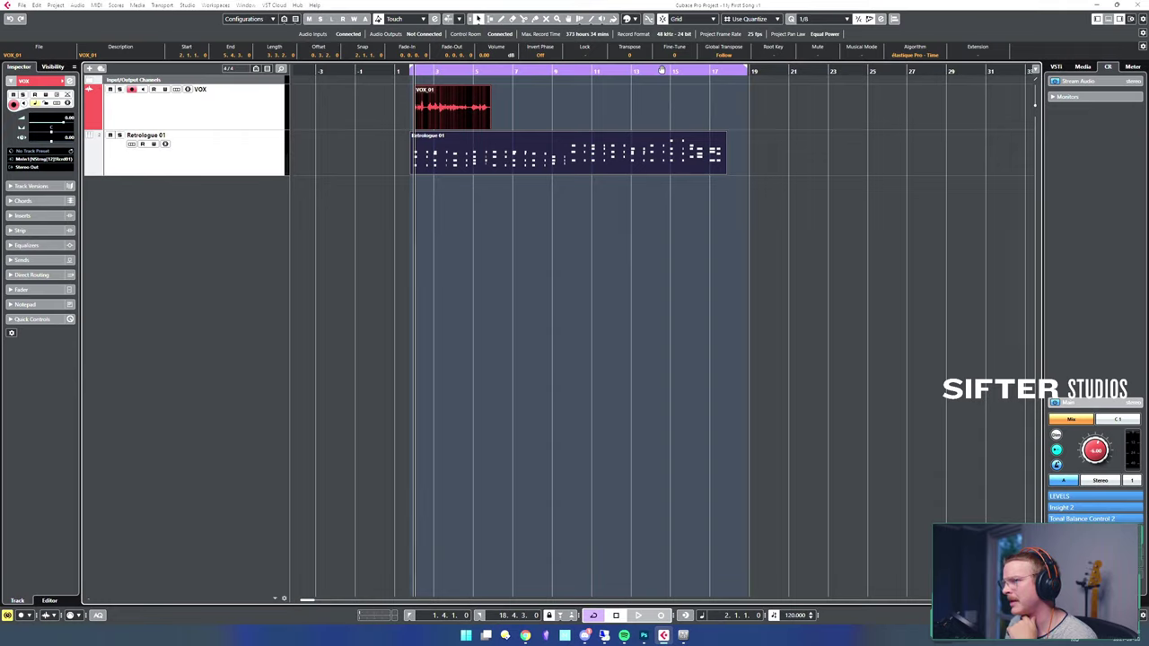
click(662, 70)
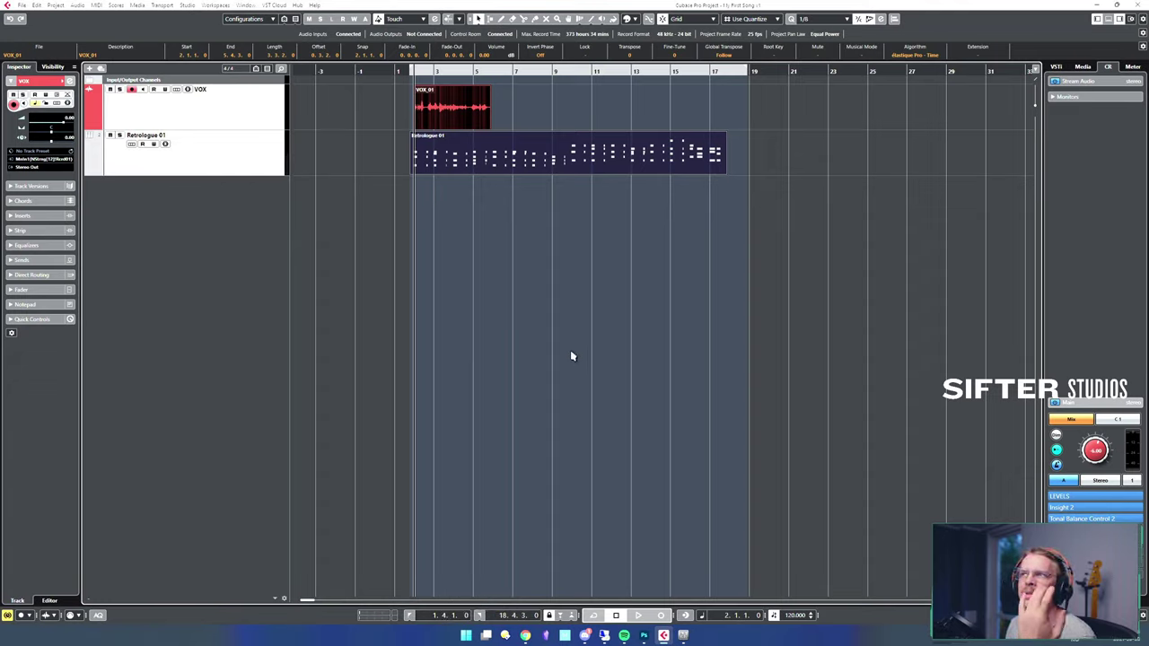
- Loop the selected VOX_01 and Retrologue 01 events, with the cycle running from 1.4.1 to 17.4.3
drag(692, 222, 435, 118)
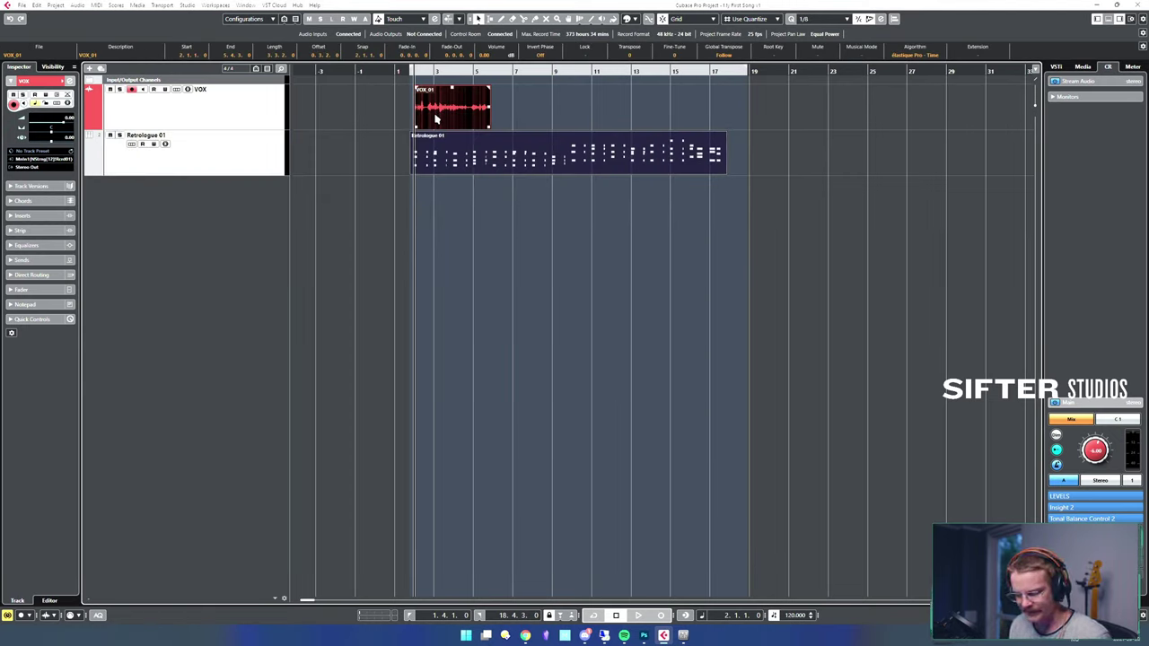
key(shift+g)
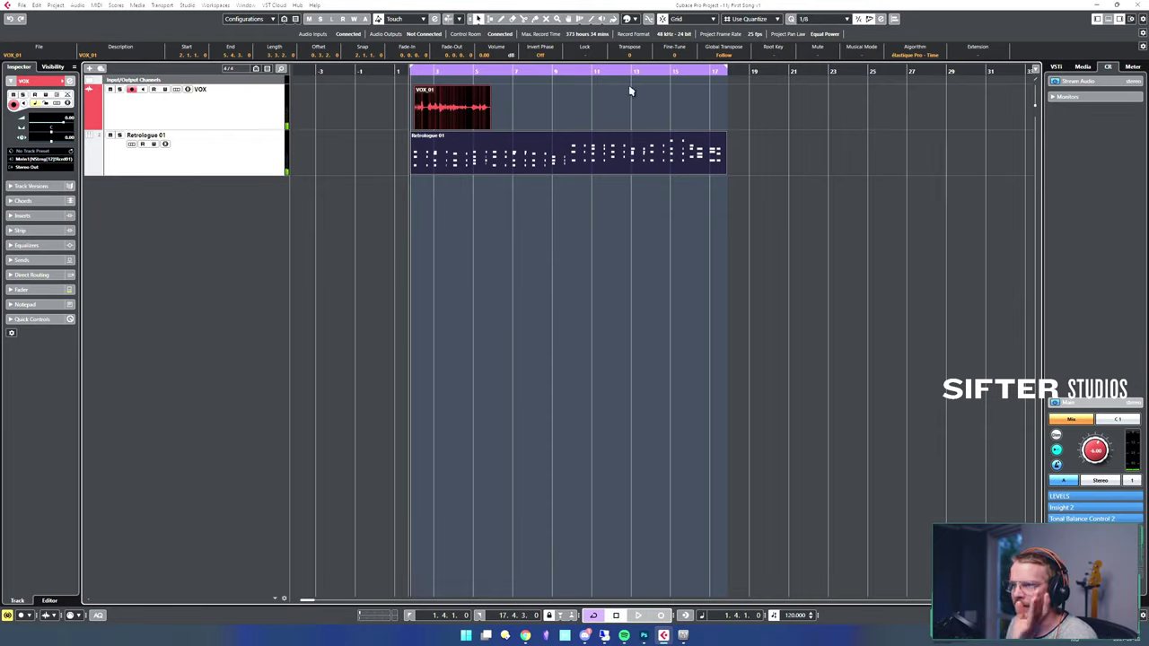
- Play from about 16.3.3 across the end of the cycle into its beginning, and stop playback
drag(745, 228, 395, 79)
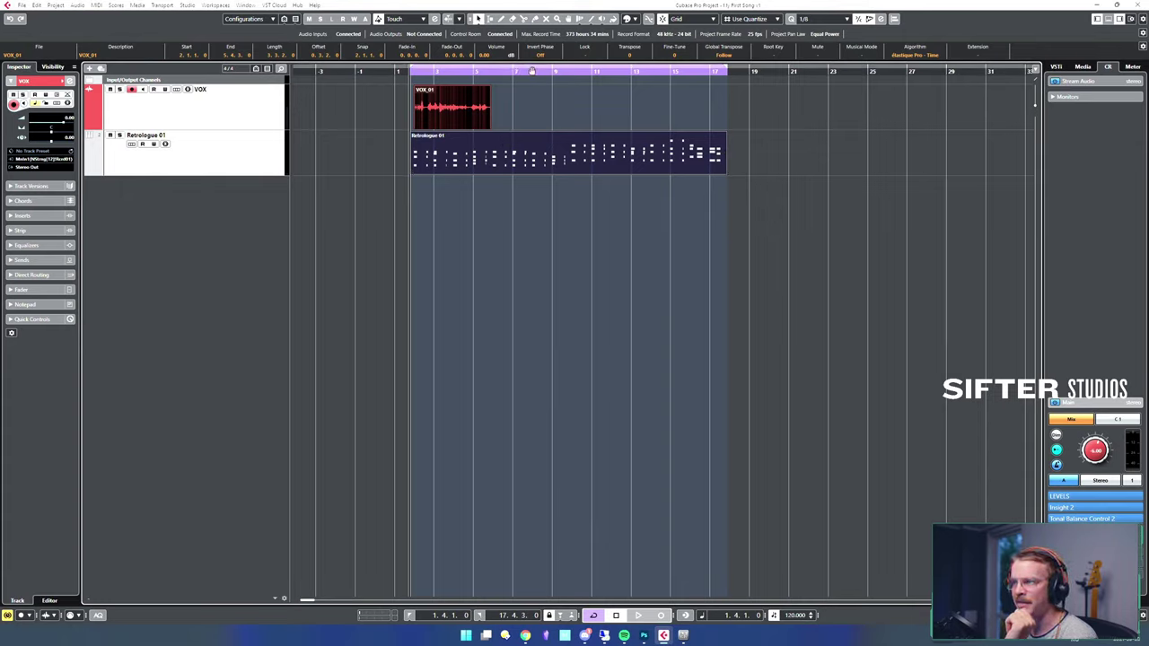
double_click(703, 74)
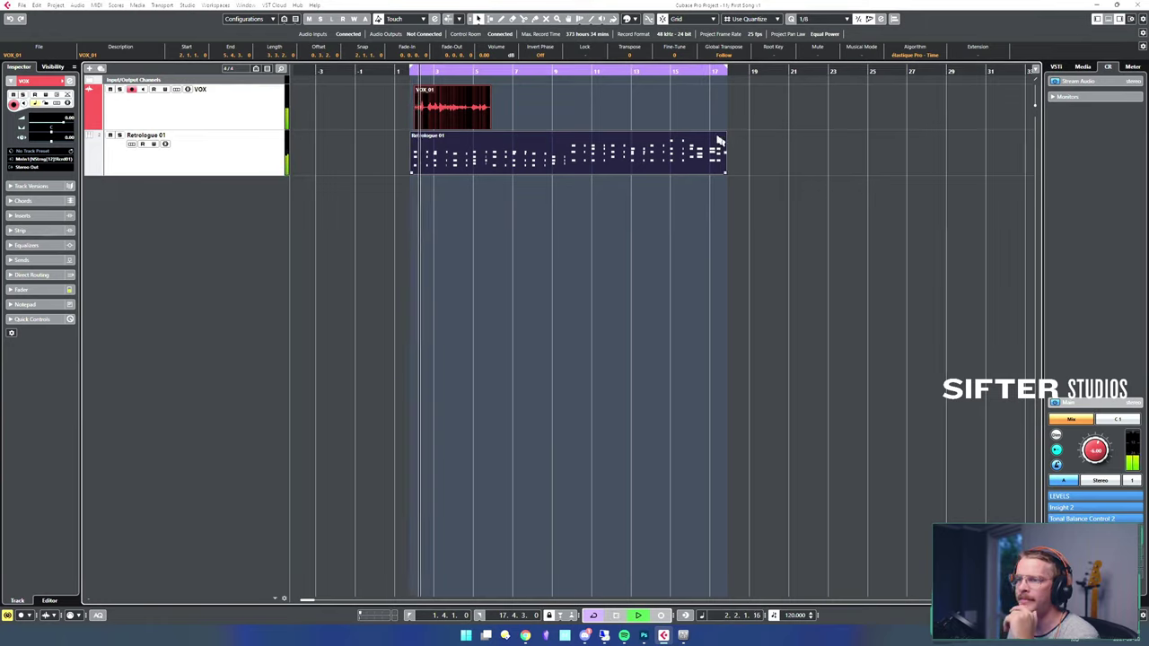
key(space)
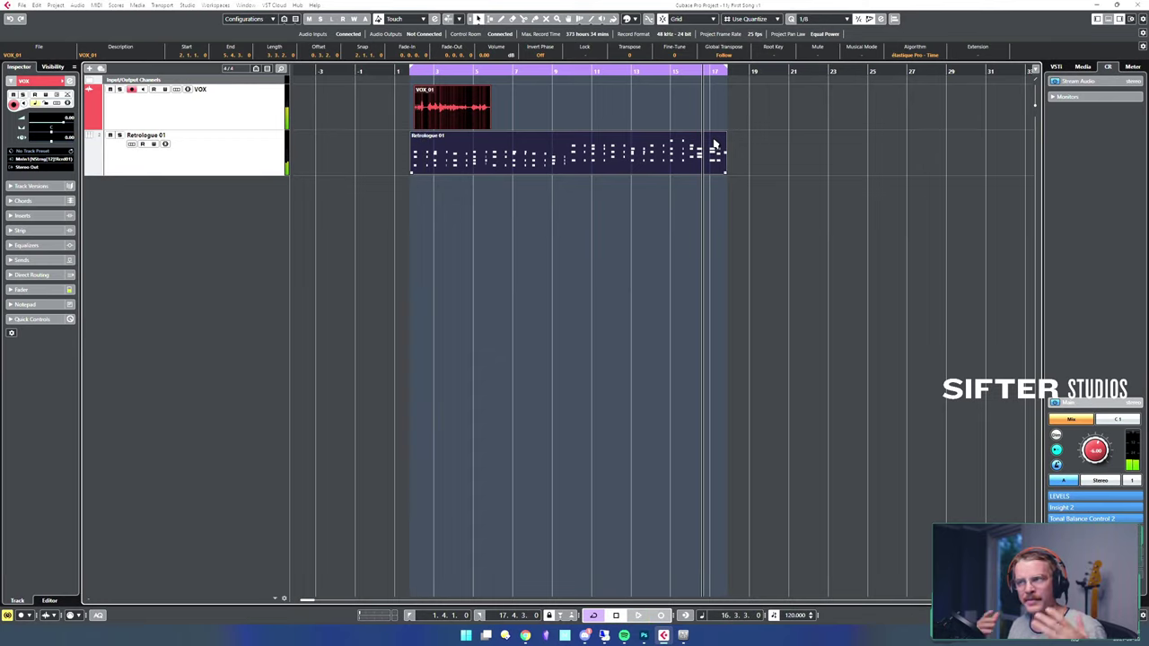
- Switch cycle mode off, then toggle it on and off several times, leaving it off
click(681, 69)
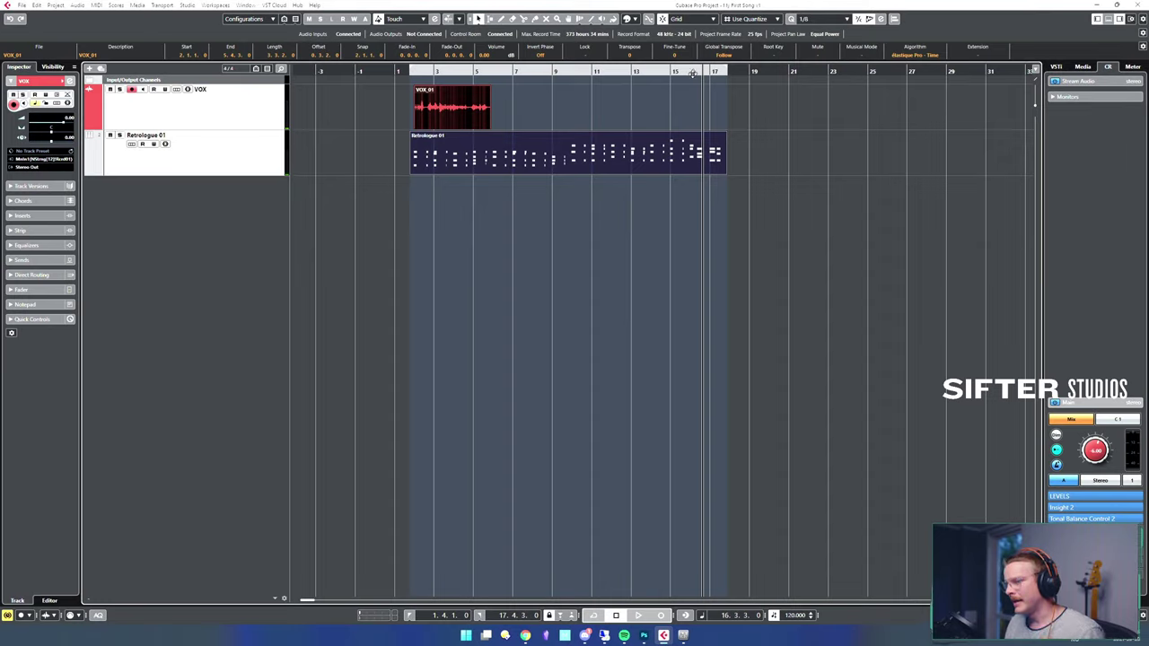
key(KP_Divide)
key(KP_Divide)
key(KP_Divide)
key(KP_Divide)
key(KP_Divide)
key(KP_Divide)
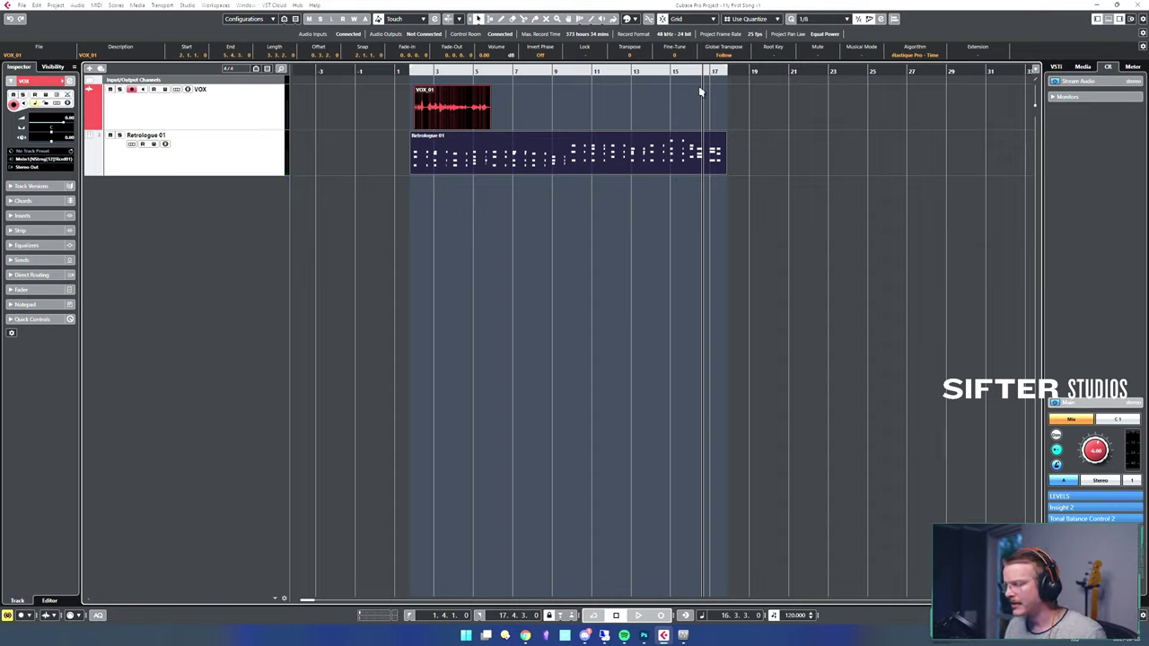
key(KP_Divide)
key(KP_Divide)
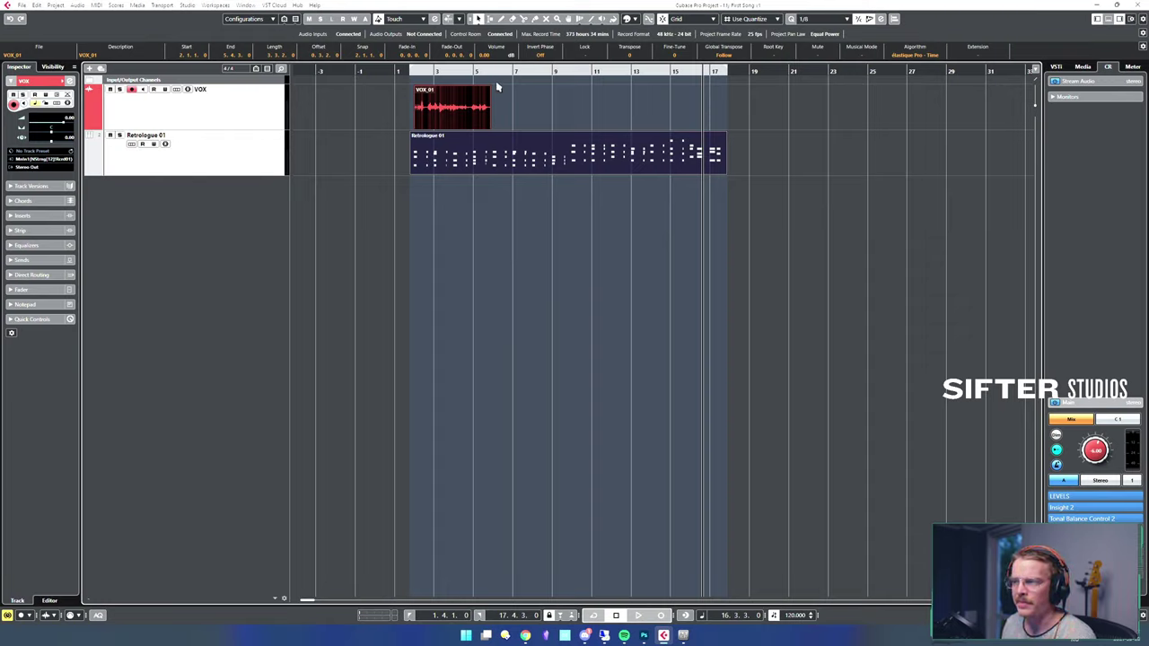
- Open the Export Audio Mixdown dialog, uncover the locator range above the events, and place the dialog mid-screen
click(21, 6)
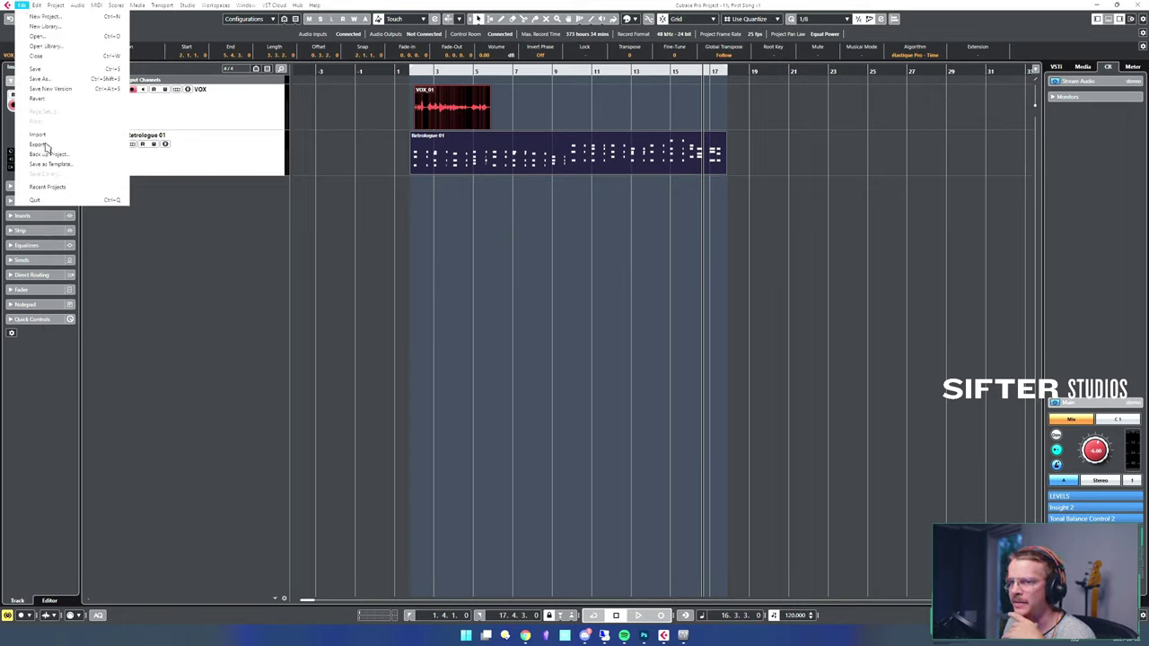
mouse_move(112, 147)
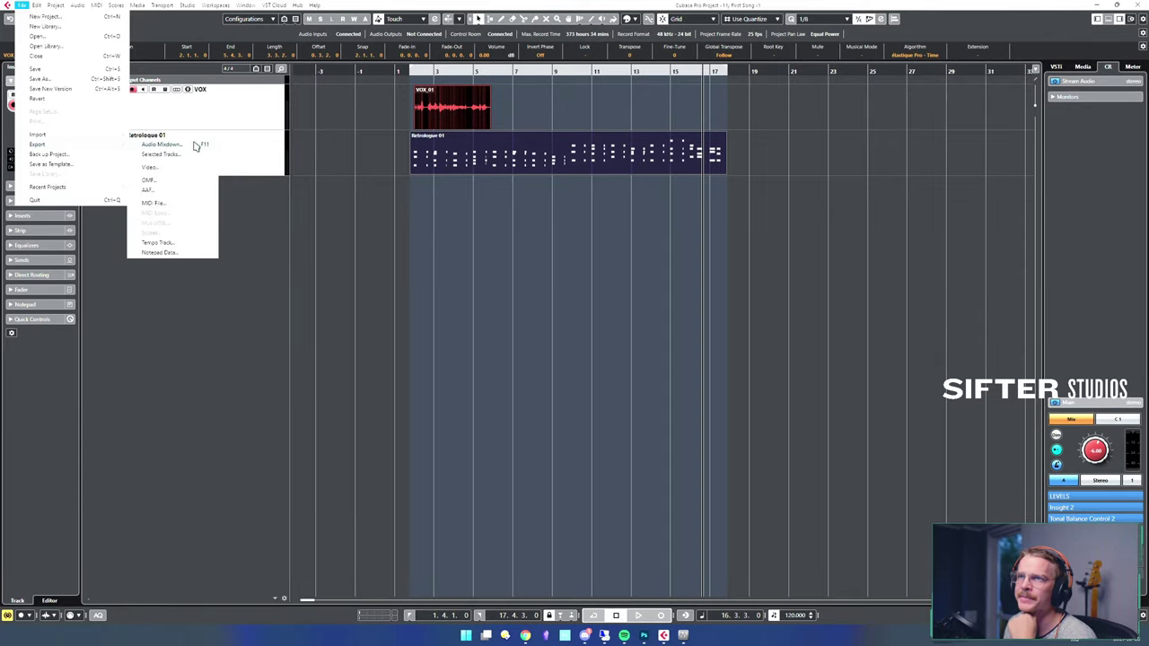
click(201, 275)
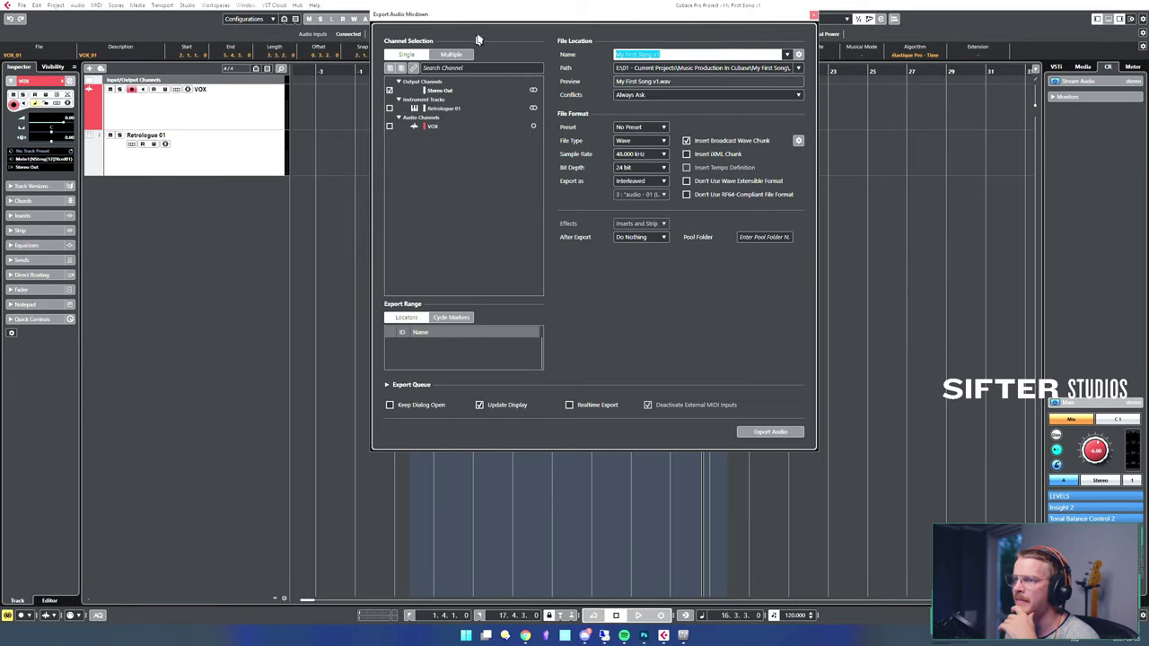
drag(492, 20, 479, 42)
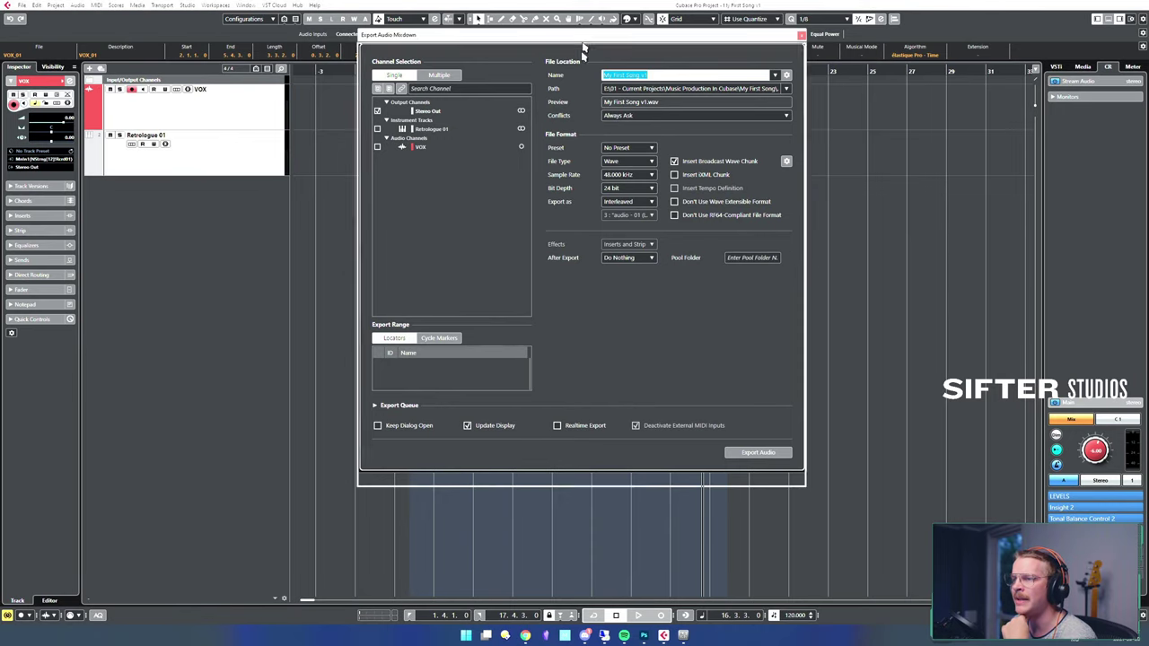
drag(582, 36, 555, 207)
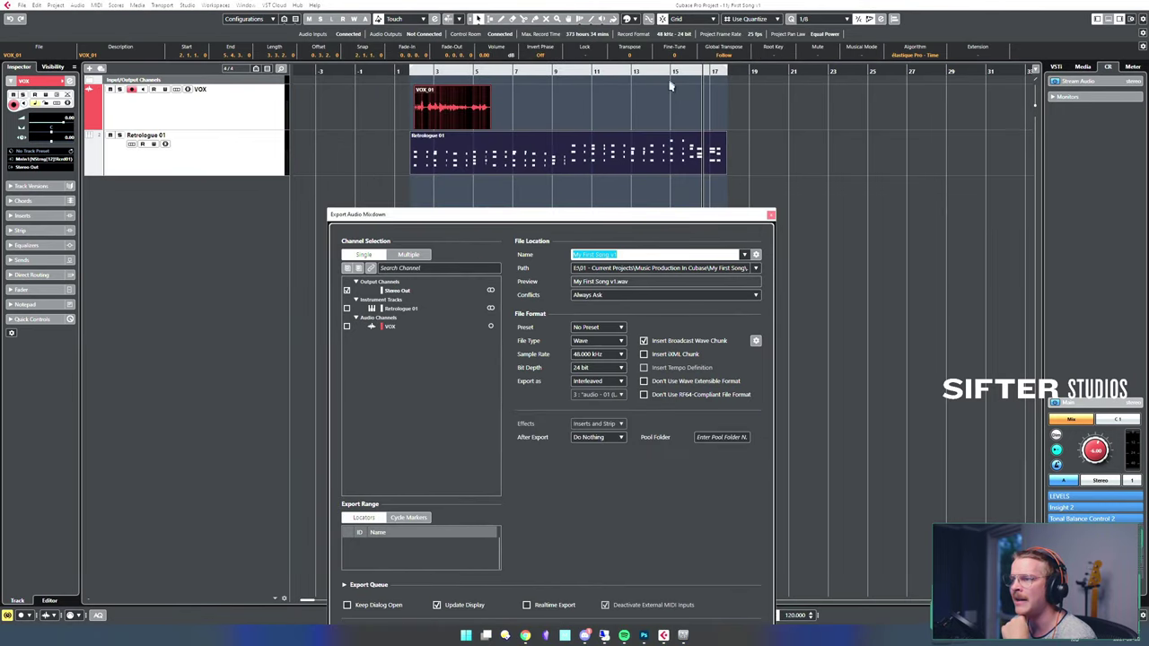
drag(614, 216, 658, 98)
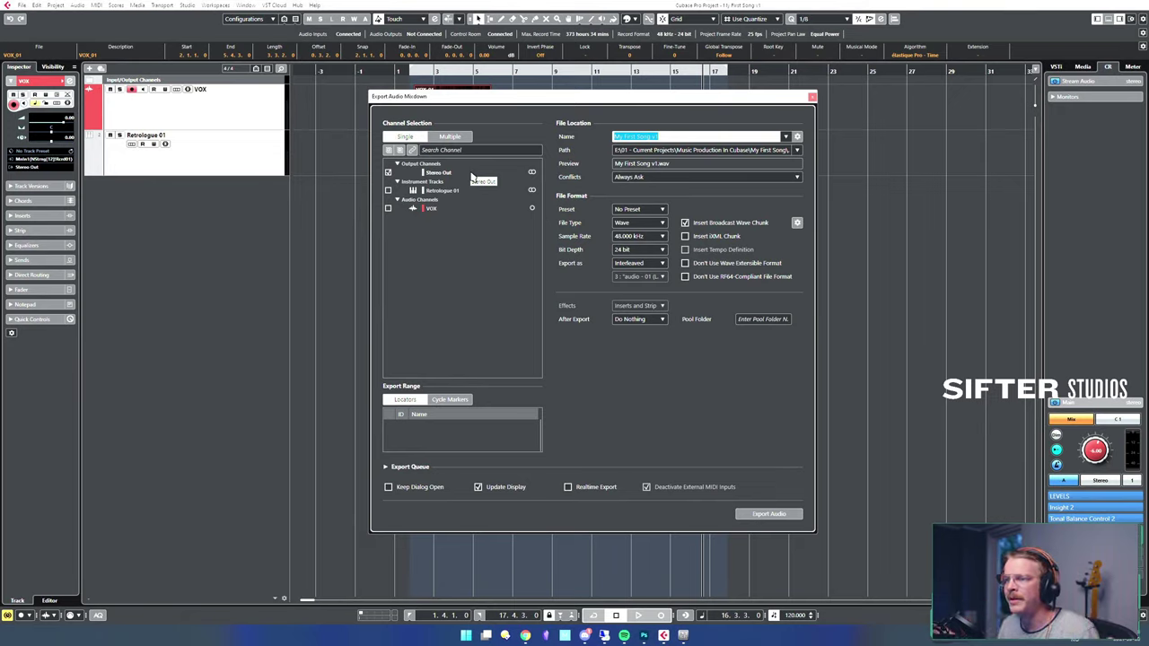
- Try Retrologue 01 and VOX as the export channel, restore Stereo Out, and switch to Multiple channel selection and back to Single
click(388, 191)
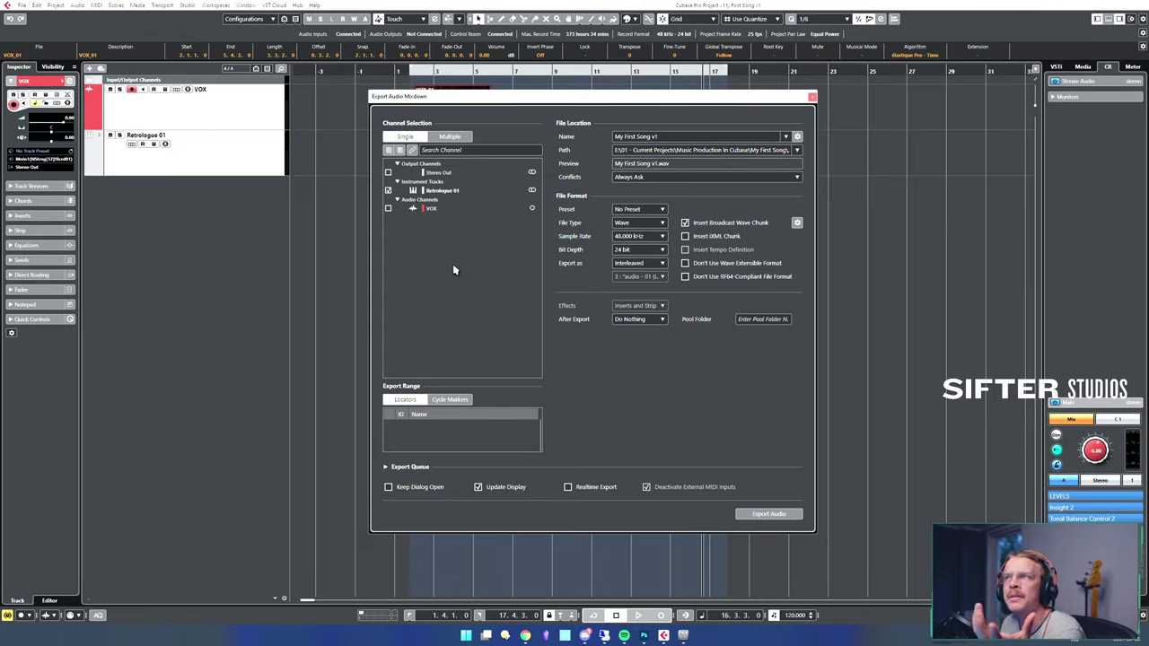
click(388, 208)
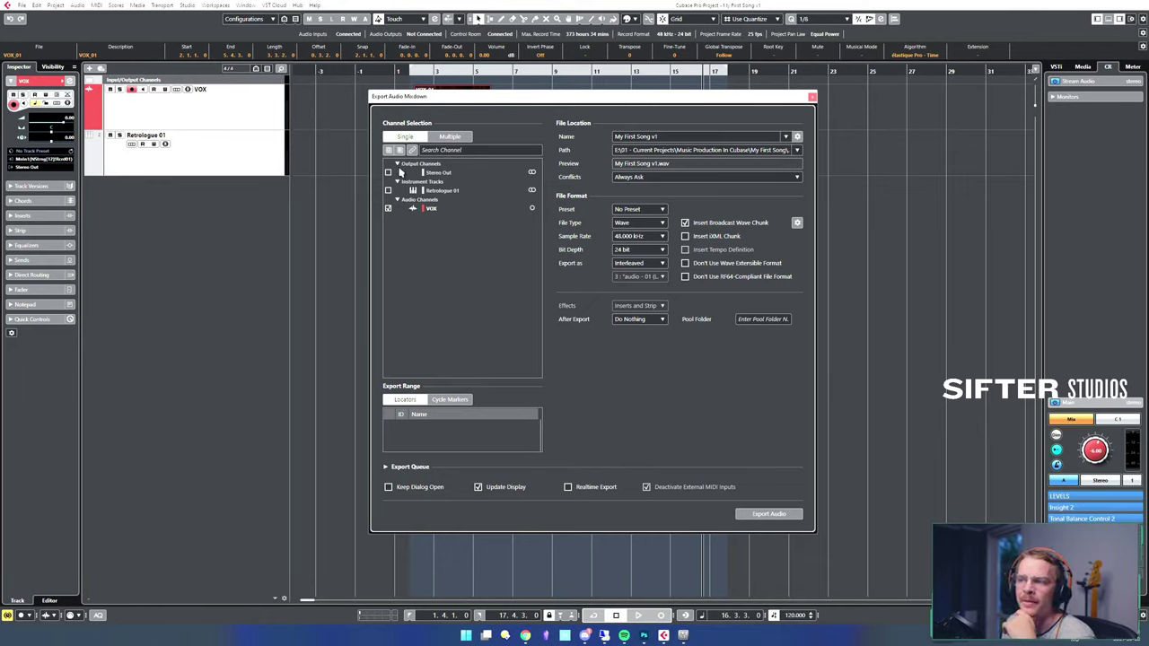
click(389, 173)
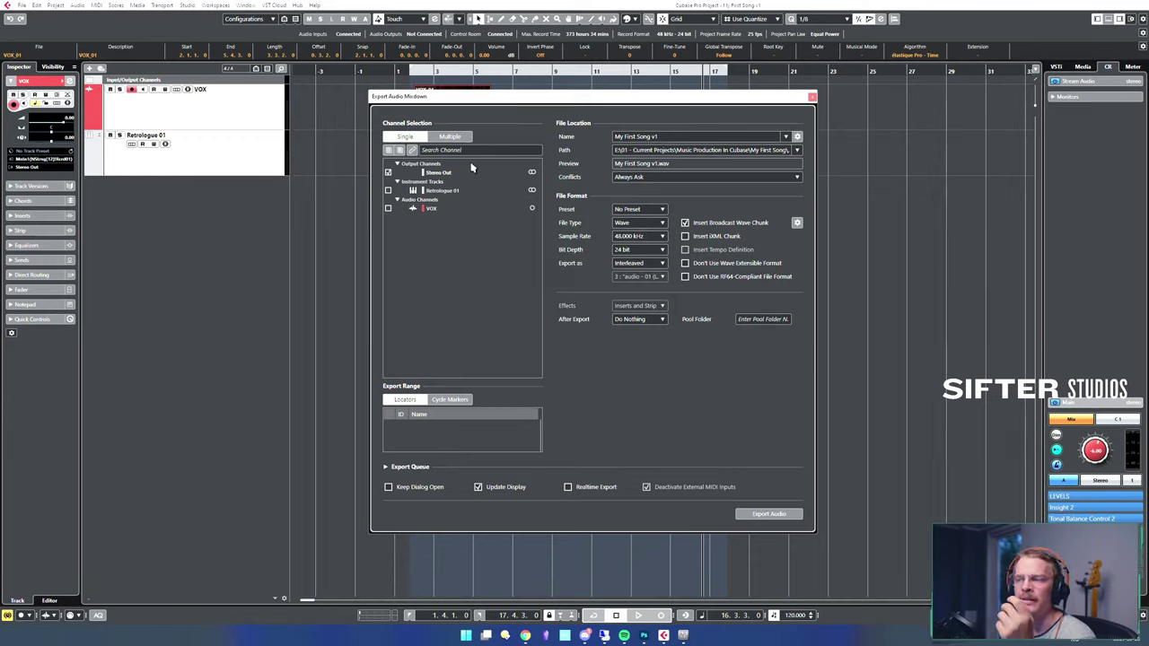
click(450, 138)
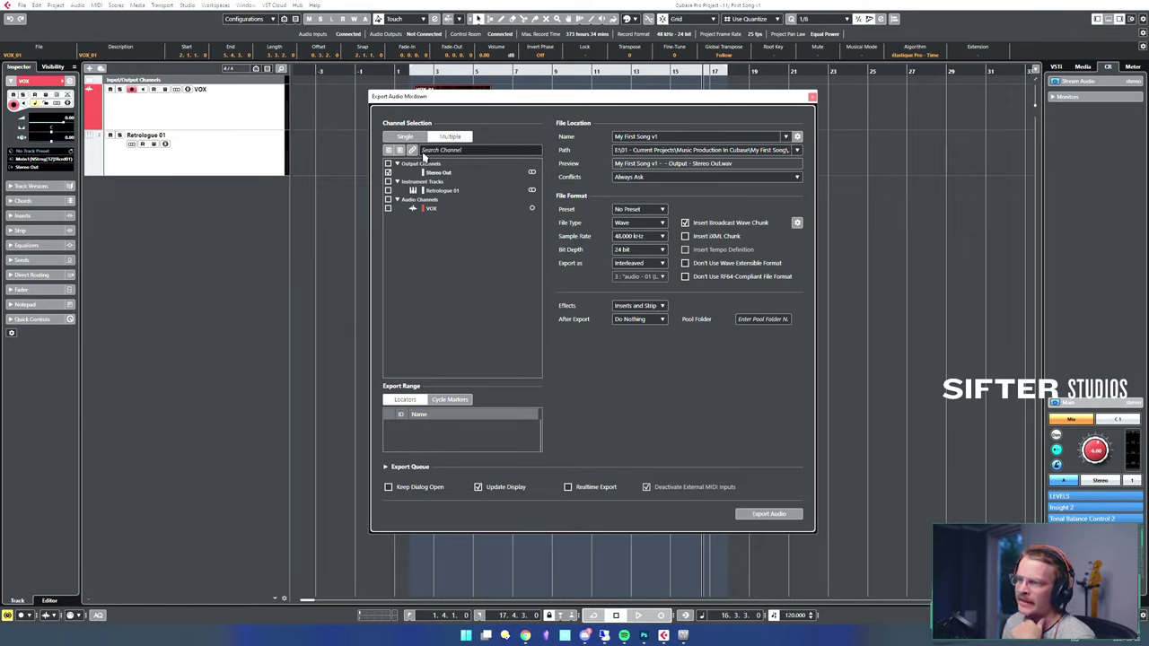
click(450, 137)
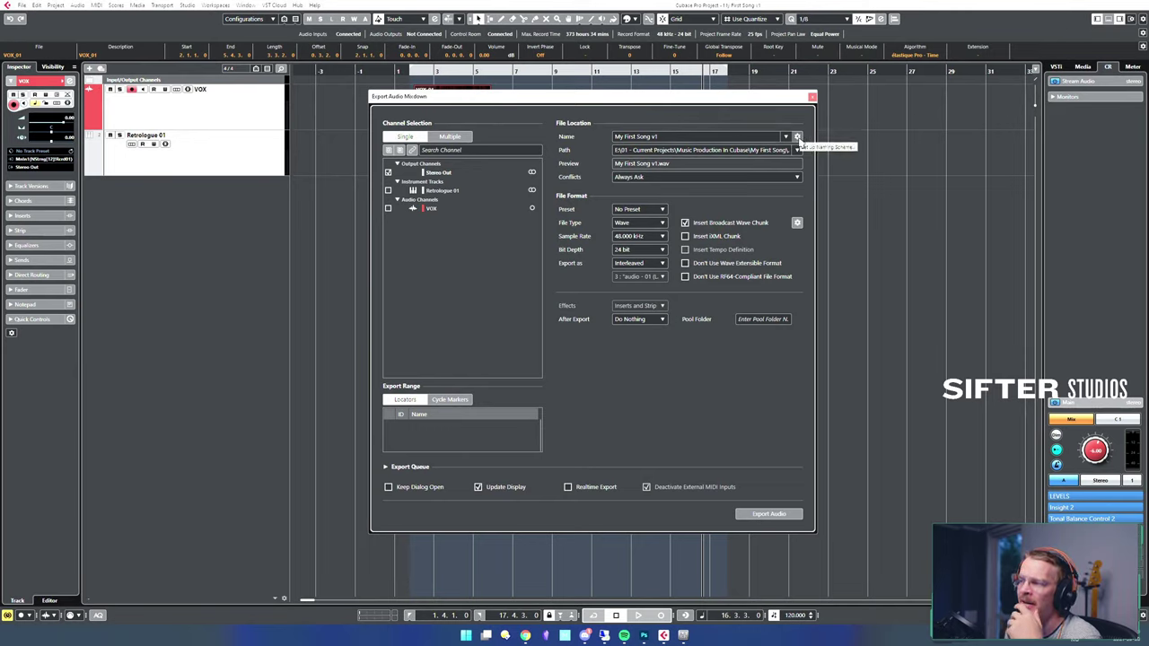
- Examine the naming scheme and name of the export file, keeping the Default scheme and the name My First Song v1
click(798, 138)
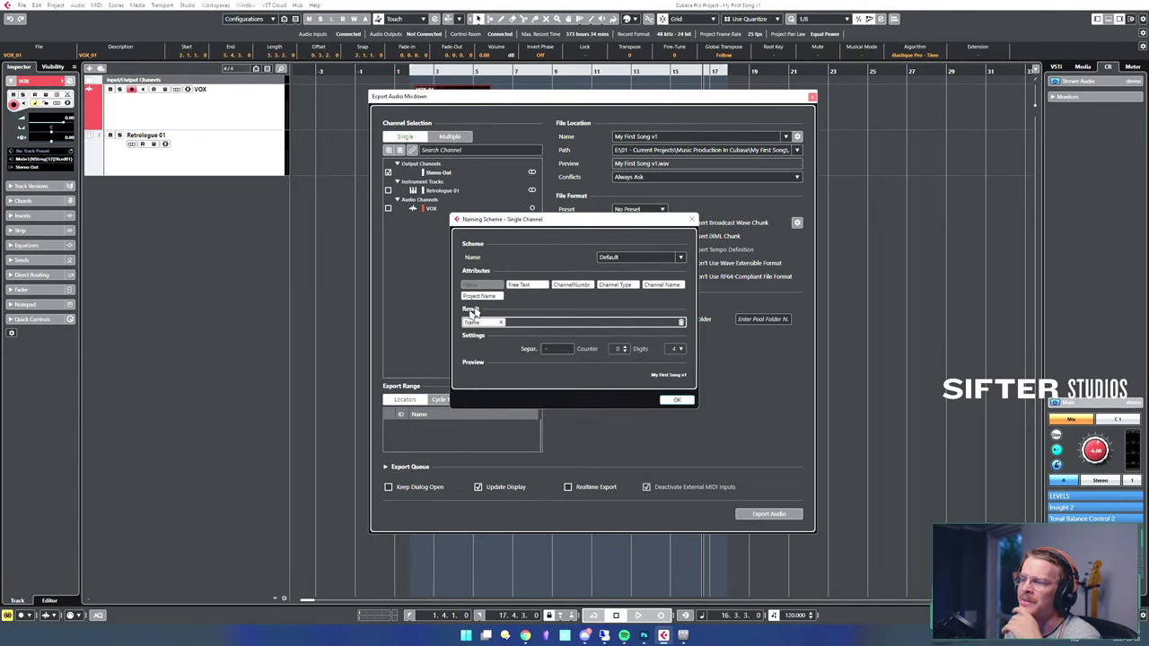
click(686, 404)
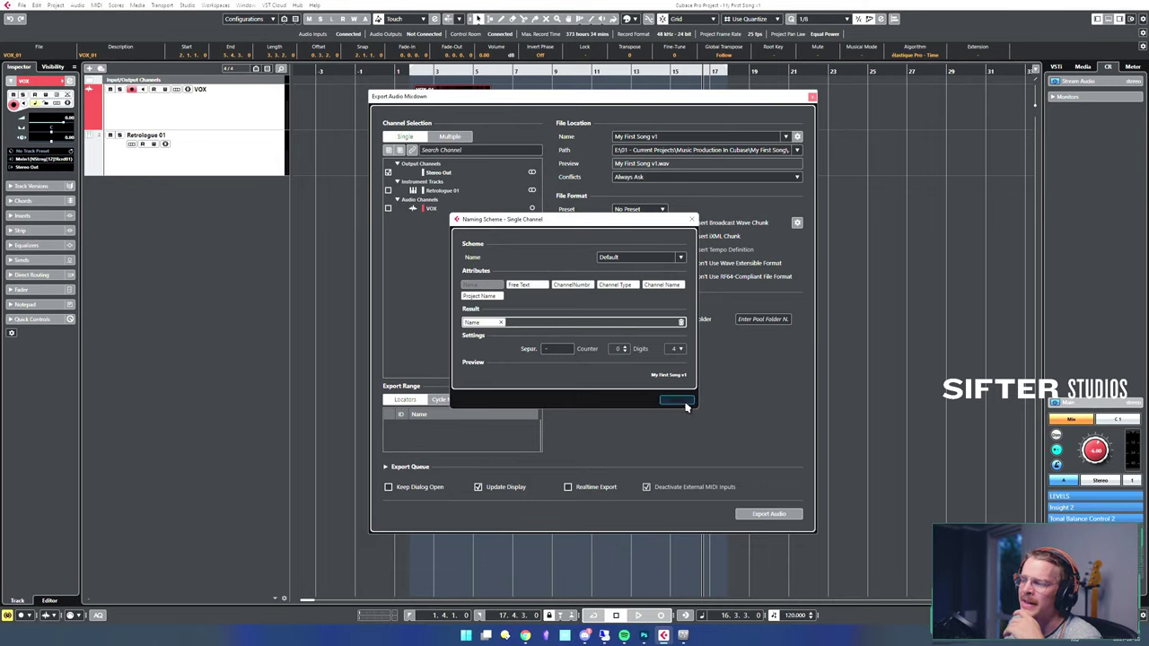
click(675, 137)
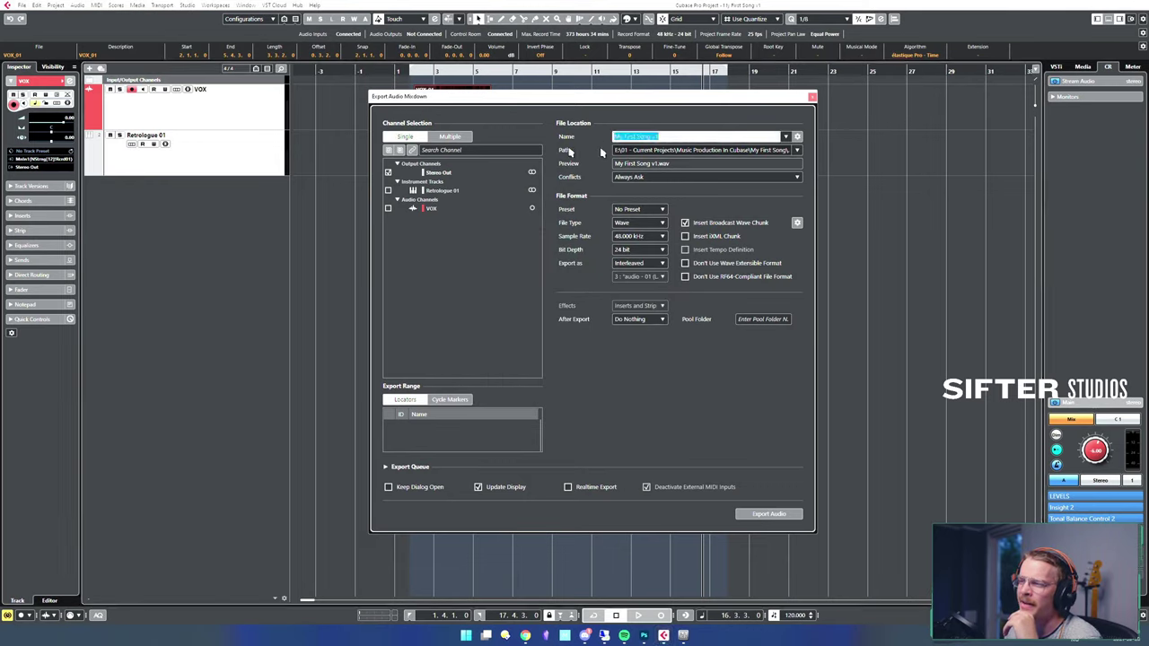
click(669, 136)
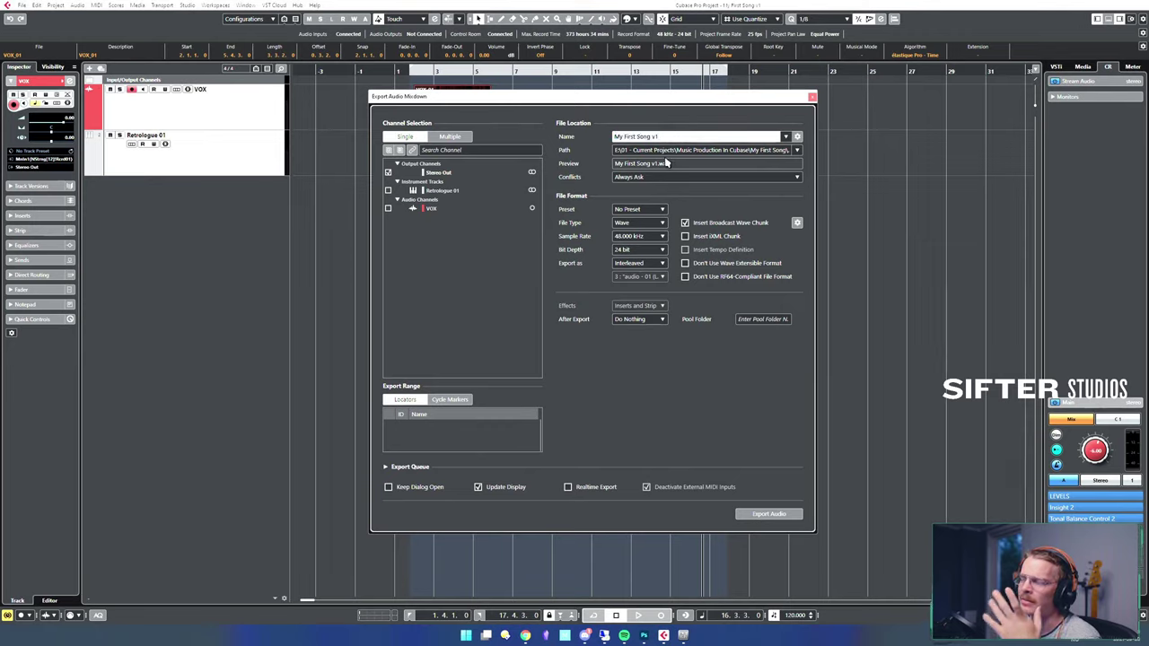
- Examine the file name conflict options and the file format preset options, keeping Always Ask and No Preset
click(598, 182)
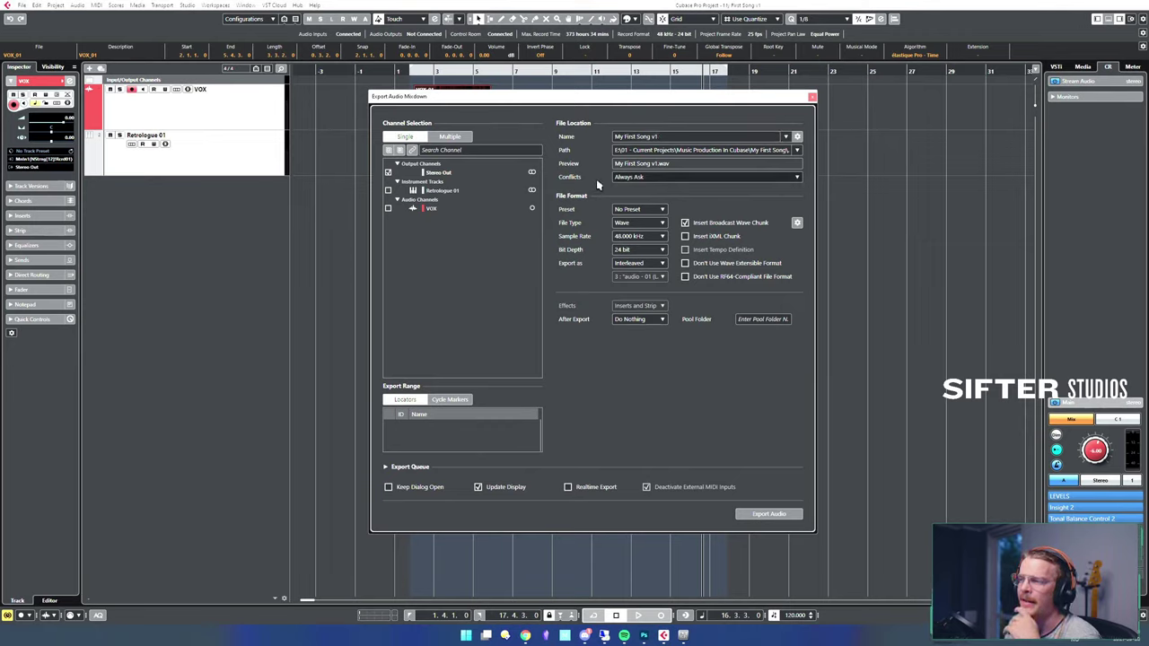
click(660, 179)
click(591, 182)
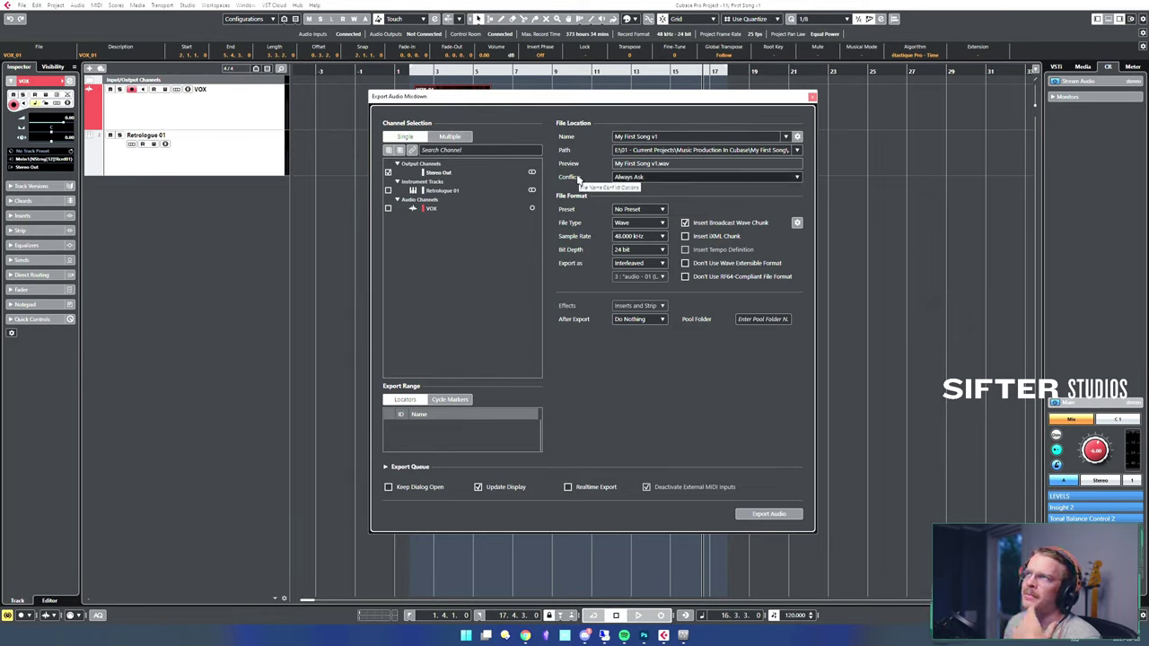
click(629, 177)
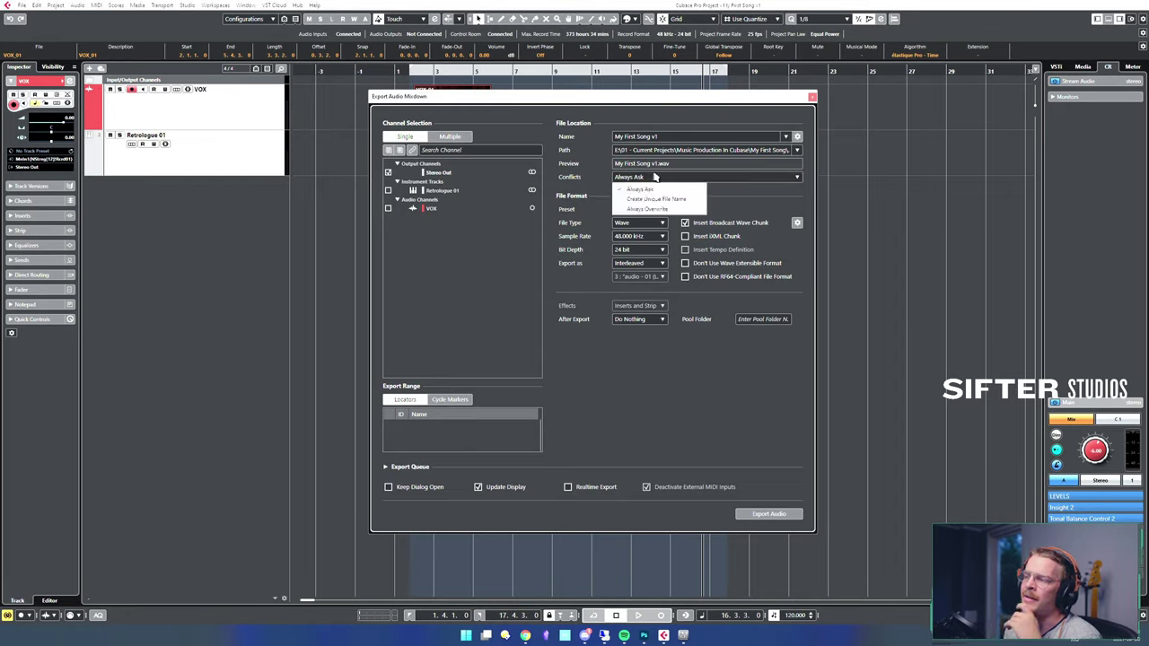
click(731, 202)
click(661, 211)
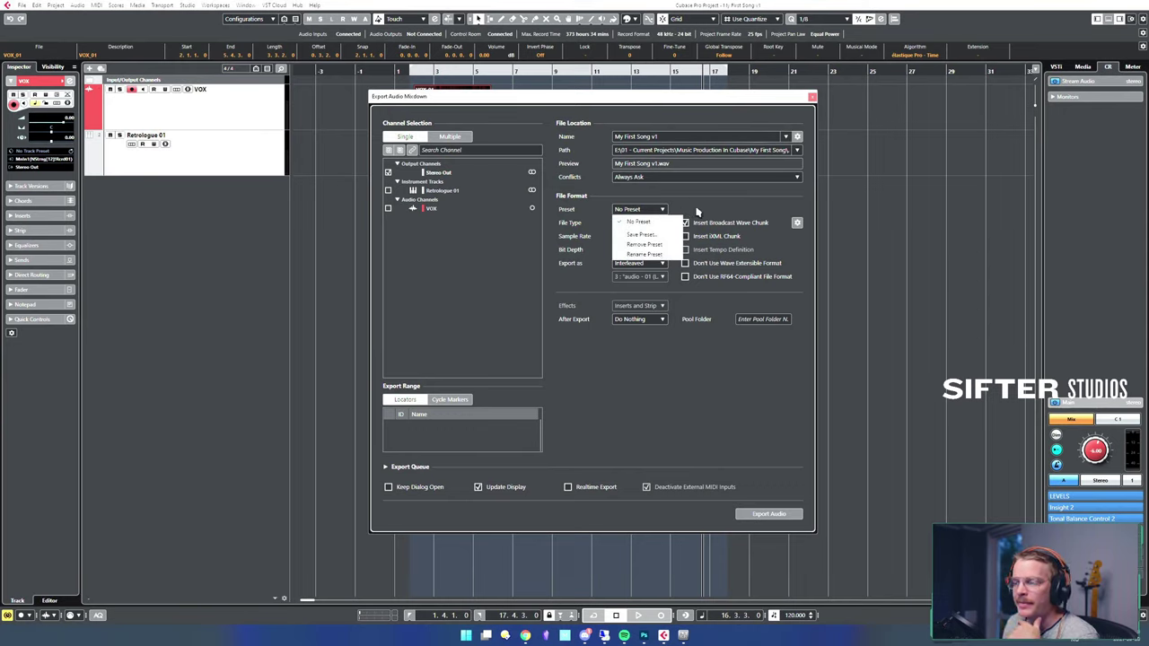
click(699, 213)
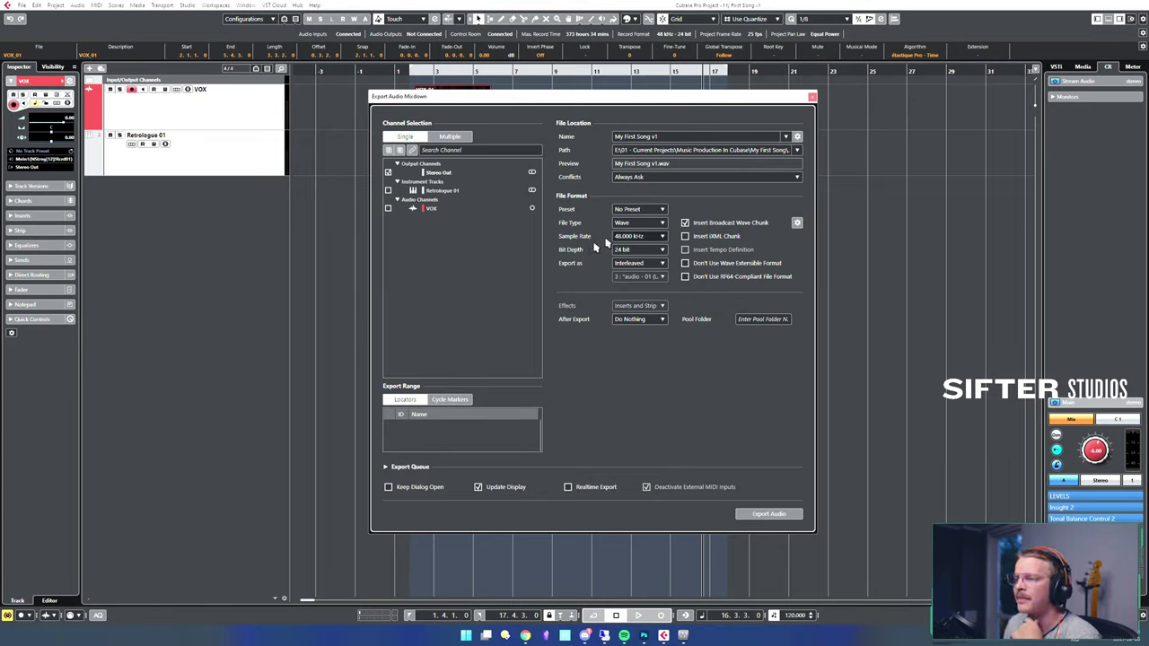
- Examine the available file types and channel export formats, keeping Wave and Interleaved
click(660, 223)
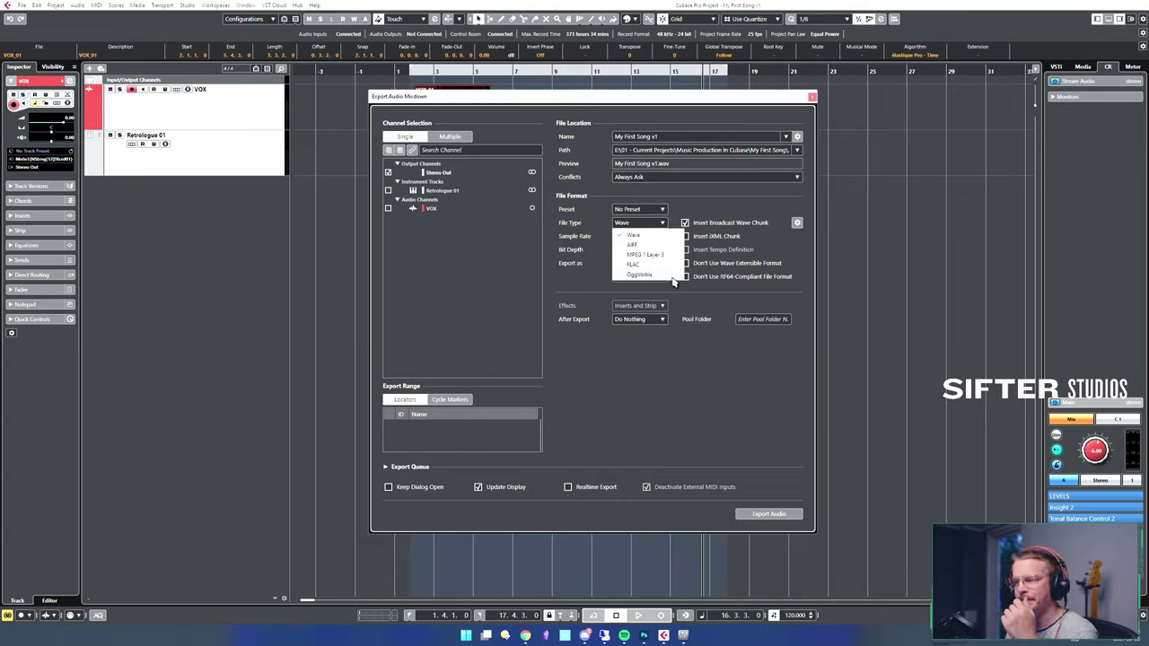
click(719, 202)
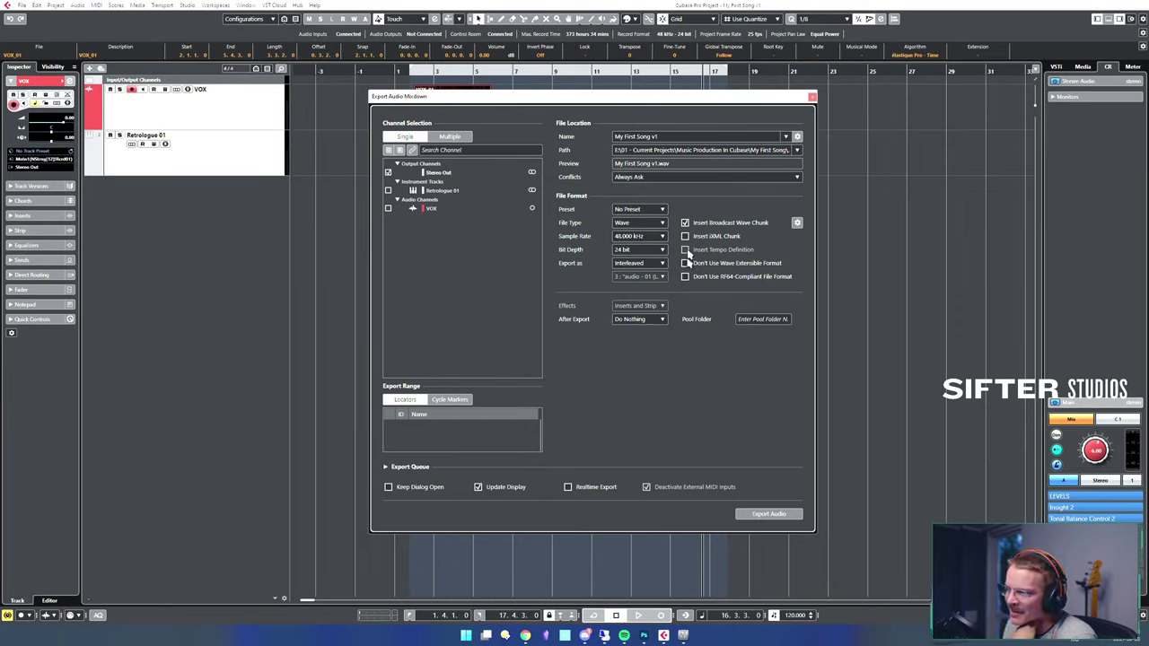
click(640, 263)
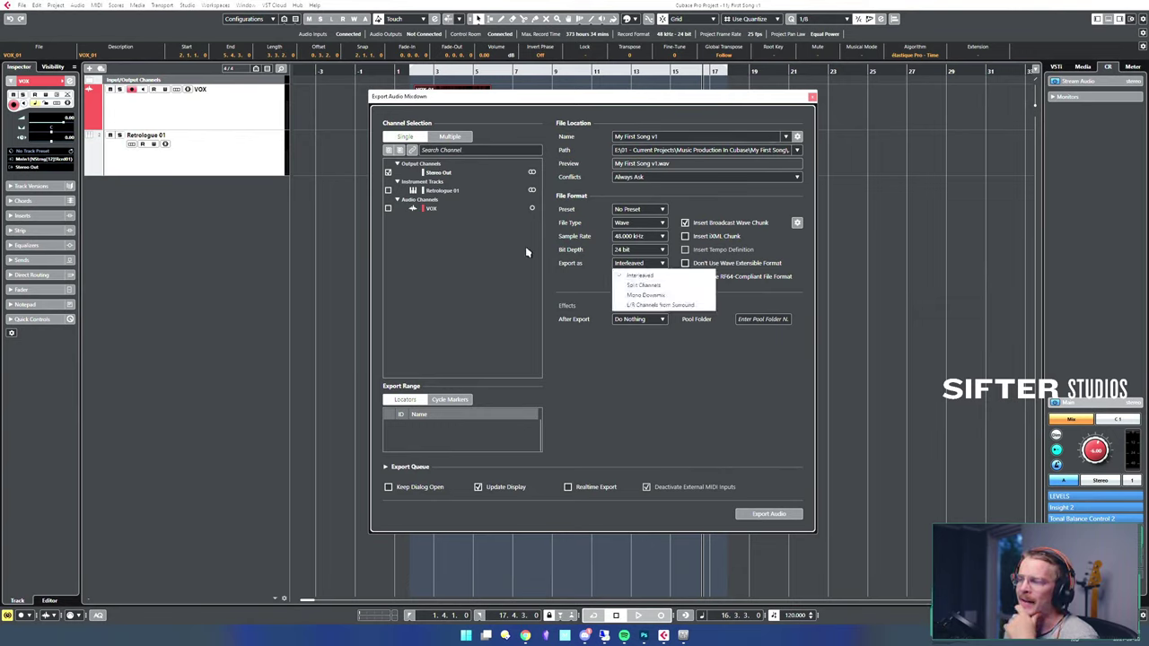
click(575, 286)
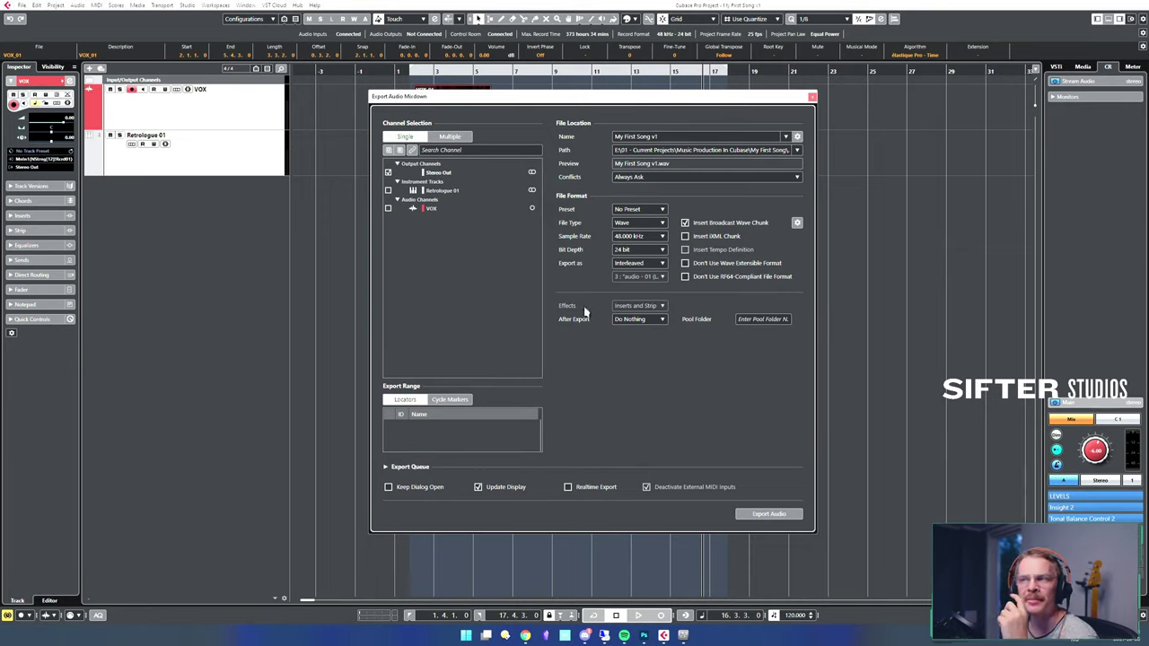
click(660, 263)
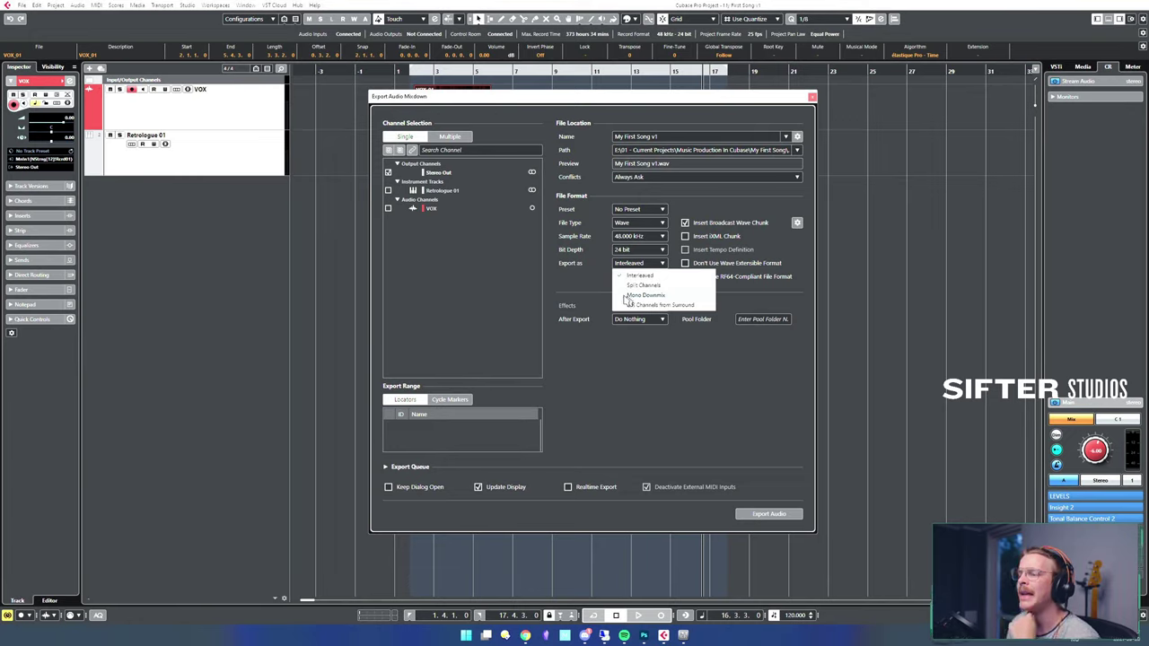
click(594, 284)
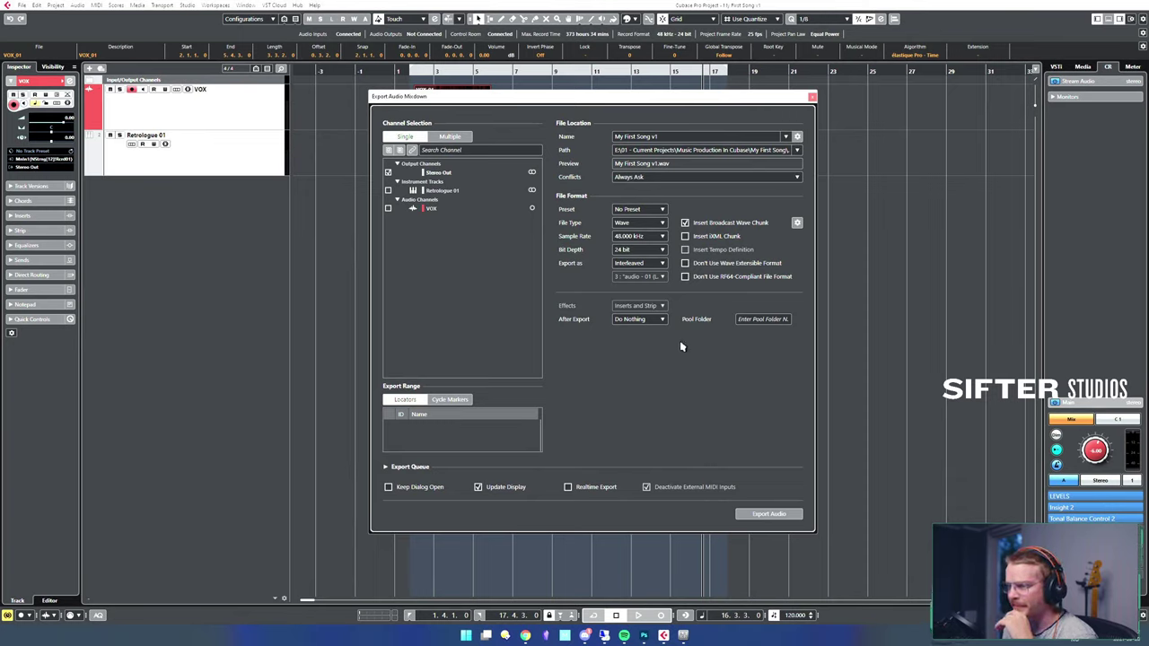
- Examine the After Export actions, keeping Do Nothing, and try Realtime Export on and off
click(655, 320)
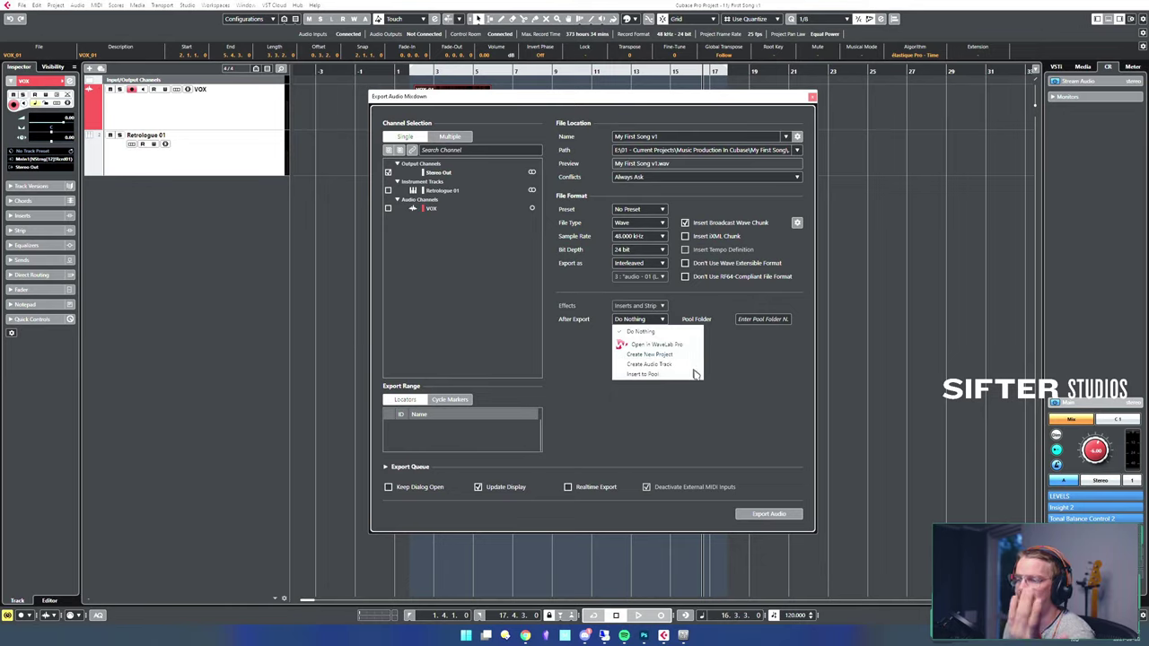
click(693, 419)
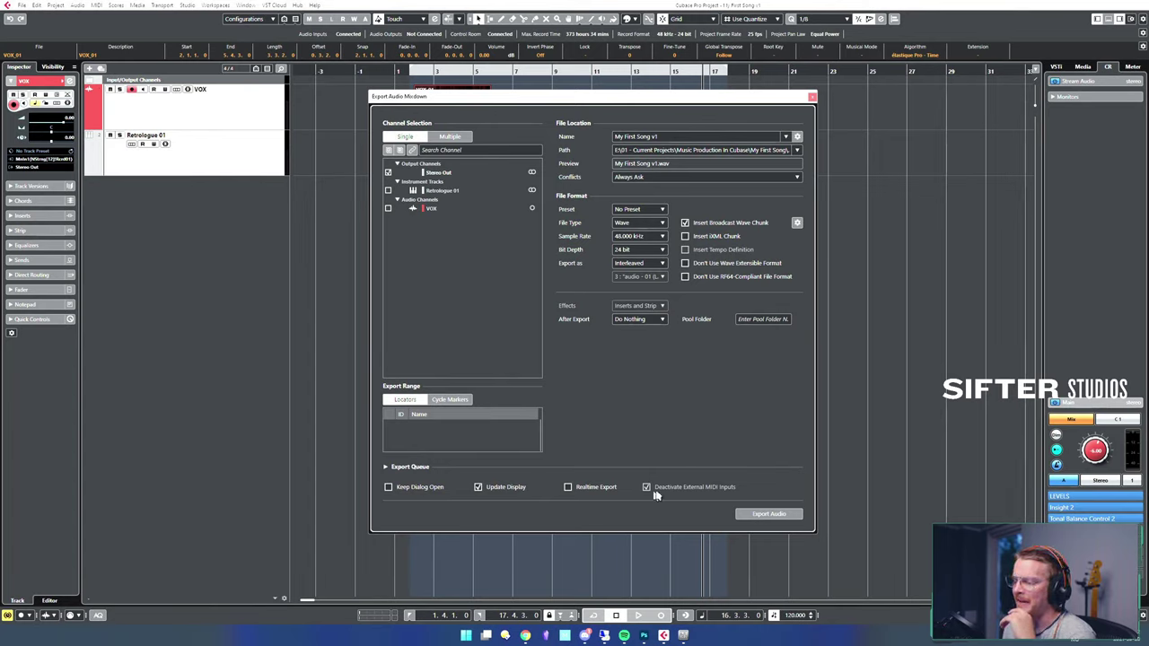
click(567, 488)
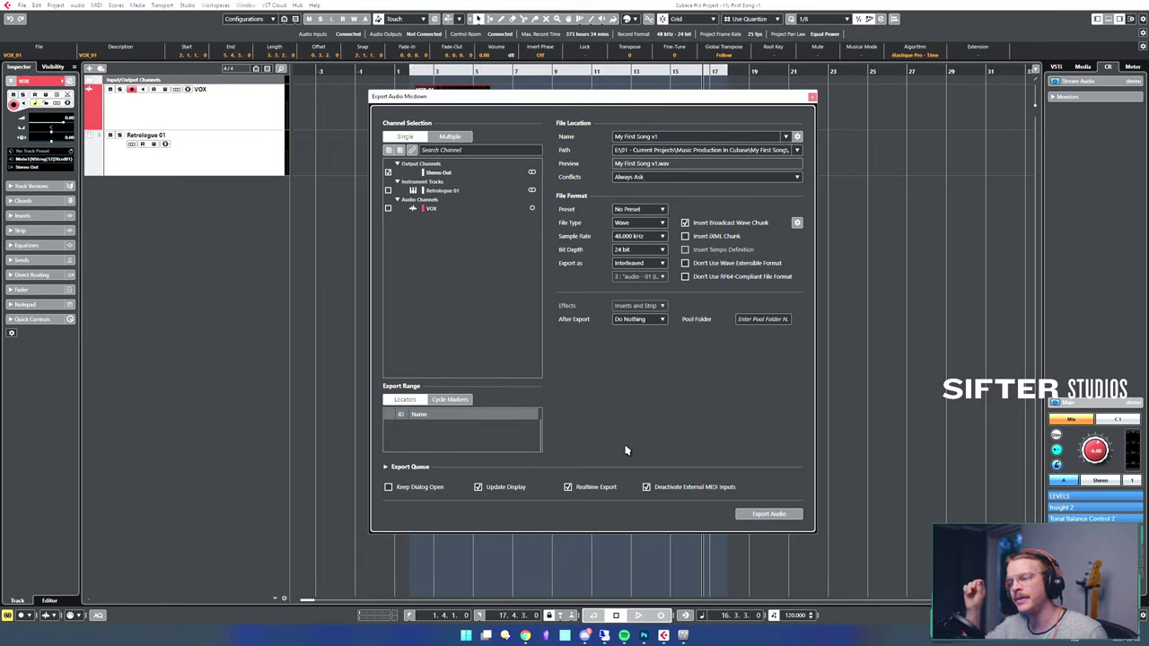
click(568, 487)
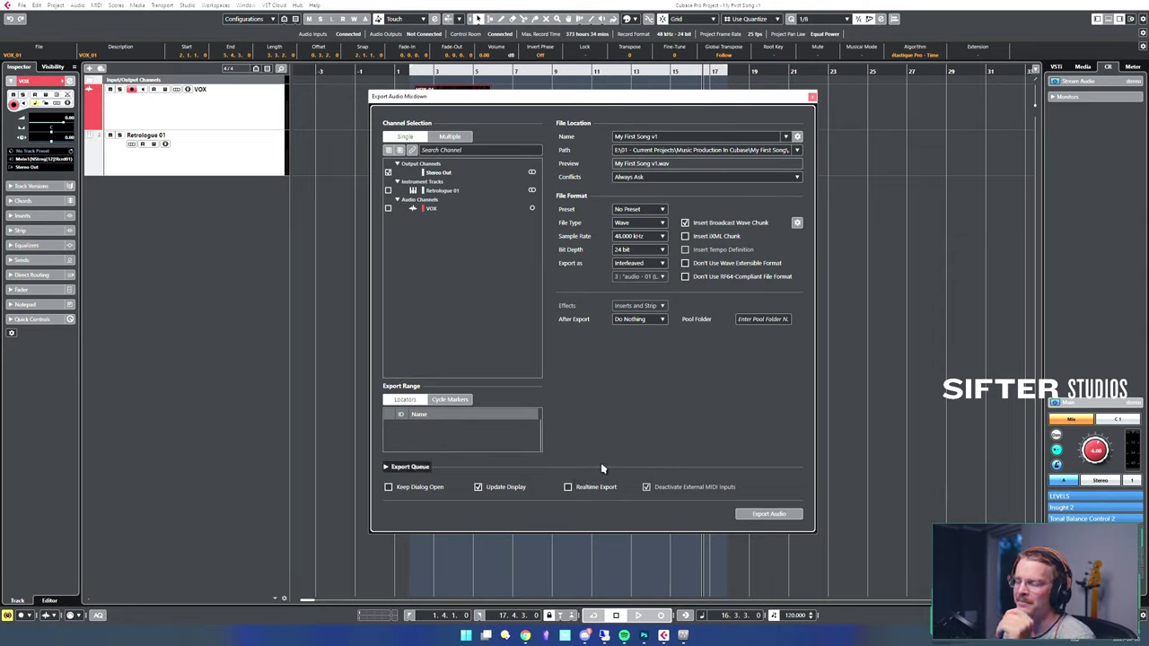
- Export the Stereo Out mixdown between the locators as the Wave file My First Song v1, and switch to the file manager
click(770, 515)
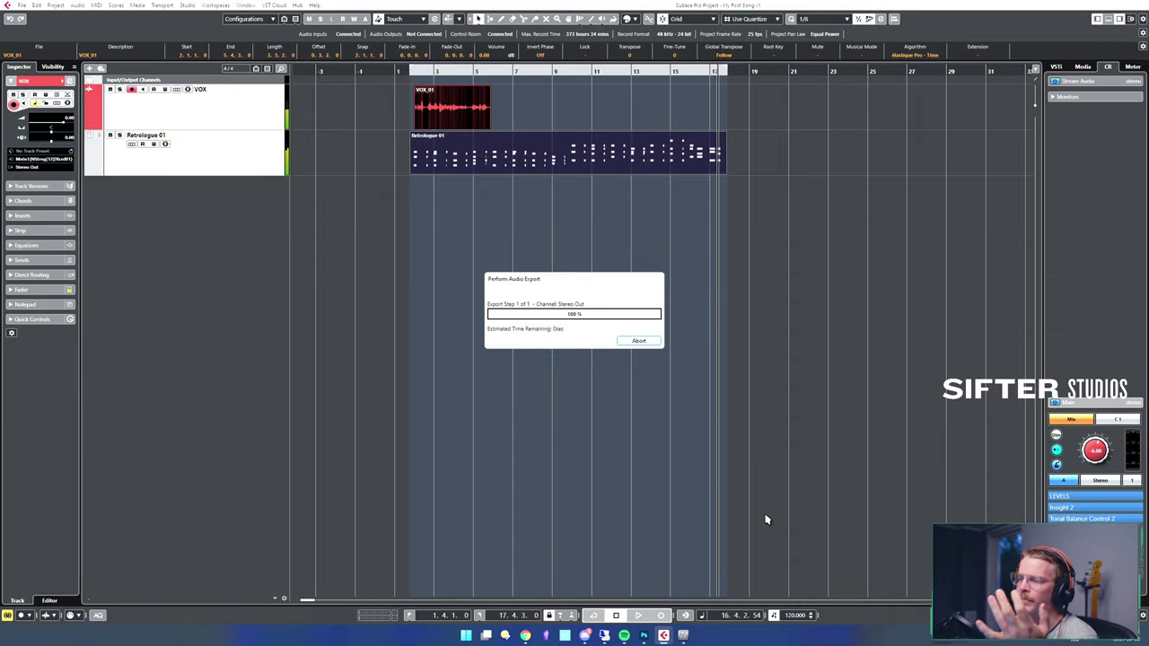
click(506, 635)
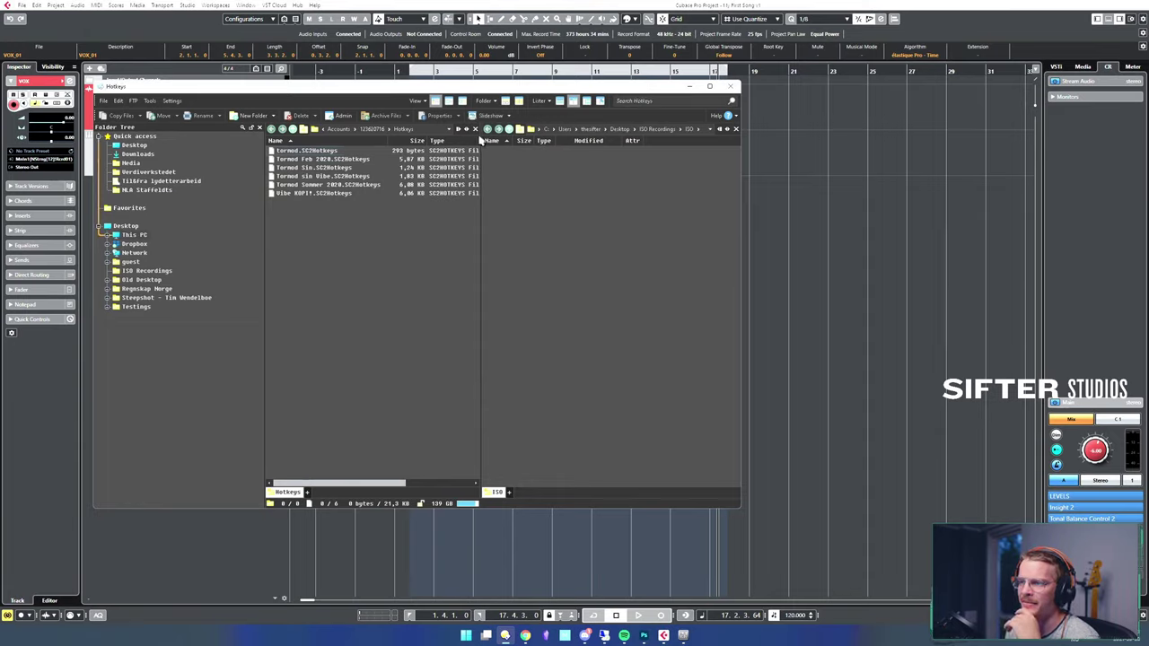
- Browse to the Mixdown folder of My First Song on the MAIN-AUDIO drive and select My First Song v1.wav
click(475, 129)
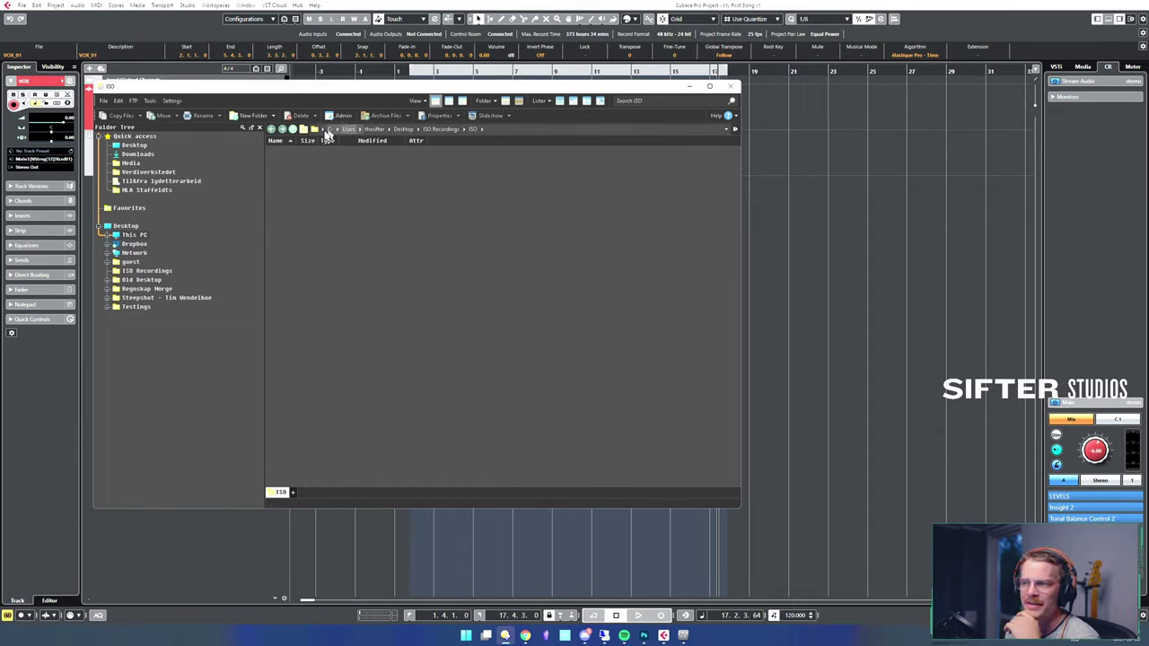
click(142, 235)
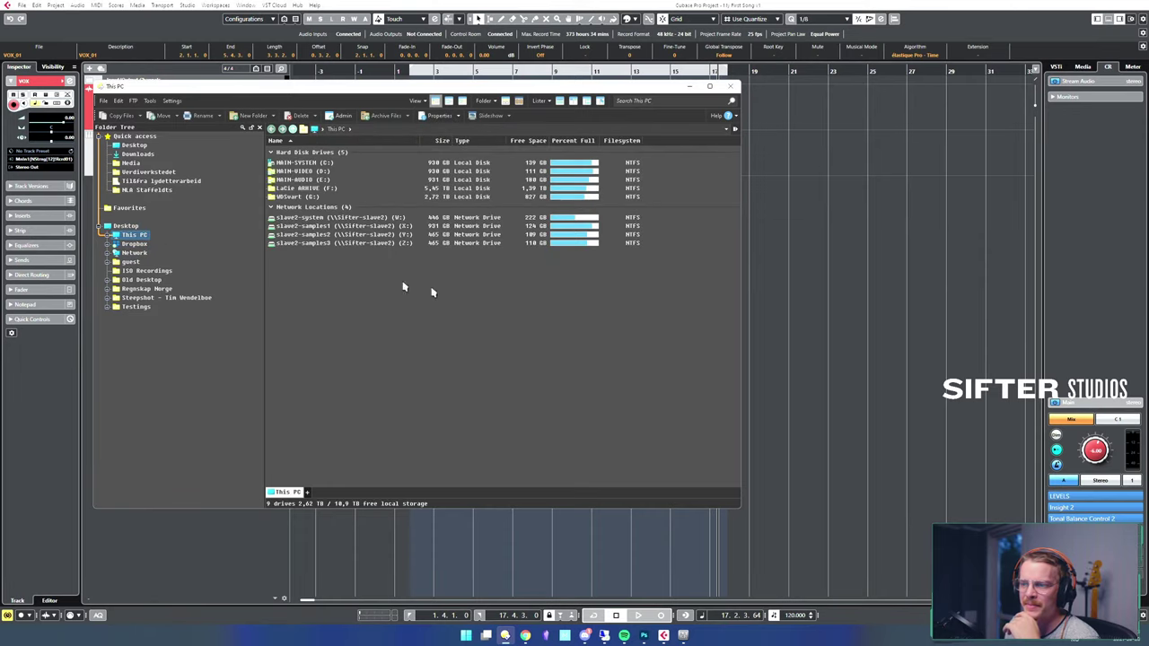
double_click(306, 180)
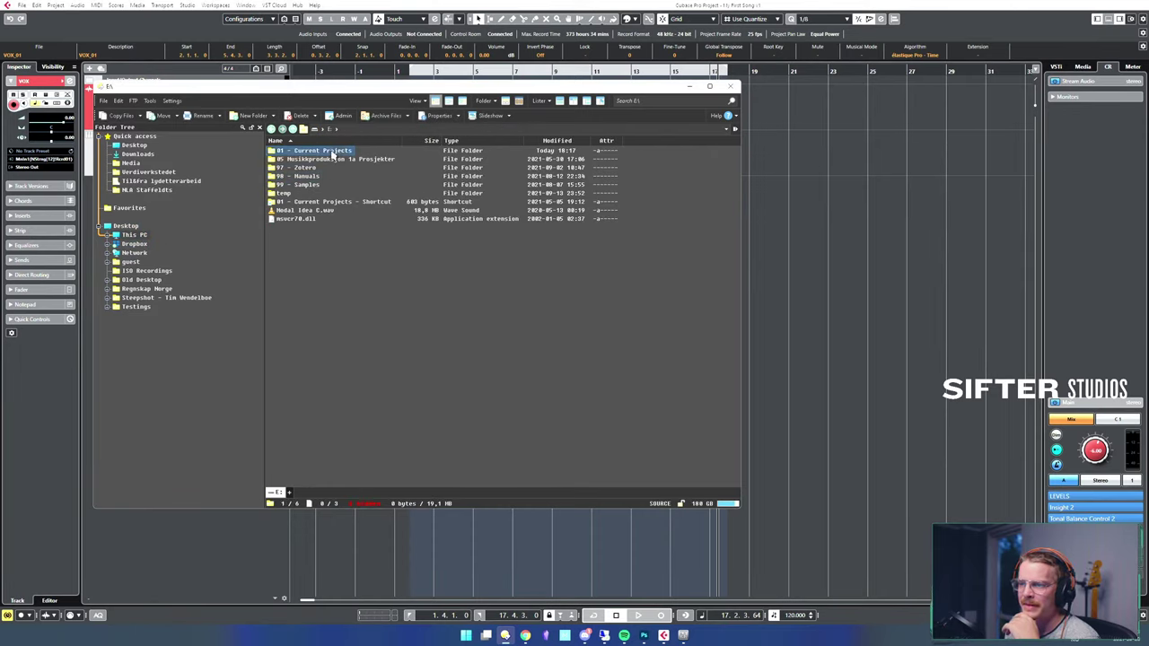
double_click(333, 150)
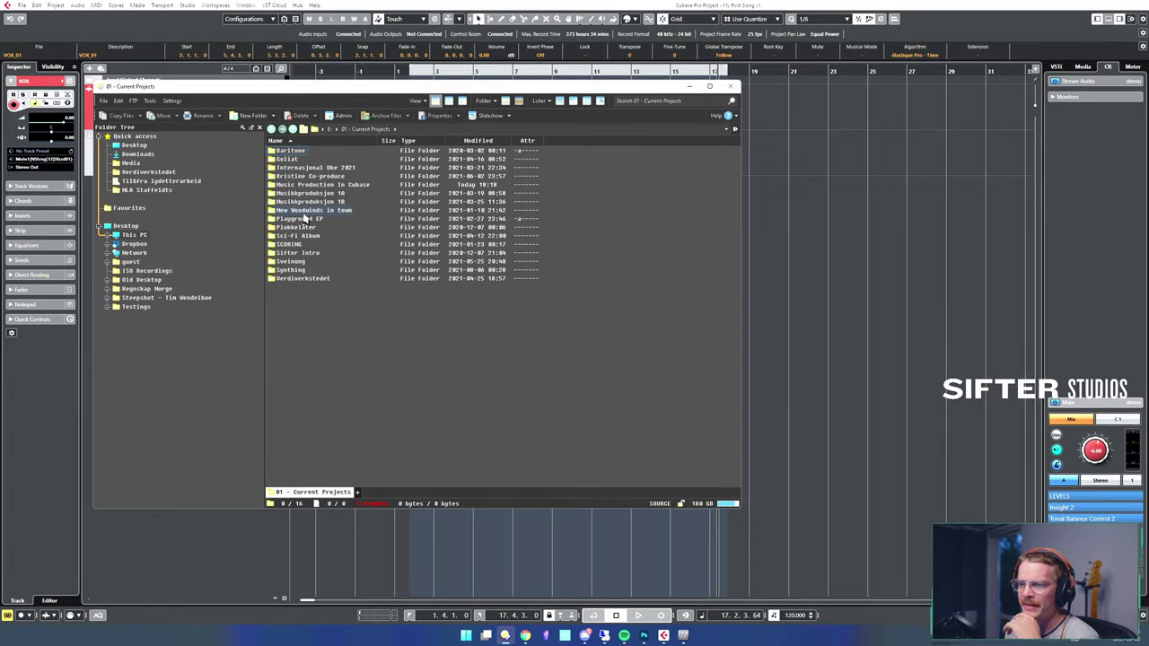
double_click(309, 186)
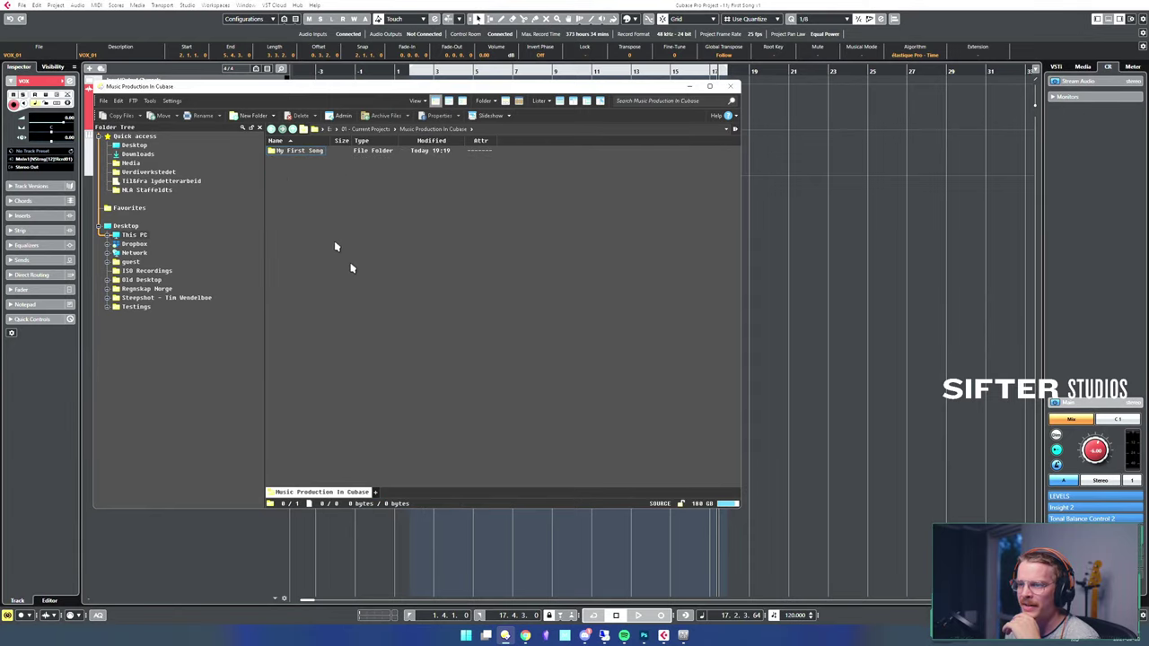
double_click(296, 153)
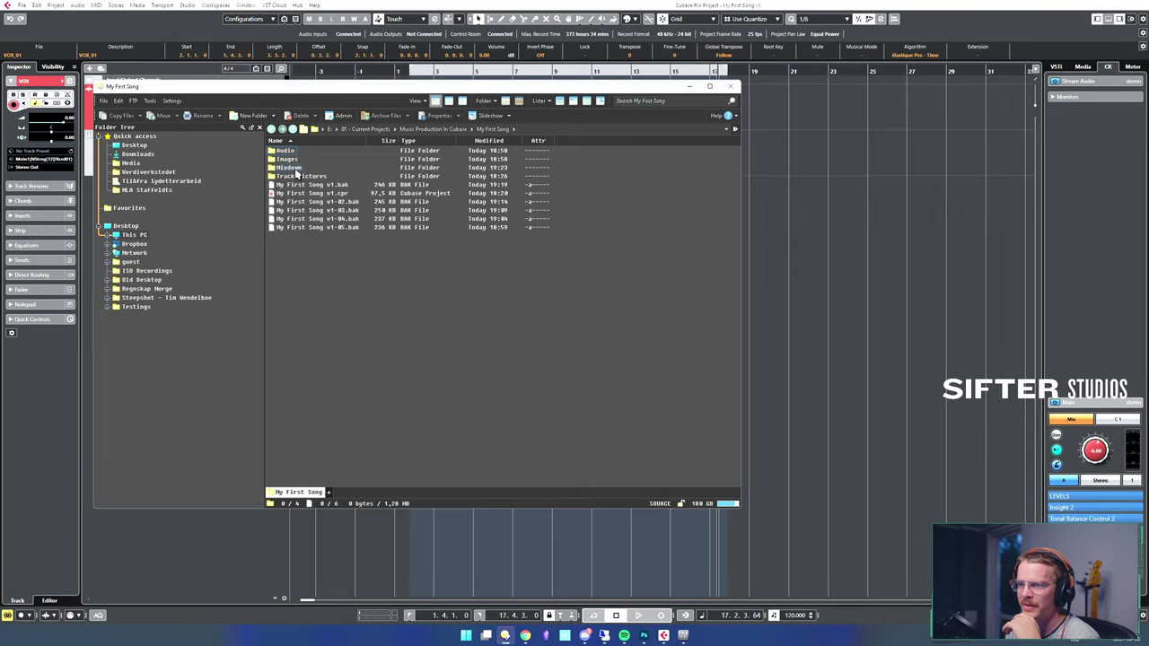
double_click(292, 168)
click(312, 152)
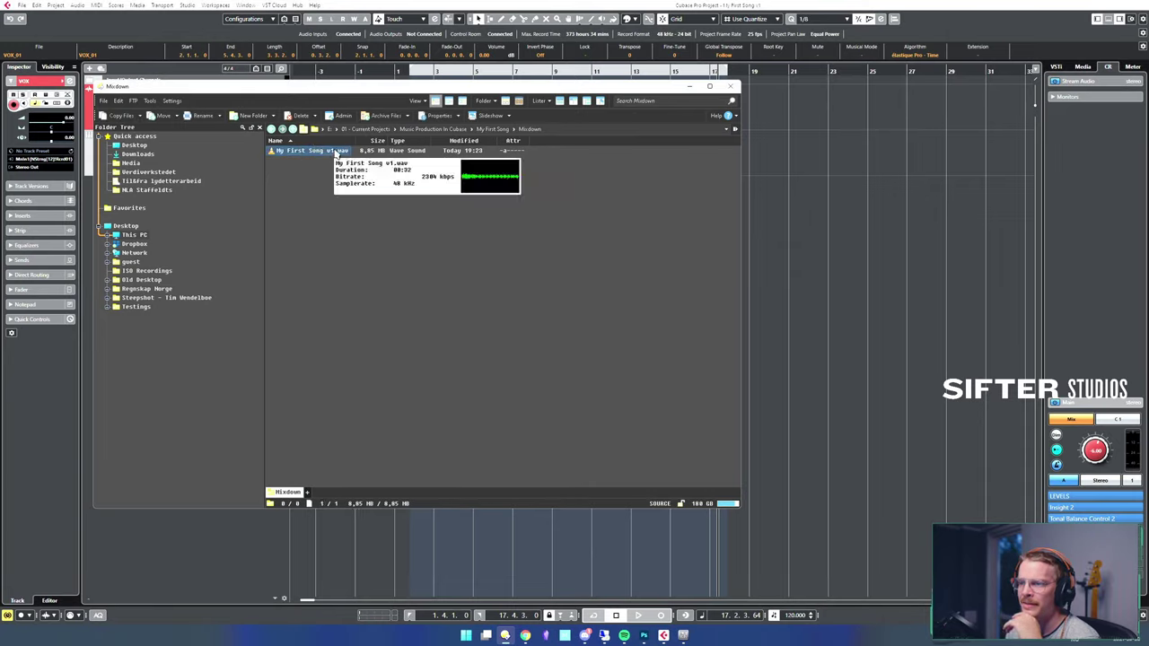
- Play the exported My First Song v1.wav, stop the preview and close the file manager
double_click(337, 152)
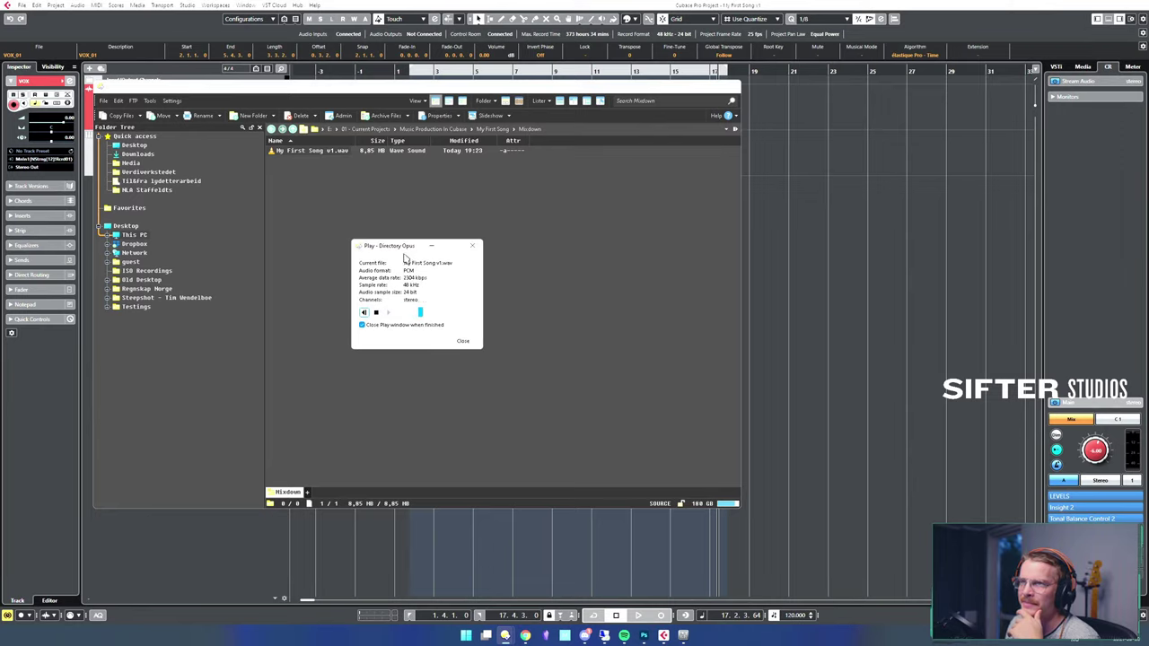
click(469, 254)
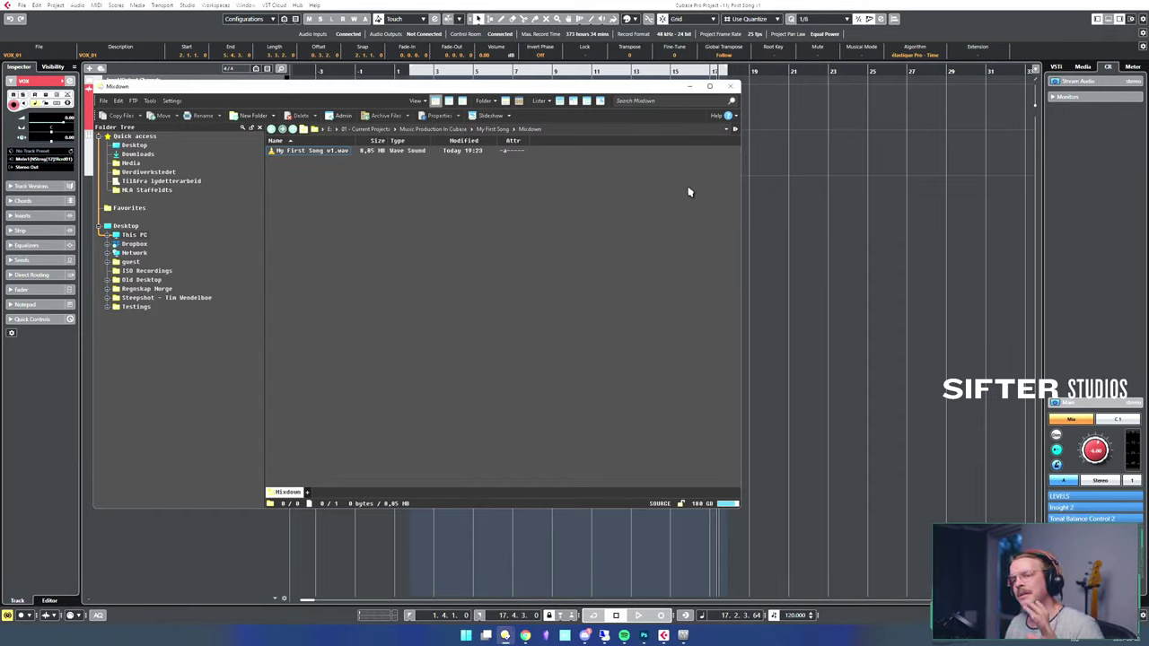
click(730, 86)
click(763, 187)
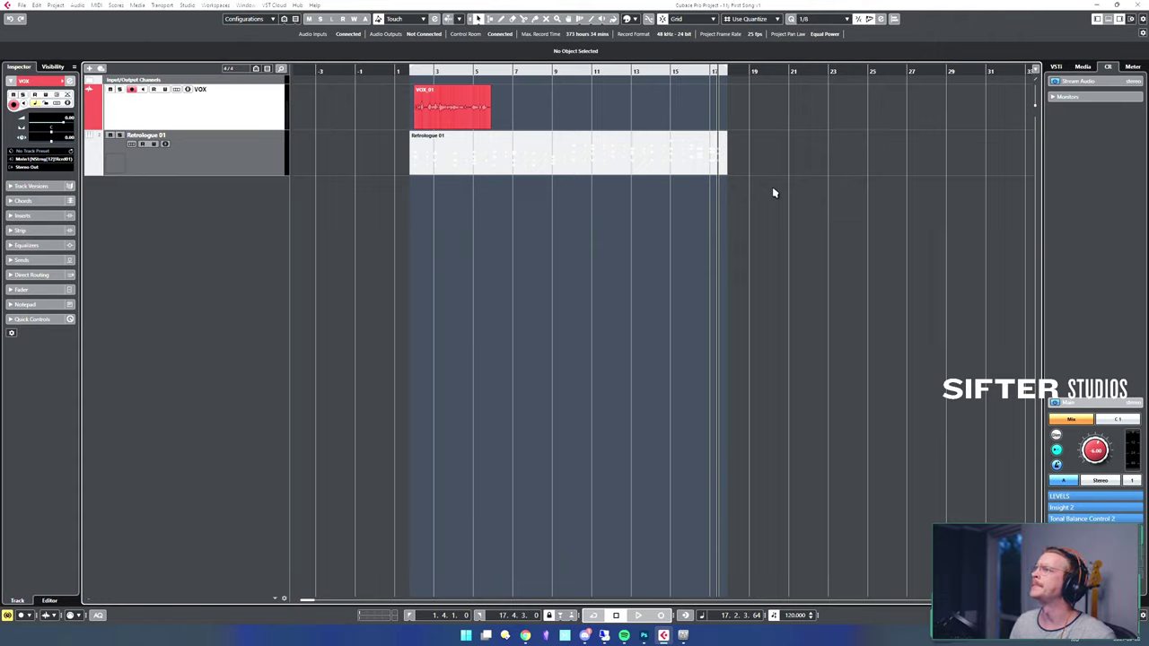
drag(748, 261, 372, 123)
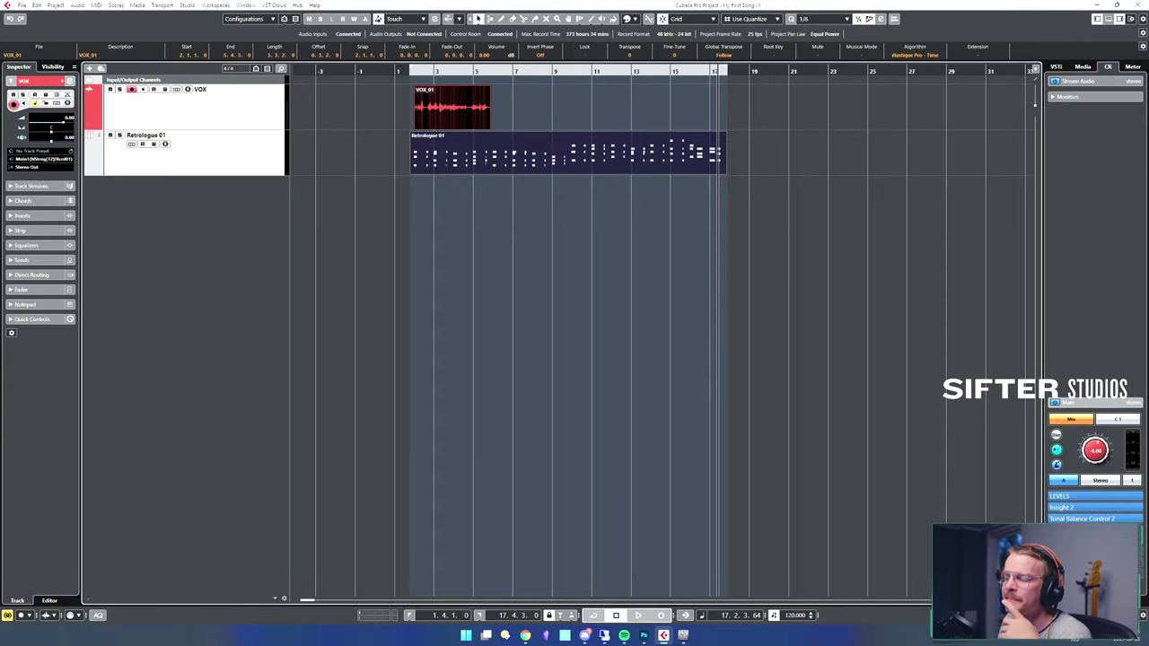
right_click(504, 634)
click(587, 449)
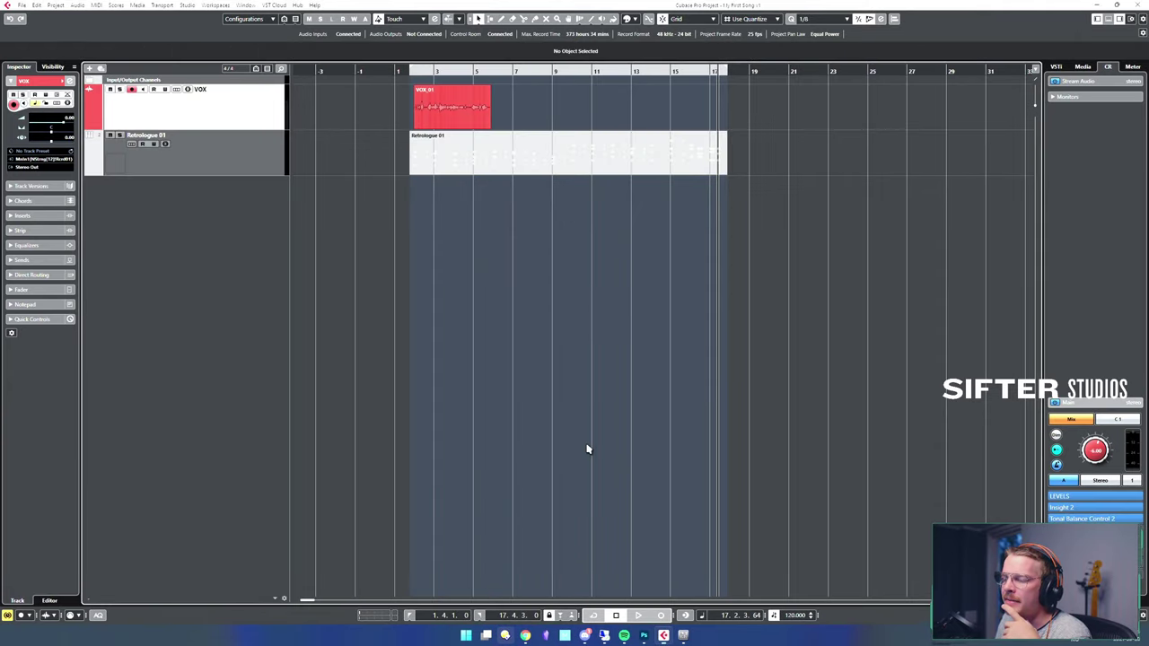
- Reopen the Mixdown folder in the file manager, narrow its window and examine the file details of My First Song v1.wav
click(505, 636)
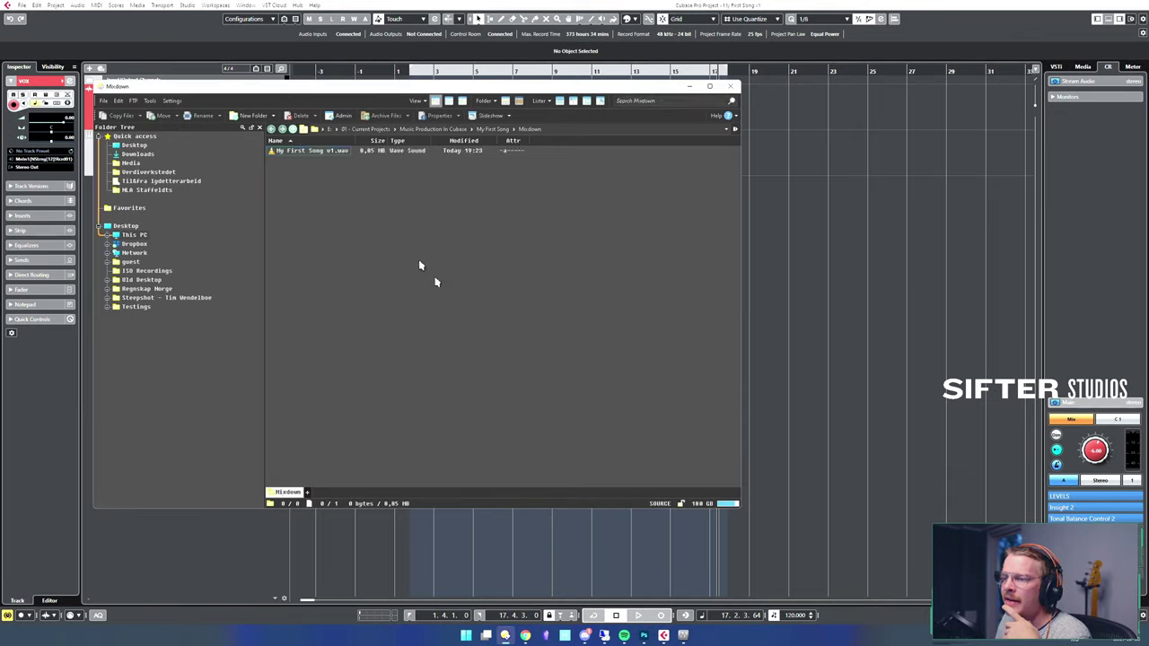
click(329, 154)
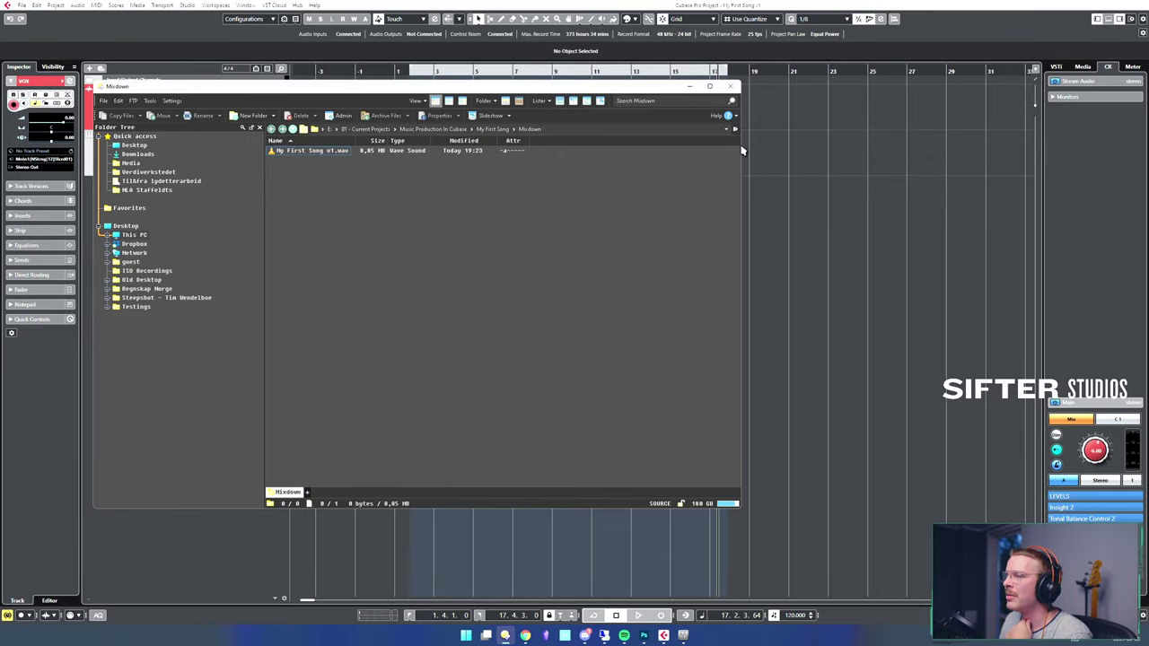
drag(742, 145, 558, 189)
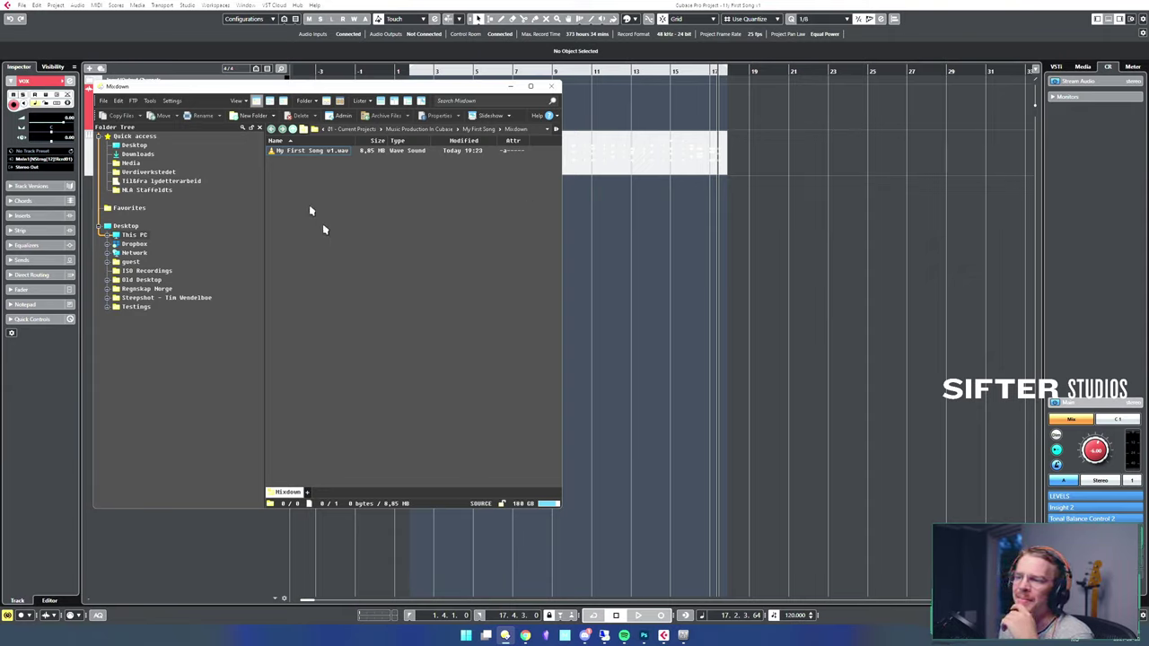
click(290, 153)
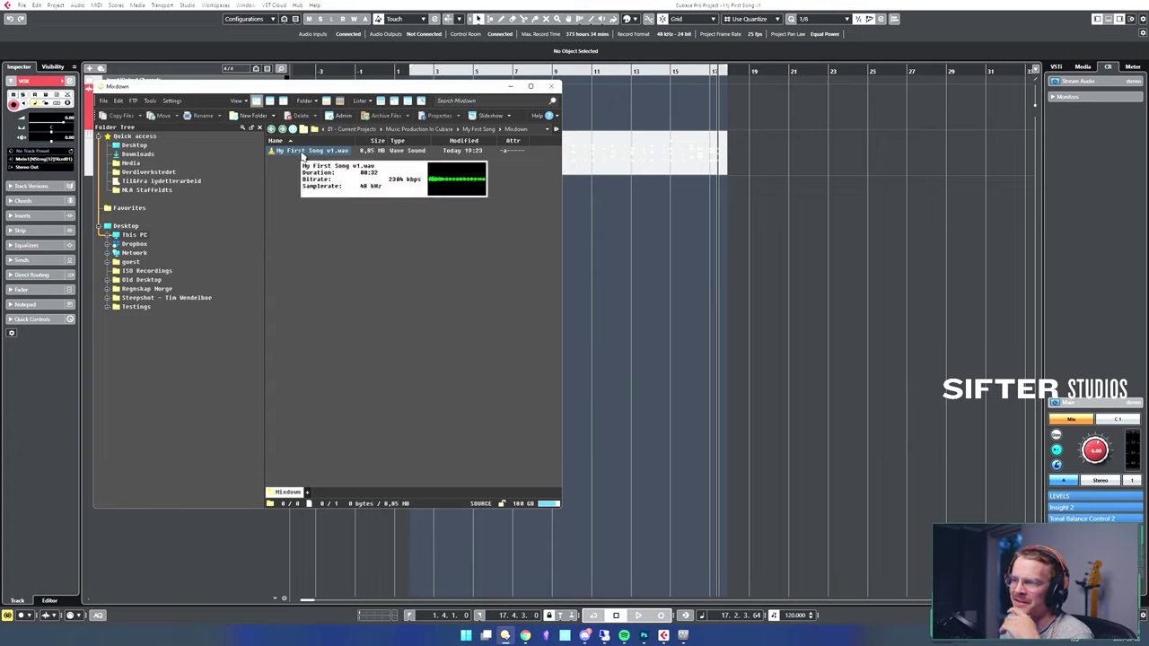
mouse_move(325, 155)
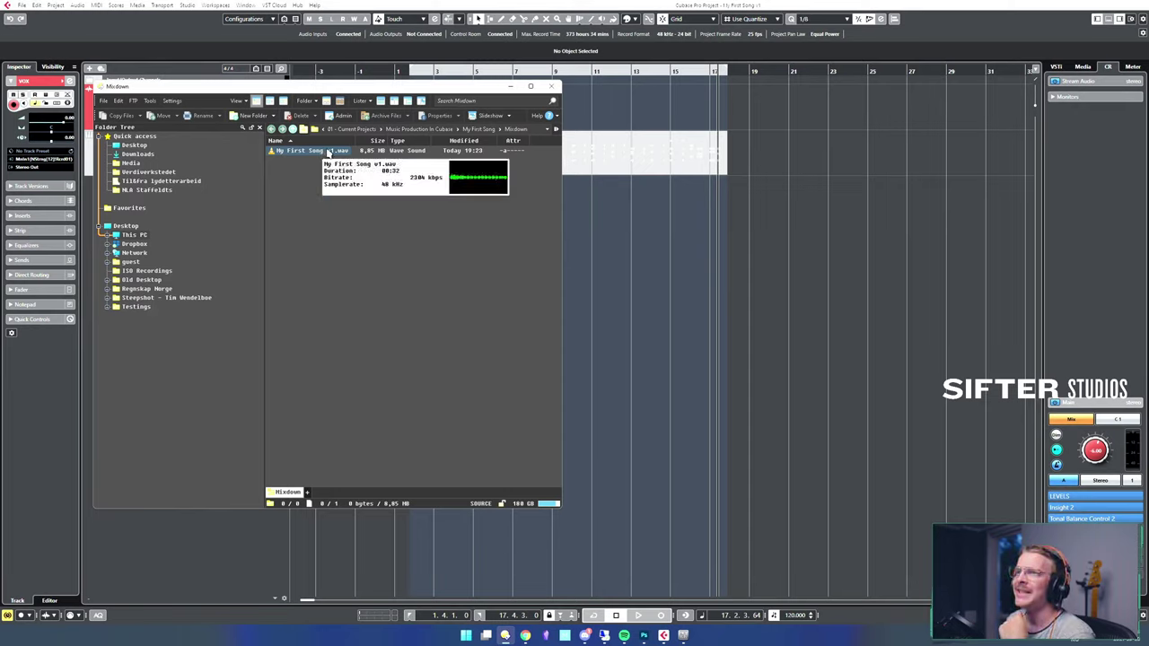
drag(458, 91, 487, 119)
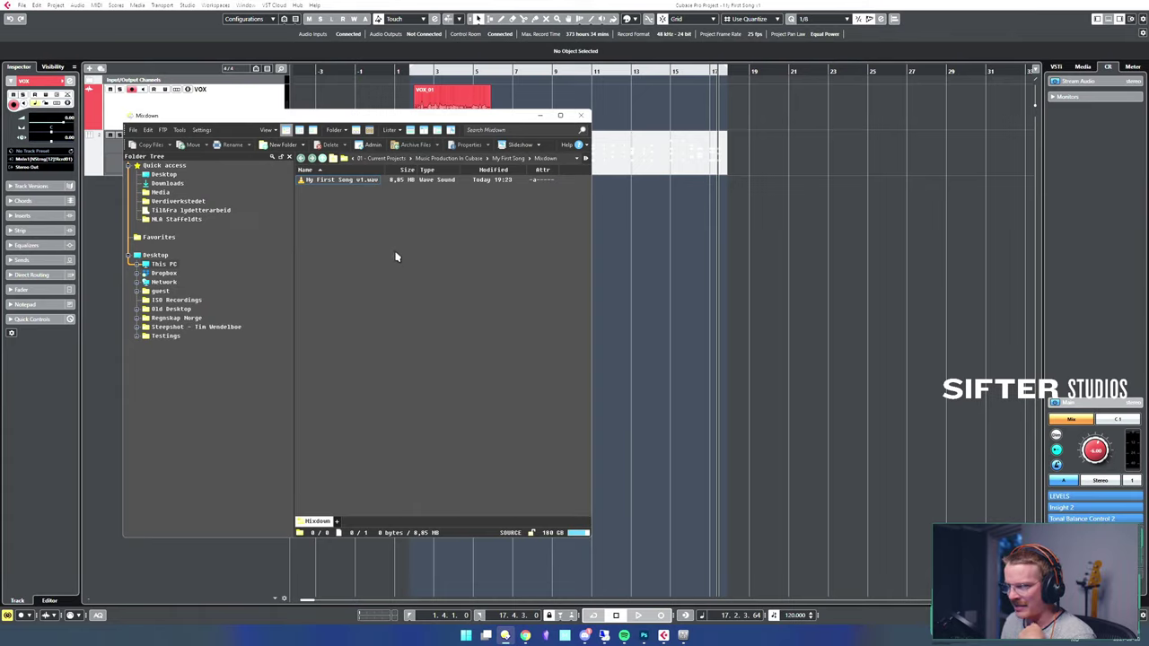
- Open the rename dialog for My First Song v1.wav, cancel it and close the file manager
drag(343, 185, 321, 224)
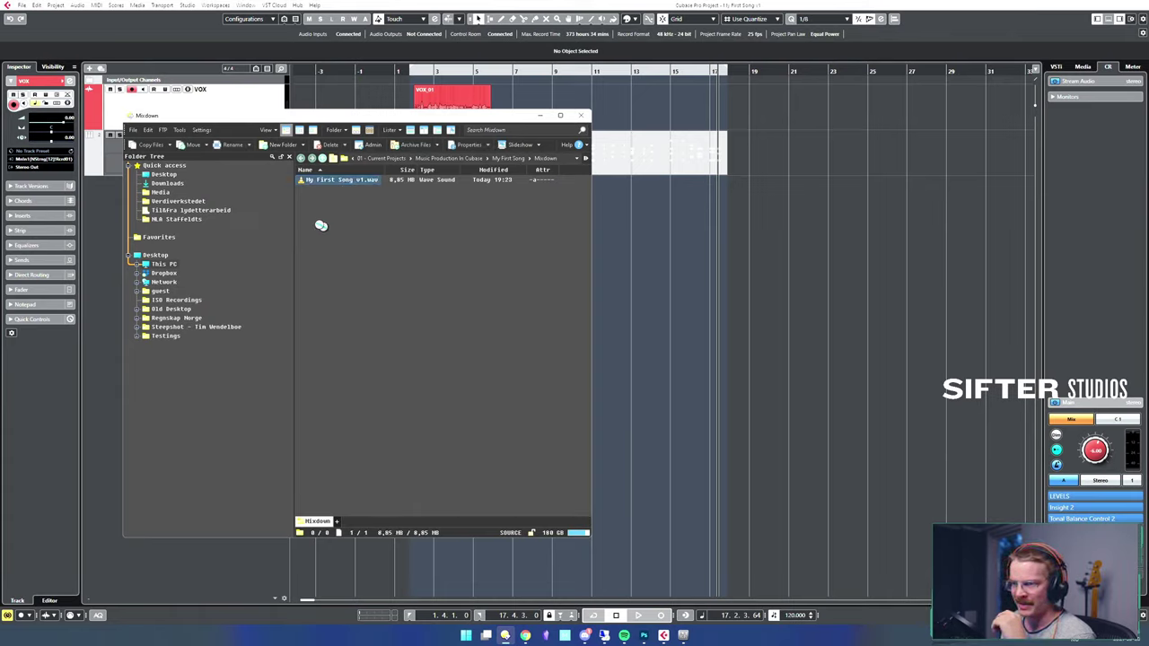
click(328, 232)
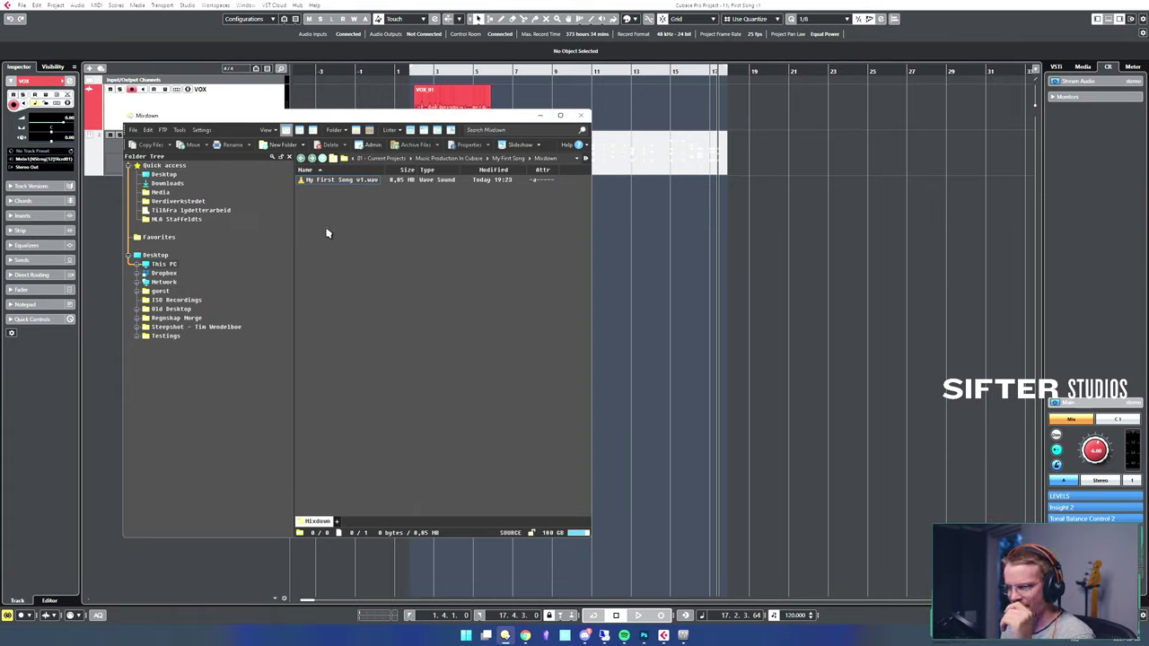
click(332, 182)
click(232, 144)
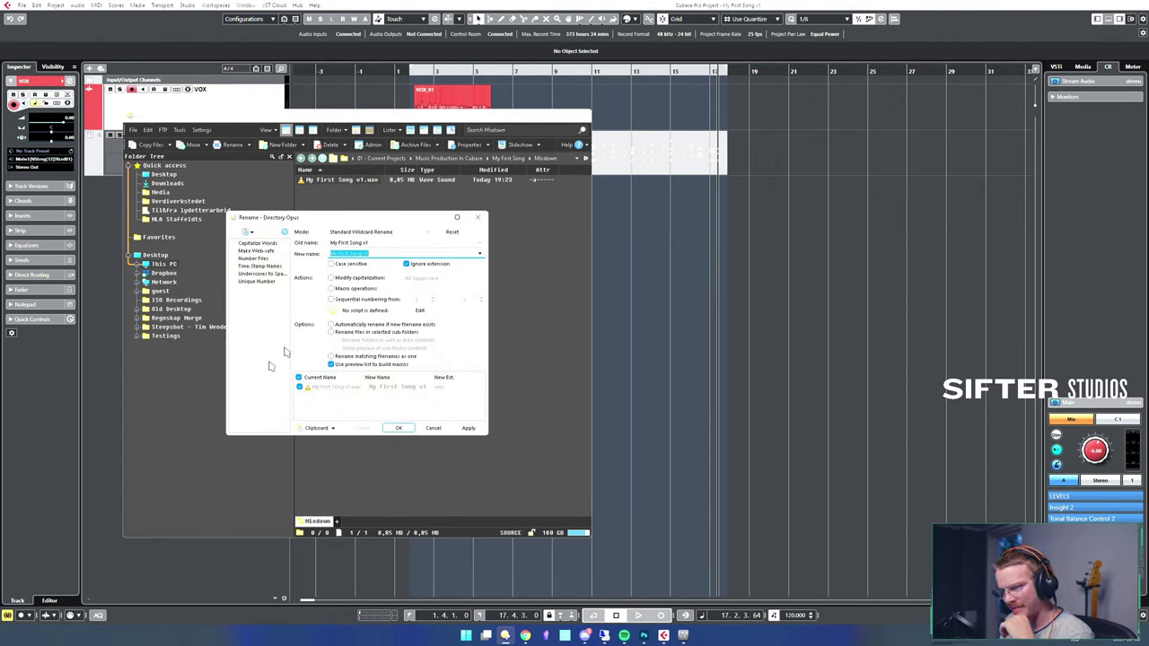
click(479, 217)
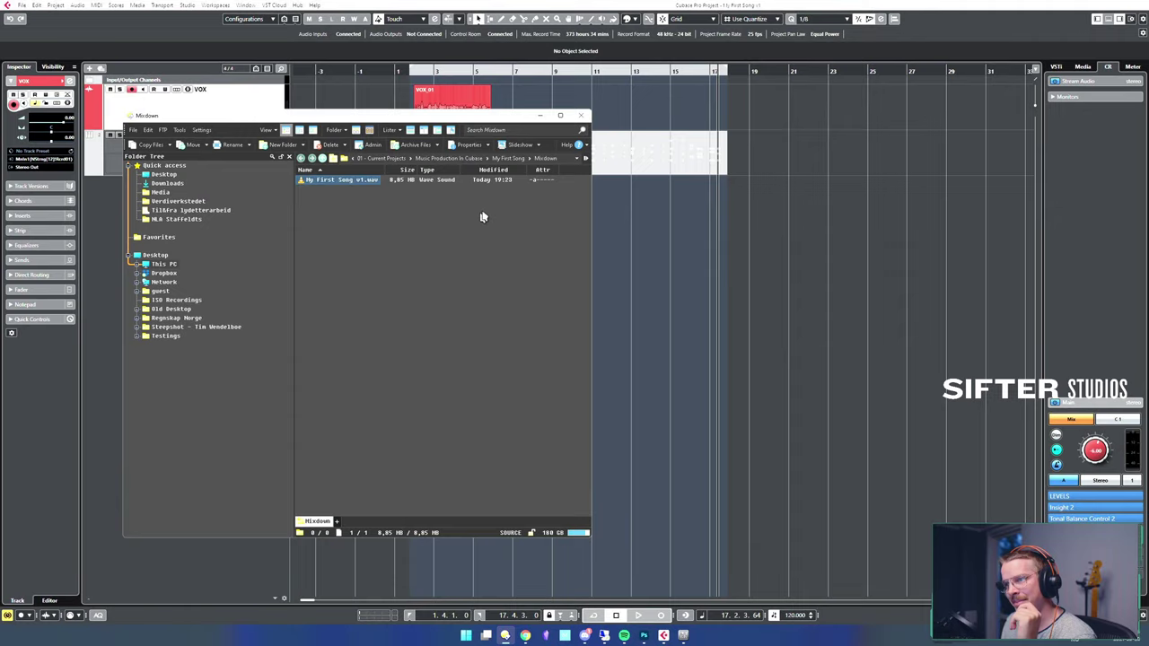
click(580, 116)
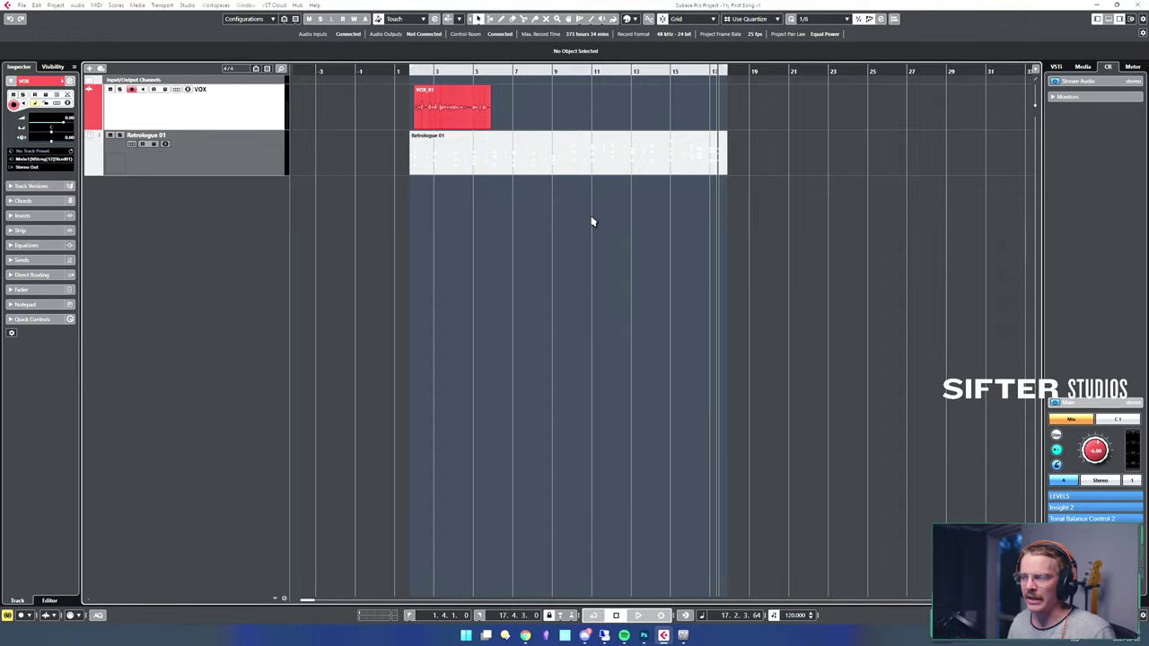
- Close the My First Song project and start a new project from the Empty template, prompting for its location
key(ctrl+w)
key(Return)
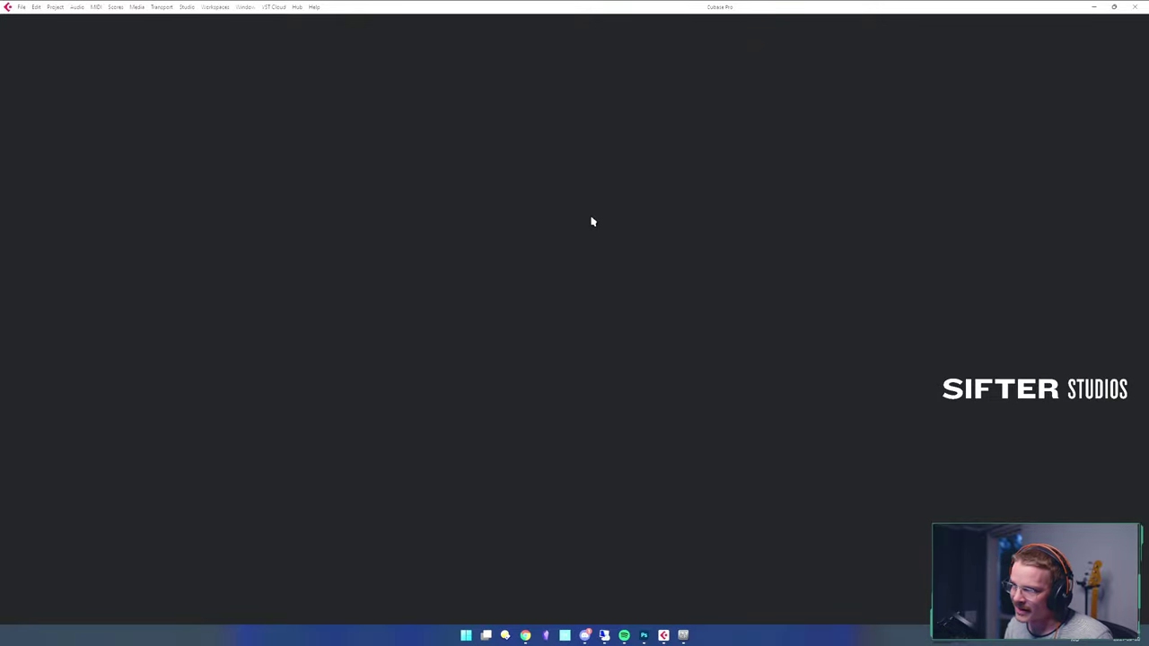
key(ctrl+n)
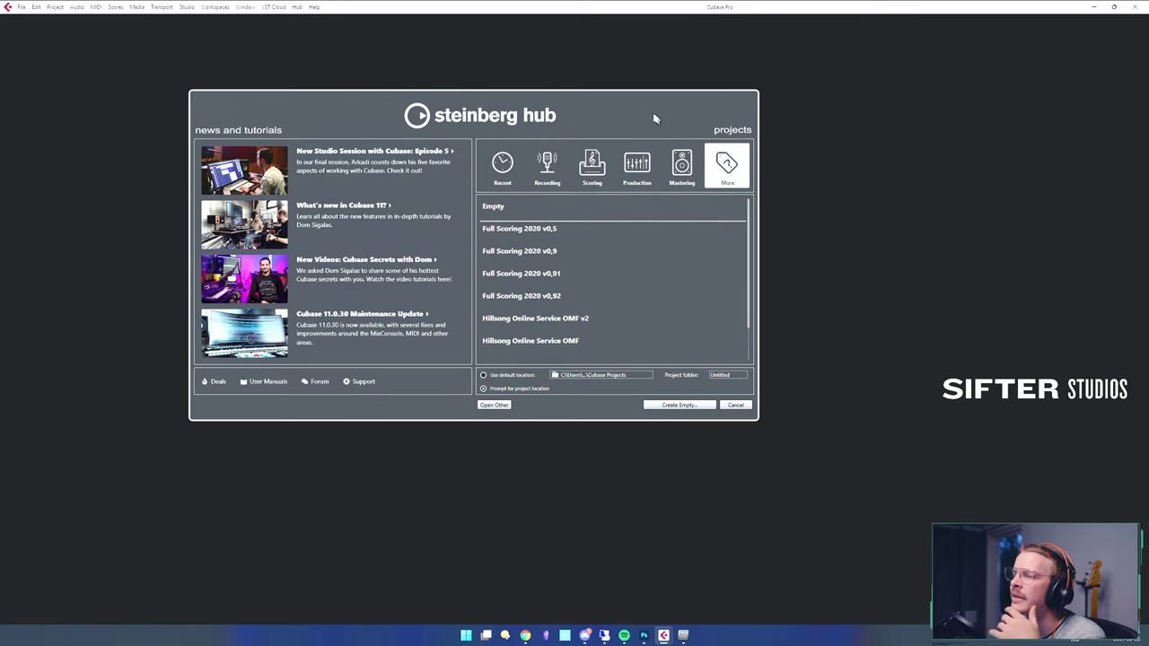
drag(652, 115, 684, 121)
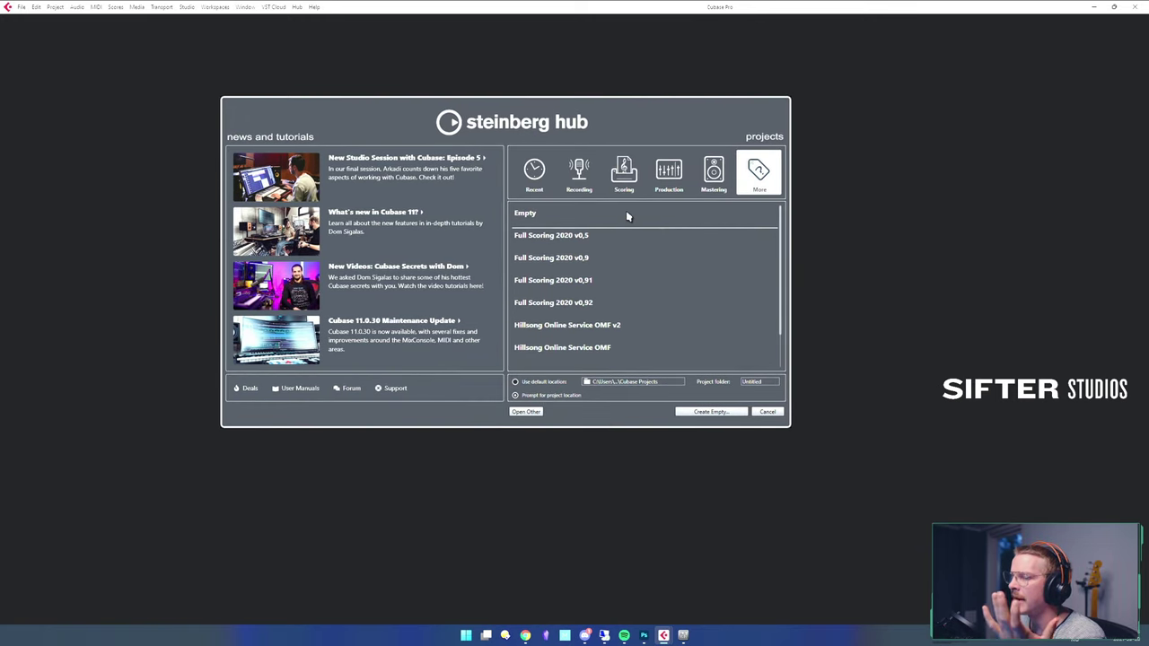
click(527, 216)
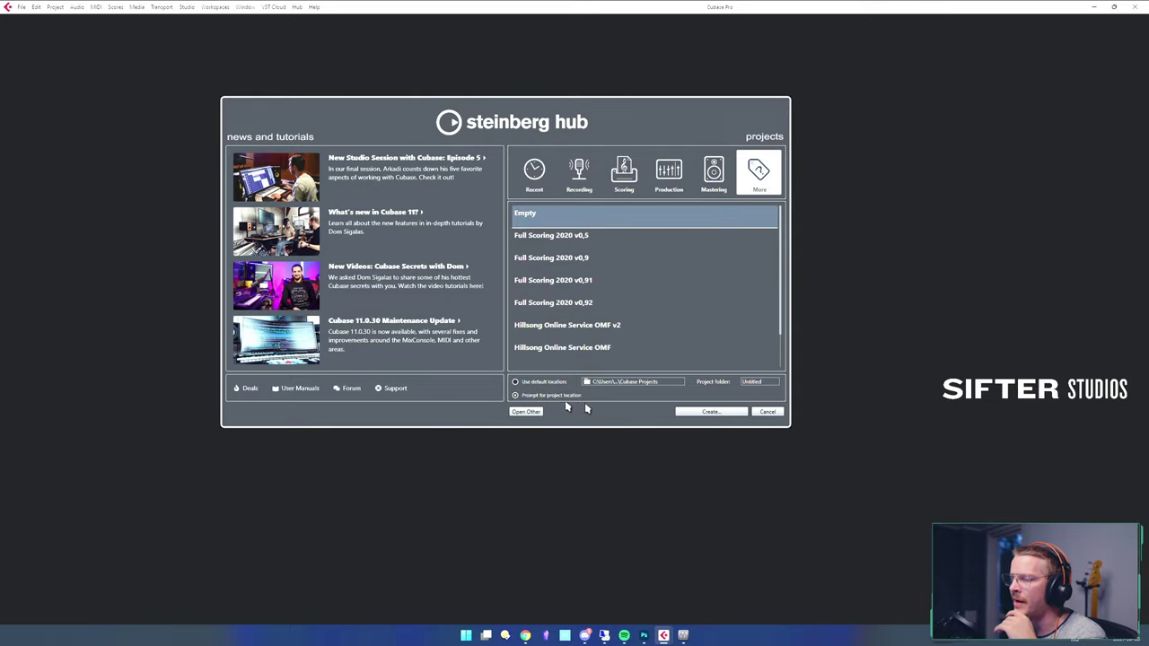
click(705, 413)
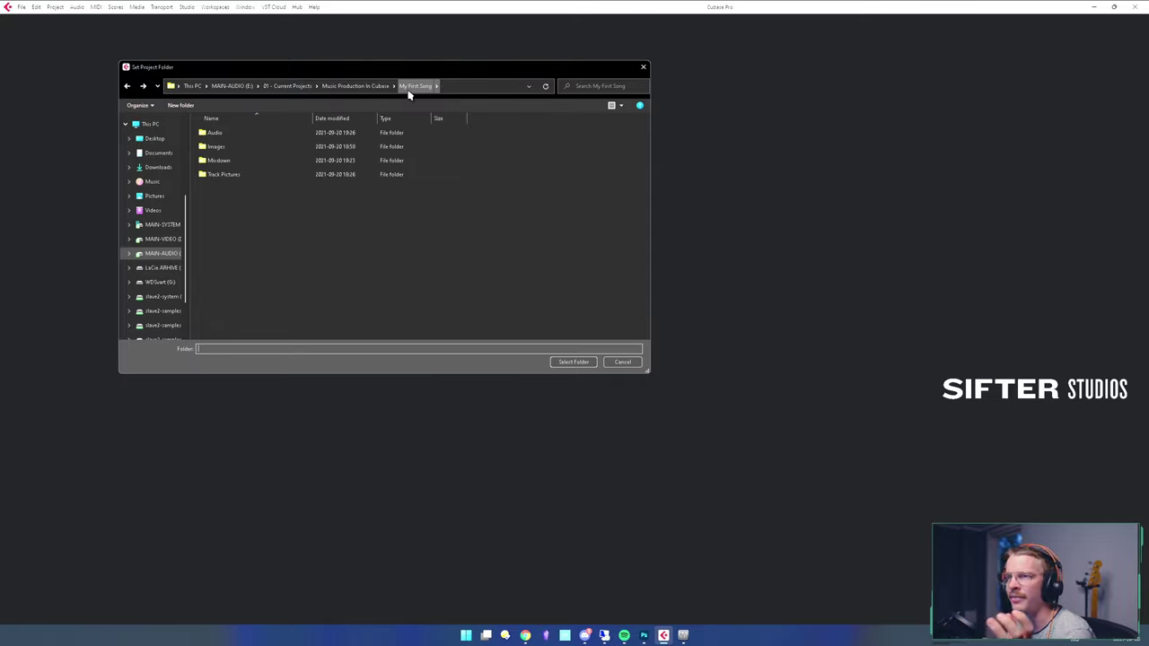
- Create a folder named My Second Song inside Music Production In Cubase and set it as the project folder
click(363, 86)
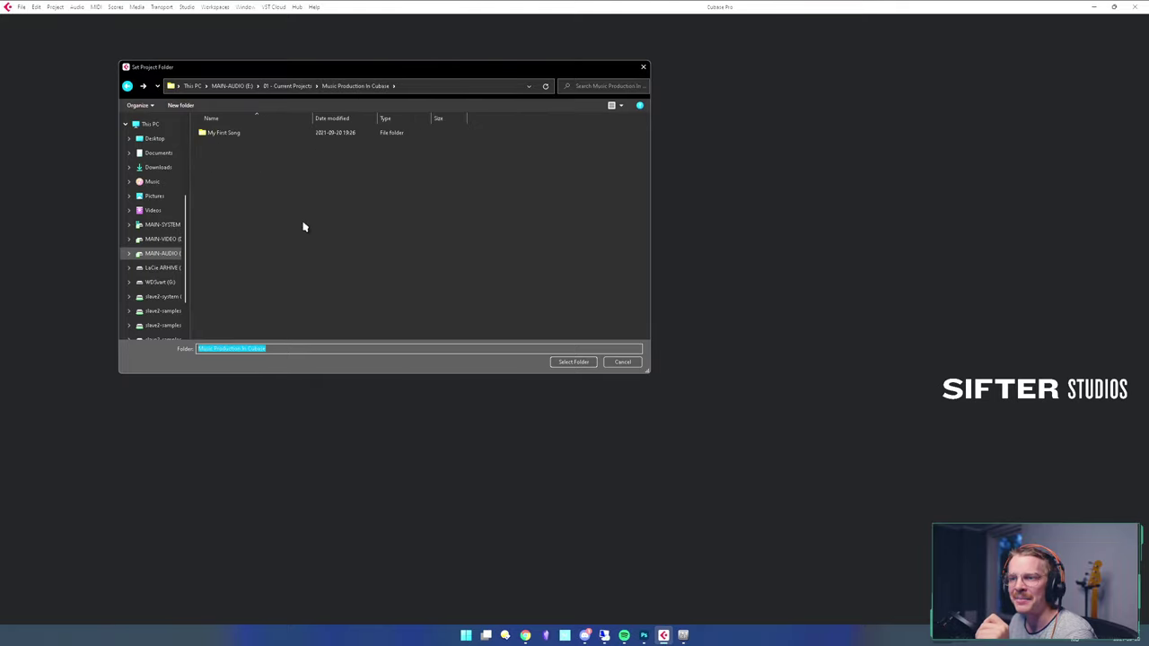
right_click(256, 178)
mouse_move(290, 374)
click(386, 376)
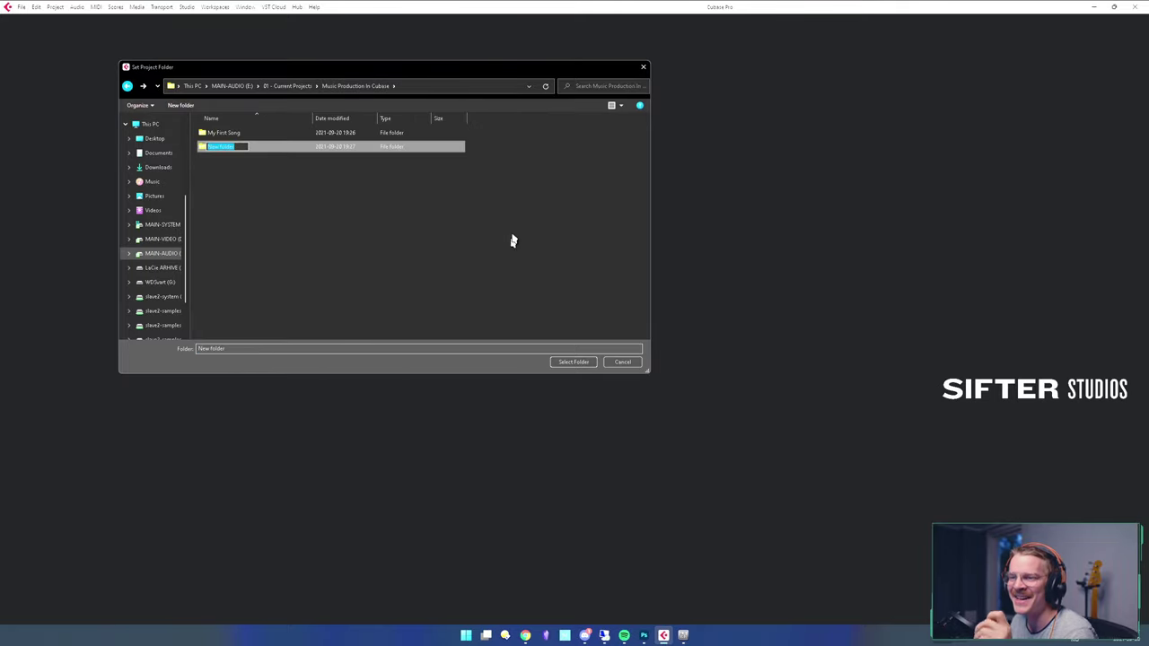
text(My Sec)
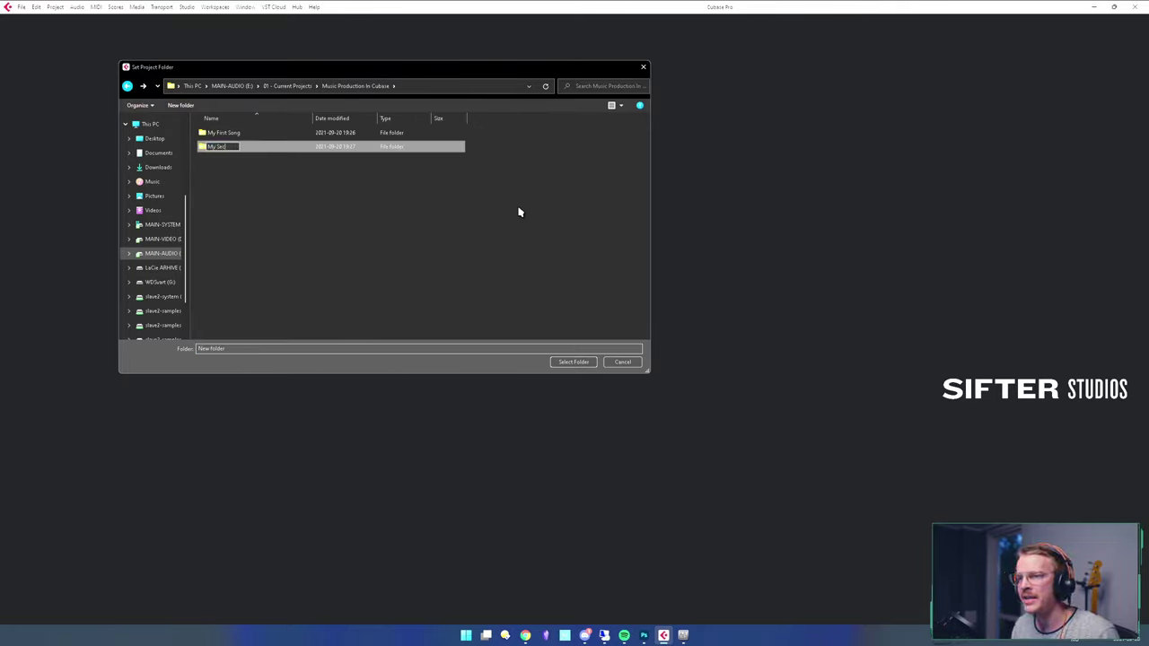
text(ond Song)
key(Return)
key(Return)
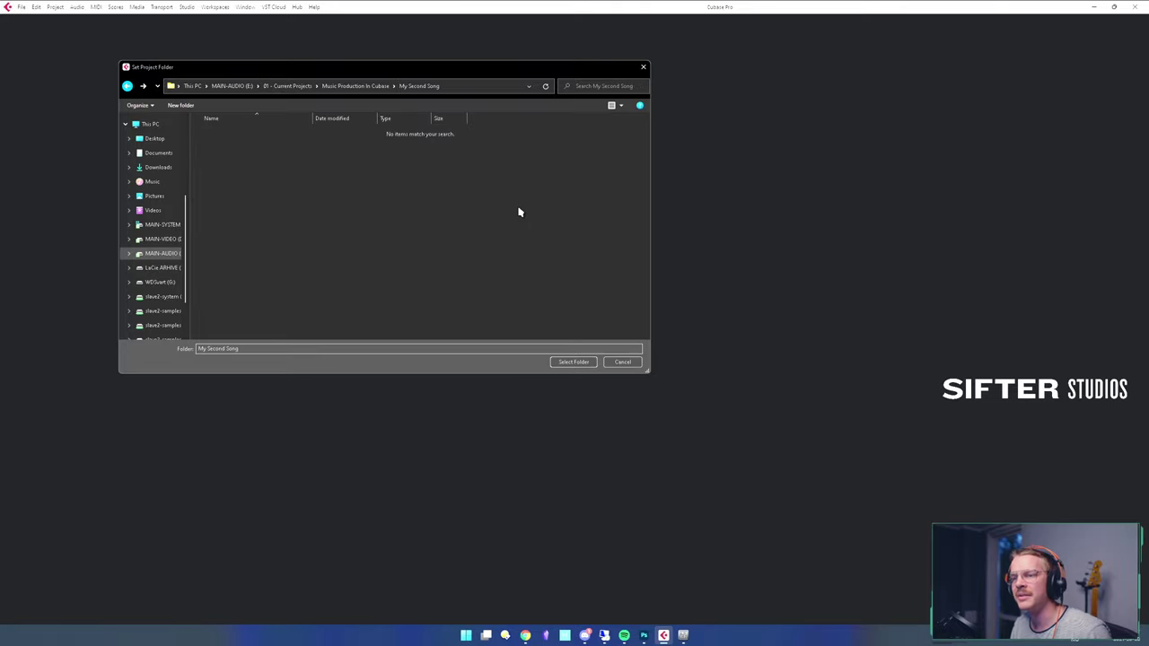
click(575, 362)
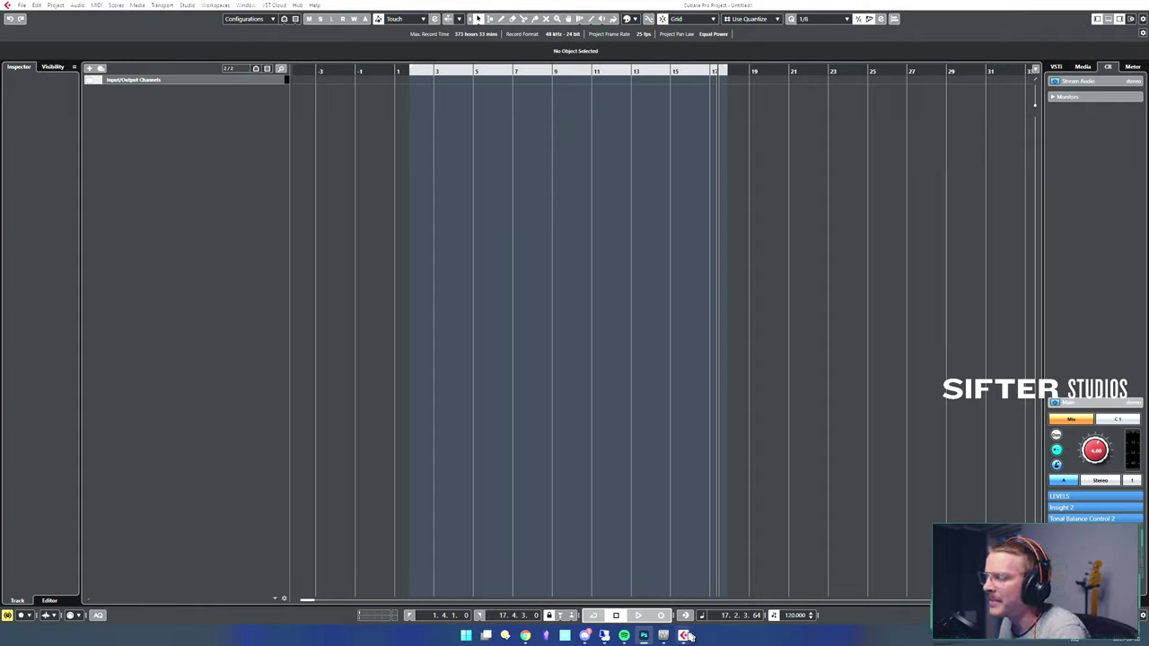
- Close the open Photoshop window and launch Photoshop again
mouse_move(586, 636)
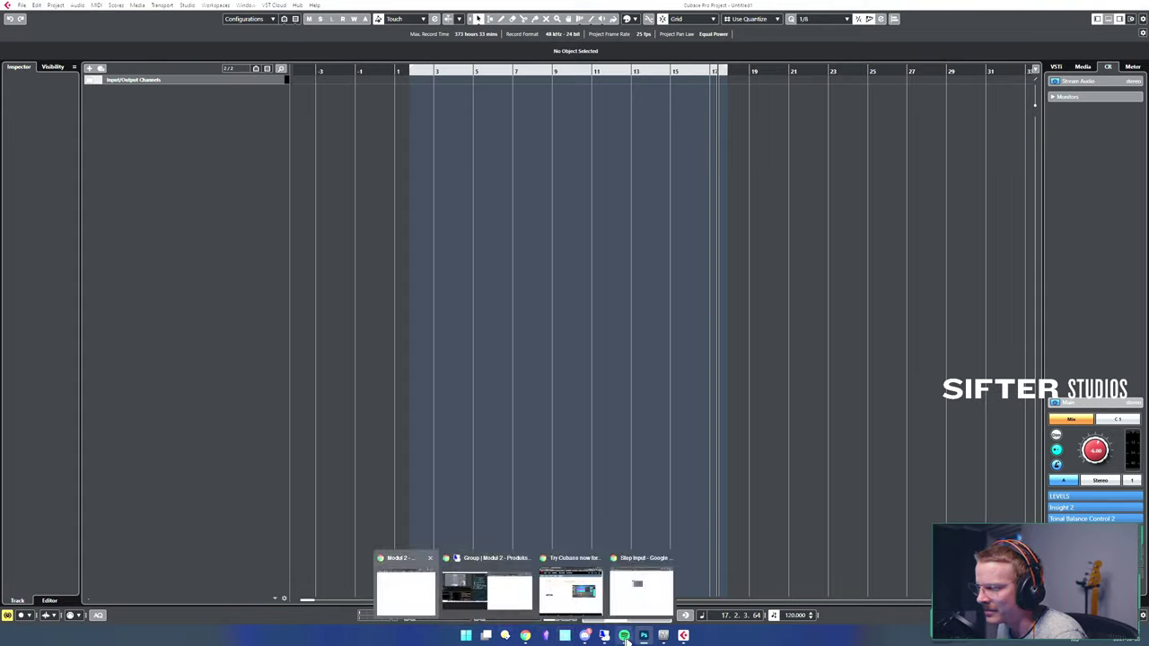
mouse_move(644, 636)
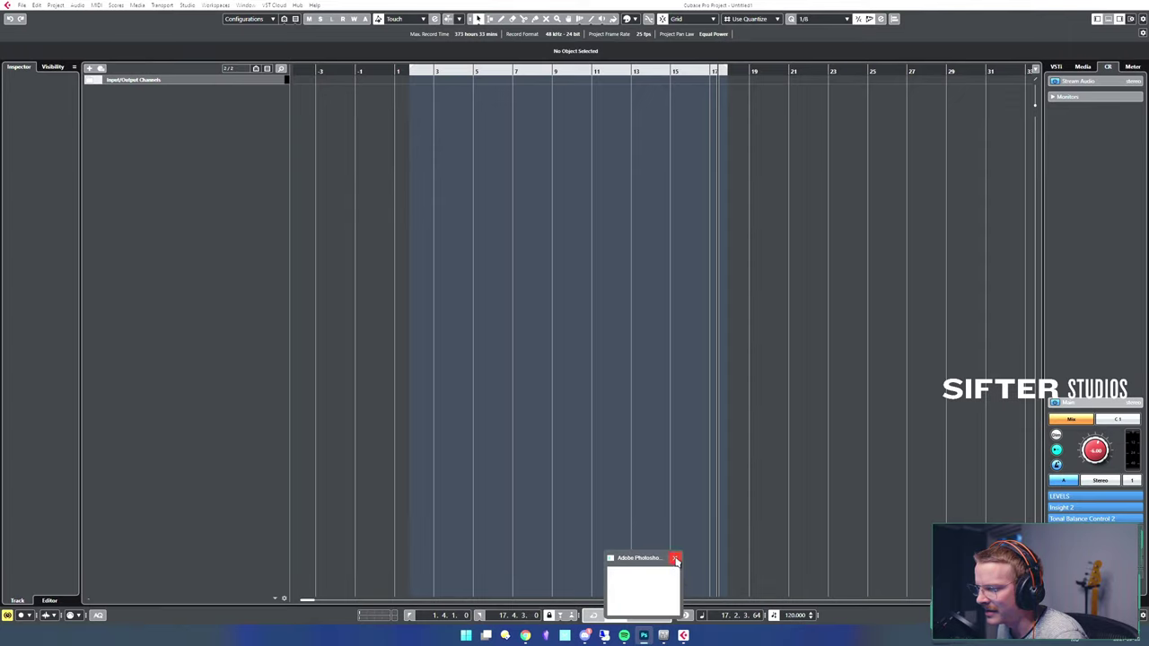
click(674, 558)
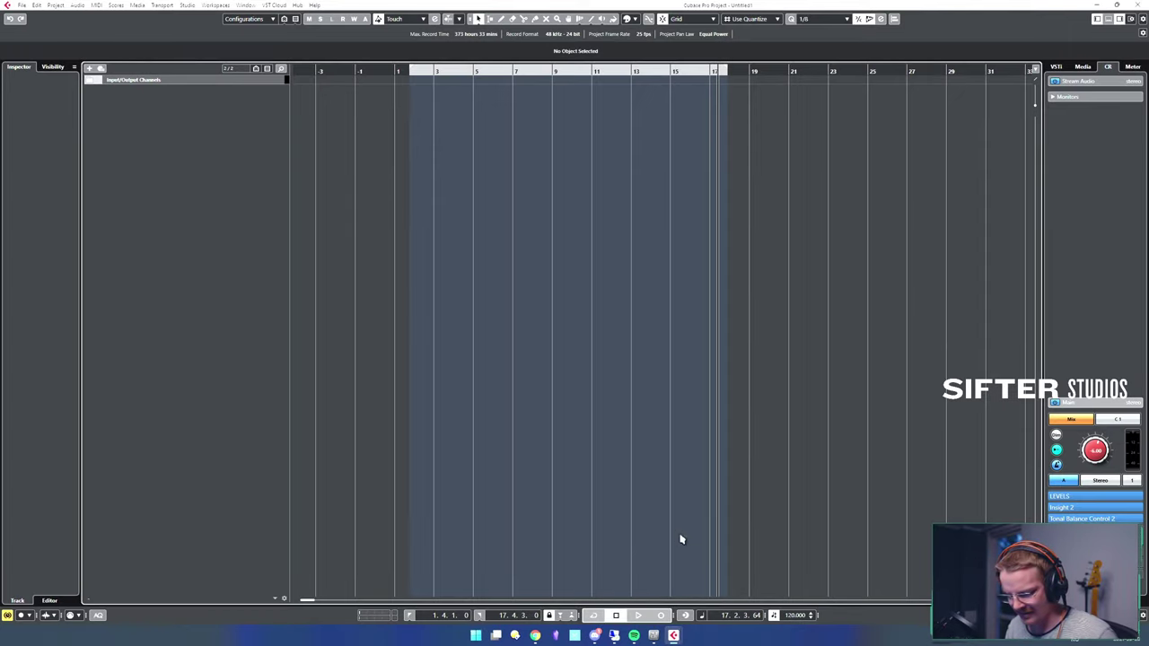
key(super)
text(photo)
key(Return)
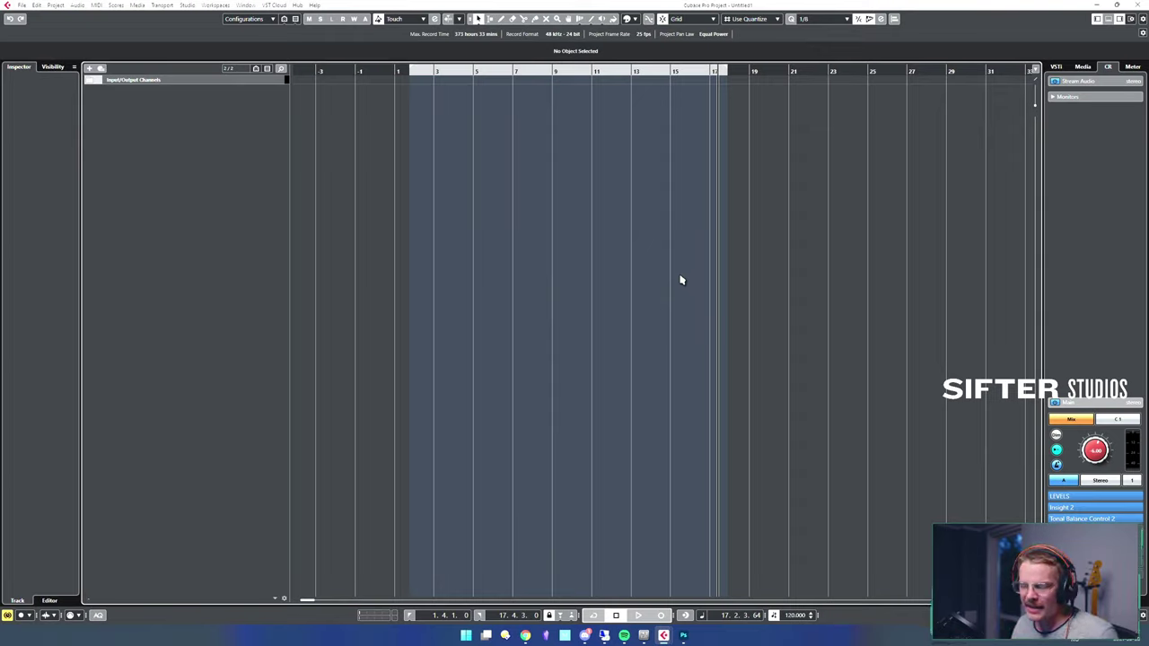
- Launch Sublime Text
key(super)
text(subli)
key(Return)
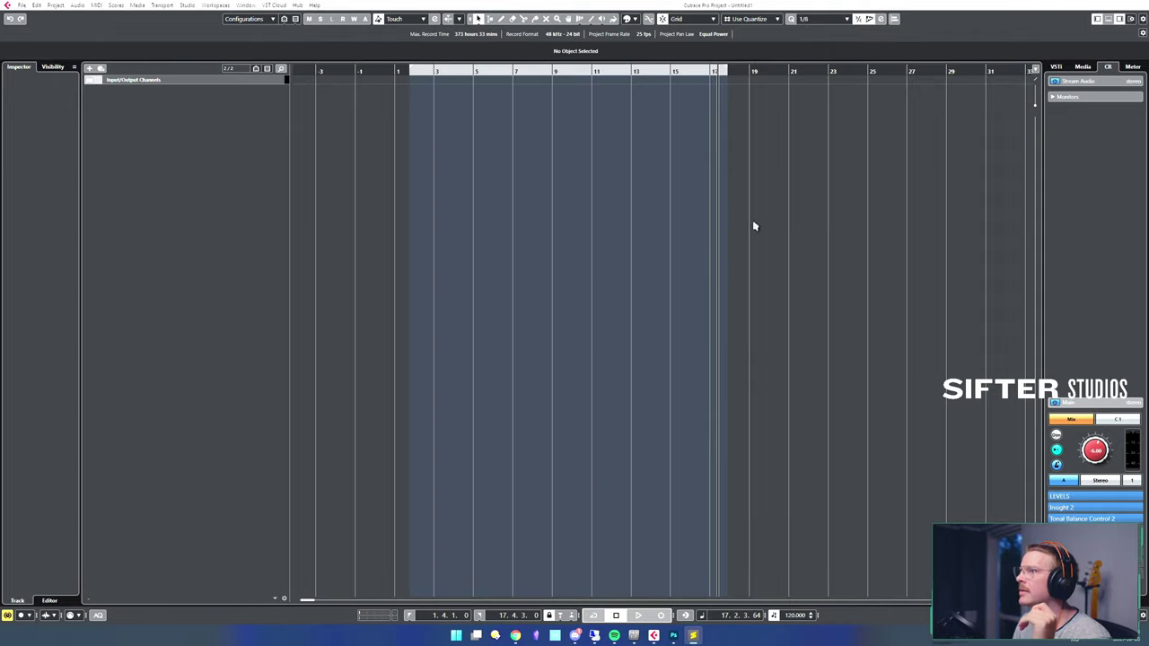
- Clear the Cubase, Lynx Mixer and browser windows off the desktop and show Sublime Text maximised
mouse_move(693, 638)
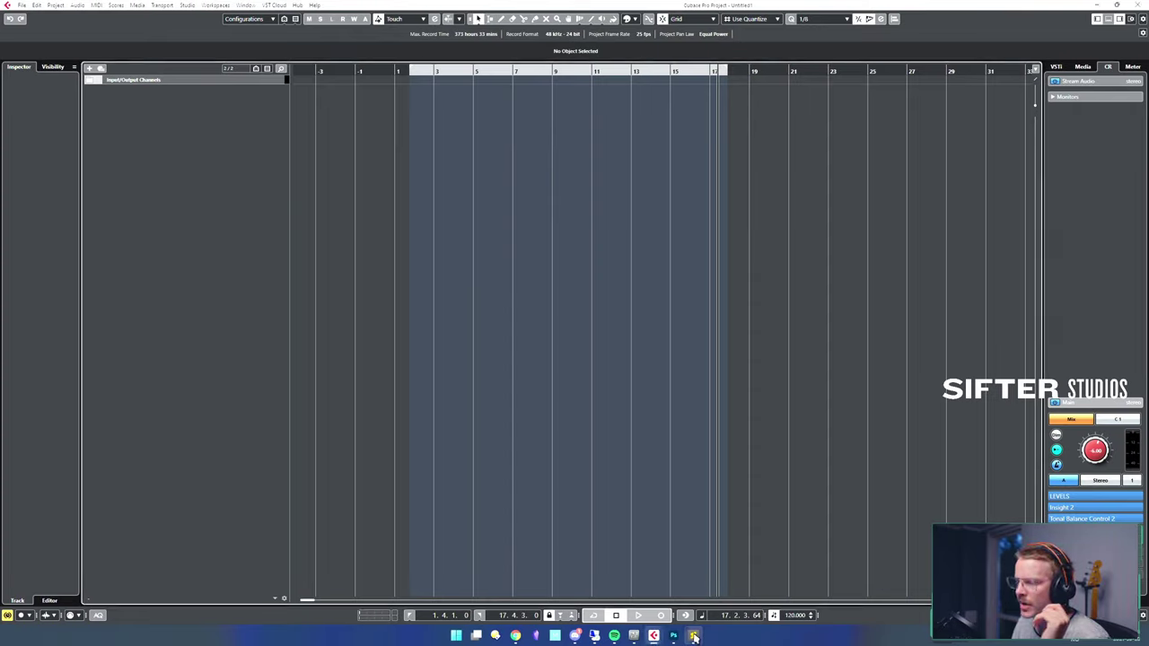
click(1099, 5)
click(1094, 6)
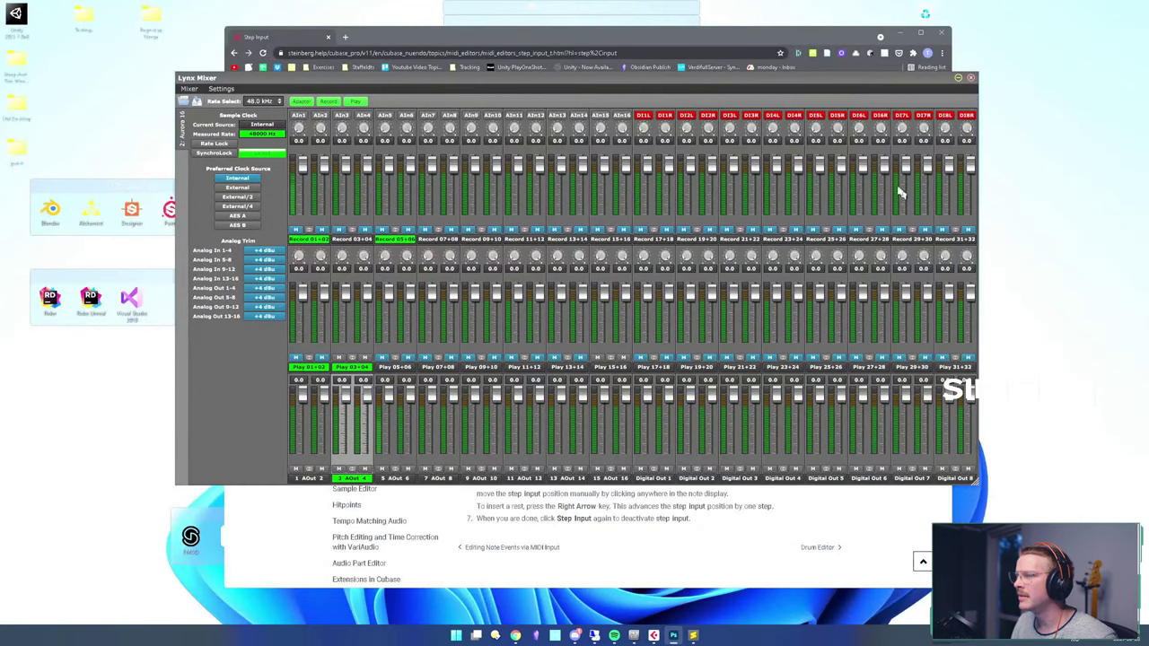
click(943, 77)
click(935, 36)
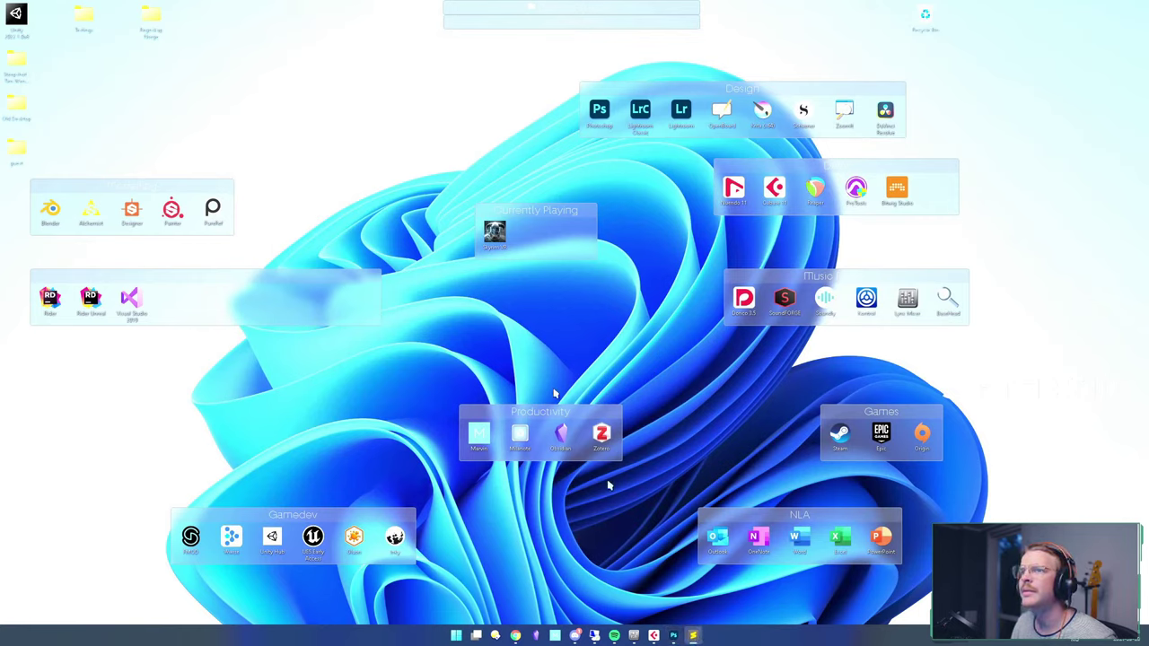
click(693, 636)
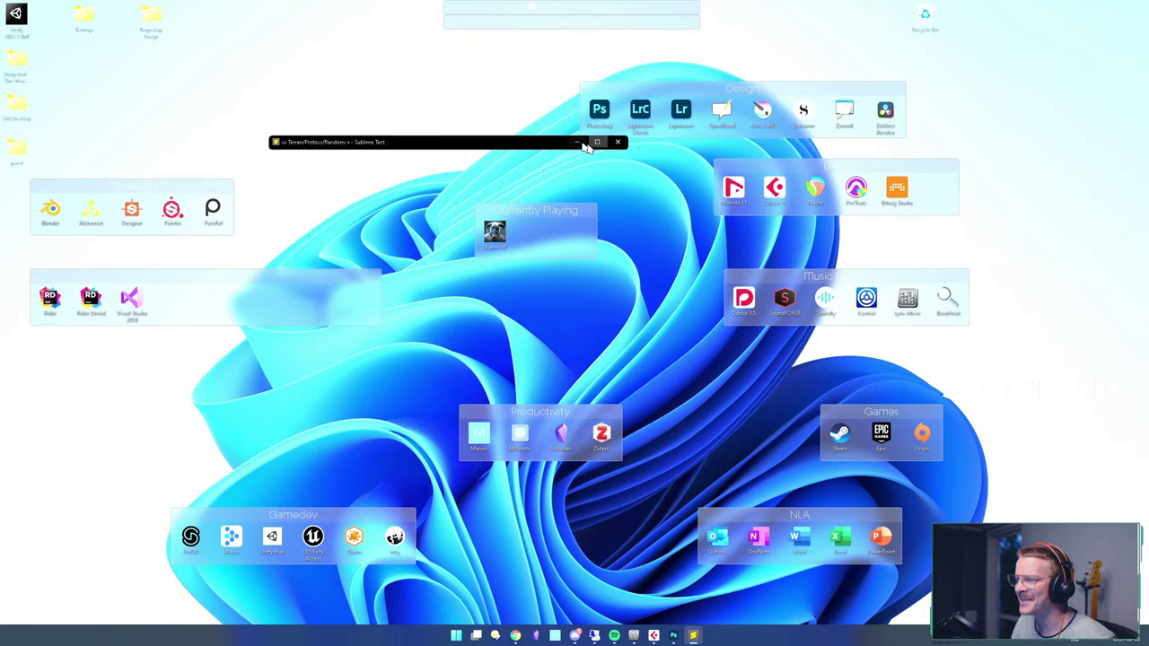
drag(547, 146, 659, 7)
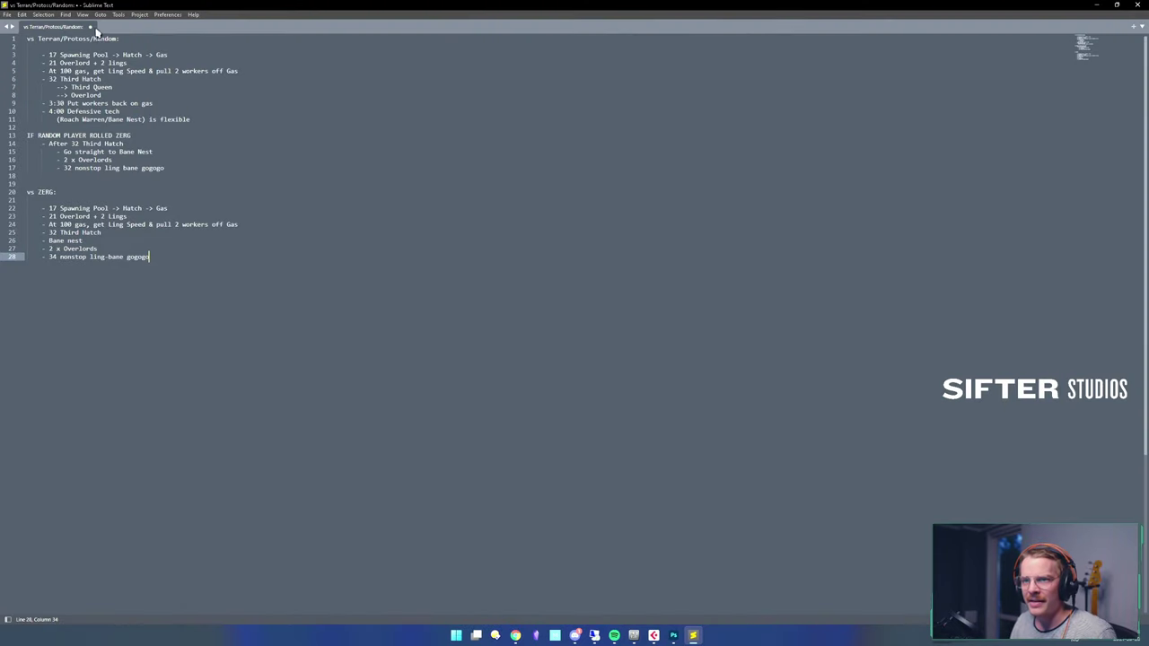
- Create a new blank document in Sublime Text and enlarge its text size considerably
double_click(109, 34)
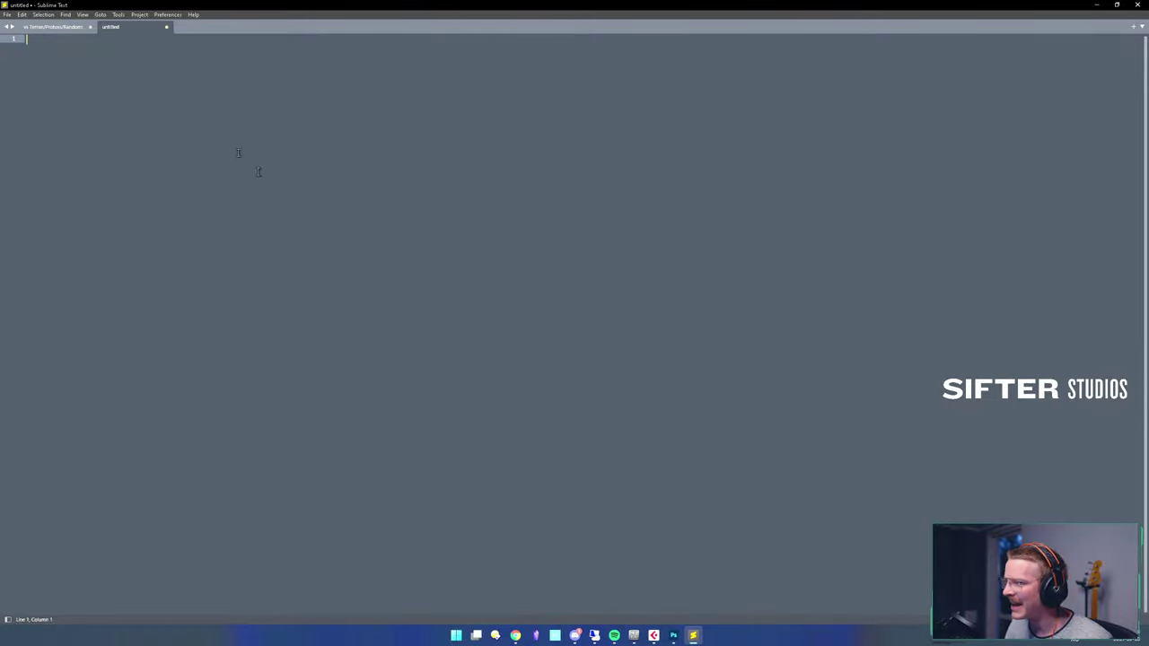
right_click(170, 95)
click(135, 112)
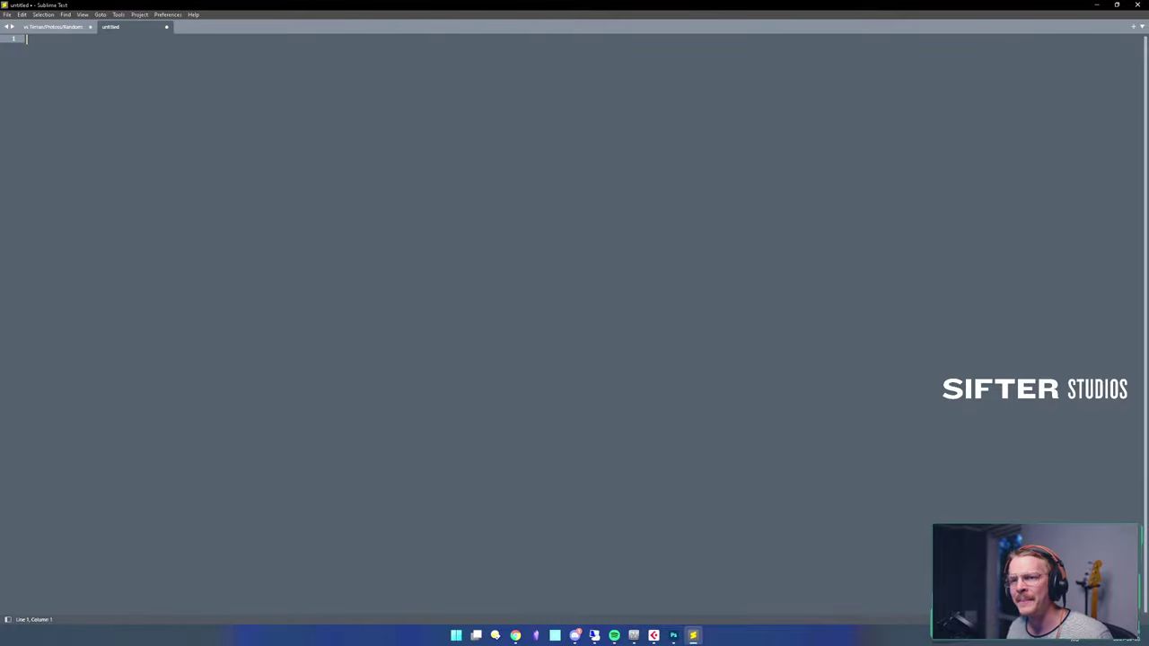
scroll(112, 119, up, 6)
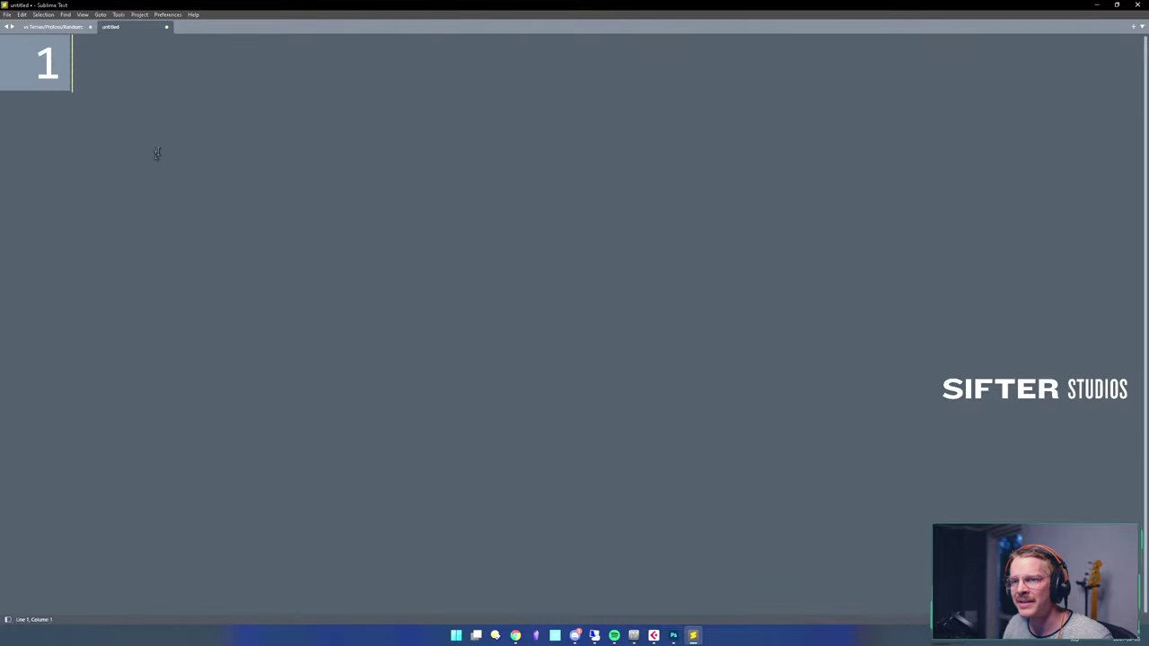
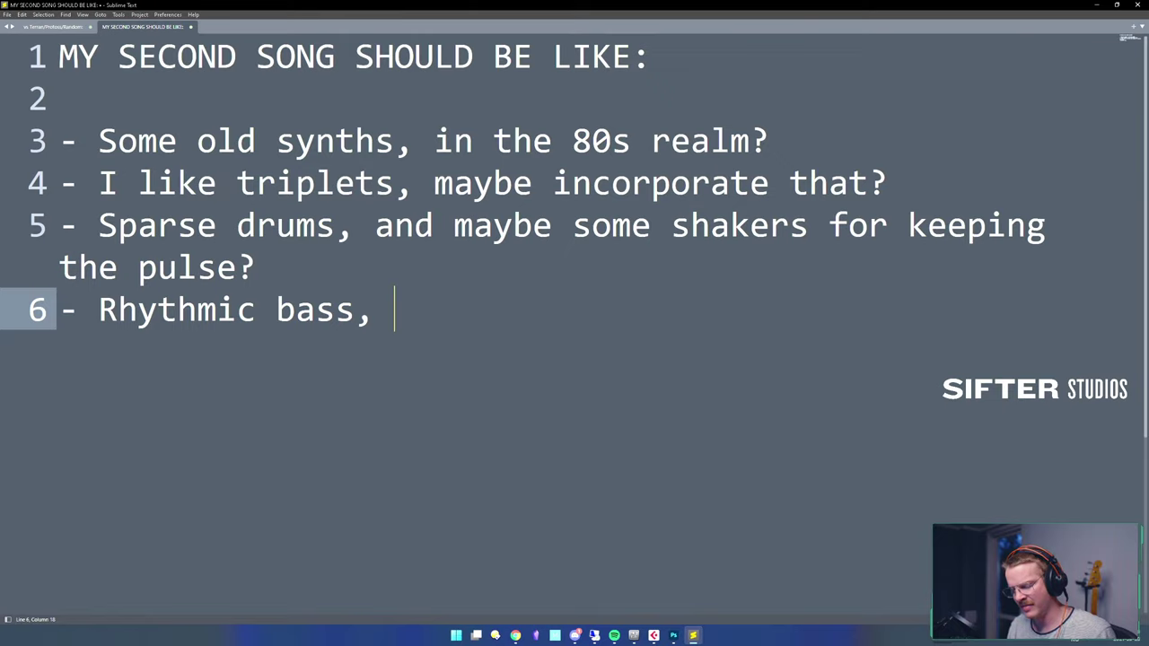
- Complete the bass note with "sort of a percussive thing" and add the bullet "- Minor!!" below it
text(sort of a percu)
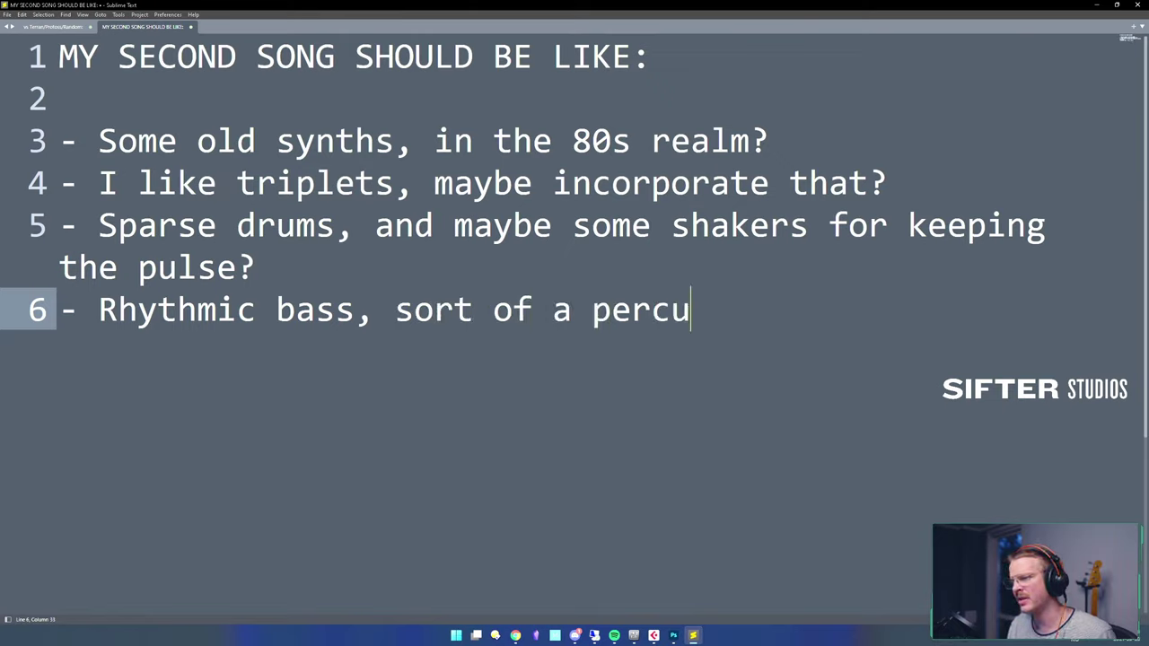
text(ssive thing)
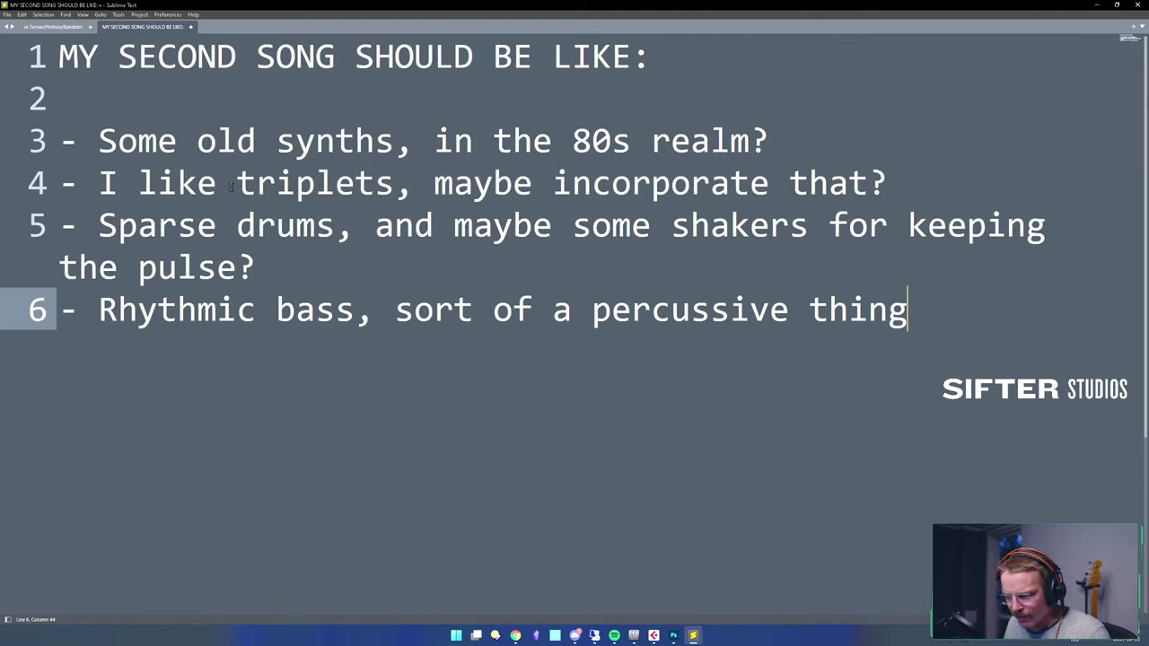
key(Return)
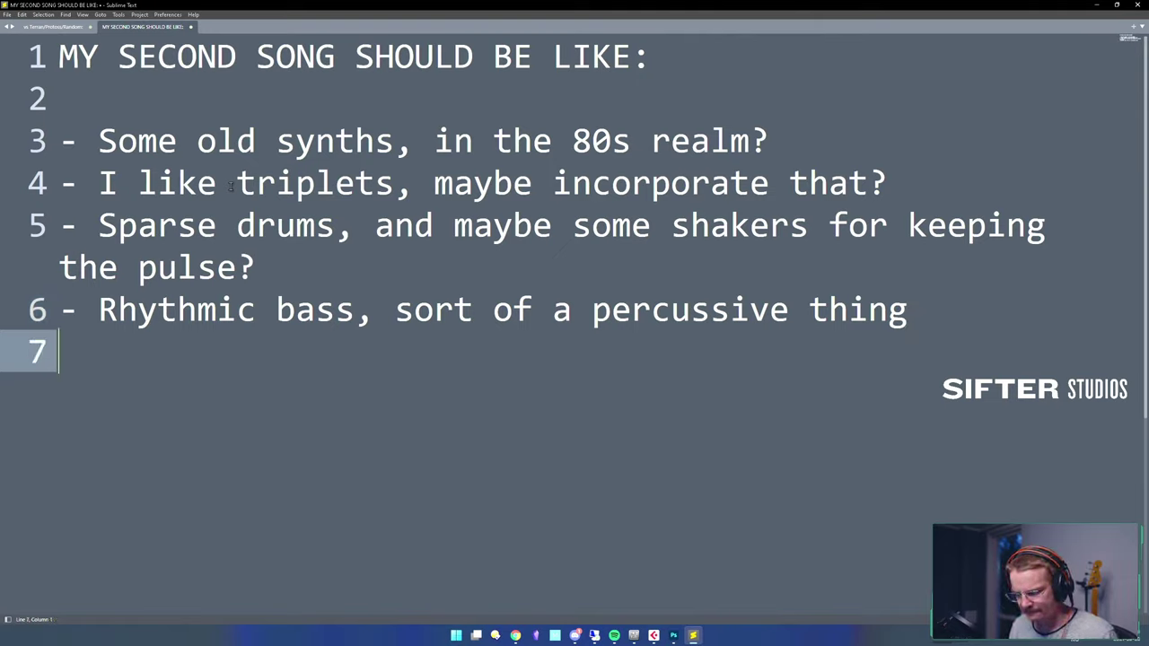
text(- M)
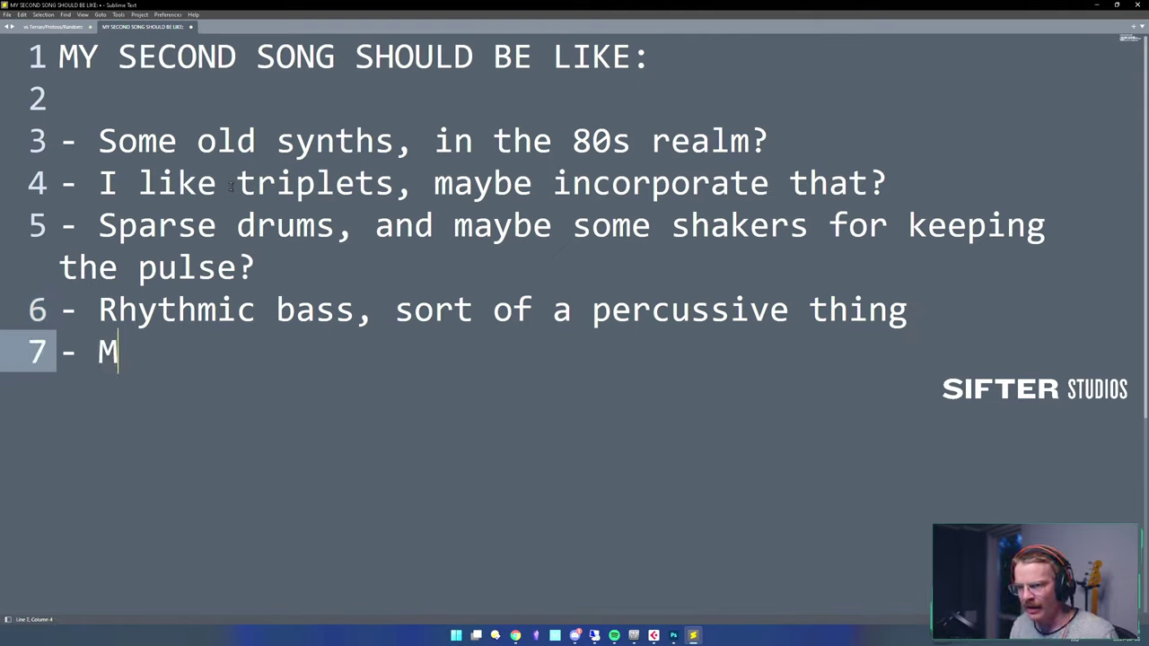
text(inor!!)
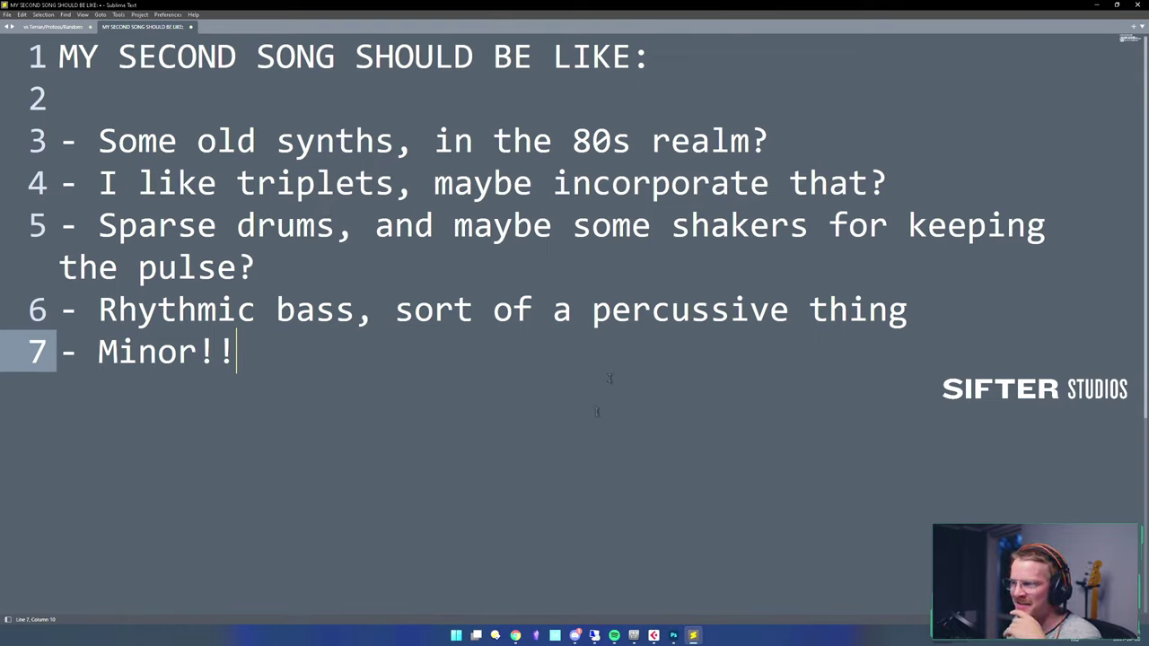
- Restore the notes window to its small size, minimise it and switch back to the Cubase project window
click(1118, 7)
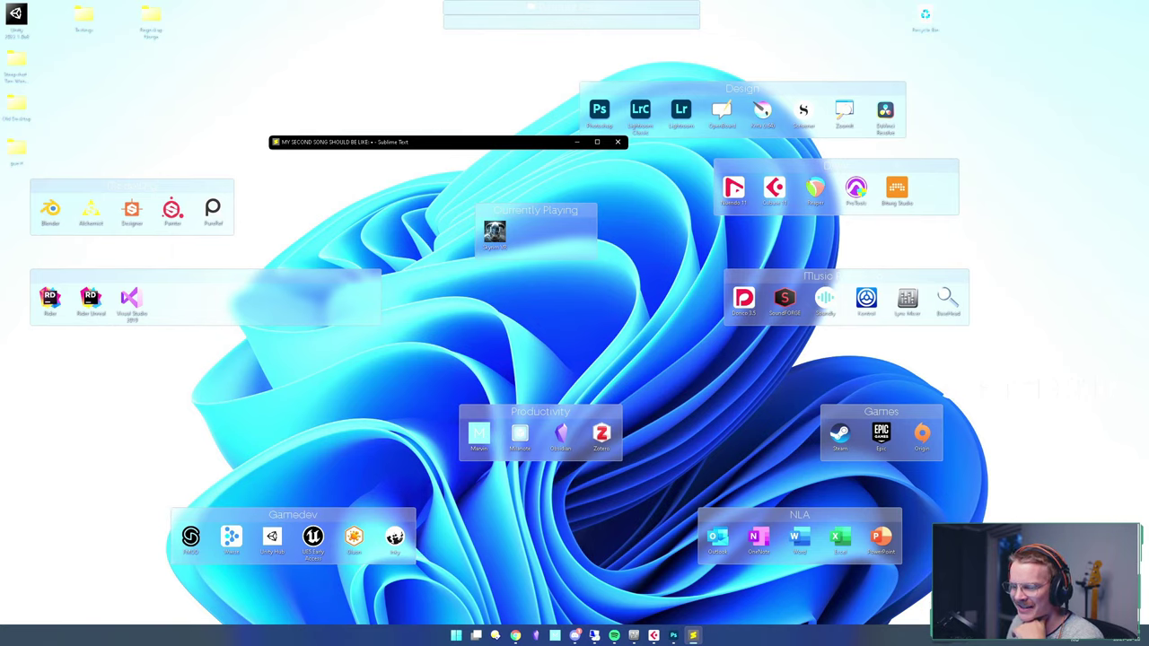
click(578, 142)
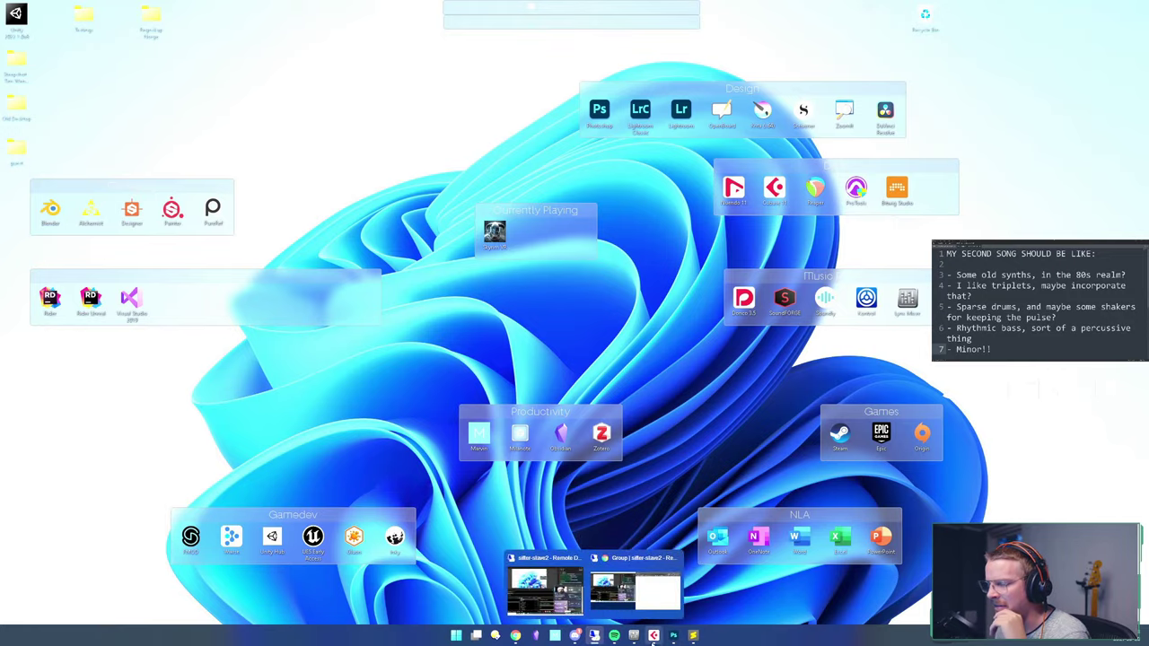
click(654, 635)
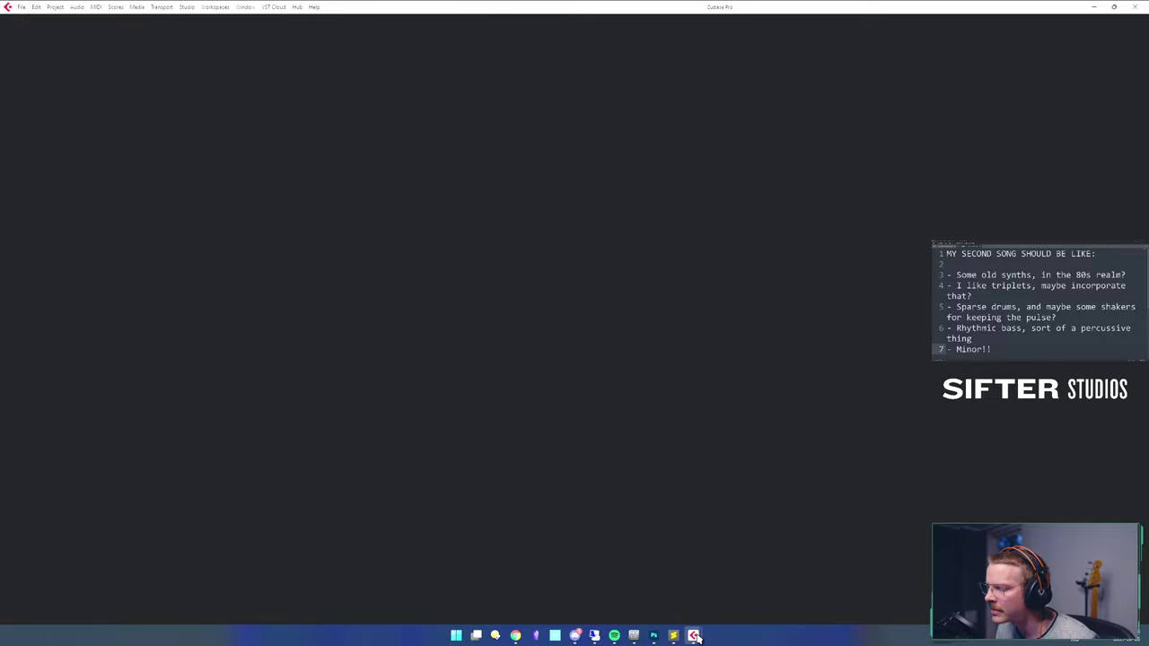
mouse_move(696, 638)
click(664, 611)
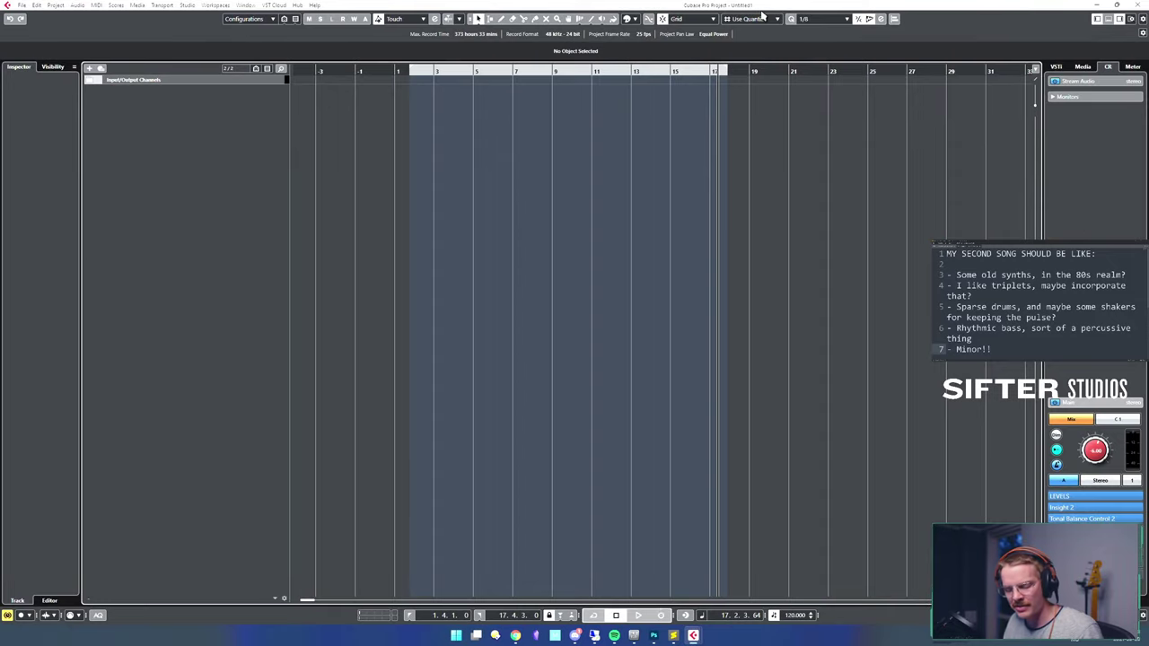
- Save the project as My Second Song v1 in the My Second Song folder
key(ctrl+s)
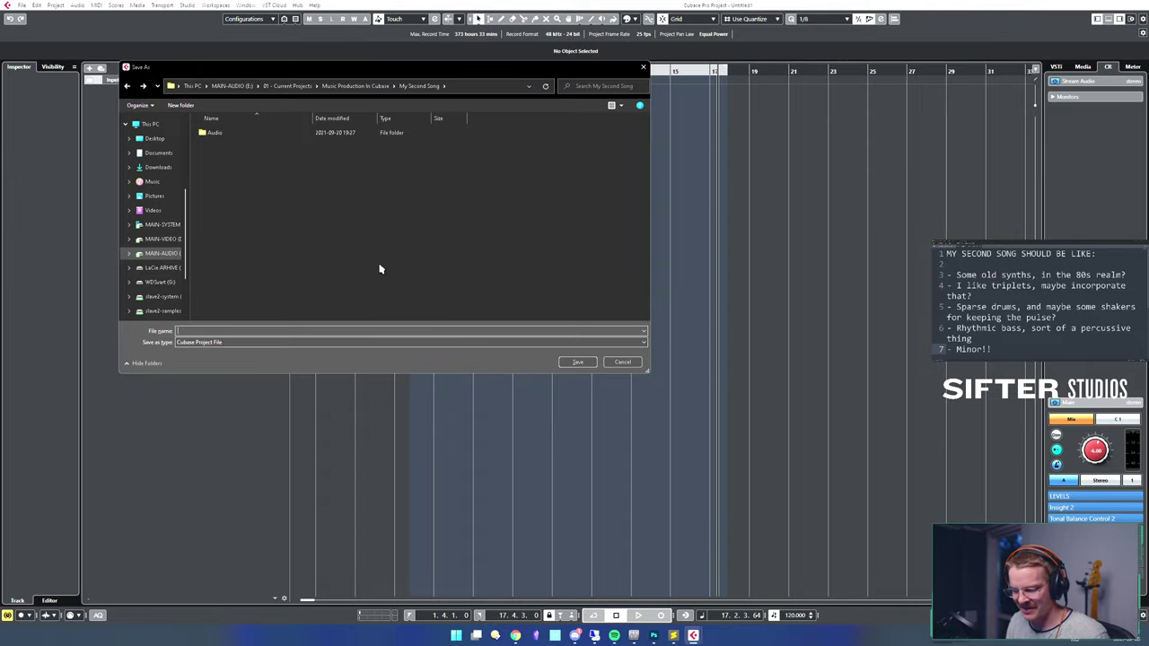
text(My Second Song v1)
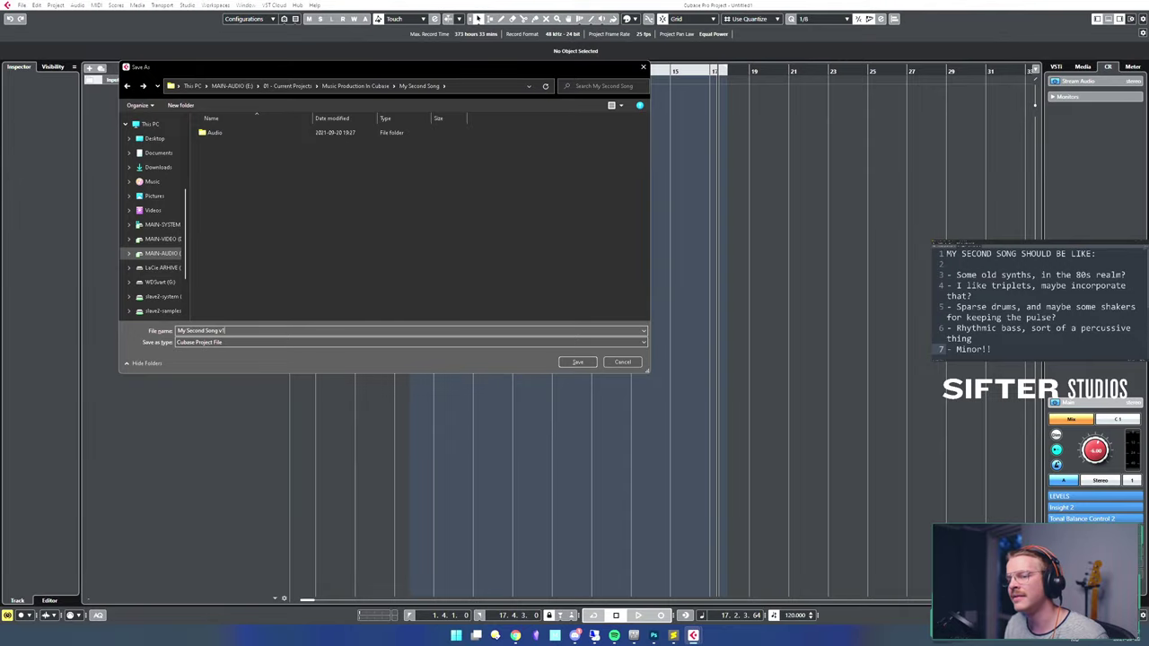
key(Return)
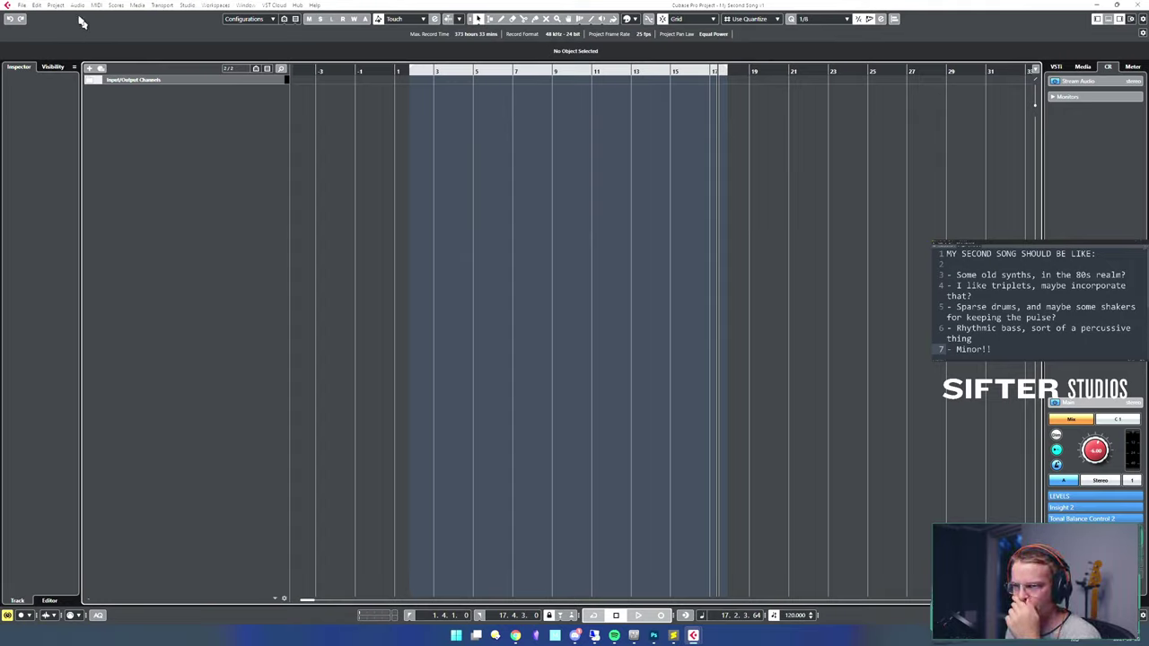
- Add three mono audio tracks named AUDIO, routed to Stereo Out
click(77, 6)
click(139, 118)
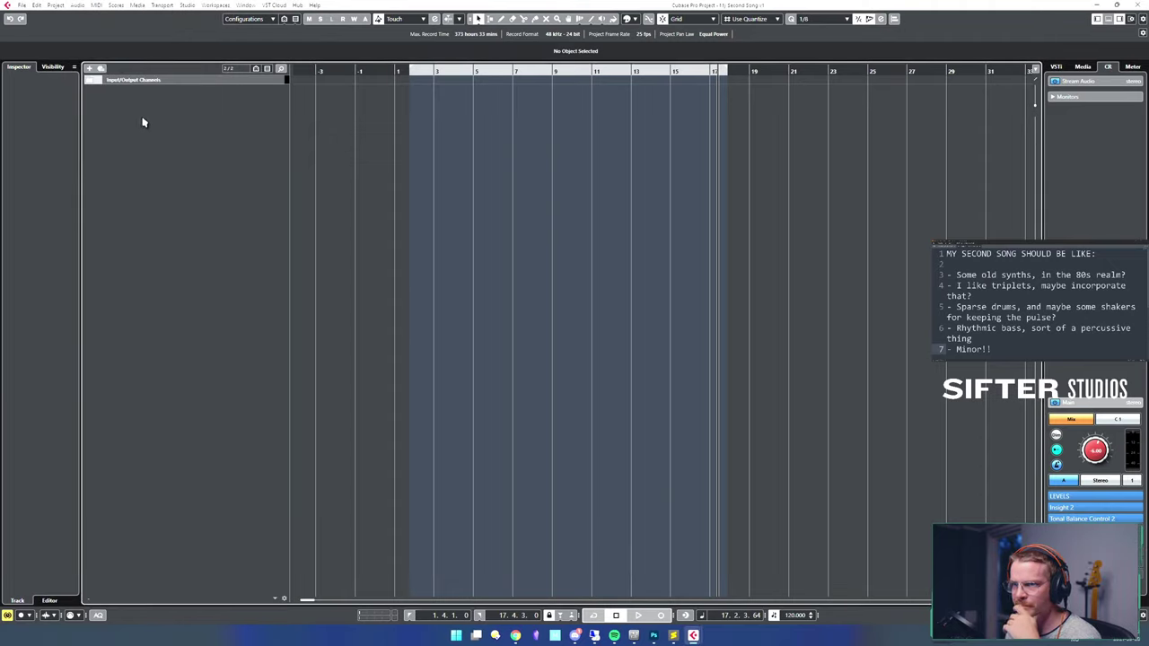
right_click(142, 118)
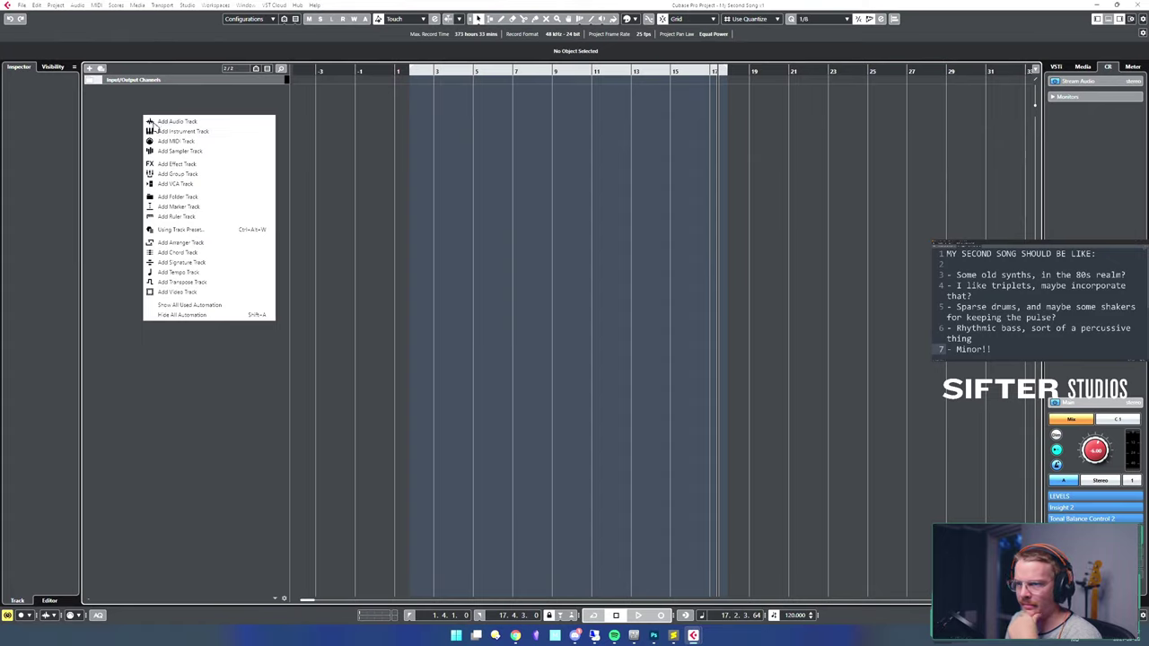
click(160, 123)
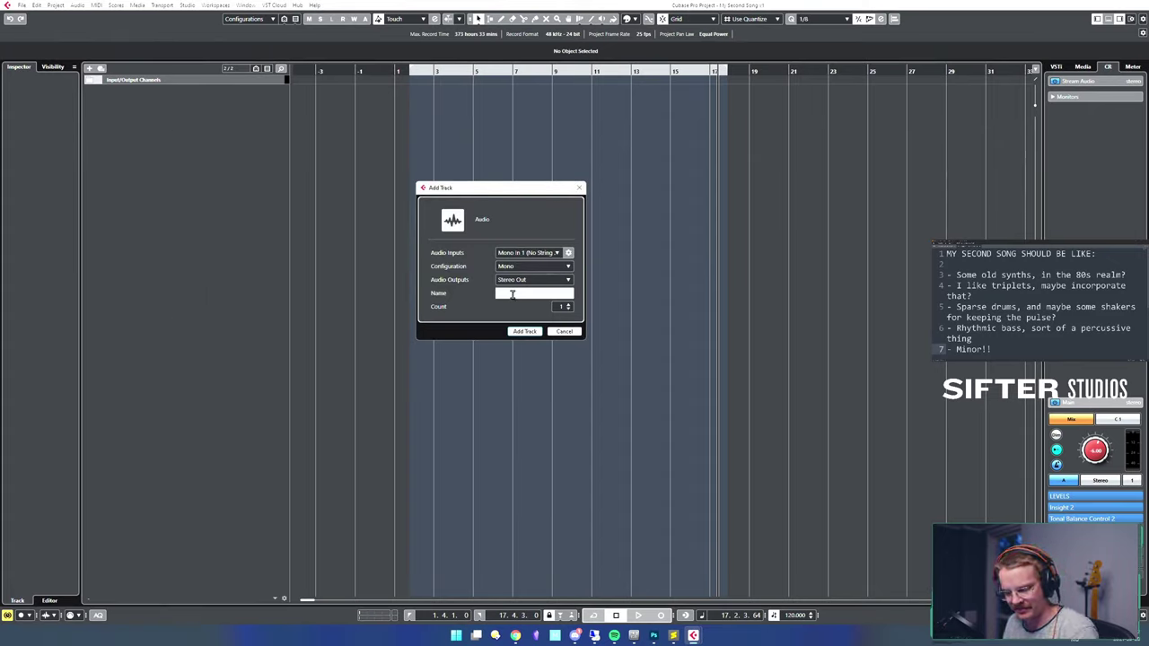
text(AUDIO)
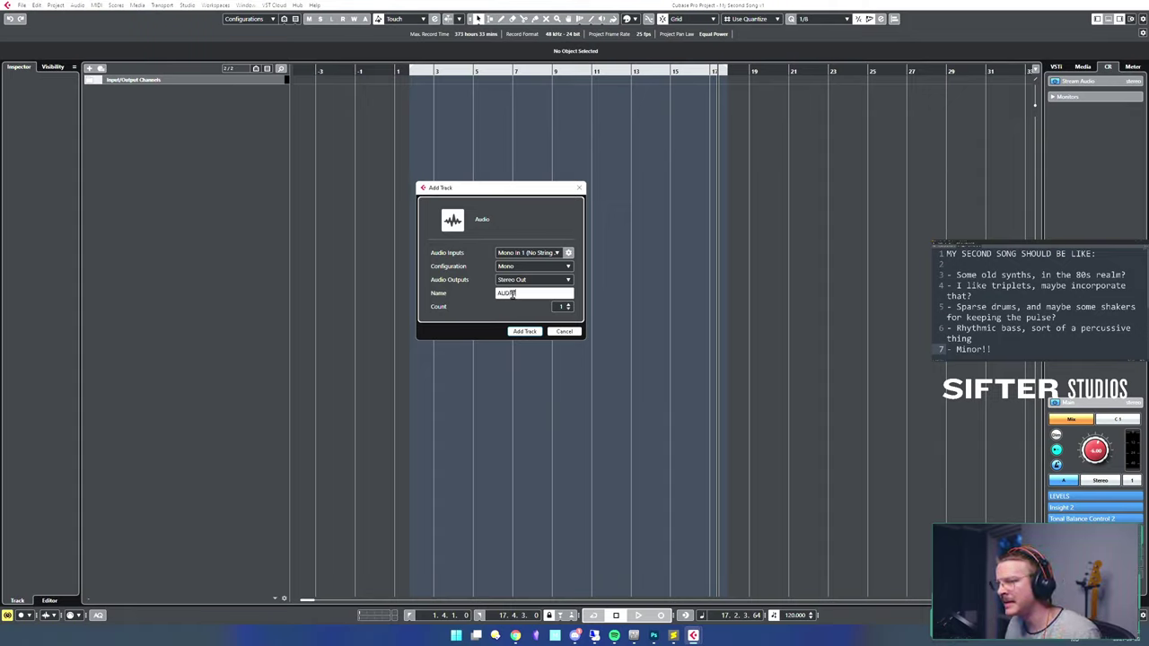
click(567, 305)
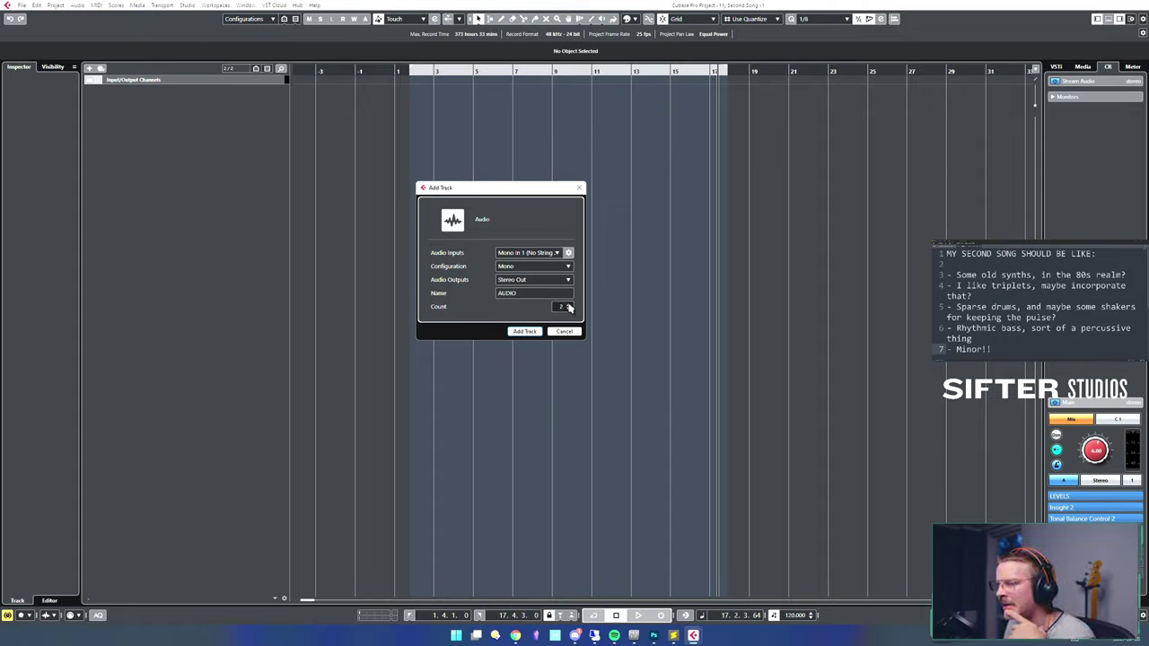
click(568, 305)
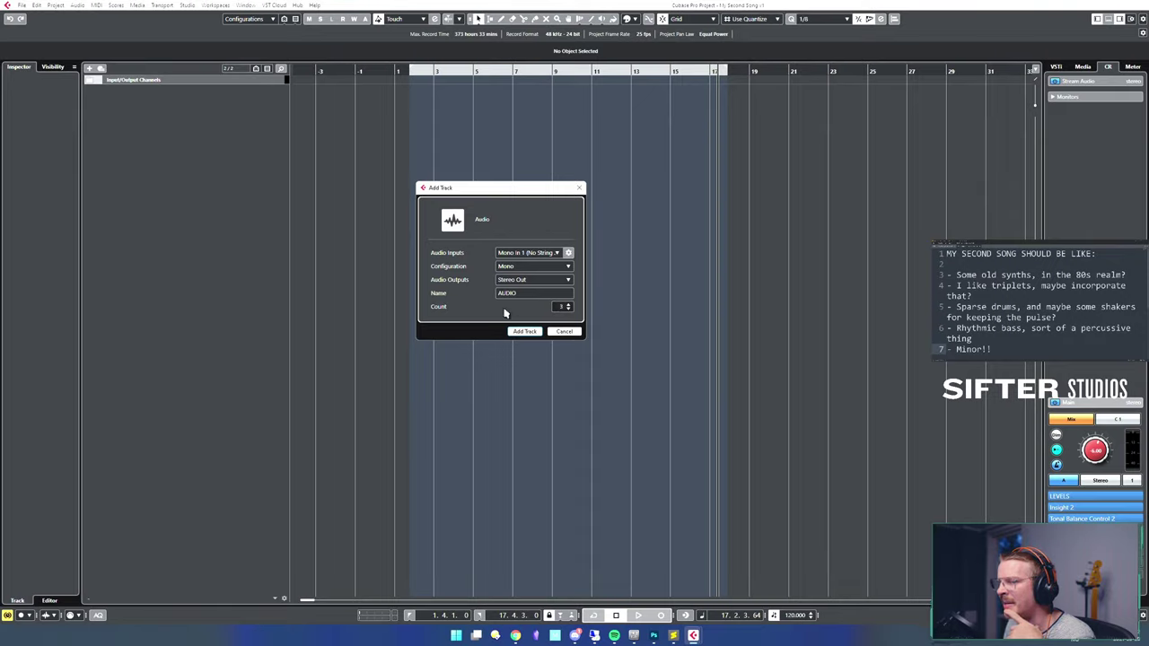
click(528, 332)
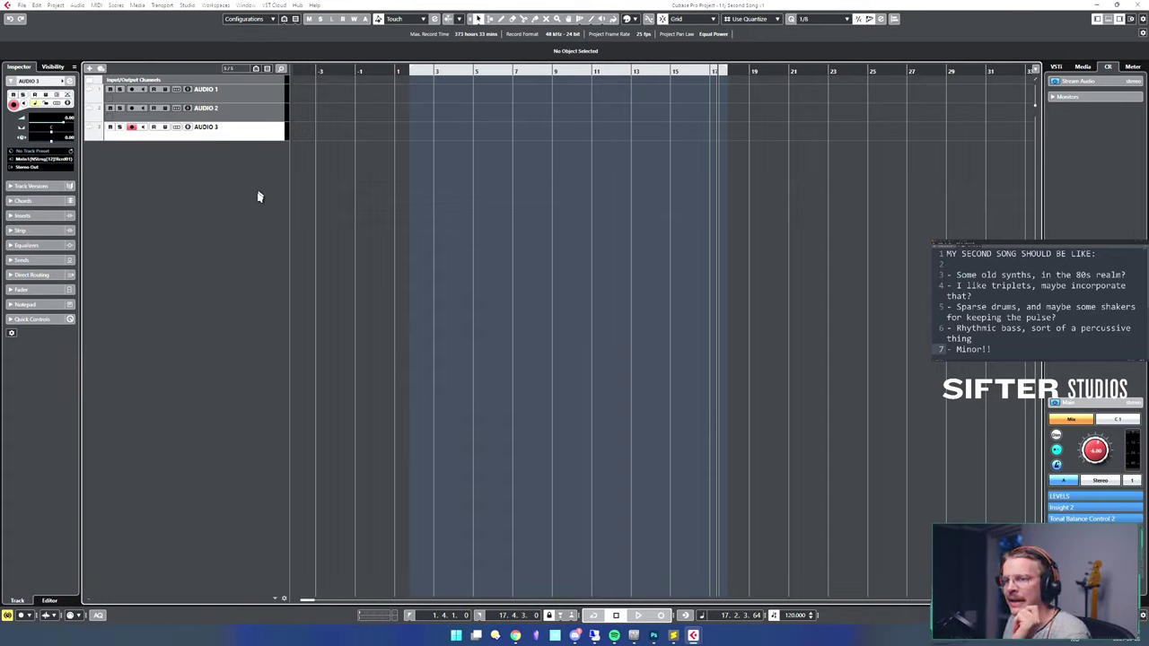
- Add three Retrologue instrument tracks routed to Stereo Out and close the synth's window
right_click(218, 166)
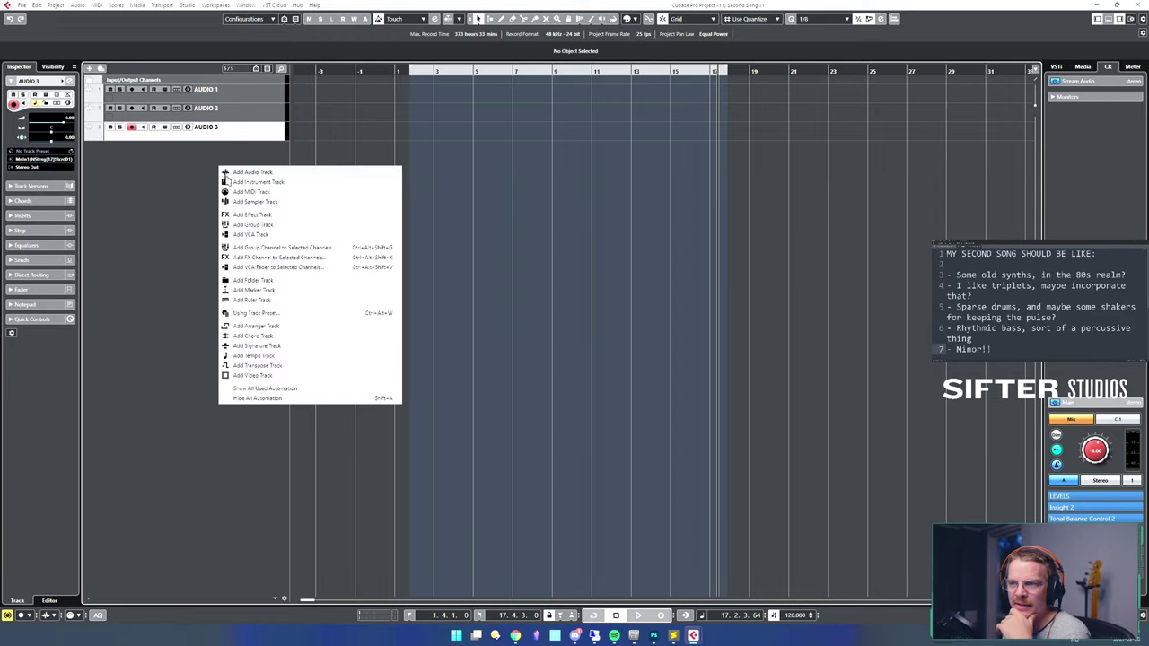
click(273, 187)
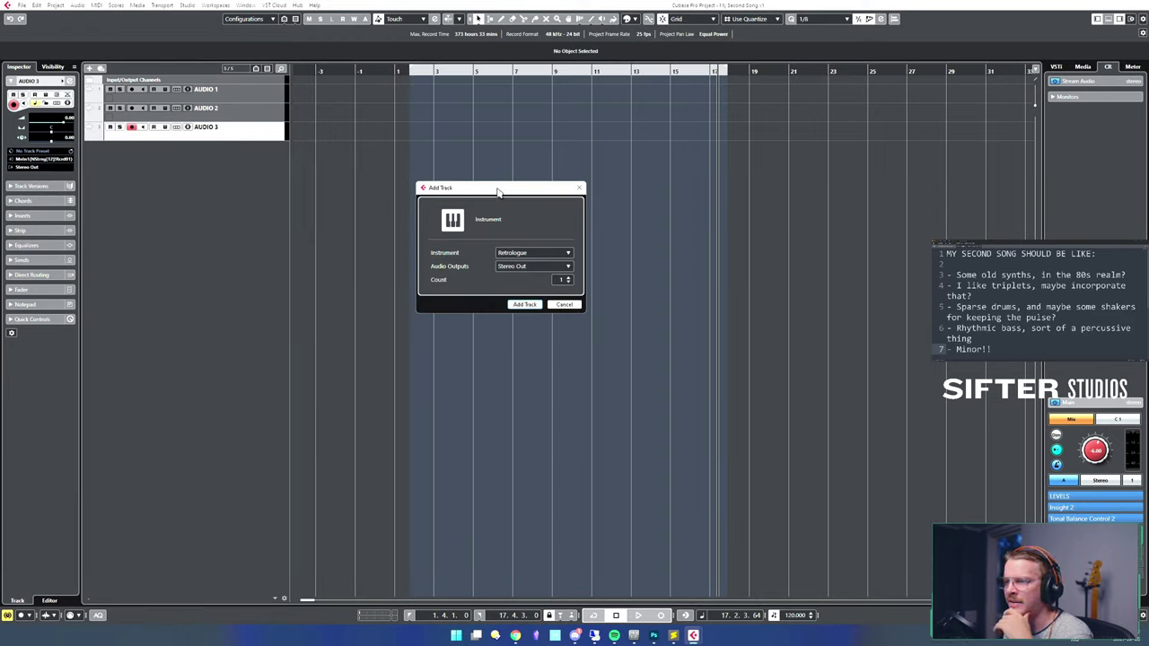
drag(500, 186, 529, 220)
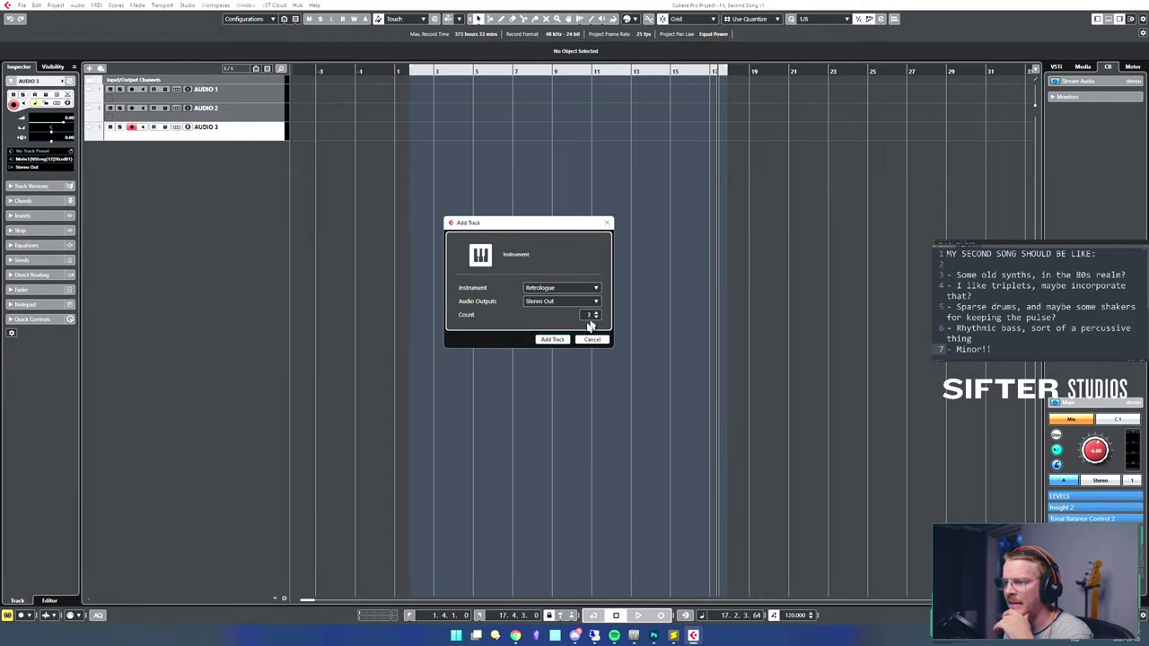
click(548, 338)
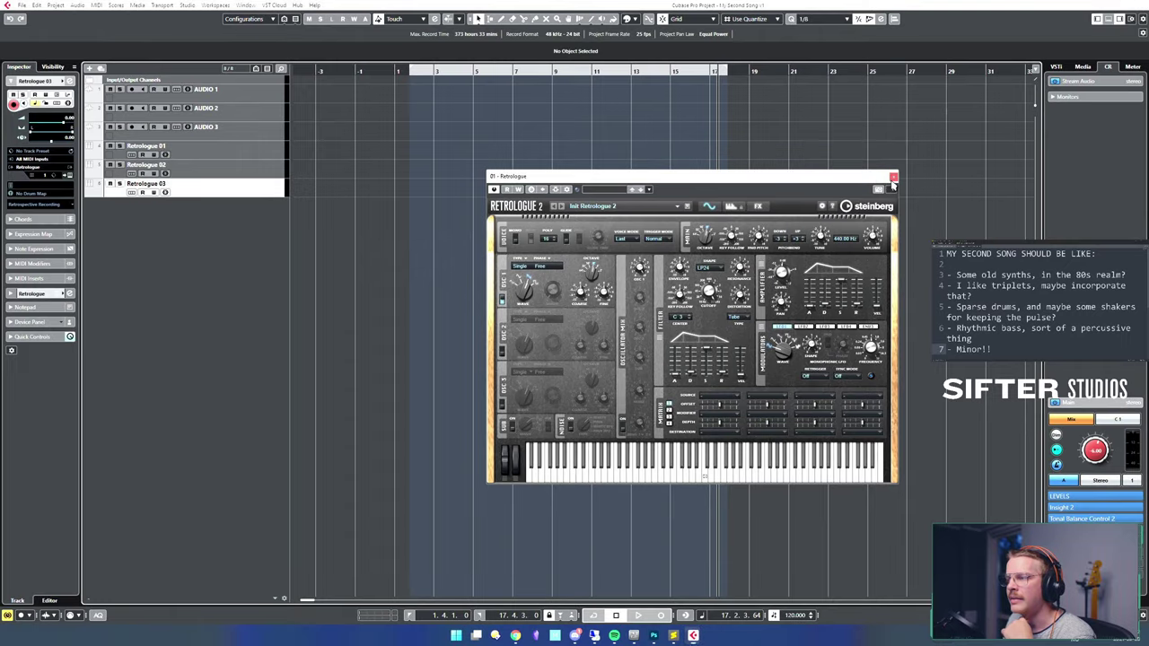
click(893, 177)
click(222, 160)
click(223, 188)
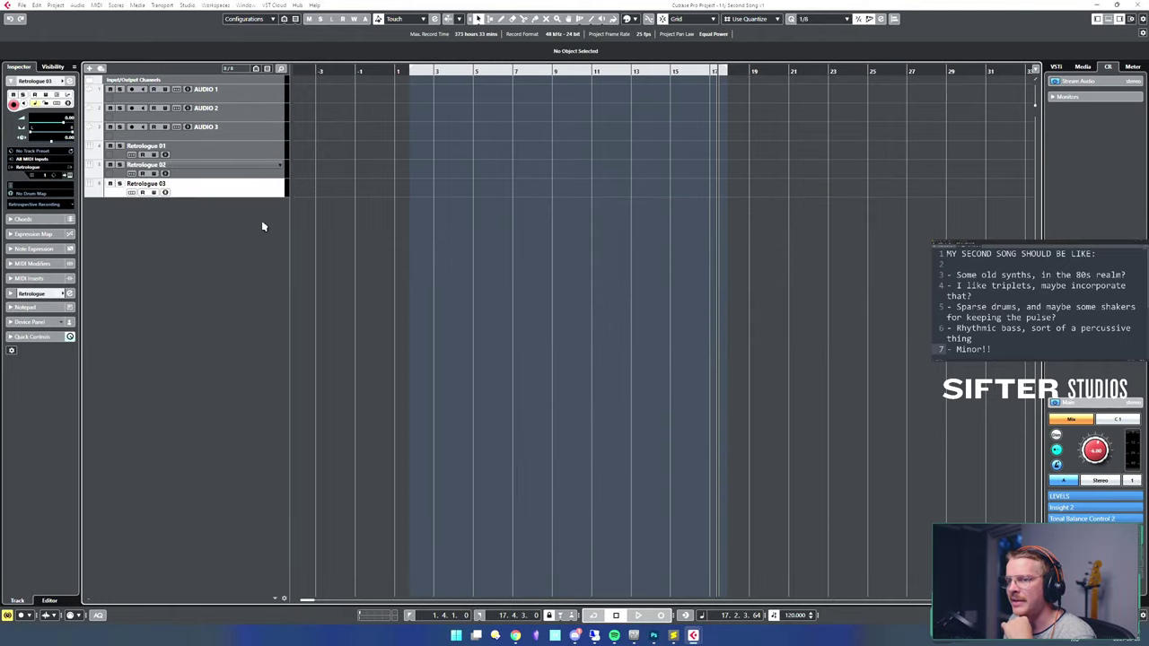
click(228, 150)
click(225, 168)
click(227, 188)
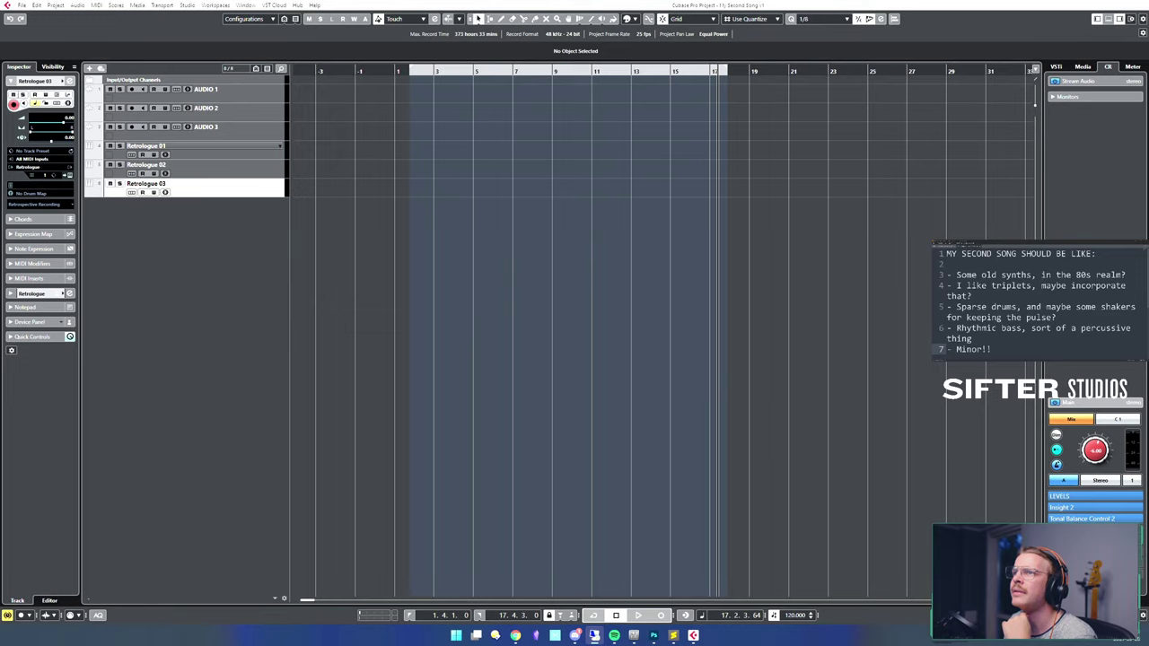
- Start adding another instrument track and sort the list of available instruments by vendor
right_click(216, 215)
click(225, 245)
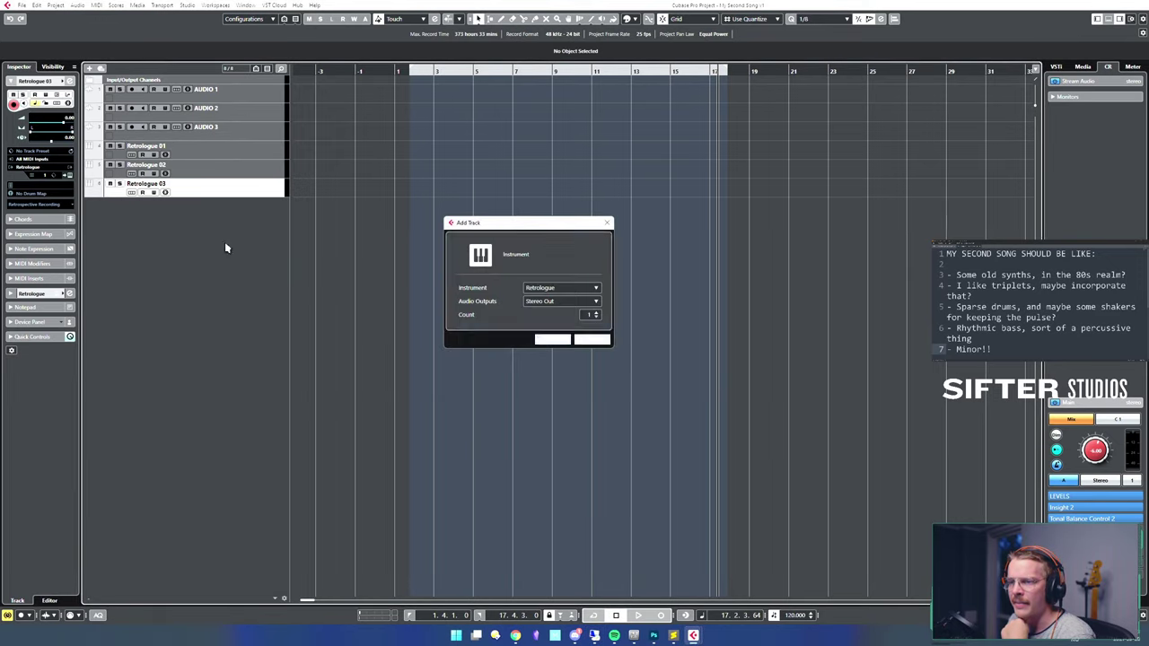
click(575, 292)
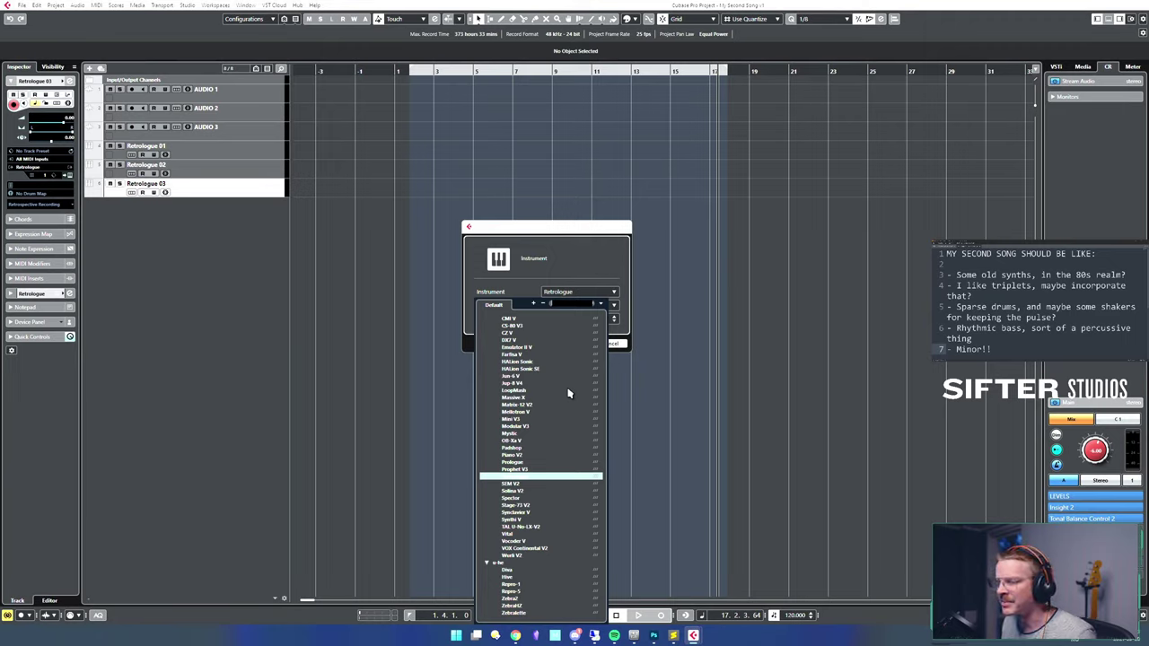
click(601, 304)
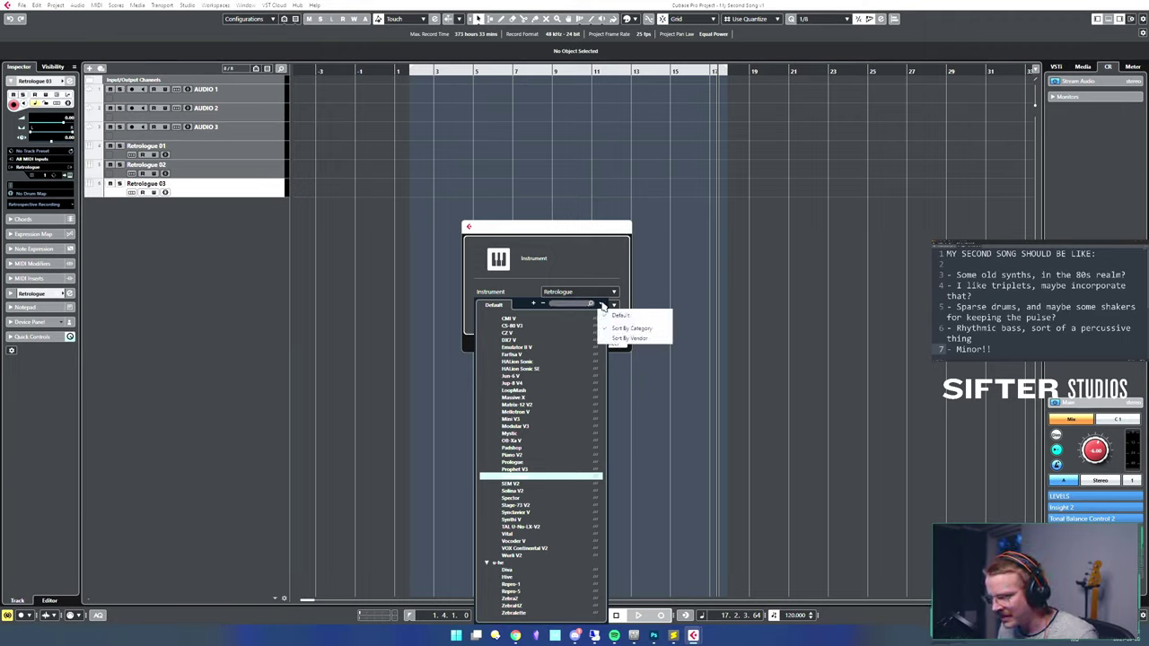
click(602, 308)
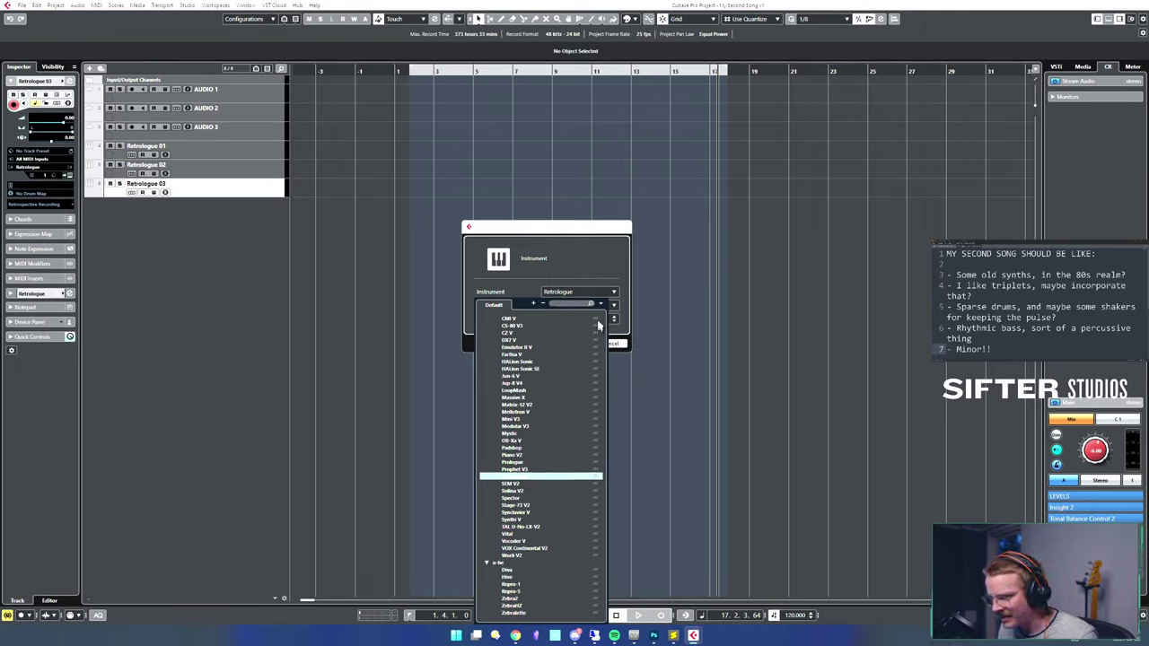
click(601, 308)
click(631, 338)
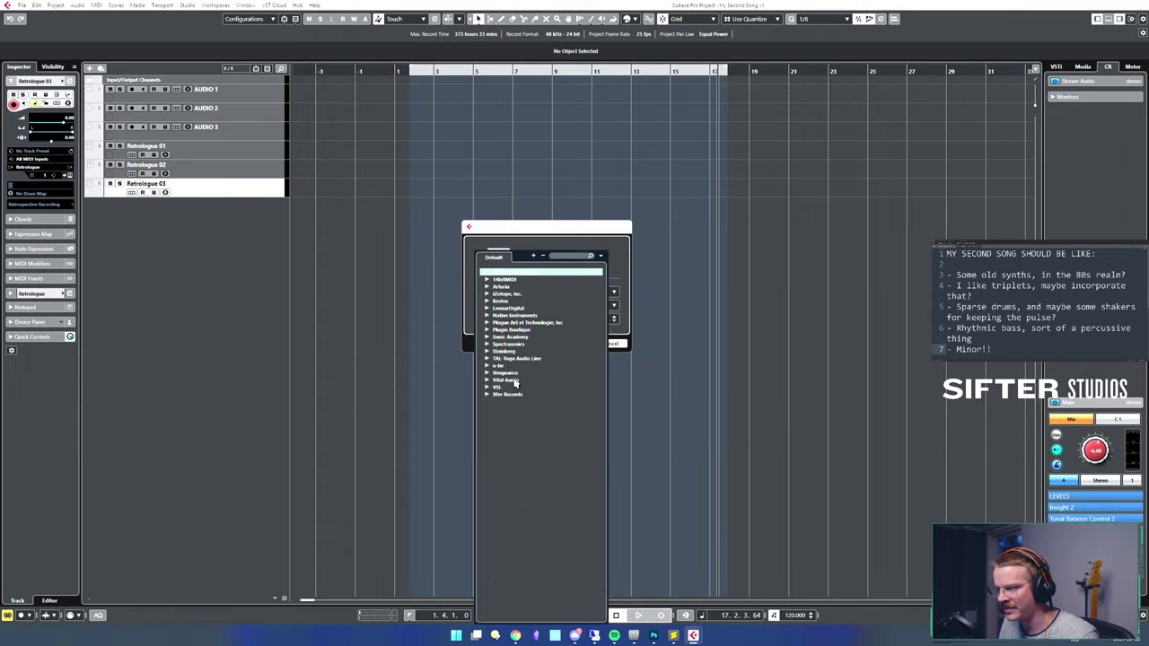
- Choose Steinberg's Groove Agent SE drum instrument, add one track of it routed to Stereo Out and close its window
click(486, 351)
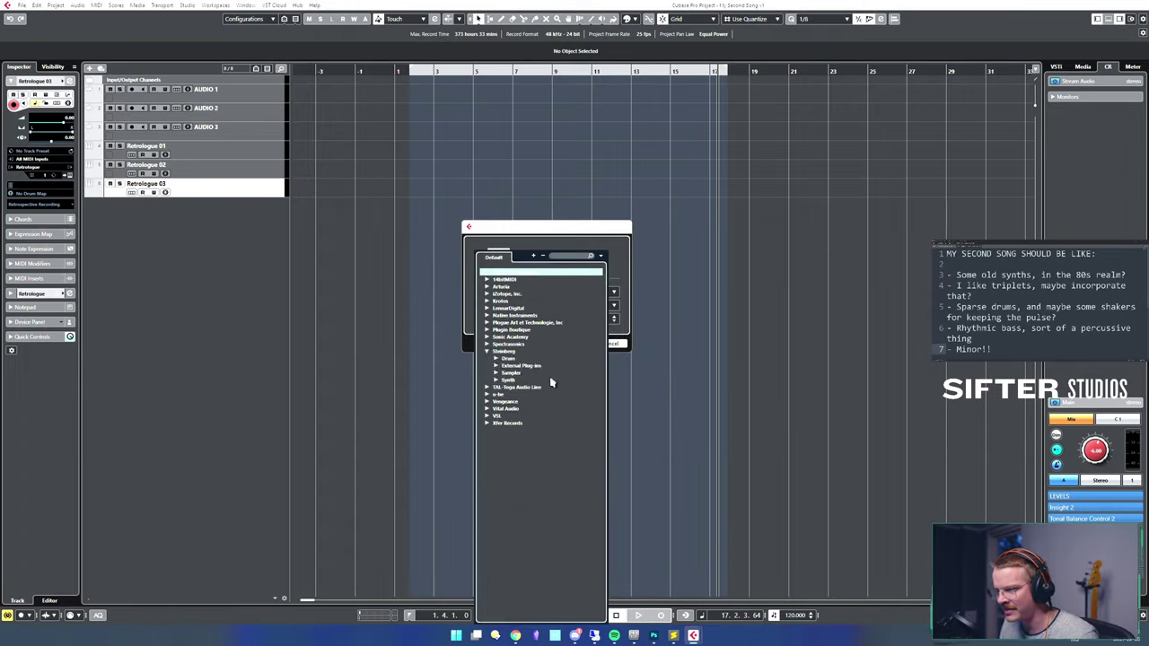
click(496, 360)
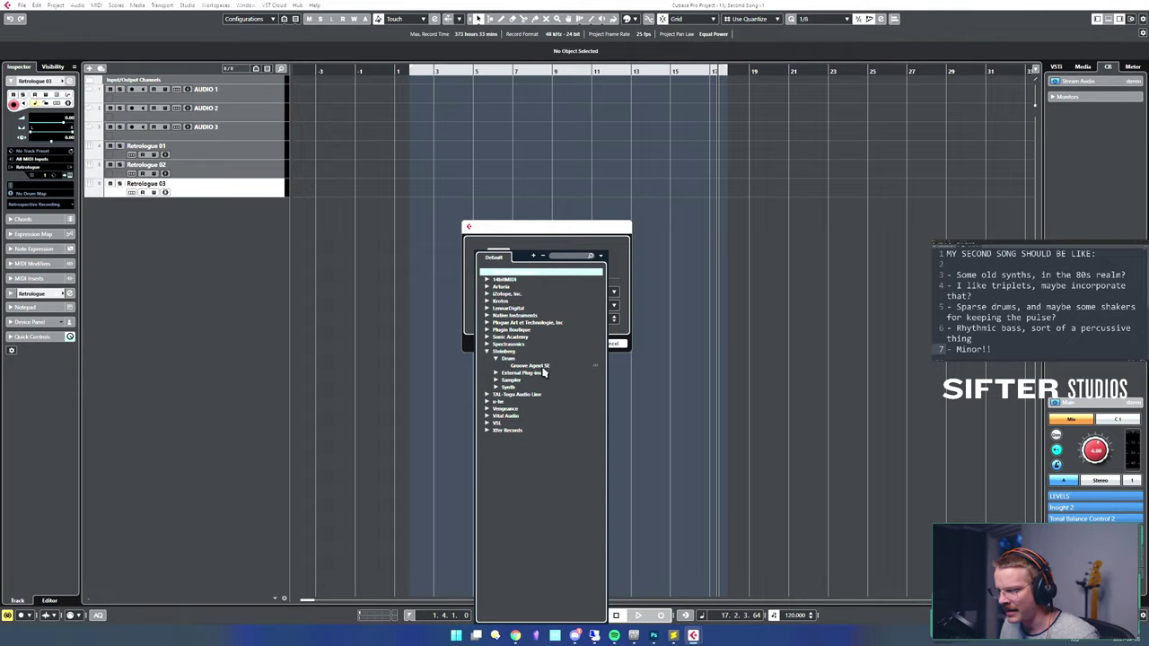
click(548, 372)
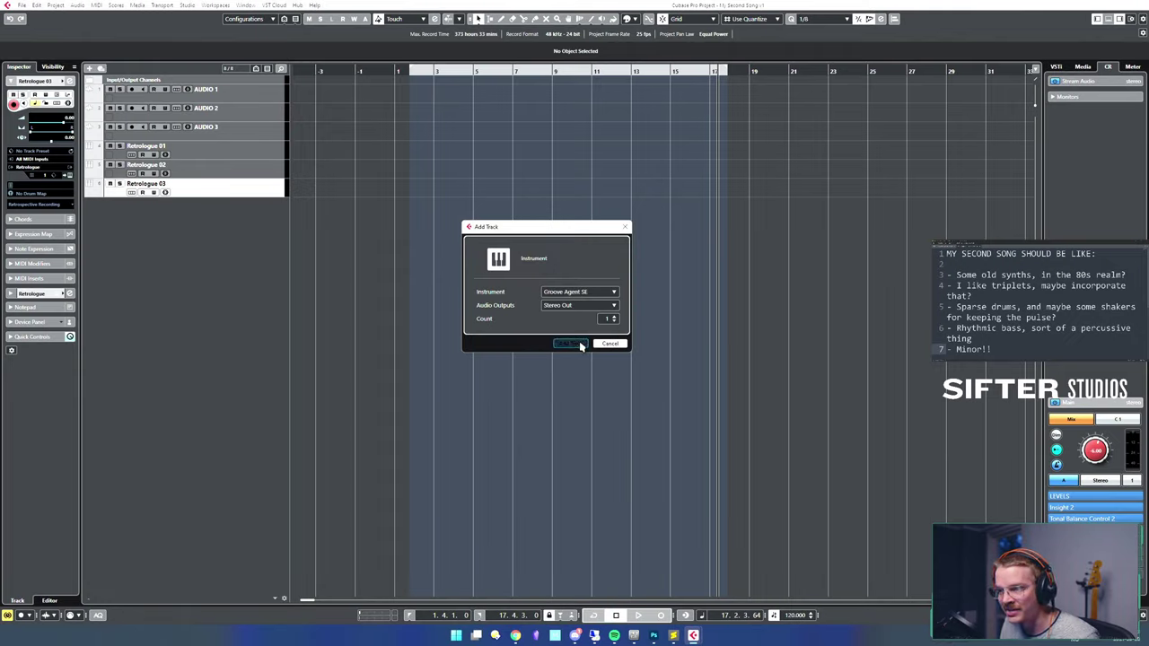
click(580, 343)
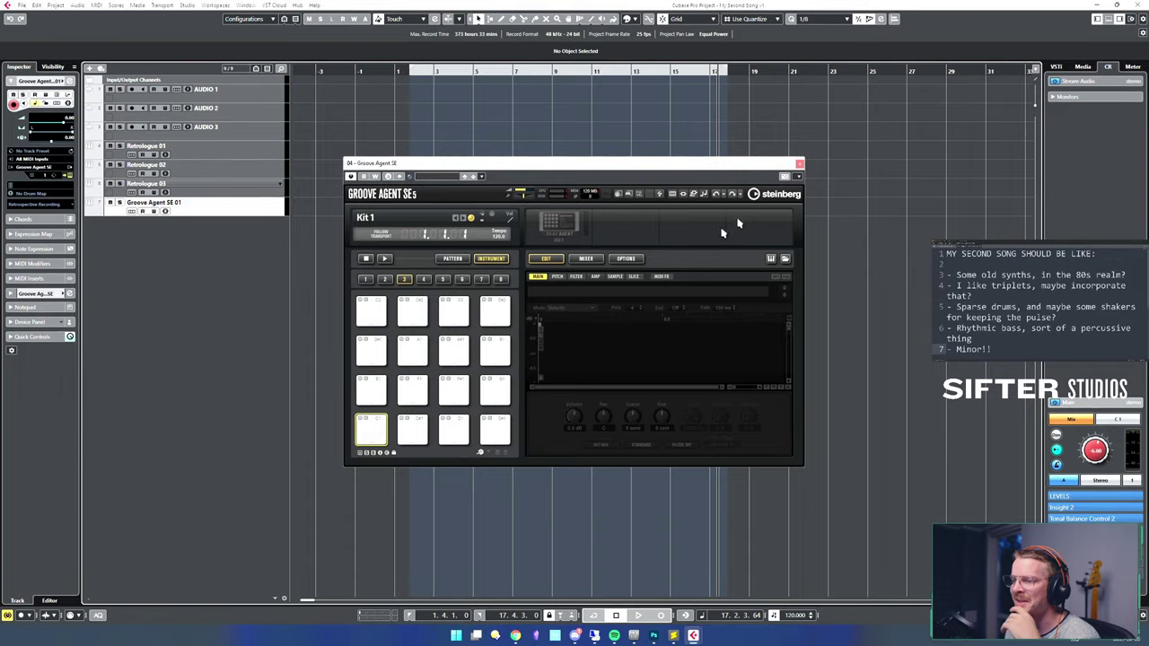
click(800, 163)
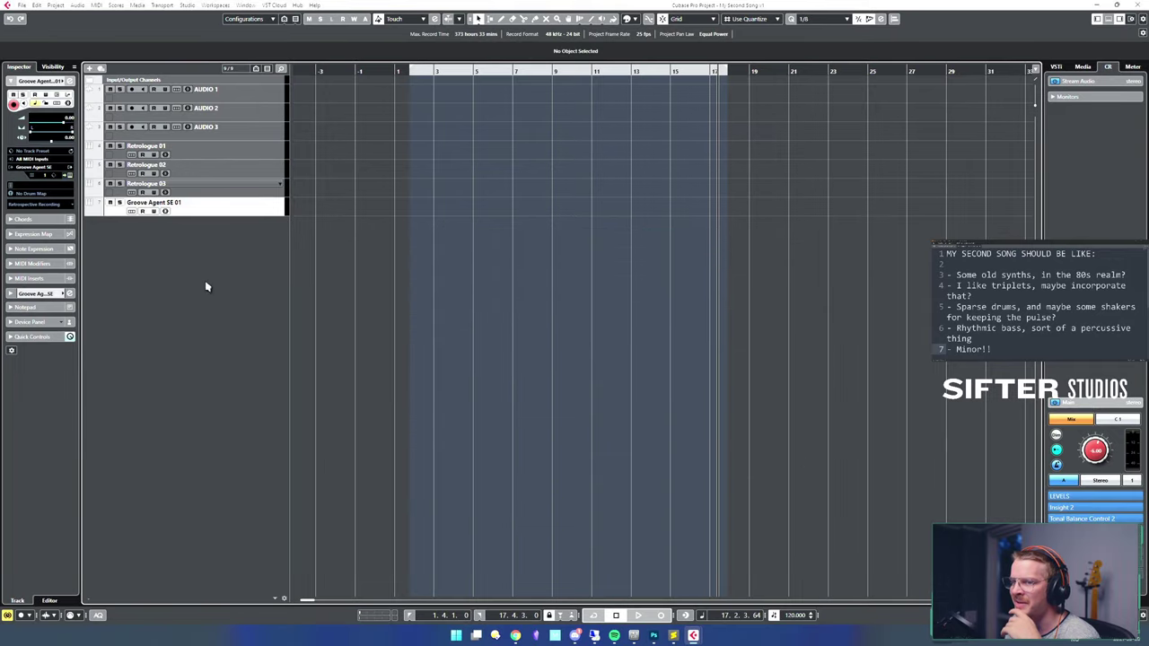
right_click(191, 233)
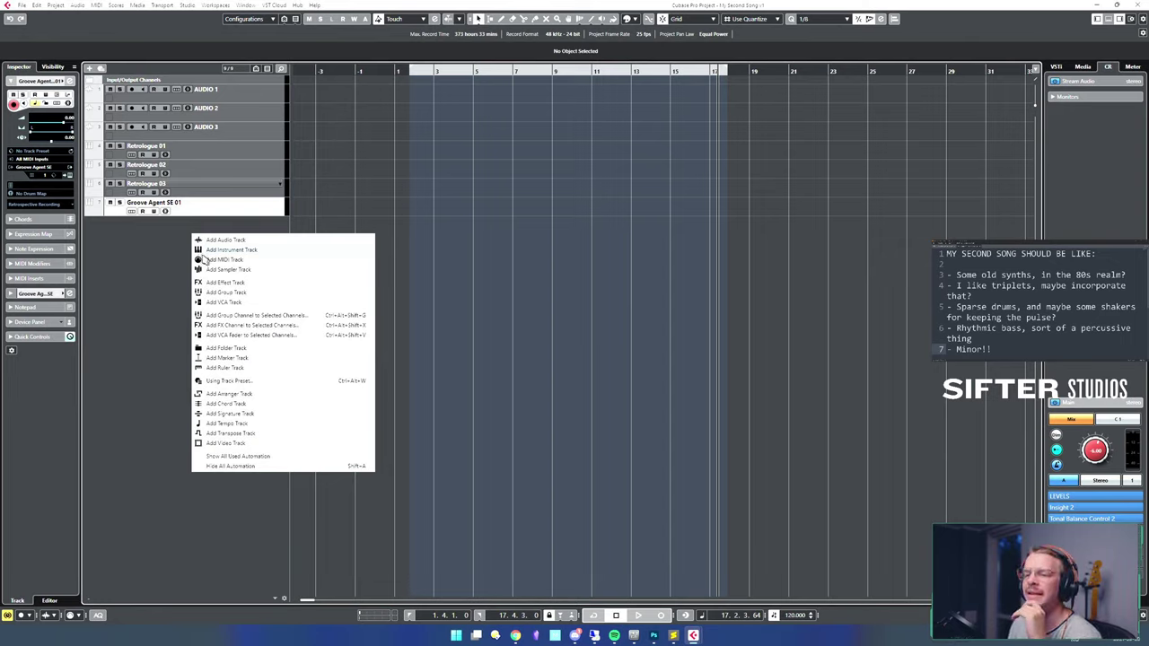
click(175, 224)
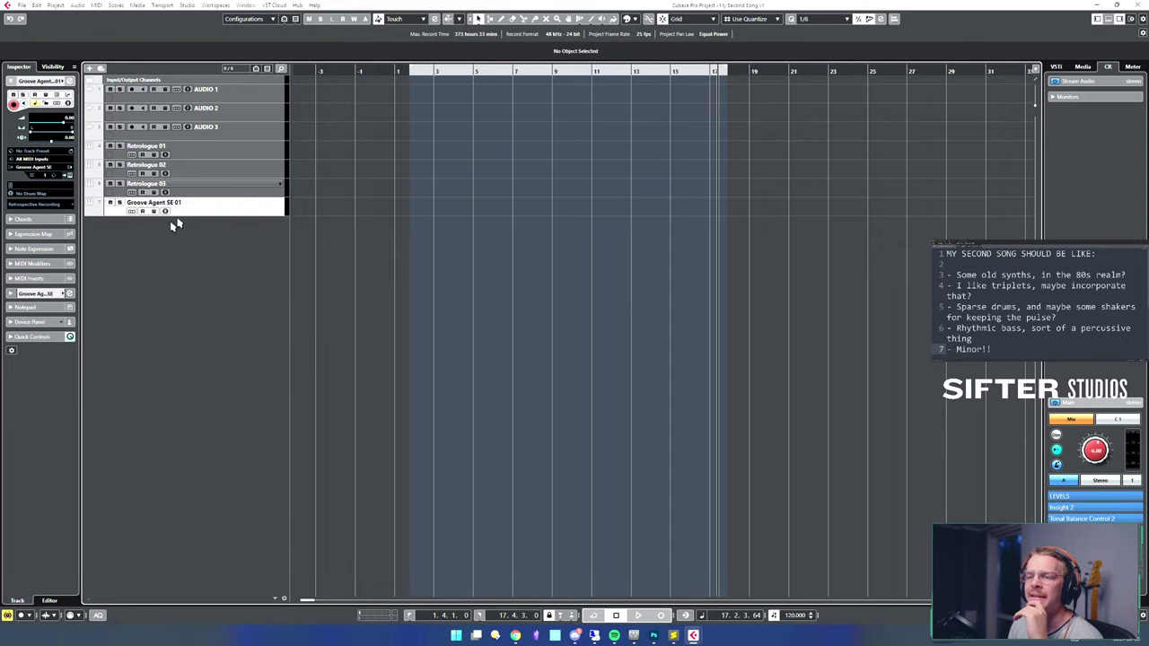
click(223, 197)
click(222, 207)
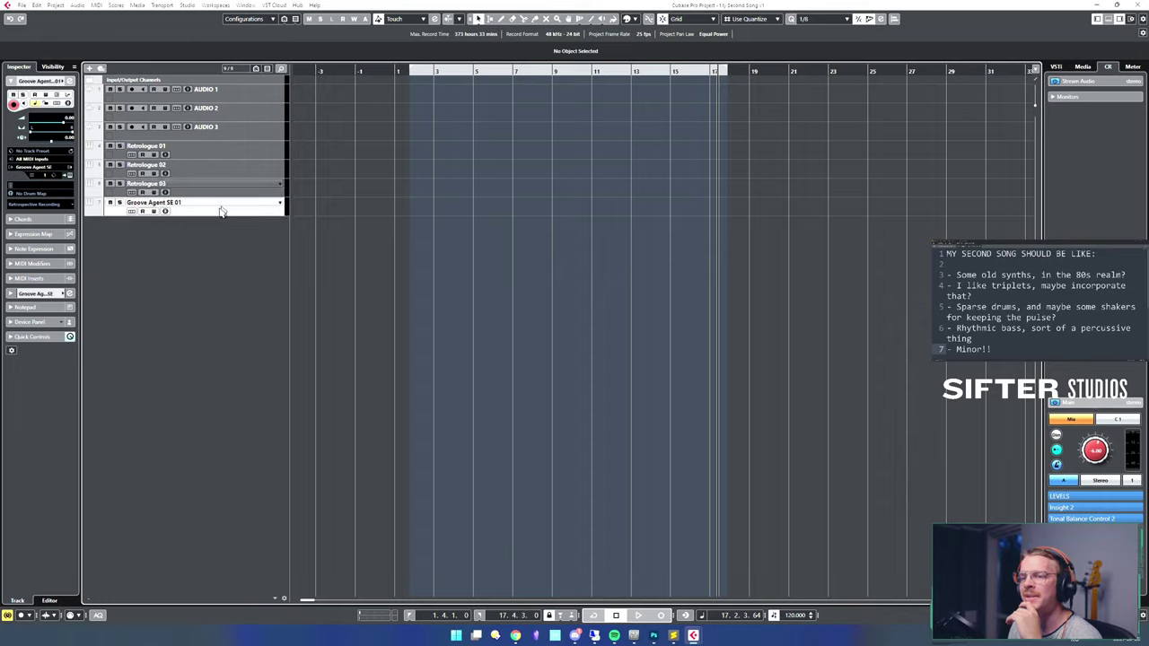
- Try the Transformer effect in the Groove Agent SE track's first MIDI insert slot and reset the slot to No Effect
click(34, 278)
click(40, 173)
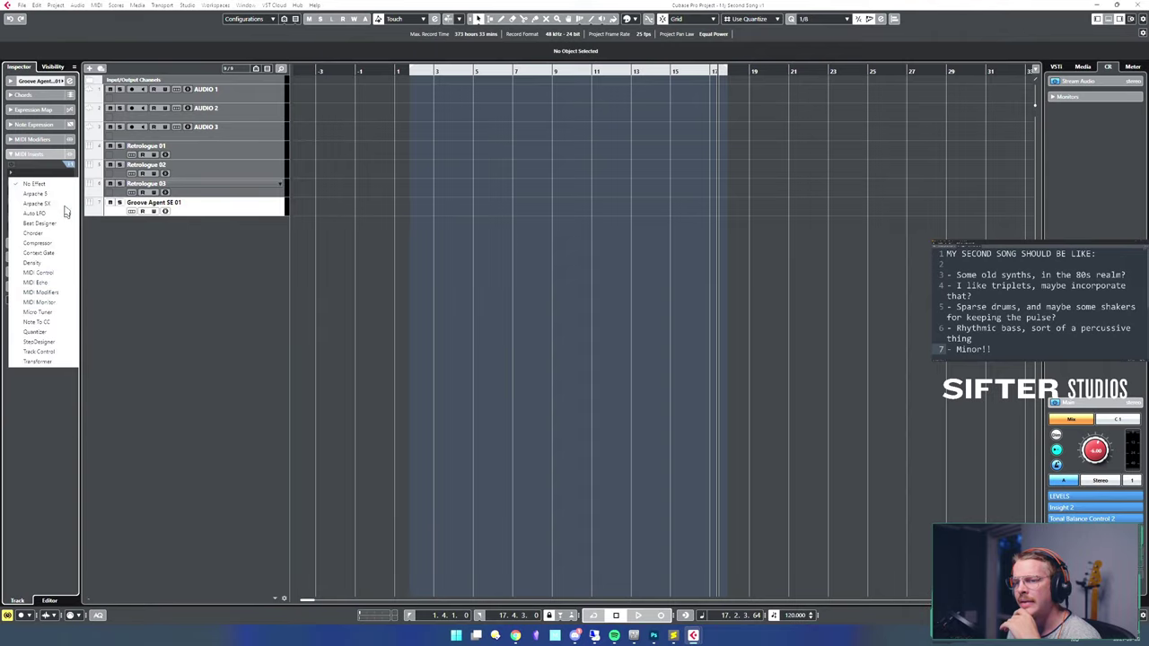
click(62, 362)
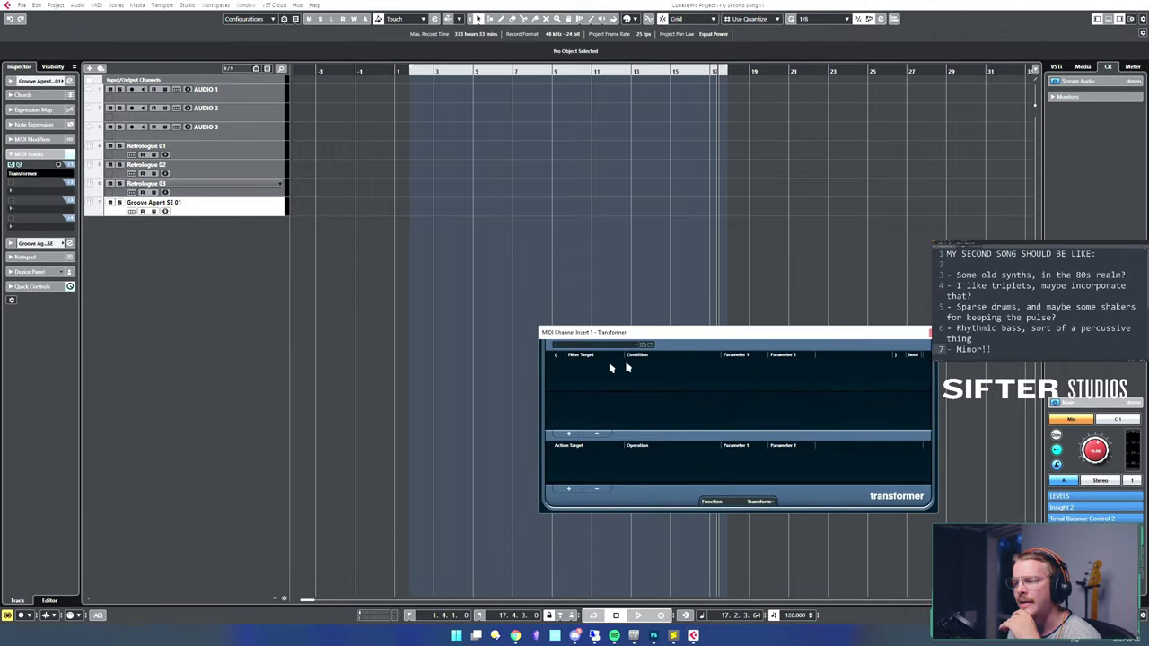
drag(666, 333, 354, 311)
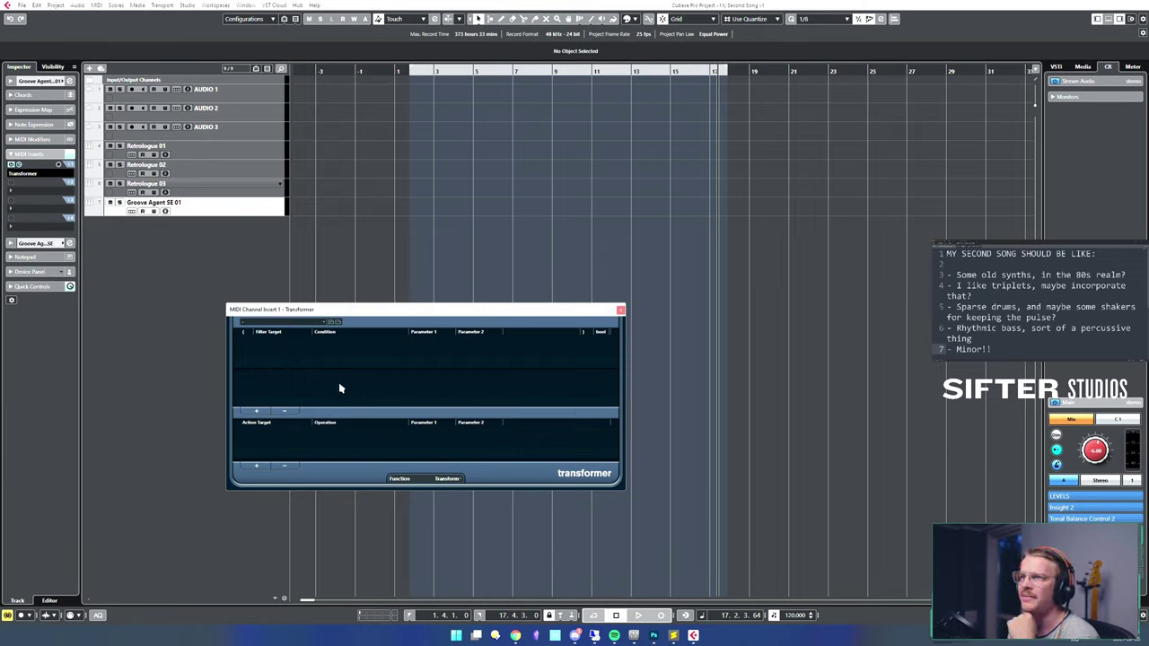
click(621, 310)
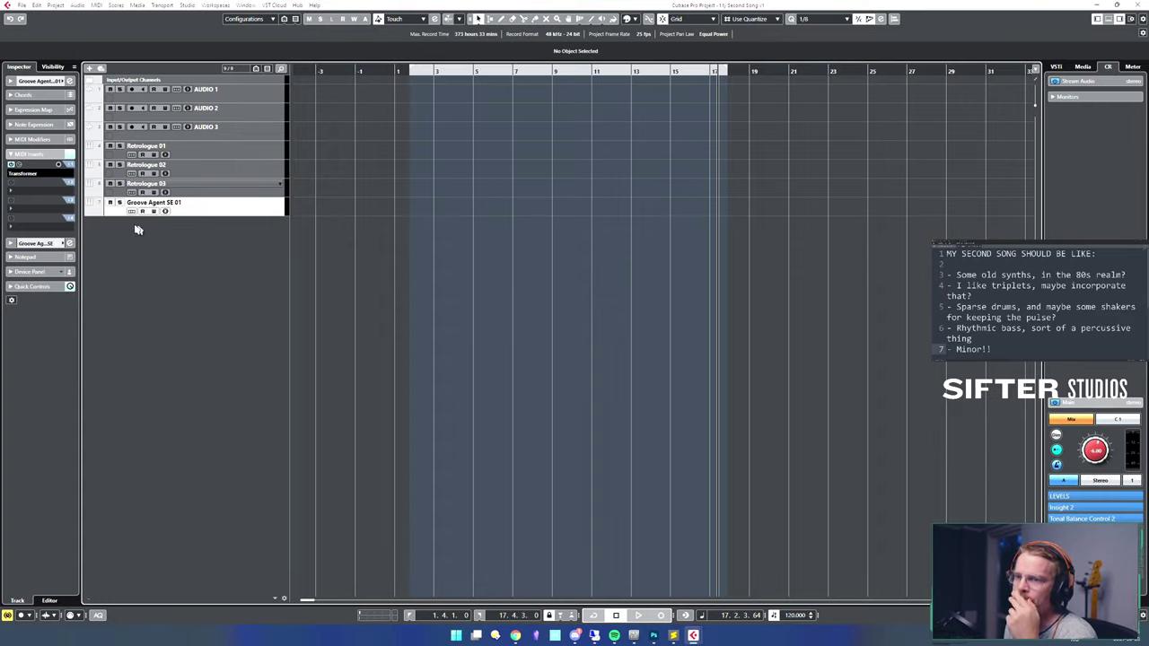
click(28, 174)
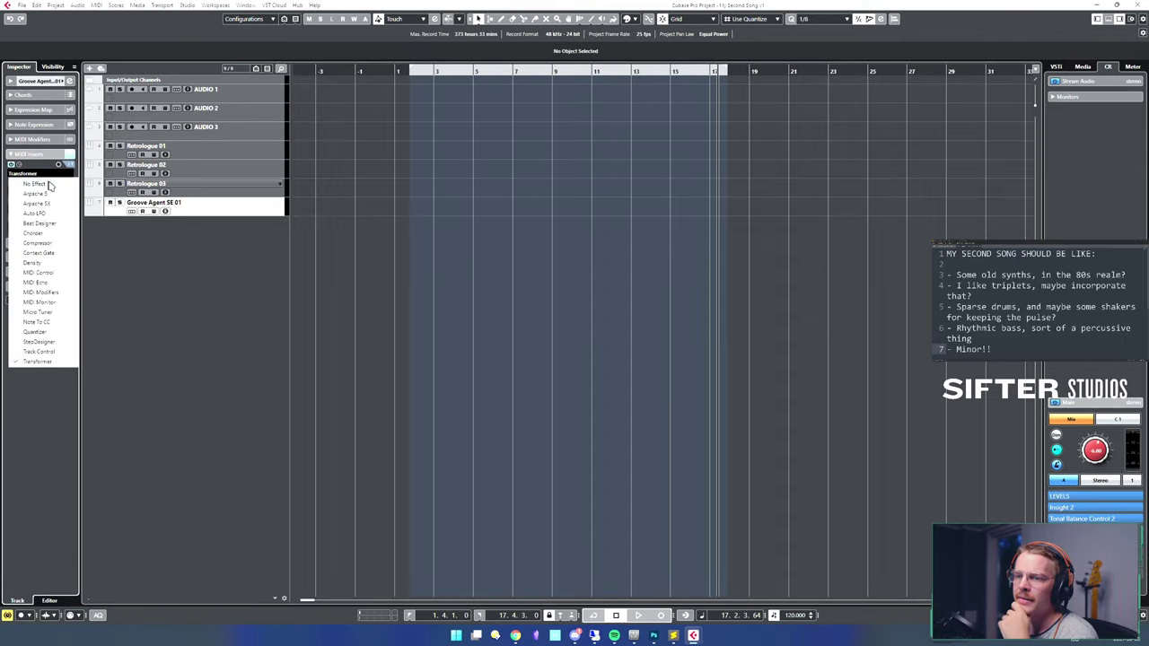
click(52, 185)
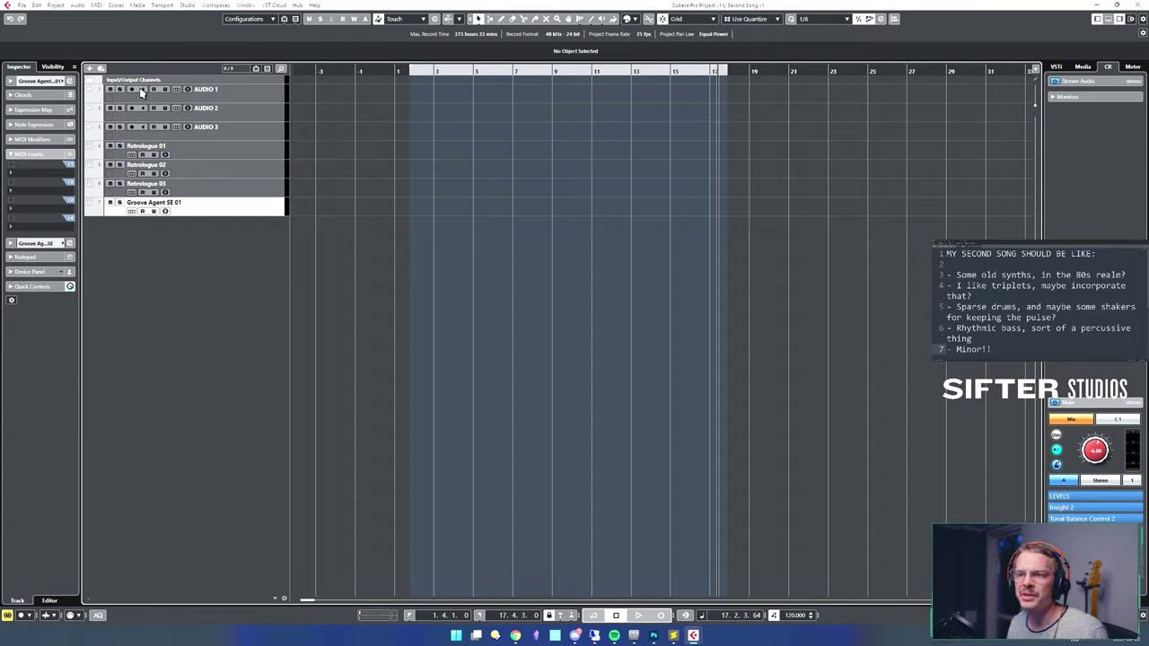
click(56, 5)
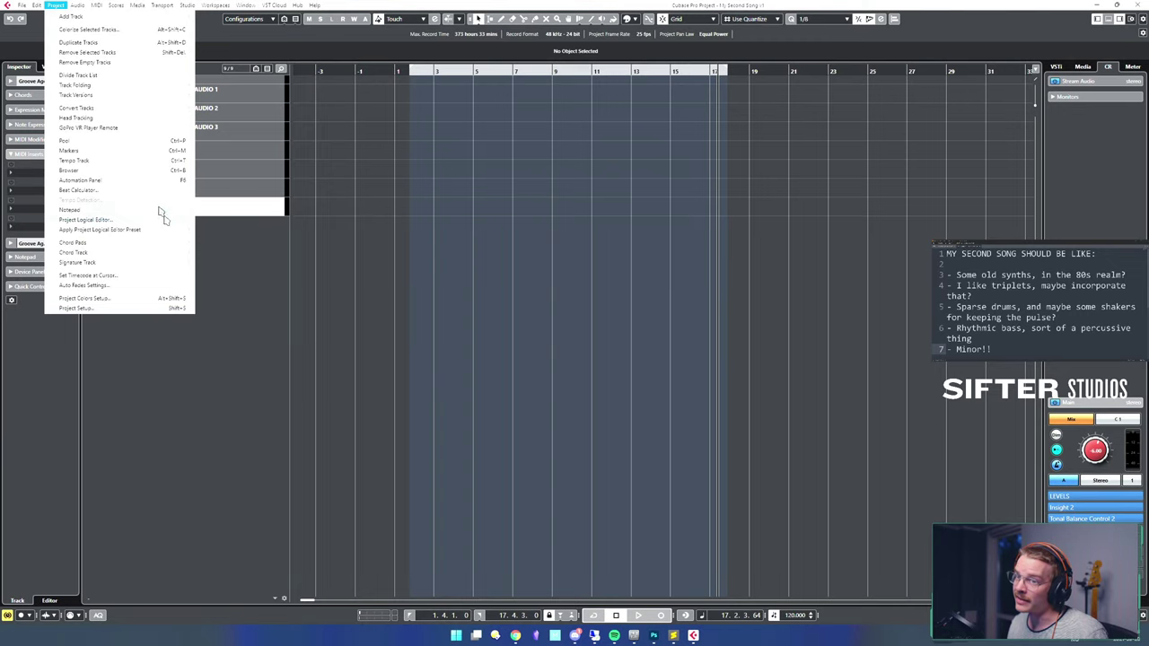
mouse_move(97, 6)
mouse_move(154, 171)
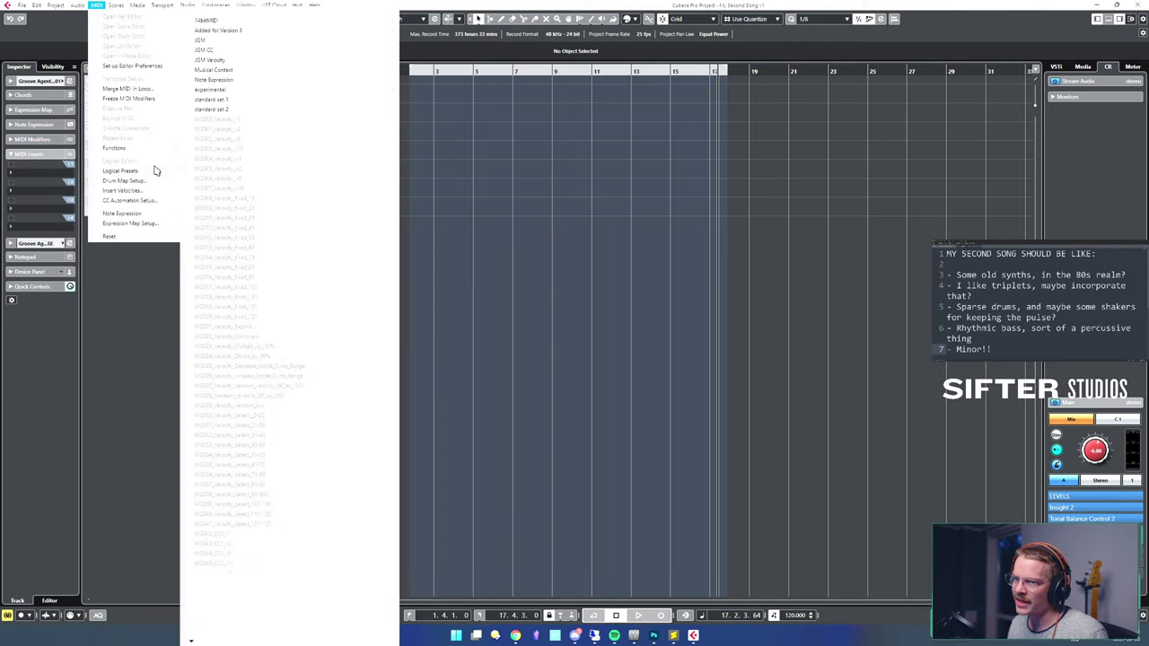
click(130, 390)
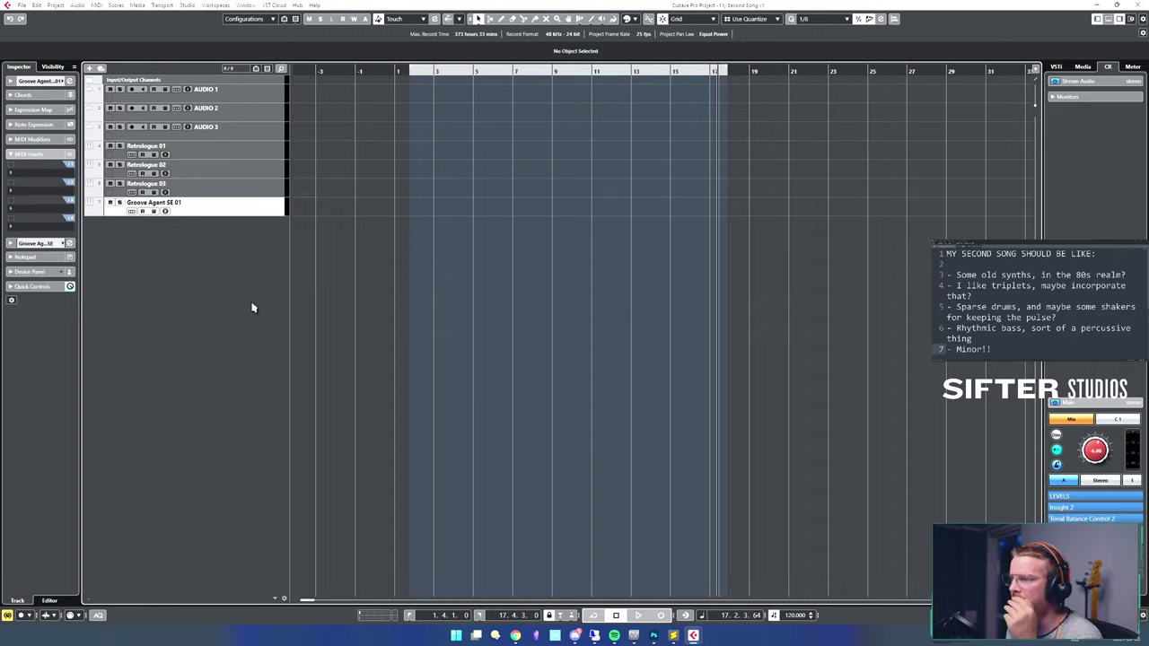
- Add three Padshop instrument tracks routed to Stereo Out below the Groove Agent SE track and close the synth's window
right_click(231, 322)
click(307, 314)
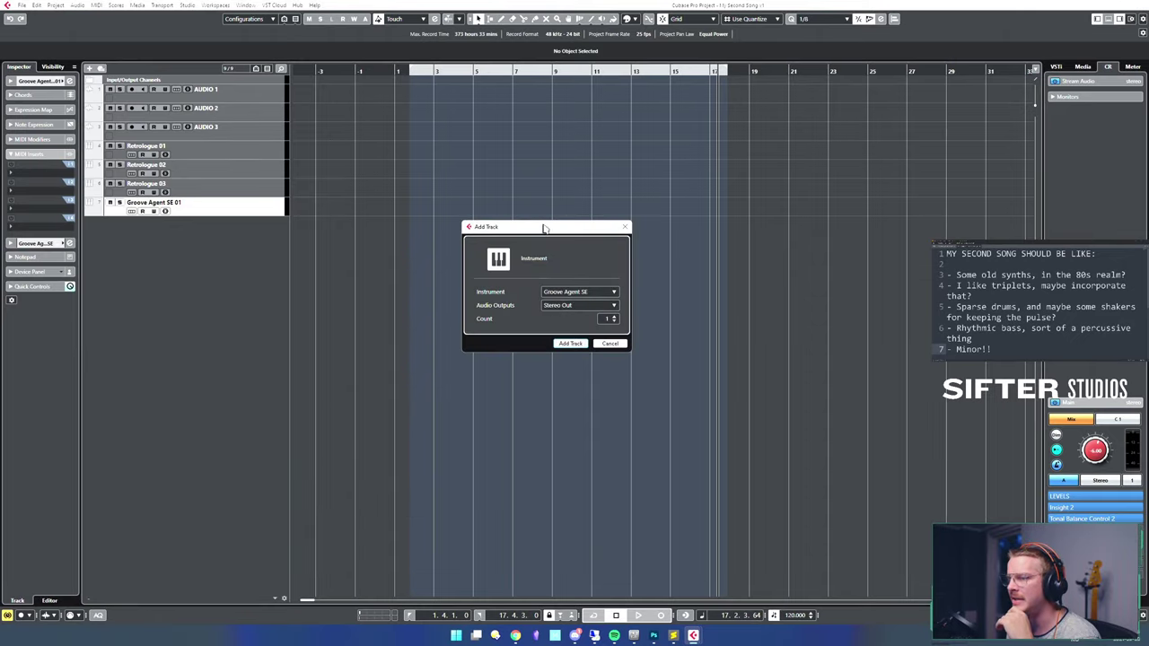
drag(544, 229, 614, 240)
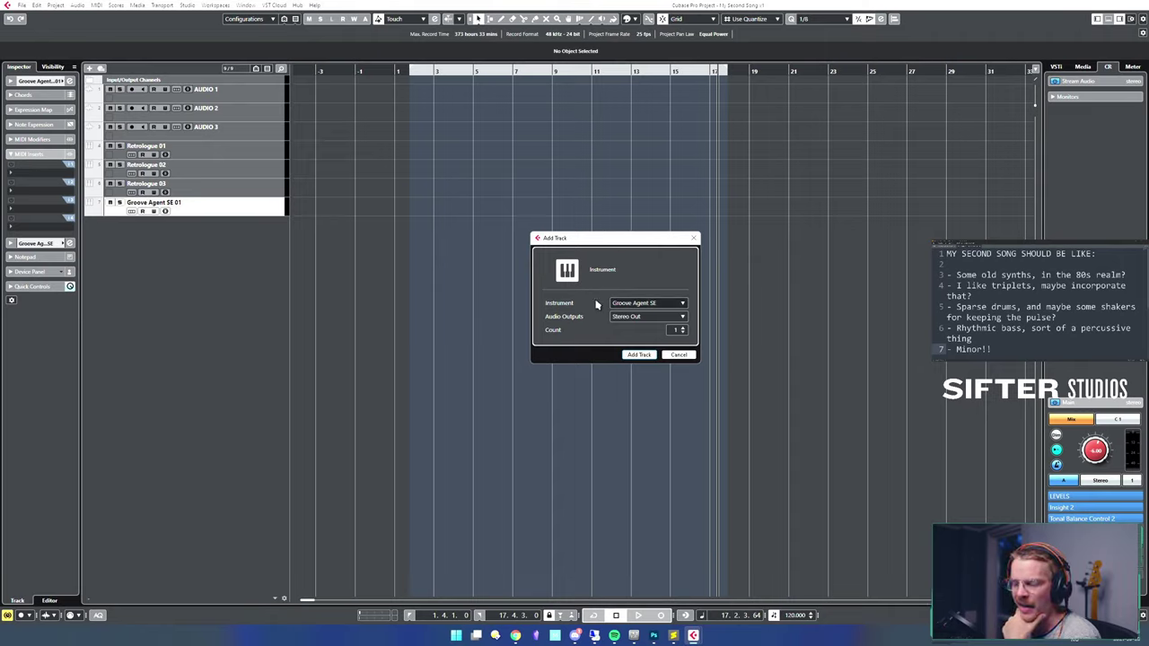
click(648, 306)
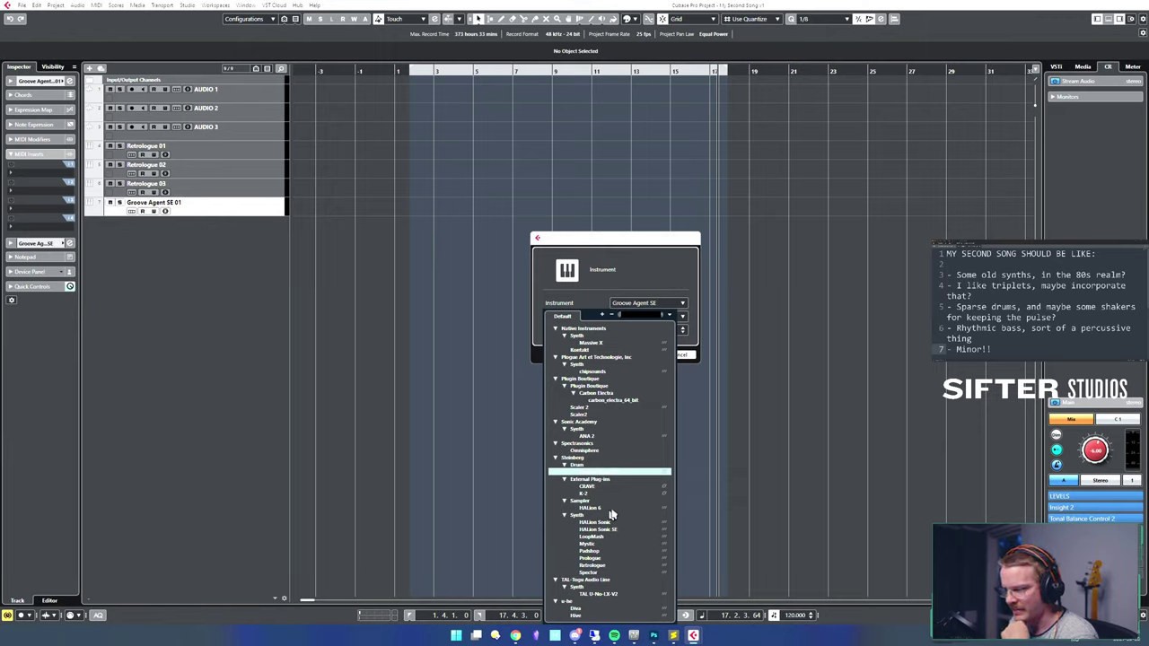
scroll(620, 533, down, 2)
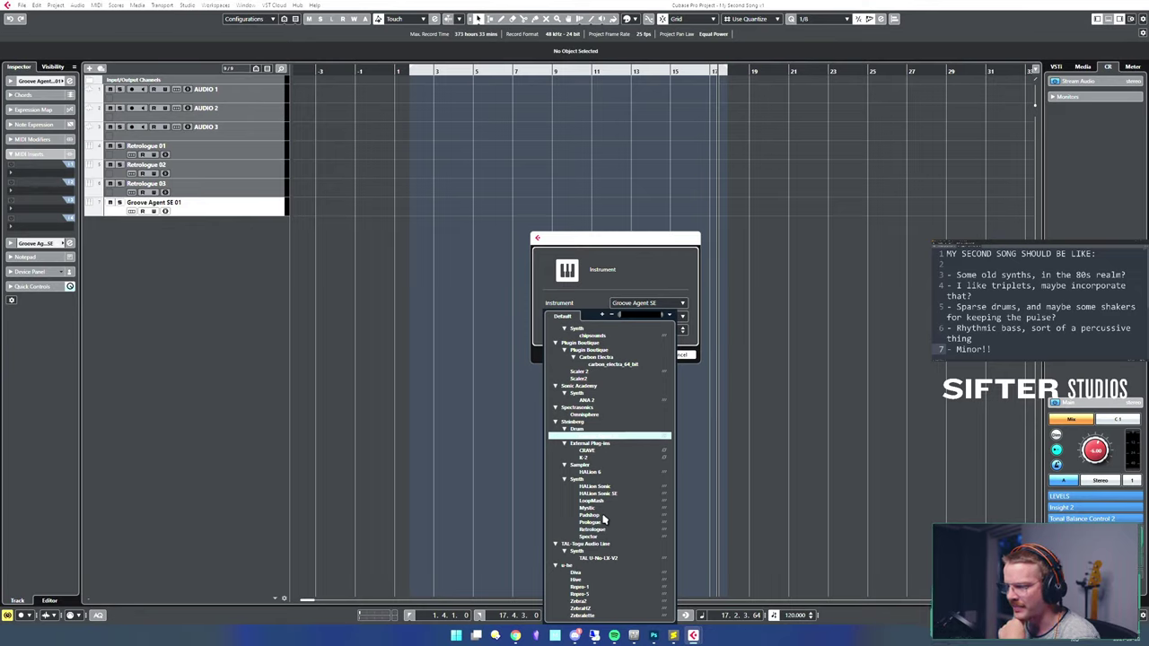
click(601, 516)
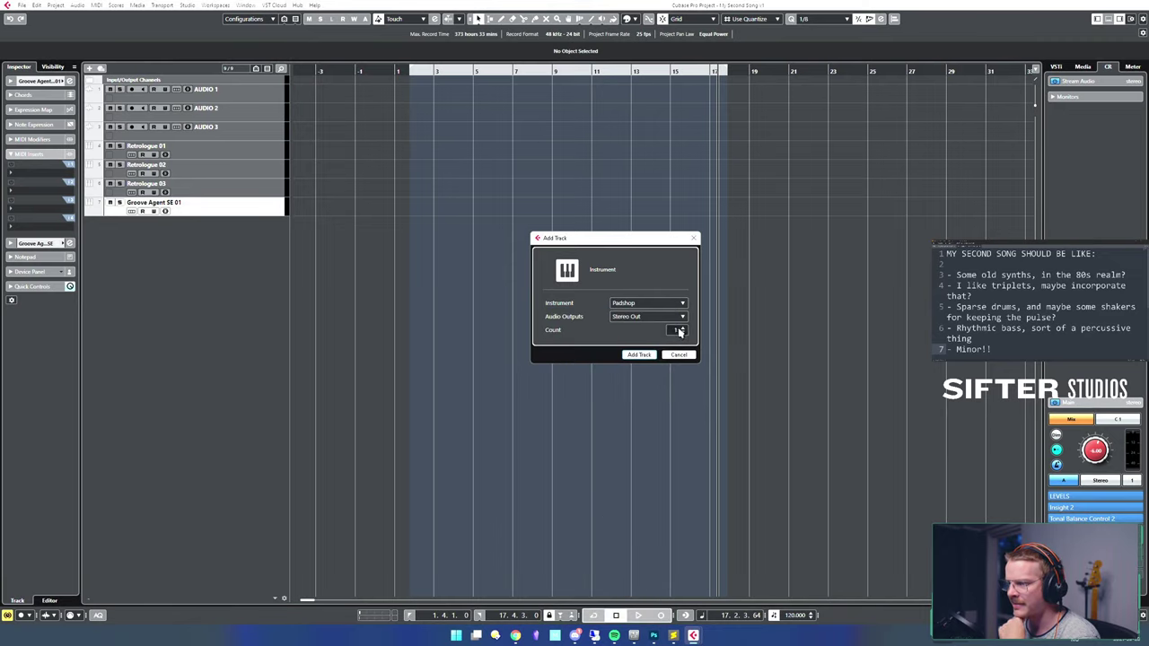
click(638, 355)
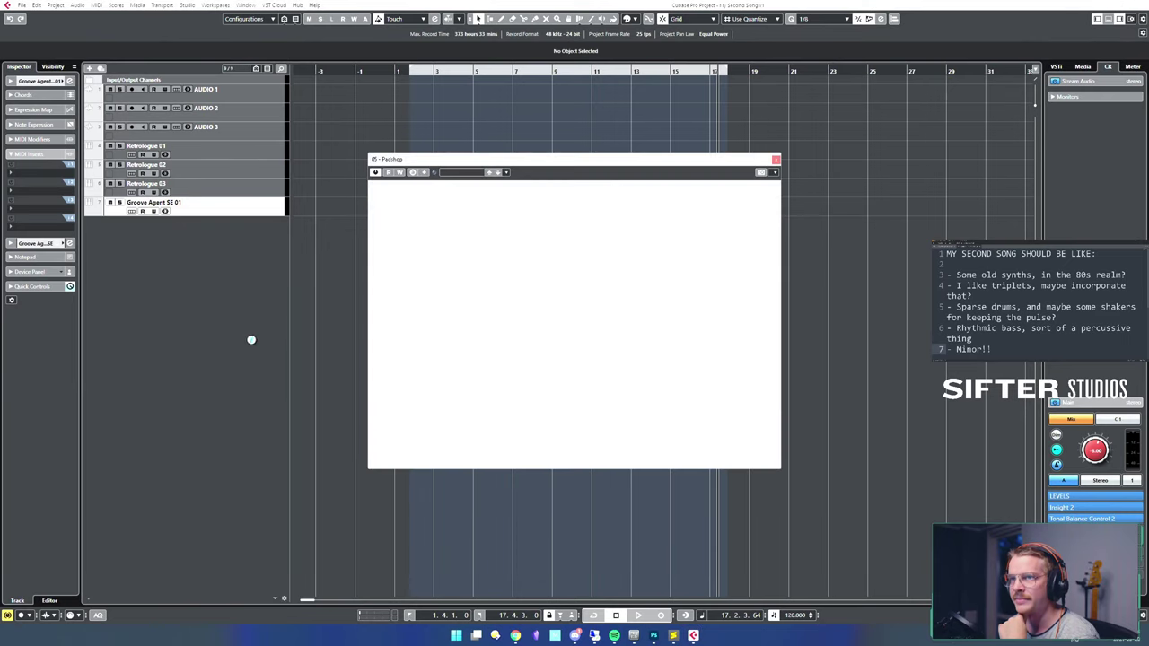
click(777, 162)
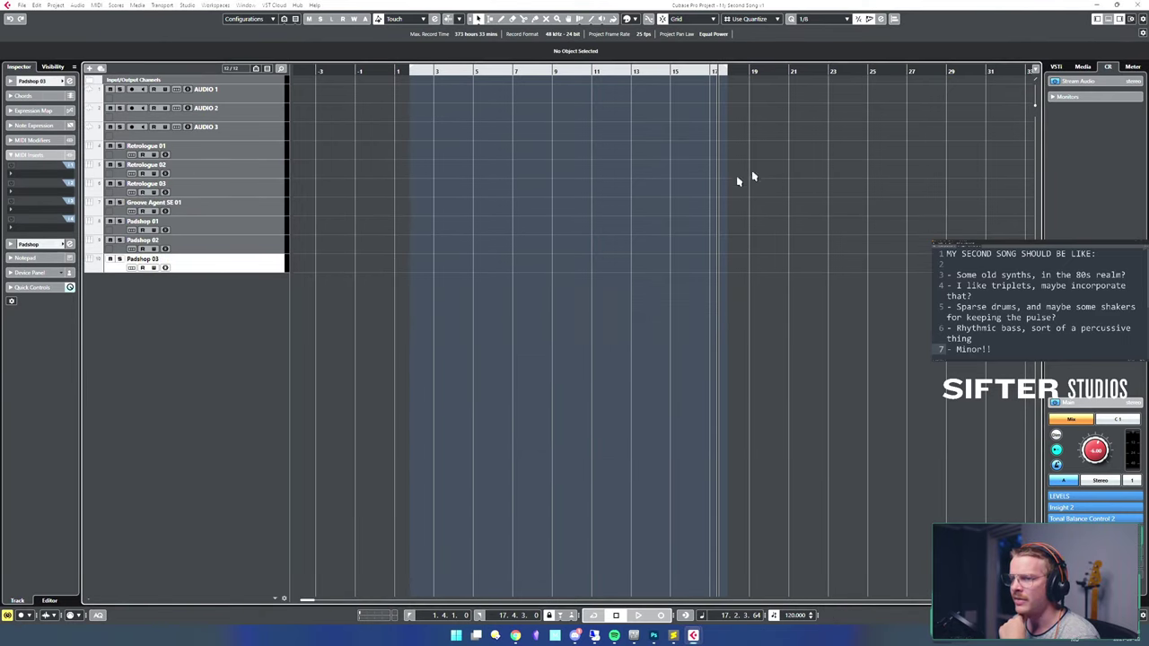
- Add three Prologue instrument tracks routed to Stereo Out below the Padshop tracks and close the synth's window
right_click(194, 325)
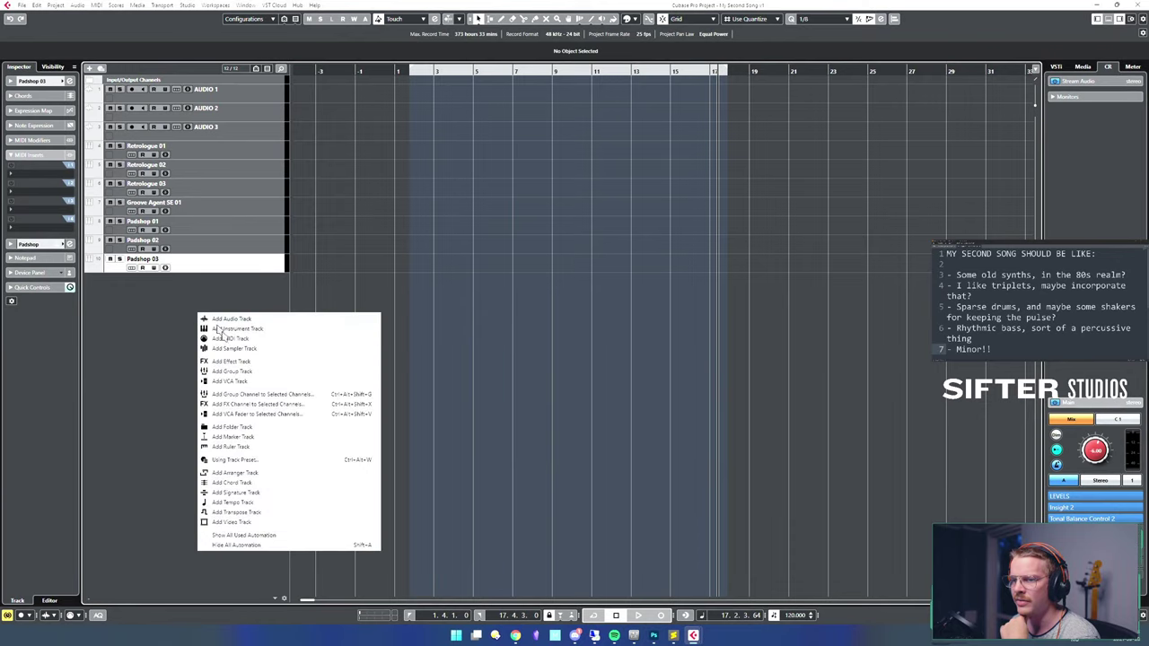
click(271, 330)
click(639, 304)
click(590, 479)
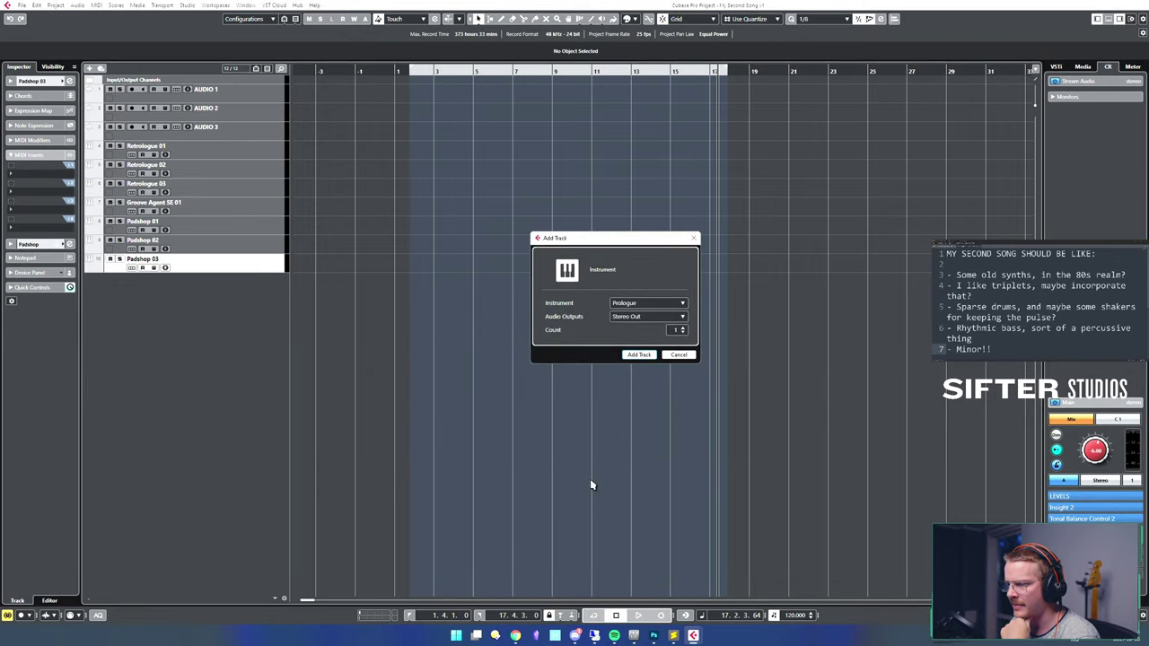
click(638, 355)
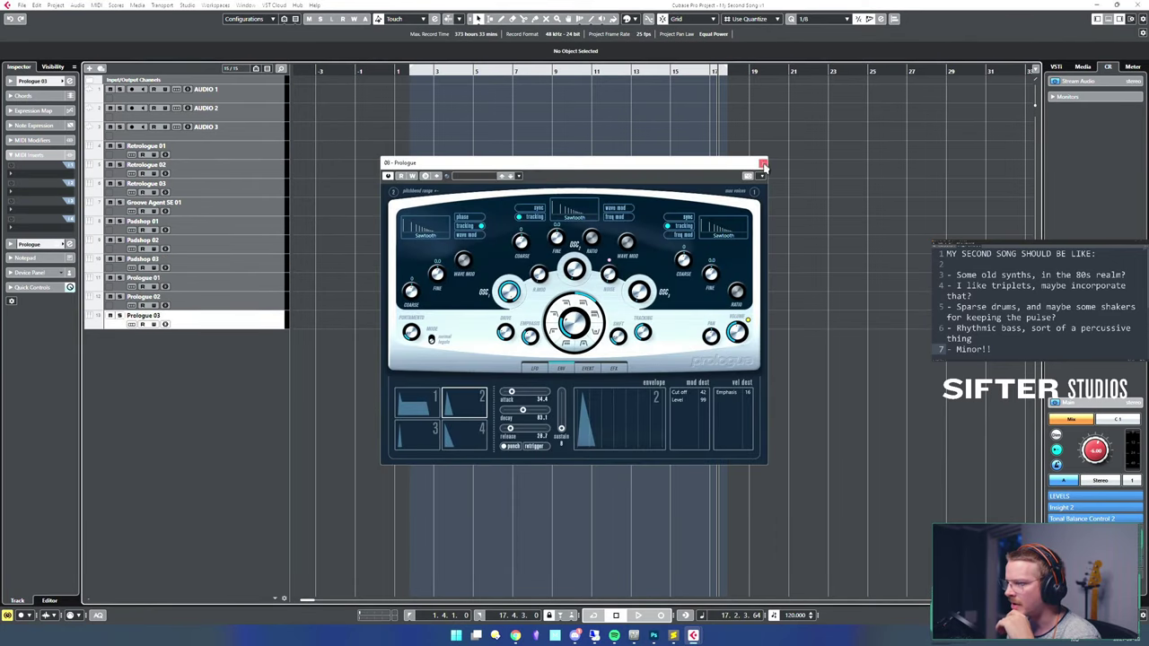
click(762, 162)
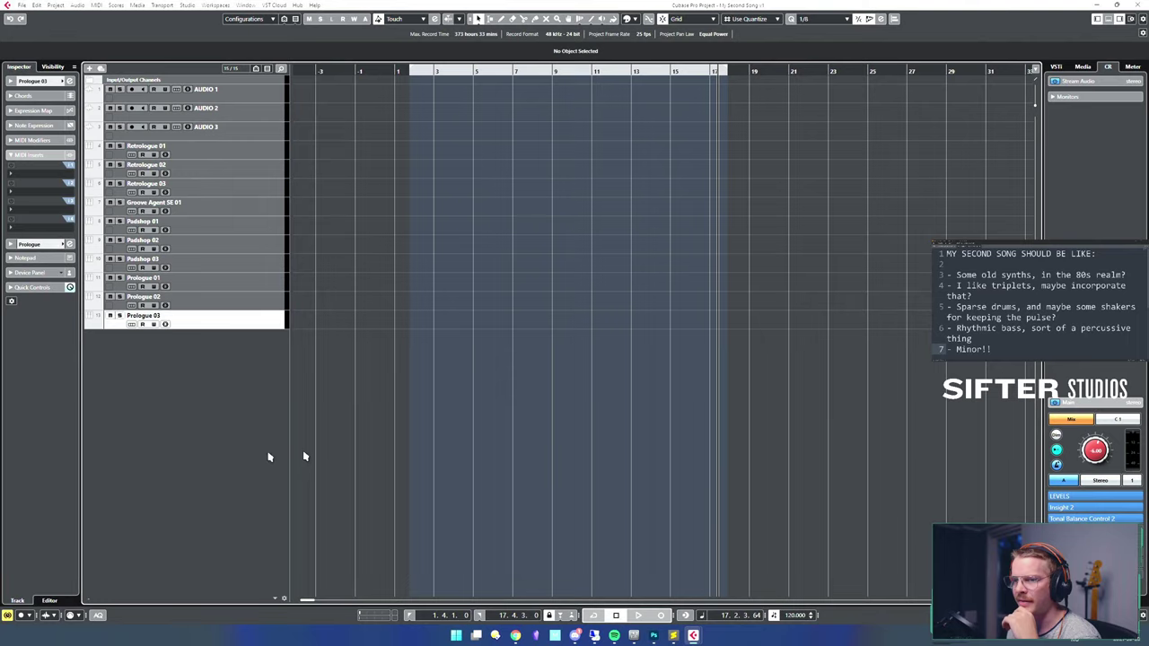
- Expand the Input/Output Channels folder to show Stereo Out and audition the Prologue and Padshop tracks one after another, from Prologue 03 upwards
click(90, 81)
click(161, 95)
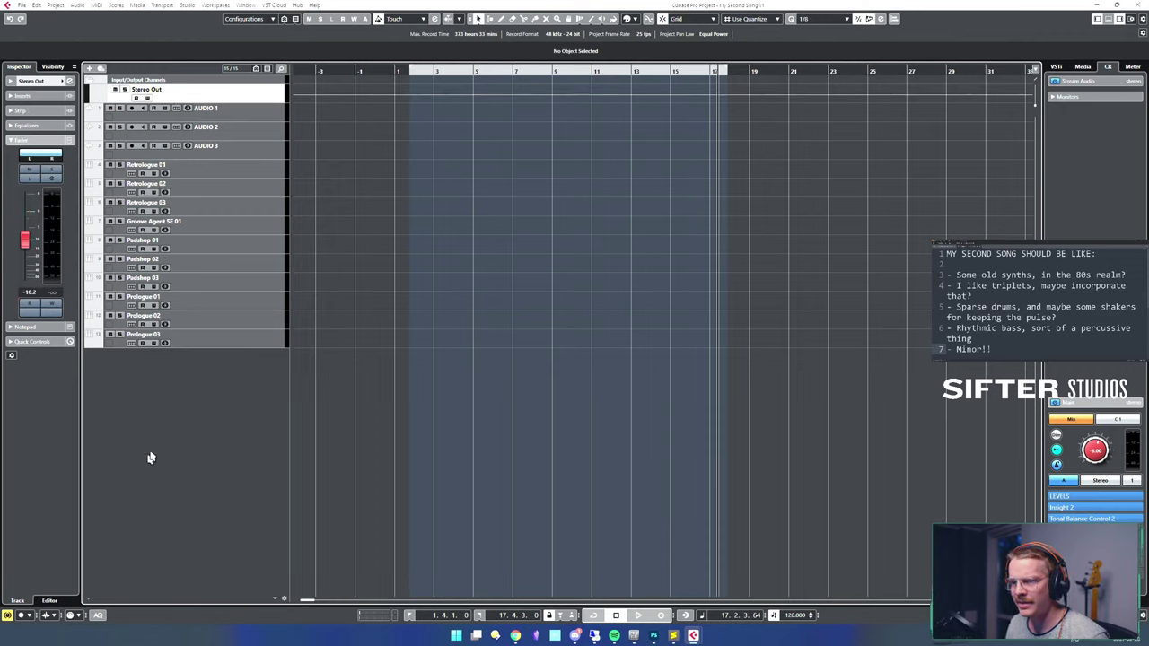
click(216, 343)
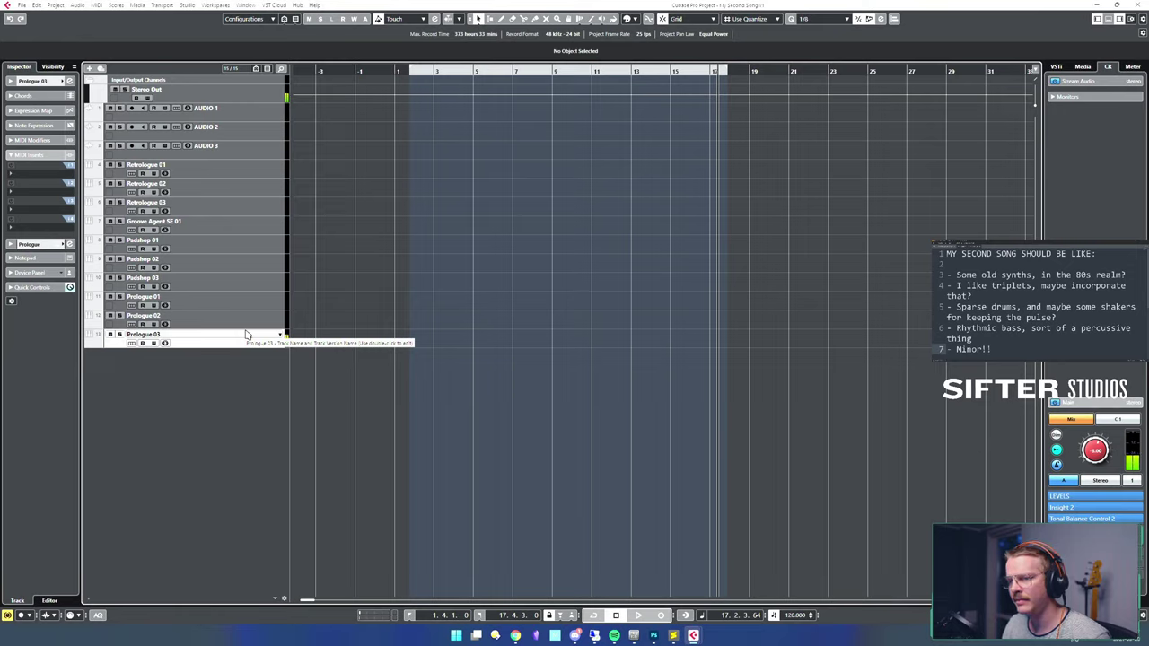
key(Up)
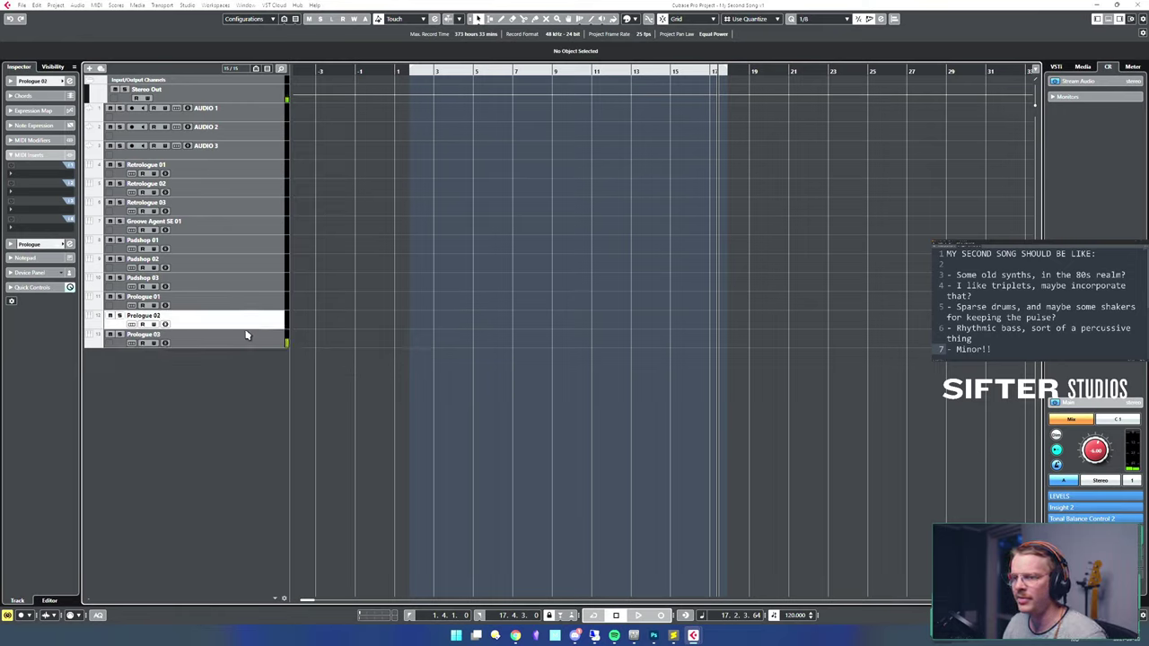
key(Up)
key(Up)
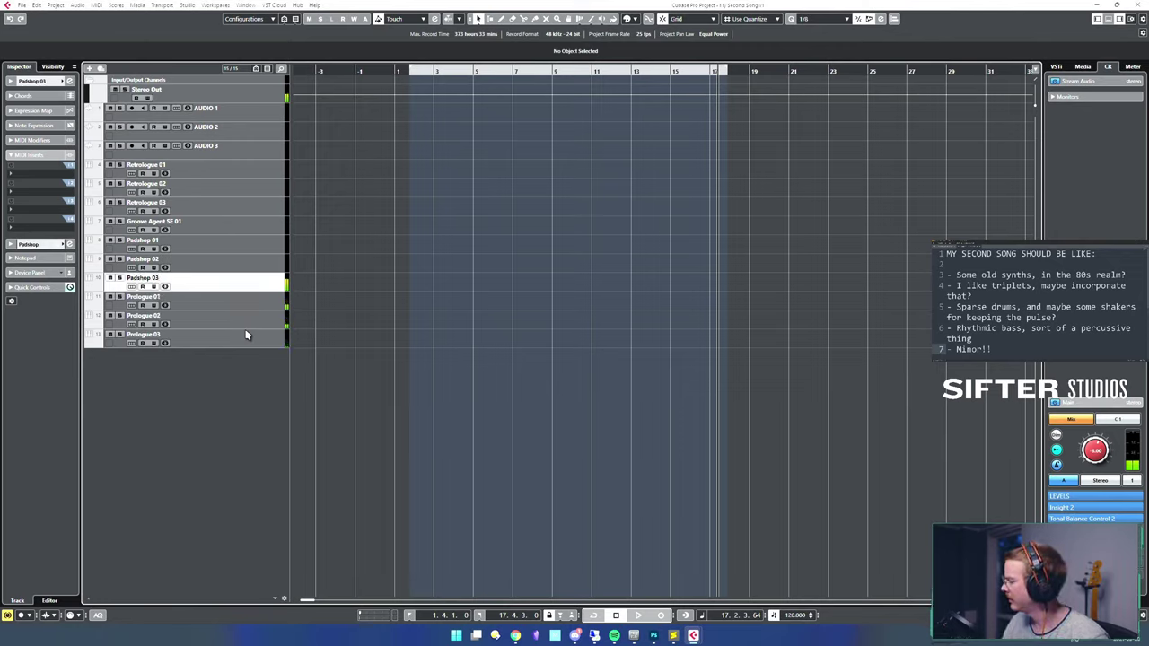
key(Up)
key(Up)
- Load the Johnny Hates Kit from the 80's Pop sub style into the Groove Agent SE track's instrument and close its window
key(Up)
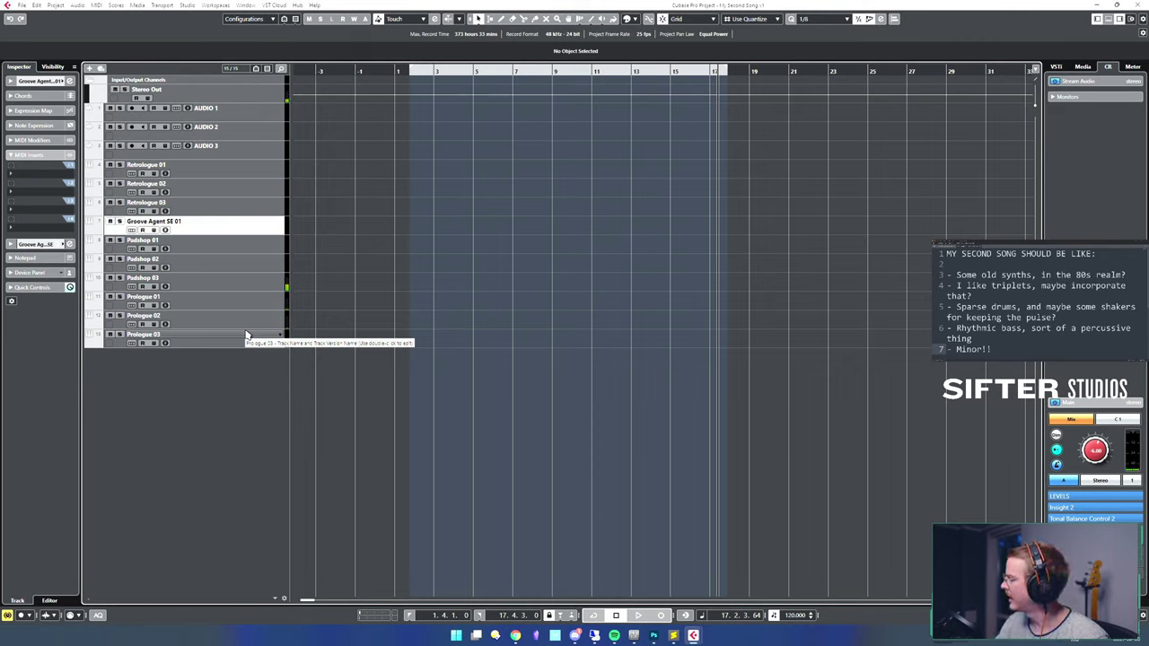
key(e)
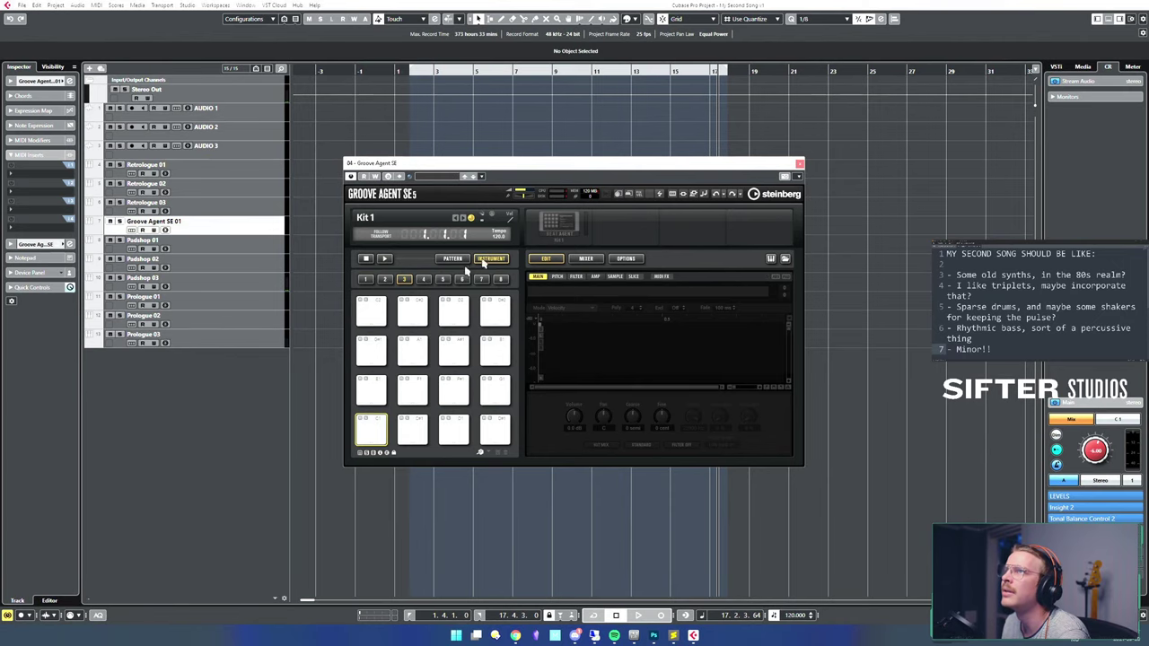
drag(562, 164, 589, 182)
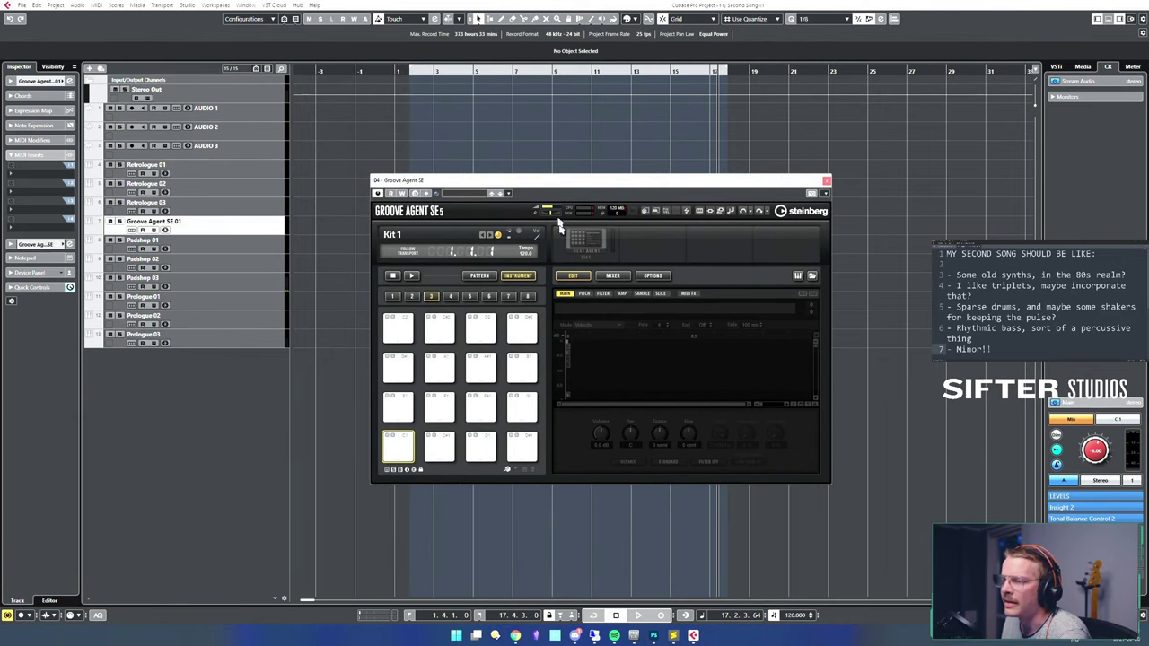
click(480, 194)
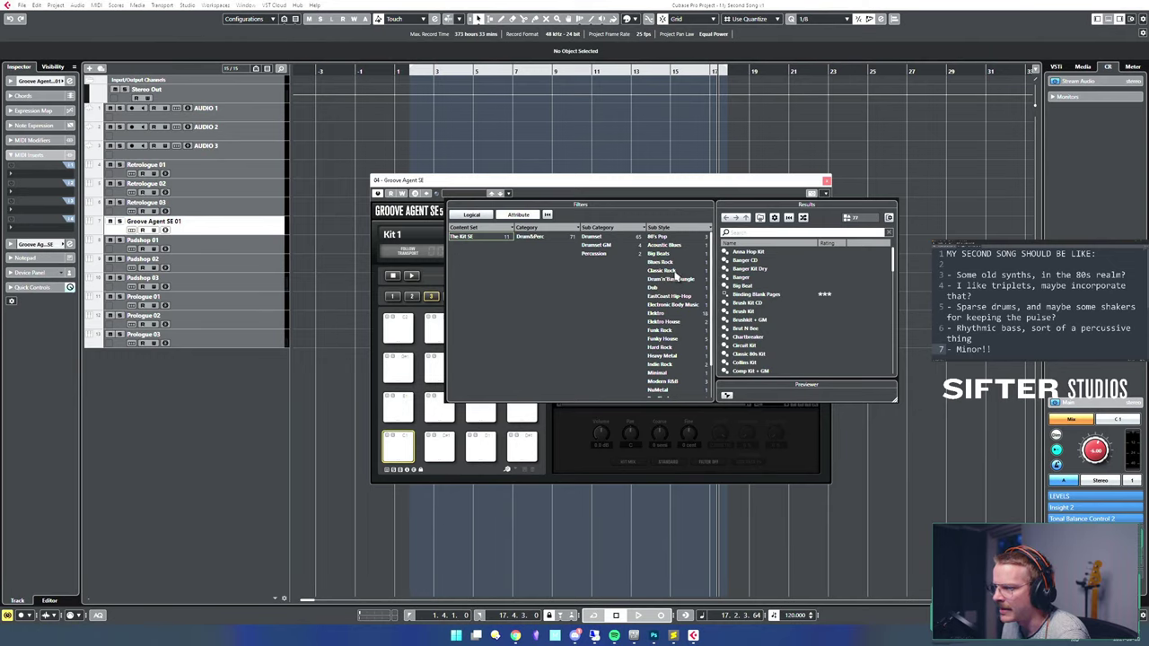
click(673, 238)
click(672, 238)
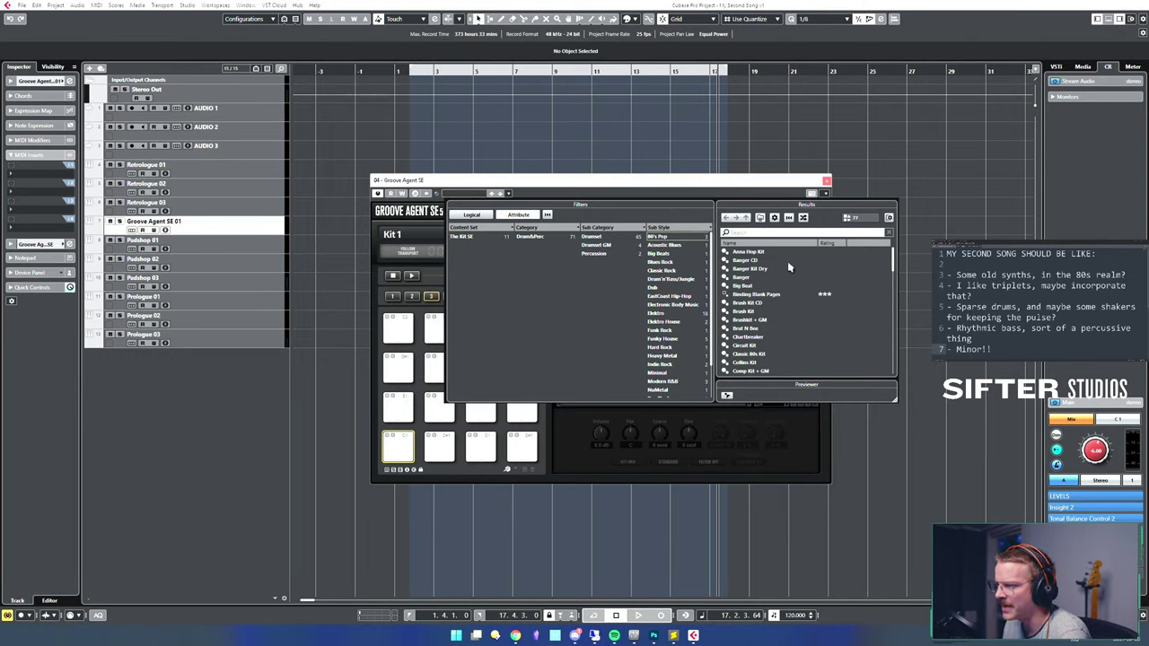
click(695, 239)
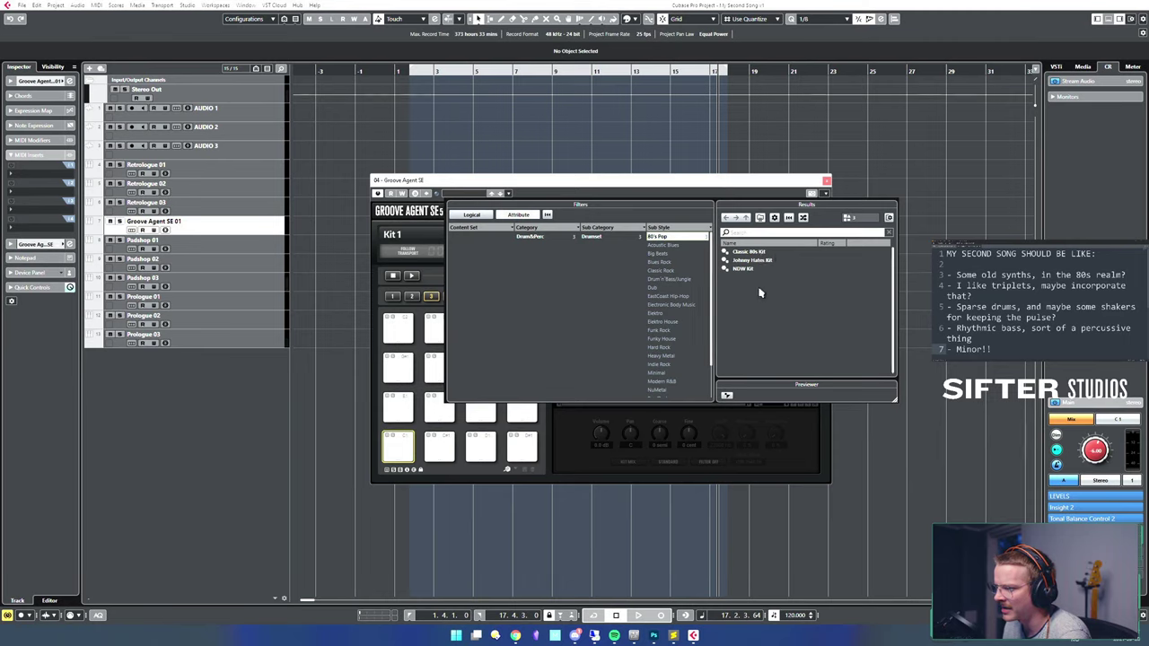
double_click(764, 262)
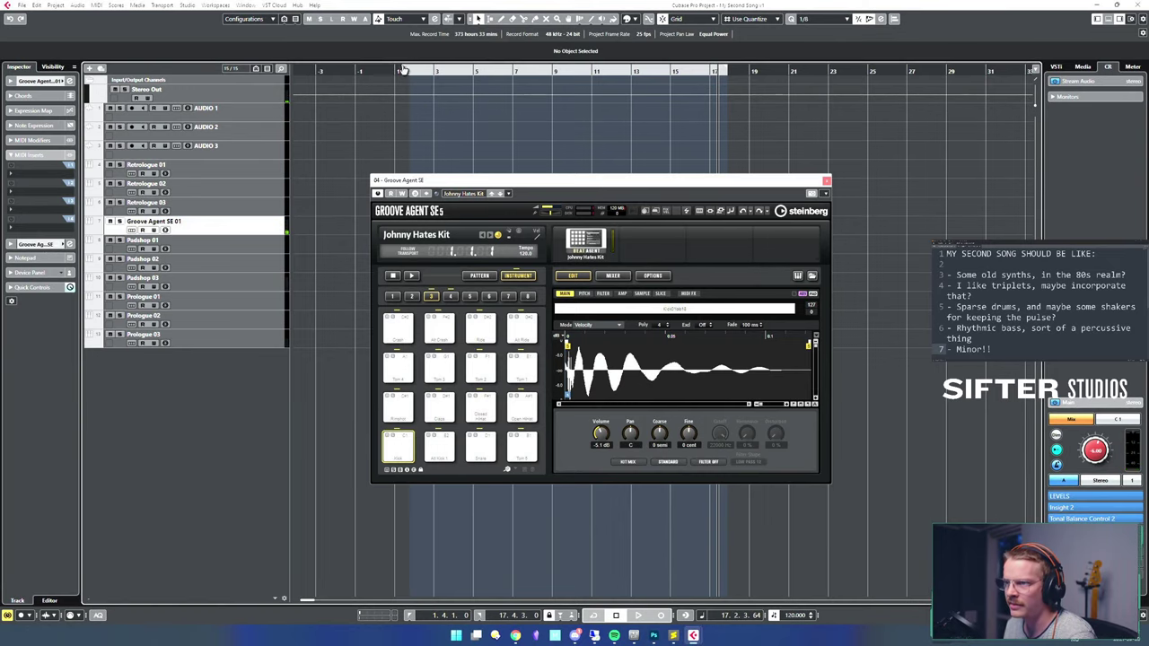
drag(503, 181, 427, 181)
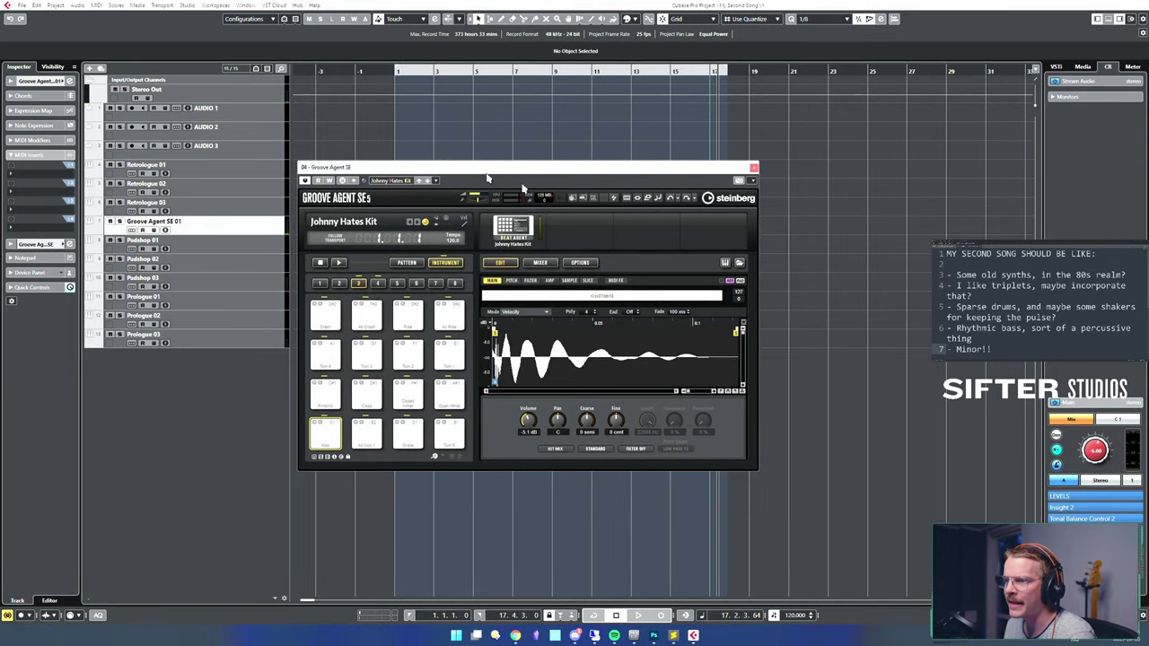
click(752, 181)
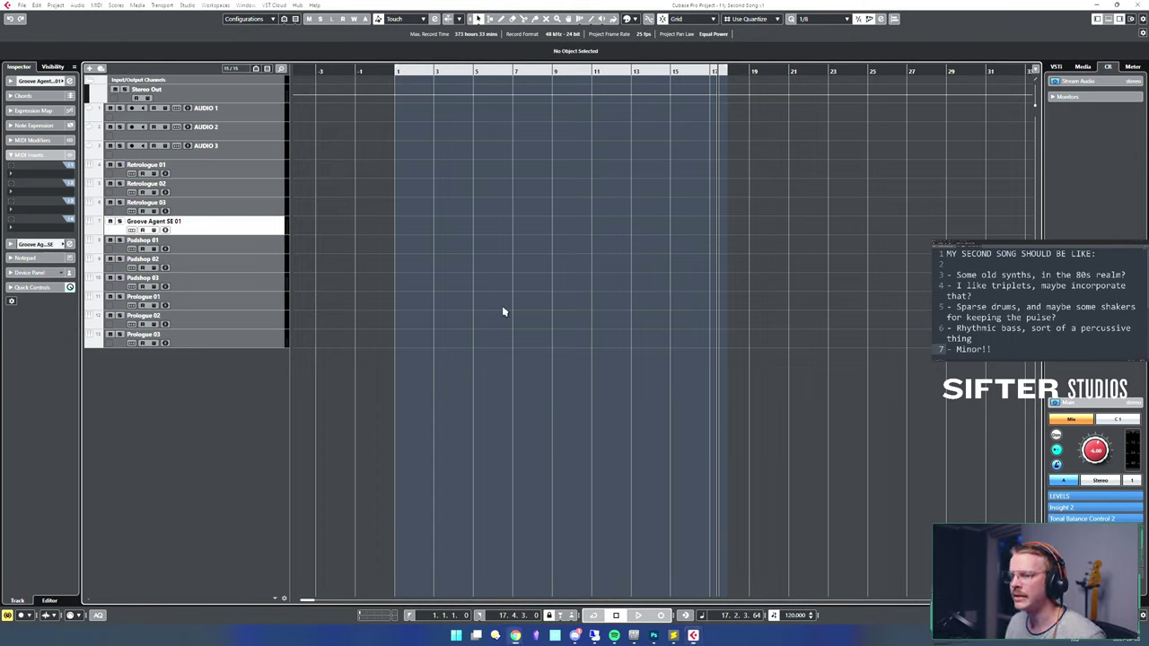
- Try a project tempo of 90 and play briefly from bar 1 to judge the pace
key(Home)
key(space)
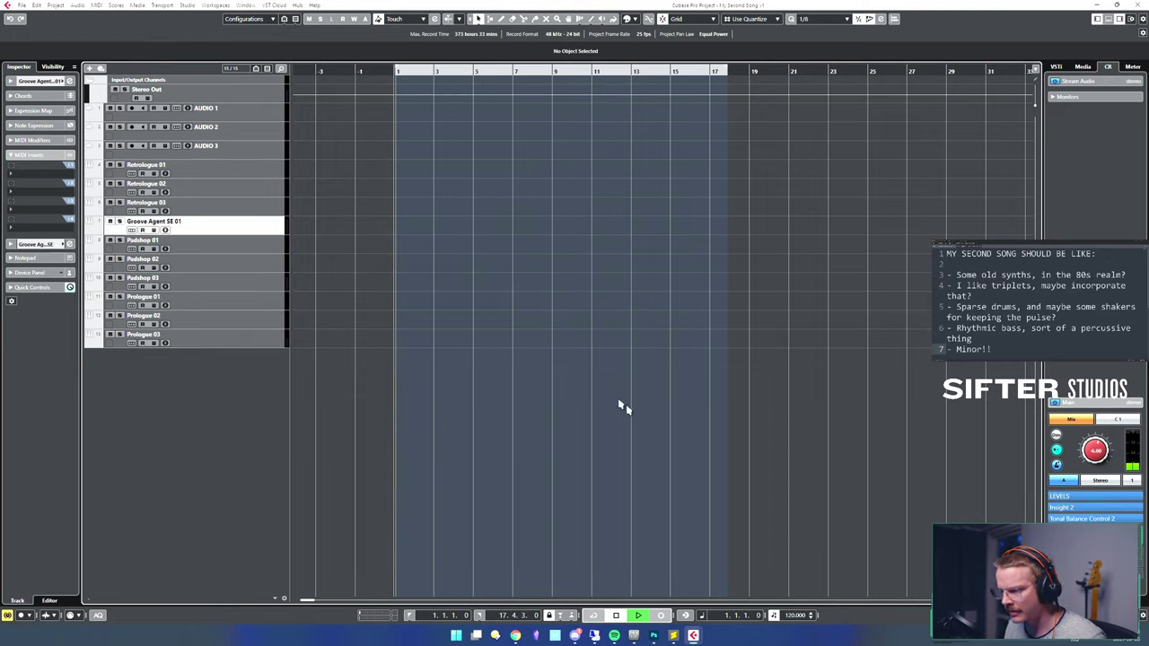
key(space)
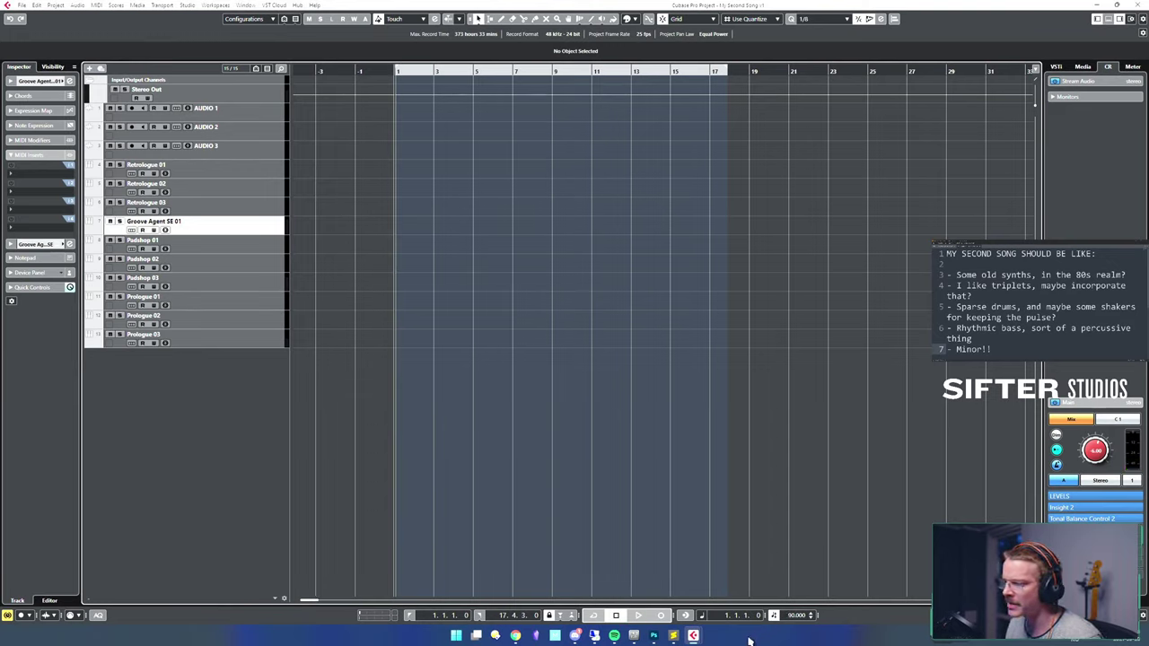
key(space)
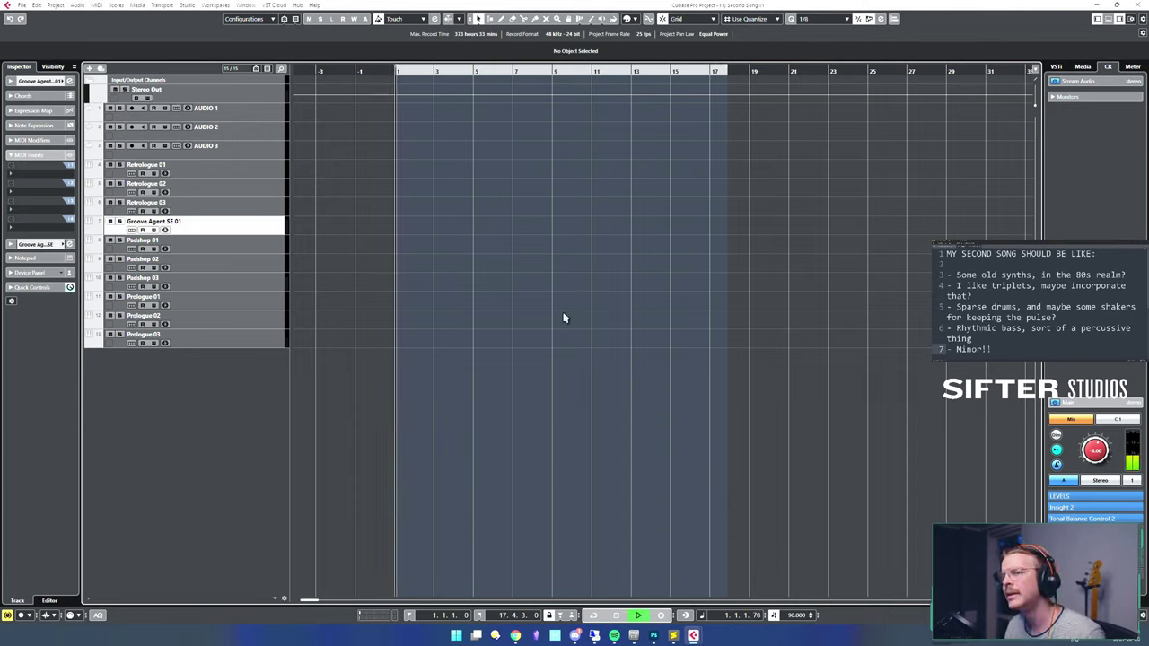
key(space)
- Try a project tempo of 110 and play a short stretch to judge the pace
double_click(791, 616)
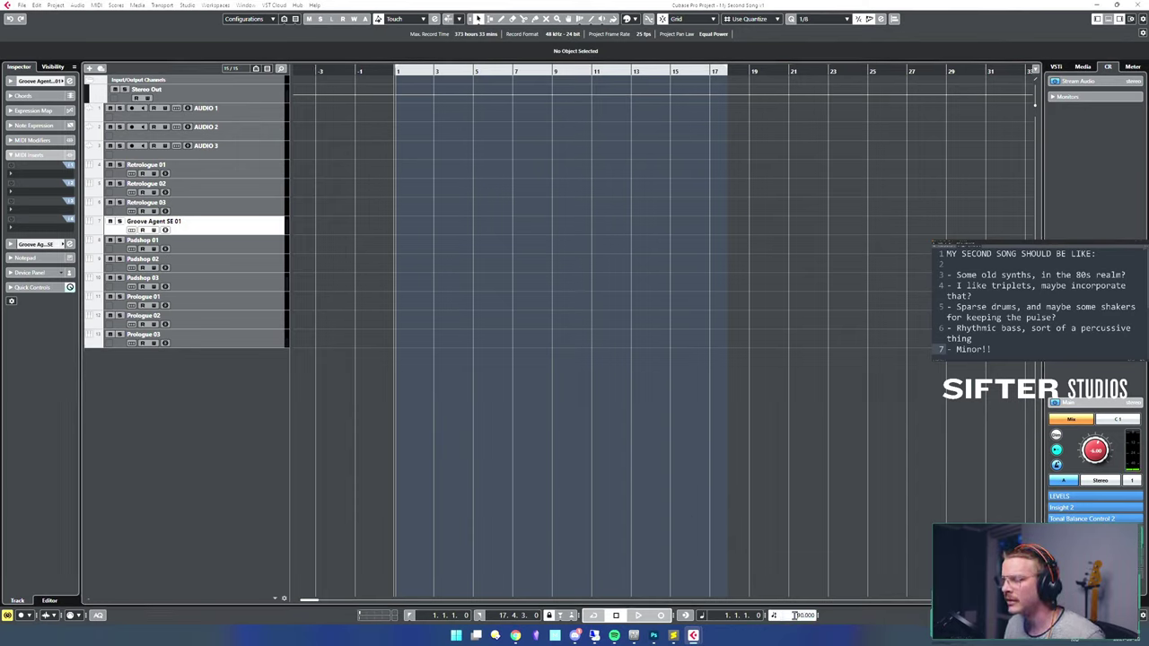
text(110)
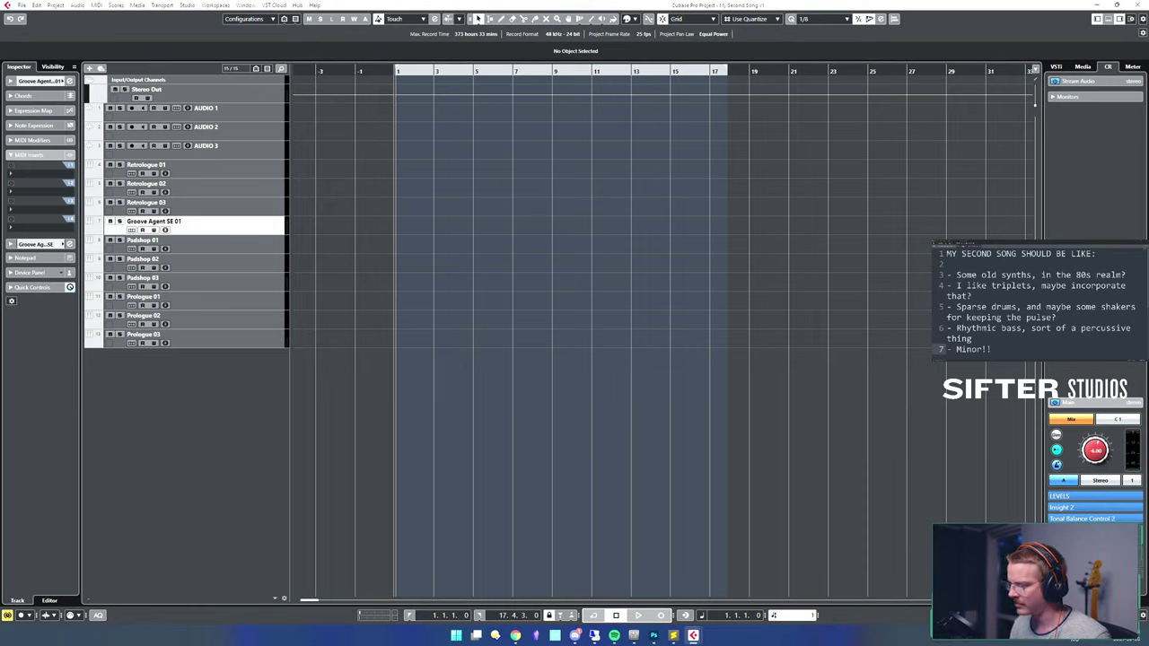
key(Return)
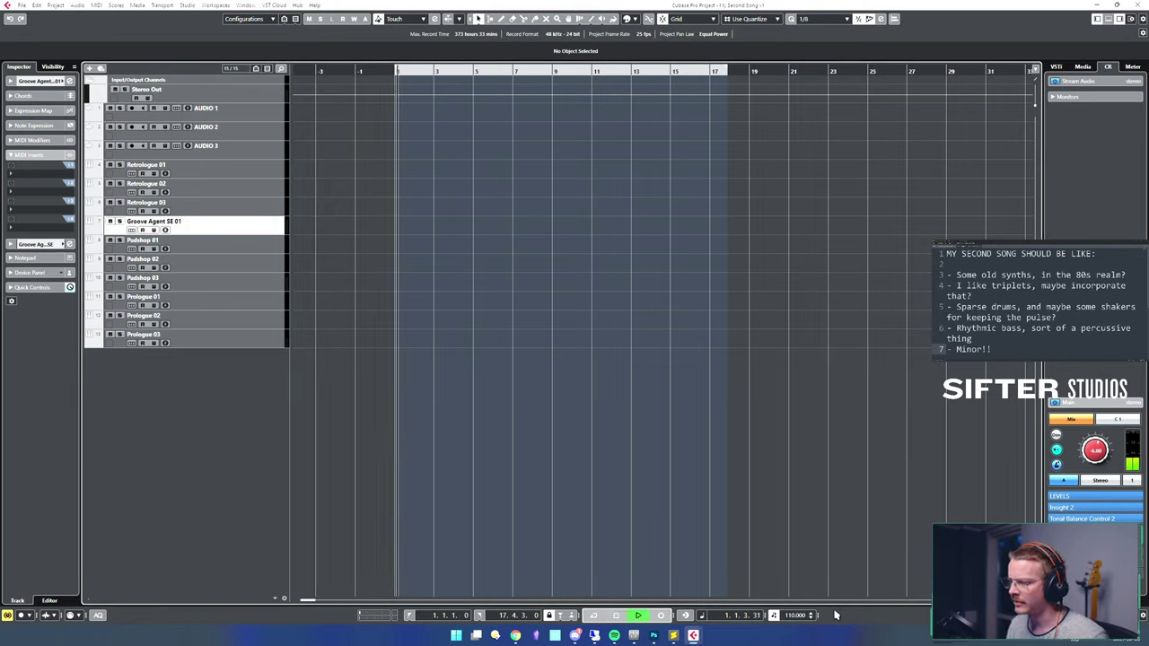
key(space)
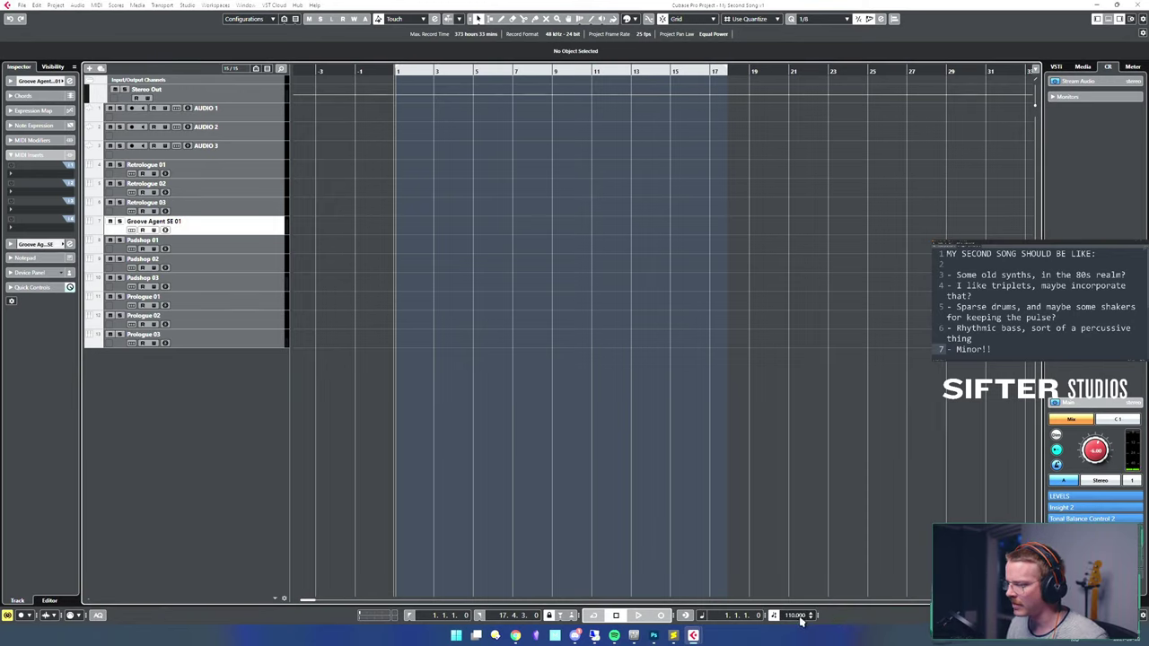
- Try a project tempo of 100 and play a short stretch to judge the pace
double_click(802, 618)
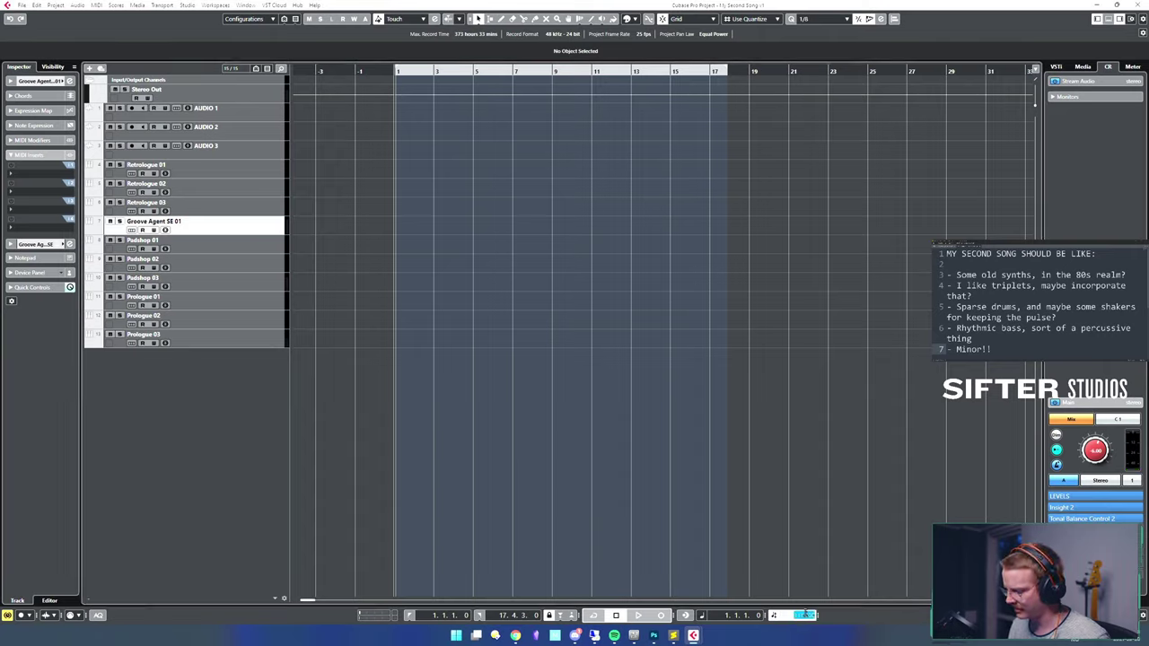
text(100)
key(Return)
key(space)
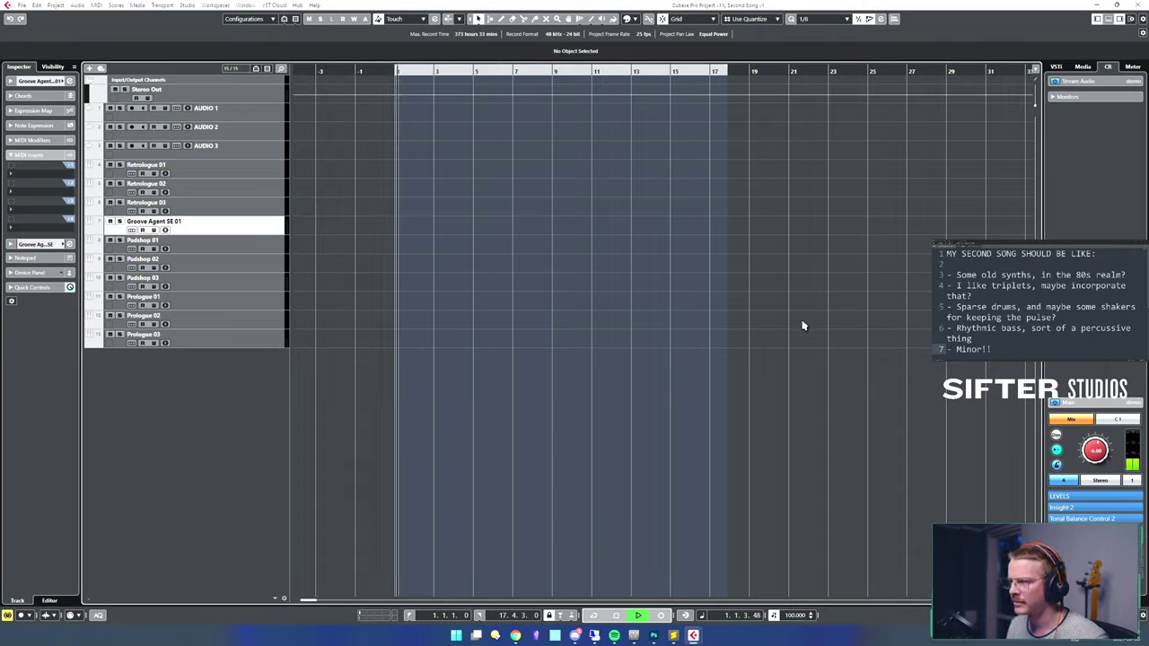
key(space)
- Set the project tempo to 105 and check it with a short playback
double_click(802, 616)
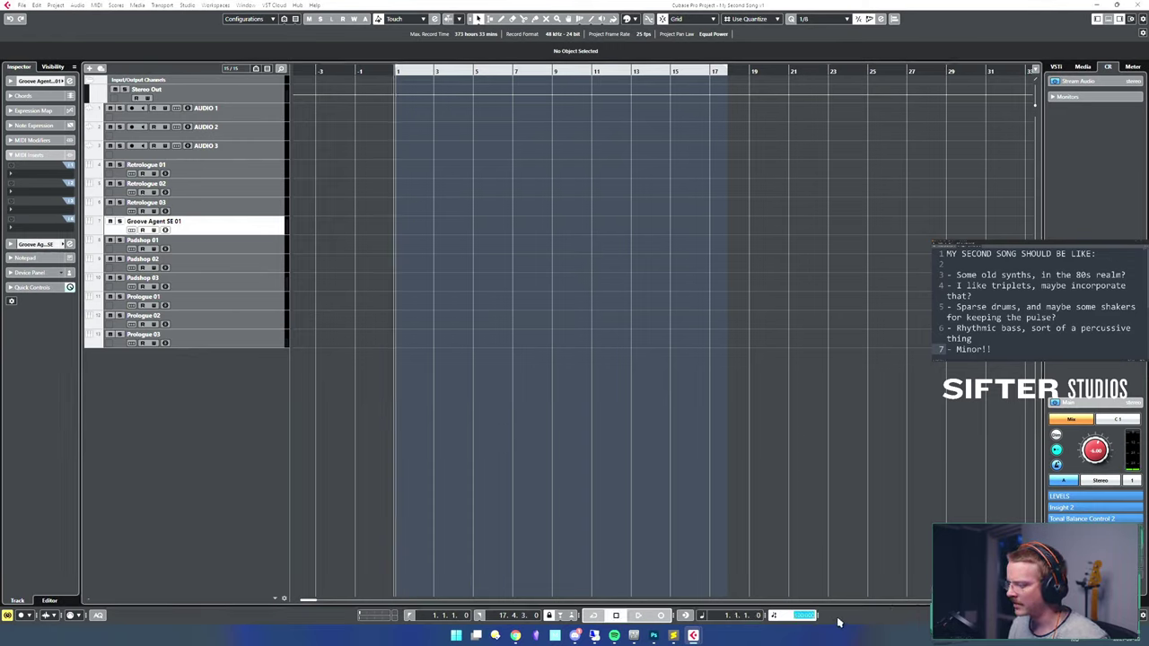
text(105)
key(Return)
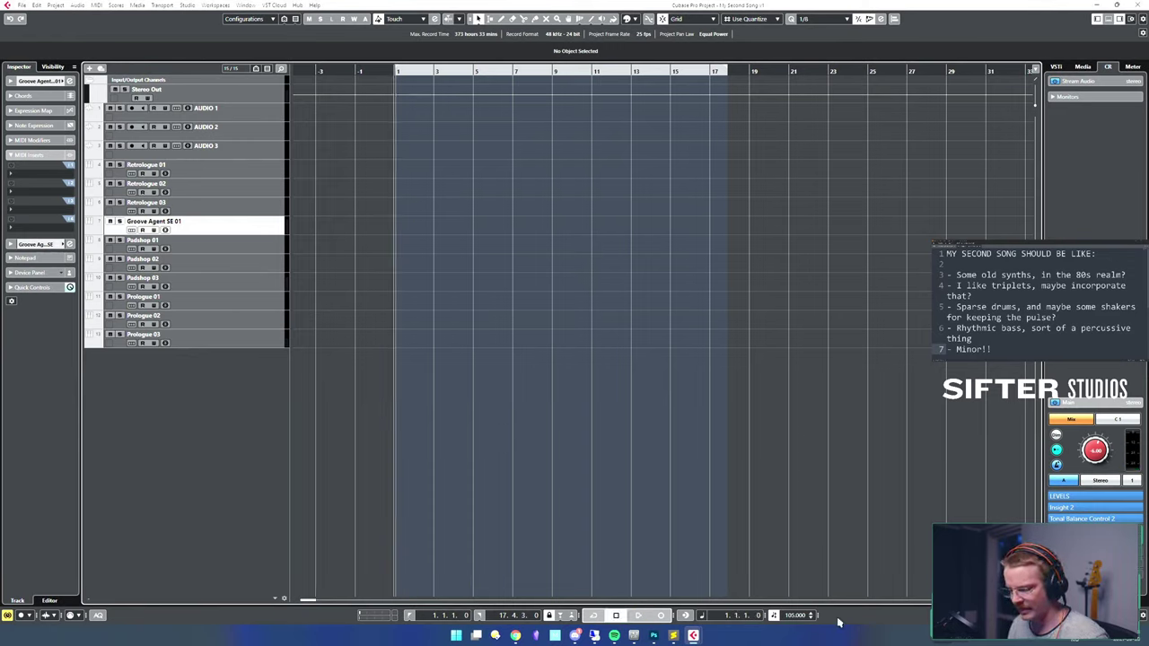
key(space)
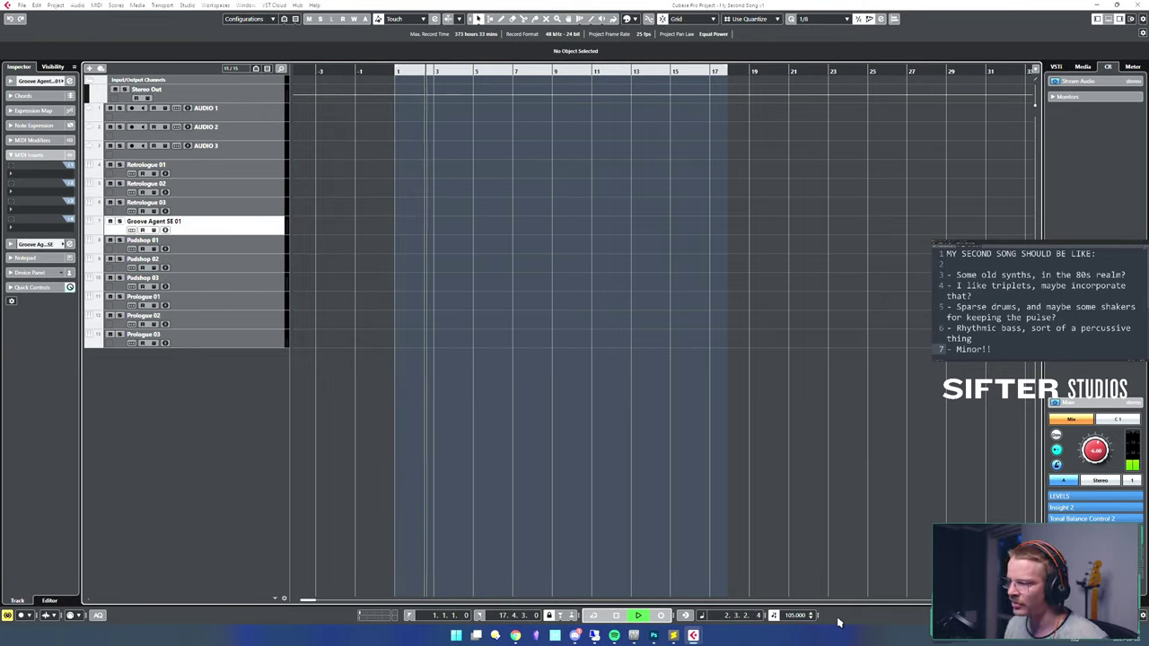
key(space)
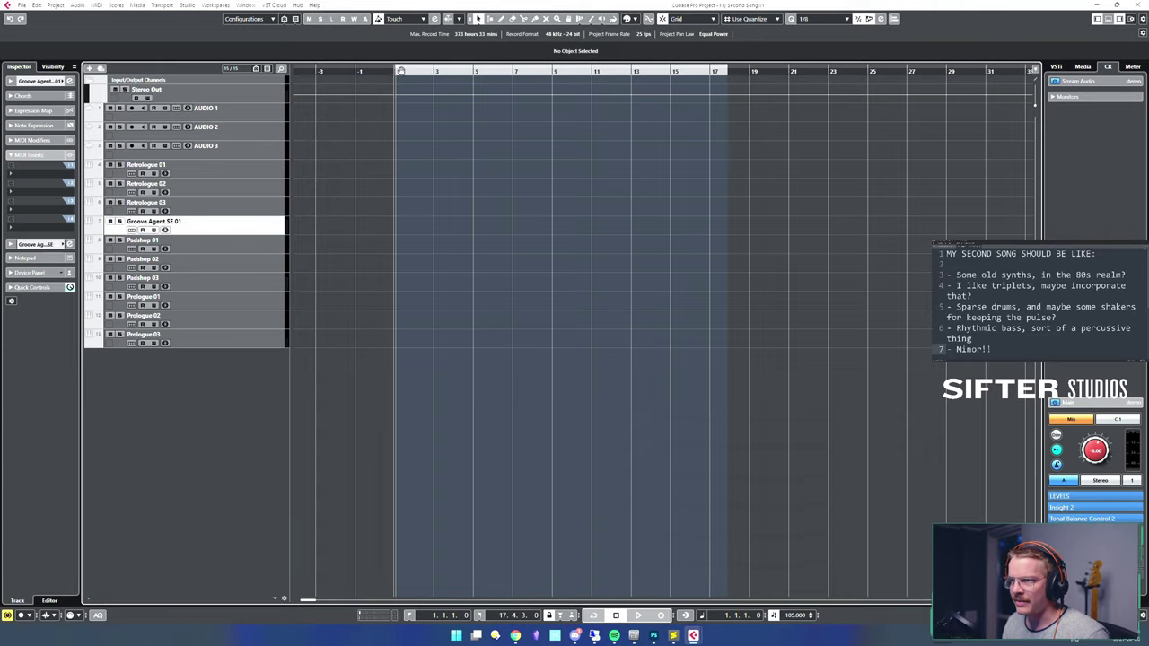
- Move the left locator back to the start of bar 0 to leave one bar of lead-in
drag(396, 71, 385, 87)
key(h)
key(h)
key(h)
key(h)
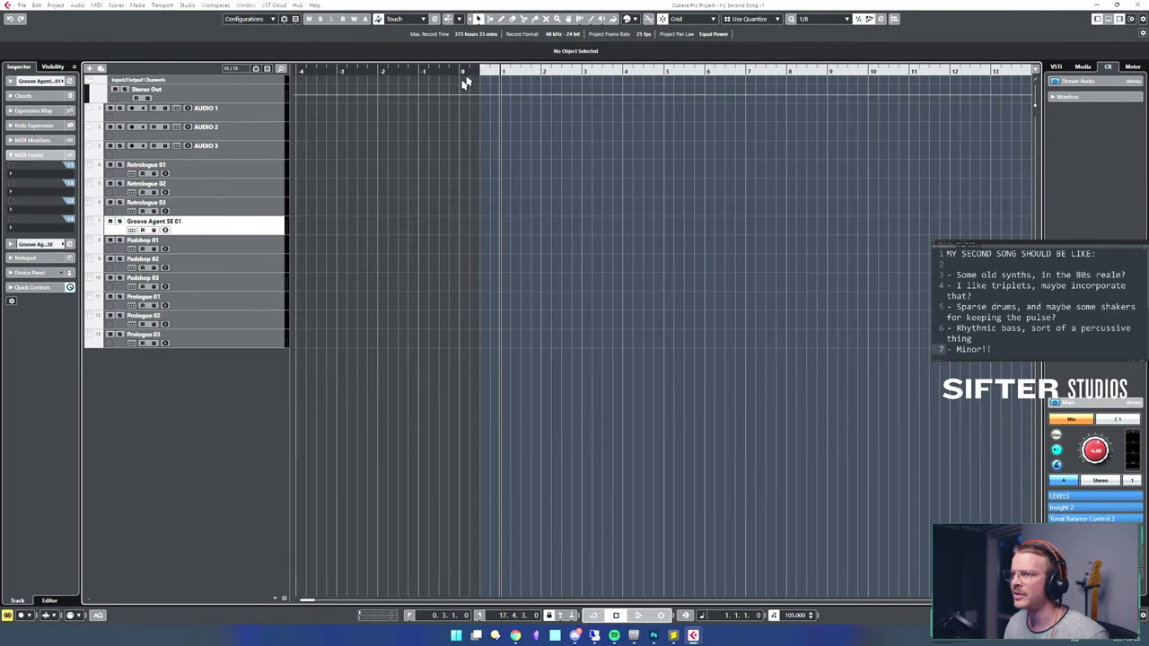
drag(482, 69, 462, 71)
key(g)
key(g)
key(g)
key(g)
key(g)
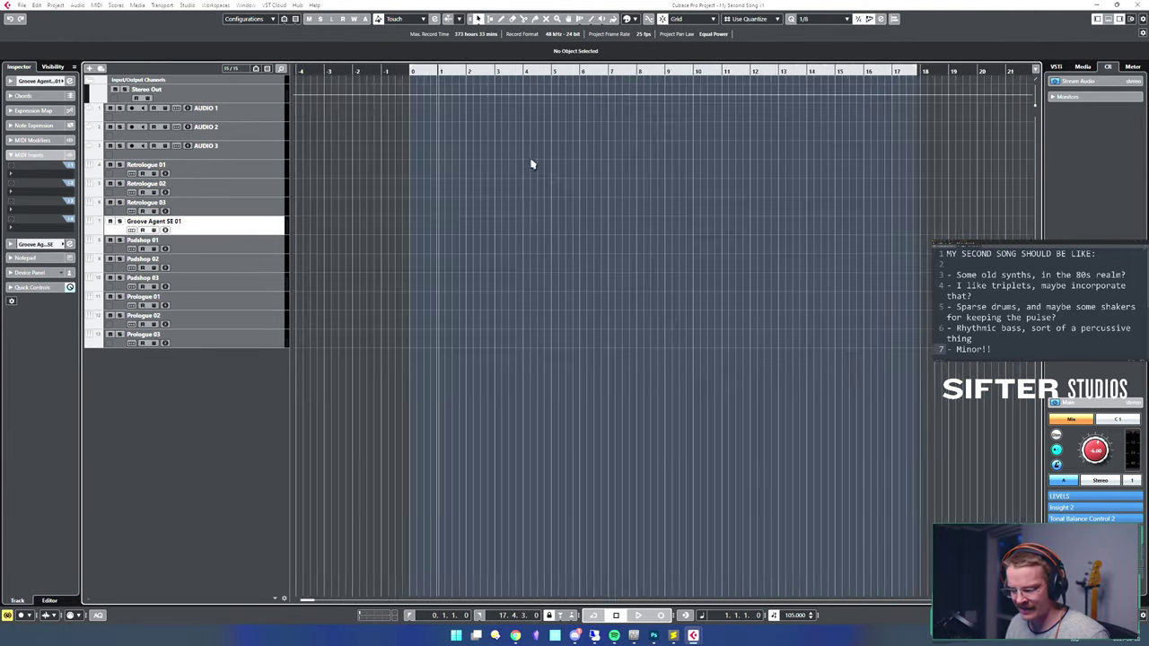
- Place the playhead at the left locator at bar 0 and set the right locator to the start of bar 33
key(KP_2)
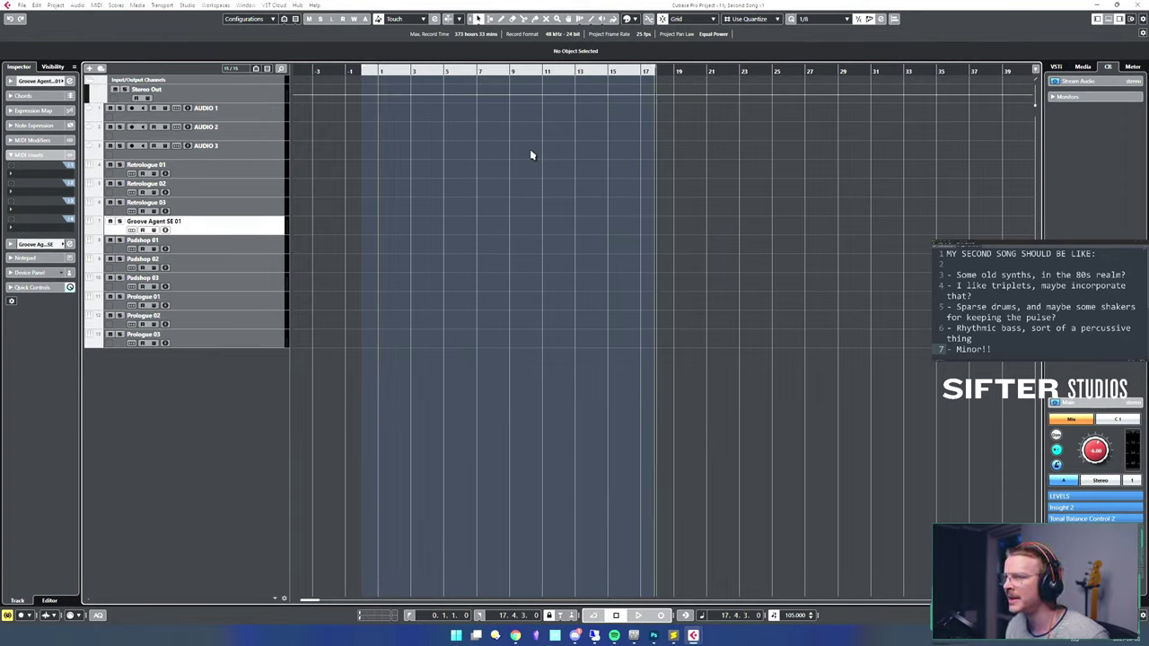
key(KP_1)
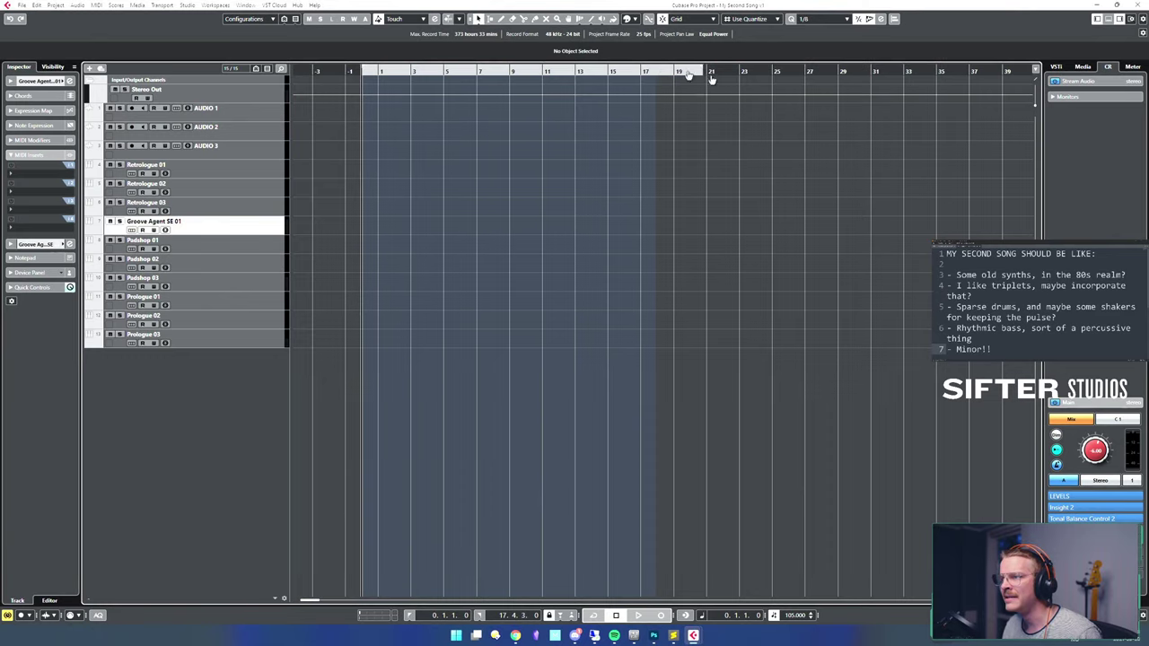
alt+click(906, 102)
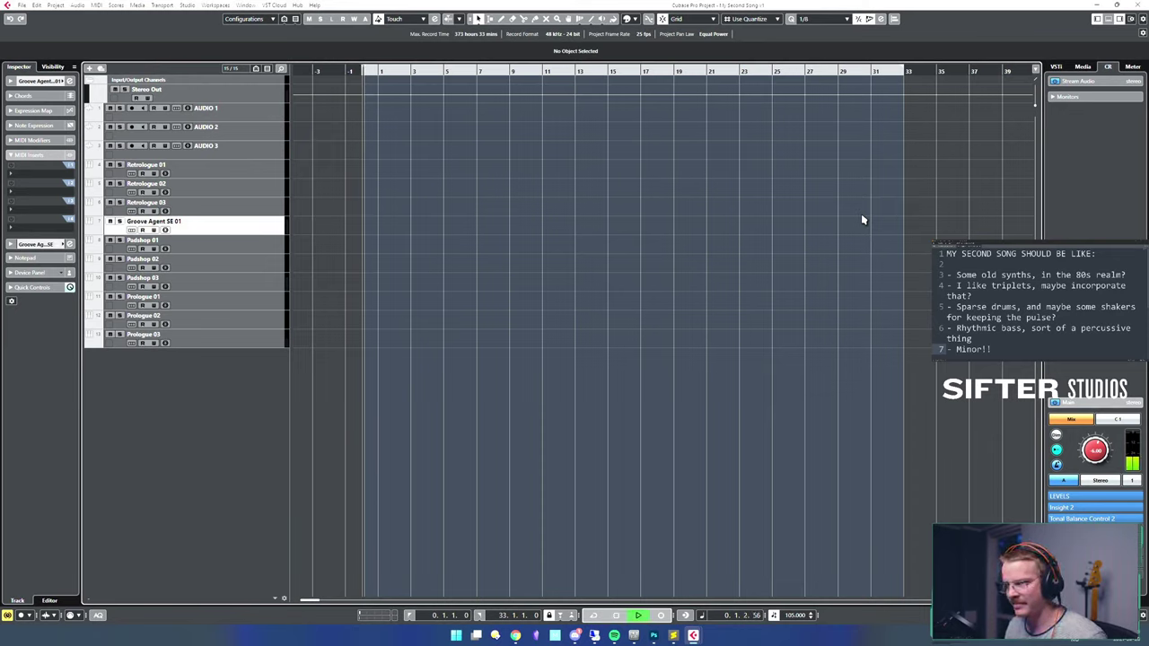
- Stop the recording run and check the MIDI record mode options for linear and cycled recording
key(KP_Multiply)
key(space)
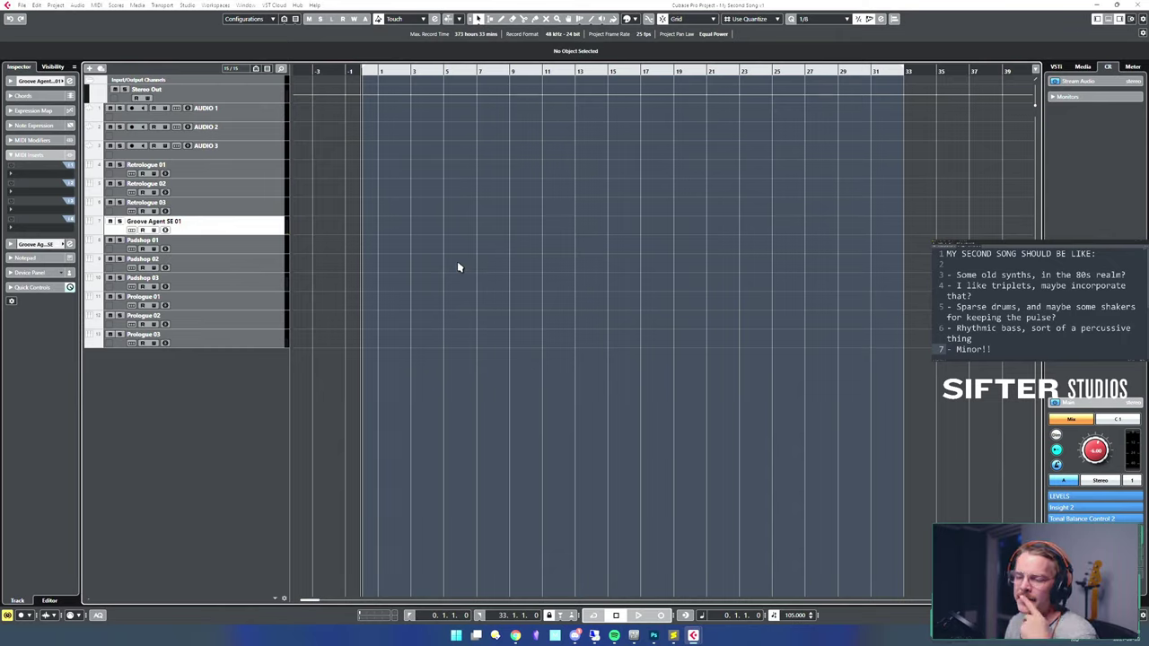
click(78, 621)
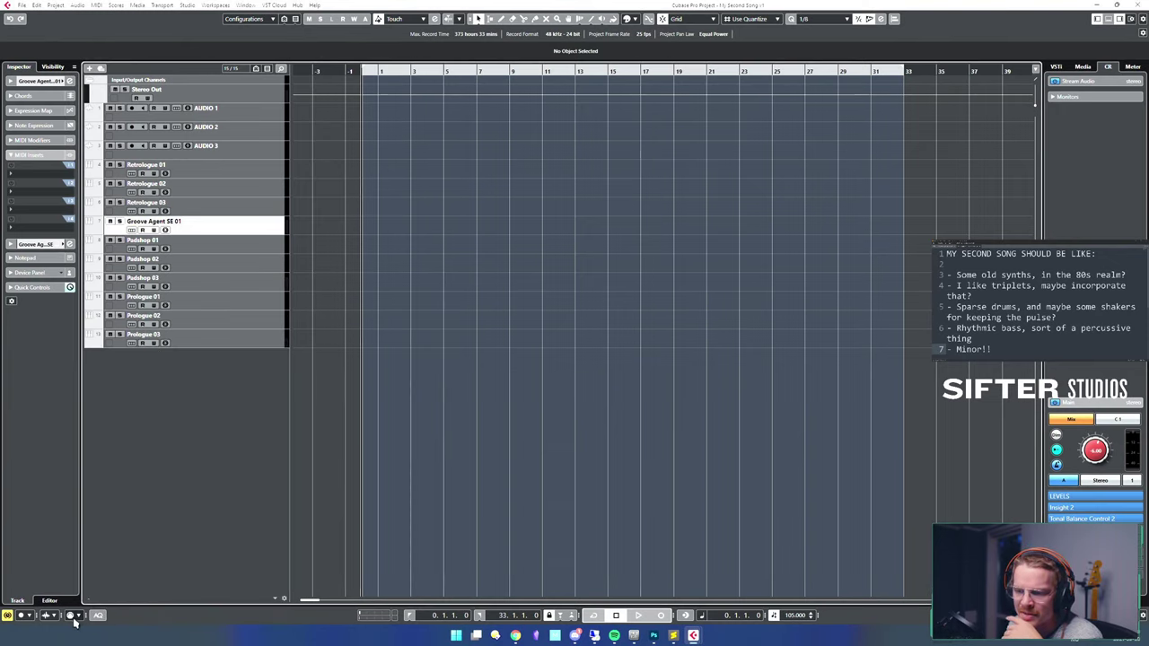
click(79, 618)
click(144, 639)
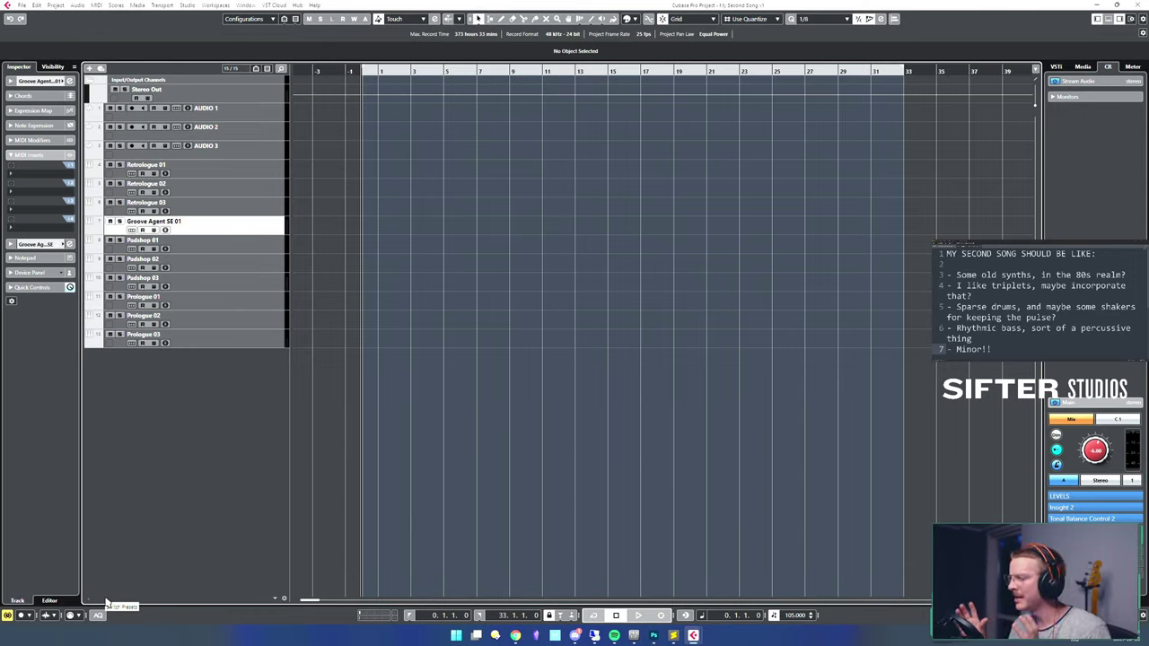
- Record a short test part on the Groove Agent SE 01 track from bar 0 and delete it
key(KP_Multiply)
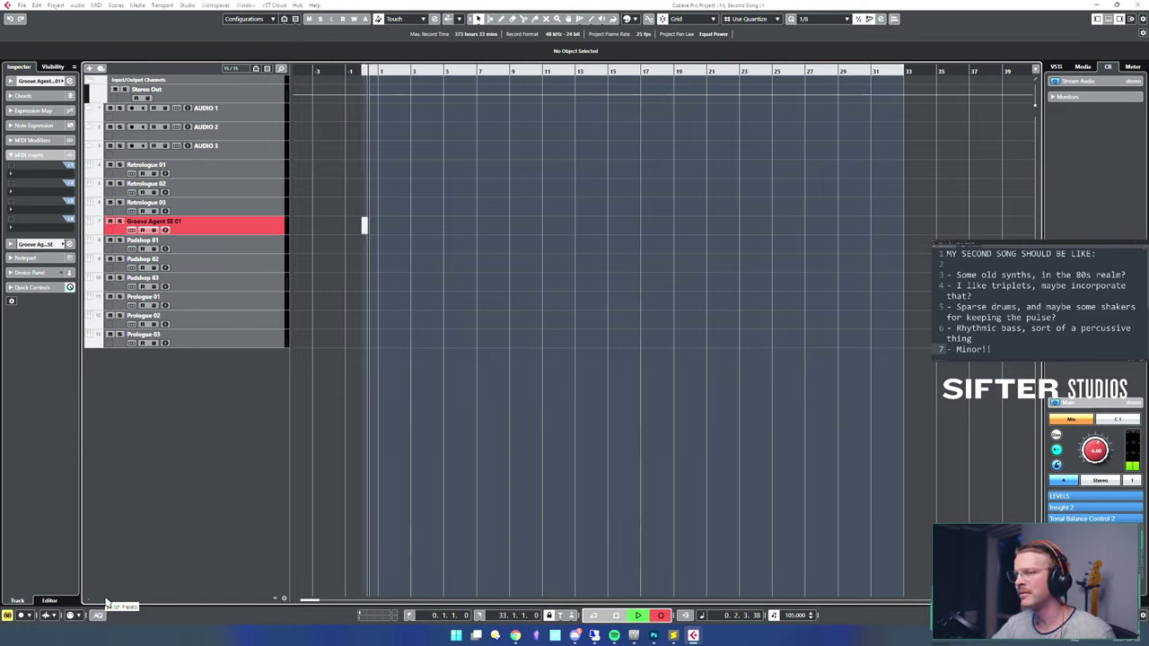
key(space)
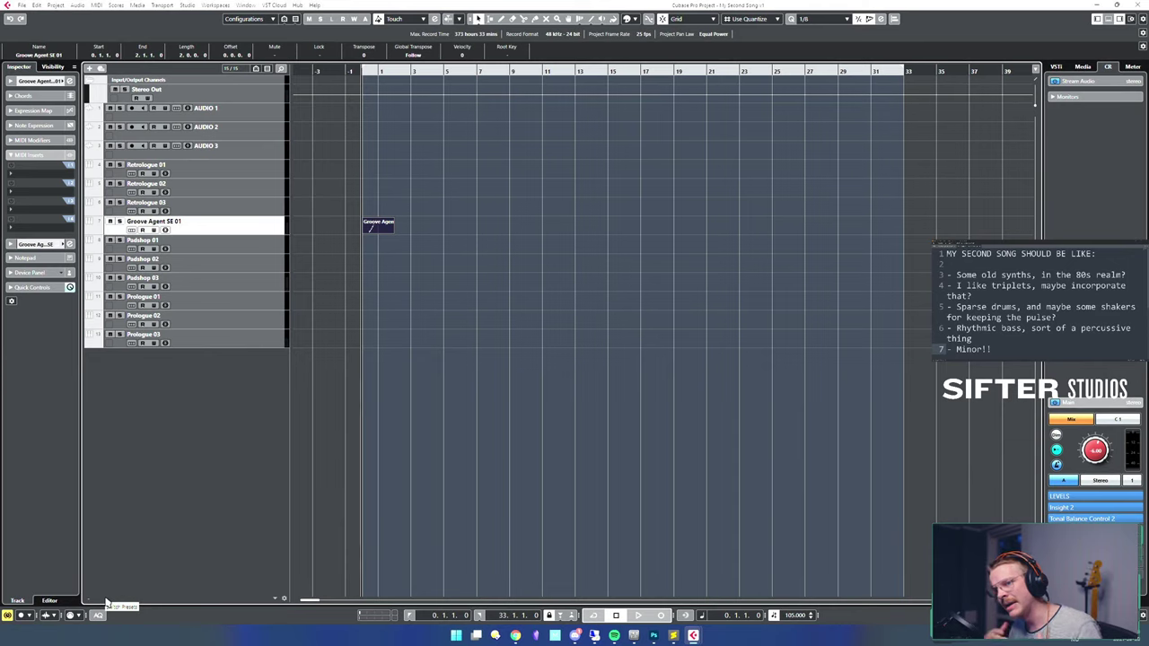
click(72, 616)
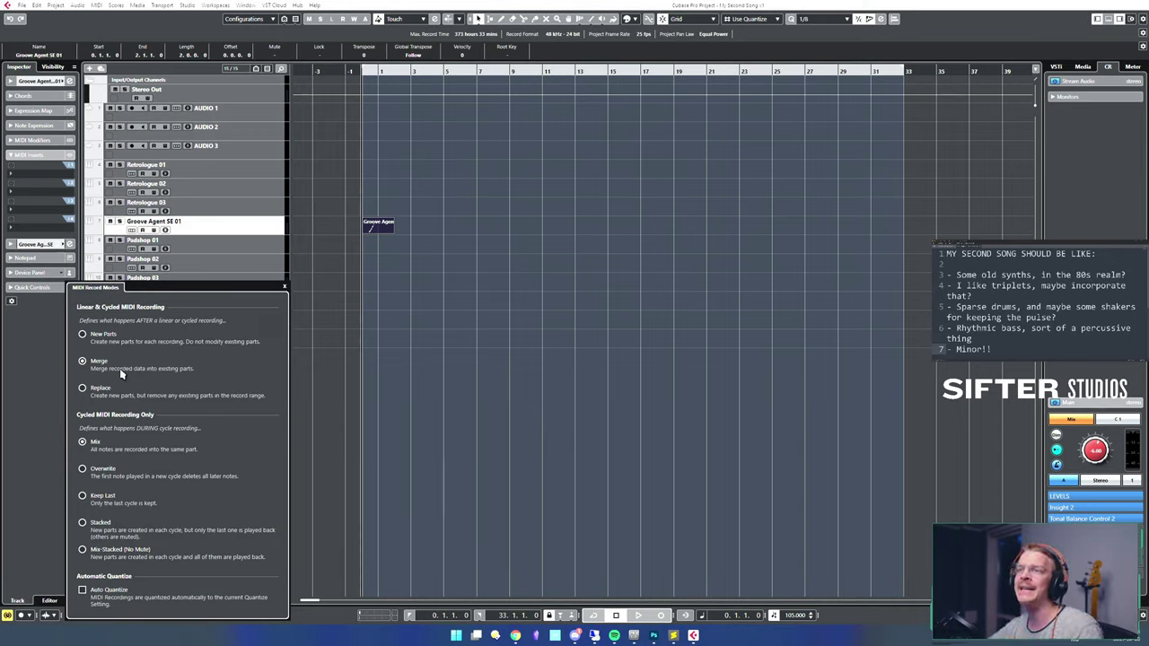
click(426, 250)
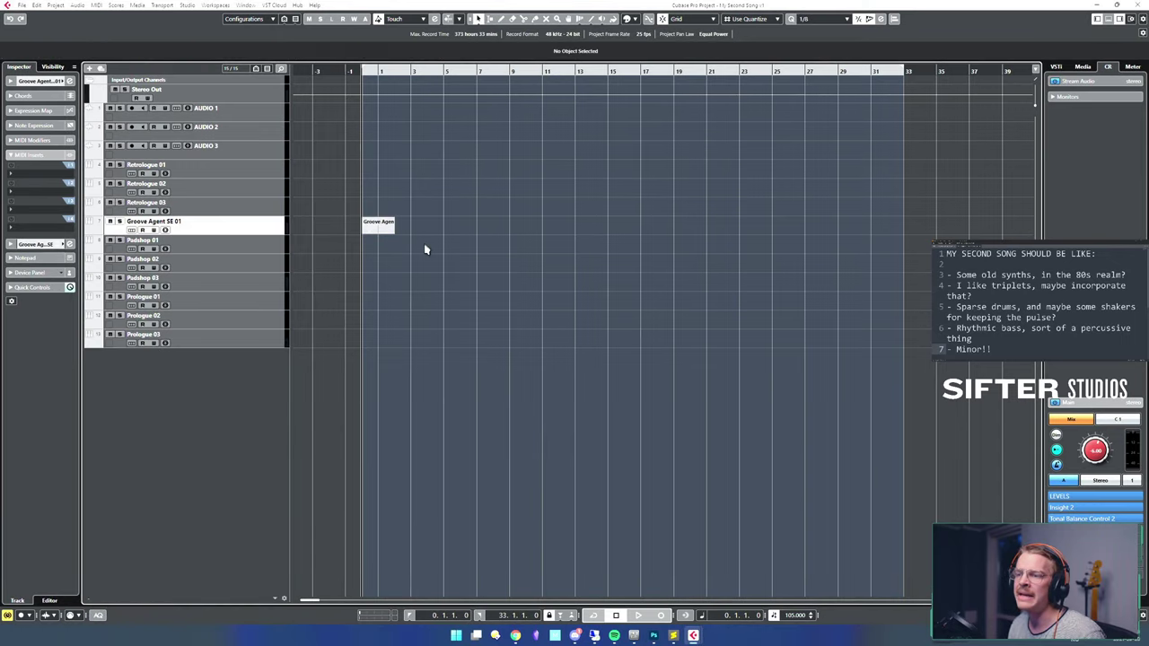
drag(426, 250, 354, 199)
key(Delete)
- Enlarge the height of all tracks and zoom the timeline in to roughly the first 21 bars
key(h)
key(h)
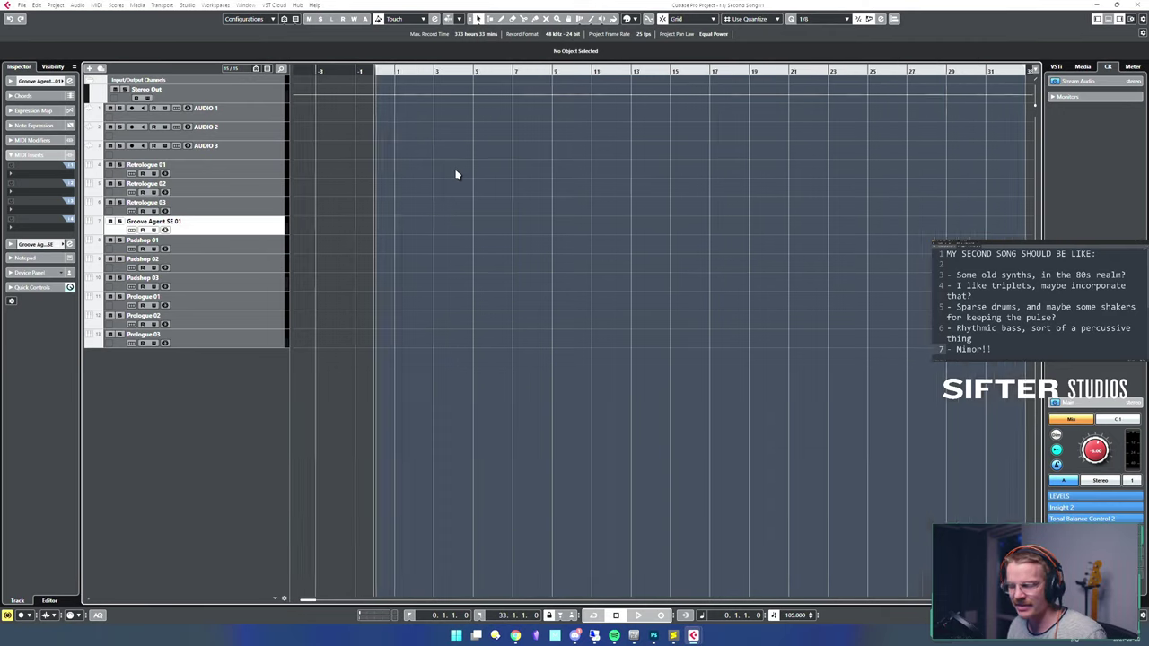
key(g)
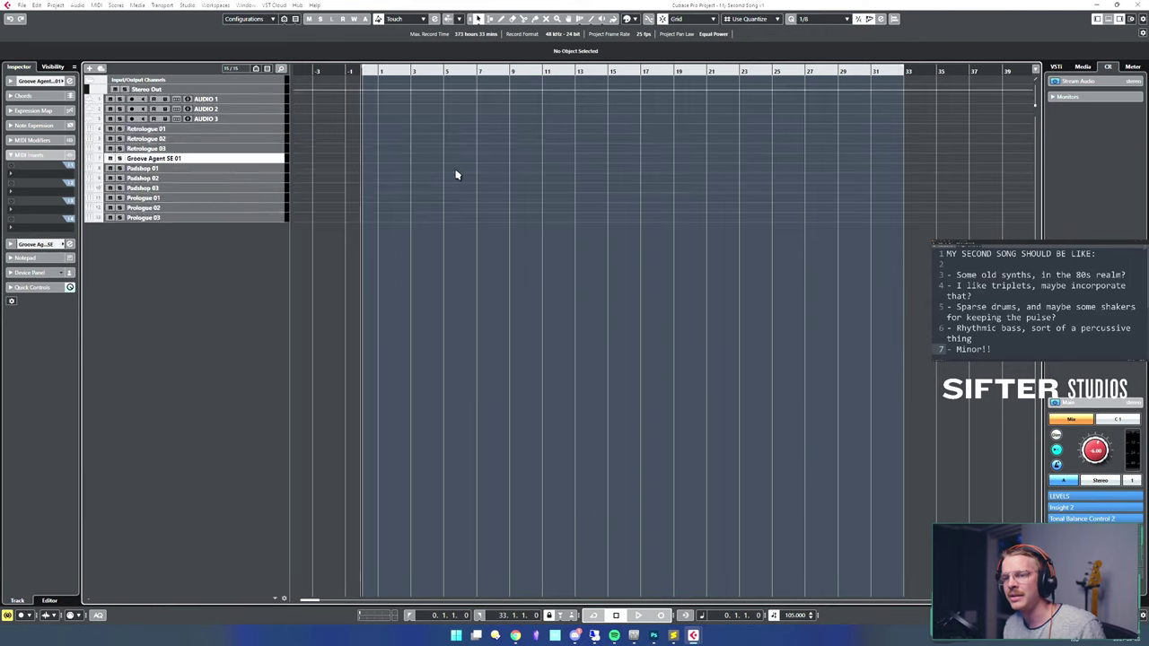
key(shift+h)
key(shift+g)
key(shift+g)
key(shift+g)
key(shift+h)
key(shift+h)
key(shift+h)
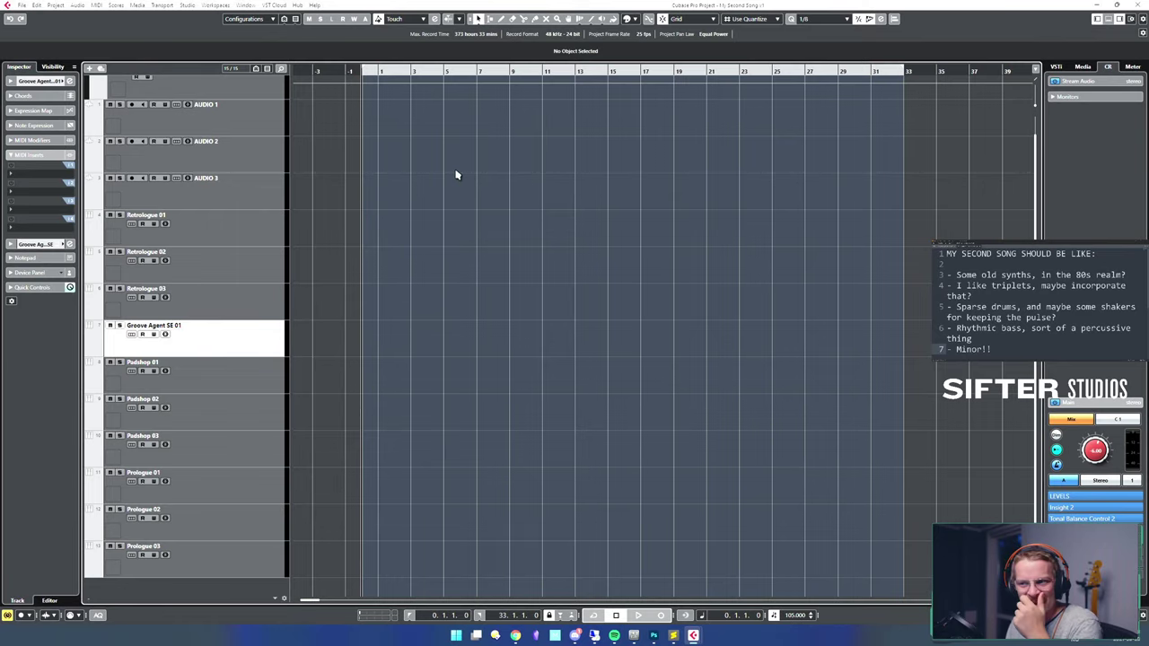
key(h)
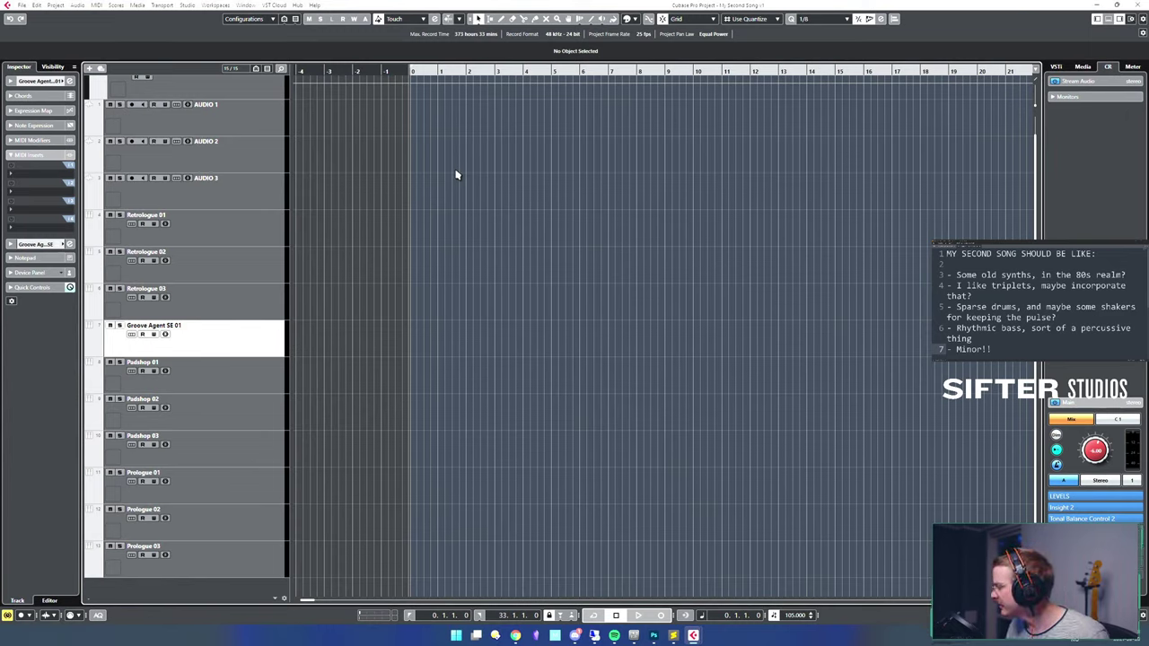
- Record a ten-bar percussion part on the Groove Agent SE 01 track from bar 0 and select it
key(KP_Multiply)
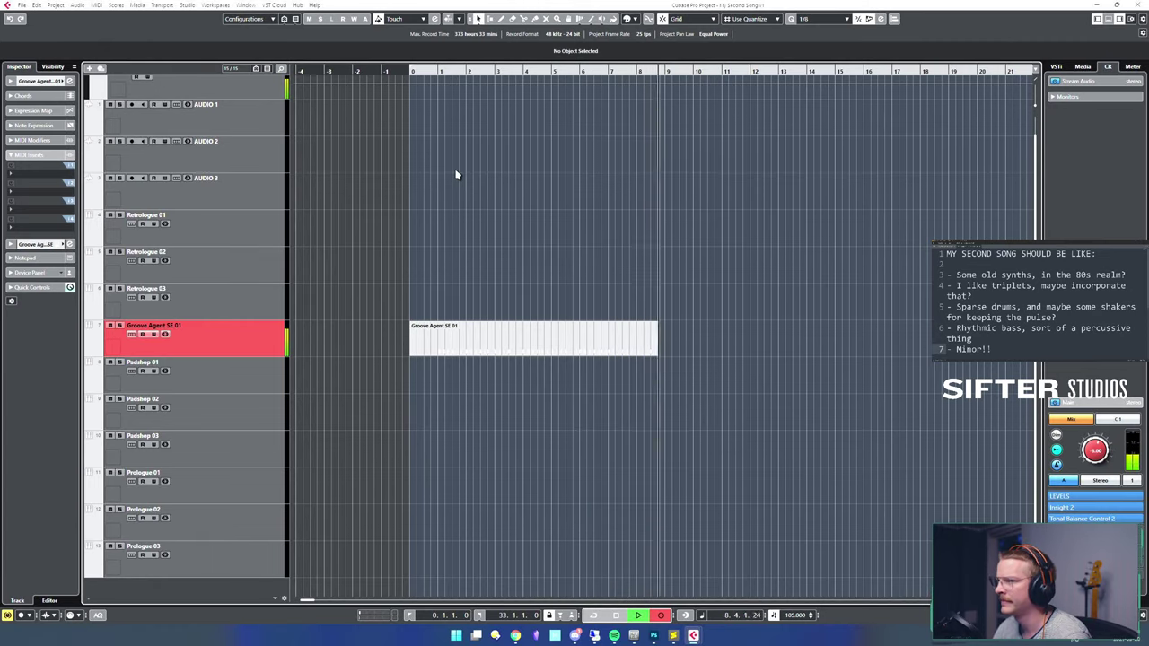
key(space)
click(620, 485)
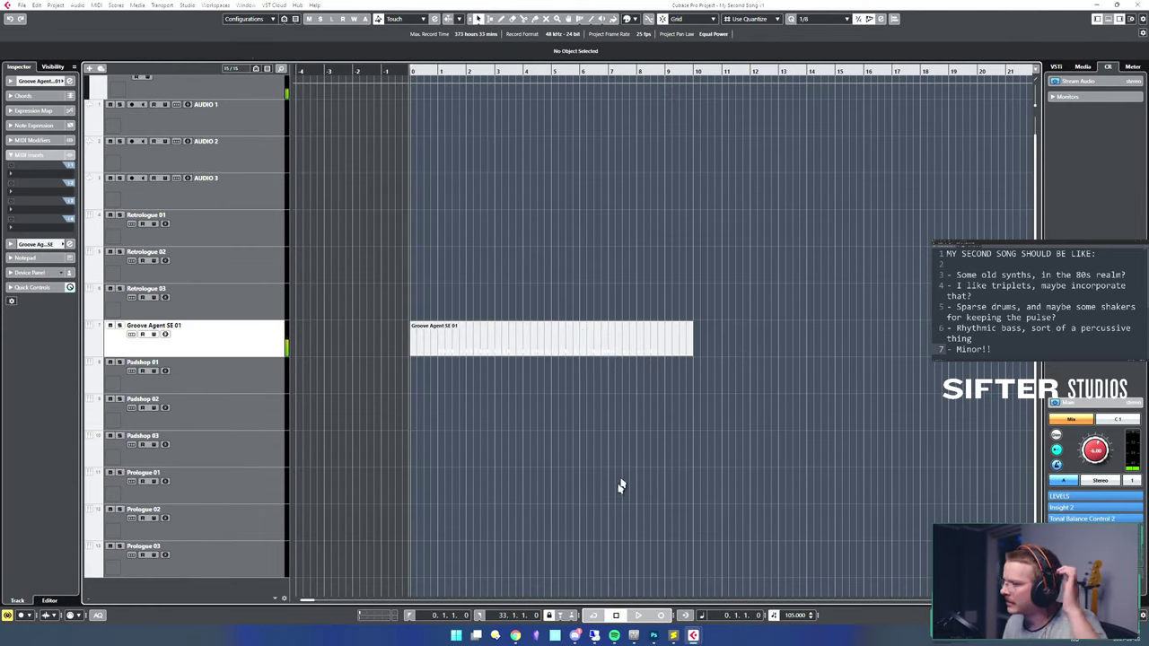
click(594, 341)
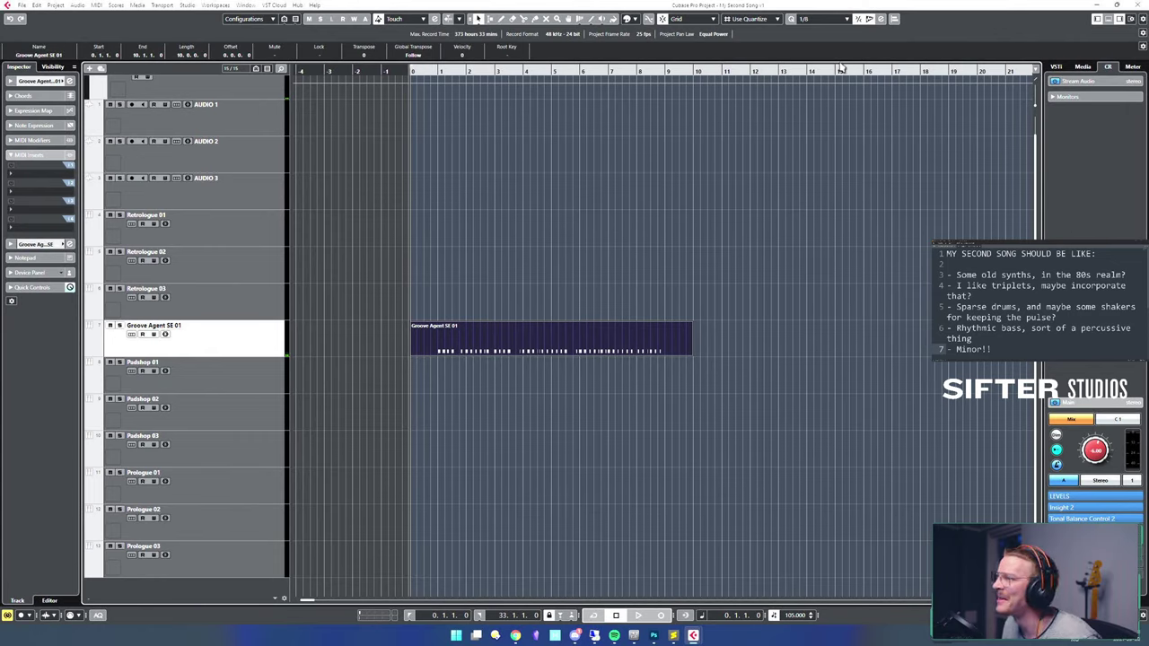
- Set the quantize preset to 1/8 Triplet and play back the recorded Groove Agent part
click(831, 21)
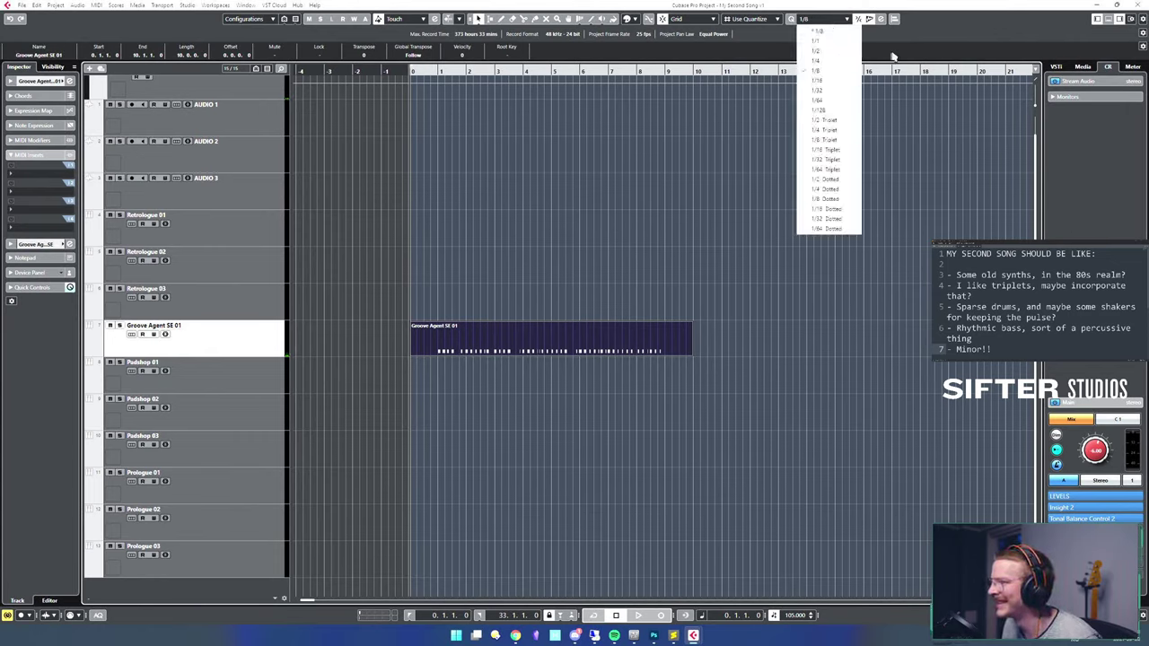
click(954, 44)
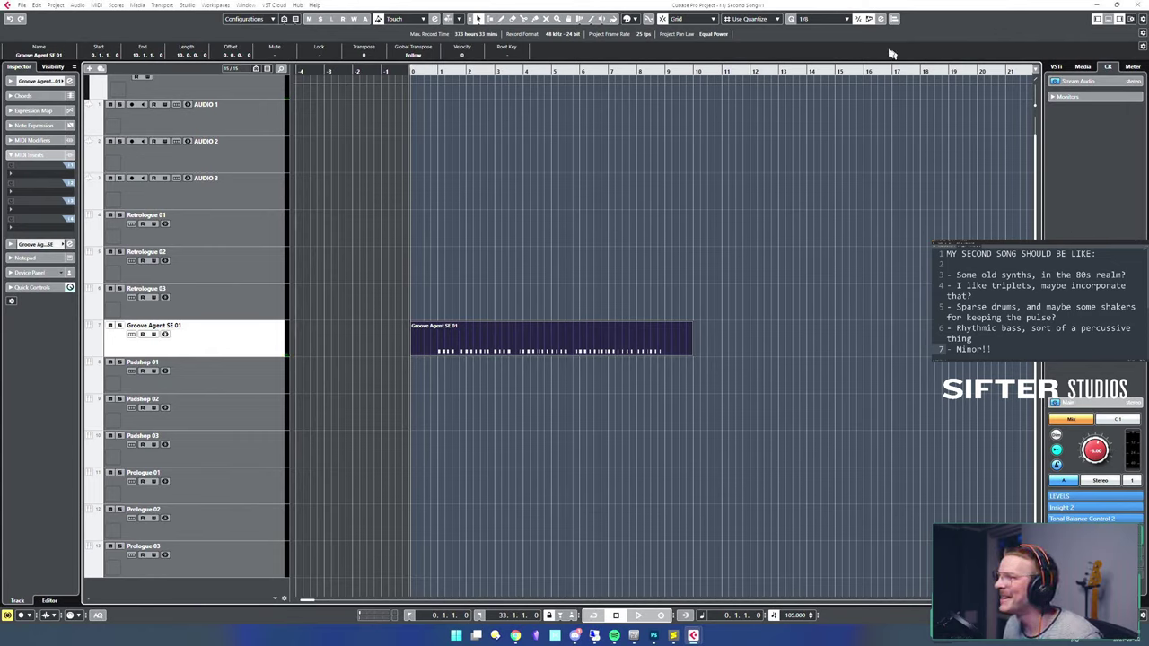
click(839, 19)
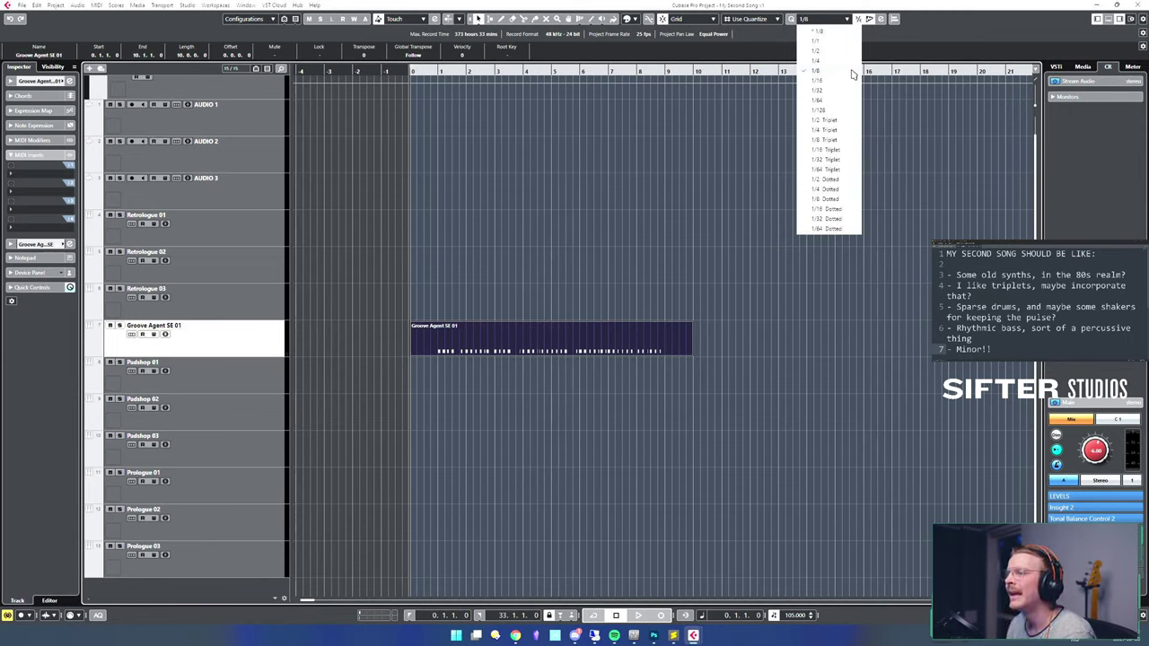
click(856, 141)
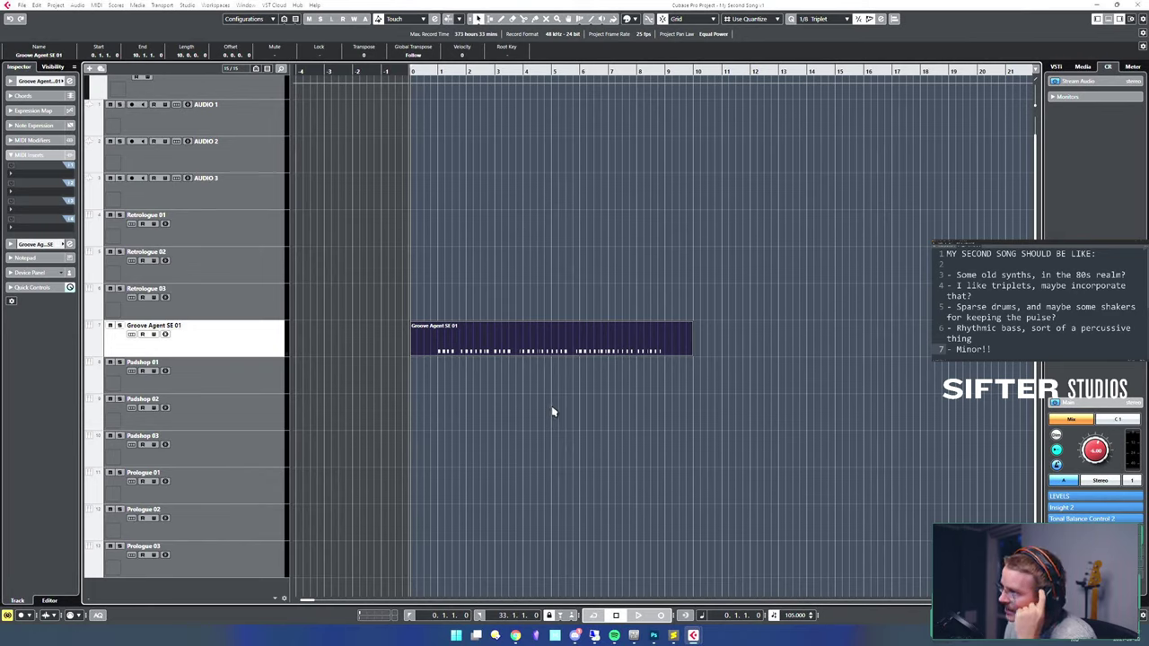
drag(646, 409, 587, 261)
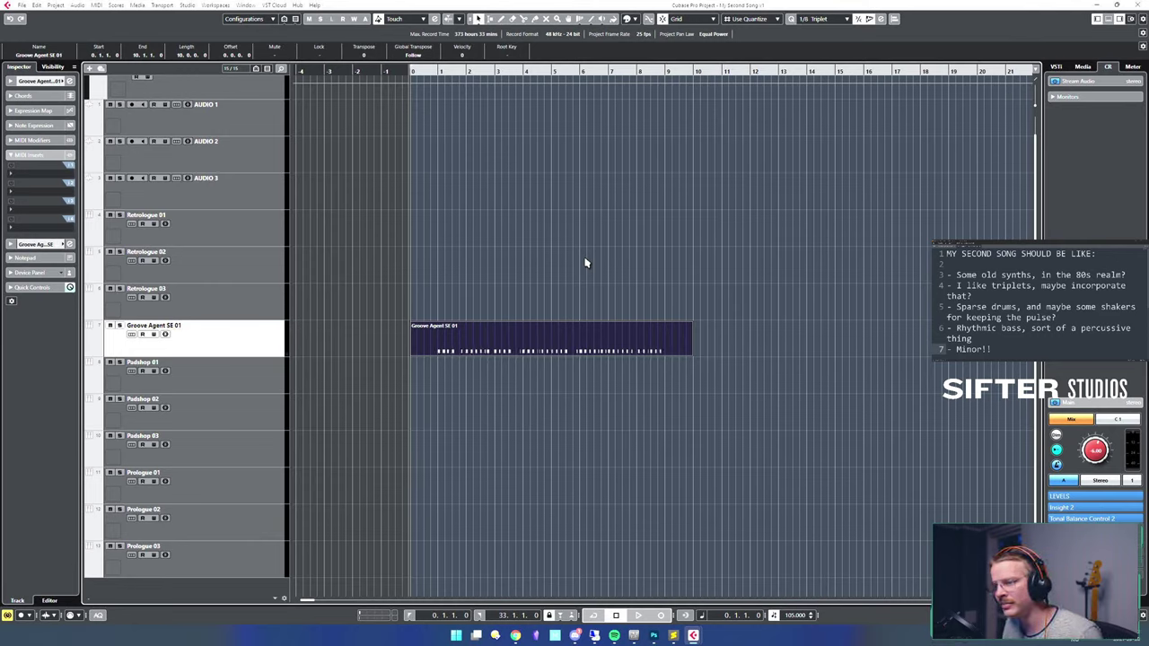
key(space)
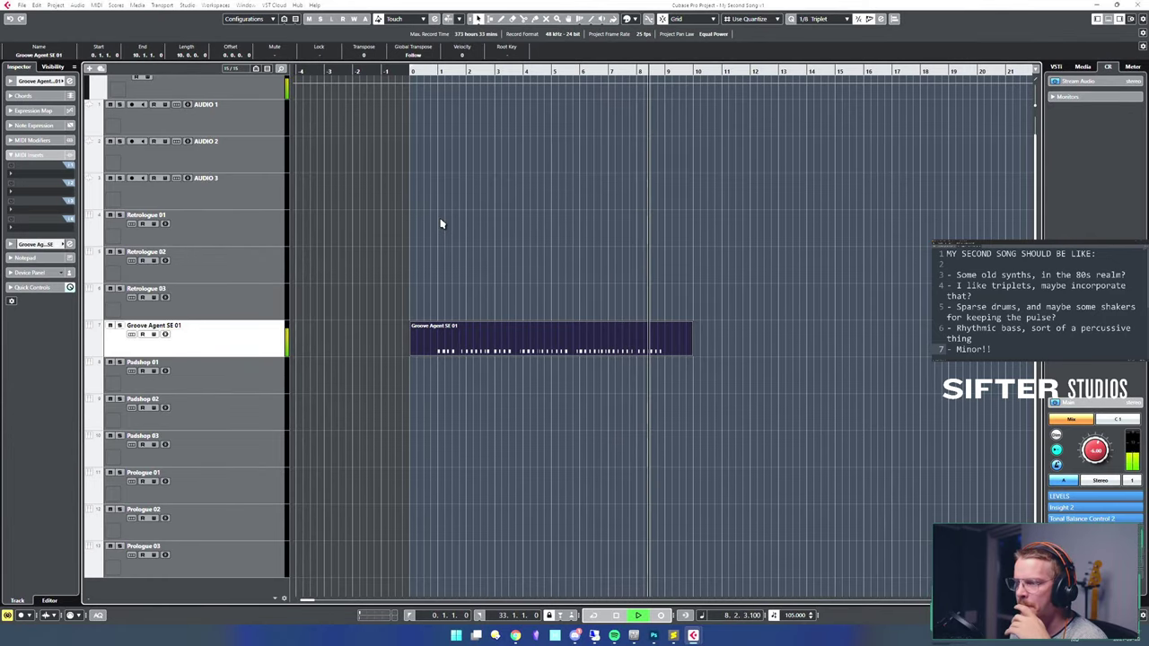
key(space)
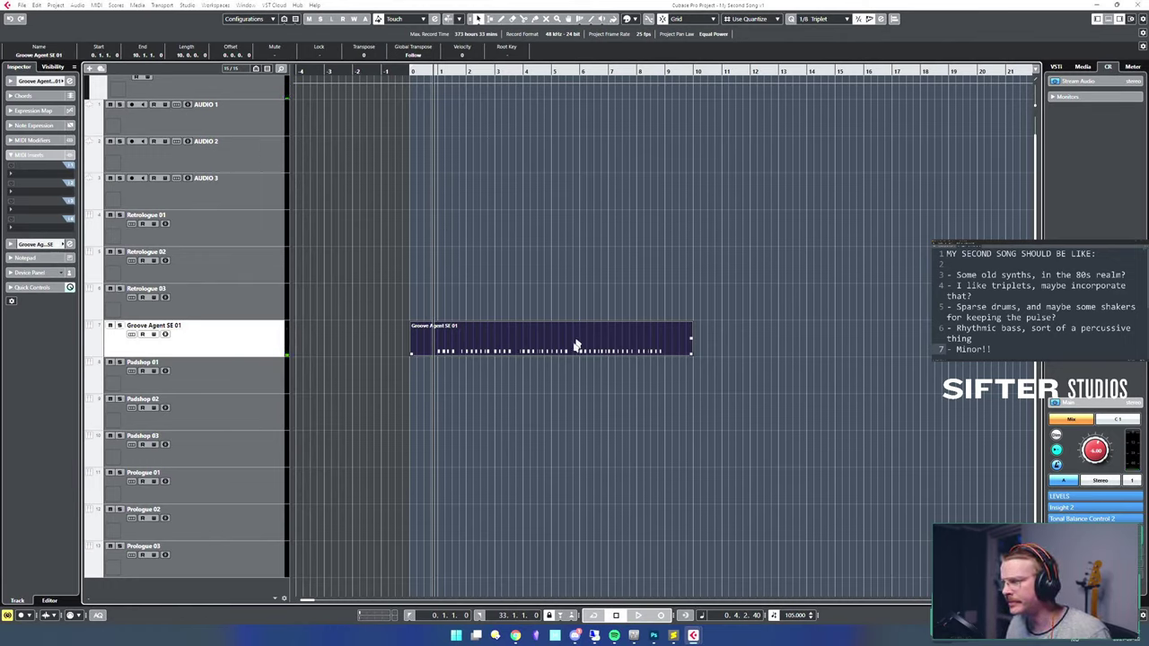
- Review the available grid type and snap type options, keeping Grid snapping with Use Quantize
click(747, 19)
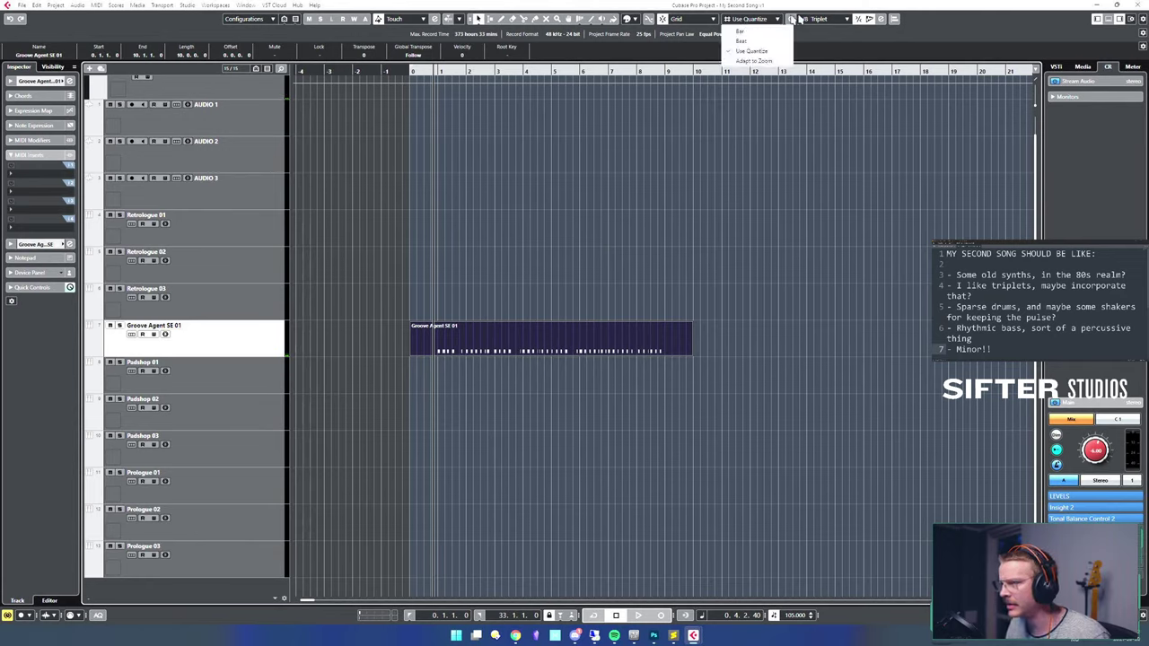
click(835, 38)
click(702, 22)
click(771, 51)
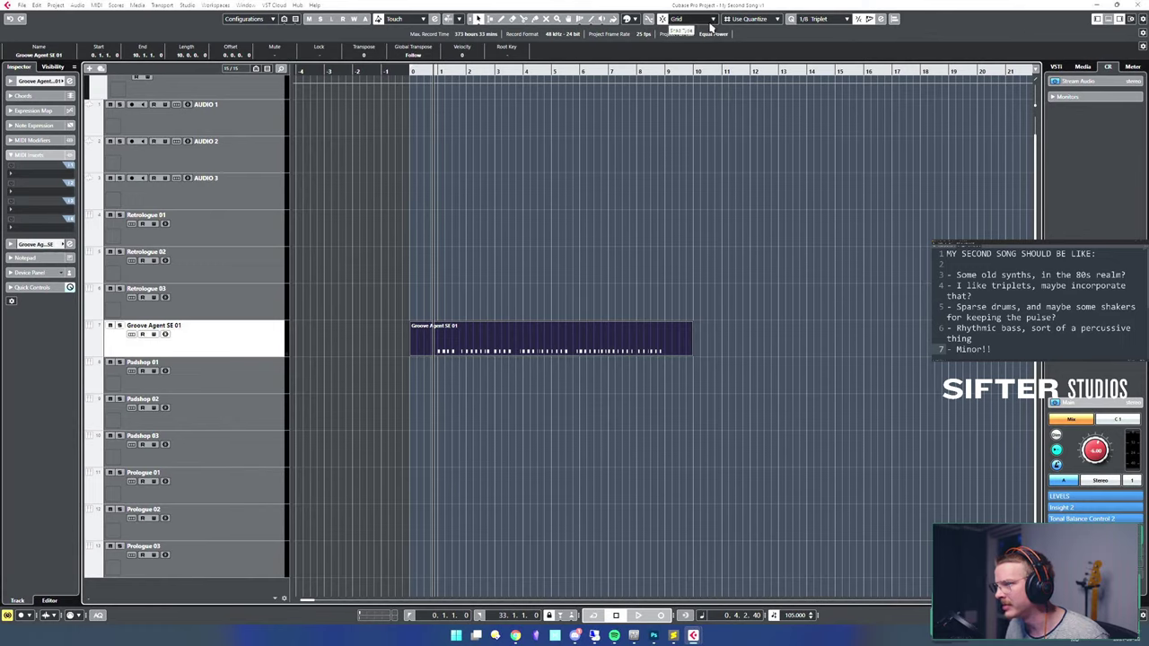
click(749, 20)
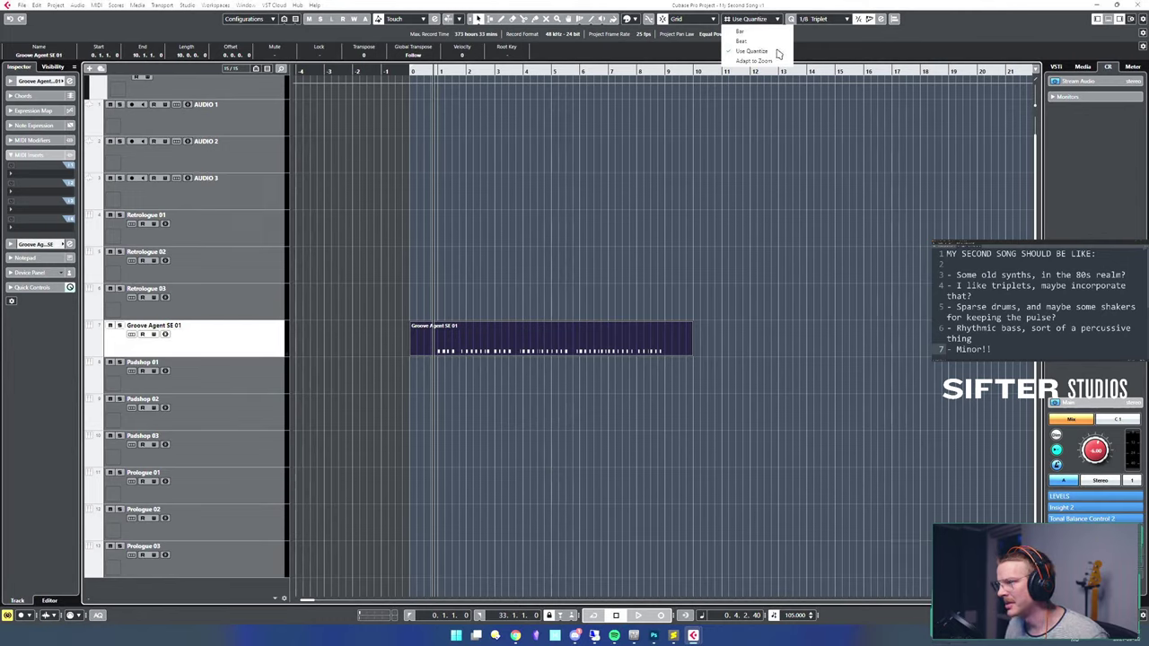
click(834, 47)
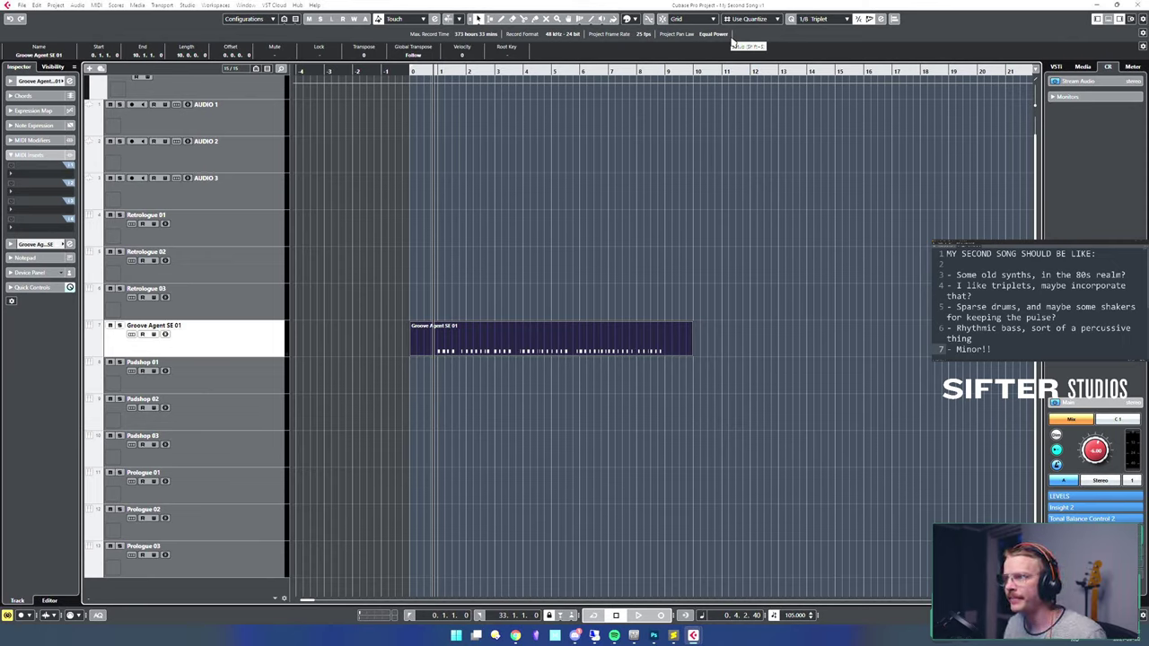
- Move the playhead to several positions along the recorded part to examine how it snaps to the 1/8 triplet grid
drag(437, 261, 427, 293)
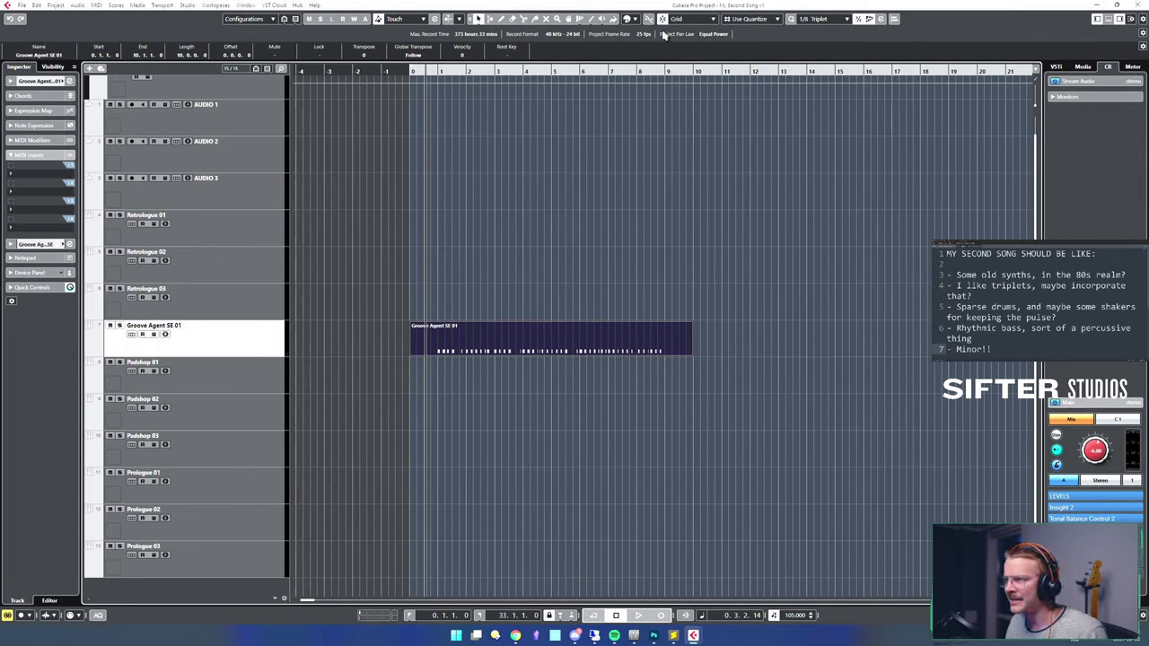
drag(477, 243, 680, 265)
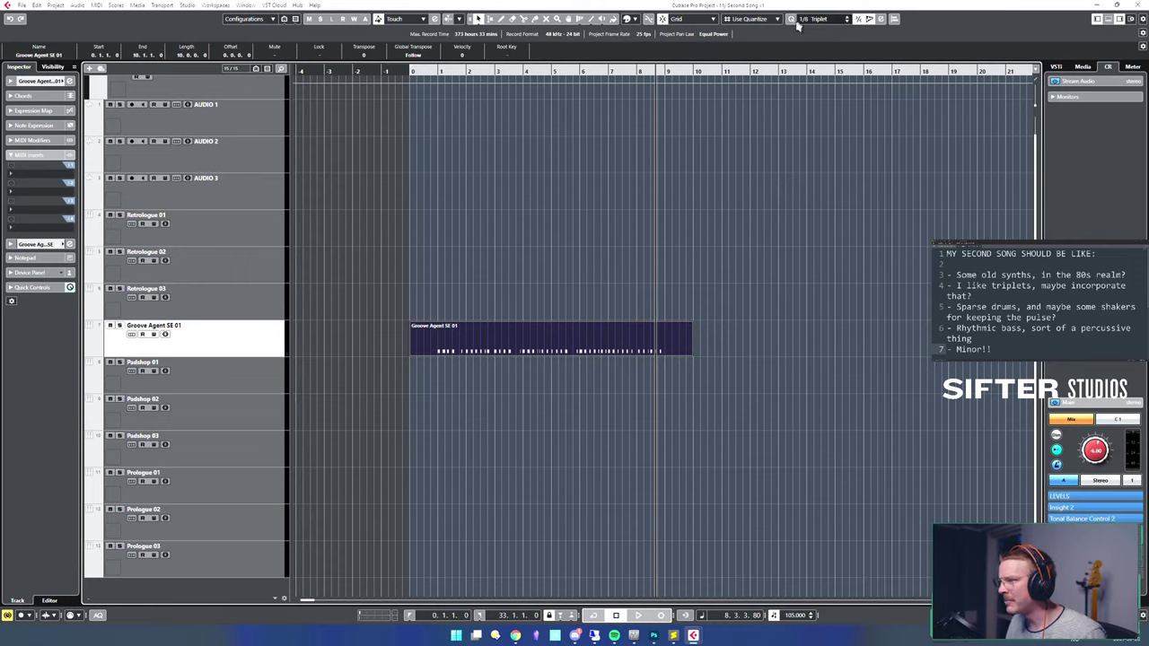
click(605, 223)
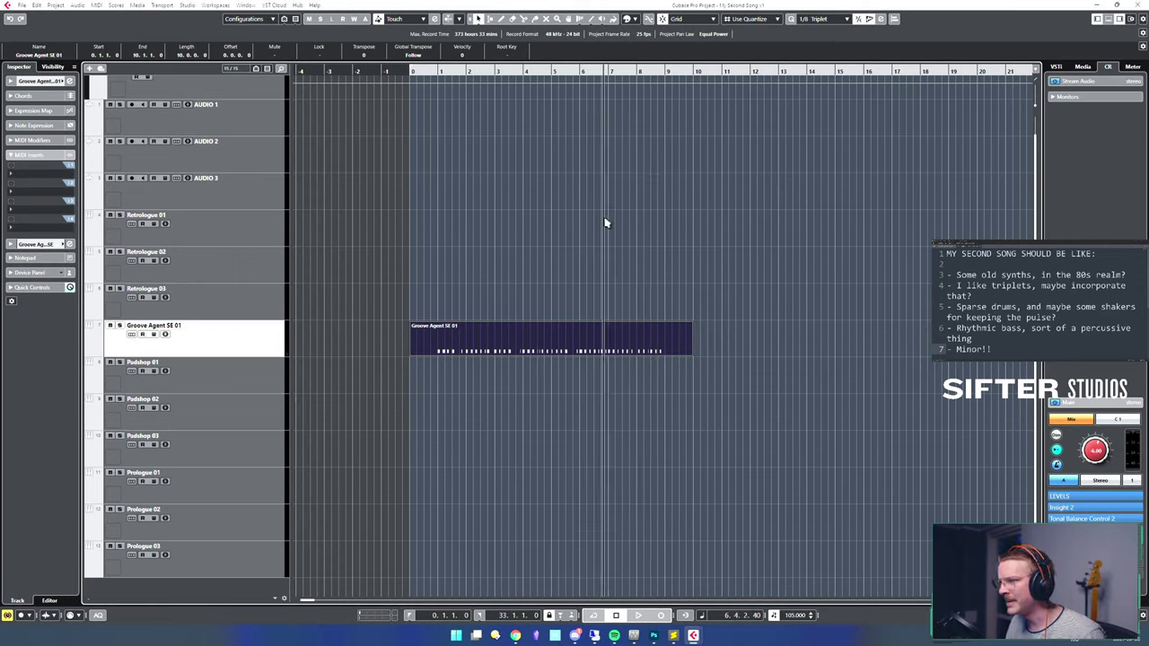
drag(605, 222, 578, 222)
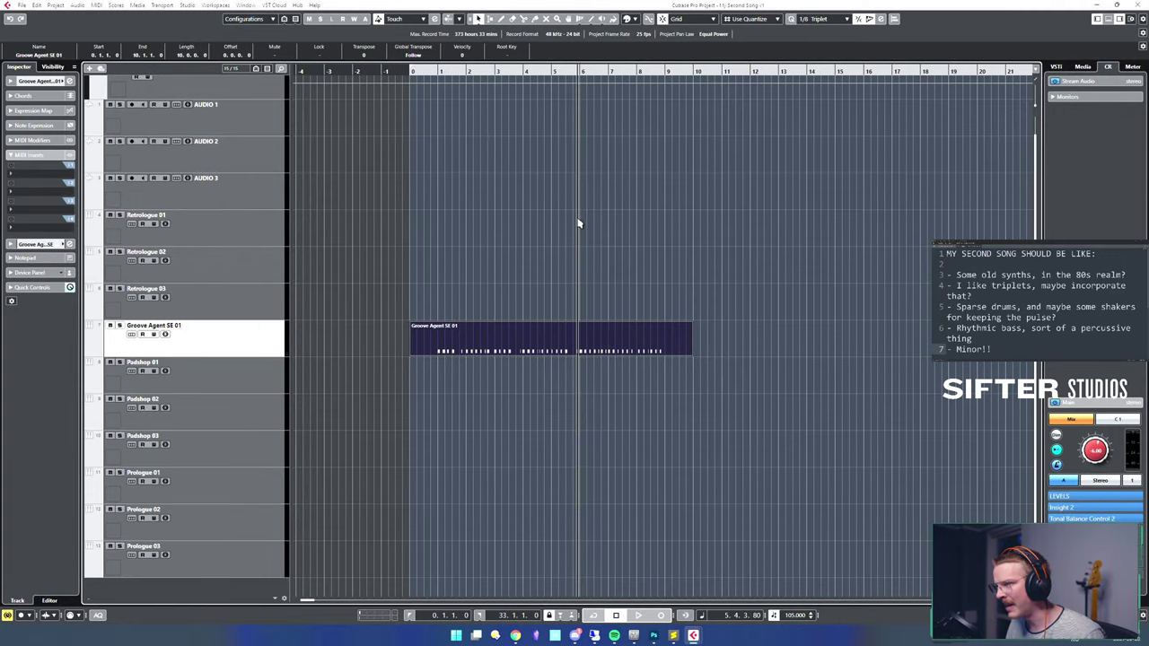
- Try the 1/1 quantize preset and move the playhead across the bars to examine whole-bar snapping
click(840, 18)
click(843, 43)
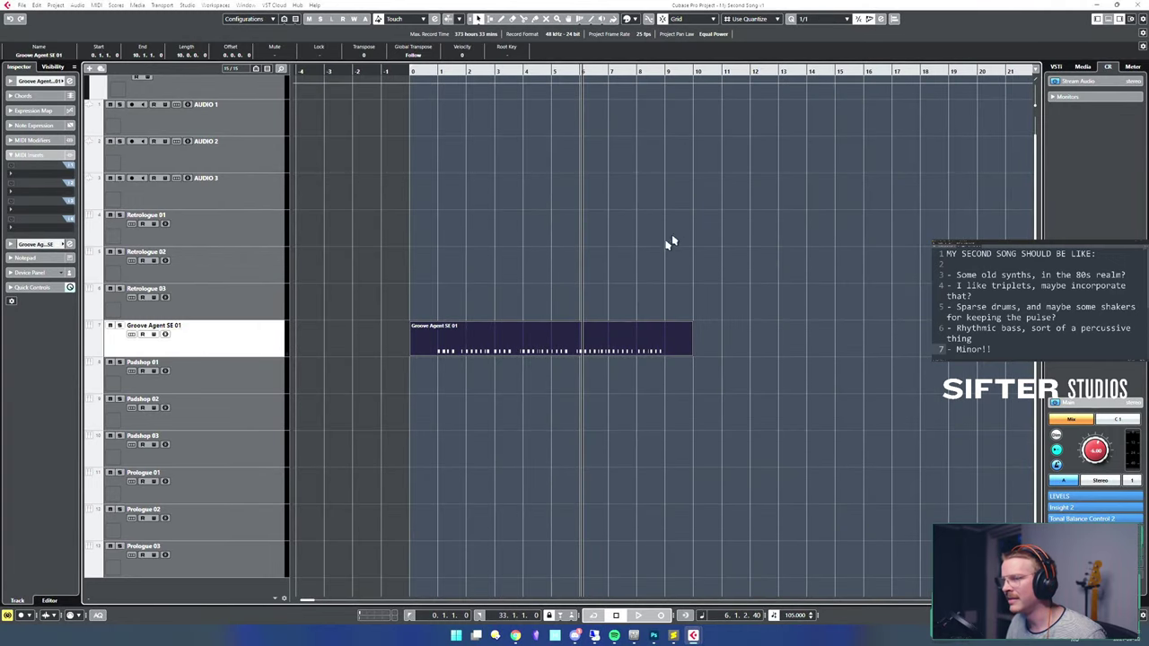
click(610, 263)
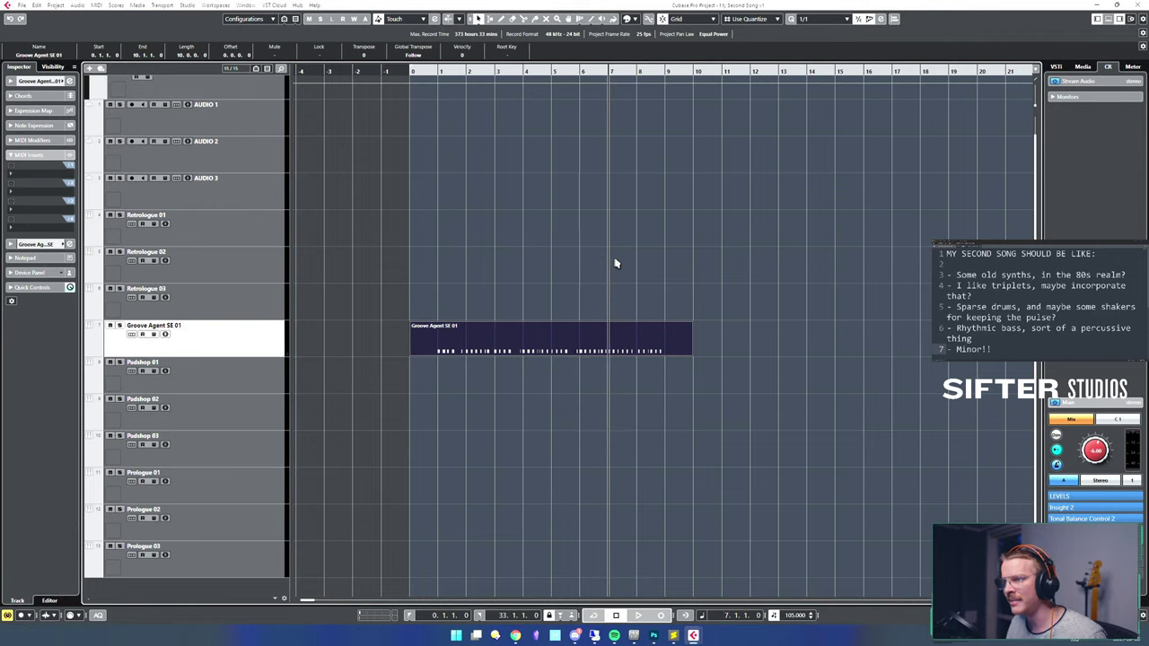
click(709, 254)
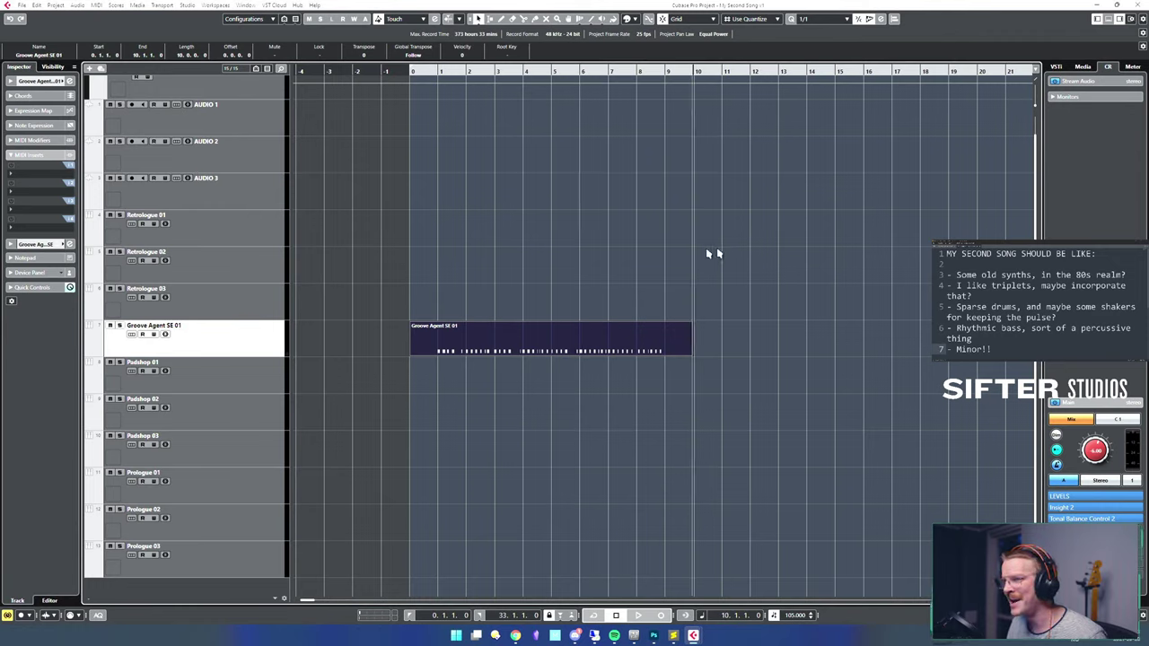
click(611, 258)
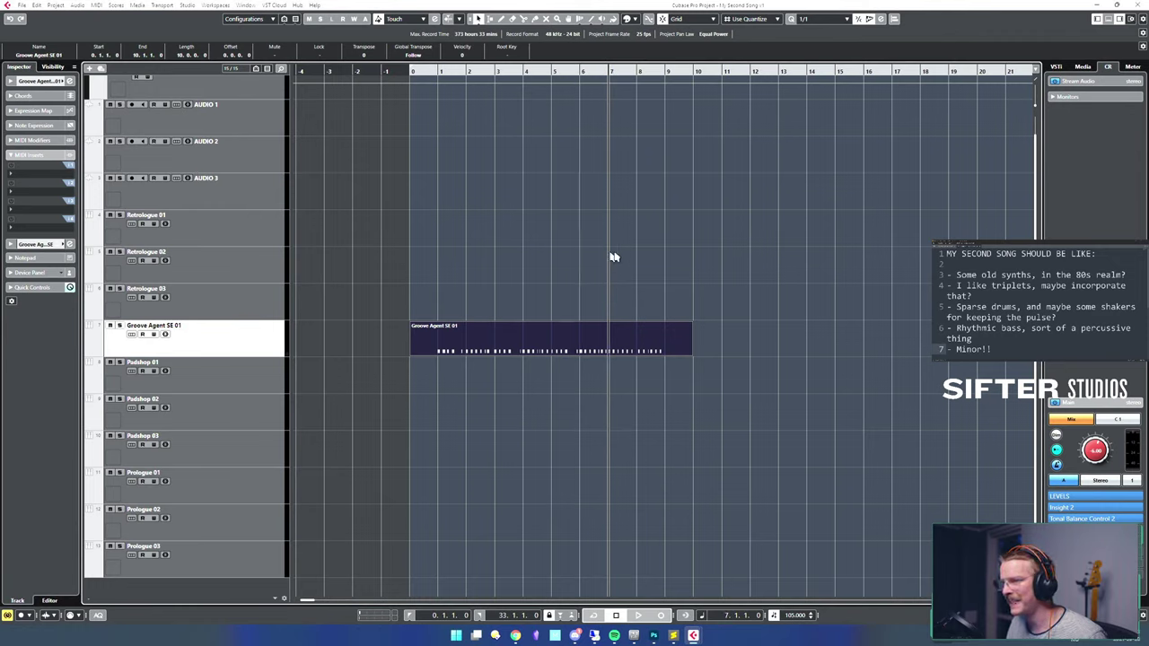
drag(612, 255, 396, 300)
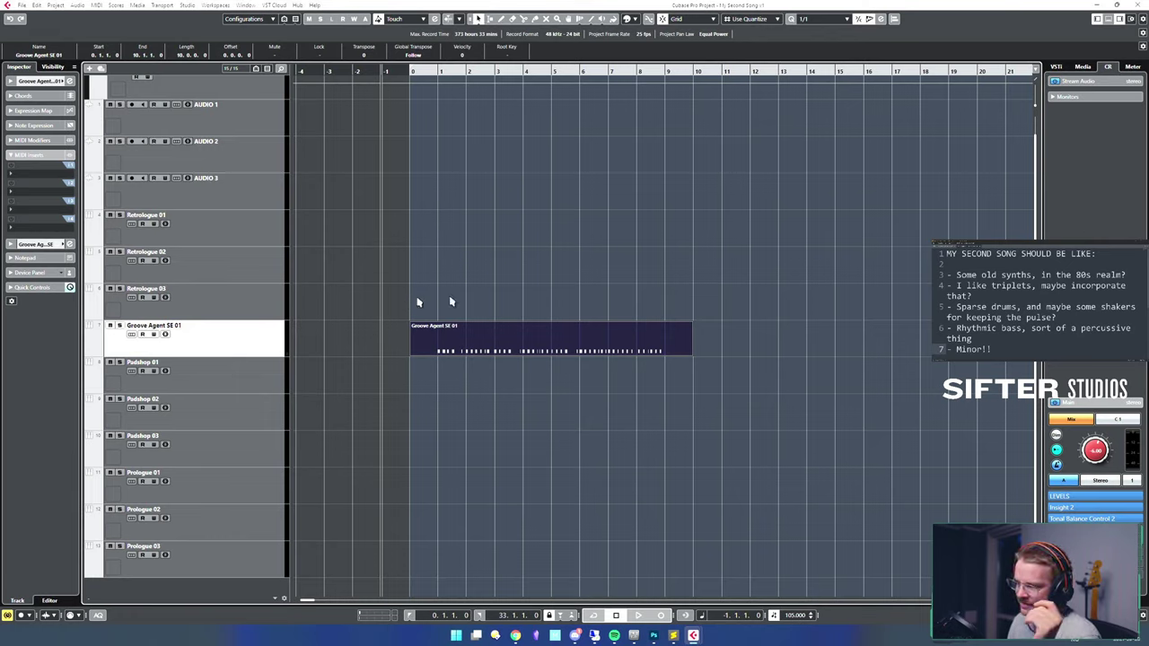
- Set the quantize preset to 1/4
key(alt+3)
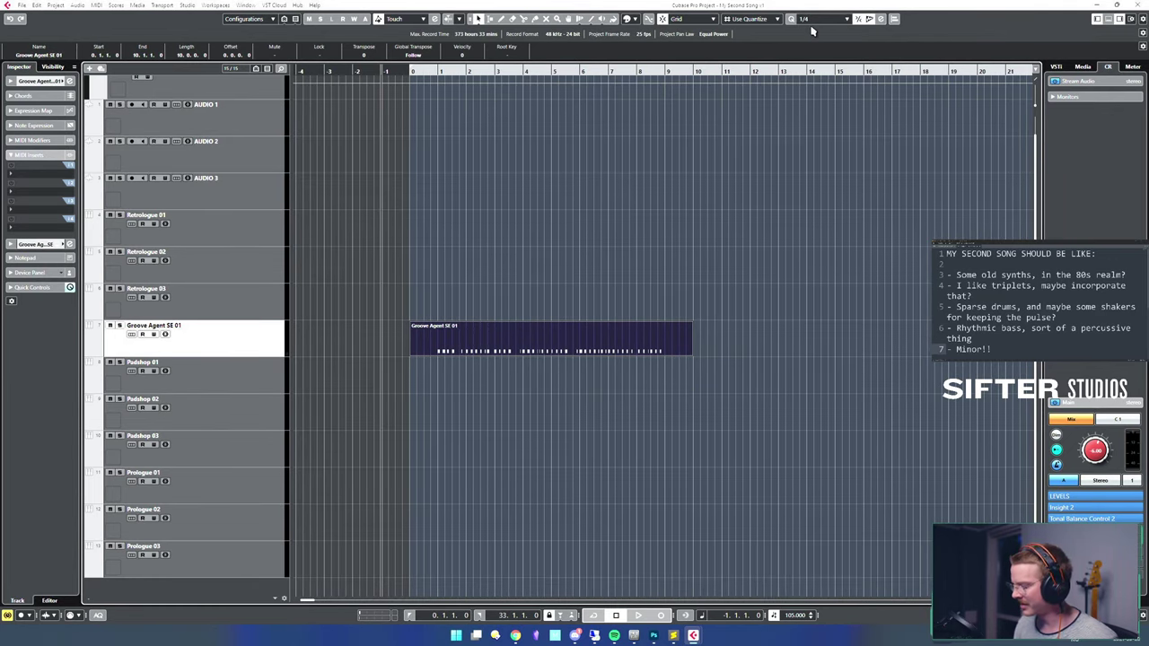
- Try the 1/4 Triplet, 1/16, 1/2, 1/1 and 1/8 Triplet quantize presets in turn to compare their grids, and deselect the part
key(alt+comma)
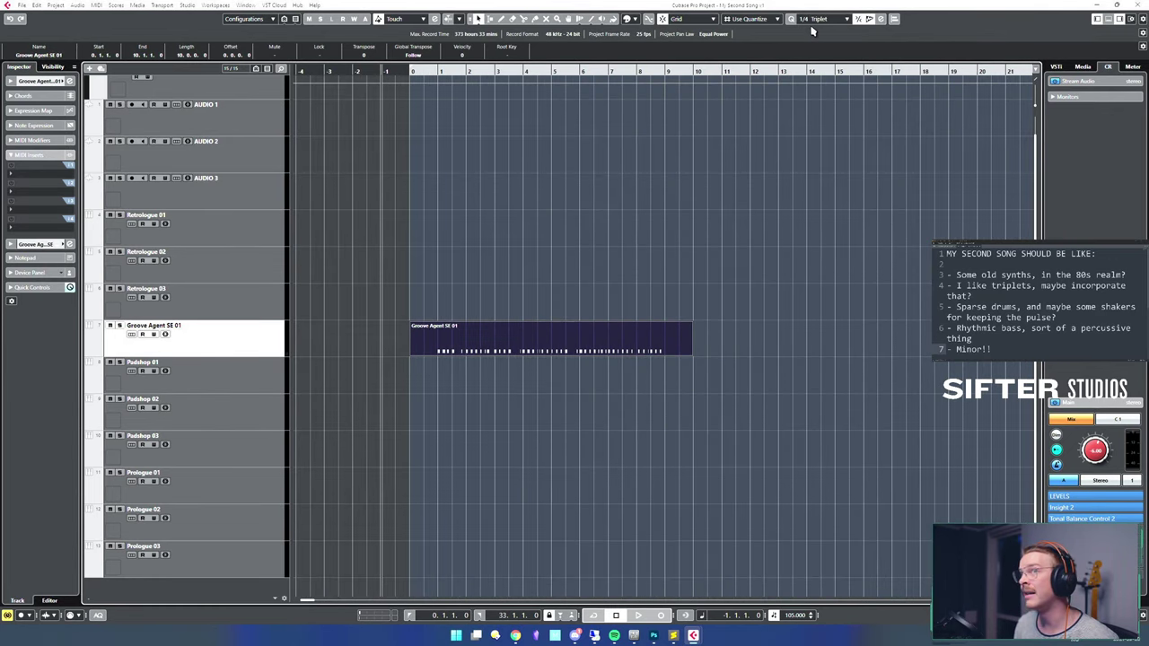
key(alt+comma)
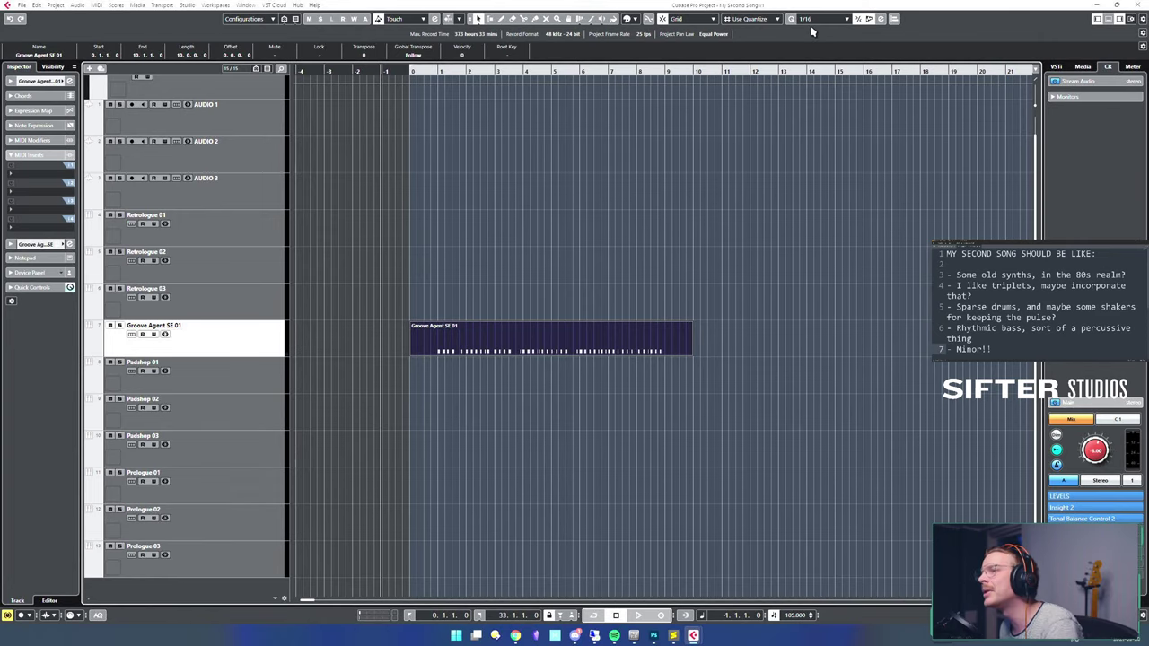
key(alt+2)
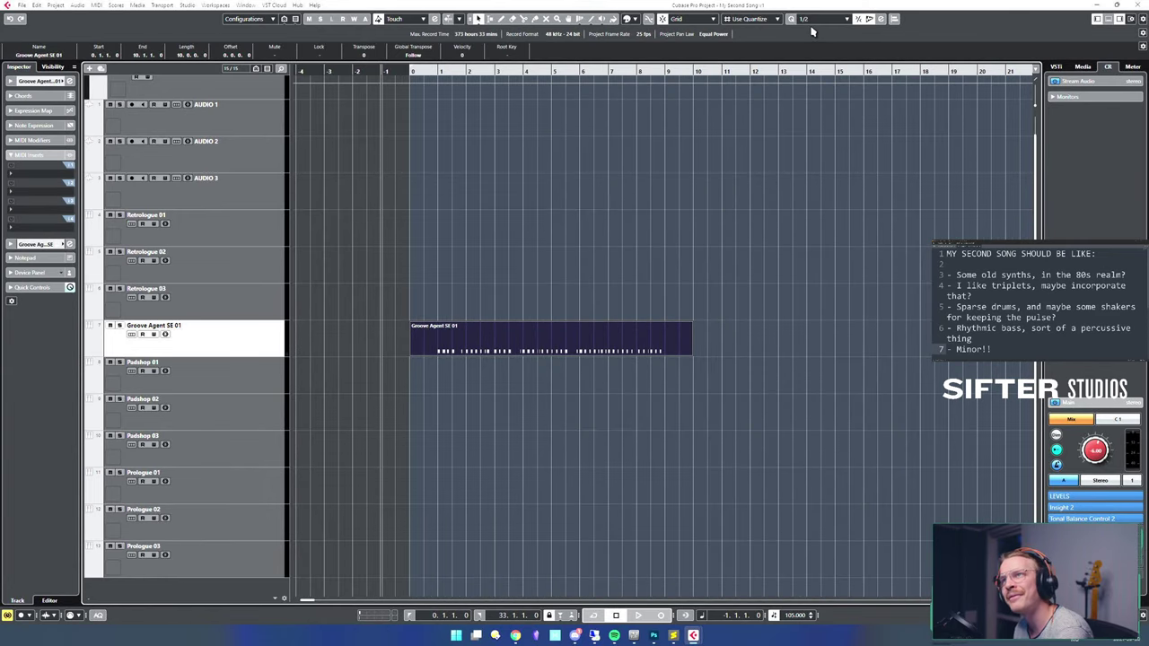
key(alt+1)
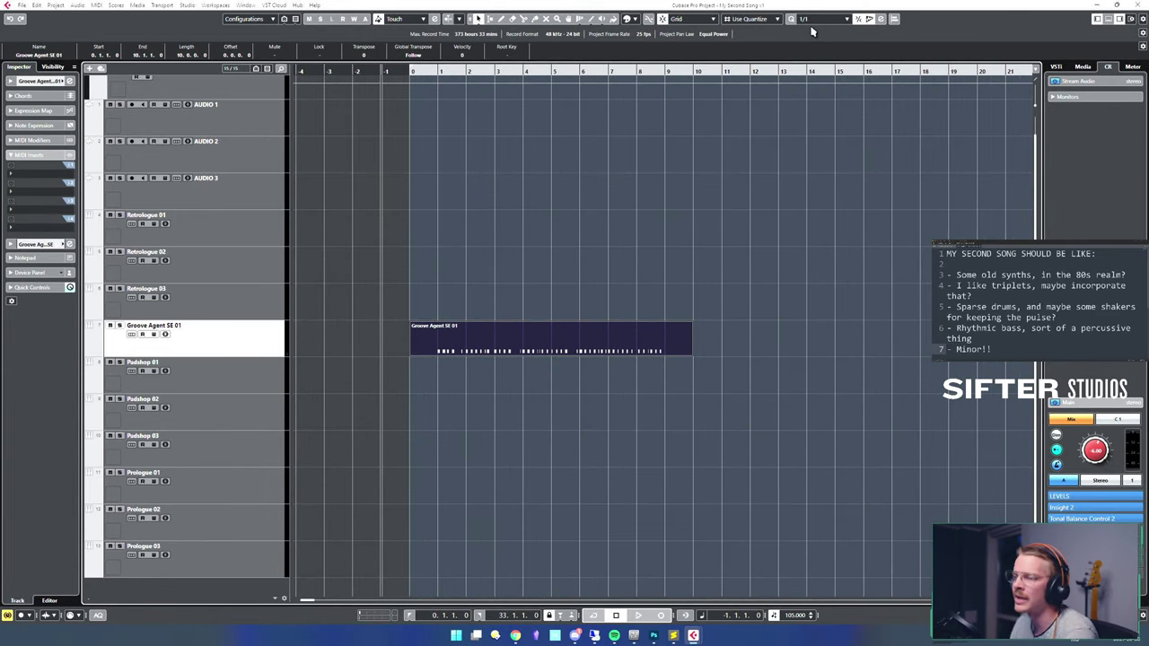
click(468, 307)
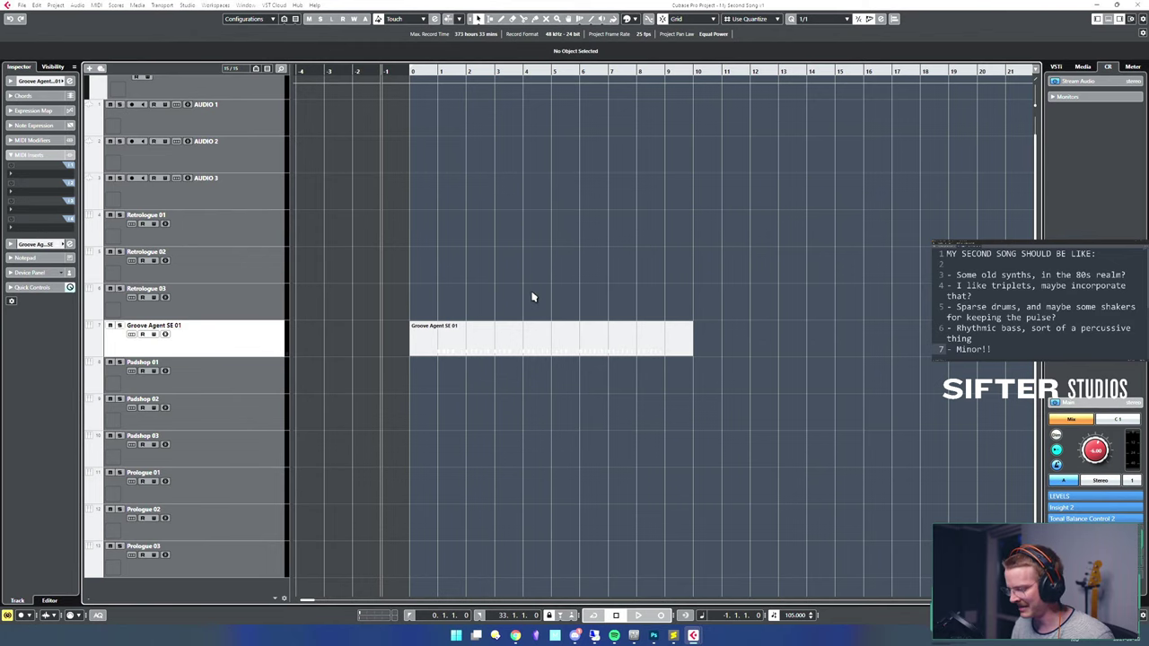
key(alt+4)
key(alt+comma)
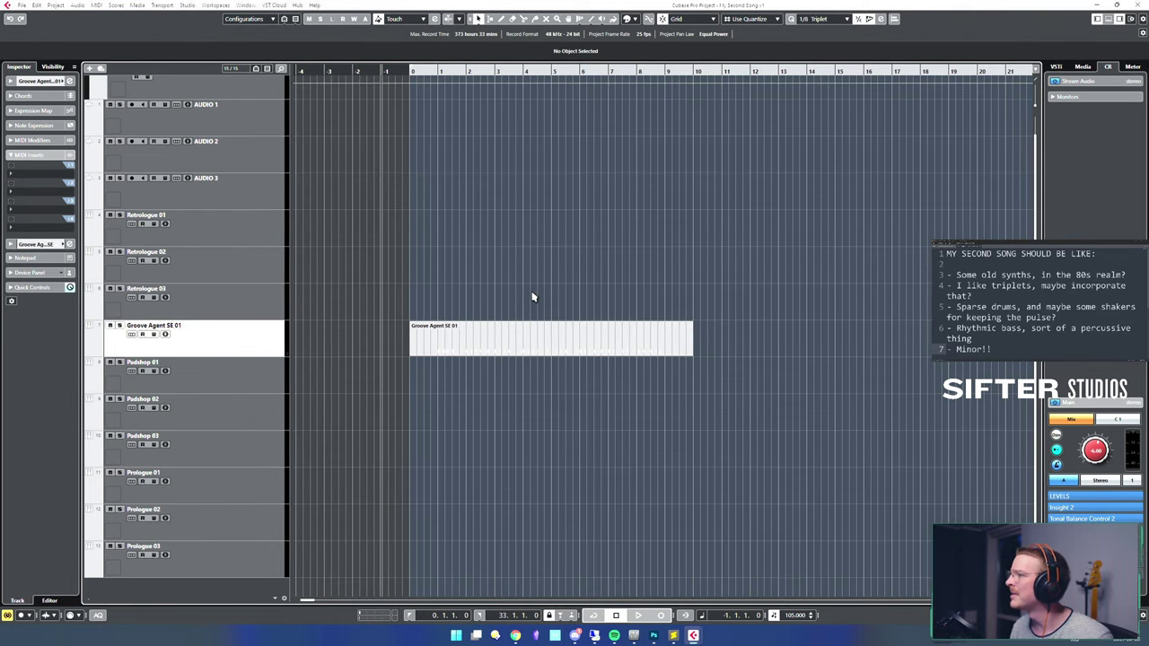
mouse_move(386, 298)
mouse_down()
mouse_move(440, 300)
mouse_move(400, 304)
mouse_up()
- With the quantize preset at 1/1, split the Groove Agent SE 01 part at bars 1 and 9 and delete both outer pieces
key(alt+1)
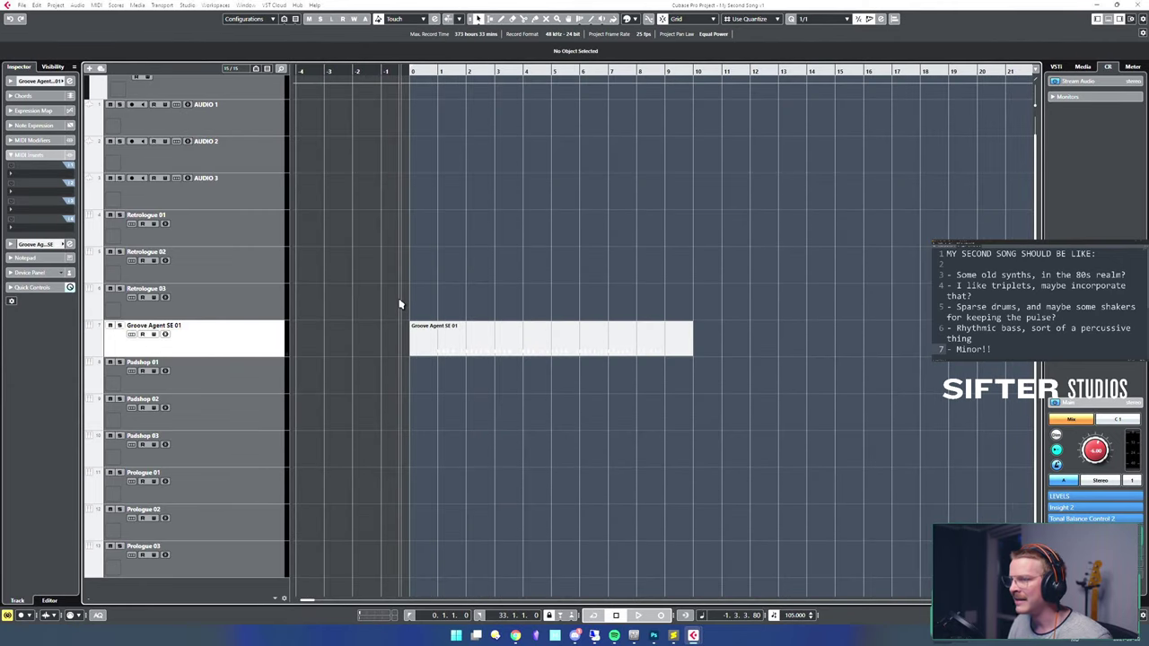
alt+click(441, 333)
alt+click(668, 334)
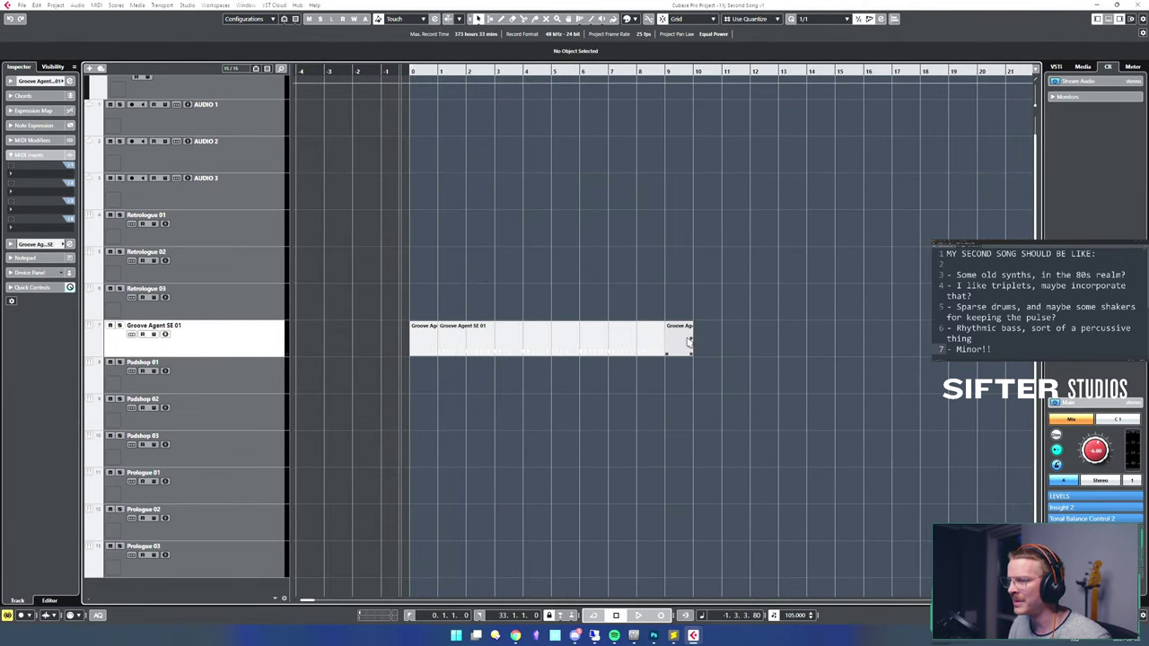
click(688, 339)
shift+click(427, 337)
key(Delete)
click(441, 336)
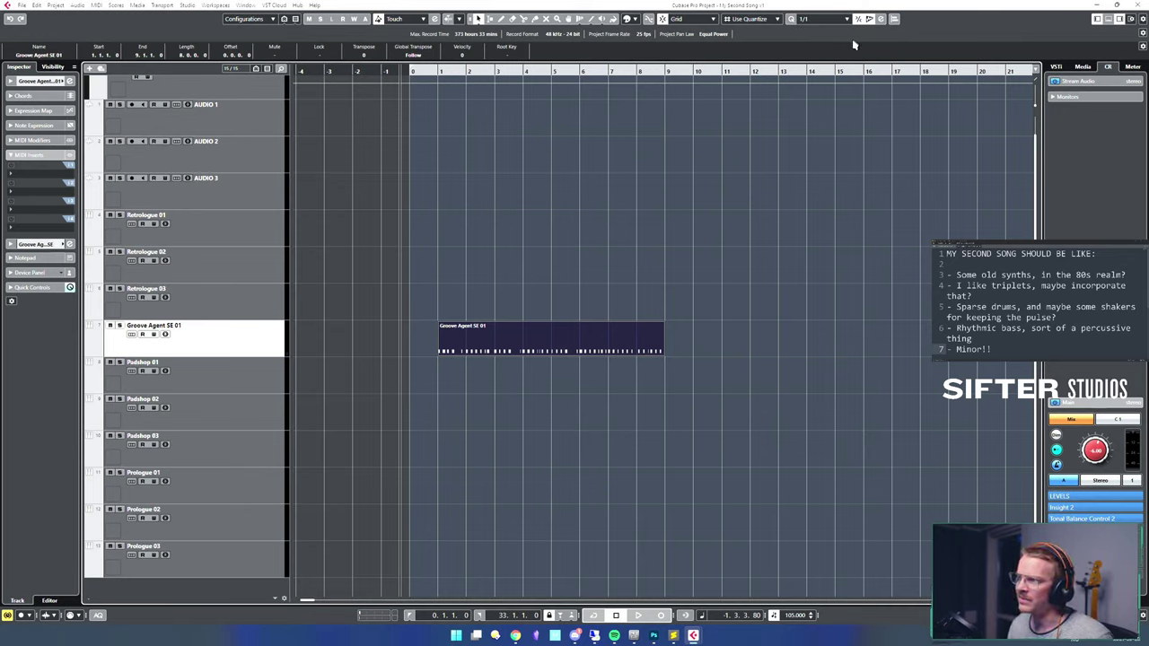
- Try splitting the trimmed part at bar 6, undo the split and return the playhead to the project start
drag(444, 269, 540, 250)
alt+click(583, 341)
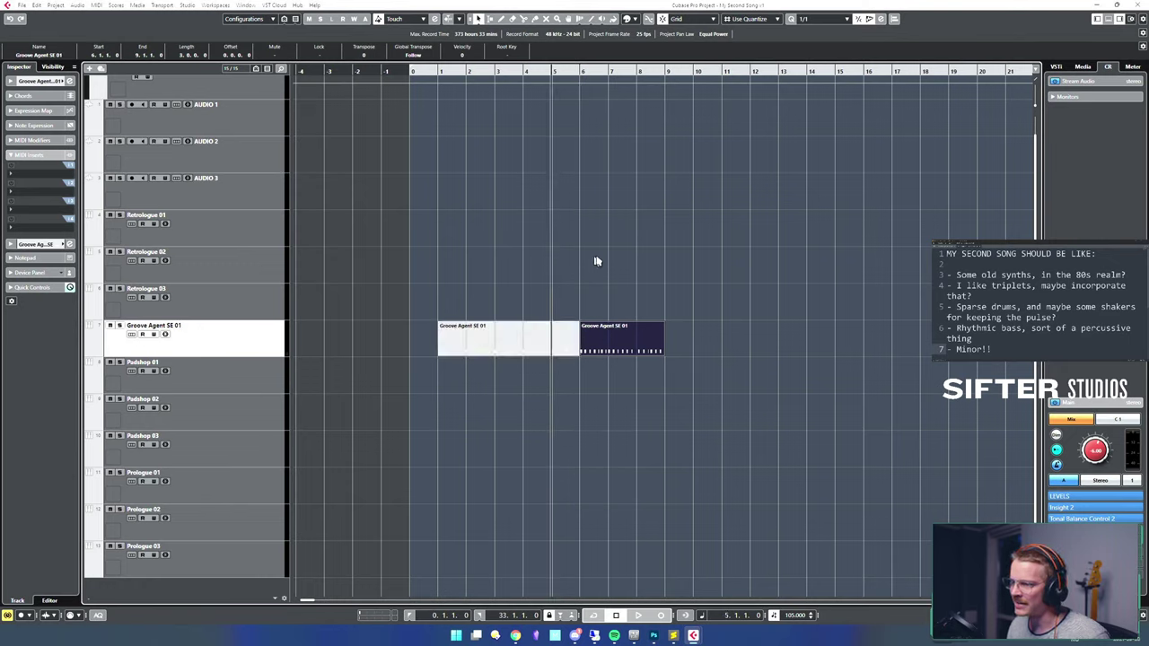
key(ctrl+z)
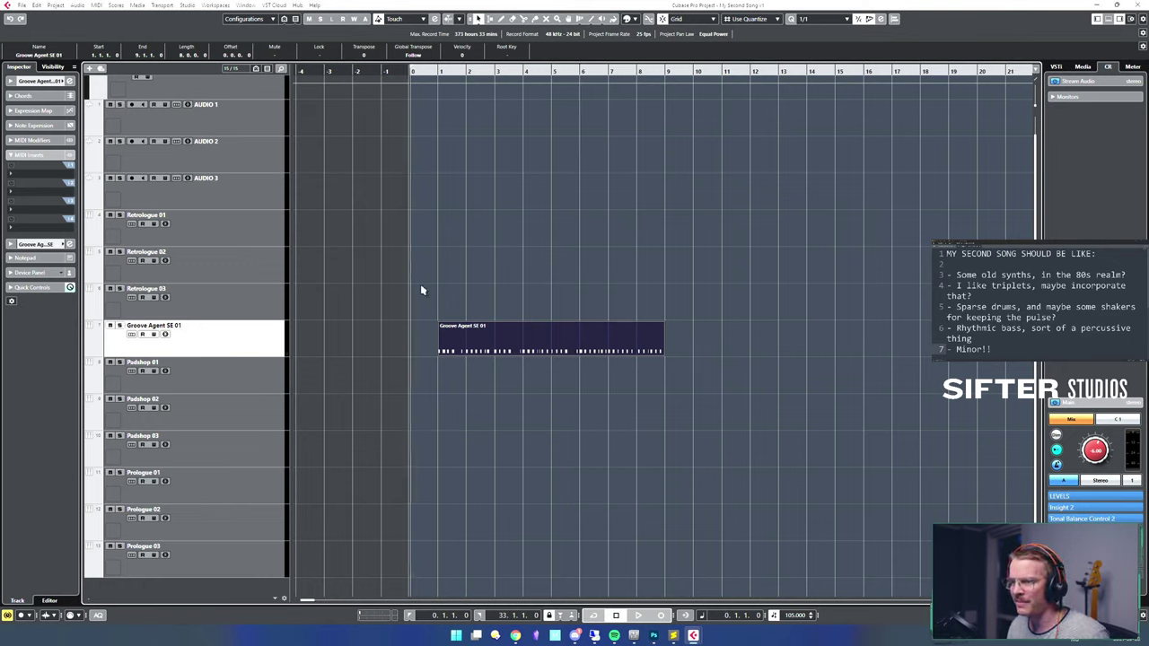
key(Home)
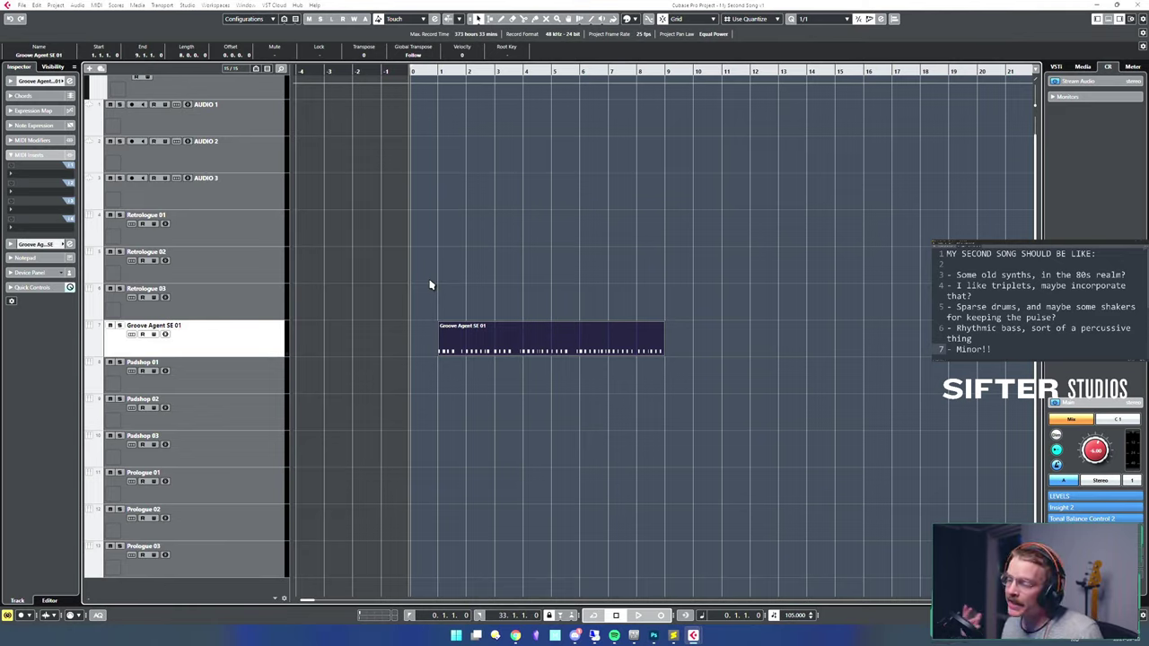
- Open the Groove Agent SE 01 part in the Key Editor and enlarge the velocity lane to about a third of the editor
drag(642, 457, 354, 171)
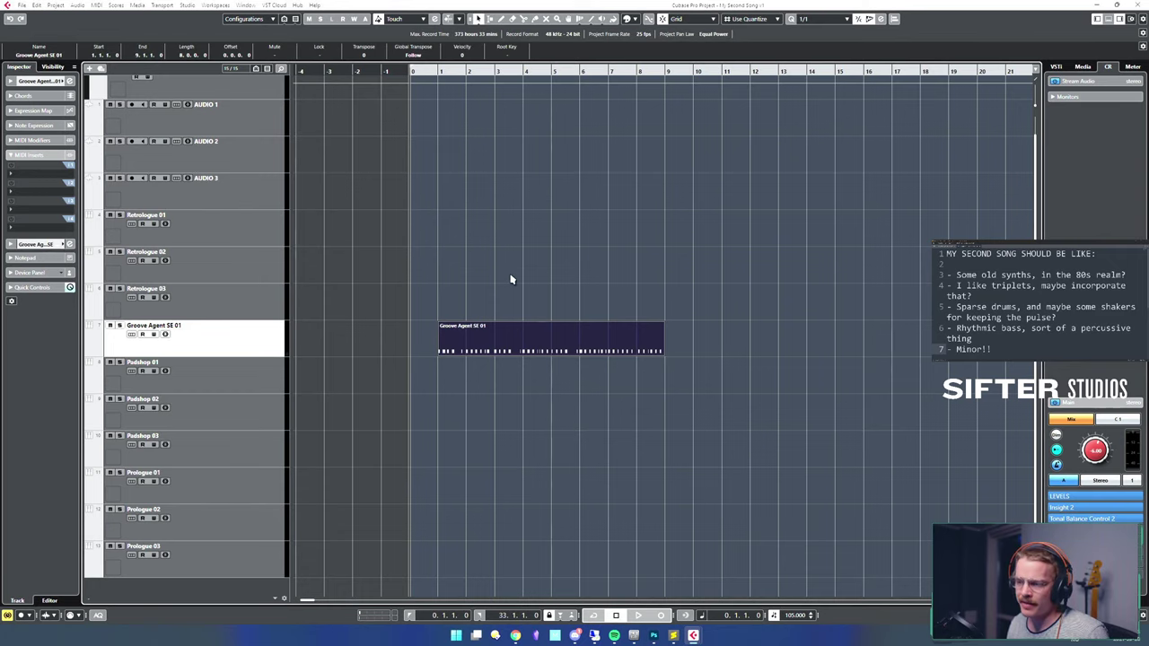
key(Return)
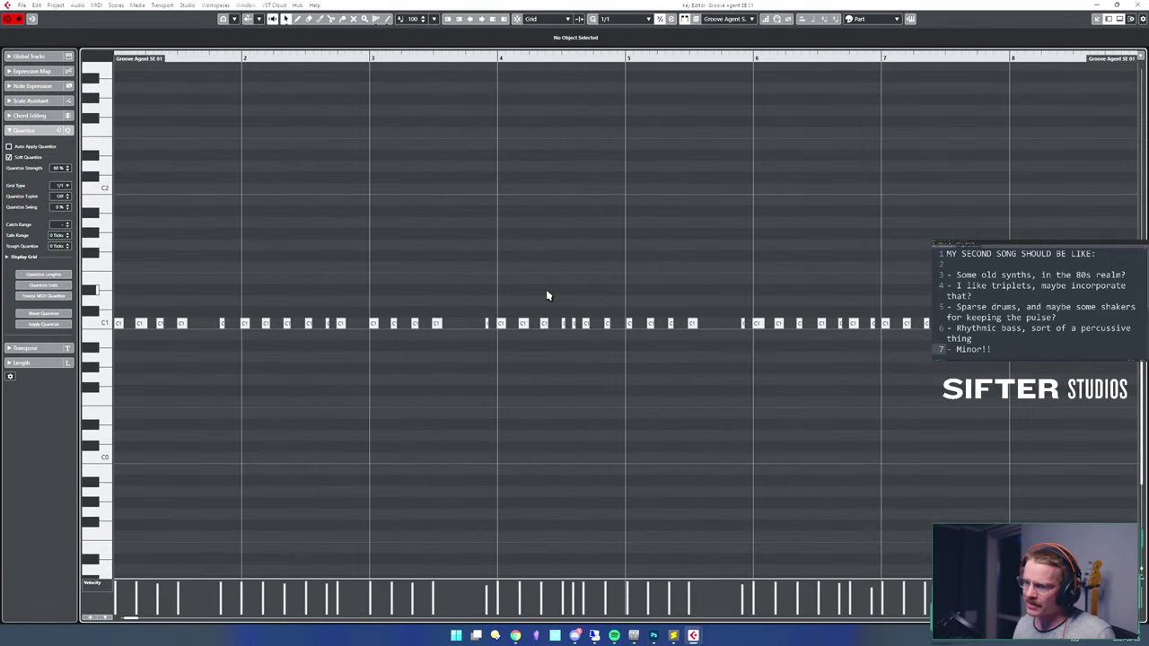
key(space)
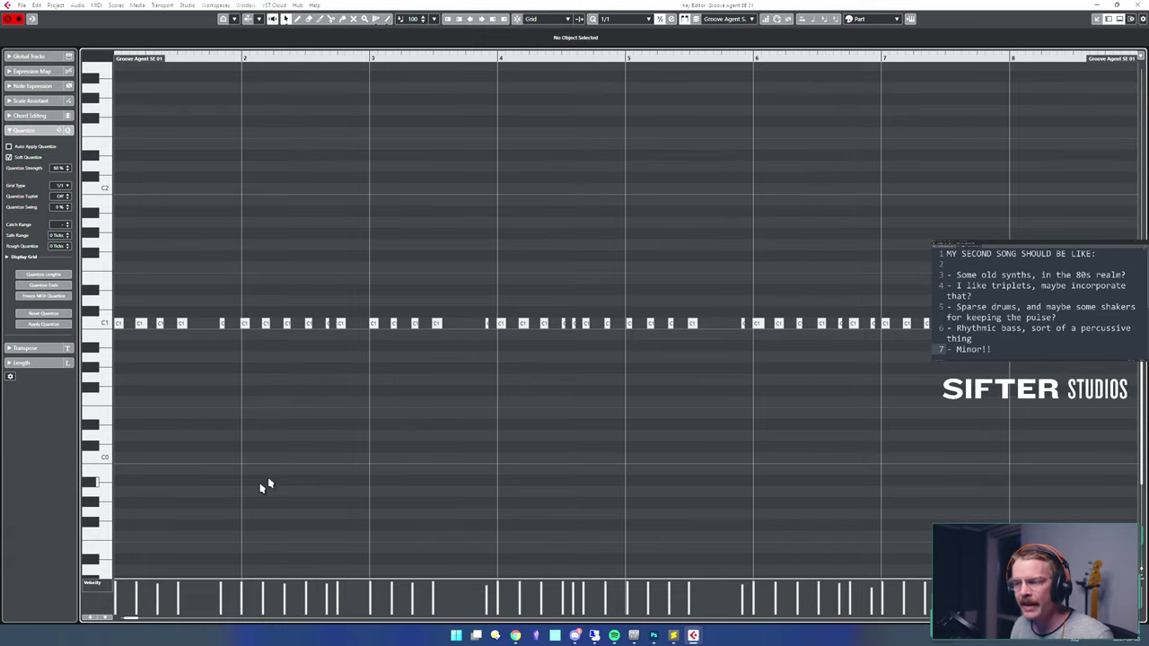
key(g)
key(g)
key(g)
key(g)
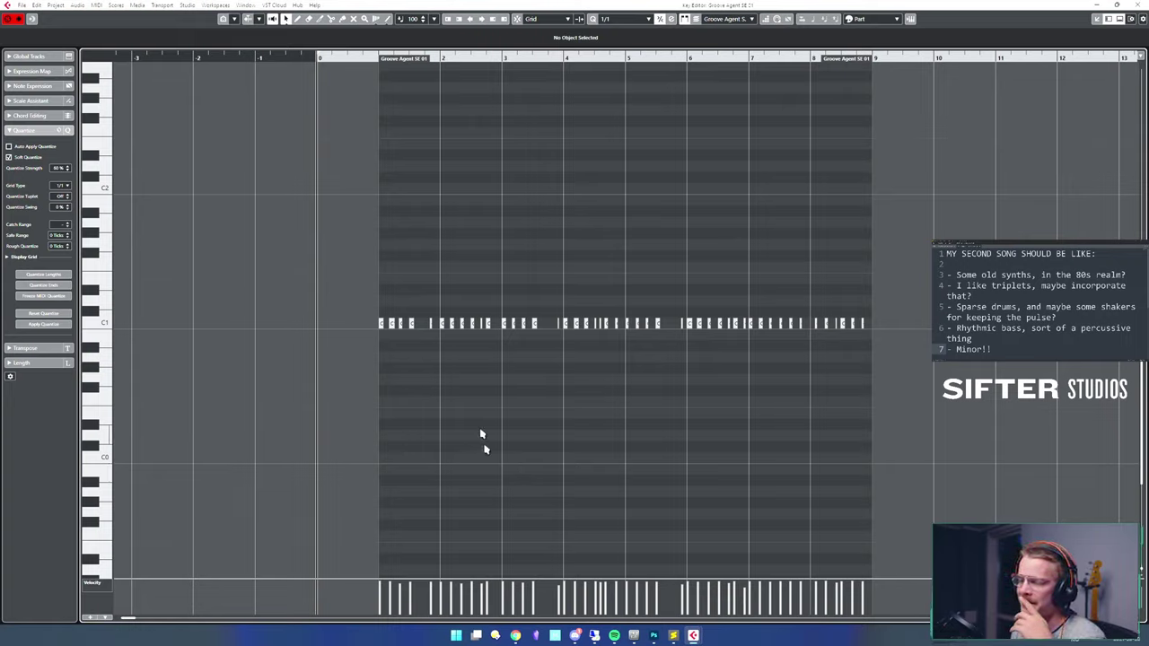
drag(363, 579, 361, 415)
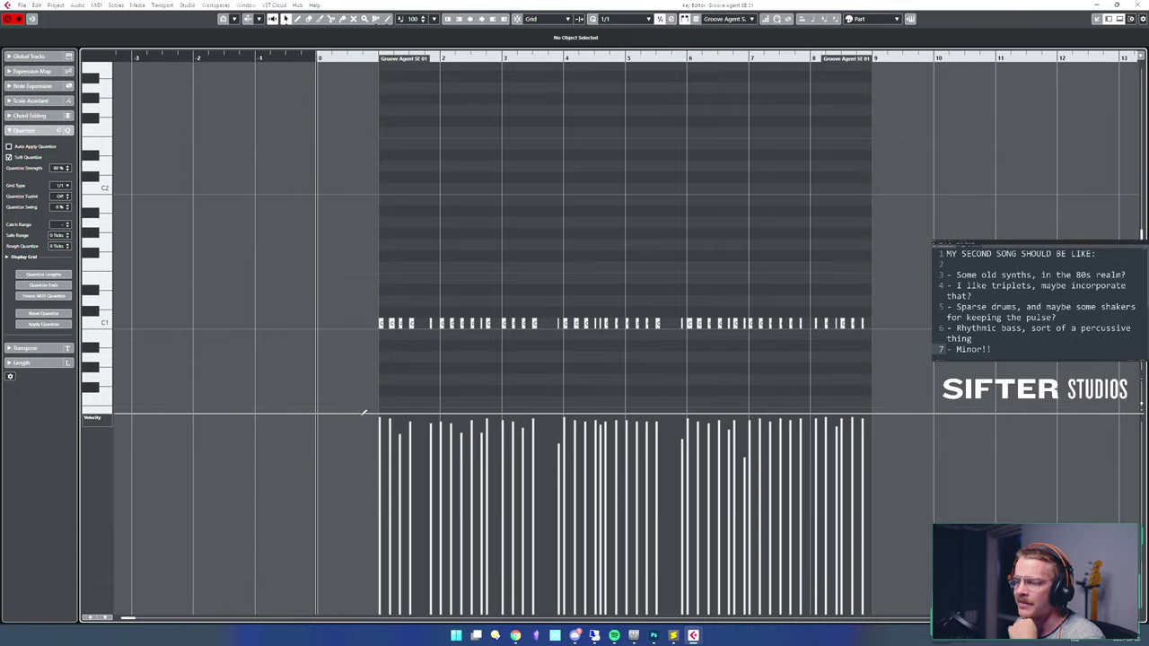
drag(375, 414, 376, 419)
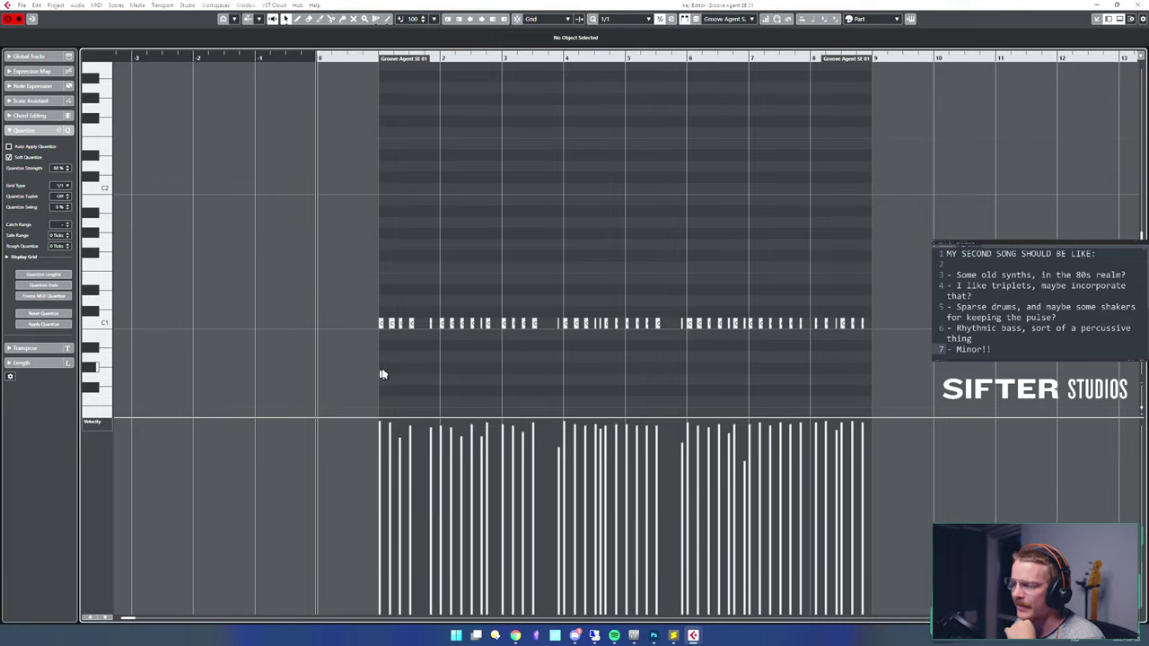
- Draw all note velocities down to about 54, raise those from just before bar 2 to bar 3 near maximum, and play back
drag(383, 538, 898, 546)
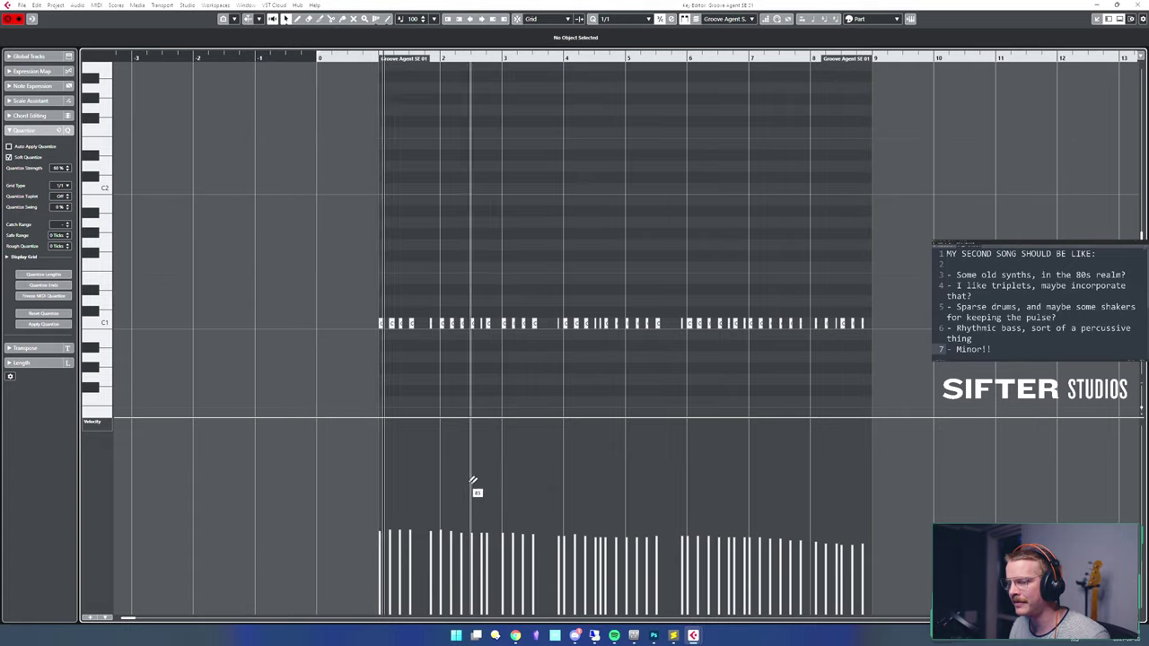
drag(429, 431, 504, 427)
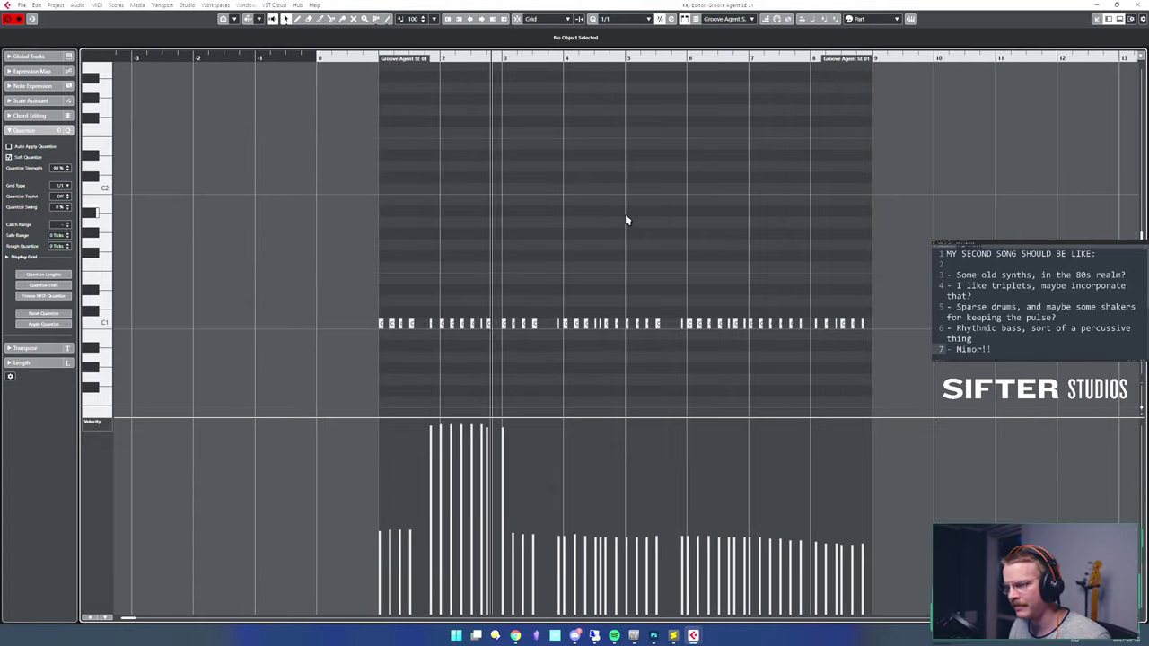
key(space)
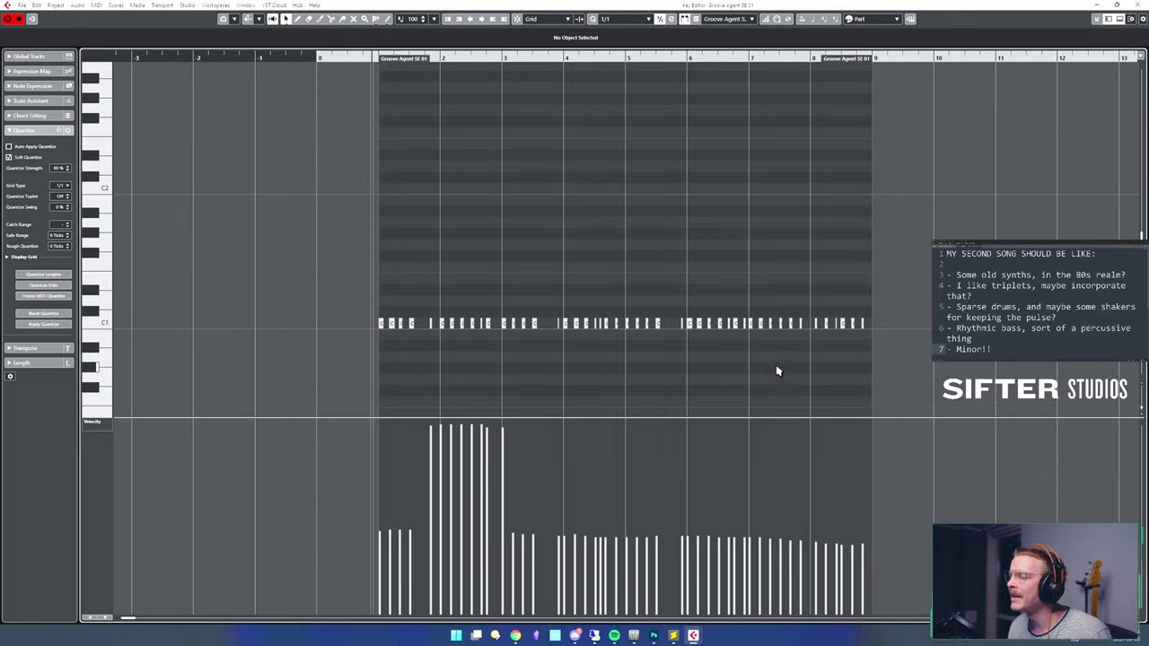
- Select all notes and examine the Chord Editing, Scale Assistant, Note Expression, Expression Map, Length, Transpose and Quantize options
key(ctrl+a)
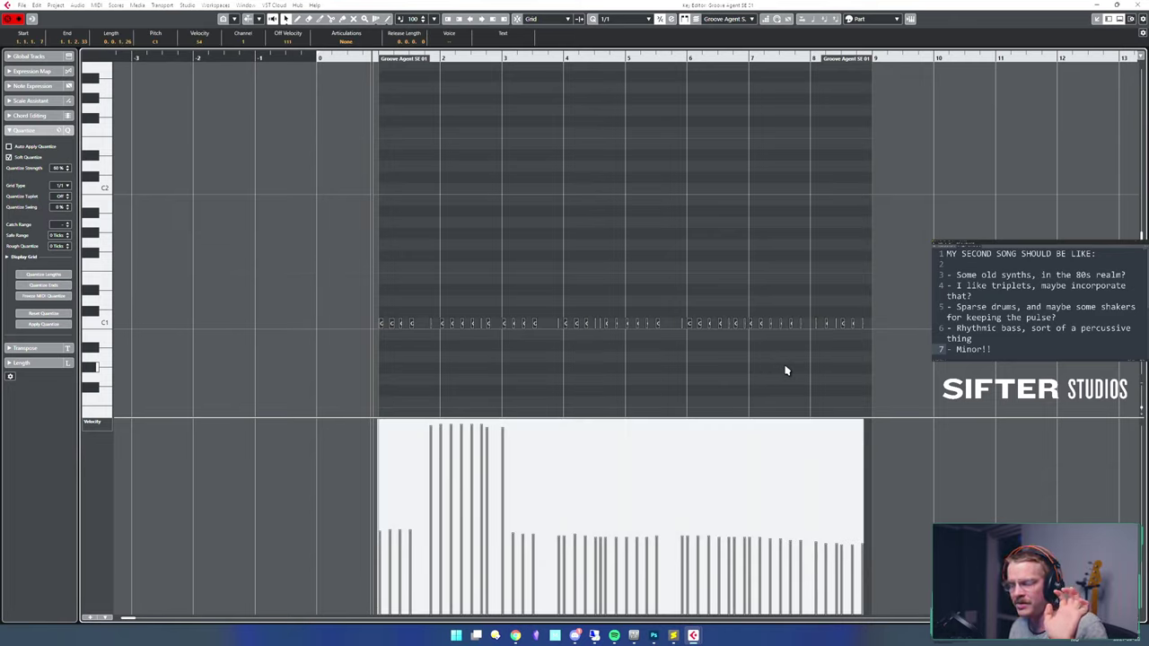
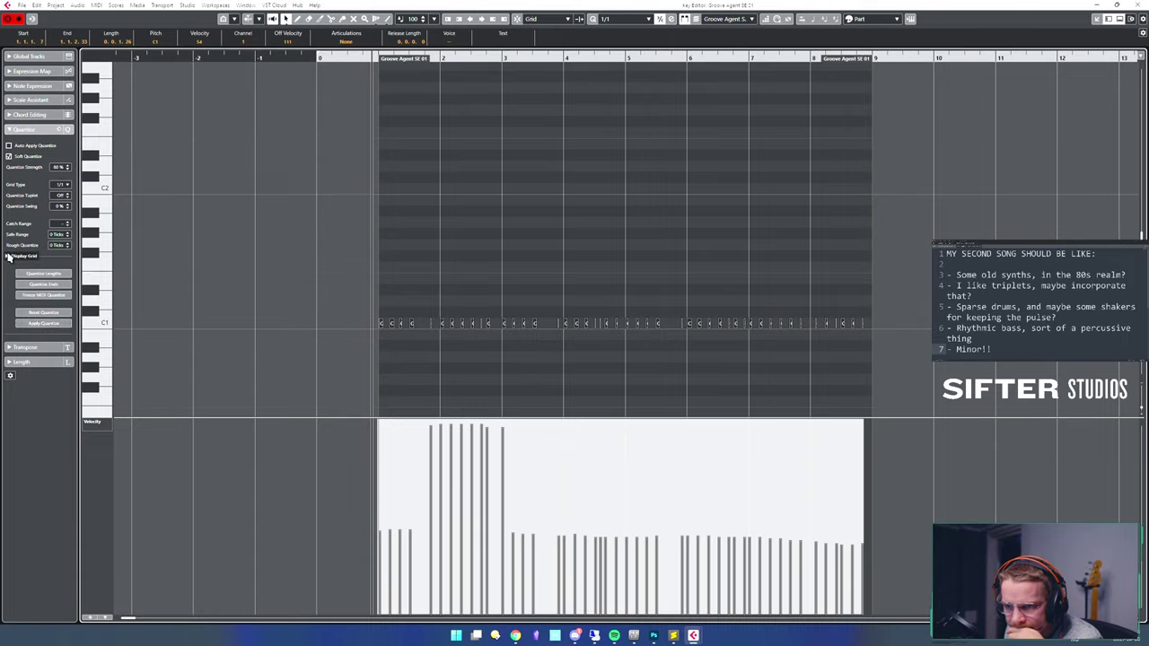
click(27, 114)
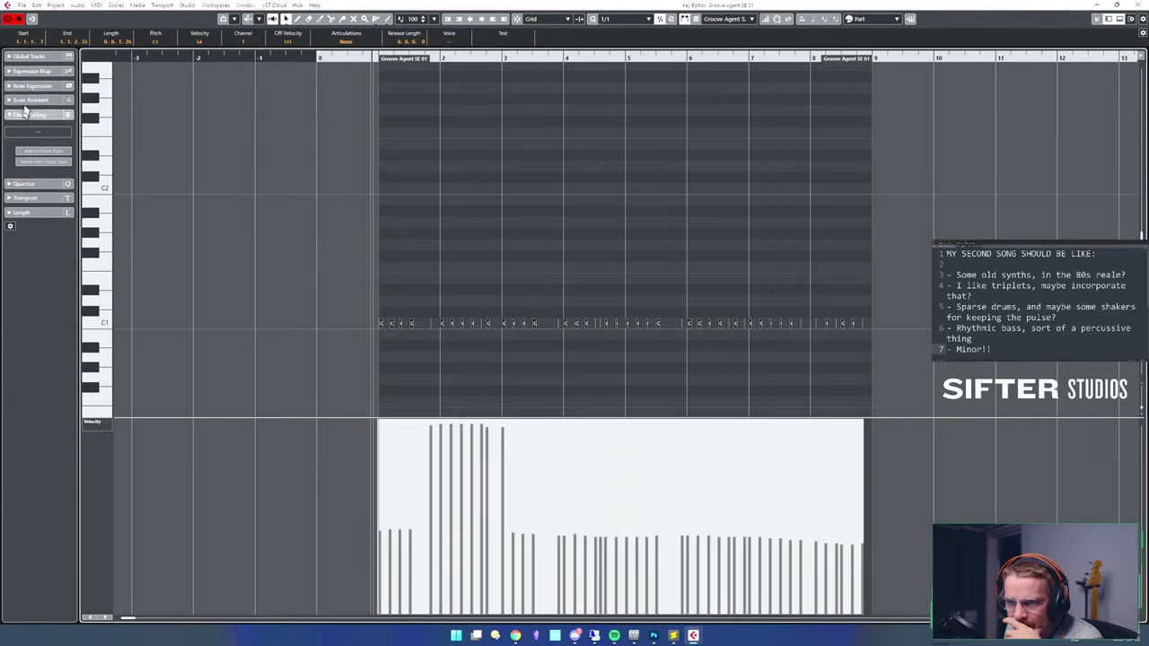
click(28, 101)
click(34, 86)
click(36, 73)
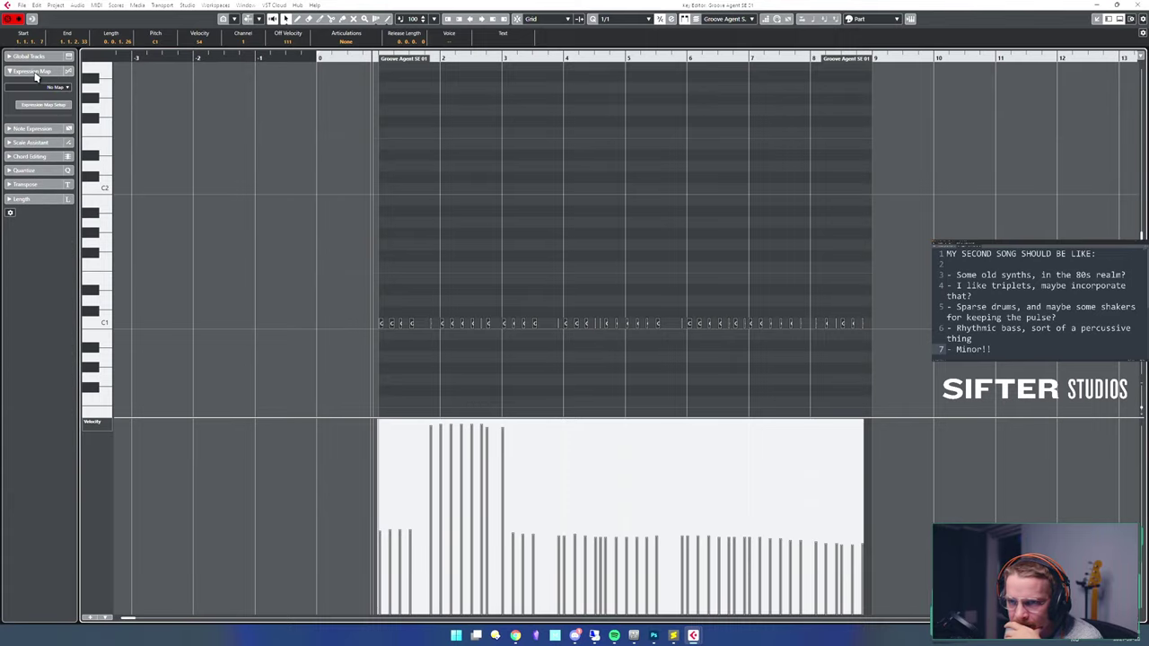
click(38, 59)
click(38, 59)
click(41, 156)
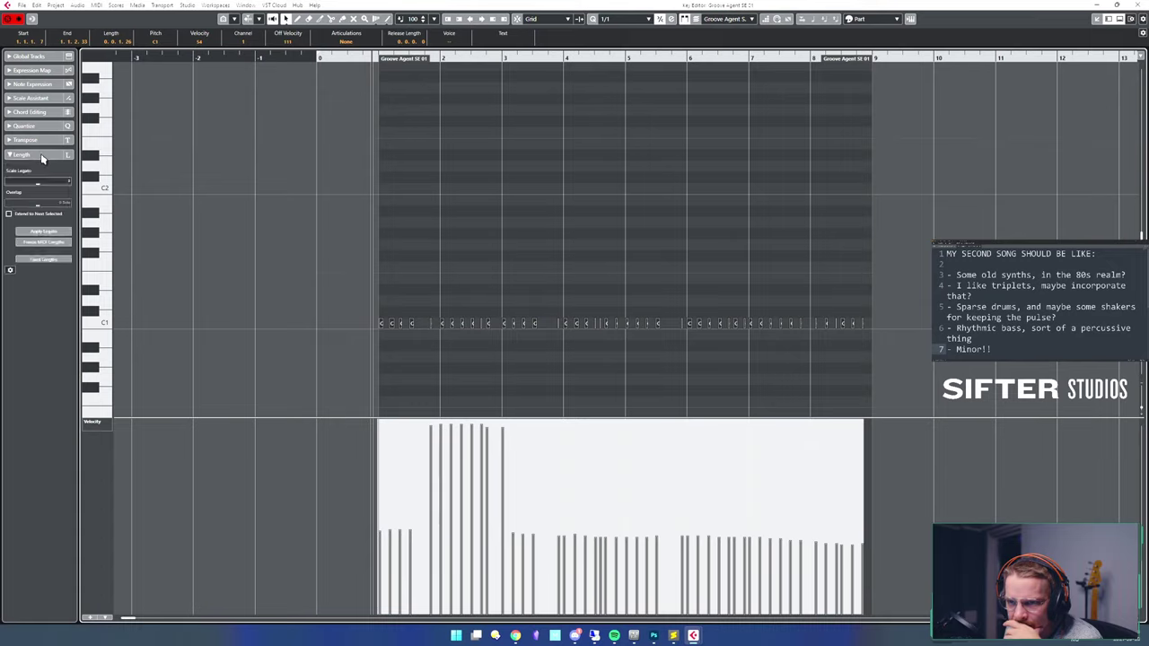
click(36, 141)
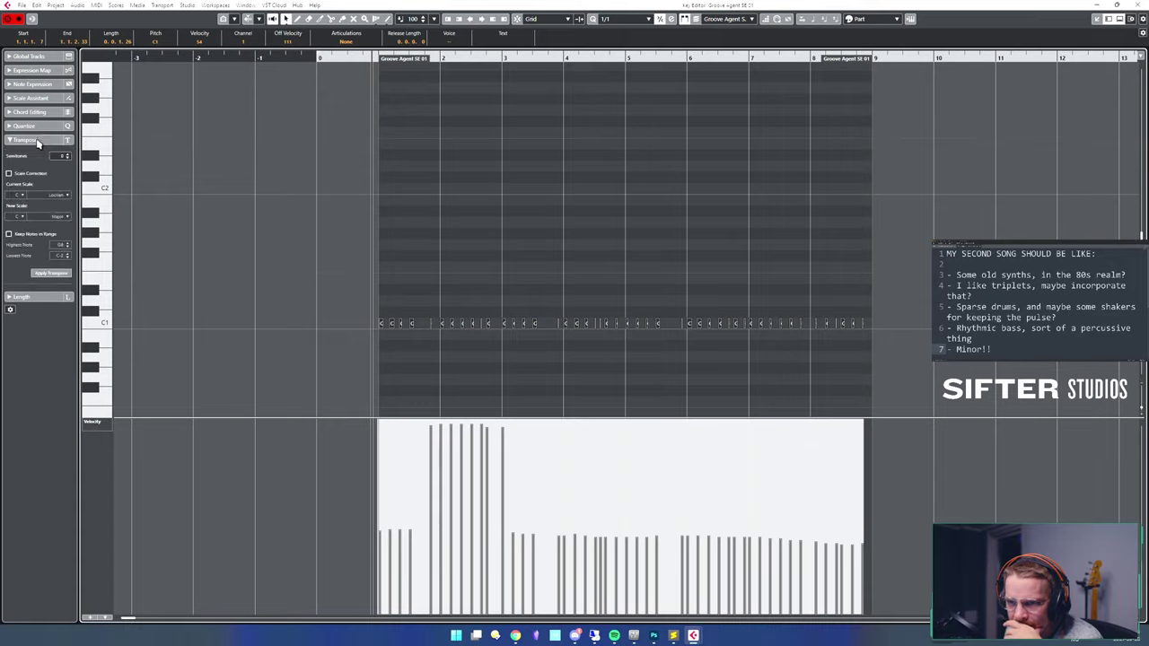
click(38, 125)
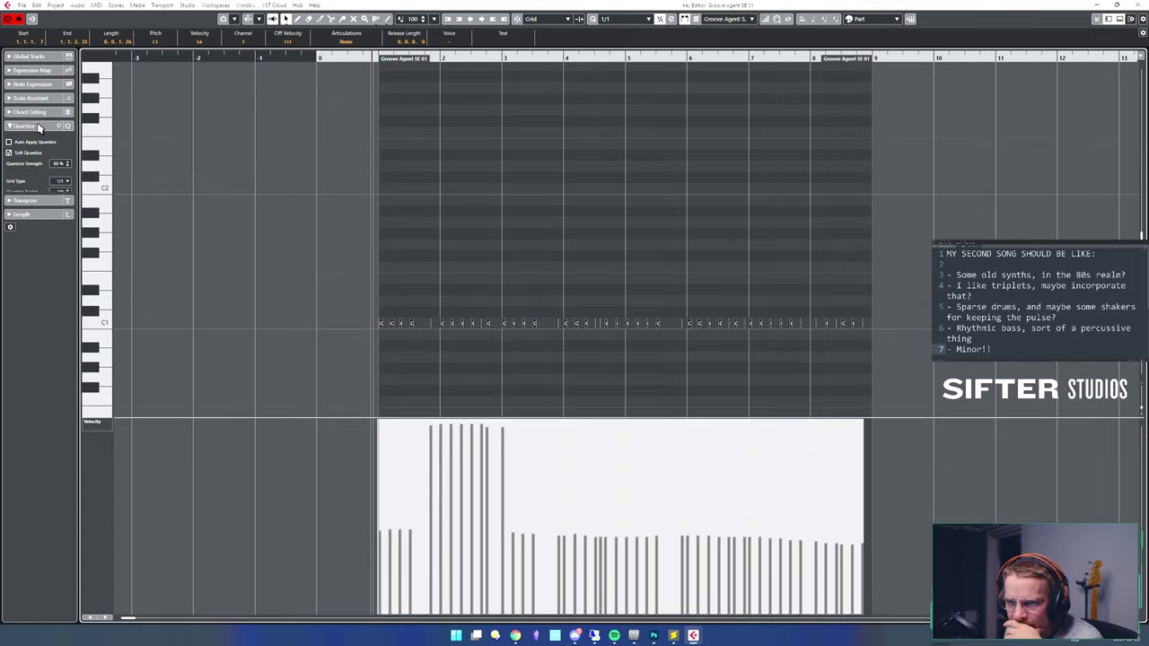
click(39, 114)
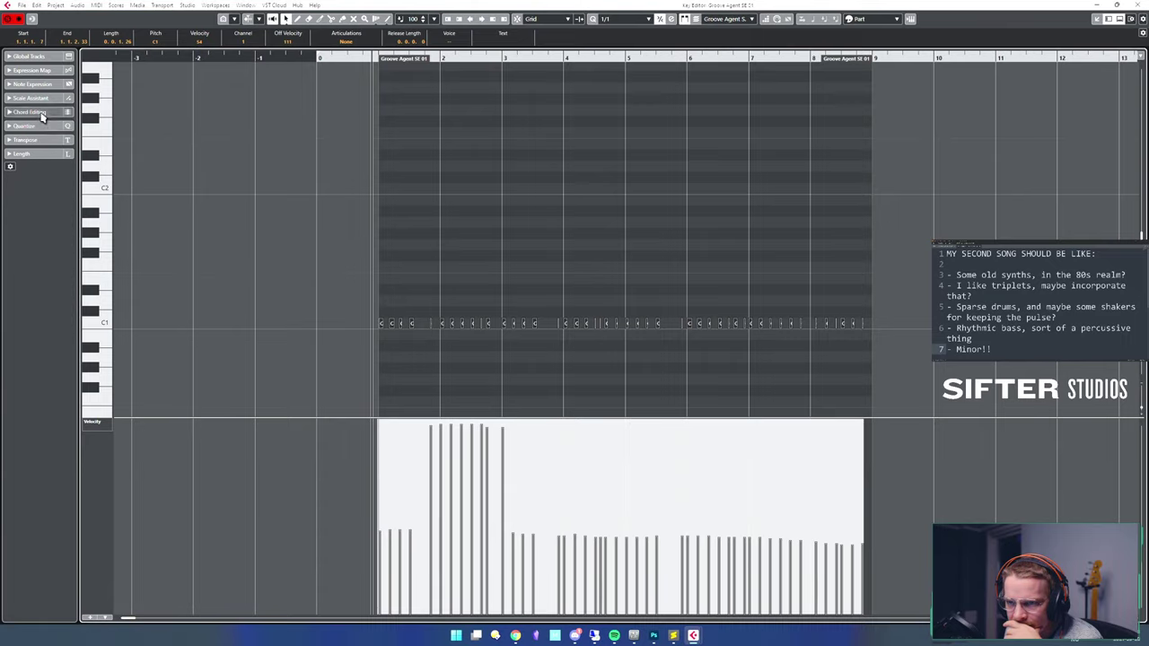
click(40, 113)
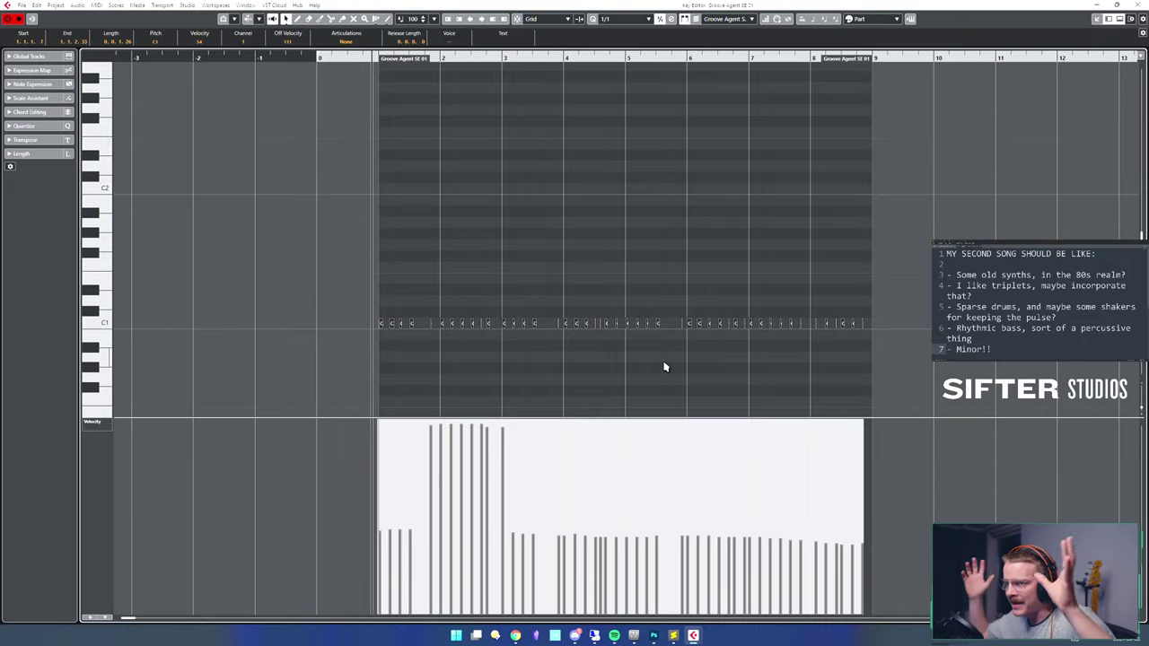
- Open the Logical Editor for the Groove Agent SE part and move its window toward the editor's upper-left area
click(56, 5)
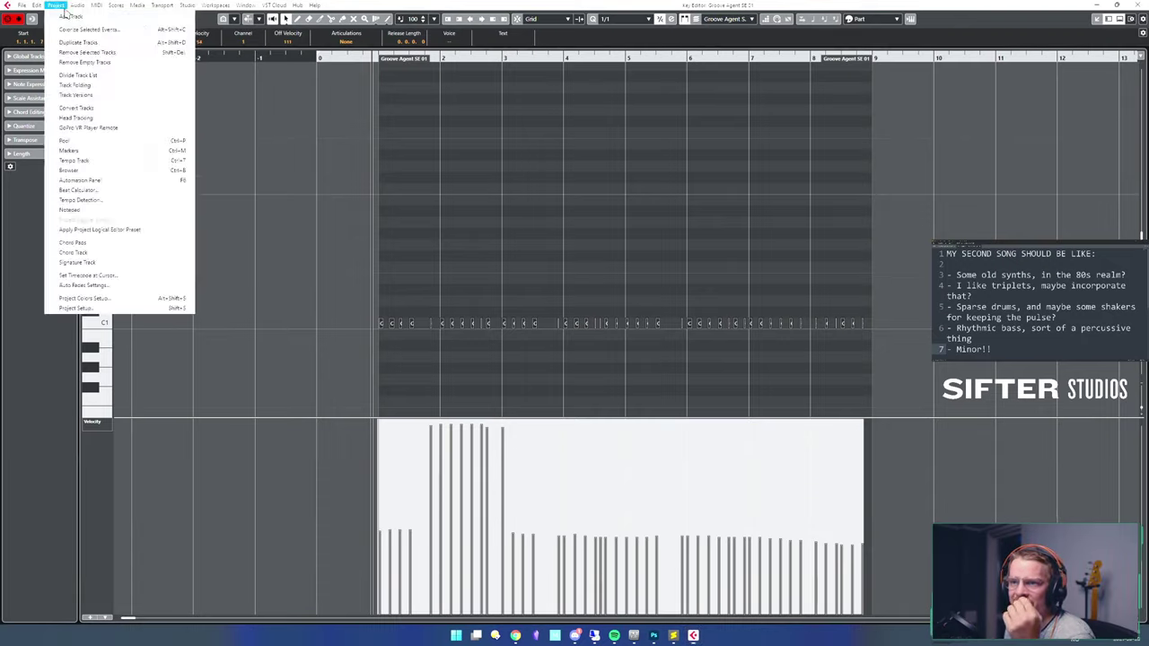
mouse_move(96, 5)
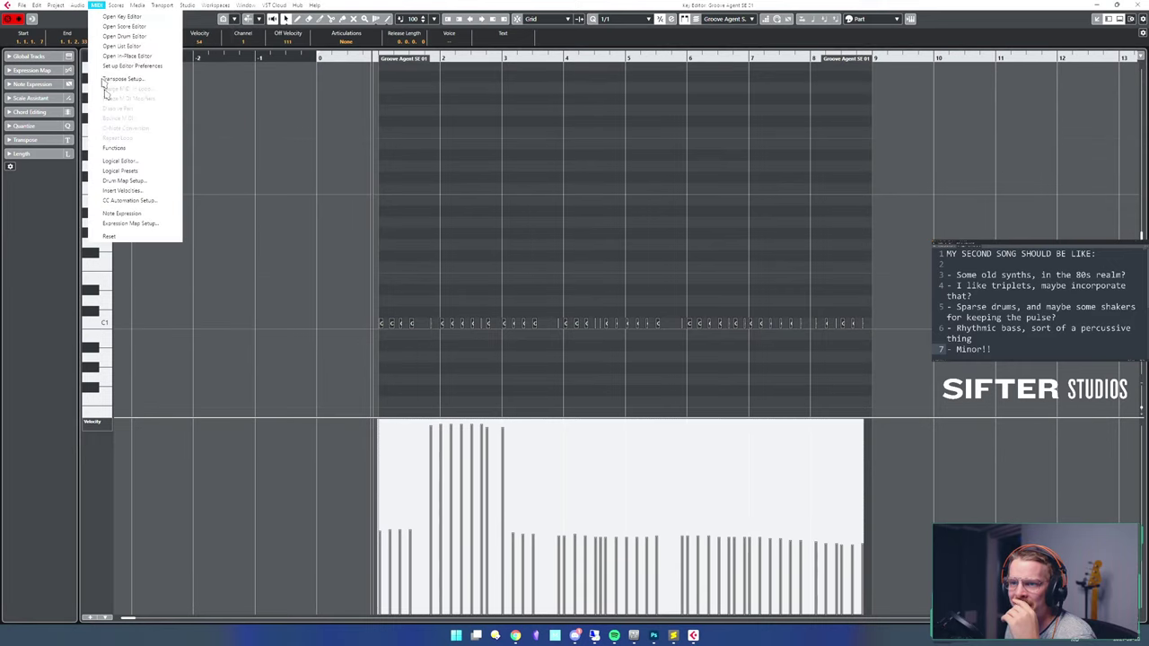
click(136, 161)
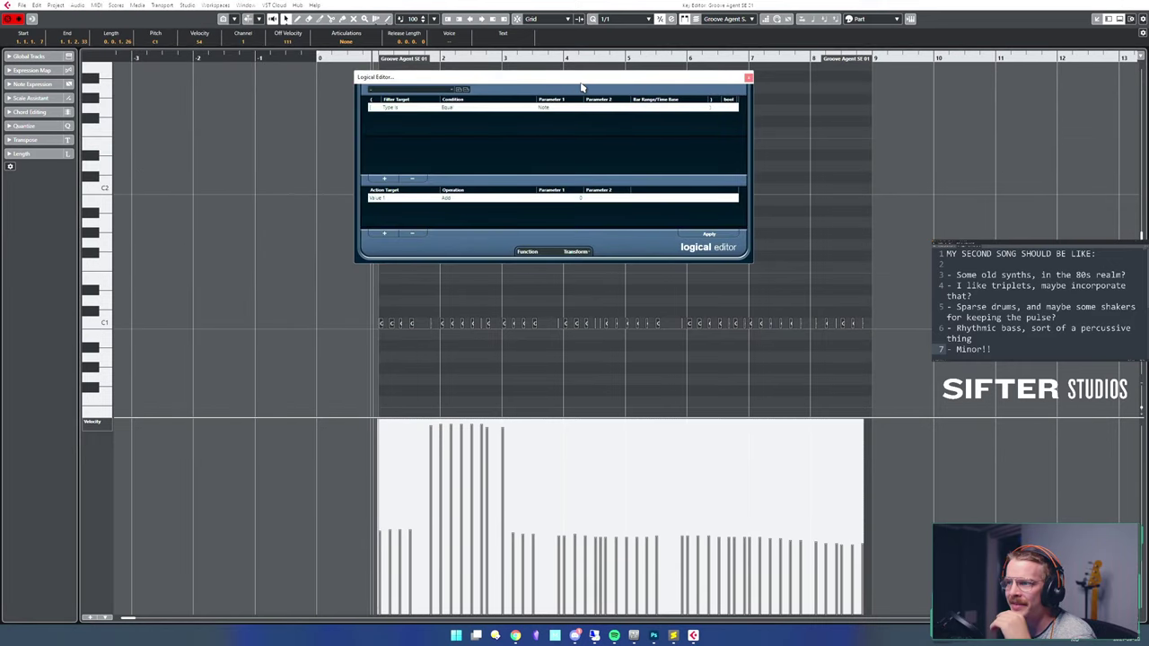
drag(536, 77, 418, 72)
- Examine the Filter Target and Condition choices for the Logical Editor's note-type filter, keeping Type Is Equal Note
click(276, 106)
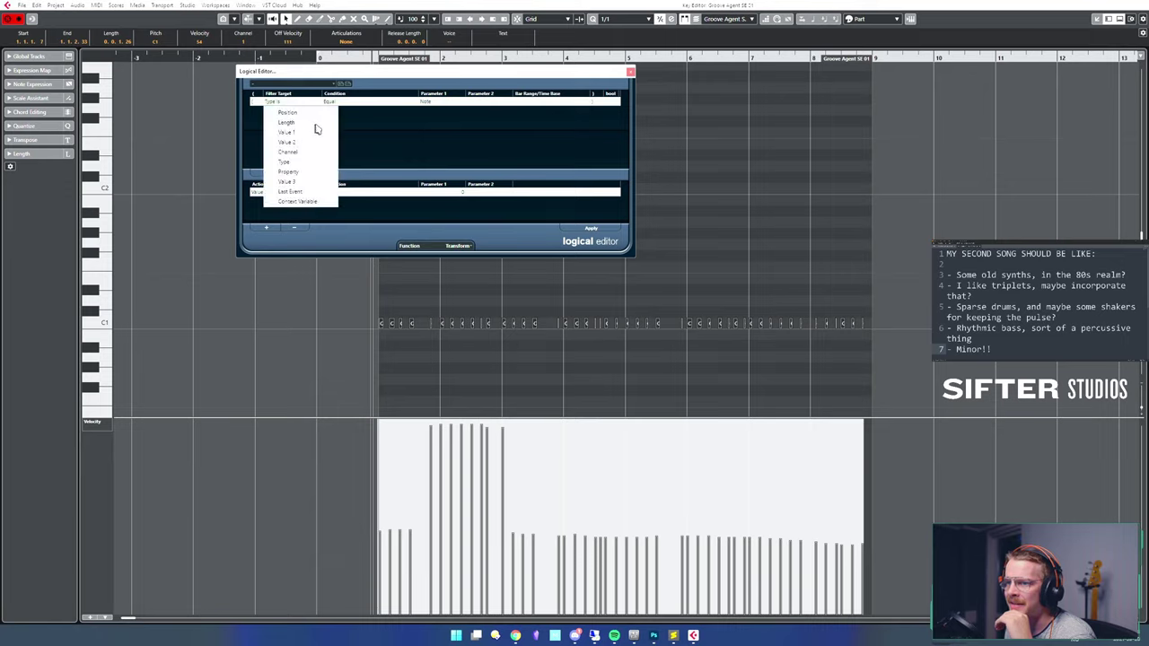
click(346, 113)
click(350, 102)
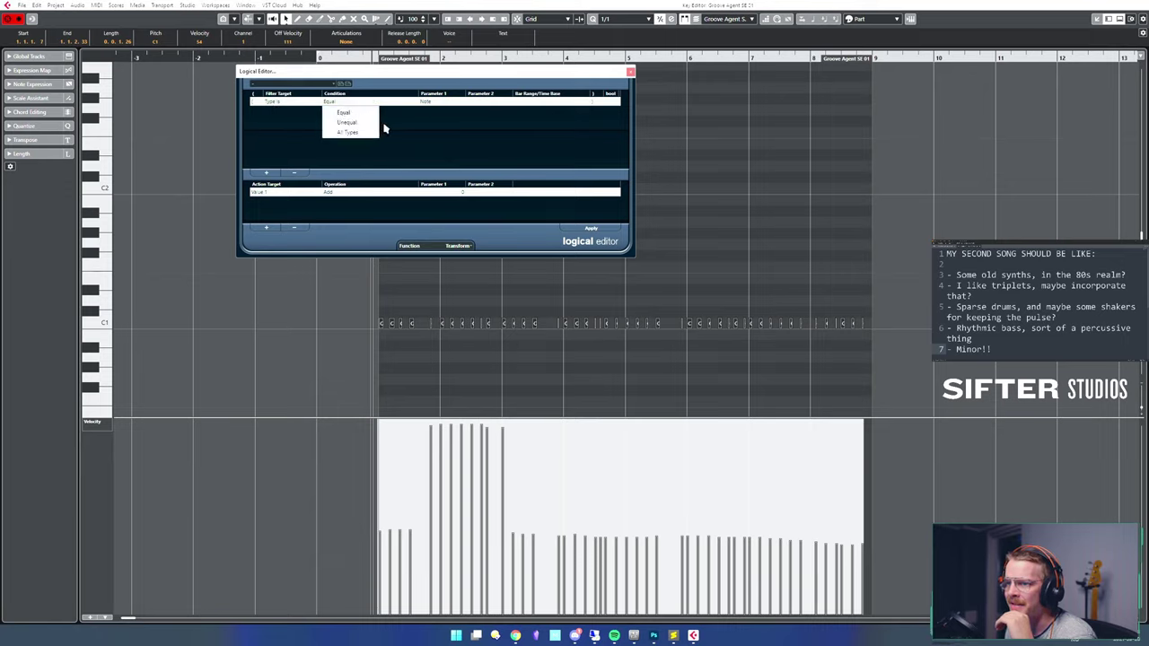
click(344, 112)
click(285, 106)
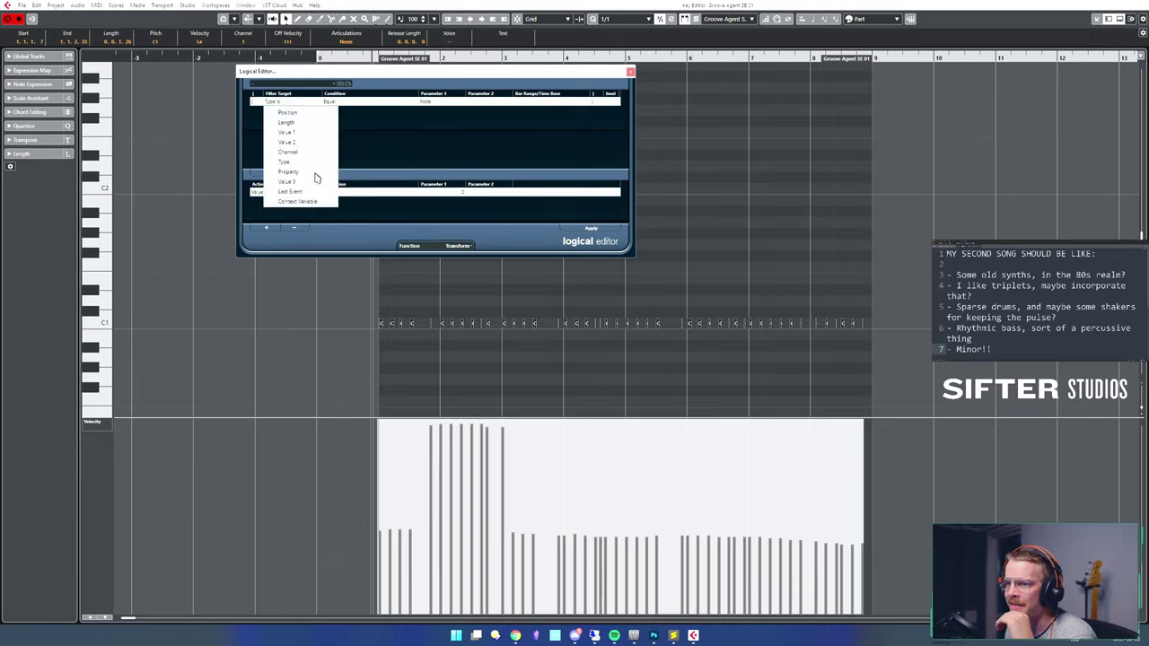
click(336, 115)
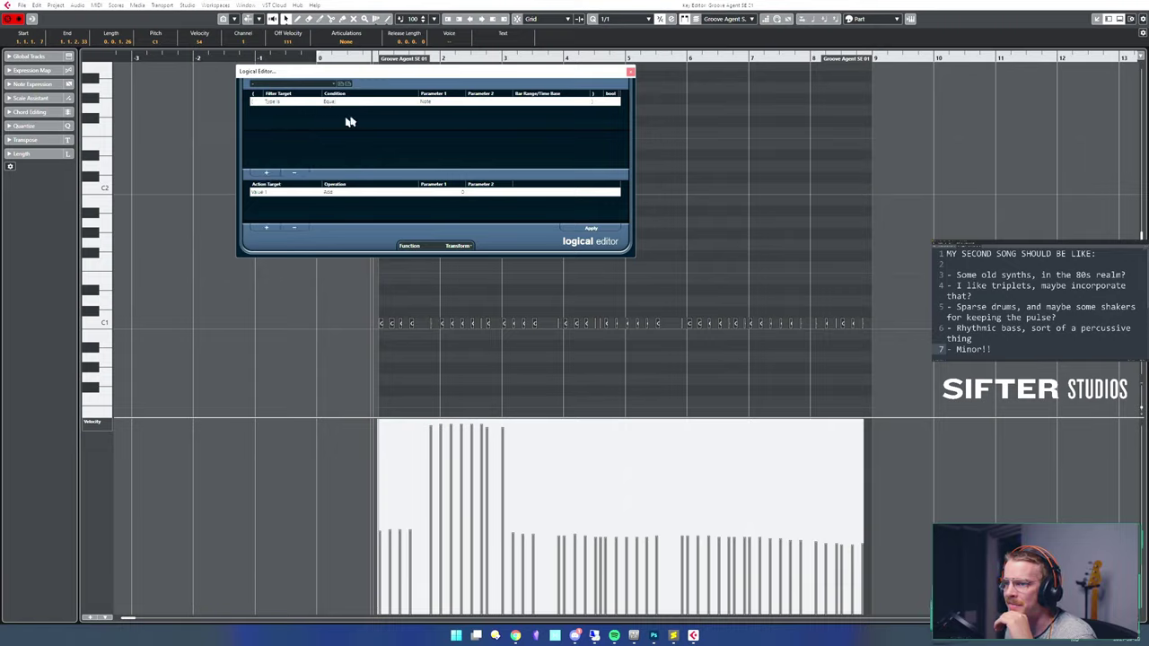
drag(449, 72, 422, 106)
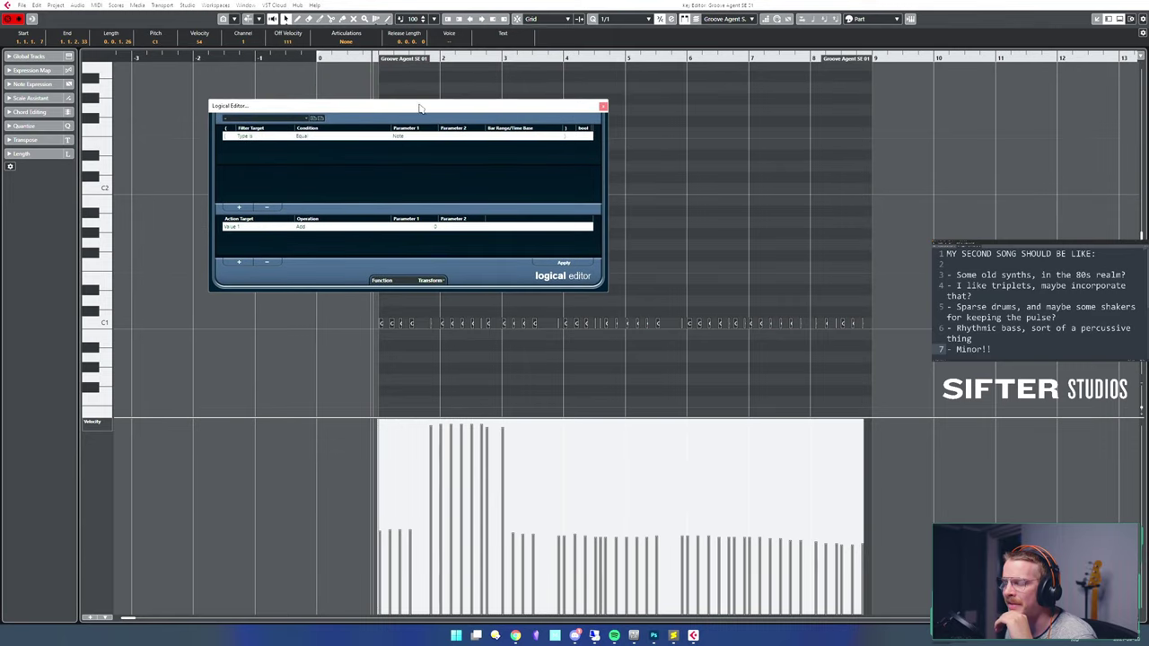
- Set the Value 1 action to Set Random Values between, enter both range parameters, and apply it to the notes
click(234, 228)
click(349, 251)
click(310, 230)
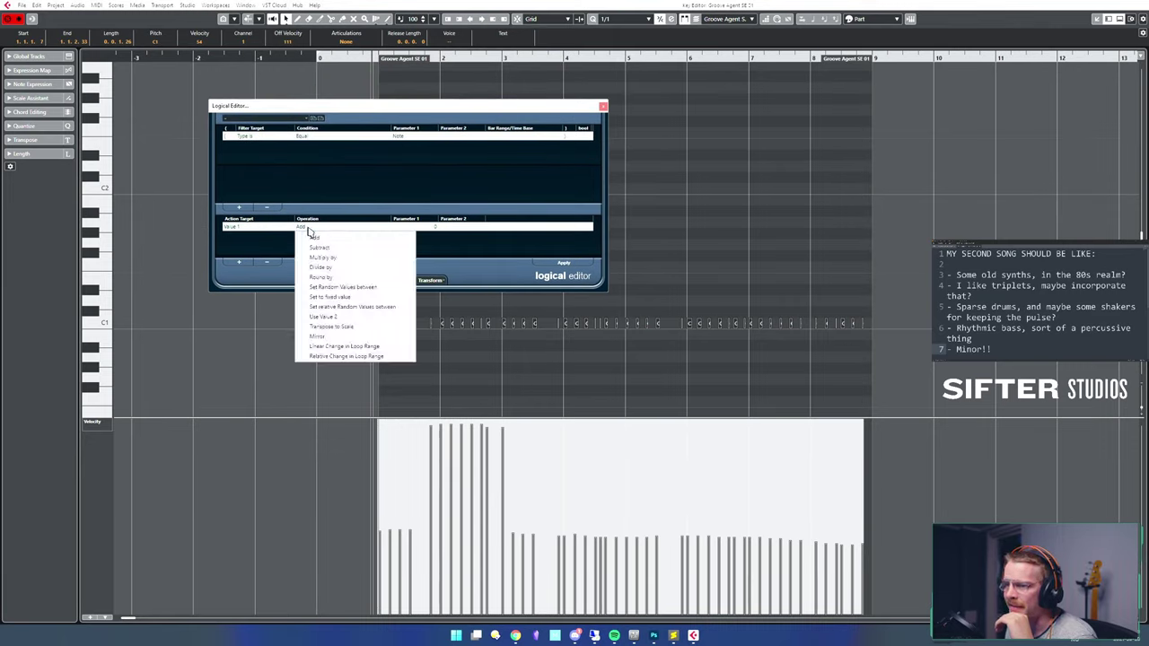
click(366, 288)
click(422, 226)
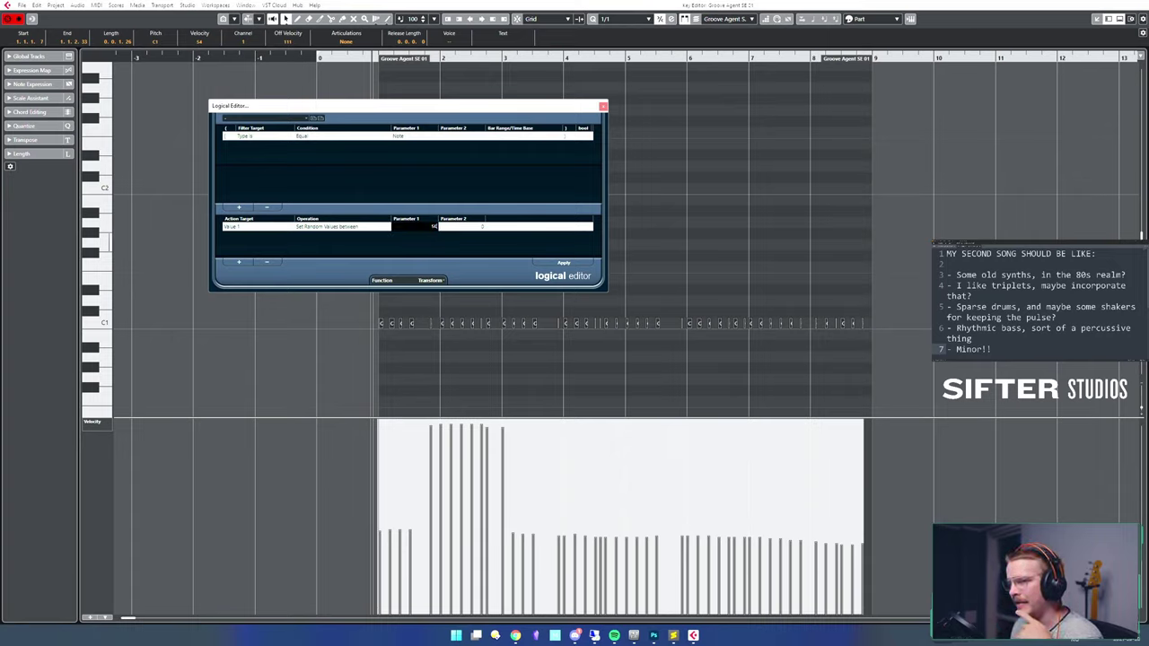
click(463, 227)
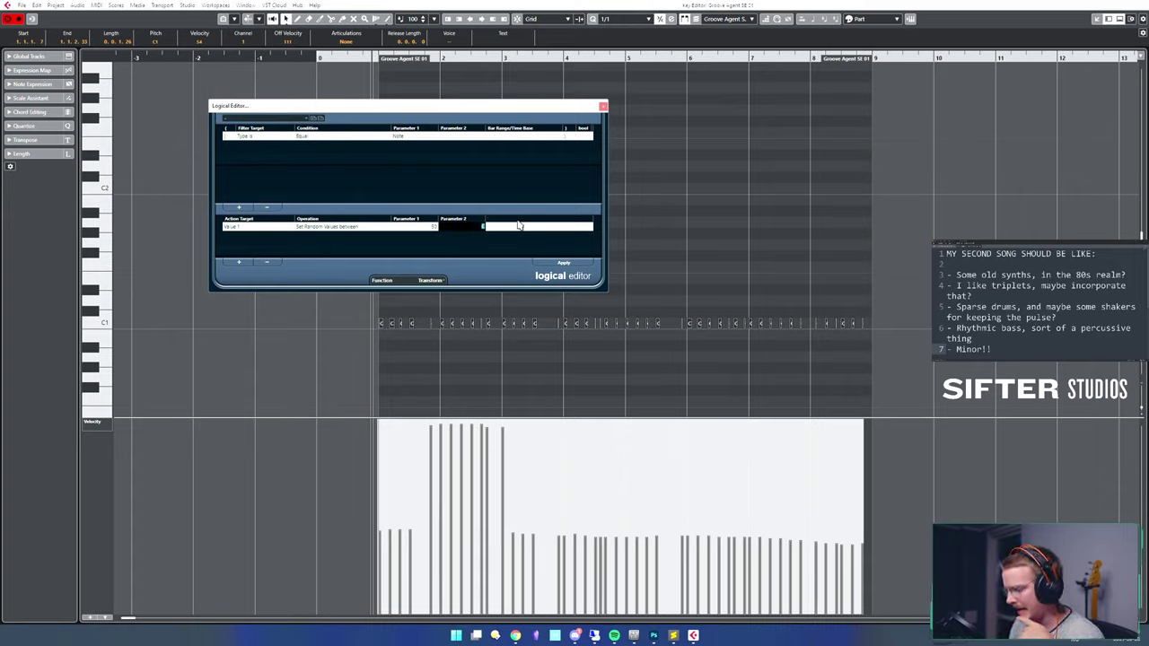
key(Return)
click(564, 262)
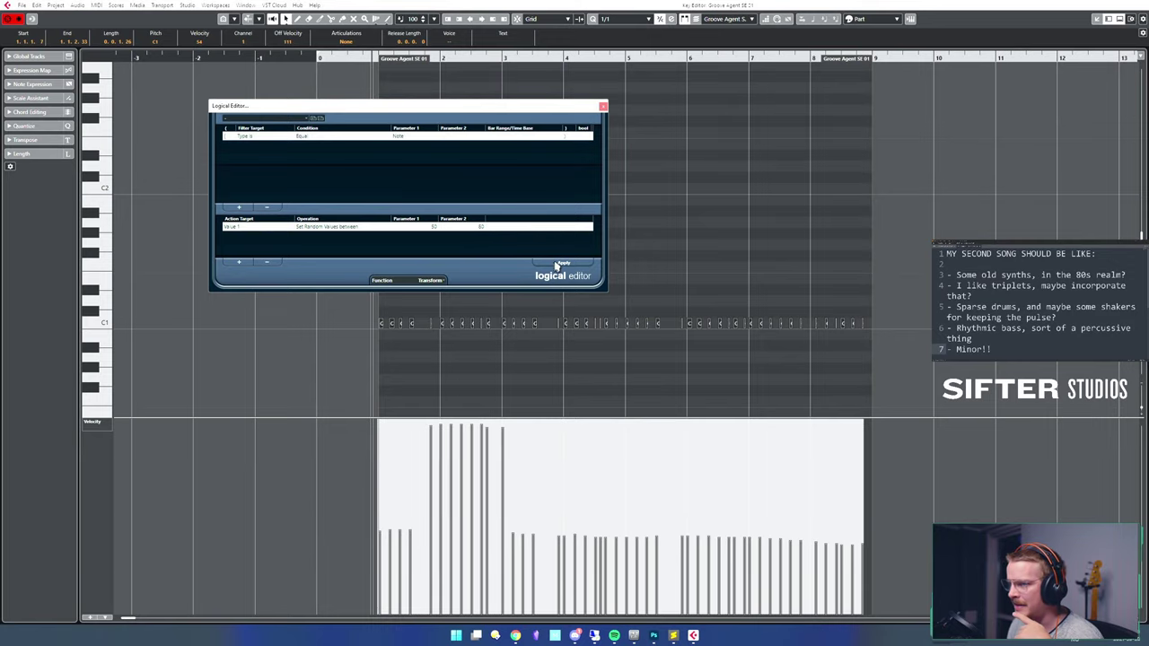
- Examine the note pitches across the part and the filter target and parameter options in the Logical Editor
drag(558, 107, 509, 211)
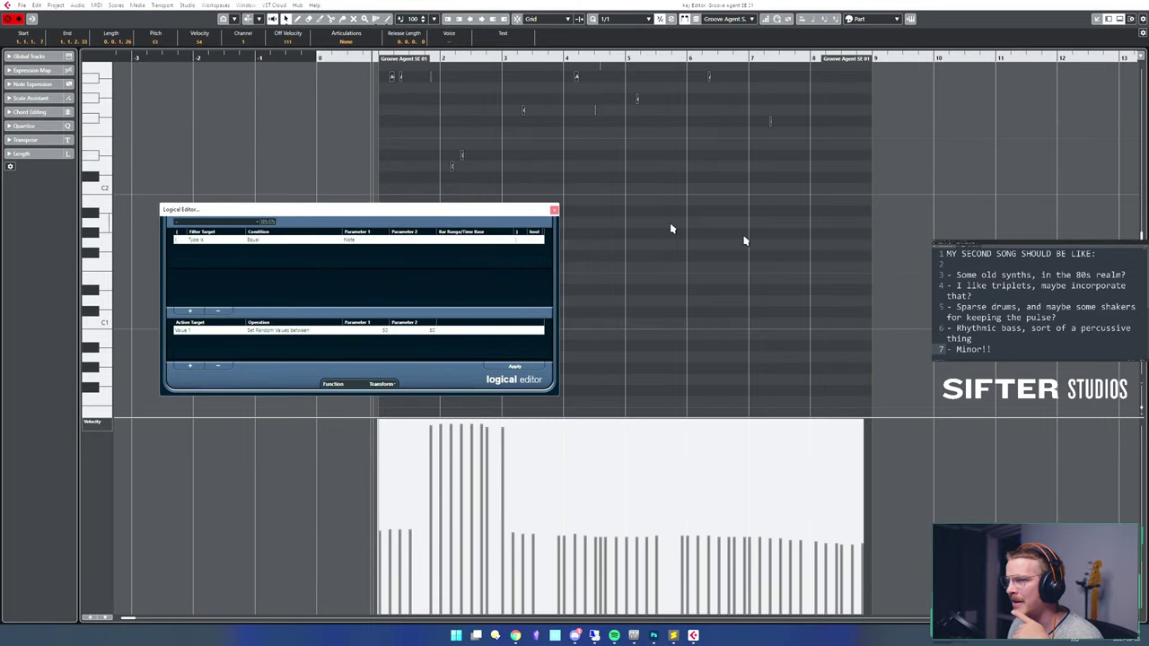
scroll(790, 249, up, 4)
scroll(691, 179, up, 5)
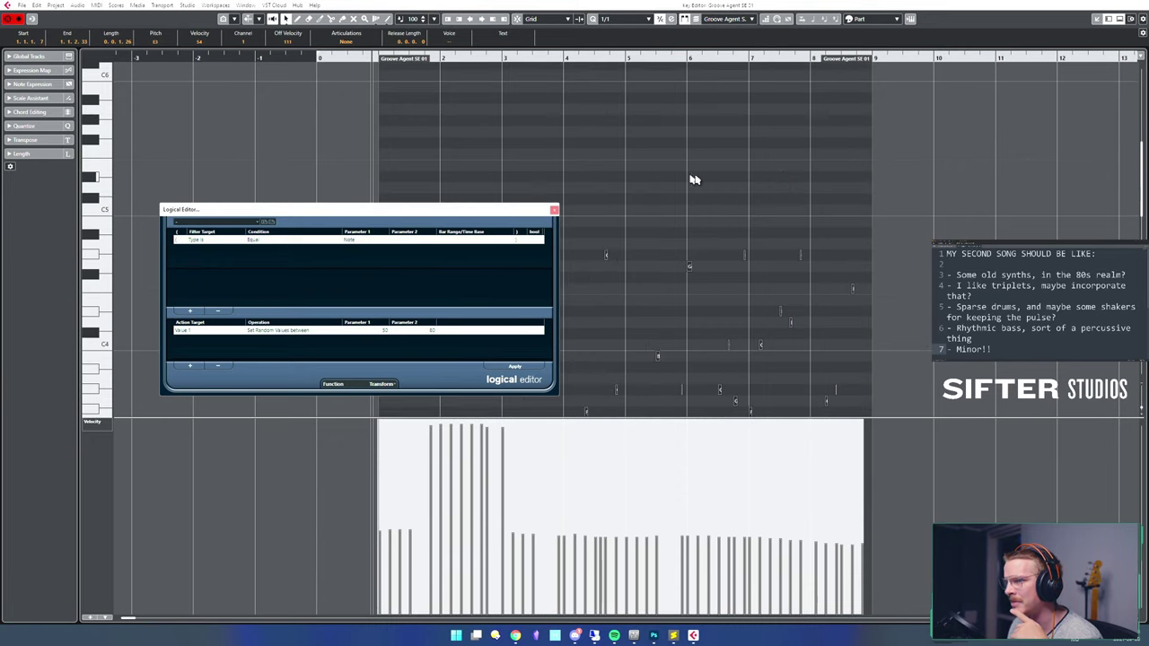
scroll(709, 238, down, 10)
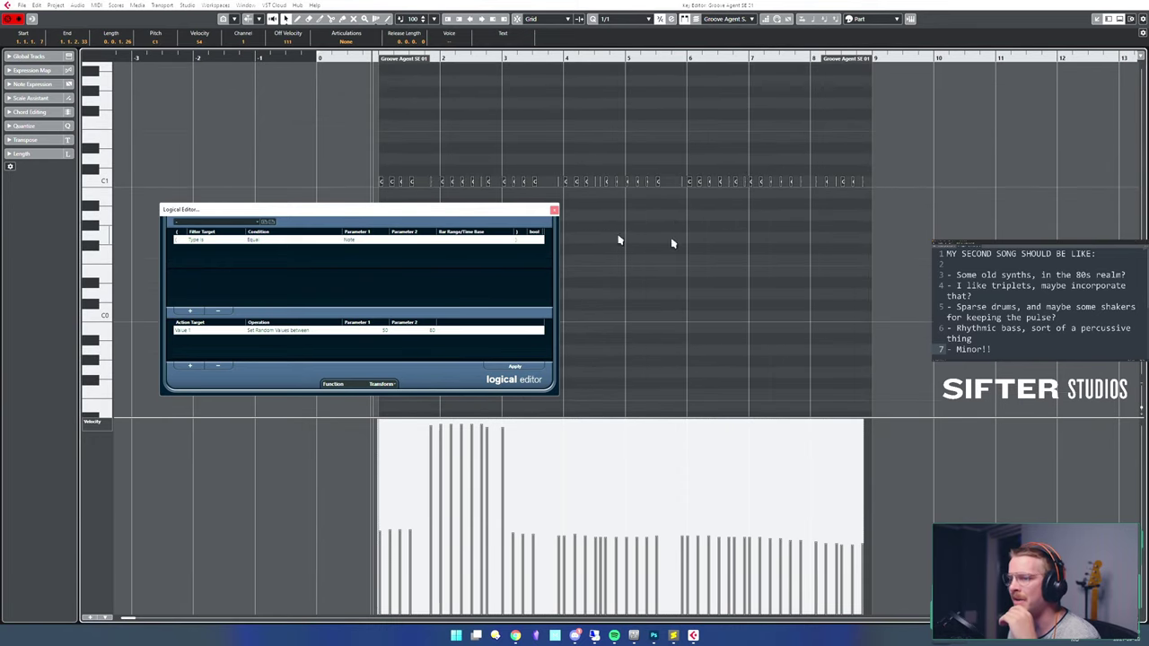
drag(465, 216, 581, 236)
click(453, 260)
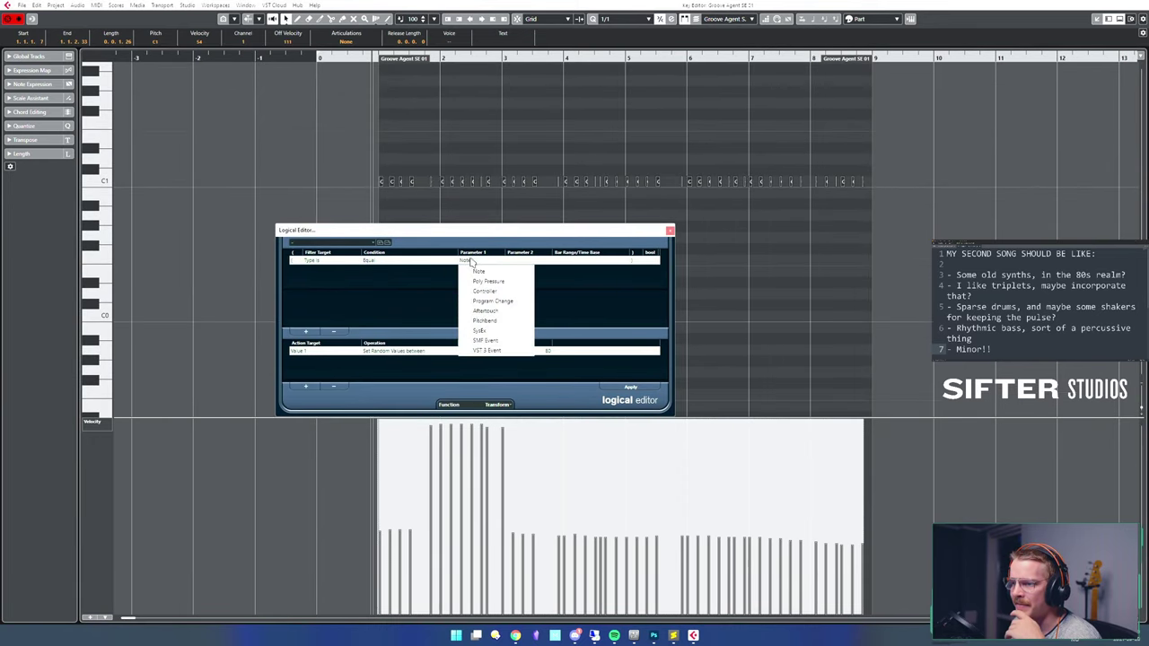
click(524, 261)
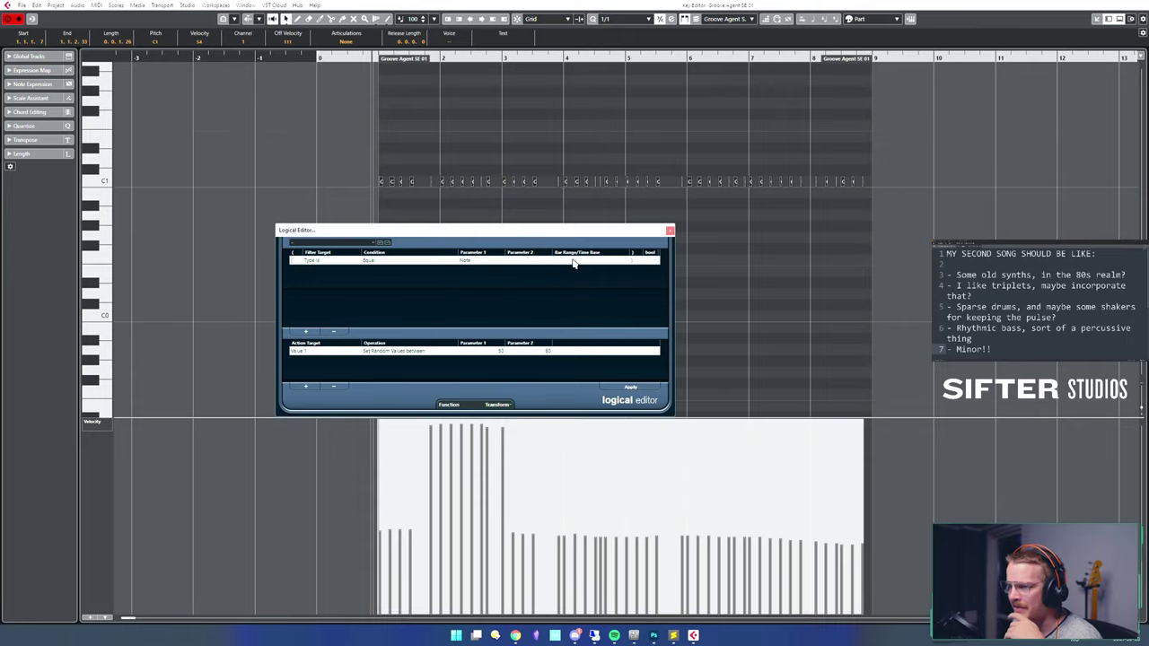
click(370, 269)
click(364, 271)
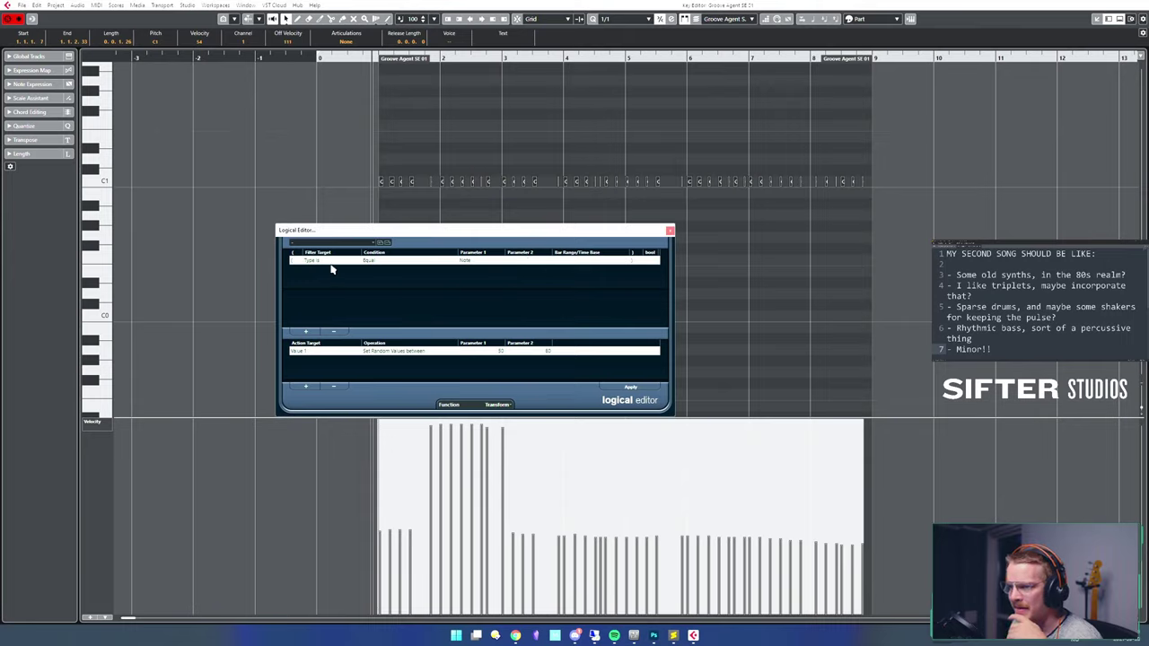
click(334, 266)
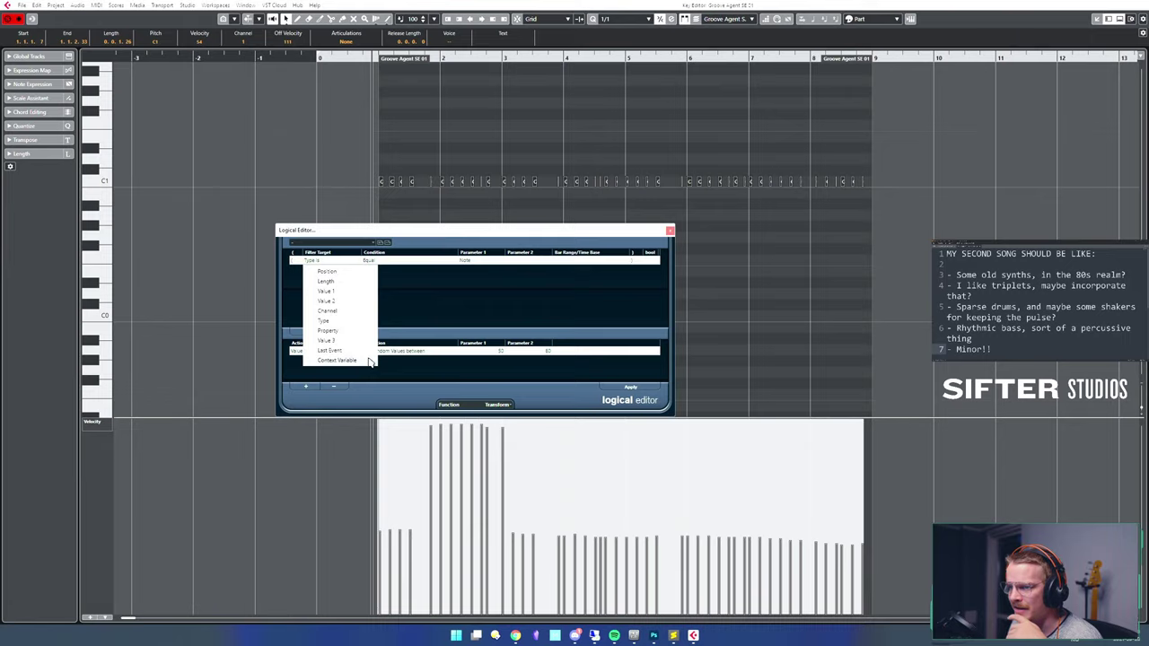
click(421, 306)
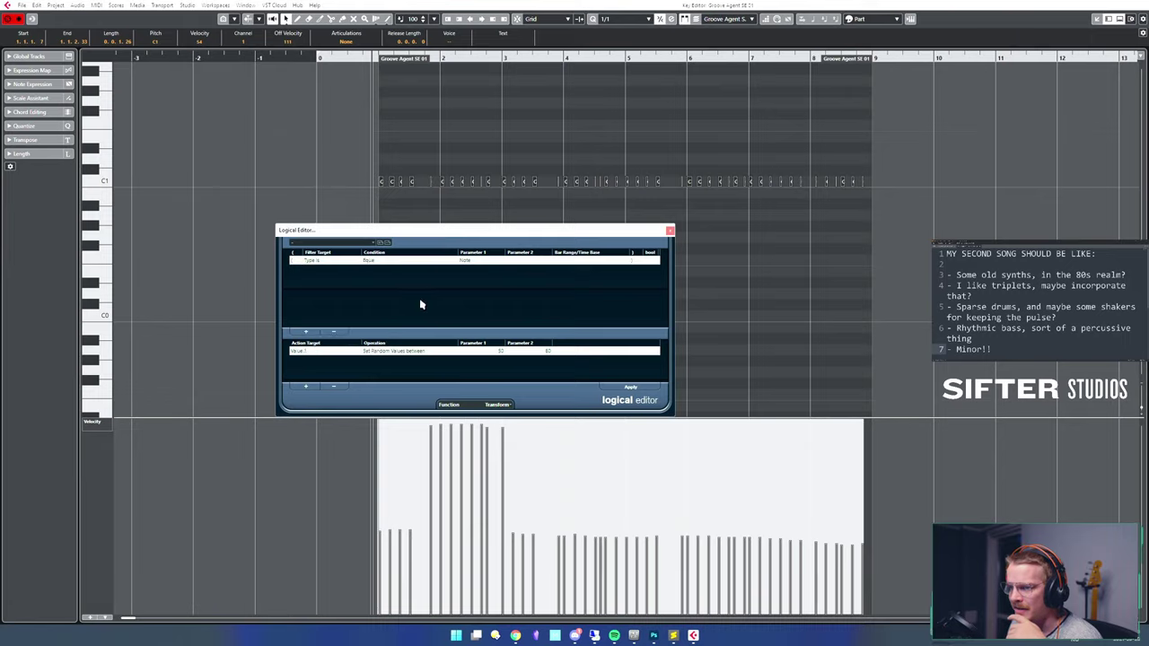
- Try the Logical Editor transform that sets random values between 50 and 80 on Value 1 of the notes
click(311, 352)
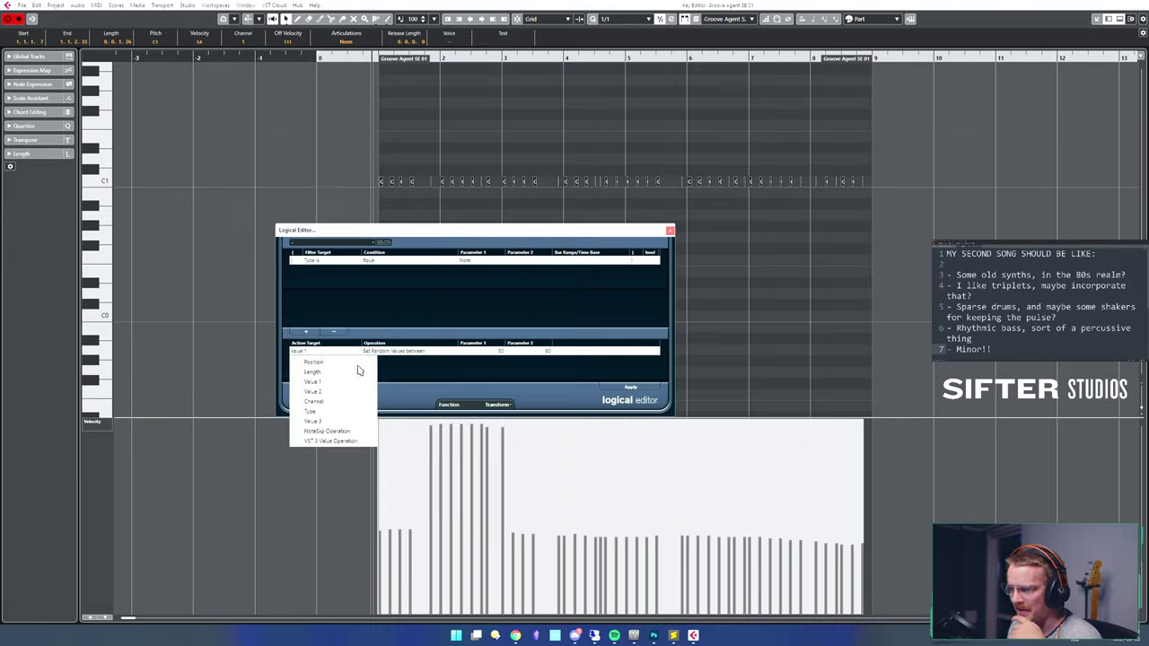
click(362, 392)
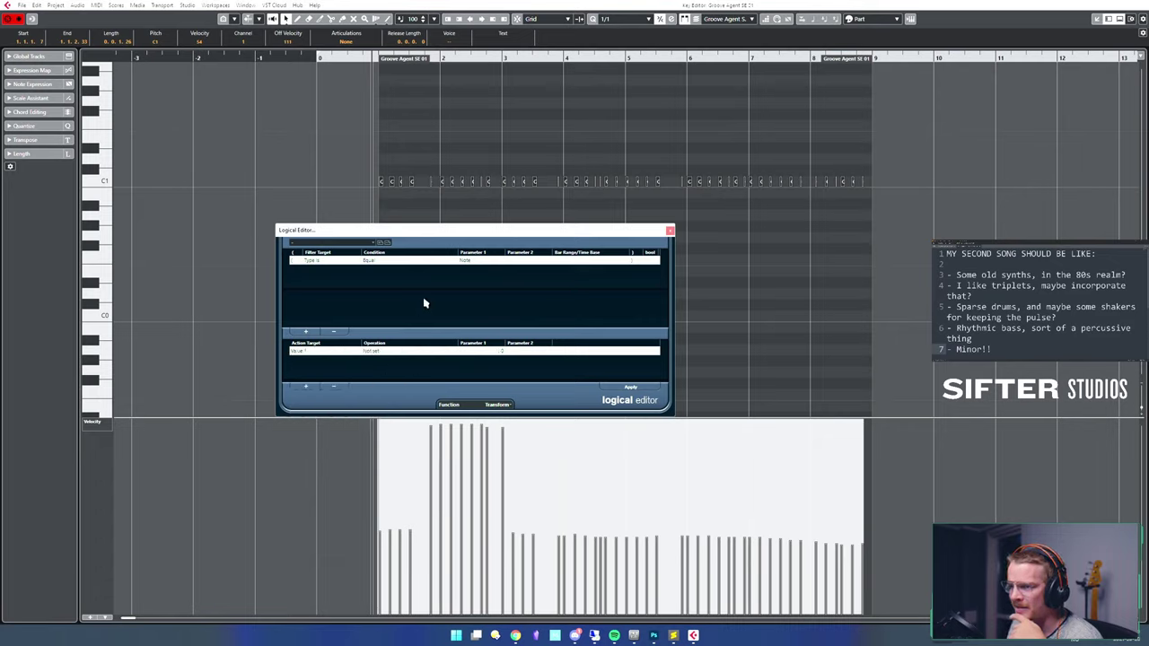
click(378, 352)
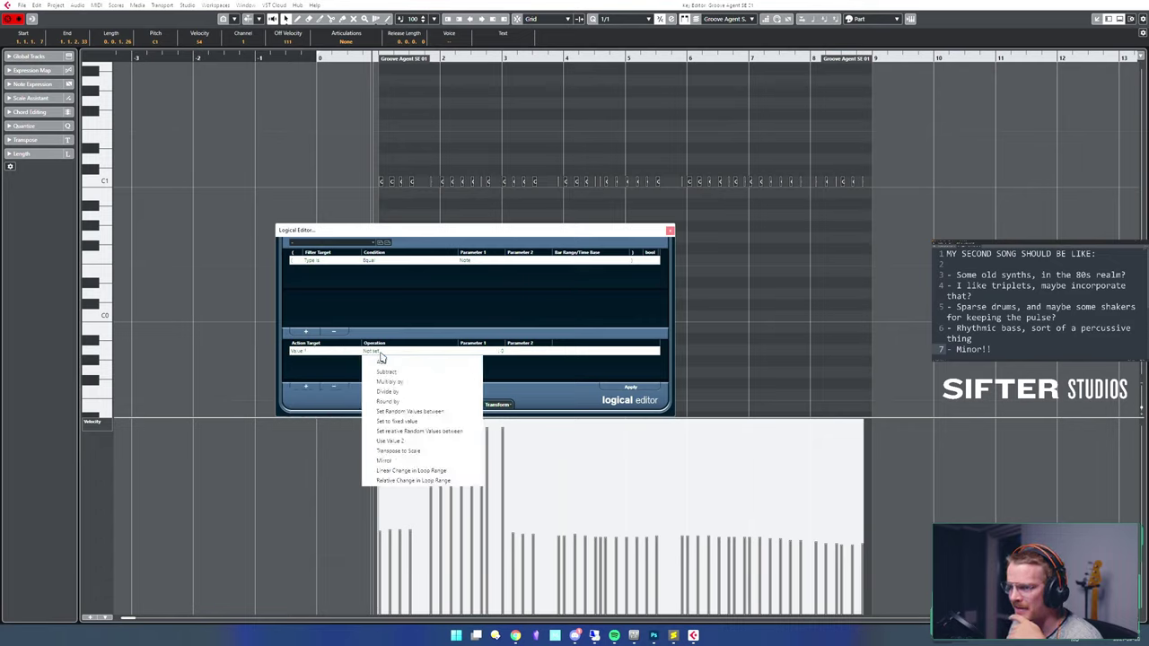
click(413, 412)
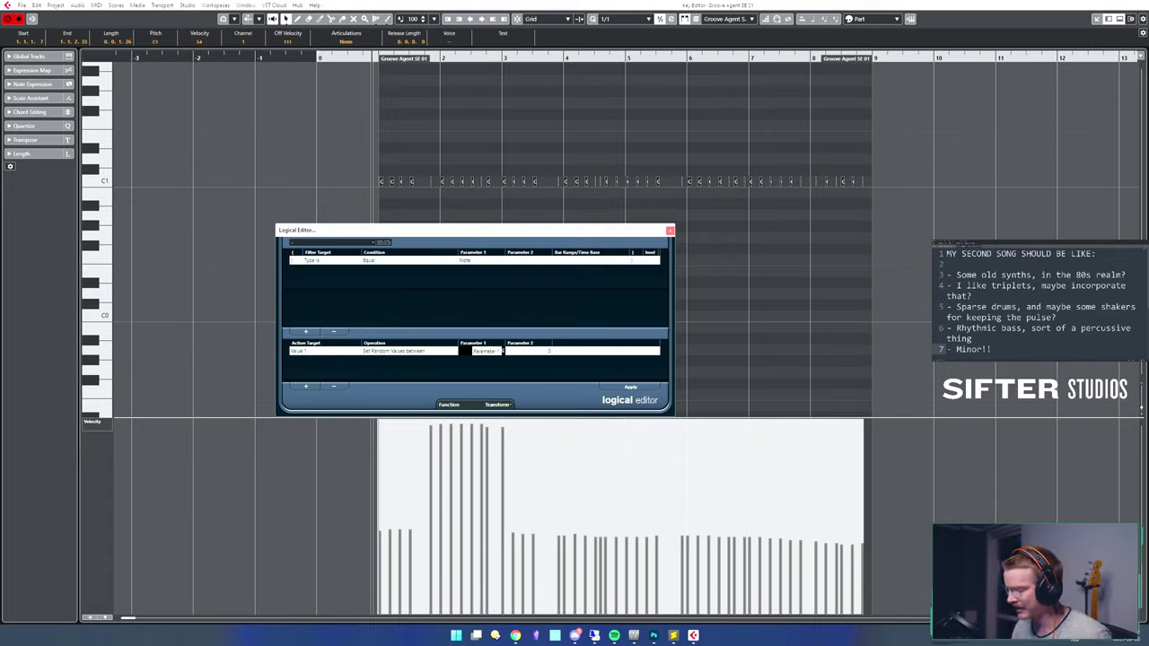
click(545, 351)
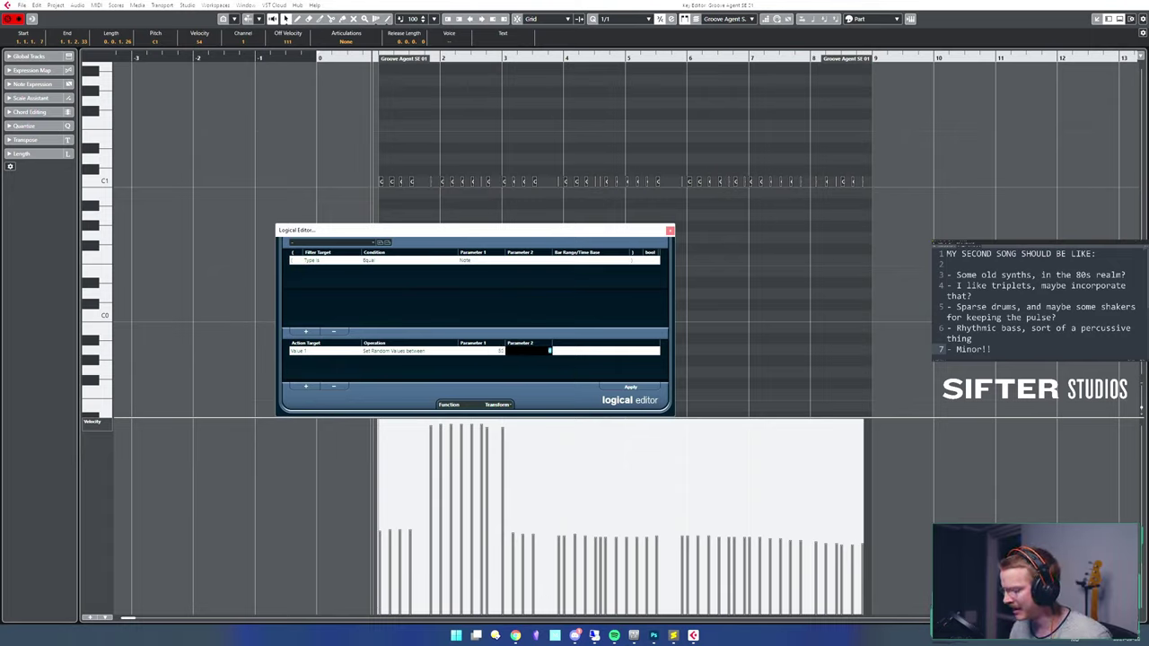
key(Return)
click(640, 387)
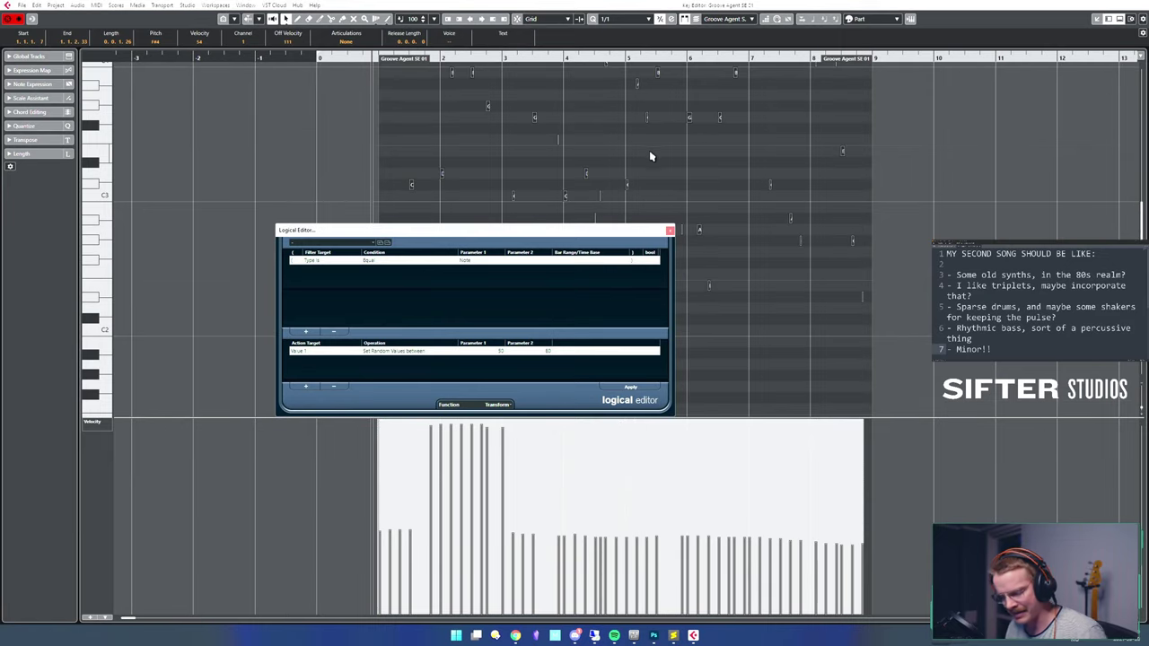
scroll(649, 159, up, 3)
- Change the action target to Value 2, set random values between 50 and 80, and apply it to the notes
click(311, 351)
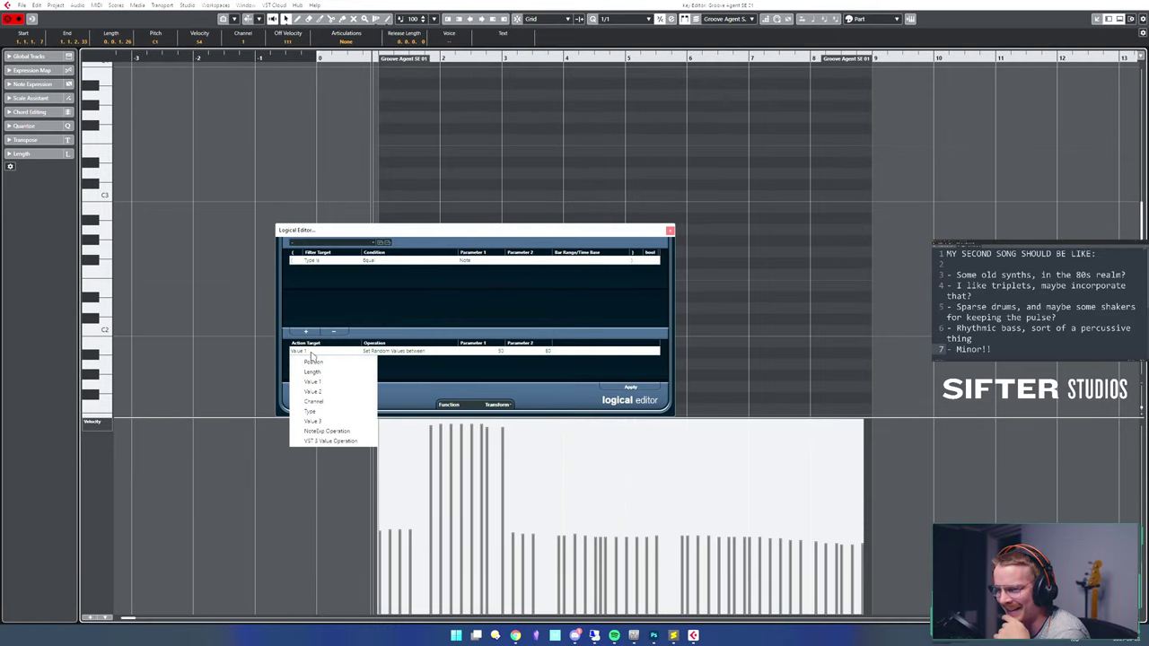
click(332, 391)
click(395, 352)
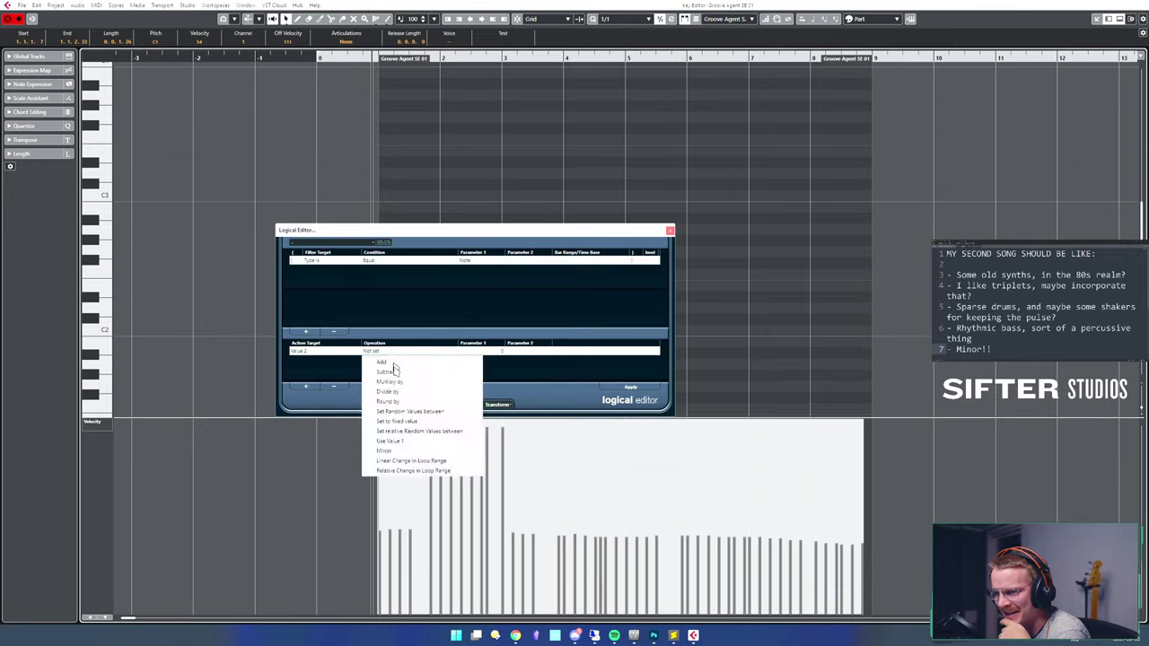
click(409, 411)
click(494, 351)
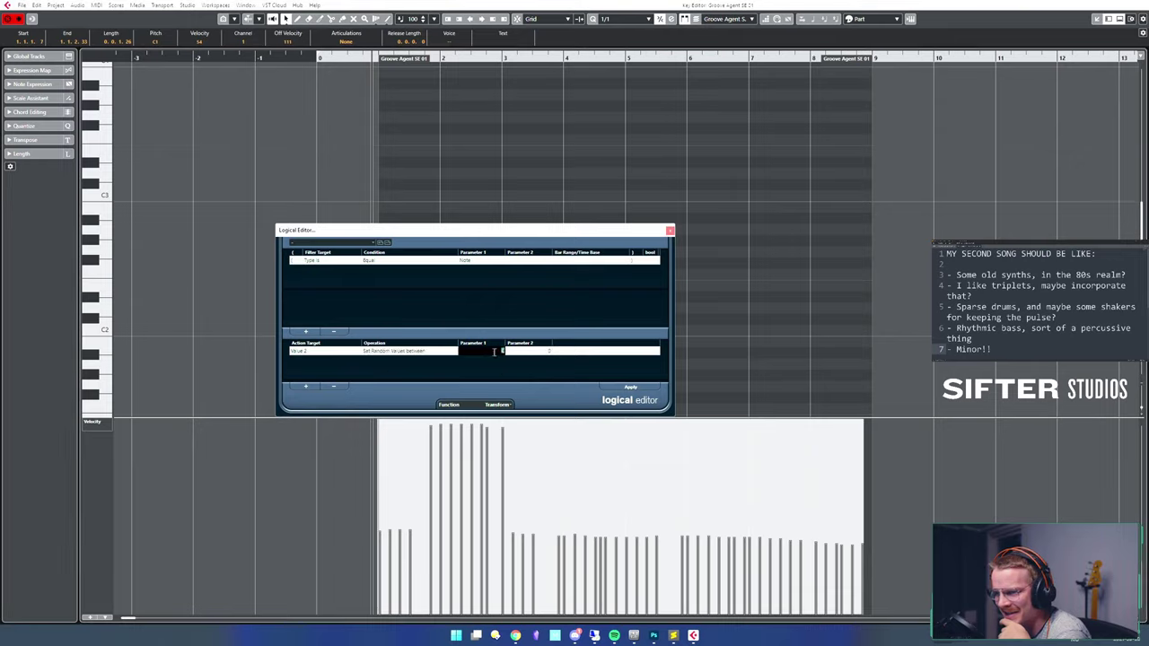
click(509, 350)
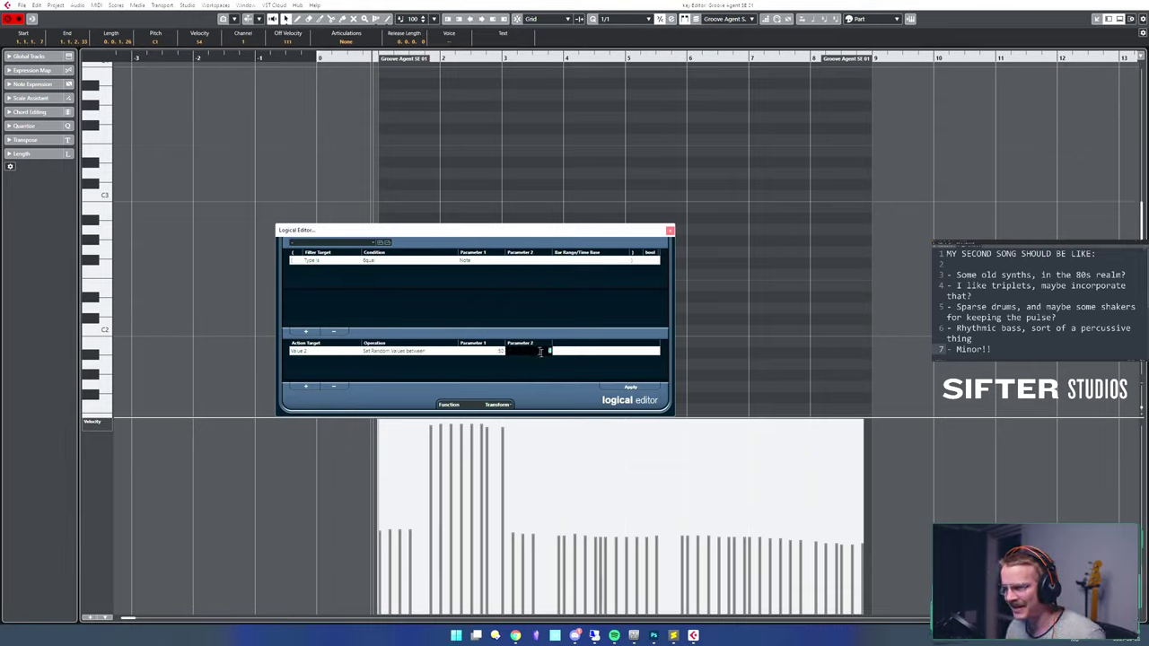
text(80)
key(Return)
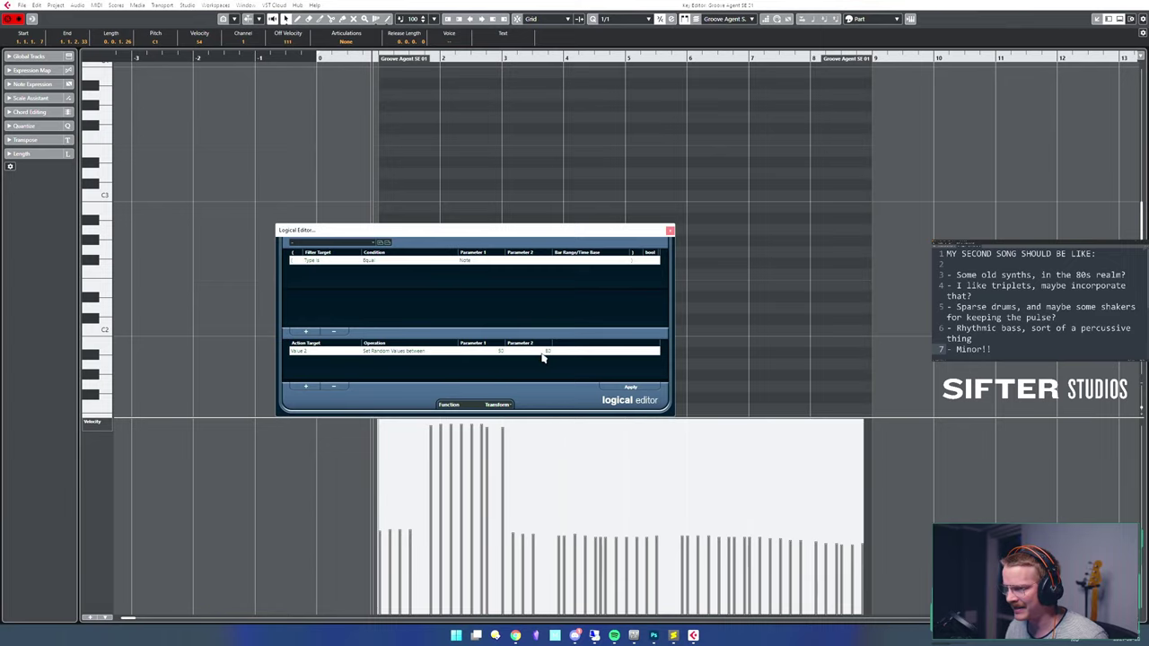
click(640, 388)
- Check the C1 notes against their velocities and close the Logical Editor
drag(577, 232, 408, 149)
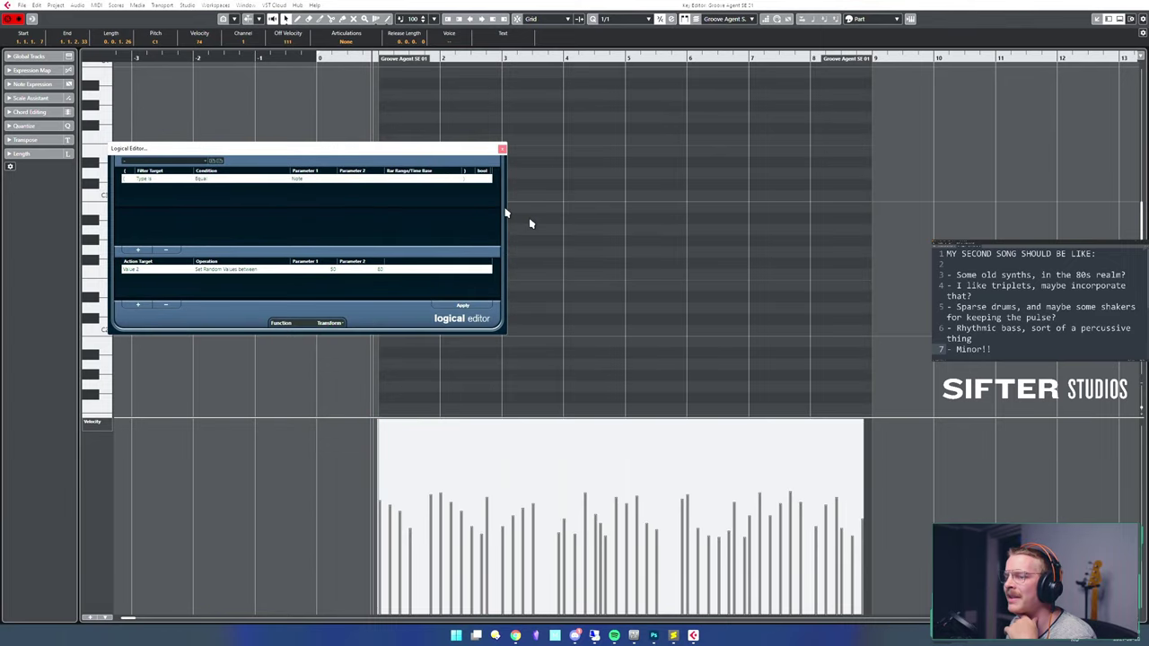
scroll(756, 297, down, 10)
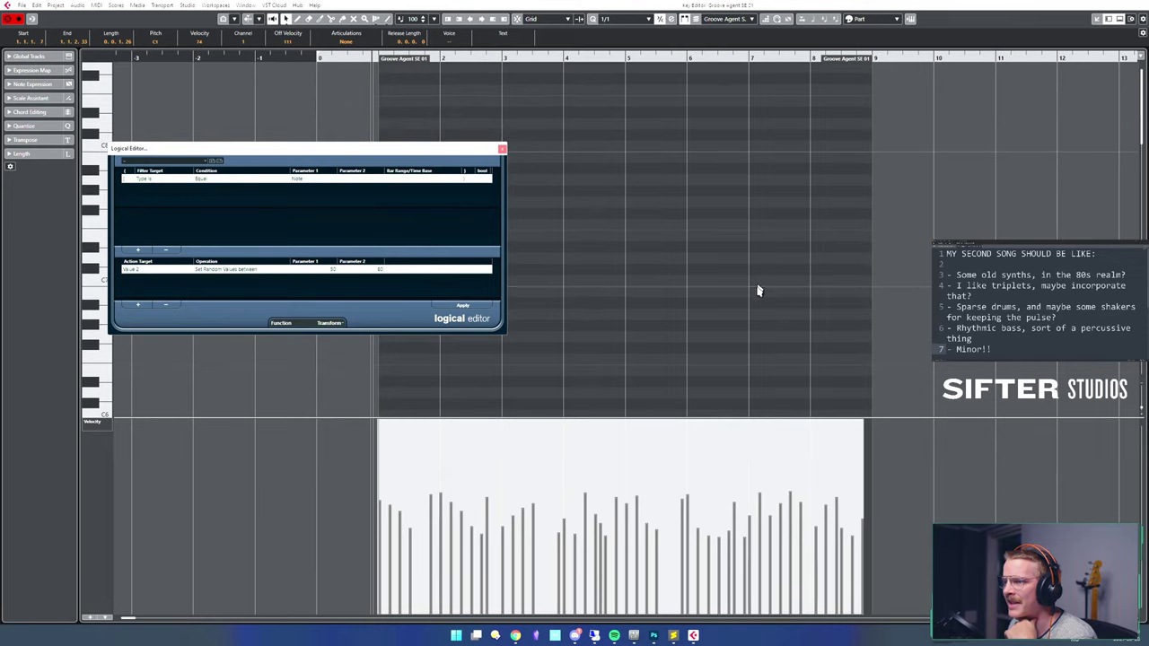
scroll(784, 287, down, 4)
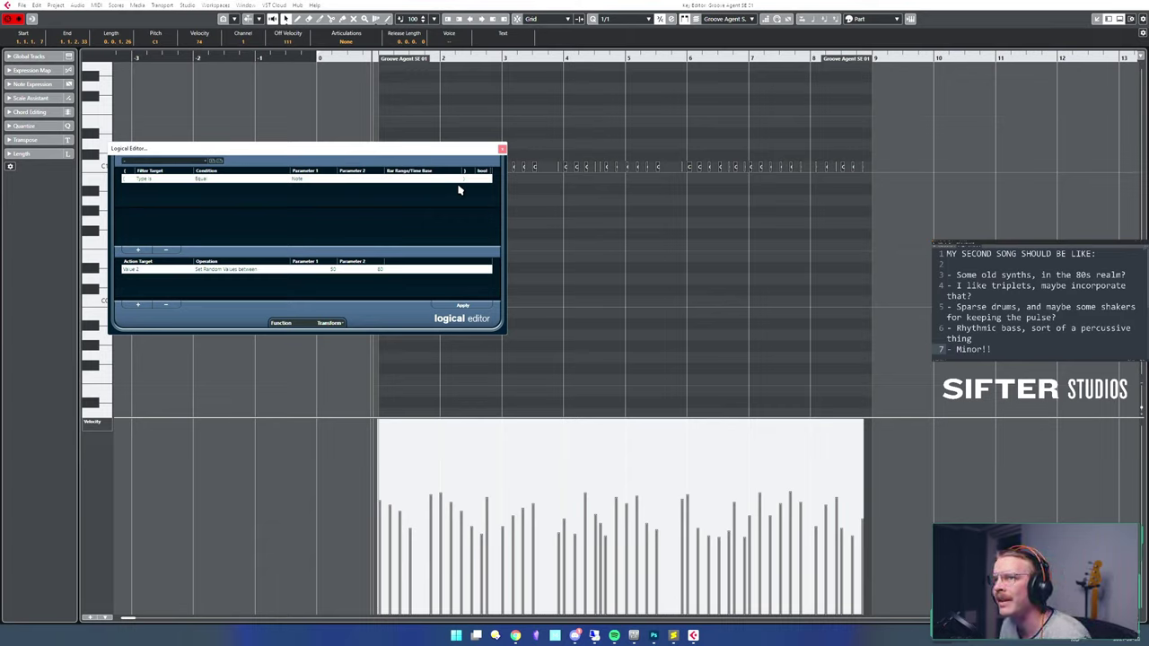
click(502, 148)
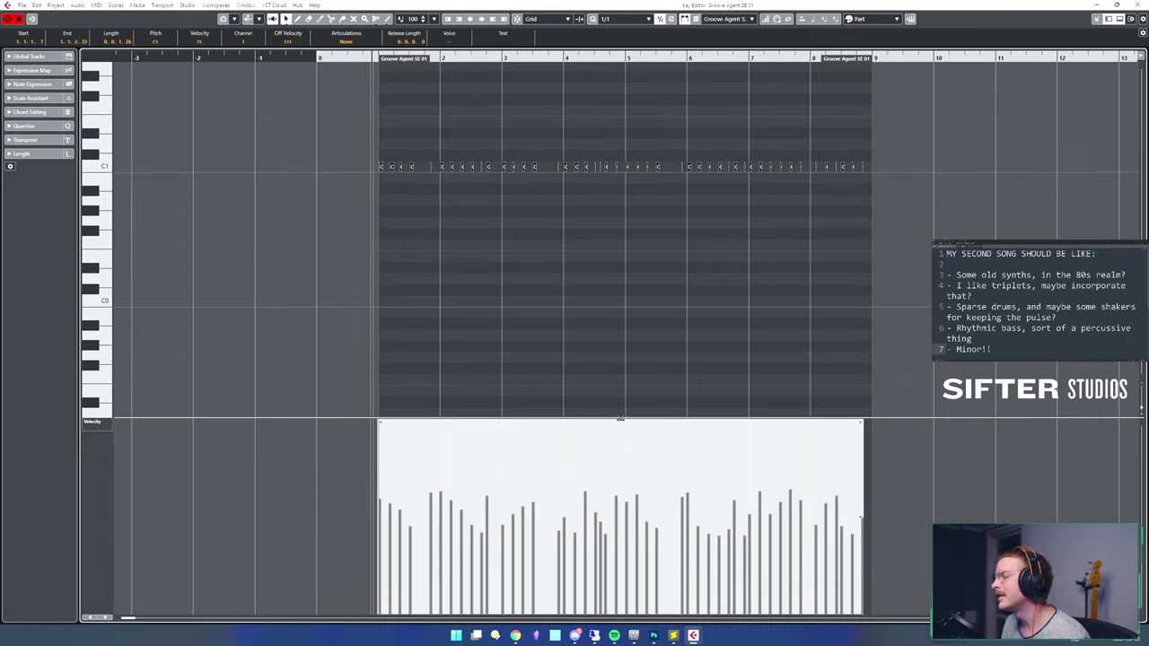
- Raise the velocities of all C1 notes to 127
drag(620, 418, 630, 127)
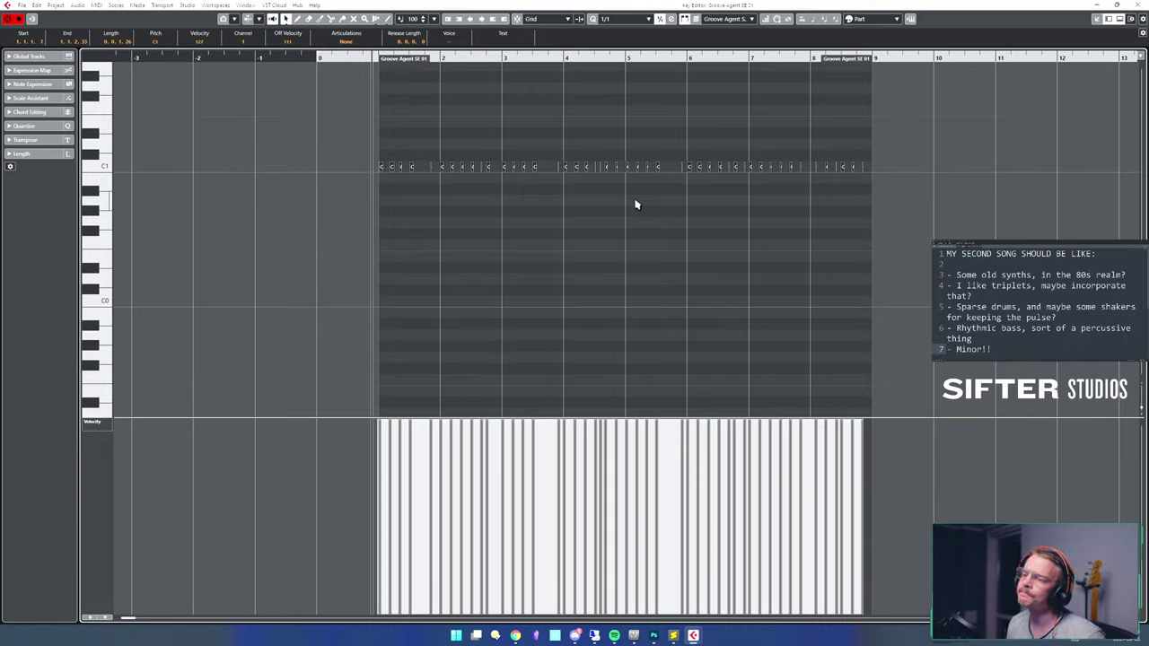
key(KP_Subtract)
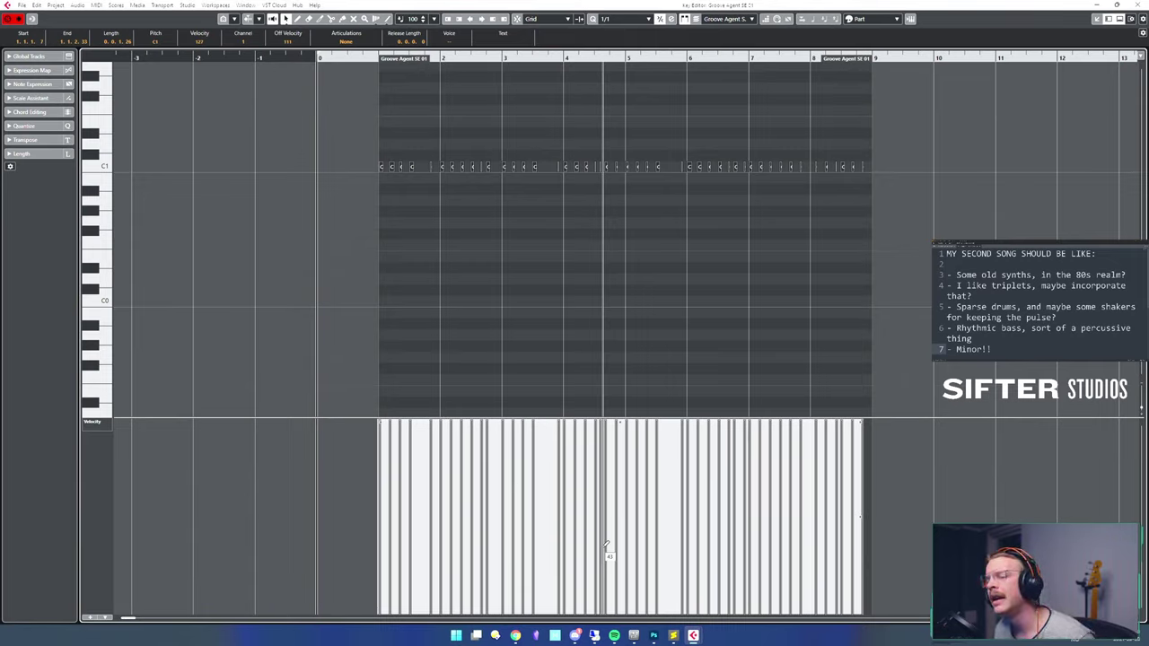
click(371, 241)
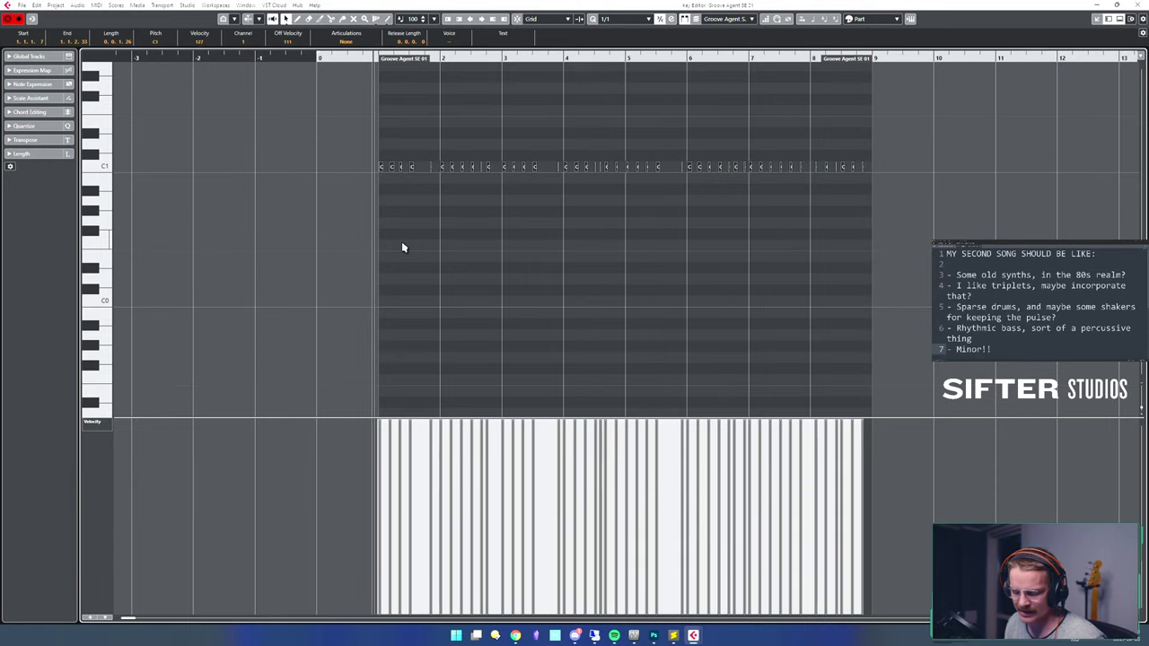
- Set the quantize value to 1/16 and zoom so the whole eight-bar part fills the editor
key(h)
key(alt+5)
key(h)
key(h)
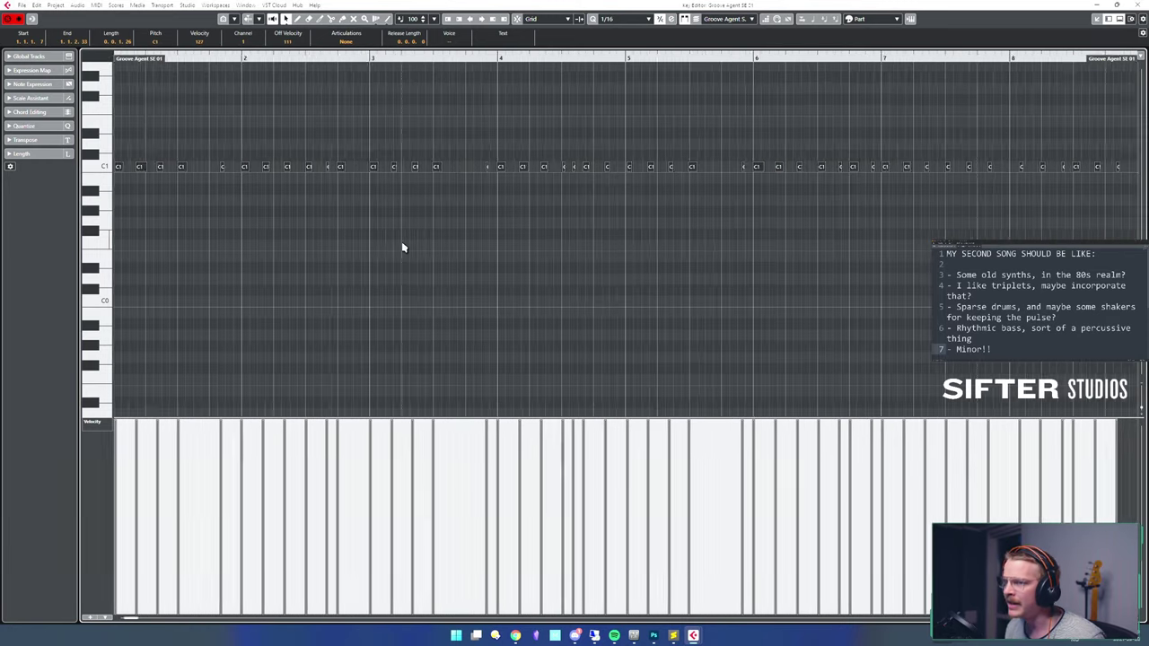
key(g)
key(g)
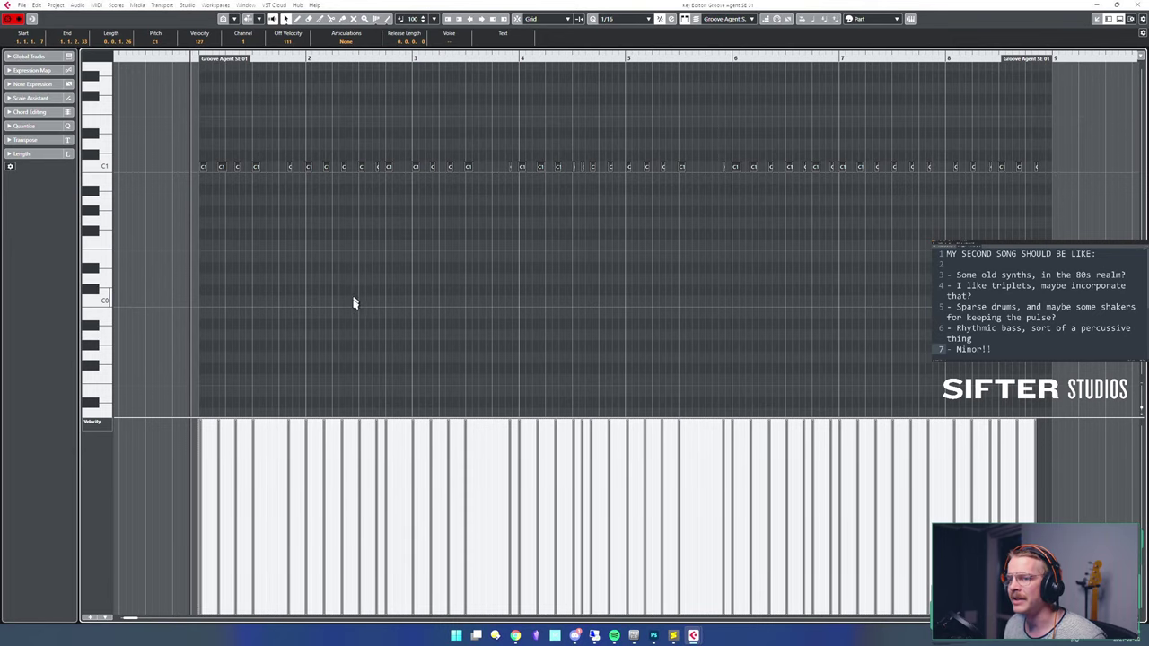
key(h)
key(g)
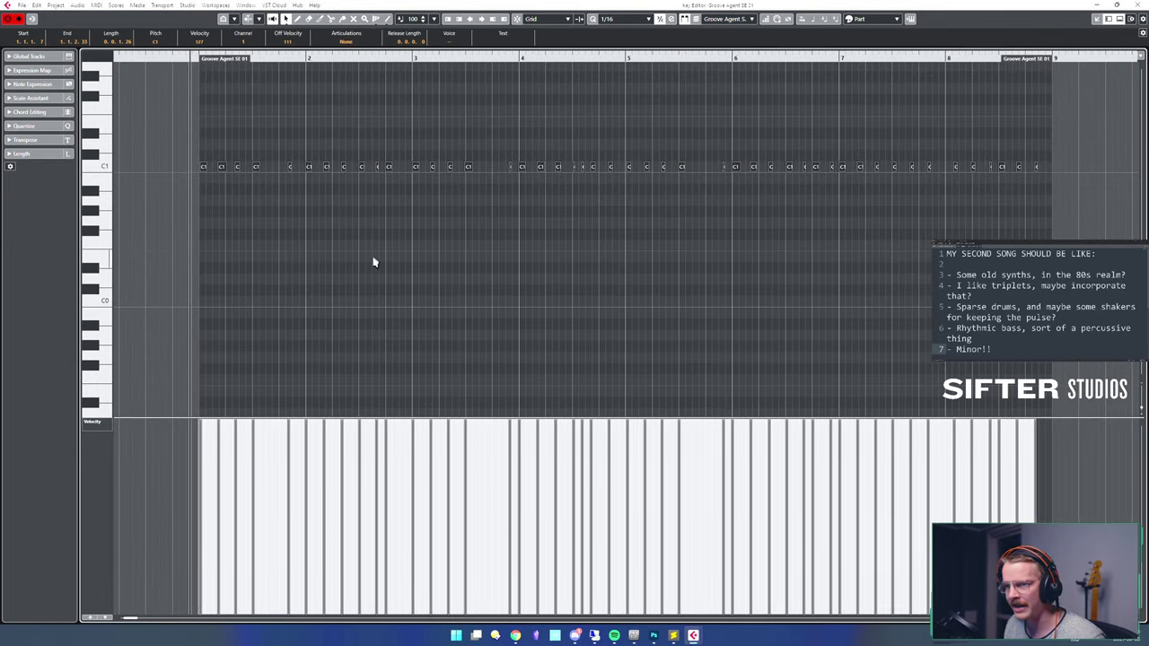
- Play the part and lower the velocities of single off-beat notes in bars 2, 3, 5, 6 and 8
key(space)
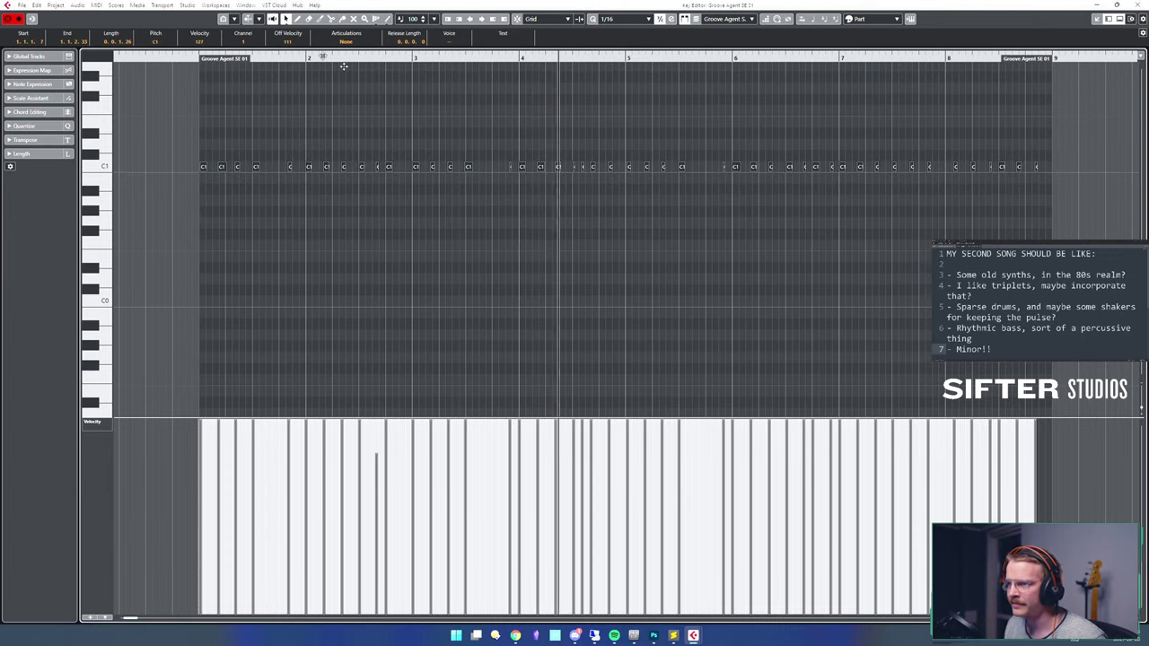
click(483, 246)
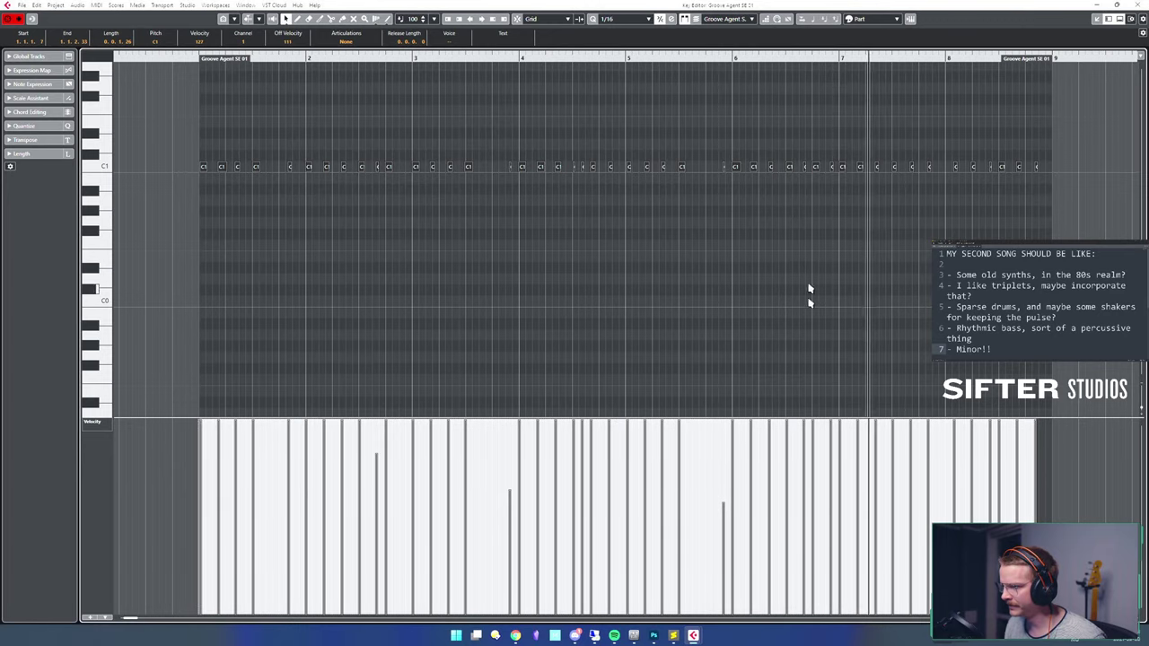
click(973, 503)
key(space)
- Play the part again from bar 2 to check the new dynamics, and return to the project window
click(368, 255)
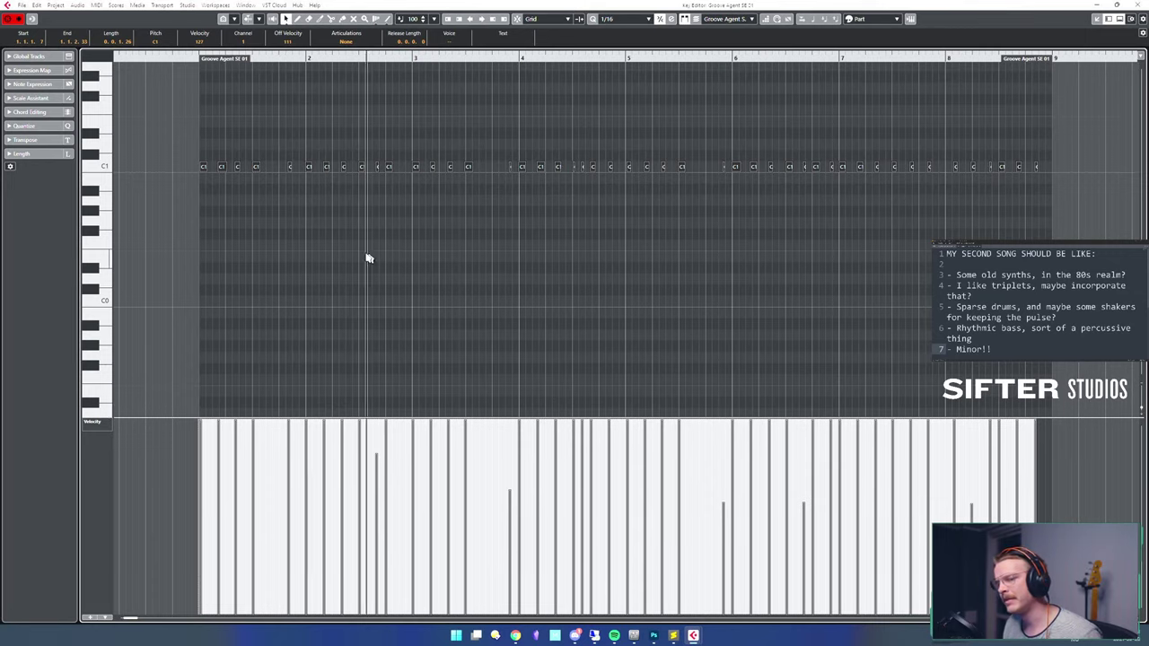
drag(367, 256, 342, 268)
key(space)
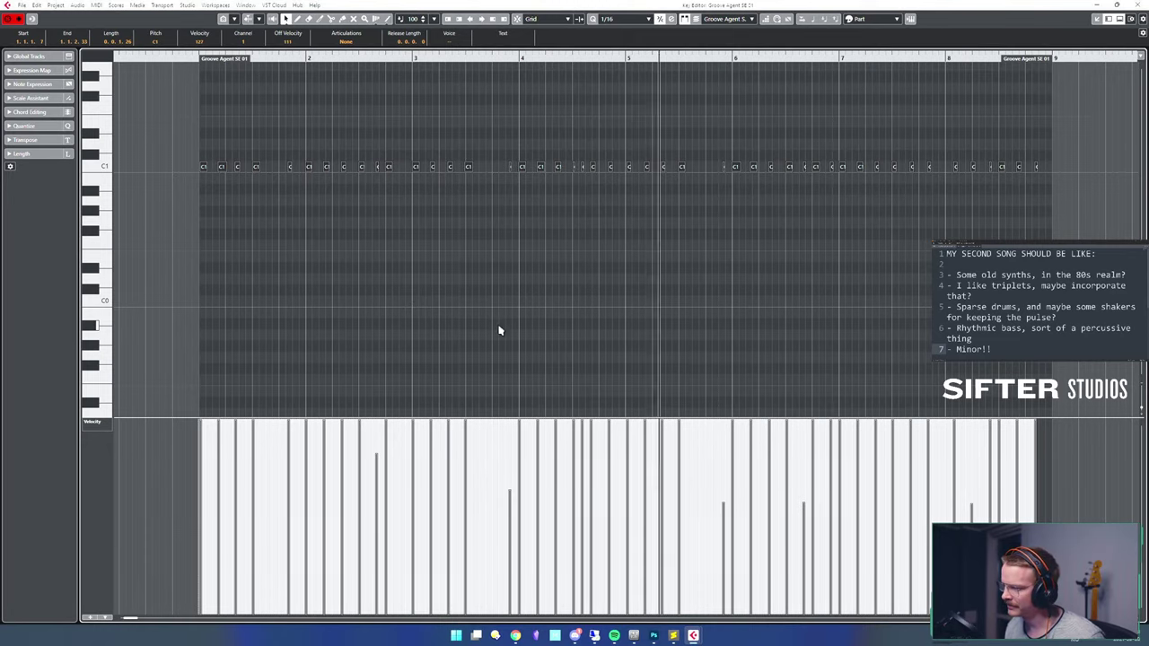
key(space)
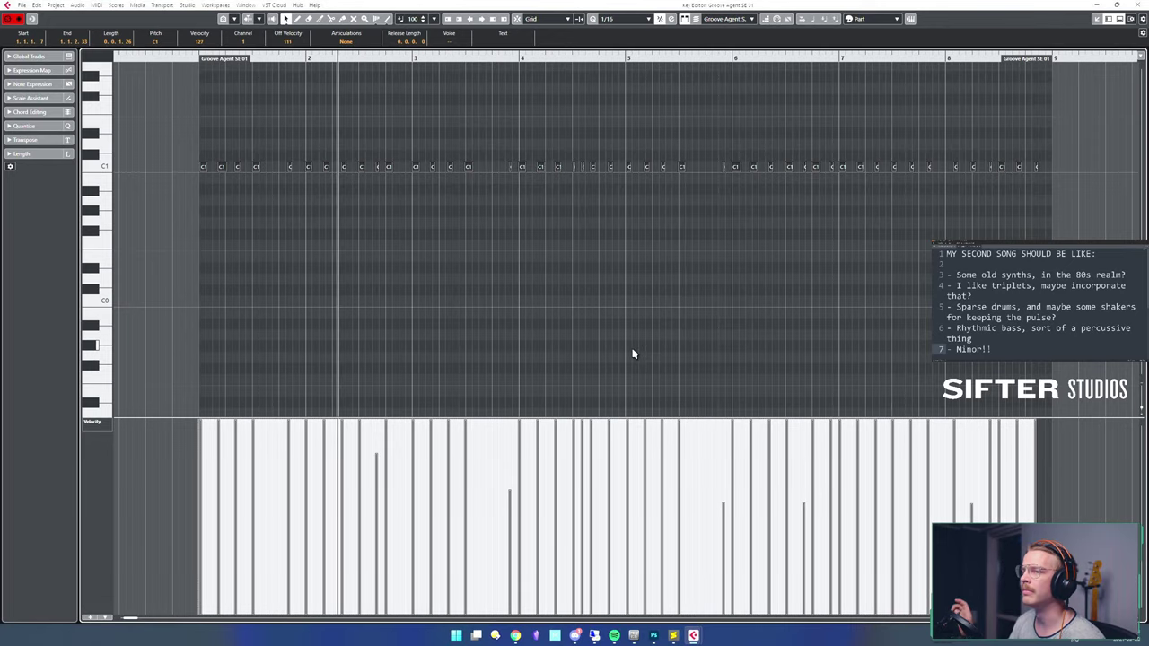
key(Return)
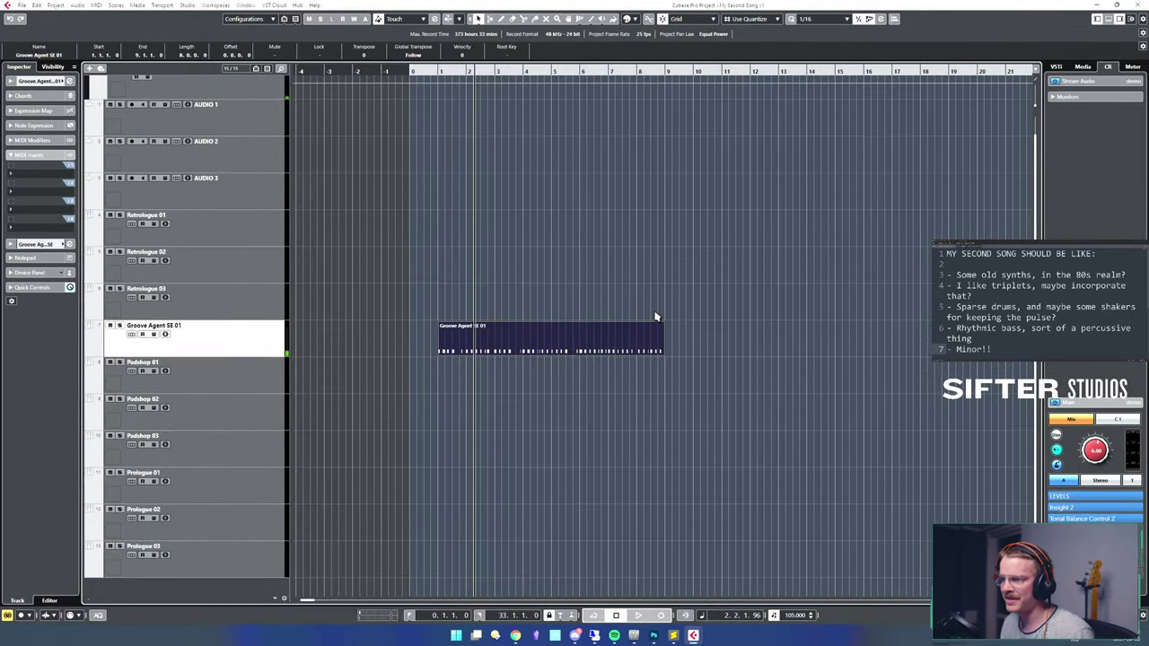
- Record D1 hits onto the Groove Agent SE 01 track from the project start through the eight-bar drum part
key(g)
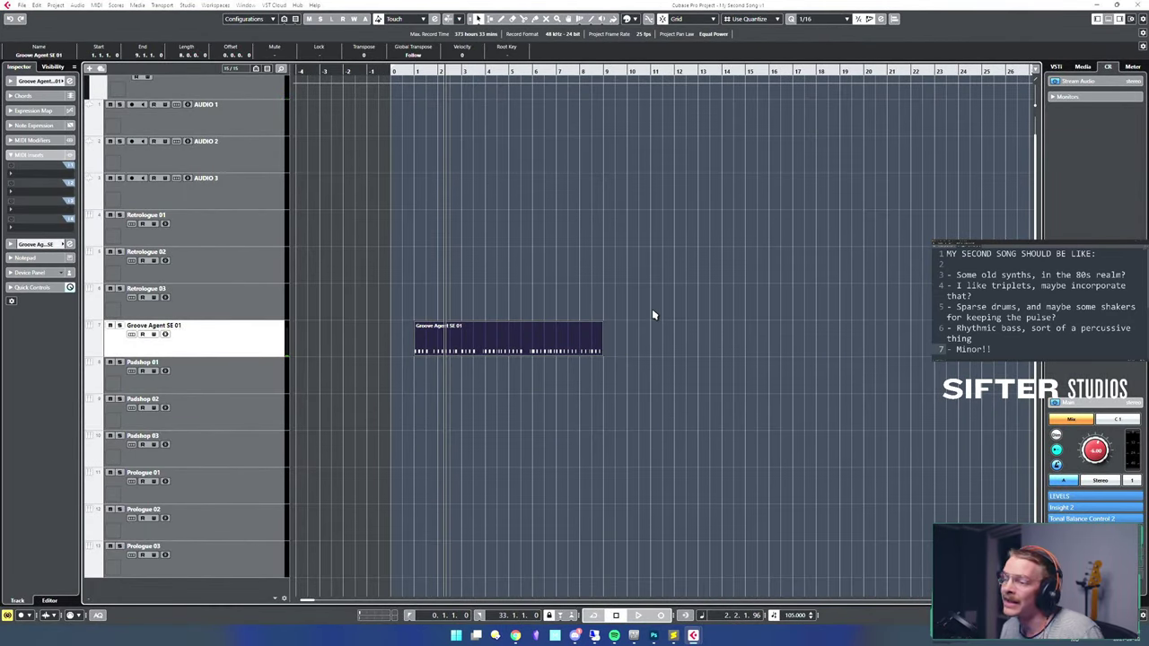
click(565, 420)
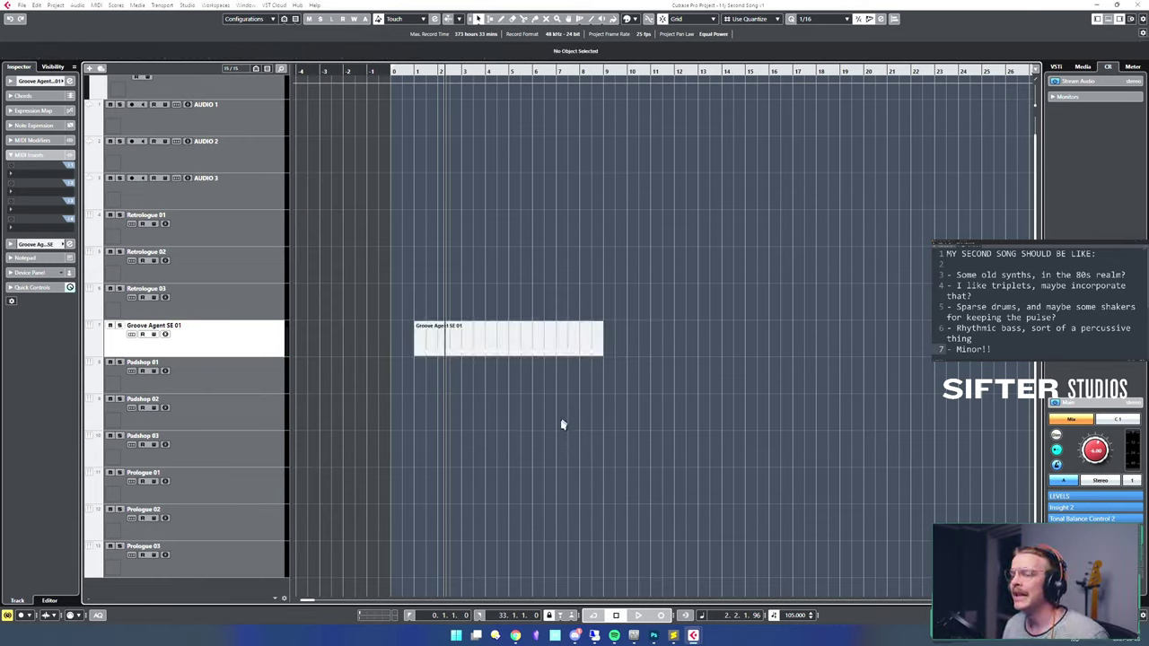
drag(604, 380, 402, 232)
click(487, 266)
click(400, 292)
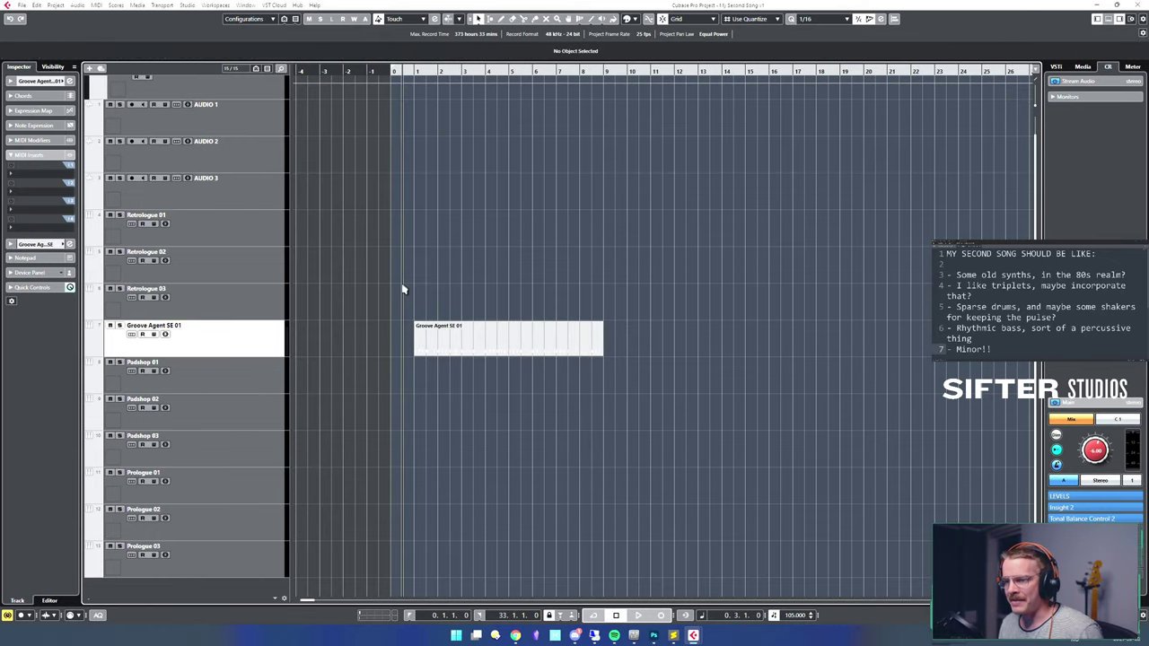
key(h)
key(h)
key(h)
key(h)
key(h)
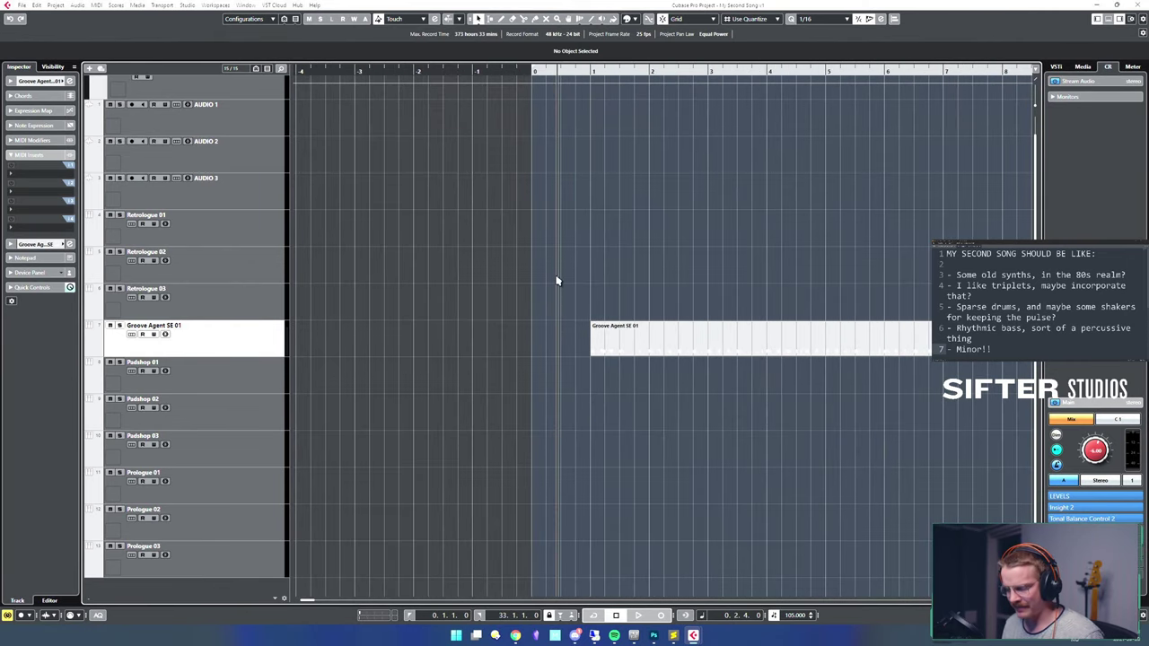
key(Home)
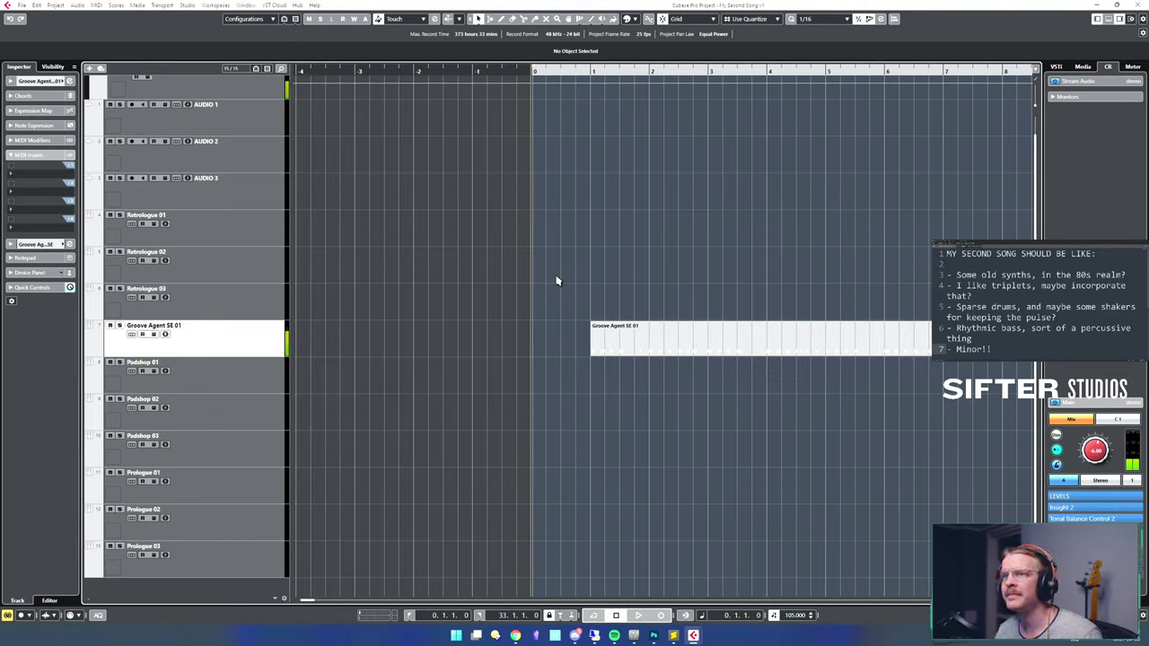
key(KP_Multiply)
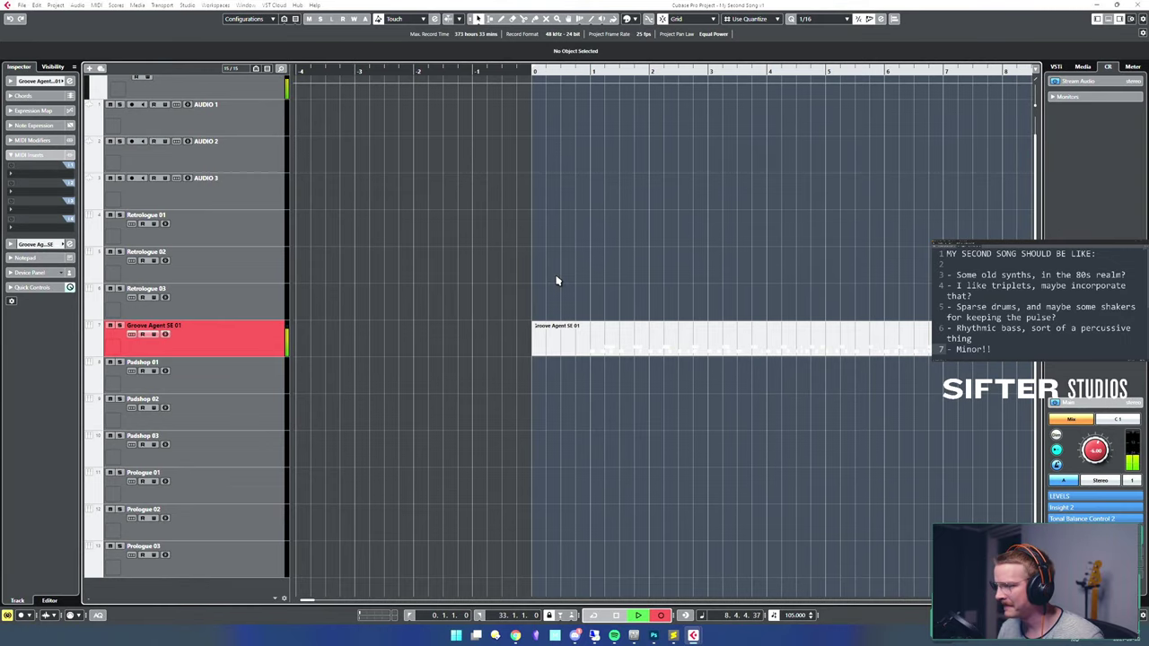
key(space)
key(g)
key(g)
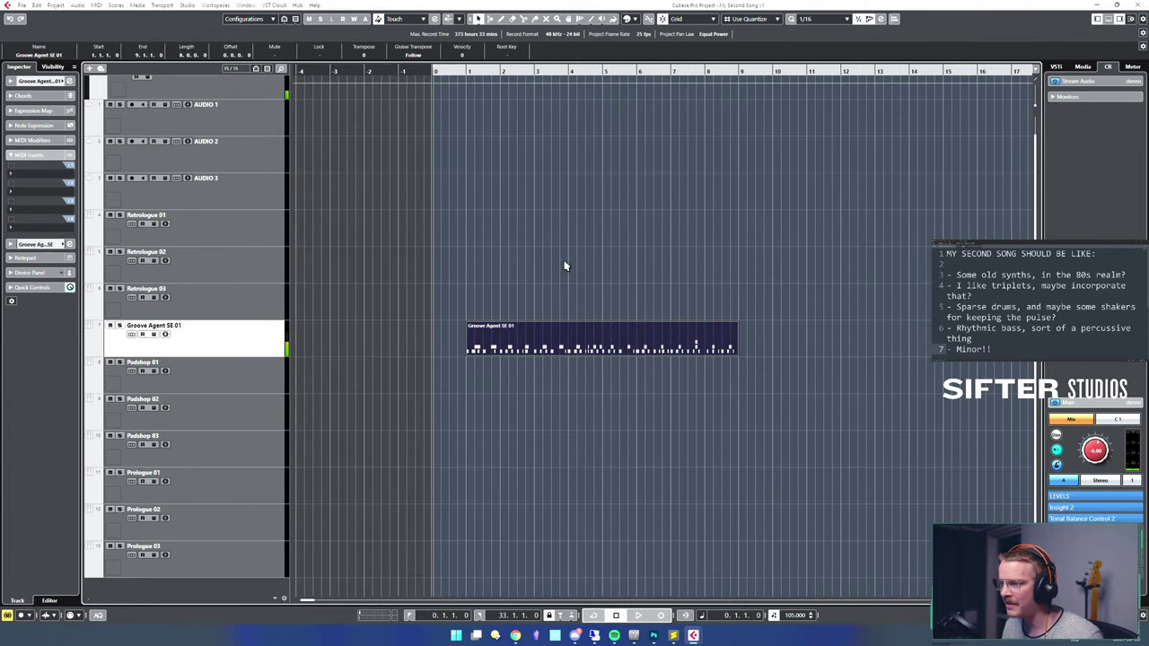
- Open the recorded drum part in the Key Editor and delete the stray E1 note near the end of bar 7
key(ctrl+e)
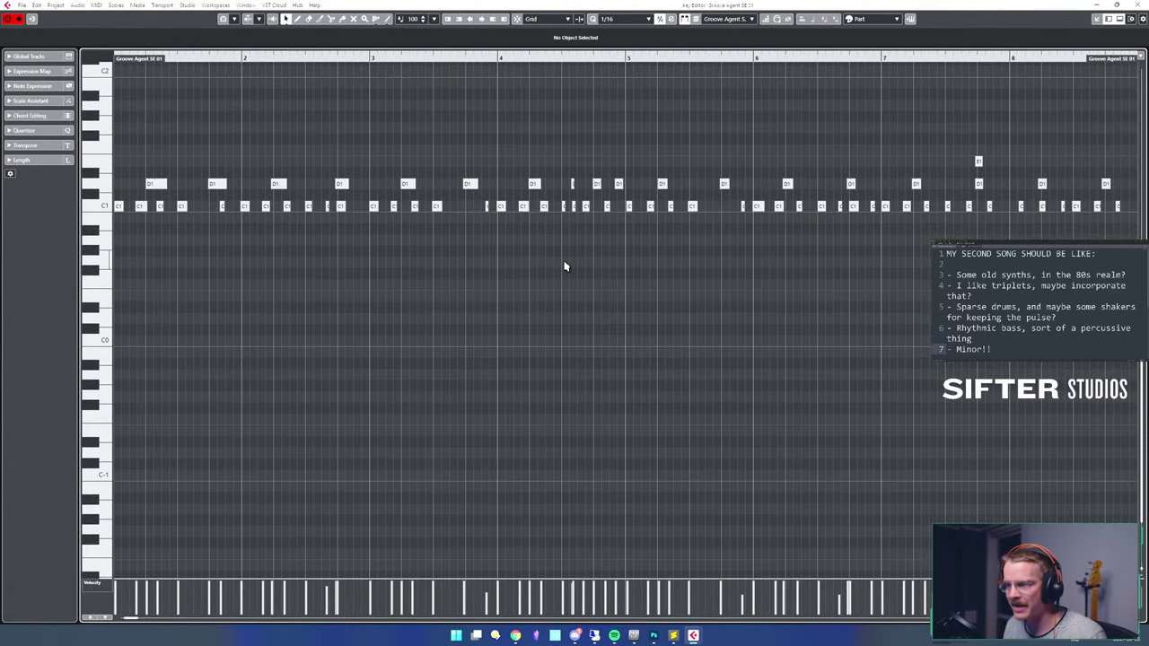
key(g)
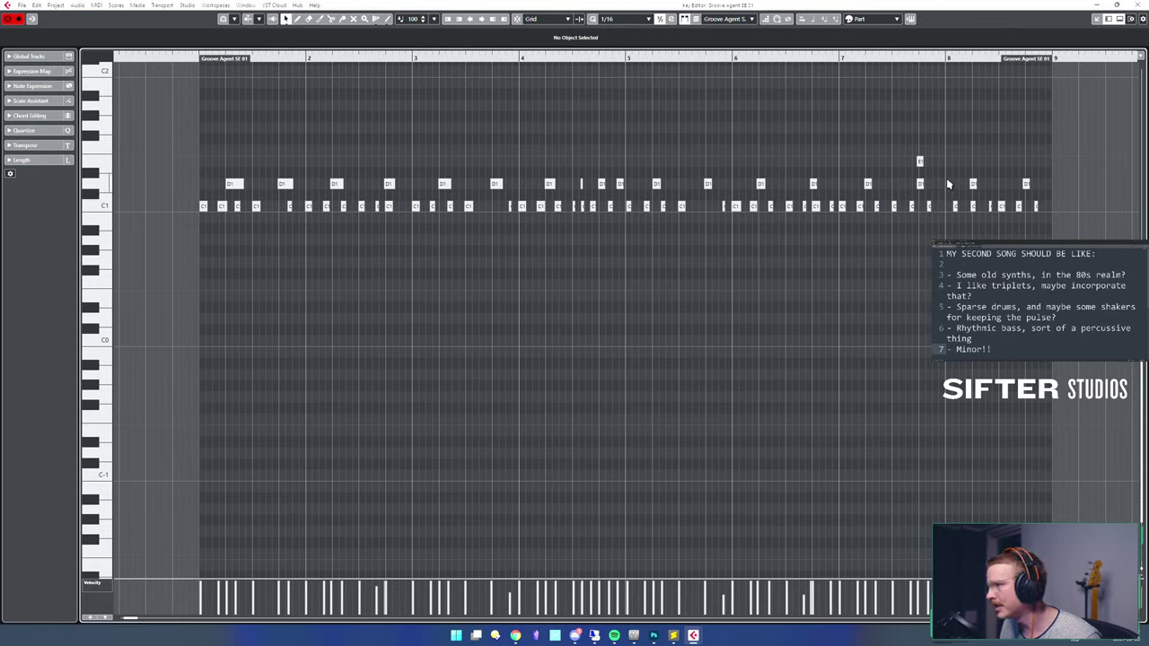
click(919, 162)
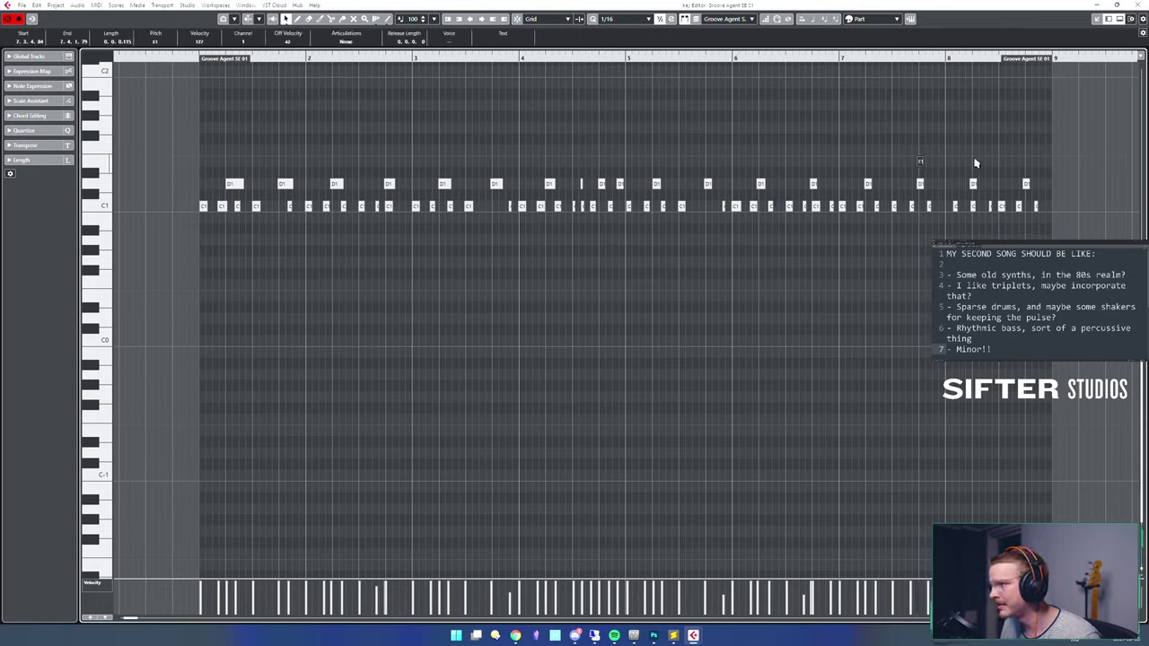
key(Delete)
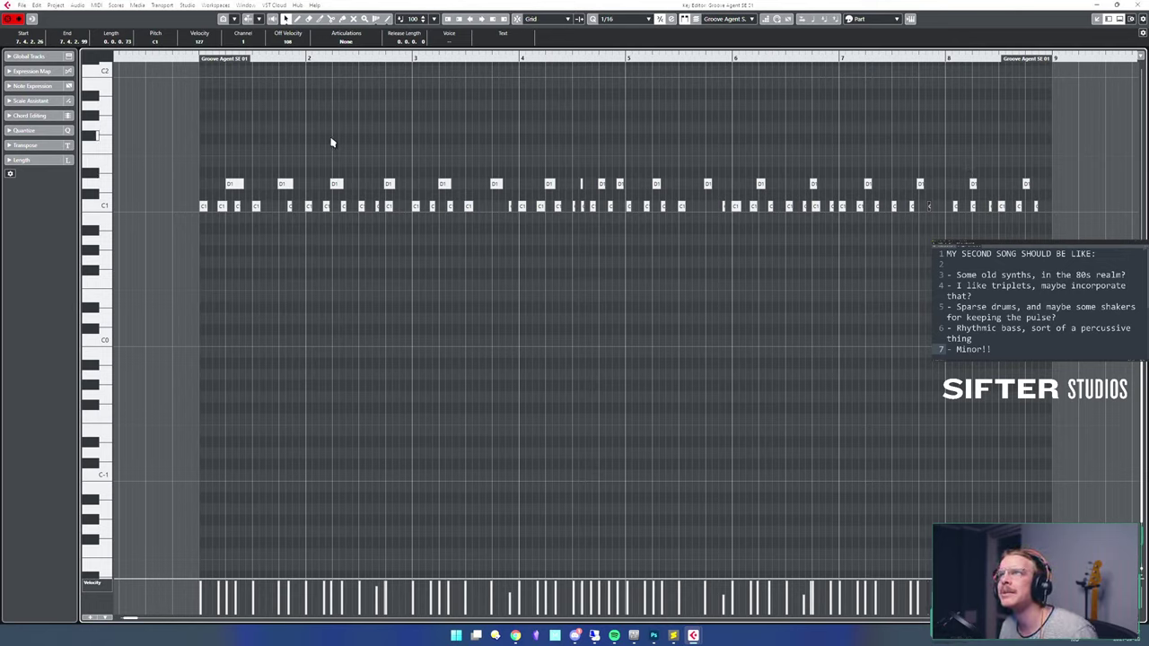
- Set the quantize value to 1/8 Triplet and quantize all D1 notes twice
click(255, 207)
click(256, 144)
drag(205, 122, 1089, 190)
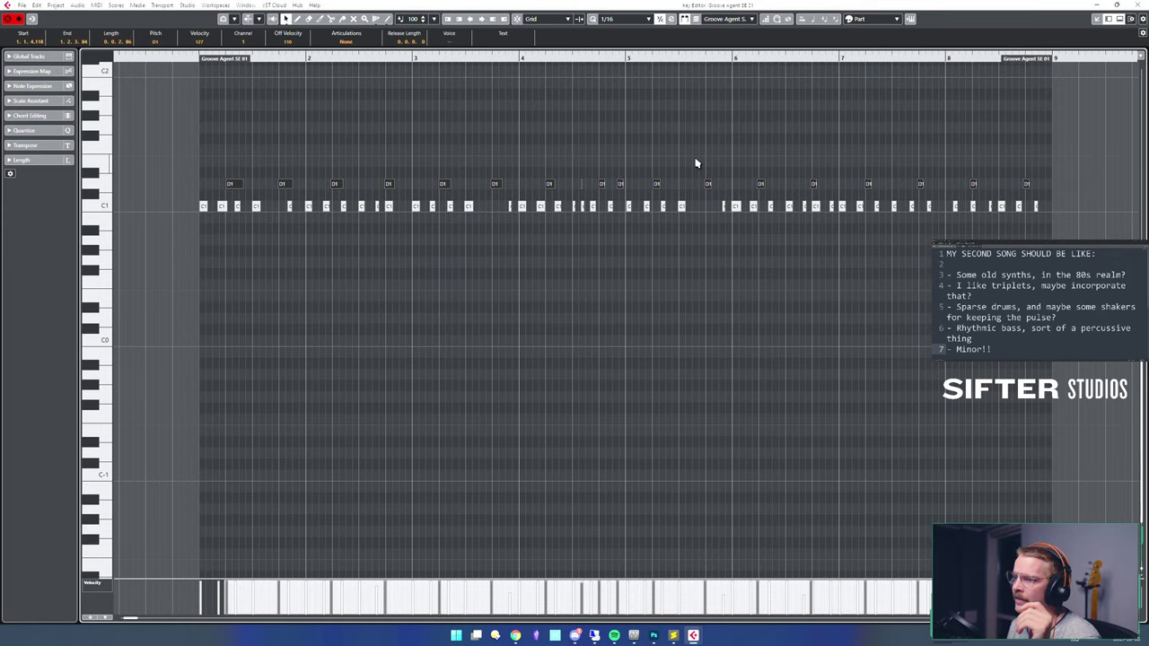
key(alt+comma)
key(alt+4)
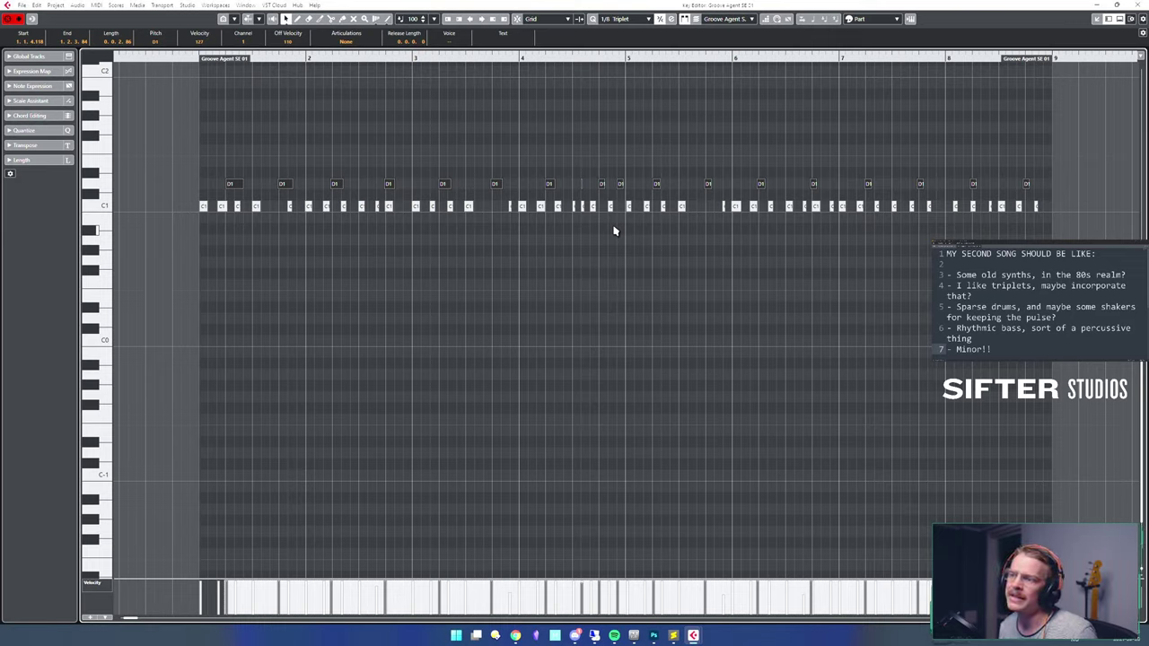
key(q)
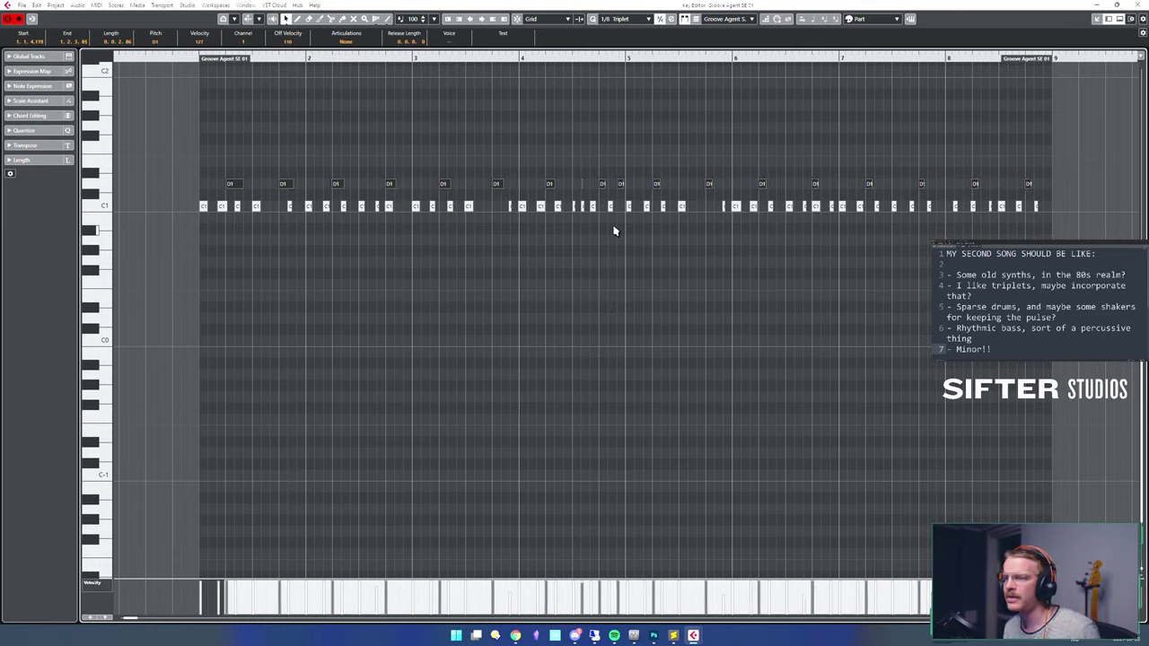
key(q)
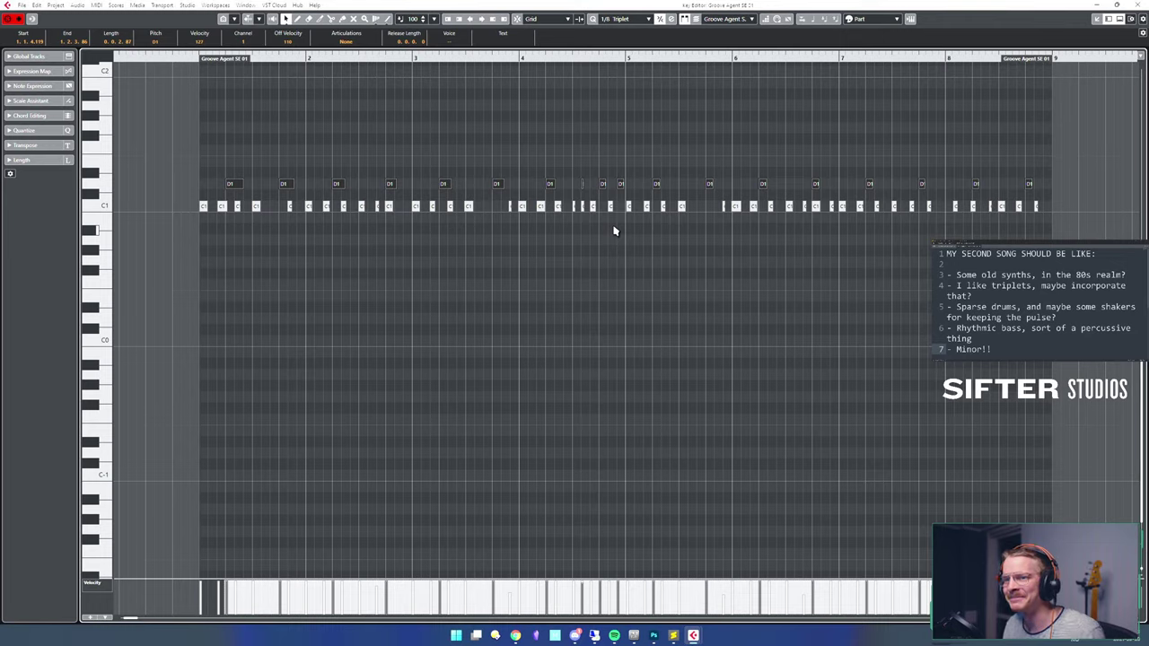
- Play the part and check the timing of the coinciding C1 and D1 hits in bars 2 and 8
key(space)
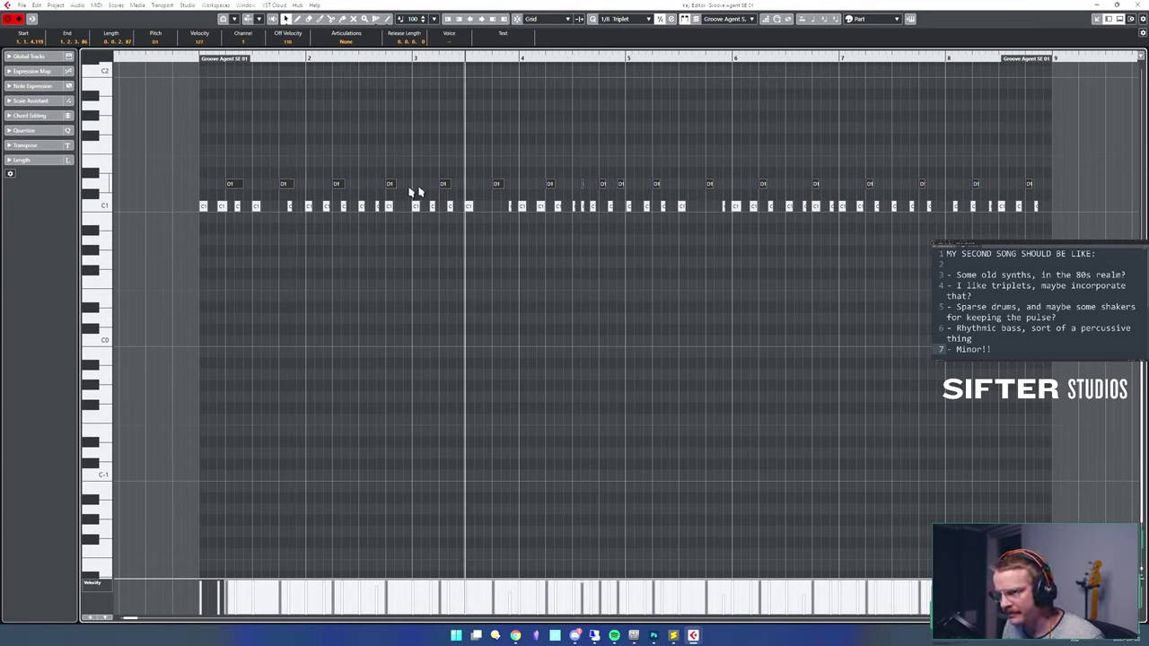
key(space)
mouse_move(381, 172)
mouse_down()
mouse_move(407, 231)
mouse_move(388, 174)
mouse_up()
click(405, 231)
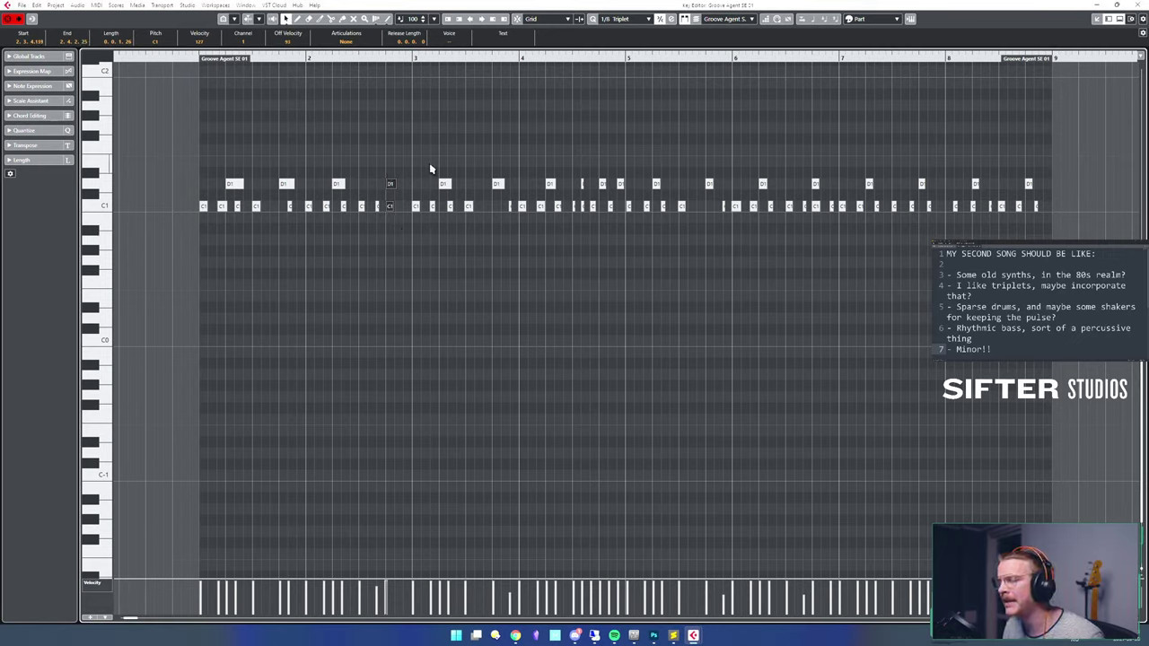
click(430, 167)
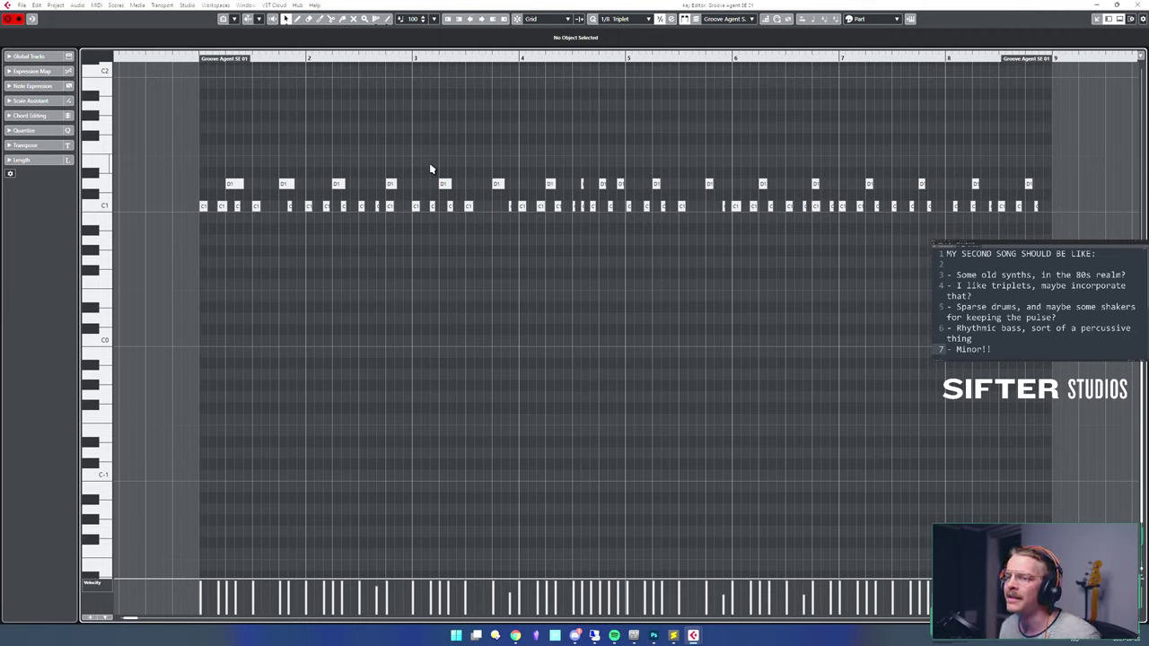
key(space)
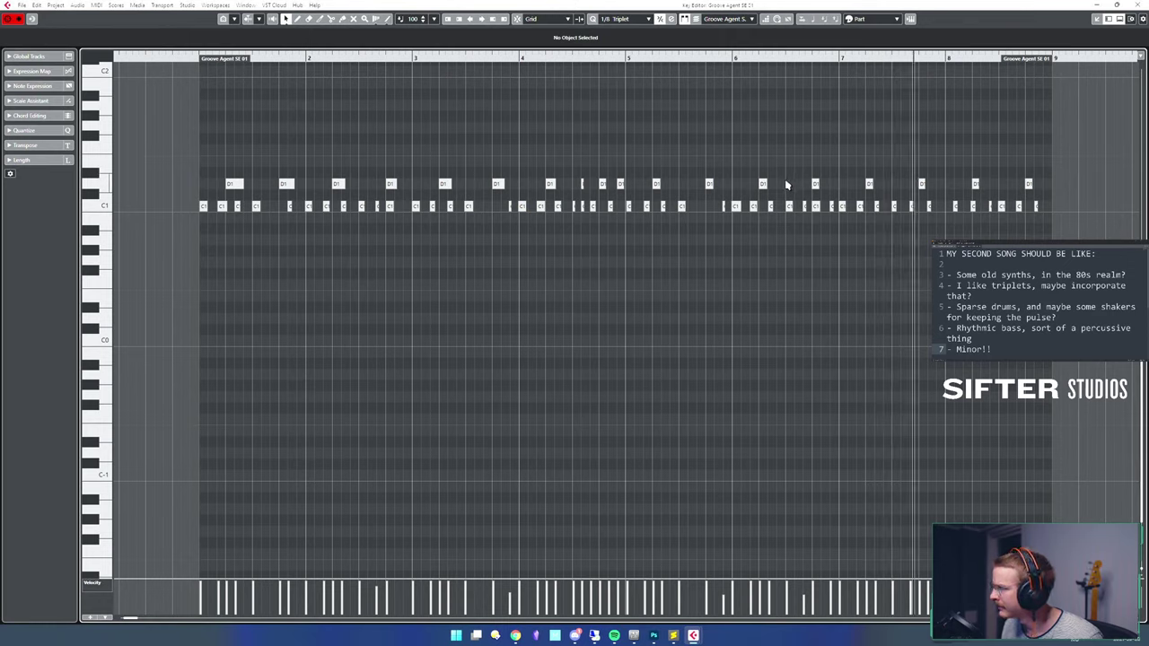
key(space)
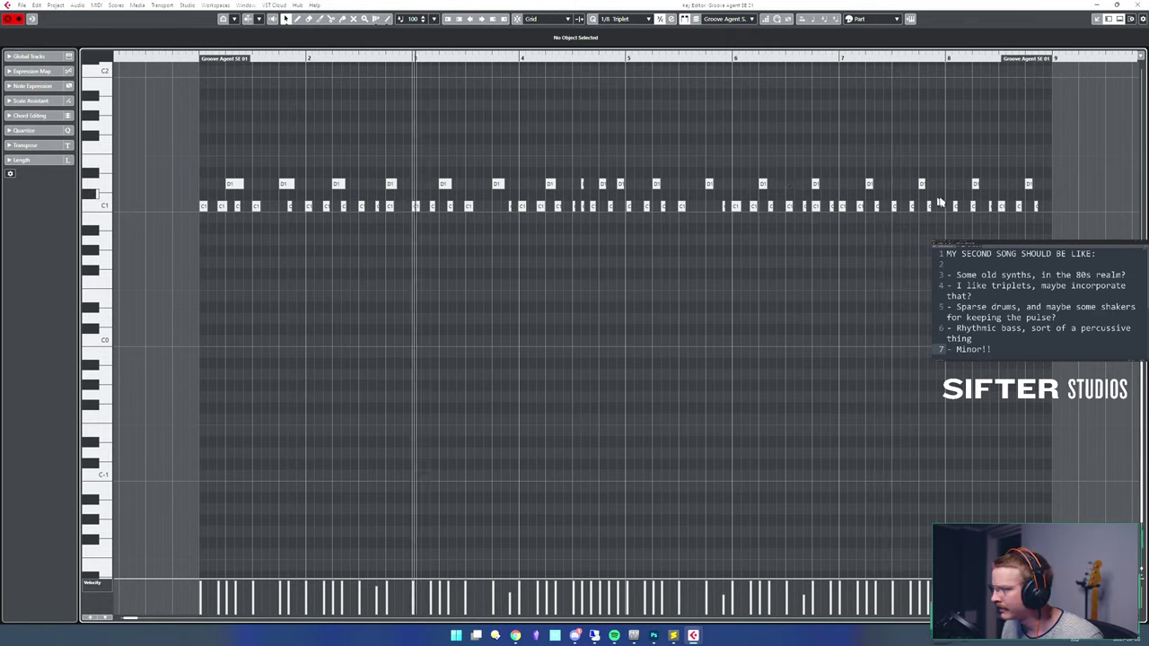
drag(993, 230, 972, 179)
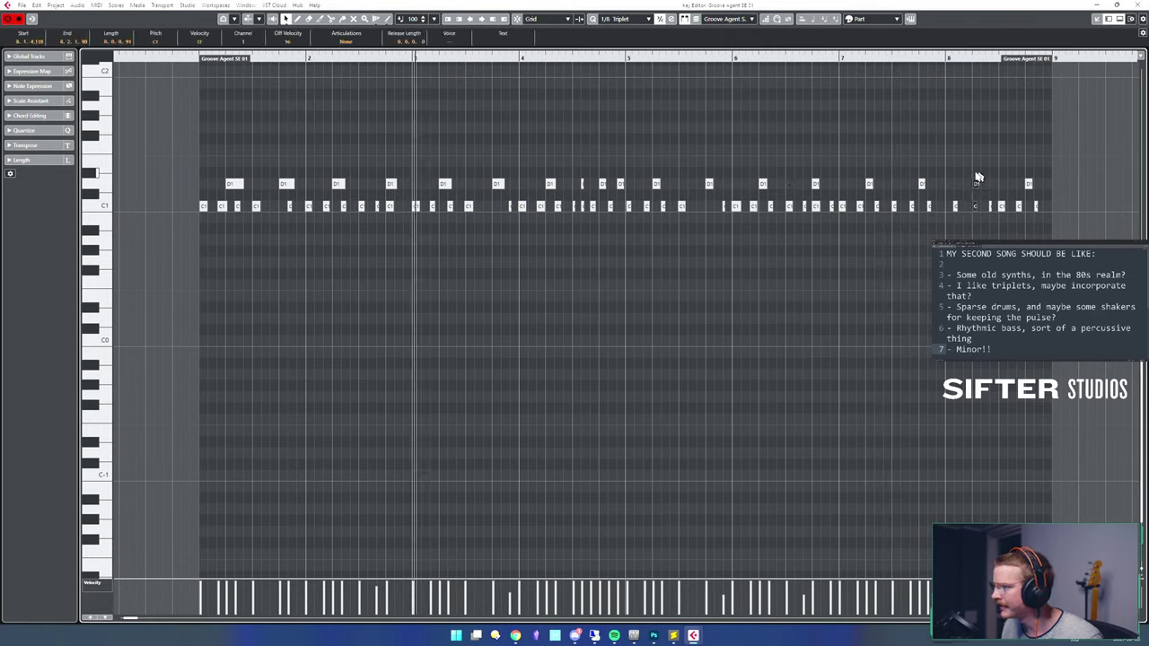
alt+shift+click(940, 170)
key(space)
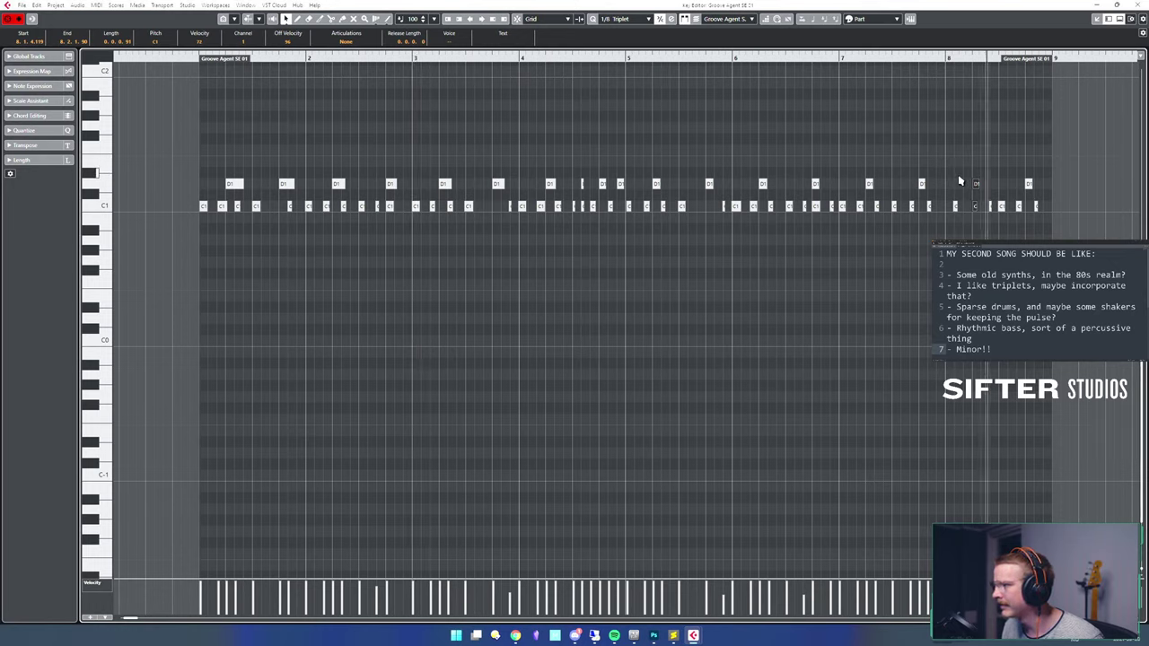
key(space)
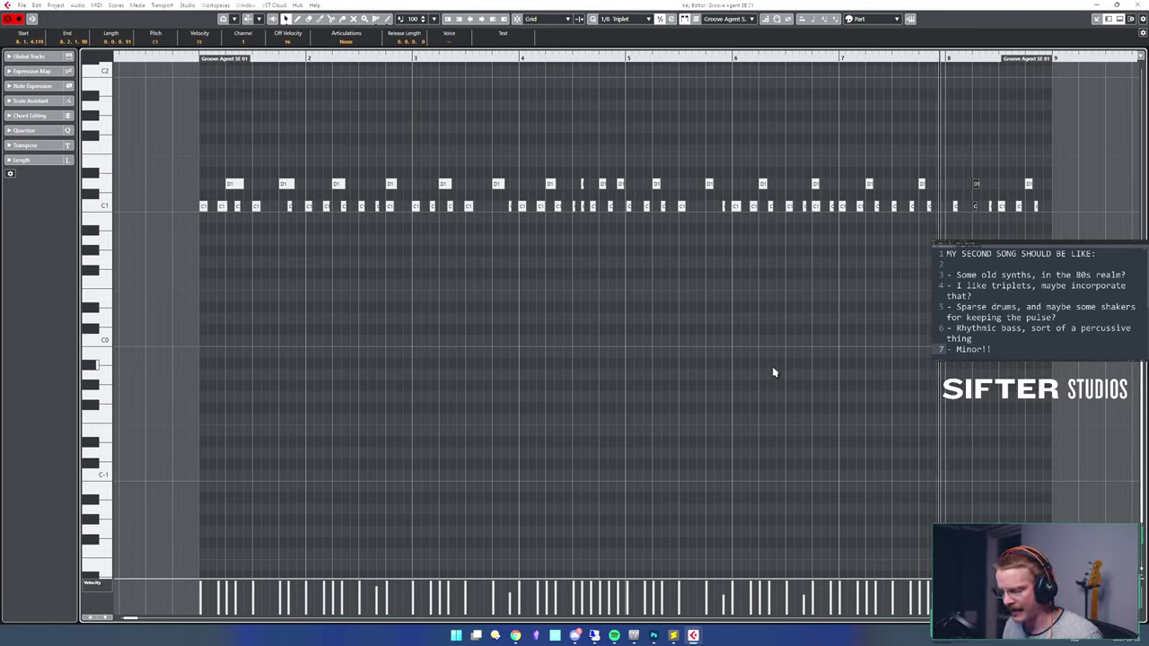
- Place the cursor just before bar 1 and record a steady G#1 pattern across the eight-bar drum part
click(380, 288)
alt+shift+click(174, 129)
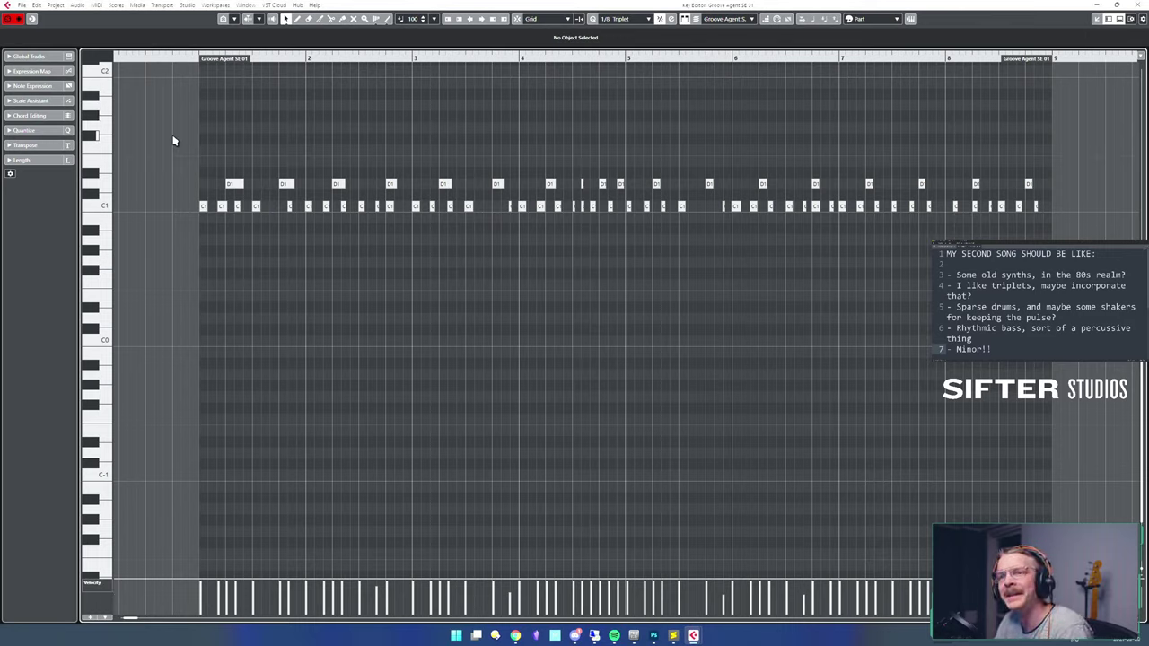
key(space)
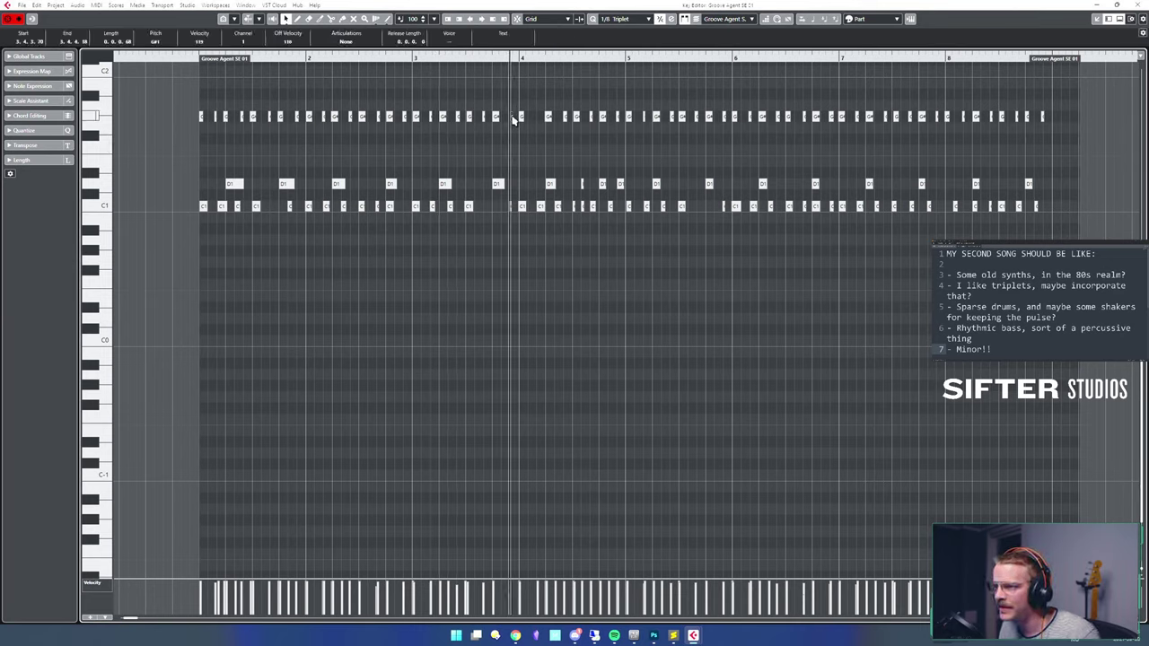
- Select all recorded G#1 notes across the part and quantize them to the 1/8 Triplet grid
drag(513, 120, 541, 123)
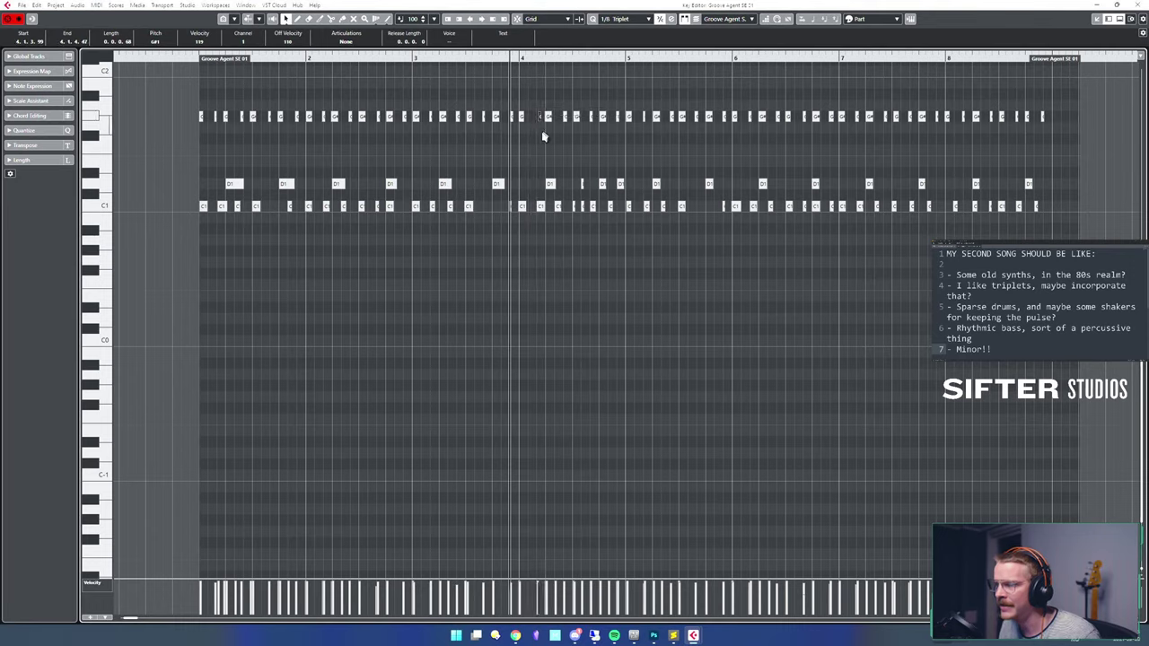
click(542, 137)
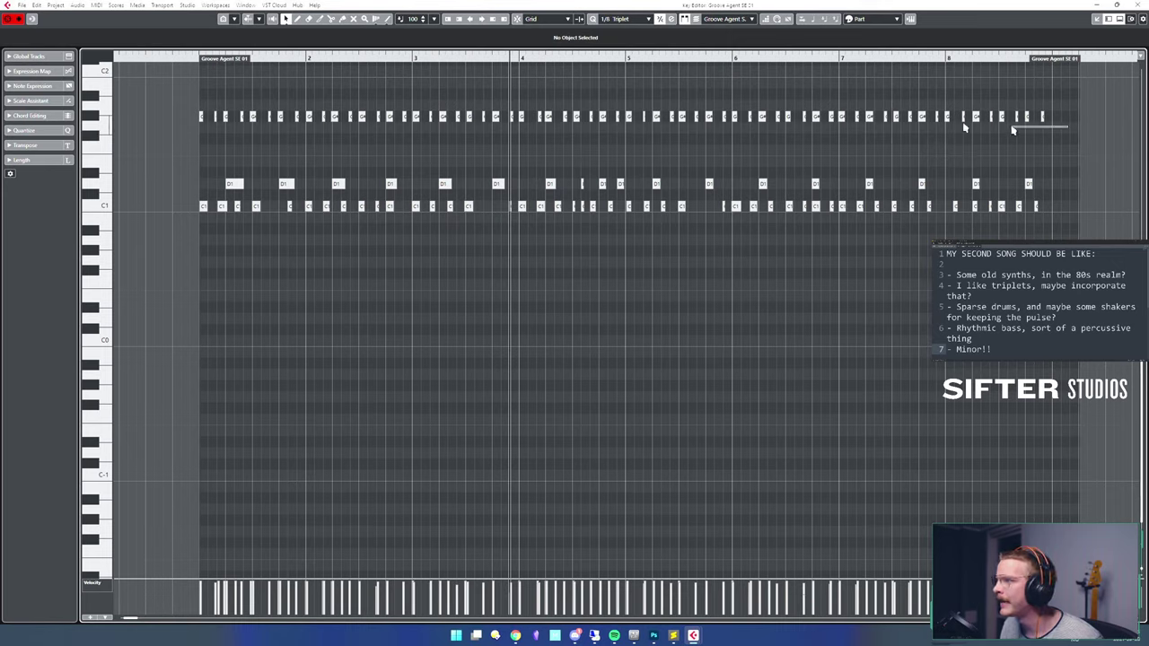
drag(1012, 131, 192, 94)
click(1040, 145)
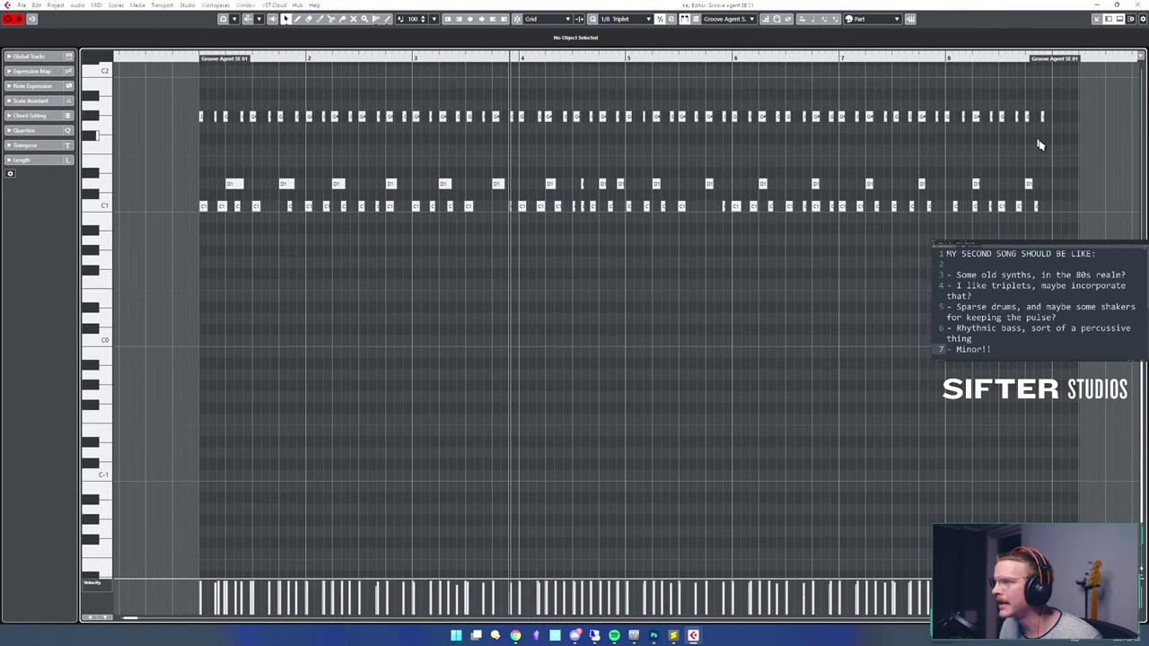
drag(1078, 141, 173, 77)
click(1031, 138)
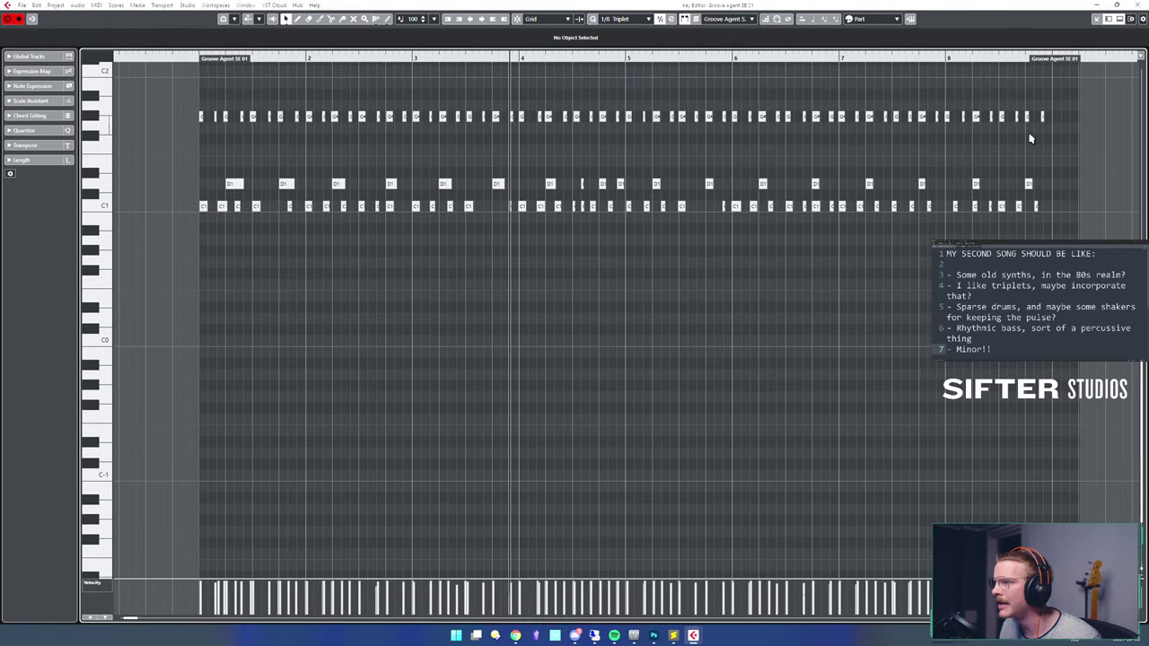
drag(862, 131, 203, 98)
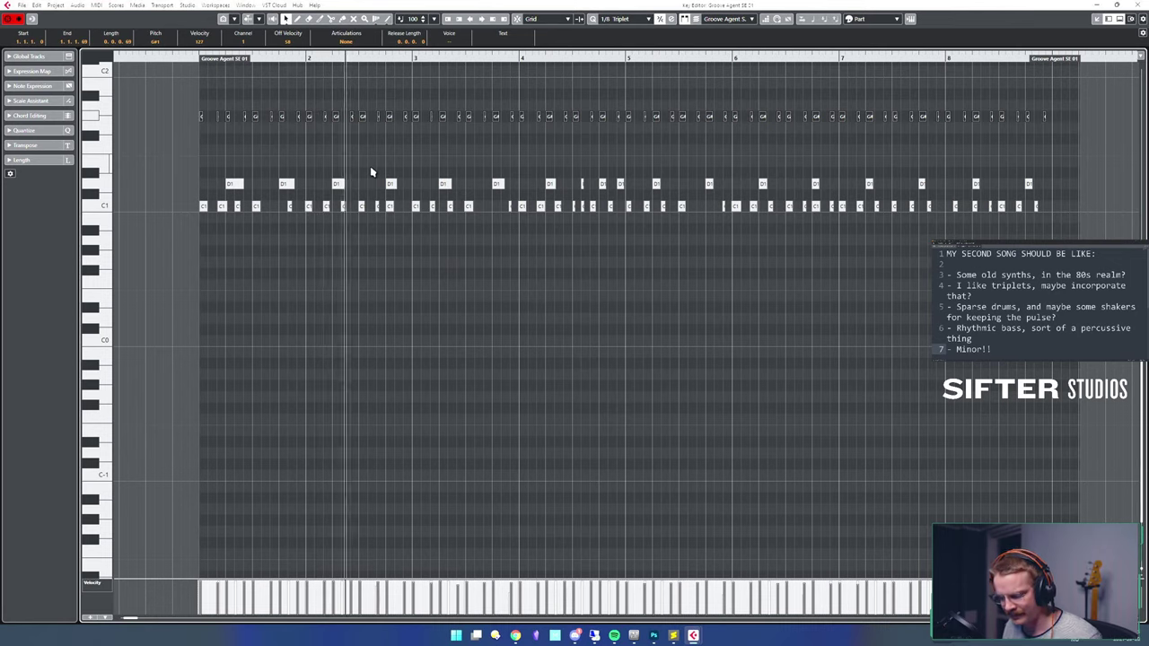
- Open the Groove Agent SE instrument and lower the pedal hi-hat pad's volume to -15.6 dB during playback
key(e)
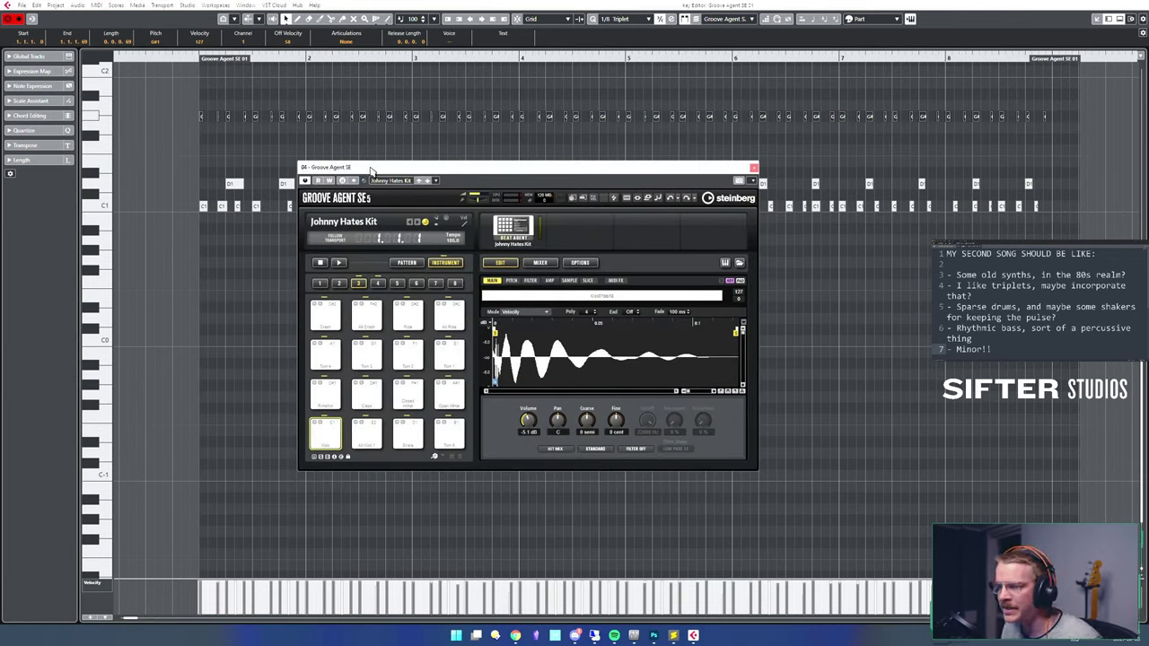
key(space)
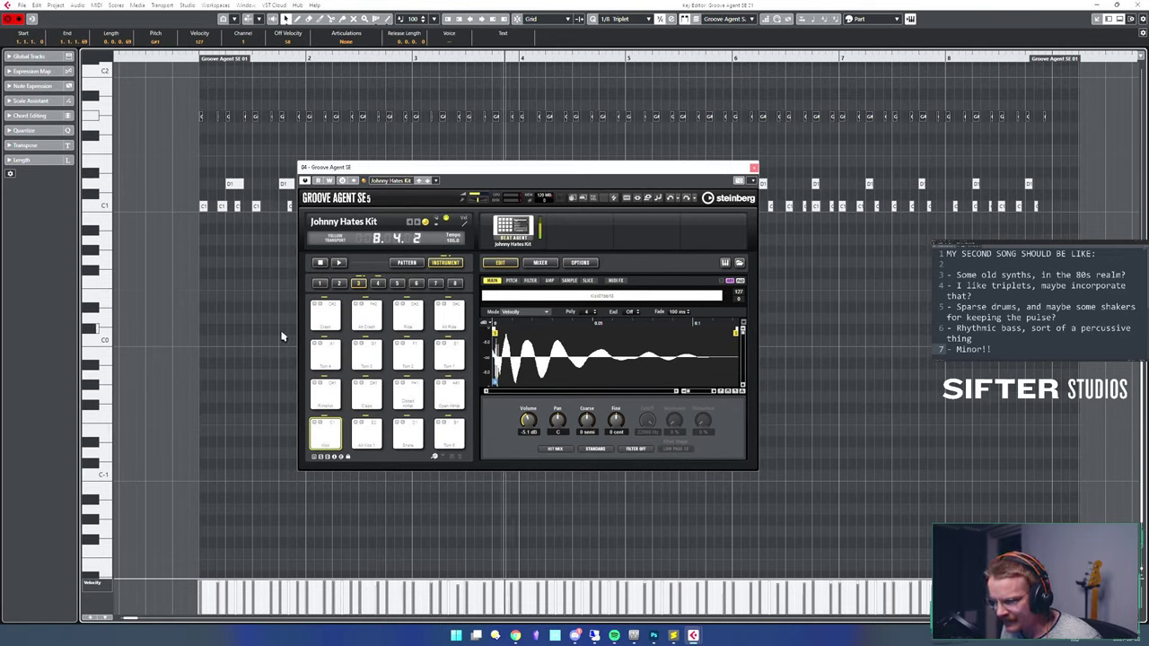
click(379, 284)
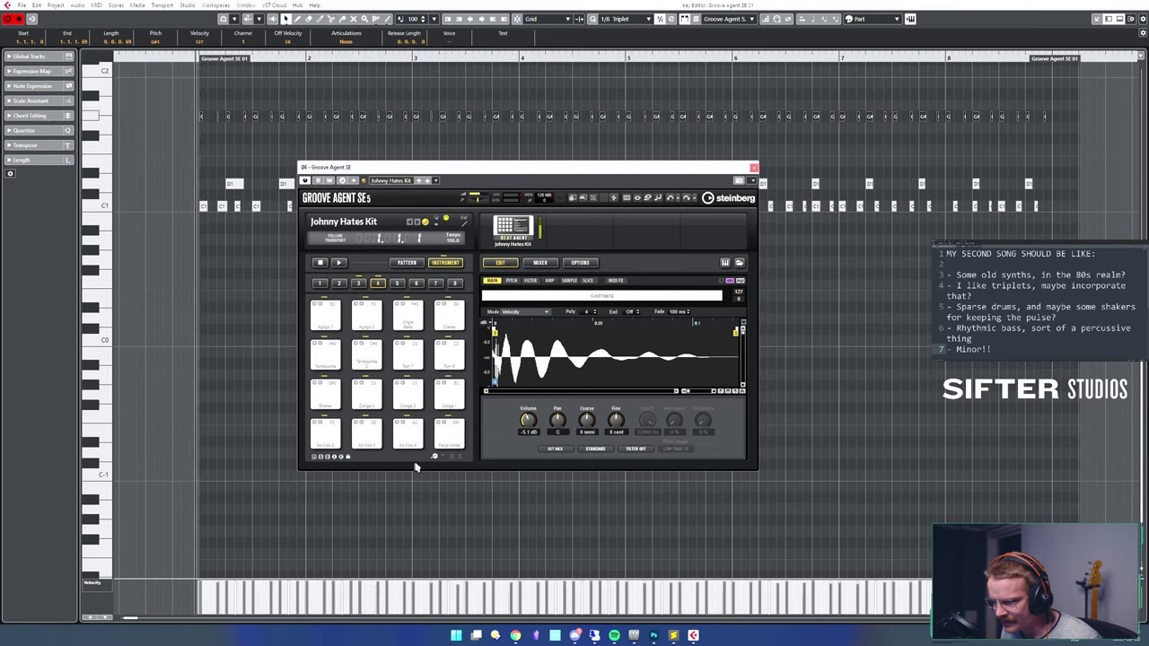
click(450, 435)
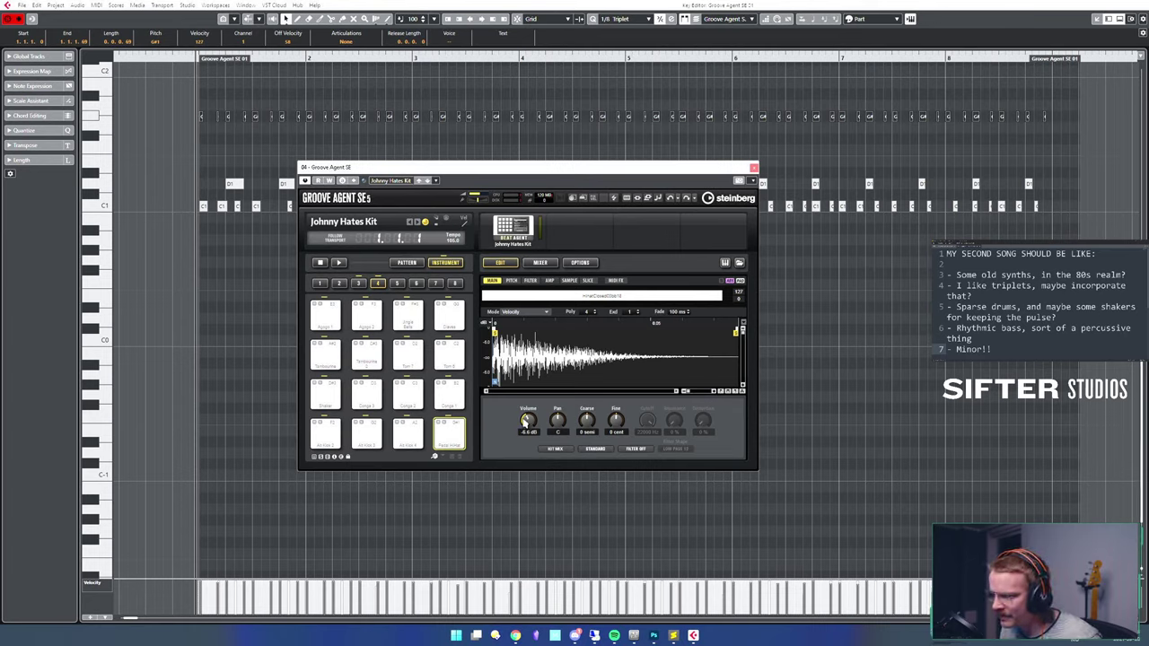
drag(533, 429, 535, 433)
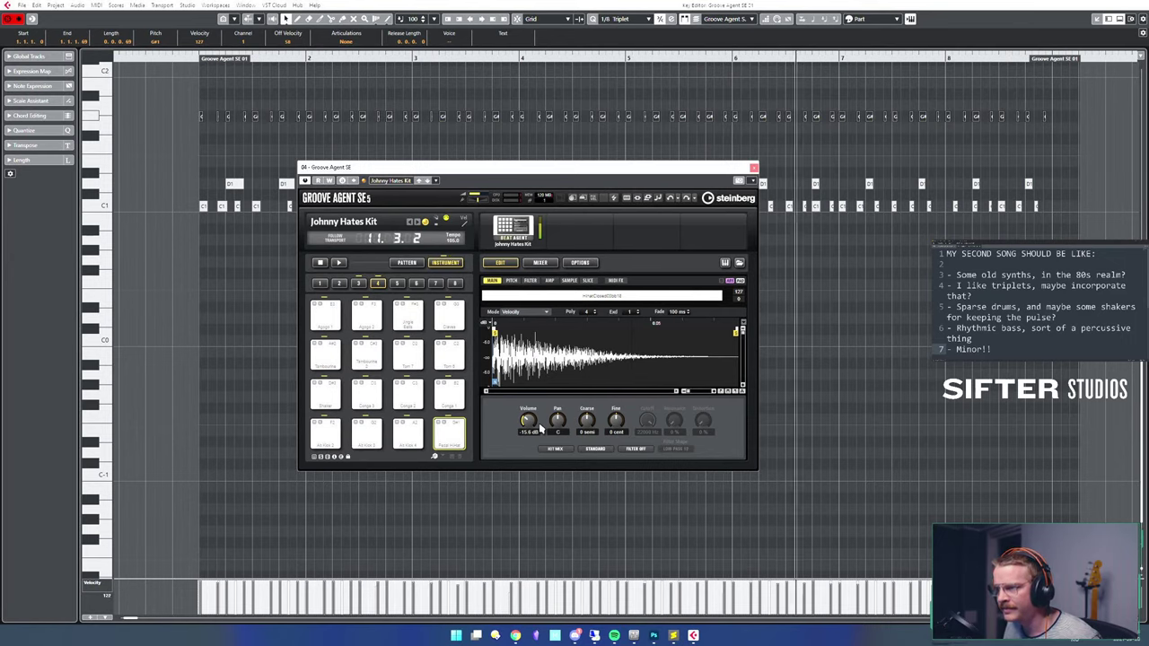
- Stop playback, add a steady quarter-note F#3 pattern across the eight-bar drum part, and quantize it to the 1/4 grid
key(space)
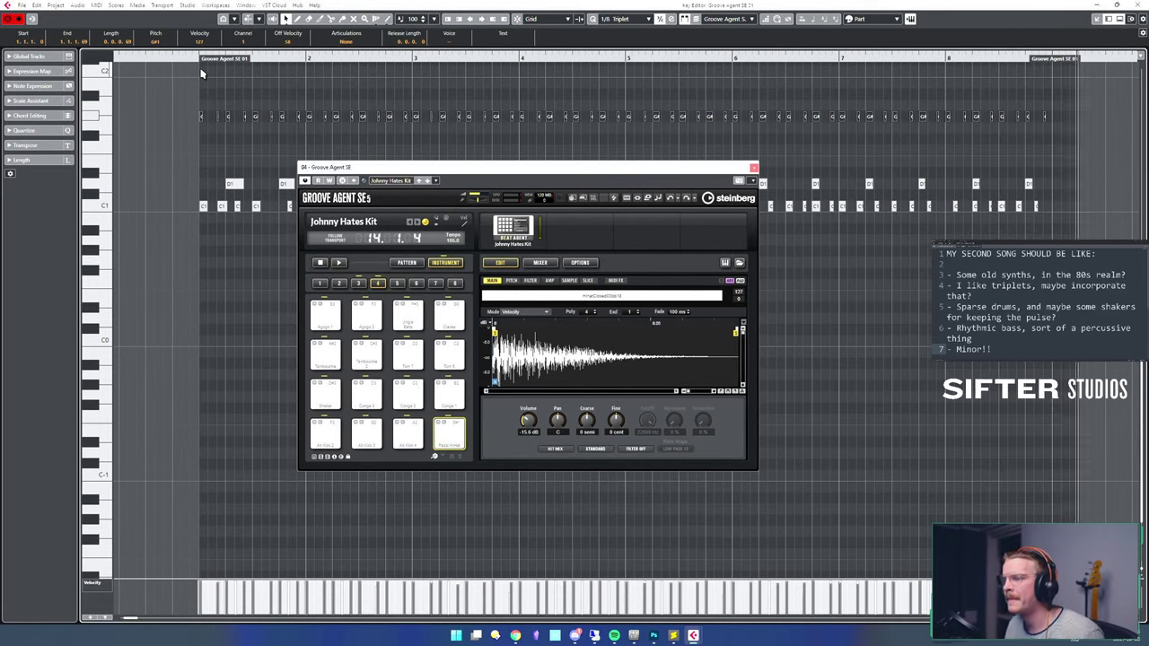
click(754, 168)
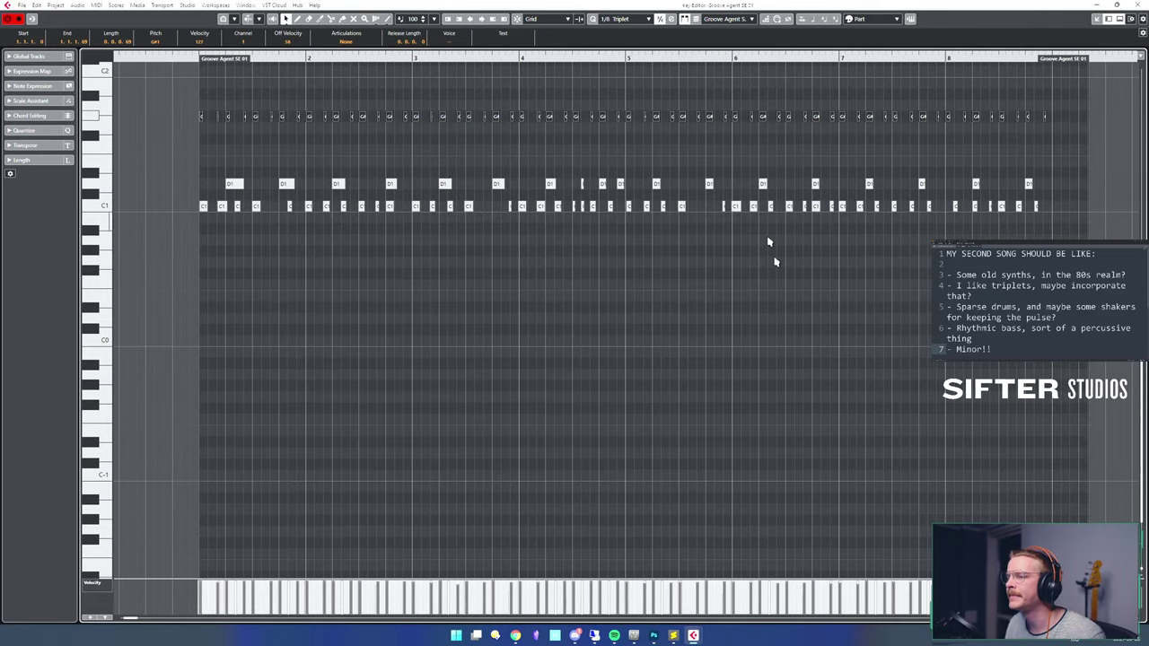
scroll(767, 236, up, 8)
drag(1083, 228, 182, 137)
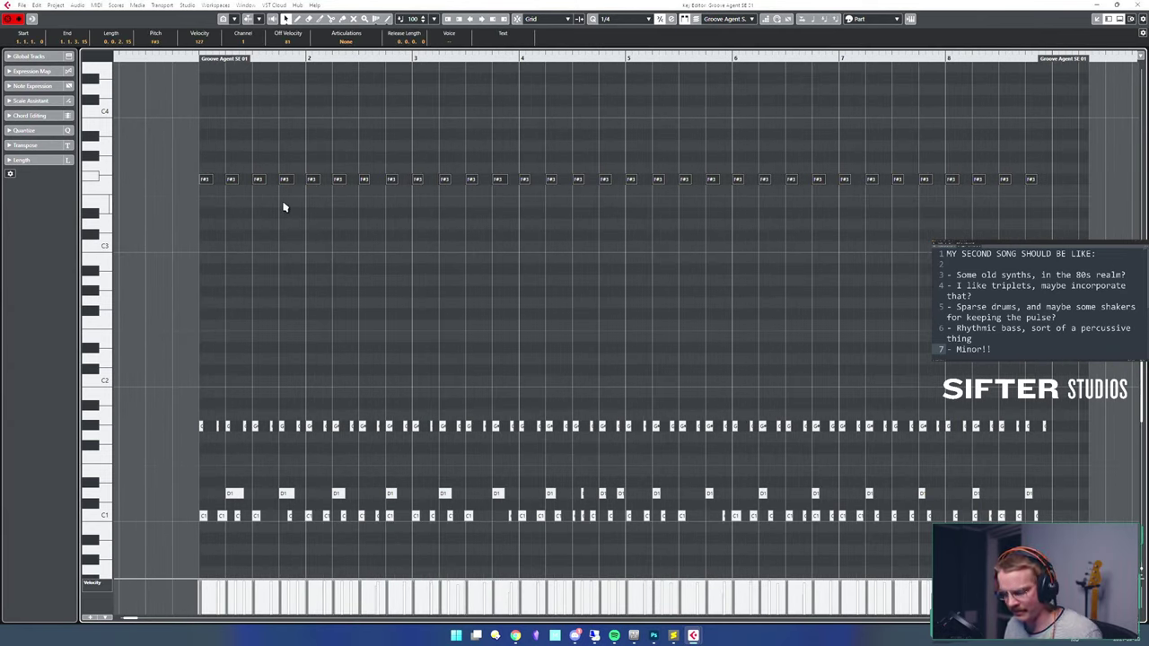
- Set Groove Agent's jingle bells pad to -13.0 dB volume, R63 pan and 6 semitones of coarse tuning during playback
key(F11)
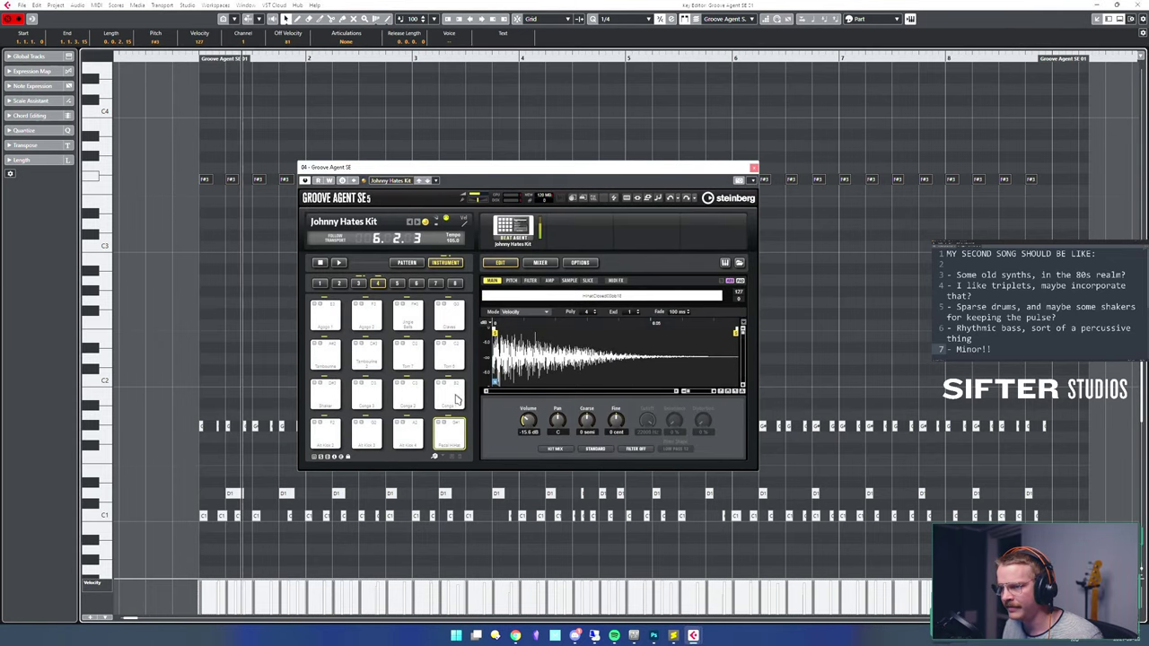
click(412, 316)
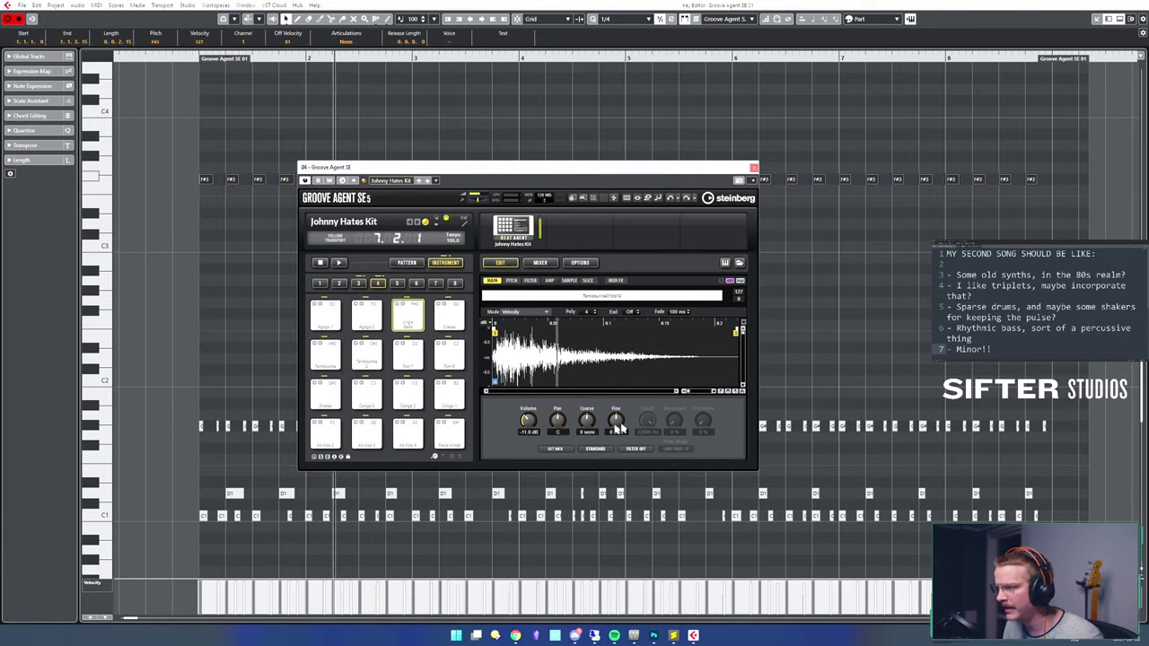
drag(529, 422, 597, 386)
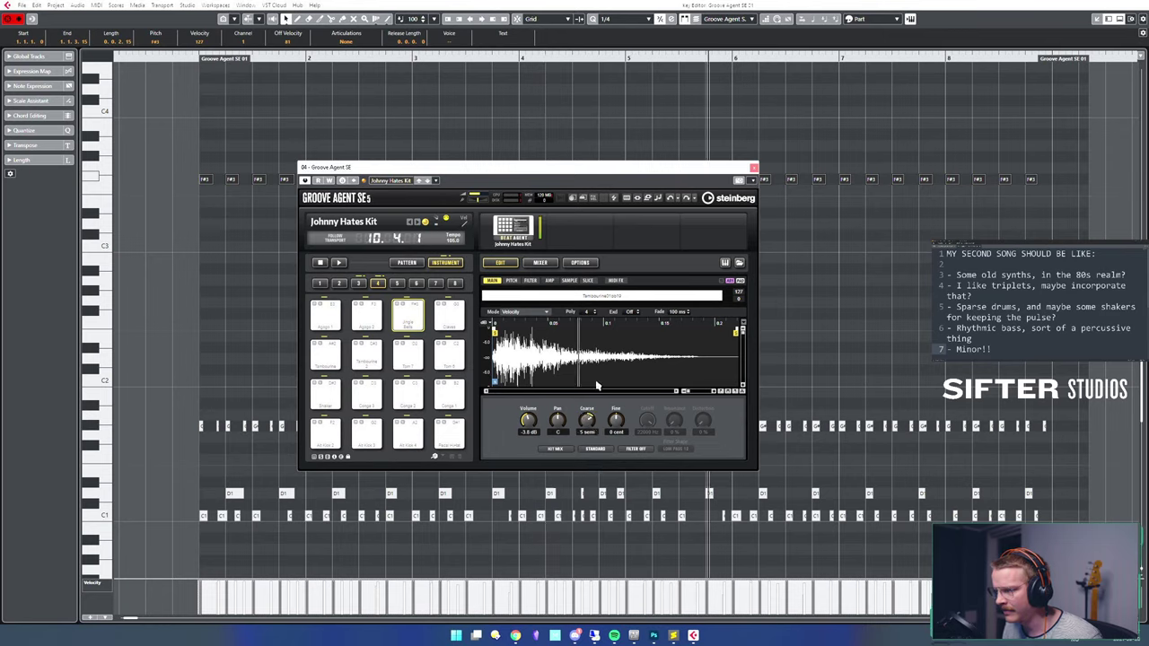
drag(588, 425, 531, 421)
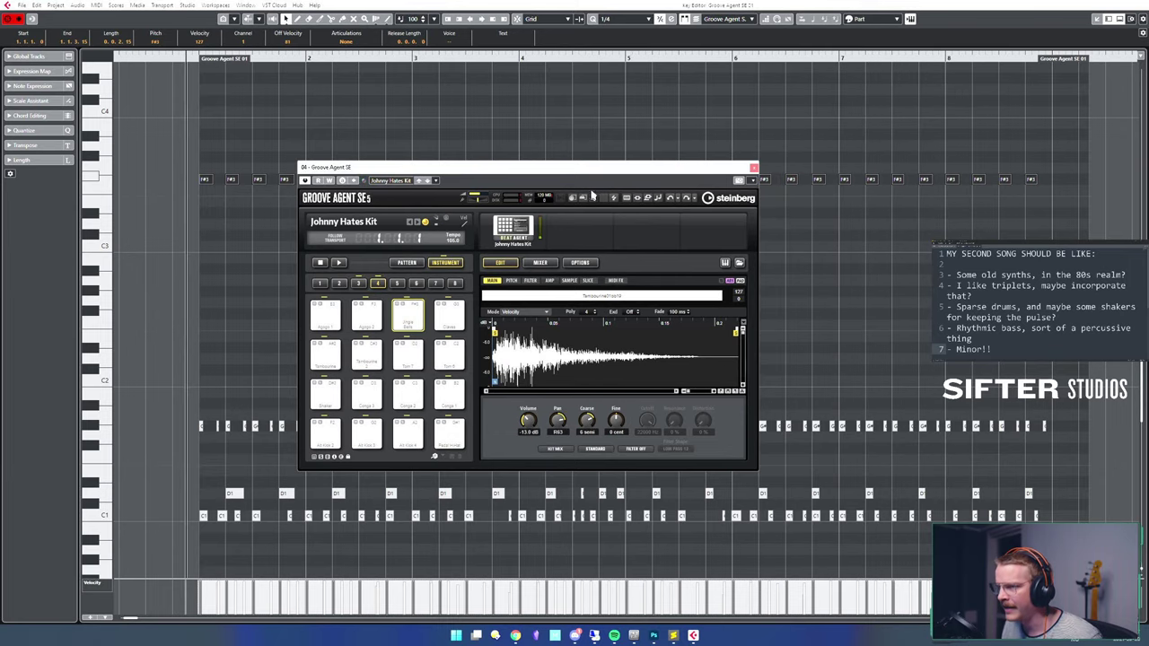
- Pan the pedal hi-hat pad to L40 and lower the jingle bells pad's volume to -20.9 dB during playback
drag(607, 171, 662, 183)
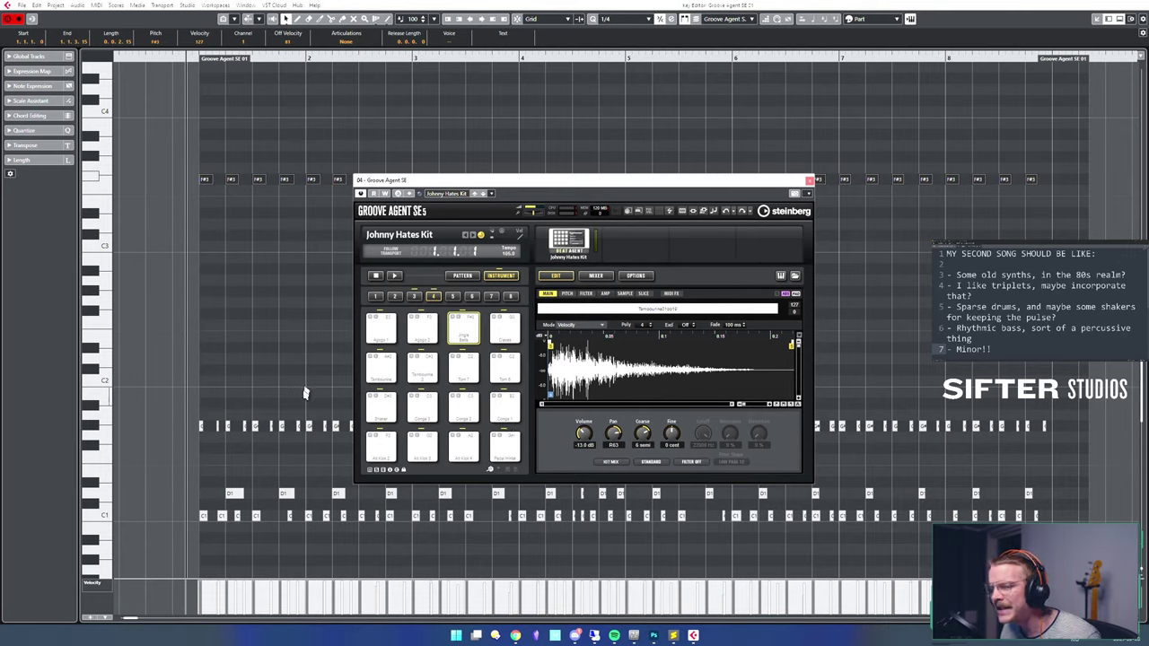
click(512, 462)
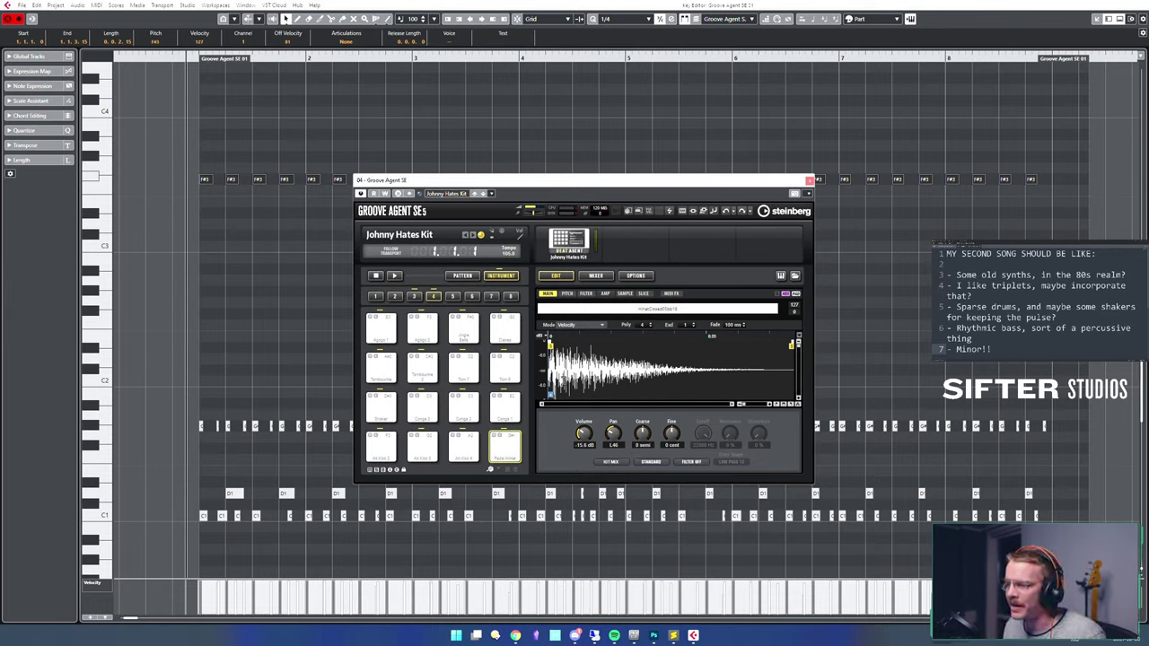
key(space)
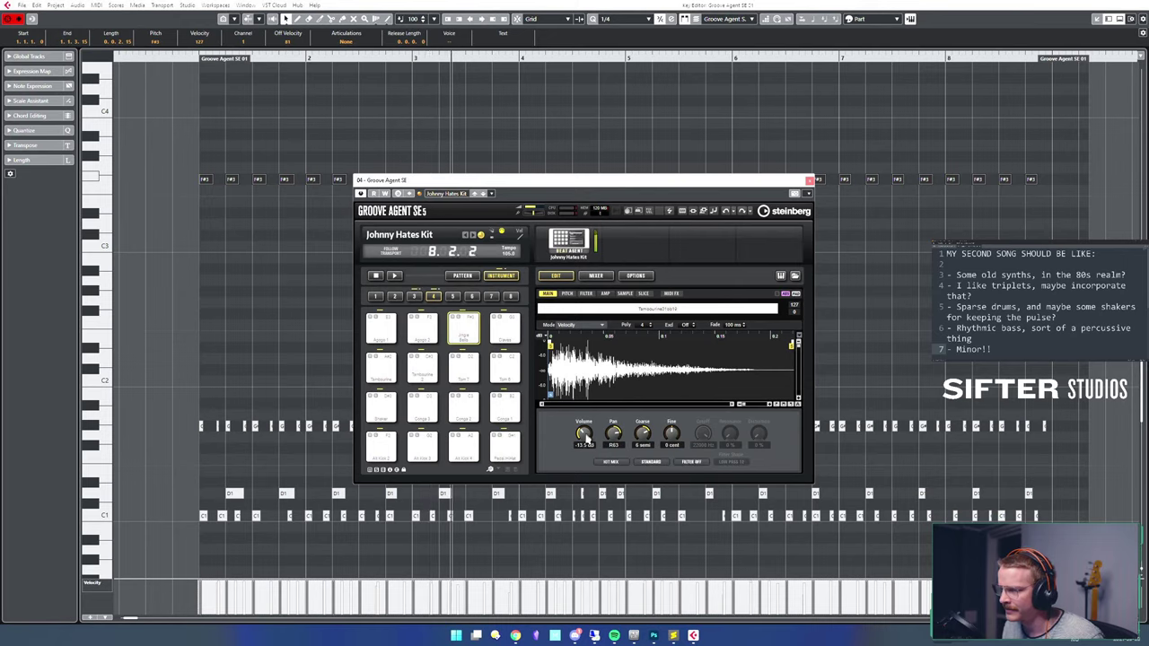
scroll(585, 431, down, 4)
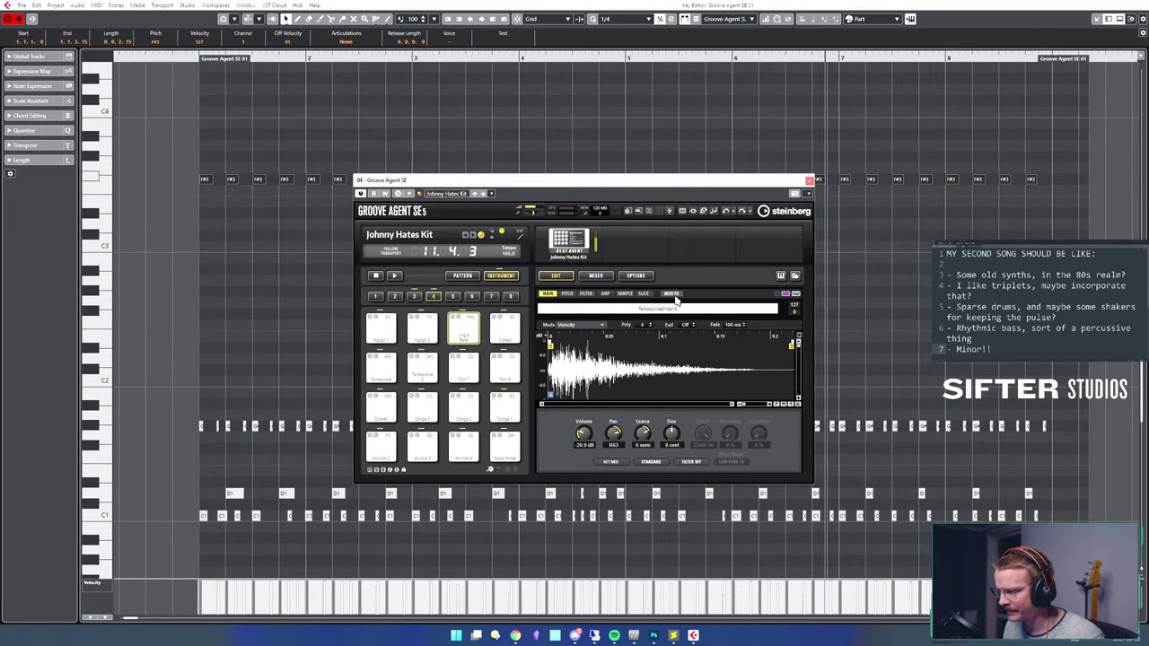
click(593, 276)
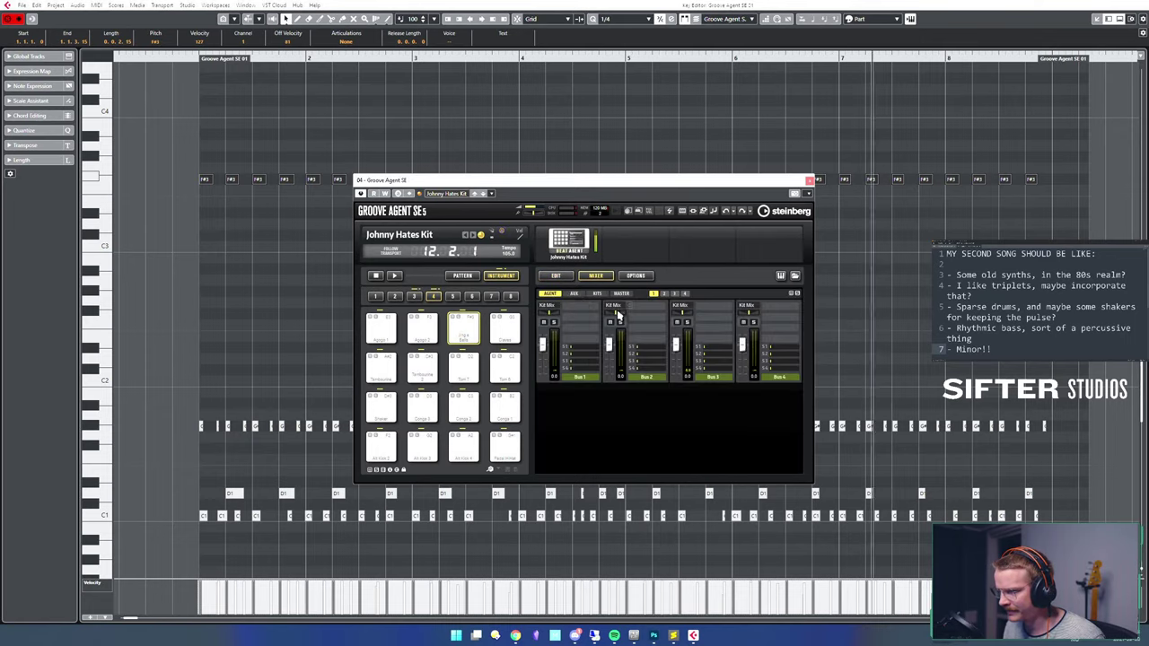
click(556, 276)
click(809, 181)
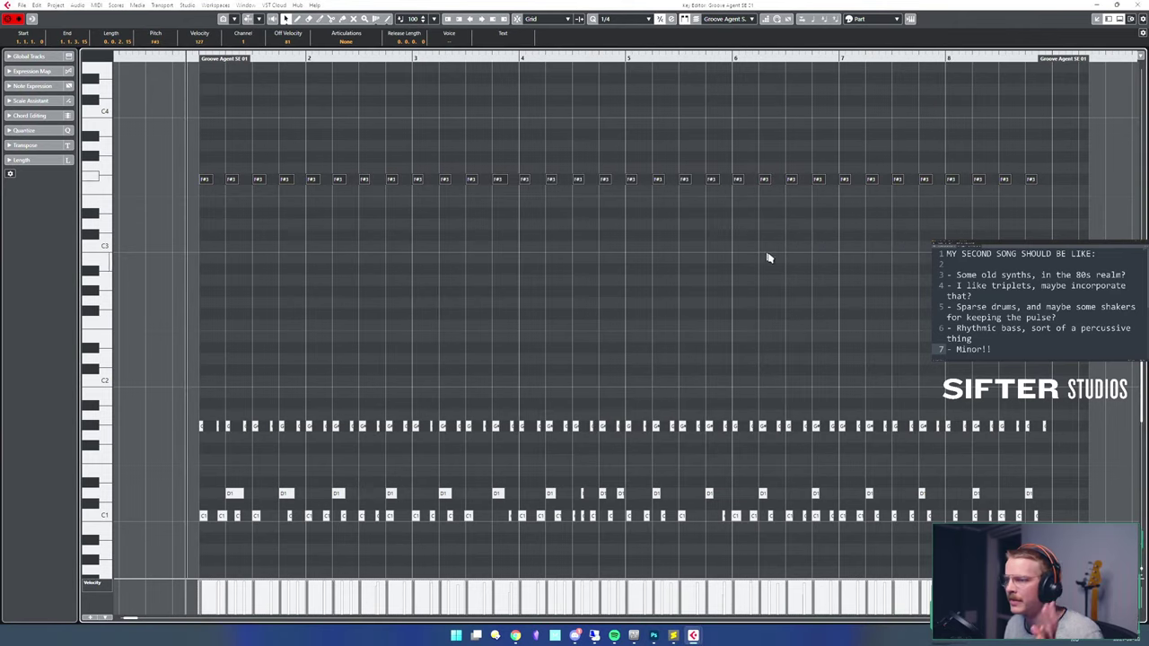
- Return to the project, set the grid to 1/1 and trim the end of the drum part to bar 9
key(Escape)
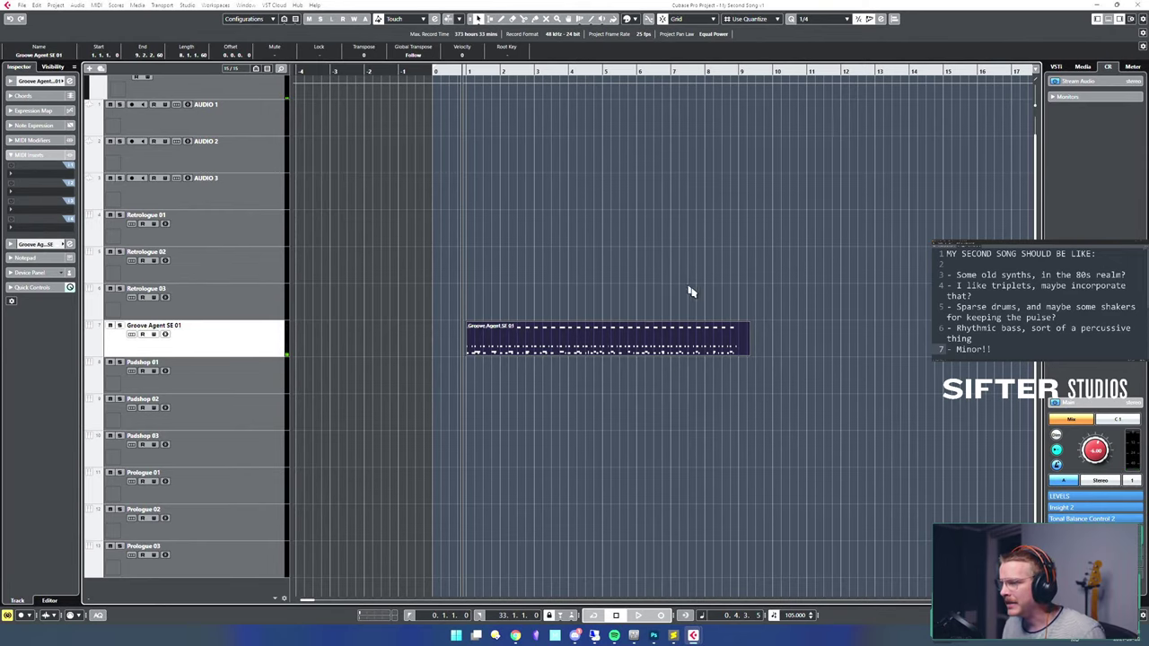
key(alt+1)
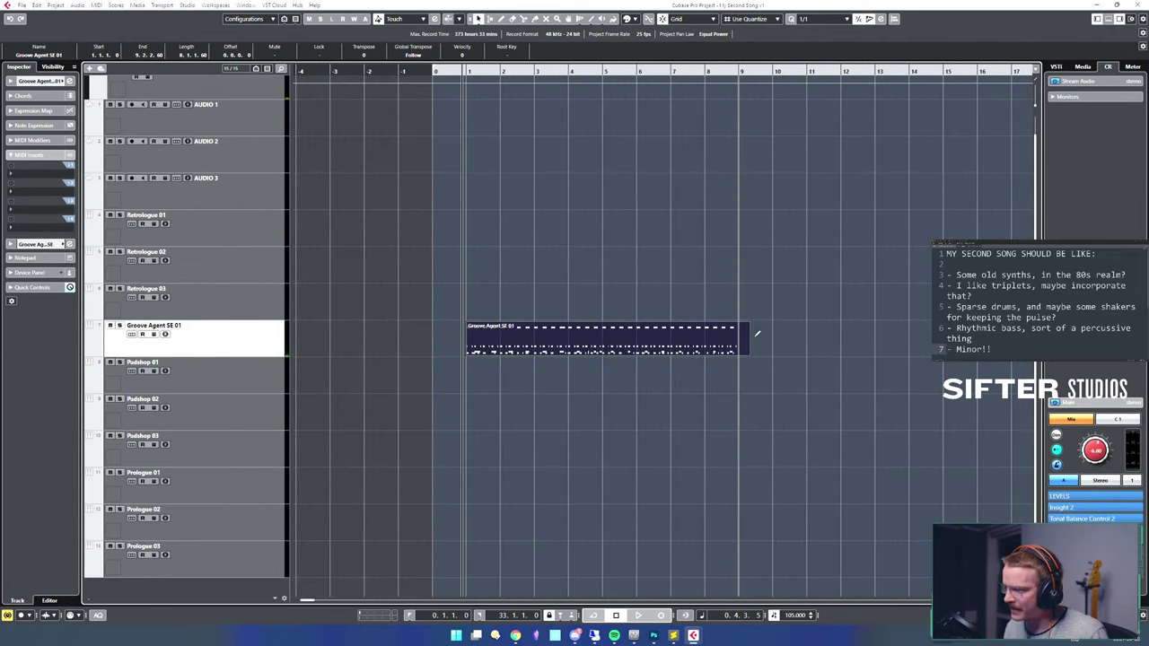
drag(742, 340, 738, 341)
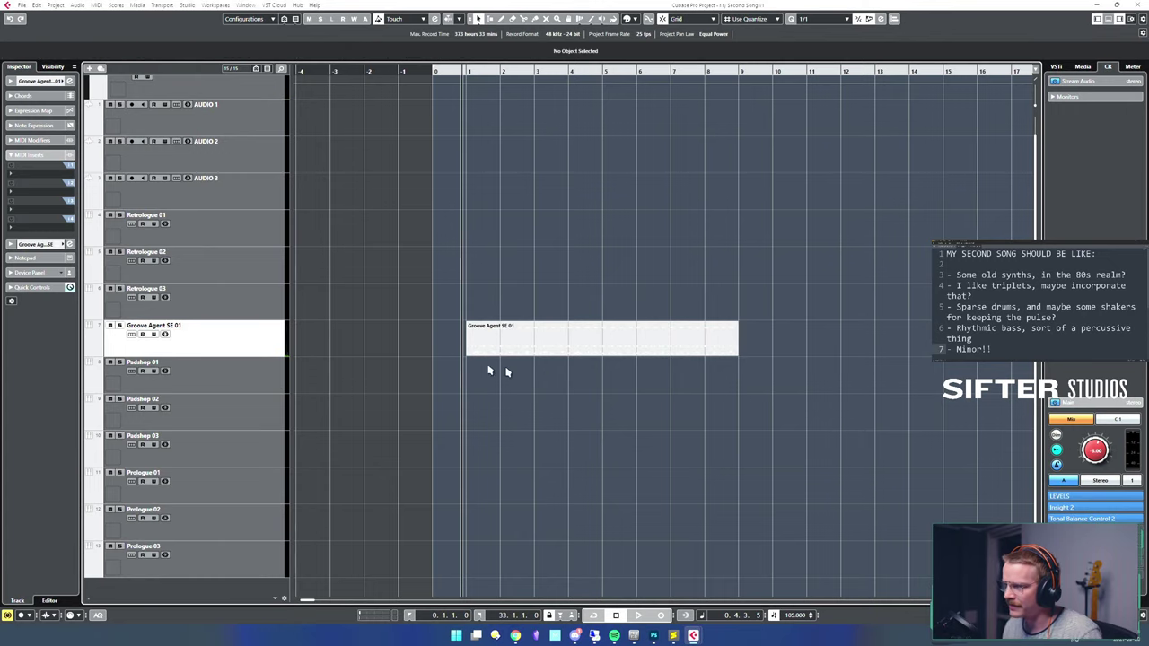
- Duplicate the eight-bar drum part three times in succession to fill the arrangement up to bar 33
click(479, 336)
key(g)
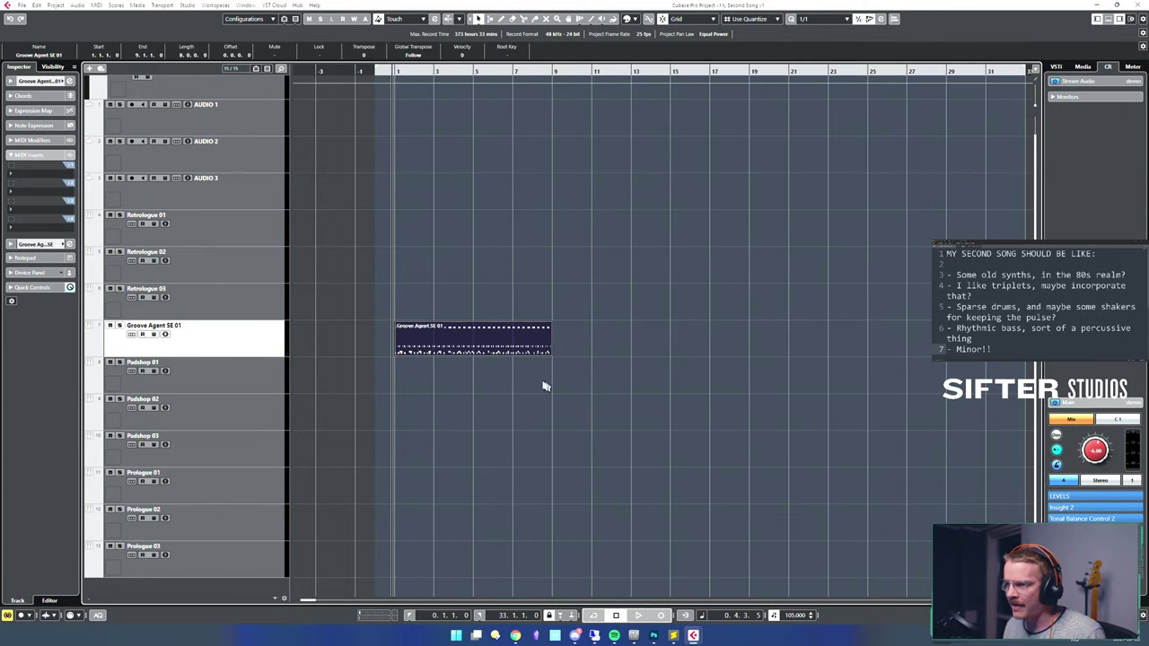
click(440, 386)
click(457, 351)
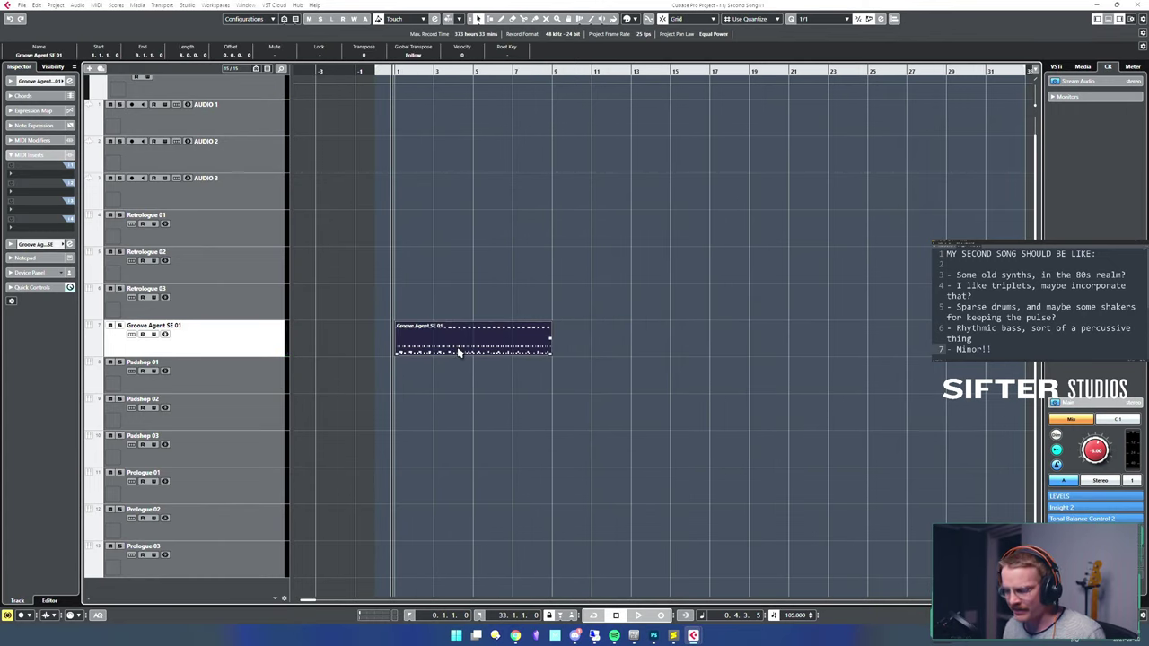
mouse_move(394, 354)
mouse_down()
mouse_move(352, 352)
mouse_move(399, 348)
mouse_up()
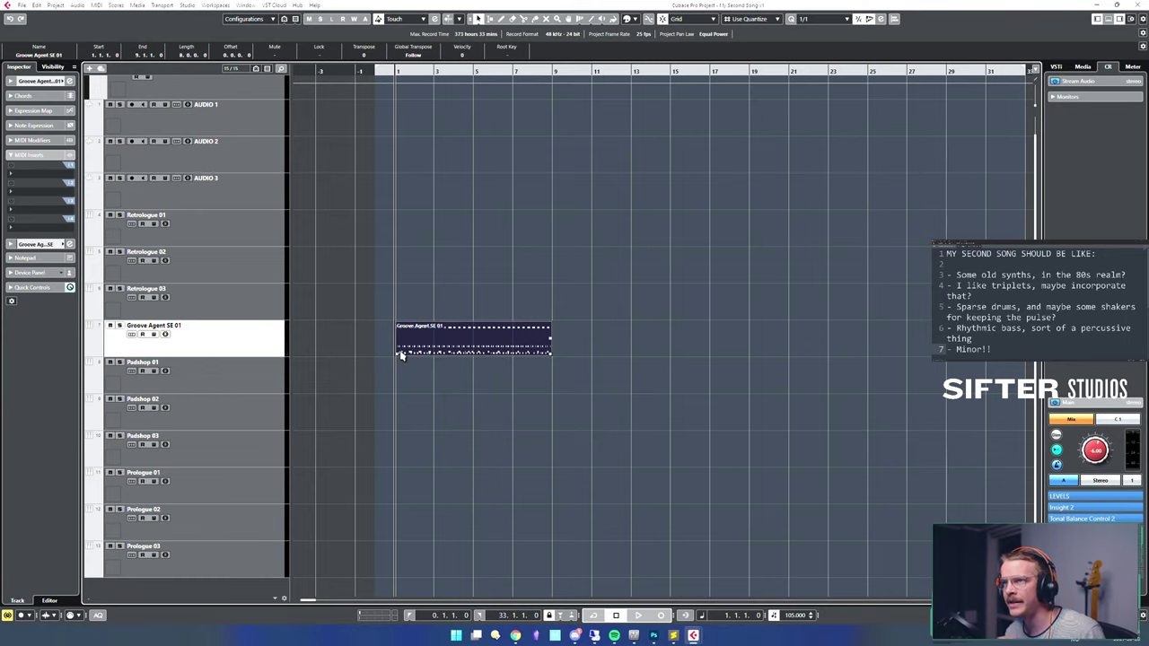
key(ctrl+d)
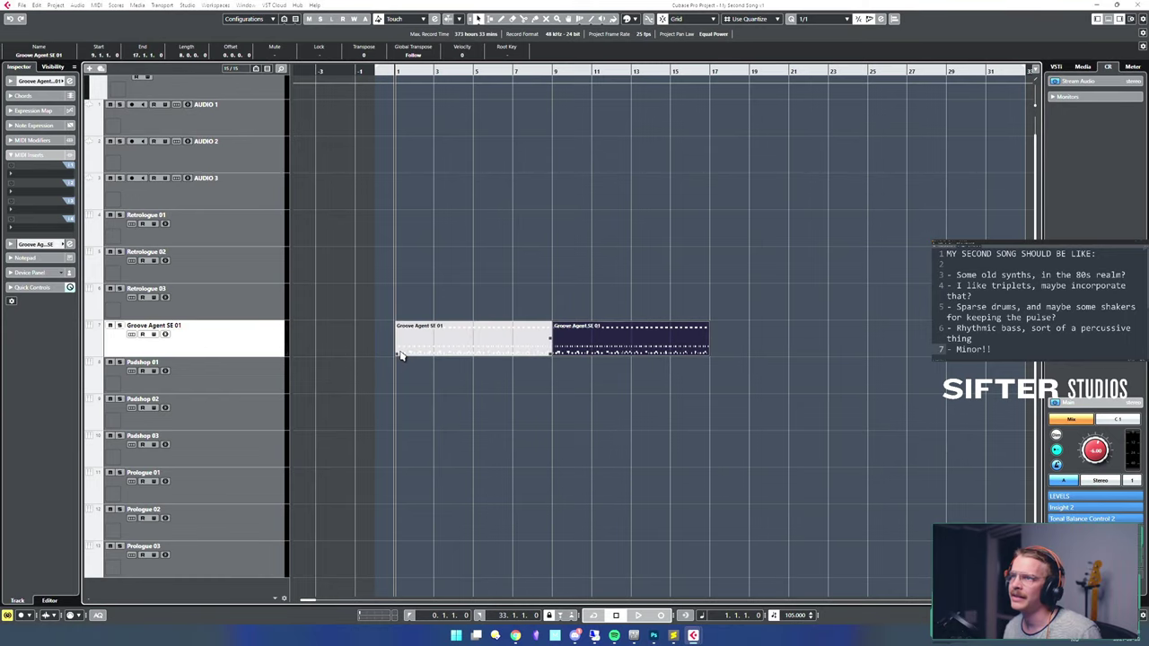
key(ctrl+d)
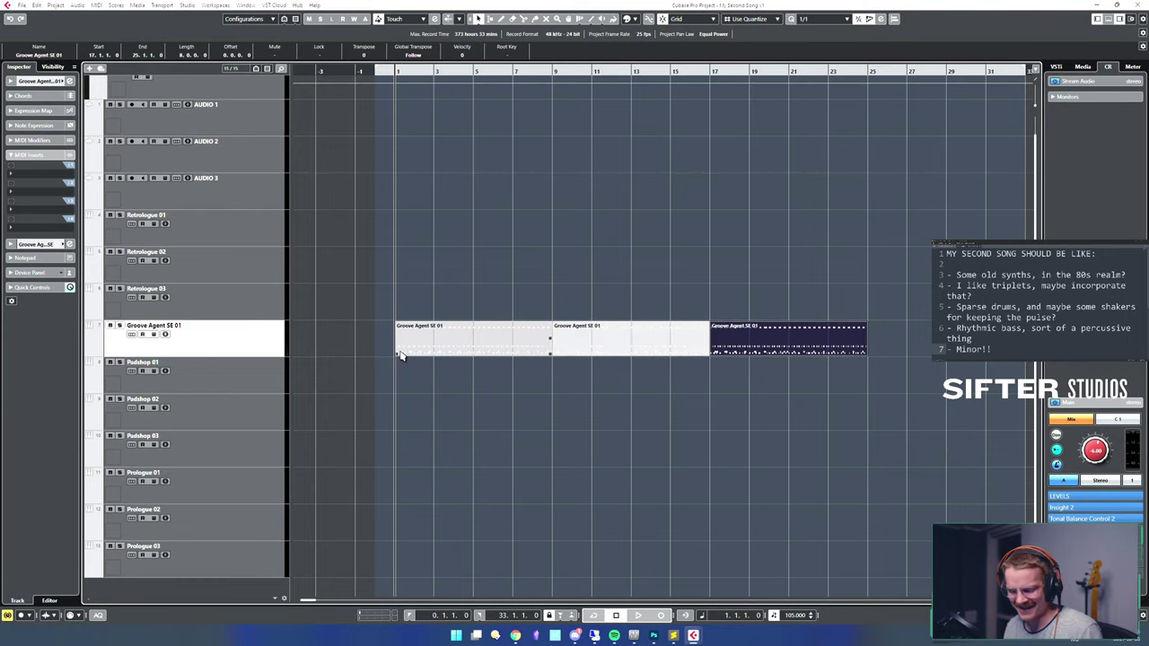
key(g)
key(g)
key(g)
key(ctrl+d)
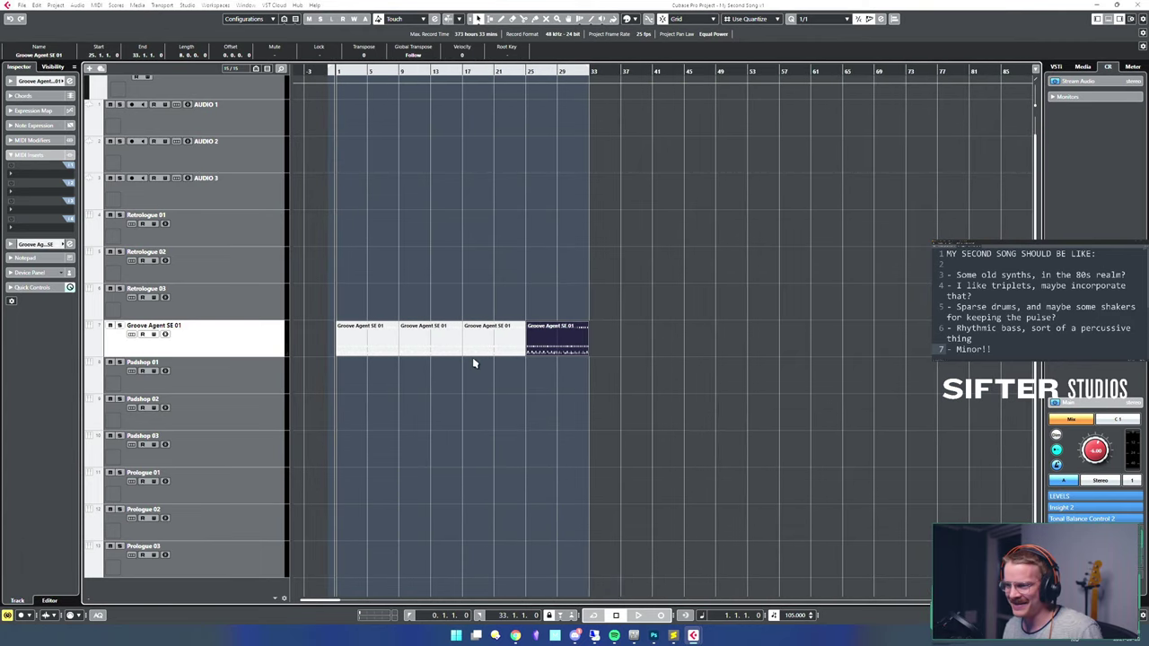
- Select all four drum parts, place the cursor at bar 1 and briefly play the arrangement
drag(672, 416, 296, 269)
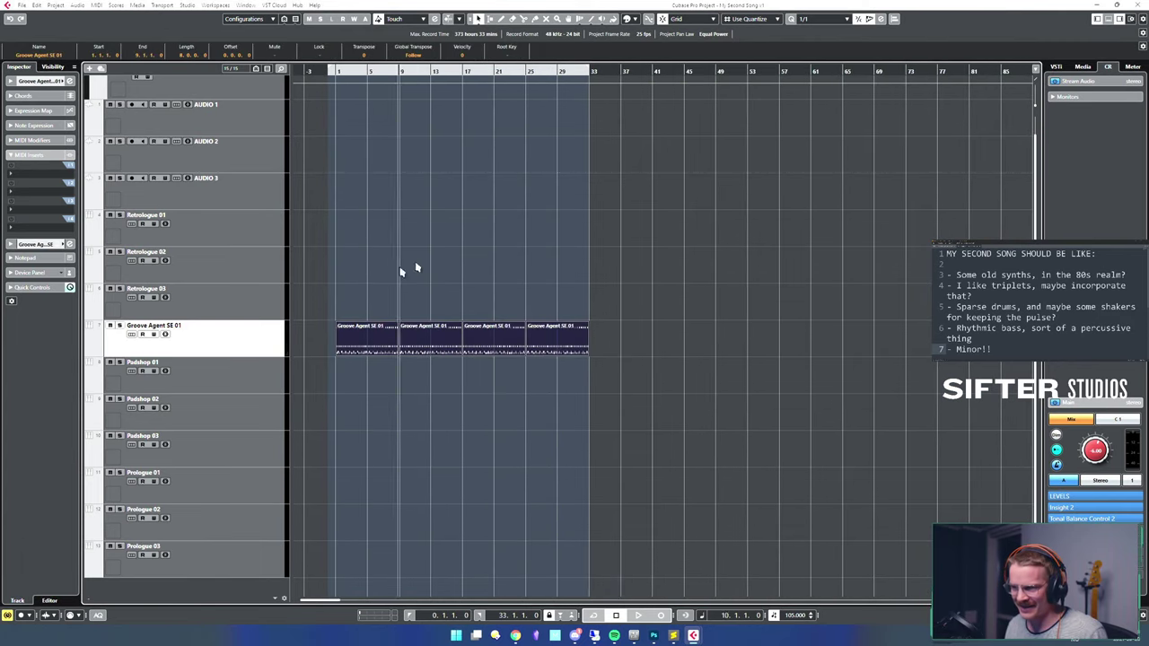
drag(401, 269, 335, 300)
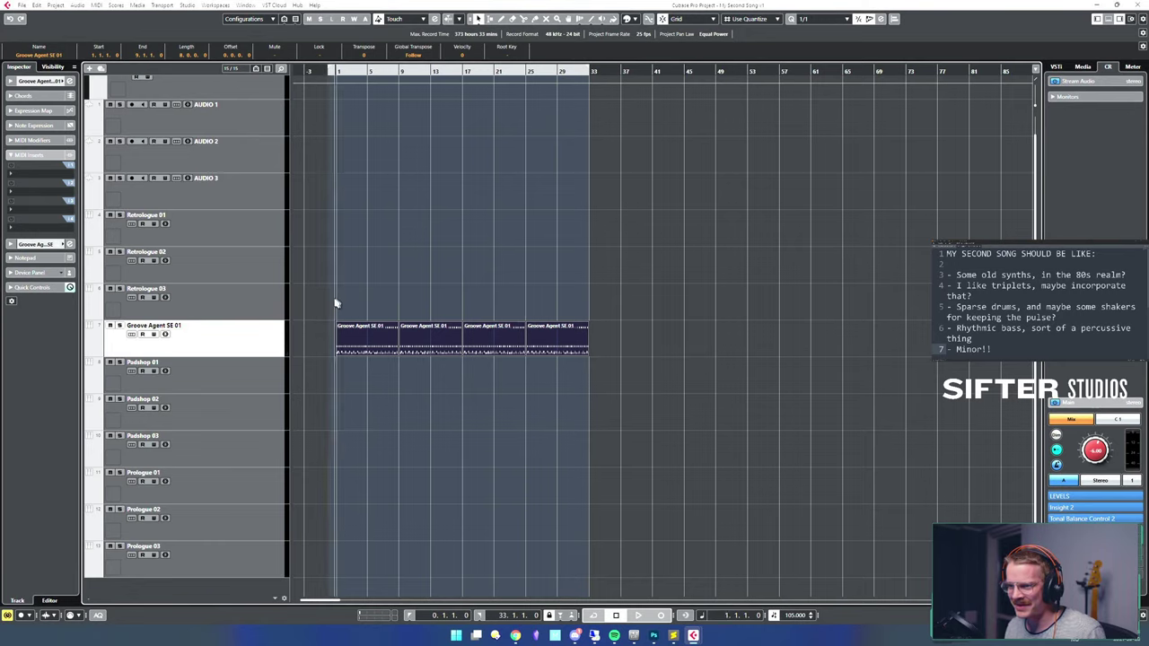
key(space)
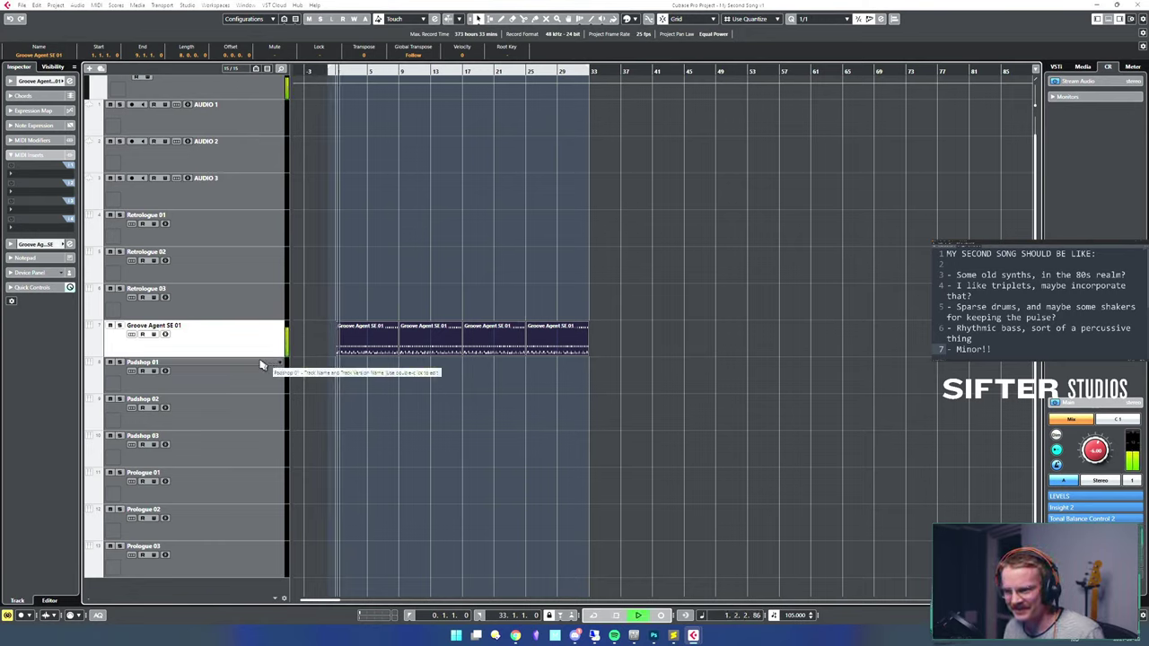
key(space)
- Rename the Groove Agent SE 01 track as Main Drum Beat
key(shift+Return)
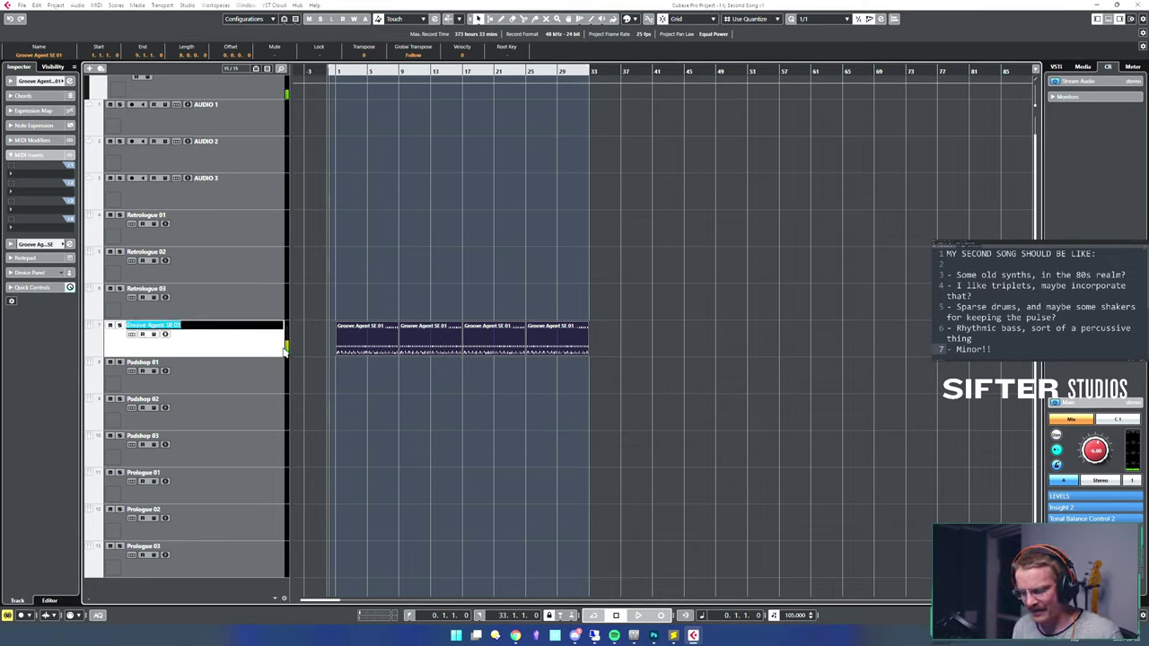
text(Drum Beat)
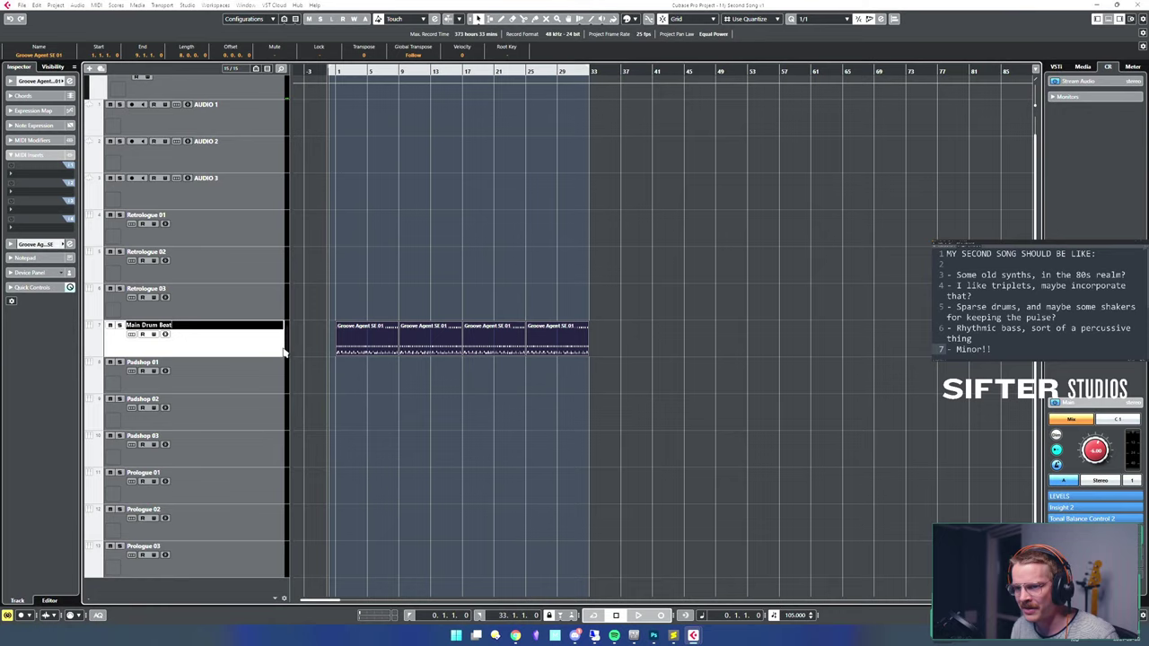
key(Return)
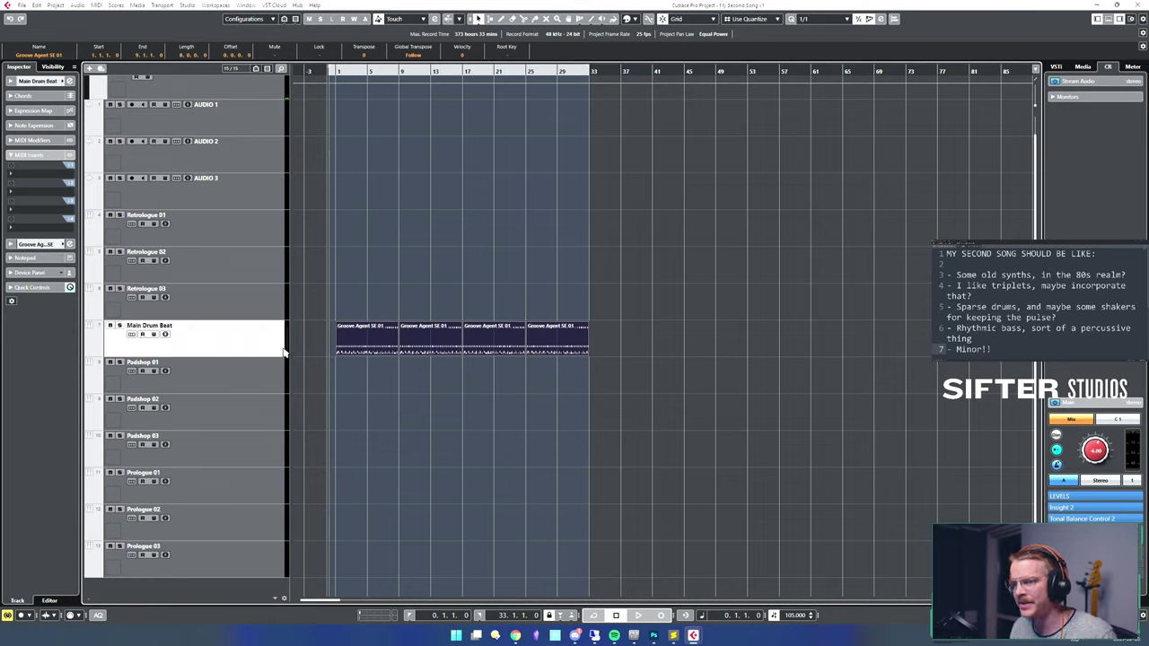
click(255, 377)
key(shift+Return)
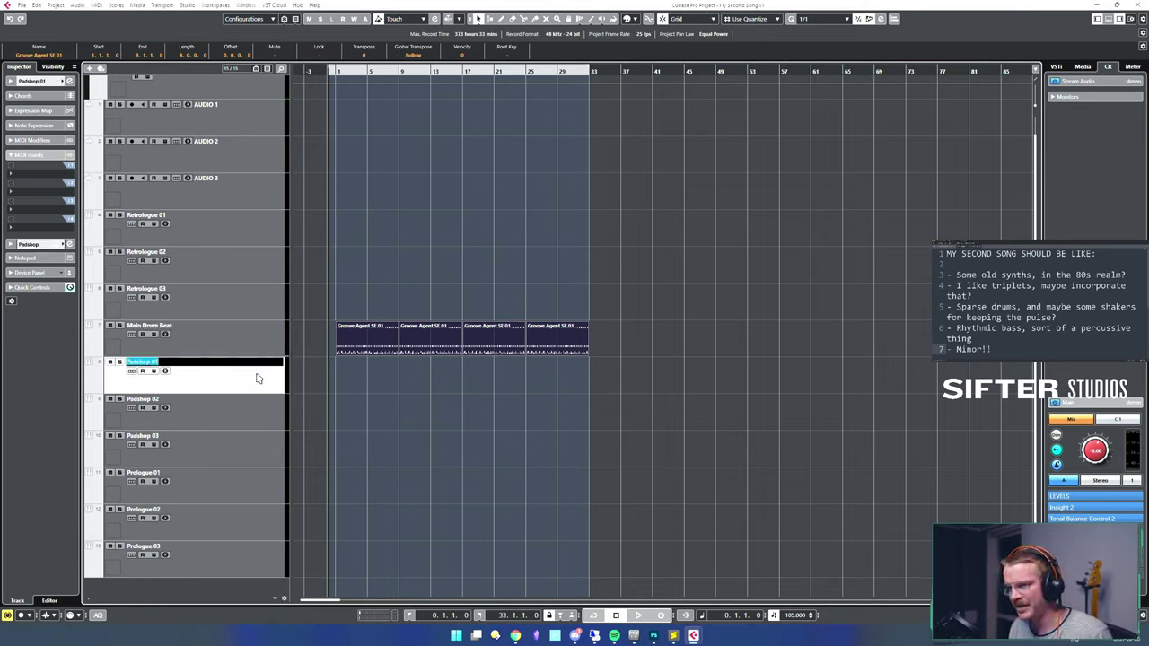
key(Escape)
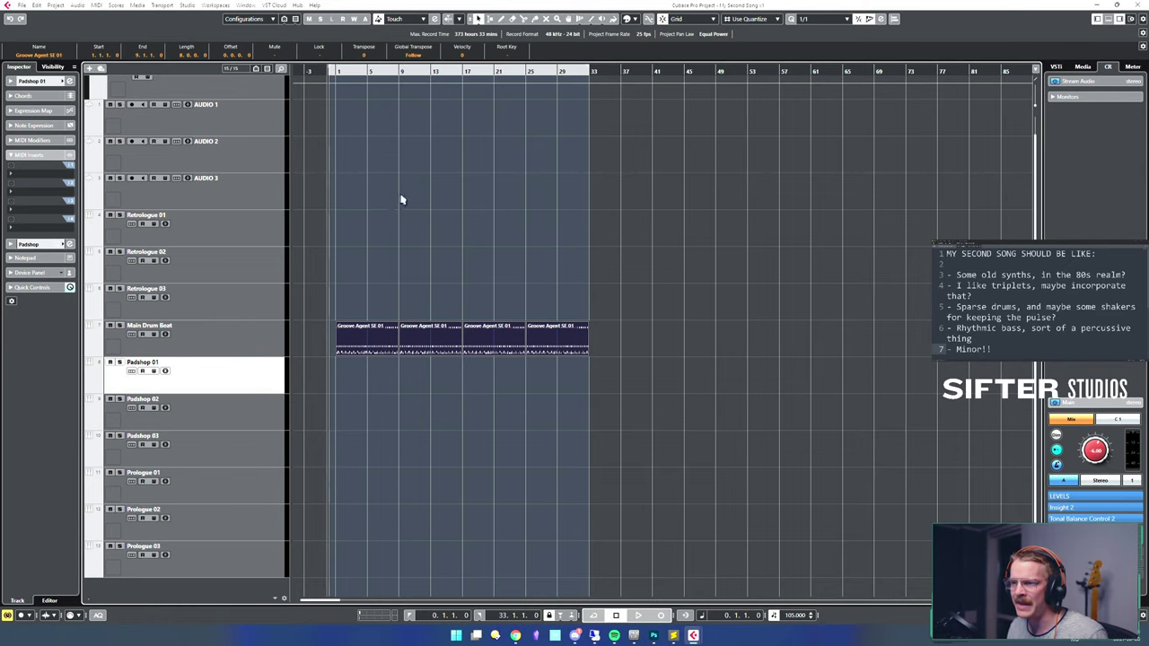
- Search the Key Commands for "rename" and check the shortcut of the Rename First Selected Track command
key(ctrl+shift+k)
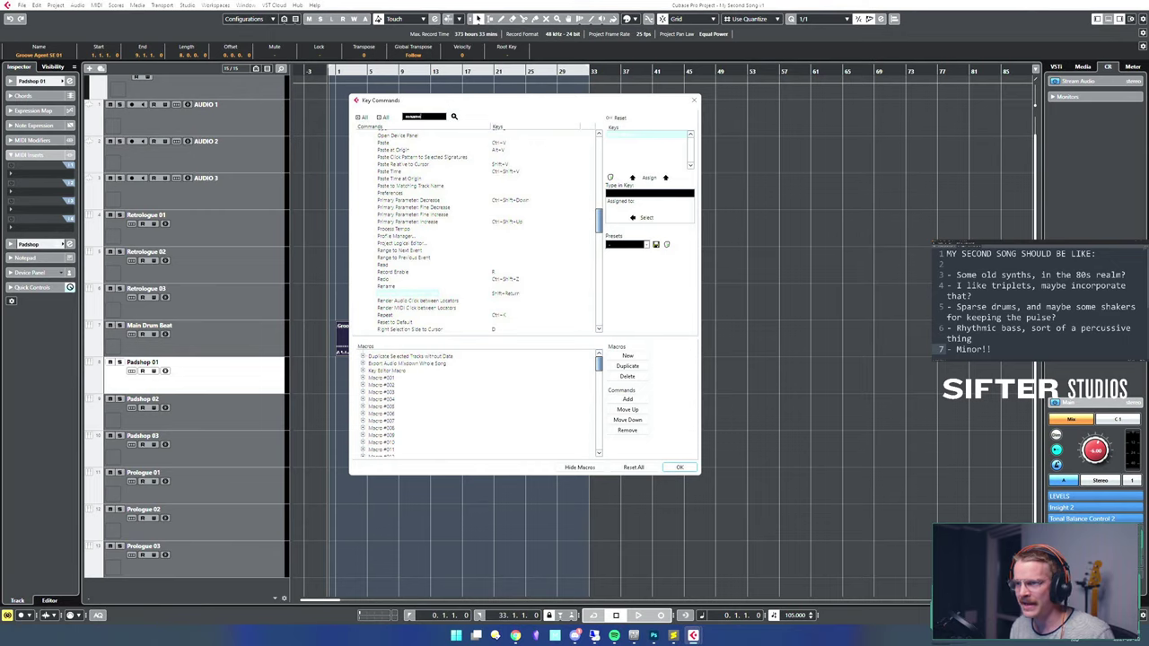
key(Return)
click(454, 118)
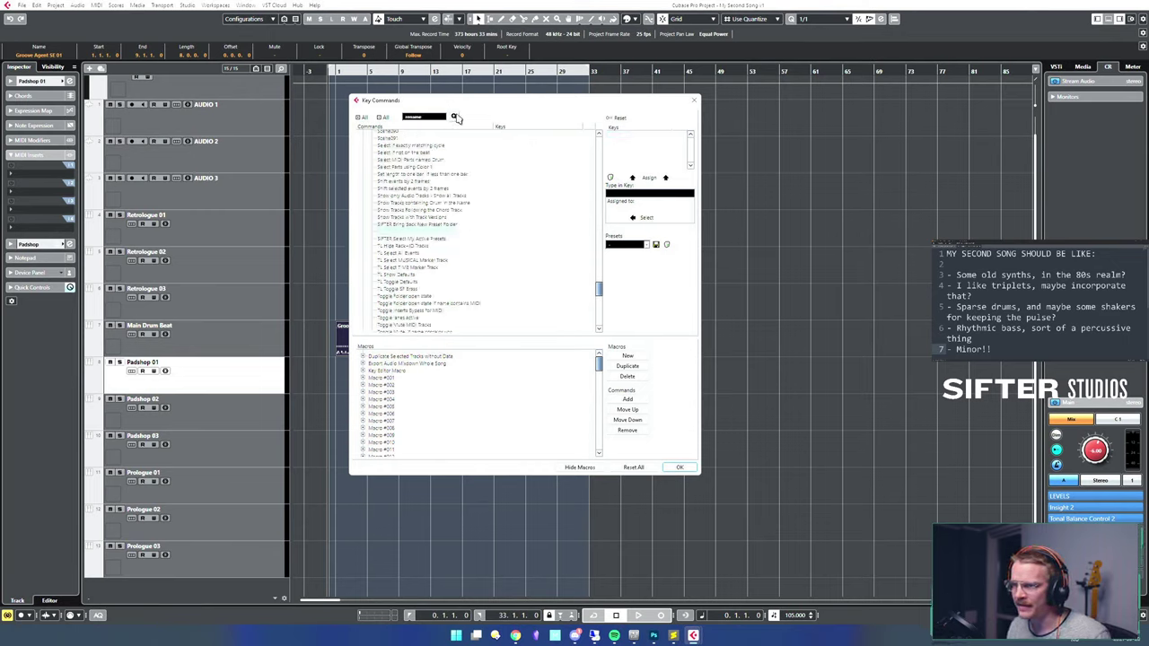
click(455, 118)
click(454, 118)
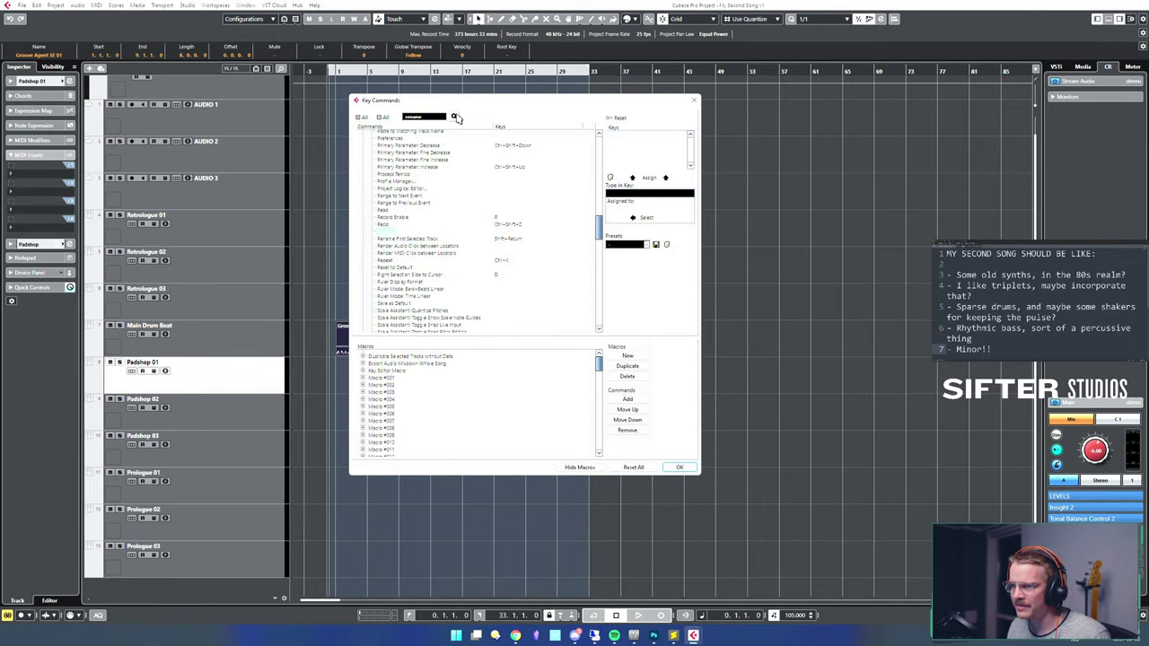
click(454, 118)
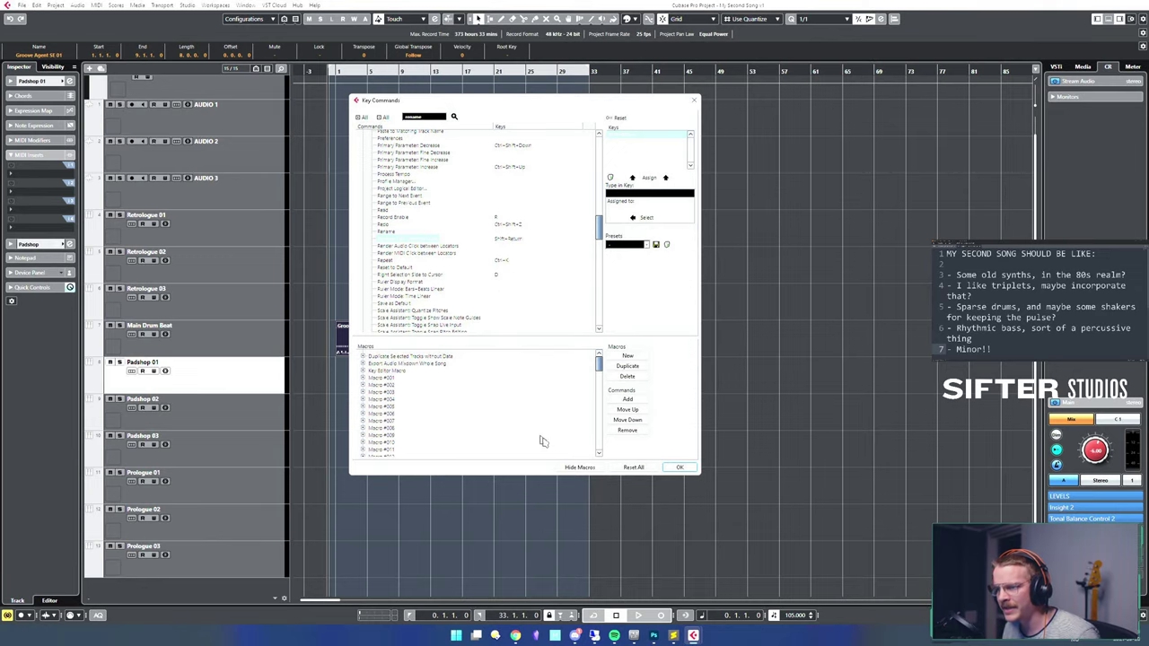
click(664, 468)
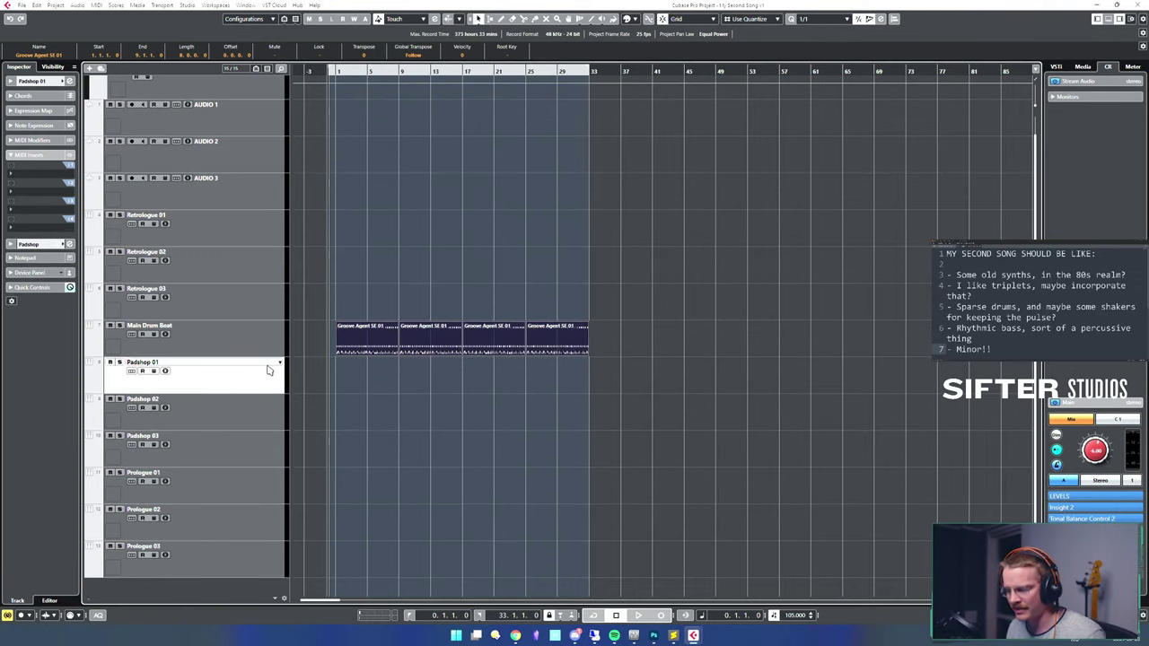
- Open the Padshop 01 track name for editing and cycle through the neighbouring track names
key(shift+Return)
key(Return)
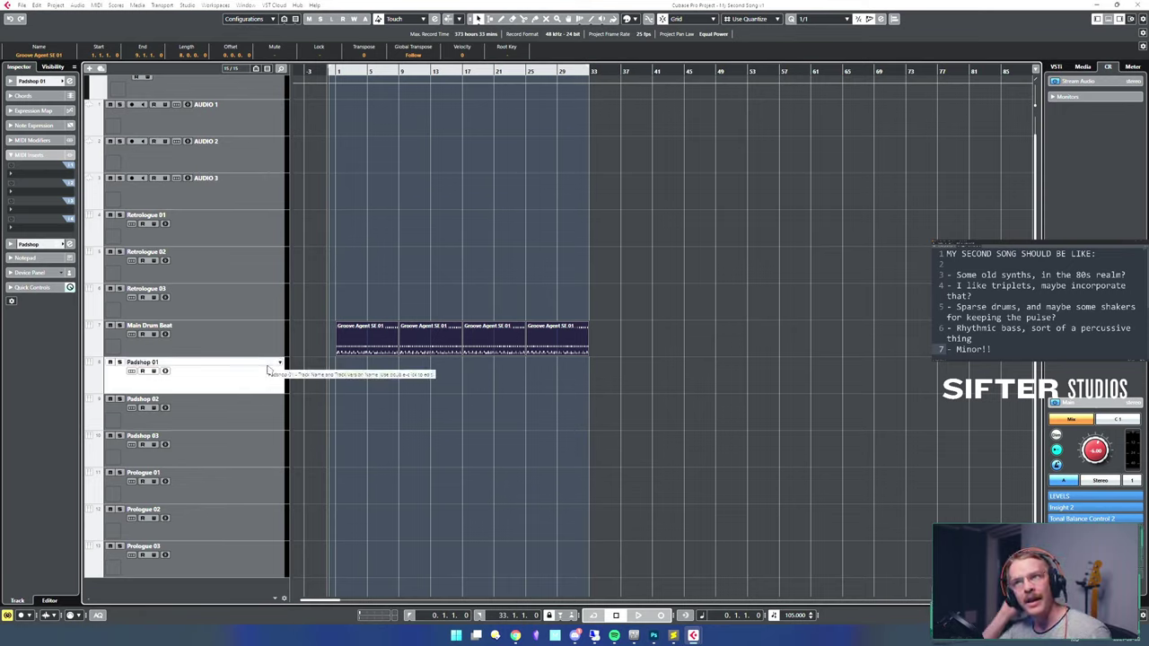
key(shift+Return)
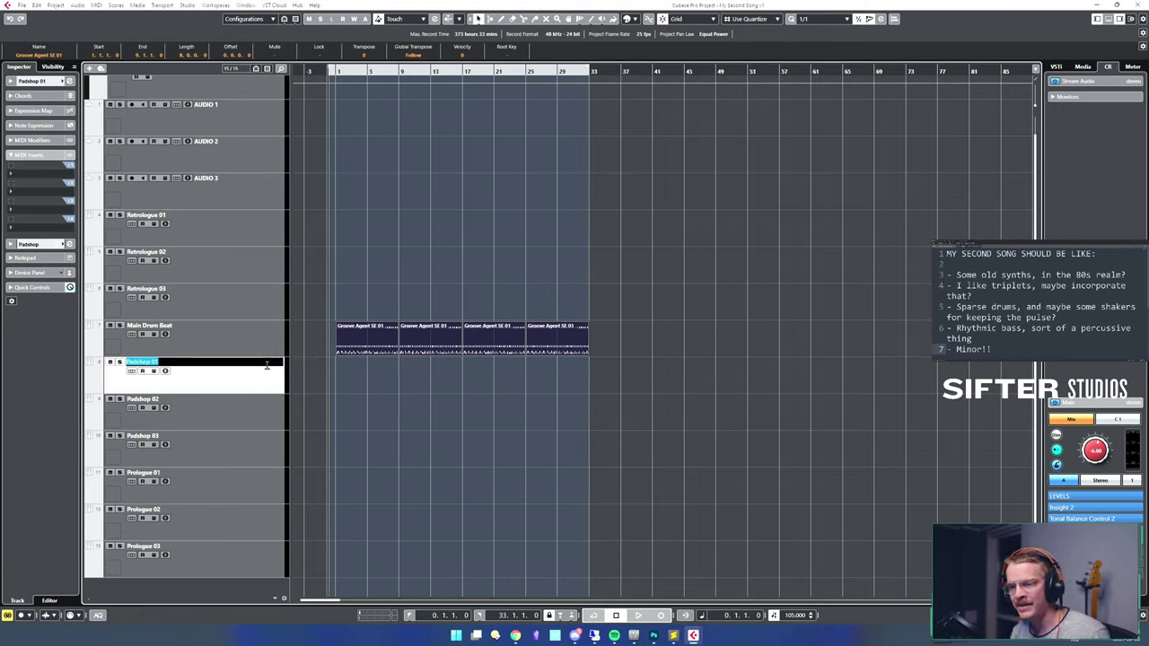
key(Tab)
key(Tab)
key(Tab)
key(Tab)
key(shift+Tab)
key(shift+Tab)
key(shift+Tab)
key(shift+Tab)
key(shift+Tab)
key(shift+Tab)
key(shift+Tab)
key(shift+Tab)
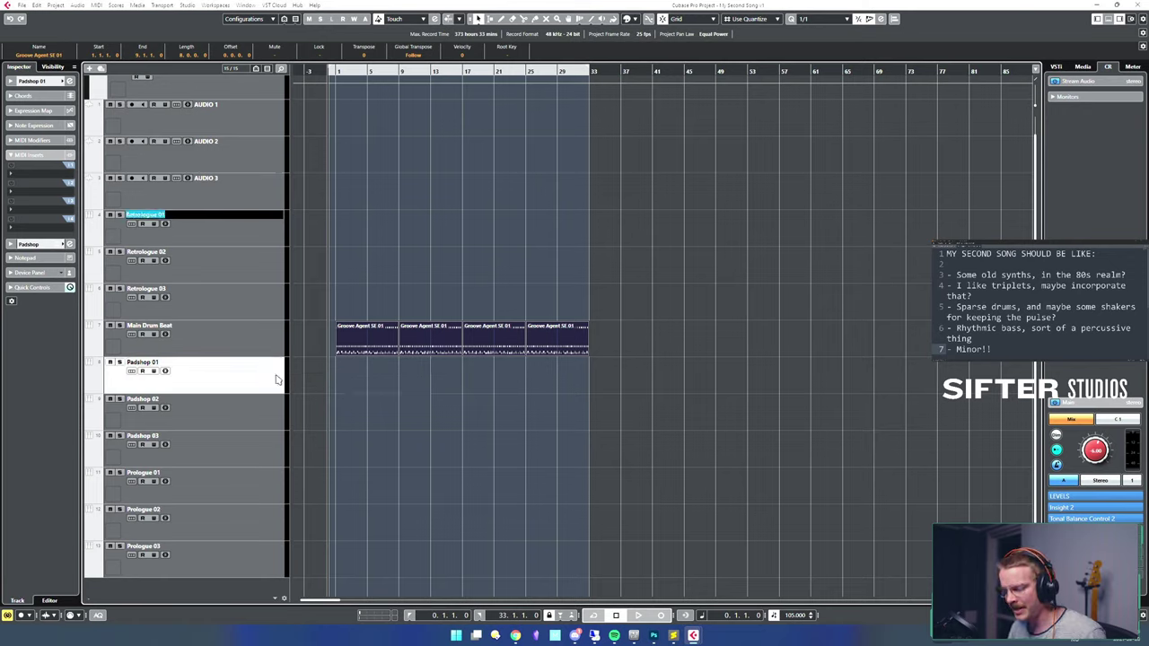
click(277, 381)
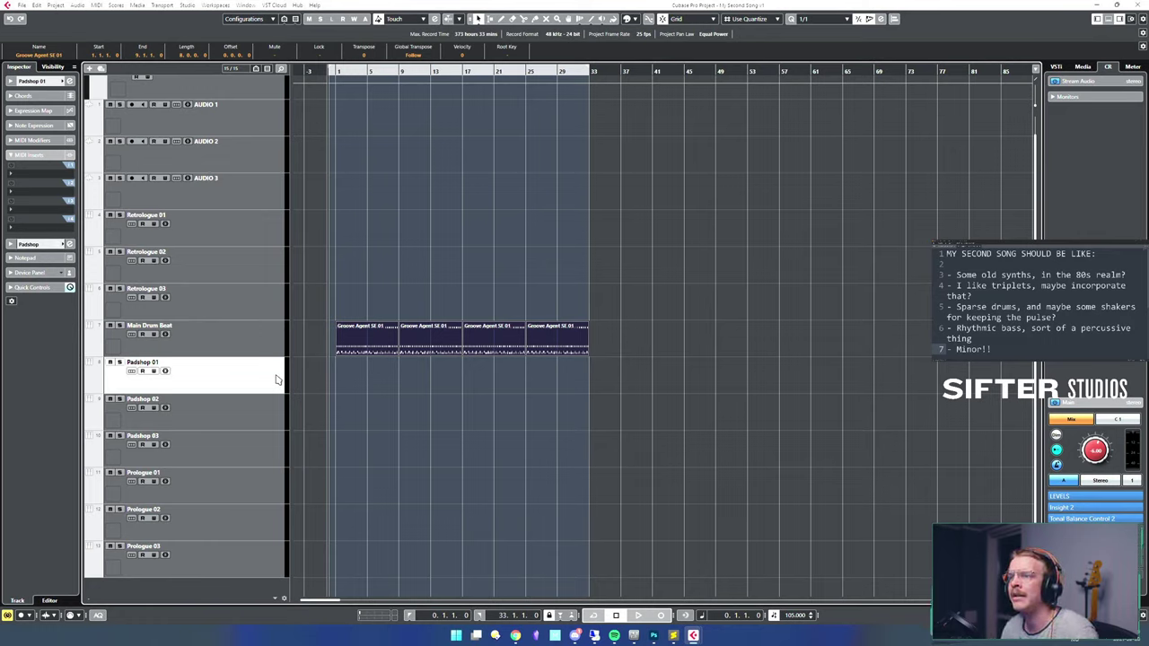
- Open the preset browser of Retrologue 03's instrument and filter the presets to the Bass category
click(268, 345)
click(248, 307)
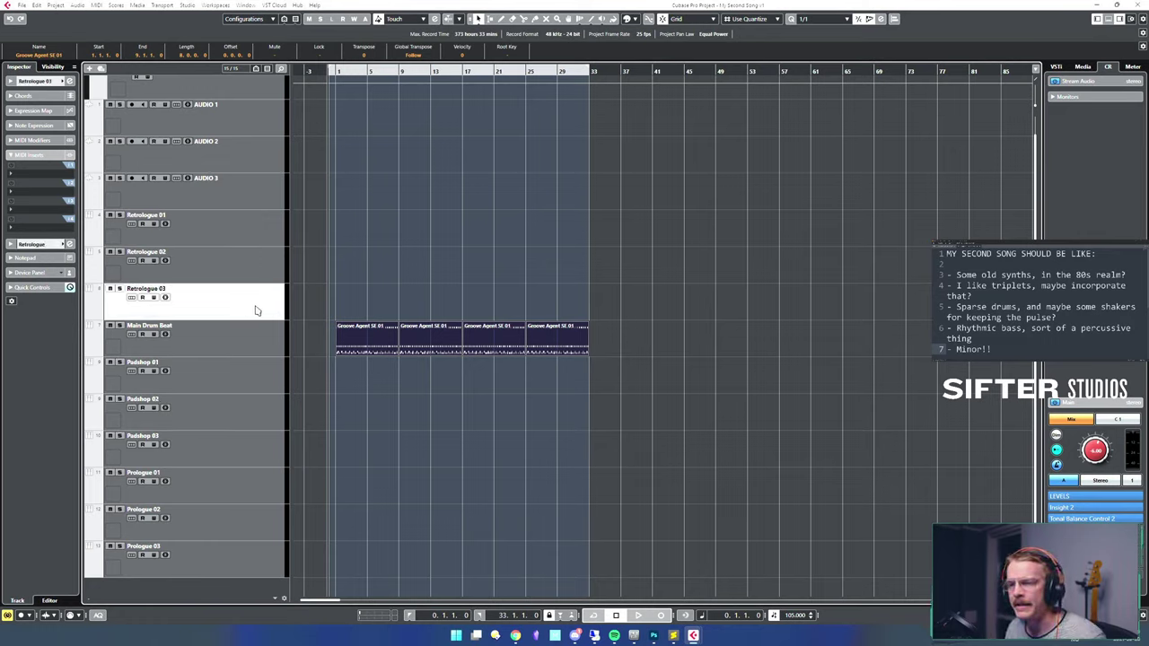
click(256, 343)
click(267, 314)
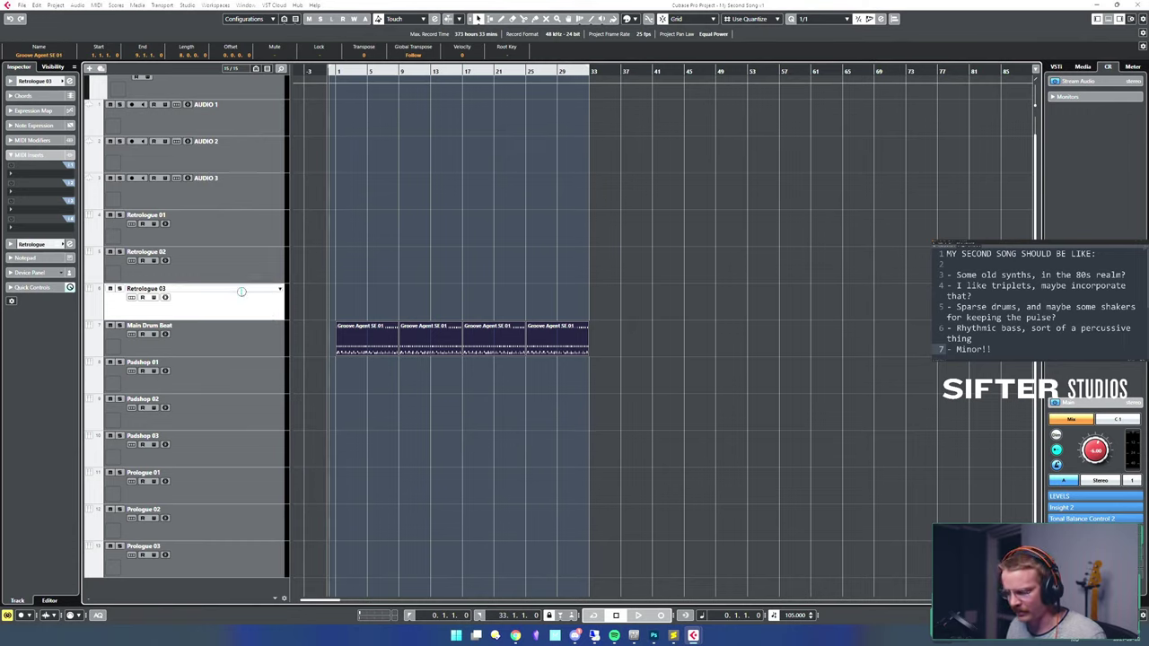
click(241, 291)
click(503, 173)
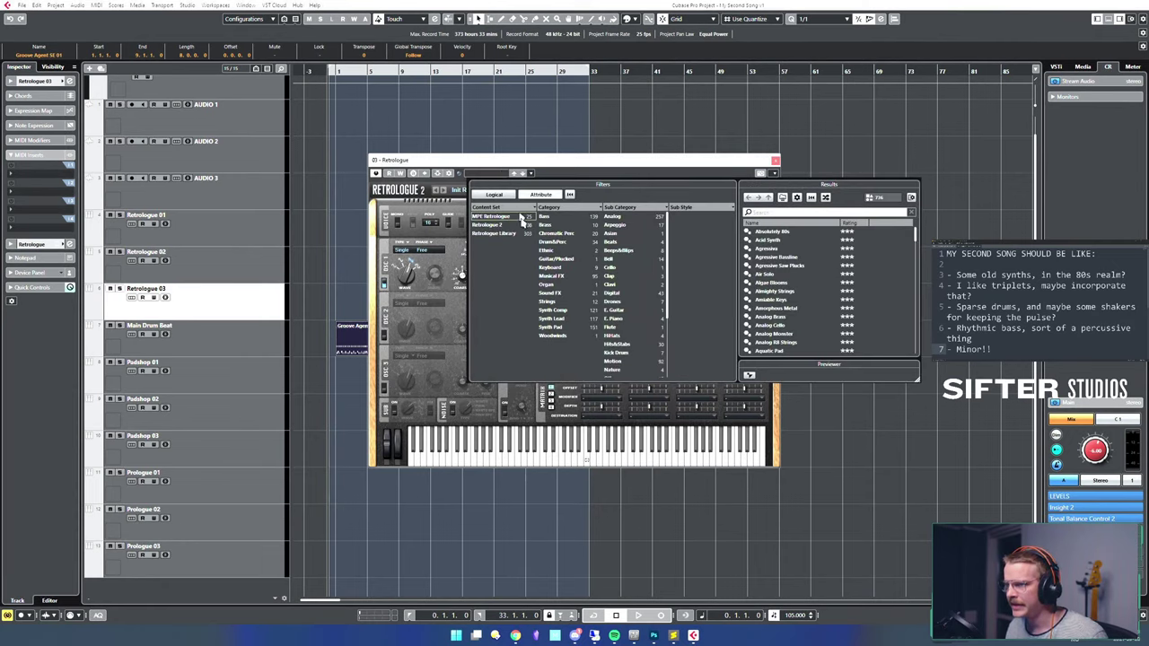
click(543, 218)
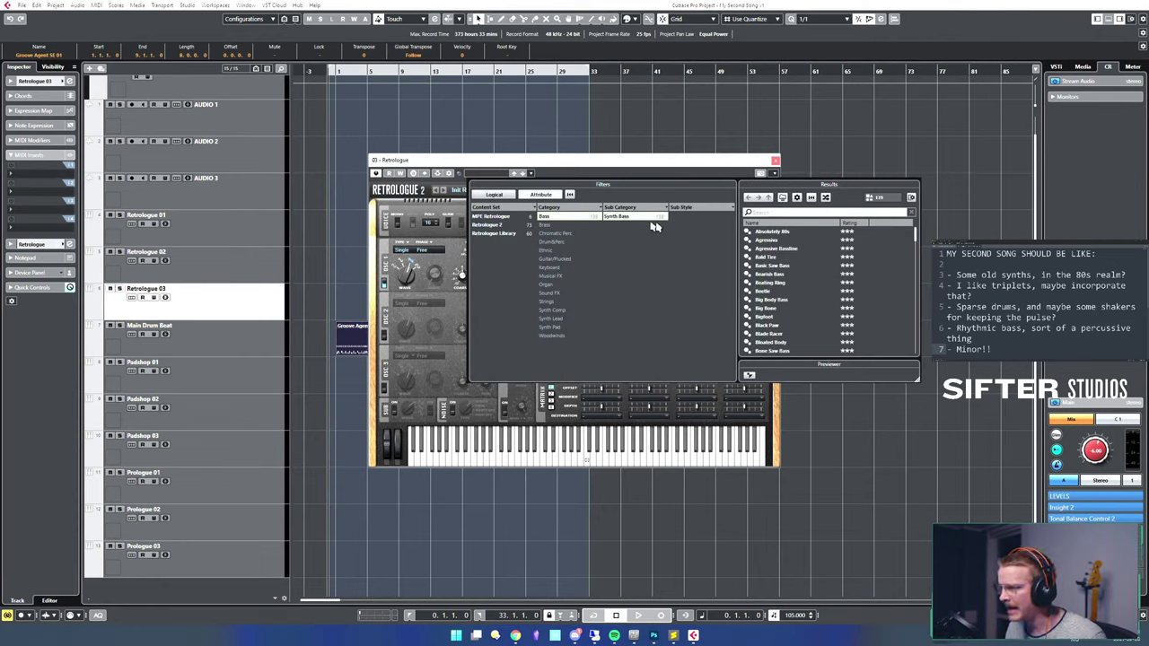
- Audition the Agressive, Agressive Bassline and Bald Tire presets, load Basic Saw Bass and close the synth
click(788, 241)
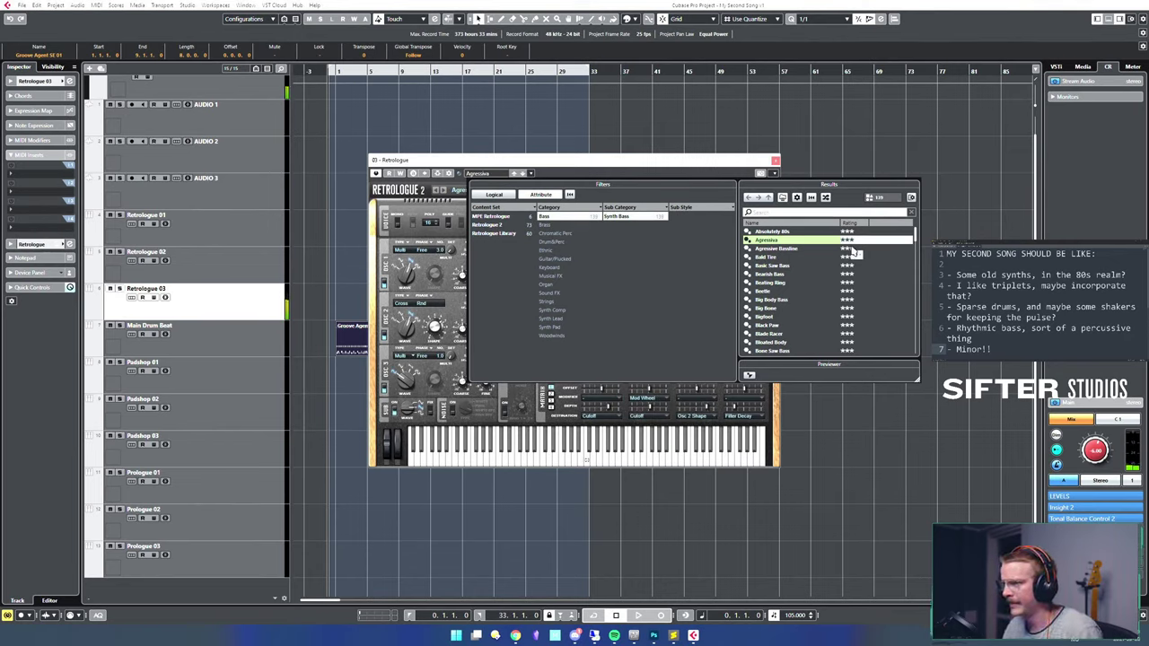
click(854, 250)
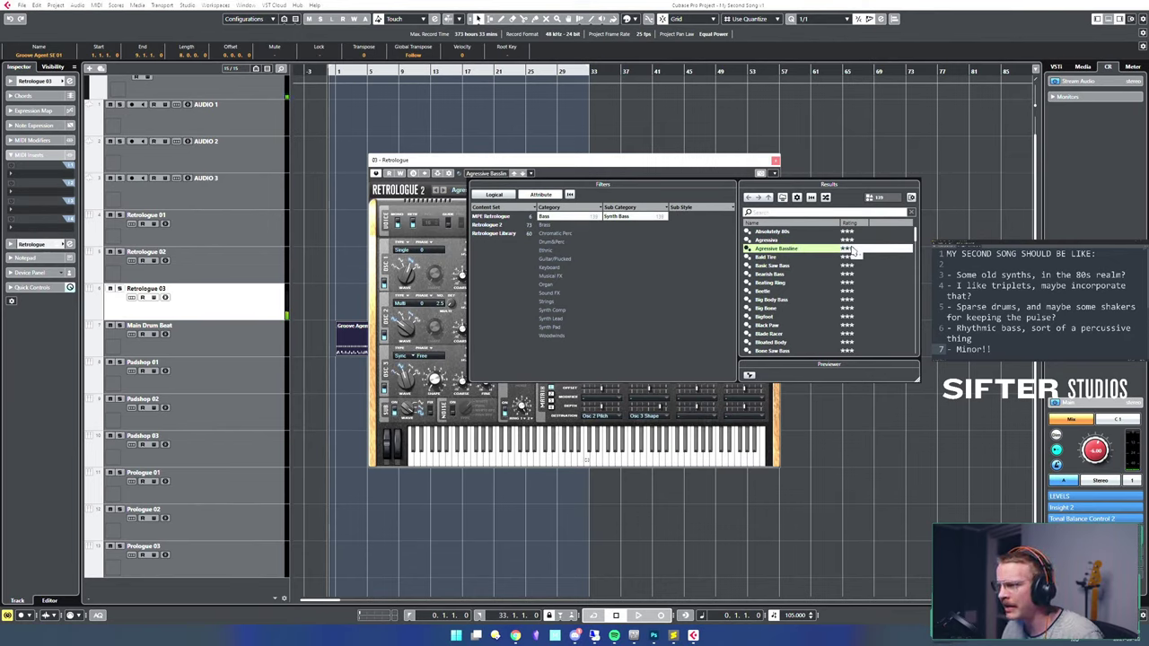
click(855, 256)
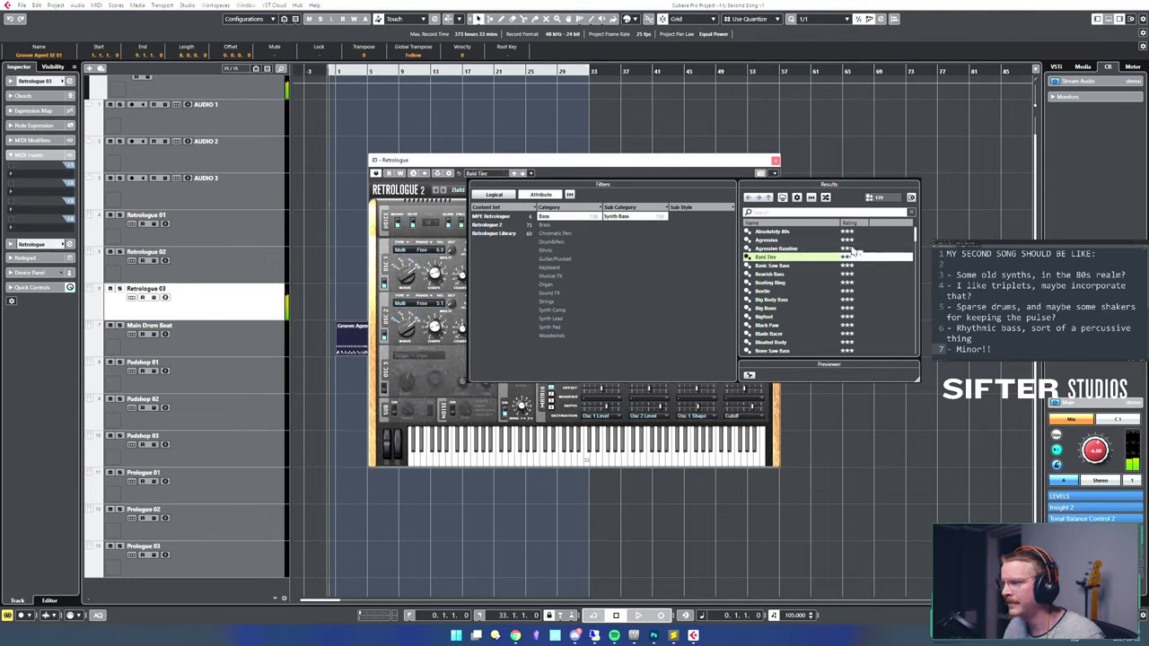
key(Down)
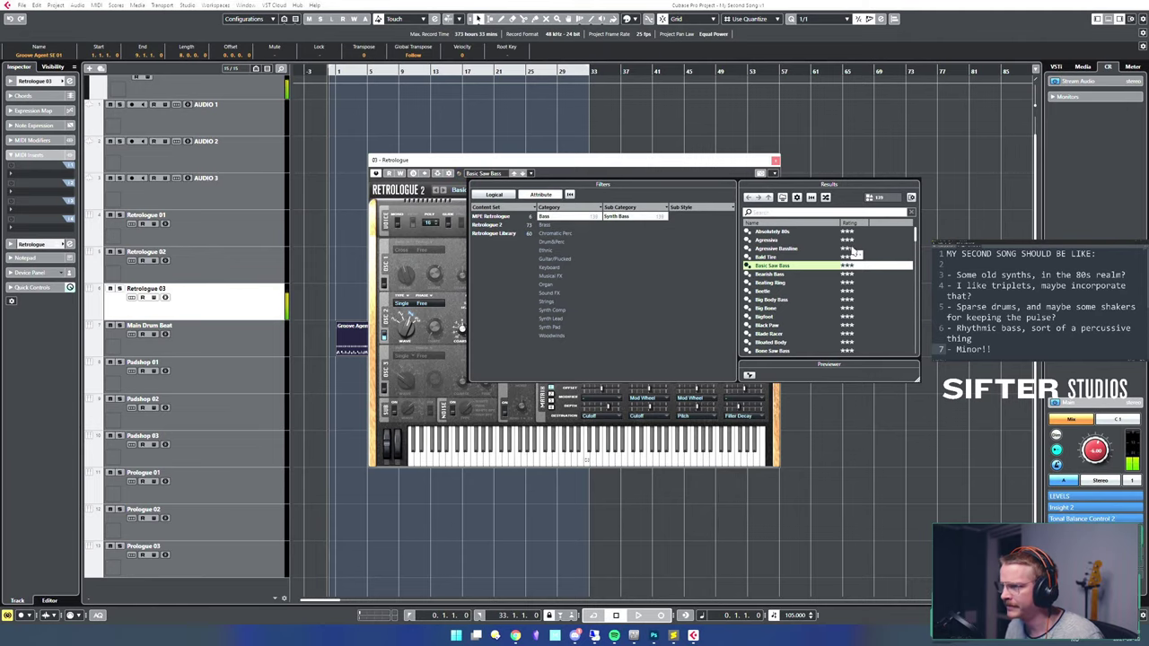
click(762, 173)
click(776, 162)
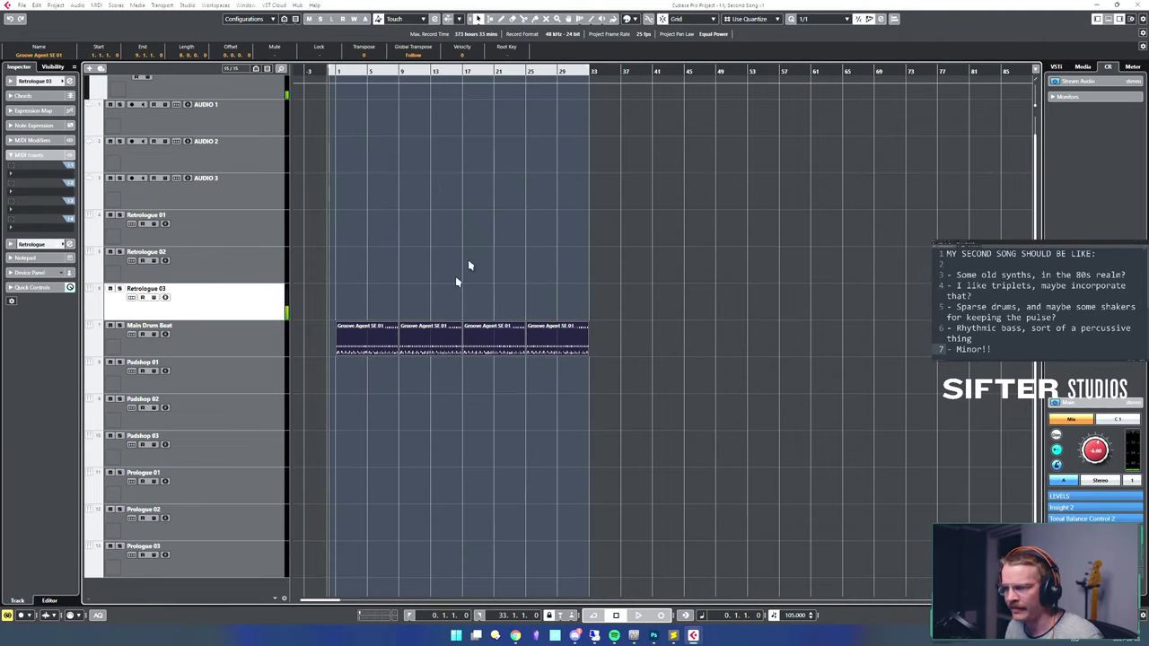
- Review the Basic Saw Bass settings in Retrologue and record a bass line on Retrologue 03 over the first eight drum bars
key(alt+shift+e)
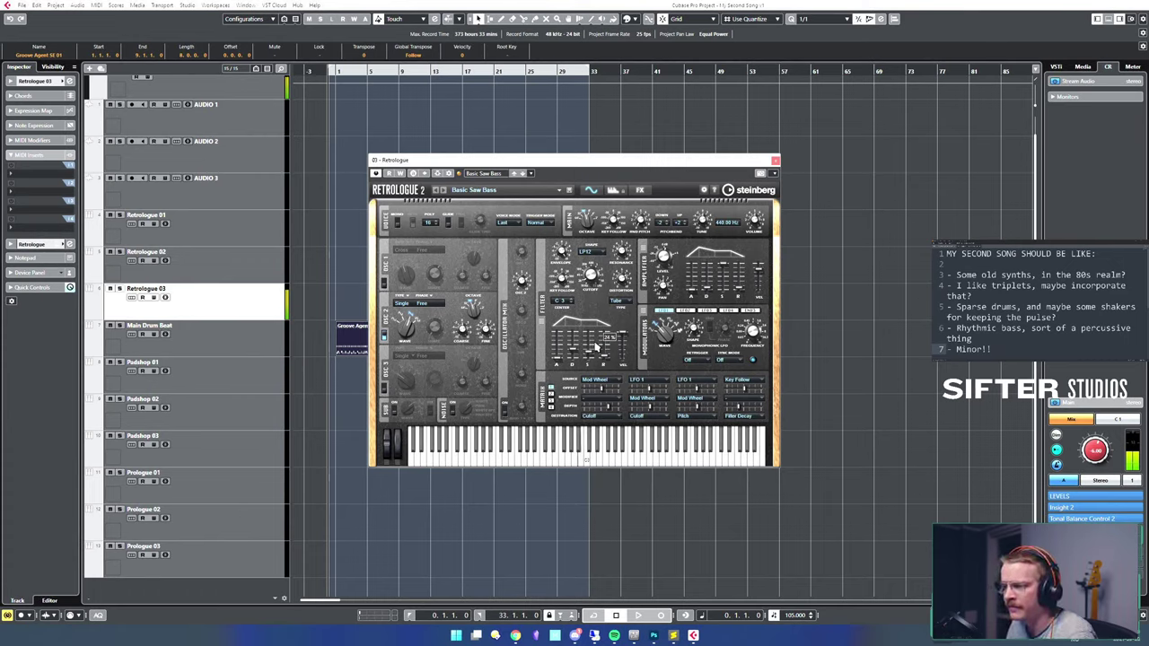
click(775, 161)
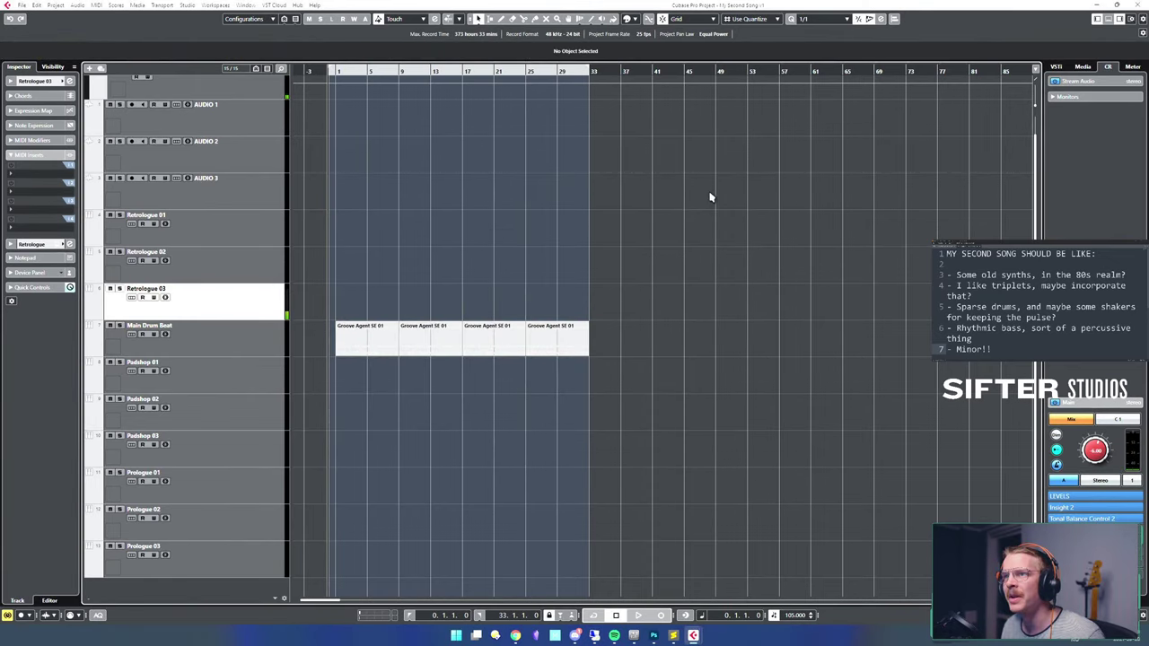
key(KP_Multiply)
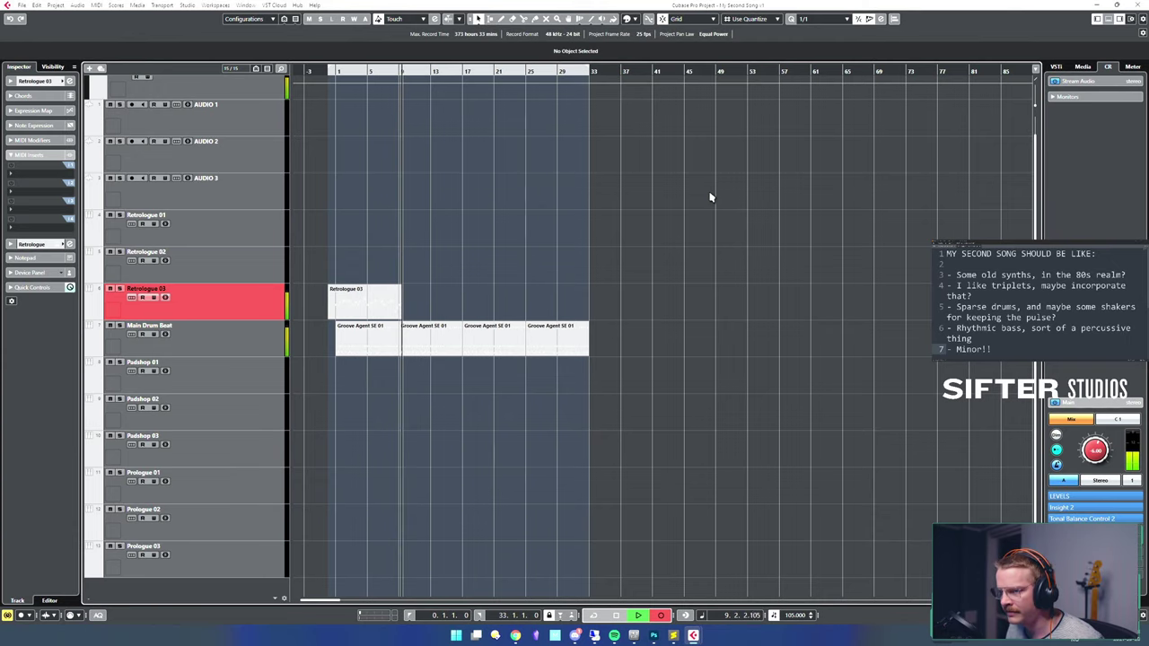
key(space)
- Split the recorded Retrologue 03 part at bar 9 and remove the leftover tail
key(h)
key(h)
key(h)
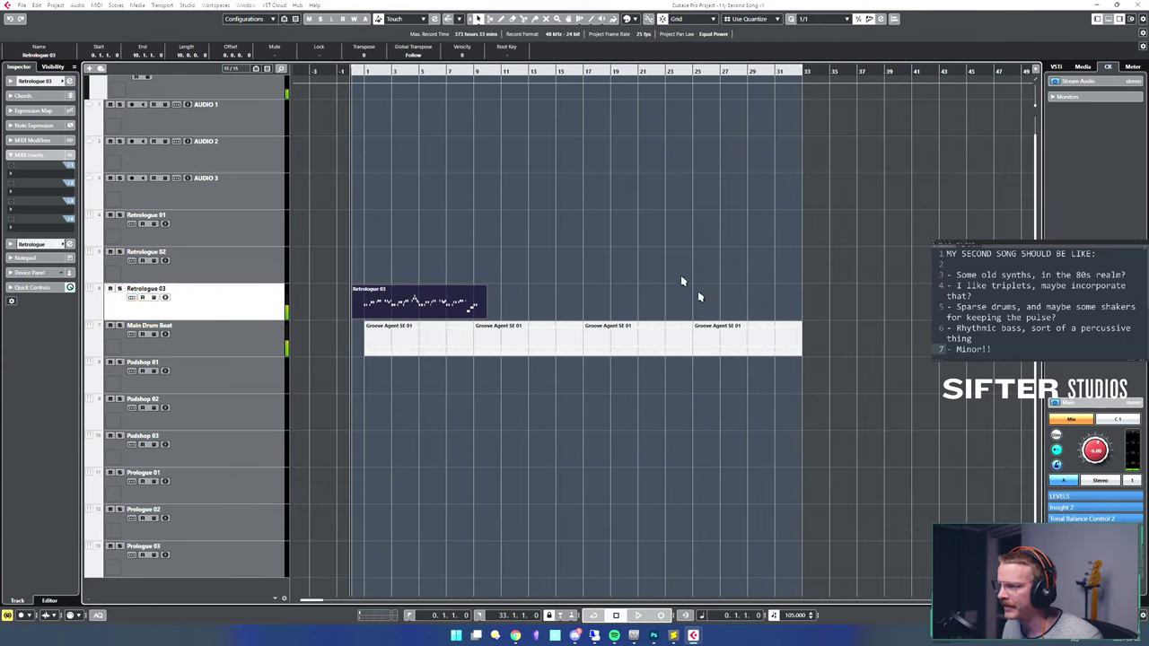
key(h)
key(h)
key(h)
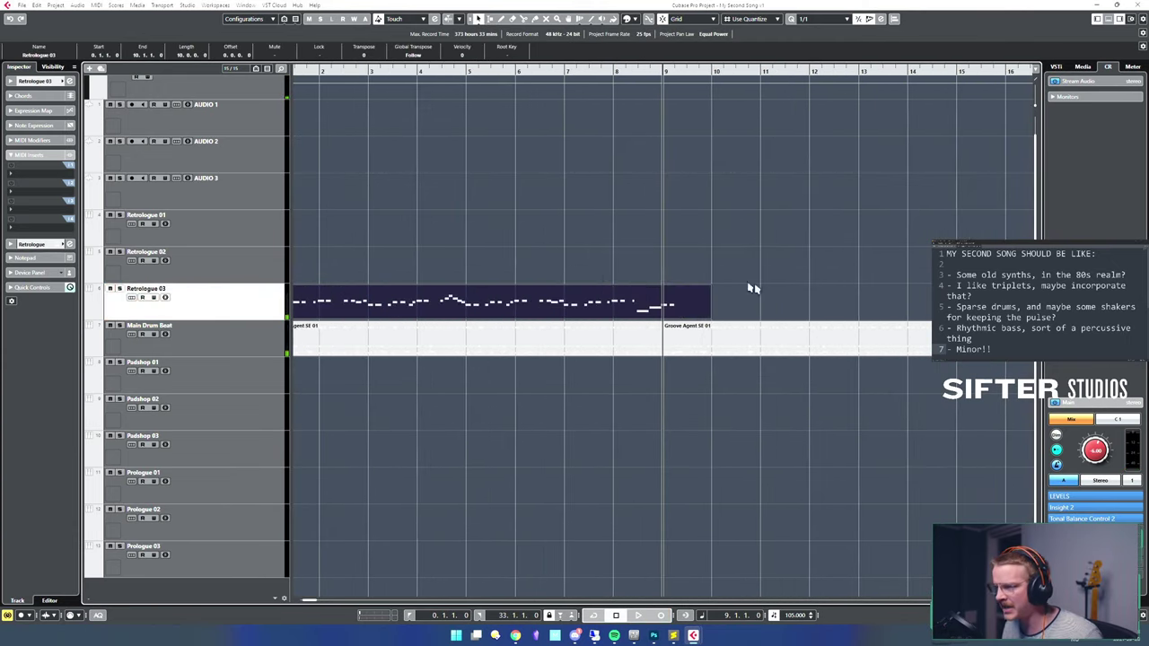
key(alt+x)
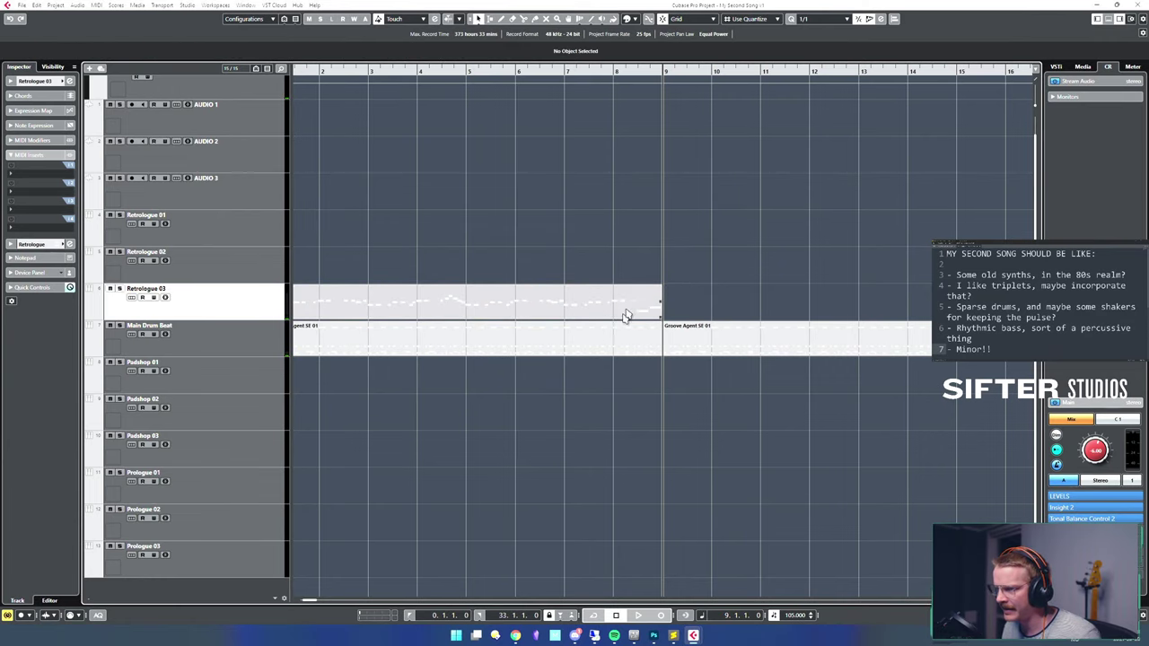
- Examine the closing notes of the Retrologue 03 bass part near bar 9 in the Key Editor
double_click(628, 303)
key(g)
key(g)
key(g)
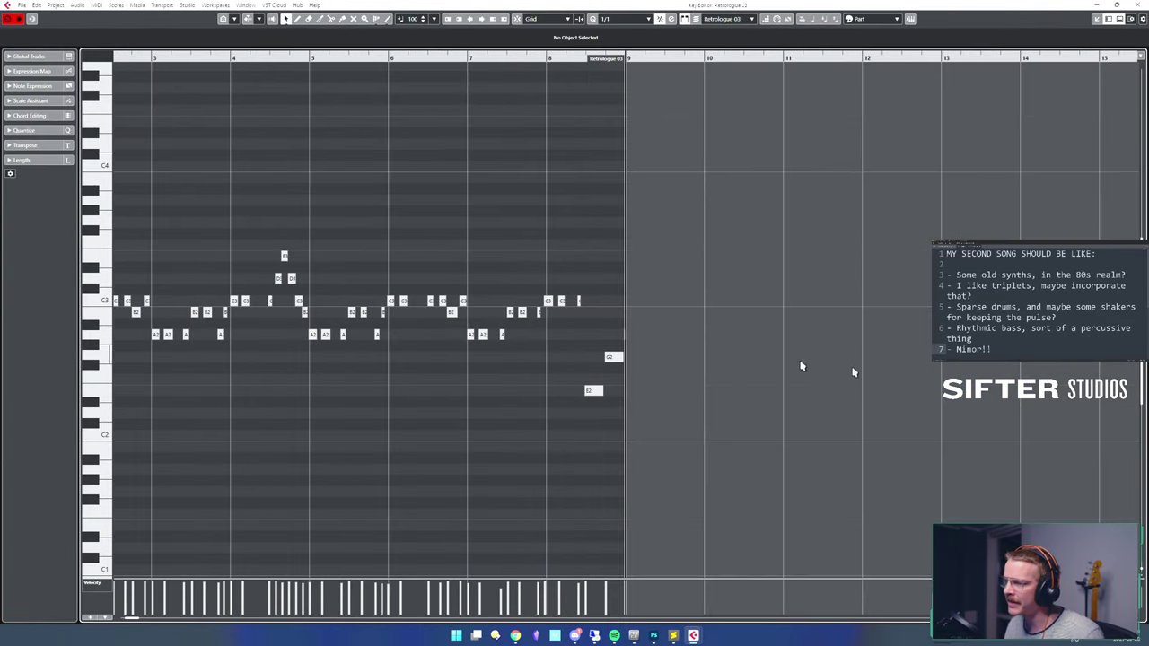
key(h)
key(h)
key(h)
key(h)
key(h)
key(h)
key(h)
key(h)
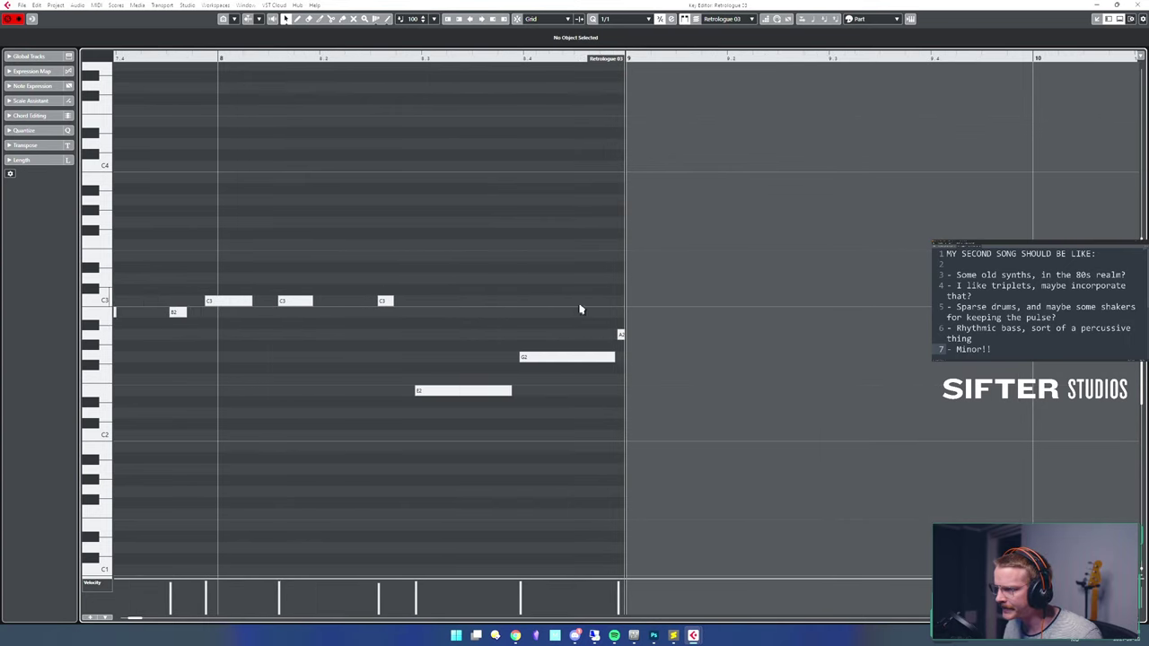
key(g)
key(g)
key(g)
key(g)
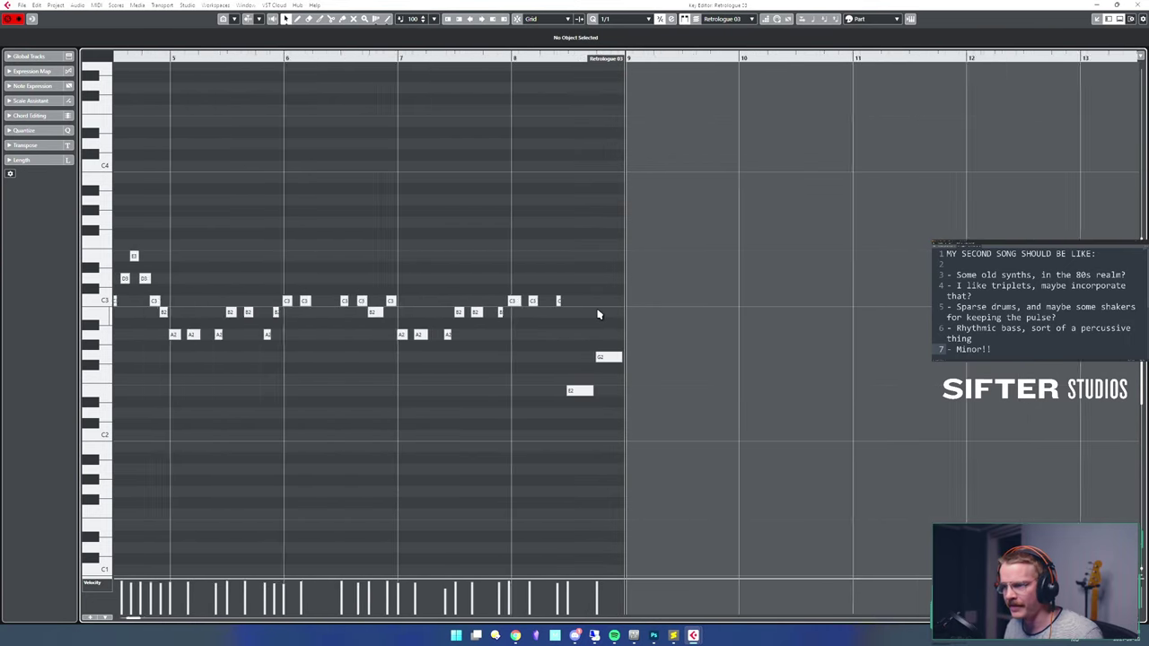
key(Escape)
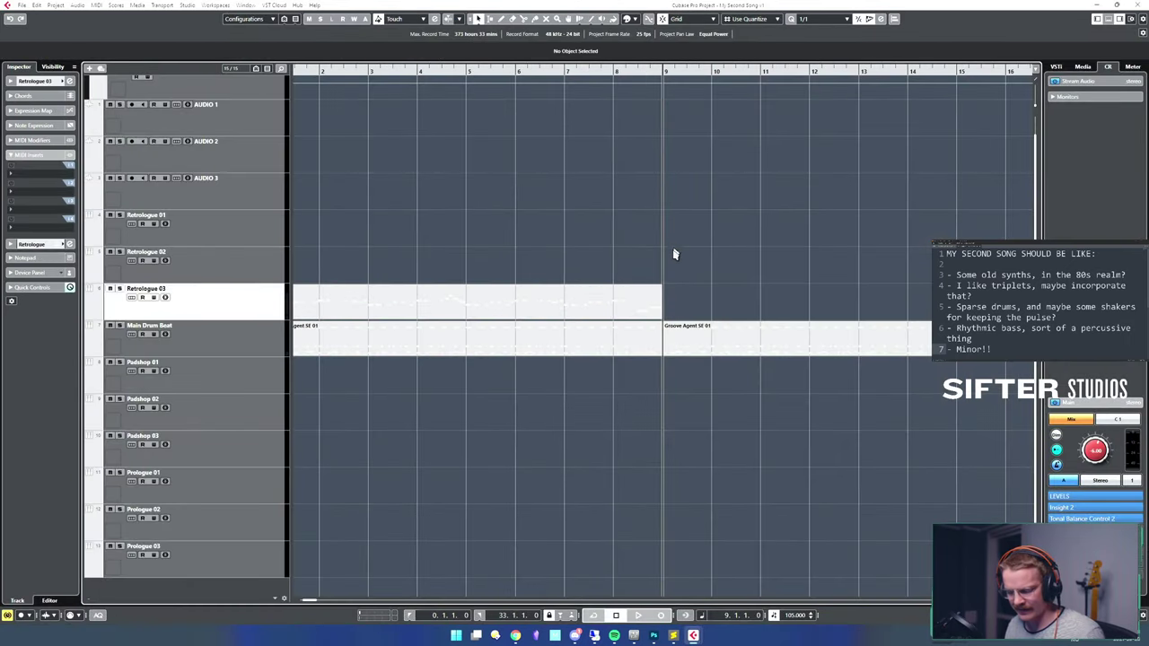
- Select the Retrologue 03 bass part and place the project cursor at bar 5
key(g)
key(g)
click(626, 303)
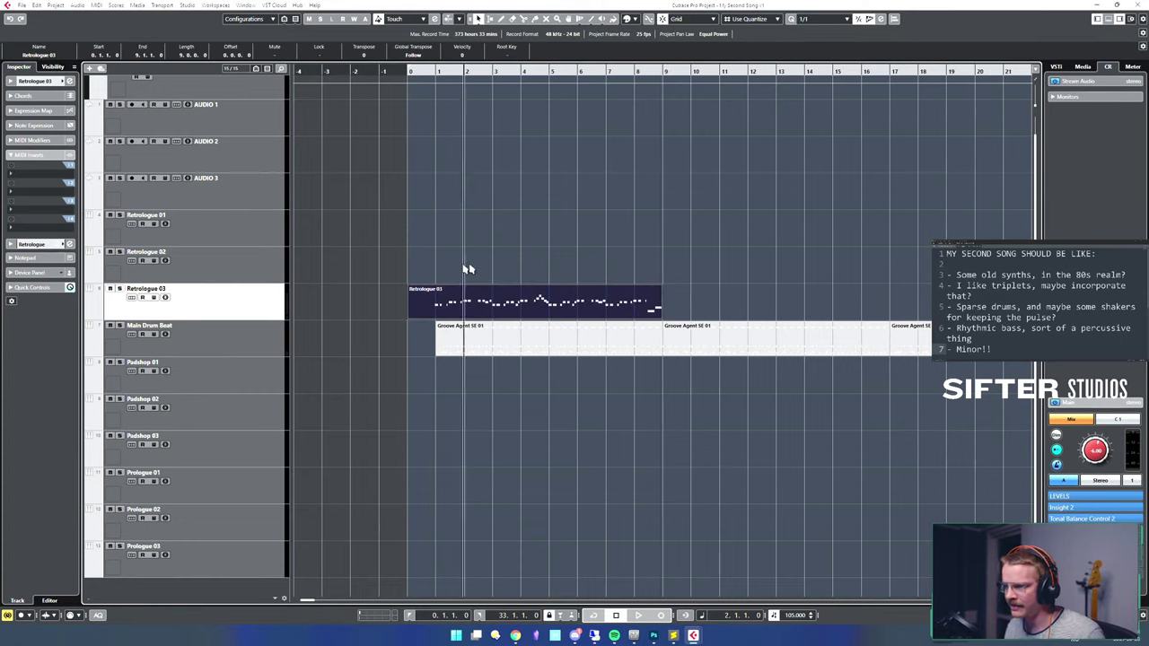
click(551, 272)
click(687, 278)
click(437, 282)
click(547, 281)
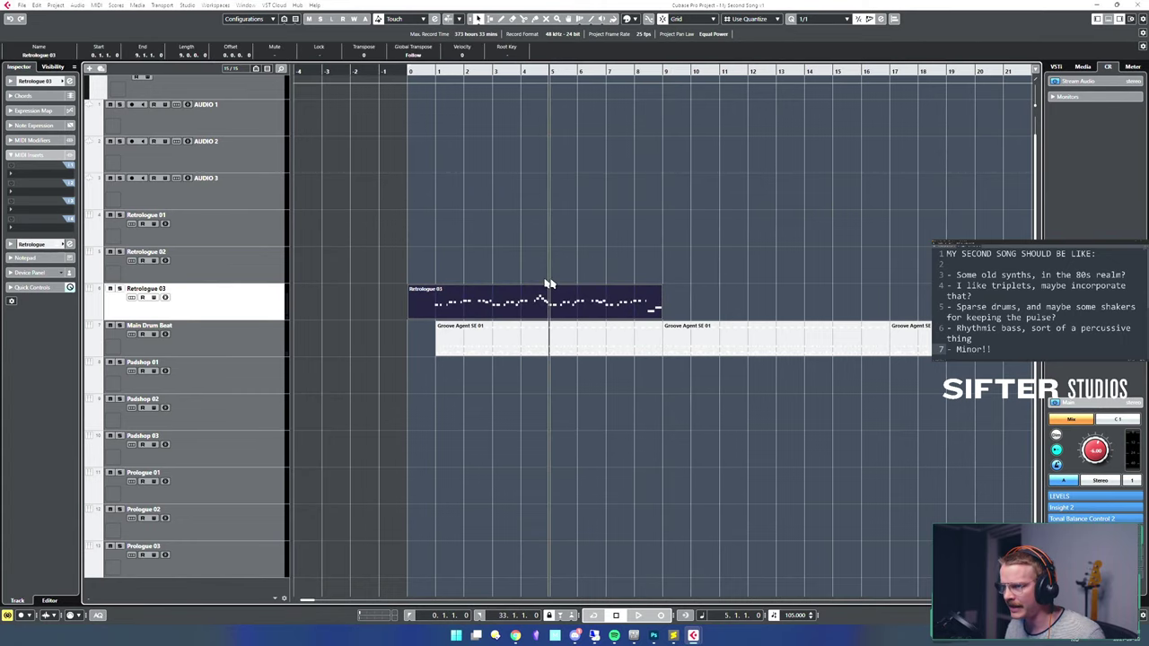
drag(550, 284, 550, 314)
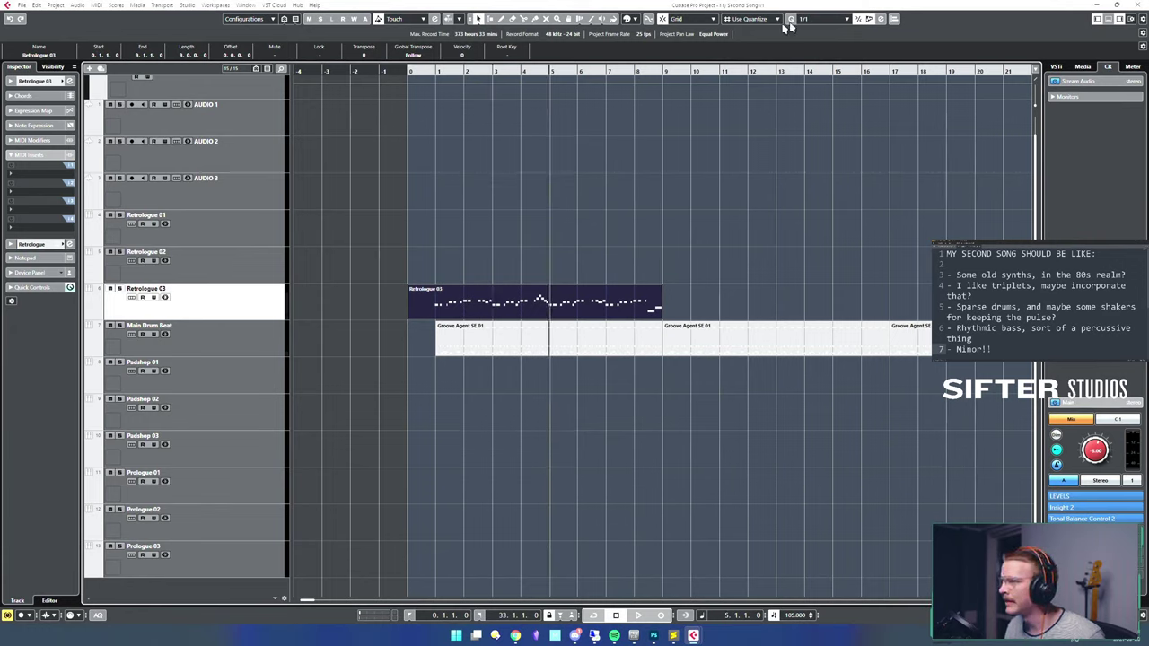
- Set the project's quantize value to 1/16
click(827, 19)
click(831, 32)
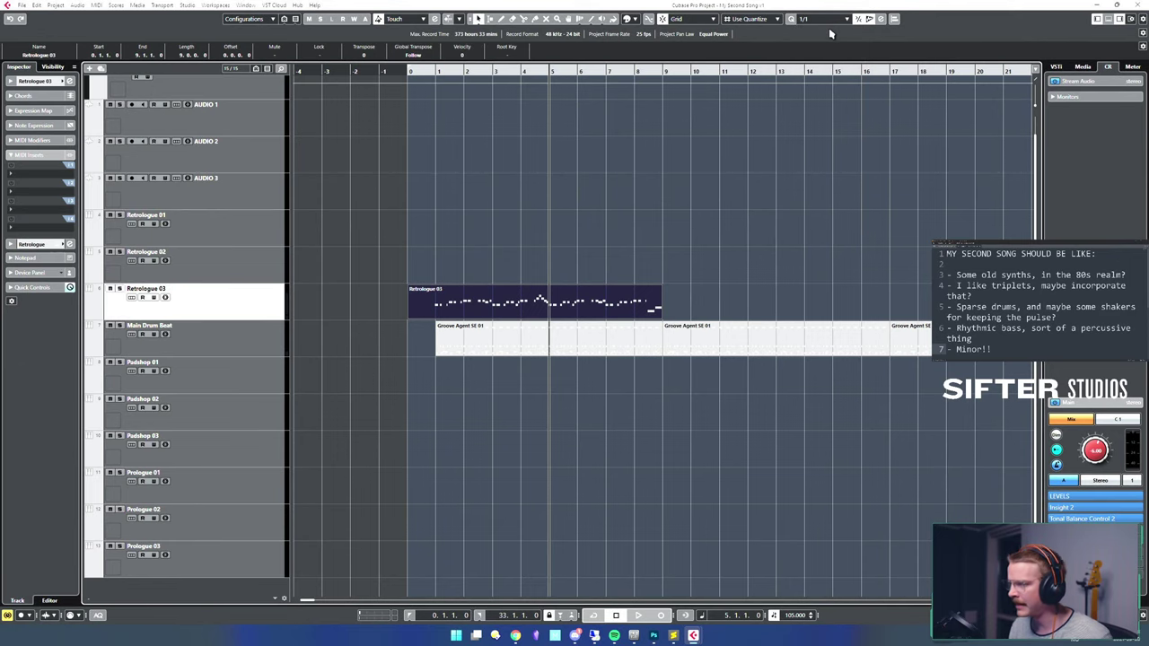
key(Down)
key(Down)
key(Down)
key(Down)
key(Down)
key(Down)
key(Down)
key(Down)
key(Down)
key(Down)
key(Down)
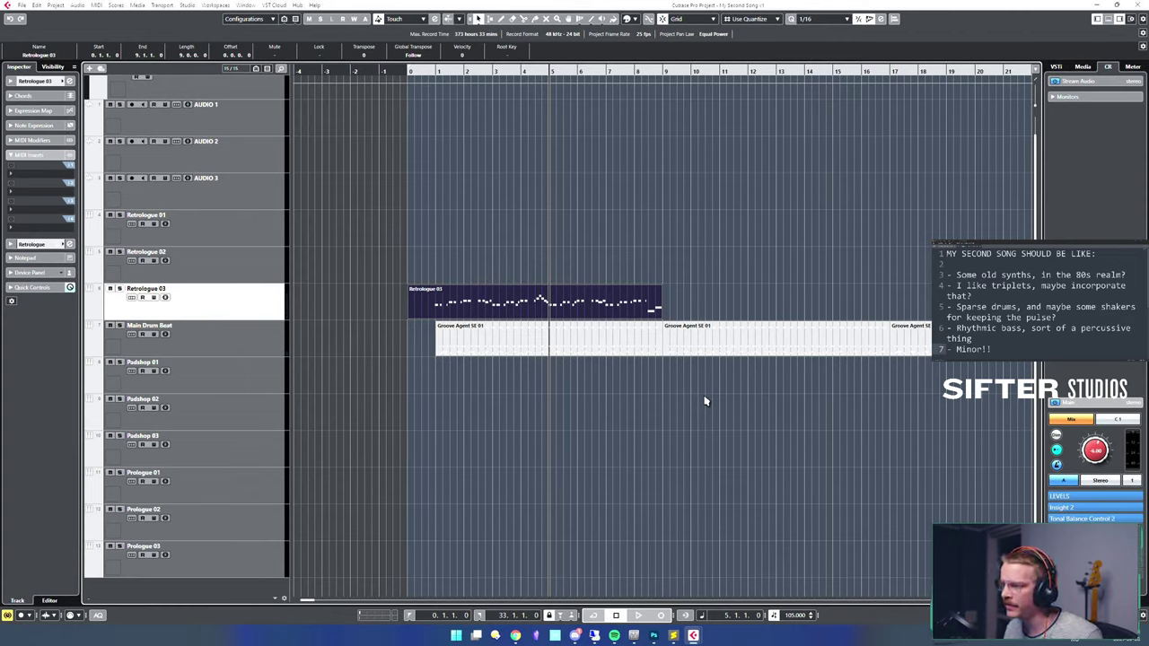
- Try splitting the Retrologue 03 bass part at bar 5 and undo the split
key(alt+x)
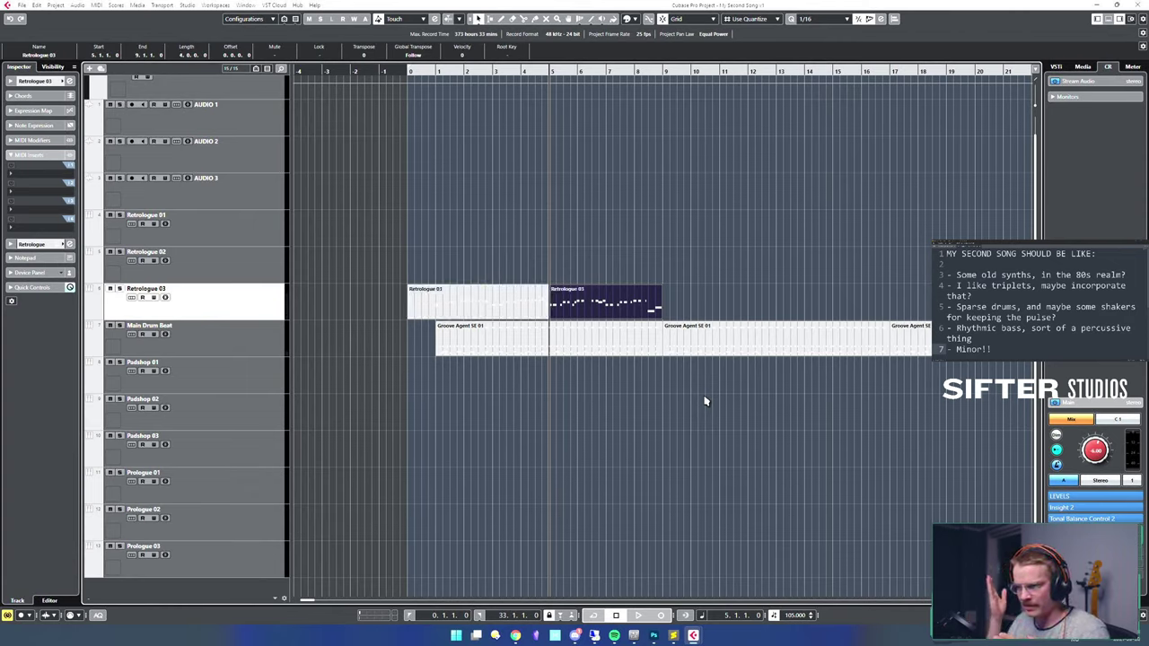
key(ctrl+z)
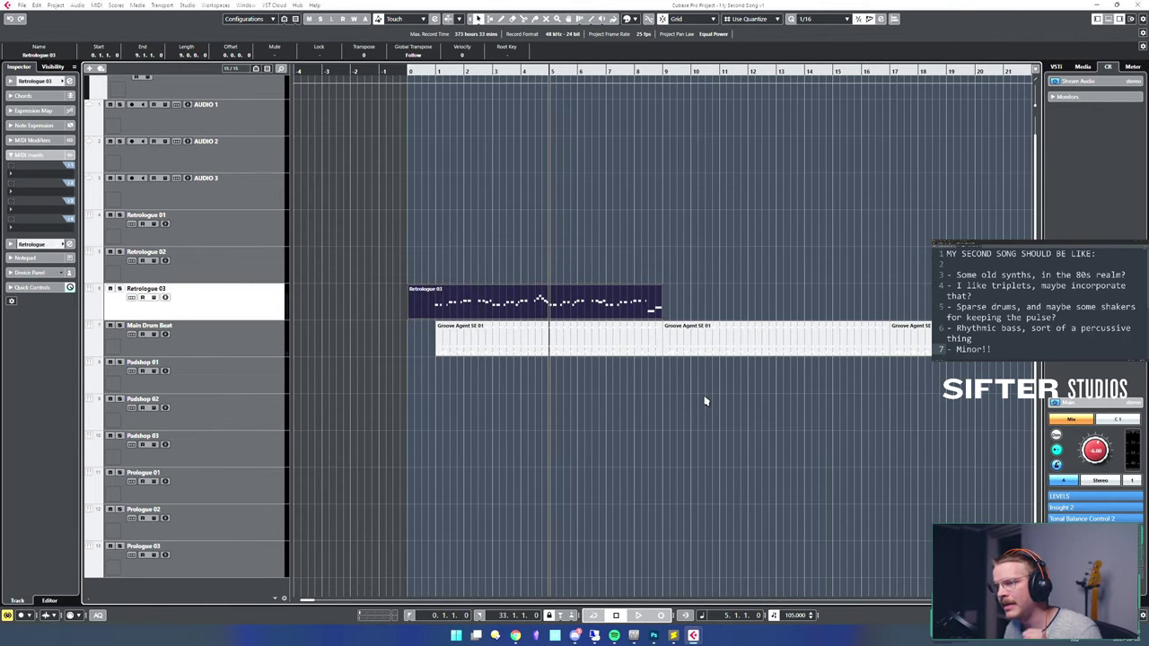
- Split the Retrologue 03 bass part at bar 1, delete the empty piece before it and select the remaining part
click(483, 244)
click(441, 241)
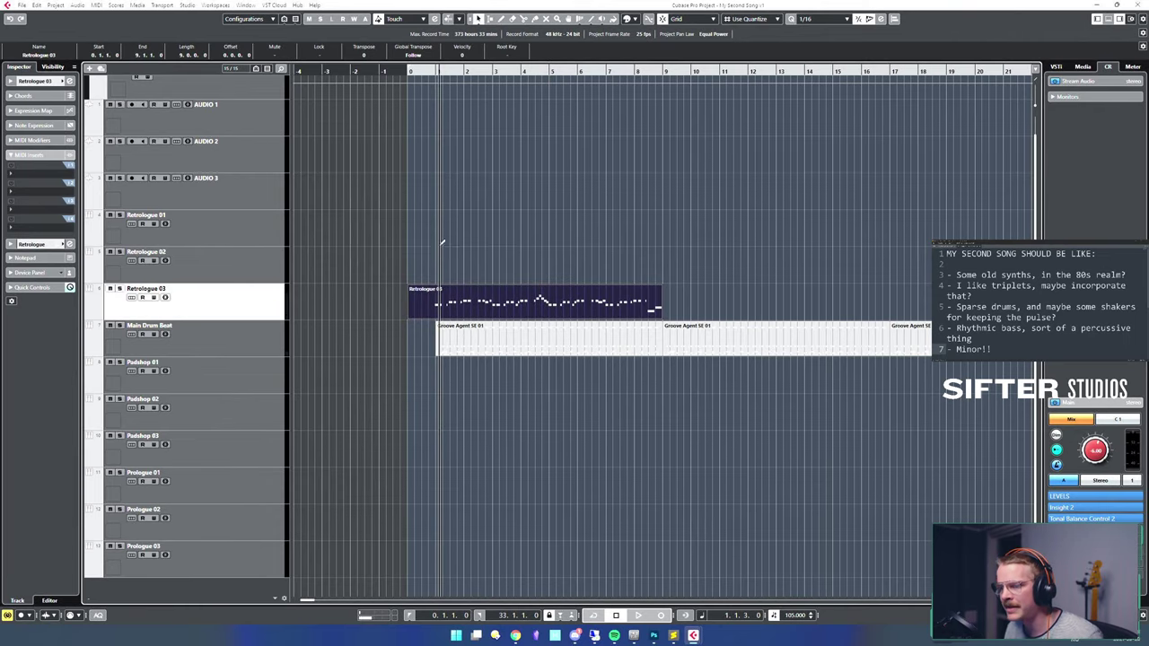
key(h)
key(h)
key(h)
key(alt+1)
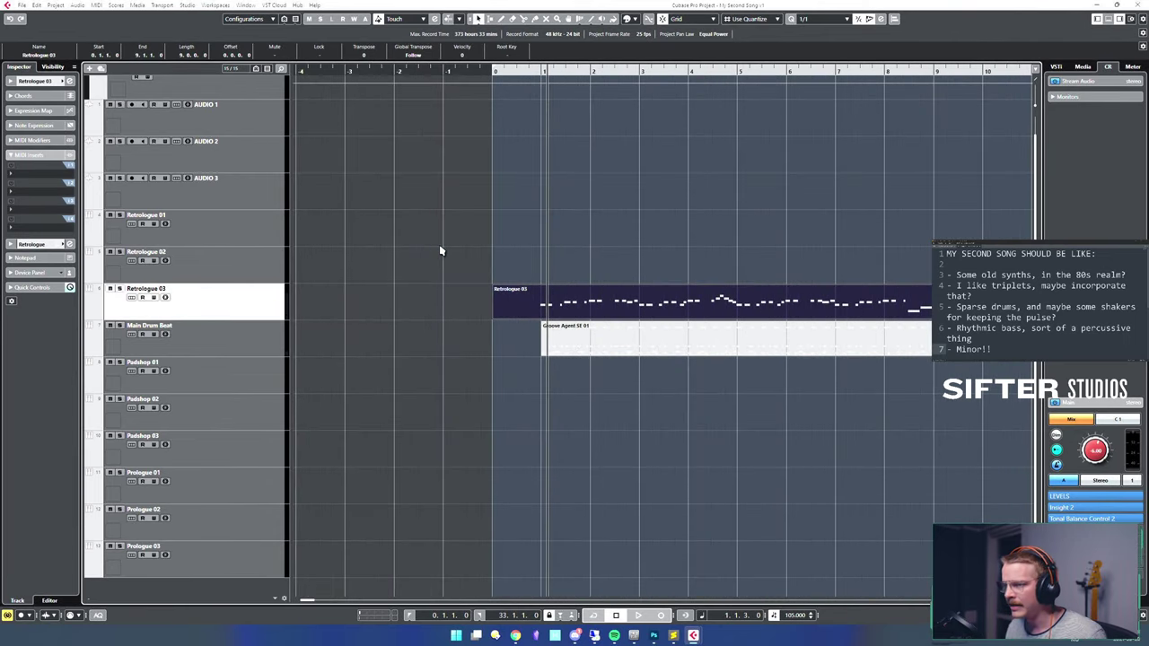
click(636, 248)
click(578, 249)
click(540, 252)
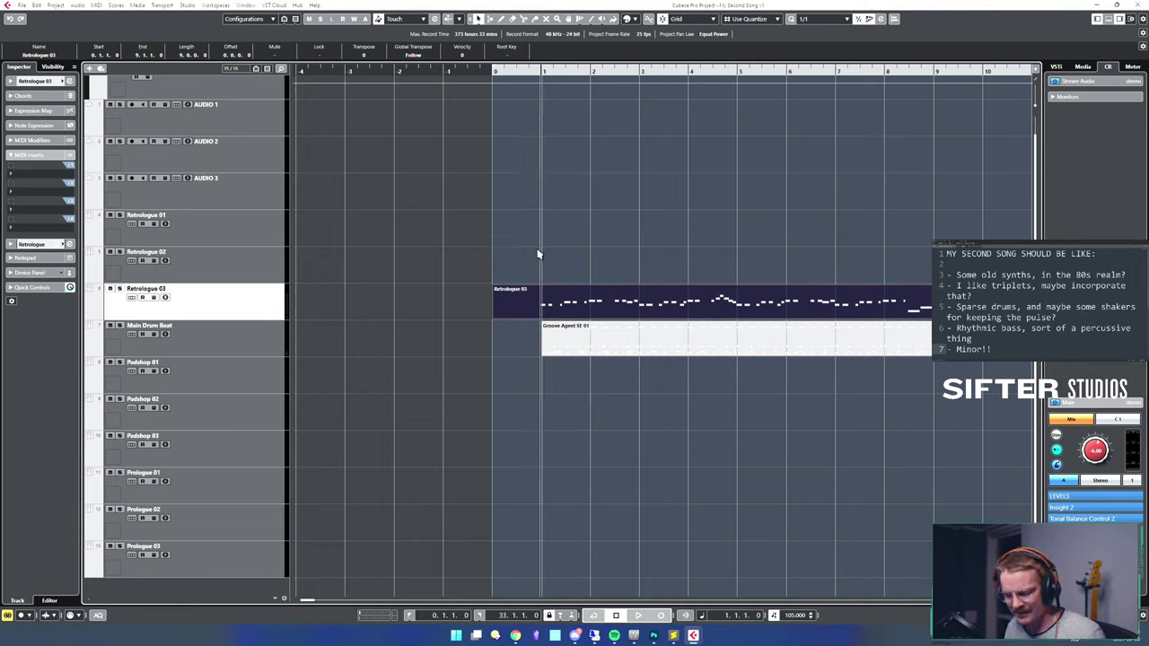
alt+click(543, 307)
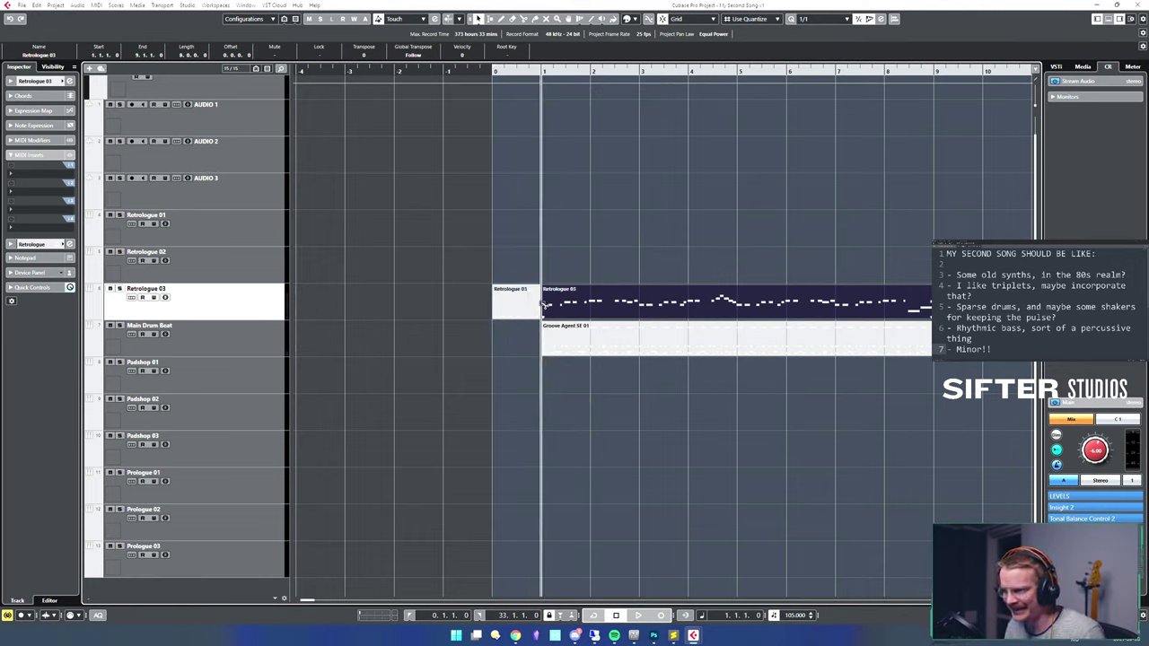
click(516, 306)
key(Delete)
click(572, 255)
click(587, 310)
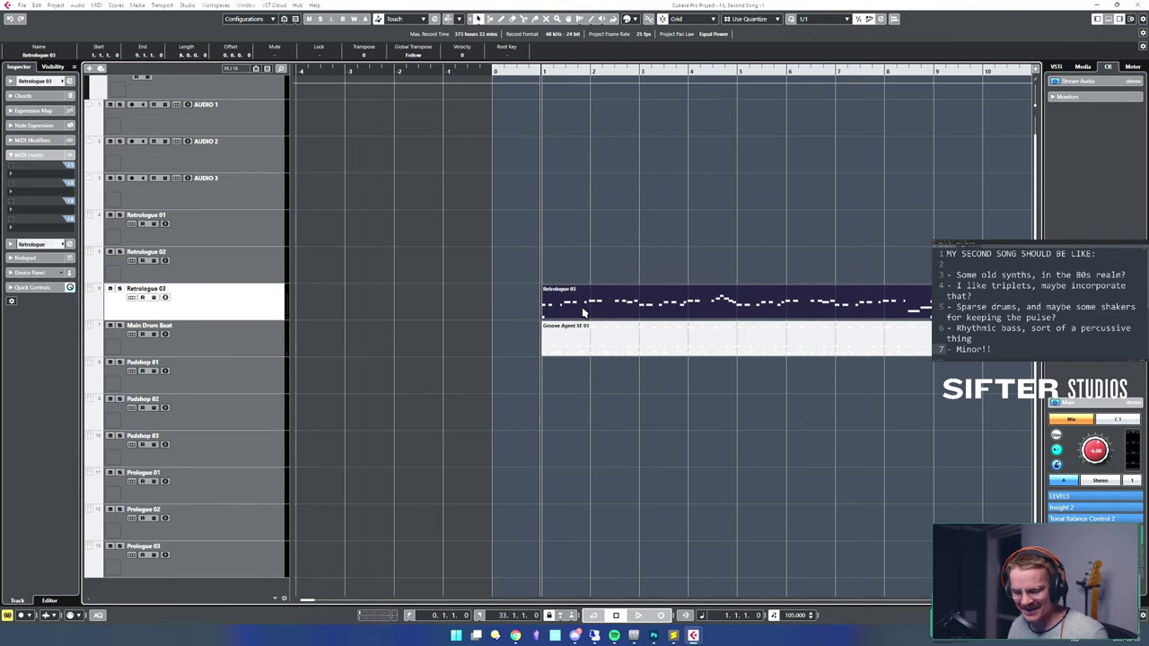
- Open the Retrologue 03 part in the Key Editor and set the quantize value to 1/8 Triplet
double_click(583, 312)
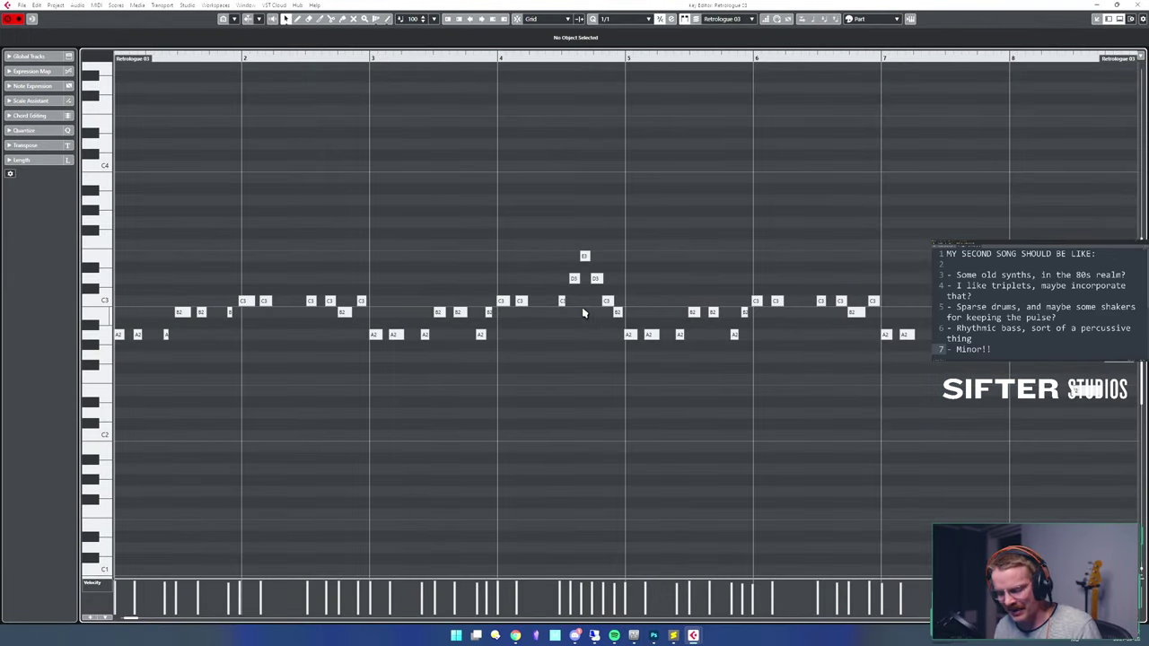
key(h)
key(h)
key(g)
key(h)
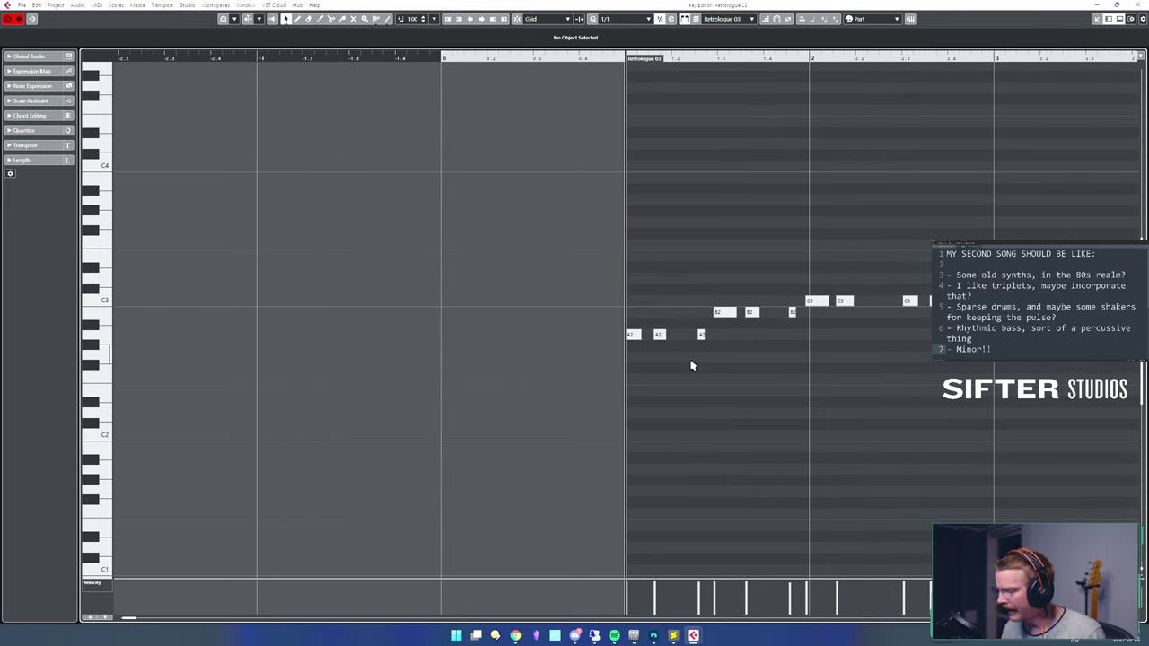
key(alt+4)
key(alt+comma)
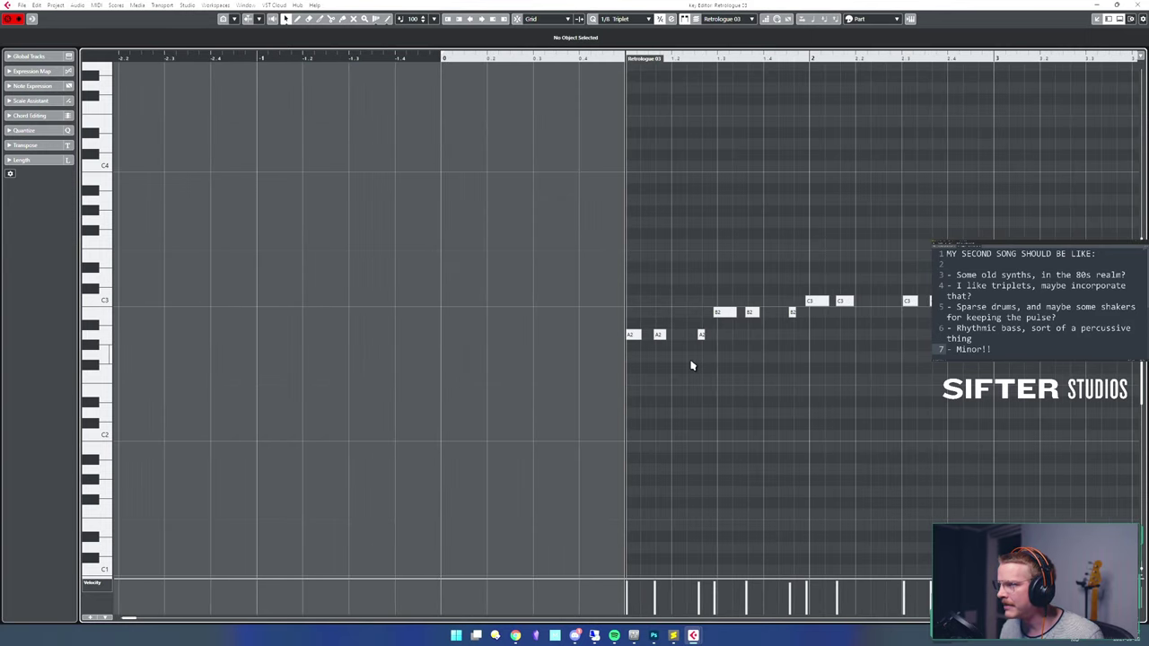
- Quantize all notes of the bass part, check the result in playback and close the editor
key(g)
key(g)
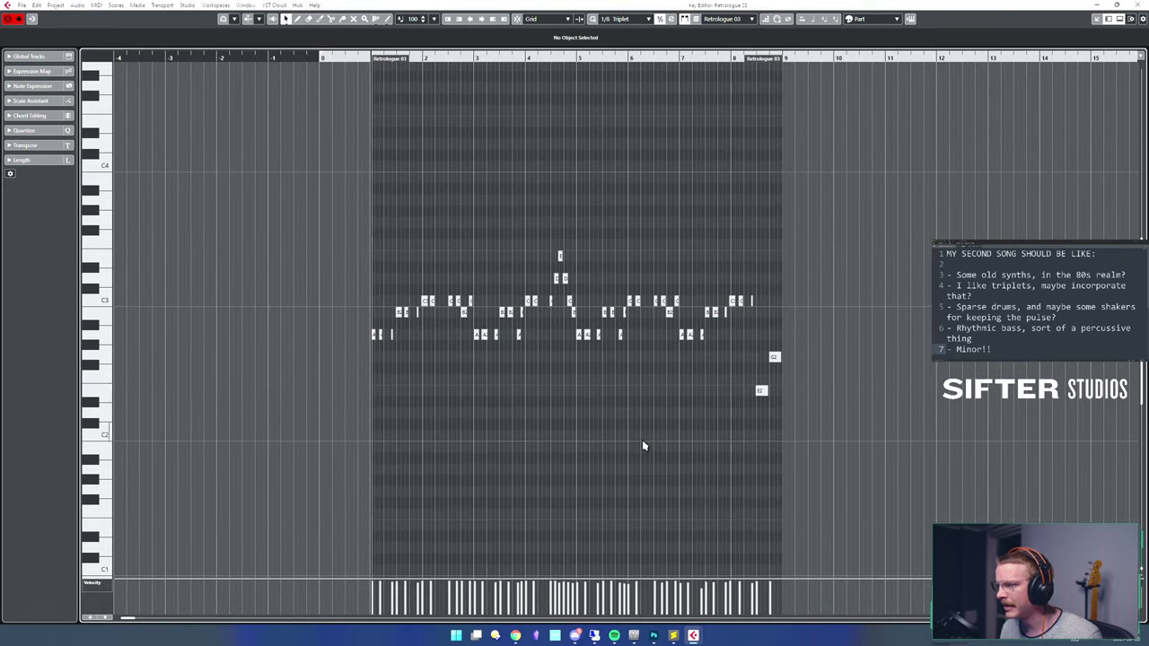
key(ctrl+a)
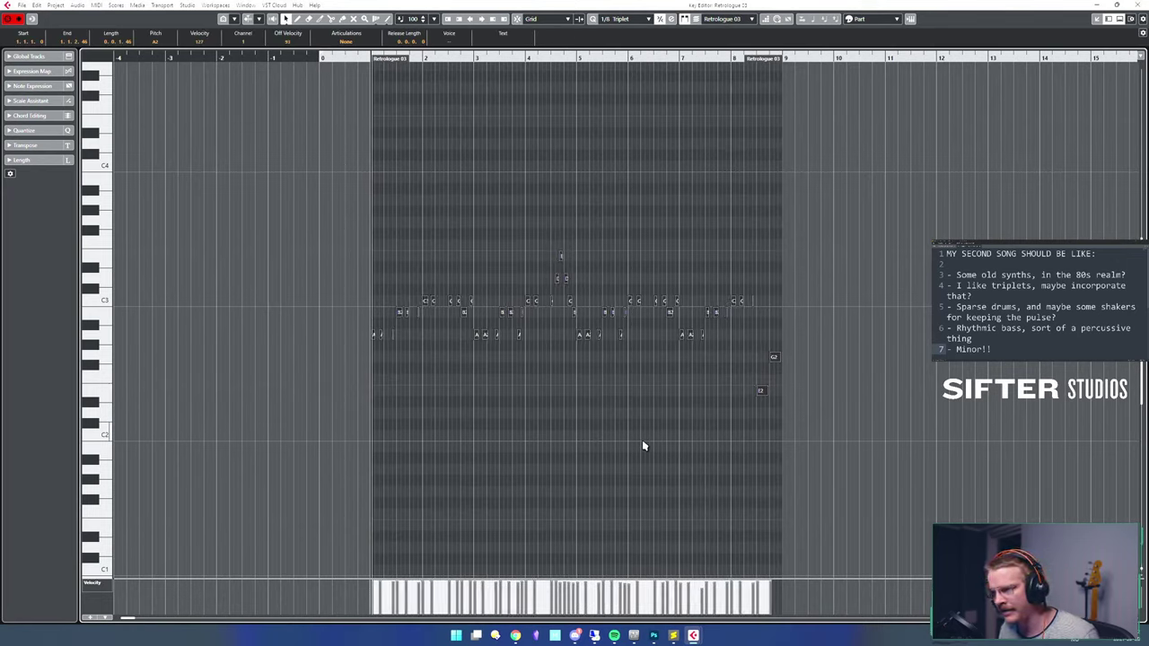
key(q)
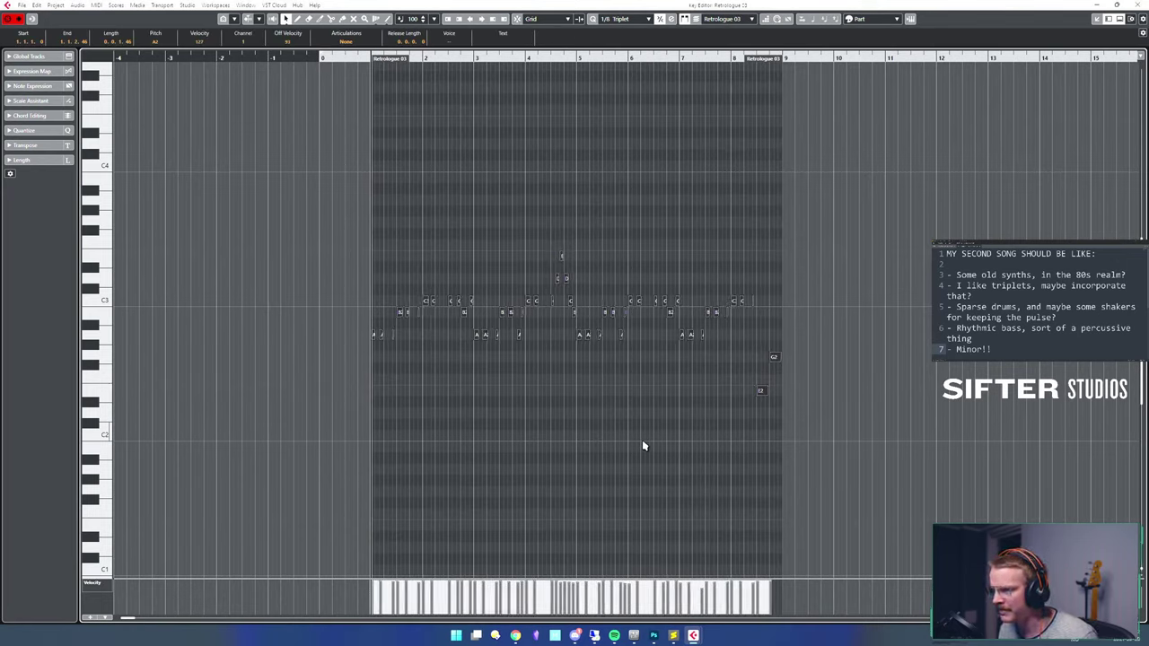
click(643, 446)
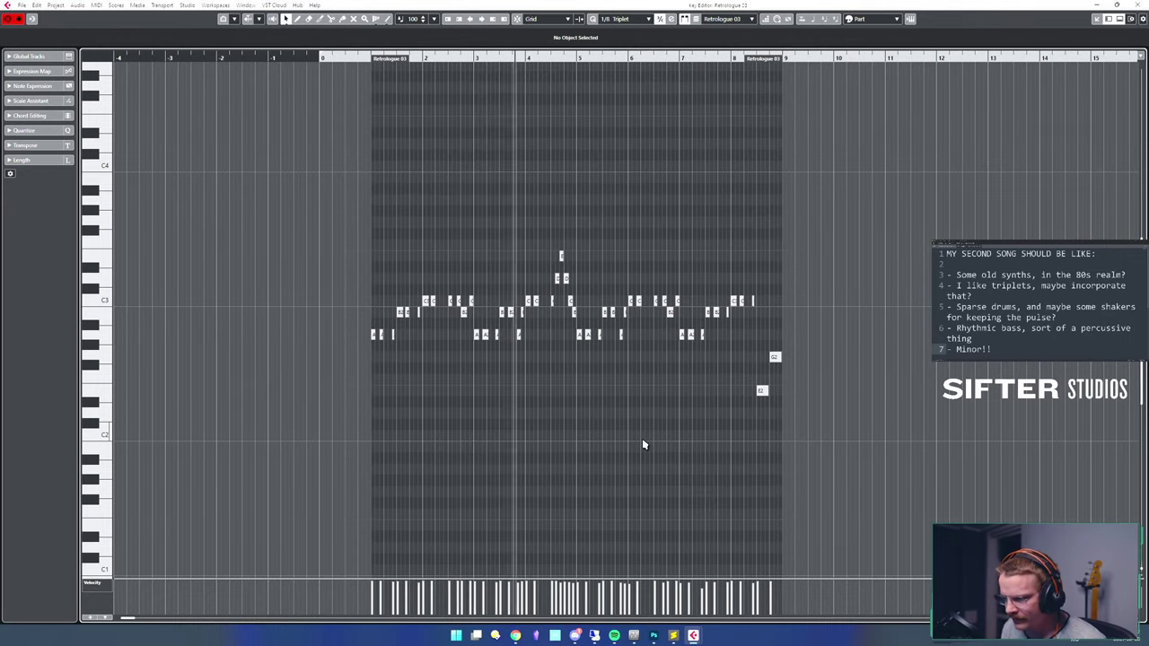
key(g)
key(g)
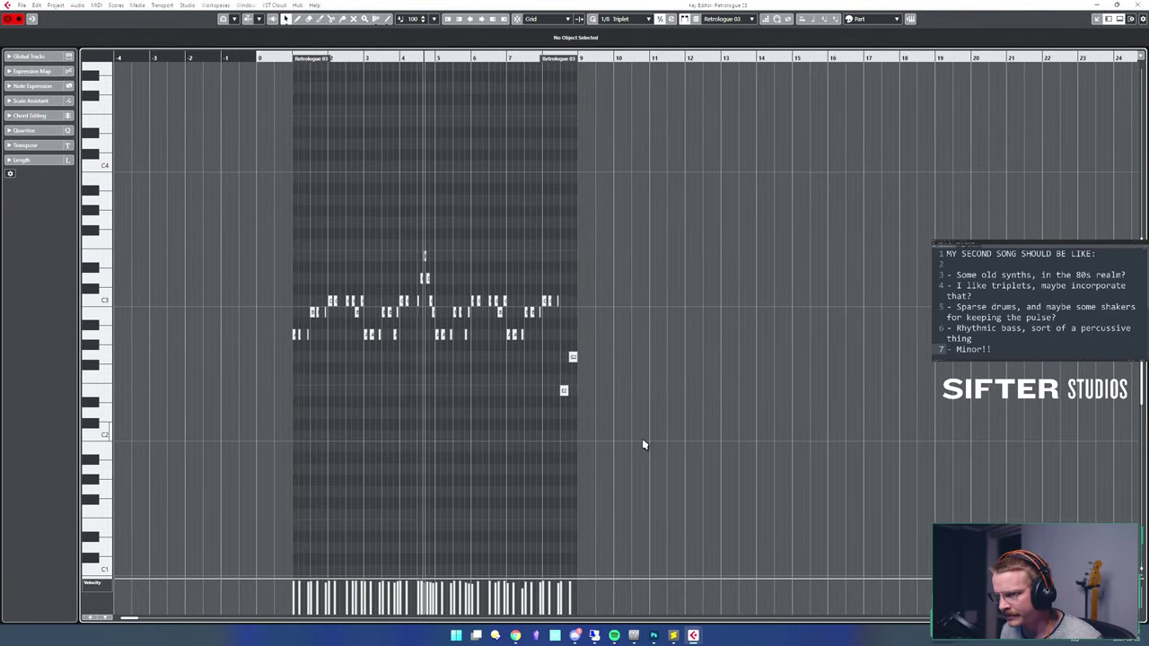
key(space)
key(Escape)
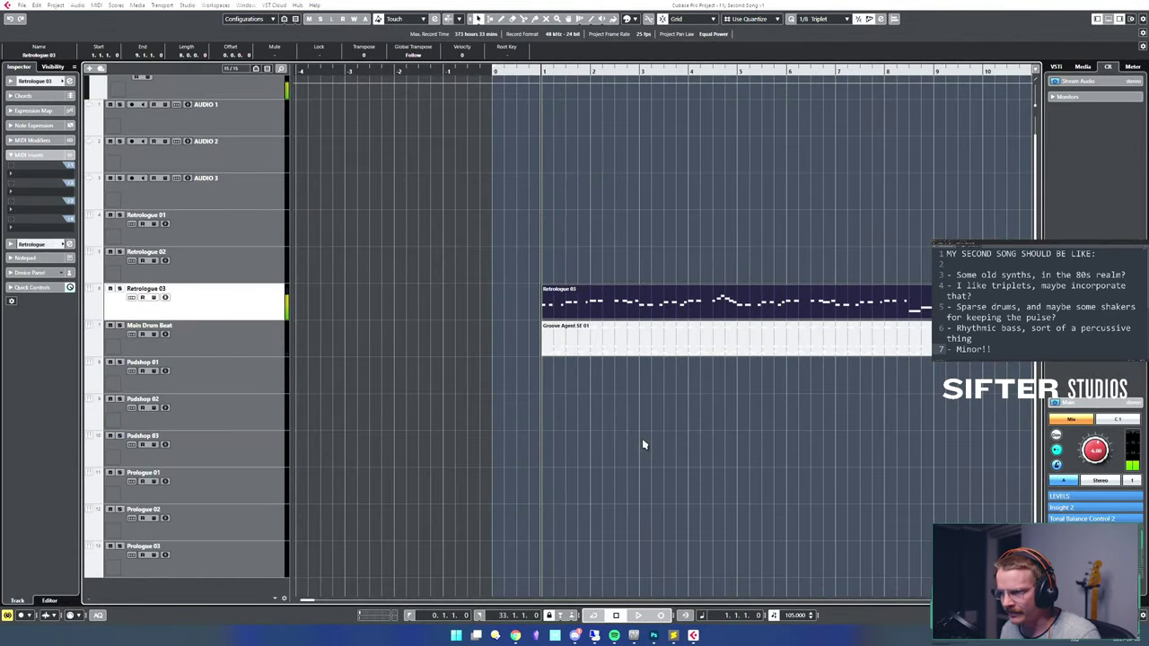
- Rename the Retrologue 03 track as Bass
click(642, 441)
click(251, 276)
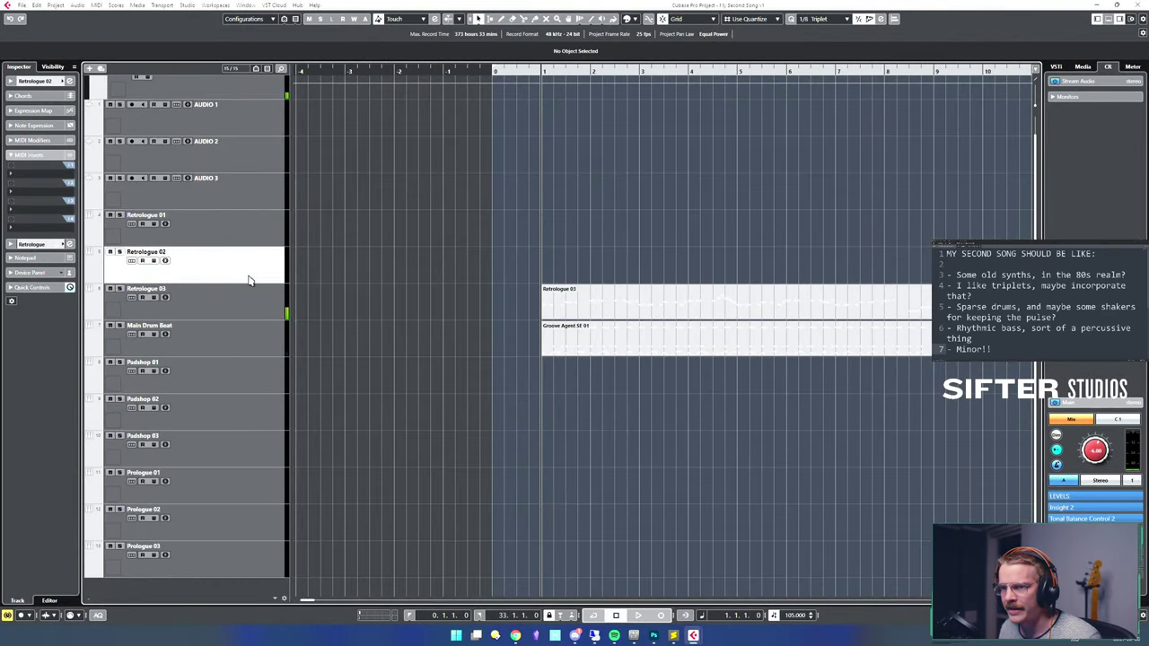
click(228, 307)
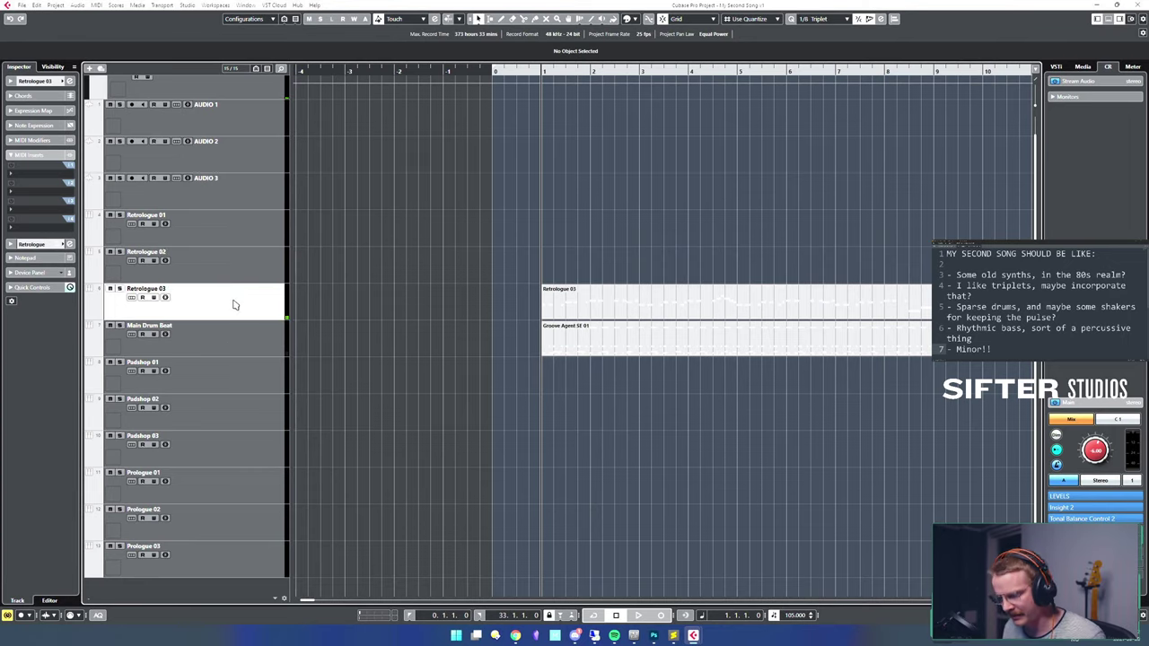
double_click(232, 305)
text(Bas)
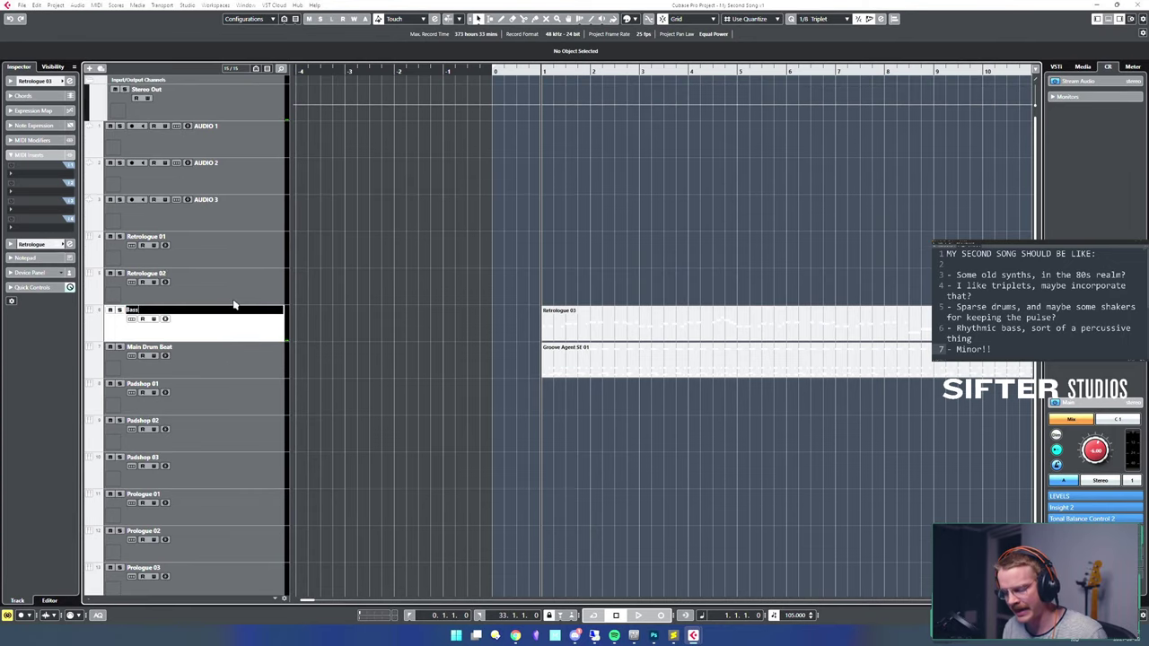
text(s)
key(Return)
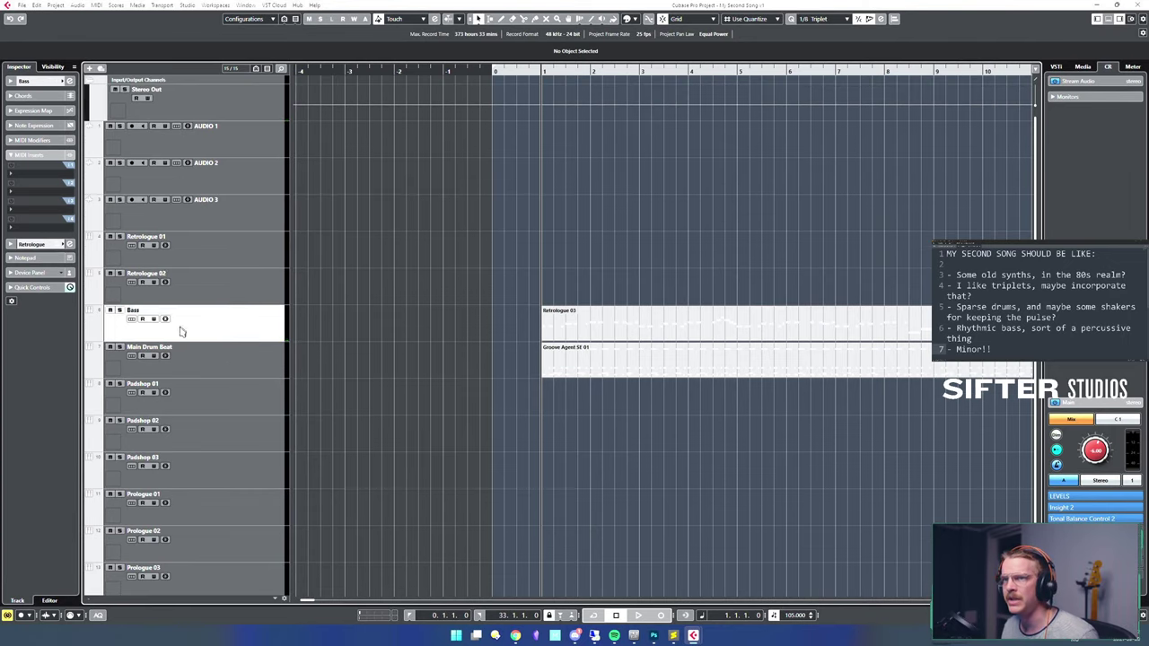
- Open the Retrologue 02 track's instrument, enlarge its preset browser and show the filters section
click(214, 288)
key(e)
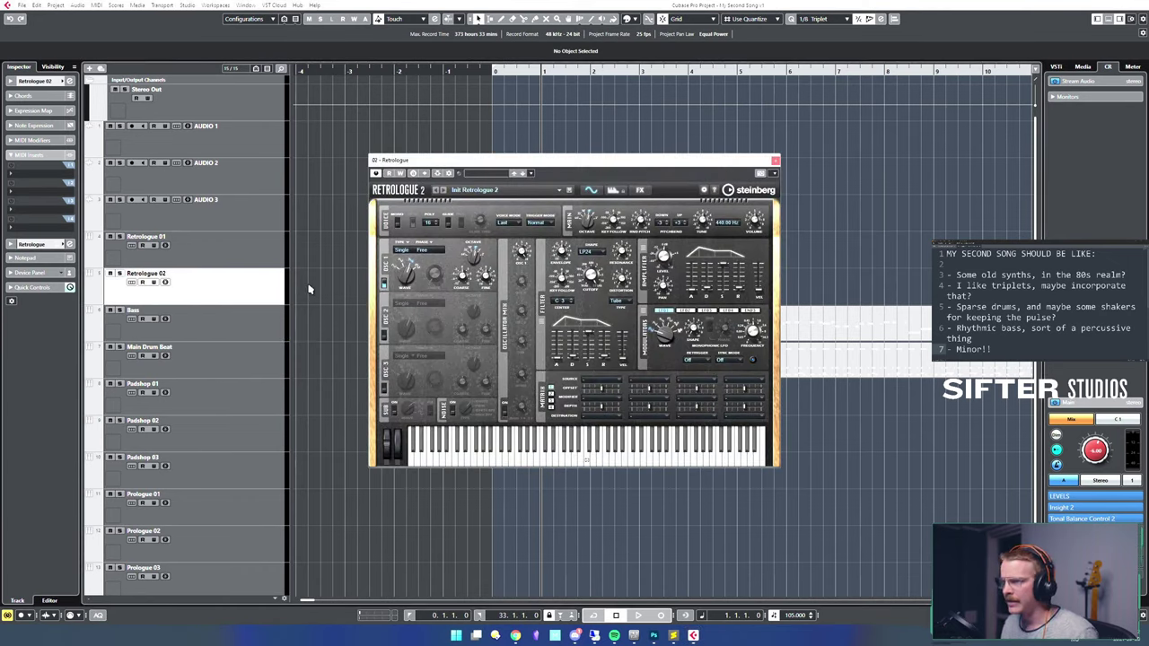
click(510, 190)
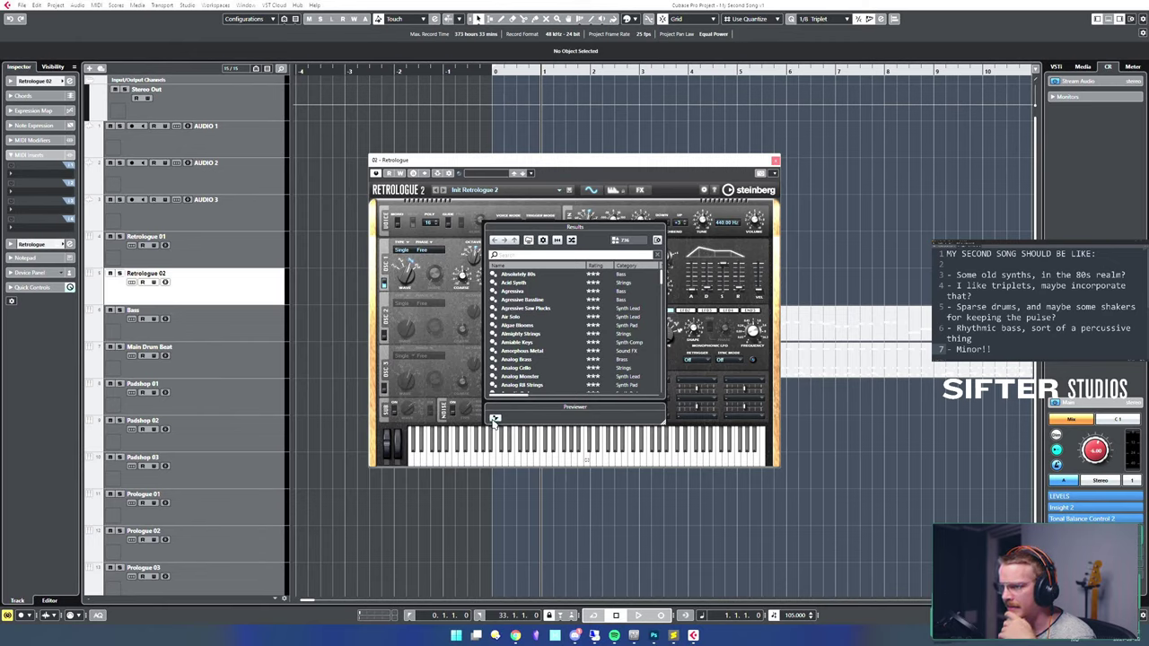
drag(663, 422, 763, 463)
click(533, 192)
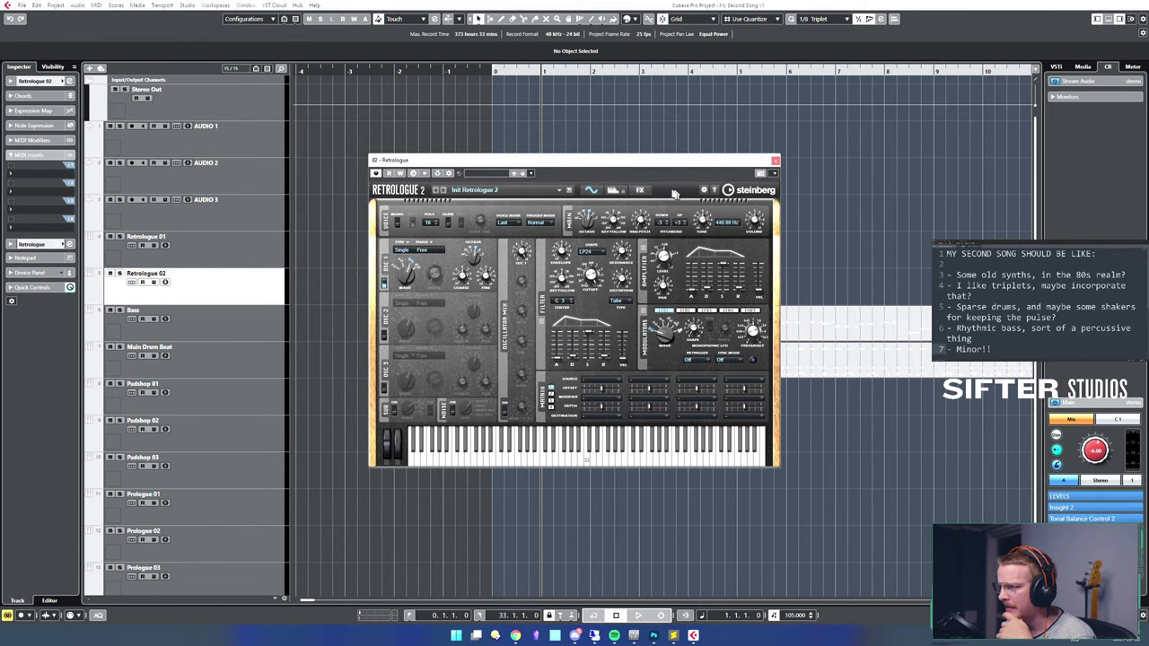
click(536, 194)
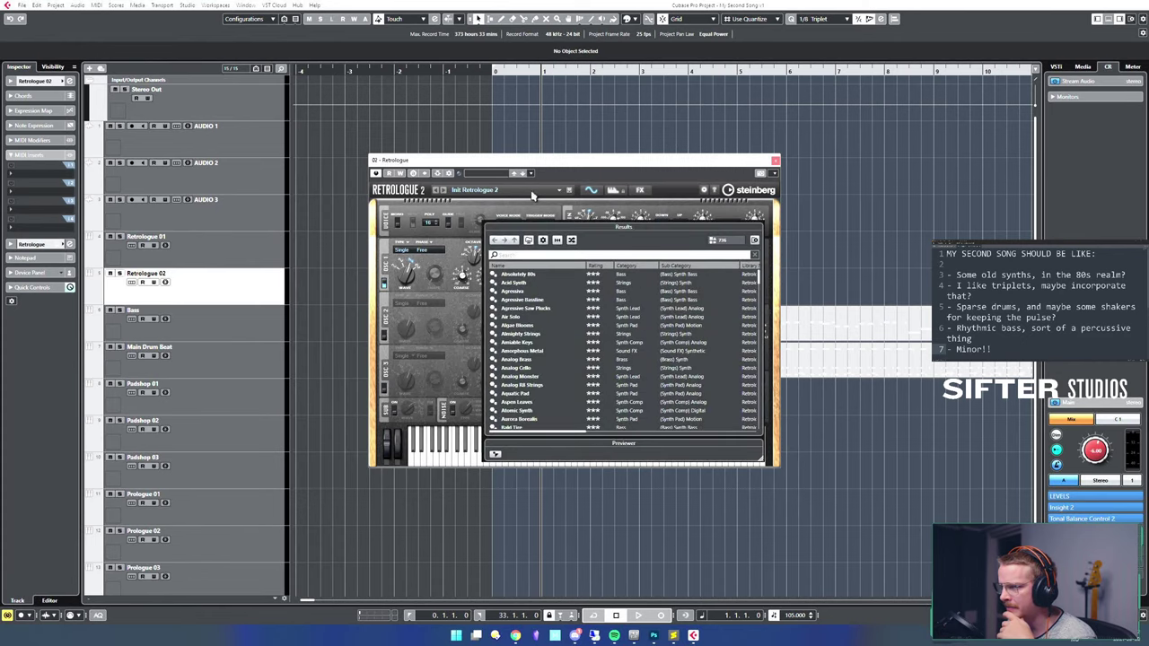
click(543, 241)
click(542, 241)
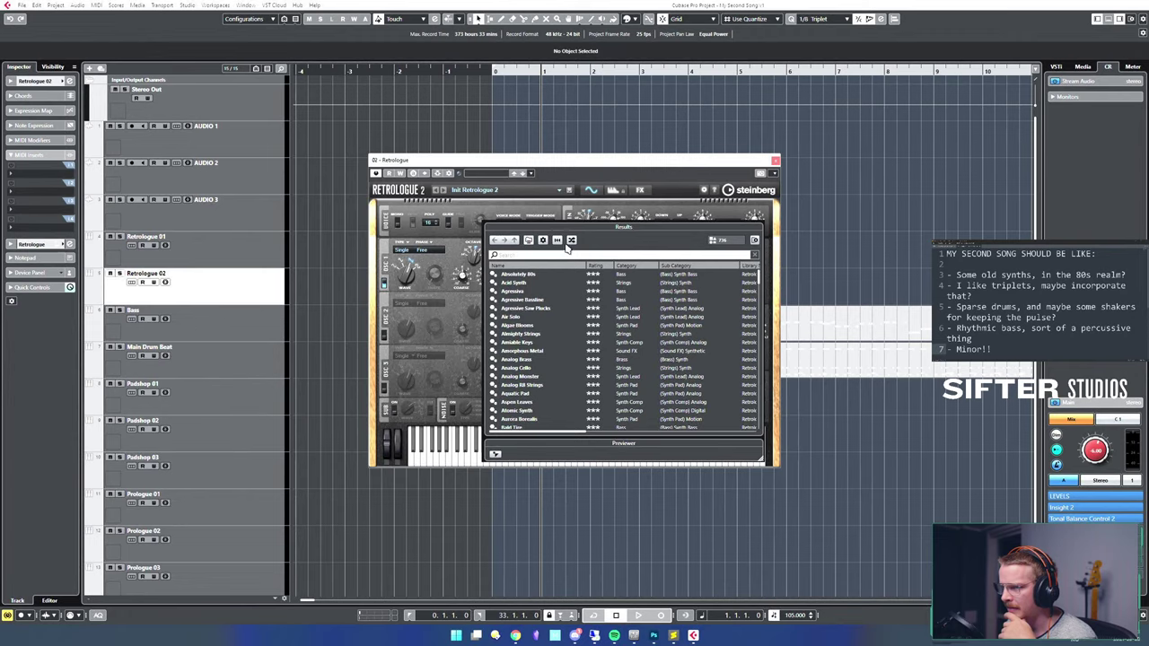
click(755, 239)
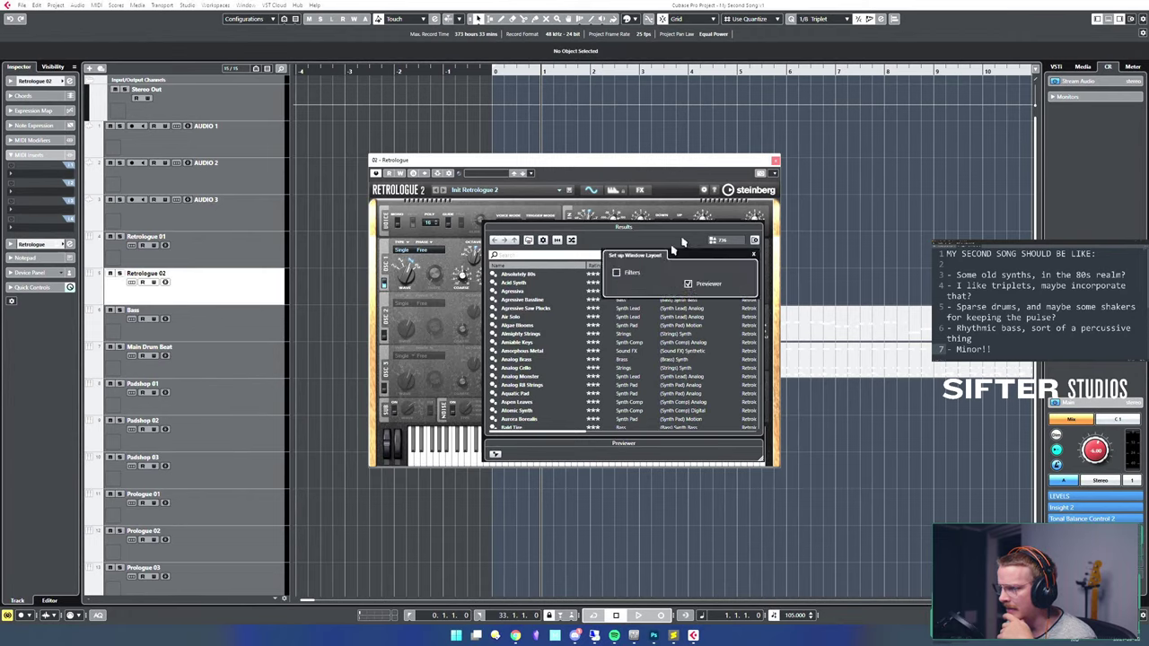
click(616, 272)
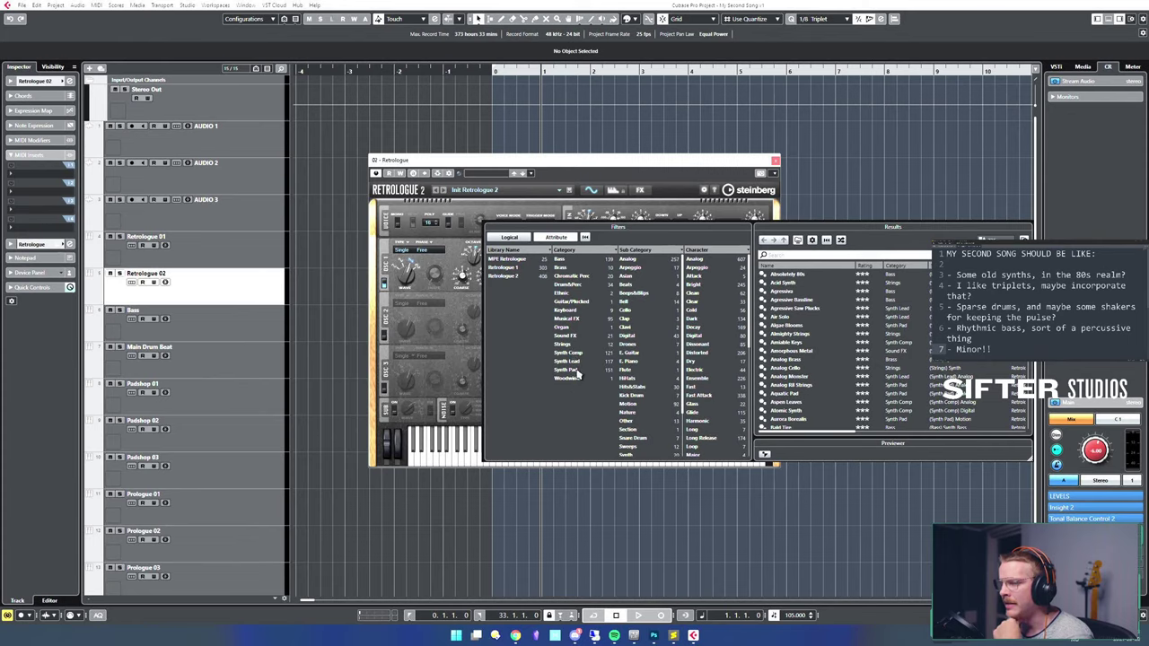
- Filter the presets to Synth Pad and Analog, and audition Cryogenic Pad, Depth Hunter and Genuine Pad
click(582, 369)
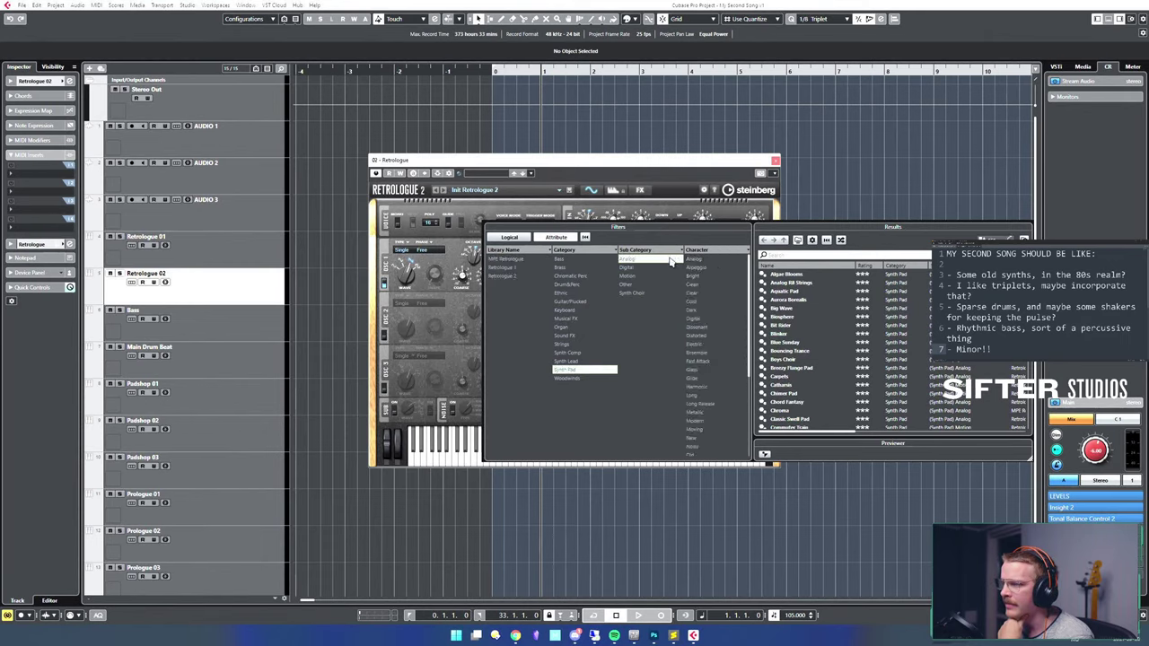
click(671, 261)
click(807, 343)
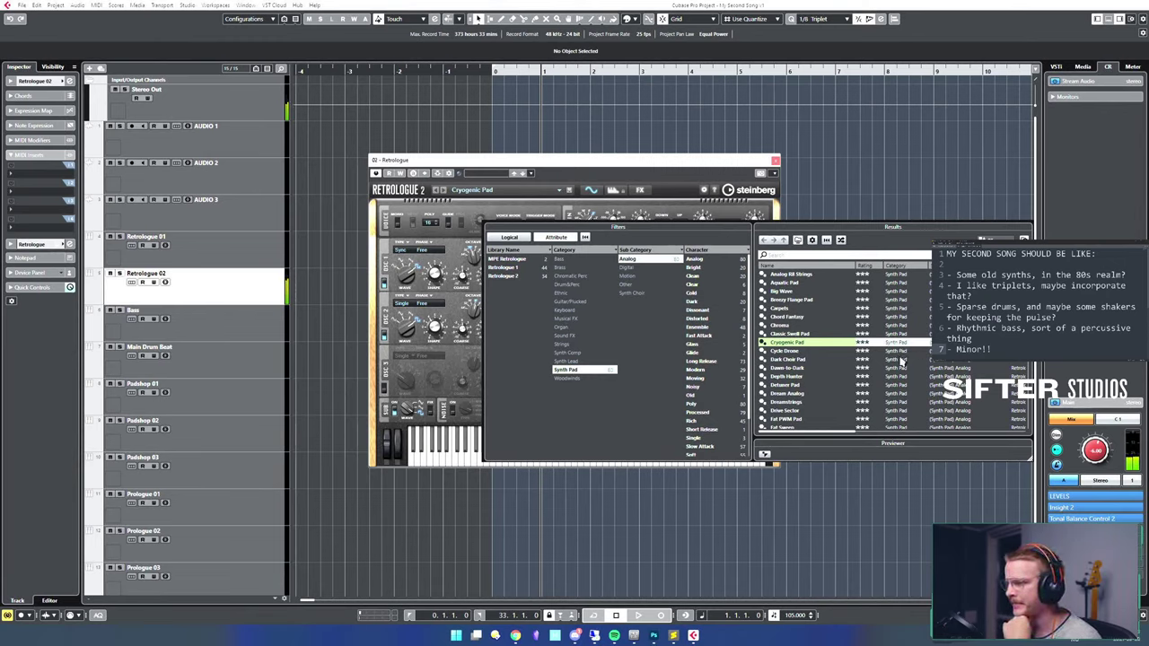
click(844, 378)
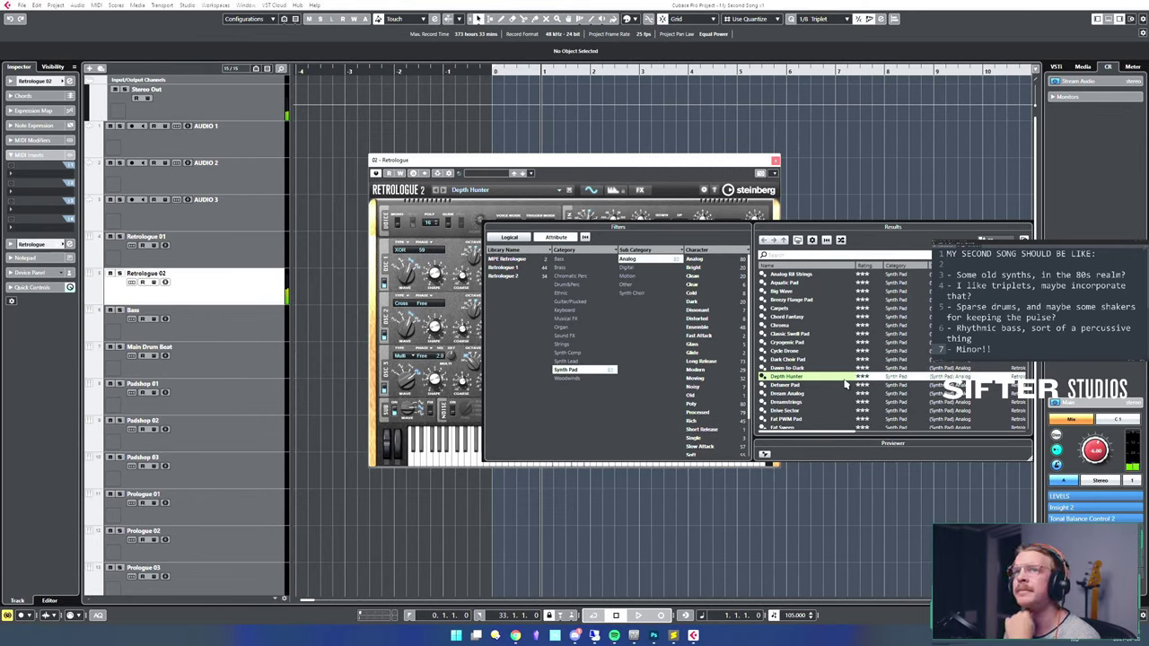
scroll(848, 384, down, 4)
click(837, 351)
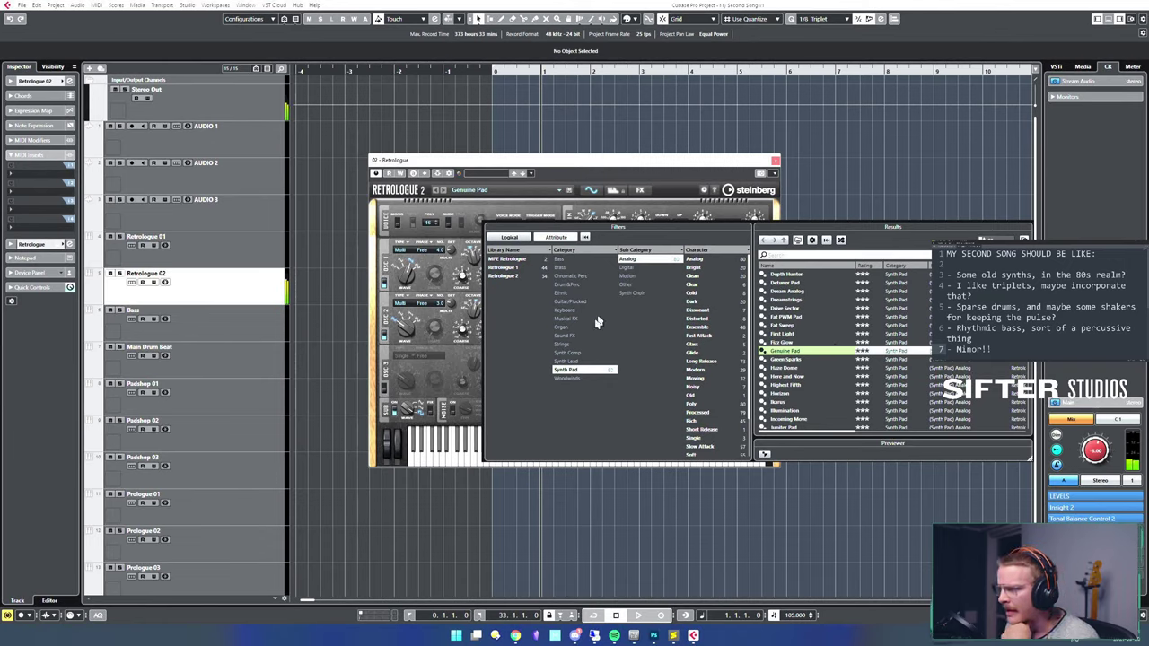
- Filter the presets to Brass, audition the first few, load Brassy Pad on Retrologue 02 and close the instrument
click(561, 267)
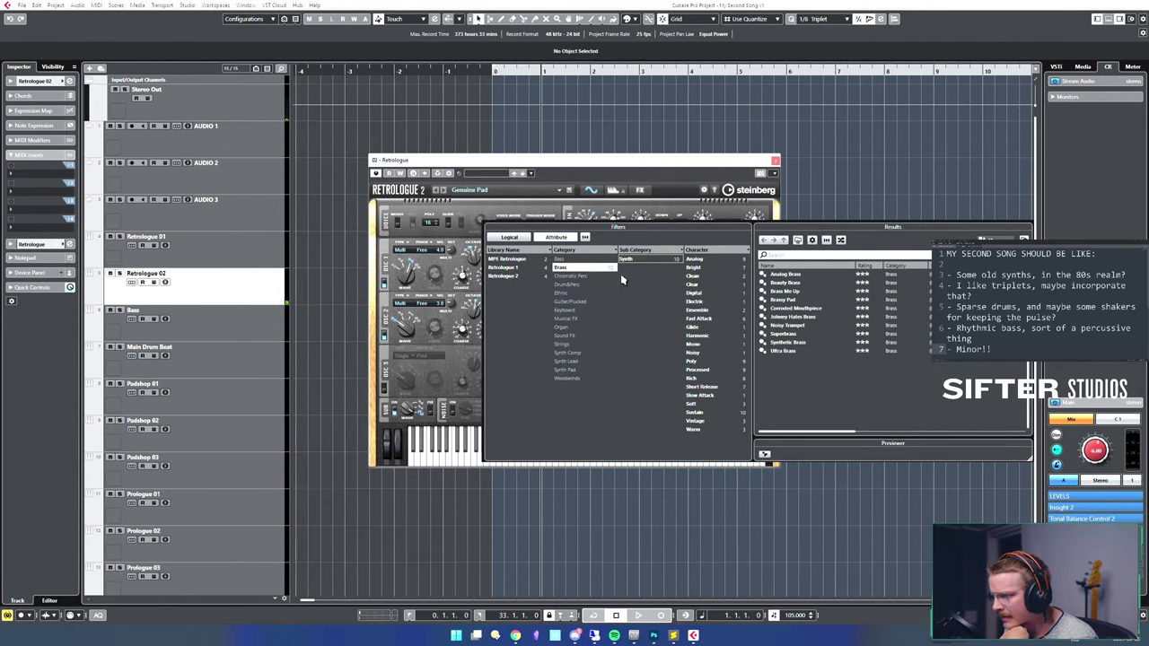
click(843, 274)
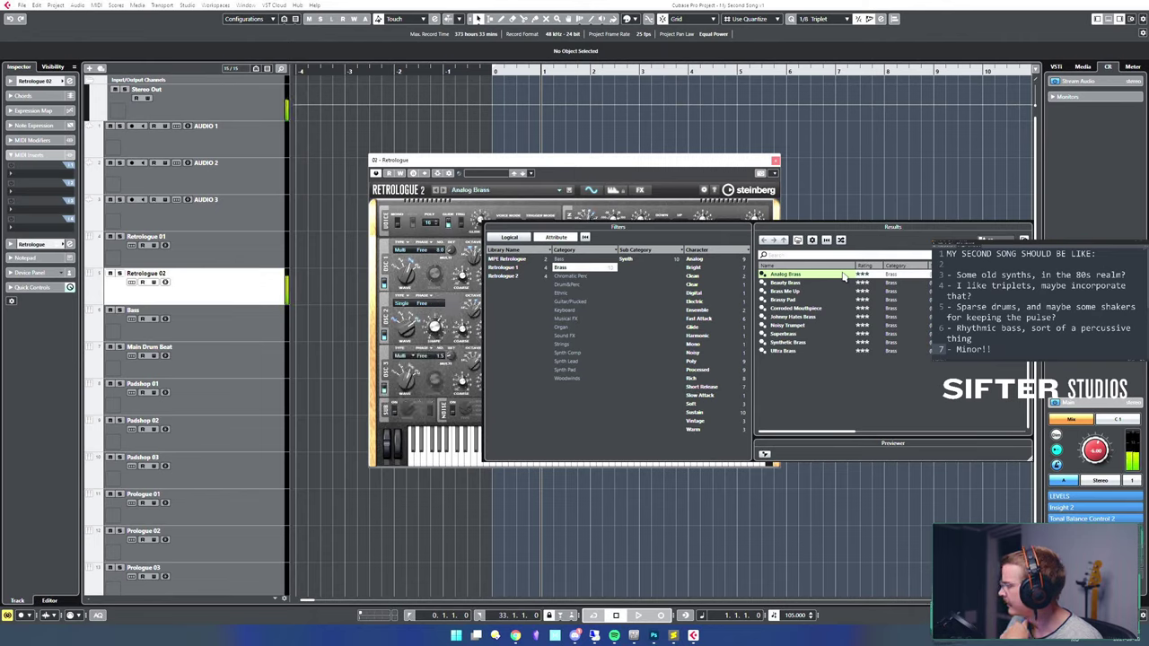
click(833, 284)
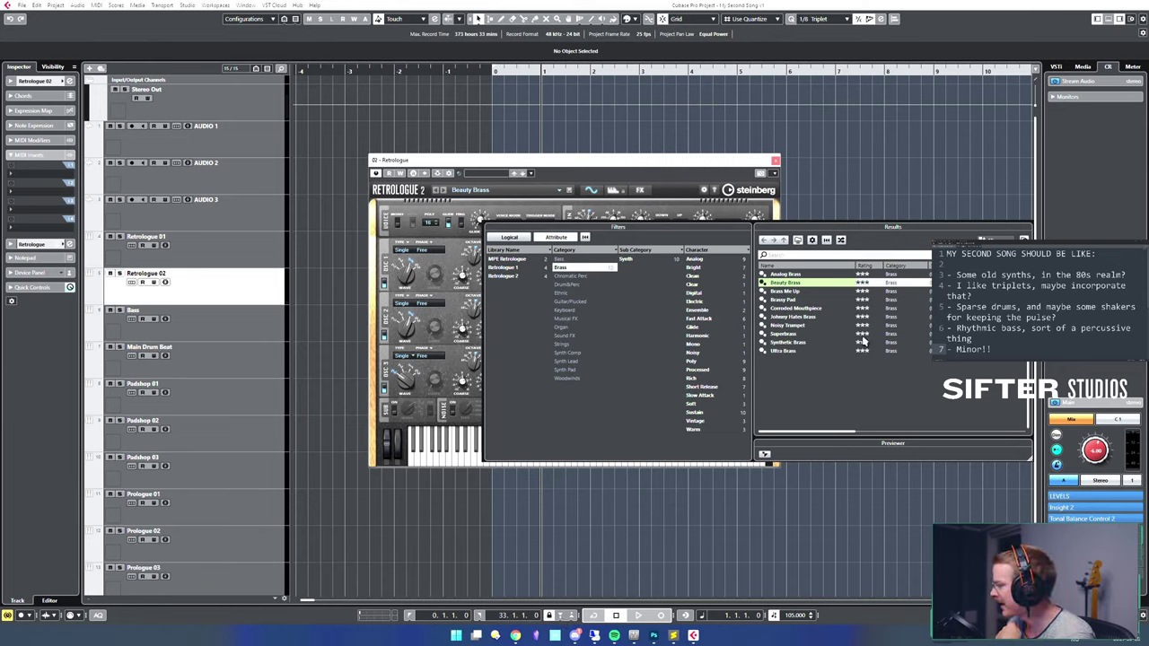
click(821, 292)
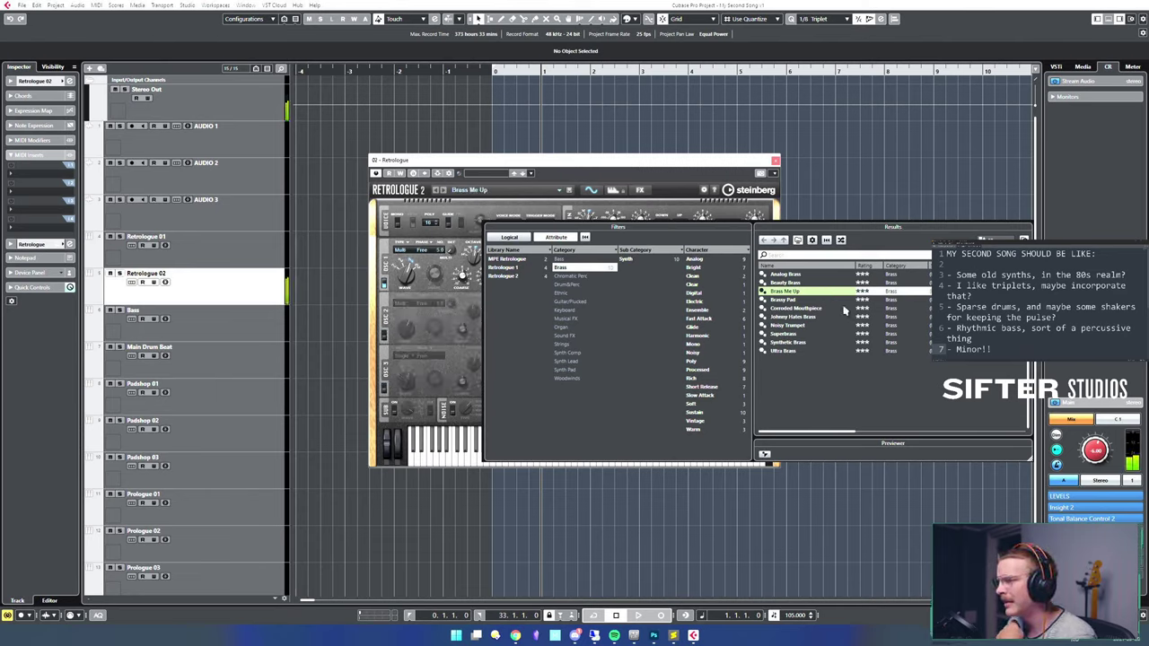
click(839, 303)
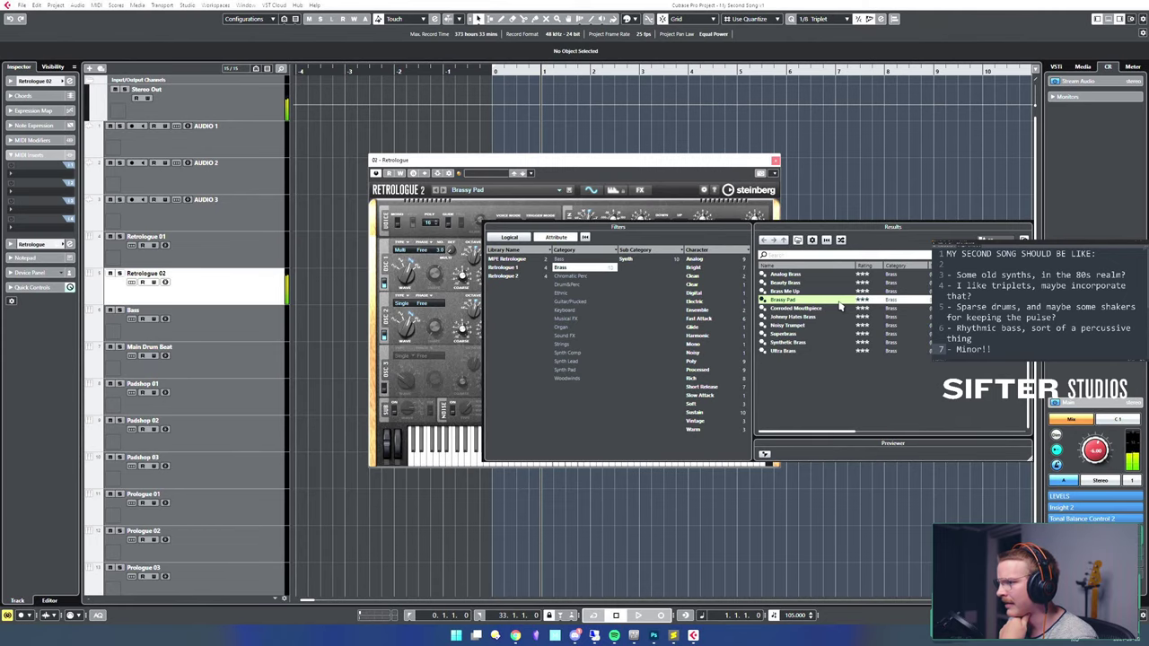
click(697, 171)
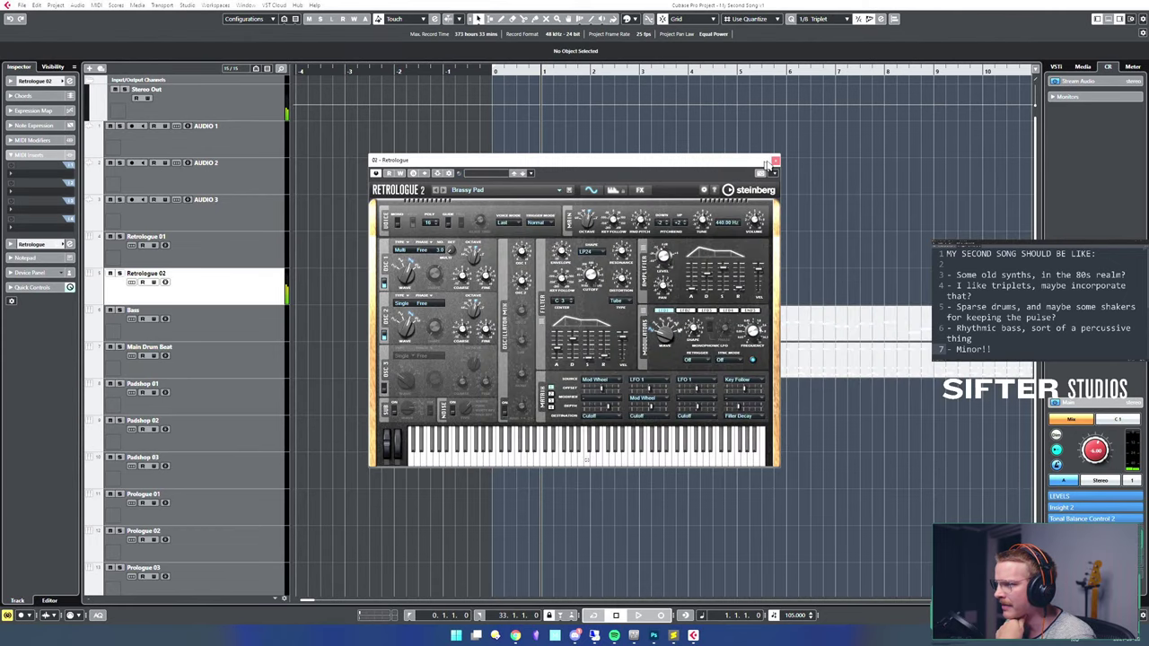
click(775, 163)
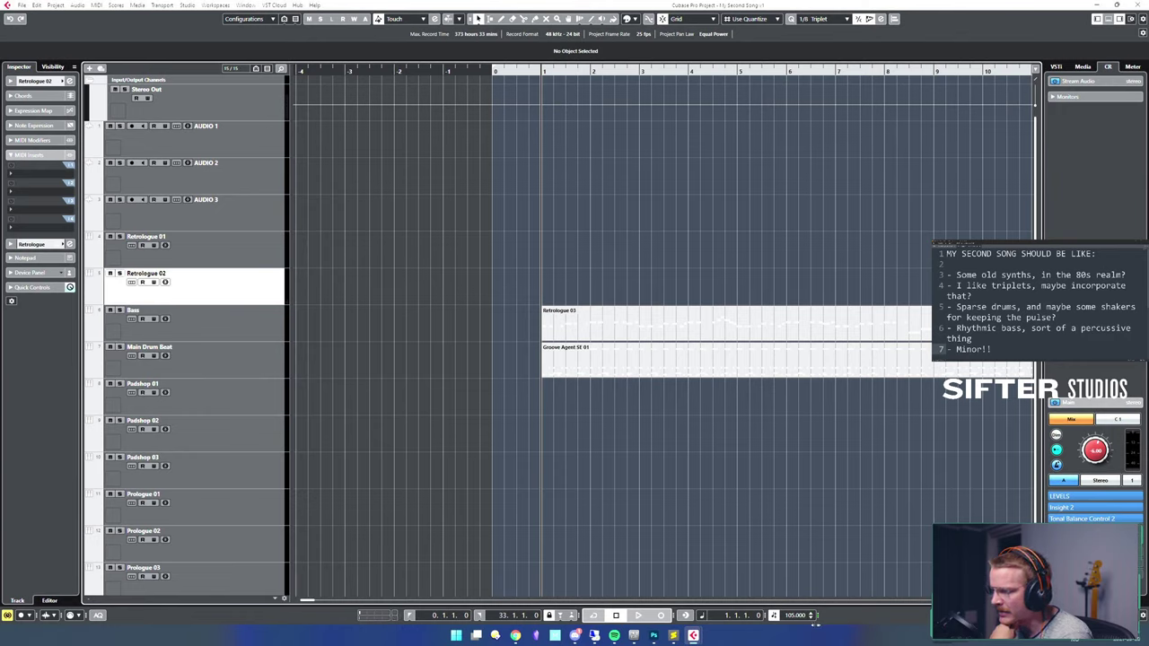
click(765, 616)
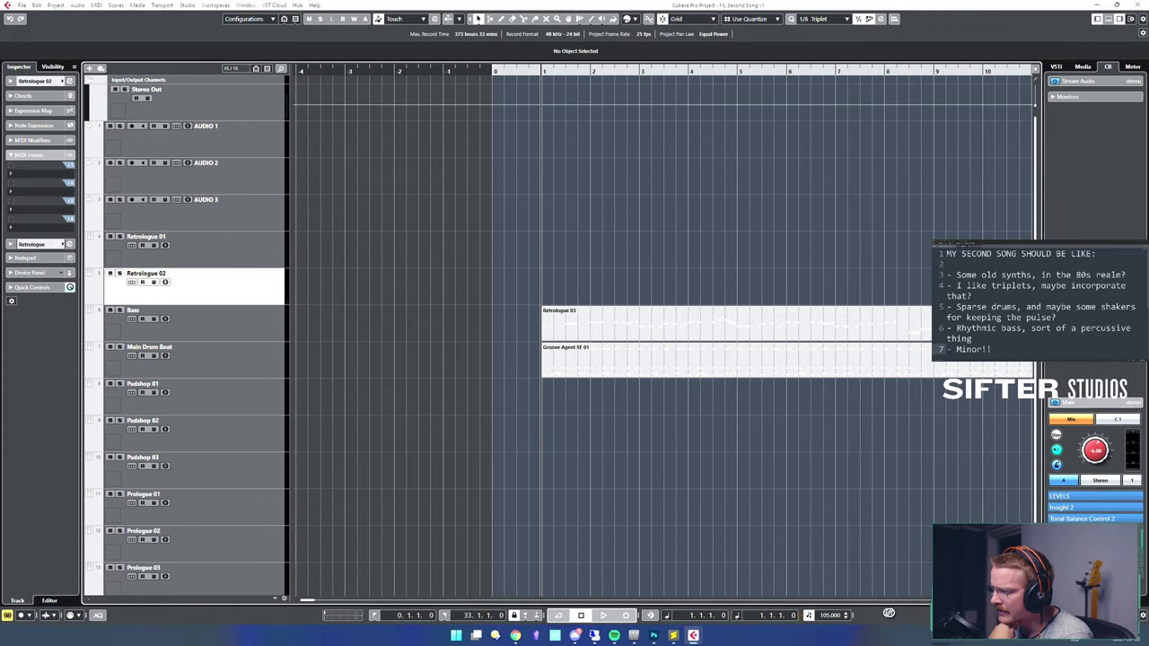
click(800, 616)
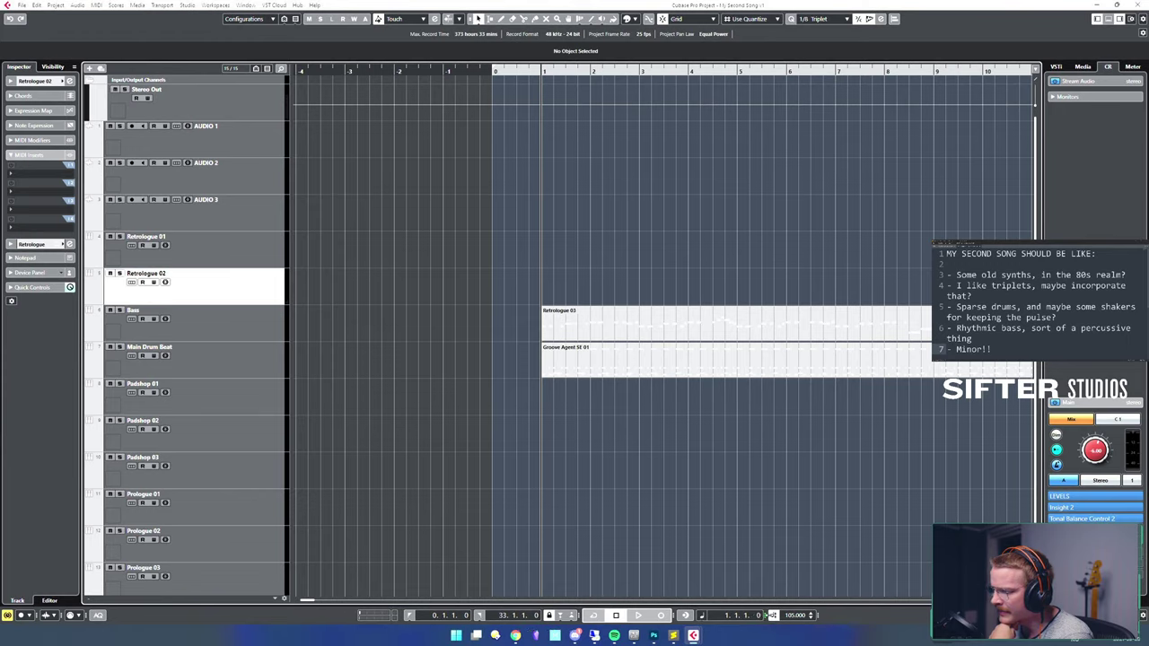
- Switch to the web browser, open the Cubase Pro operation manual on steinberg.help and search it for "pre roll"
click(671, 620)
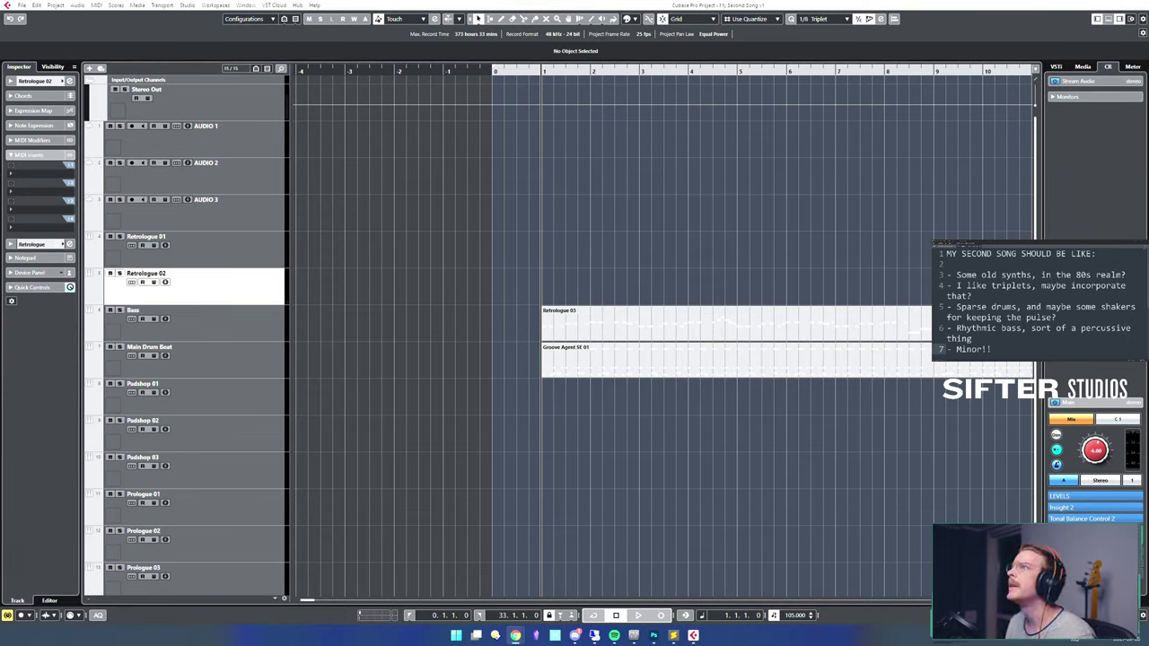
drag(738, 1, 519, 111)
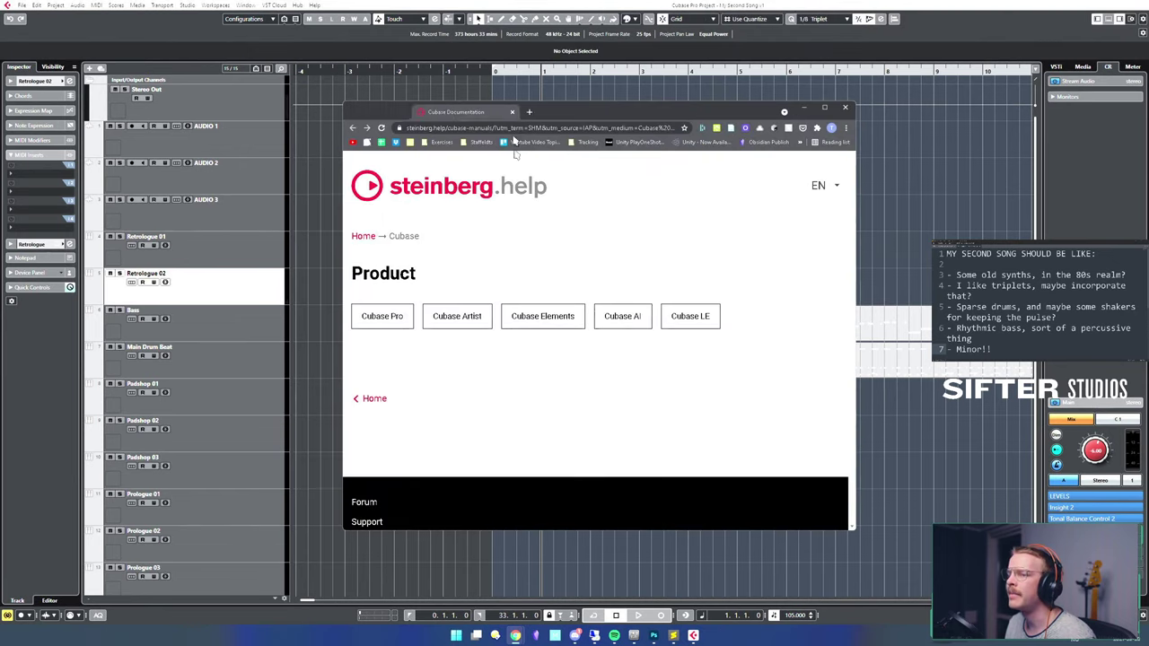
click(392, 321)
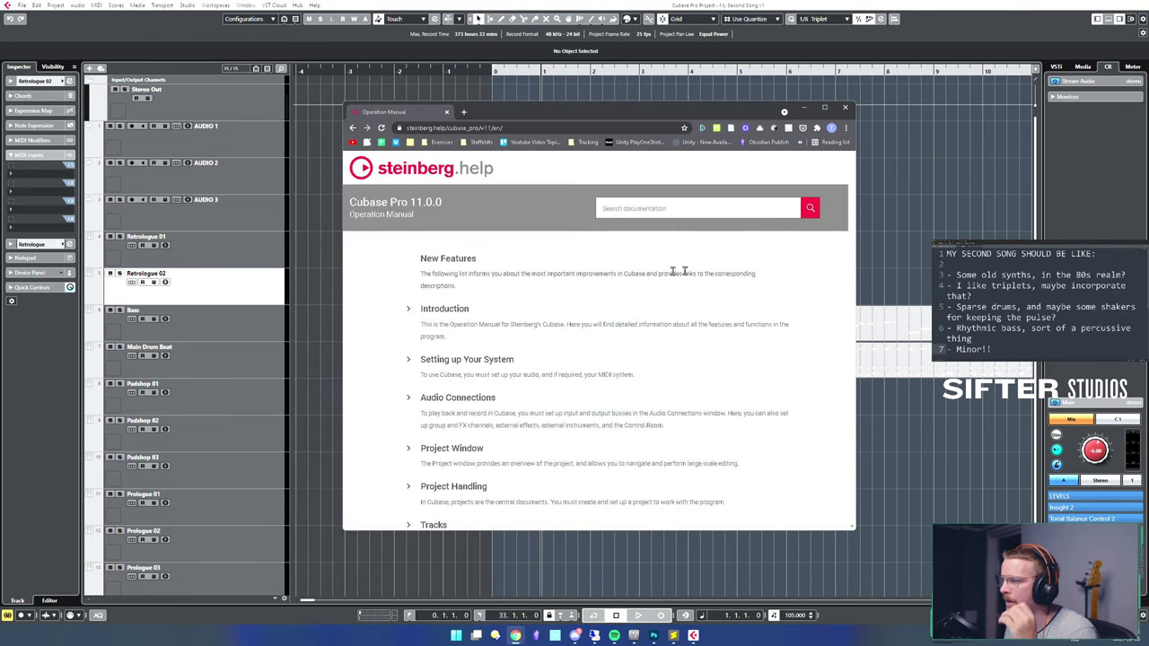
click(685, 216)
text(pre ro)
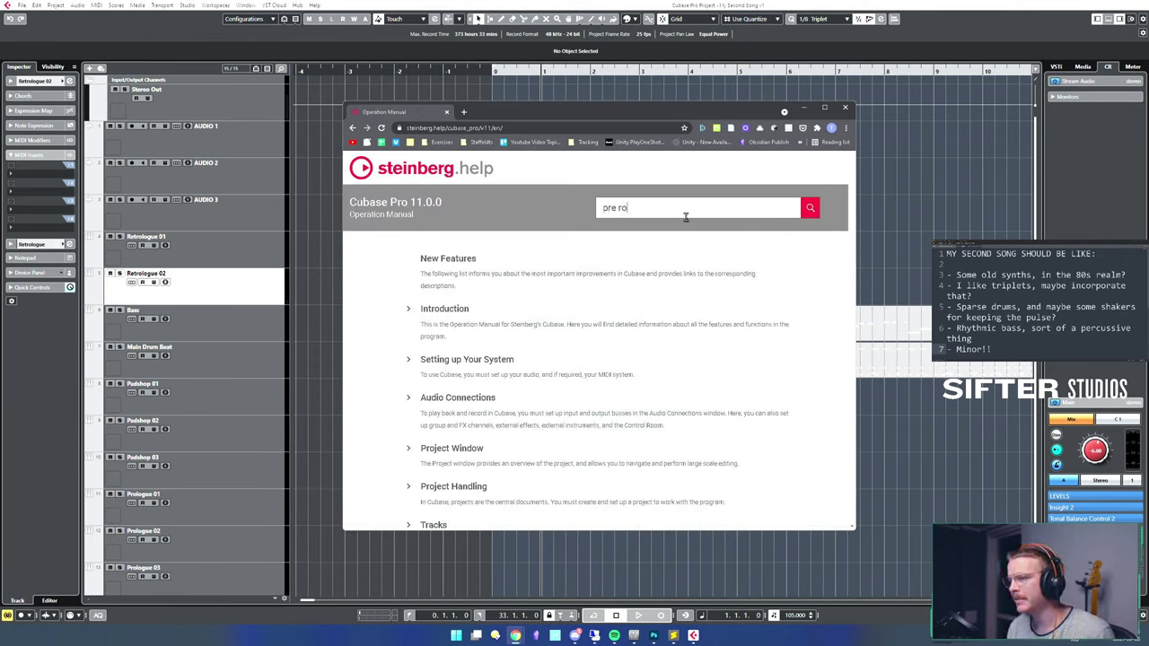
text(ll)
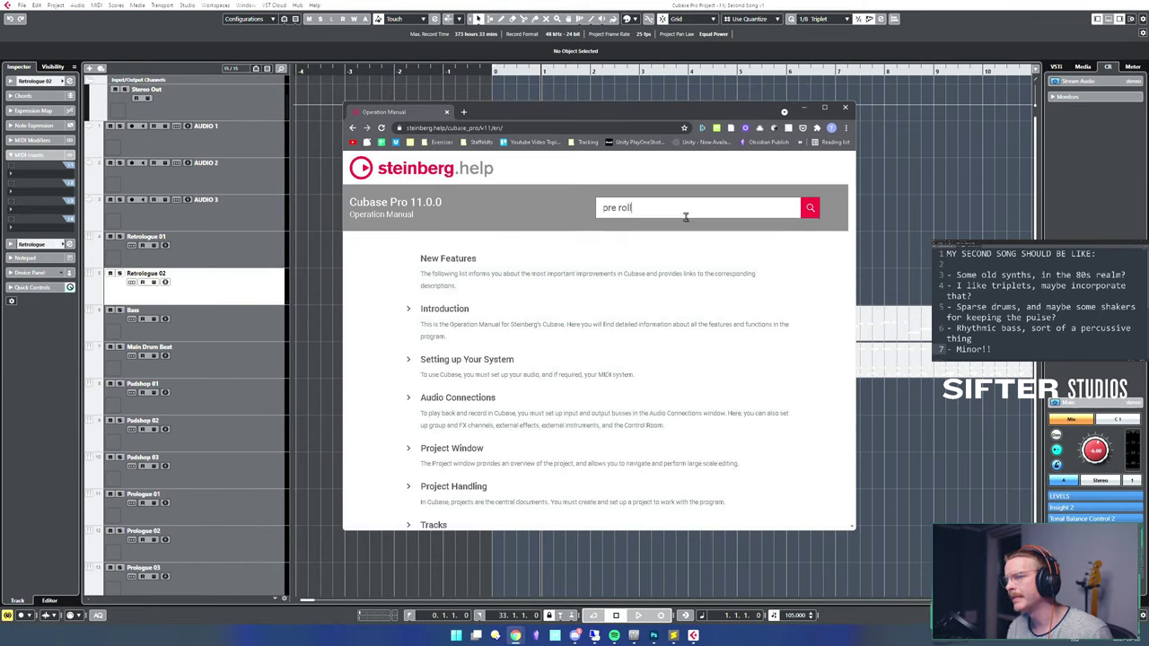
key(Return)
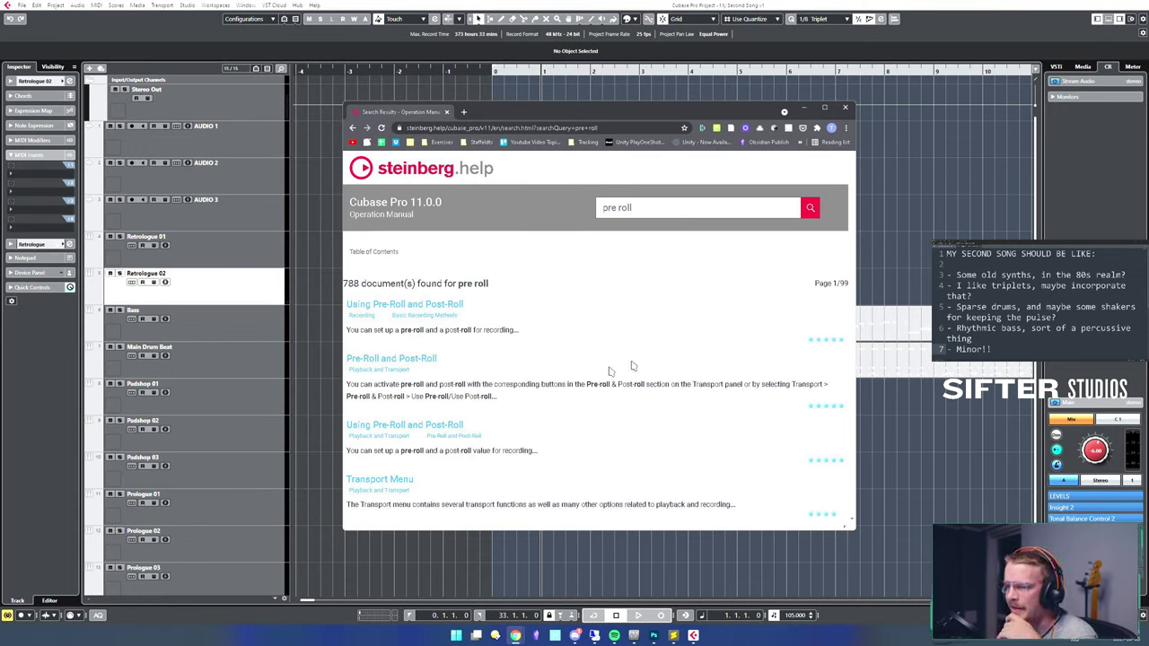
- Open the manual's Pre-Roll and Post-Roll page and read how to activate pre-roll
click(413, 360)
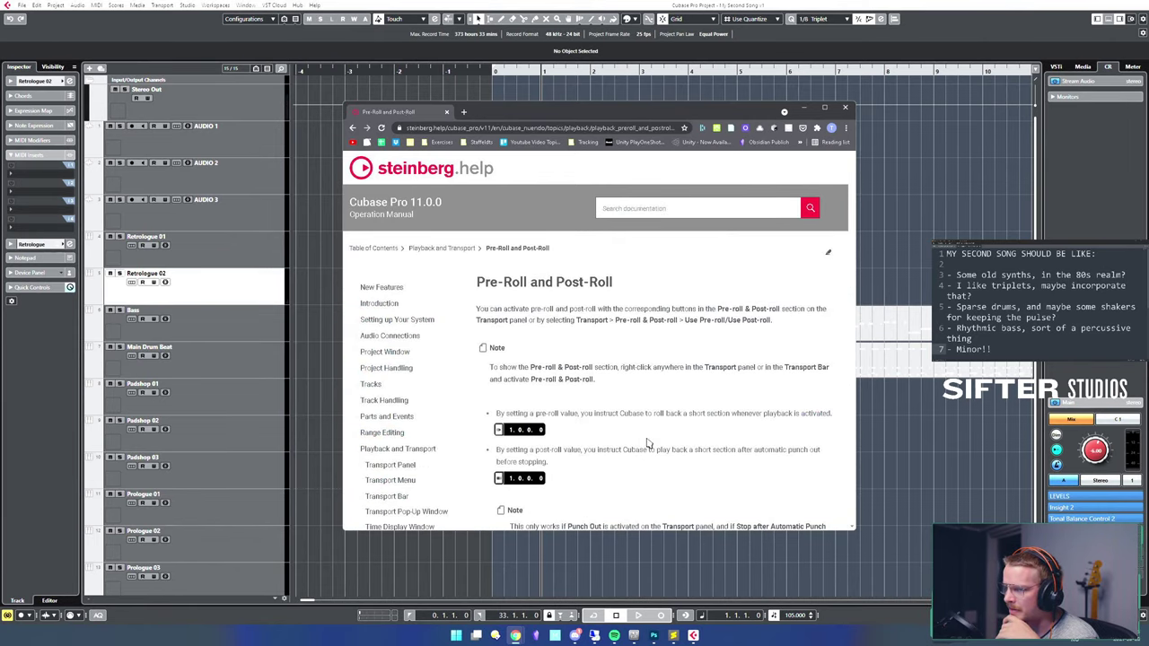
scroll(649, 441, down, 2)
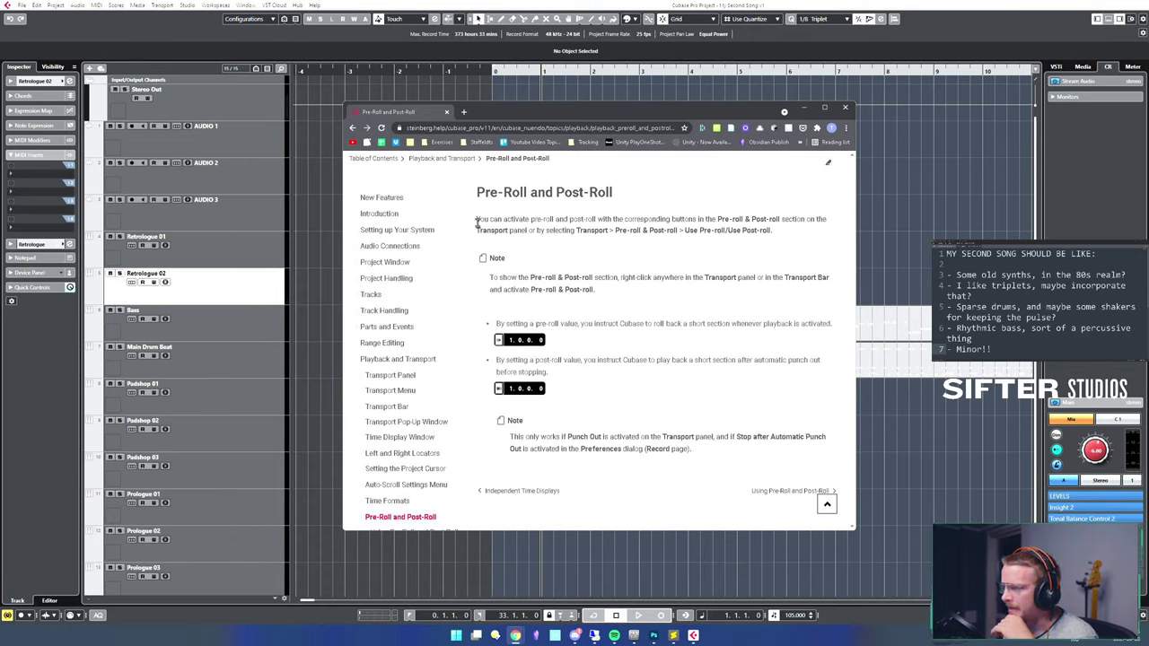
drag(475, 219, 777, 243)
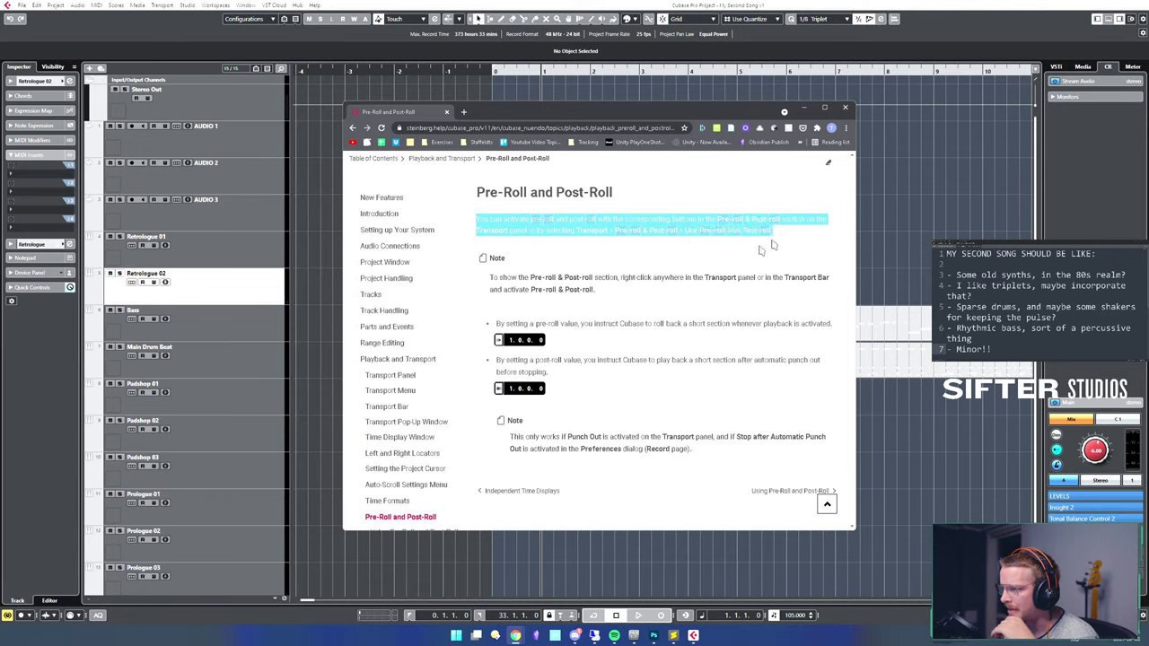
click(651, 294)
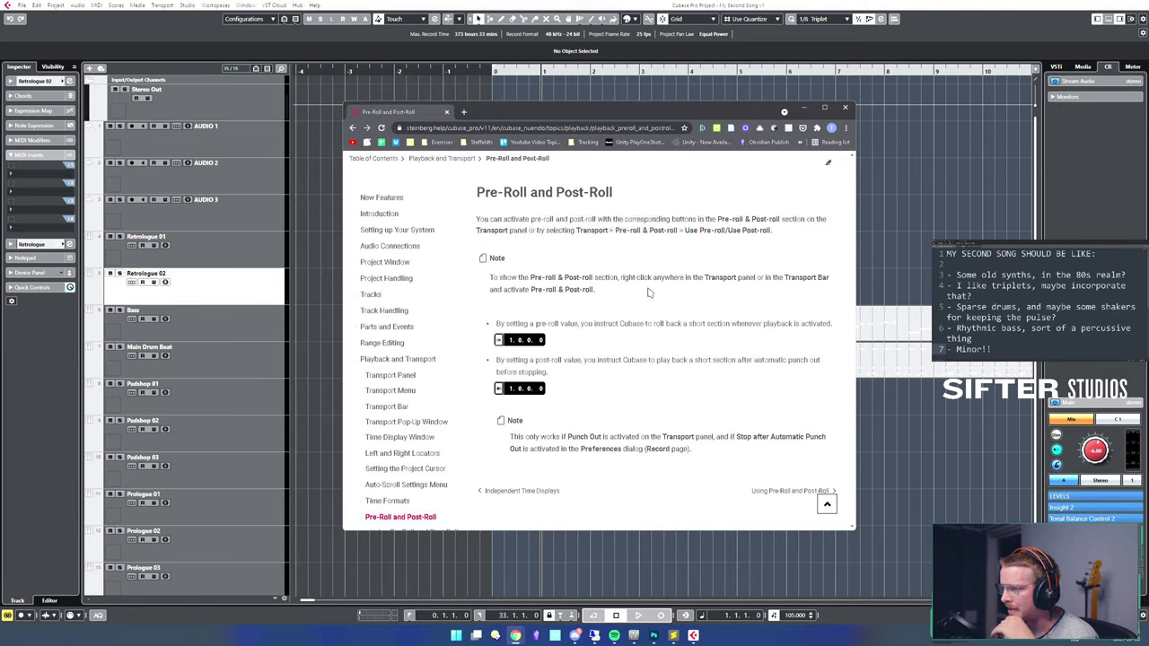
- Return to the Cubase project and check the available transport options for the pre-roll and metronome settings
click(176, 12)
click(167, 5)
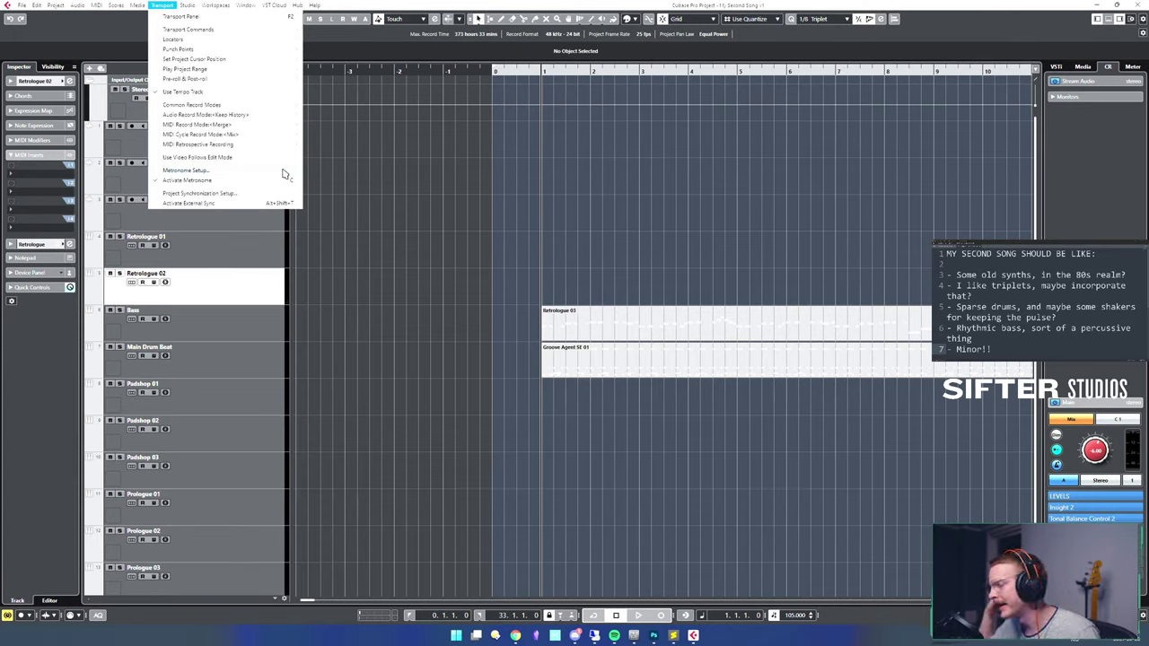
click(168, 6)
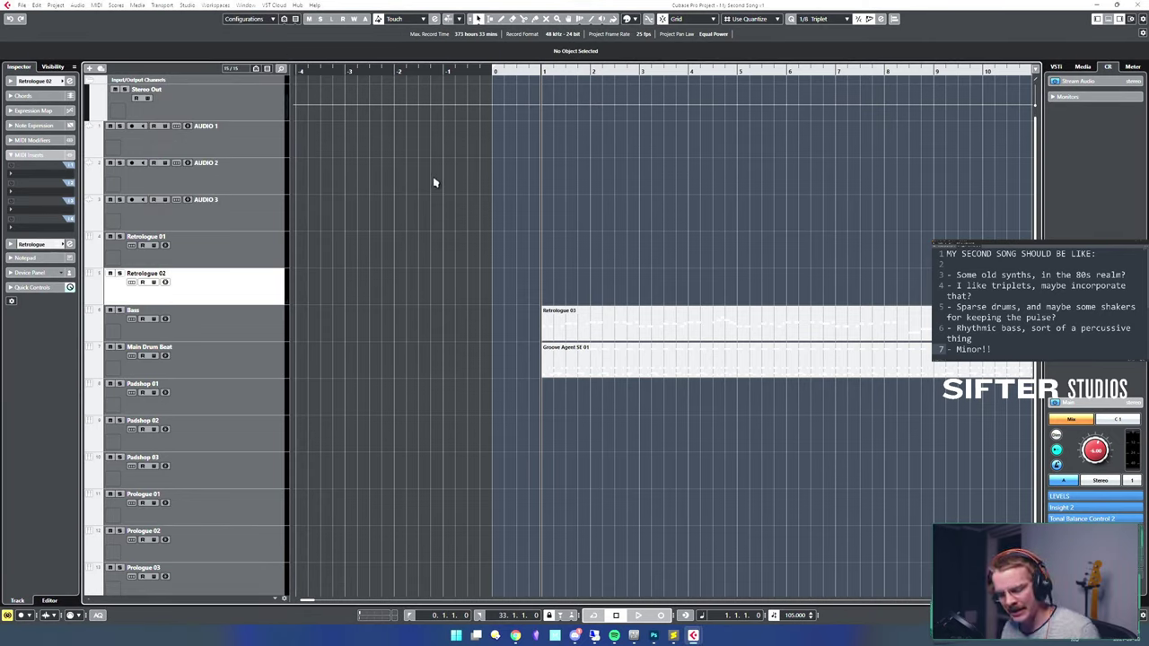
- Review the Project Setup settings, including the project start time and display bar offset, and close the dialog
key(shift+s)
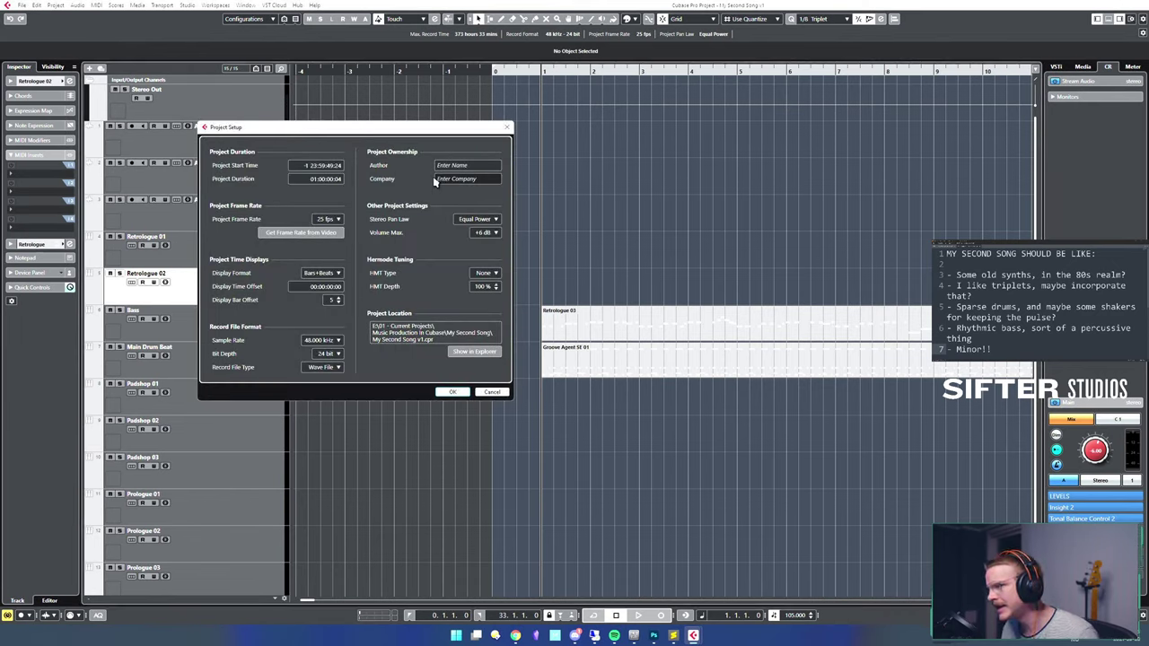
drag(392, 127, 391, 163)
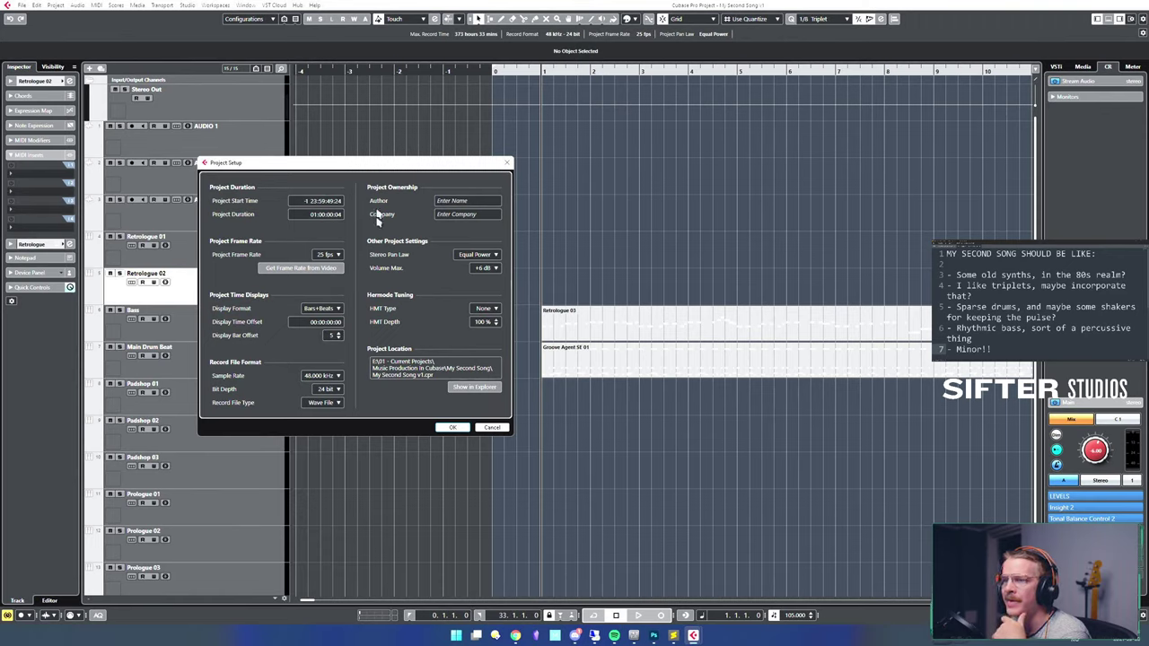
drag(411, 164, 380, 192)
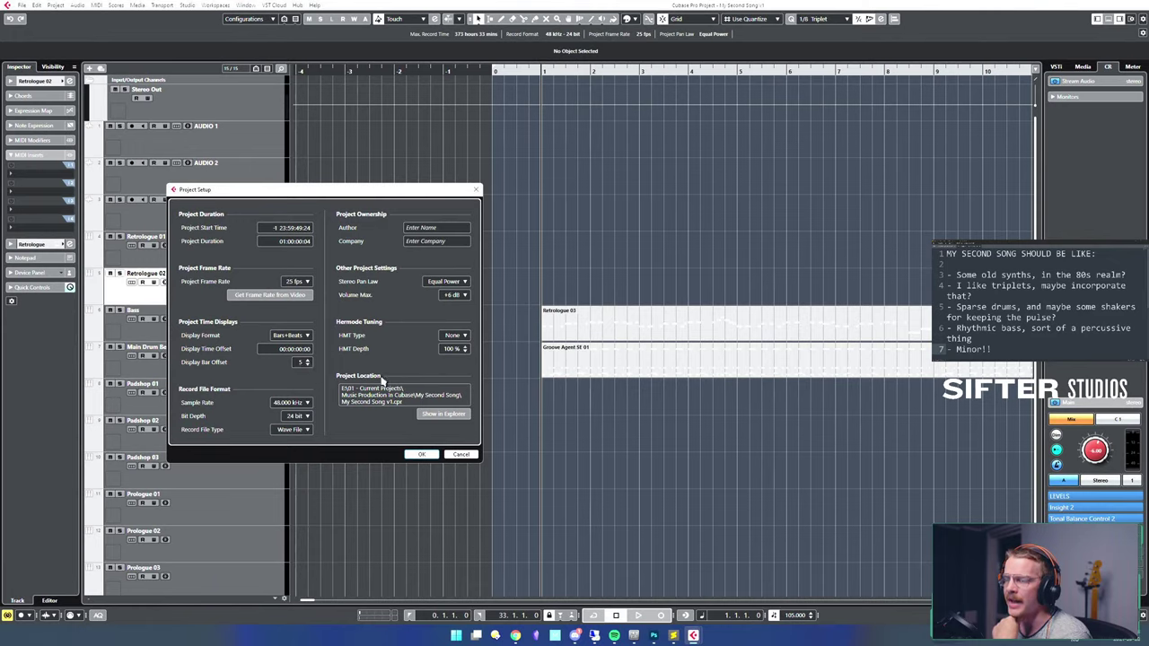
click(421, 454)
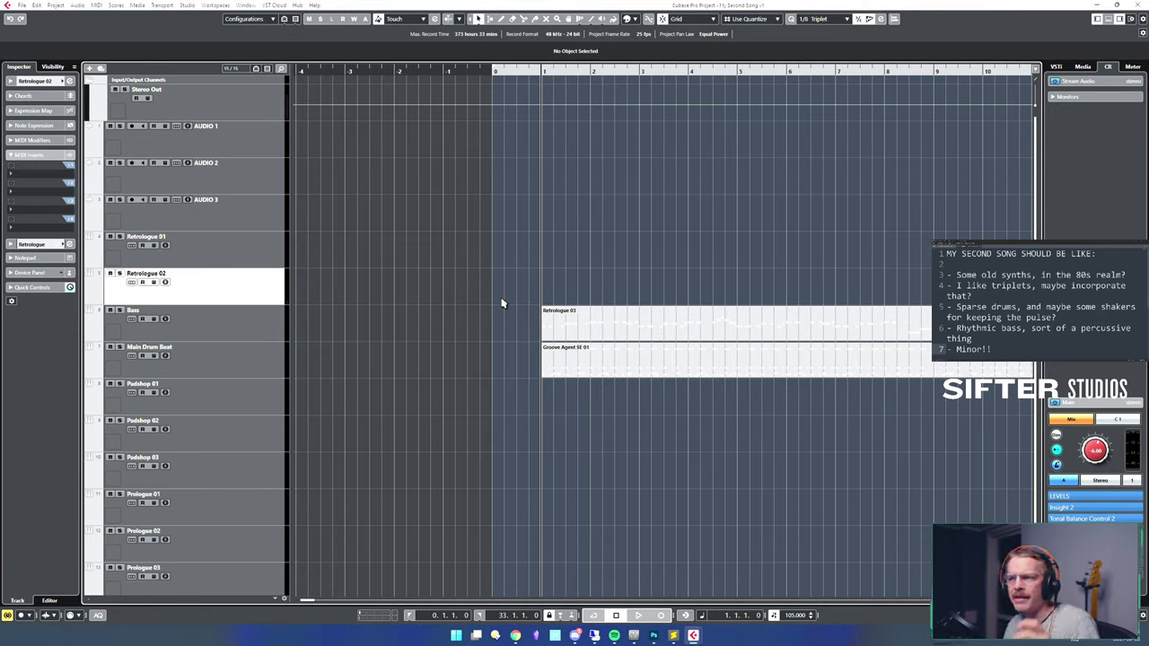
- Reduce the height of the tracks so the whole track list fits in the project window
mouse_move(545, 259)
mouse_down()
mouse_move(498, 259)
mouse_move(542, 267)
mouse_up()
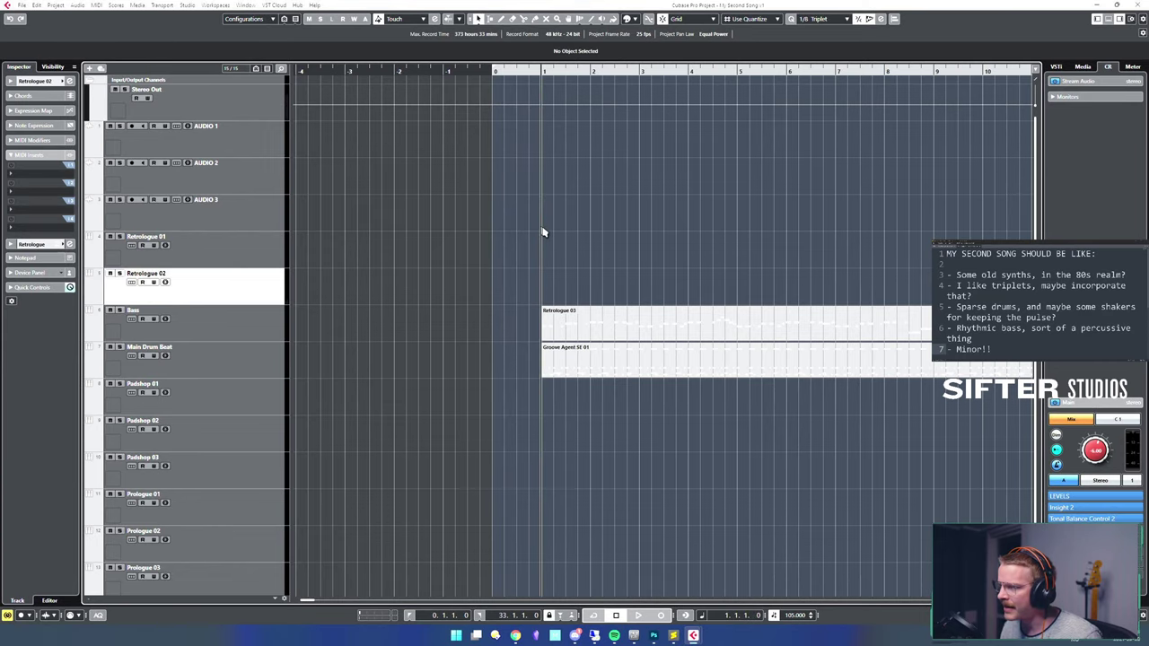
key(g)
key(g)
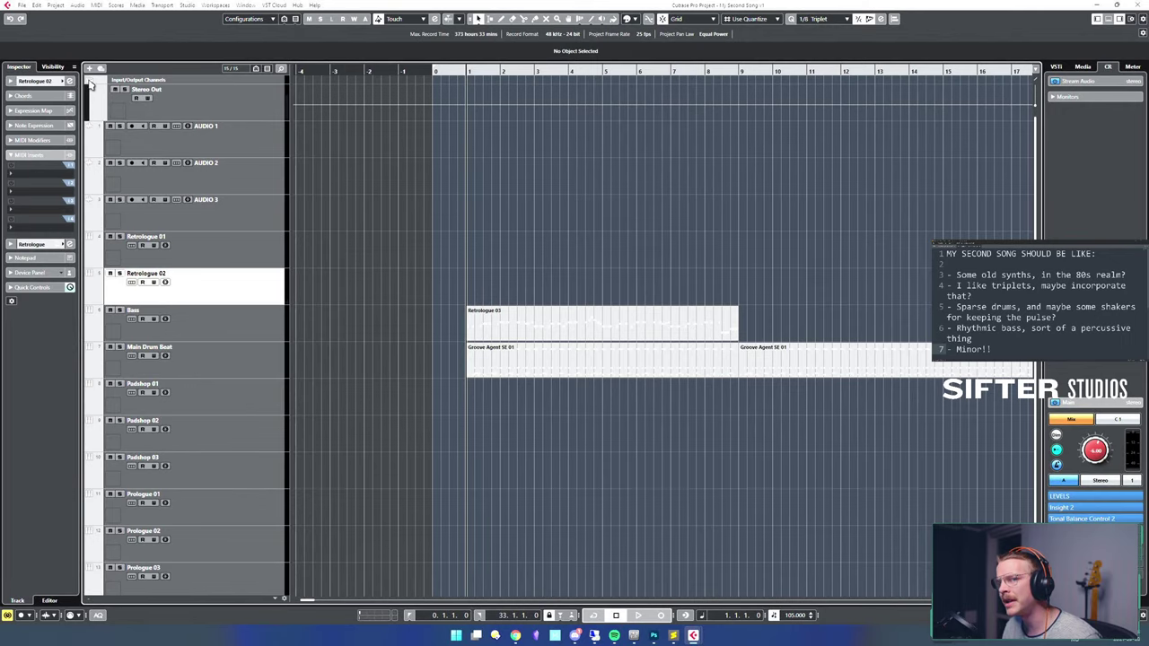
scroll(182, 99, down, 1)
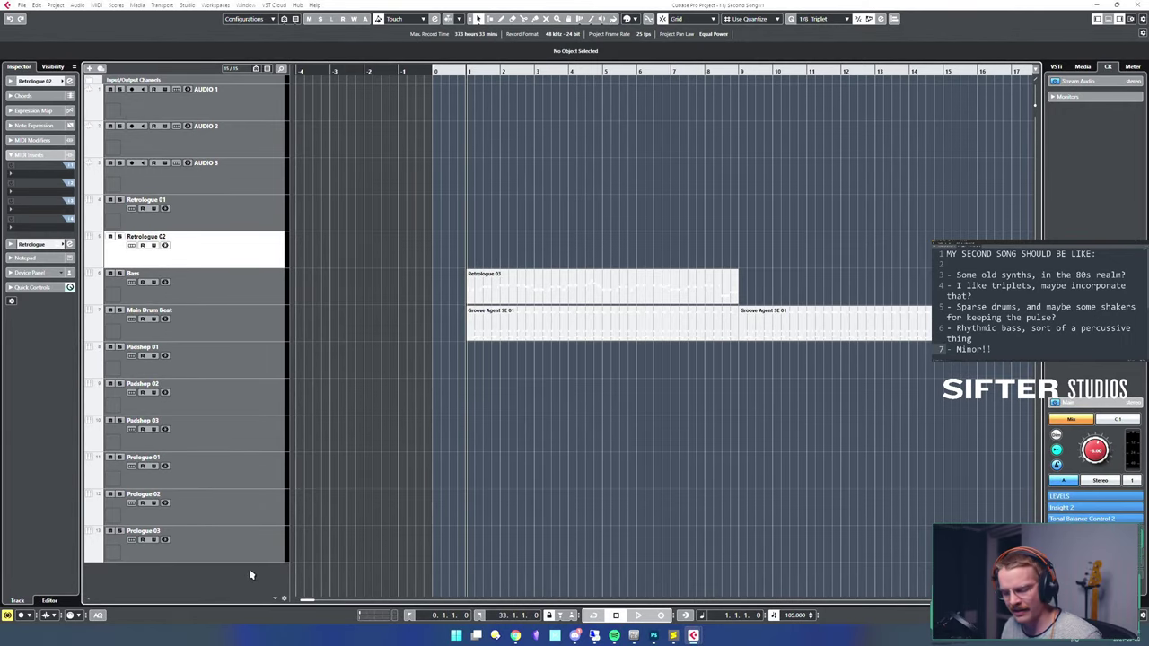
key(shift+g)
key(shift+g)
key(shift+g)
key(shift+g)
key(shift+h)
key(shift+h)
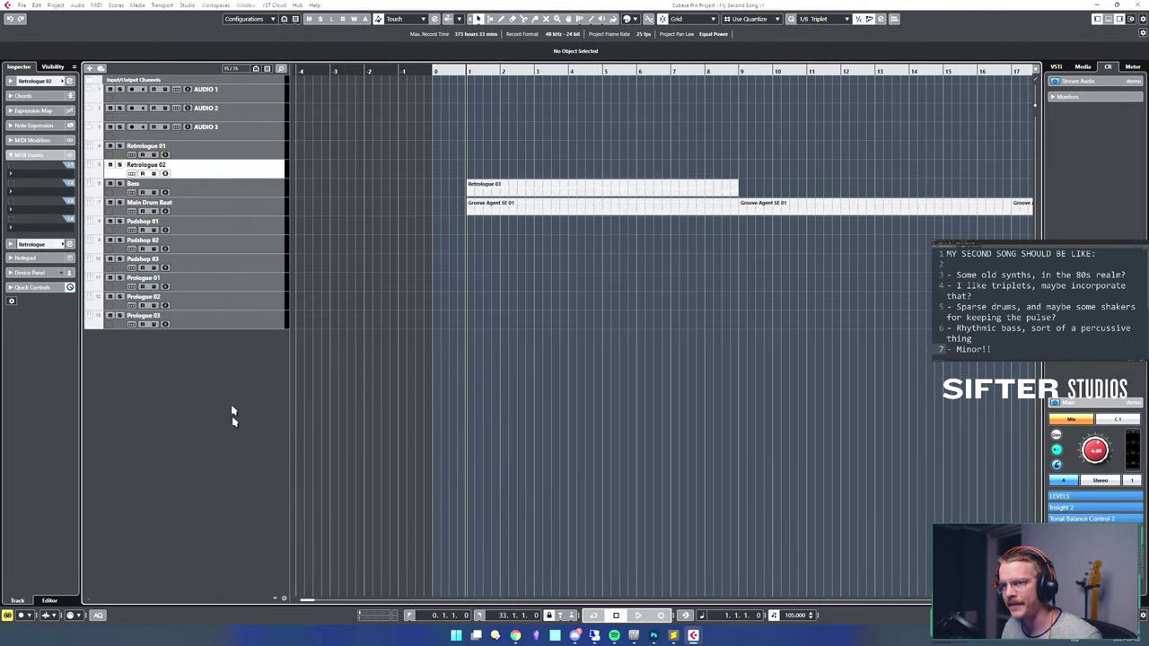
- Add a chord track and move it to the top of the track list
right_click(183, 377)
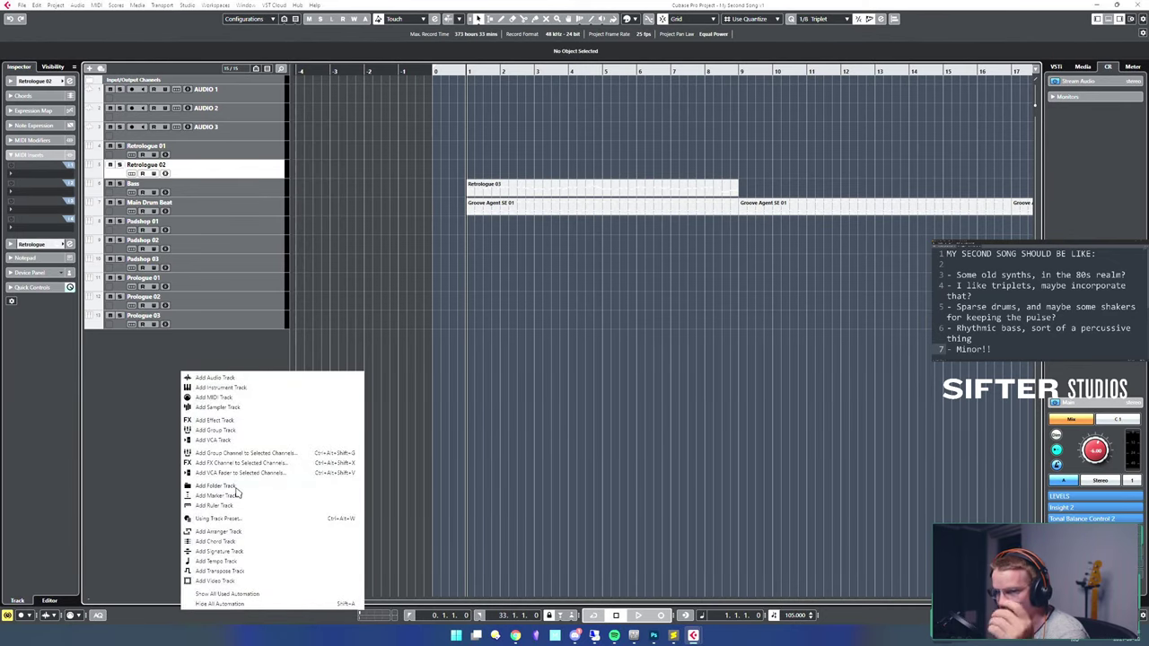
click(266, 543)
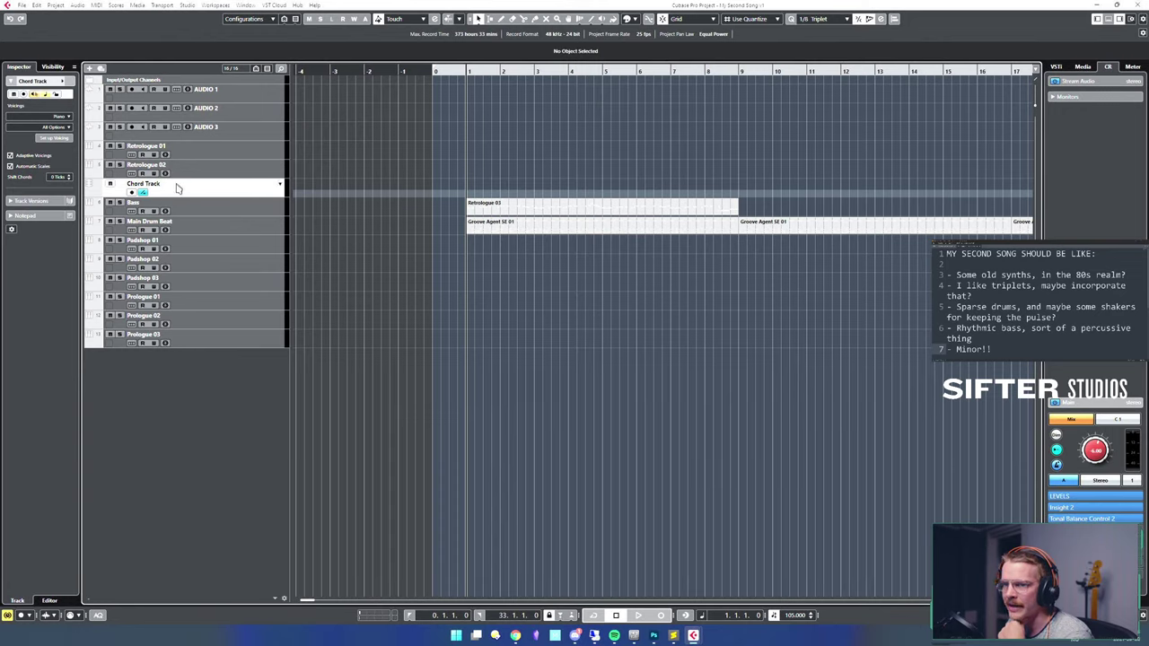
drag(186, 186, 221, 82)
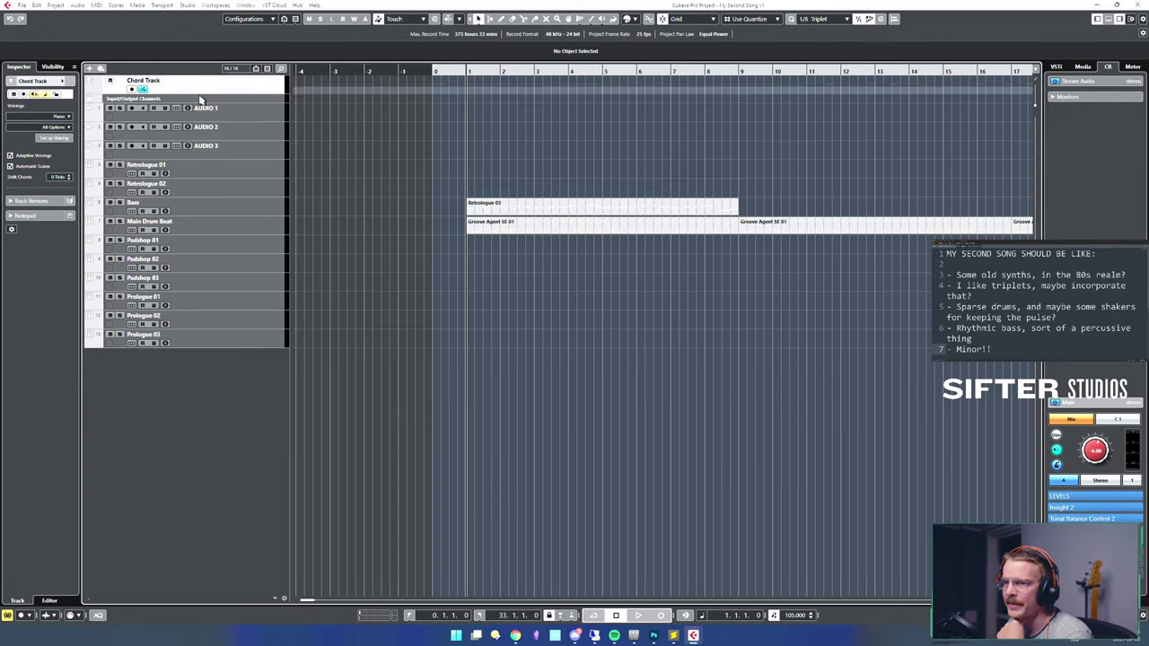
- Divide the track list below the chord track, shrink the upper section and make the chord track taller
click(1036, 82)
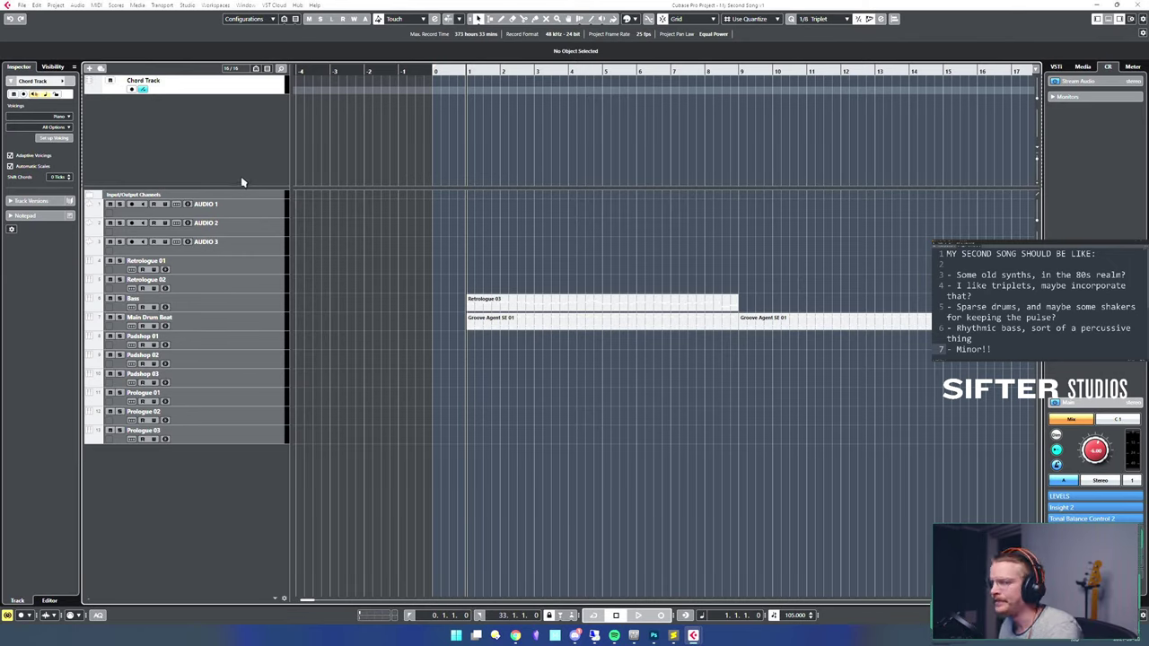
drag(237, 188, 236, 142)
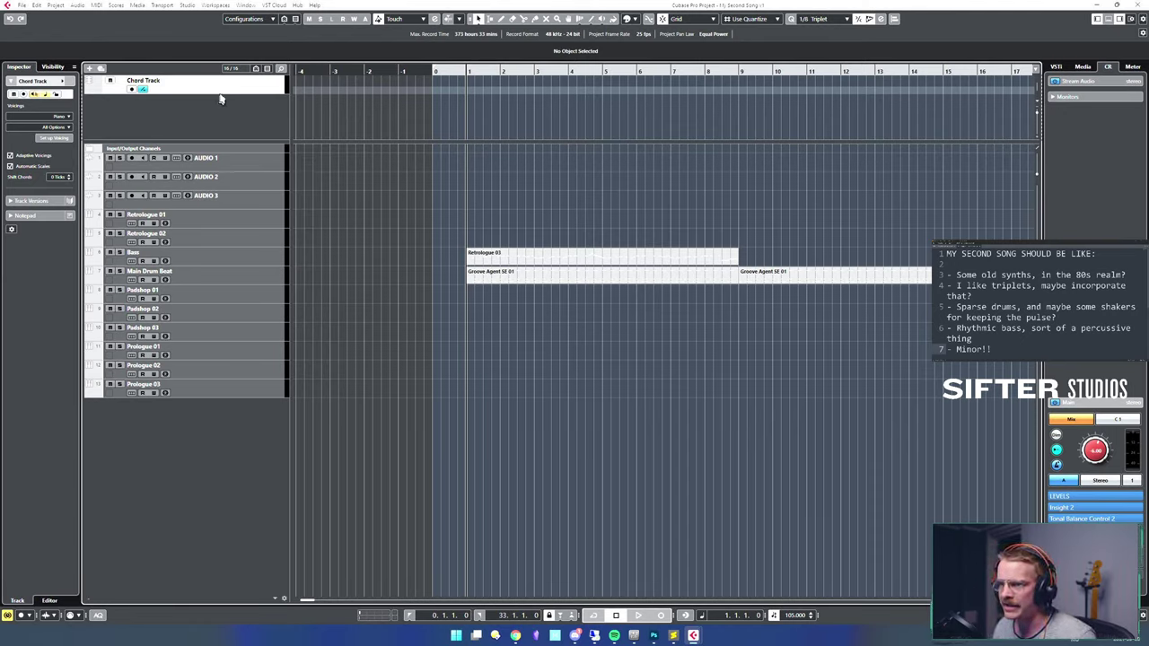
drag(244, 94, 247, 122)
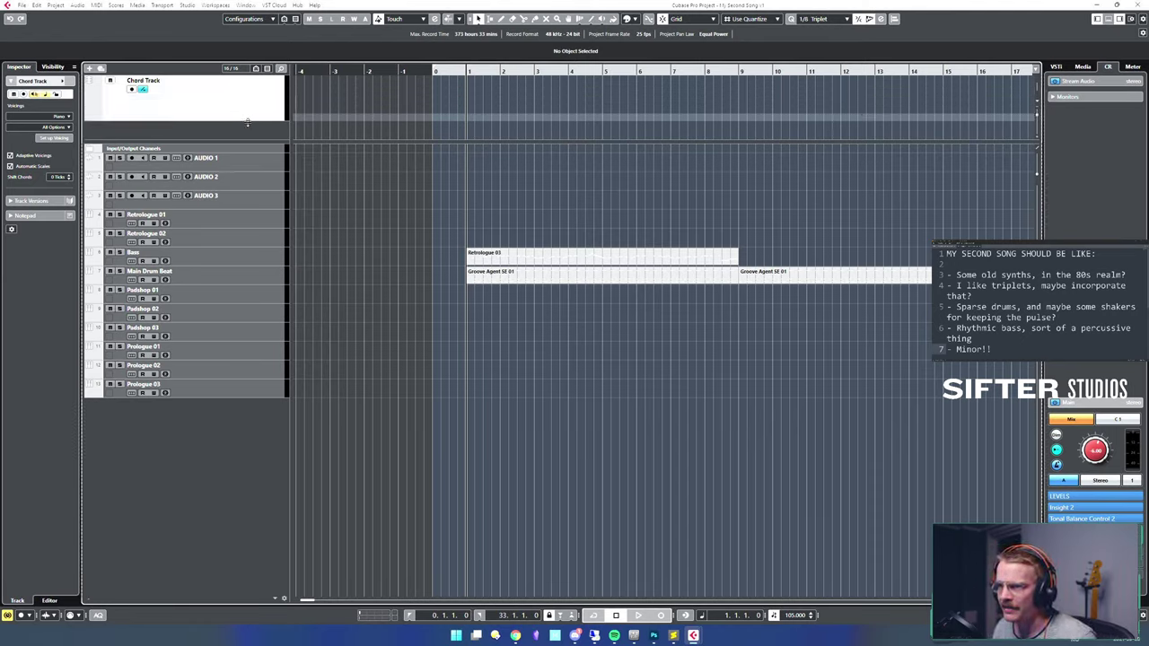
- Set the grid quantize to 1/1 and add an undefined chord event at the start of each bar from 1 to 8
key(h)
key(h)
key(h)
key(h)
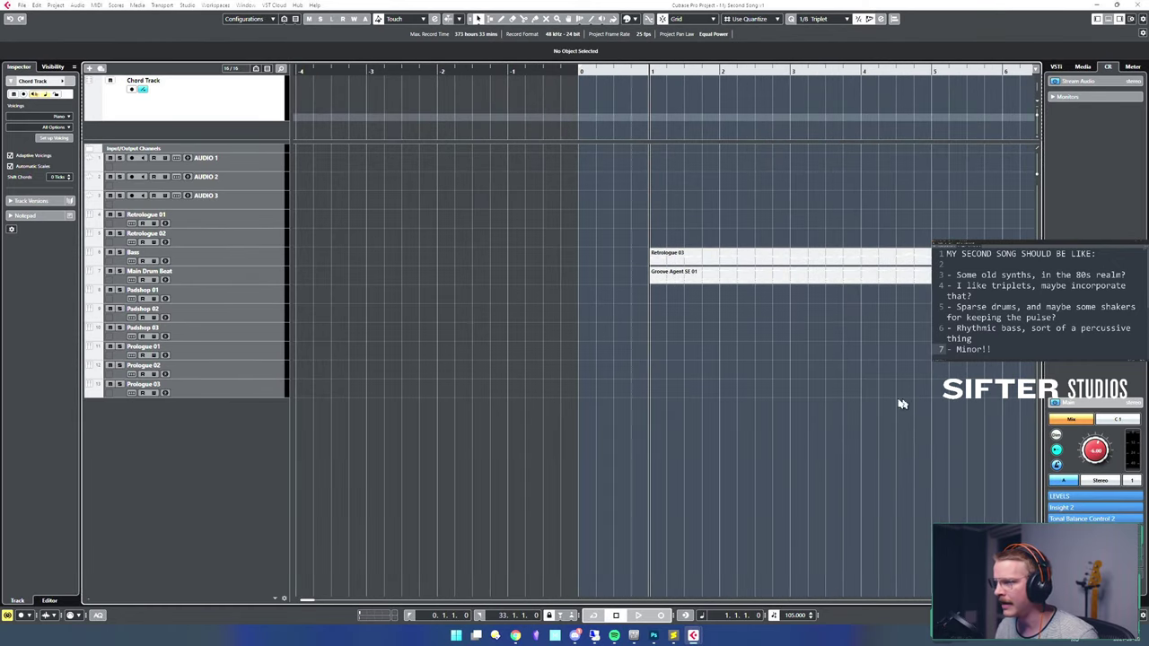
key(g)
key(g)
key(g)
key(g)
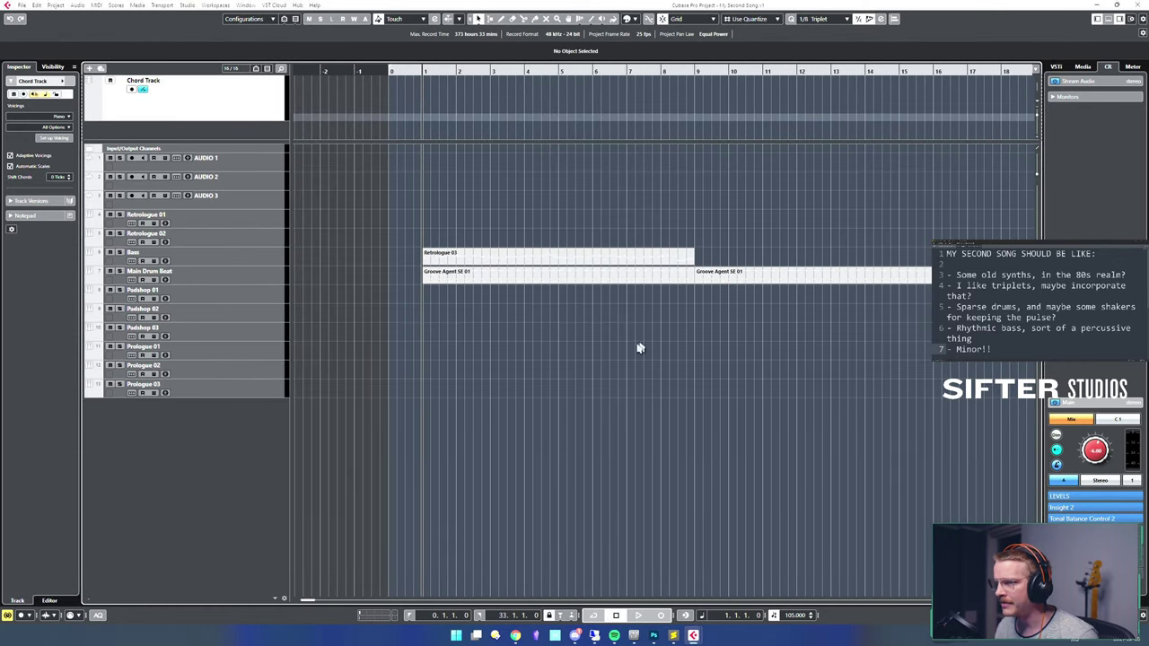
key(alt+1)
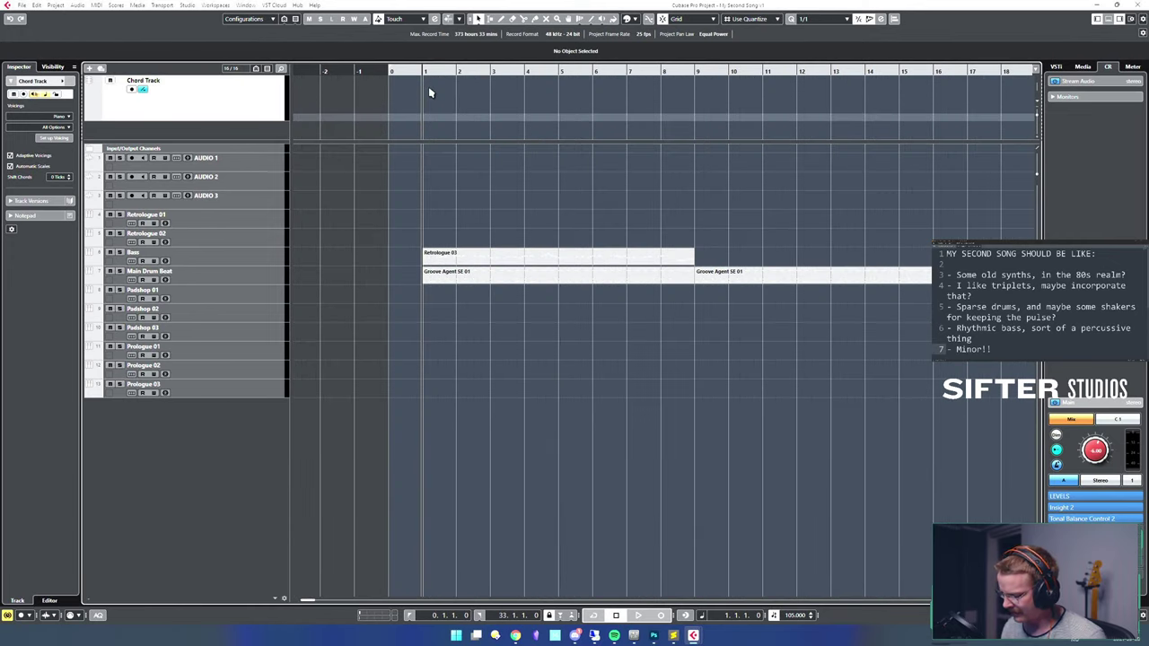
click(440, 94)
click(474, 91)
click(526, 88)
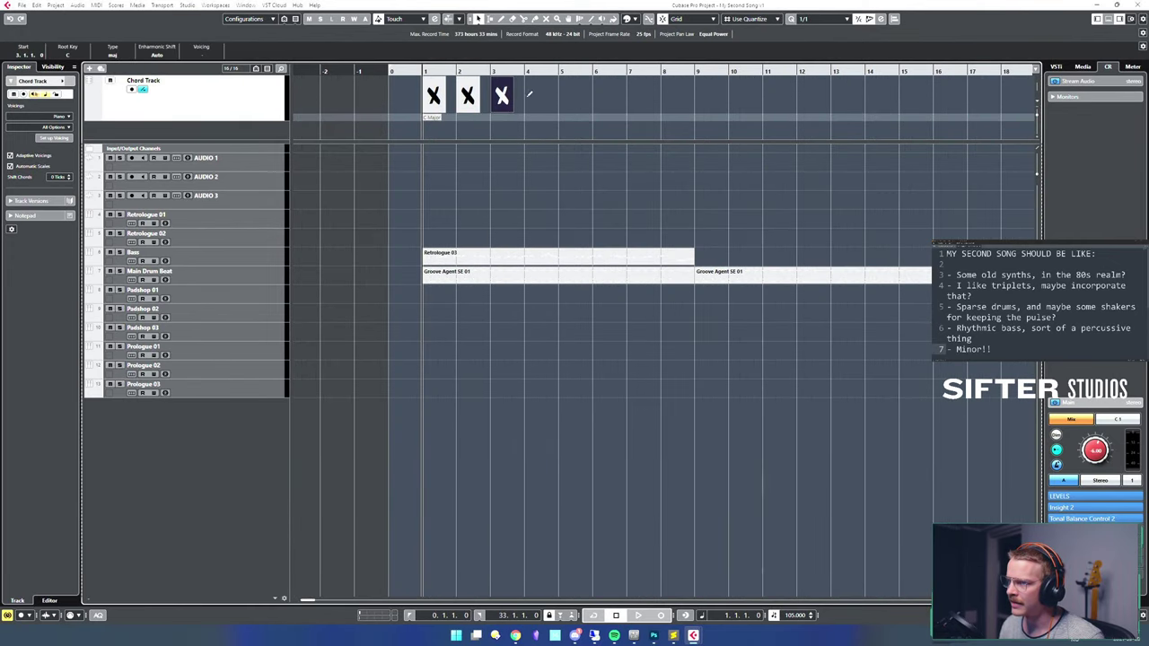
click(543, 90)
click(584, 89)
click(610, 90)
click(645, 90)
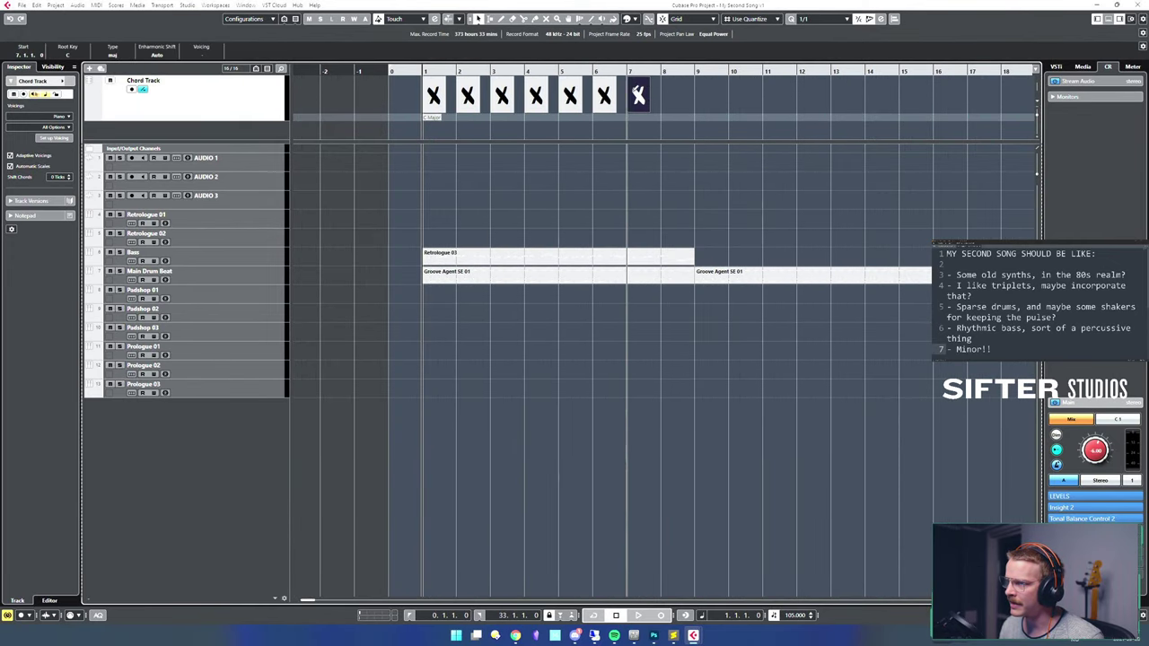
click(682, 92)
- Set the grid quantize to 1/4 and add undefined chord events at 1.3, 2.4 and 3.3 while listening to the bass
key(space)
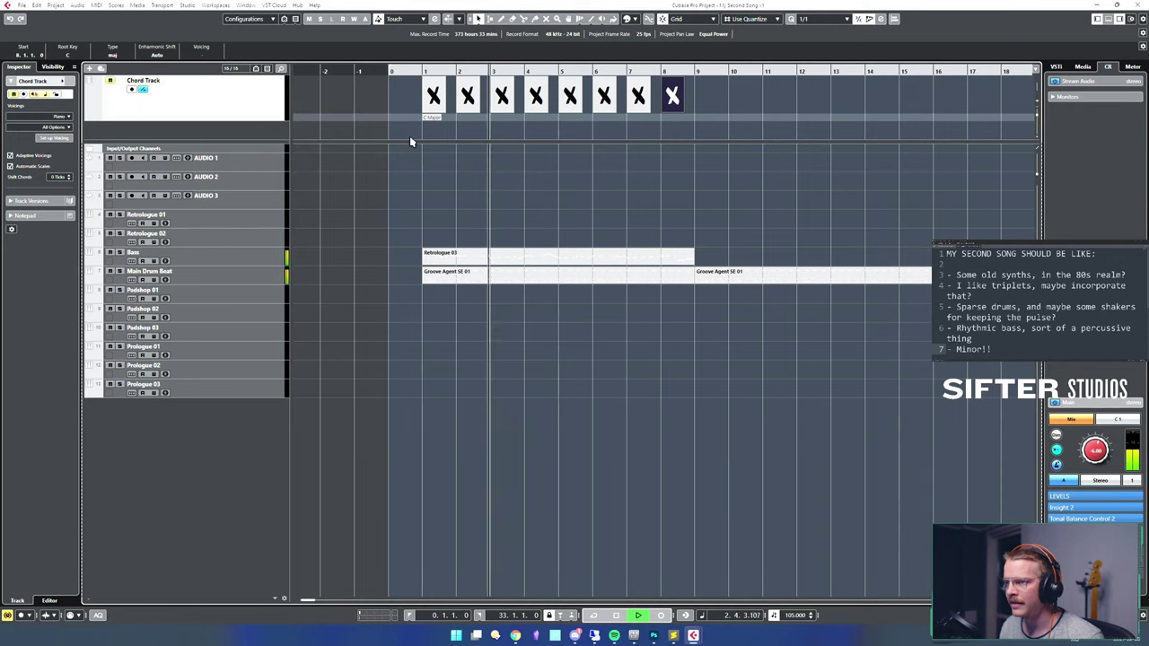
key(space)
key(h)
key(h)
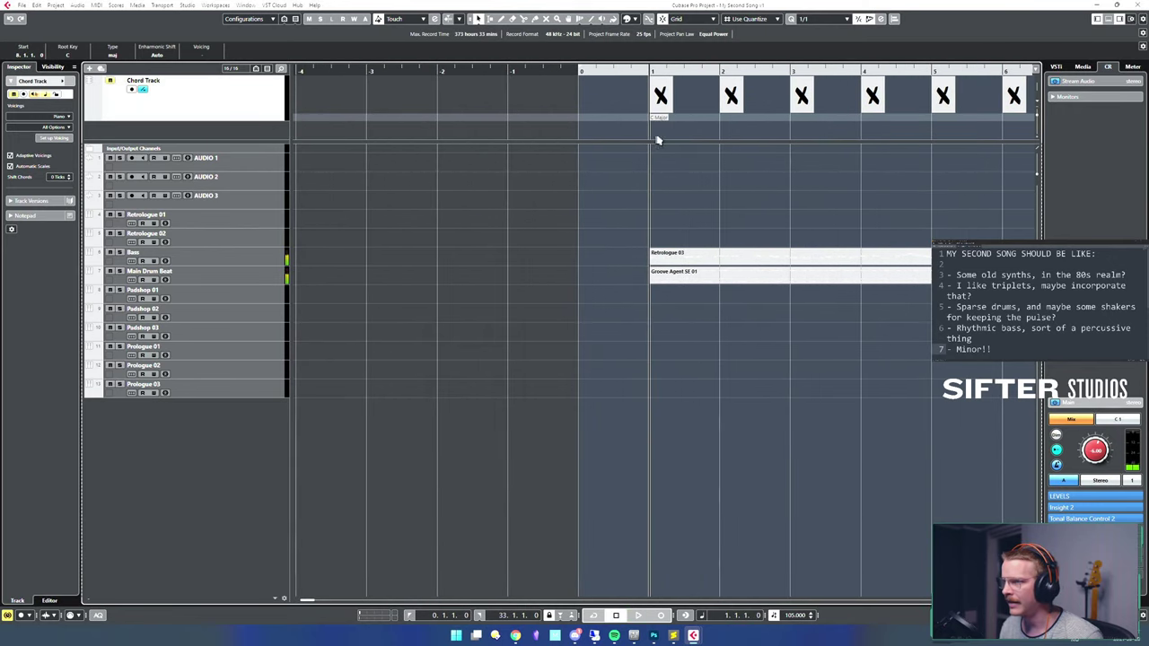
click(845, 99)
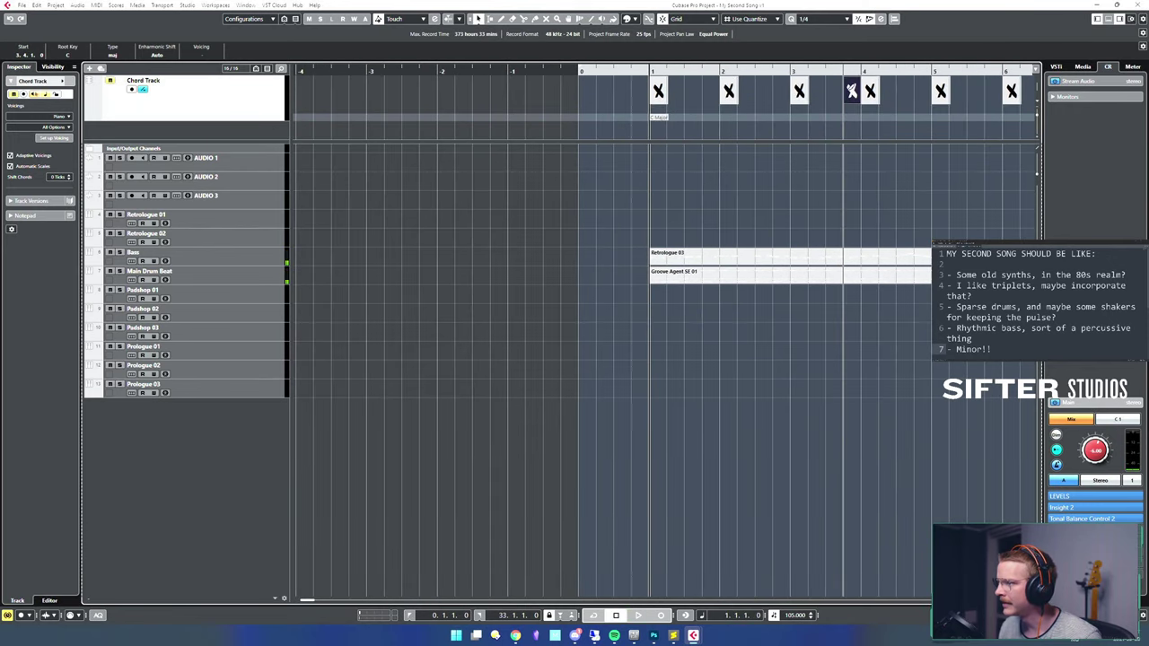
key(space)
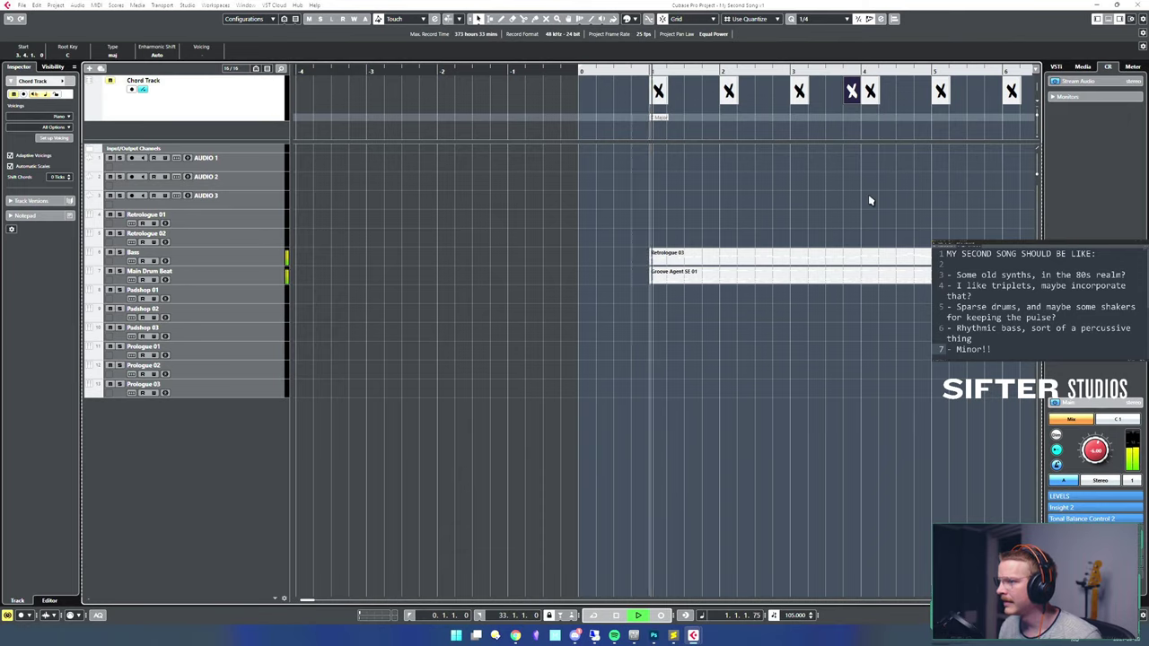
click(688, 87)
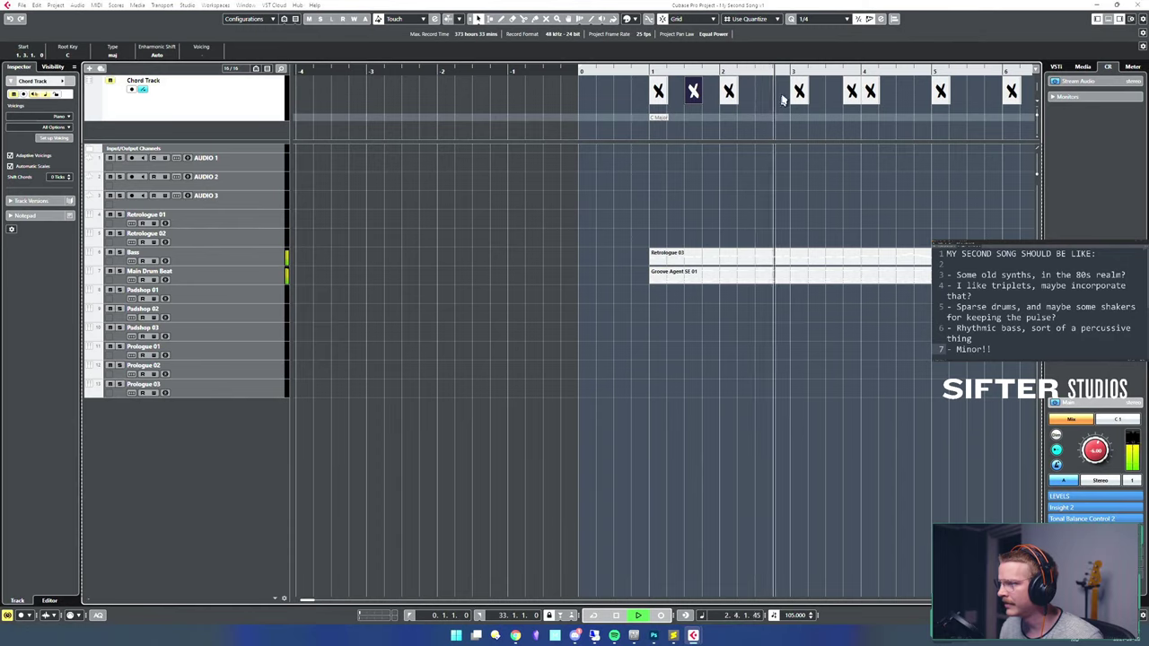
click(764, 91)
drag(764, 91, 782, 91)
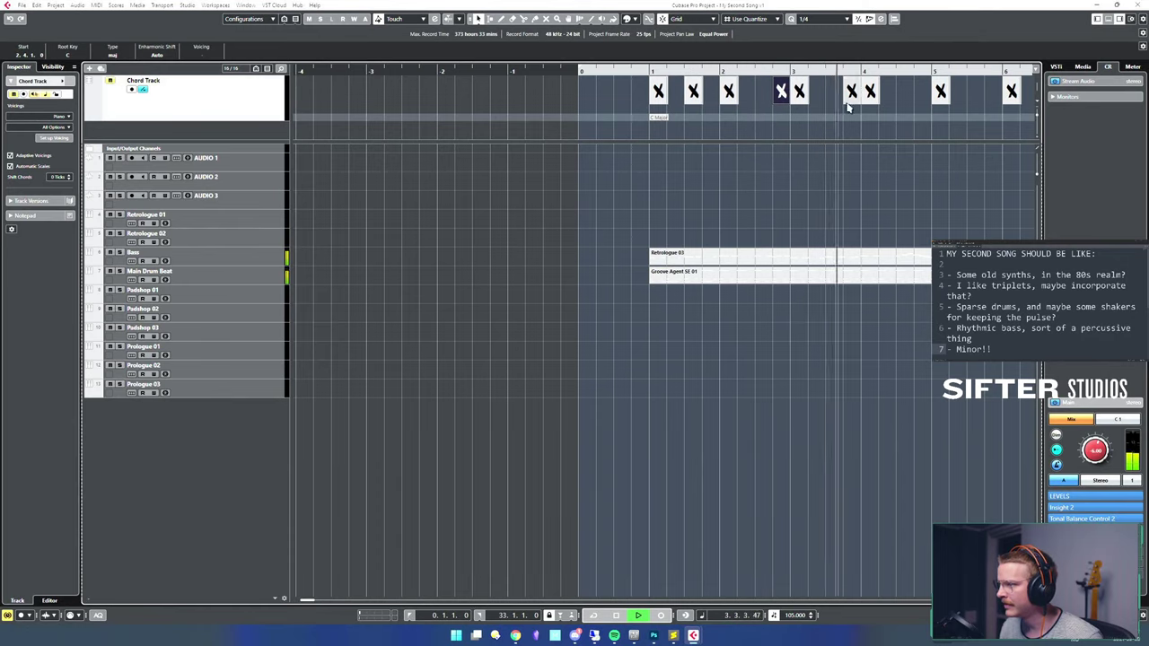
drag(852, 92, 869, 93)
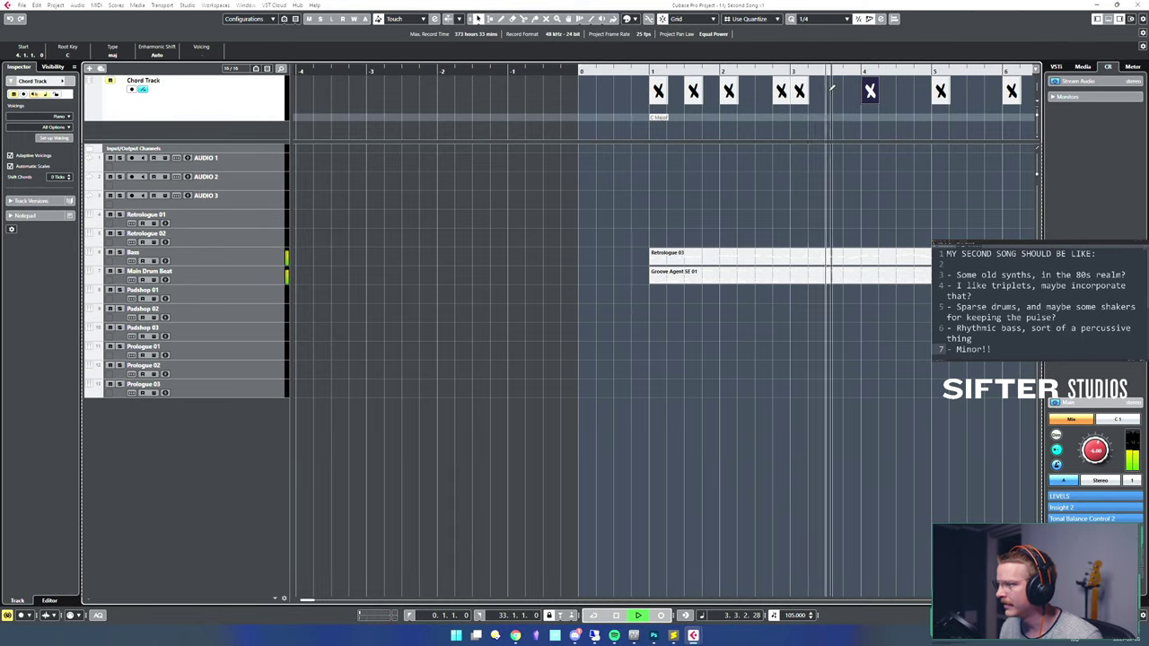
click(835, 90)
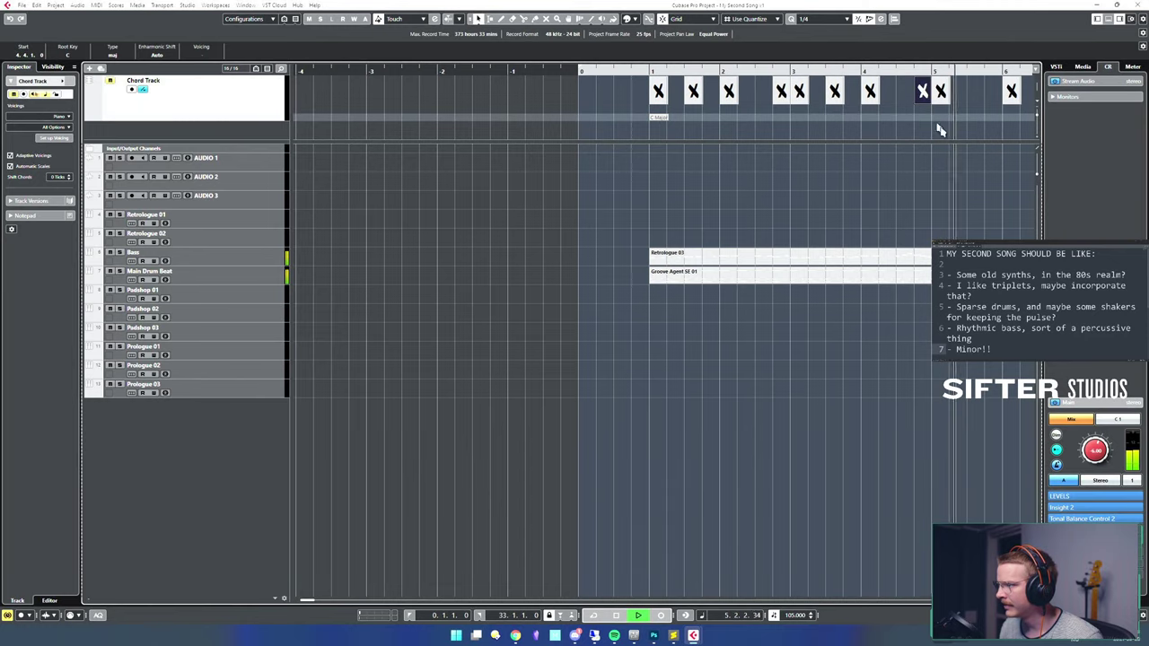
- Add undefined chord events at 4.4, 5.3, 6.4, 7.3, 8.3 and 8.4 on the chord track during playback
click(923, 90)
click(976, 91)
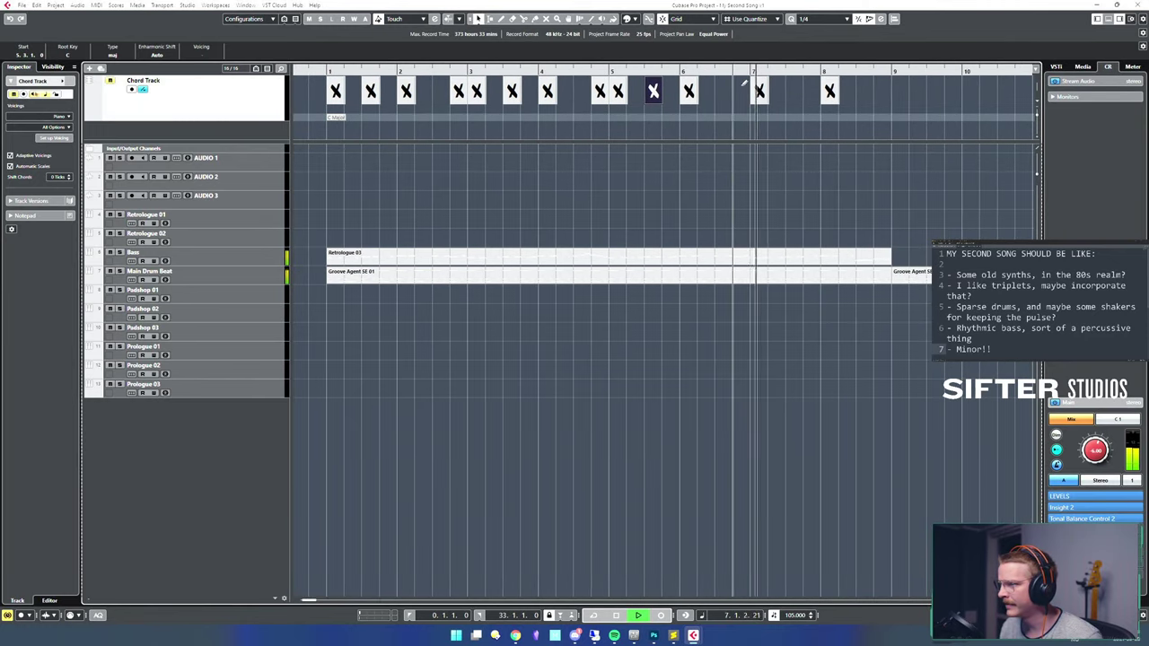
click(742, 91)
click(795, 91)
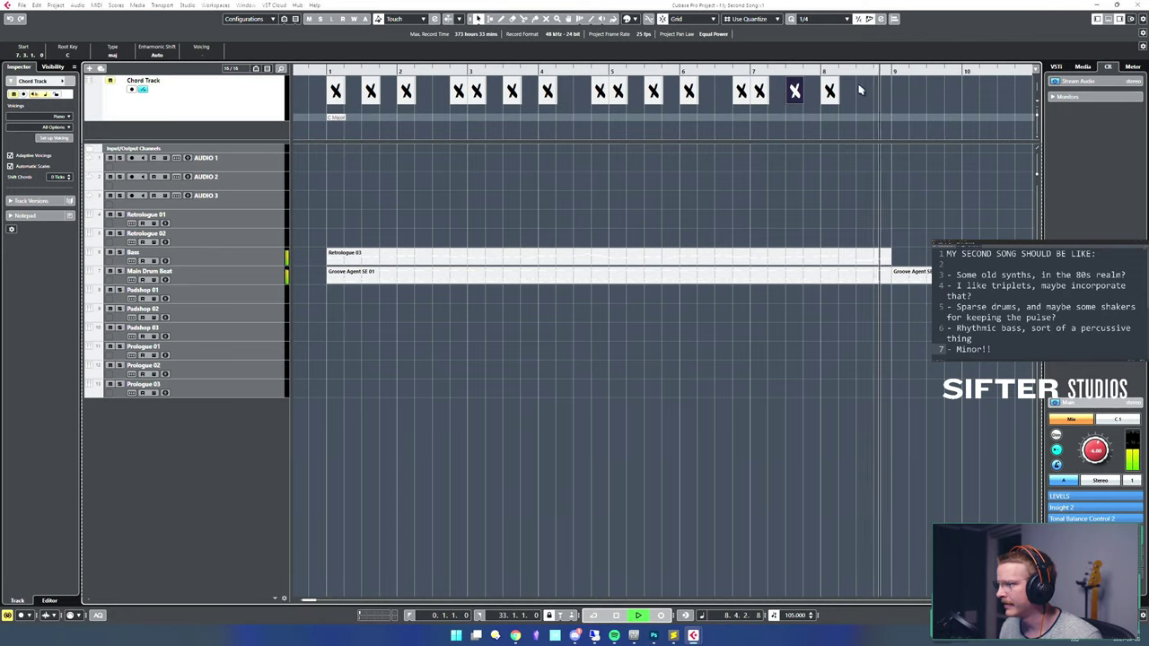
click(865, 90)
click(883, 90)
key(space)
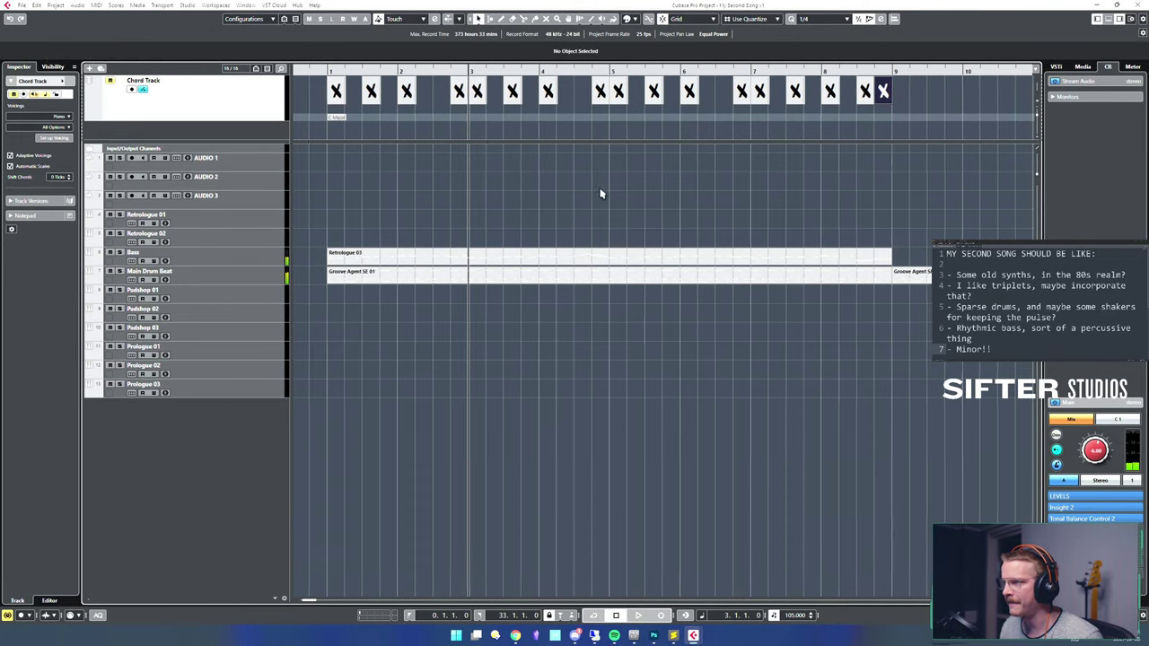
- Select the Retrologue 02 track, record-enable the chord track and define the bar 1 chord event as Amin from MIDI input
scroll(629, 189, left, 3)
click(476, 180)
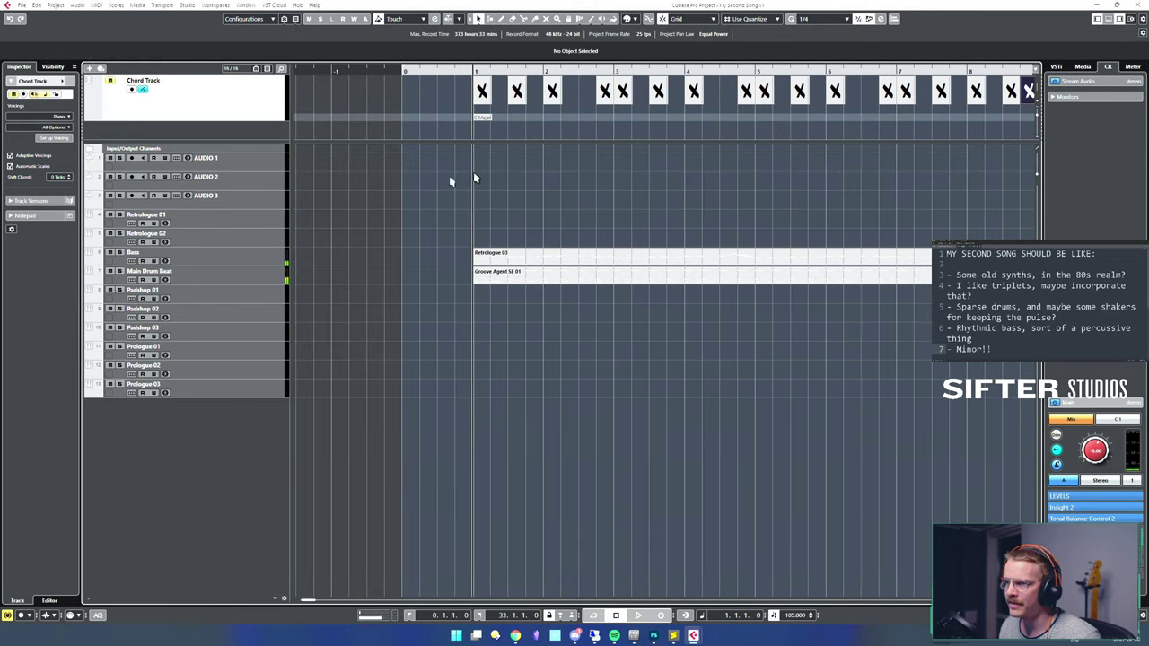
click(218, 237)
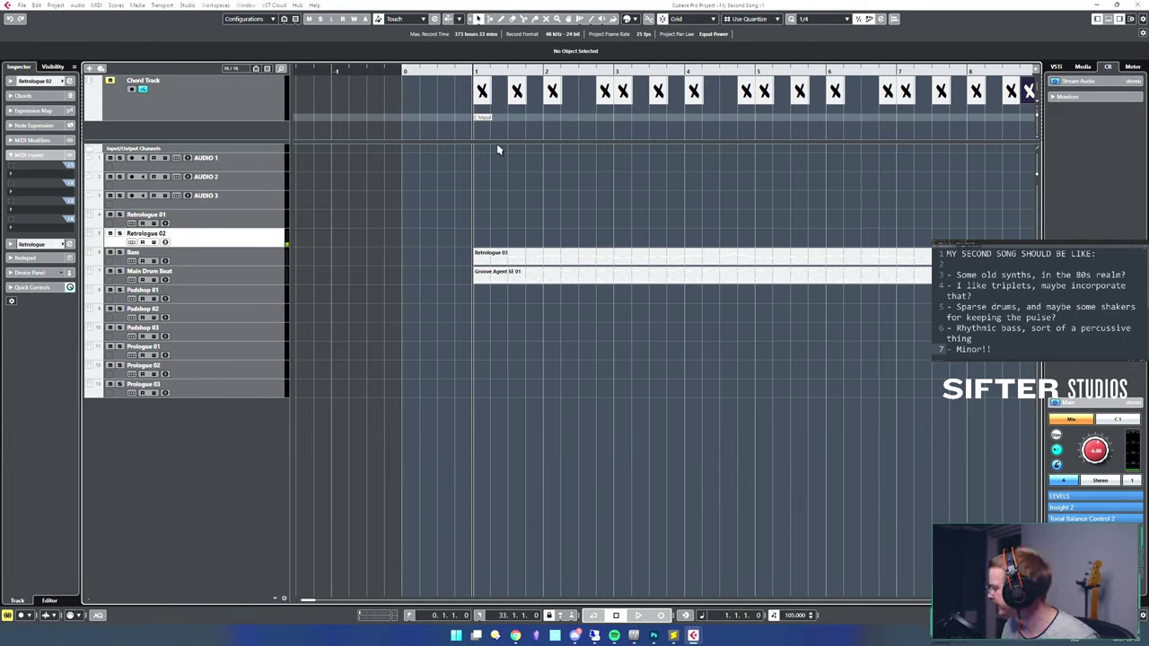
click(486, 93)
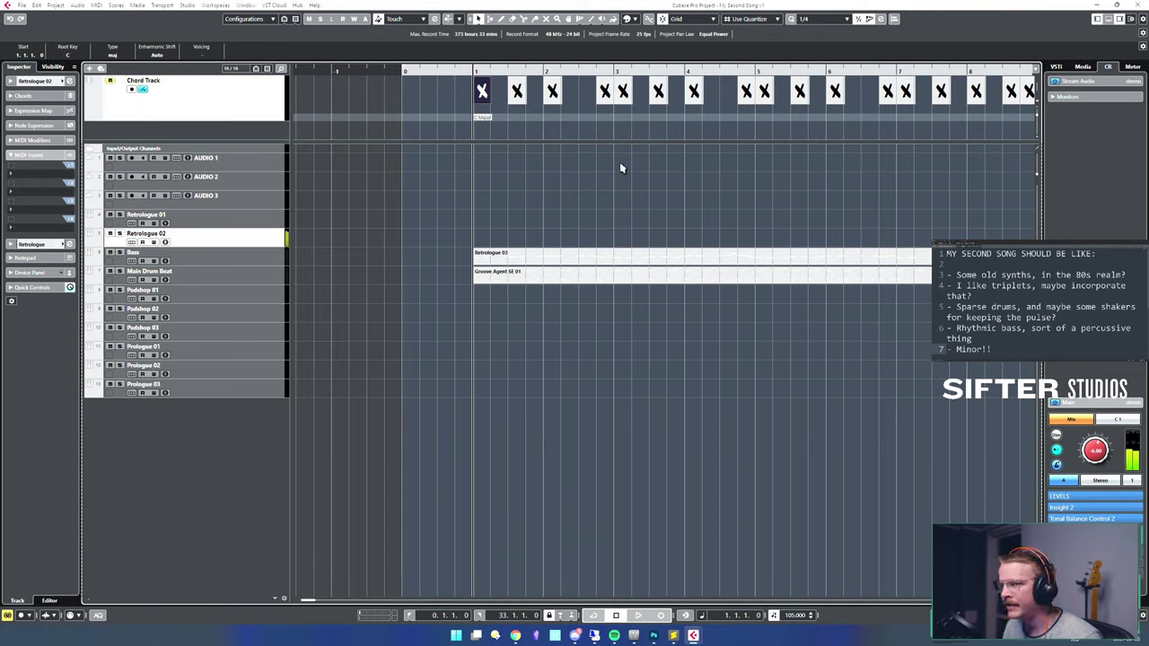
click(131, 89)
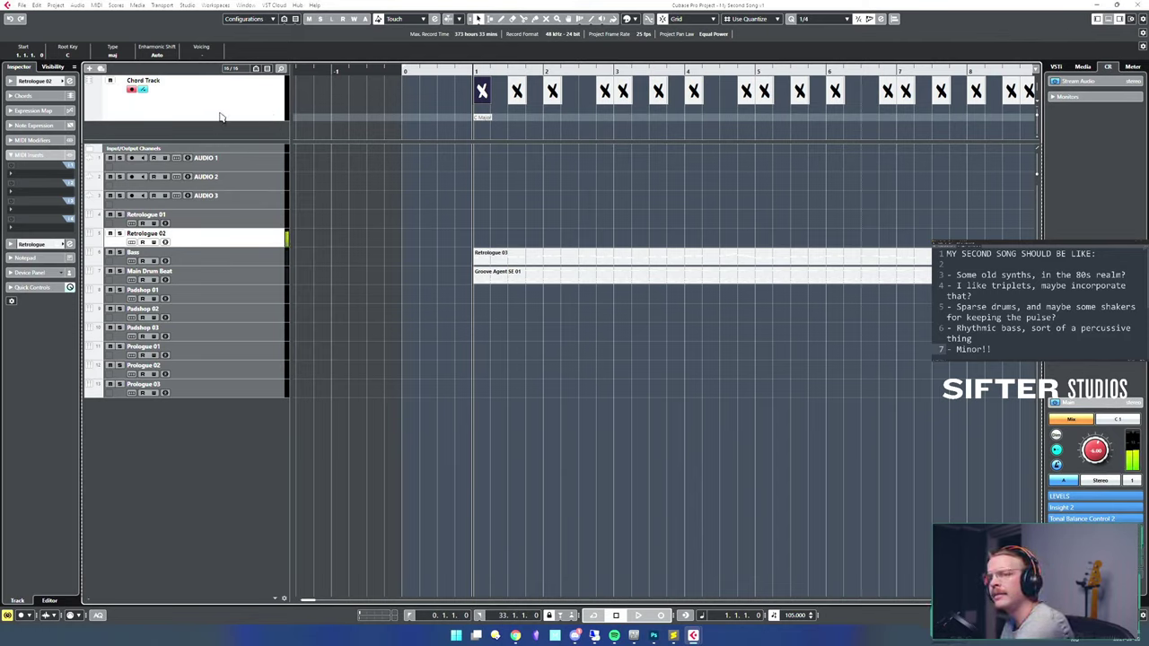
double_click(483, 91)
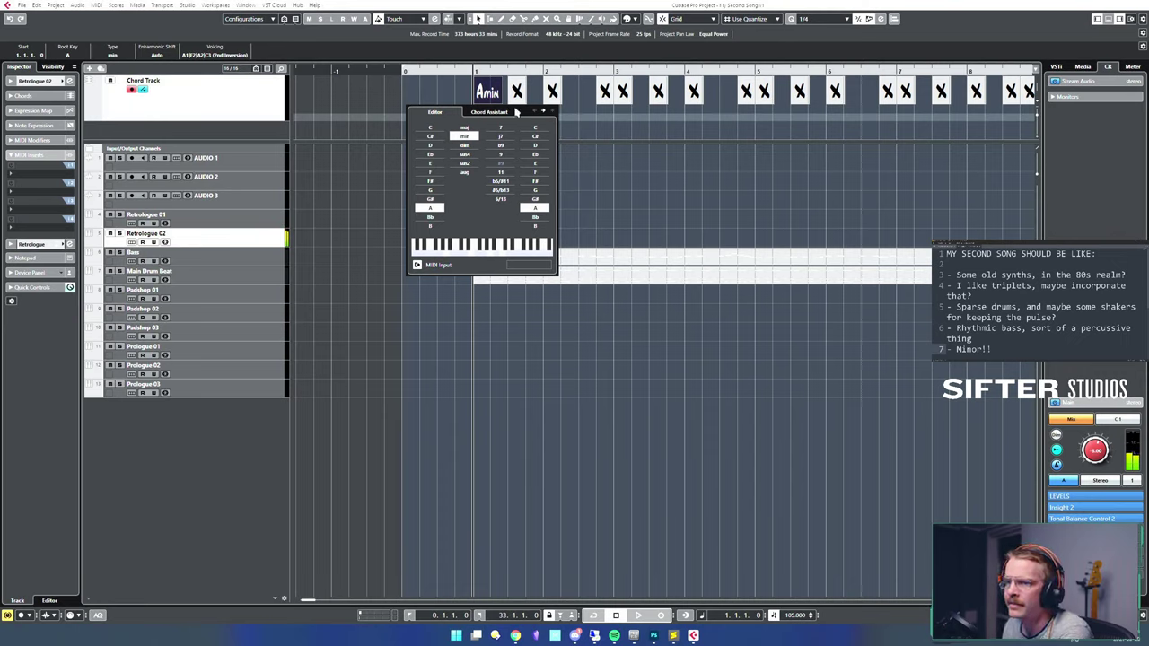
- Mute the chord track and define the chord events at 1.3 as G/B and at bar 2 as C
click(113, 81)
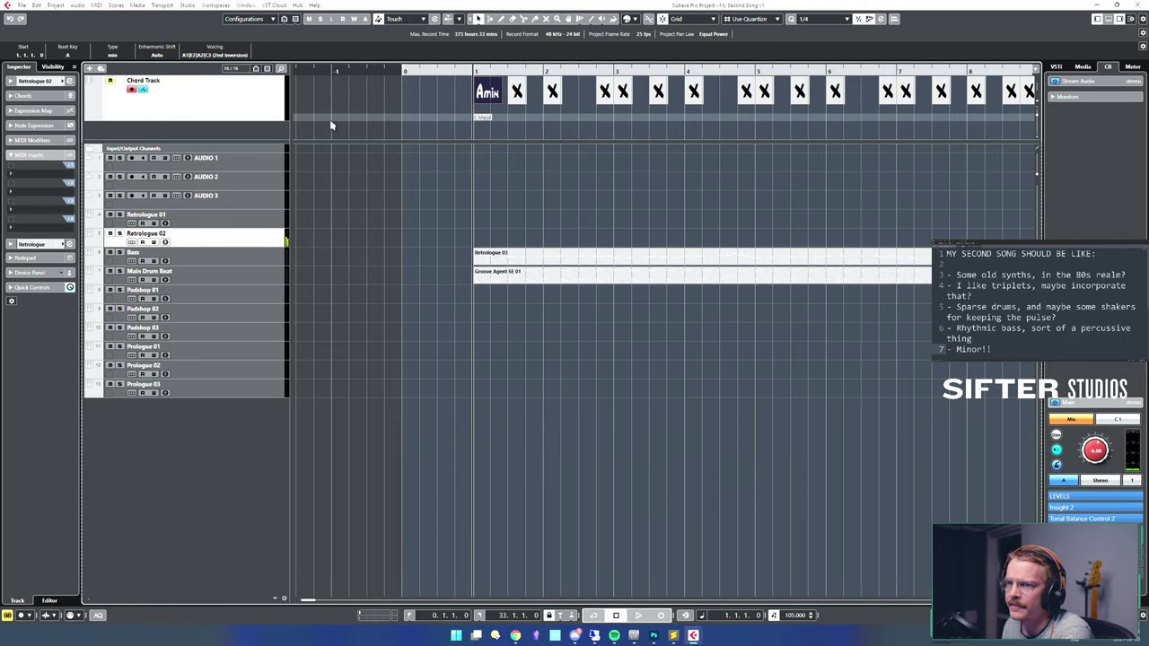
double_click(491, 94)
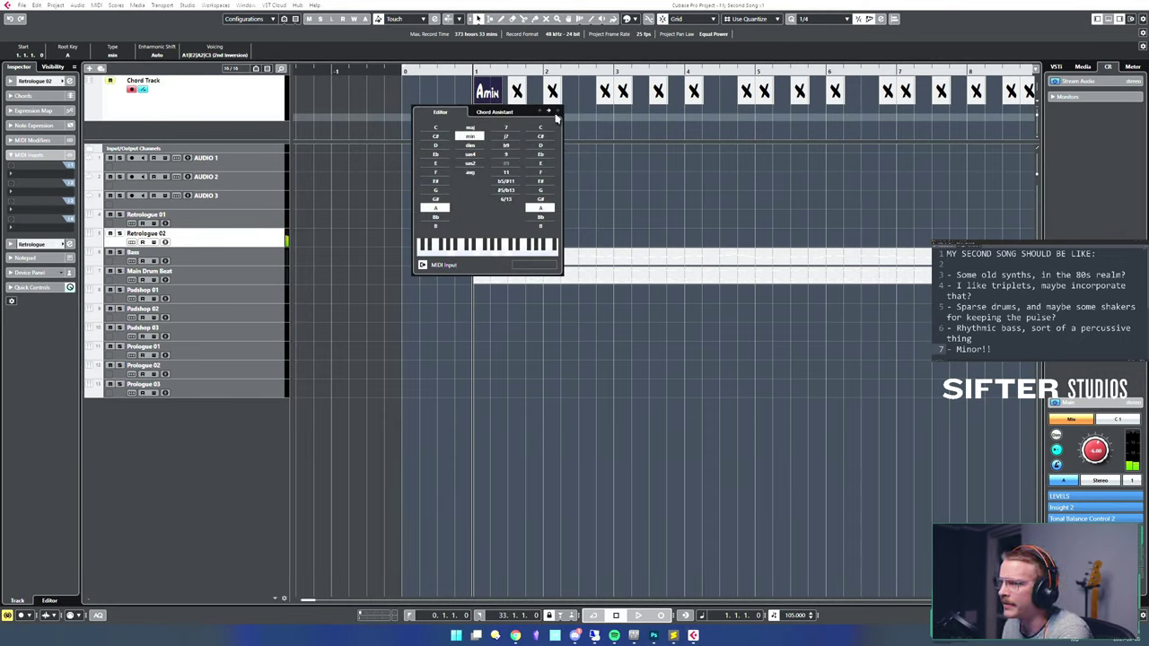
click(549, 110)
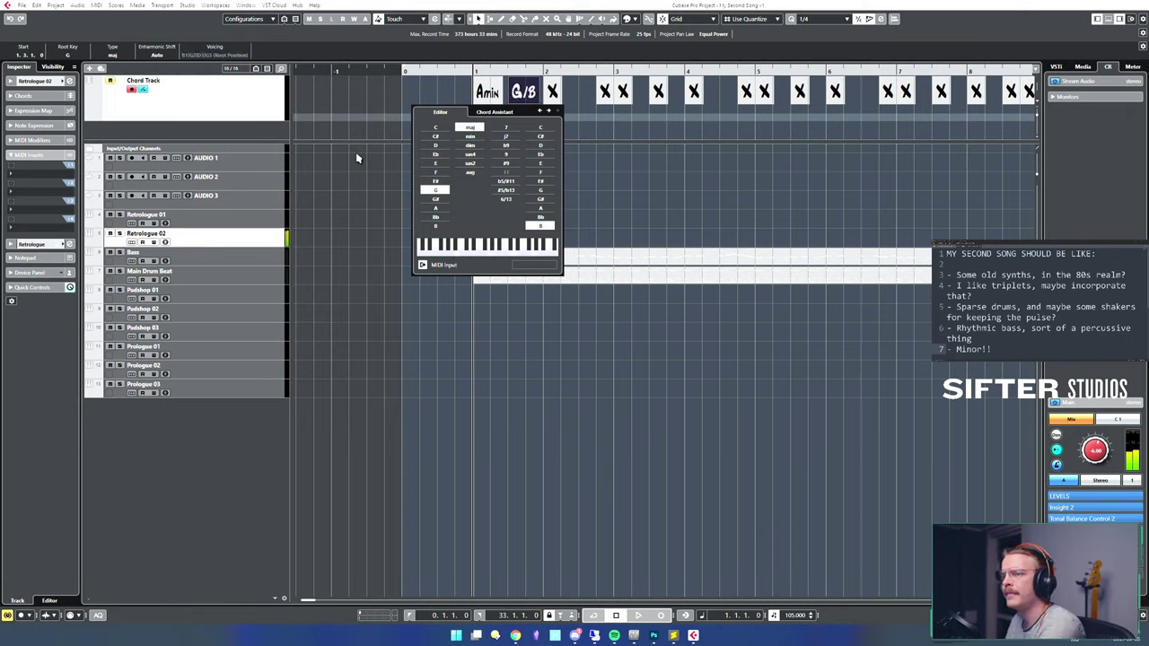
click(549, 110)
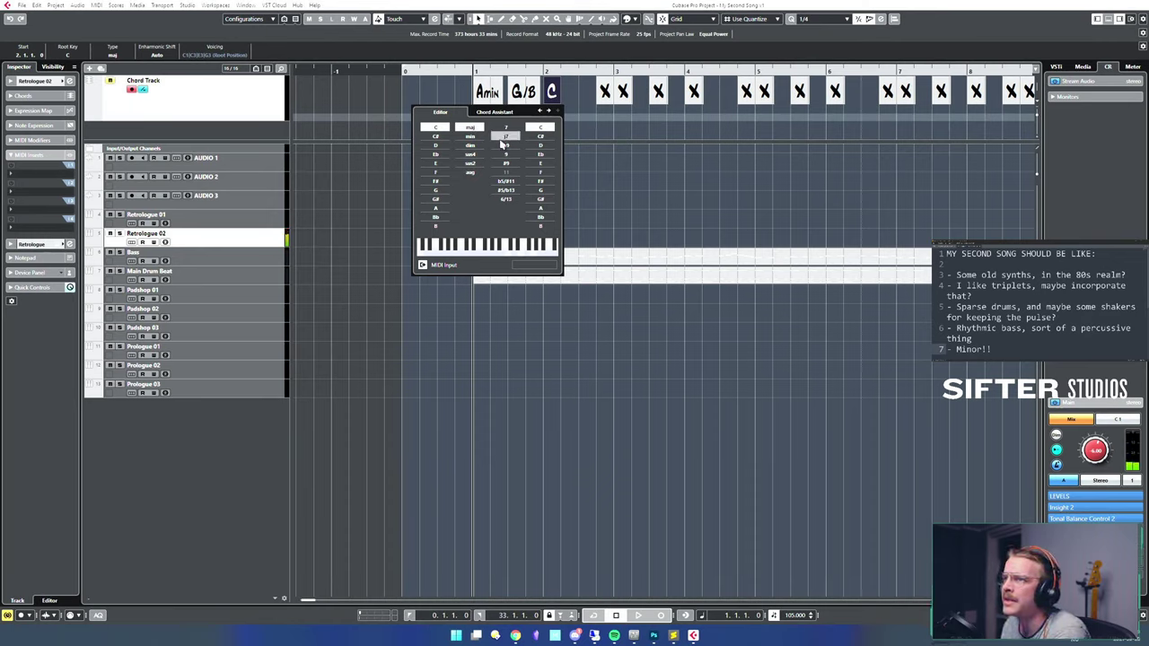
- Check the channel settings of the Retrologue 02 track and close them again
click(206, 241)
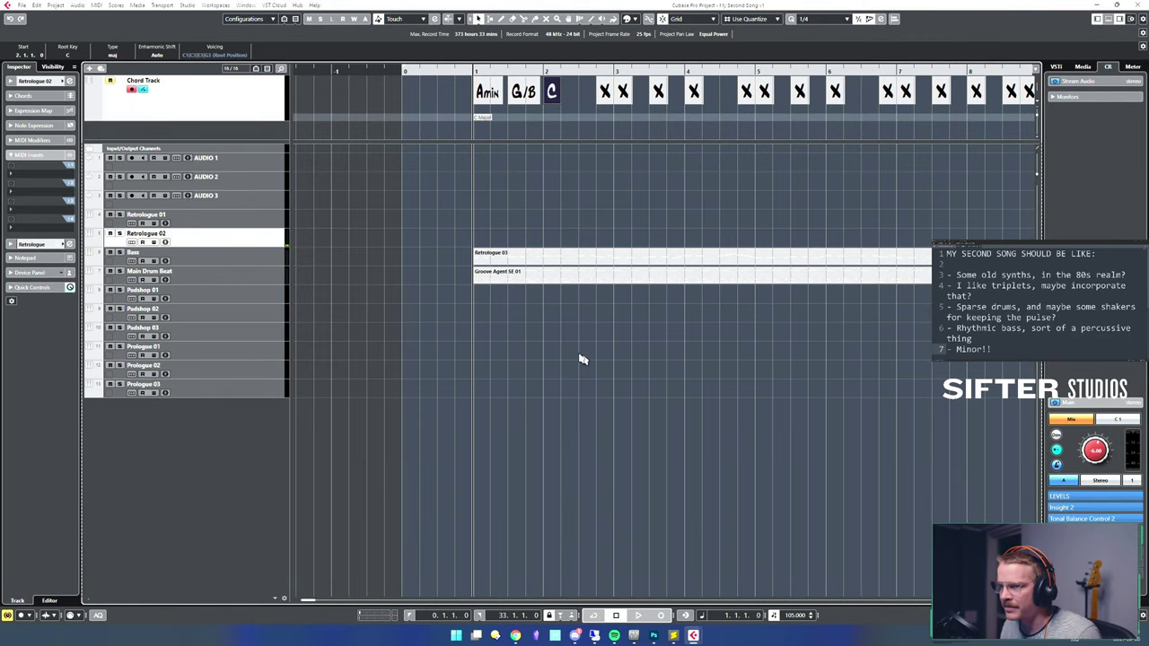
double_click(203, 236)
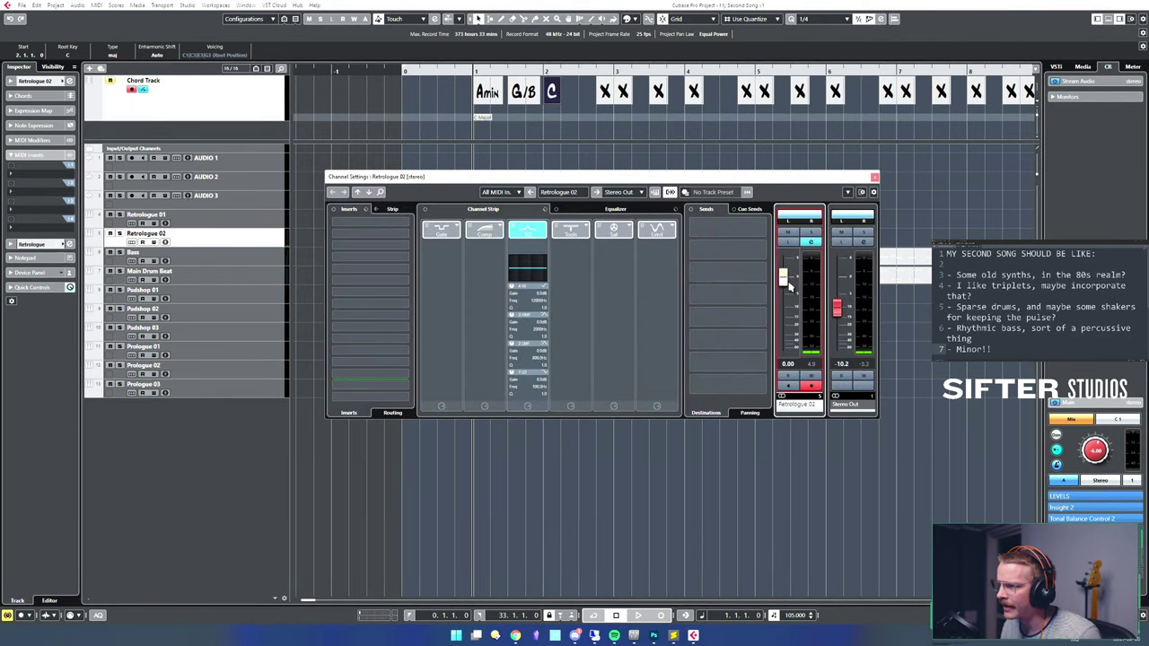
click(874, 177)
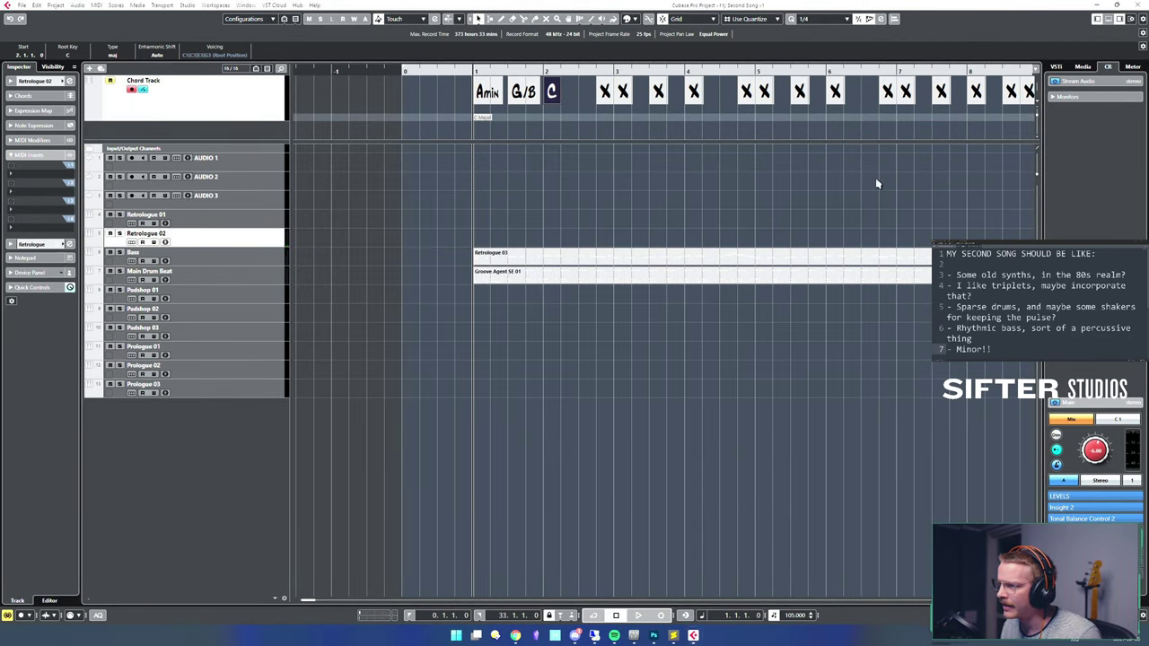
- Define the chord events at 2.4 as Emin7/B, at bar 3 as Amin and at 3.3 as G/B from MIDI input
click(605, 95)
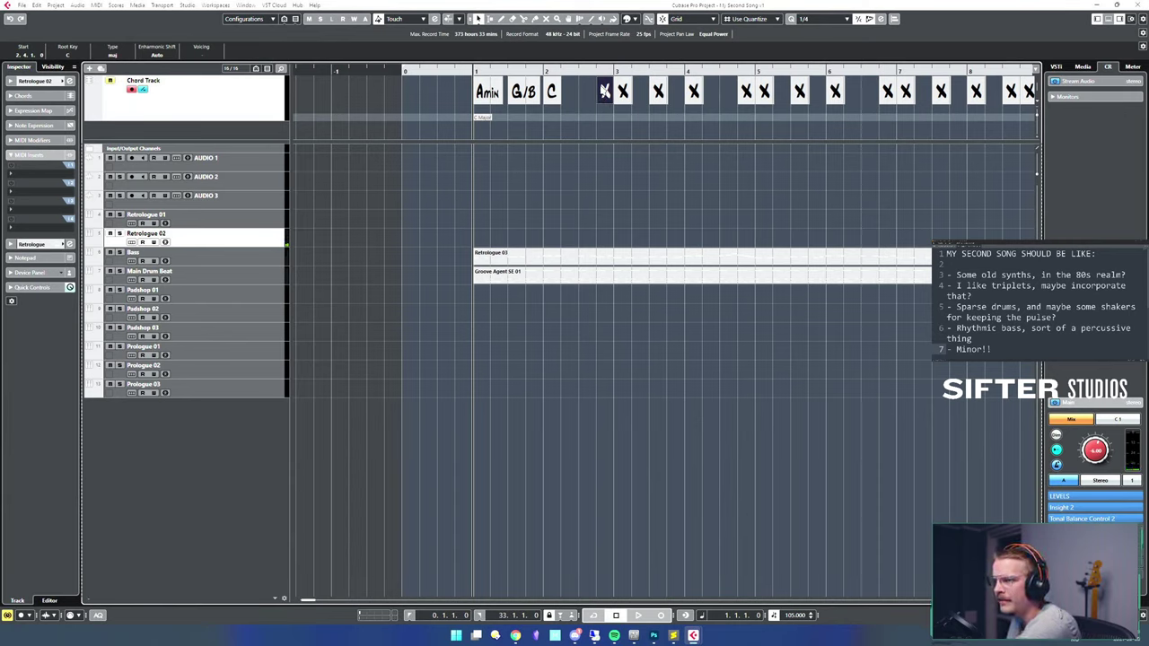
double_click(604, 90)
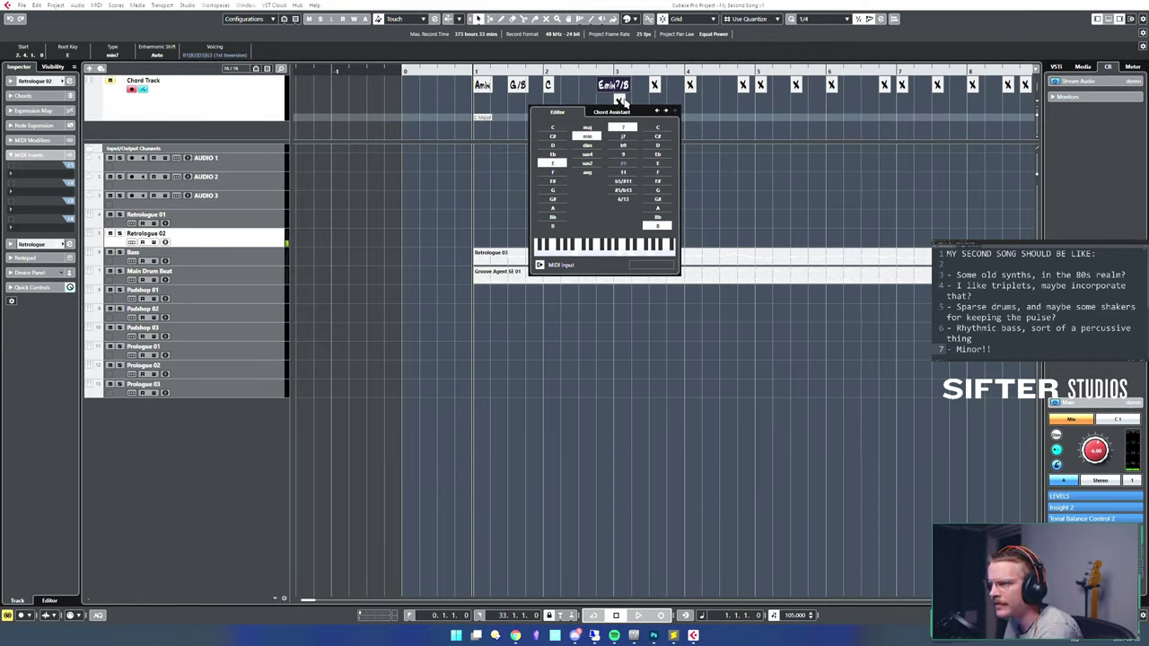
click(620, 101)
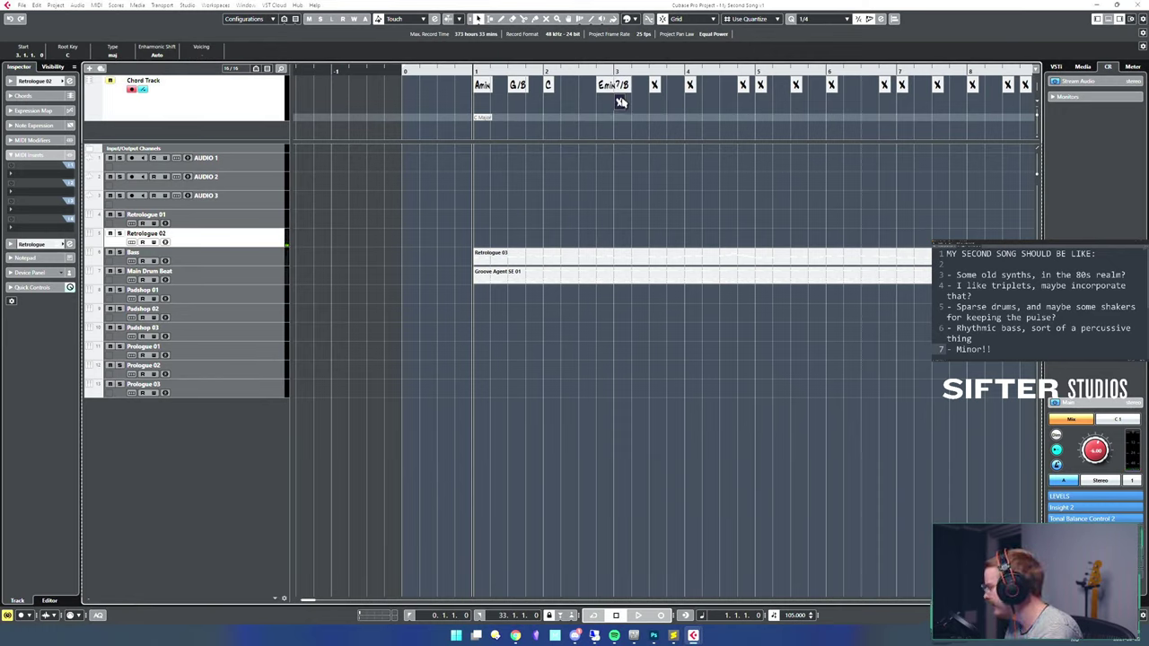
double_click(621, 101)
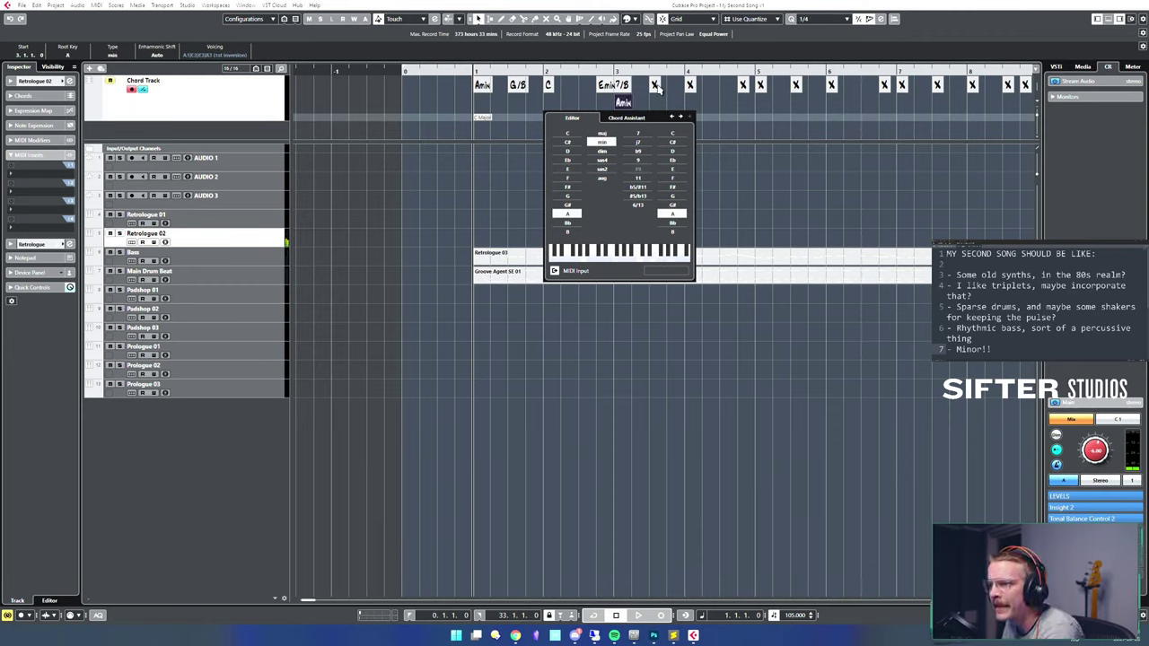
click(655, 86)
double_click(657, 86)
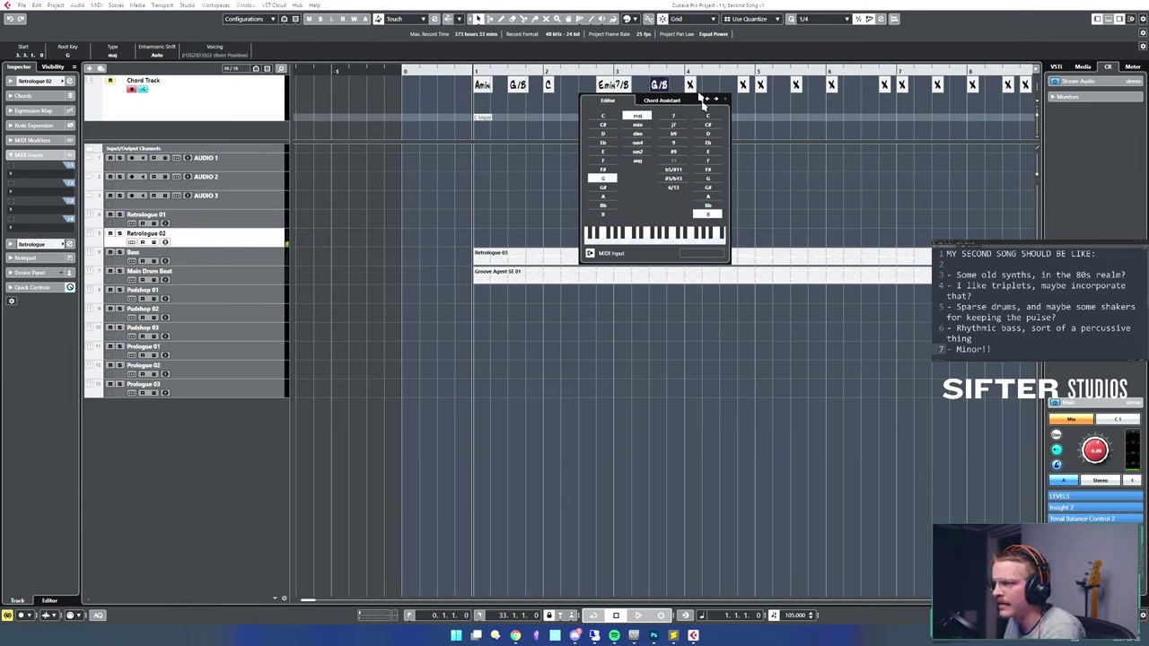
click(807, 216)
- Play the bass and drums from the middle of bar 3 and again from bar 1 to check the chord changes
click(656, 185)
key(space)
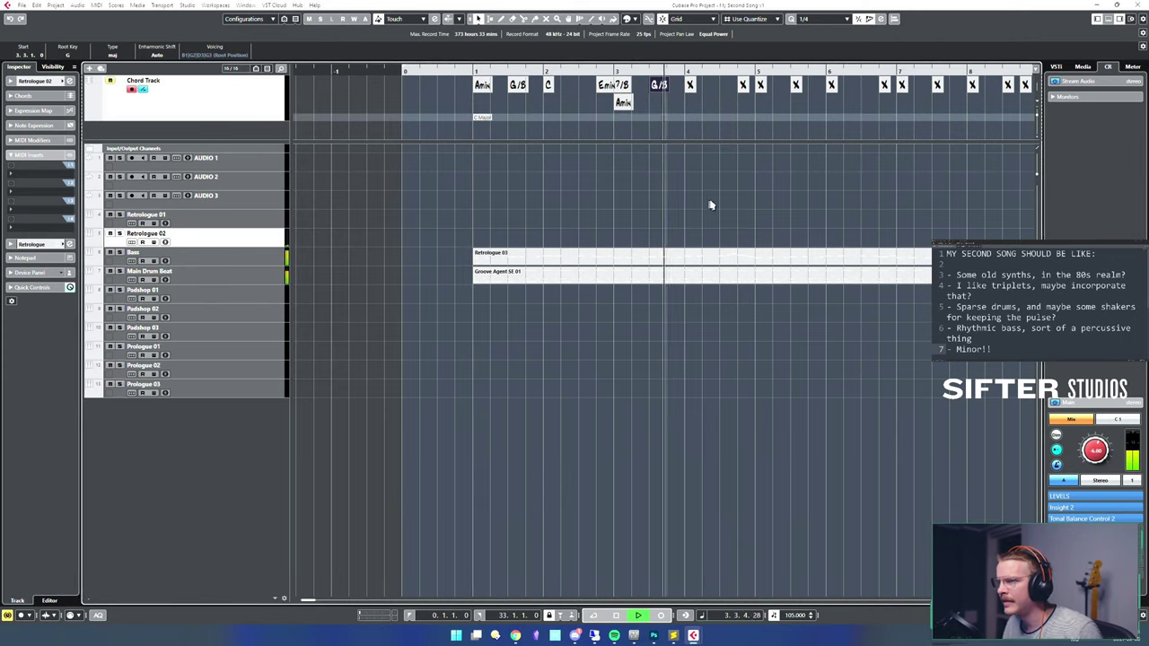
key(space)
click(437, 177)
click(469, 174)
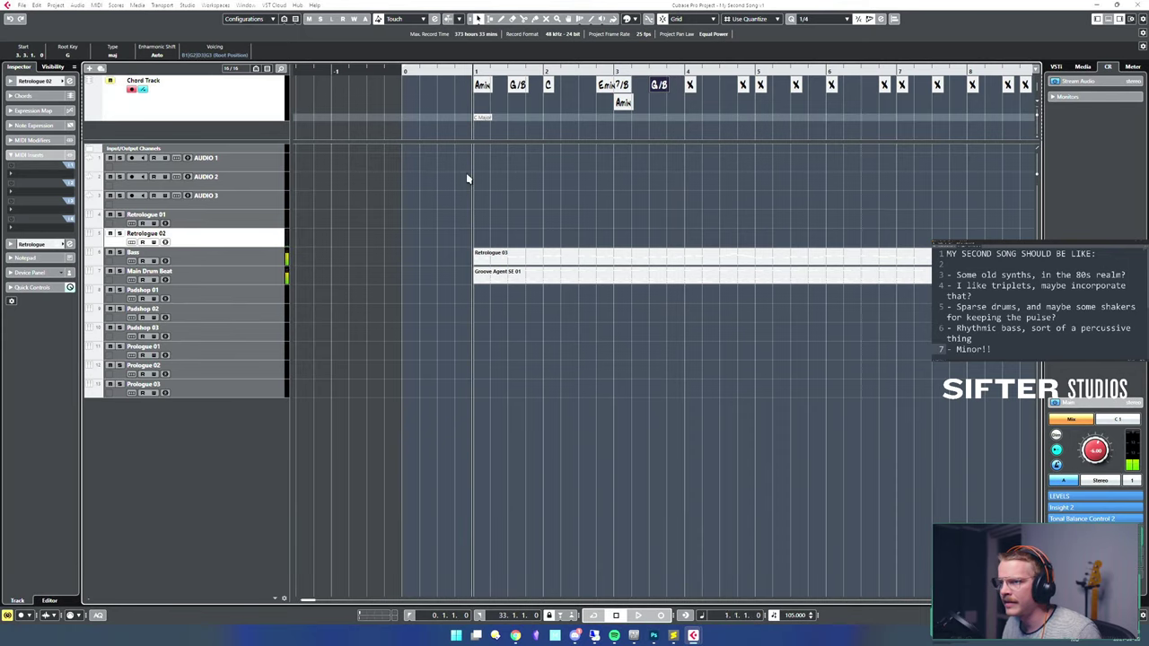
key(space)
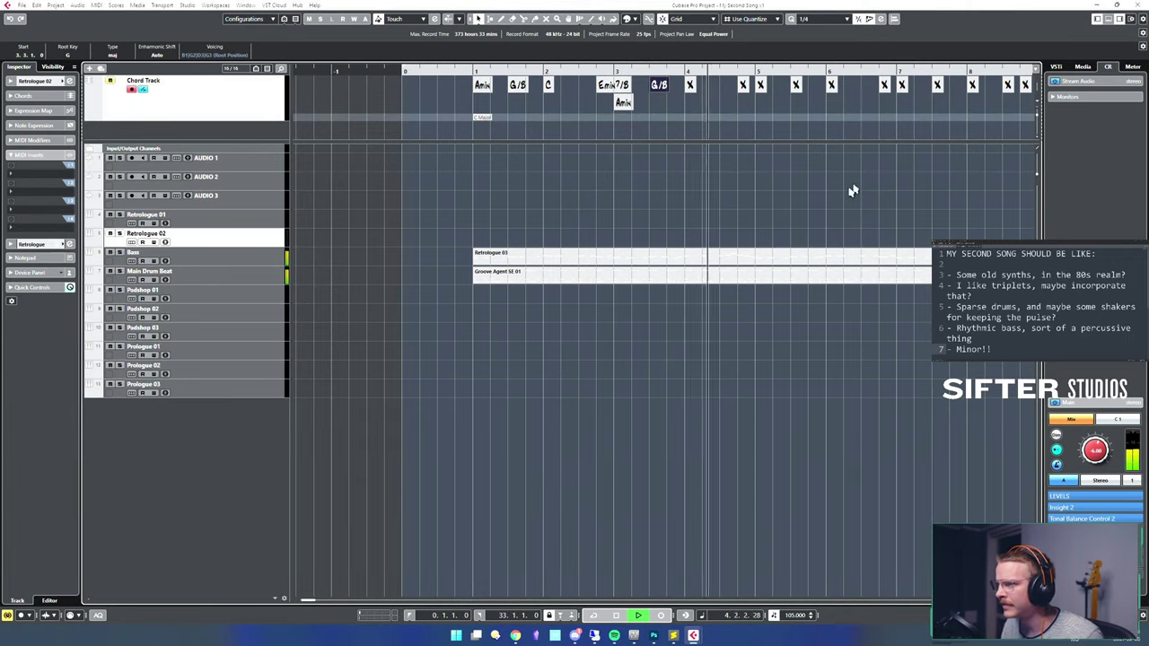
key(space)
- Stop playback and define the undefined chord event at bar 4 as C
click(715, 199)
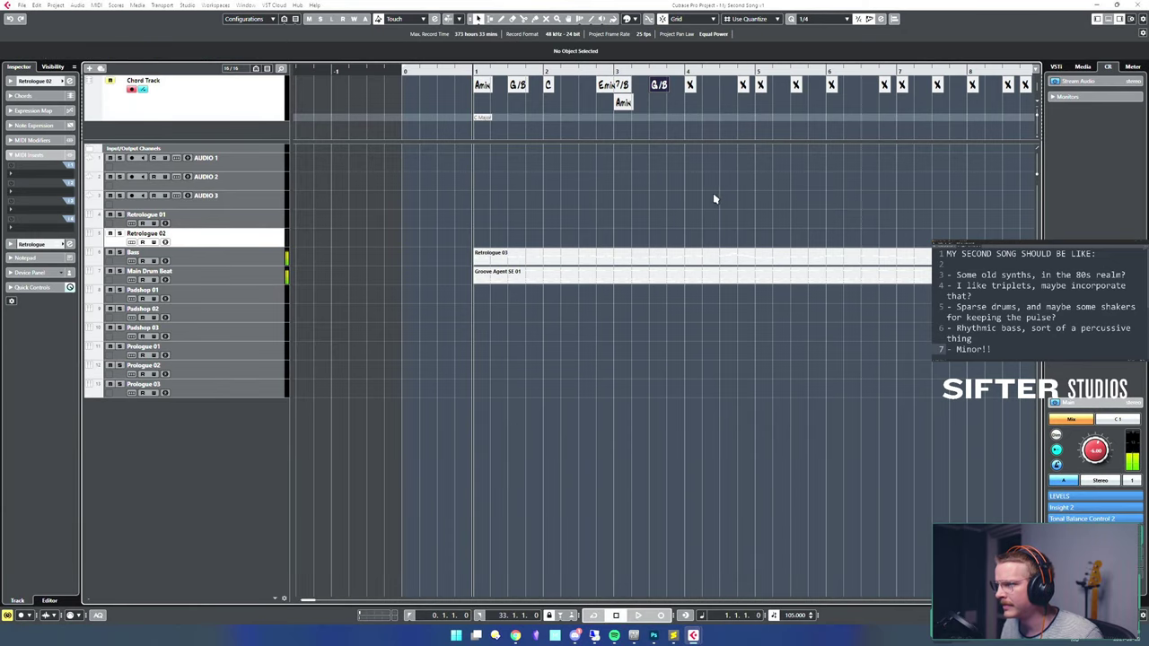
scroll(727, 193, right, 3)
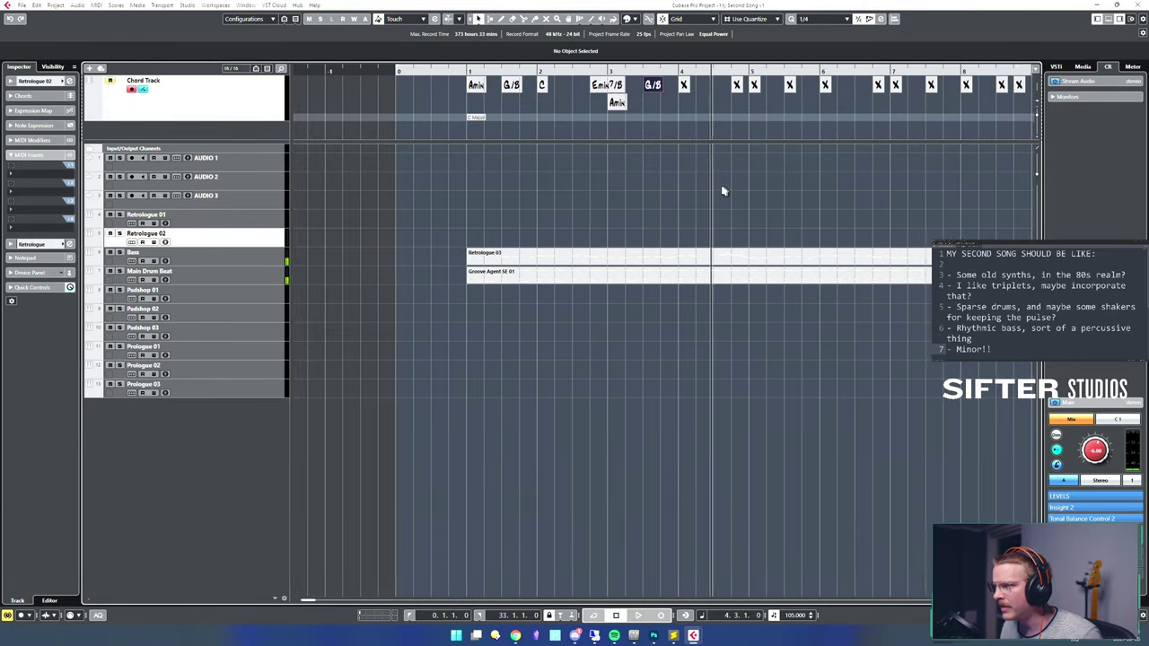
click(617, 202)
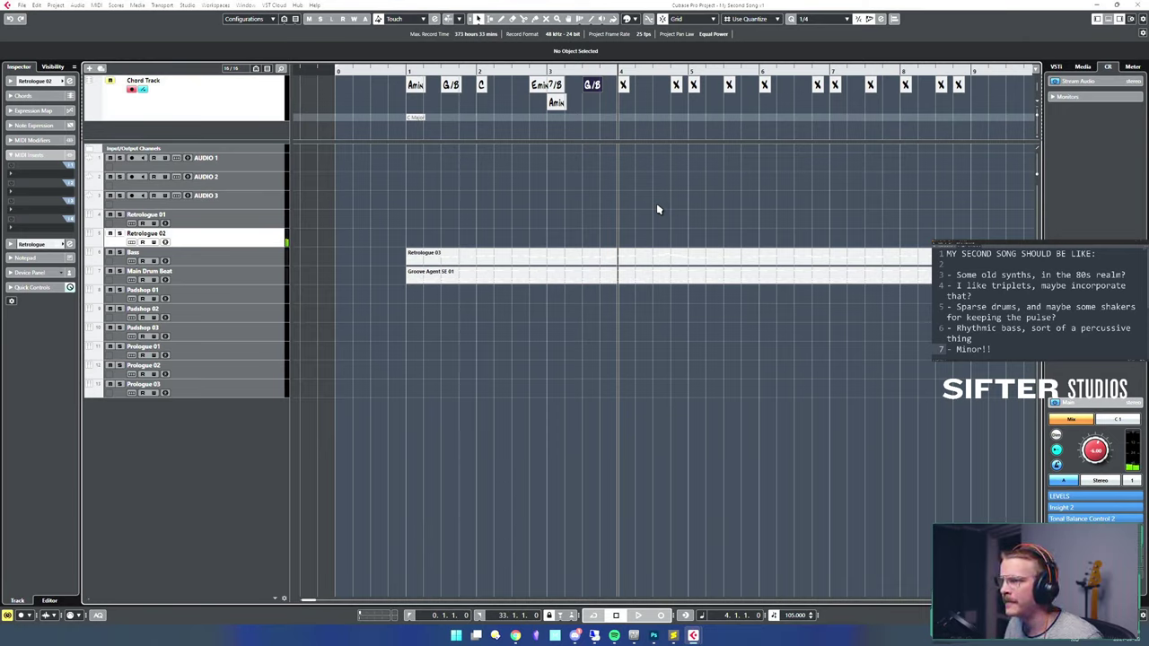
double_click(624, 85)
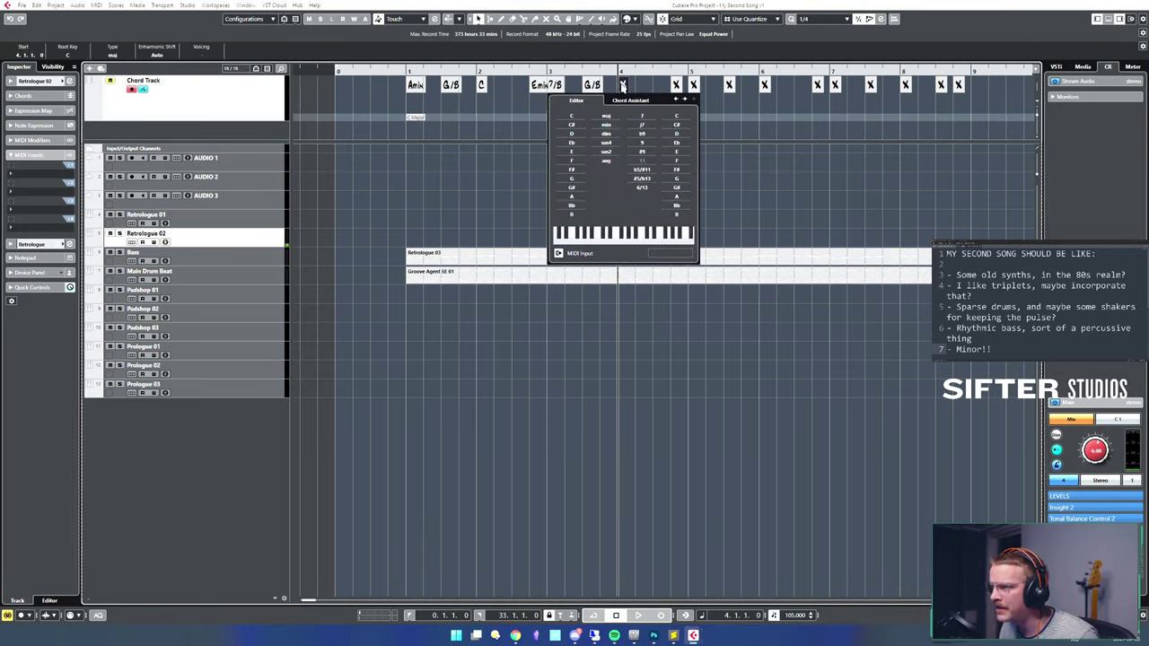
click(571, 115)
click(785, 171)
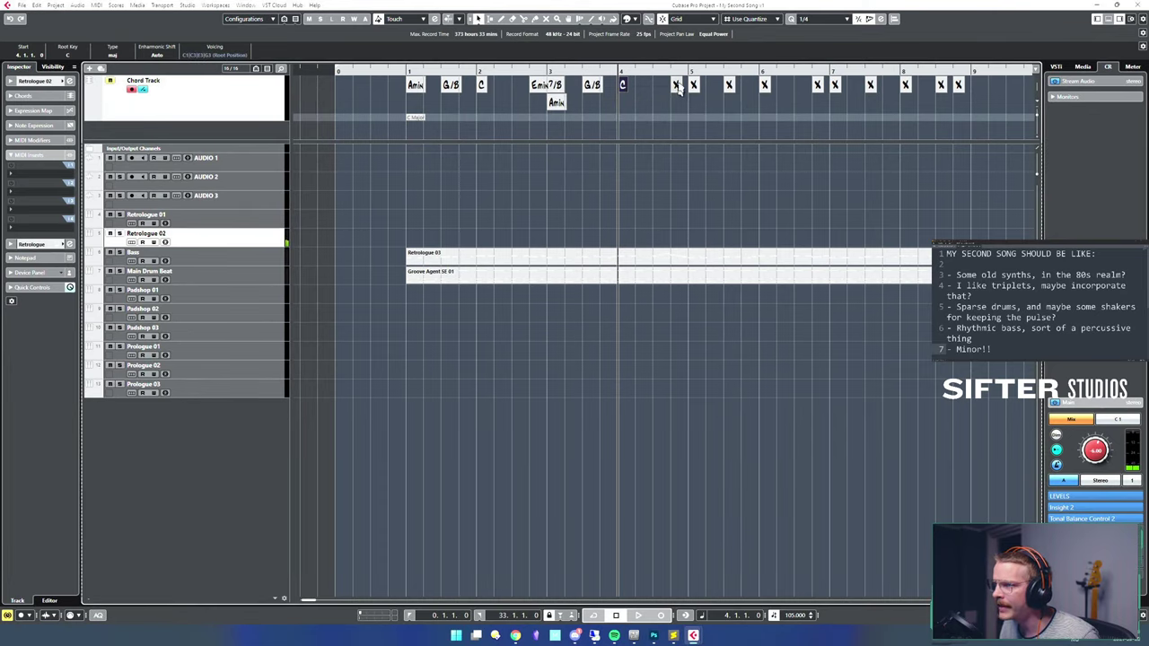
- Place the Emin7/B chord event from 2.4 at 4.4 and delete the undefined event there
click(546, 85)
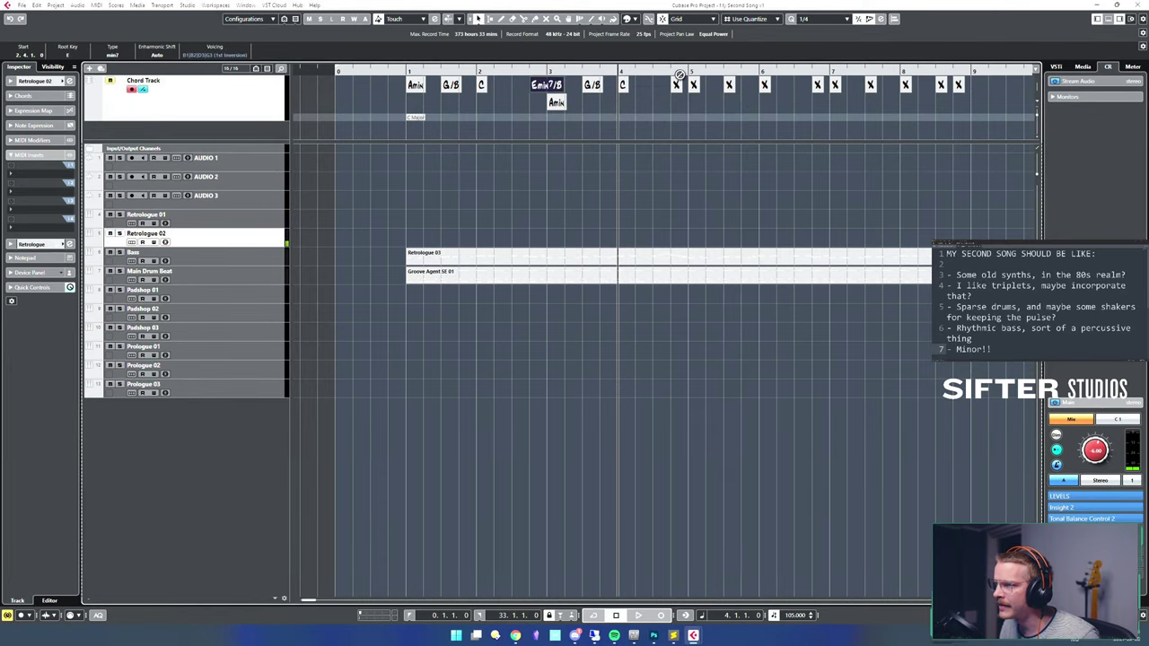
drag(680, 74, 688, 86)
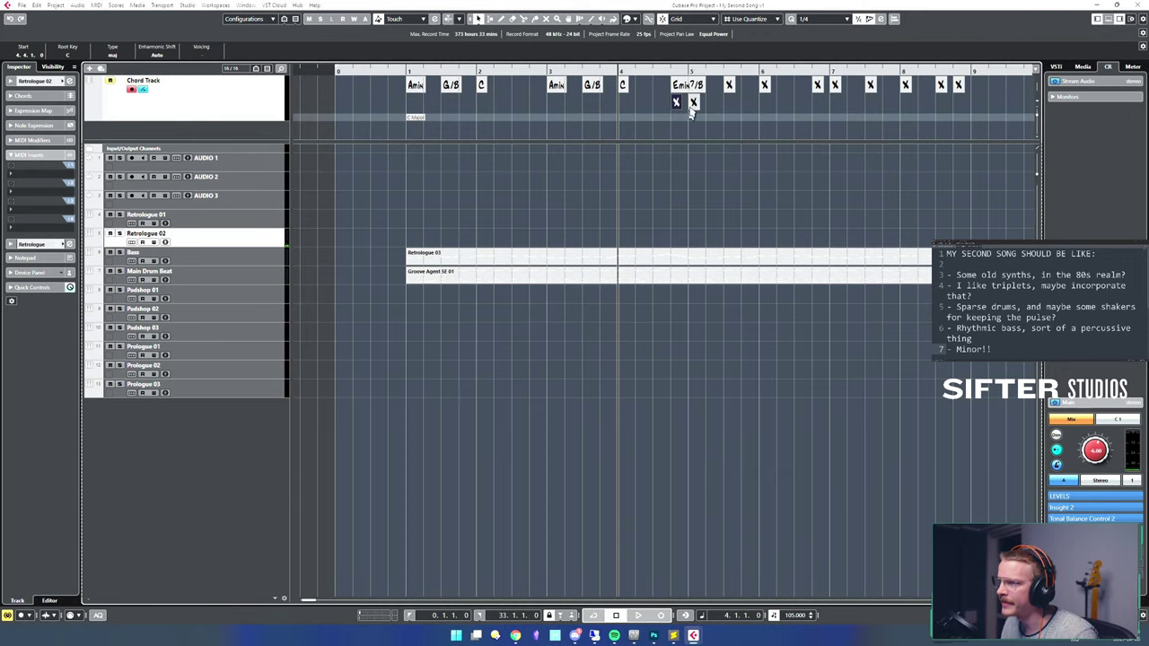
key(Delete)
- Delete all remaining undefined chord events from bar 5 through bar 8
click(691, 106)
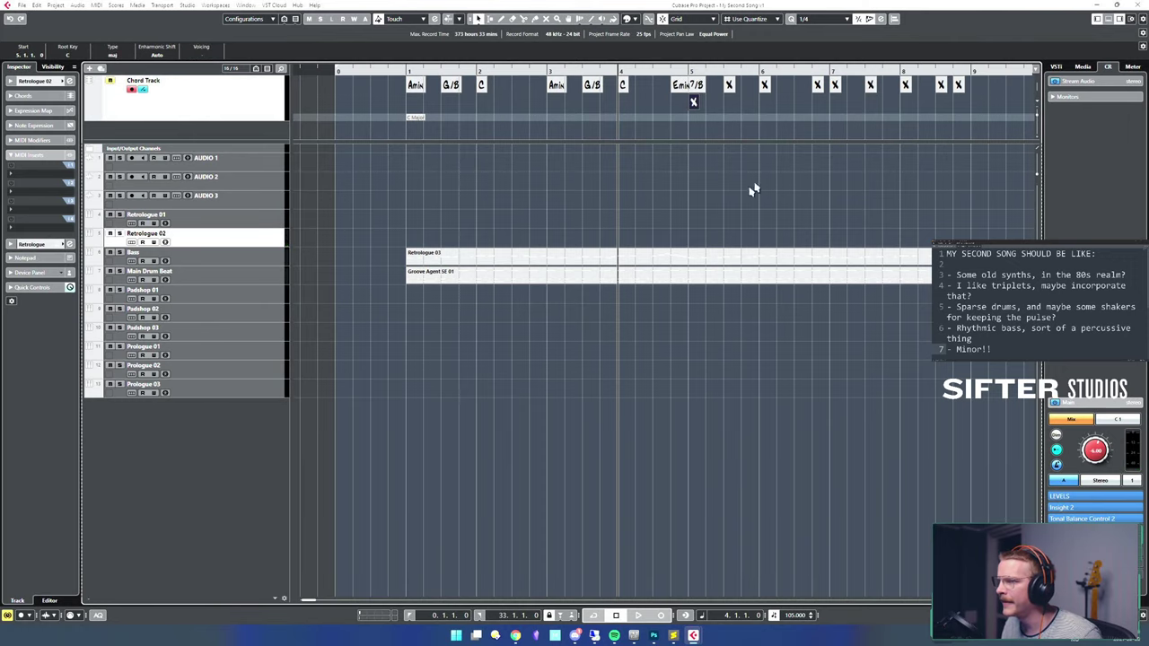
scroll(751, 187, right, 2)
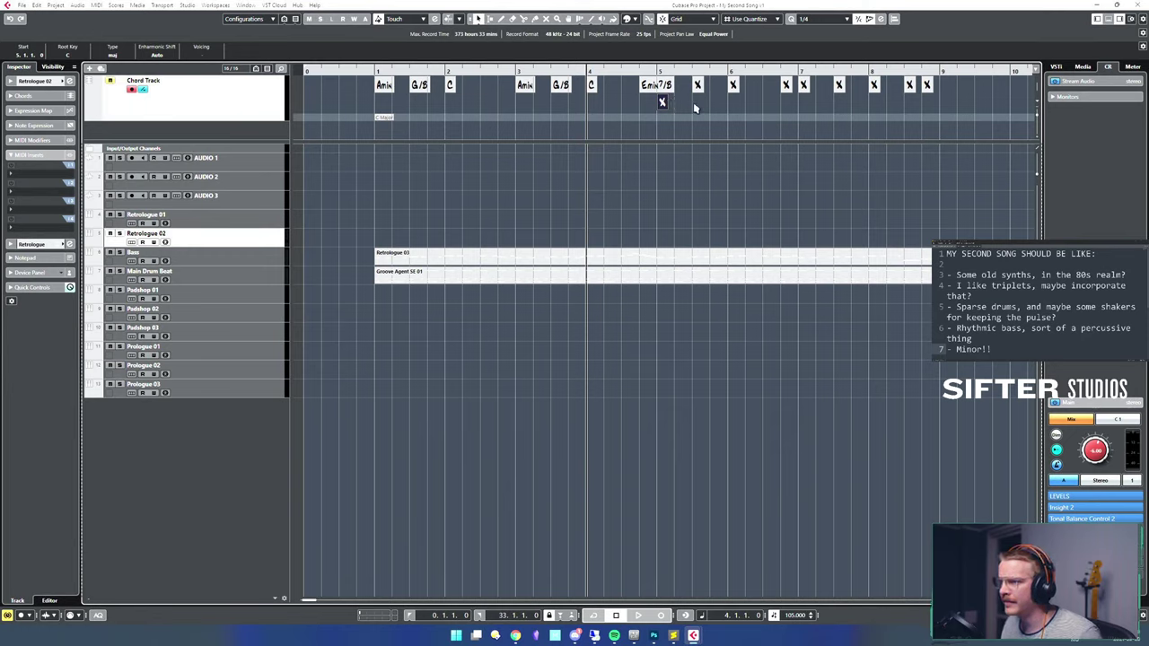
key(Delete)
key(Delete)
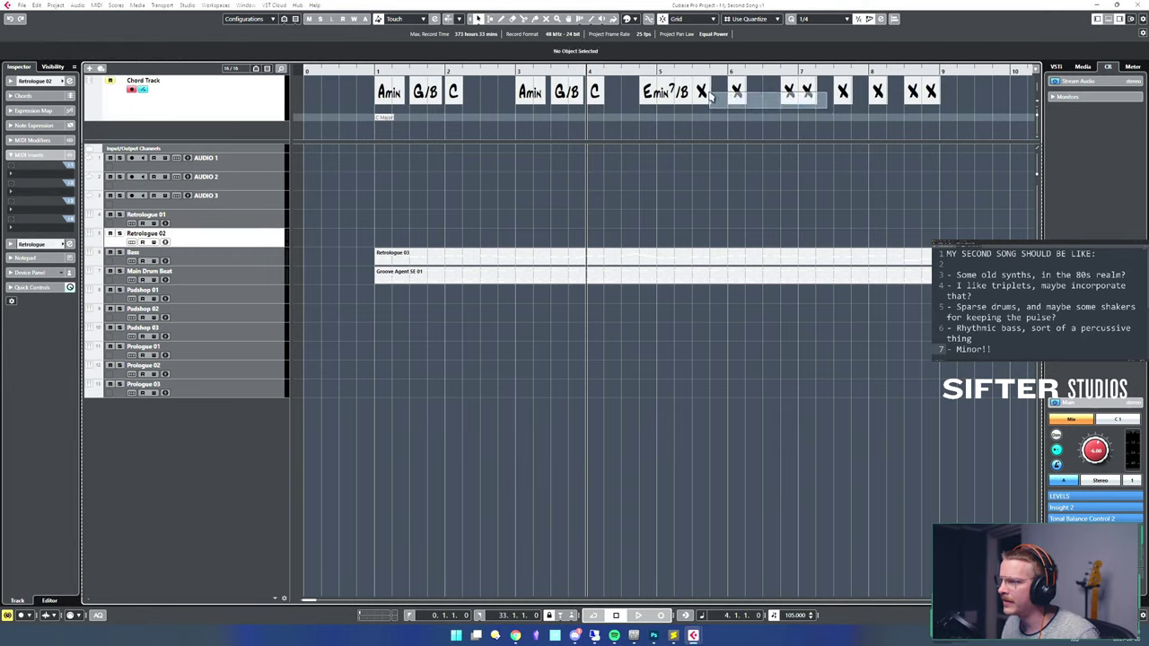
key(Delete)
key(Delete)
key(Delete)
key(Delete)
key(Delete)
key(Delete)
key(Delete)
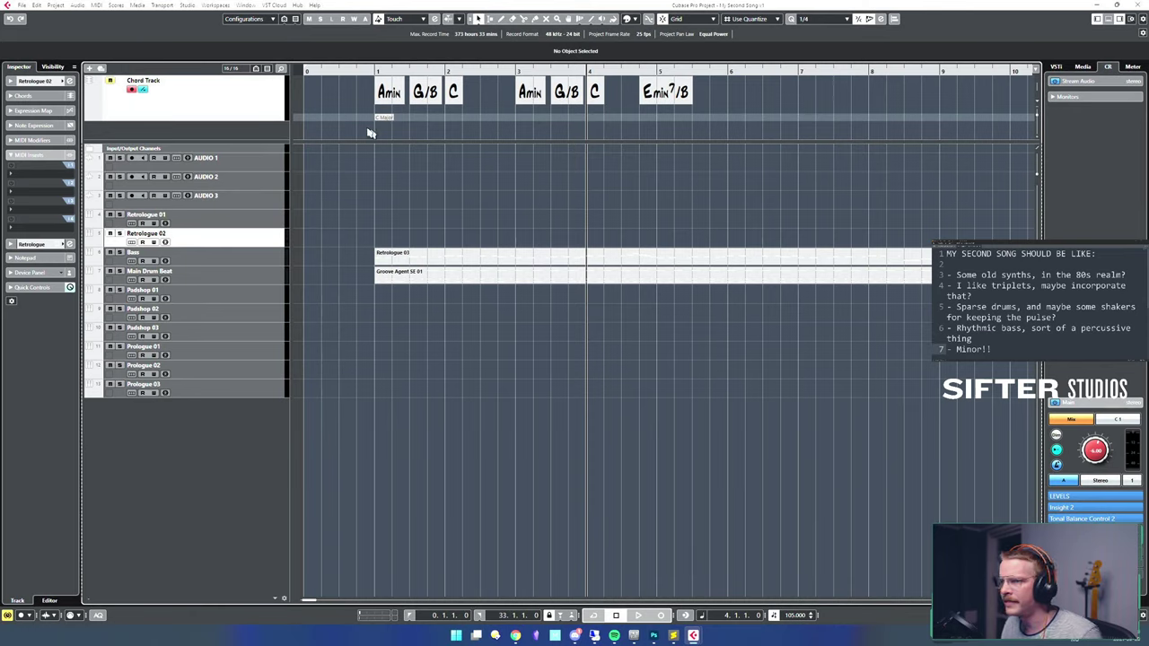
- Copy the chord events of bars 1 to 4 so the copy starts at bar 5, and play the progression
drag(352, 96, 721, 101)
drag(388, 93, 672, 99)
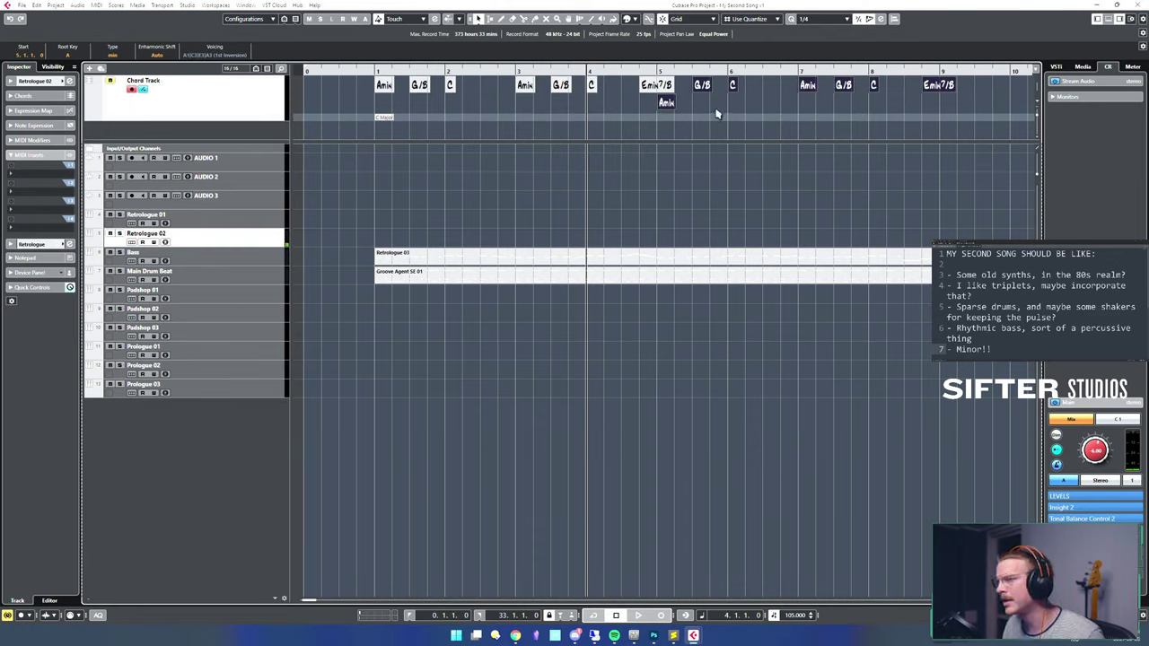
key(l)
key(space)
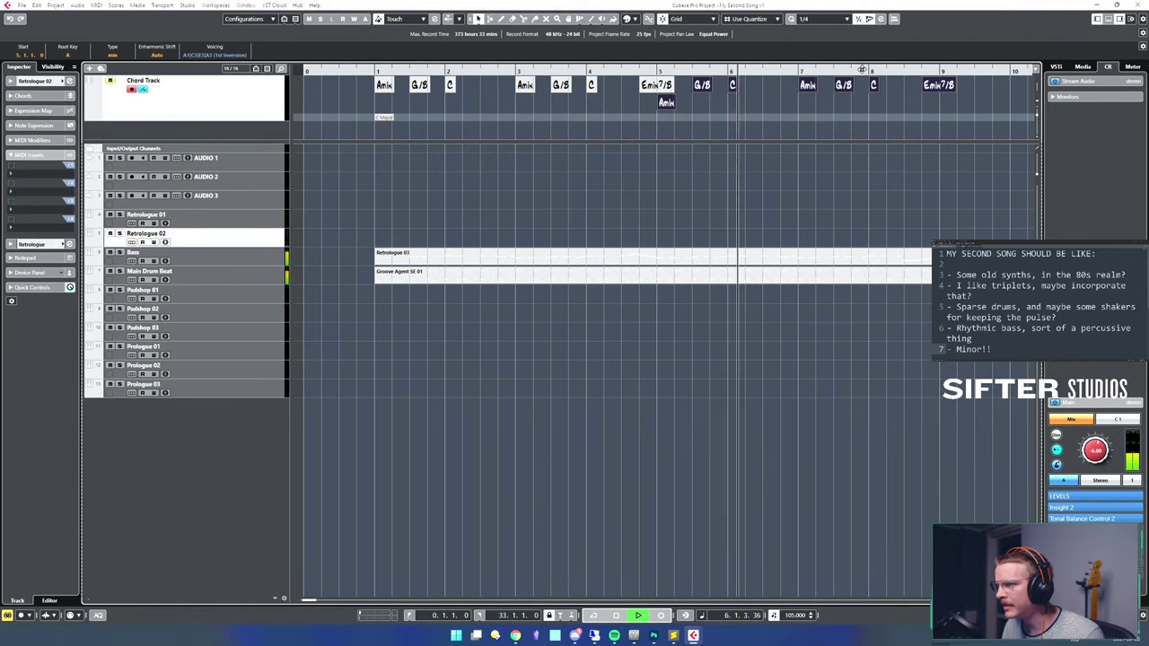
drag(828, 111, 772, 115)
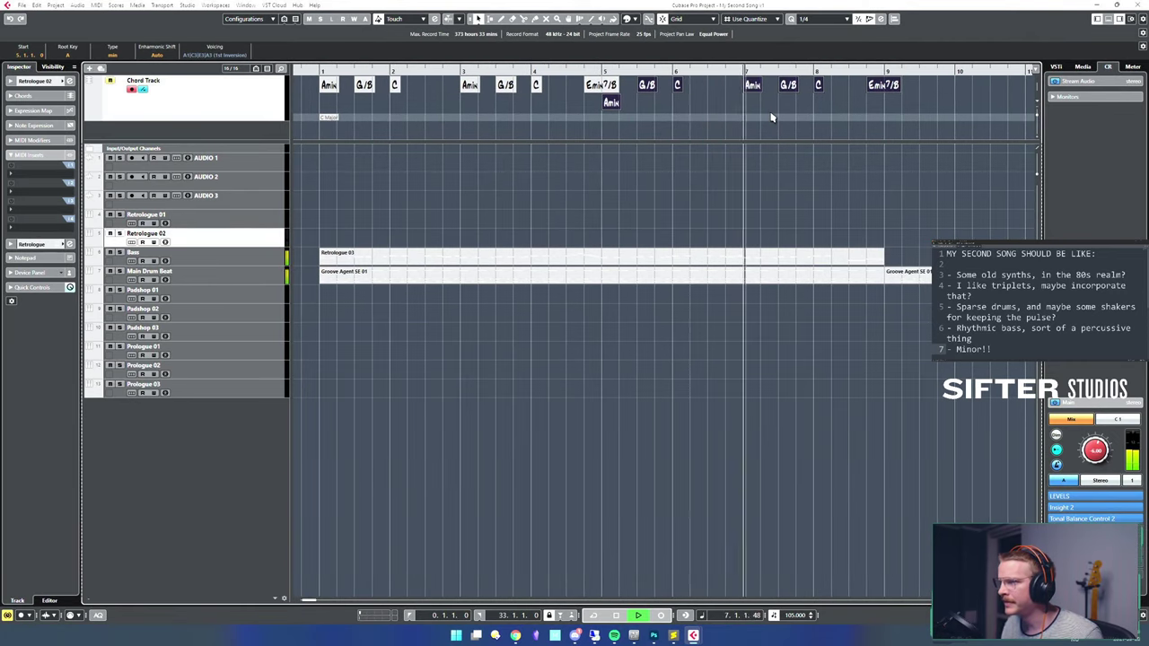
key(space)
- Copy the Emin7/B chord event to 2.4 and 6.4, and play the progression with bass and drums
click(729, 119)
drag(602, 86, 743, 97)
click(799, 118)
click(731, 133)
key(space)
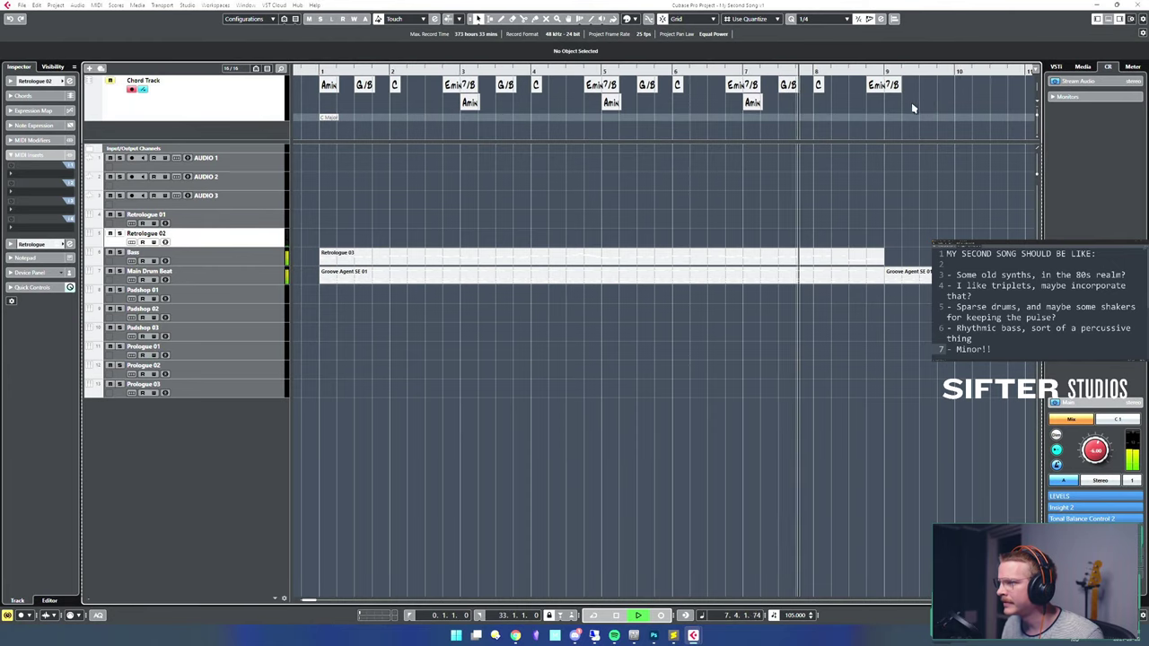
drag(915, 107, 788, 105)
key(space)
- Redefine the chord event at bar 7 as F major with the j7 and 9 tensions
click(623, 106)
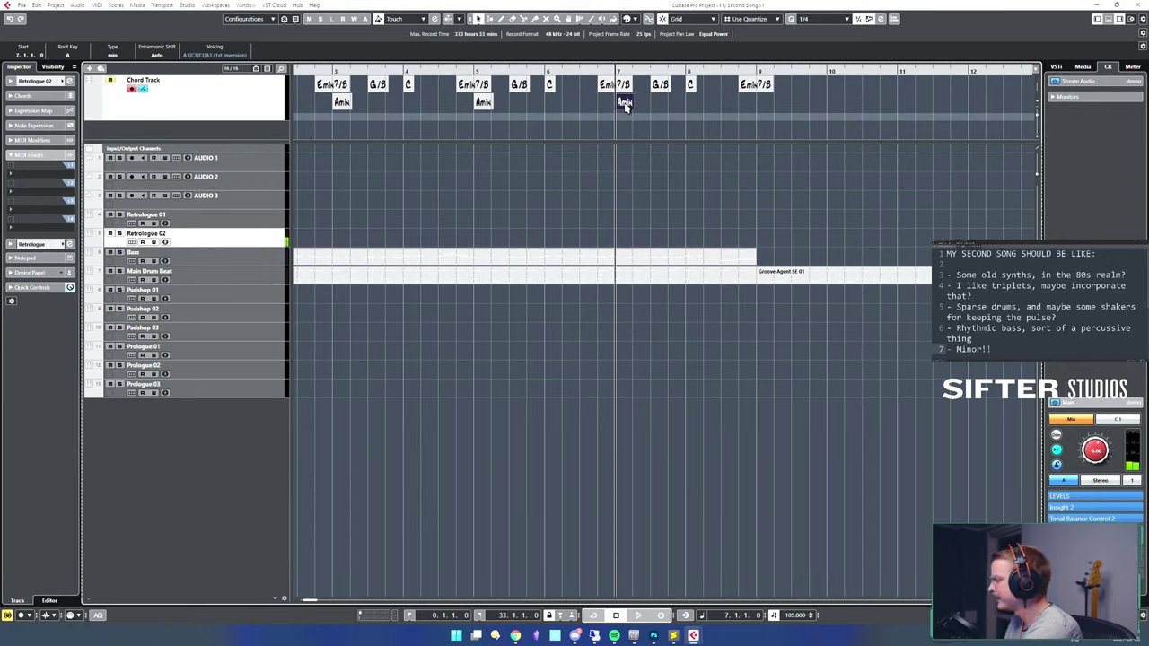
double_click(625, 104)
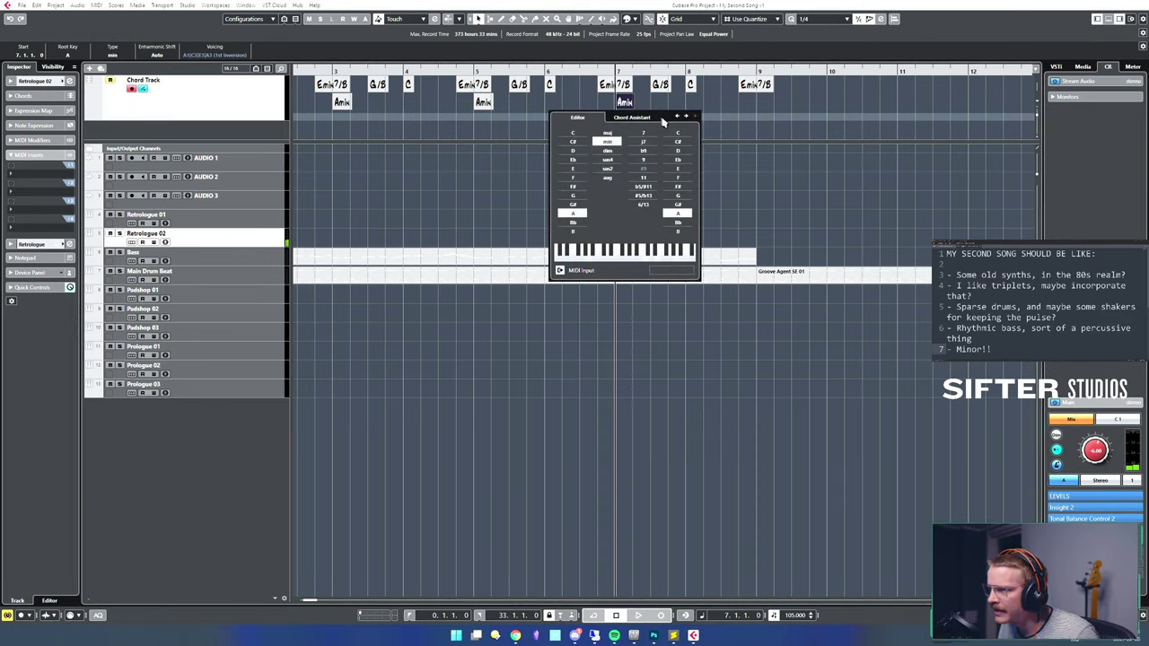
click(573, 177)
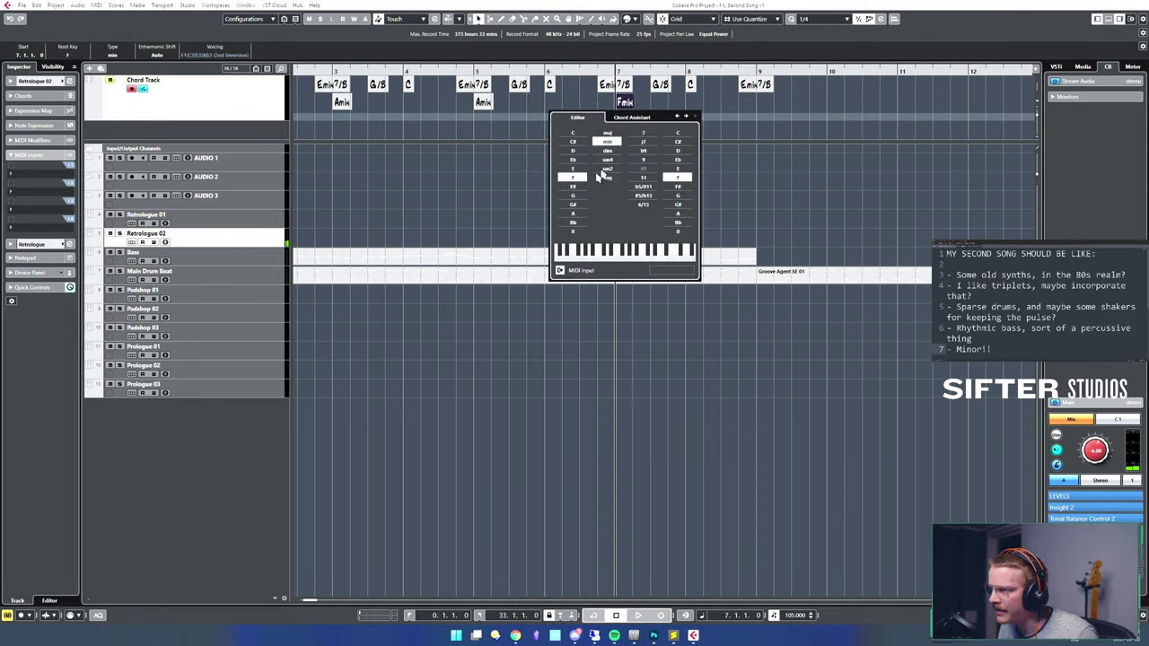
click(608, 133)
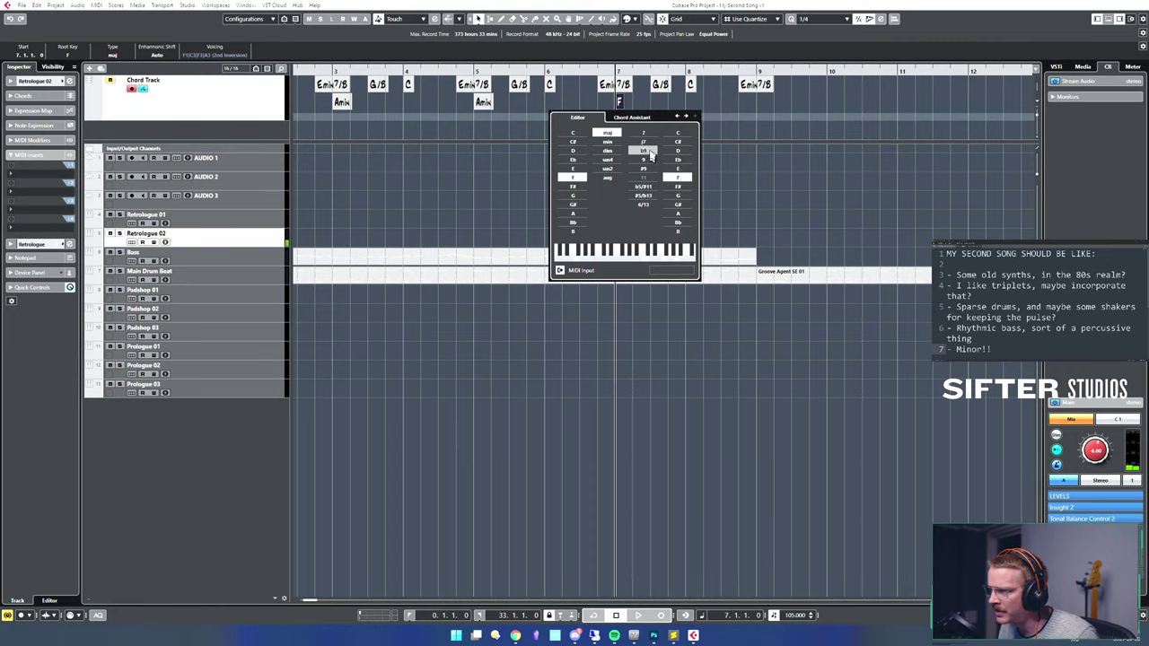
click(643, 160)
click(643, 142)
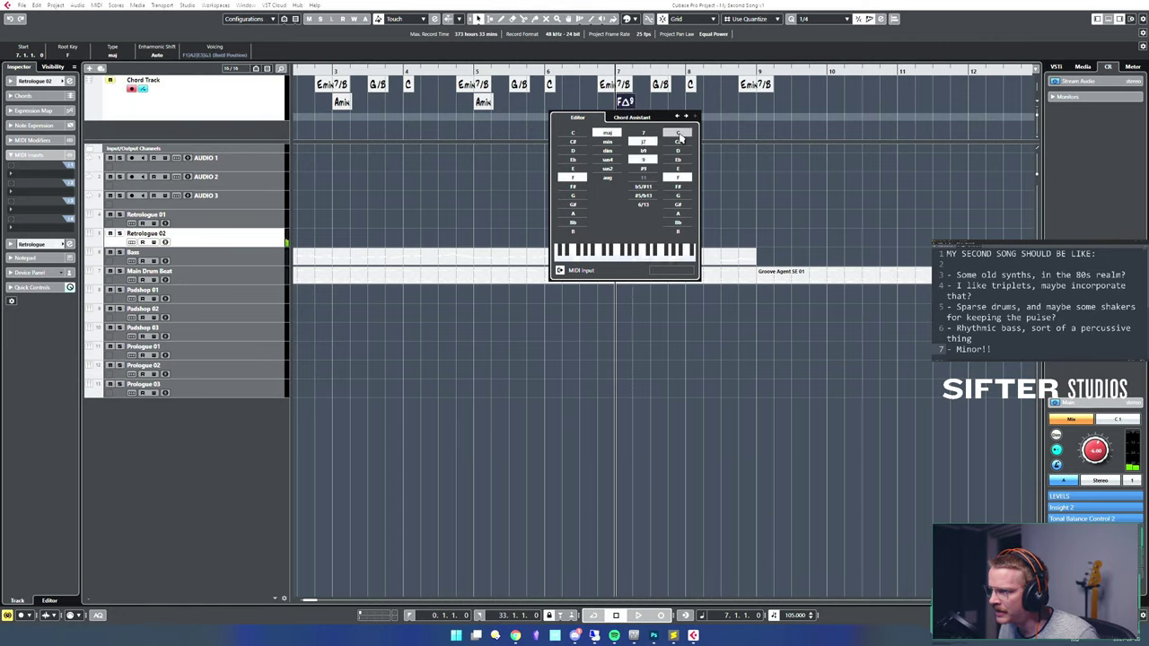
click(757, 219)
- Set the bass note of the F major chord at bar 7 to A
click(653, 133)
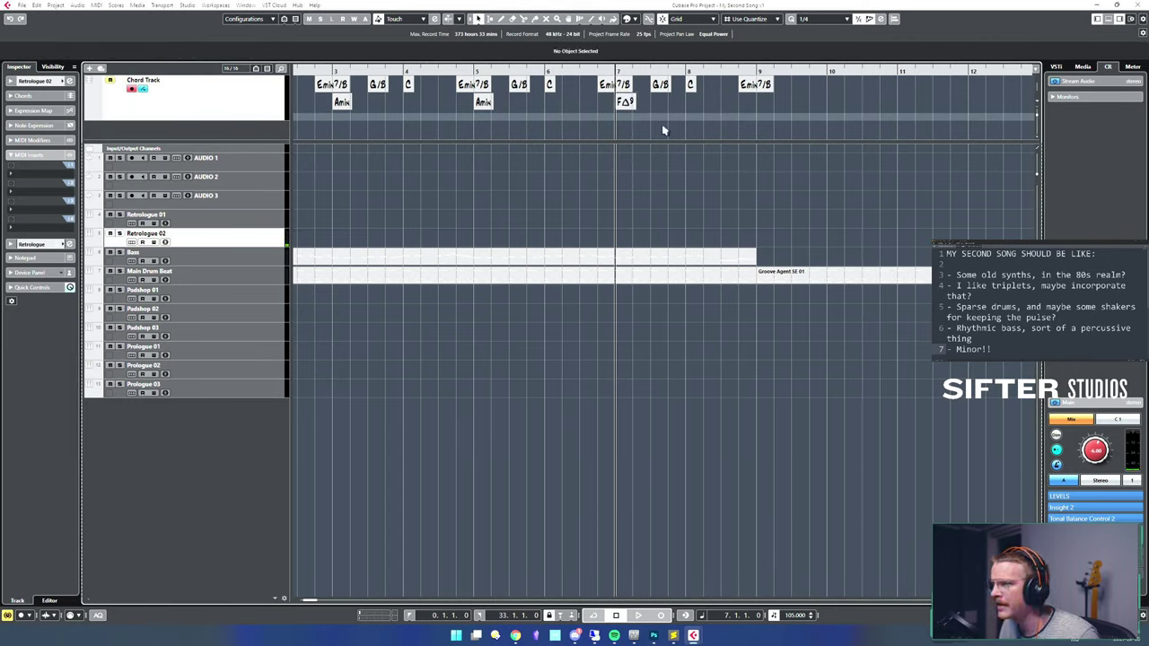
double_click(625, 101)
click(683, 214)
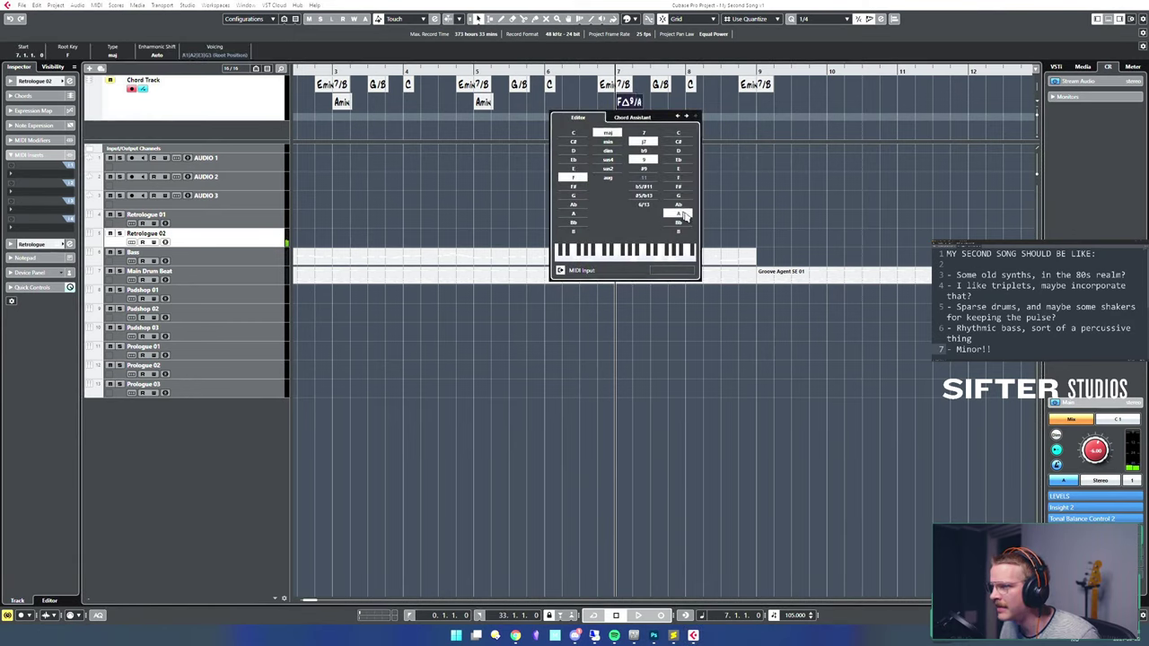
click(664, 115)
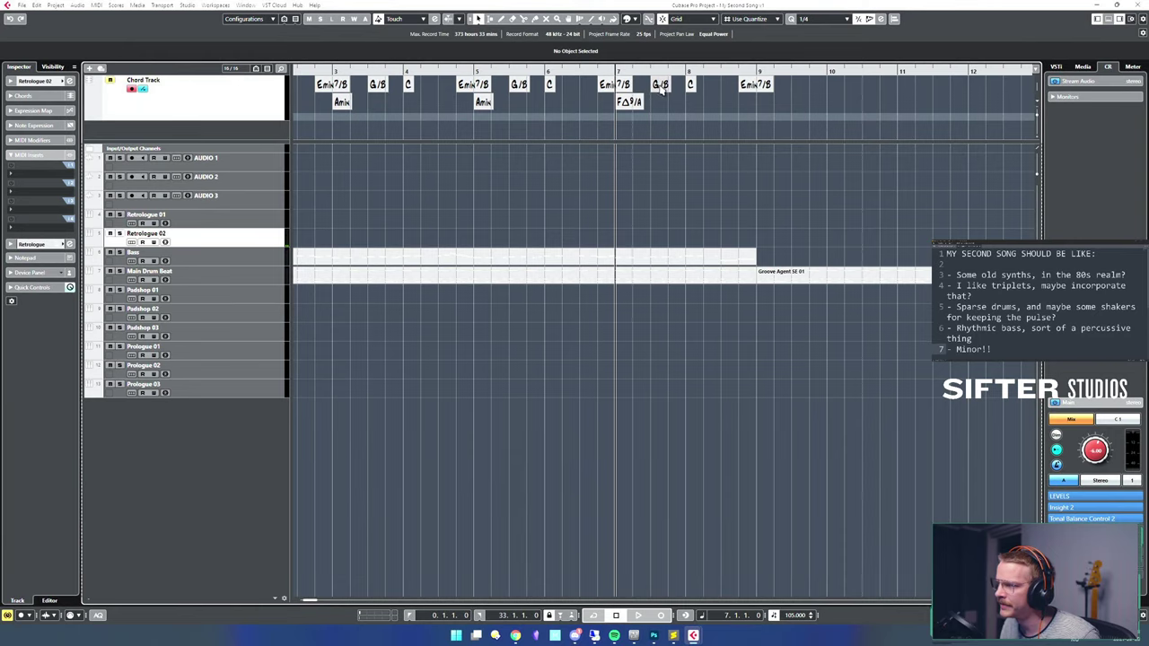
- Check the chord definitions at 7.3 and bar 8 and play the section from bar 7
double_click(661, 85)
click(766, 110)
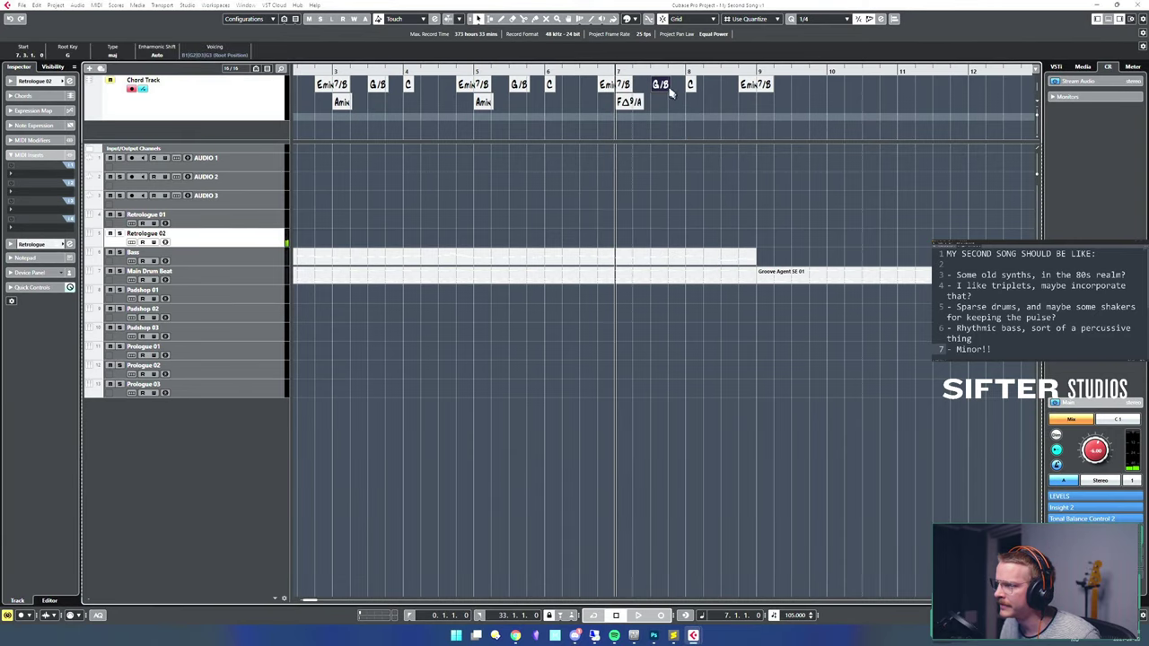
double_click(693, 87)
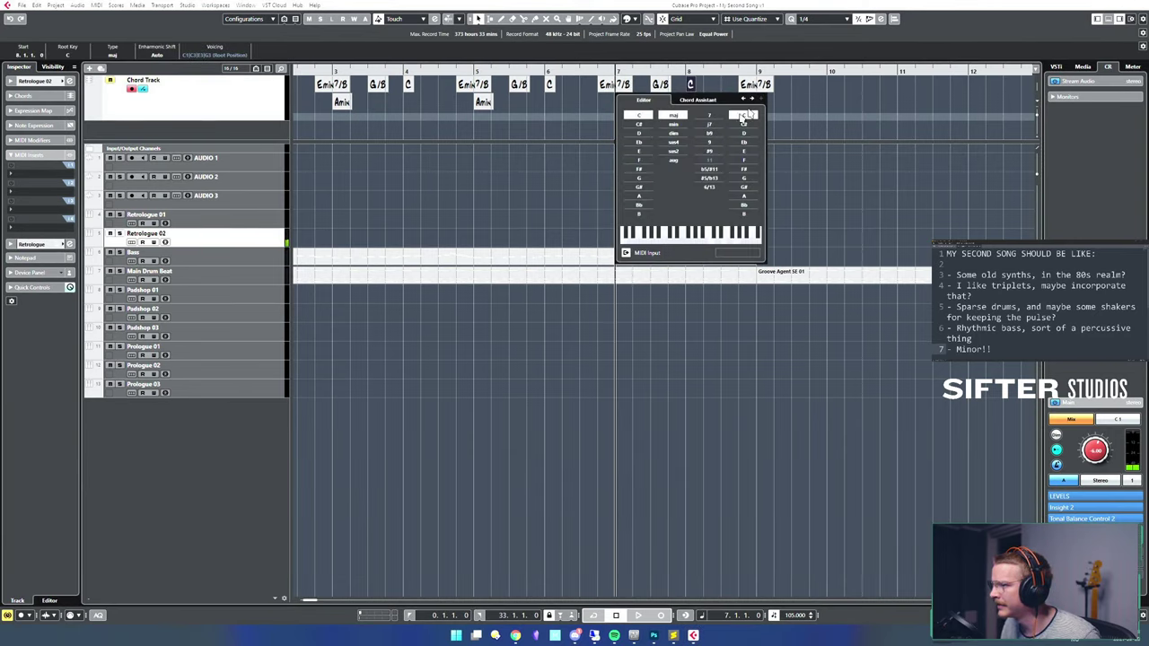
click(858, 224)
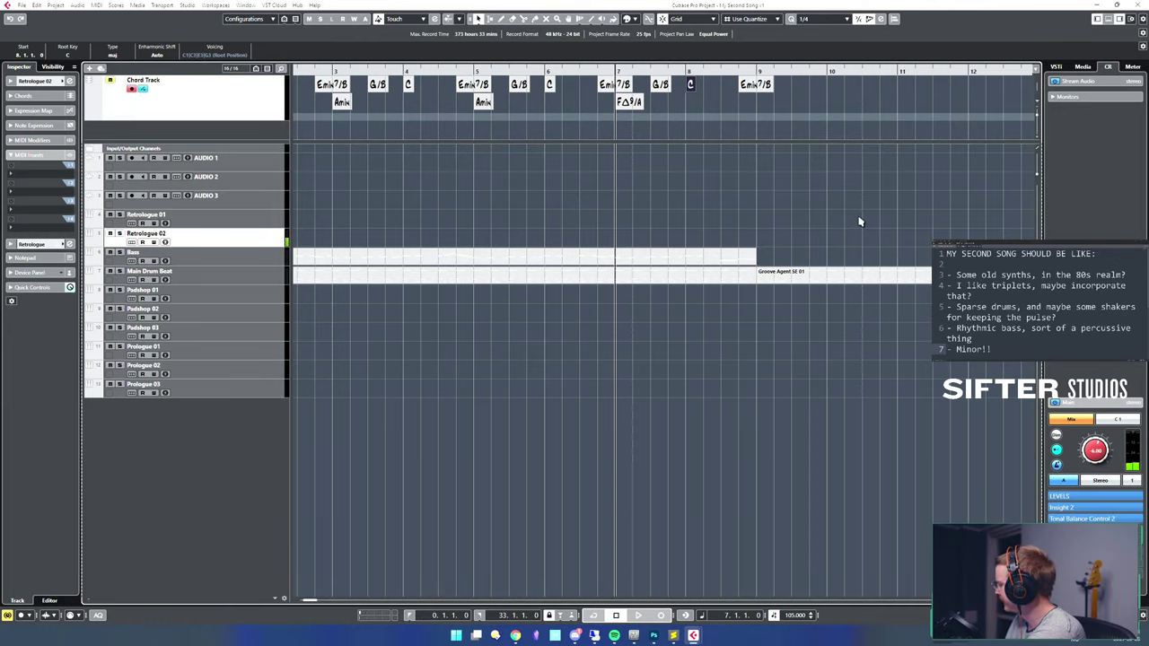
key(space)
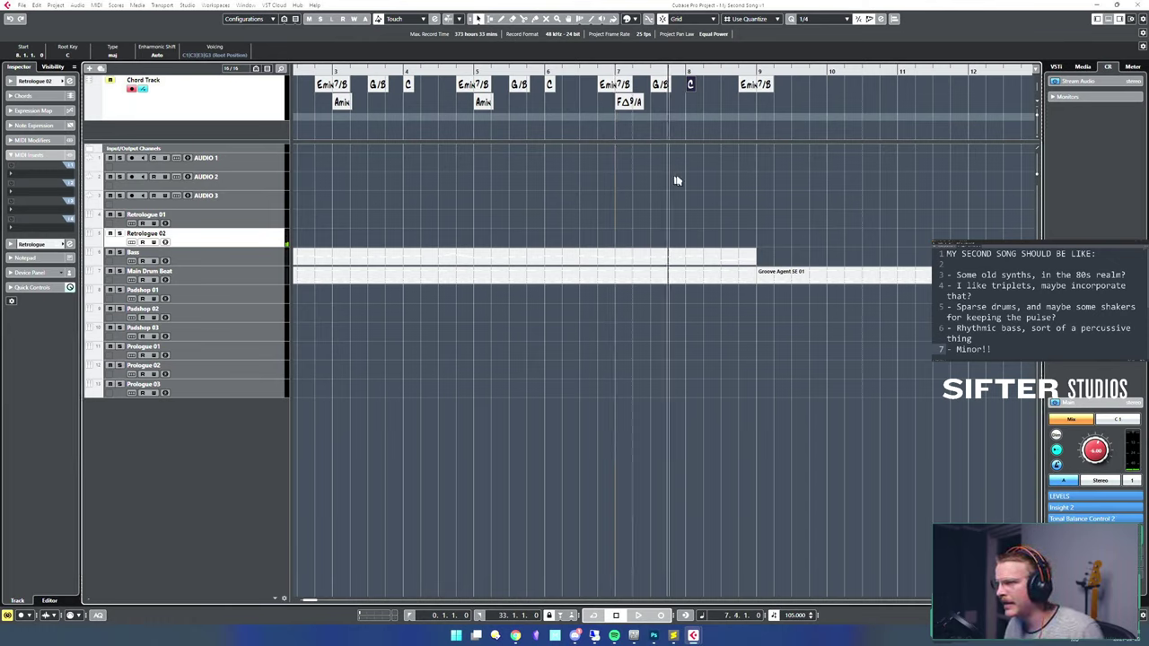
key(space)
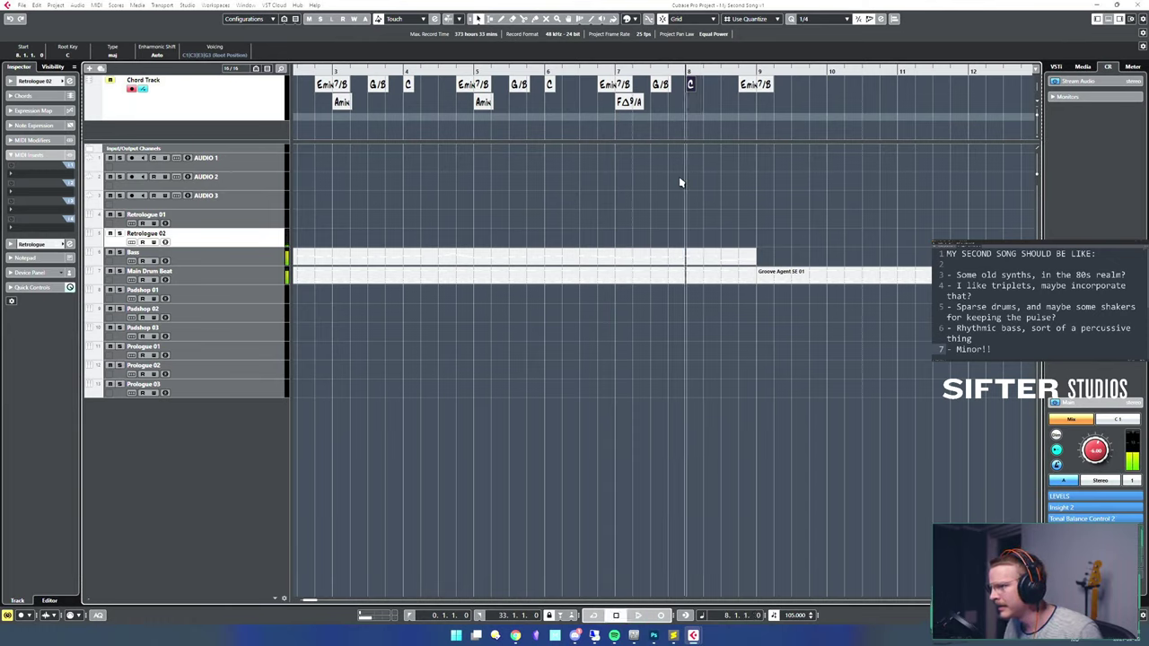
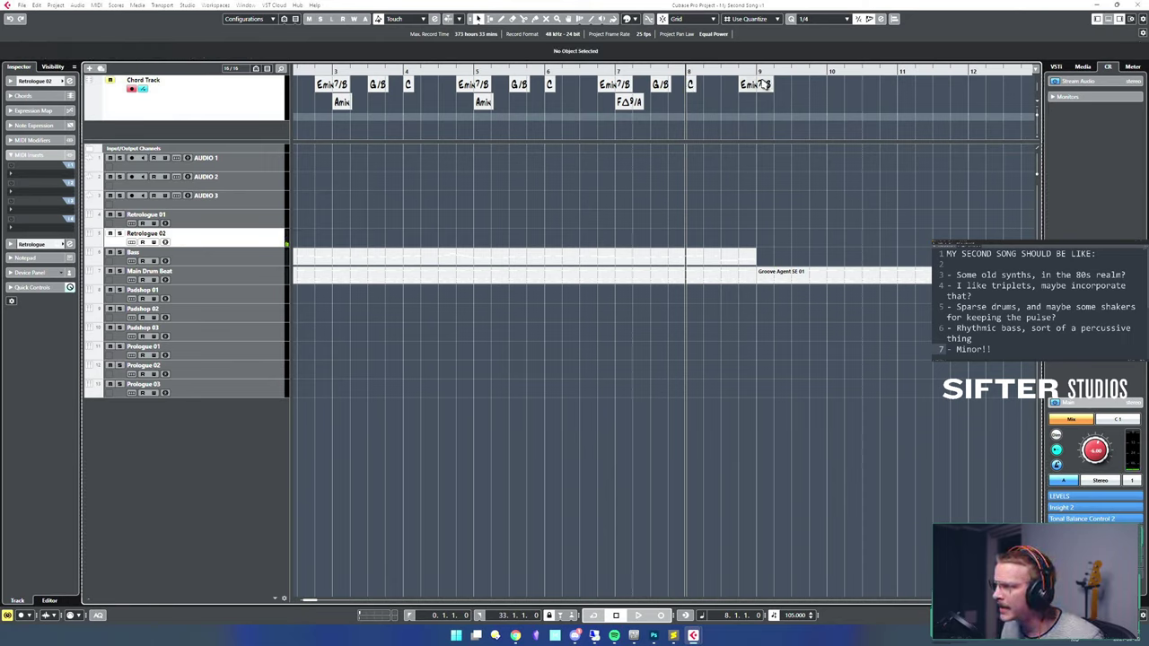
- Delete the Emin7/B chord event at 8.4 and add an Emin7 chord event at 8.3
click(746, 93)
key(Delete)
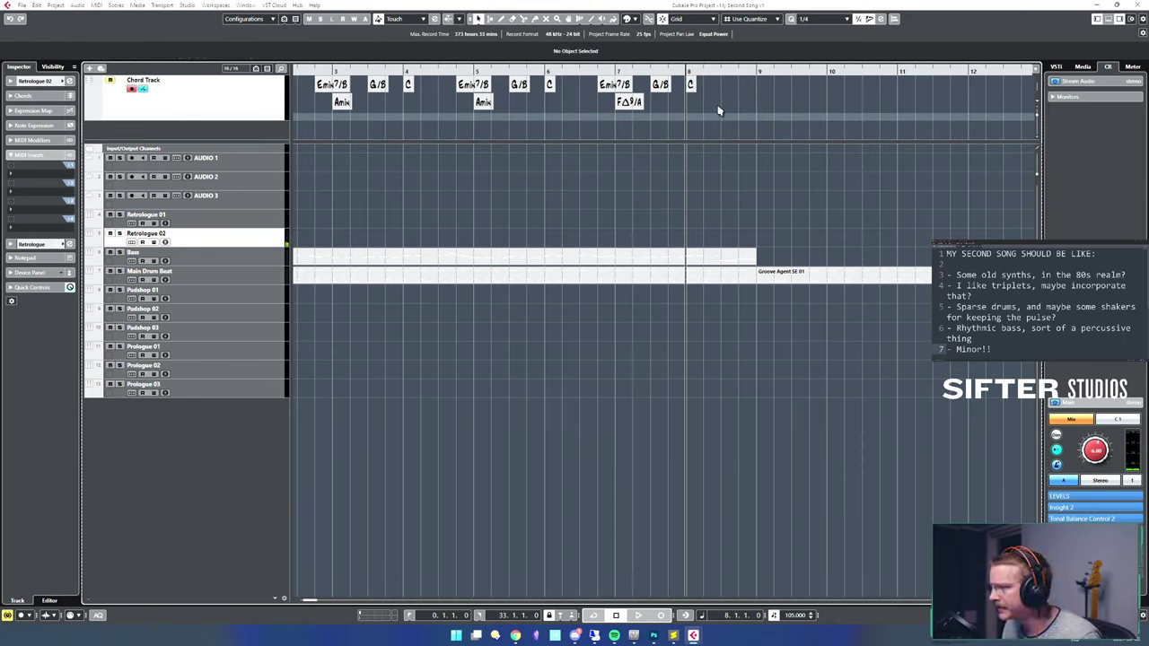
click(692, 85)
alt+click(723, 87)
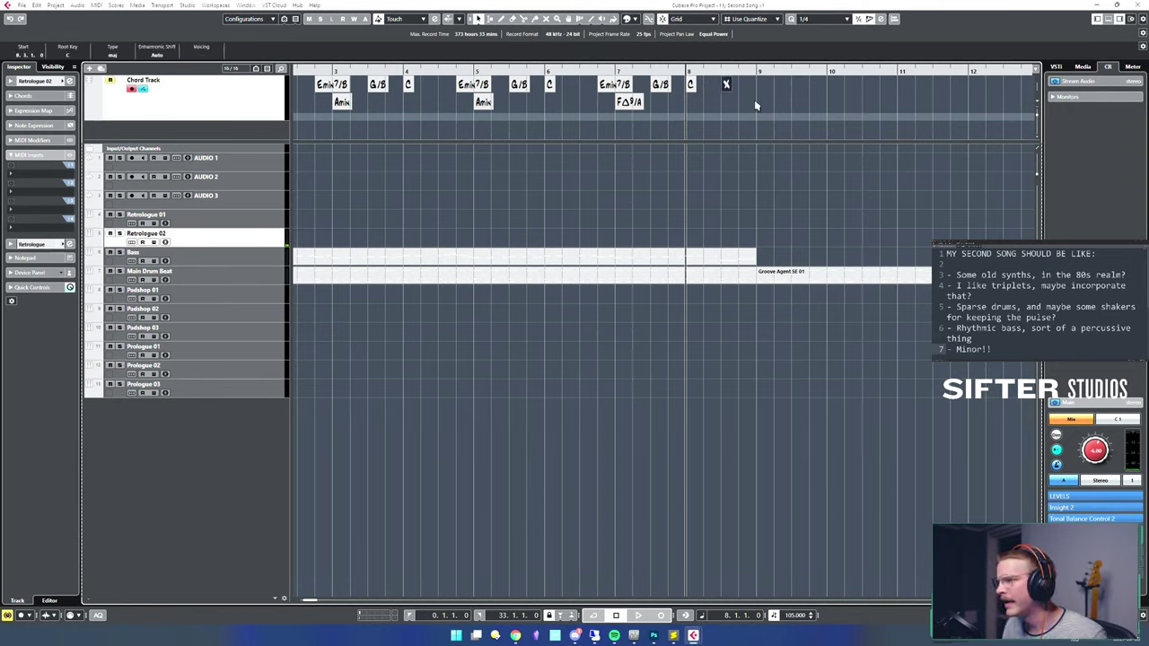
double_click(727, 86)
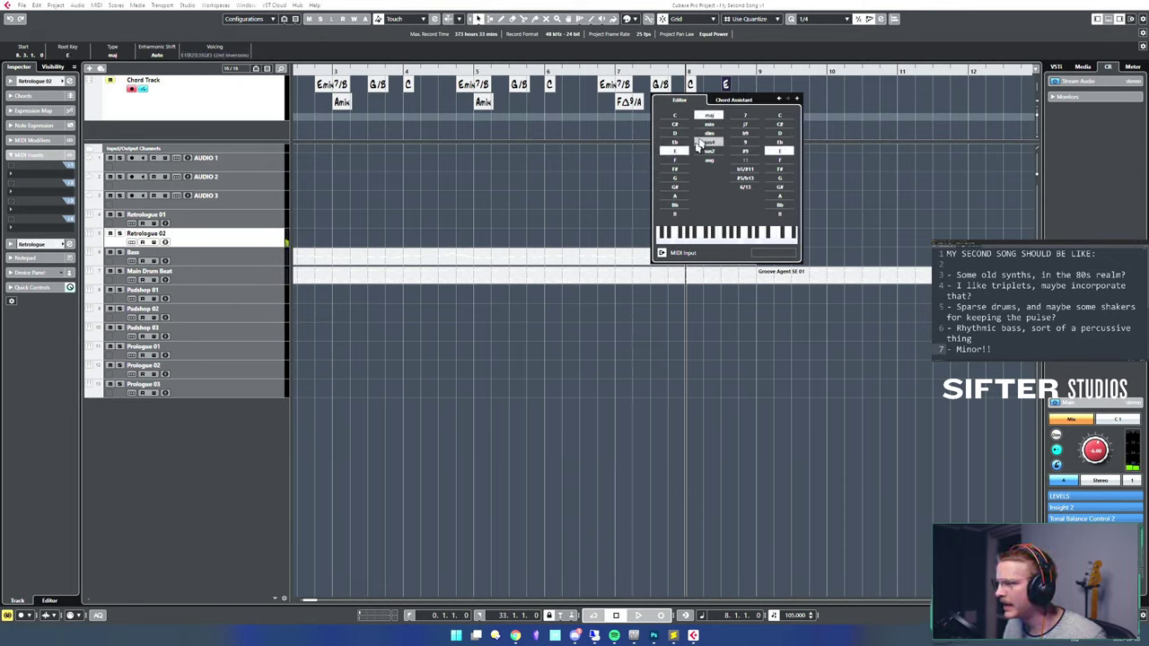
click(710, 125)
click(745, 115)
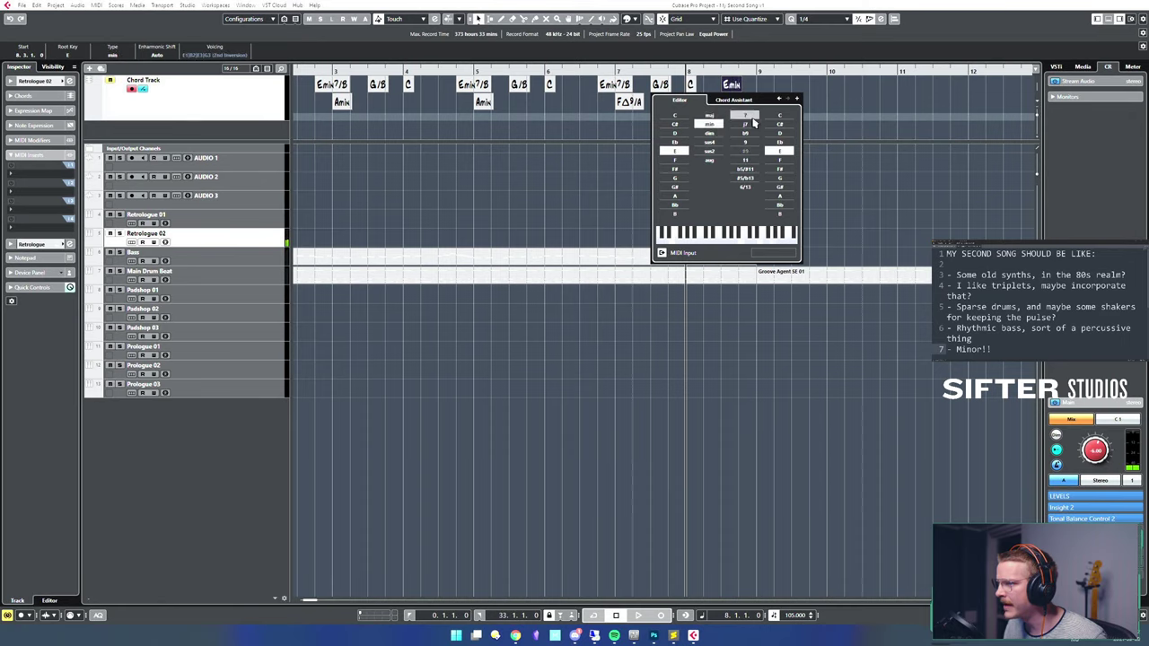
click(847, 119)
- Add a chord event at 8.4 and define it as G
alt+click(748, 91)
double_click(747, 103)
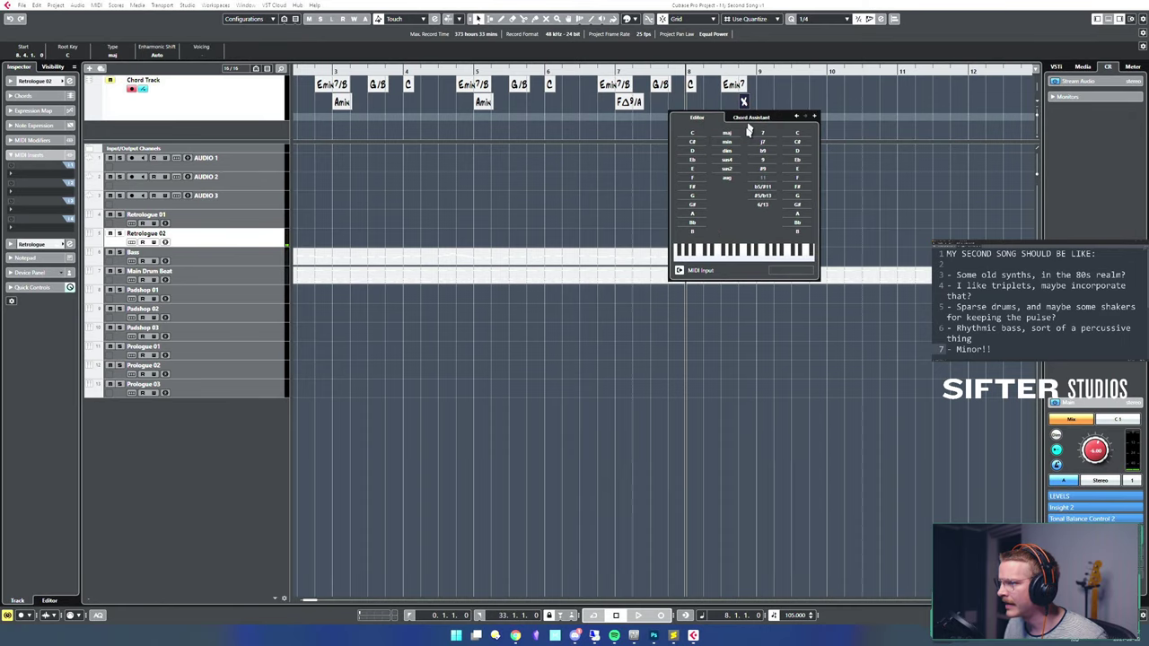
click(685, 196)
click(898, 93)
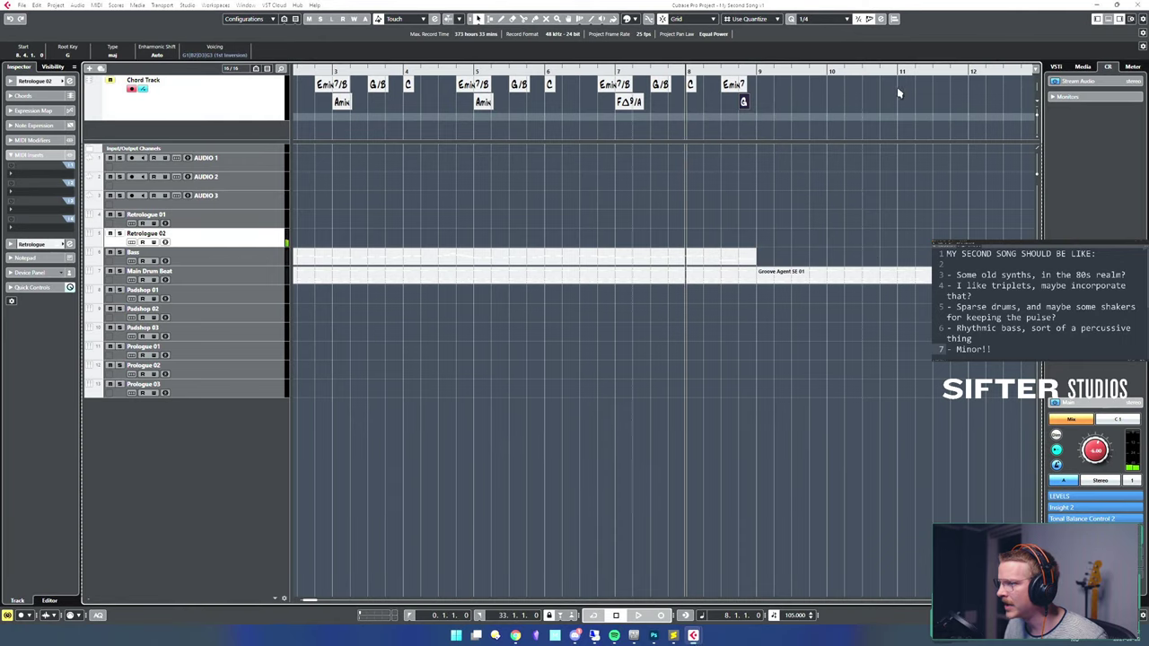
- Duplicate the eight-bar bass part three times so it spans the same bars as the drum parts
click(761, 212)
click(790, 94)
key(g)
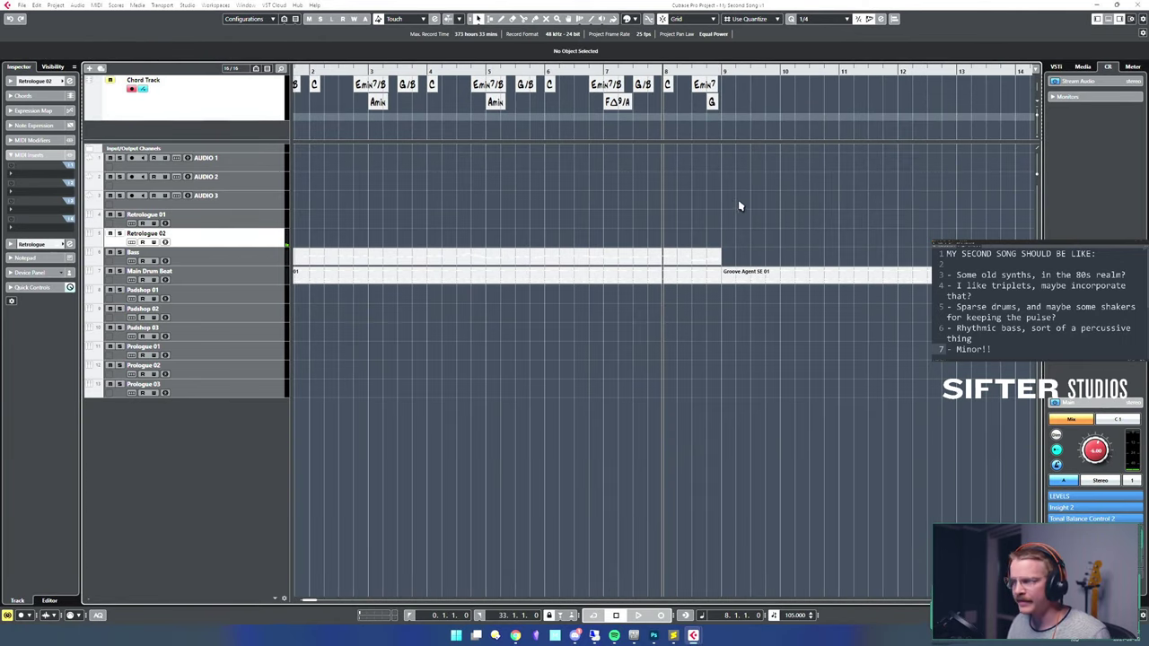
key(g)
key(g)
key(g)
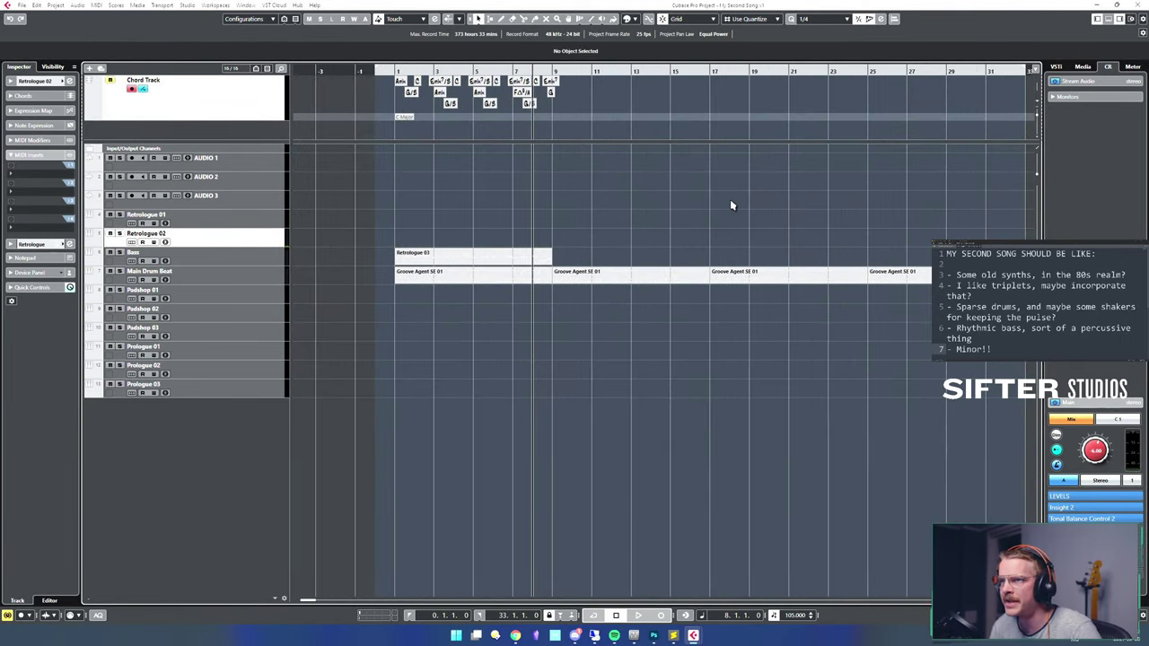
key(g)
key(g)
key(h)
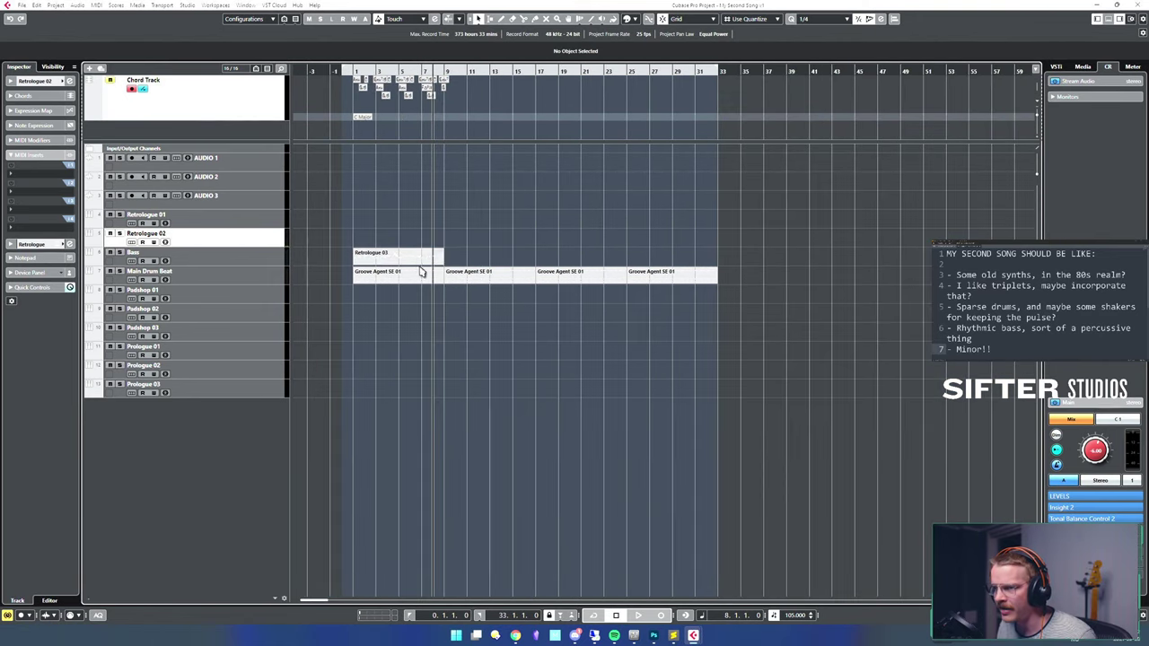
click(420, 259)
key(ctrl+d)
key(ctrl+d)
key(ctrl+d)
click(564, 179)
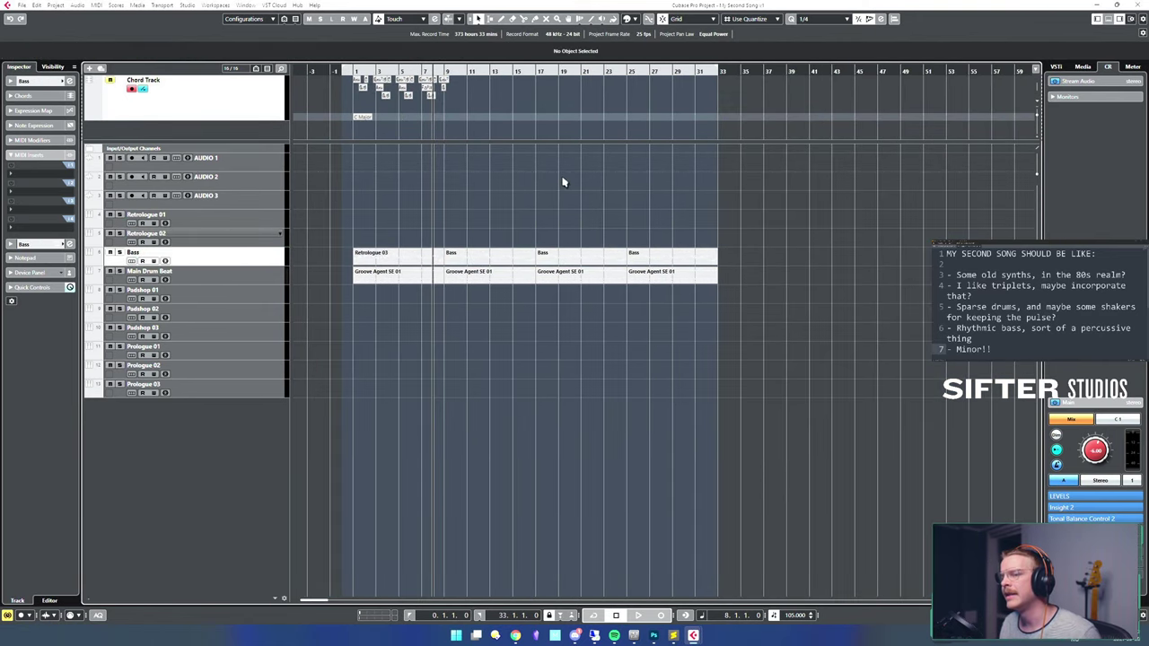
drag(821, 324, 334, 253)
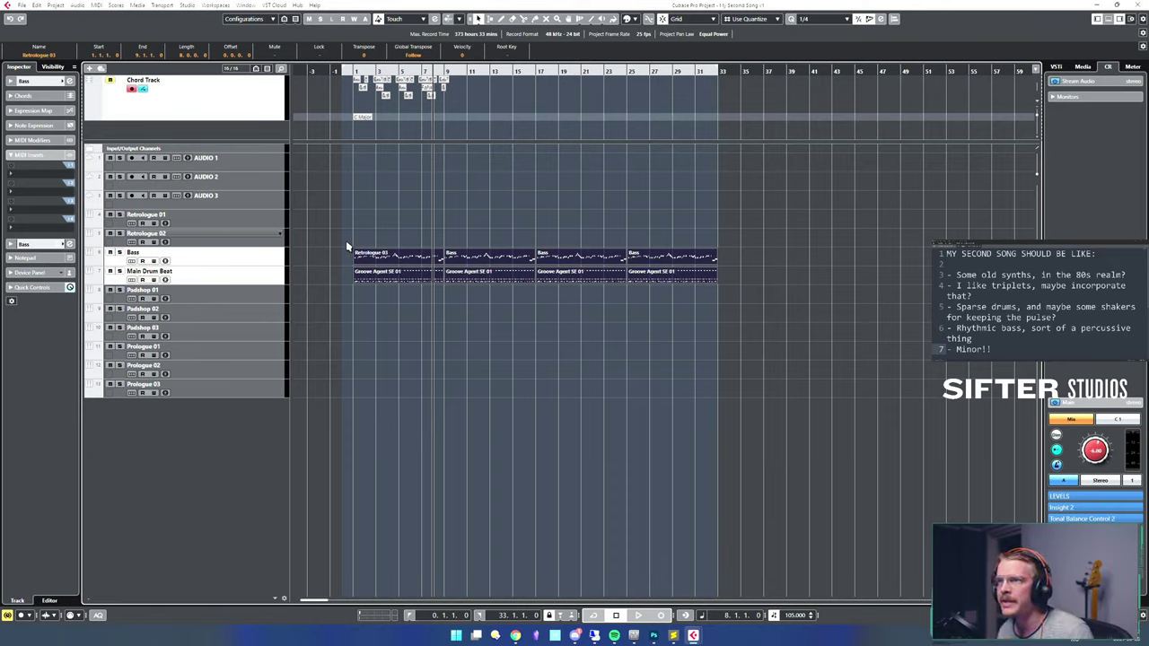
click(392, 326)
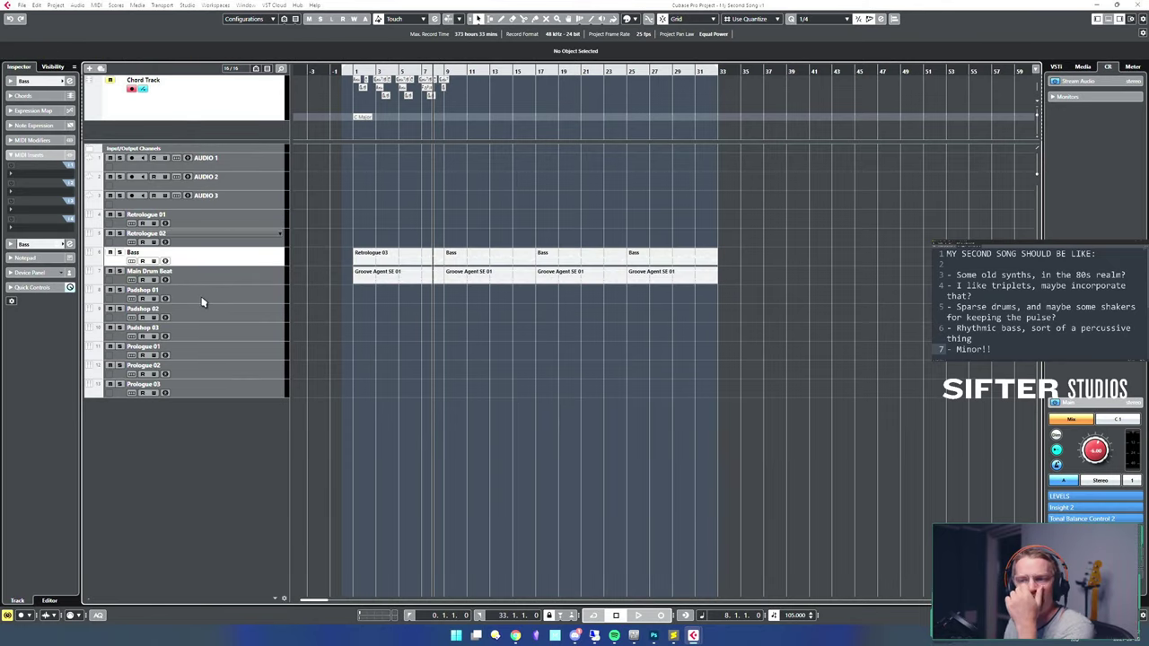
- Copy all chord track events onto the Retrologue 02 track as MIDI parts
click(222, 243)
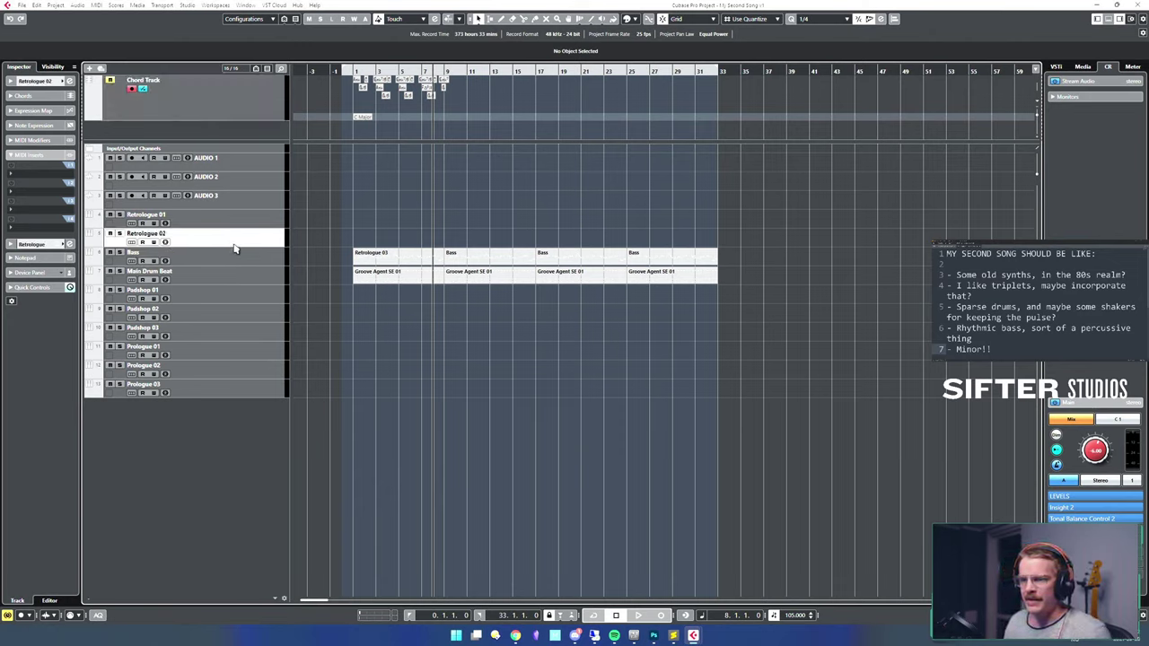
click(361, 85)
drag(358, 84, 358, 244)
- Glue the separate chord parts on Retrologue 02 into one continuous part
key(h)
key(h)
key(h)
key(h)
key(h)
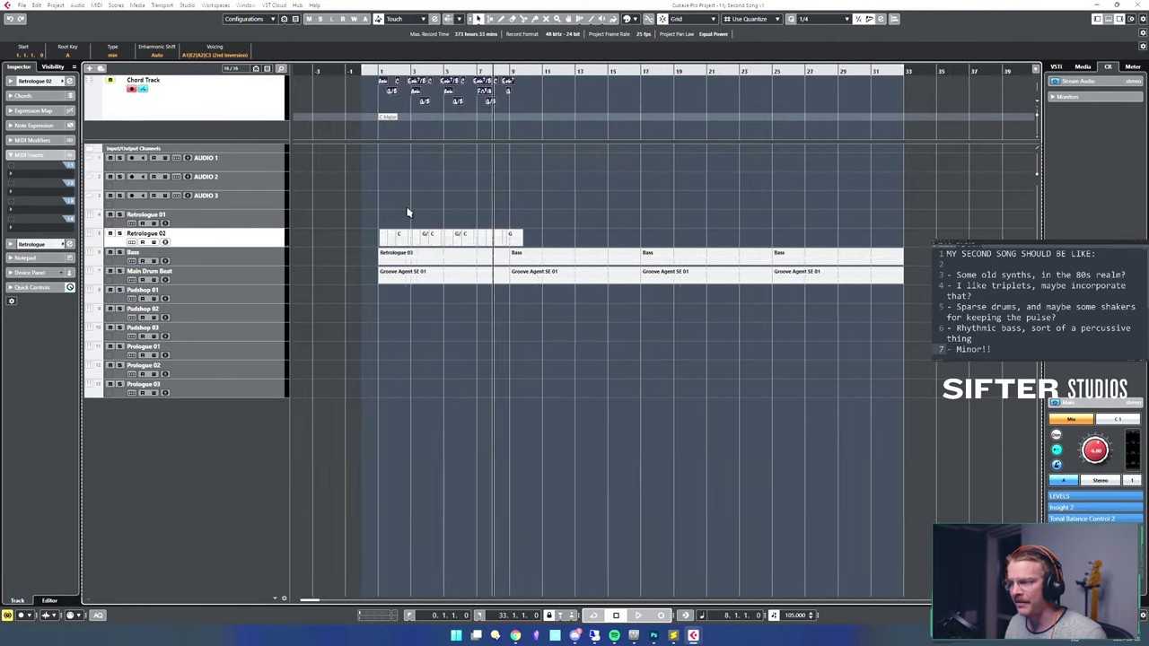
click(445, 240)
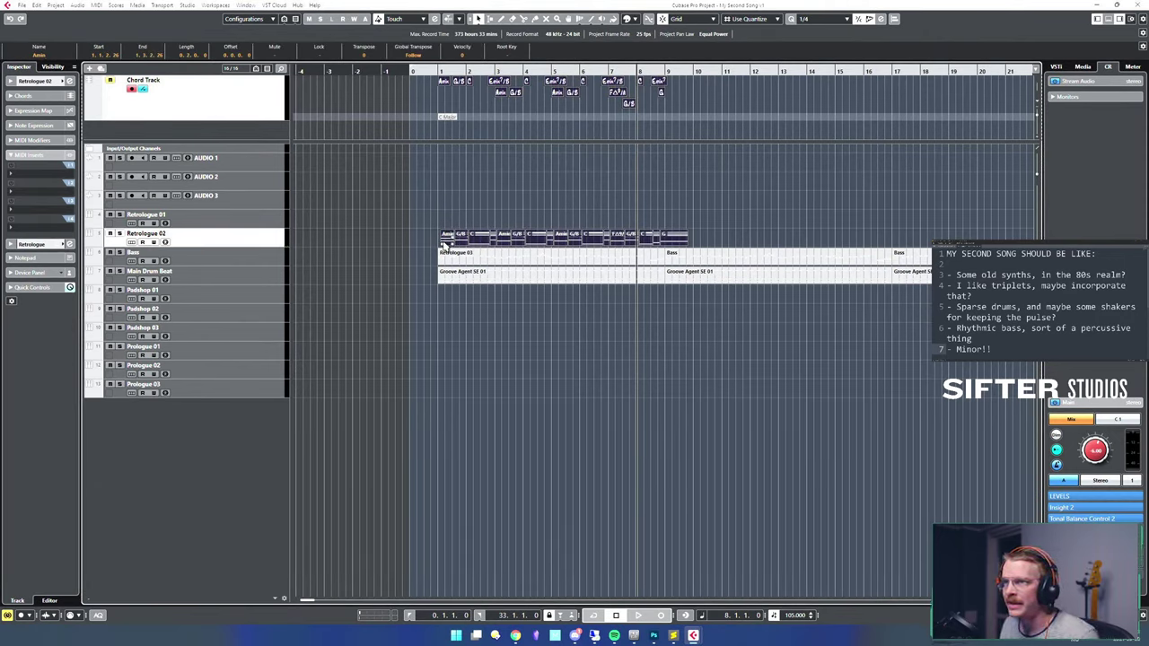
key(4)
click(460, 234)
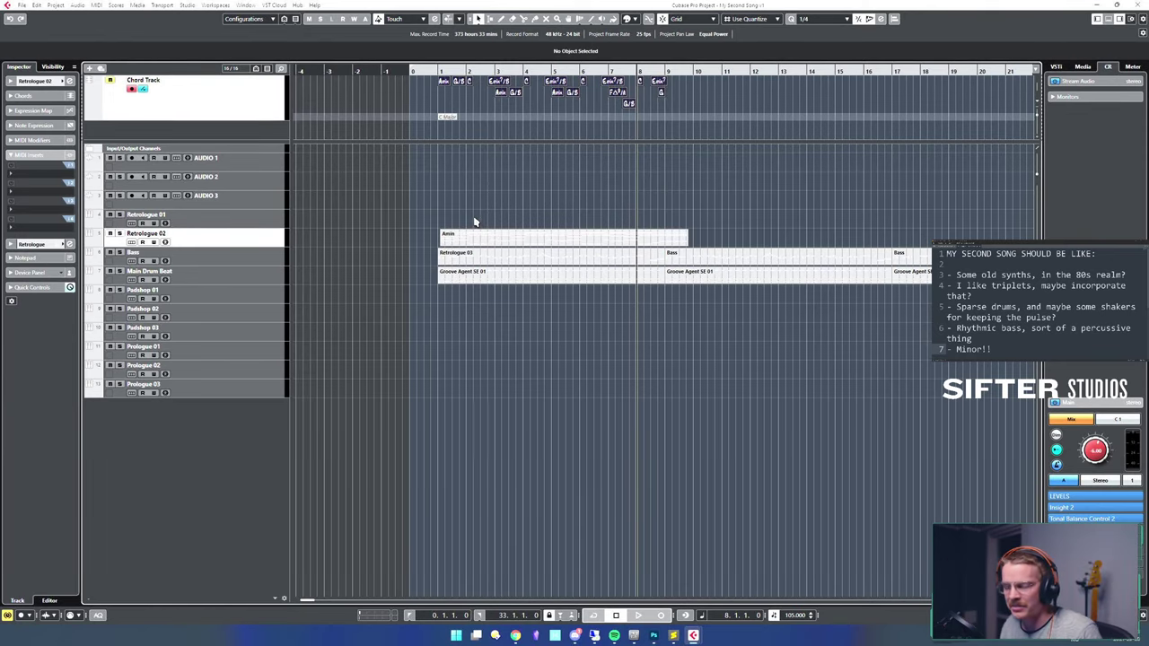
- Nudge the glued Retrologue 02 part earlier with a 1/16 grid so it starts at 1.1.1.26
key(g)
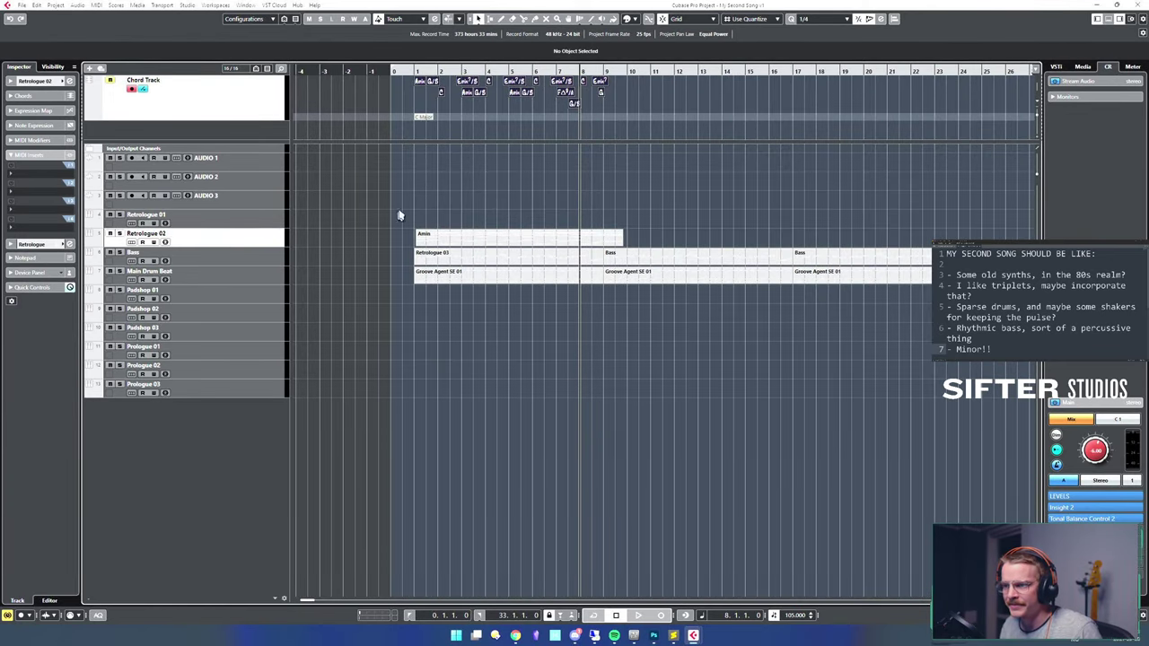
key(h)
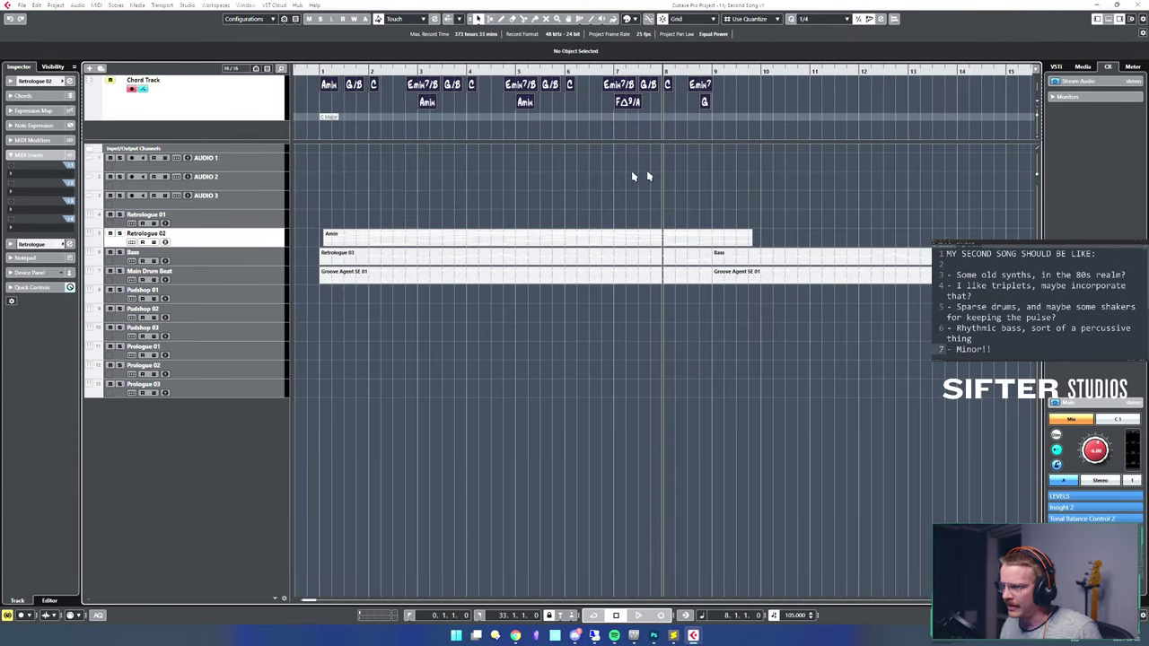
drag(442, 192, 662, 183)
drag(546, 178, 1042, 236)
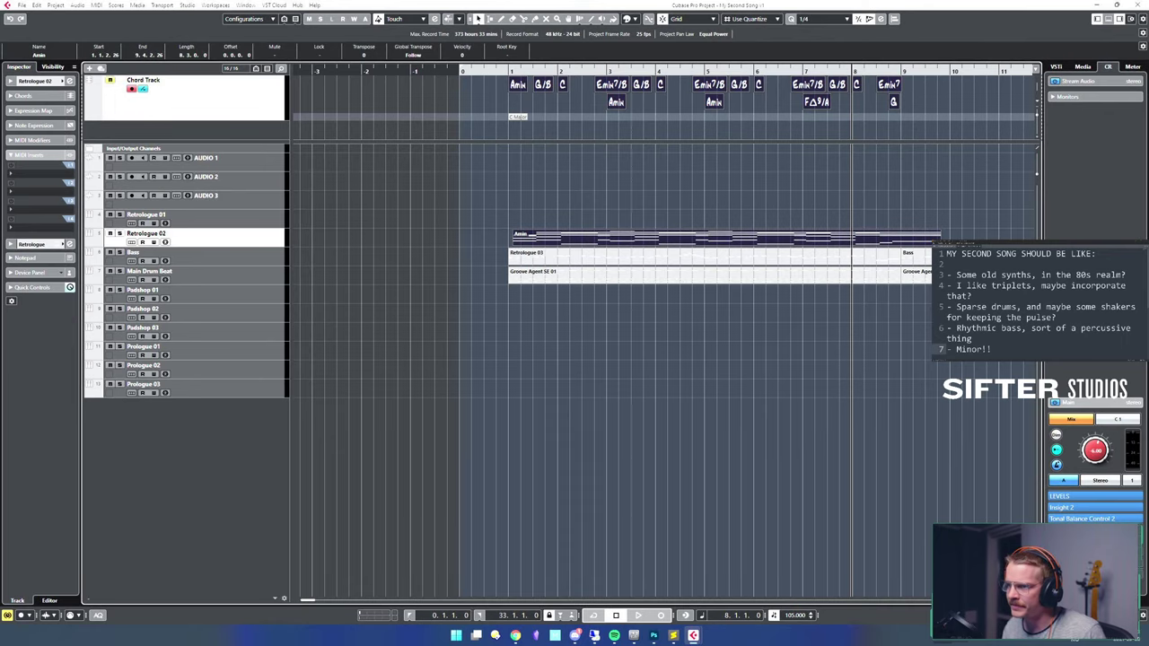
key(ctrl+Left)
key(ctrl+Right)
key(h)
key(h)
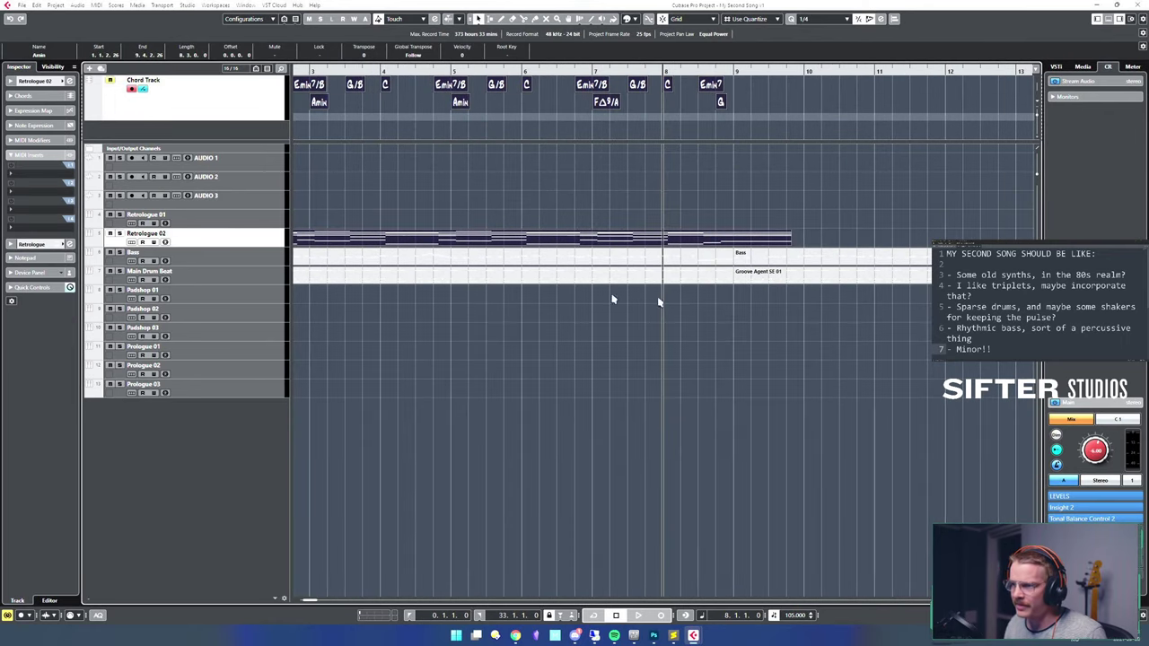
drag(435, 206, 653, 199)
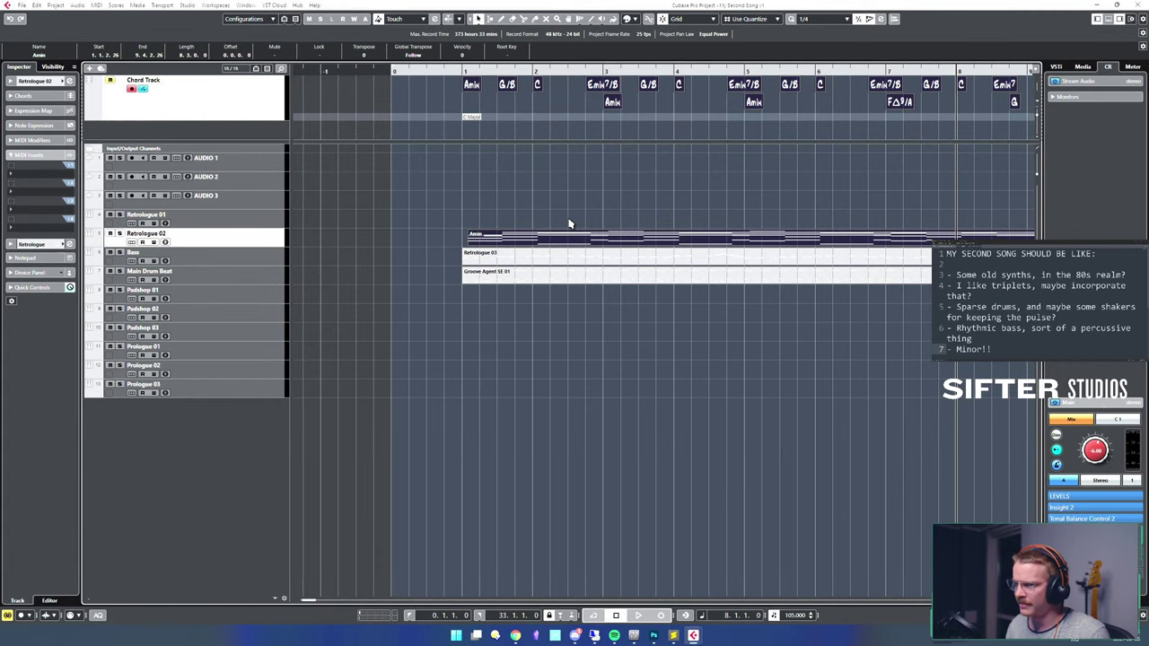
scroll(569, 224, right, 2)
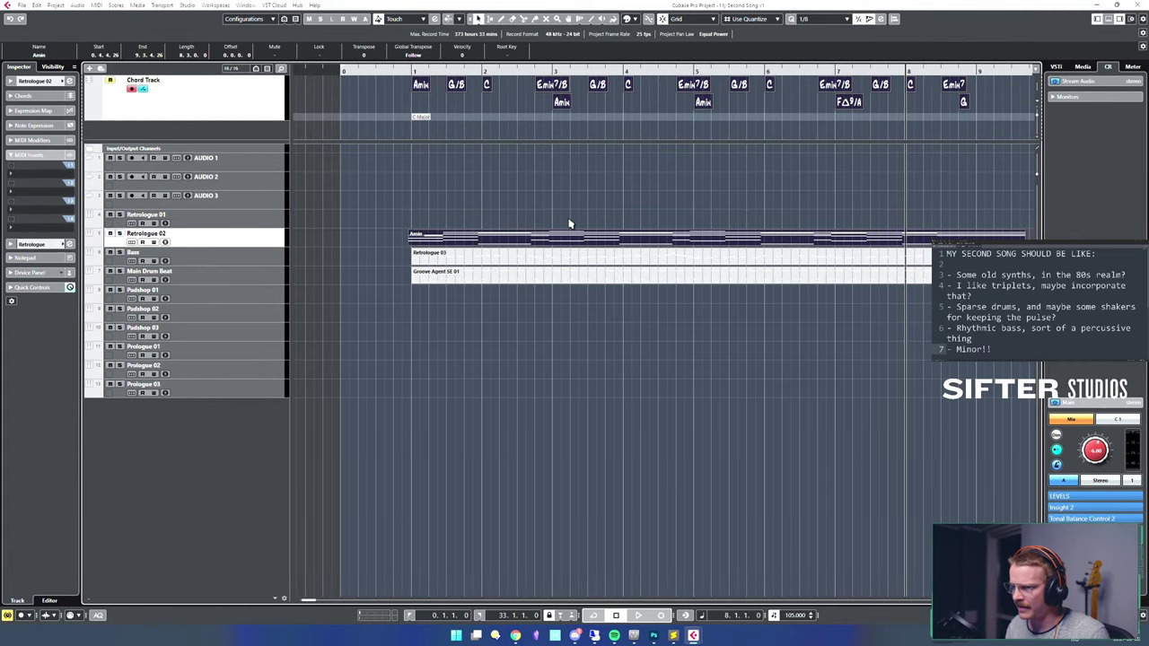
key(ctrl+Left)
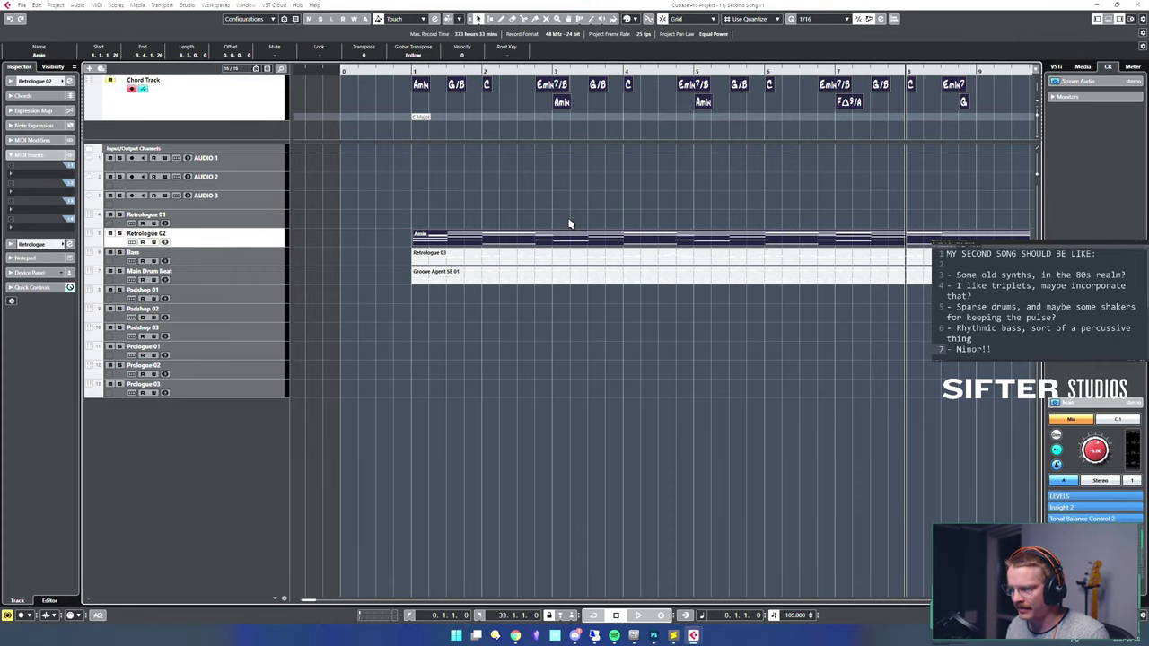
- Align the start of the Retrologue 02 chord part exactly with bar 1 at 1.1.1.0
key(h)
key(h)
key(h)
drag(509, 167, 886, 180)
drag(449, 203, 692, 200)
drag(508, 211, 525, 206)
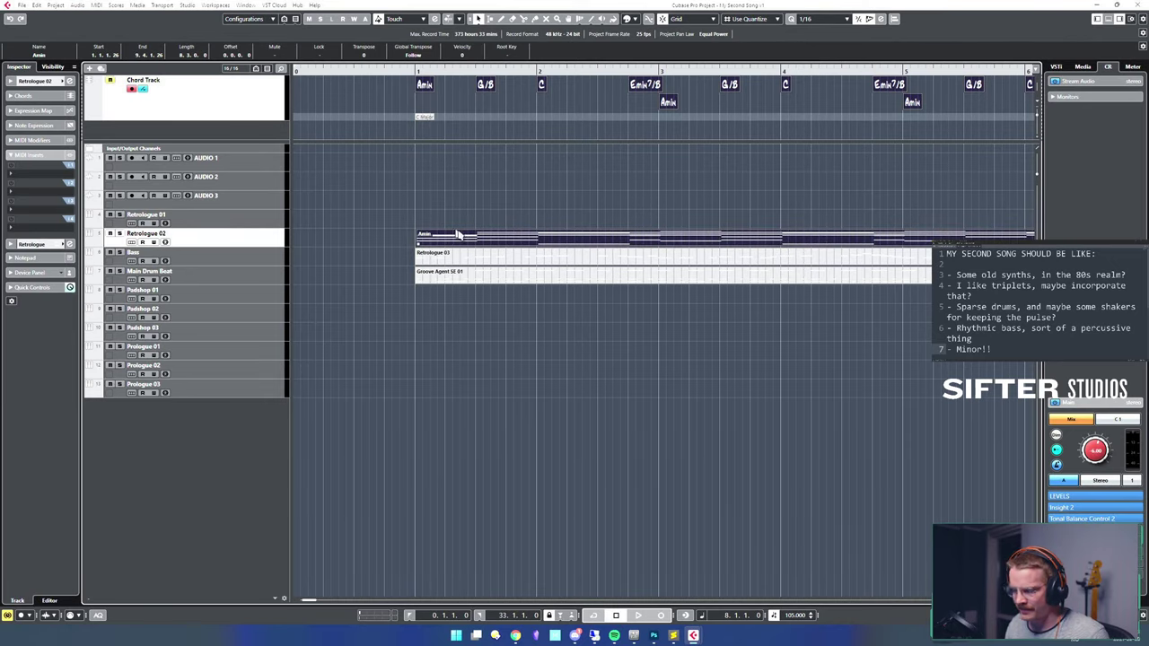
key(h)
key(h)
key(h)
key(h)
drag(324, 195, 646, 183)
drag(557, 188, 626, 190)
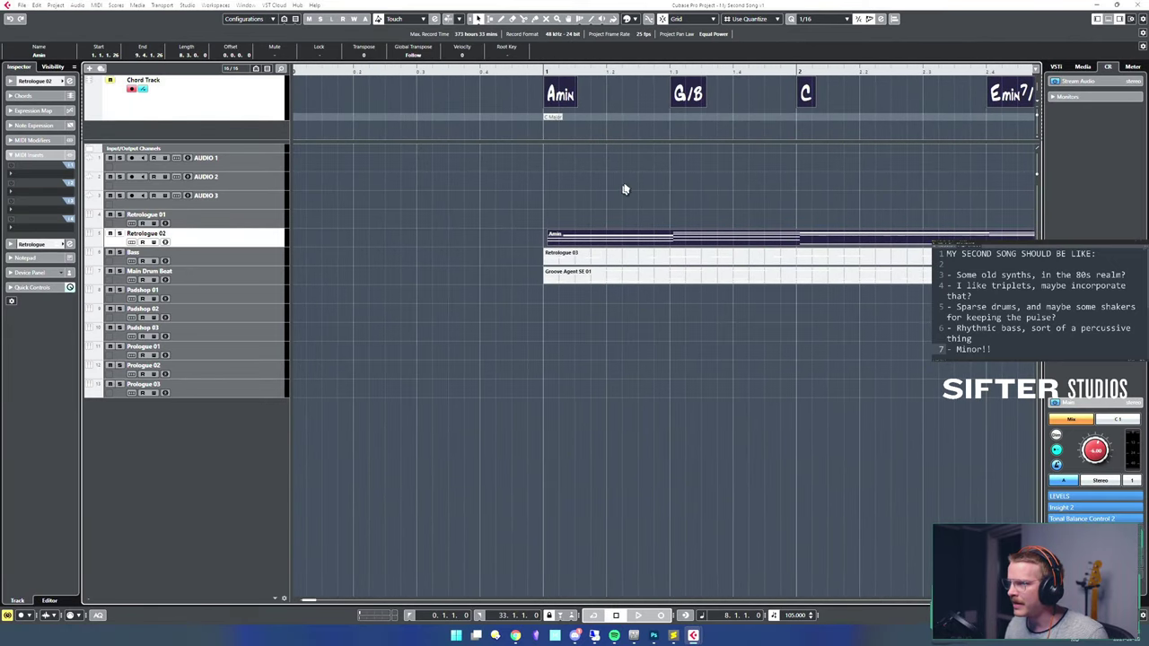
drag(563, 238, 556, 242)
key(g)
key(g)
key(g)
key(g)
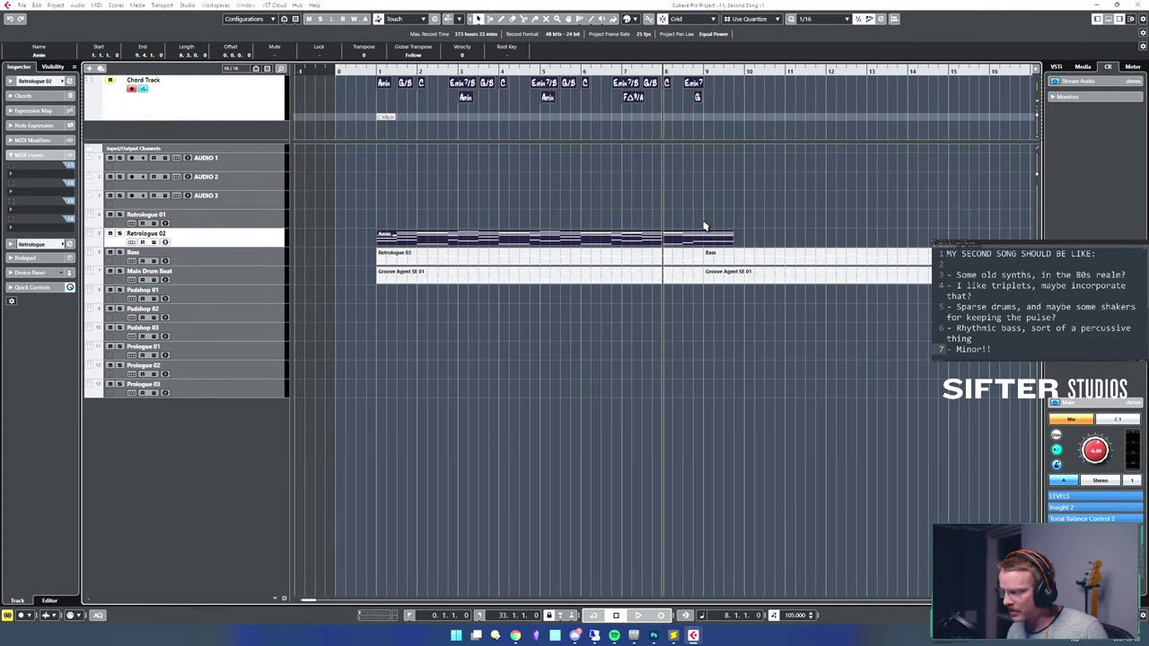
click(700, 218)
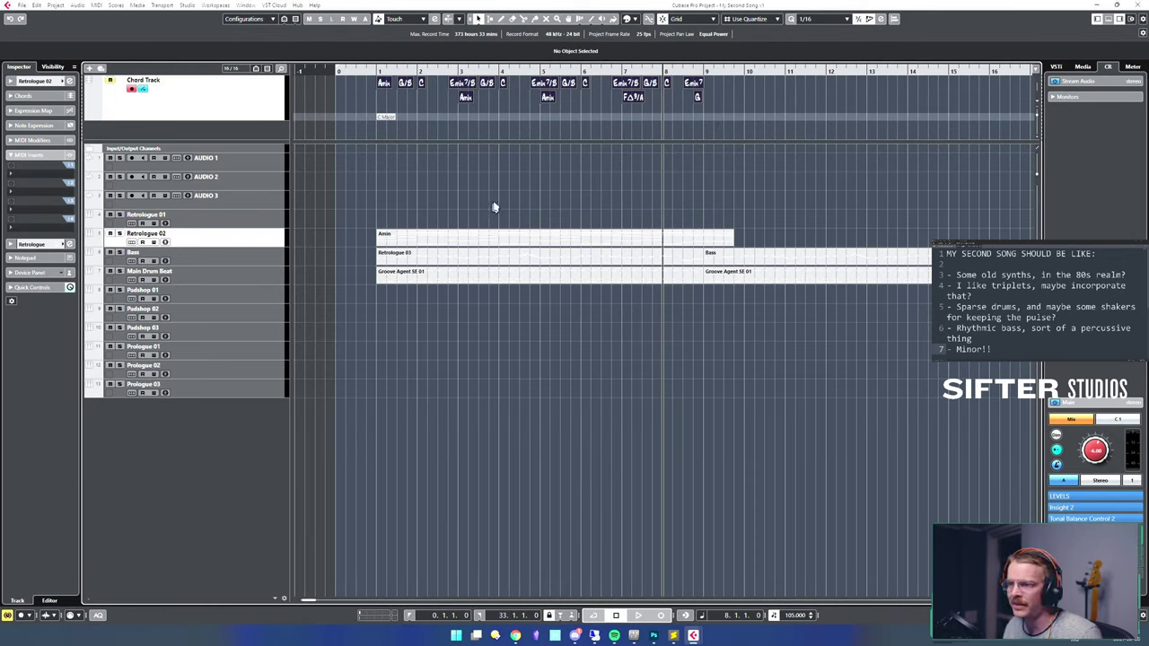
- Play the arrangement from the start and open the Retrologue 02 instrument editor with its Brassy Pad preset
drag(777, 202, 391, 232)
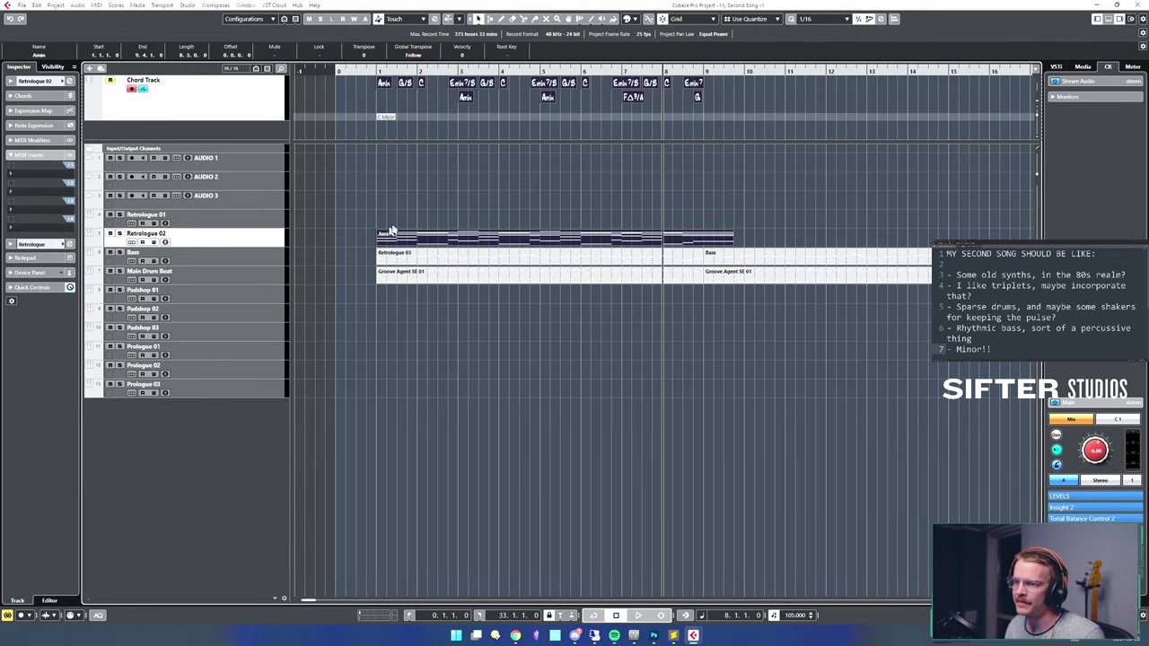
click(440, 186)
key(Home)
key(space)
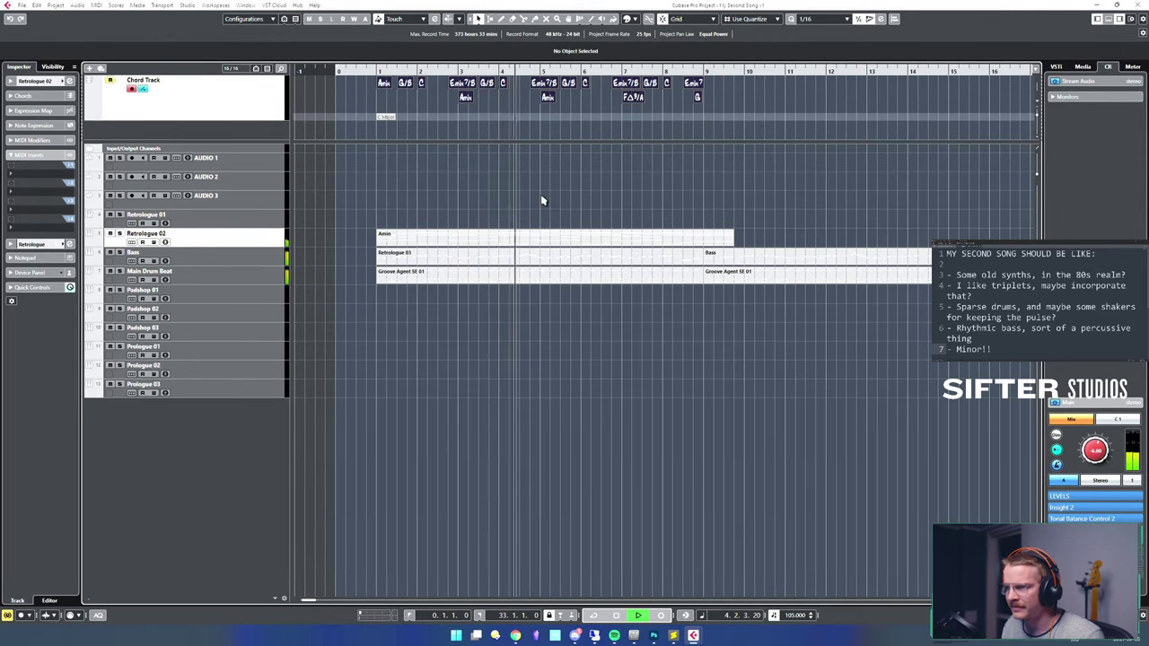
click(459, 241)
key(e)
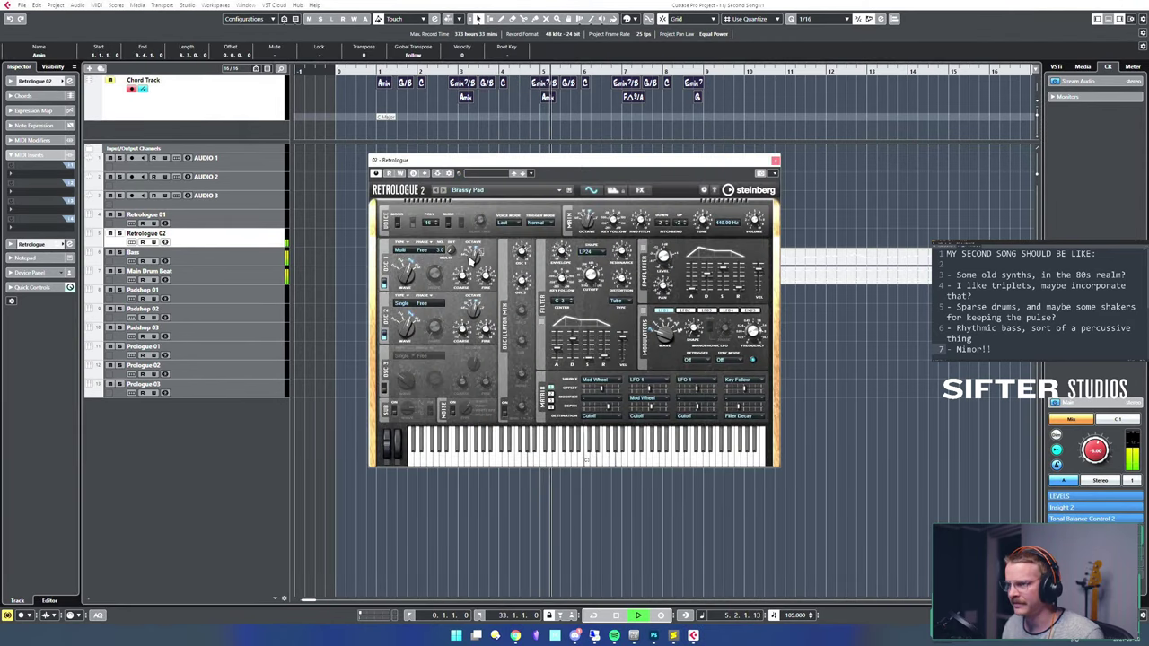
click(570, 152)
drag(584, 173, 696, 192)
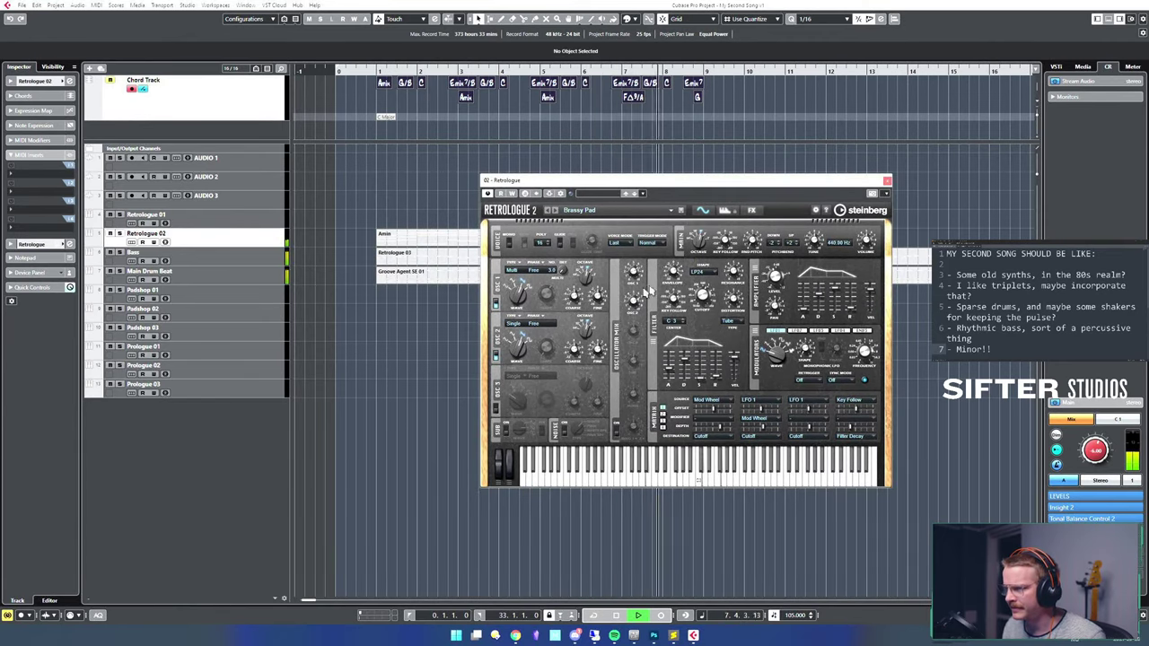
key(space)
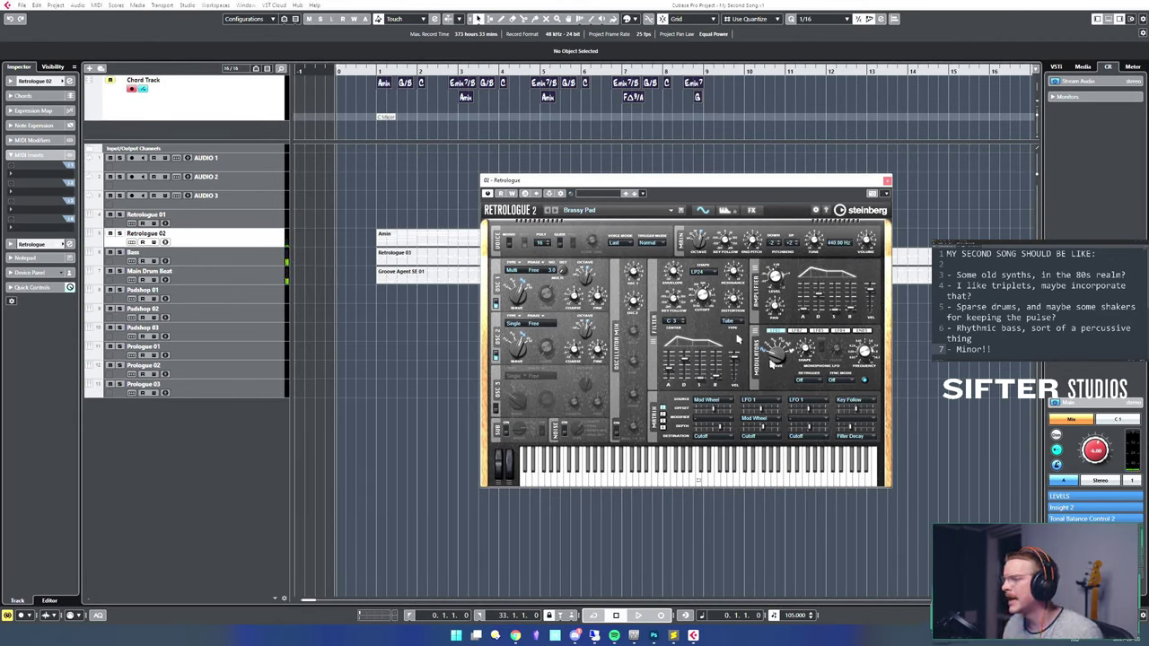
- Play from 0.4.3.0 just before bar 1 and raise the Retrologue 02 channel volume in its channel settings
click(374, 190)
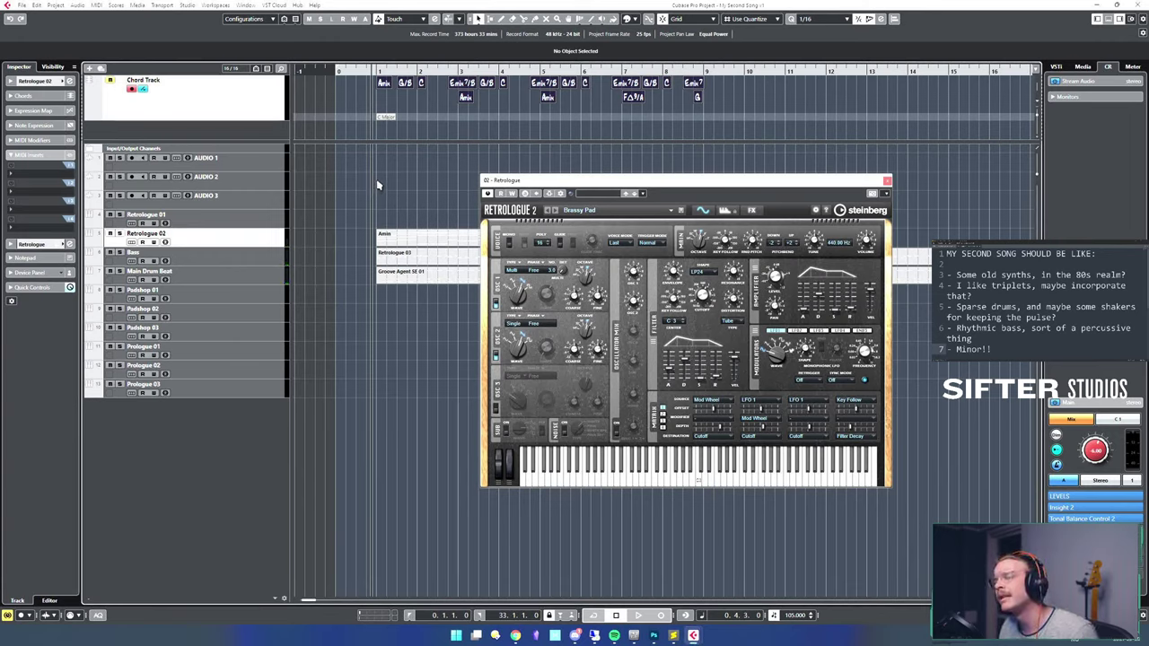
key(space)
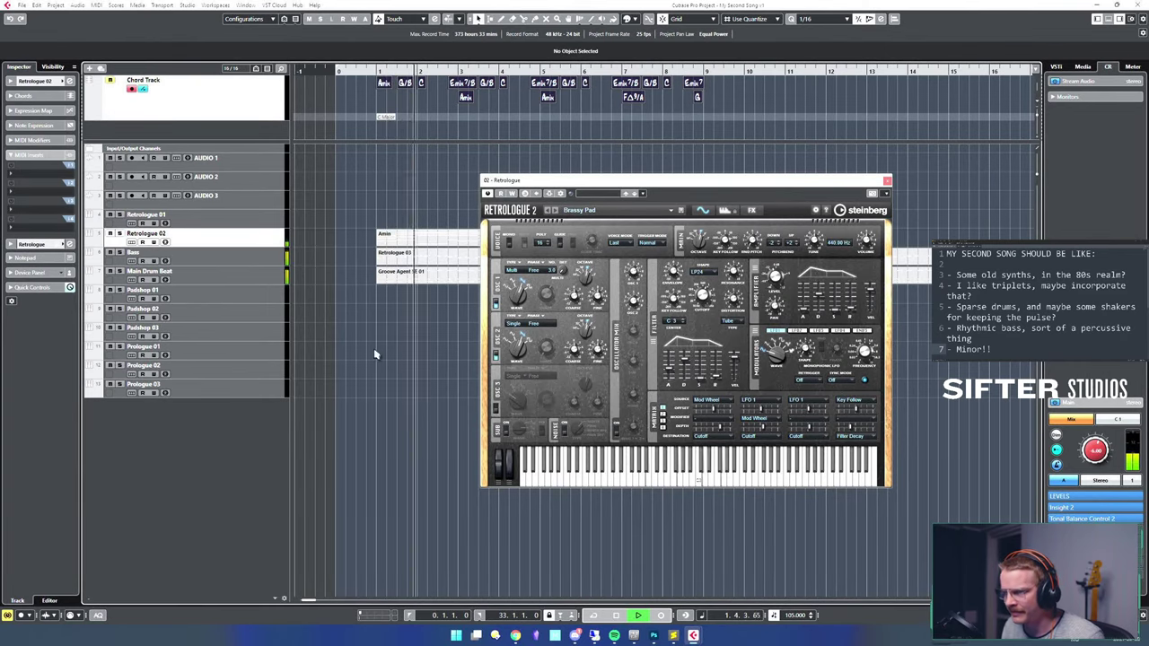
key(e)
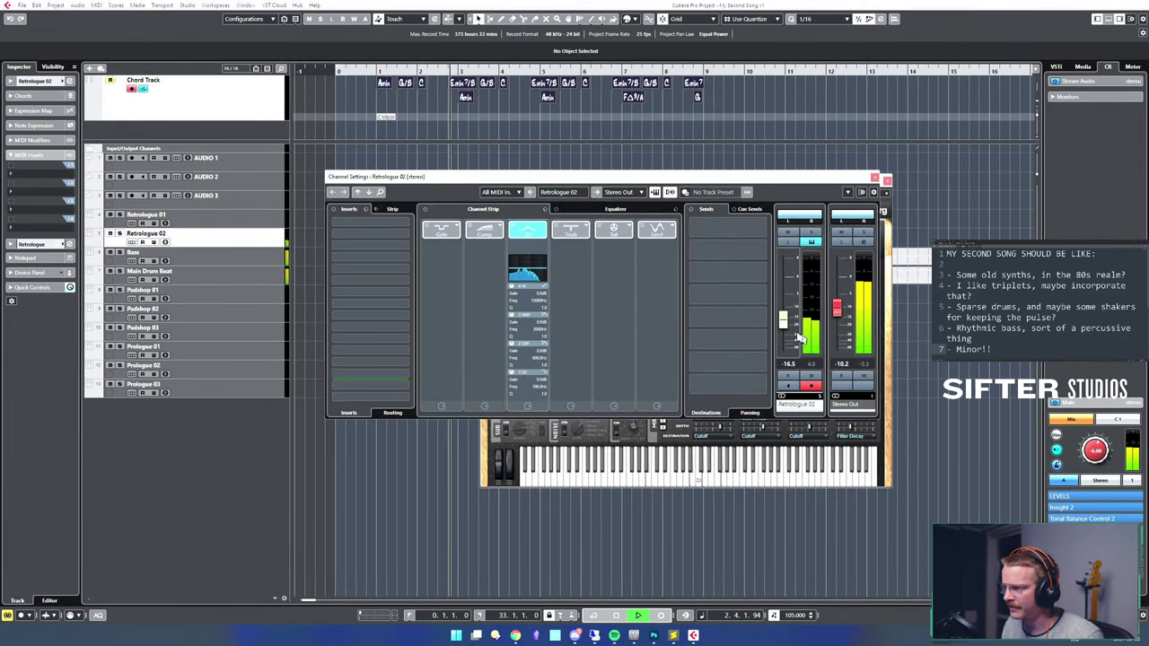
drag(786, 321, 805, 296)
click(874, 177)
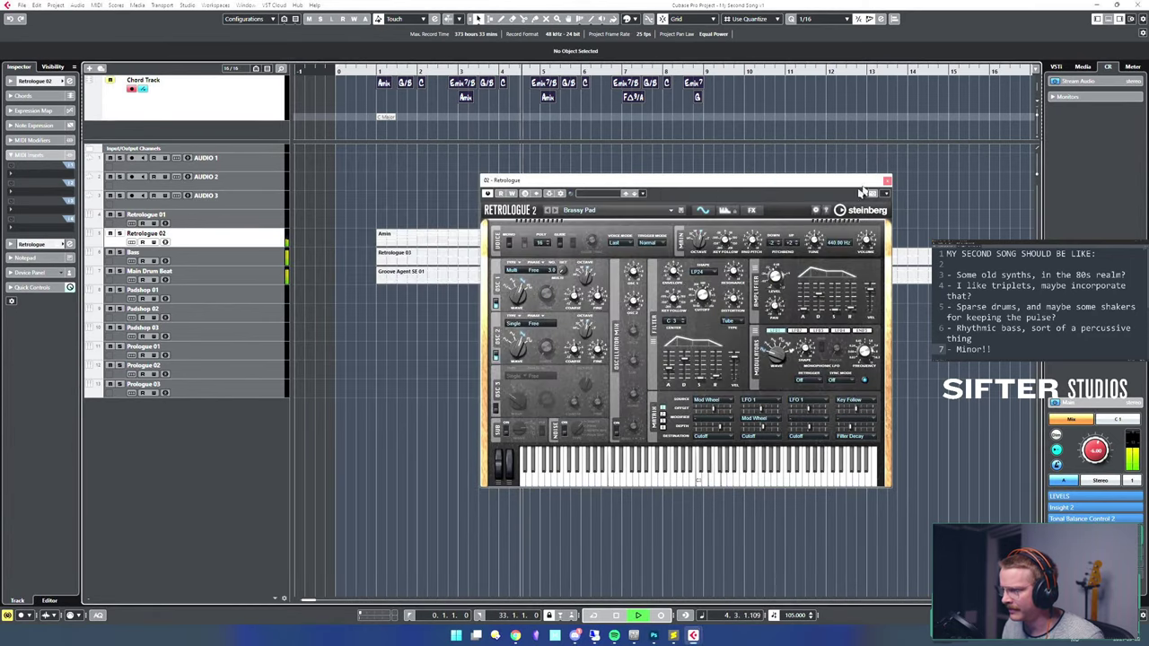
- Adjust the Brassy Pad's filter envelope and cutoff while replaying the section, and close the instrument editor
drag(684, 181, 763, 193)
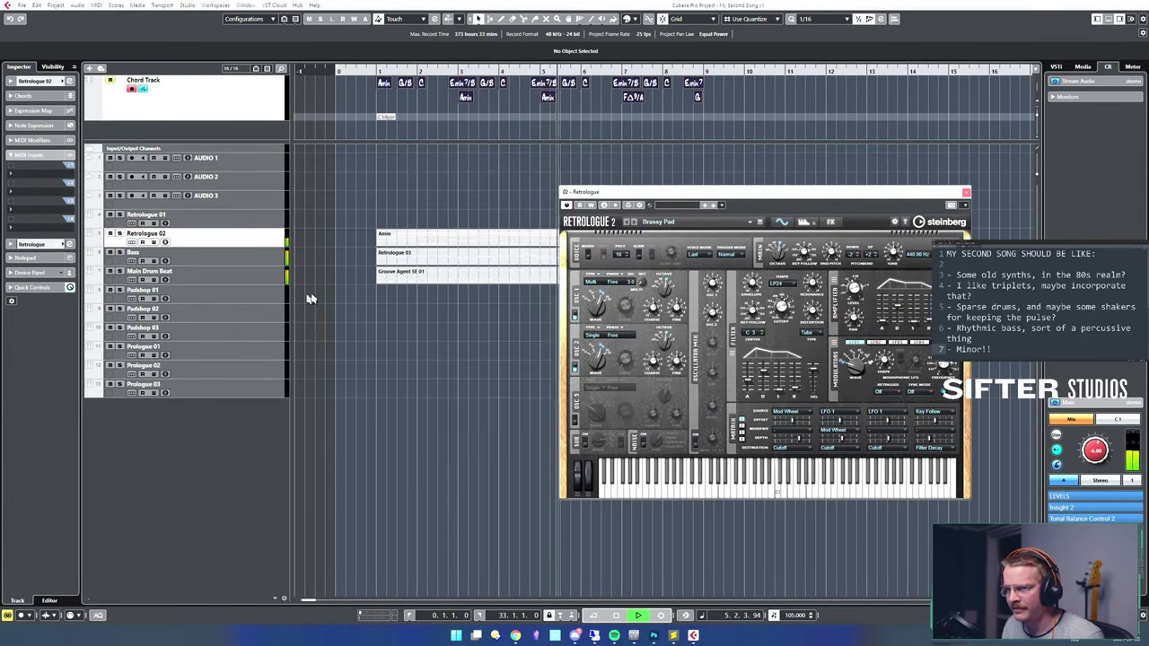
drag(682, 192, 597, 186)
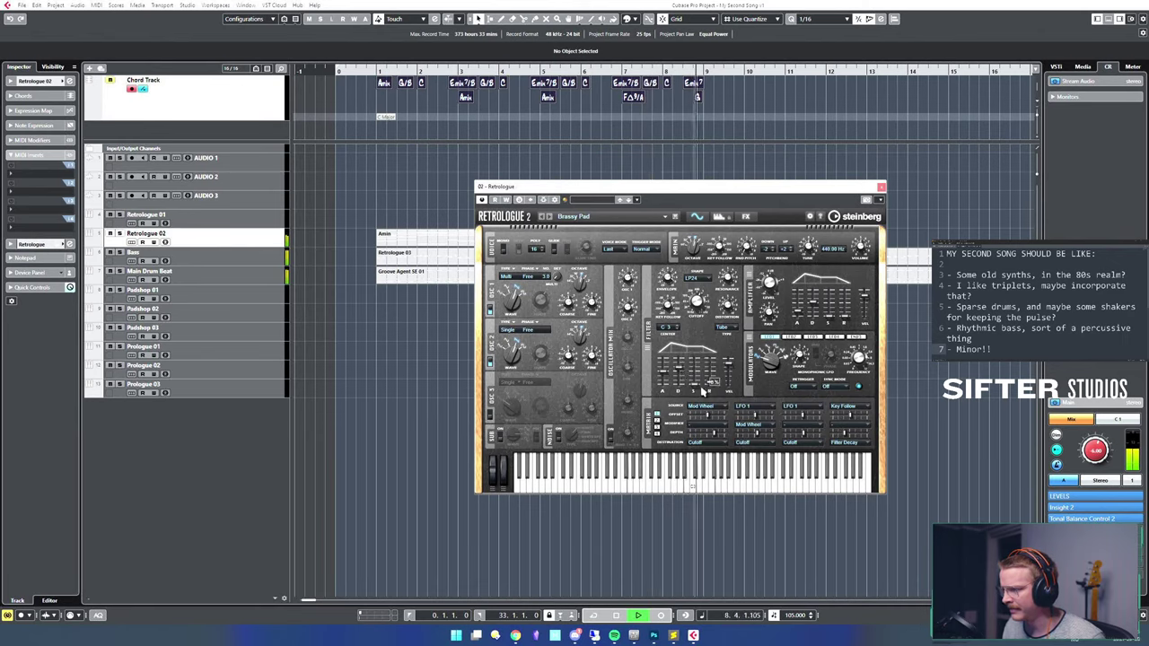
key(space)
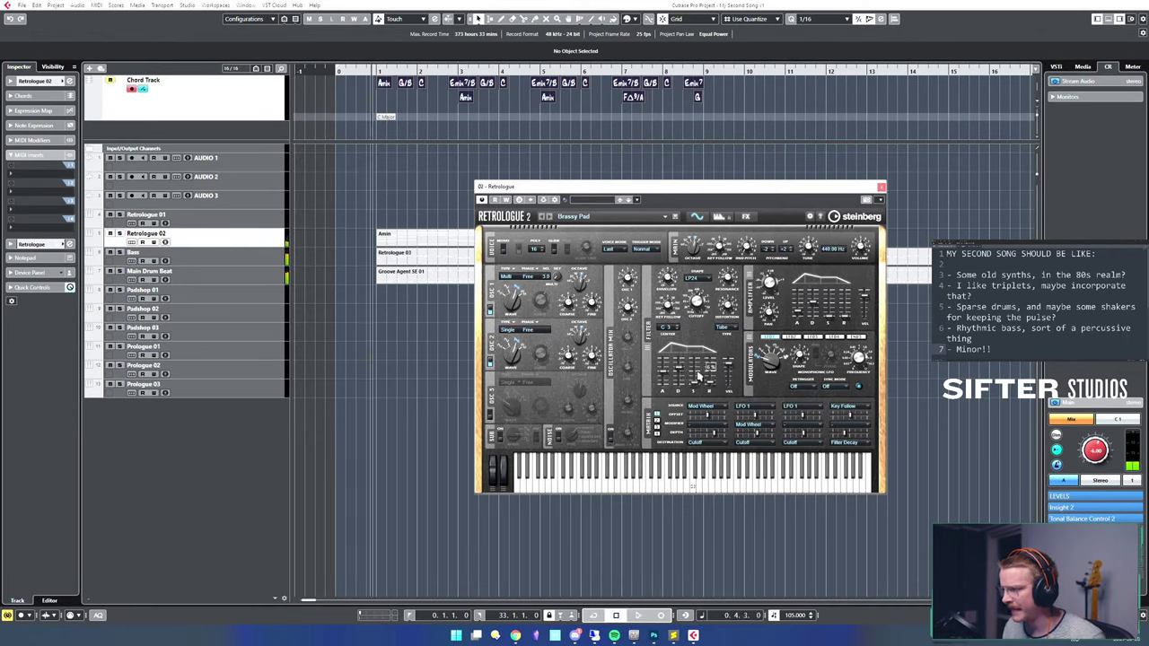
key(space)
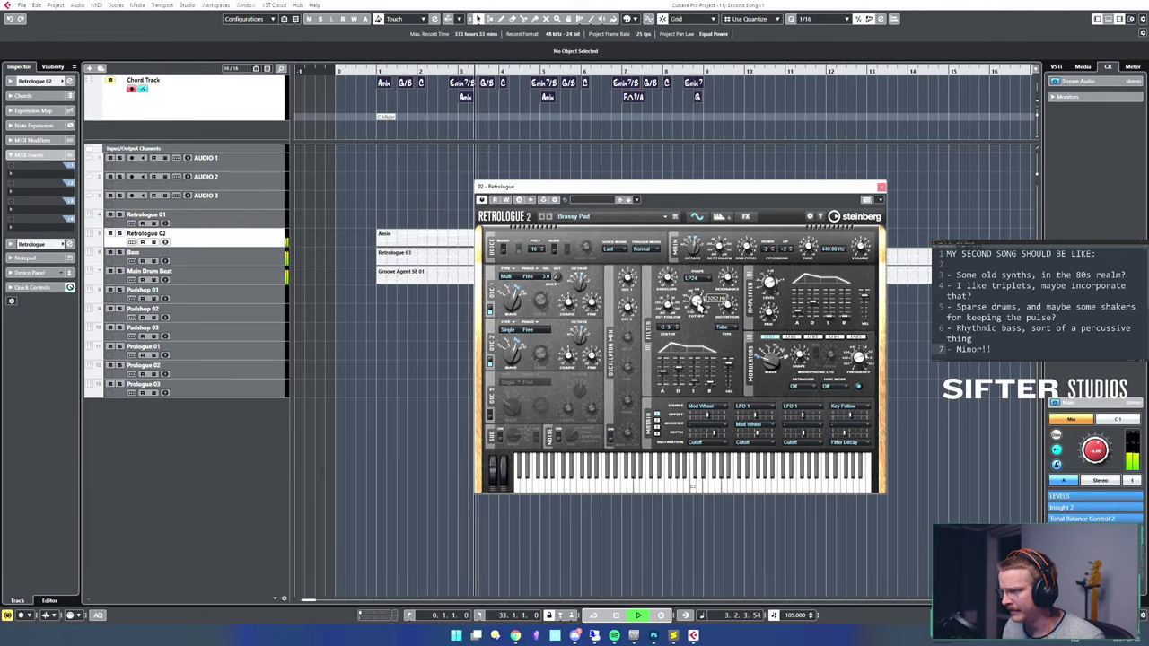
click(881, 186)
key(space)
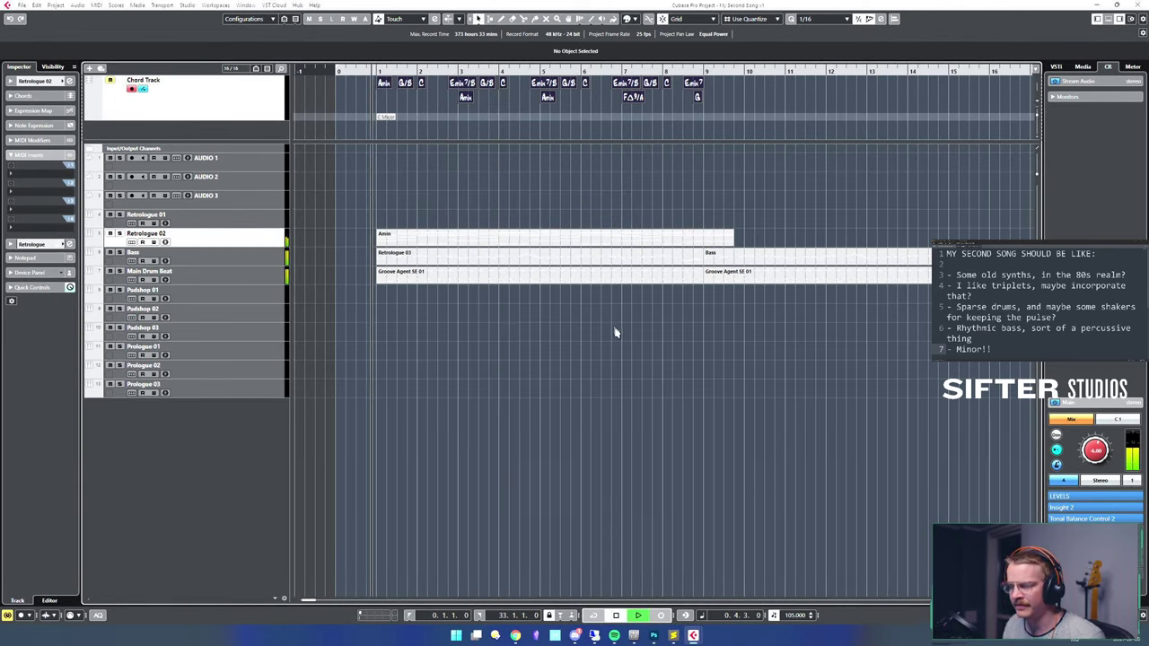
- Rename the Retrologue 02 track as "Synth Brass"
key(g)
key(g)
key(g)
click(473, 243)
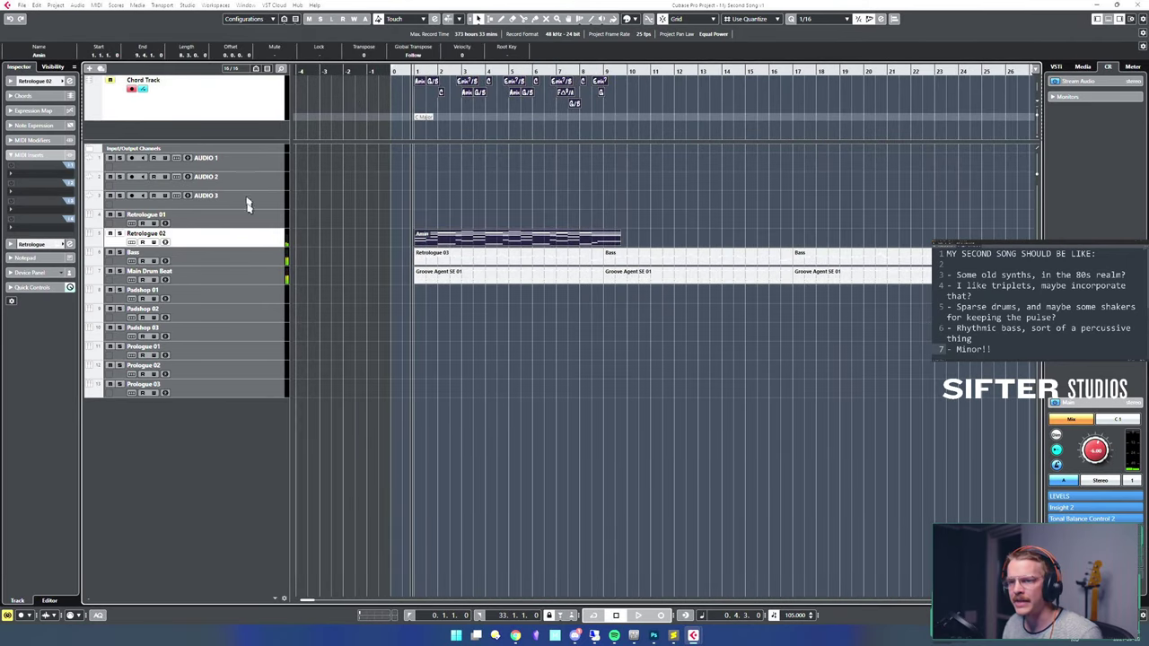
click(226, 252)
double_click(235, 242)
key(BackSpace)
text(Sy)
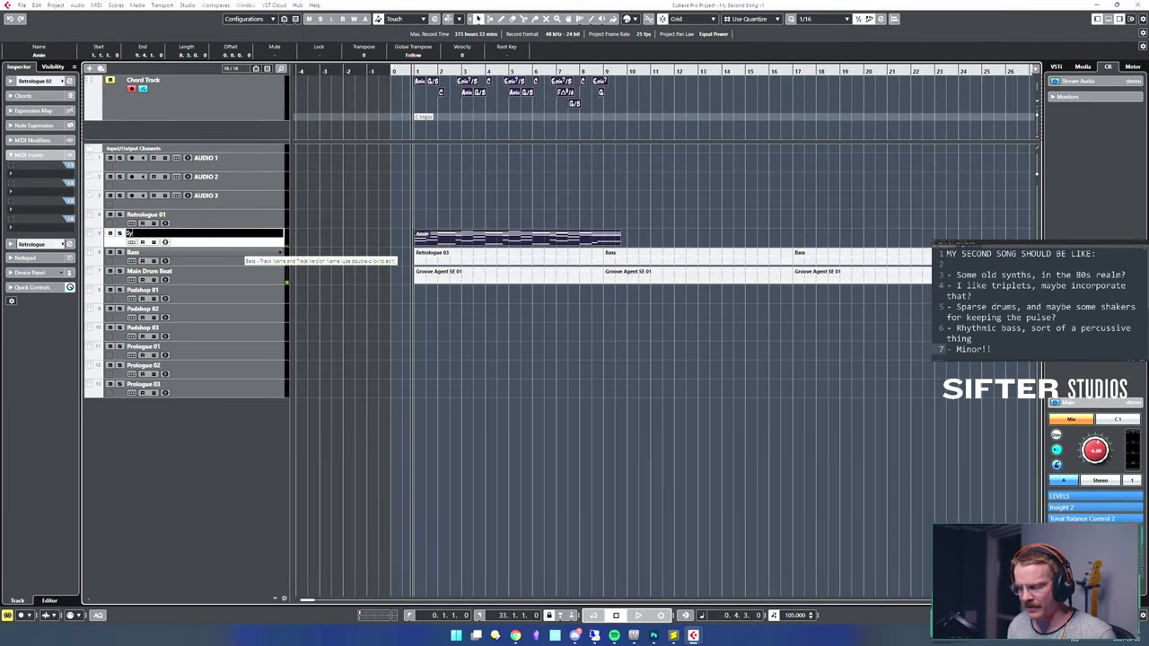
text(nth Brass)
key(Return)
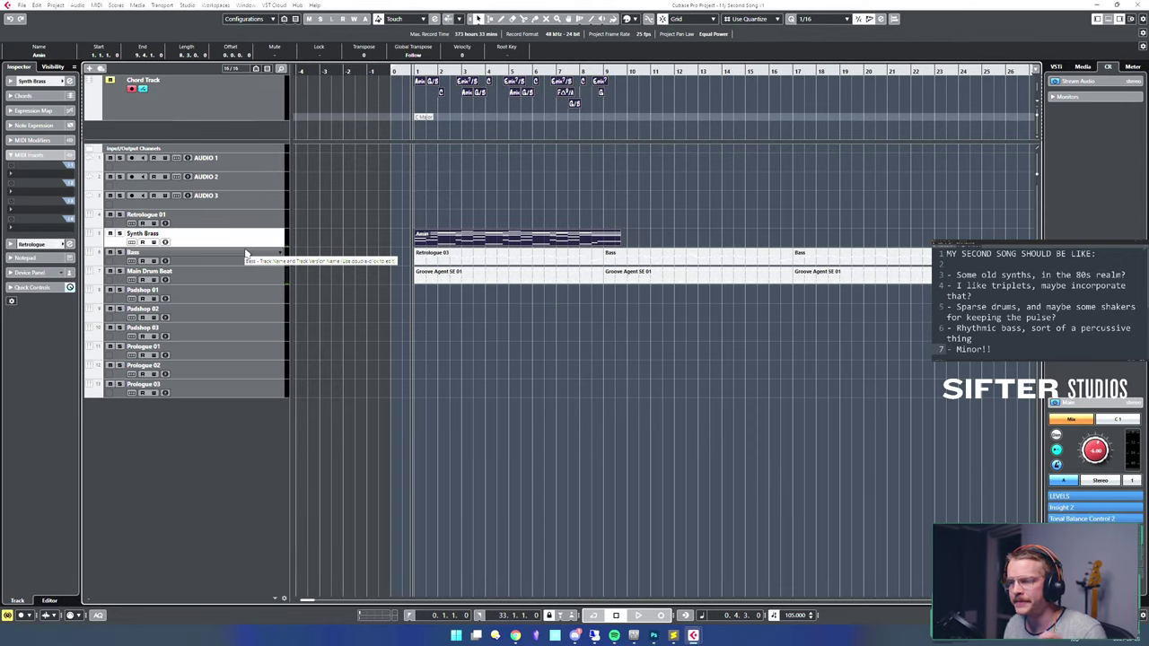
- Play the end of the Synth Brass part across bar 9 to check where it should be cut
click(455, 381)
scroll(455, 372, down, 3)
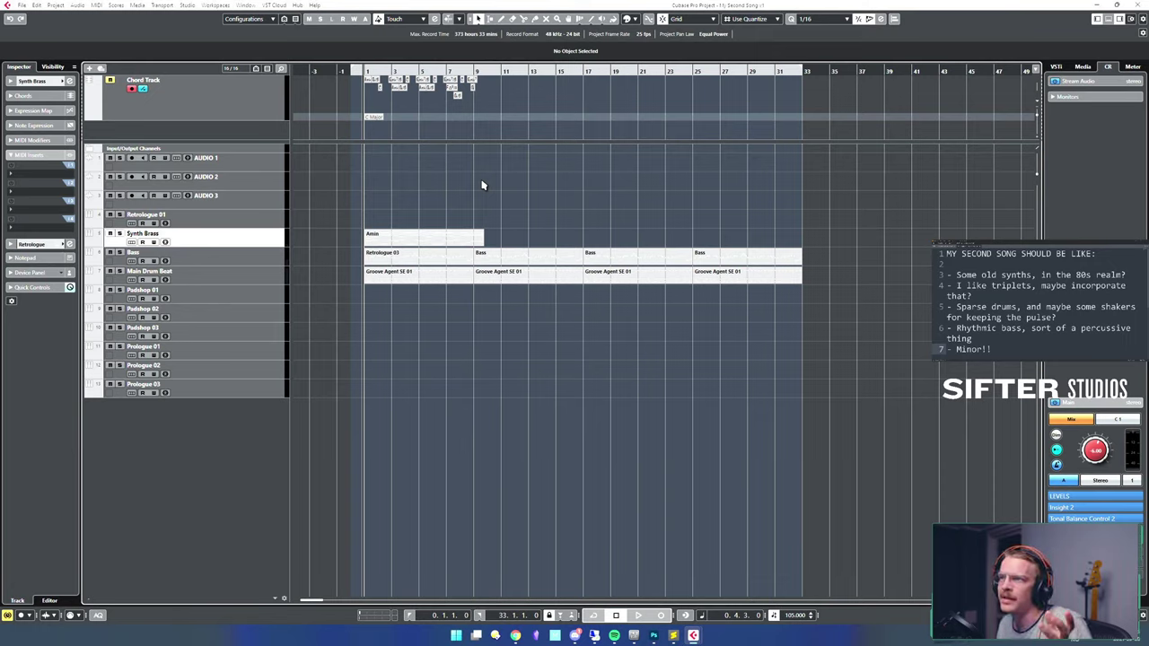
click(272, 224)
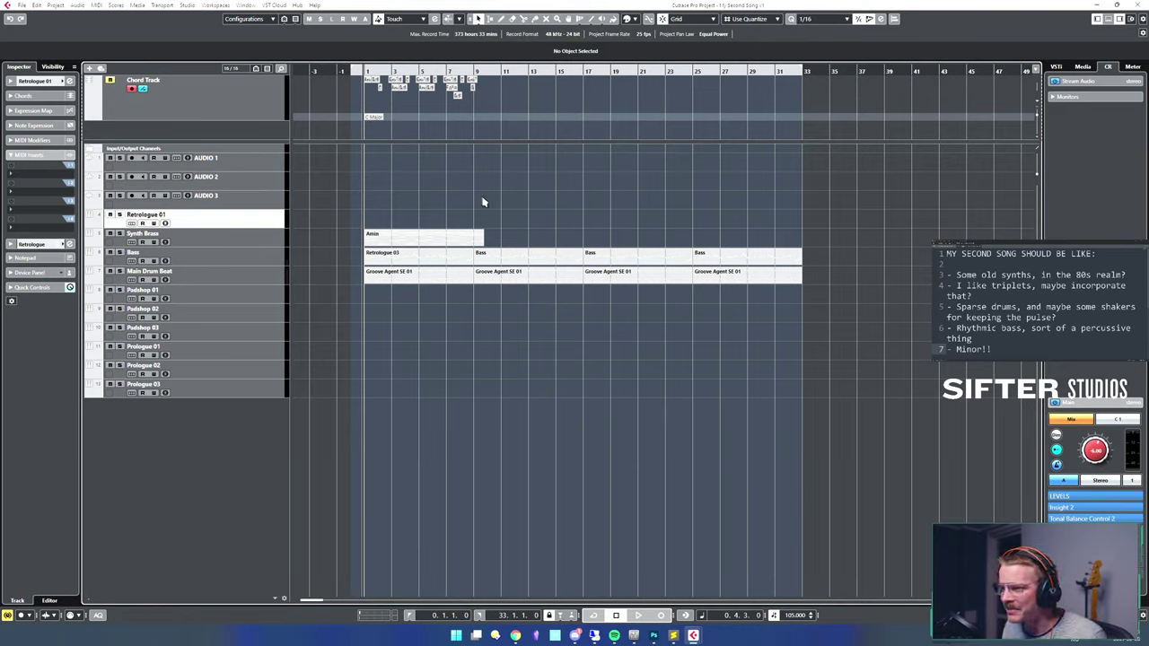
click(476, 243)
alt+shift+click(453, 210)
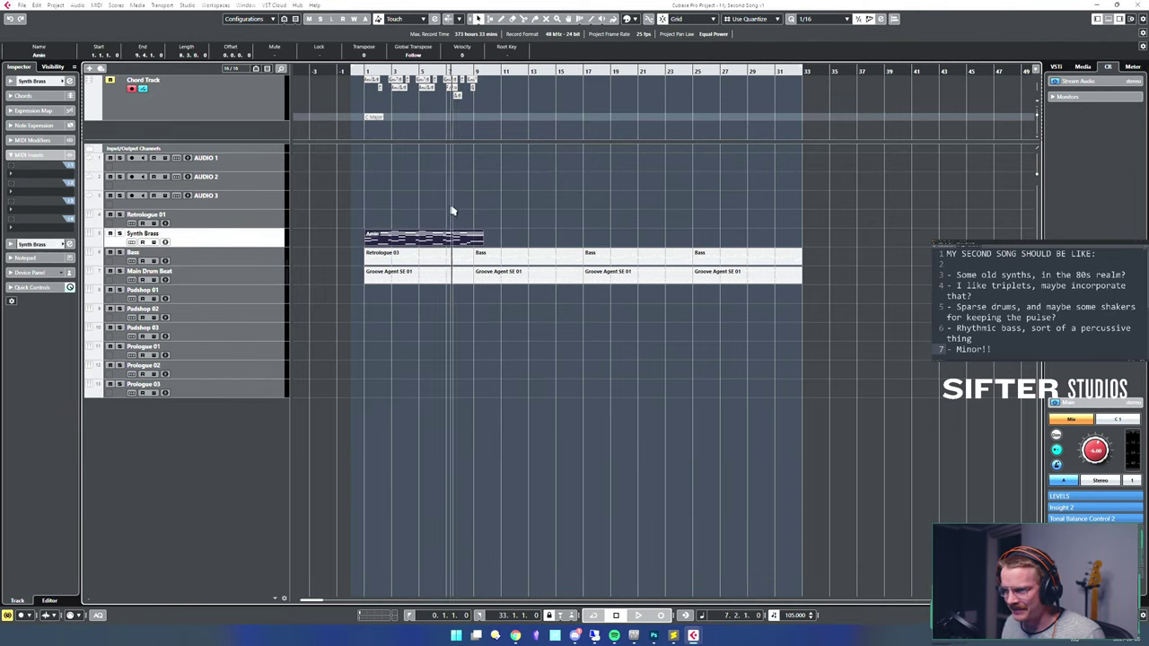
alt+shift+click(464, 211)
key(space)
key(h)
key(h)
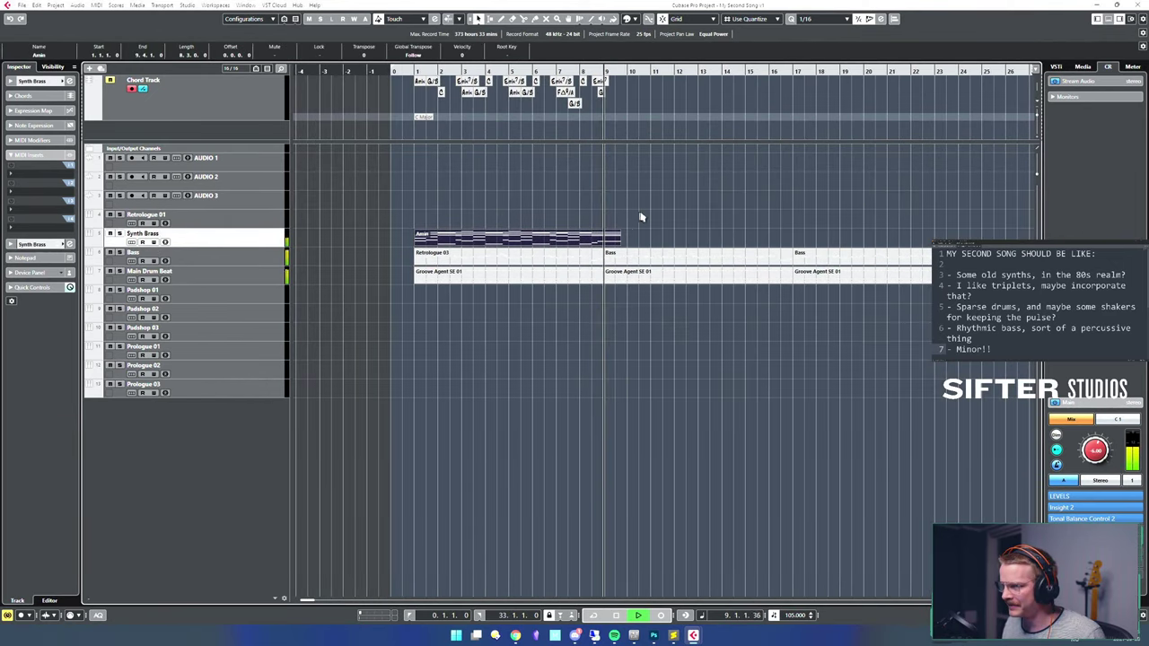
key(space)
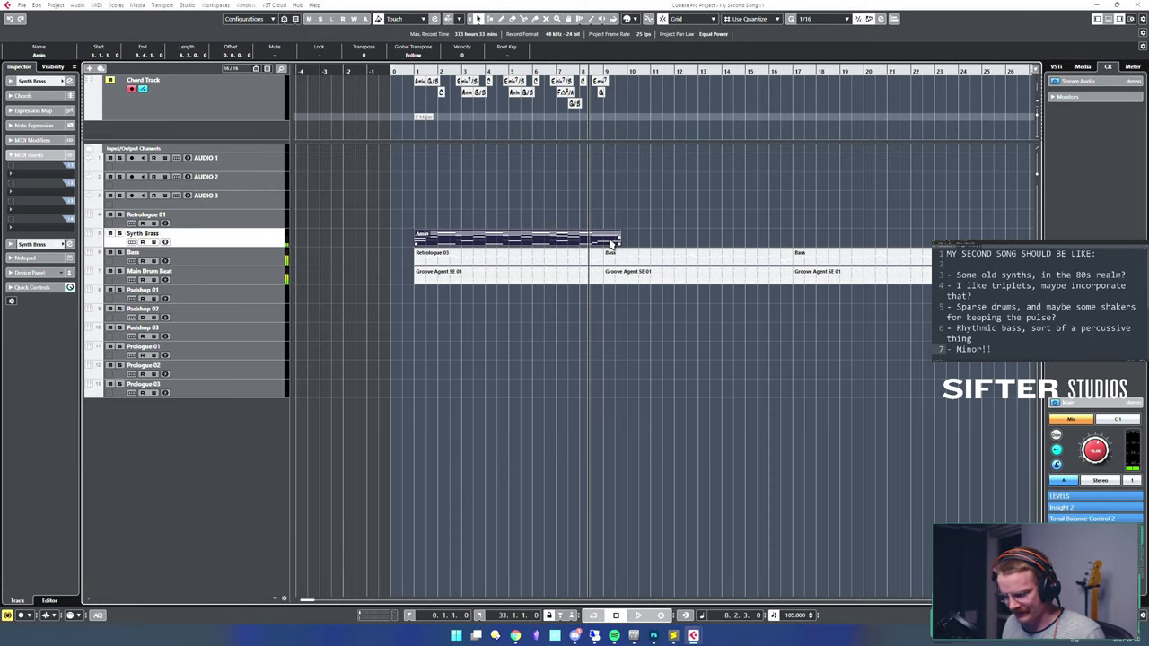
- Trim the Synth Brass part to end at 9.1.1.0 using a 1/1 grid and duplicate it three times up to bar 33
key(alt+1)
drag(609, 239, 604, 238)
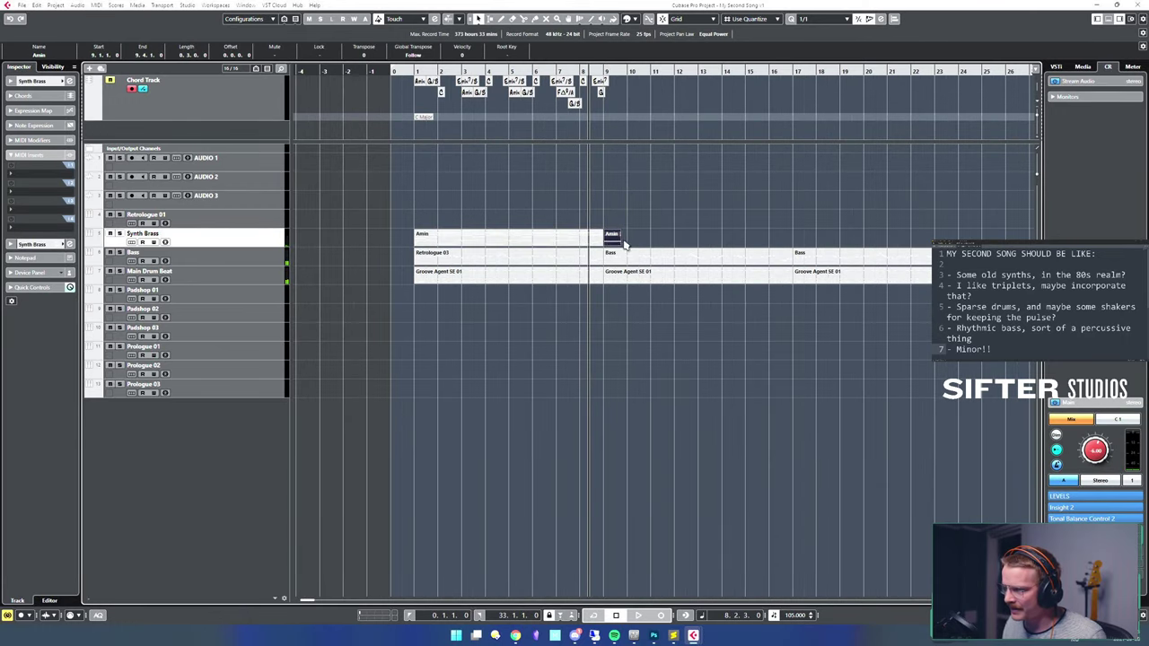
key(ctrl+d)
key(ctrl+d)
key(ctrl+d)
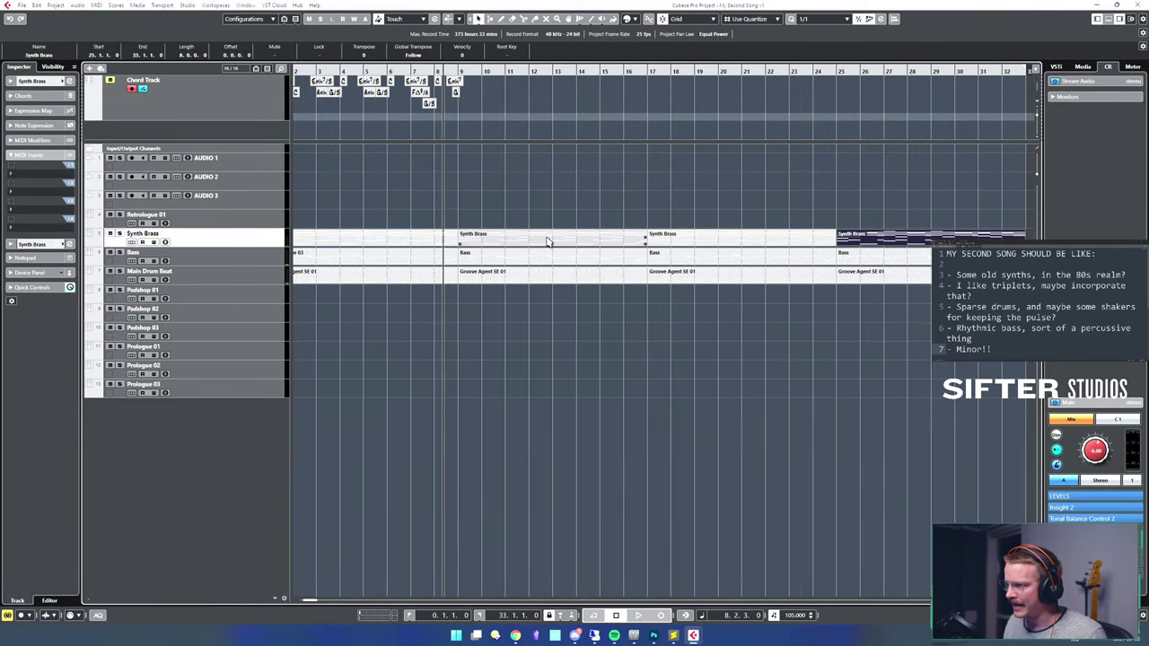
key(g)
key(g)
drag(786, 362, 300, 215)
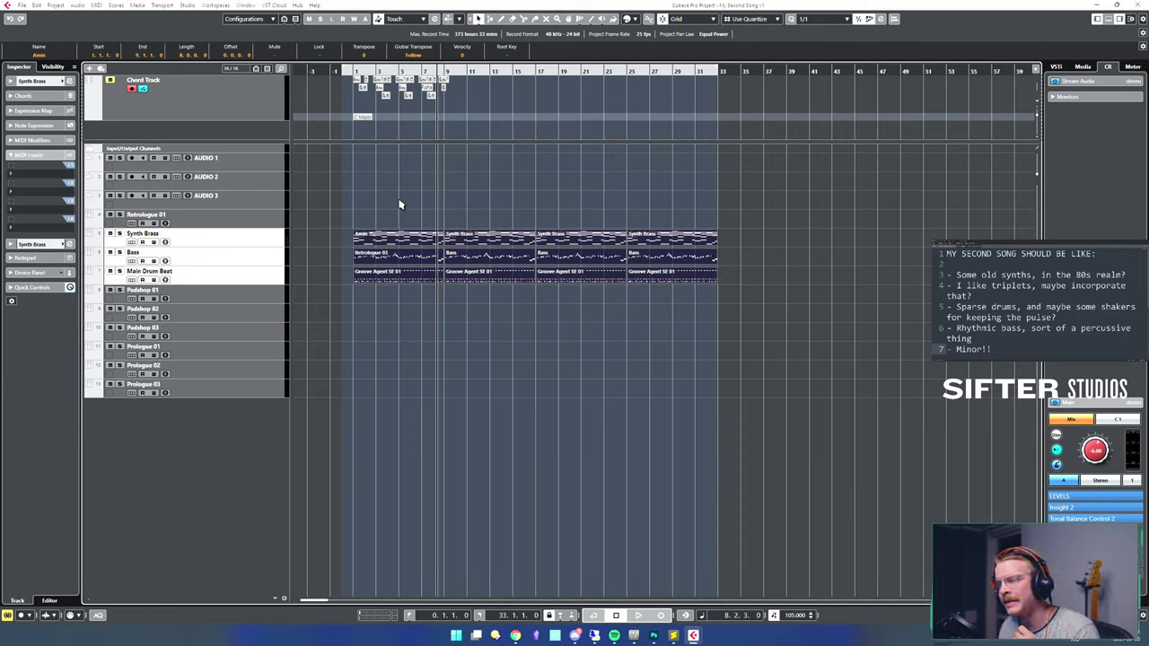
click(400, 204)
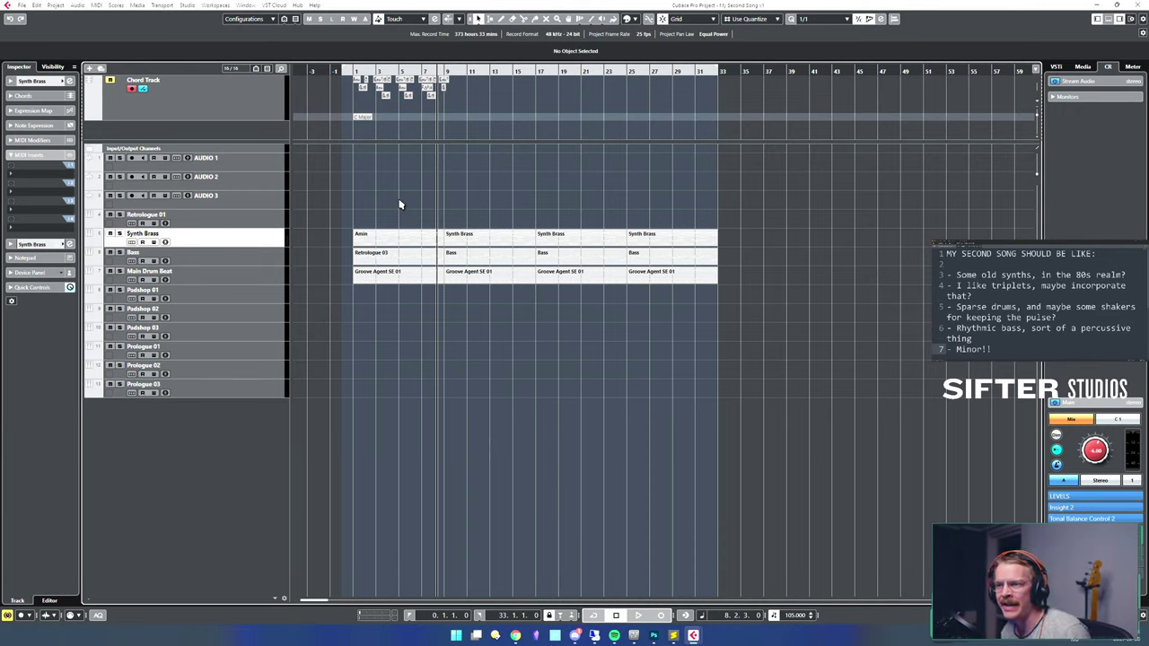
- Check the Retrologue 01 and Padshop 01 instruments in their editors as candidates for a lead sound
click(252, 217)
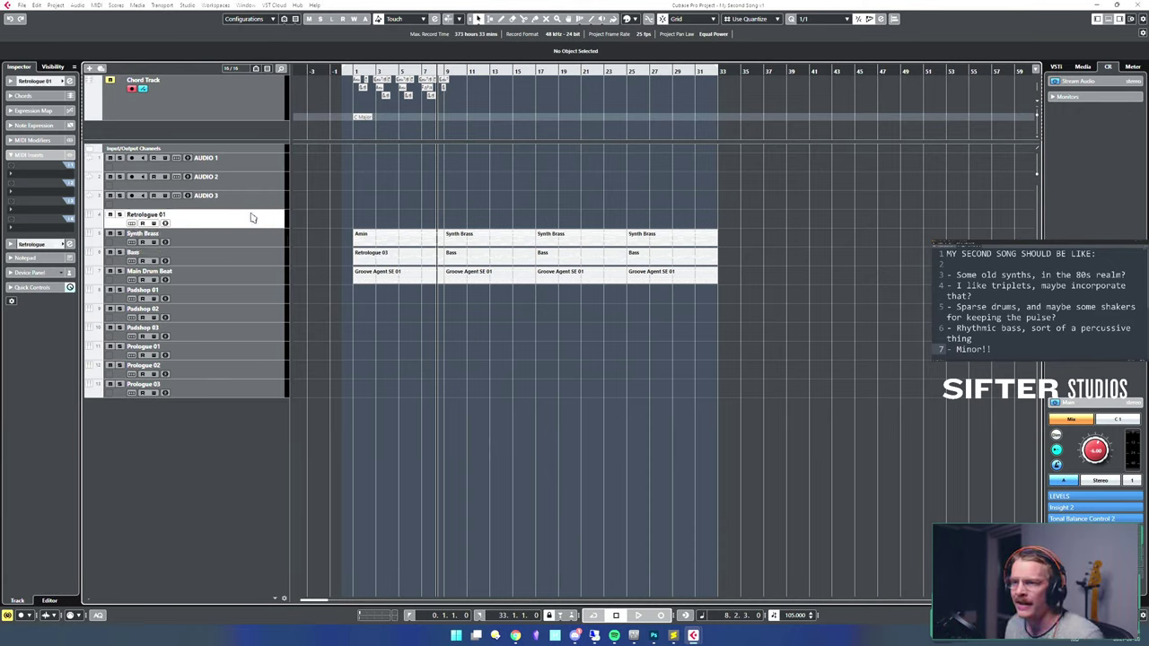
double_click(189, 227)
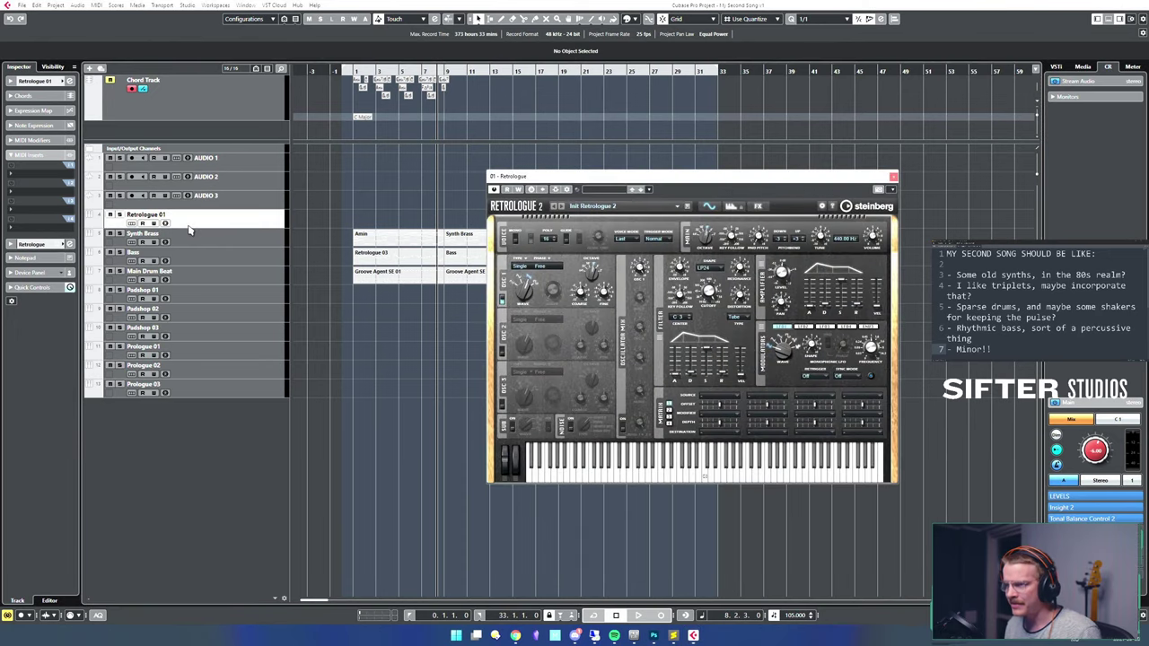
click(895, 177)
click(225, 330)
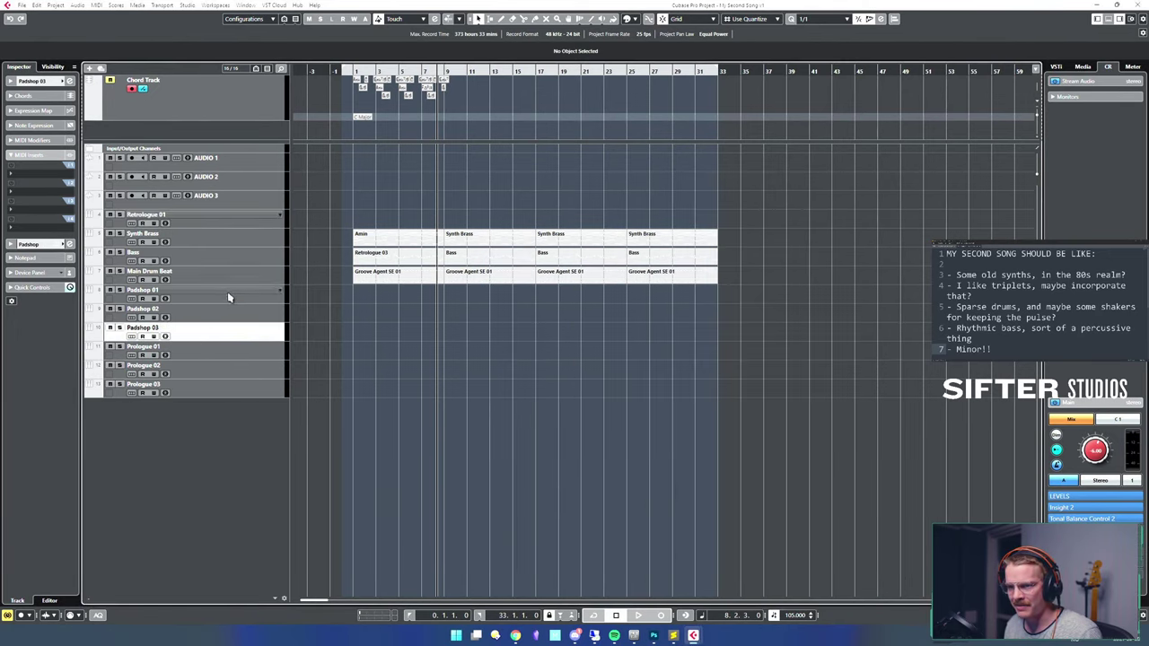
click(223, 314)
double_click(228, 298)
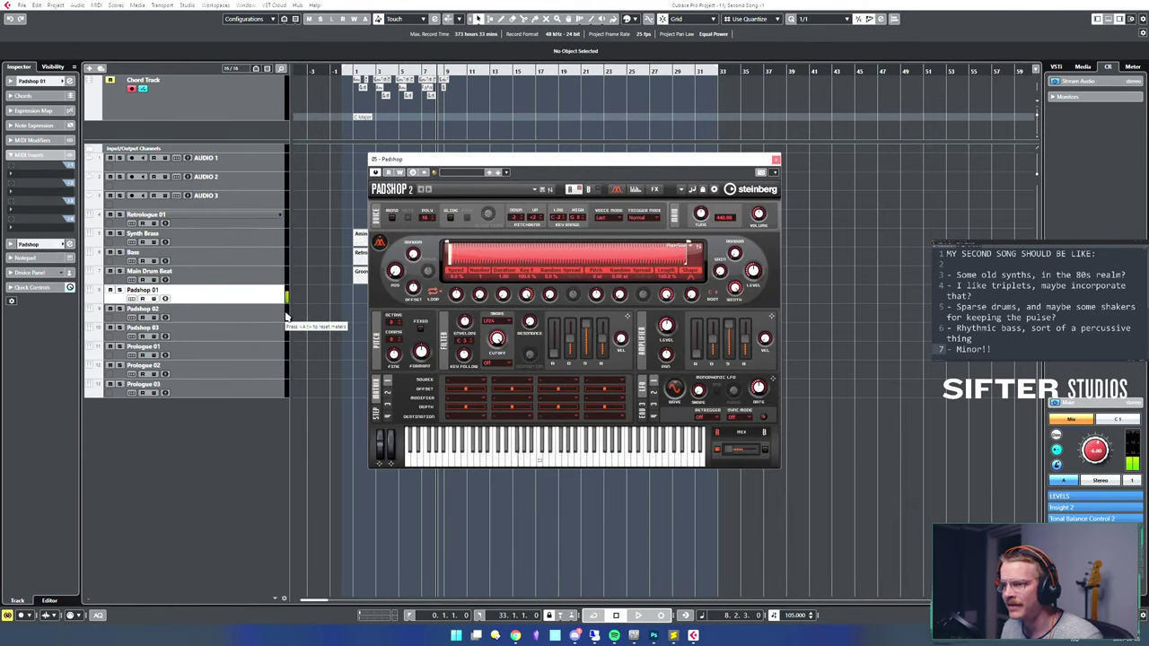
- Try the Synth Lead preset Whizzle on Prologue 01, and disable that track
double_click(220, 350)
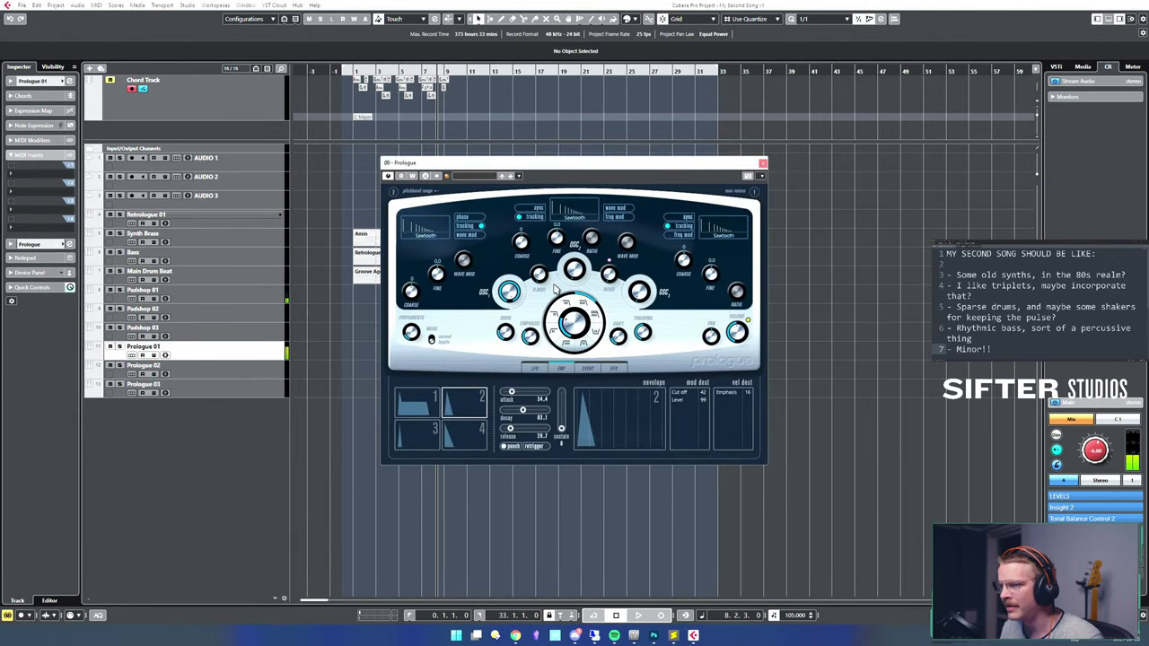
click(481, 178)
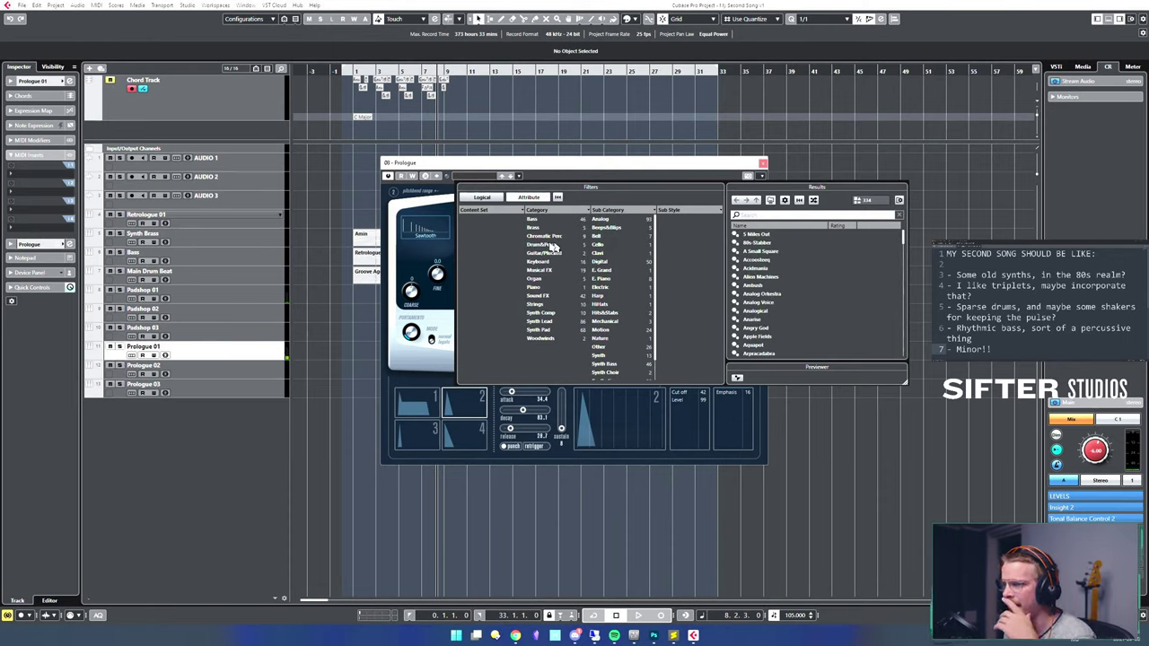
click(547, 321)
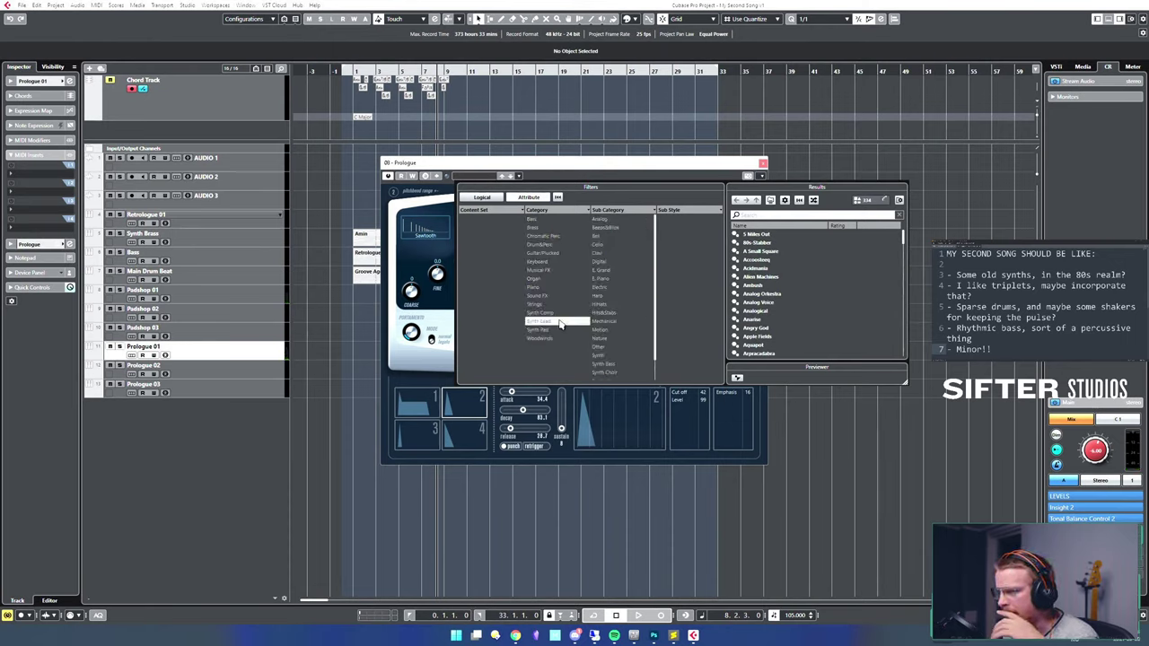
click(815, 200)
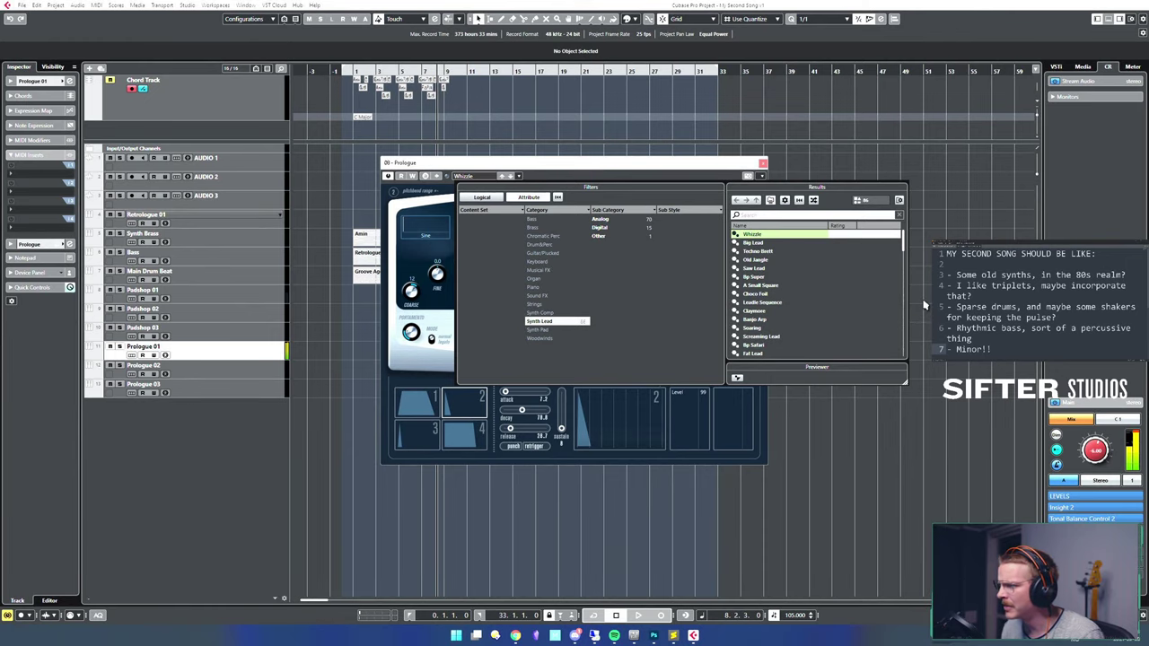
click(903, 393)
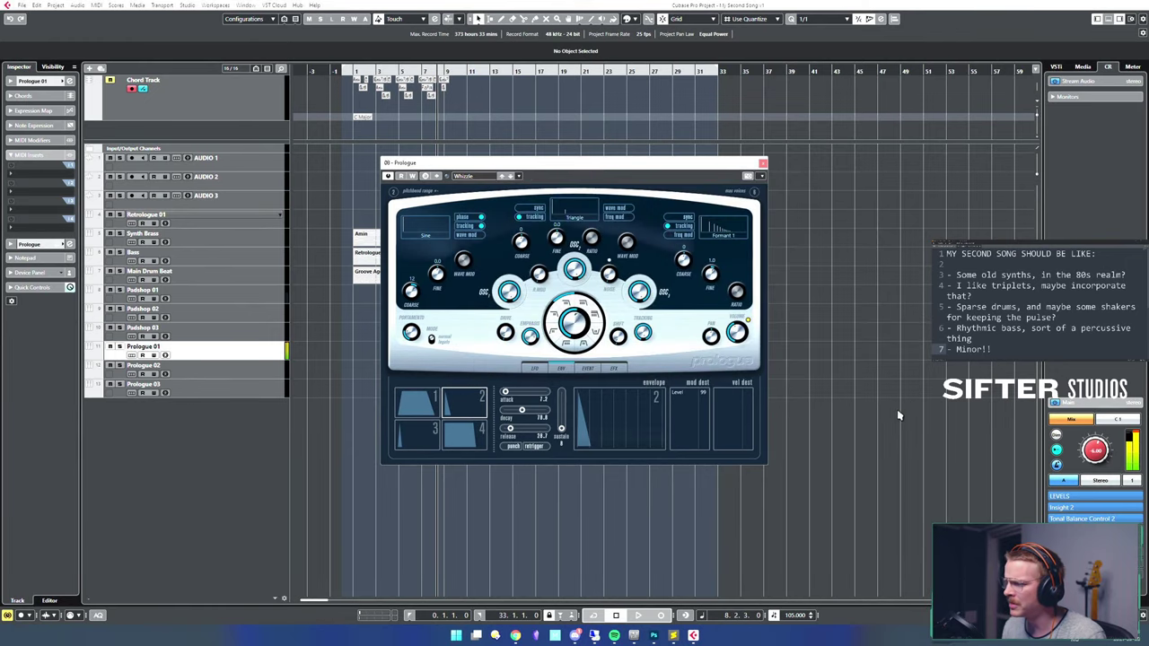
click(763, 162)
key(shift+d)
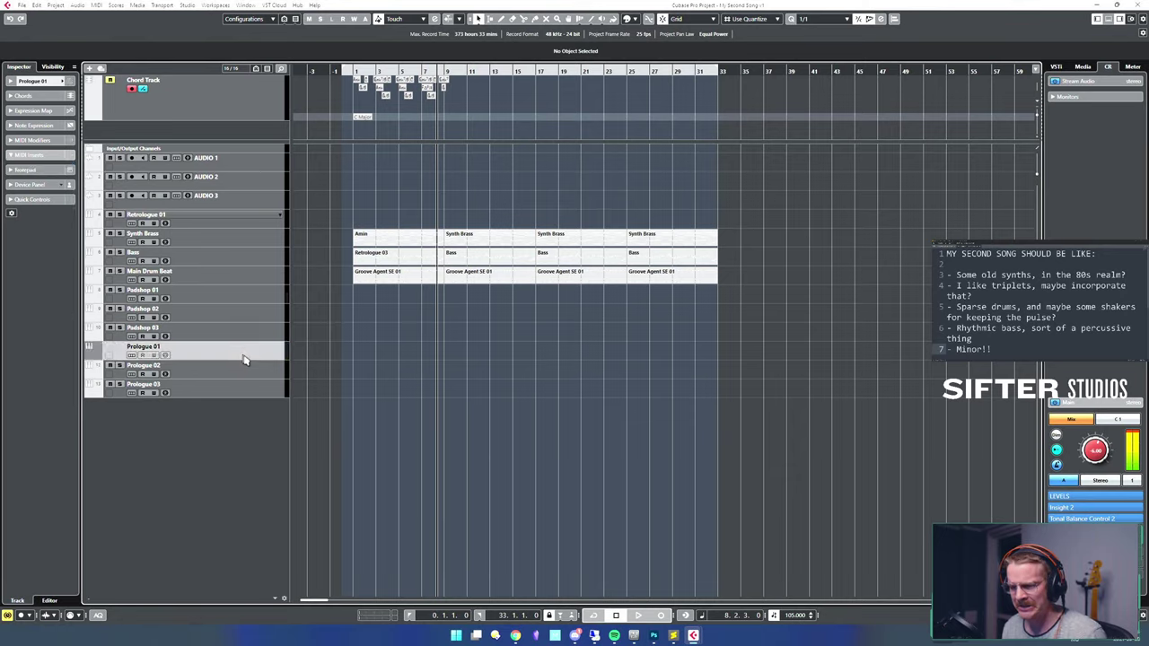
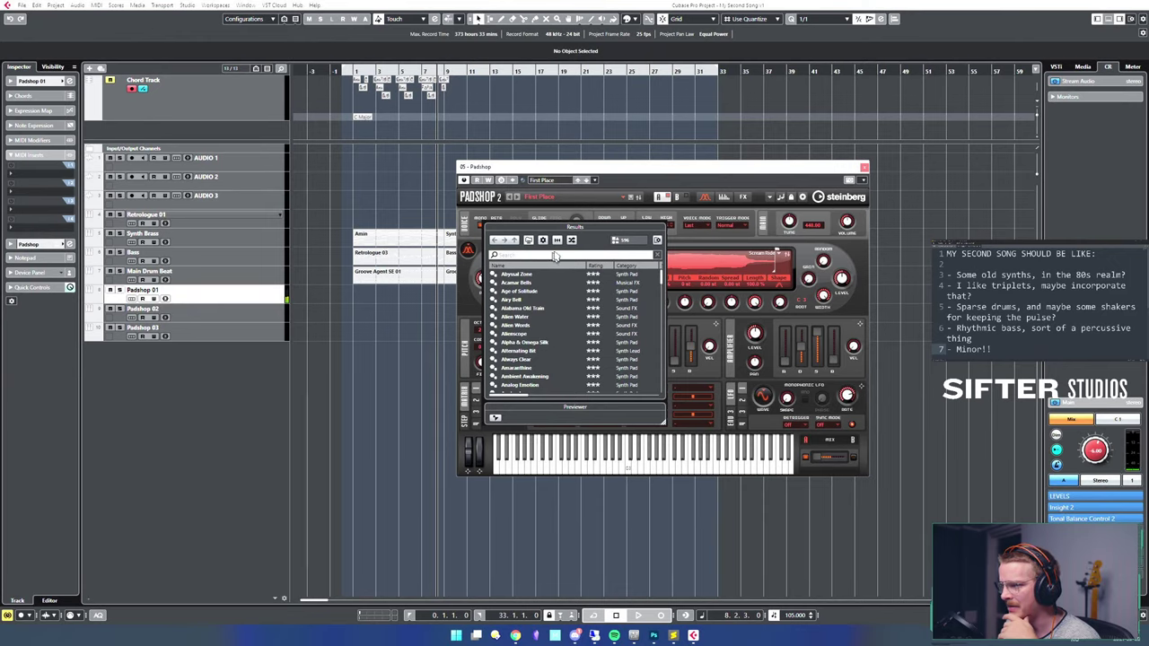
- Show the filters in Padshop 01's preset browser, filter by the Synth Lead category and shuffle the results
click(657, 240)
click(542, 274)
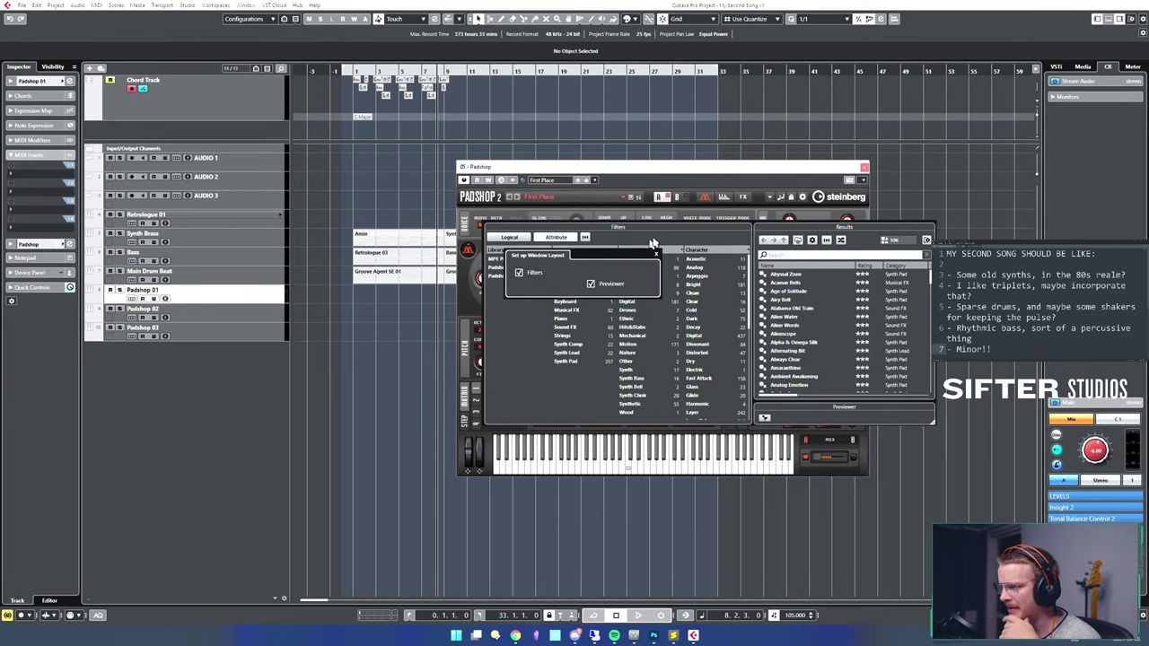
click(584, 356)
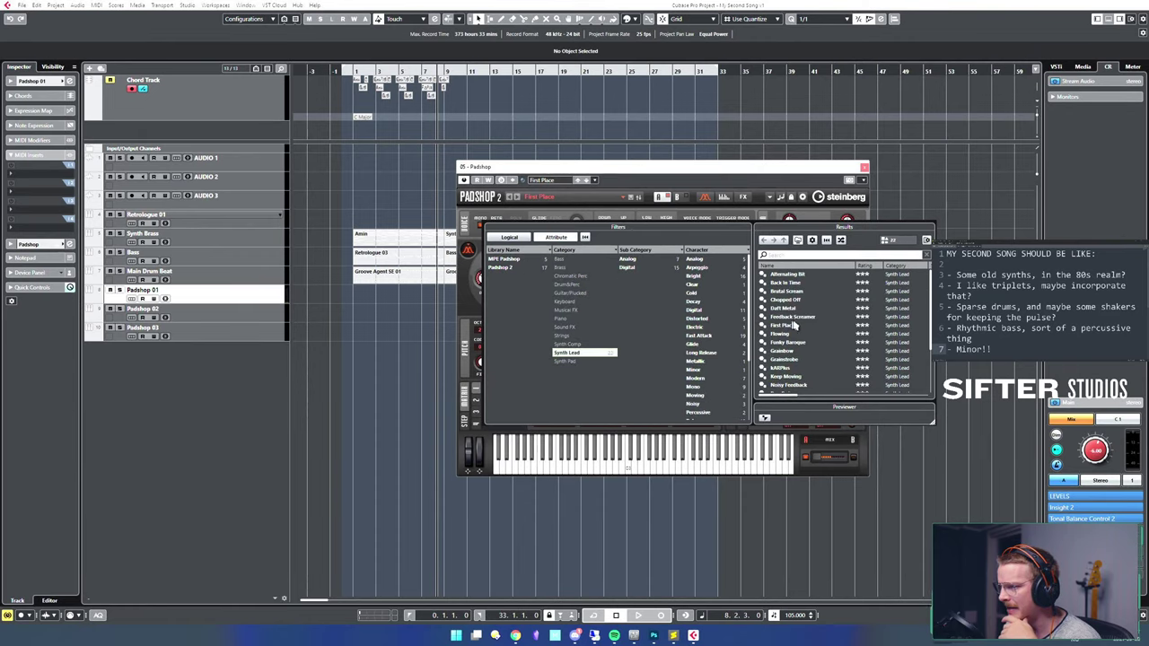
click(842, 240)
- Audition the Synth Lead presets in turn, including Scream-O-Mat, Sine Magic and Voice Stream, load Chopped Off and close the preset browser
click(813, 325)
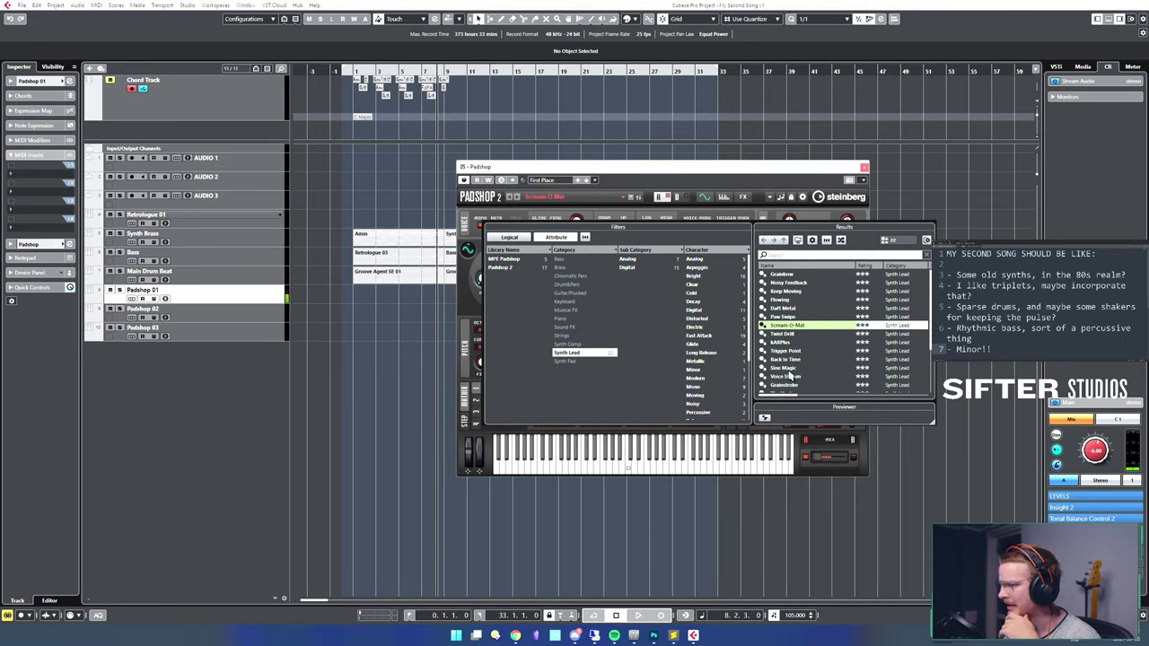
click(789, 369)
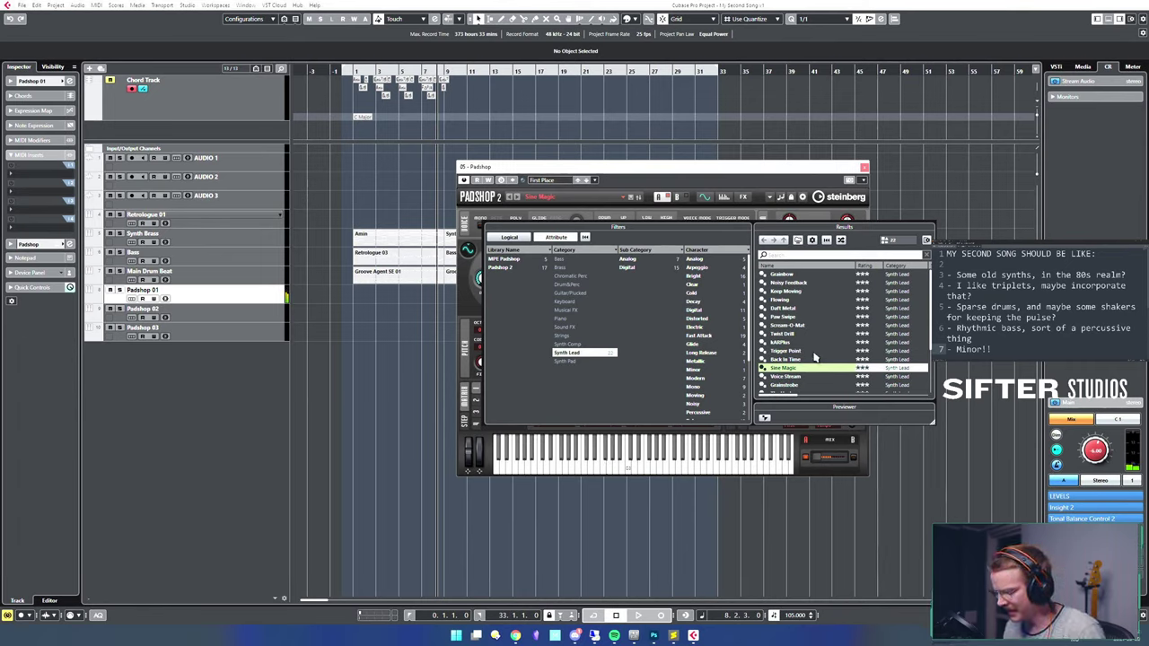
key(Down)
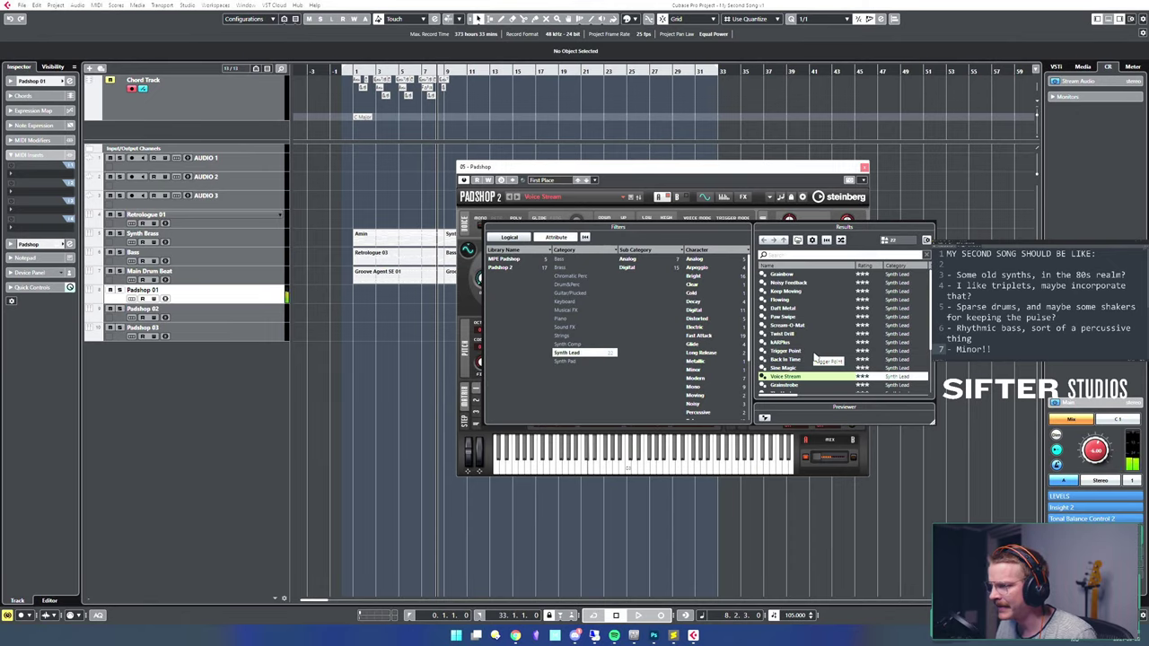
key(Down)
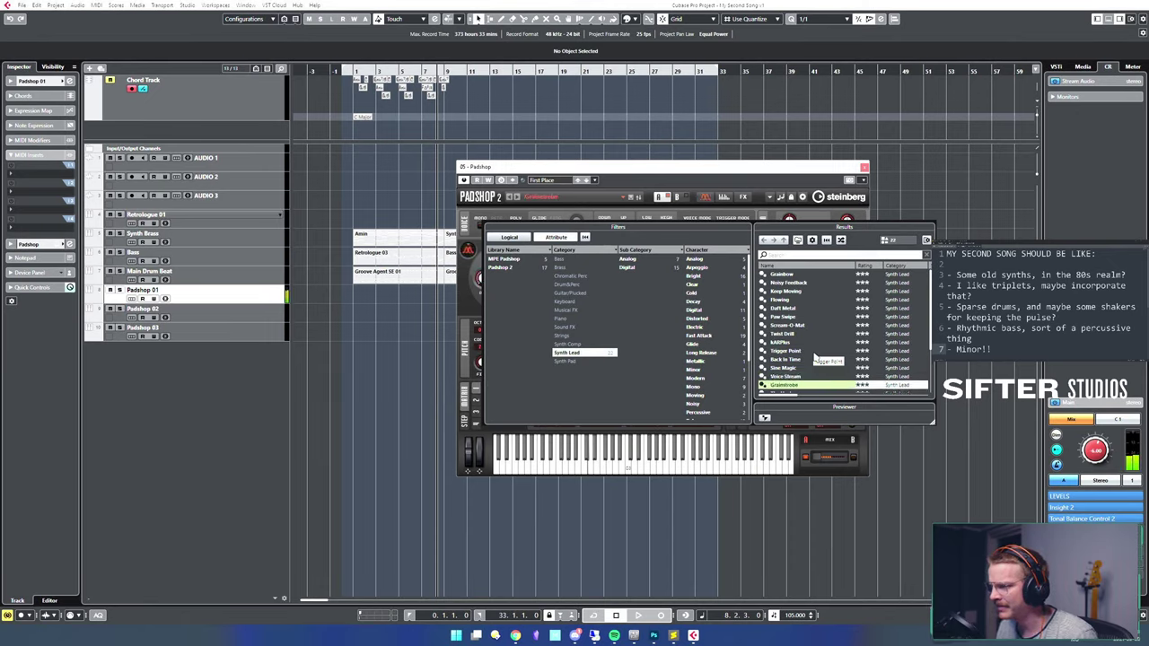
key(Down)
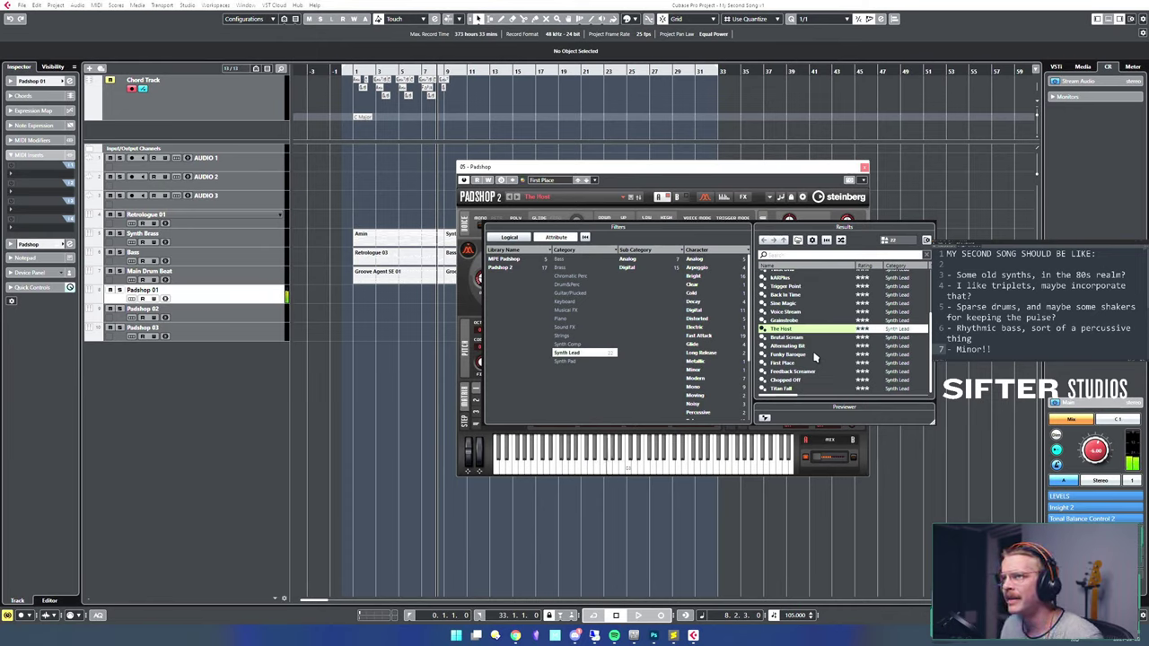
key(Down)
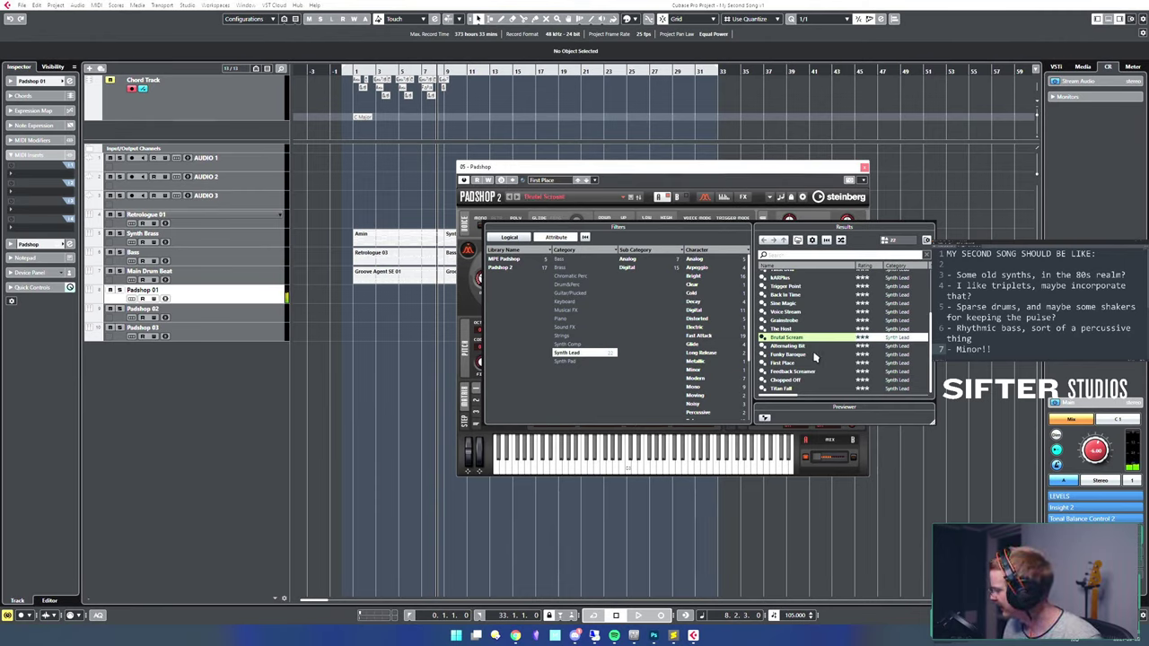
key(Down)
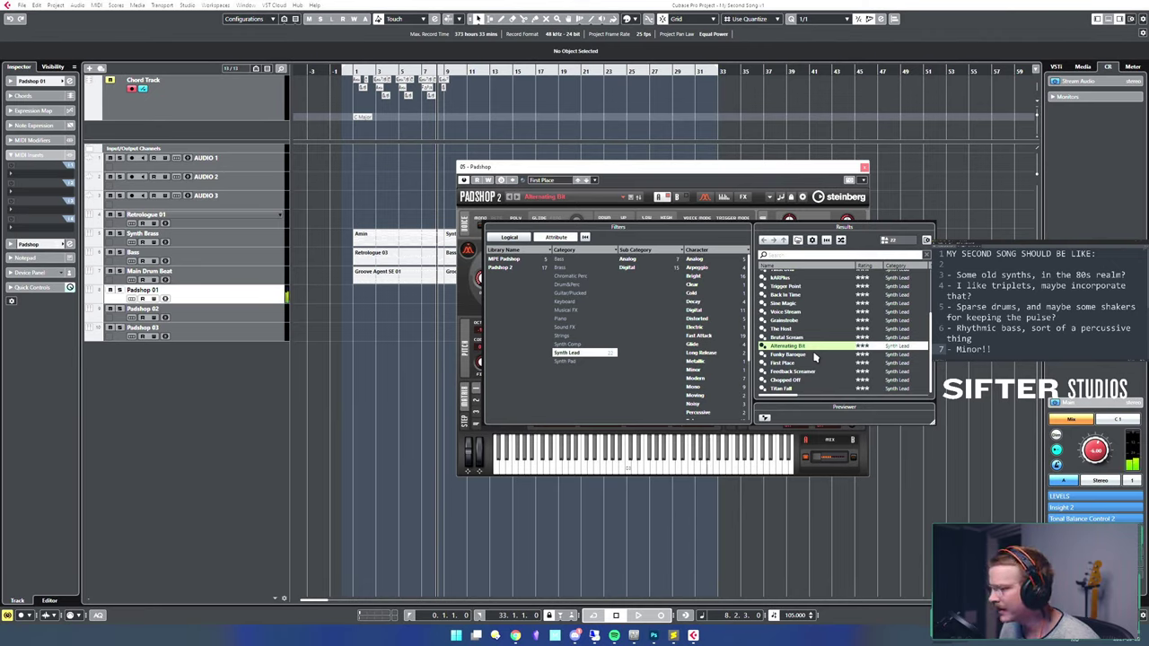
key(Down)
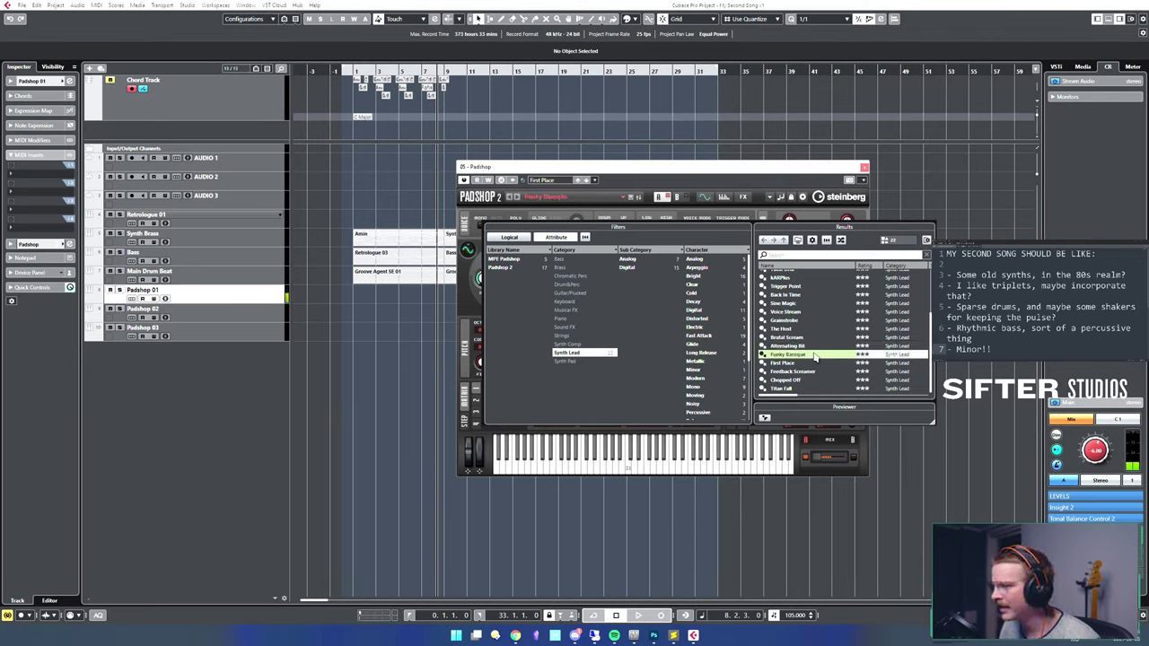
key(Down)
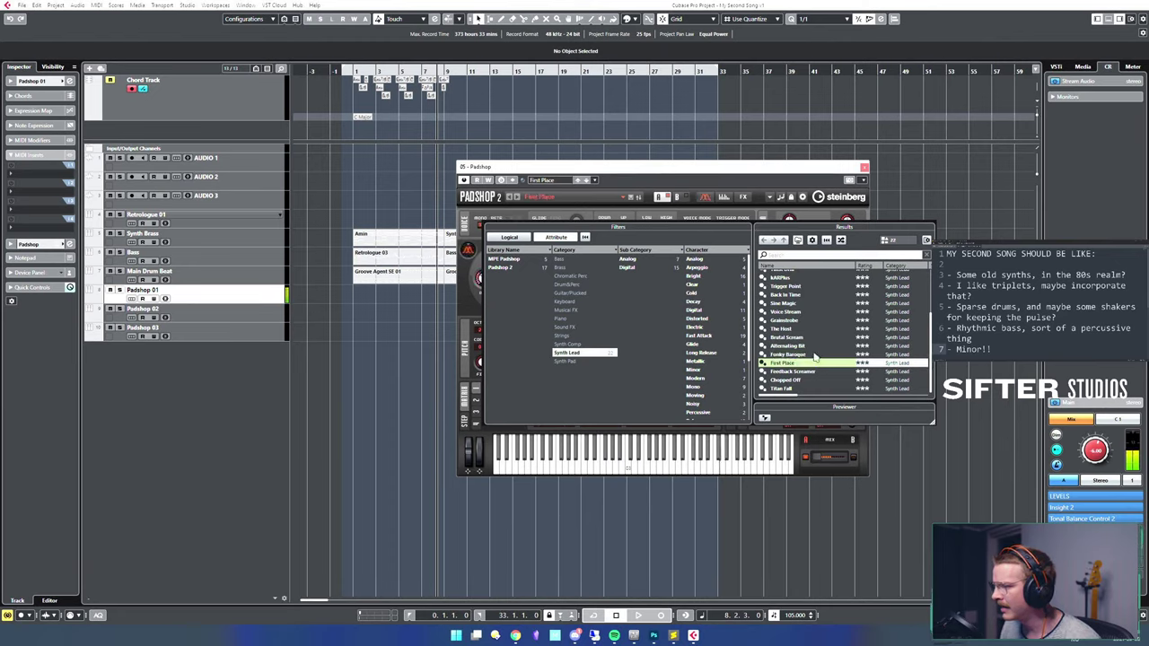
key(Down)
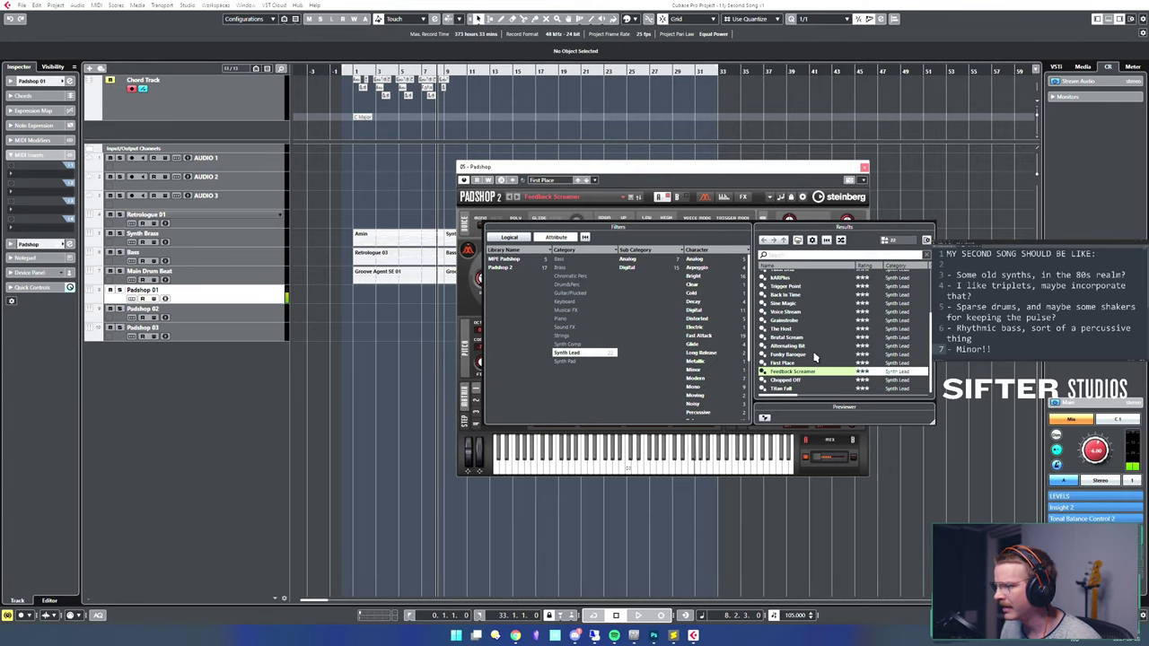
key(Down)
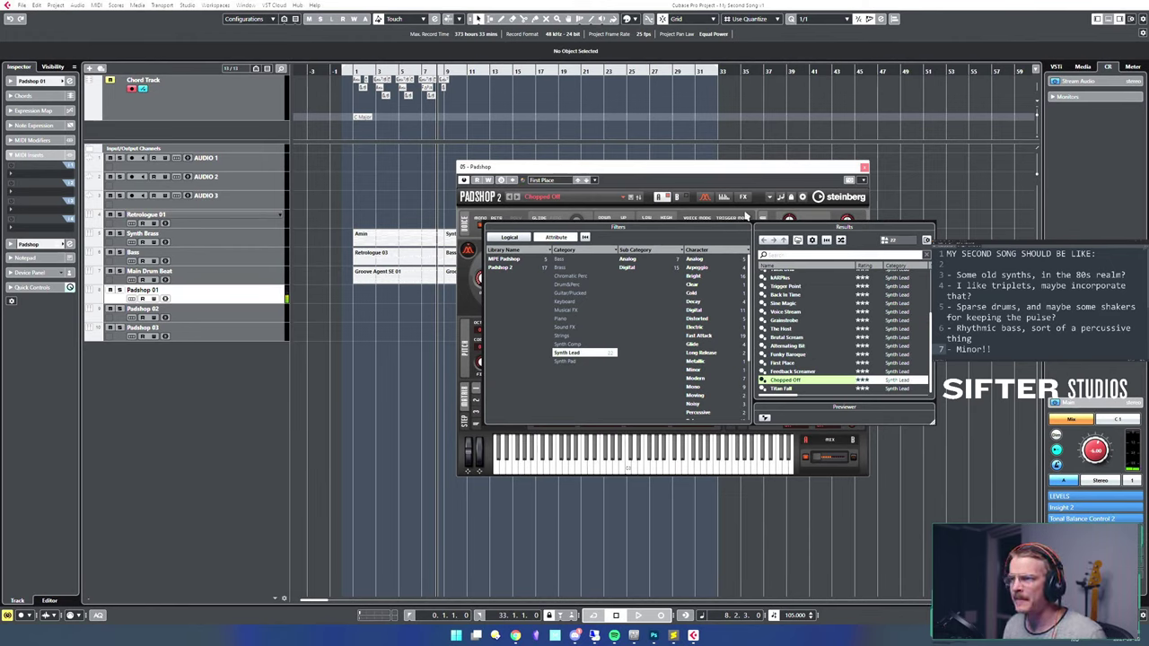
click(374, 448)
- Play the song from its start to try the Chopped Off lead against the existing tracks
key(KP_1)
key(space)
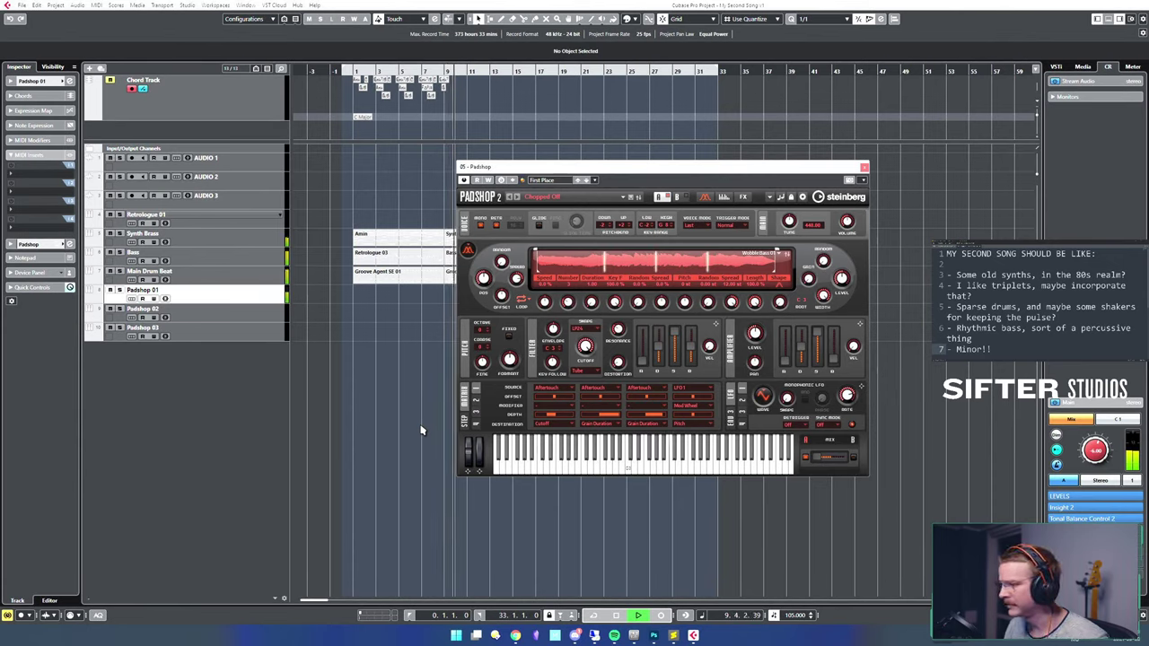
key(space)
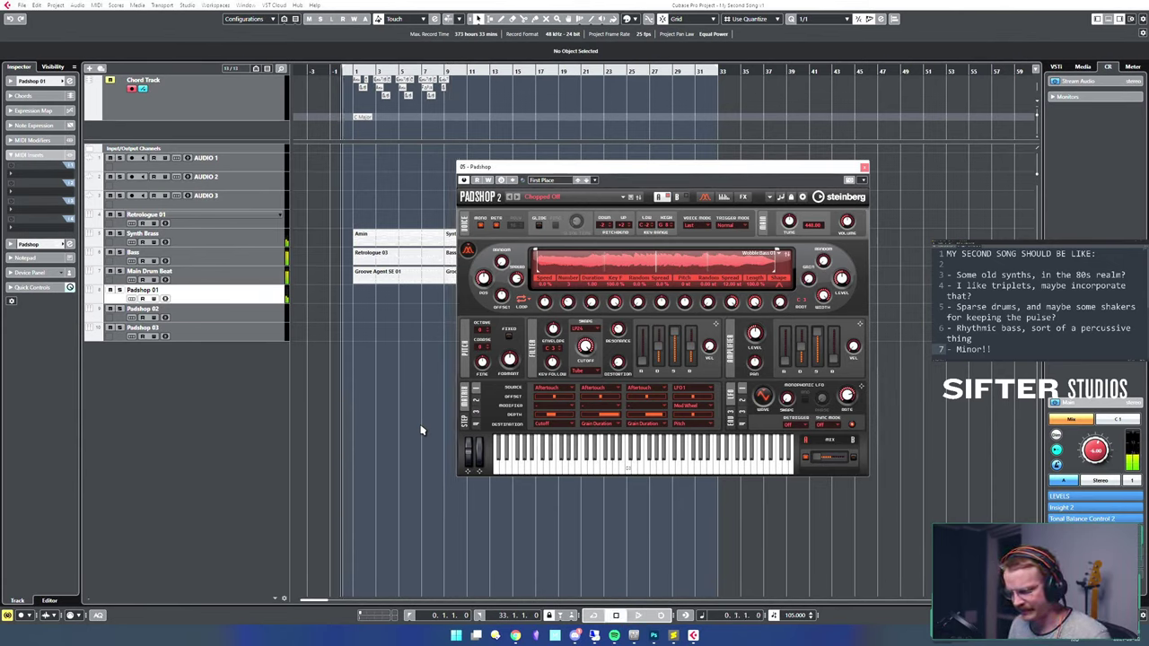
key(space)
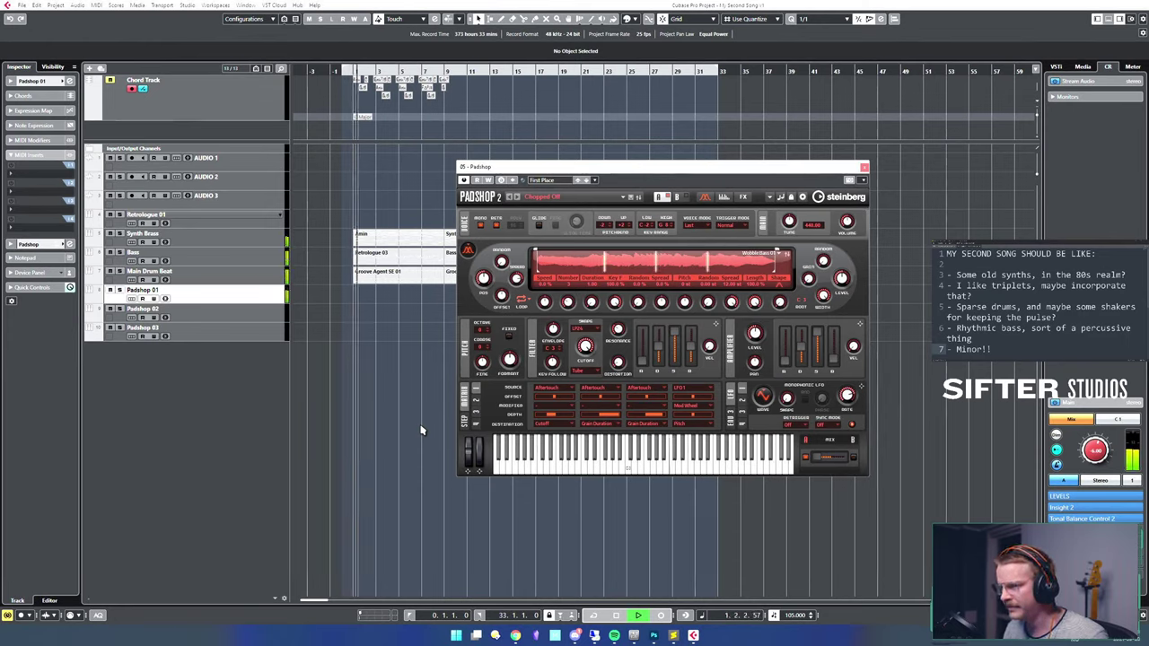
key(space)
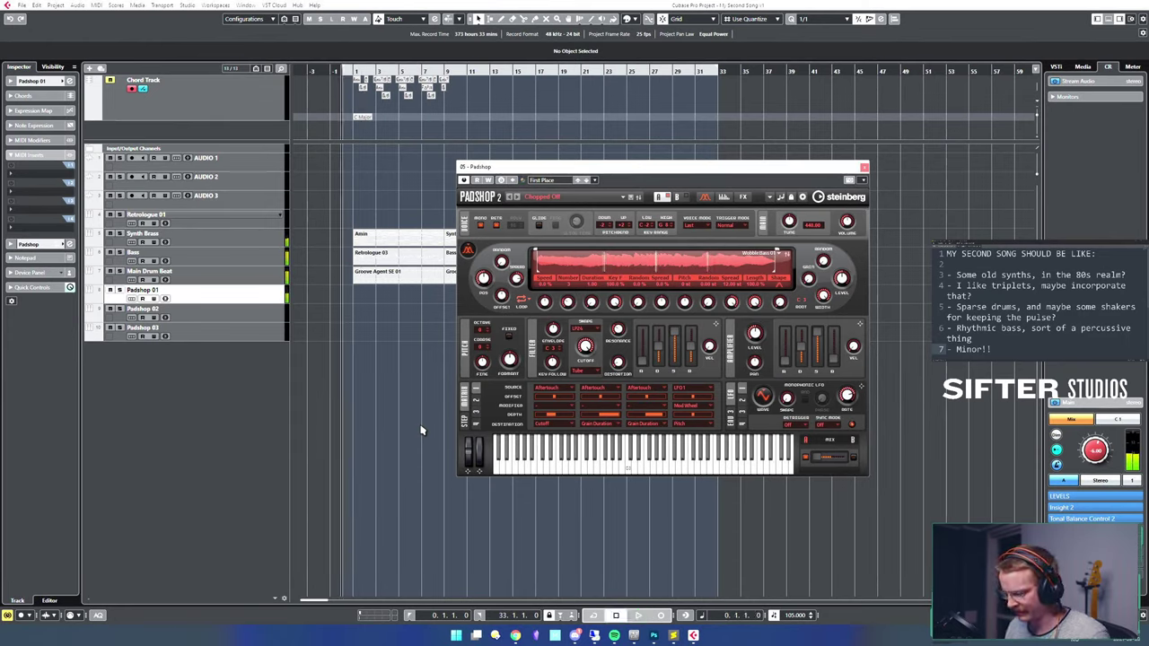
key(KP_Multiply)
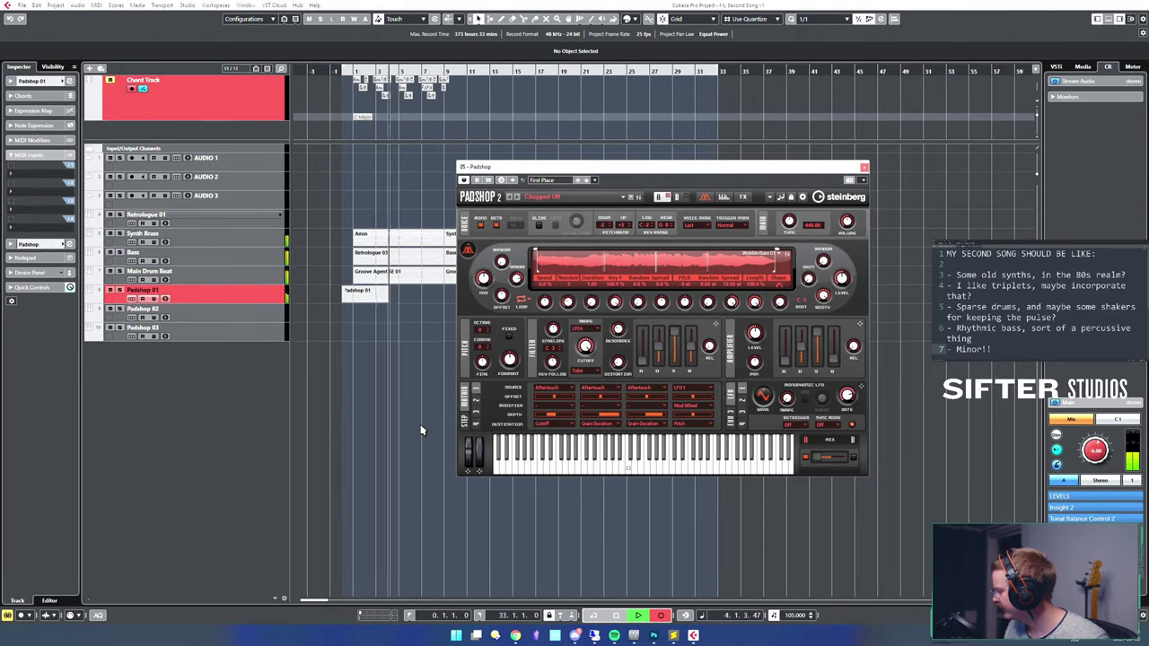
key(space)
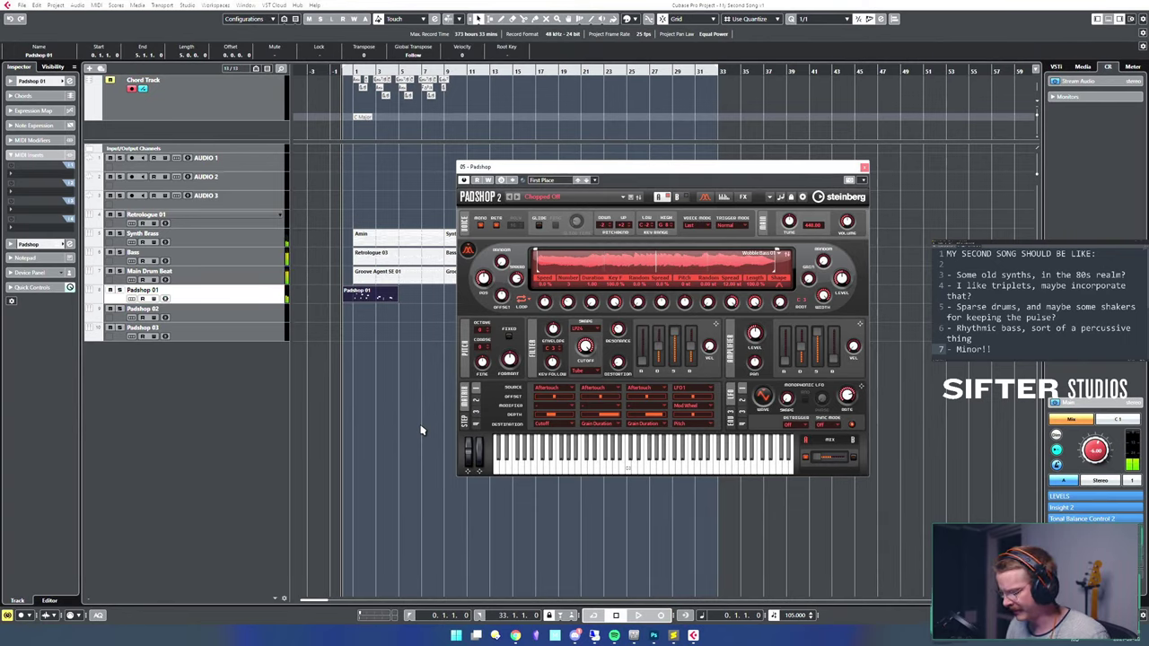
key(KP_Multiply)
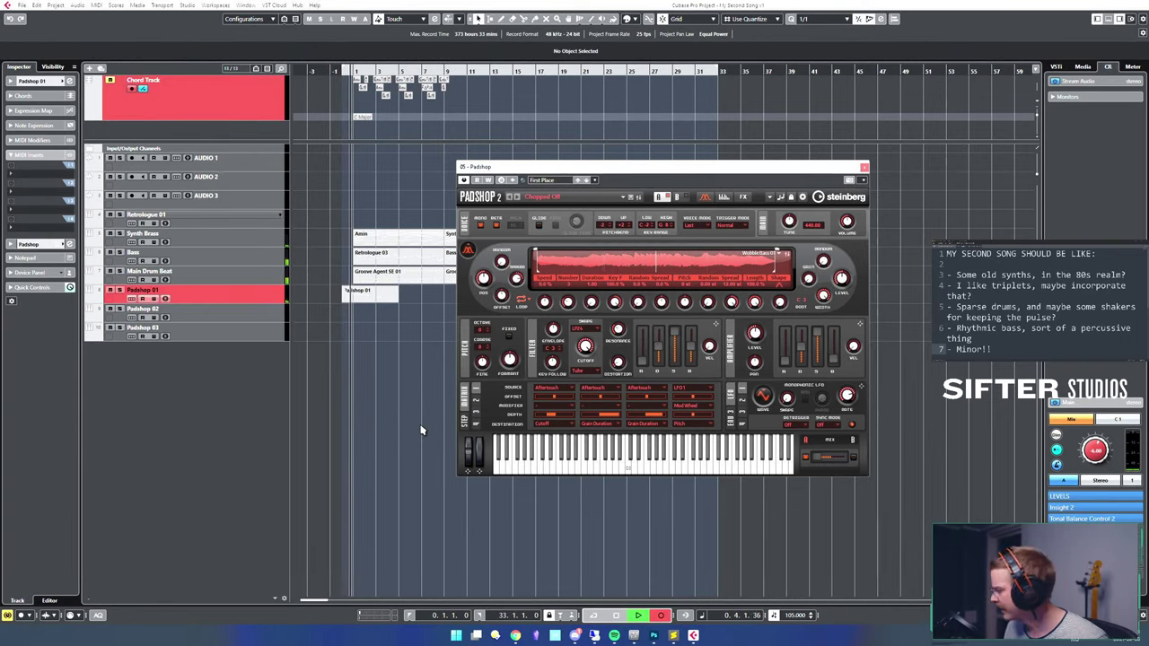
key(space)
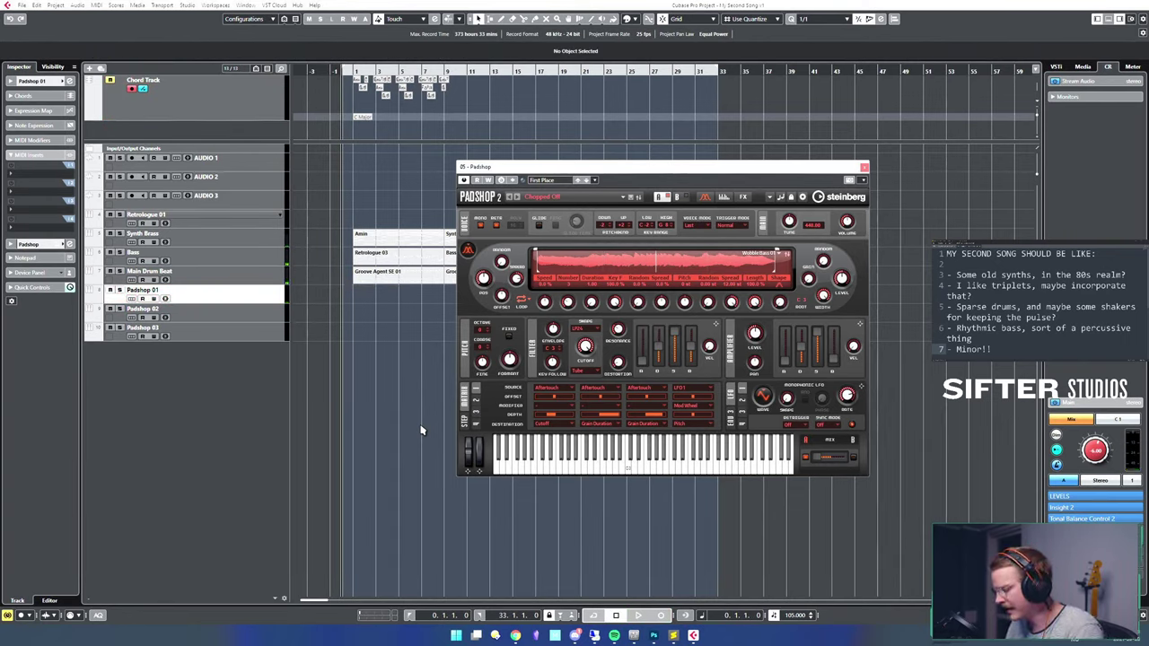
- Record a lead melody on the Padshop 01 track from 0.1.1.0 to 9.1.1.0 and set the quantize value to 1/8 Triplet
key(KP_Multiply)
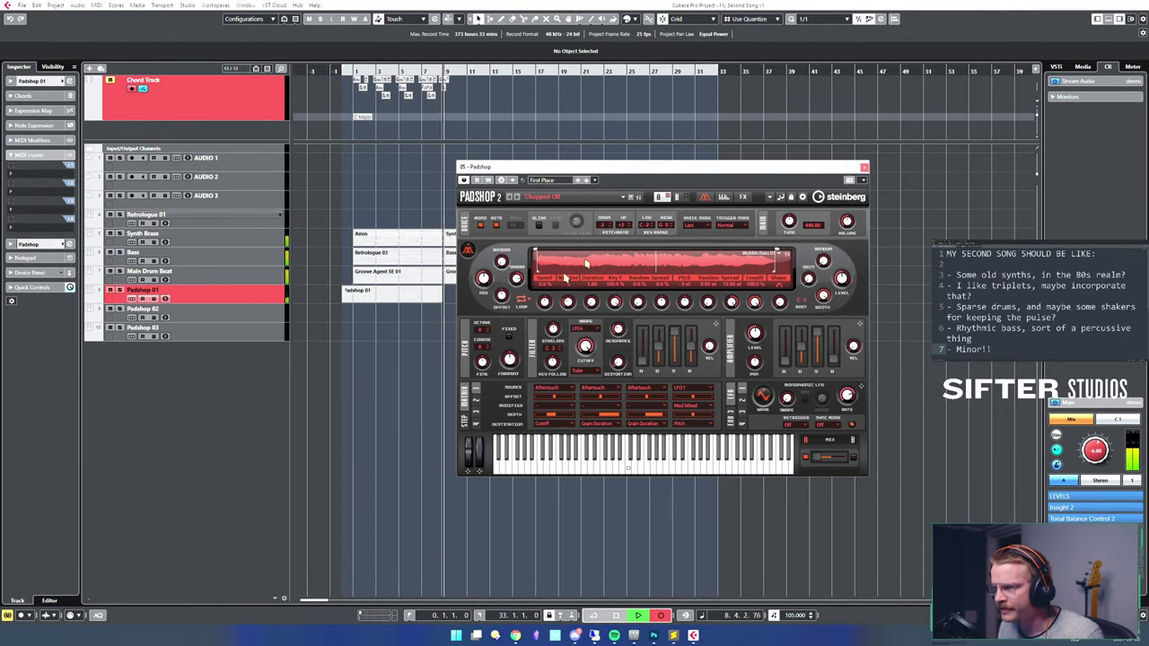
key(space)
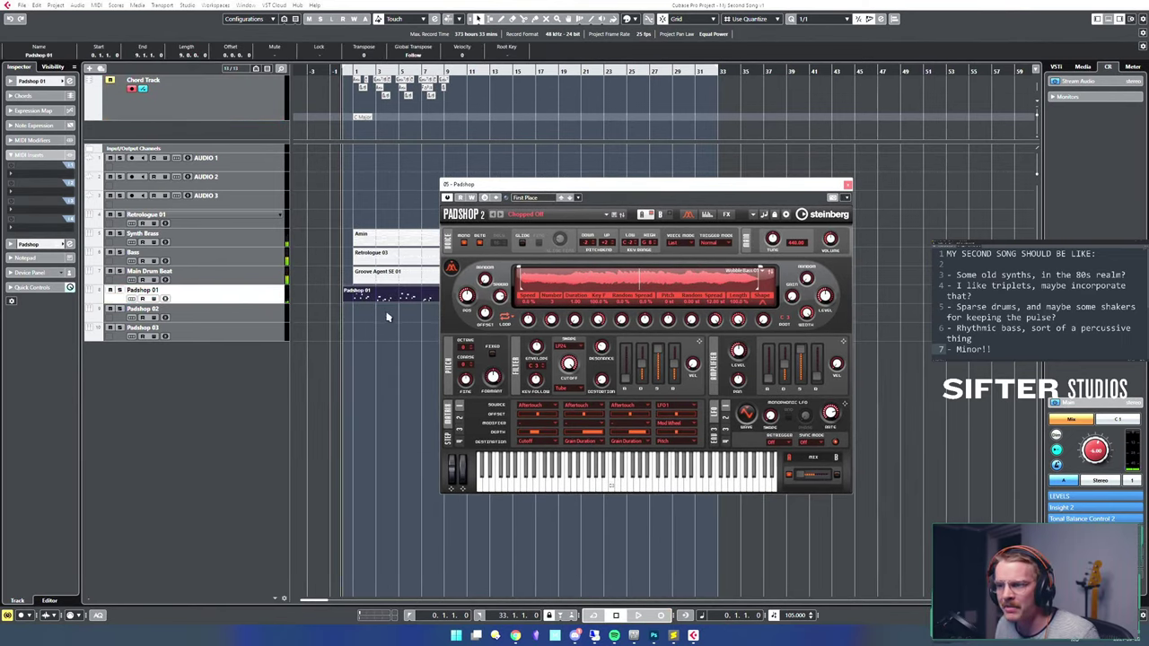
click(388, 317)
click(409, 298)
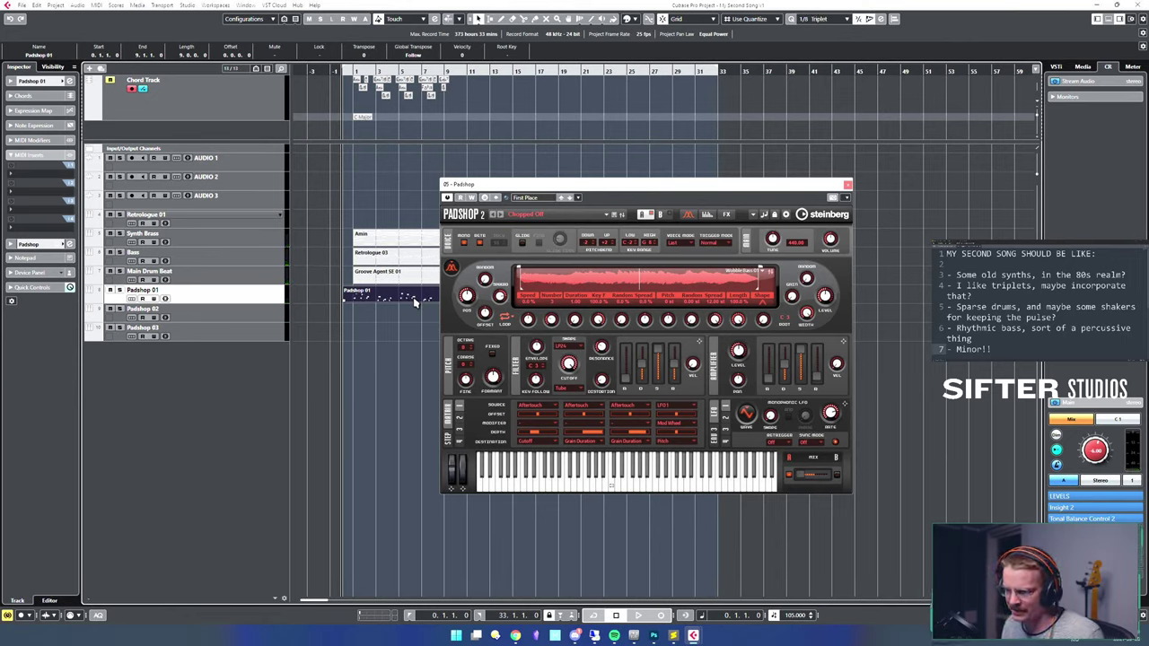
- Play back the recorded Padshop 01 lead with the other tracks, keeping the instrument window clear of the part
drag(363, 321, 349, 316)
key(h)
key(h)
key(h)
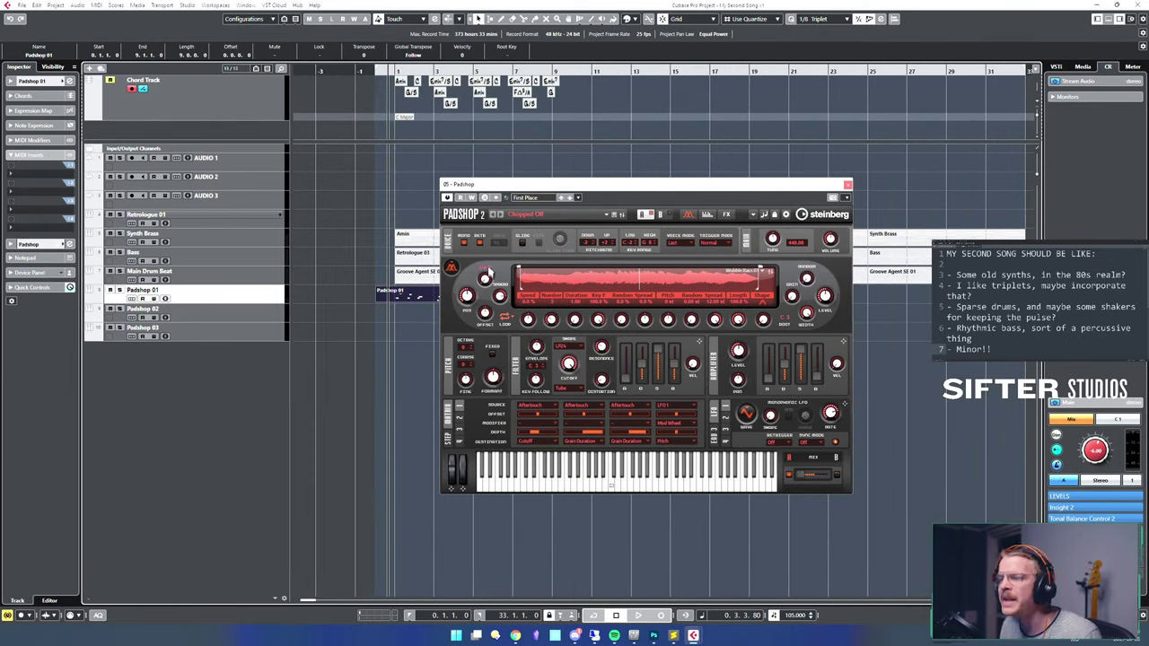
drag(574, 184, 628, 152)
key(space)
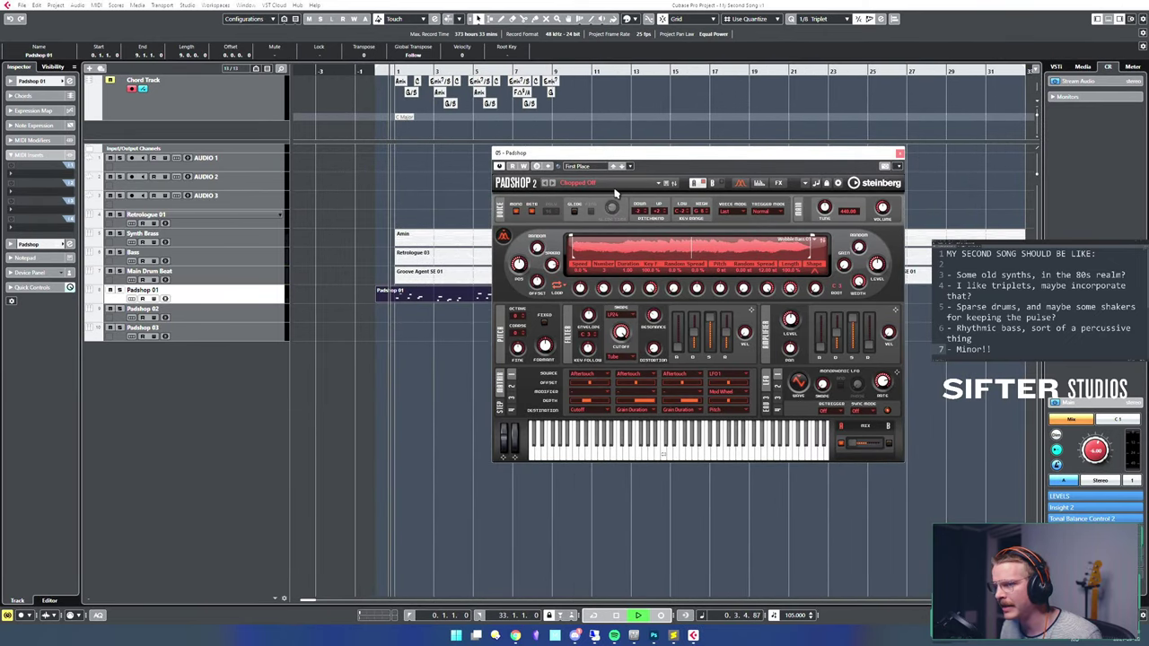
key(space)
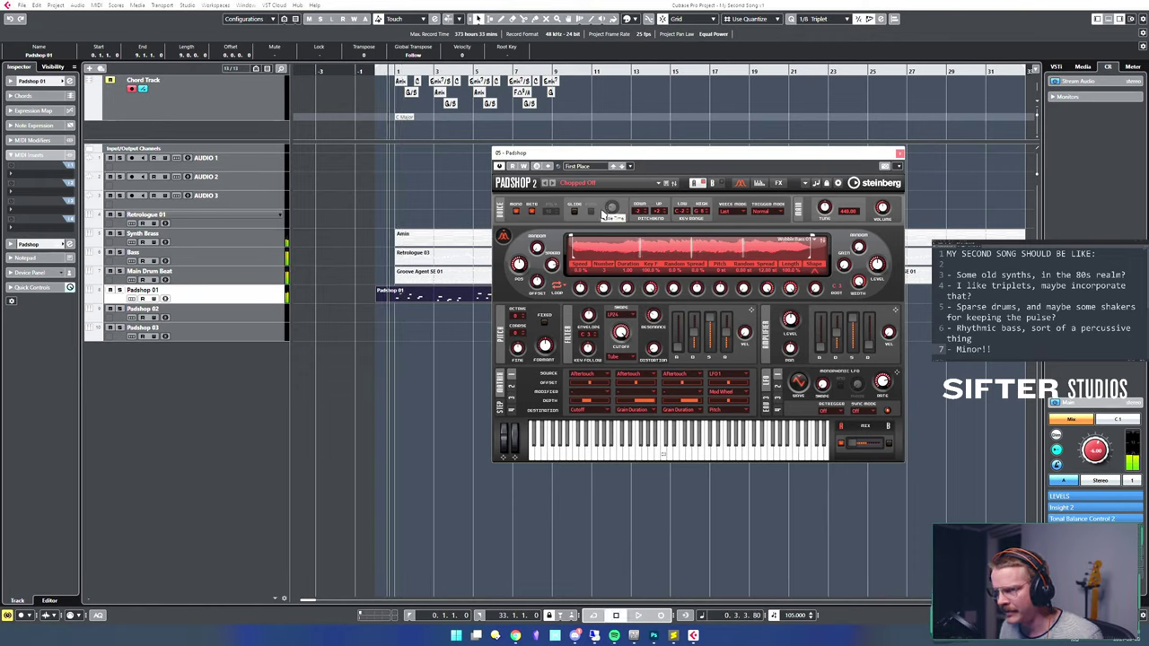
key(space)
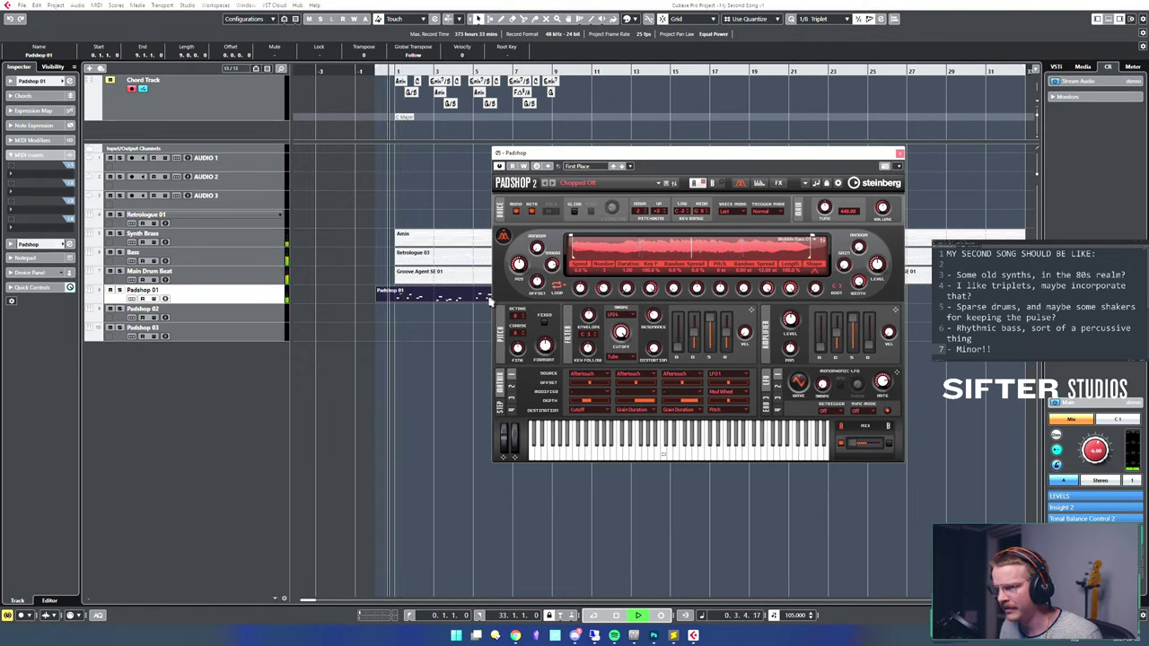
key(h)
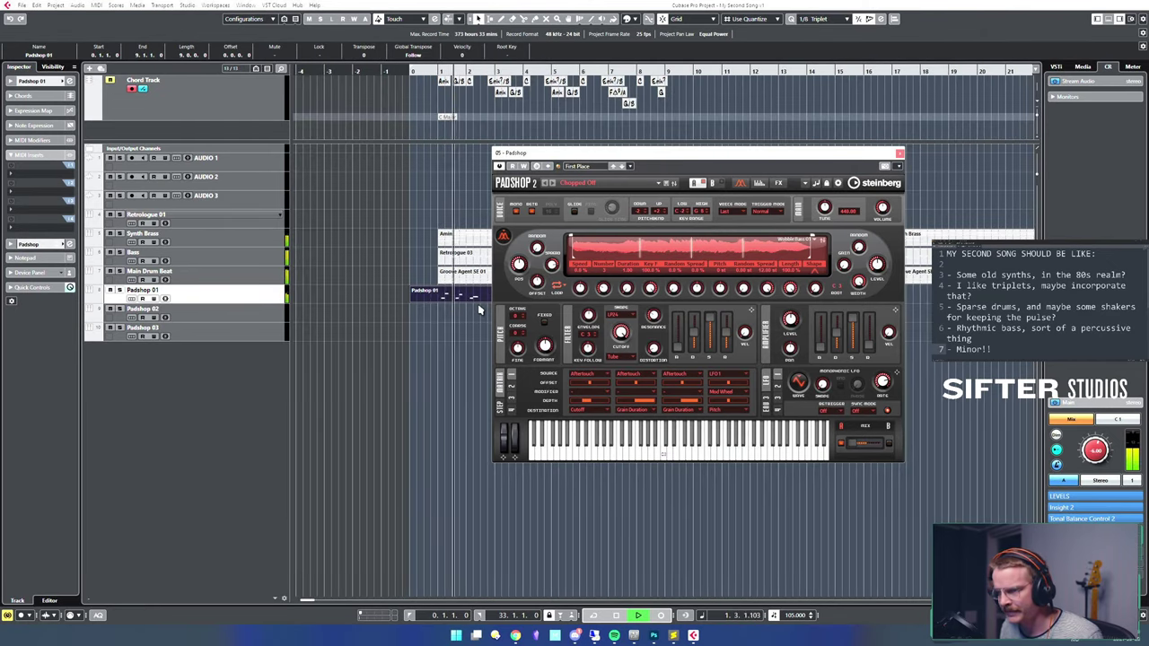
key(g)
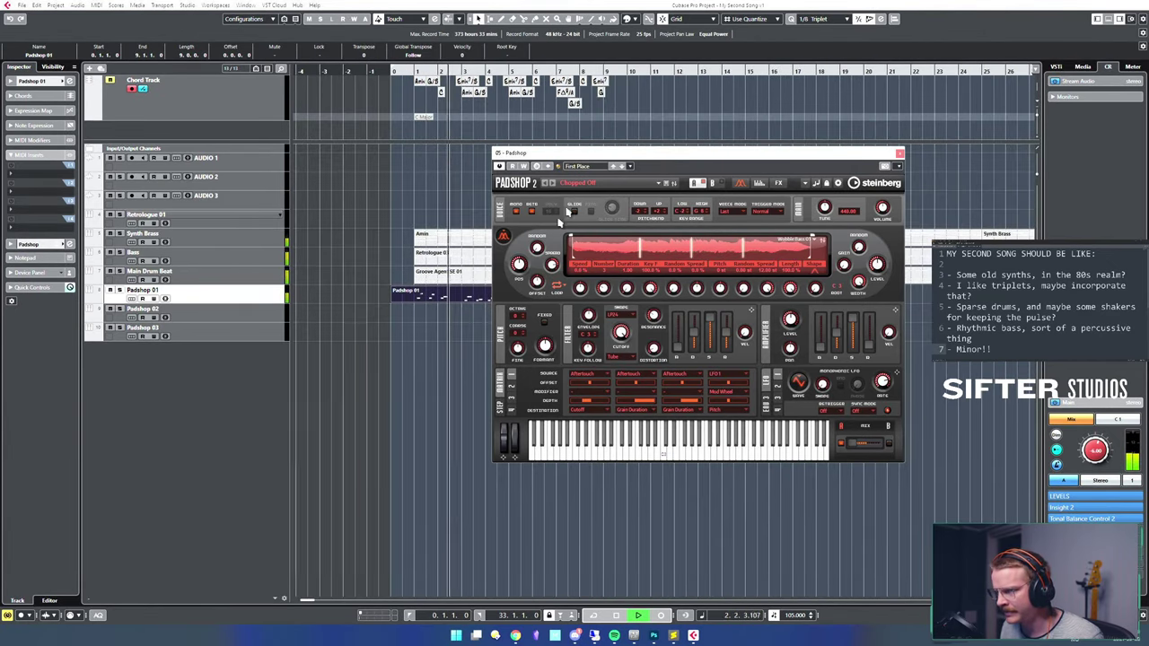
key(g)
drag(620, 157, 648, 153)
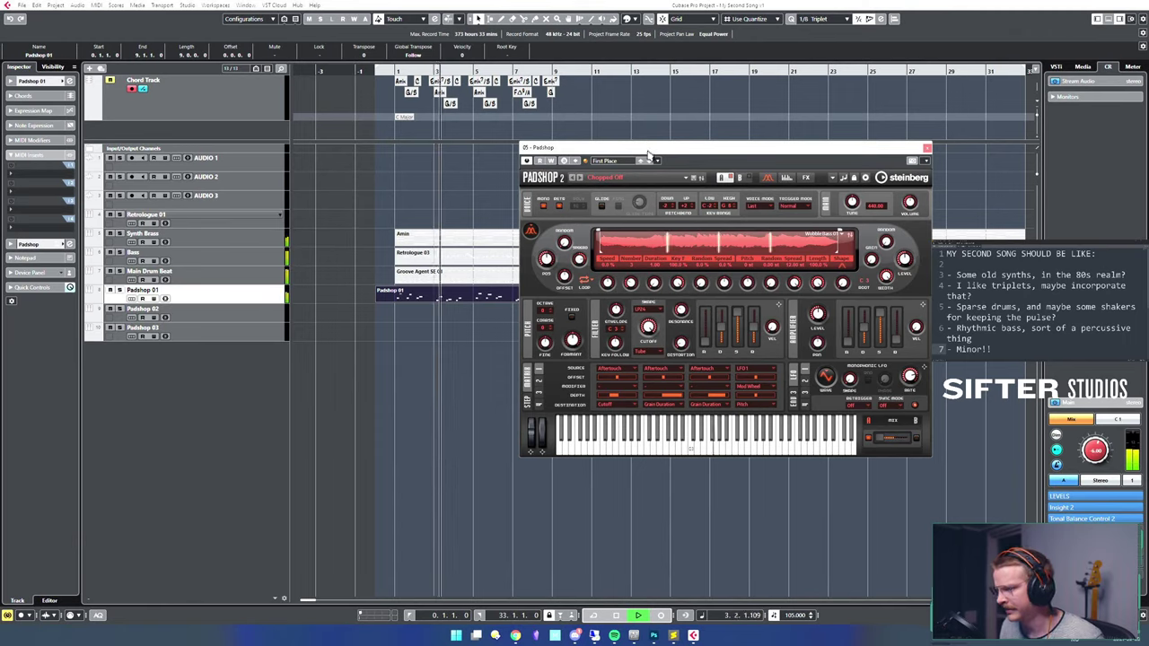
- Set the quantize value to 1/8 and replay the Padshop 01 lead part
key(space)
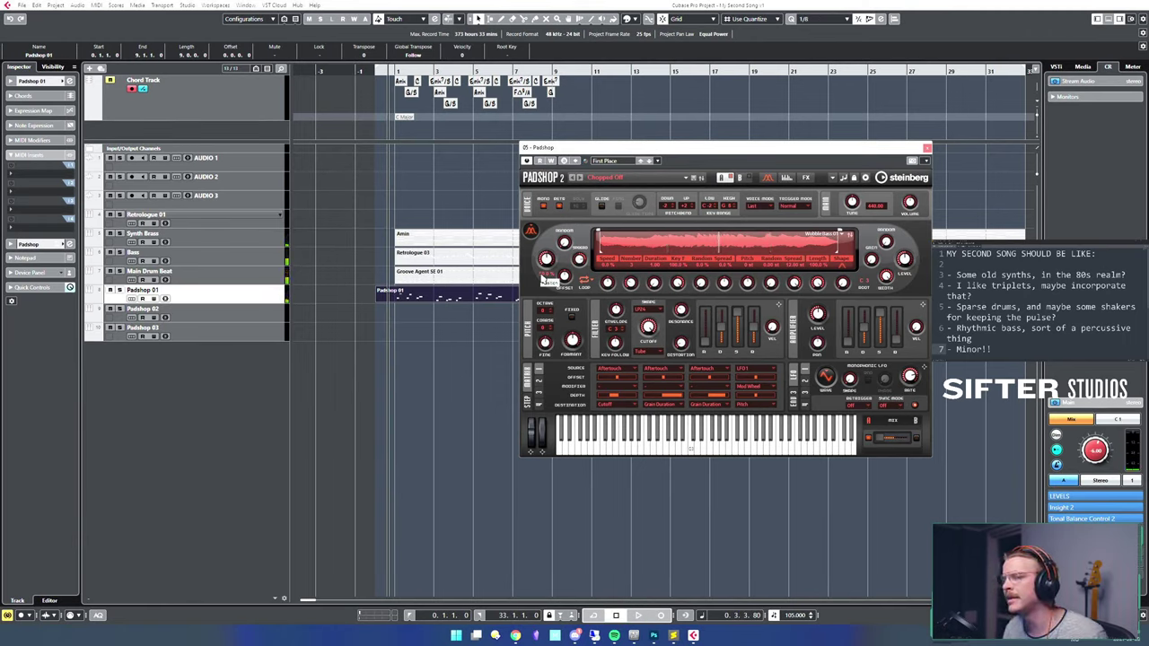
key(space)
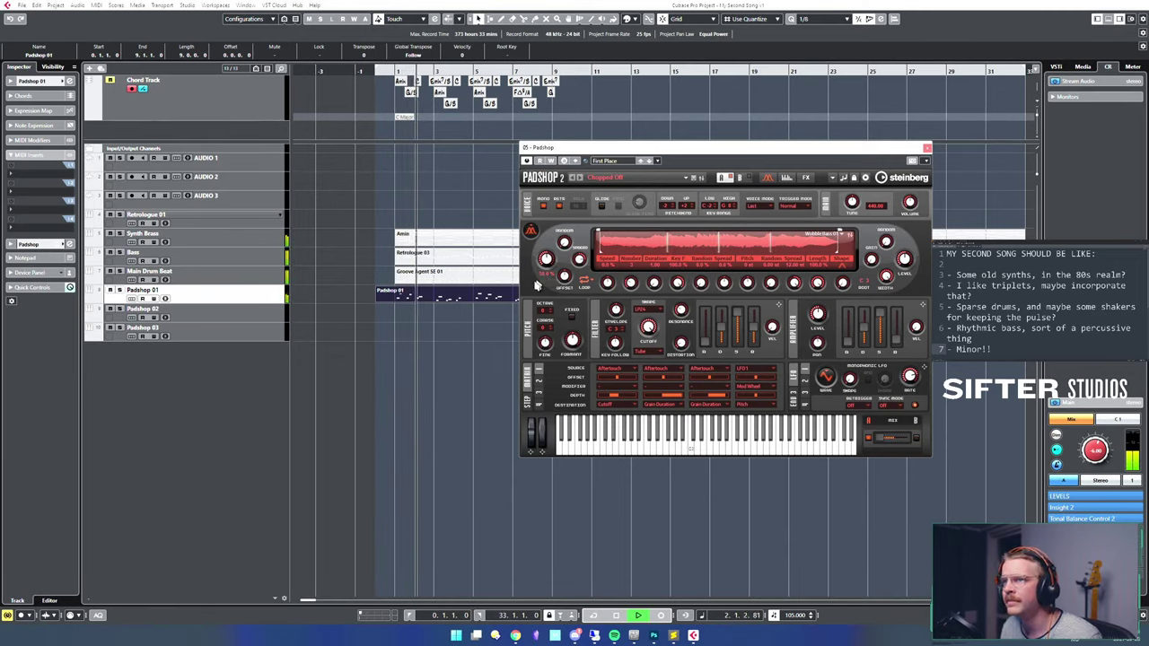
key(space)
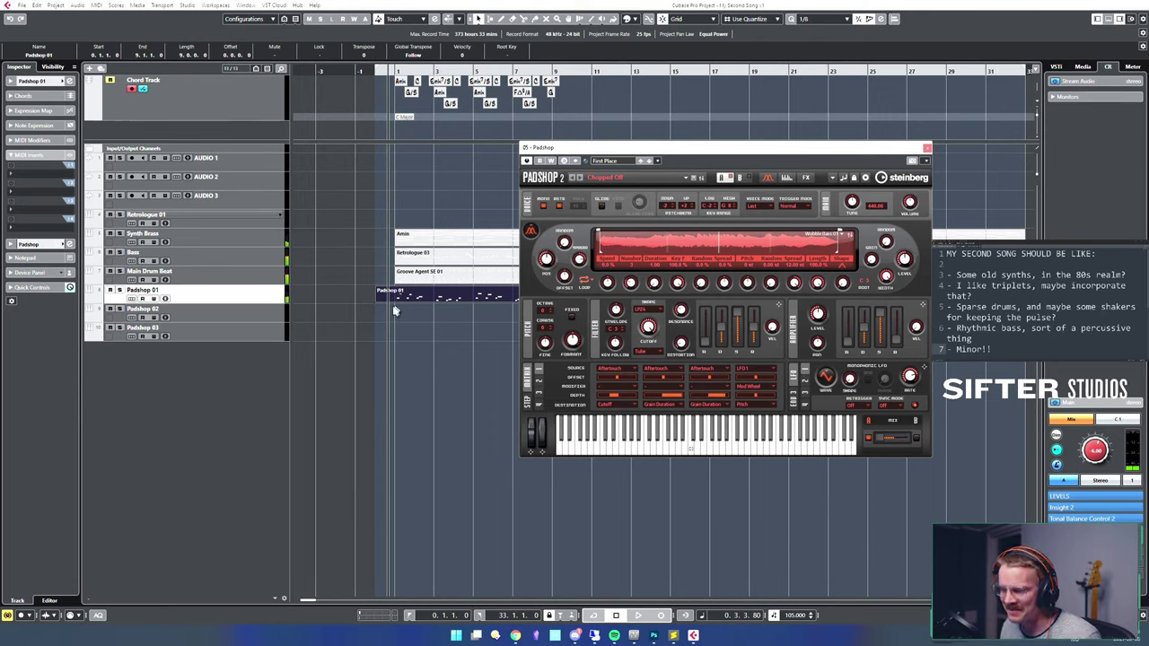
- Split the Padshop 01 part at bar 1 and delete the piece before it
key(alt+1)
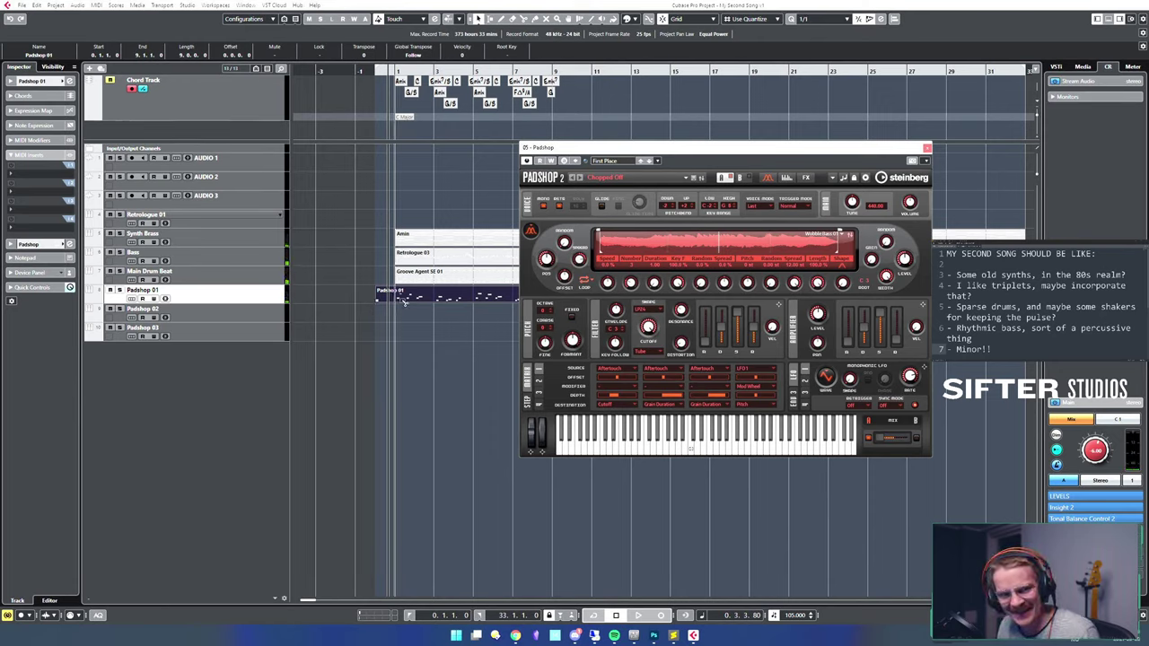
alt+click(395, 297)
click(384, 298)
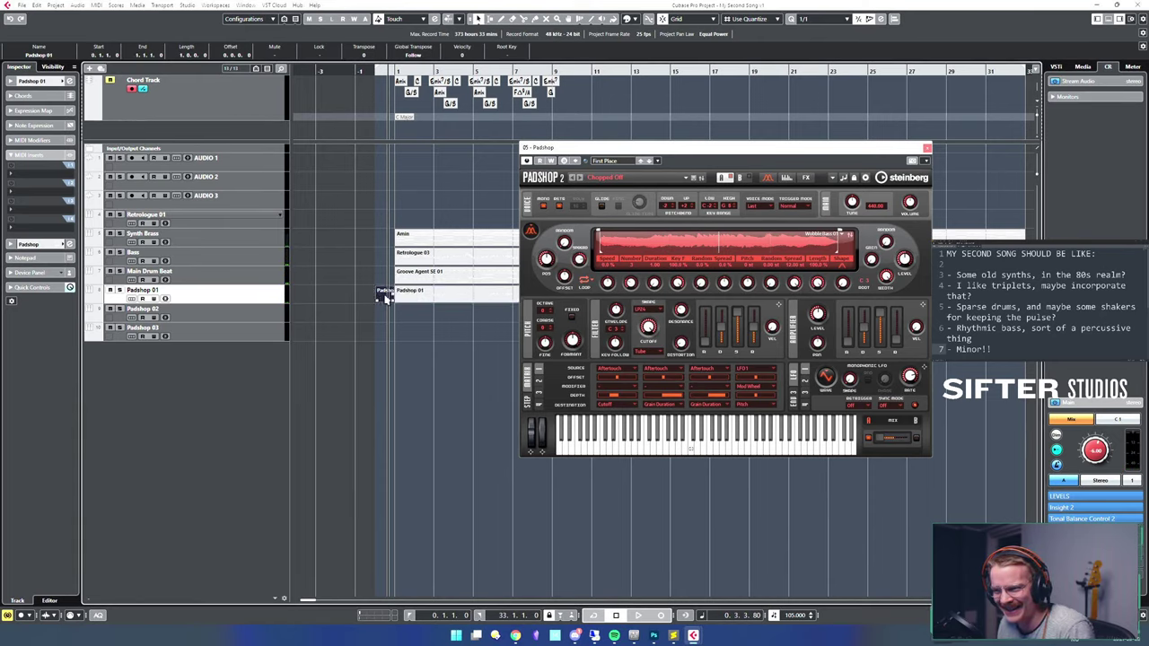
key(Delete)
click(444, 372)
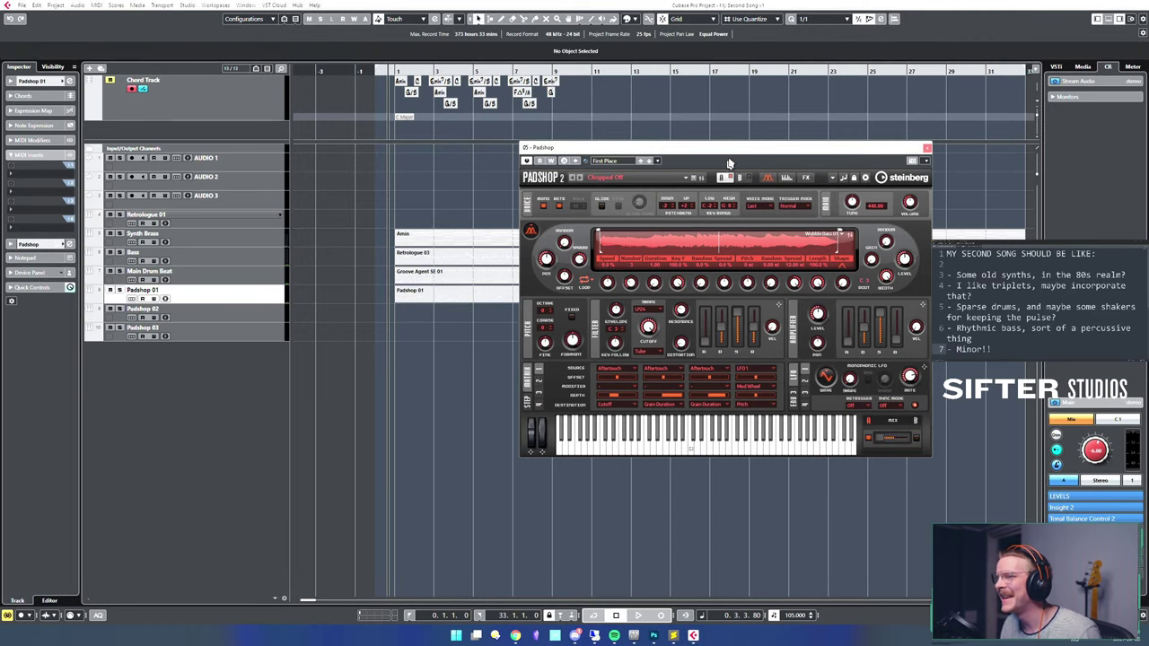
- Play back the trimmed Padshop 01 lead with the other tracks through bar 8, keeping the instrument window clear of the part
drag(743, 150, 700, 205)
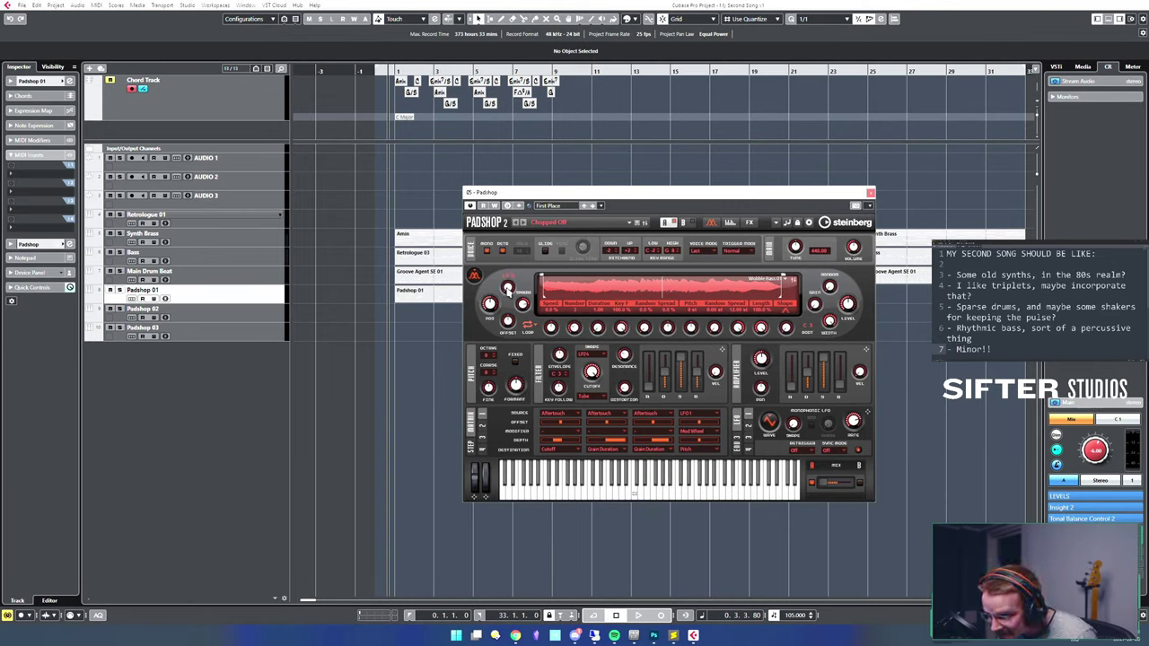
key(space)
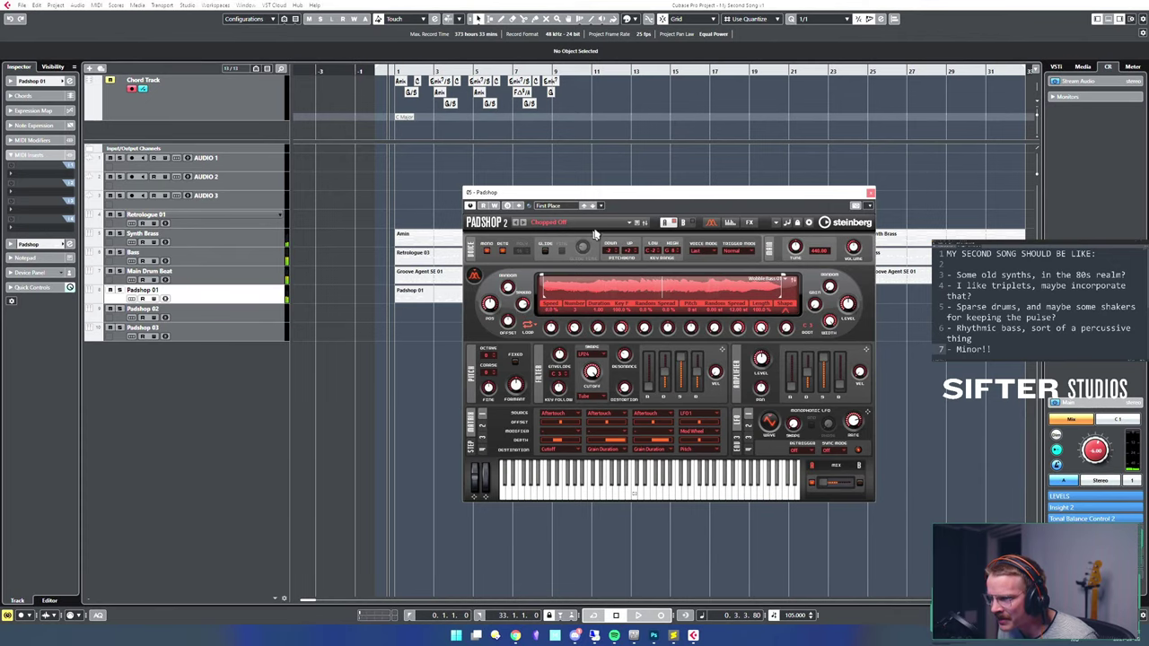
drag(626, 191, 674, 109)
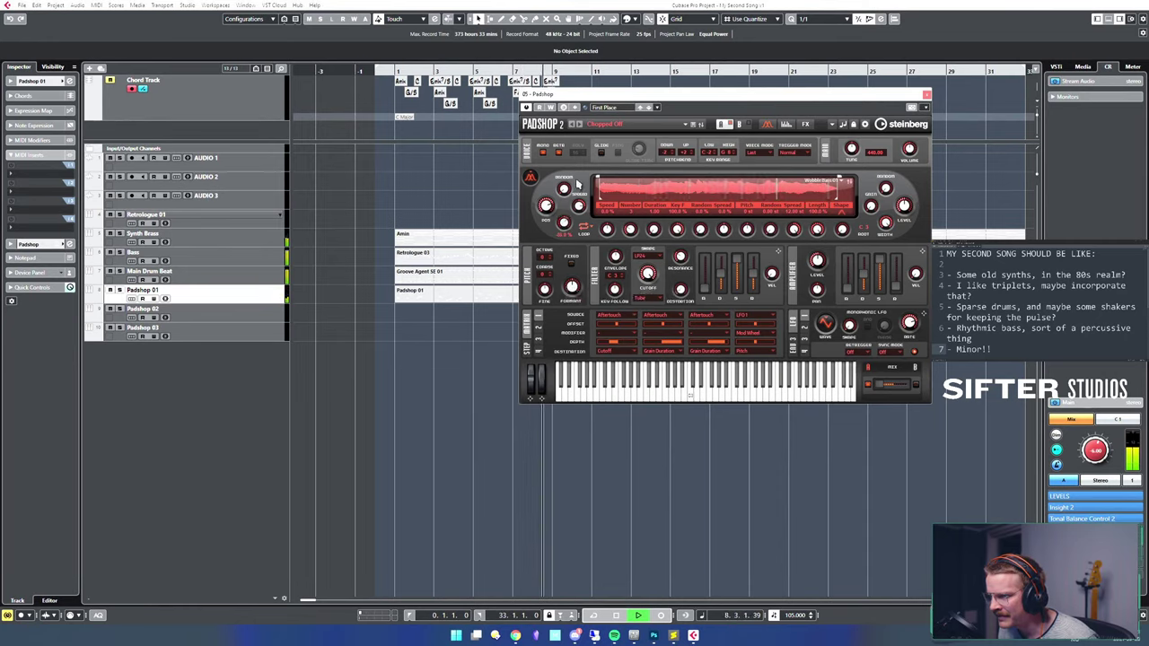
key(space)
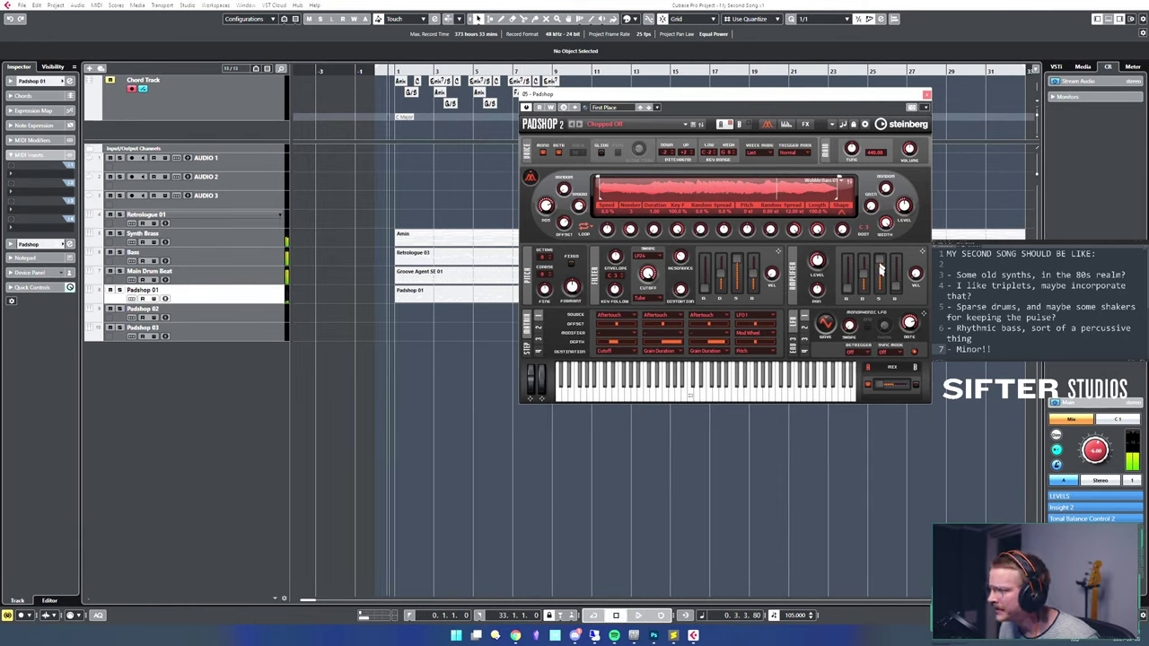
- Inspect the Padshop 01 part's notes in the Key Editor and replay the part with the rest of the arrangement
double_click(434, 306)
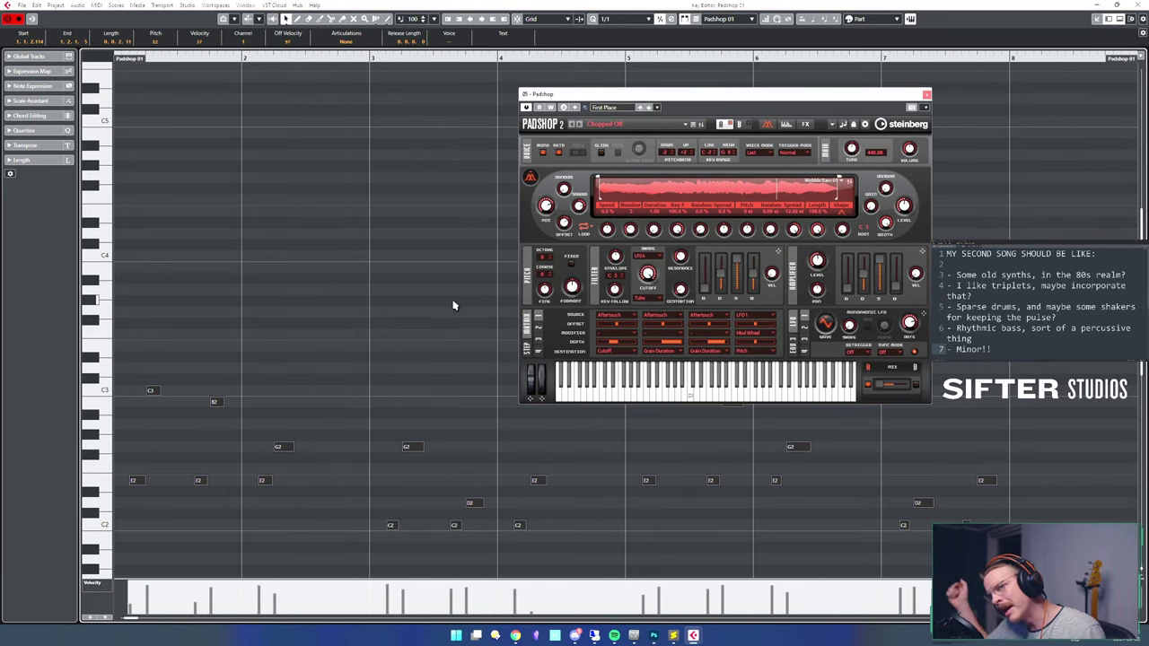
key(Escape)
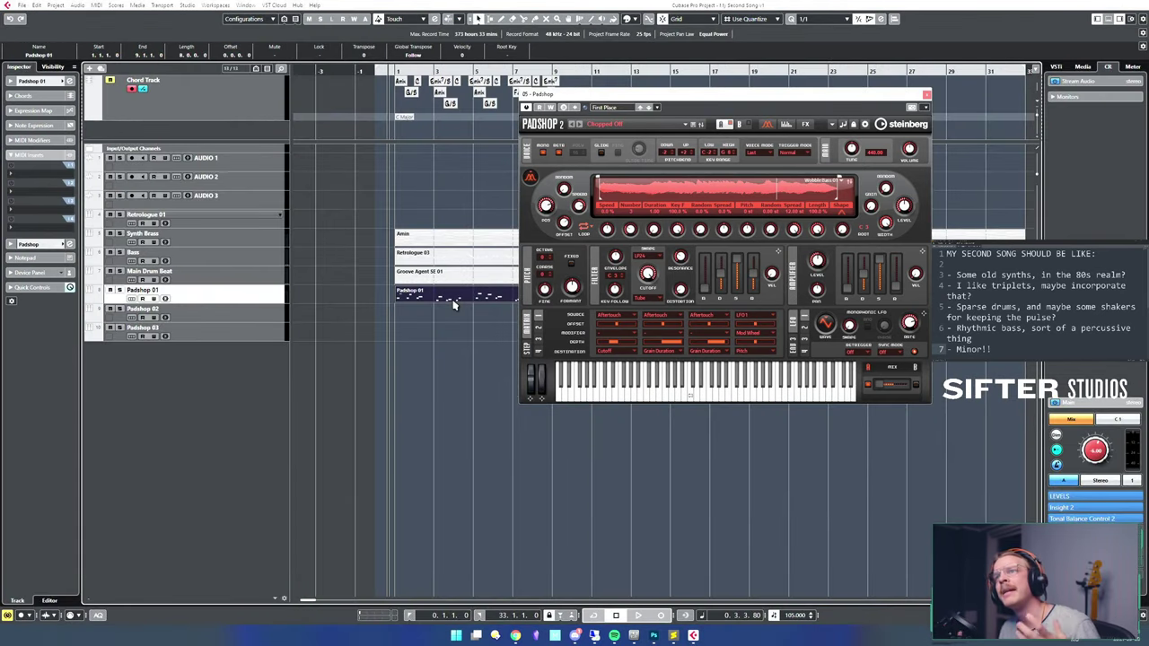
click(454, 306)
key(space)
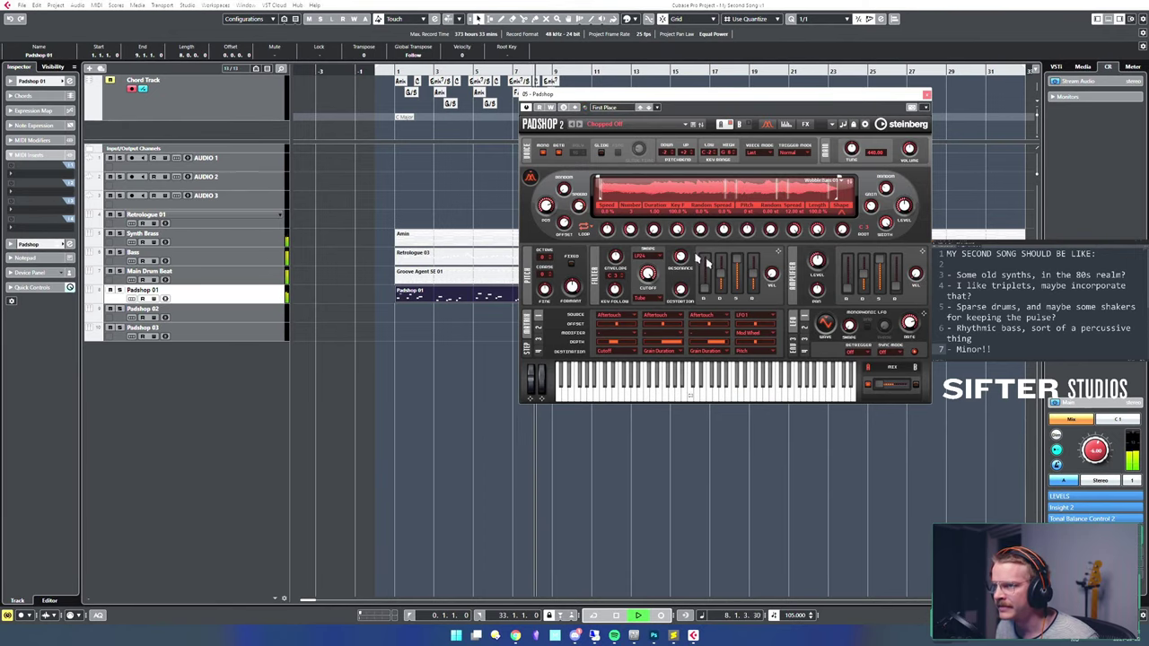
key(space)
- Close the Padshop instrument window and clear the part selection in the arrangement
drag(816, 99, 786, 148)
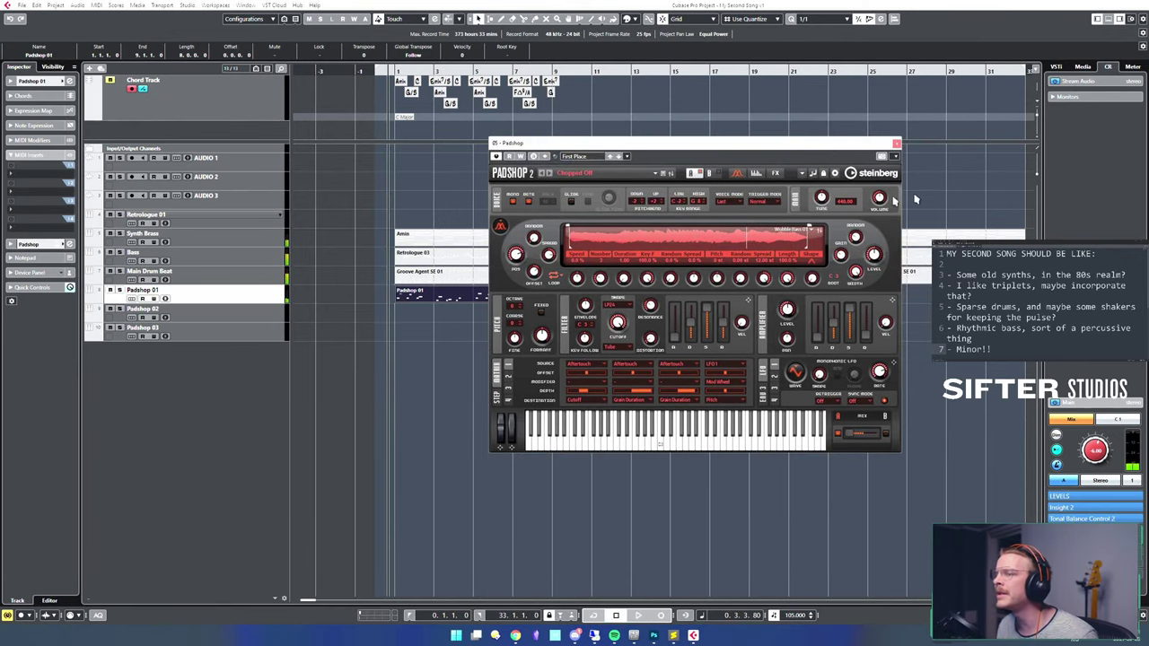
click(896, 144)
click(510, 157)
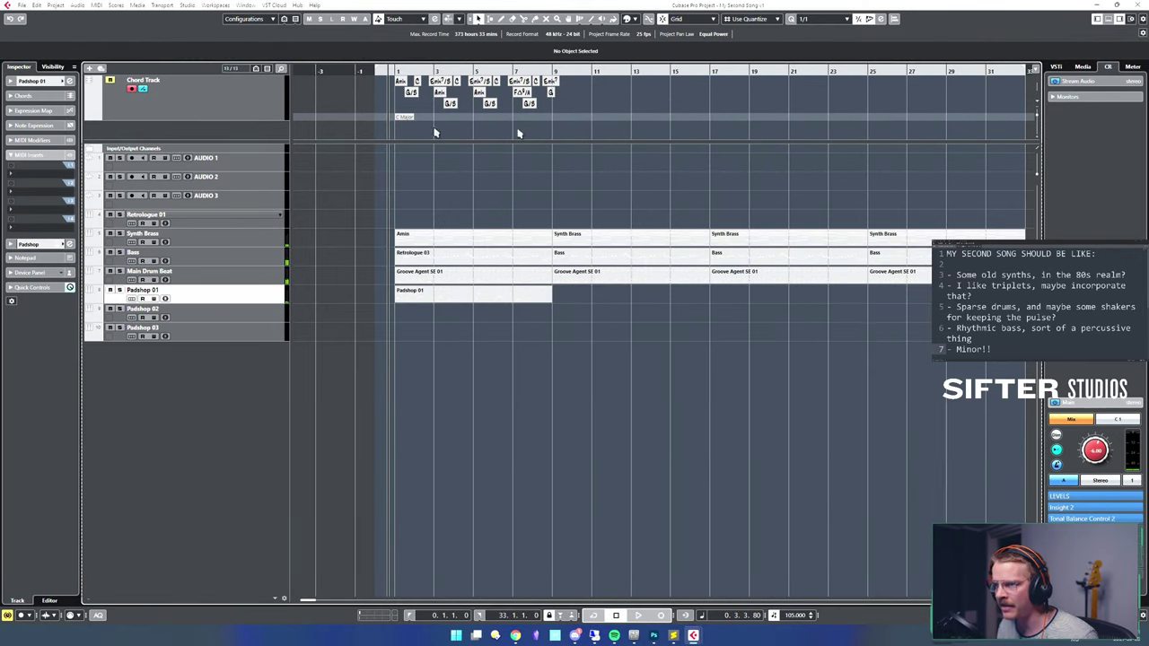
- Examine the chord track's progression up close over the opening bars and across the whole first eight-bar section
key(h)
key(h)
key(h)
key(h)
key(h)
key(h)
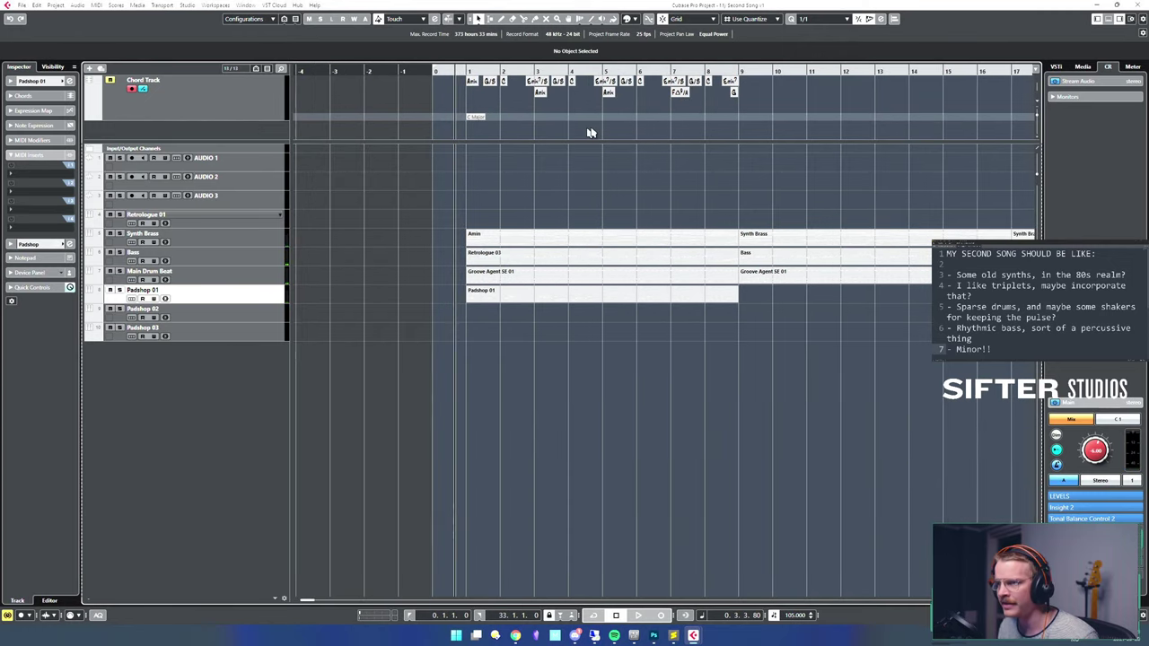
key(g)
key(g)
key(g)
key(h)
key(h)
key(h)
key(h)
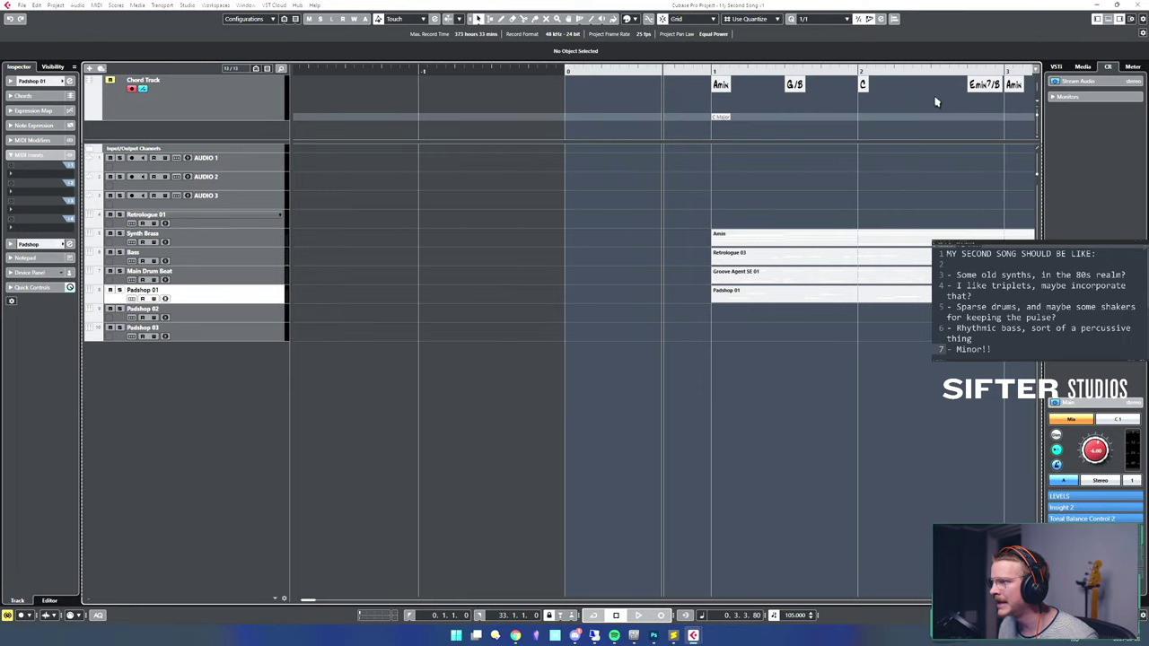
drag(935, 98, 716, 105)
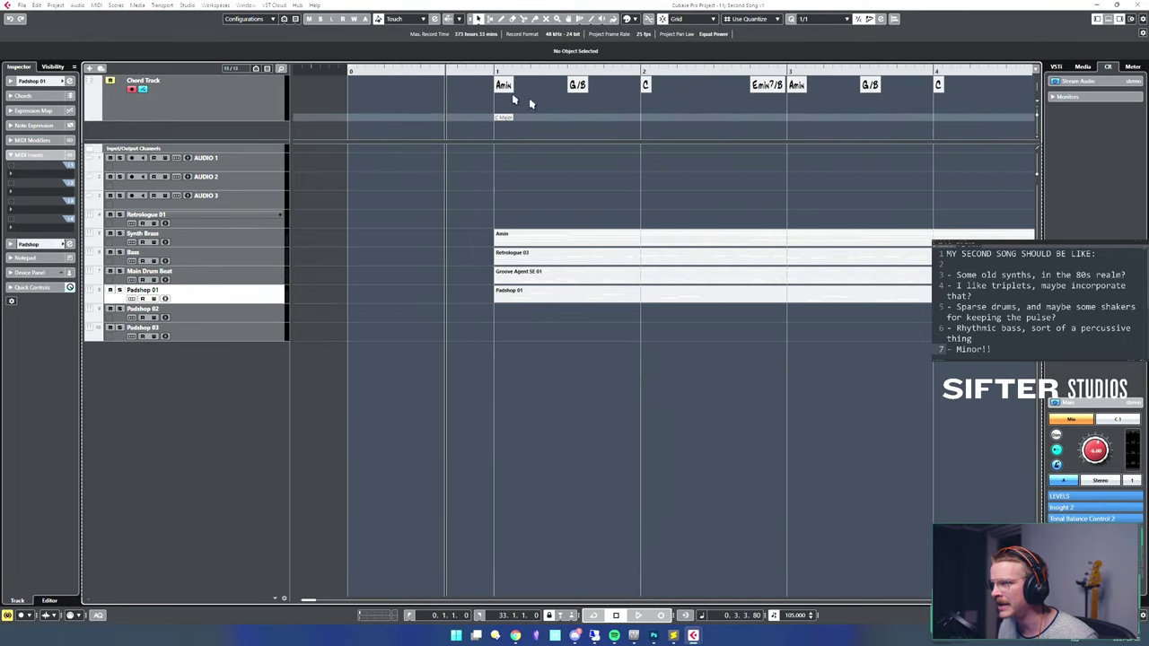
key(g)
key(g)
key(g)
key(g)
key(g)
key(g)
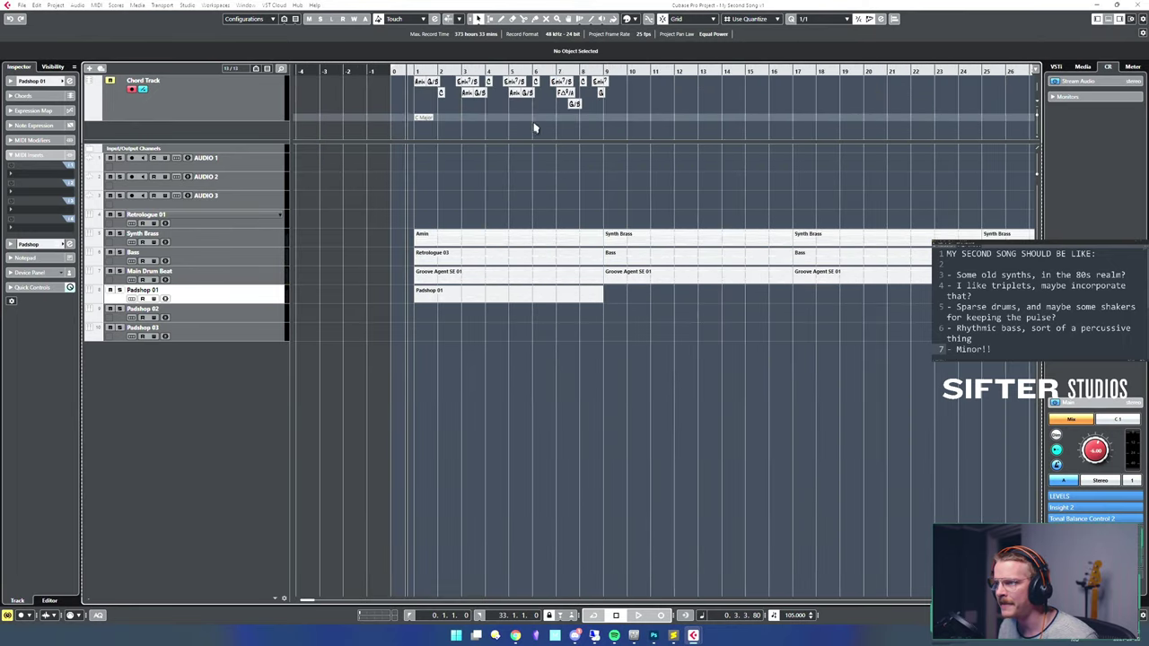
- Select the chord track and make it slightly taller so the chords of the first eight bars are easier to read
drag(222, 121, 249, 125)
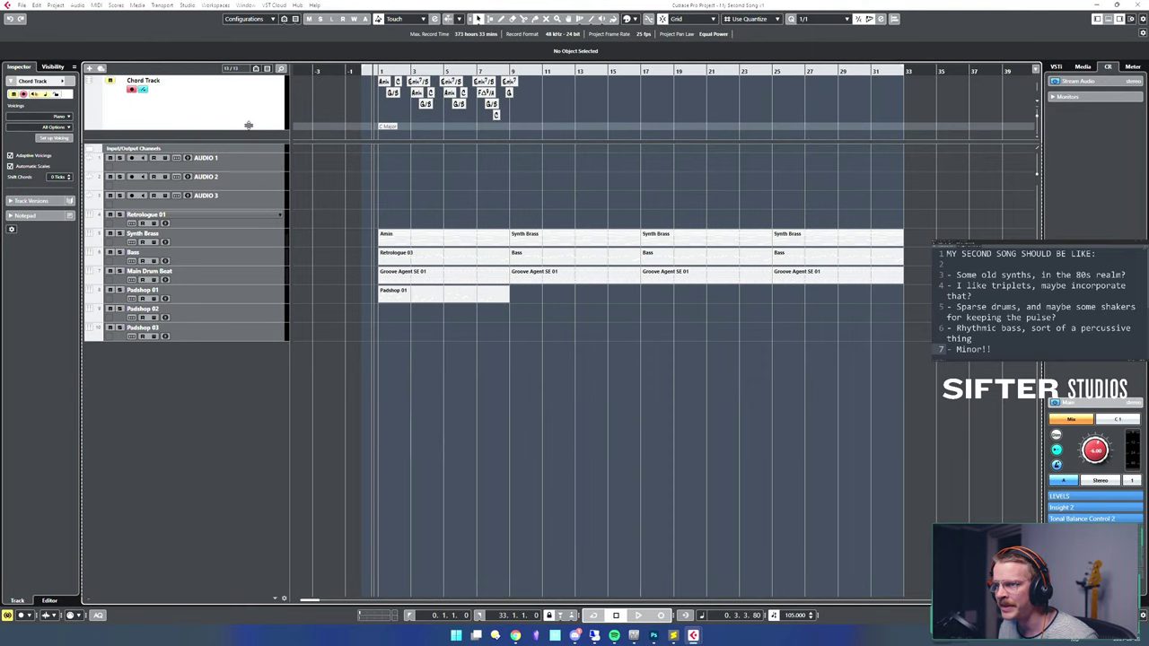
key(h)
key(h)
key(h)
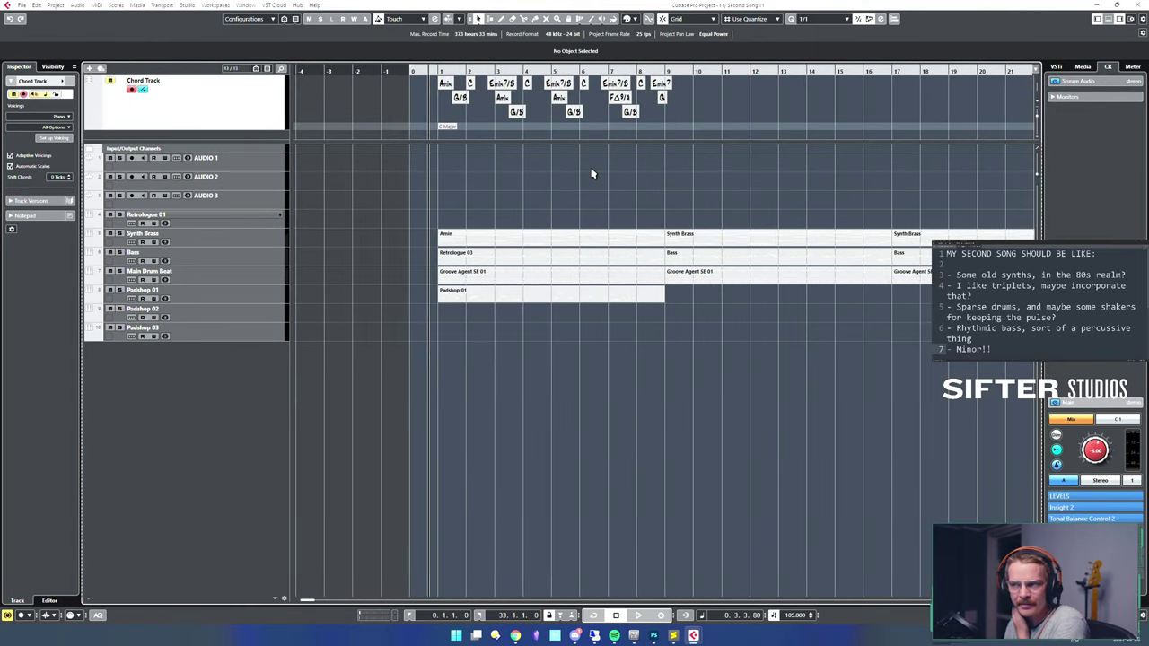
- Place the project cursor at the start of bar 1 (1.1.1.0)
click(508, 191)
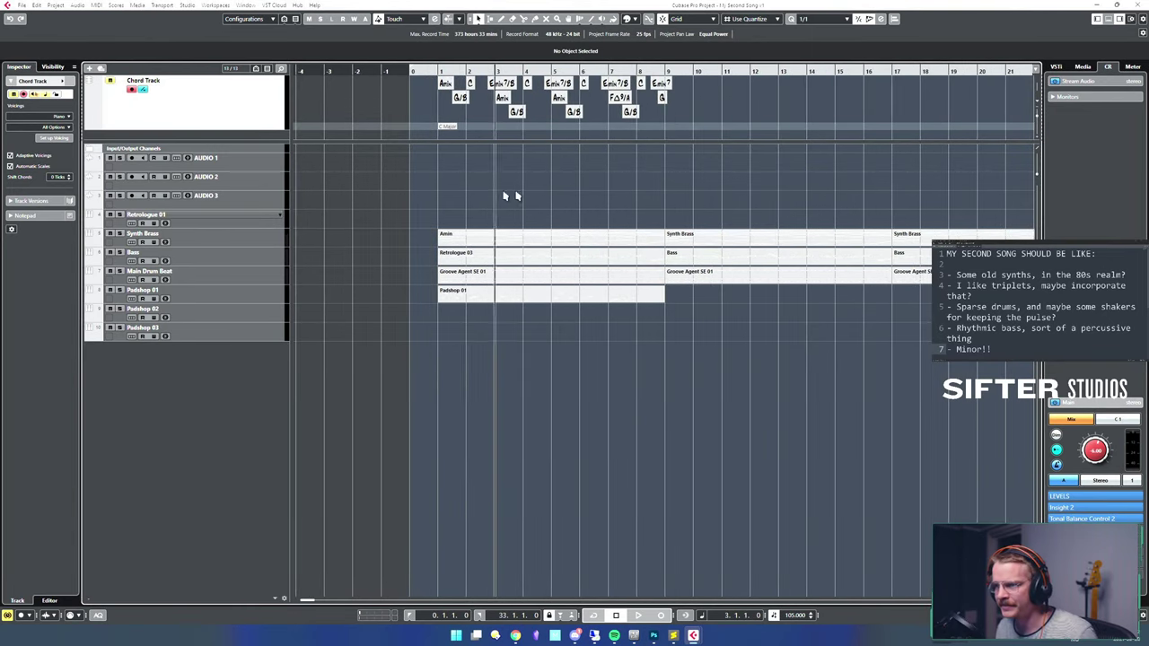
click(419, 190)
click(467, 185)
click(450, 189)
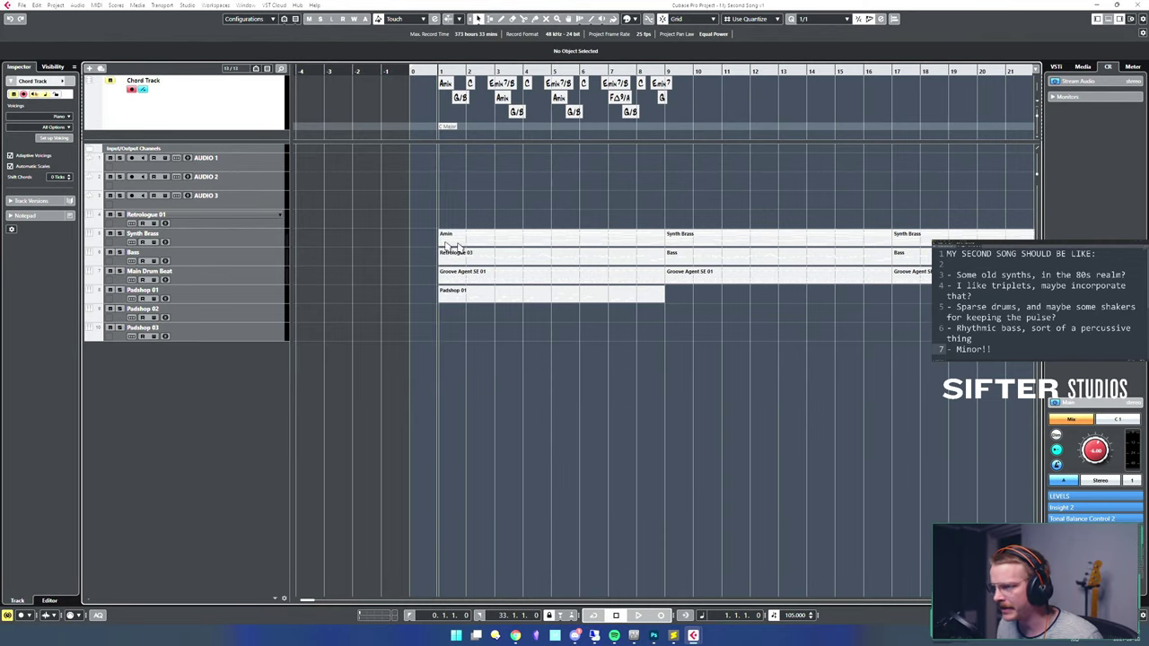
- Duplicate the Padshop 01 clip three times in a row so the part fills bars 1 to 33
click(519, 295)
key(ctrl+d)
key(ctrl+d)
key(ctrl+d)
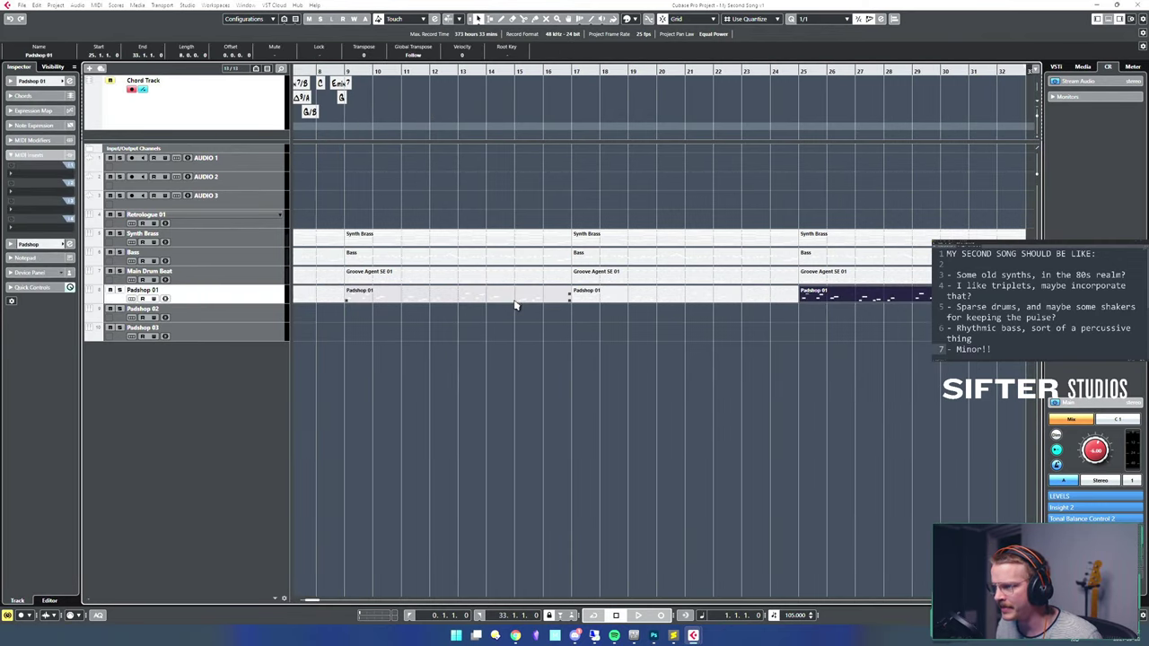
scroll(597, 328, down, 5)
click(506, 326)
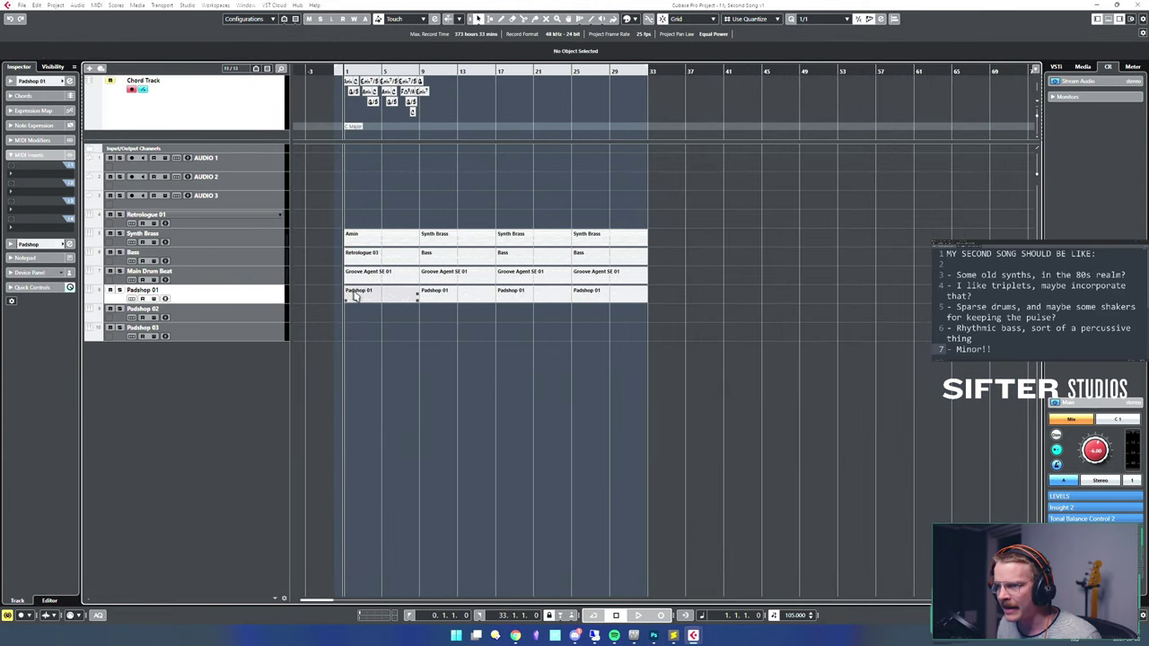
- Open the Padshop instrument of the Padshop 01 track and play the arrangement to audition its sound
click(364, 294)
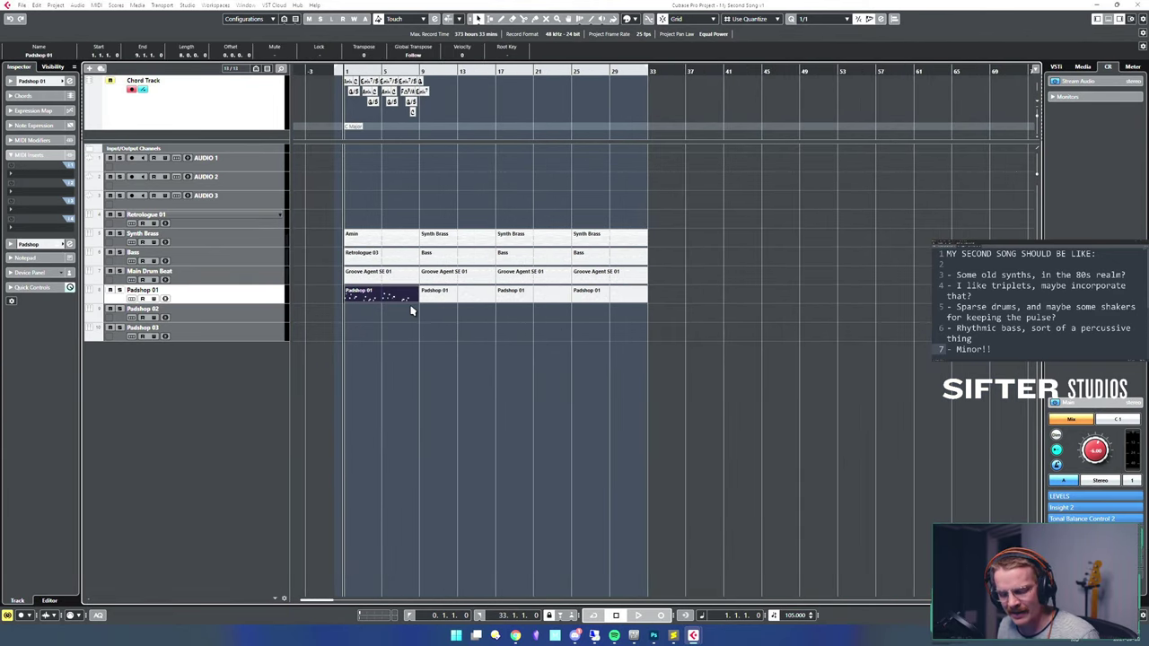
key(shift+e)
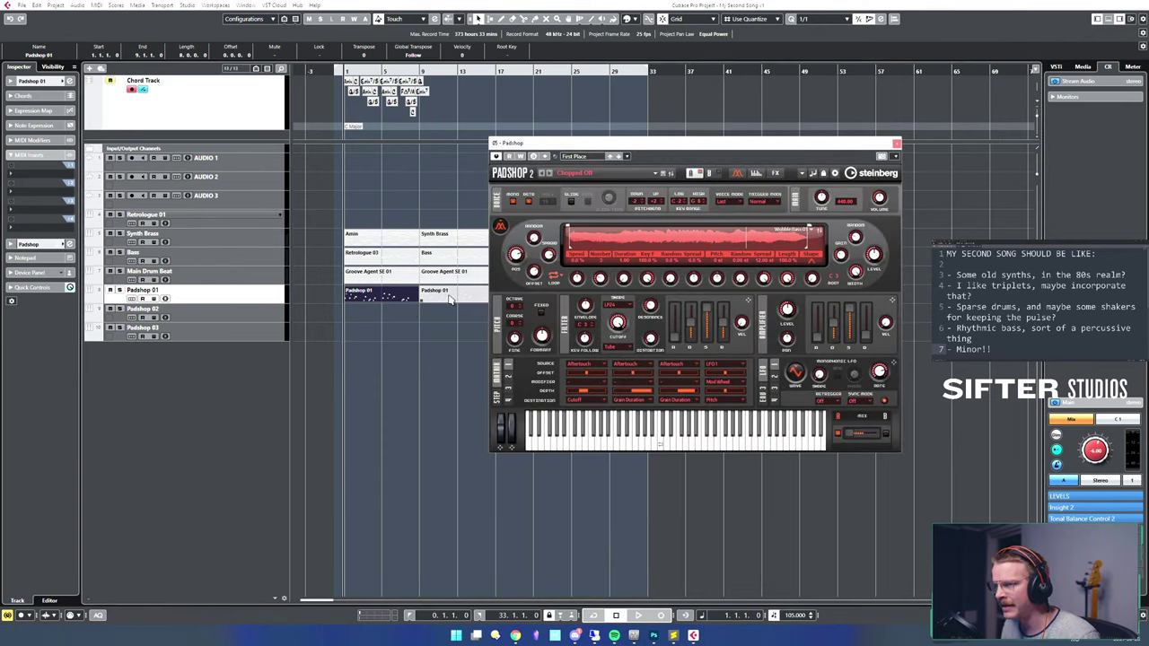
drag(693, 148, 692, 171)
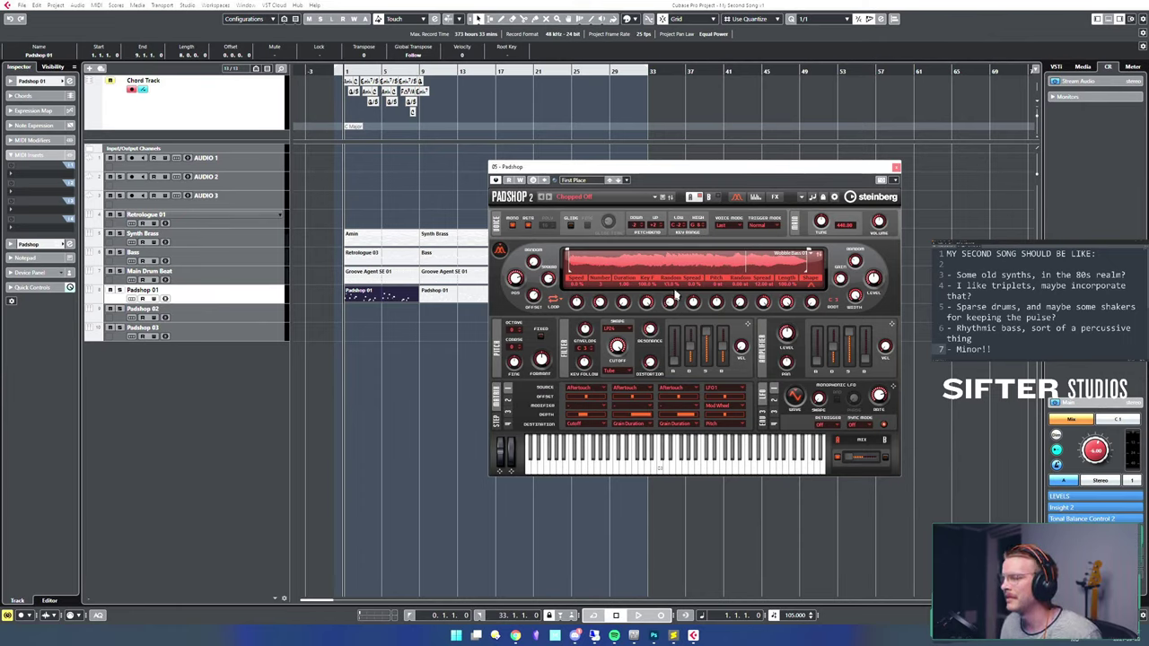
drag(734, 168, 698, 197)
key(space)
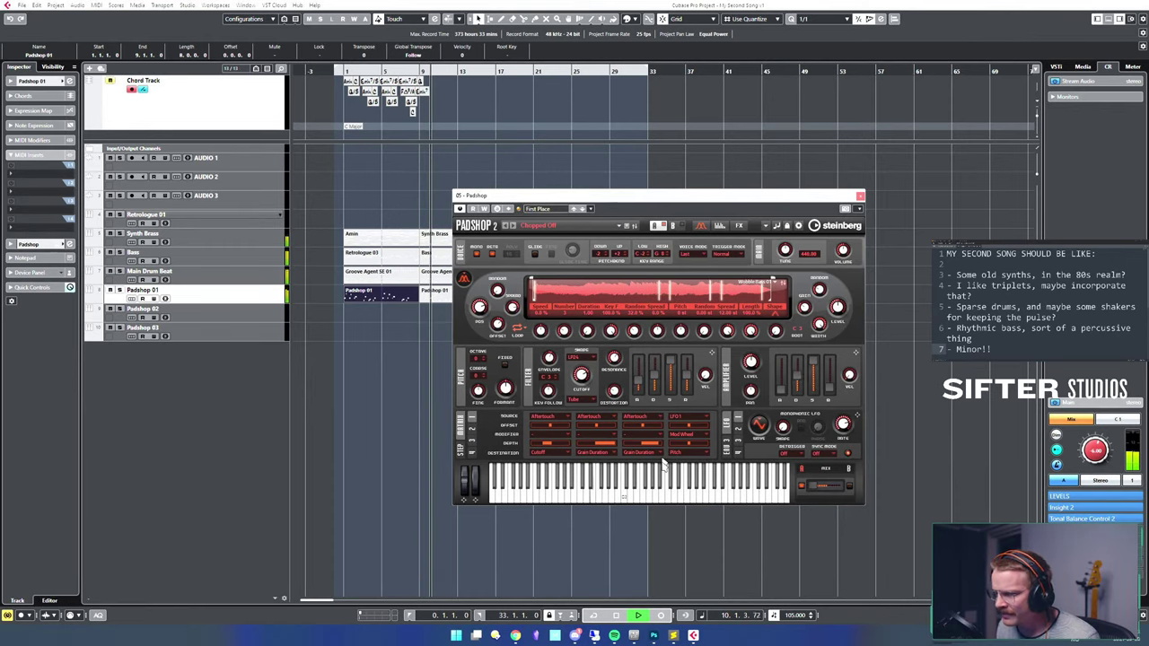
key(space)
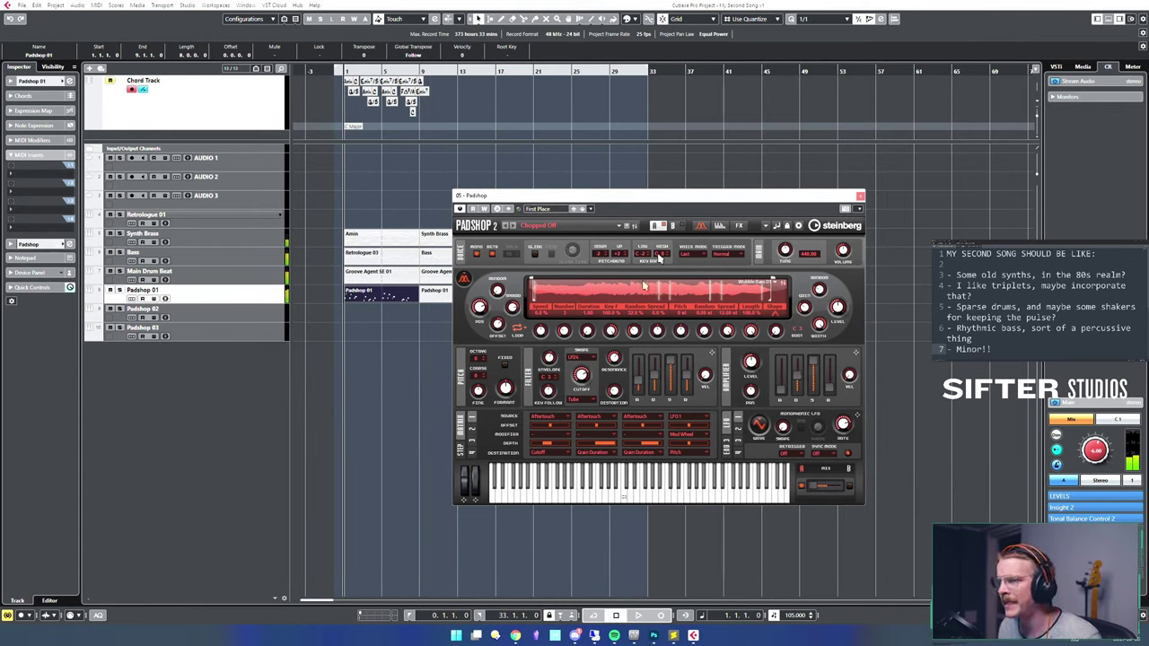
- Sync Padshop's Phaser modulation effect to the tempo with a 1/8 time, close the instrument and stop playback
click(738, 226)
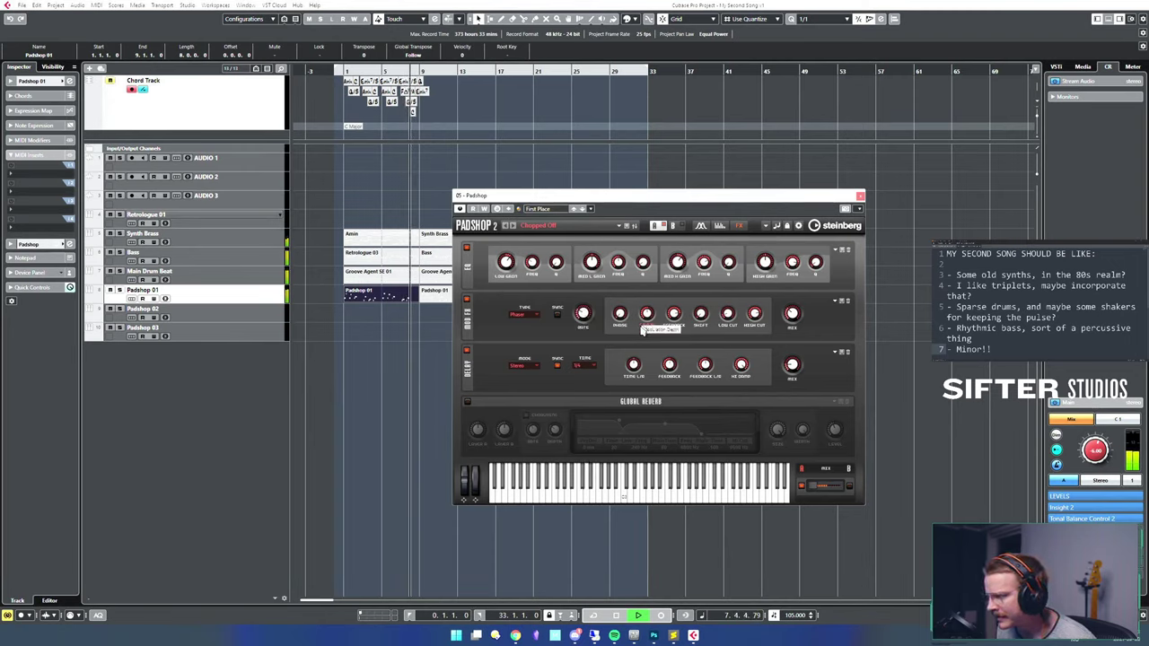
click(557, 314)
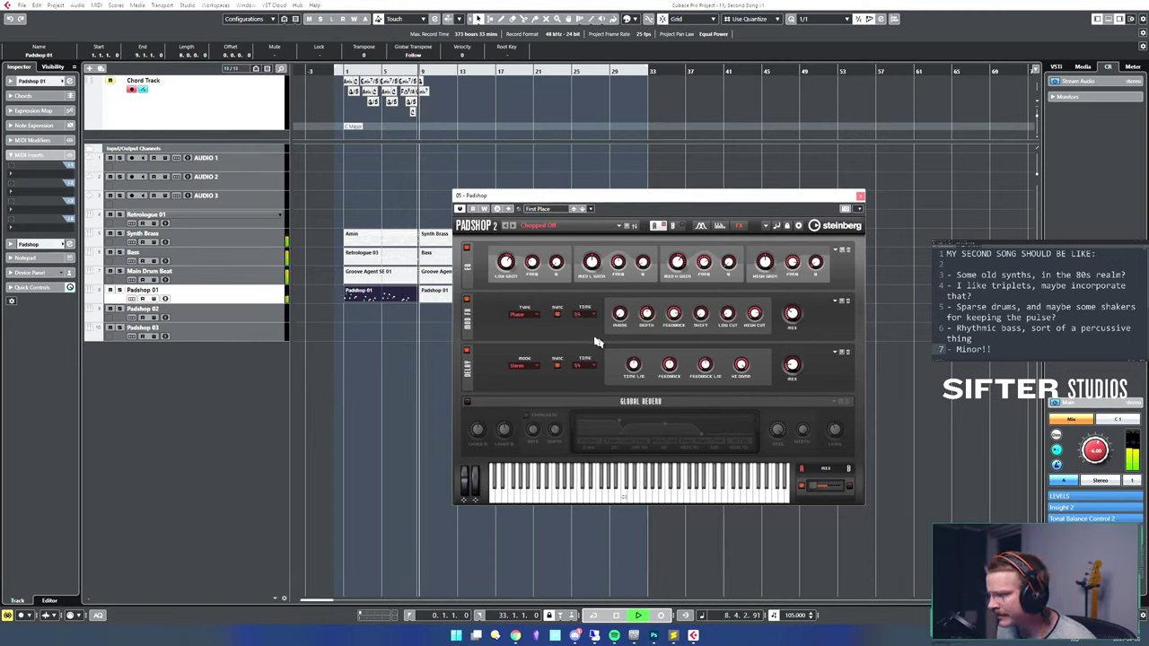
click(585, 314)
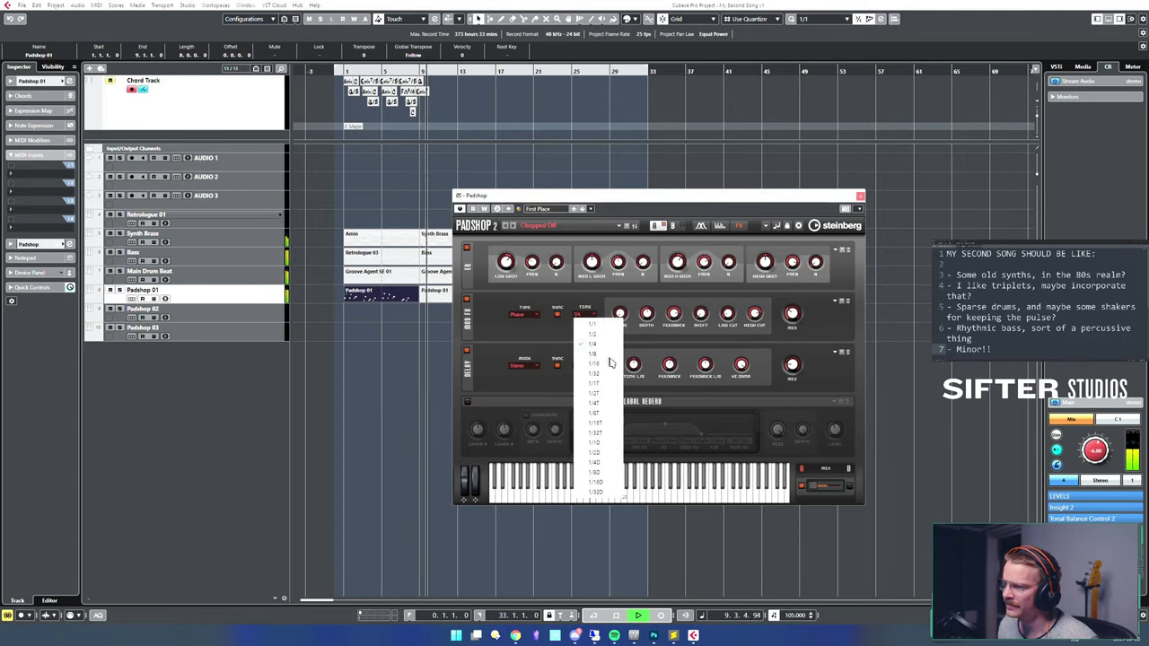
click(600, 355)
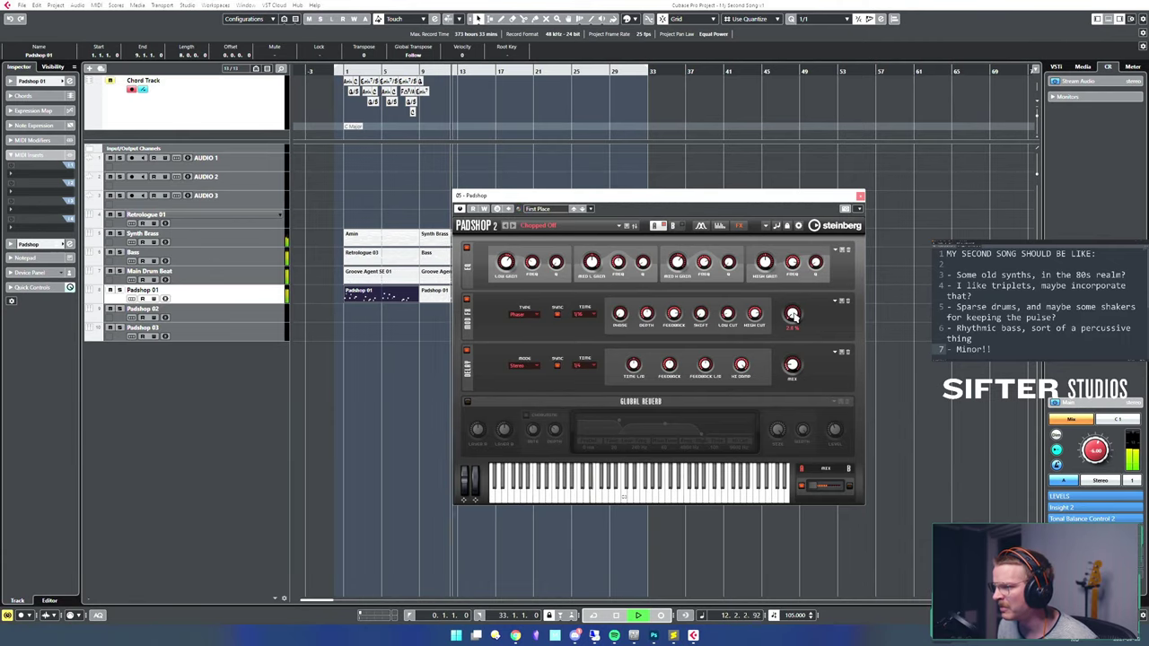
click(860, 197)
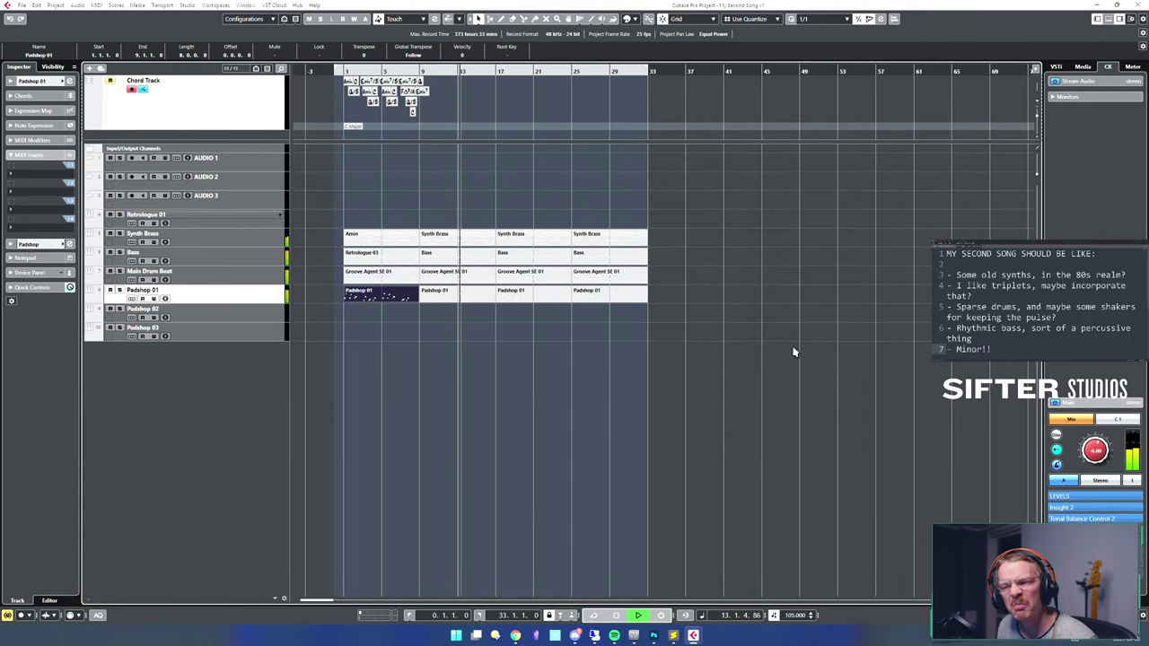
key(space)
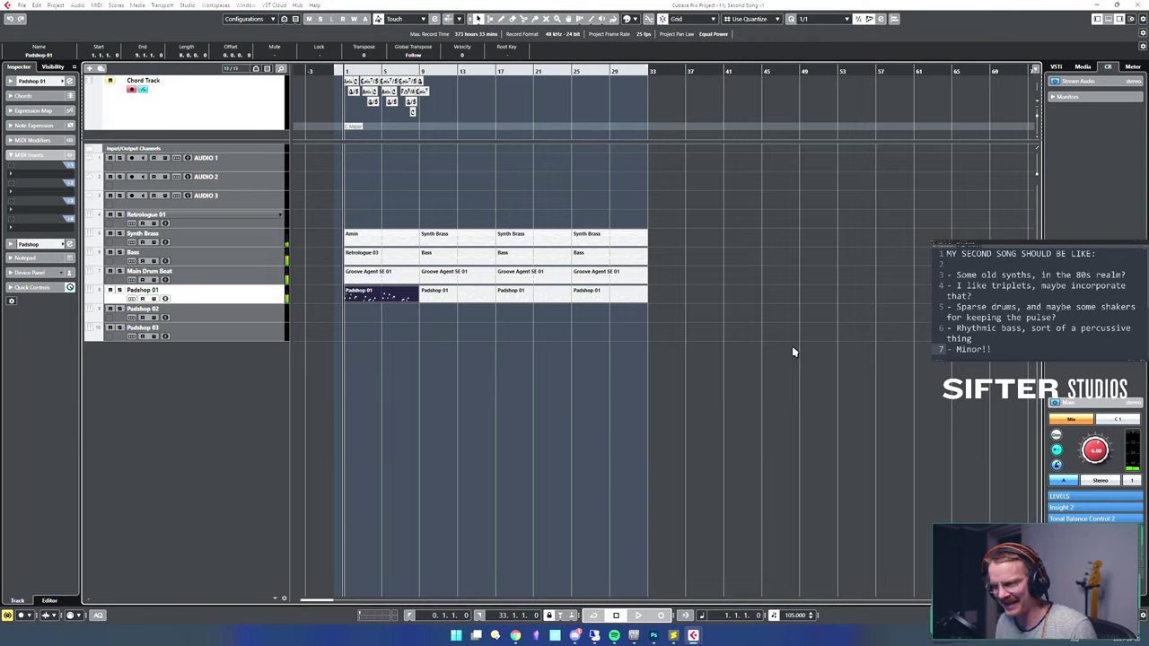
click(452, 391)
click(238, 317)
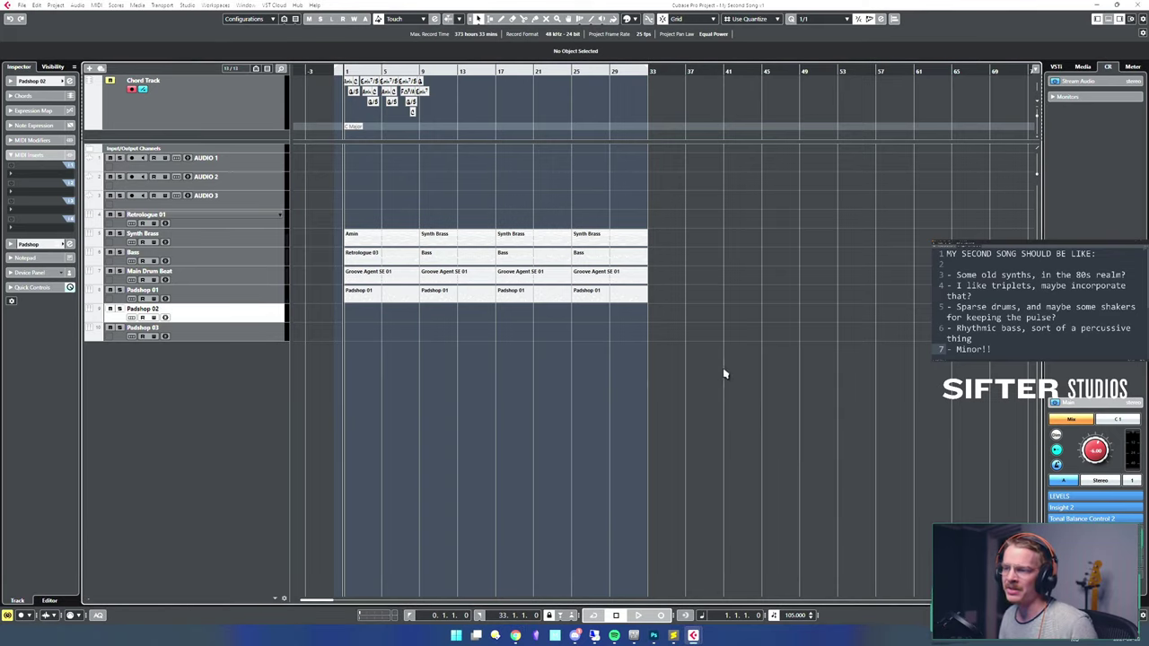
drag(724, 371, 302, 206)
click(628, 362)
drag(741, 376, 356, 232)
click(512, 382)
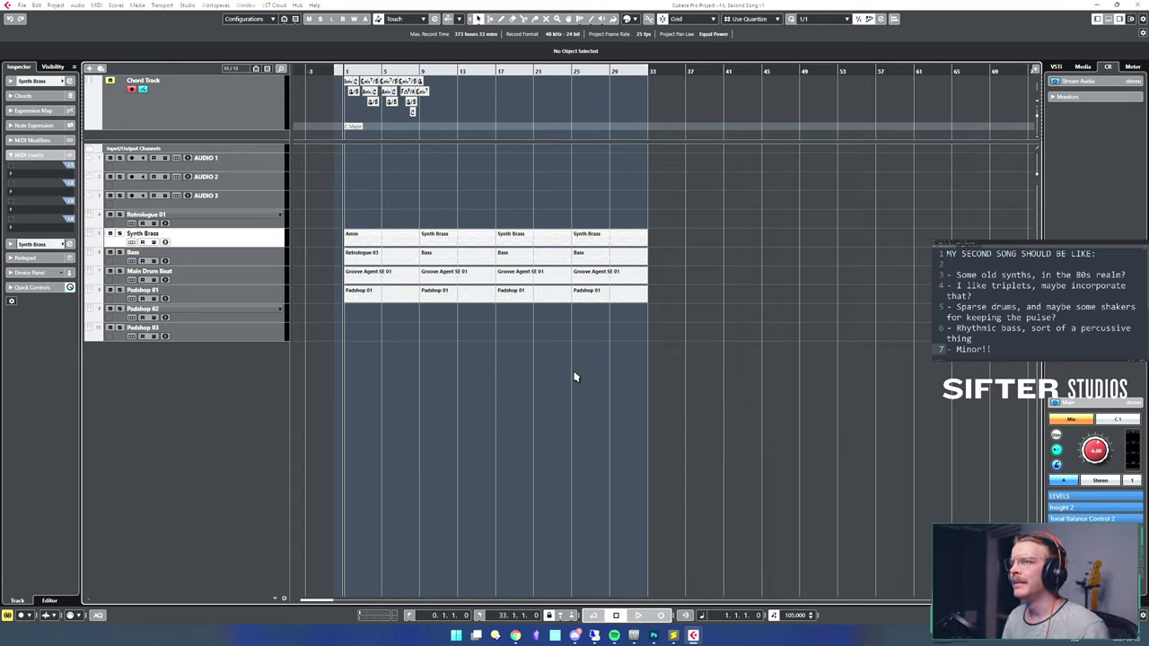
drag(711, 356, 363, 227)
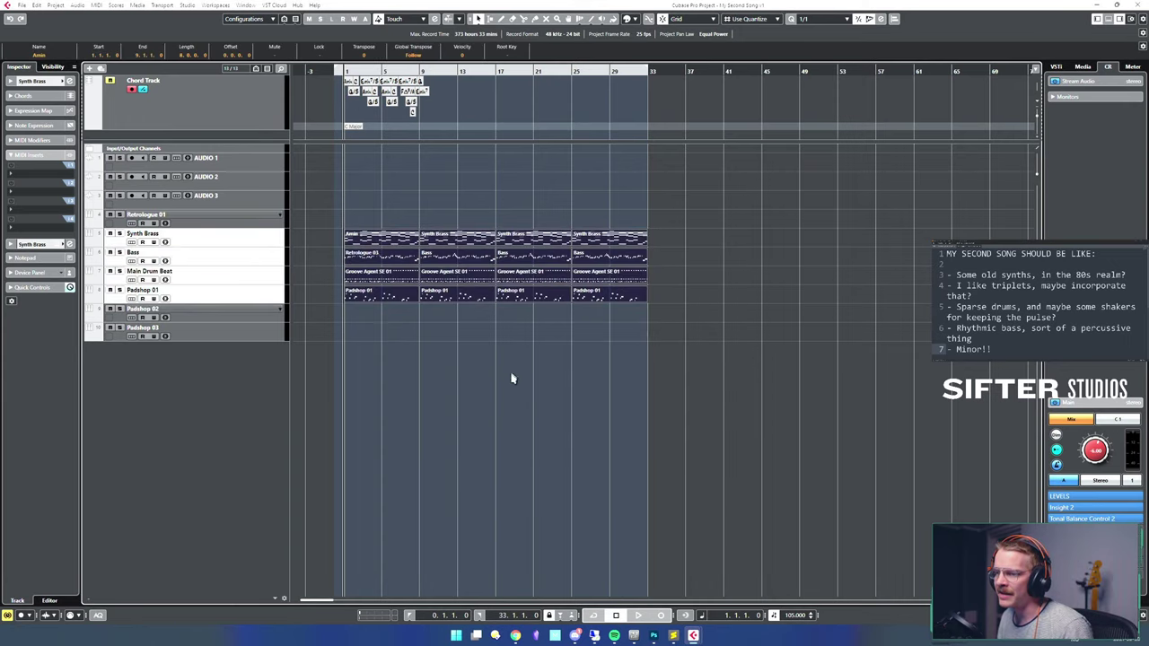
click(513, 380)
drag(729, 358, 377, 236)
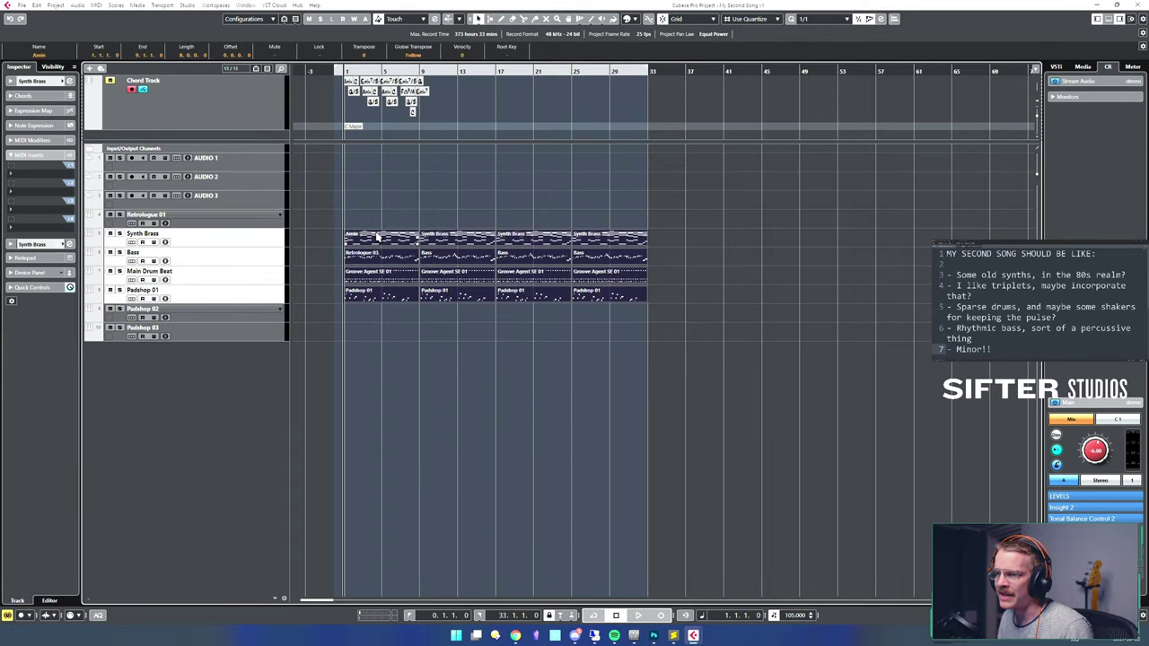
click(439, 330)
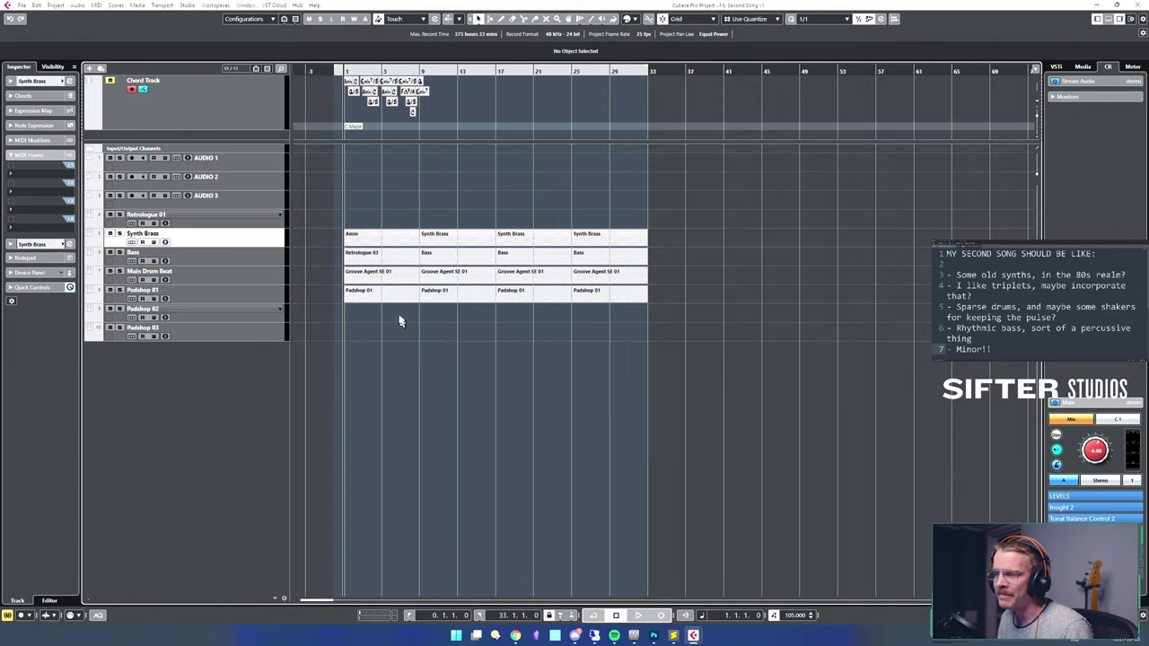
- Delete the first two Padshop 01 clips and the first clip on the Synth Brass track
drag(462, 320, 352, 302)
key(Delete)
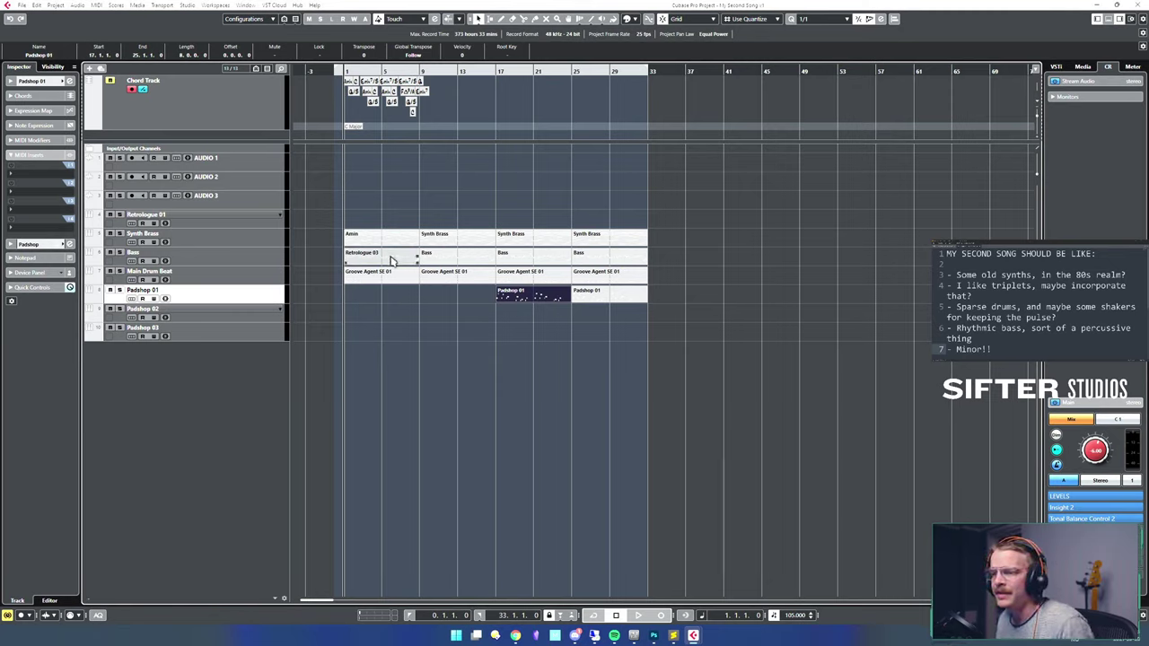
drag(395, 196, 413, 241)
key(Delete)
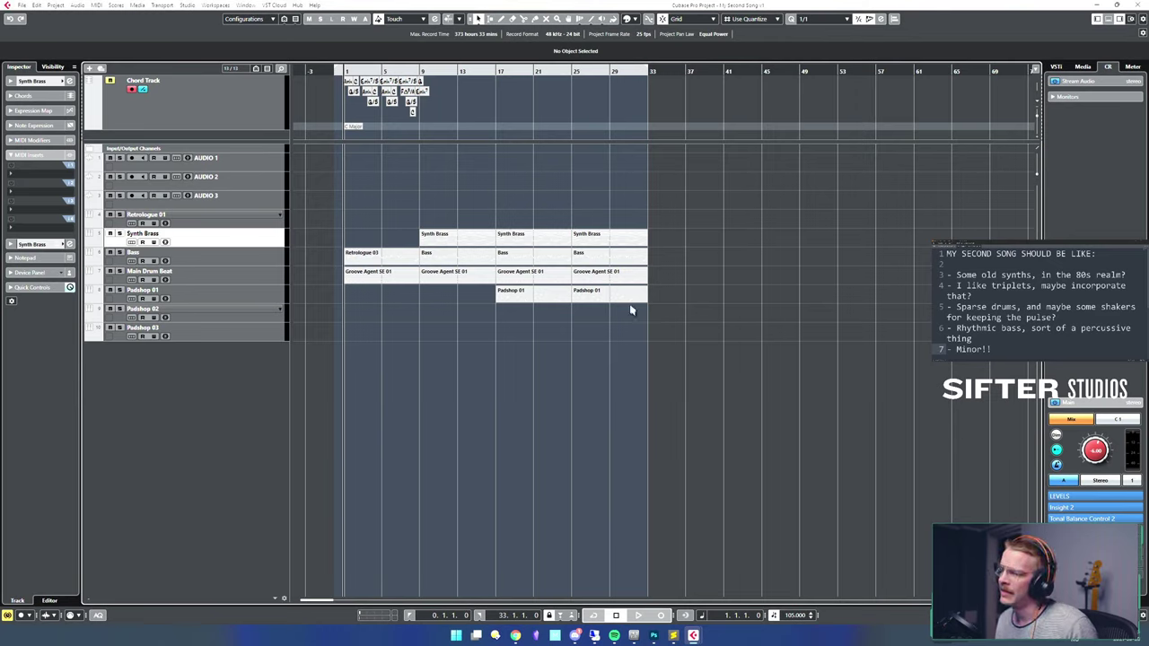
- Split the last clips of all four parts at bar 29 and delete the Bass, Main Drum Beat and Padshop 01 pieces after it
alt+click(609, 236)
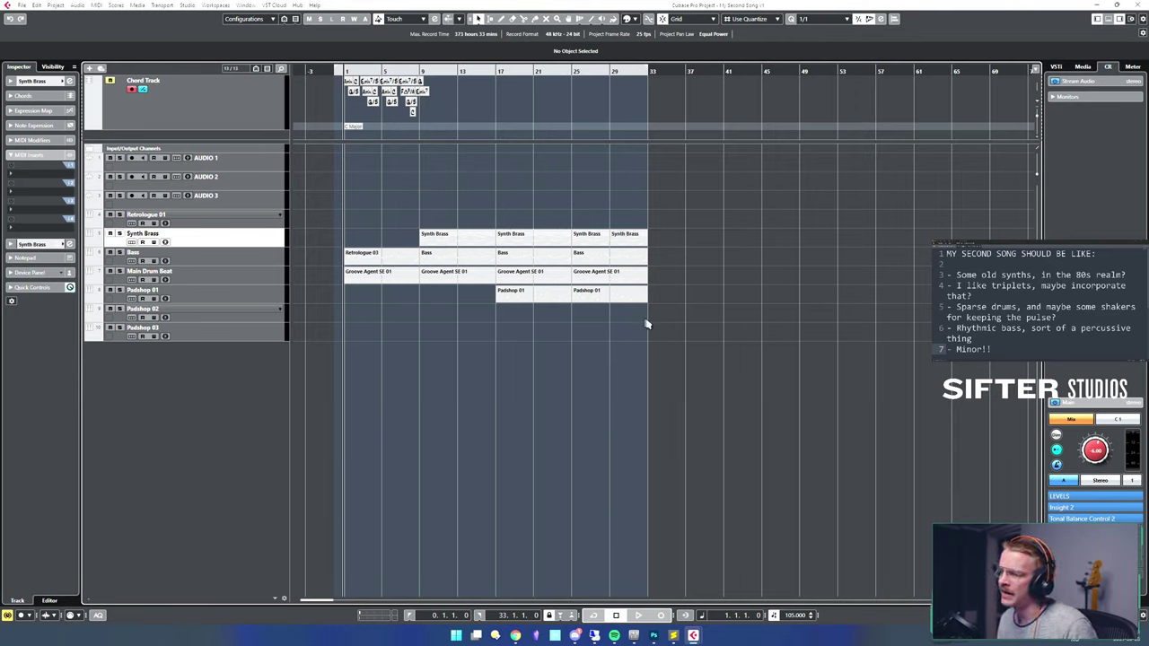
drag(662, 327, 599, 254)
alt+click(611, 261)
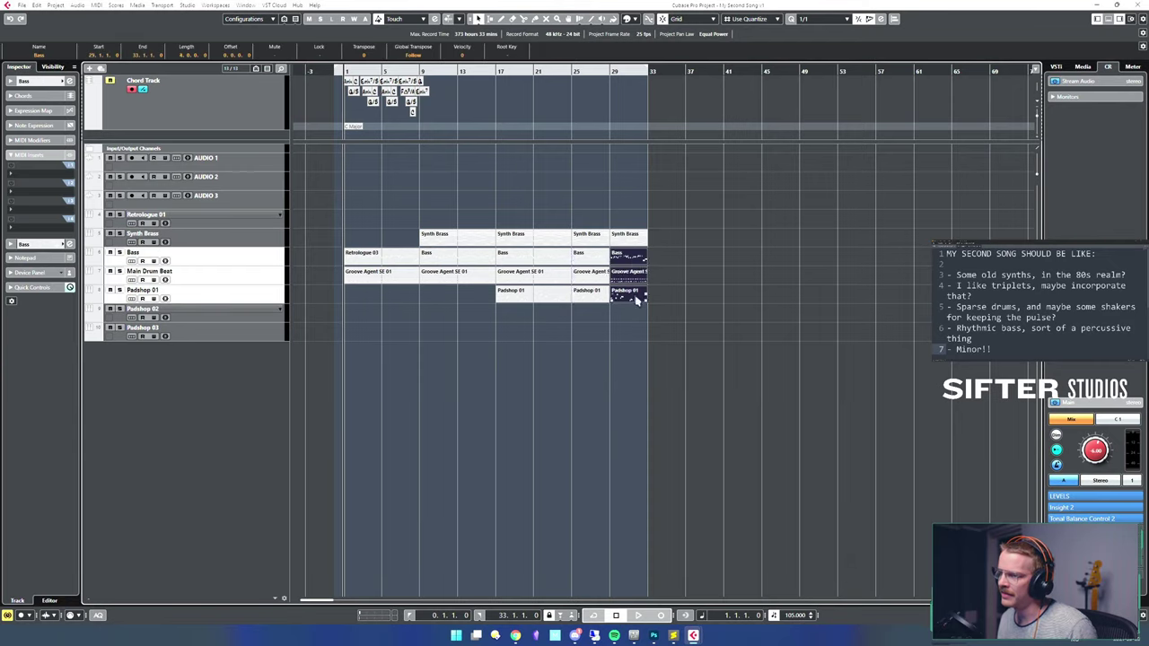
drag(660, 333, 622, 263)
key(Delete)
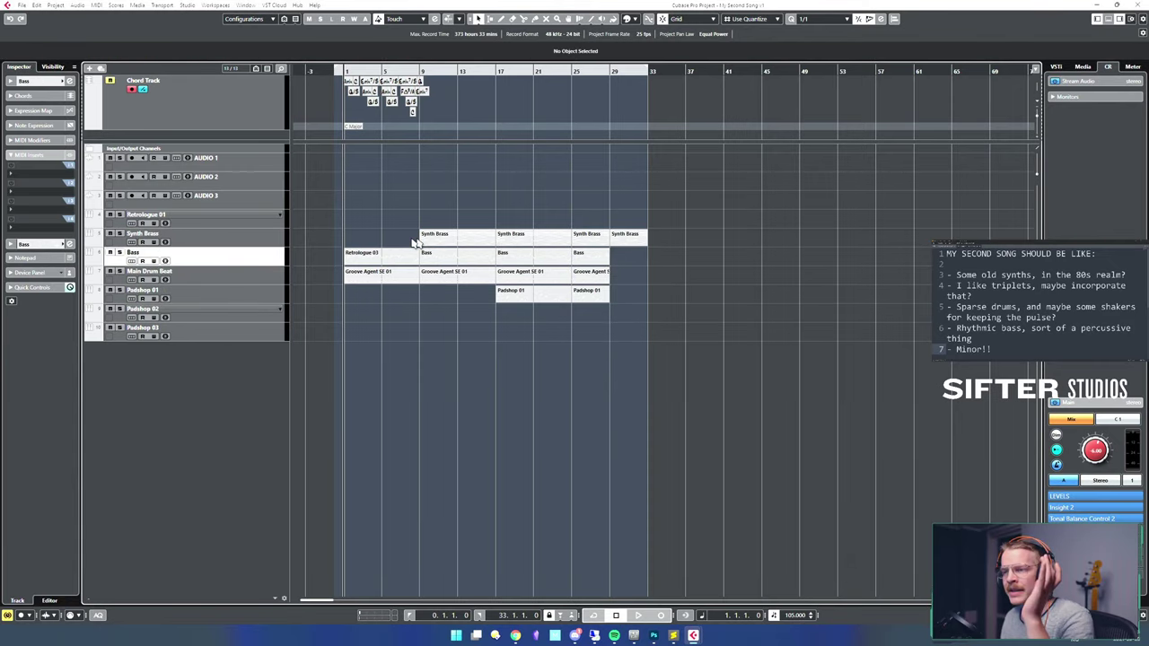
drag(351, 212, 388, 296)
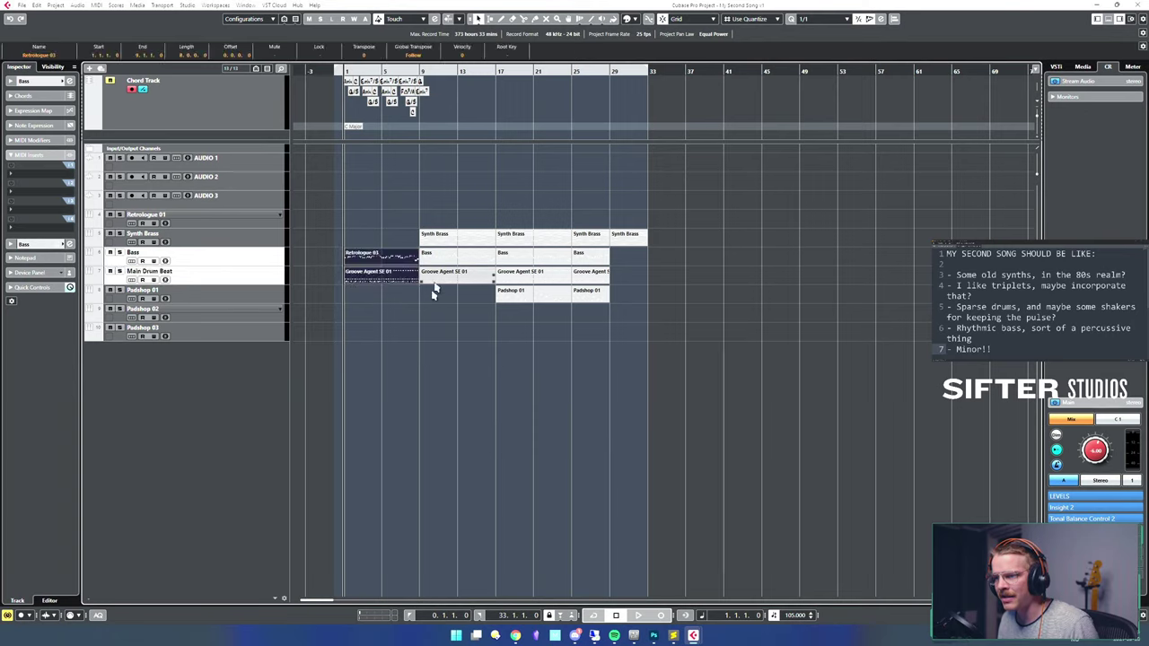
drag(454, 189, 451, 328)
drag(520, 188, 511, 319)
click(660, 387)
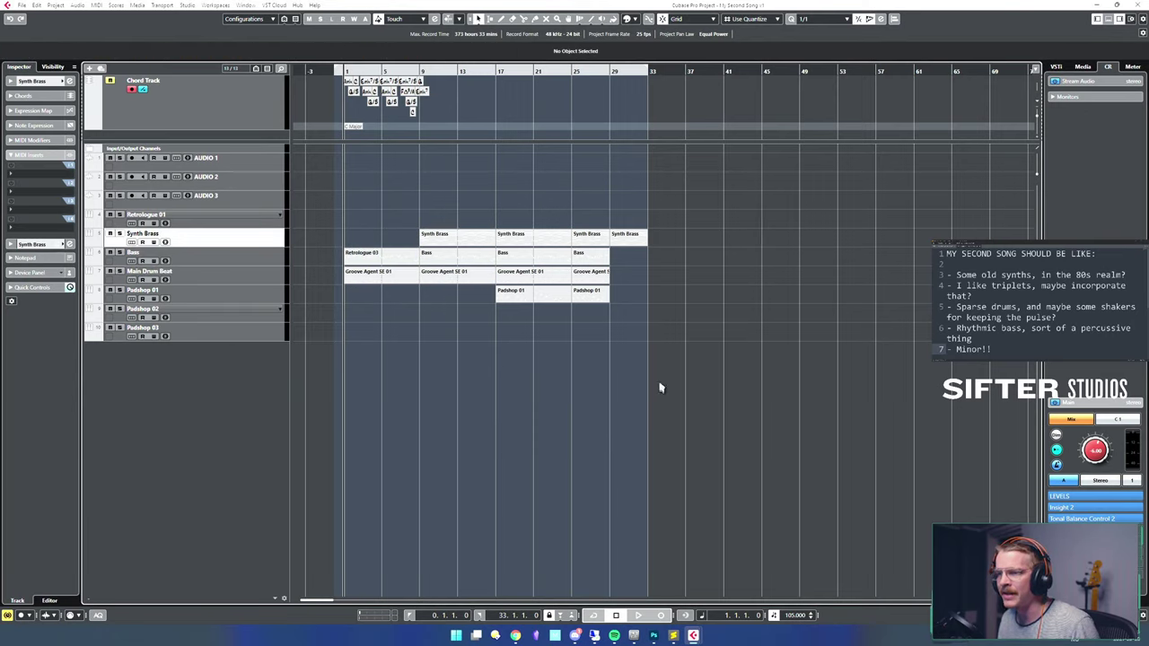
- Play the rearranged song from the start of the project
key(KP_2)
key(KP_1)
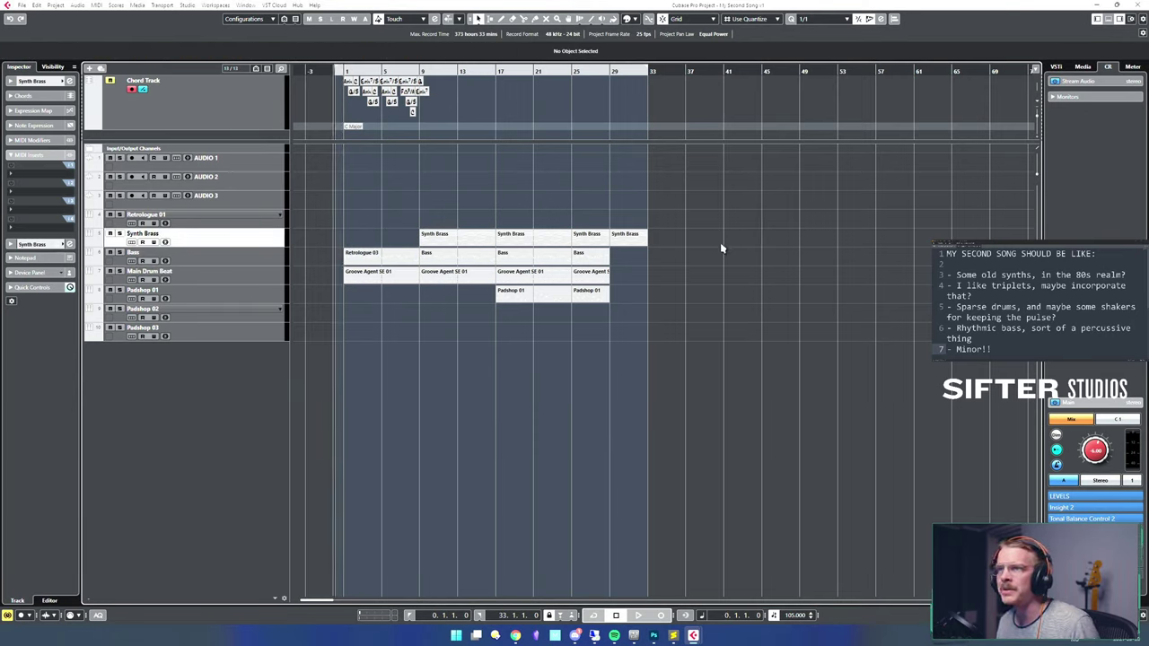
key(space)
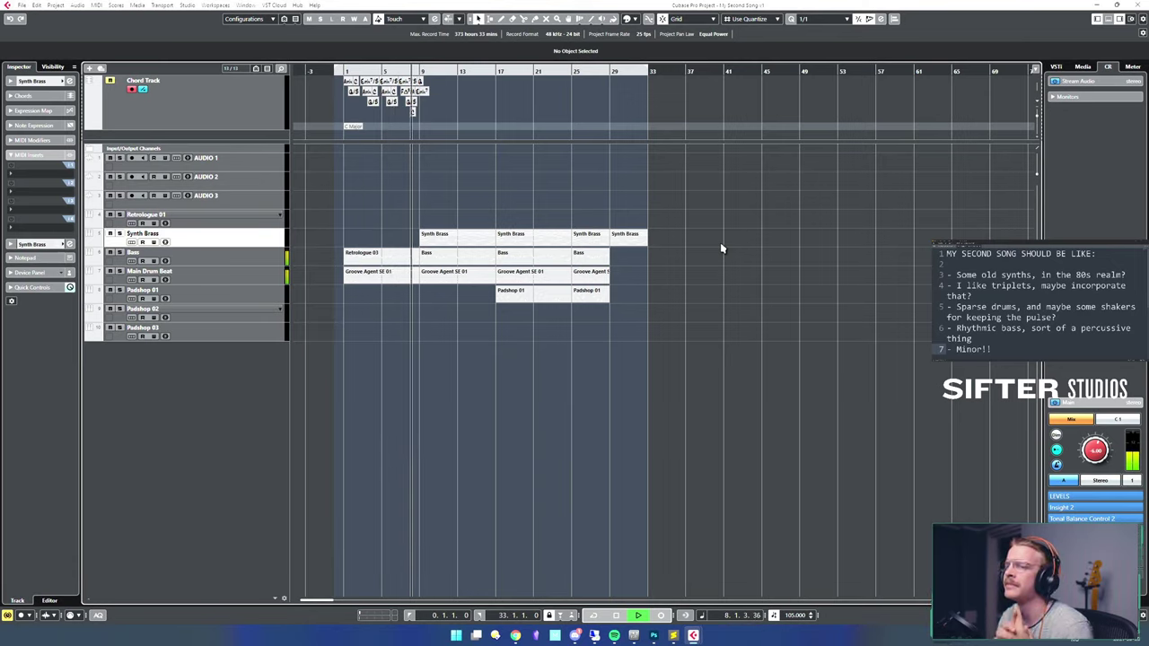
click(239, 108)
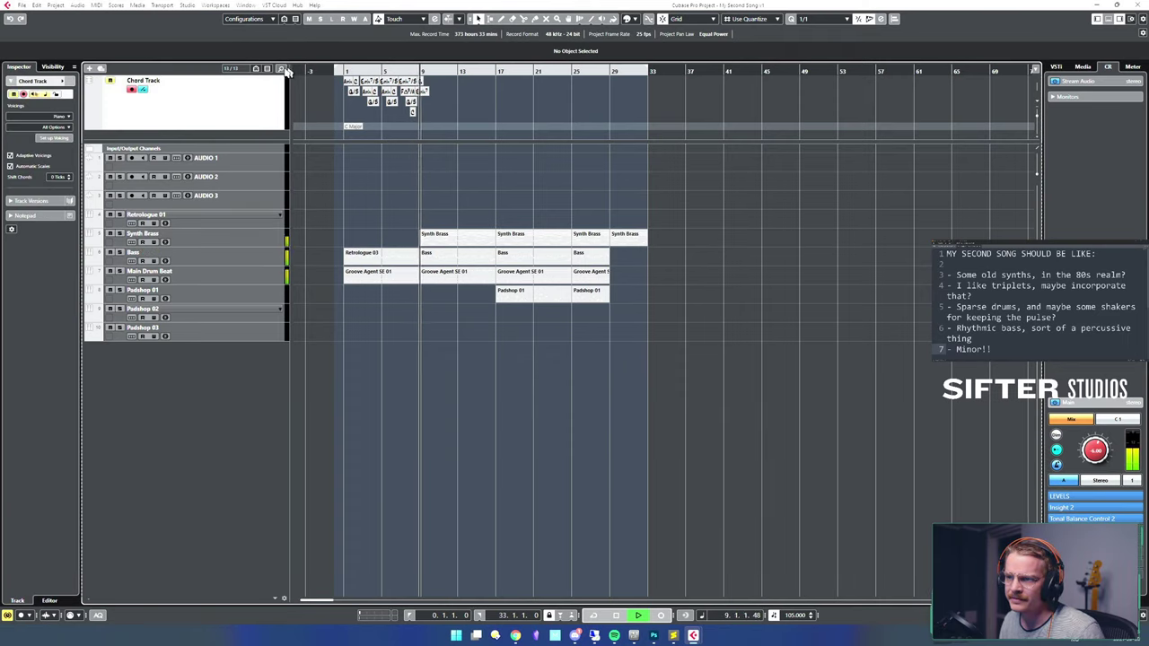
click(280, 81)
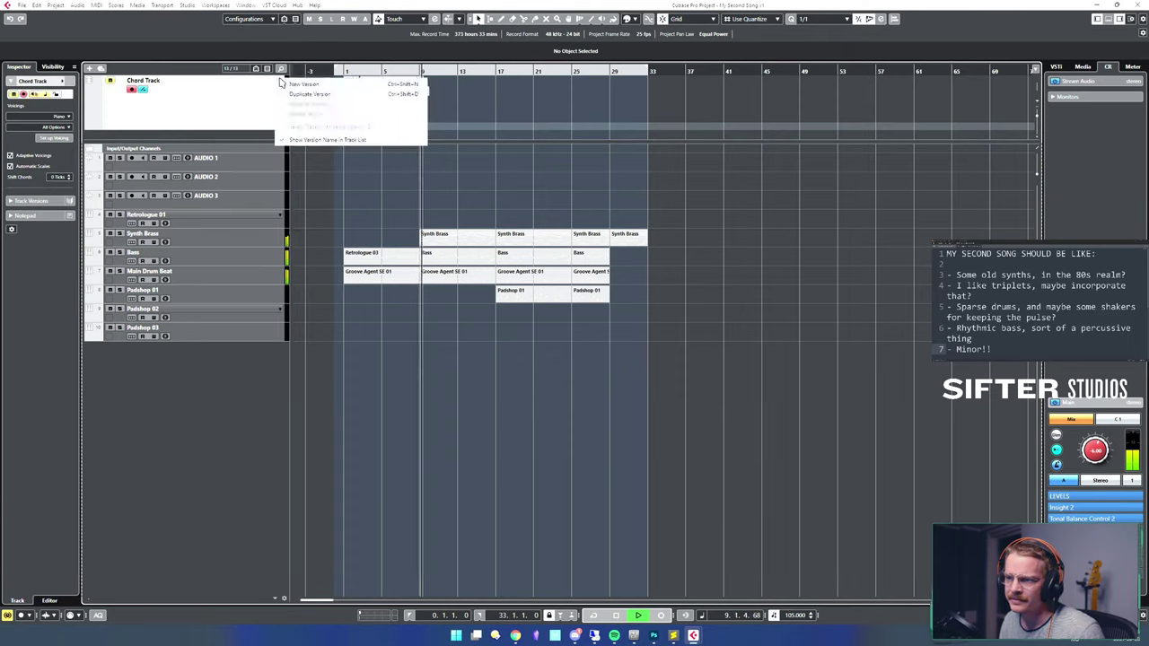
click(237, 99)
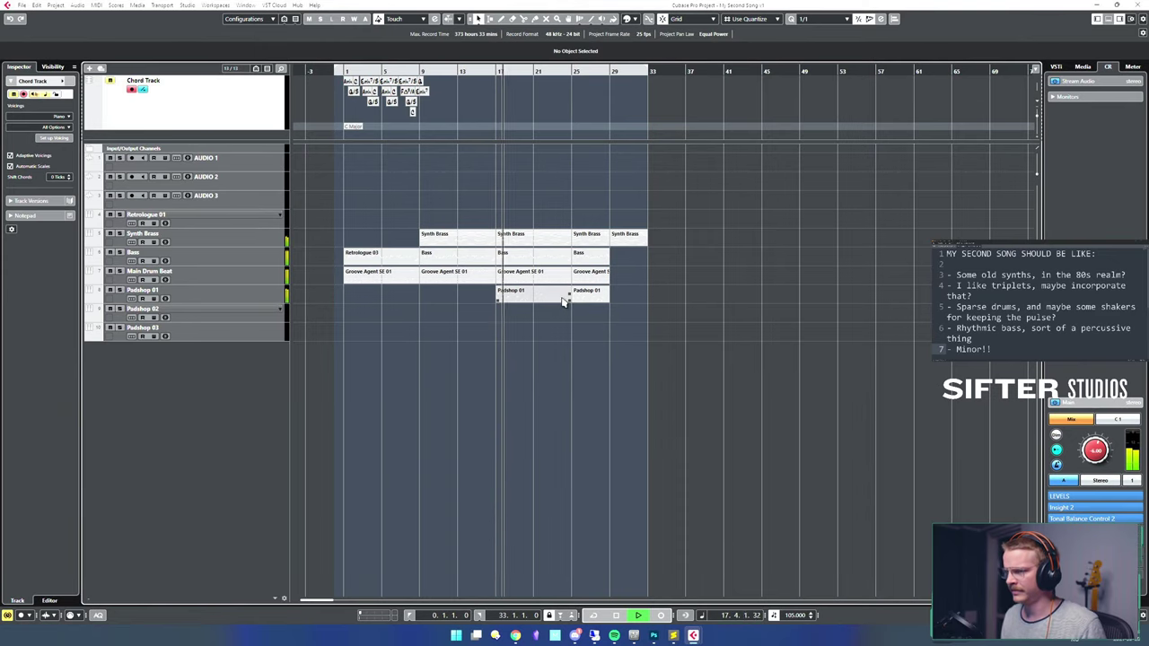
- Lower the Padshop 01 channel volume to about -4.47 dB and close its channel settings
click(298, 301)
key(e)
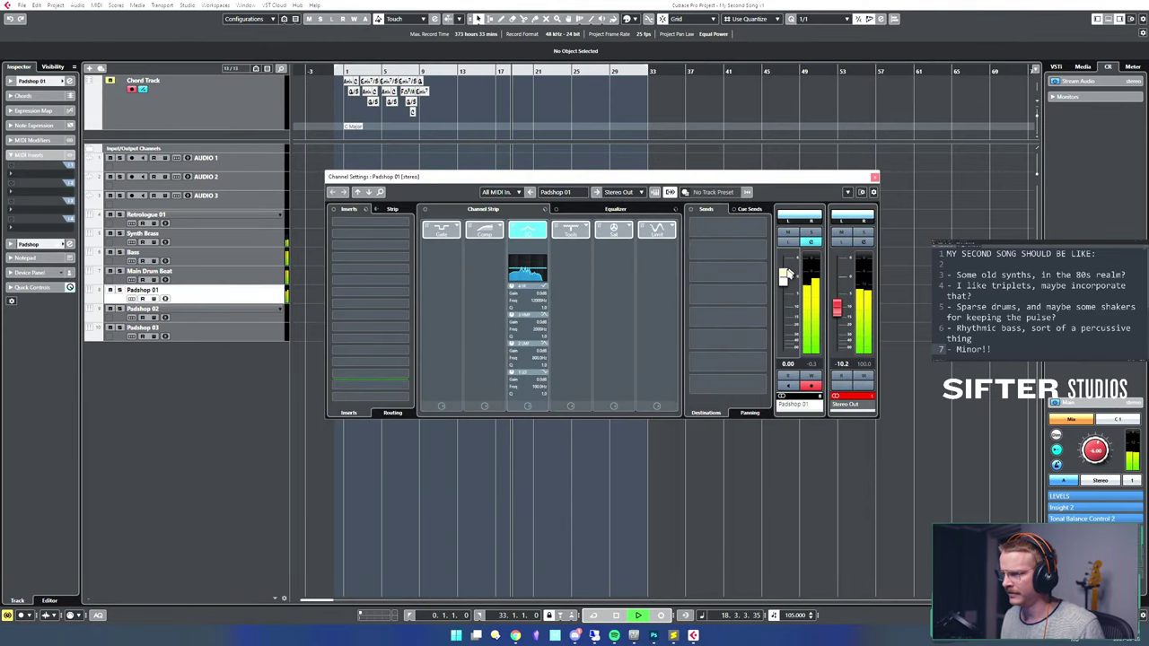
drag(784, 315, 784, 294)
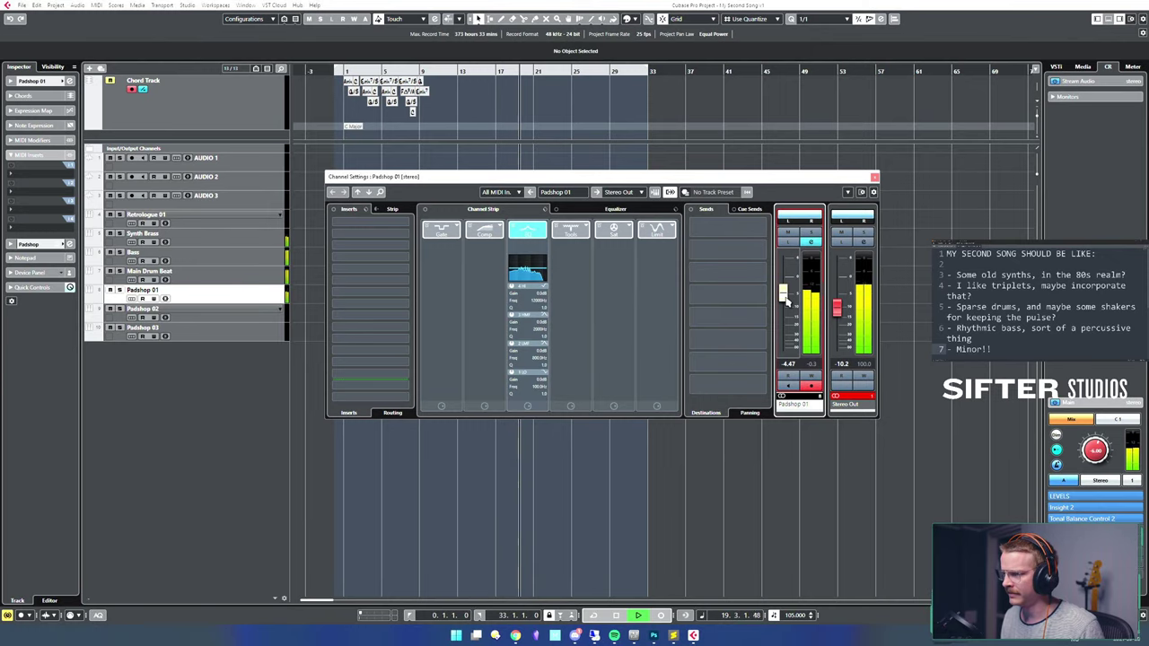
click(876, 177)
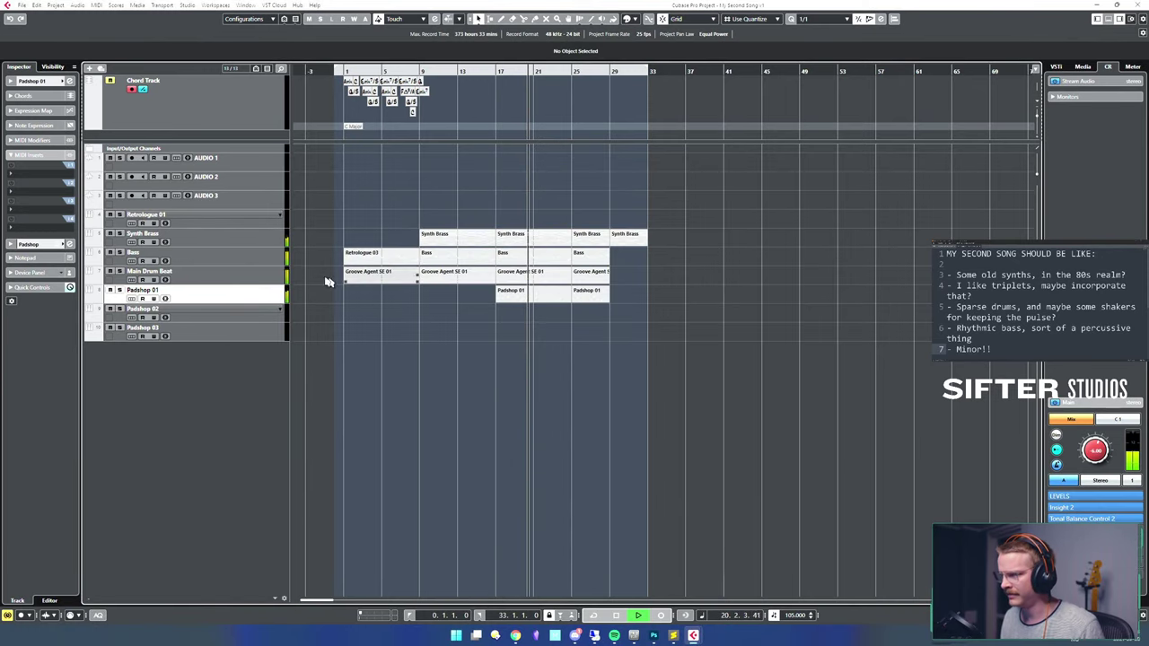
- Raise the Synth Brass channel volume to about -0.52 dB in its channel settings
click(274, 238)
key(e)
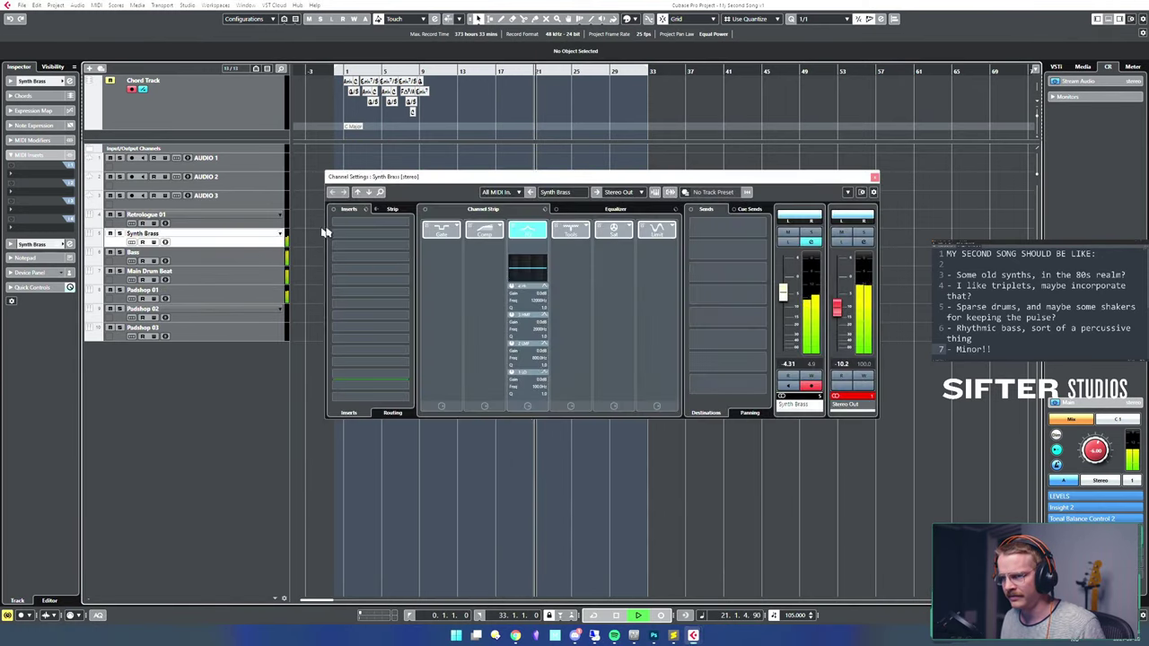
drag(783, 285, 784, 280)
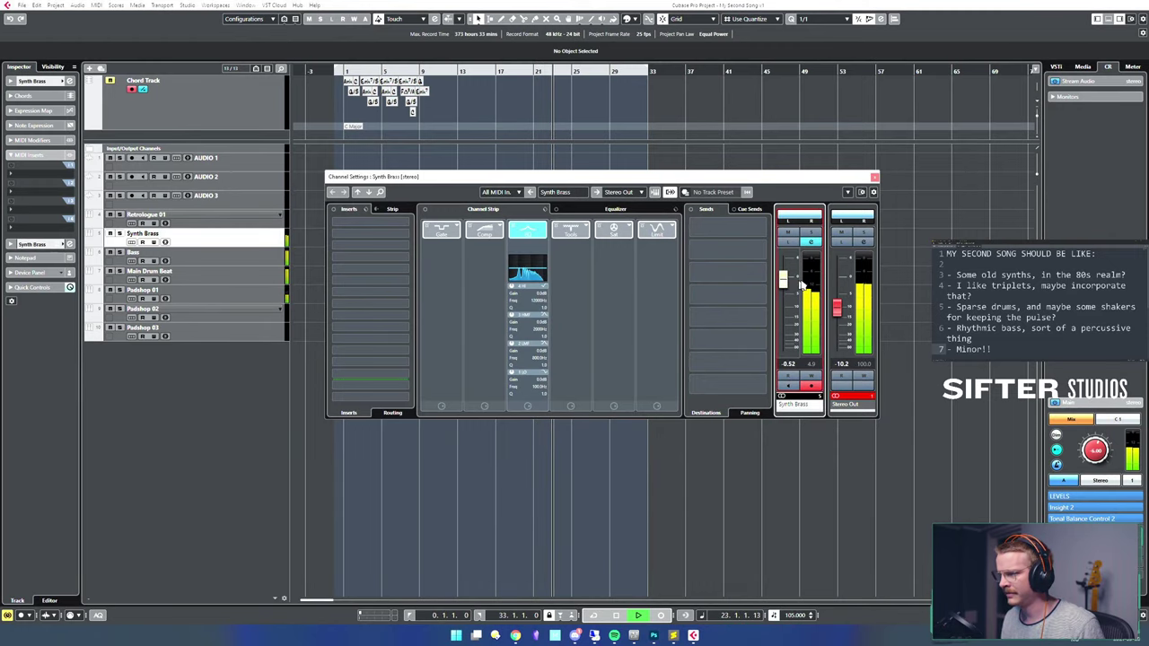
- Close the Synth Brass channel settings, delete the Main Drum Beat clip between bars 25 and 29, and stop playback
click(875, 178)
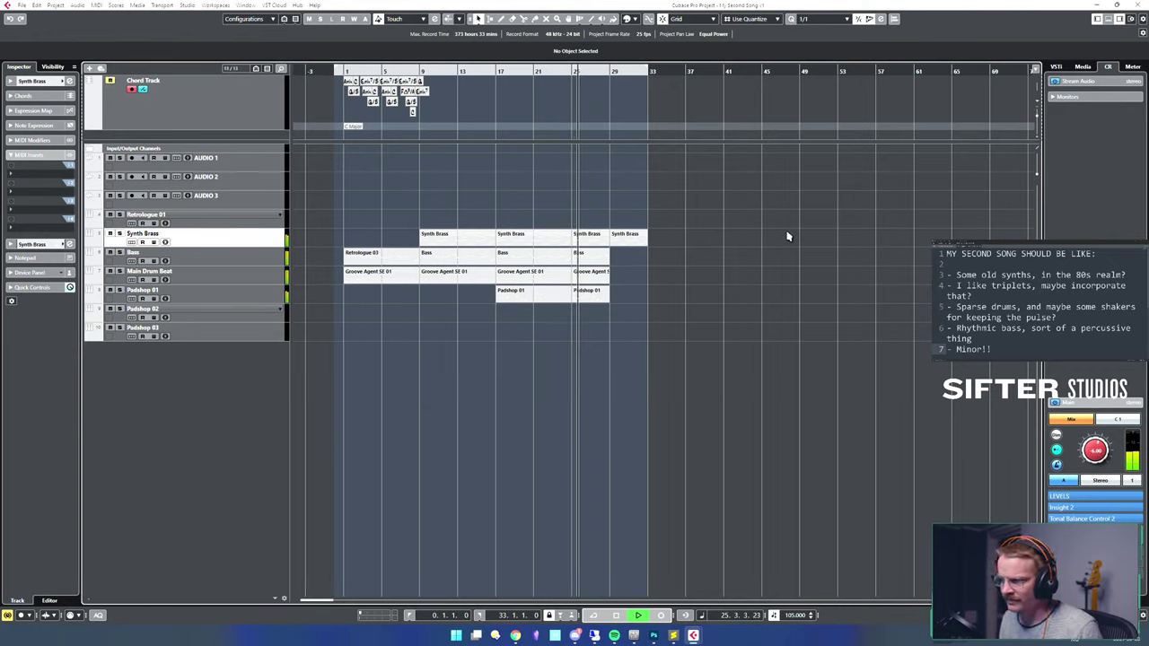
click(594, 272)
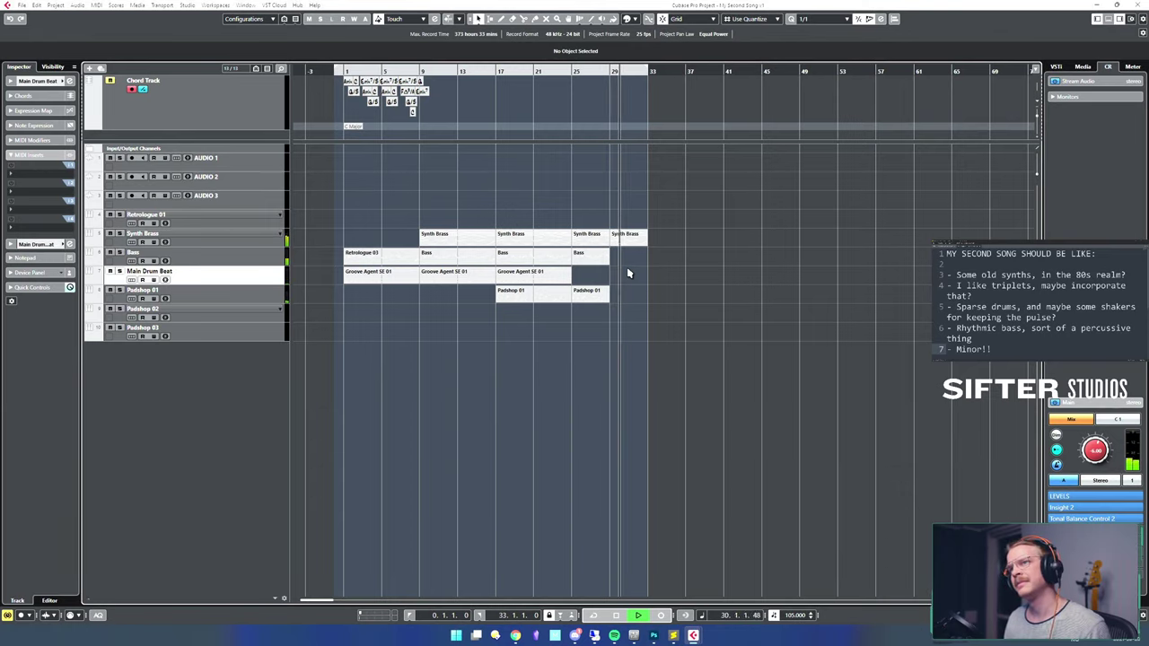
key(space)
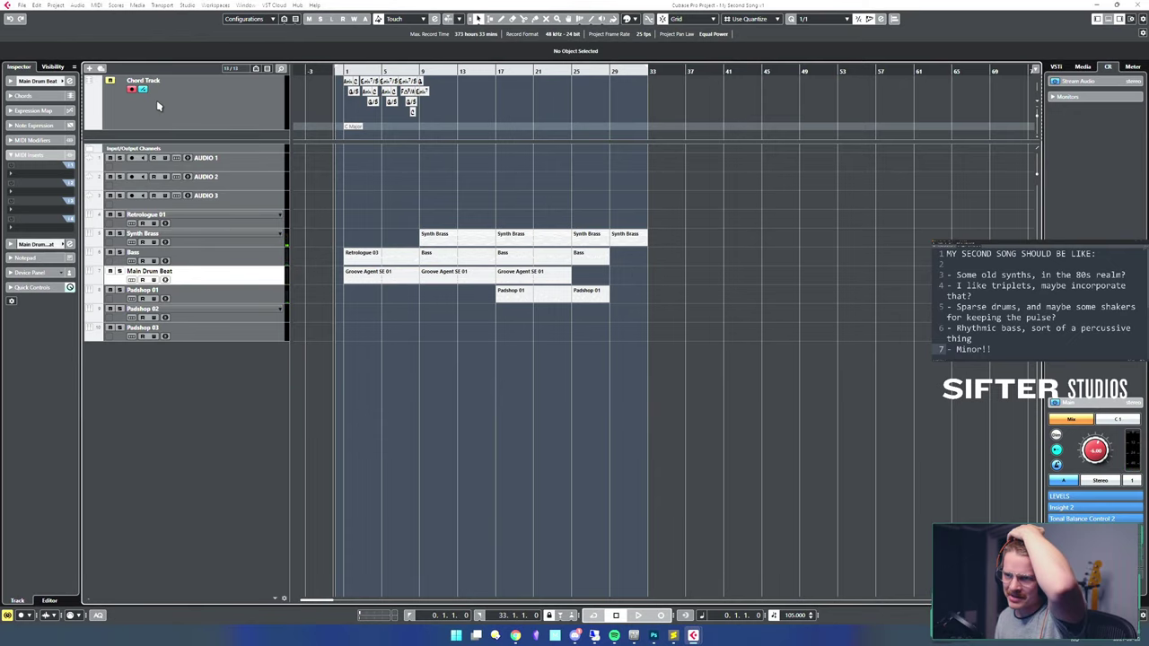
- Try duplicating the Chord Track's track version and undo the change
click(156, 100)
click(282, 83)
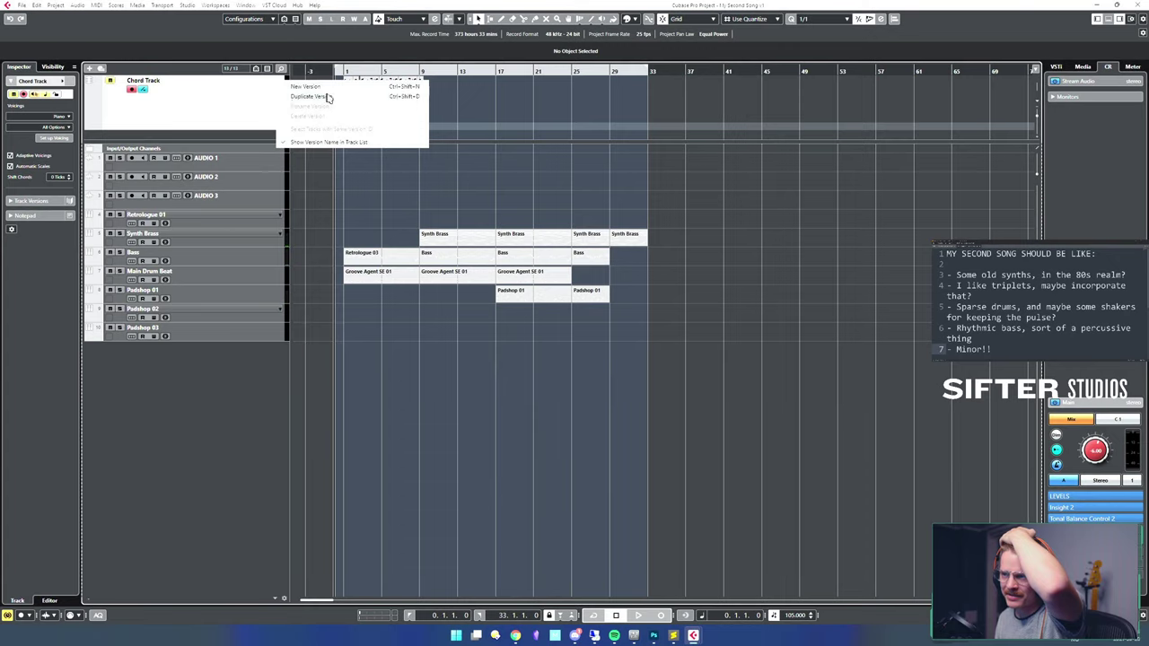
click(266, 112)
click(282, 83)
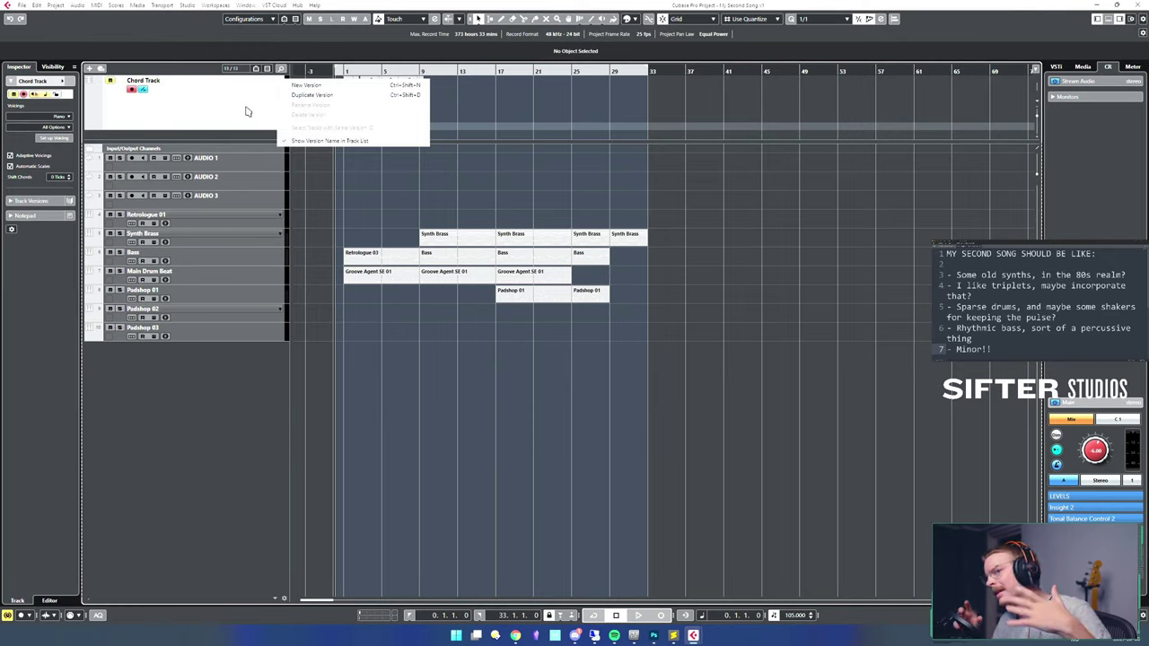
click(329, 95)
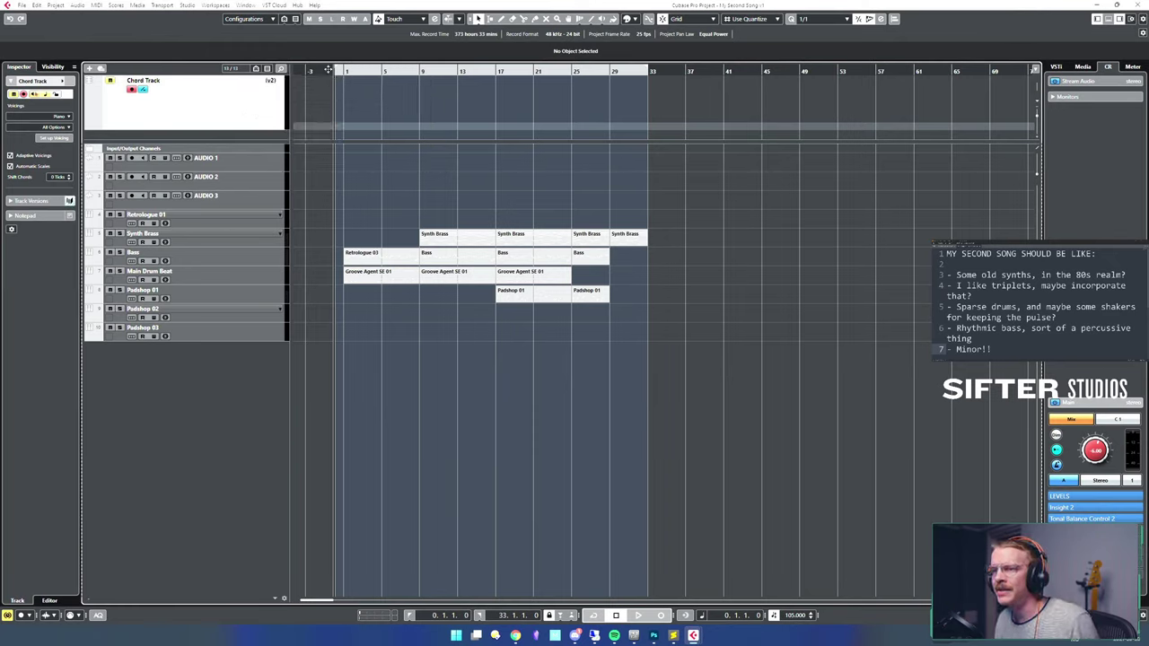
key(ctrl+z)
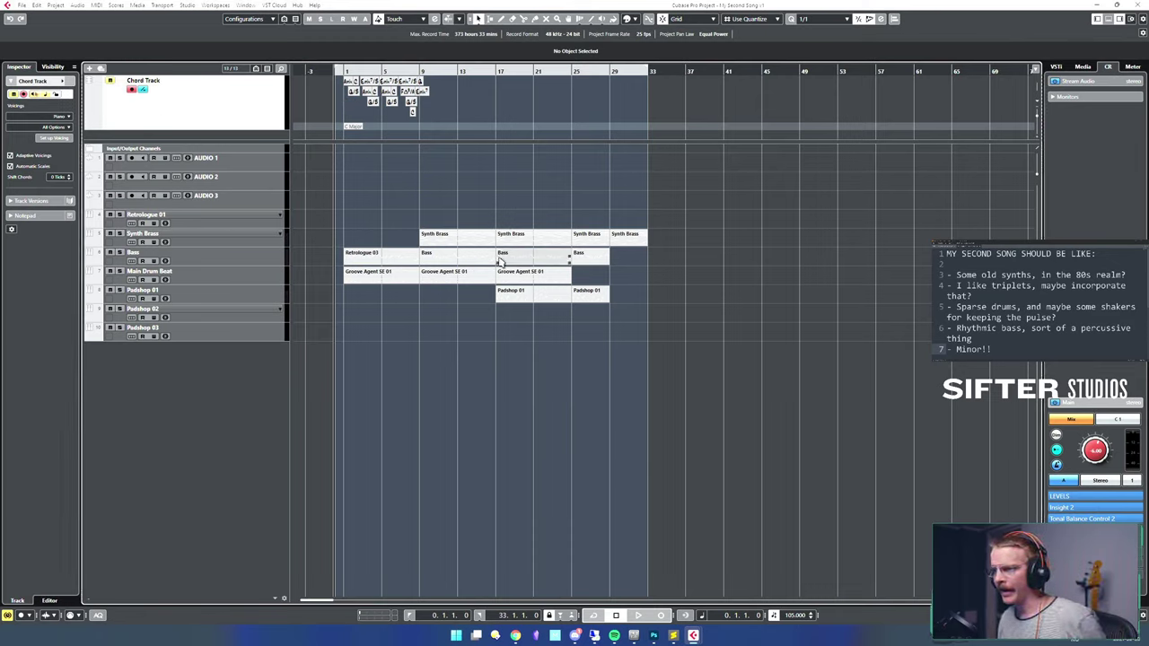
- Open the audio mixdown export settings with the name My Second Song v1 and move the dialog clear of the clips
drag(729, 352, 344, 162)
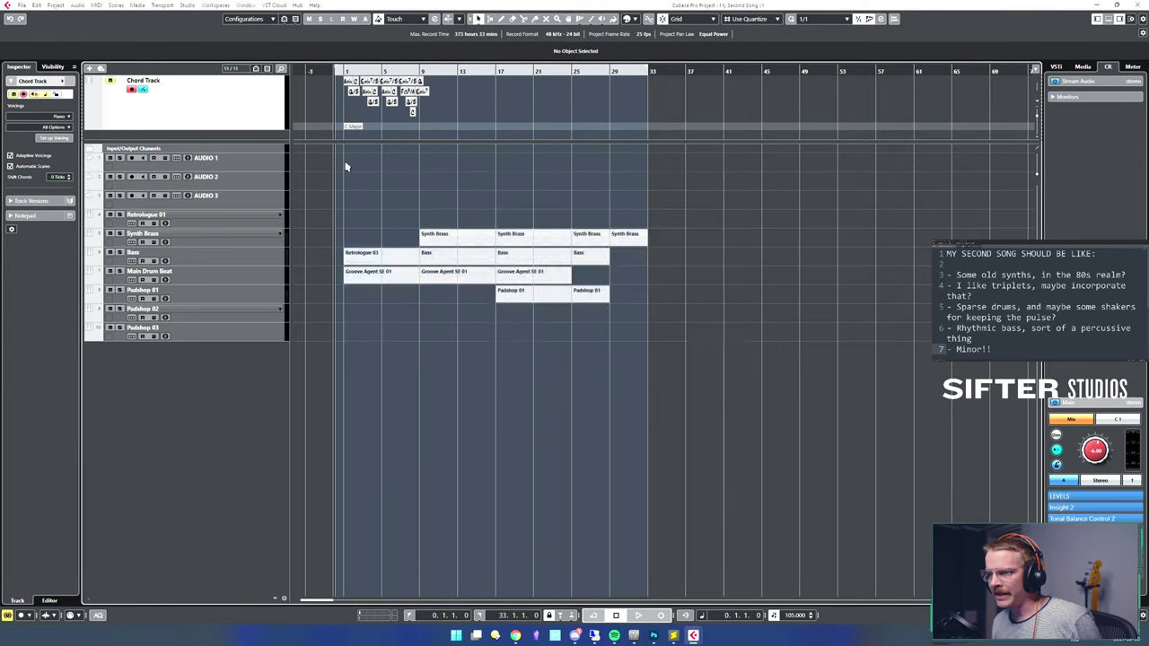
click(500, 166)
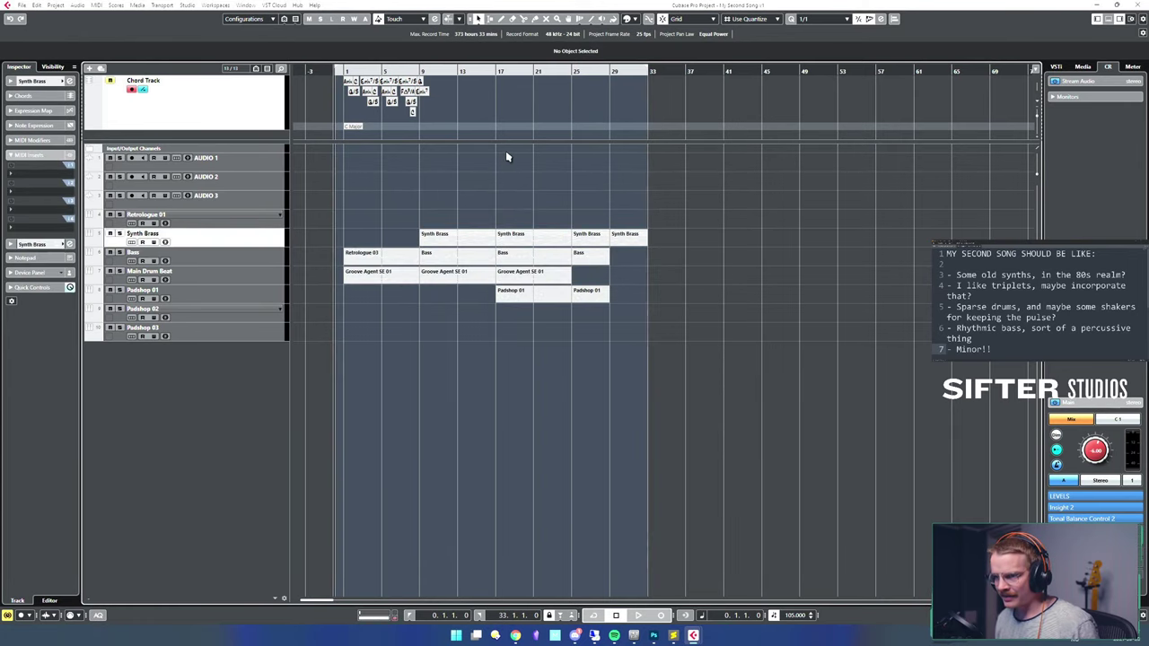
key(ctrl+shift+e)
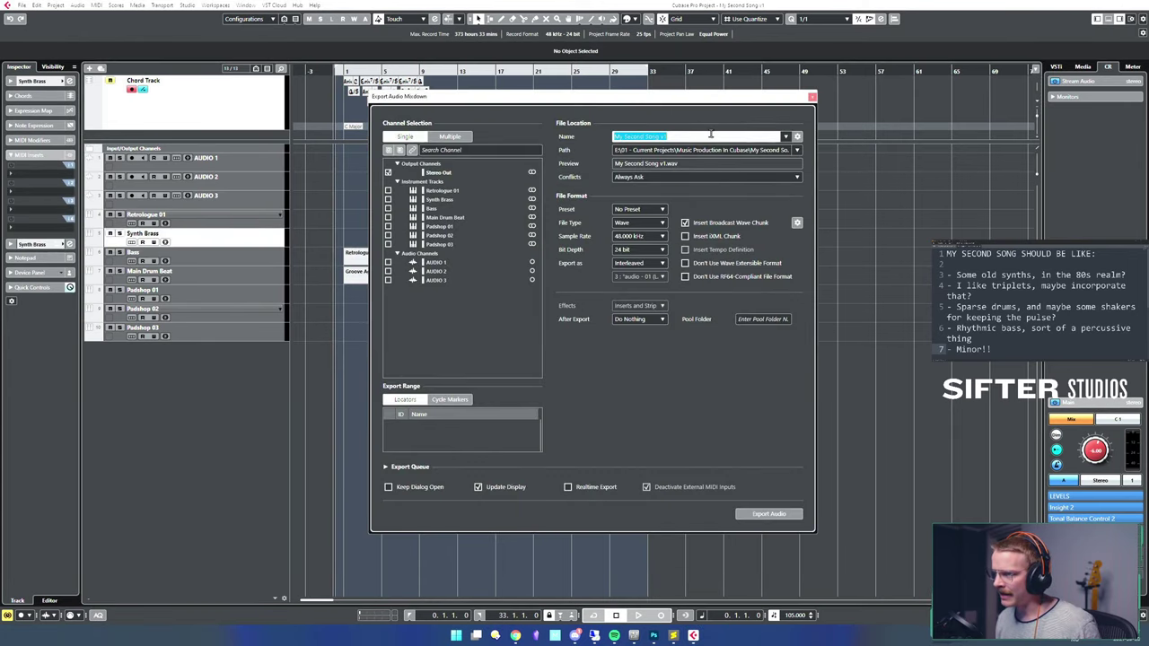
click(711, 136)
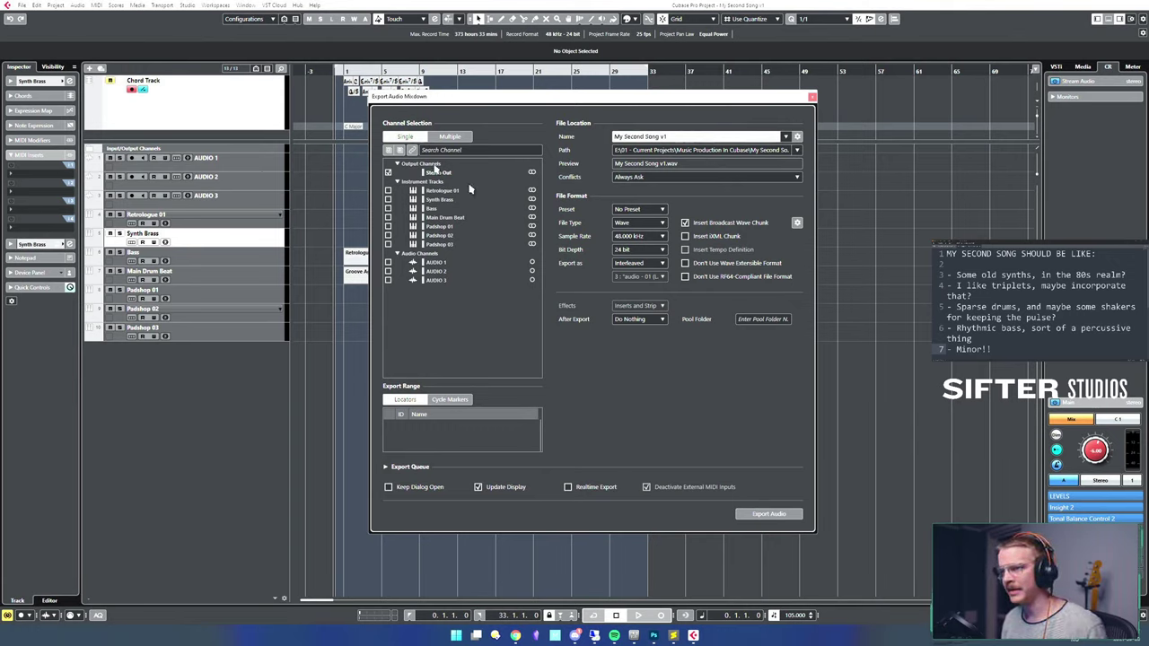
drag(490, 101, 796, 202)
- Select all the song's clips and set the locators to span them, from bar 1 to bar 33
drag(659, 359, 378, 201)
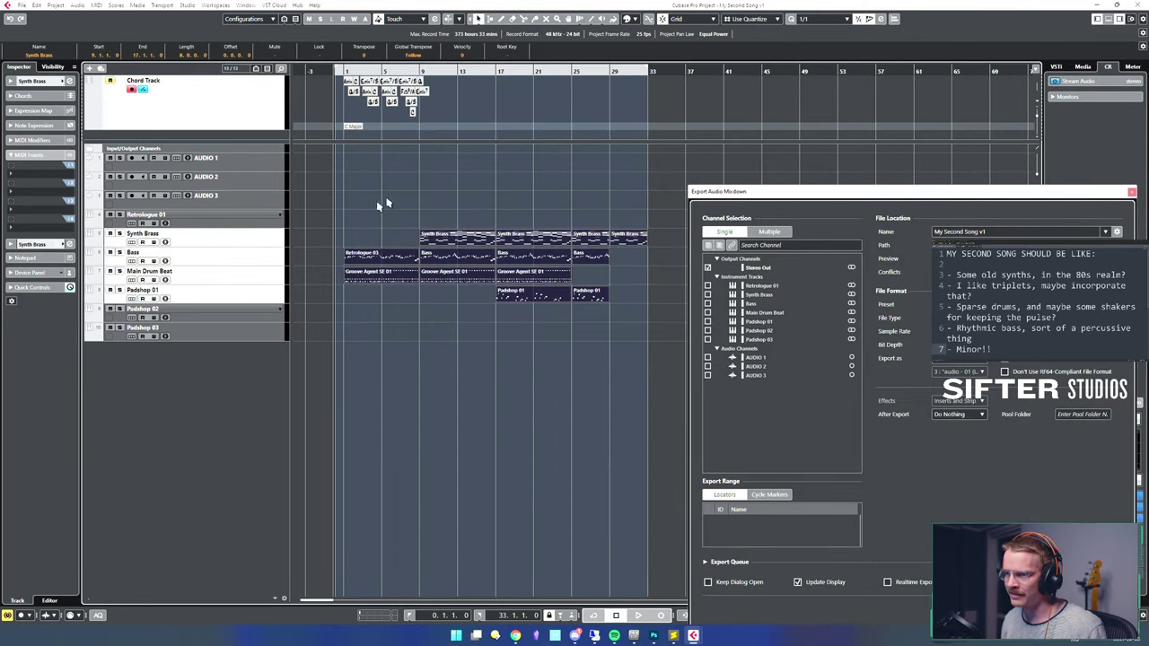
key(p)
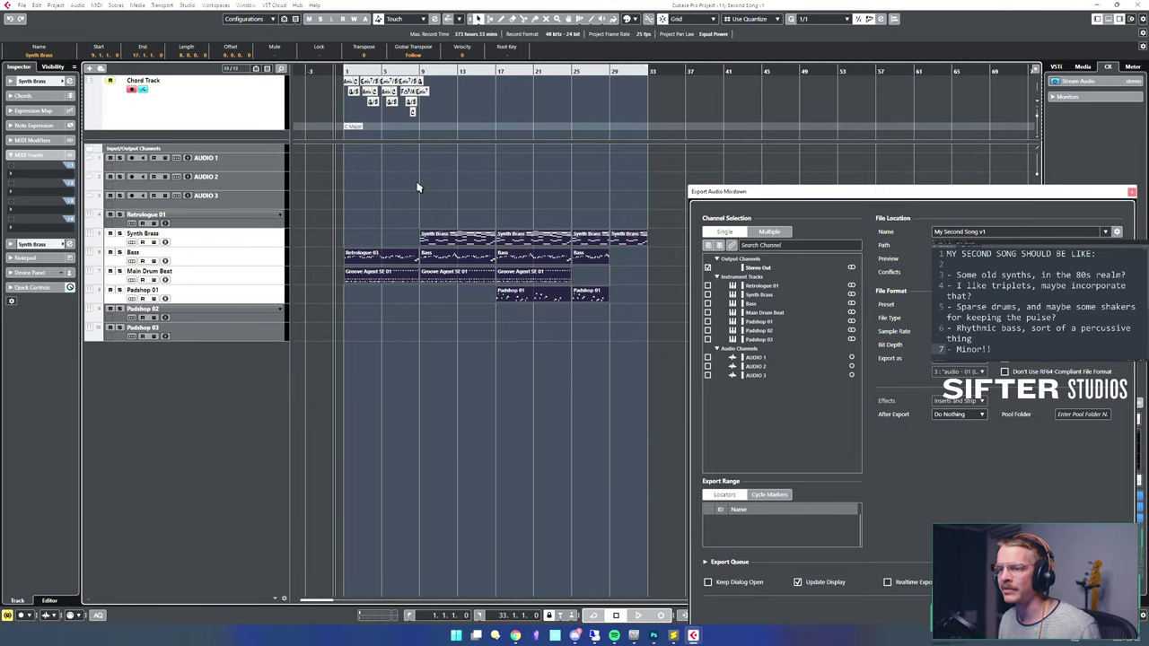
click(655, 356)
drag(654, 356, 416, 182)
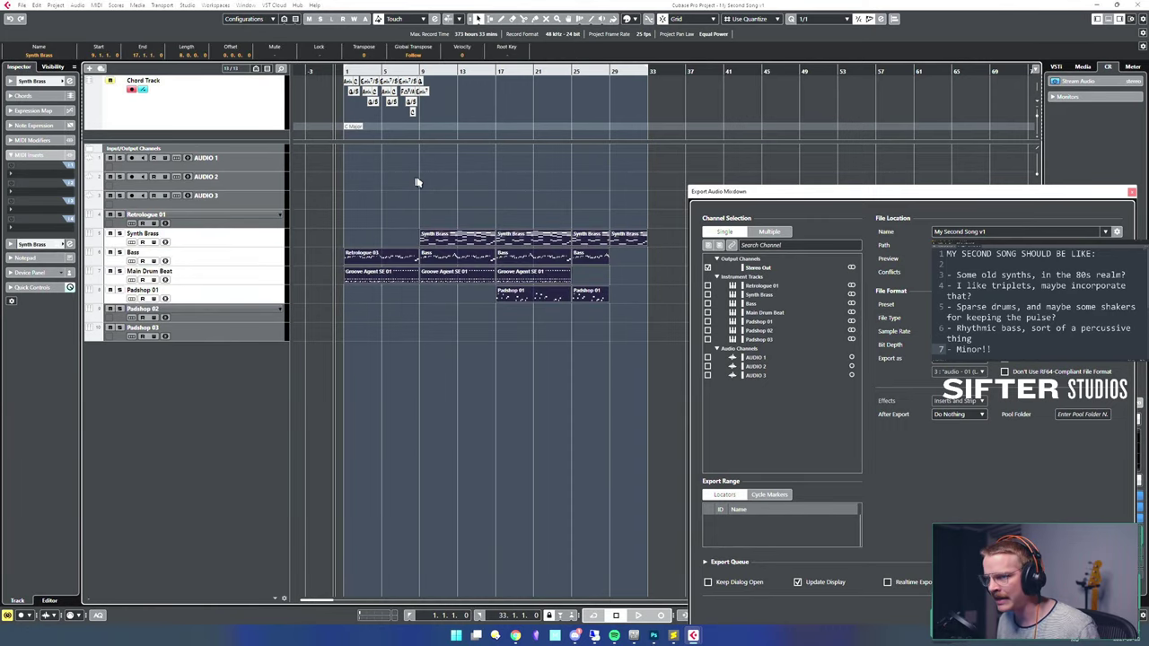
- Export the Stereo Out mixdown as a 24 bit, 48 kHz Wave file named My Second Song v1
drag(736, 194, 599, 111)
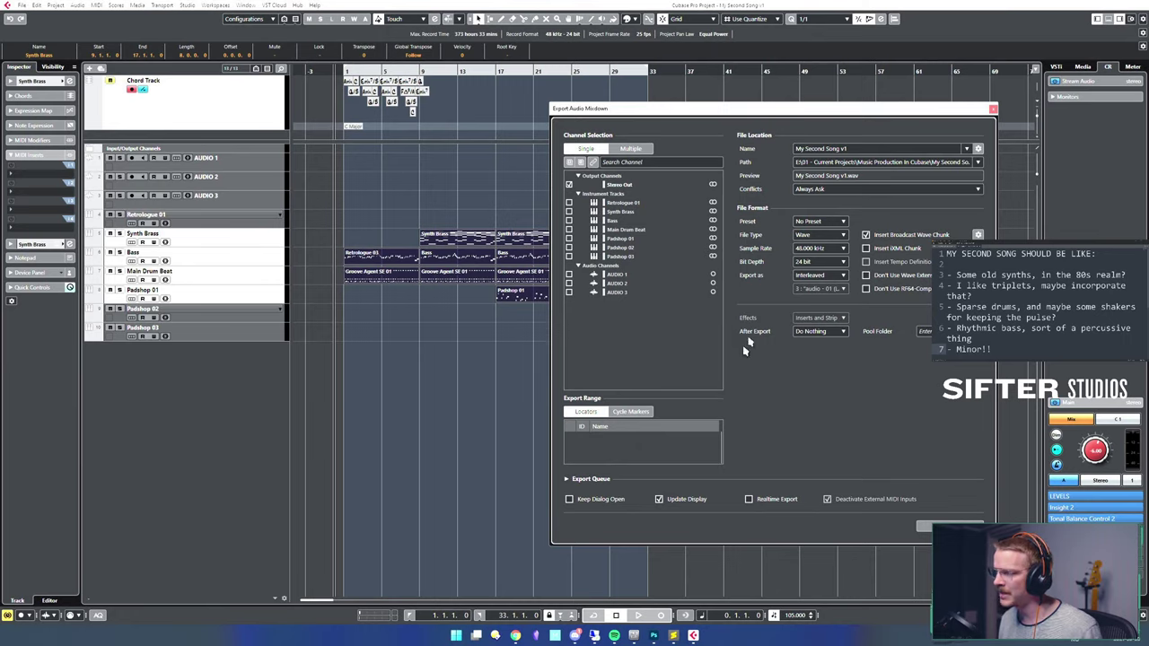
click(950, 526)
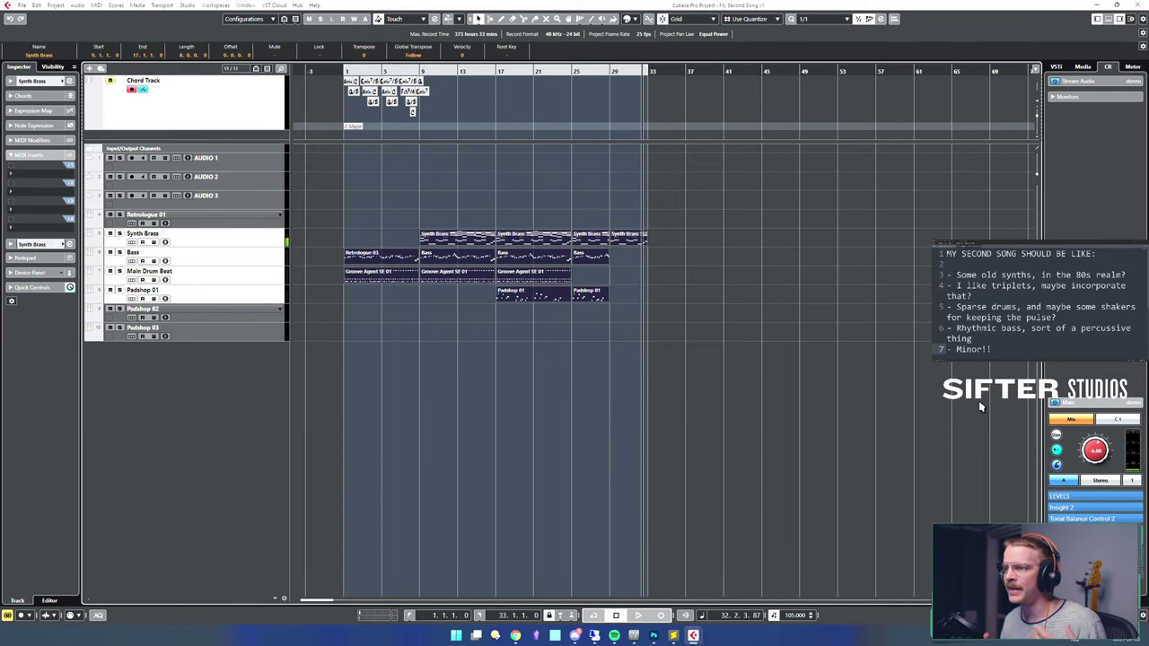
key(g)
key(g)
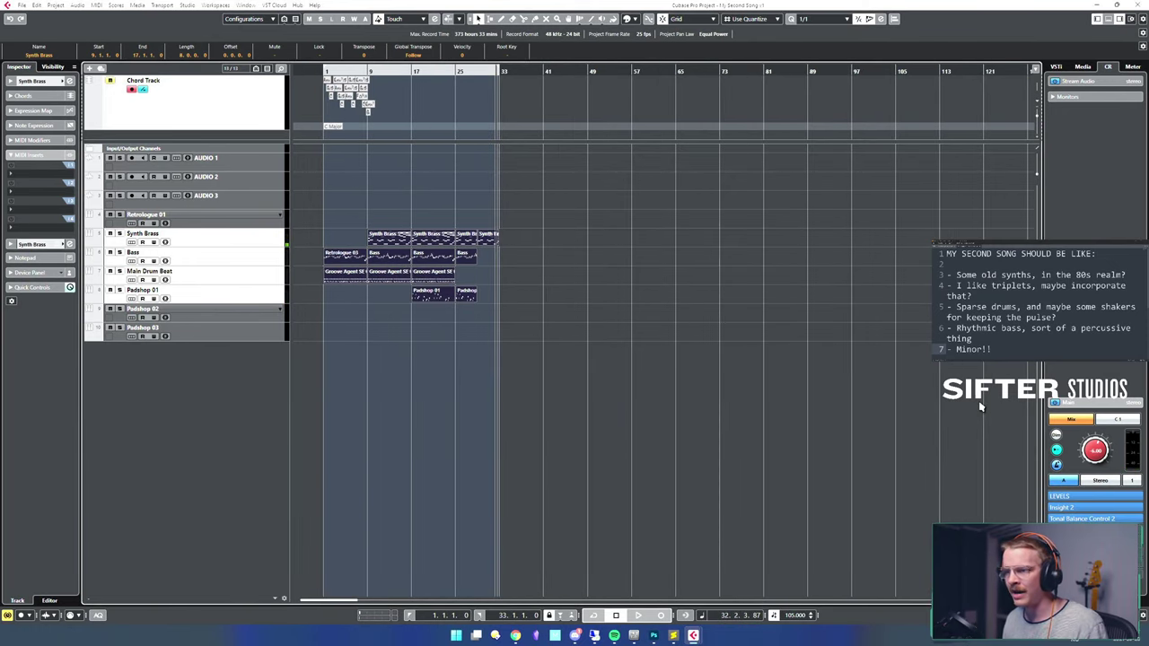
- Locate My Second Song v1.wav in My Second Song's Mixdown folder in the file manager, and return to the Cubase project
key(alt+Tab)
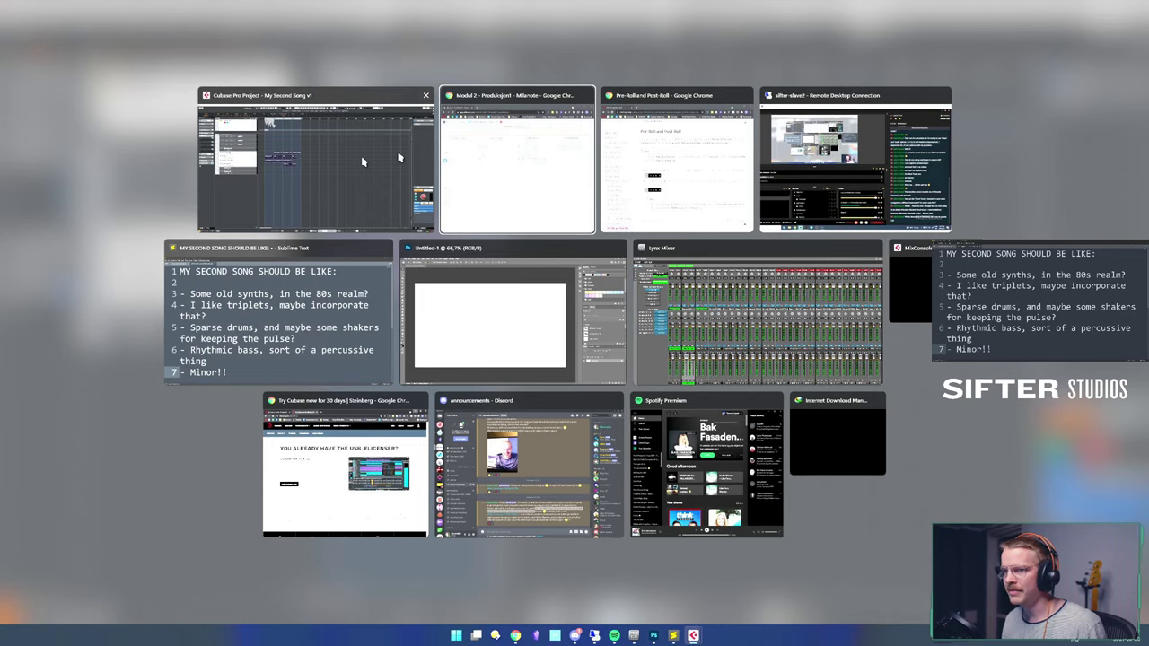
key(Escape)
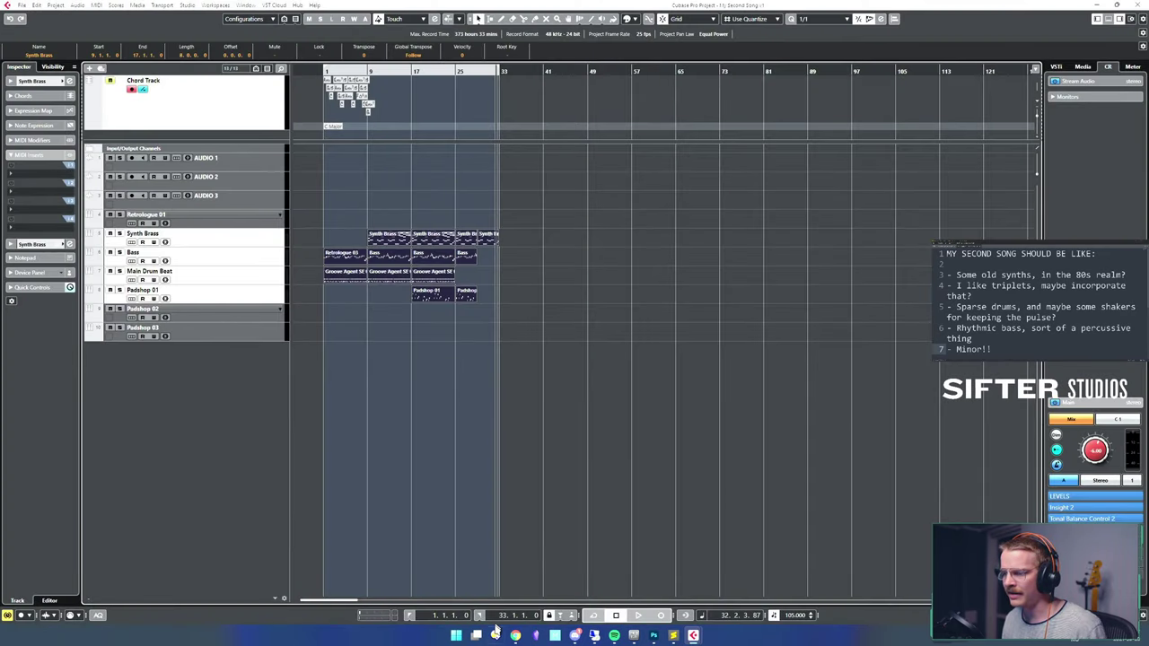
click(495, 634)
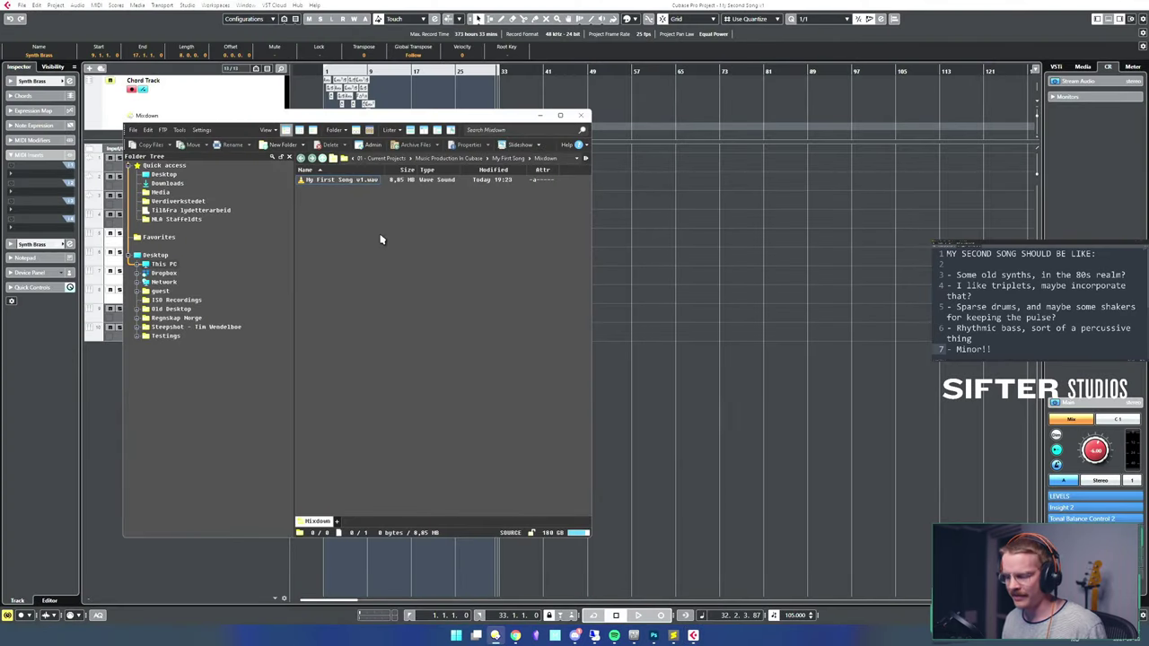
key(BackSpace)
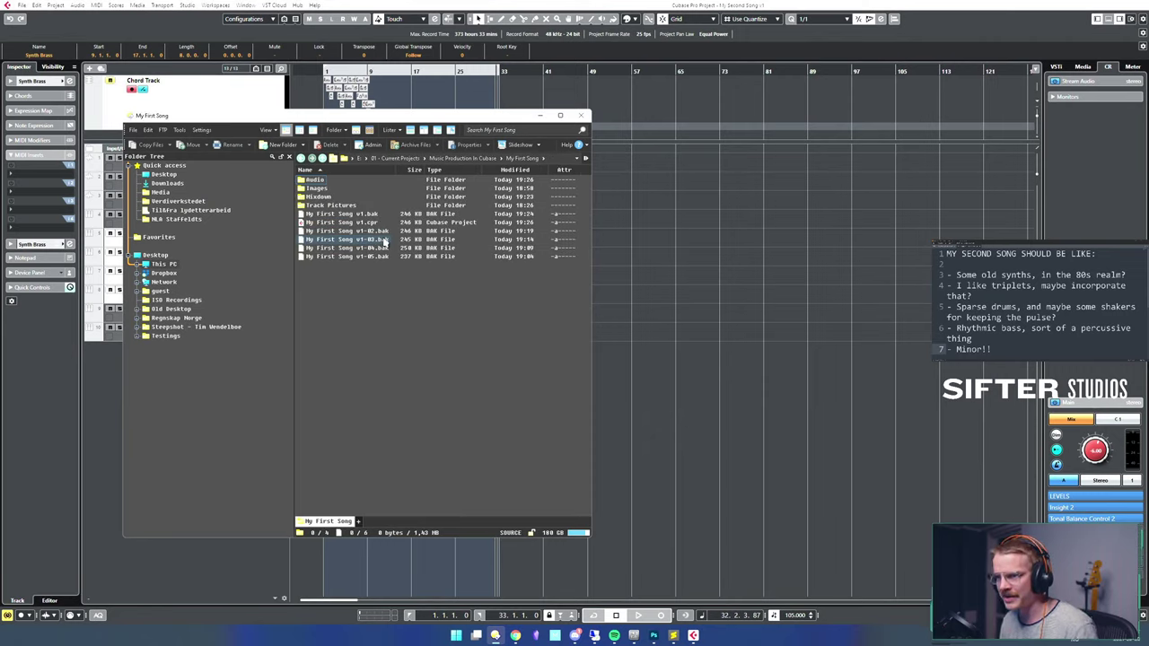
key(BackSpace)
key(Down)
key(Return)
key(Down)
key(Return)
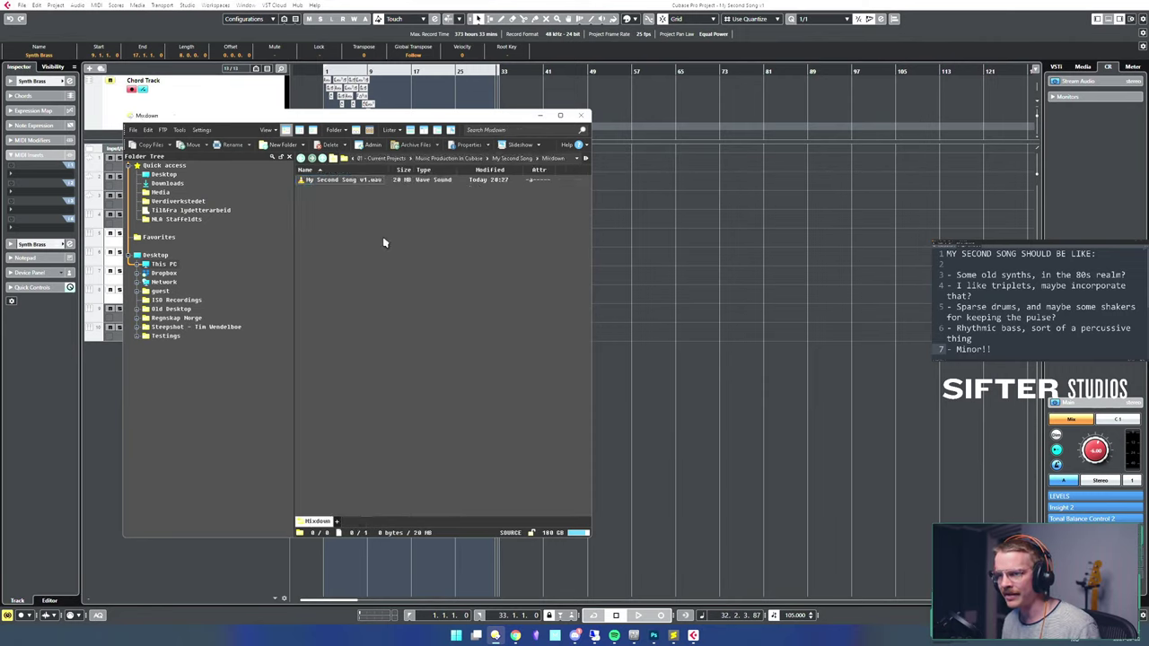
click(373, 180)
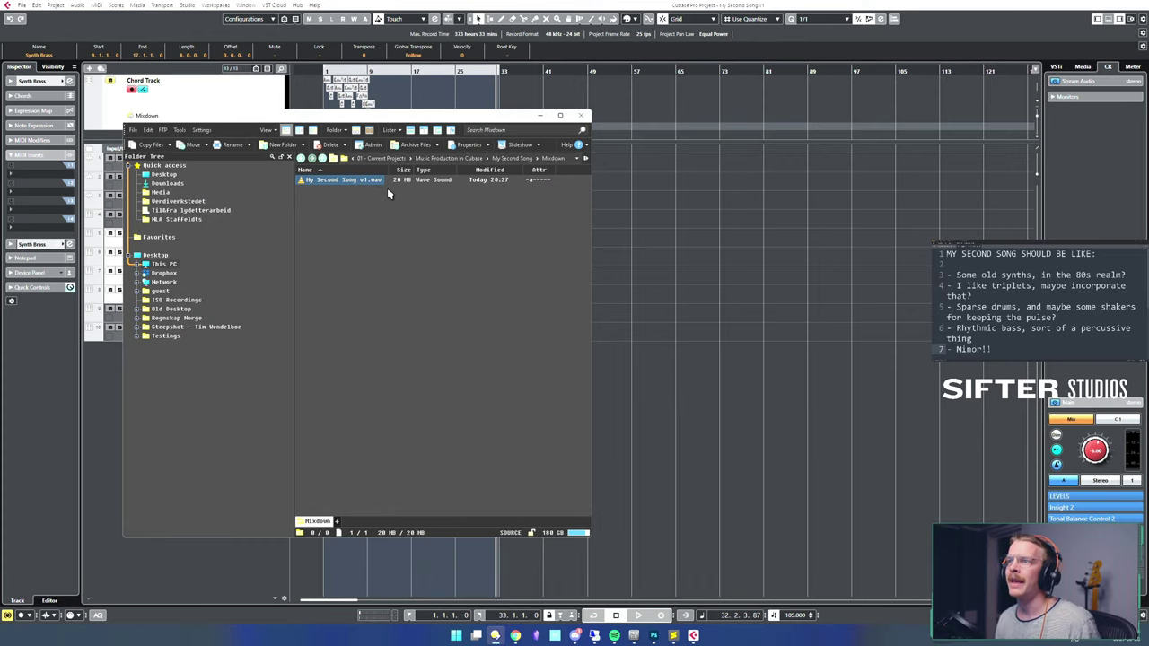
click(807, 4)
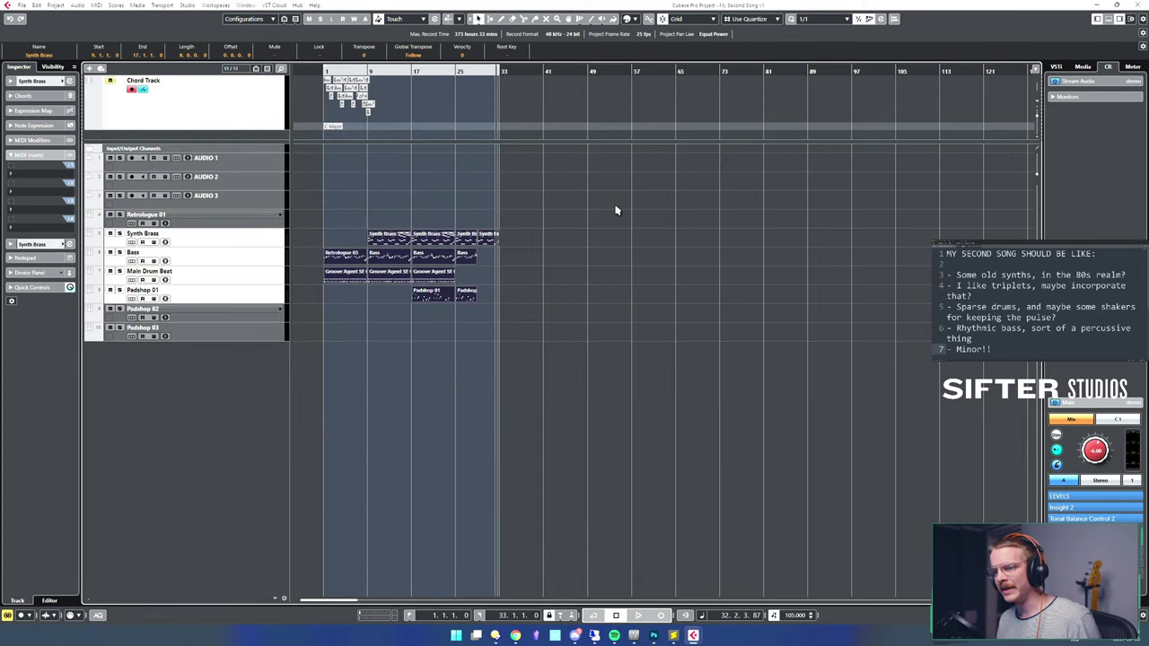
click(499, 336)
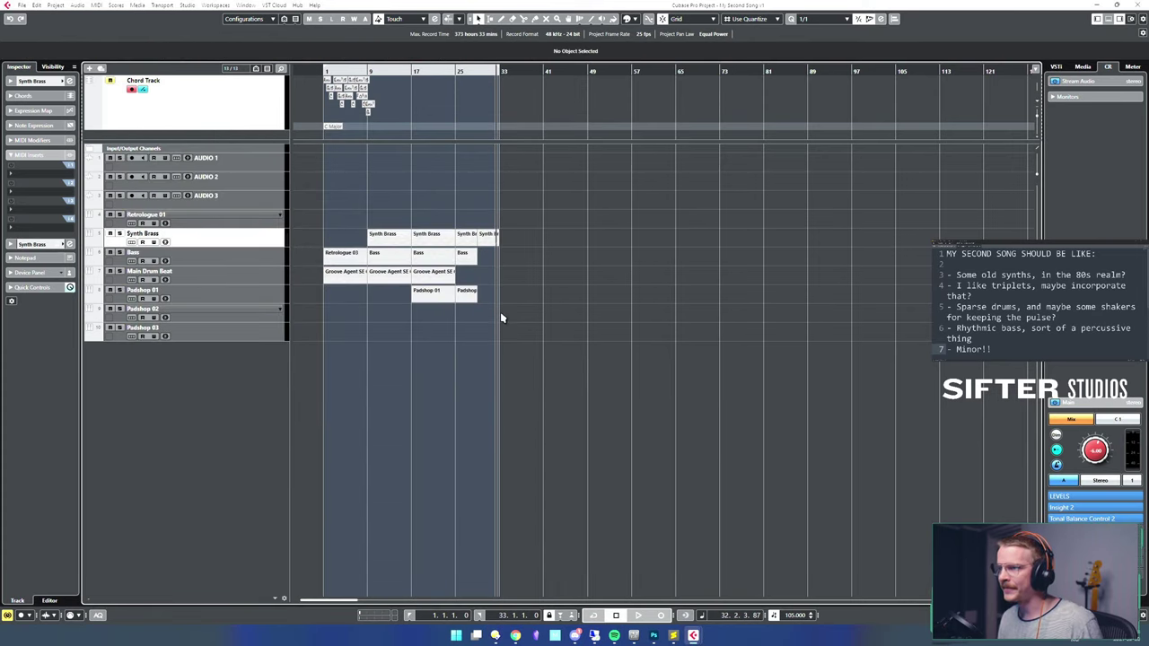
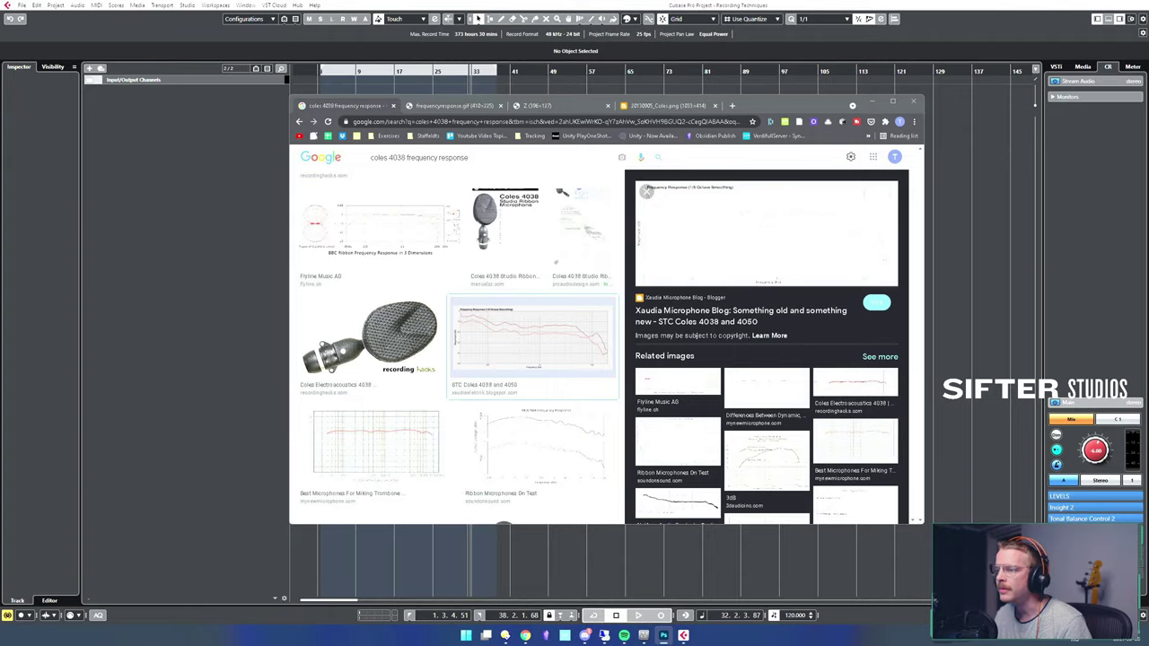
- Put the browser away and start opening a project, browsing the MAIN-AUDIO drive to the 05 Musikkproduksjon 1a Prosjekter folder
click(882, 105)
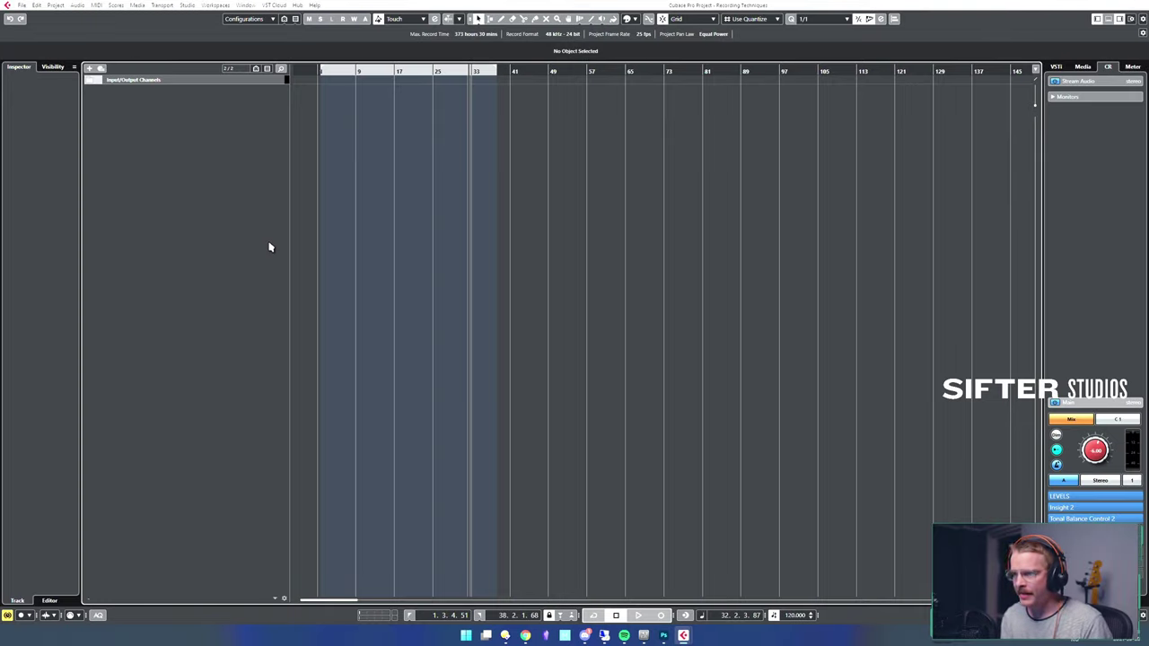
key(ctrl+o)
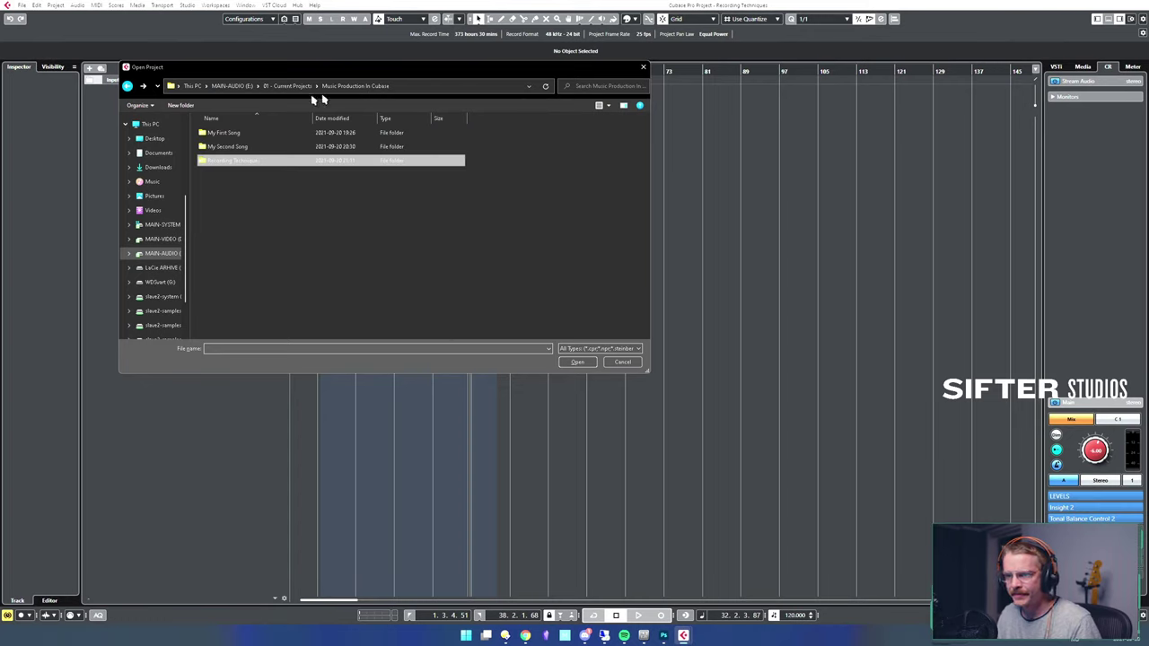
click(288, 86)
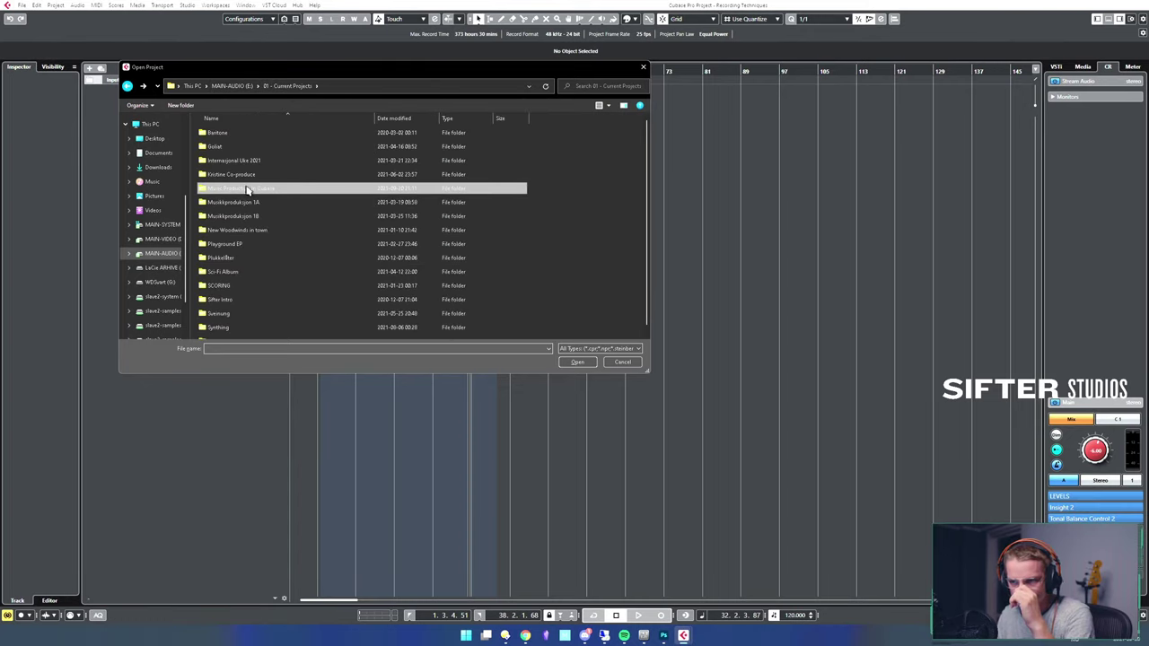
scroll(303, 238, down, 1)
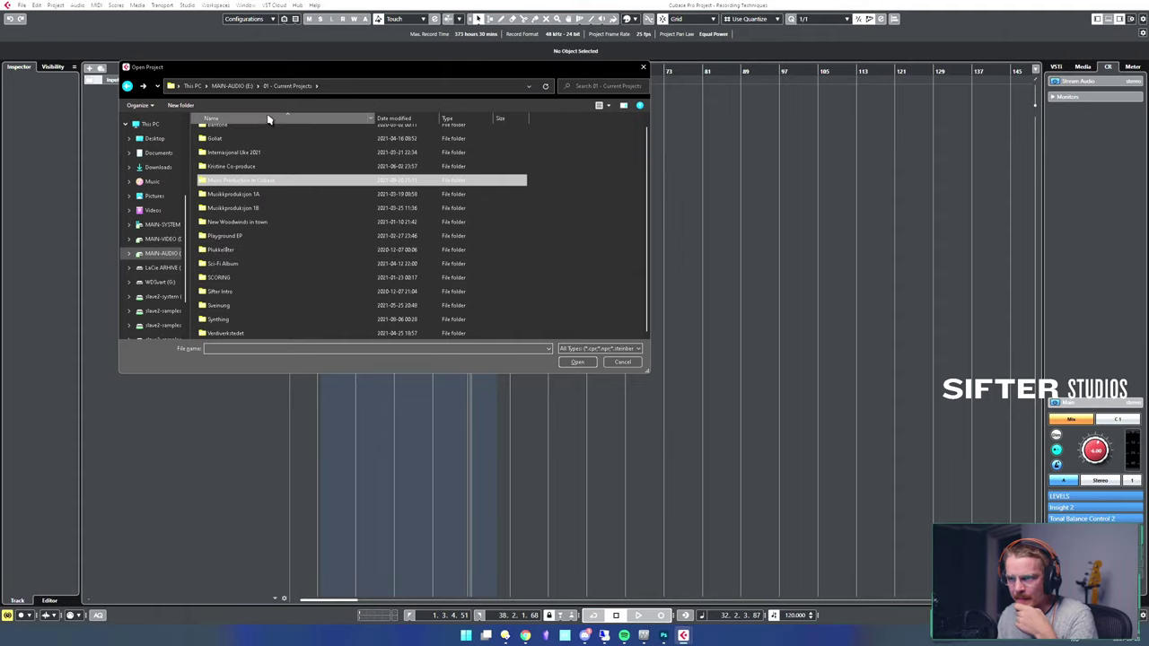
click(232, 86)
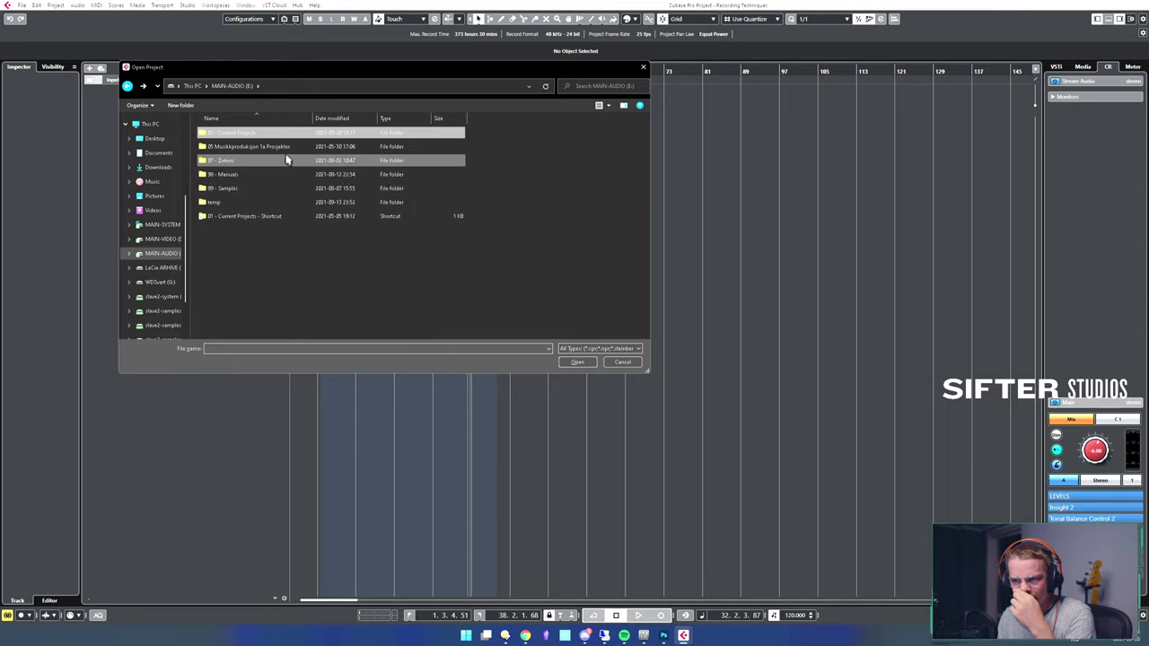
click(290, 148)
double_click(290, 148)
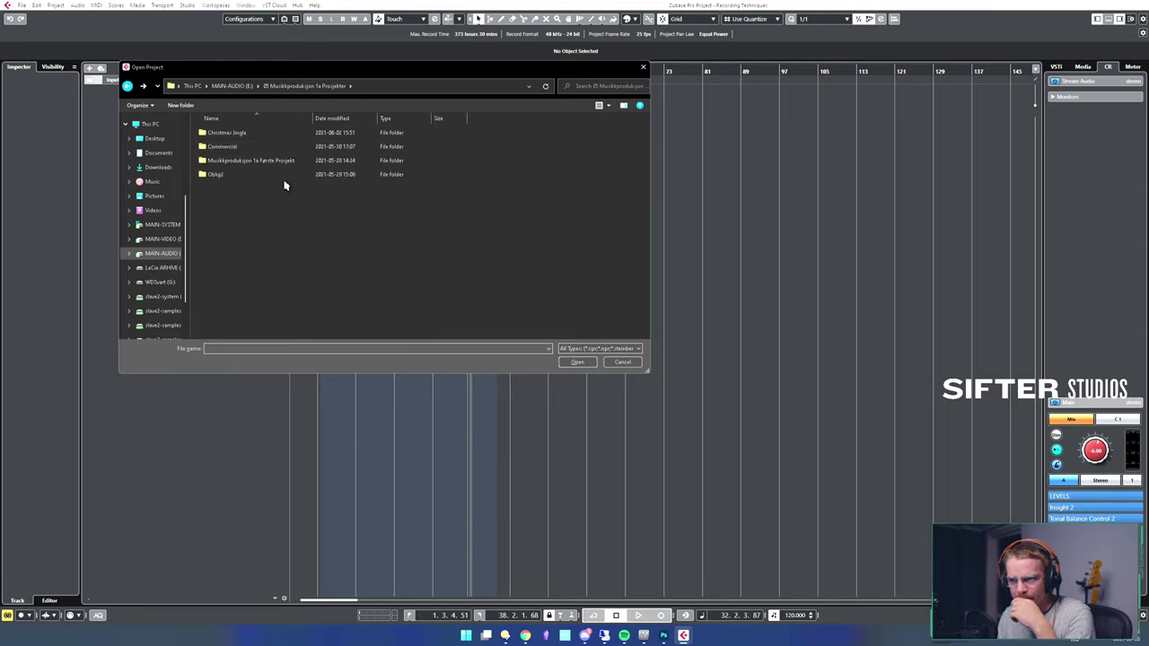
- Check the Christmas Jingle and Commercial folders for a project file, and cancel opening a project
double_click(270, 136)
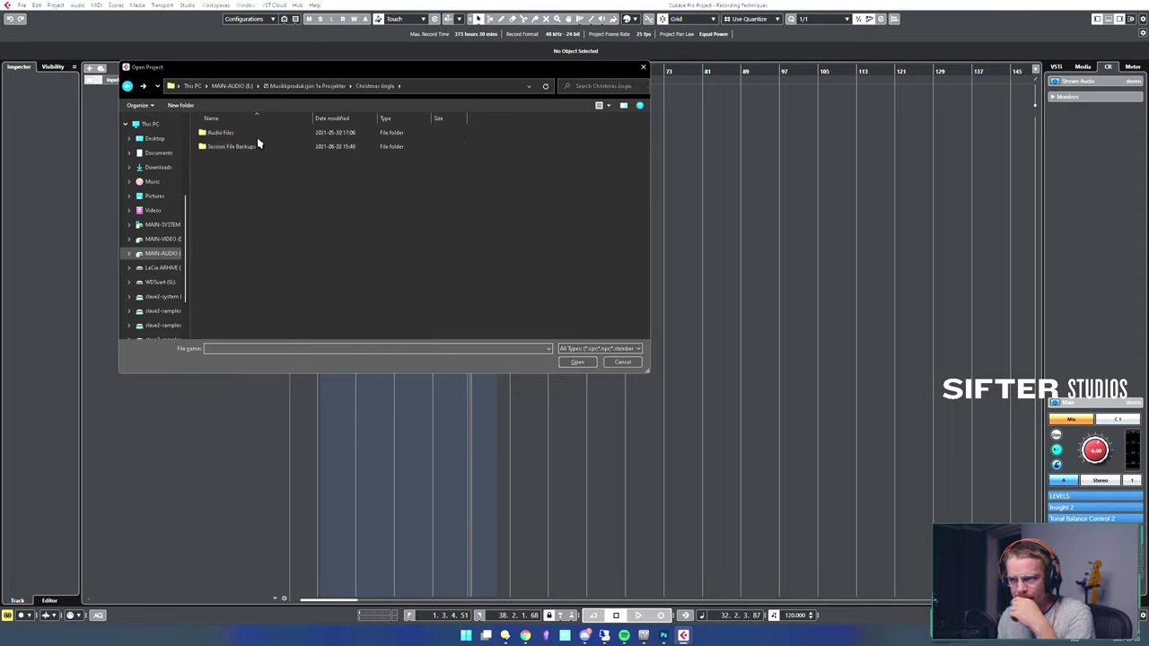
double_click(263, 135)
click(373, 86)
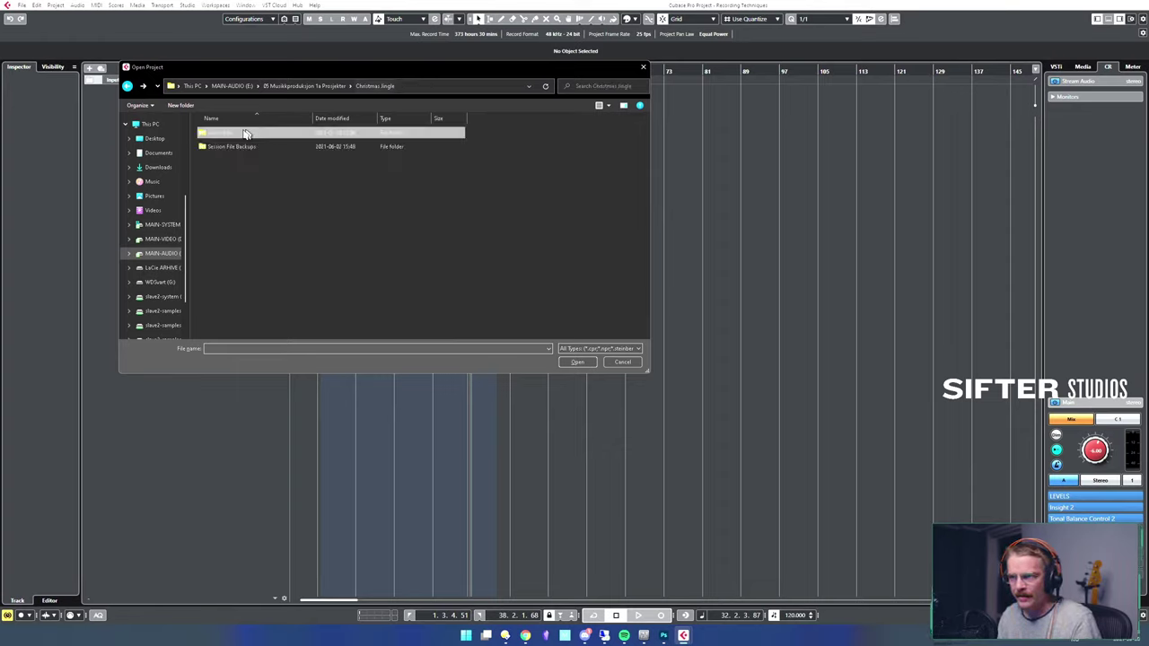
double_click(252, 147)
click(373, 86)
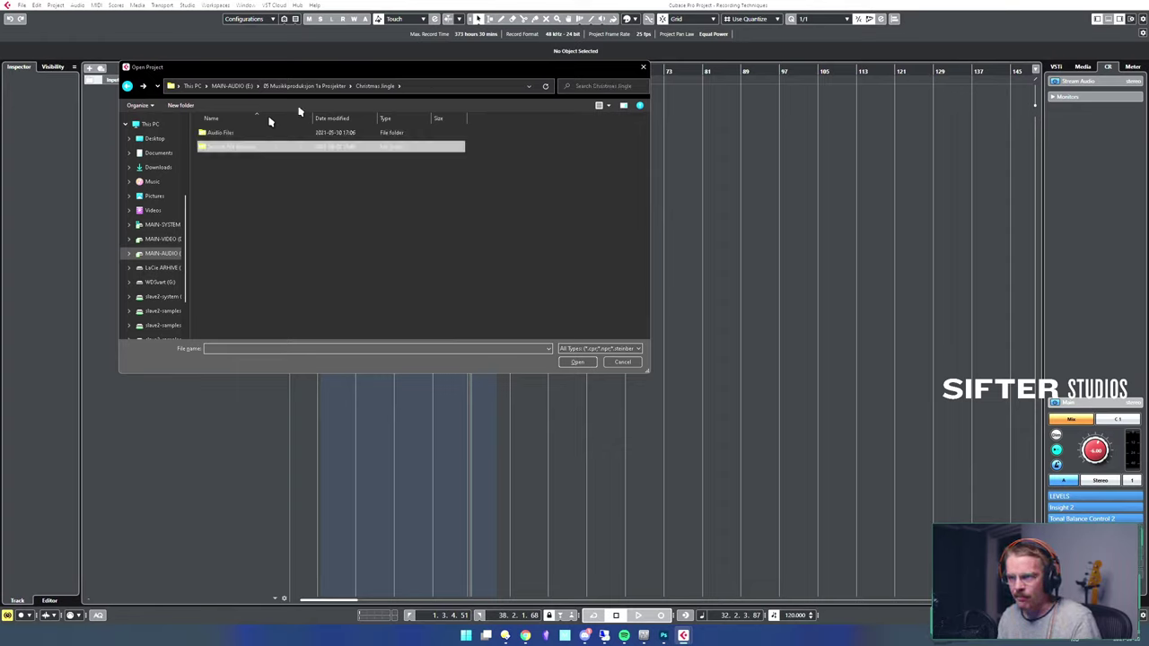
click(331, 87)
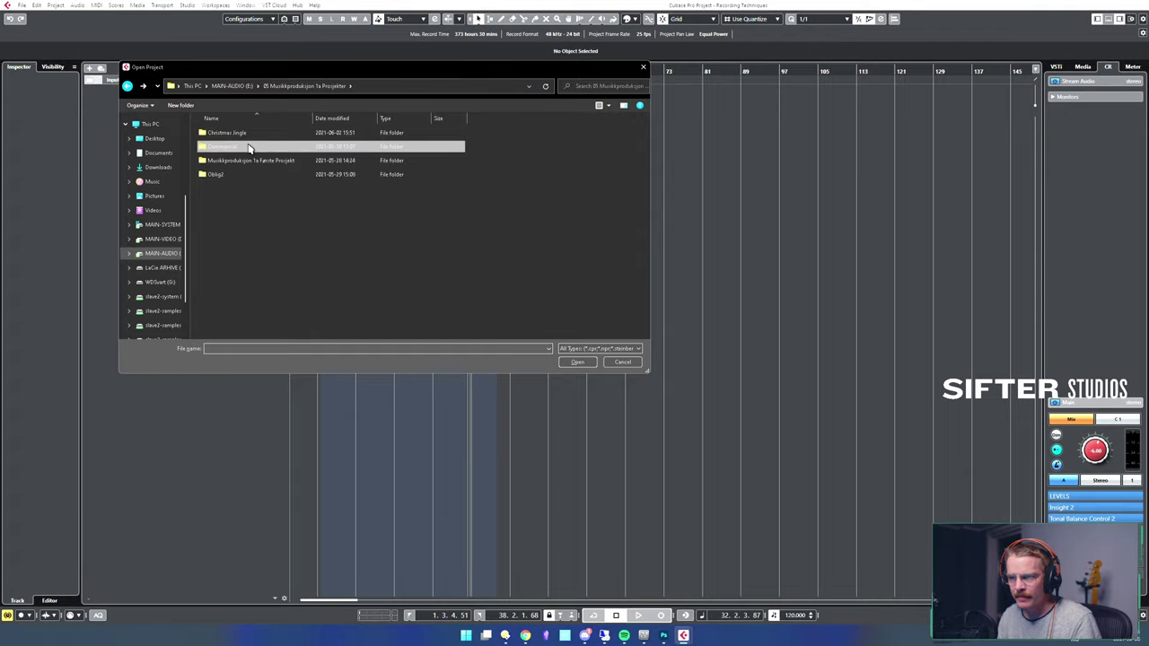
double_click(251, 146)
double_click(268, 137)
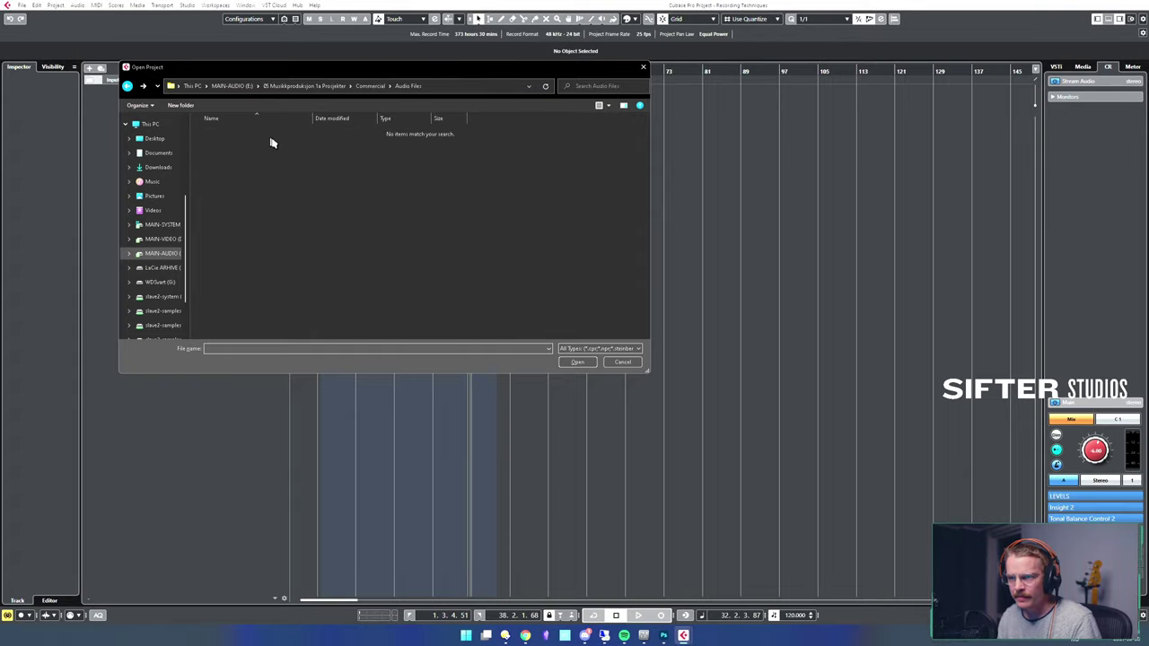
click(360, 89)
key(Escape)
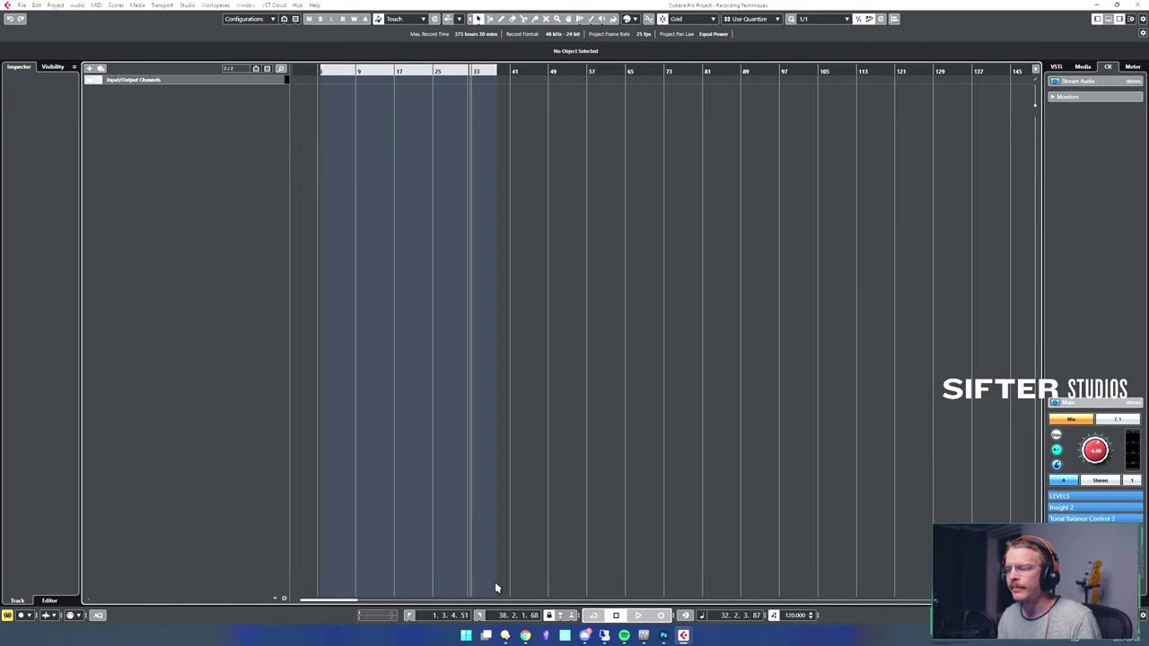
- Switch to the file manager and open the Audio Files folder of Christmas Jingle in 05 Musikkproduksjon 1a Prosjekter
click(505, 636)
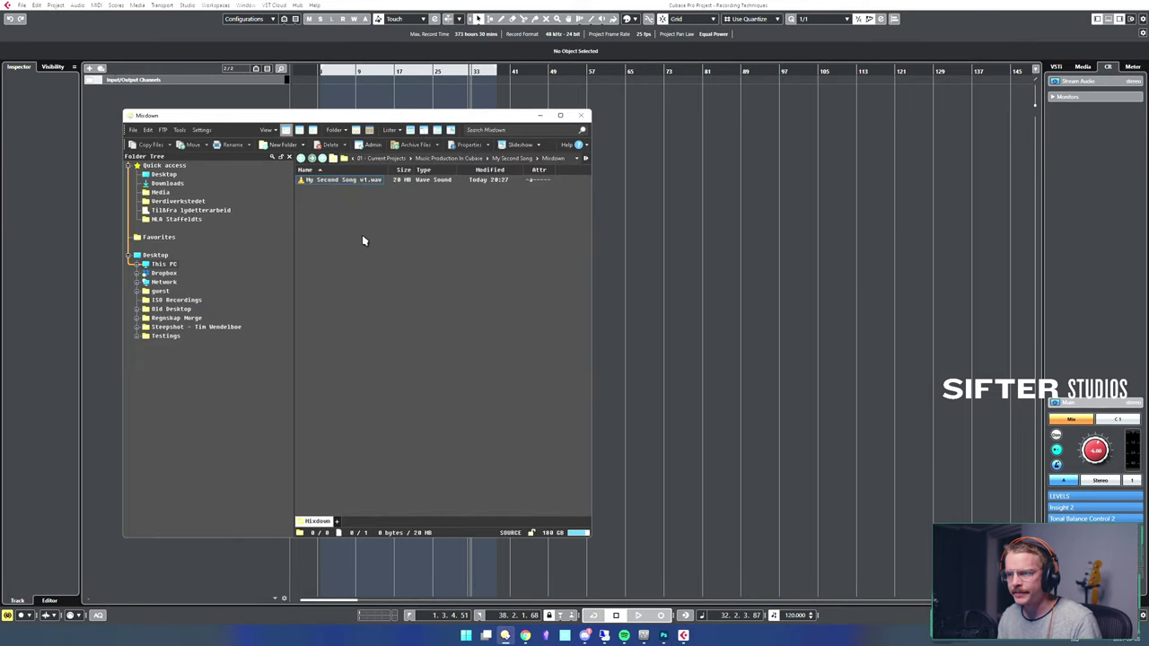
key(BackSpace)
key(BackSpace)
key(BackSpace)
key(BackSpace)
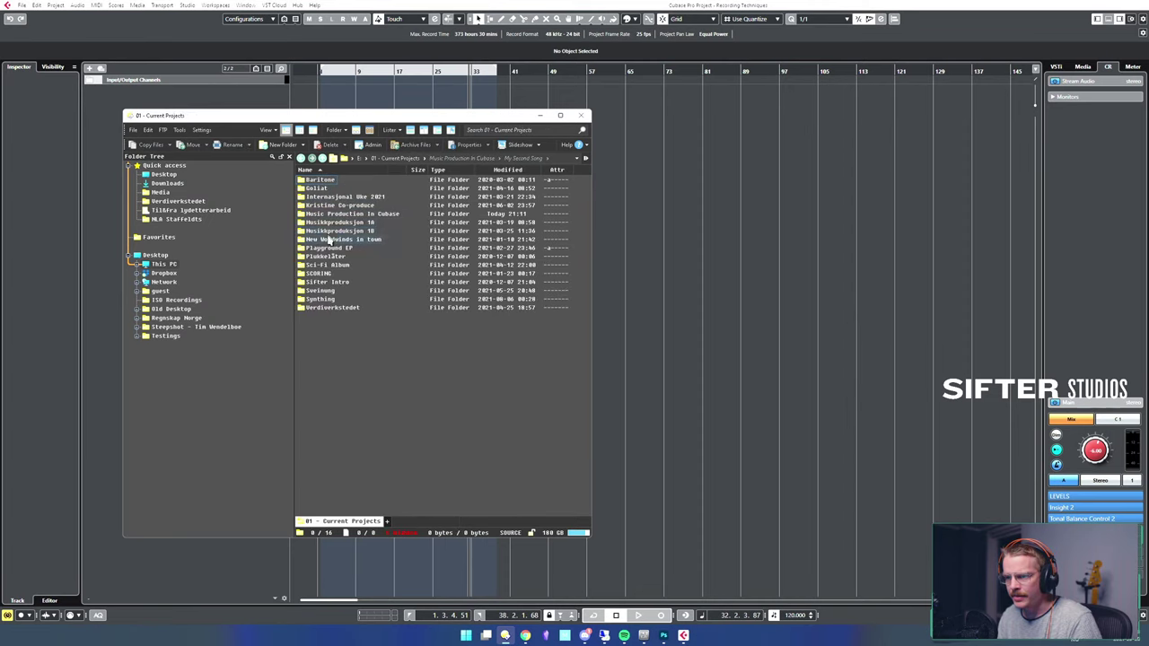
double_click(349, 190)
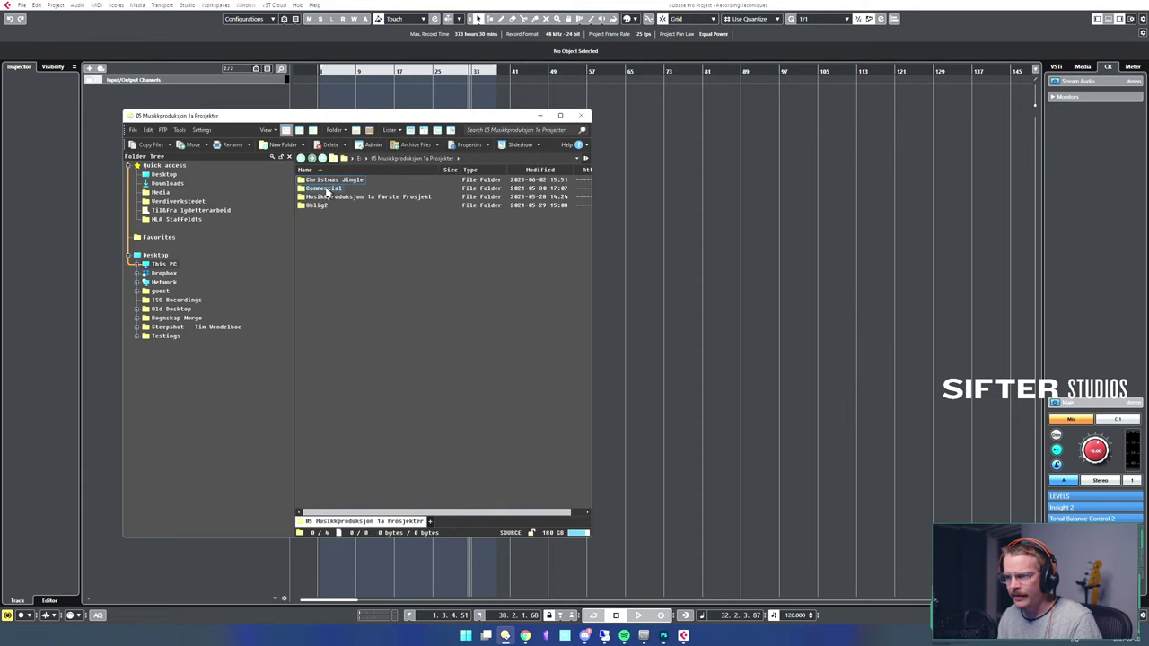
double_click(339, 180)
double_click(339, 181)
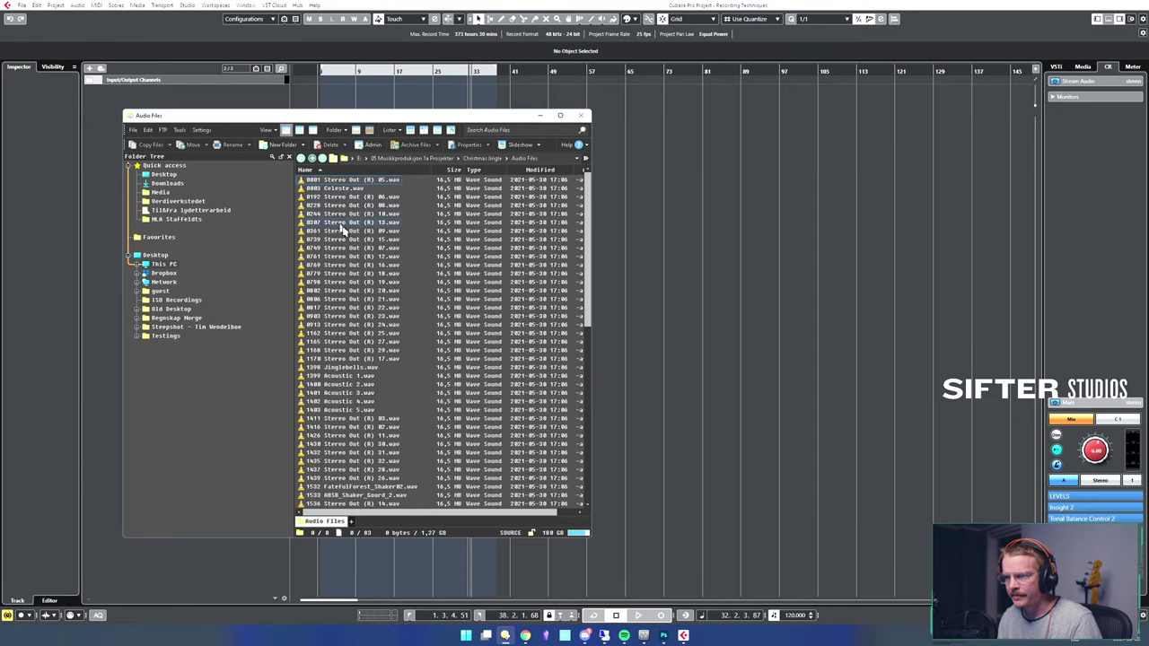
scroll(391, 219, down, 10)
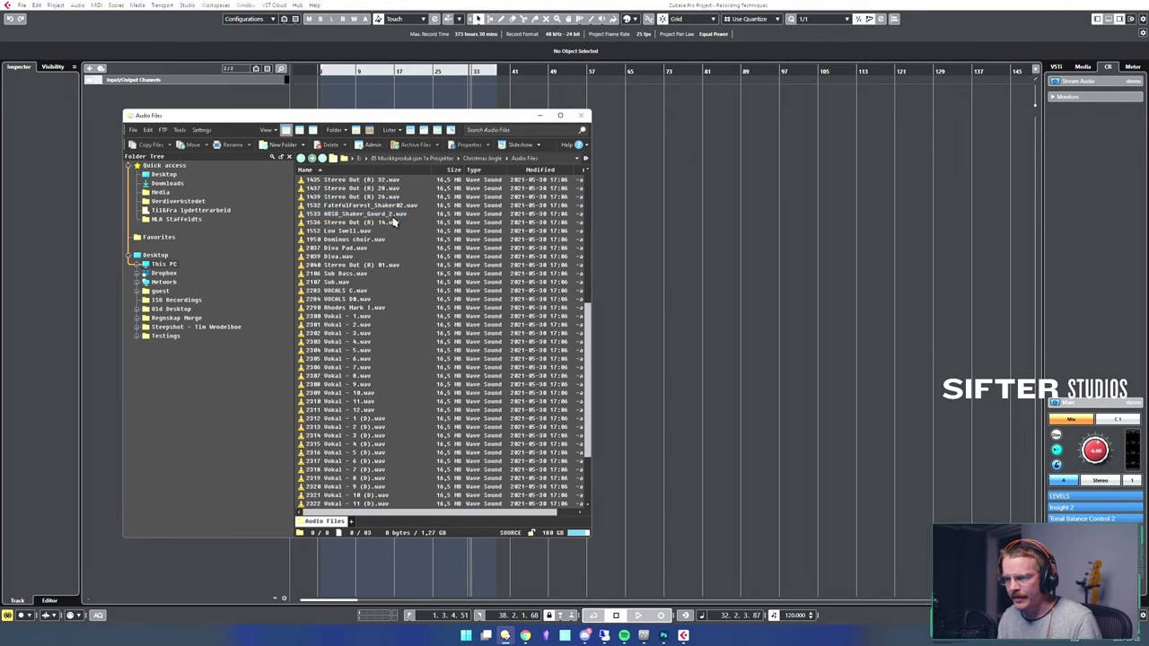
scroll(404, 232, up, 15)
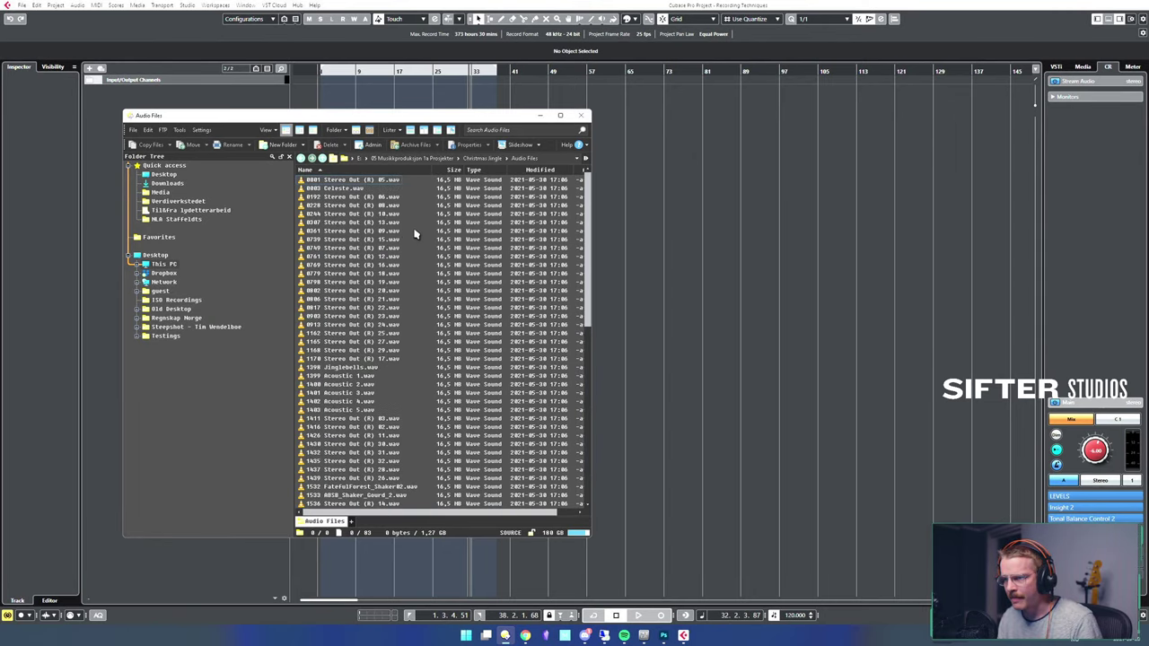
- Import all the audio files from this folder into the Cubase project, placing each on a different track
click(384, 216)
key(ctrl+a)
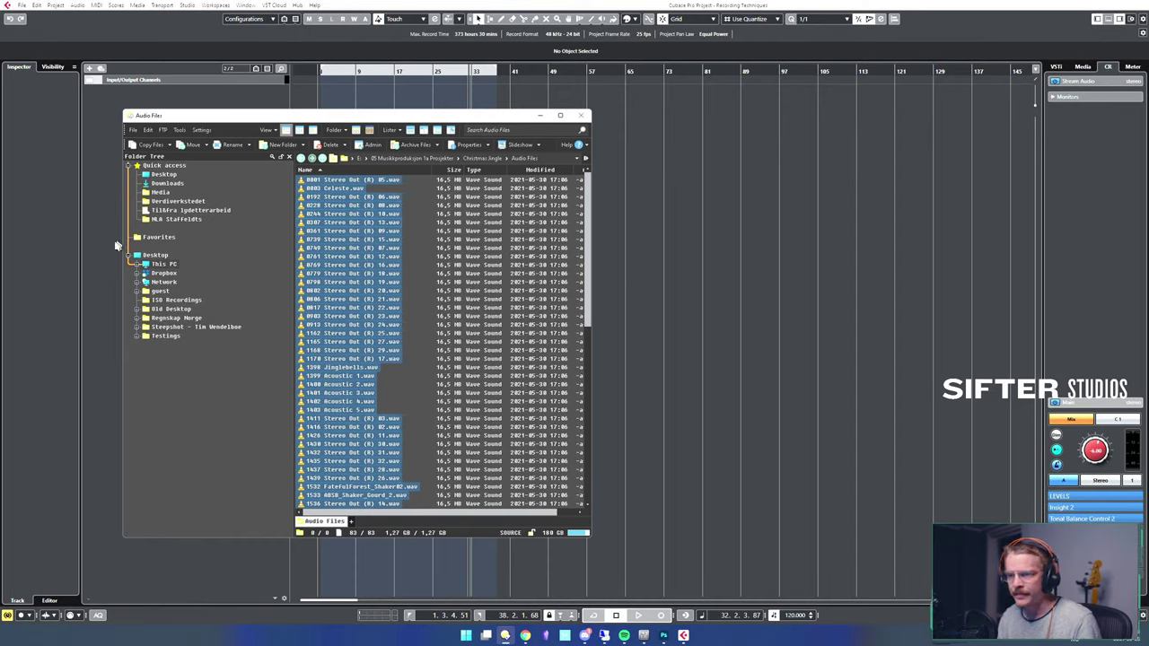
drag(71, 240, 99, 225)
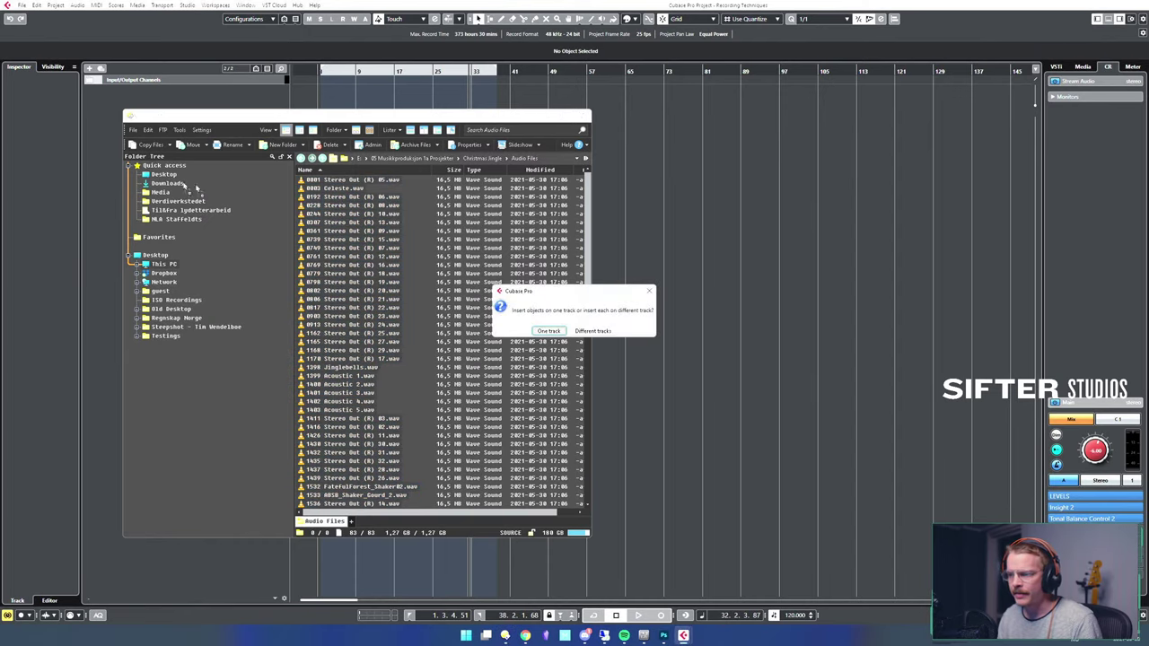
click(592, 333)
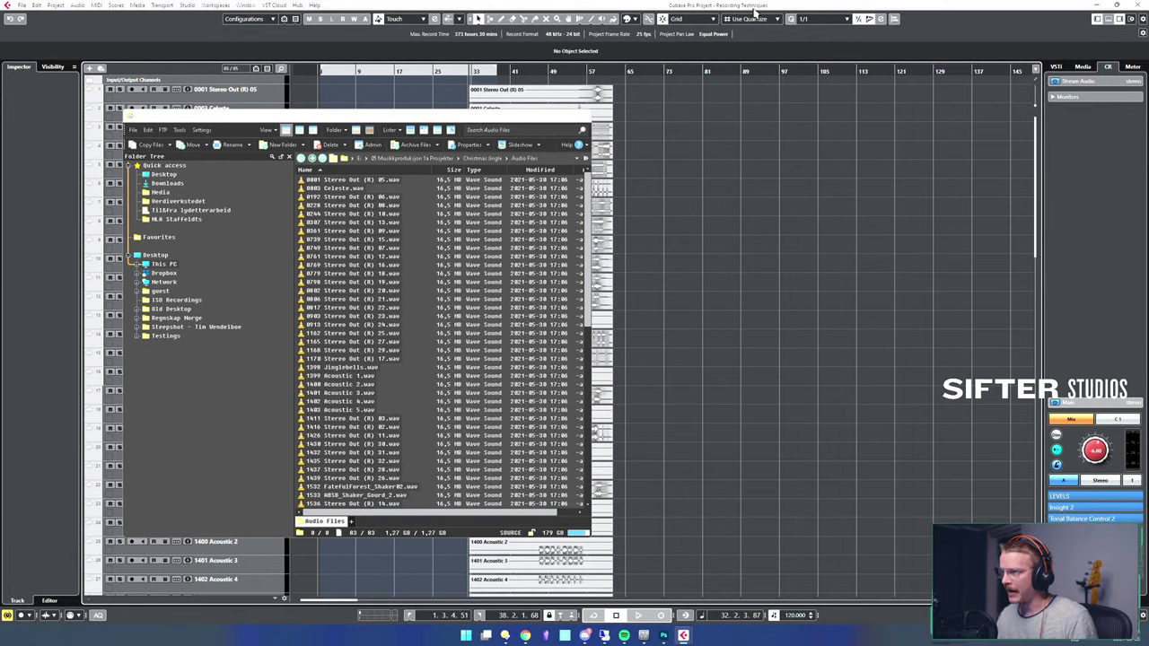
click(705, 113)
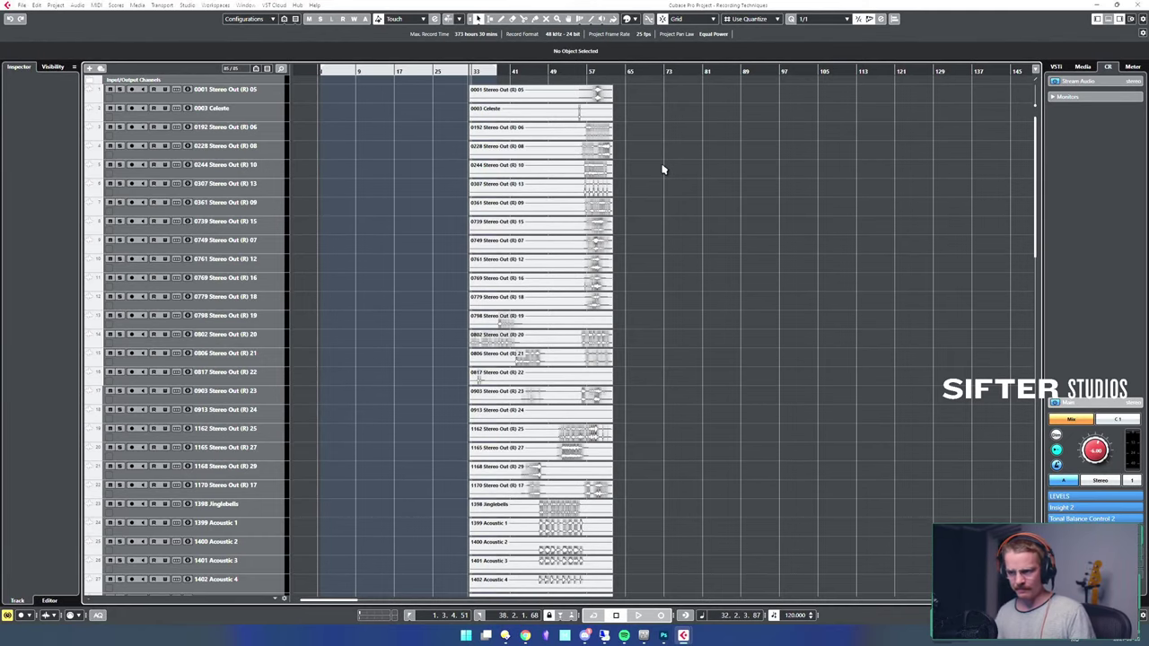
- Select all the imported clips and move them to the project cursor at the start of bar 1
key(ctrl+a)
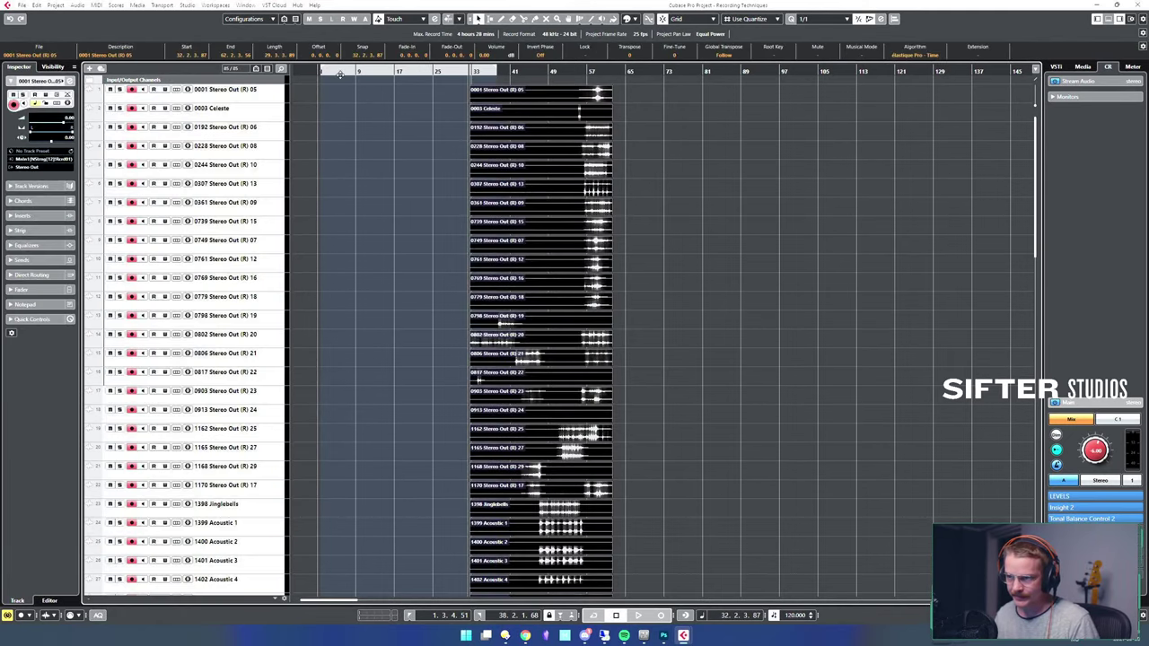
drag(339, 75, 316, 81)
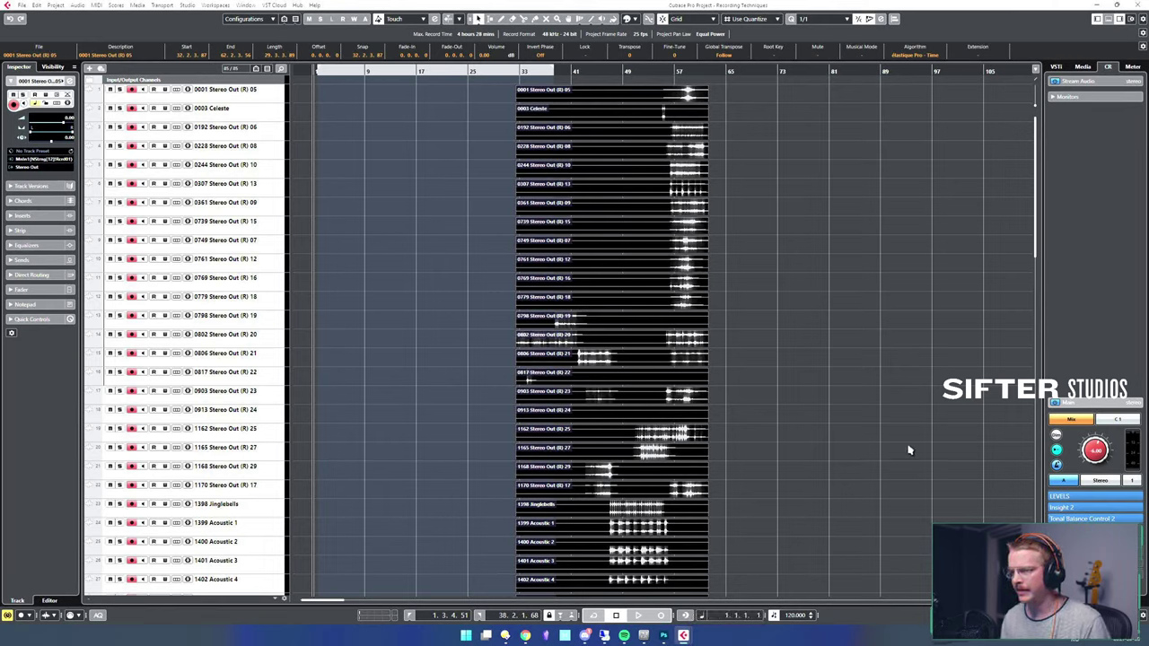
key(h)
key(h)
key(h)
key(h)
key(h)
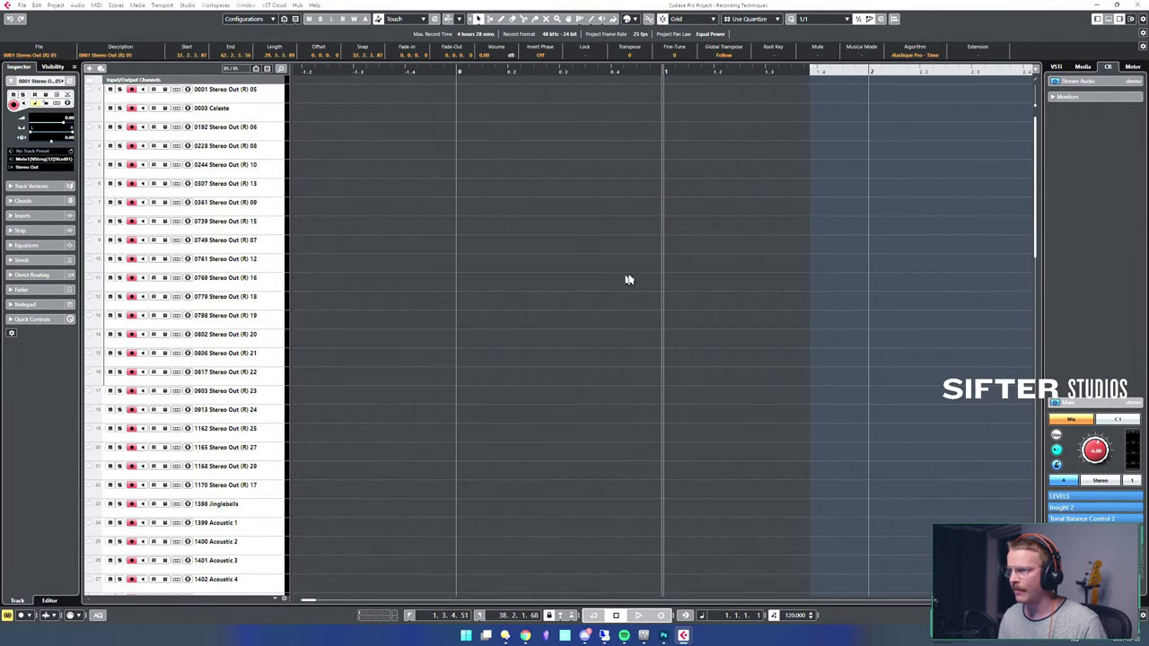
key(g)
key(g)
key(g)
key(g)
key(g)
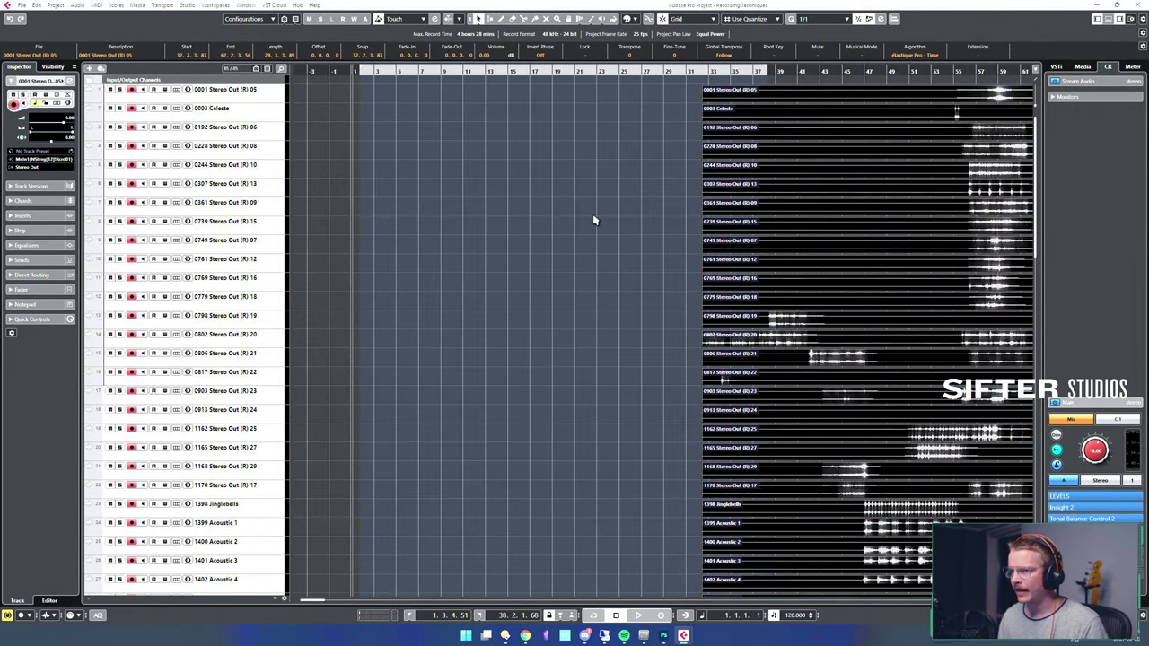
key(g)
key(ctrl+l)
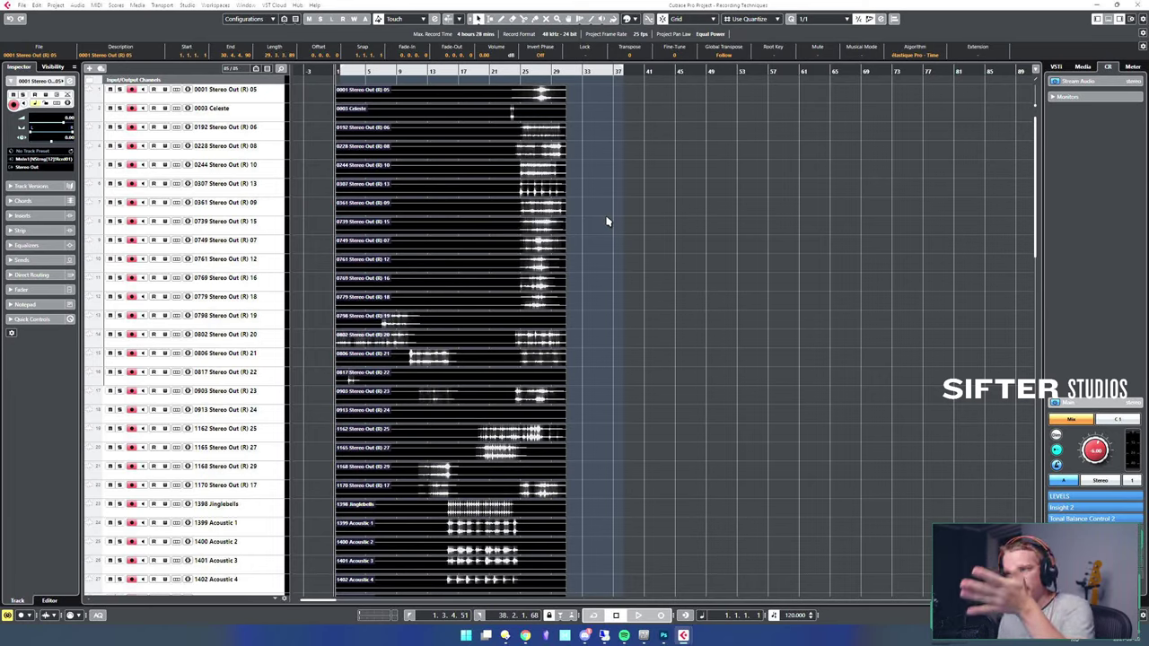
- Audition the four short Vokal clips at the end of the track list in solo, and delete them along with their tracks
click(266, 94)
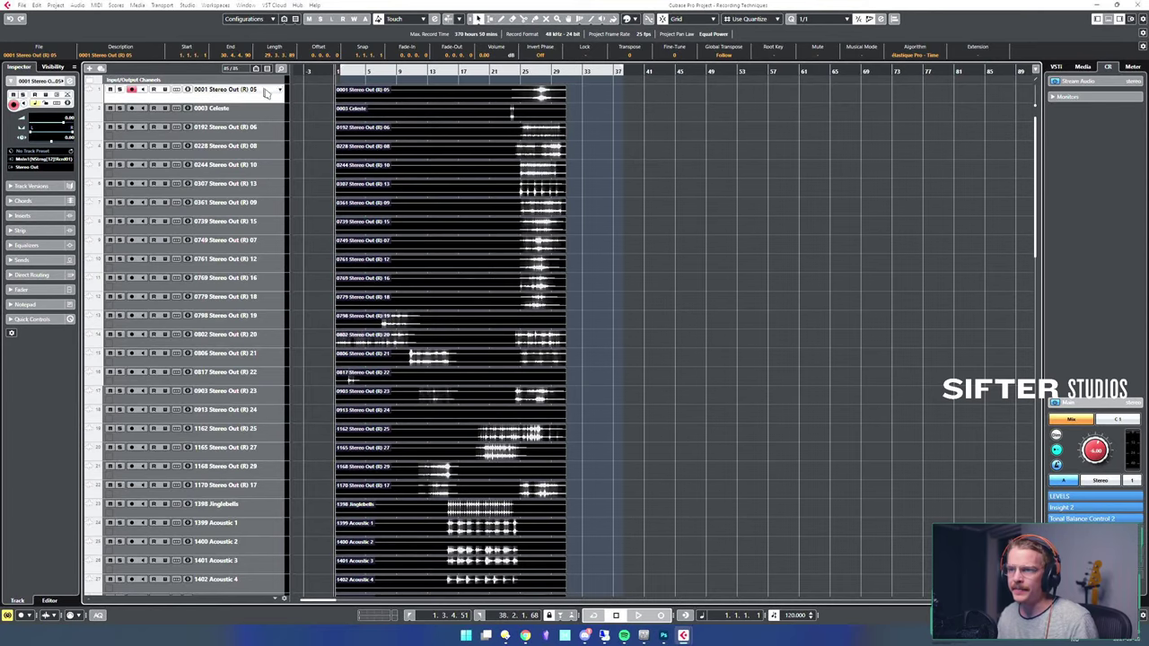
scroll(719, 241, down, 10)
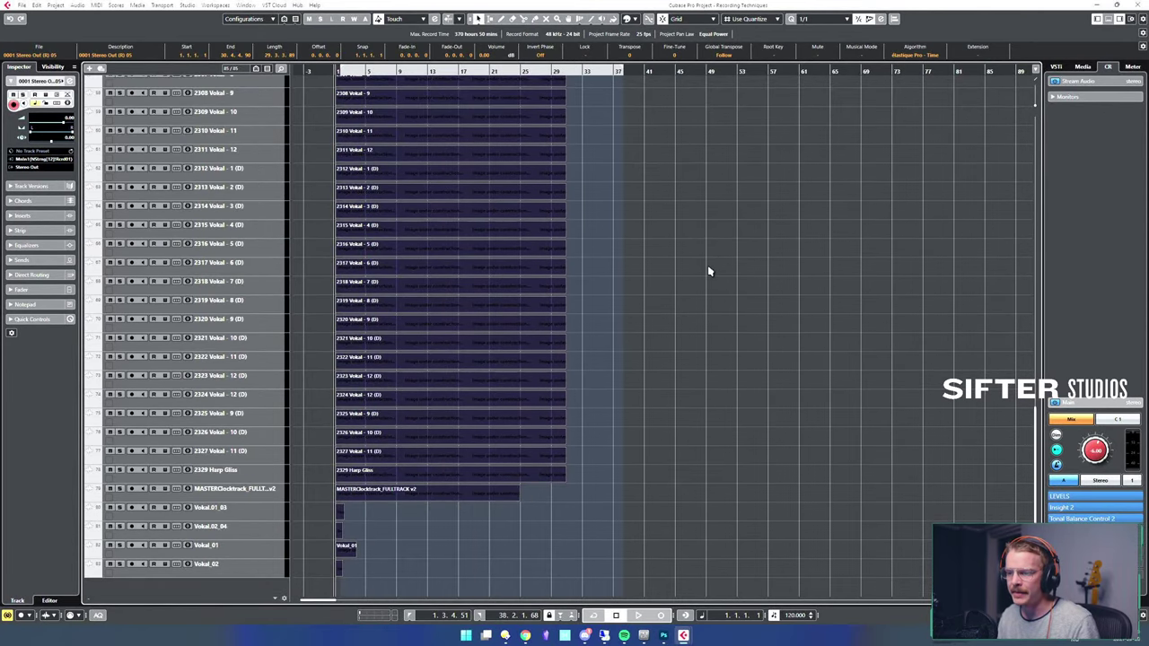
scroll(709, 287, down, 6)
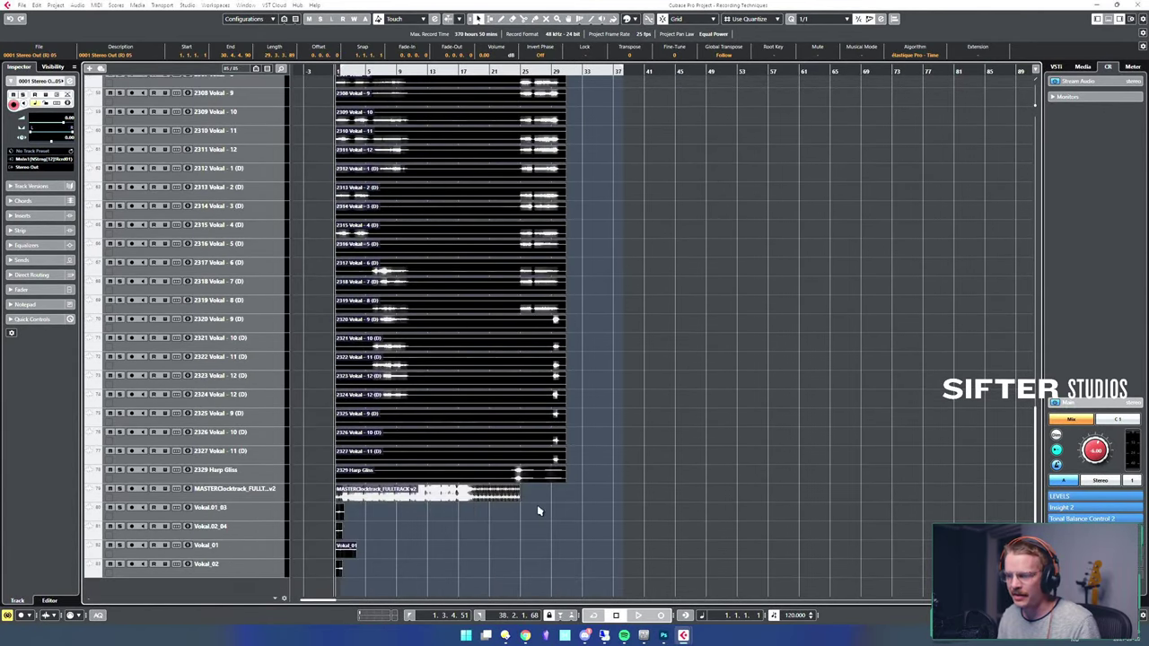
key(h)
key(h)
key(h)
key(h)
key(h)
key(h)
key(h)
key(h)
key(h)
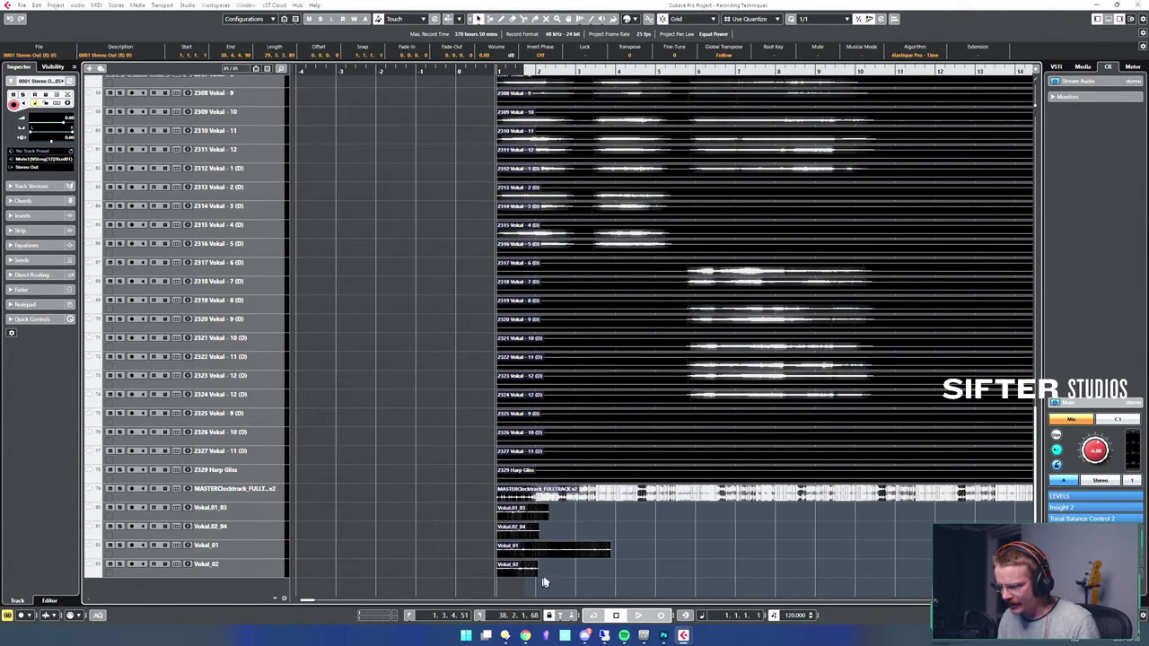
click(559, 575)
drag(603, 579, 501, 519)
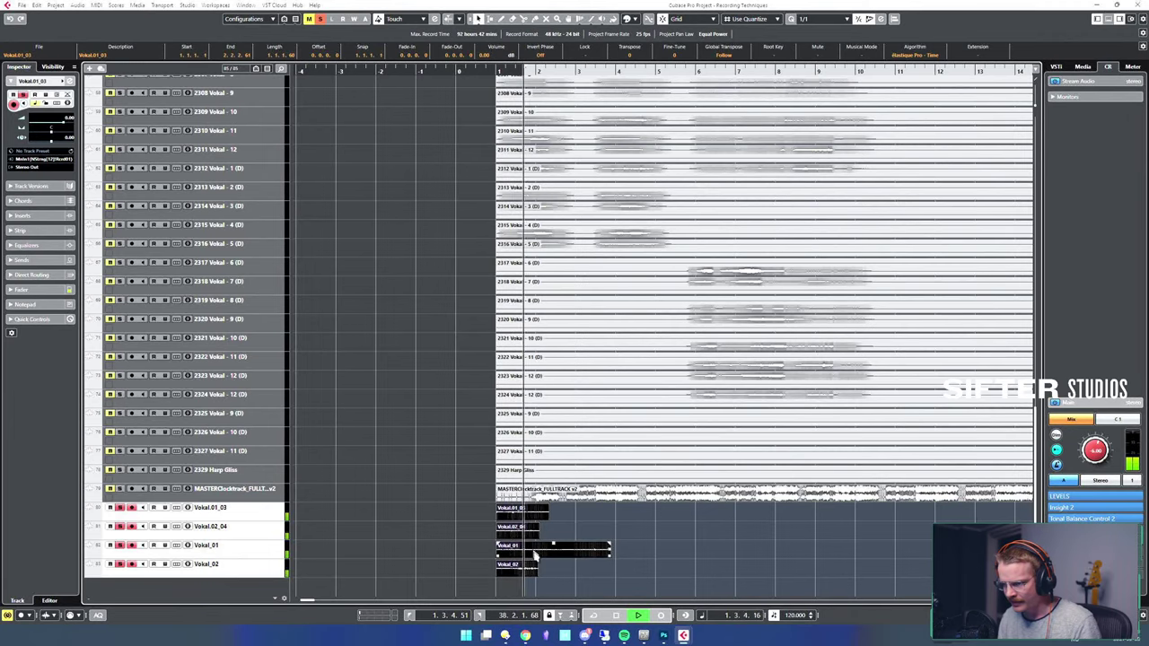
key(space)
key(Delete)
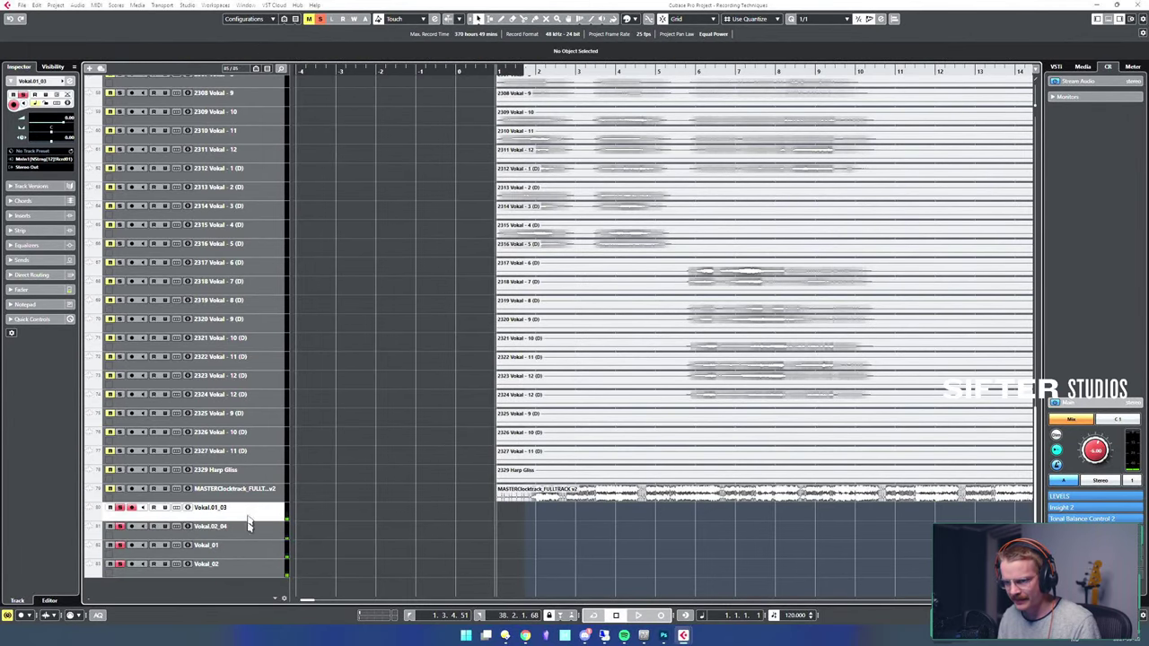
shift+click(248, 566)
key(Delete)
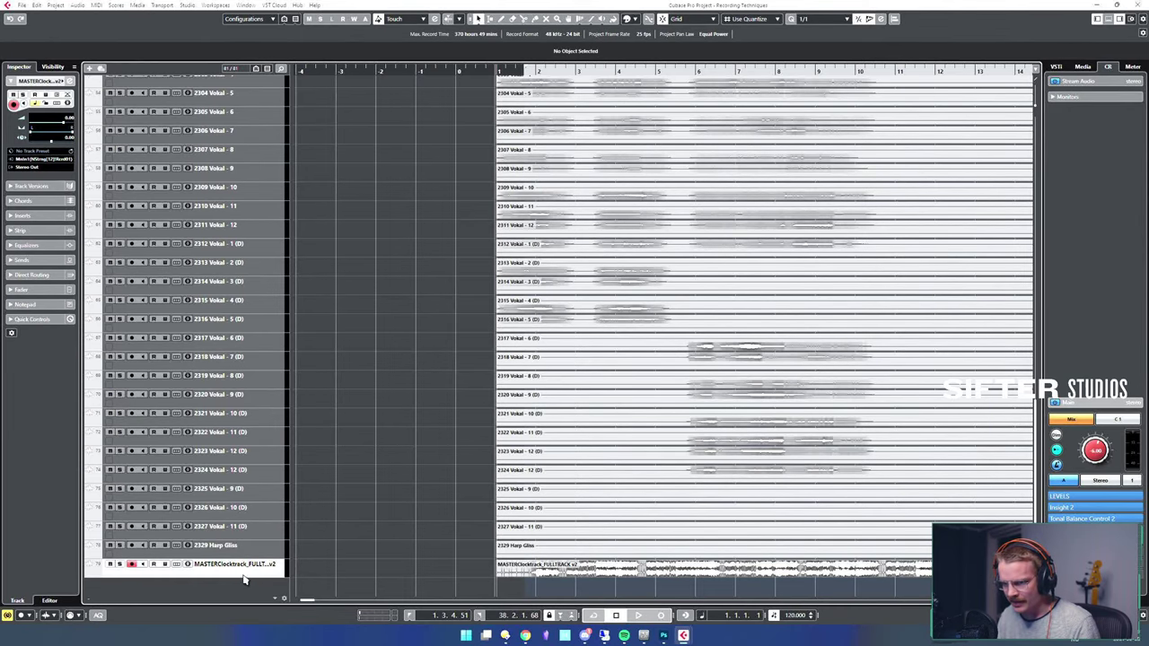
- Play the MASTERClocktrack_FULLTRACK v2 track briefly in solo, and turn its solo off
key(s)
key(space)
key(space)
key(s)
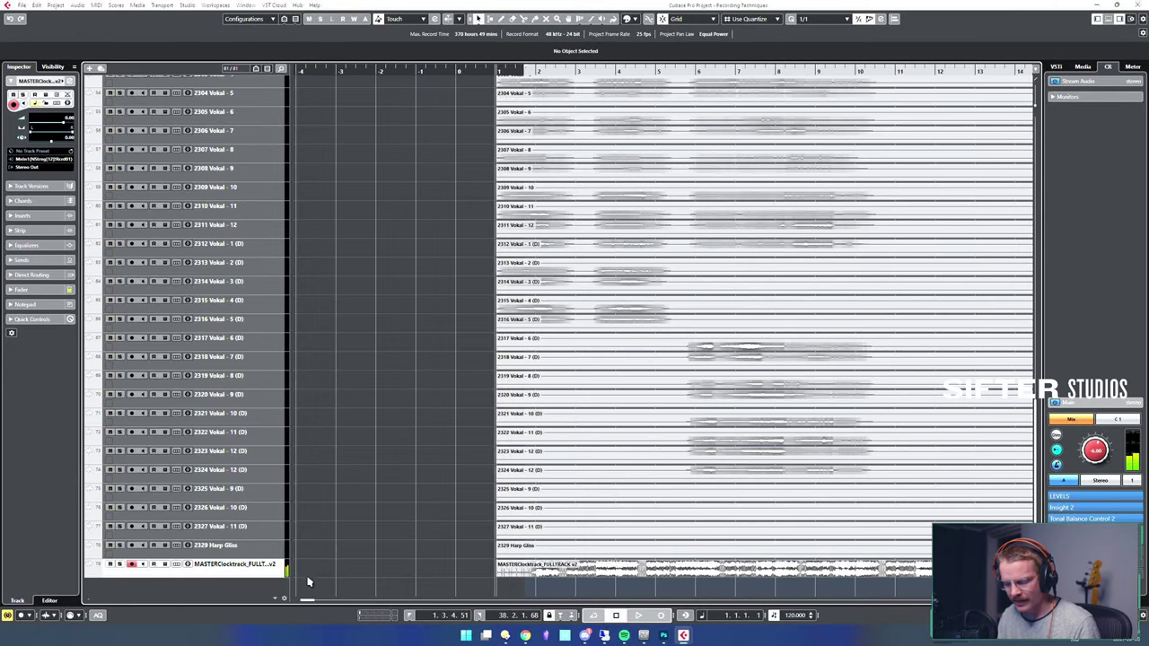
- Move the MASTERClocktrack_FULLTRACK v2 clip past the end of the other clips, to about bar 57
key(g)
key(g)
key(g)
key(g)
key(g)
key(g)
key(g)
key(g)
key(g)
key(g)
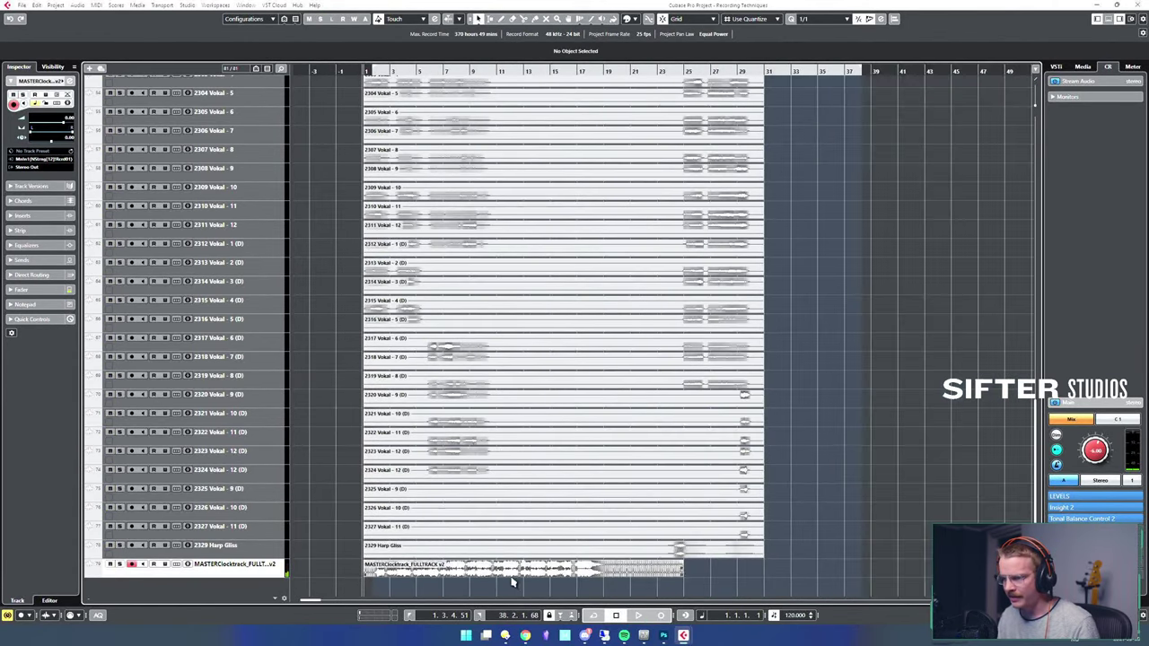
drag(421, 573, 783, 571)
- Select all tracks from 0001 Stereo Out (R) 05 to MASTERClocktrack_FULLTRACK v2, and enable Q-Link for their channels in the MixConsole
scroll(730, 285, up, 15)
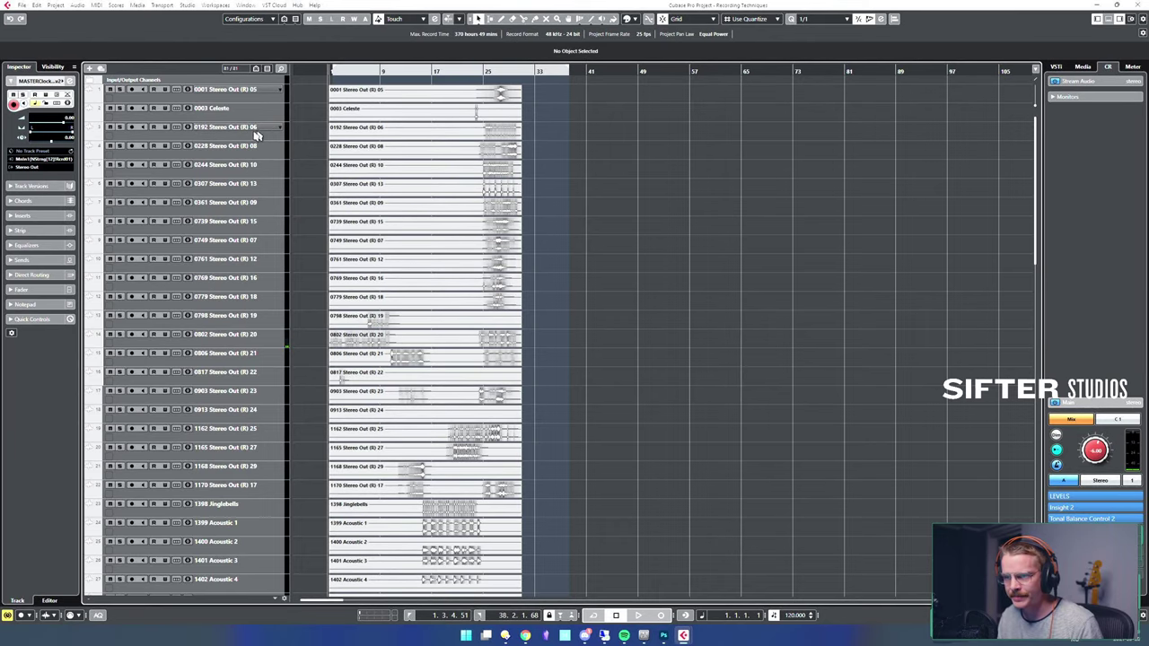
click(269, 93)
scroll(271, 180, down, 12)
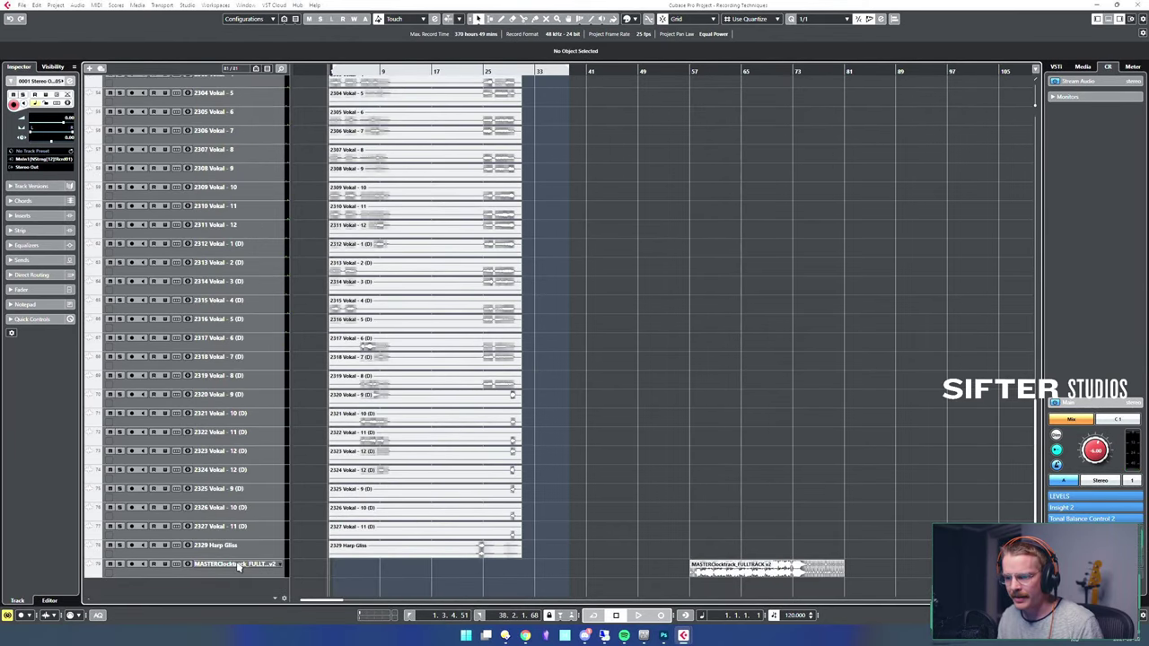
shift+click(249, 565)
key(F3)
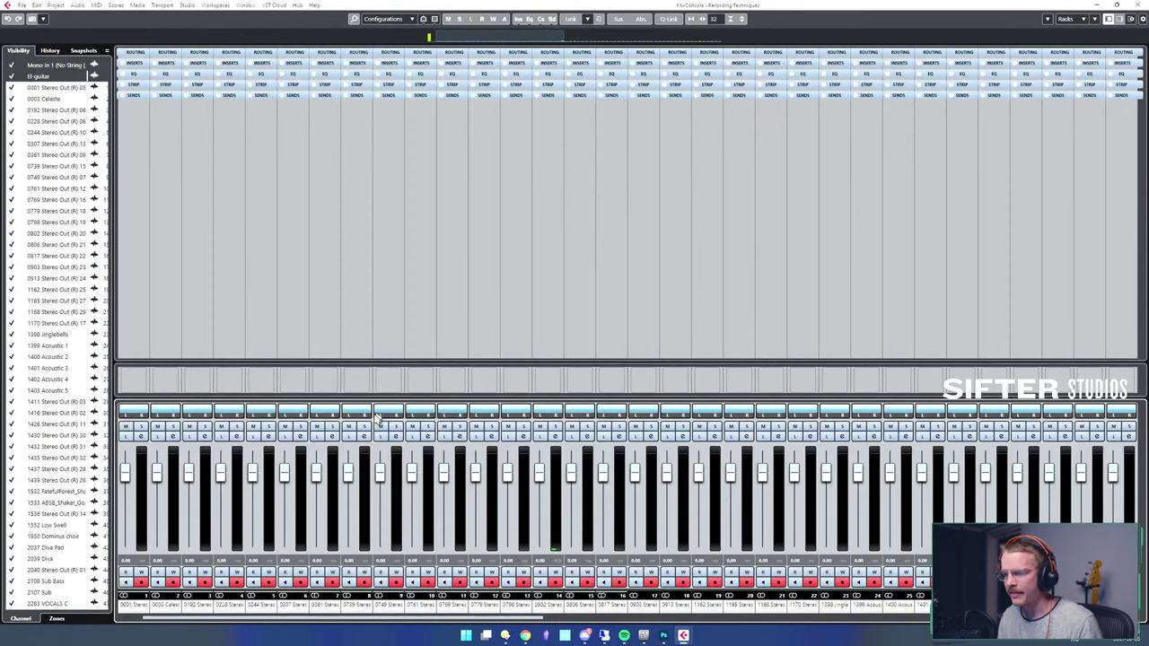
key(alt+shift)
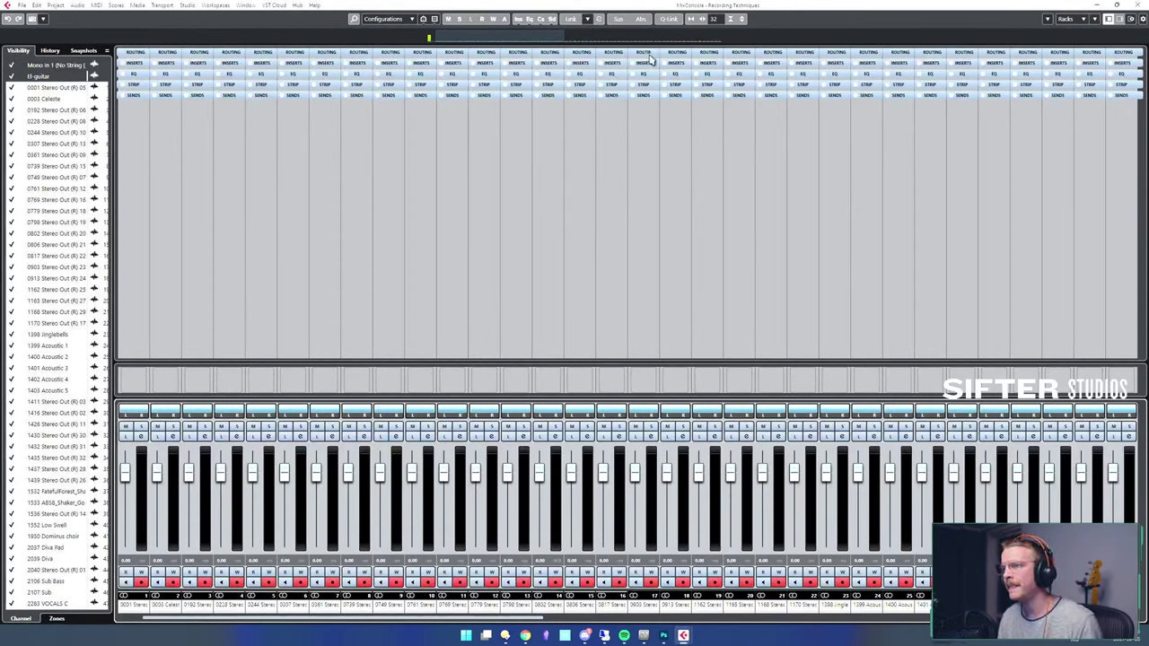
click(669, 22)
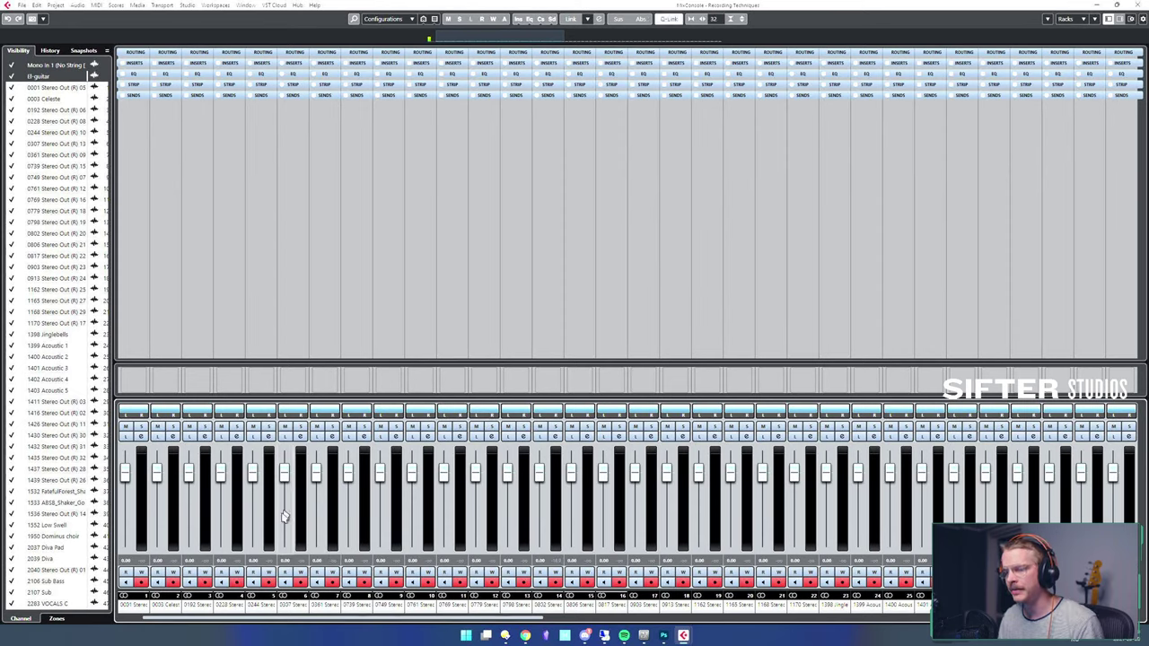
- Lower the linked channel faders to about -20.2 dB in the MixConsole while the project plays from the start
drag(283, 472, 291, 514)
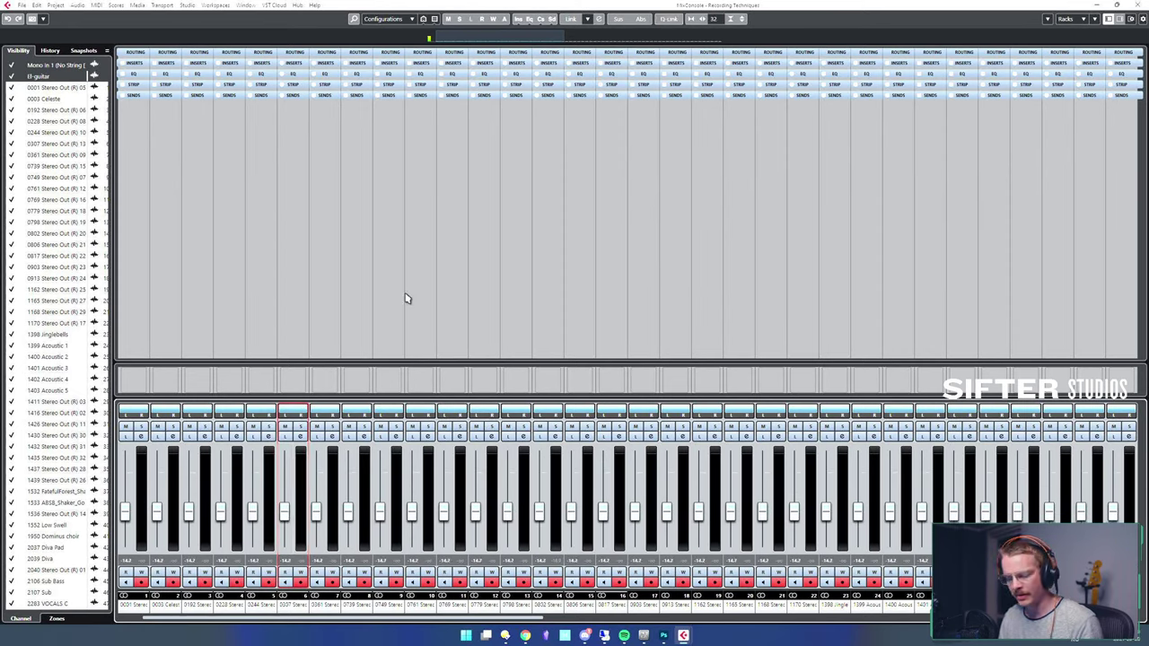
key(F3)
key(space)
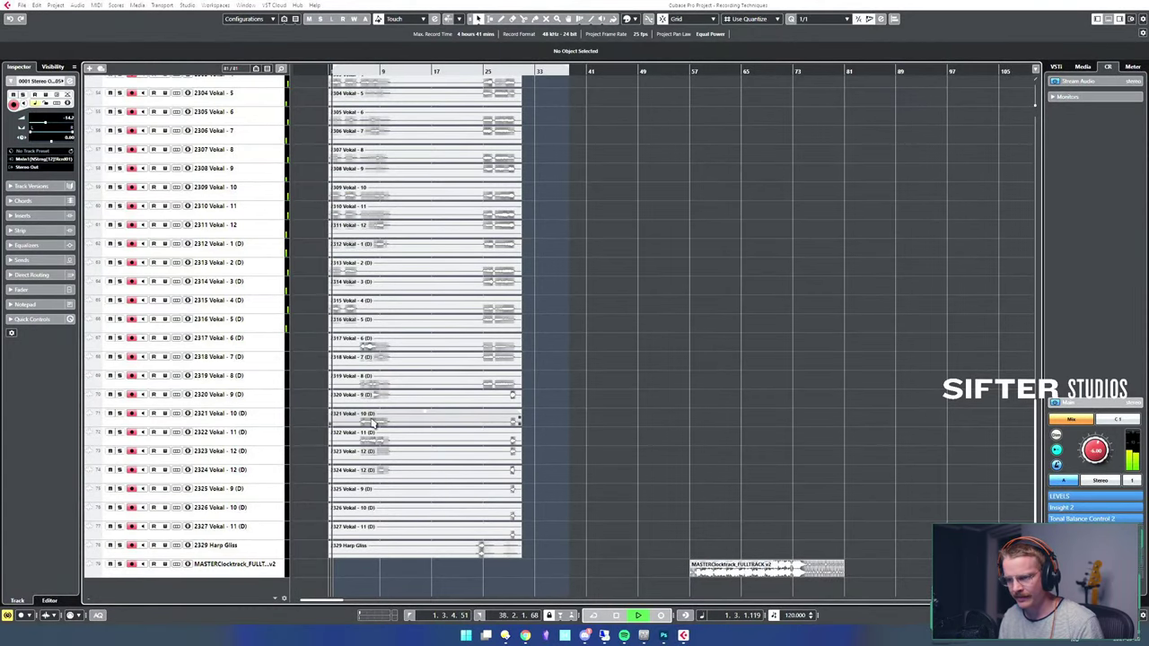
key(F3)
drag(379, 518, 384, 528)
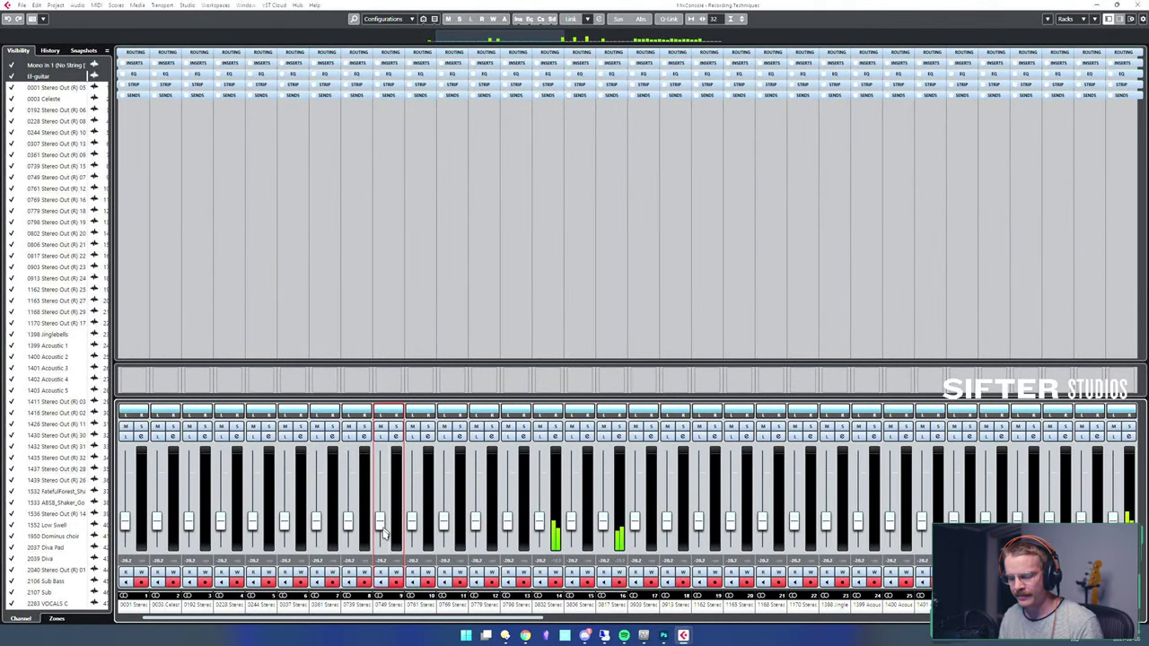
key(F3)
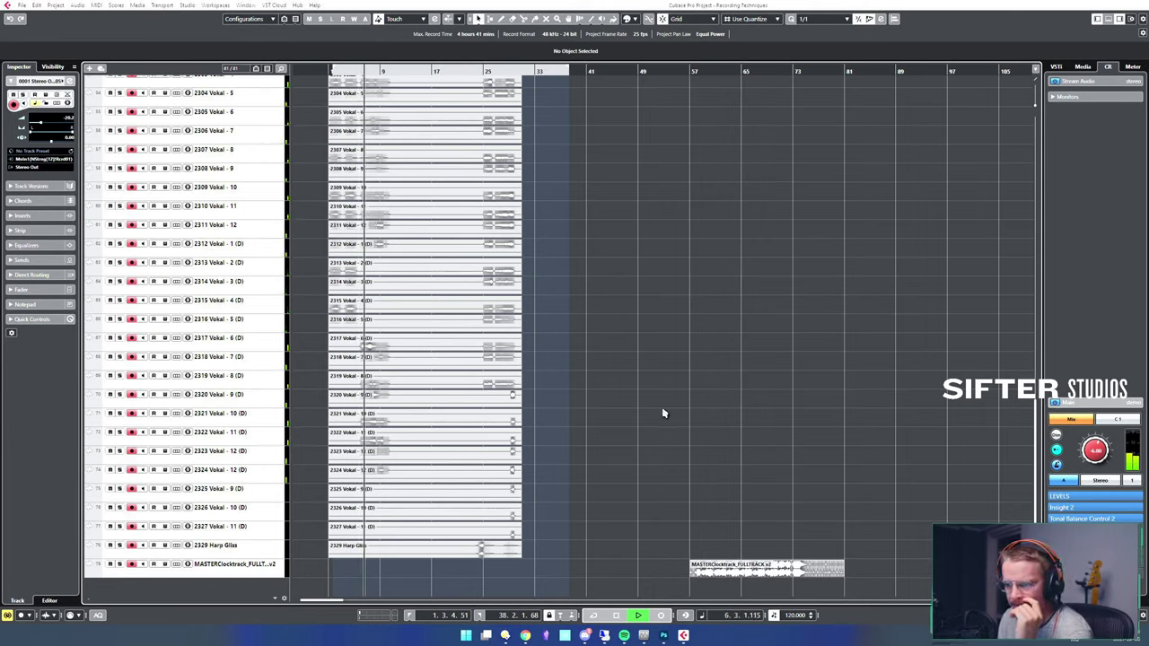
- Listen to the arrangement through to about bar 31 while looking over all the tracks, and stop playback
click(558, 479)
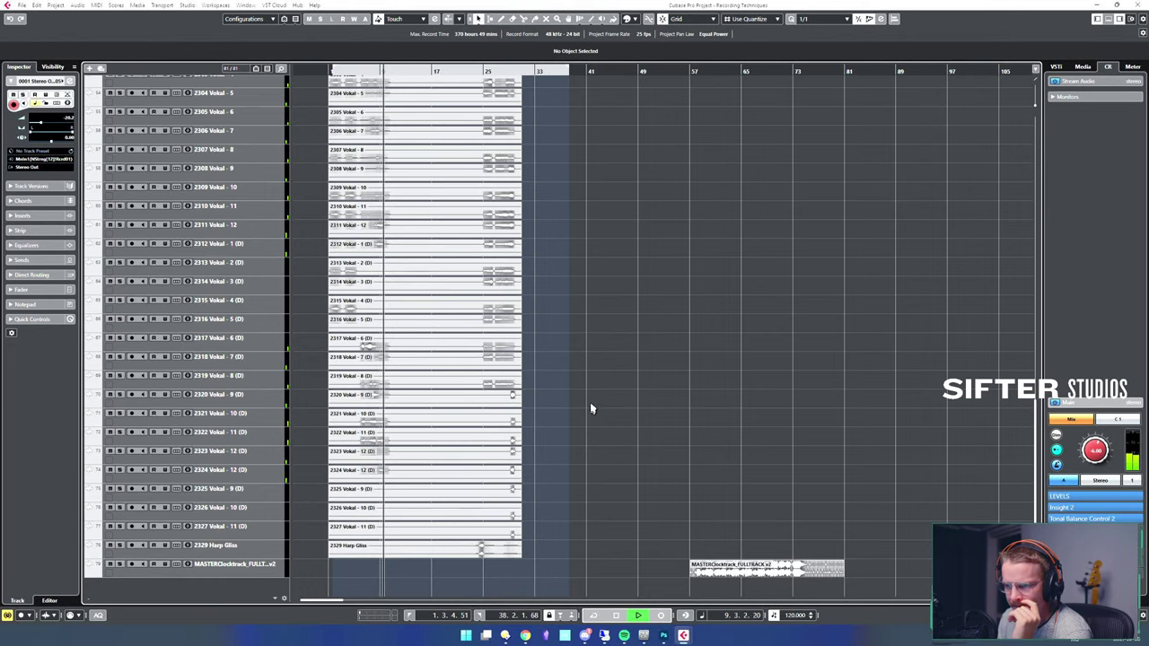
scroll(618, 334, up, 8)
scroll(629, 339, up, 9)
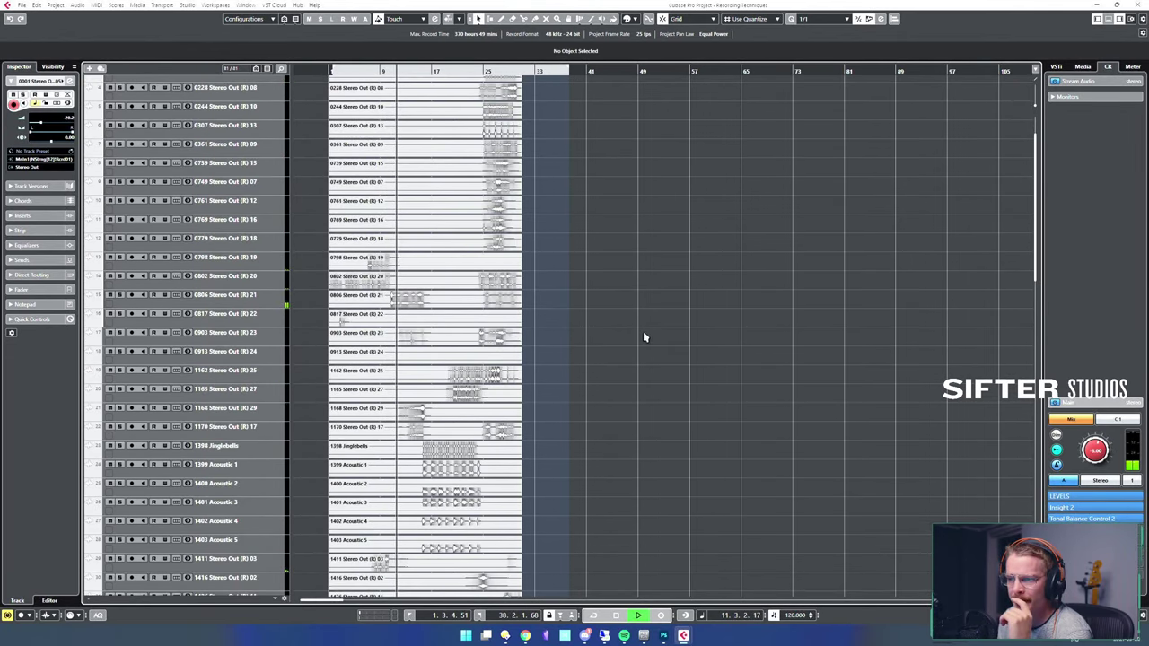
scroll(642, 343, up, 2)
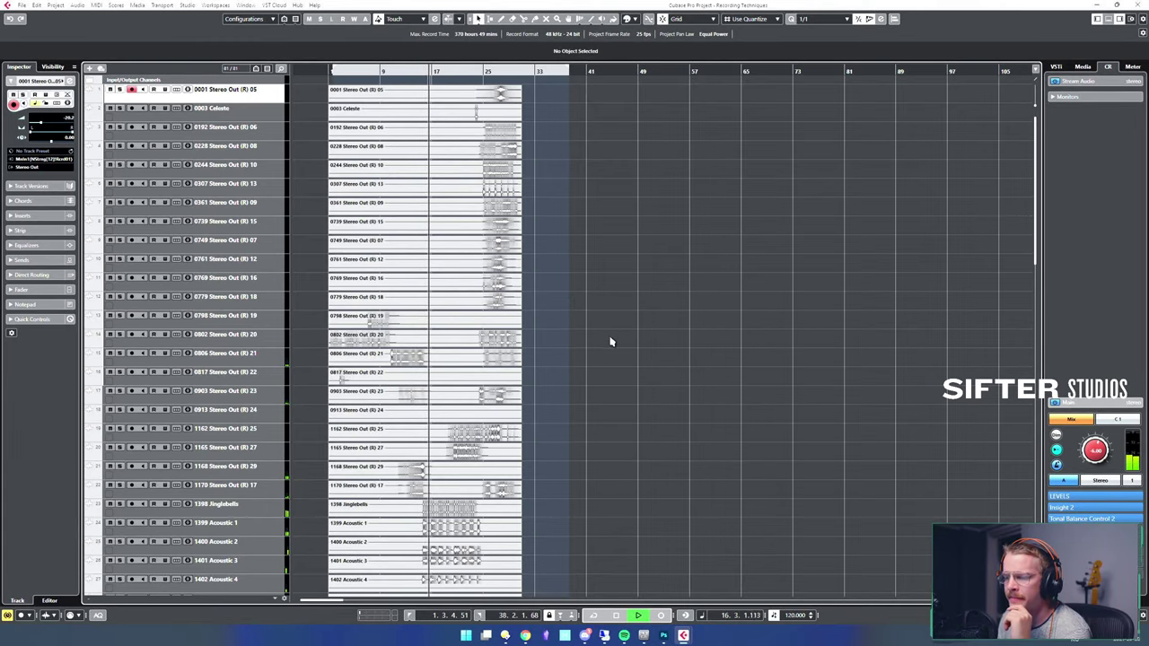
scroll(611, 341, down, 5)
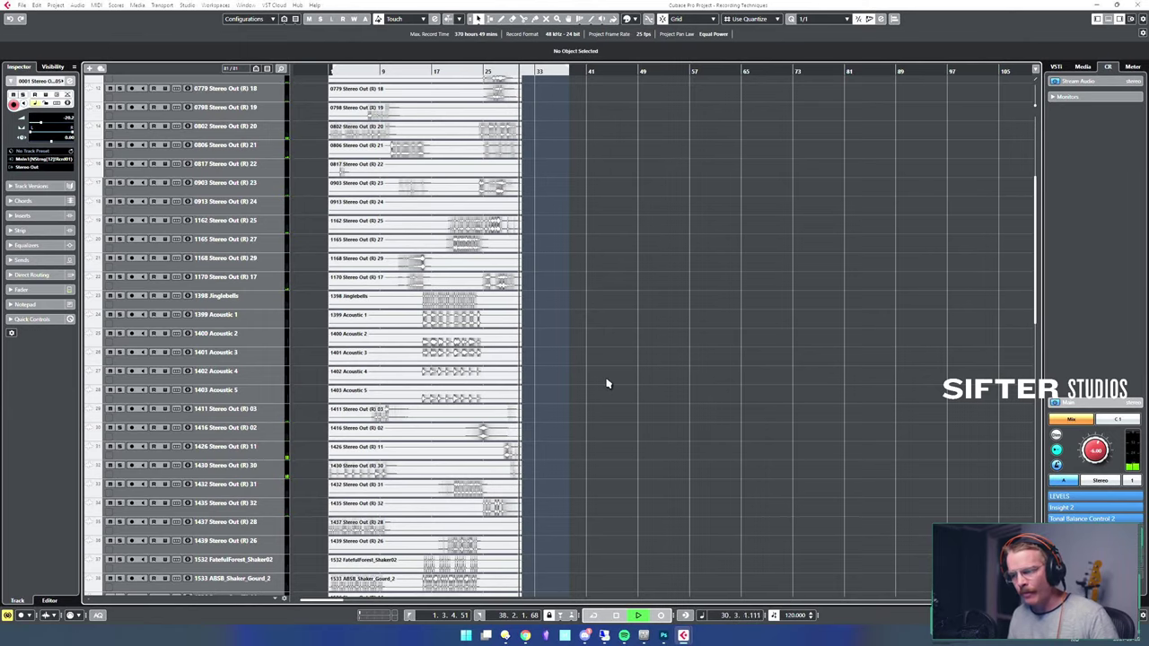
scroll(620, 363, down, 5)
scroll(621, 359, down, 6)
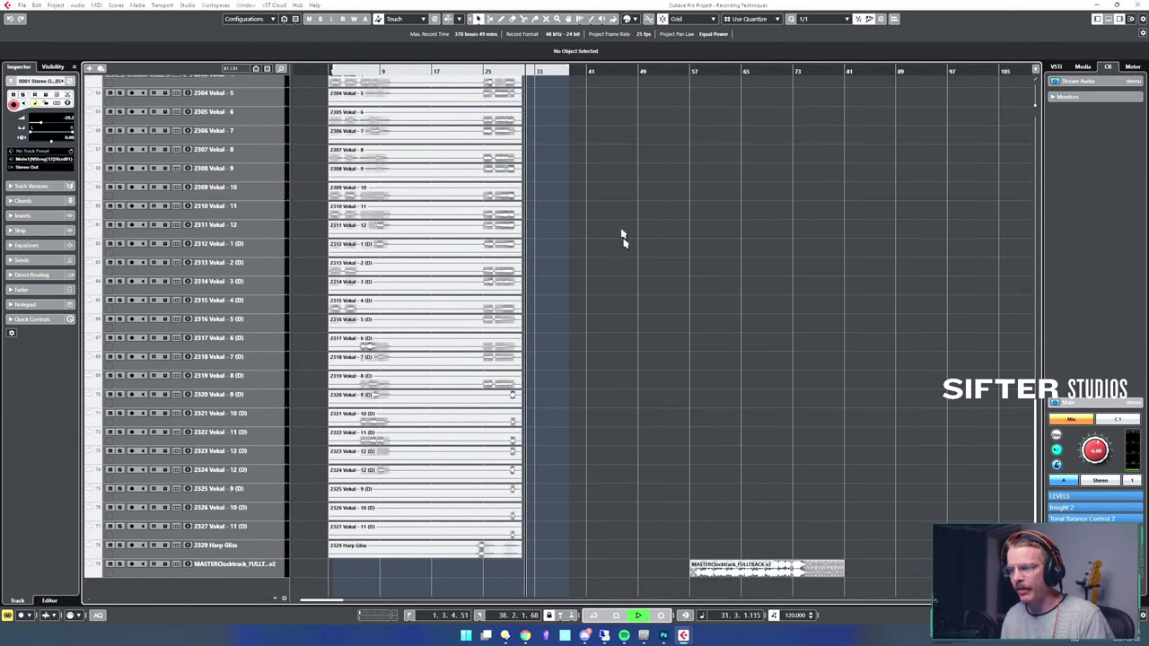
key(space)
drag(558, 557, 439, 424)
click(576, 440)
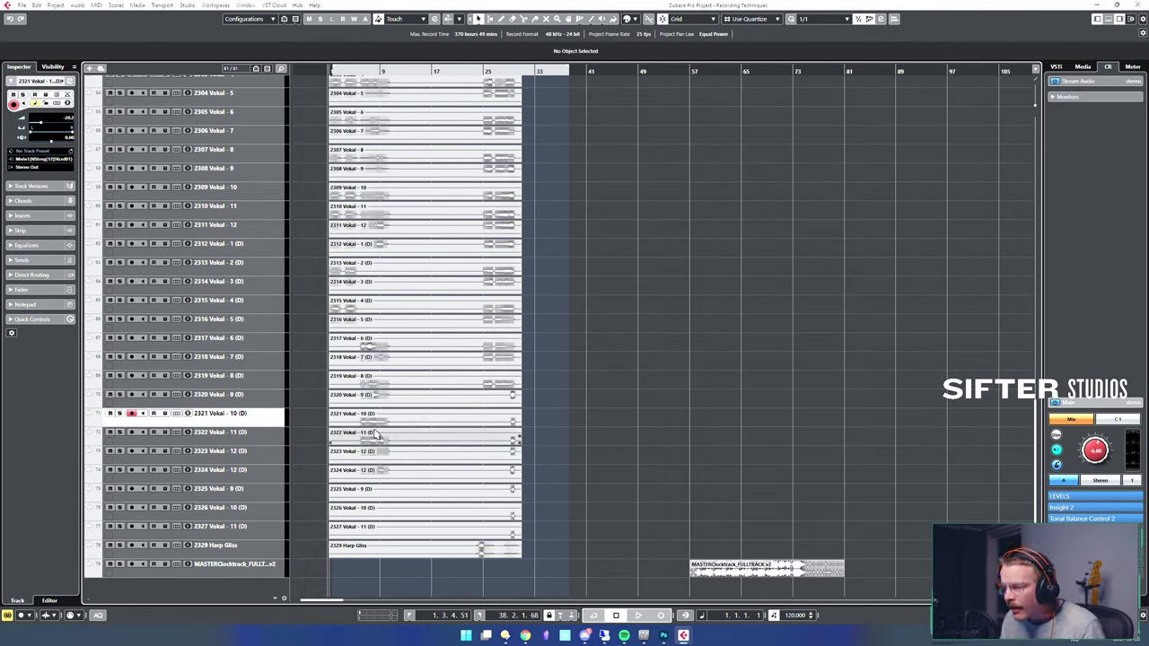
click(409, 434)
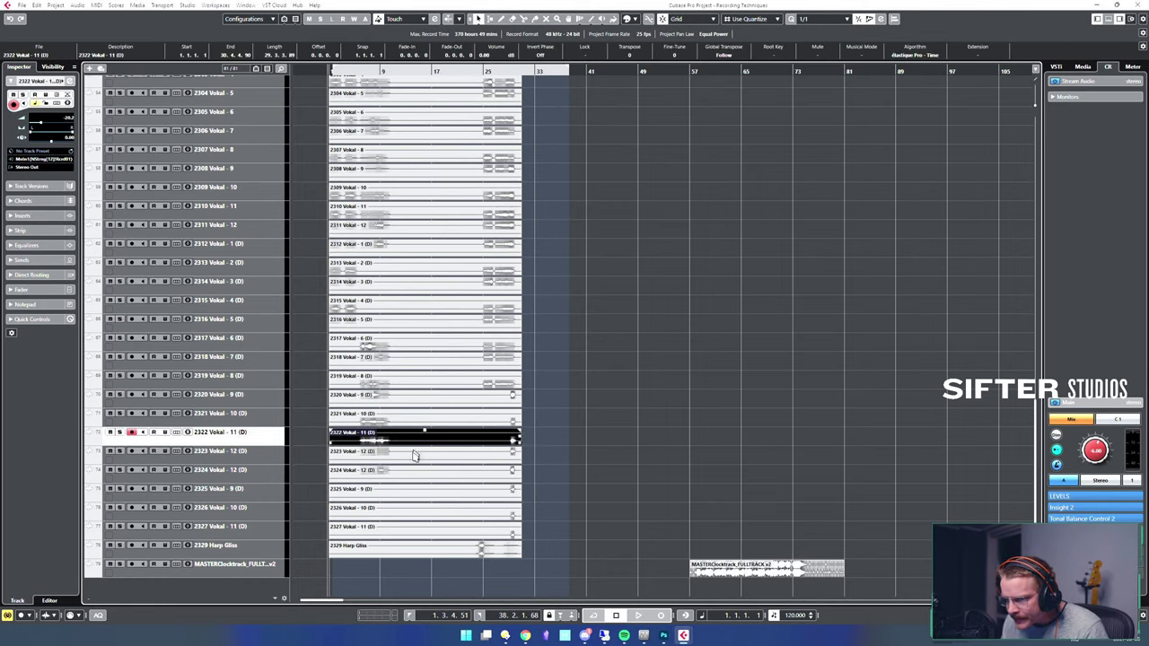
click(408, 452)
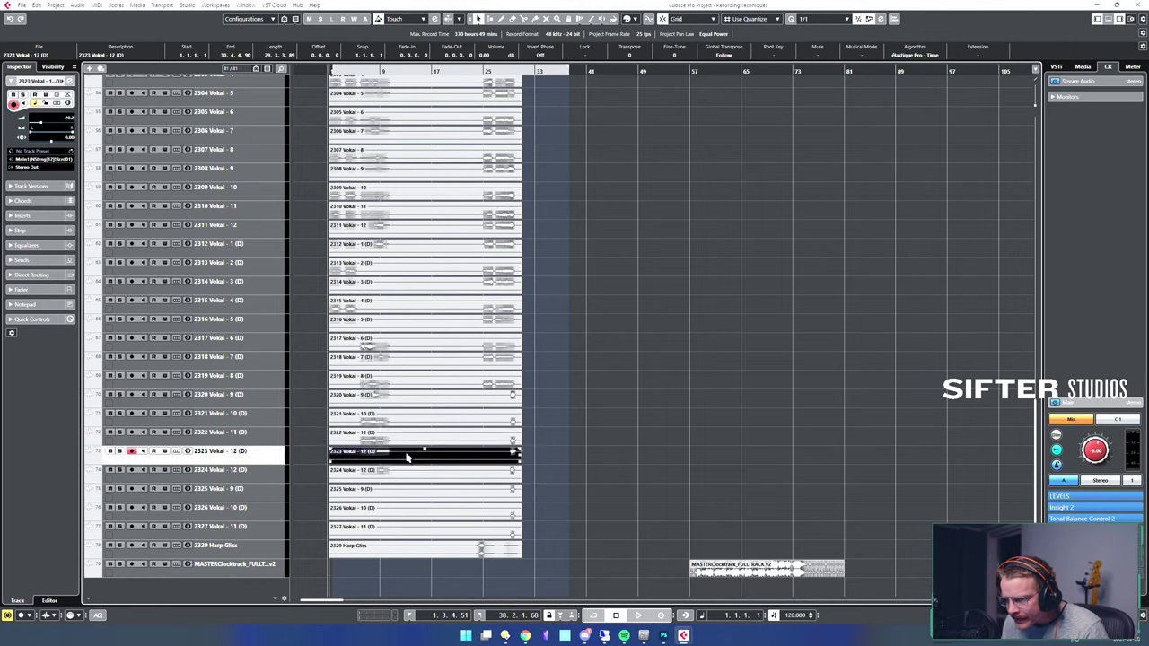
click(550, 480)
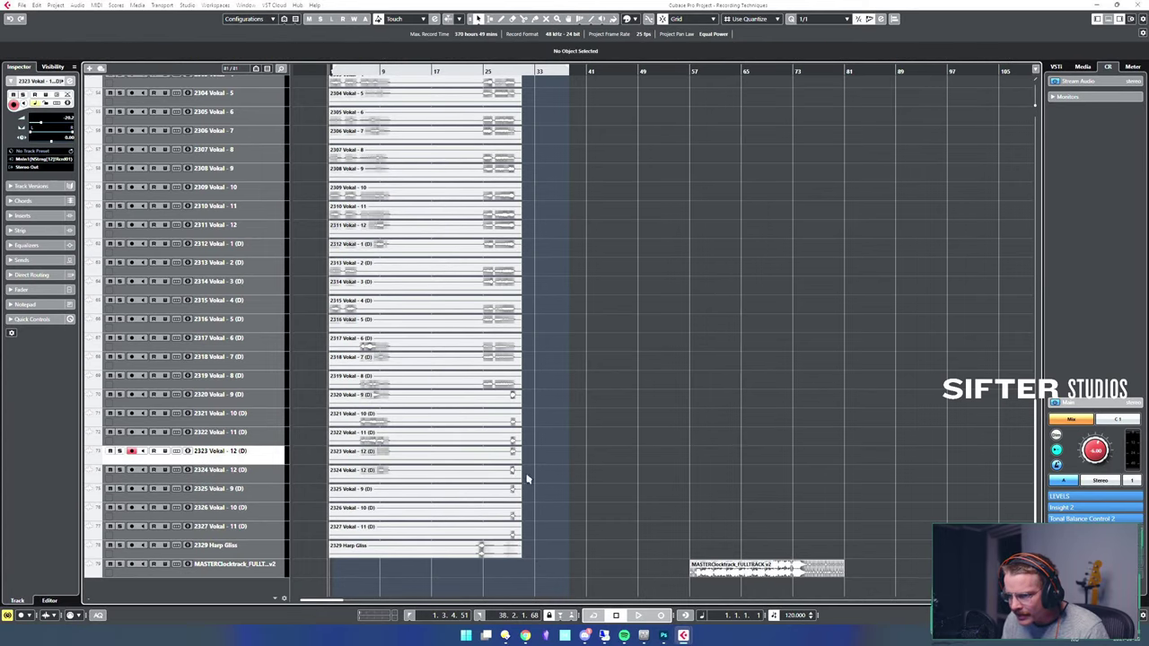
- Select the Vokal tracks from 2300 Vokal - 1 to 2327 Vokal - 11 (D), and group them in a new folder named VOX
drag(537, 530, 310, 128)
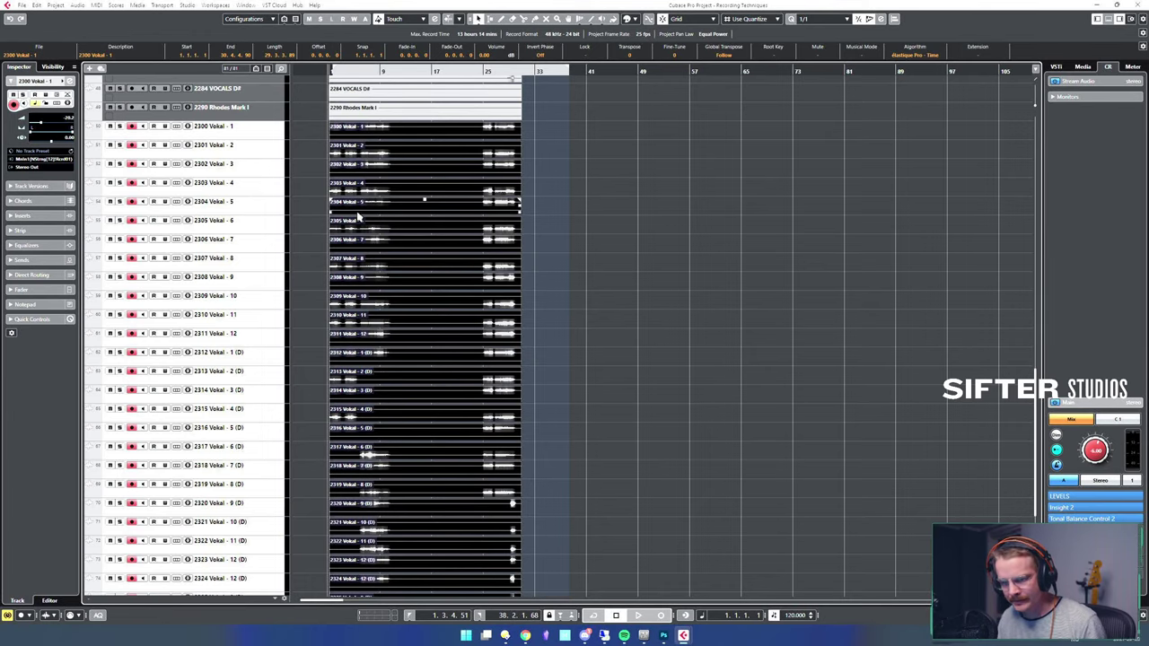
key(ctrl+shift+f)
click(169, 130)
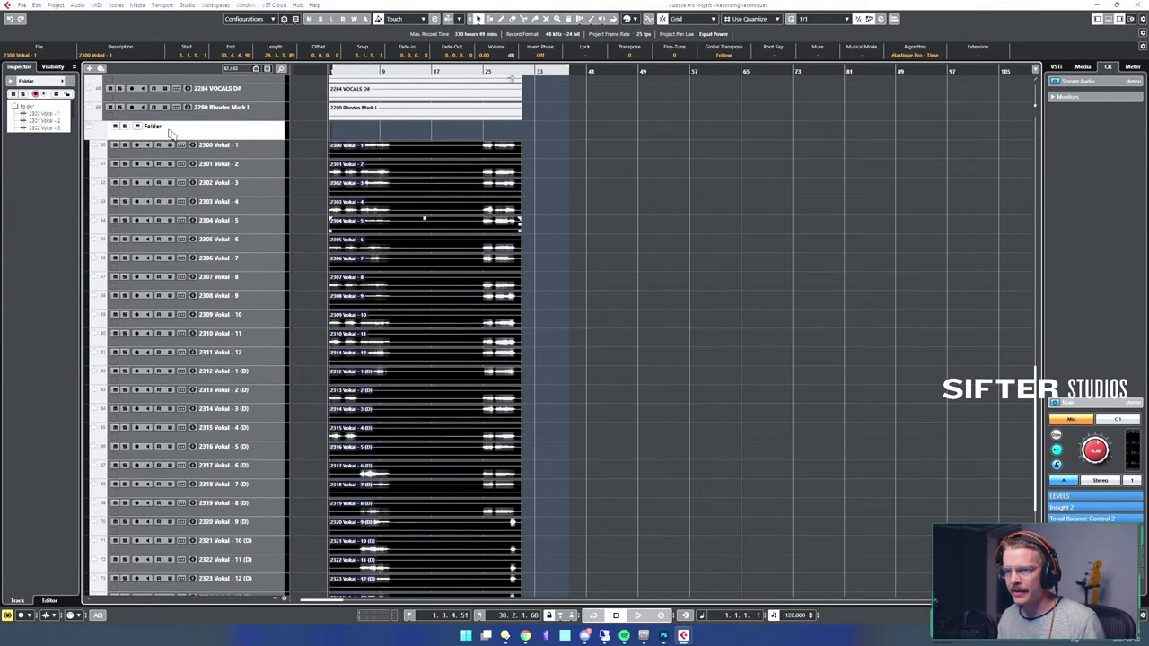
key(F2)
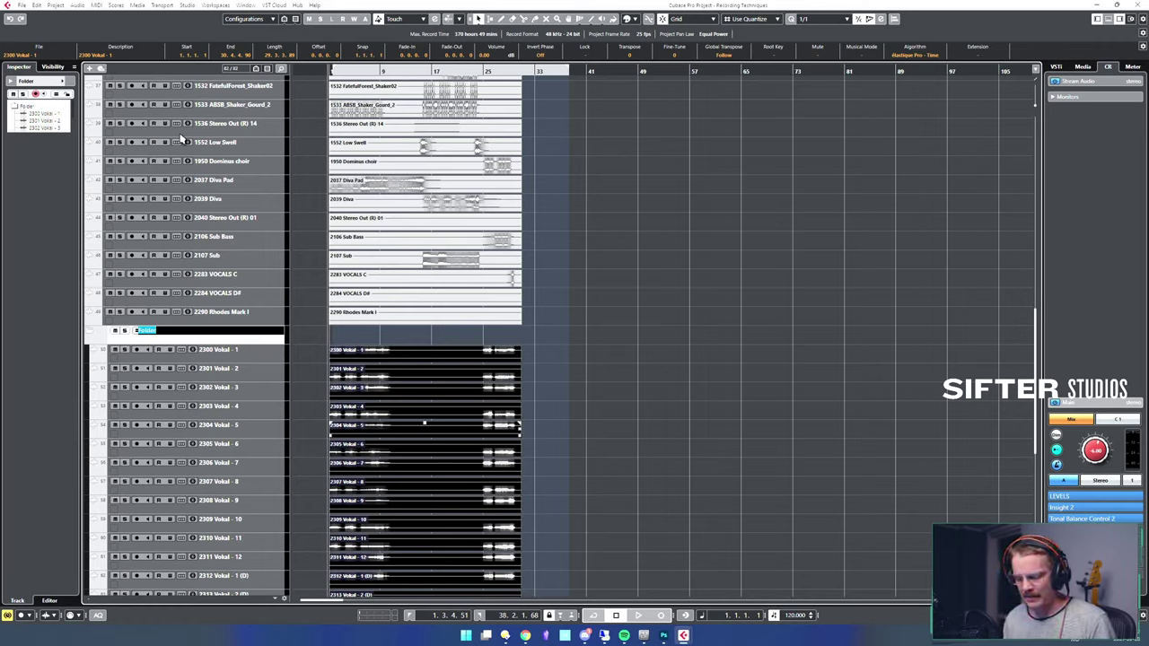
text(VOX)
key(Return)
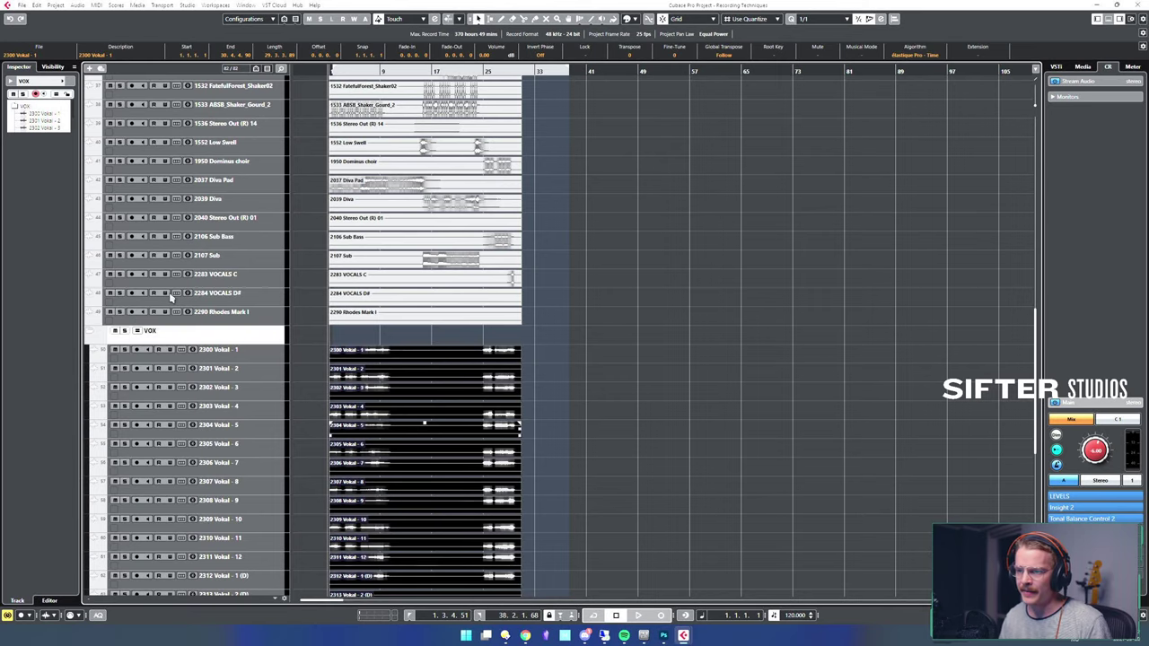
- Group the tracks from 0001 Stereo Out (R) 05 to 2290 Rhodes Mark I in a new folder named THE REST
click(213, 313)
scroll(250, 252, up, 10)
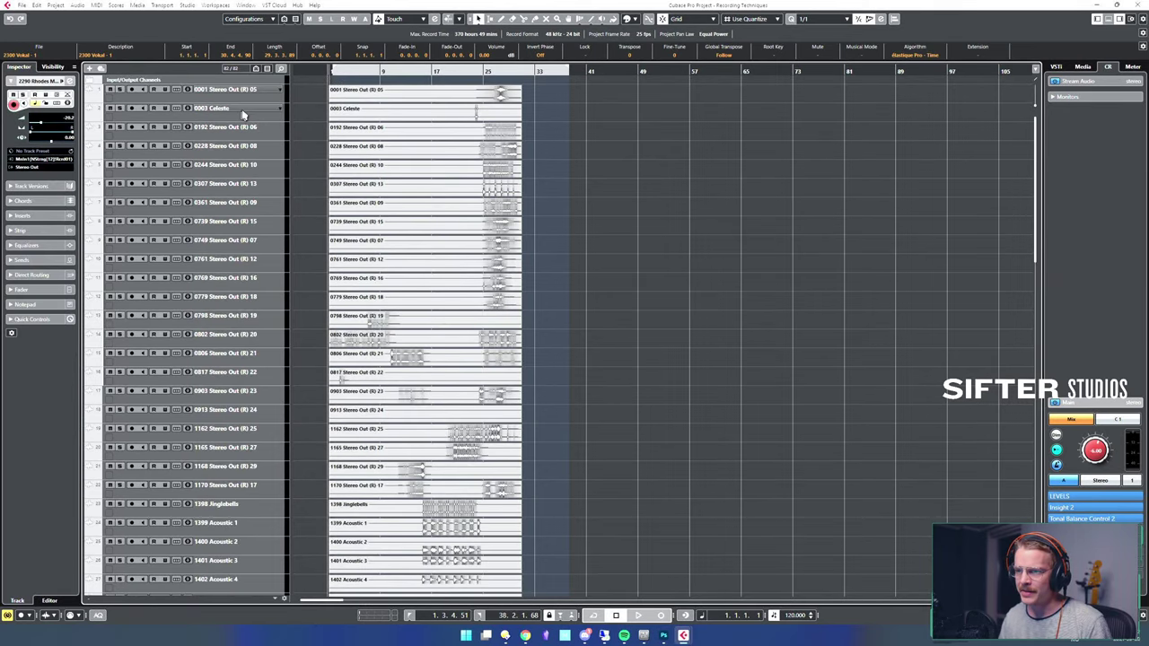
shift+click(249, 99)
key(ctrl+shift+f)
click(179, 97)
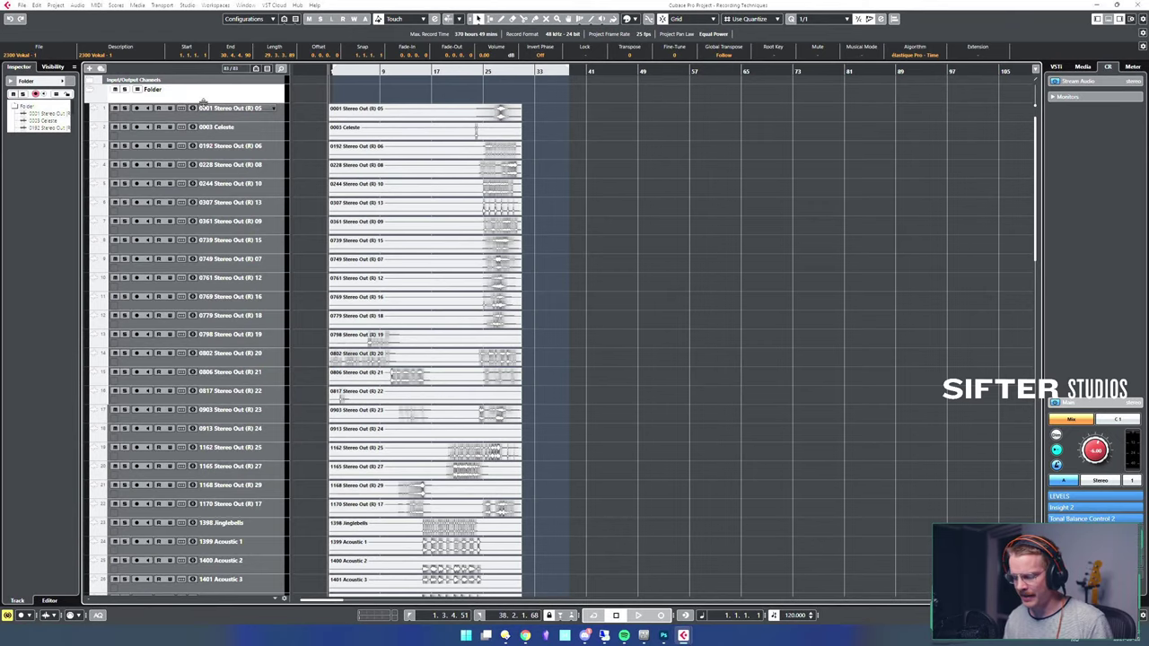
double_click(203, 99)
text(THE REST)
key(Return)
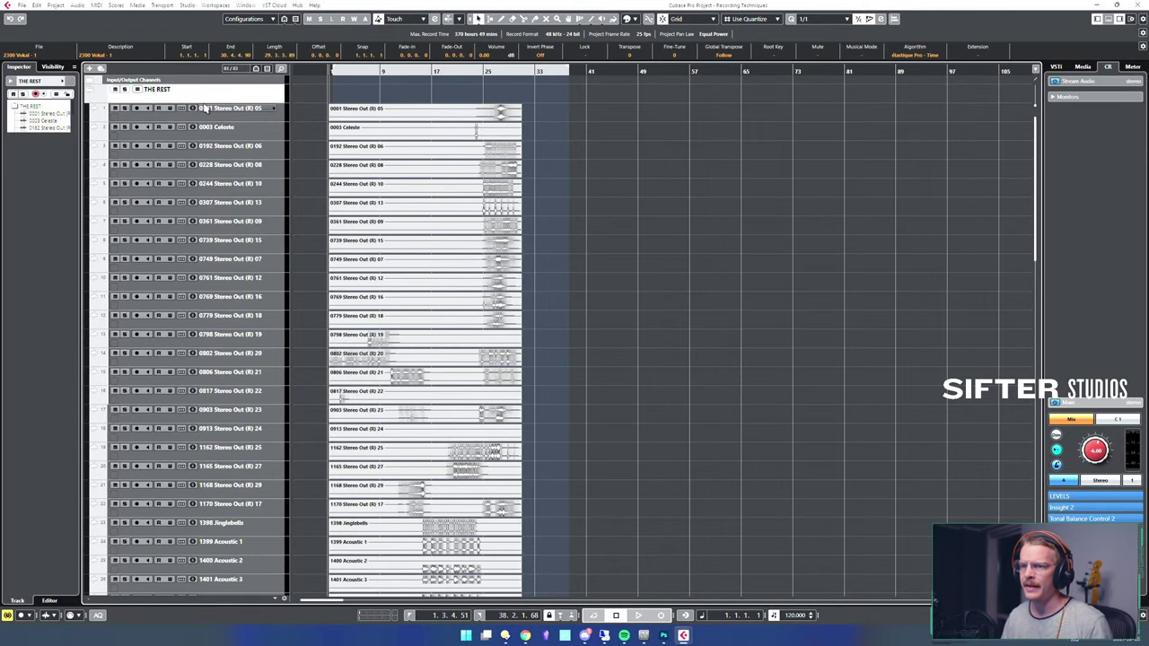
- Collapse the THE REST folder, and clear the selection of the vocal clips
click(91, 90)
click(199, 111)
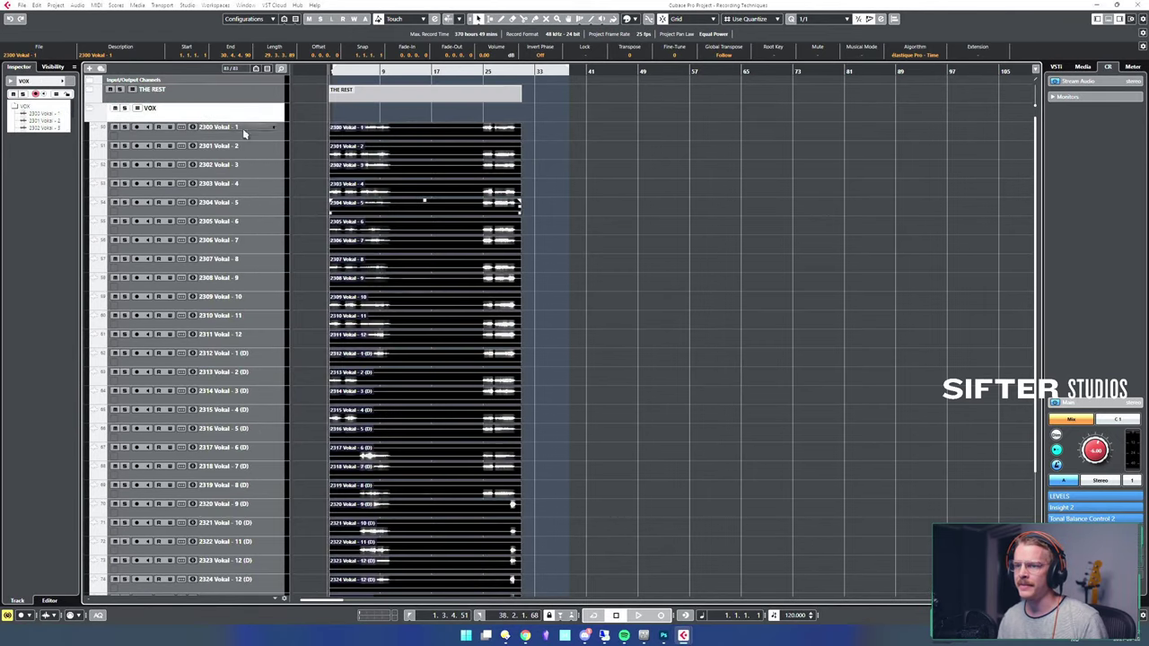
scroll(727, 234, down, 3)
scroll(712, 238, up, 3)
scroll(709, 239, down, 3)
click(641, 268)
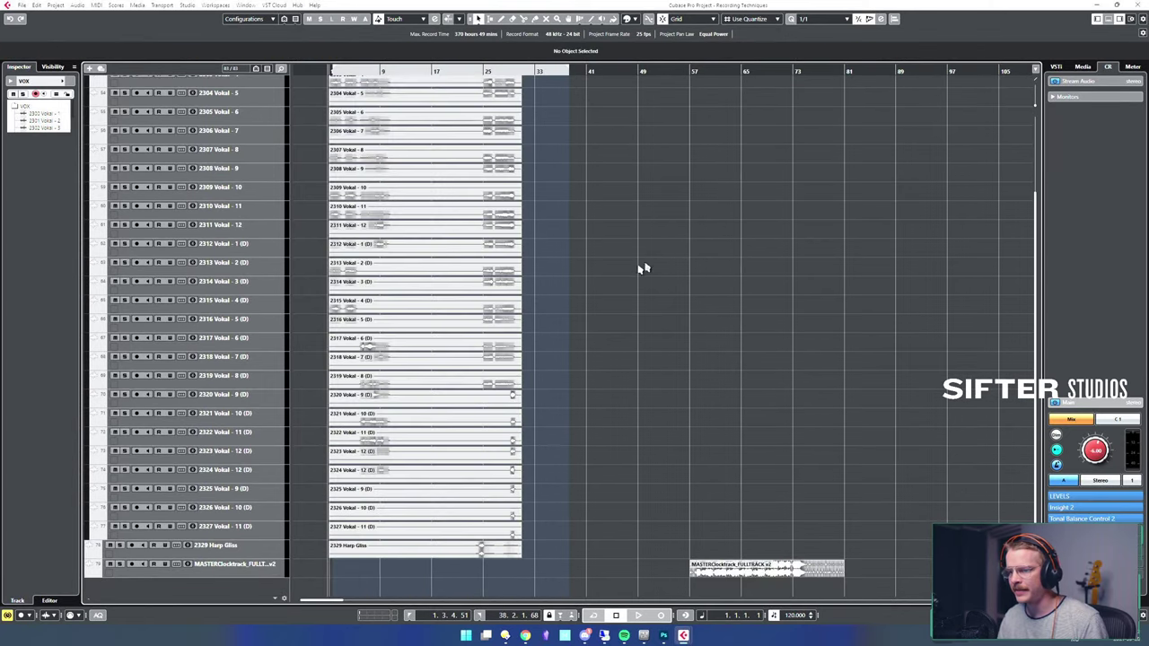
- Add one stereo audio track outside the folders, routed to Stereo Out
click(260, 528)
double_click(240, 589)
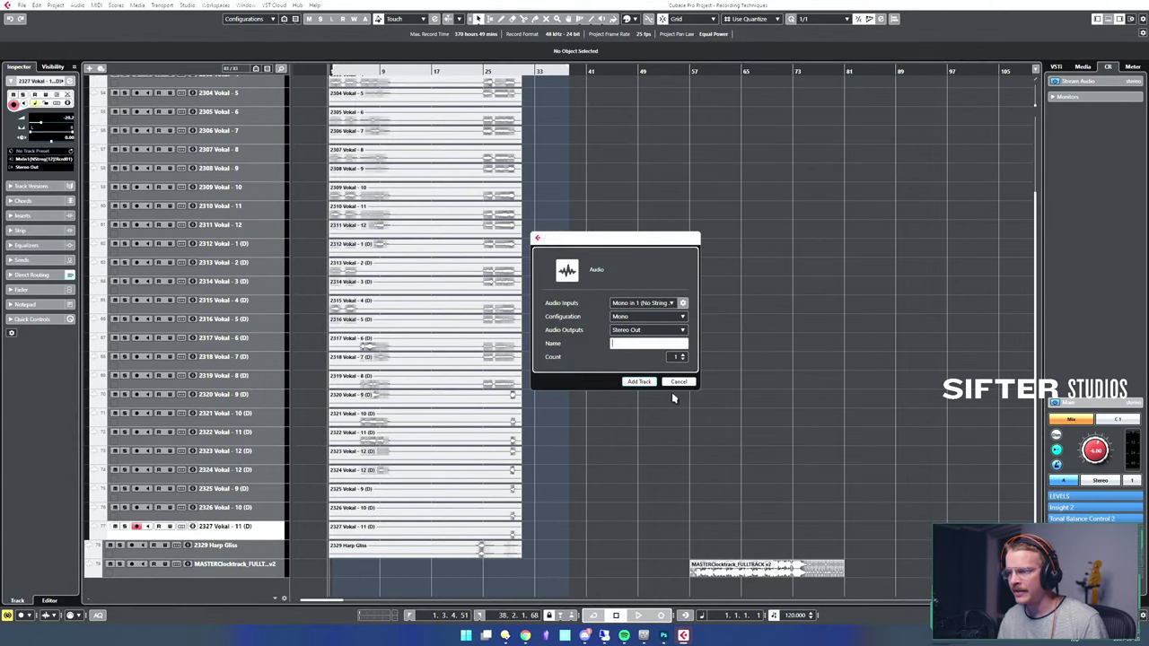
click(643, 332)
click(645, 344)
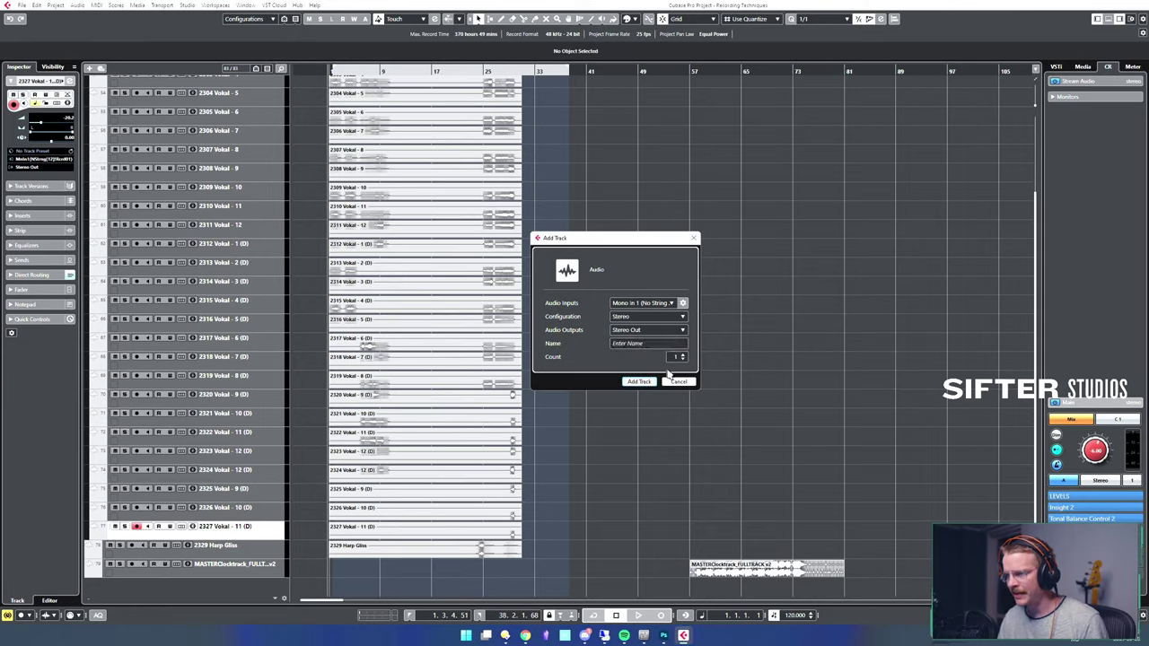
click(639, 382)
- Move the 2329 Harp Gliss track into the THE REST folder, and select the Audio 01 track
drag(246, 588, 262, 100)
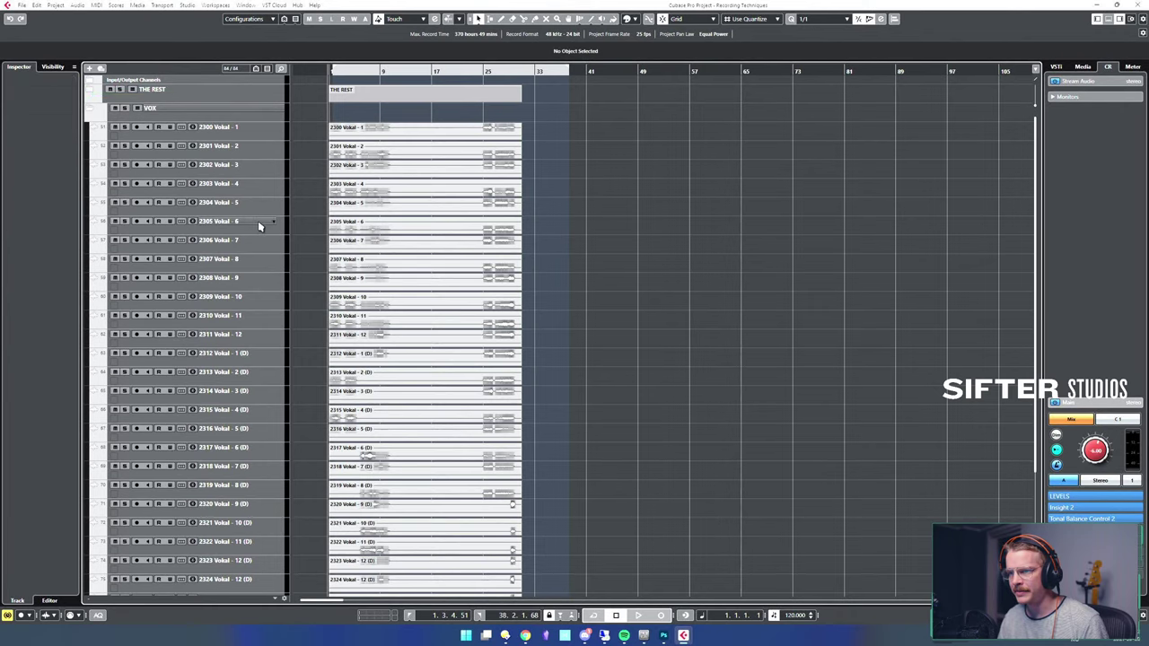
scroll(259, 231, down, 3)
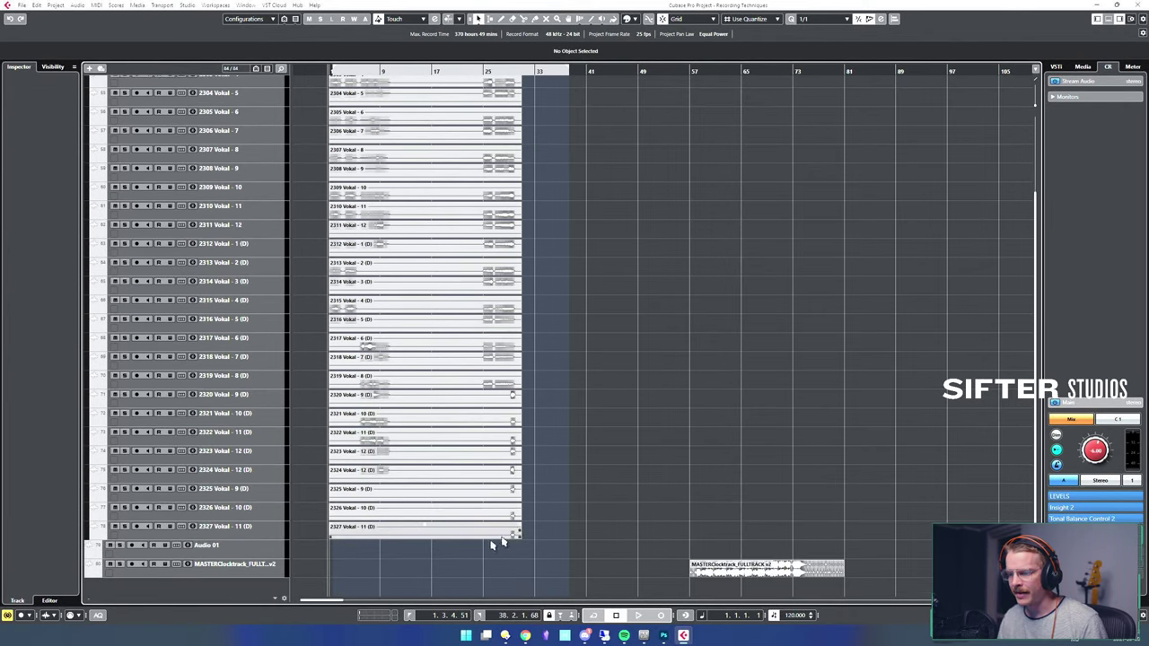
click(387, 535)
click(262, 546)
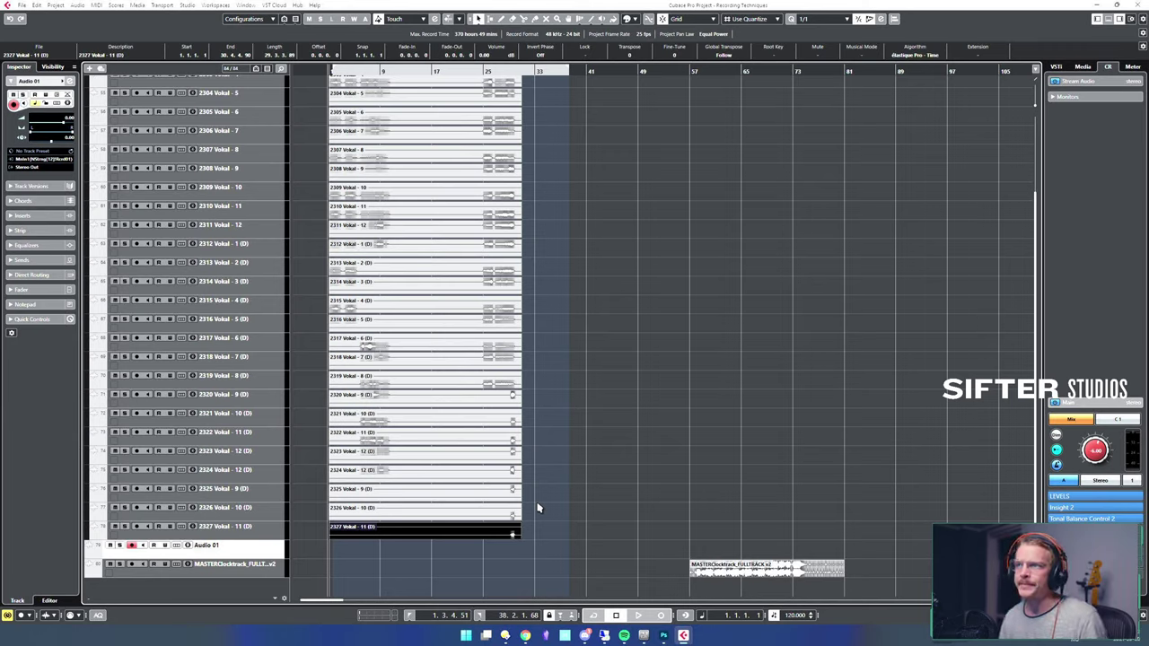
click(597, 497)
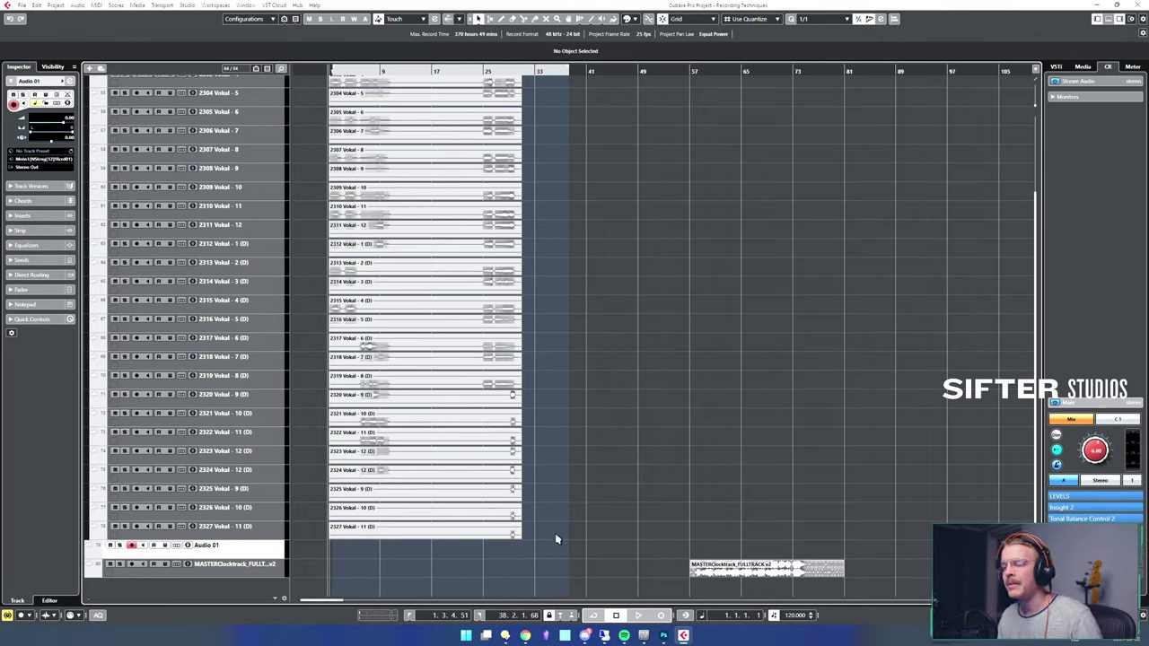
drag(556, 539, 557, 192)
click(588, 224)
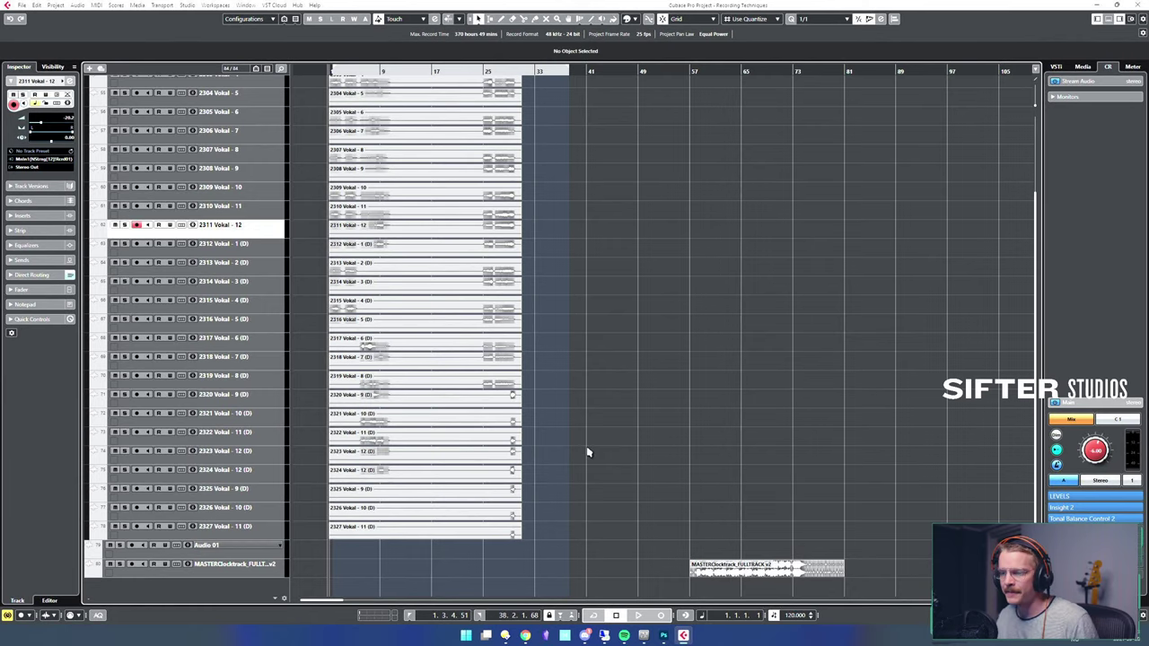
scroll(600, 377, up, 3)
scroll(613, 390, down, 3)
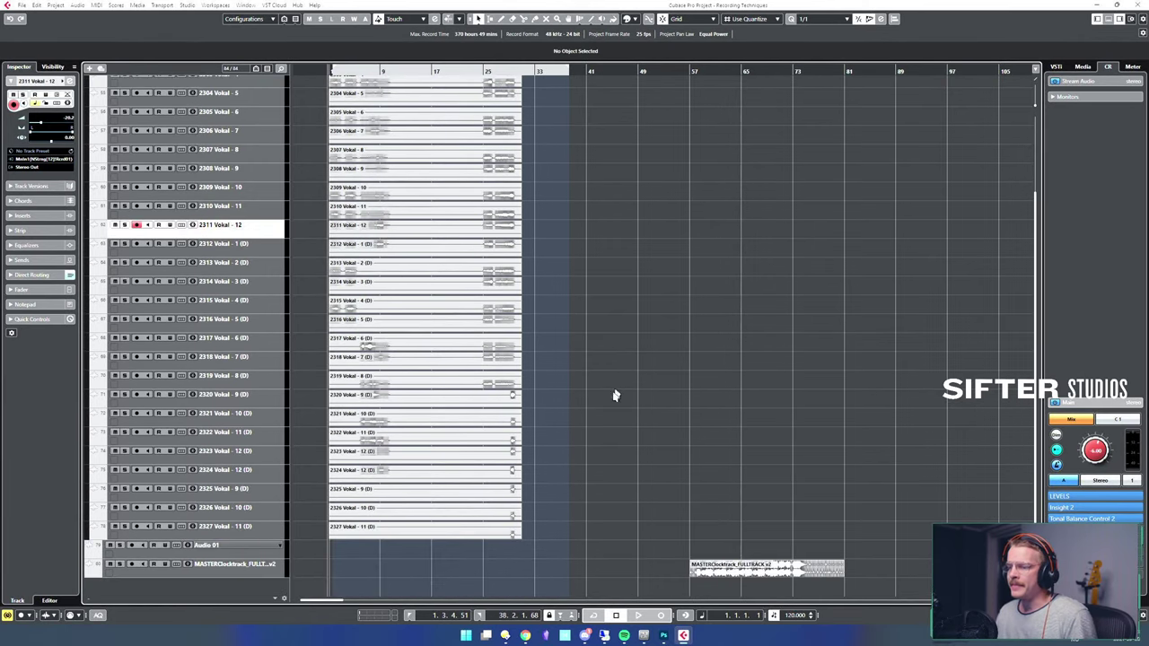
drag(545, 541, 478, 186)
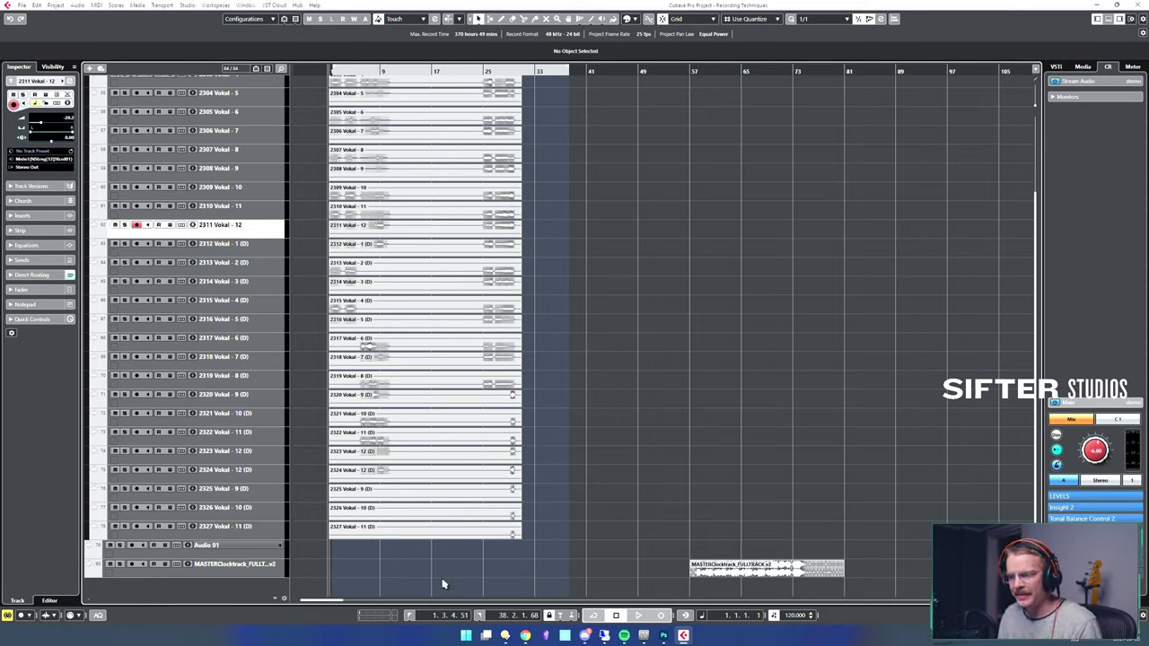
drag(449, 566, 382, 162)
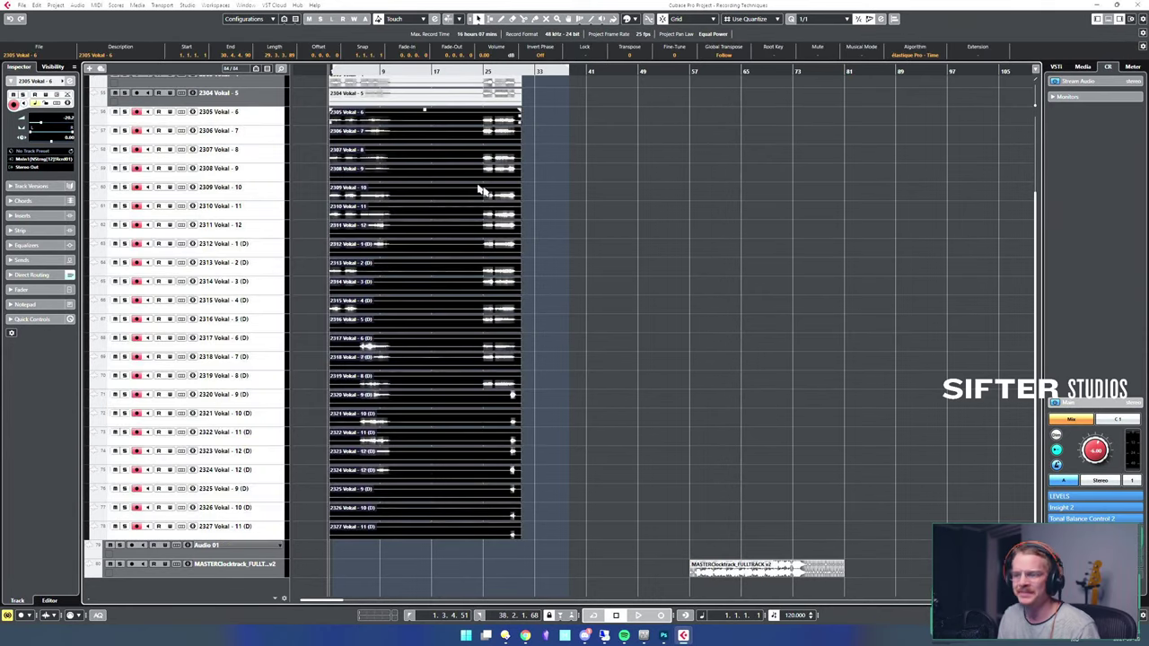
click(305, 544)
- Select the Audio 01 track below the vocals, and increase its height to about three times that of its neighbours
click(251, 546)
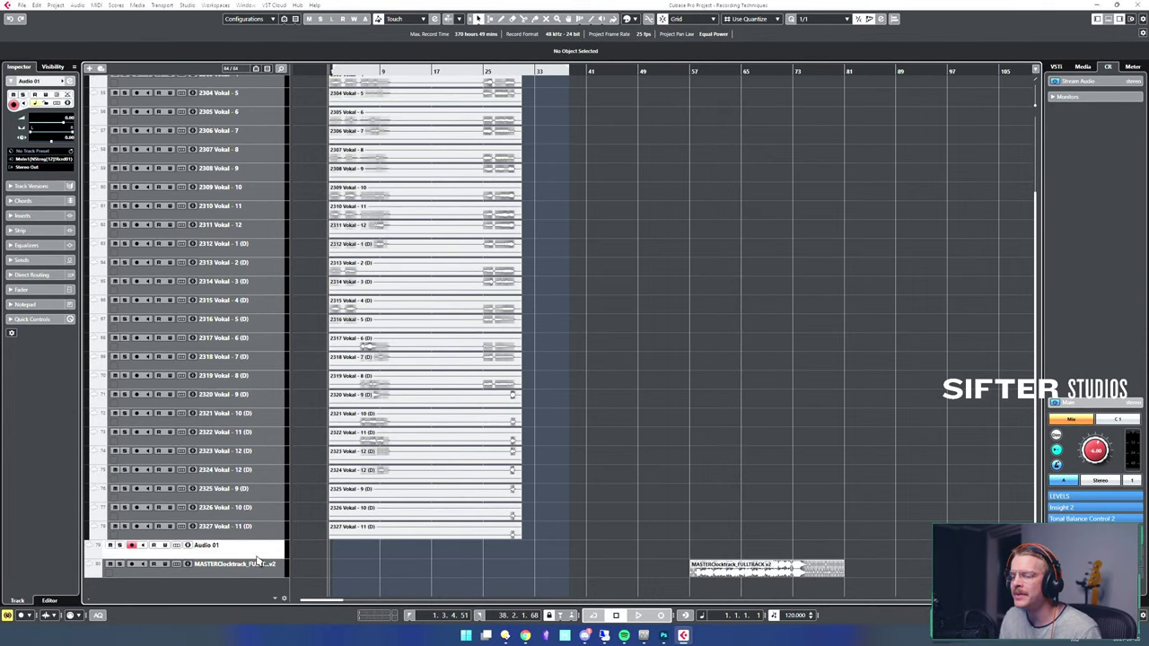
drag(260, 559, 263, 593)
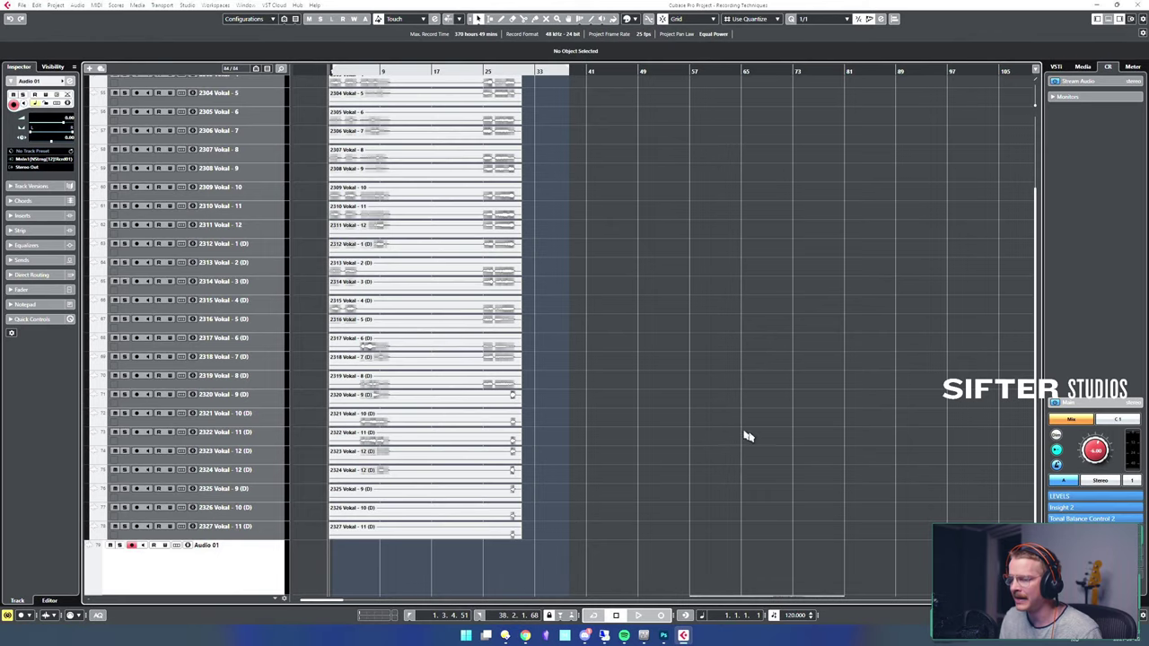
scroll(729, 423, down, 2)
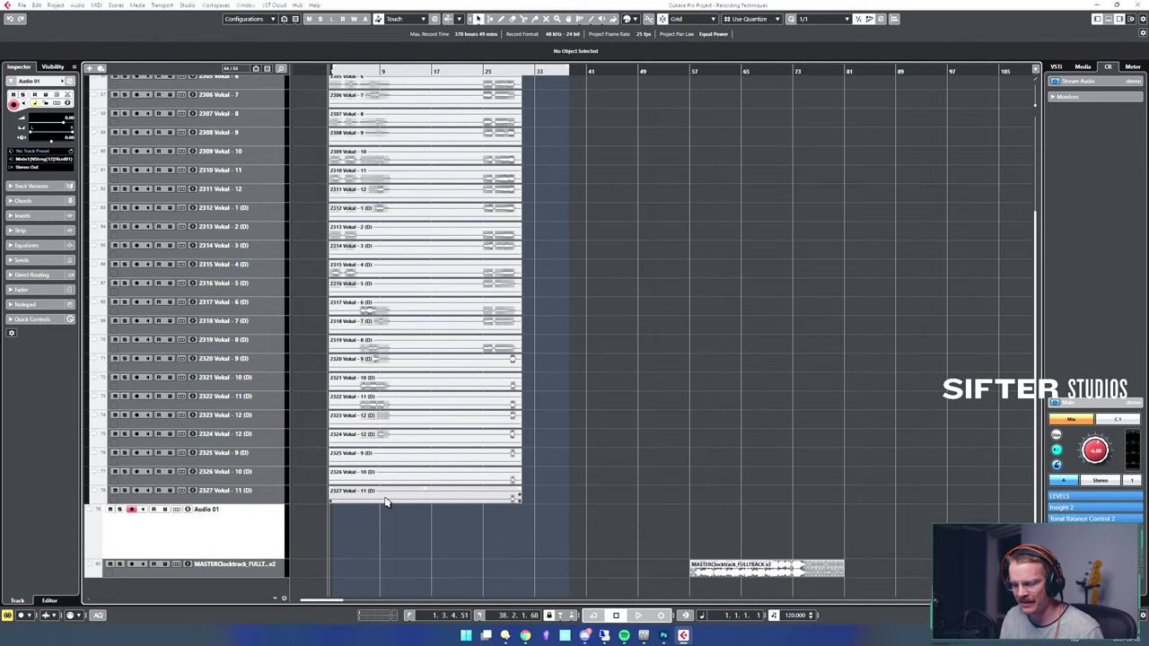
- Copy the 2327, 2326 and 2324 Vokal clips onto the Audio 01 track one by one, adding a new track version after each
drag(386, 503, 401, 524)
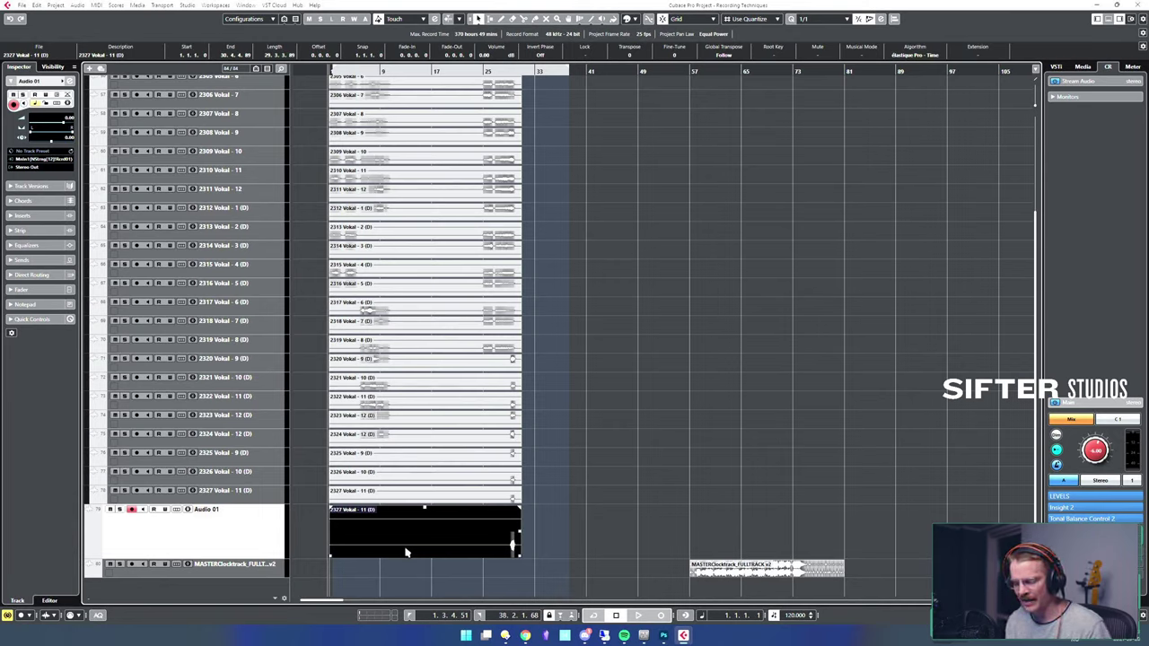
key(Delete)
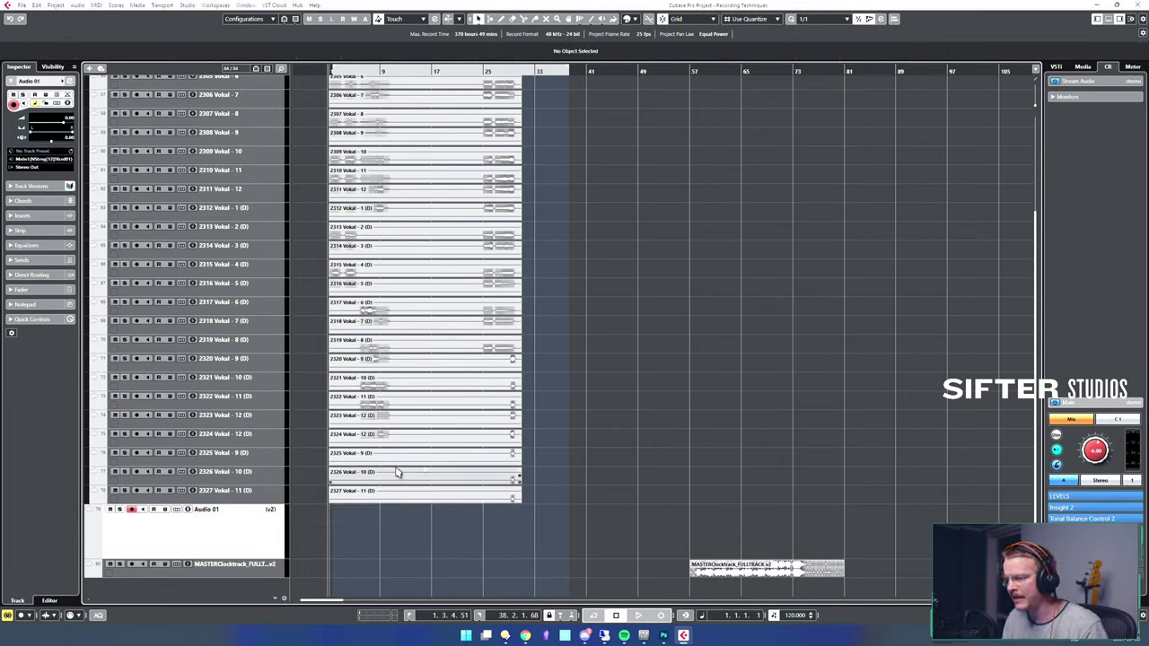
drag(392, 479, 396, 521)
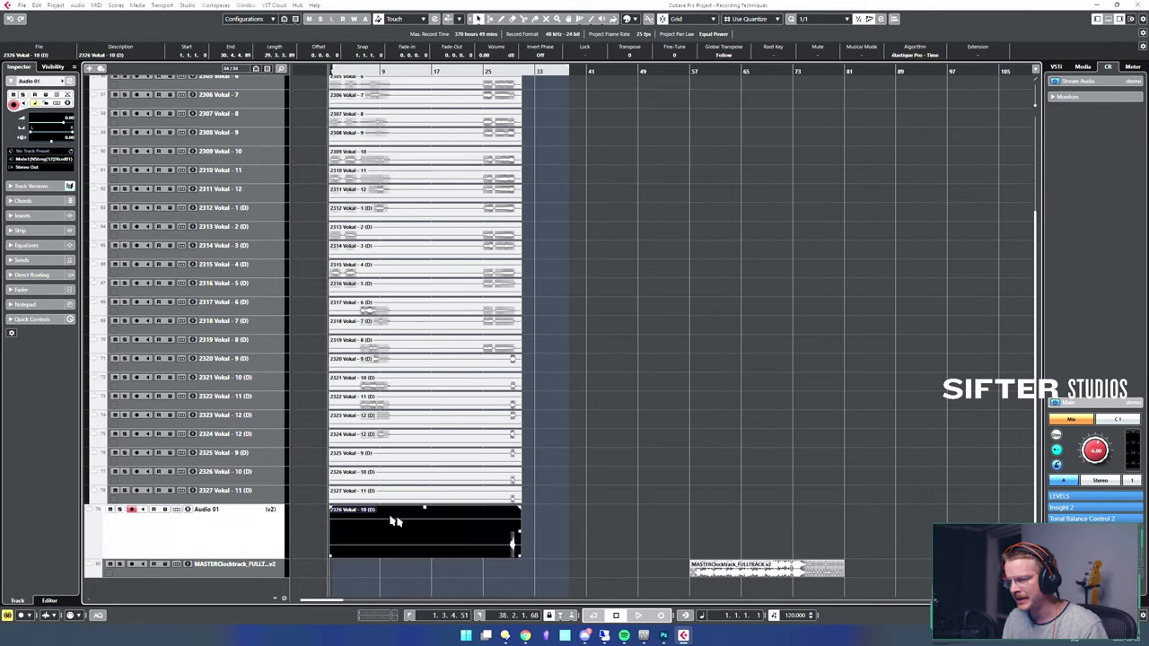
key(Delete)
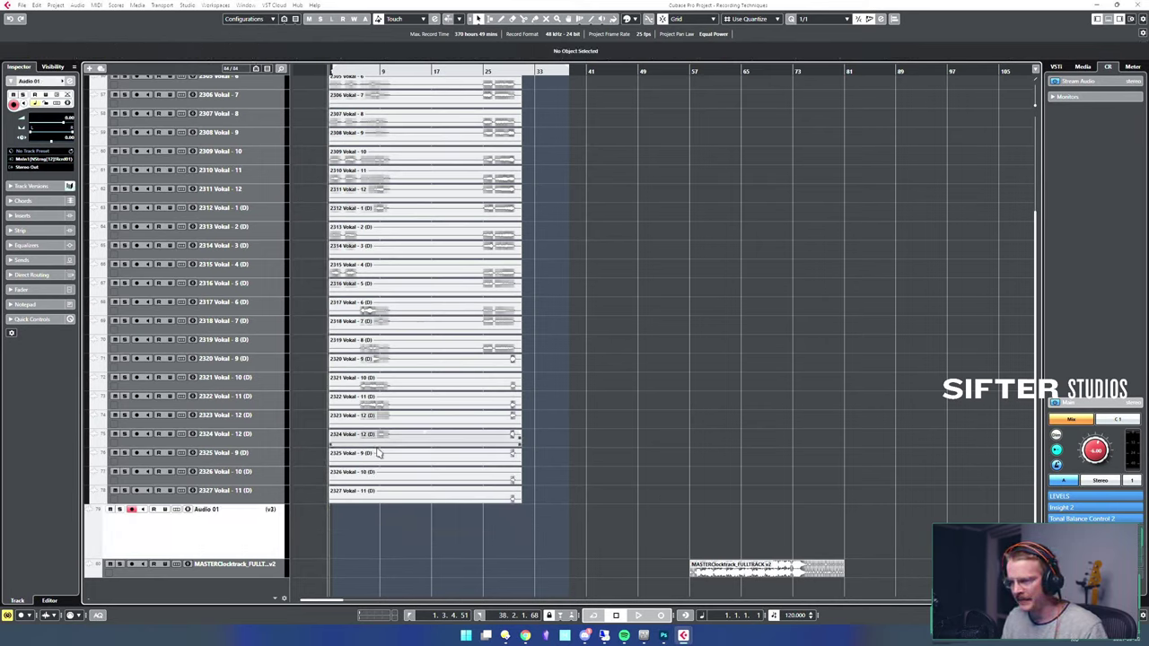
drag(386, 446, 387, 535)
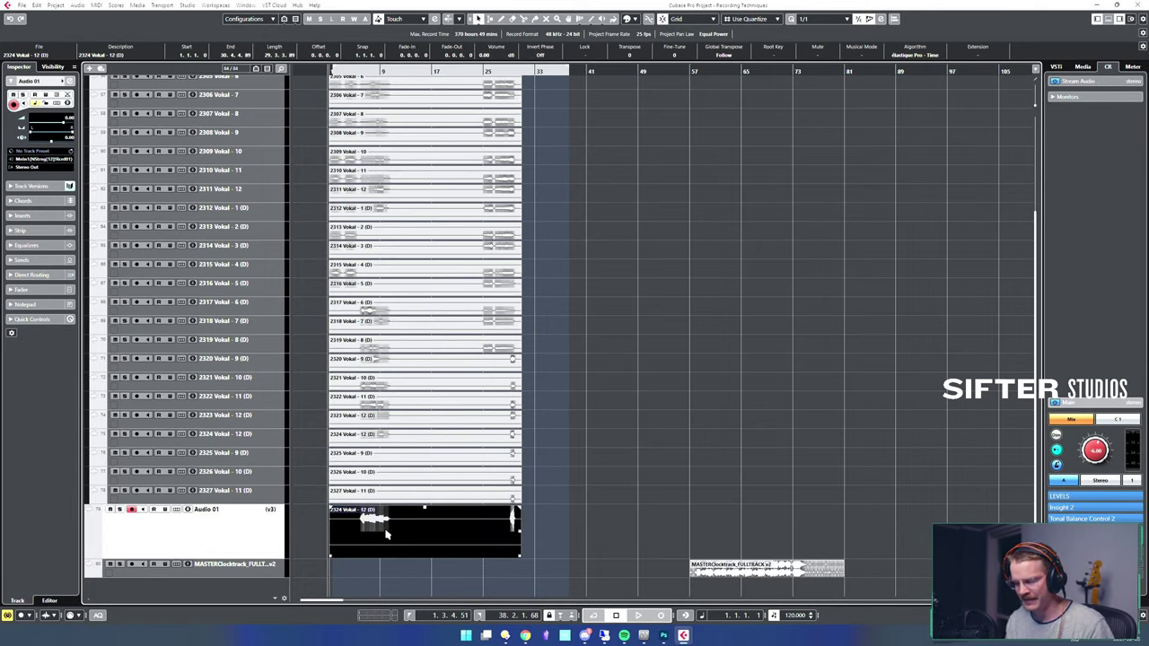
key(Delete)
- Copy the 2322 Vokal - 11 (D) and 2315 Vokal - 4 (D) clips onto Audio 01, adding a new track version after each
drag(364, 402, 378, 526)
key(ctrl+z)
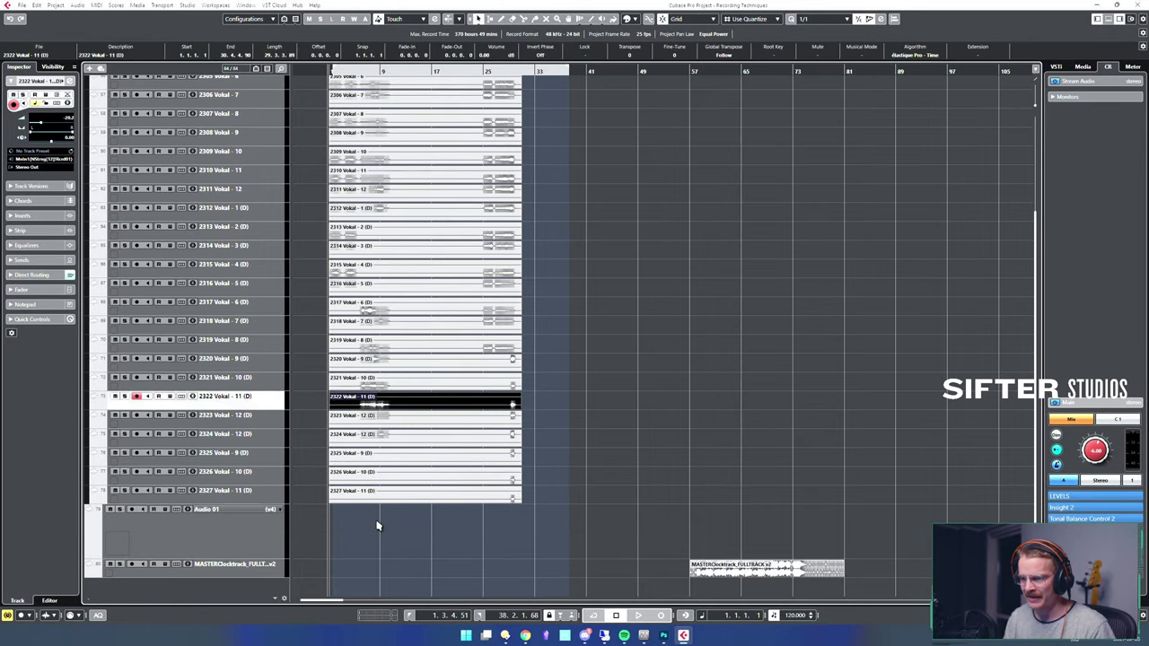
drag(426, 404, 401, 541)
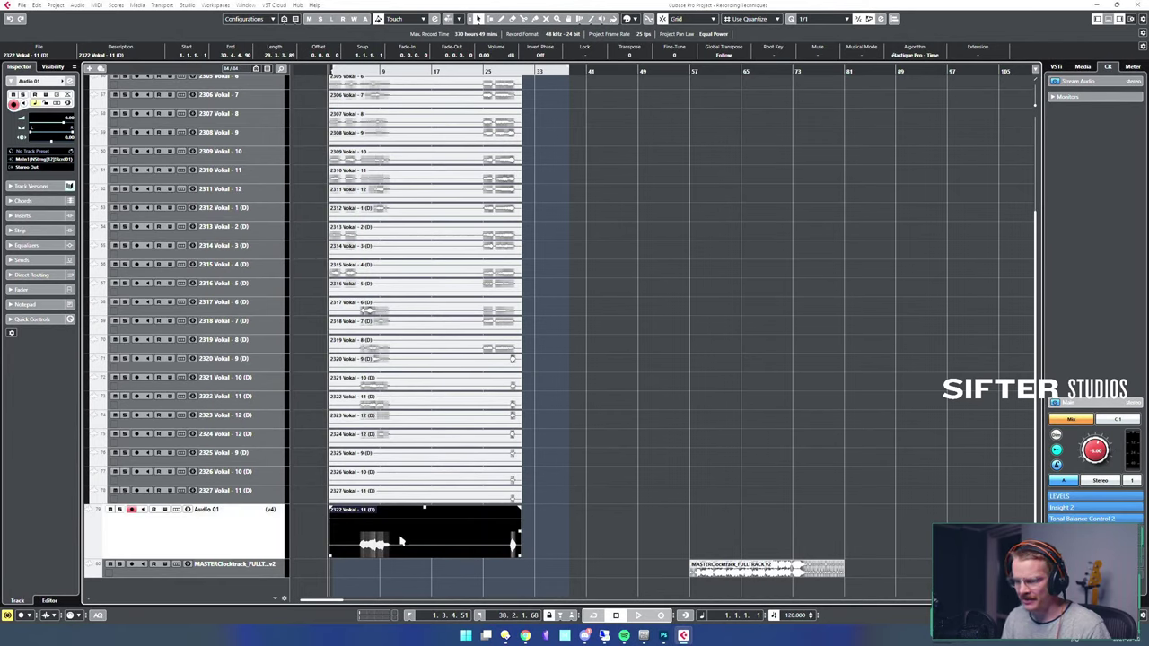
key(Delete)
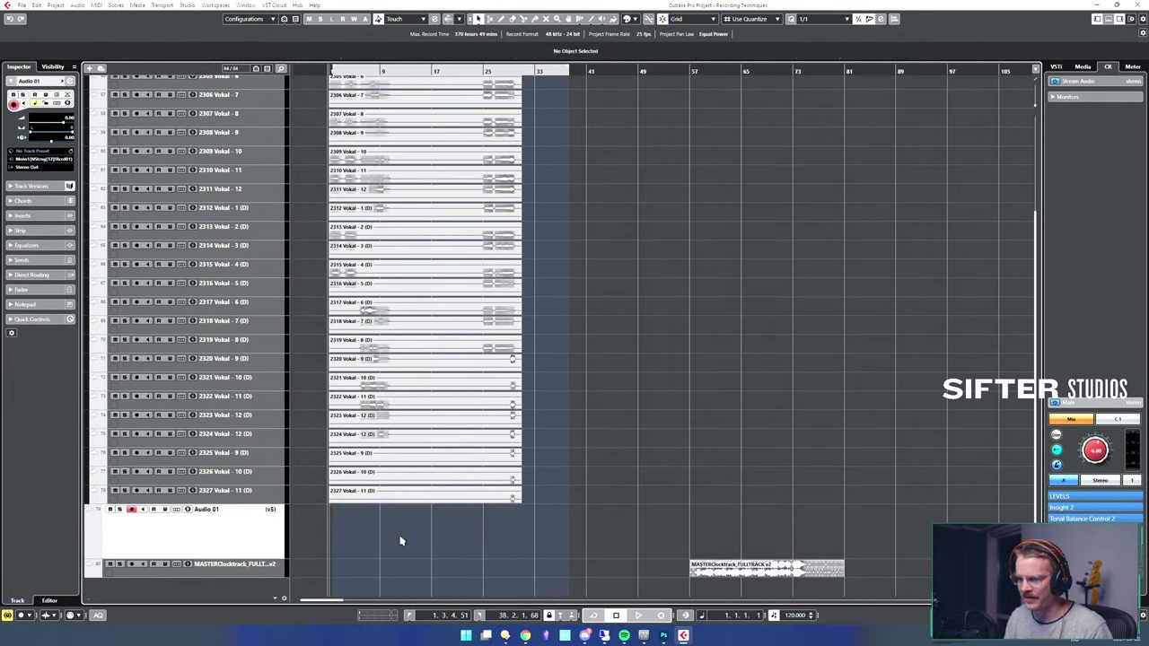
click(407, 276)
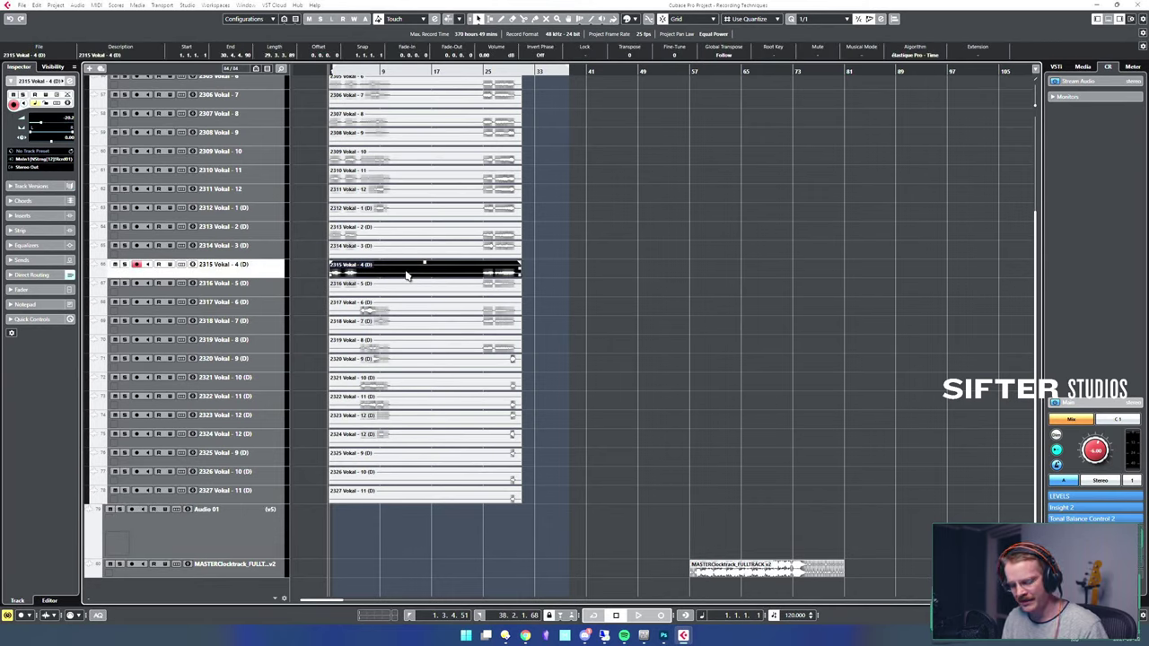
drag(410, 278, 401, 530)
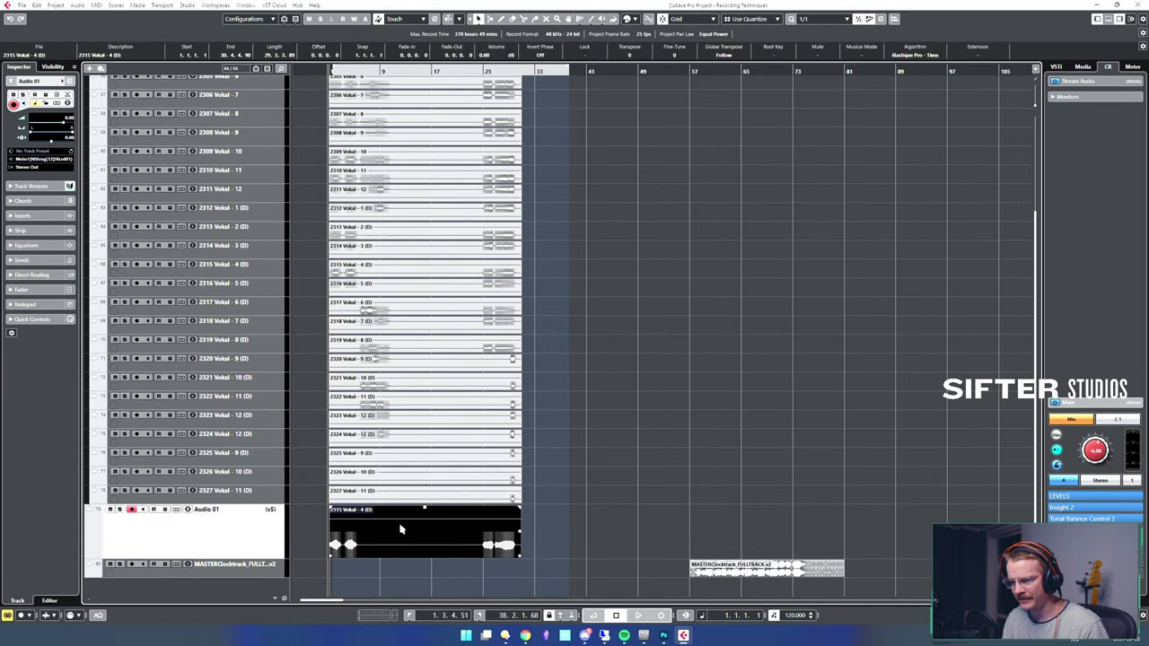
key(Delete)
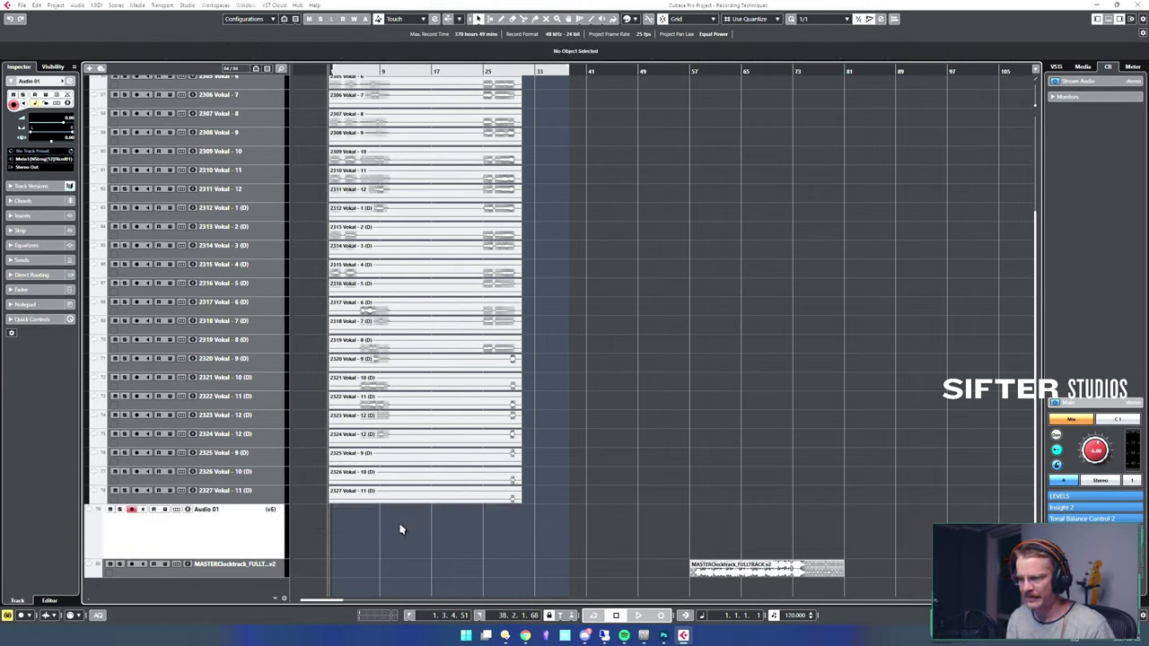
- Copy the 2312 Vokal - 1 (D) and 2309 Vokal - 10 clips onto Audio 01, adding a new track version after each
click(401, 219)
drag(402, 218, 404, 541)
key(Delete)
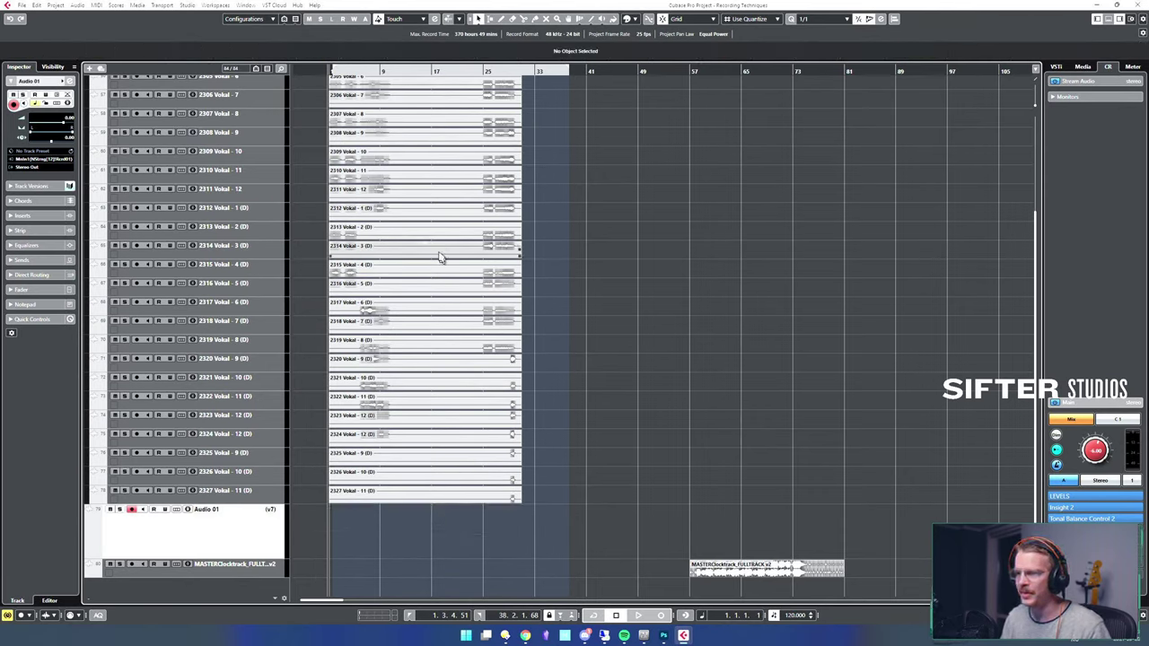
click(429, 161)
drag(428, 165, 422, 533)
key(Delete)
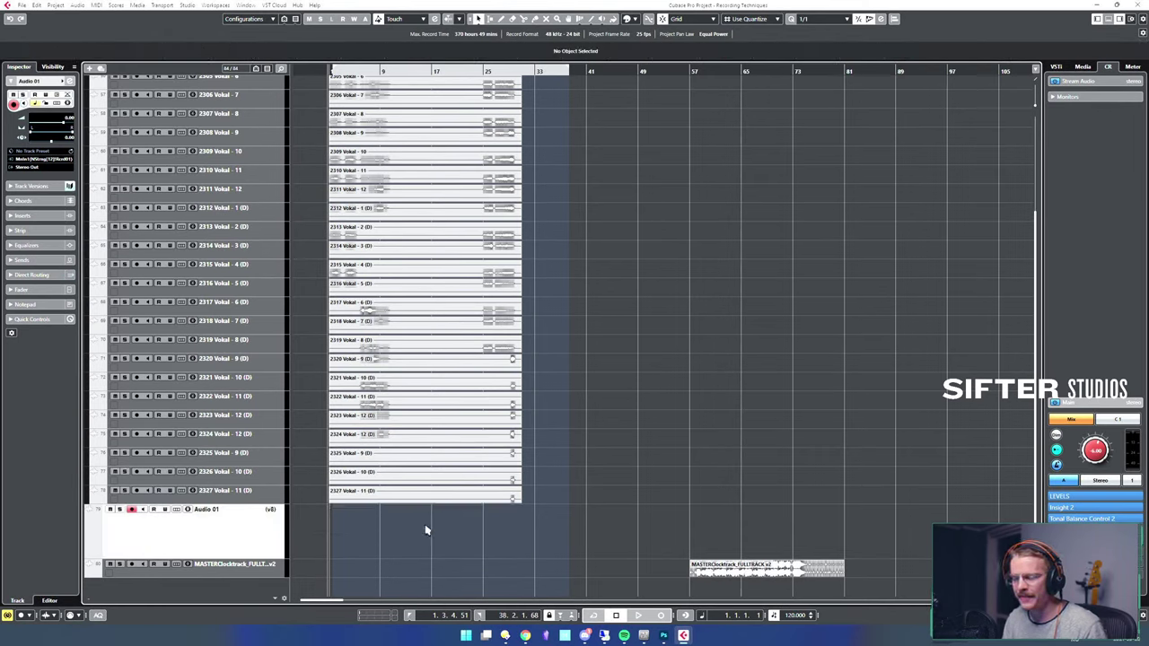
- Look through the list of track versions and version commands of the Audio 01 track, leaving the active version v8
click(279, 510)
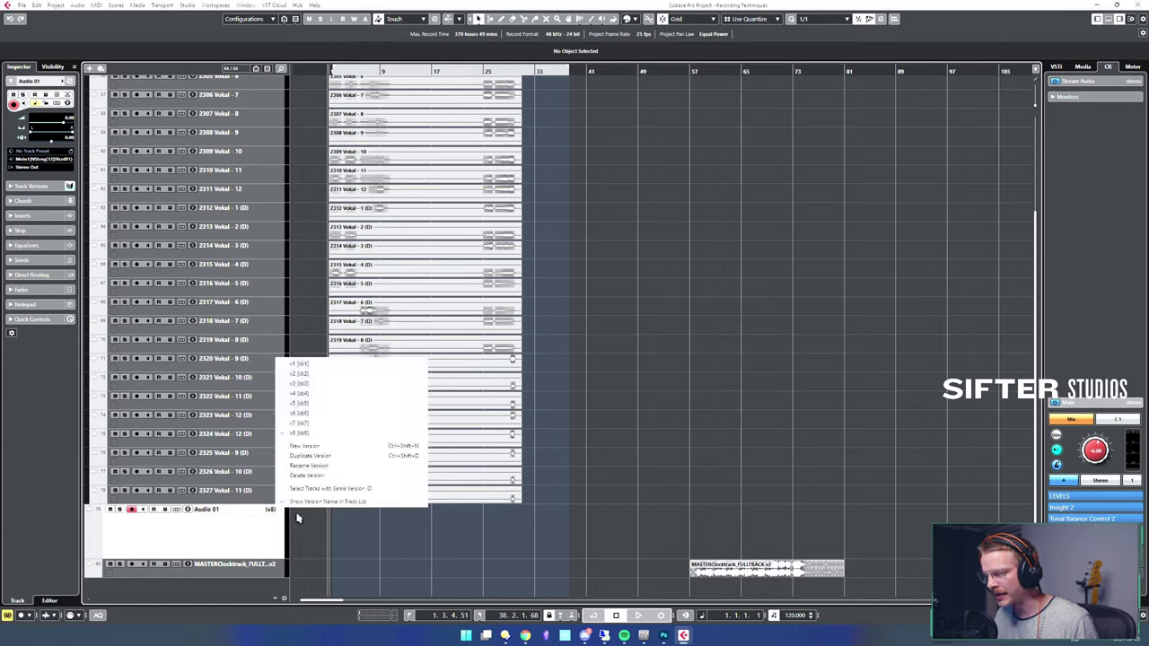
click(248, 544)
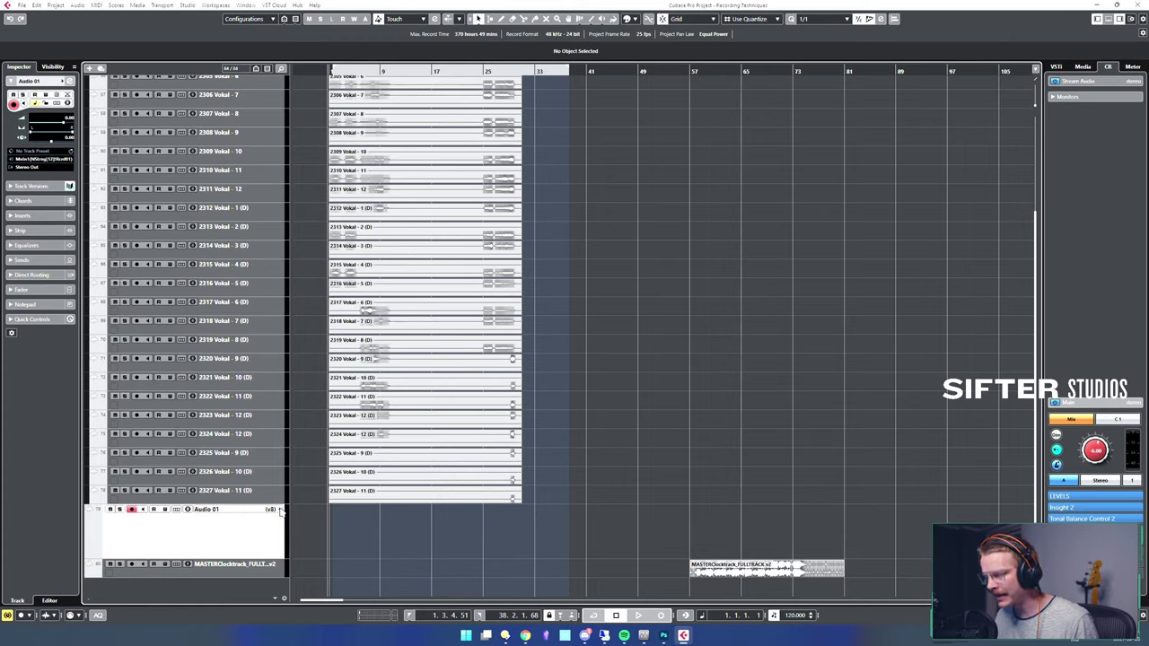
click(279, 510)
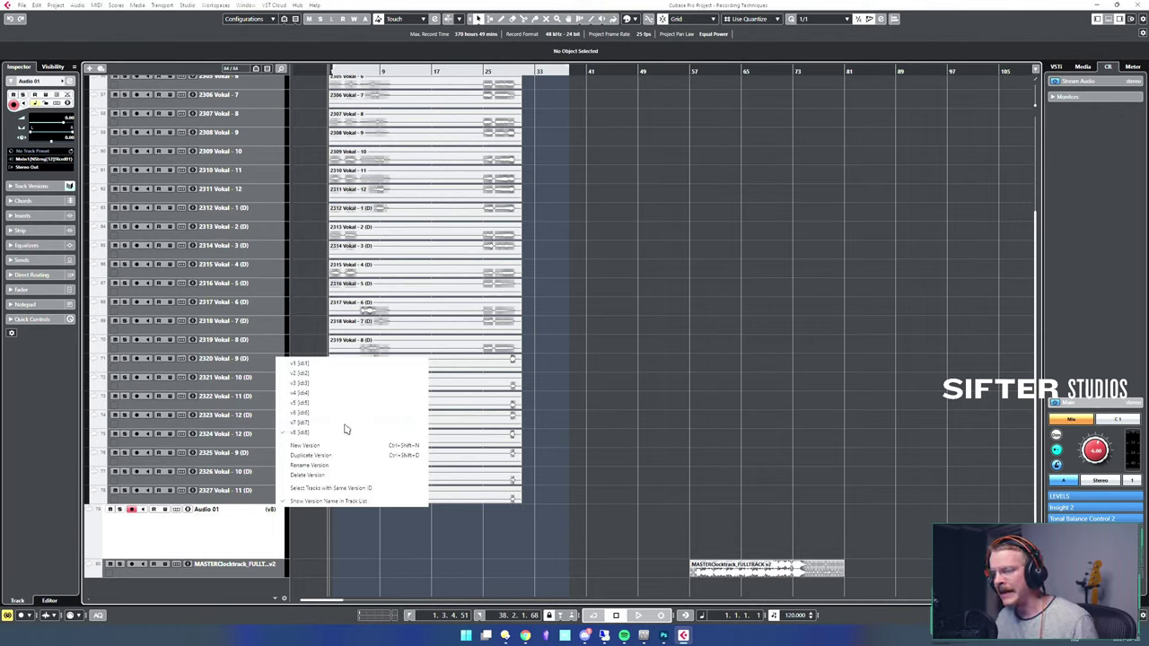
click(268, 534)
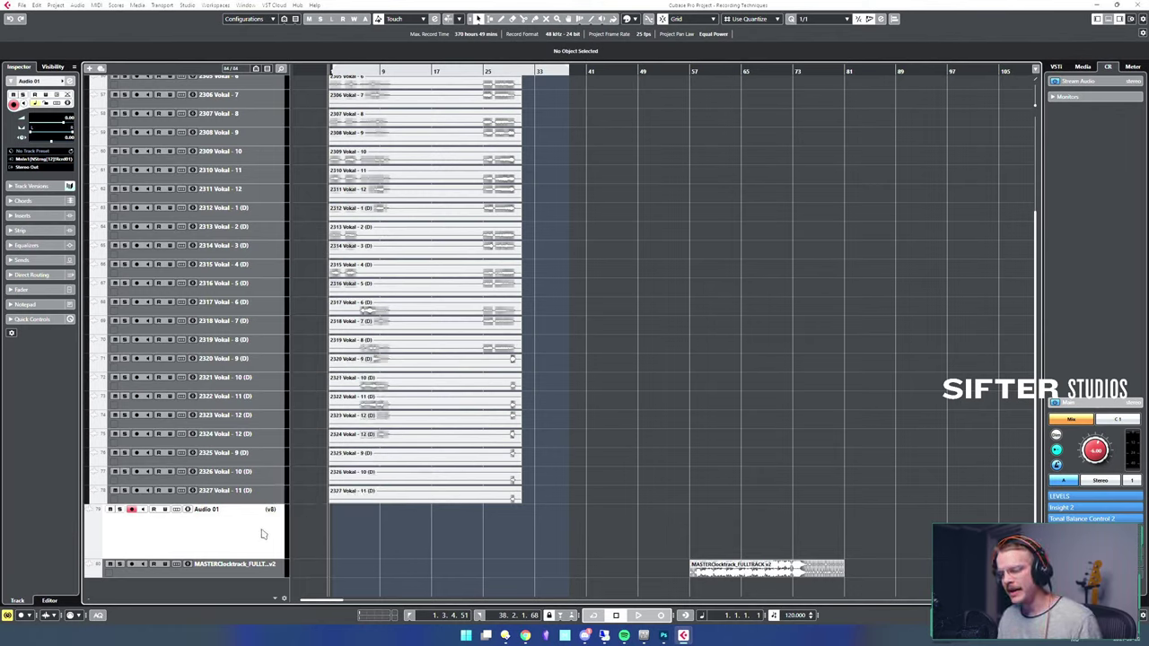
click(281, 510)
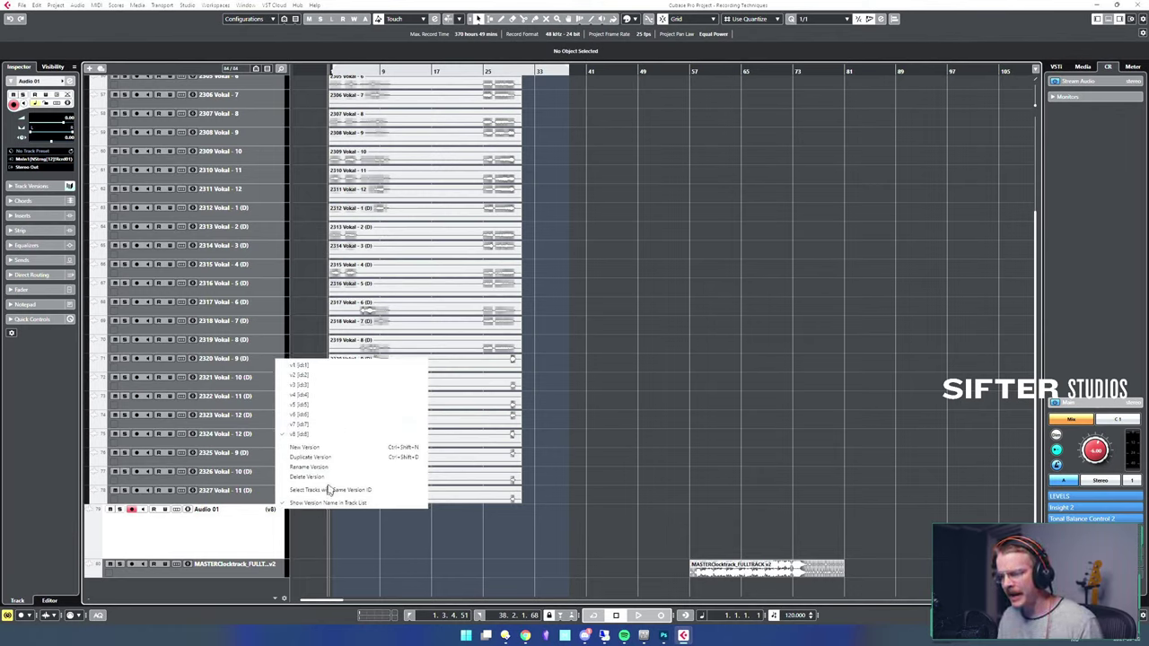
click(263, 542)
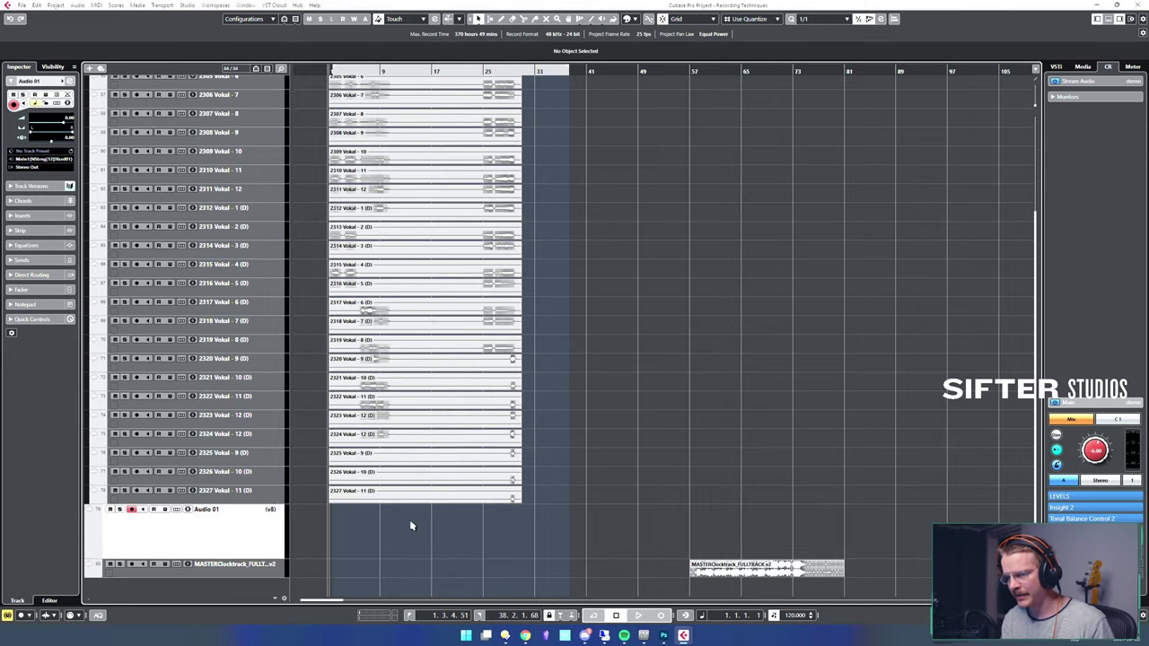
- Cycle back and forth through the track versions of Audio 01 to compare their clips, ending on v8
key(ctrl+shift+h)
key(ctrl+shift+h)
key(ctrl+shift+g)
key(ctrl+shift+g)
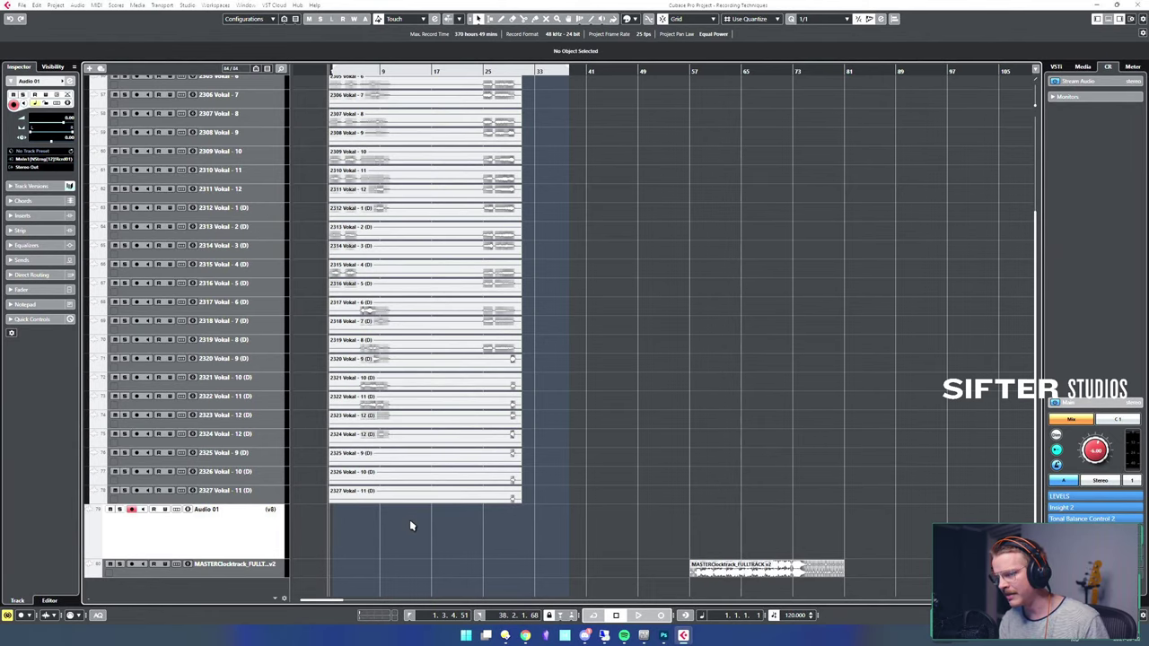
key(ctrl+shift+h)
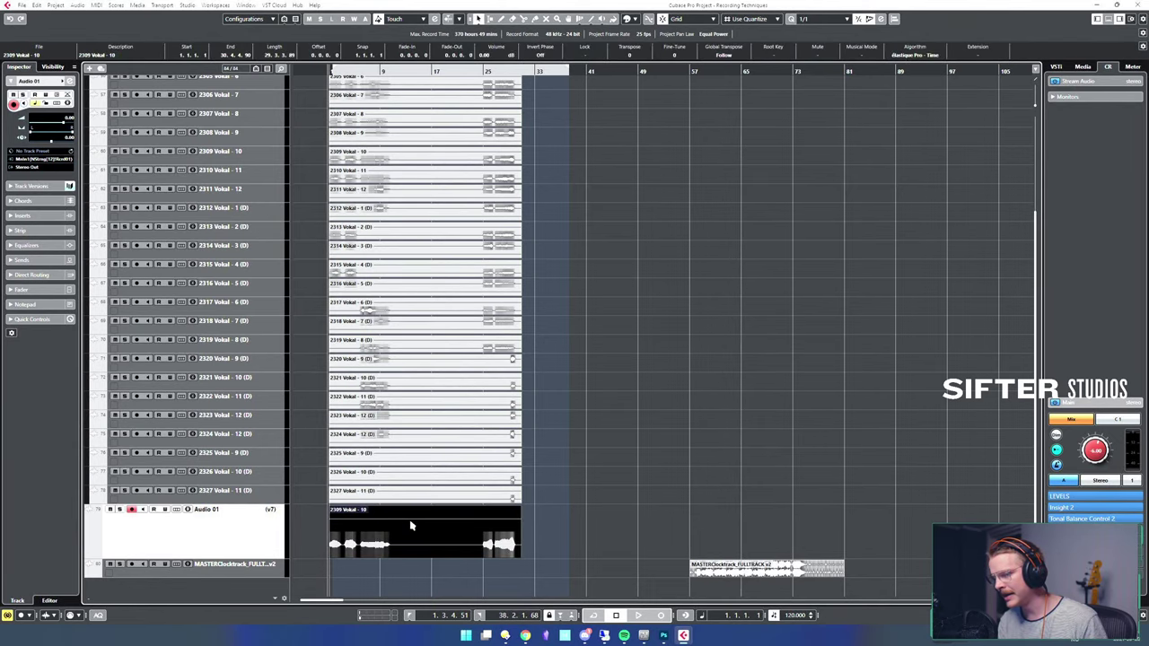
key(ctrl+shift+h)
key(ctrl+shift+h)
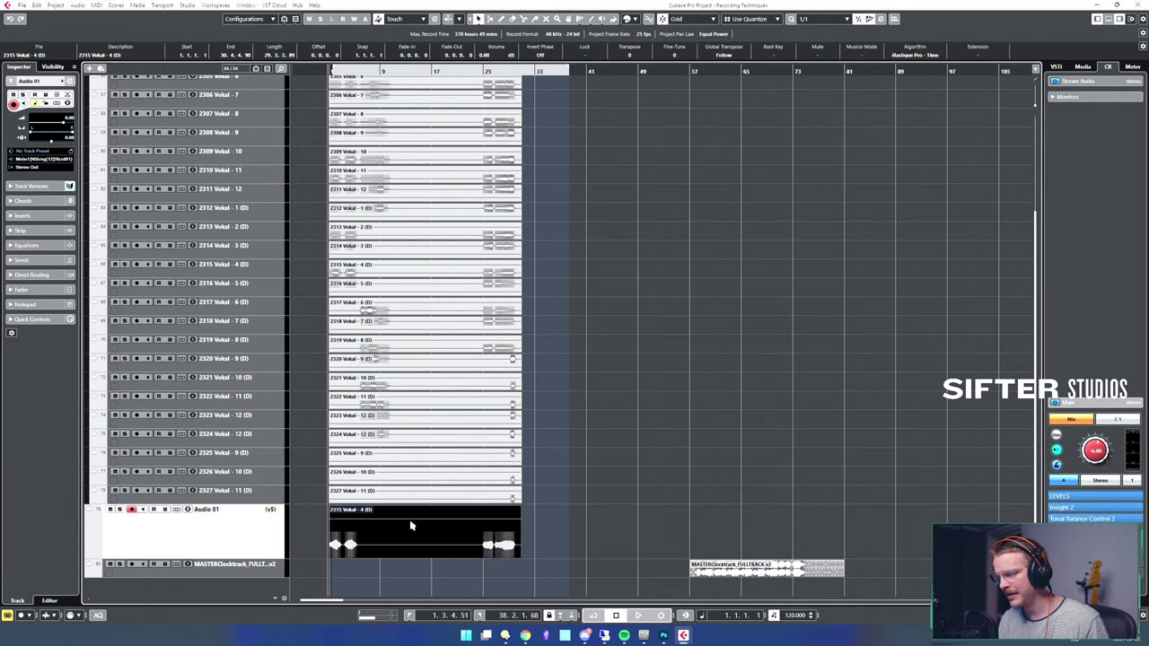
key(ctrl+shift+h)
key(ctrl+shift+h)
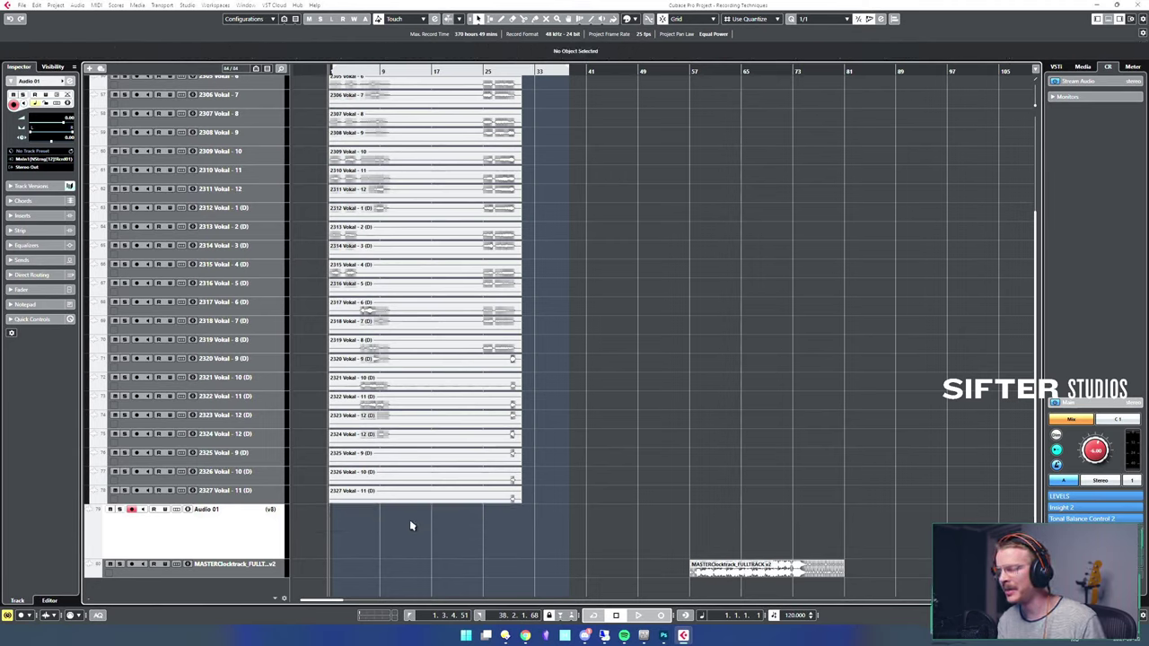
key(ctrl+shift+h)
key(ctrl+shift+h)
key(ctrl+shift+h)
key(ctrl+shift+h)
key(ctrl+shift+h)
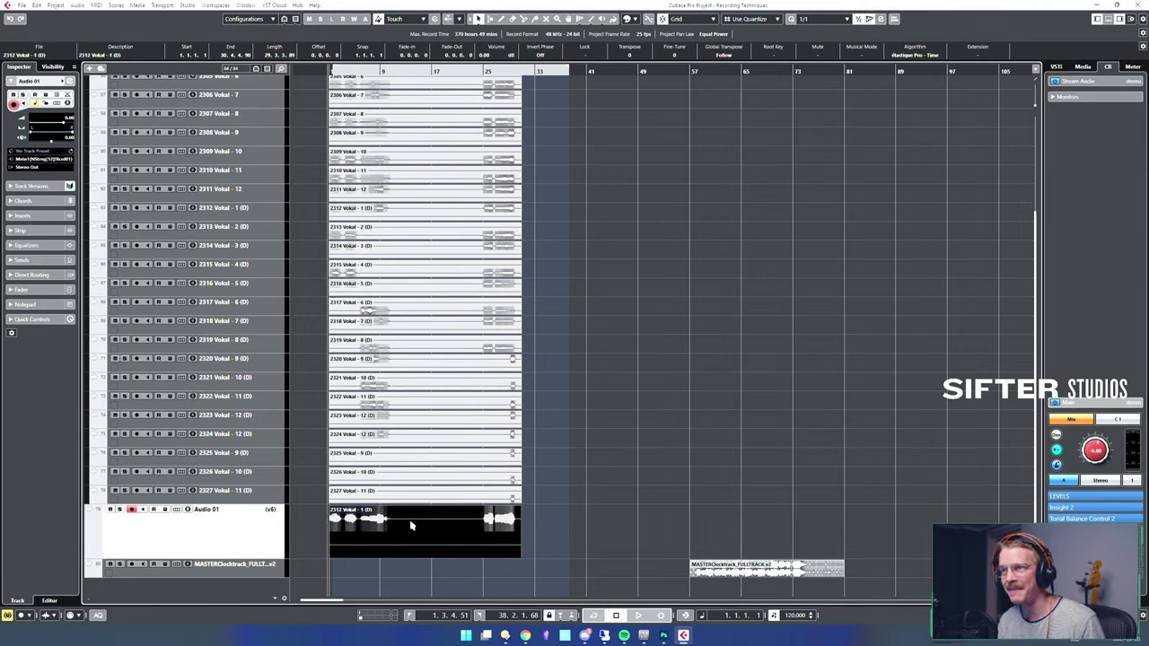
key(ctrl+shift+g)
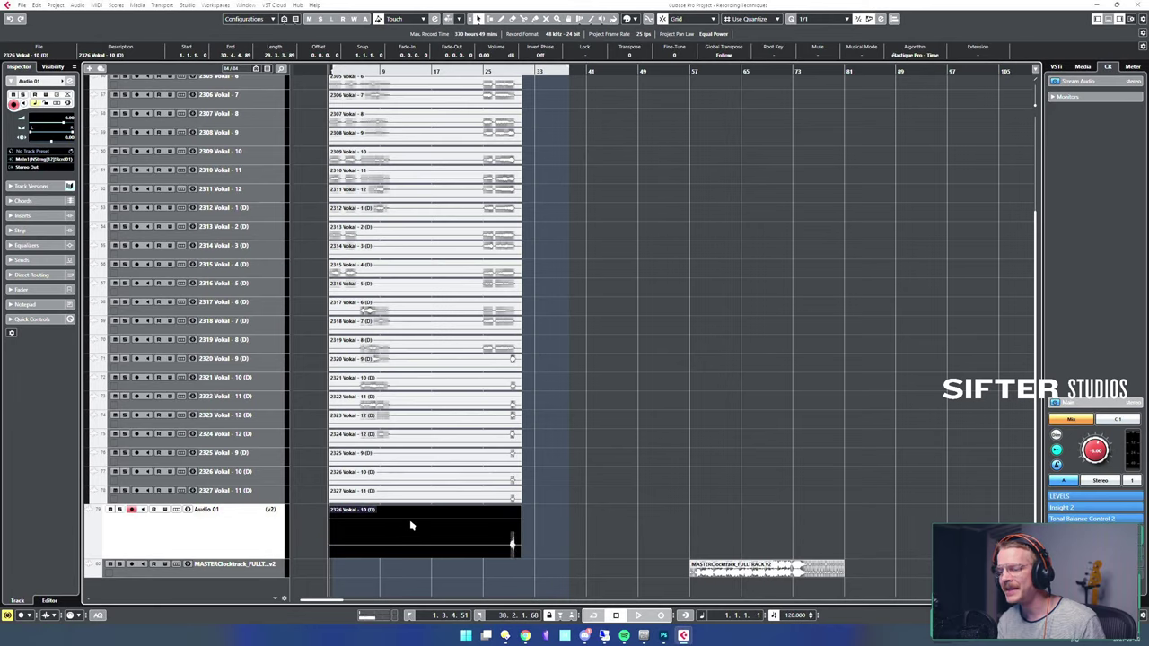
key(ctrl+shift+h)
key(ctrl+shift+h)
key(ctrl+shift+h)
key(ctrl+shift+h)
key(ctrl+shift+h)
key(ctrl+shift+h)
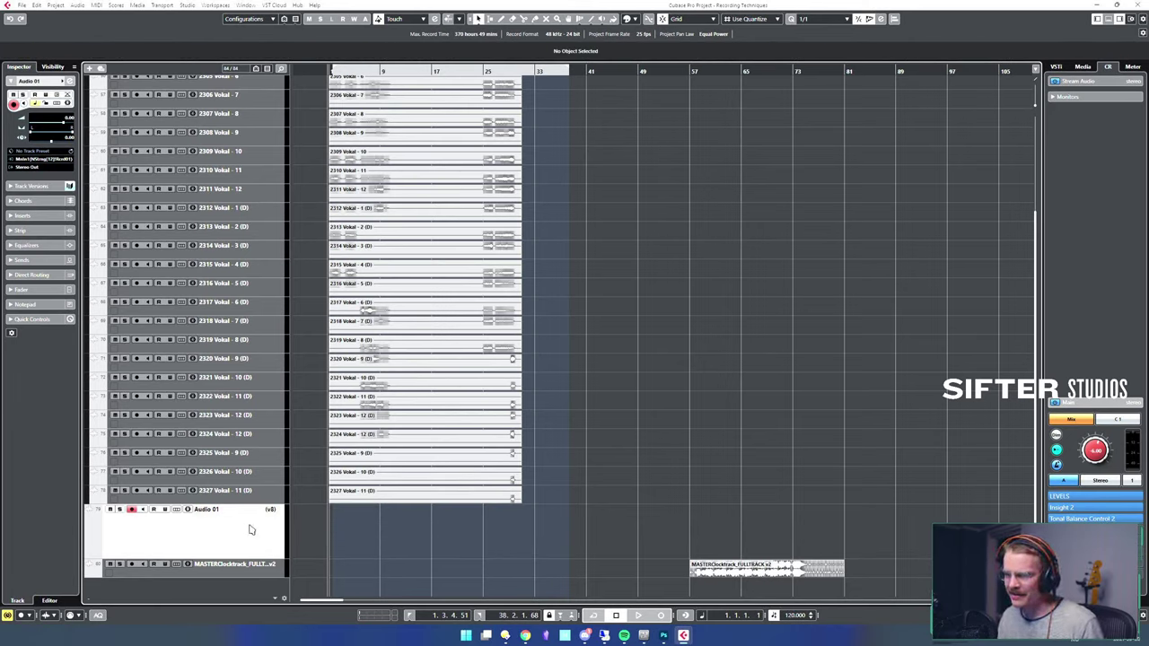
- Show the lanes of the Audio 01 track and step through its track versions, ending on v7
click(177, 510)
scroll(408, 515, down, 1)
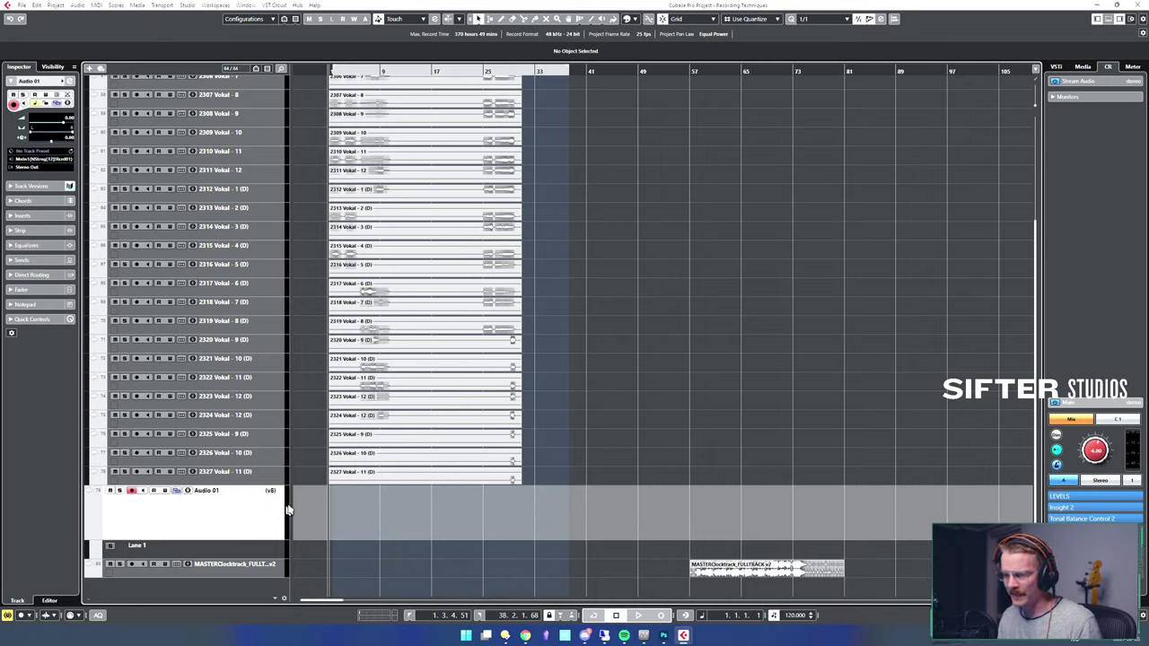
key(ctrl+z)
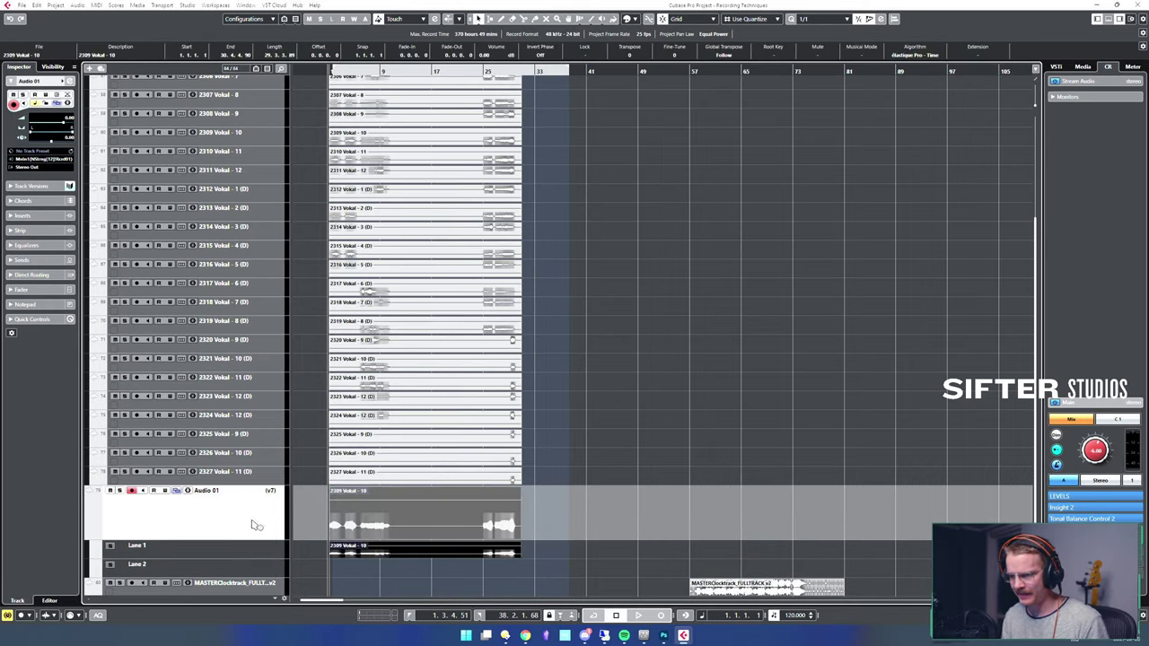
key(ctrl+z)
key(ctrl+z)
key(ctrl+z)
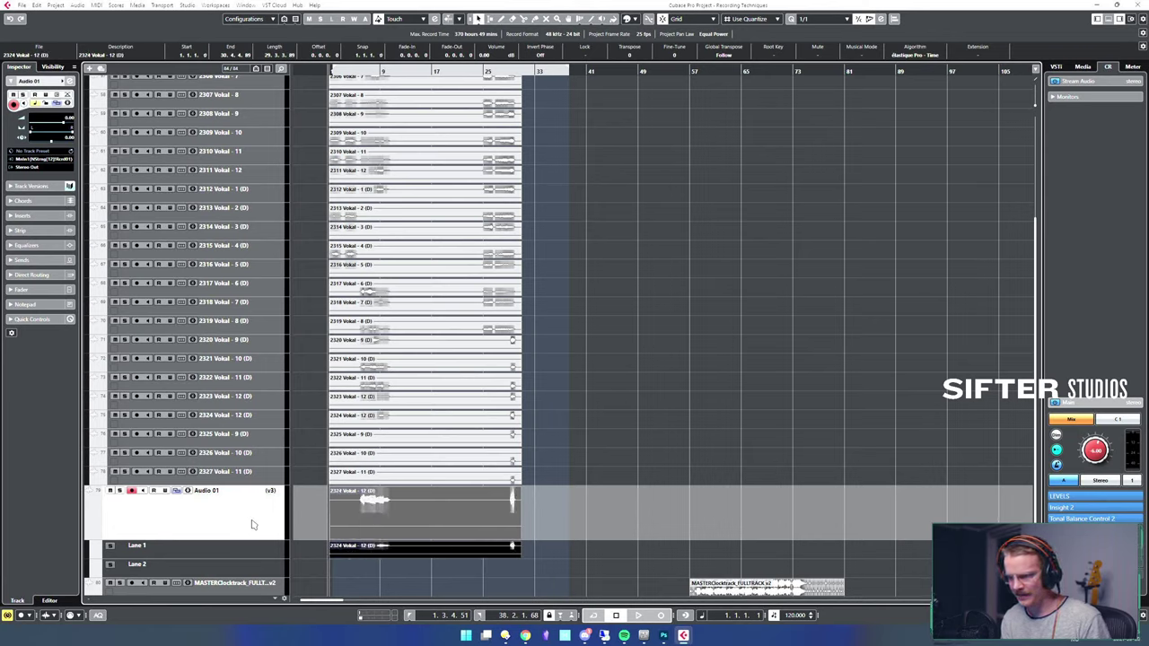
key(ctrl+shift+z)
key(ctrl+shift+z)
key(ctrl+shift+z)
key(ctrl+shift+z)
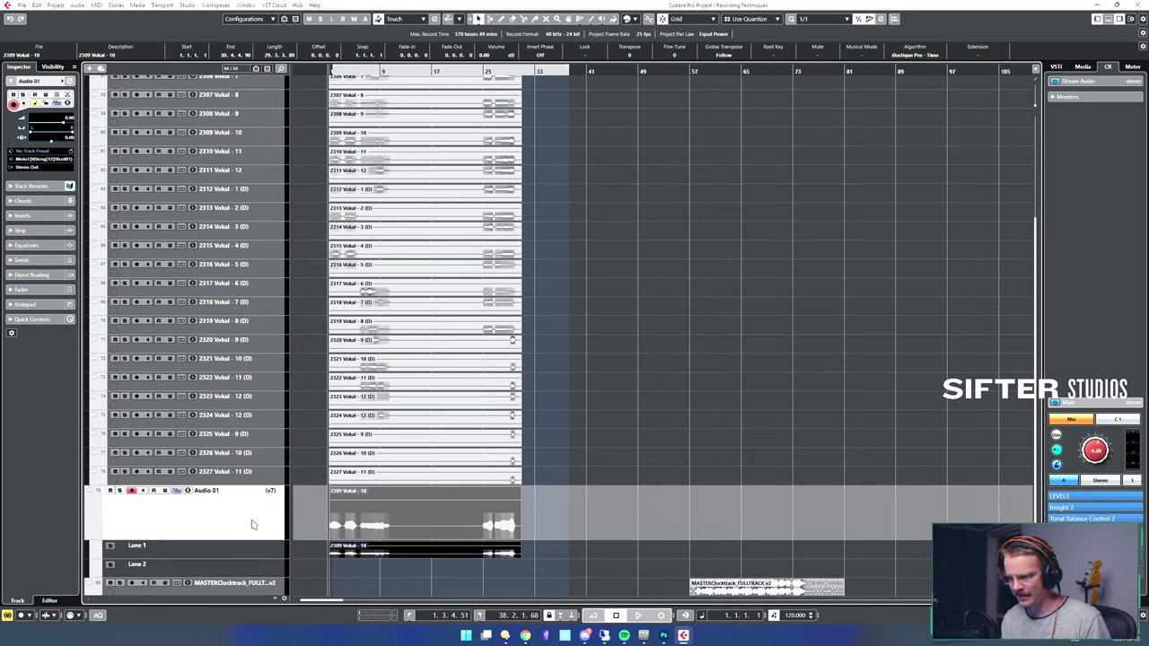
key(ctrl+z)
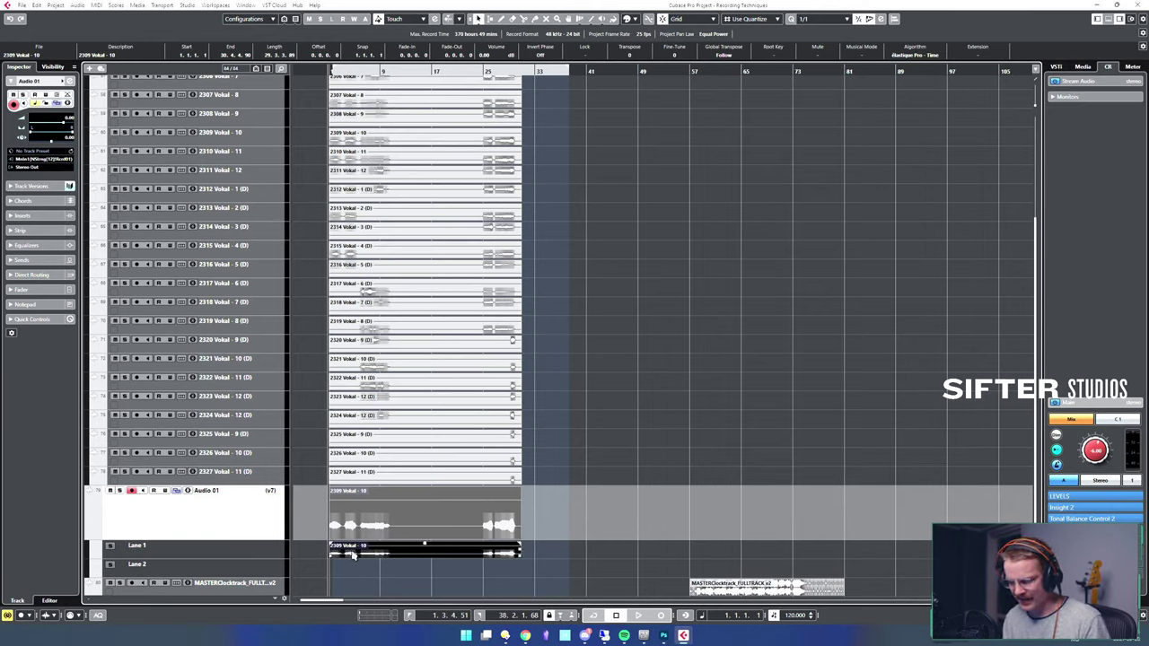
key(ctrl+shift+z)
key(ctrl+z)
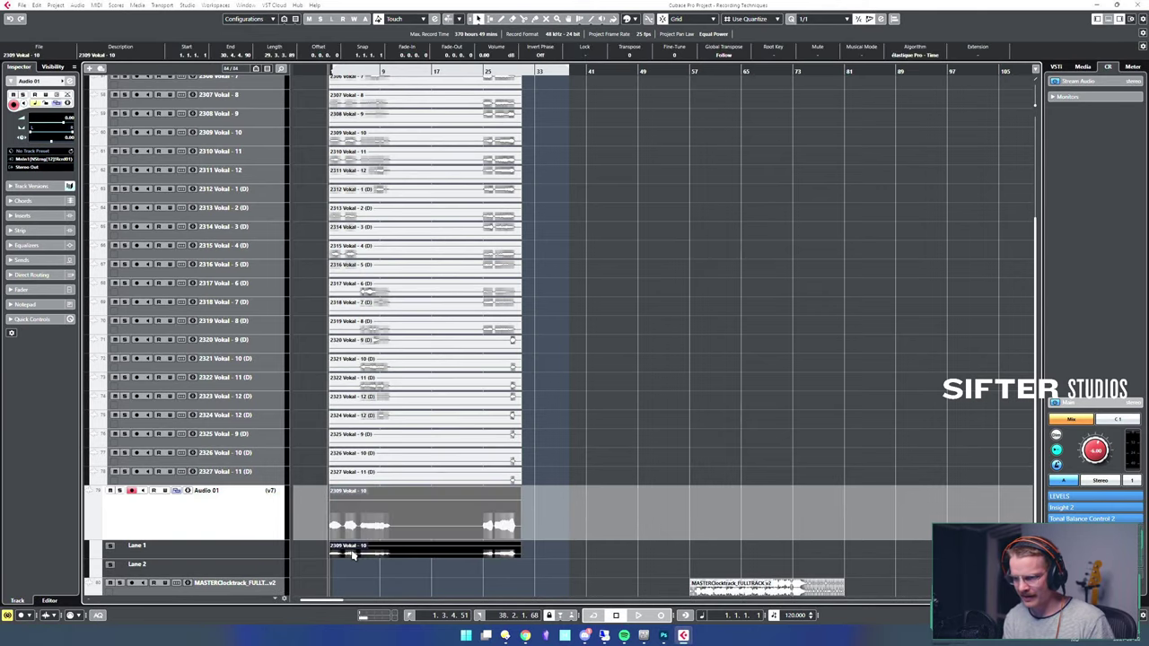
- Copy the 2327 Vokal - 11 (D) clip into Lane 1 of Audio 01 version v7, and reselect the Audio 01 track
click(157, 568)
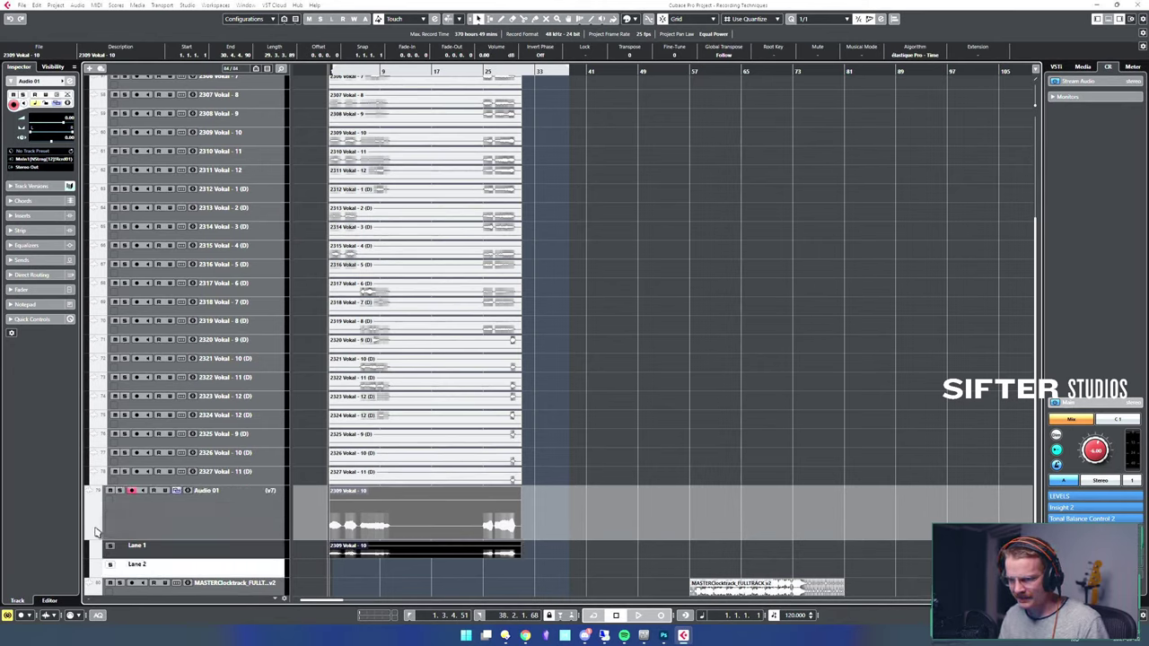
click(159, 535)
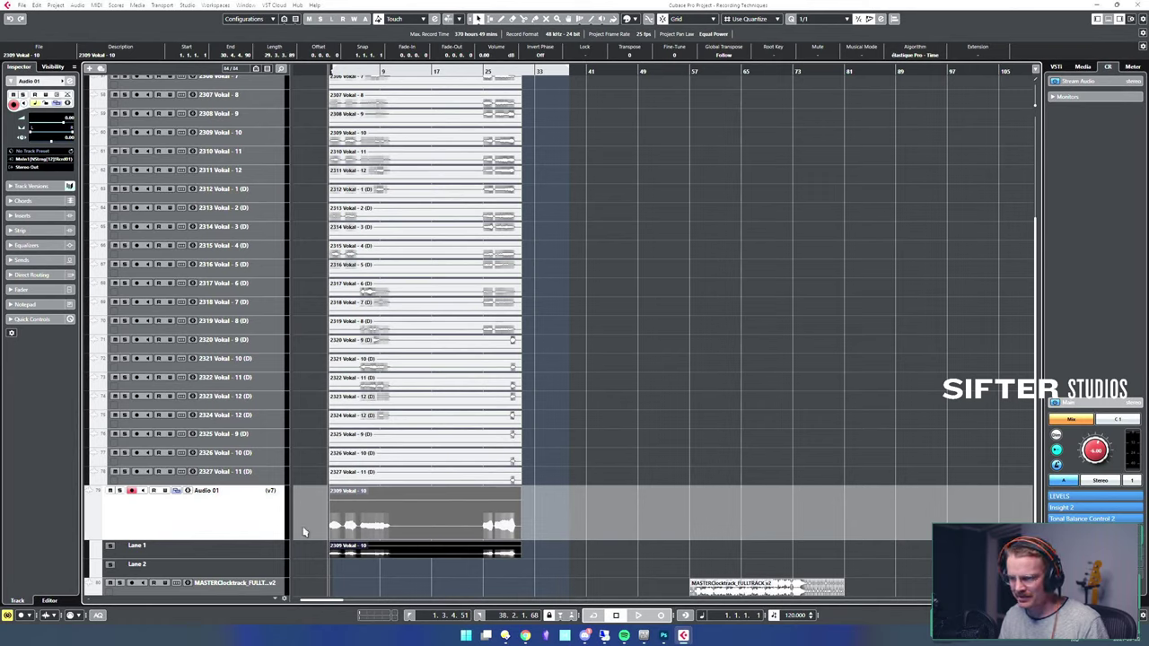
drag(398, 483, 401, 568)
click(238, 552)
click(257, 513)
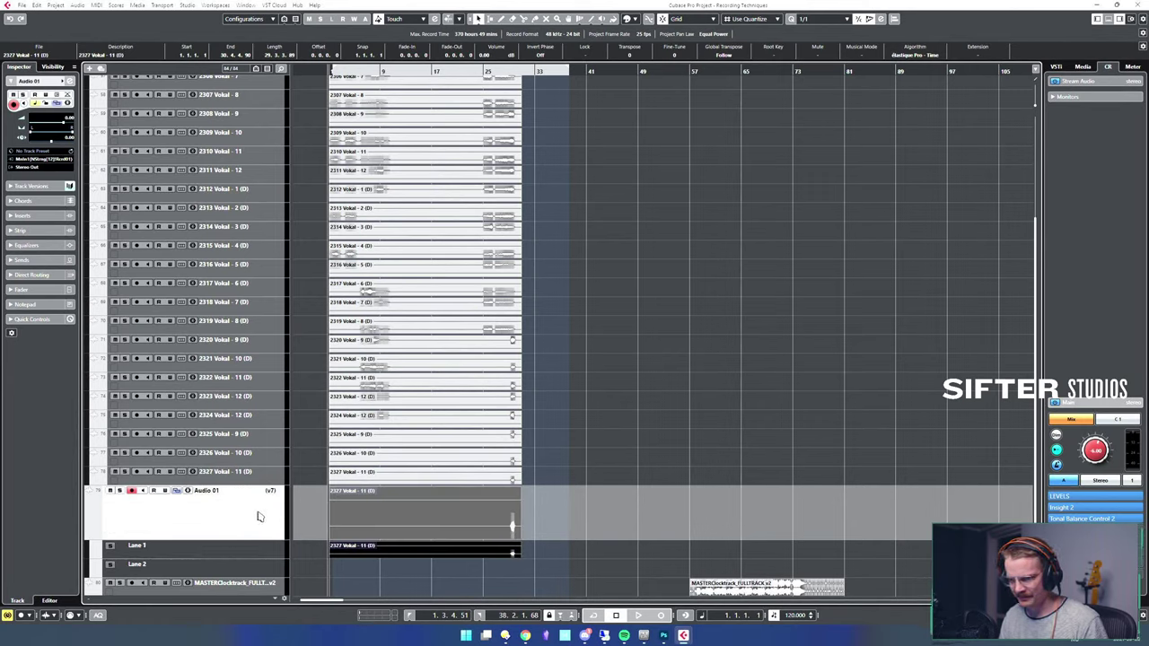
- Copy the 2326 Vokal - 10 (D) and 2324 Vokal - 12 (D) clips into Lane 1 of Audio 01 version v7
drag(395, 459, 398, 525)
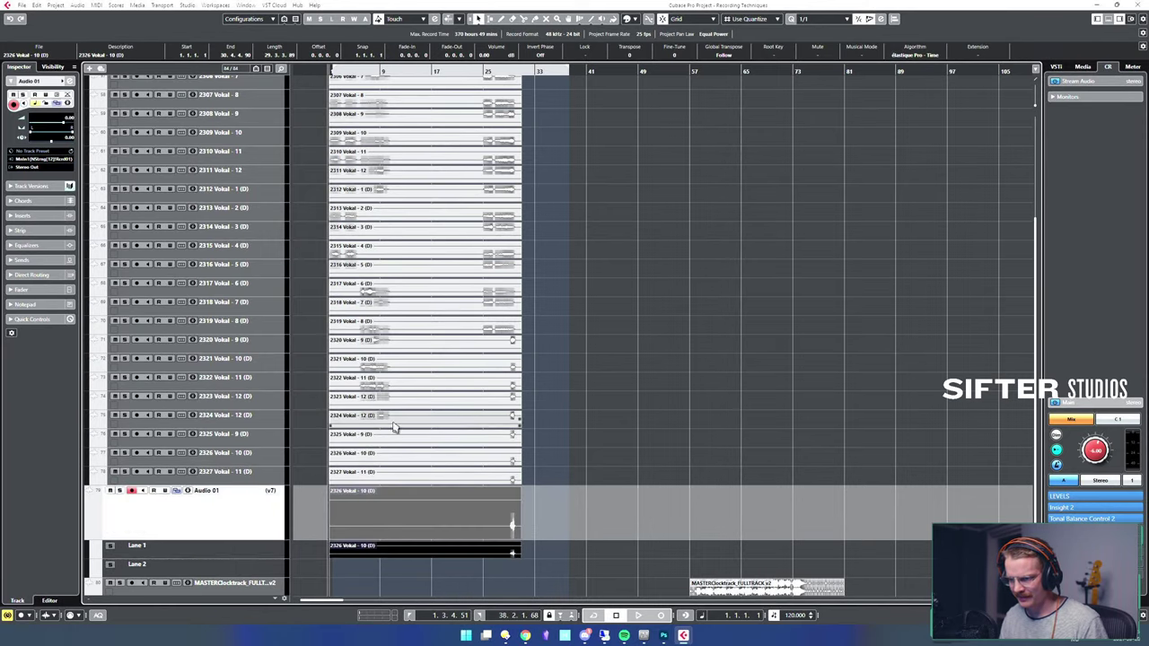
drag(393, 420, 385, 565)
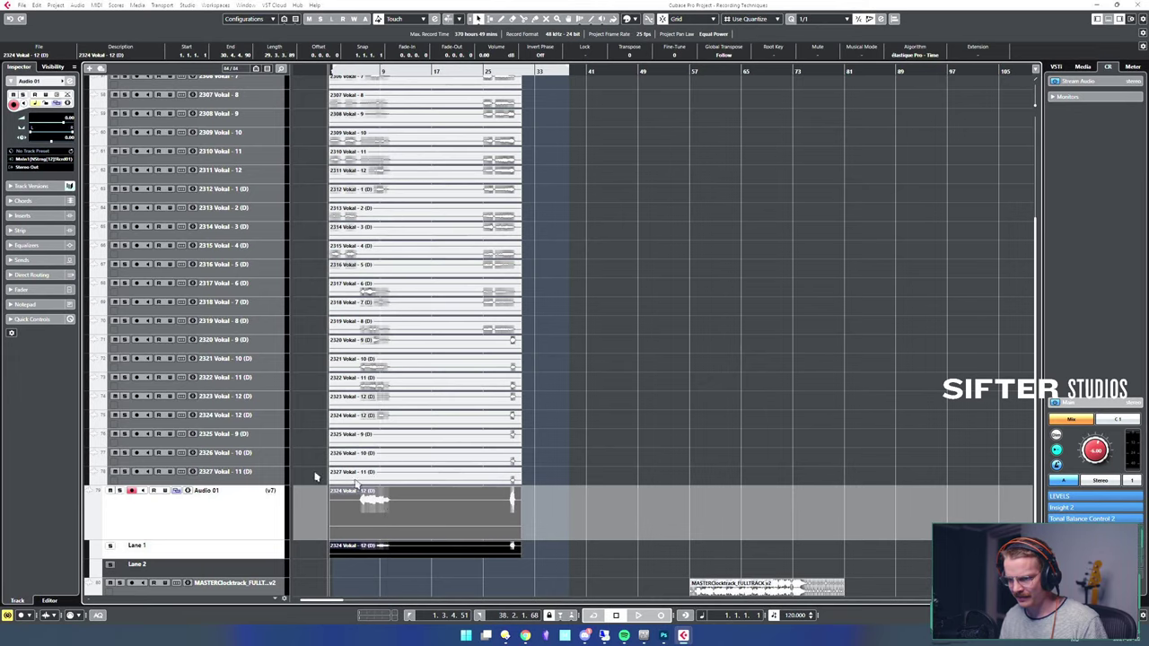
- Look through the commands available for Lane 2 of the Audio 01 track, and reselect Audio 01
click(229, 549)
right_click(225, 569)
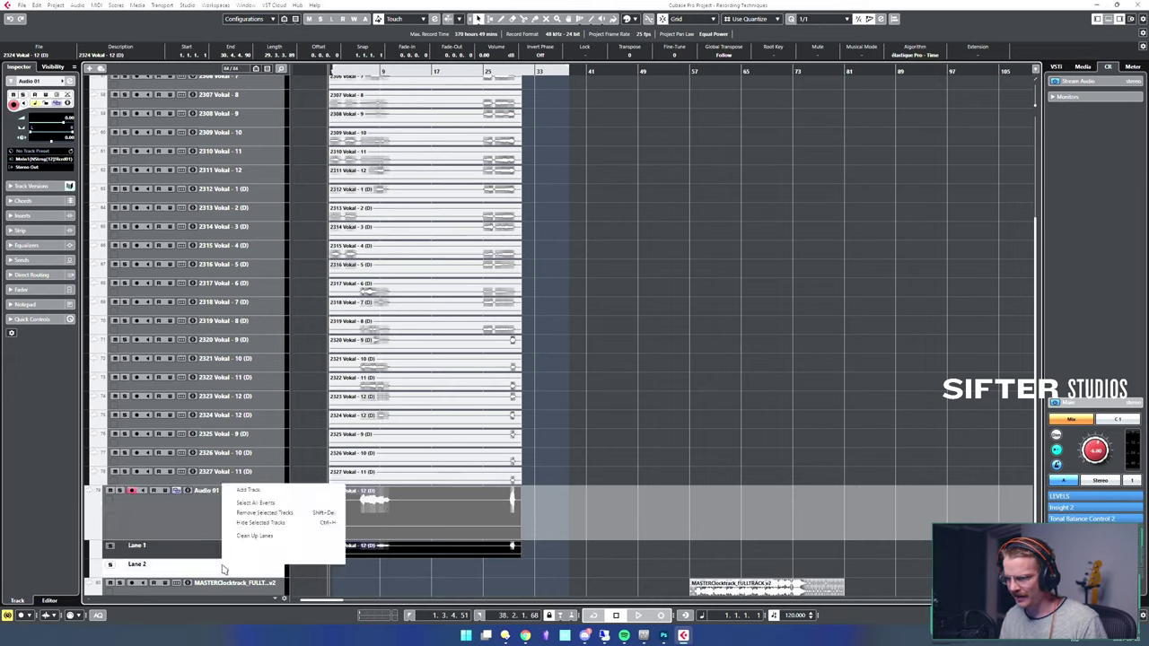
mouse_move(275, 497)
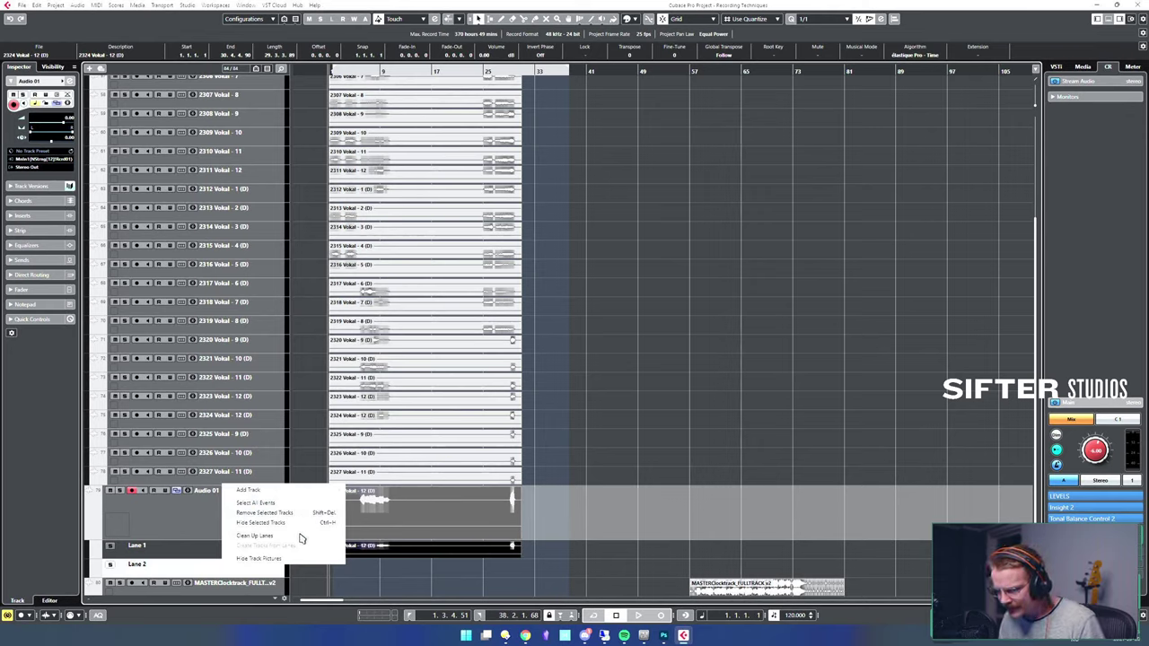
click(181, 510)
click(251, 535)
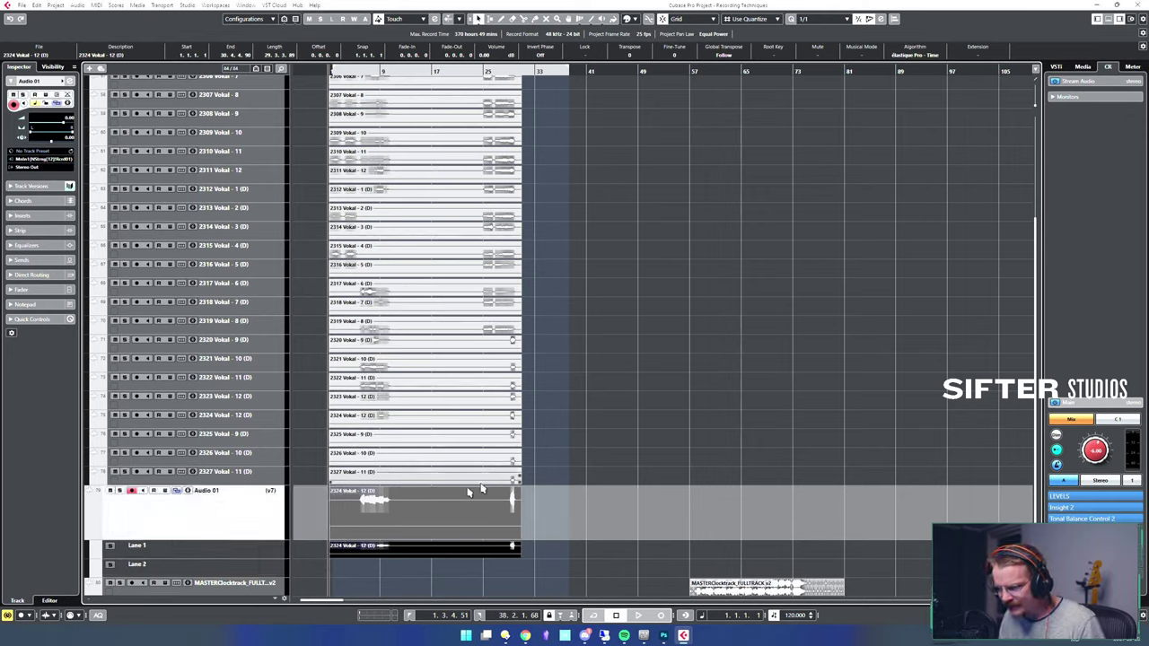
- Select the clips from 2315 Vokal - 4 (D) to 2327 Vokal - 11 (D) and look through their available commands
click(550, 482)
drag(545, 483, 452, 269)
right_click(453, 272)
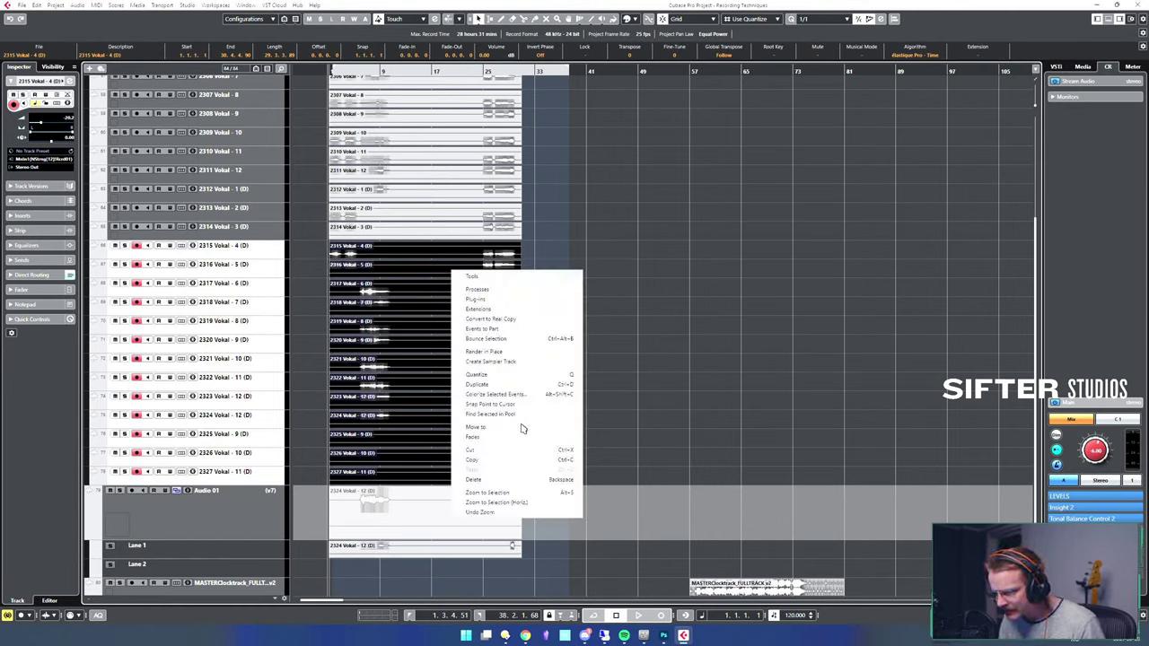
mouse_move(516, 440)
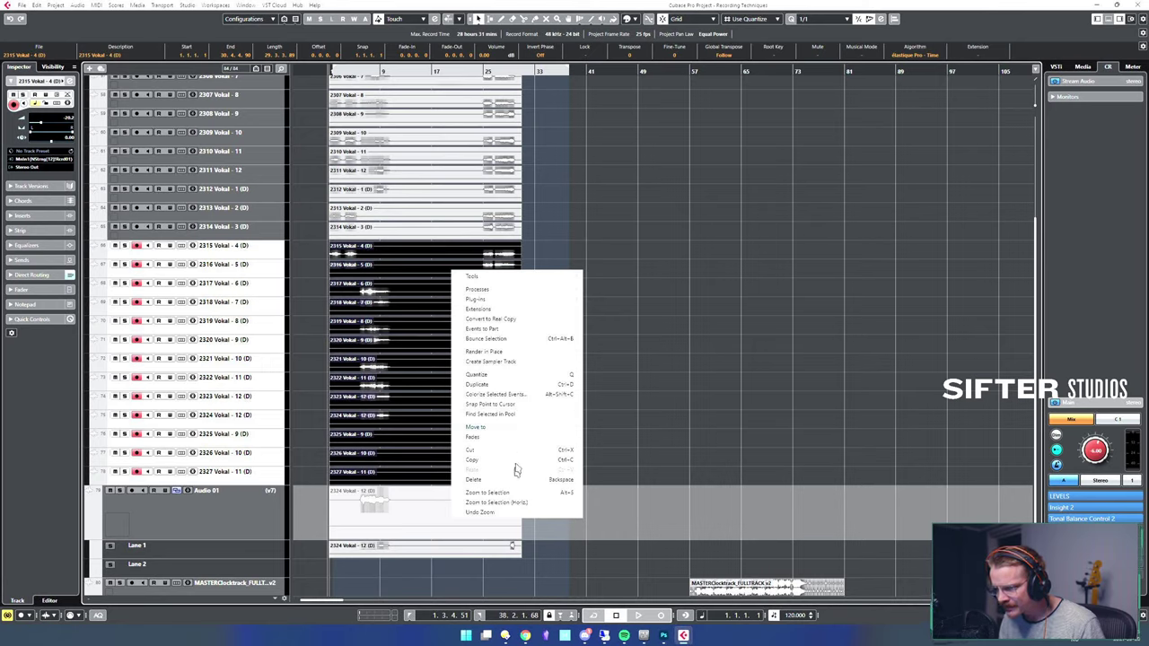
click(637, 232)
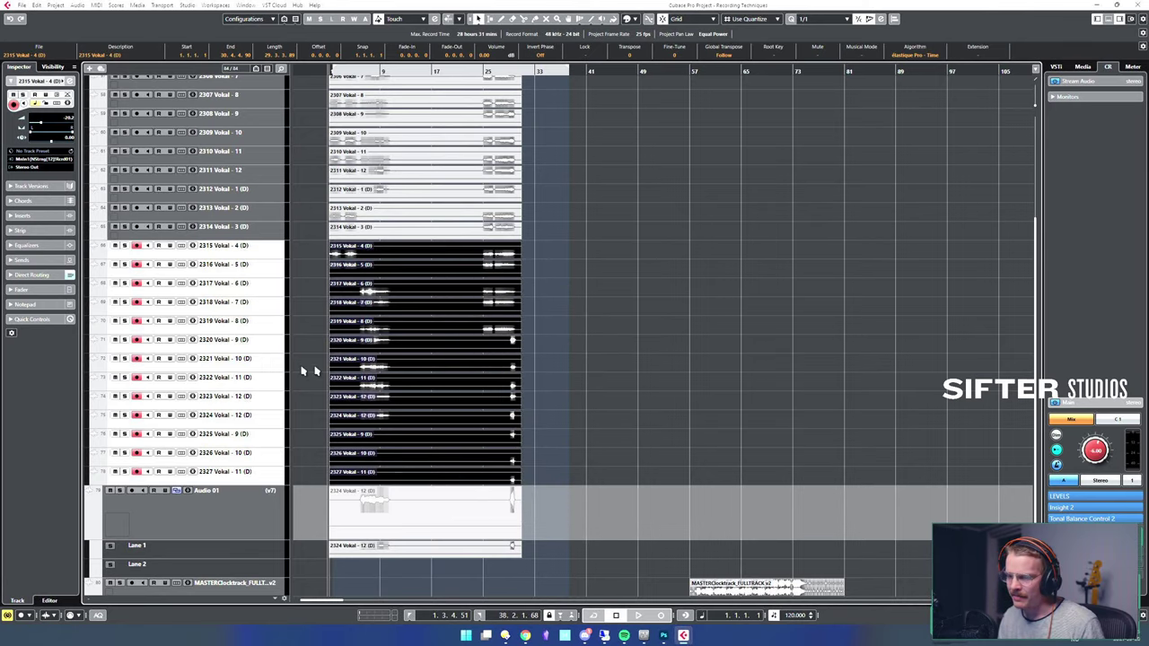
- Hide the lanes of the Audio 01 track and select its 2324 Vokal - 12 (D) clip
click(215, 516)
click(177, 491)
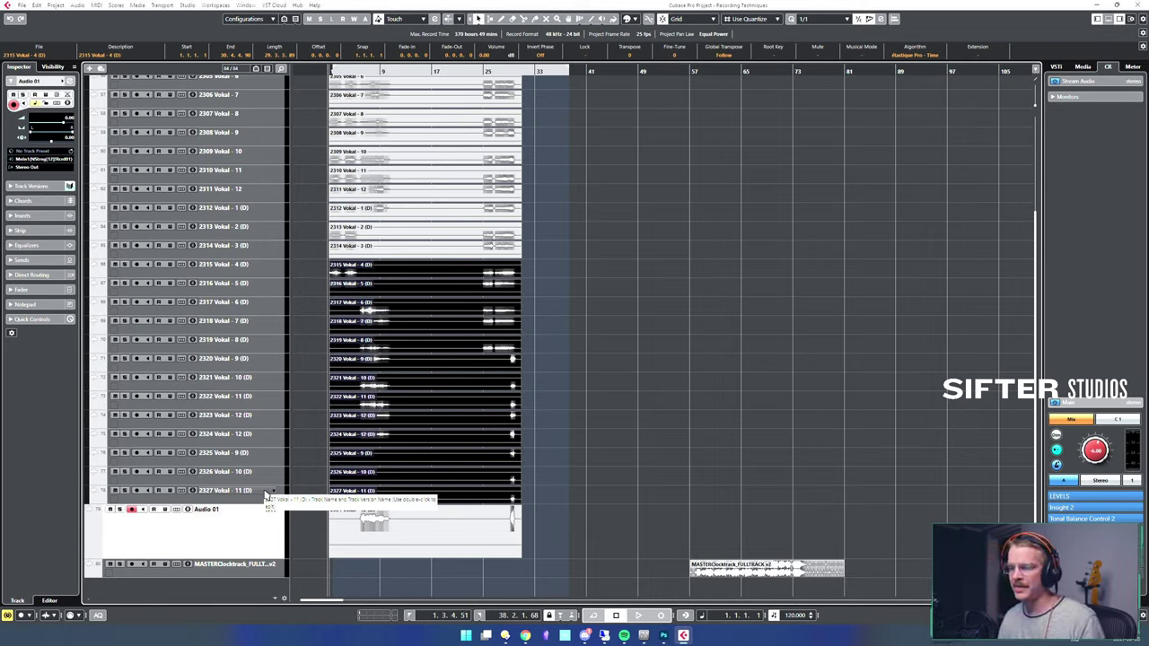
click(436, 533)
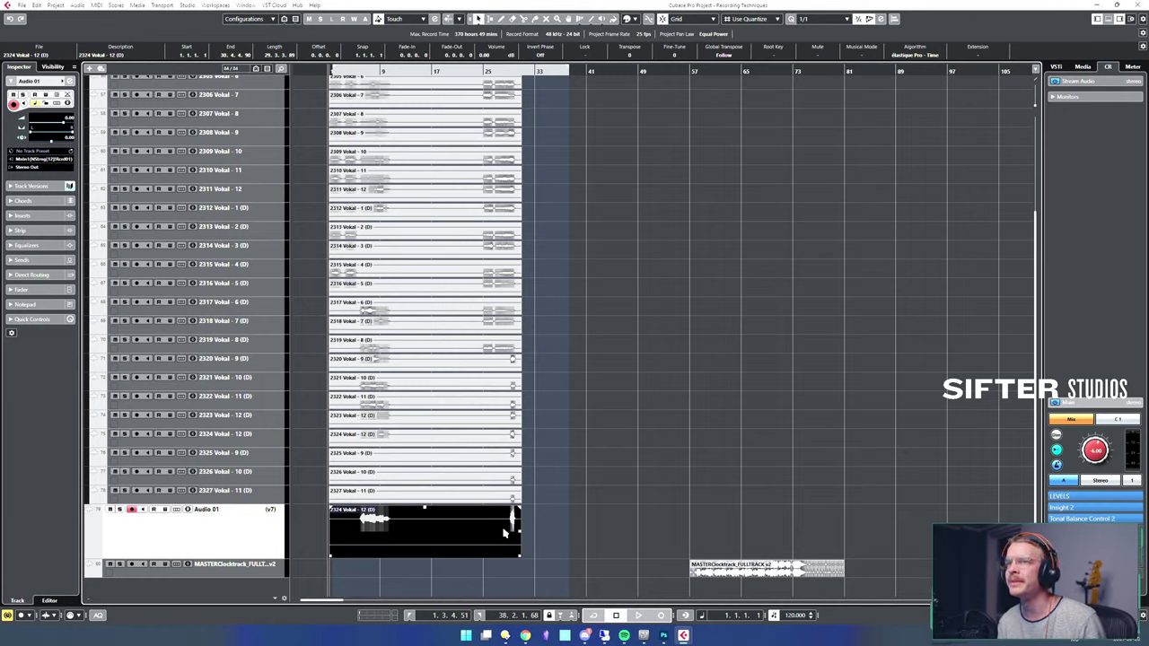
- Step forward through the track versions of Audio 01 to compare their clips, ending on v6
key(ctrl+shift+g)
key(ctrl+shift+g)
key(ctrl+shift+g)
key(ctrl+shift+g)
key(ctrl+shift+g)
key(ctrl+shift+g)
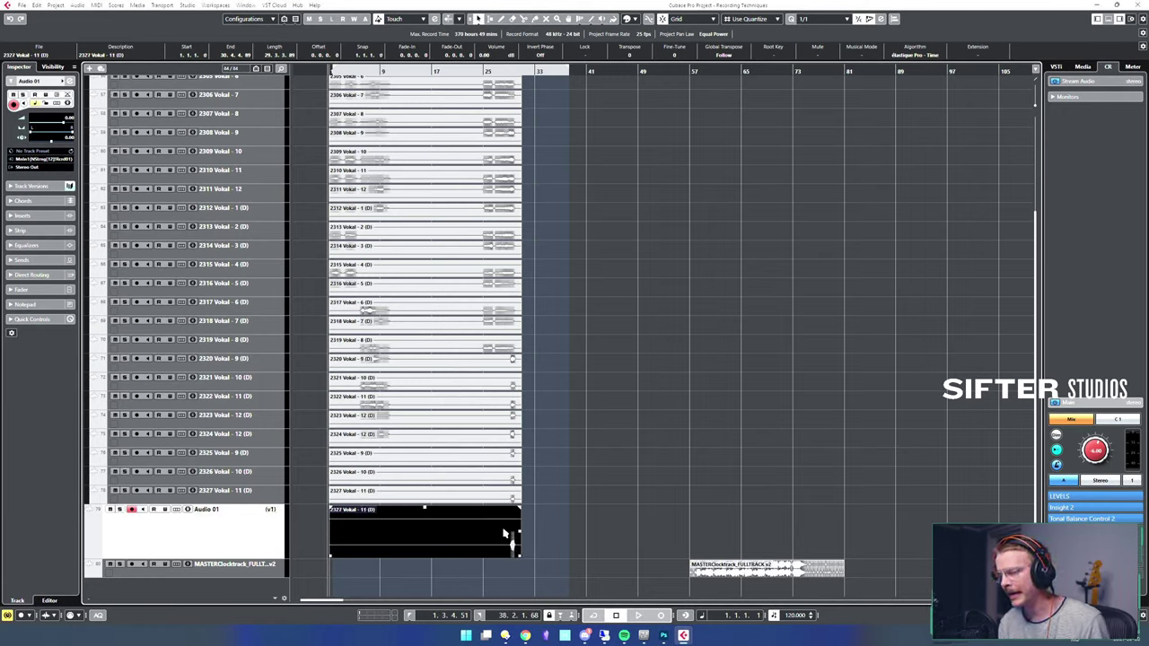
key(ctrl+shift+g)
key(ctrl+shift+g)
key(ctrl+shift+g)
key(ctrl+shift+g)
key(ctrl+shift+g)
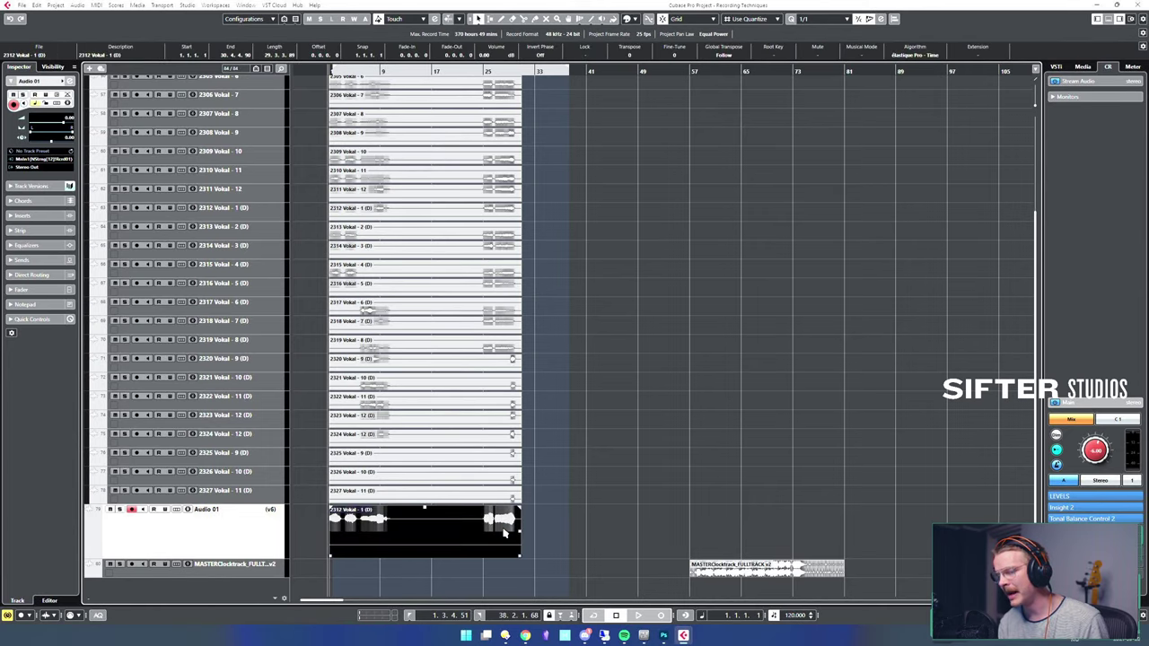
- Step back through the track versions of Audio 01 to v2 and forward again to v7
key(ctrl+shift+f)
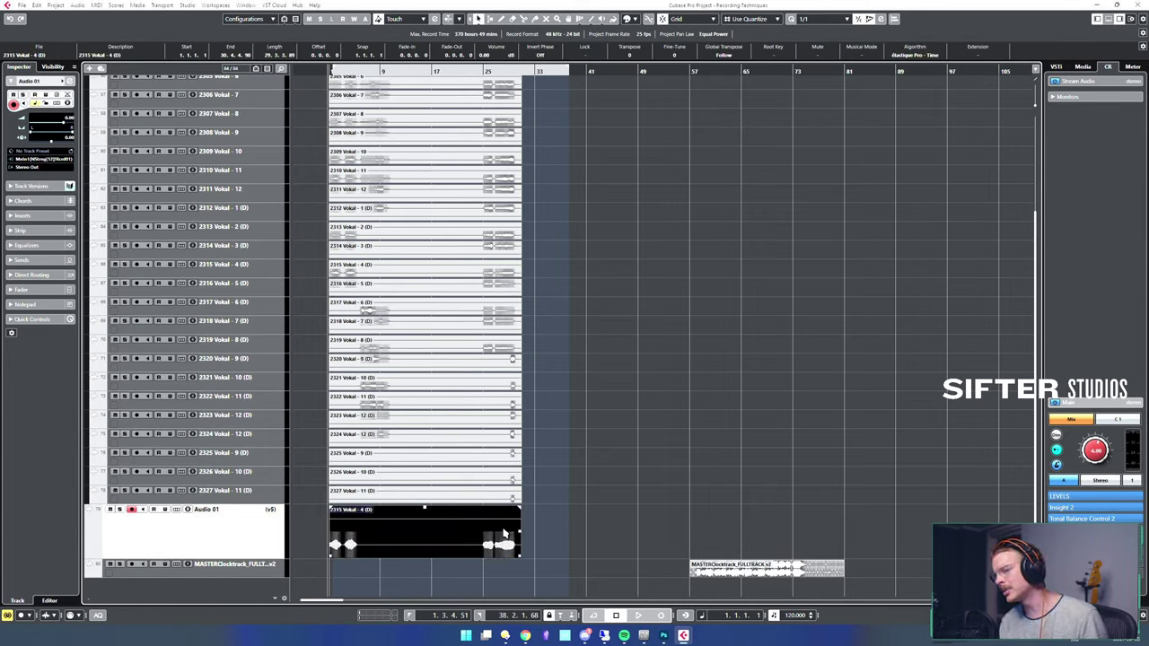
key(ctrl+shift+f)
key(ctrl+shift+f)
key(ctrl+shift+f)
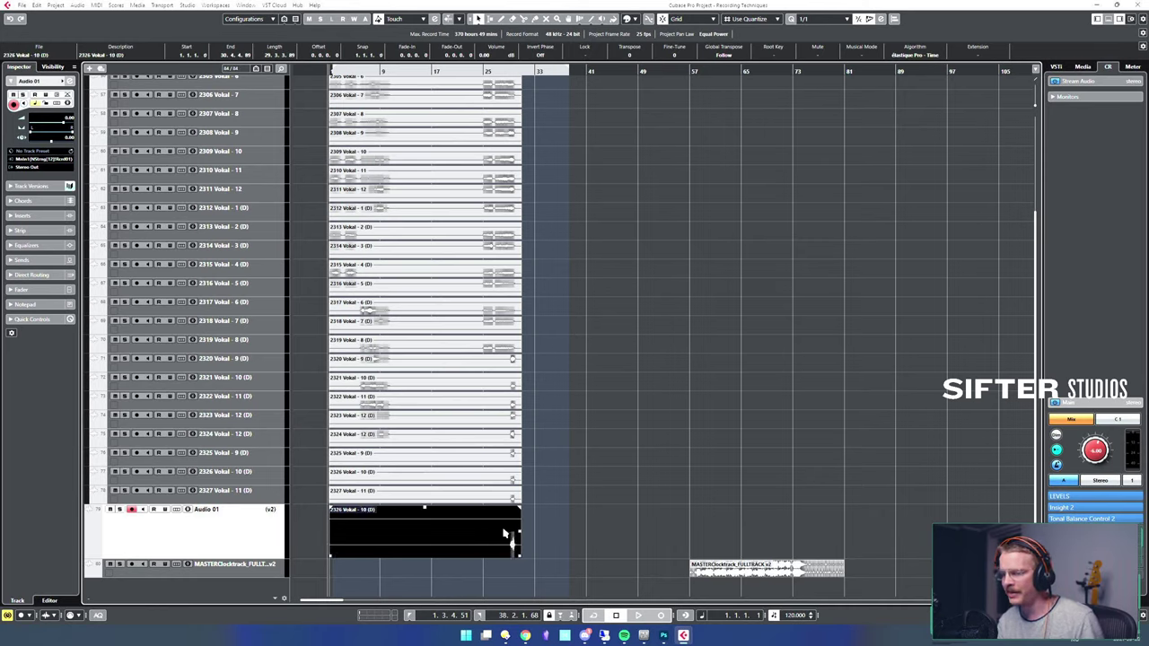
key(ctrl+shift+g)
key(ctrl+shift+g)
key(ctrl+shift+g)
key(ctrl+shift+g)
key(ctrl+shift+g)
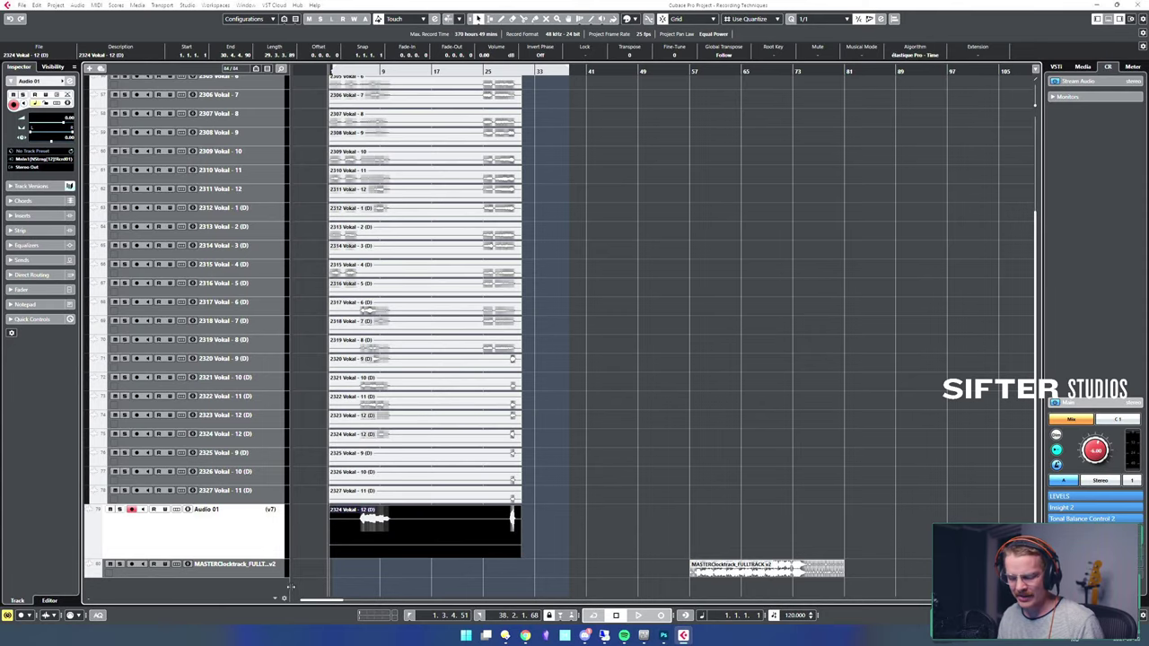
- Duplicate the Audio 01 track as an empty track without its inactive versions, and reselect the original track
key(alt+d)
scroll(274, 543, down, 1)
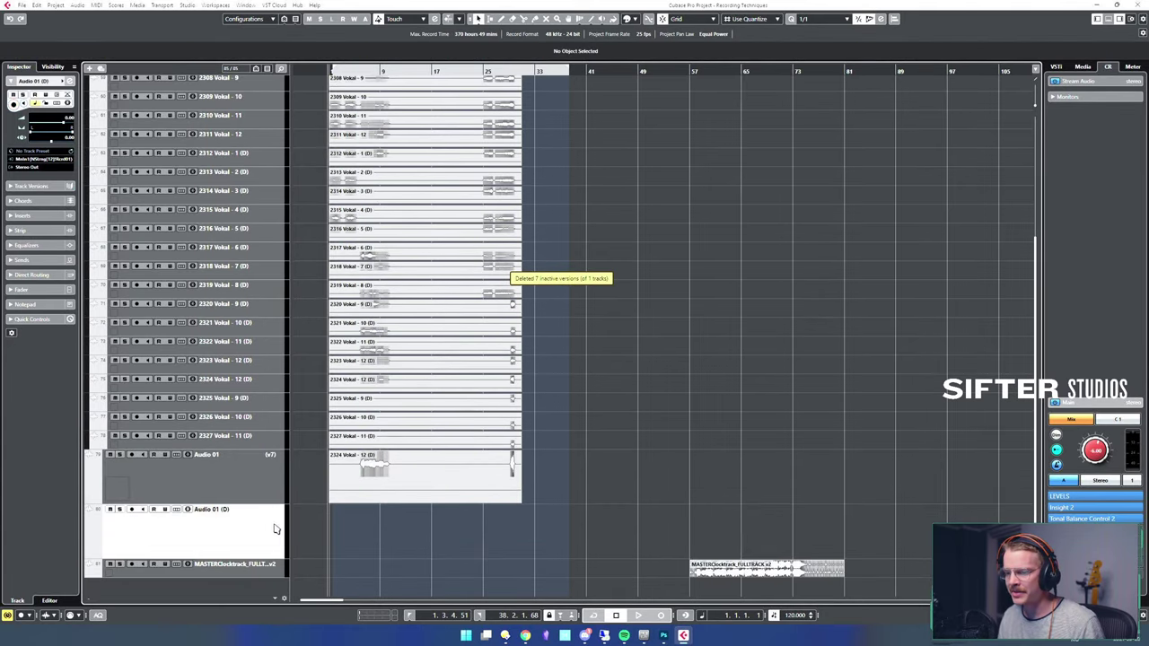
click(265, 489)
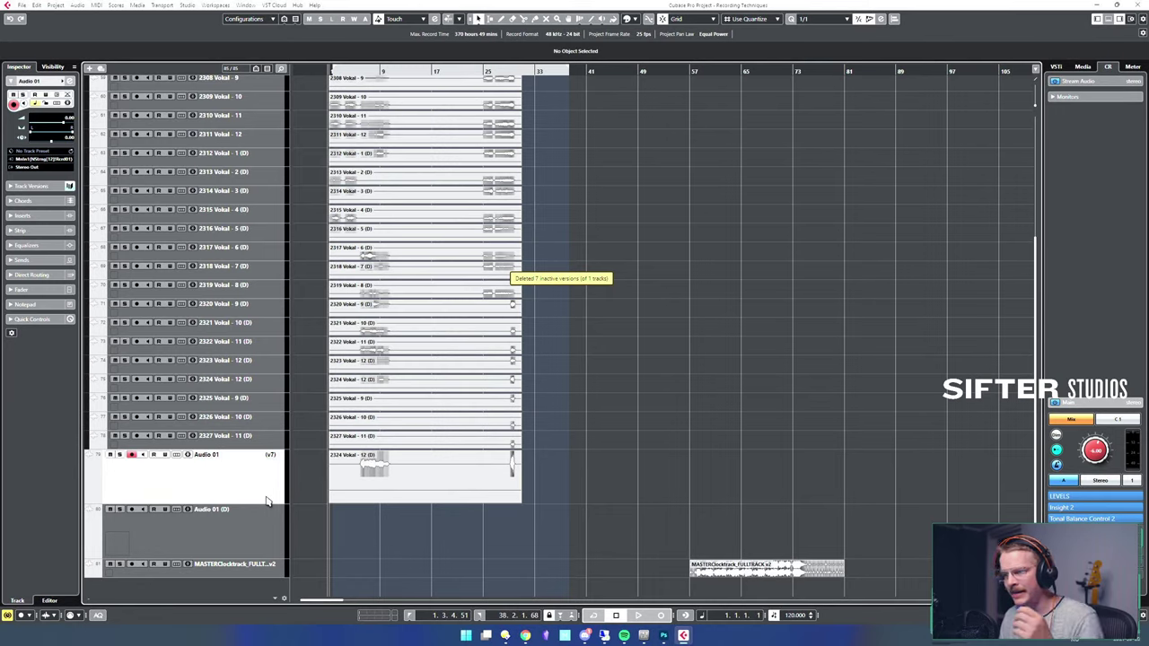
click(251, 541)
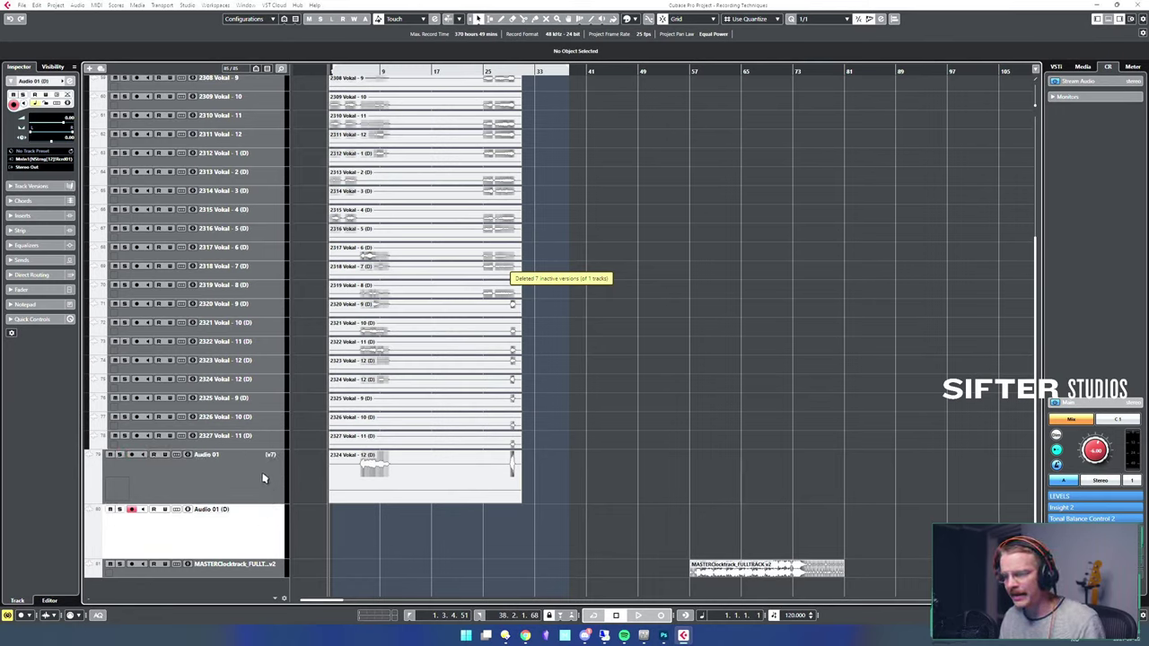
click(264, 478)
click(255, 524)
click(267, 485)
click(327, 488)
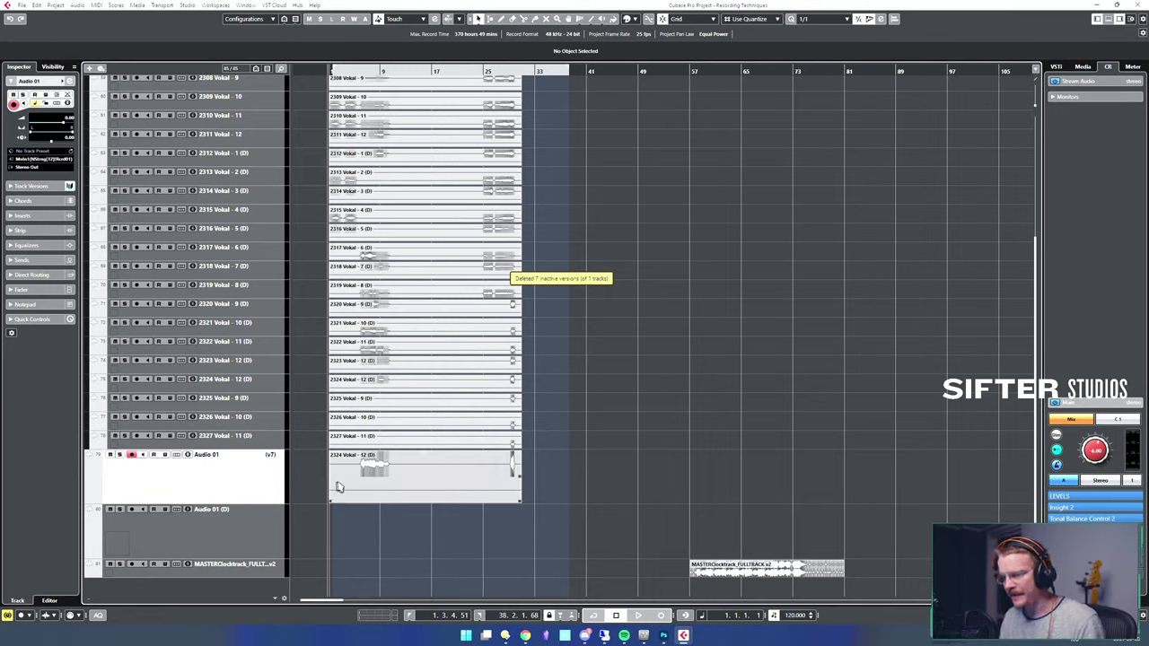
- Solo the Audio 01 track and play its 2324 Vokal - 12 (D) clip from about bar 5
key(s)
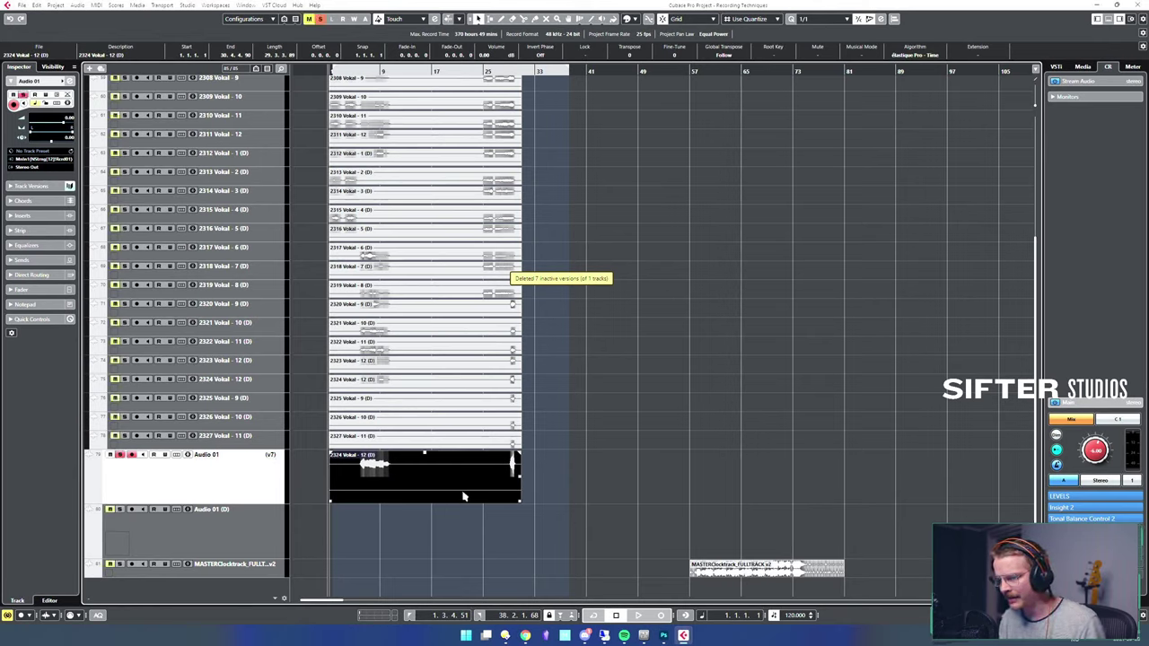
alt+shift+click(380, 481)
alt+shift+click(357, 475)
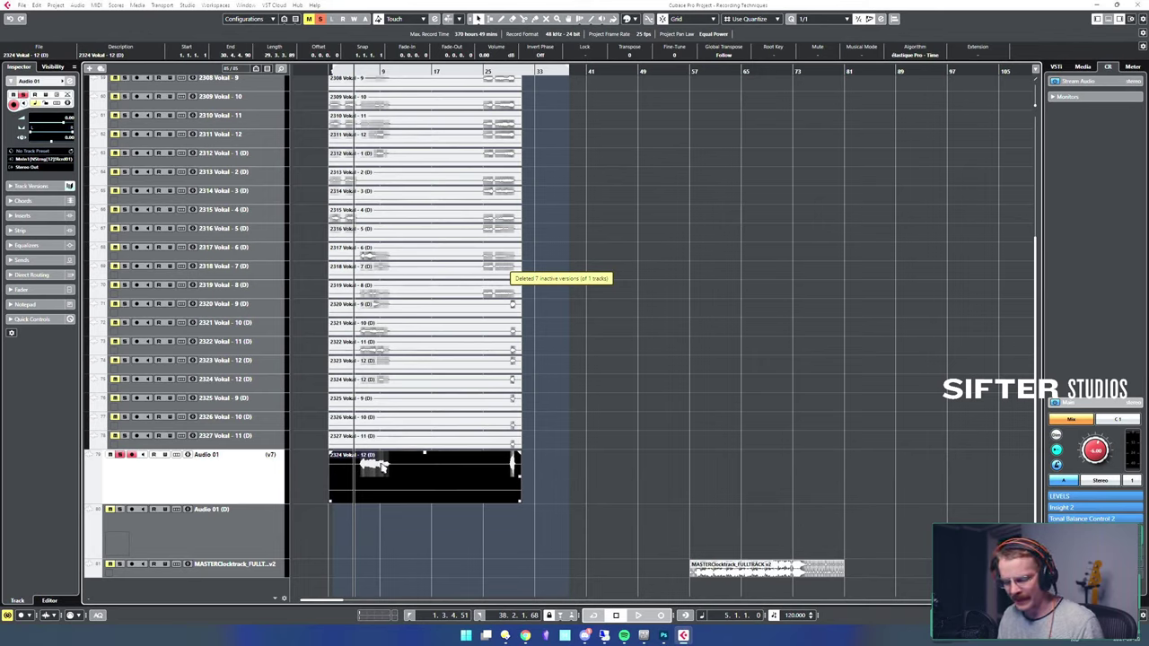
drag(365, 471, 359, 469)
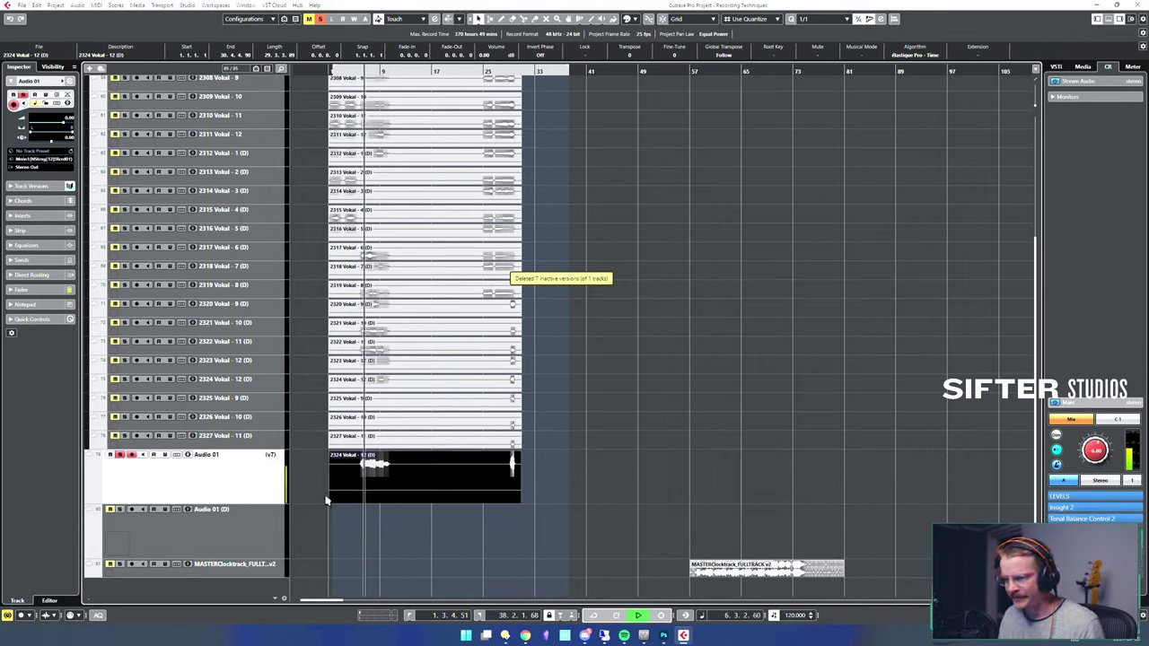
- Lower the Audio 01 channel's volume to about -12.8 dB during playback, and close its channel settings
click(187, 456)
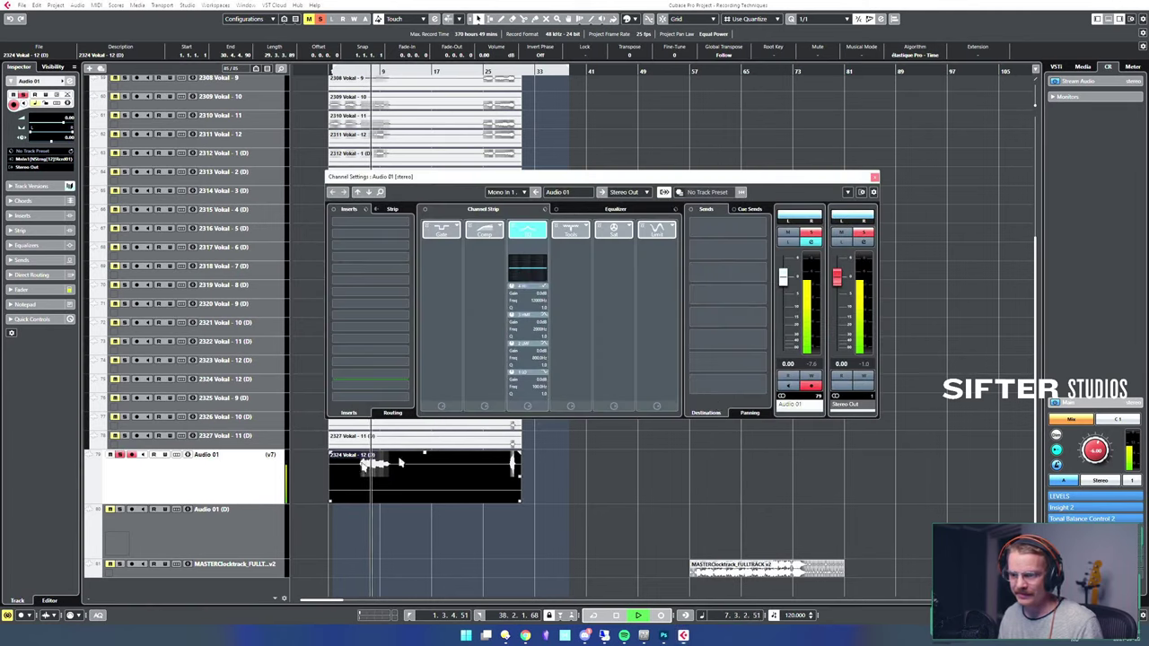
drag(783, 277, 796, 317)
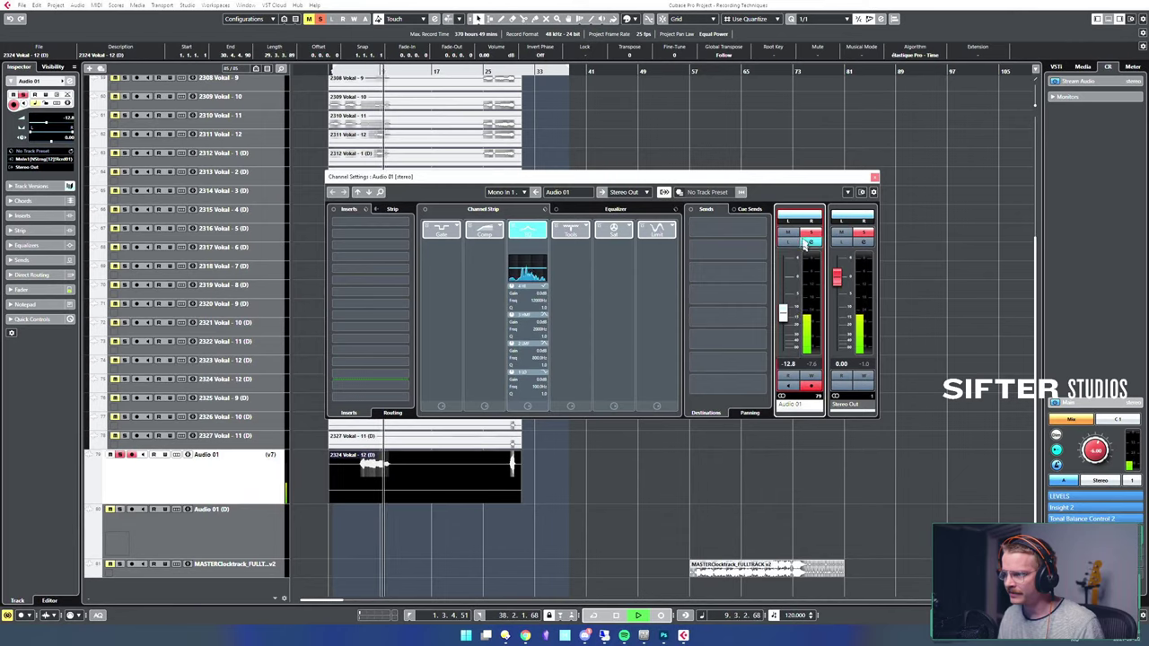
key(space)
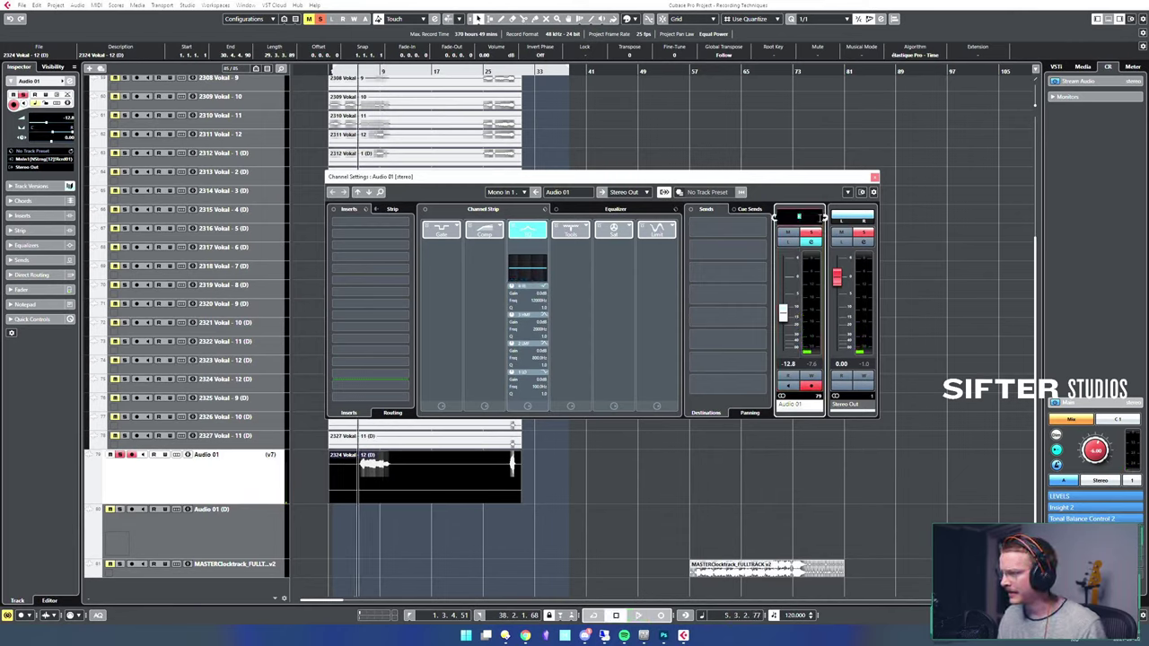
click(877, 179)
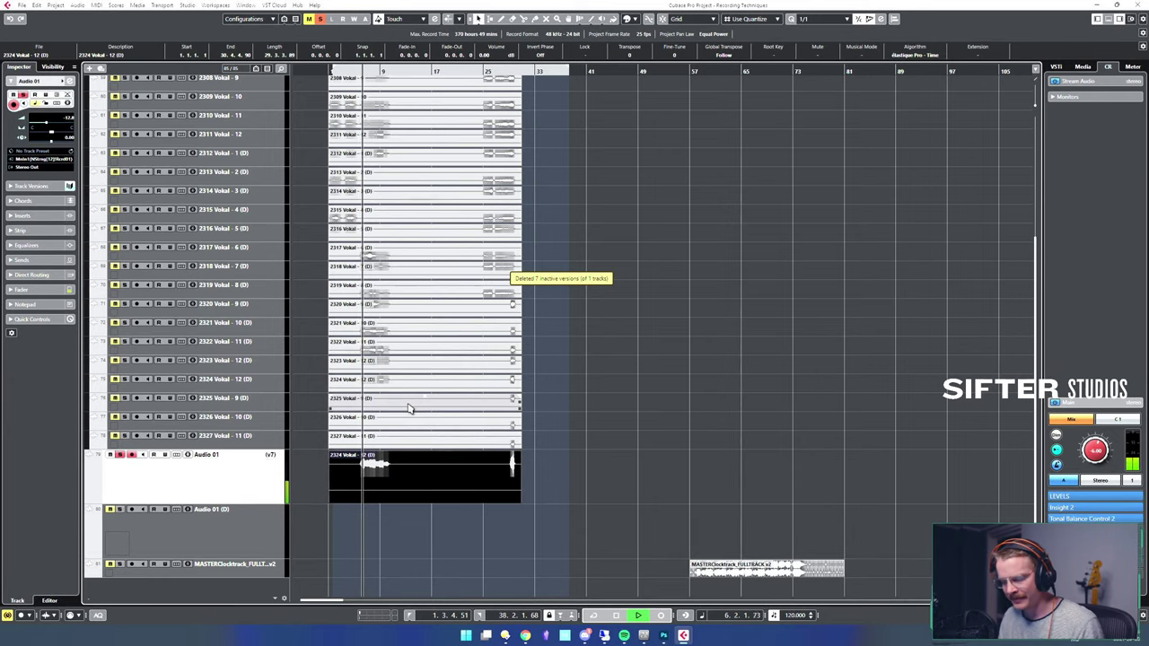
- Audition the Audio 01 vocal phrase after bar 5 in version v7, and switch to v6 to audition the same phrase
key(h)
key(h)
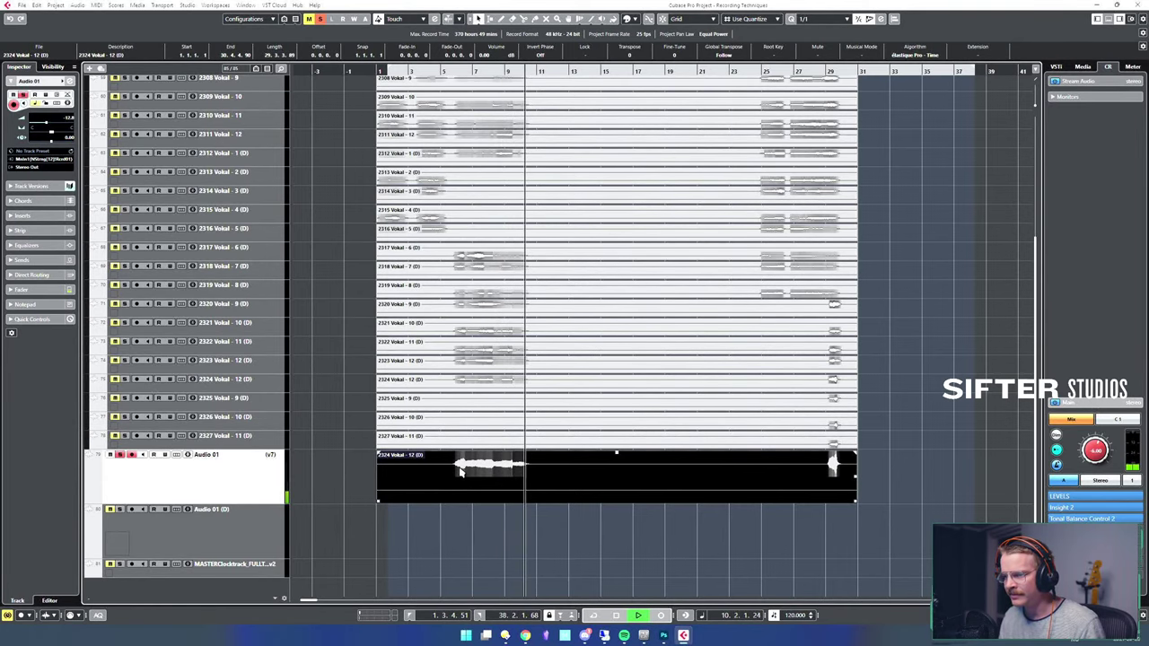
key(space)
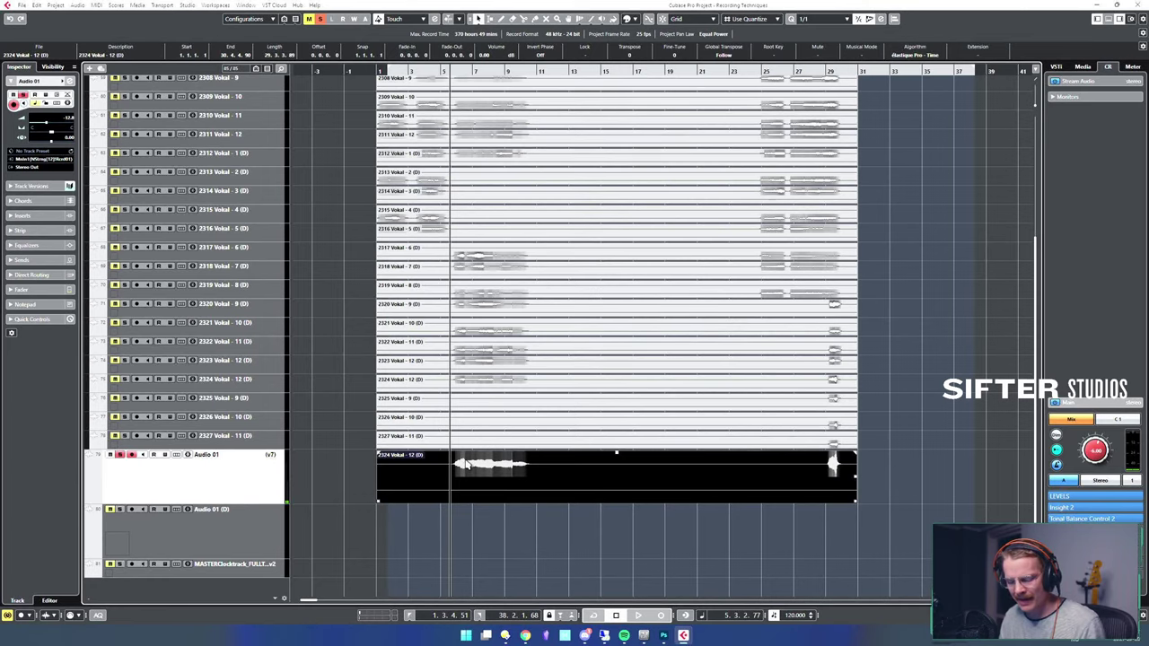
key(ctrl+shift+h)
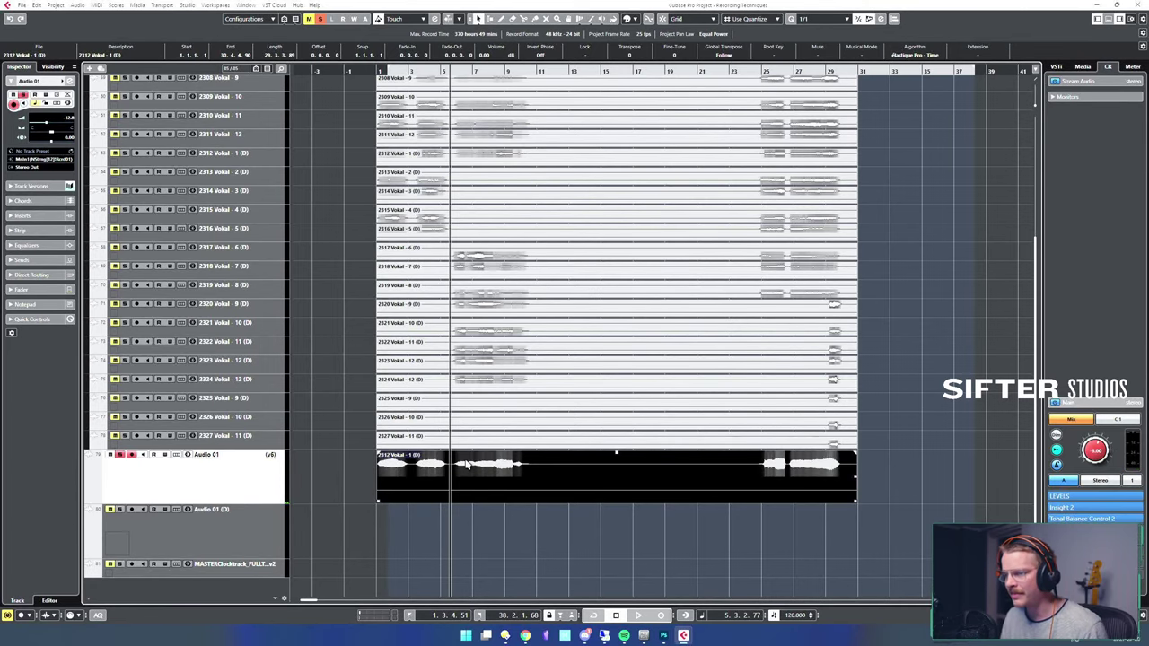
key(space)
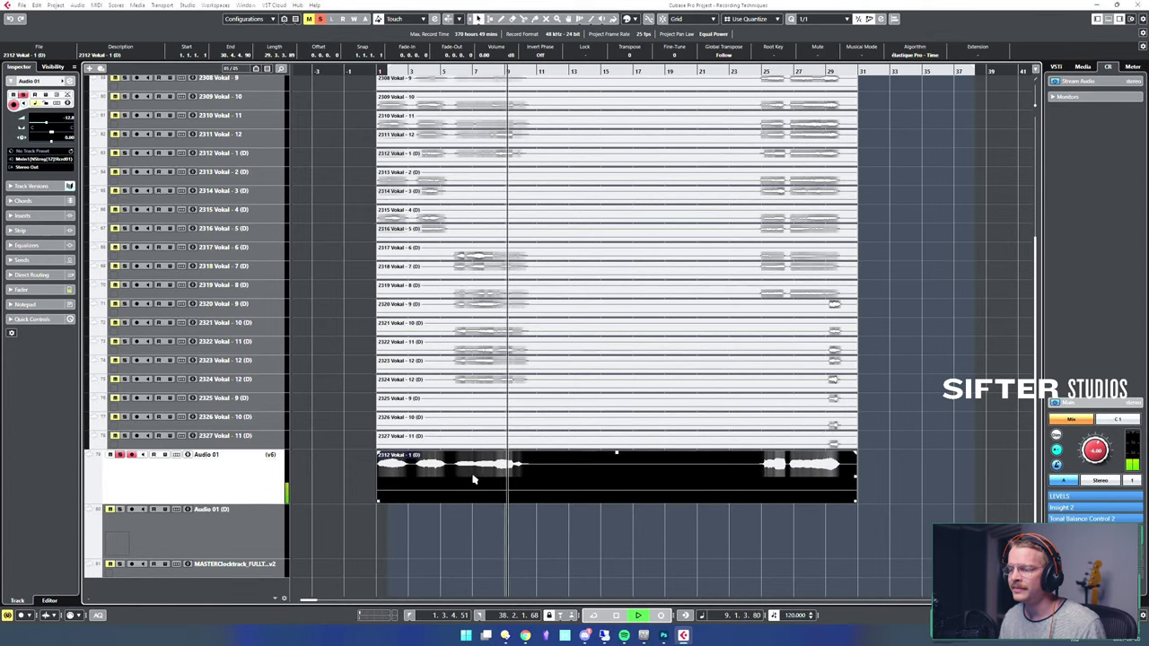
key(space)
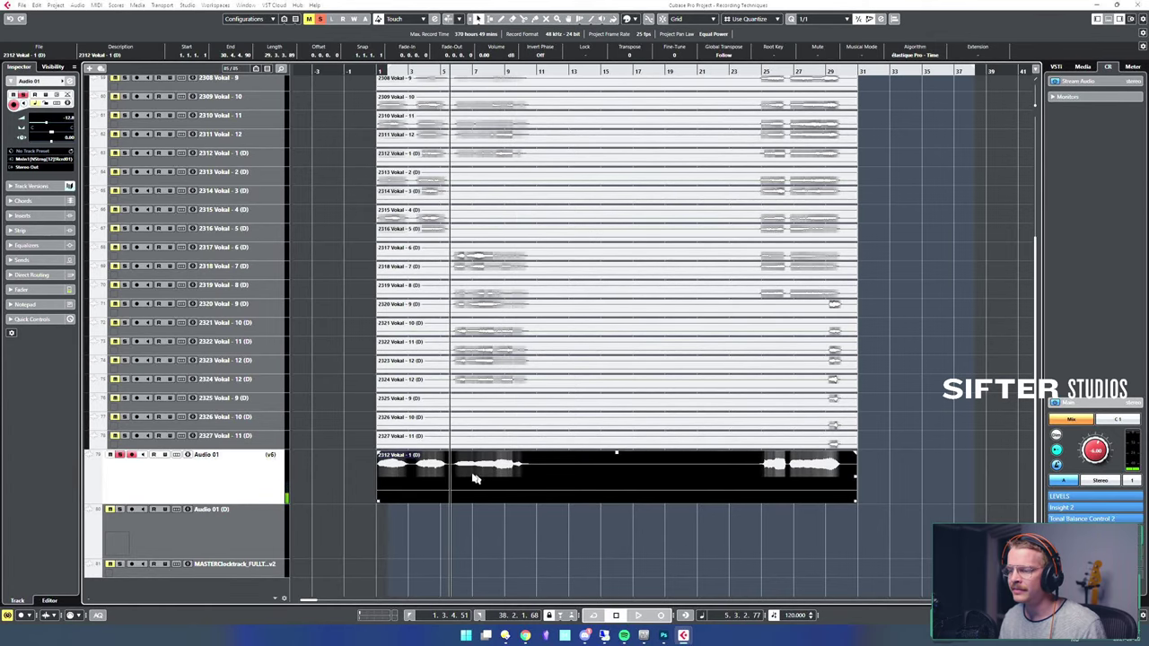
- Split the 2312 Vokal - 1 (D) clip in v6 at about bars 5 and 8, and move the middle piece to the Audio 01 (D) track
alt+click(454, 469)
alt+click(496, 482)
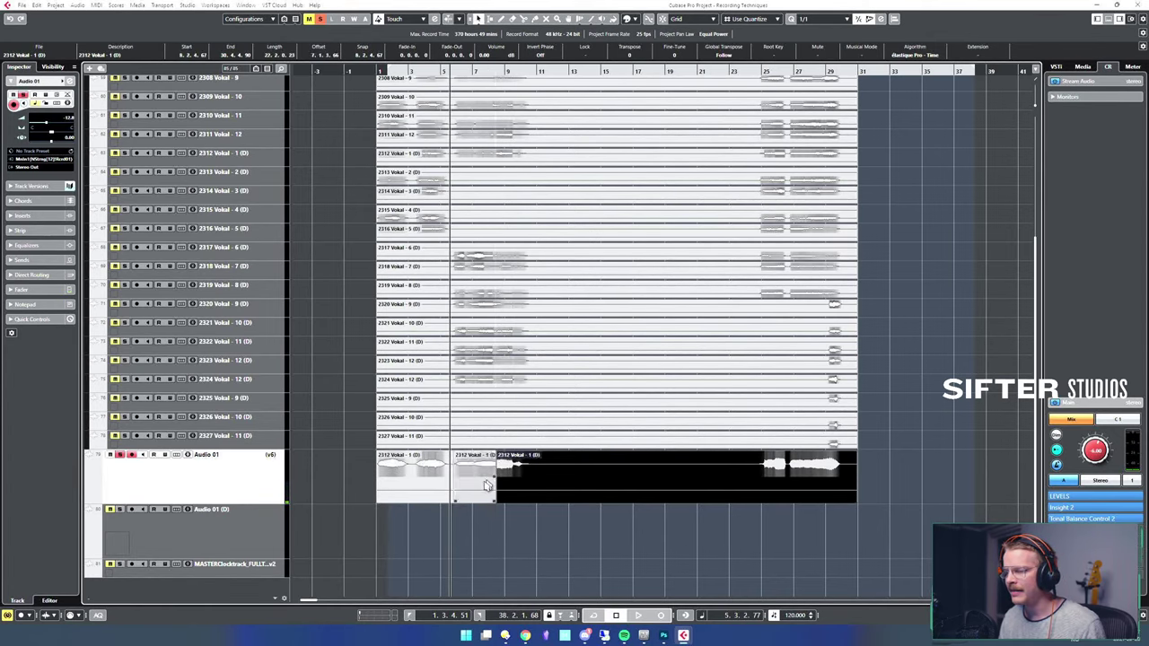
click(478, 478)
drag(478, 478, 487, 509)
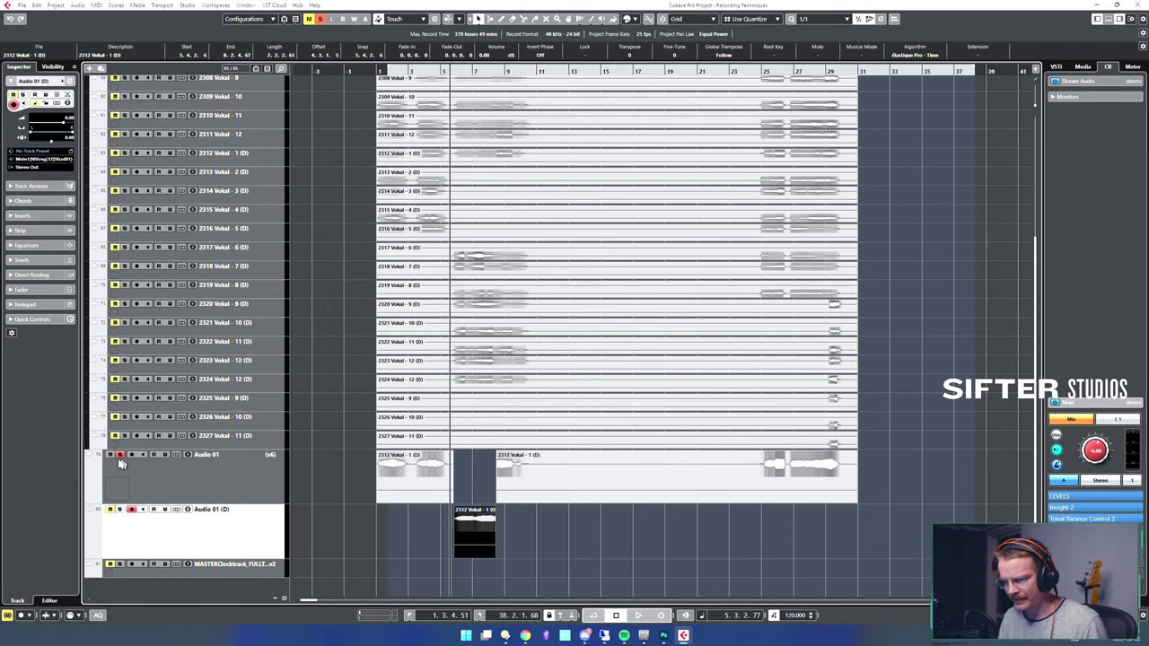
- Switch Audio 01 to version v7, split 2324 Vokal - 12 (D) at about 8.2.1 and 10.4.1, and move the middle piece to Audio 01 (D)
click(148, 470)
key(ctrl+v)
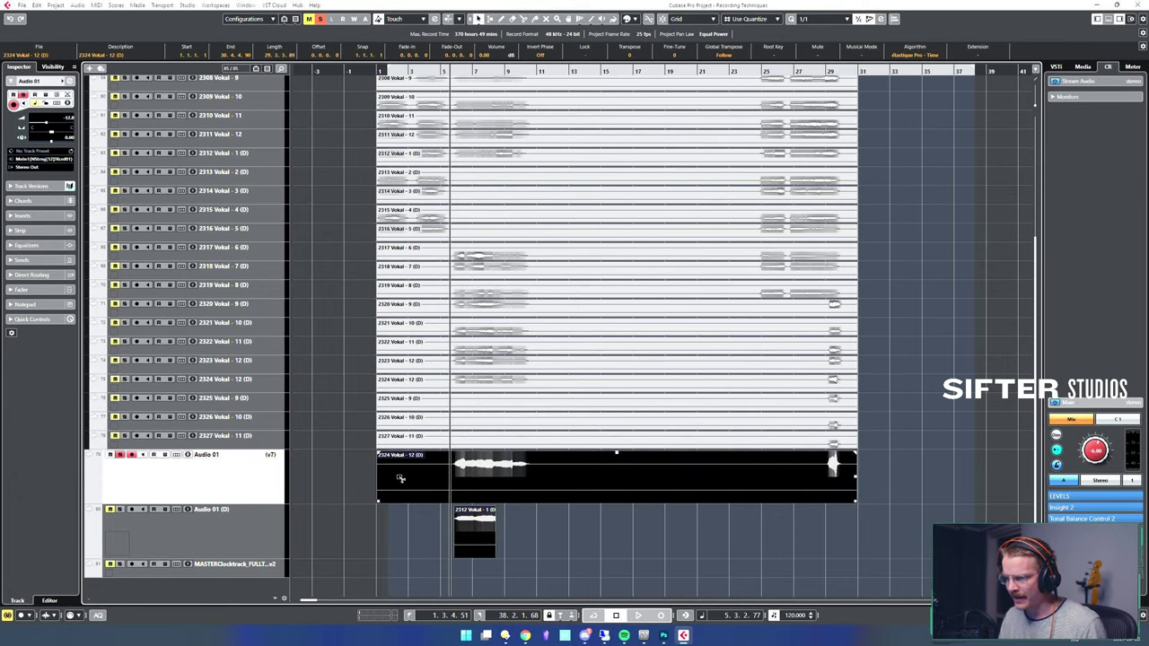
alt+click(496, 475)
alt+click(534, 475)
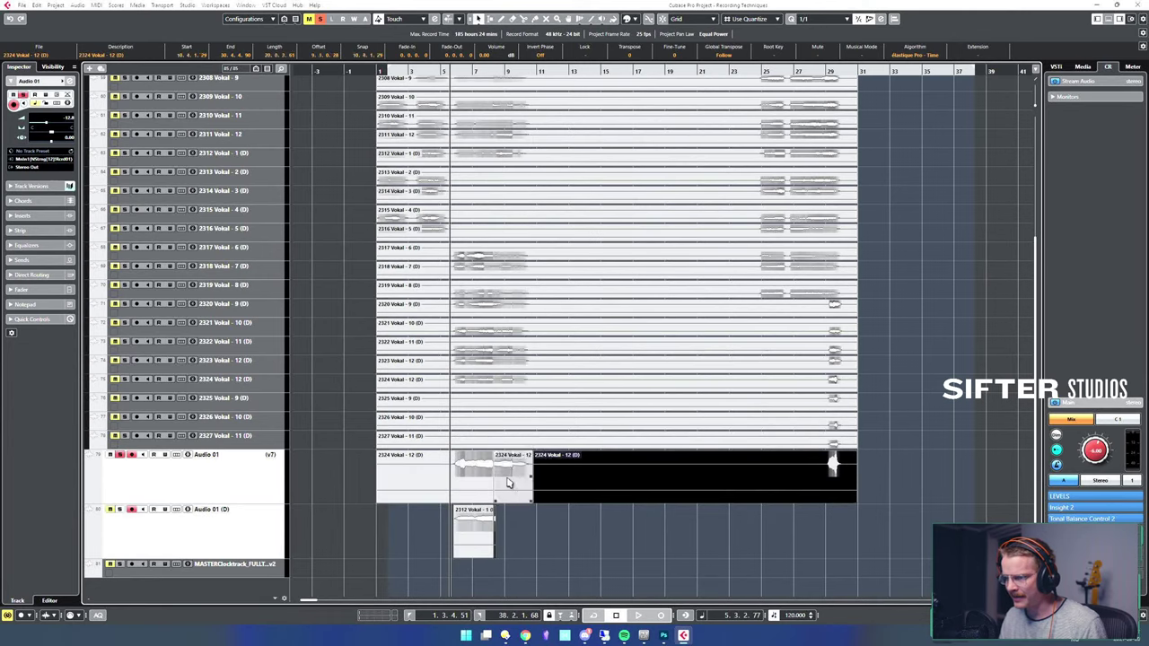
drag(507, 483, 510, 534)
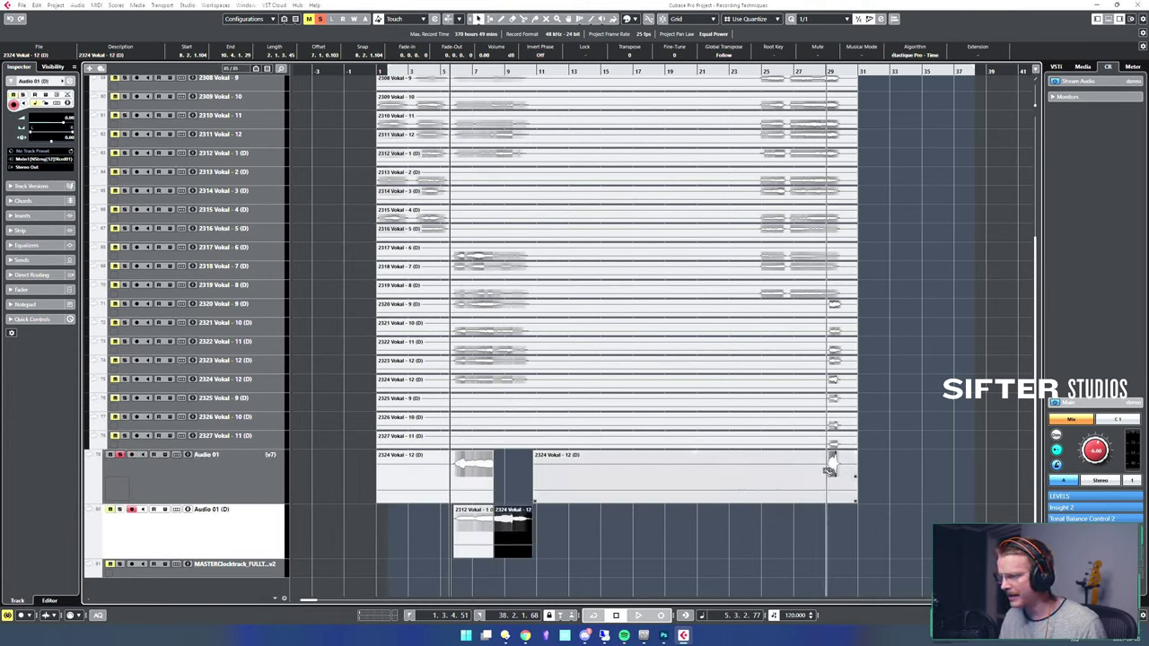
- Split the remaining v7 clip at about bar 29 and move its final vocal piece down to the Audio 01 (D) track
alt+click(827, 471)
drag(837, 482, 837, 523)
click(629, 543)
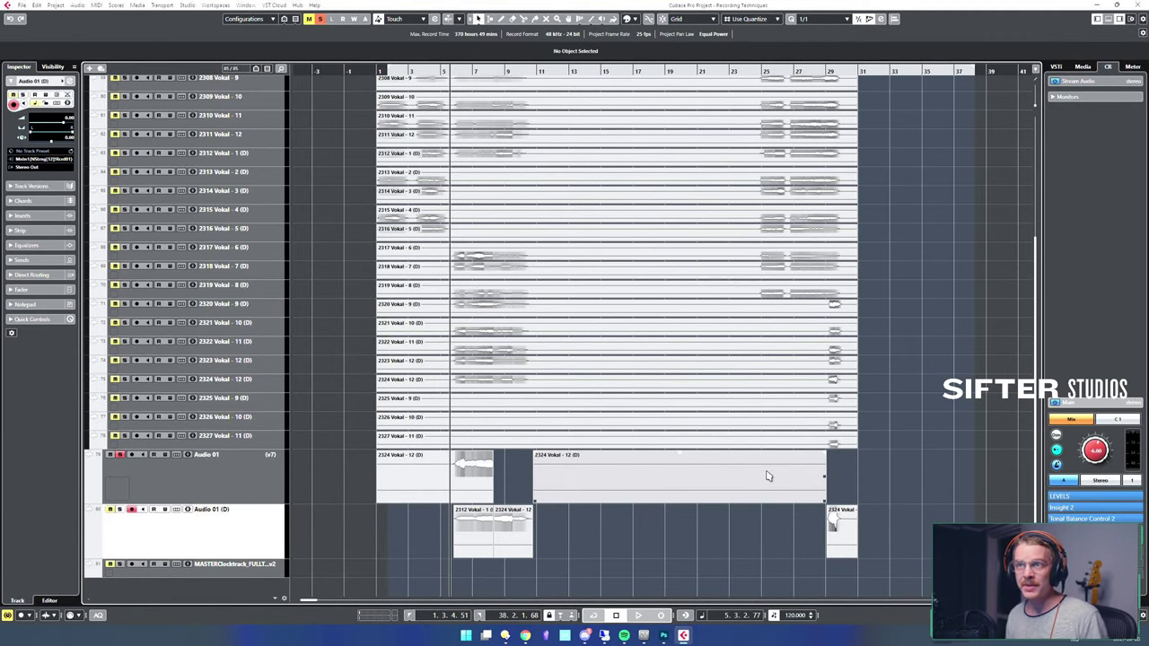
- Turn off the Audio 01 solo and delete the leftover 2324 Vokal - 12 (D) piece between about 10.4.1 and bar 29
key(s)
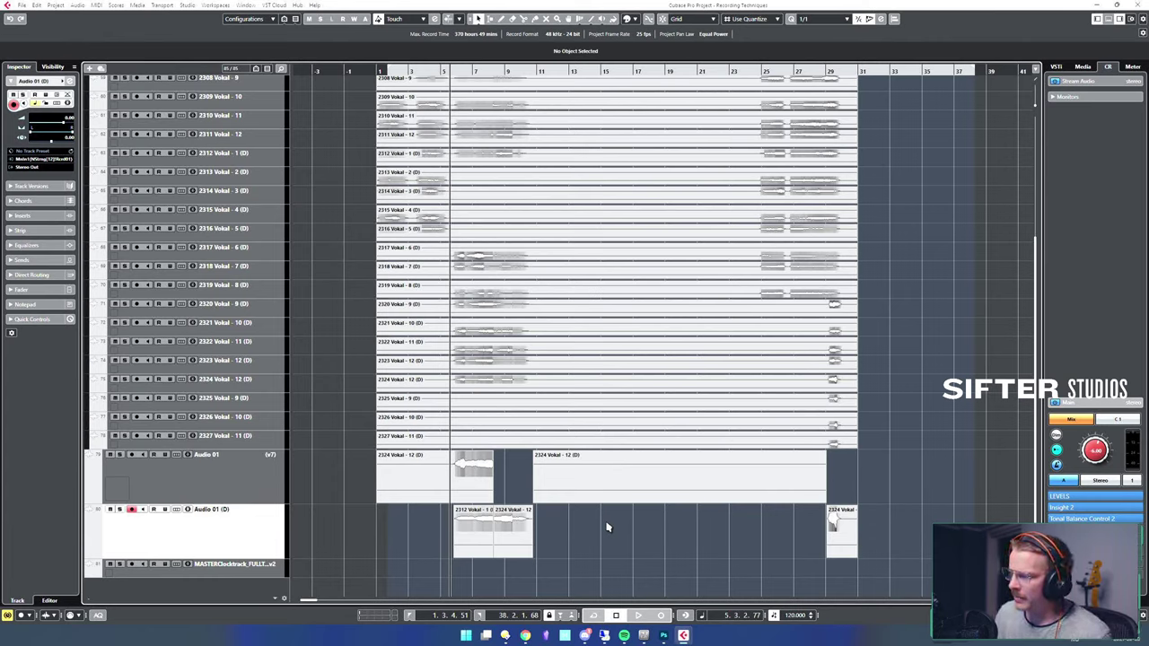
click(598, 473)
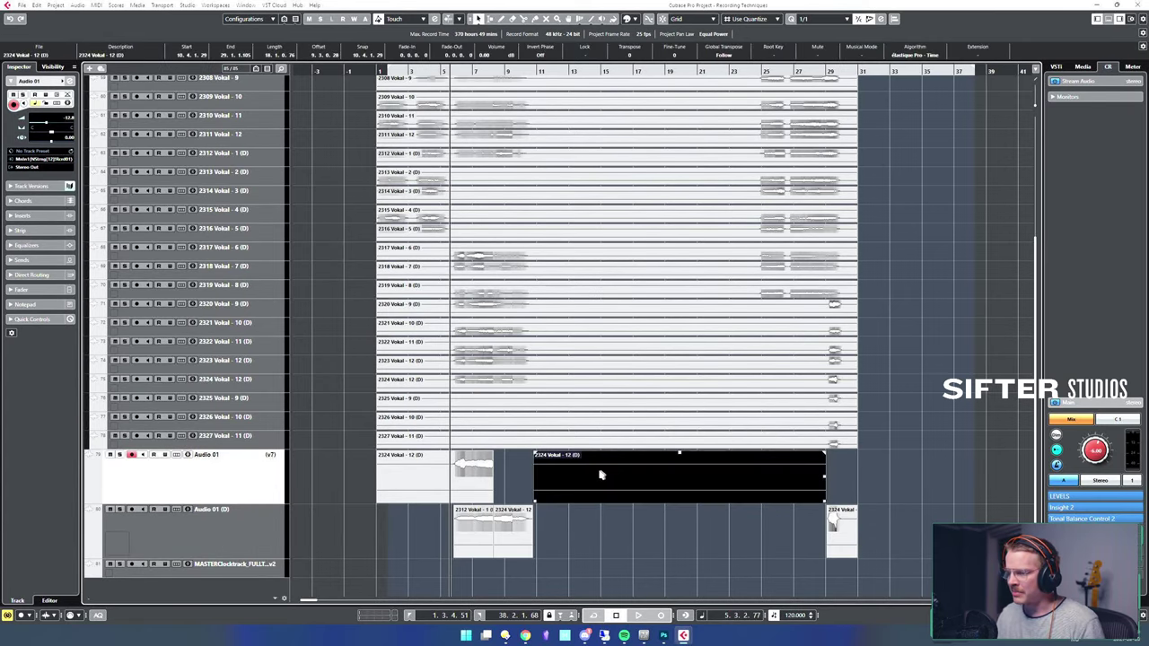
key(Delete)
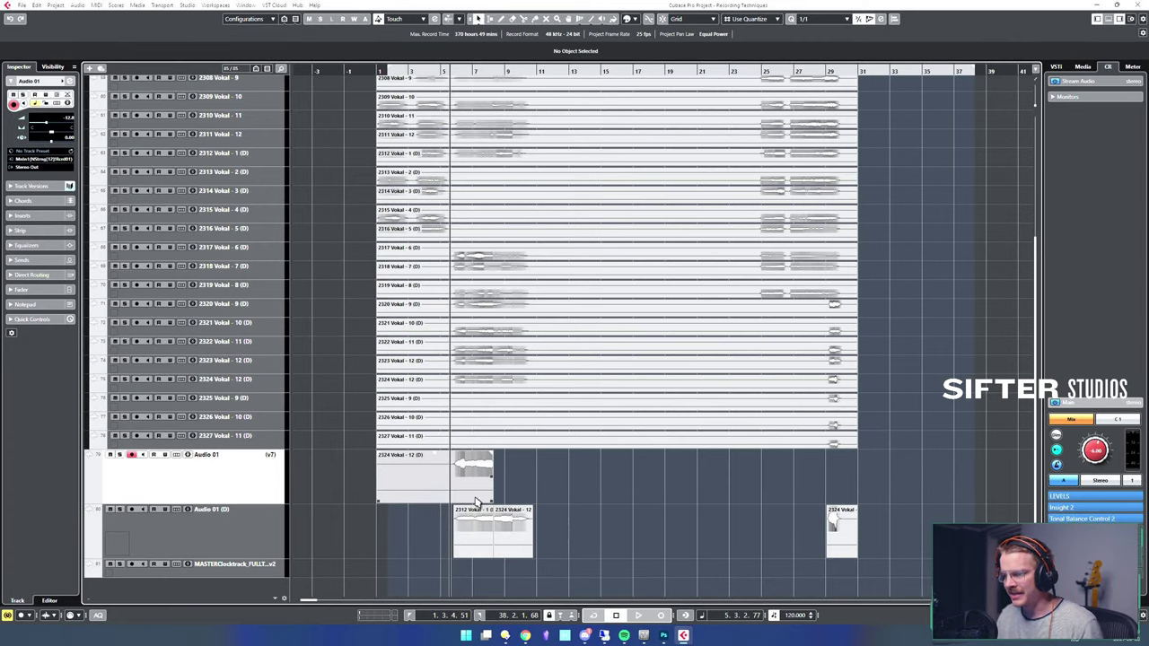
drag(473, 501, 557, 503)
click(556, 466)
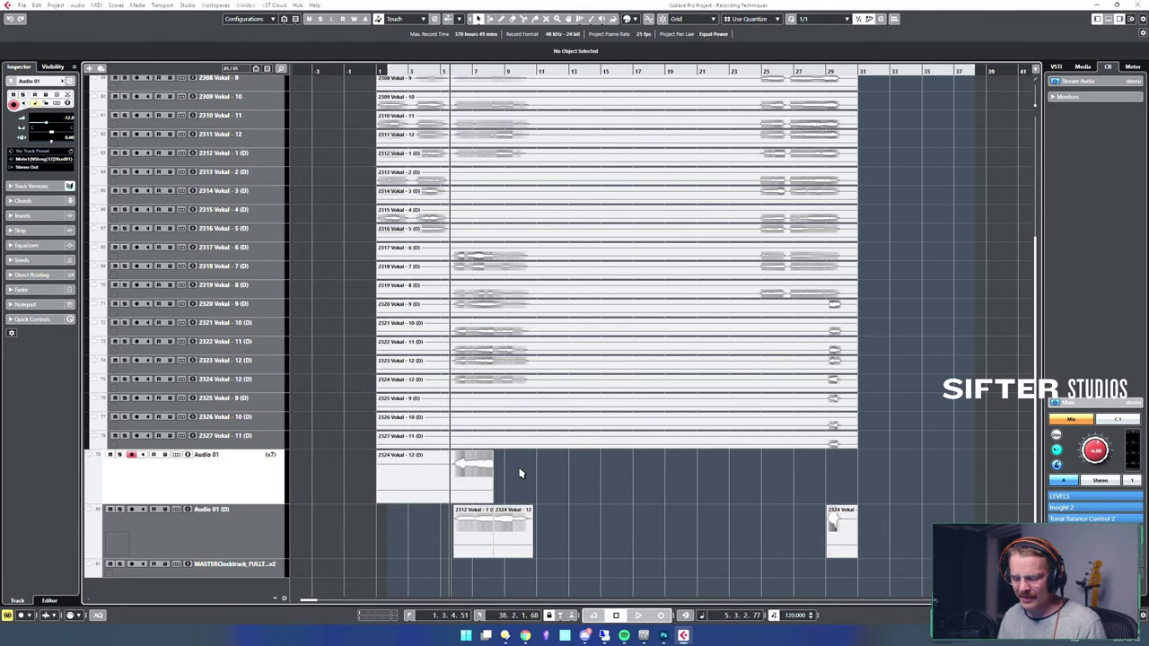
- Select the remaining 2324 Vokal - 12 (D) clip on Audio 01 and nudge it one bar later and back, twice
key(h)
key(h)
key(h)
key(h)
key(h)
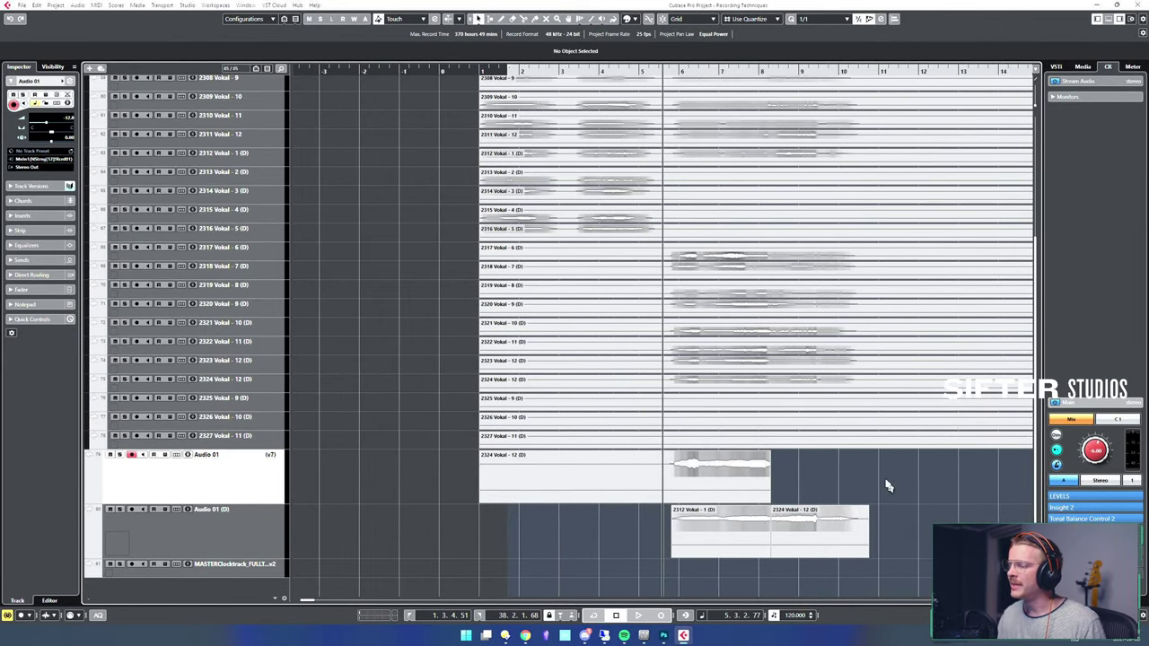
scroll(629, 249, right, 5)
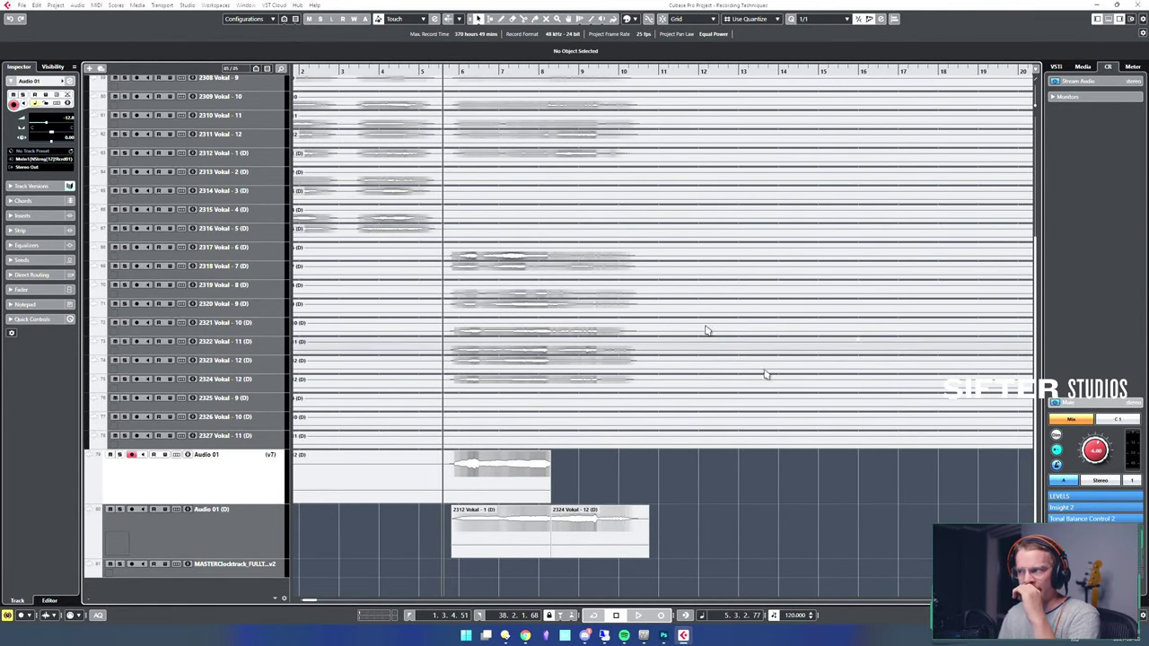
scroll(620, 471, left, 2)
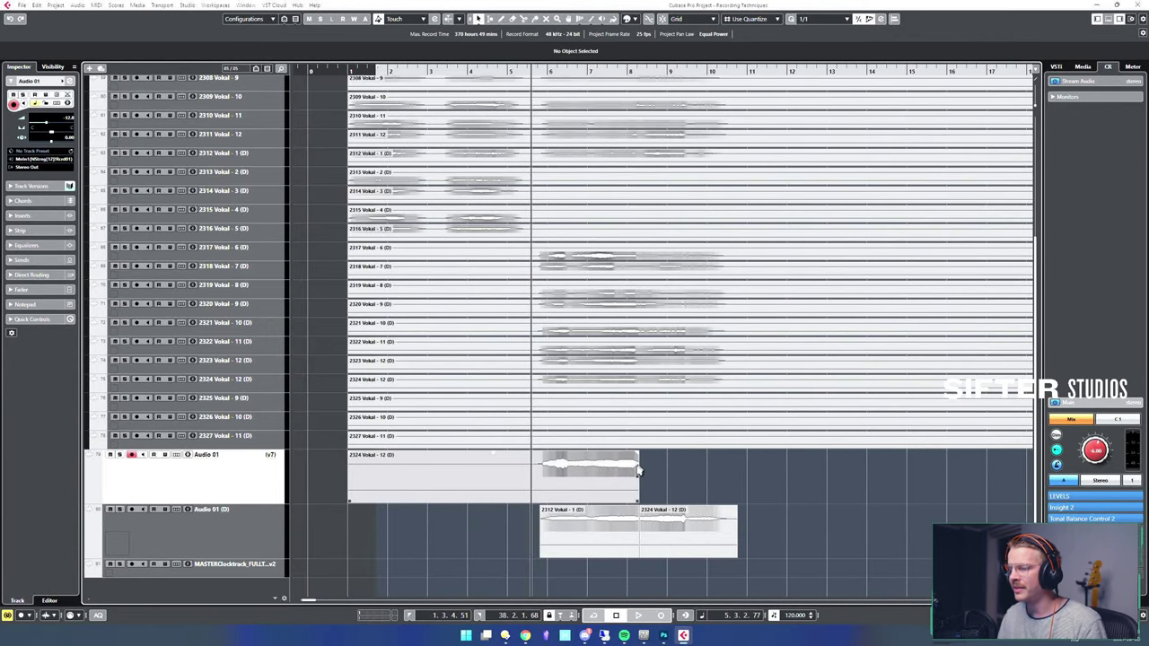
click(636, 468)
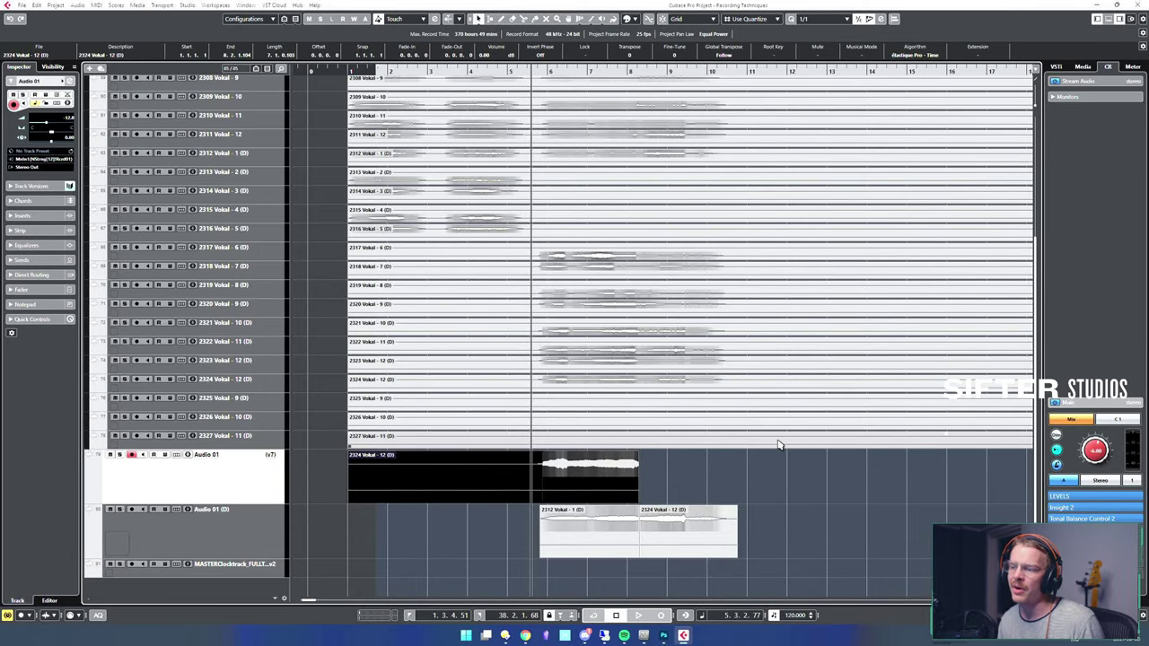
key(ctrl+Right)
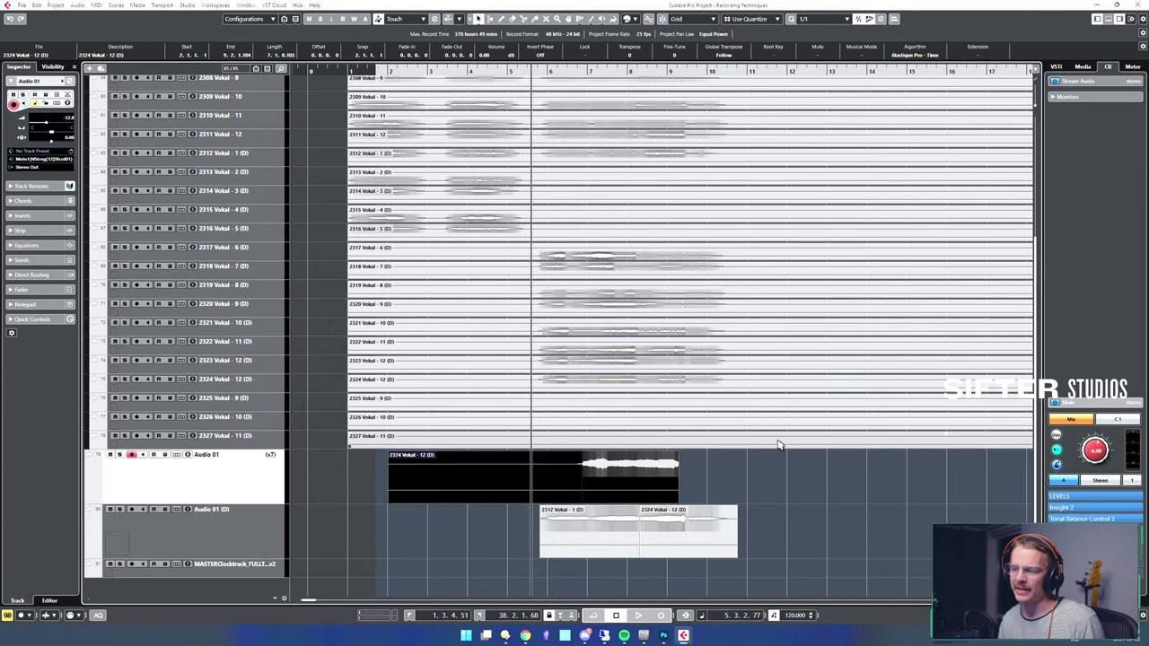
key(ctrl+Left)
key(ctrl+Right)
key(ctrl+Left)
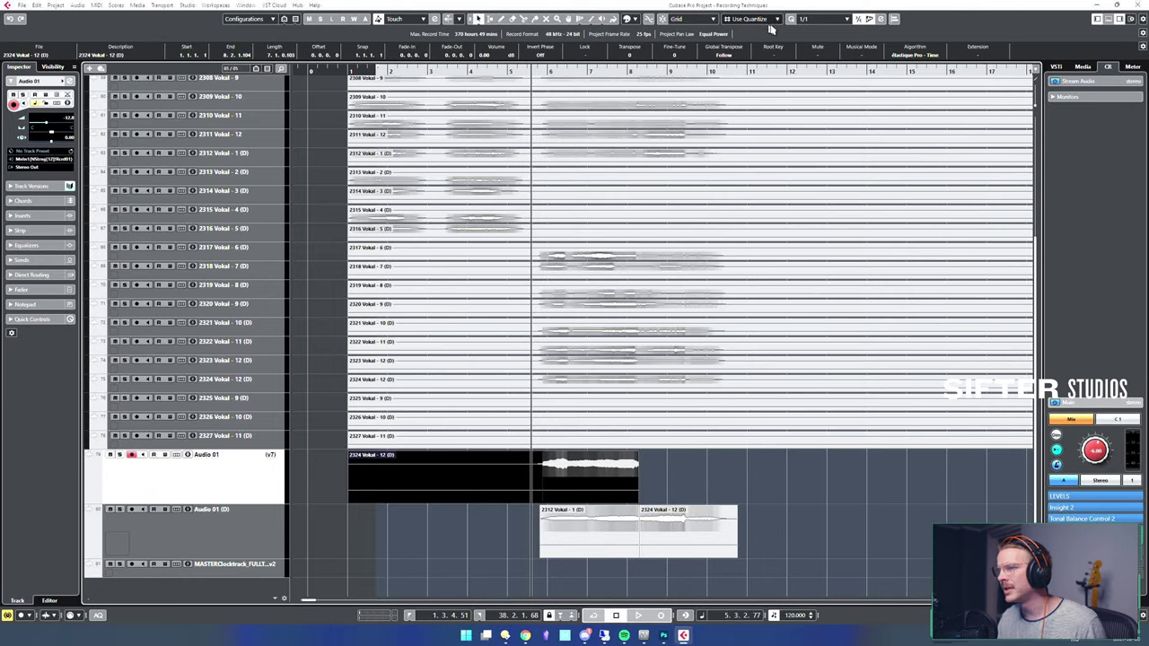
- Check the quantize presets, then set the grid type to Bar and return it to Use Quantize
click(826, 22)
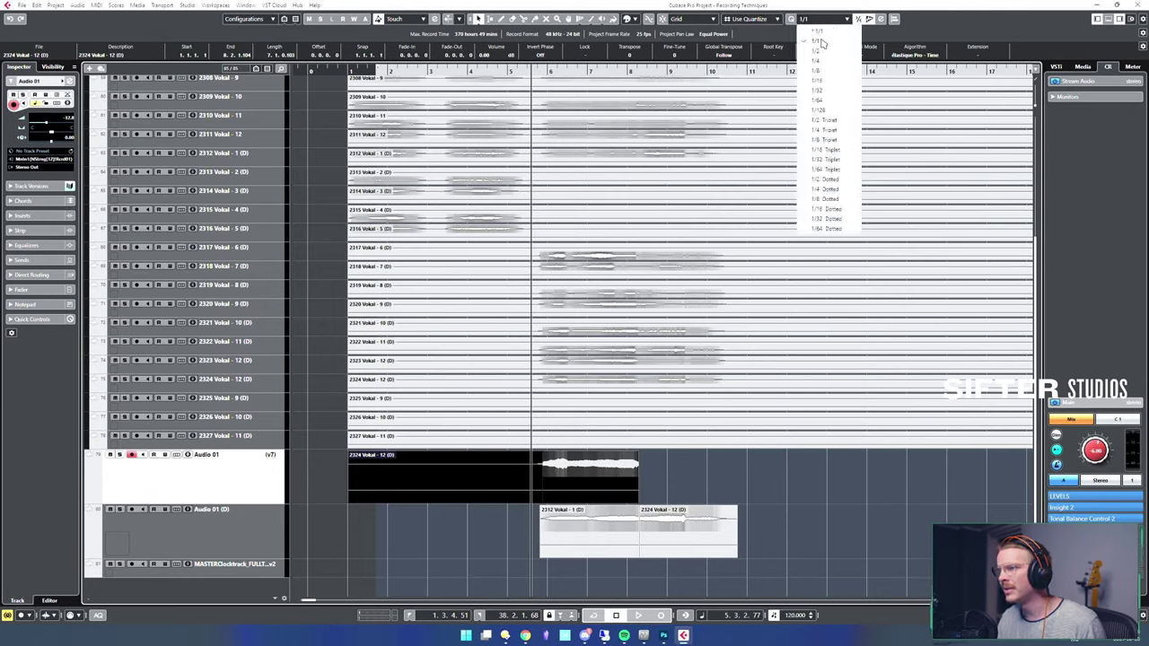
click(943, 33)
click(756, 21)
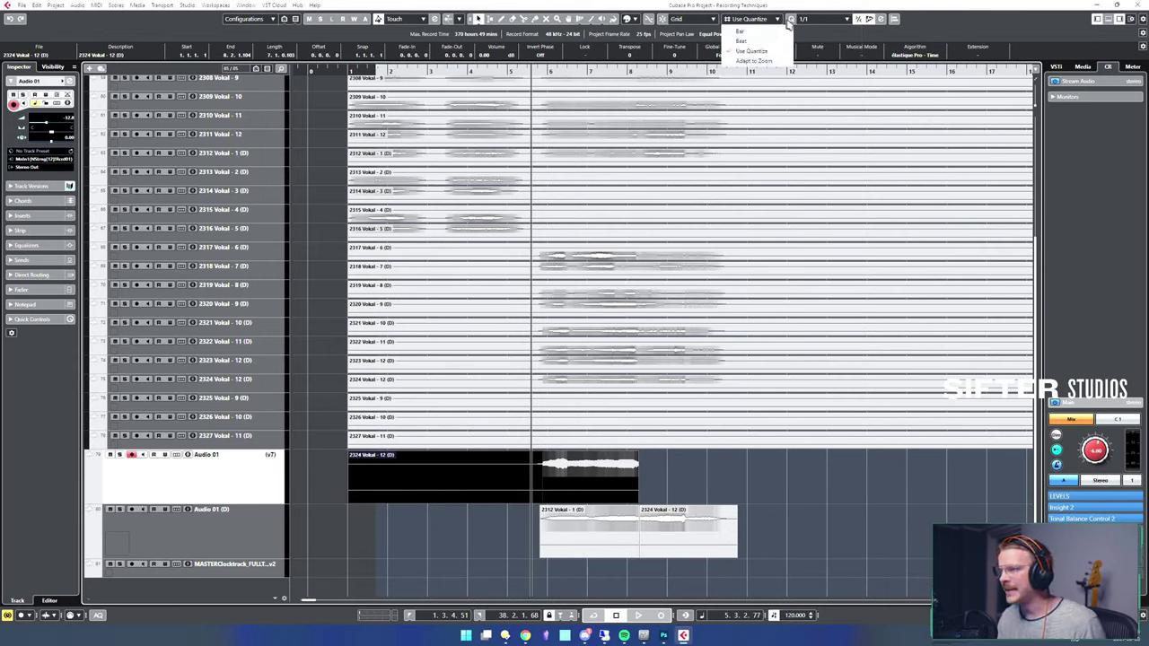
click(742, 31)
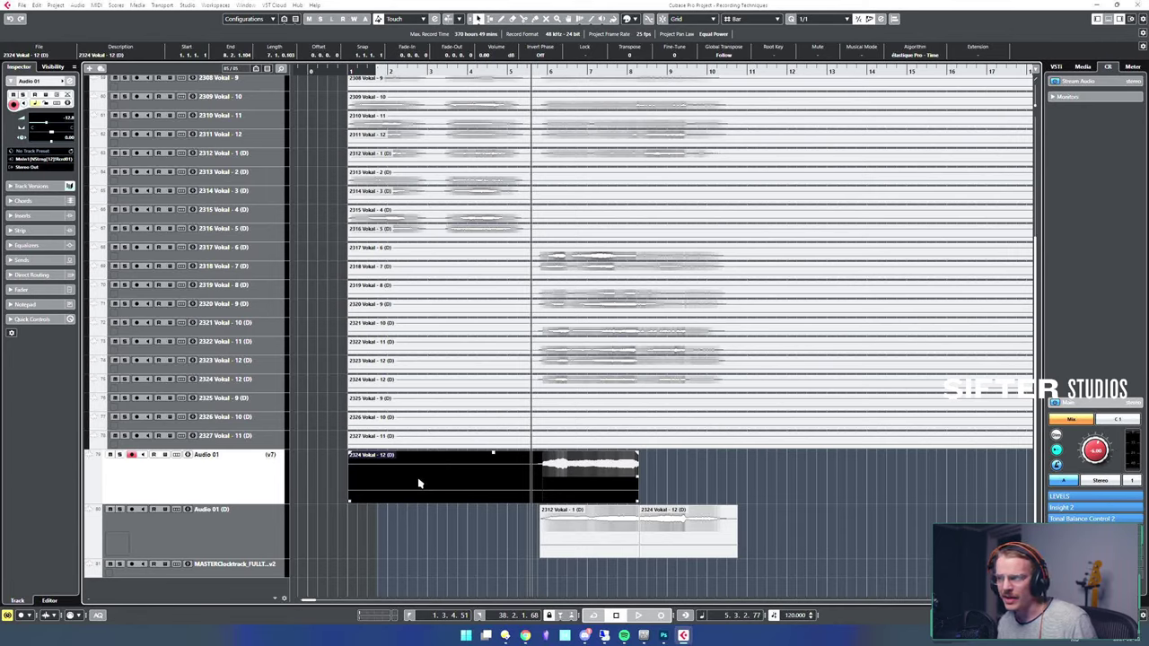
click(762, 19)
click(764, 52)
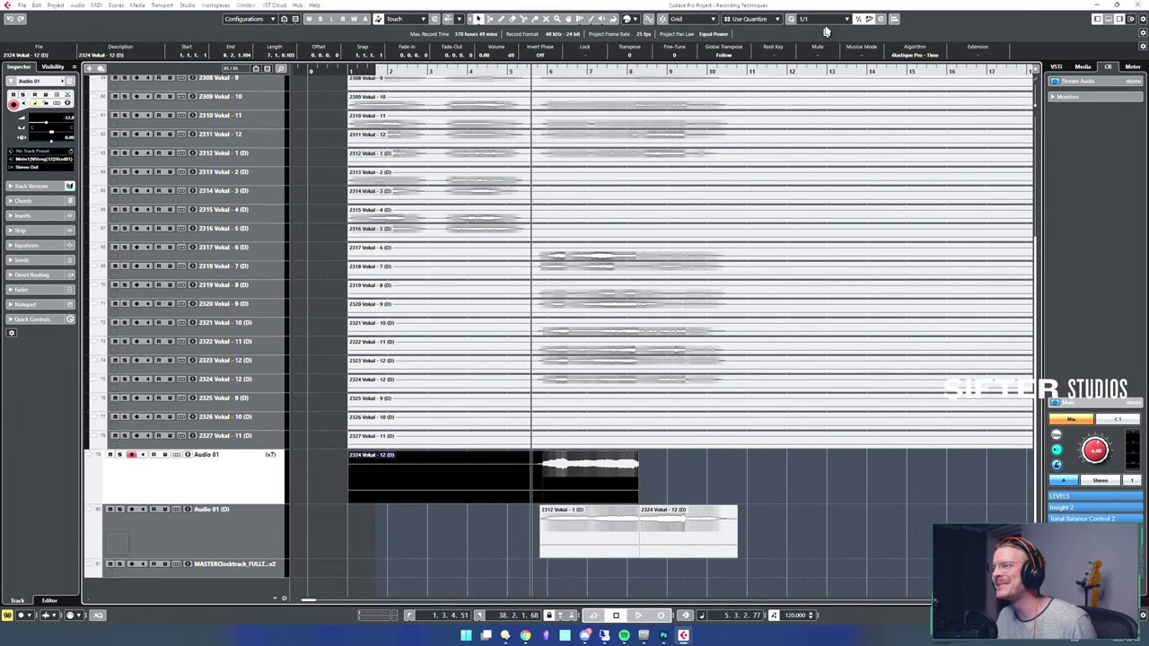
- Set the quantize preset to 1/64 and return the project cursor to the project start
click(825, 19)
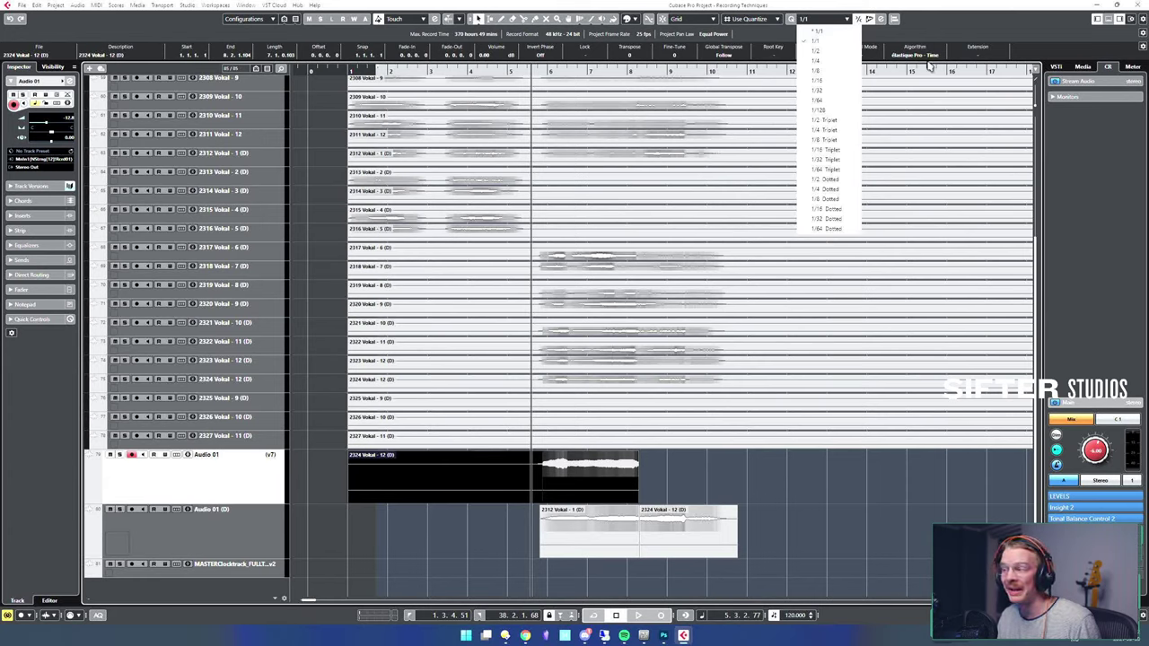
click(841, 100)
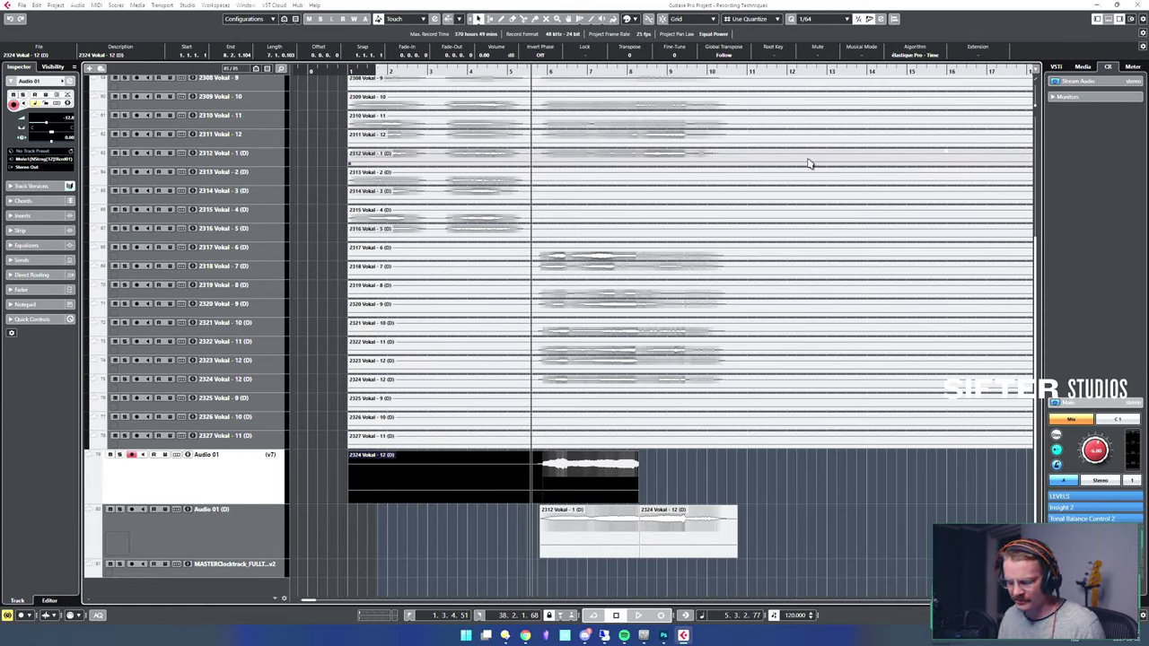
key(Home)
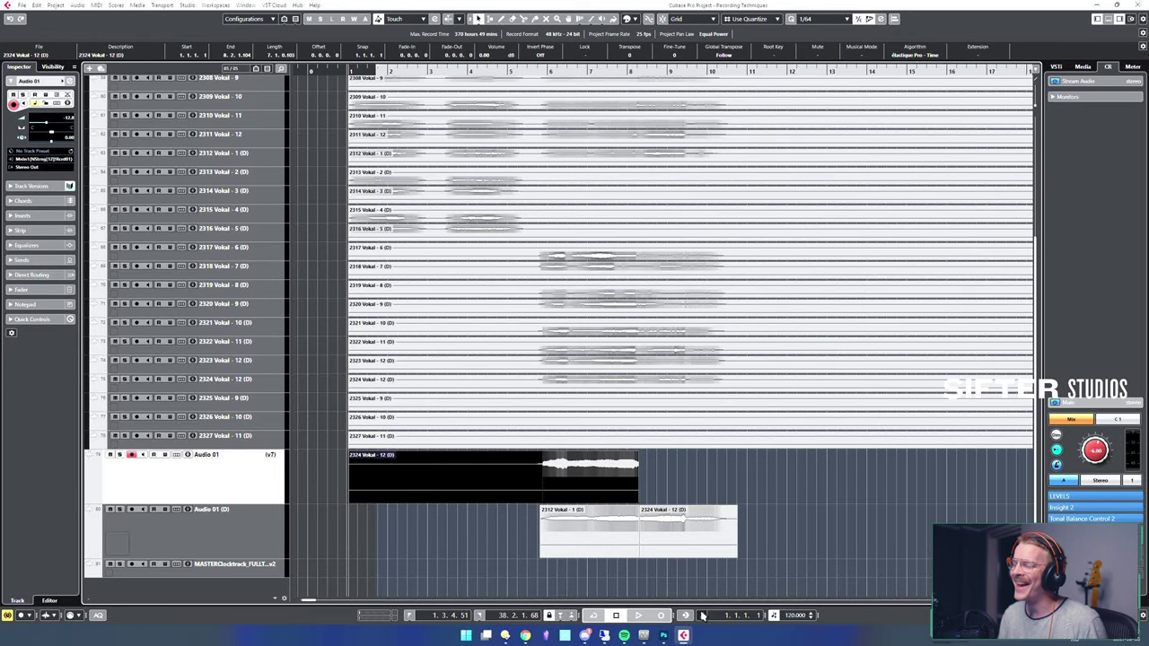
- Switch the primary time format to Timecode, back to Bars+Beats, and to Timecode again
click(704, 616)
click(704, 616)
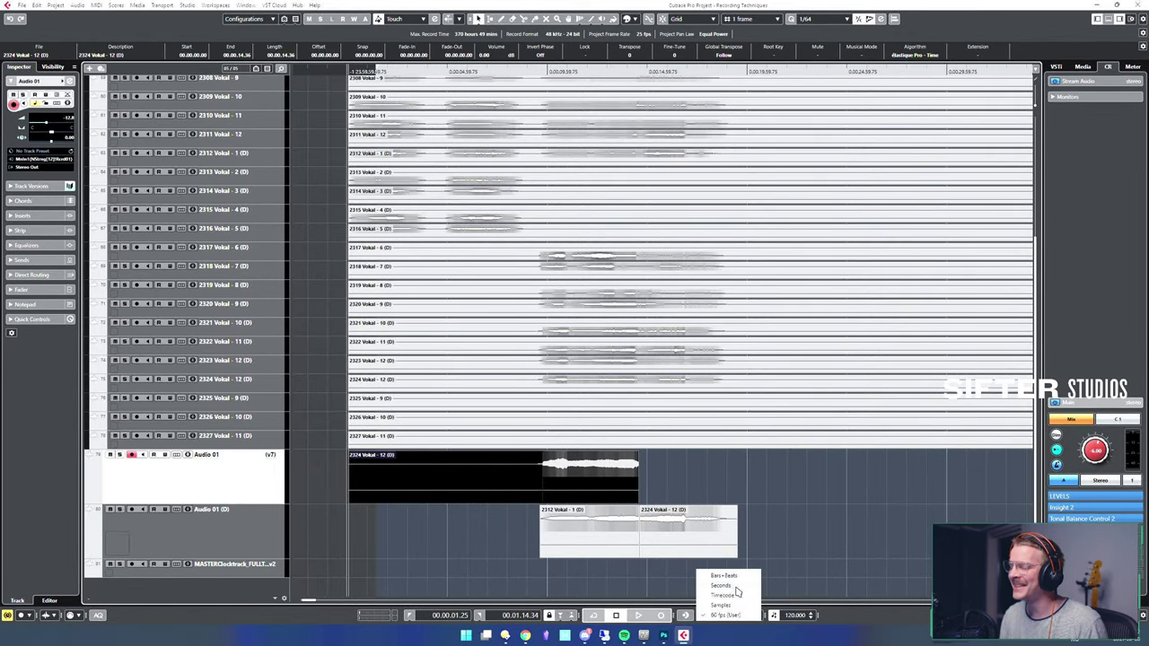
click(739, 598)
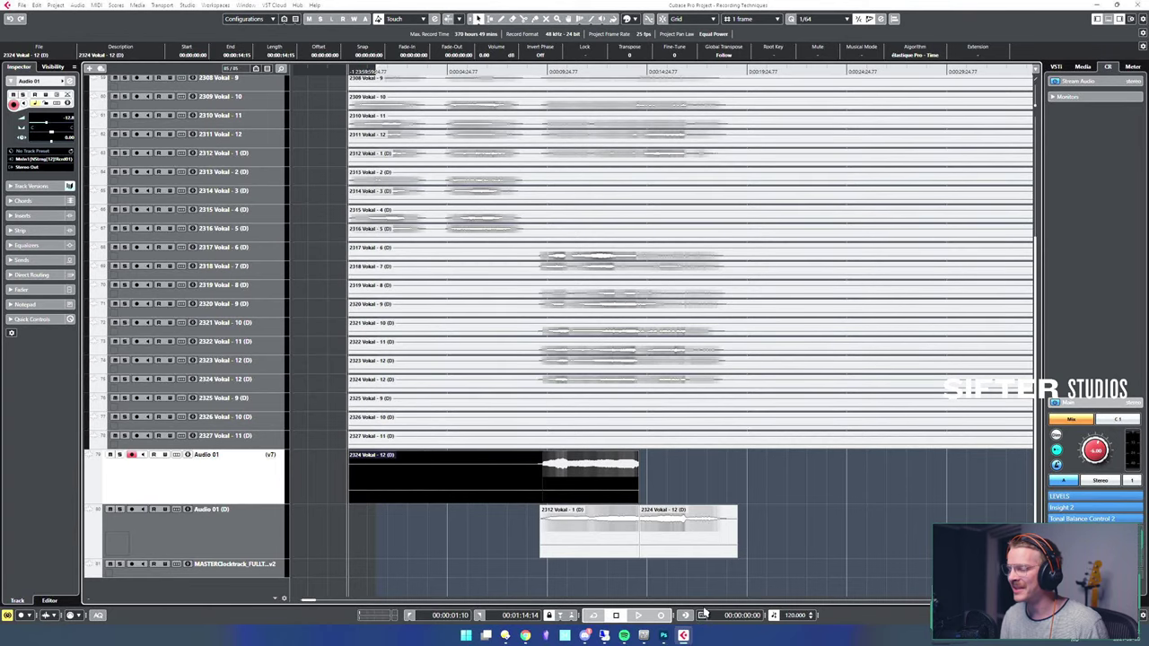
click(705, 616)
click(736, 576)
click(706, 616)
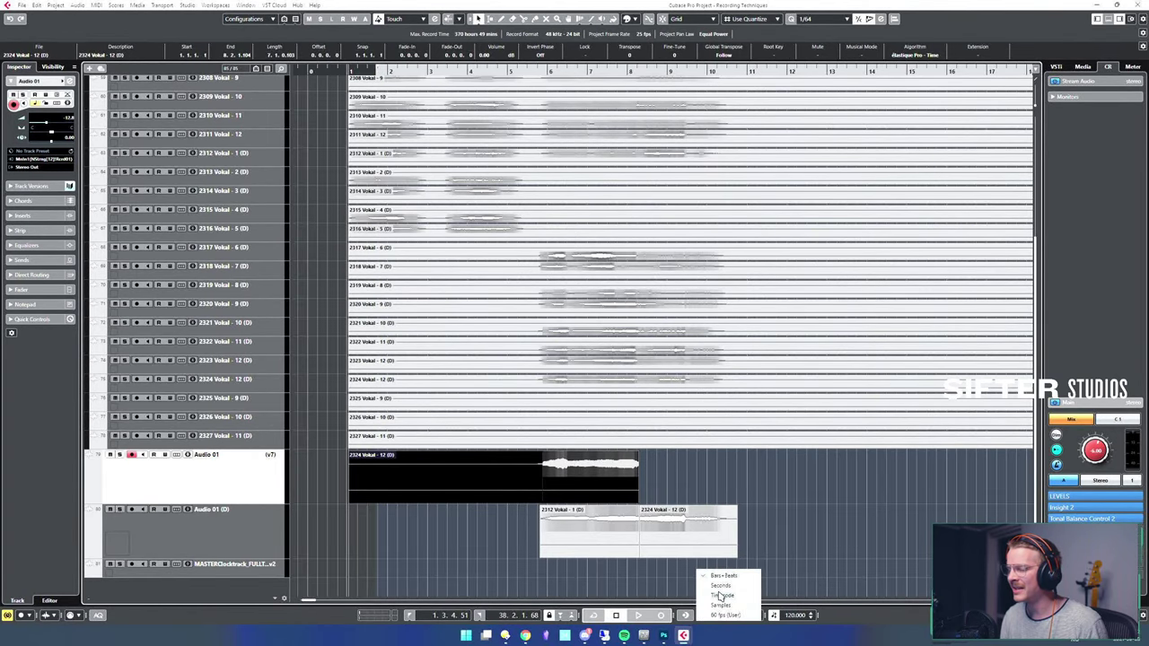
click(723, 587)
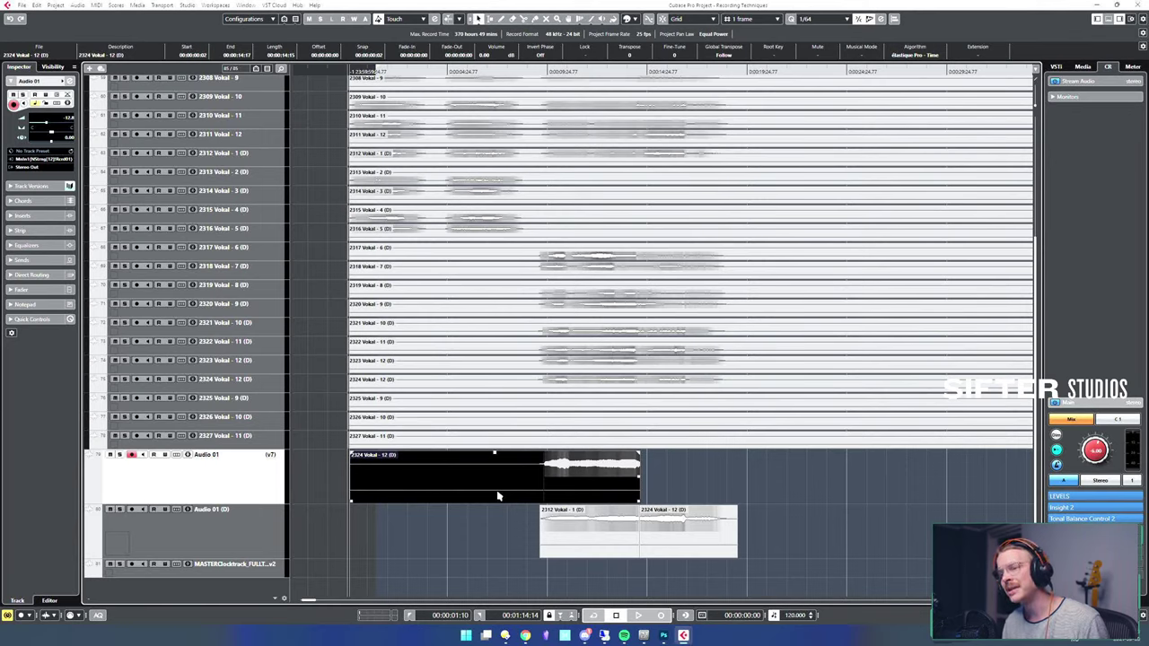
- Nudge the selected Audio 01 clip frame by frame later and earlier, and set the time format back to Bars+Beats
key(ctrl+Right)
key(ctrl+Right)
key(ctrl+Right)
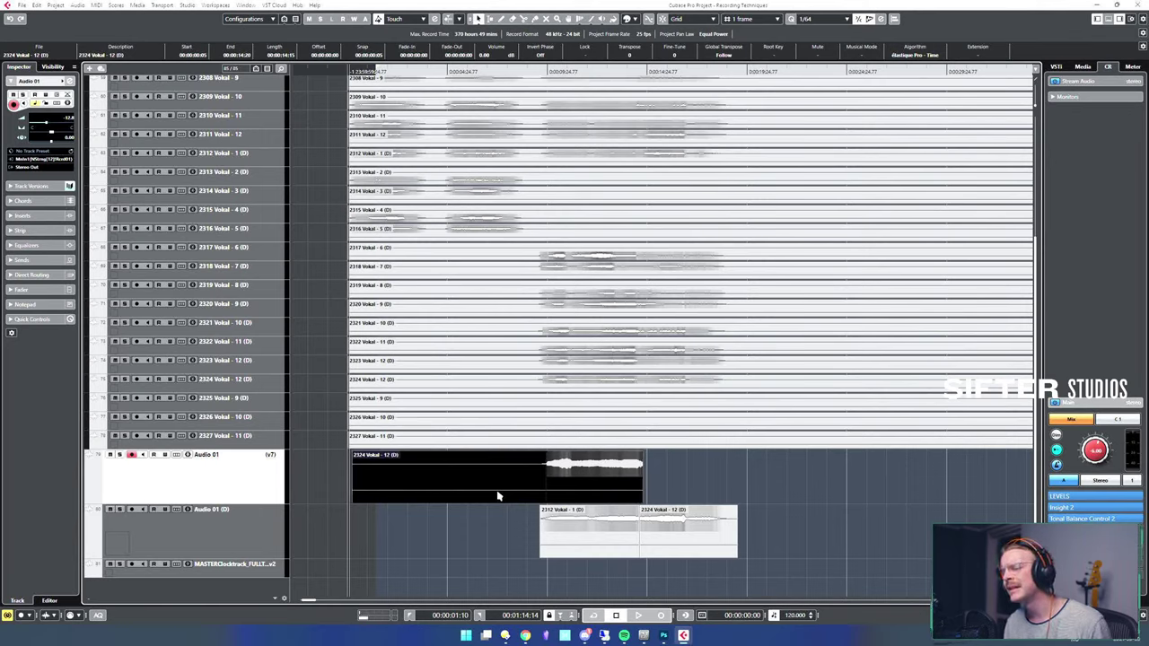
key(ctrl+Left)
key(ctrl+Left)
key(ctrl+Left)
key(ctrl+Left)
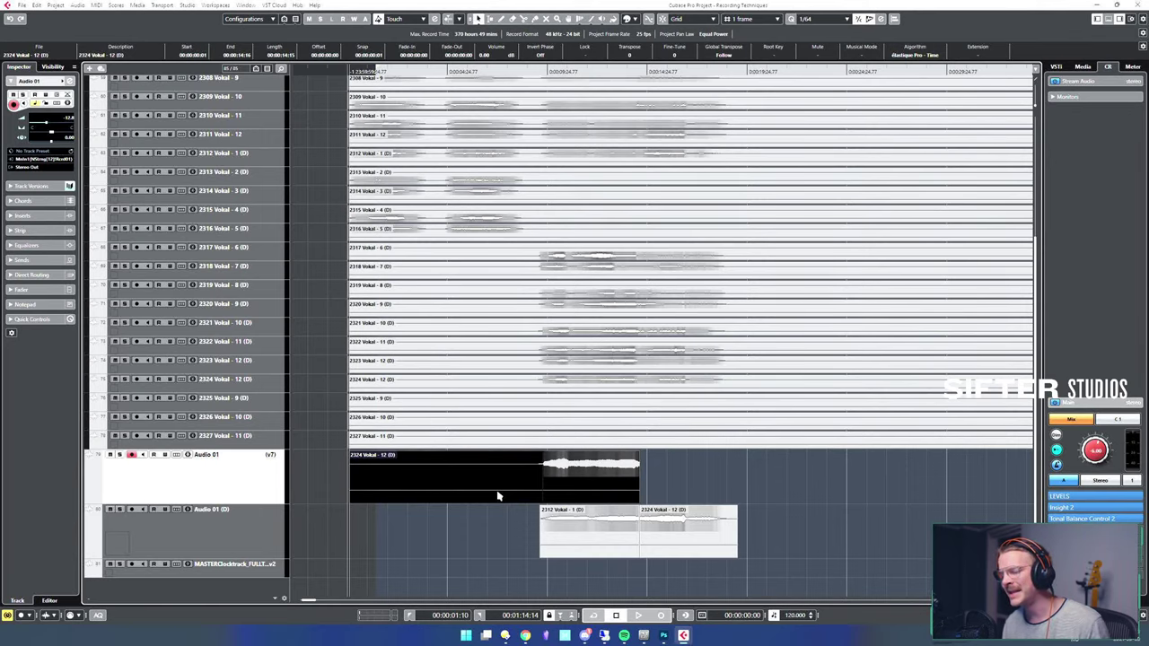
click(702, 616)
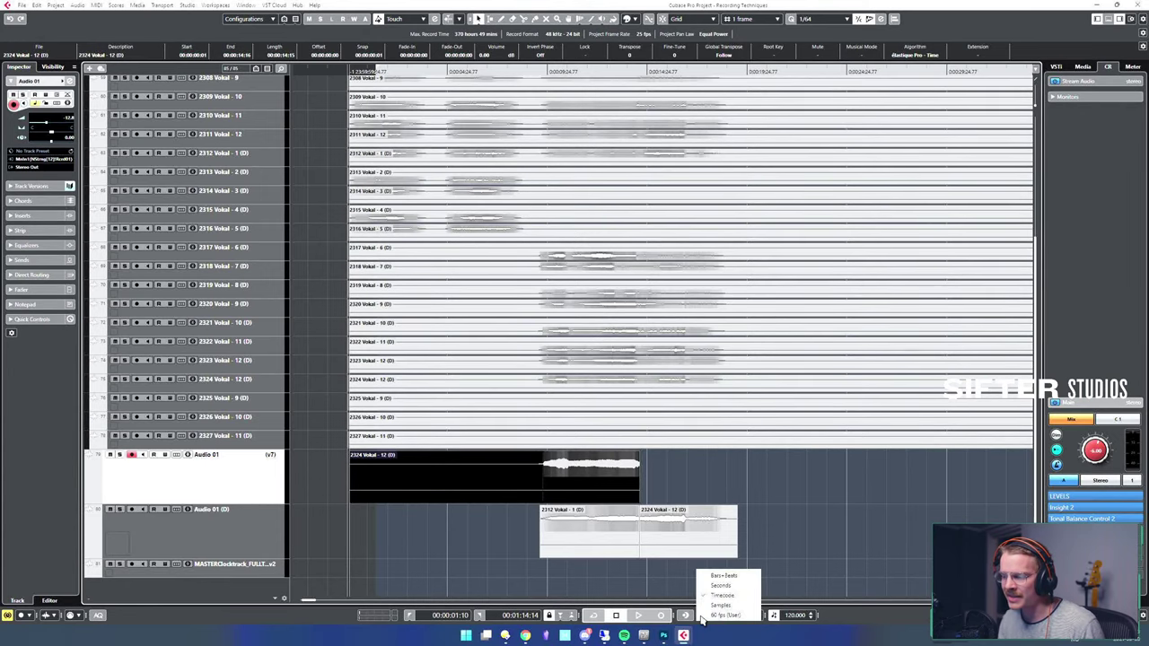
click(724, 576)
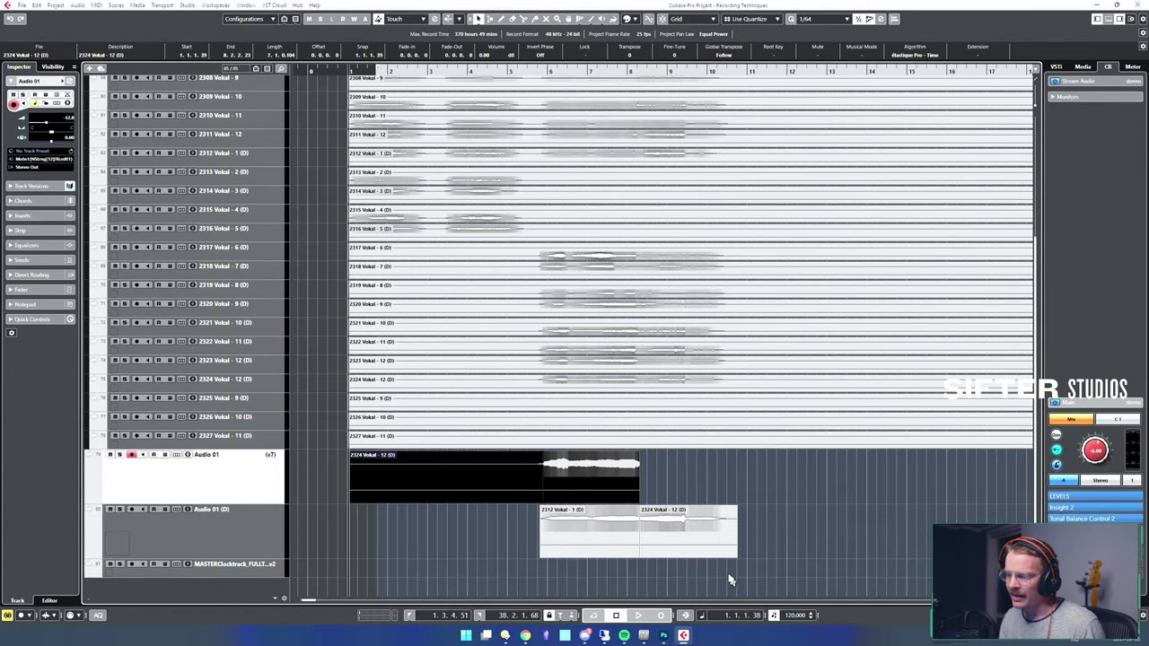
- Move the 2324 Vokal - 12 (D) clip on Audio 01 slightly earlier so it starts at about 1.1.1.31
key(h)
key(h)
key(h)
key(h)
key(h)
key(h)
key(h)
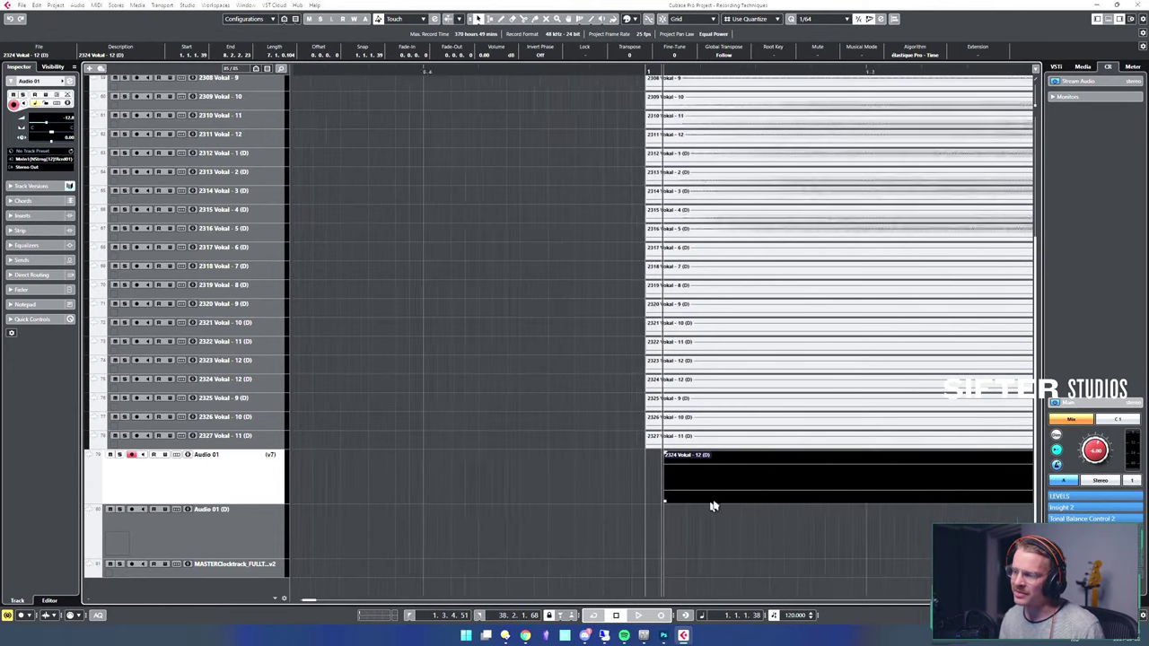
drag(699, 478, 691, 479)
- Move the 2324 Vokal - 12 (D) clip on Audio 01 later so it starts at about 1.1.1.90
key(g)
key(g)
key(h)
key(h)
key(h)
key(h)
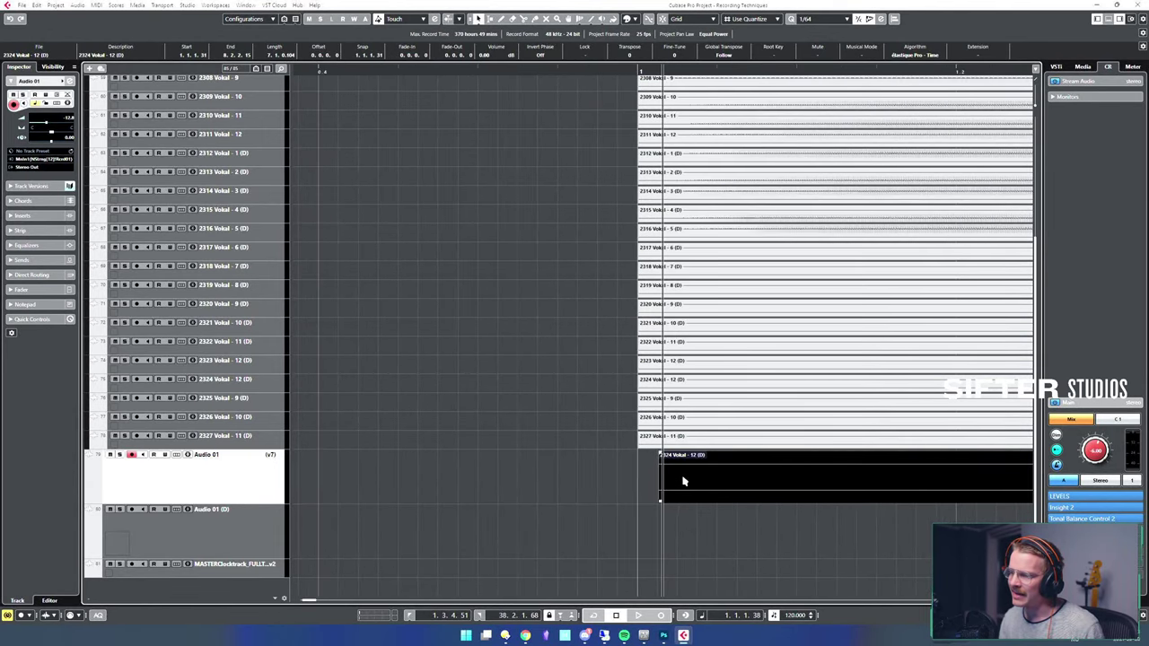
key(h)
key(h)
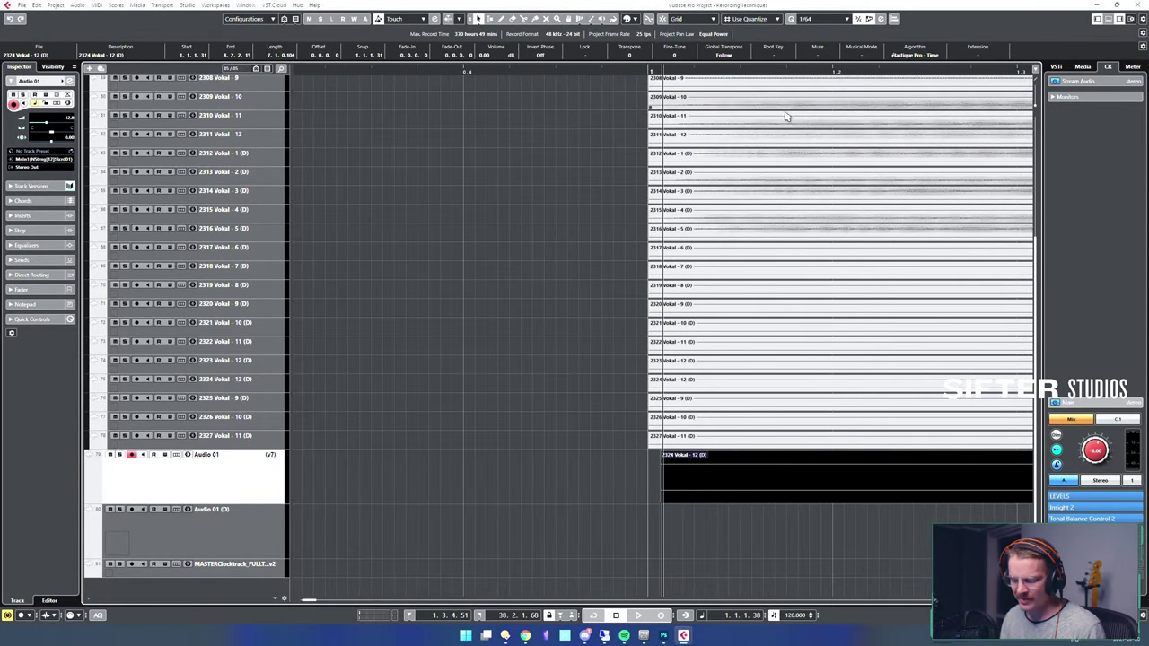
mouse_move(731, 483)
mouse_down()
mouse_move(745, 494)
mouse_move(724, 499)
mouse_move(759, 503)
mouse_move(720, 499)
mouse_move(742, 499)
mouse_up()
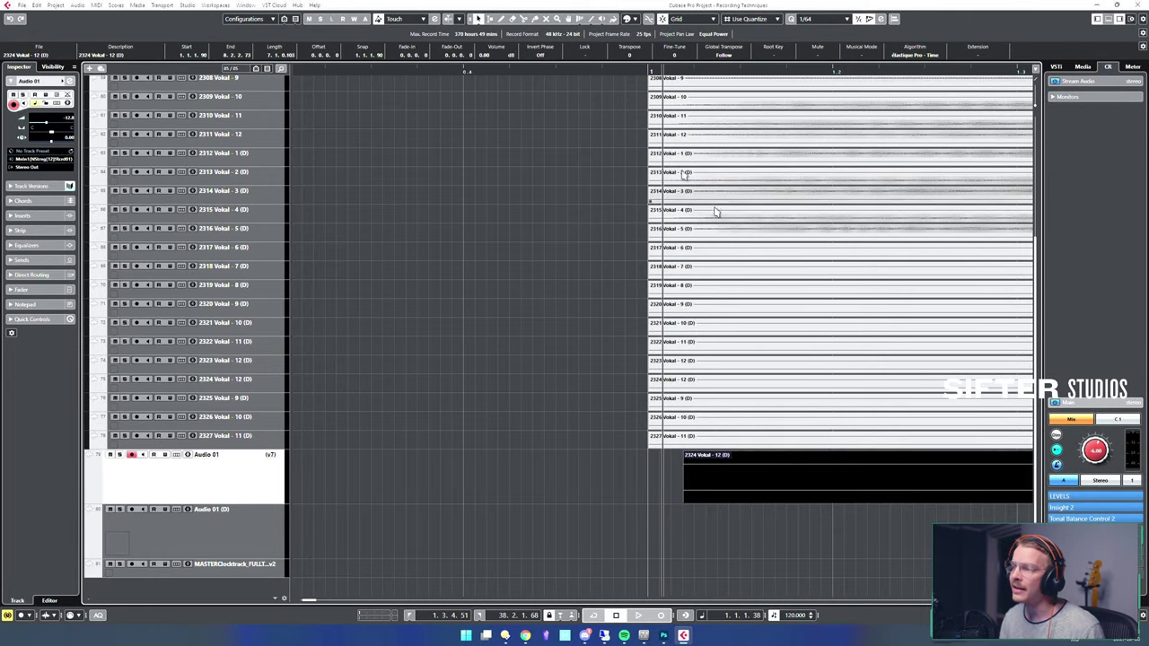
- Toggle snap and move the 2324 Vokal - 12 (D) clip on Audio 01 back to about bar 1, starting at 0.4.4.119
click(662, 19)
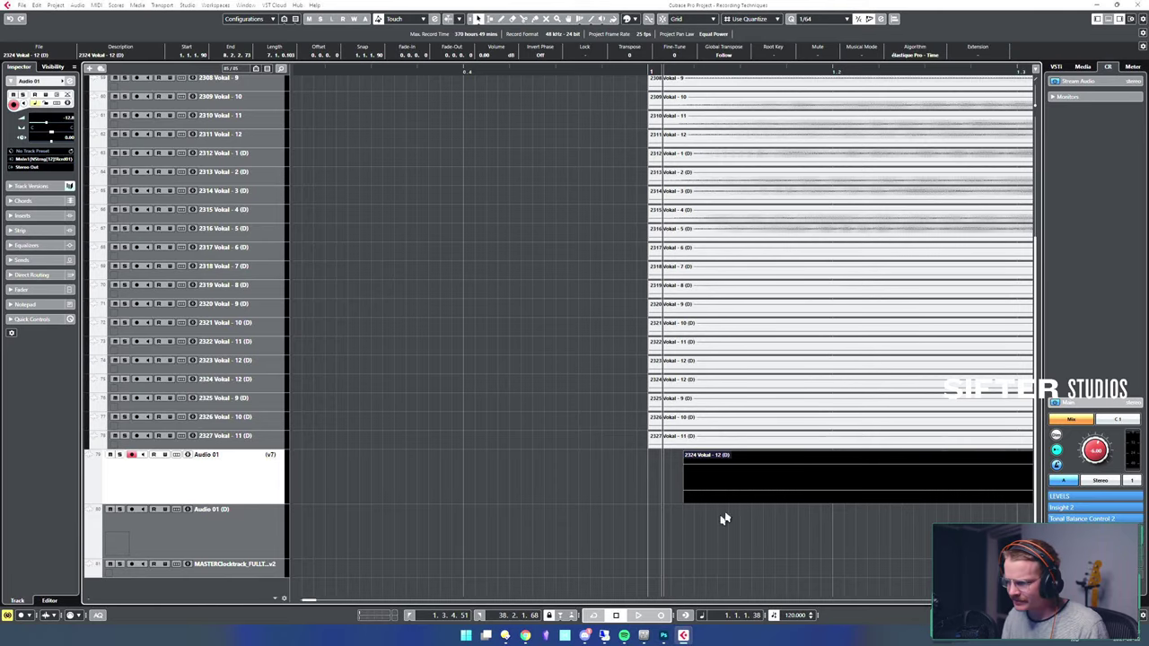
drag(751, 488, 716, 485)
key(g)
key(g)
key(g)
key(g)
key(g)
key(g)
key(g)
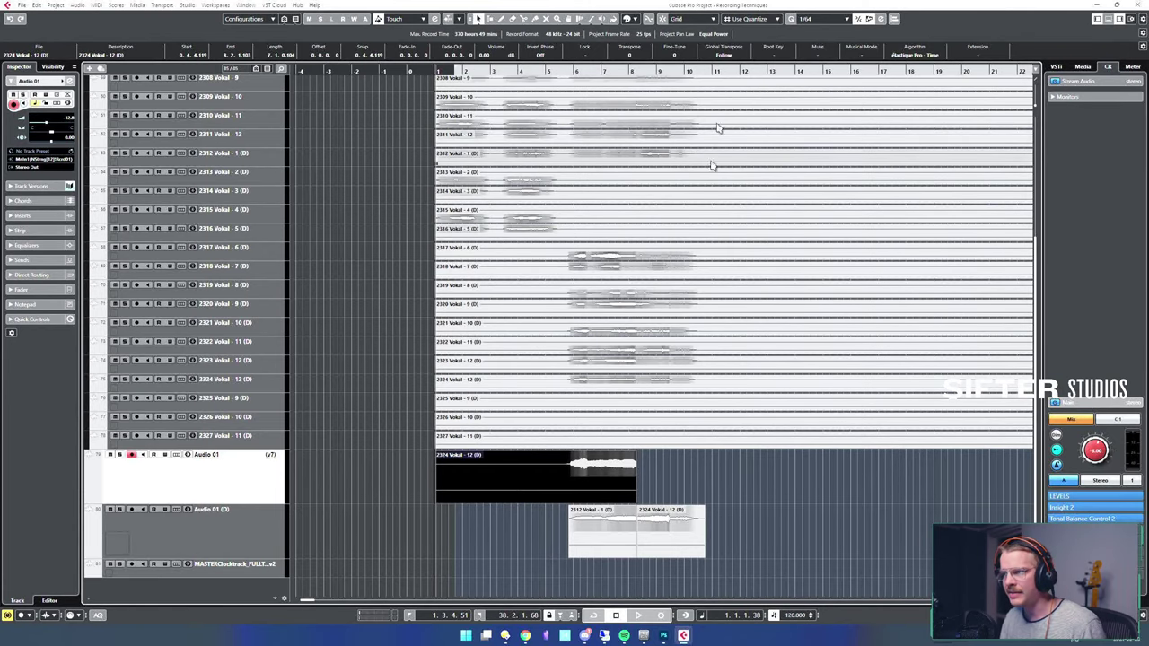
- Split the 2324 Vokal - 12 (D) clip on Audio 01 where the phrase begins and delete the silent part before it
click(709, 19)
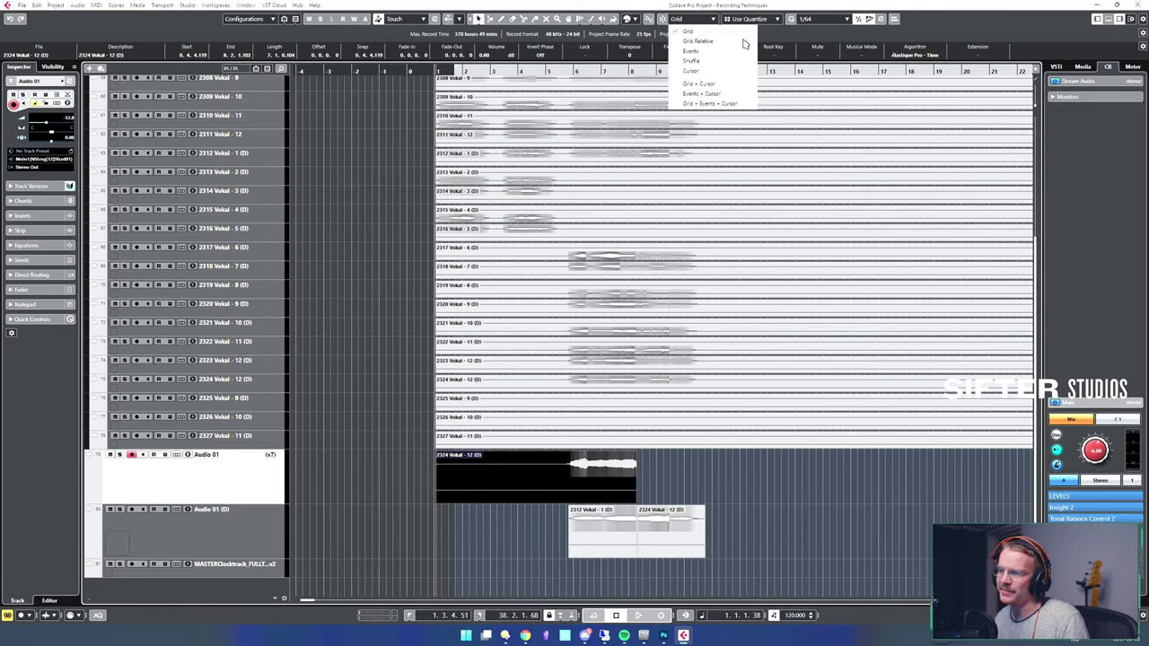
click(569, 487)
alt+click(569, 487)
click(547, 494)
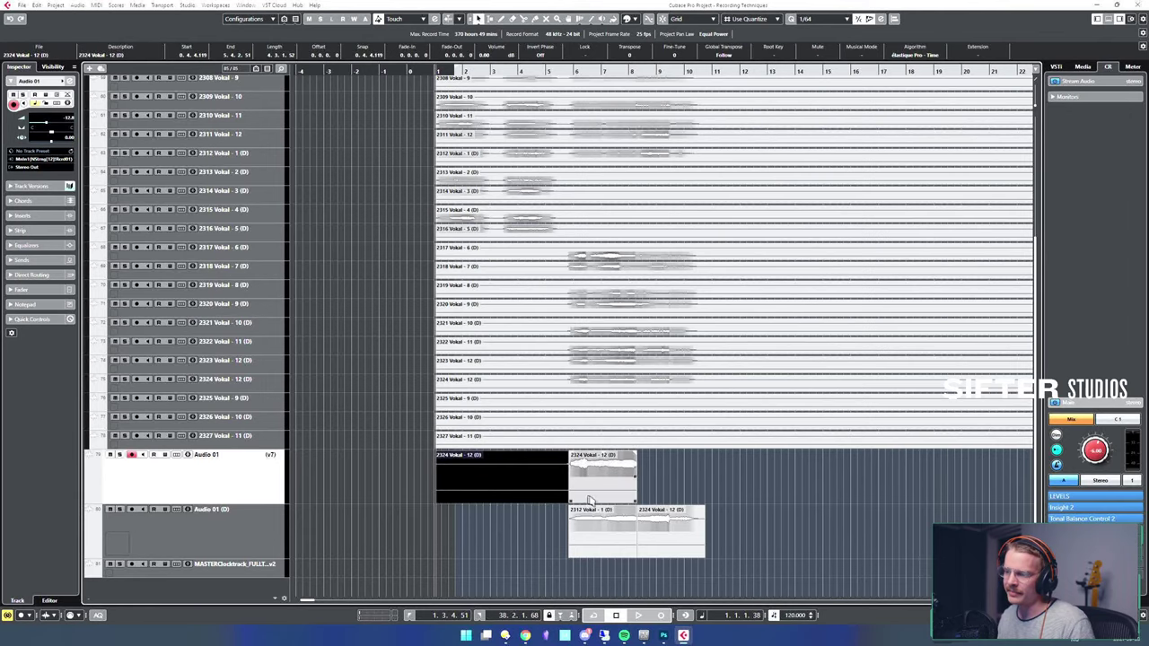
key(Delete)
- Set the quantize preset to 1/1 and move the trimmed Audio 01 clip earlier so it starts at 5.2.4.23
click(830, 20)
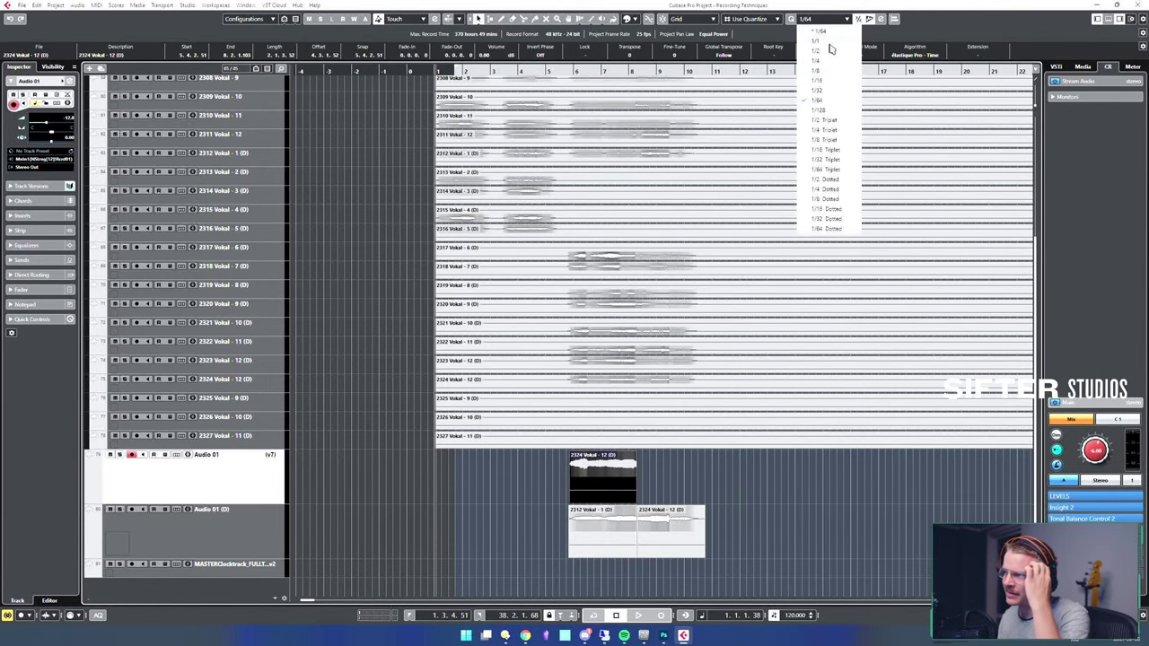
click(828, 24)
key(h)
key(h)
key(h)
key(h)
key(h)
key(g)
key(g)
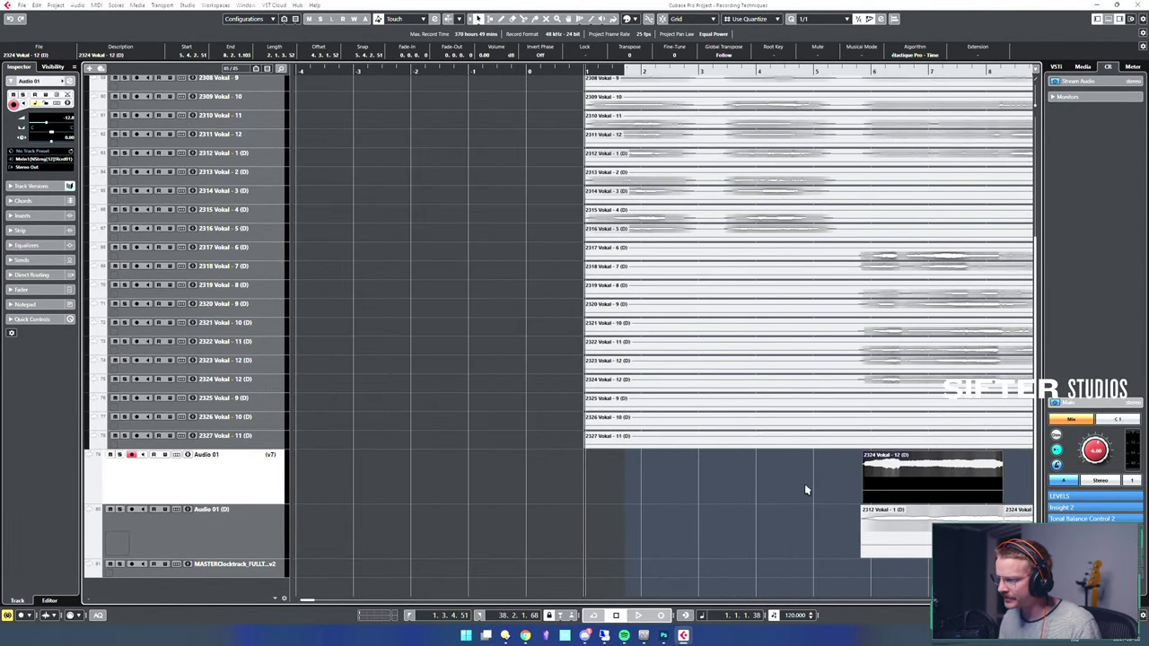
drag(818, 498, 800, 498)
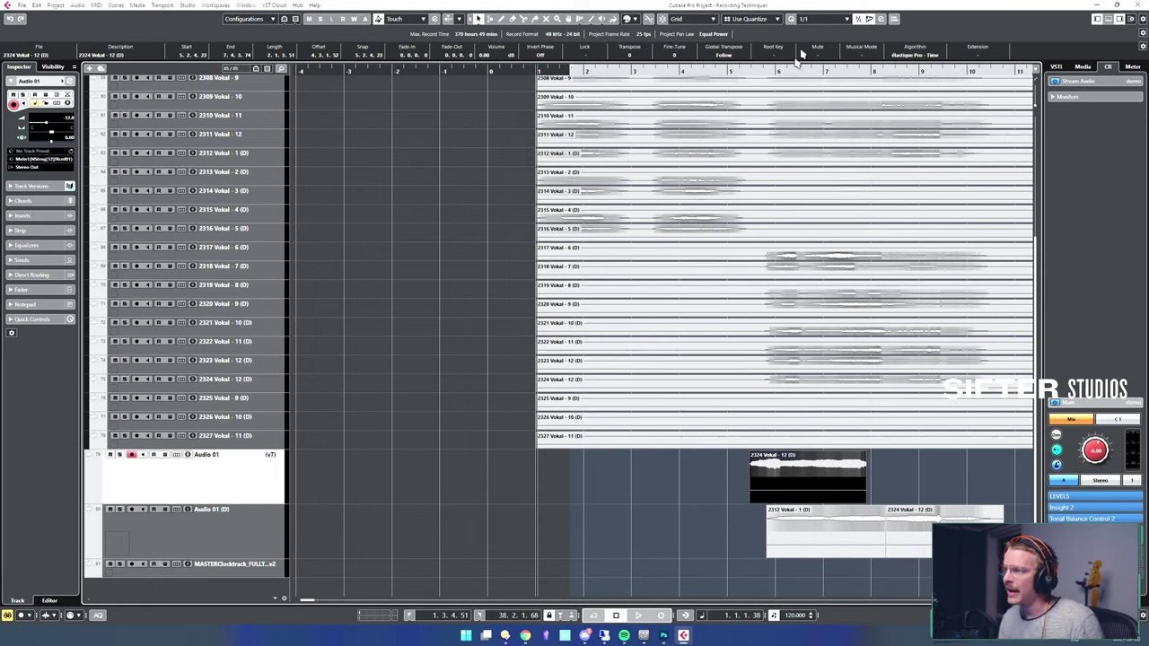
- Try snapping the Audio 01 clip to the start of bar 5 in Grid mode, and undo the move
click(842, 22)
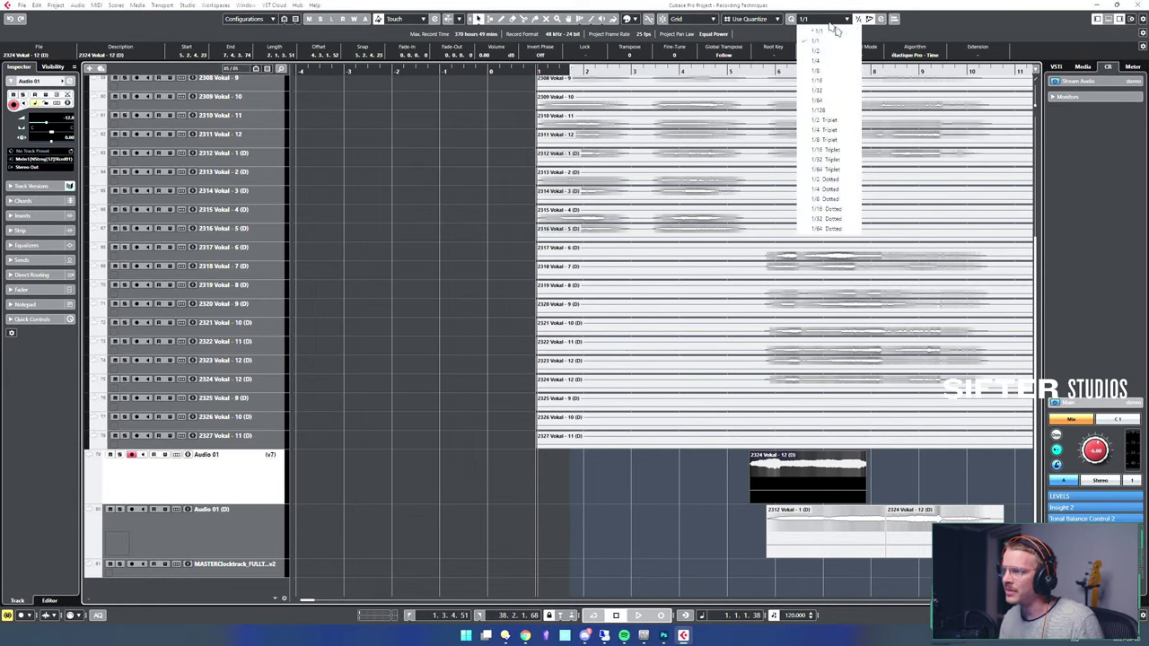
click(966, 23)
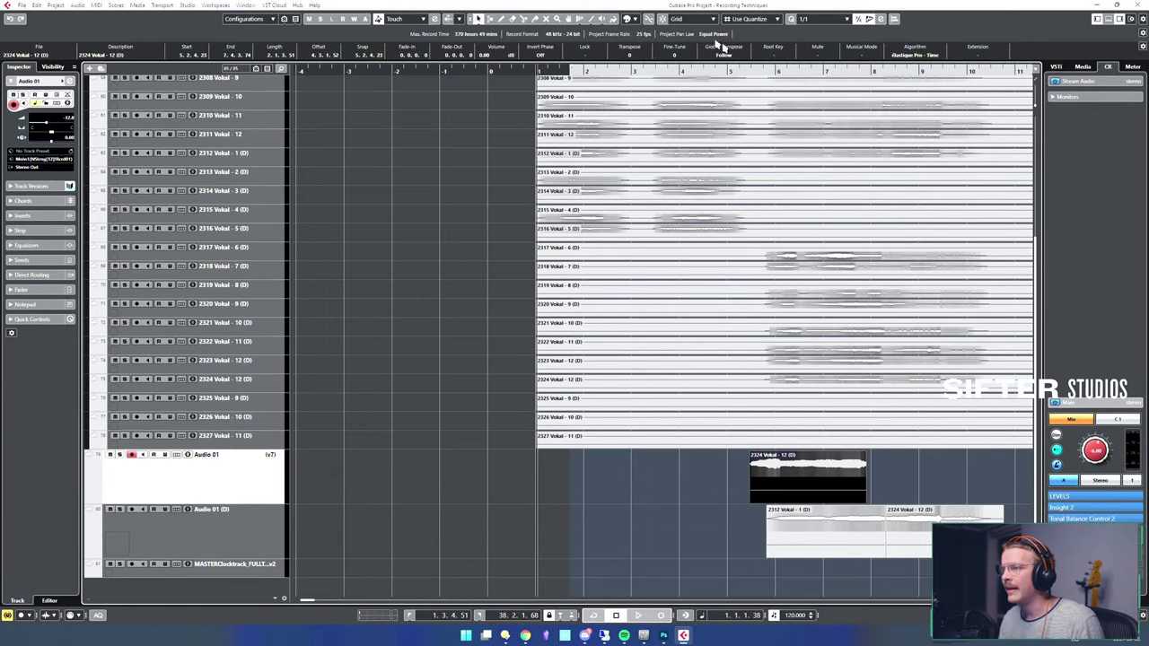
drag(806, 492, 793, 492)
key(ctrl+z)
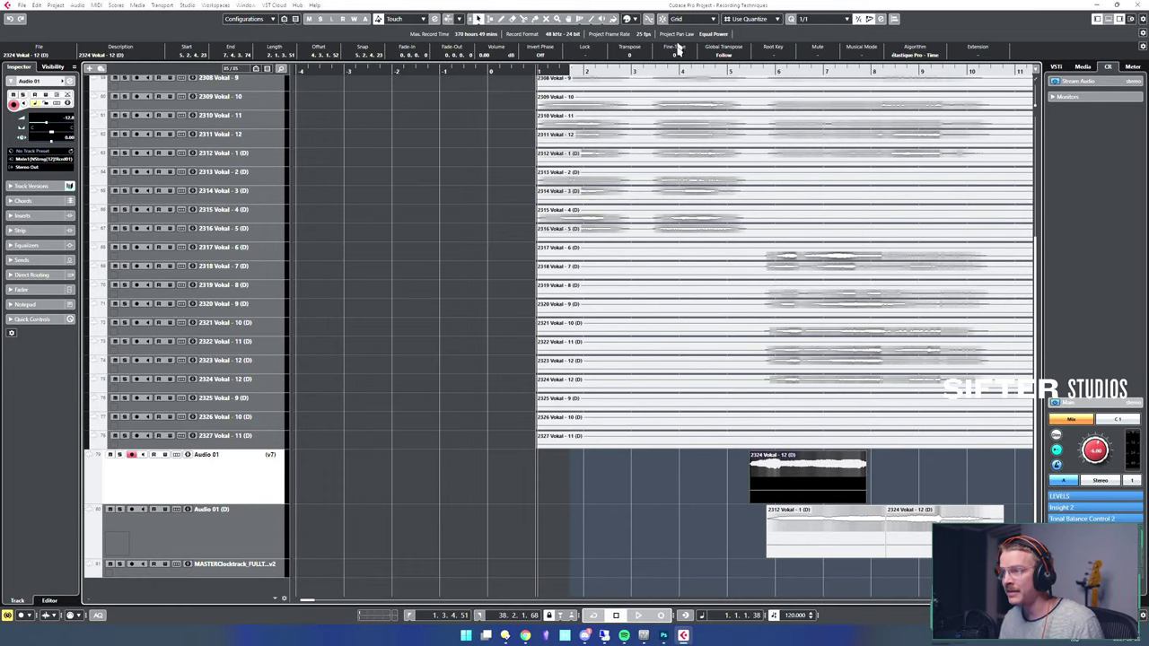
click(811, 492)
drag(811, 491, 771, 491)
key(ctrl+z)
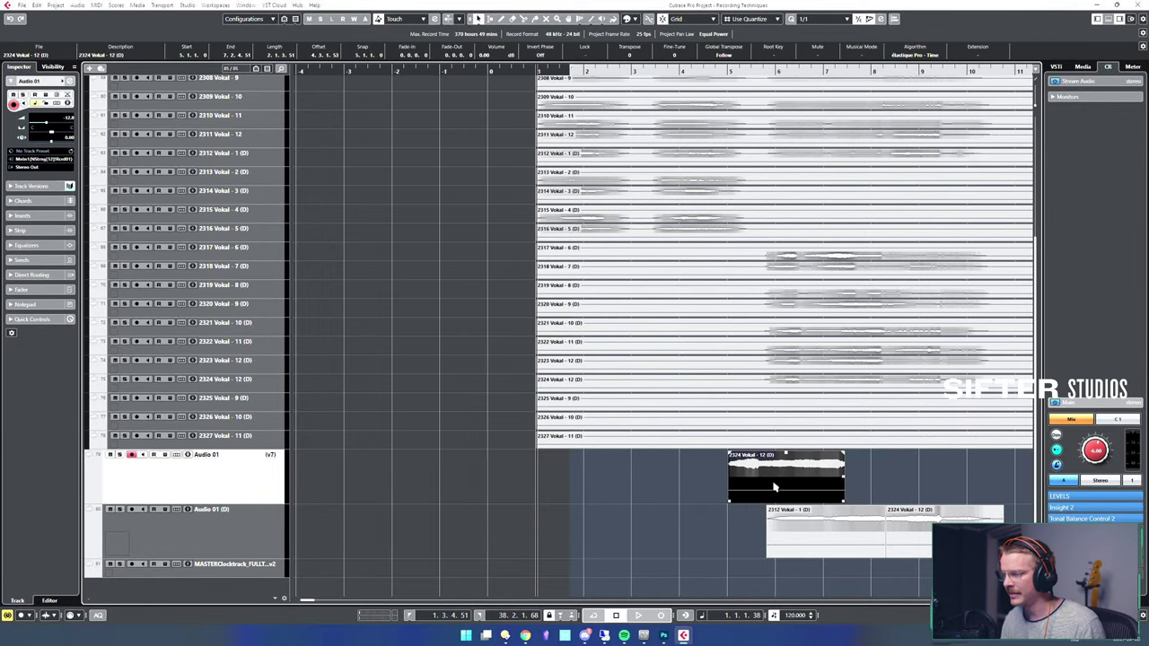
key(ctrl+z)
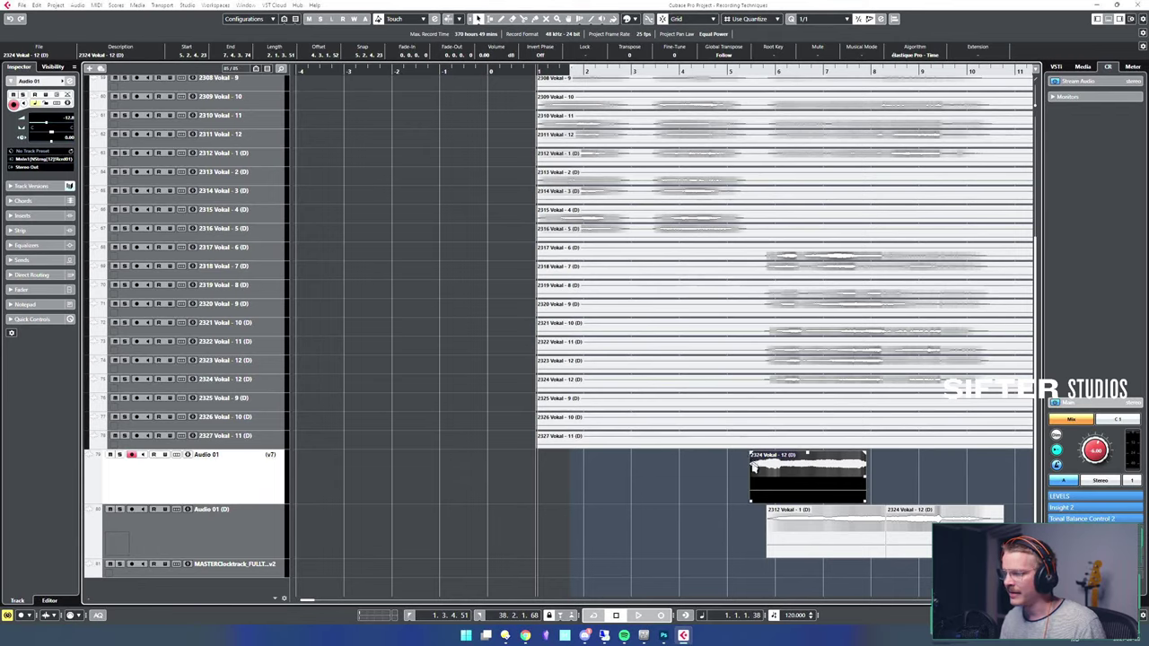
click(752, 539)
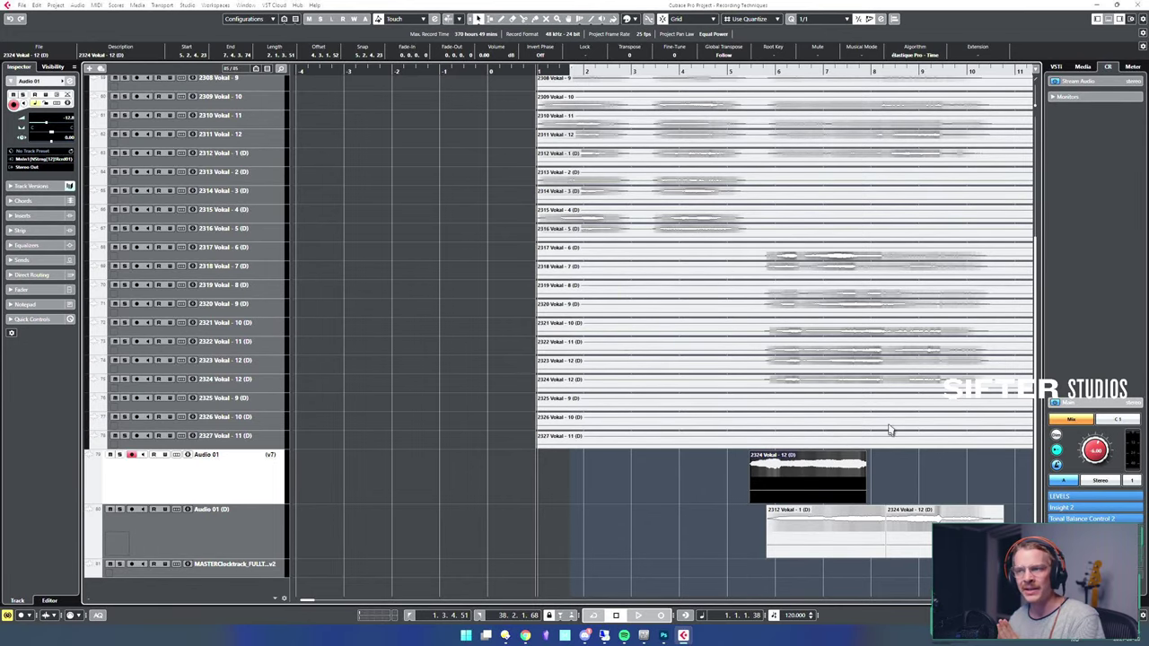
- Snap the Audio 01 clip to bar 5 and on to bar 4 with the 1/1 grid, and undo both moves
click(836, 22)
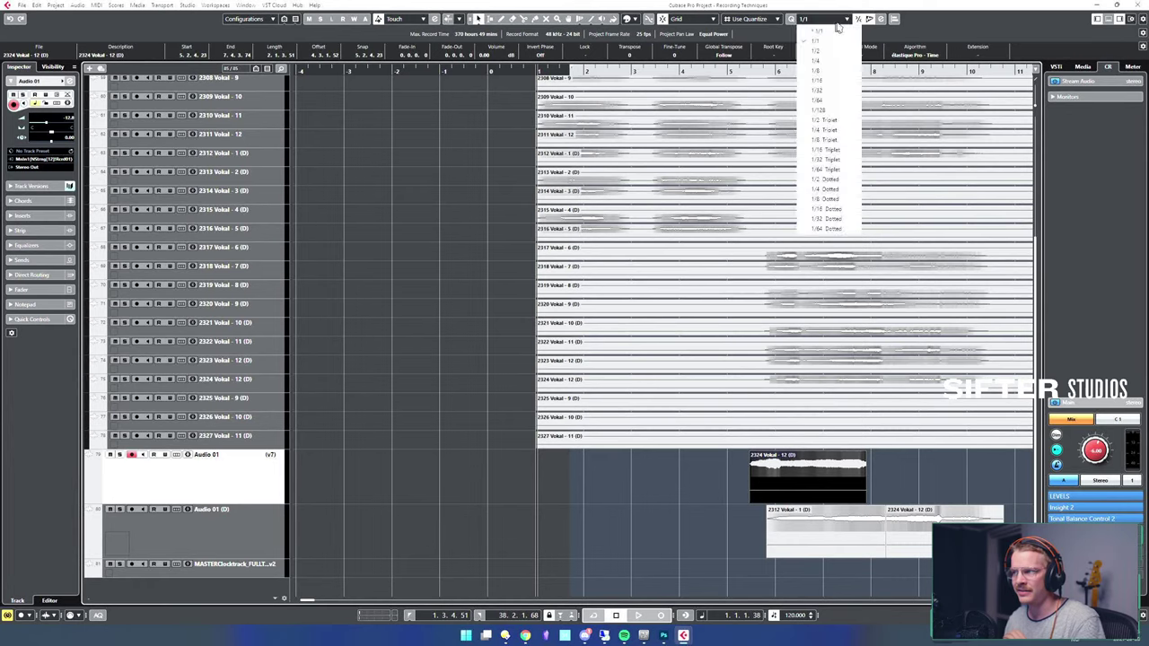
click(924, 24)
drag(787, 484, 766, 483)
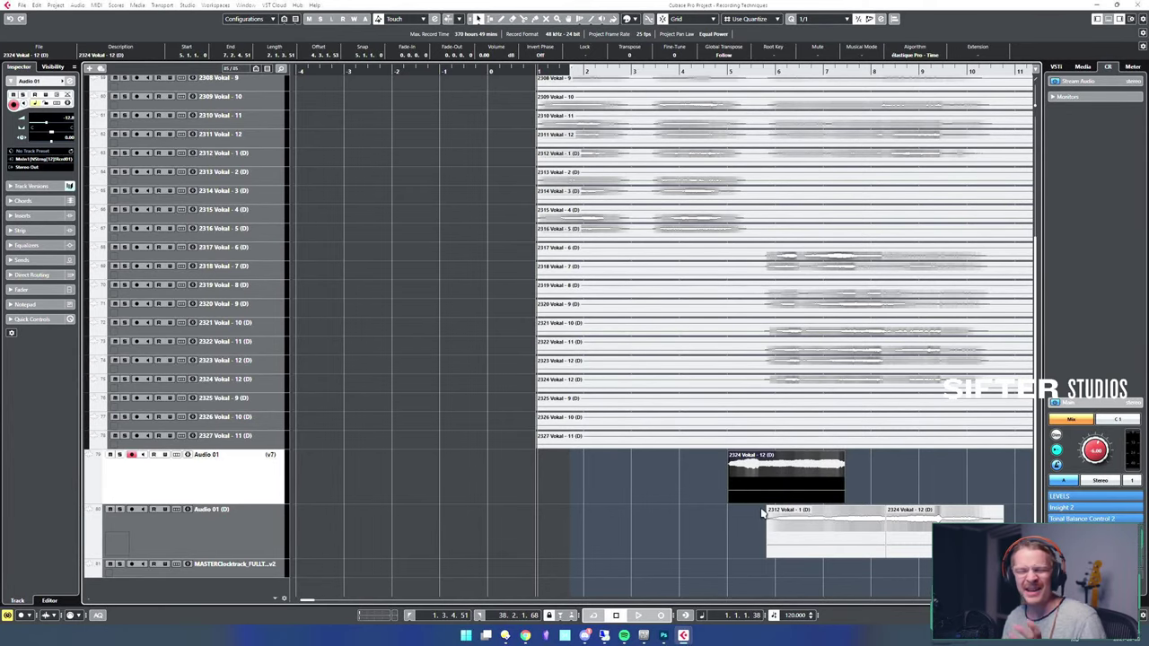
drag(753, 491, 691, 485)
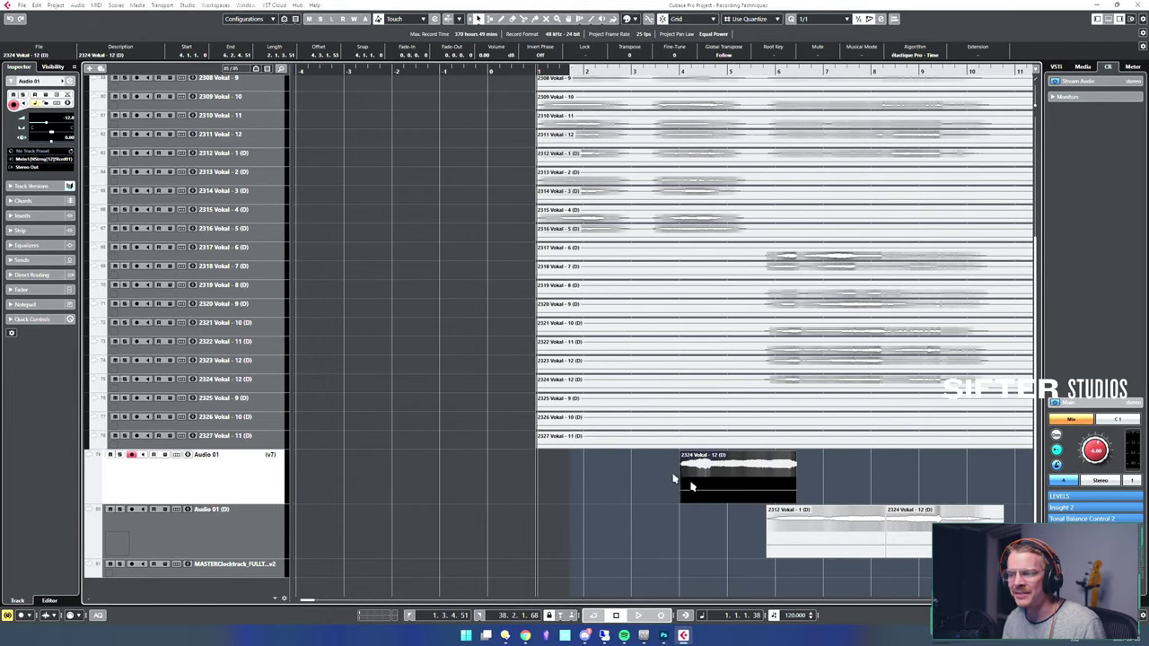
key(ctrl+z)
key(ctrl+z)
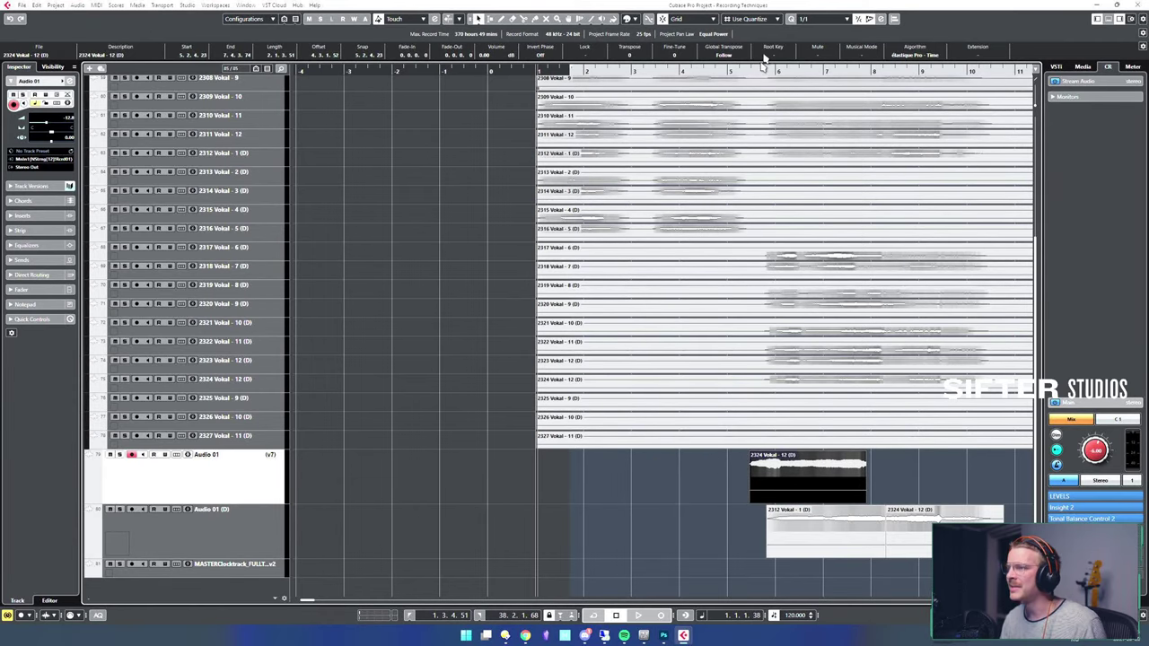
- Set the snap type to Grid Relative and try moving the Audio 01 clip by its relative offset
click(693, 19)
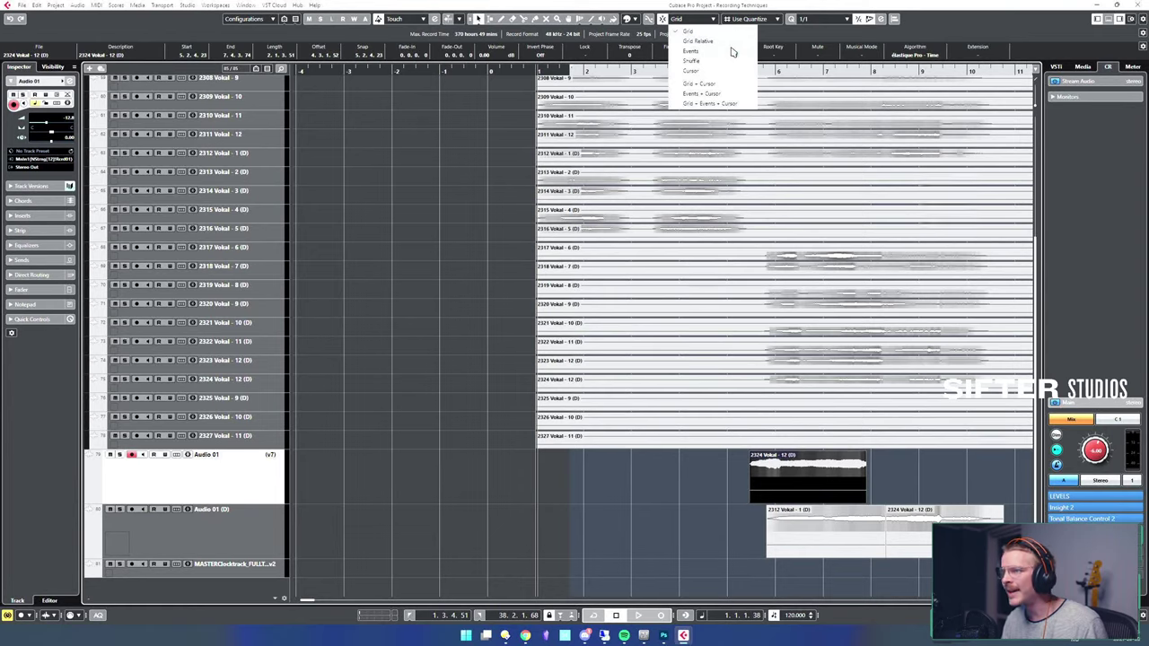
click(734, 42)
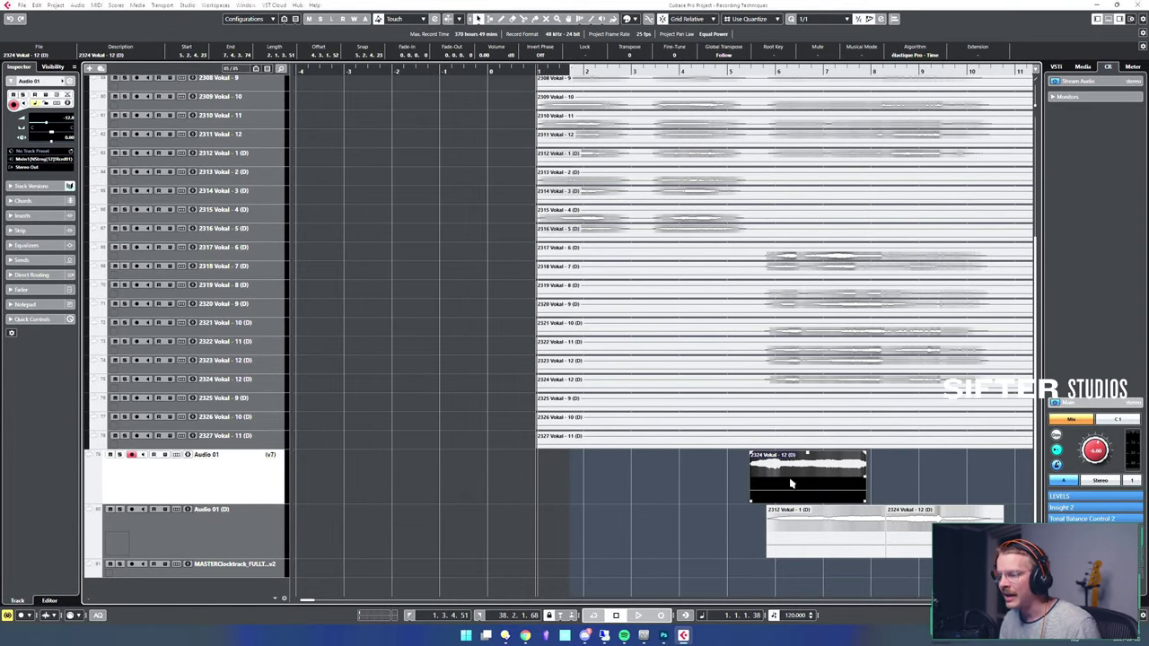
drag(794, 485, 773, 471)
- Set the snap type back to Grid, move the Audio 01 clip to 5.1.1.0, and return it to 5.2.4.23
click(705, 19)
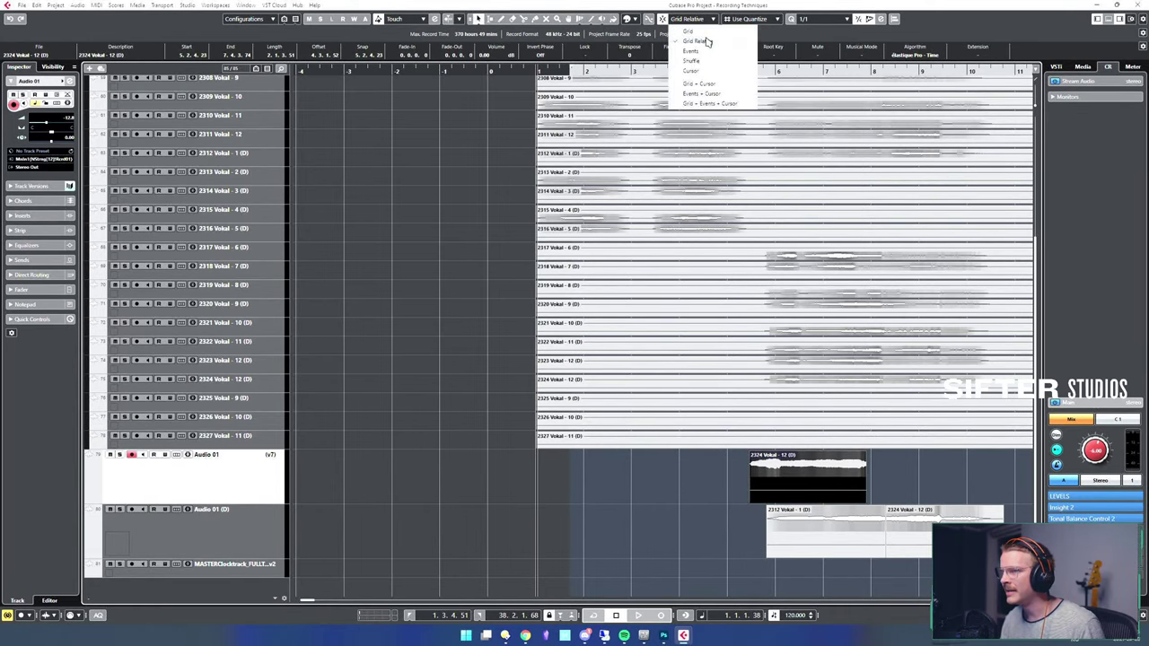
click(718, 41)
drag(802, 485, 780, 486)
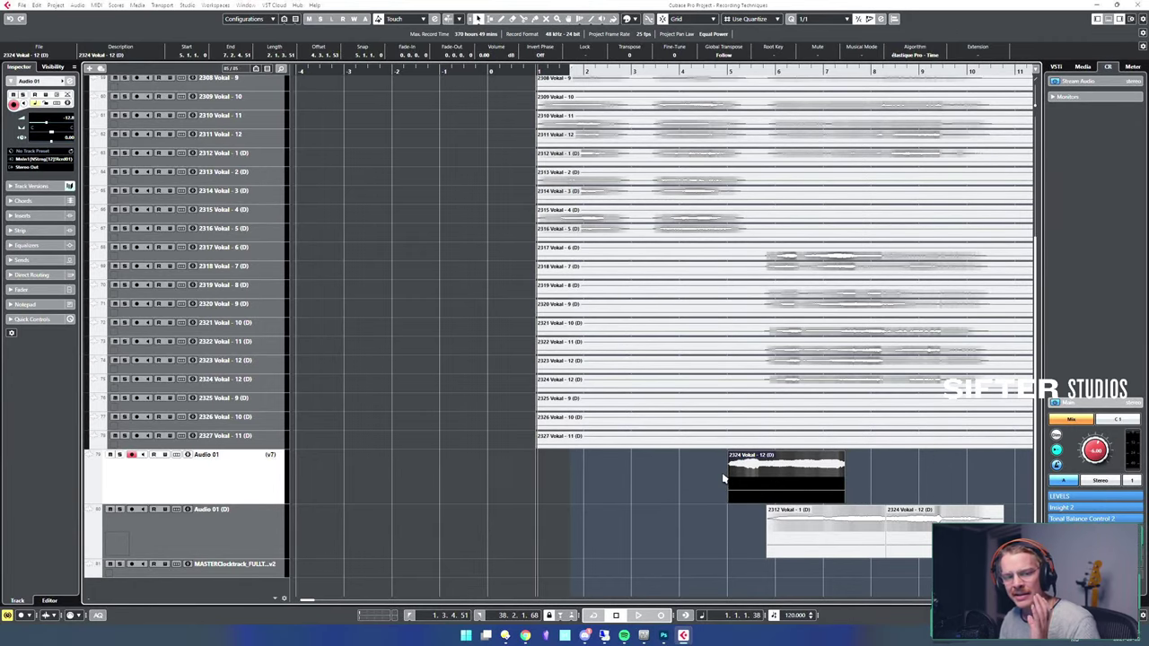
drag(724, 478, 746, 478)
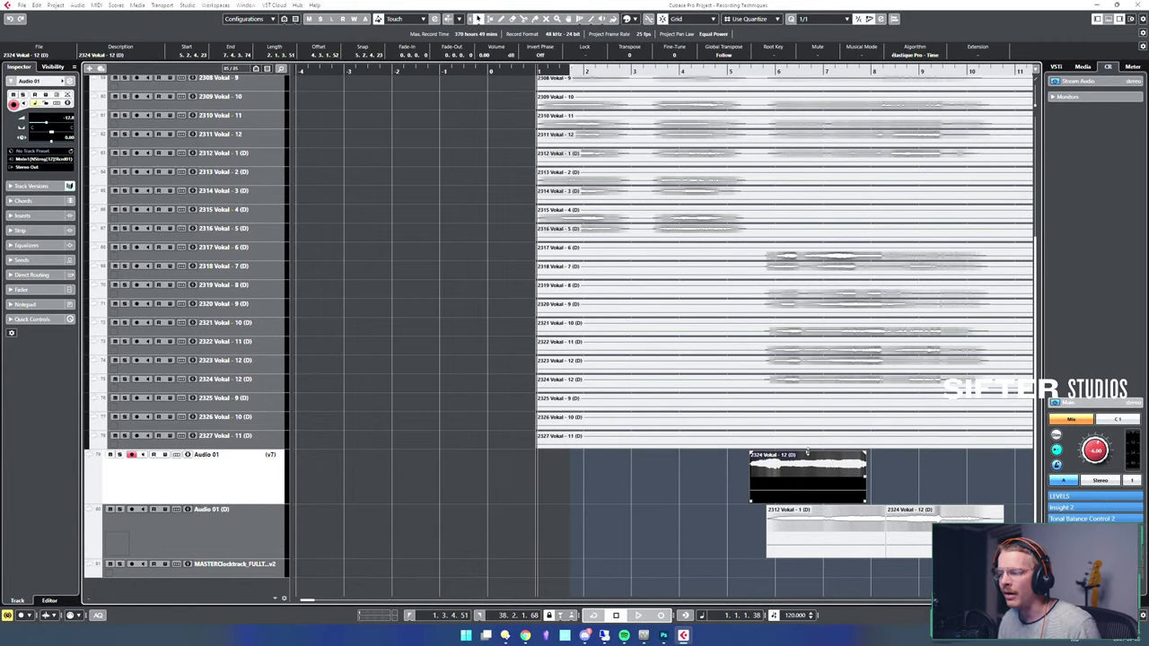
- Set the snap type to Grid Relative, try moving the Audio 01 clip by whole bars, and undo the moves
click(704, 19)
click(706, 41)
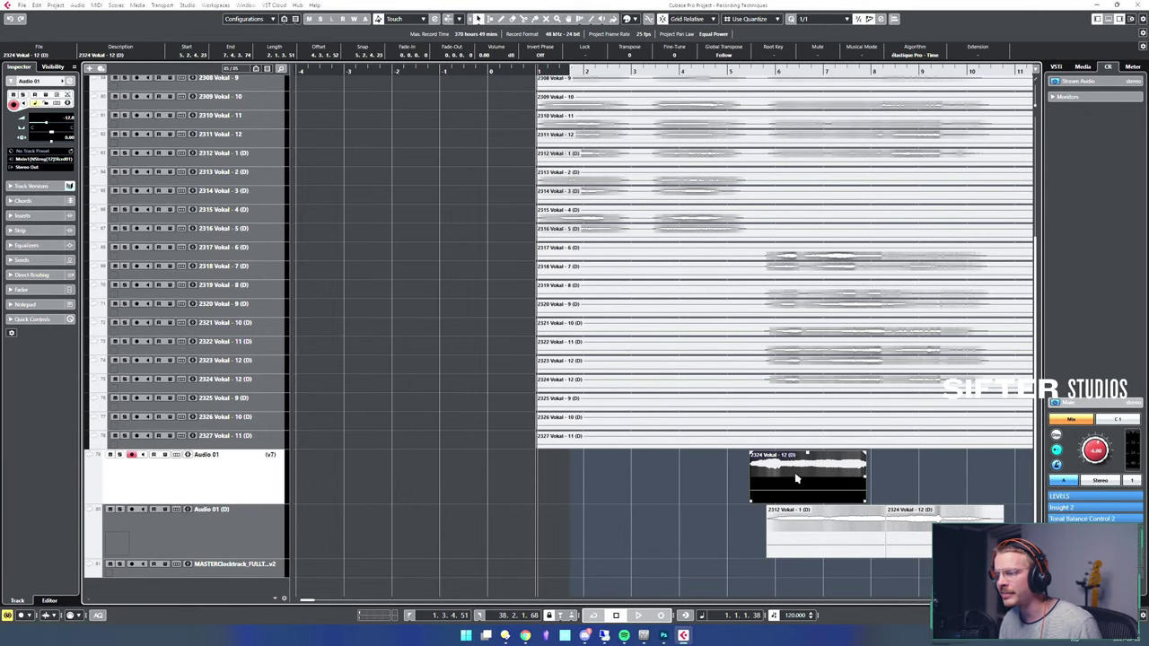
mouse_move(802, 481)
mouse_down()
mouse_move(770, 481)
mouse_move(815, 483)
mouse_up()
key(ctrl+z)
key(ctrl+z)
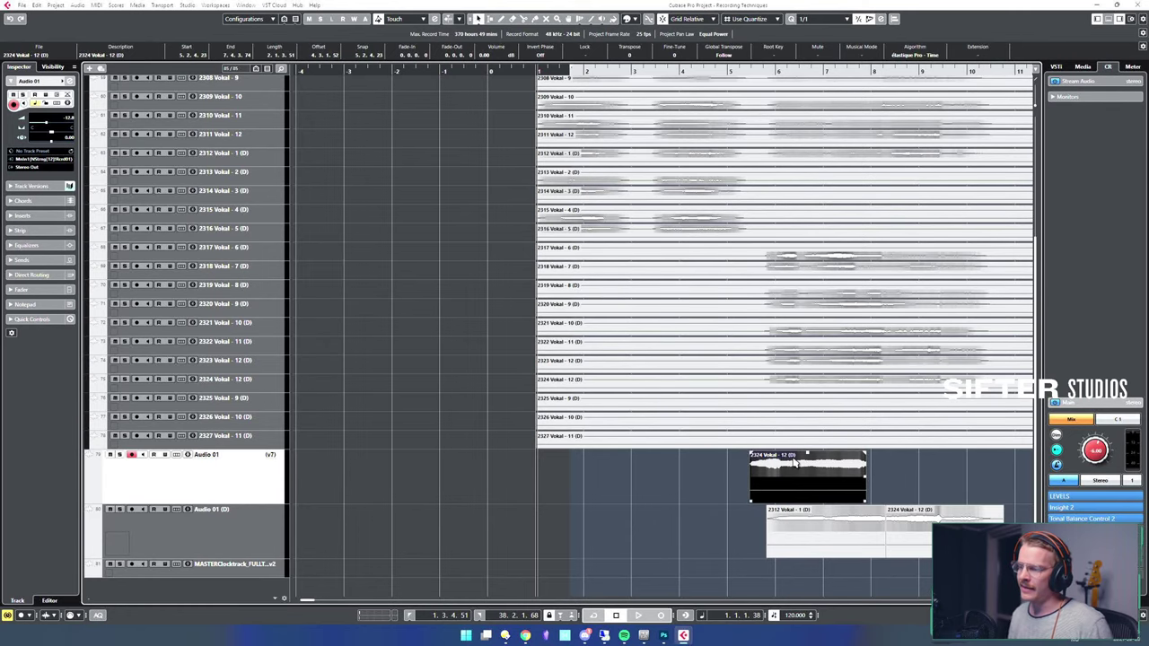
- Copy the 2324 Vokal - 12 (D) clip along Audio 01 so the copy starts at 23.2.4.23
key(g)
key(g)
key(g)
key(g)
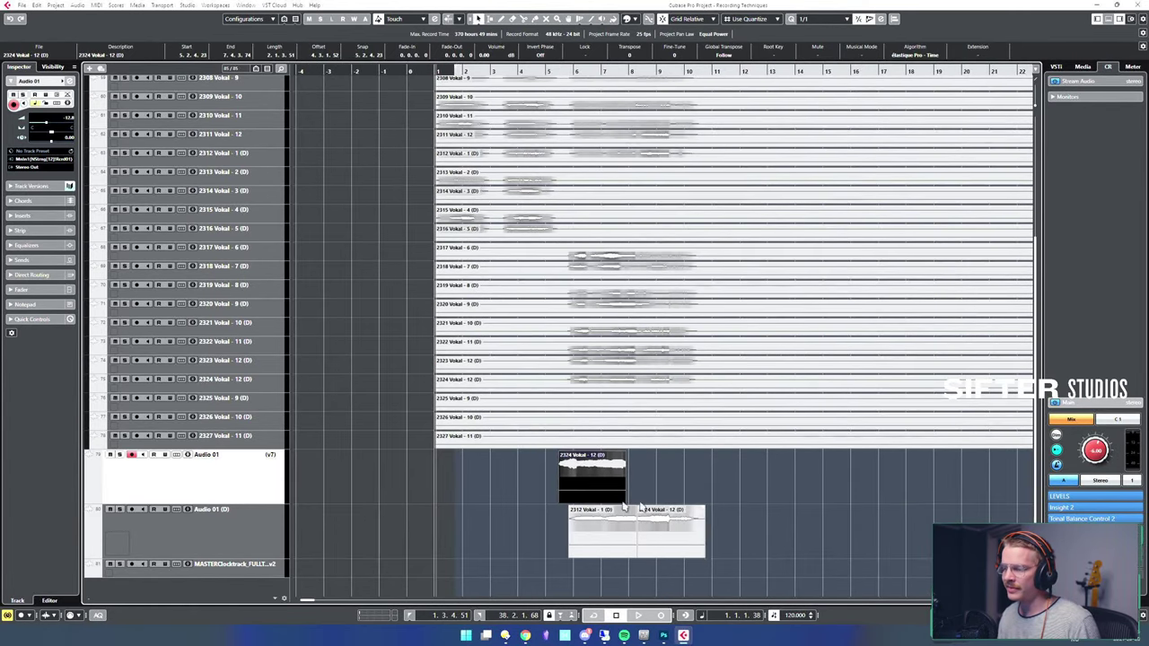
key(g)
key(g)
key(g)
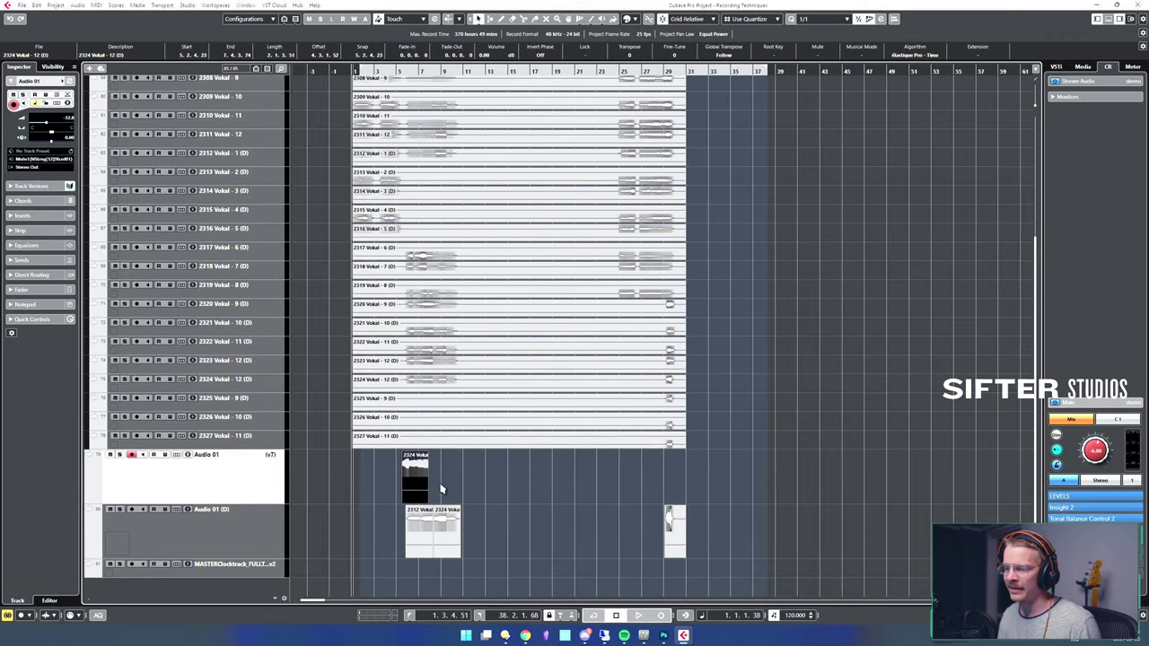
drag(438, 487, 633, 485)
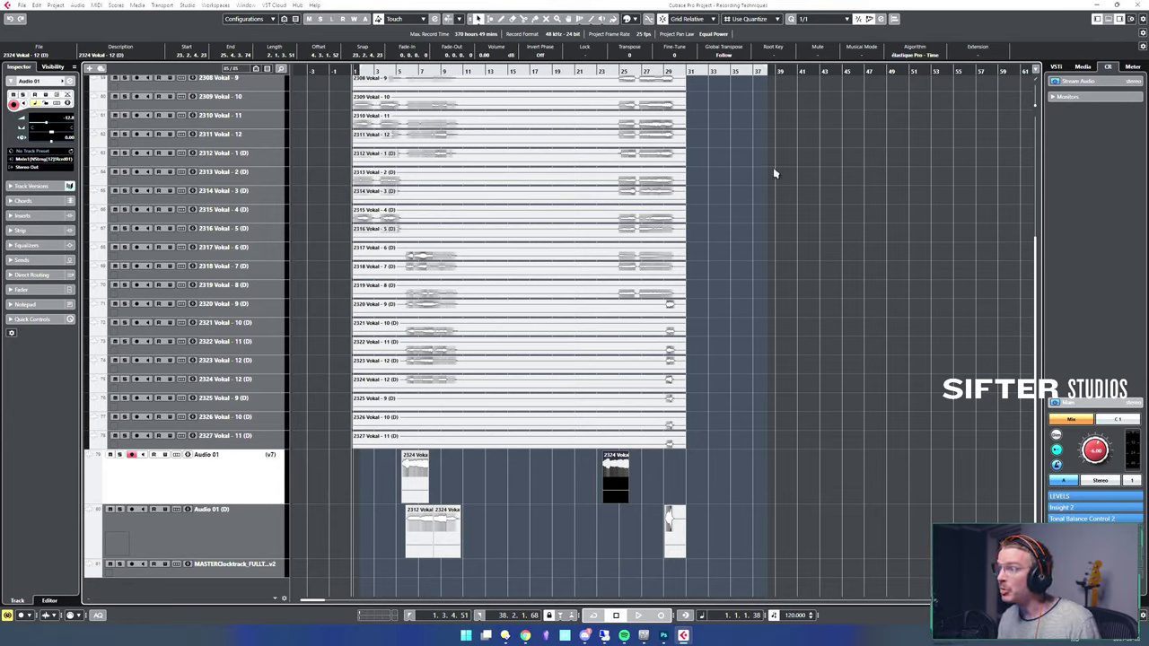
- Set the snap type to Shuffle and deselect the copied clip
click(712, 20)
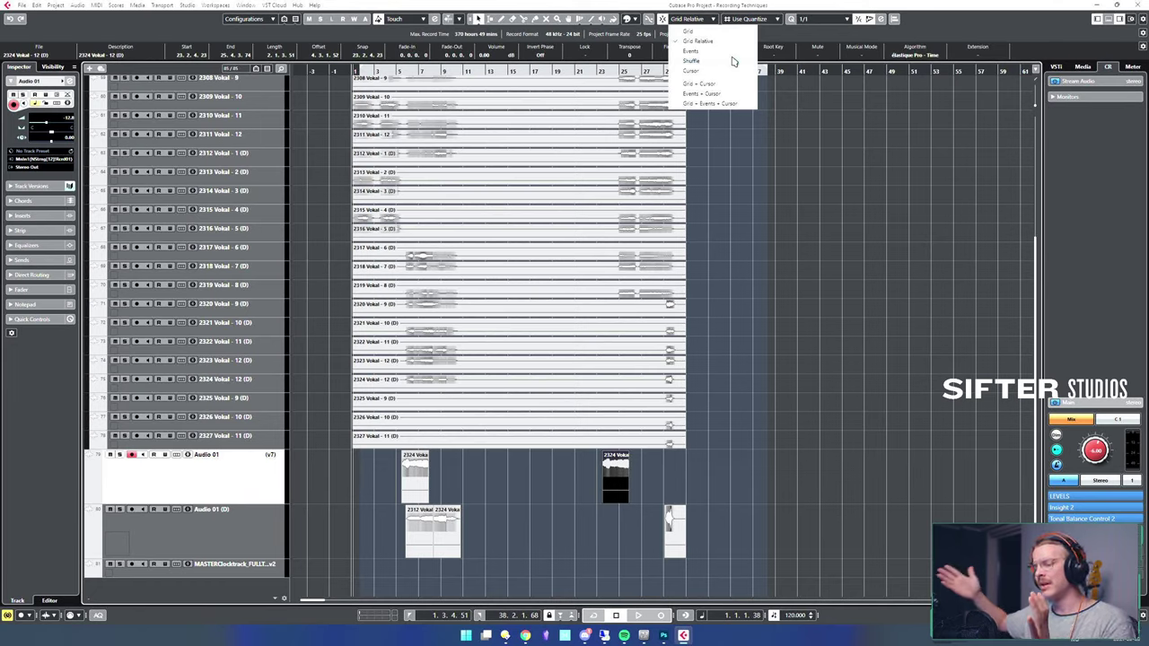
click(752, 210)
click(691, 19)
click(696, 60)
click(454, 174)
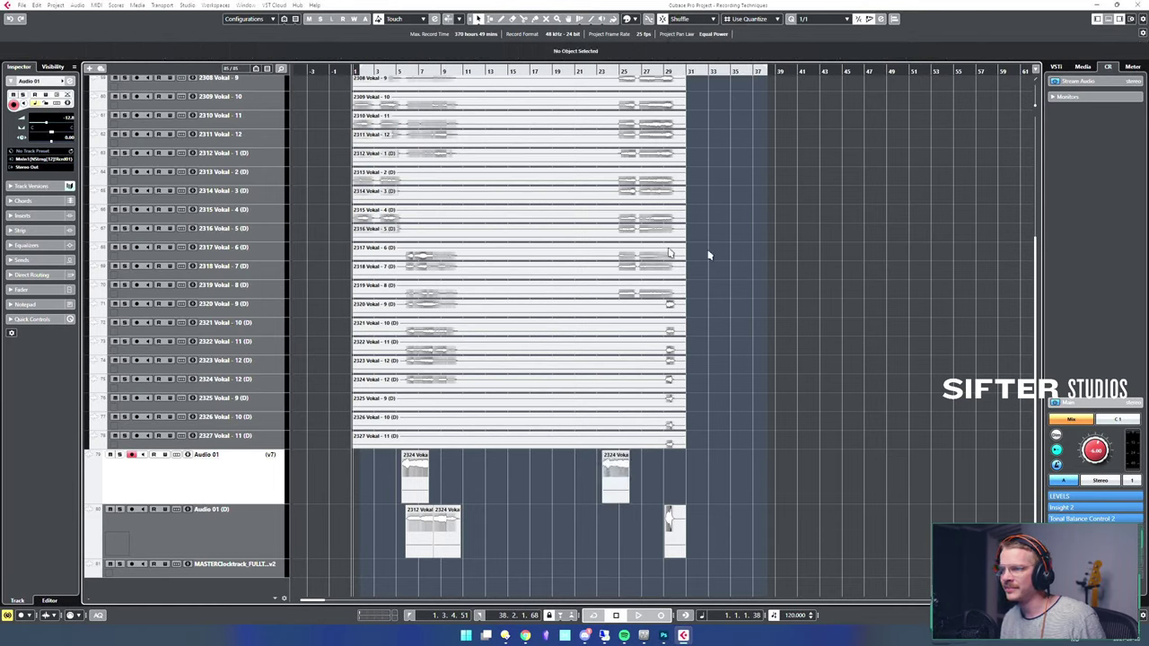
- Range-select about bars 12 to 21 on tracks 2313 Vokal - 2 (D) through 2318 Vokal - 7 (D), delete it twice and undo each deletion
drag(475, 173, 583, 274)
key(Delete)
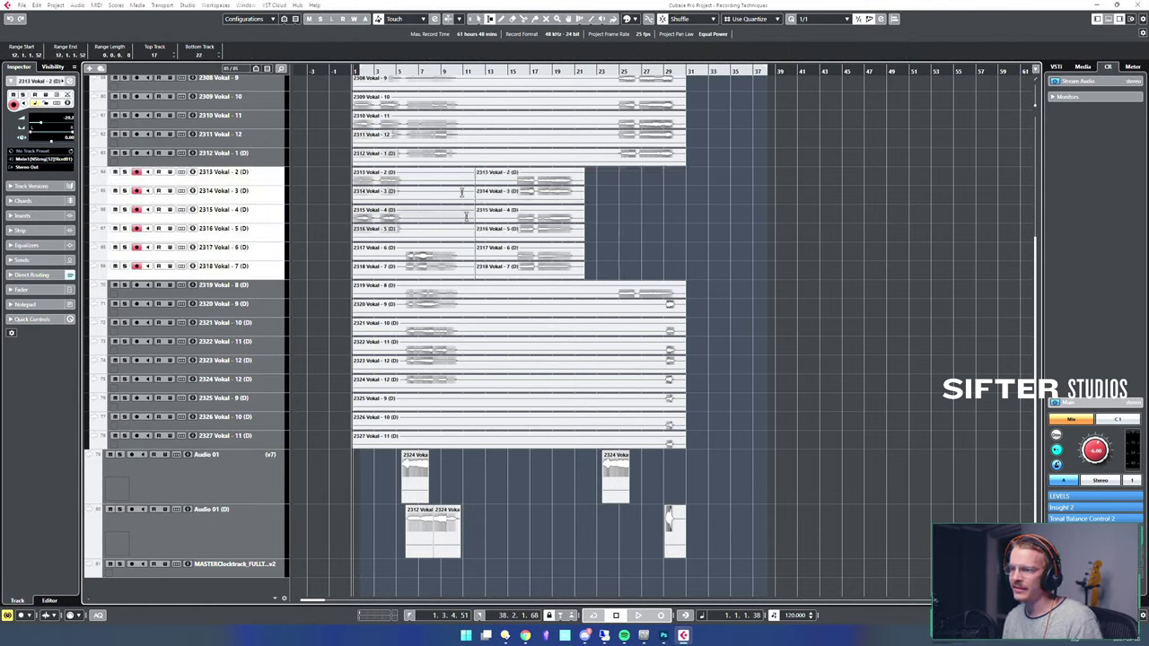
key(ctrl+z)
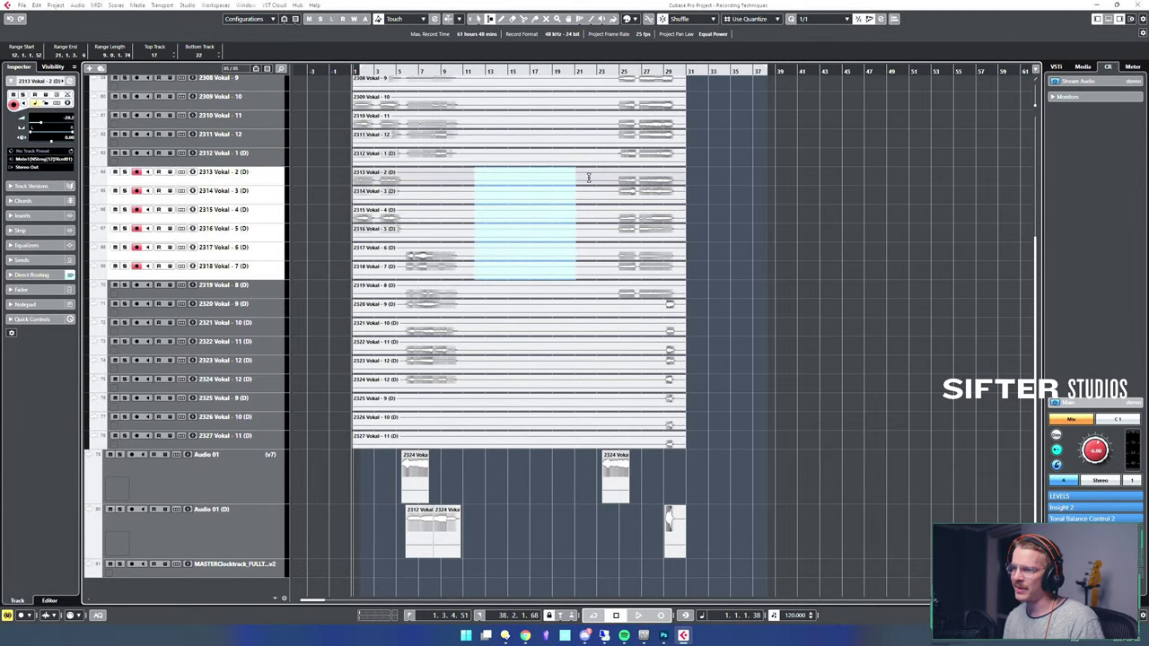
key(Delete)
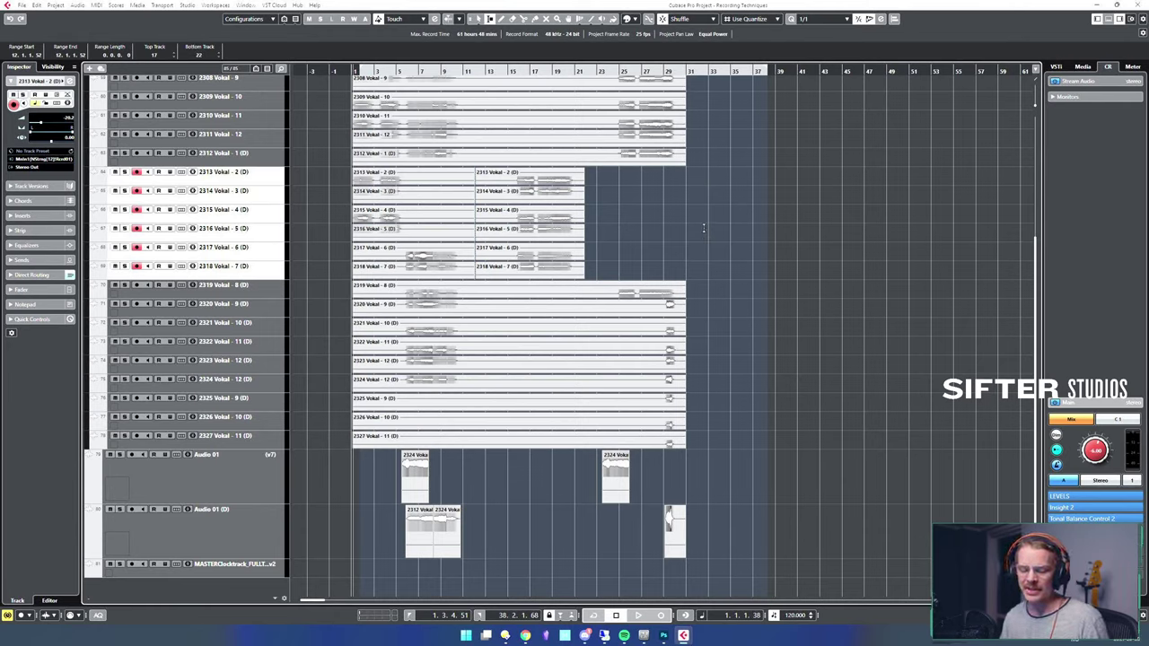
key(ctrl+z)
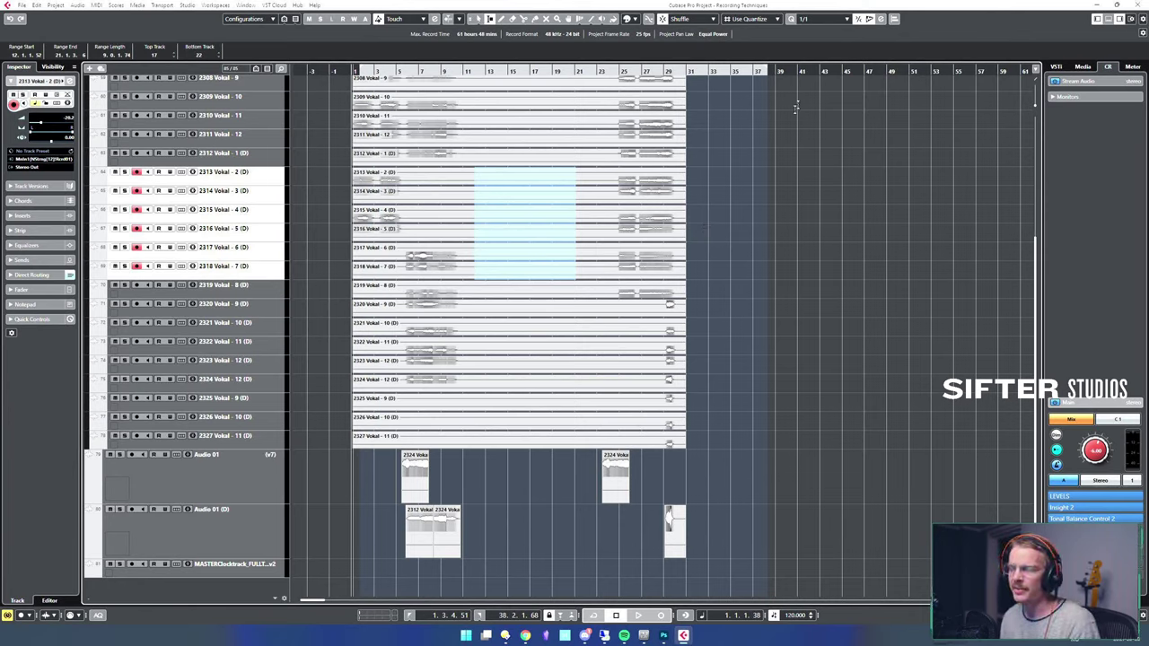
- Set the snap type to Events and move the copied clip on Audio 01 earlier to around bar 14
click(700, 19)
click(705, 56)
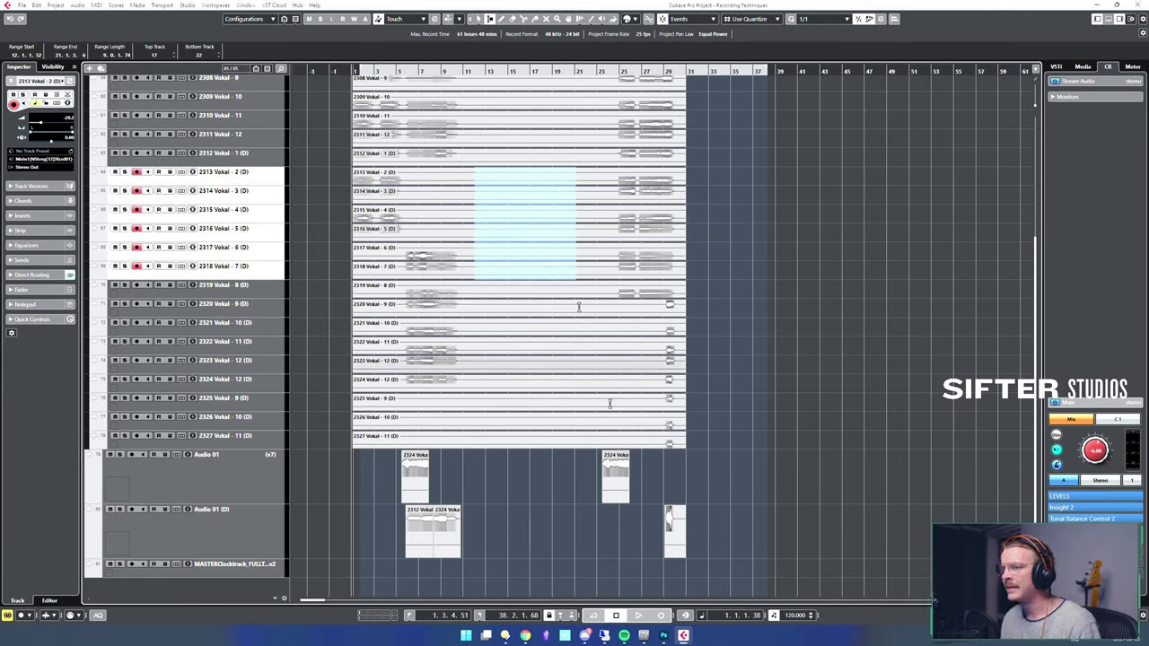
click(728, 458)
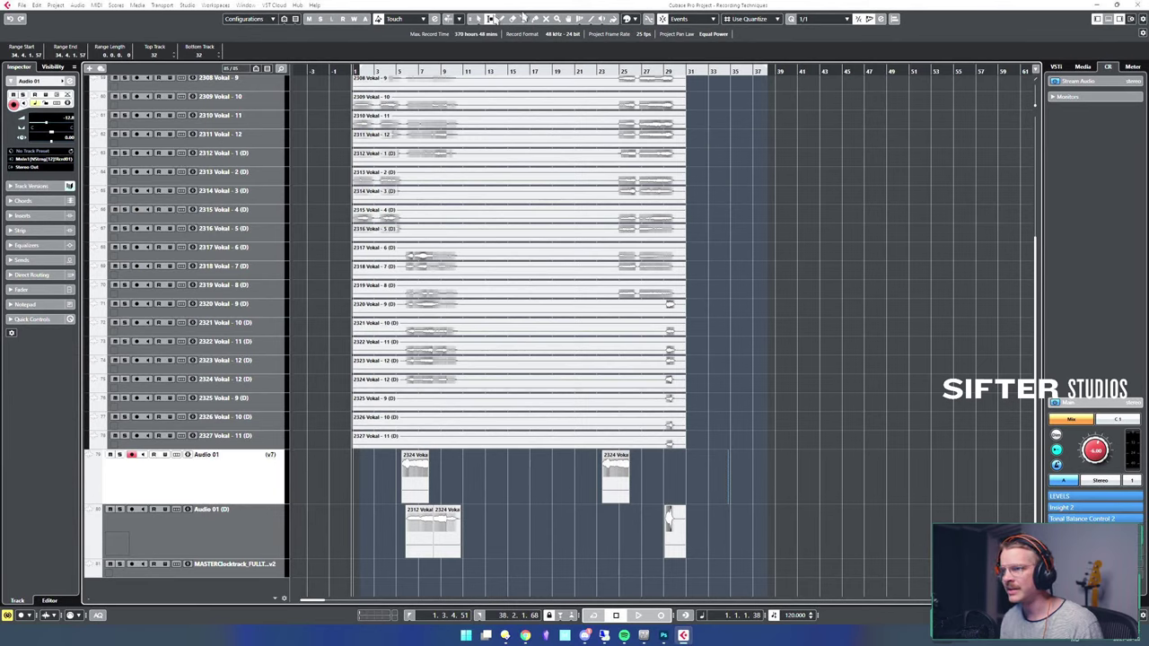
drag(623, 494, 512, 498)
double_click(457, 475)
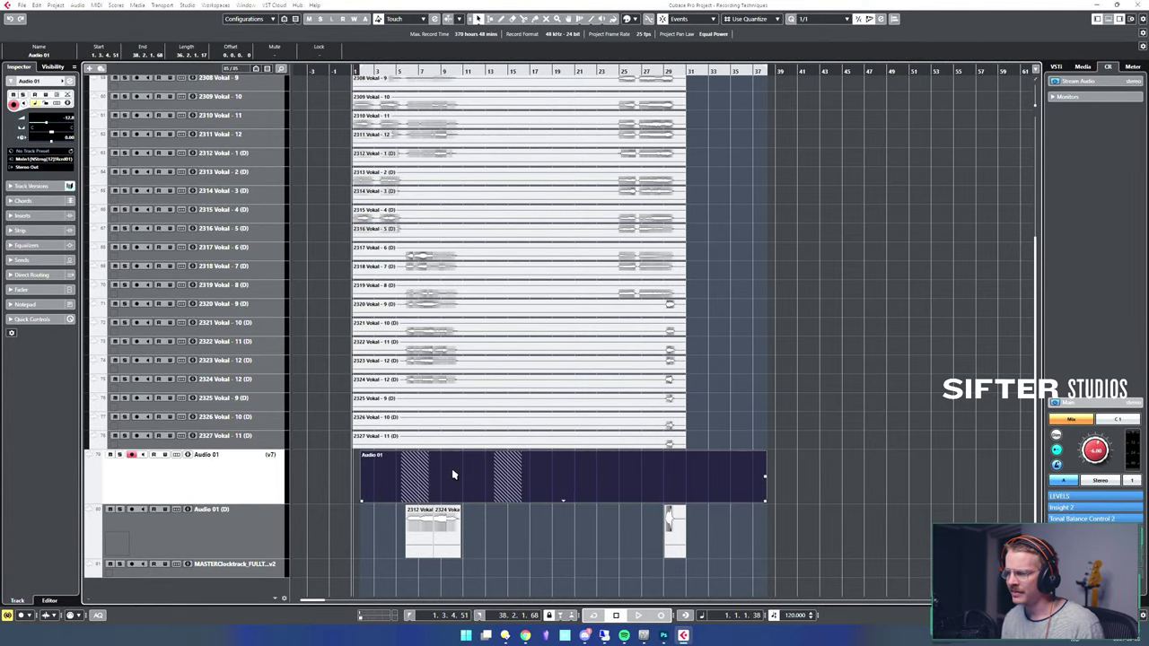
key(ctrl+z)
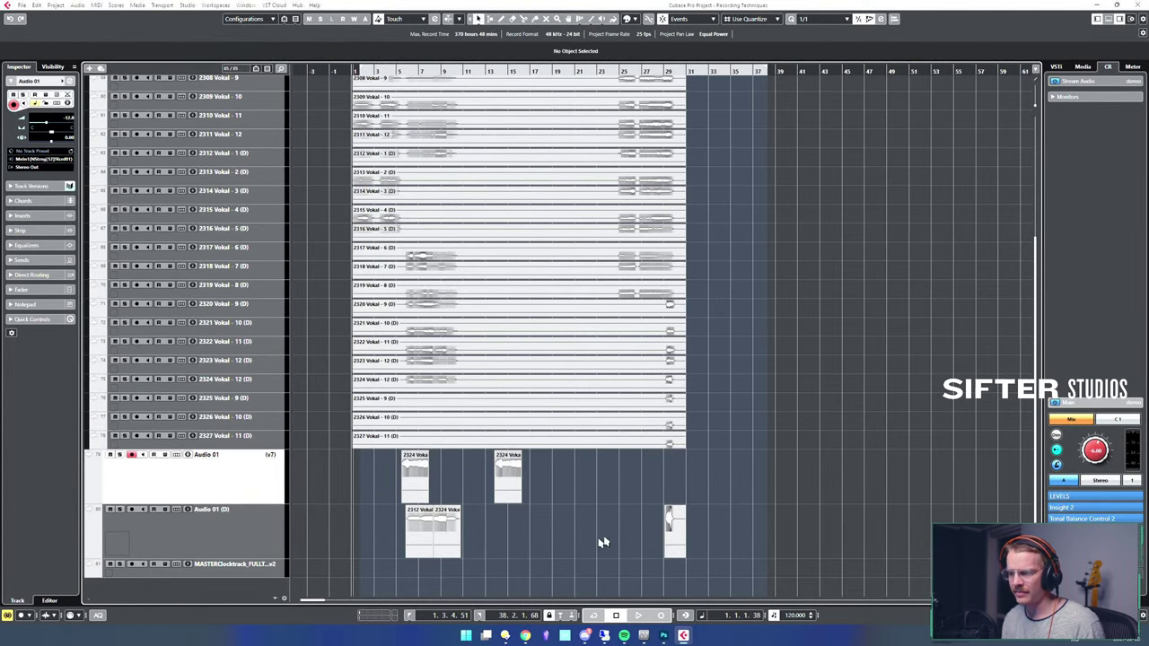
- Select the 2324 Vokal - 12 (D) clip on Audio 01 (D) and set the snap type to Grid Relative
click(508, 485)
key(Delete)
drag(445, 551, 671, 553)
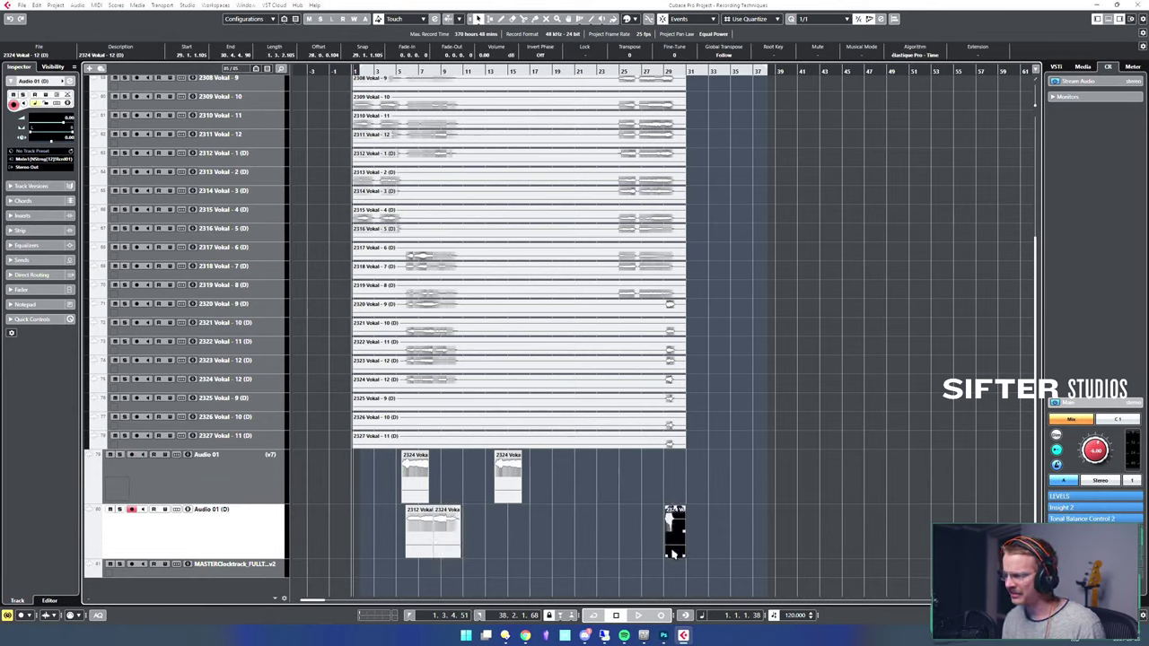
click(445, 537)
click(696, 18)
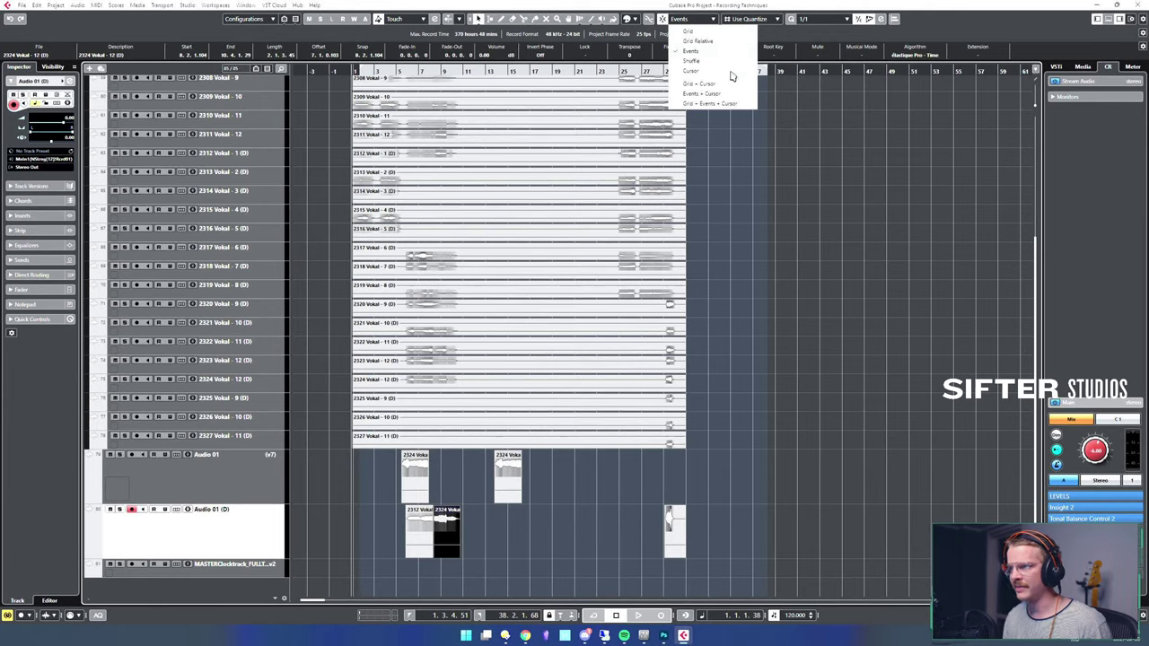
click(703, 33)
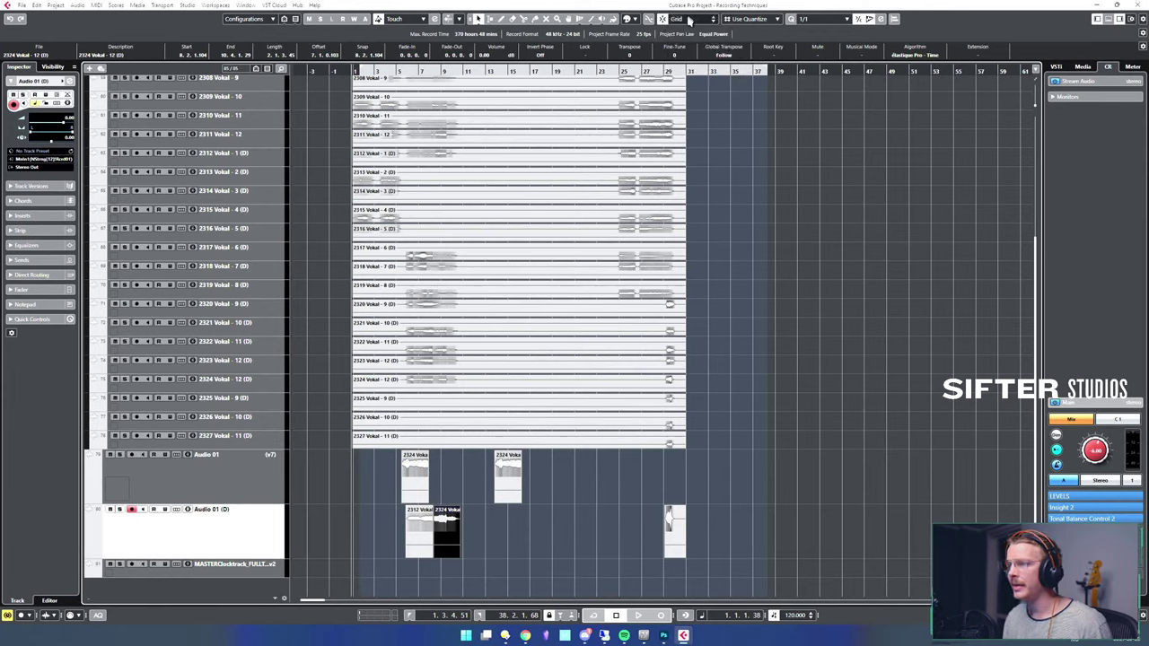
click(689, 19)
click(697, 42)
click(693, 19)
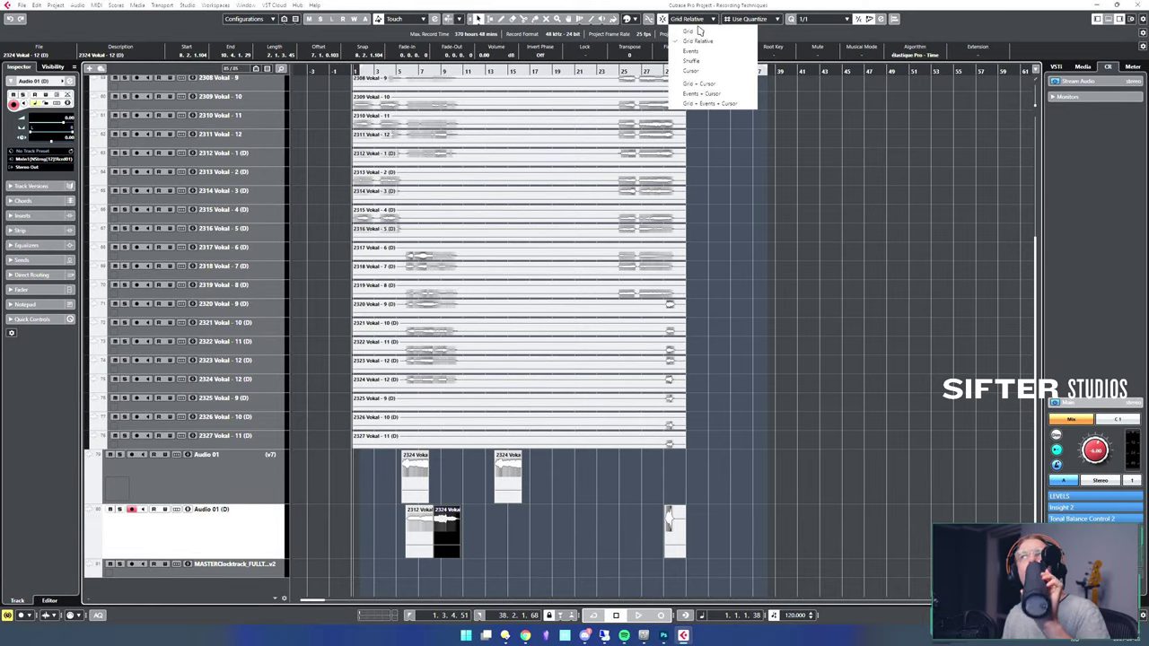
click(825, 40)
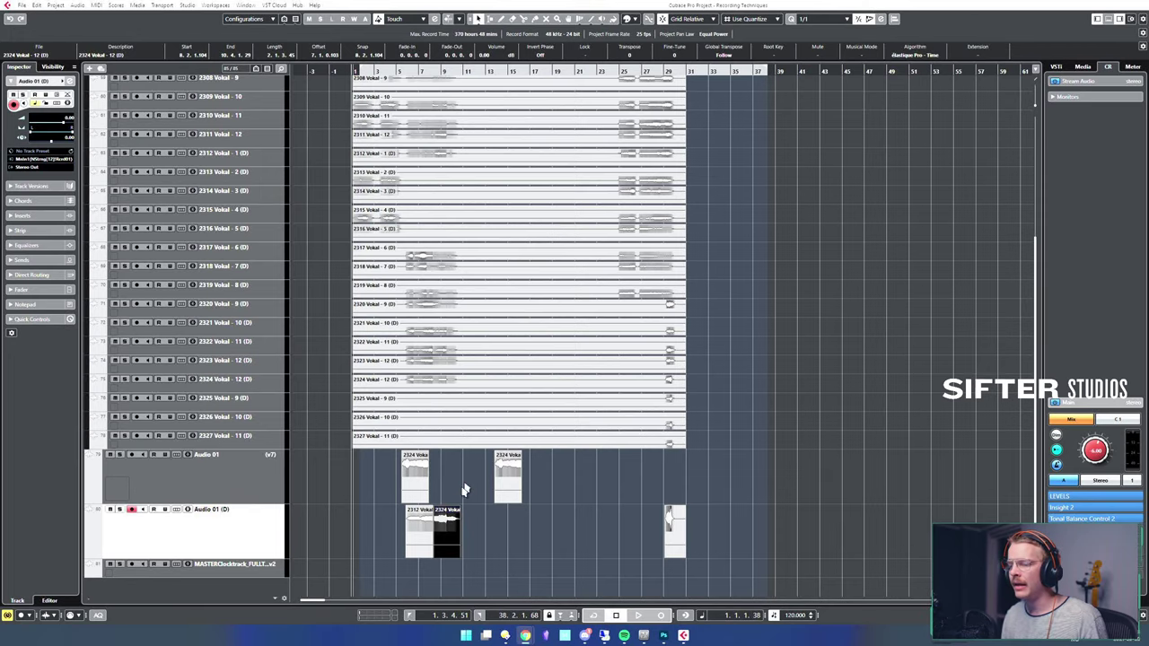
- Solo the Audio 01 (D) track and place the playhead at the beginning of its 2312 Vokal - 1 (D) clip
click(241, 546)
key(s)
drag(387, 553, 409, 538)
key(h)
key(h)
key(h)
key(h)
key(h)
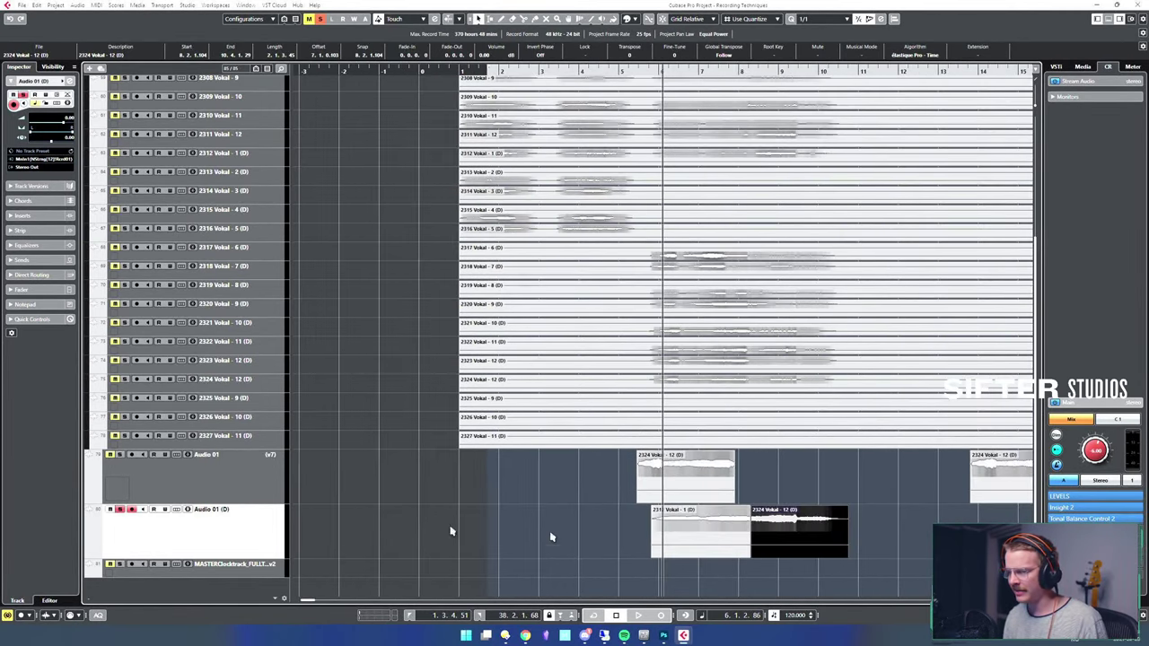
- Collapse the Audio 01 track to minimum height and make the Audio 01 (D) track slightly taller
click(221, 498)
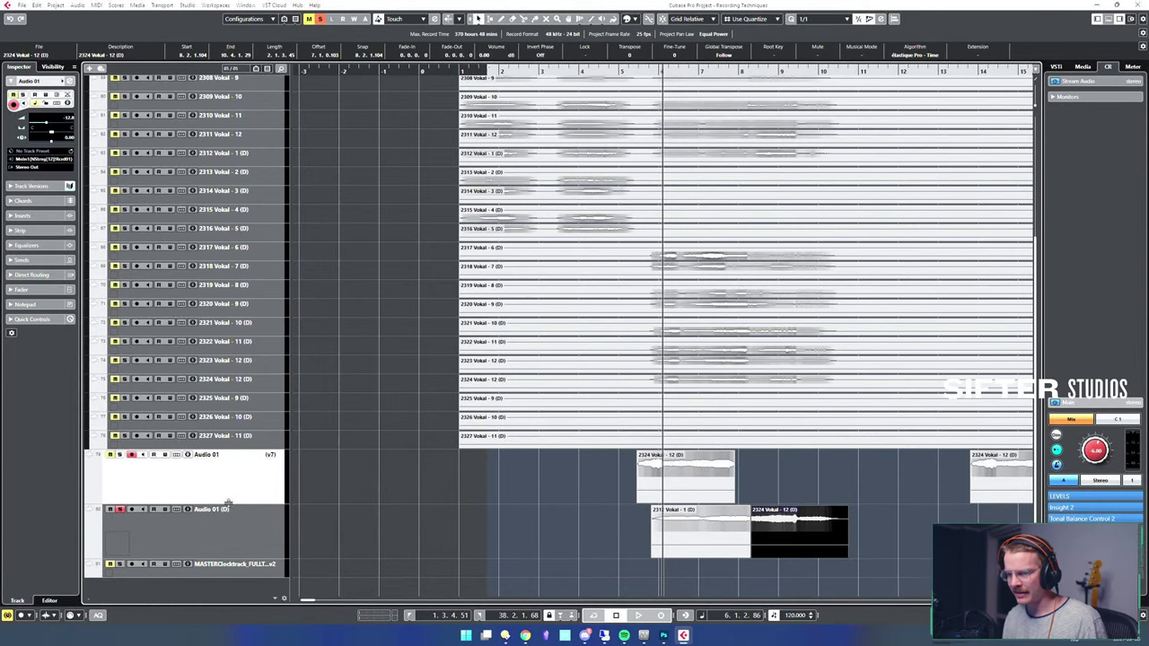
drag(229, 504, 229, 452)
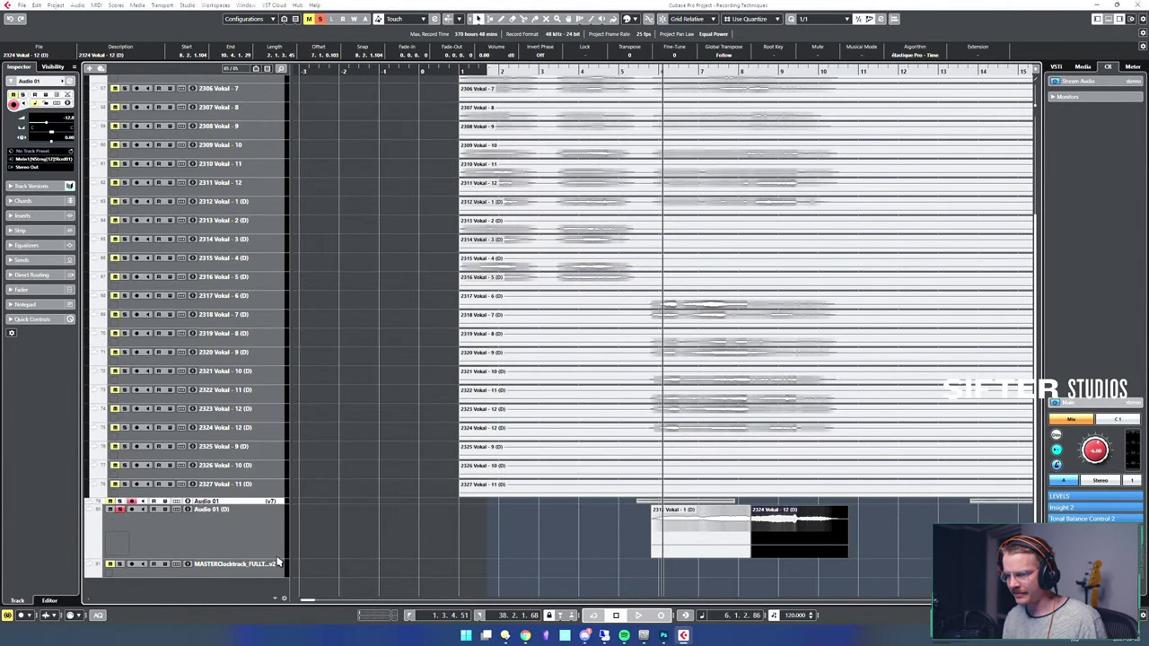
drag(269, 559, 269, 577)
- Play the two joined vocal clips on Audio 01 (D) and lower the track's volume to -12.1 dB
alt+shift+click(651, 542)
key(space)
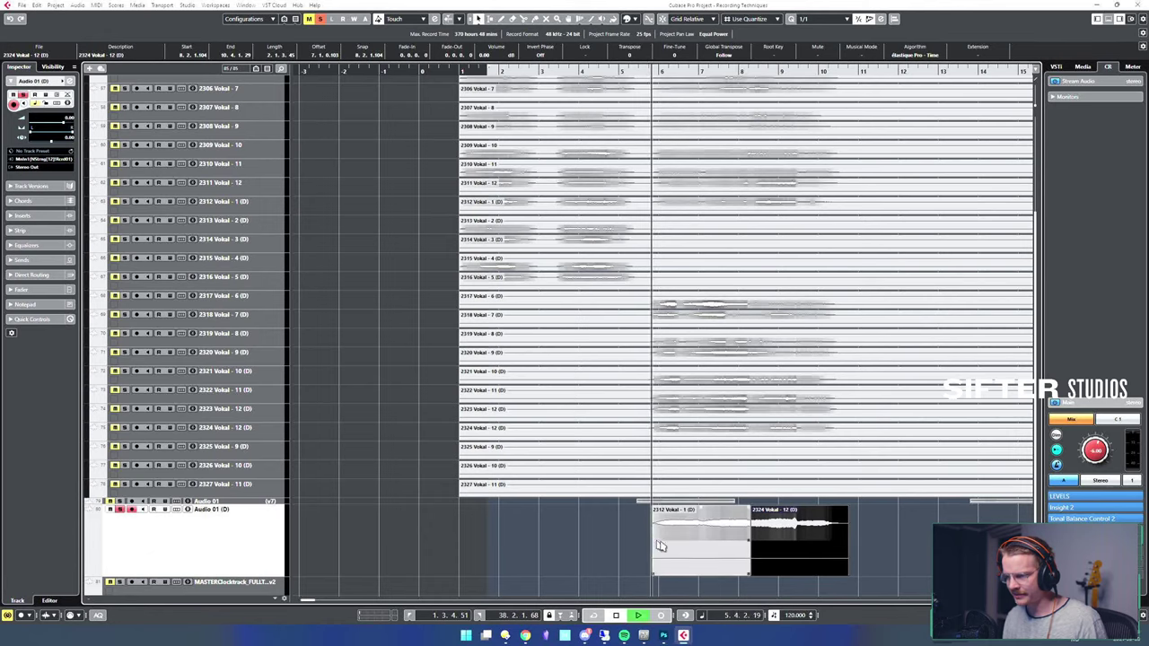
key(space)
key(e)
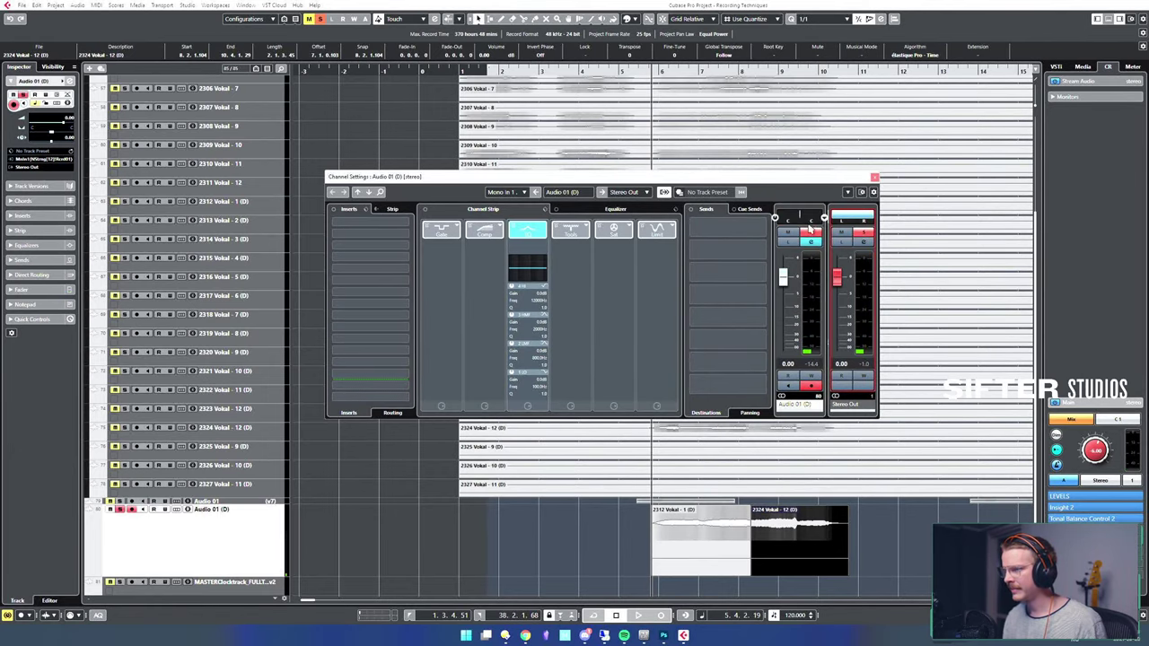
click(875, 177)
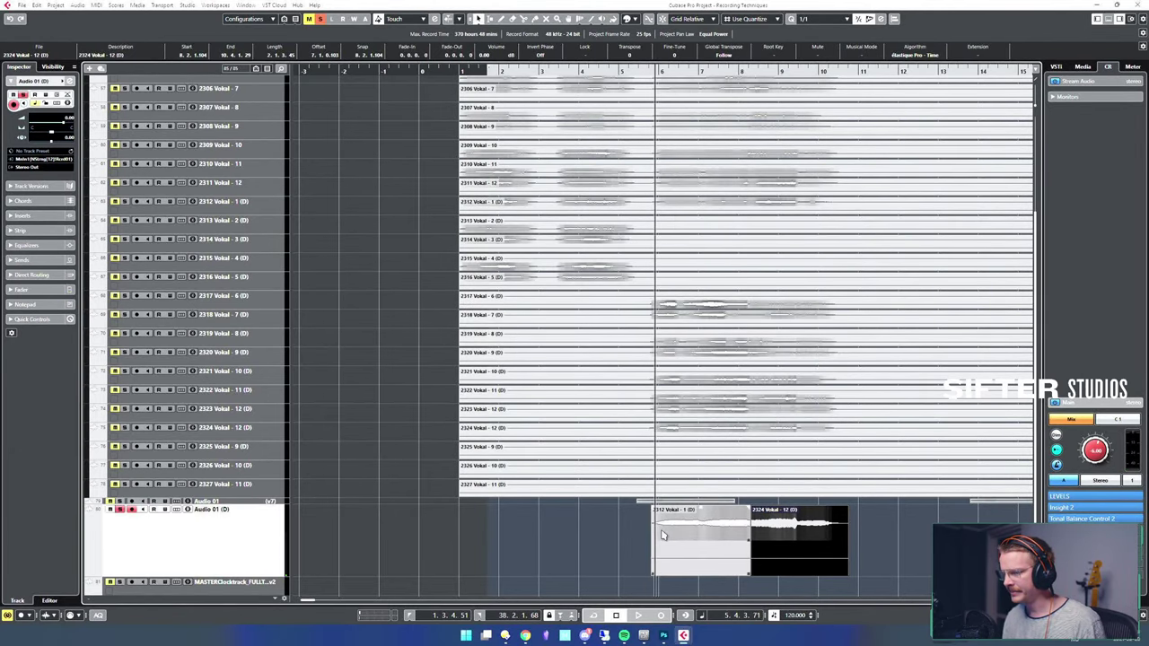
key(space)
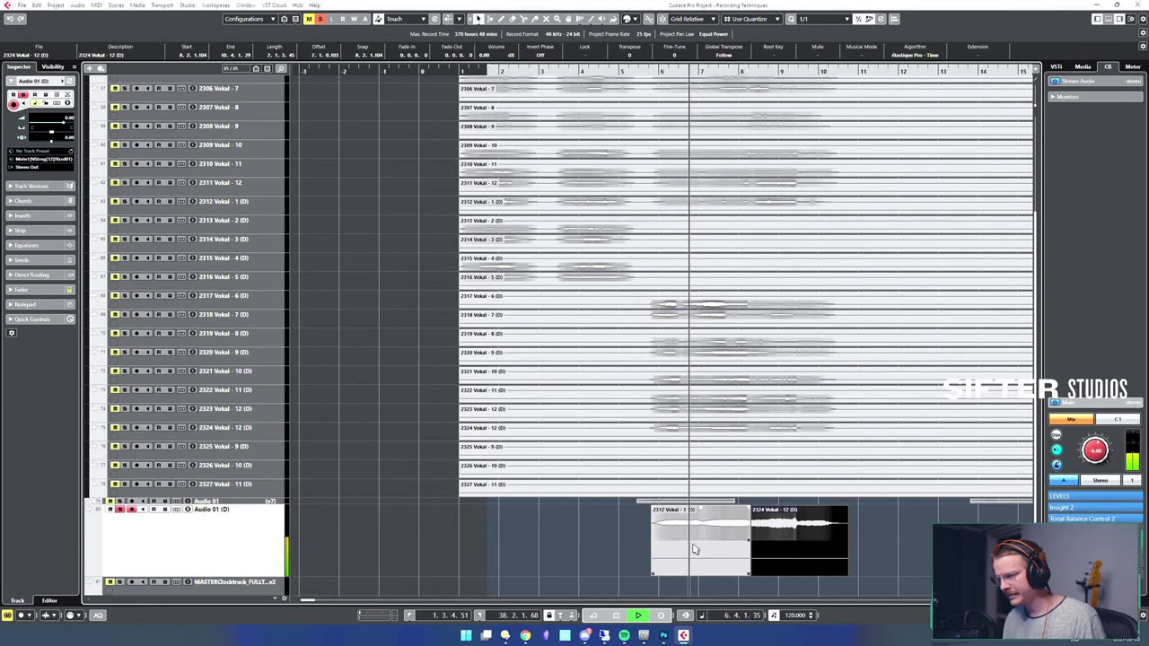
click(187, 509)
drag(782, 283, 783, 321)
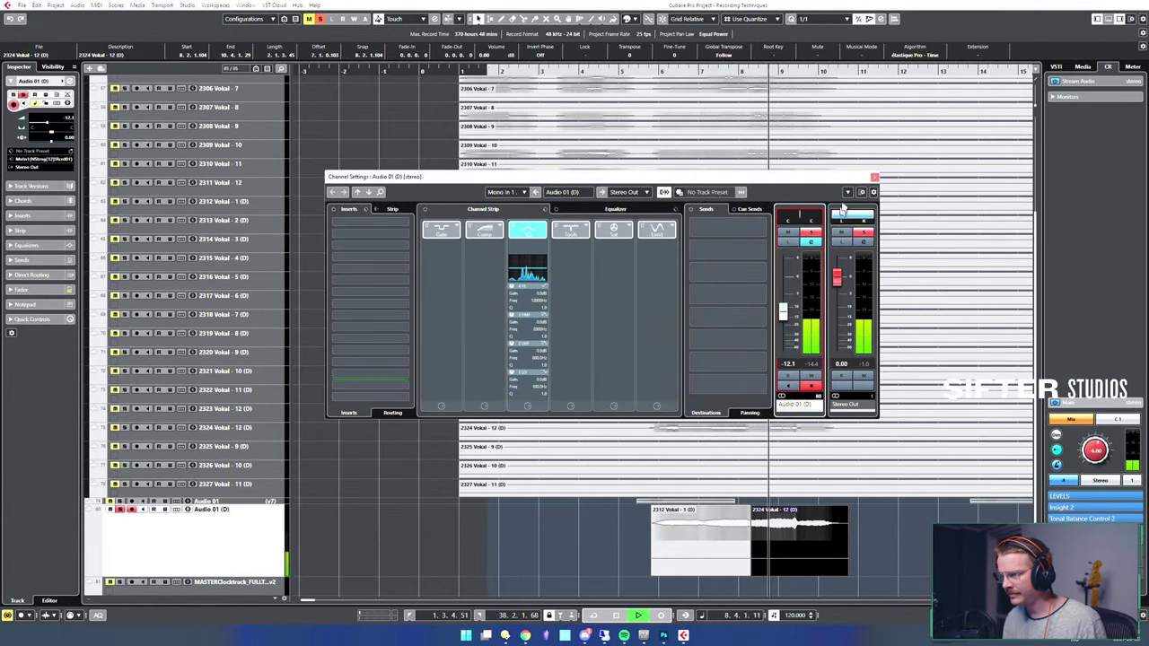
click(875, 177)
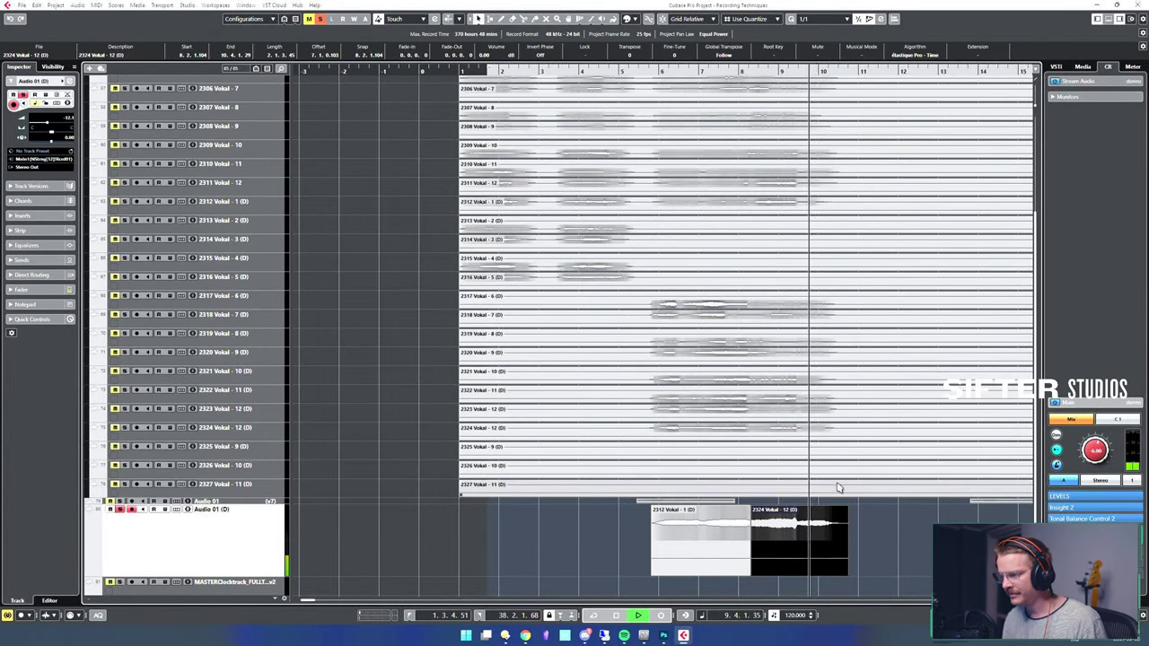
key(space)
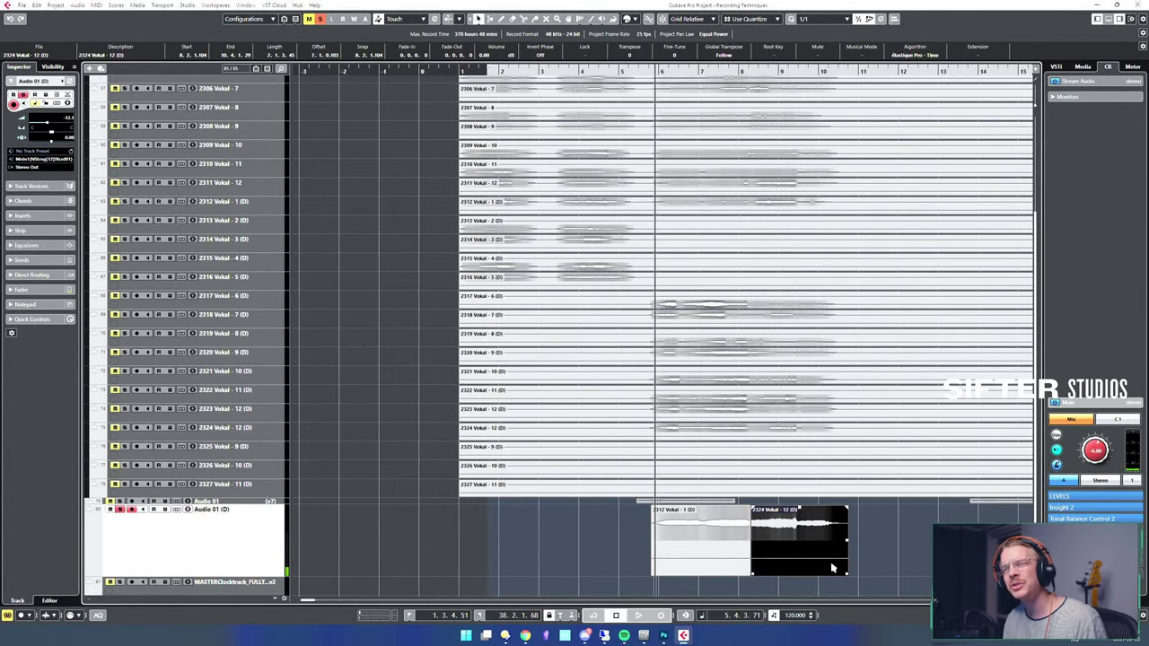
- Audition the transition from 2312 Vokal - 1 (D) to 2324 Vokal - 12 (D) on Audio 01 (D)
key(h)
key(h)
alt+shift+click(813, 555)
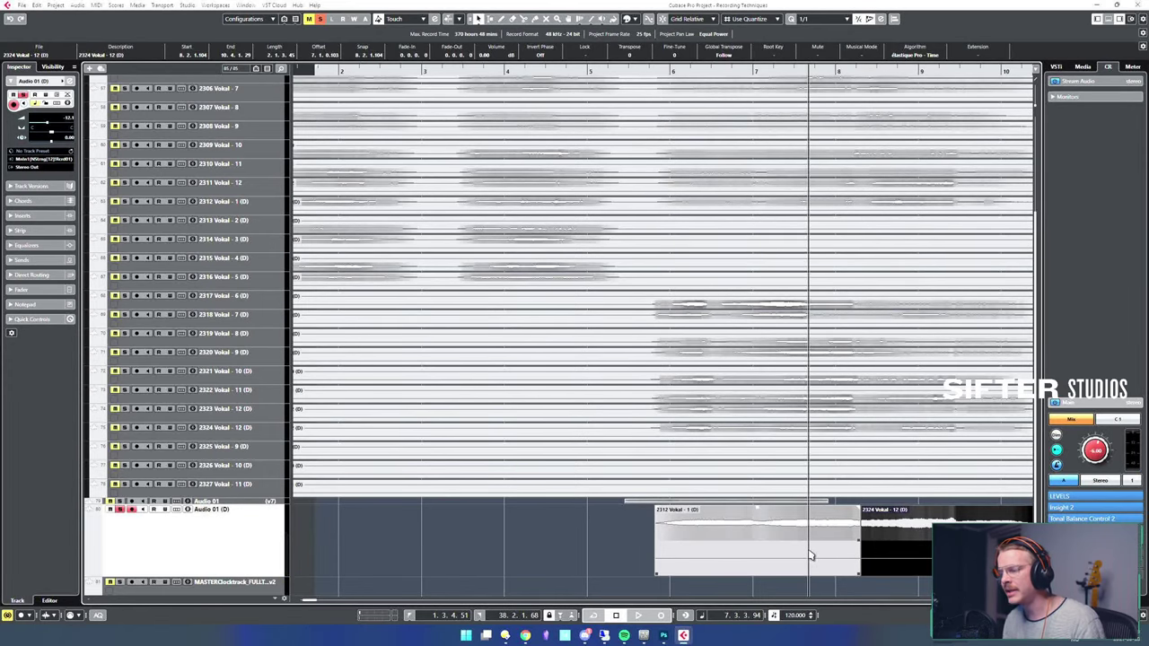
click(797, 554)
click(888, 546)
click(828, 554)
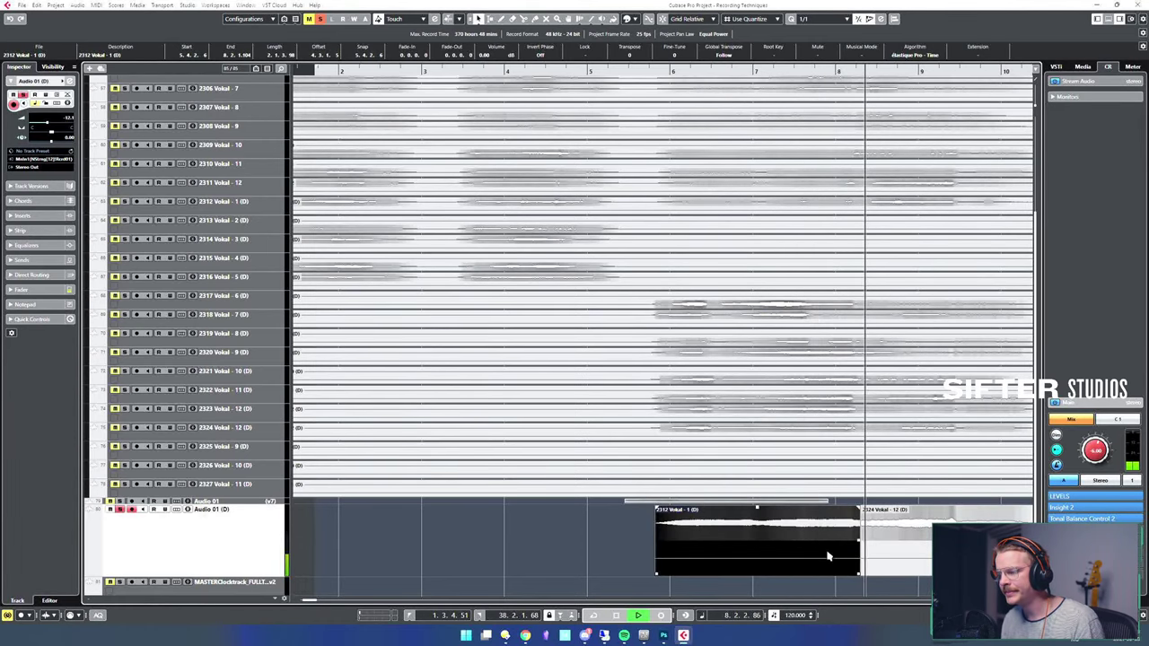
key(space)
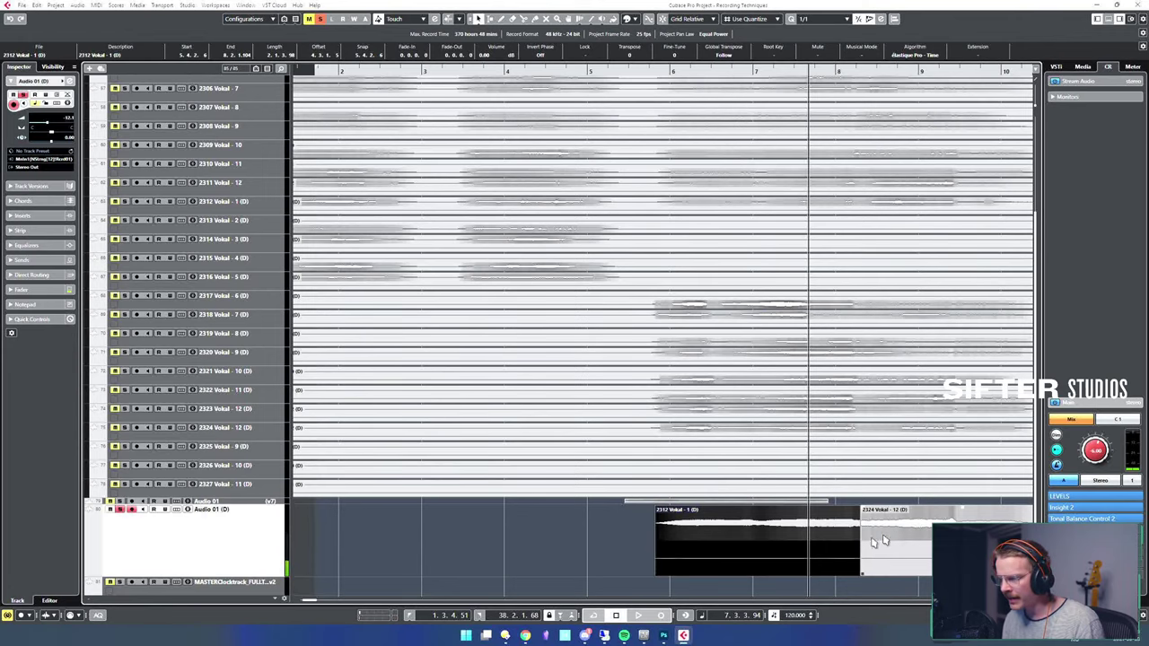
- Replay the audio around the cut between the two Audio 01 (D) clips and examine it at waveform level
alt+shift+click(860, 544)
alt+shift+click(854, 542)
key(h)
key(h)
key(h)
key(h)
key(h)
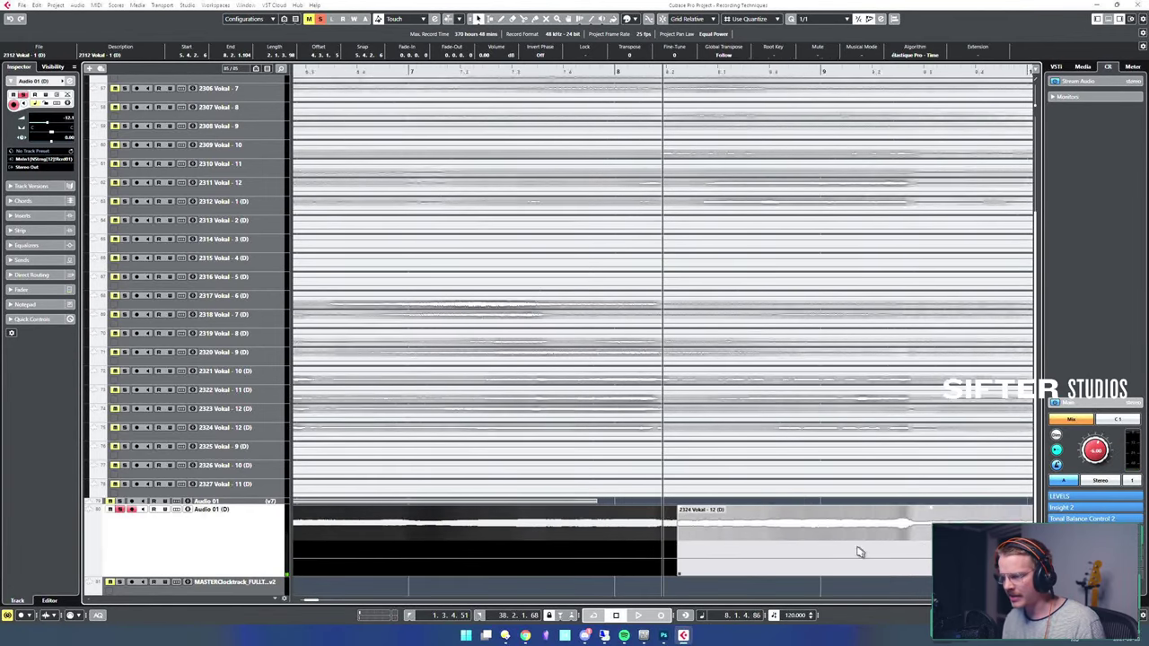
key(h)
drag(932, 508, 922, 514)
drag(923, 547, 658, 497)
key(ctrl+z)
alt+shift+click(646, 529)
alt+shift+click(663, 532)
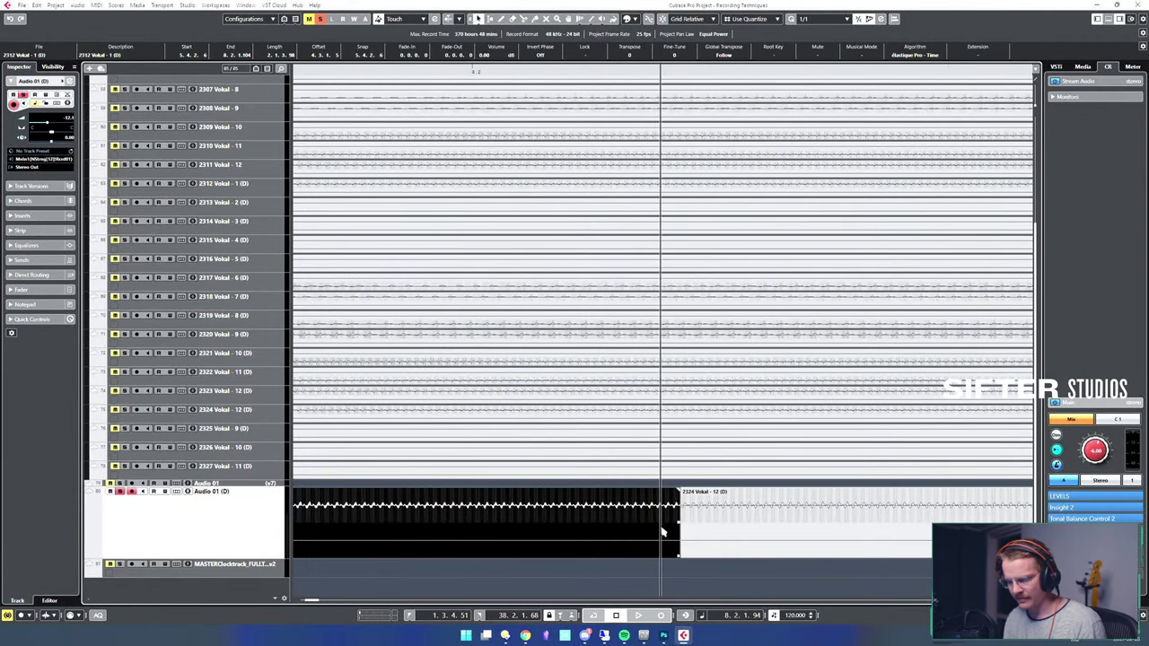
key(h)
key(h)
drag(918, 529, 576, 505)
drag(718, 587, 608, 572)
click(630, 575)
click(638, 575)
click(647, 576)
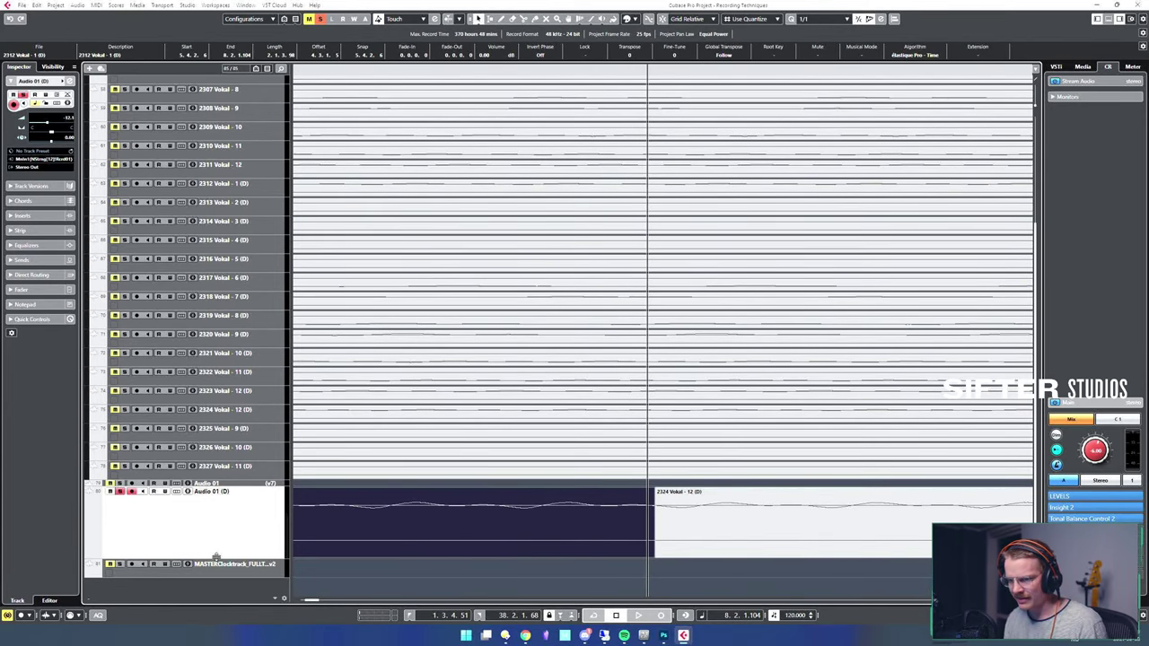
- Greatly increase the Audio 01 (D) track's height and place the track below the MASTERClocktrack track
drag(209, 559, 209, 622)
scroll(285, 388, down, 3)
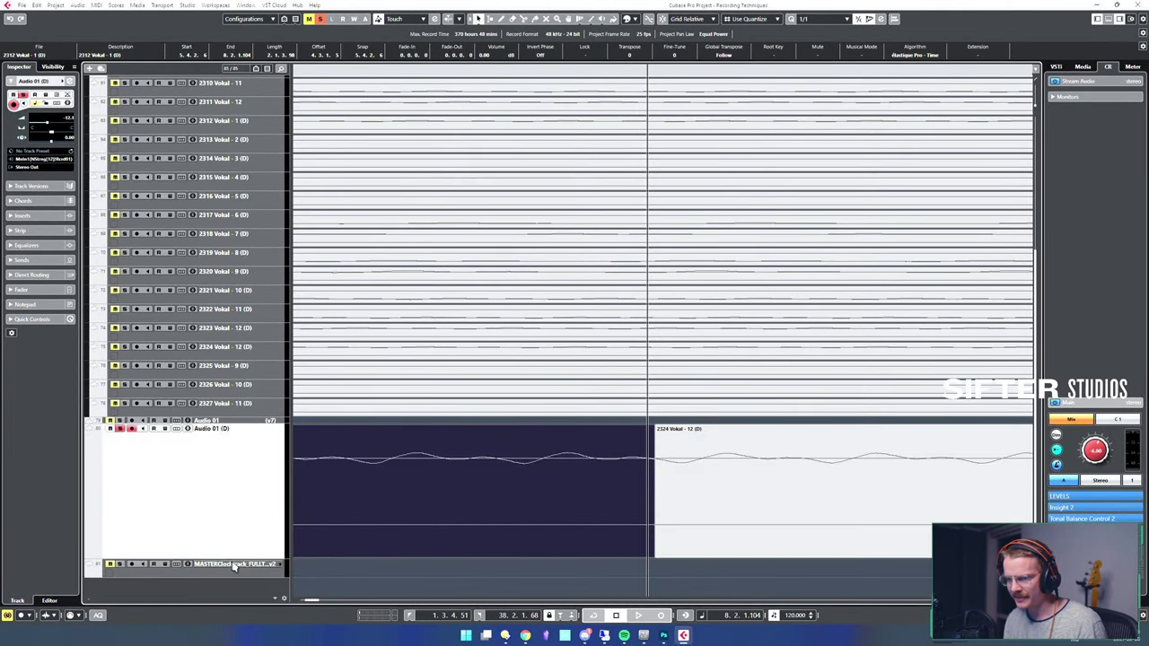
drag(236, 558, 236, 611)
scroll(267, 431, down, 3)
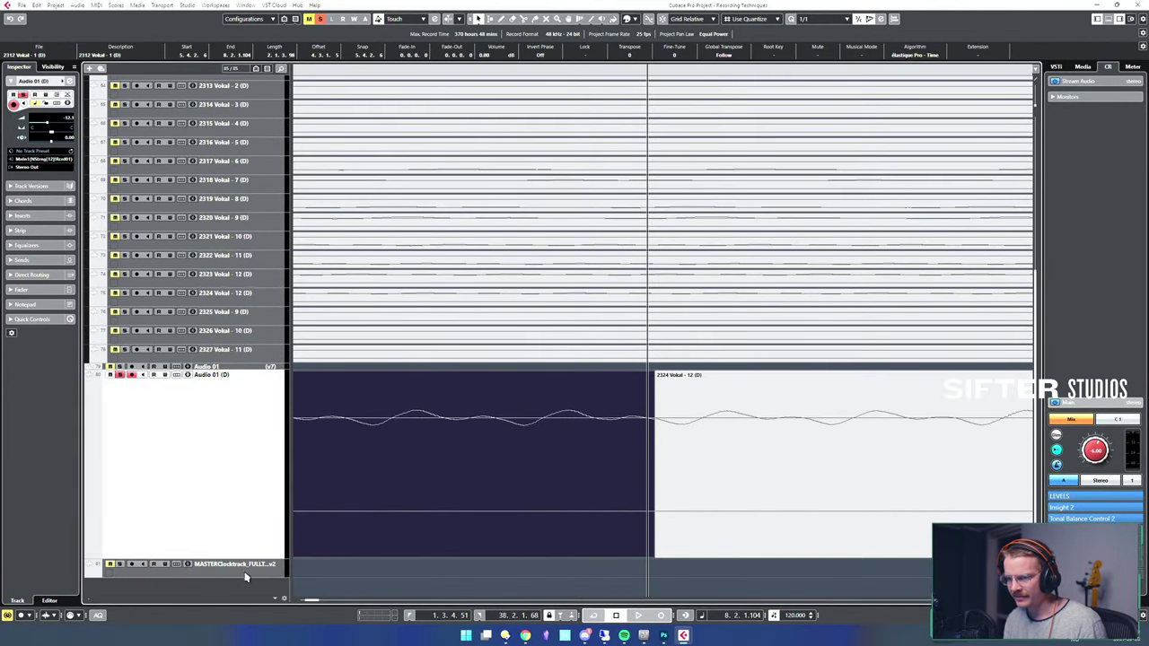
drag(262, 558, 261, 575)
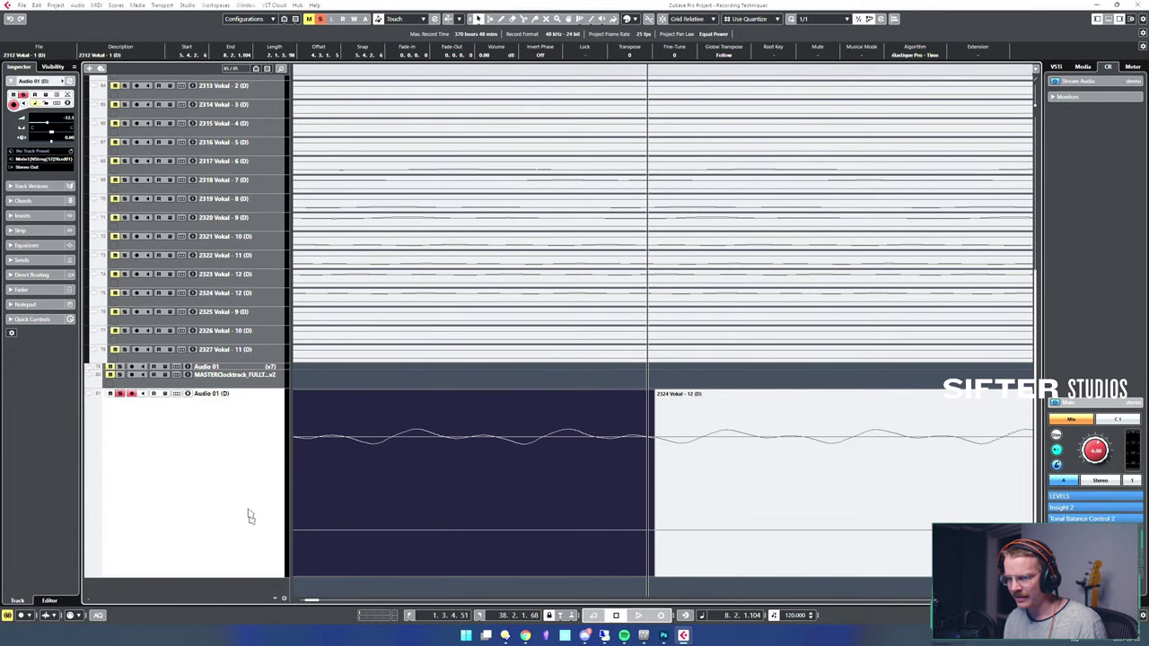
scroll(269, 503, down, 2)
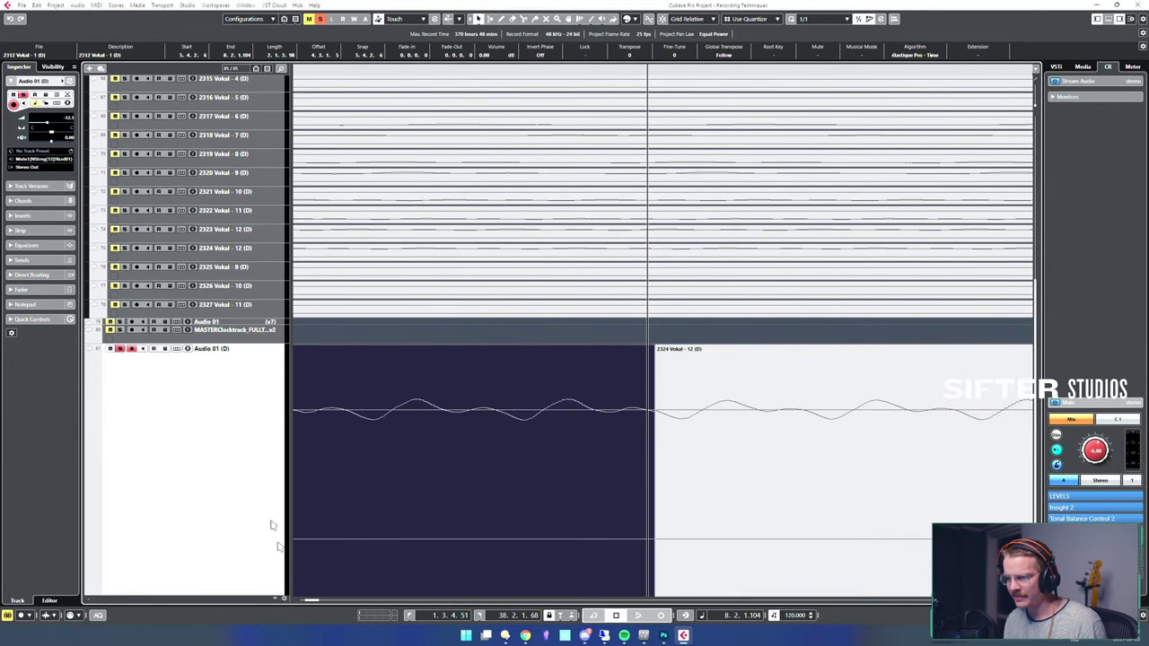
scroll(273, 526, down, 1)
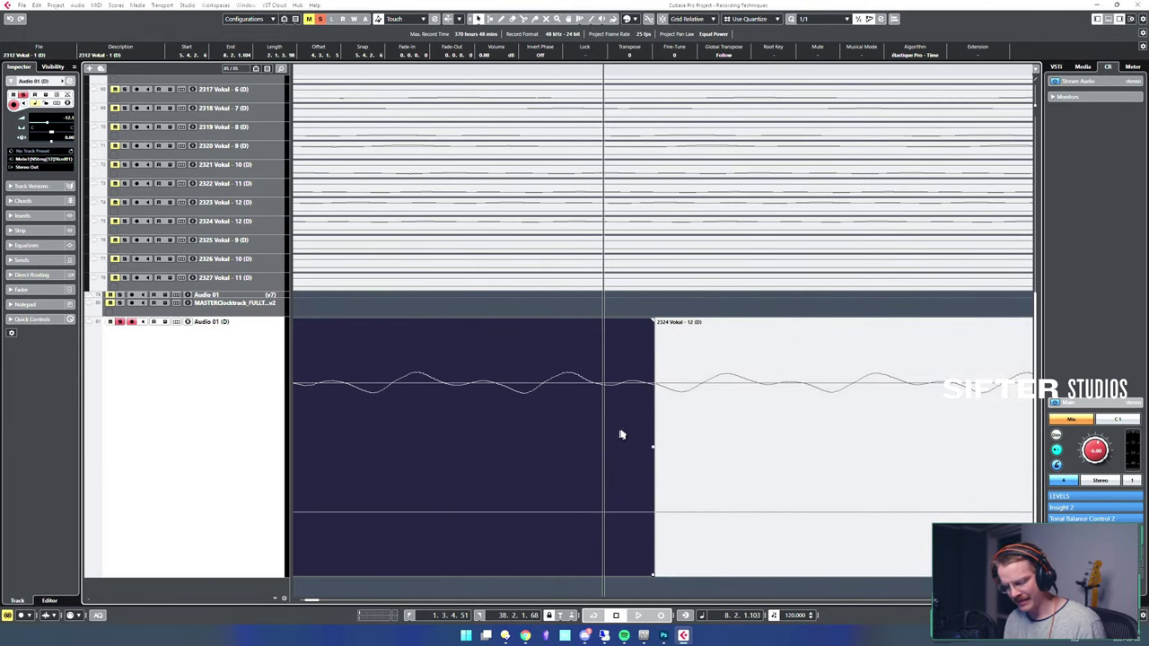
- Magnify the waveform display and examine how the two Audio 01 (D) waveforms meet at the cut near 8.2.1.104
key(h)
key(h)
key(h)
key(h)
key(h)
key(h)
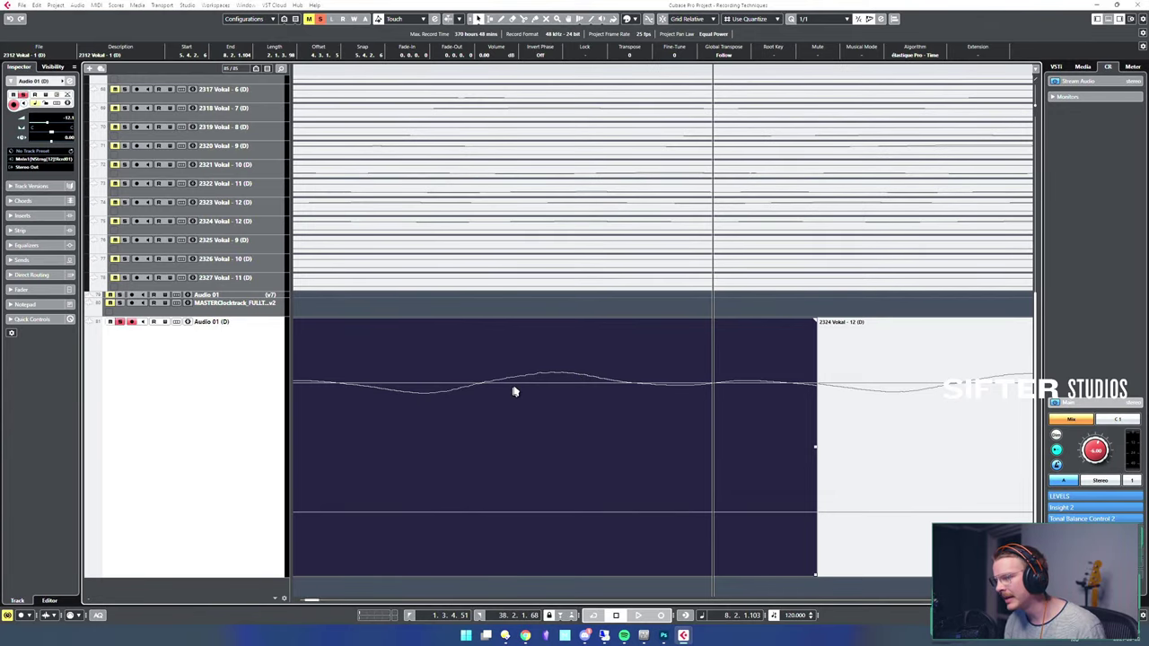
key(h)
key(h)
key(h)
key(g)
key(g)
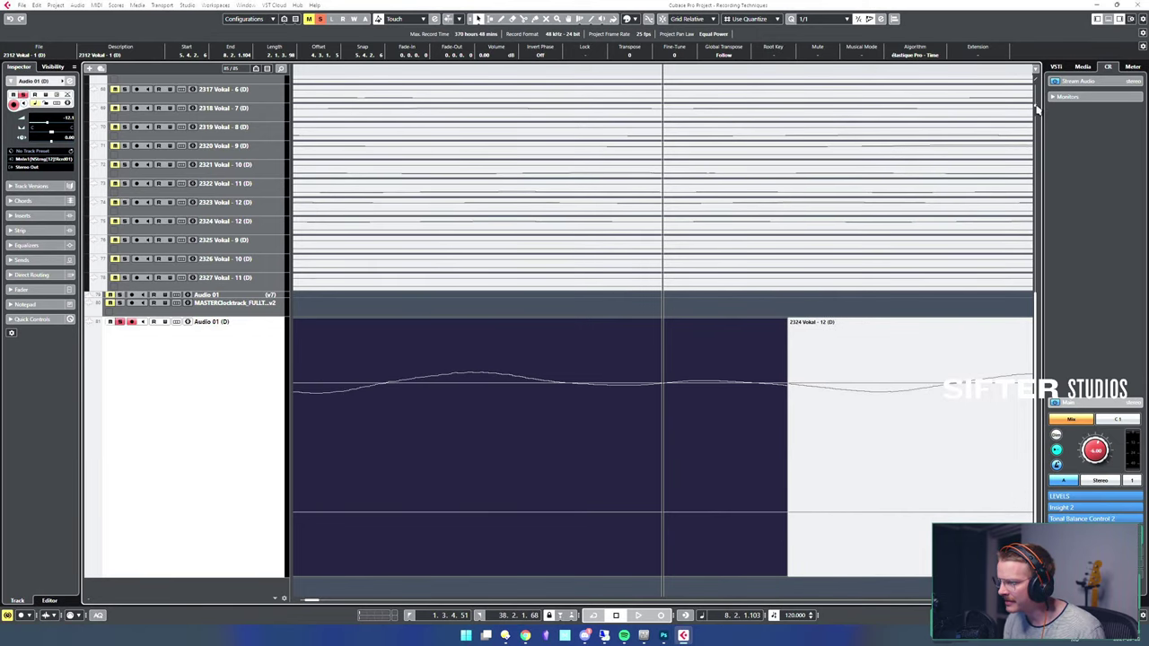
drag(1037, 106, 1035, 103)
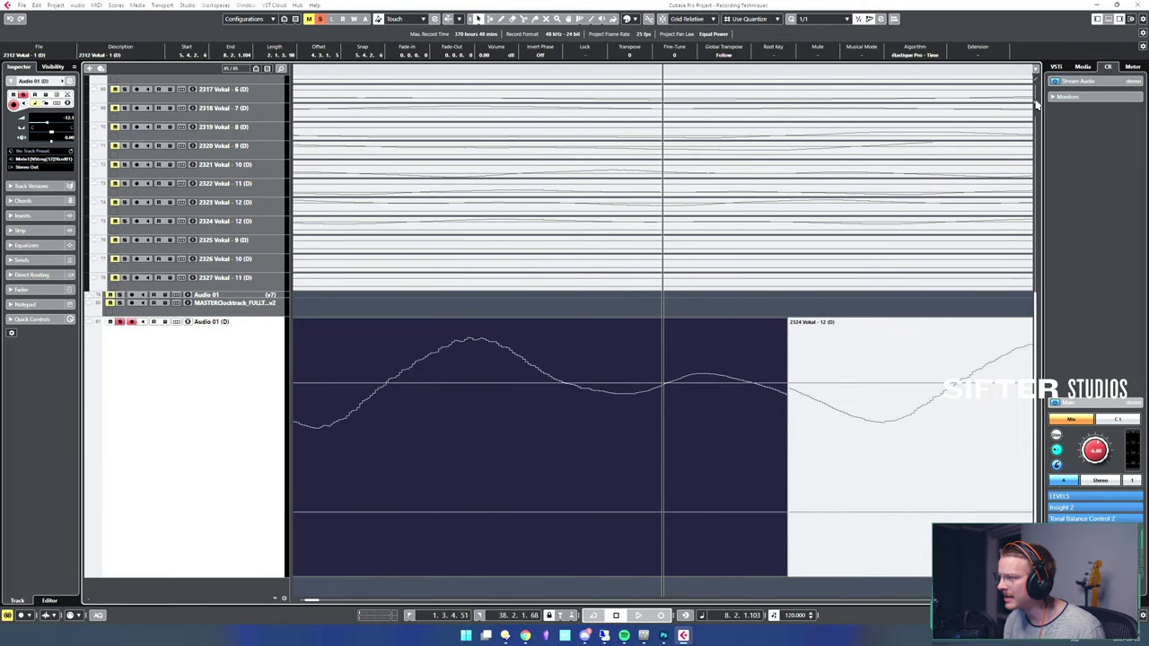
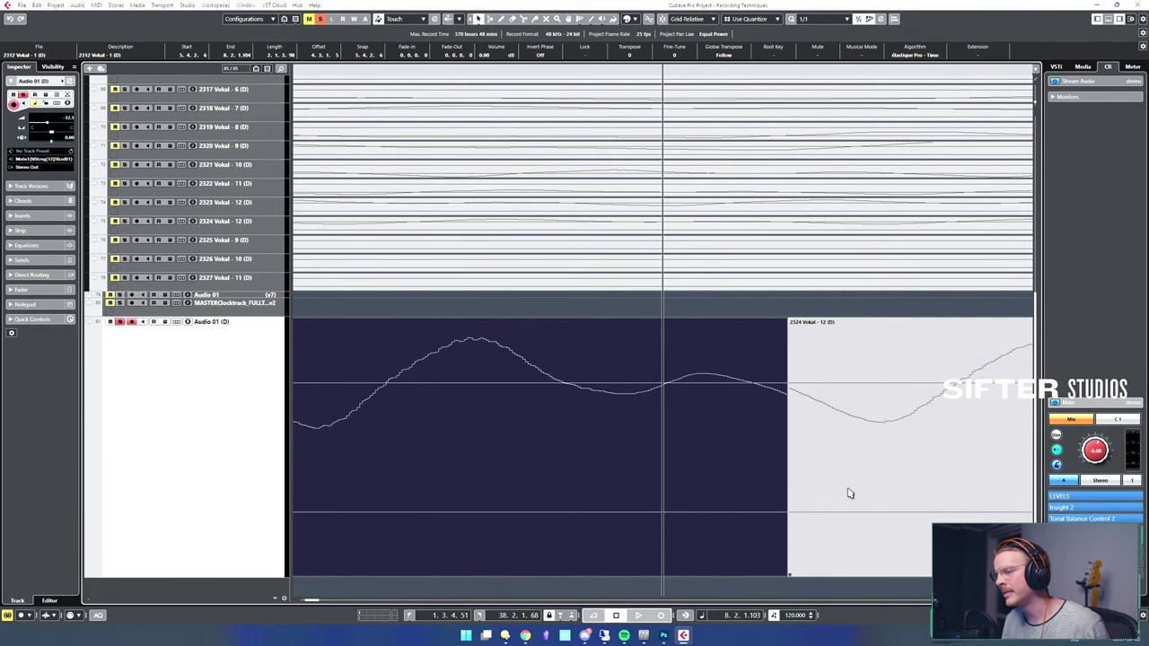
- Move the 2324 Vokal - 12 (D) clip to start at 8.2.1.105 and extend 2312 Vokal - 1 (D) to meet it
drag(872, 487, 929, 465)
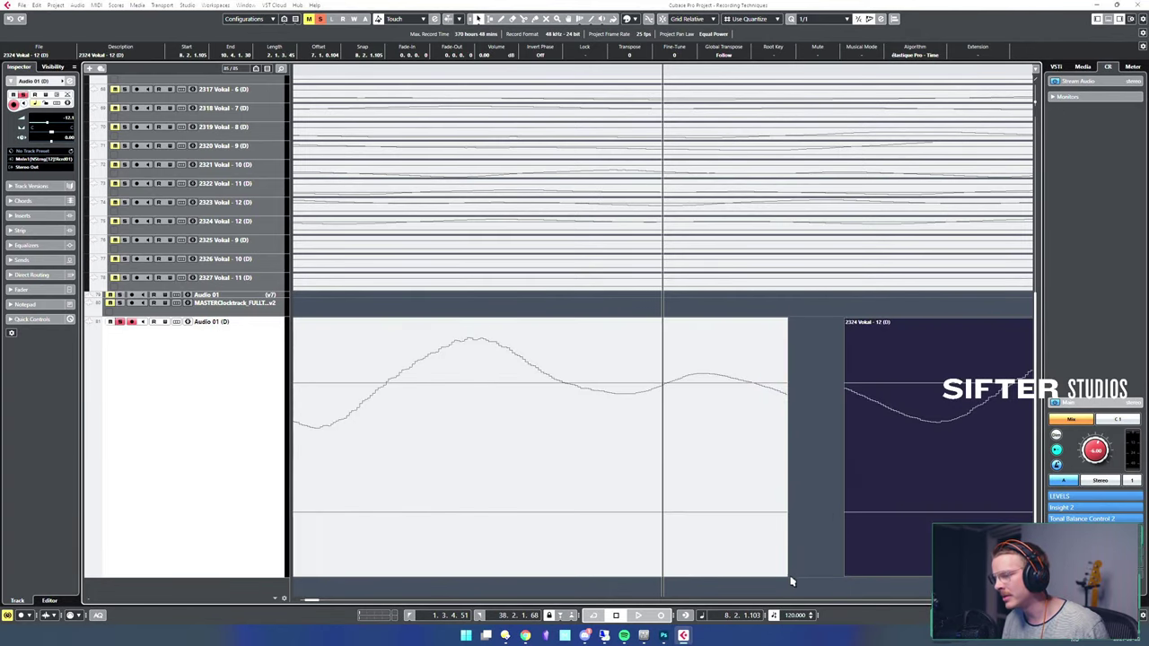
drag(785, 573, 844, 571)
- Audition the mismatched waveform cut between the two Audio 01 (D) clips from several points shortly before it
key(g)
key(g)
key(g)
key(g)
key(g)
key(g)
key(g)
key(g)
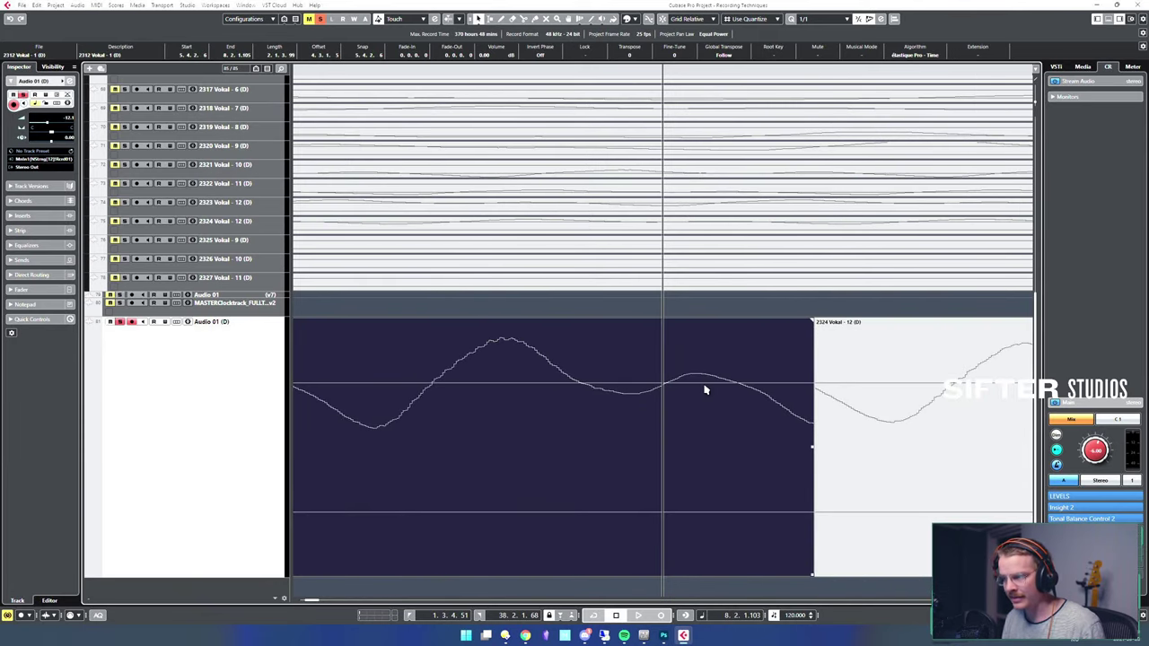
alt+shift+click(453, 382)
alt+shift+click(326, 385)
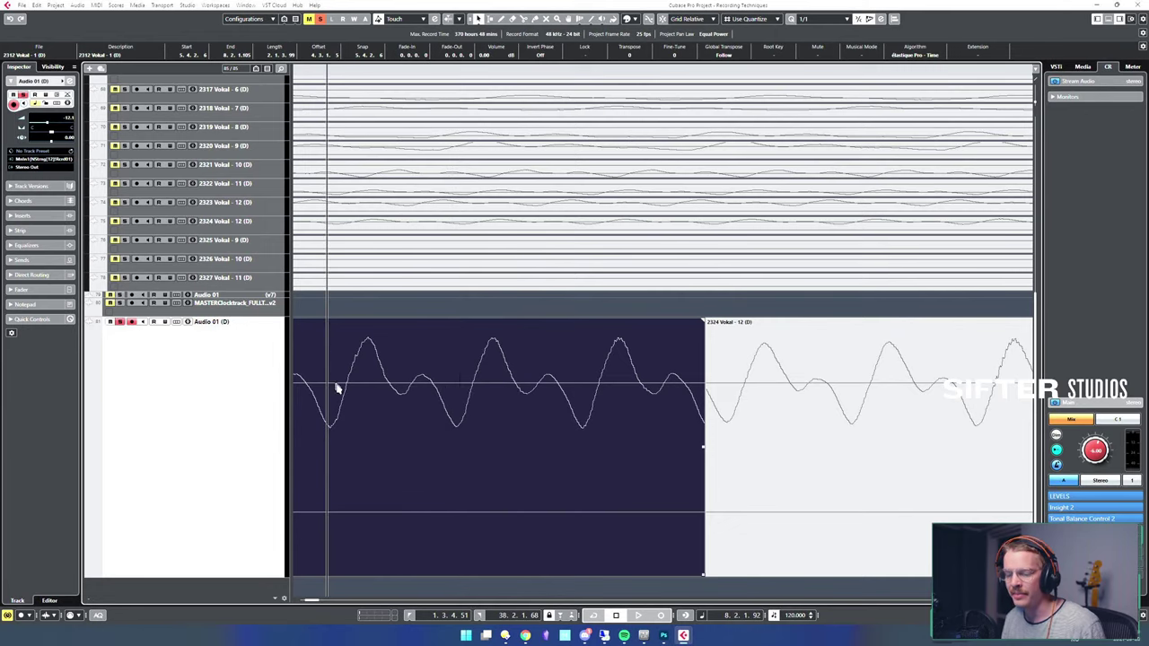
key(g)
key(g)
key(g)
key(g)
key(g)
key(g)
key(g)
key(g)
alt+shift+click(469, 388)
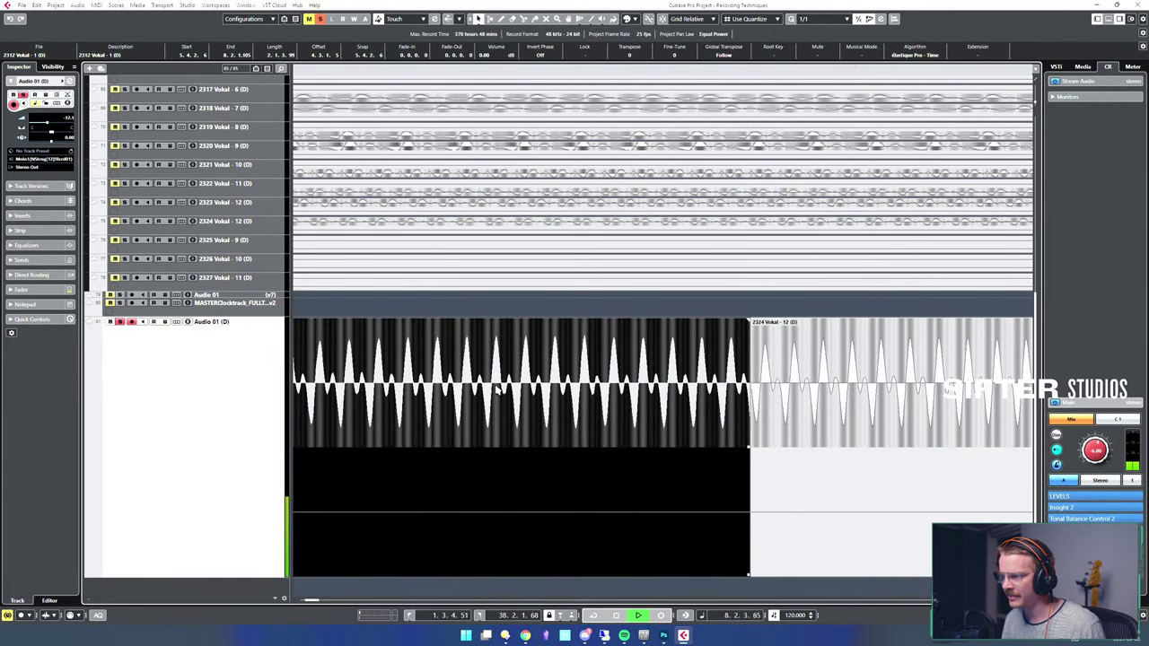
key(g)
key(g)
key(g)
key(g)
key(g)
key(g)
key(g)
key(g)
key(g)
key(g)
key(g)
key(g)
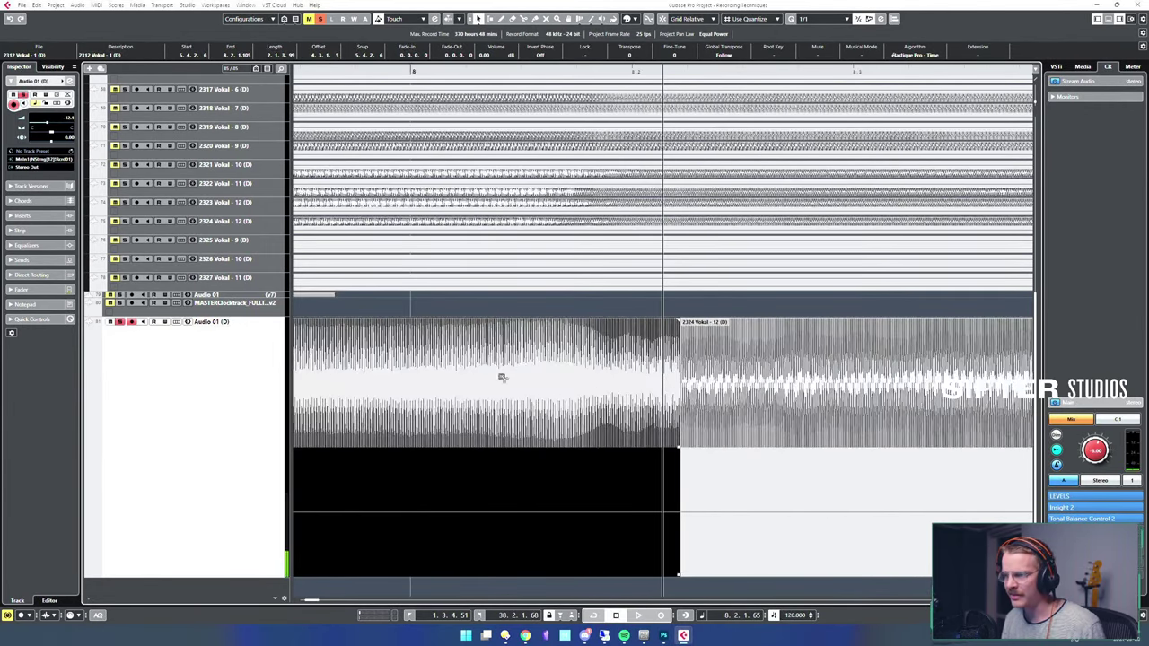
- Replay the transition between the two Audio 01 (D) clips from just before bar 8
alt+shift+click(392, 396)
key(space)
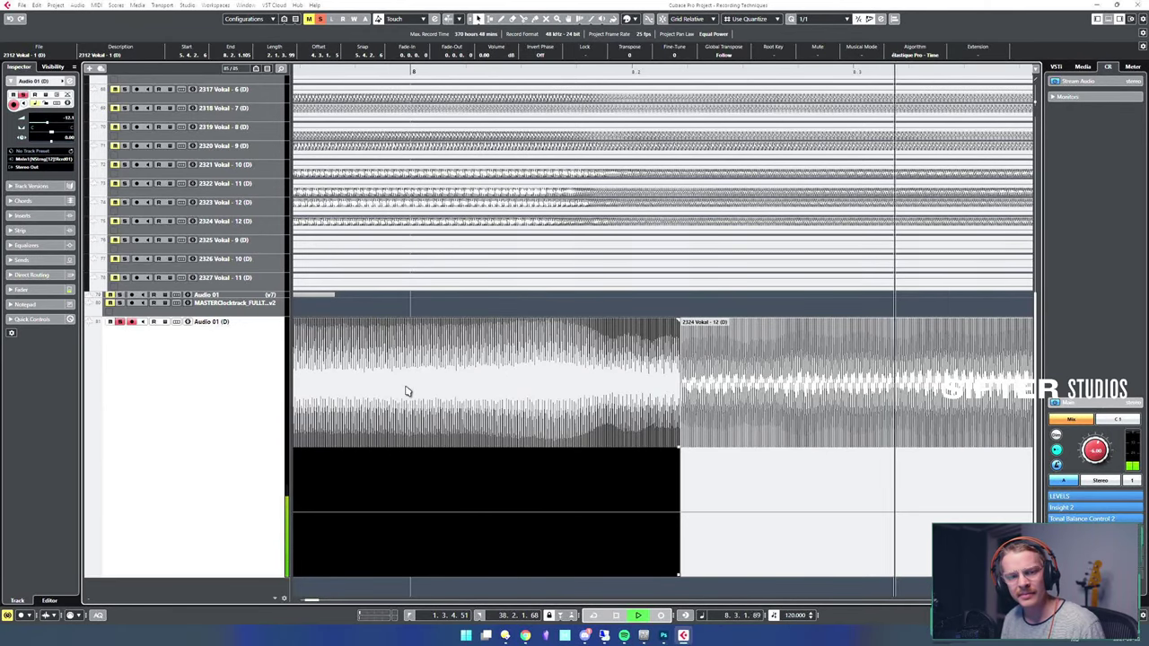
key(space)
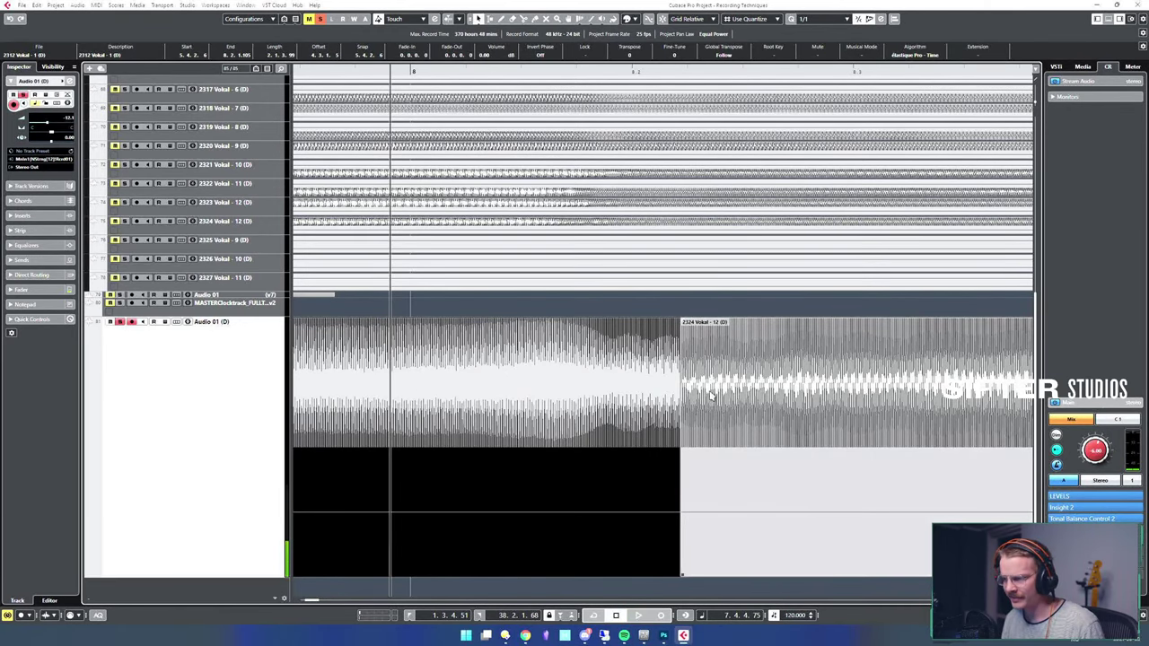
- Magnify the timeline at the cut near 8.2.1.105 and examine how the individual waveform cycles of the two clips meet
key(h)
key(h)
key(h)
key(h)
key(h)
key(h)
key(g)
key(g)
key(g)
key(g)
key(g)
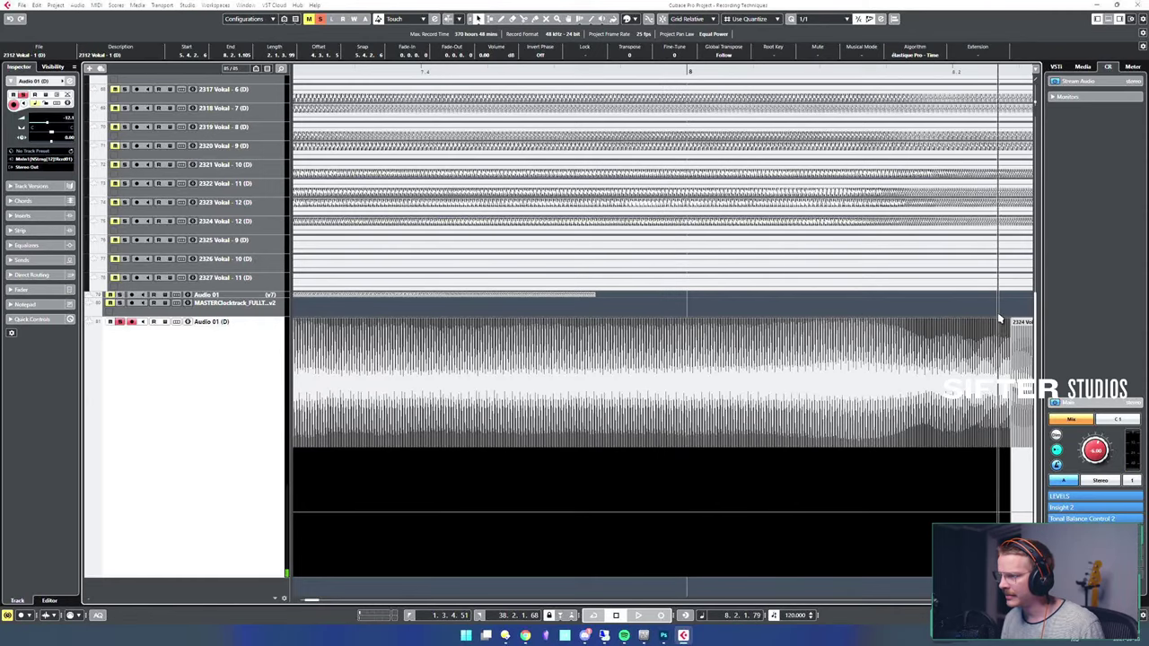
key(h)
key(h)
key(h)
key(h)
key(h)
key(h)
key(h)
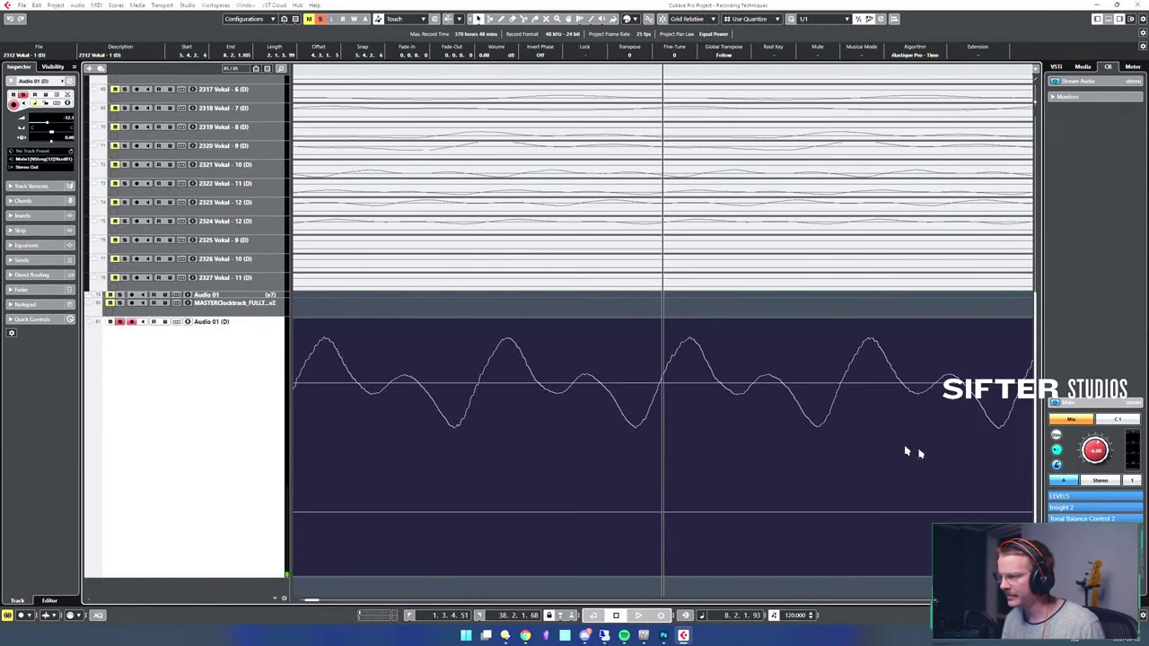
drag(934, 335, 811, 326)
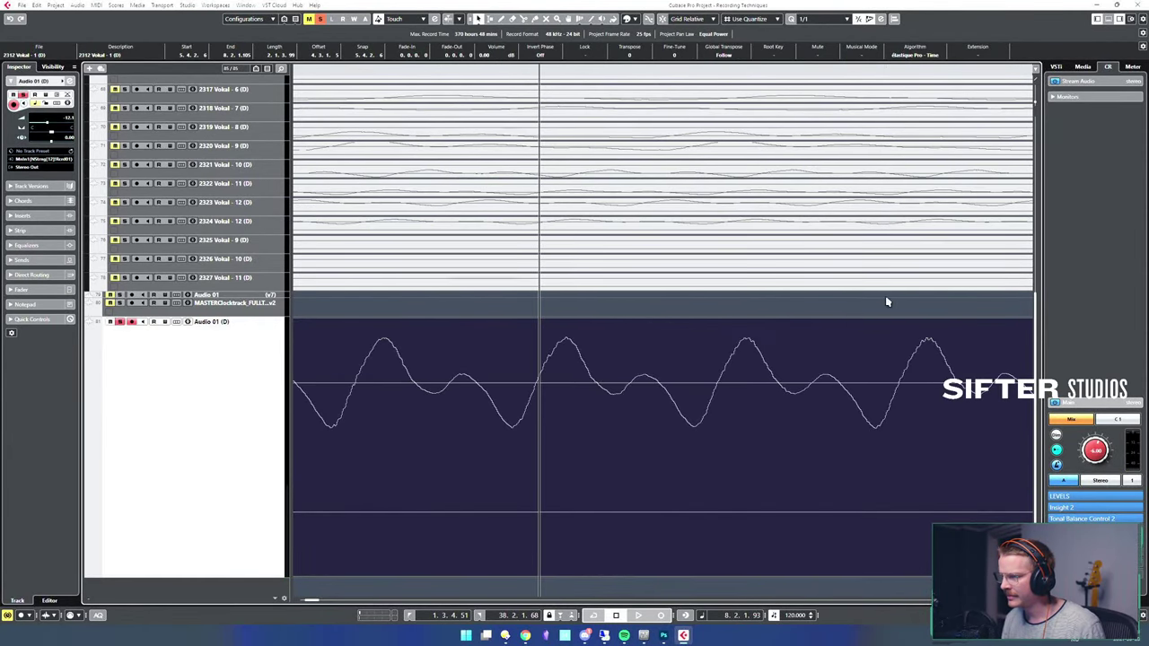
drag(831, 287, 375, 244)
drag(483, 279, 536, 292)
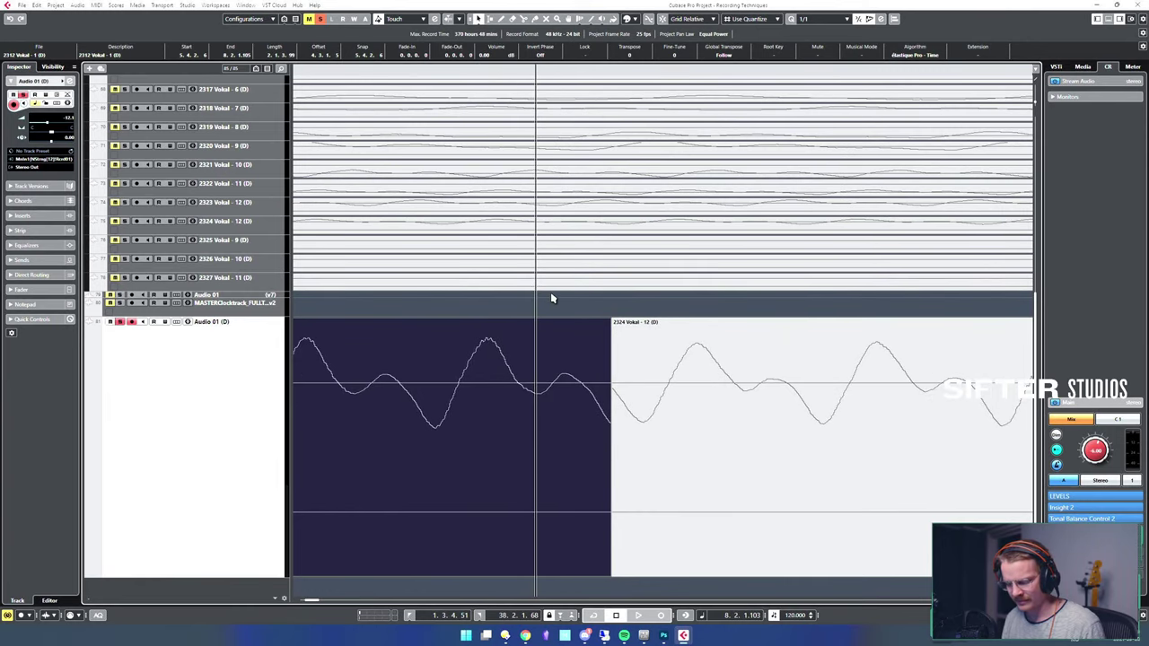
key(h)
key(h)
key(h)
key(h)
key(h)
- Play across the magnified cut from a point immediately before it
drag(924, 307, 489, 262)
click(520, 265)
key(space)
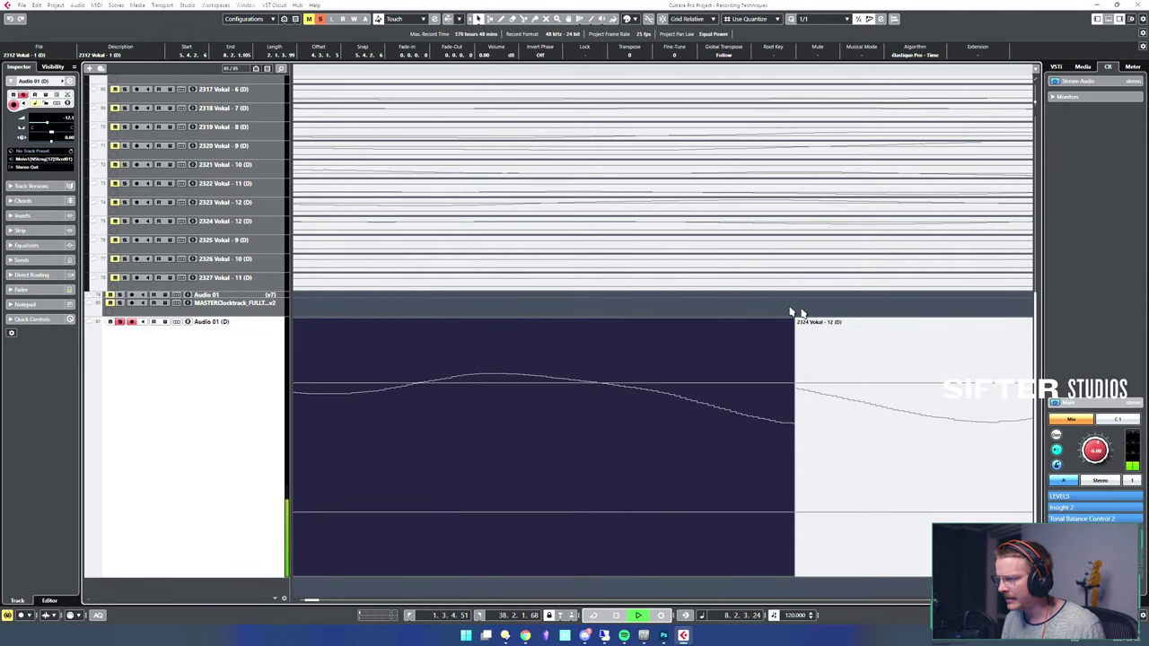
key(space)
- Move the 2324 Vokal - 12 (D) clip slightly earlier to start at 8.2.1.104, aligning its waveform with the preceding clip
key(g)
key(g)
key(g)
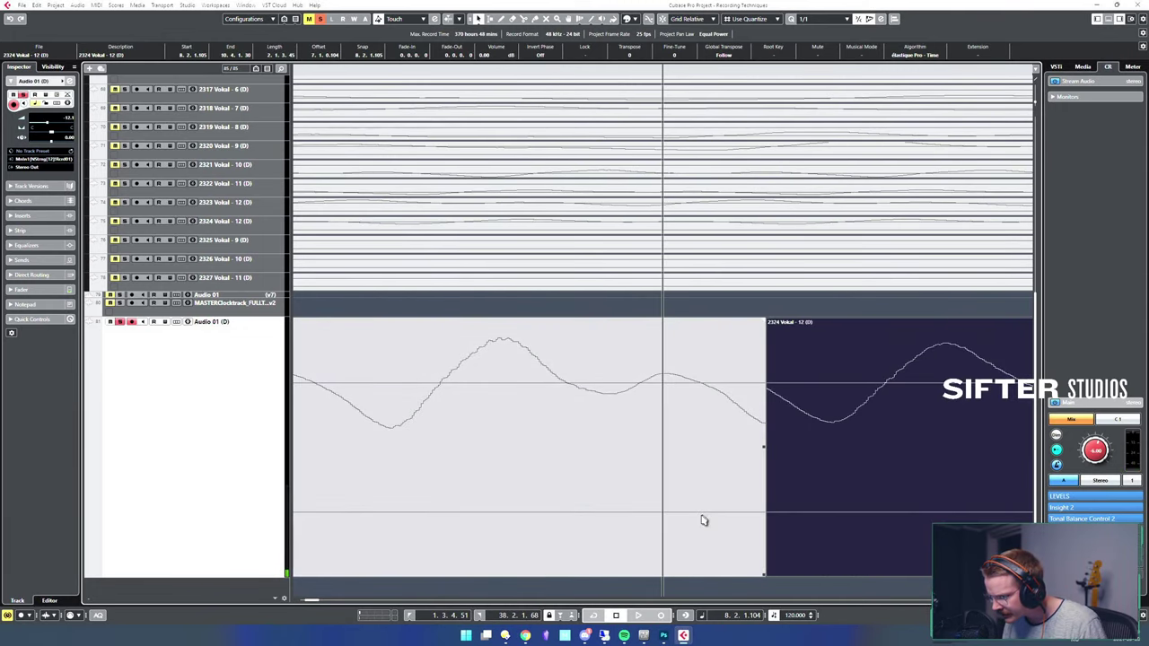
drag(772, 579, 793, 544)
- Examine the aligned waveforms and audition the transition from about beat 7.3
key(g)
key(g)
key(g)
key(g)
key(g)
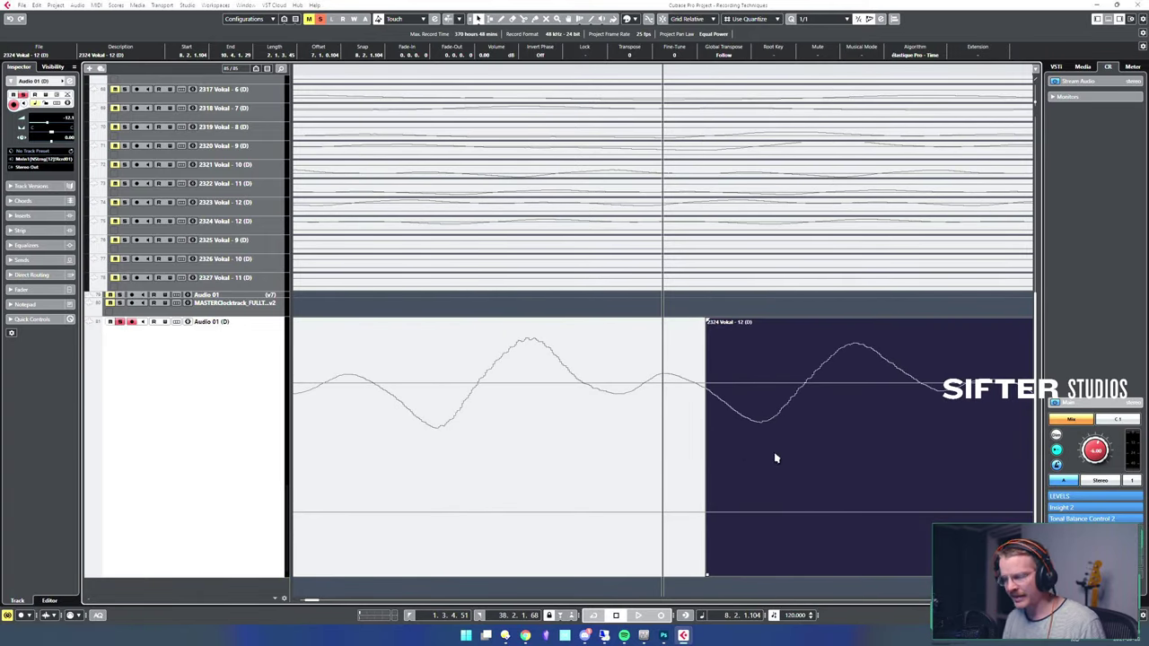
key(h)
key(h)
key(h)
key(h)
key(h)
key(space)
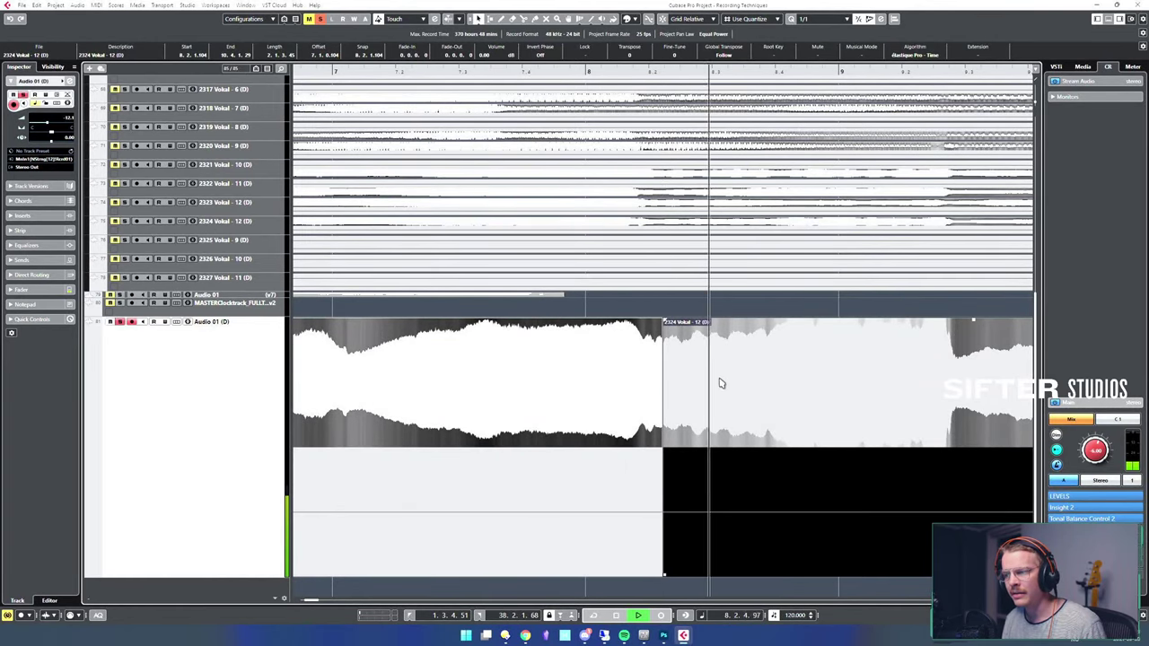
key(space)
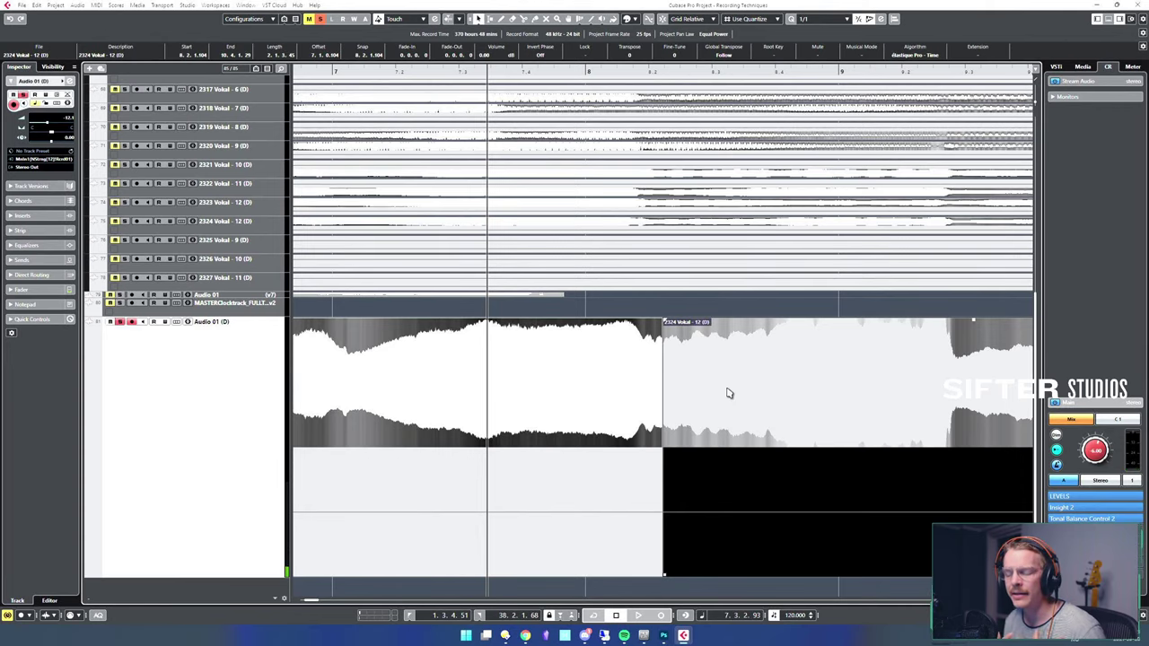
- Reduce the waveform display magnification and turn off solo for the Audio 01 (D) track
key(h)
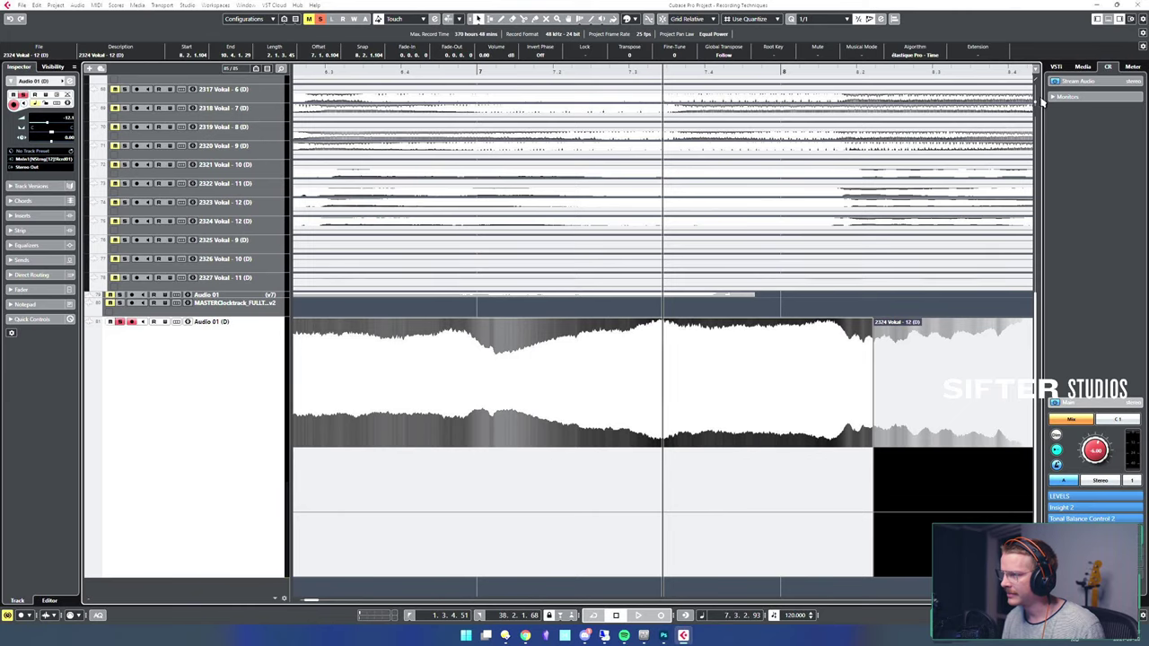
drag(1036, 103, 1049, 167)
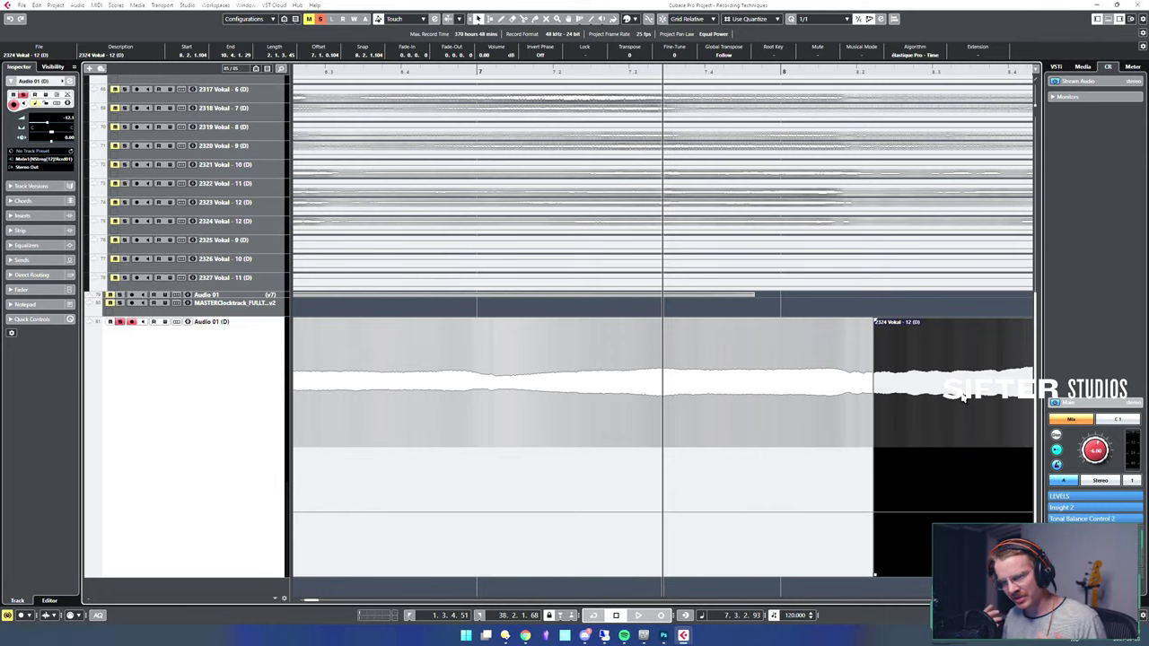
key(s)
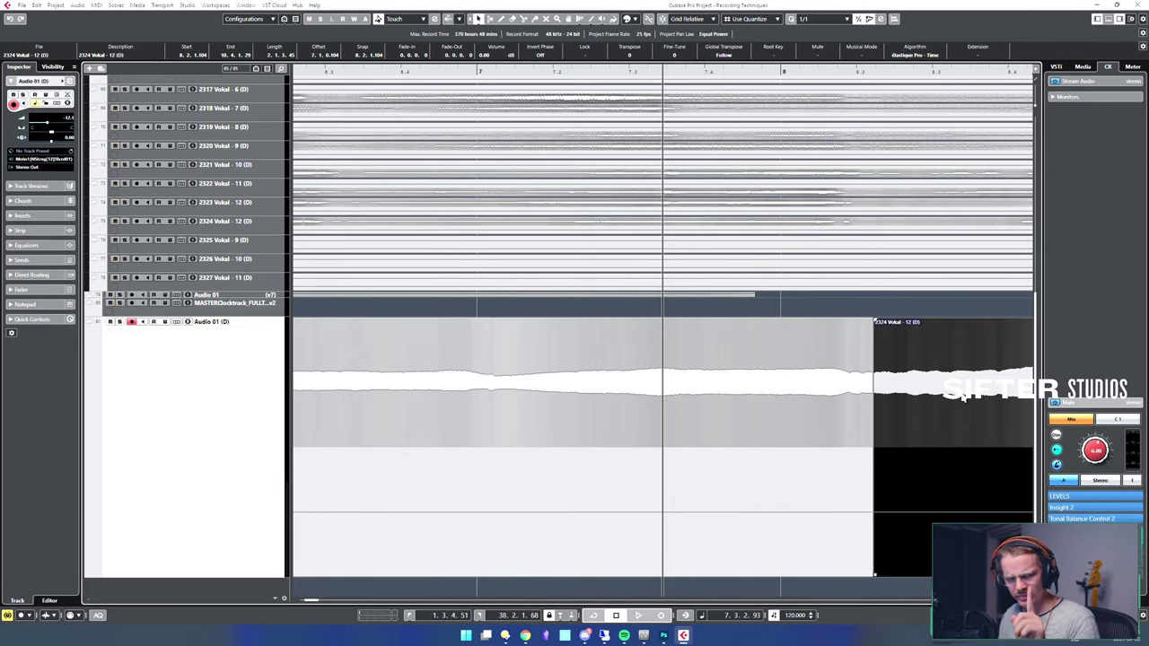
key(h)
key(h)
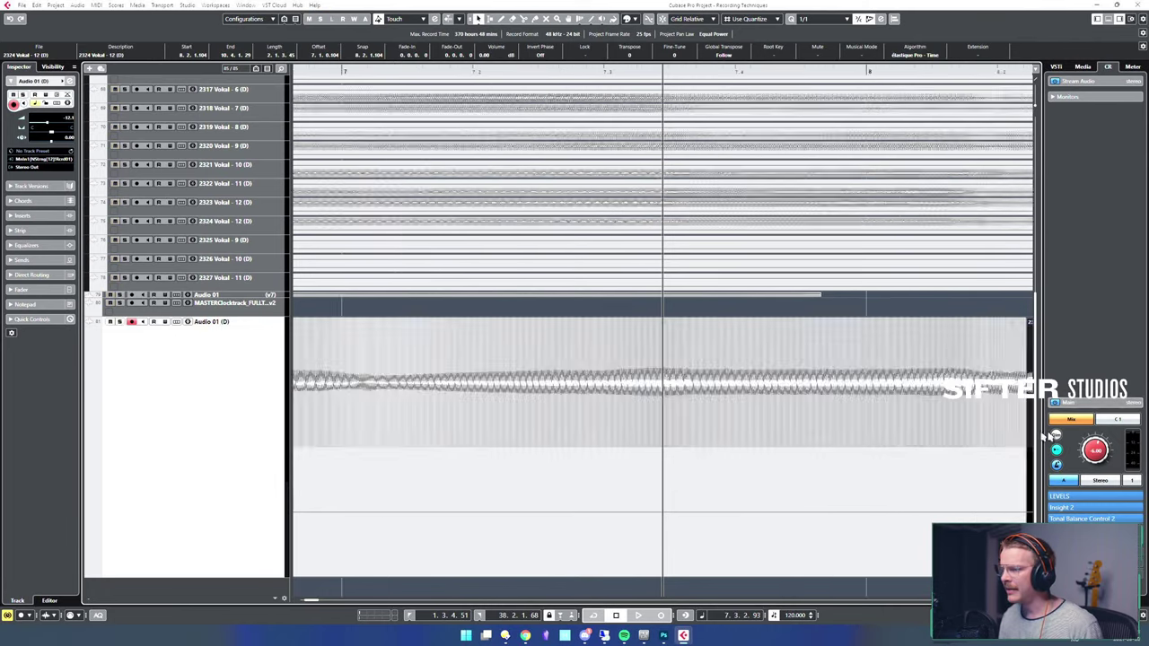
key(g)
key(g)
drag(756, 378, 865, 367)
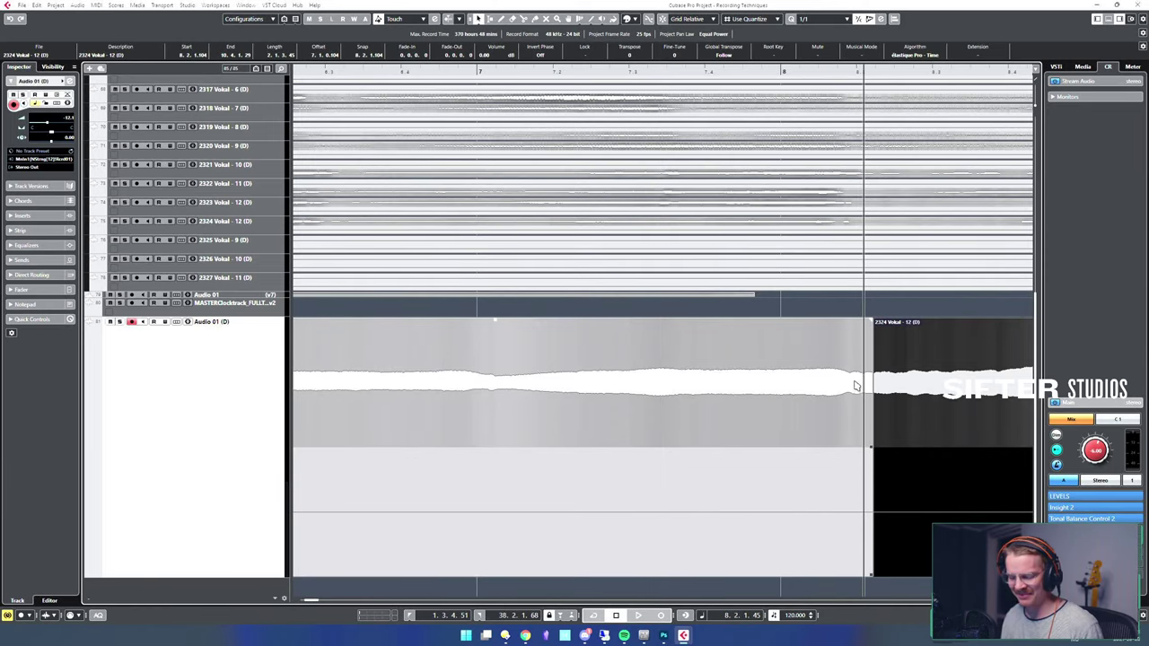
key(h)
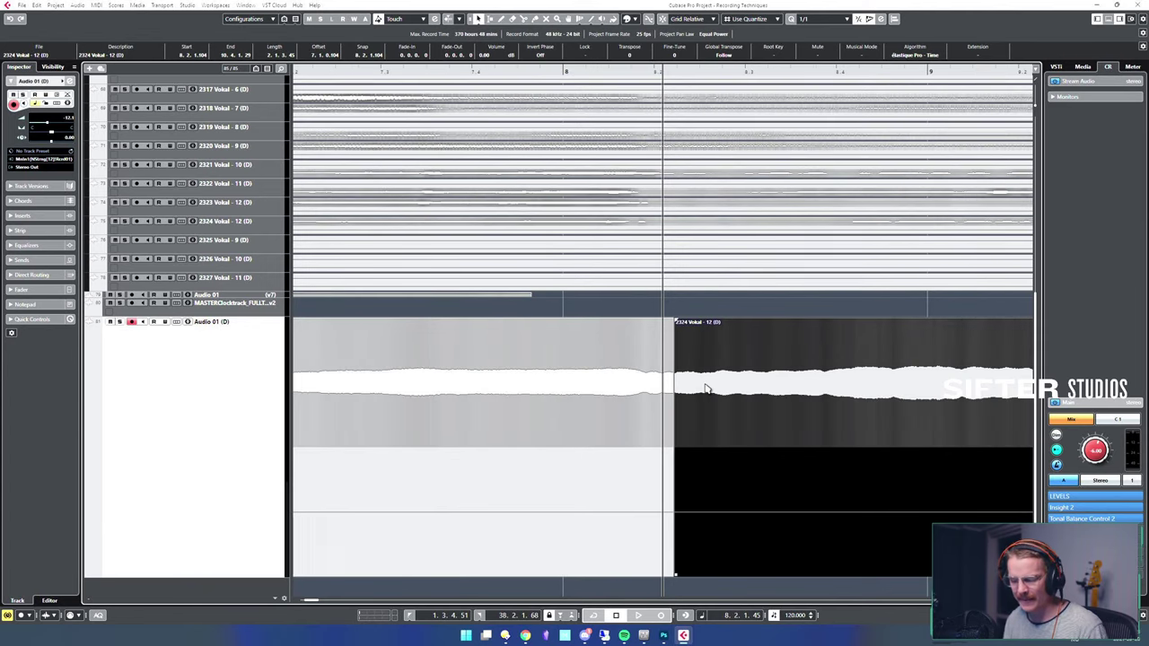
- Cut off and delete the tail of the 2324 Vokal - 12 (D) clip so it ends at 9.4.3.111
key(g)
key(g)
key(g)
key(g)
drag(826, 405, 732, 410)
key(Delete)
- Solo the Audio 01 (D) track and play the shortened clip's ending from bar 9
drag(679, 351, 689, 354)
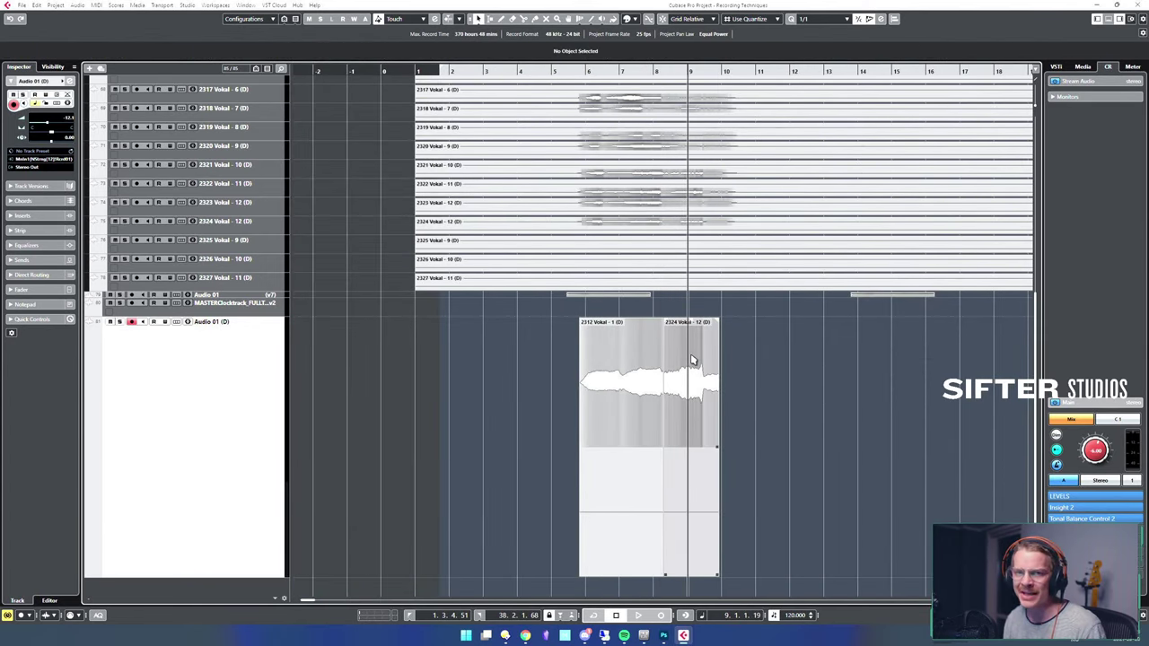
key(s)
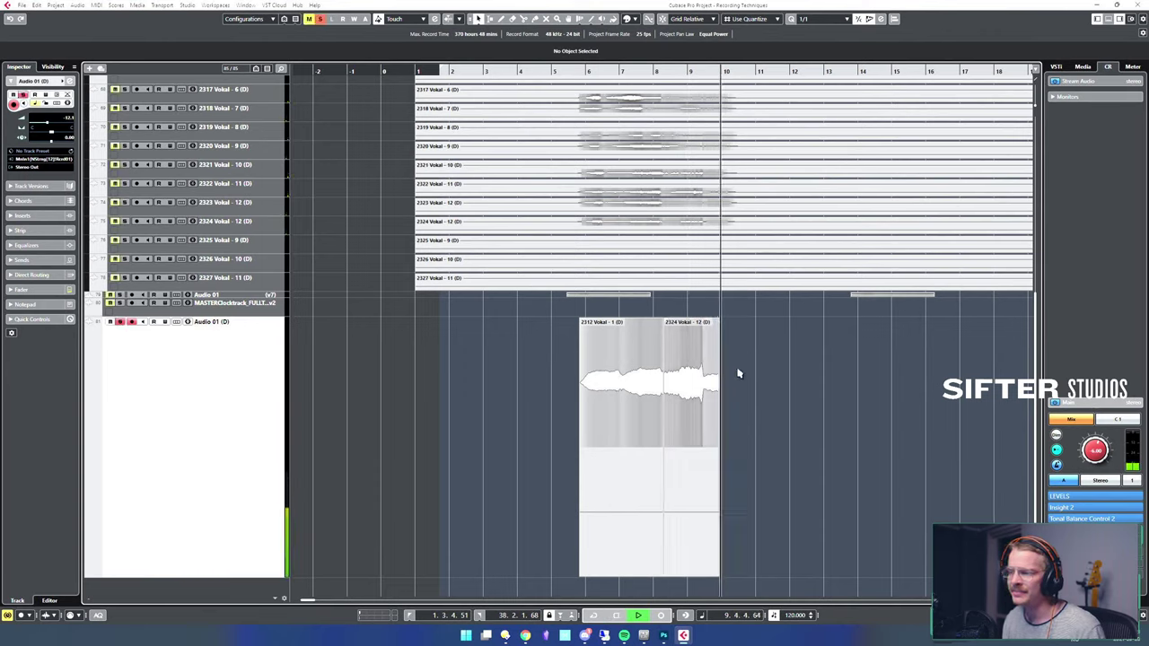
key(space)
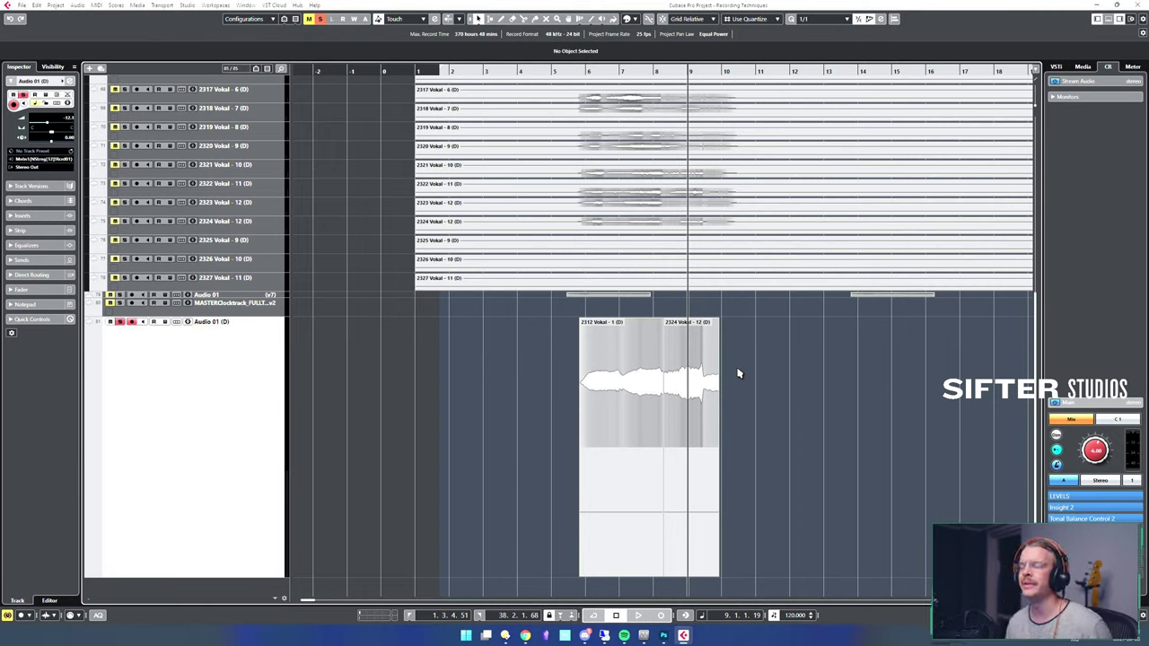
- Add a short fade-out to the end of the 2324 Vokal - 12 (D) clip
drag(732, 364, 713, 362)
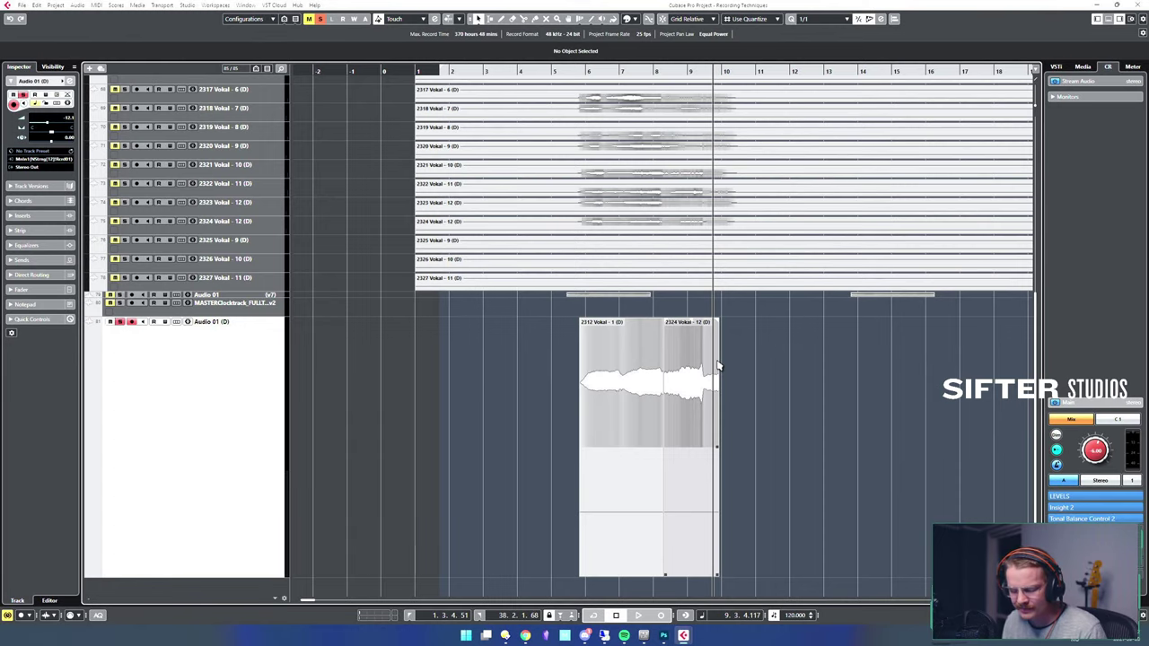
scroll(717, 366, up, 5)
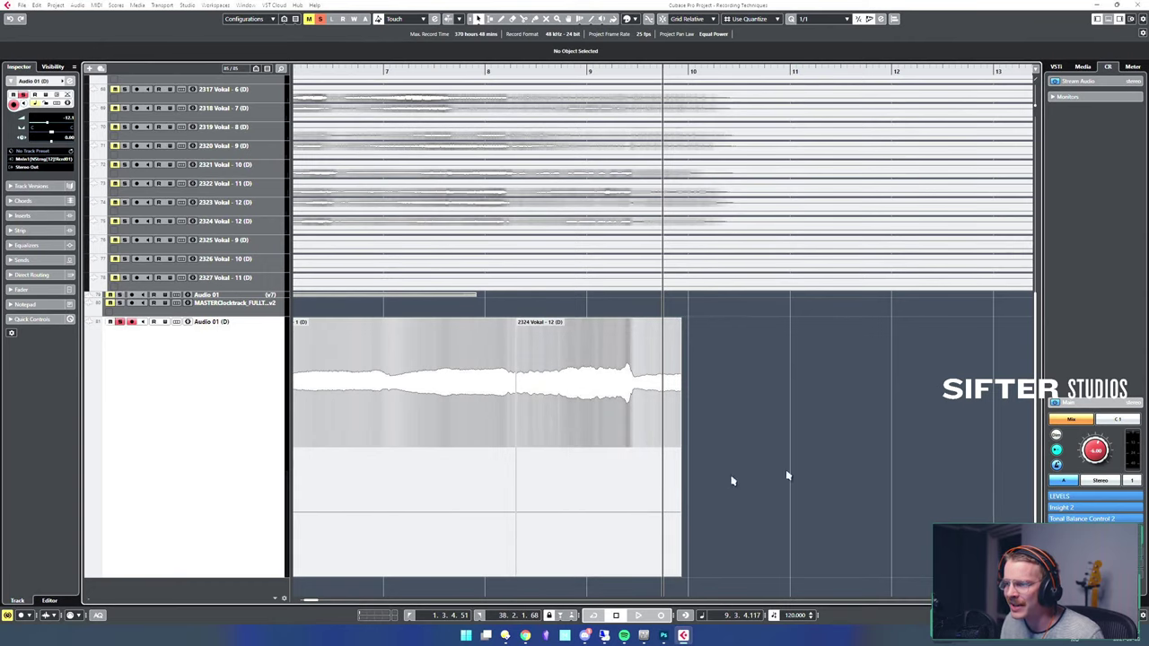
click(575, 423)
click(811, 429)
click(649, 426)
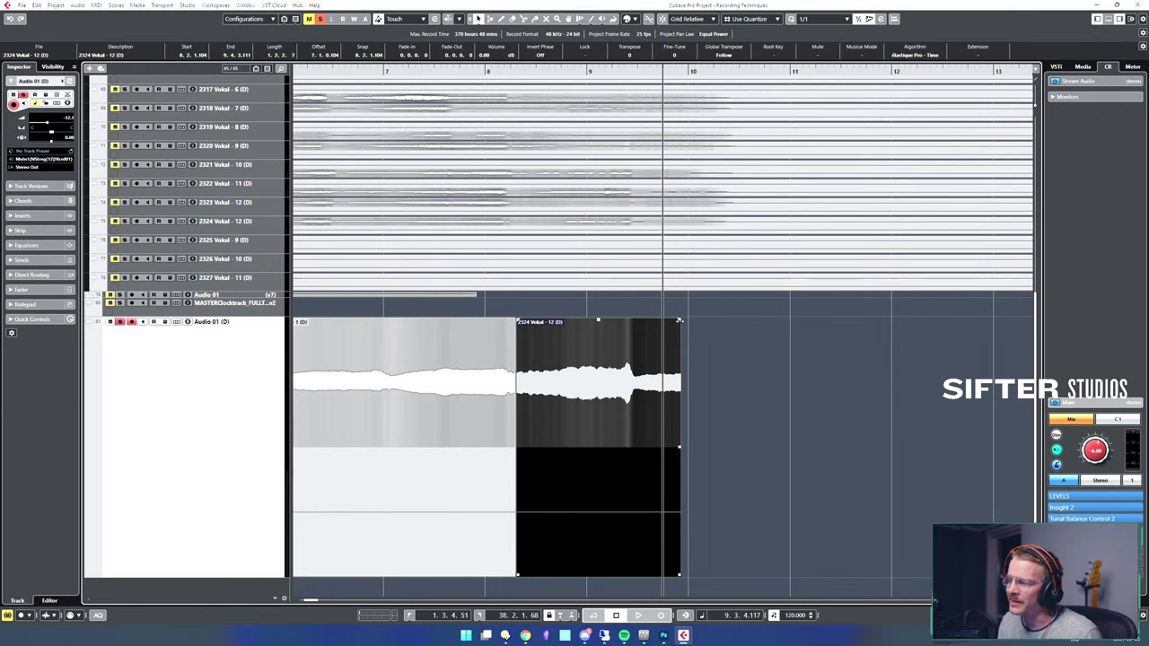
drag(678, 320, 670, 320)
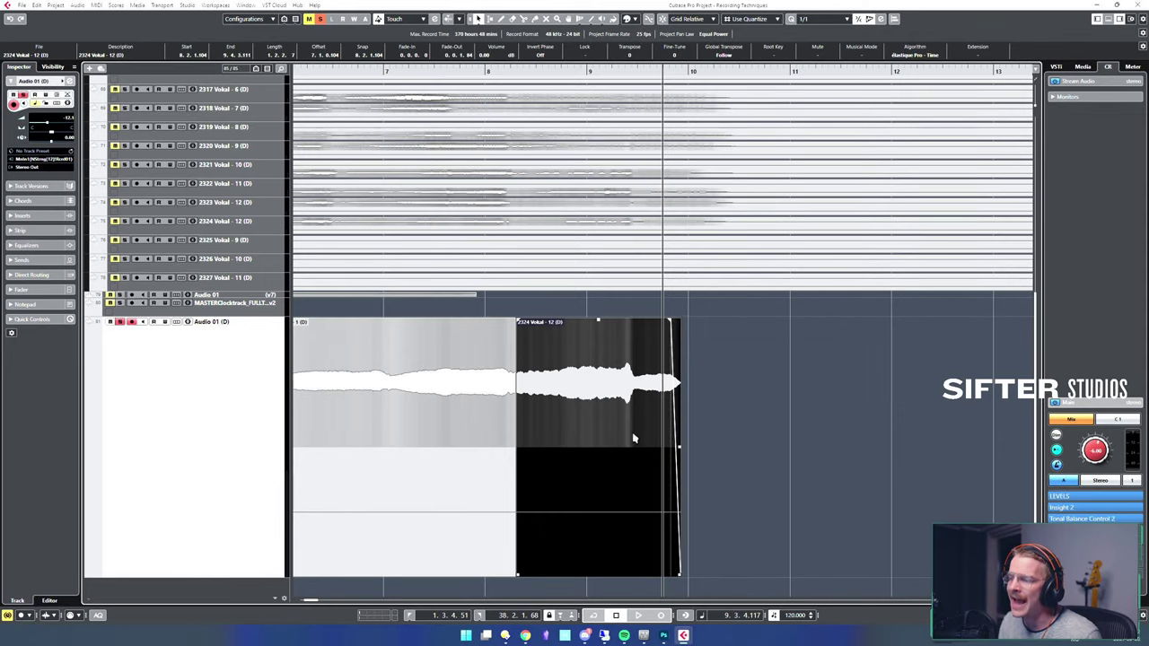
click(746, 455)
- Add a short fade-in to 2324 Vokal - 12 (D) and a short fade-out to 2312 Vokal - 1 (D) at their cut
click(559, 375)
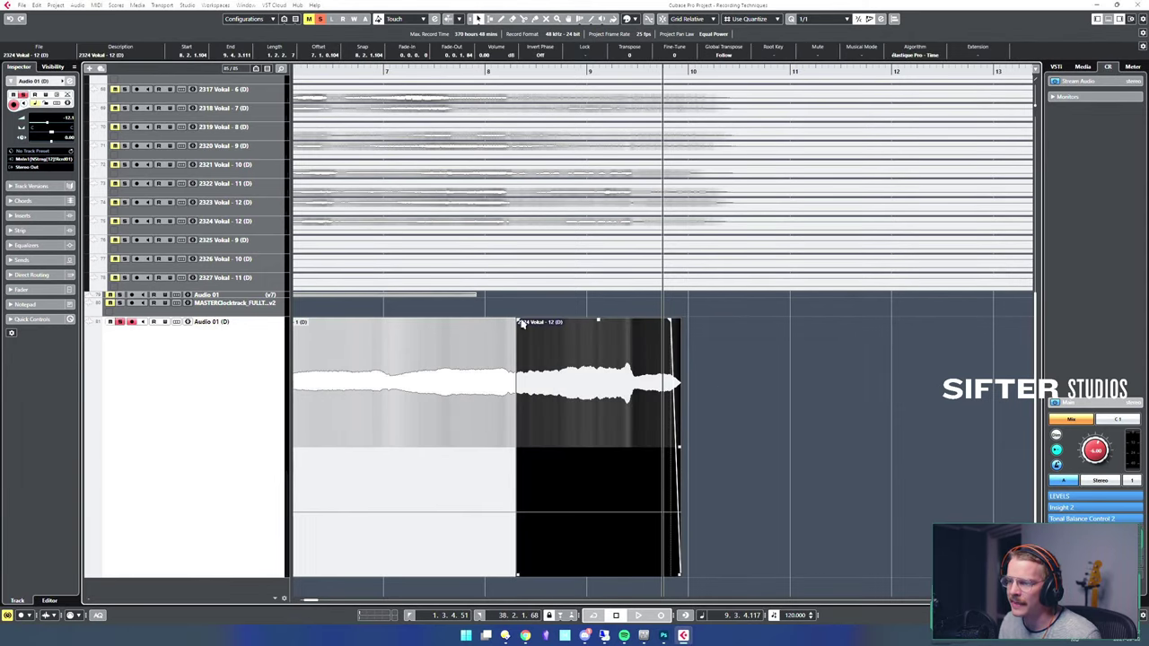
drag(519, 320, 503, 320)
click(506, 364)
click(796, 408)
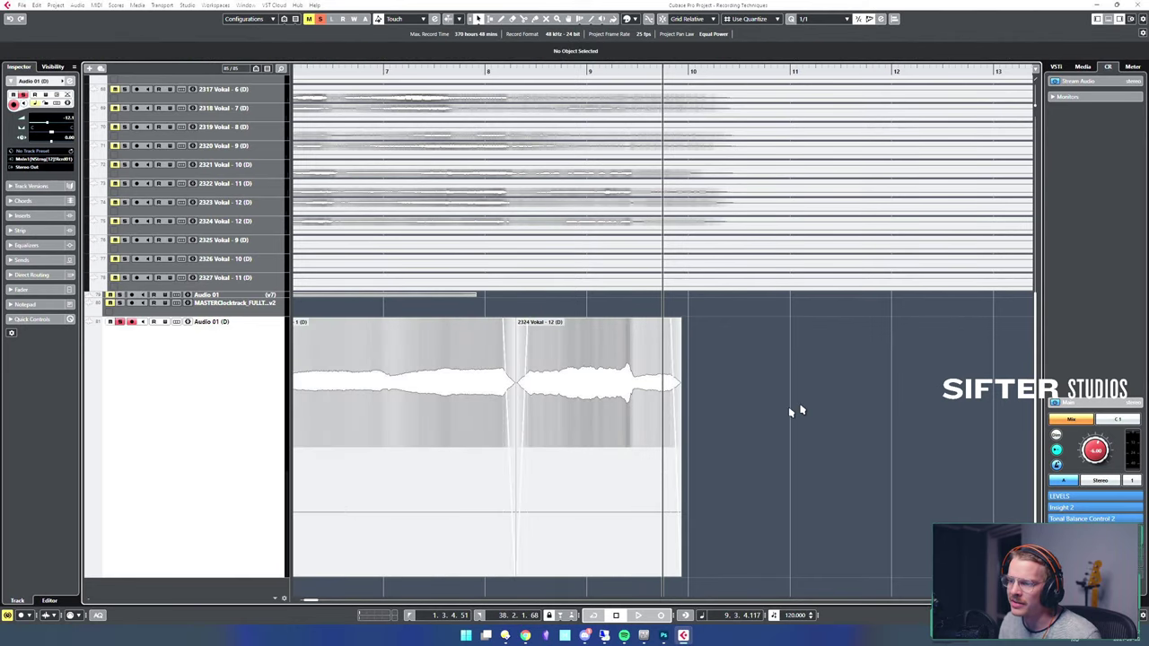
- Audition the faded cut from 7.3.4.114 and undo the two fades at the cut
alt+shift+click(463, 337)
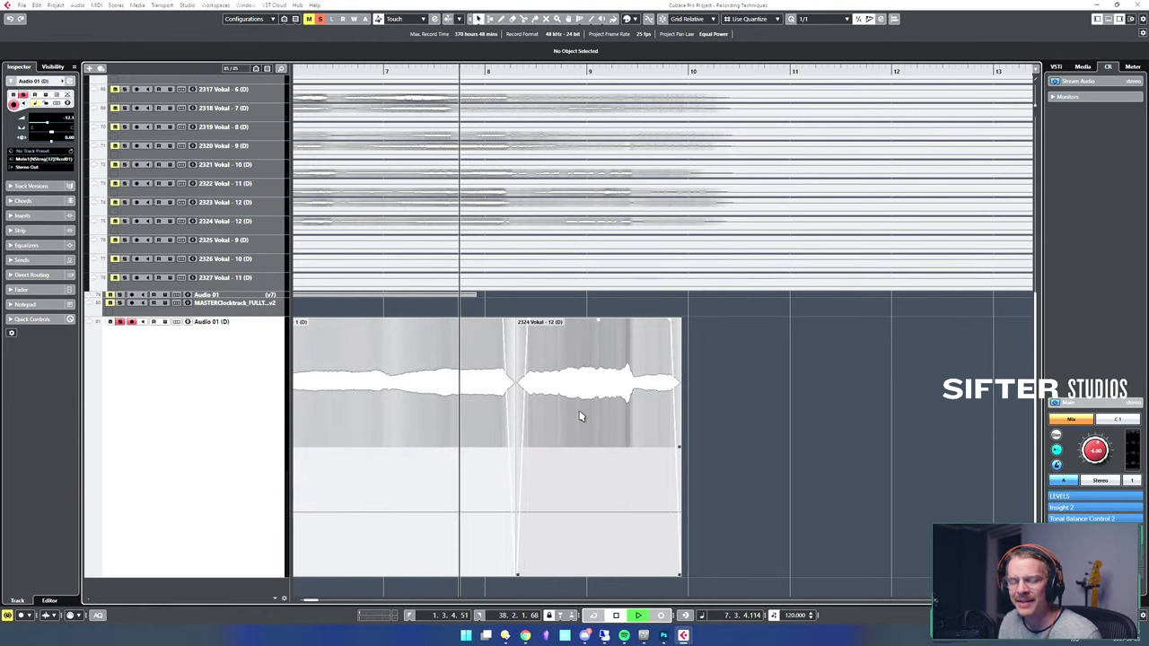
key(space)
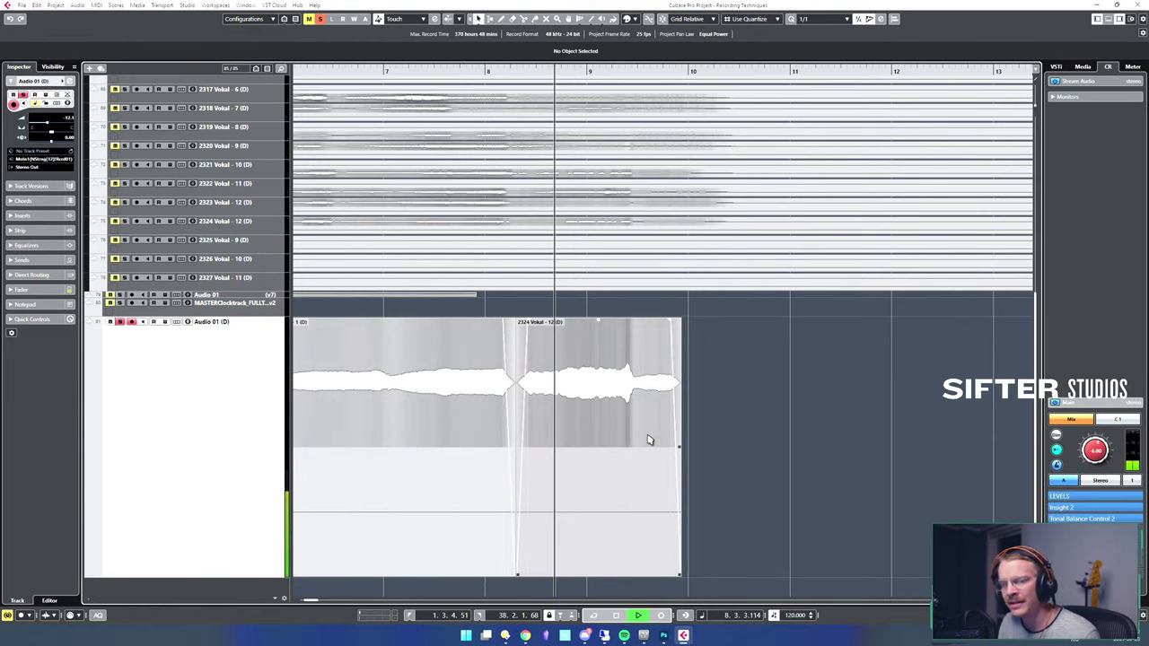
key(space)
key(ctrl+z)
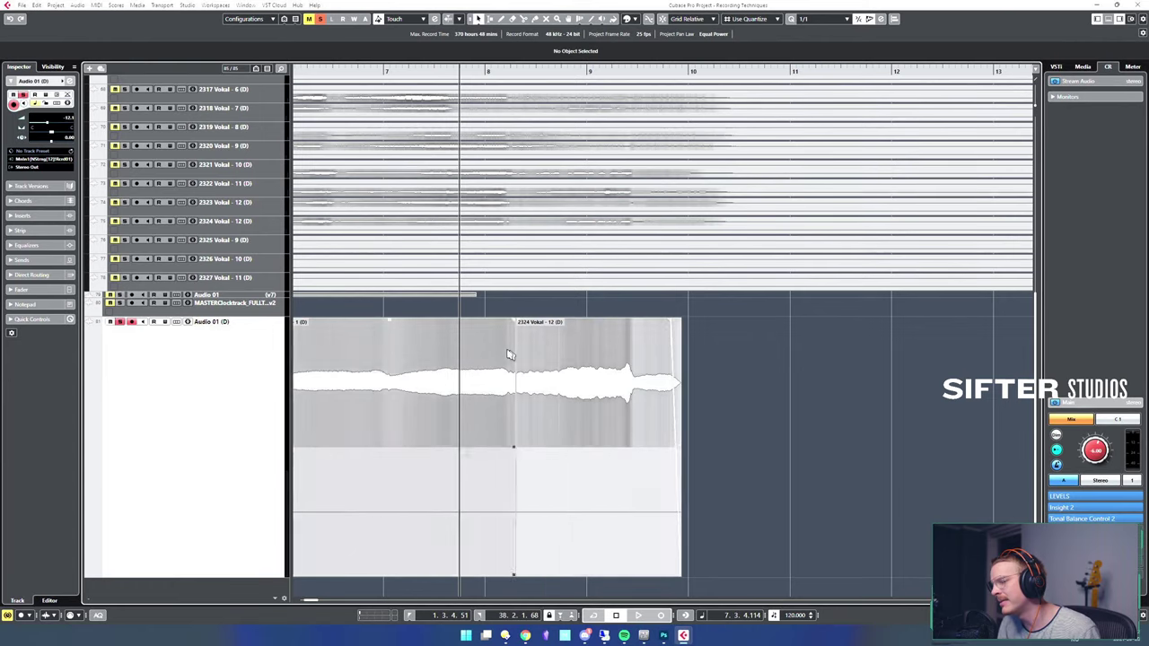
- Step through the Range Selection, Split, Glue, Erase, Zoom, Mute and Play tools and return to Object Selection
key(2)
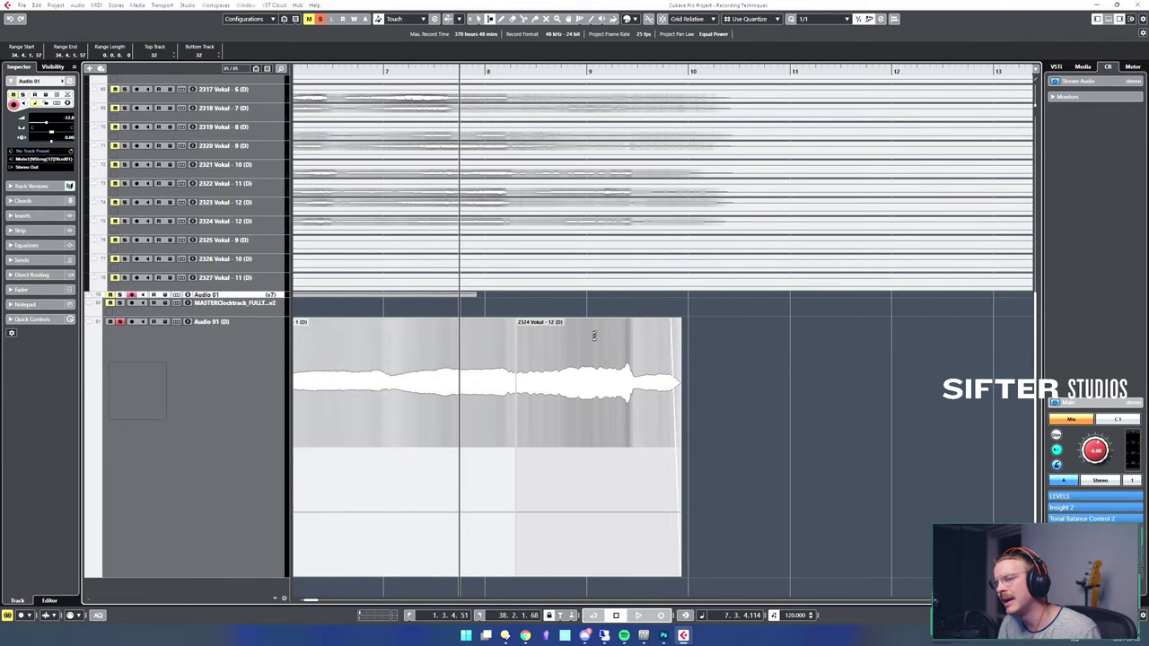
key(1)
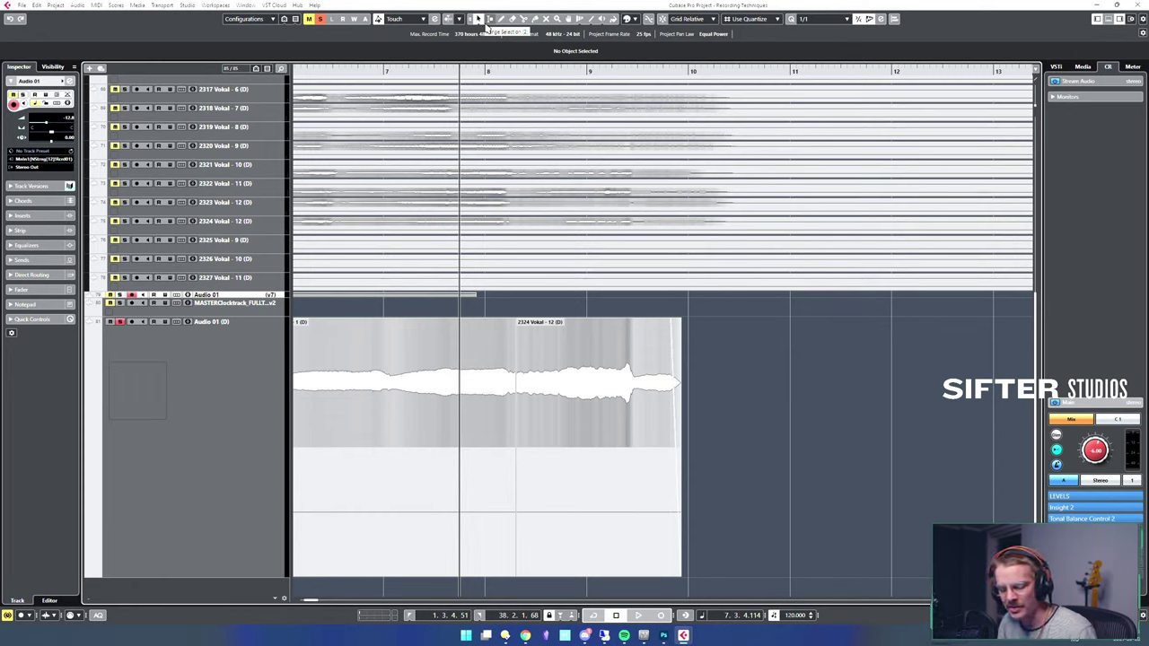
key(1)
key(2)
key(3)
key(4)
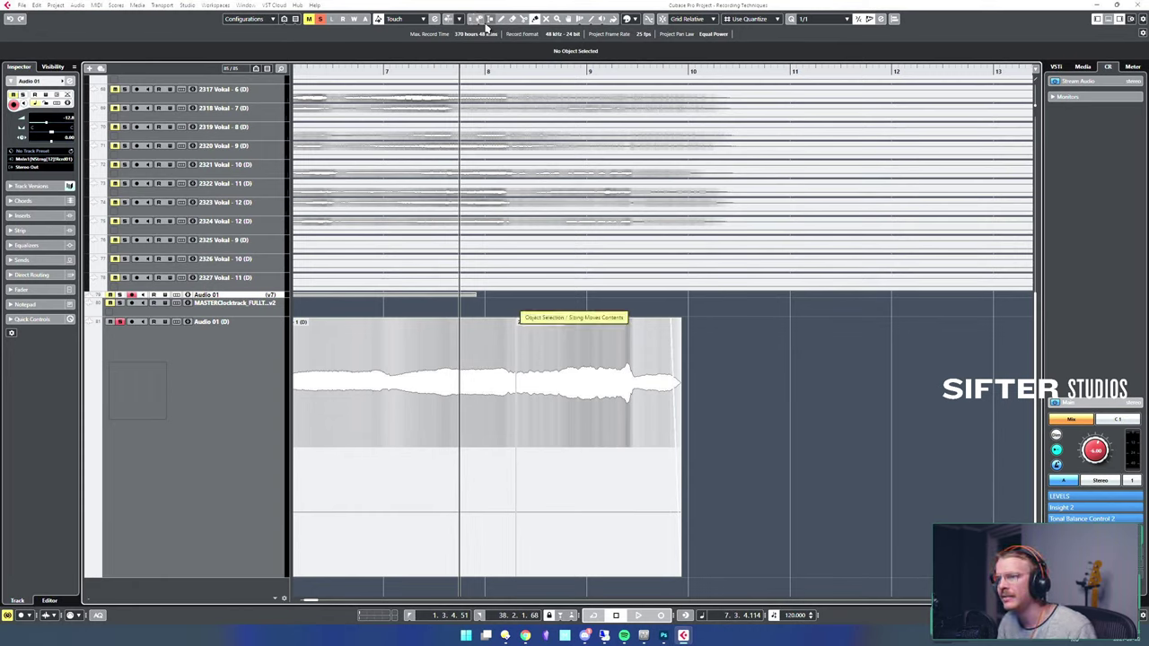
key(5)
key(6)
key(7)
key(9)
key(1)
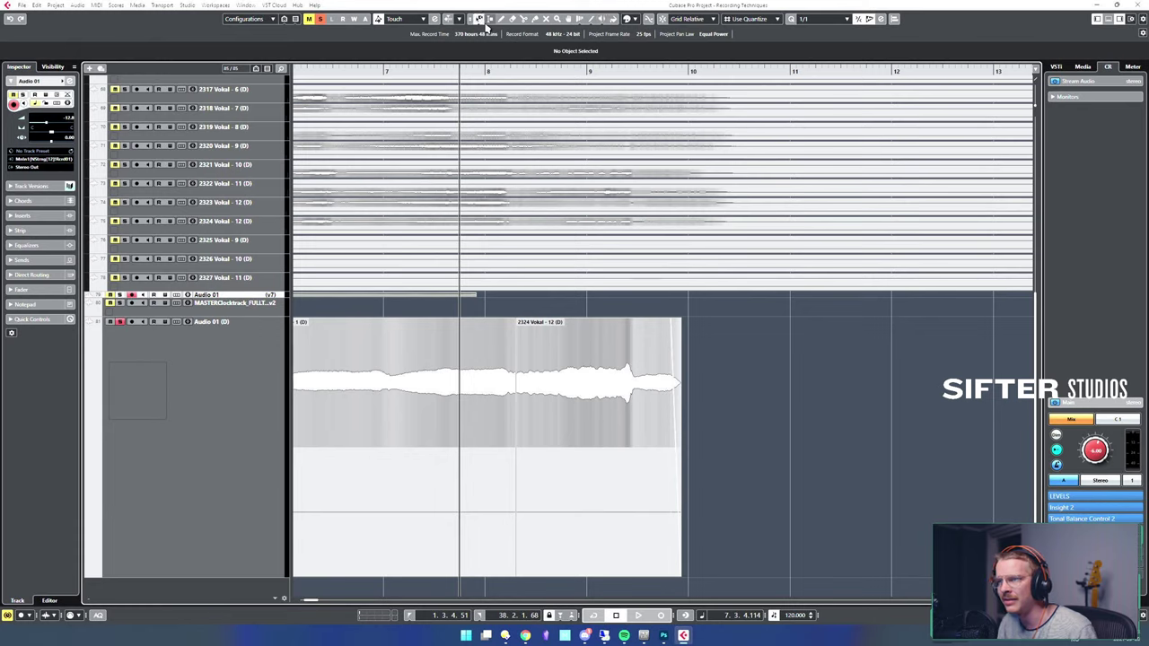
- Switch between the Object Selection, Range Selection and Draw tools, ending on Object Selection
key(1)
key(2)
key(8)
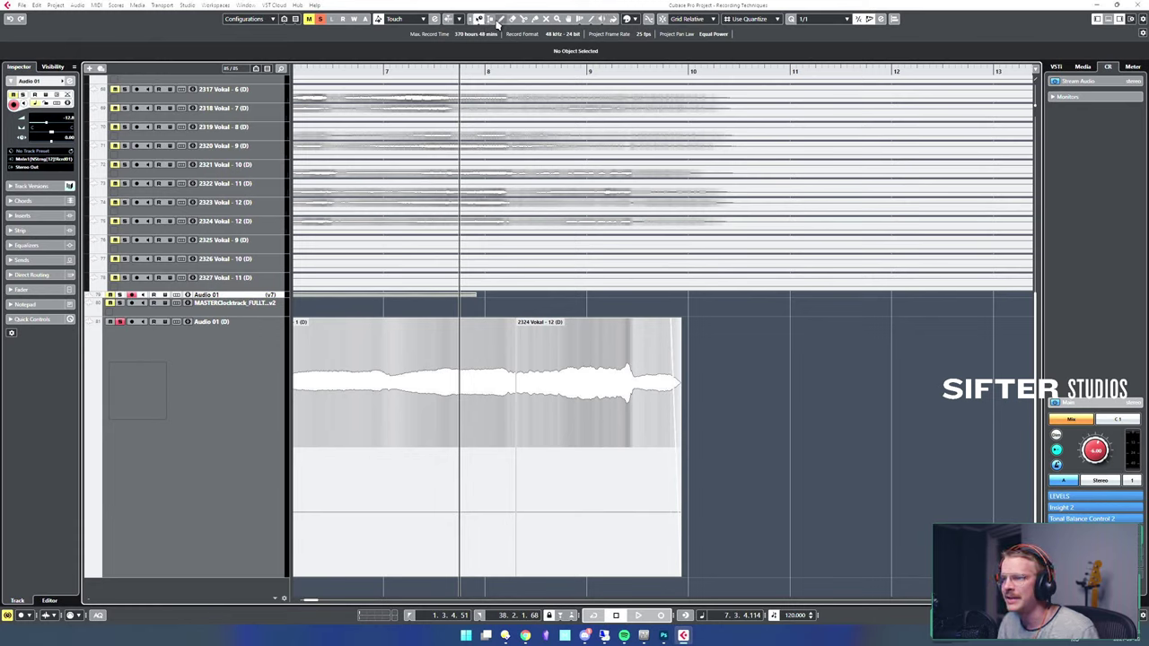
key(2)
key(1)
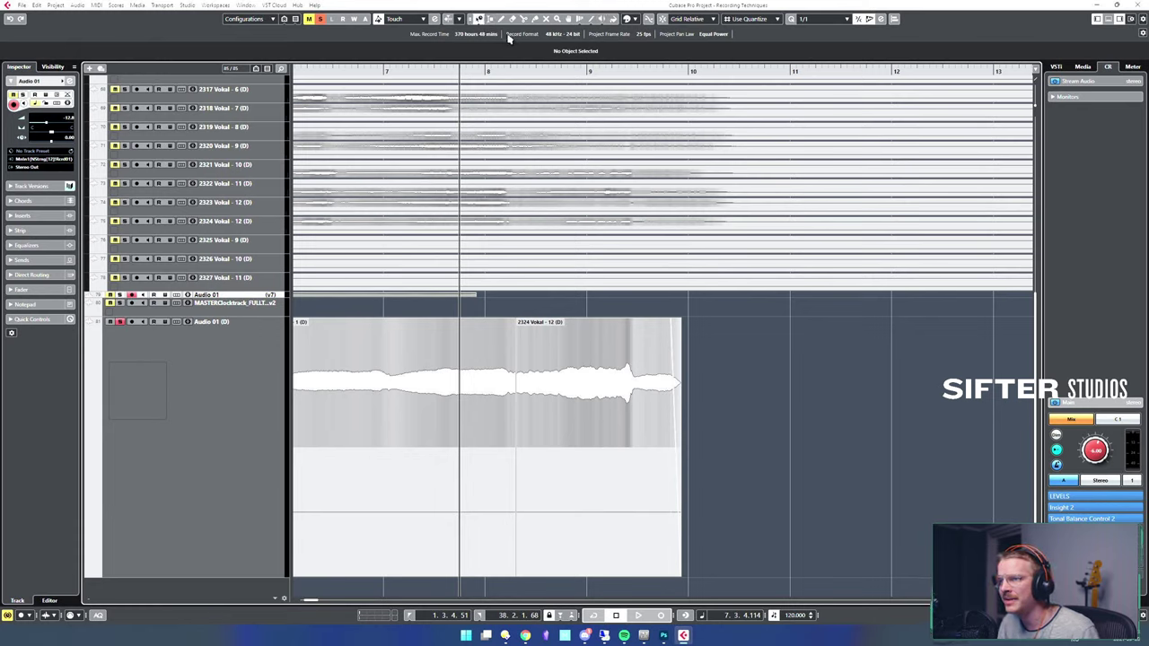
- Crossfade 2312 Vokal - 1 (D) into 2324 Vokal - 12 (D) over the range 8.1.4.61 to 8.2.2.109 and open the crossfade editor
key(1)
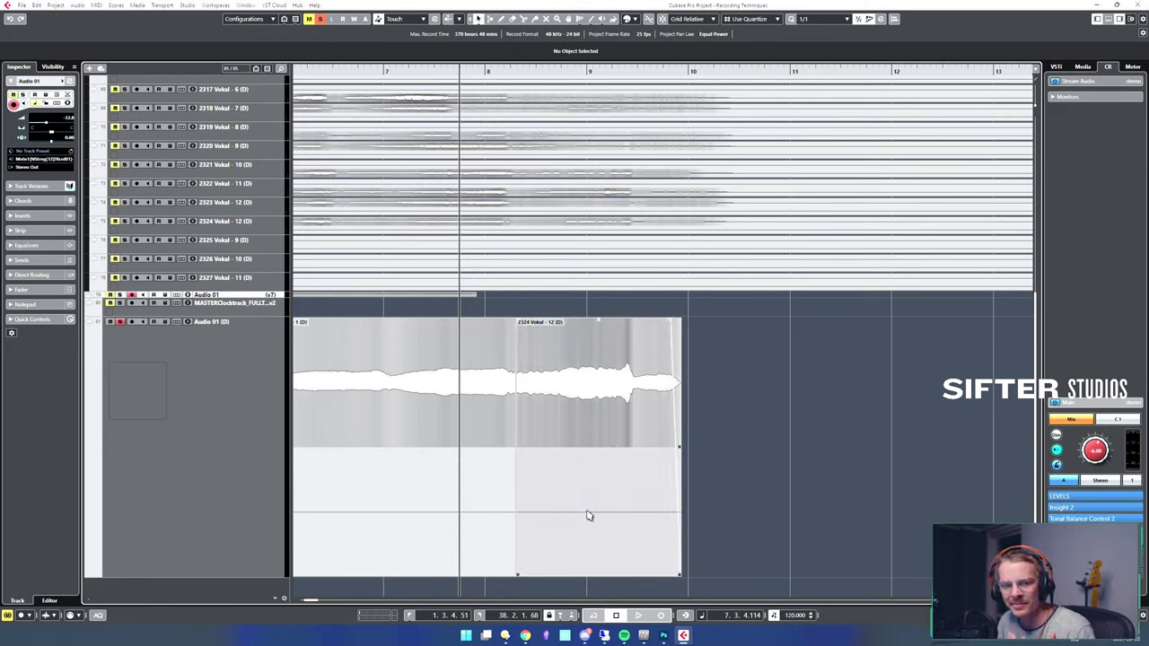
key(2)
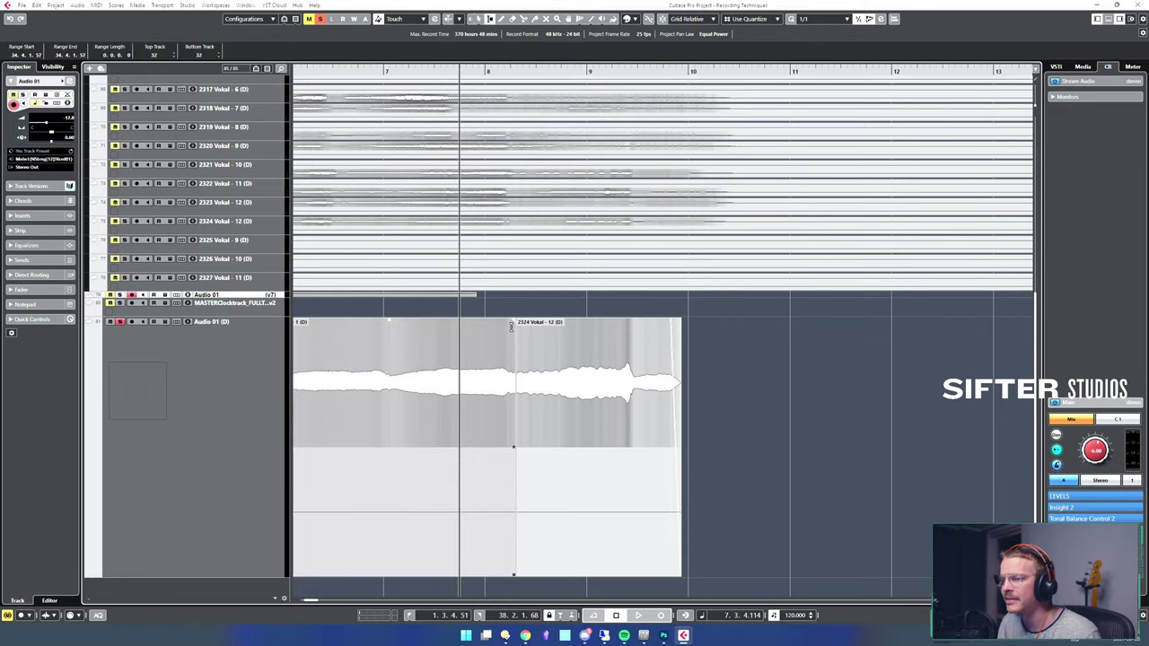
drag(508, 330, 521, 347)
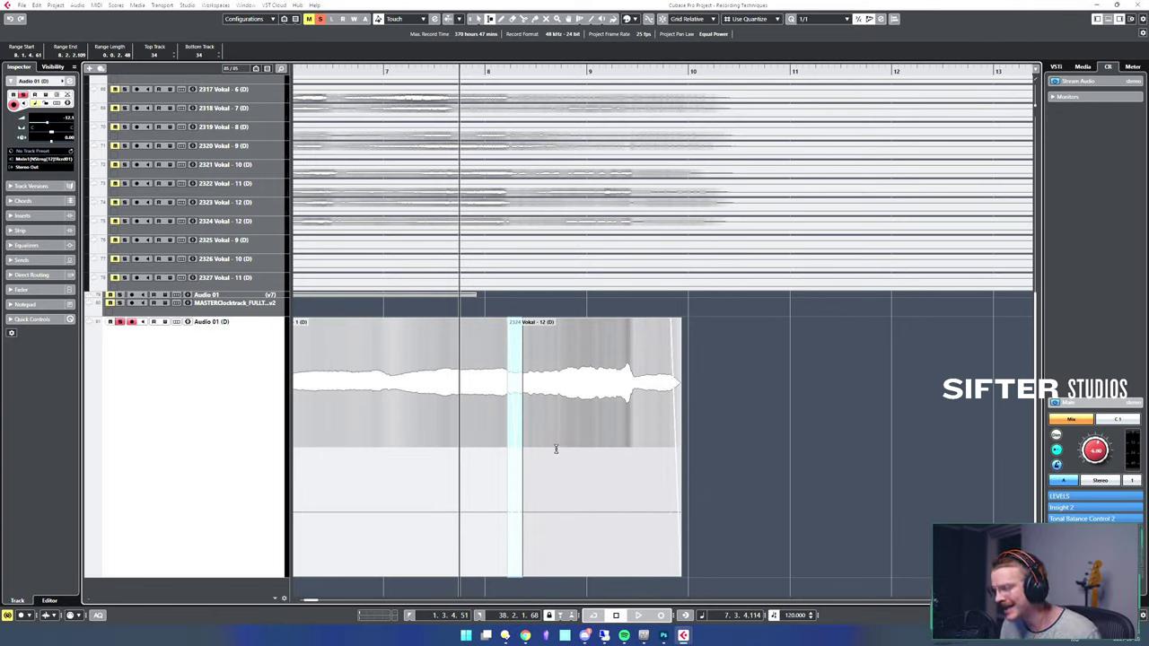
key(x)
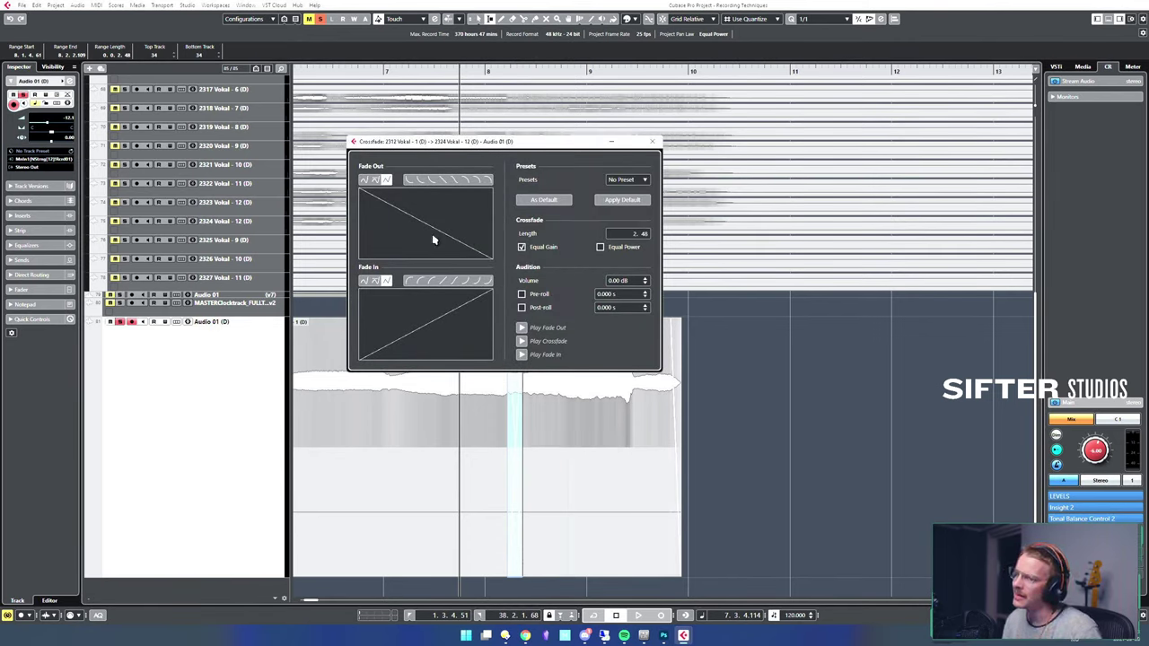
- Shape the crossfade between the two vocal events into a zigzag curve with several points and close its editor
drag(432, 237, 475, 208)
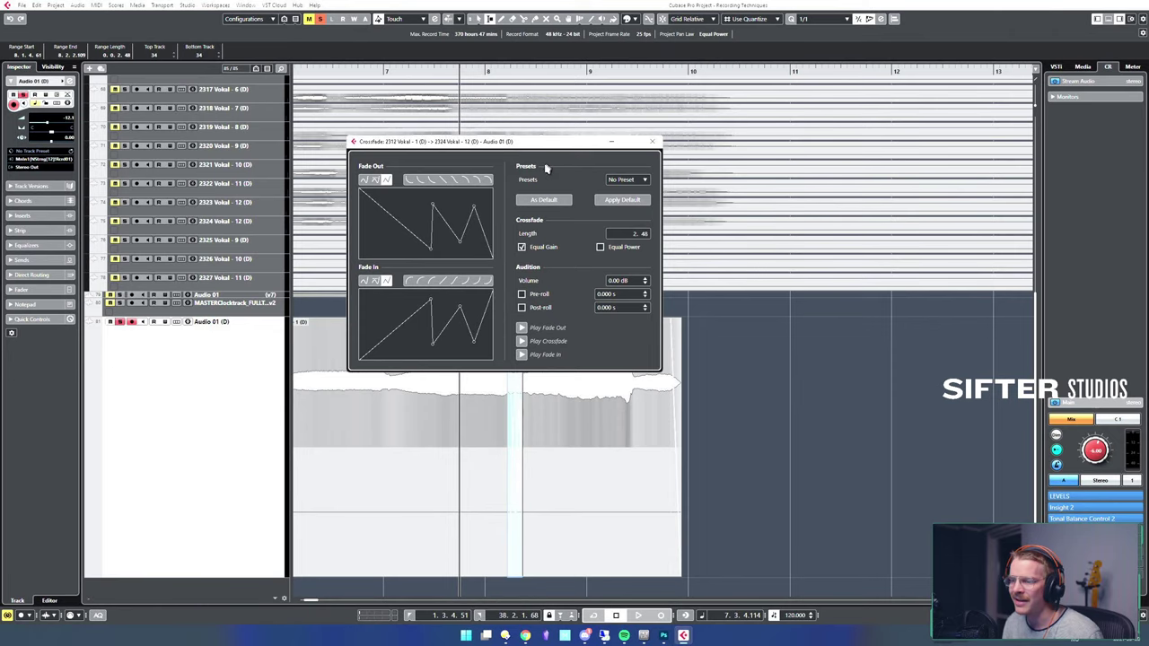
drag(585, 144, 853, 85)
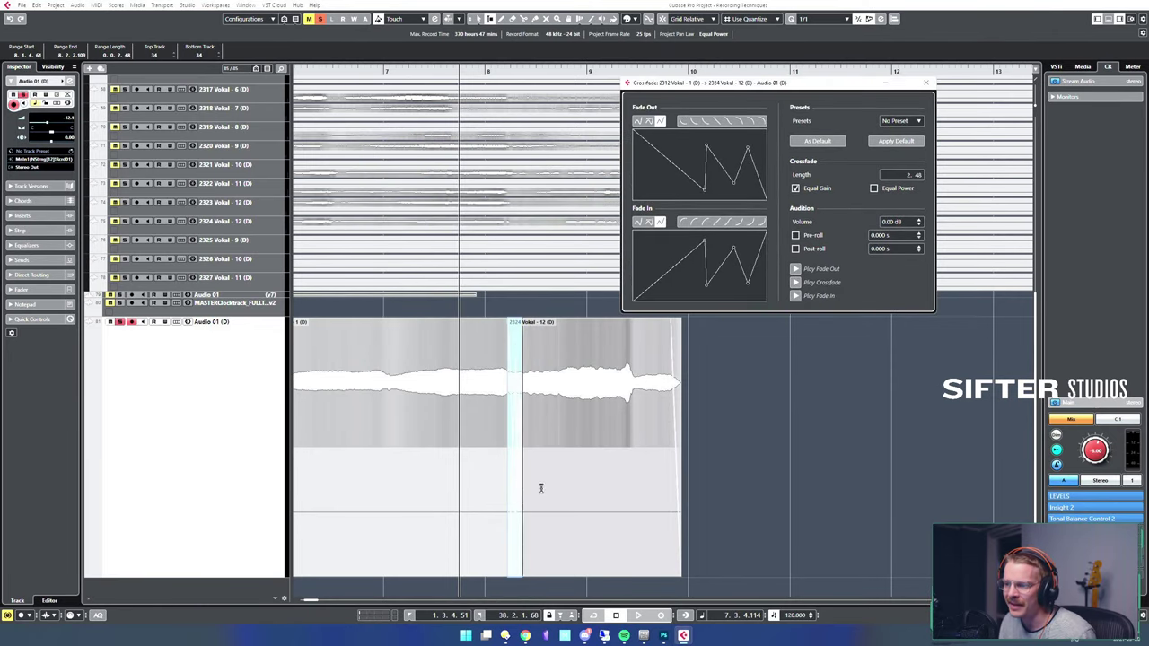
key(Escape)
- Audition the zigzag crossfade at the cut between the two vocal events and undo the crossfade
key(l)
key(KP_Subtract)
key(space)
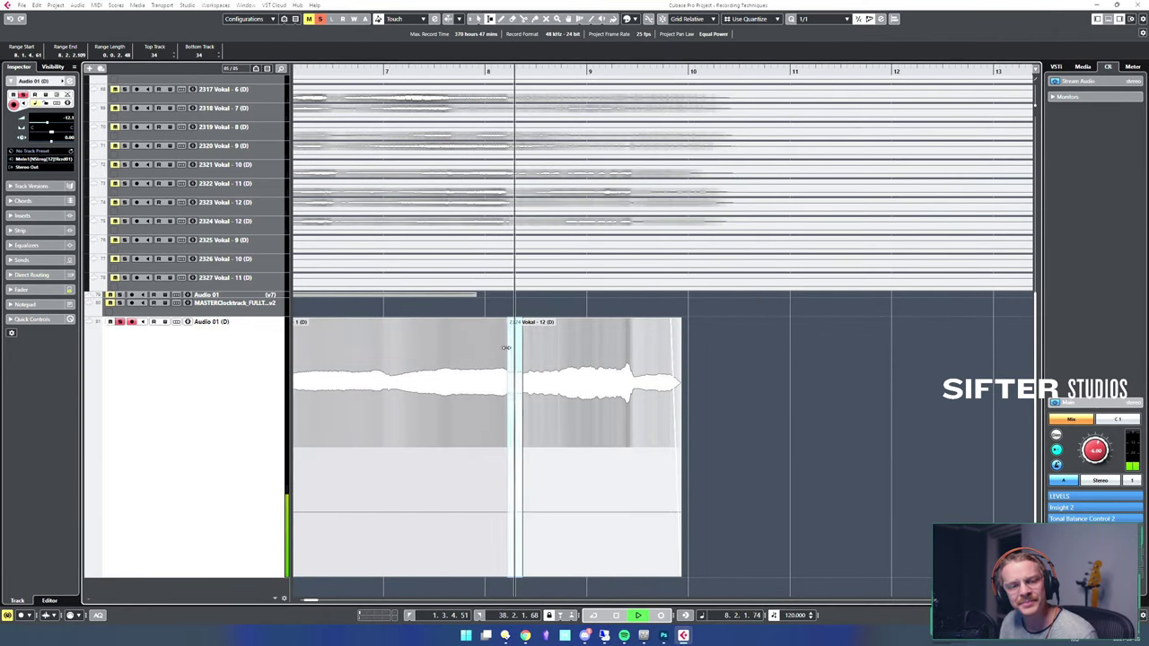
key(space)
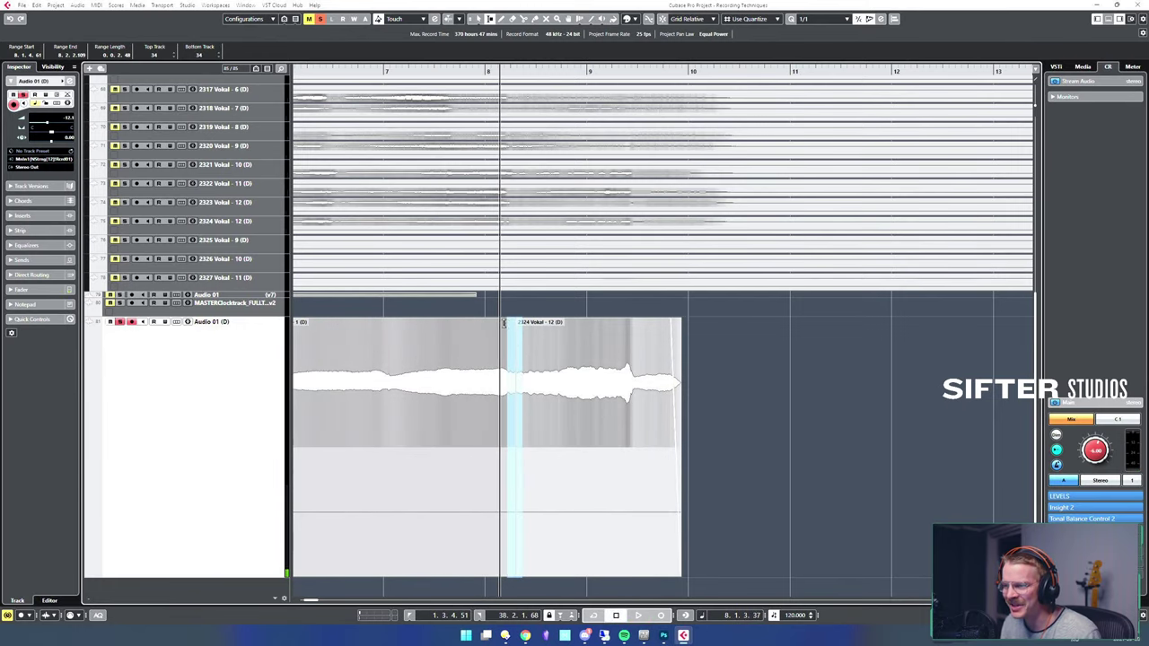
- Crossfade the two vocal events at their cut over the range 8.2.1.0 to 8.2.2.92 and return to Object Selection
click(474, 372)
drag(511, 342, 521, 341)
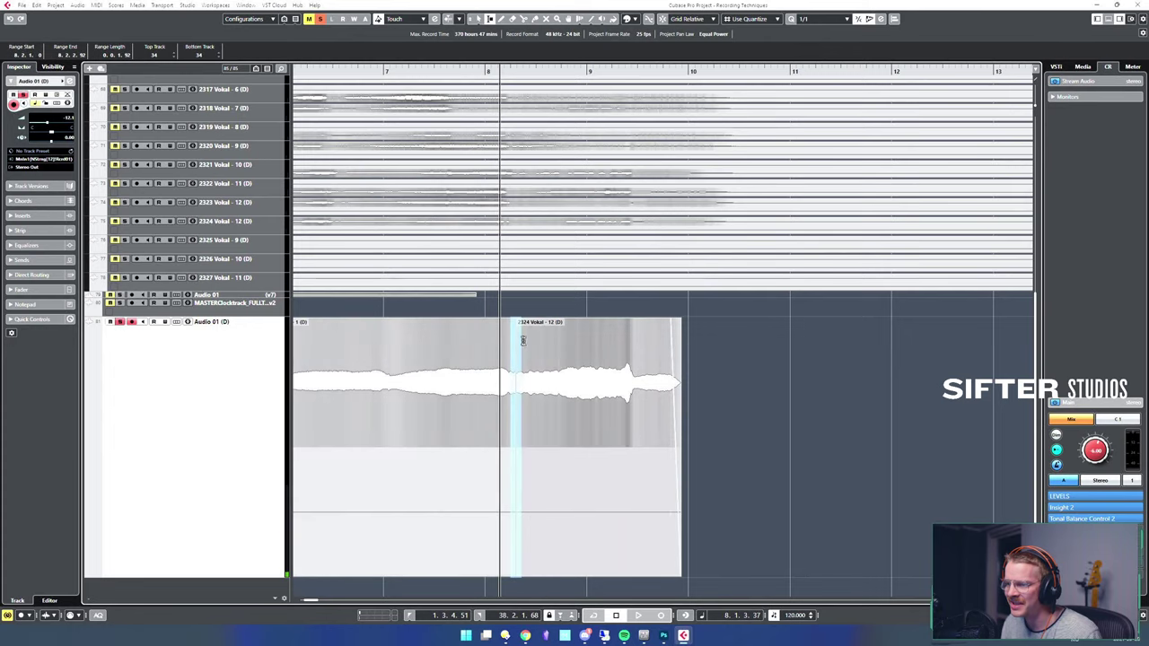
key(x)
key(1)
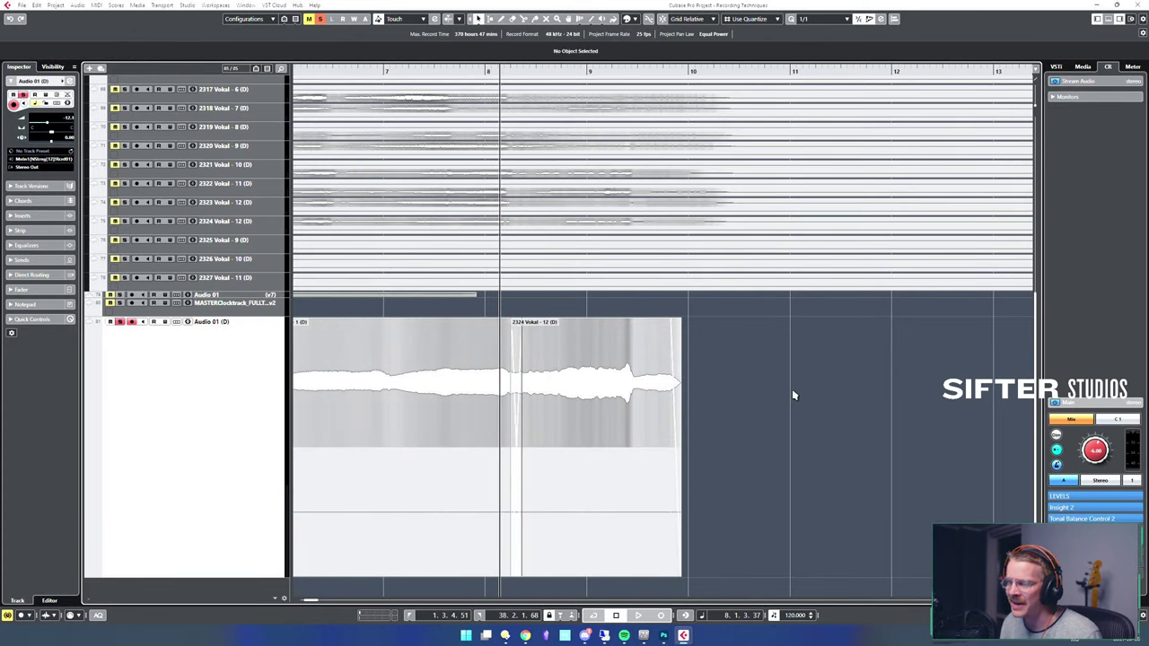
- Add a short fade-in ending at about bar 6 to the start of 2312 Vokal - 1 (D)
scroll(790, 359, left, 5)
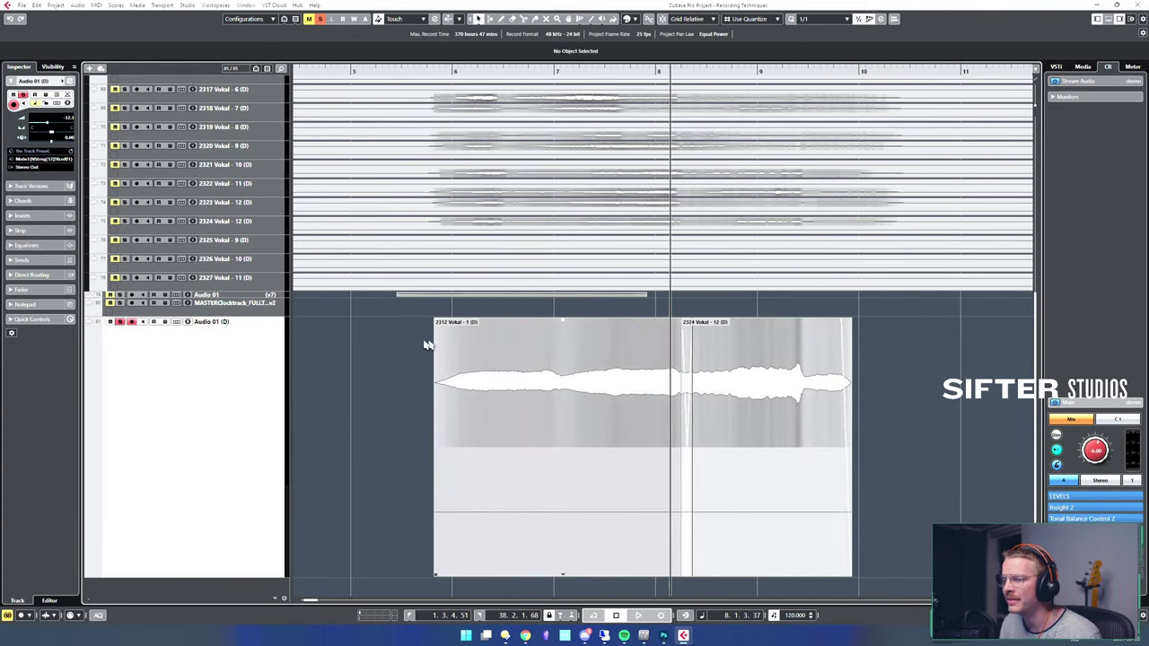
click(439, 324)
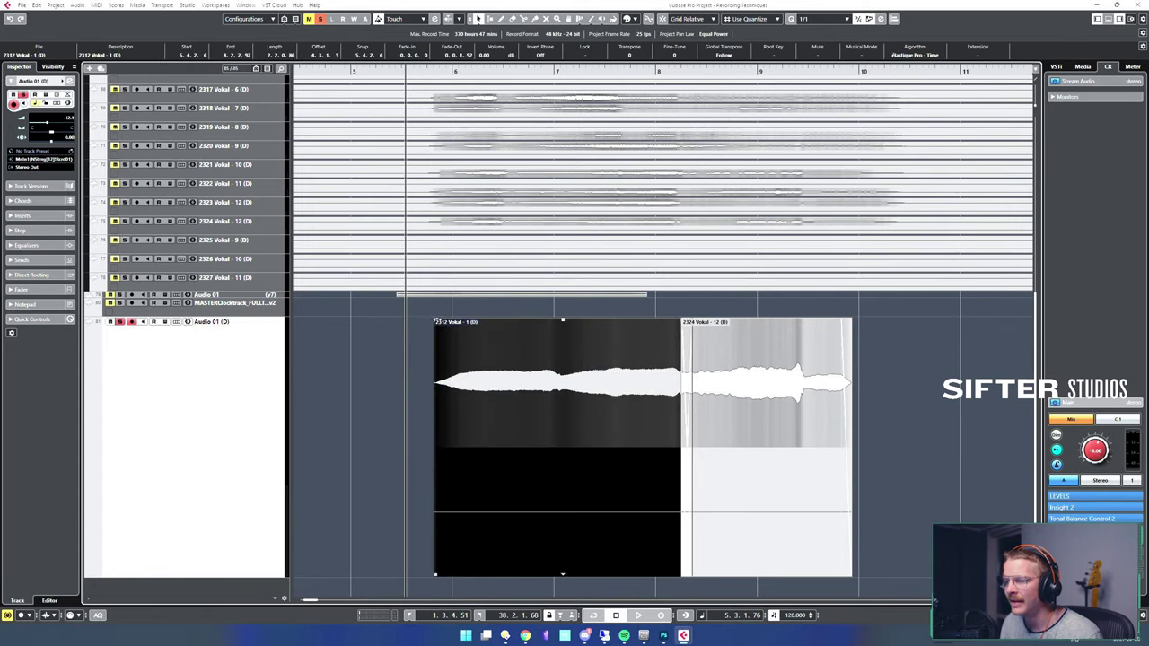
drag(437, 321, 451, 322)
click(423, 337)
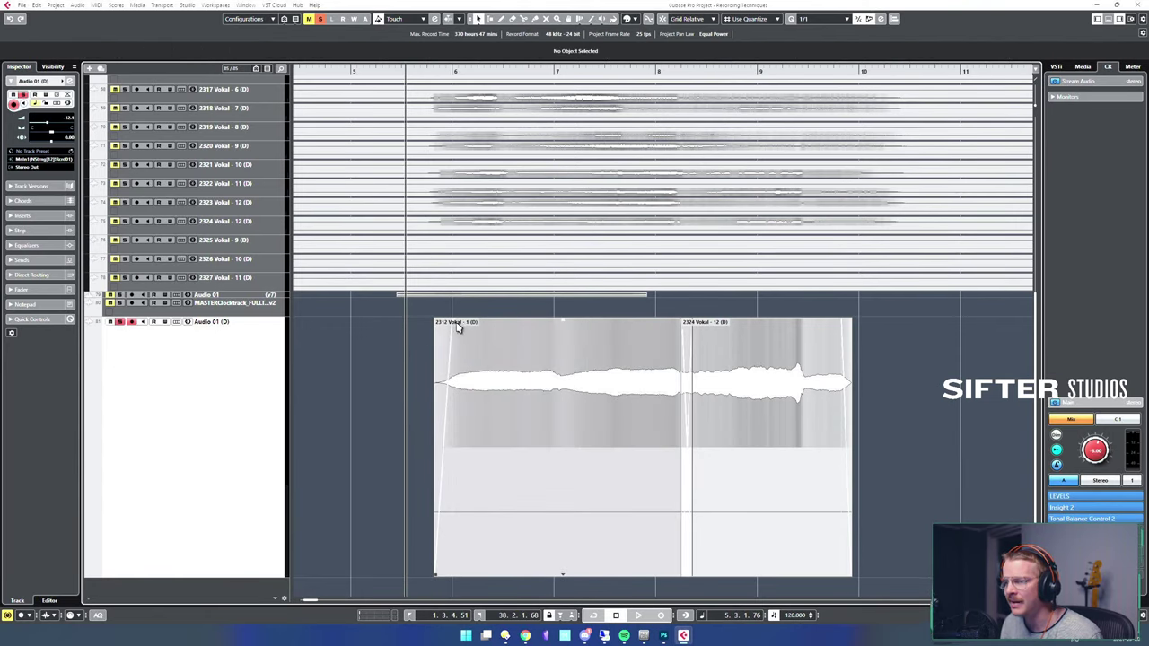
- Repeatedly fade in 2312 Vokal - 1 (D) up to the pointer position, undoing each fade-in
click(460, 352)
key(a)
key(ctrl+z)
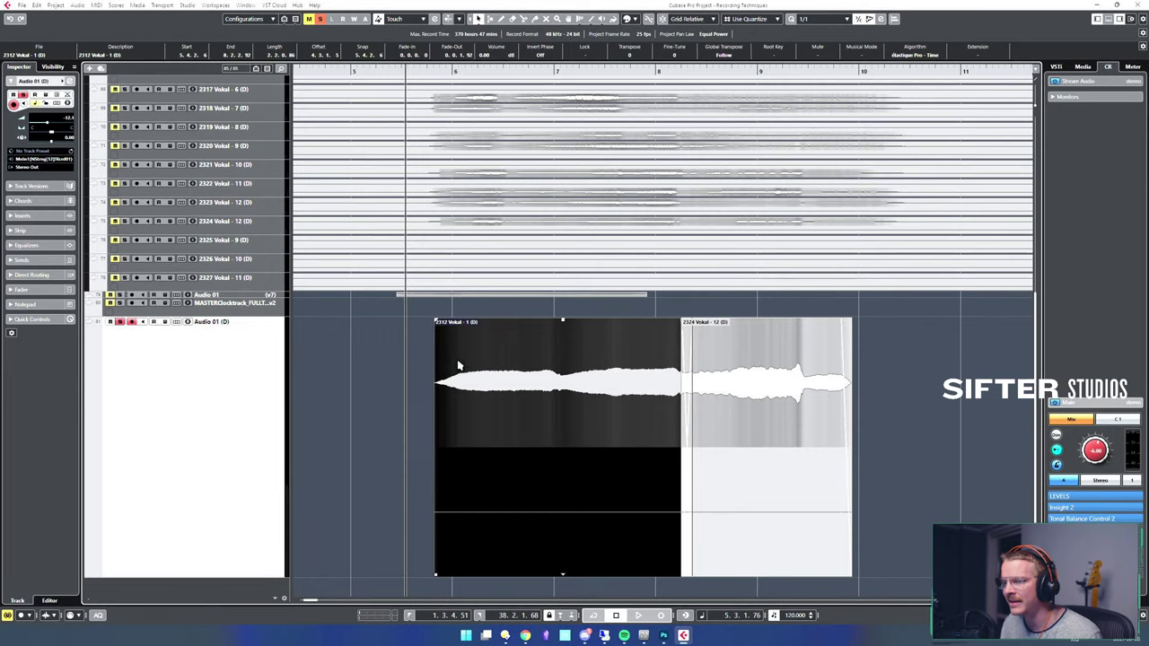
key(a)
key(ctrl+z)
key(a)
key(ctrl+z)
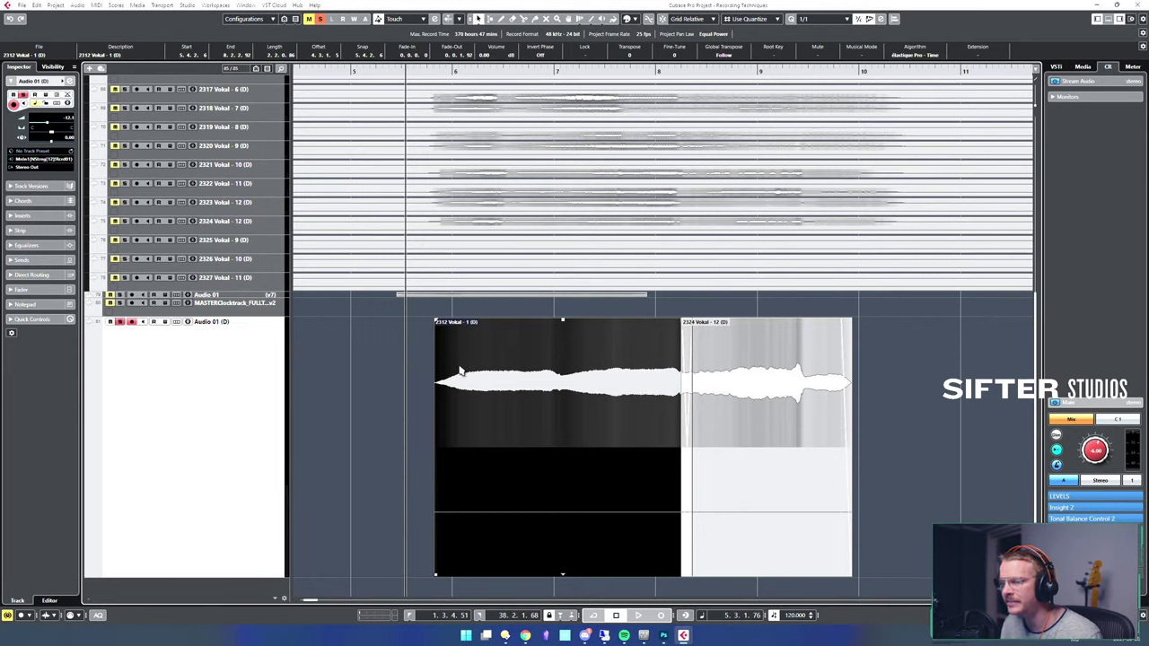
key(a)
key(ctrl+z)
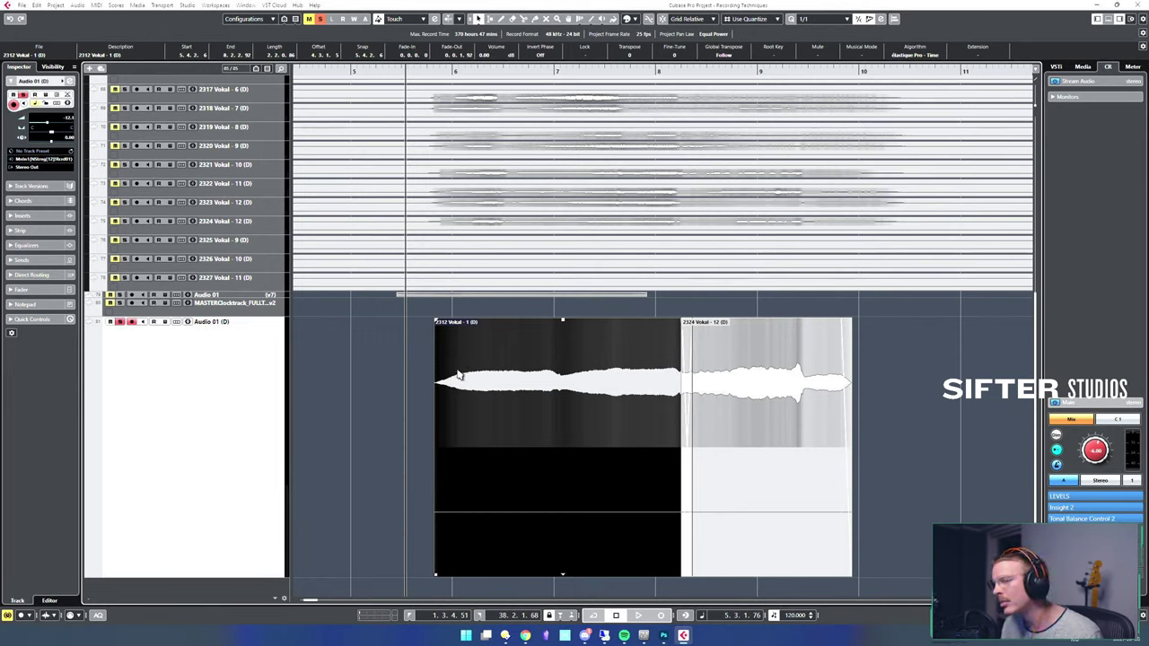
key(a)
key(ctrl+z)
key(a)
key(ctrl+z)
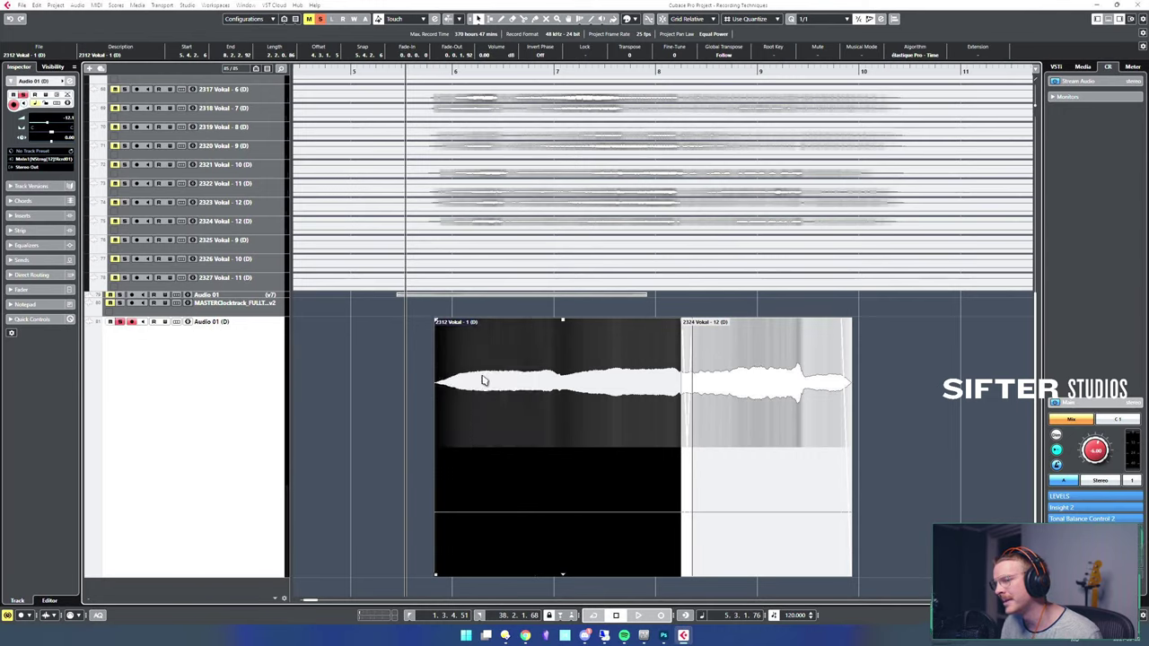
key(a)
key(ctrl+z)
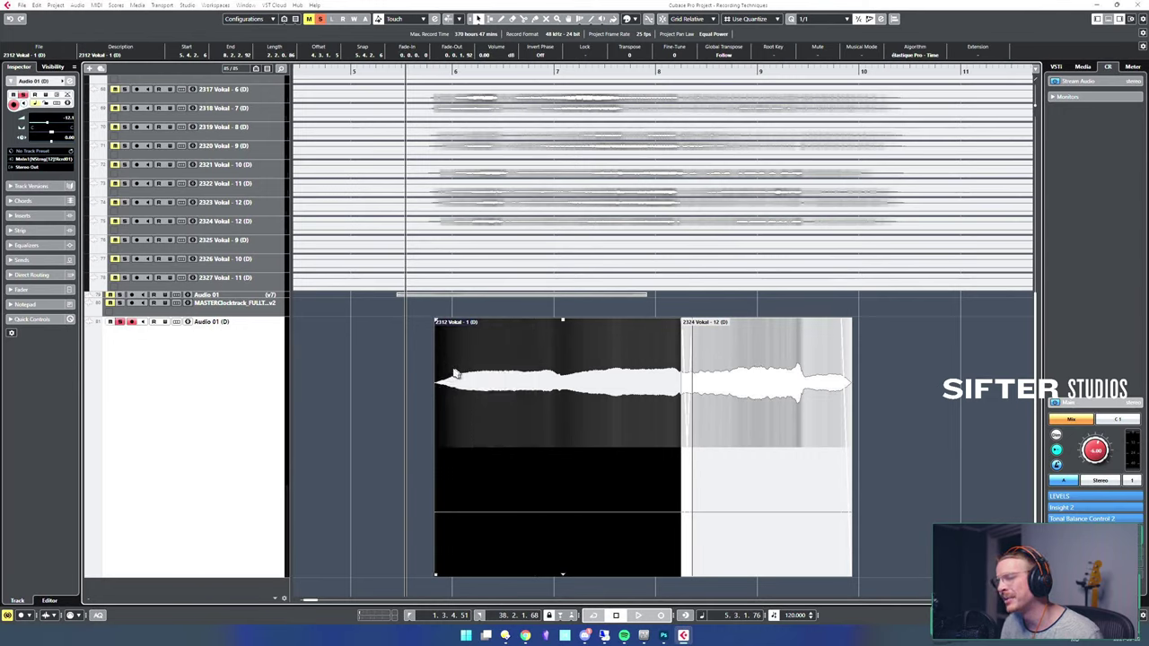
- Fade out 2324 Vokal - 12 (D) from the pointer position to its end twice, undoing each fade-out
click(801, 374)
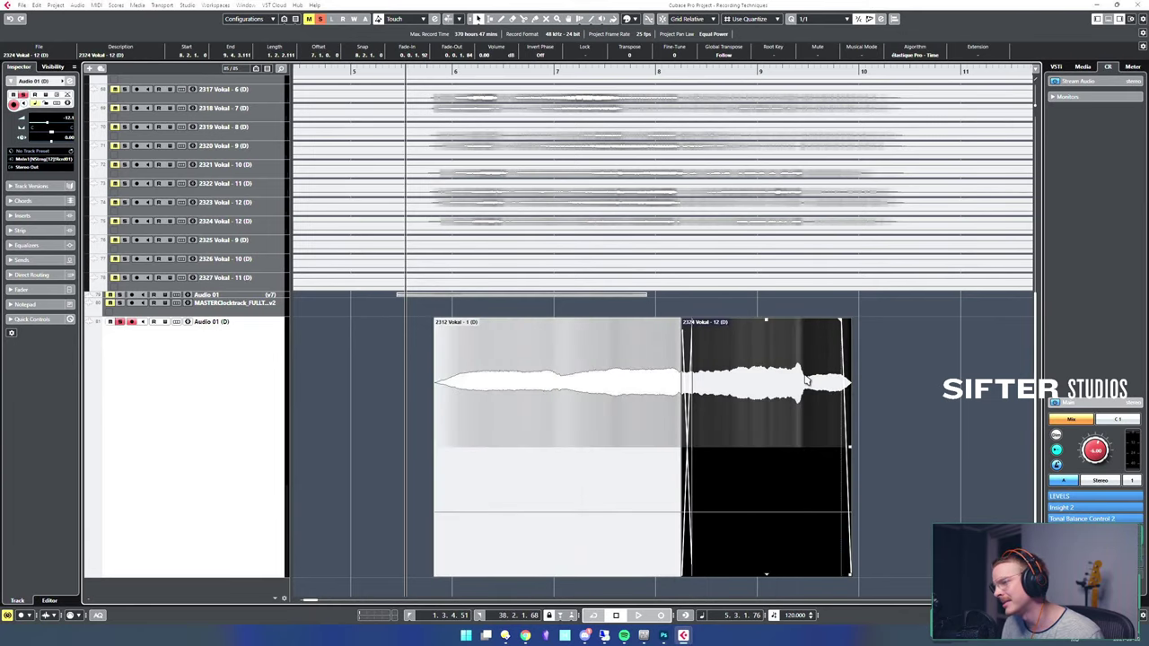
key(d)
key(ctrl+z)
key(d)
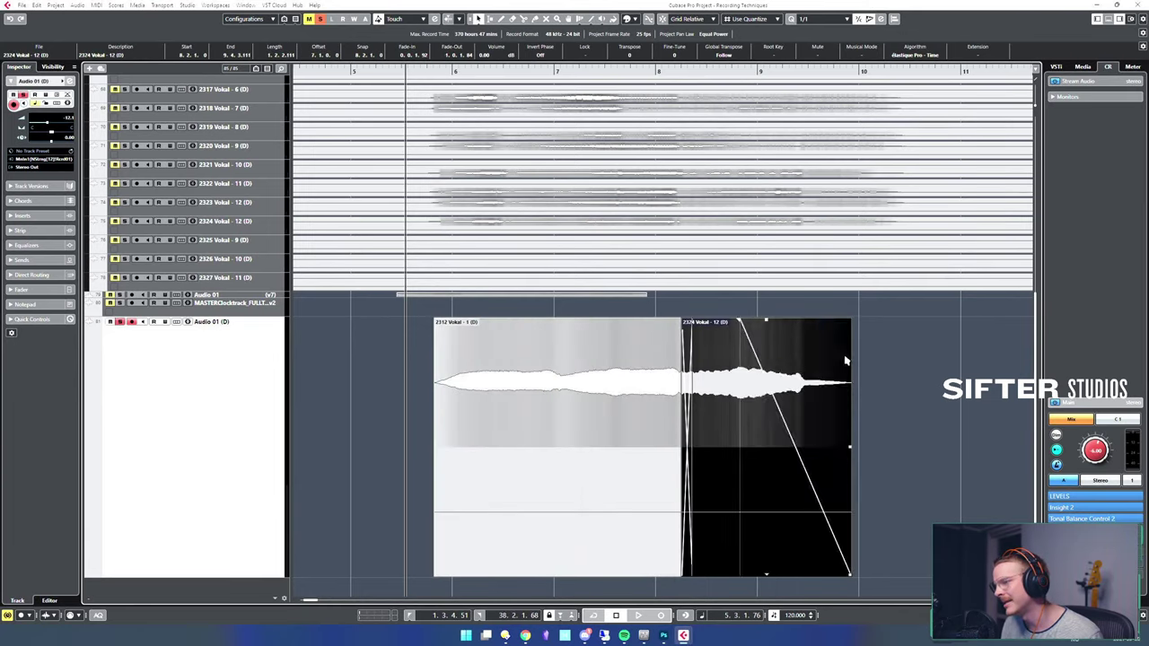
key(ctrl+z)
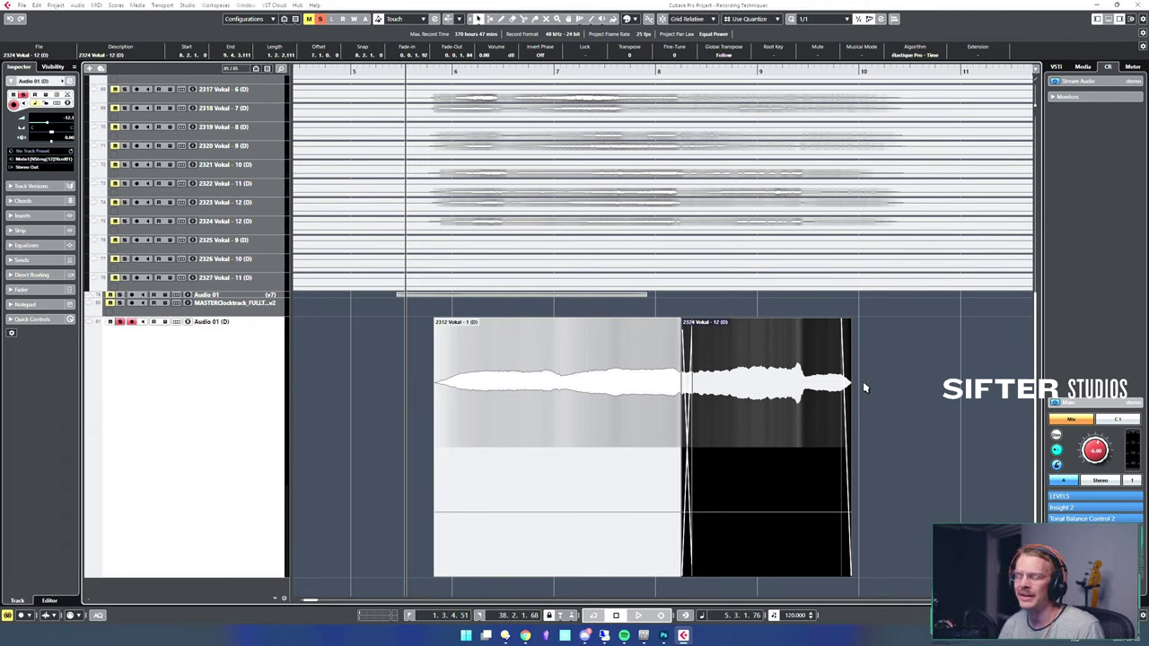
- Fade in 2312 Vokal - 1 (D) up to just before bar 7 and undo the fade-in
click(508, 438)
key(a)
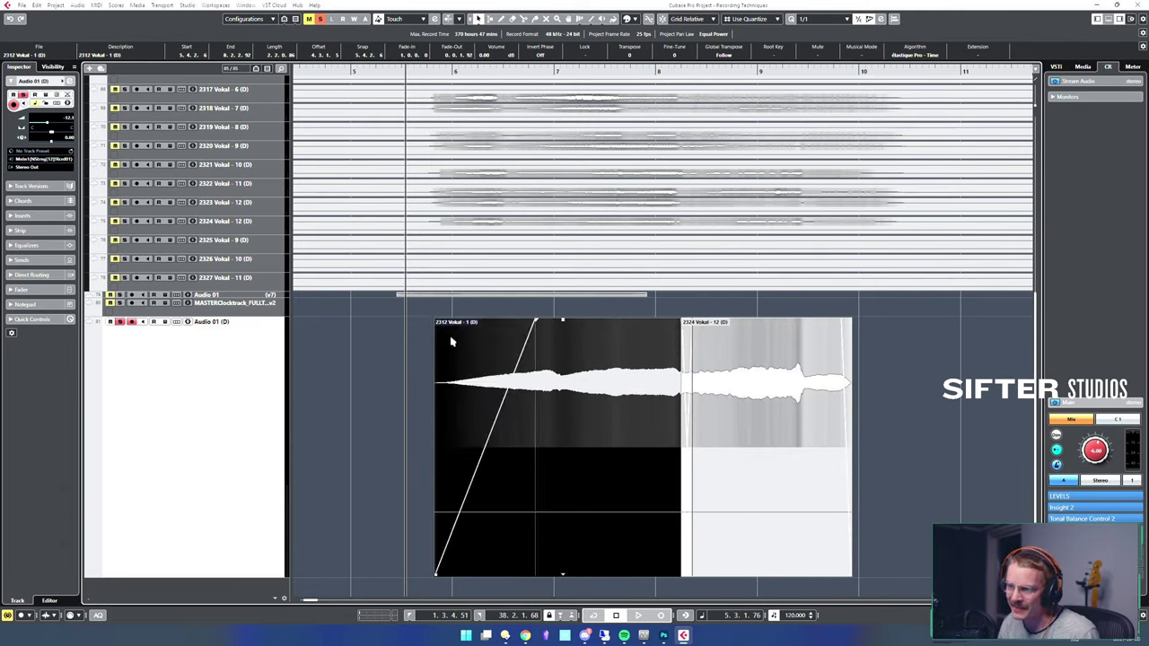
key(ctrl+z)
key(a)
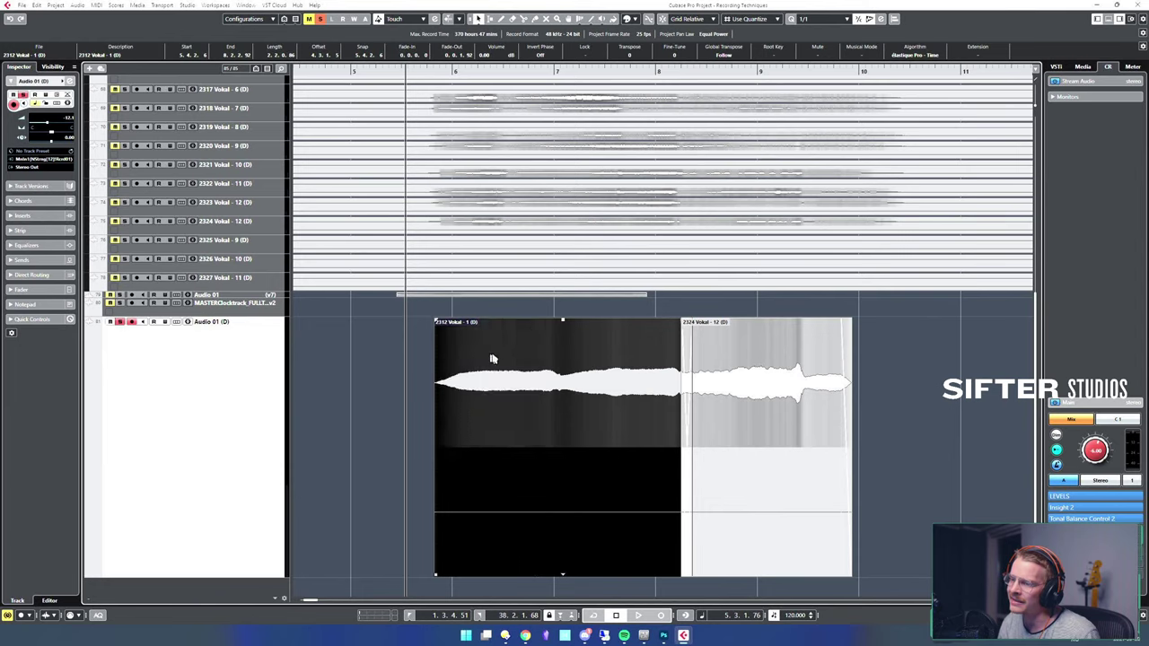
- Set the quantize preset to 1/16 and fade in 2312 Vokal - 1 (D) up to about bar 6
click(822, 19)
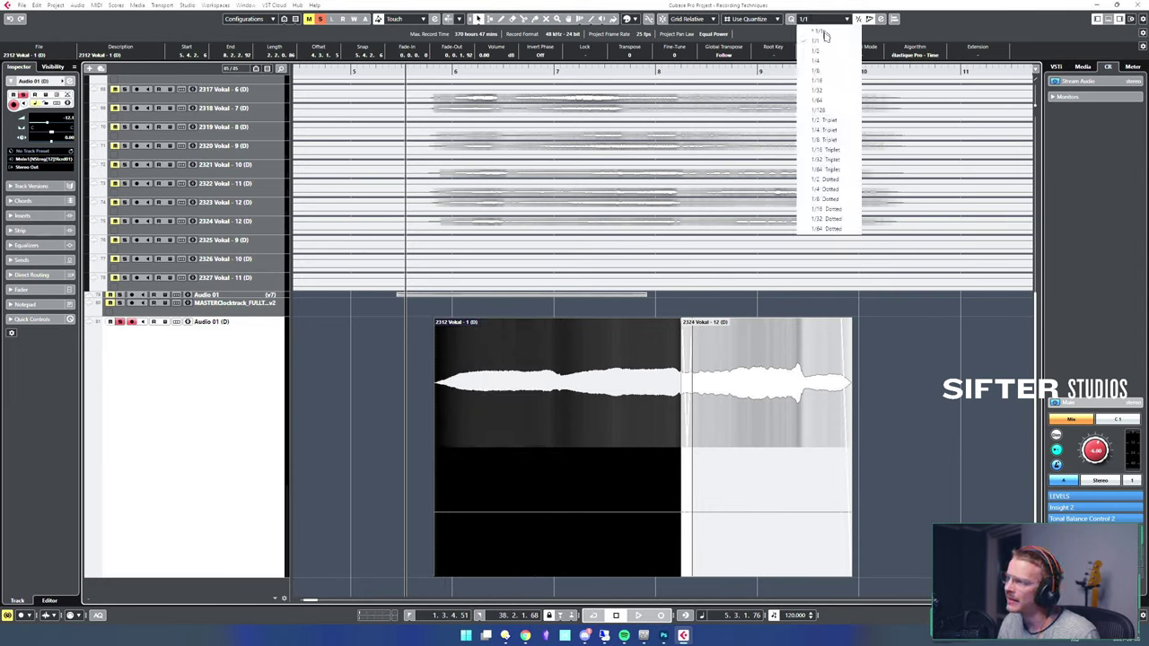
click(837, 82)
mouse_move(449, 357)
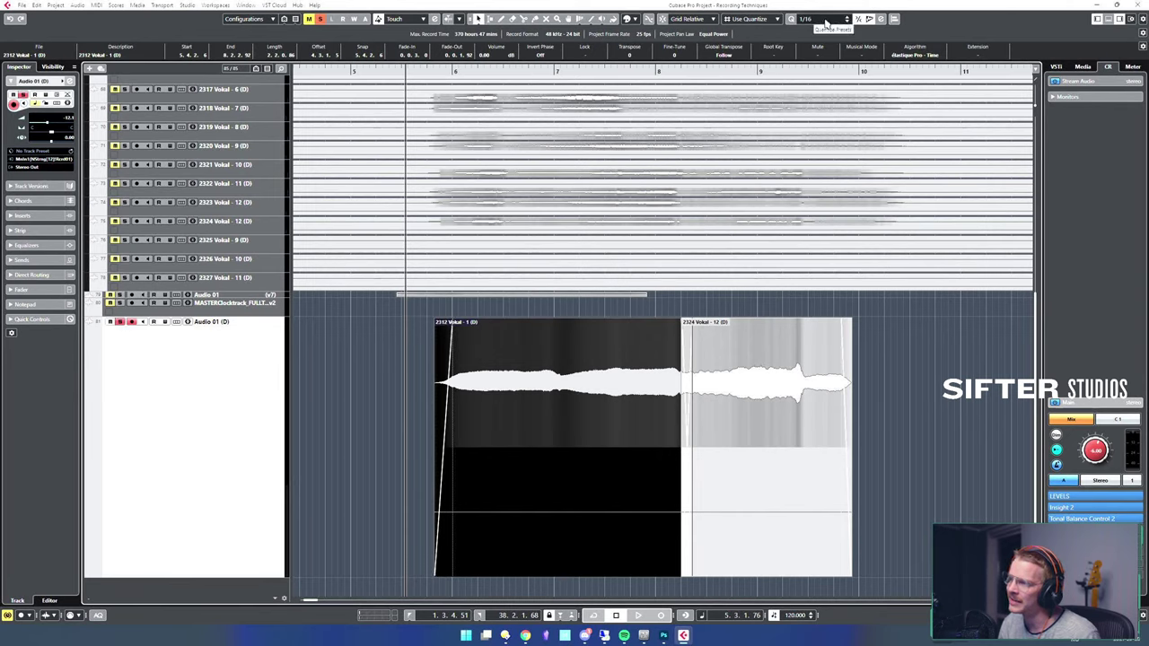
mouse_move(493, 363)
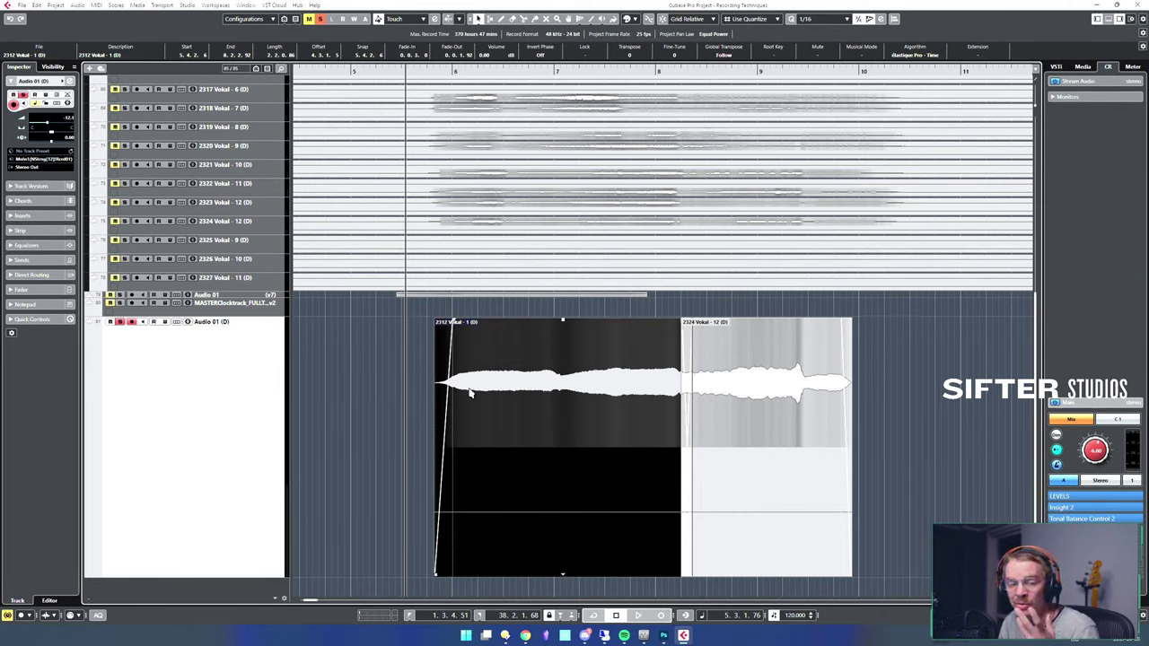
- Set the grid type to Bar and repeatedly lengthen and shorten the fade-in of 2312 Vokal - 1 (D) by one bar
click(766, 18)
click(765, 34)
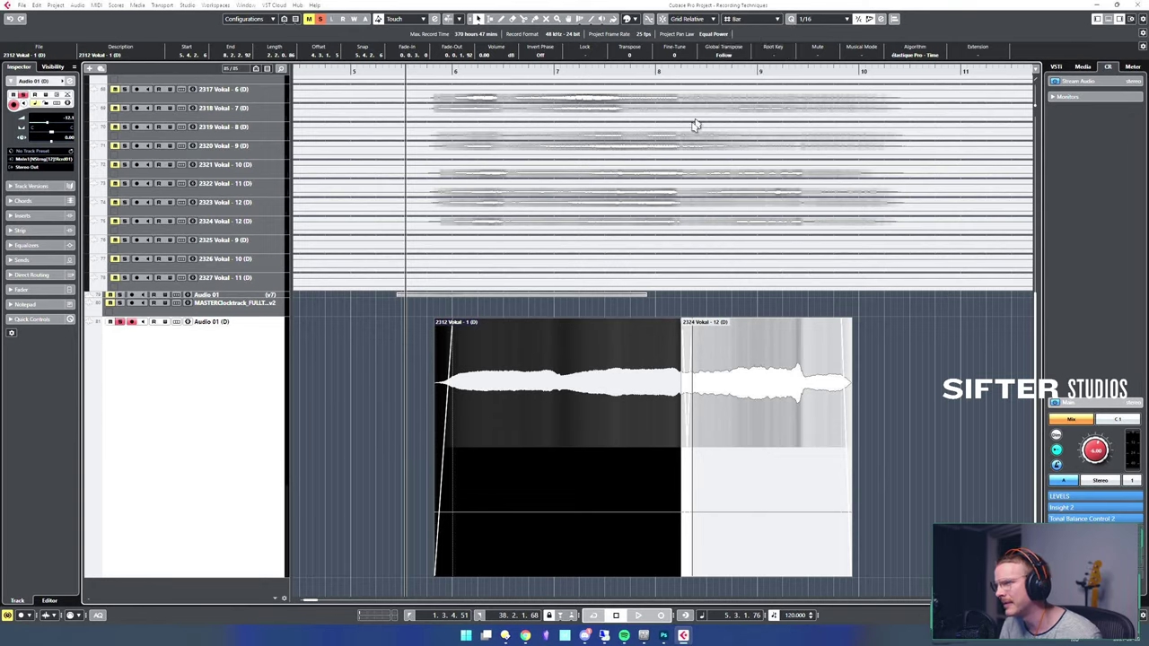
scroll(516, 384, up, 1)
scroll(521, 383, down, 1)
scroll(525, 378, up, 1)
scroll(525, 378, down, 1)
scroll(525, 378, up, 1)
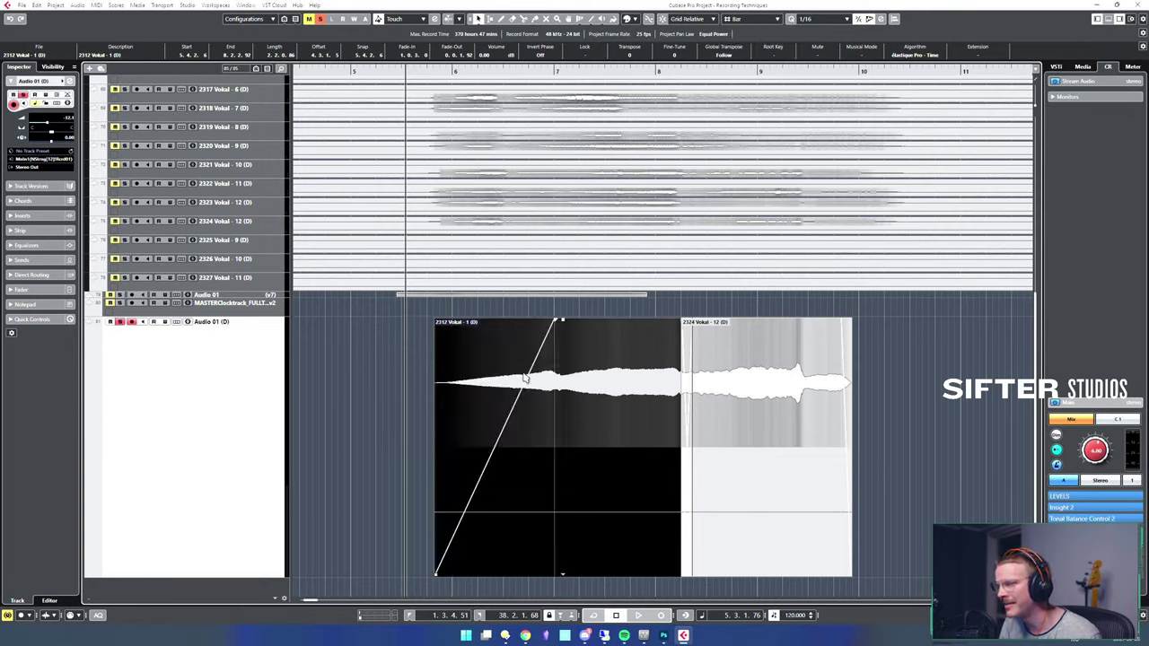
scroll(525, 378, down, 1)
- Set the grid type to Use Quantize and adjust the fade-in of 2312 Vokal - 1 (D) in 1/16 steps until it is removed
click(743, 18)
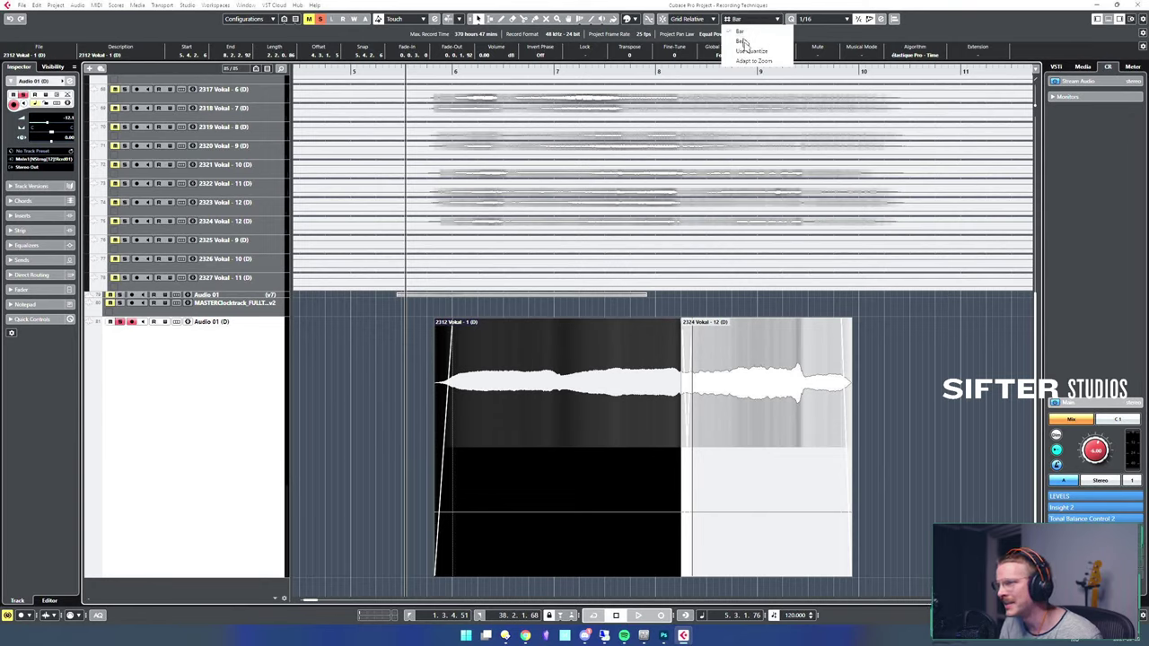
click(748, 51)
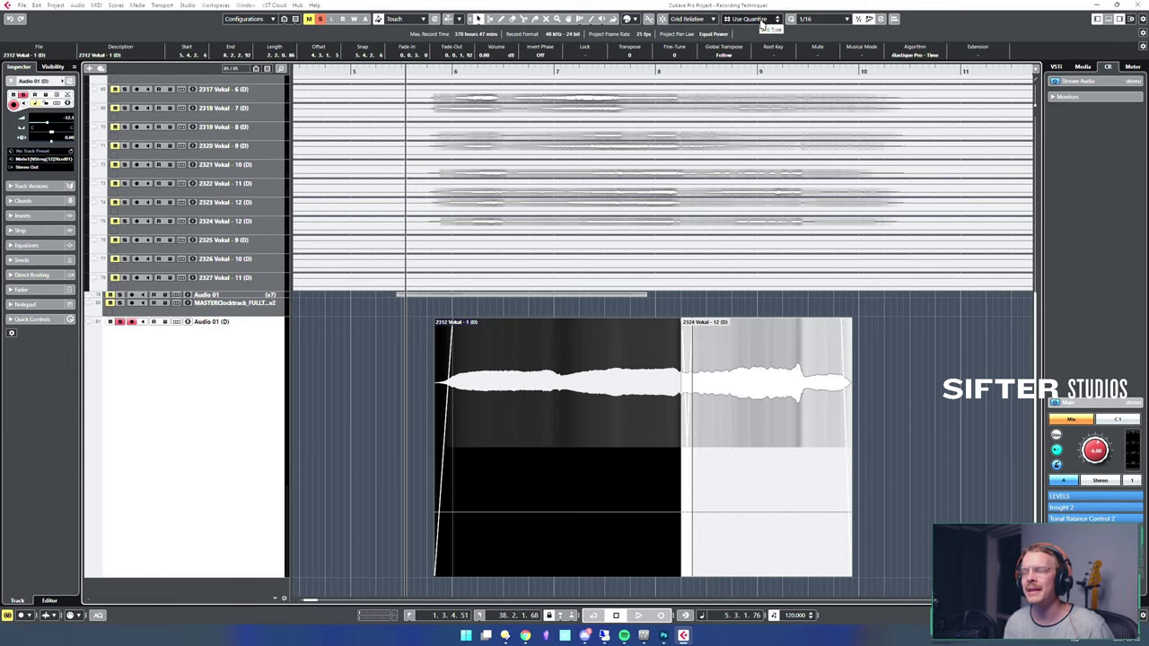
scroll(511, 382, down, 2)
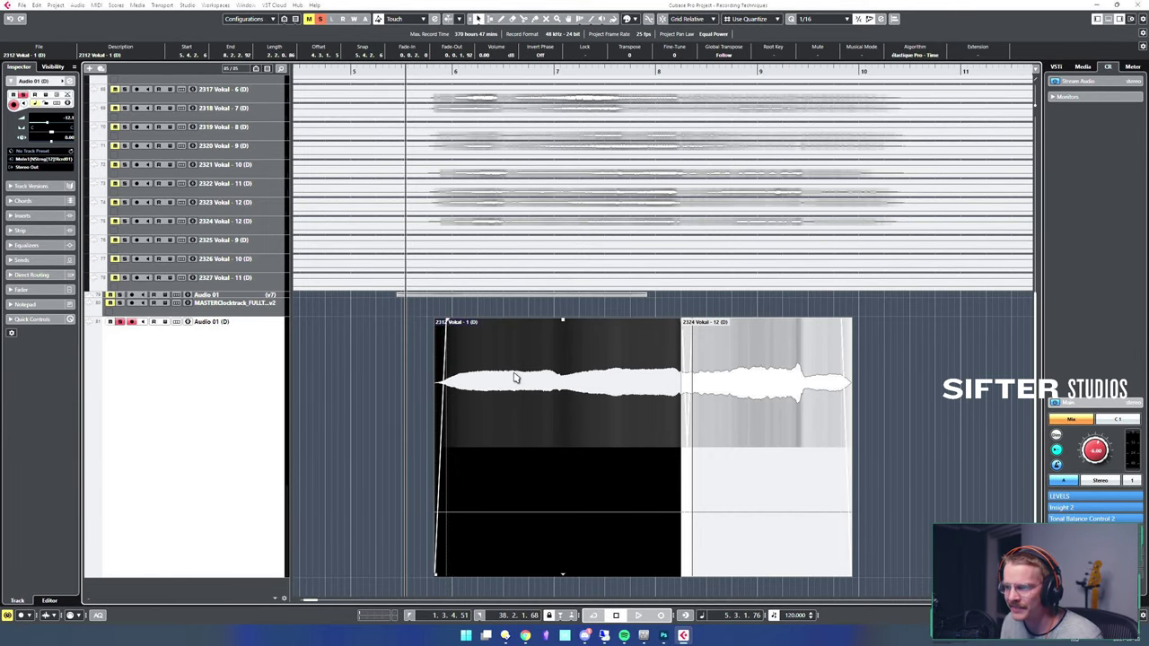
scroll(531, 373, up, 2)
scroll(540, 372, down, 2)
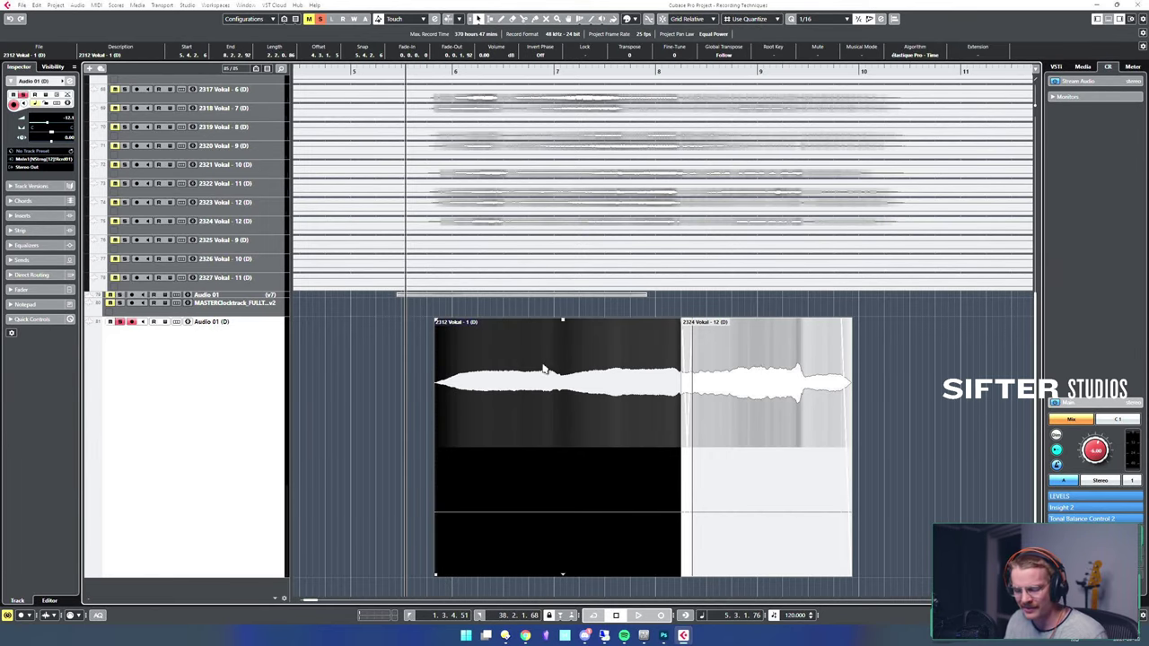
- Split the 2326 Vokal - 10 (D) event at 11.1.3.115
key(g)
key(g)
key(g)
key(g)
key(g)
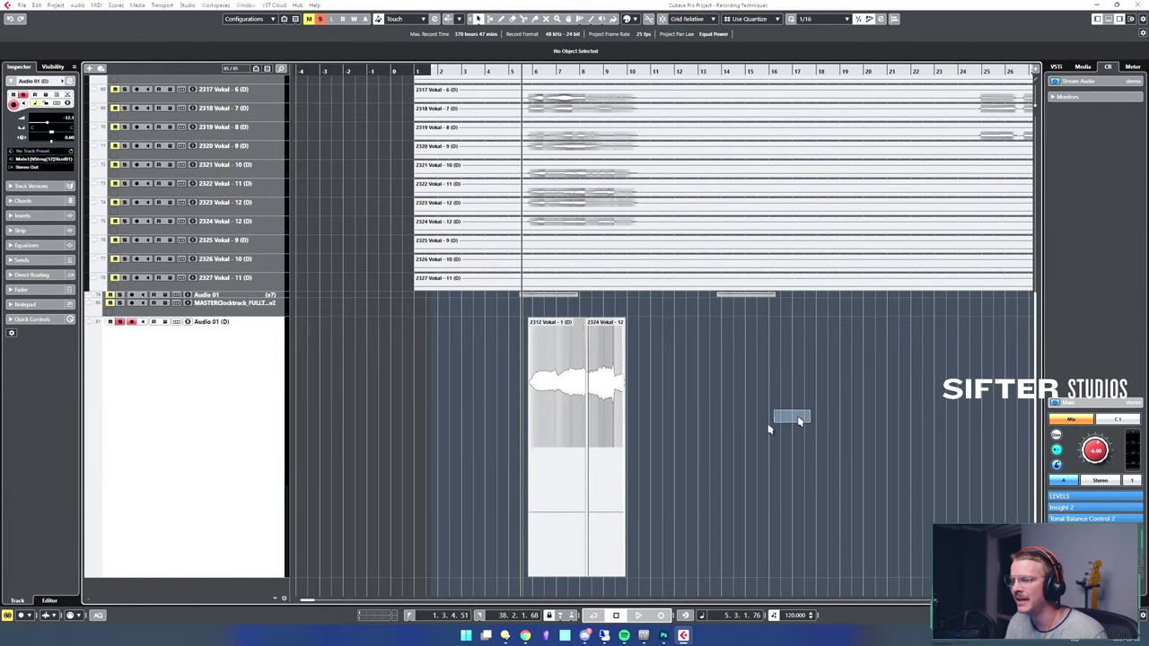
drag(441, 449, 575, 459)
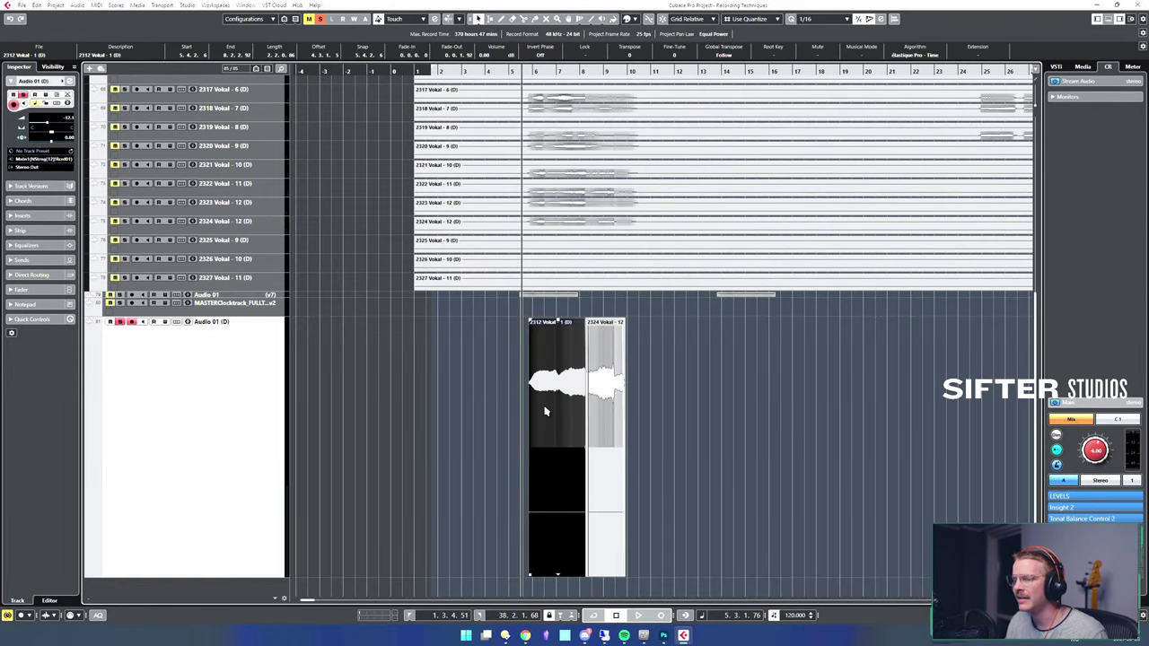
click(687, 423)
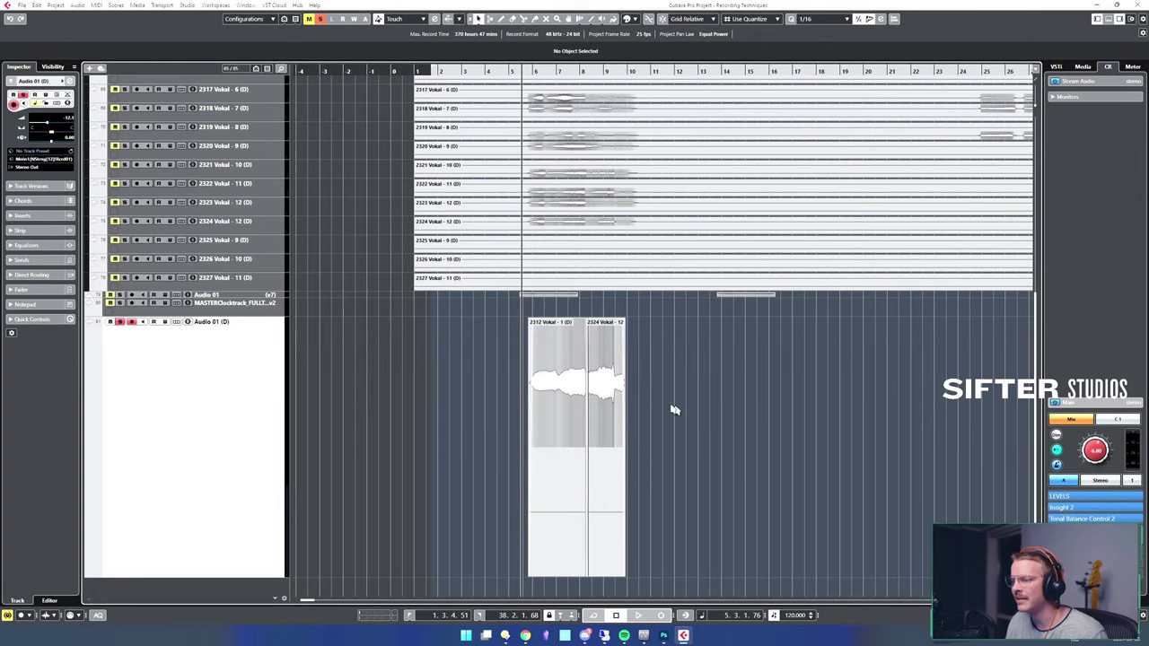
click(570, 285)
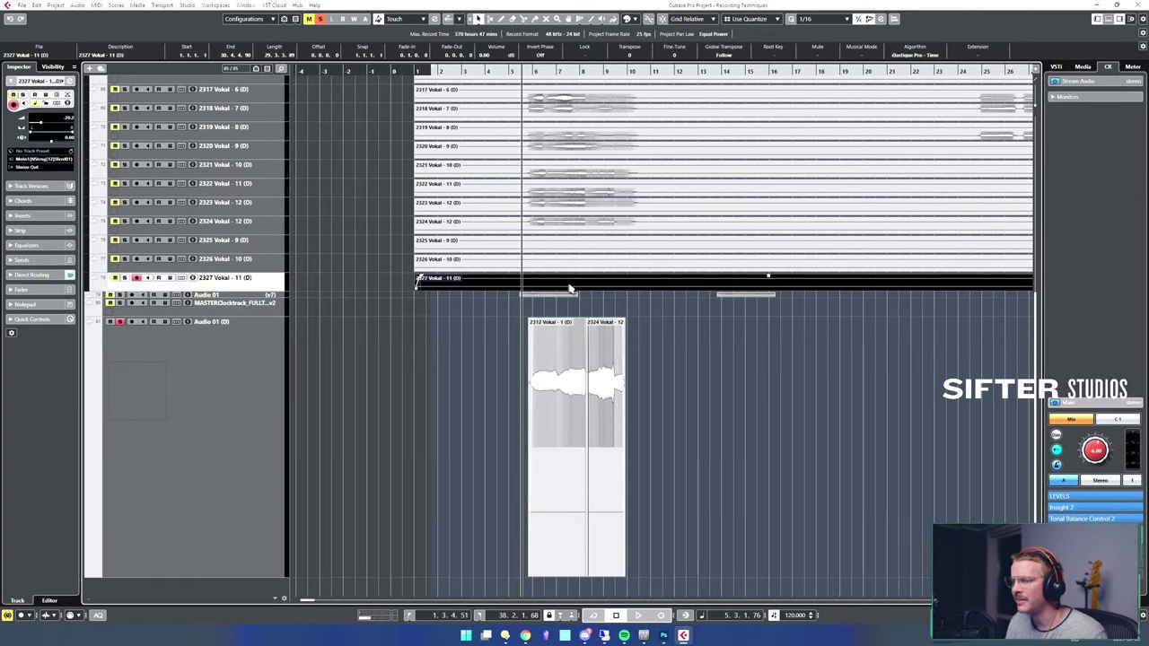
click(641, 266)
click(721, 267)
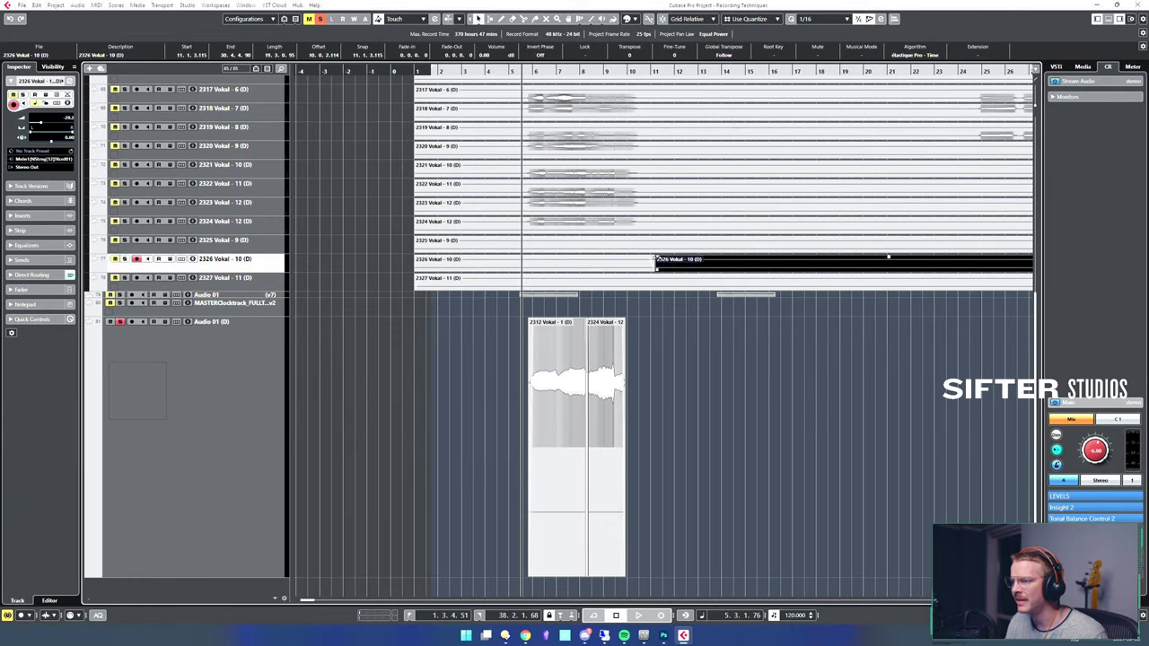
- Select the 2312 Vokal - 1 (D) event on the Audio 01 (D) track and enlarge the timeline around it
drag(657, 260, 687, 263)
click(860, 284)
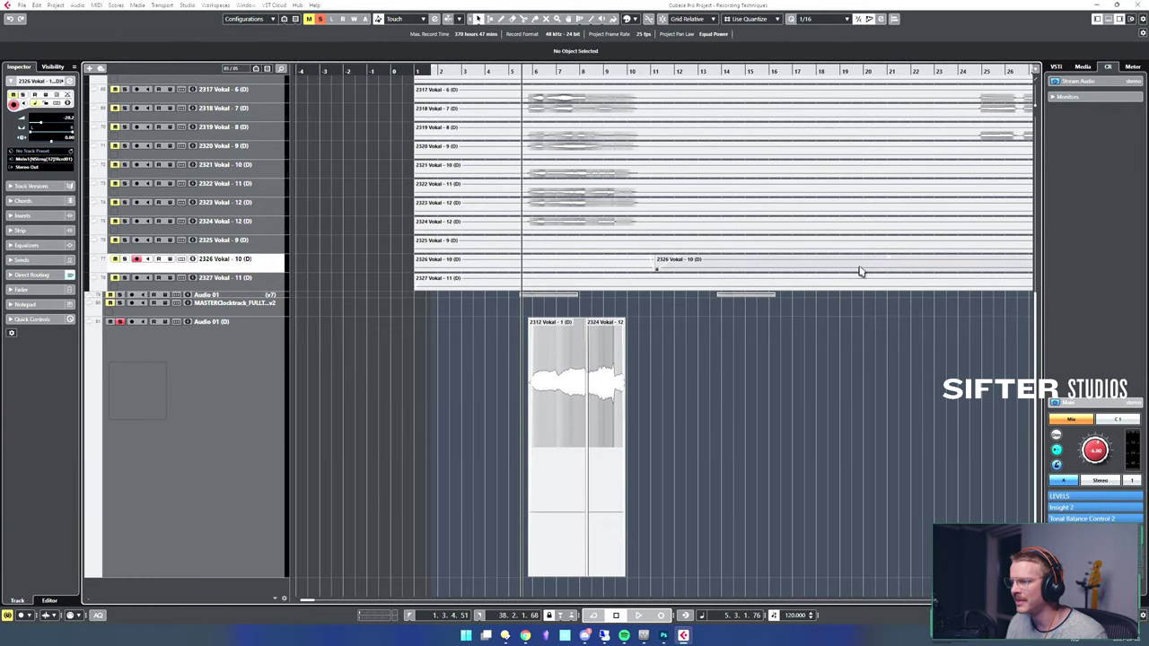
click(567, 465)
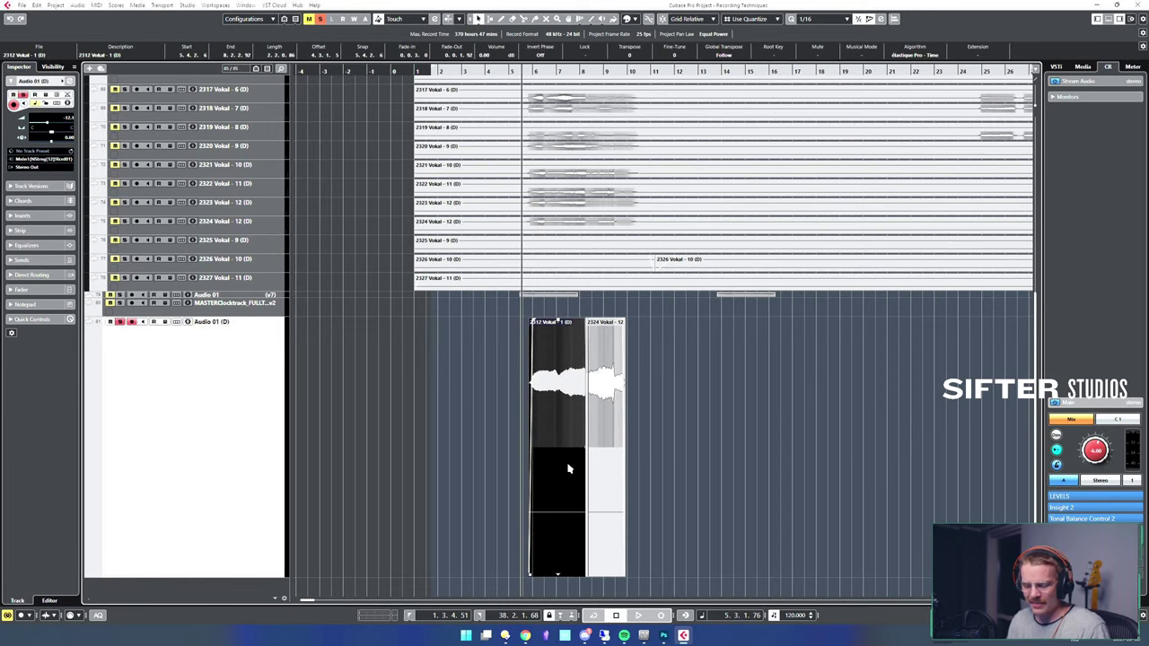
key(h)
key(h)
key(h)
key(h)
key(h)
key(h)
key(h)
key(h)
scroll(622, 353, left, 1)
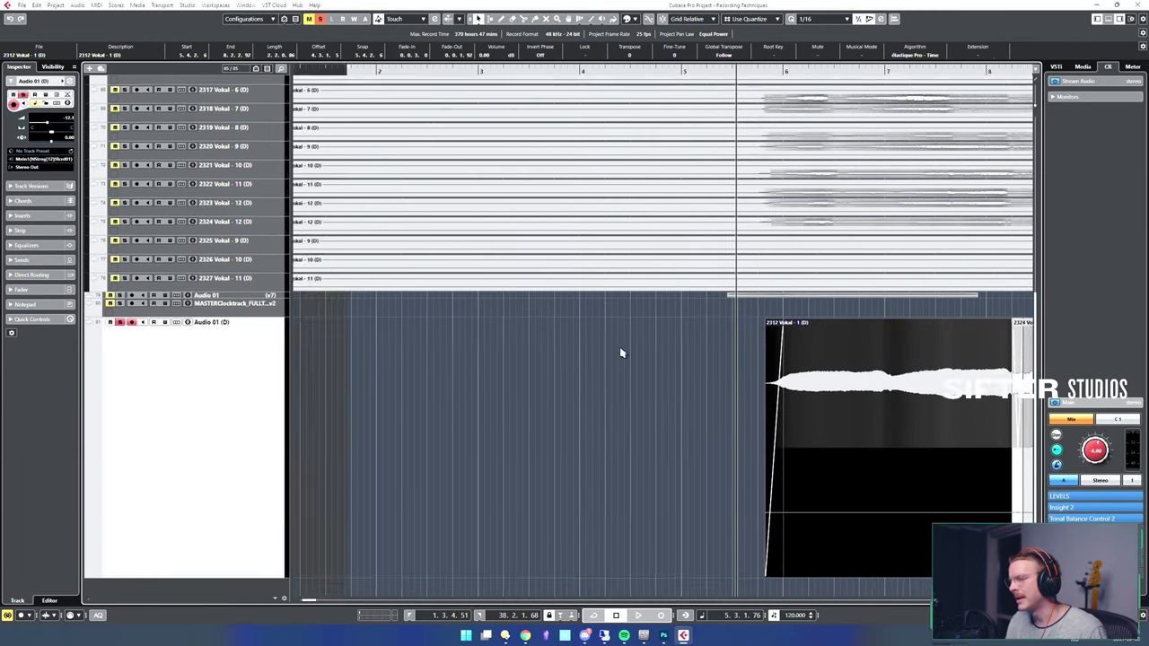
scroll(367, 336, right, 3)
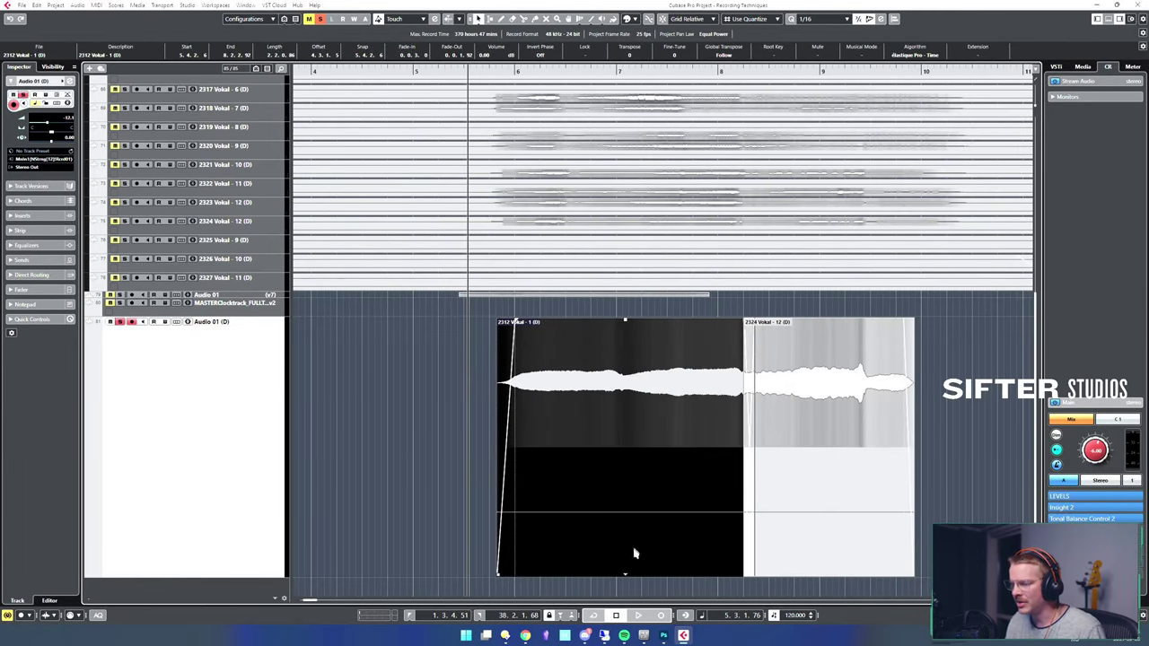
- Open the overlapping-events list of the 2312 Vokal - 1 (D) event and dismiss it without choosing an event
click(626, 578)
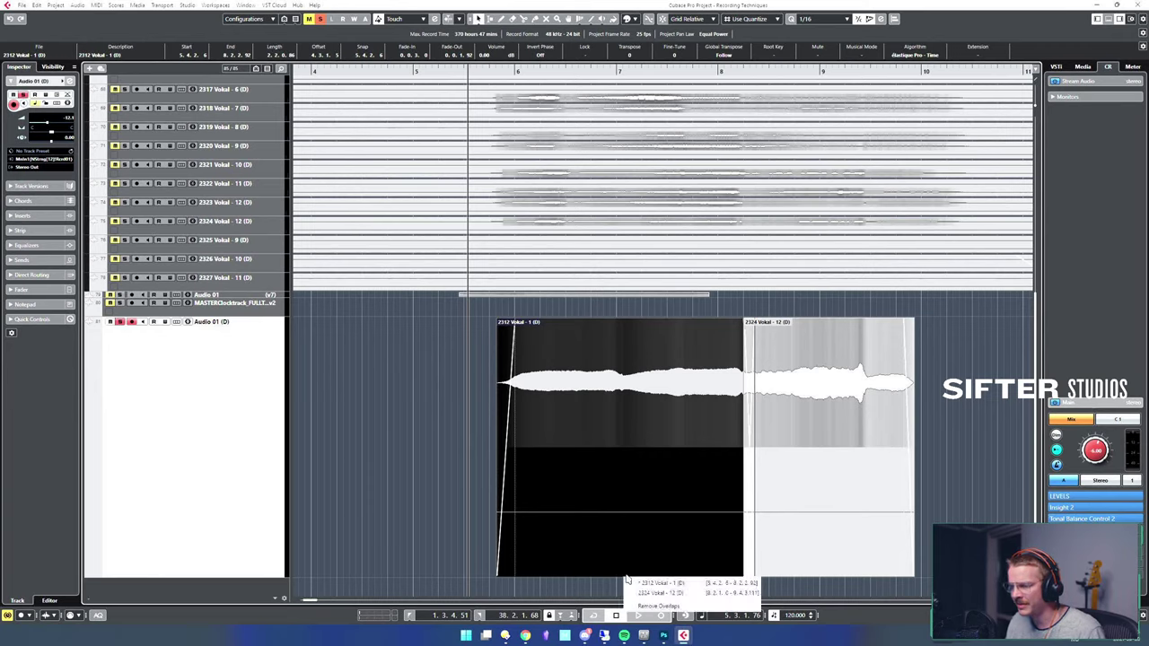
click(435, 410)
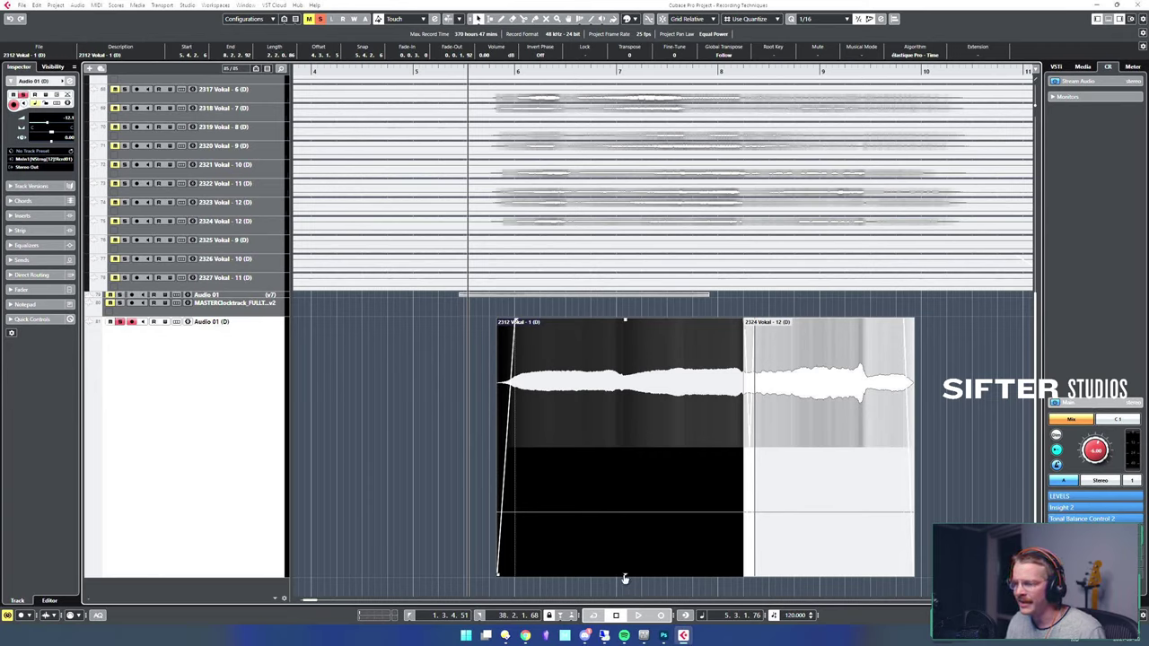
click(626, 577)
click(429, 434)
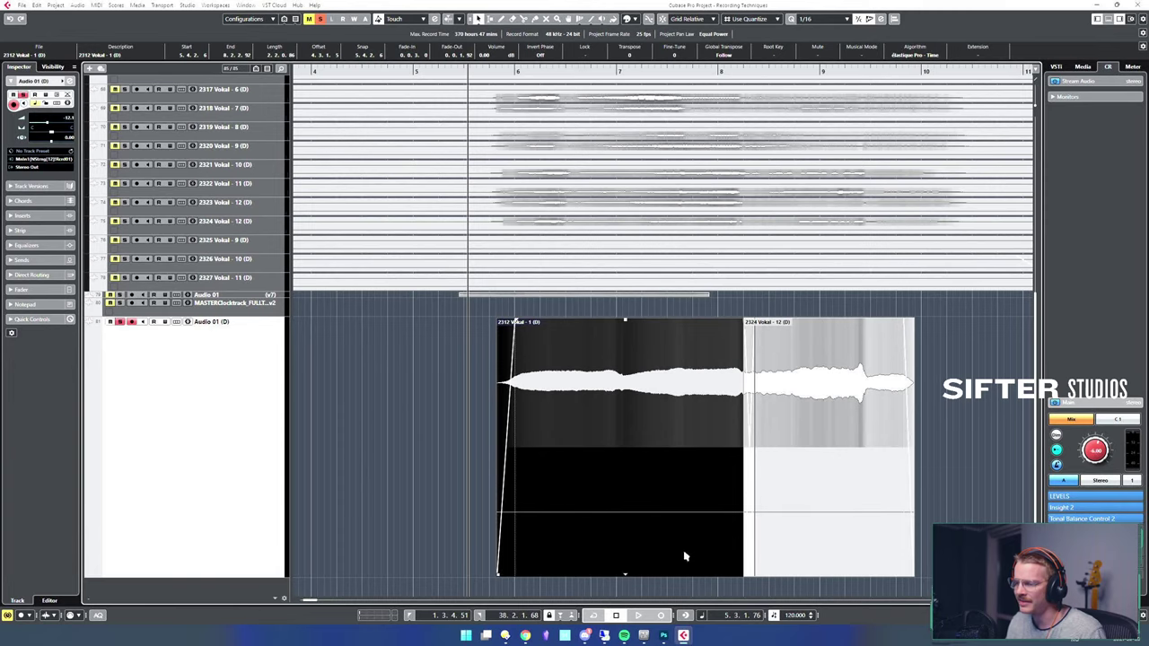
click(474, 448)
- Move the 2324 Vokal - 12 (D) event about one bar earlier over the 2312 event and bring 2324 to the front
drag(867, 480, 757, 491)
click(407, 449)
click(546, 477)
click(628, 582)
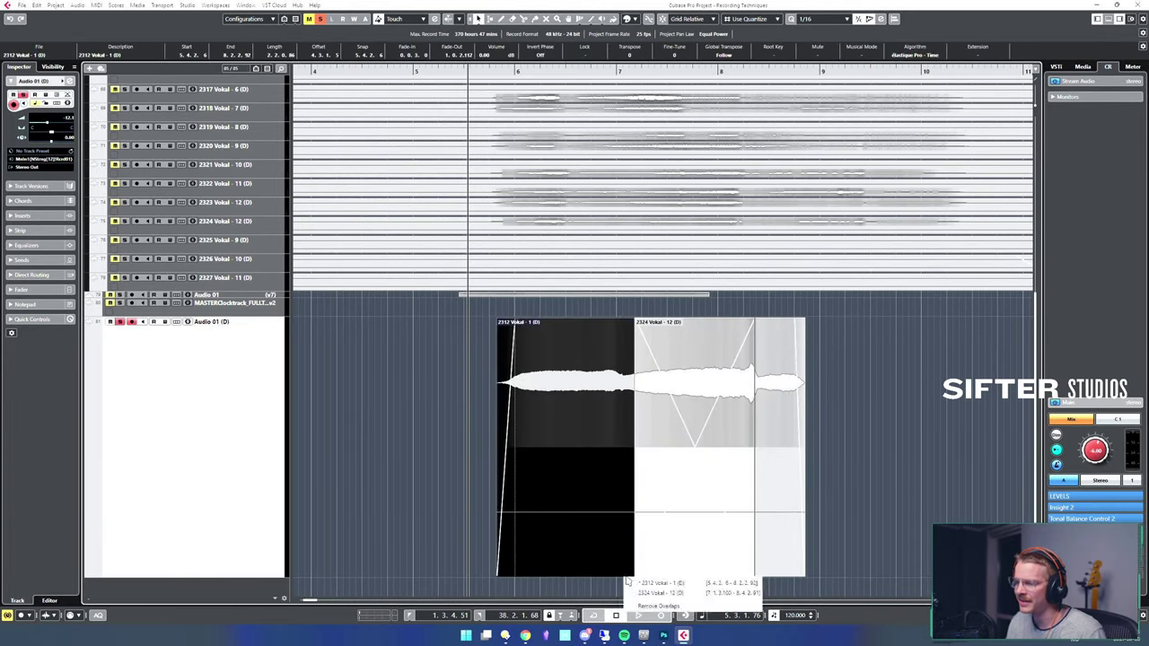
click(694, 593)
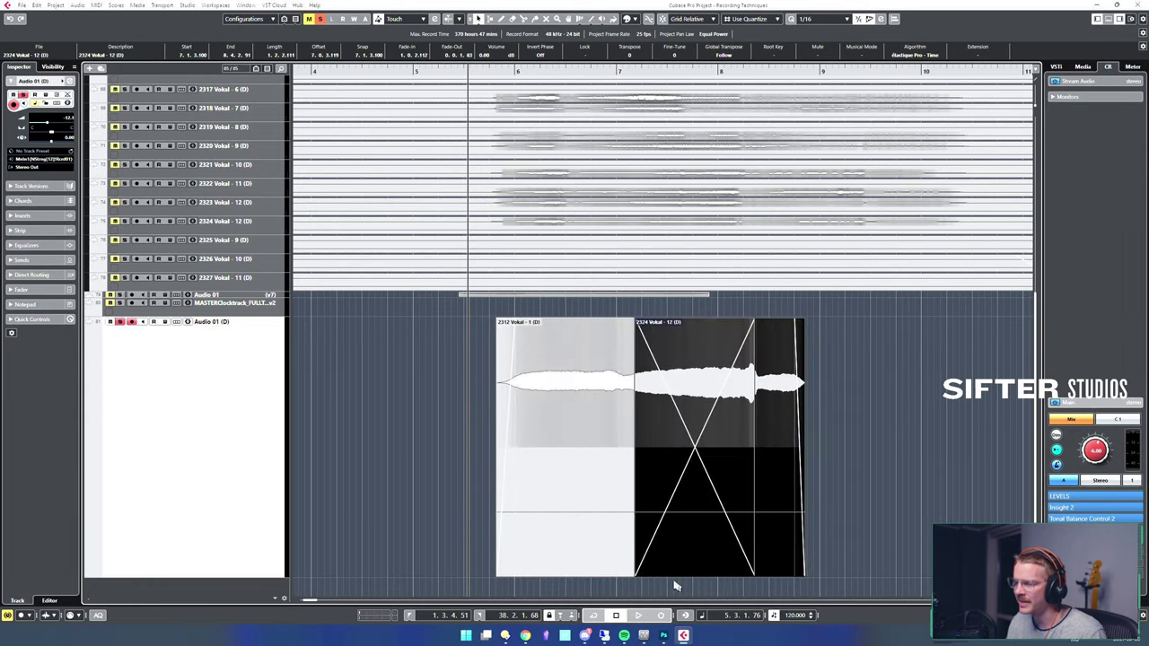
- Bring the overlapped 2312 Vokal - 1 (D) event to the front, return 2324 Vokal - 12 (D) on top, and clear the selection
click(627, 579)
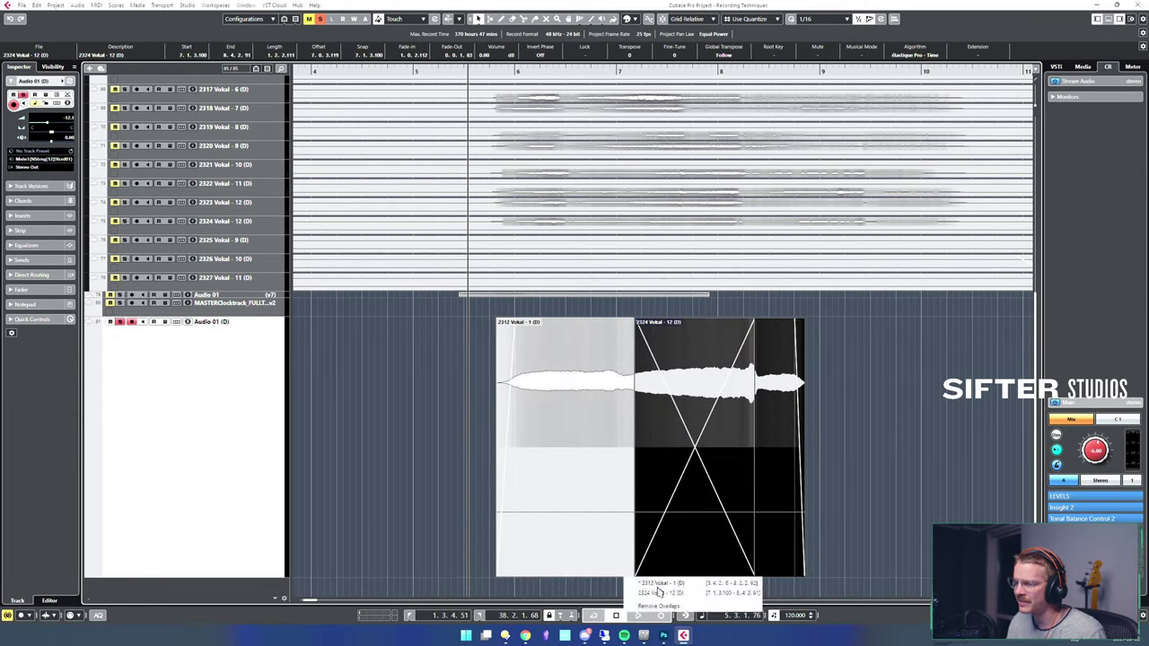
click(664, 588)
click(626, 579)
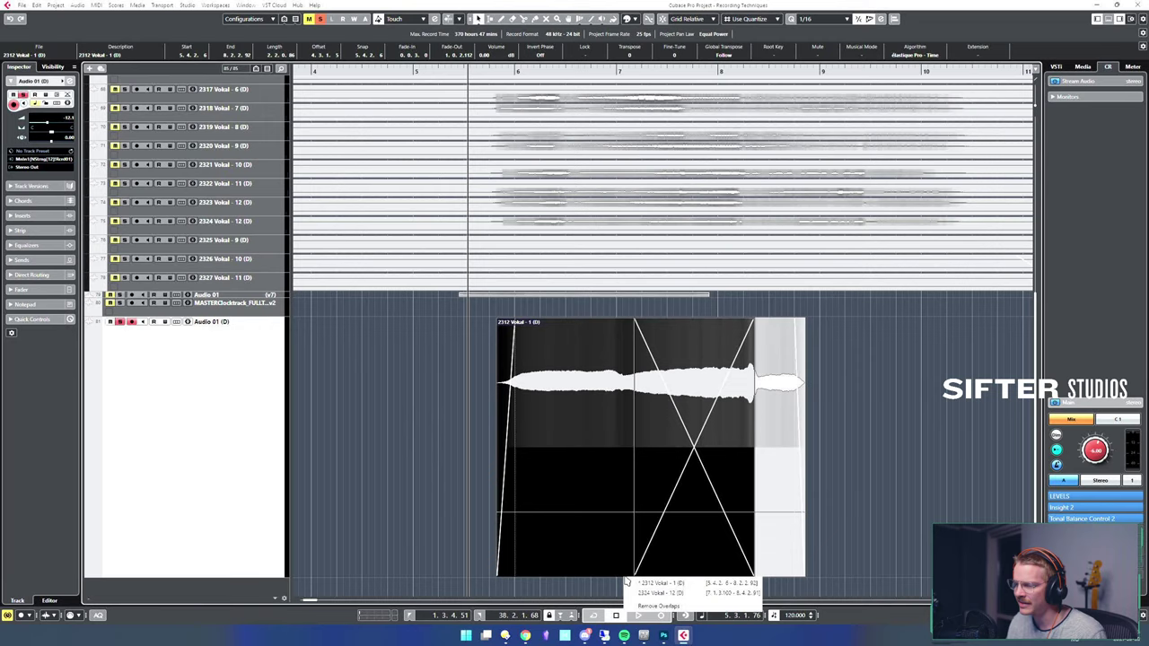
click(669, 593)
click(593, 548)
click(1006, 513)
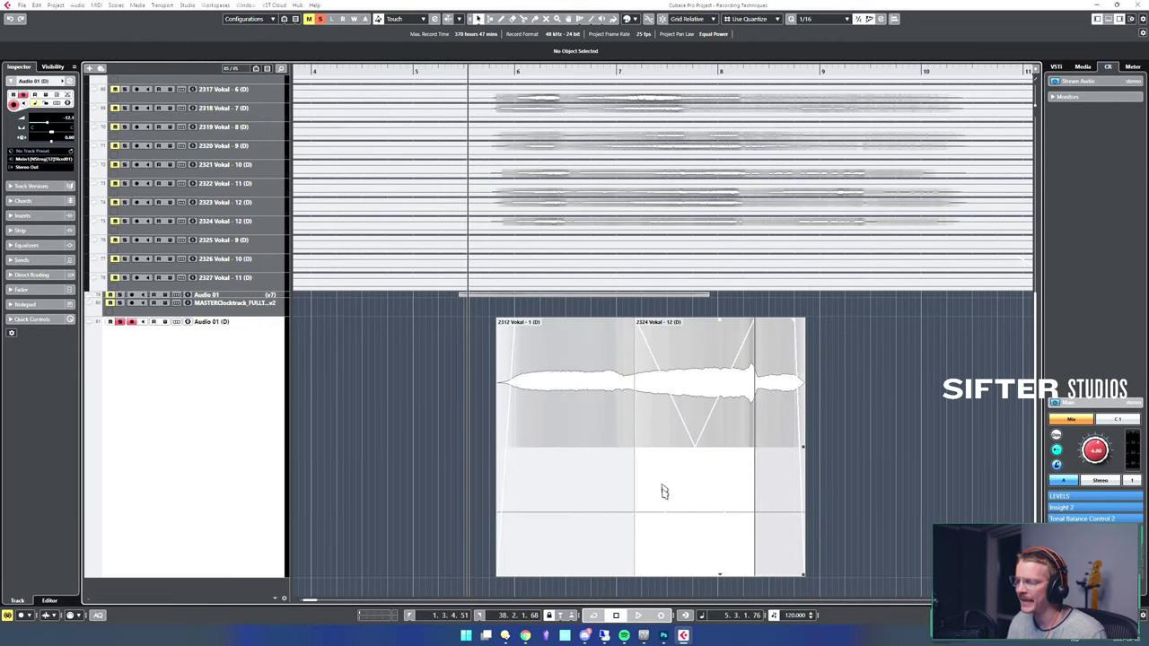
- Undo the move of the 2324 Vokal - 12 (D) event and clear the selection
click(591, 483)
key(shift+u)
key(u)
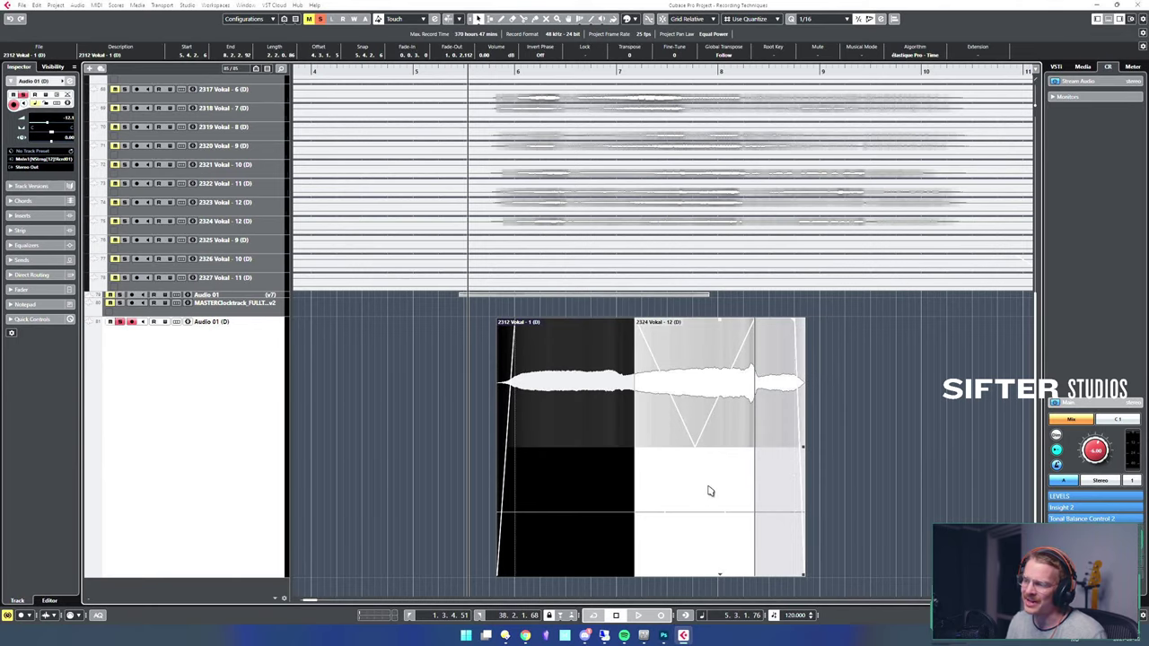
key(ctrl+z)
click(1000, 397)
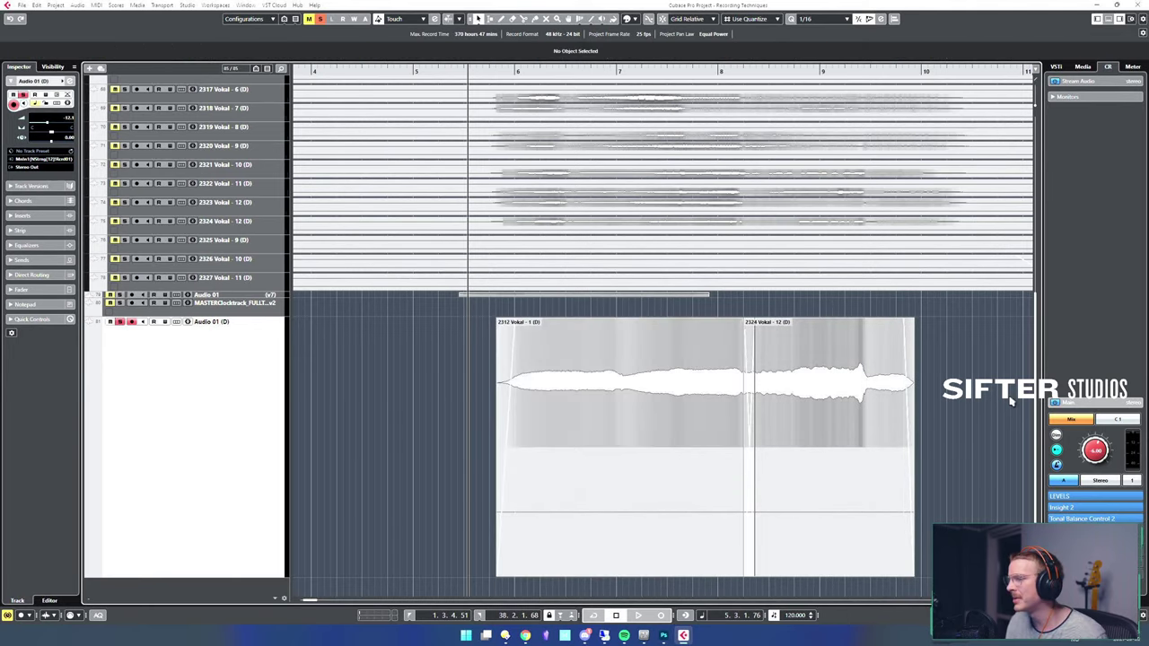
- Raise the volume of the 2312 Vokal - 1 (D) event to about 8.8 dB with its volume handle
click(659, 448)
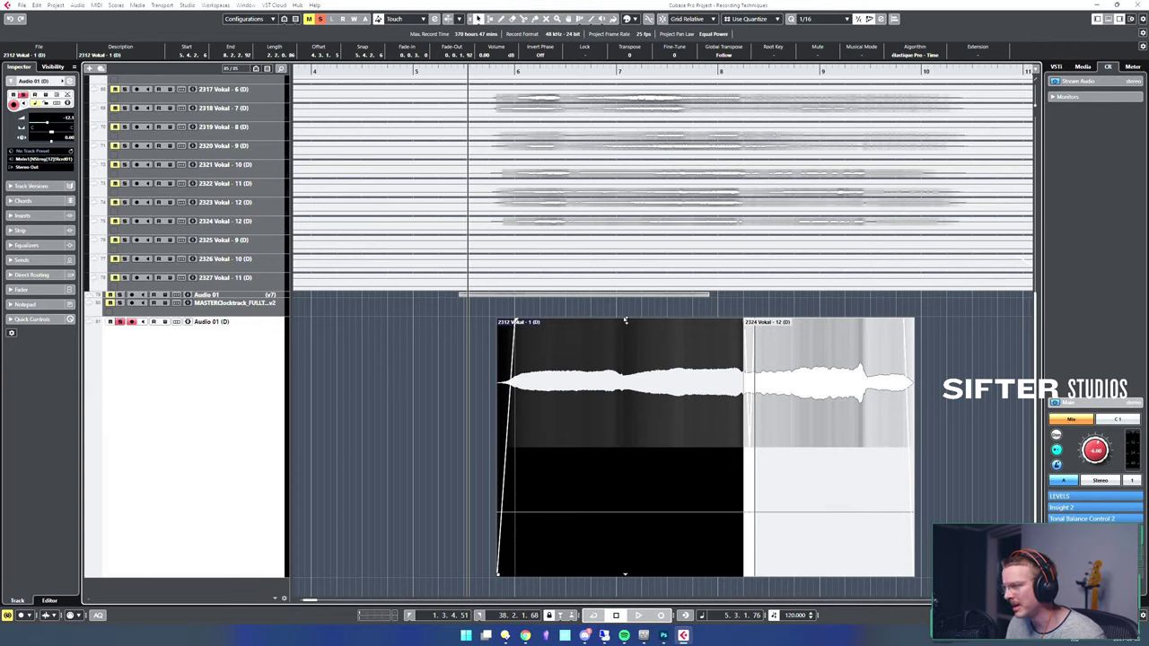
drag(625, 320, 658, 31)
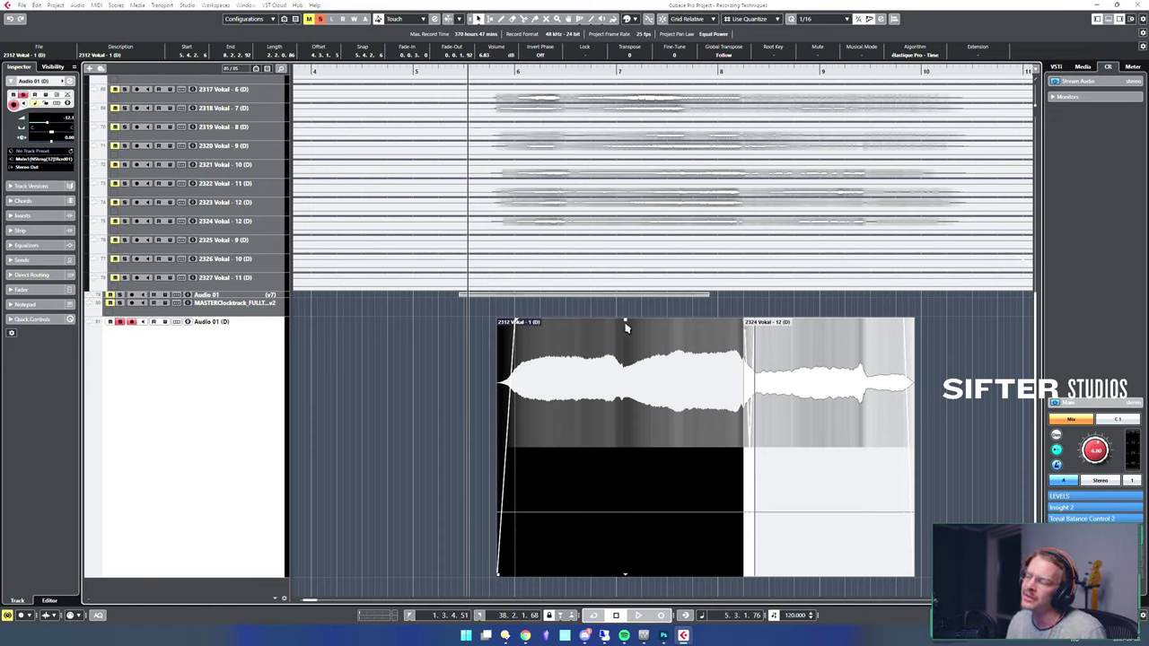
drag(626, 328, 680, 231)
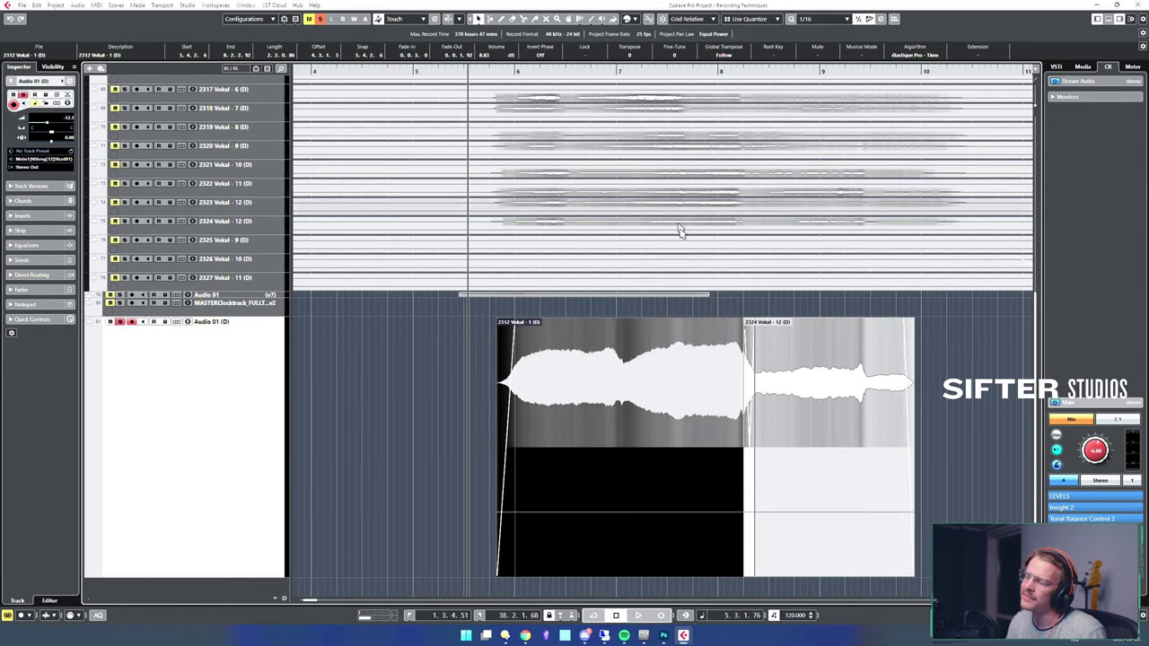
- Raise the volume of the 2324 Vokal - 12 (D) event to 5 dB and return it to 0 dB
click(804, 383)
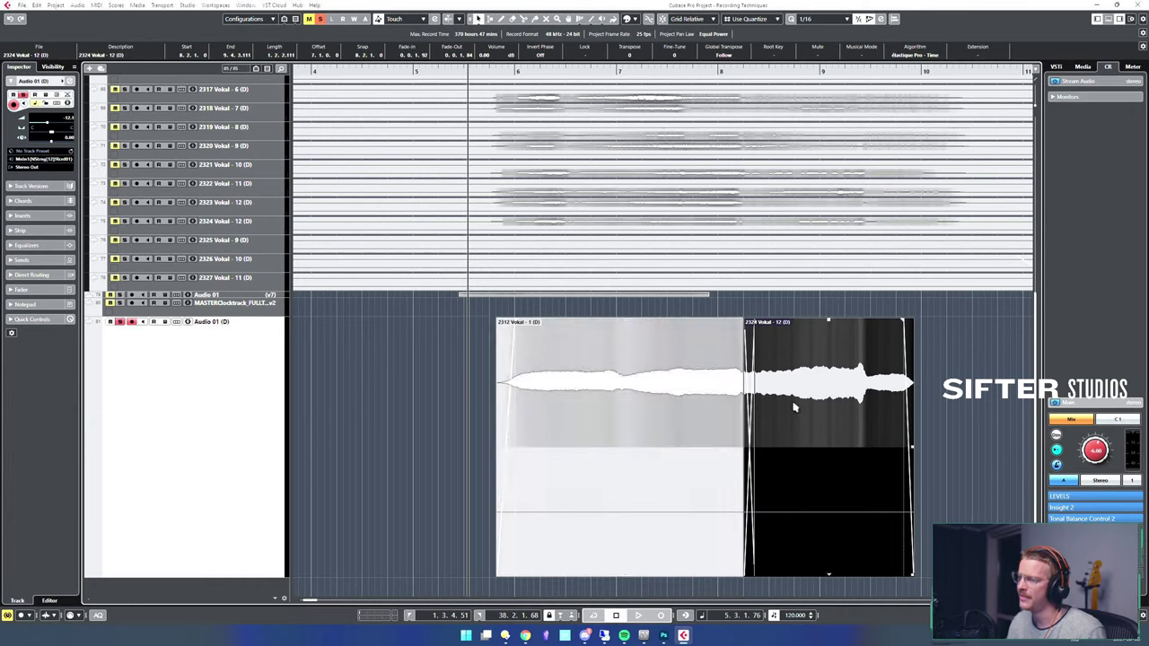
click(700, 409)
click(836, 410)
click(690, 396)
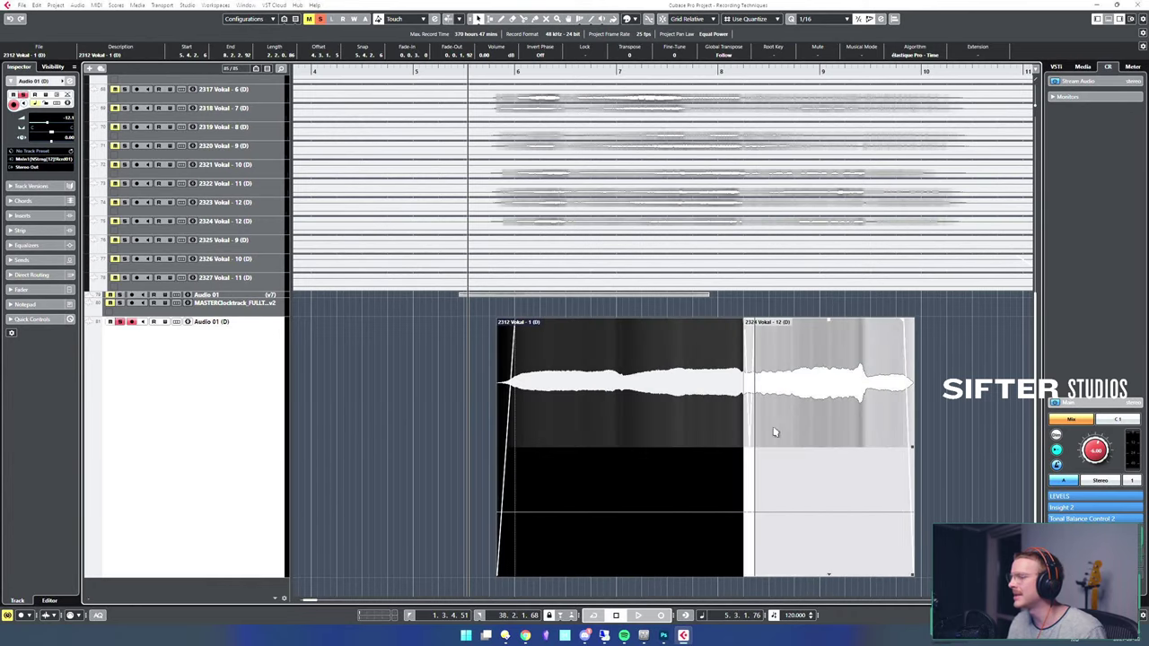
click(775, 431)
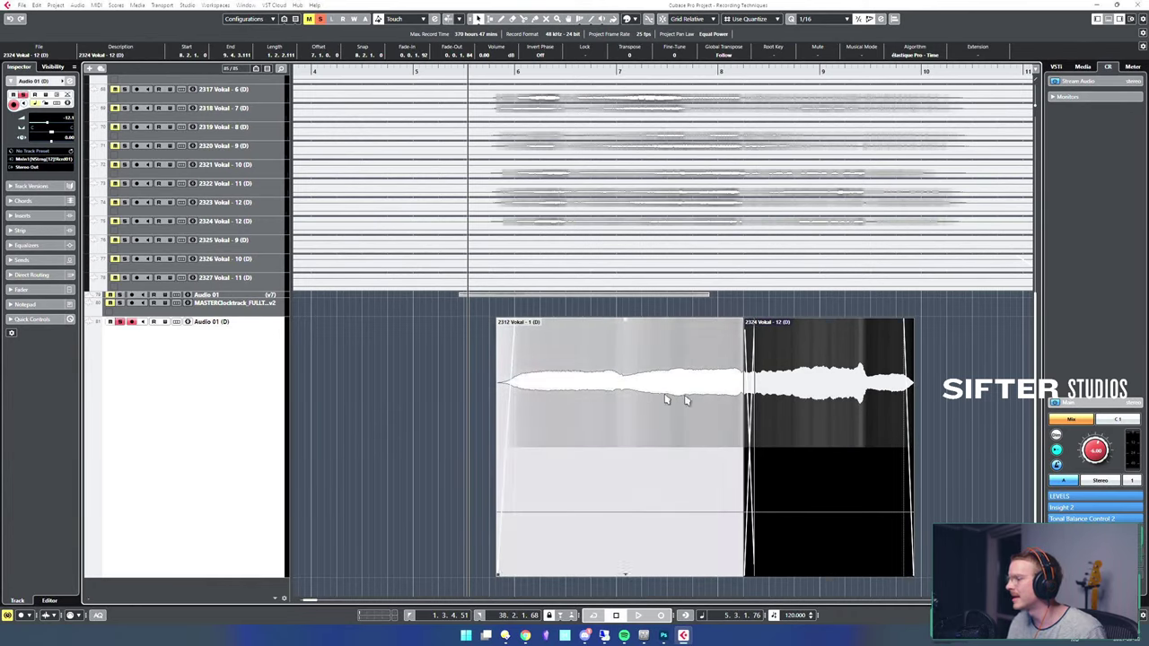
scroll(851, 398, up, 5)
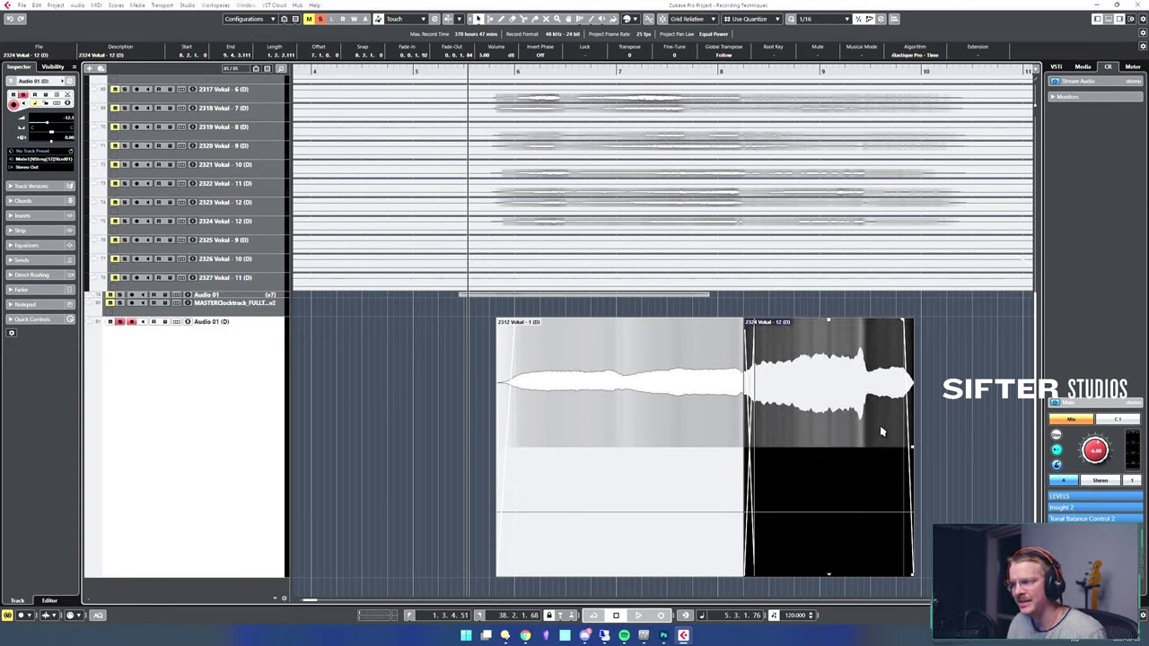
scroll(882, 432, down, 5)
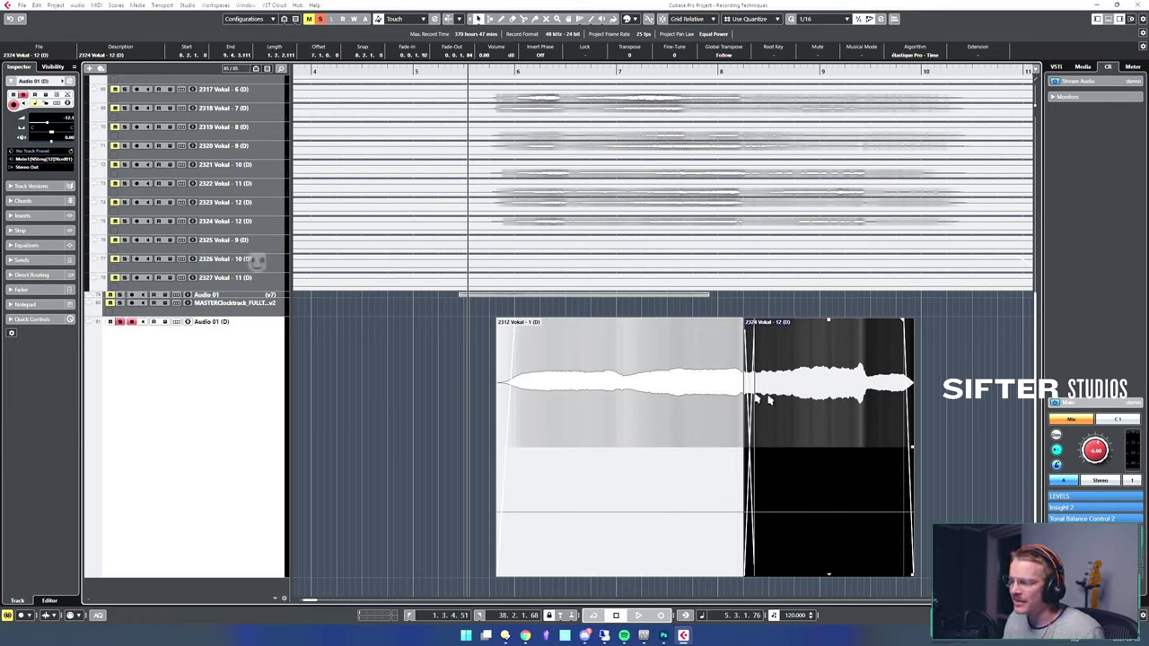
- Raise the volume of the 2312 Vokal - 1 (D) event in 1 dB steps and return it to 0 dB
click(623, 397)
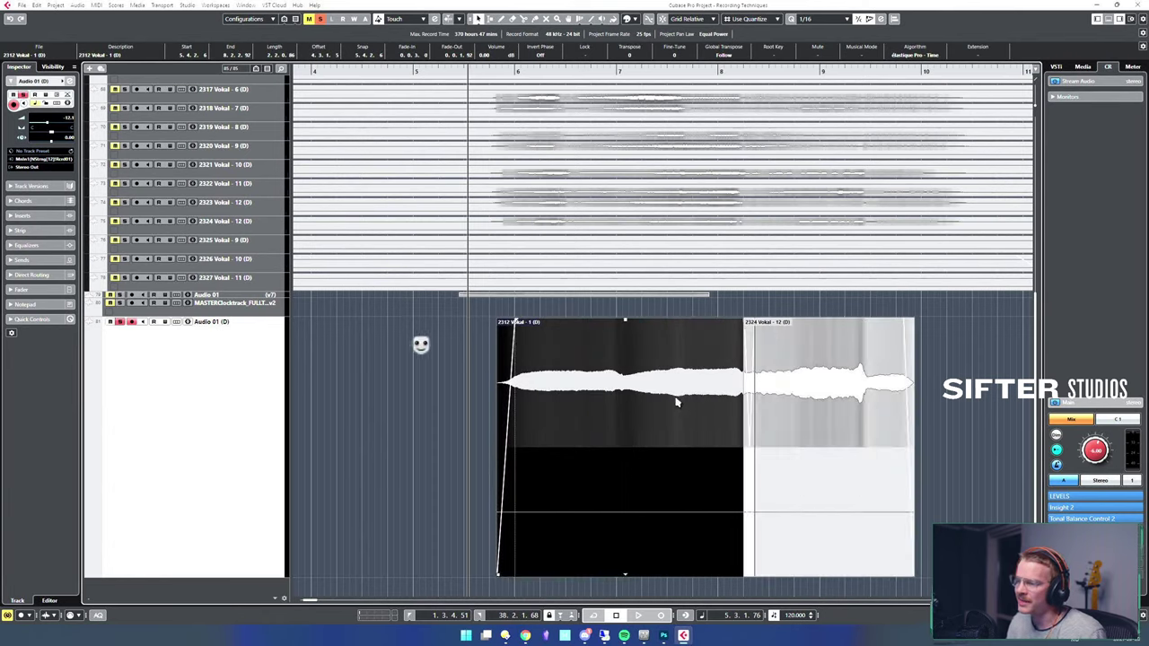
scroll(682, 398, up, 5)
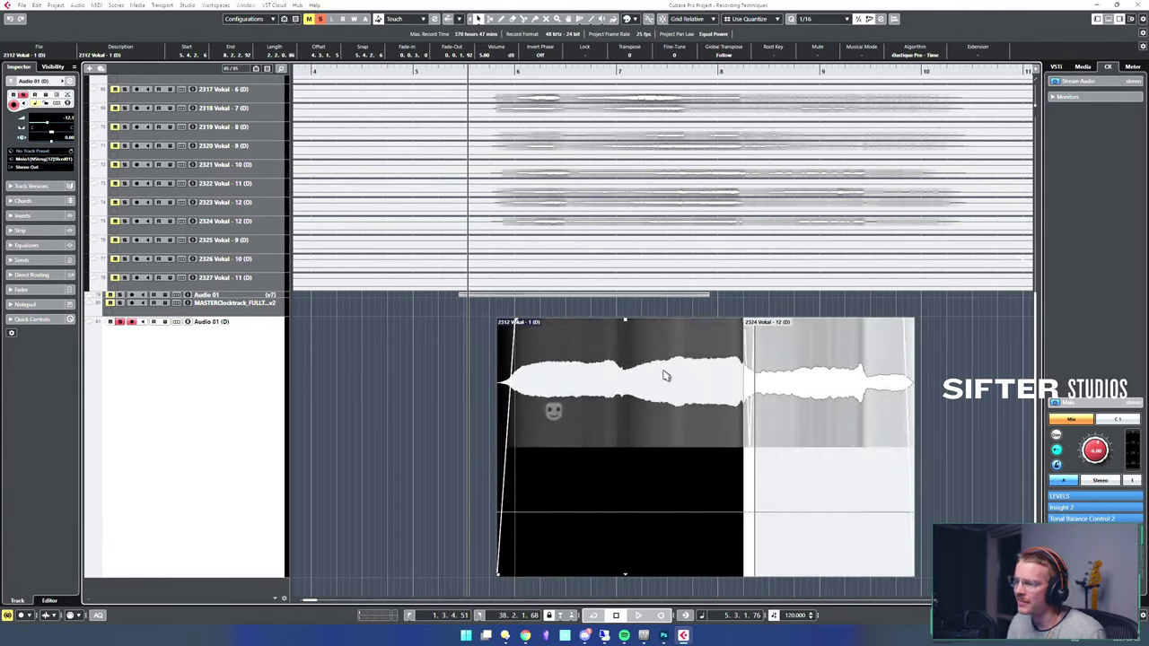
scroll(680, 400, down, 7)
scroll(690, 402, up, 2)
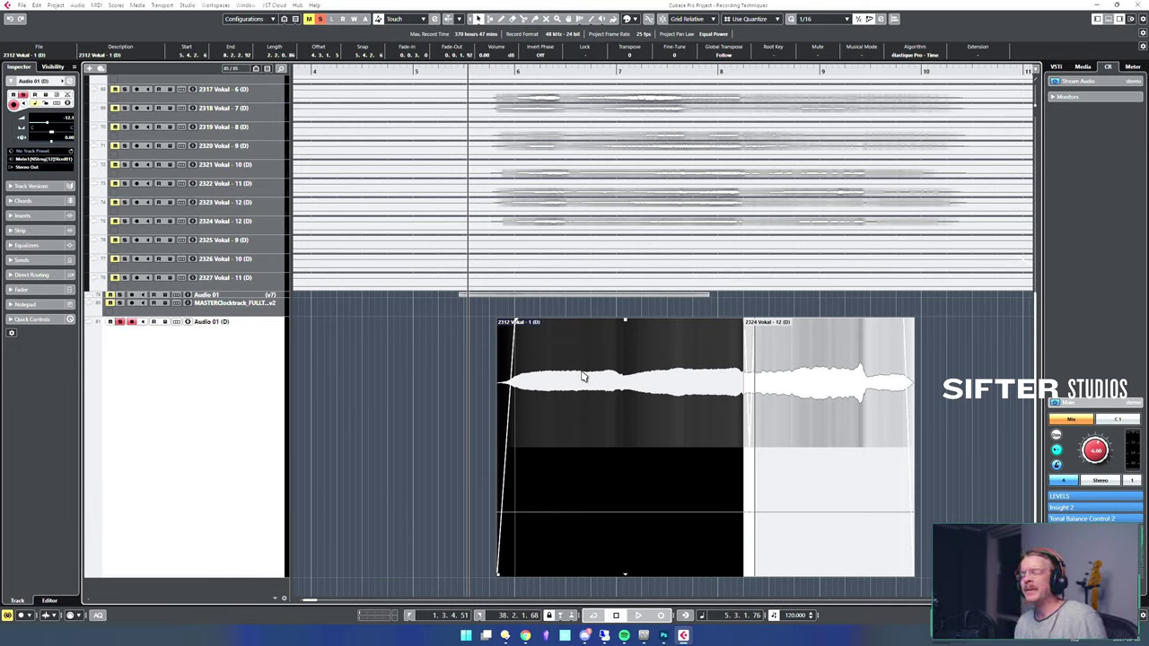
- Sweep the volume of the 2312 Vokal - 1 (D) event up and down in 1 dB steps, ending at 3 dB
scroll(614, 376, up, 8)
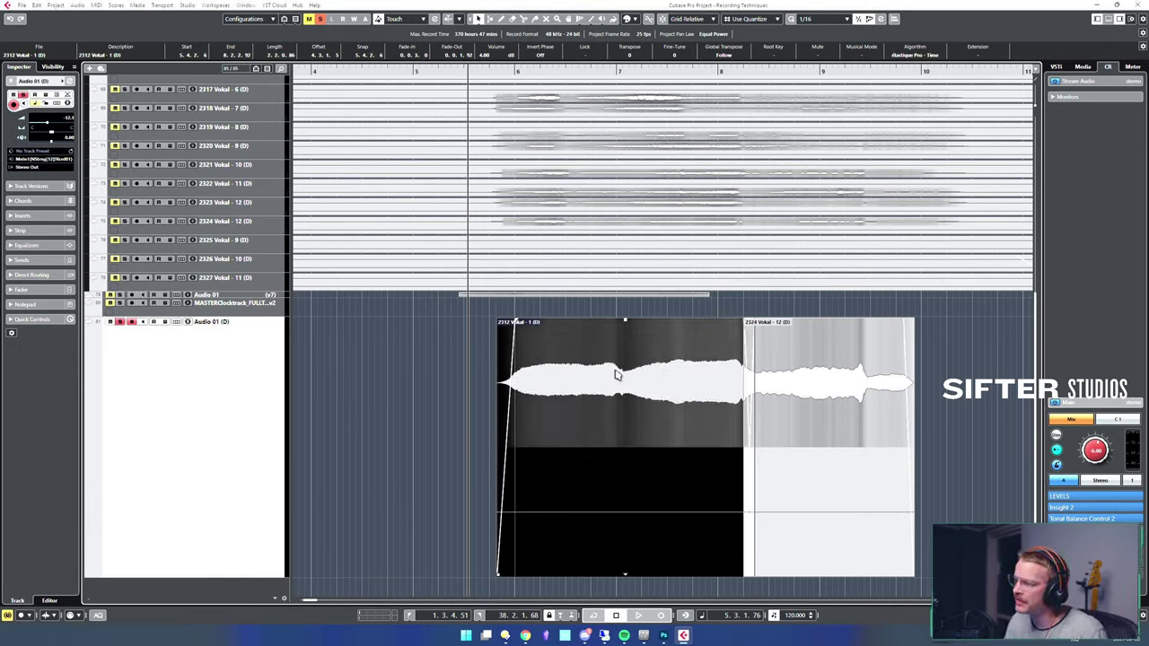
scroll(623, 373, down, 11)
scroll(629, 370, up, 4)
scroll(626, 377, down, 3)
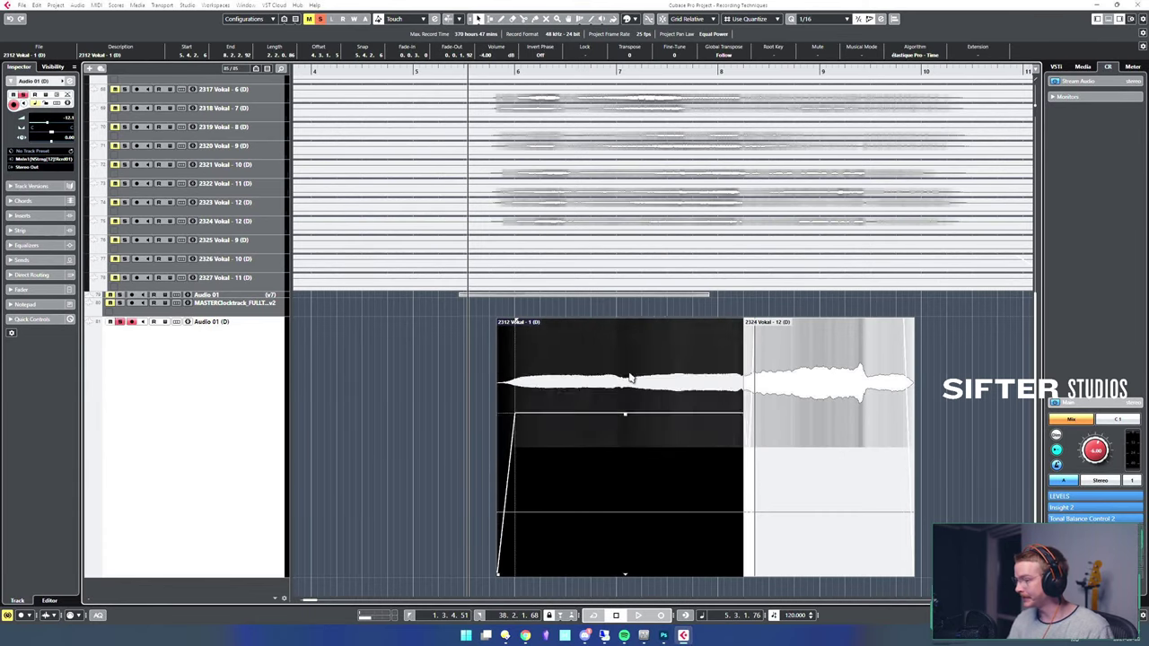
scroll(642, 359, up, 8)
scroll(650, 349, down, 7)
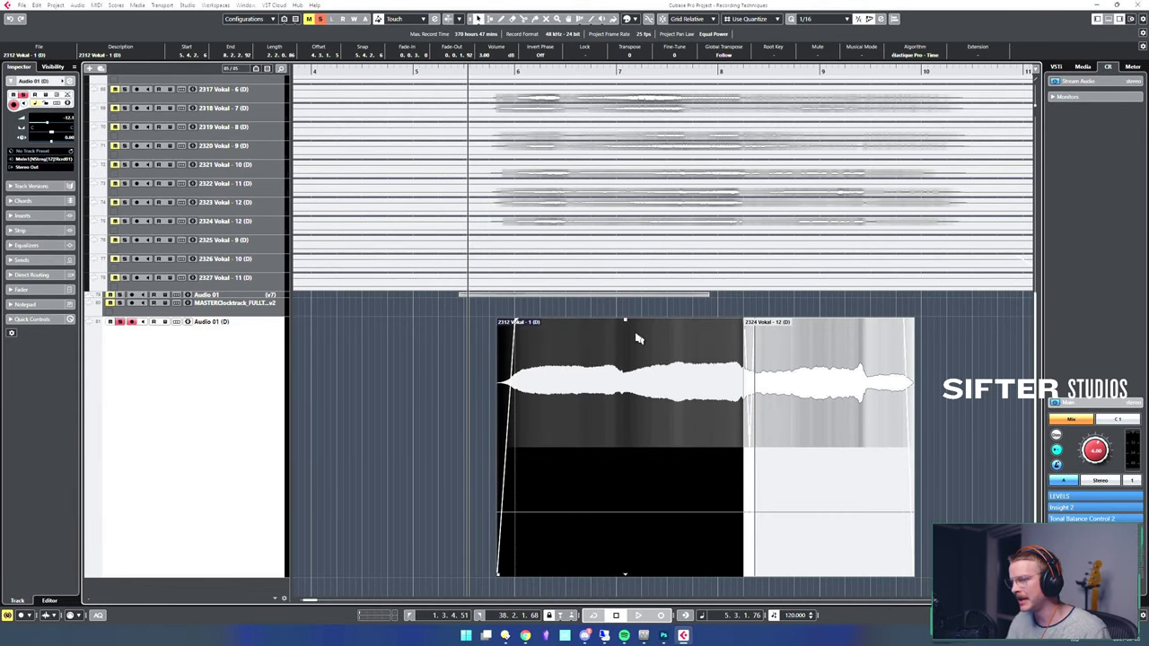
- Lower the volume of the 2312 Vokal - 1 (D) event to 2 dB
key(g)
key(g)
key(g)
key(g)
key(g)
key(g)
key(g)
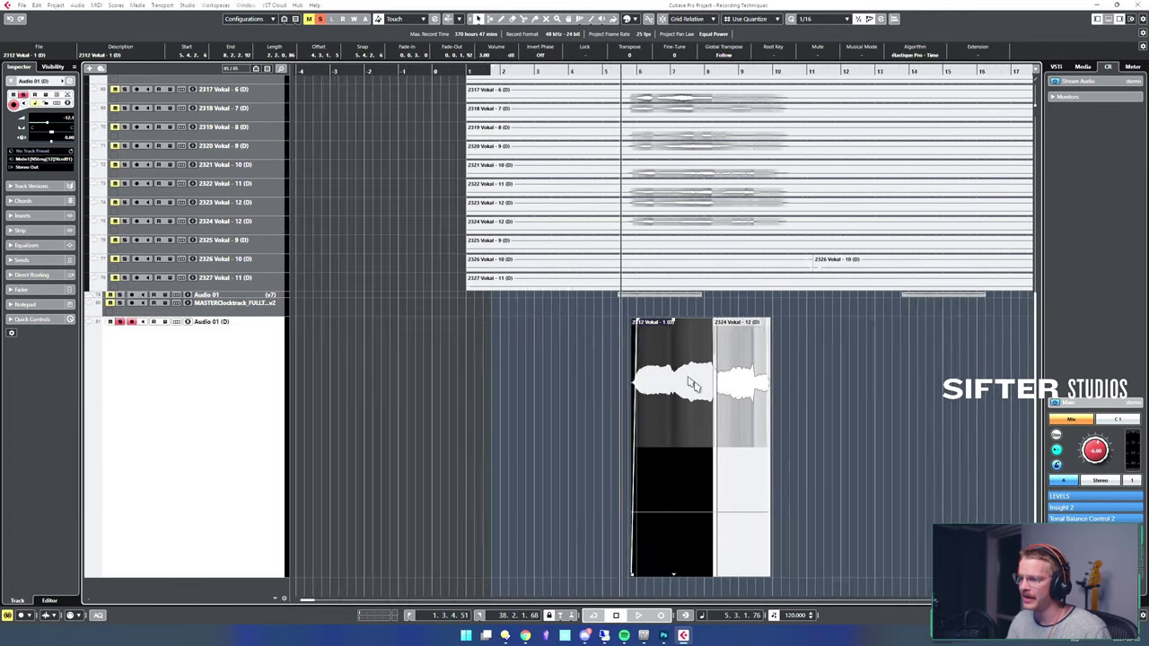
click(510, 384)
click(582, 352)
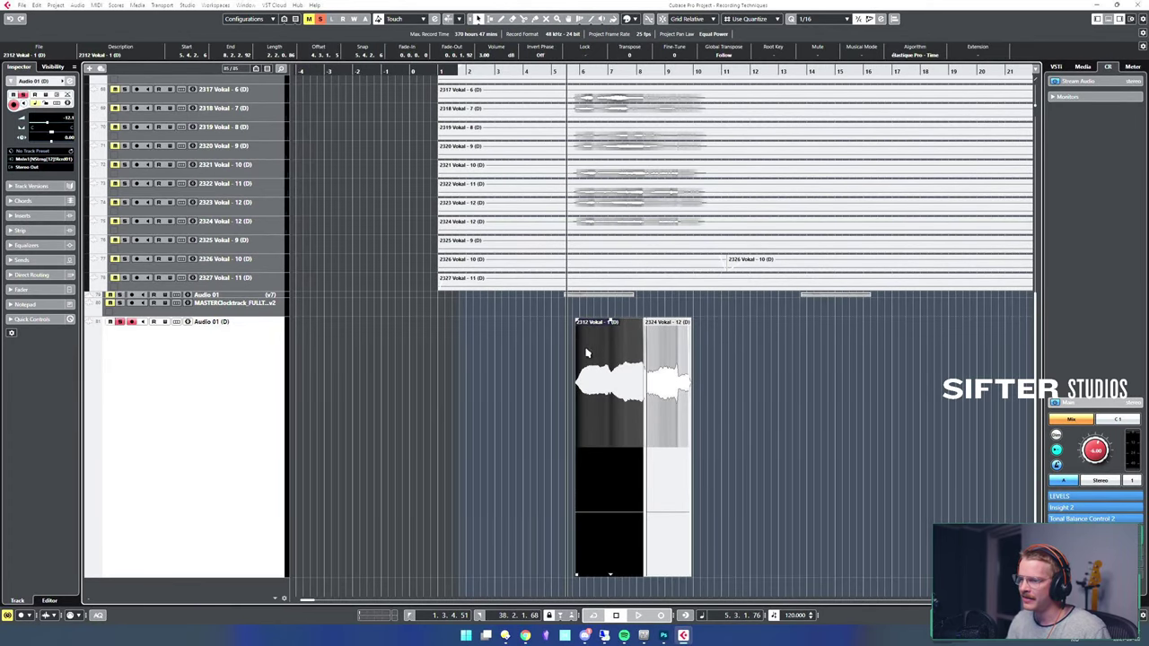
scroll(620, 323, down, 1)
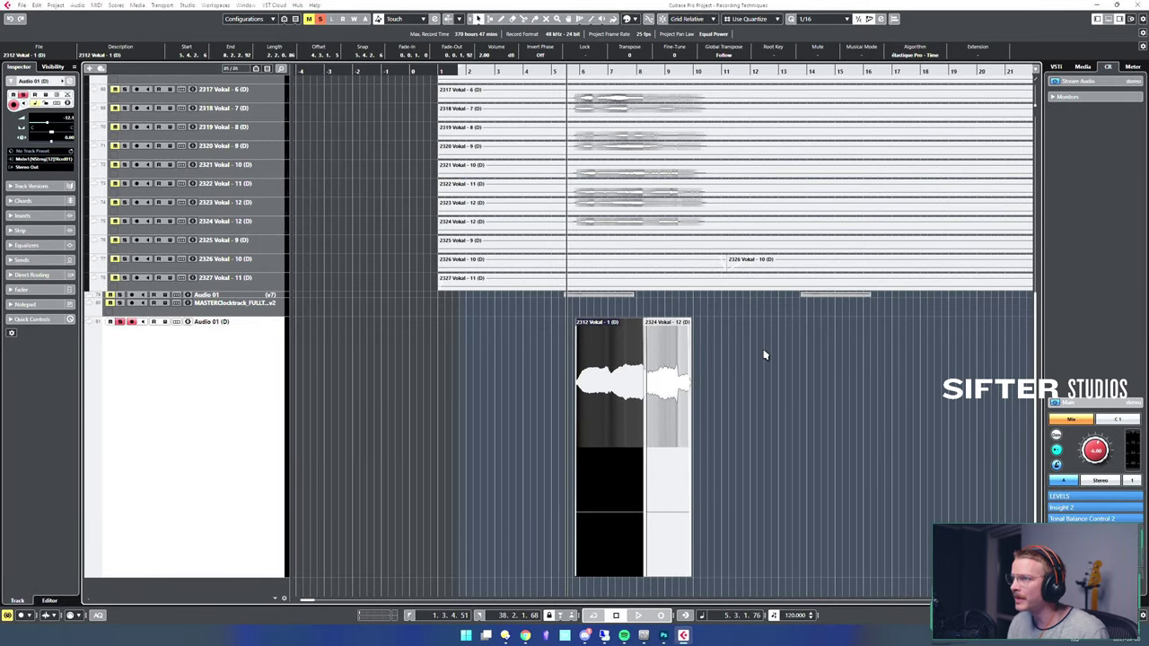
- Examine the whole stack of vocal tracks at minimum height and again with taller track lanes
key(shift+g)
key(shift+g)
key(shift+g)
key(shift+g)
key(shift+g)
key(shift+g)
key(shift+g)
key(shift+g)
key(shift+g)
key(shift+g)
key(shift+g)
key(shift+g)
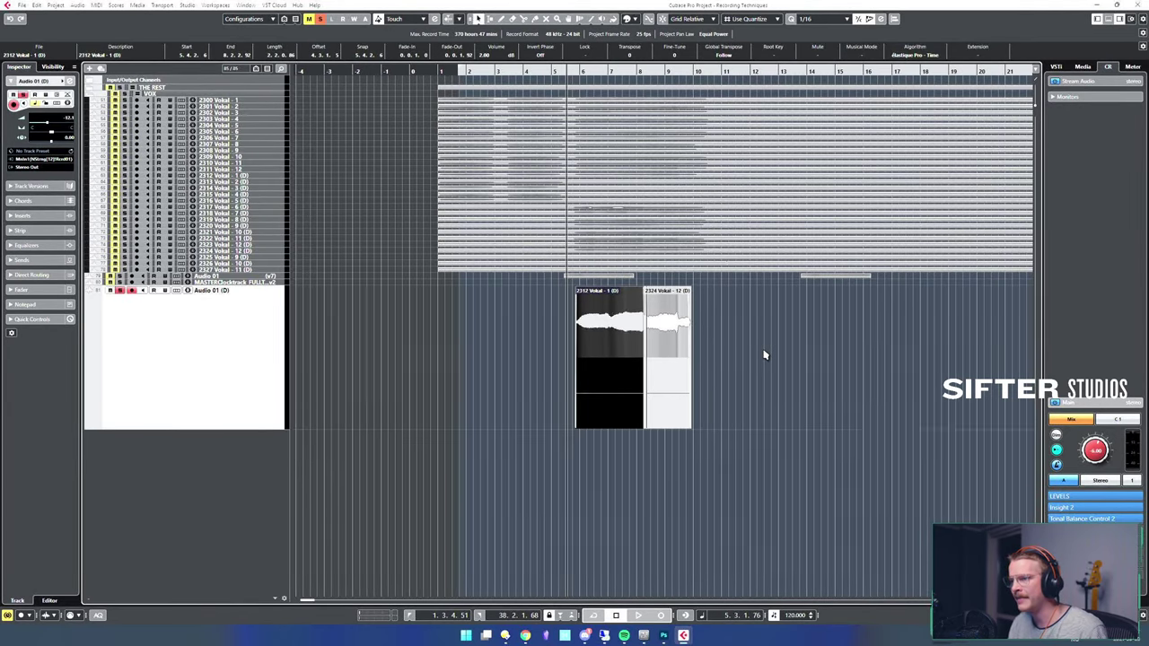
key(shift+h)
key(shift+h)
key(shift+h)
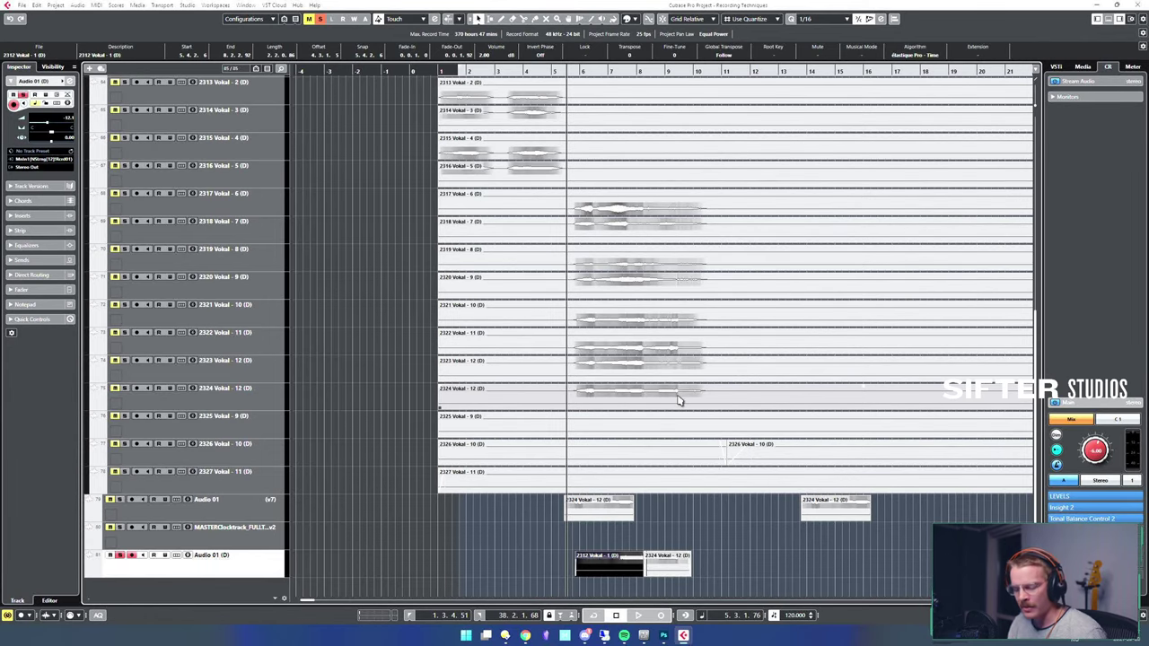
- Select all events on the tracks from 2319 Vokal - 8 (D) through 2327 Vokal - 11 (D)
key(g)
key(g)
key(g)
key(g)
key(g)
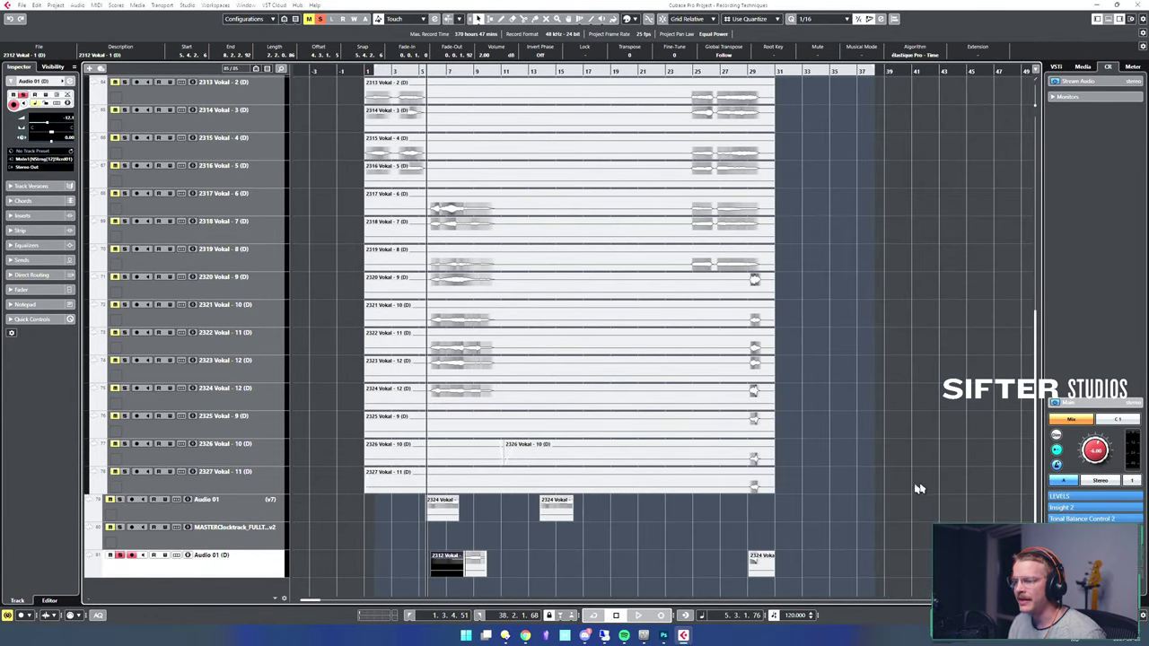
drag(781, 485, 499, 252)
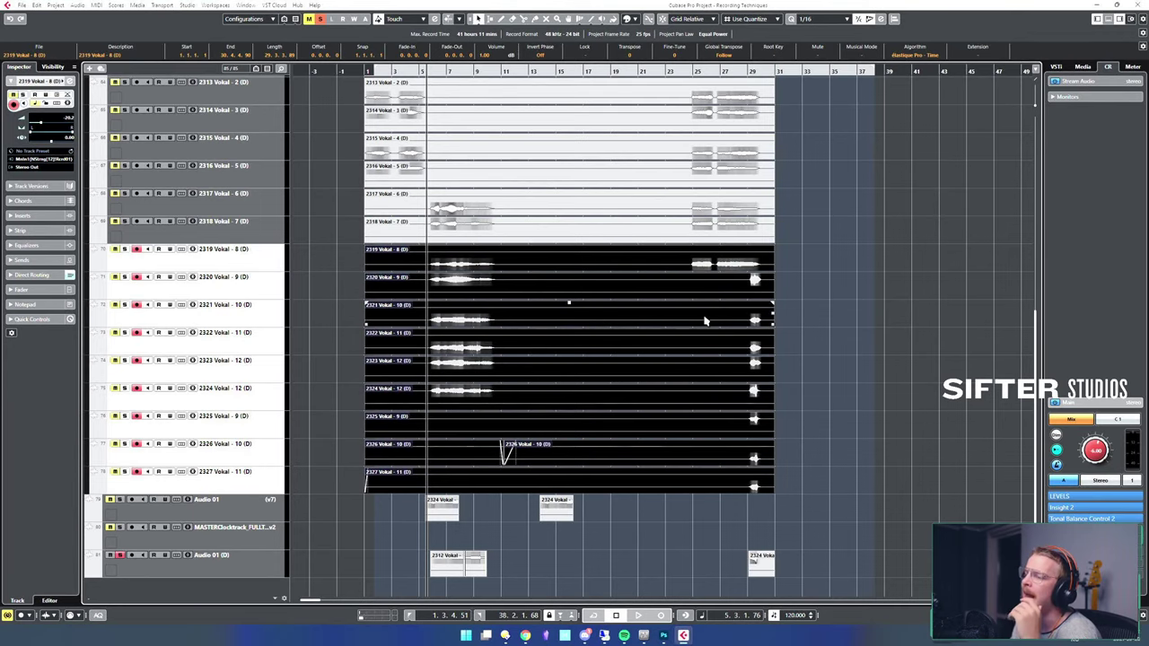
- Move the 2319 to 2327 vocal events, the later 2326 part and the second Audio 01 event so the vocals start near bar 10
drag(810, 501, 537, 272)
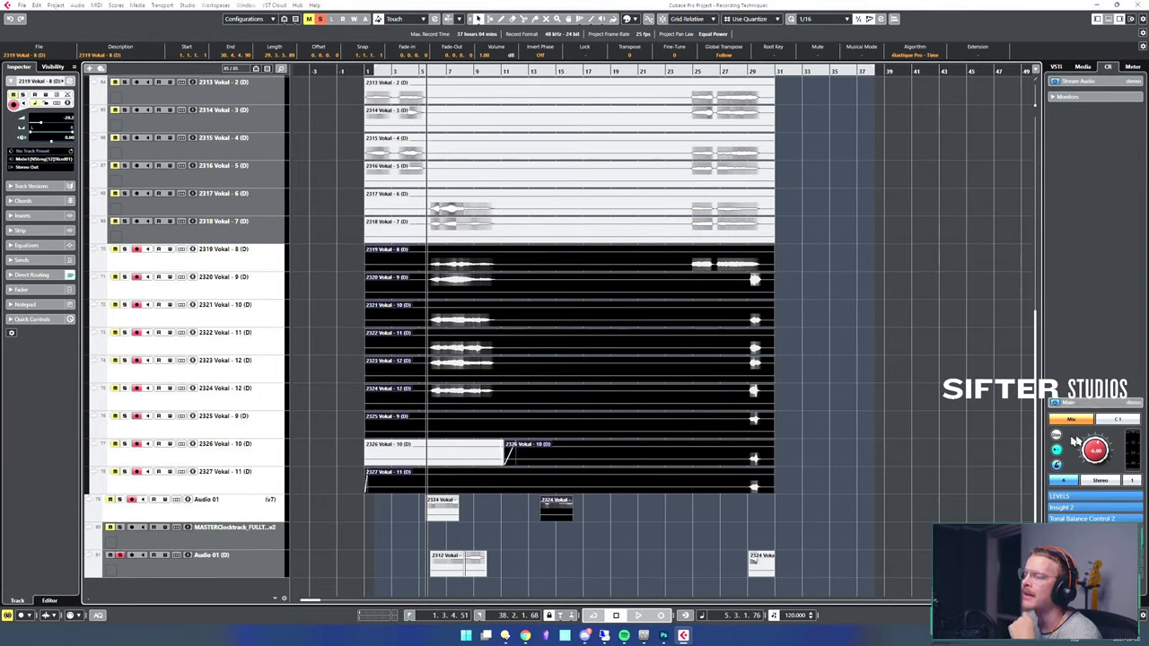
drag(584, 285, 729, 285)
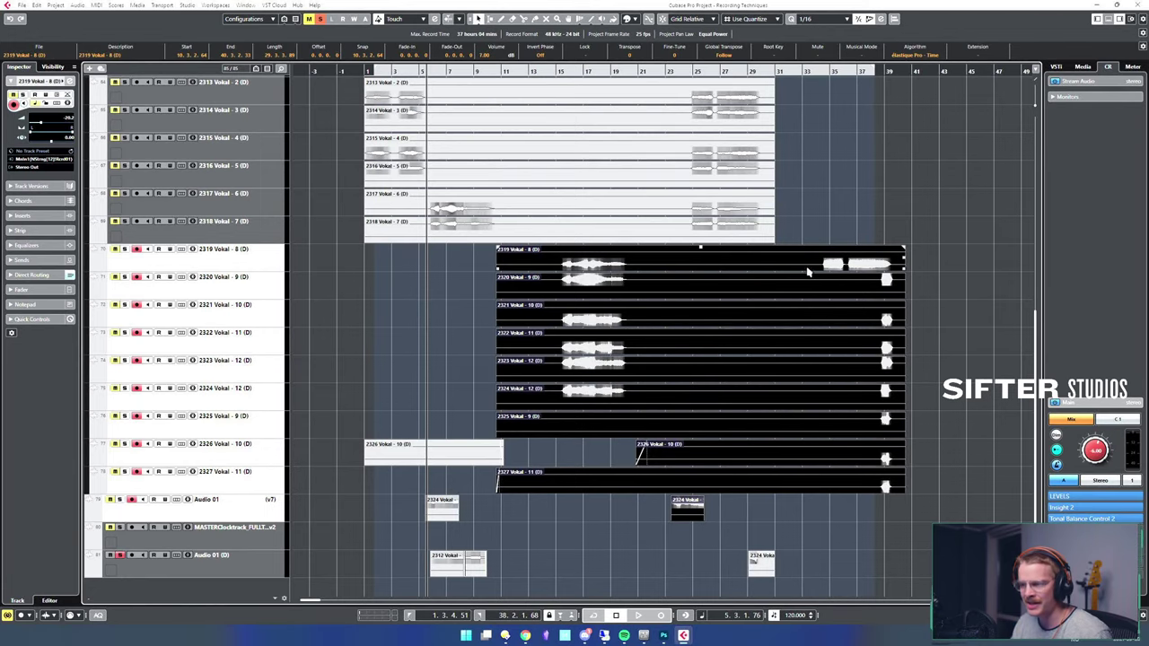
scroll(943, 332, up, 10)
scroll(943, 286, down, 10)
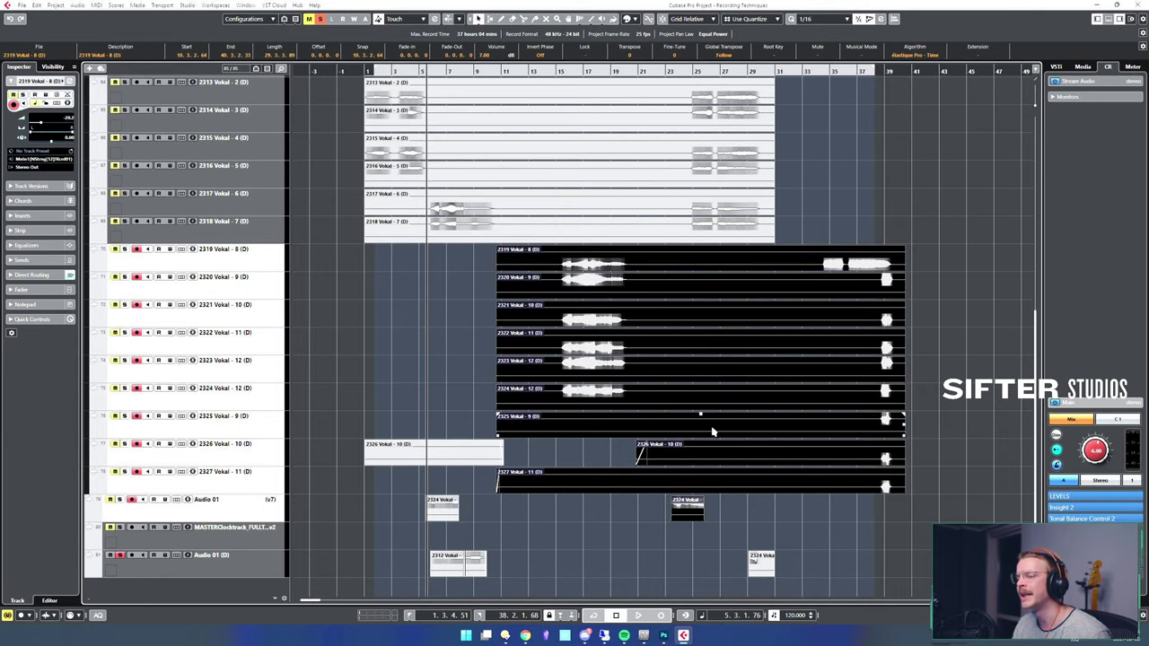
- Undo the move of the vocal events and the earlier edits that divided the 2326 Vokal - 10 (D) event
key(ctrl+z)
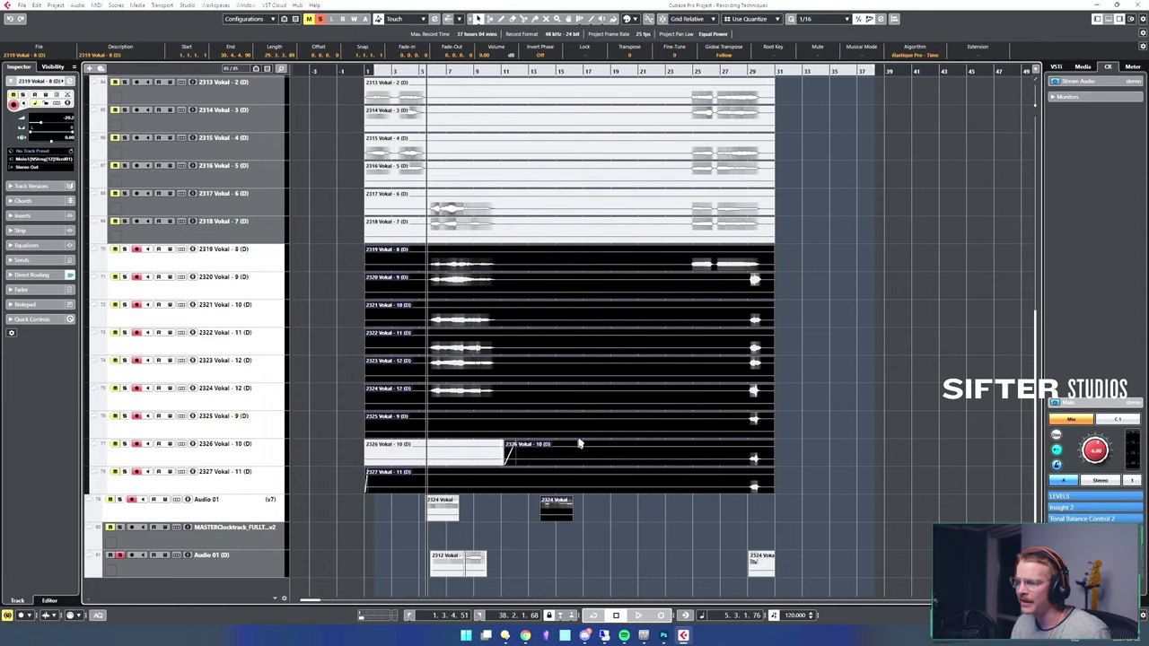
key(ctrl+z)
key(ctrl+z)
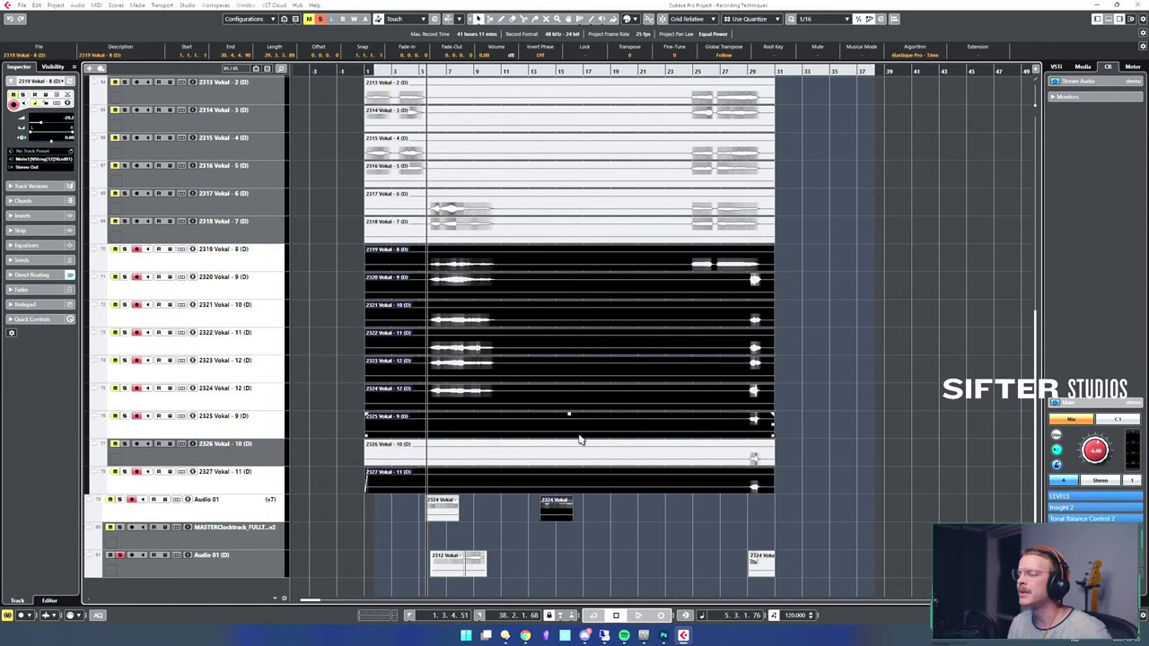
- Deactivate all mute and solo states in the project and clear the event selection
key(alt+s)
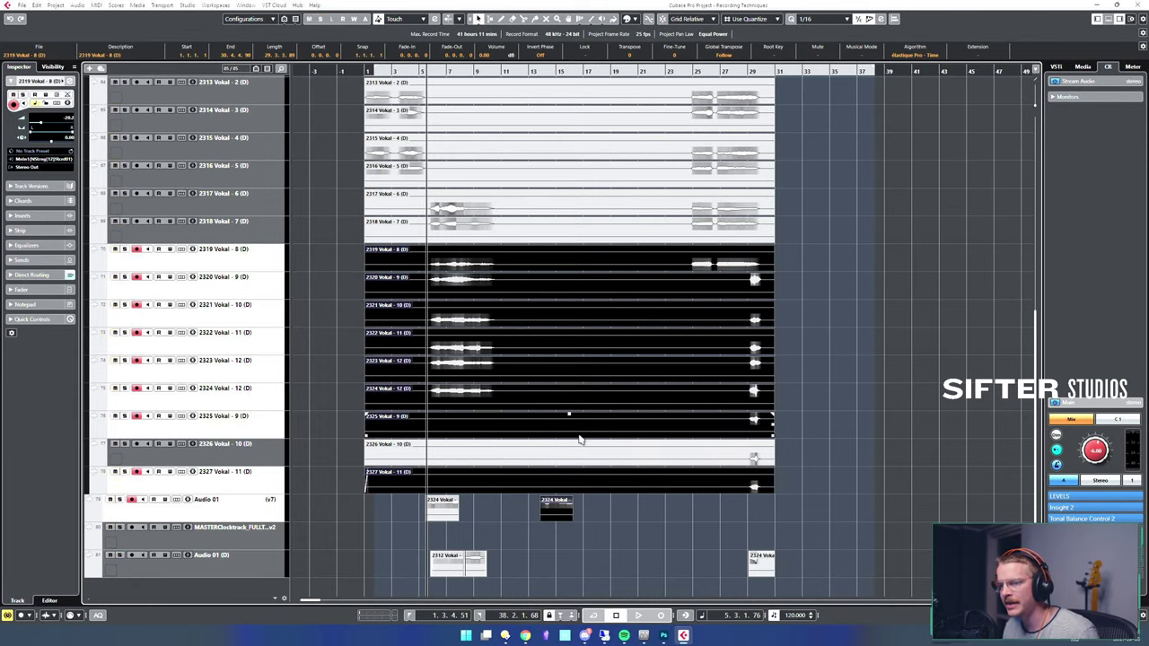
click(257, 463)
click(395, 509)
click(406, 462)
click(411, 428)
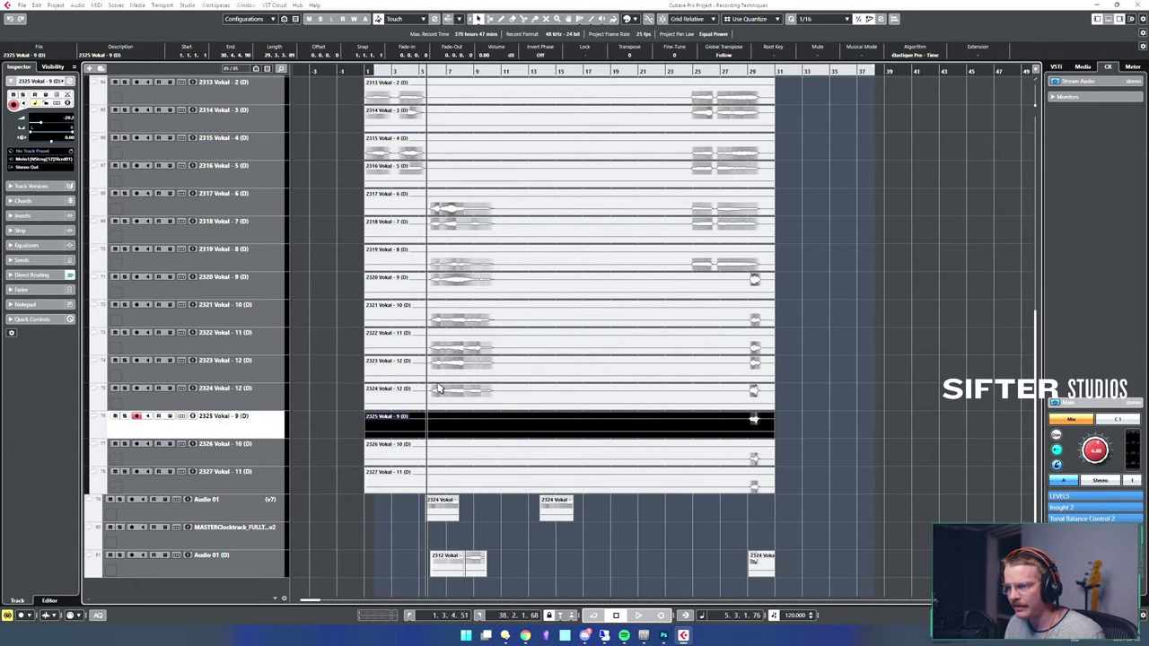
click(488, 322)
click(938, 297)
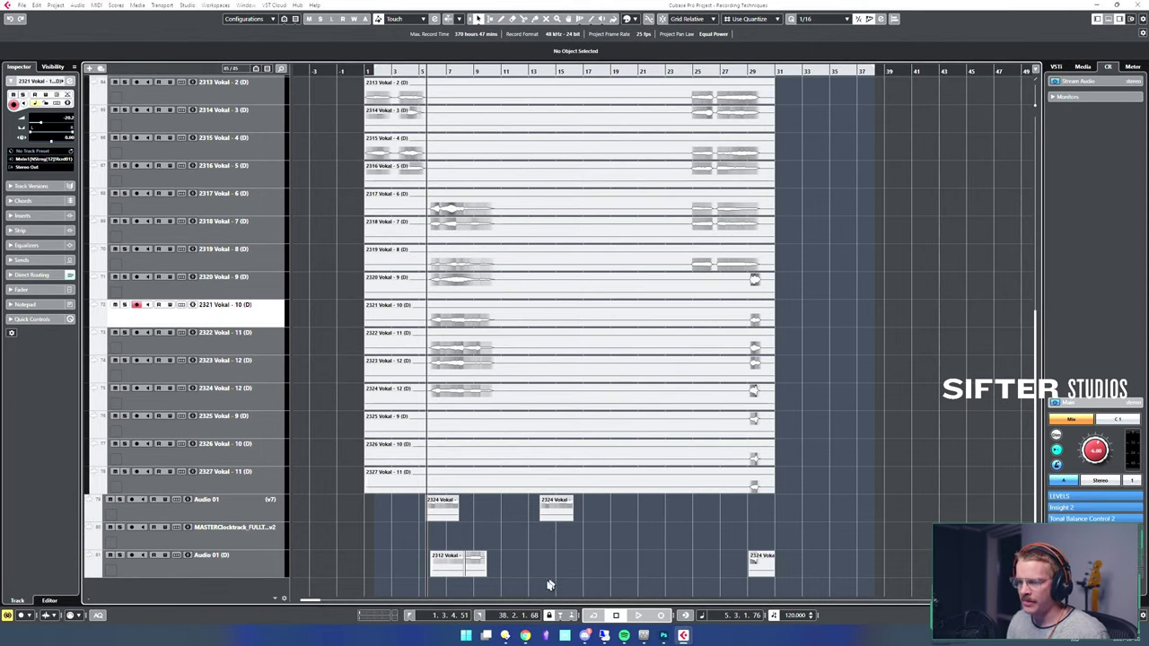
- Delete a silent range about one bar long from the 2321 Vokal - 10 (D) event, from about bar 10.5
click(464, 563)
key(h)
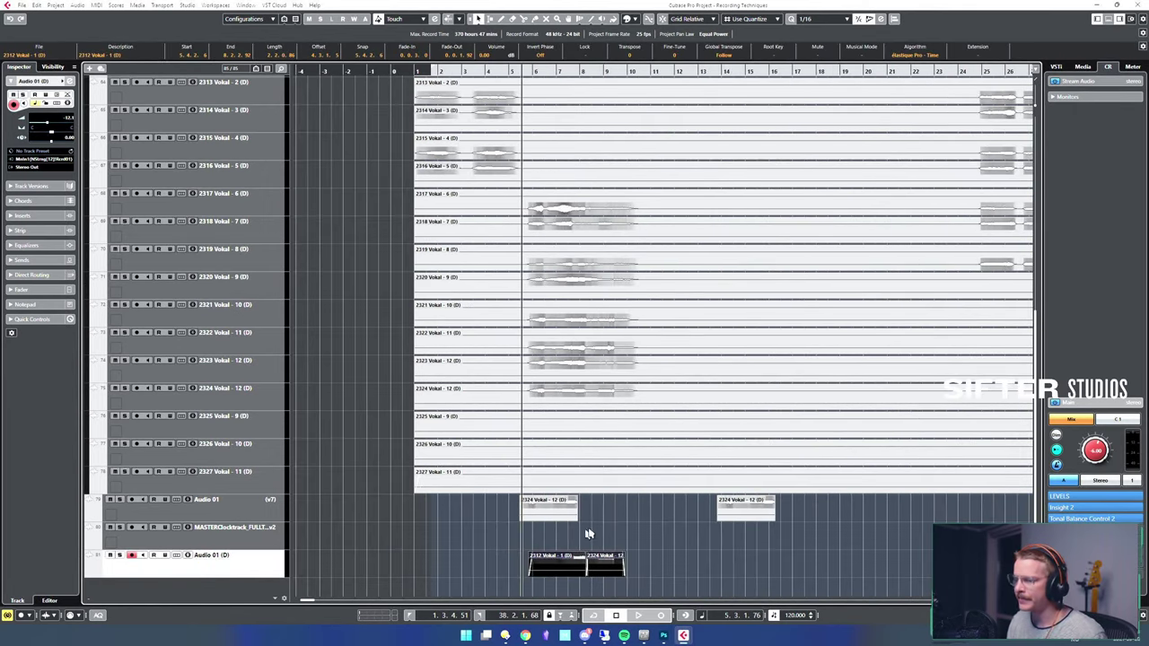
click(597, 489)
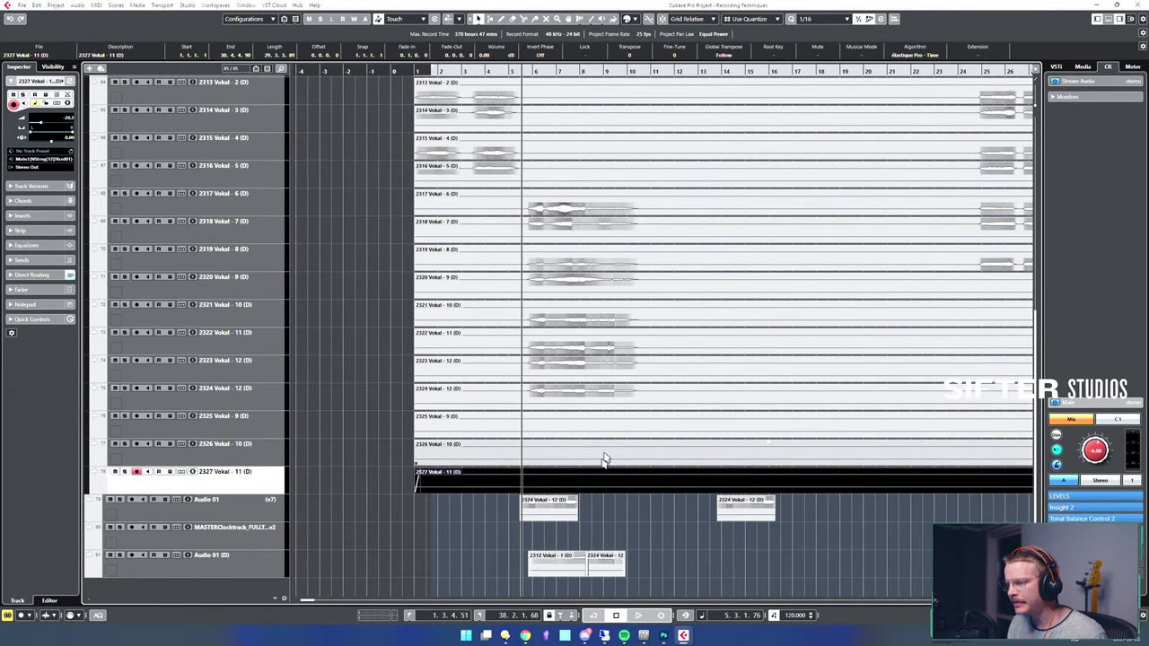
key(h)
key(h)
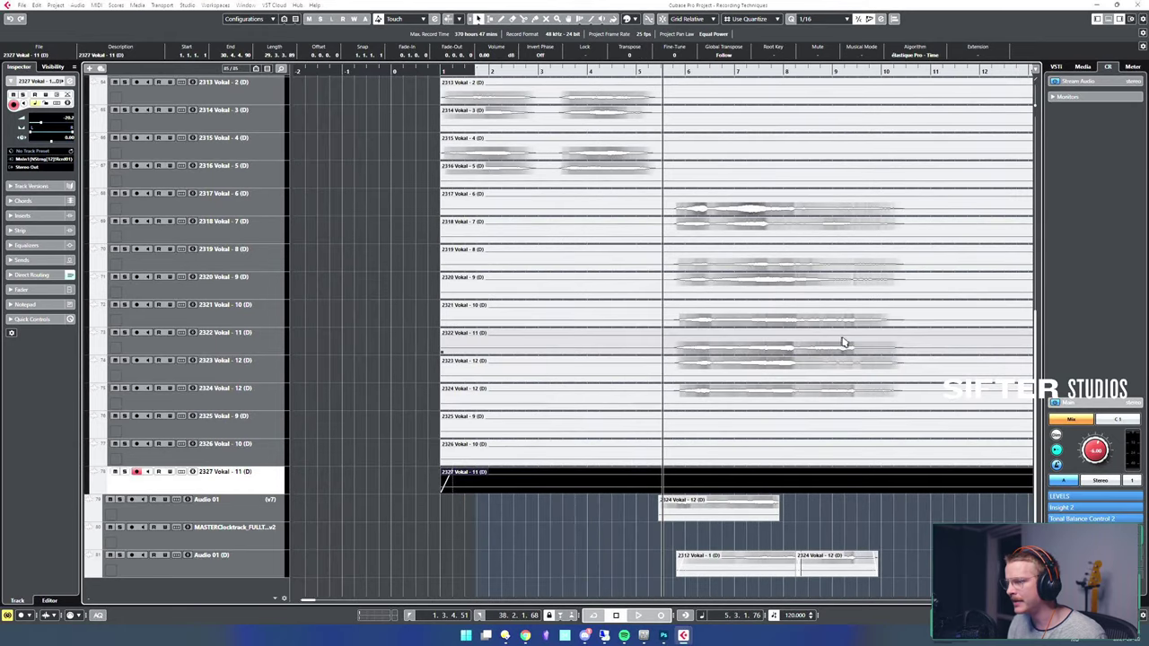
drag(835, 384, 582, 382)
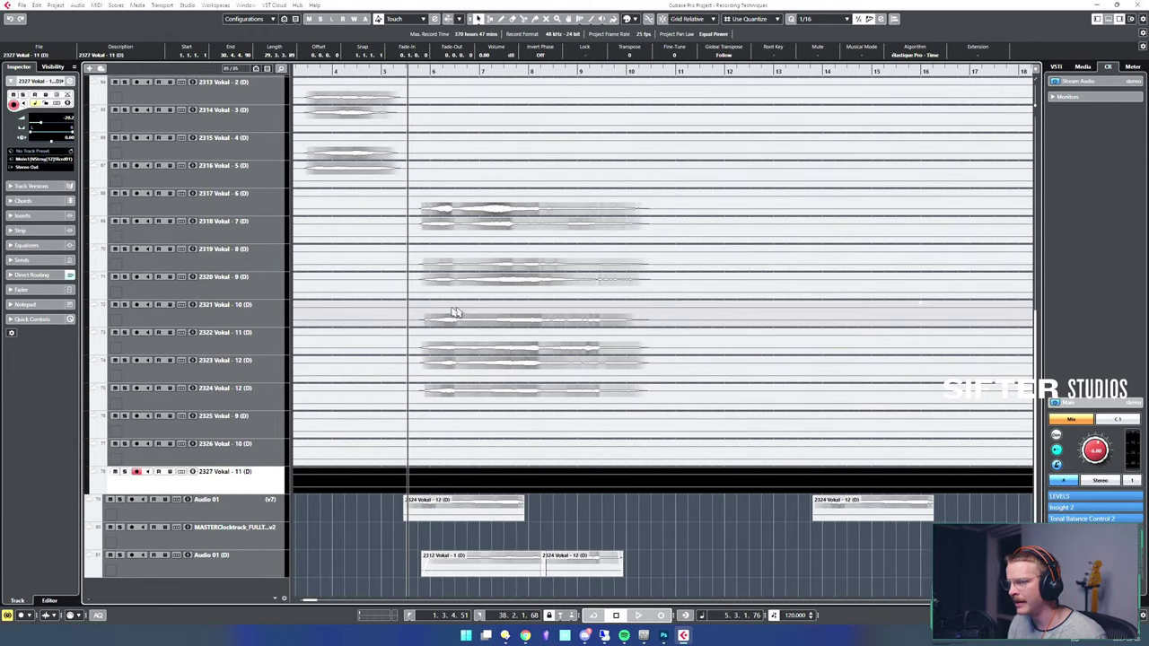
click(664, 549)
drag(650, 316, 709, 315)
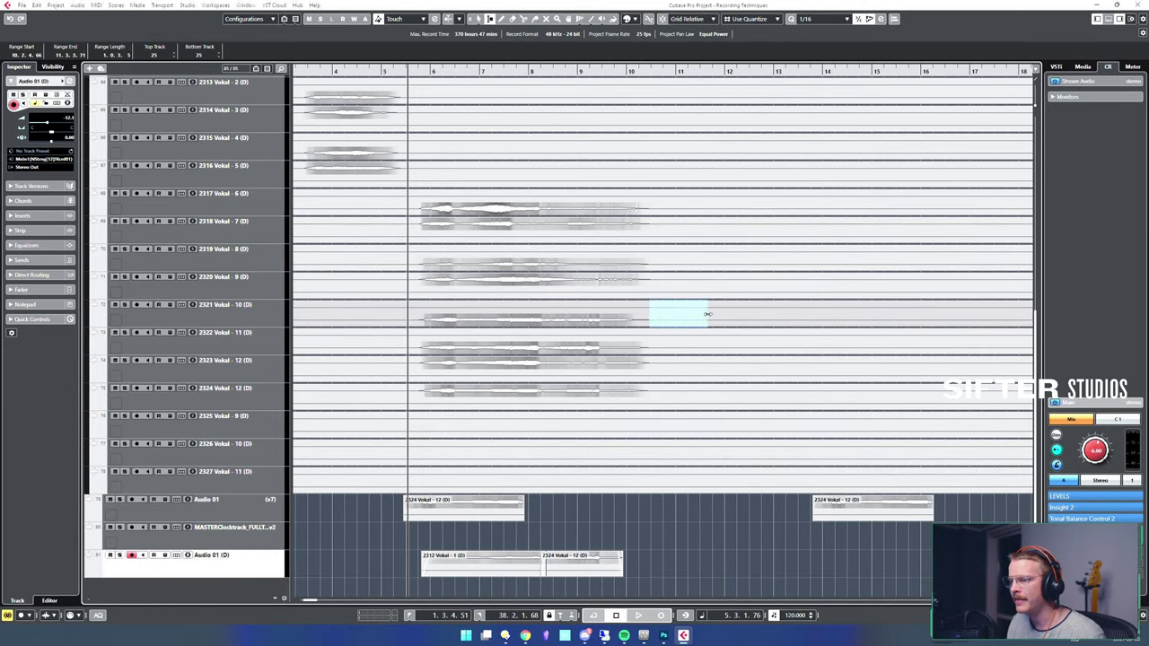
key(Delete)
- Delete two more silent ranges from the 2321 Vokal - 10 (D) track, at about bars 13 to 15 and 18 to 19
drag(787, 314, 859, 320)
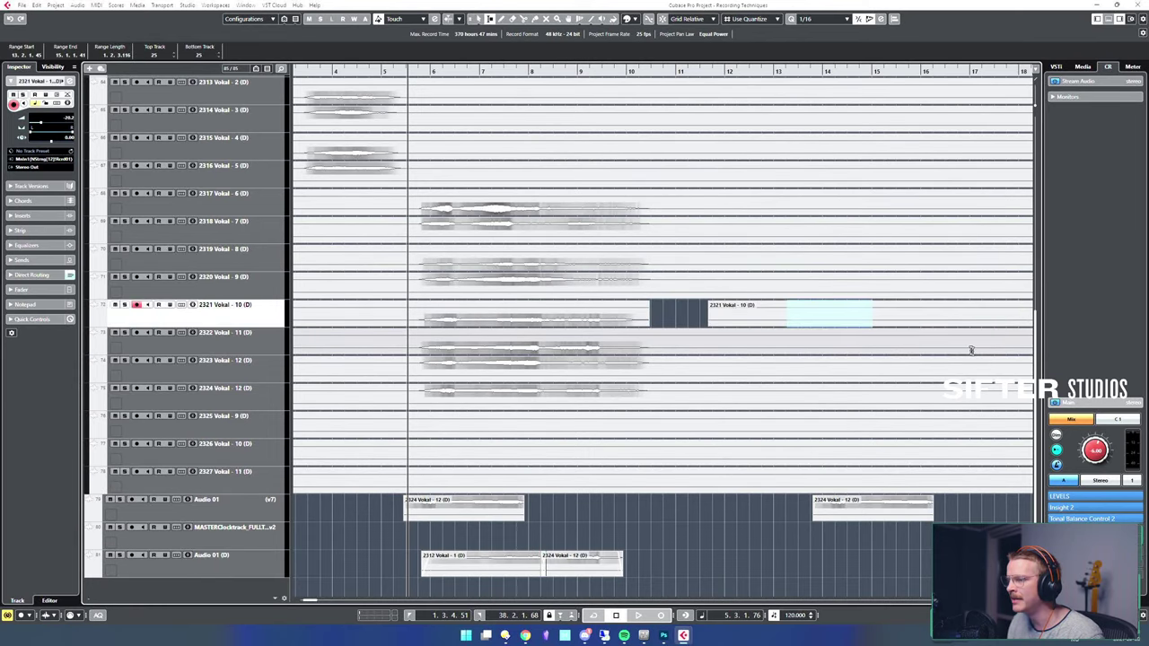
key(Delete)
scroll(796, 312, right, 2)
scroll(795, 312, right, 6)
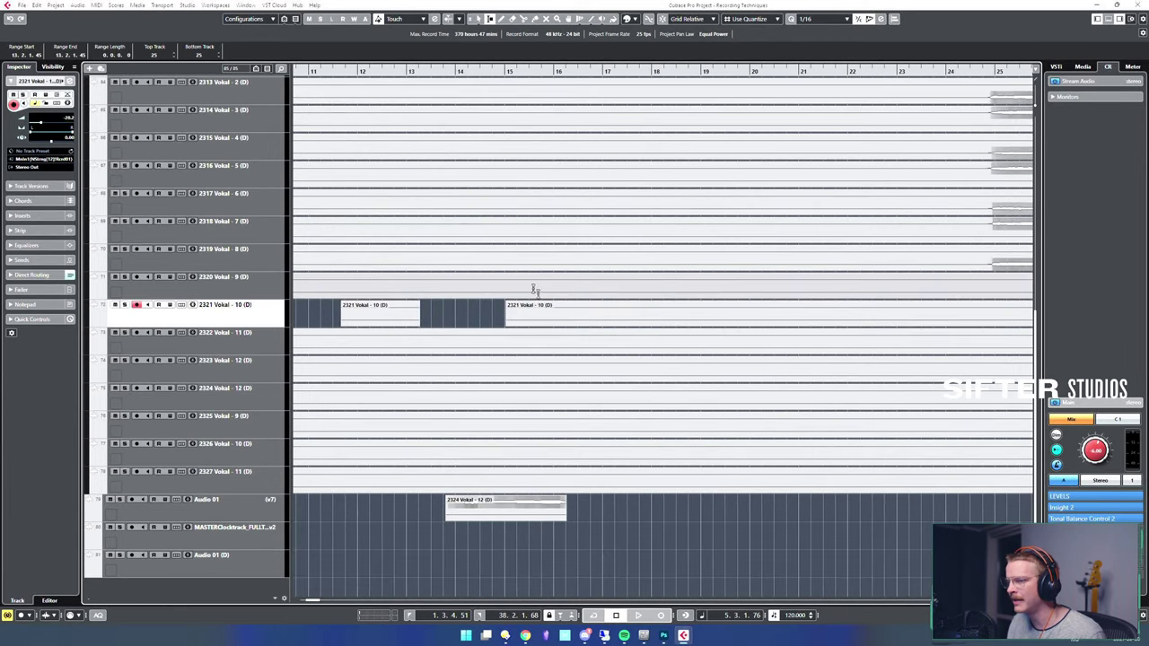
drag(672, 316, 730, 316)
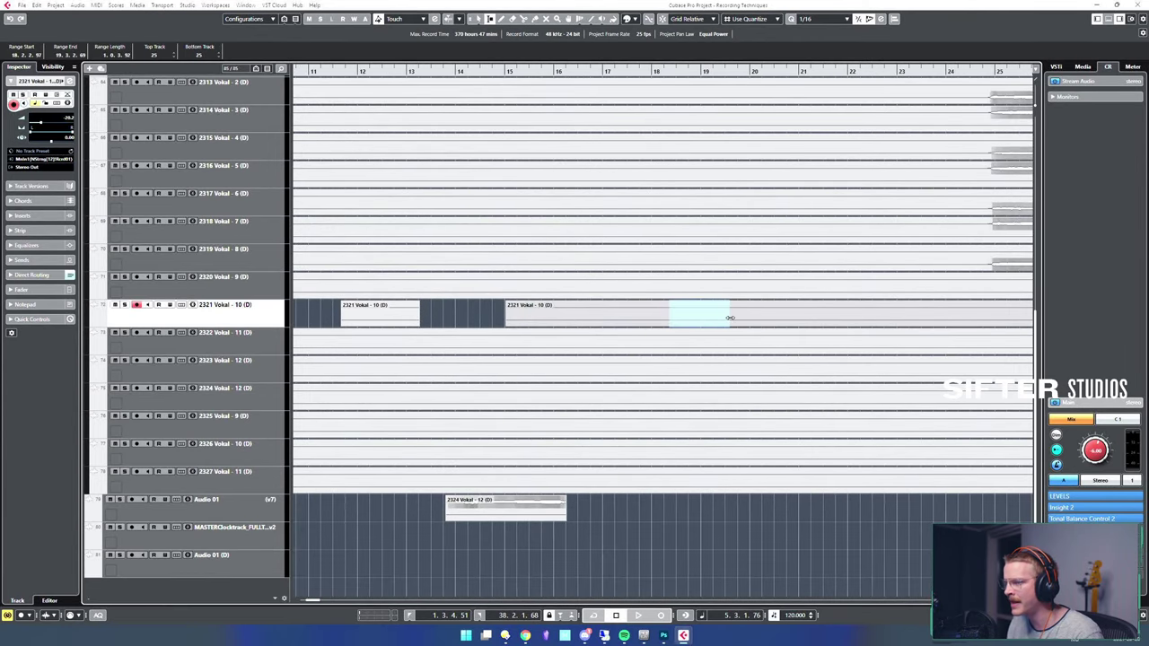
key(Delete)
scroll(778, 317, right, 3)
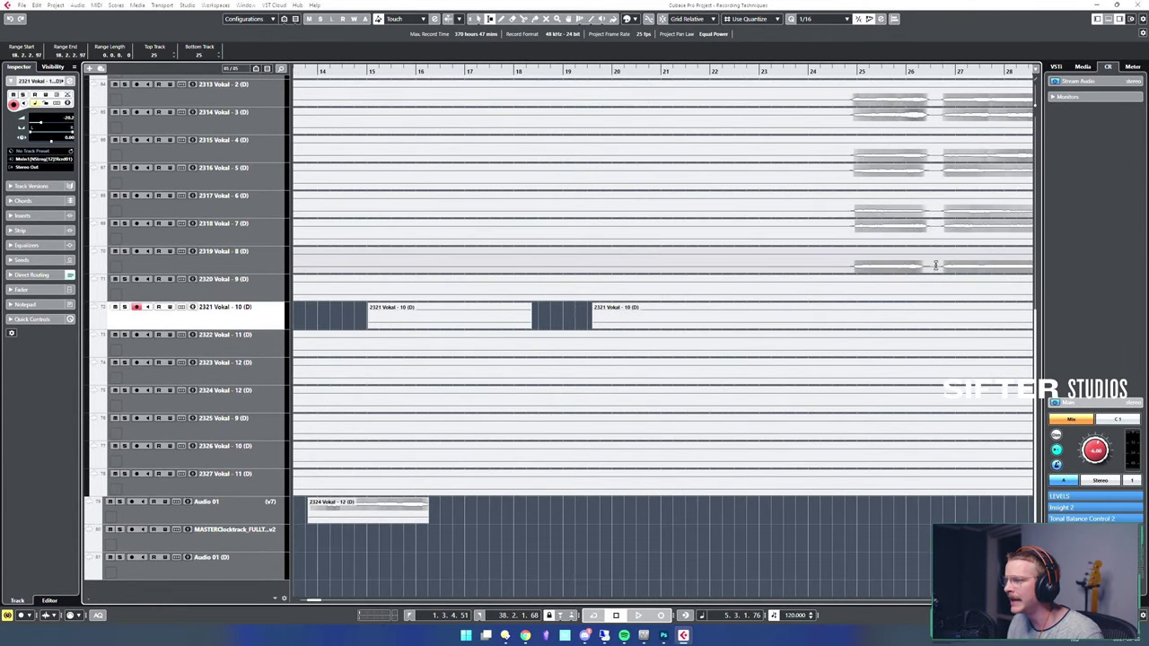
- Delete the silent gap near bar 26 in 2319 Vokal - 8 (D) and the empty ends after about bar 30 on tracks 2320 through 2327
drag(925, 263, 939, 263)
key(Delete)
scroll(798, 300, right, 4)
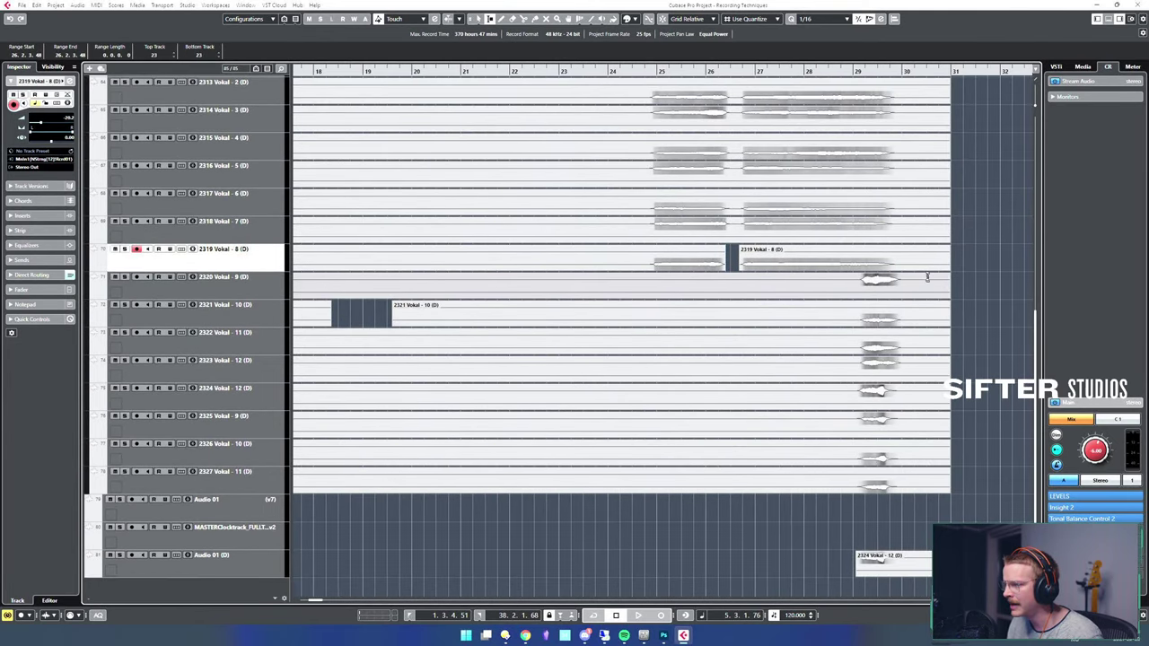
drag(910, 285, 954, 485)
key(Delete)
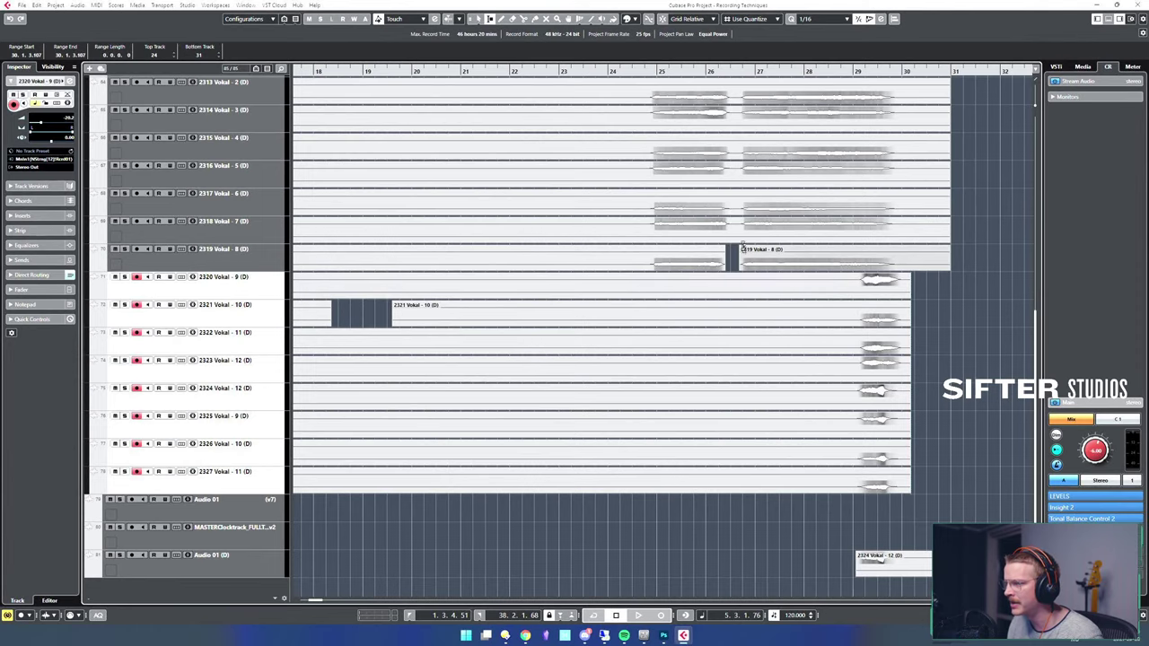
- Delete the short silent gap near bar 26 on the 2315 through 2318 vocal tracks
drag(729, 204, 743, 224)
key(Delete)
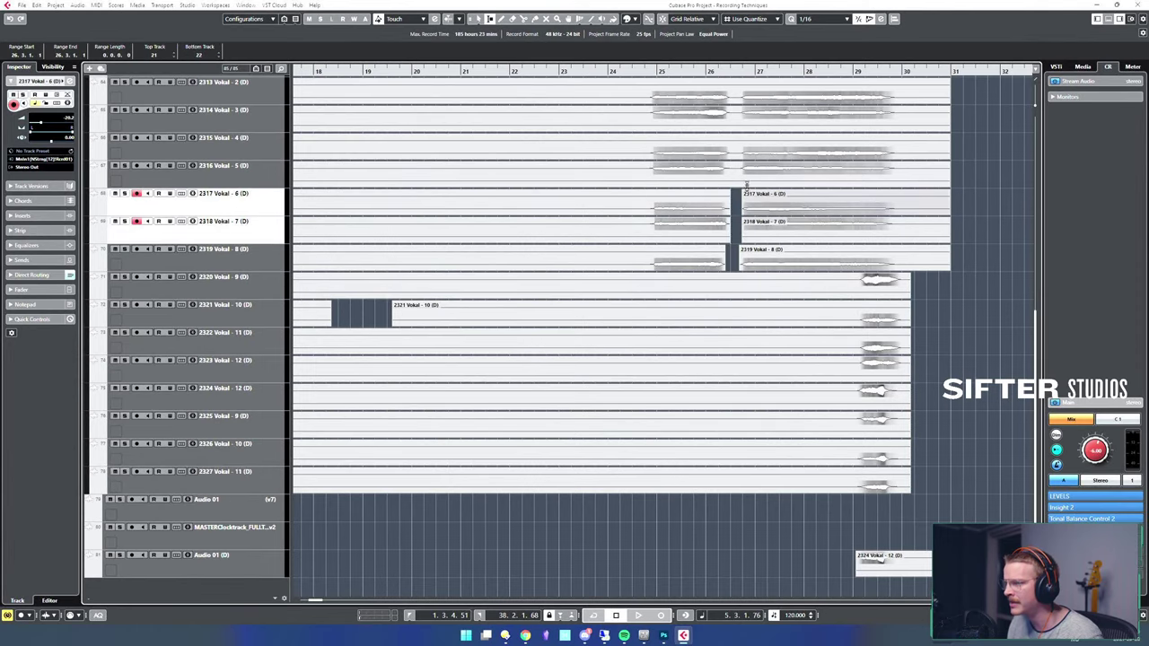
drag(730, 151, 740, 173)
key(Delete)
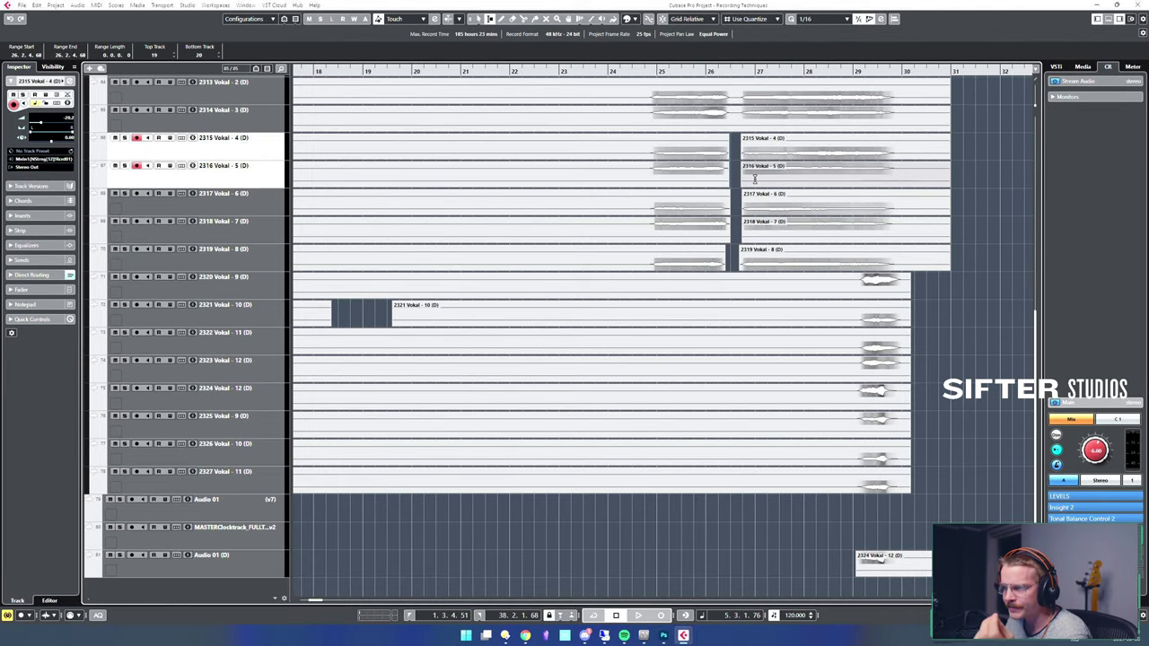
- Delete the silent range from about bar 10 to bar 24 on tracks 2300 Vokal - 1 through 2315 Vokal - 4 (D)
scroll(669, 314, down, 7)
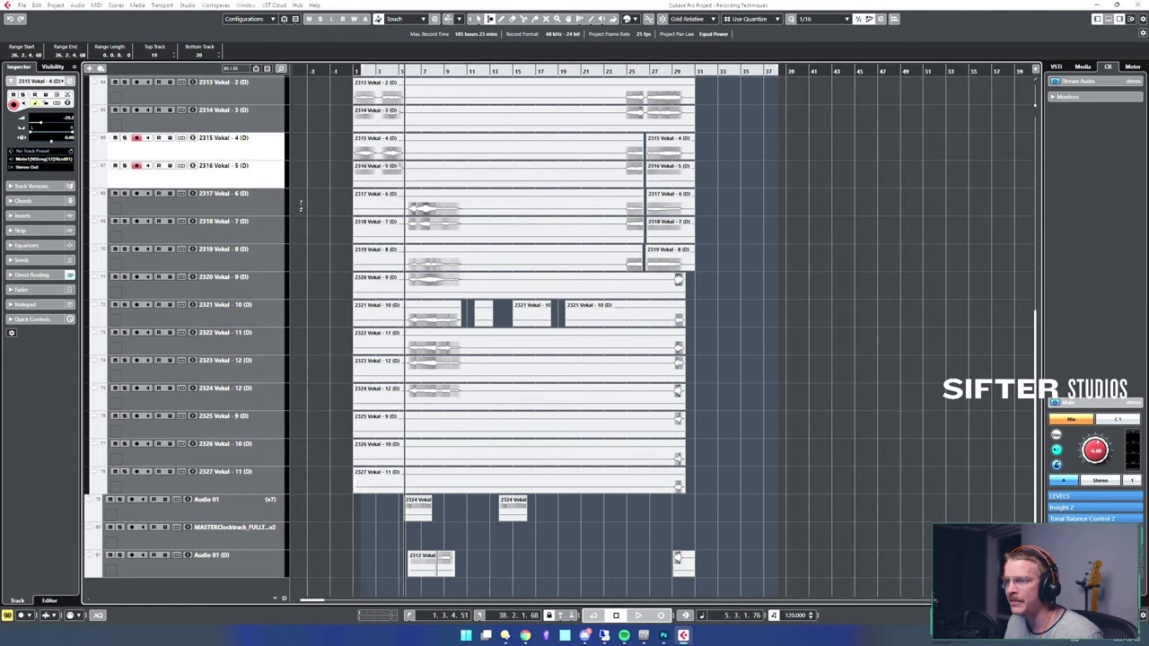
scroll(338, 302, up, 5)
scroll(339, 303, up, 8)
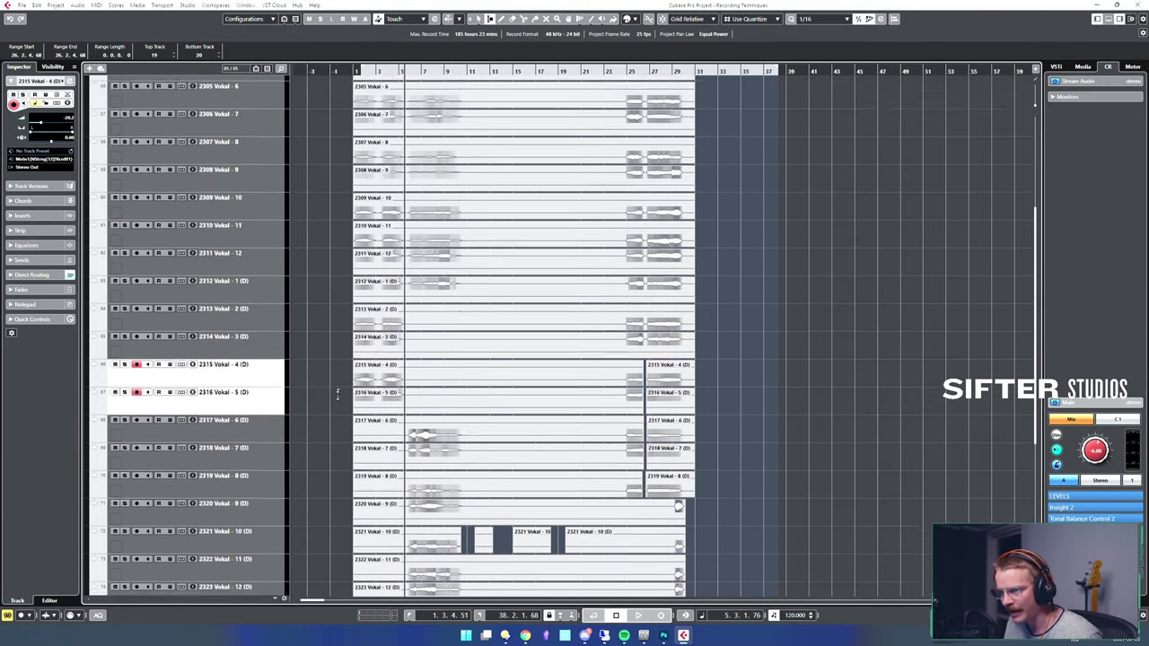
scroll(340, 260, up, 3)
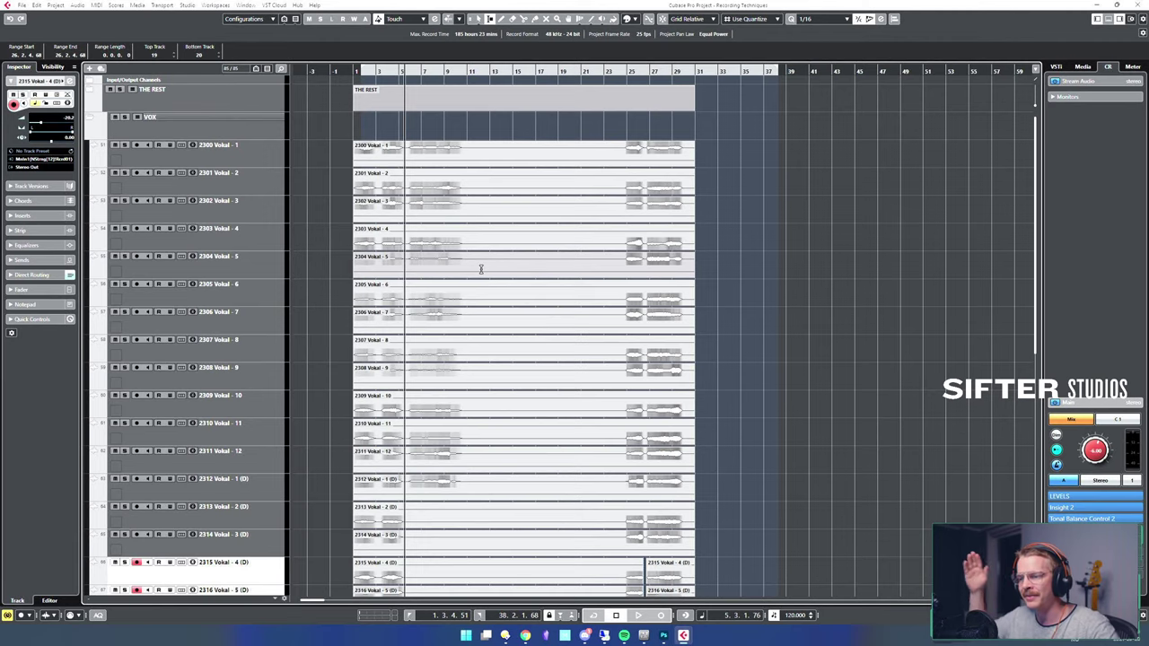
scroll(916, 318, down, 8)
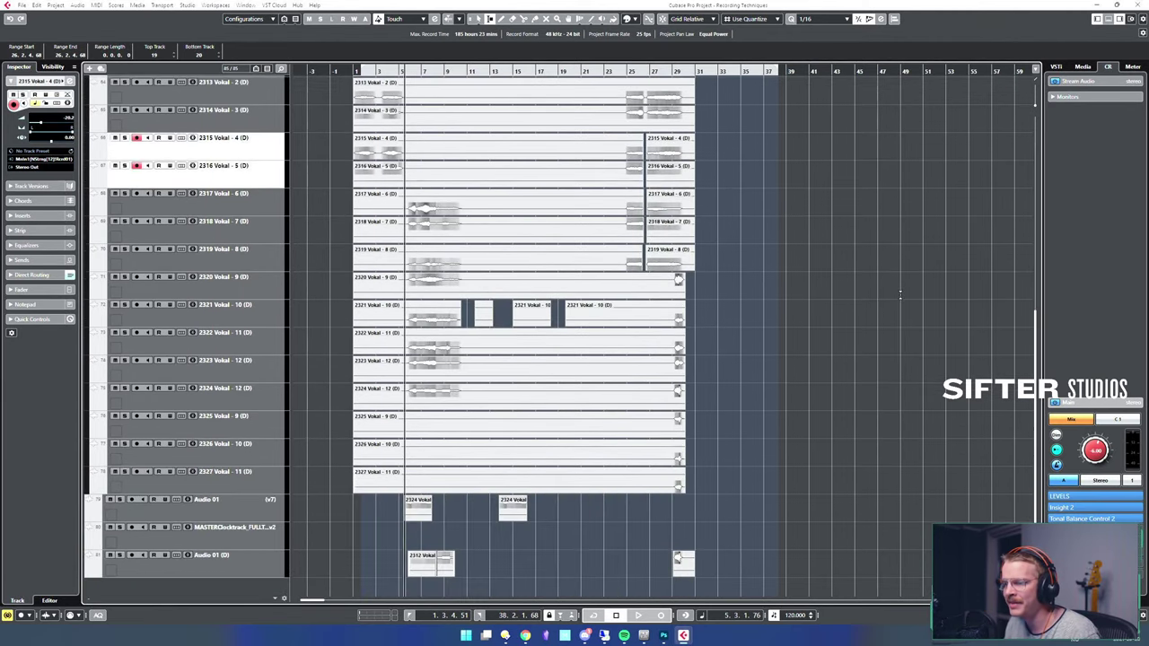
scroll(893, 247, up, 8)
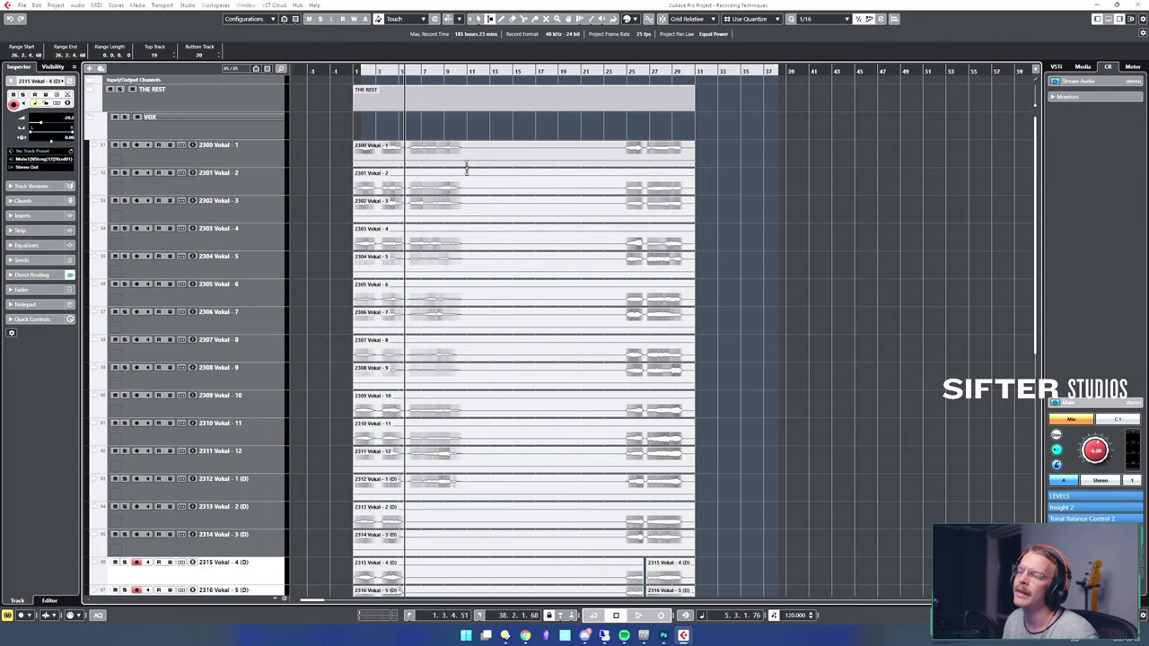
drag(464, 144, 623, 561)
key(Delete)
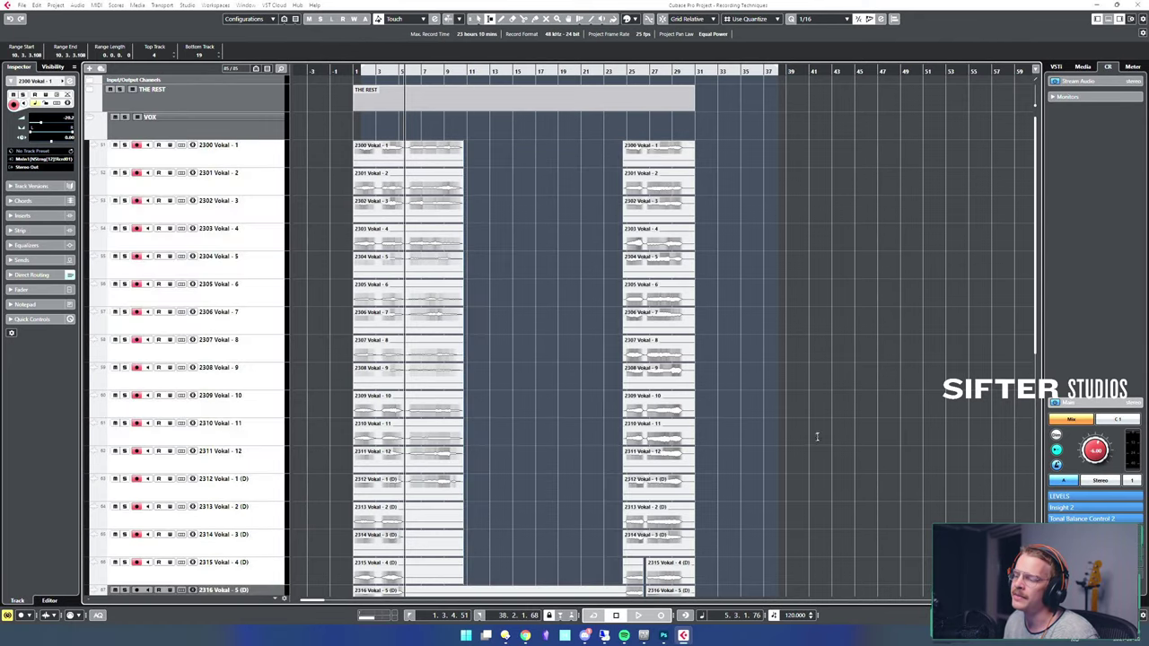
- Delete the silence at about bars 10 to 24 on tracks 2316 to 2320 and bars 11 to 28 on tracks 2320 to 2327
scroll(842, 411, down, 3)
drag(461, 278, 620, 398)
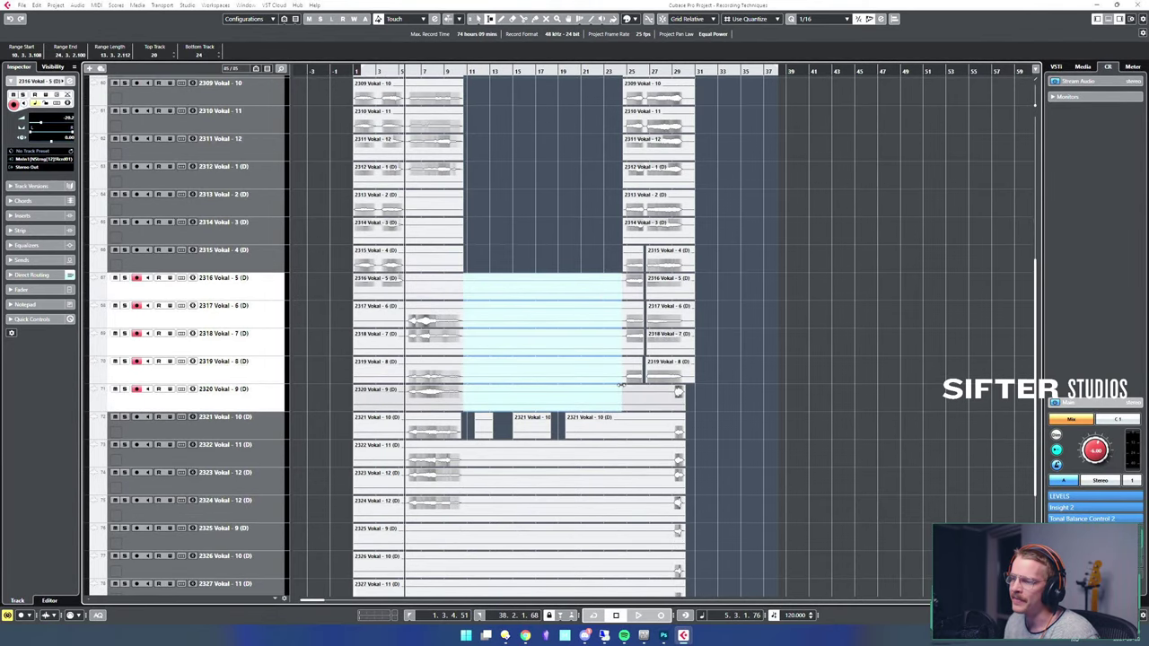
key(Delete)
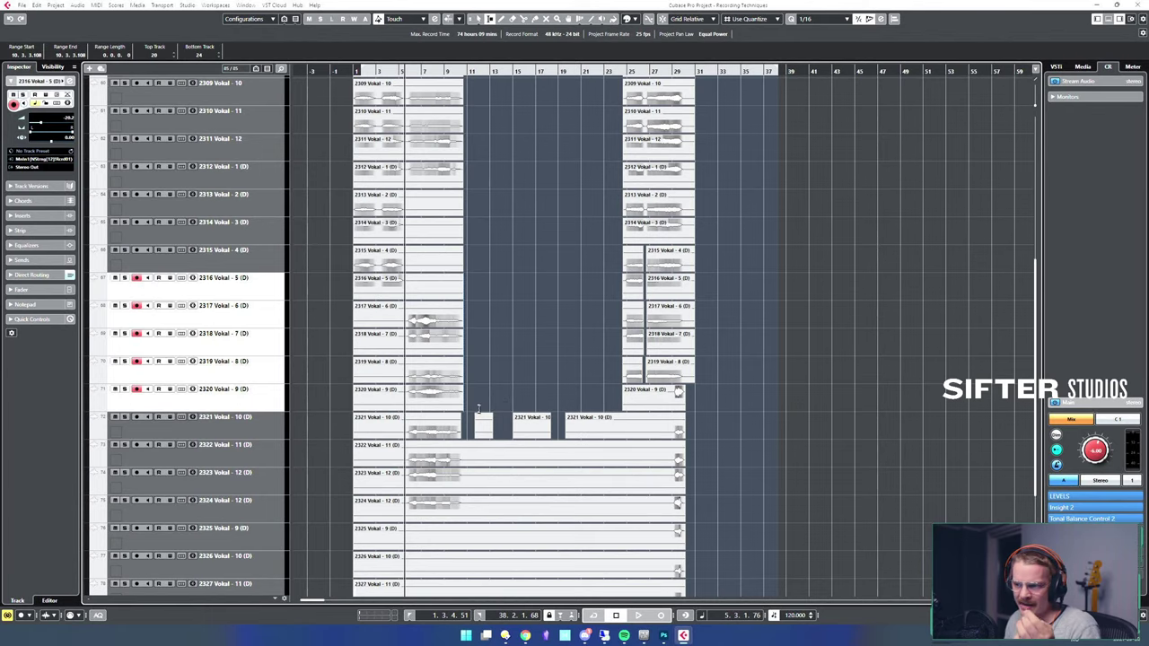
drag(470, 399, 669, 535)
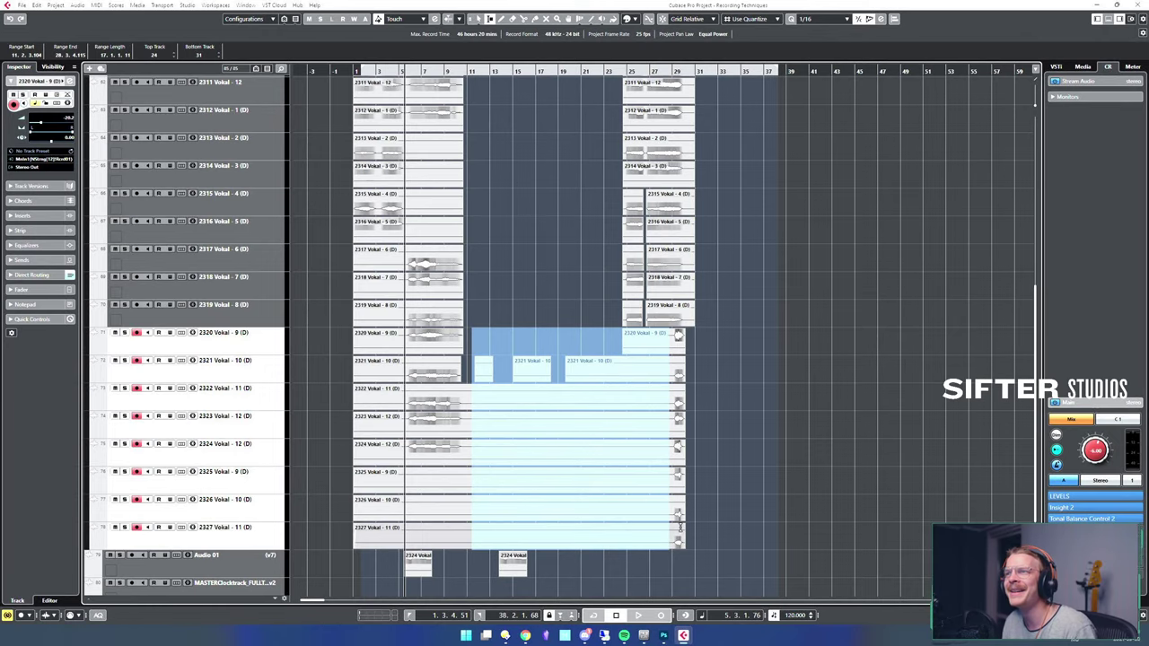
key(Delete)
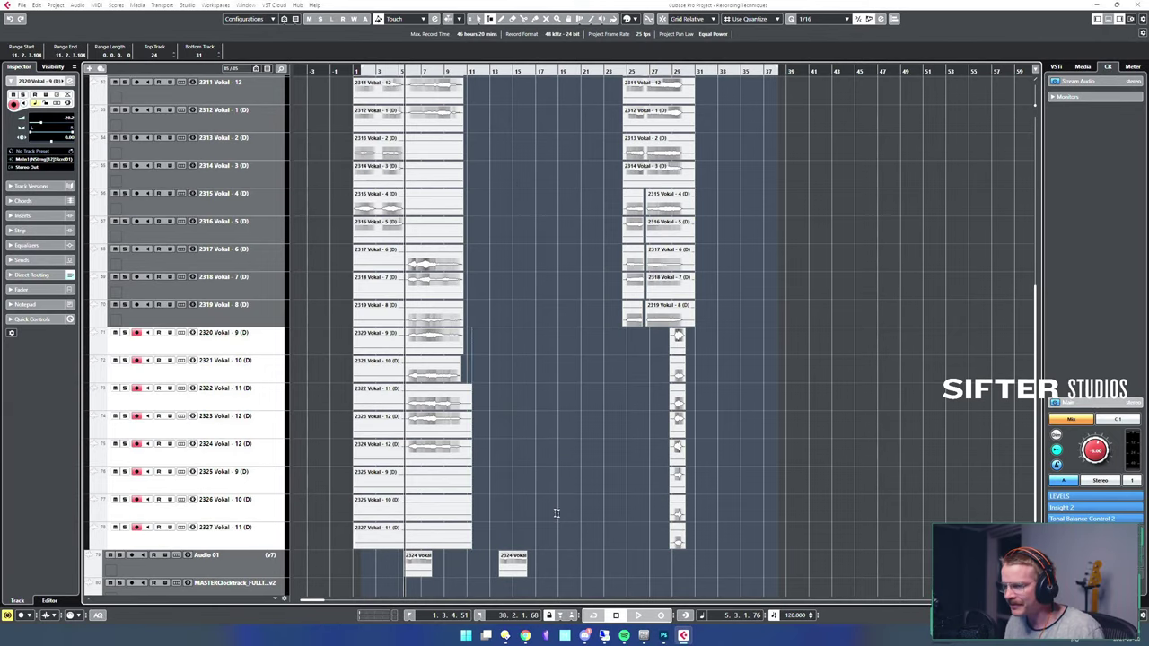
- Undo the three large multi-track range deletions, return to the Object Selection tool and clear the range
key(ctrl+z)
key(ctrl+z)
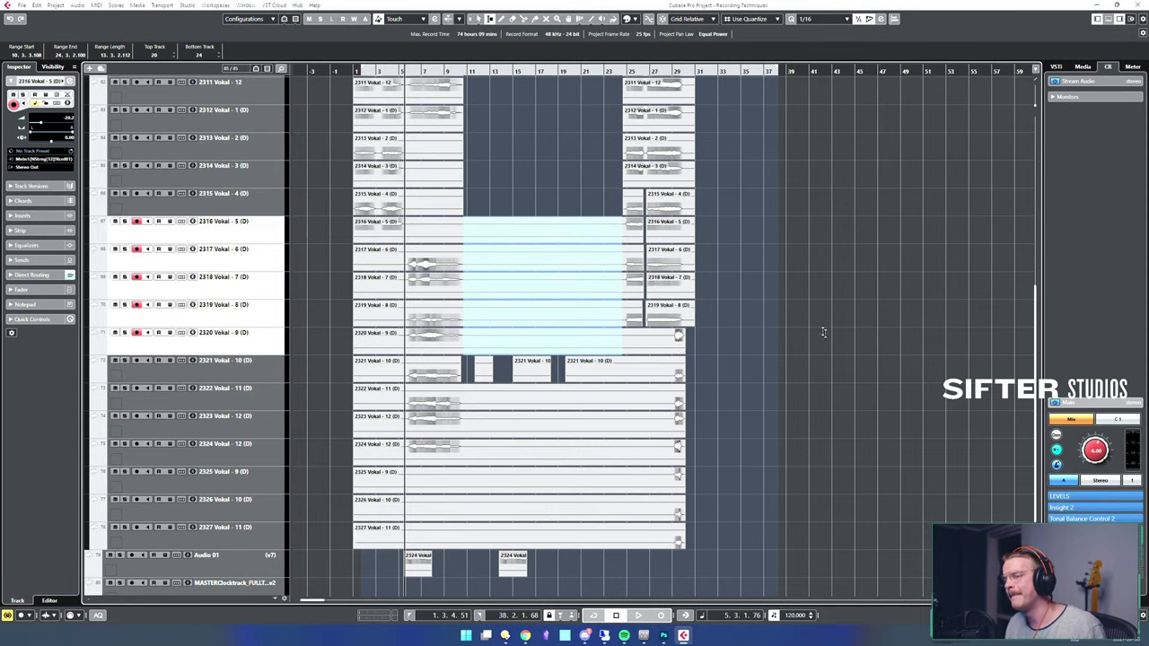
scroll(823, 332, up, 5)
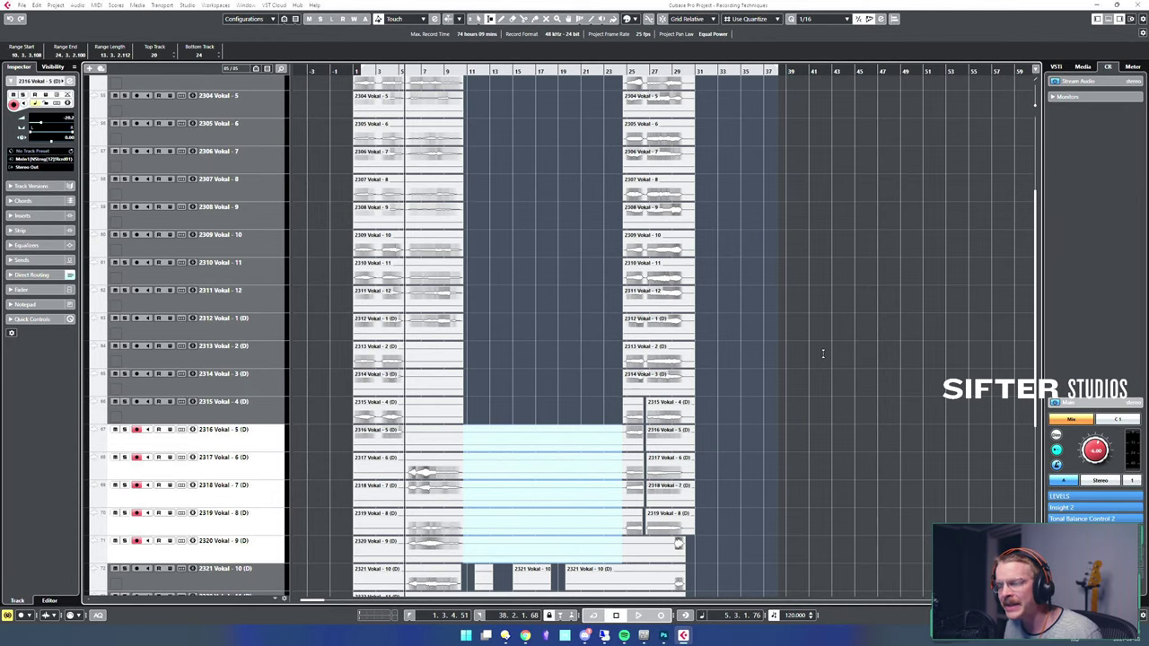
key(ctrl+z)
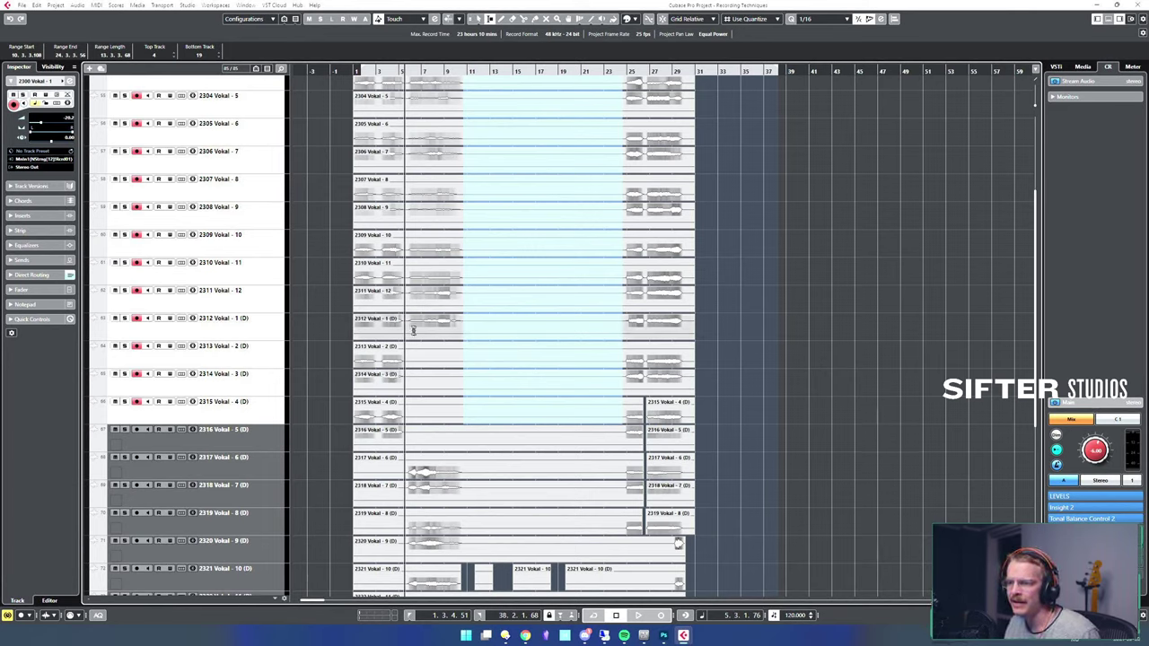
click(451, 330)
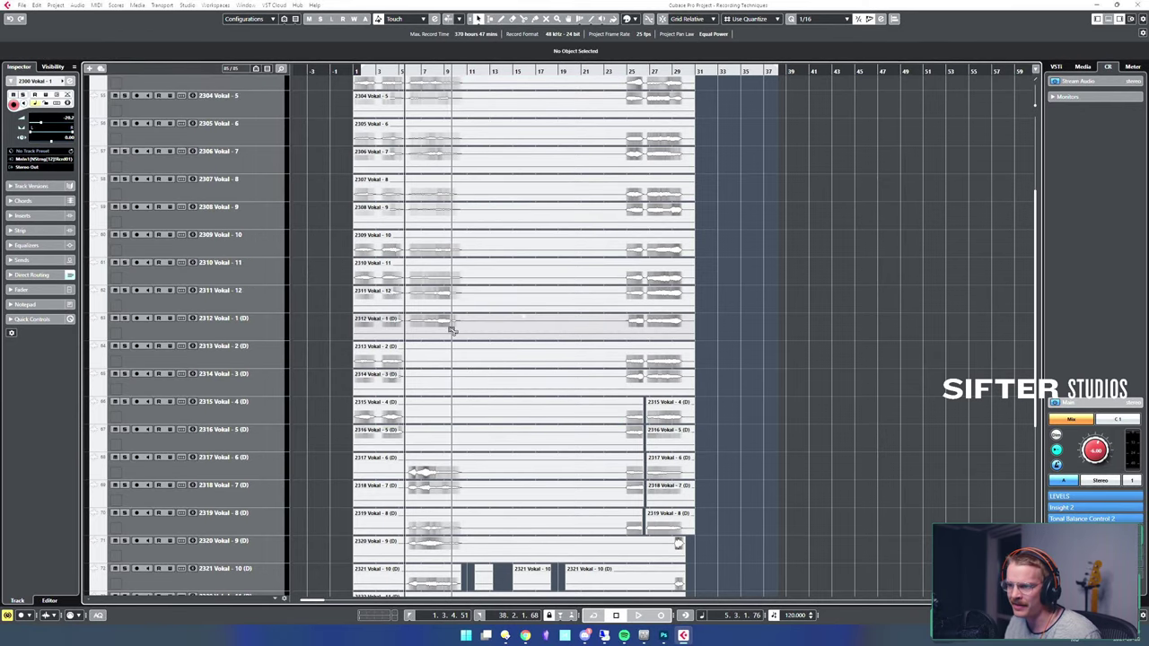
- Cut the 2312 Vokal - 1 (D) event into pieces between about bars 5 and 10, and split all tracks' events at the project cursor
alt+click(453, 329)
drag(456, 332, 409, 343)
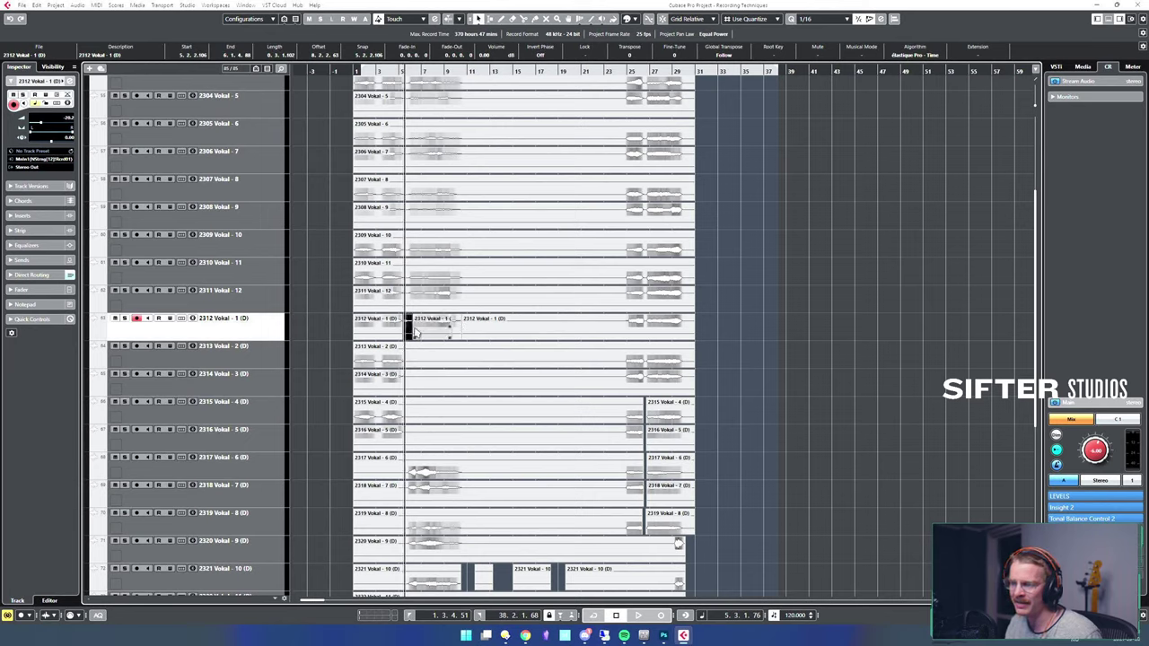
key(2)
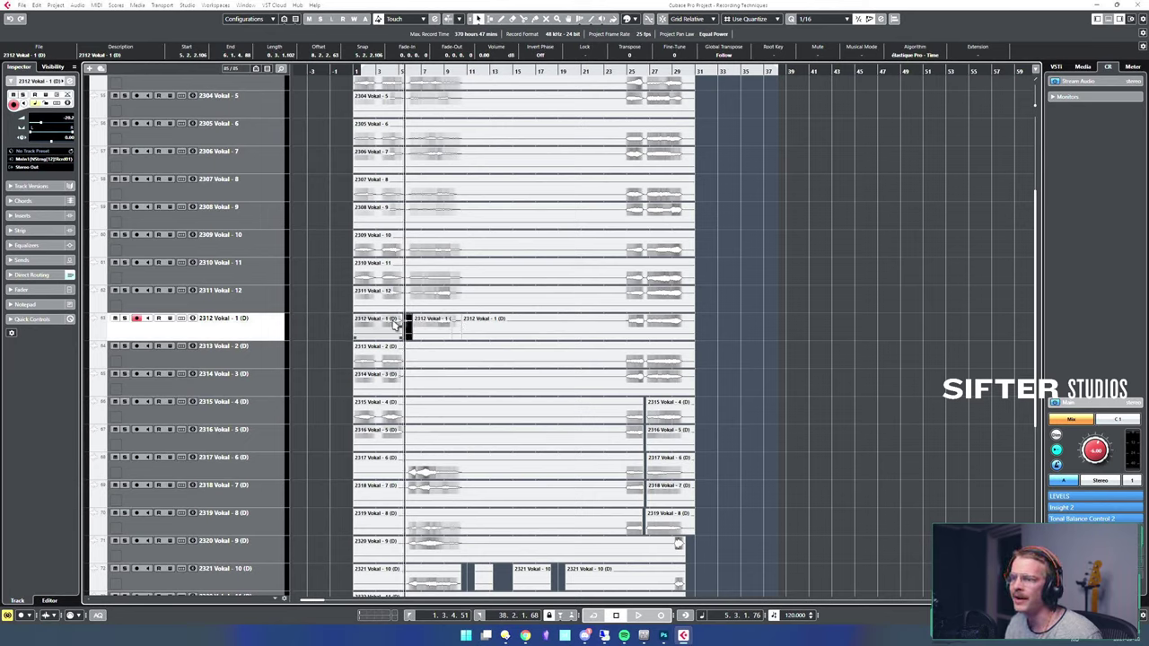
drag(406, 329, 488, 329)
key(alt+x)
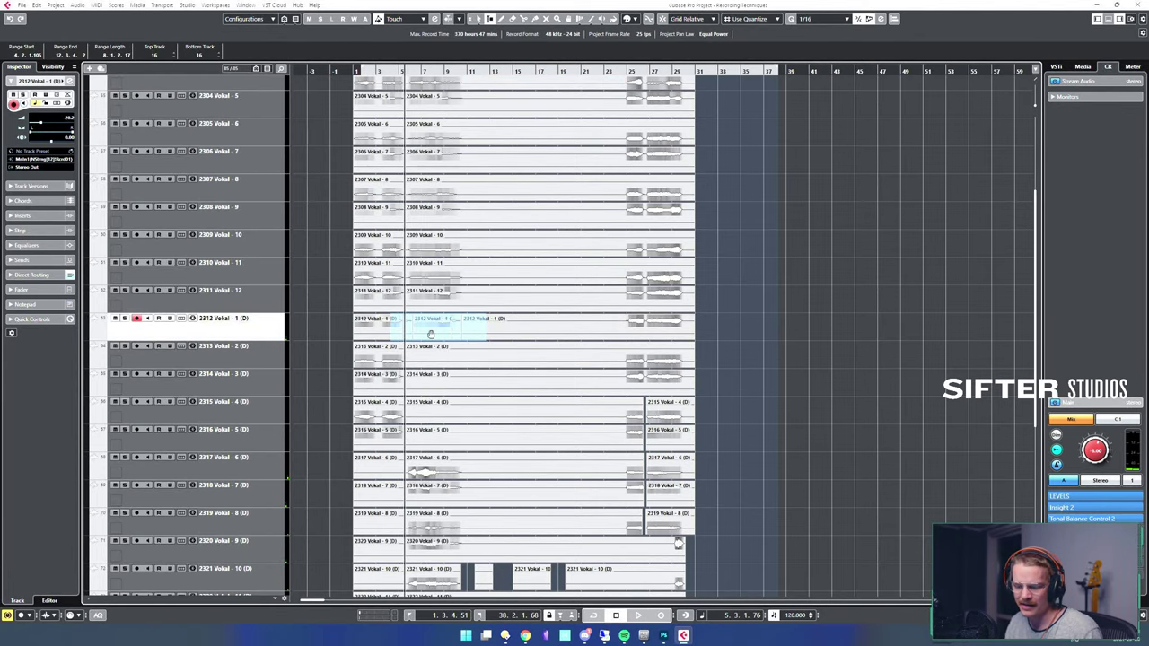
- Select a short range across the cut on 2312 Vokal - 1 (D) near bar 5, open the crossfade editor for it and close it
key(h)
key(h)
key(h)
key(h)
key(h)
key(h)
key(h)
key(h)
key(h)
key(h)
key(h)
key(h)
key(h)
key(h)
key(h)
key(h)
key(h)
key(h)
key(h)
key(h)
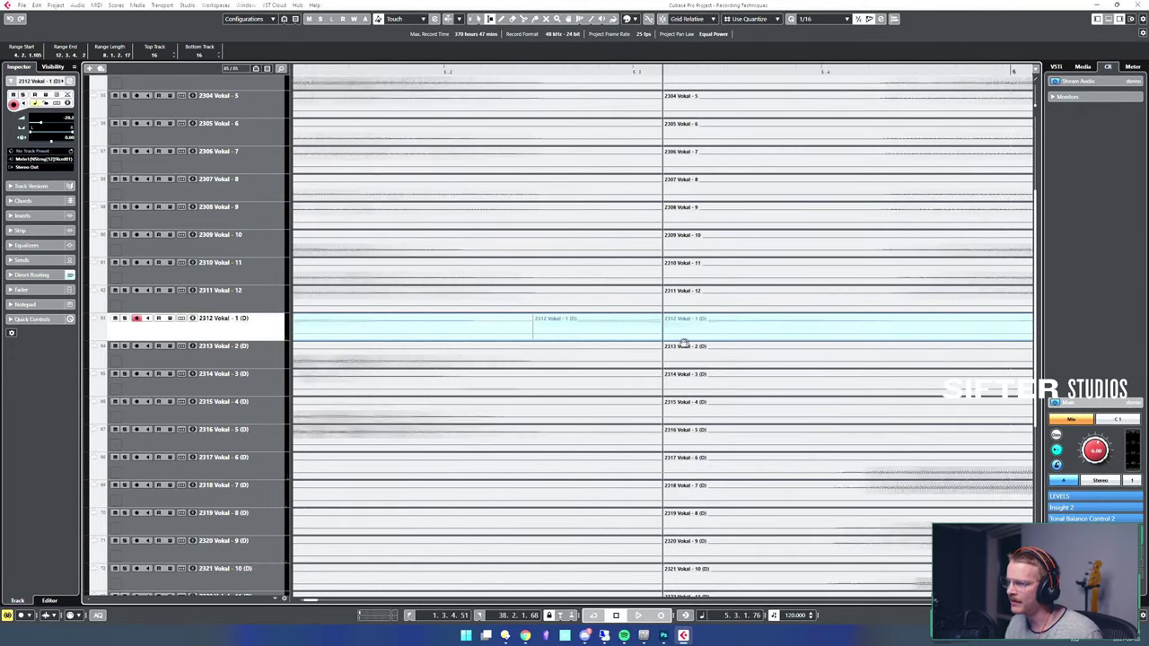
drag(584, 341, 939, 335)
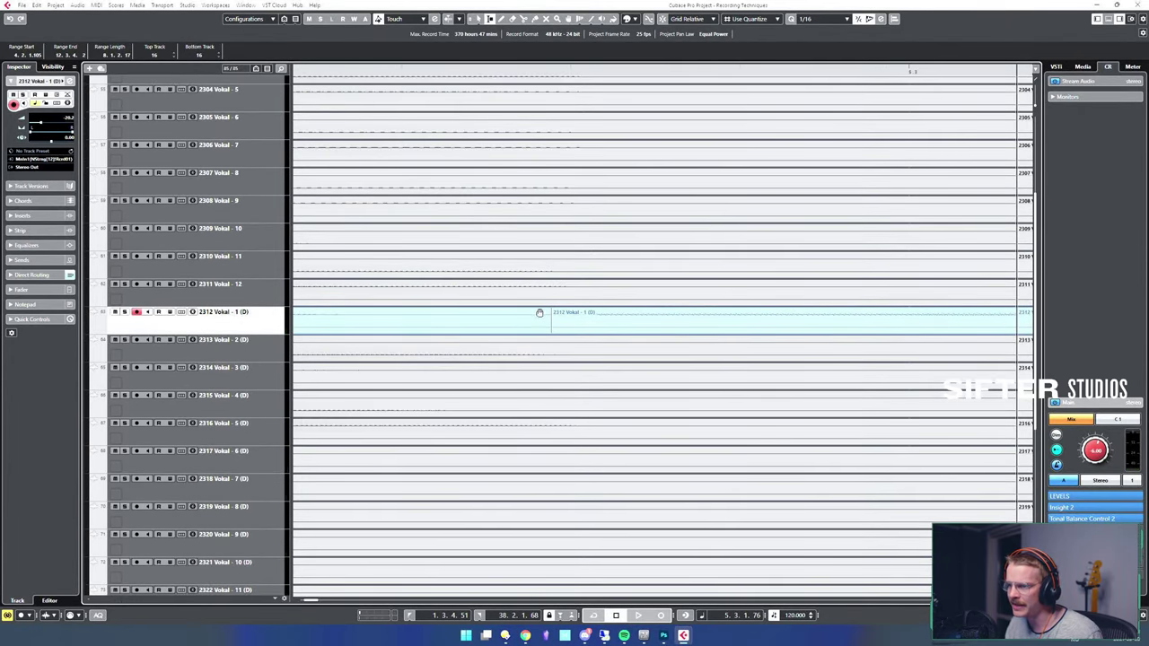
click(545, 294)
drag(536, 318, 577, 318)
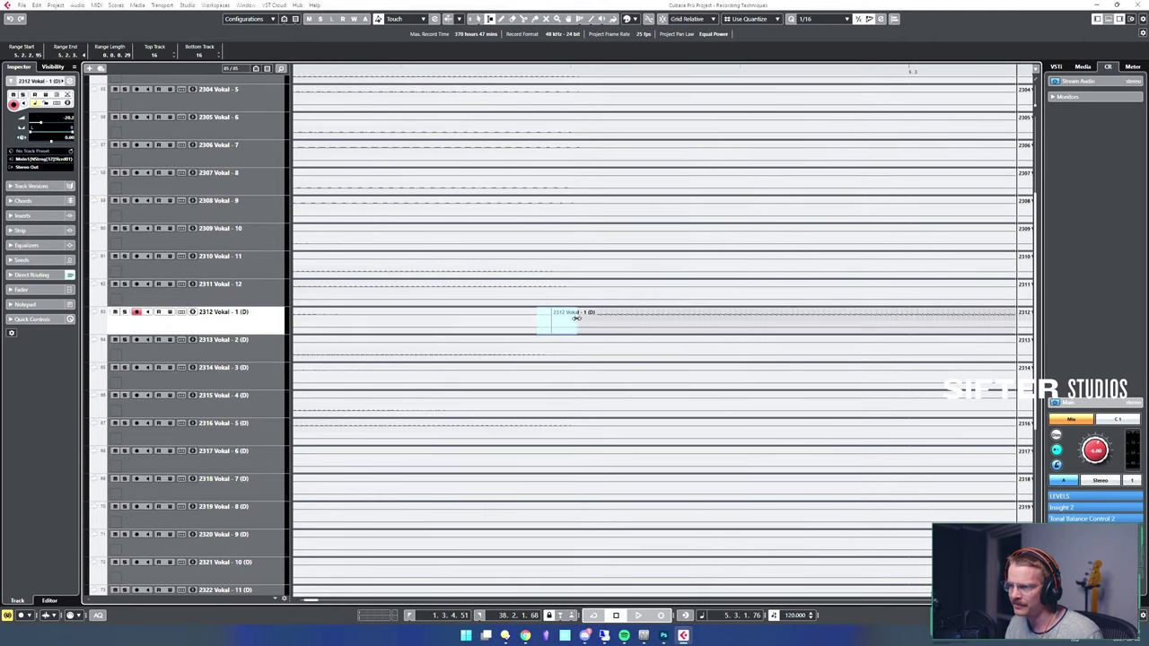
key(x)
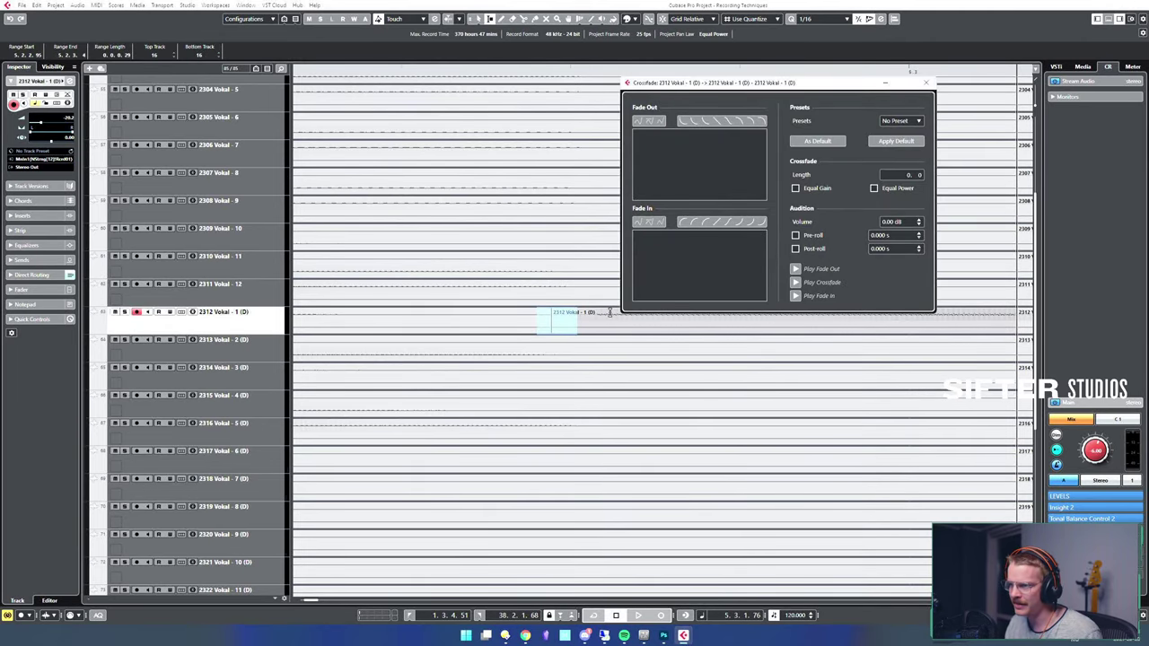
click(926, 83)
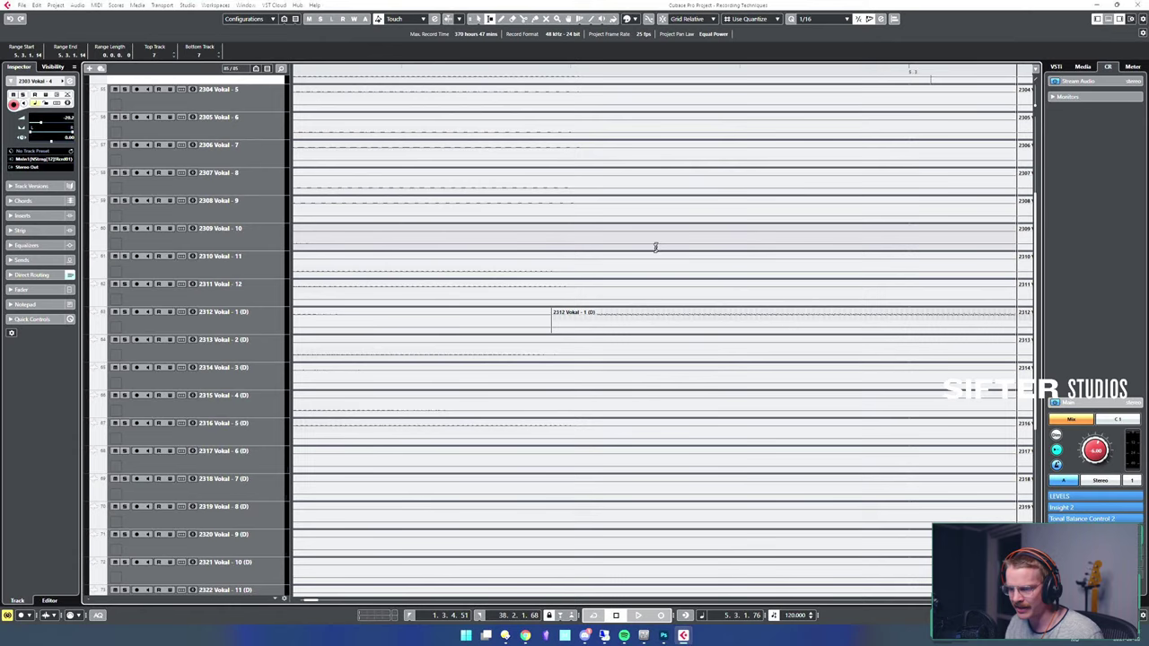
- Check the crossfade editor for the 2312 Vokal - 1 (D) cut once more, close it and examine the waveform around the cut
double_click(549, 315)
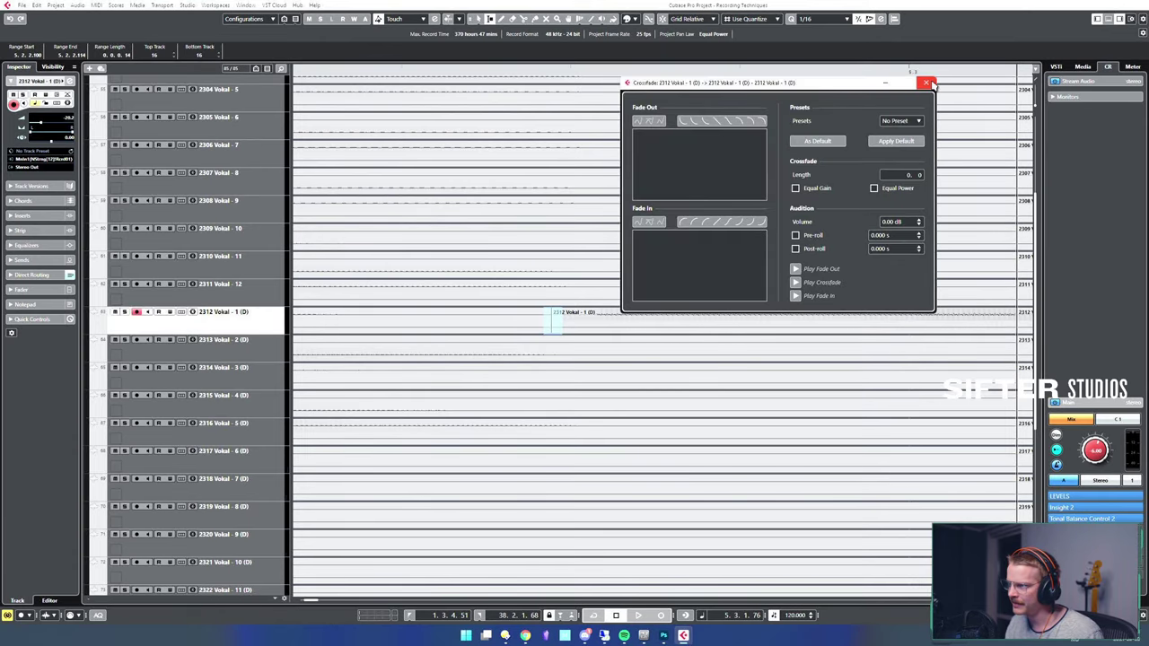
click(931, 85)
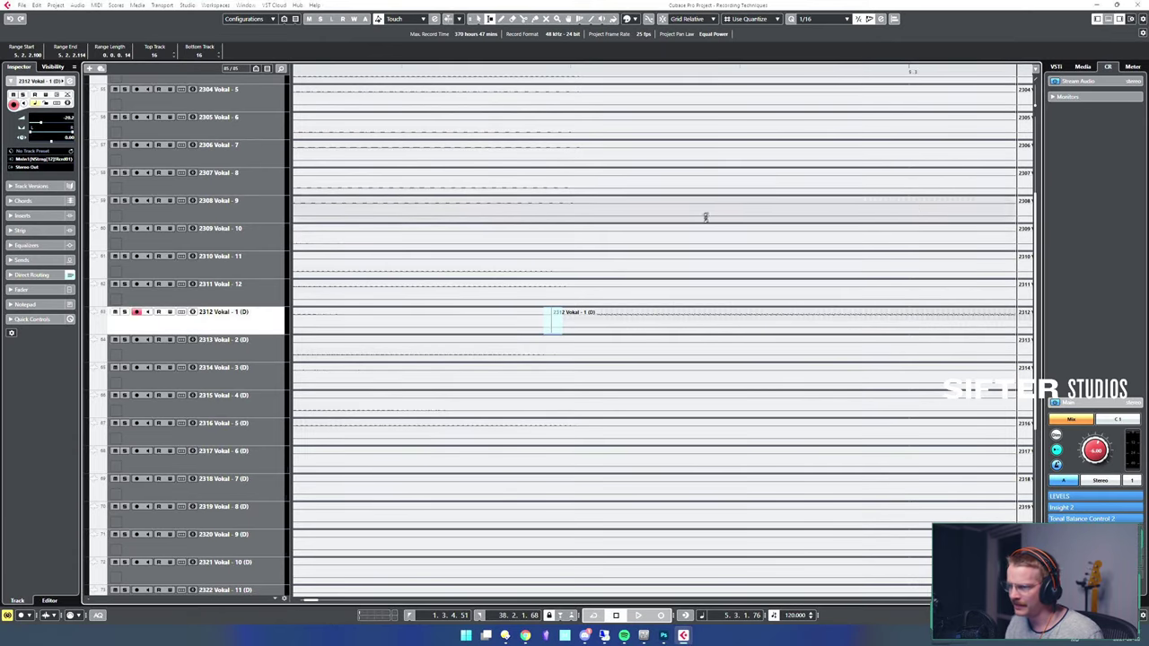
key(h)
key(h)
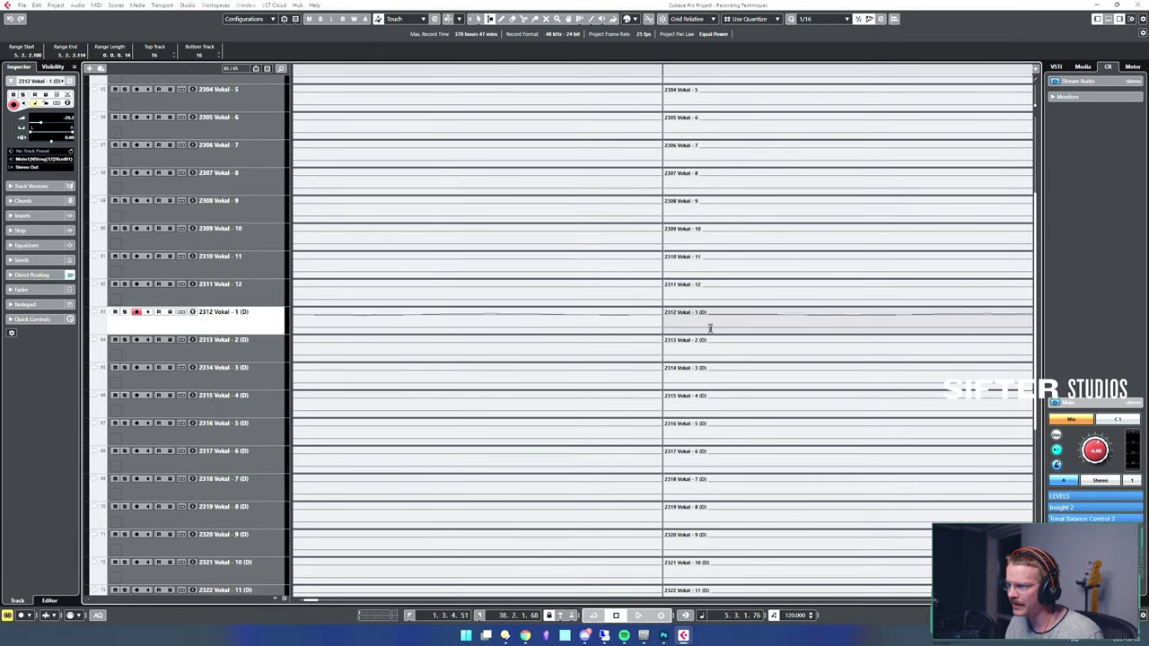
key(g)
key(g)
key(g)
key(g)
key(g)
key(g)
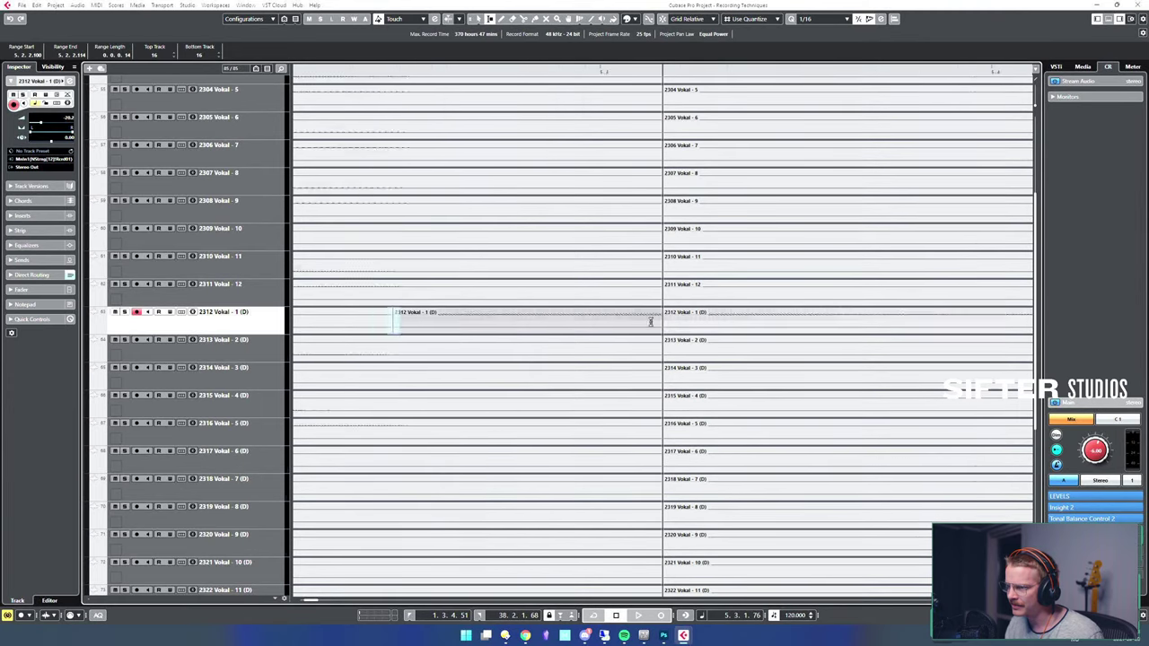
key(g)
key(g)
key(g)
key(g)
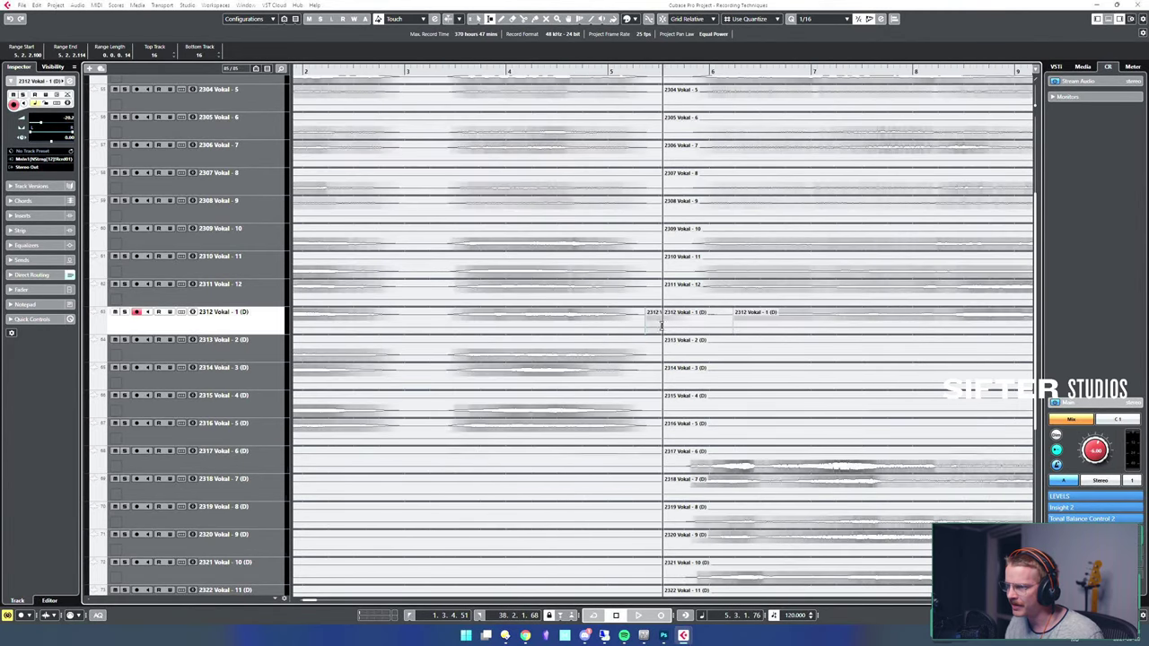
- Place the project cursor at 5.2.2.103 beside the cut on 2312 Vokal - 1 (D), view the cut's crossfade settings and close them
alt+shift+click(642, 315)
key(h)
key(h)
key(h)
key(h)
key(h)
key(h)
key(h)
key(h)
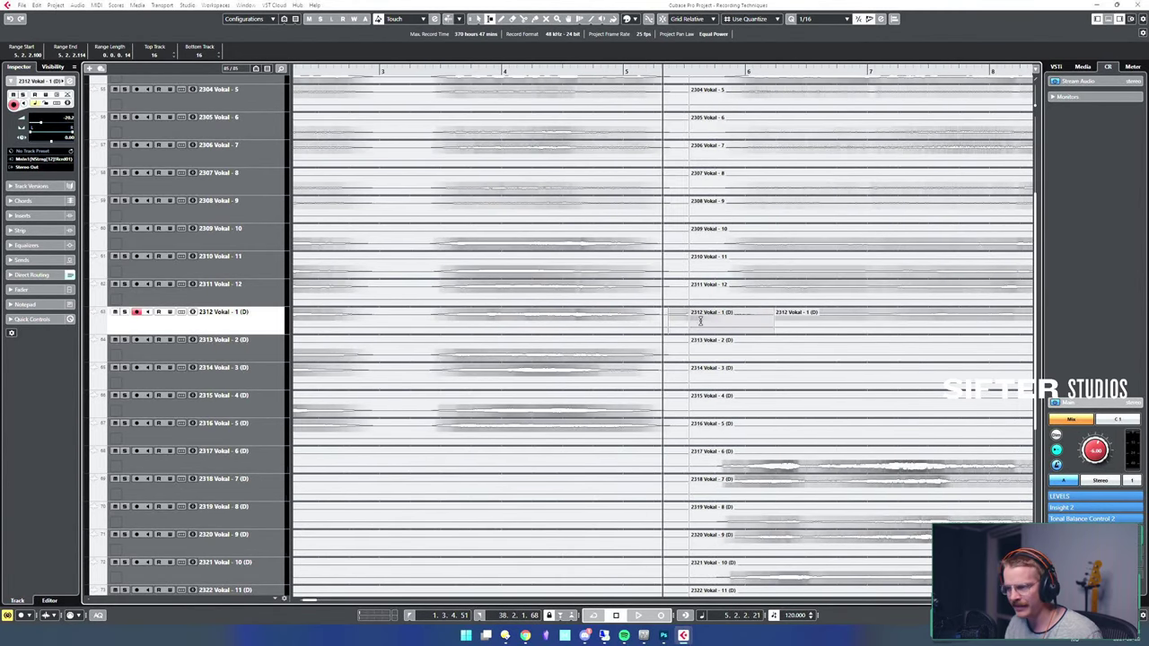
key(h)
alt+shift+click(859, 317)
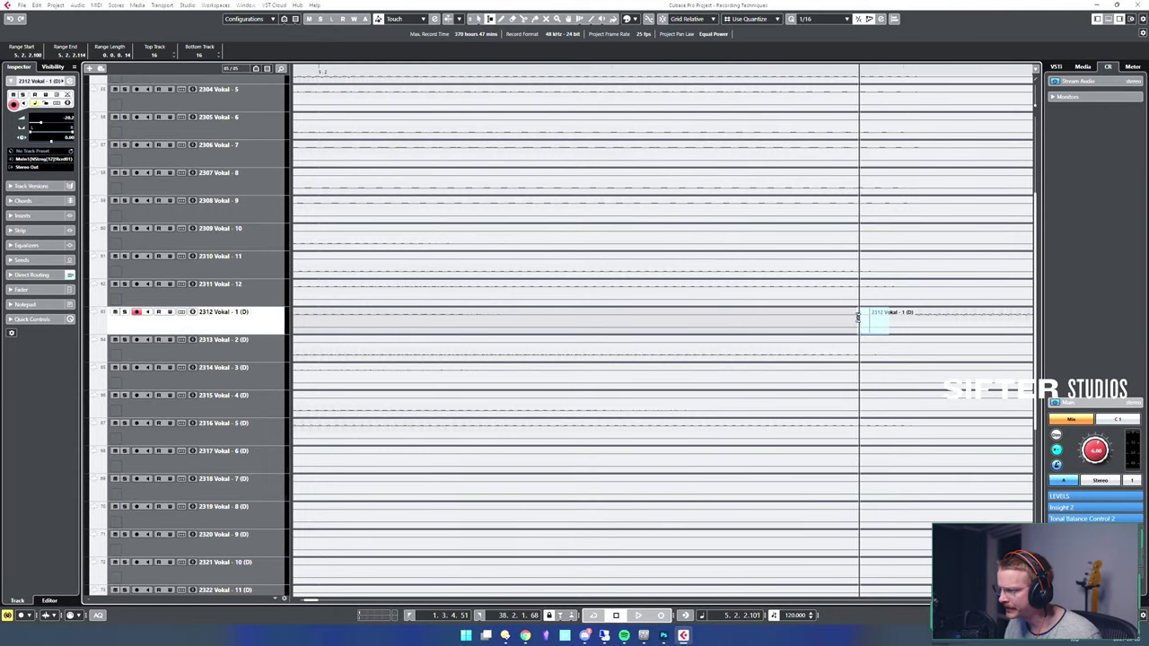
alt+shift+click(865, 320)
key(h)
key(h)
key(h)
key(h)
key(h)
key(g)
key(g)
key(g)
key(g)
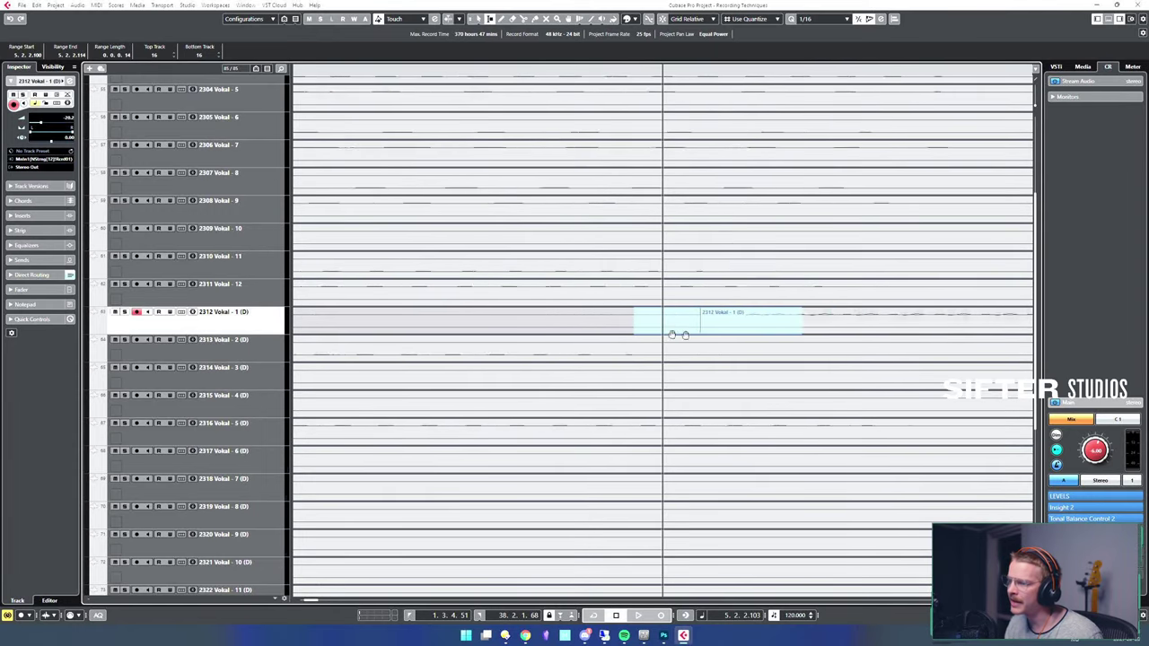
double_click(703, 318)
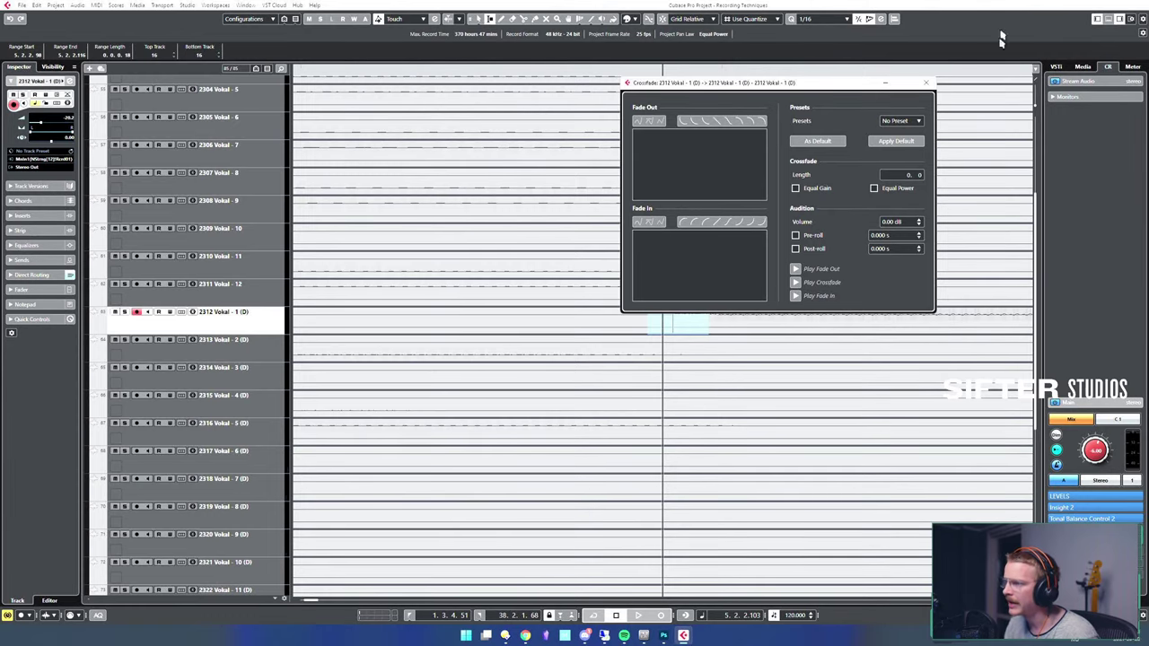
drag(853, 89, 688, 124)
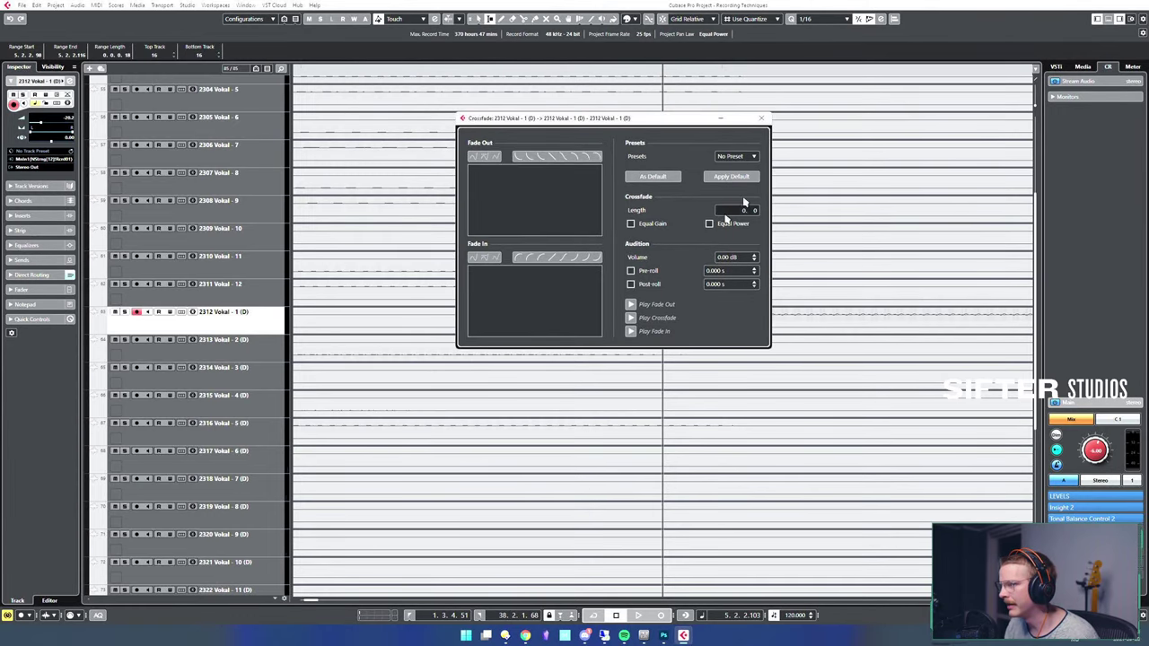
click(765, 118)
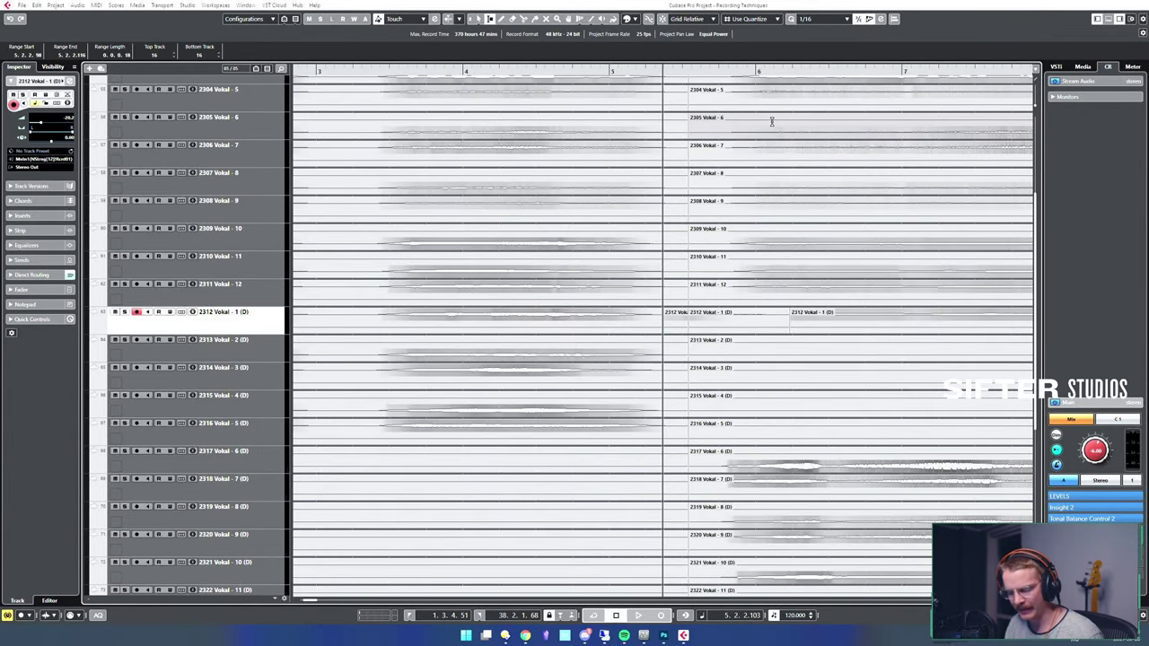
key(g)
key(g)
key(g)
key(g)
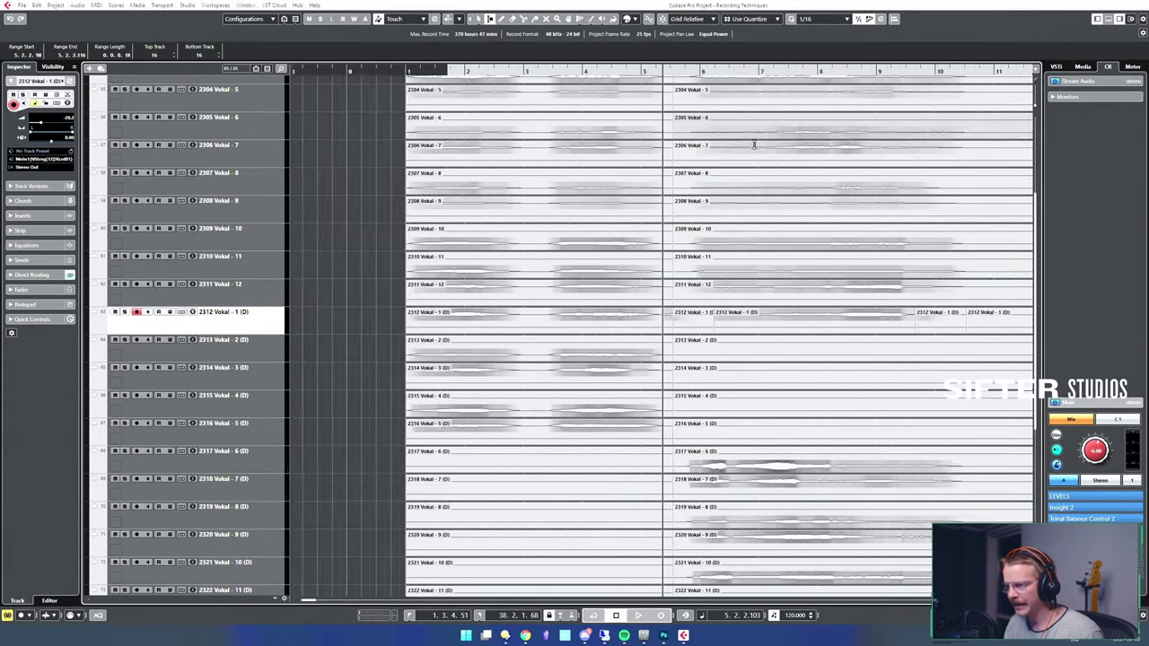
- Open the project's Auto Fades settings and enable Auto Fade In, Auto Fade Out and Auto Crossfades
click(77, 6)
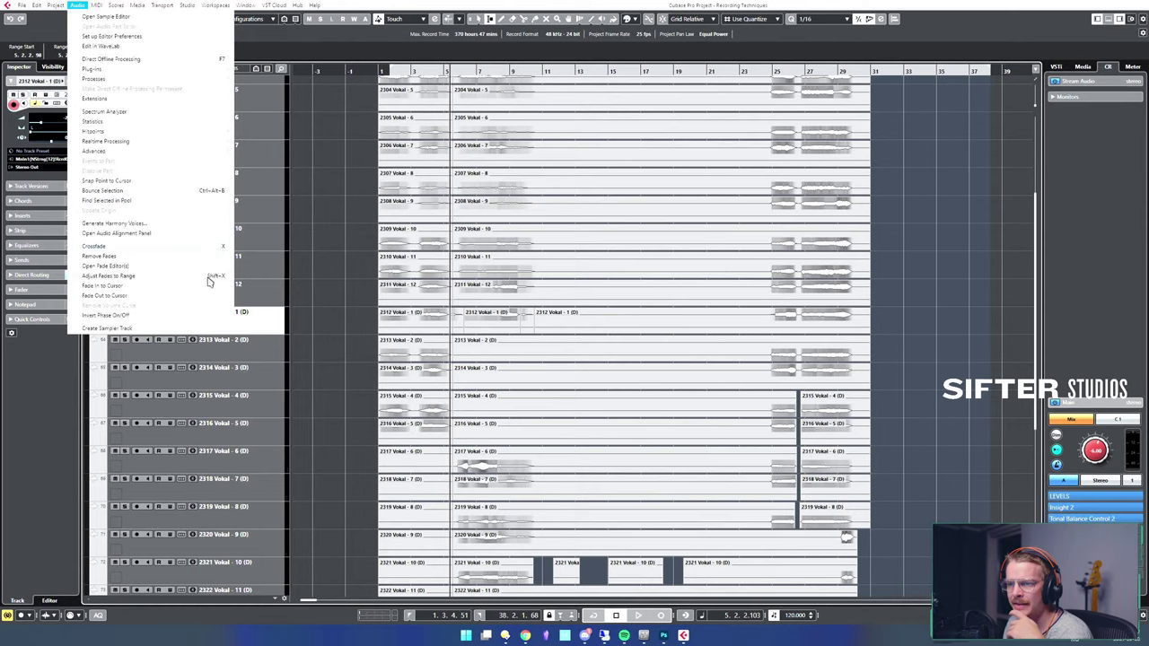
mouse_move(56, 5)
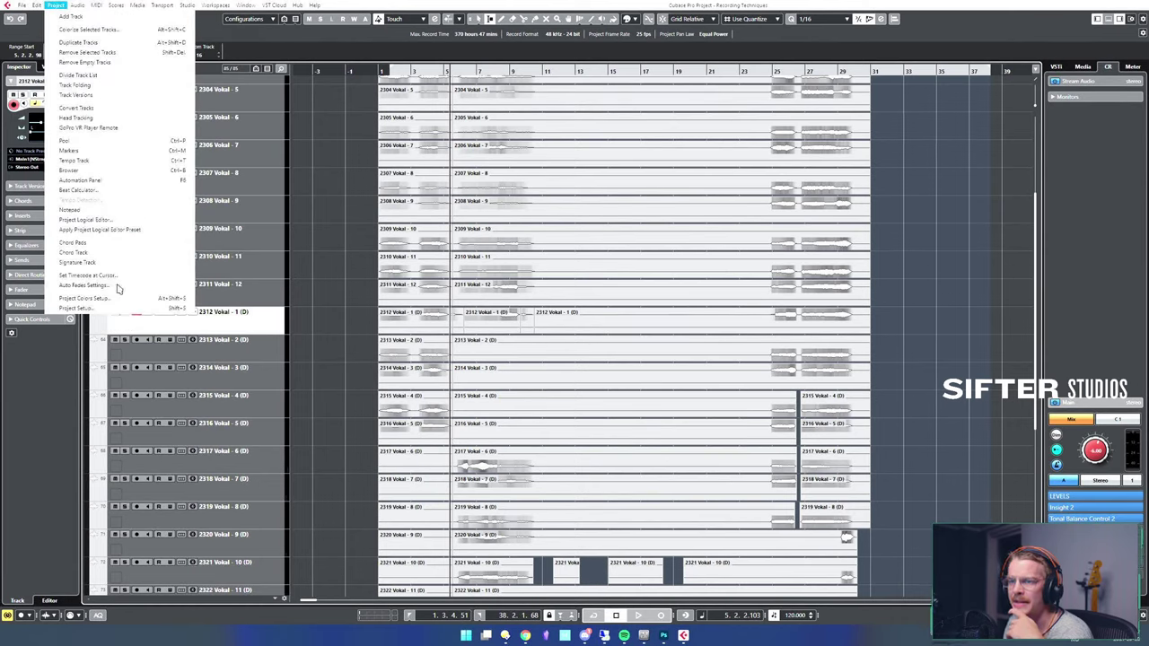
click(118, 286)
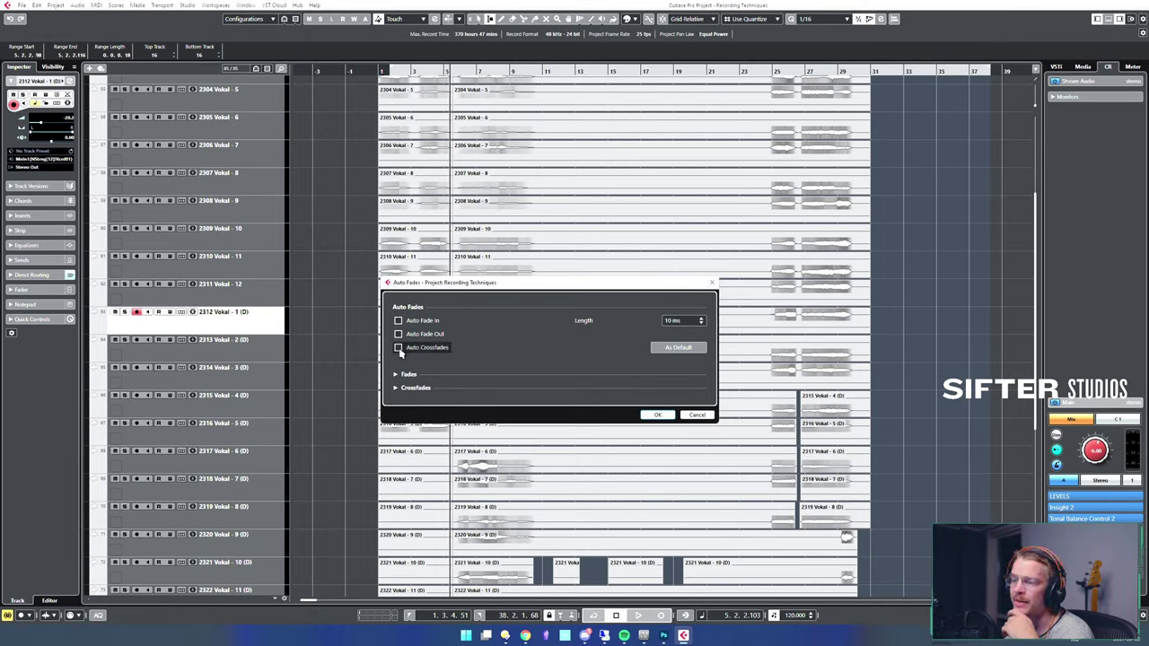
click(398, 347)
click(399, 334)
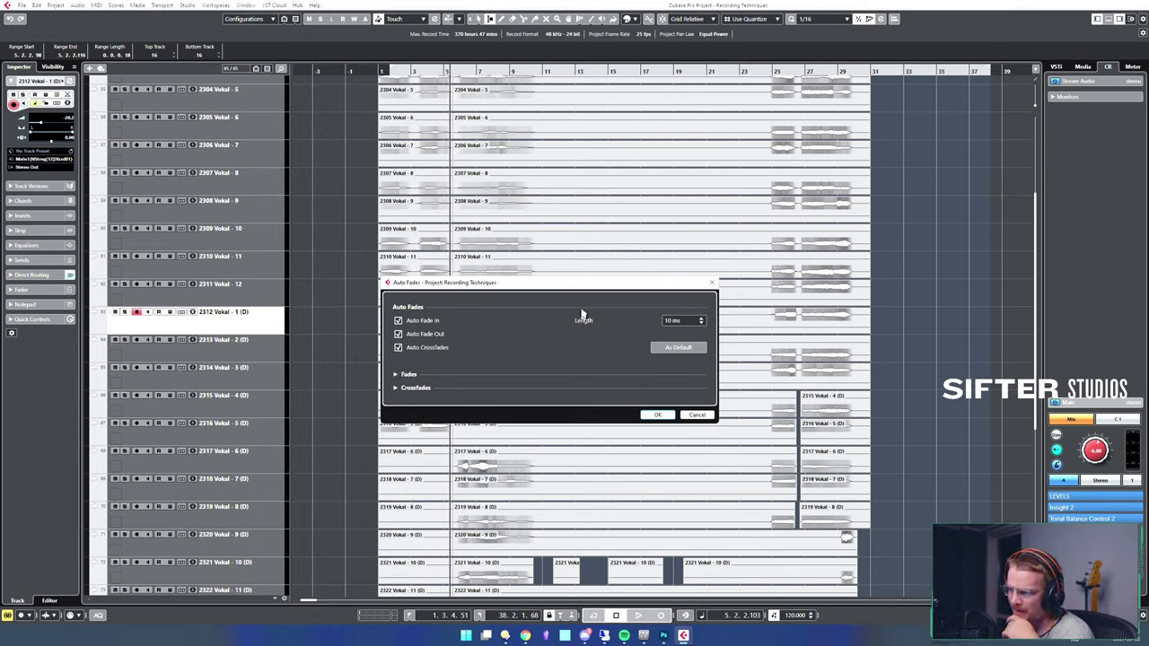
drag(580, 290, 696, 274)
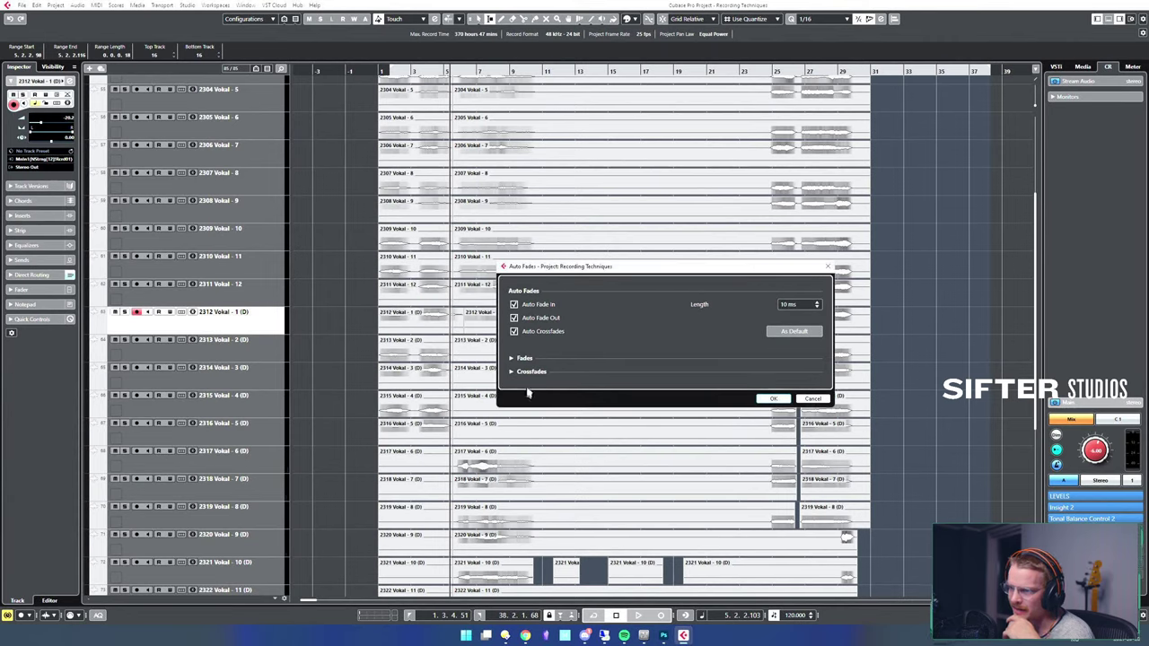
- Disable Auto Fade In, Auto Fade Out and Auto Crossfades, show the fade curves and accept the Auto Fades settings
click(537, 304)
click(537, 332)
click(537, 318)
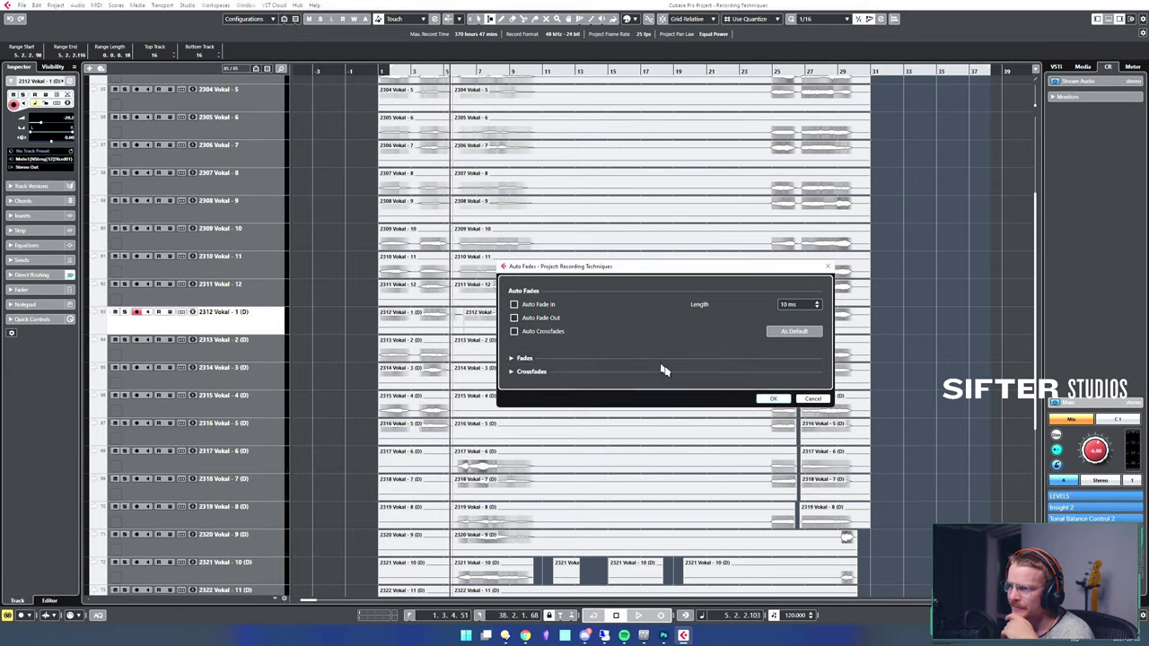
click(512, 358)
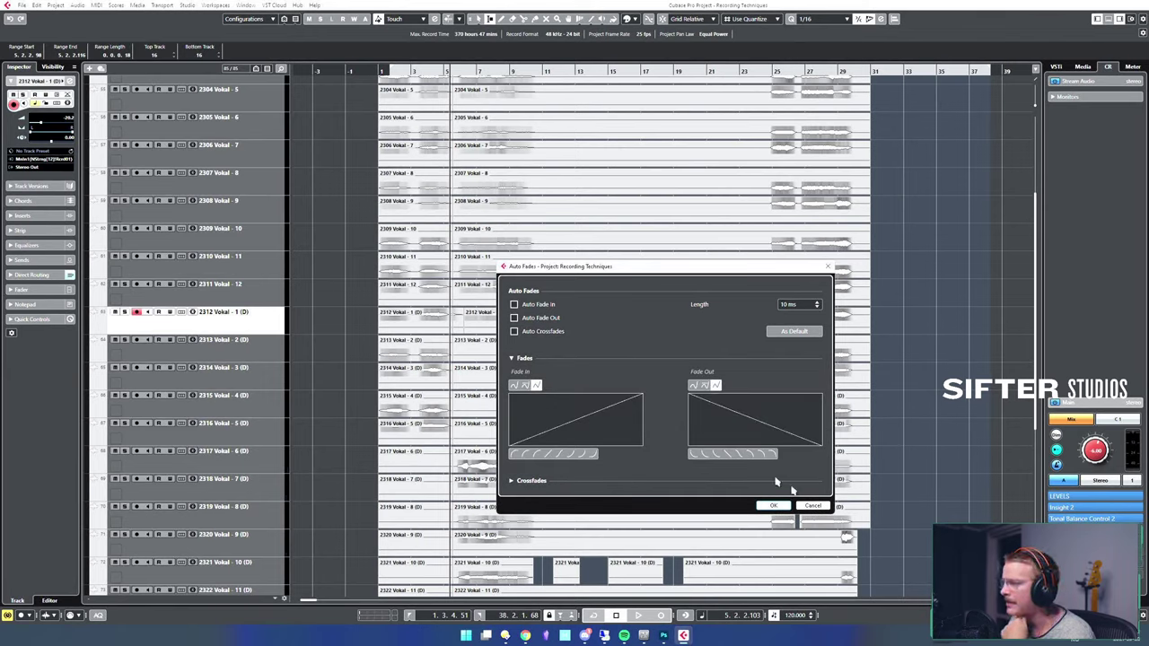
click(783, 506)
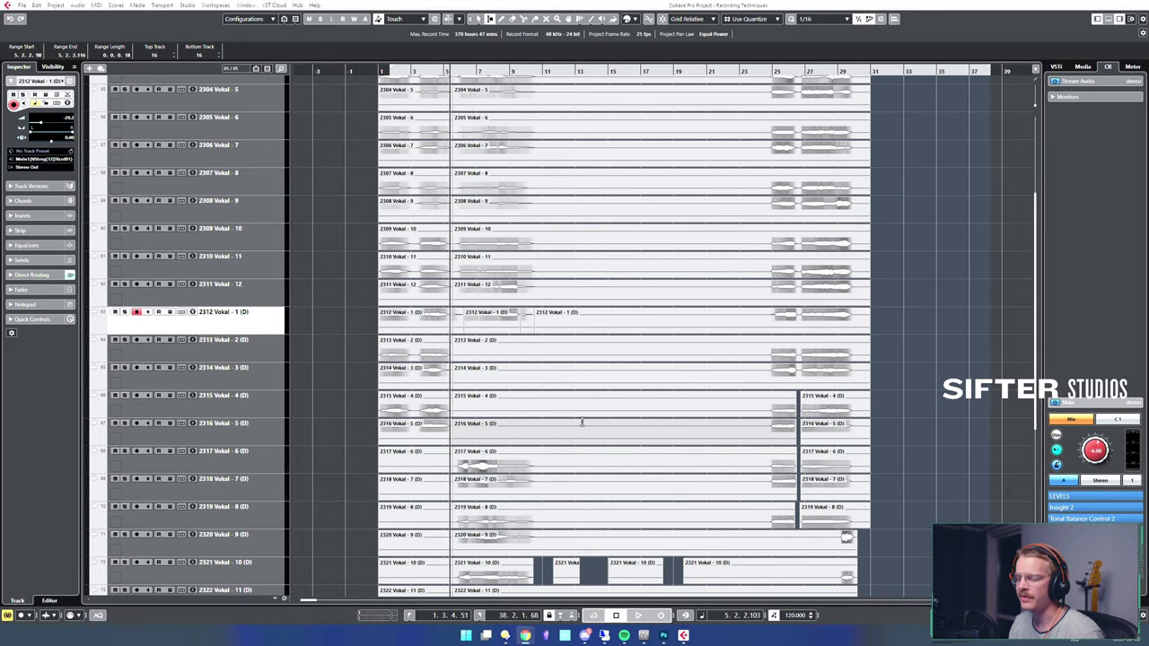
- Look over the stacked vocal tracks down to the Audio 01 (D) track and back up to the VOX folder
click(895, 427)
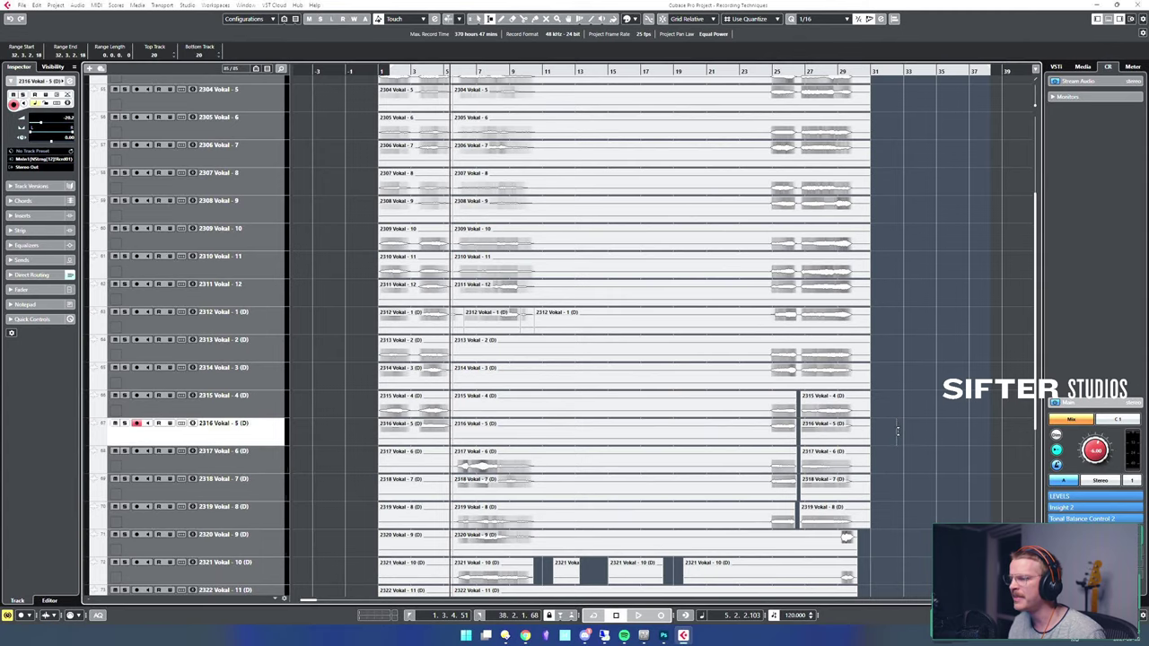
key(h)
key(h)
click(380, 478)
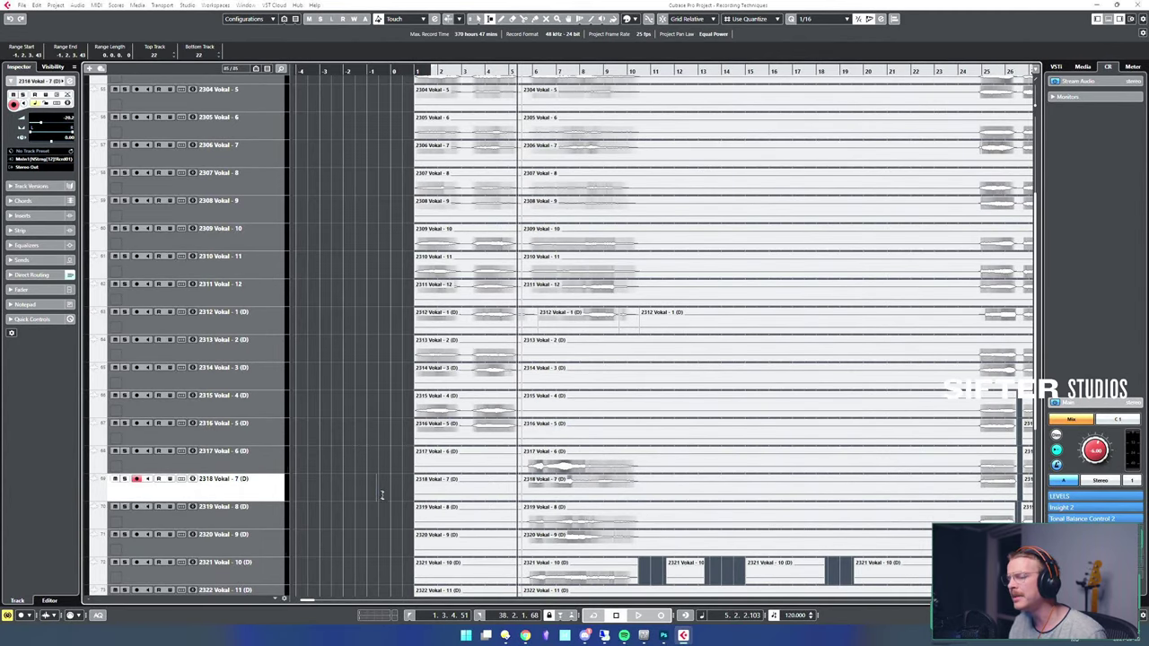
scroll(391, 498, down, 5)
click(401, 556)
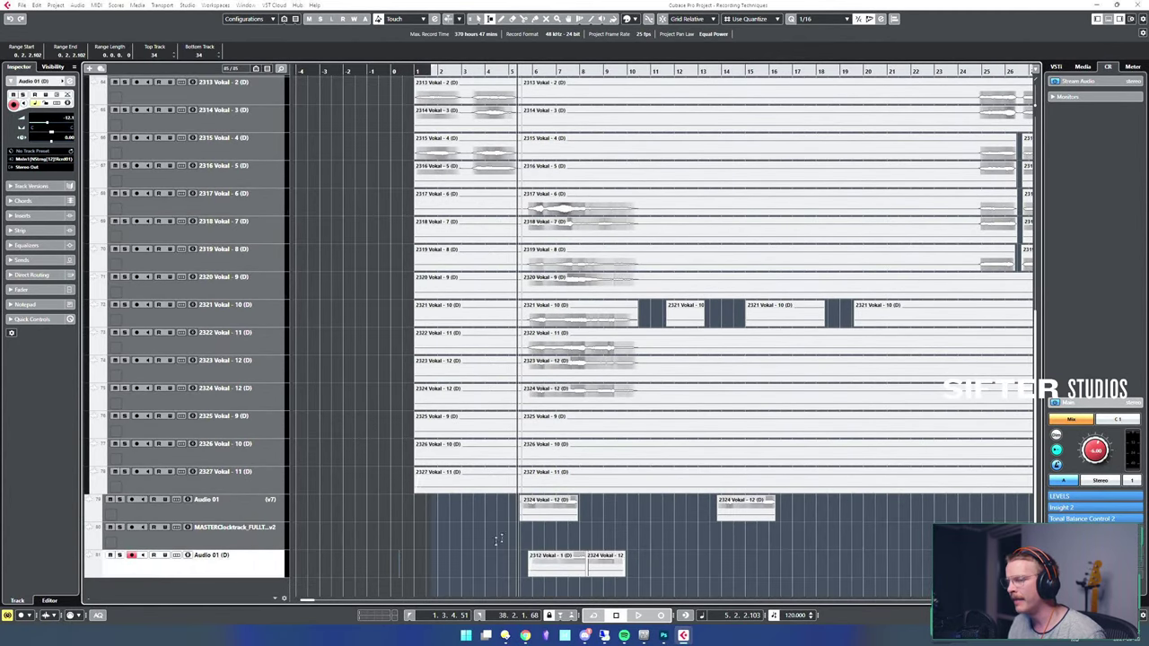
scroll(410, 342, up, 5)
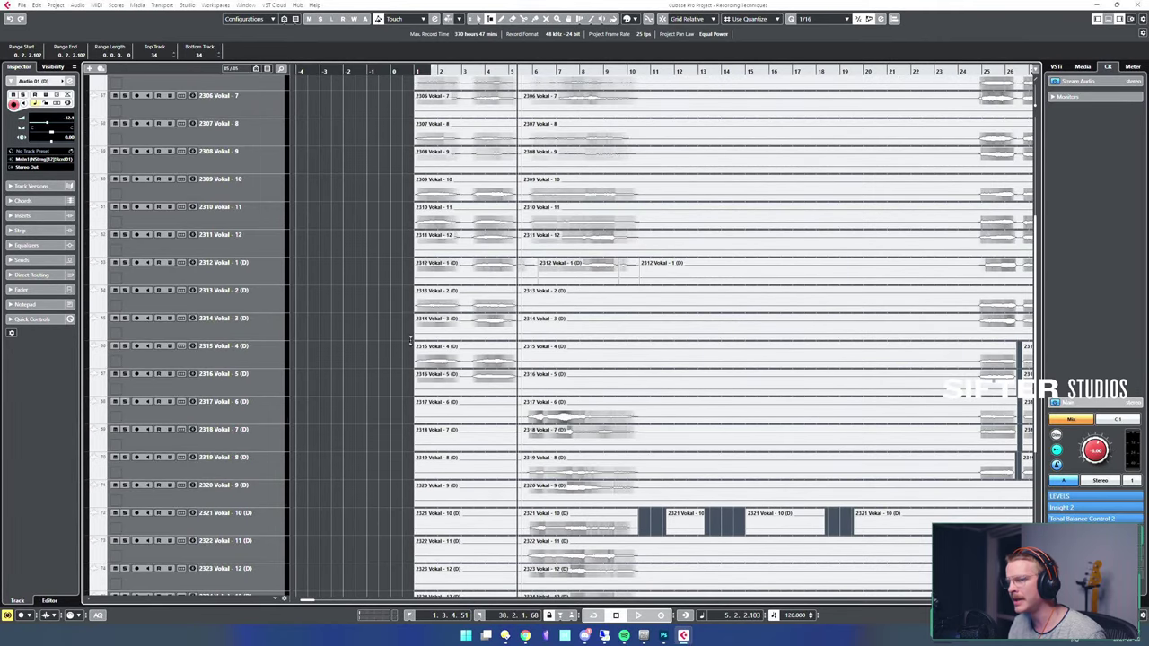
scroll(410, 341, up, 5)
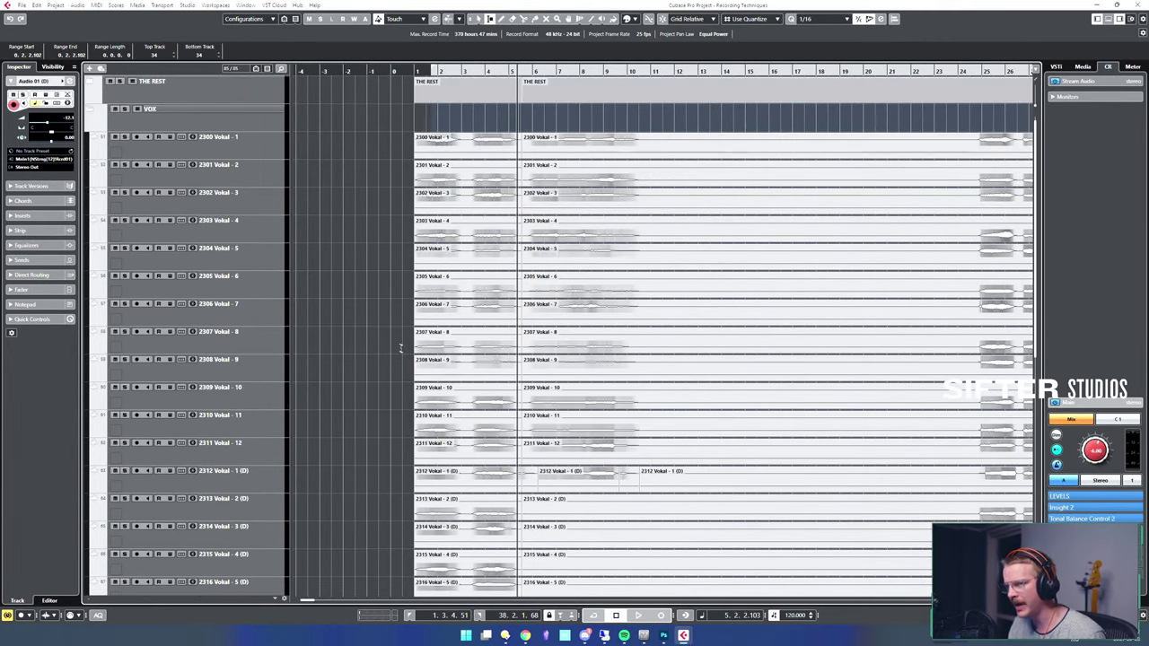
- Select the first event on 2300 Vokal - 1 with the Object Selection tool, place the cursor near its start and solo the track
key(1)
click(486, 157)
drag(437, 126, 421, 125)
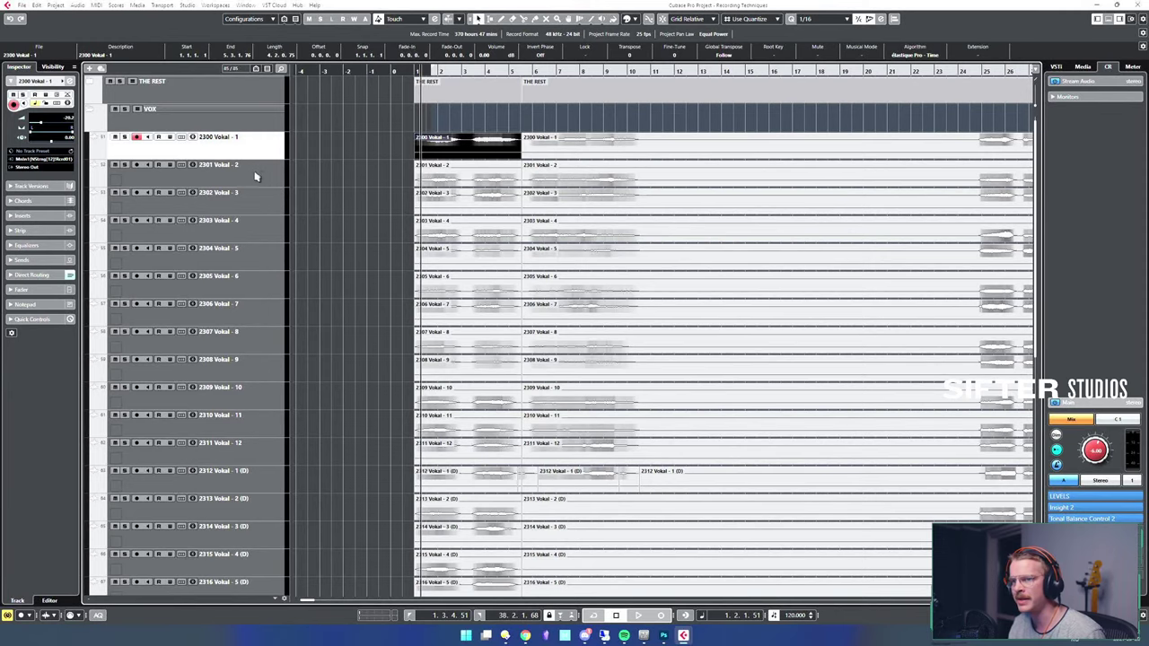
key(s)
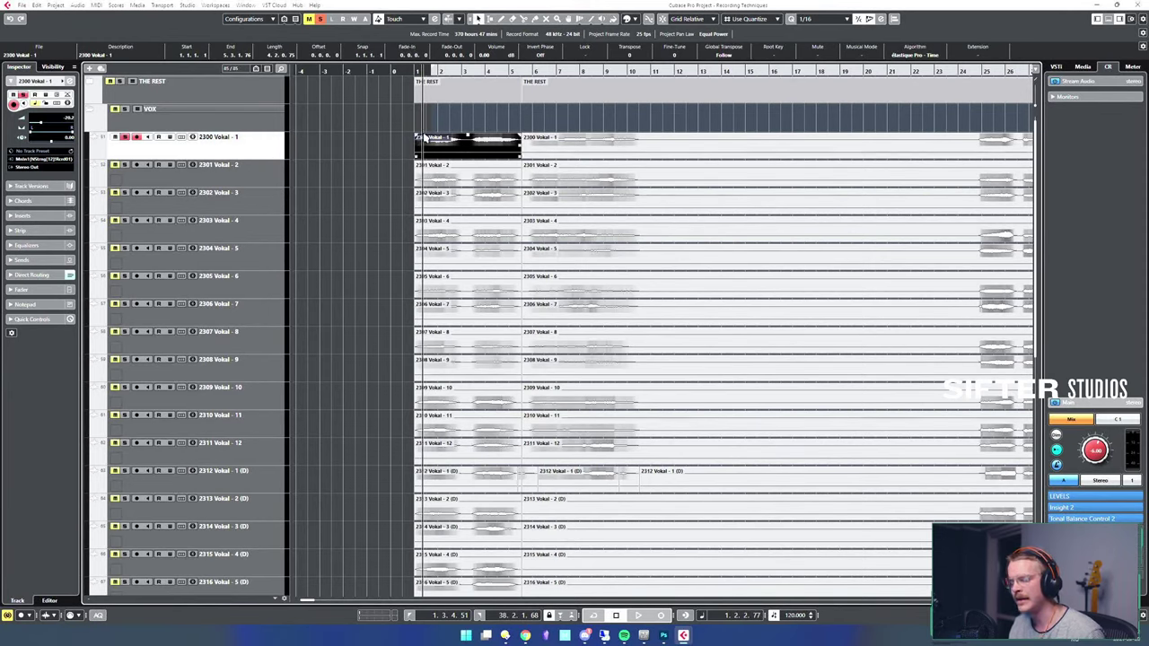
- Open the channel settings of 2300 Vokal - 1, centre its pan and close the window
key(e)
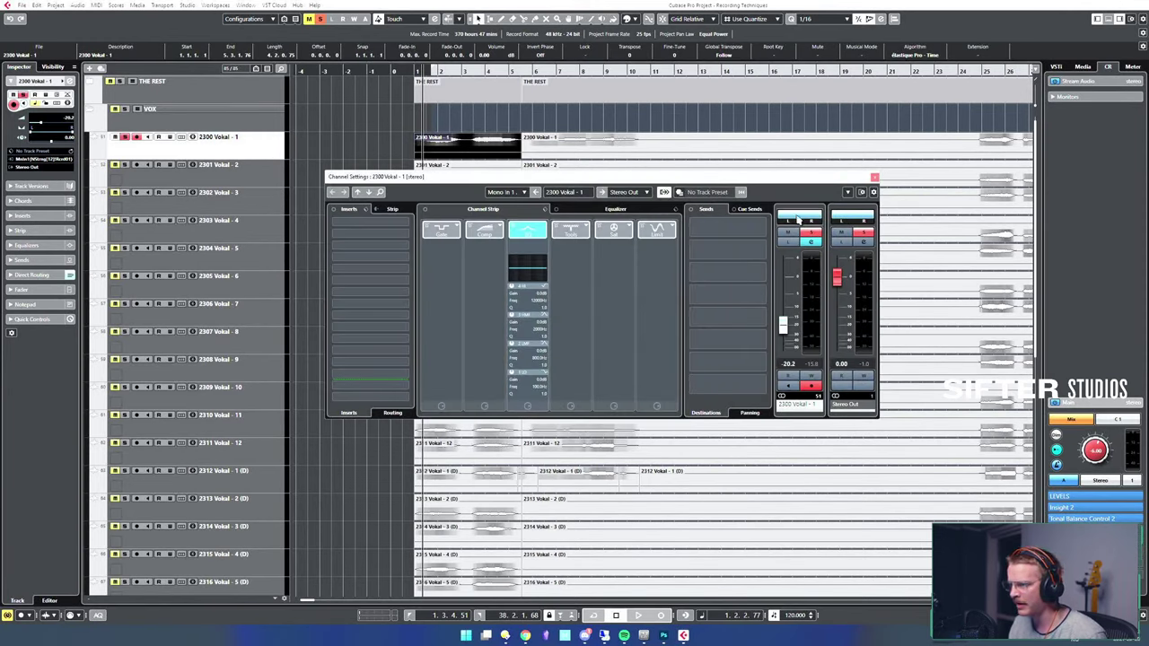
double_click(794, 217)
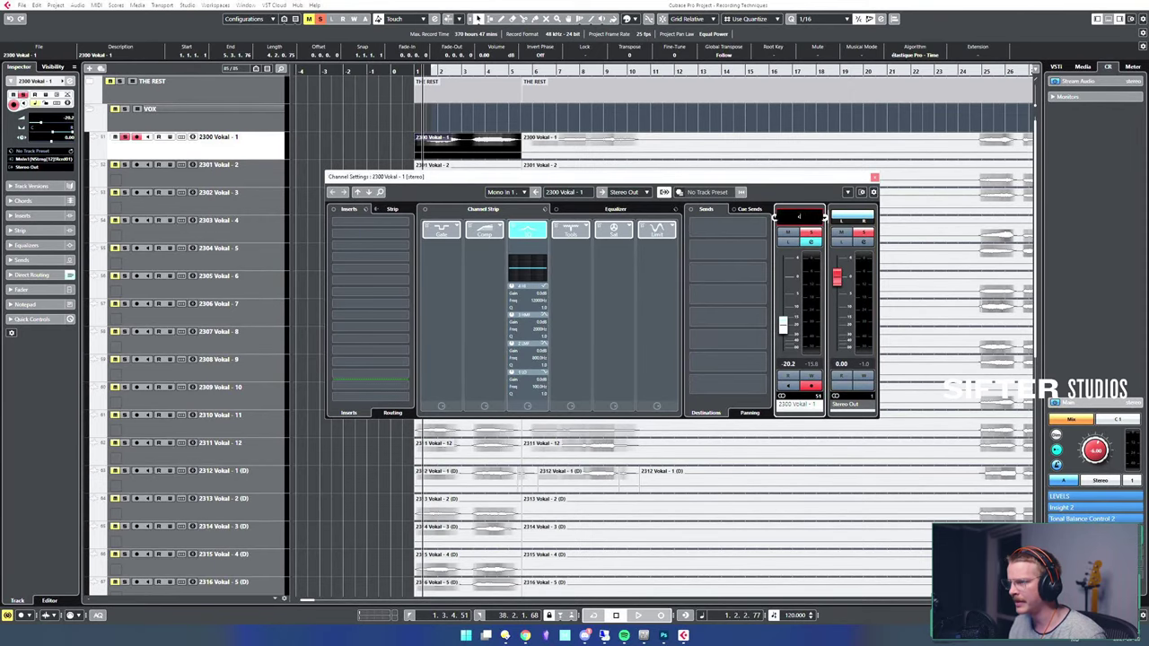
click(875, 178)
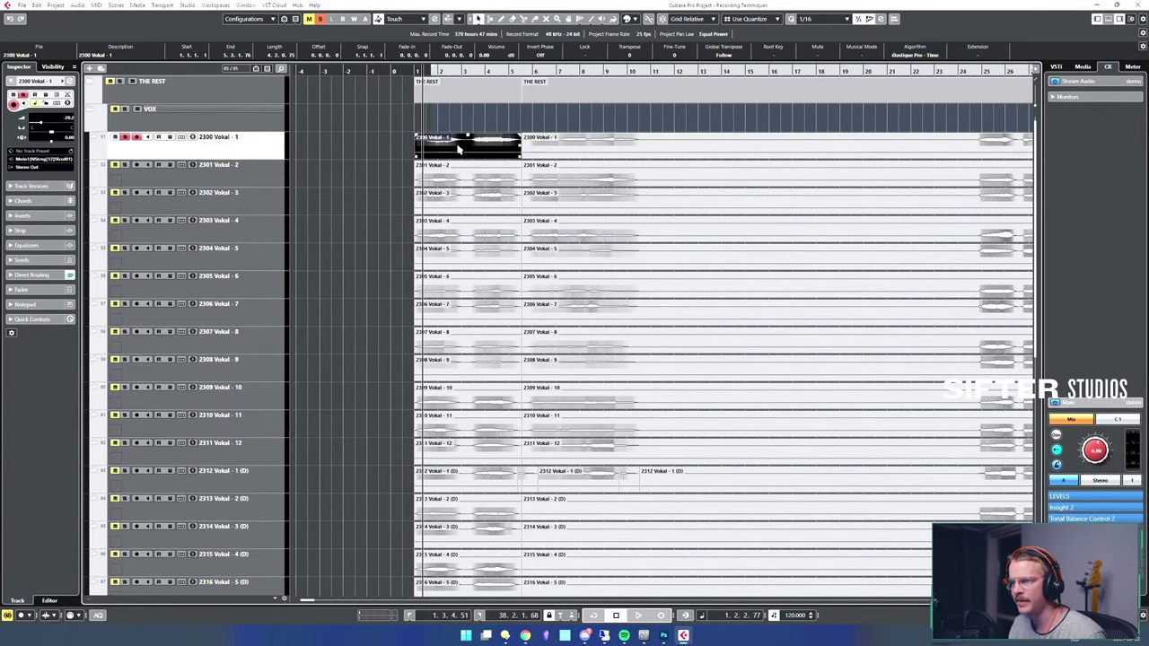
- Reopen the channel settings of 2300 Vokal - 1 and sort the insert plug-in list by vendor
key(h)
drag(504, 134, 510, 133)
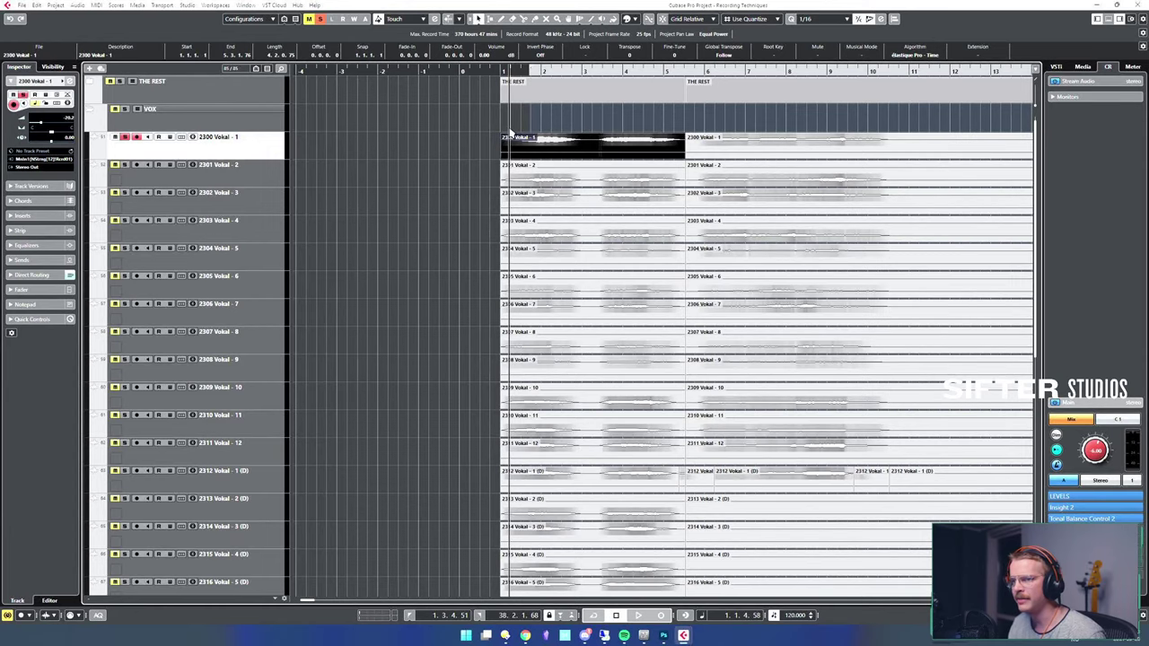
key(e)
drag(517, 184, 516, 236)
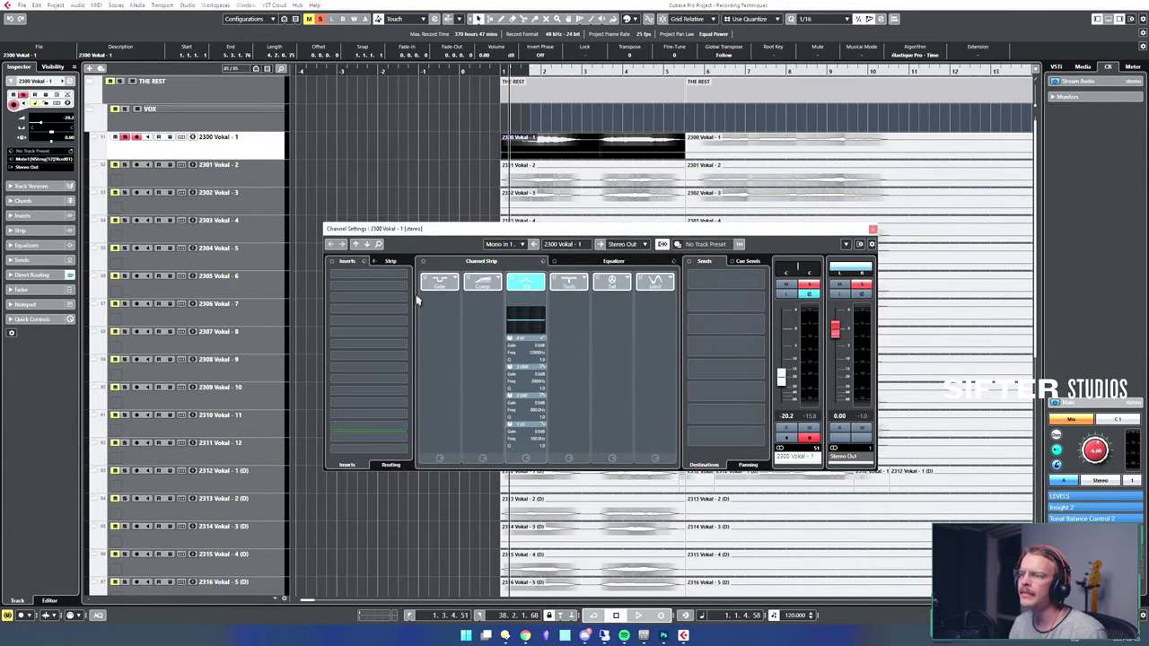
click(406, 285)
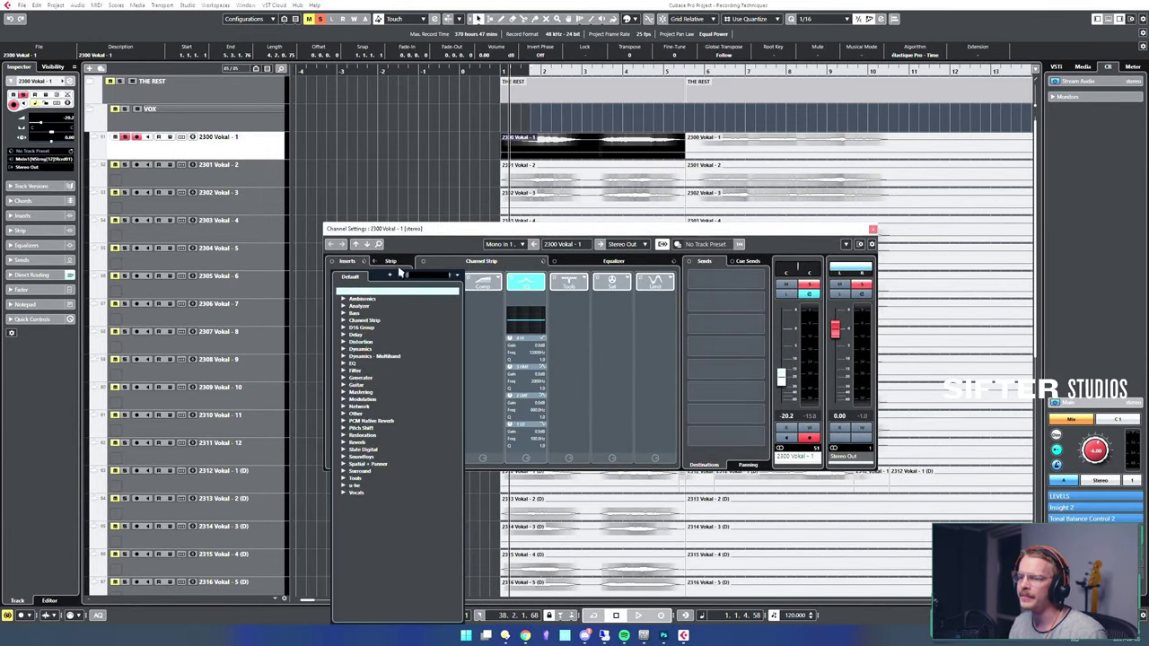
click(458, 276)
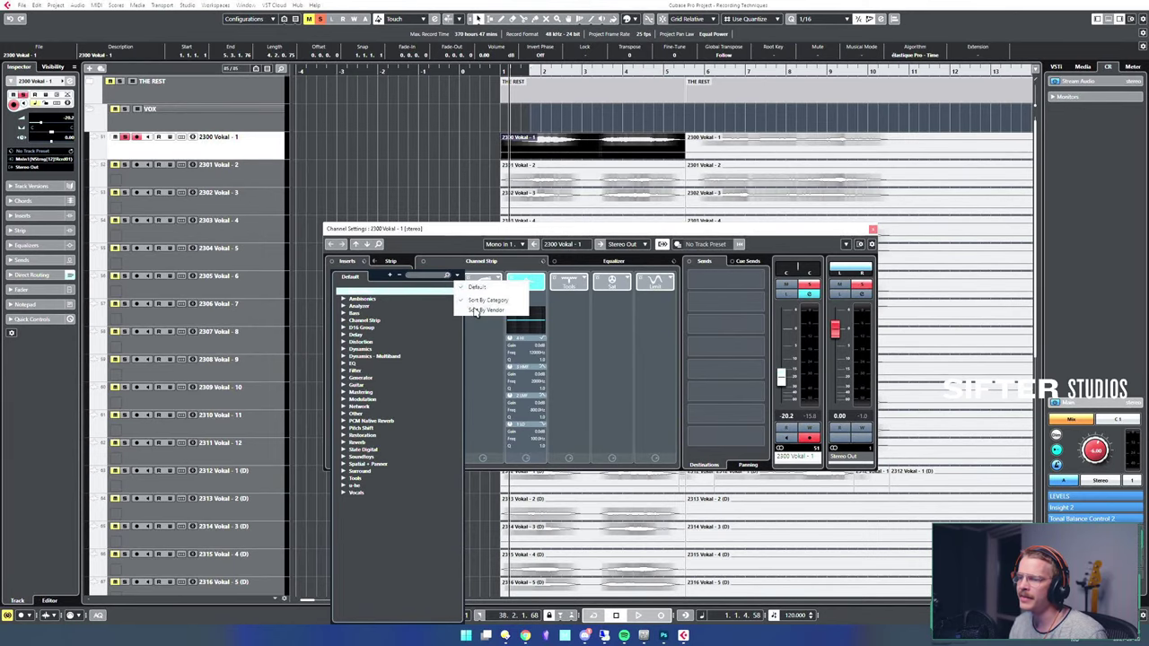
click(476, 311)
click(435, 233)
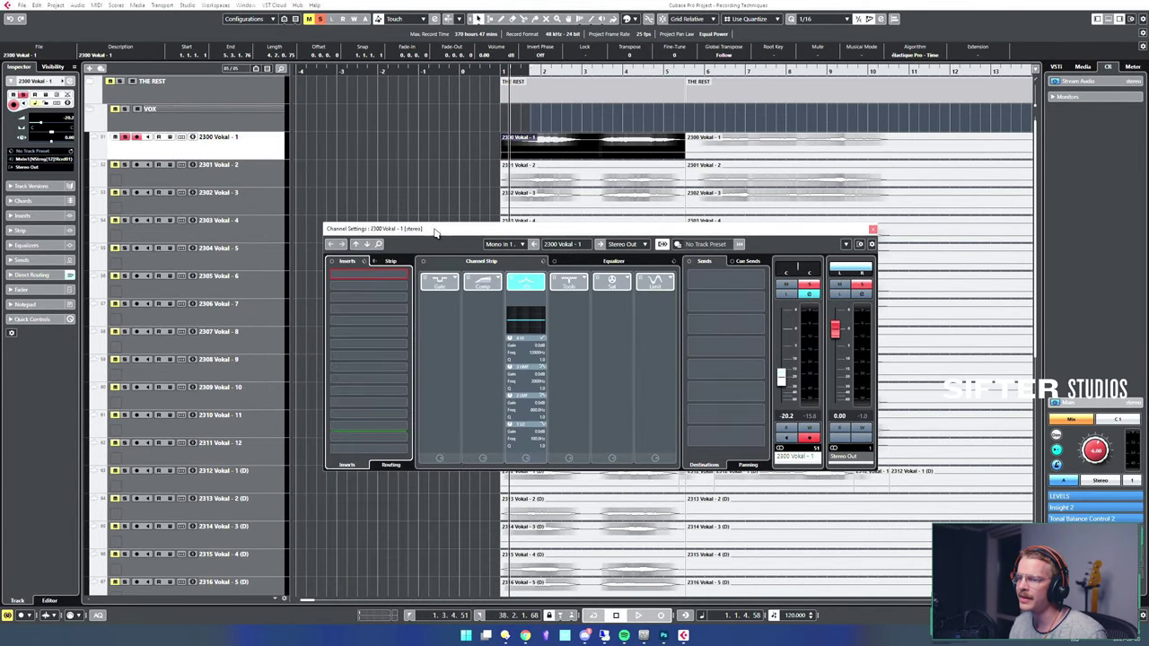
- Reposition the channel settings window and play back the soloed 2300 Vokal - 1 track from near its start
drag(449, 232, 507, 241)
click(456, 283)
click(528, 240)
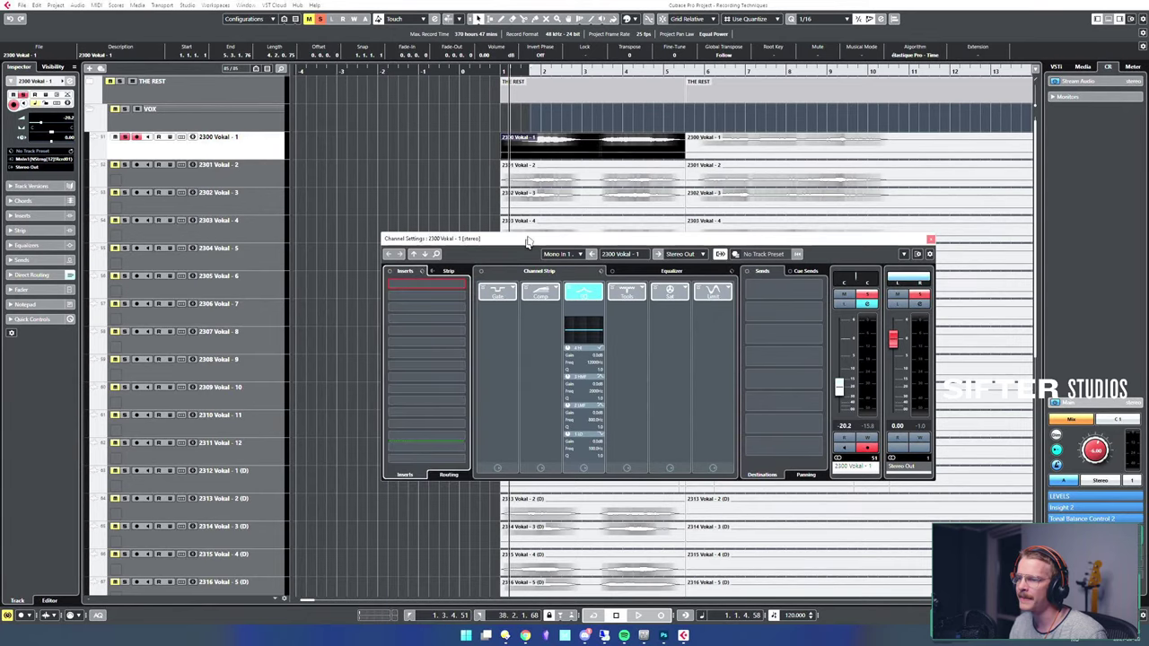
key(space)
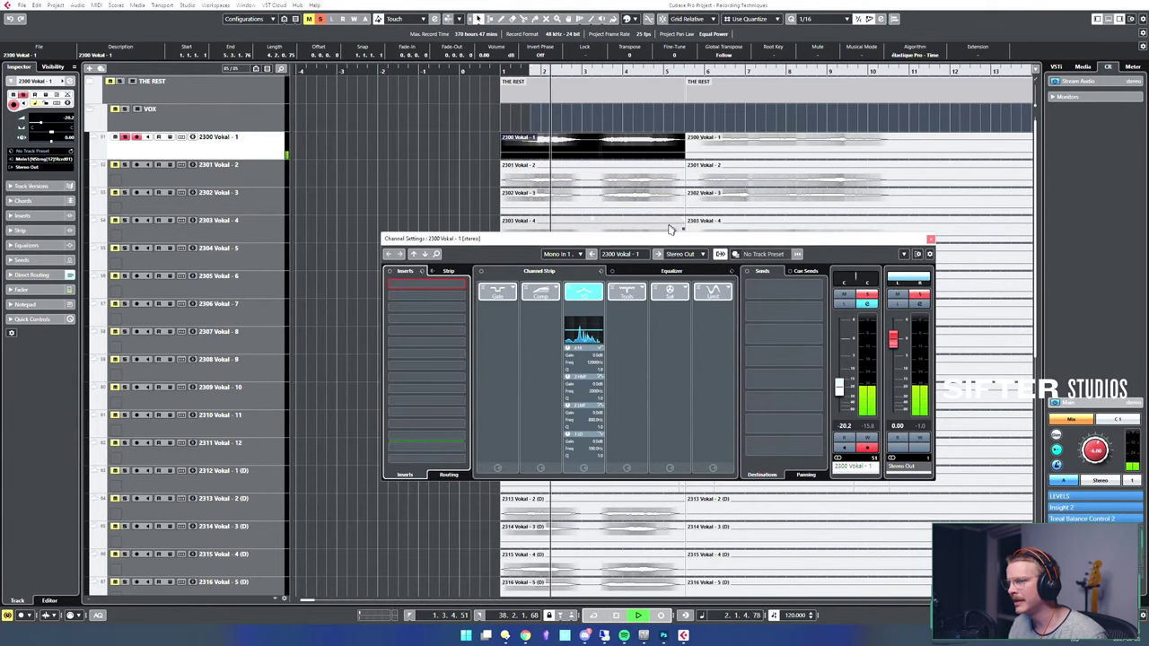
key(space)
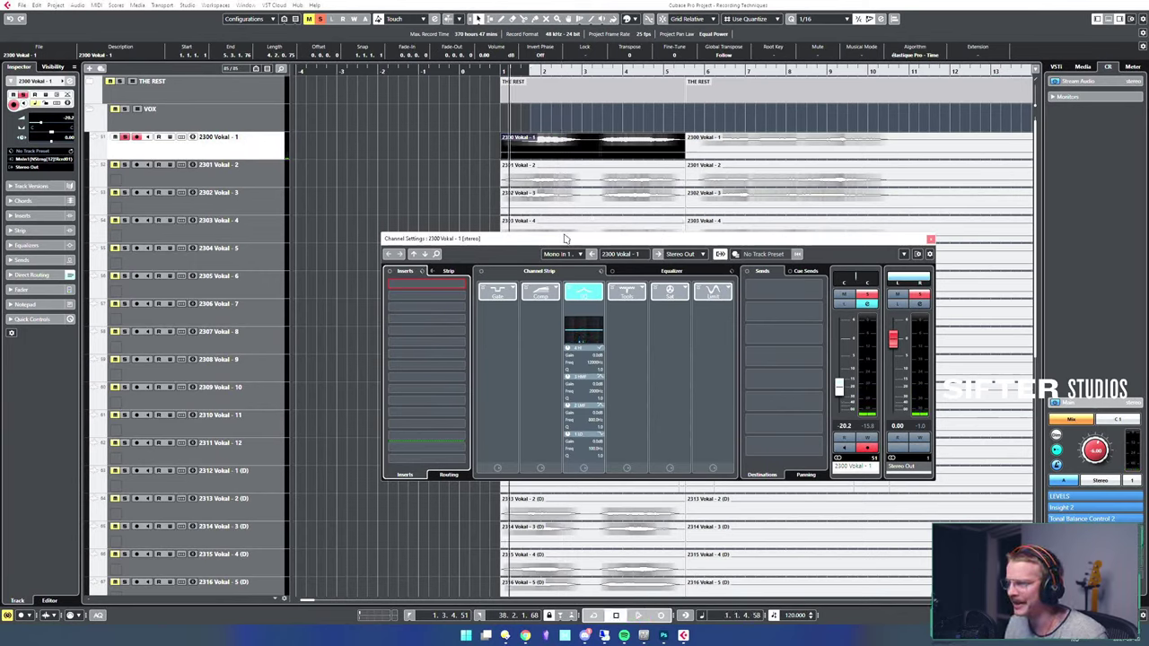
key(space)
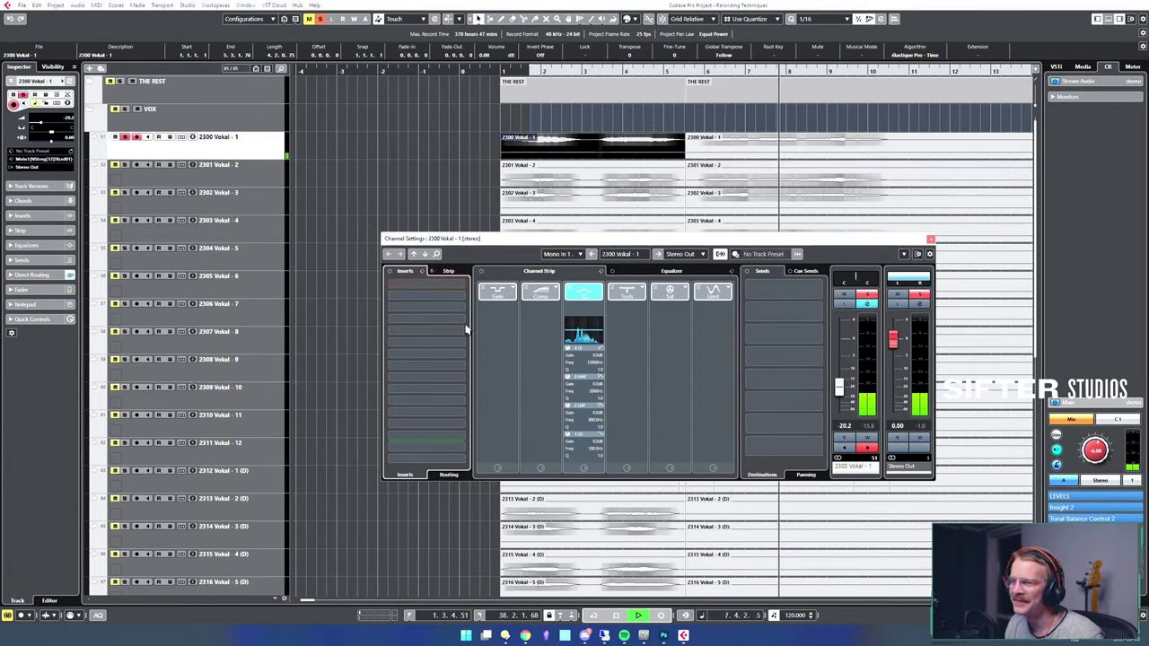
- Insert the FabFilter Pro-Q 3 equalizer in the first insert slot of 2300 Vokal - 1
click(459, 288)
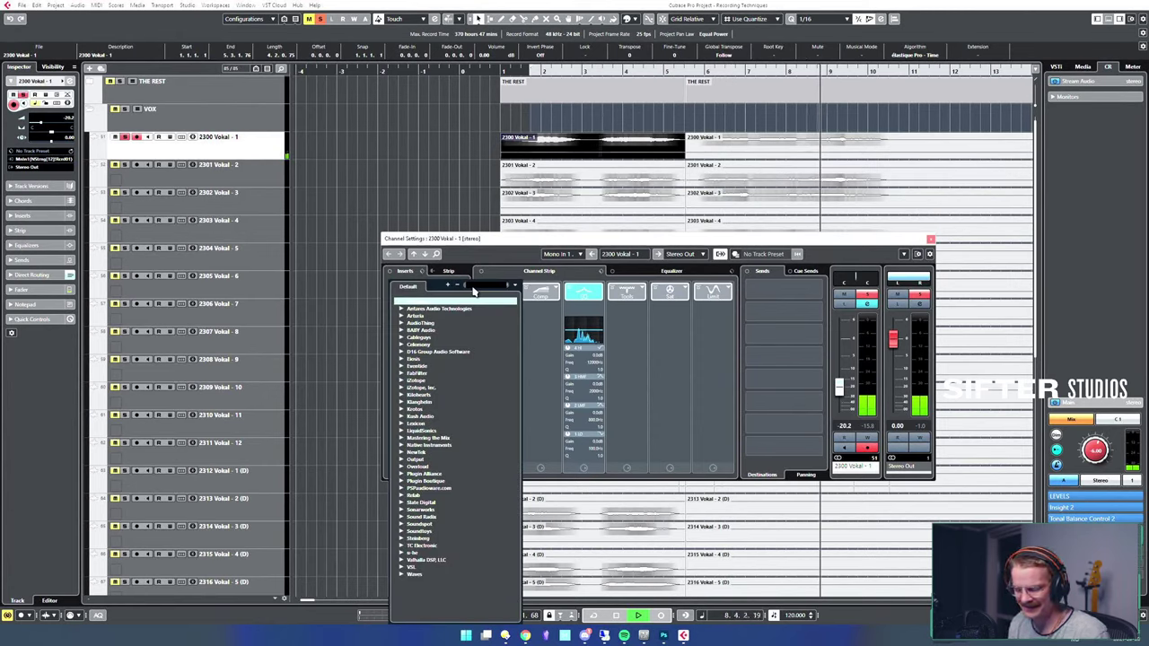
click(471, 286)
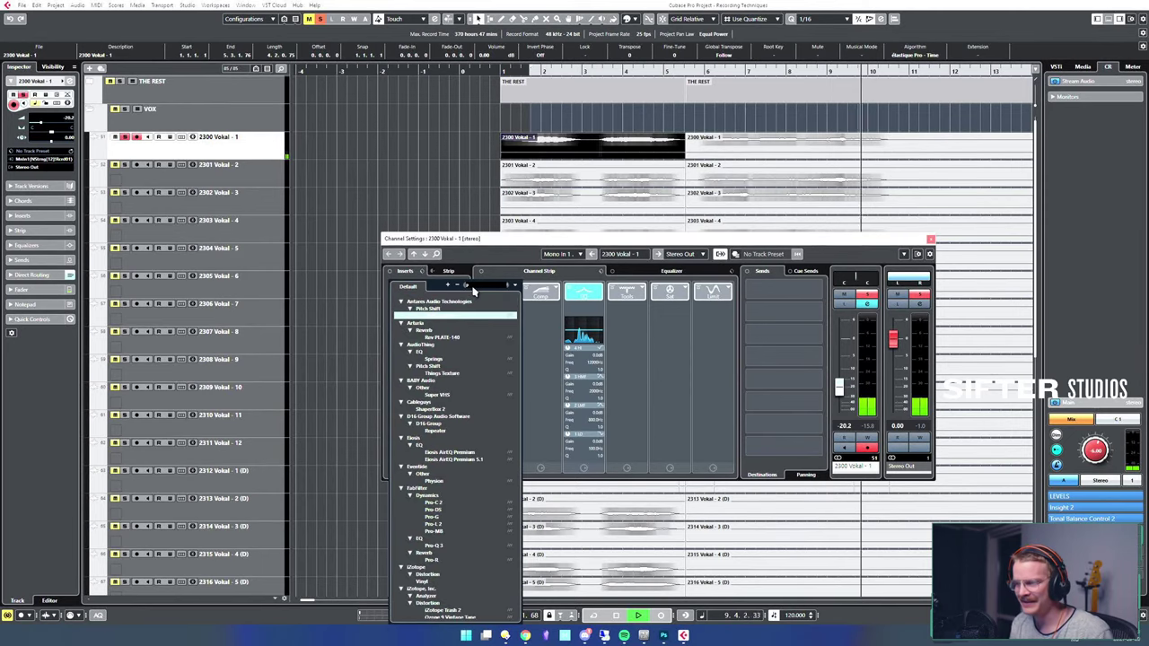
text(pro-q)
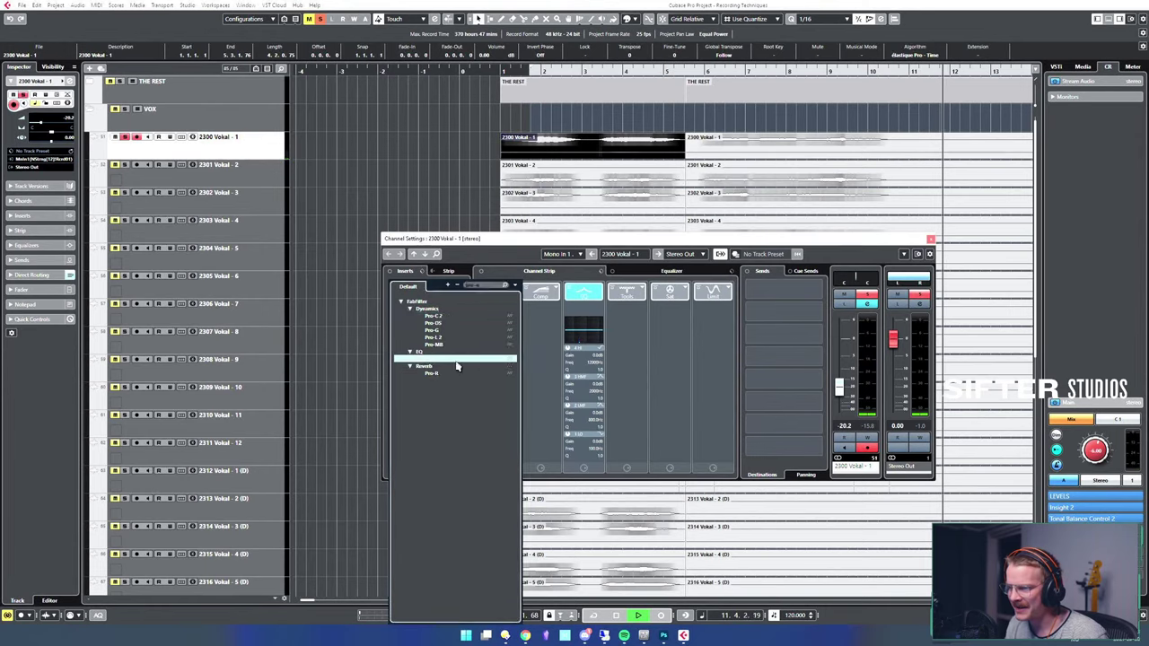
click(440, 359)
click(688, 245)
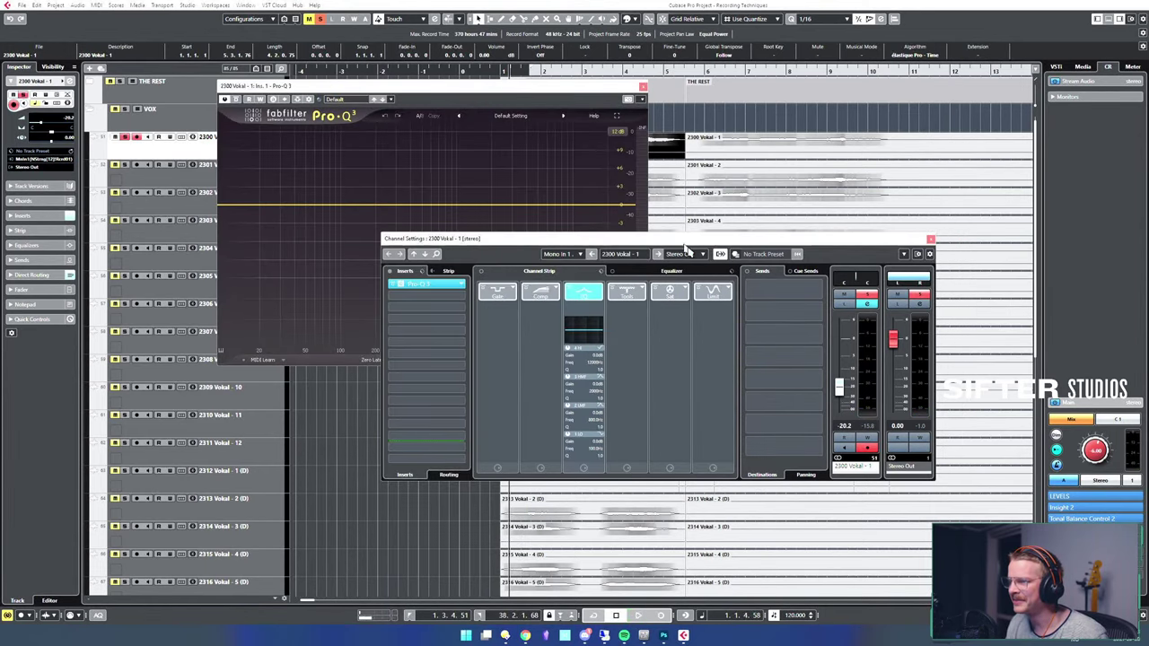
- Shape the vocal in Pro-Q 3 with a 12 dB/oct low cut at about 85 Hz plus a mid and a high band, and close it
double_click(233, 206)
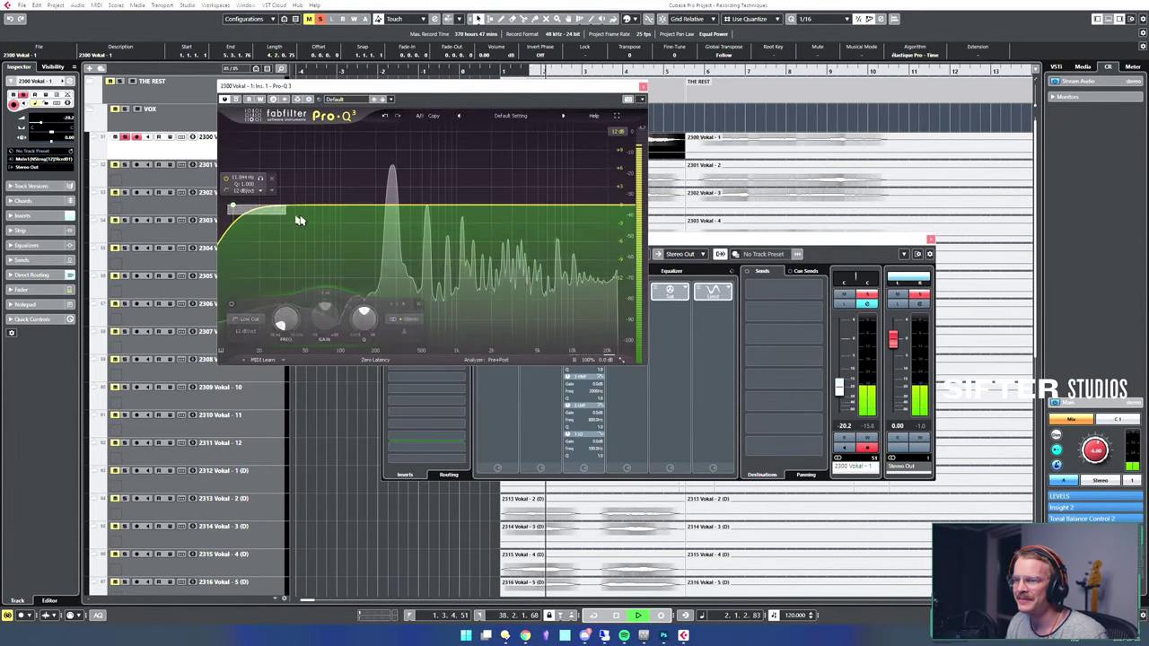
drag(248, 207, 334, 221)
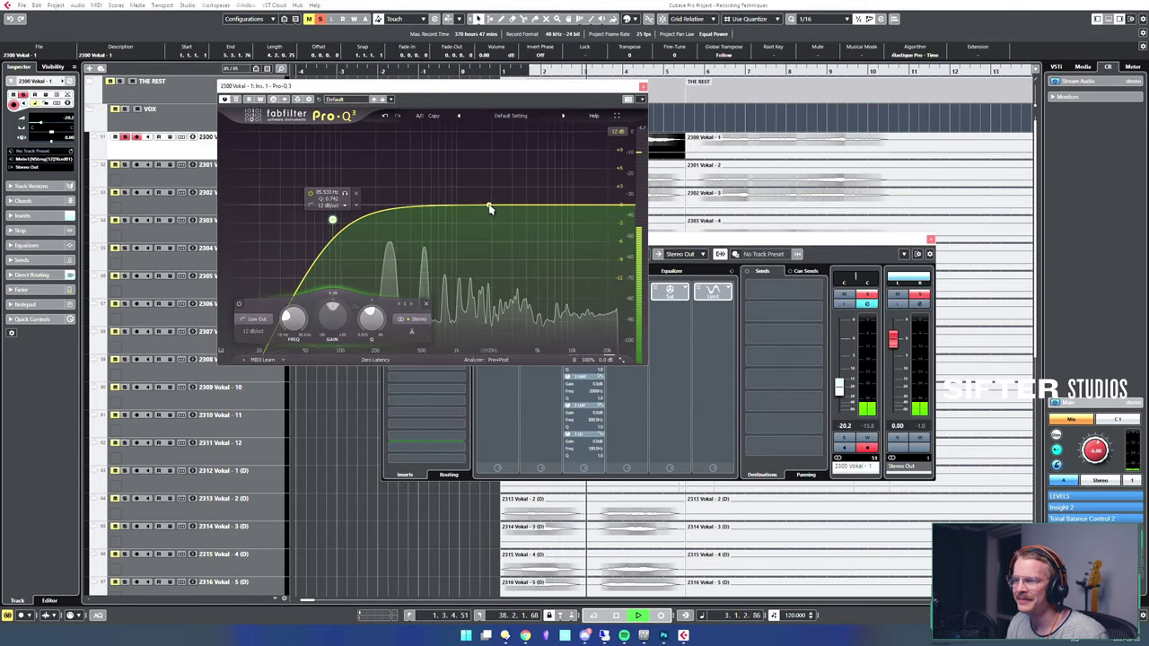
drag(463, 205, 465, 185)
drag(476, 142, 438, 236)
drag(625, 206, 534, 198)
scroll(550, 199, down, 5)
scroll(539, 195, up, 10)
click(560, 222)
click(643, 87)
- Insert the FabFilter Pro-C 2 compressor in the second slot, set its threshold to about -17.8 dB during playback and close it
click(442, 284)
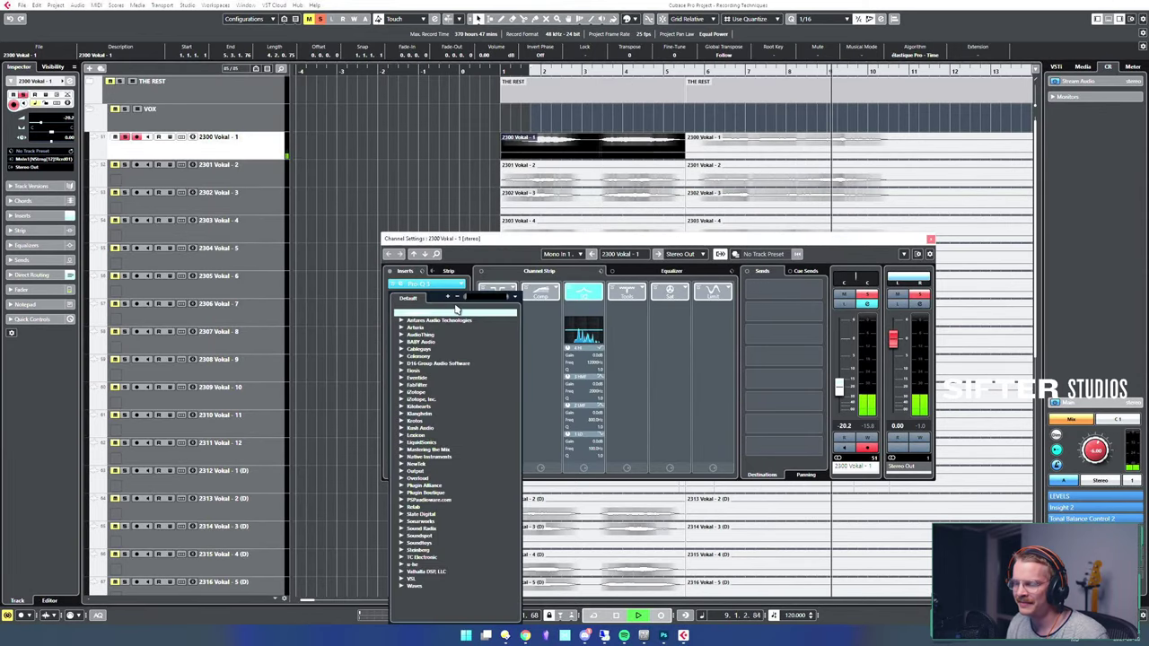
text(c 2)
key(Return)
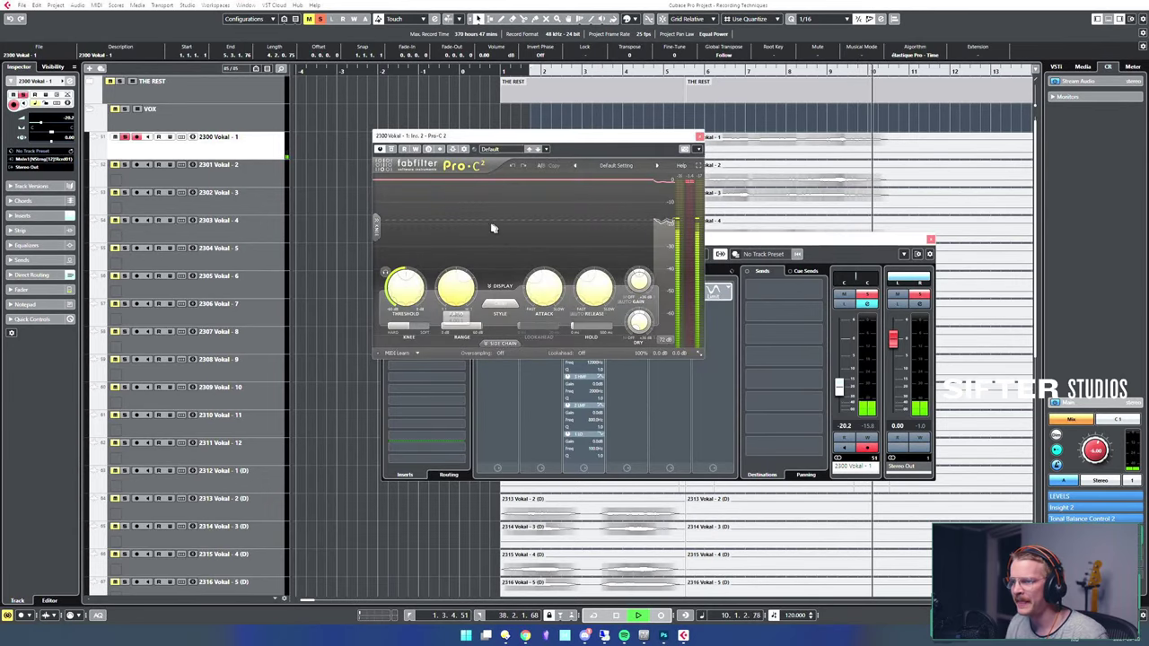
key(space)
key(space)
drag(404, 297, 416, 306)
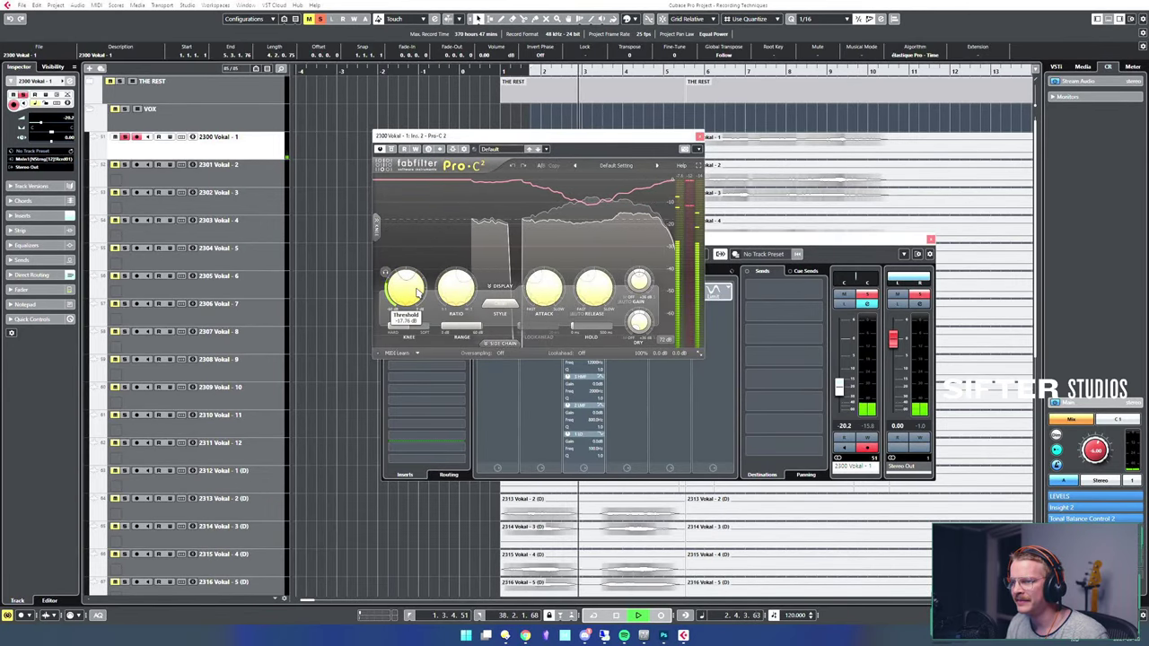
drag(578, 138, 553, 151)
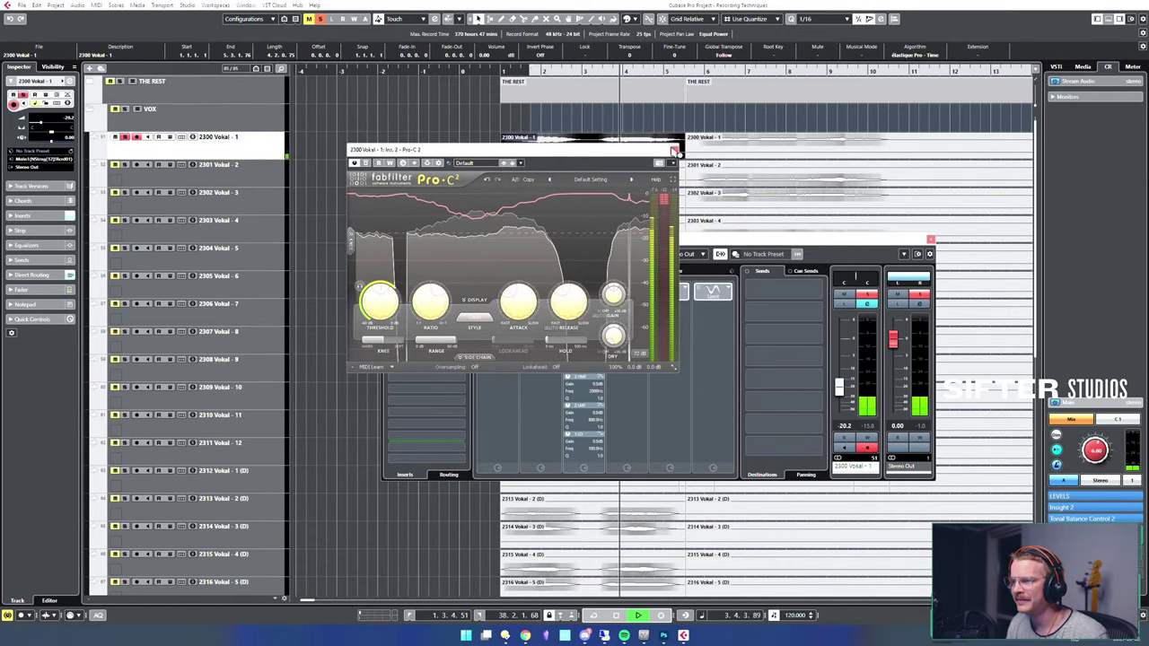
click(676, 149)
drag(675, 240, 644, 229)
click(749, 286)
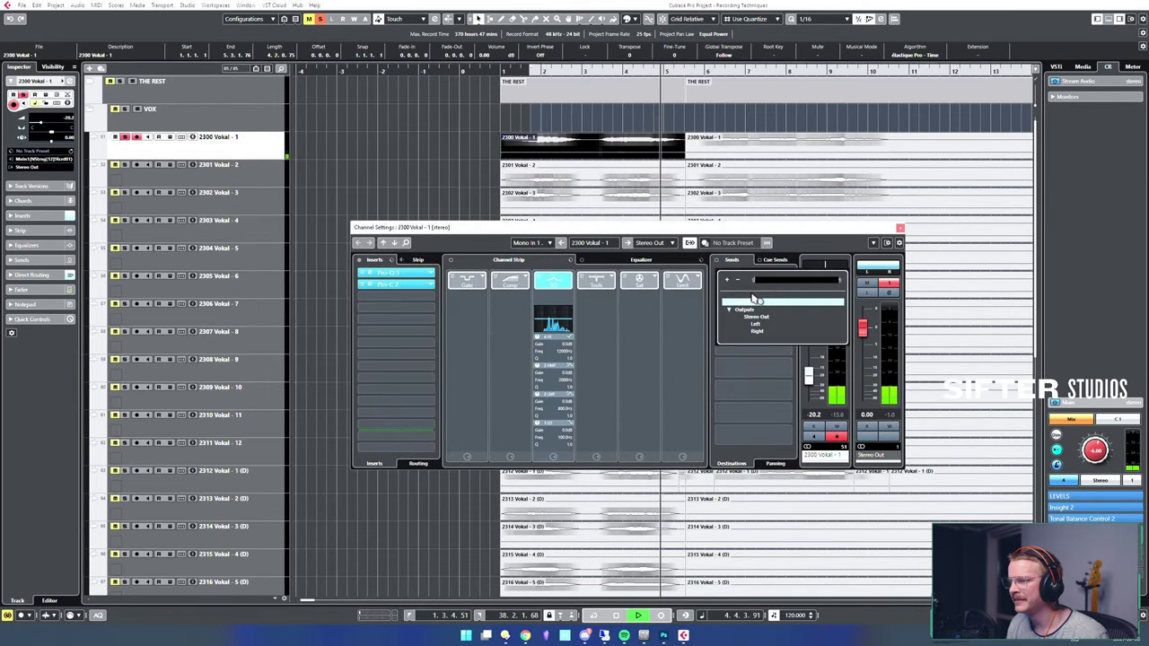
click(726, 245)
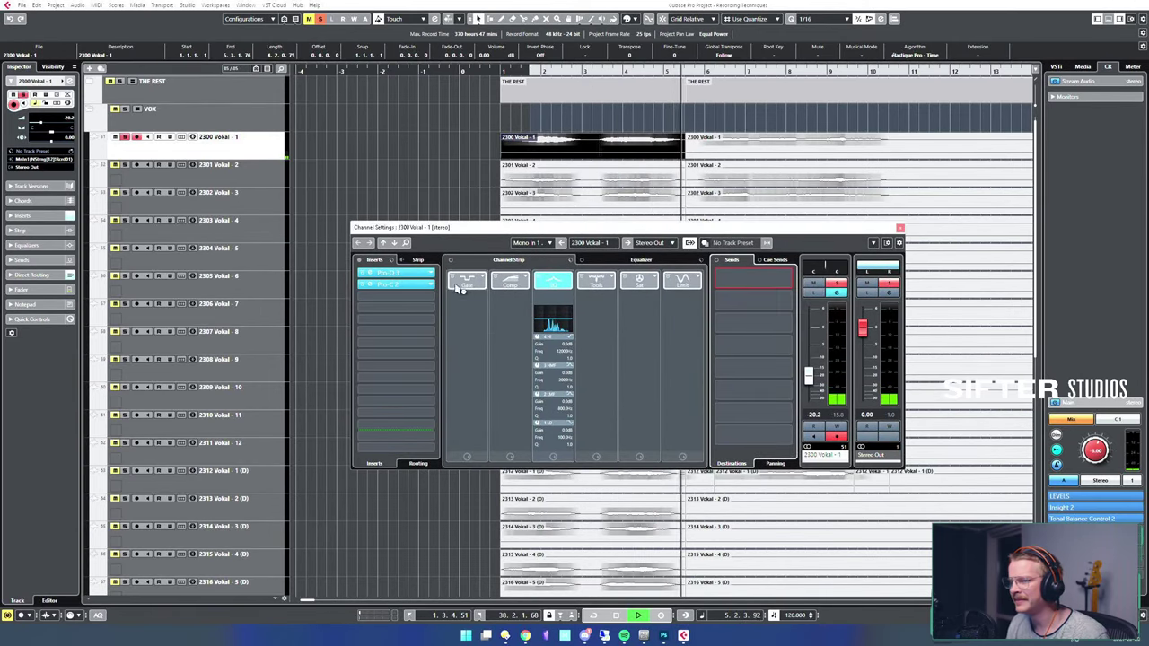
key(space)
right_click(265, 151)
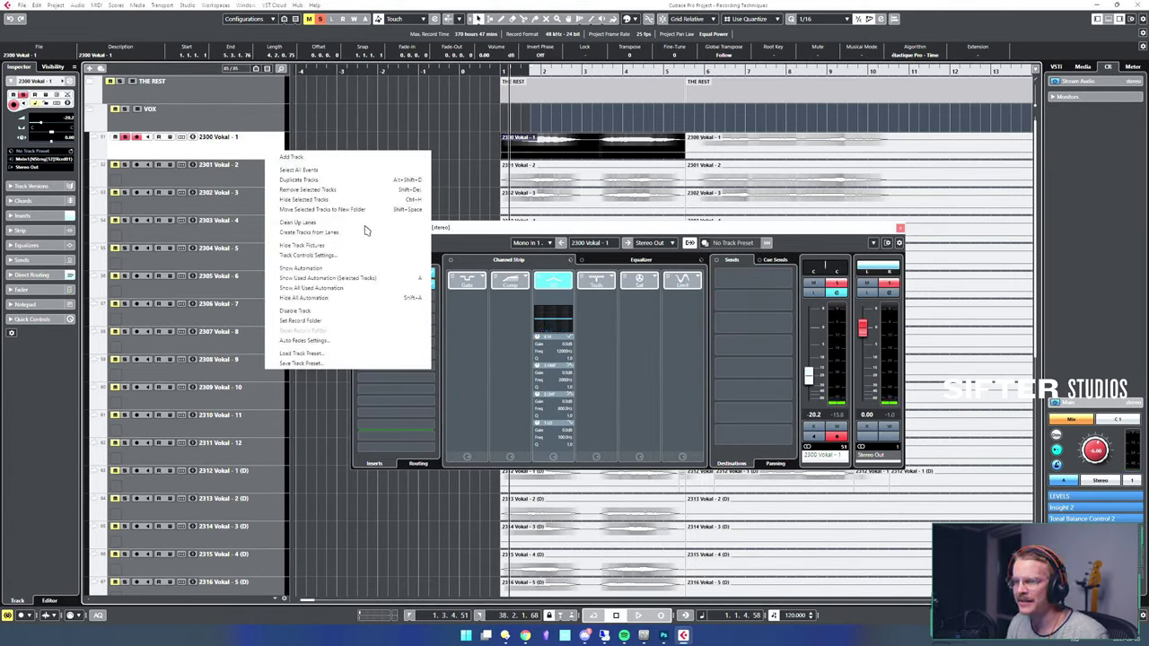
click(222, 150)
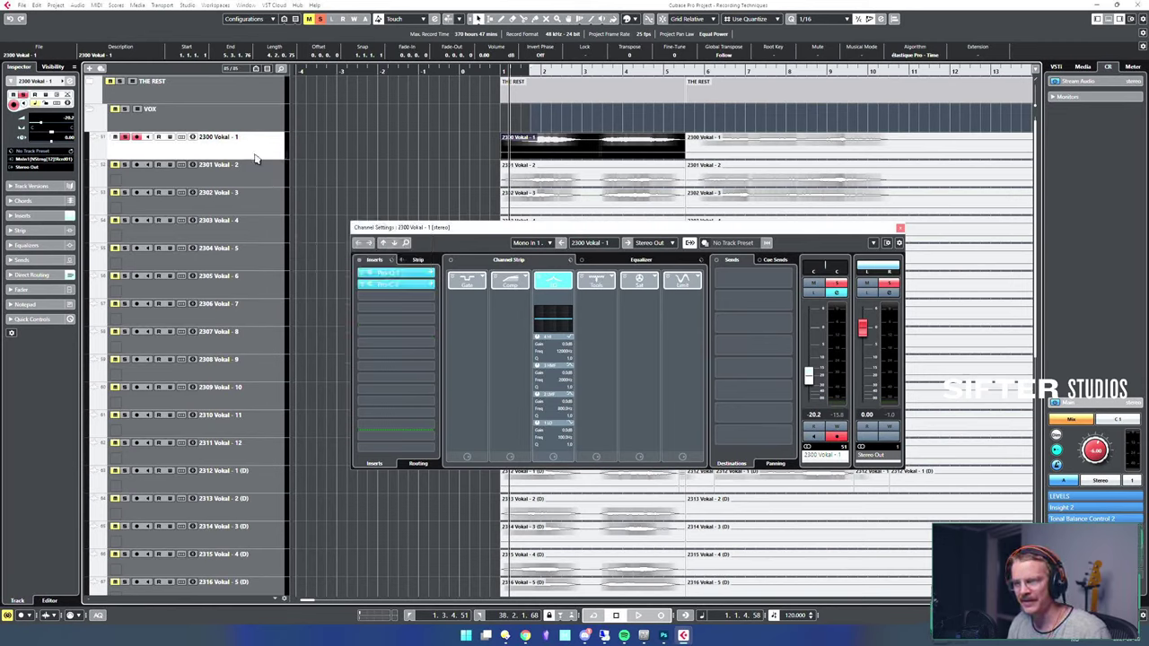
- Add a stereo effect track named REVERB with the VSS3 plug-in, created inside the folder, and close the plug-in window
key(t)
click(659, 293)
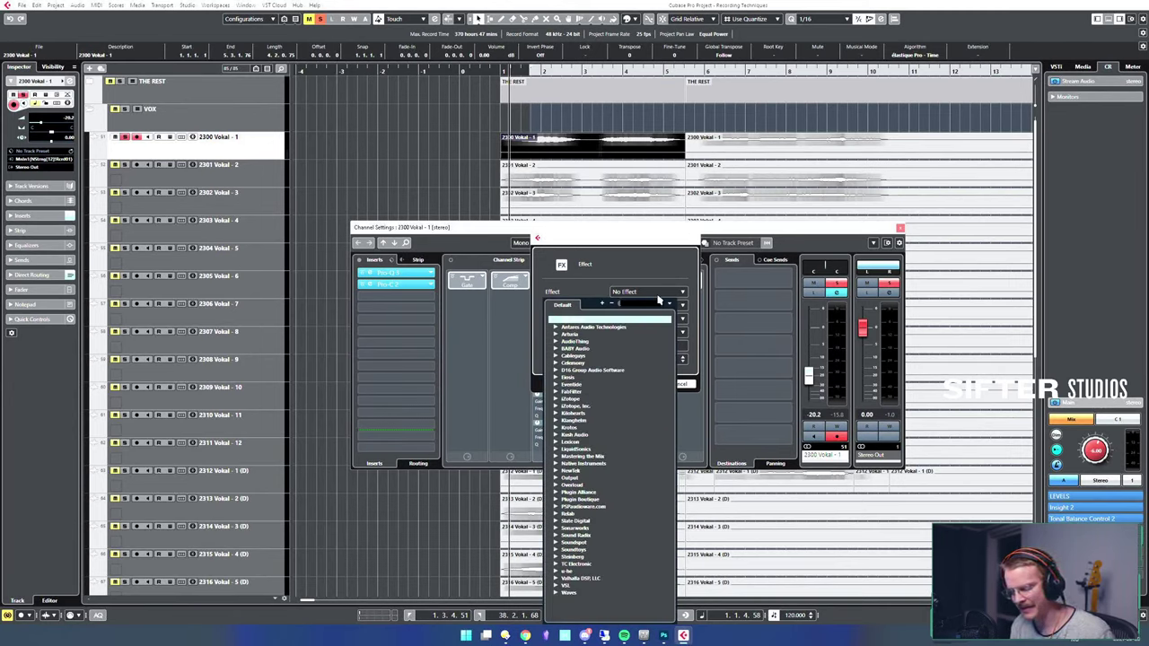
text(3)
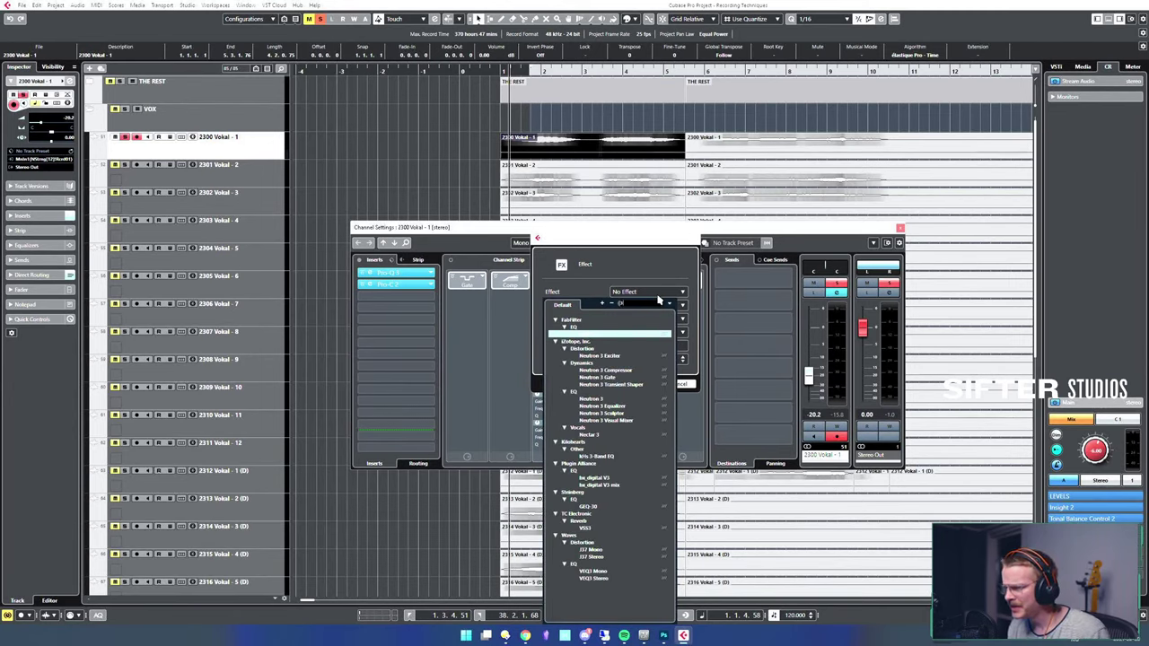
click(593, 528)
click(648, 349)
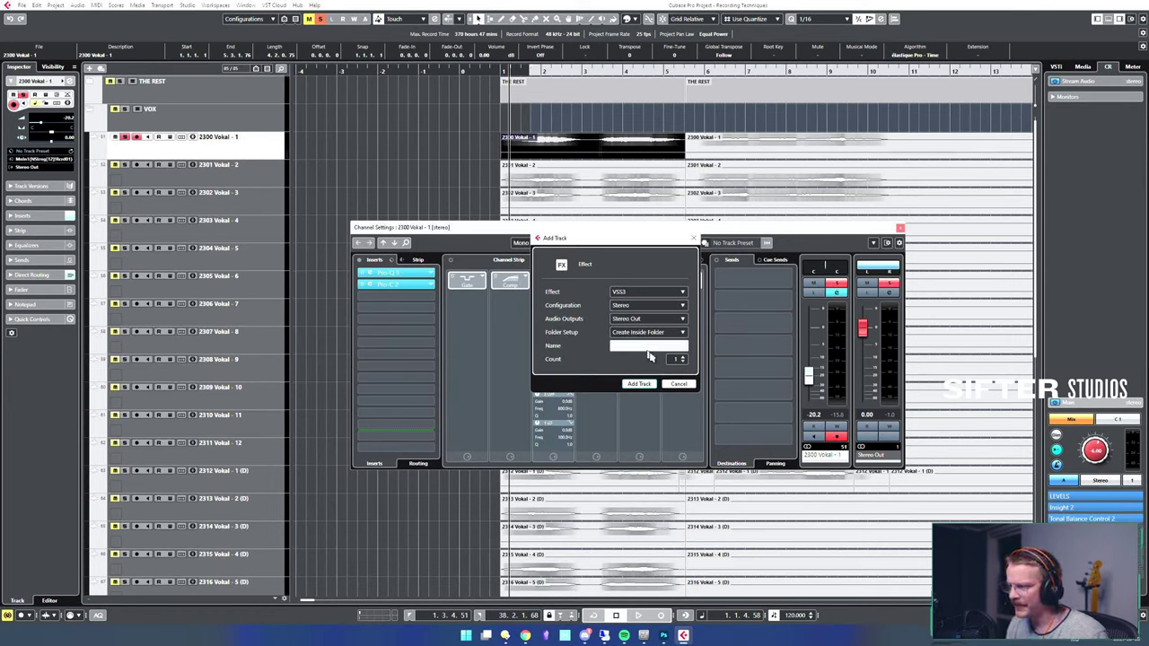
text(REVERB)
key(Return)
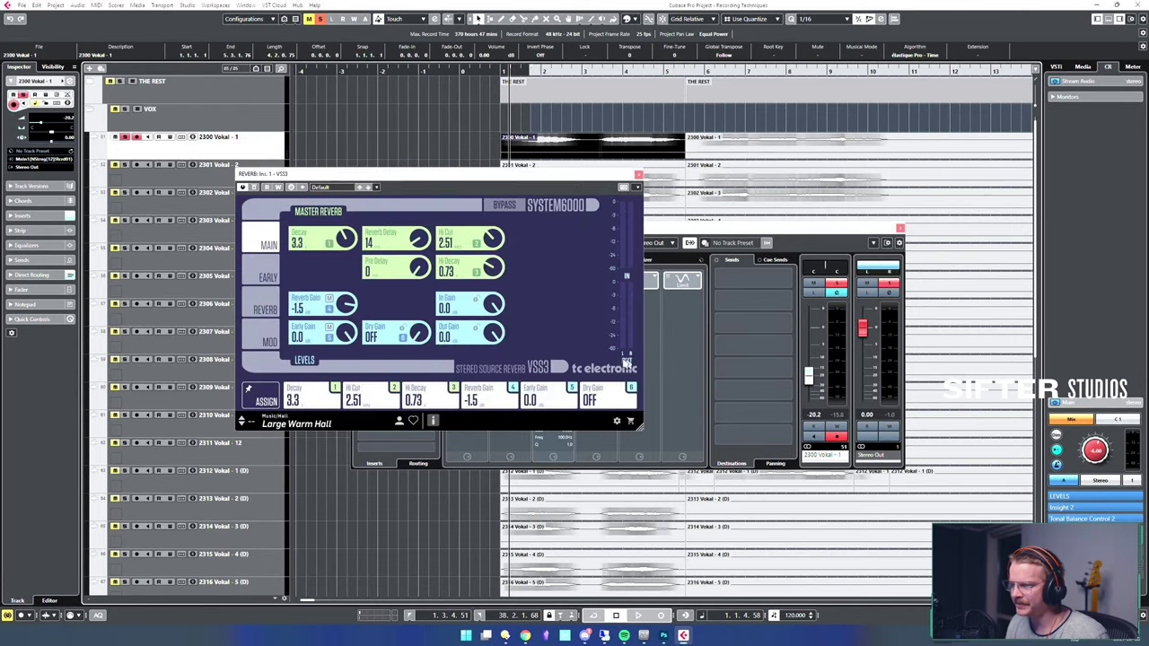
click(639, 176)
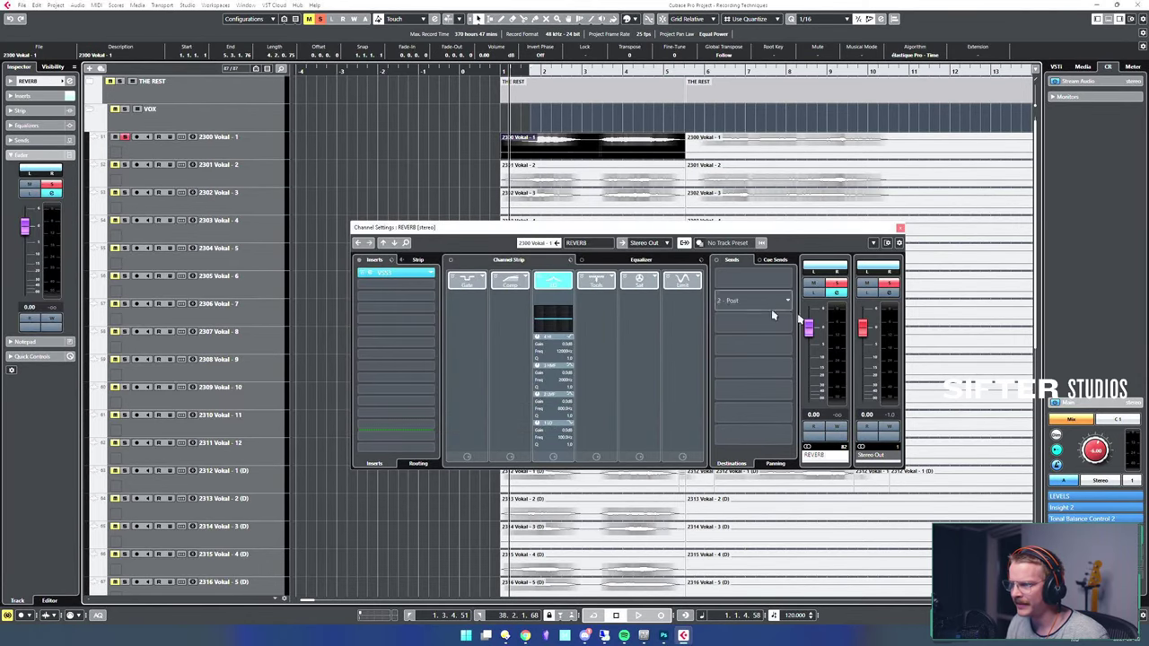
- Select 2300 Vokal - 1 again, set its send level to REVERB to -12.4 dB and play it back
click(237, 145)
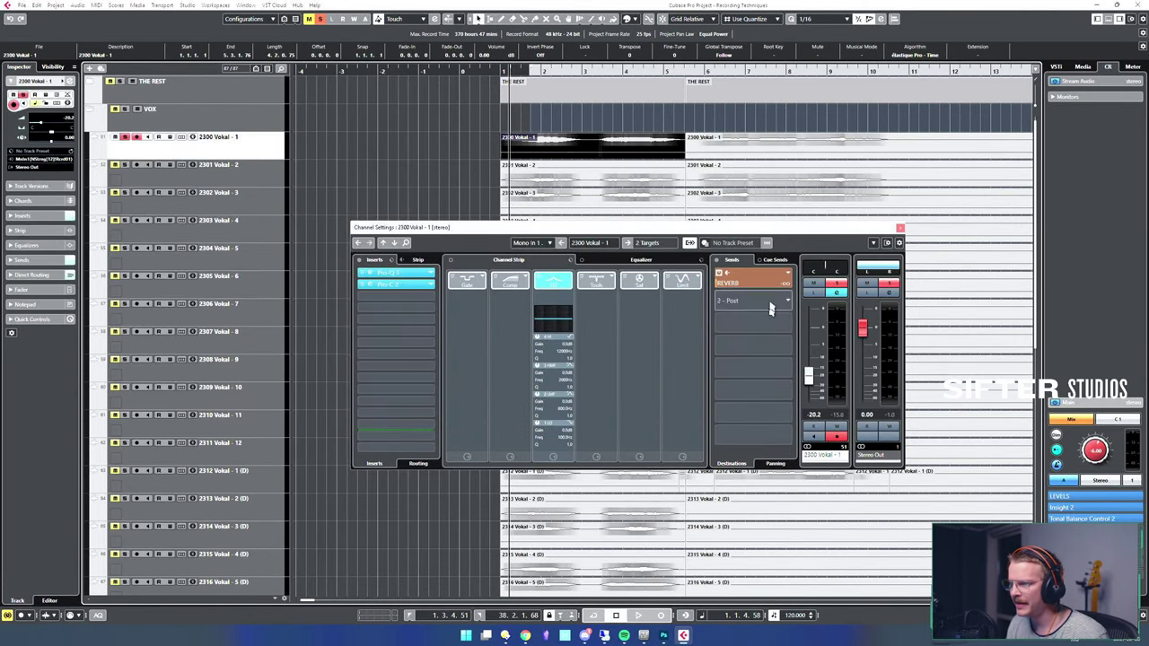
click(787, 287)
drag(765, 290, 771, 288)
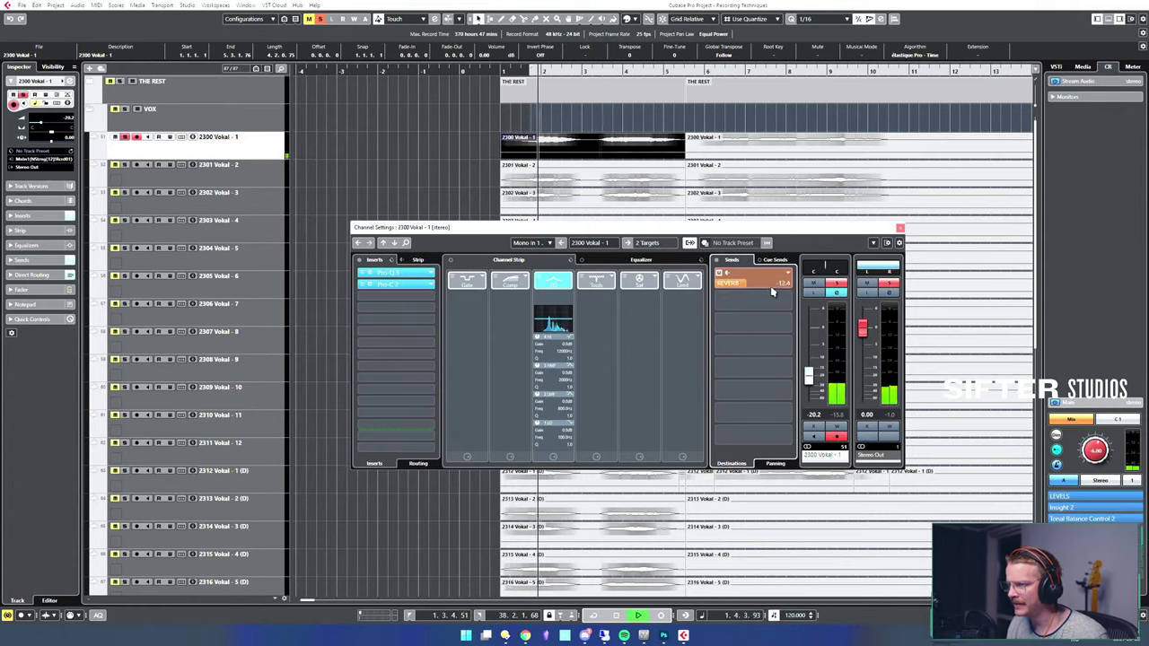
- Add a stereo effect track named DELAY with the EchoBoy plug-in, created inside the folder
click(414, 300)
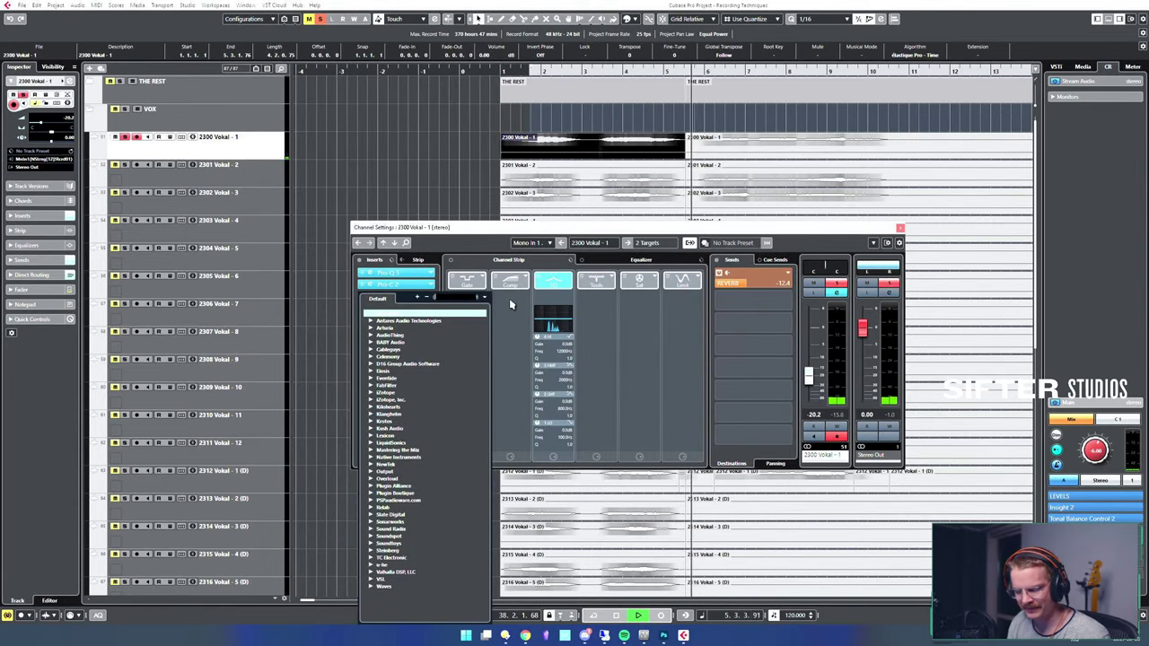
click(247, 147)
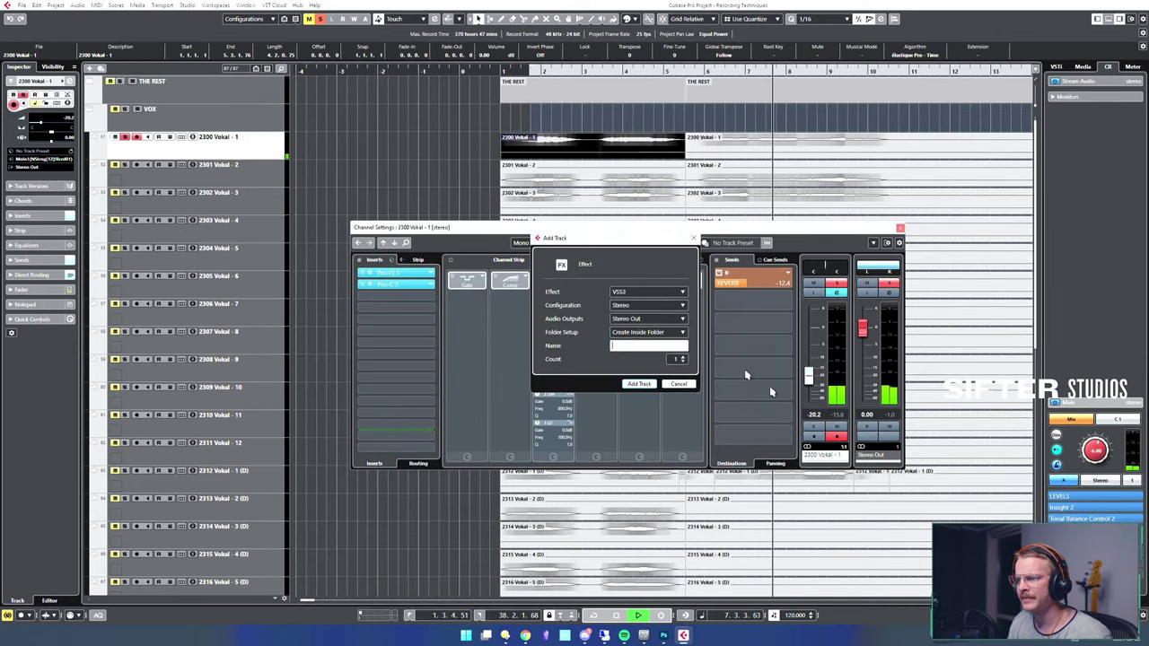
click(656, 292)
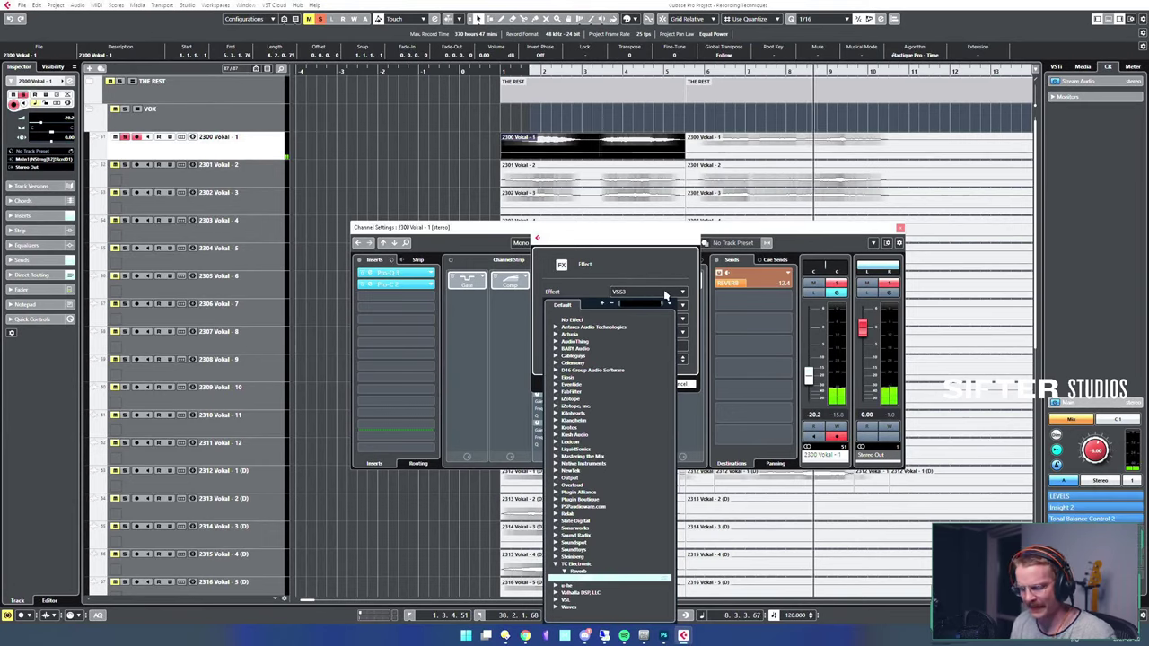
text(echo)
key(Return)
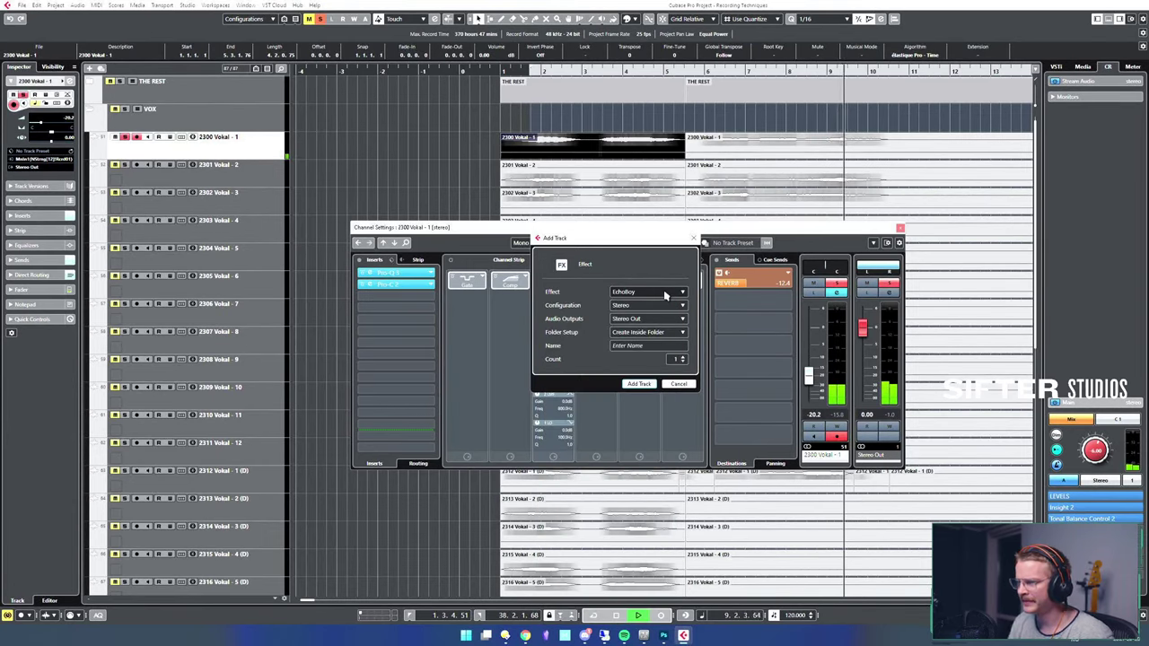
click(655, 346)
text(DELAY)
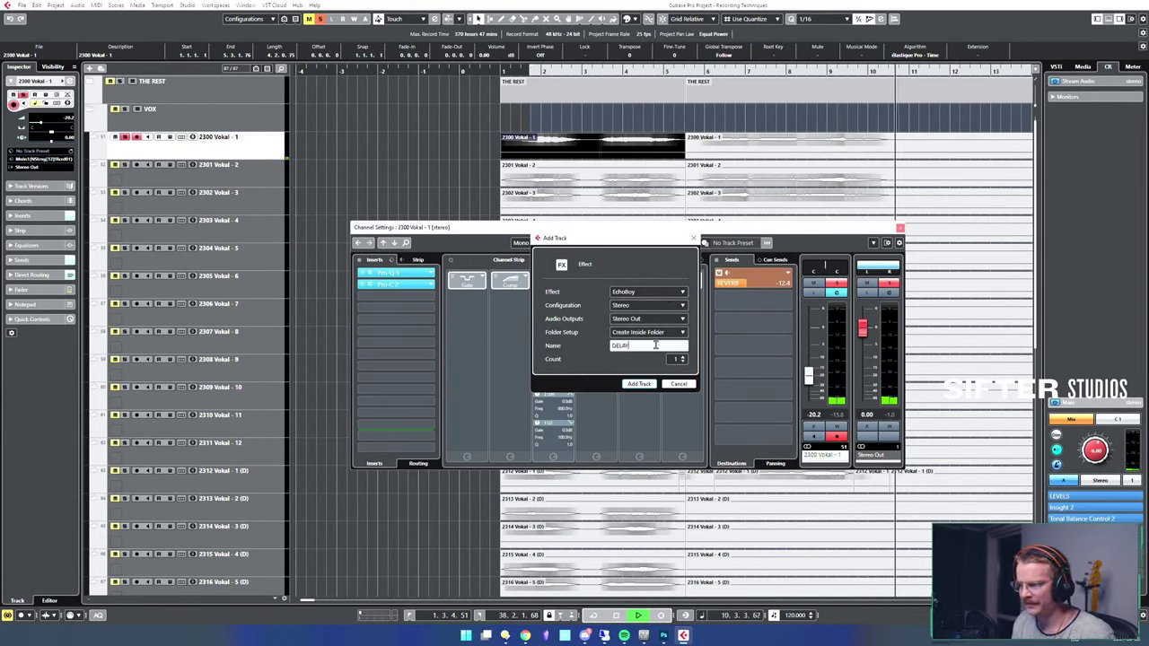
key(Return)
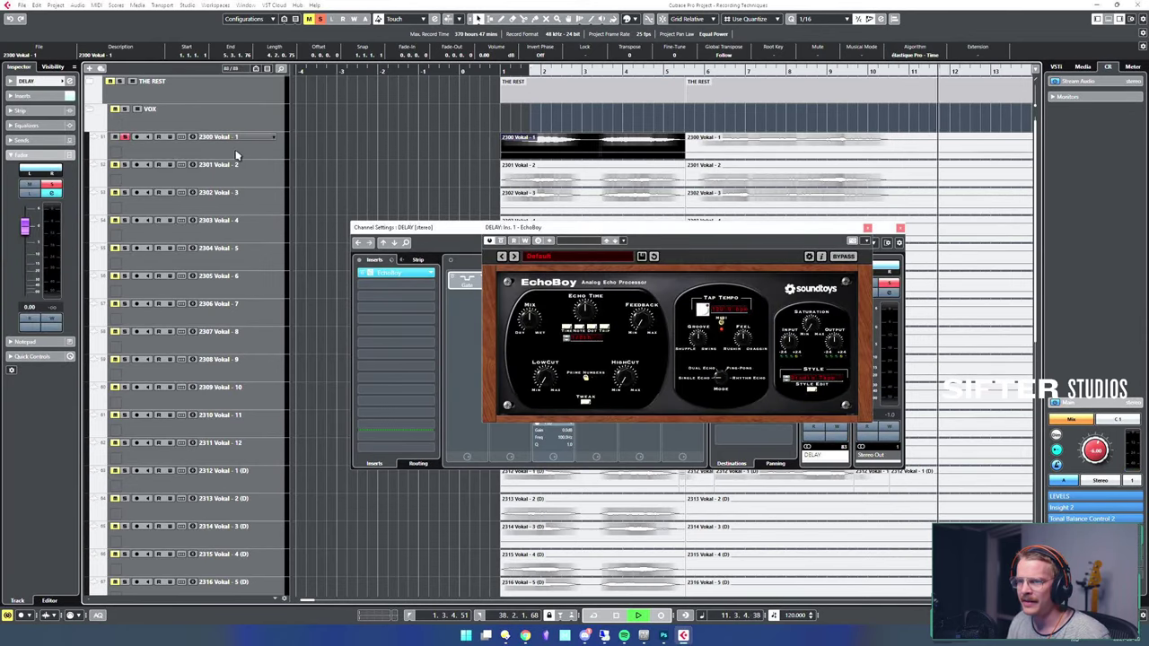
- Load the Spaced Space Echo preset from EchoBoy's Classics category and close the plug-in window
click(585, 241)
click(548, 259)
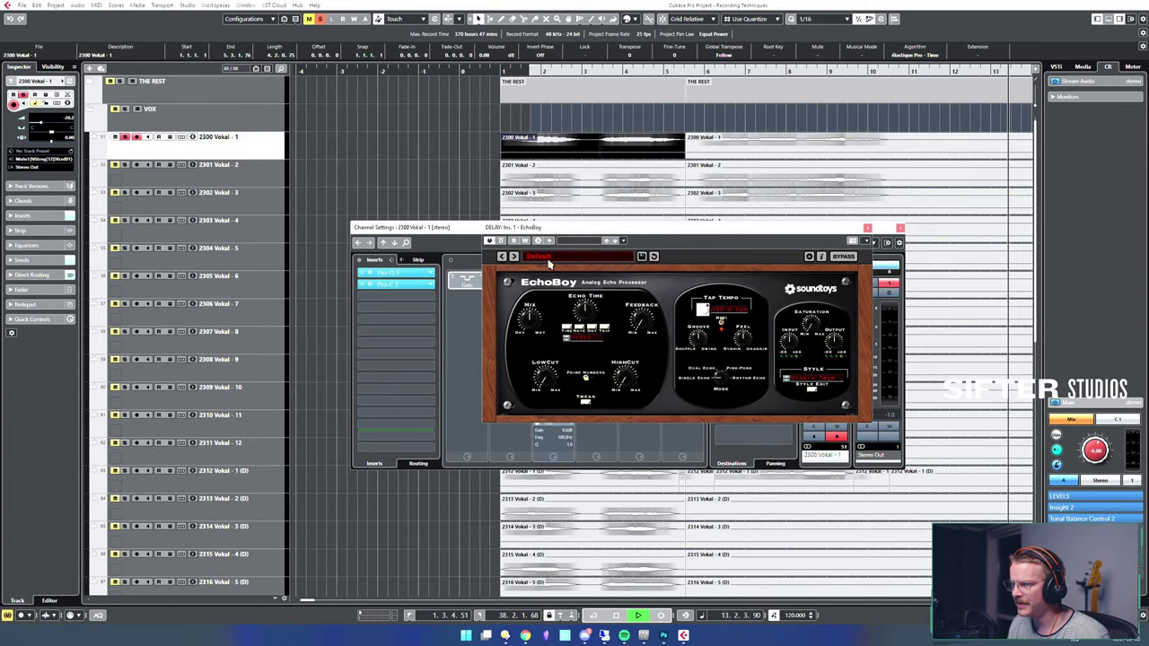
click(588, 257)
mouse_move(610, 265)
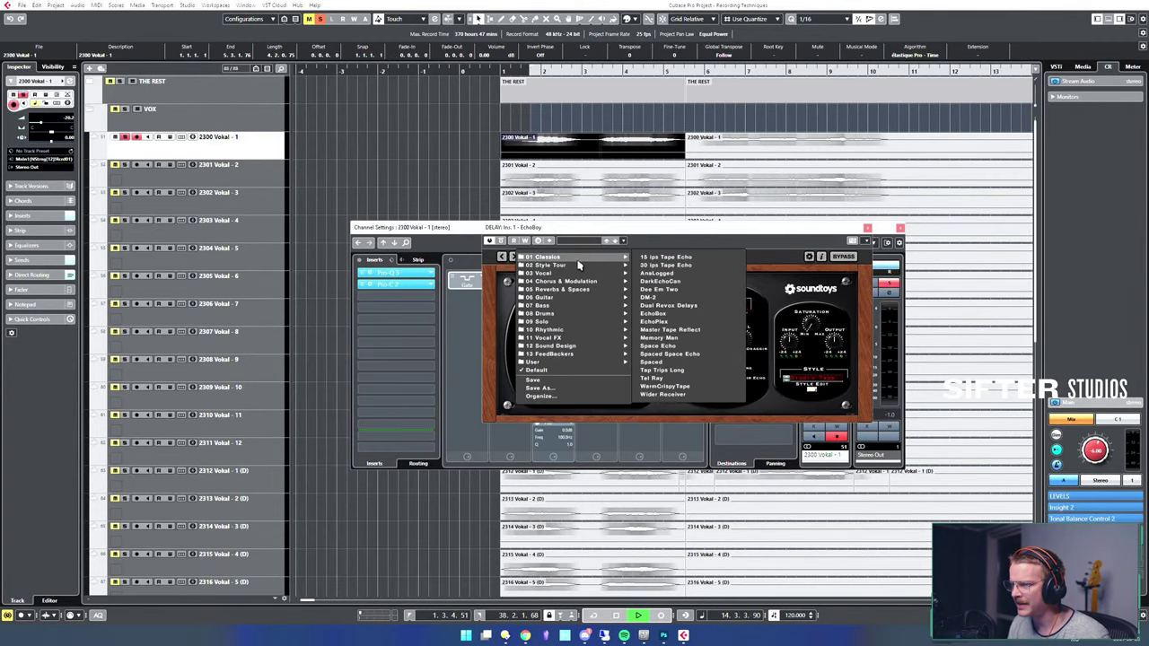
mouse_move(574, 258)
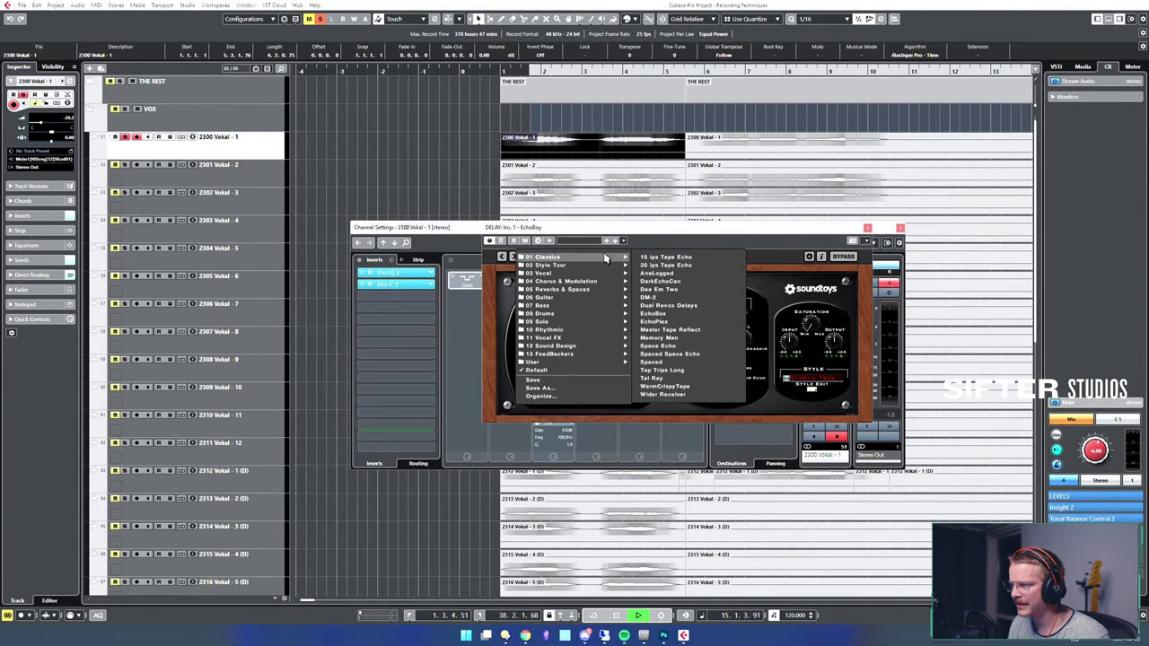
click(686, 362)
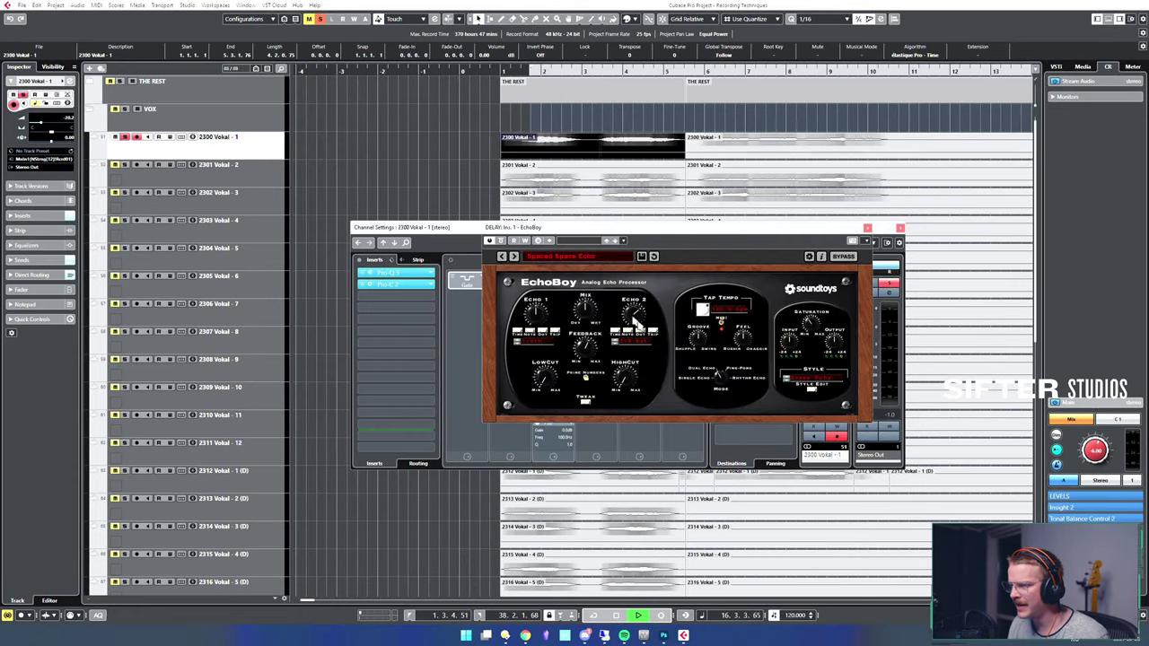
click(868, 229)
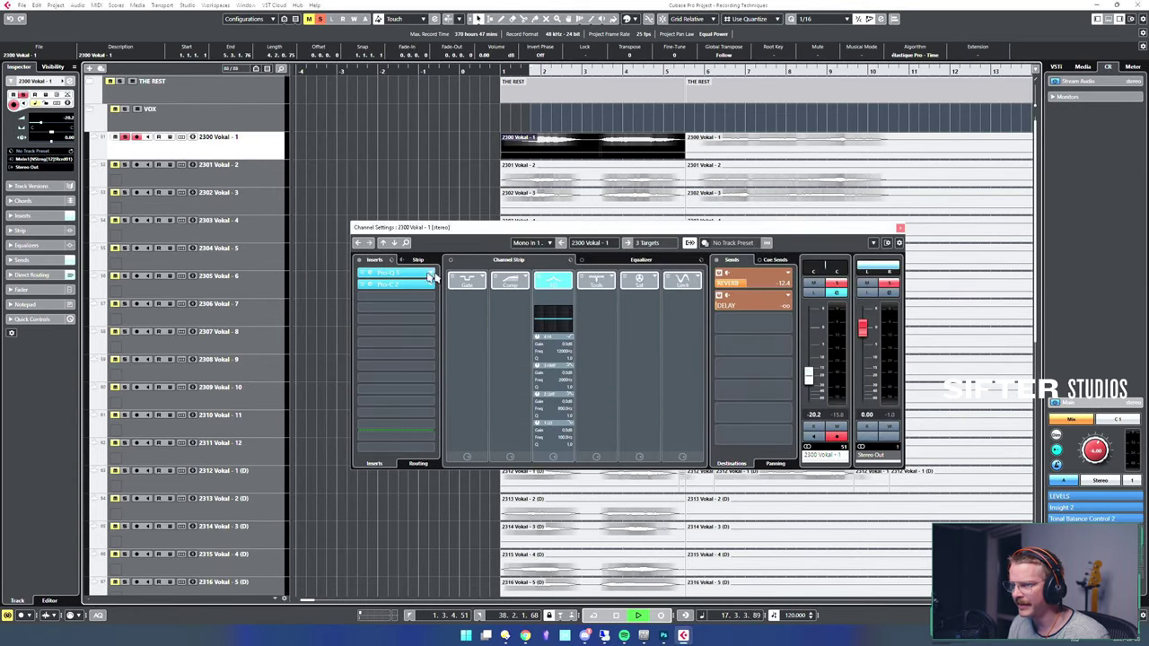
- Set the send level of 2300 Vokal - 1 to DELAY to -14.9 dB during playback, then stop and close its channel settings
drag(762, 311, 755, 311)
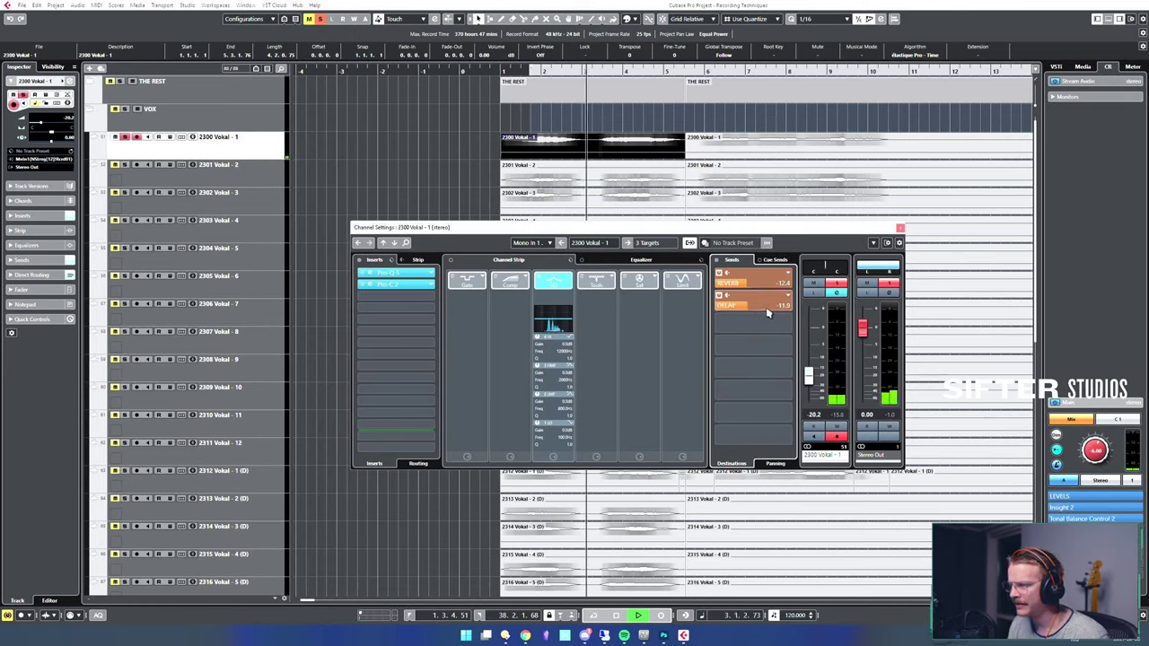
drag(765, 307, 757, 307)
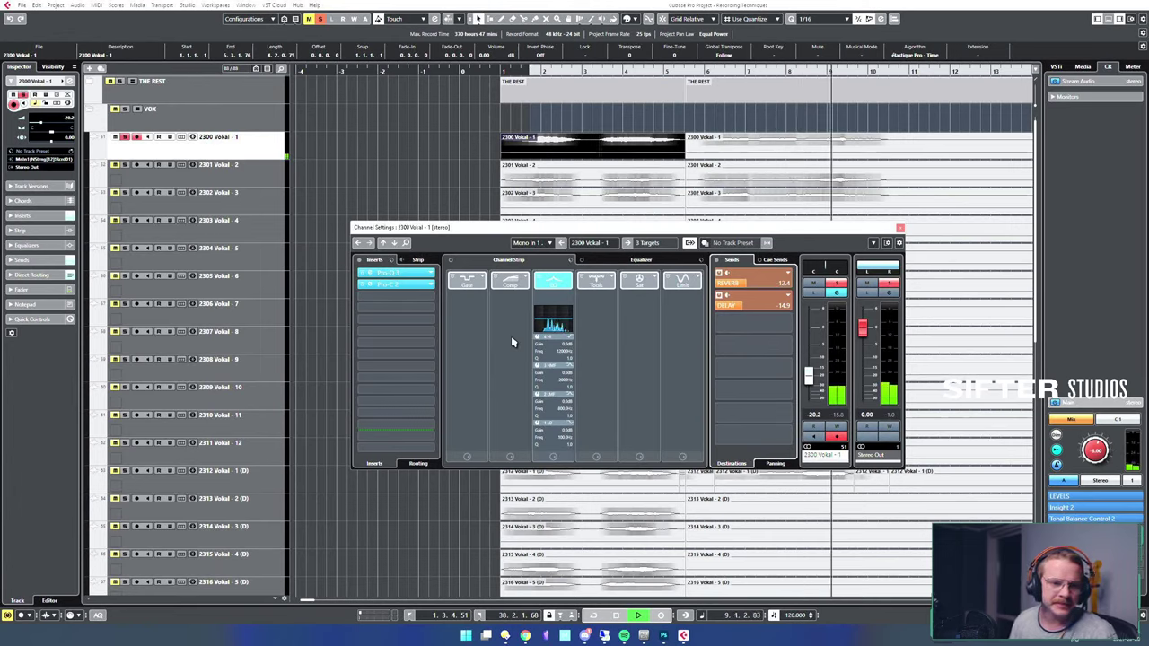
drag(786, 231, 755, 238)
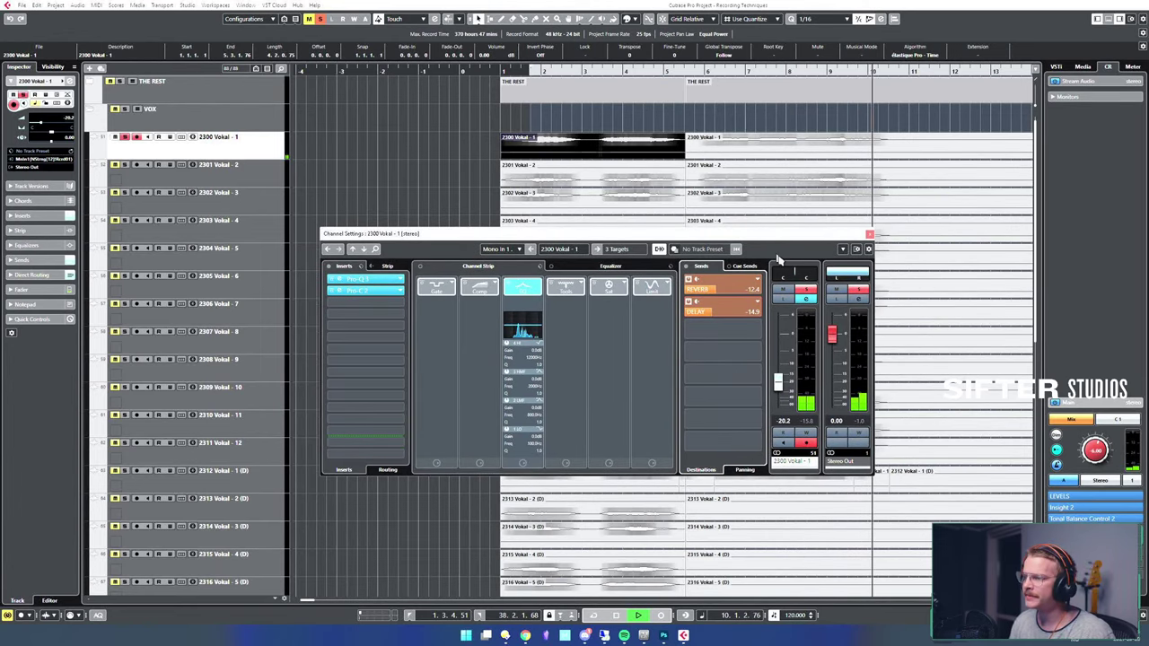
key(space)
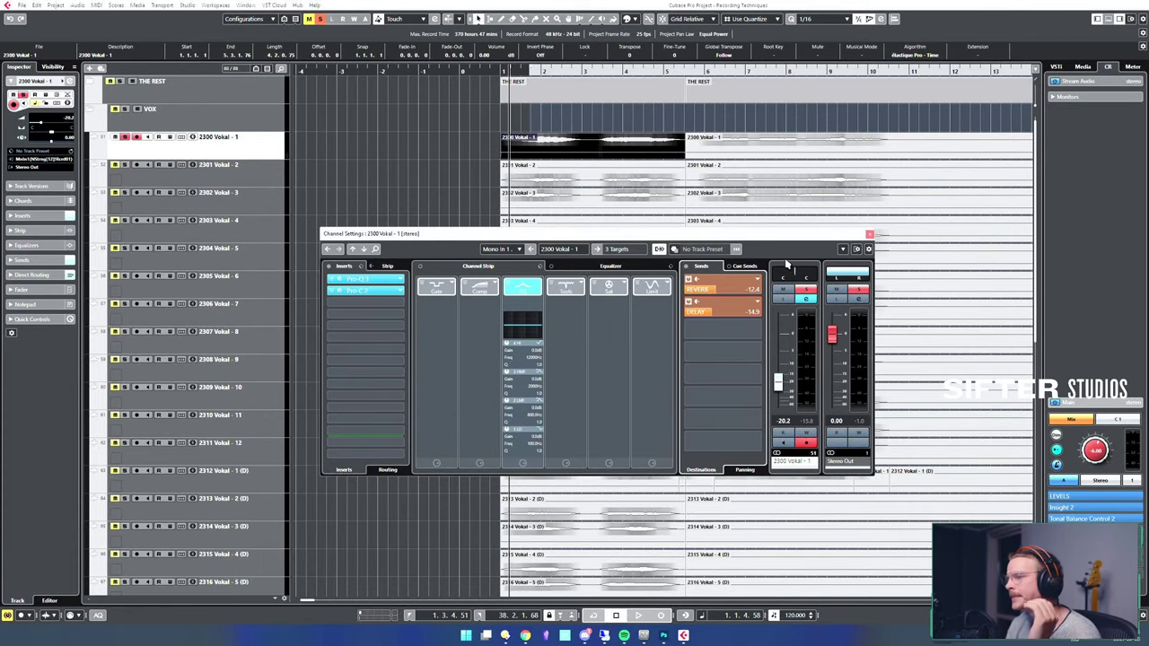
click(870, 234)
- Load RX 8 Spectral De-noise in Direct Offline Processing for the first 2300 Vokal - 1 event and set its reduction to 20.5
click(431, 190)
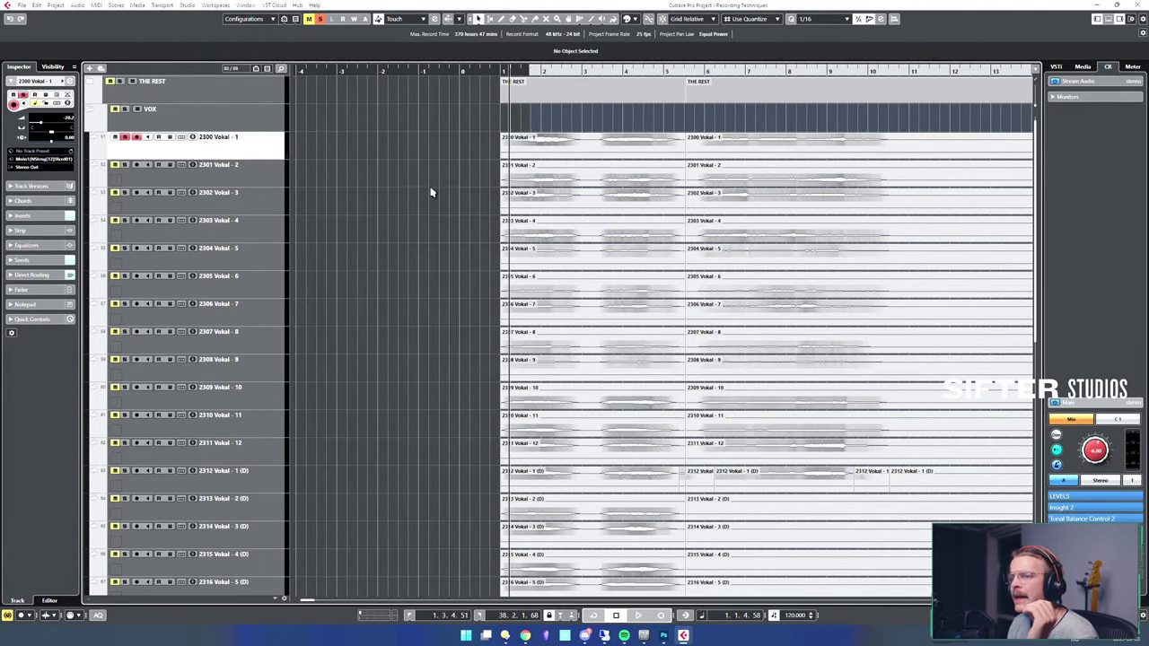
click(544, 161)
key(F7)
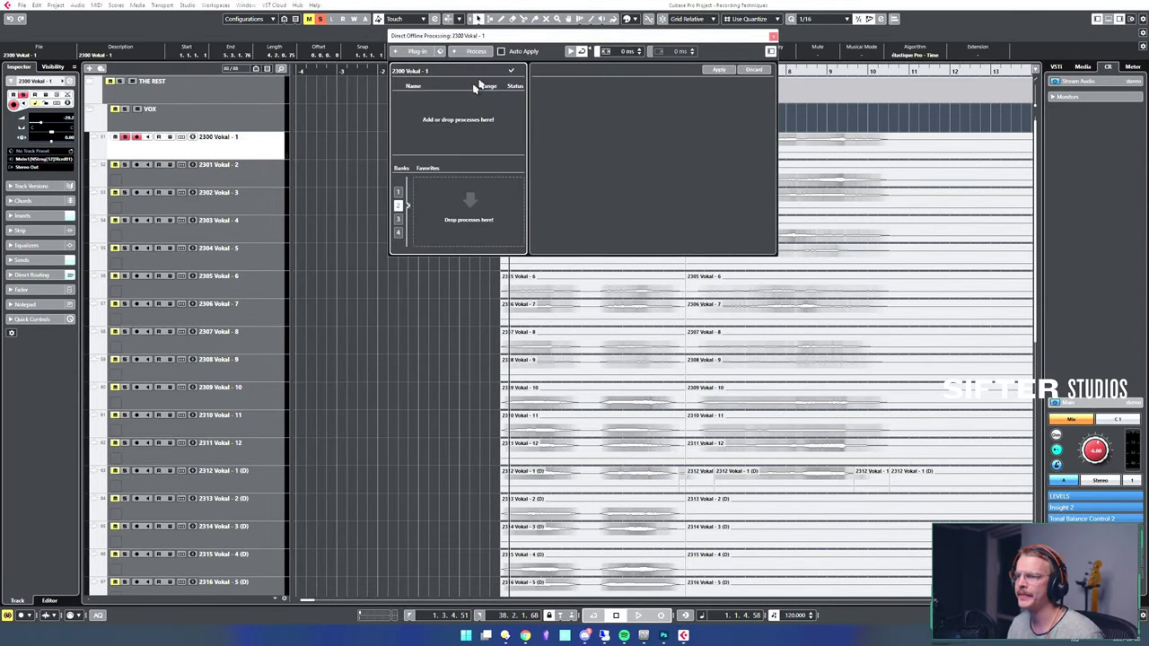
click(409, 53)
text(rx)
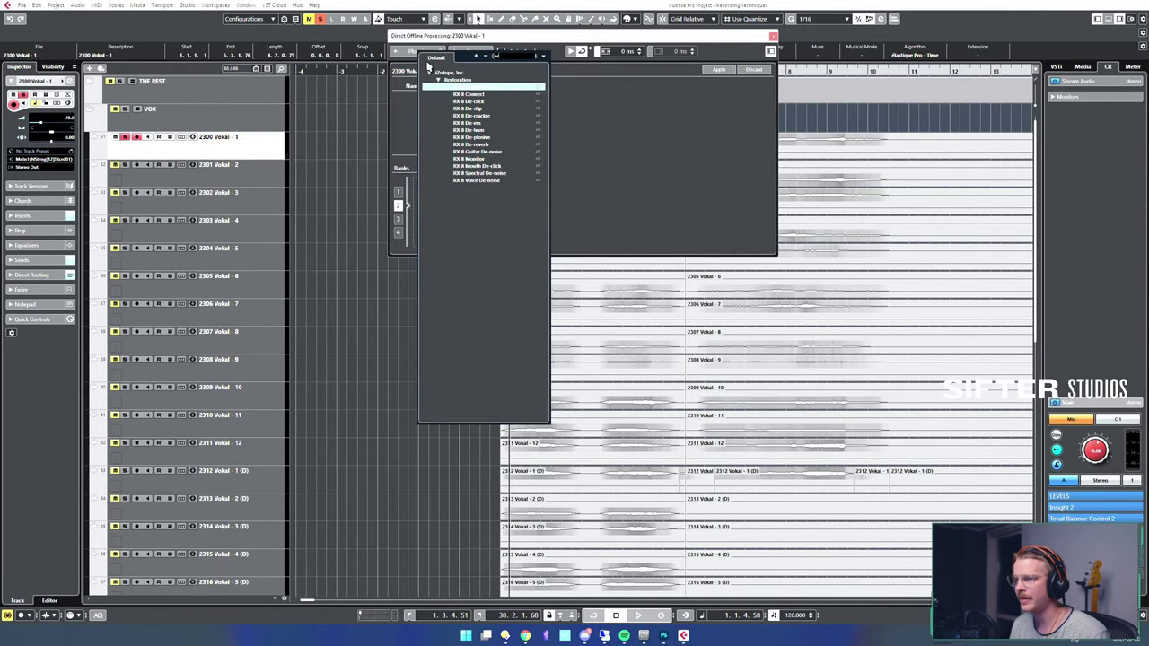
click(480, 173)
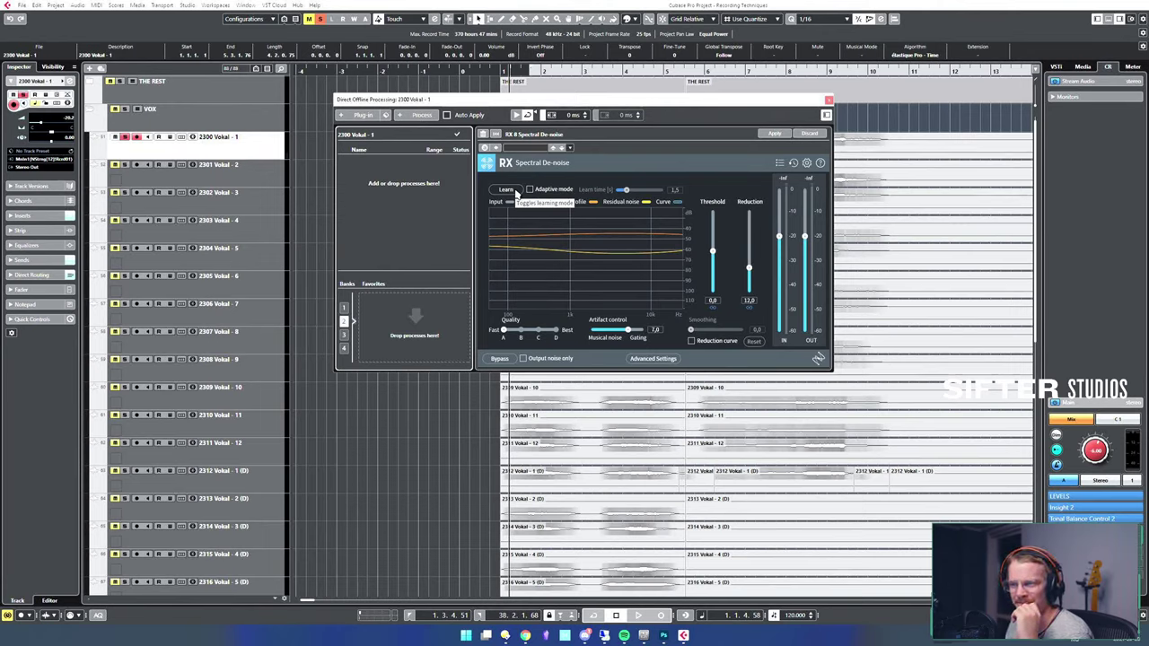
drag(710, 102, 733, 141)
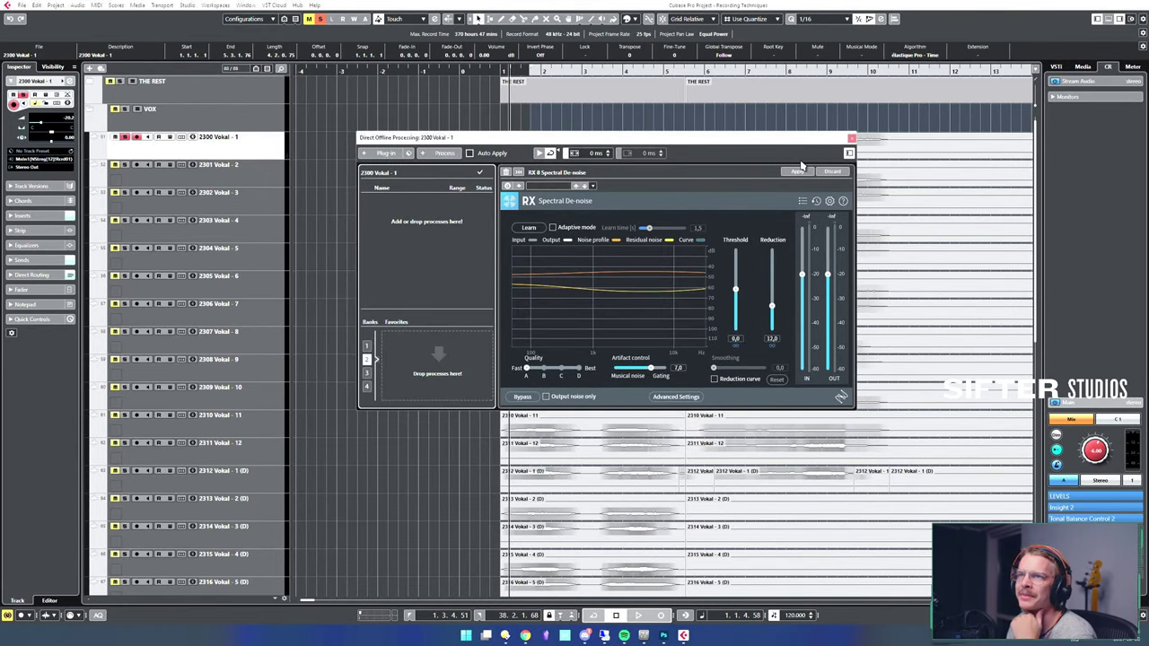
drag(769, 317, 774, 284)
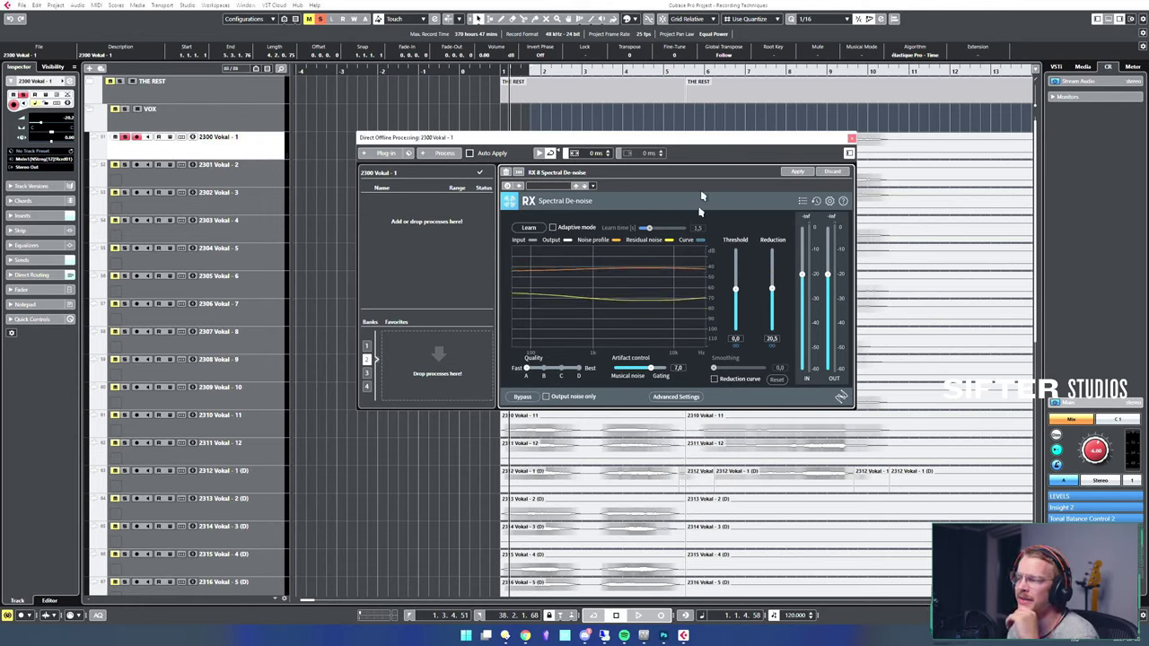
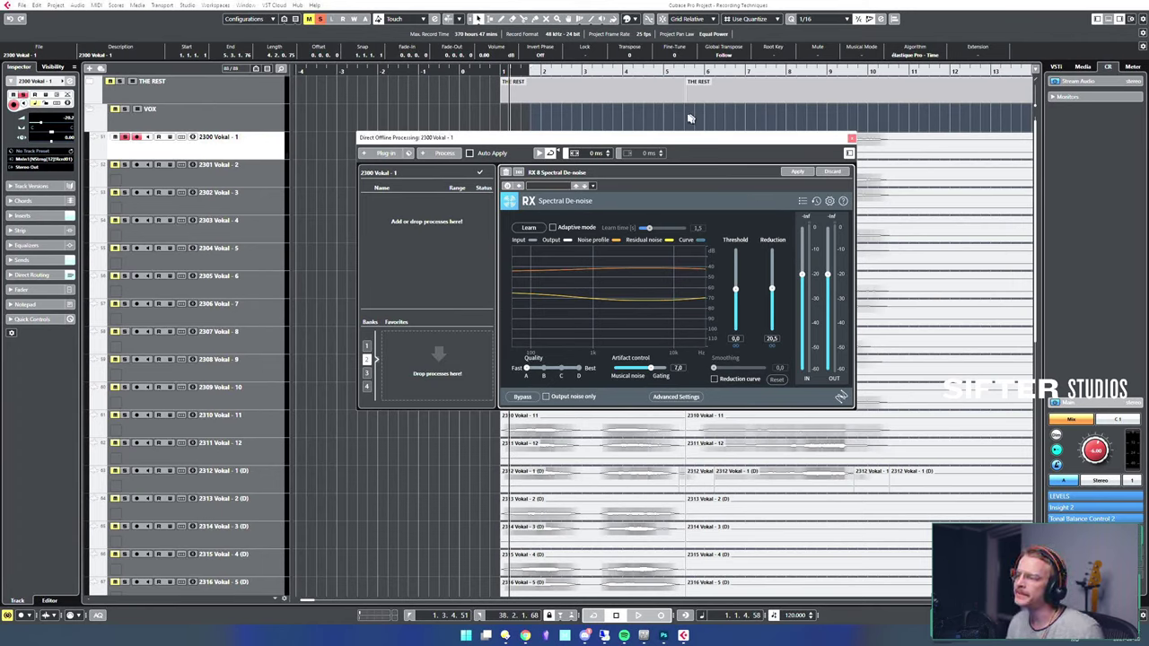
drag(693, 143, 724, 154)
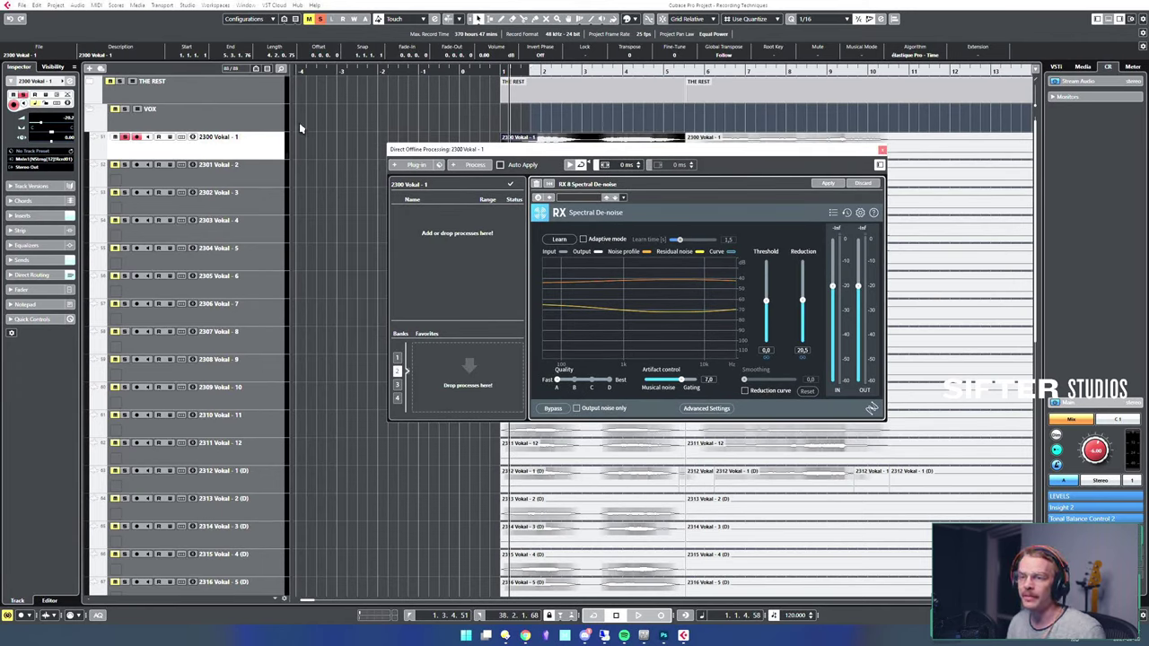
- Unsolo 2300 Vokal - 1, remove the unapplied Spectral De-noise process and close the offline processing window
key(s)
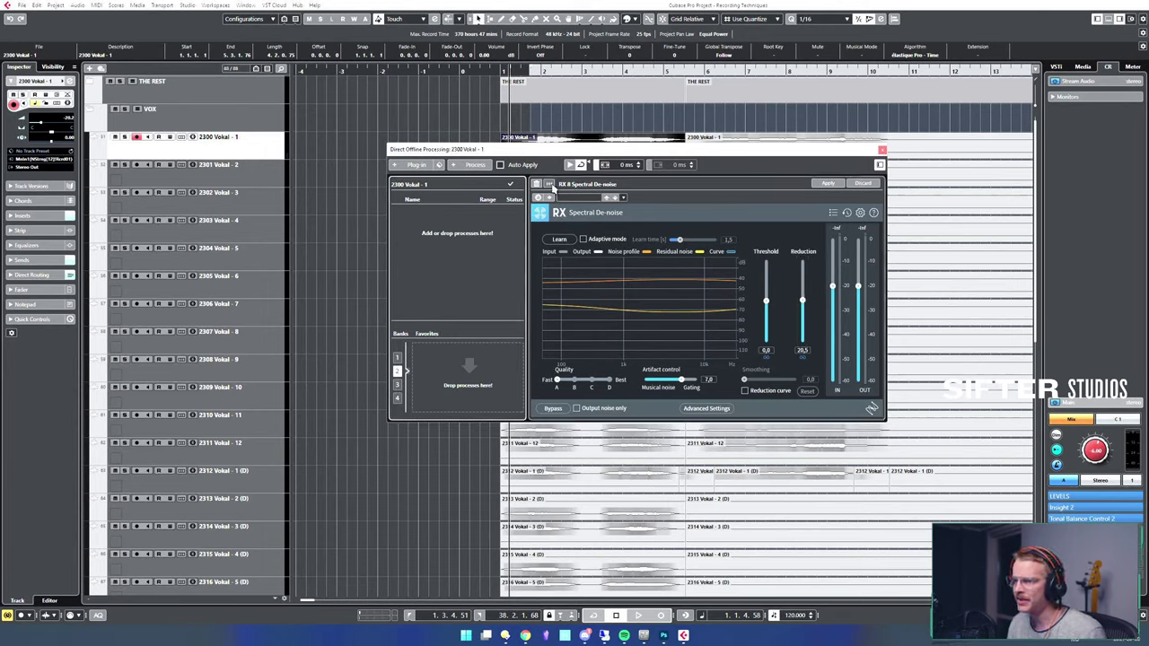
click(536, 184)
click(773, 150)
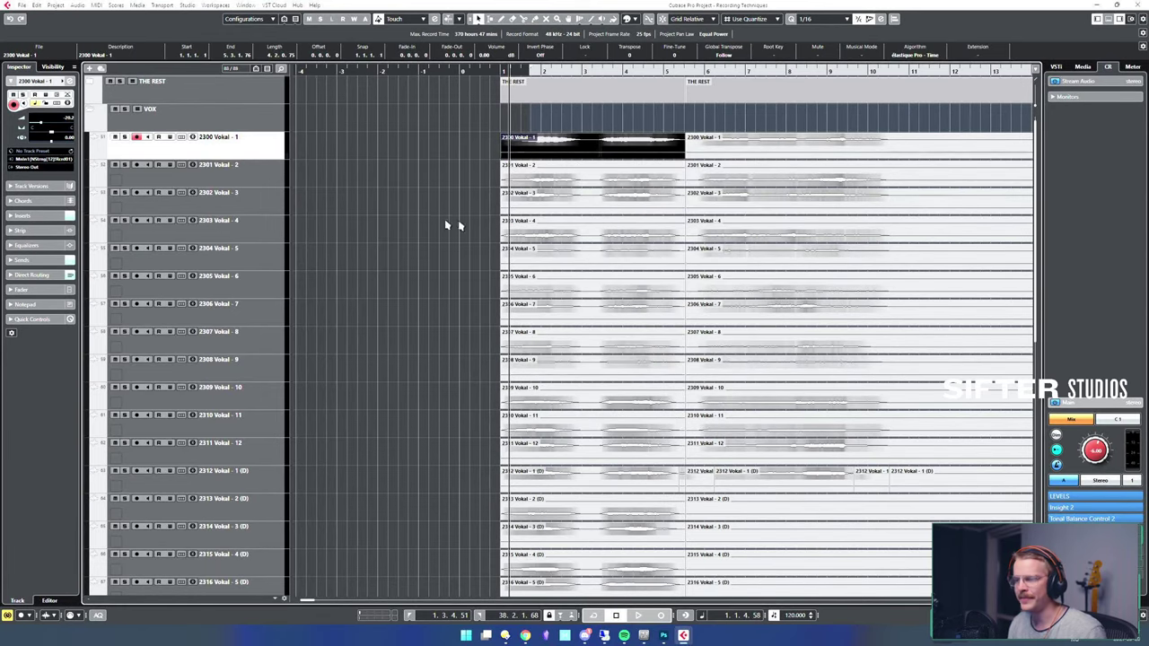
- Reopen the channel settings of 2300 Vokal - 1 and review its Pro-Q 3 and Pro-C 2 inserts
click(449, 225)
key(g)
key(g)
key(g)
key(g)
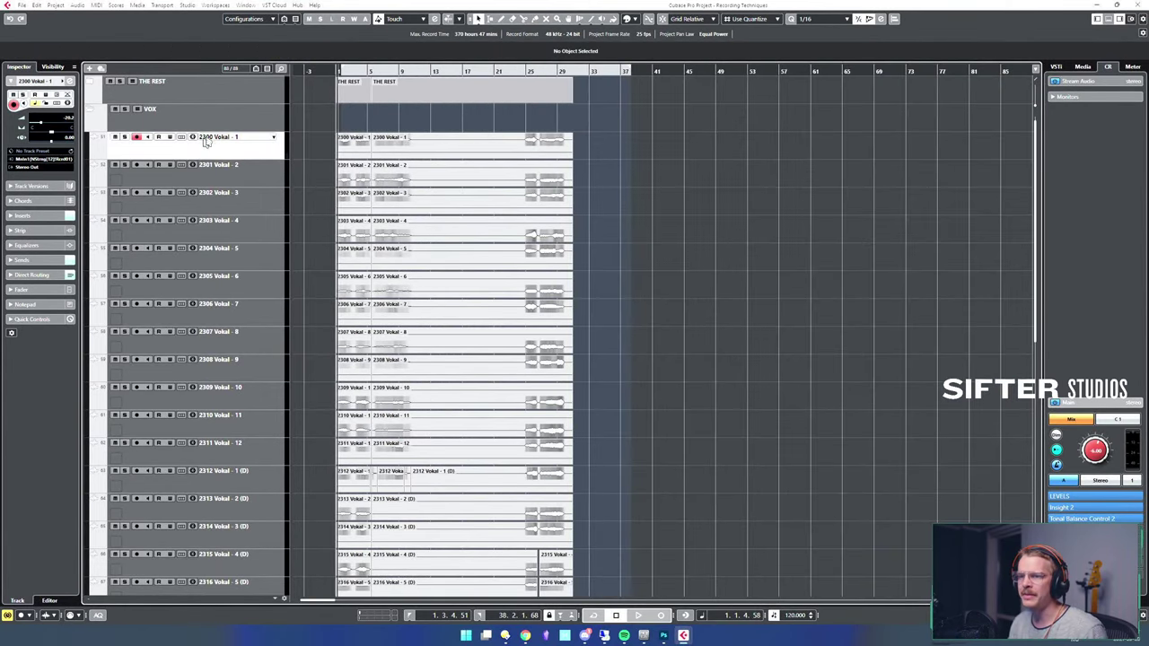
key(e)
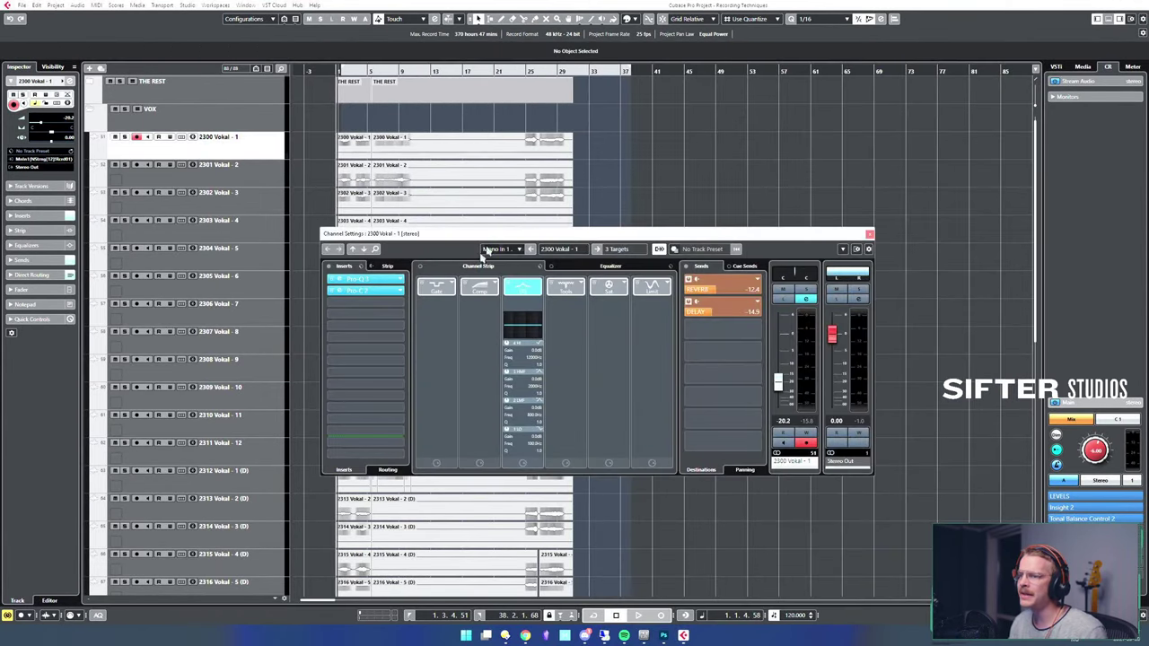
click(393, 279)
click(643, 86)
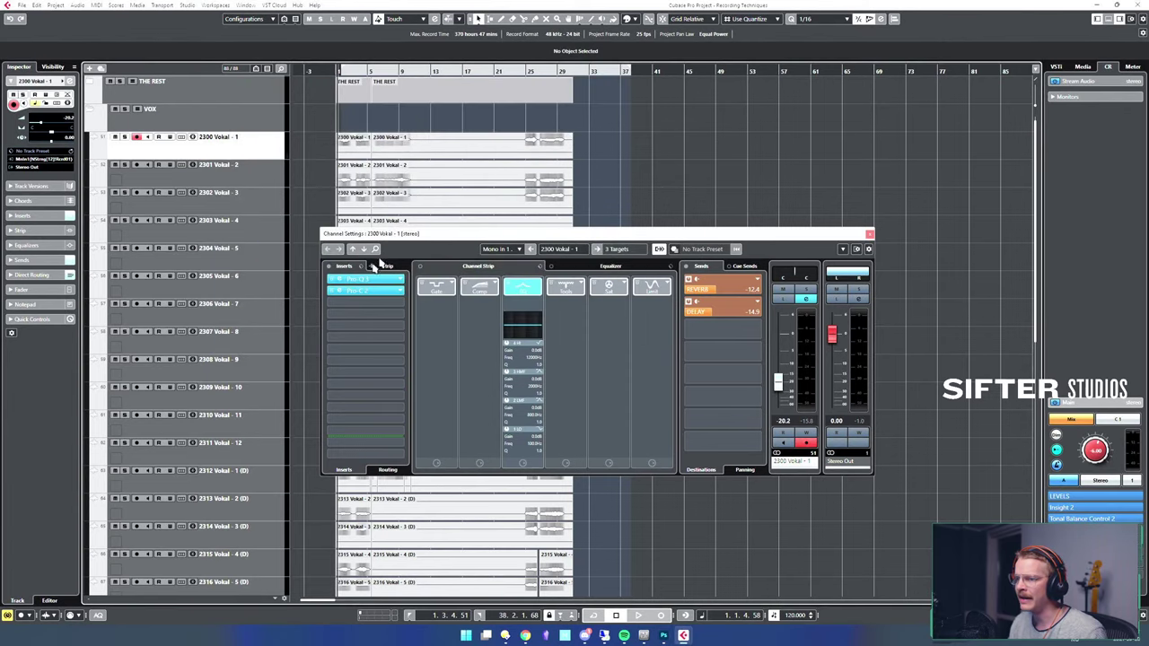
click(401, 289)
click(678, 150)
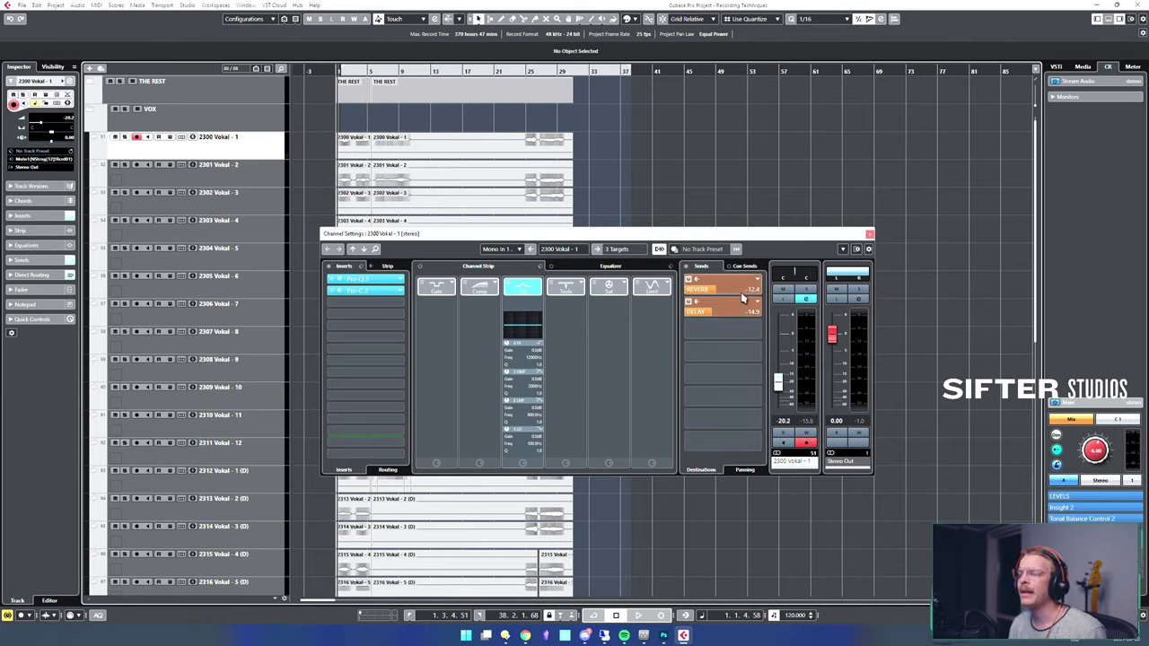
- Lower the sends of 2300 Vokal - 1 to about -18.8 dB for REVERB and -17.0 dB for DELAY, and close its channel settings
drag(736, 290, 723, 315)
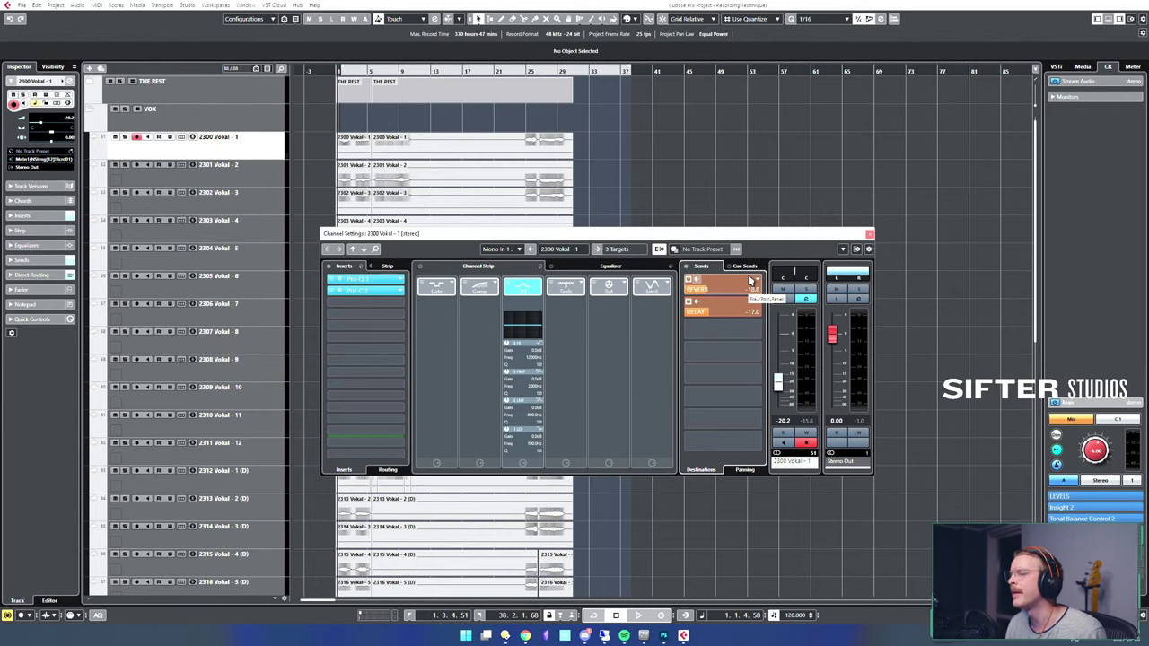
drag(823, 241, 859, 253)
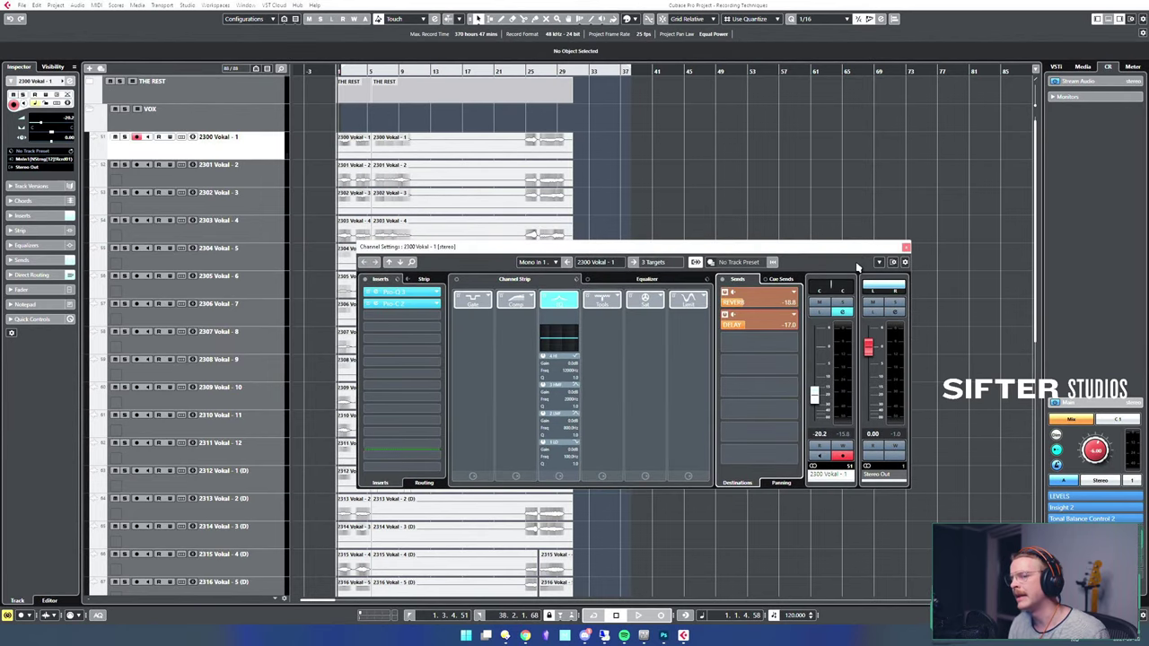
click(392, 316)
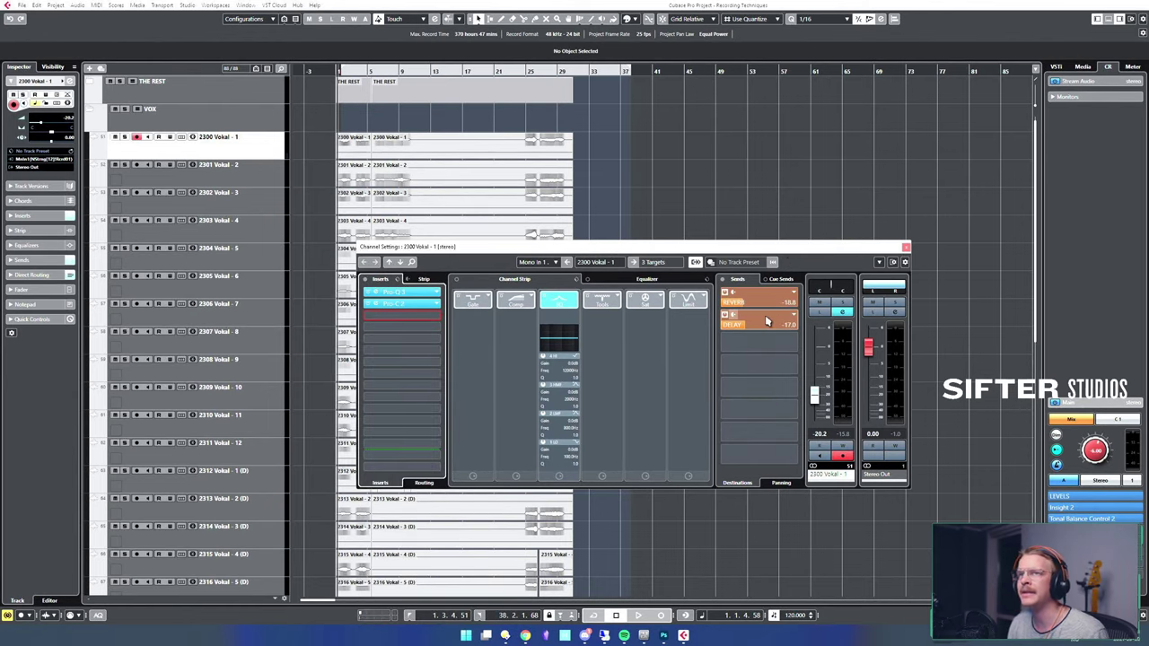
click(906, 248)
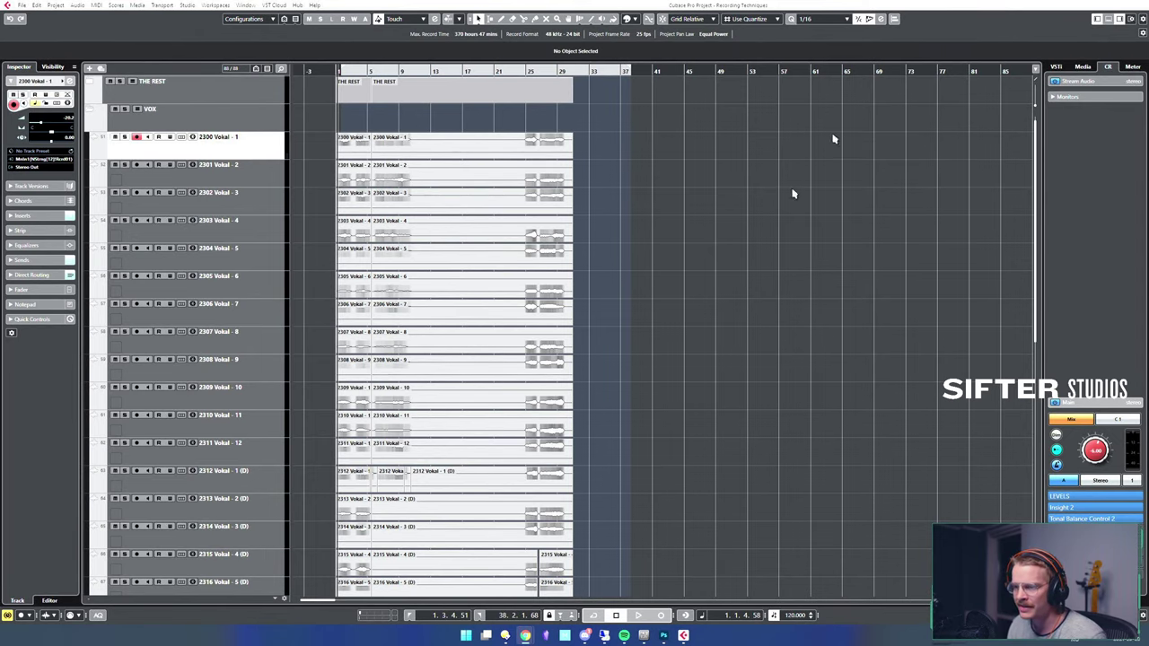
- Move the MASTERClocktrack_FULLTRACK v2 track below the Audio 01 (D) track in the track list
scroll(700, 365, down, 8)
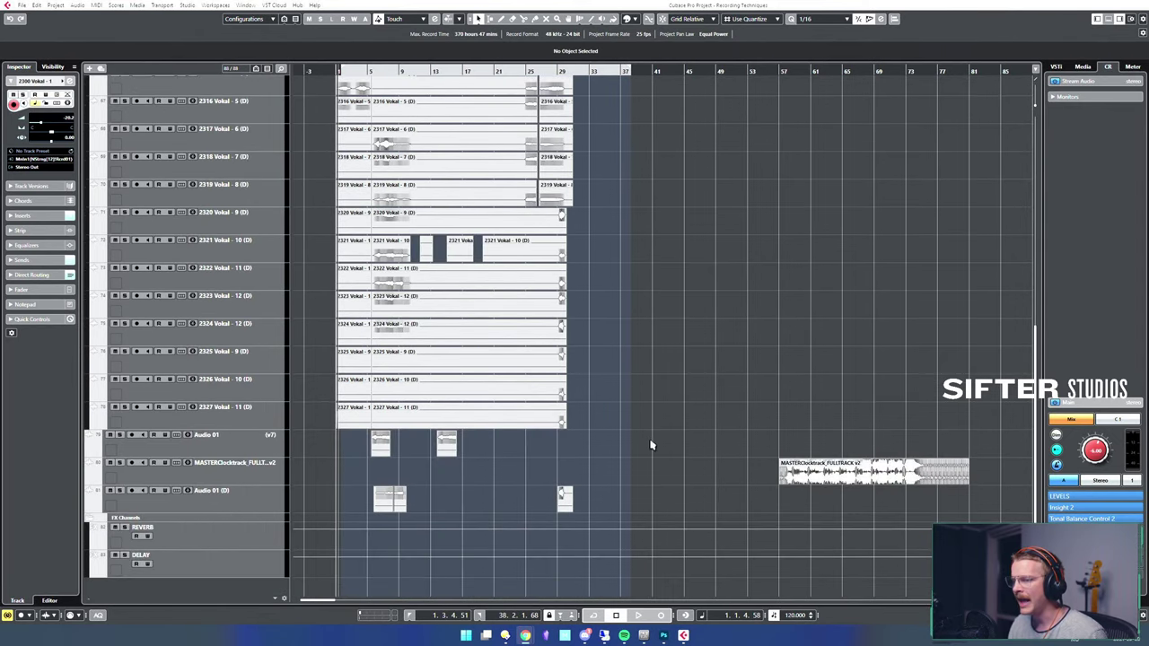
click(789, 479)
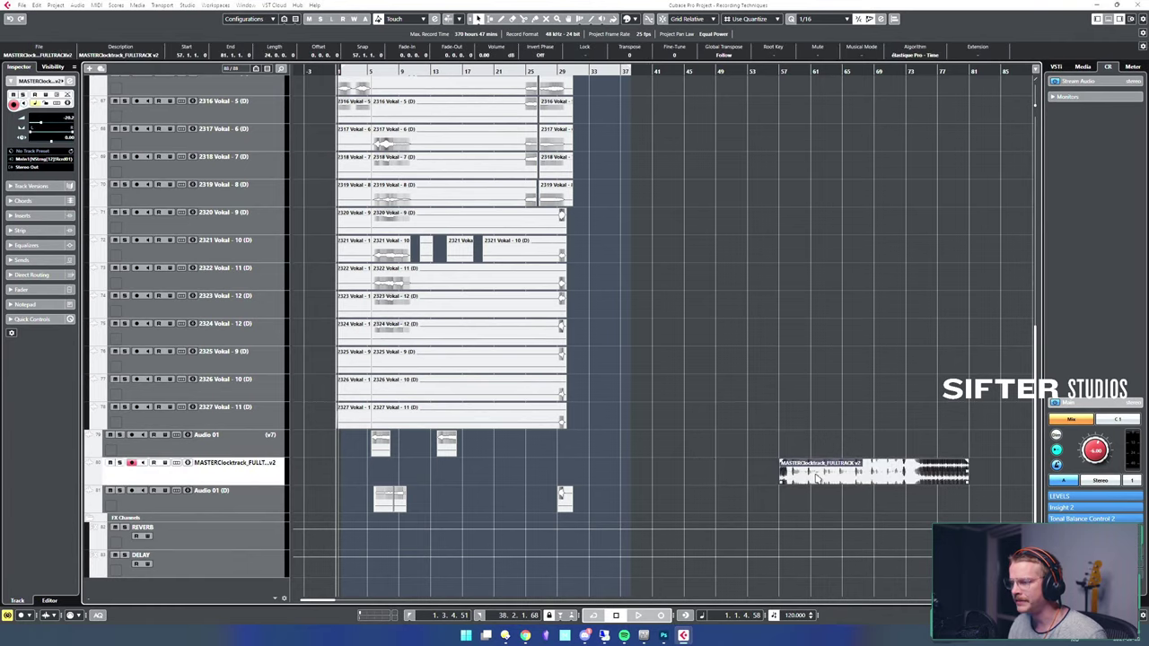
drag(786, 443, 775, 437)
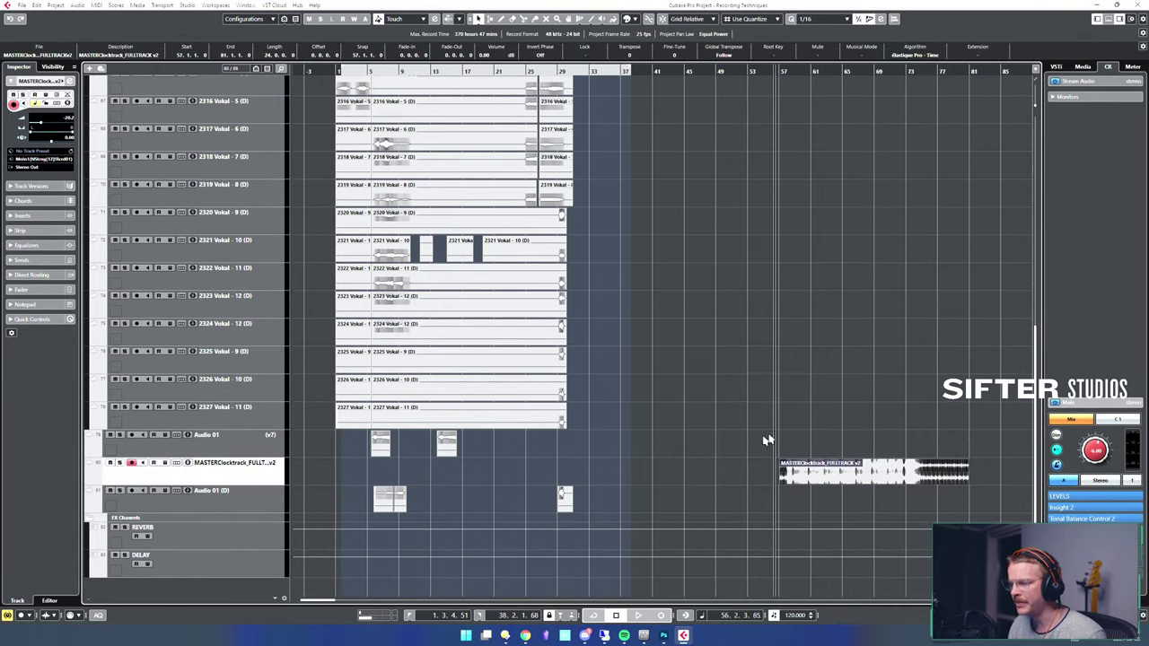
click(750, 496)
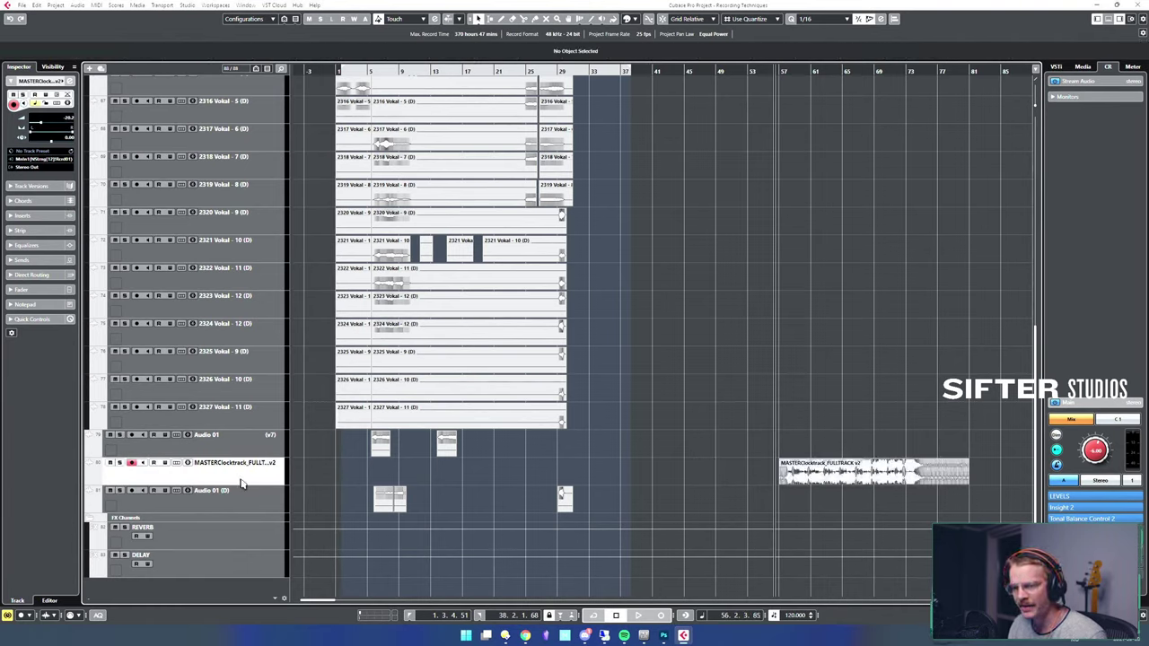
drag(241, 535, 290, 494)
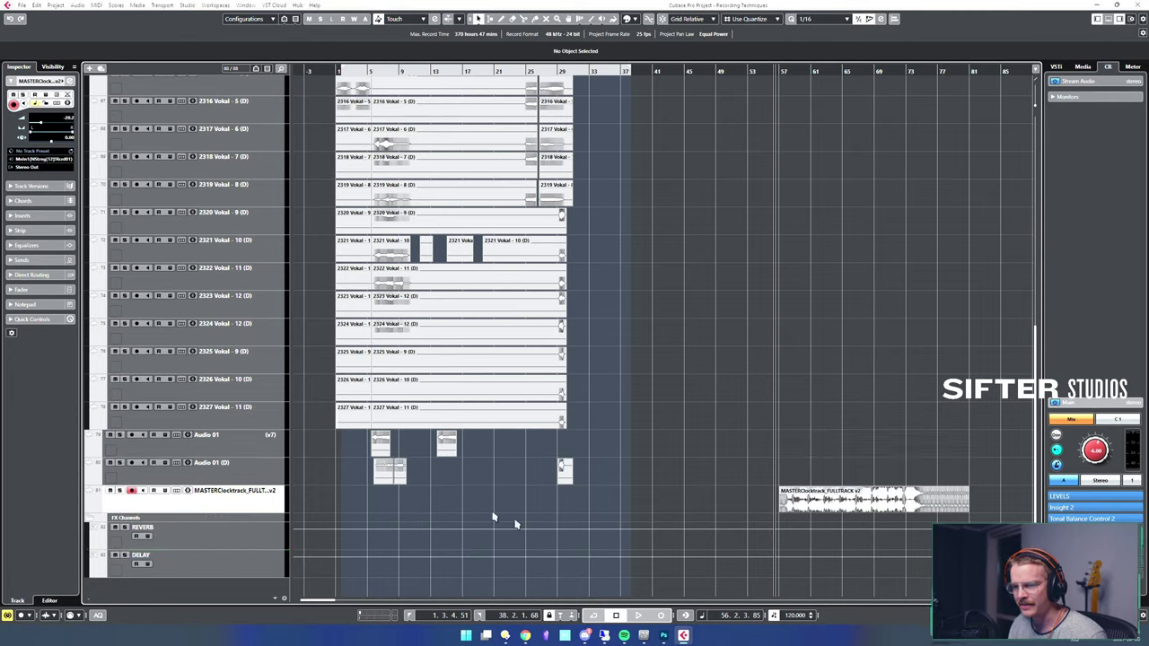
- Delete the Audio 01 and Audio 01 (D) tracks together with all their events
drag(671, 485, 384, 437)
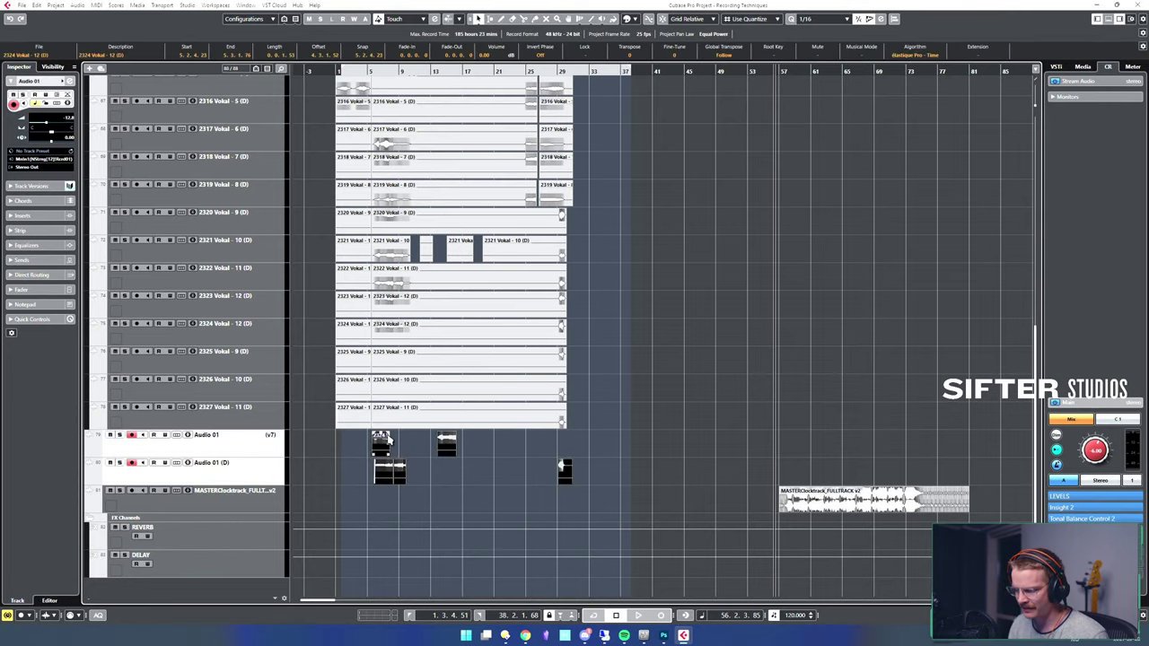
key(shift+Delete)
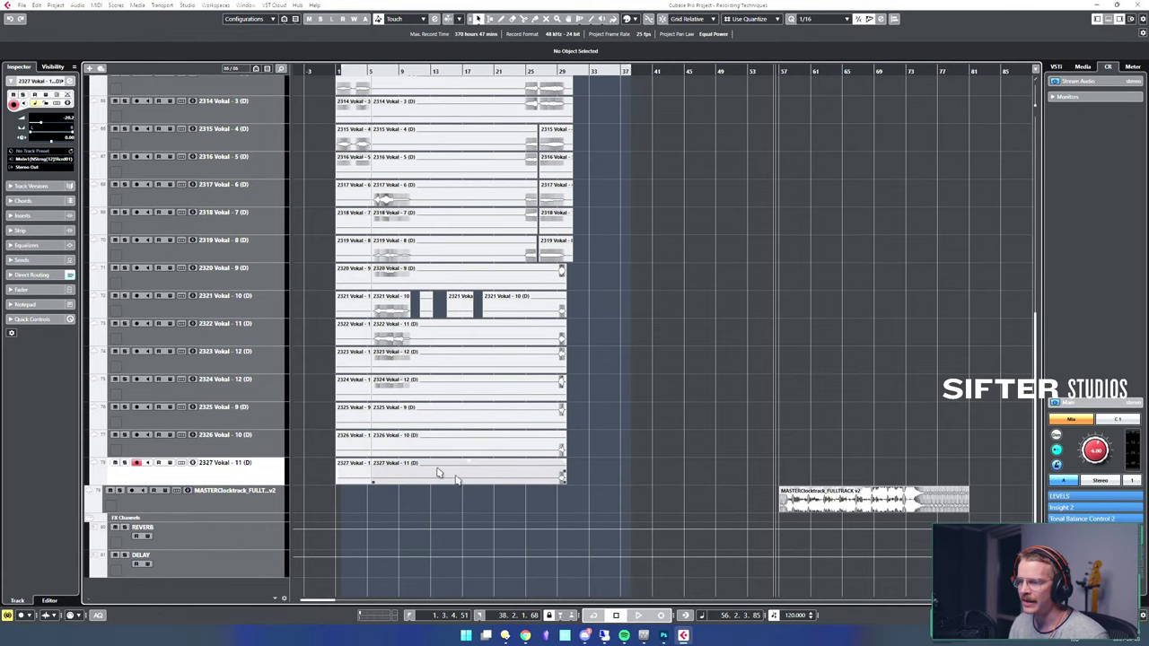
scroll(652, 350, up, 4)
scroll(662, 362, down, 4)
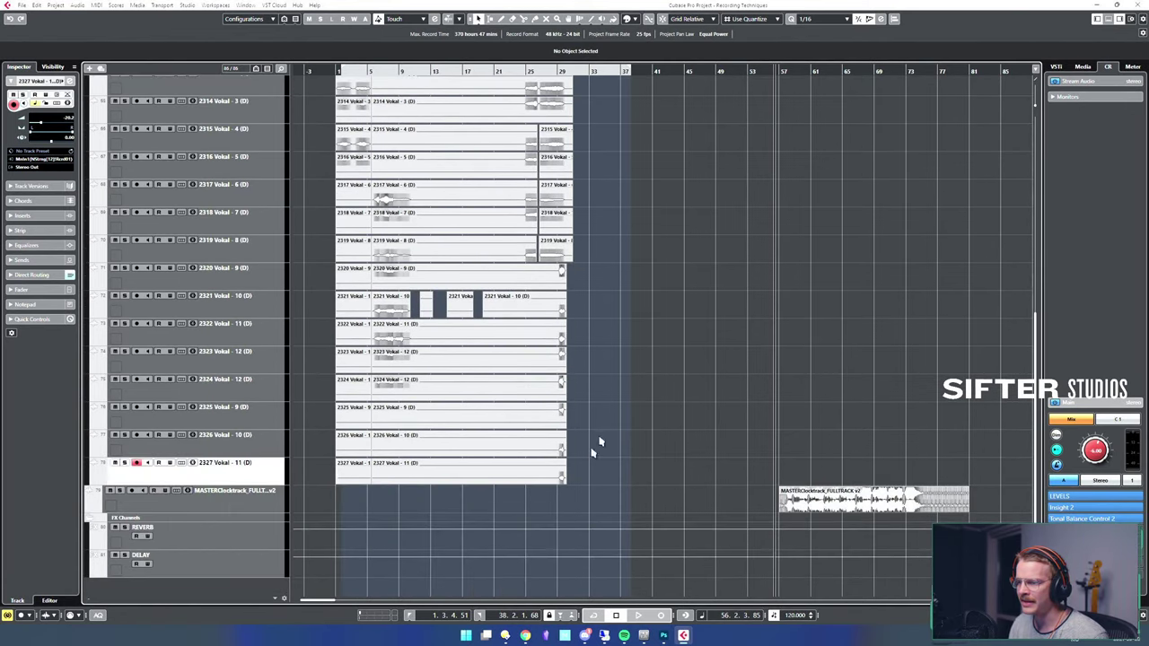
- Extend the last events on tracks 2320 to 2327 to end at 30.4.4.90, and merge the 2321 Vokal - 10 (D) events into one
drag(567, 474, 573, 289)
drag(591, 296, 539, 284)
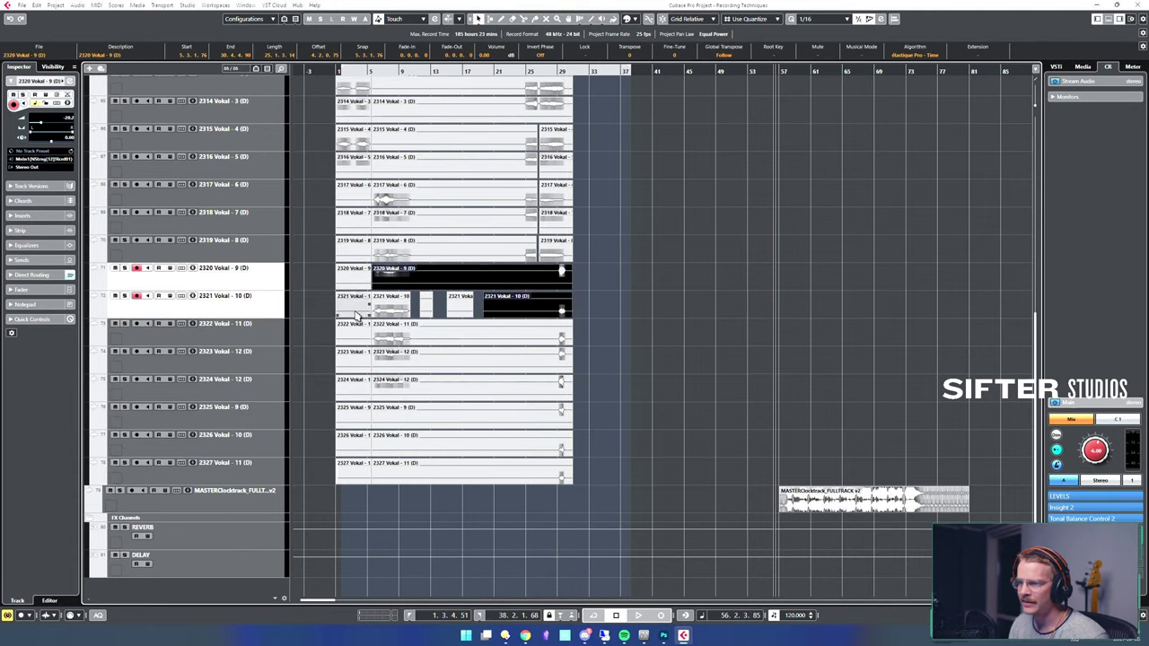
click(370, 315)
drag(367, 314, 659, 328)
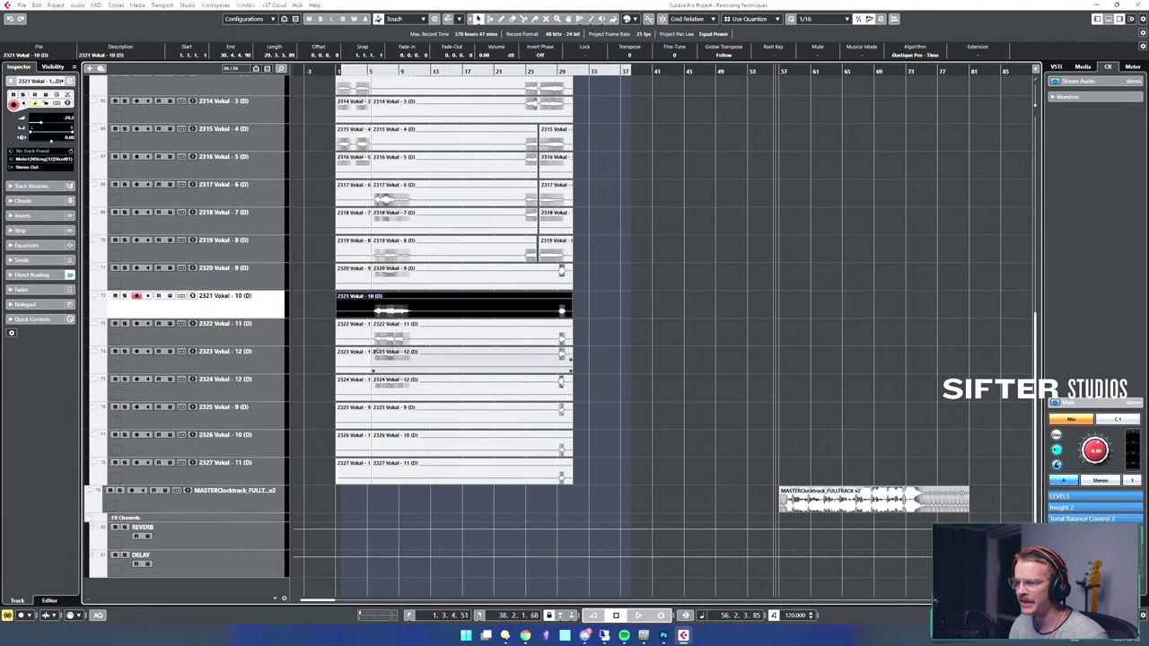
- Merge the split events on vocal tracks 2322 to 2327, 2315 to 2319 and 2300 to 2314 into one continuous event per track
drag(461, 494, 335, 341)
scroll(635, 289, up, 3)
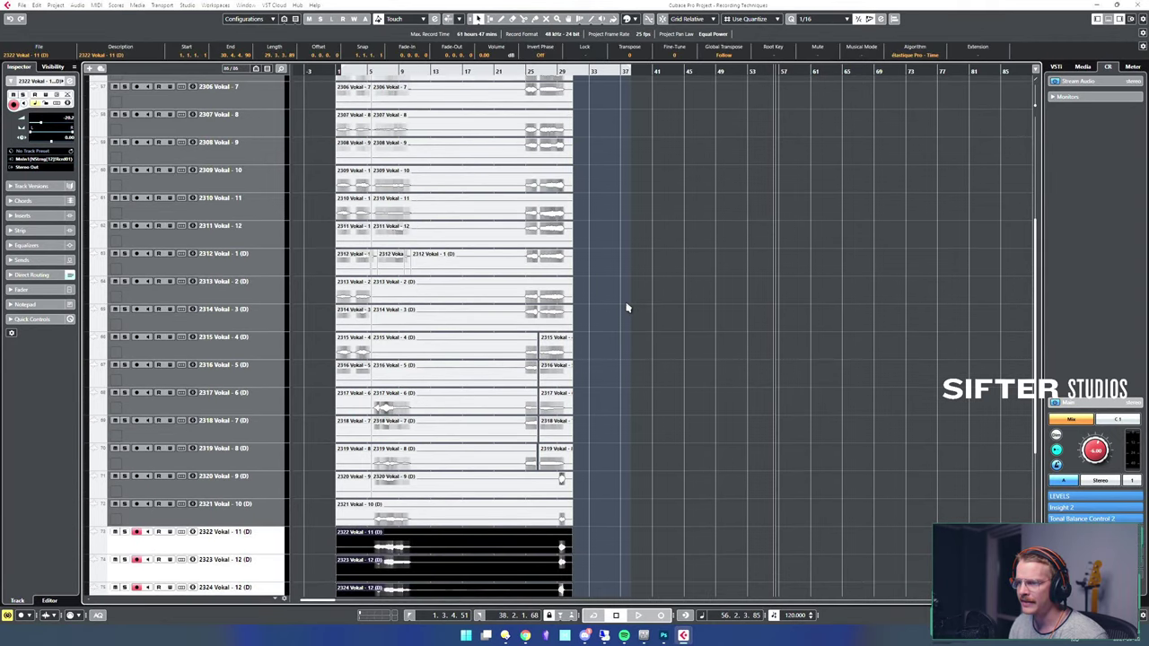
drag(596, 464, 338, 363)
scroll(633, 343, up, 5)
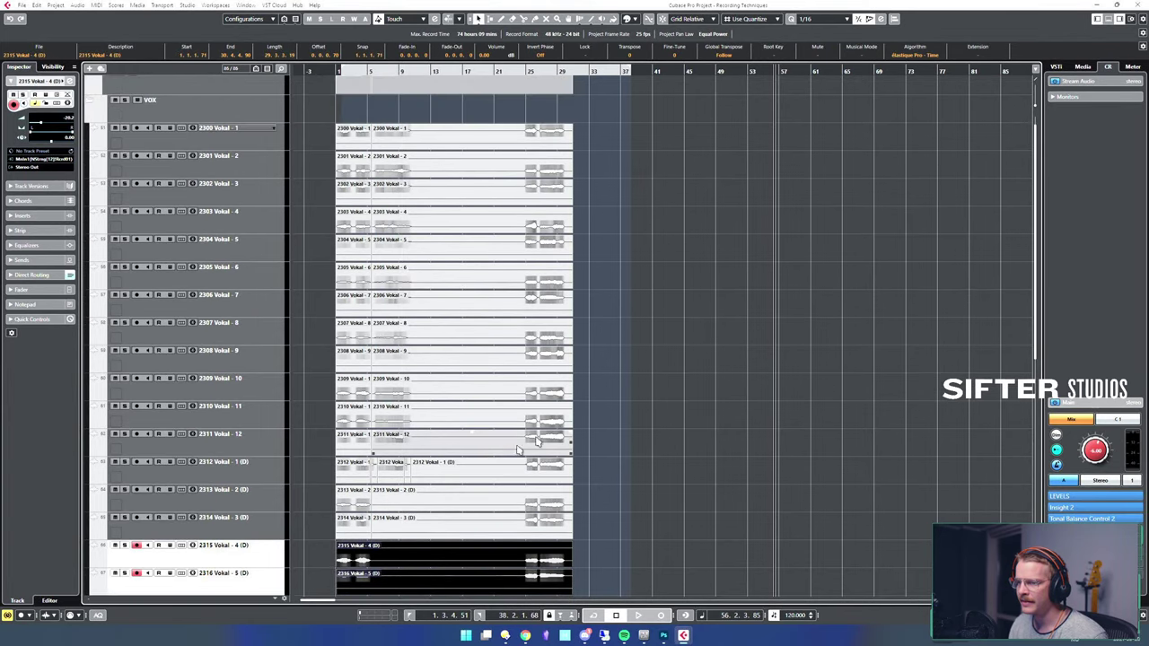
click(329, 527)
drag(329, 527, 575, 148)
click(737, 232)
- Collapse the VOX folder and the FX Channels folder in the track list
scroll(722, 248, down, 3)
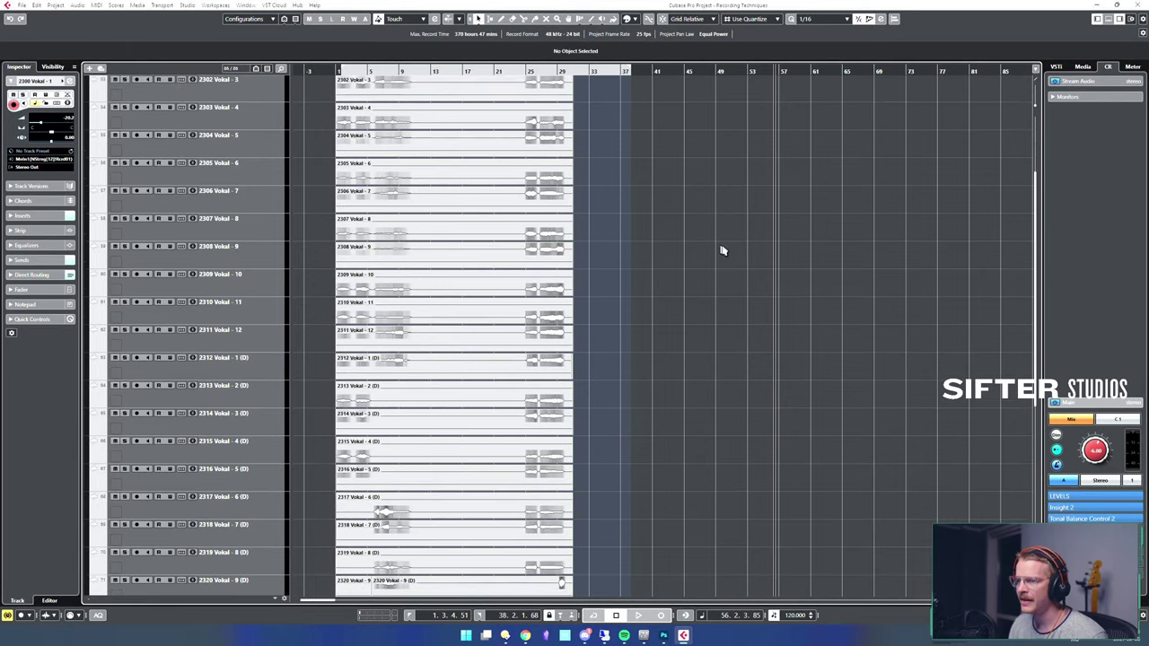
scroll(729, 248, up, 4)
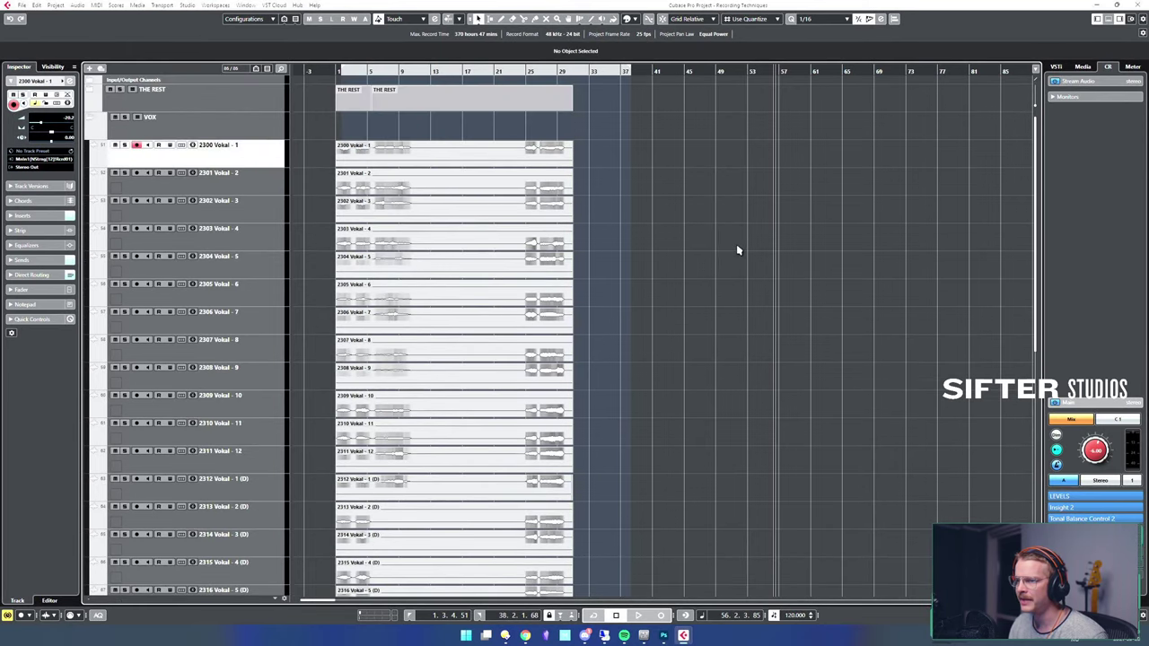
click(89, 121)
click(527, 208)
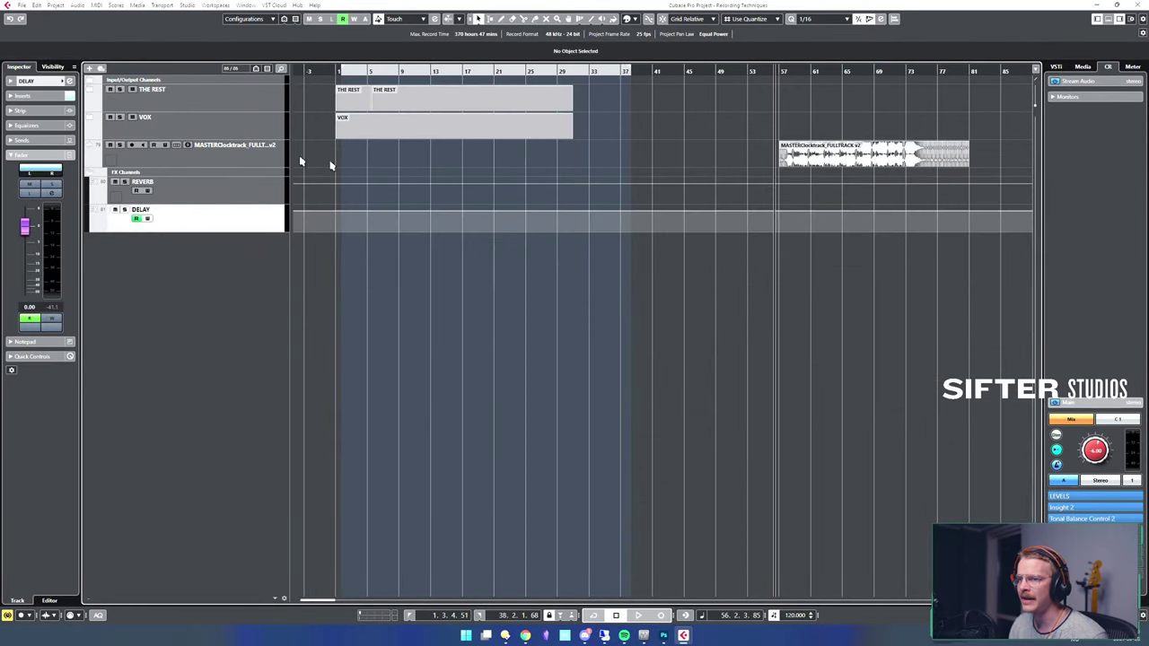
click(140, 219)
click(92, 173)
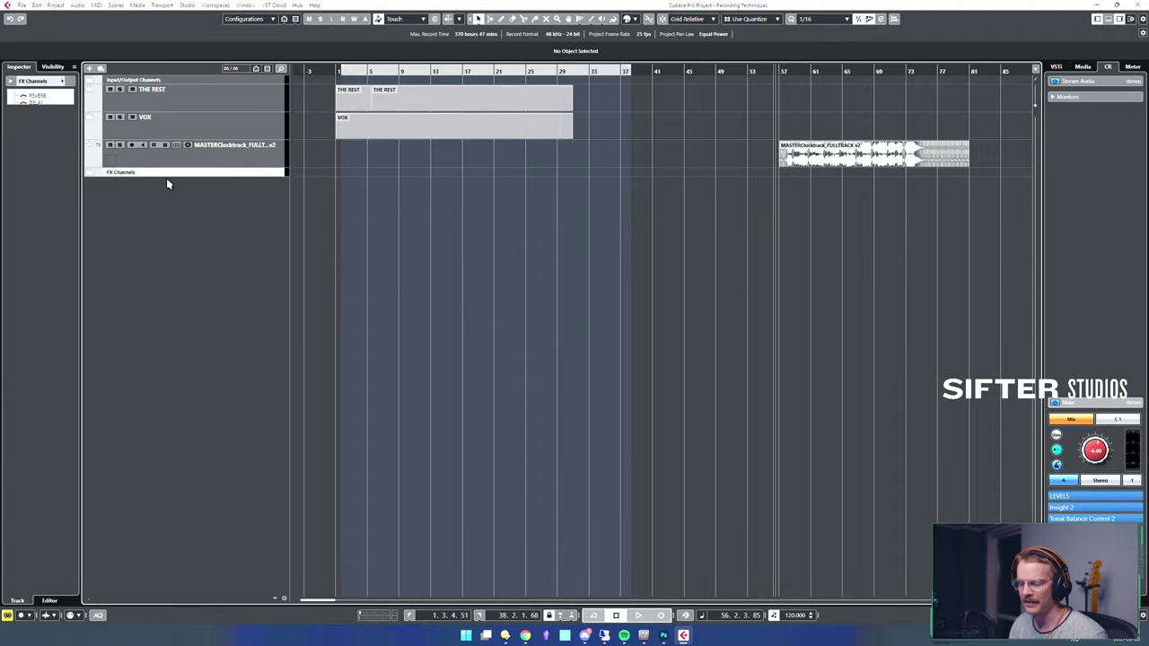
- Hide the FX Channels, THE REST and VOX folders, leaving only the MASTERClocktrack_FULLTRACK v2 track in the track list
key(ctrl+h)
click(192, 102)
key(ctrl+h)
click(185, 78)
key(ctrl+h)
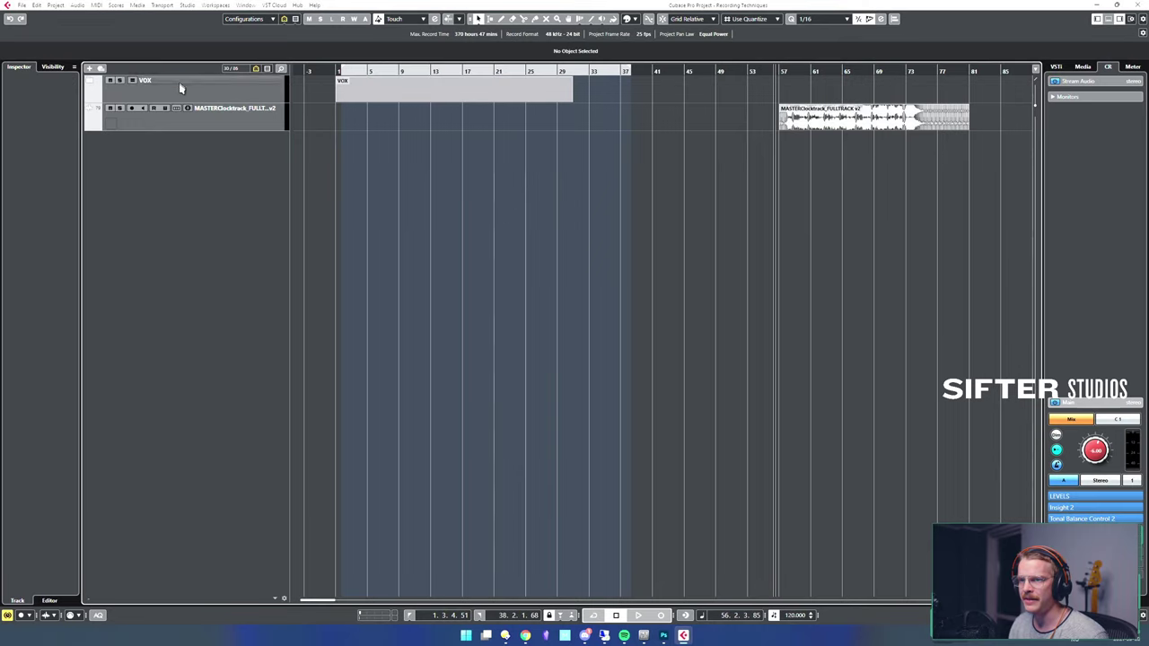
key(ctrl+h)
click(229, 104)
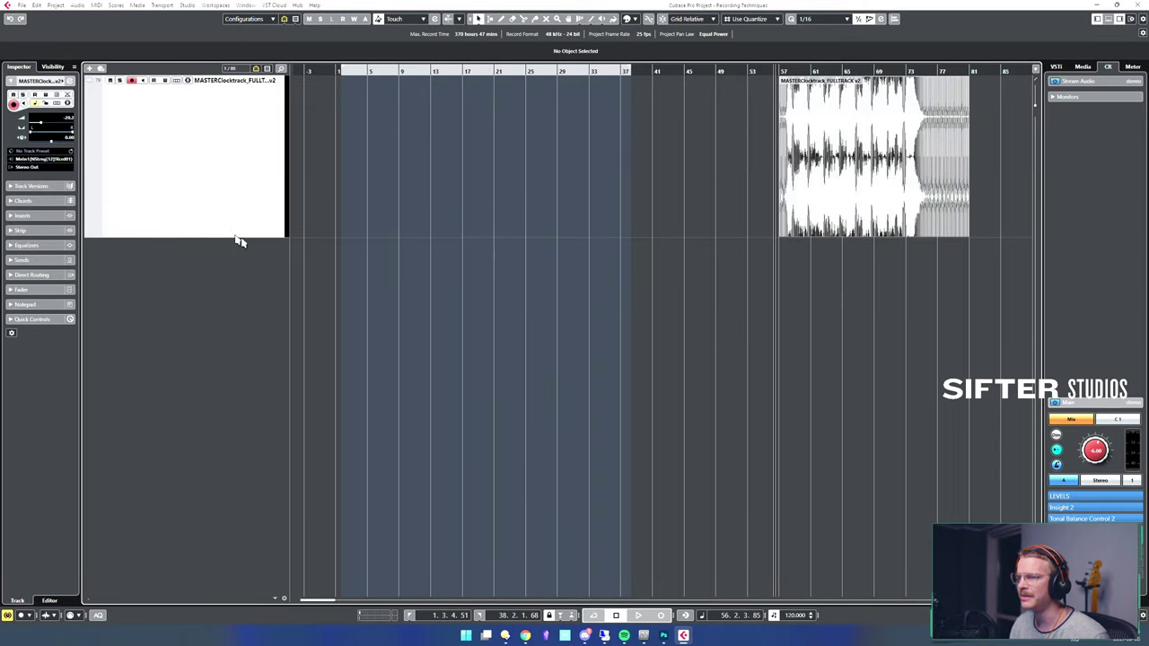
- Increase the MASTERClocktrack track's height and move its event to start near bar 49, at 49.1.4.64
drag(250, 238, 250, 336)
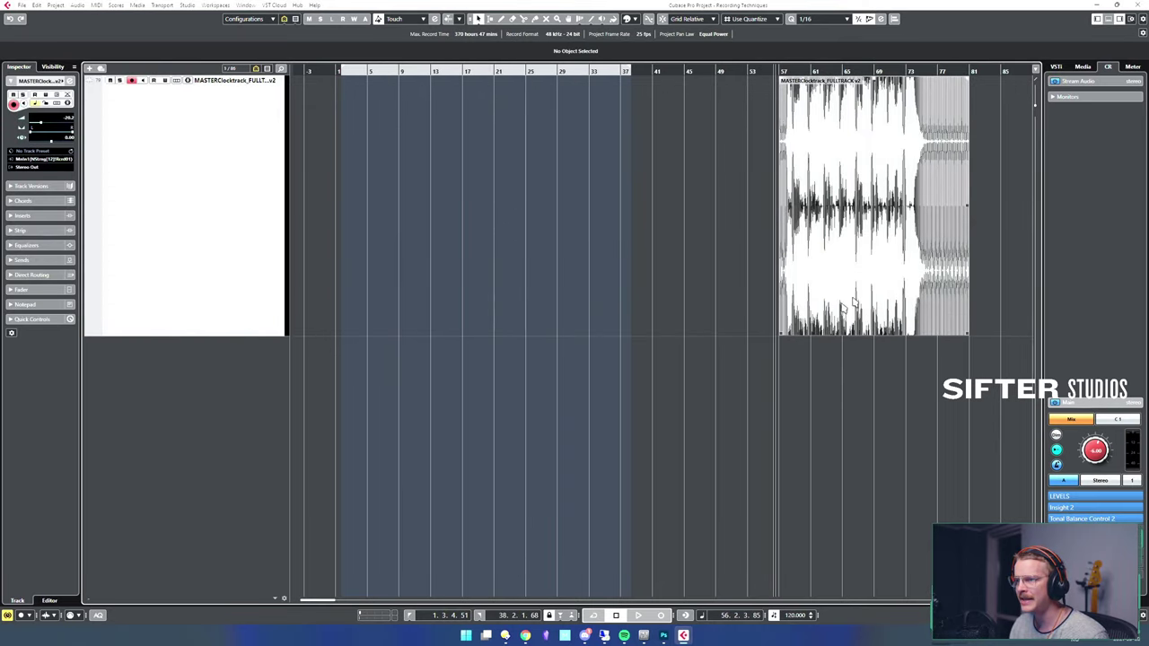
drag(853, 303, 792, 304)
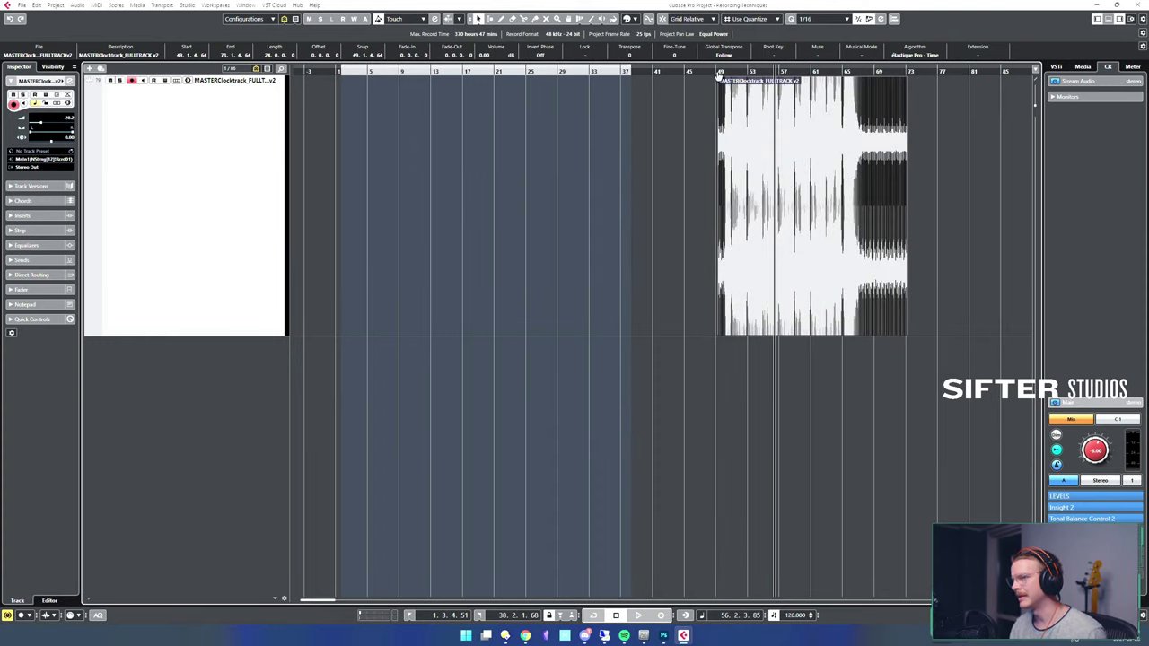
click(666, 225)
click(697, 266)
click(710, 280)
key(h)
key(h)
key(h)
key(h)
key(h)
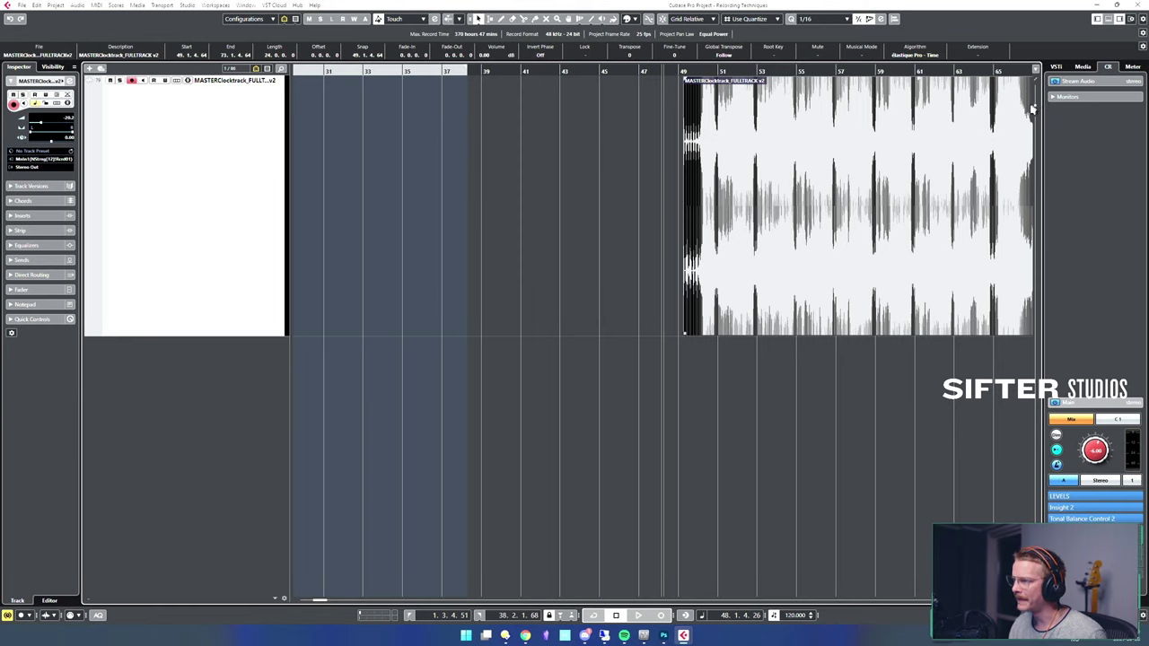
- Open the MASTERClocktrack channel settings, keep the window clear of the waveform, and place the playback cursor just before the event's start at 49.1.4.0
key(e)
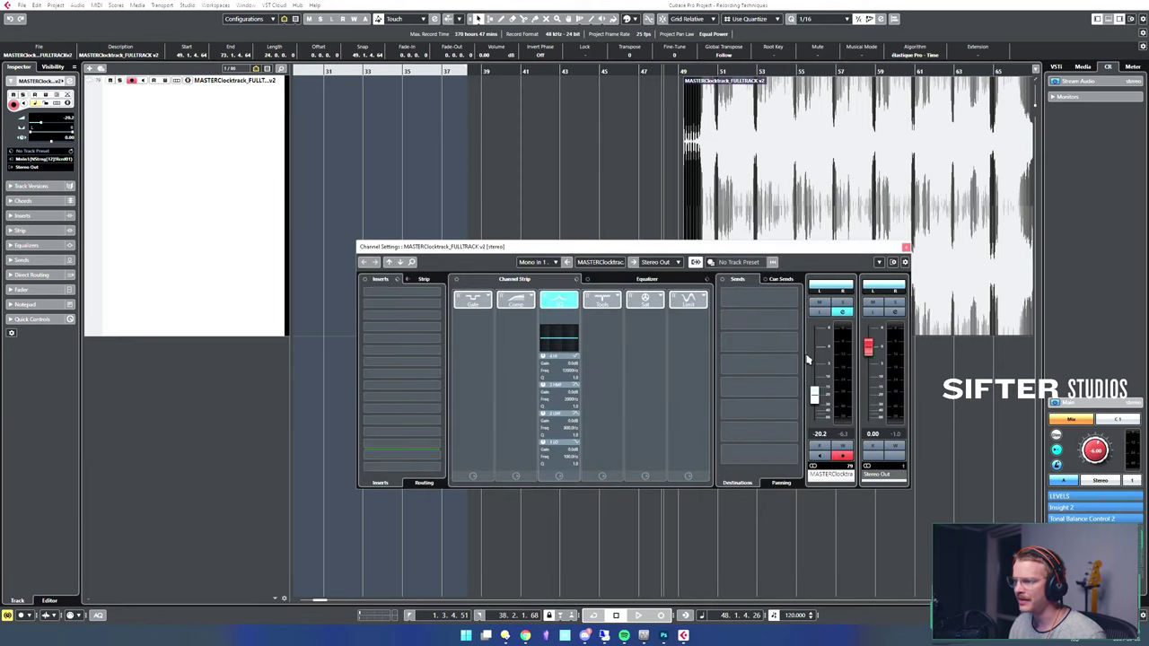
click(673, 168)
click(684, 180)
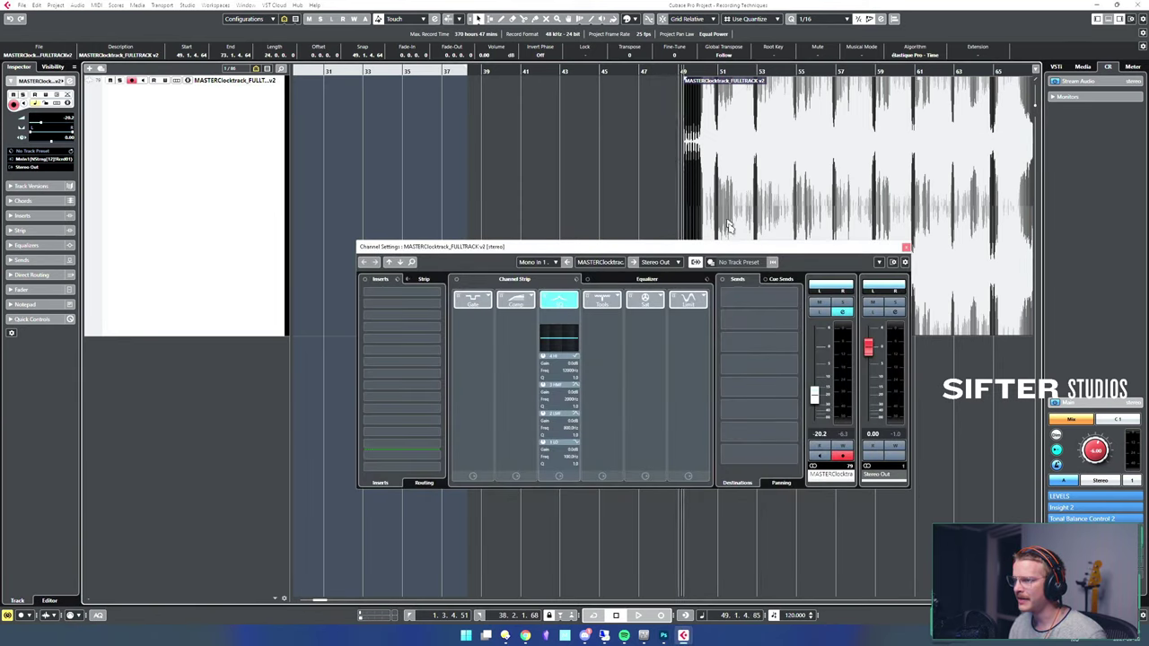
drag(775, 249, 489, 235)
click(667, 145)
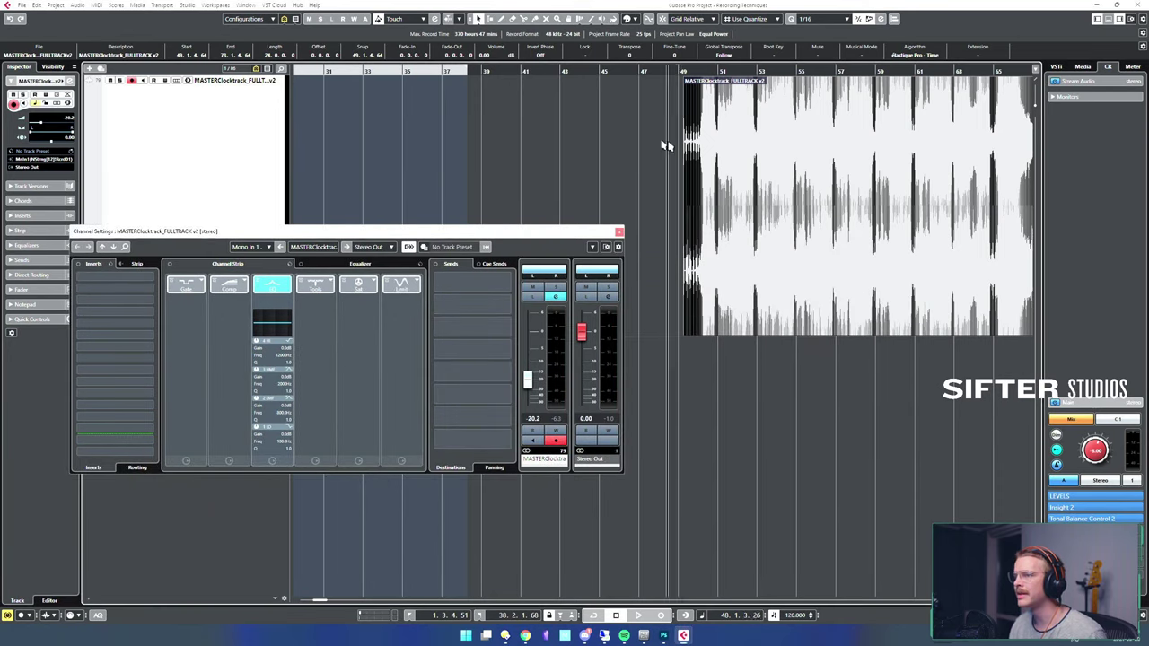
click(680, 144)
scroll(903, 355, up, 4)
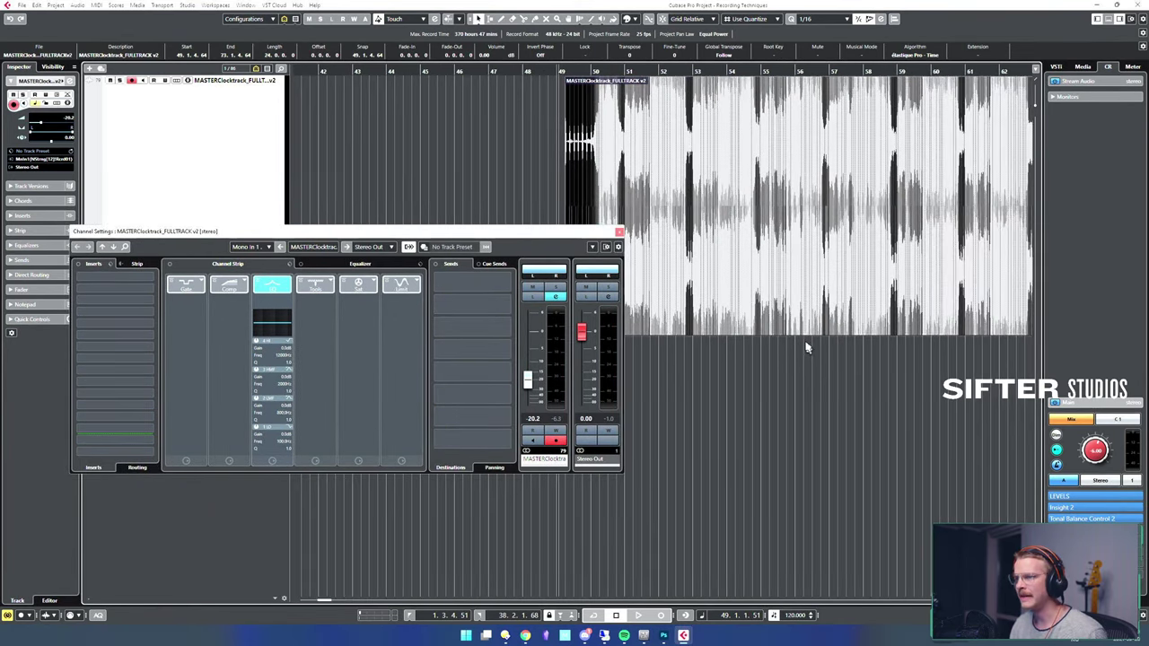
drag(507, 234, 545, 270)
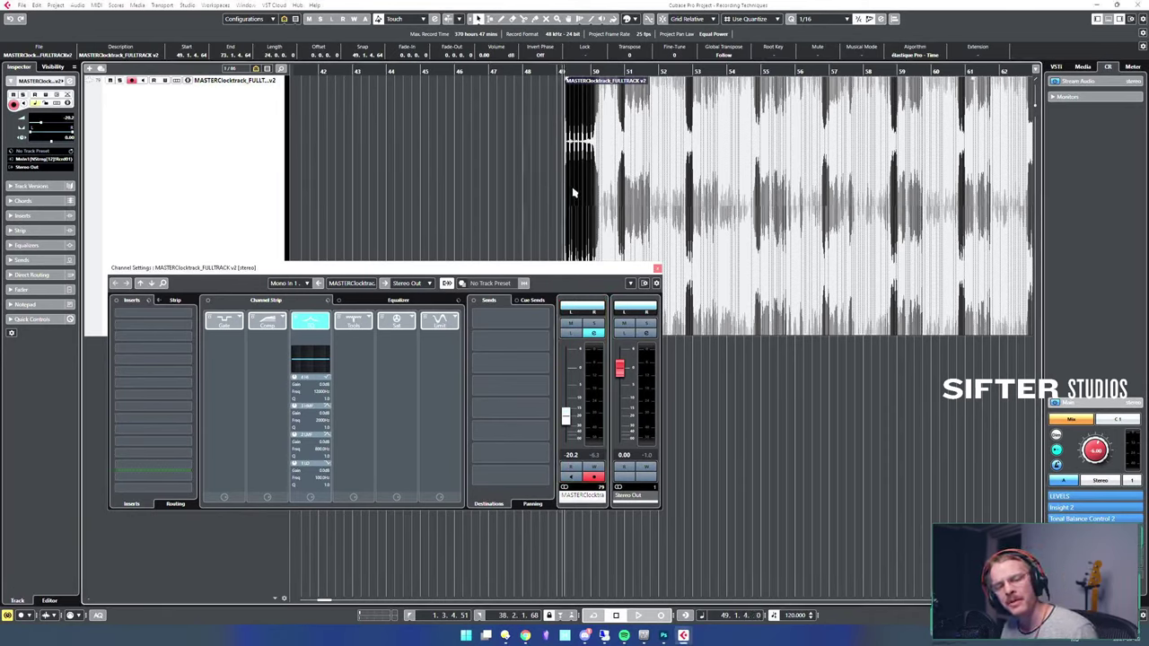
- Play the clock track from bar 49, set its channel fader to -15.2 dB, and move the channel settings below the waveform
key(space)
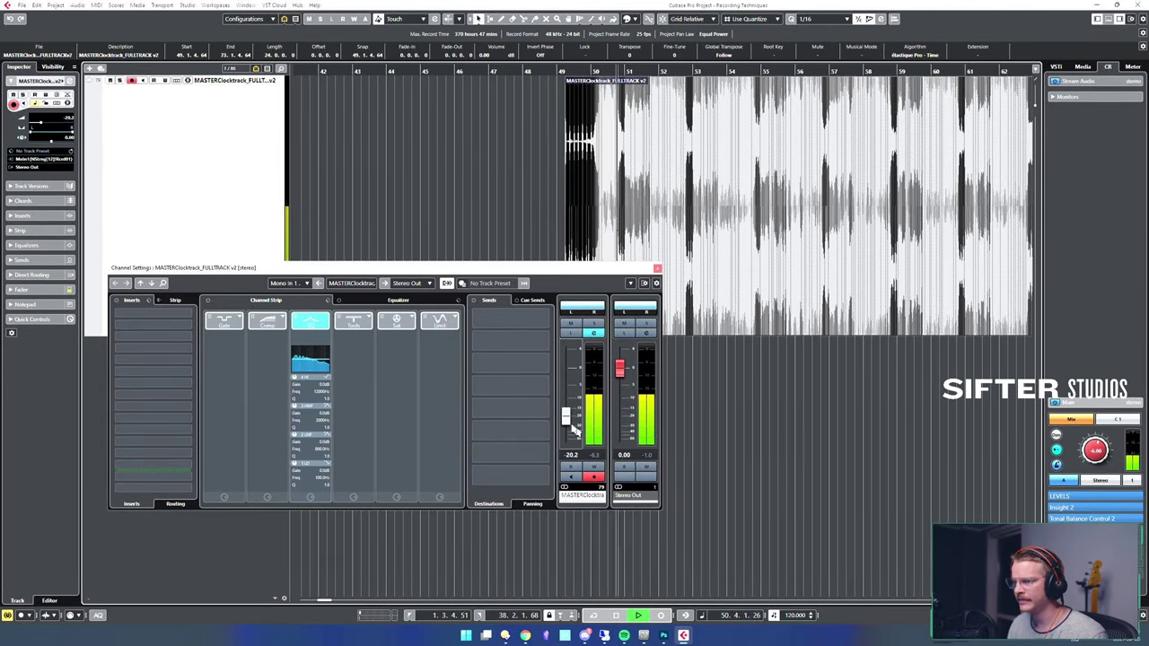
key(space)
drag(597, 269, 856, 352)
scroll(589, 377, up, 5)
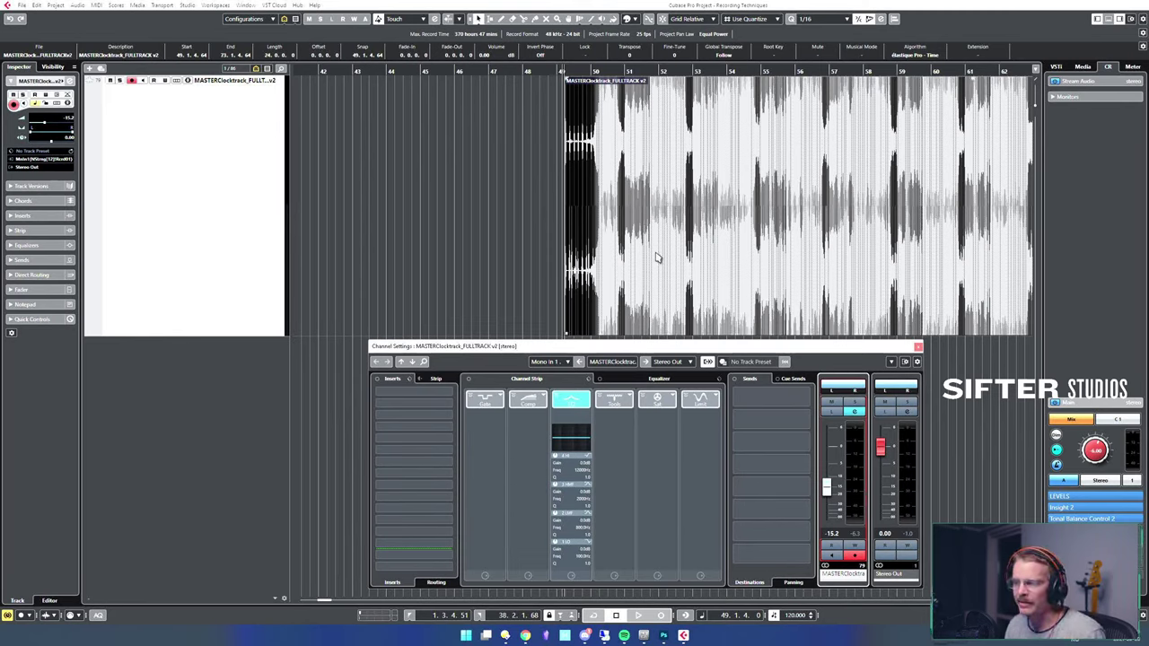
- Load the Steinberg Frequency EQ in the first insert slot of the MASTERClocktrack channel
click(428, 392)
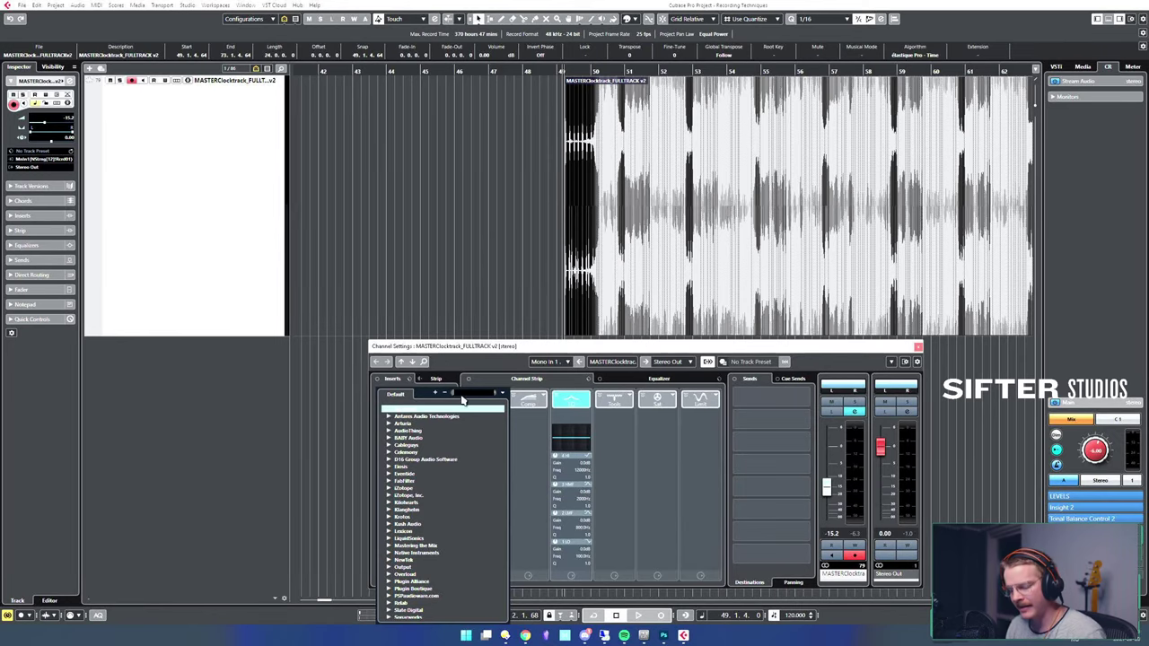
text(freq)
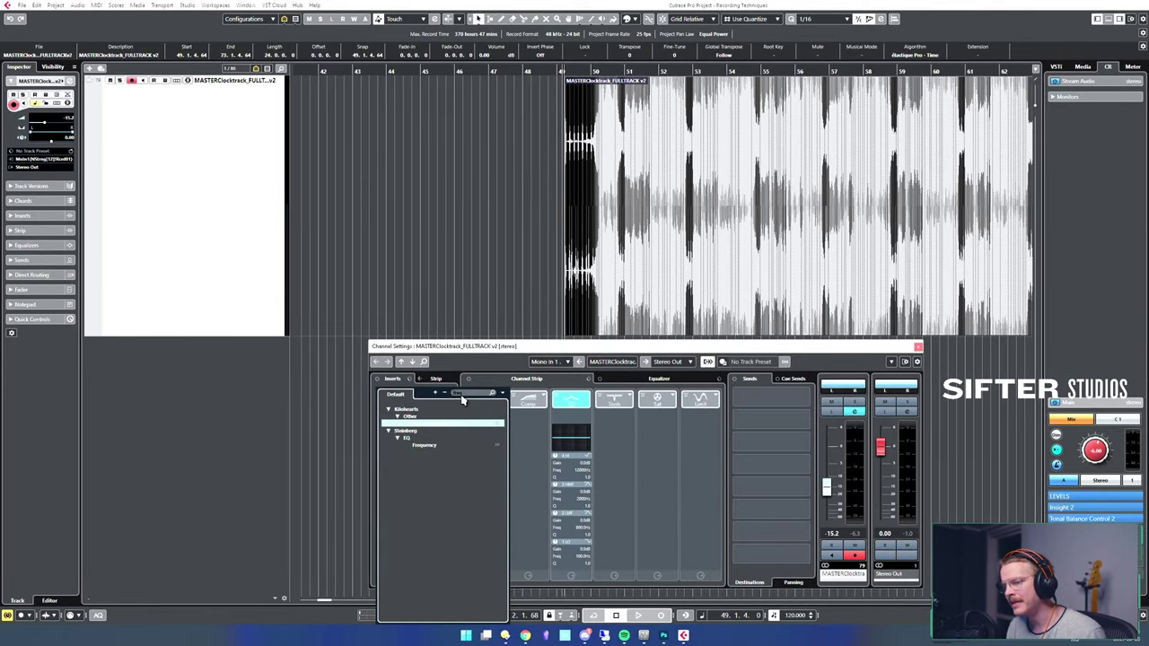
key(Down)
key(Down)
key(Return)
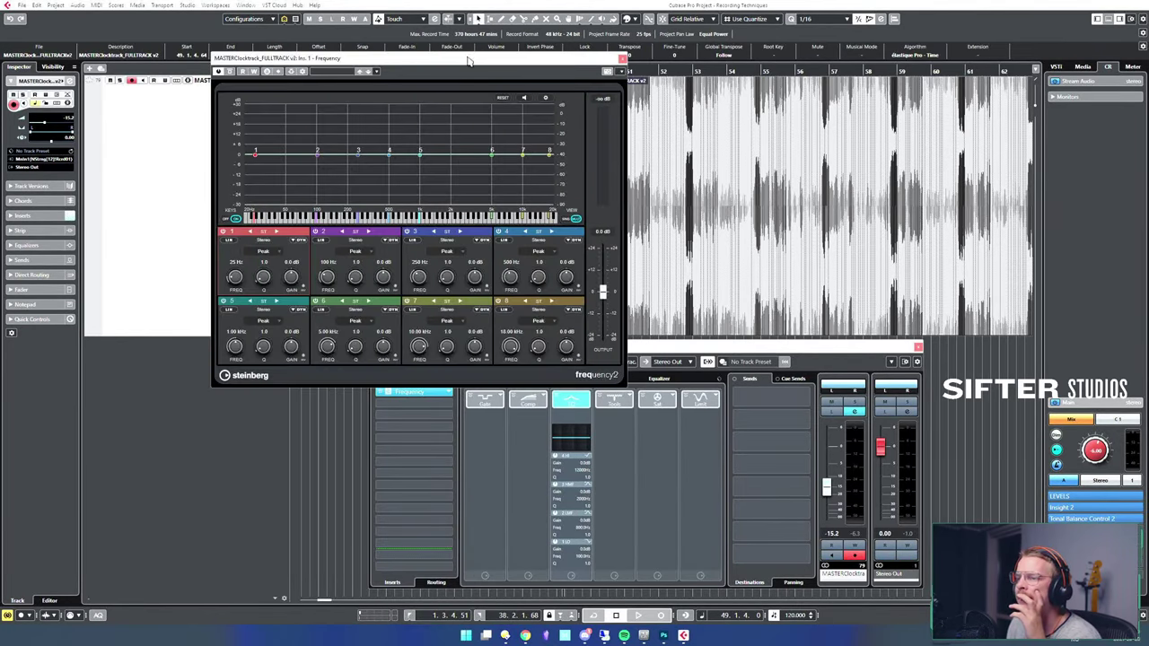
- Move the Frequency window clear of the waveform and play the clock track briefly through the EQ
drag(465, 59, 417, 43)
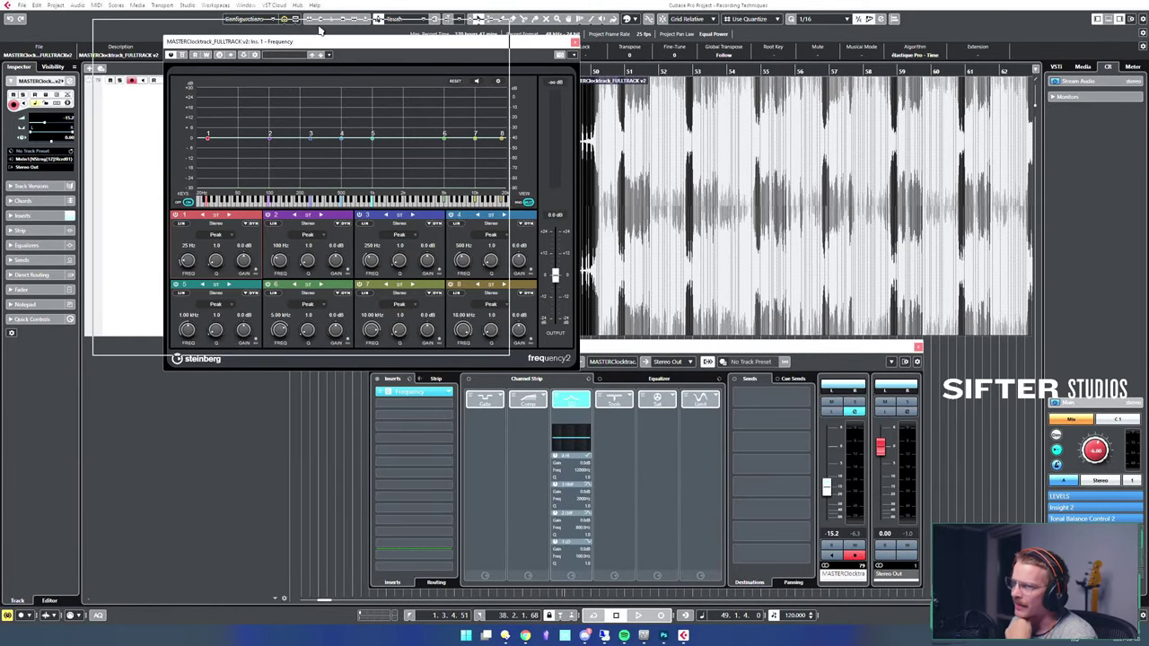
drag(391, 45, 321, 28)
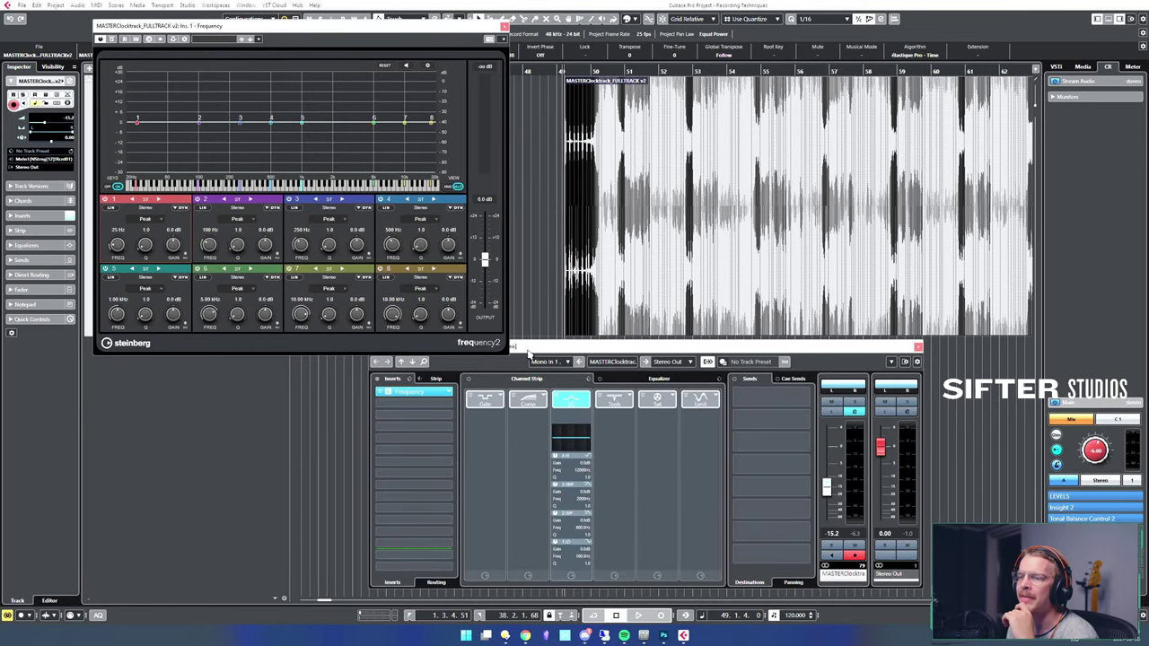
key(space)
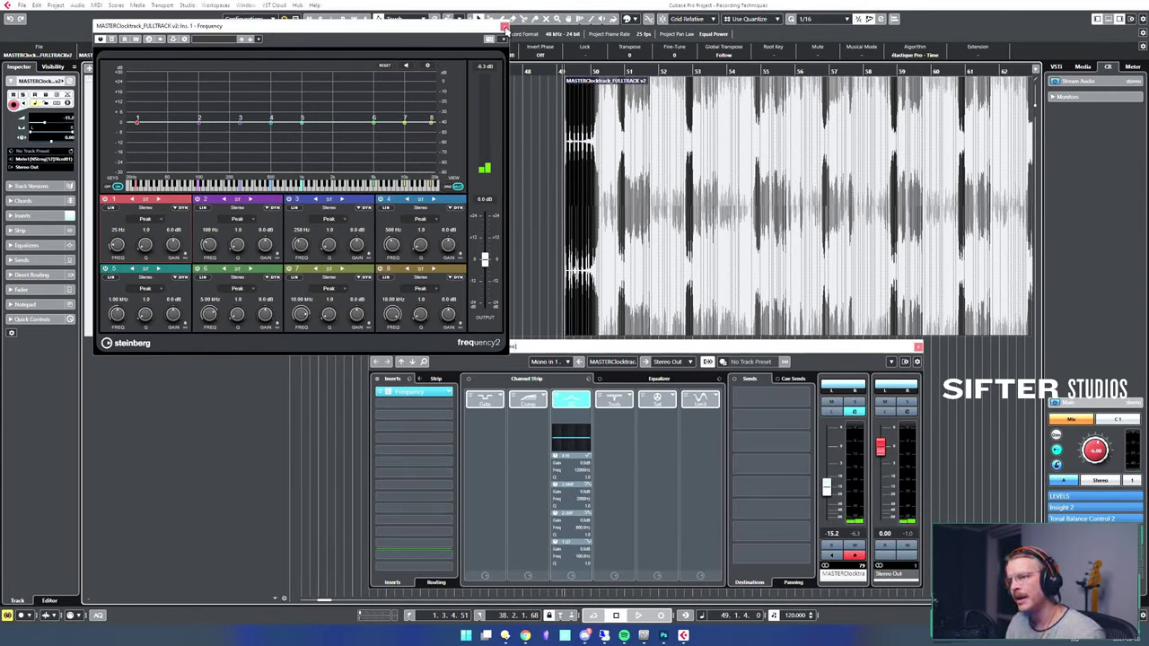
mouse_move(480, 27)
mouse_down()
mouse_move(516, 52)
mouse_move(482, 34)
mouse_up()
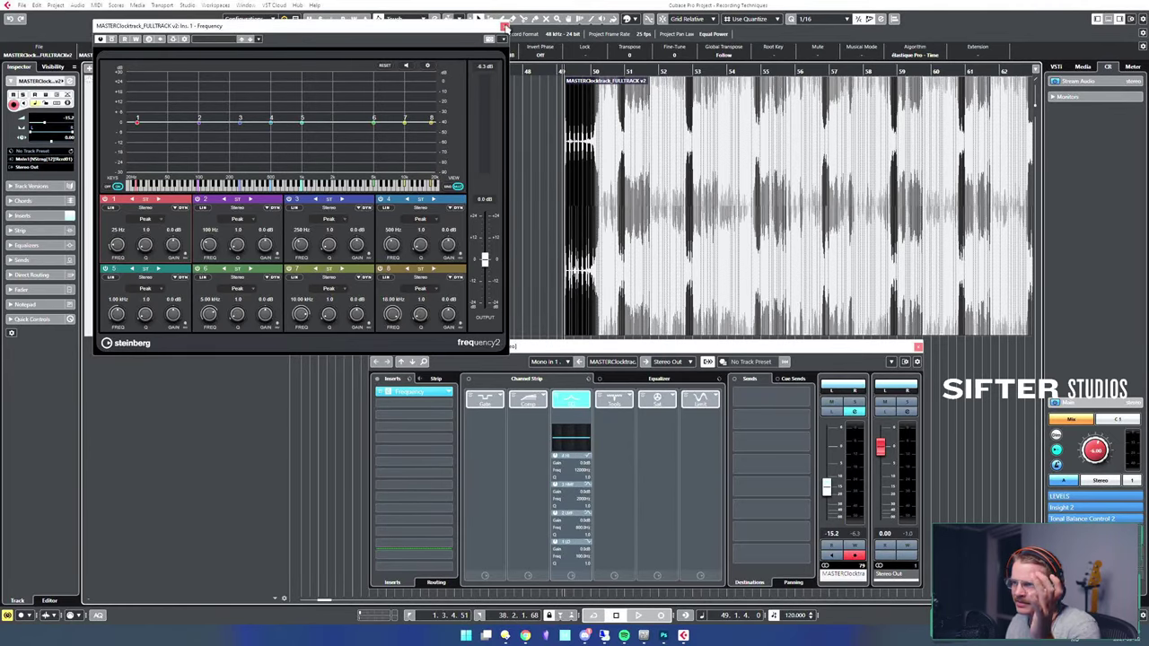
- Close the Frequency window and replace it with FabFilter Pro-Q 3 in the first insert slot of the MASTERClocktrack channel
click(503, 27)
click(451, 393)
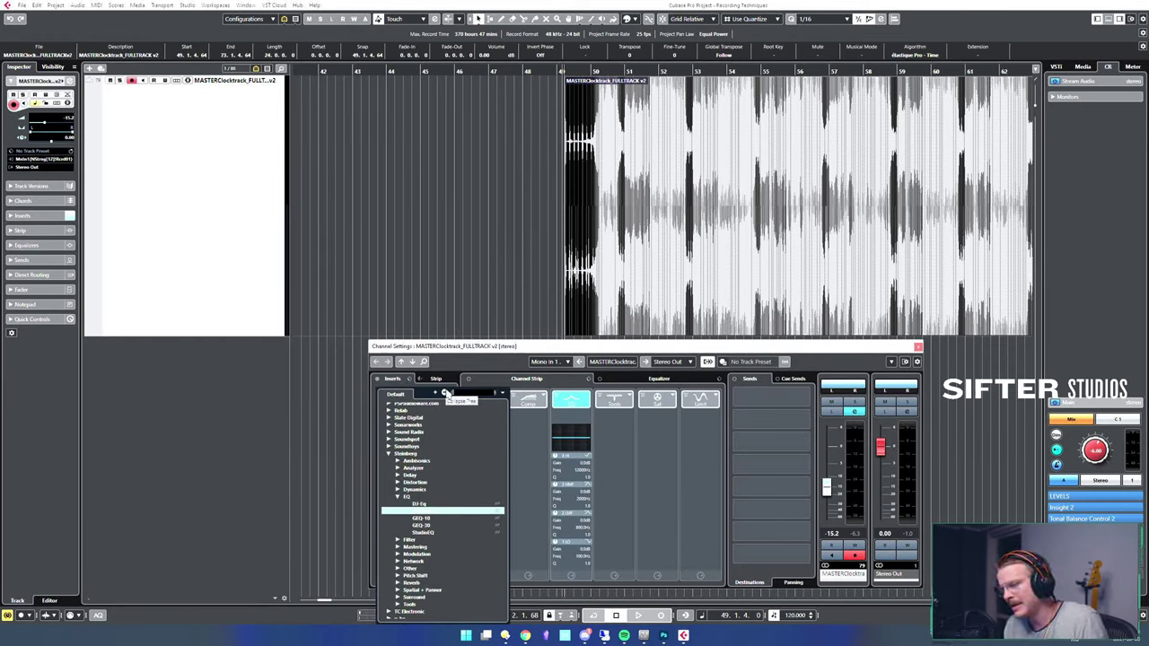
text(eq)
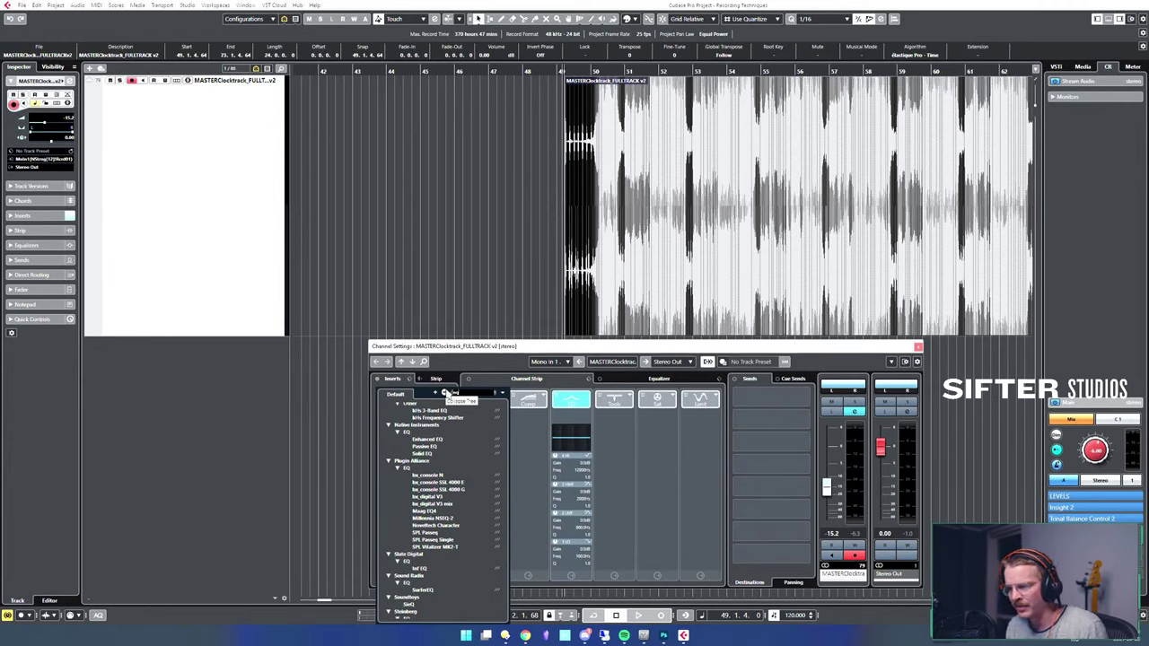
key(BackSpace)
key(BackSpace)
text(pro)
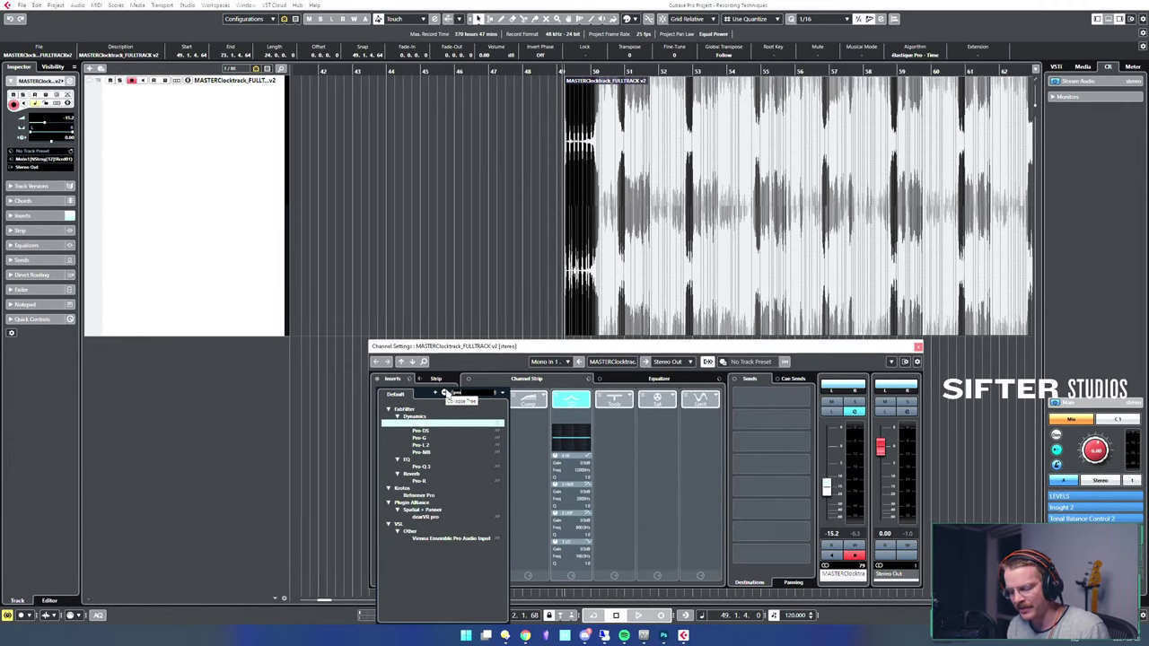
text(q)
key(Down)
key(Down)
key(Return)
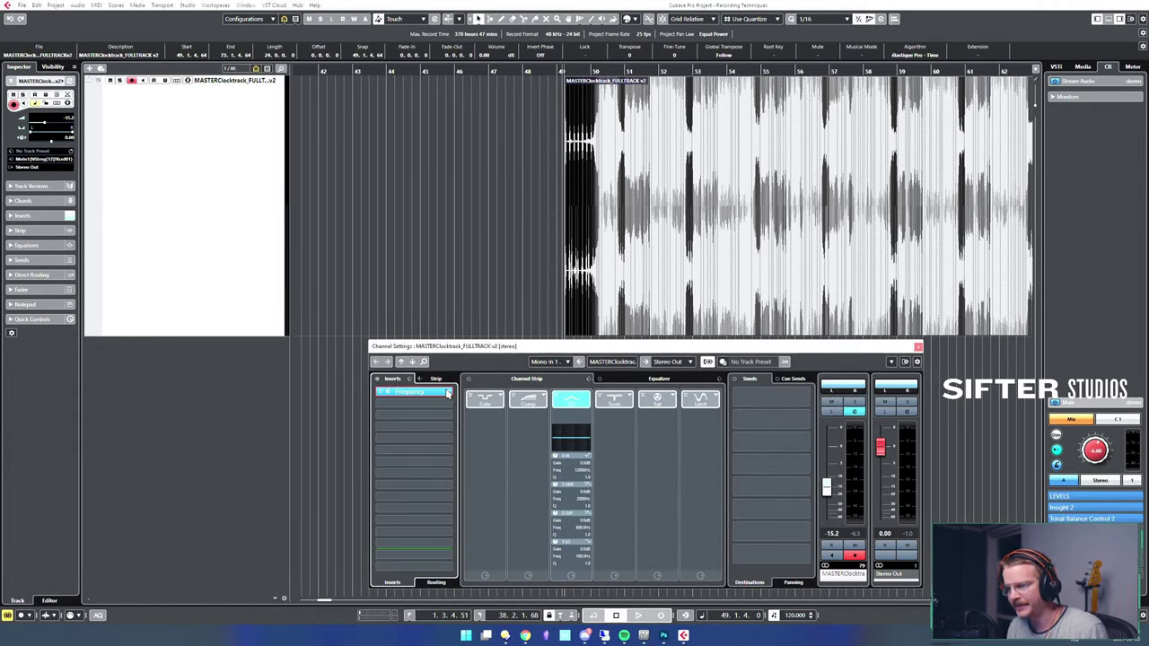
- Move the Pro-Q 3 window to the upper corner of the screen and enlarge it to cover most of the project window
drag(496, 97, 466, 93)
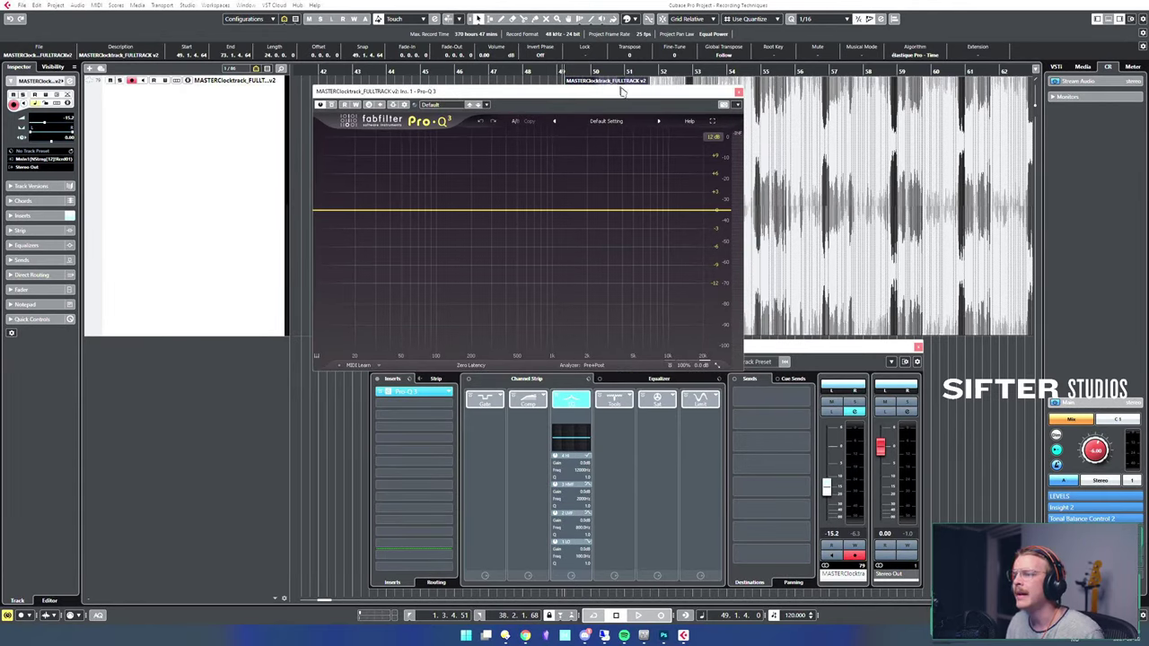
click(713, 121)
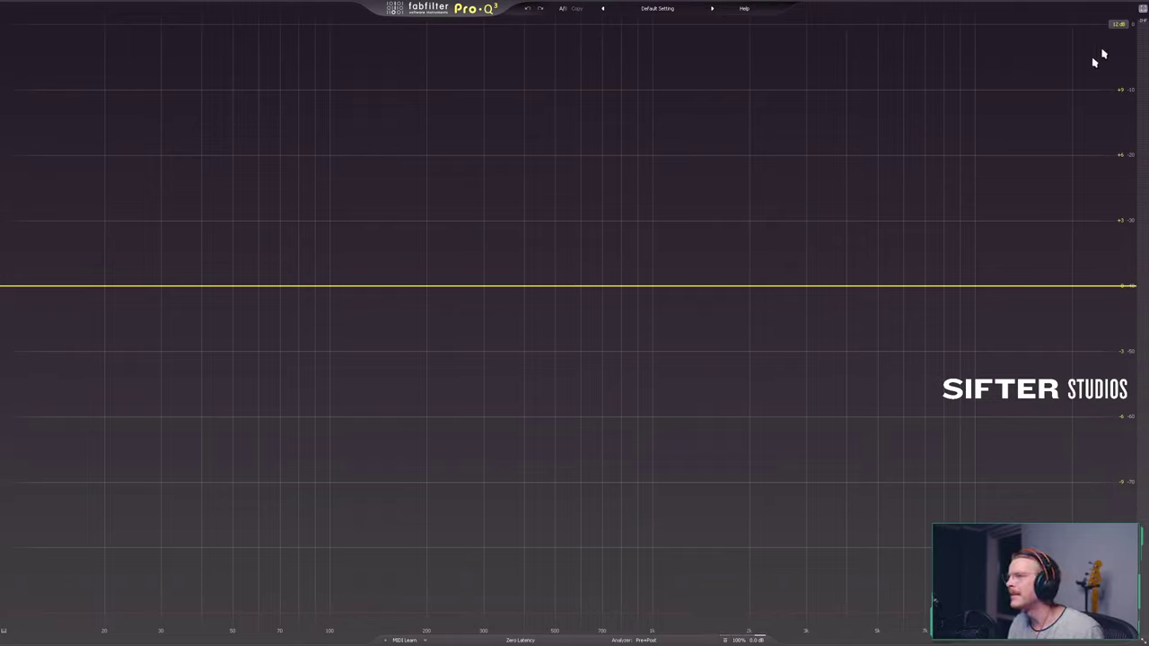
click(1143, 12)
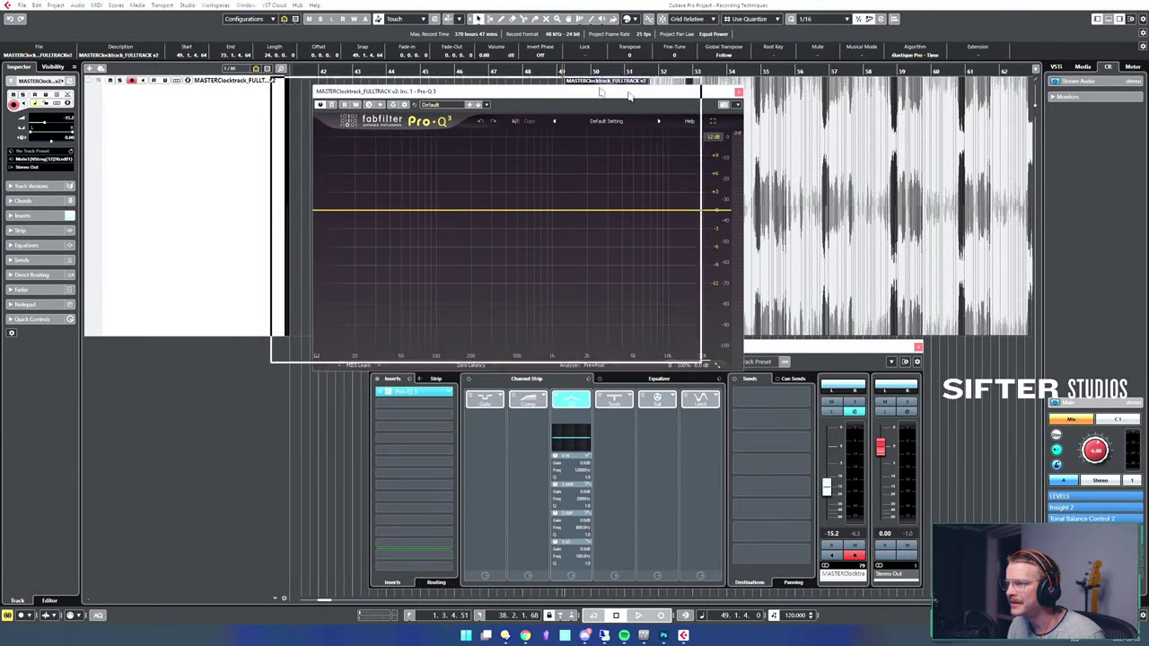
click(509, 318)
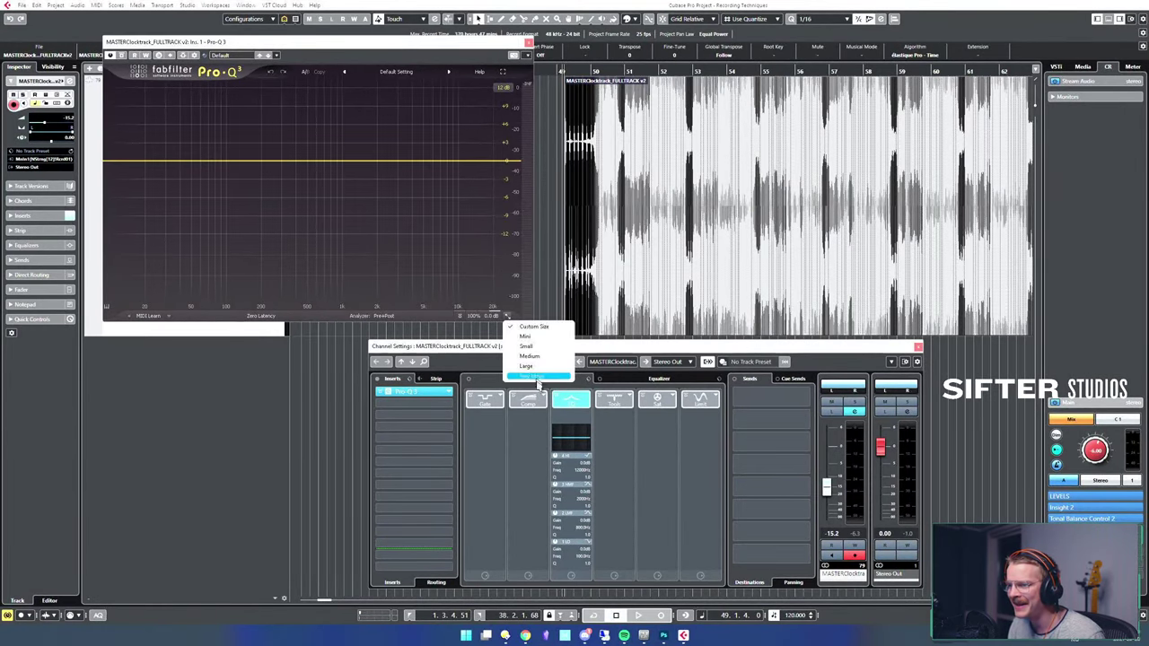
click(544, 377)
drag(530, 44, 493, 28)
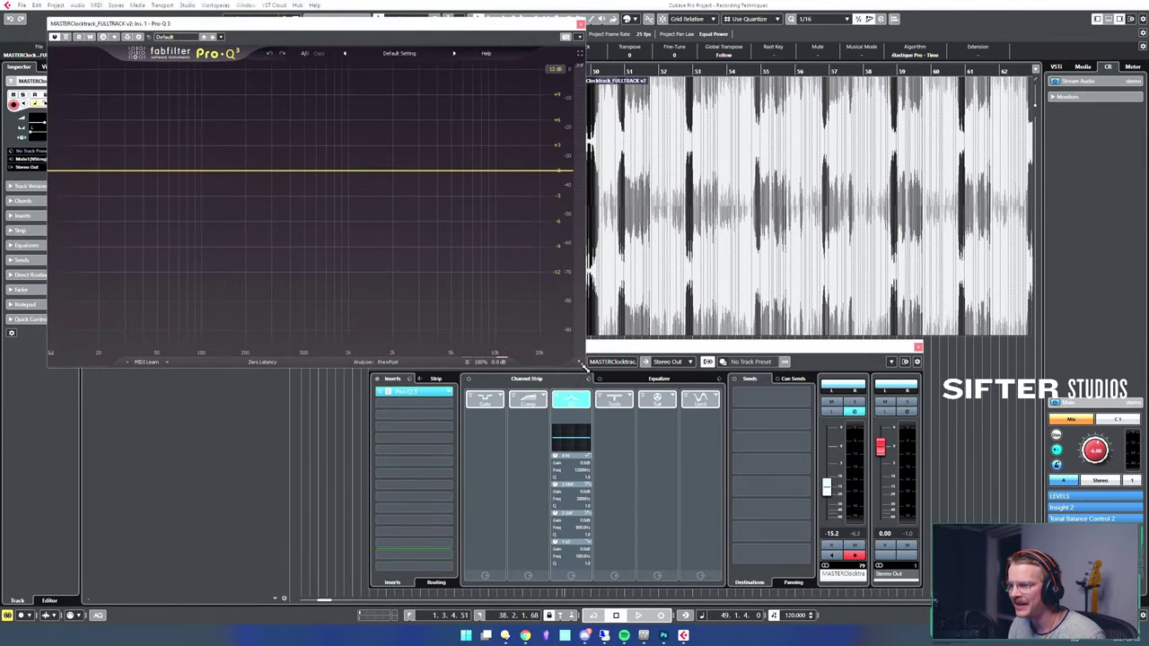
drag(584, 369, 920, 582)
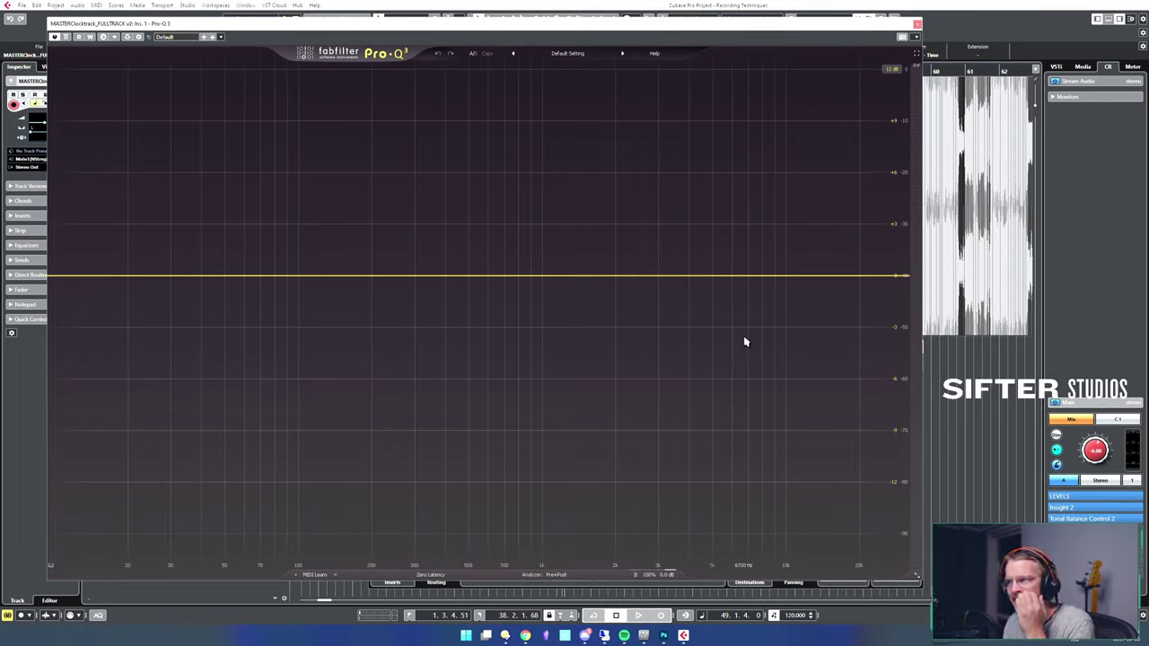
- Reposition the enlarged Pro-Q 3 window slightly and play the clock track to examine its frequency spectrum
drag(707, 30, 695, 28)
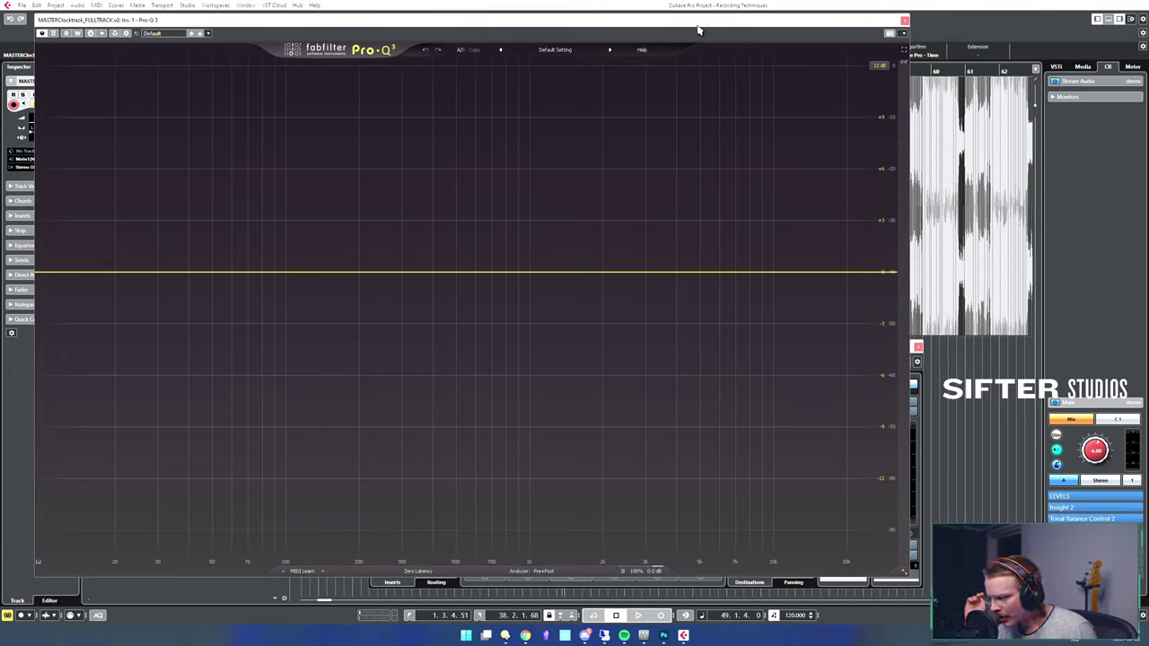
key(space)
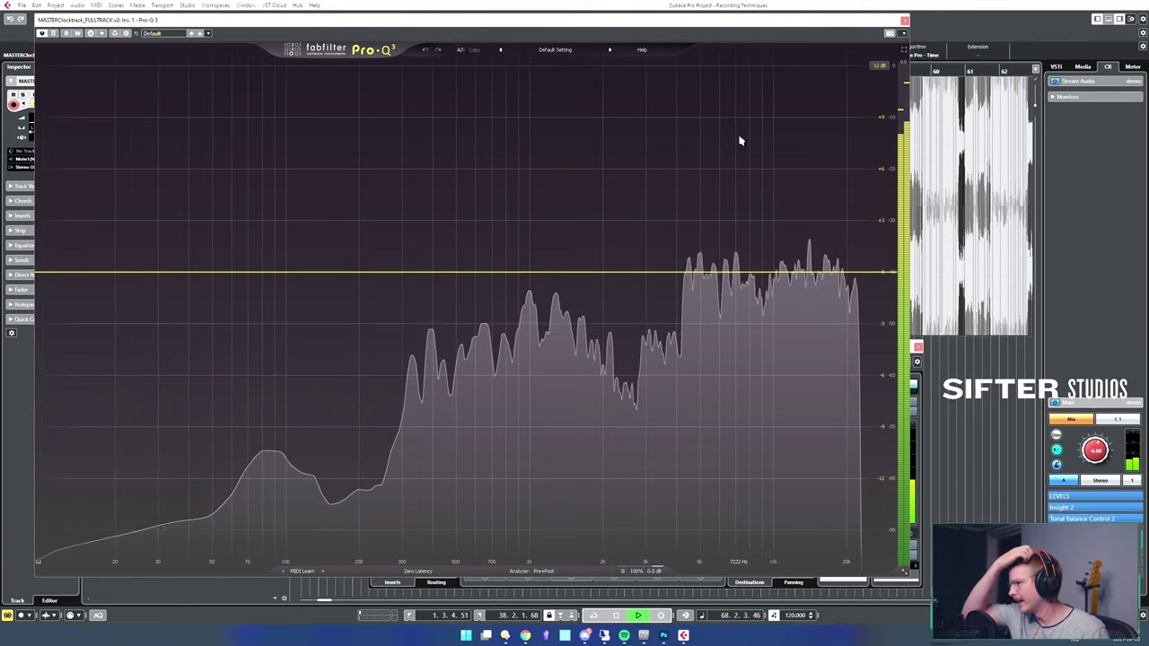
key(space)
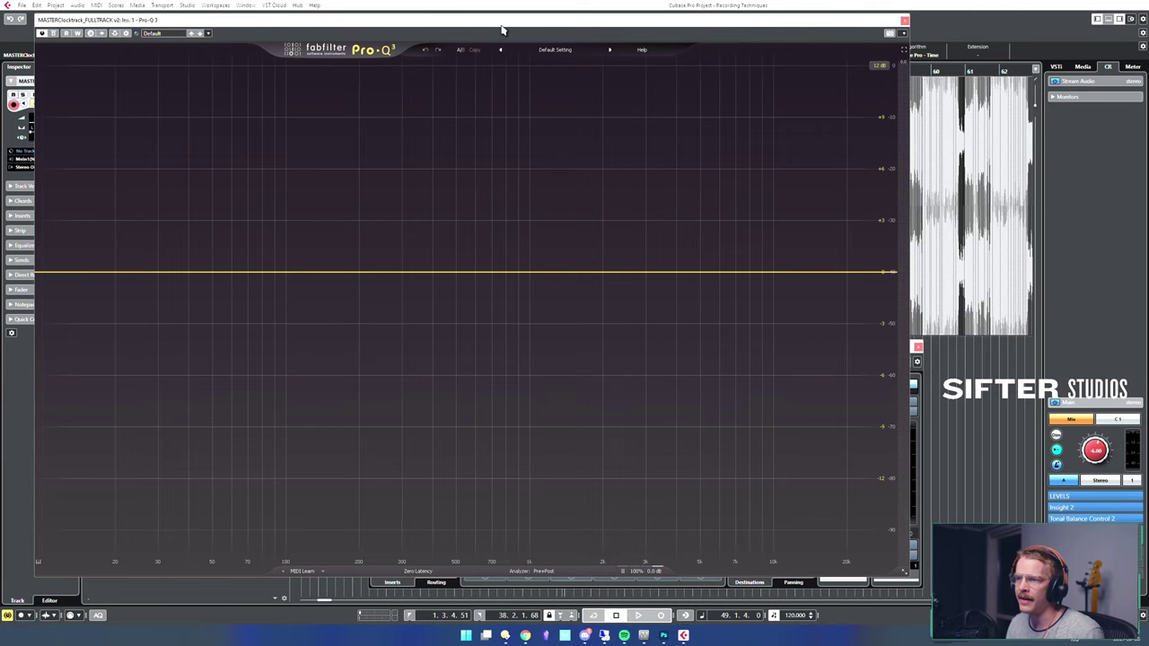
- Load the Steinberg TestGenerator in the second insert slot of the MASTERClocktrack channel and move its window clear of the channel settings
key(e)
key(e)
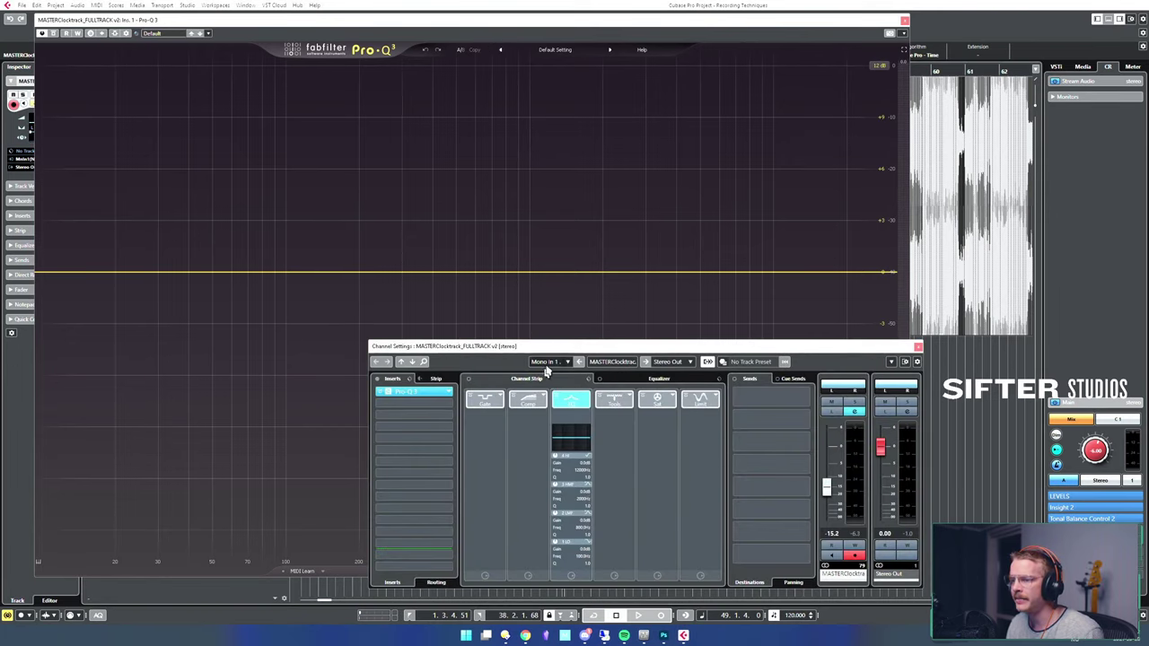
drag(554, 349, 555, 215)
click(460, 265)
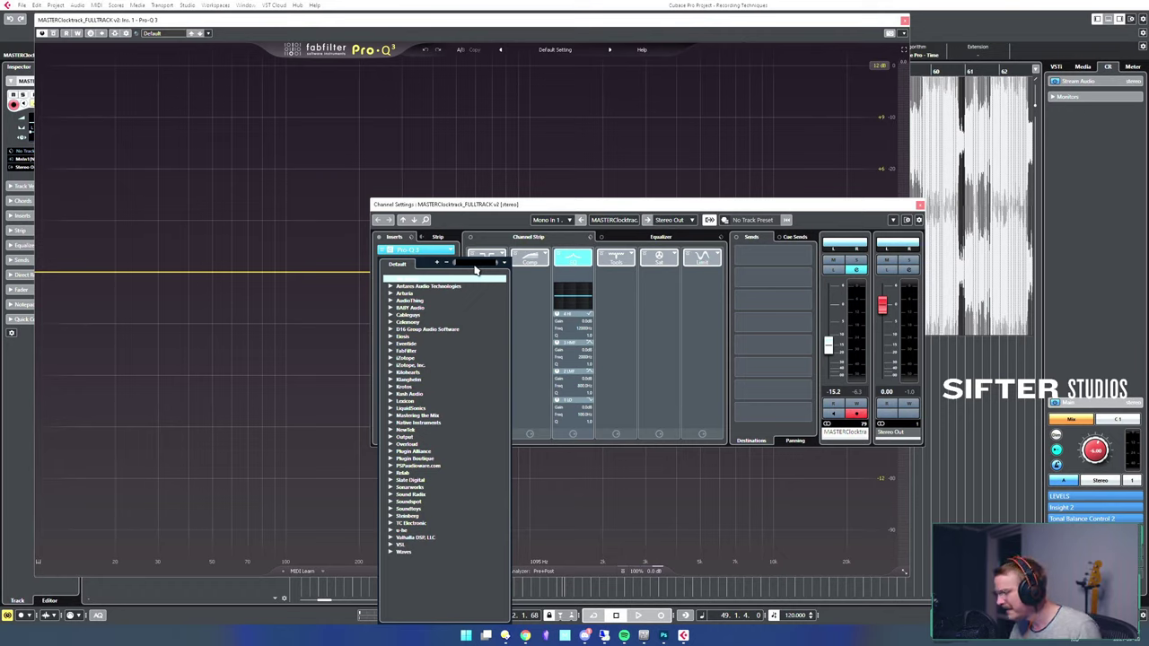
text(signal)
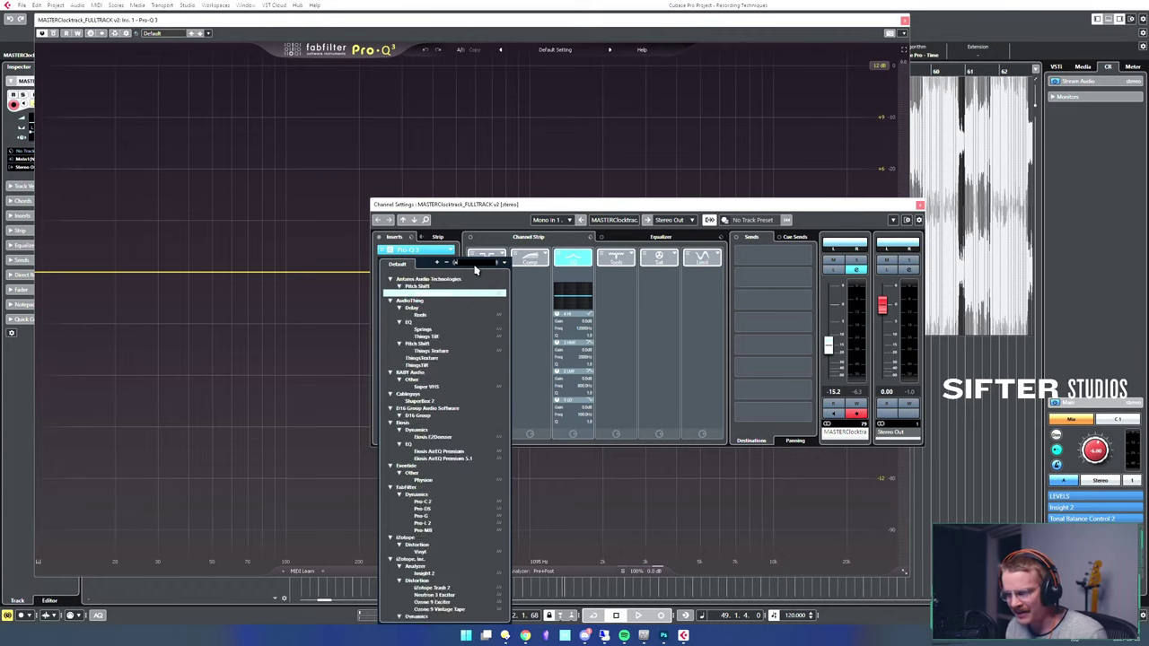
text( gen)
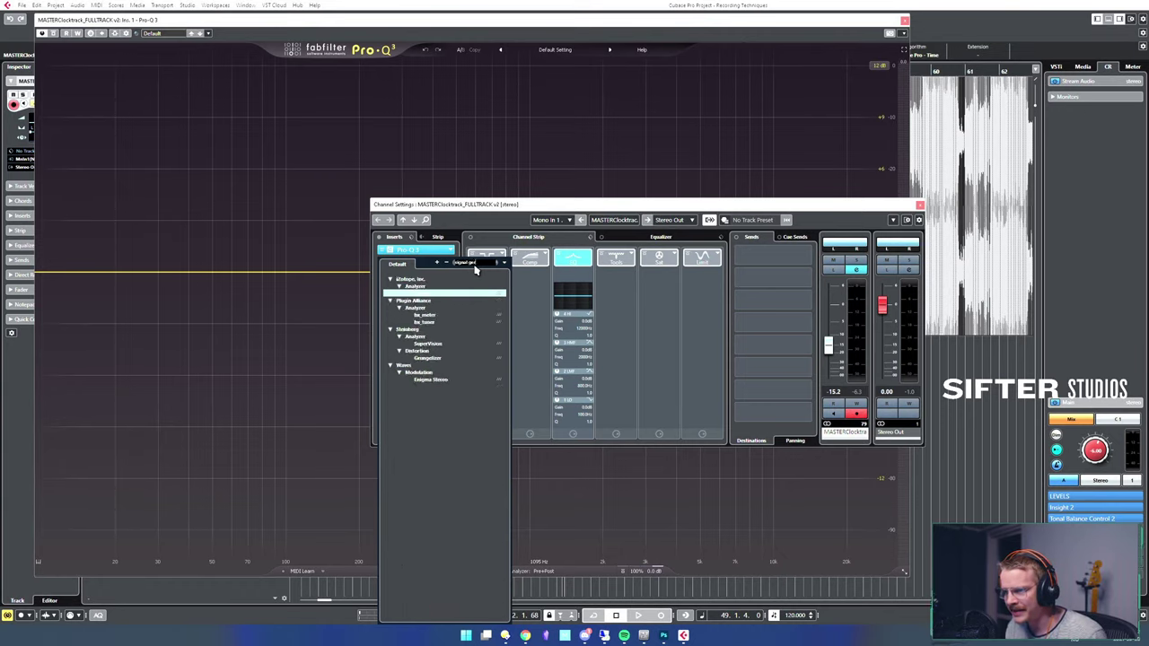
text(erator)
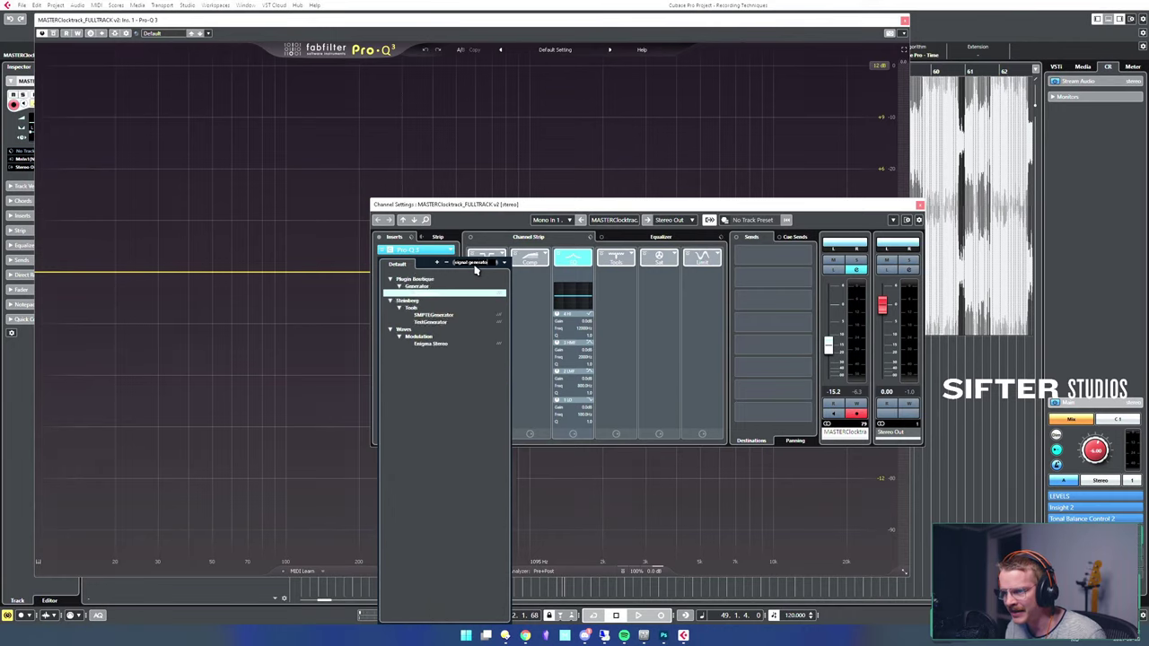
key(Down)
key(Down)
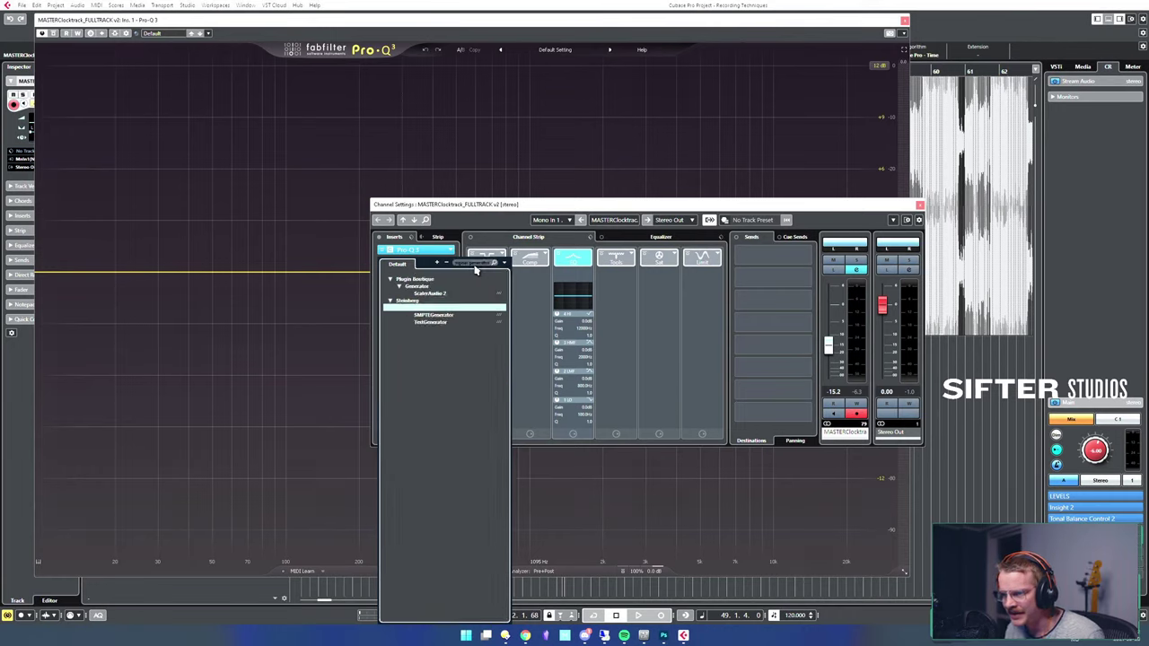
key(Return)
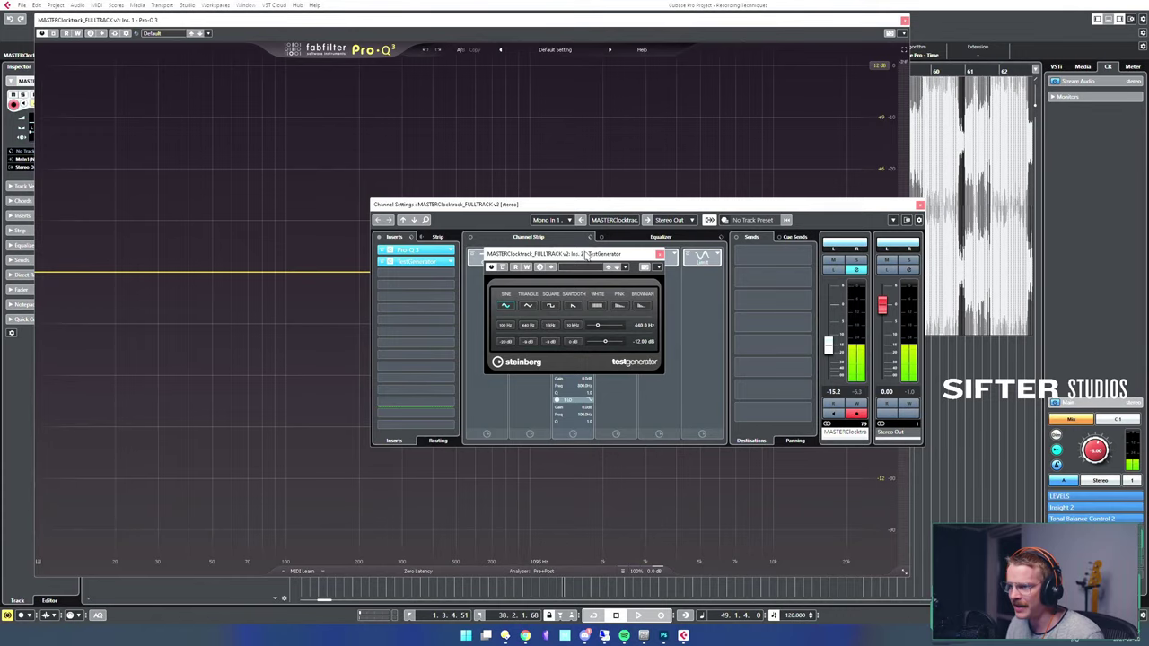
drag(585, 252, 534, 99)
click(490, 269)
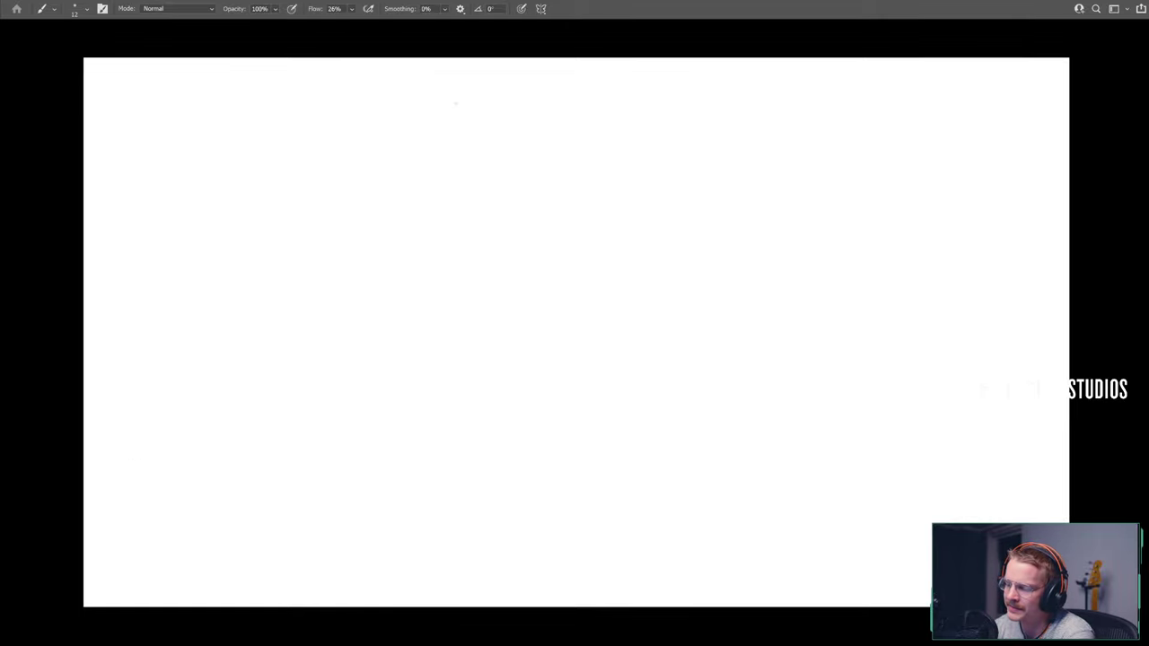
- Switch to Photoshop and handwrite the underlined heading "SOUND" near the upper edge of the blank canvas
drag(455, 87, 430, 146)
mouse_move(492, 99)
mouse_down()
mouse_move(471, 126)
mouse_move(492, 99)
mouse_move(540, 133)
mouse_move(565, 97)
mouse_move(578, 130)
mouse_up()
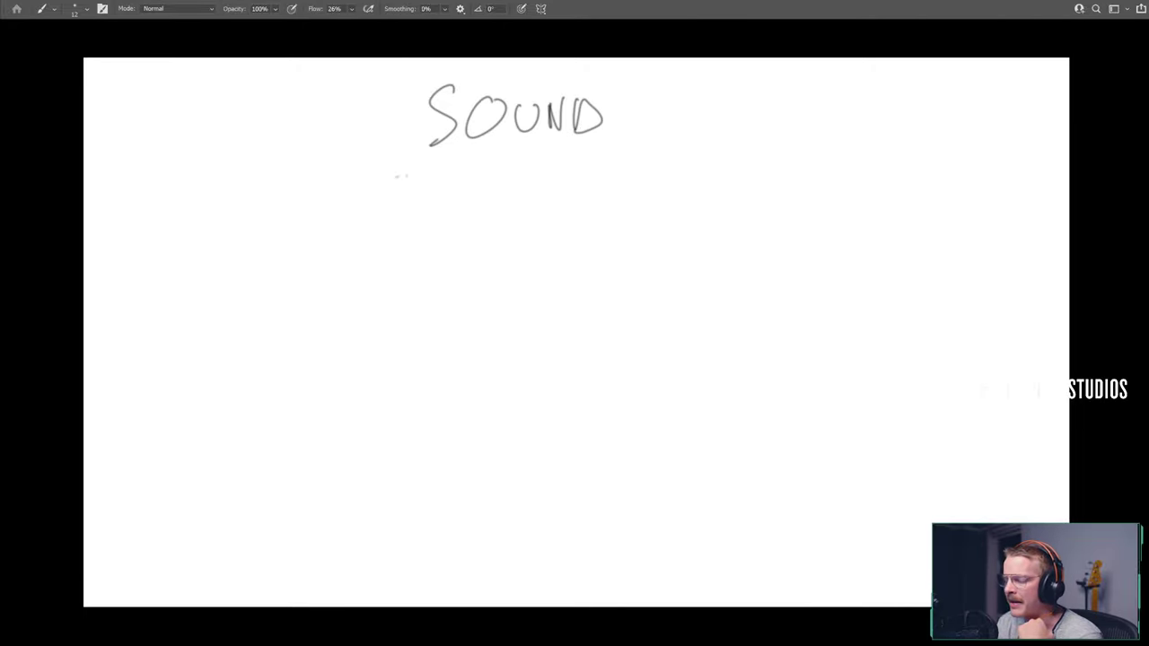
drag(396, 176, 669, 165)
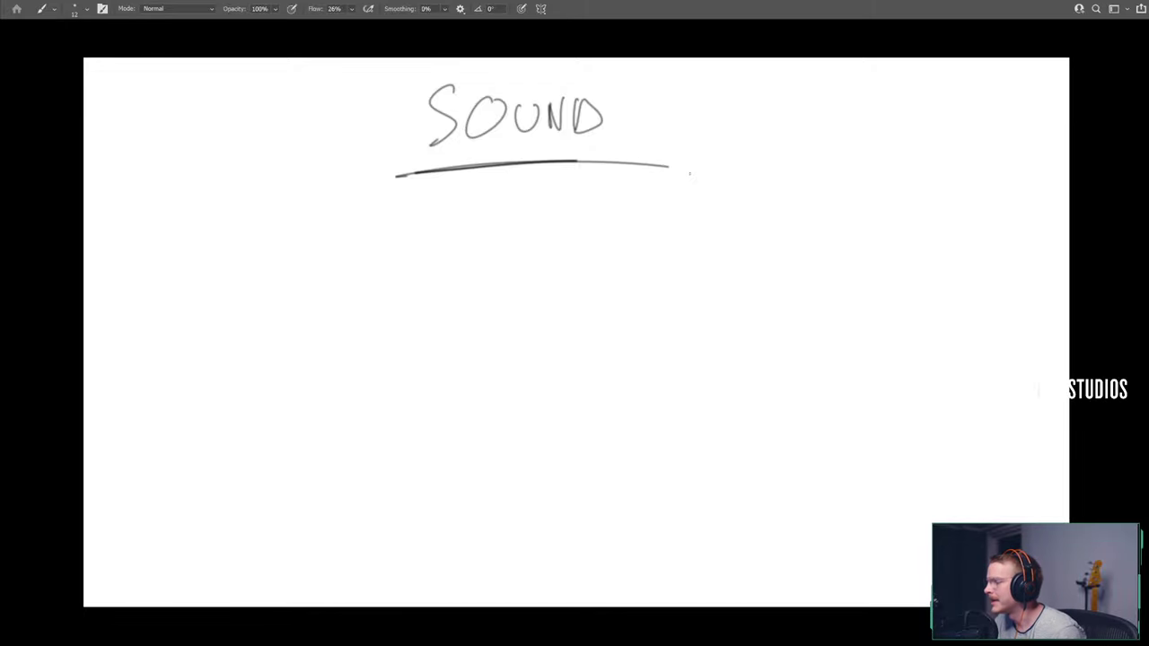
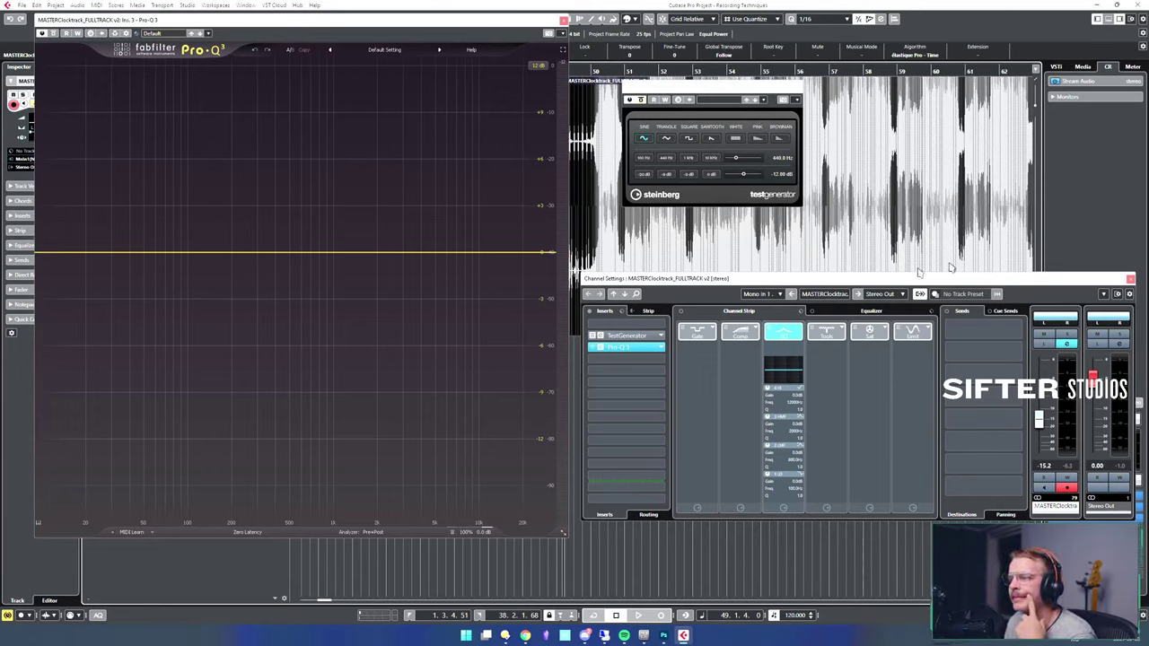
- Toggle the TestGenerator's bypass to sound the 440 Hz sine in short bursts and examine its peak in Pro-Q 3
click(641, 101)
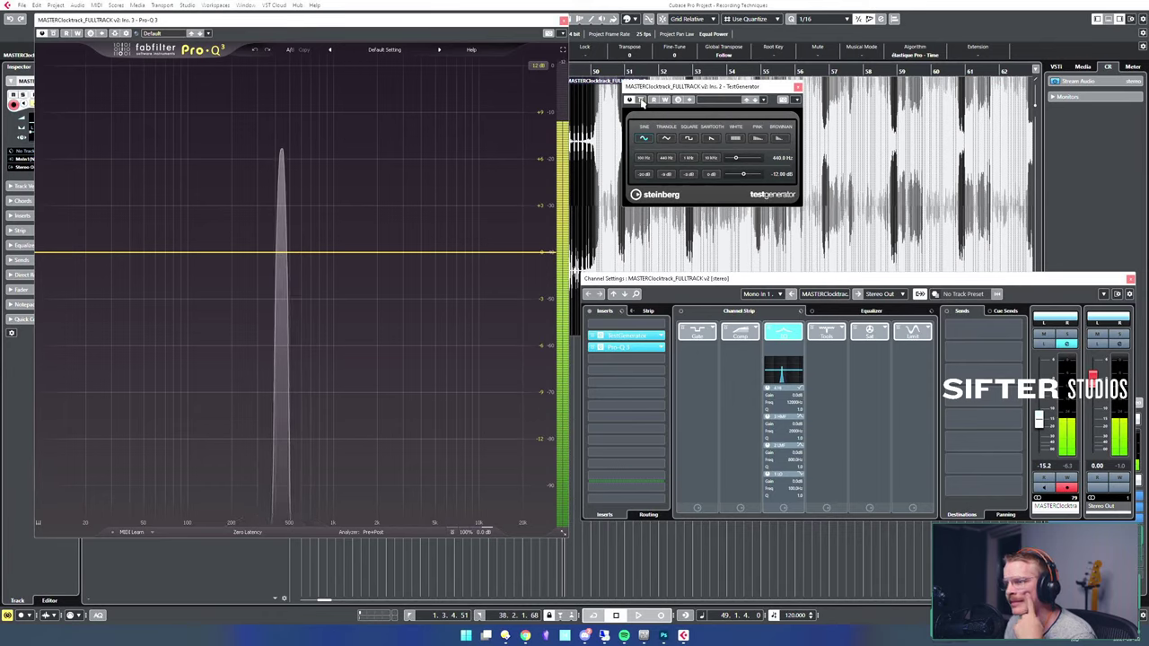
click(641, 101)
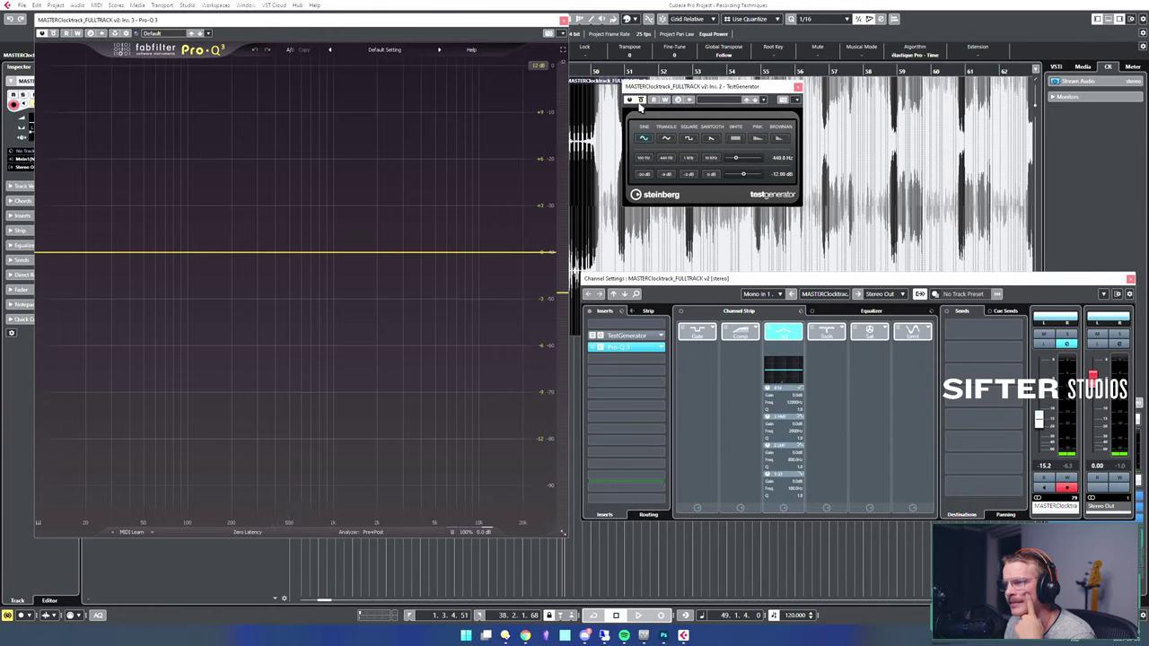
click(641, 100)
click(641, 100)
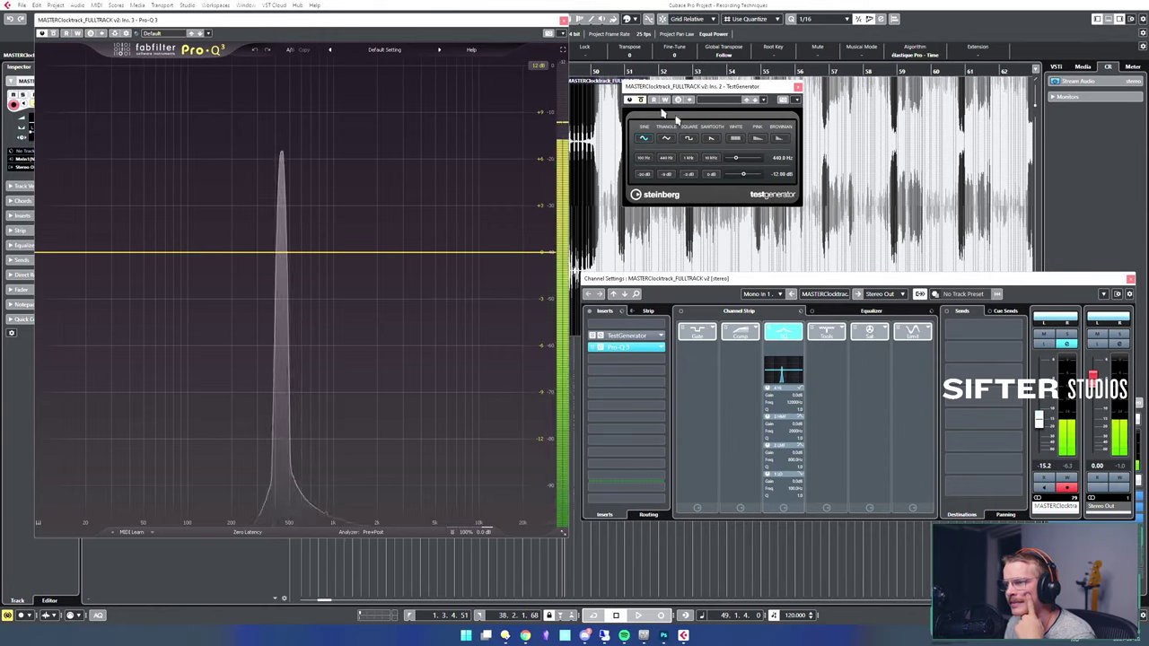
- Set the TestGenerator frequency to 1000 Hz and sound the sine tone briefly
double_click(778, 159)
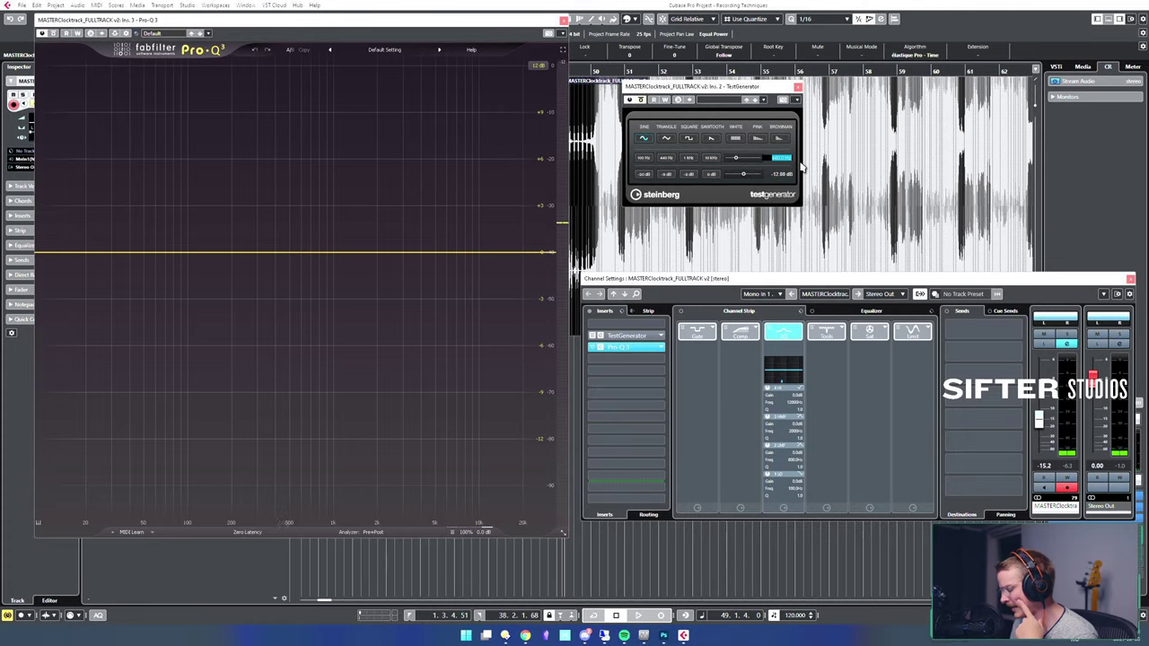
key(BackSpace)
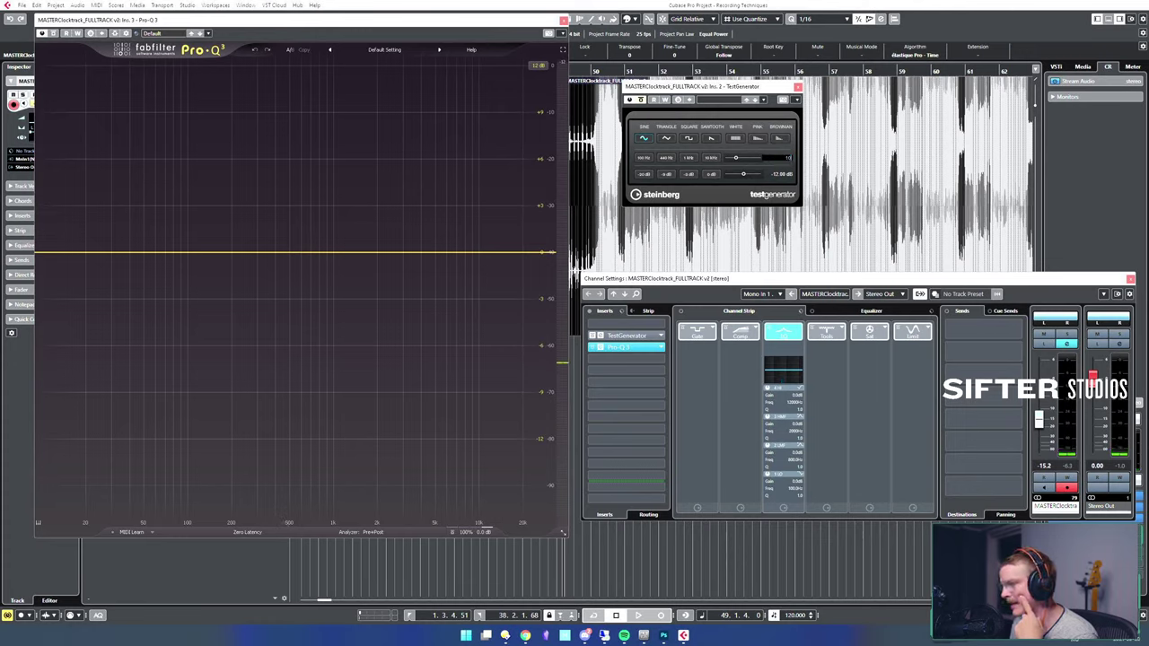
key(Return)
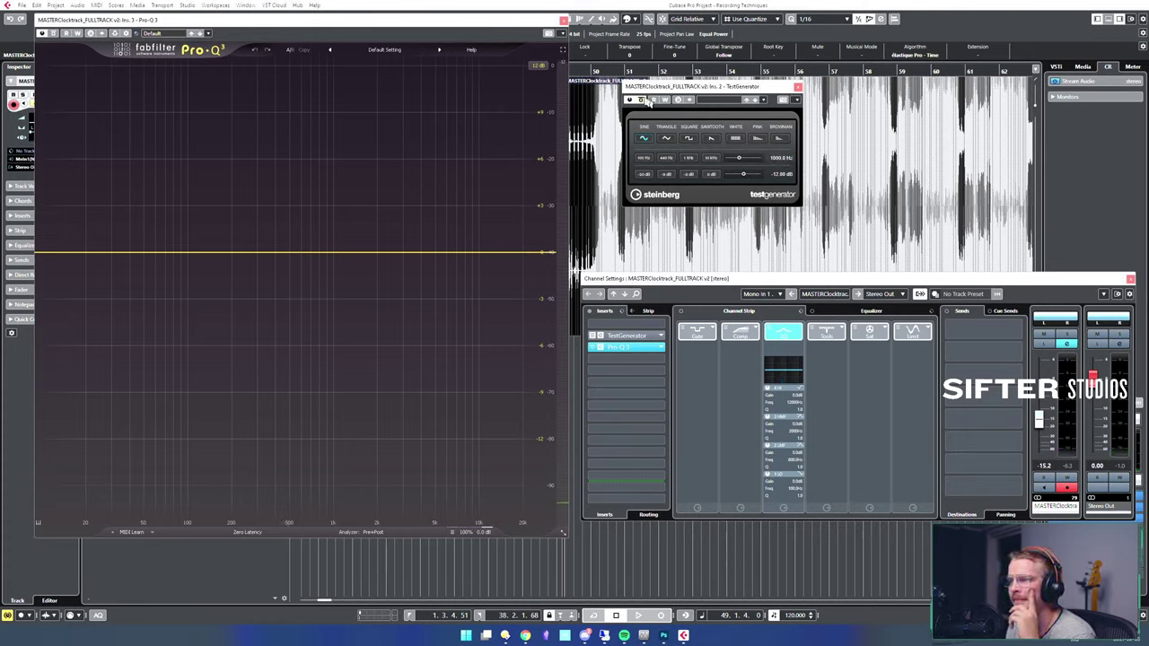
click(640, 100)
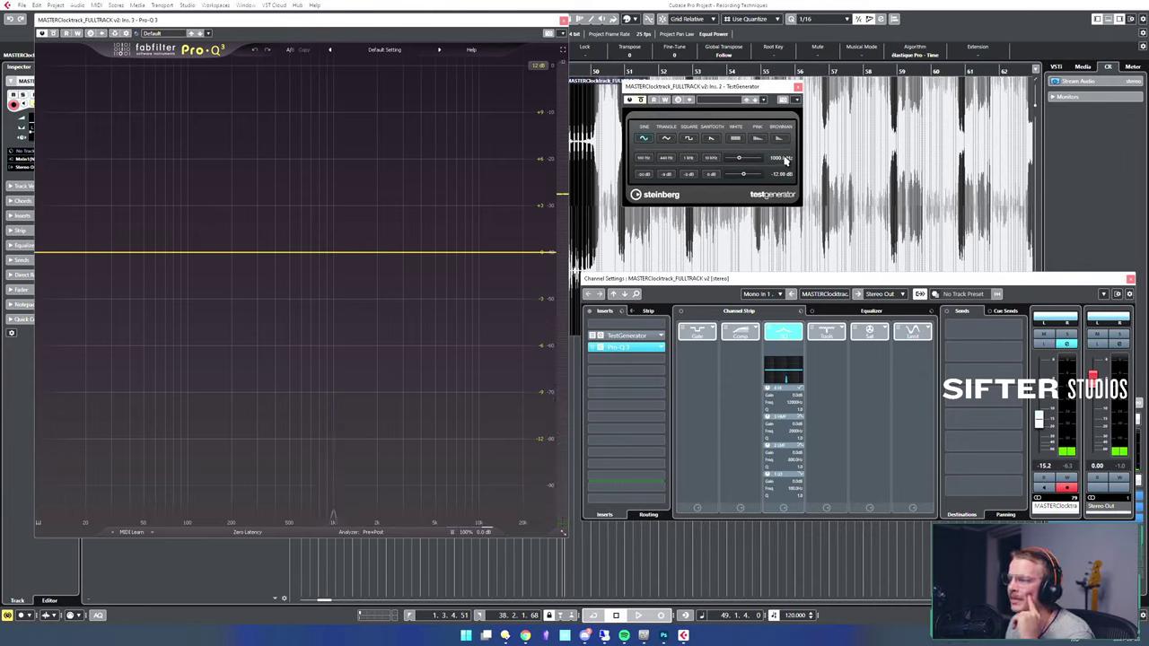
- Set the TestGenerator frequency to 250 Hz
click(783, 158)
text(250.)
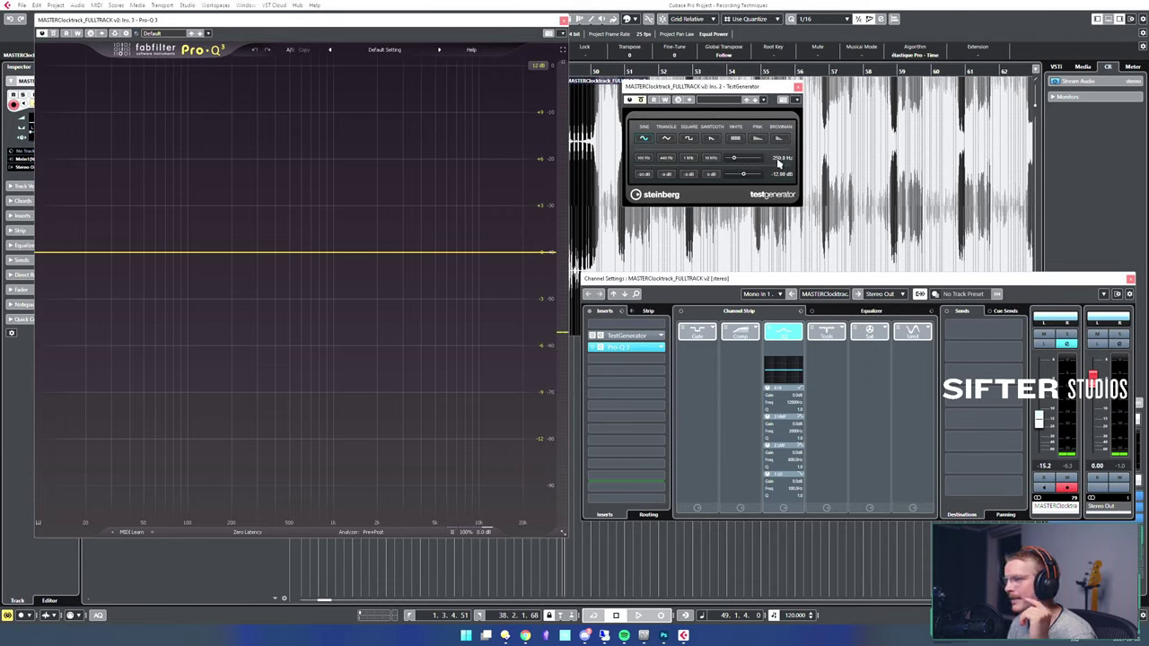
key(Return)
- Switch the TestGenerator to the triangle waveform, sound it briefly to show its harmonics in Pro-Q 3, and bypass it again
click(630, 100)
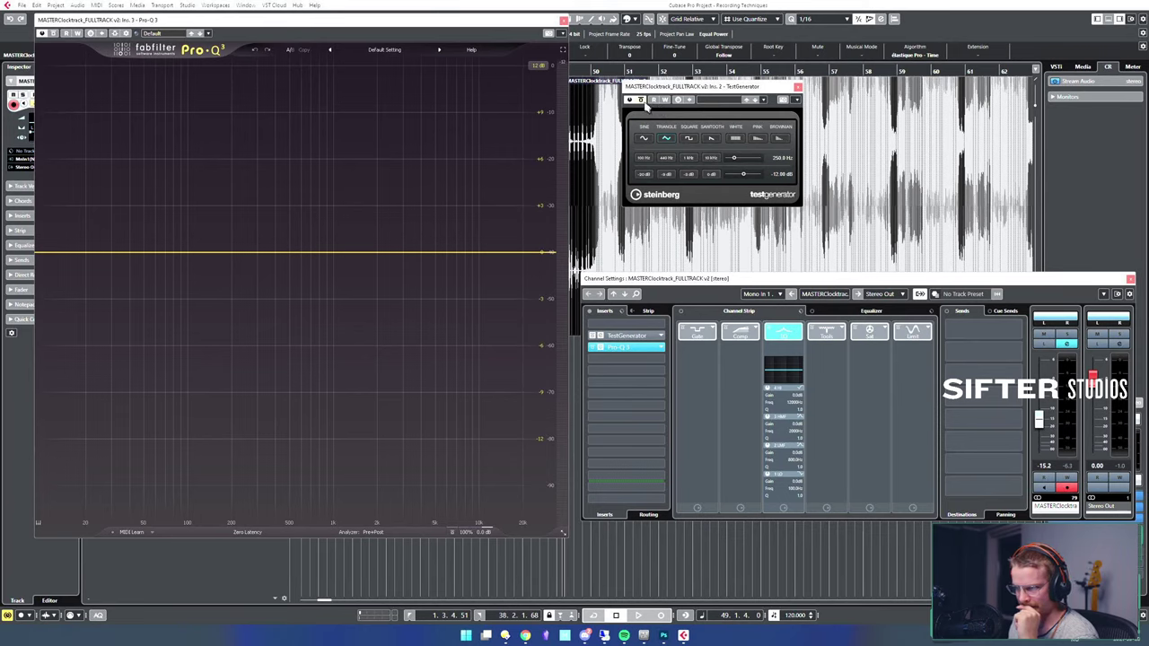
click(641, 101)
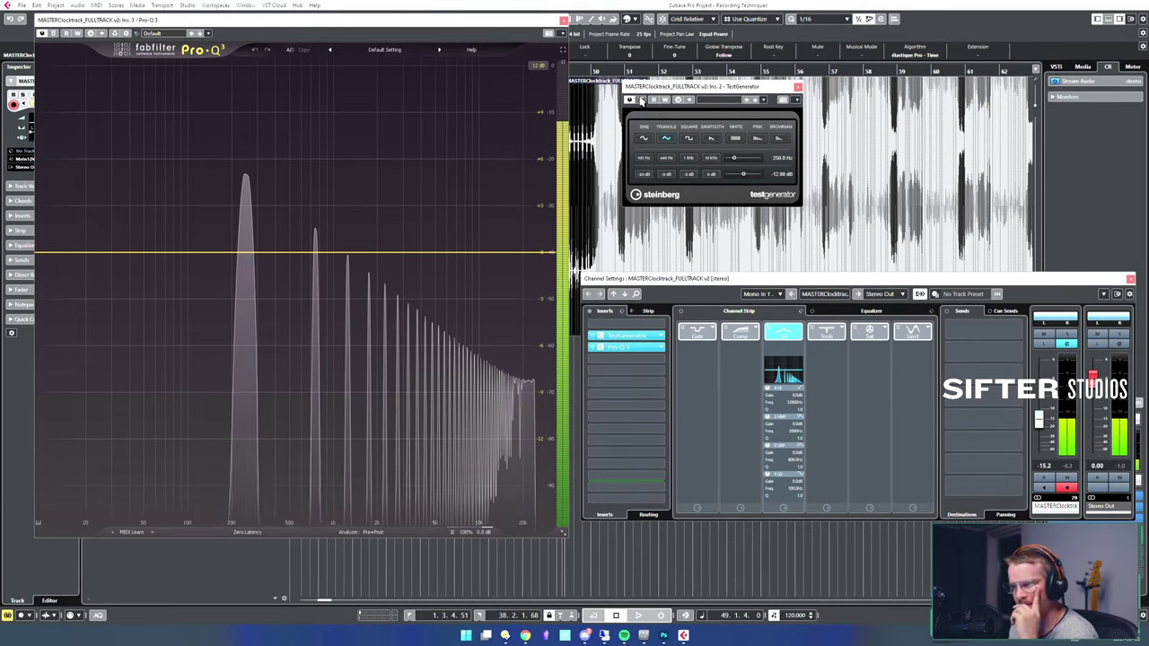
click(642, 100)
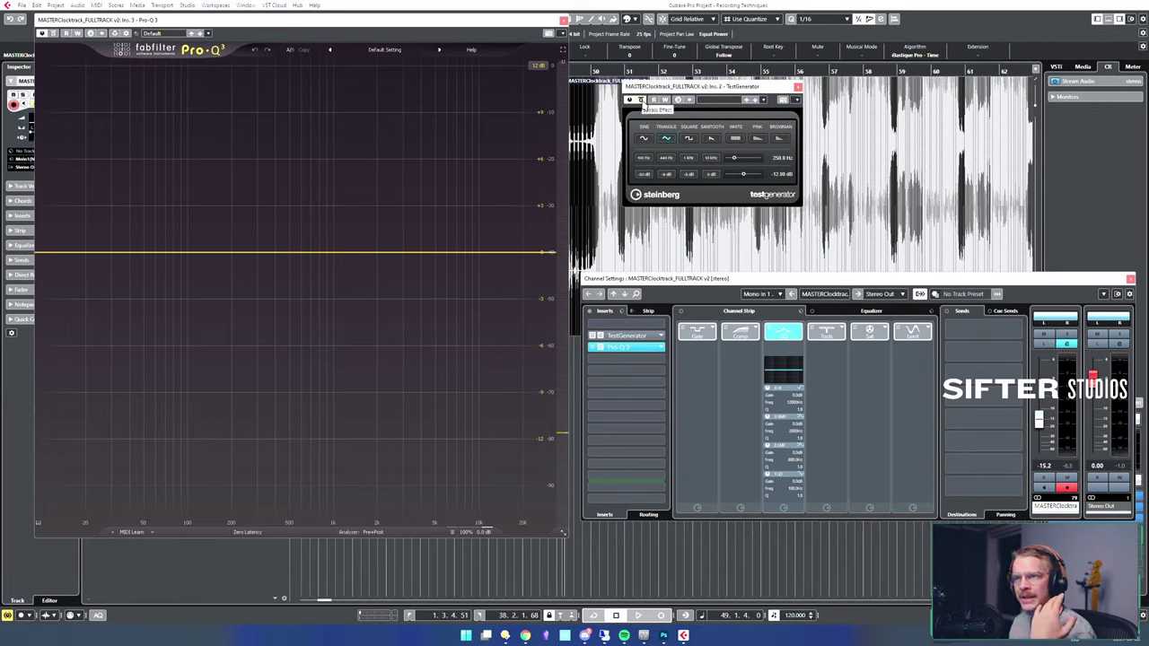
- Sound the 250 Hz tone, alternate the TestGenerator between triangle and sine to compare their spectra in Pro-Q 3, and bypass it
click(641, 101)
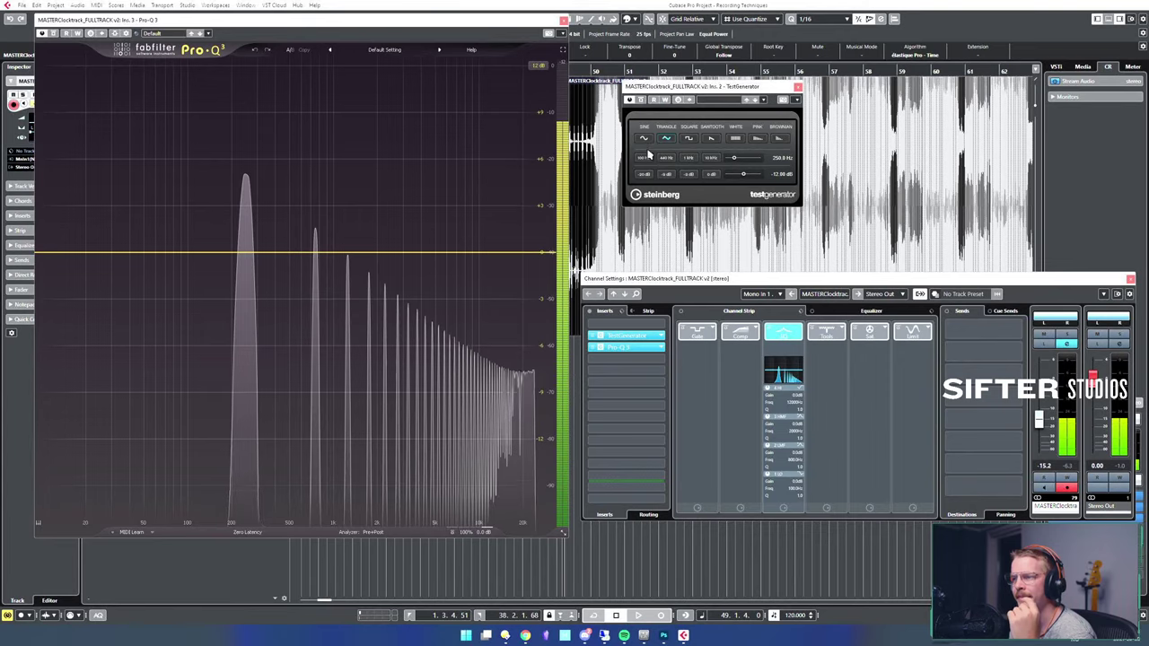
click(646, 139)
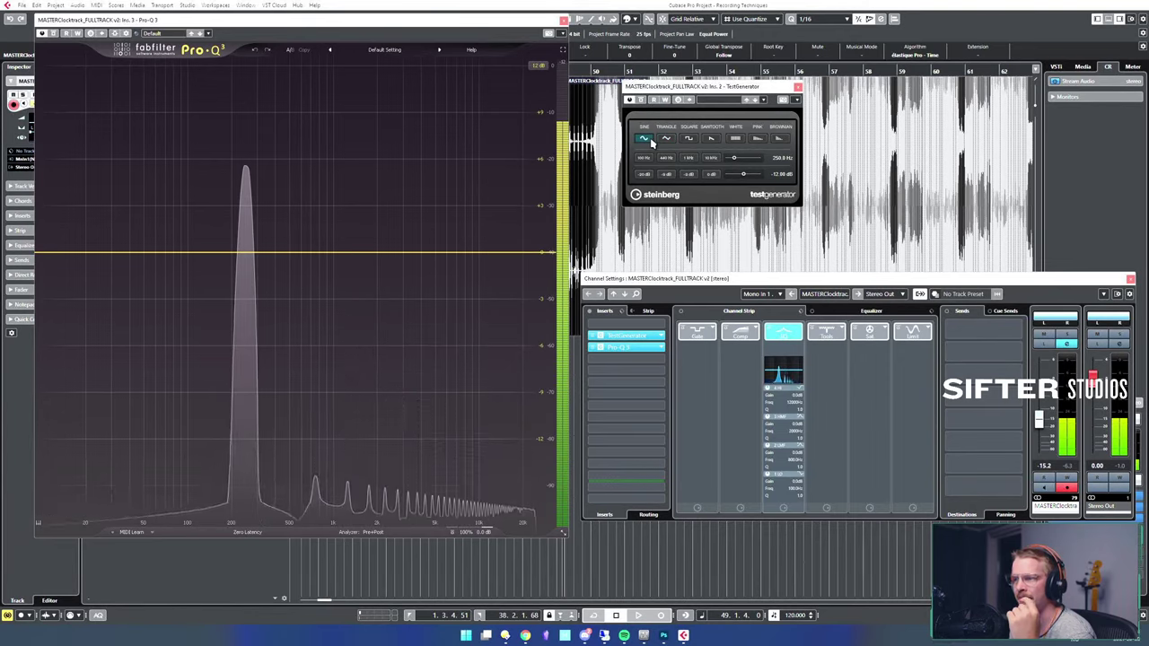
click(664, 140)
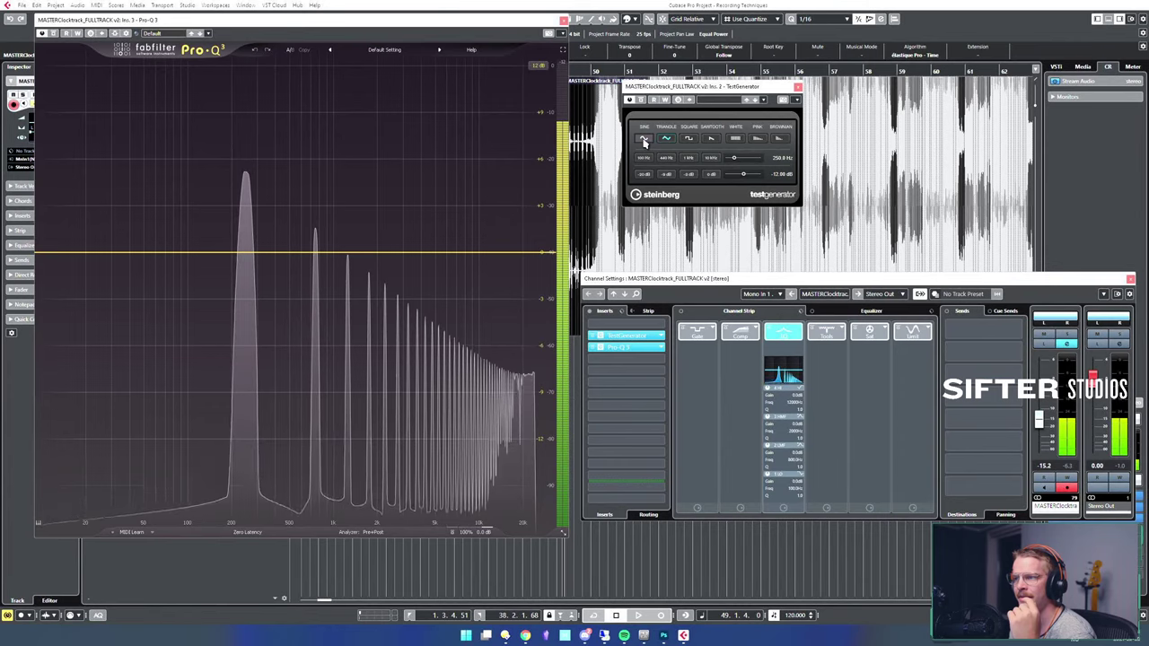
click(643, 139)
click(641, 101)
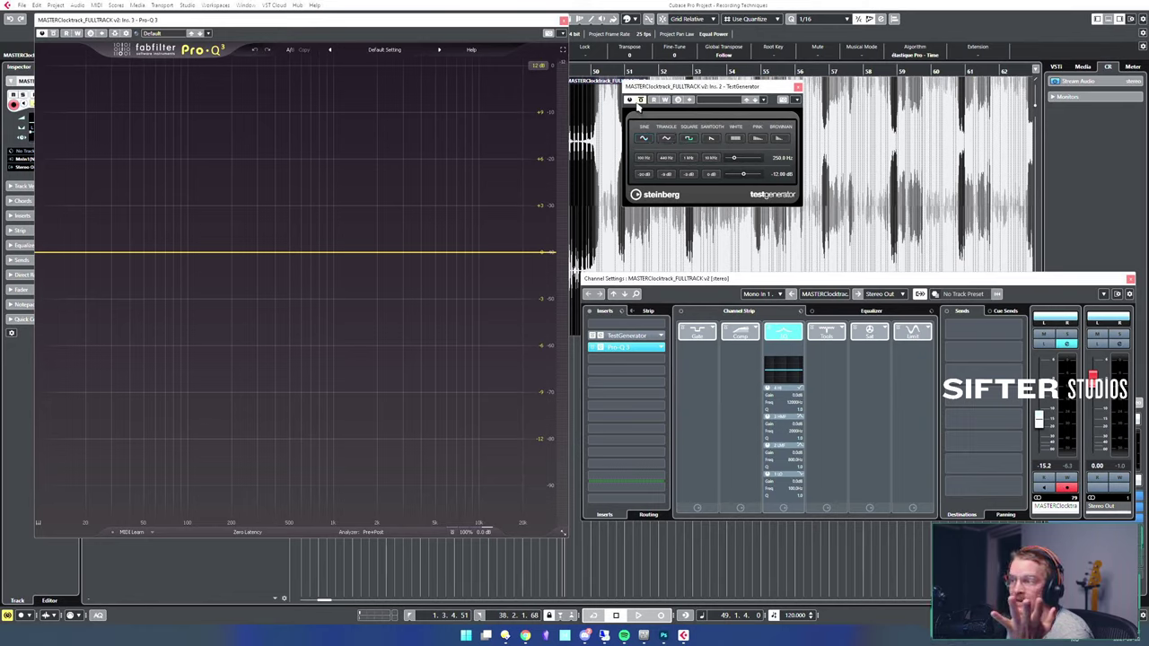
- Sound the TestGenerator's square waveform in short bursts to examine its harmonics in Pro-Q 3, ending with the generator bypassed
click(640, 100)
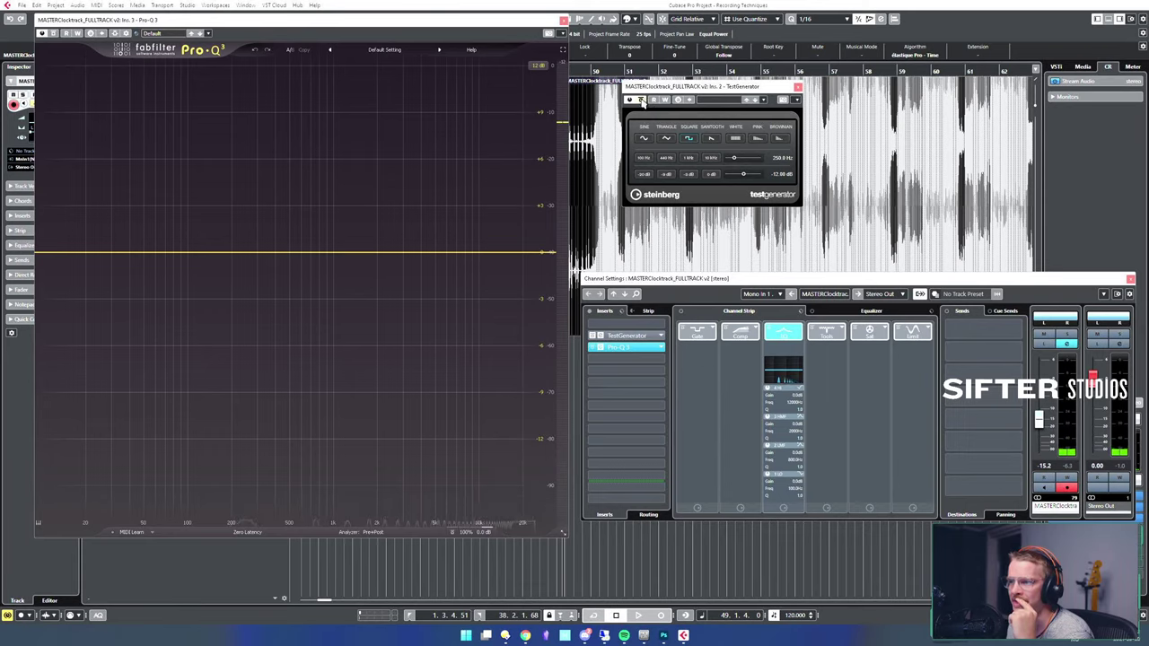
click(640, 100)
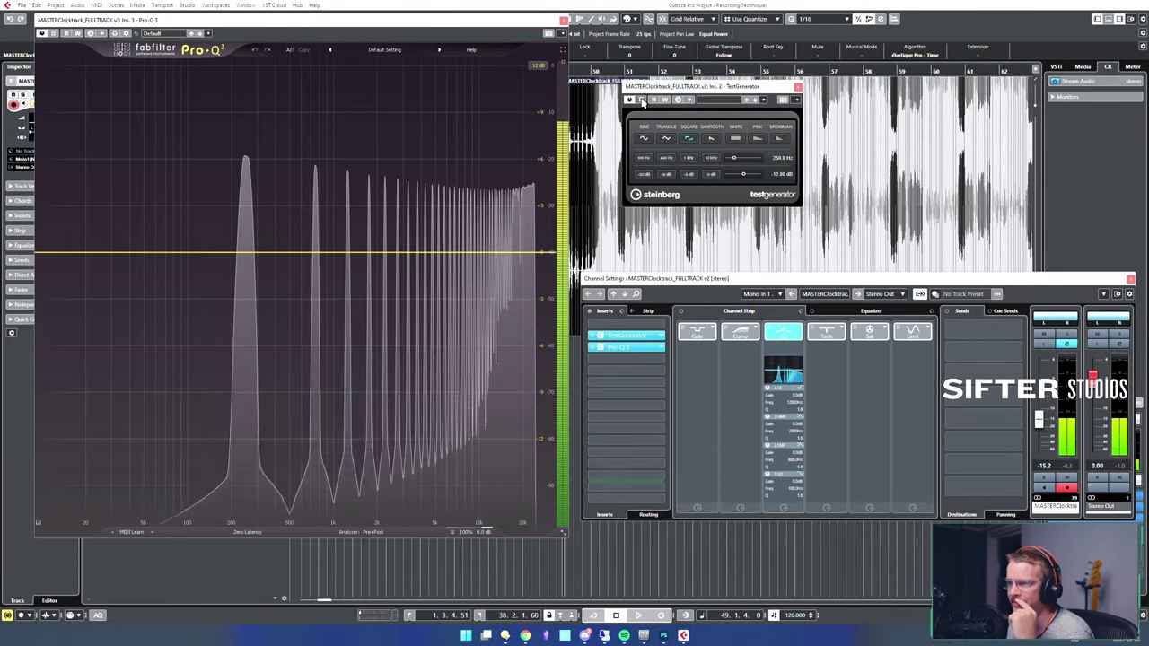
click(641, 100)
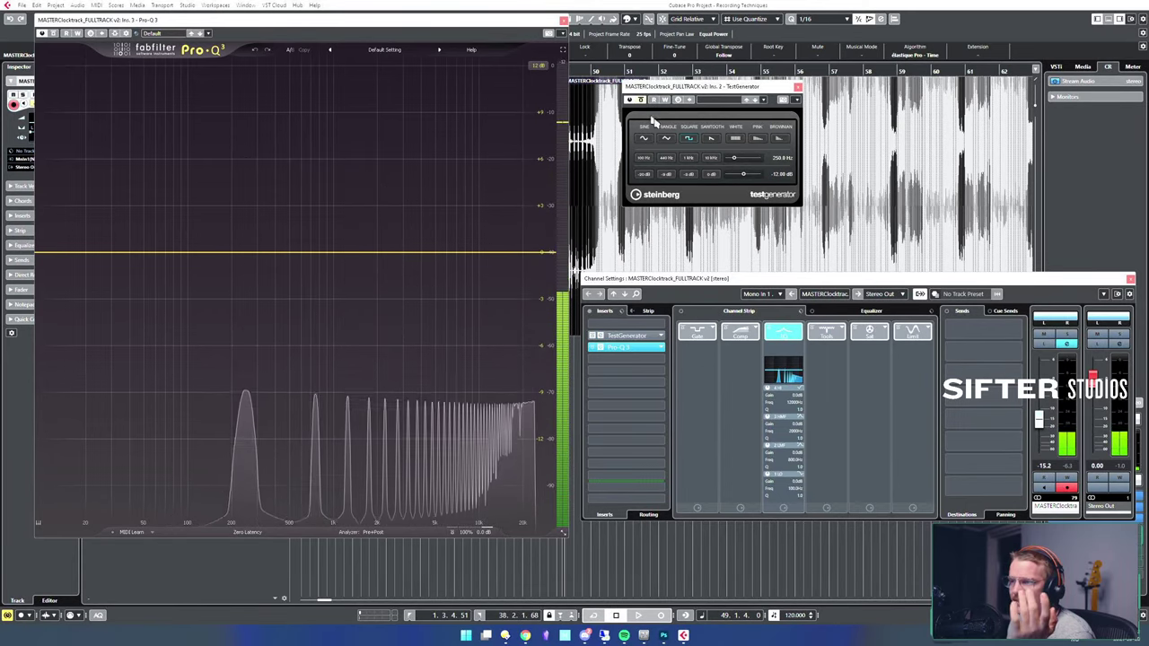
- Switch the TestGenerator to the sawtooth waveform, sound it briefly to show its harmonics, and bypass it again
click(710, 140)
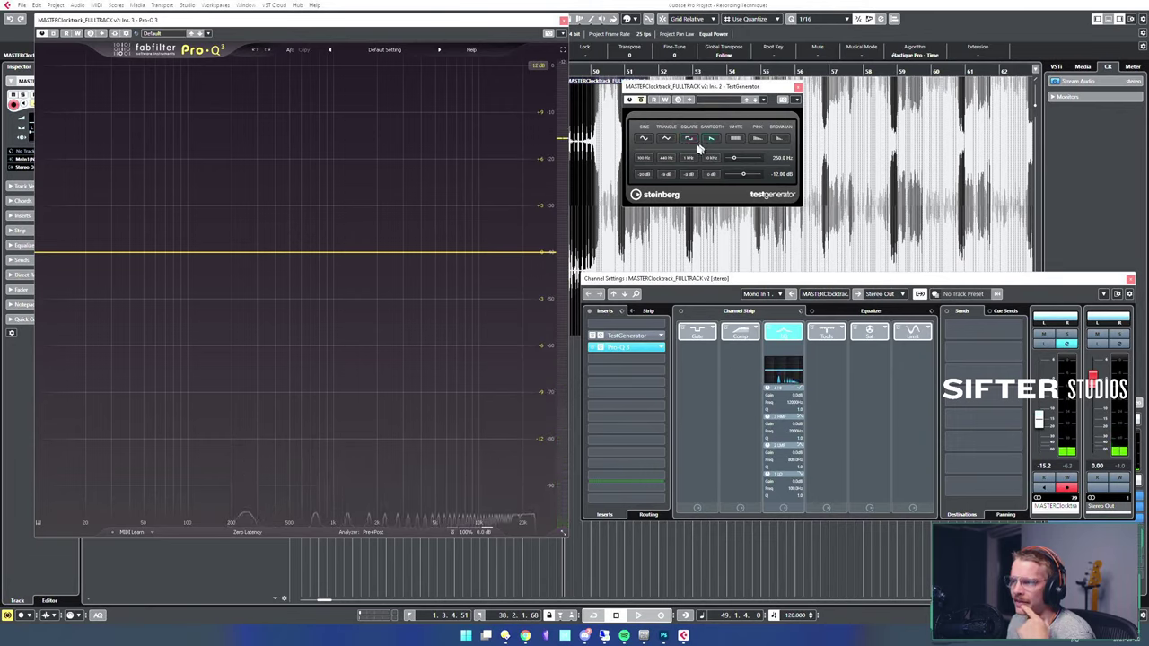
click(641, 101)
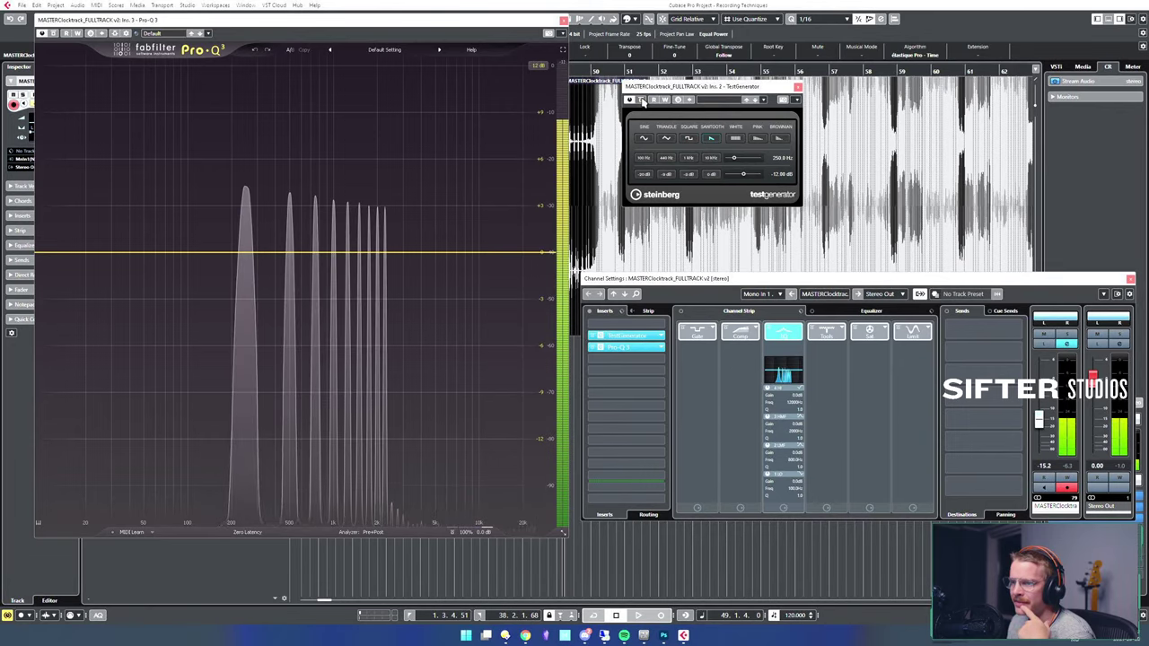
click(642, 101)
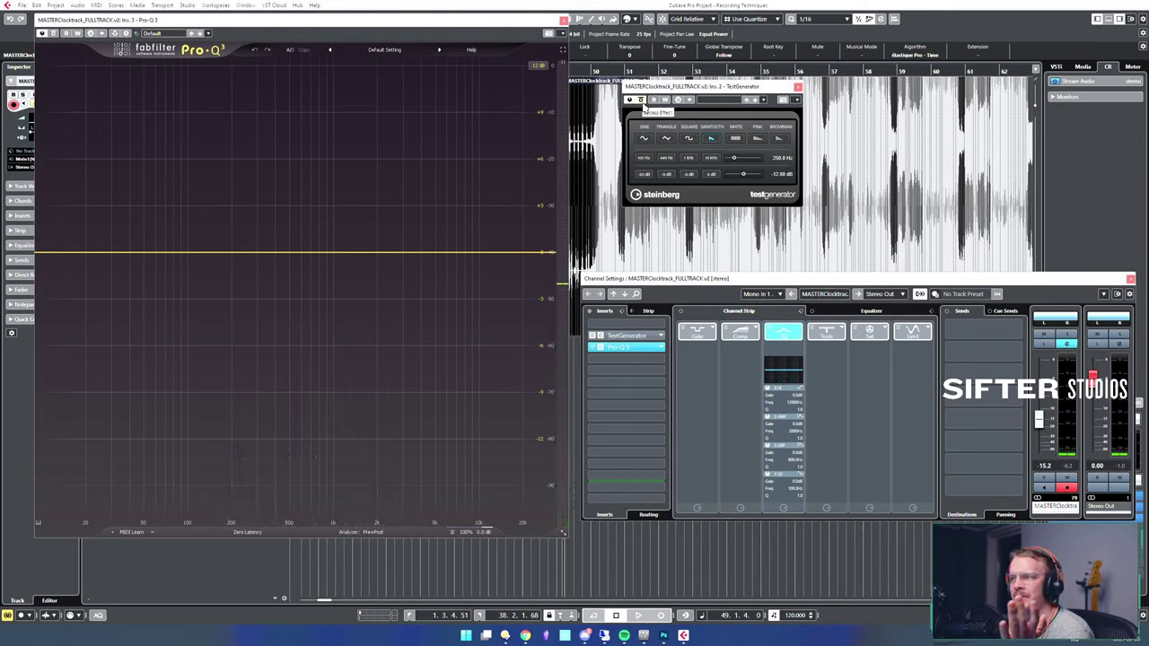
- Sound the triangle, square and sawtooth waveforms in turn to compare their harmonics in Pro-Q 3, and silence the generator
click(642, 101)
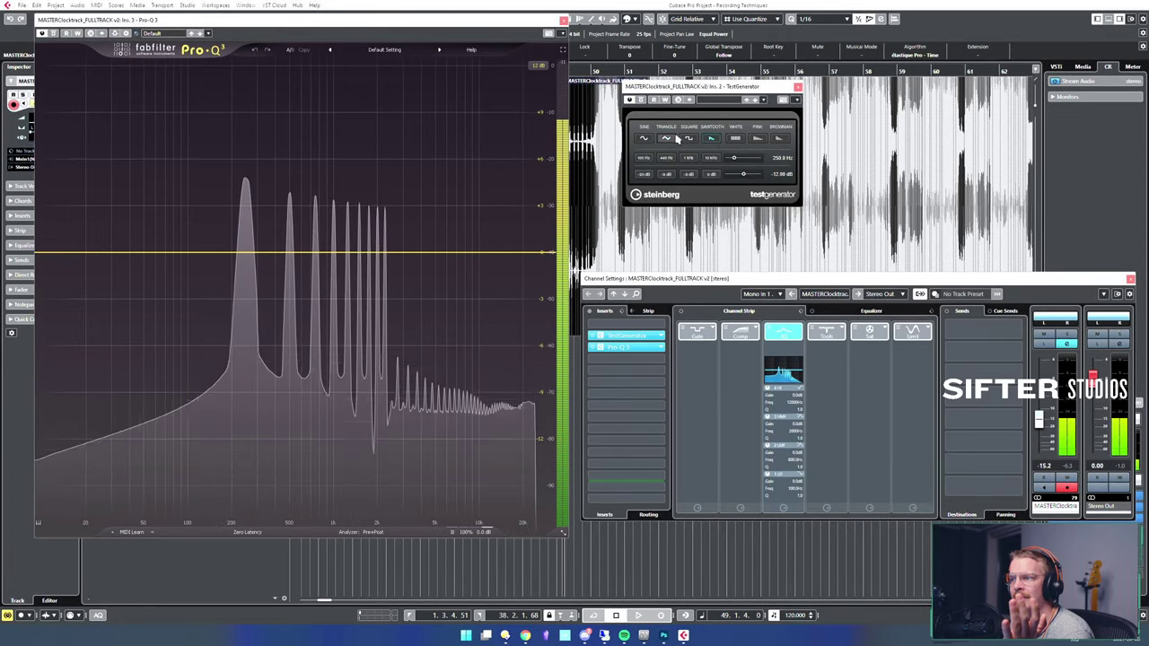
click(687, 139)
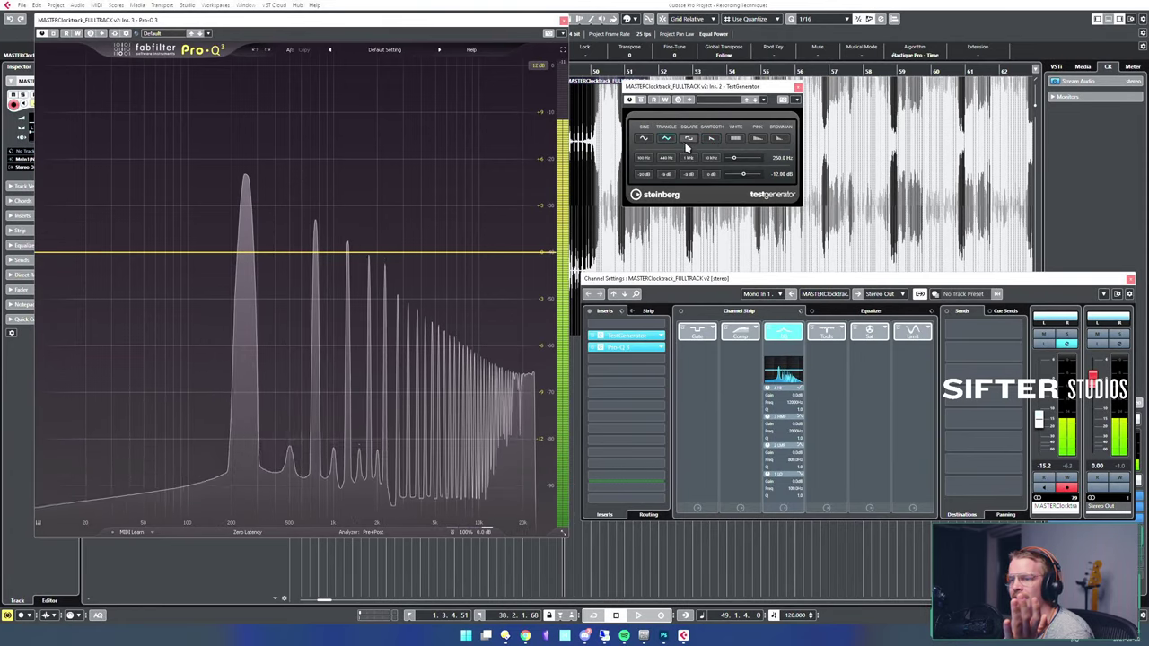
click(688, 139)
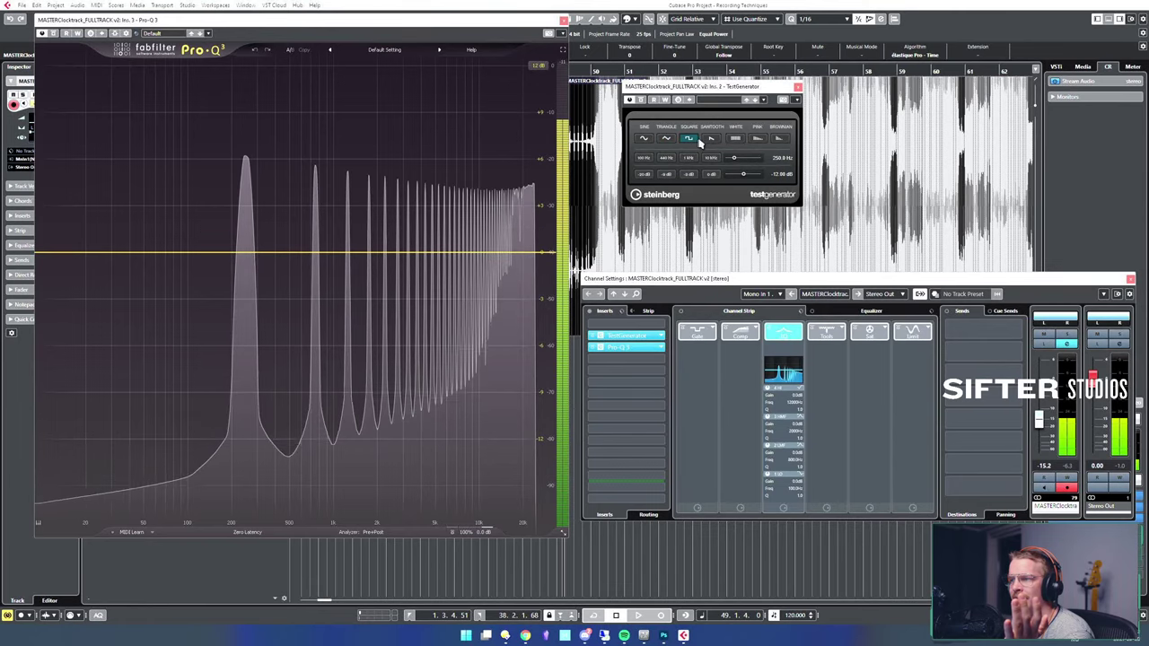
click(711, 139)
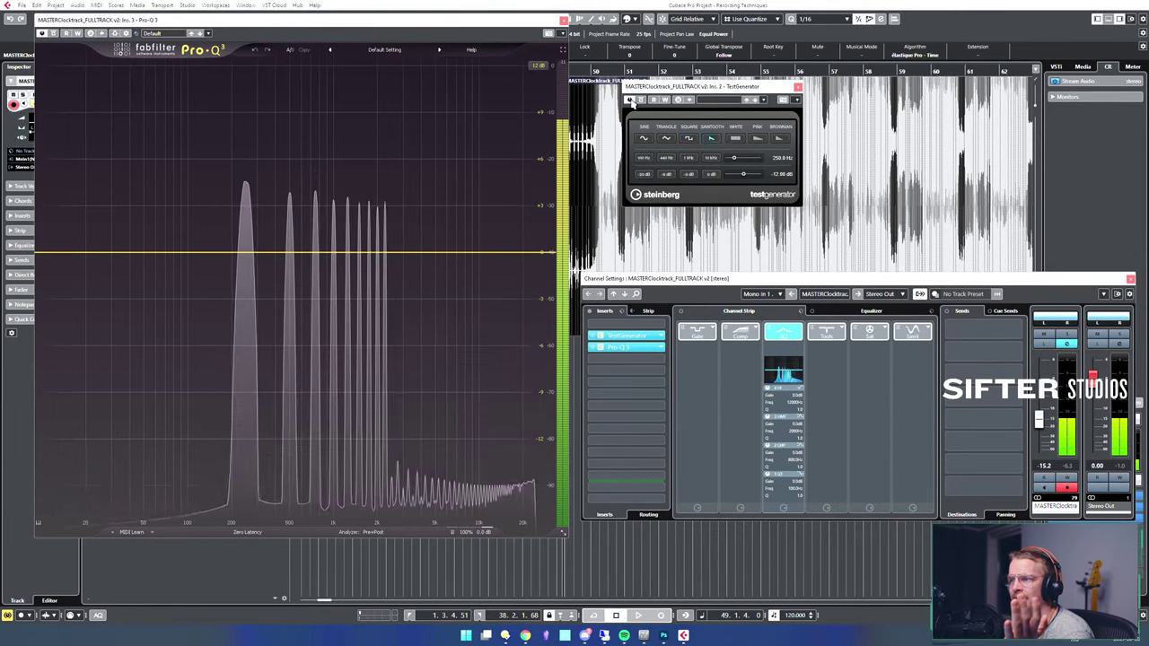
click(631, 99)
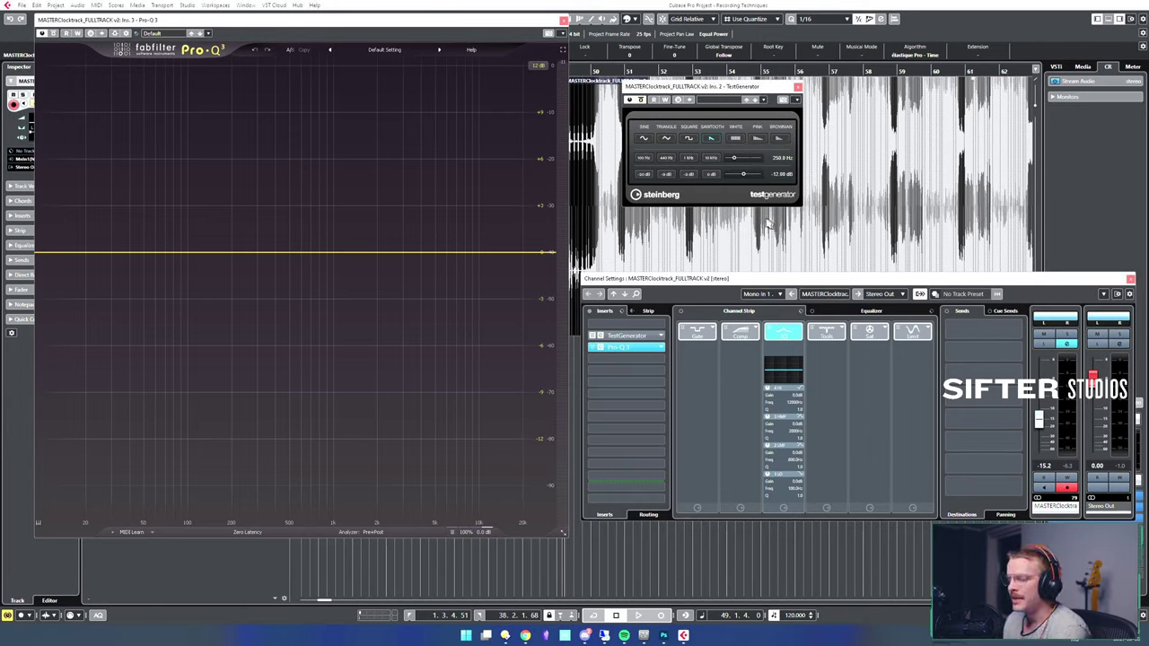
- Select white noise in the TestGenerator, lower the clock track's fader to -26.0, and reduce the generator level to -21.21 dB
click(736, 139)
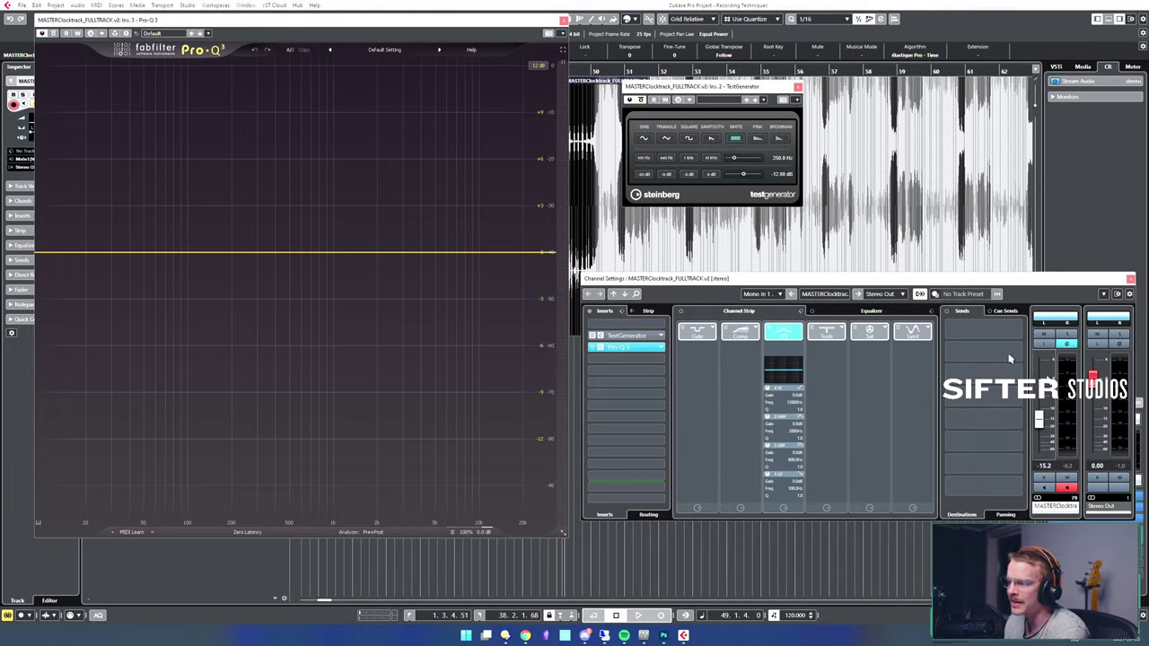
drag(1039, 419, 1039, 425)
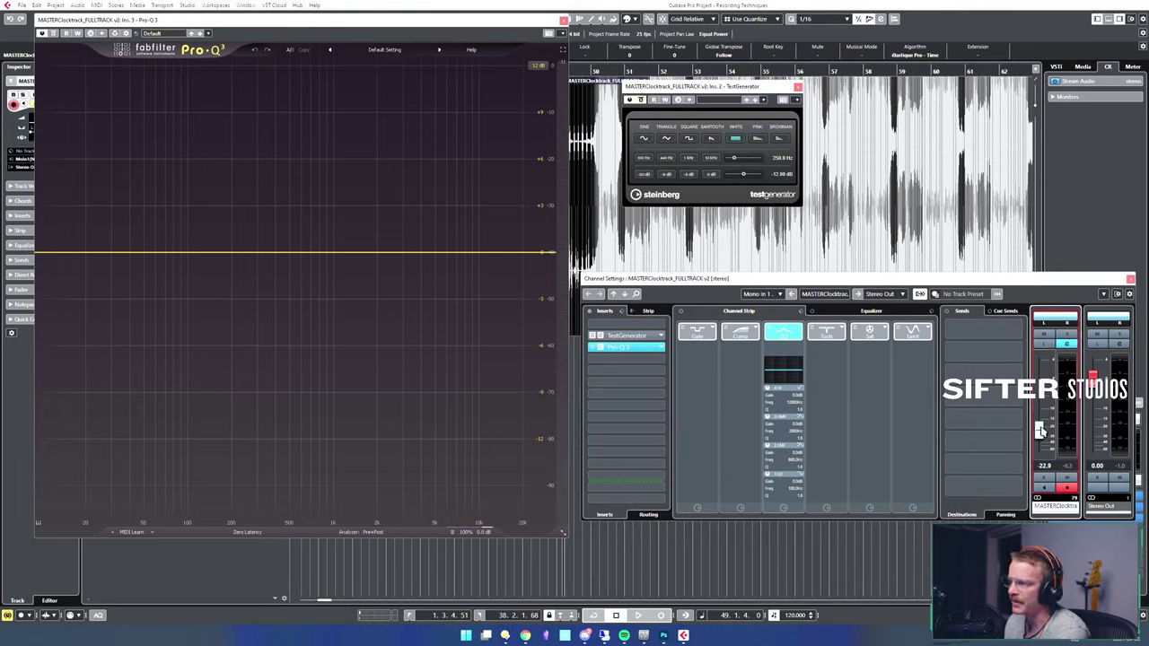
drag(743, 175, 743, 176)
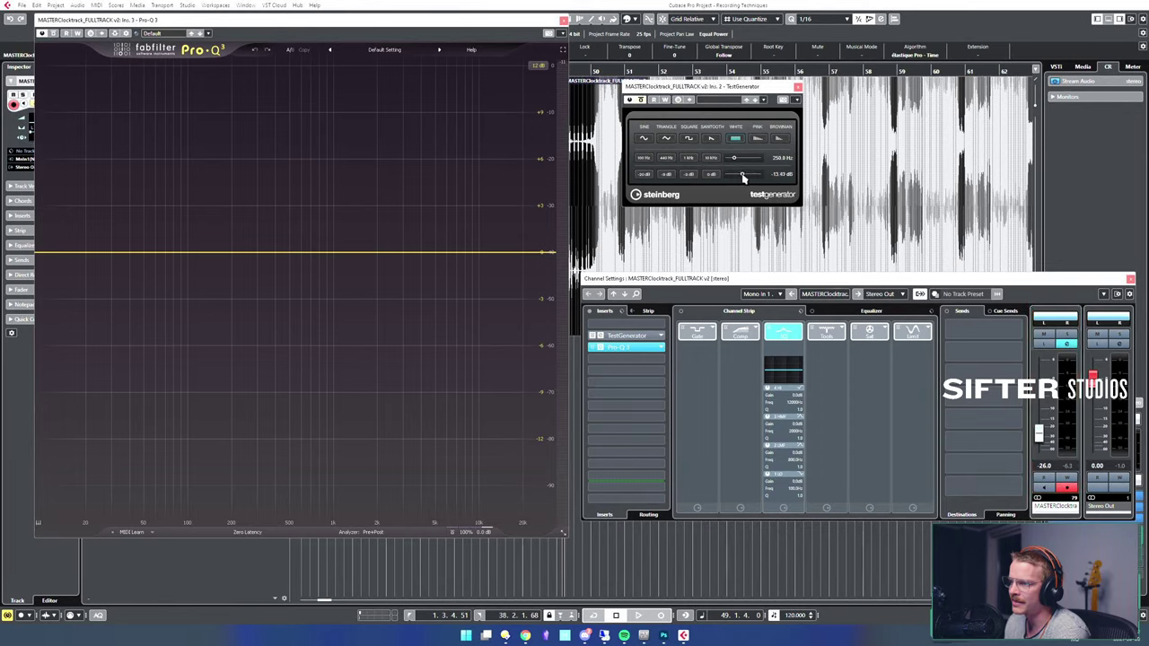
- Toggle the TestGenerator's bypass to sound the white noise in bursts and examine its frequency distribution in Pro-Q 3
click(641, 101)
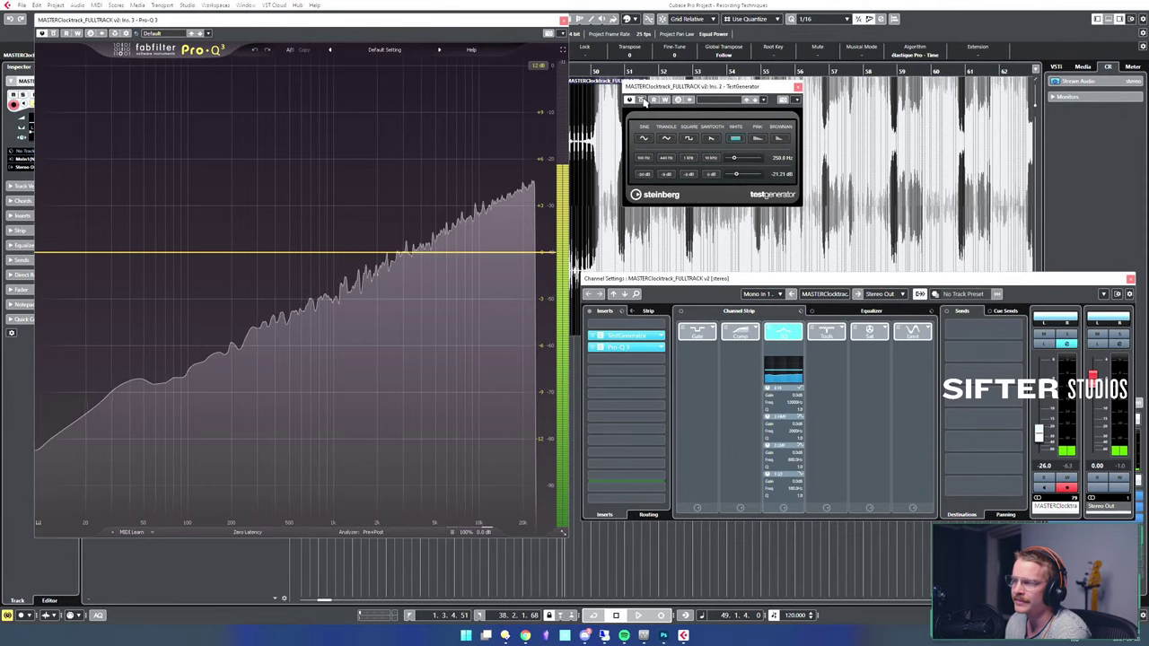
click(643, 100)
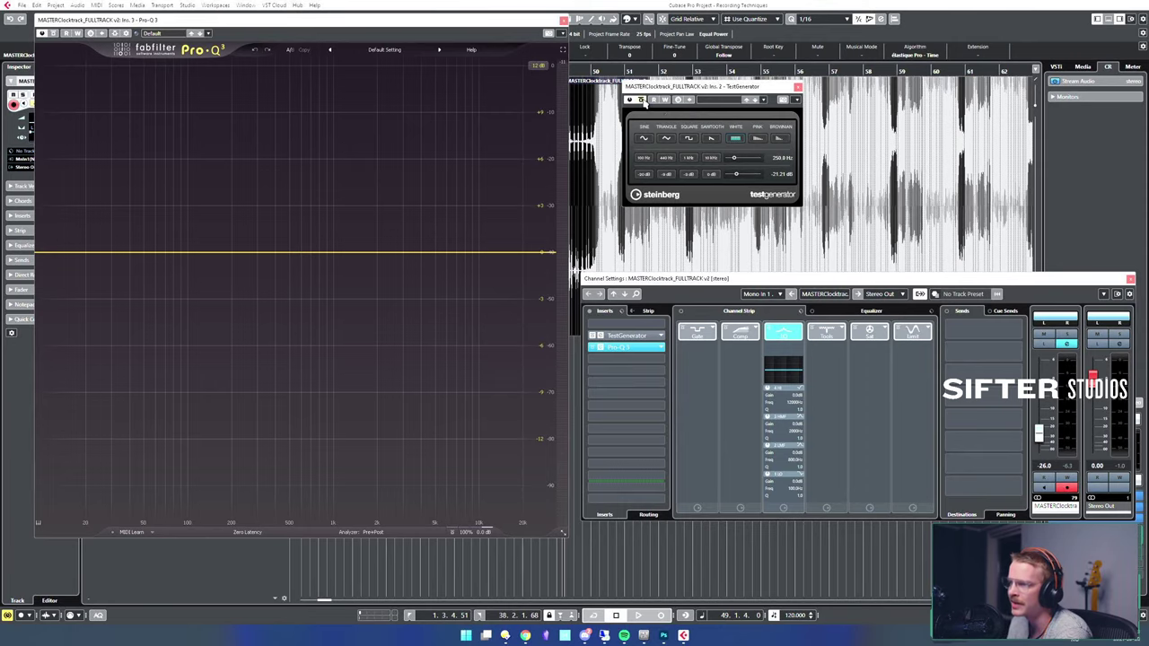
click(642, 100)
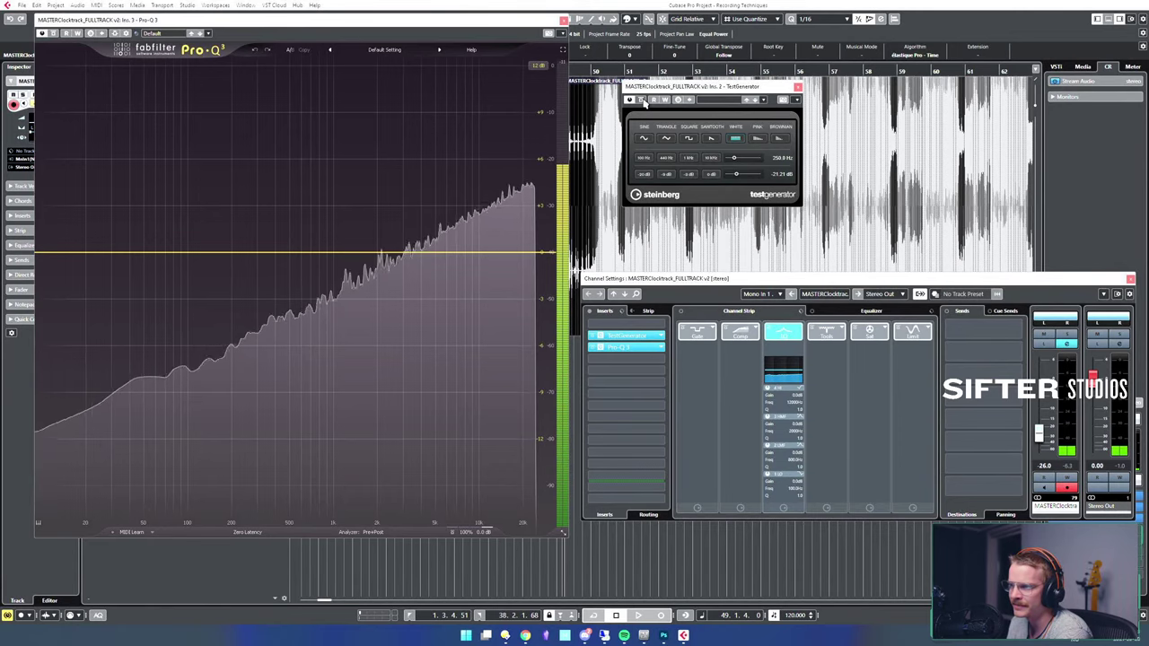
click(642, 100)
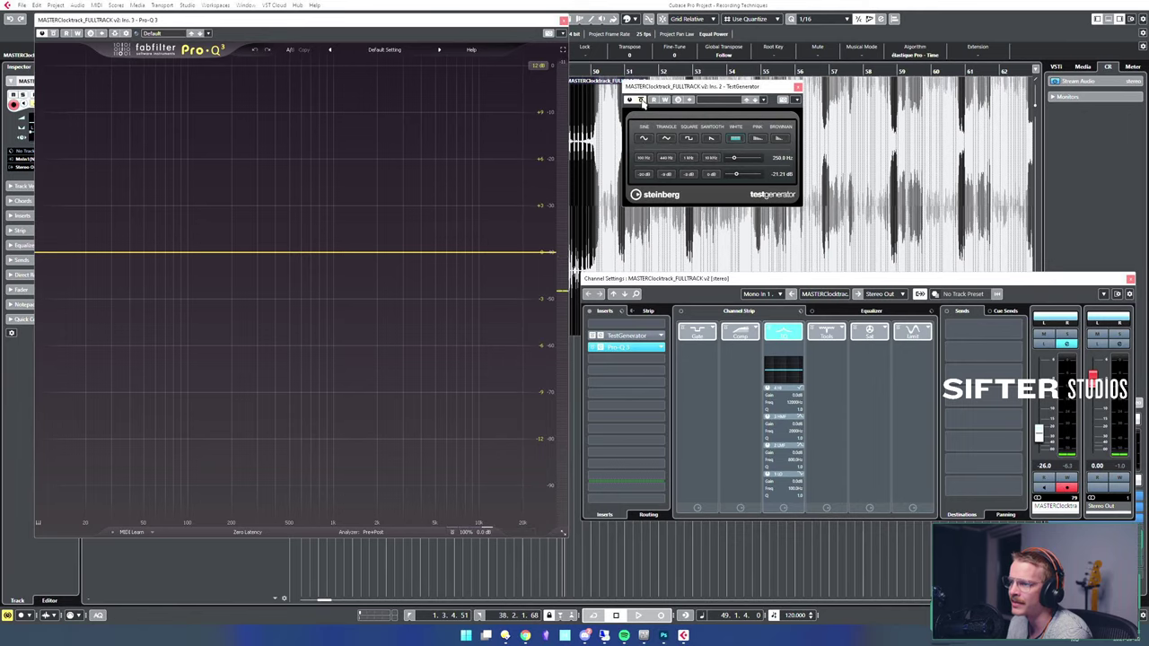
- Sound the TestGenerator, alternate between pink and white noise to compare their spectra, and bypass it with pink noise selected
click(642, 101)
click(758, 140)
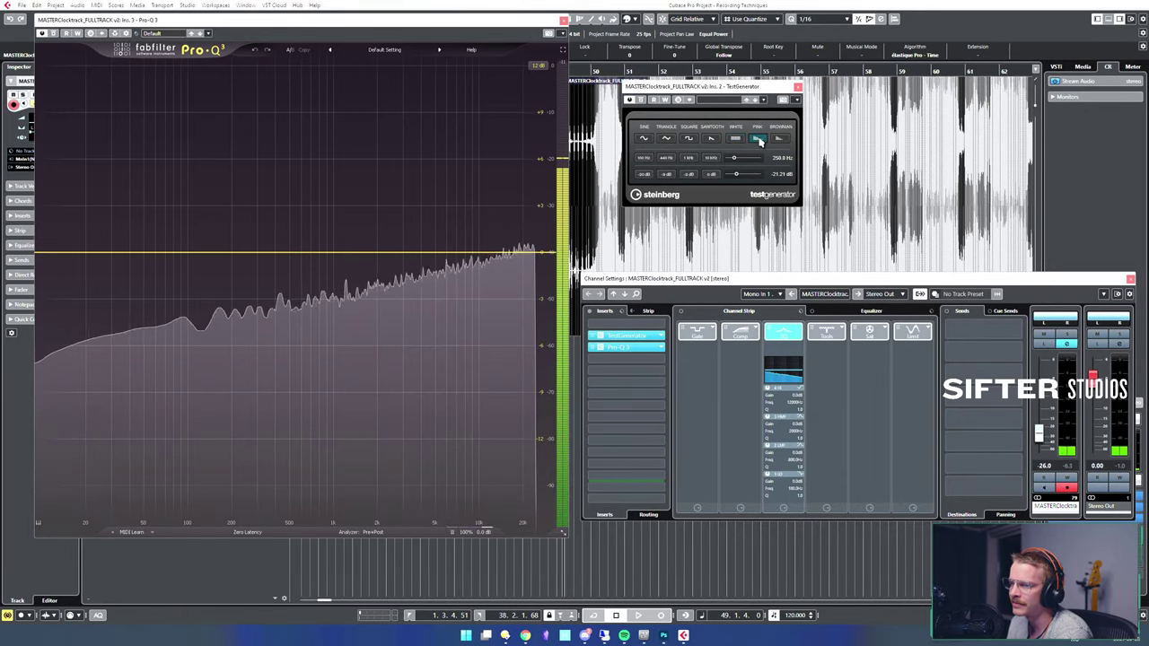
click(737, 141)
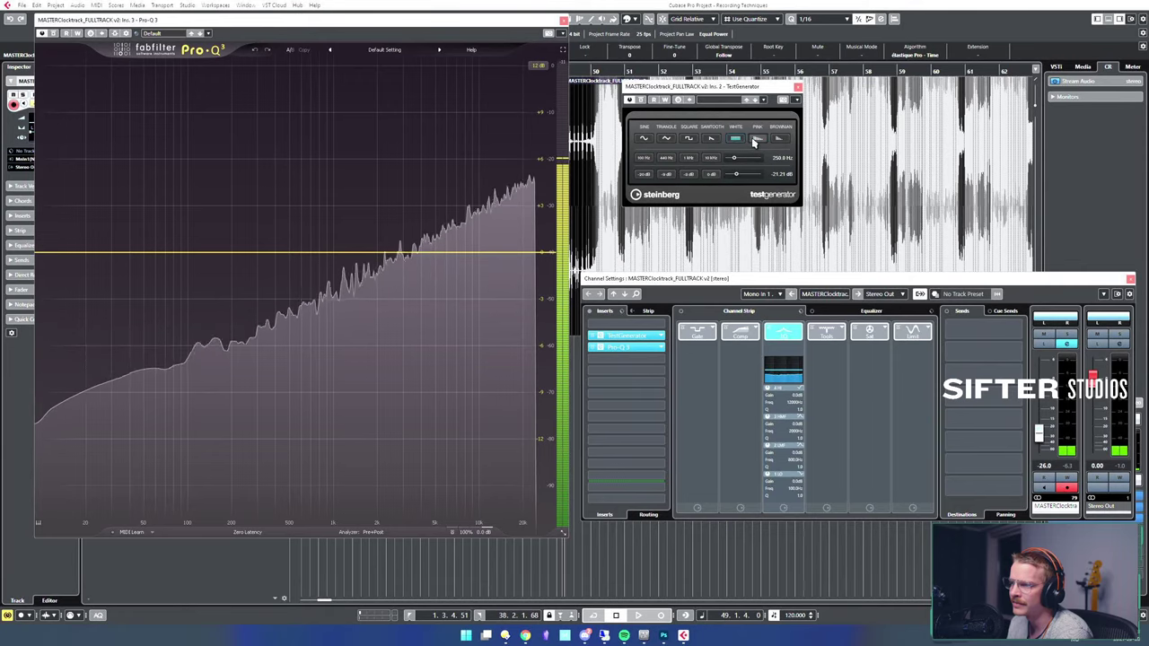
click(757, 140)
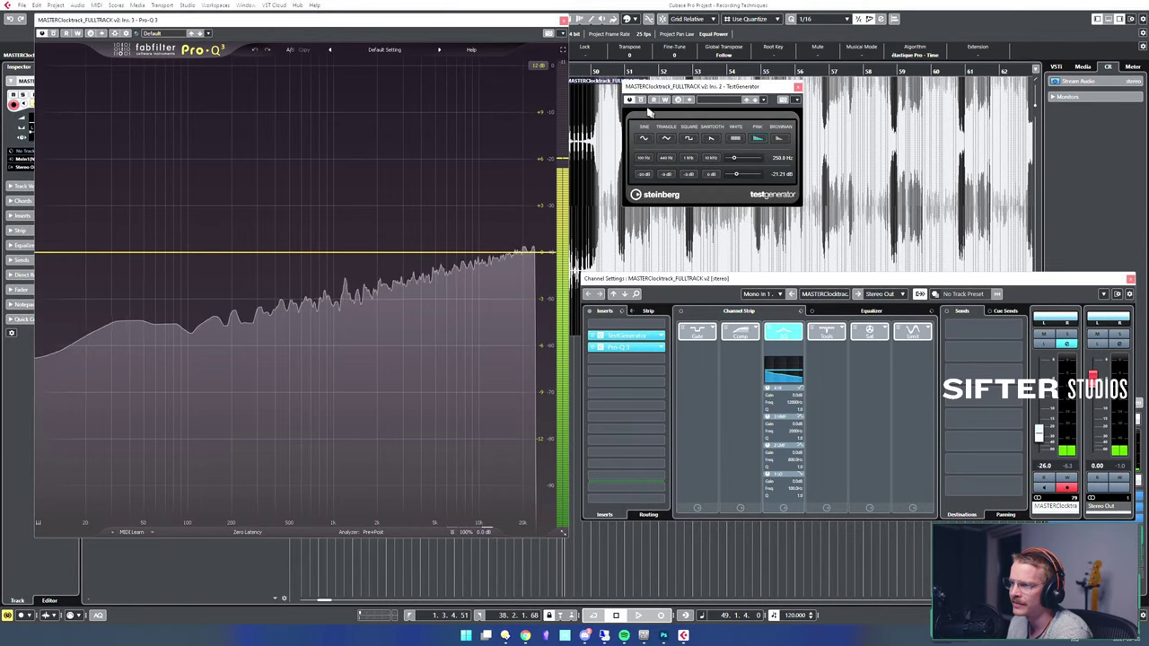
click(641, 101)
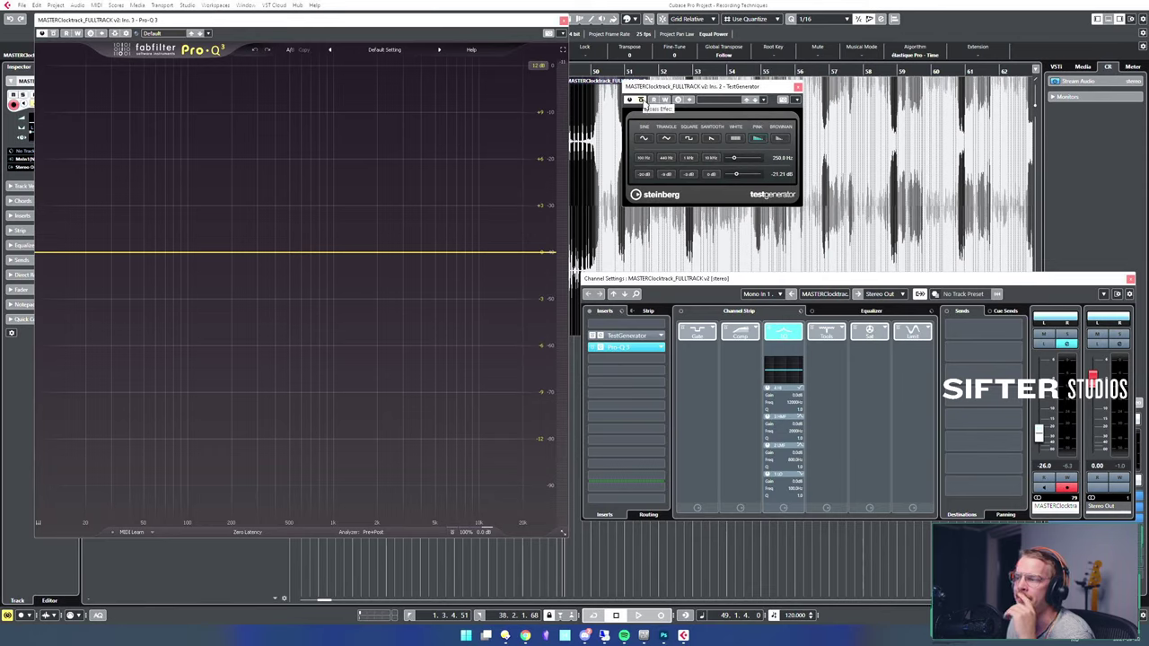
- Sound the generator again, compare the spectra of Brownian, pink and white noise, and bypass it with white noise selected
click(643, 100)
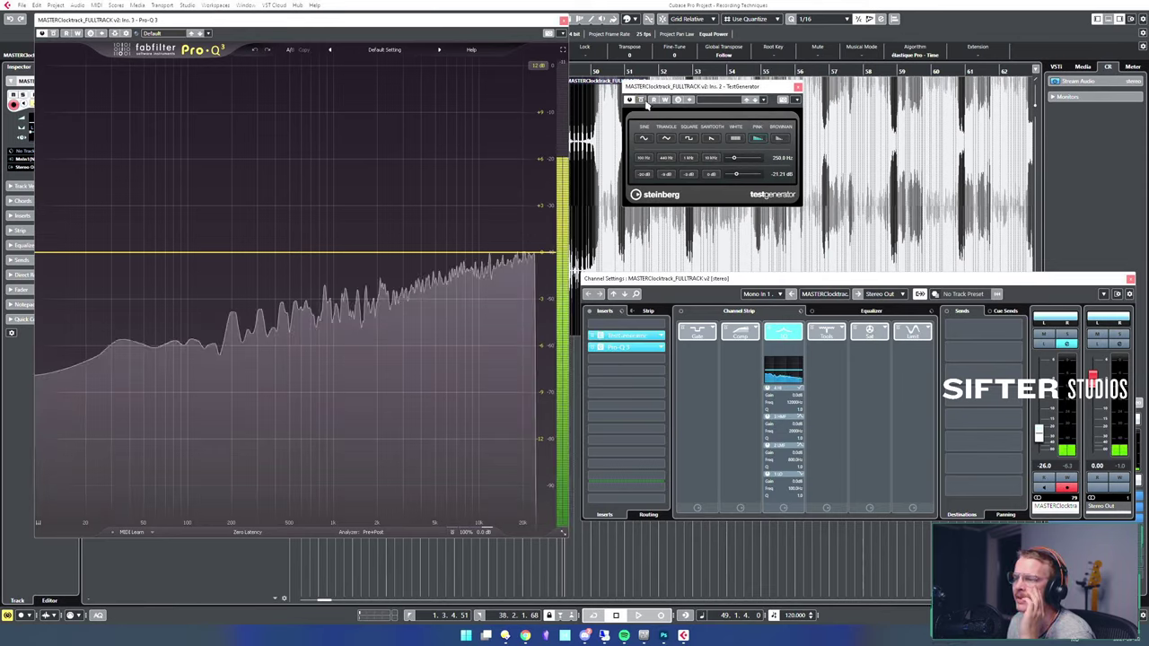
click(777, 139)
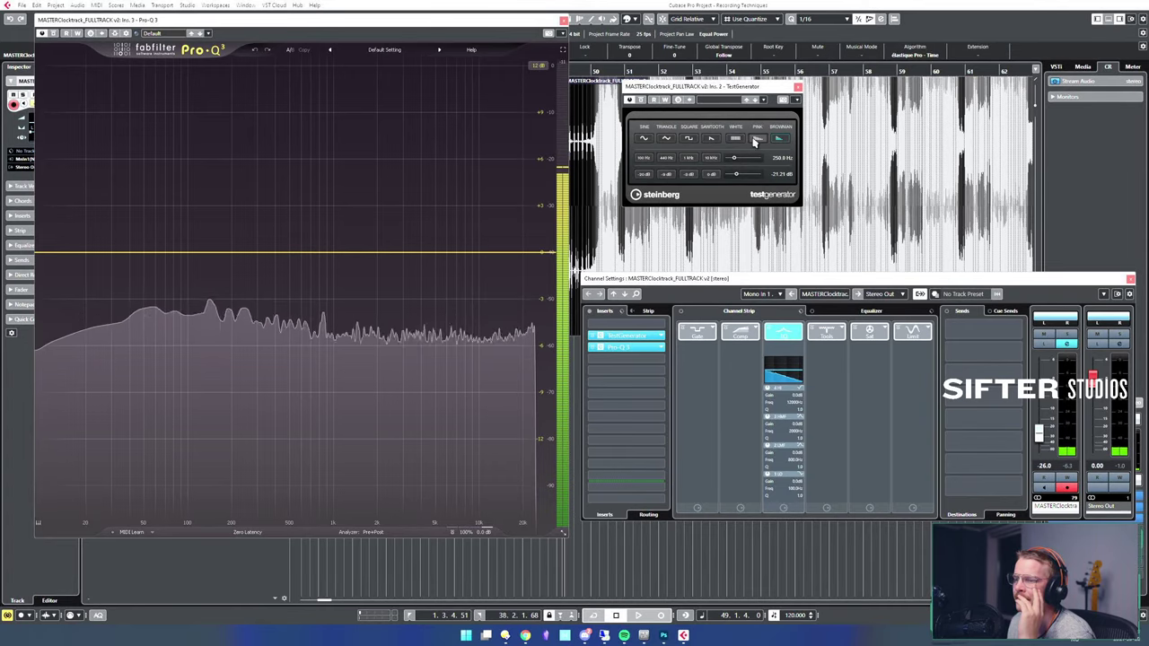
click(758, 139)
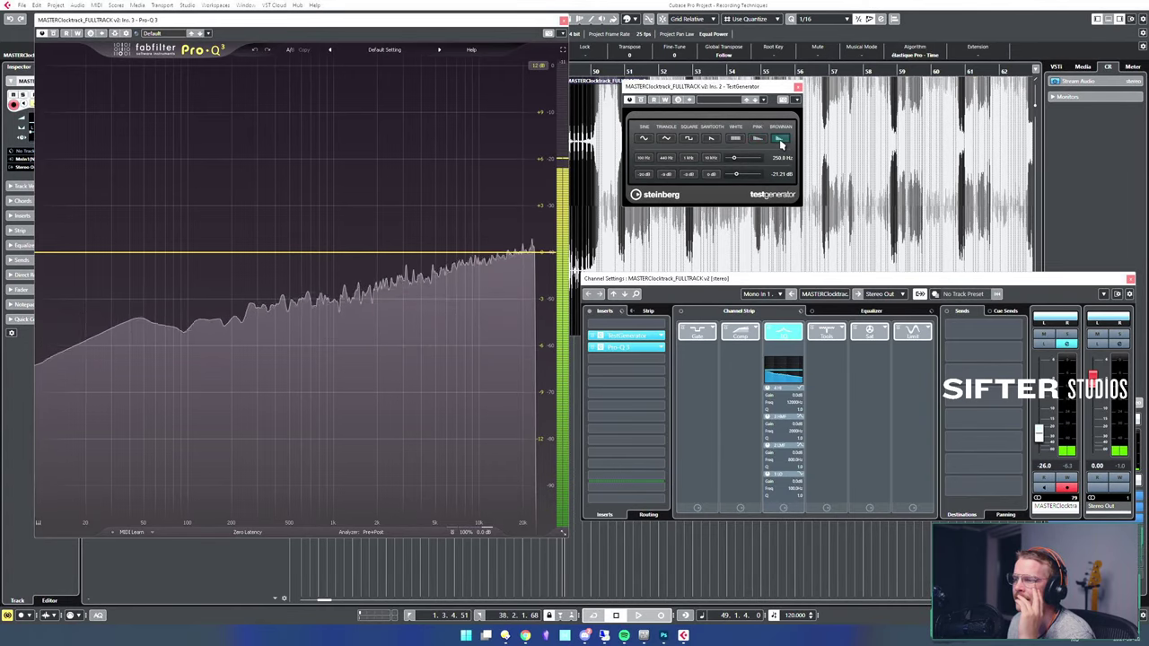
click(778, 140)
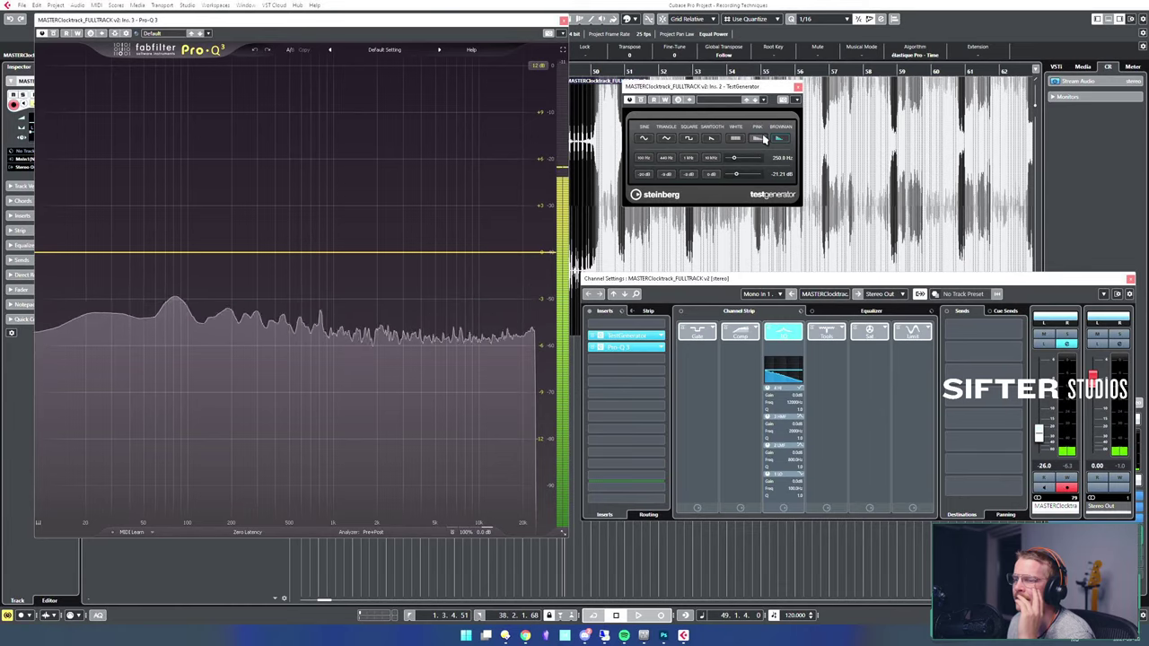
click(738, 139)
click(755, 139)
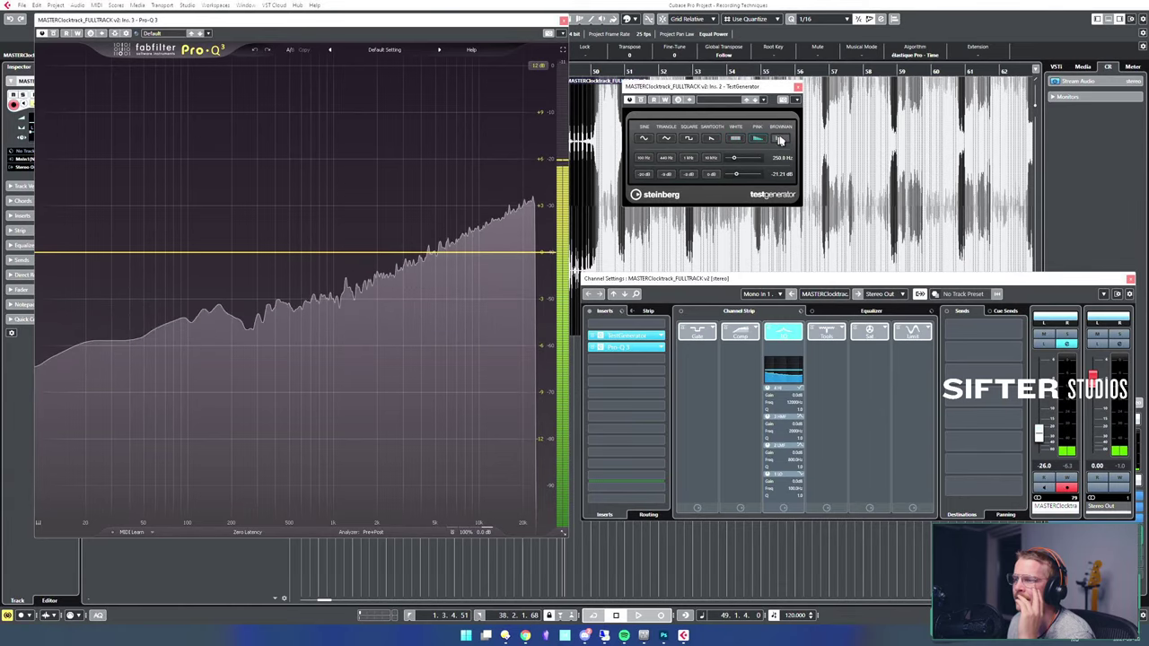
click(735, 139)
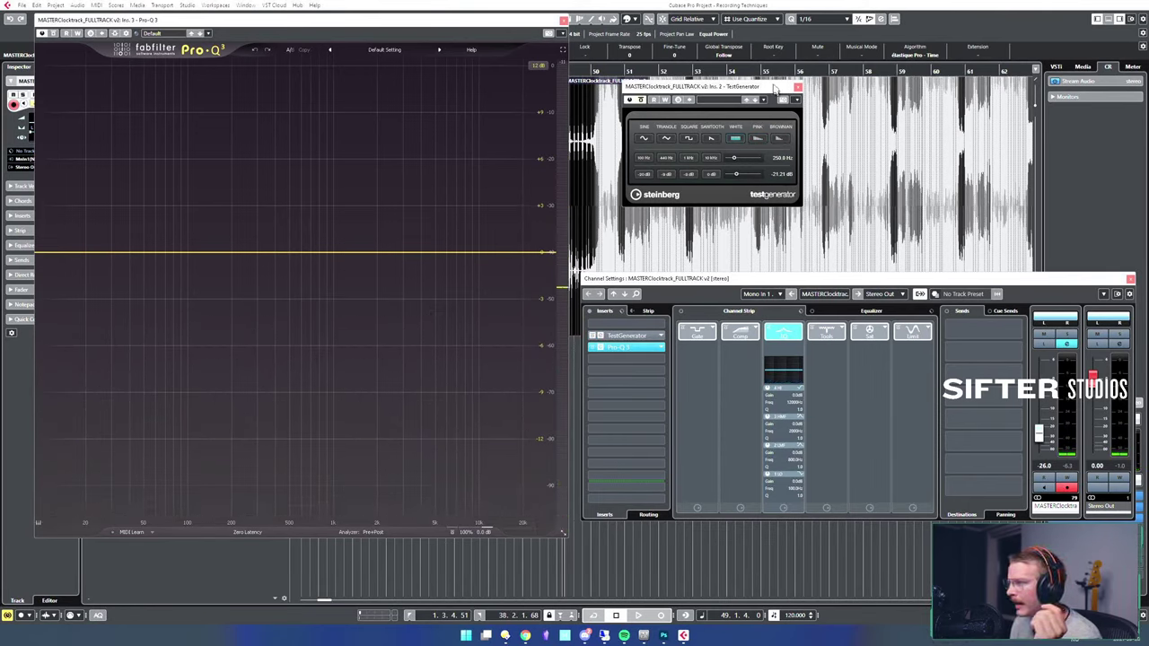
- Reposition the TestGenerator window slightly and switch the bypassed generator to Brownian noise and back to white noise
drag(776, 89, 800, 94)
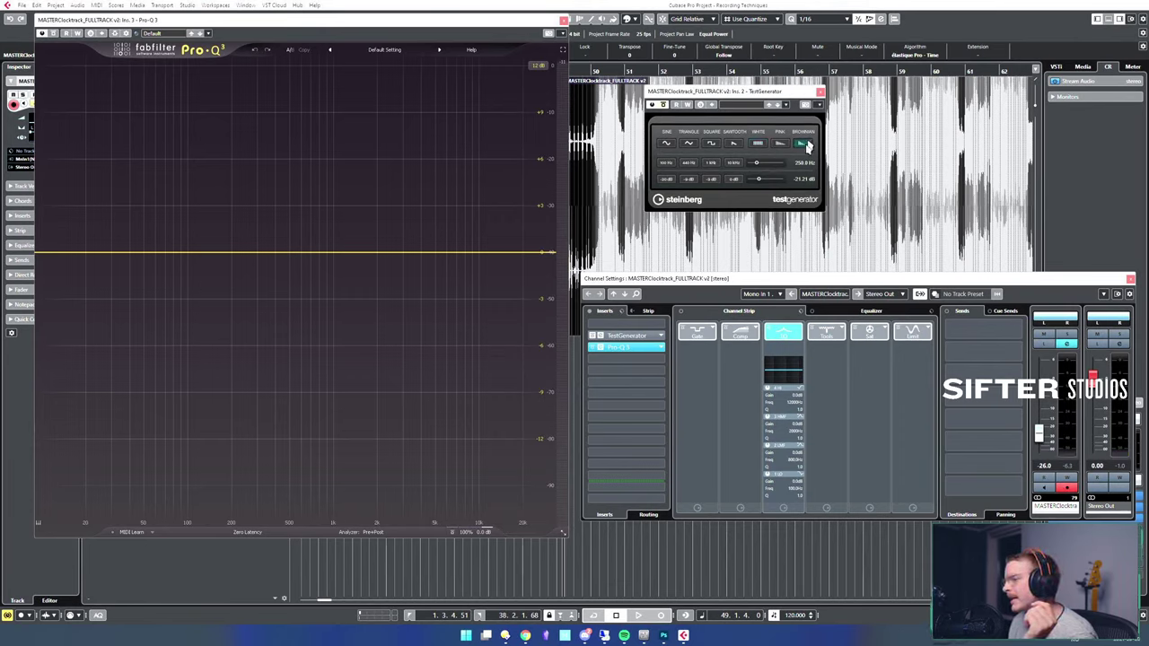
click(804, 146)
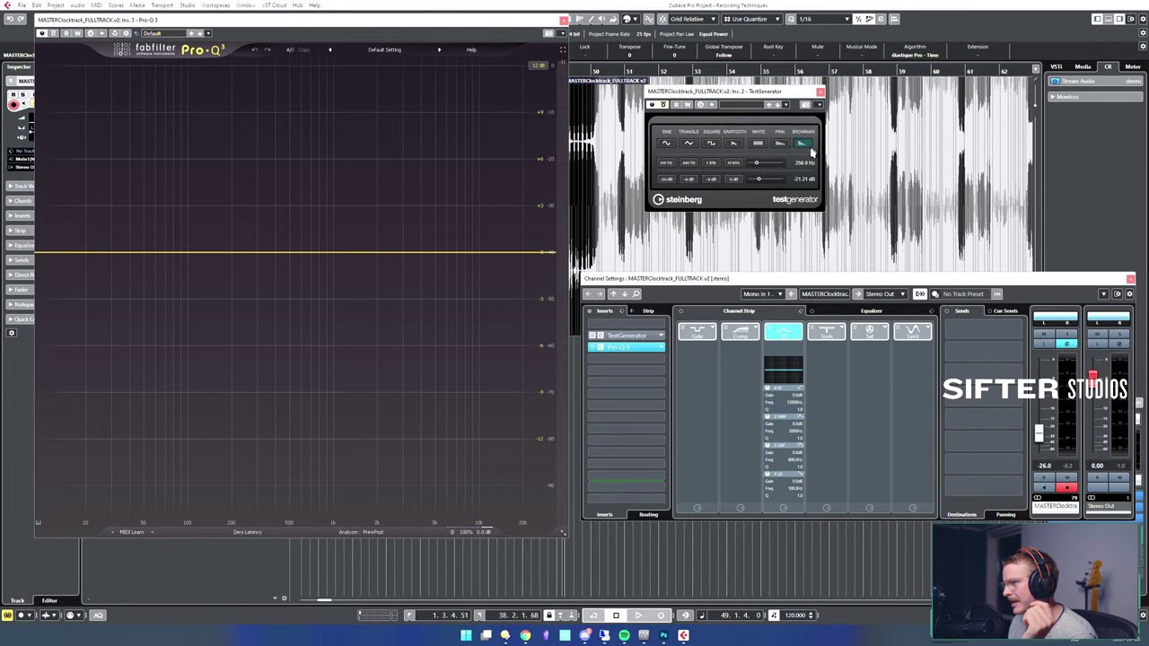
click(758, 144)
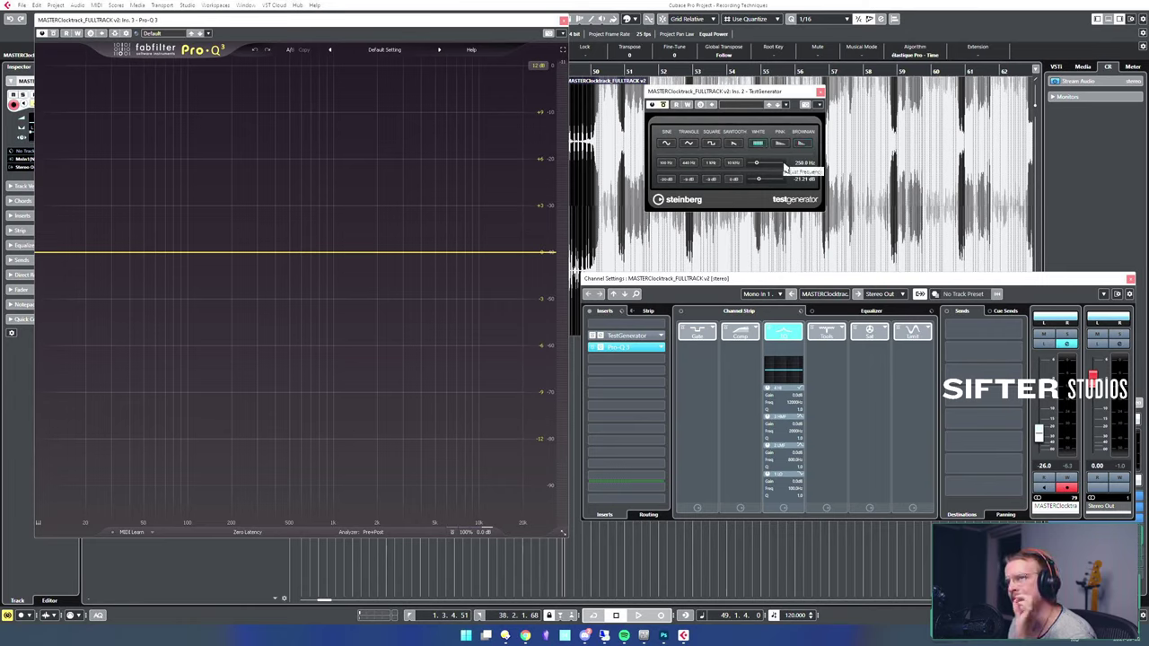
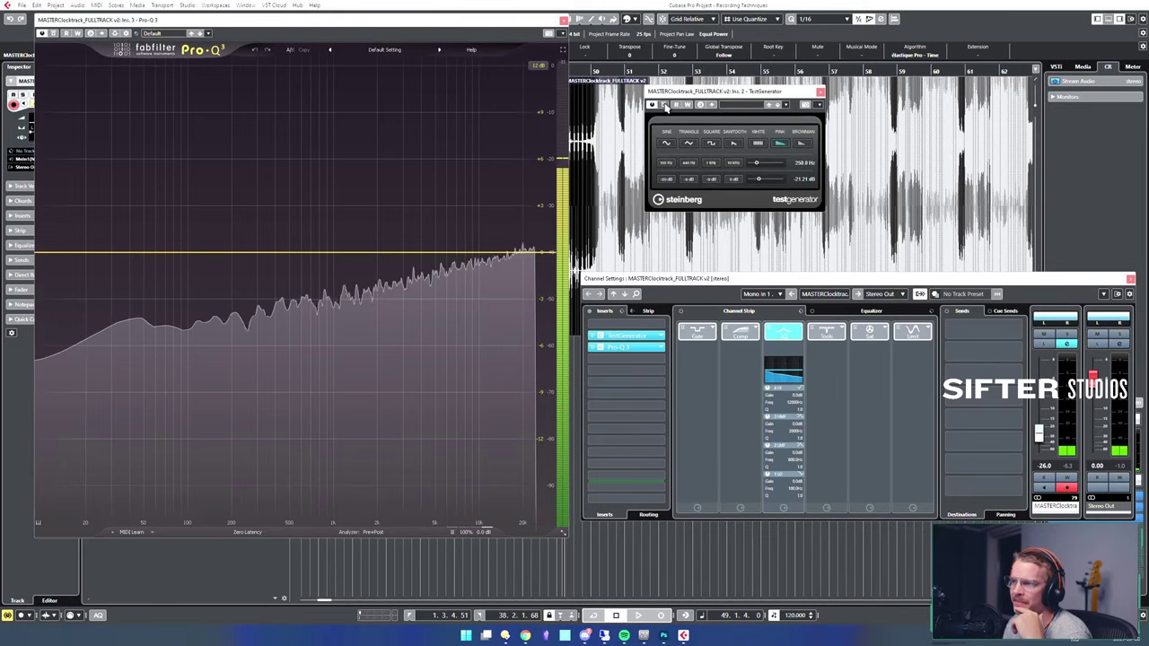
- Bypass the TestGenerator, compare its Brownian and pink noise selections, leave pink selected, and reposition its window
click(651, 105)
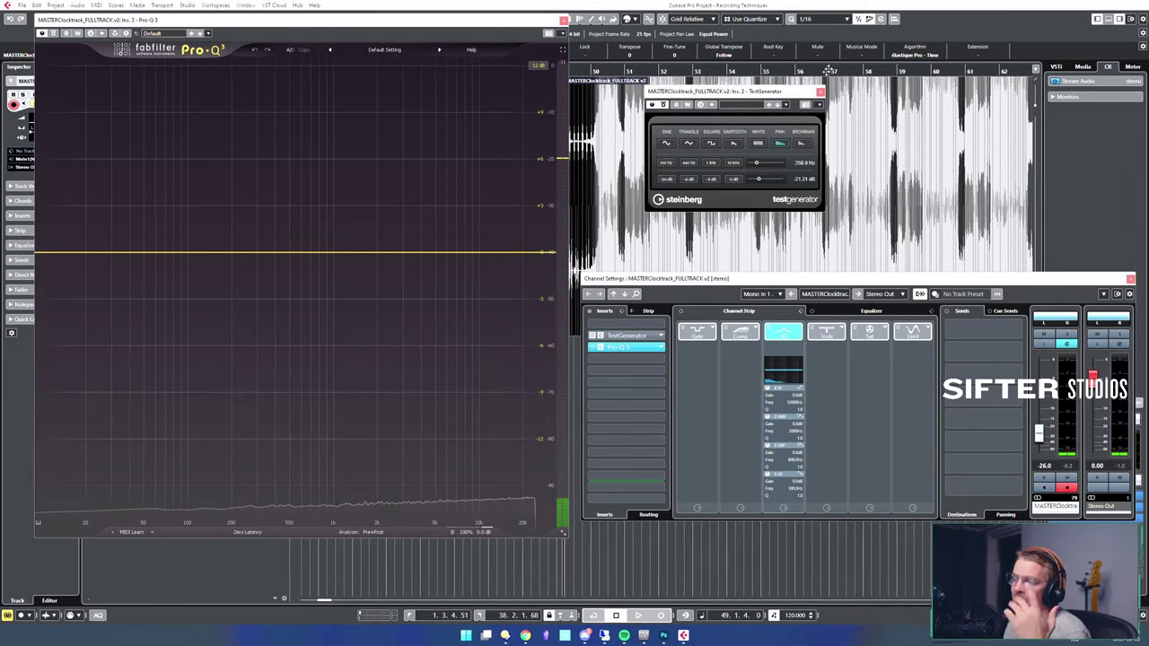
click(779, 145)
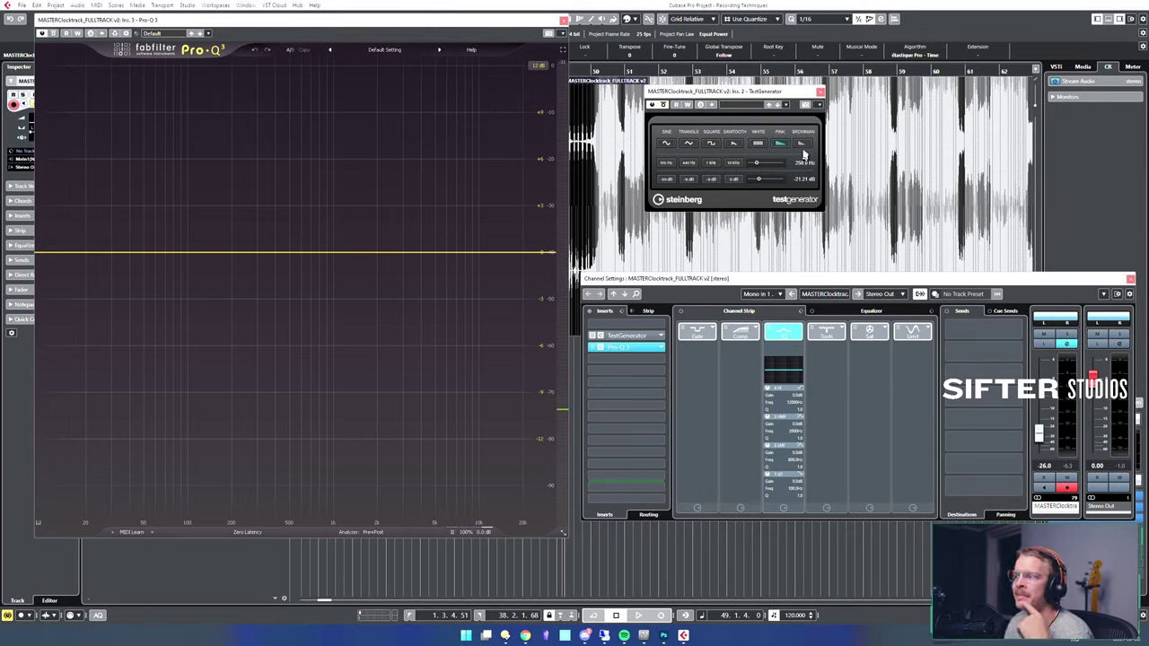
click(802, 144)
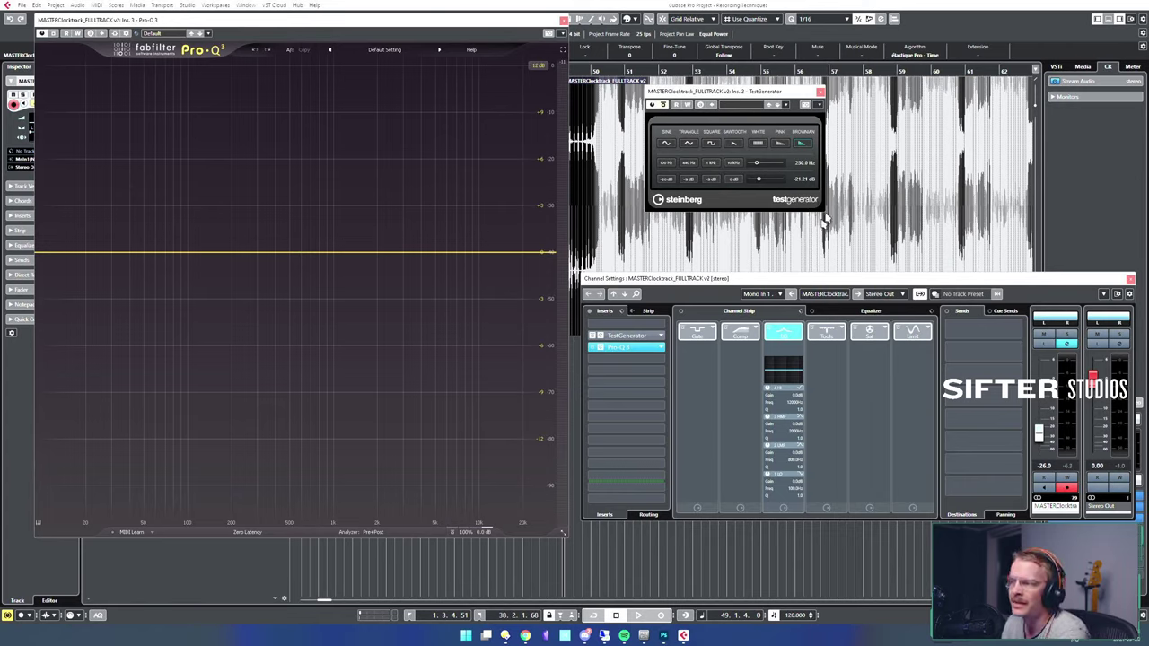
click(781, 146)
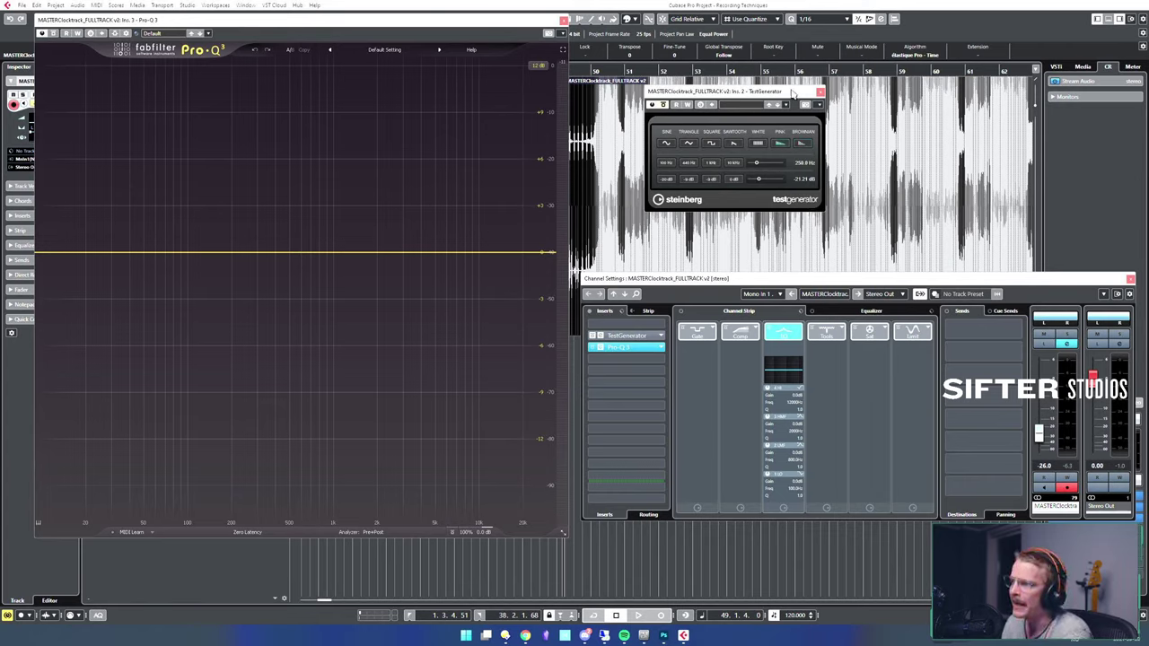
drag(804, 92, 854, 110)
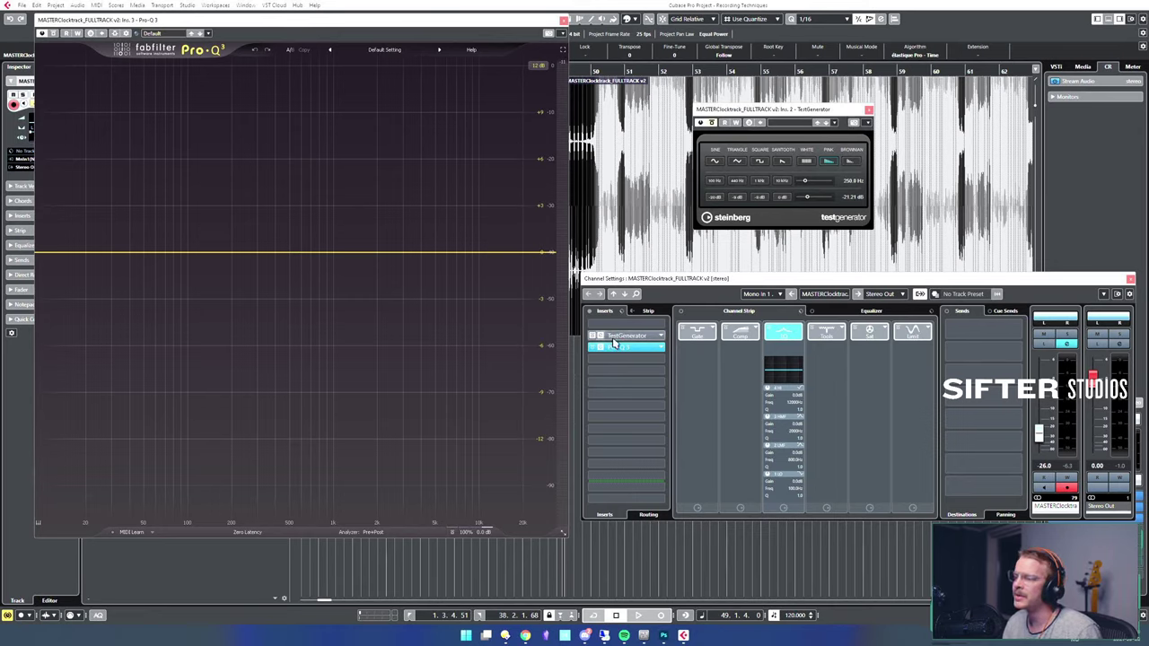
- Switch the TestGenerator to a sine wave, sound it, set its frequency to 440 Hz, and bypass it after examining the spectrum
click(715, 161)
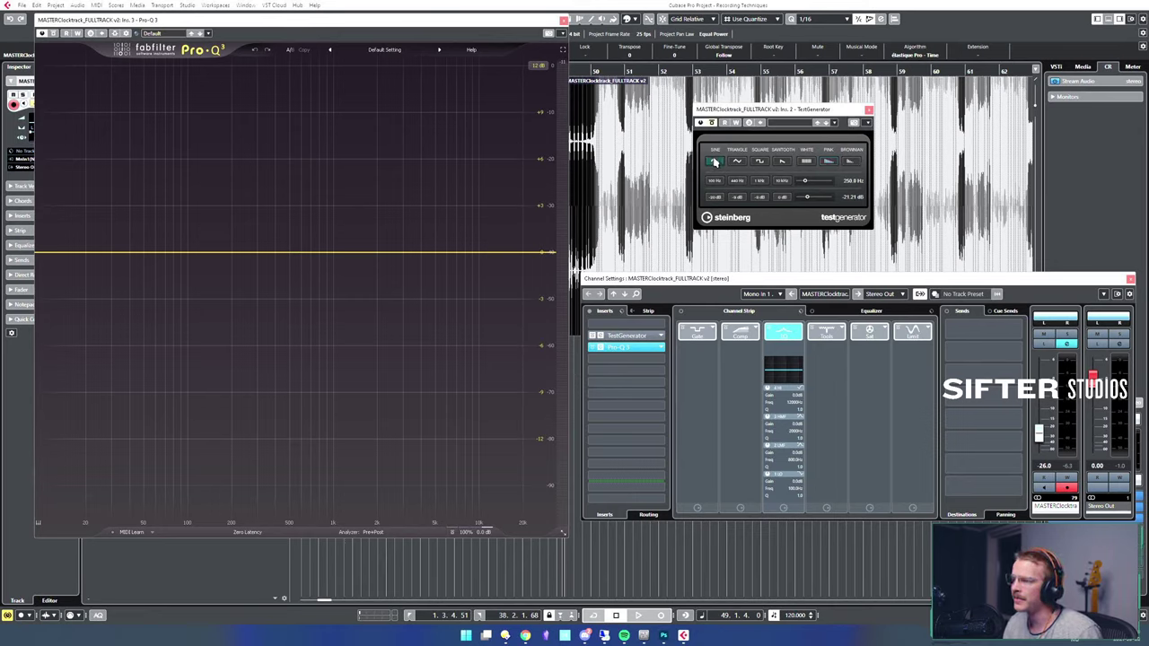
click(712, 123)
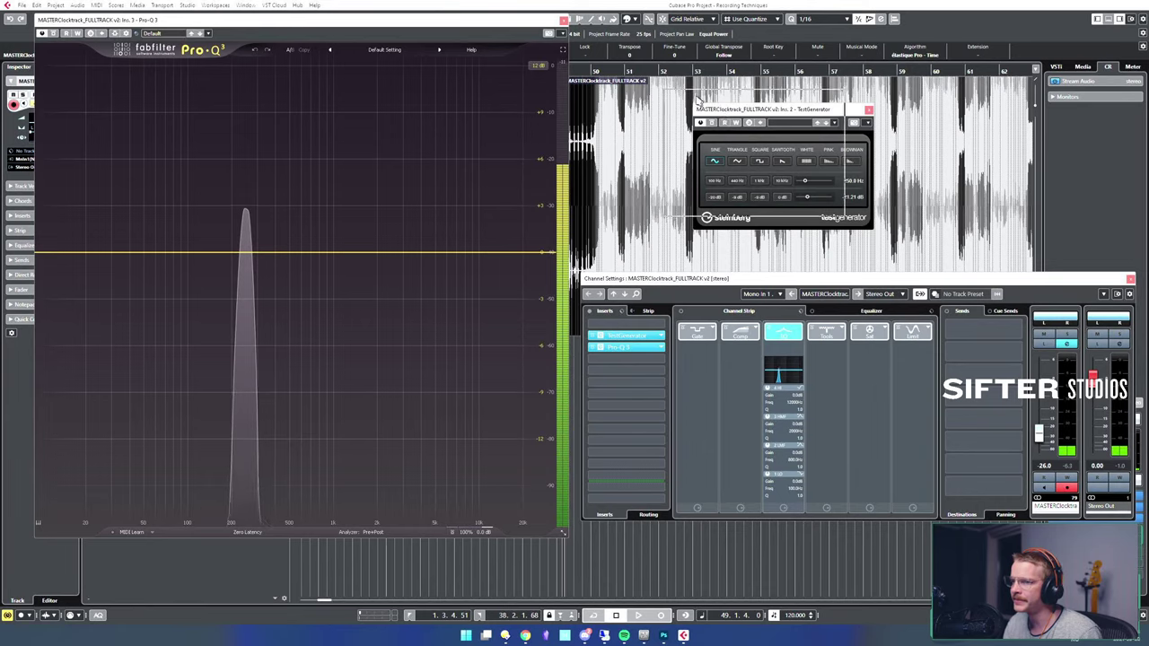
drag(724, 113, 692, 99)
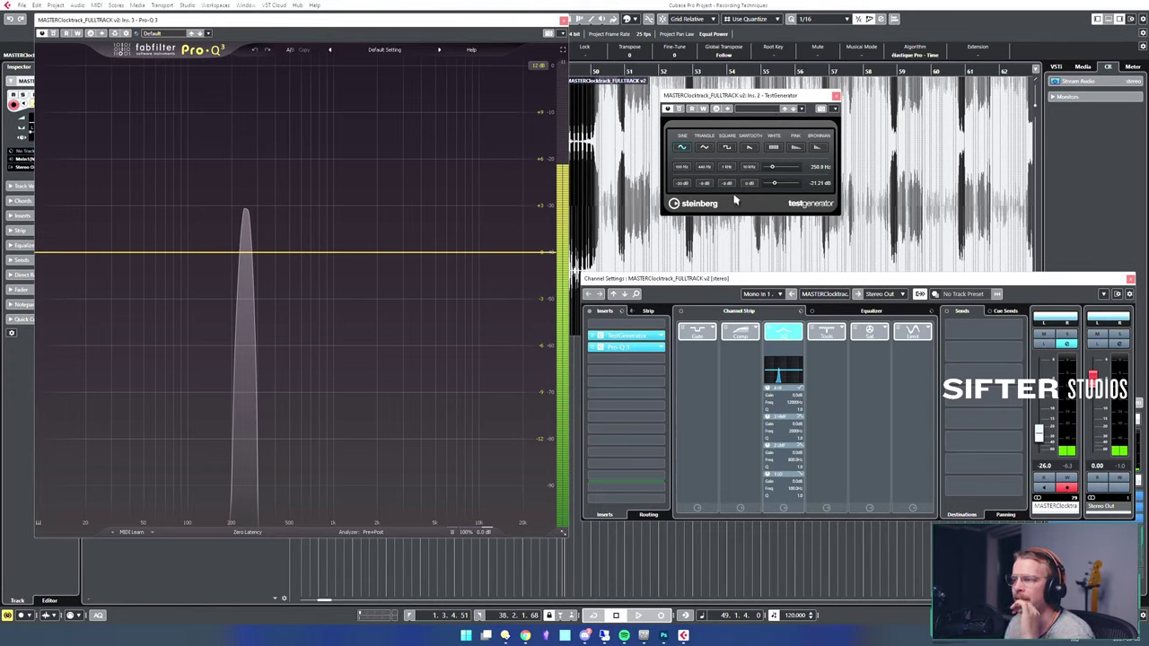
click(705, 168)
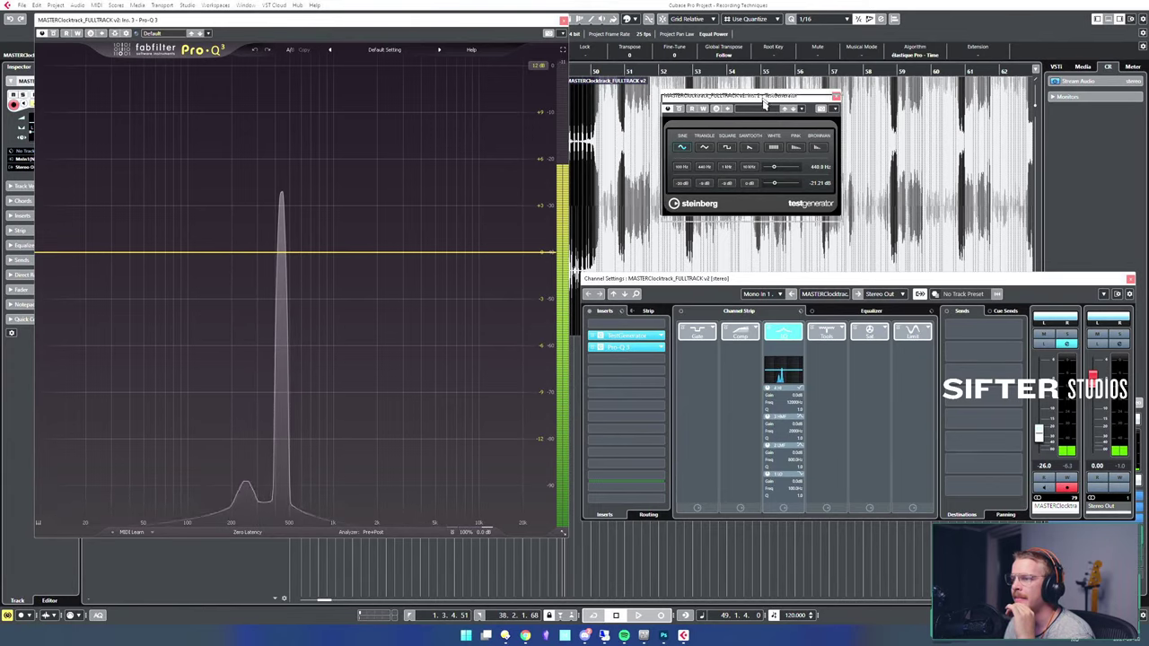
drag(772, 95, 774, 114)
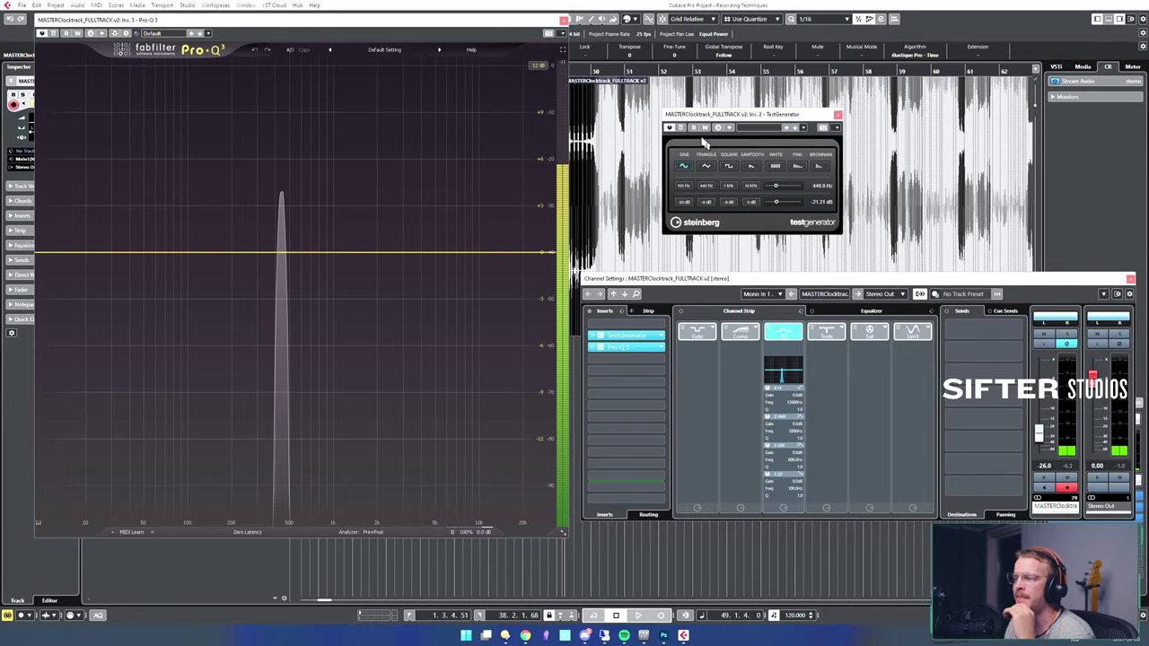
click(682, 127)
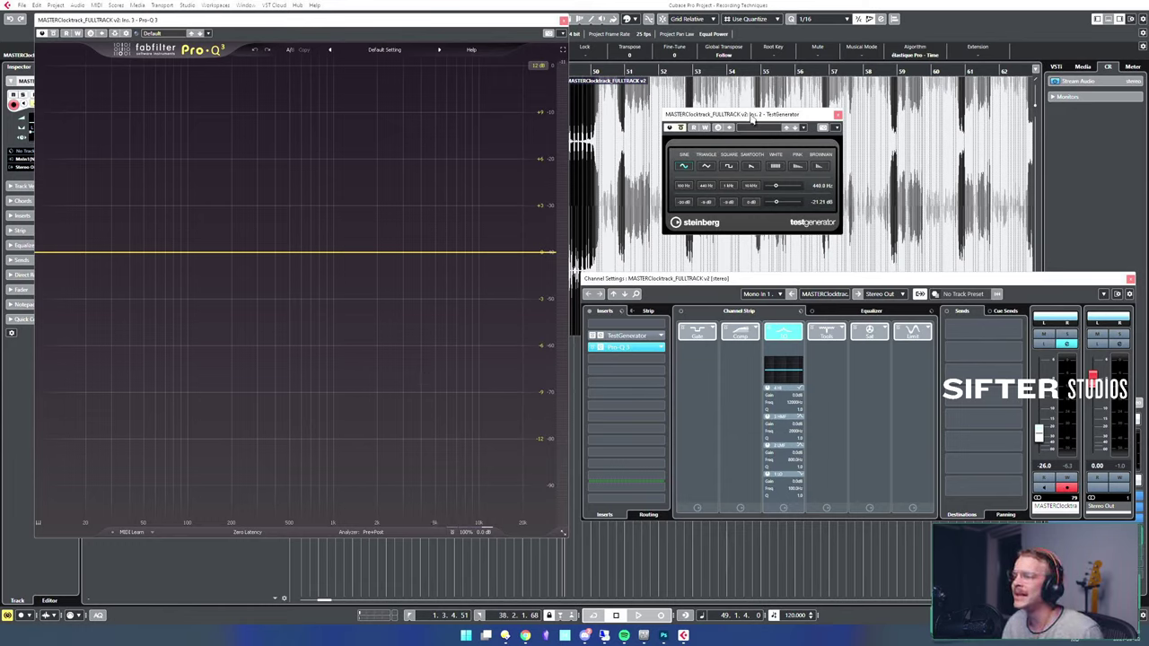
- Sound the 440 Hz sine briefly, set the TestGenerator frequency to 220 Hz, and sound the lower tone
drag(753, 115, 739, 111)
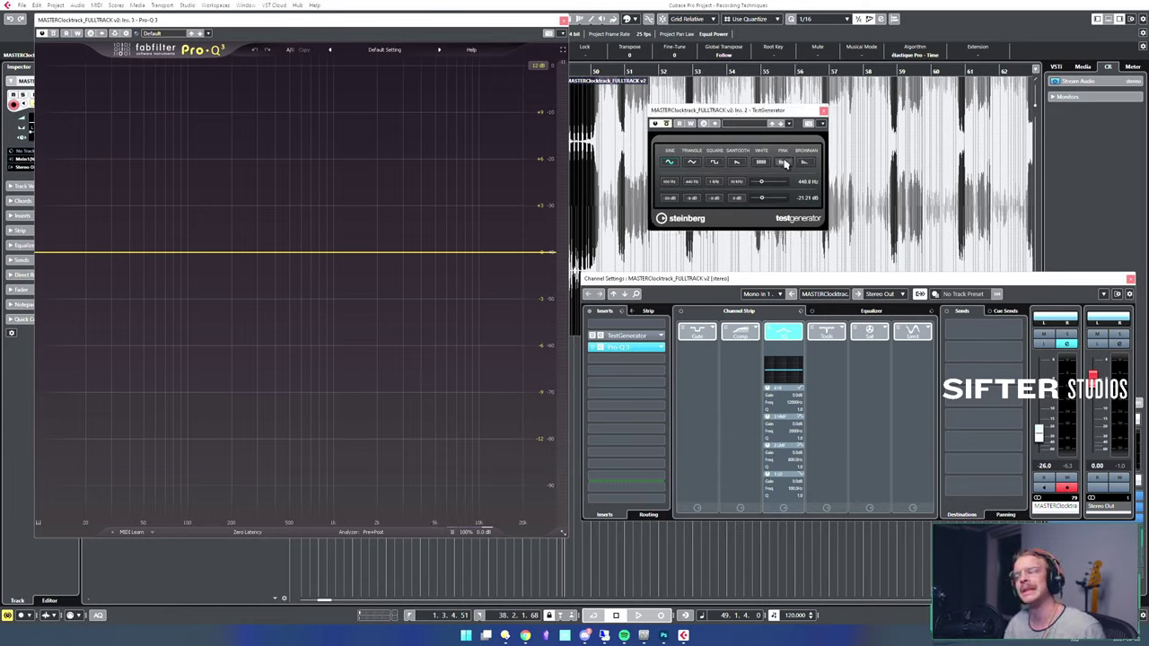
click(669, 125)
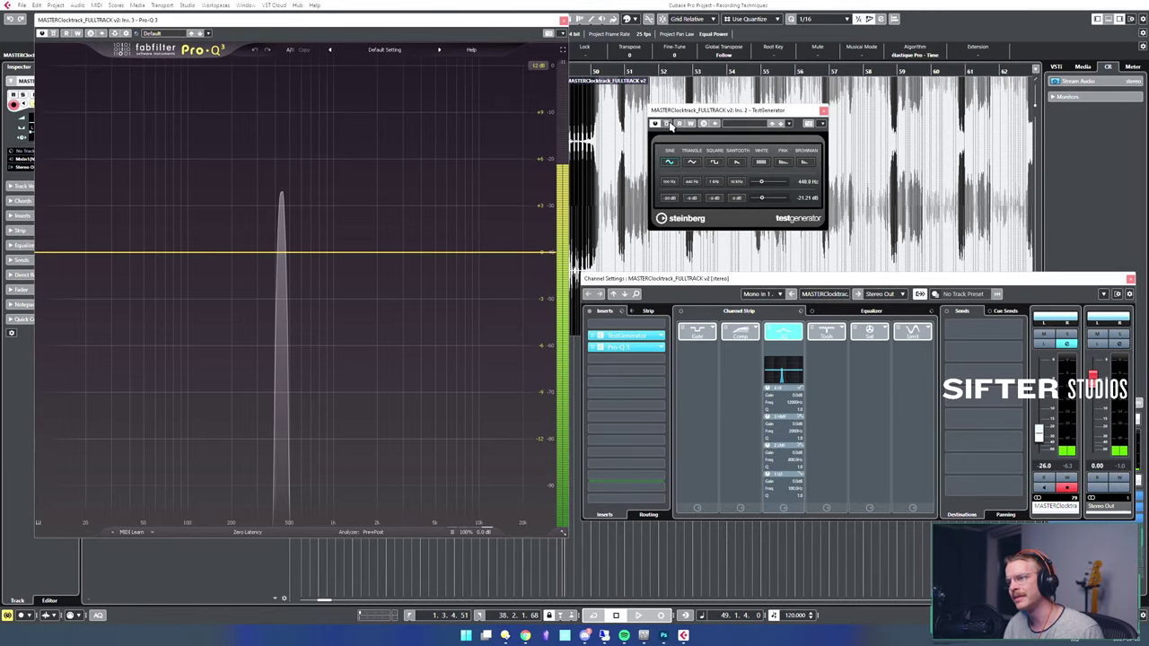
click(669, 125)
click(806, 184)
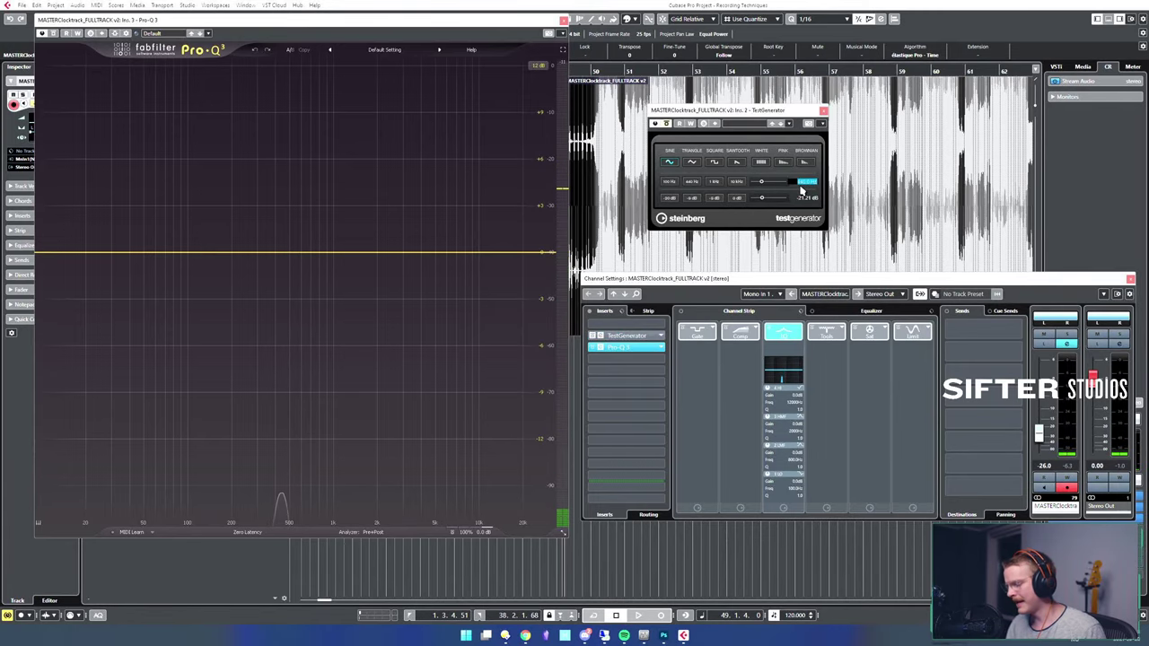
text(220)
key(Return)
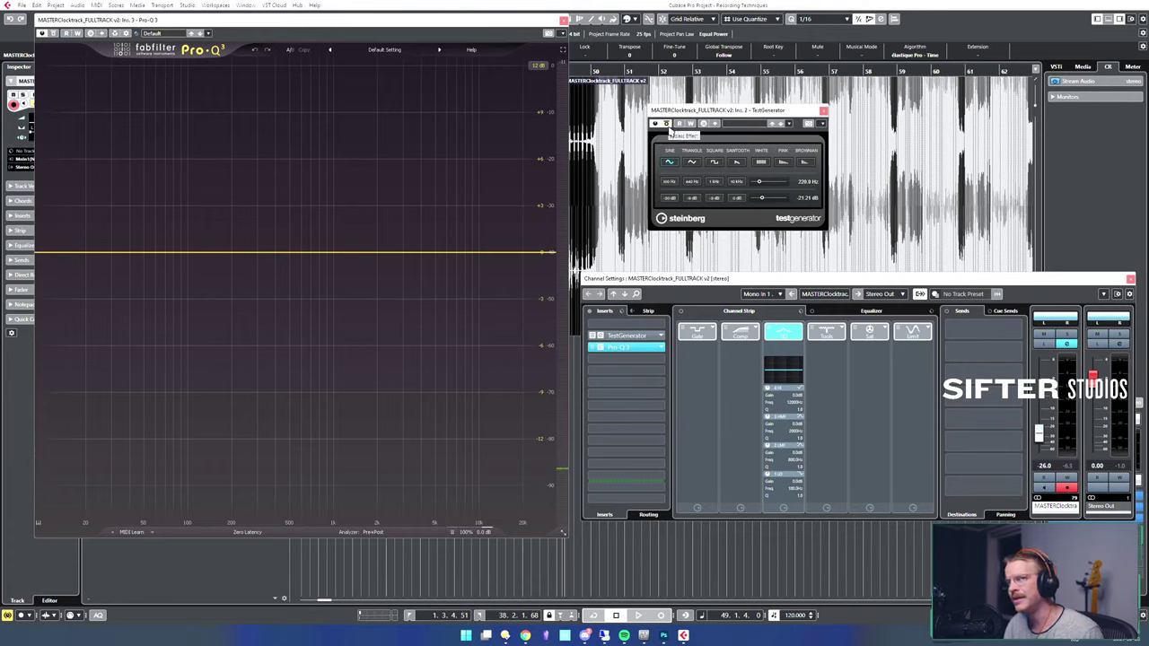
click(667, 125)
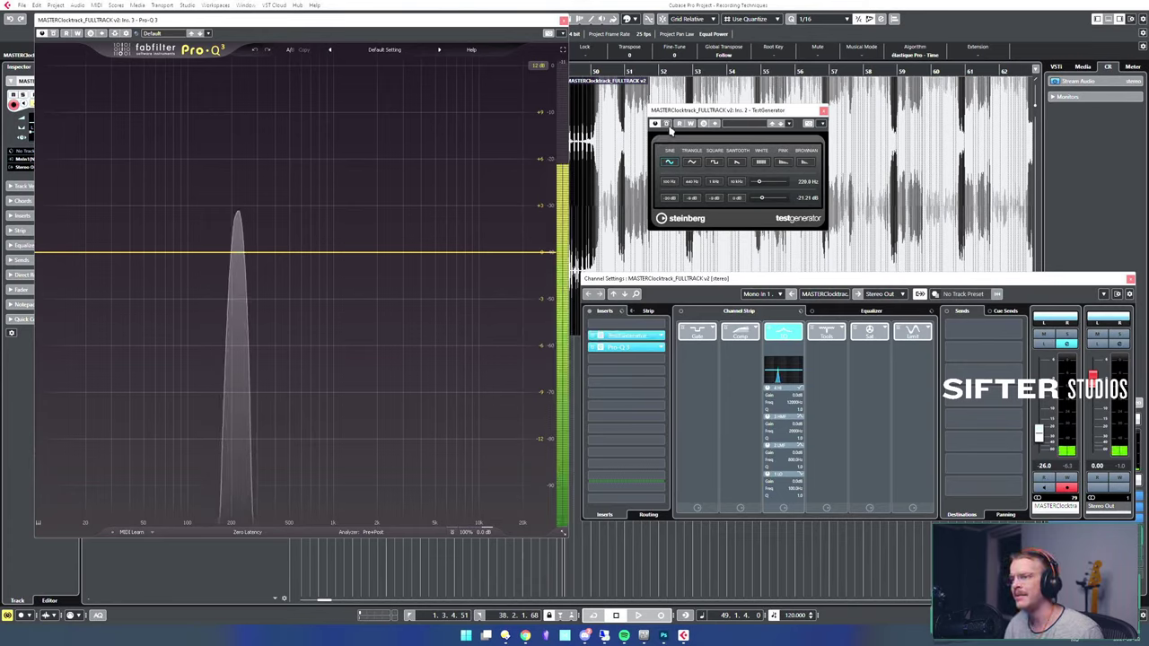
- Set the sounding sine's frequency to 880 Hz, compare its peak in Pro-Q 3, and bypass the TestGenerator
click(809, 182)
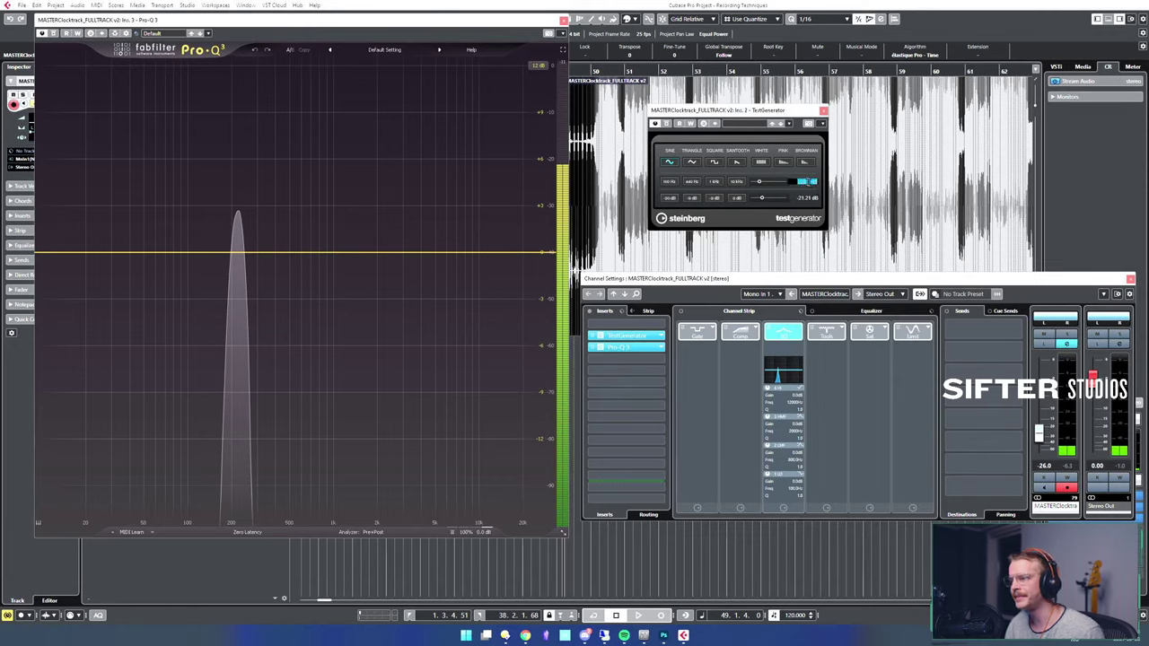
text(800)
key(Return)
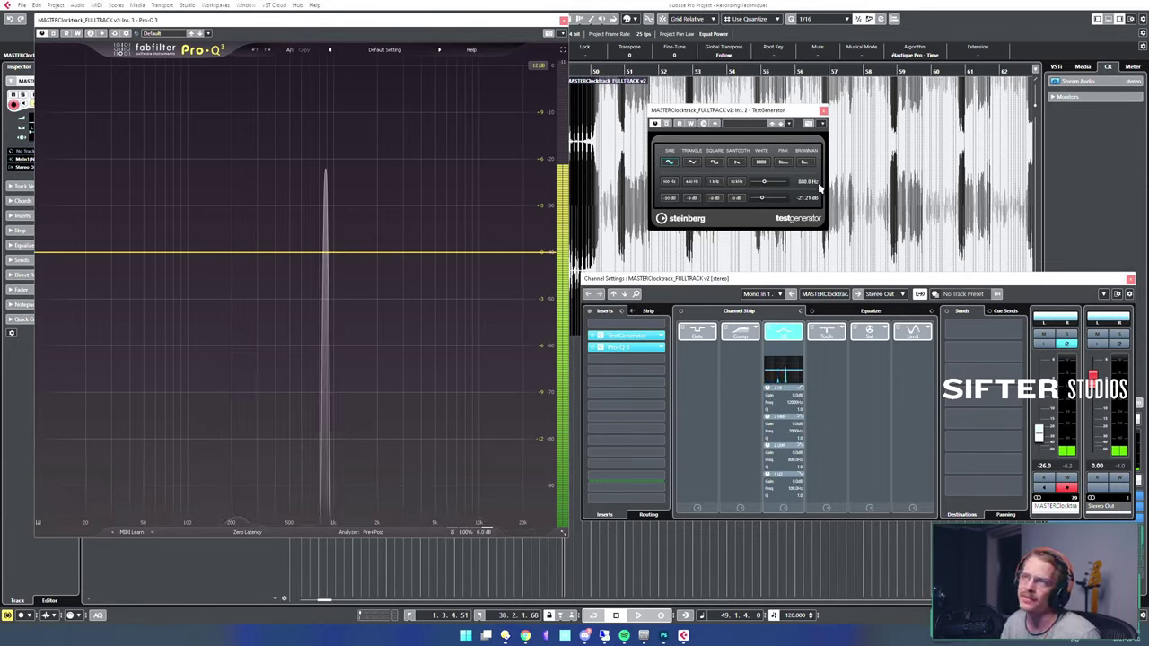
click(666, 124)
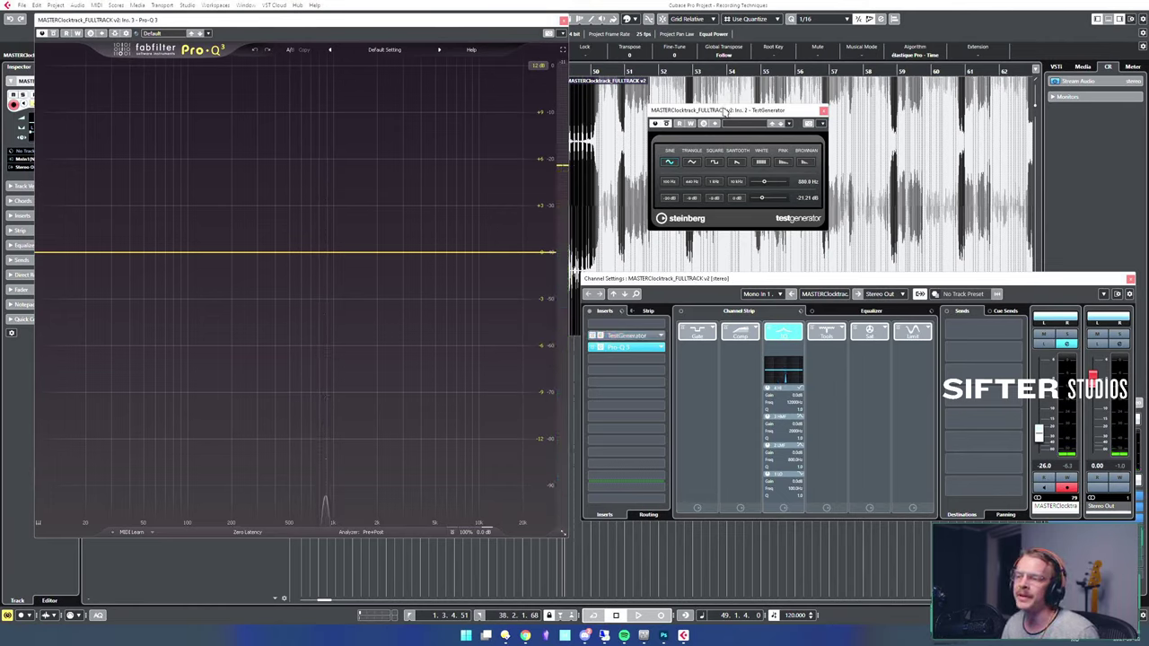
- Add a bell band to the Pro-Q 3 curve, cutting about 2 dB, and set its frequency to 75 Hz
drag(163, 257, 168, 287)
scroll(169, 287, up, 4)
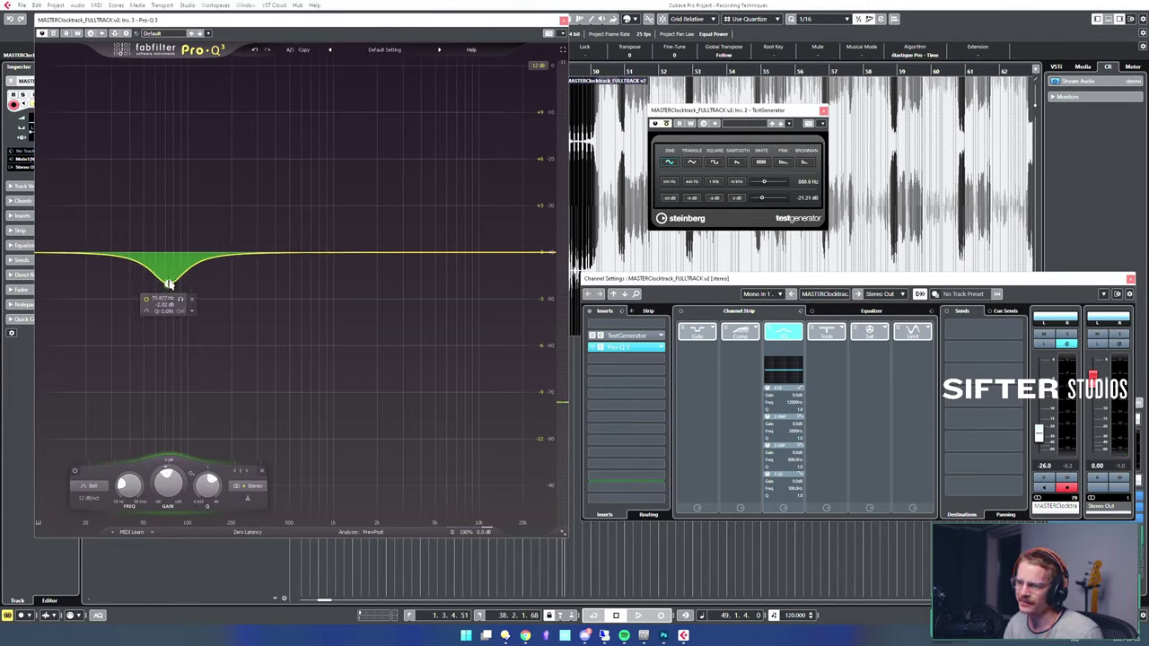
double_click(166, 299)
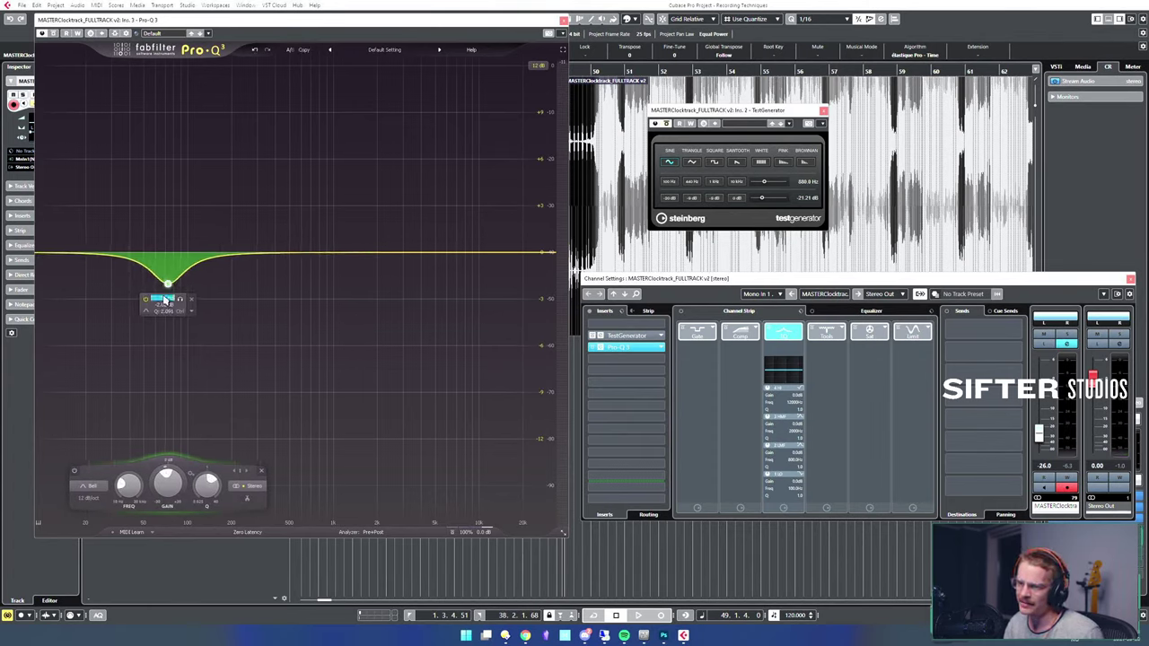
text(75)
key(Return)
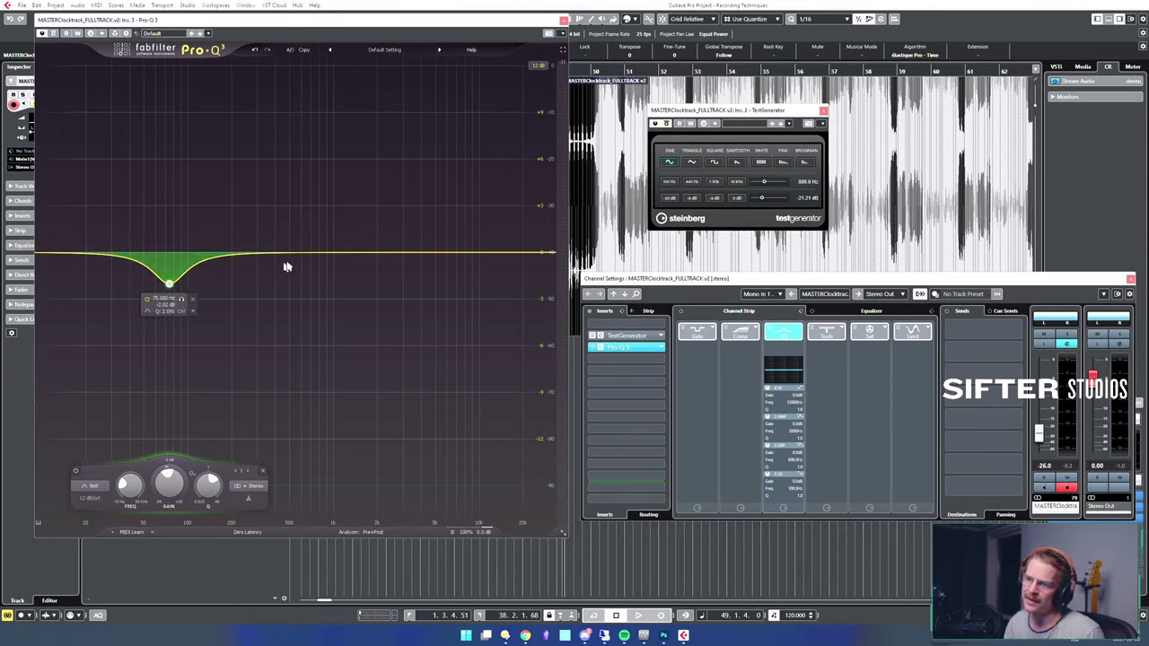
- Add a second, narrower bell band with a slight boost, set its frequency to 150 Hz, and adjust its gain
drag(240, 253, 236, 241)
scroll(237, 260, up, 4)
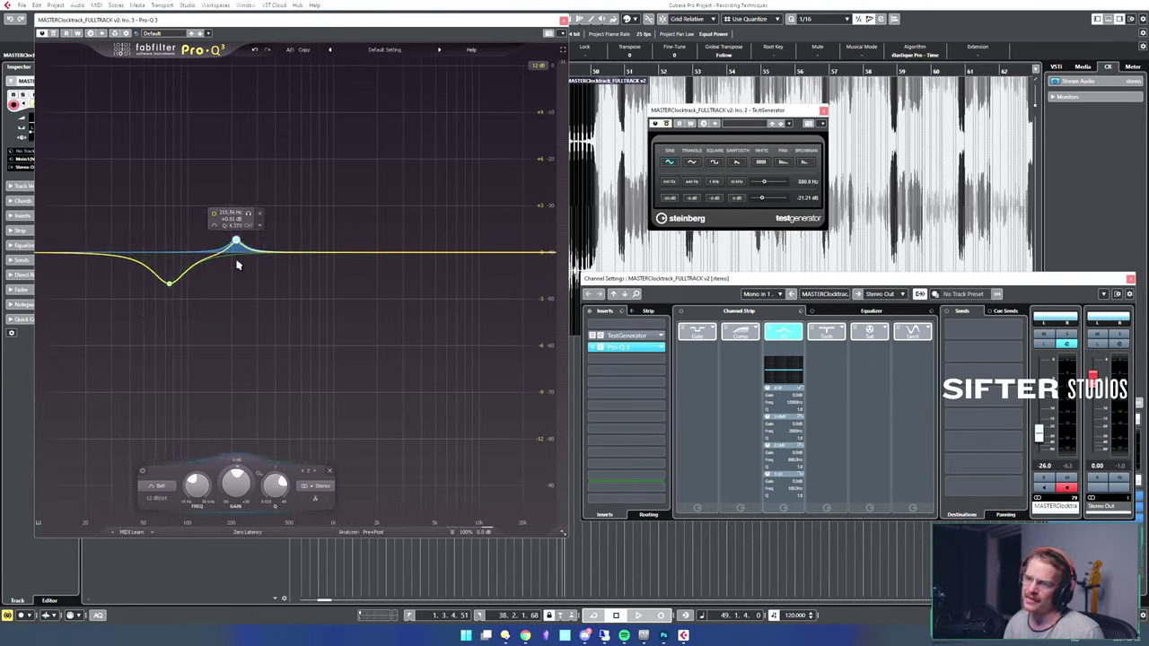
double_click(232, 213)
text(150)
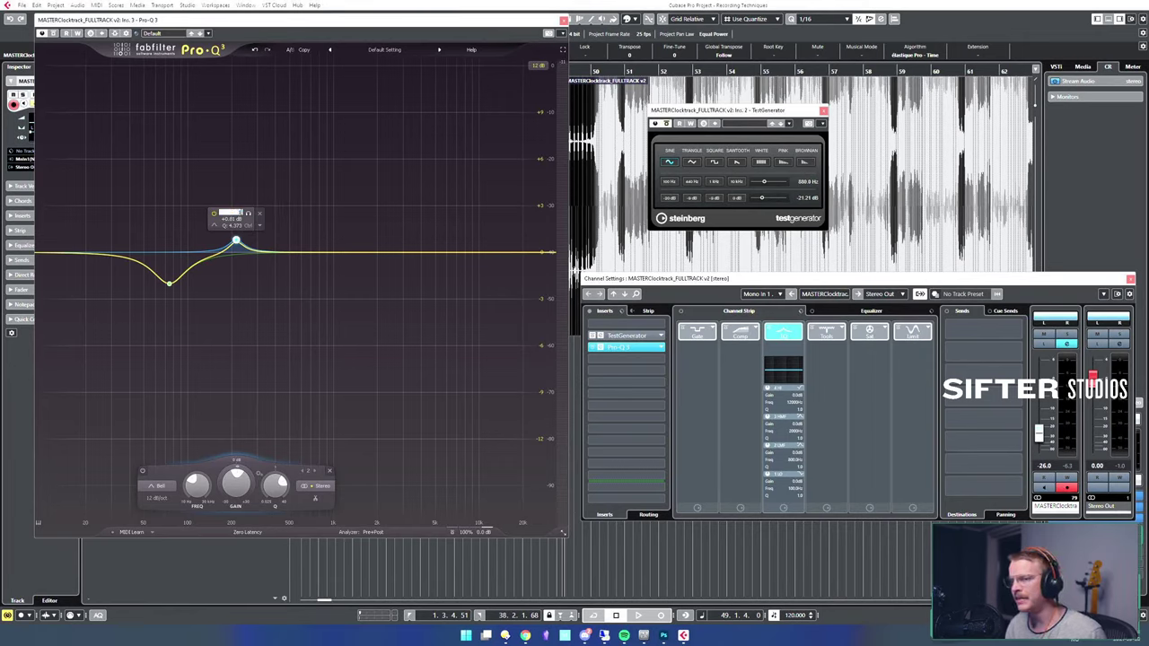
key(Return)
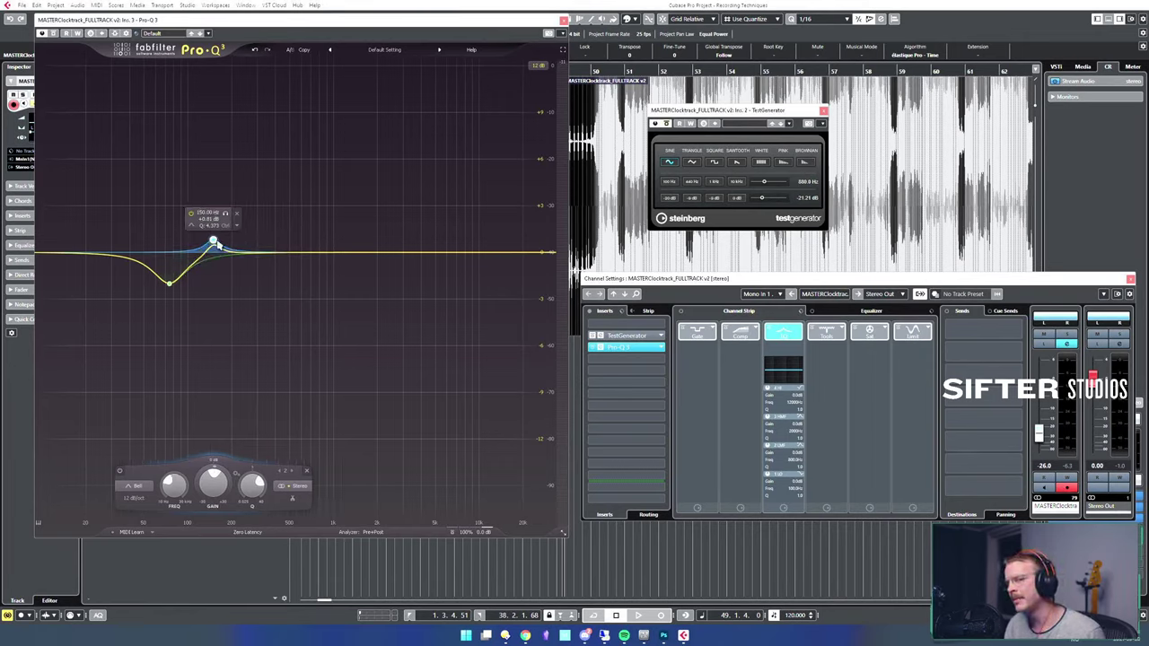
drag(213, 481, 212, 474)
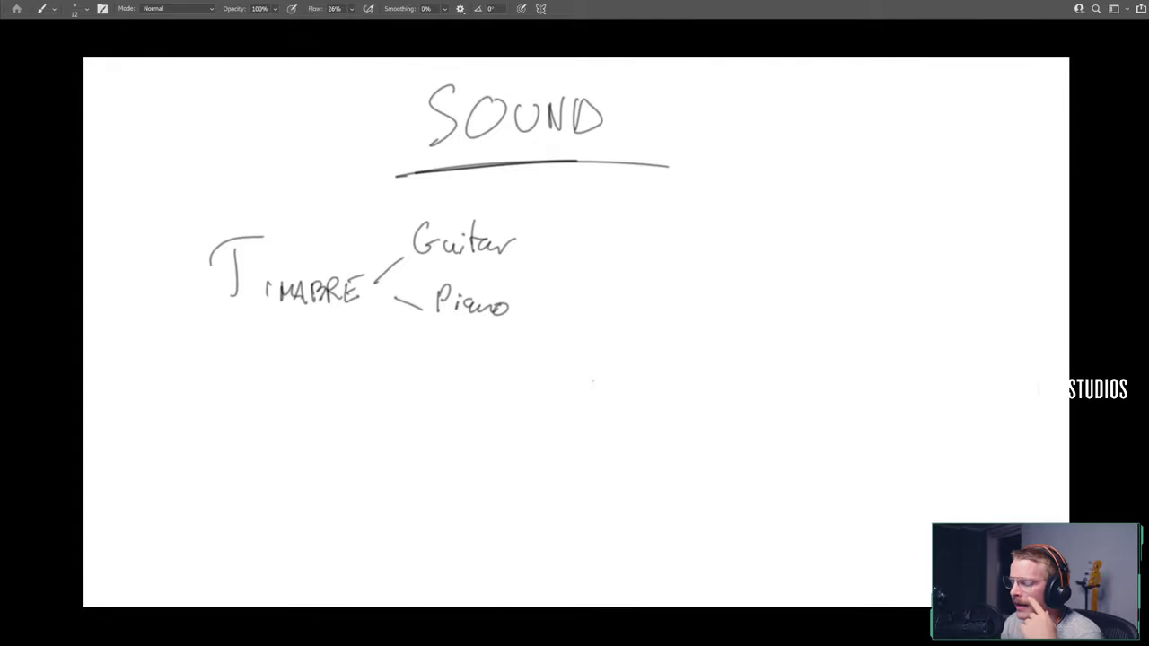
- In Photoshop, draw a wave with three crests beside the Timbre notes and mark its starting point and two troughs
mouse_move(577, 348)
mouse_down()
mouse_move(617, 280)
mouse_move(680, 357)
mouse_move(790, 284)
mouse_move(864, 361)
mouse_move(974, 307)
mouse_move(997, 369)
mouse_up()
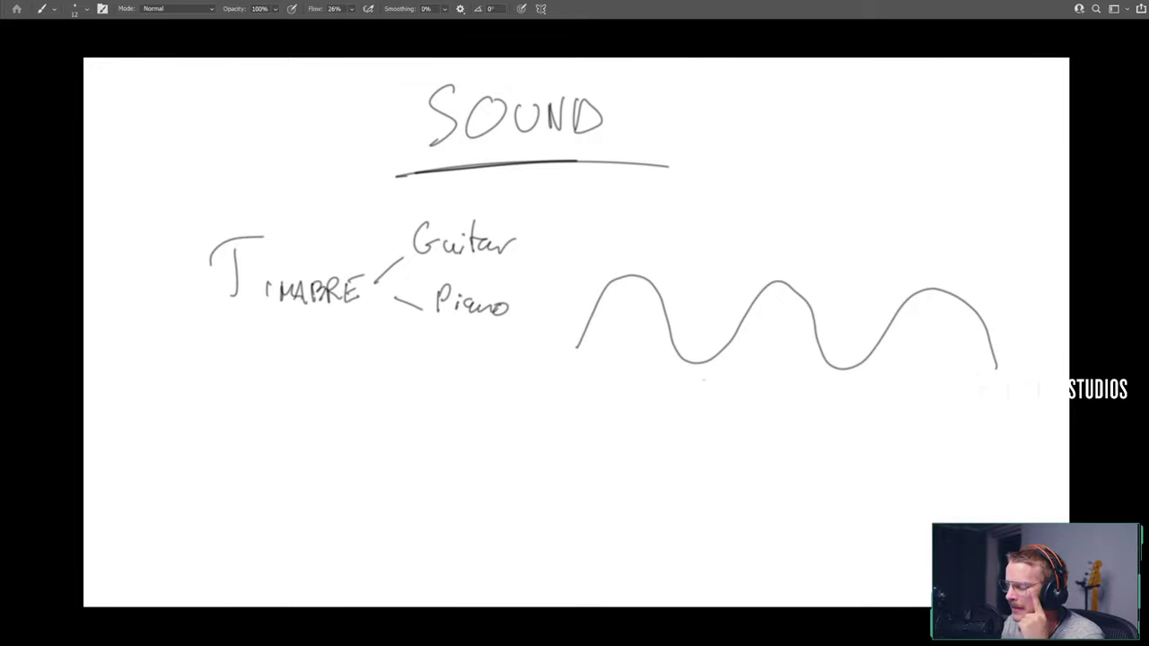
drag(681, 367, 709, 361)
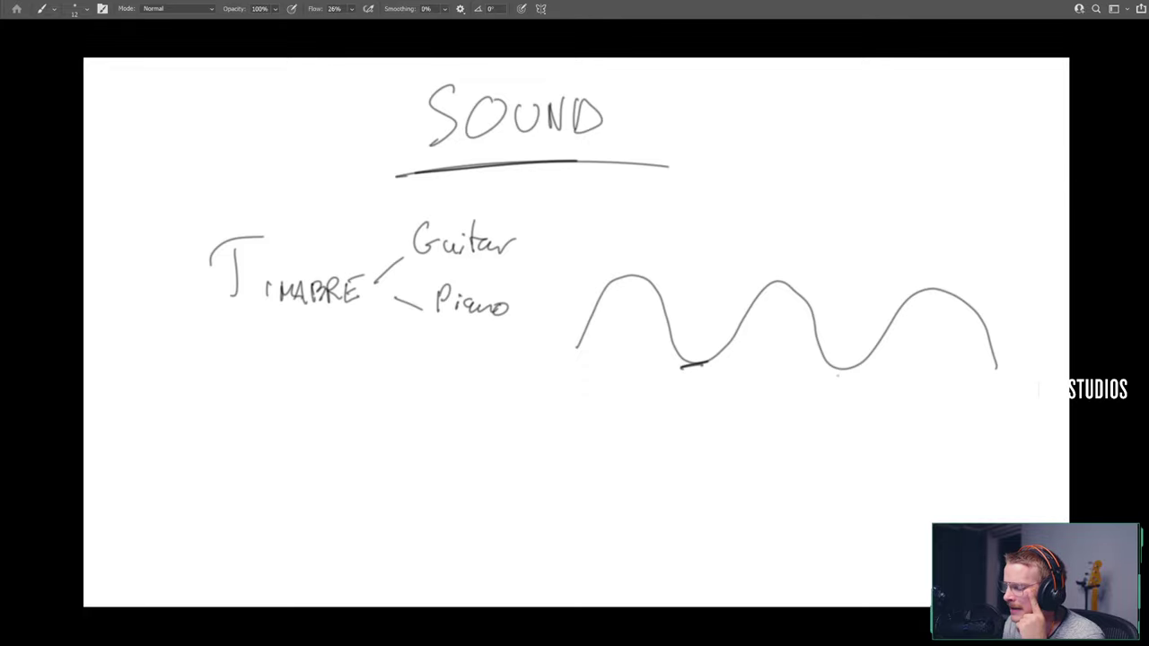
drag(827, 376, 873, 367)
drag(677, 368, 714, 362)
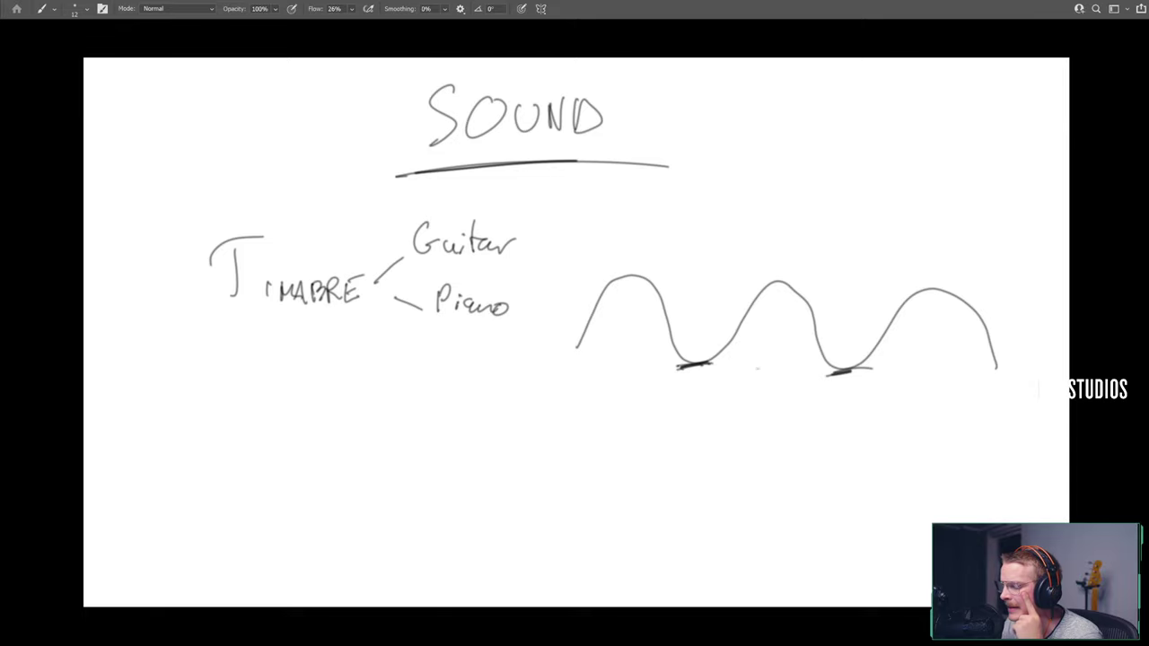
drag(568, 352, 591, 349)
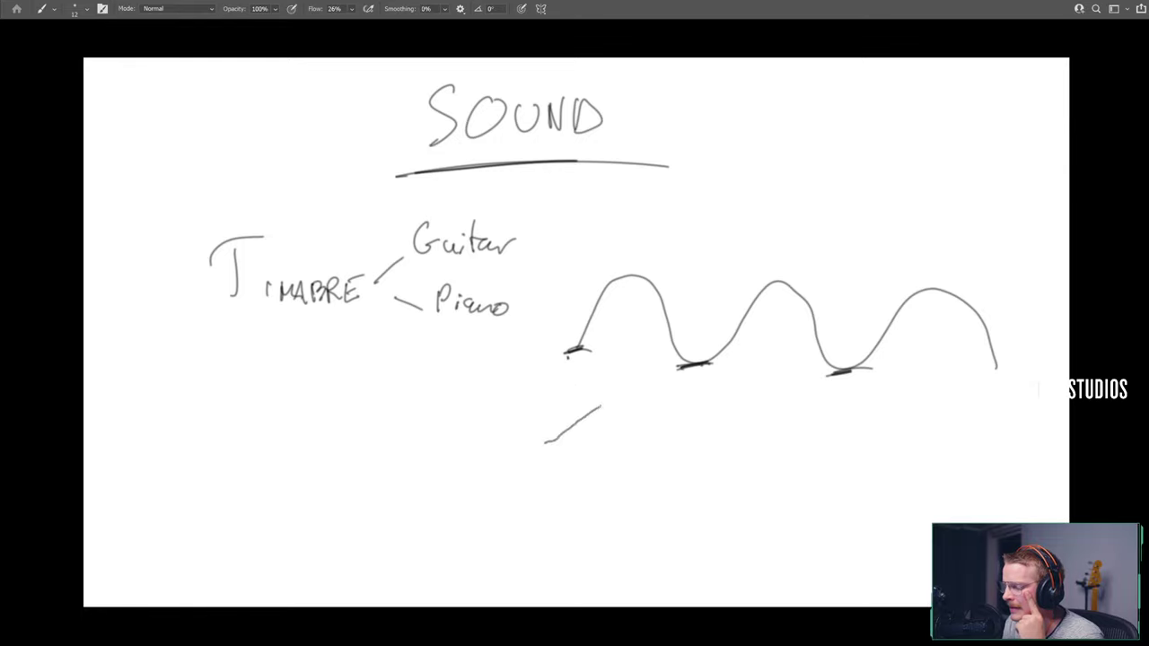
- Draw a longer-wavelength wave beneath the first, mark its start and trough, and re-mark the upper wave's starting point
mouse_move(601, 407)
mouse_down()
mouse_move(710, 368)
mouse_move(784, 441)
mouse_move(848, 461)
mouse_move(909, 438)
mouse_move(964, 396)
mouse_move(1083, 416)
mouse_up()
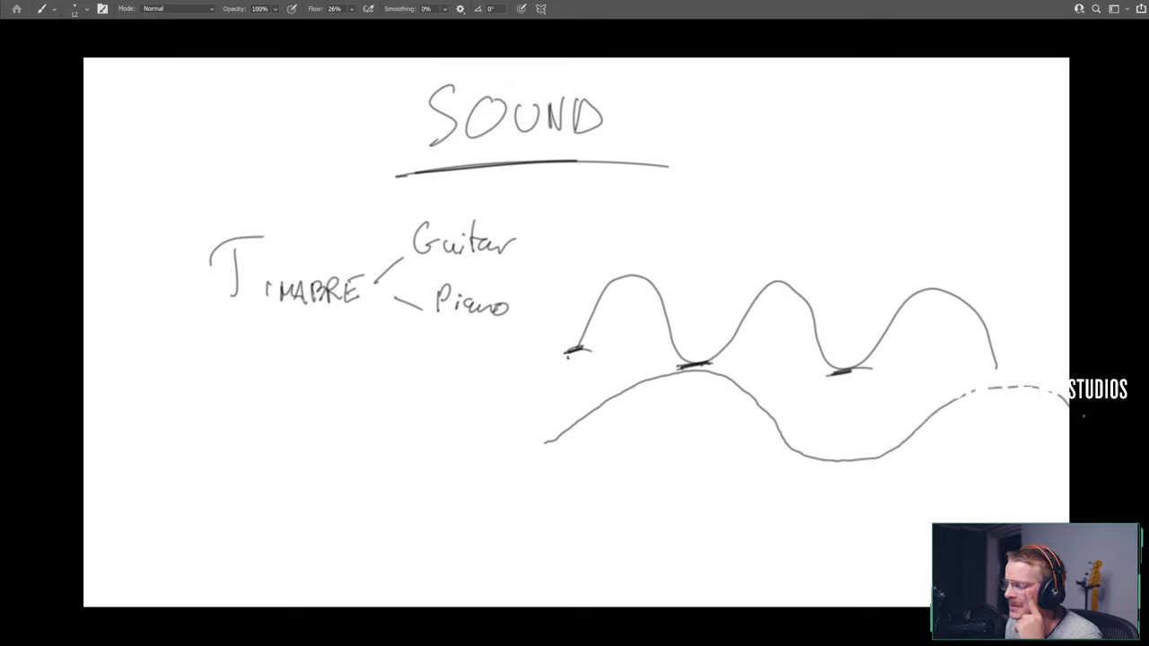
mouse_move(849, 464)
mouse_down()
mouse_move(809, 463)
mouse_move(893, 459)
mouse_up()
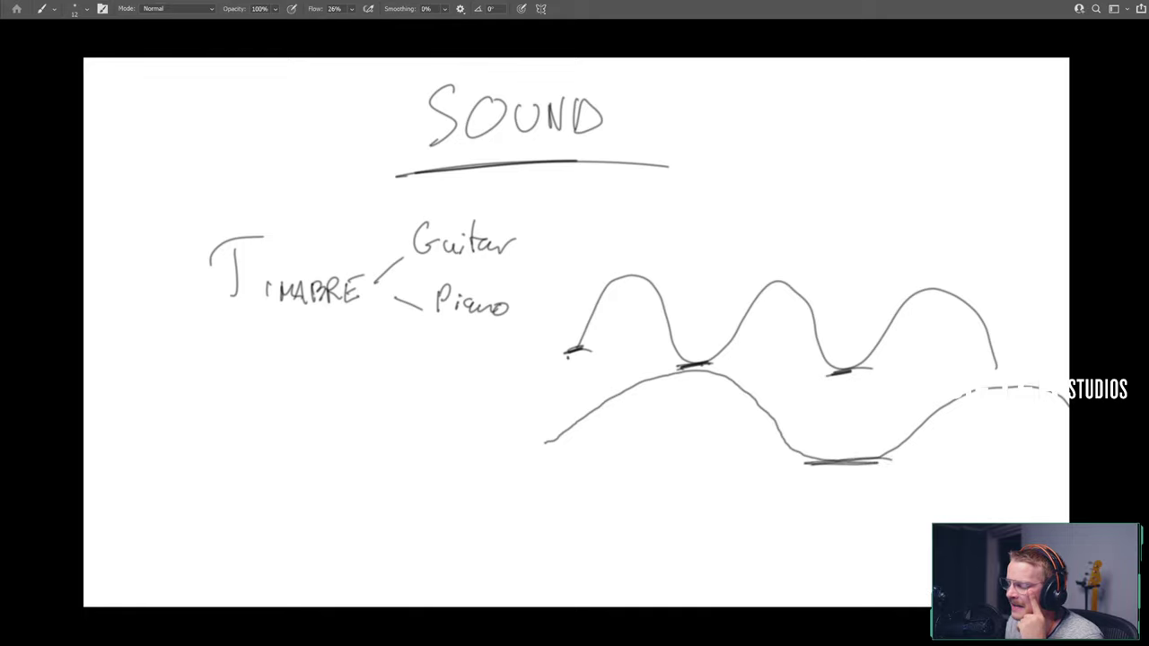
drag(532, 451, 602, 446)
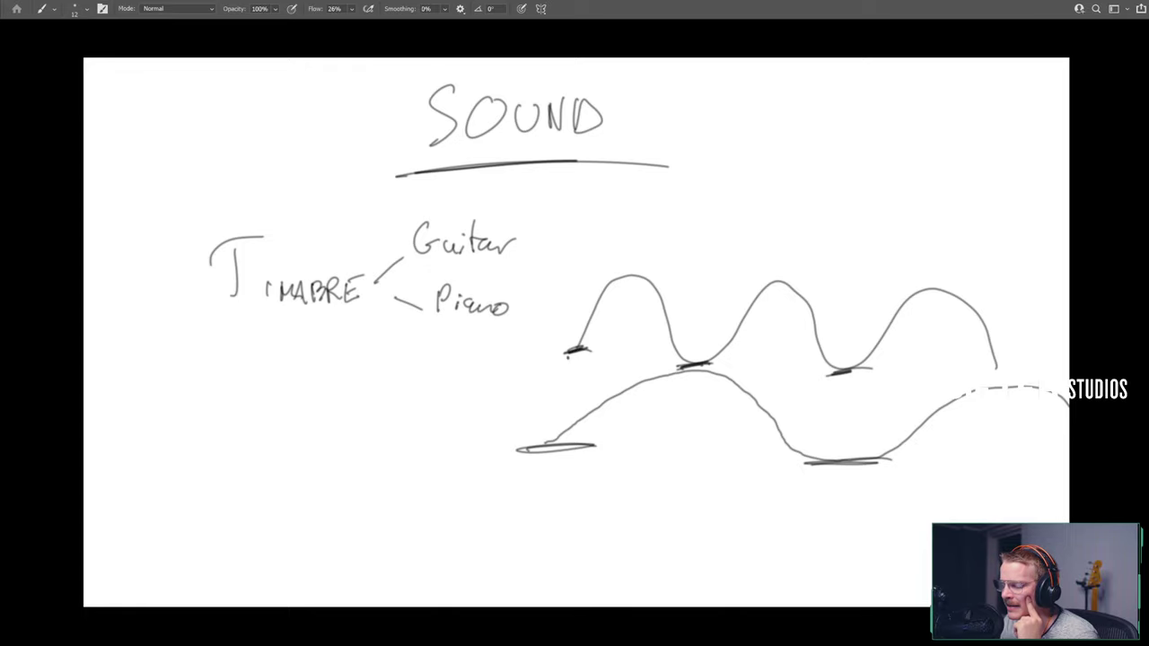
drag(567, 352, 589, 349)
mouse_move(579, 441)
mouse_down()
mouse_move(534, 449)
mouse_move(555, 443)
mouse_up()
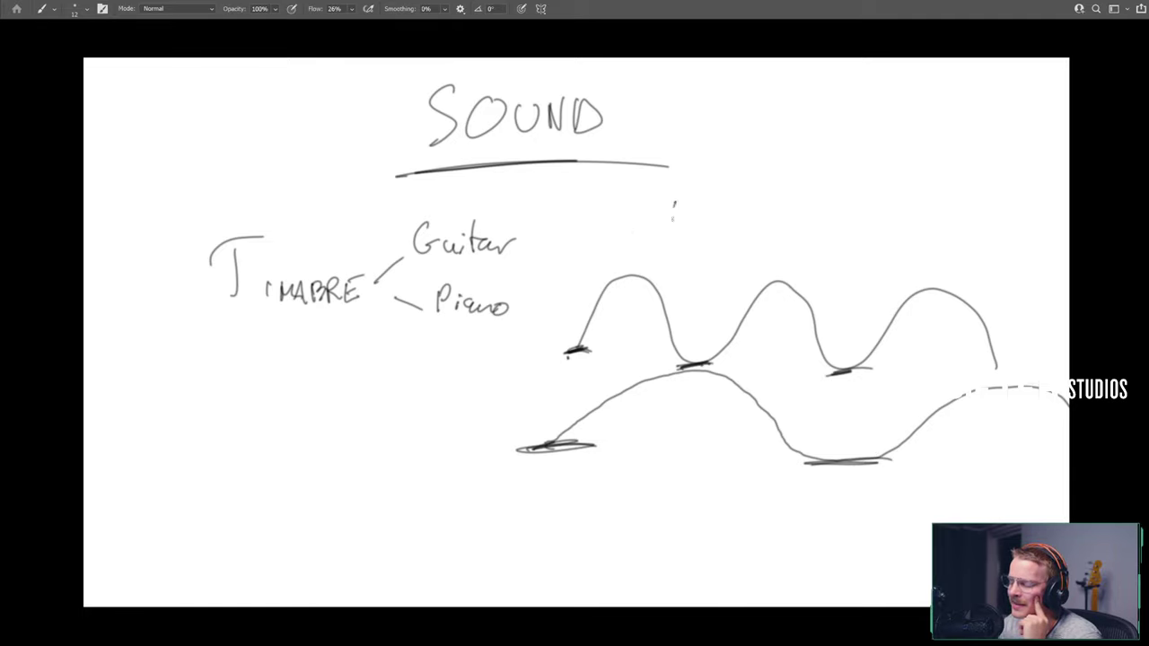
- Draw a small star above the upper wave and mark the trough of the lower wave again
mouse_move(674, 205)
mouse_down()
mouse_move(667, 251)
mouse_move(696, 226)
mouse_up()
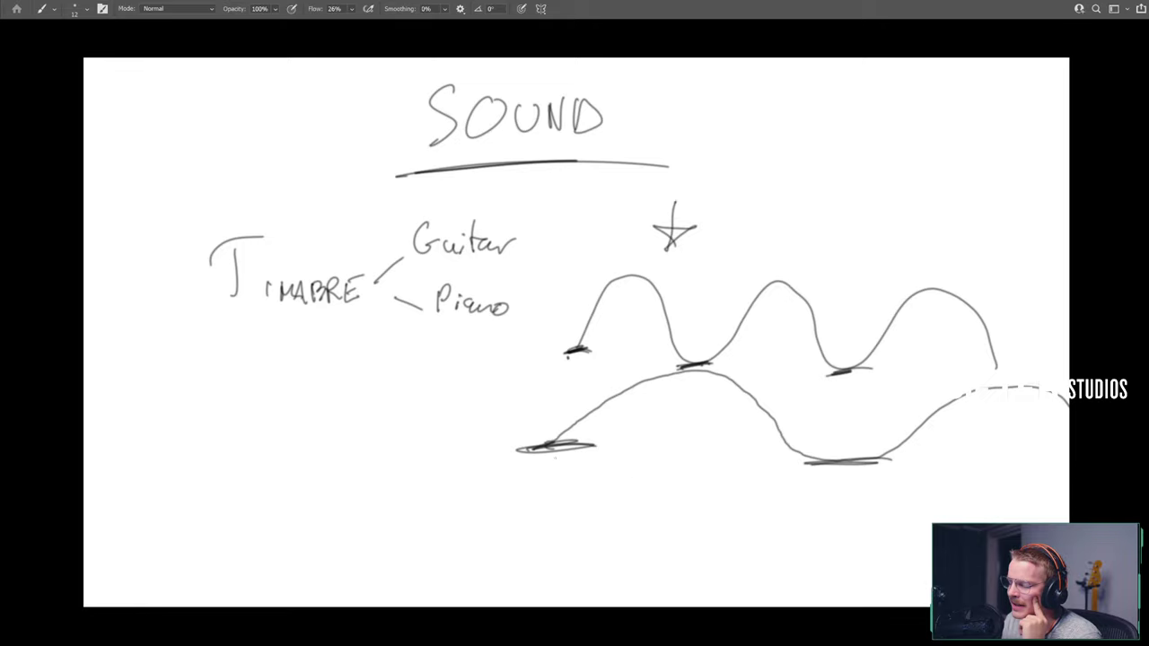
mouse_move(828, 462)
mouse_down()
mouse_move(864, 464)
mouse_move(848, 464)
mouse_up()
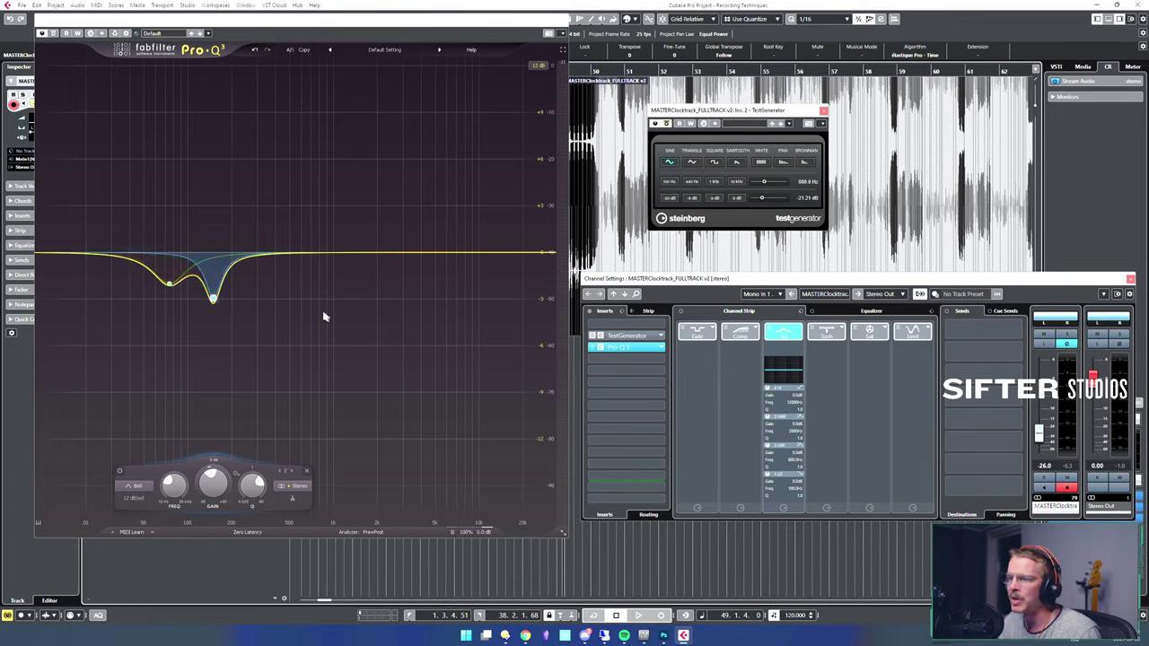
- Switch back to Cubase, delete both Pro-Q 3 bell bands and remove the TestGenerator insert from the channel
drag(324, 313, 71, 185)
click(286, 471)
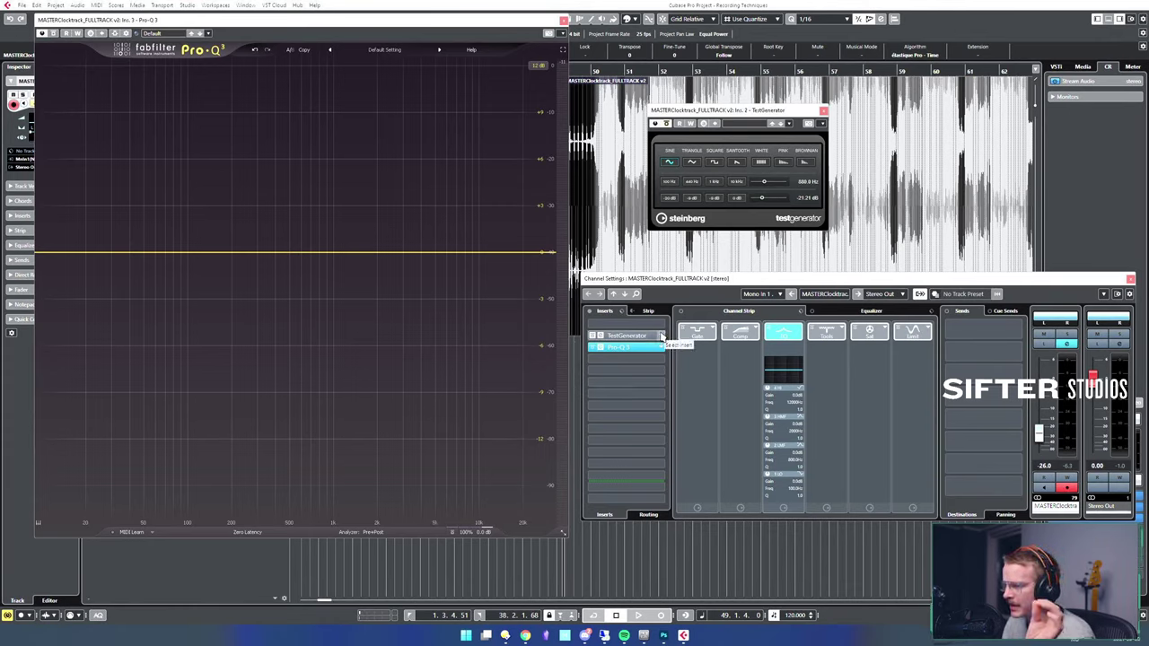
click(662, 335)
scroll(633, 368, up, 5)
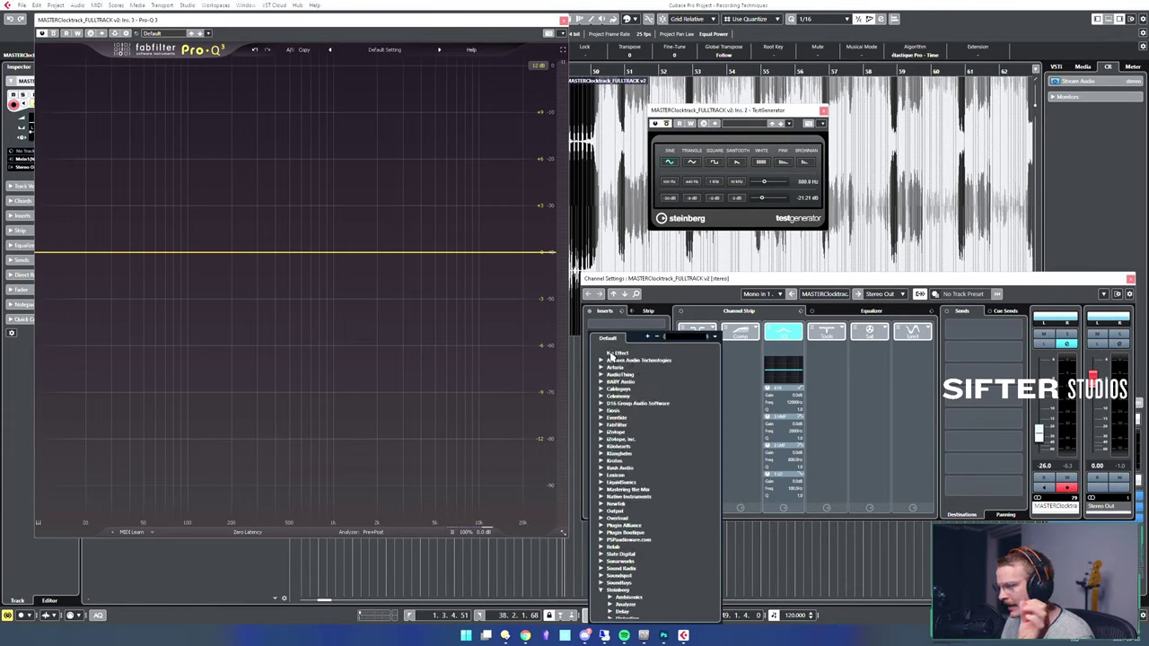
click(610, 354)
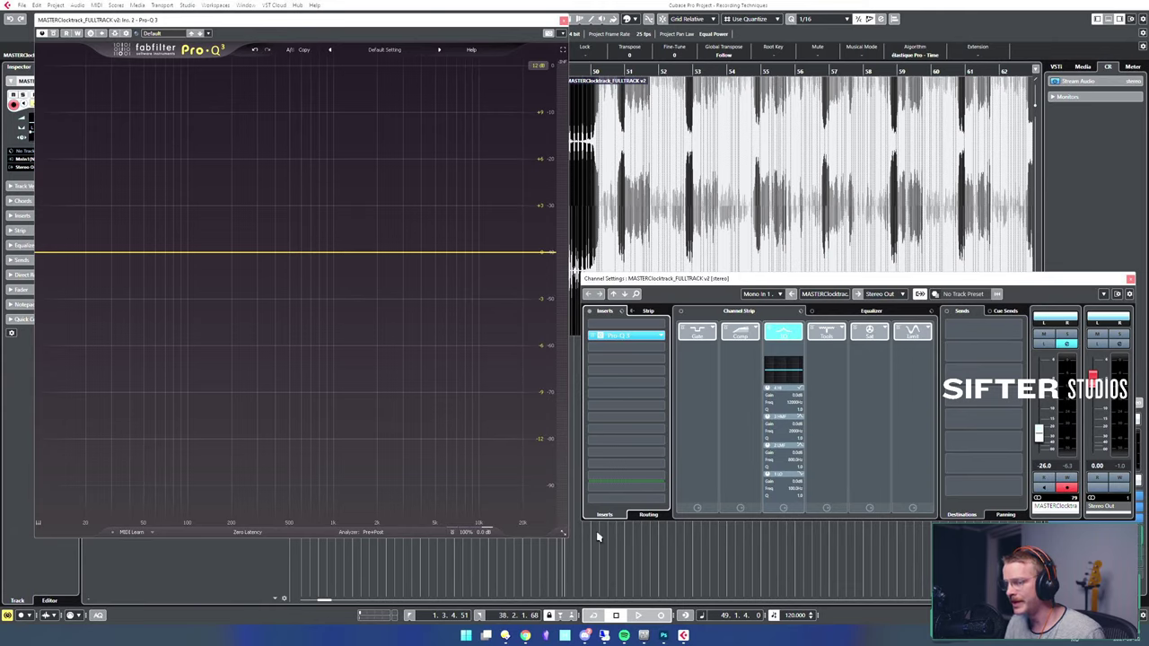
- Audition a 12 dB/oct high cut at 30000 Hz during playback, raise its Q to about 1.22, and delete the band
double_click(550, 252)
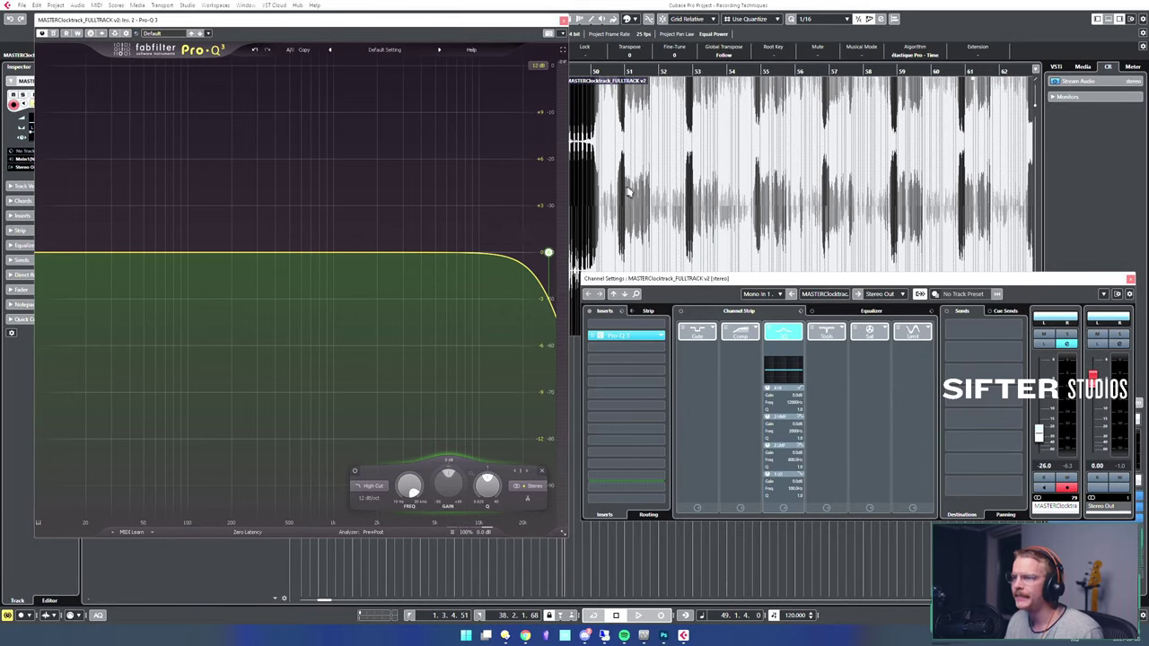
key(space)
mouse_move(549, 254)
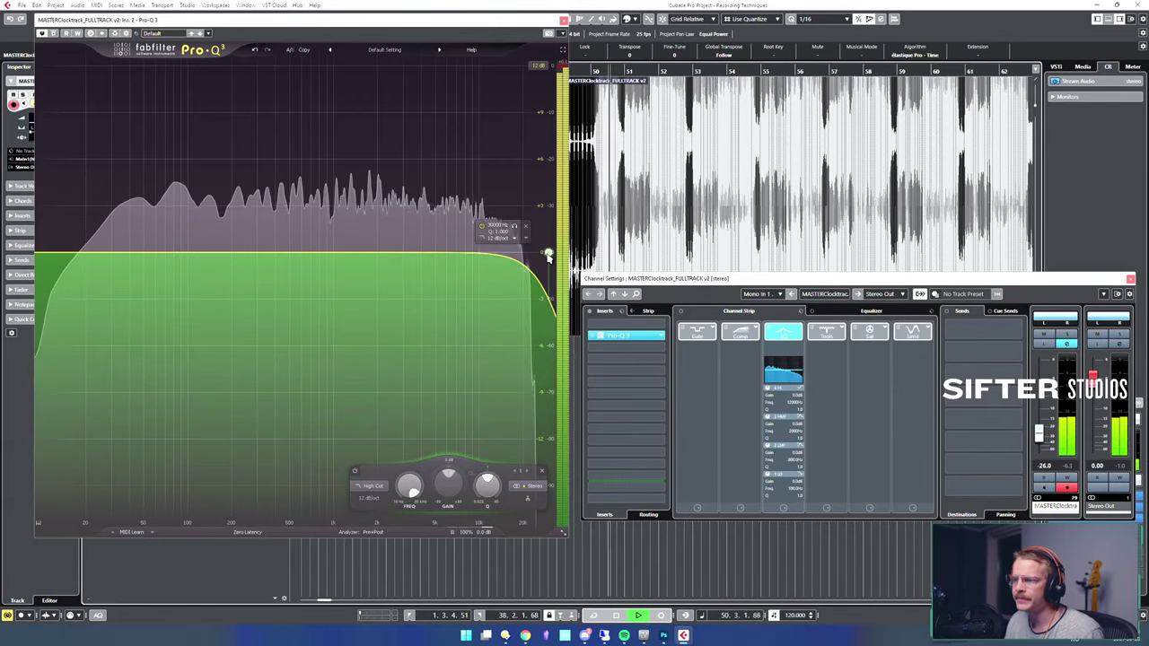
key(space)
key(space)
drag(547, 255, 560, 232)
key(space)
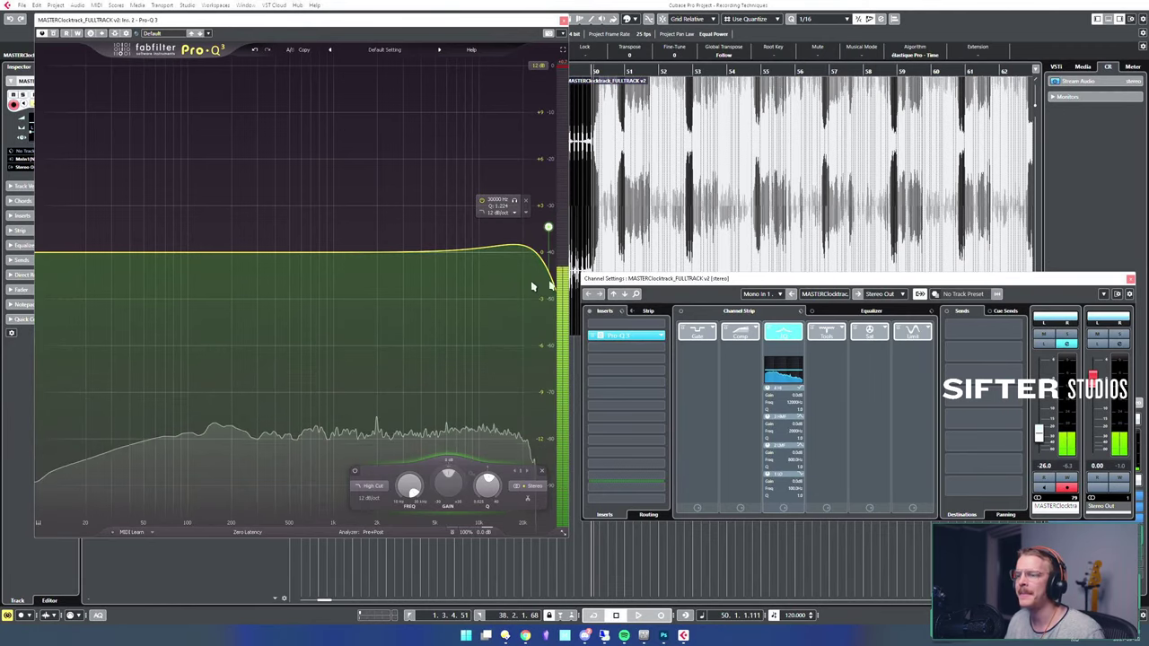
click(526, 200)
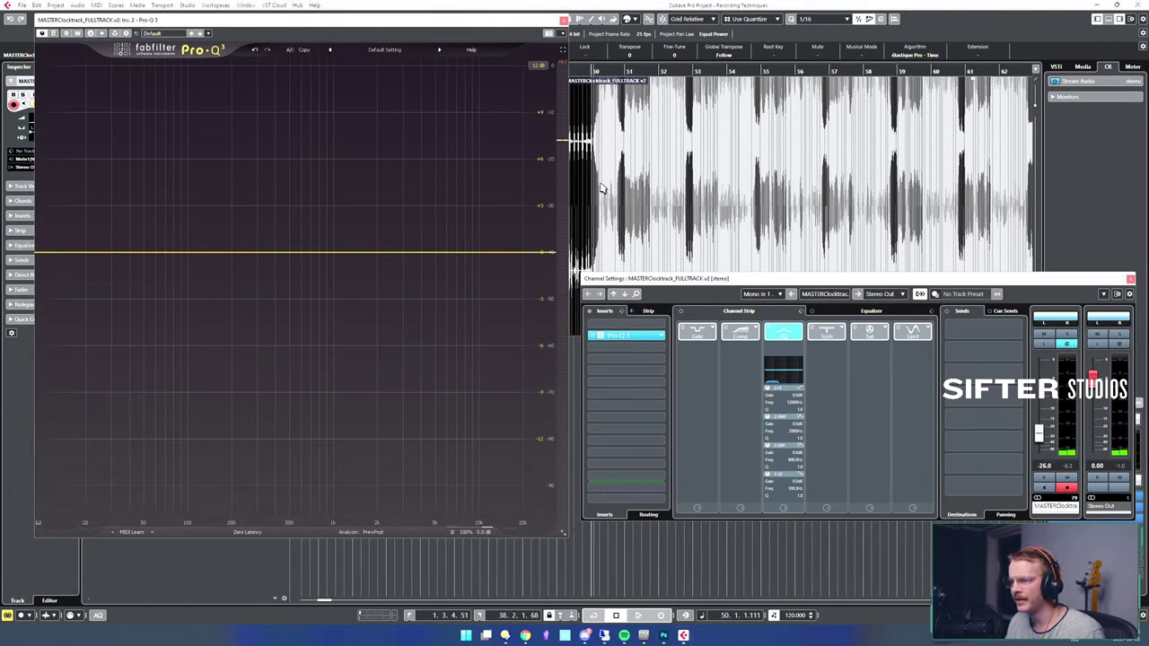
- Audition a 12 dB/oct low cut at 10 Hz during playback, raise its Q slightly, and delete the band
key(g)
key(g)
key(g)
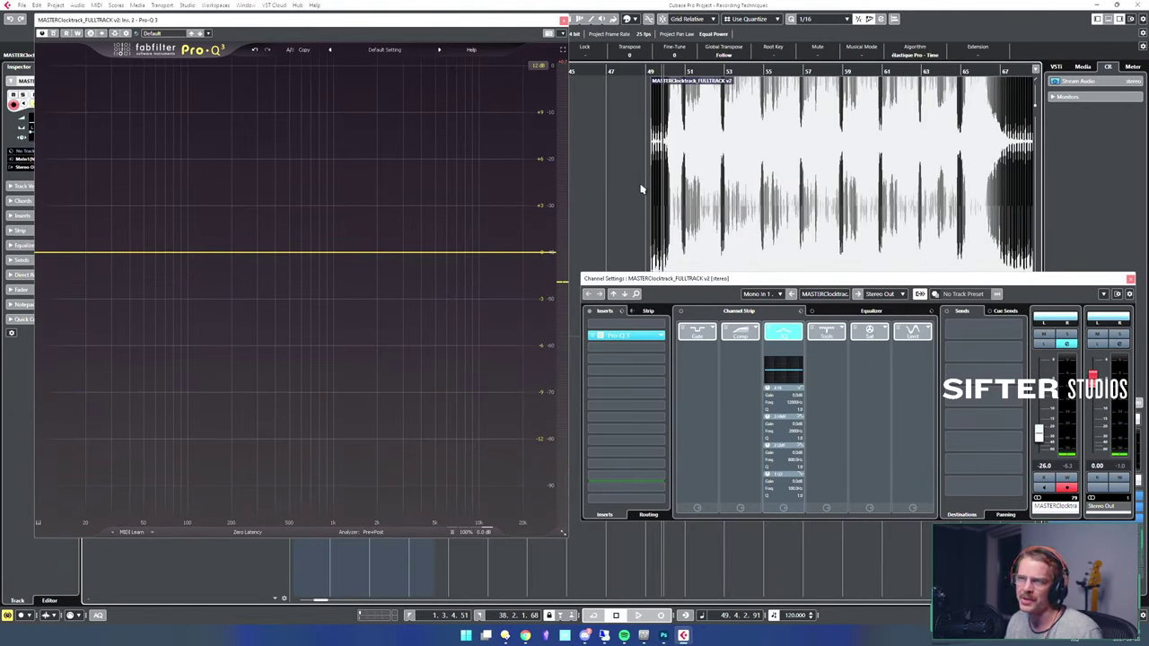
key(h)
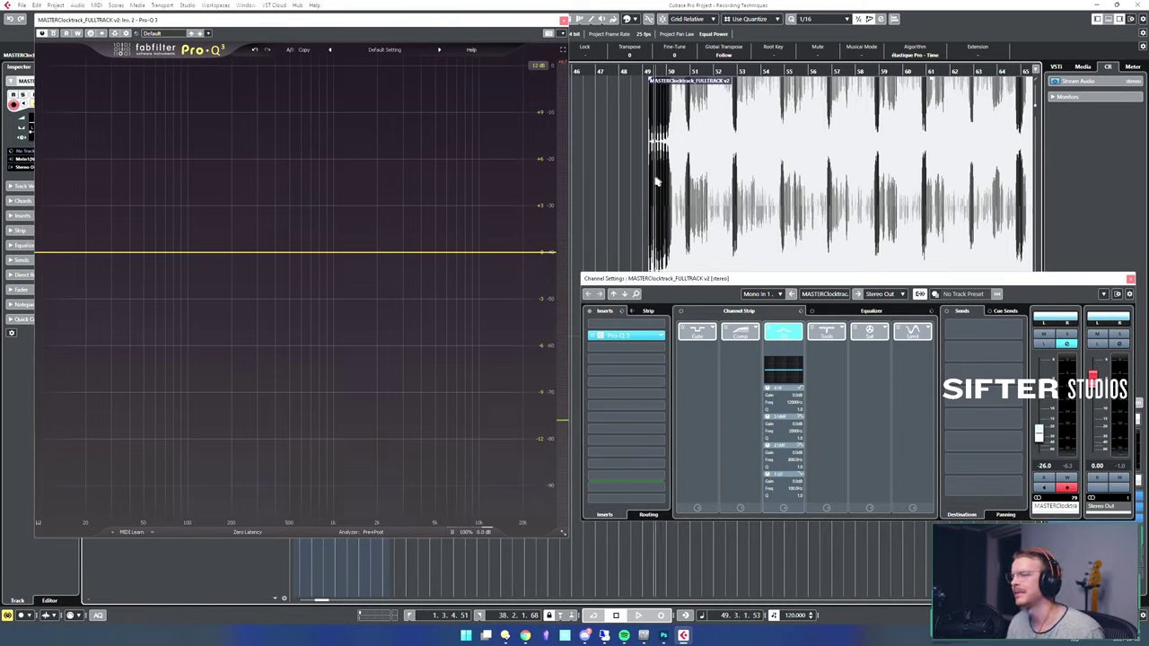
click(41, 252)
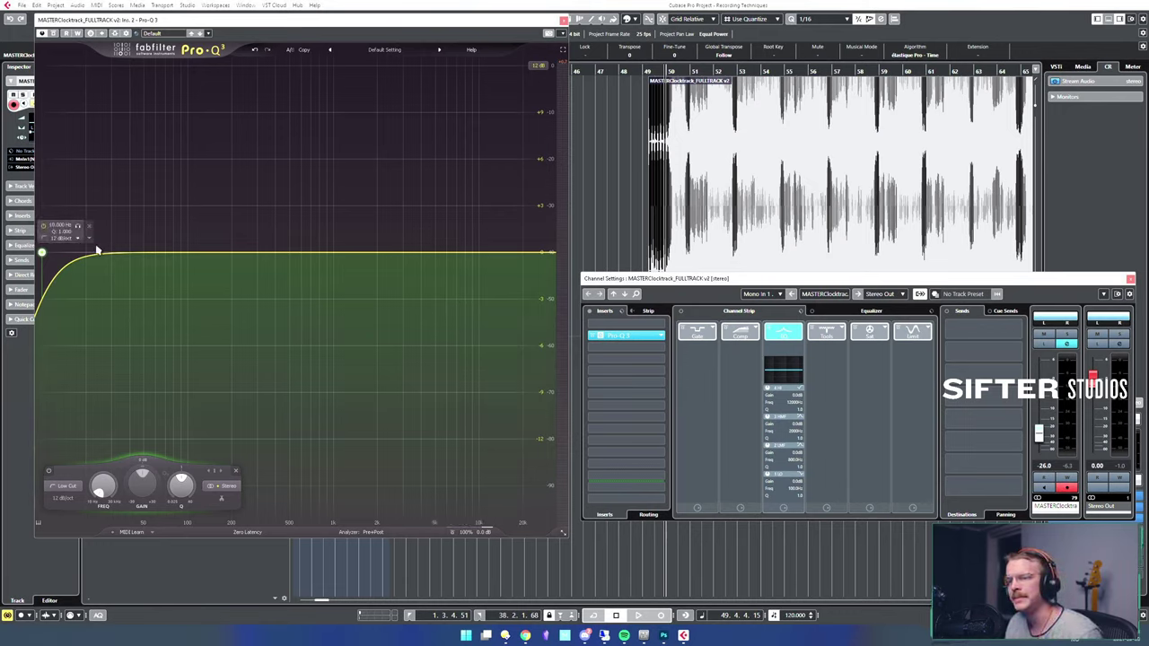
key(space)
mouse_move(42, 254)
mouse_down()
mouse_move(505, 246)
mouse_move(41, 241)
mouse_up()
key(space)
click(90, 215)
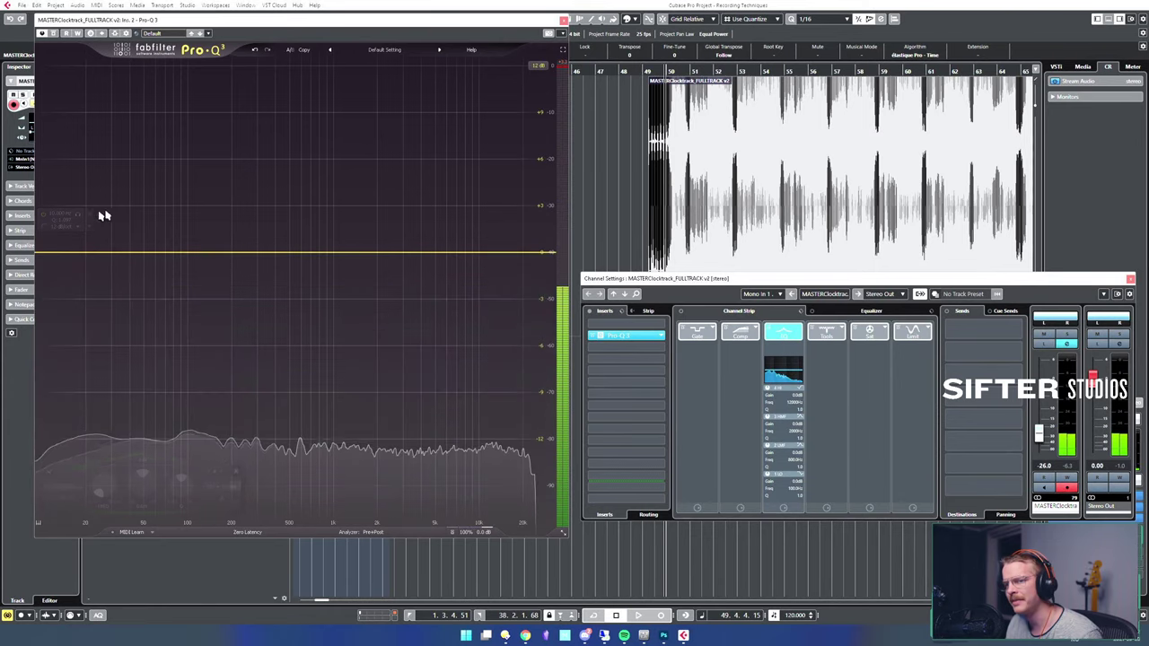
- Reposition the channel settings window so that more of the arrangement's waveform is uncovered
drag(718, 281, 626, 290)
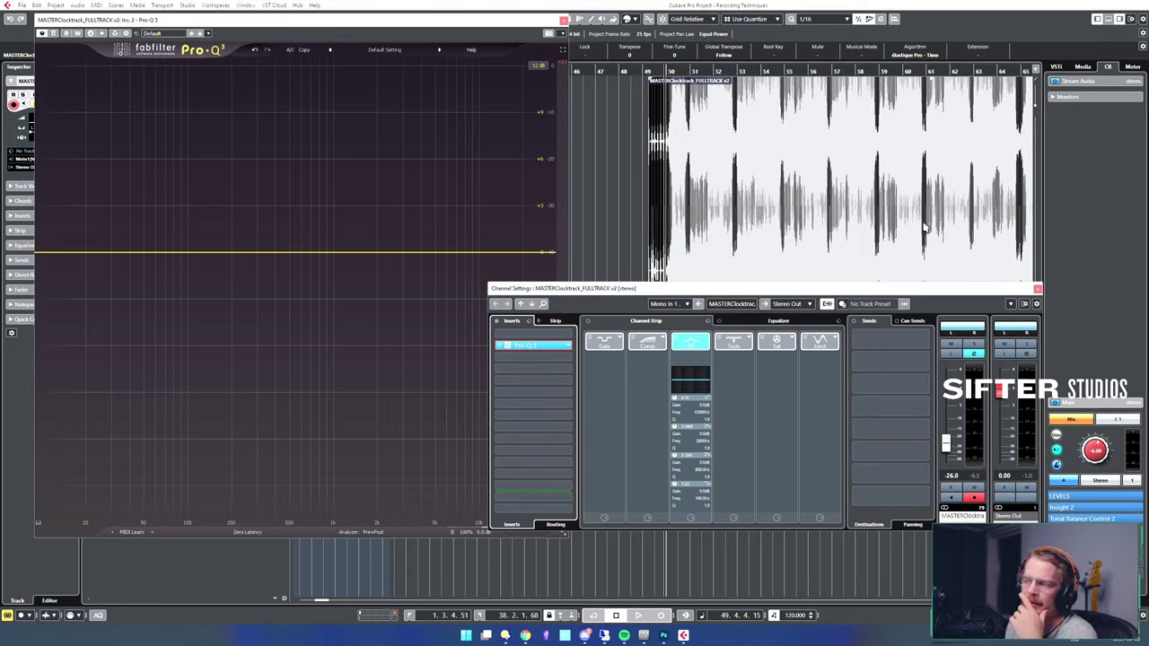
click(563, 63)
drag(733, 295, 721, 313)
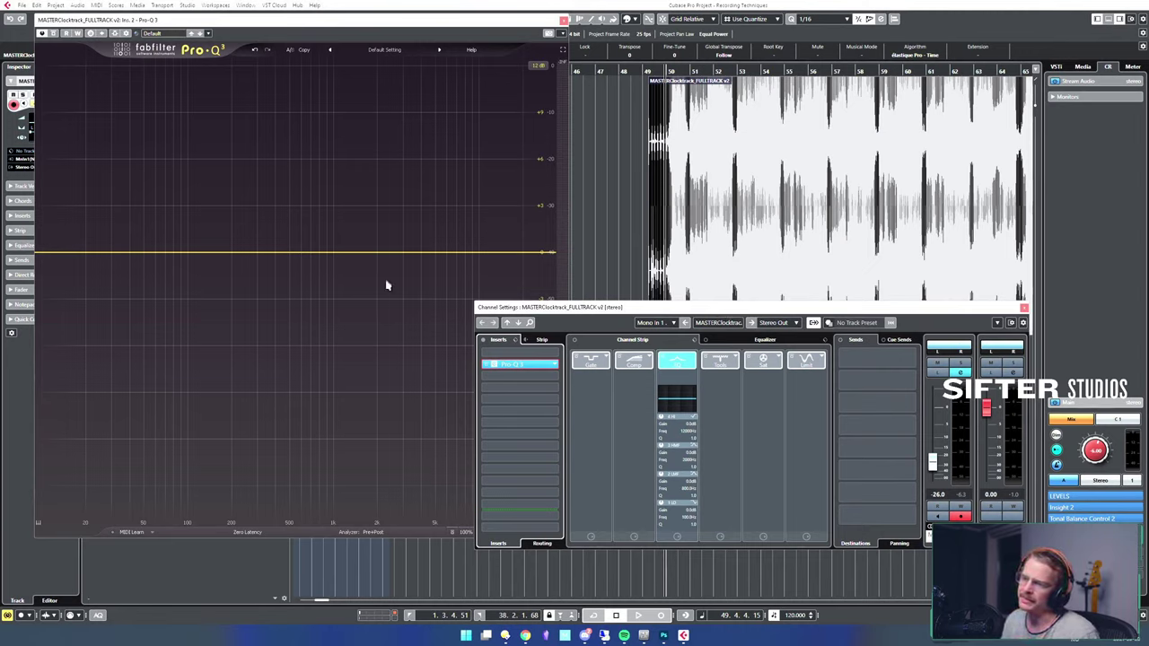
drag(571, 307, 542, 330)
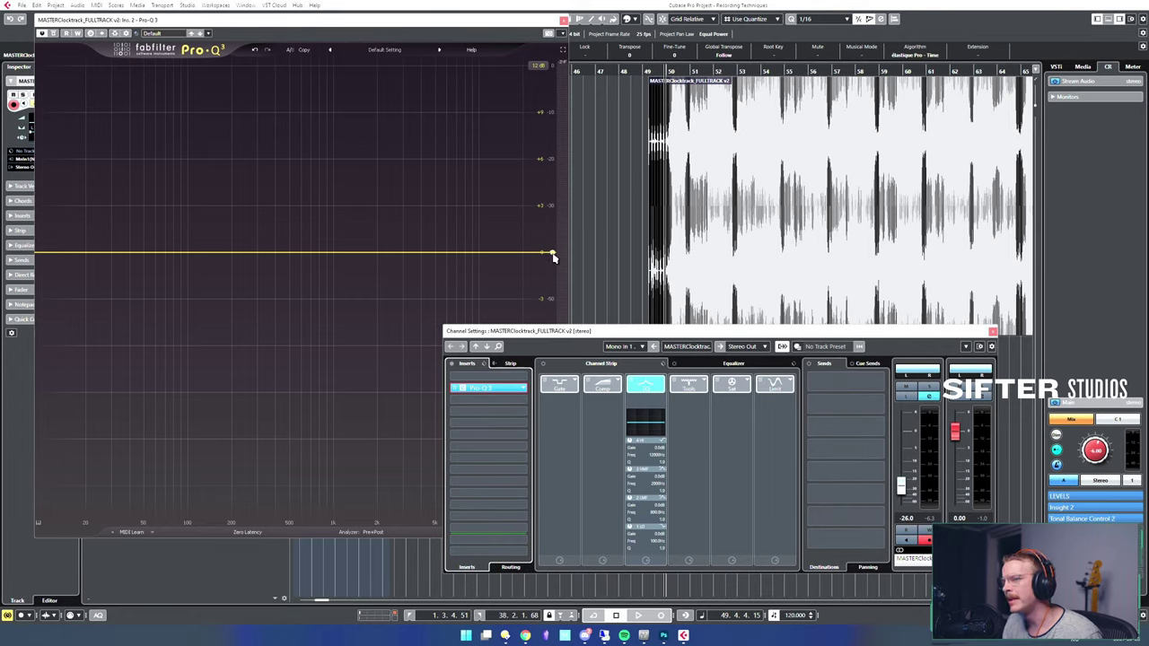
- Add a high shelf band to the Pro-Q 3 curve and shape it to cut about 3.2 dB around 4713 Hz
drag(554, 257, 427, 236)
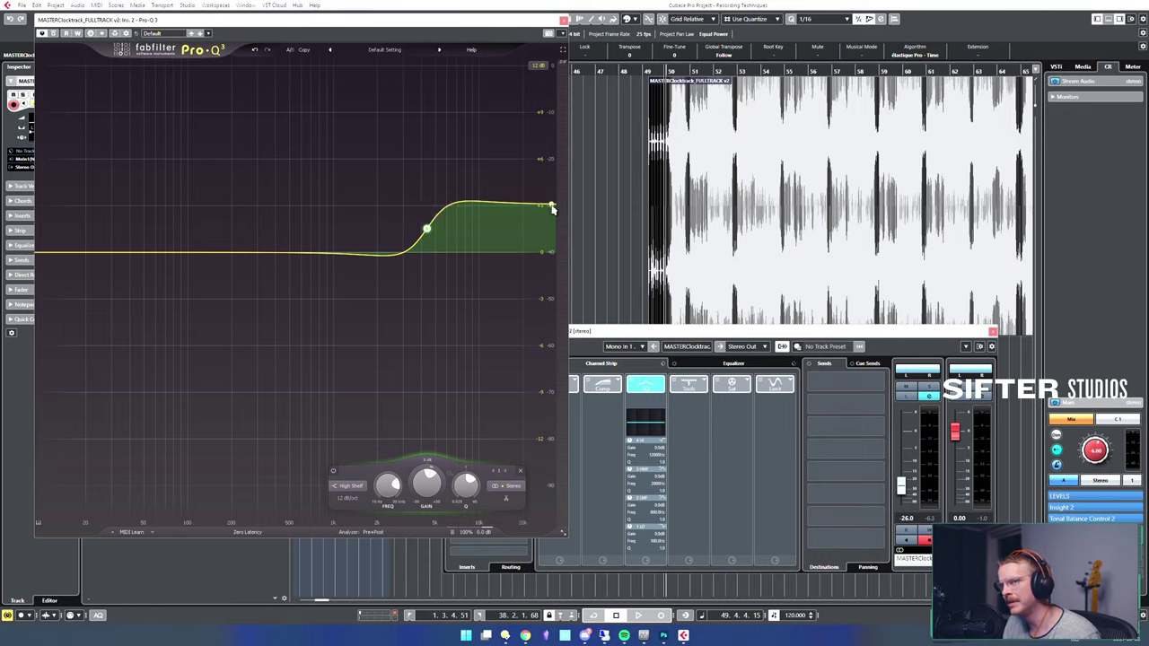
drag(427, 228, 431, 278)
drag(433, 324, 433, 327)
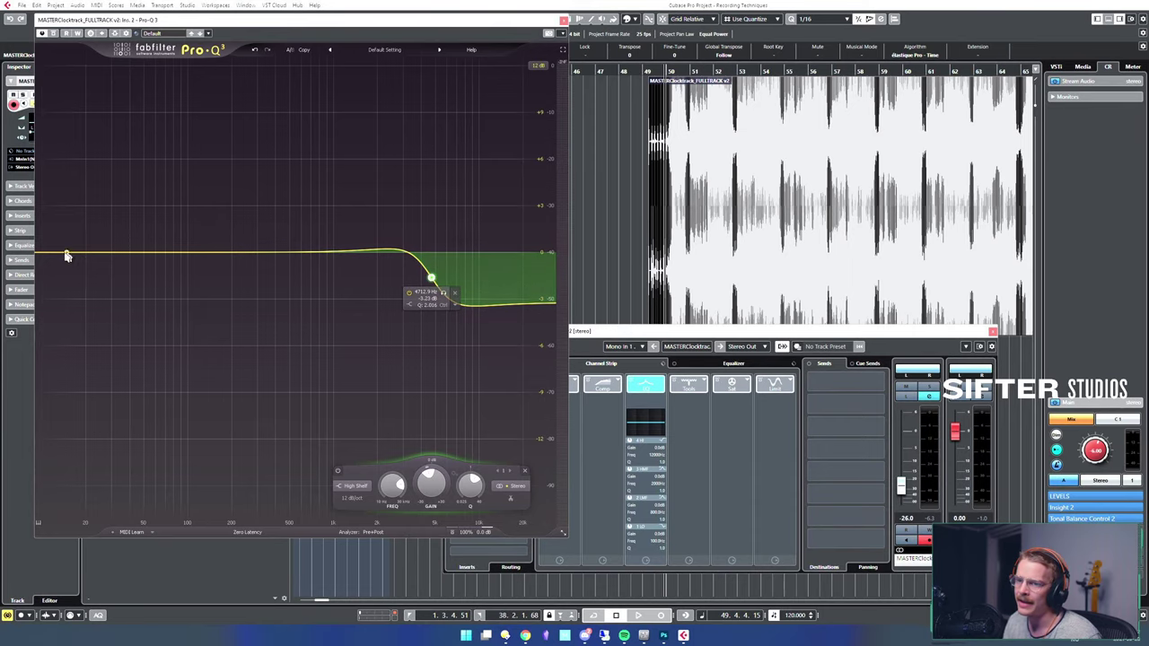
- Add a low shelf boosting about 2.5 dB around 52 Hz, and delete both shelf bands
drag(41, 255, 146, 237)
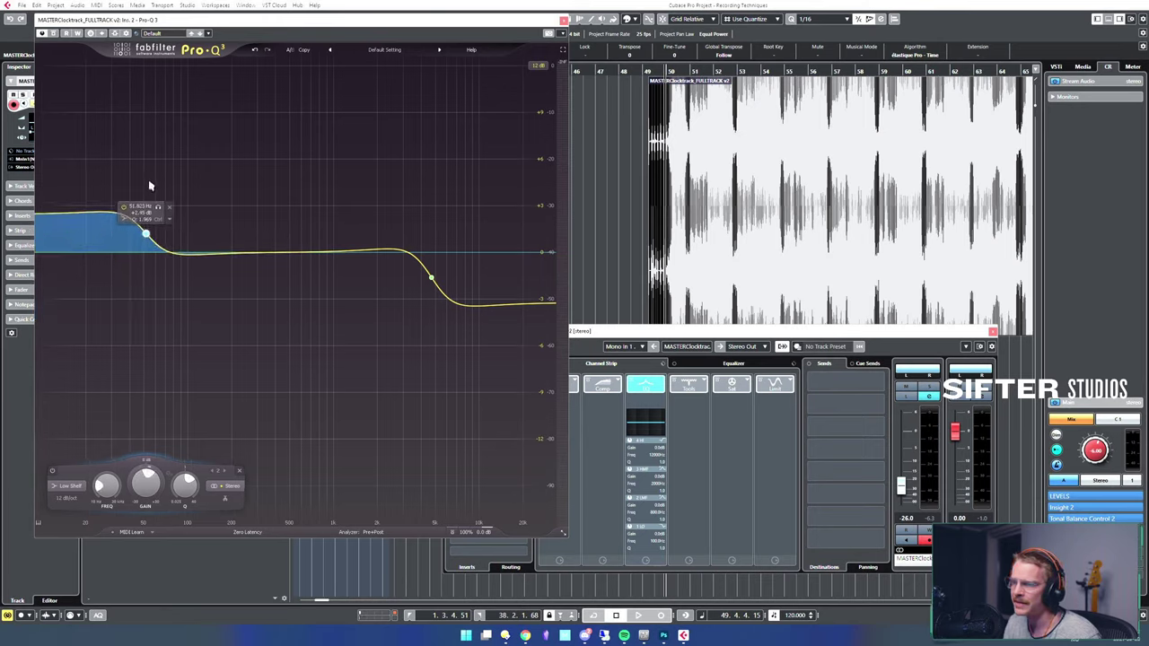
drag(472, 378, 112, 178)
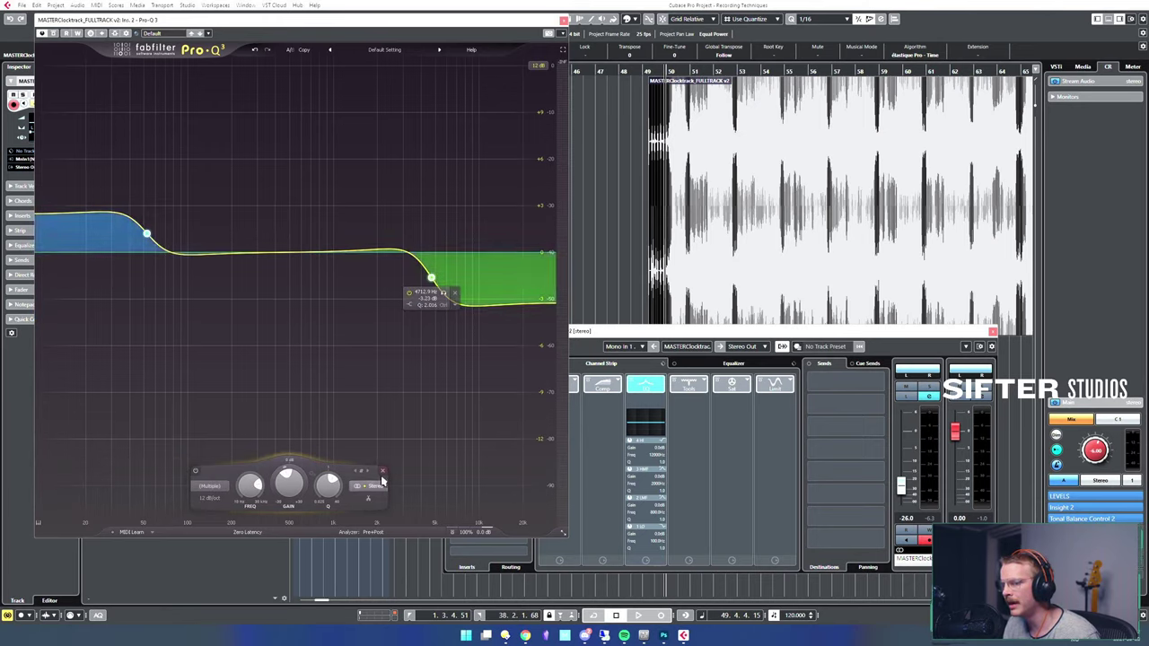
click(385, 474)
- Audition a wide bell band during playback, raised to about 9 dB near 963 Hz with Q 0.444, and delete it
drag(266, 254, 303, 202)
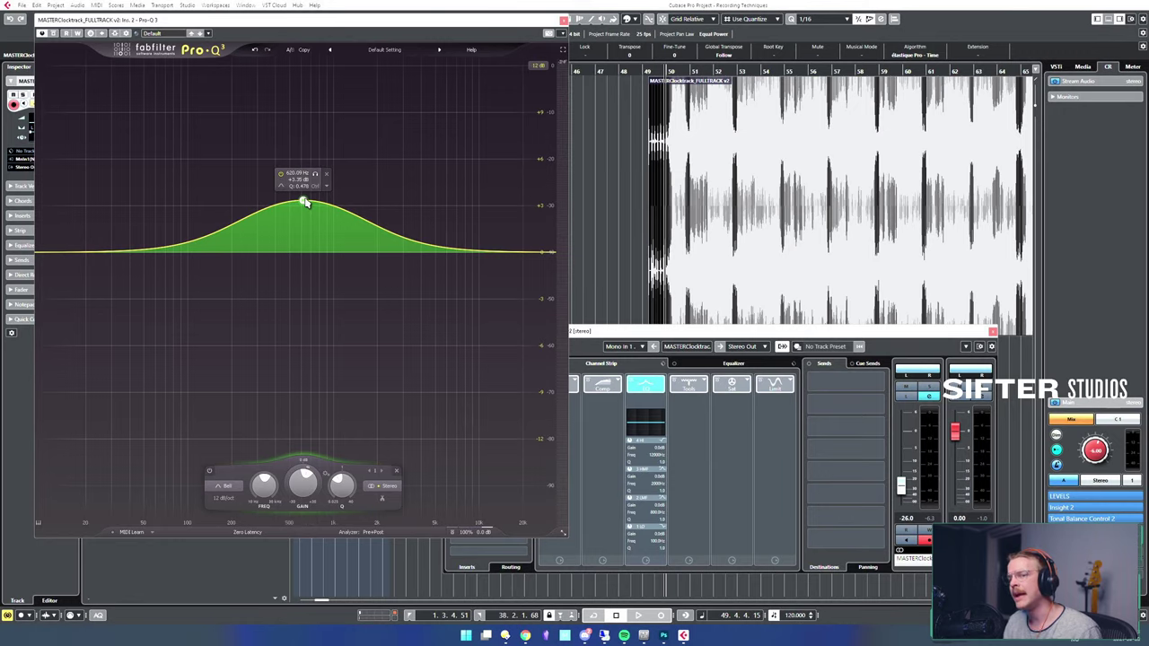
drag(306, 201, 335, 91)
key(space)
key(space)
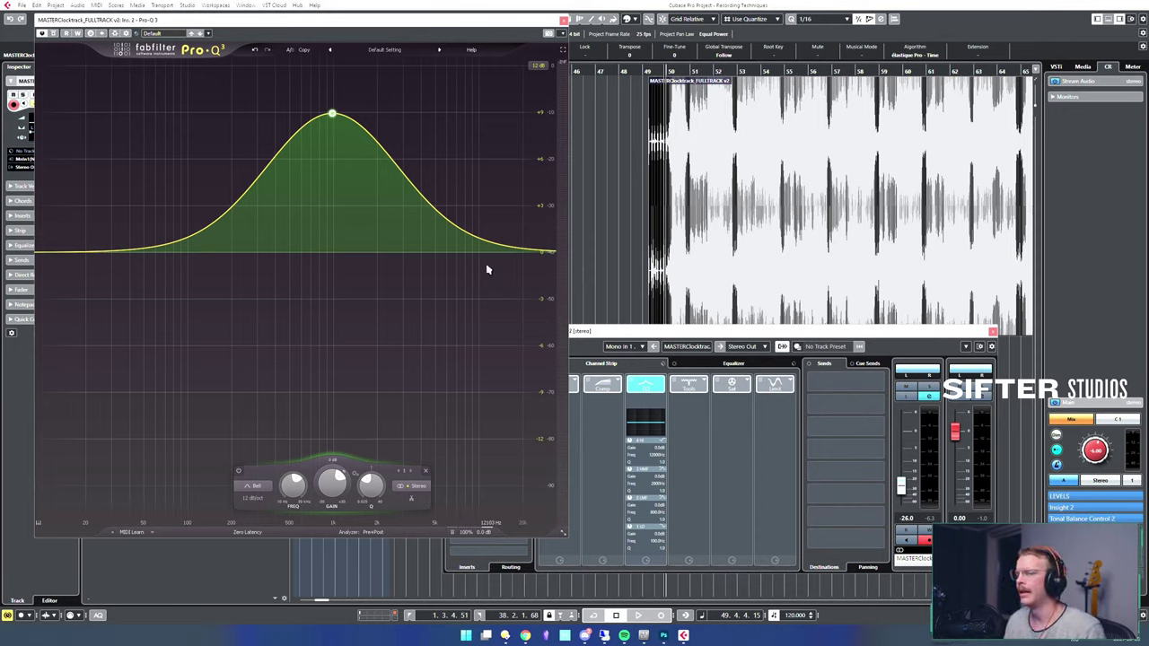
mouse_move(352, 121)
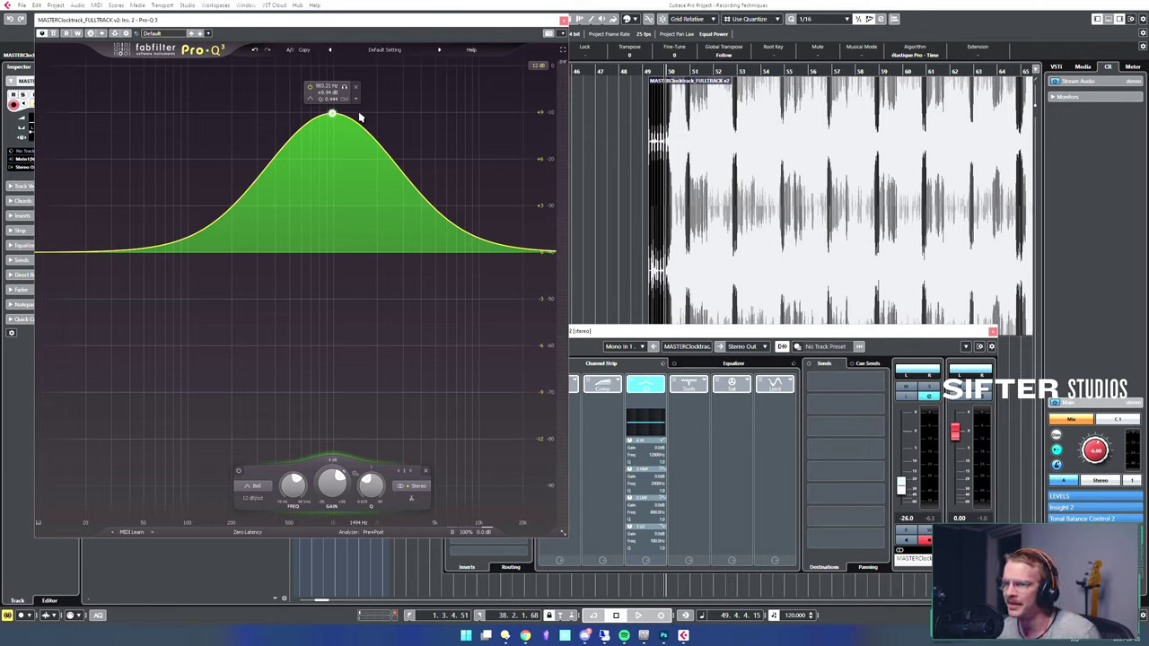
click(355, 87)
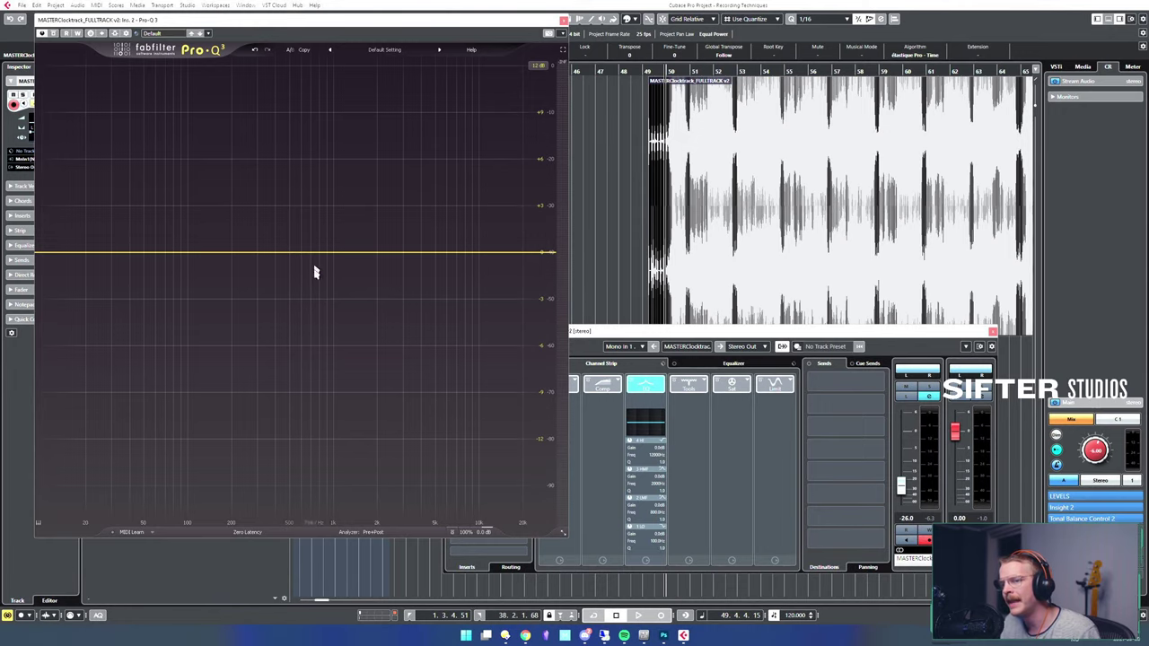
- Add a bell band boosting about 4.8 dB near 767 Hz and shift the Pro-Q 3 window slightly down
drag(313, 255, 316, 180)
drag(372, 20, 401, 34)
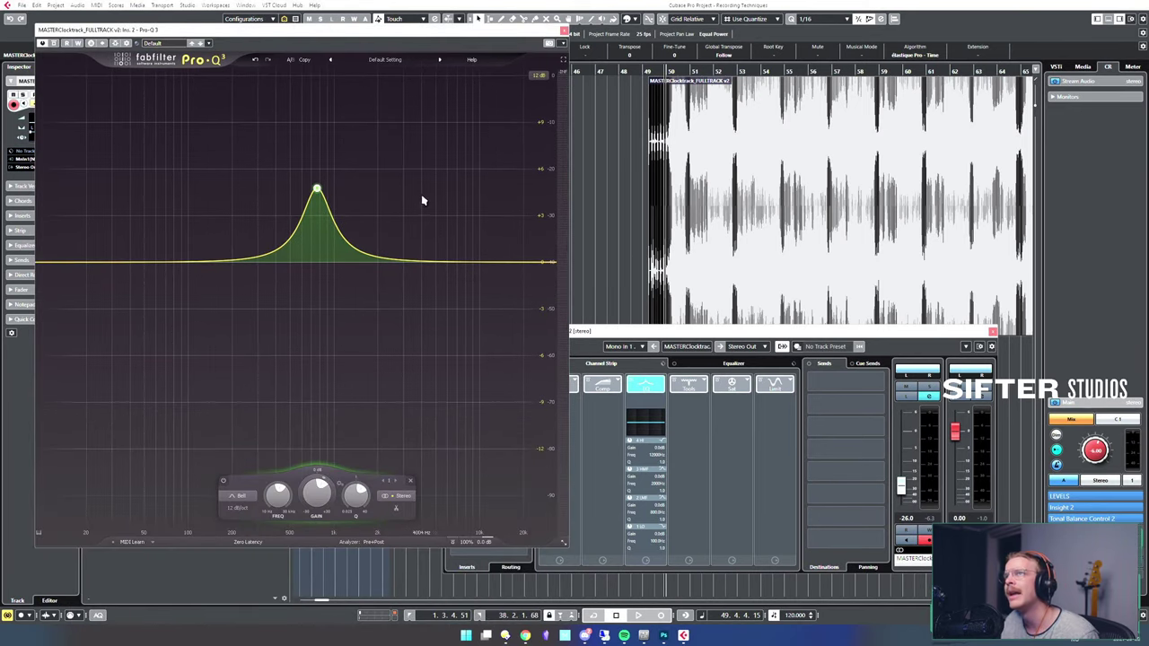
mouse_move(316, 195)
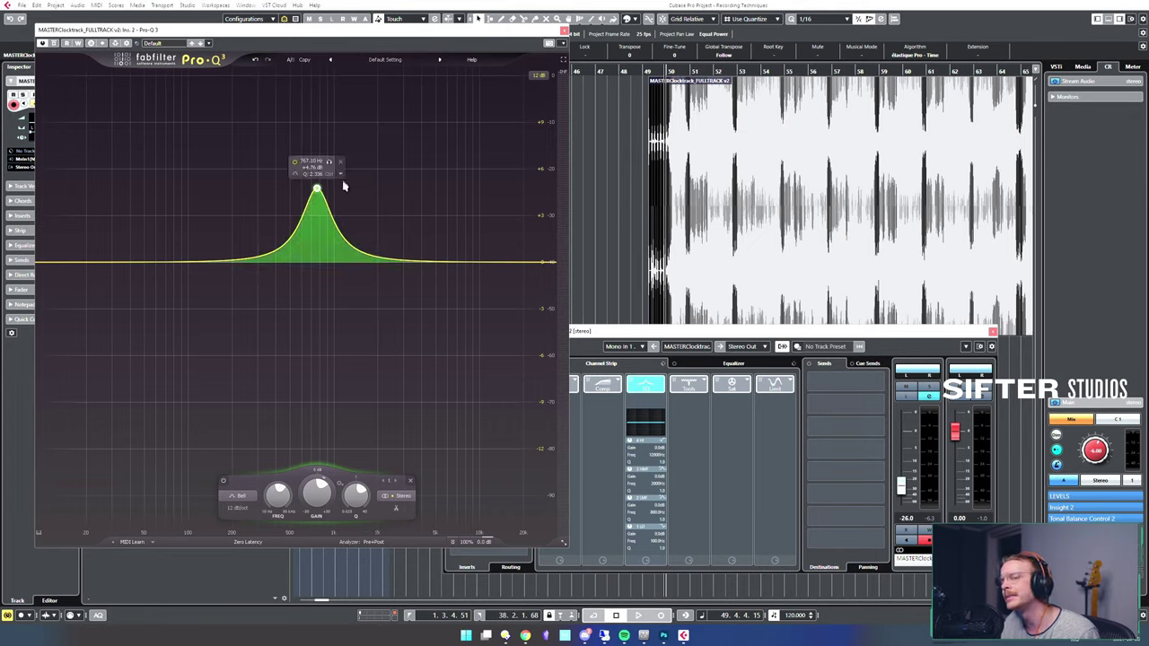
- During playback, raise the bell band to about 7.5 dB and vary its width, settling near 756 Hz with Q about 4.5
key(space)
drag(316, 191, 324, 166)
scroll(325, 170, up, 2)
scroll(325, 171, down, 5)
scroll(325, 172, up, 6)
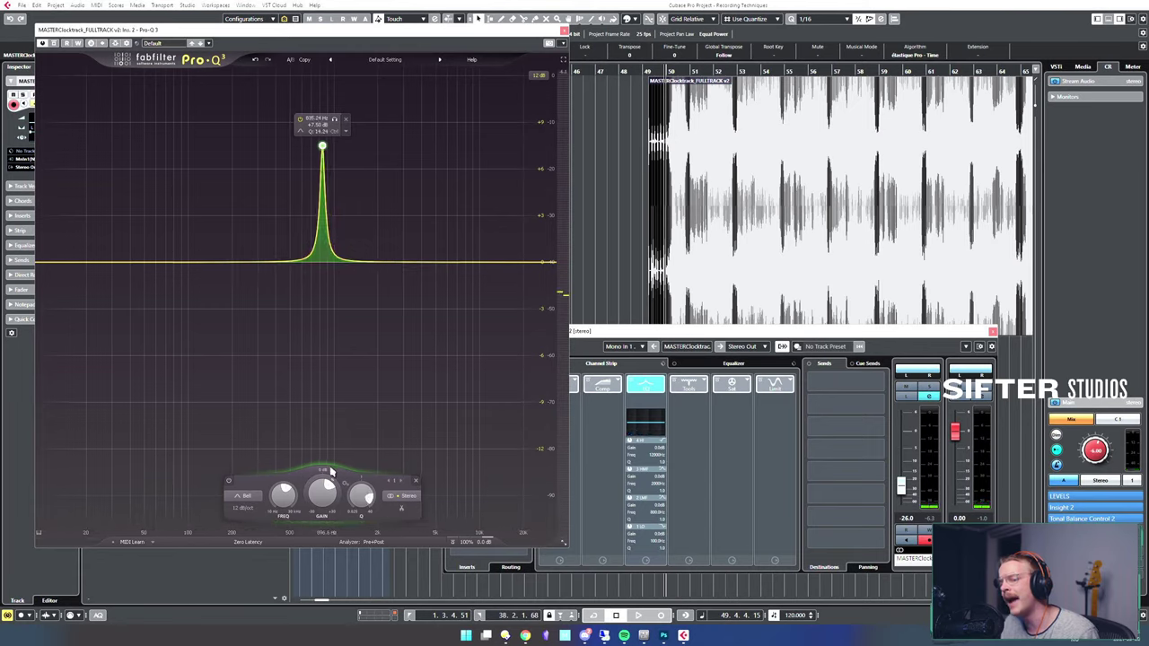
drag(363, 497, 361, 528)
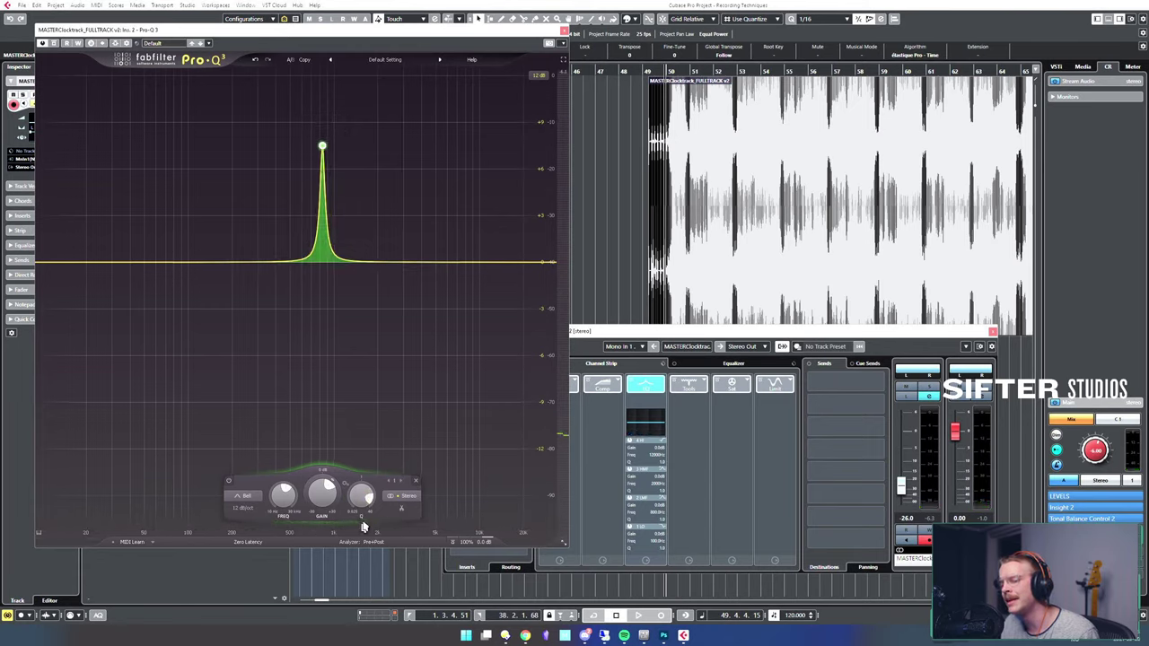
mouse_move(322, 149)
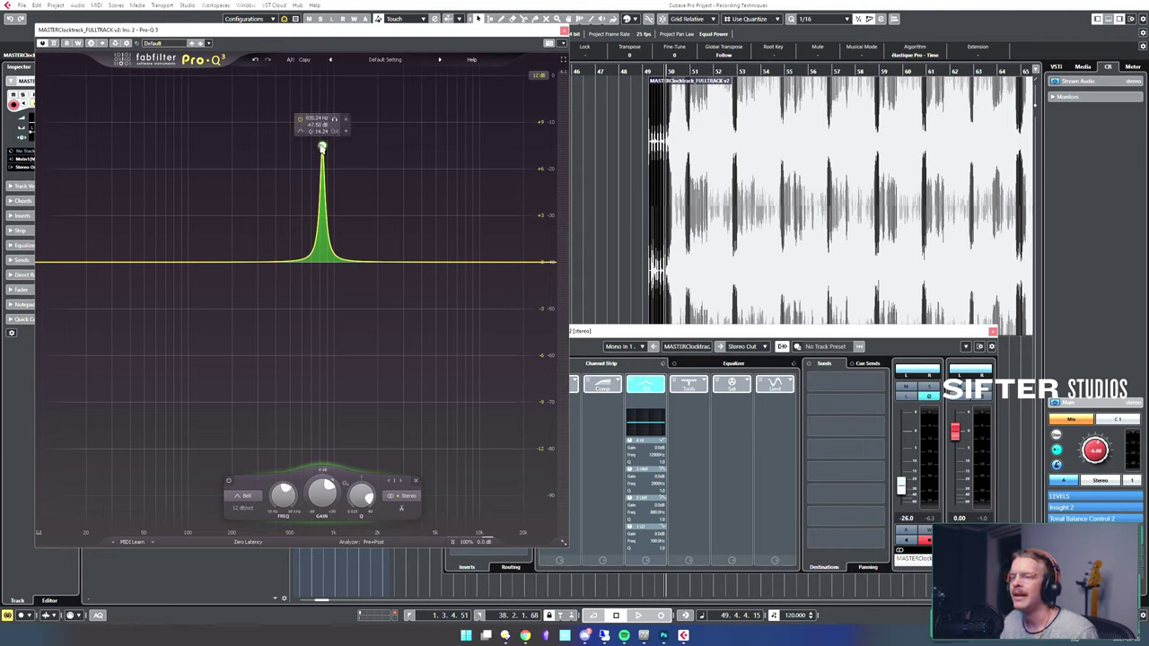
mouse_move(321, 148)
mouse_down()
mouse_move(313, 138)
mouse_move(315, 161)
mouse_move(314, 135)
mouse_up()
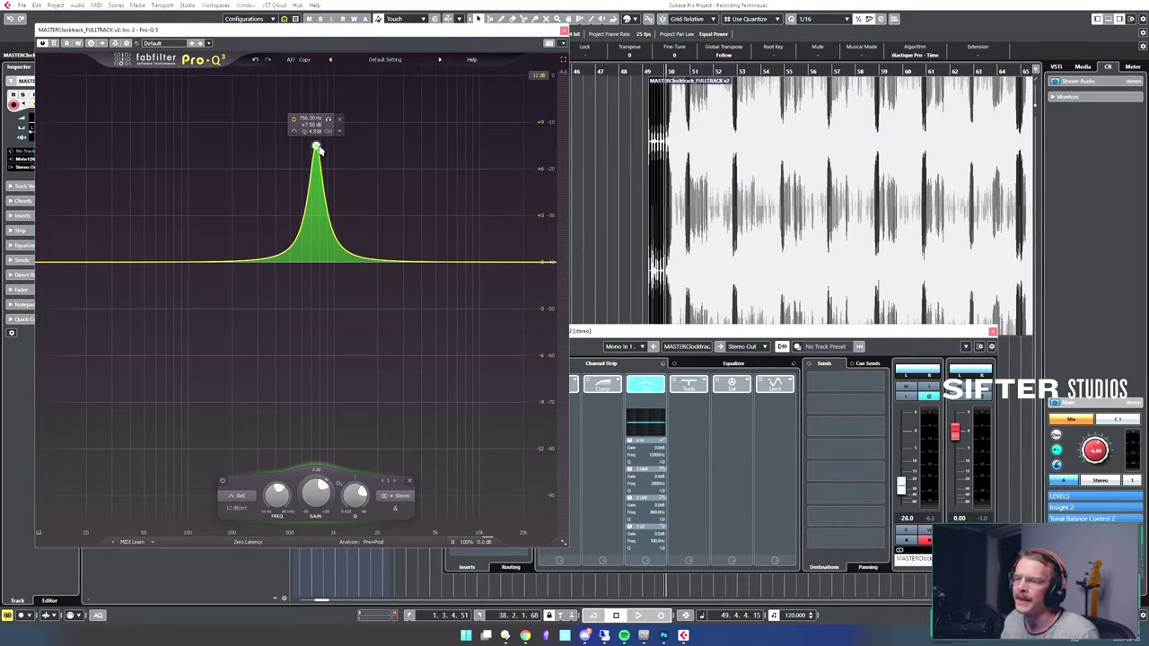
- Sweep the bell band across the spectrum with a strong boost, ending at about 19.8 dB near 320 Hz, and stop playback
drag(318, 150, 344, 59)
drag(340, 181, 262, 141)
key(space)
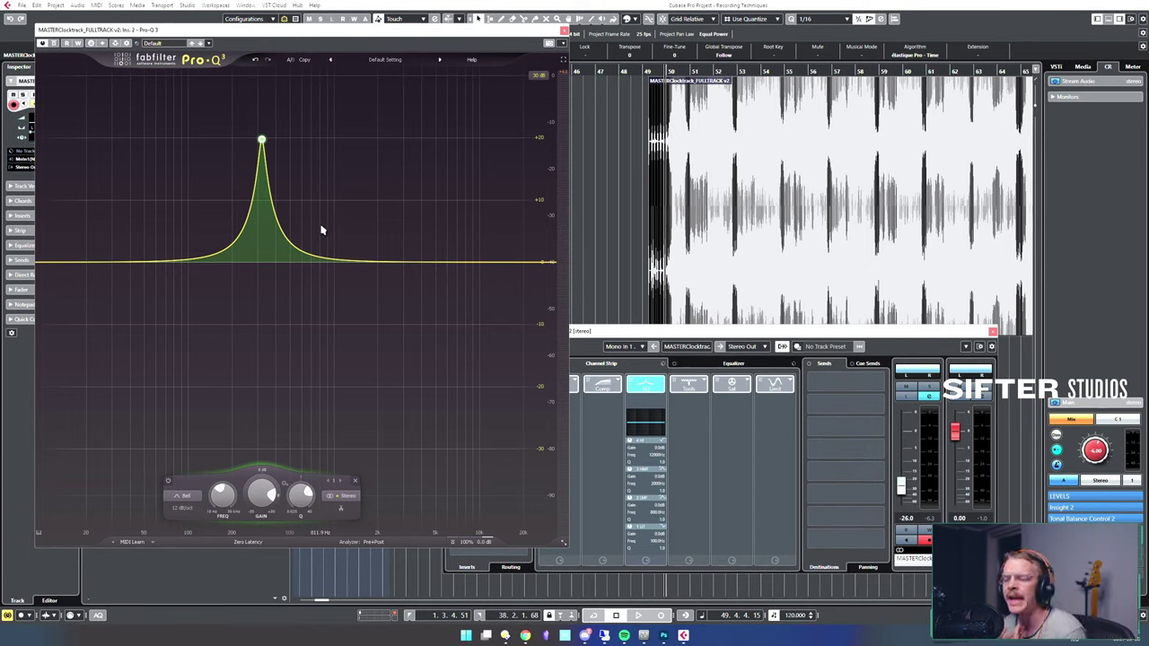
- Solo the boosted band to audition it during playback, and turn its gain down to a slight cut
mouse_move(261, 142)
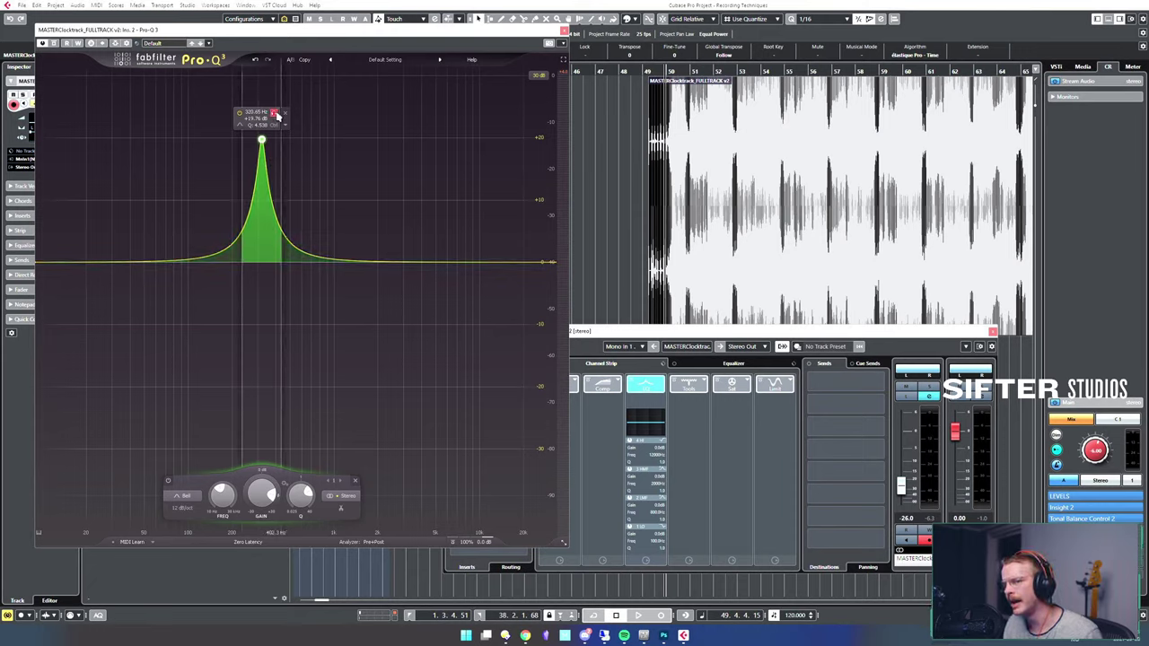
key(space)
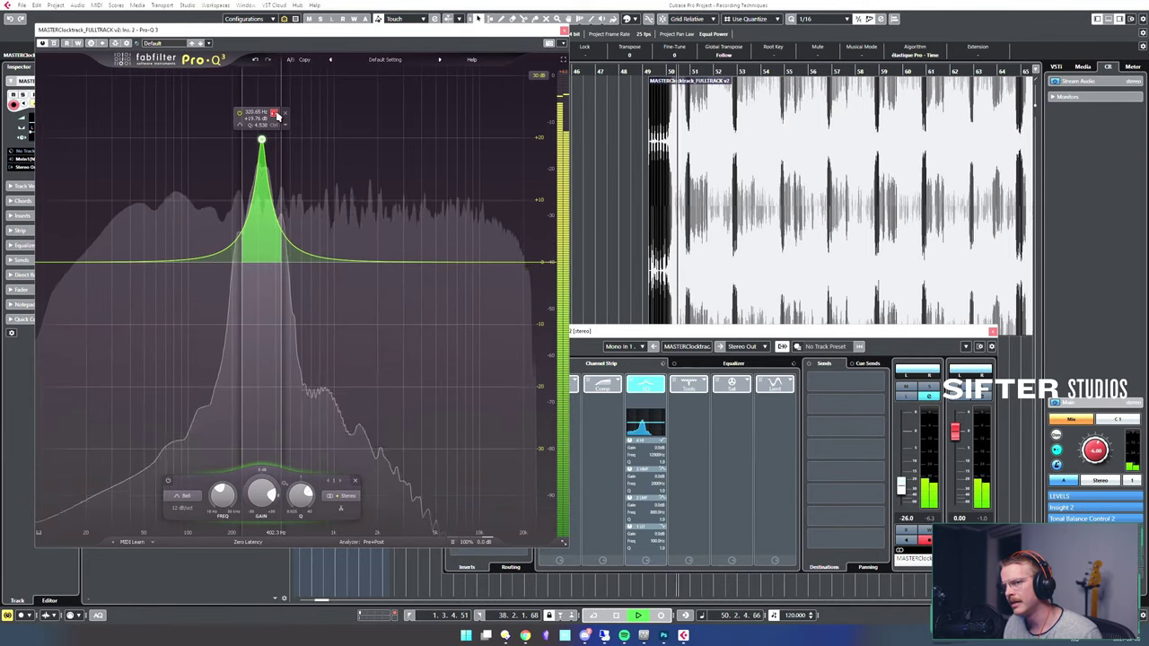
drag(277, 115, 280, 117)
key(space)
drag(263, 496, 263, 579)
- Add a second bell band boosting about 5.8 dB near 1070 Hz and narrow it to a Q of about 9.5
drag(329, 260, 340, 241)
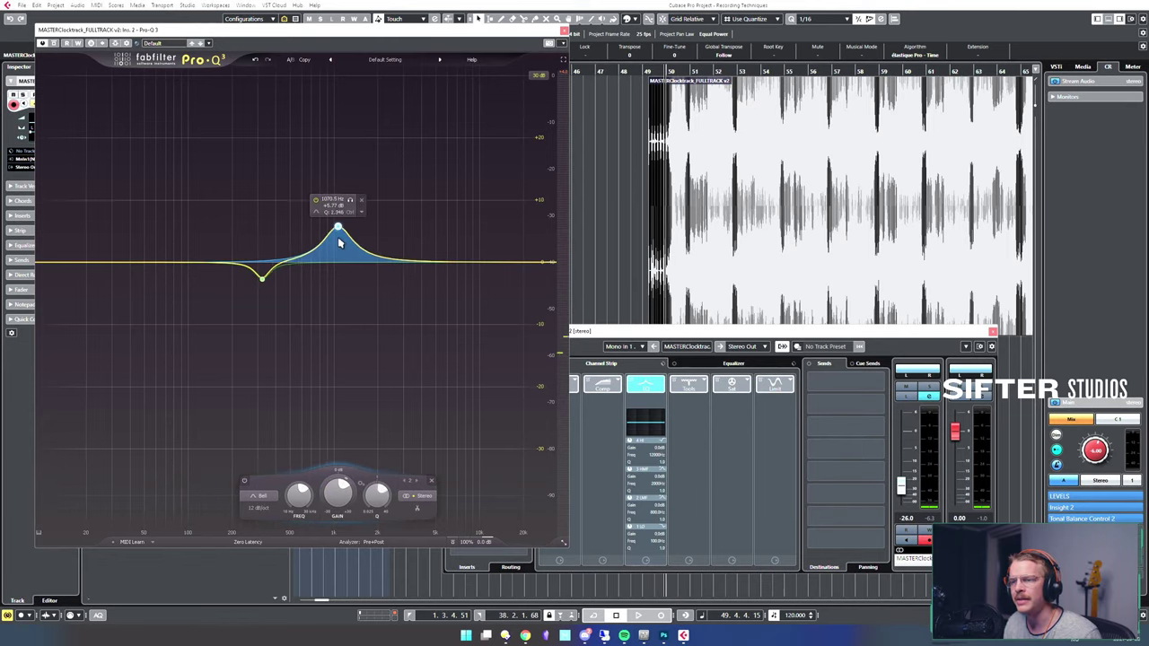
scroll(340, 243, up, 7)
scroll(338, 229, down, 10)
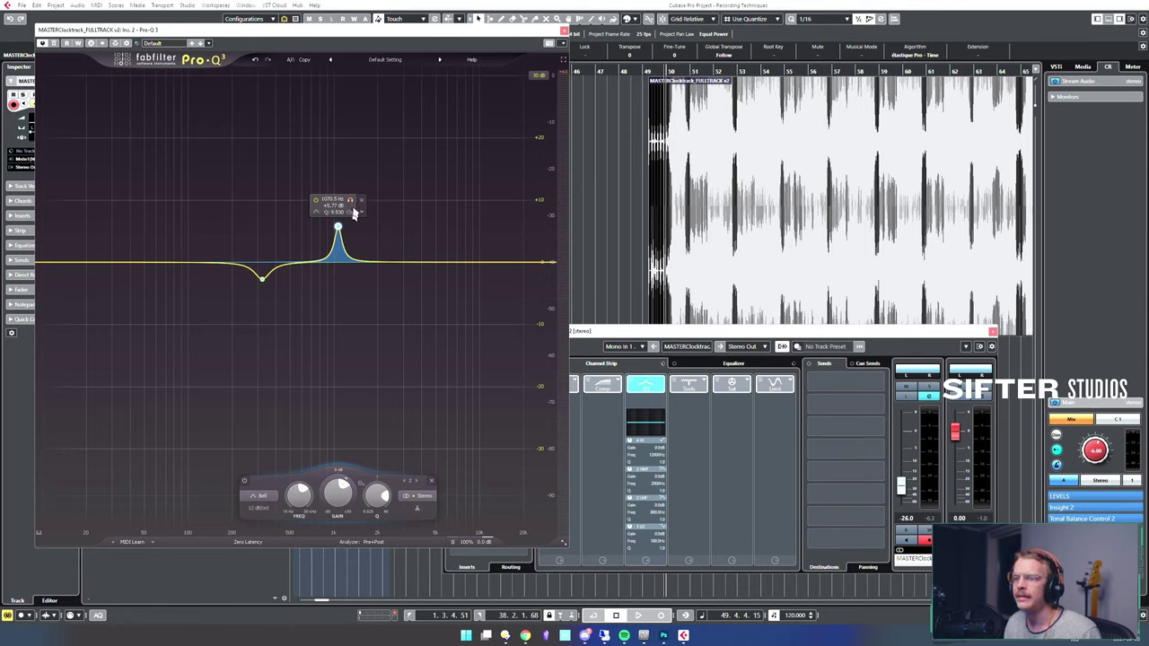
- During playback, sweep the second bell band with a strong boost to near 690 Hz, and turn it down to about a 5 dB cut
key(space)
drag(337, 227, 310, 103)
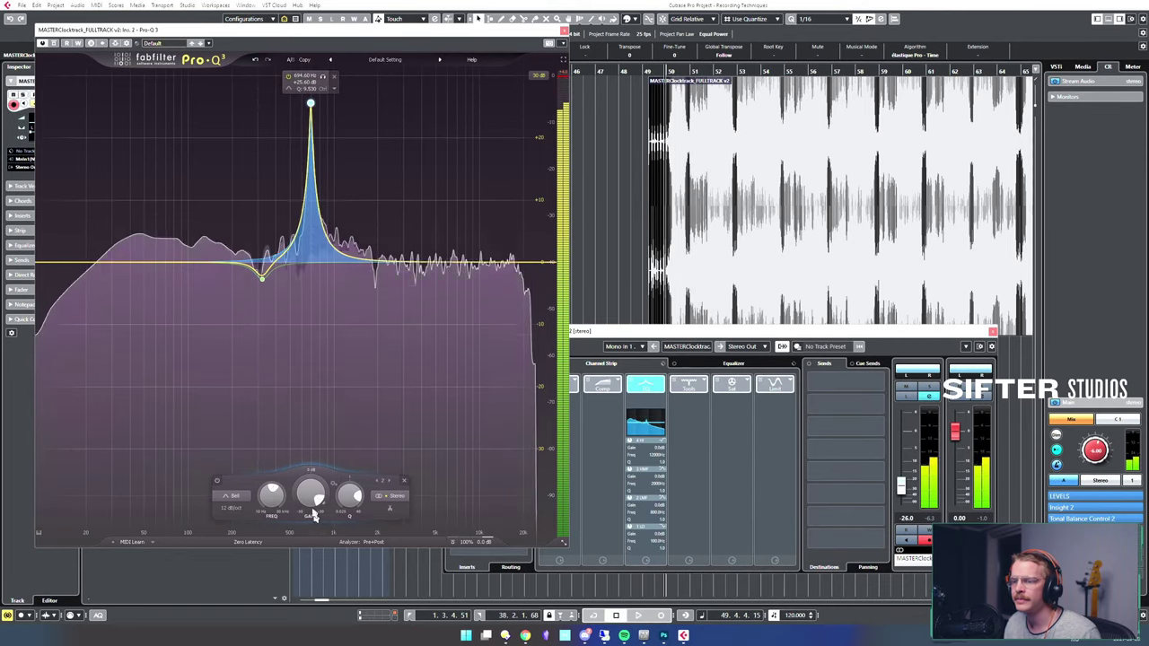
drag(314, 515, 314, 547)
- Add a narrow third bell band, sweep it to about 1078 Hz, and turn its gain down to about -3.3 dB
double_click(379, 184)
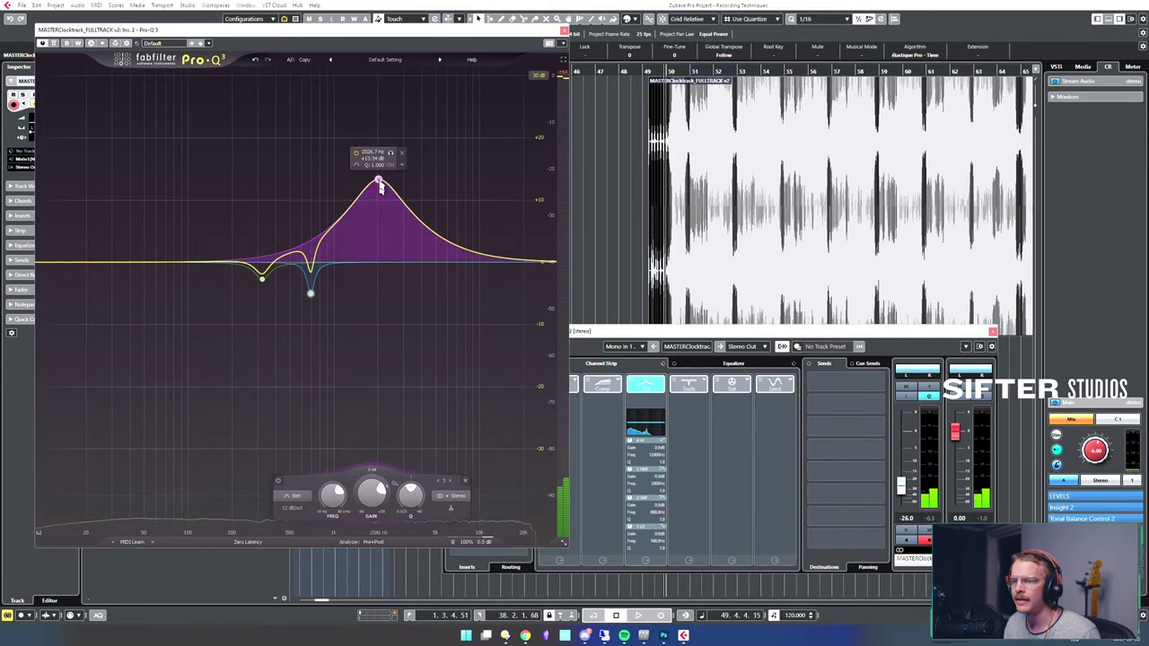
scroll(375, 186, up, 8)
drag(379, 181, 341, 159)
key(space)
drag(338, 494, 336, 534)
- Add a fourth bell band with Q about 4.9, sweep it boosted to about 2.8 kHz during playback, and reduce it to about -0.7 dB
double_click(428, 232)
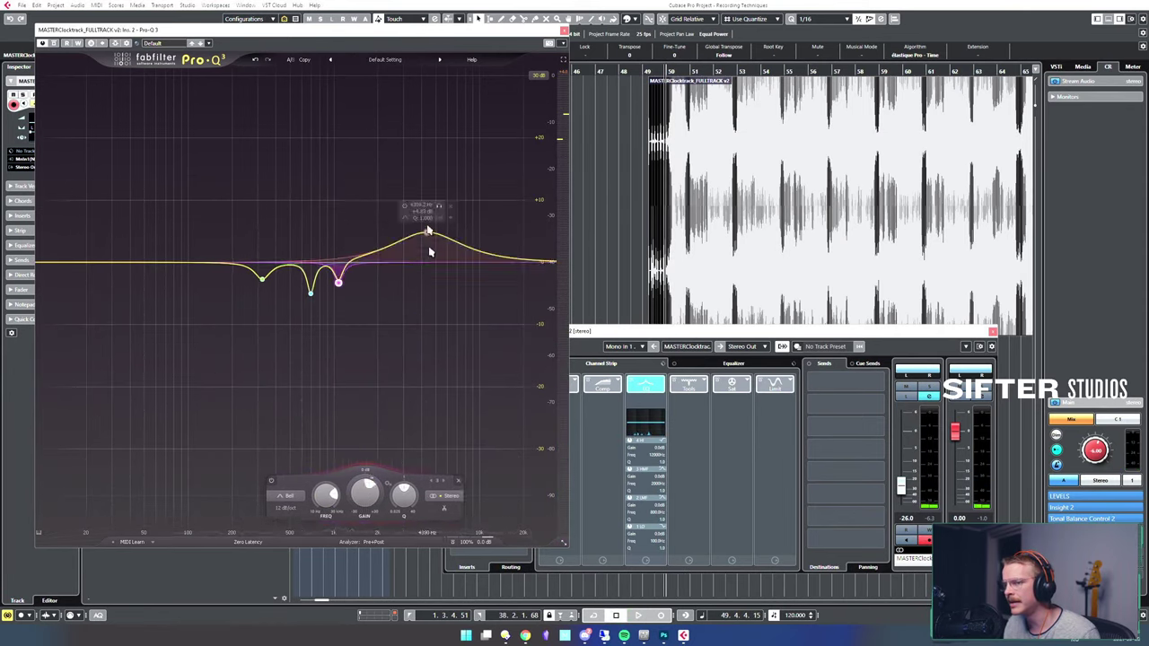
drag(427, 232, 418, 146)
key(space)
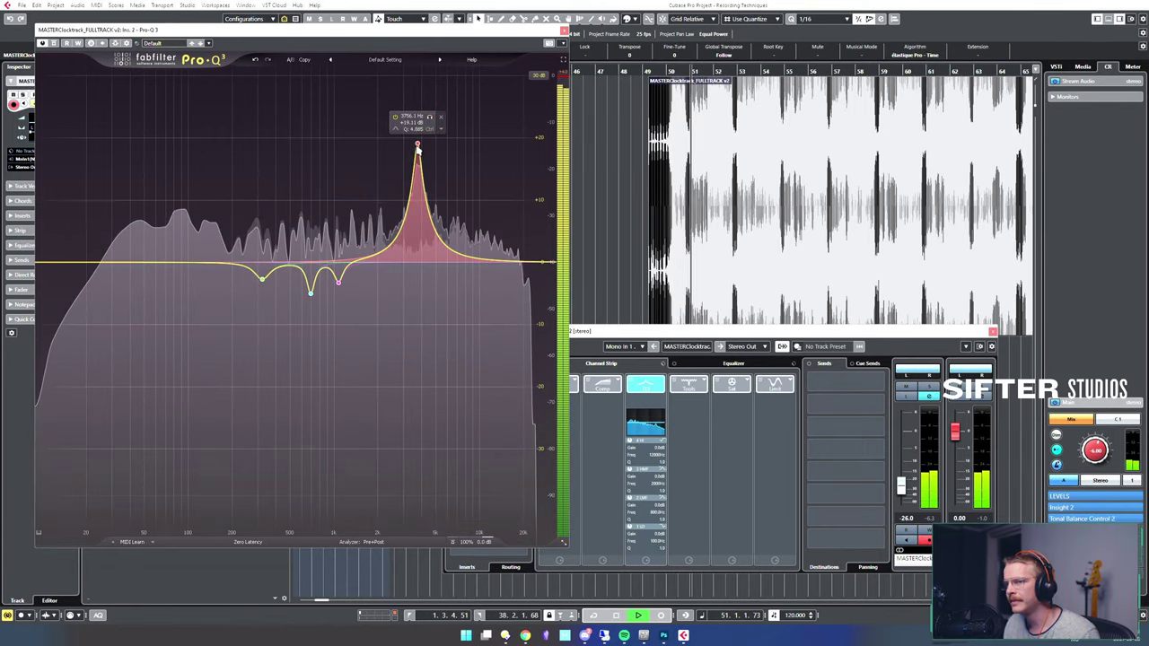
drag(418, 142, 397, 102)
drag(400, 103, 400, 102)
mouse_move(363, 509)
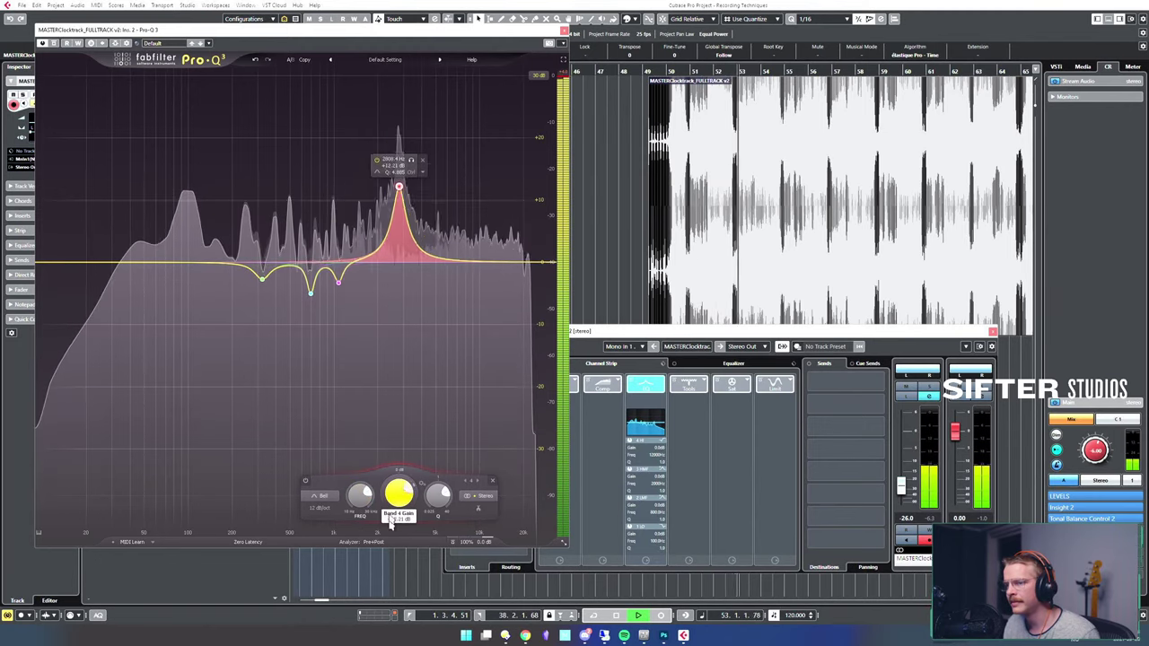
drag(399, 494, 388, 577)
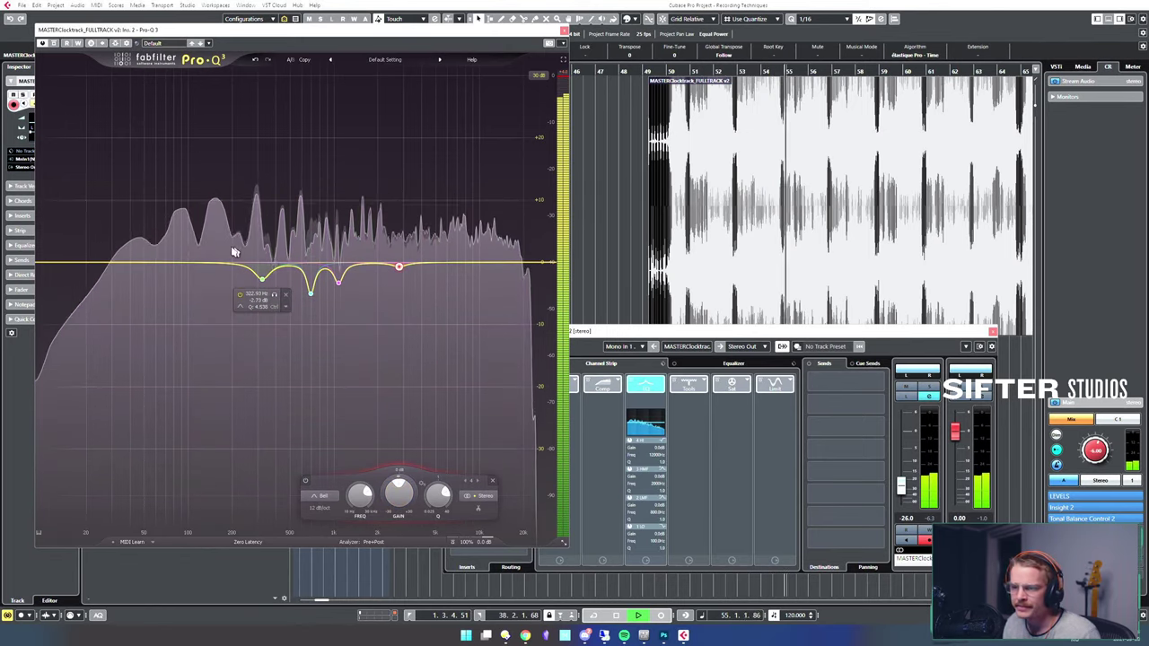
- Select all four bell bands and compare the sound with them bypassed and enabled, stopping playback
drag(426, 349, 99, 151)
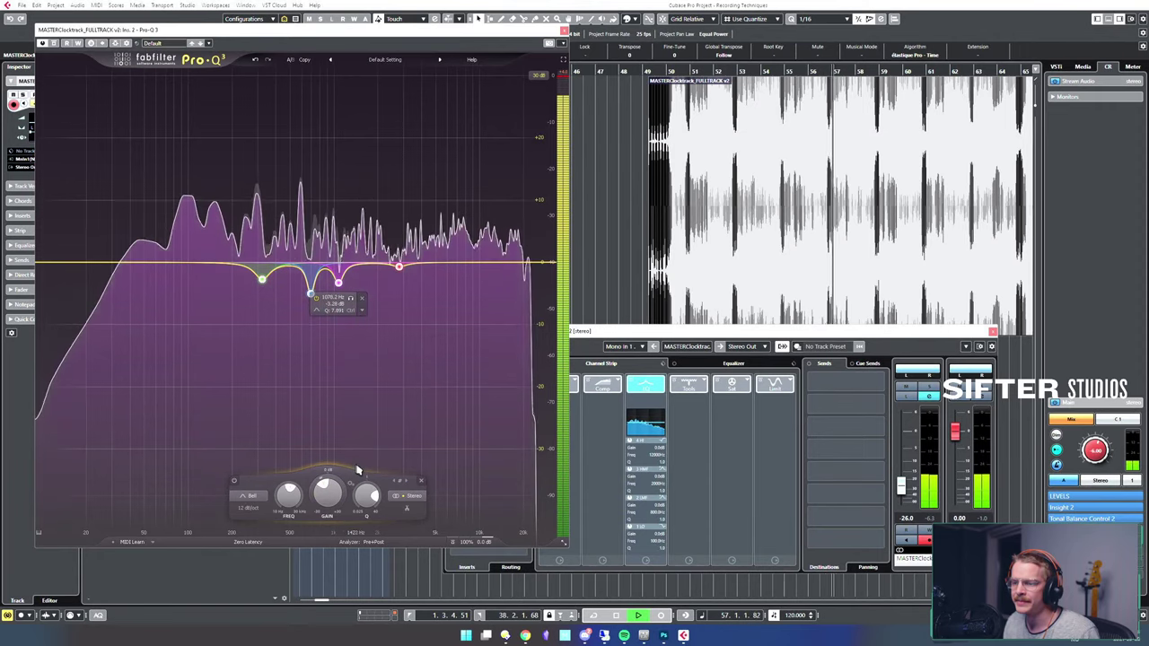
click(233, 482)
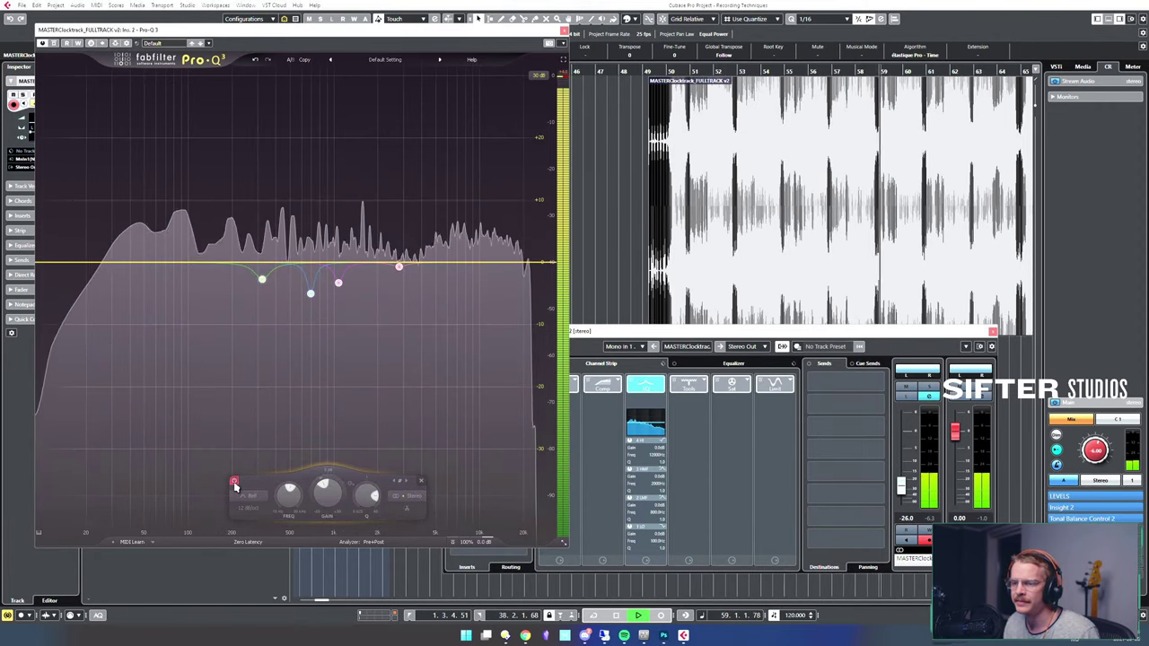
click(233, 481)
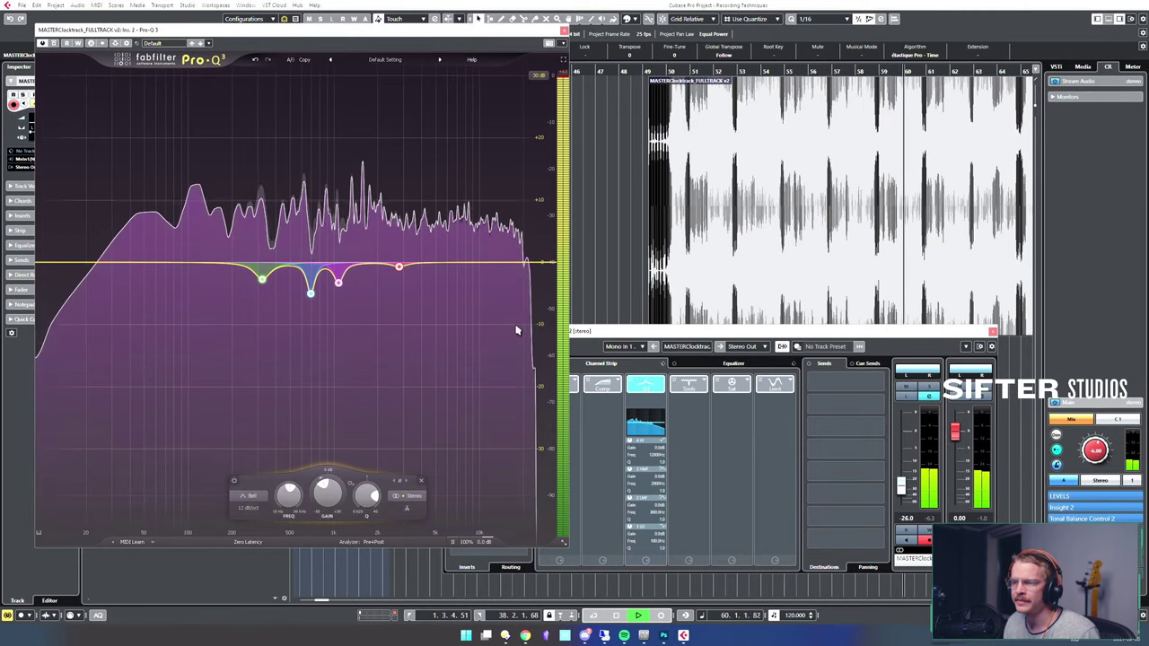
key(space)
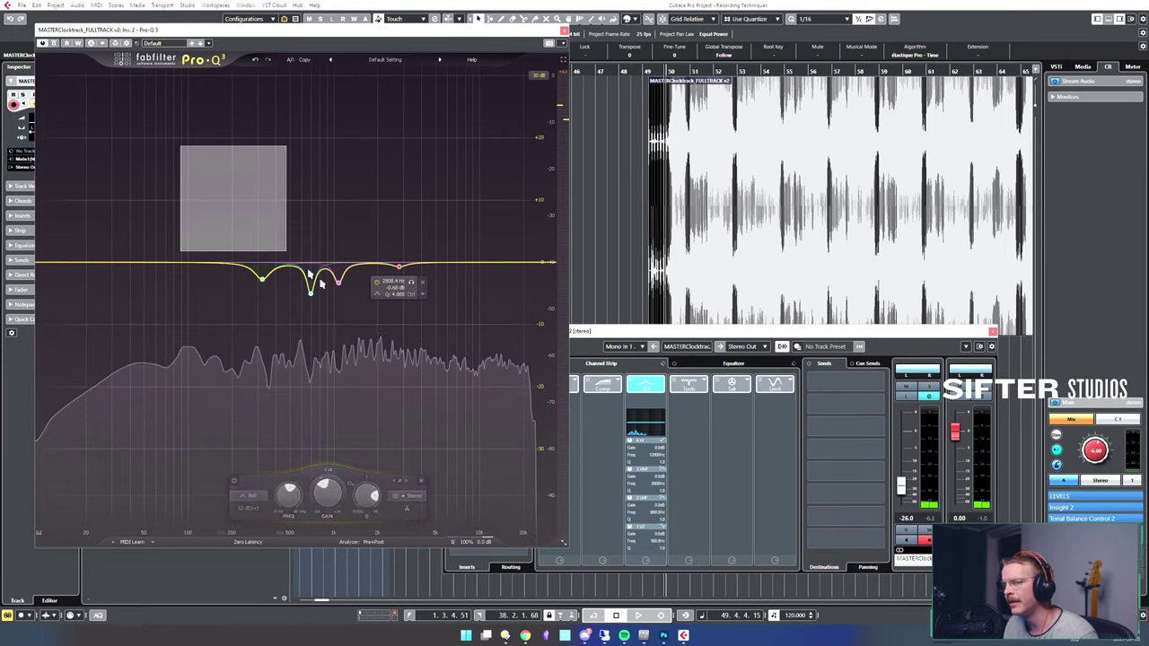
click(235, 486)
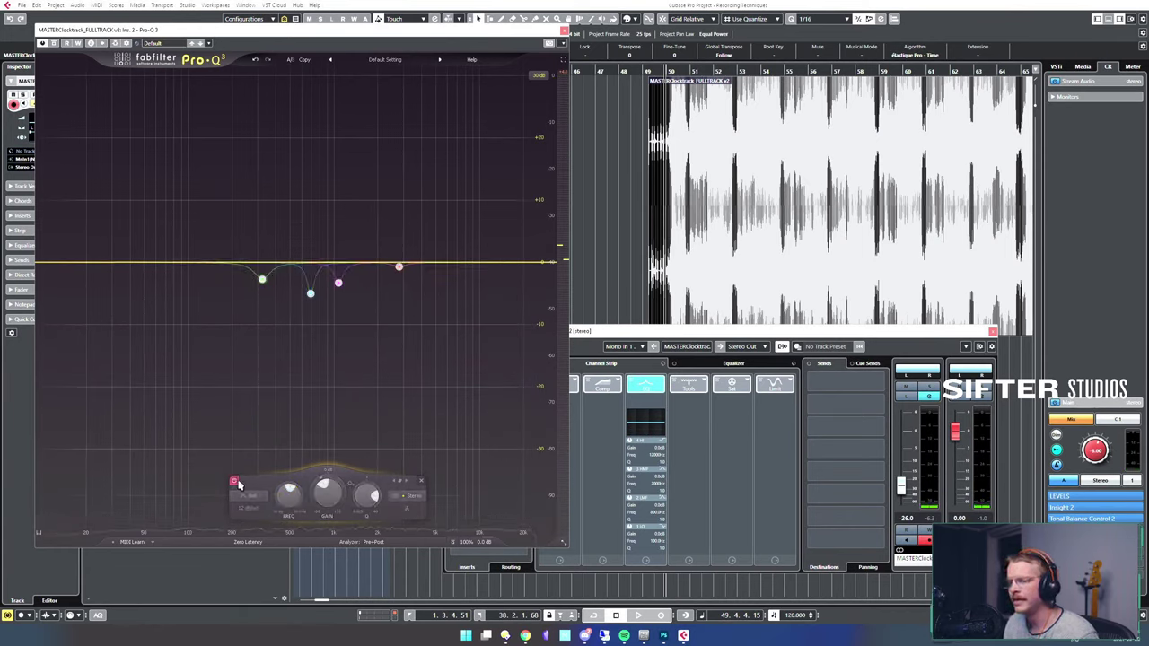
click(236, 482)
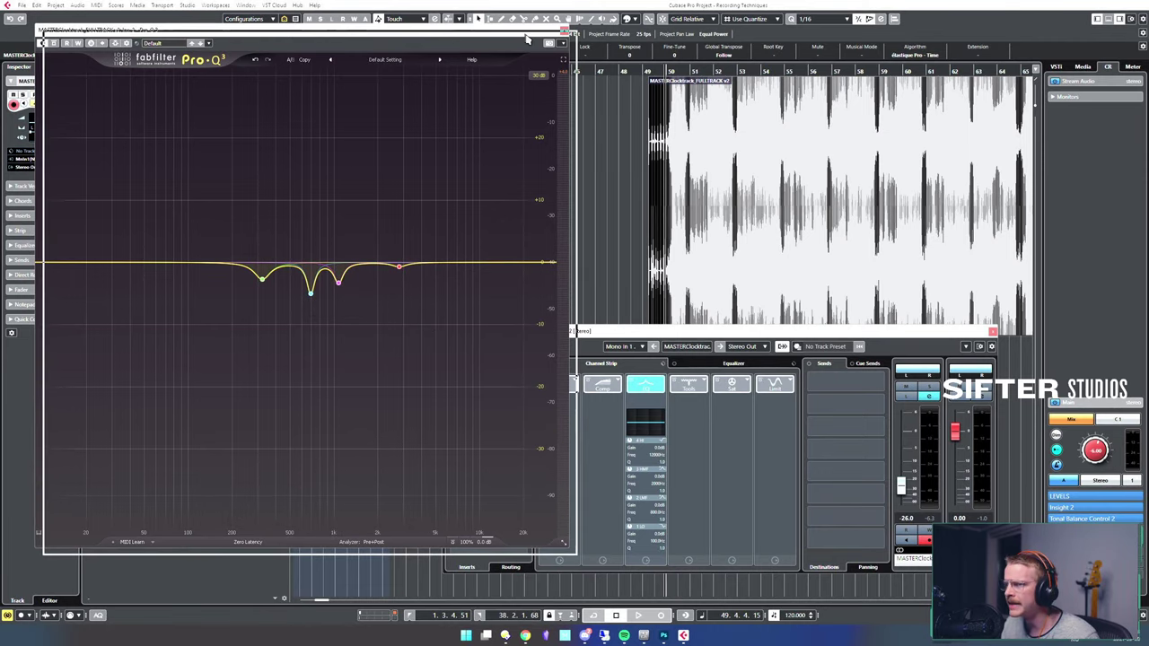
- Close the Pro-Q 3 window and the channel settings of the full track
drag(528, 30, 539, 39)
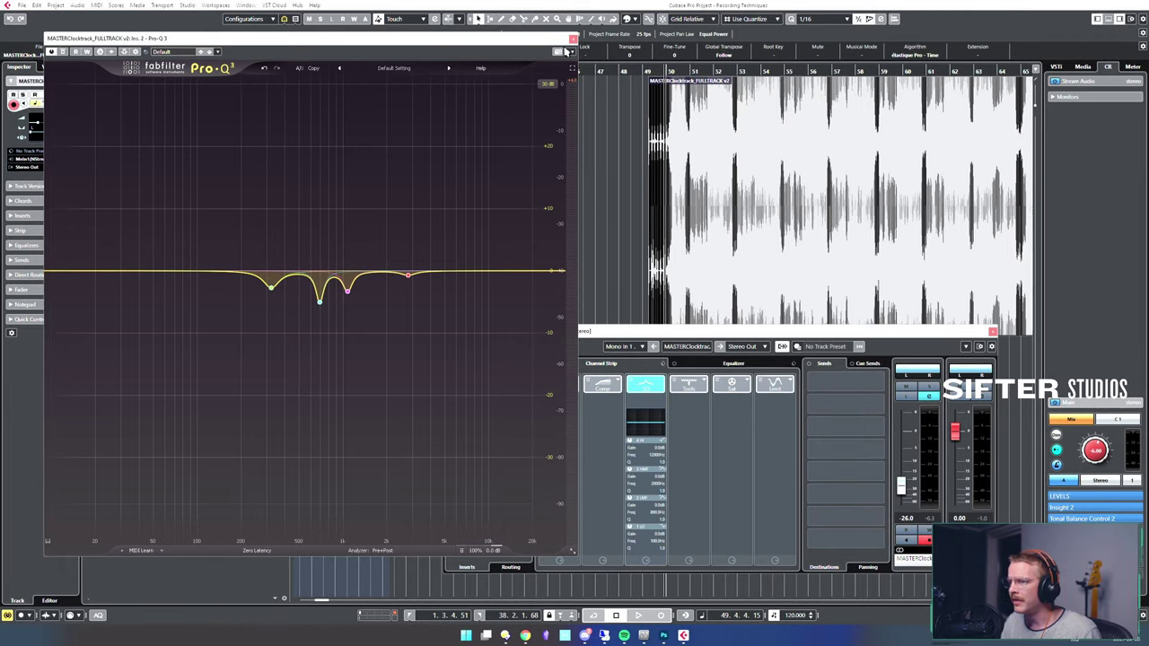
click(572, 39)
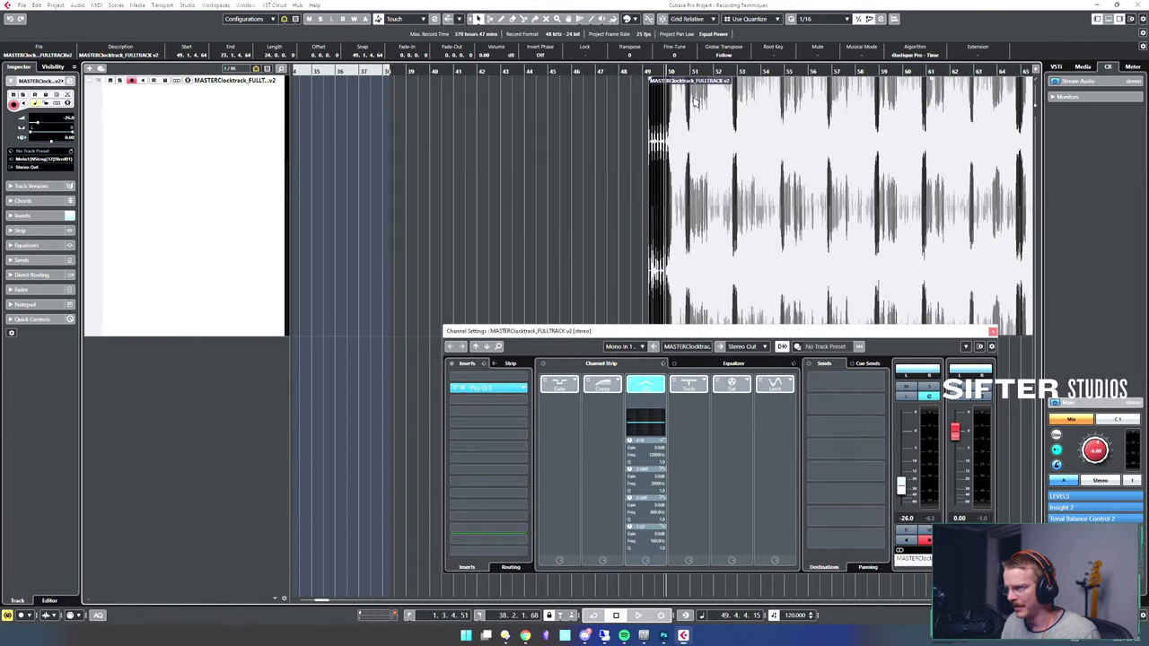
click(993, 331)
key(g)
key(g)
key(g)
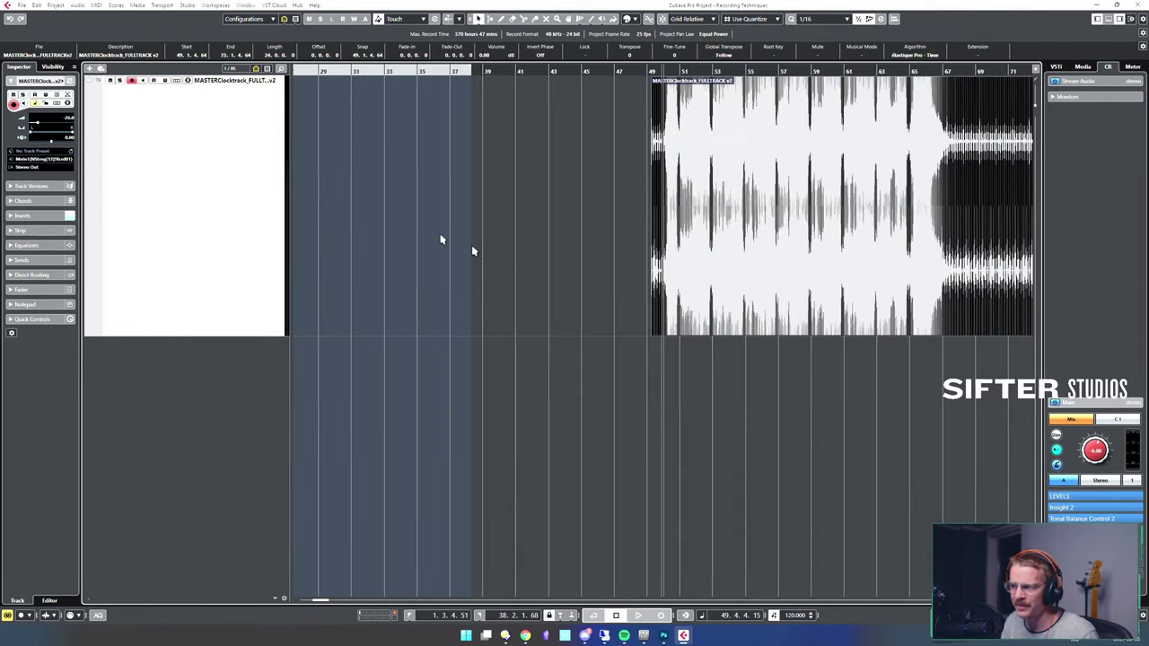
scroll(606, 179, right, 2)
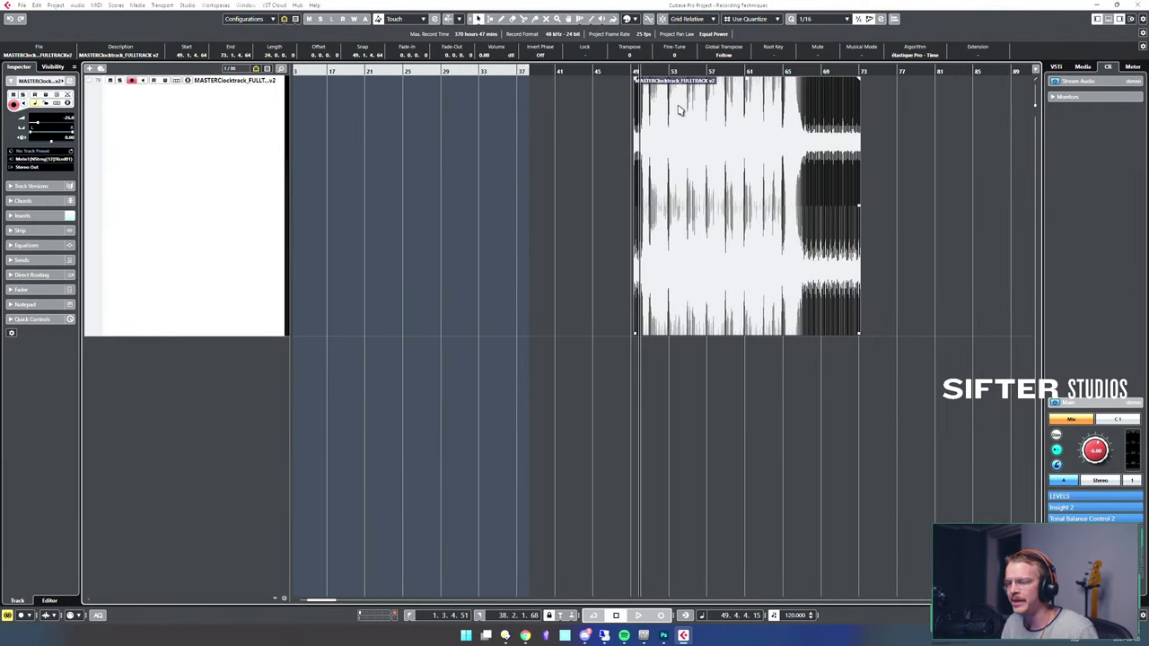
key(h)
key(h)
key(h)
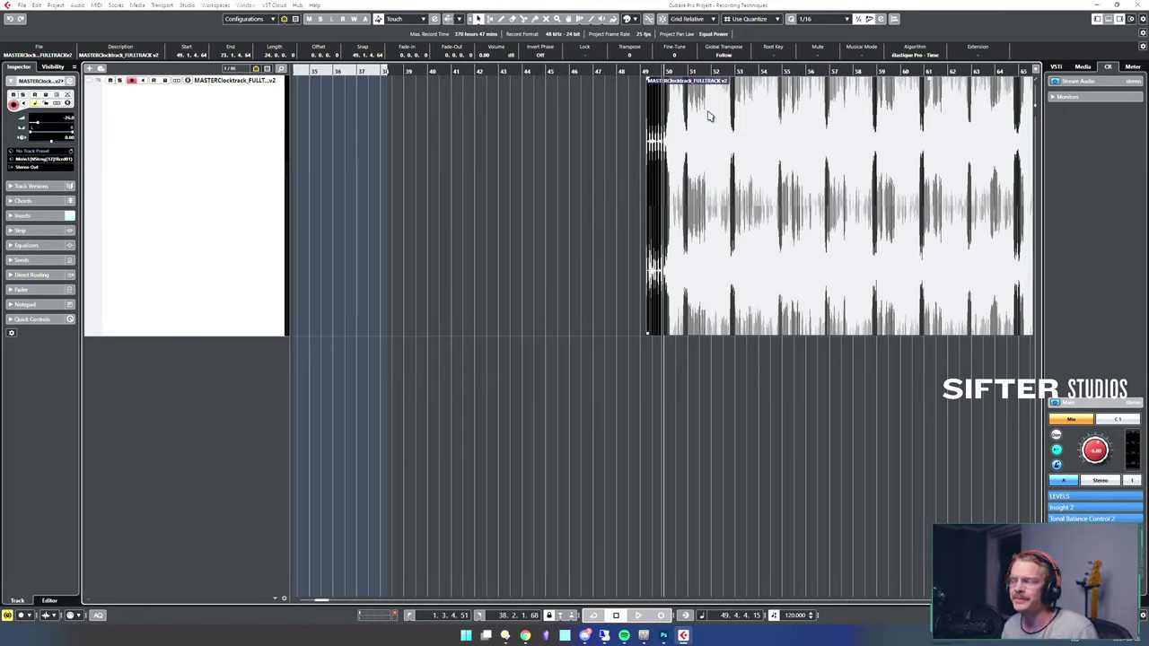
drag(665, 147, 687, 159)
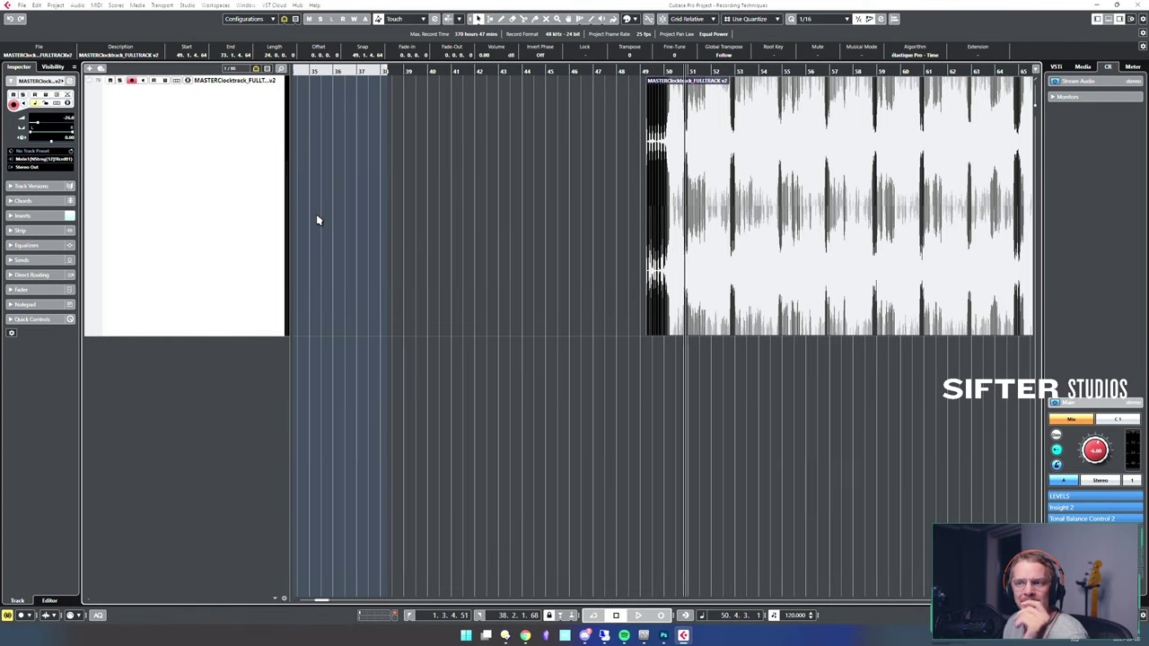
- Reopen the full track's channel settings and its Pro-Q 3 to review the EQ cuts, and close the plug-in
key(e)
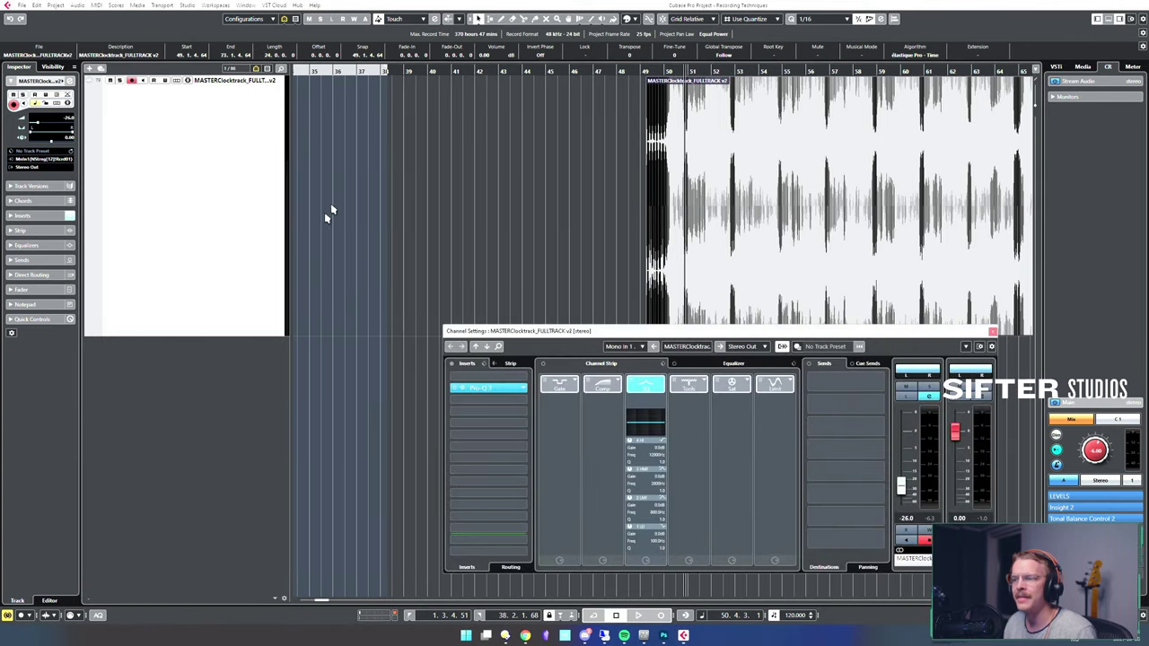
click(481, 397)
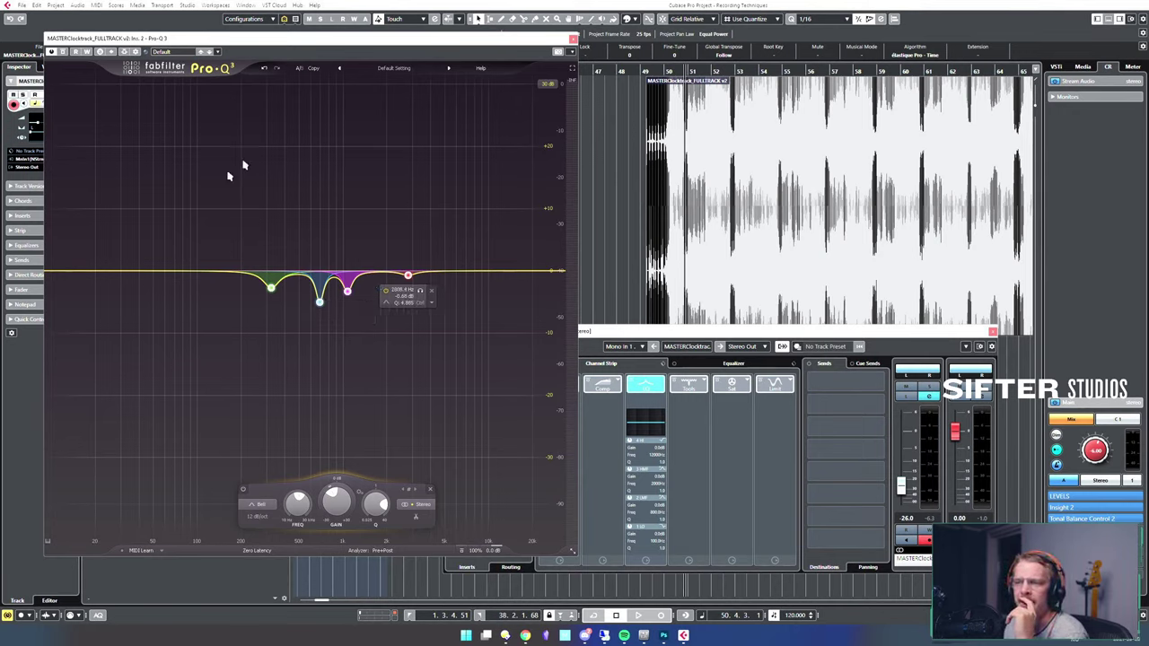
mouse_move(294, 41)
mouse_down()
mouse_move(308, 59)
mouse_move(296, 56)
mouse_up()
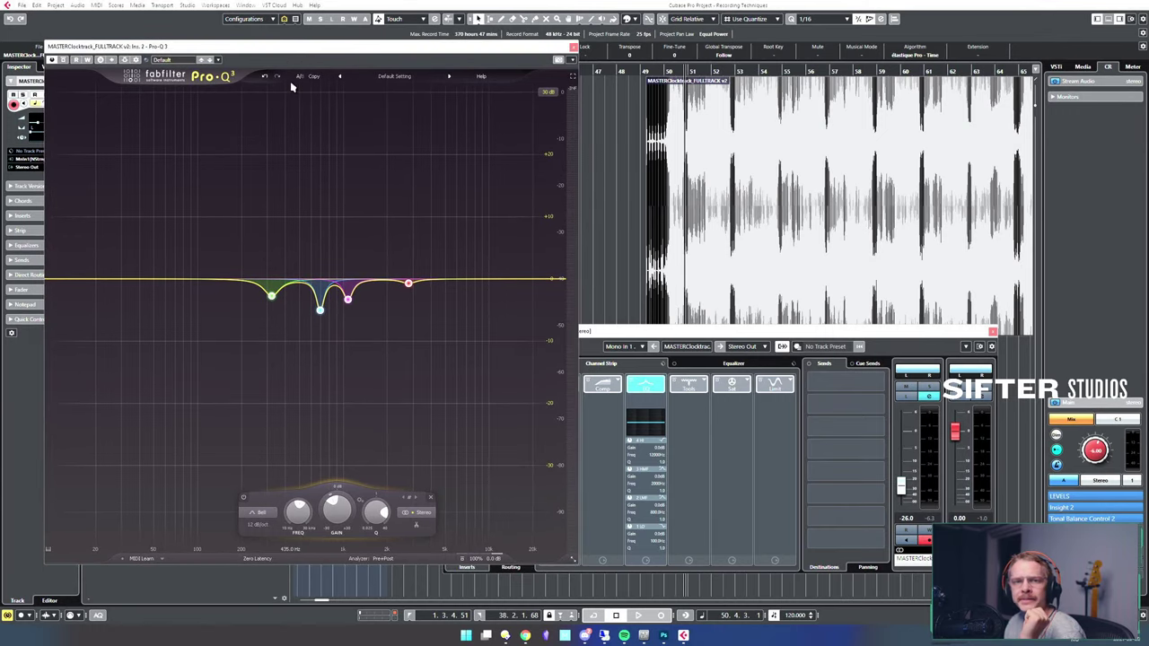
click(572, 51)
scroll(718, 179, down, 4)
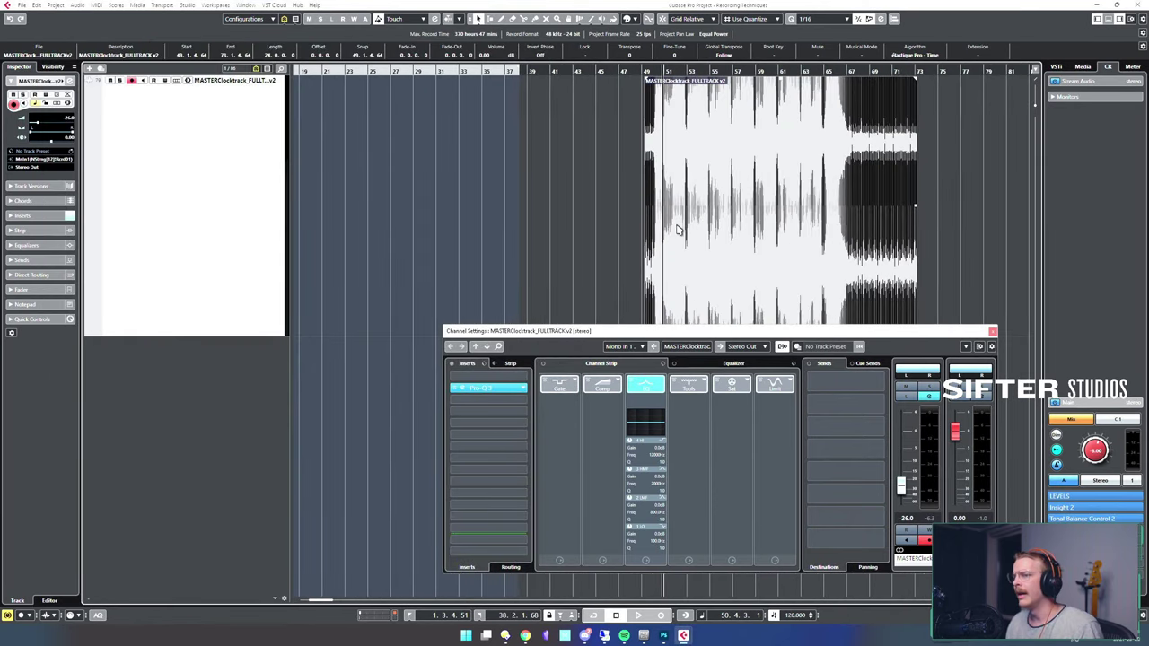
drag(690, 217, 687, 216)
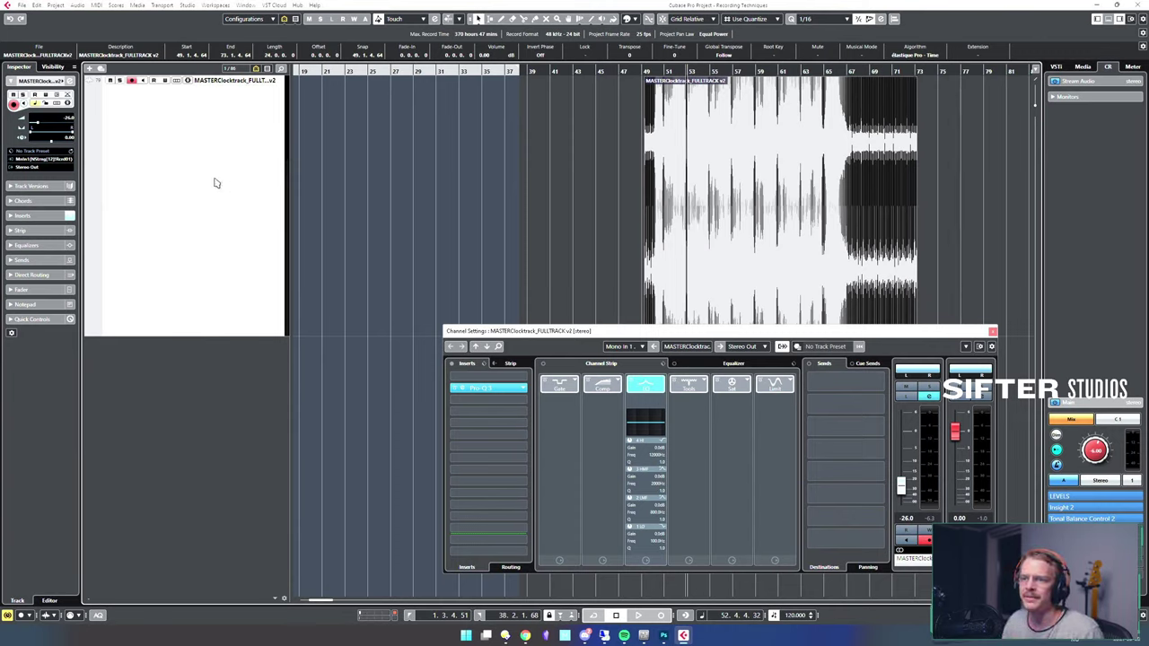
- Make the Input/Output Channels, THE REST and VOX tracks visible, and expand the VOX folder
click(53, 67)
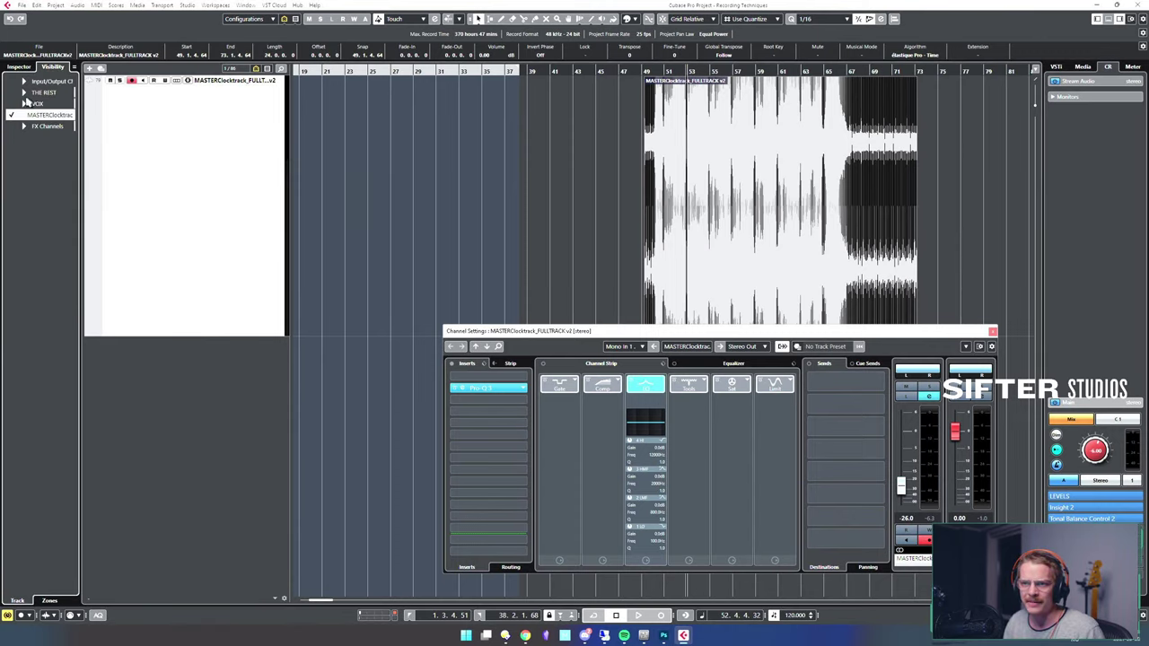
drag(11, 80, 12, 105)
click(43, 195)
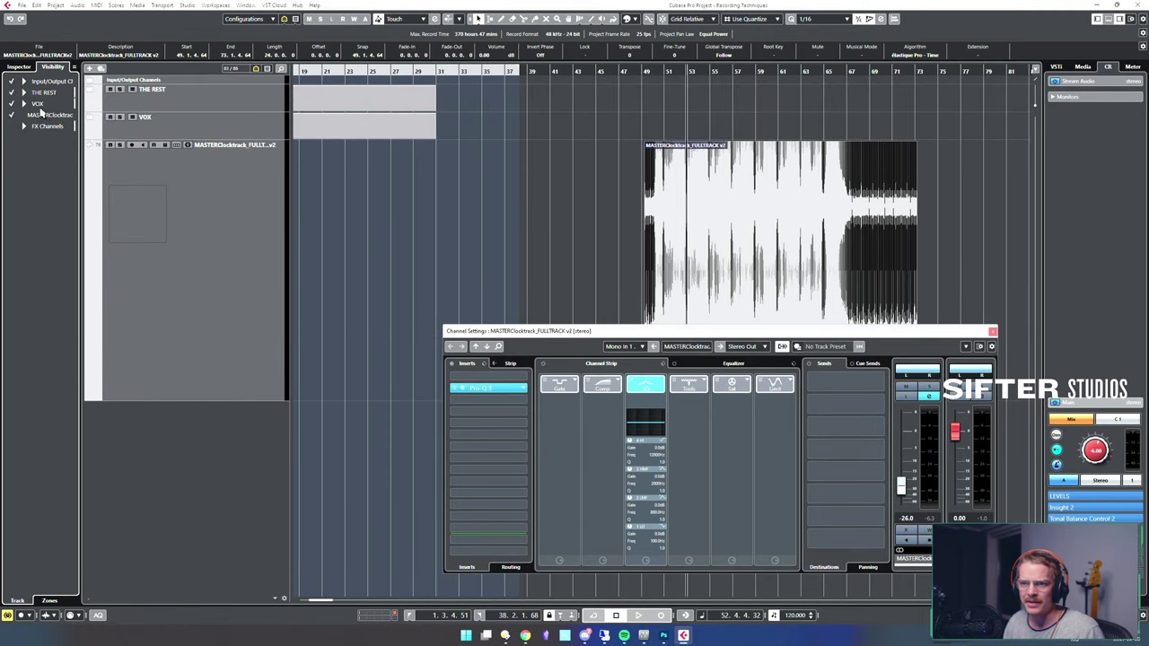
double_click(38, 106)
- Play the project from about bar 8 and look through the vocal tracks in the VOX folder
drag(365, 70, 351, 72)
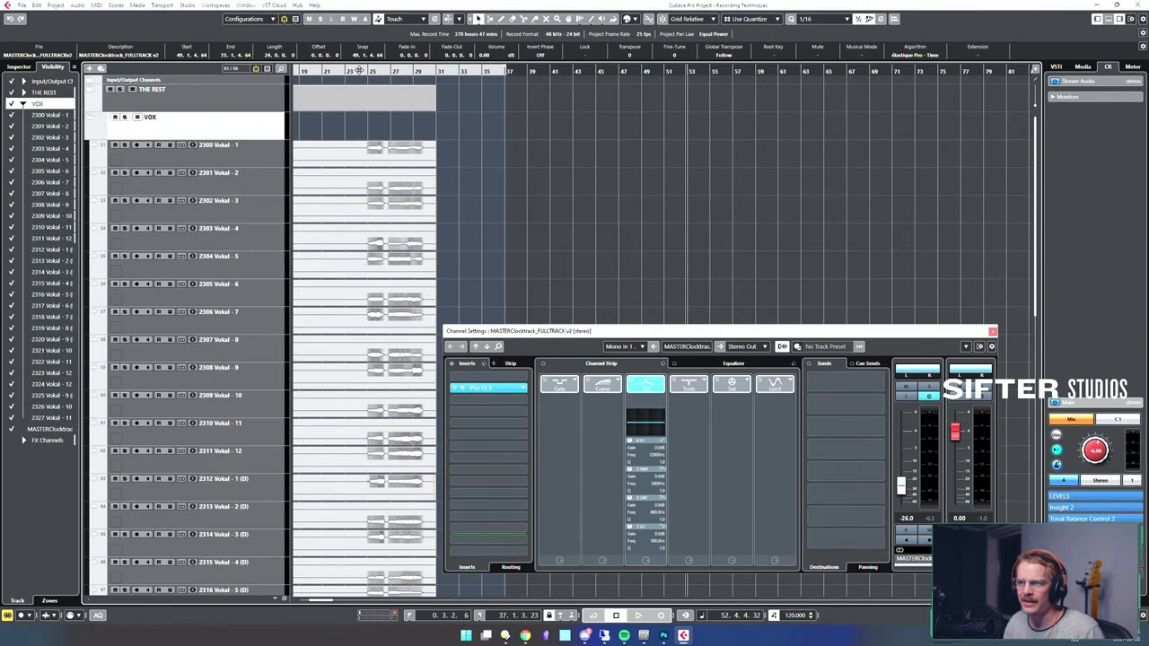
click(359, 70)
key(g)
key(g)
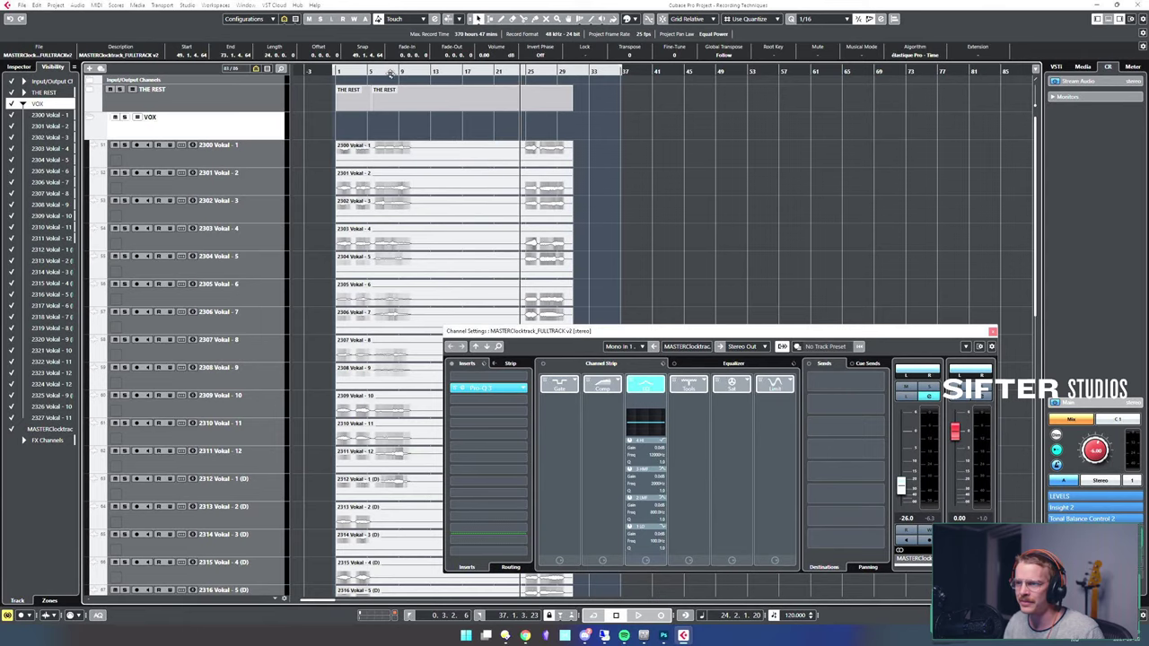
click(390, 74)
key(space)
scroll(638, 182, down, 4)
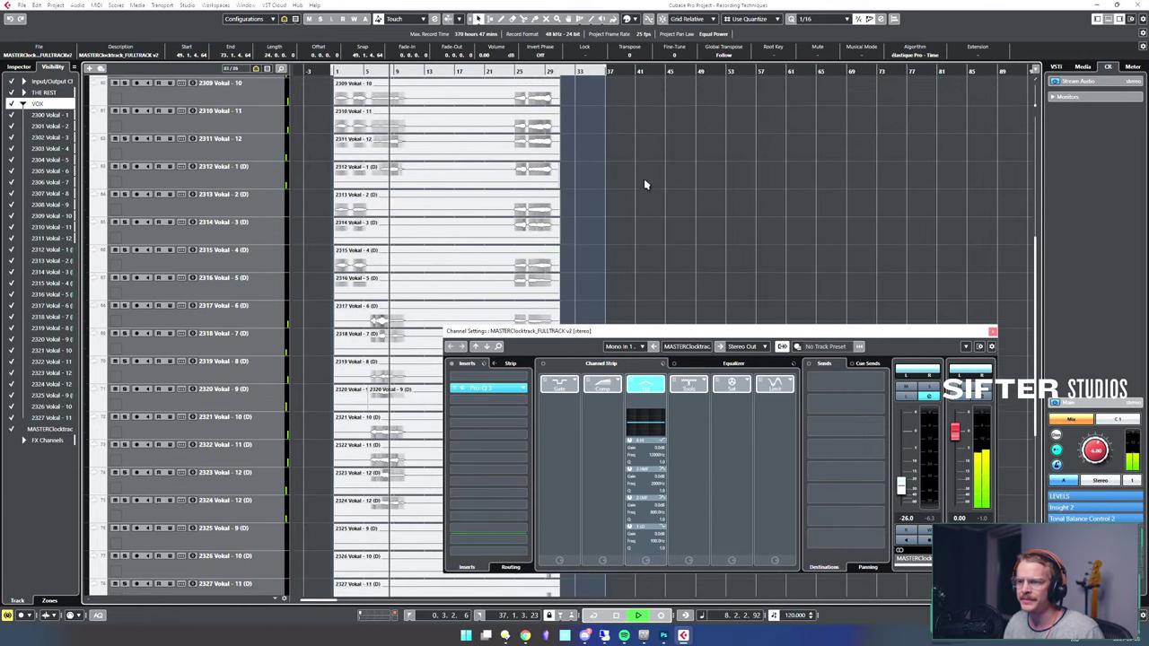
scroll(651, 182, up, 4)
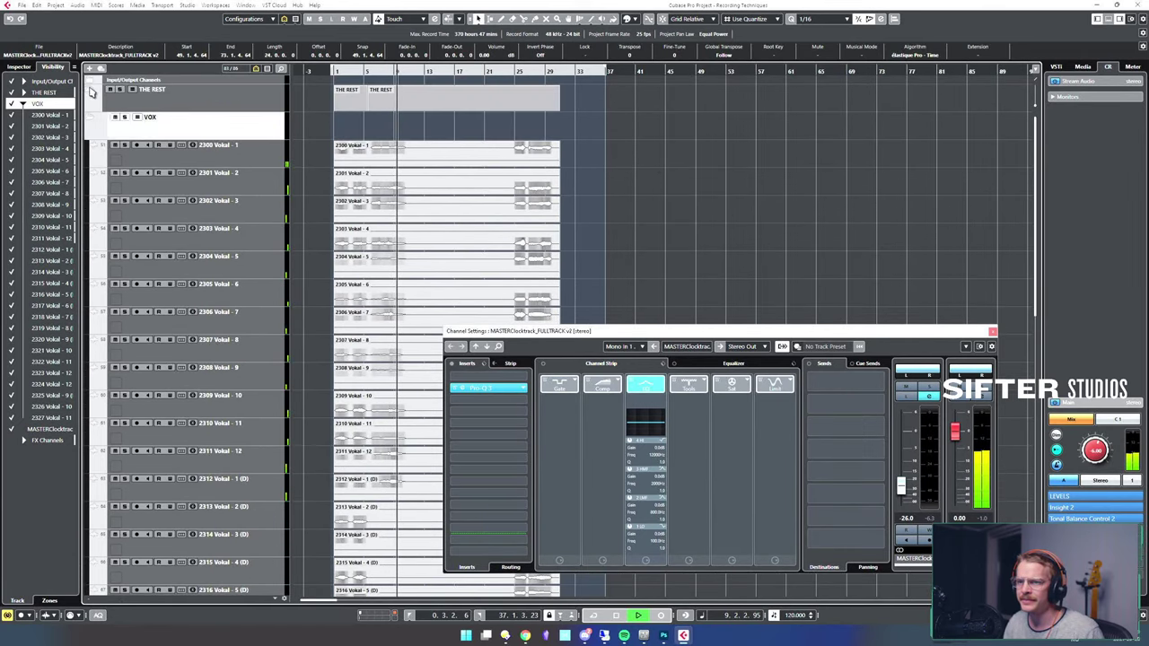
- Expand THE REST folder and look through its instrument tracks during playback
click(91, 90)
scroll(688, 199, down, 4)
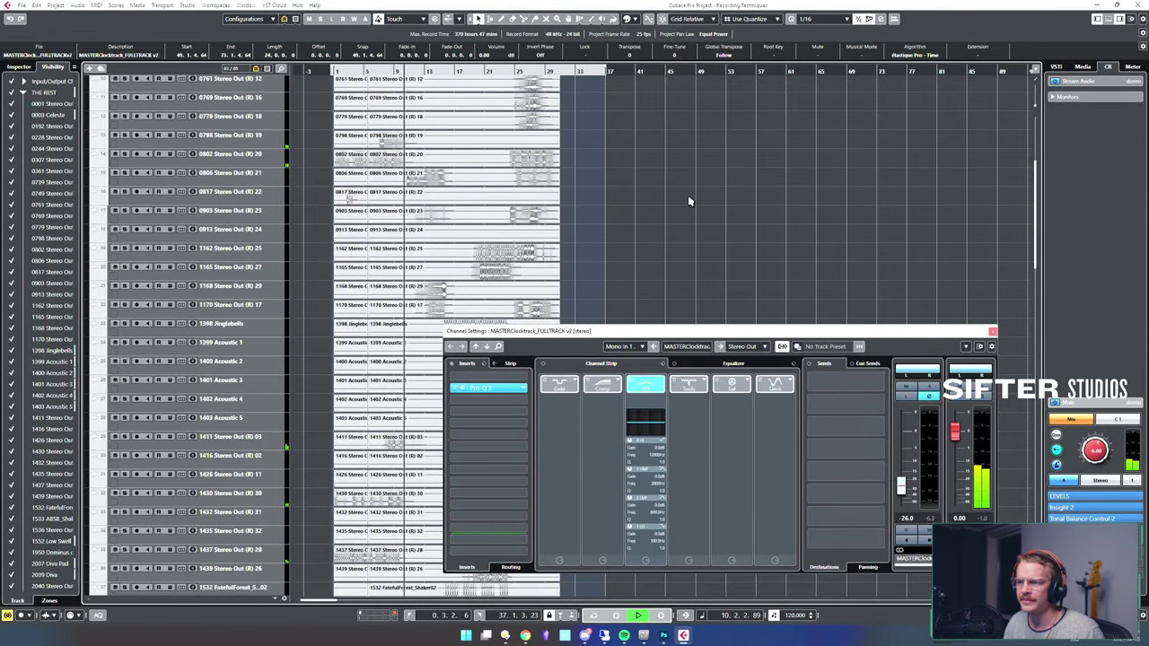
scroll(693, 199, down, 4)
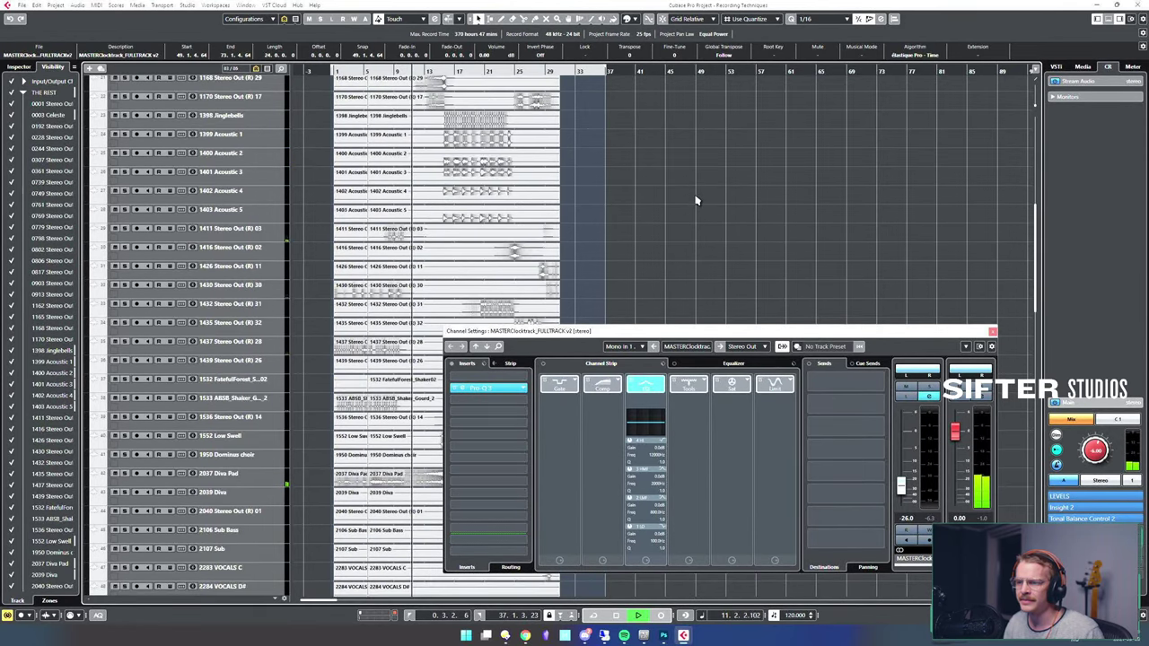
scroll(698, 200, down, 4)
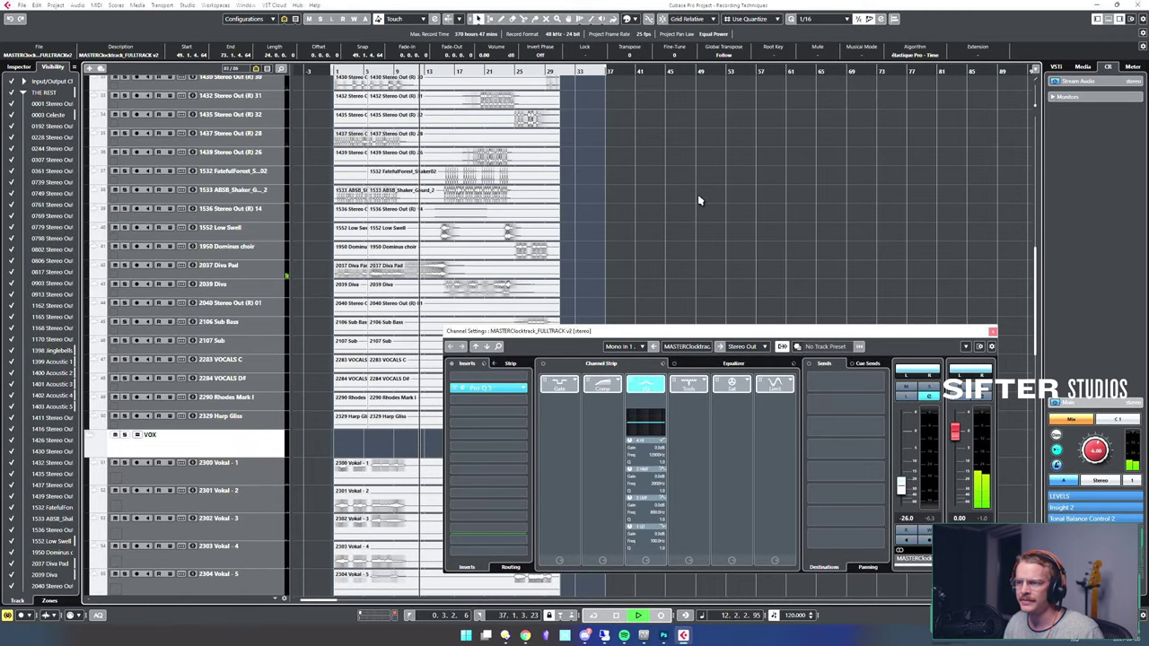
scroll(700, 193, down, 2)
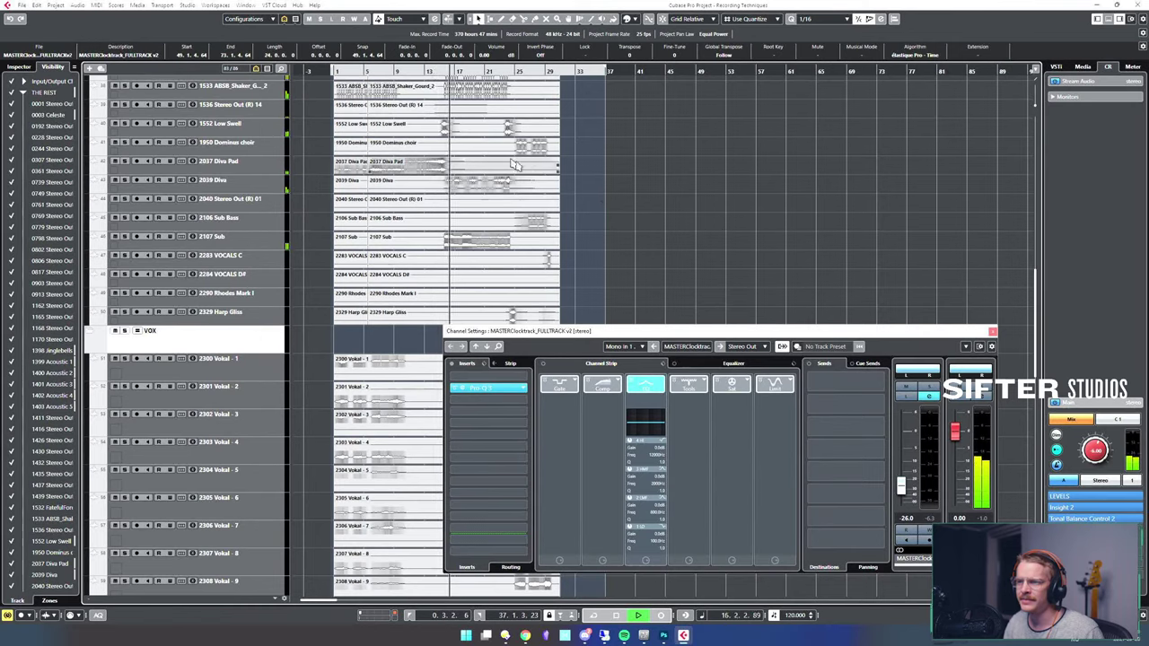
- Stop playback, place the playhead just before the first swell on the 1552 Low Swell track, and select that track's longer event
click(442, 129)
key(space)
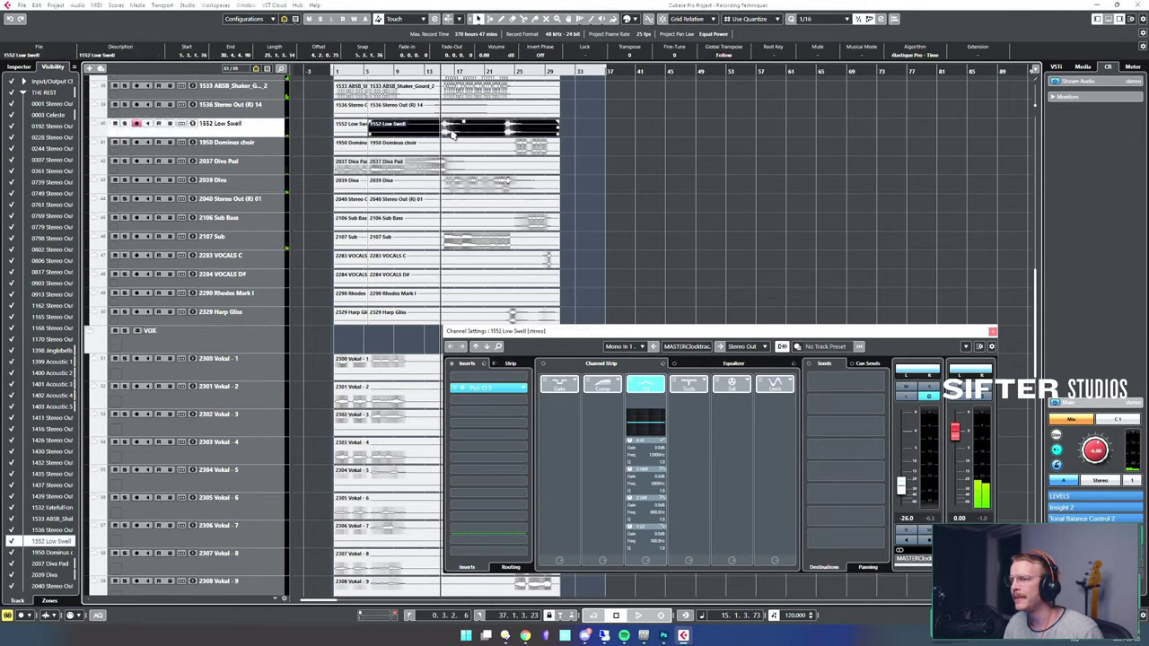
drag(429, 129, 437, 128)
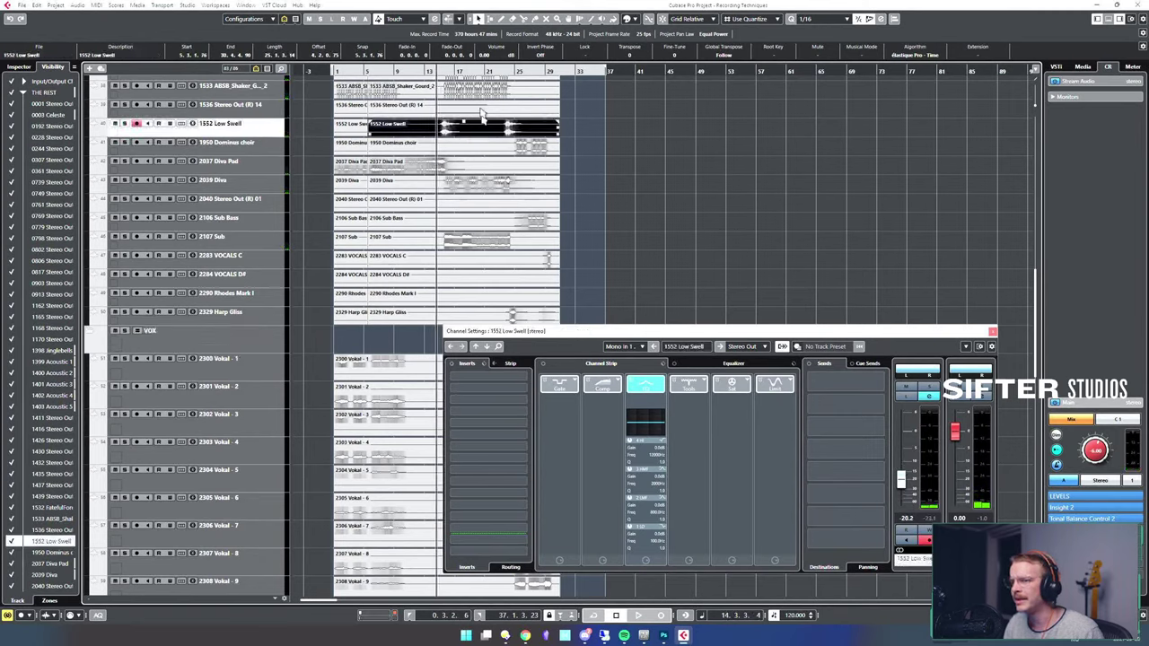
click(575, 144)
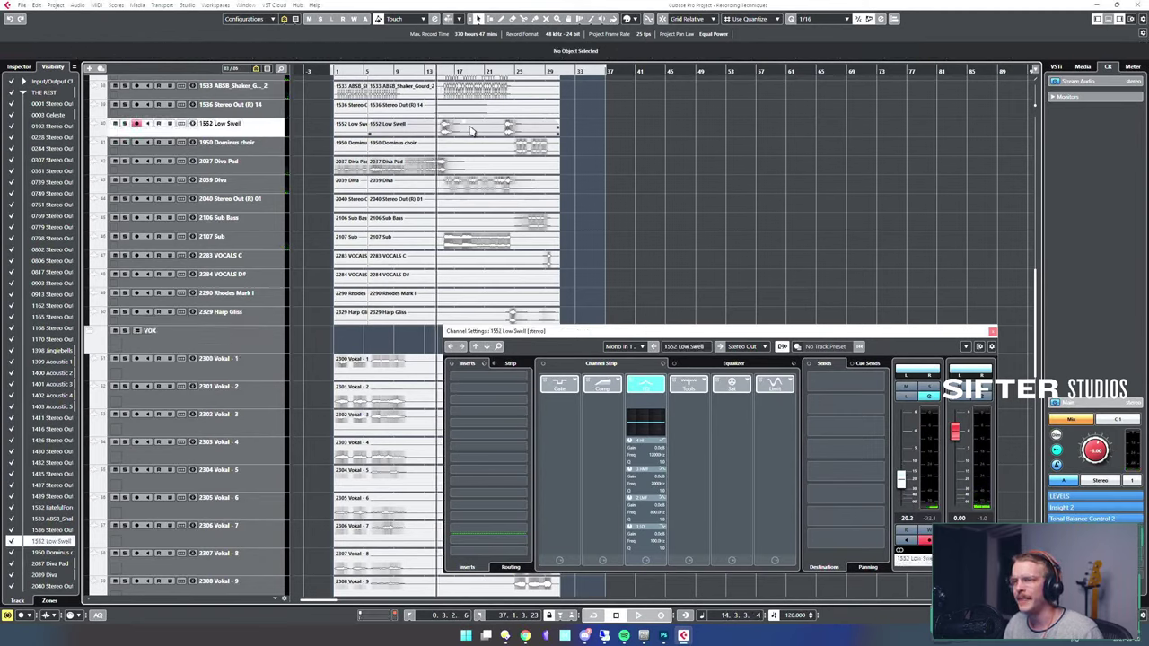
click(473, 131)
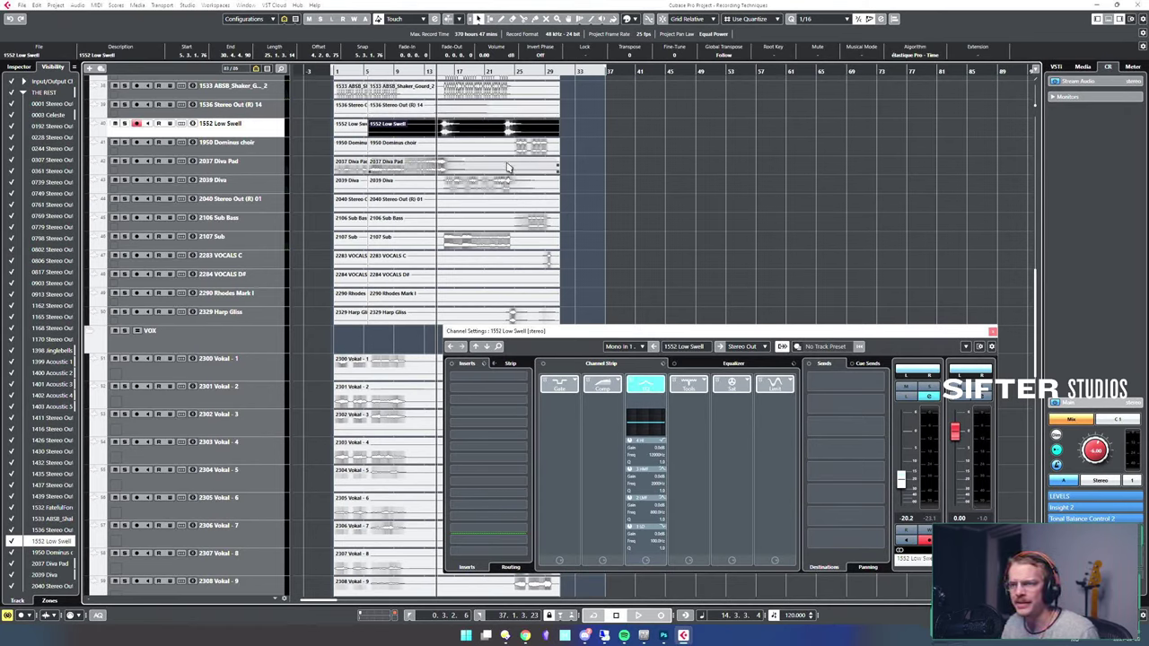
- Play the 1552 Low Swell track soloed, then remove the solo and play the same passage in the full mix
key(s)
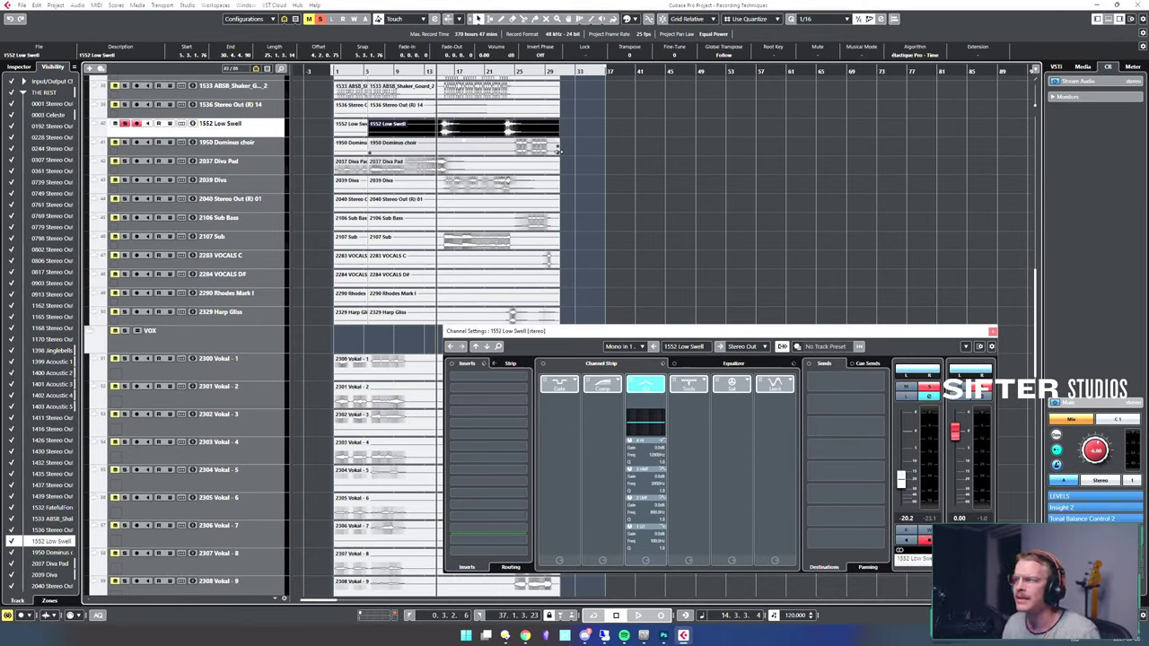
key(space)
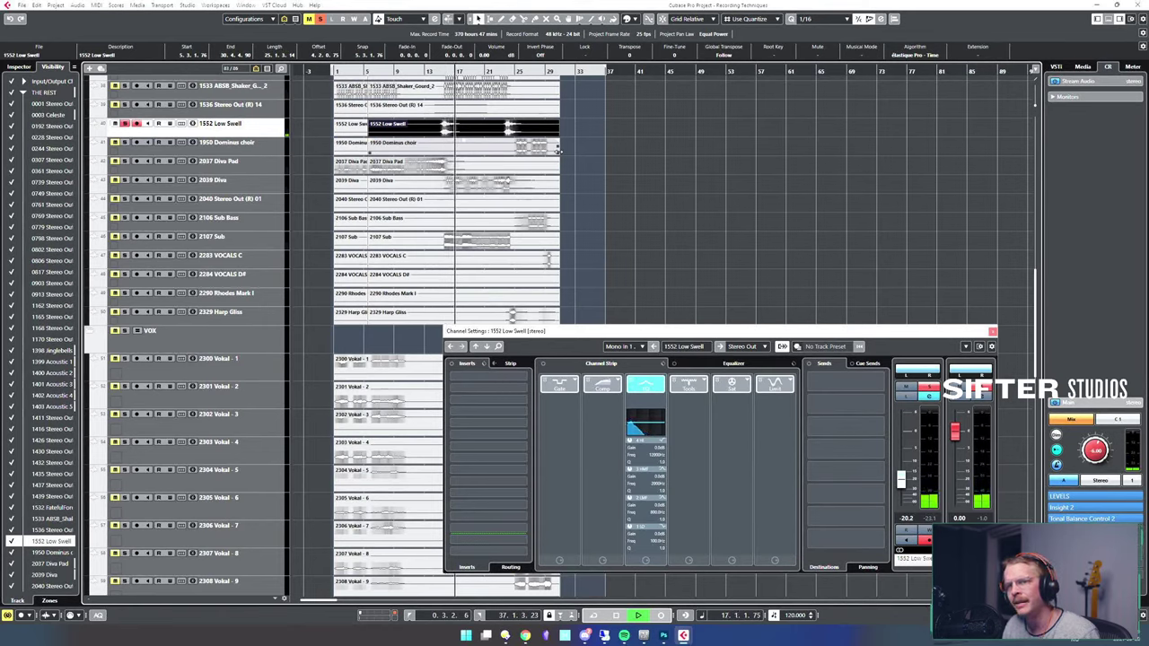
key(space)
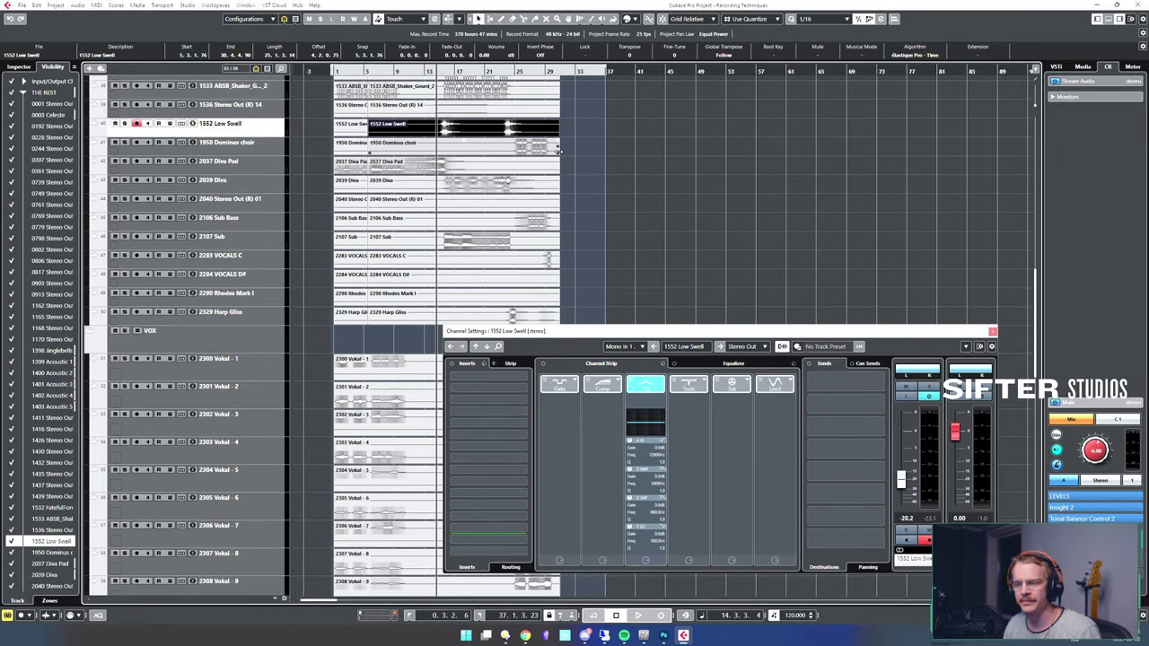
key(space)
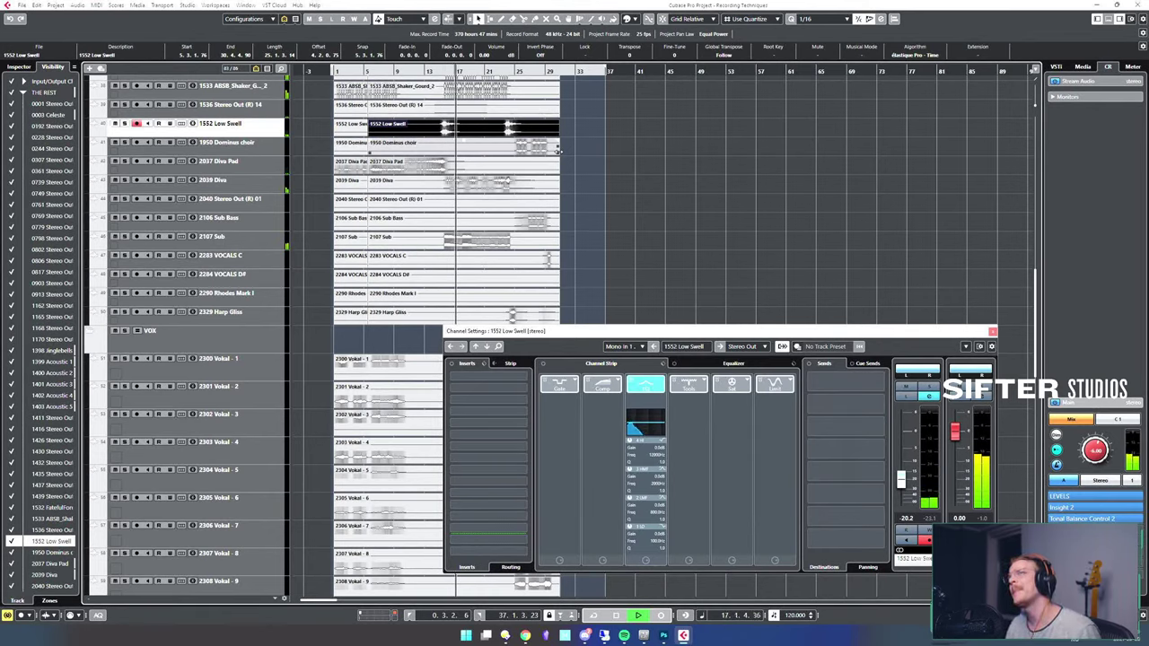
key(space)
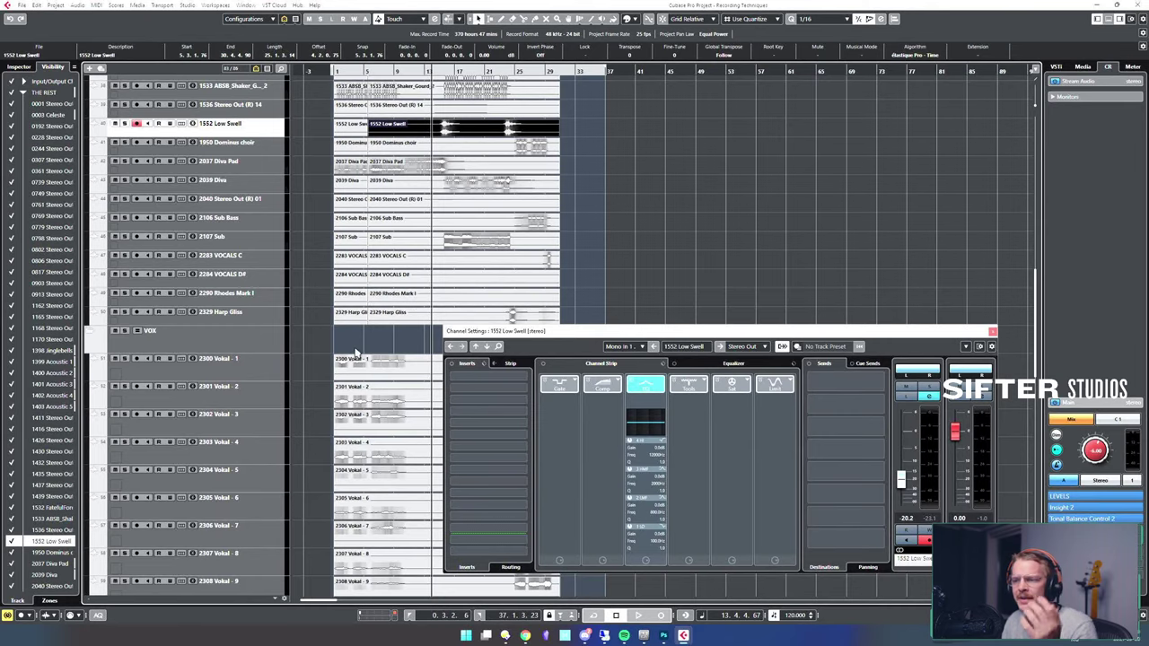
- Collapse the THE REST and VOX folder tracks in the track list
drag(353, 340, 320, 86)
drag(366, 127, 664, 150)
click(669, 153)
scroll(645, 171, down, 2)
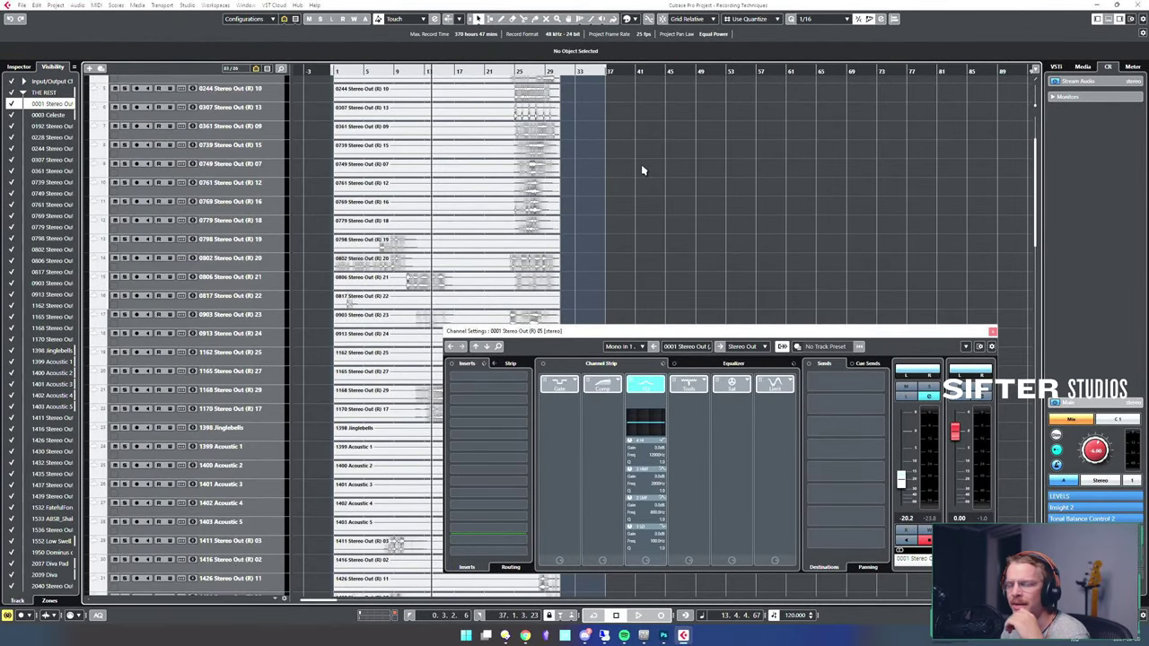
scroll(664, 162, up, 3)
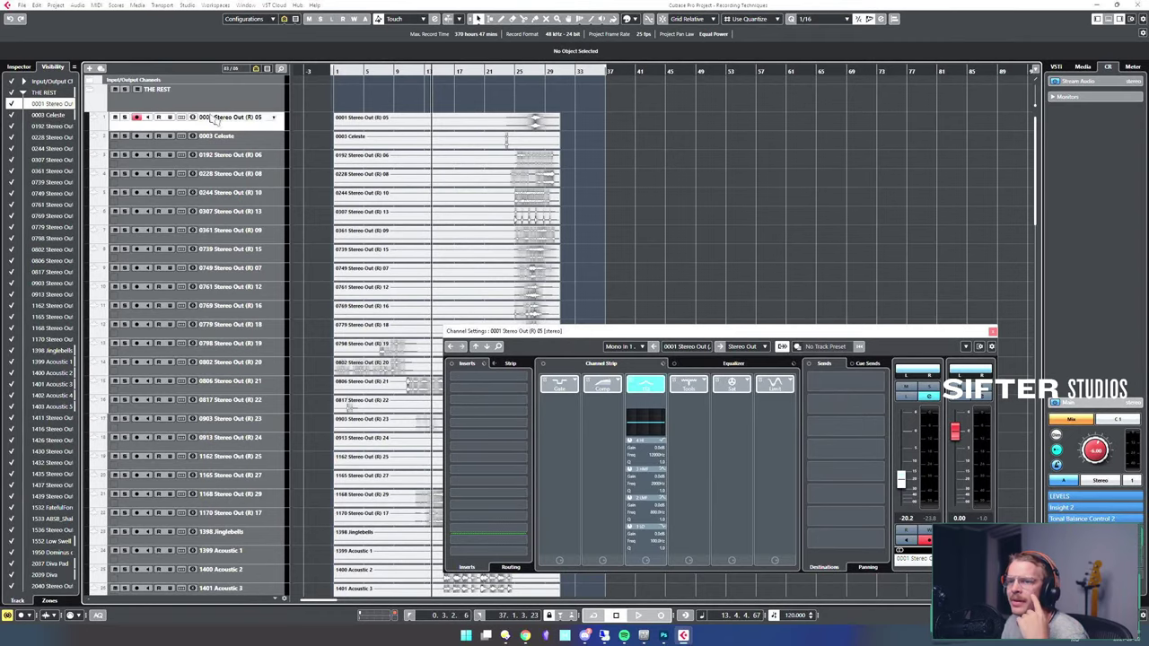
click(93, 93)
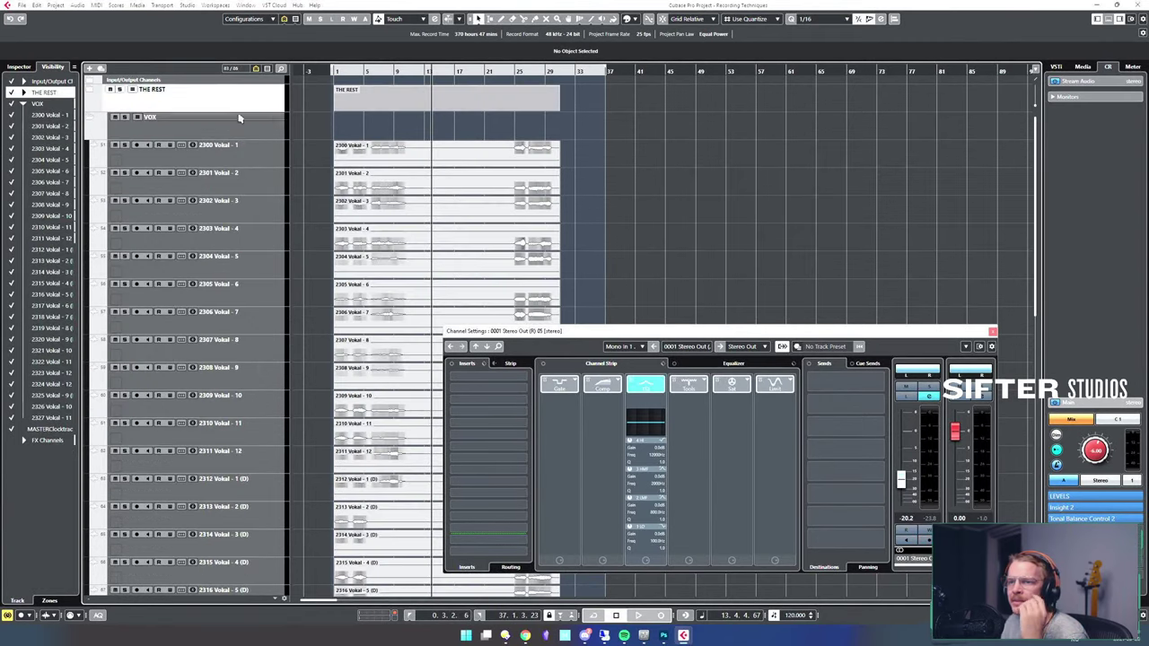
click(92, 119)
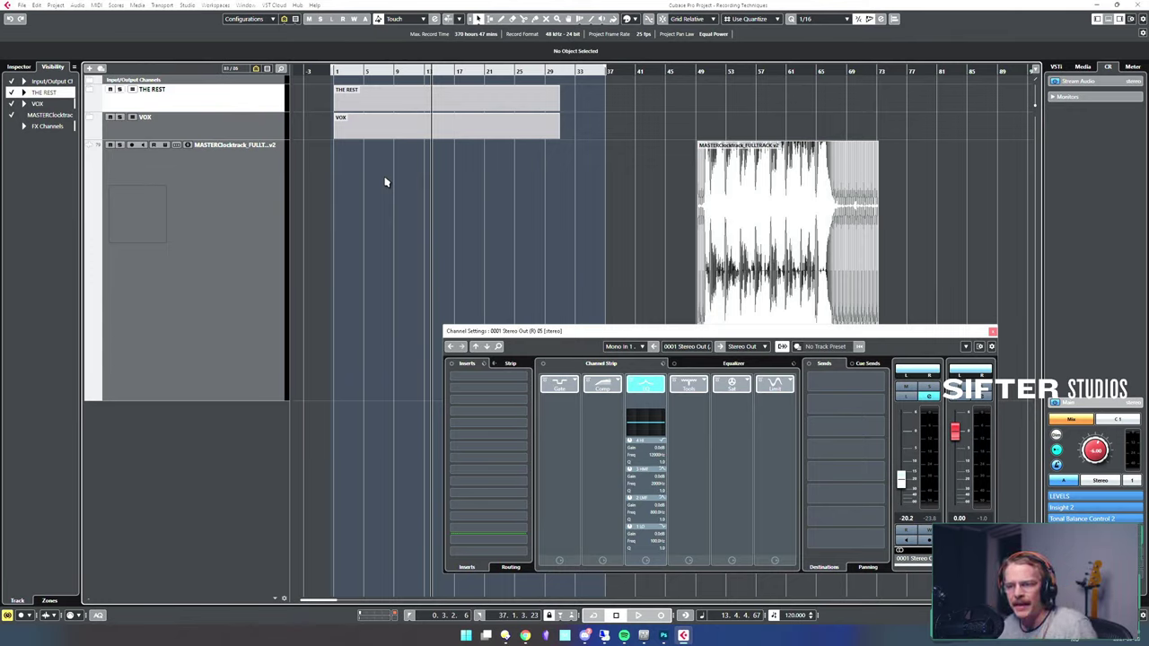
- Place the playhead near the start of the MASTERClocktrack_FULLTRACK v2 clip at bar 49 and select the clip
click(556, 339)
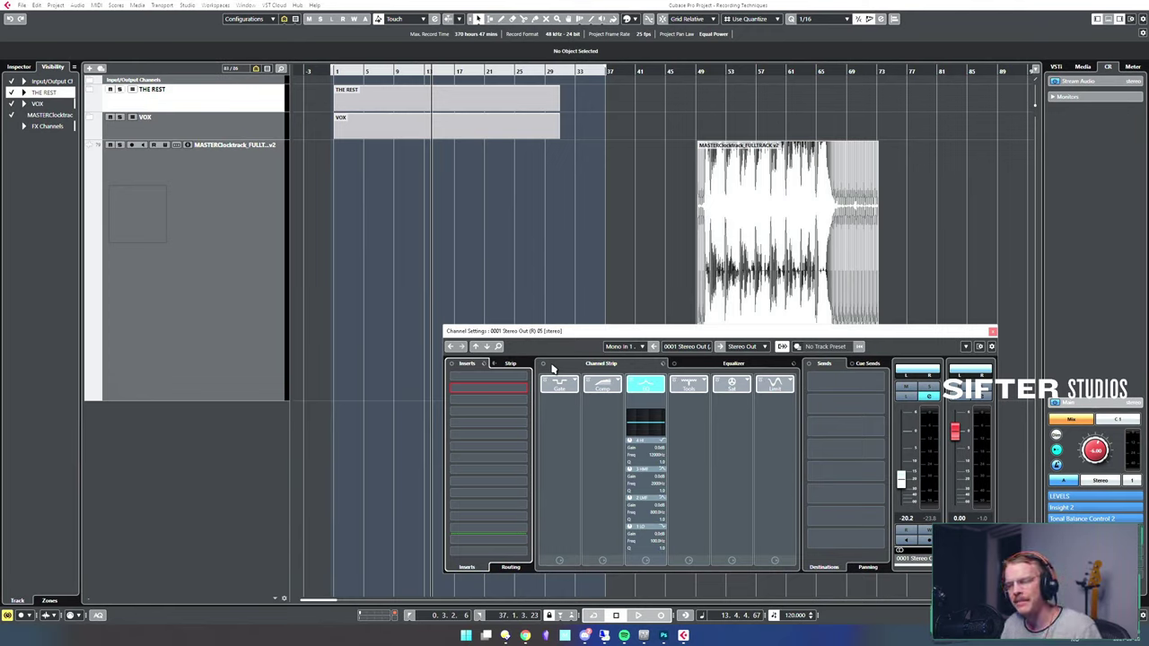
click(699, 213)
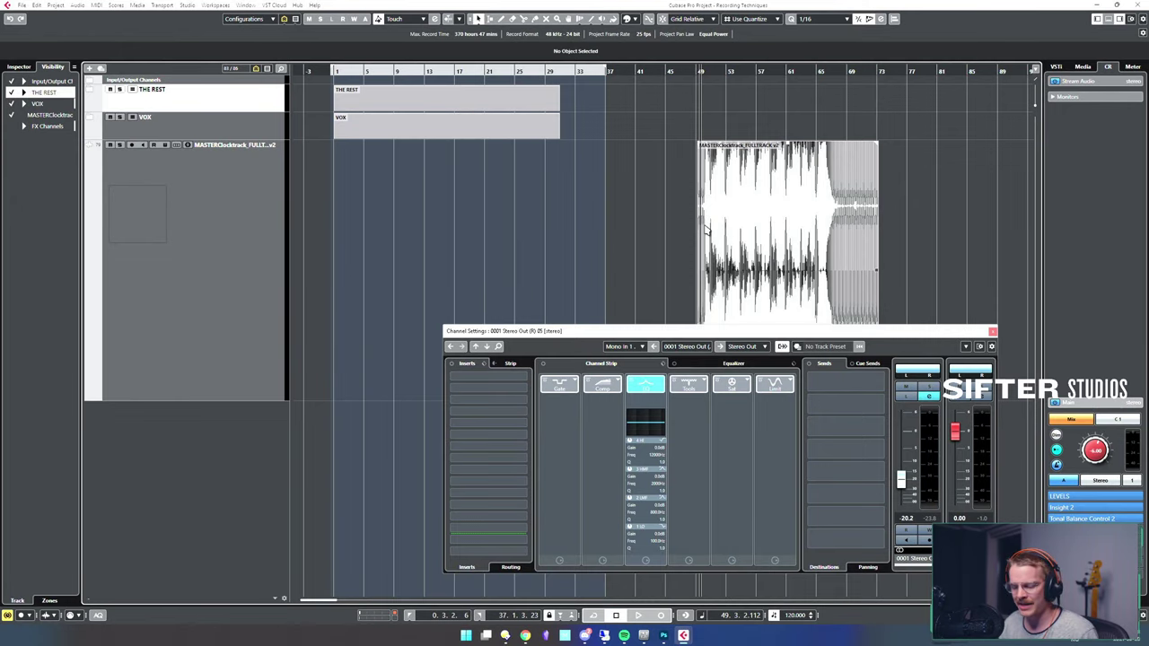
key(h)
key(h)
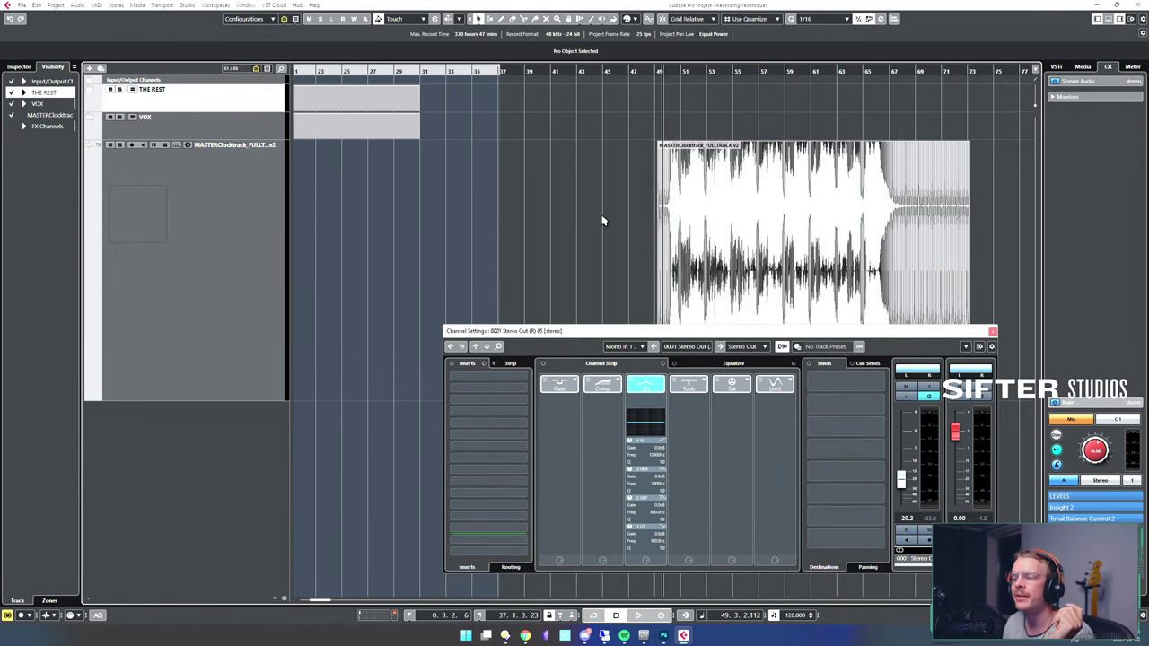
click(692, 233)
scroll(719, 220, up, 2)
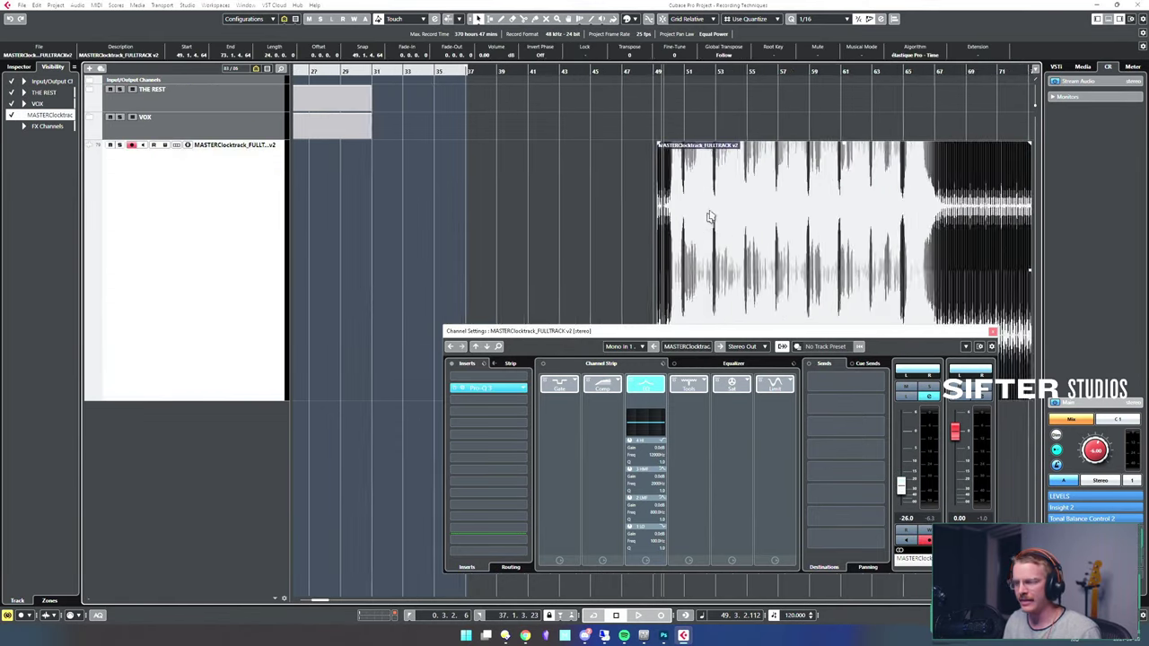
scroll(738, 209, down, 3)
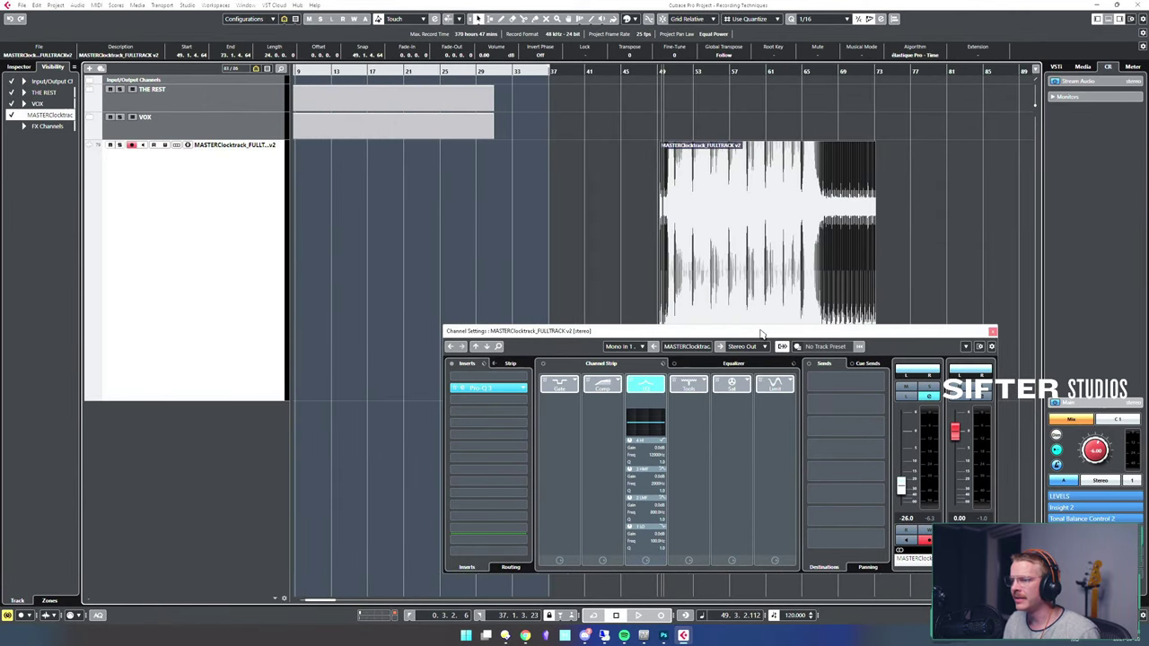
- Audition the MASTERClocktrack_FULLTRACK v2 clip from its start and raise its channel fader to -15.2 dB
drag(503, 272, 396, 161)
key(space)
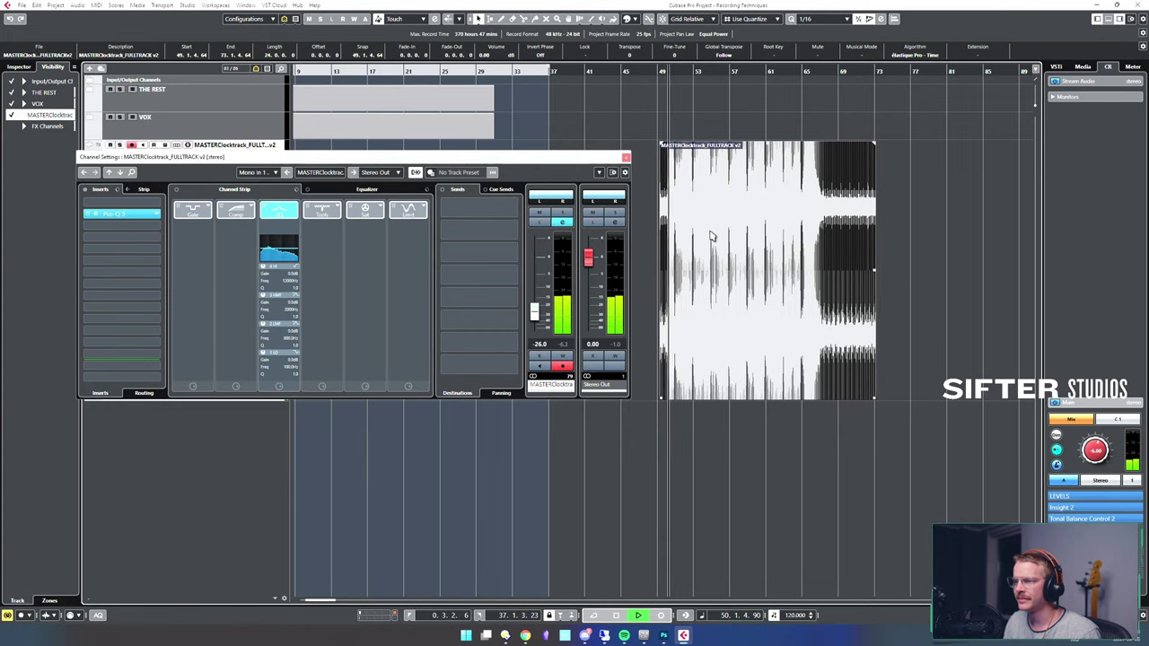
key(space)
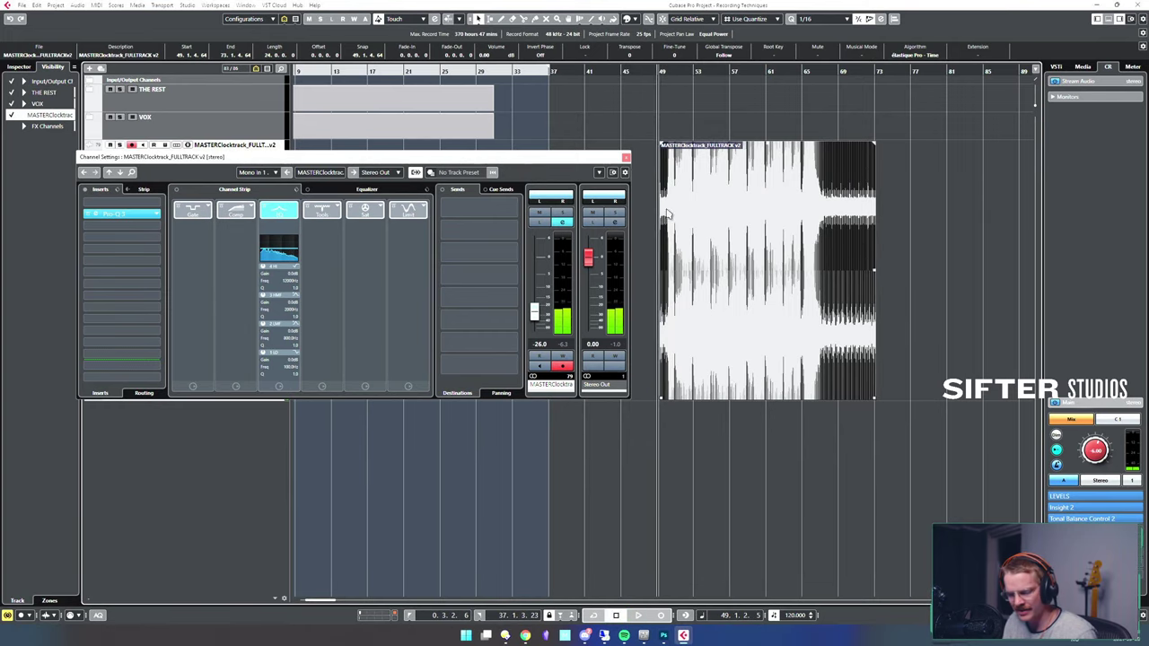
scroll(672, 213, up, 2)
scroll(672, 214, up, 1)
drag(535, 311, 542, 301)
key(space)
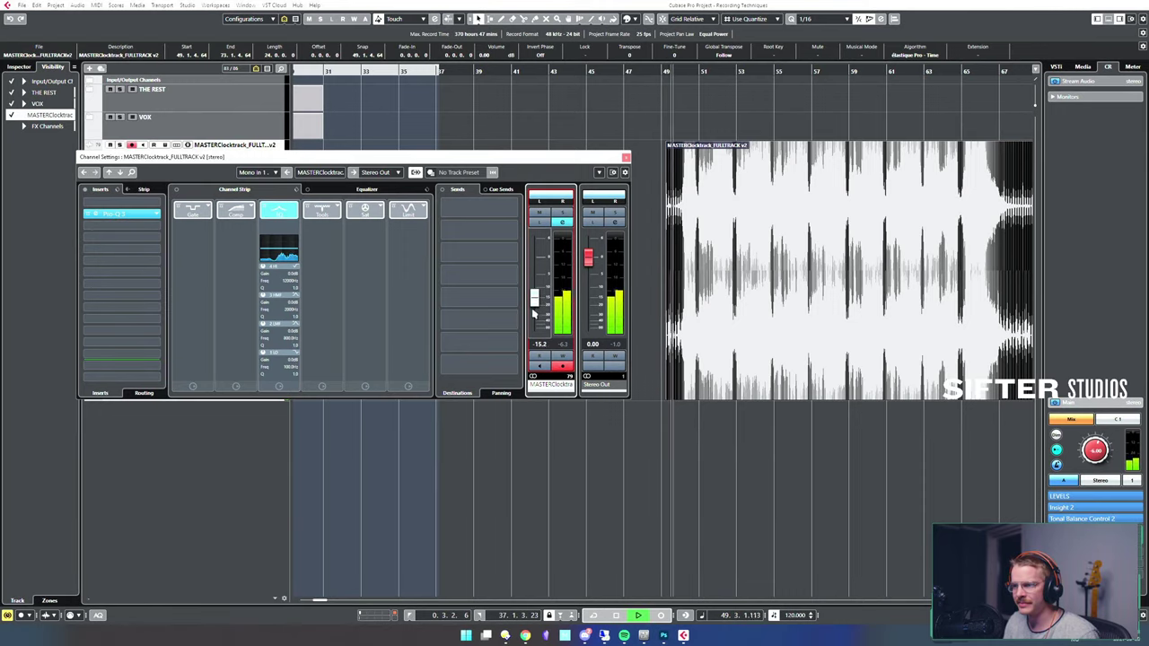
key(space)
- Insert FabFilter Pro-C 2 after the existing EQ on the MASTERClocktrack channel and enlarge the plug-in window
click(128, 217)
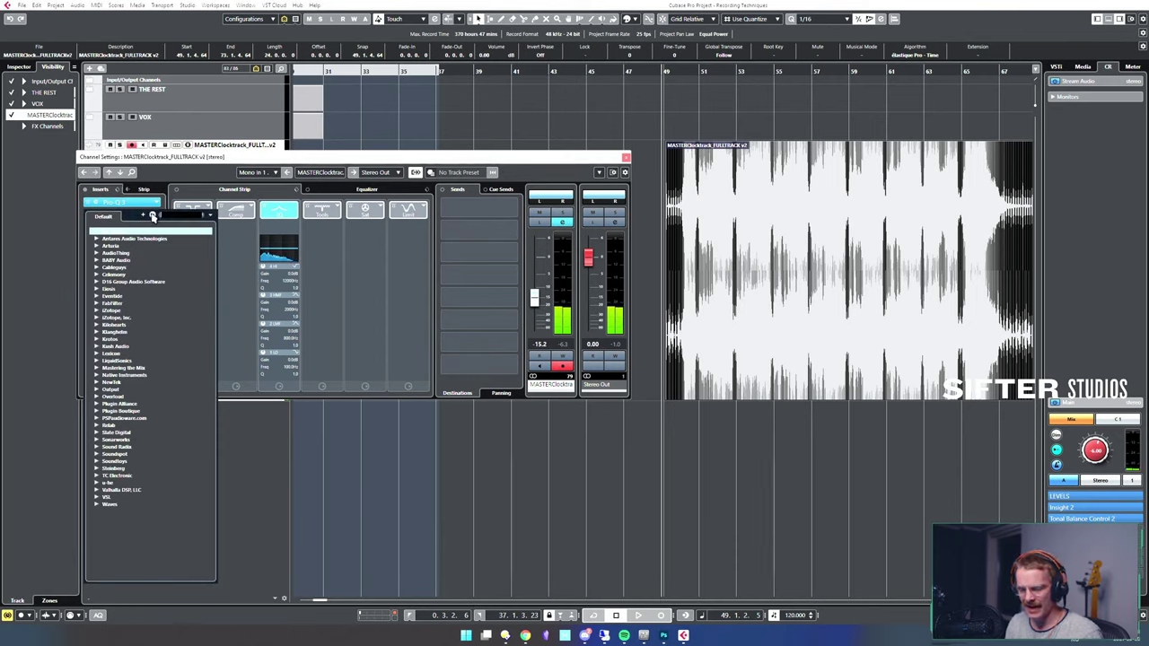
key(Return)
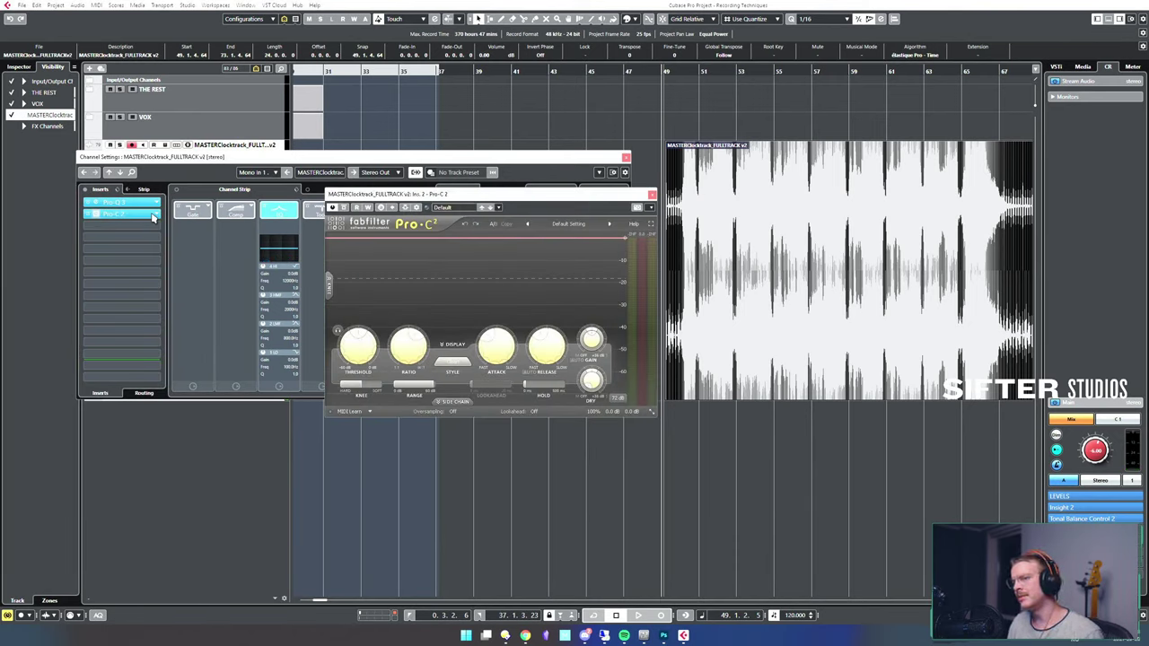
drag(409, 195, 388, 91)
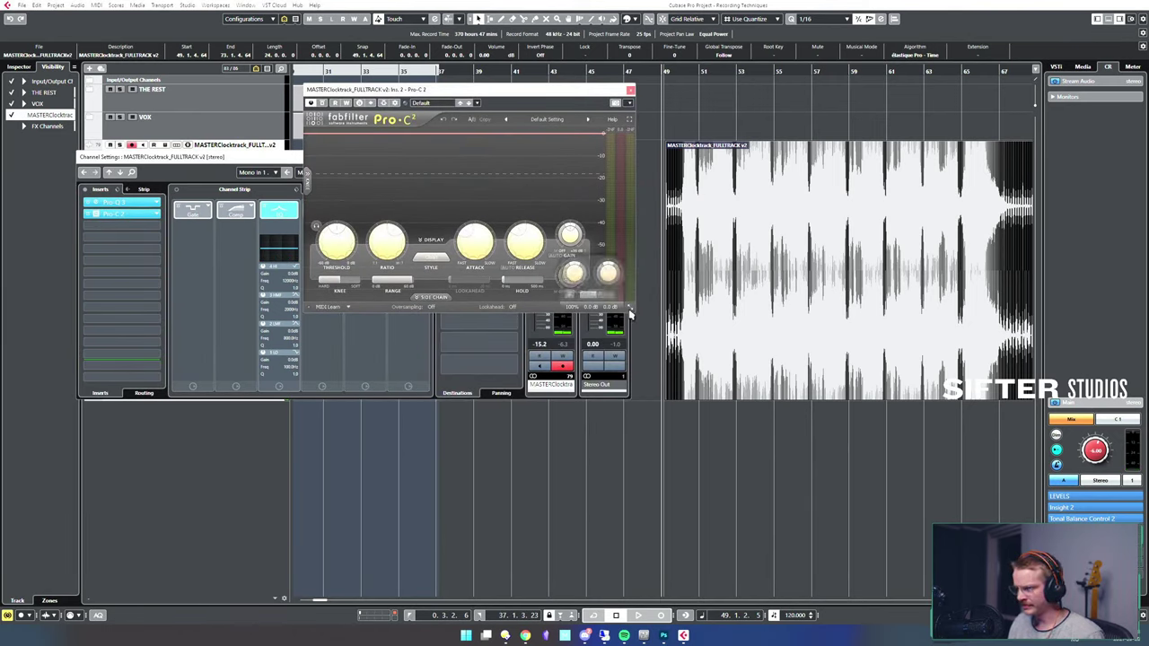
click(630, 308)
click(657, 350)
drag(613, 100, 528, 66)
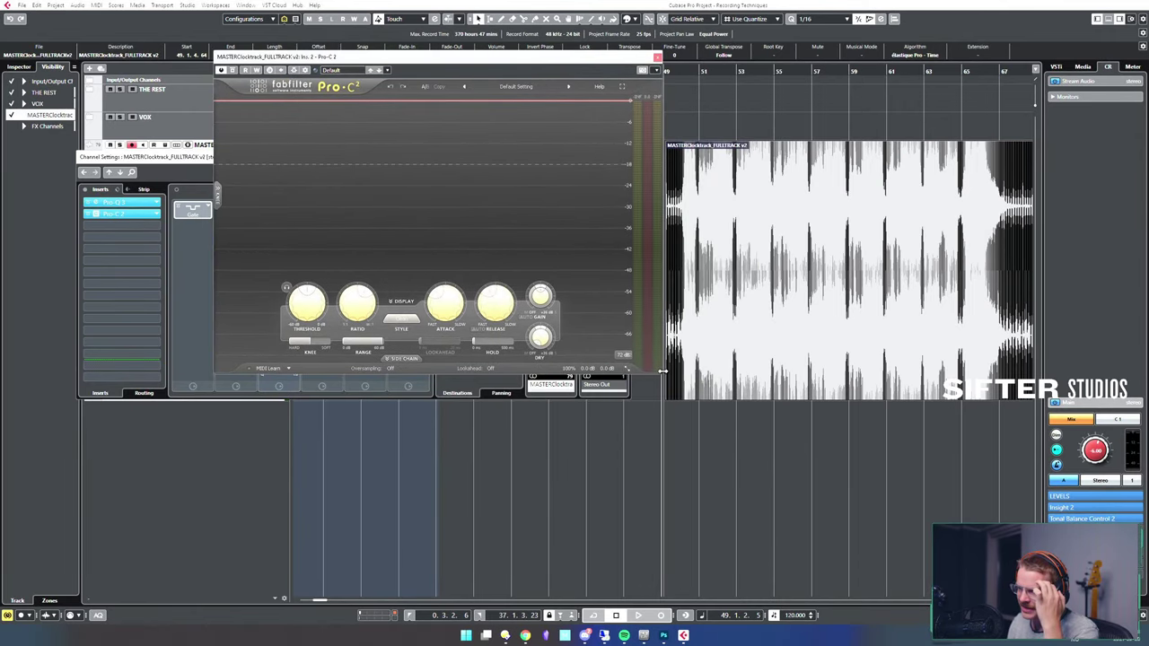
drag(661, 371, 707, 468)
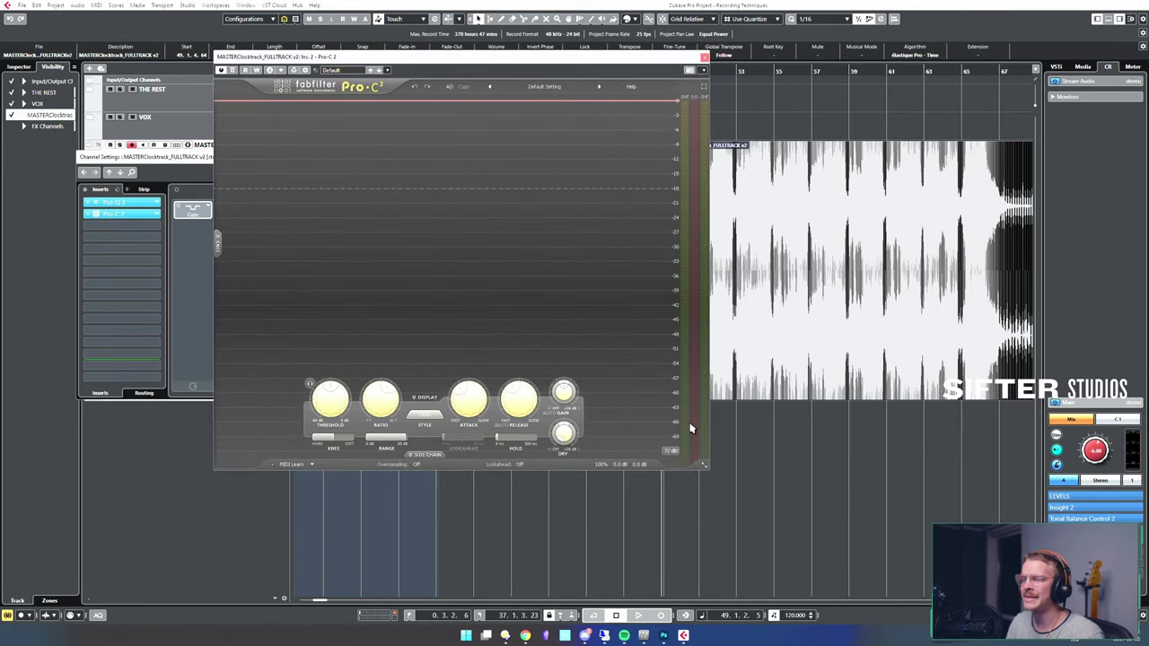
- Reposition the Pro-C 2 window so it does not cover the MASTERClocktrack waveform
drag(514, 65, 489, 64)
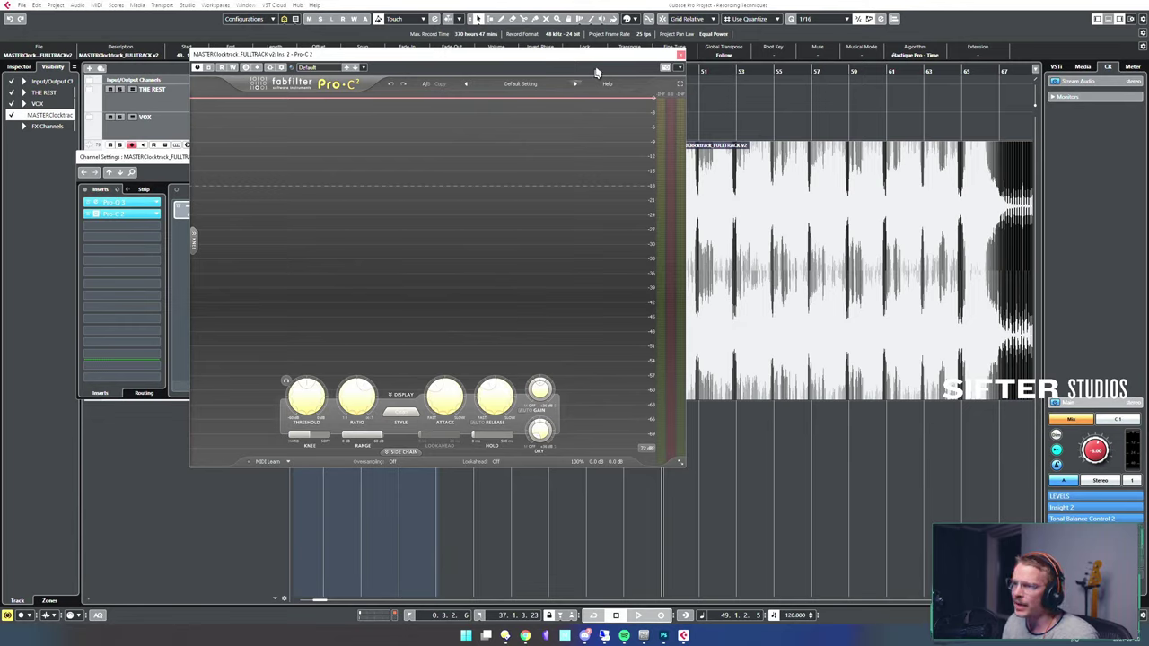
drag(609, 58, 581, 68)
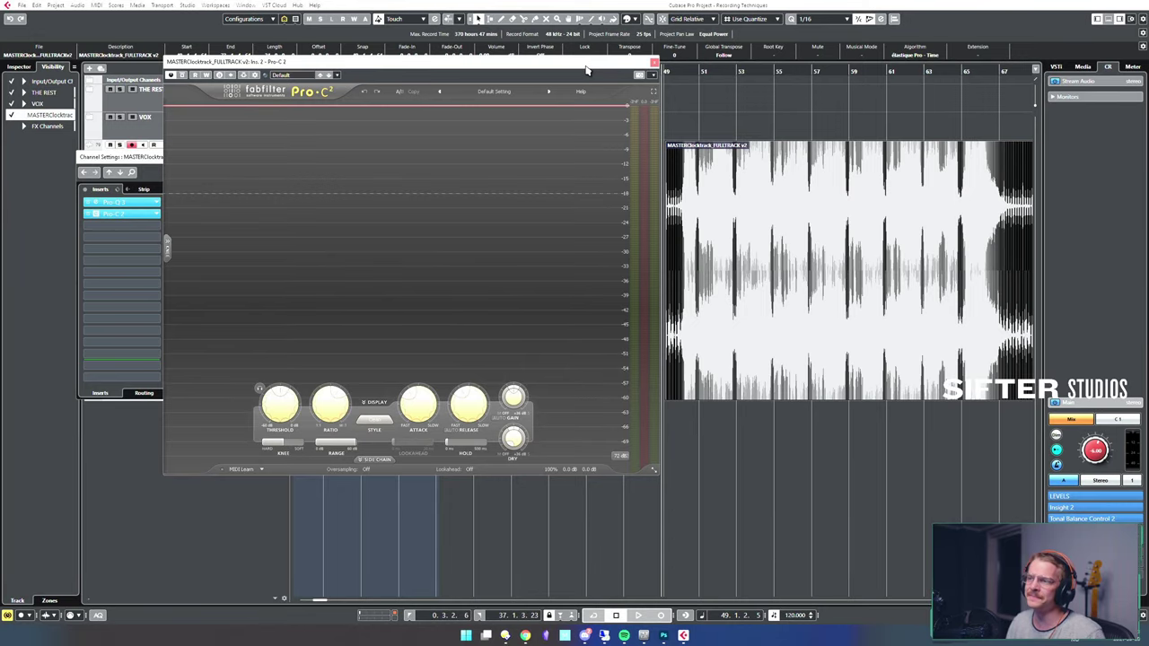
drag(589, 71, 605, 77)
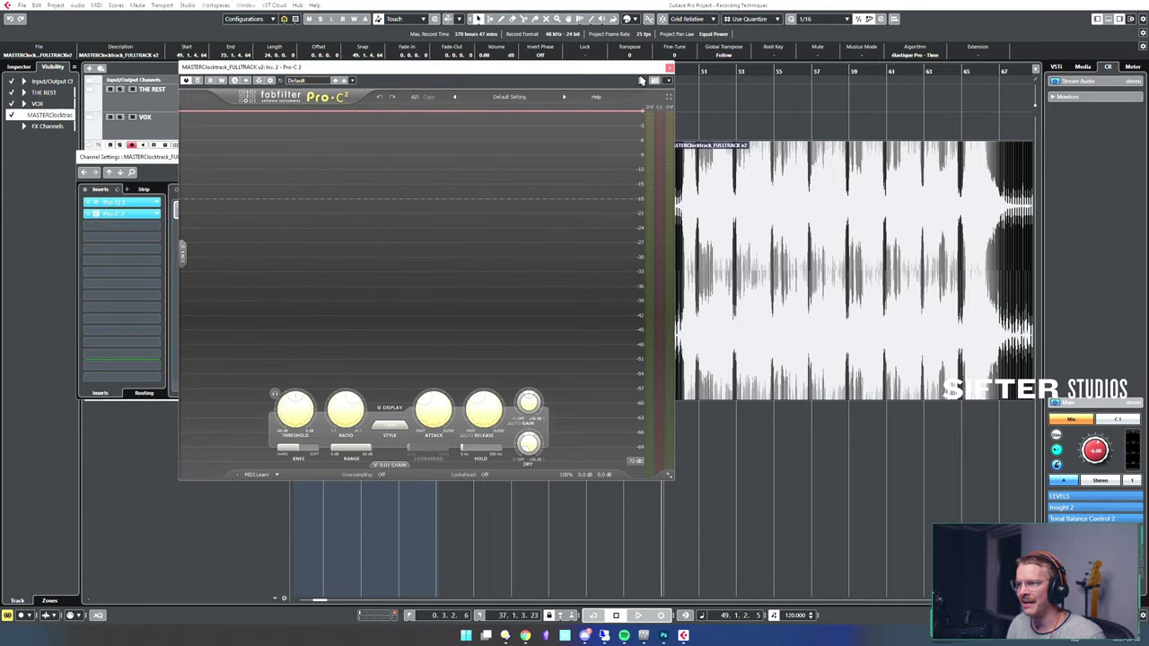
drag(653, 72, 642, 71)
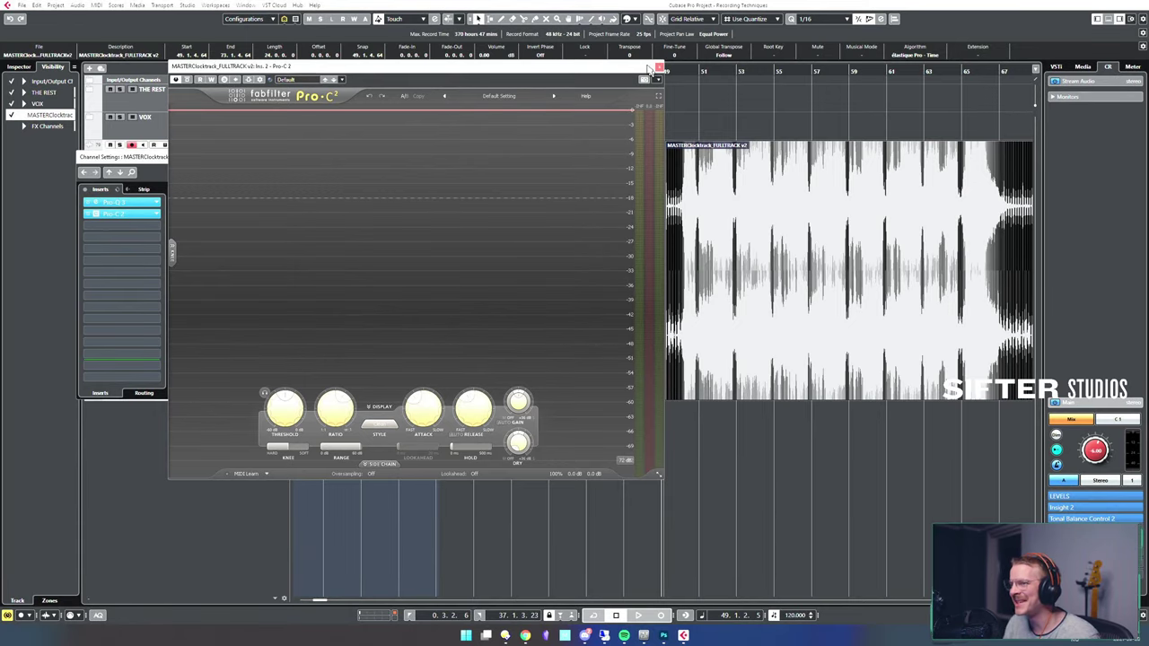
drag(645, 66, 600, 67)
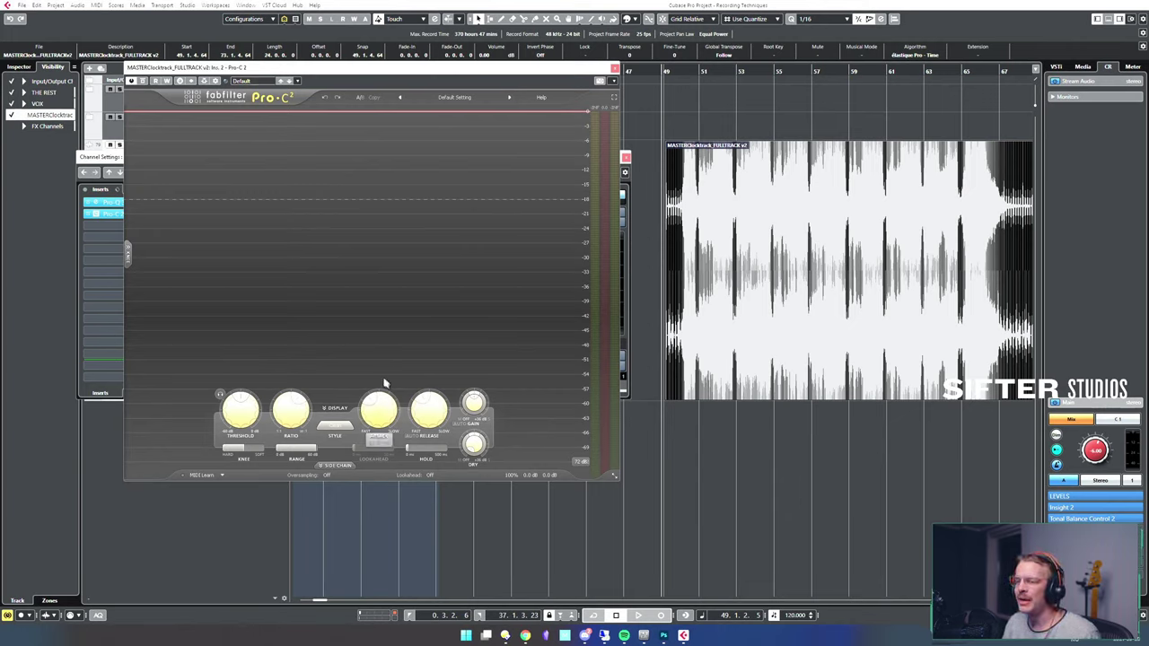
- Set the Pro-C 2 threshold to 0.00 dB and play the MASTERClocktrack clip through the compressor
mouse_move(257, 403)
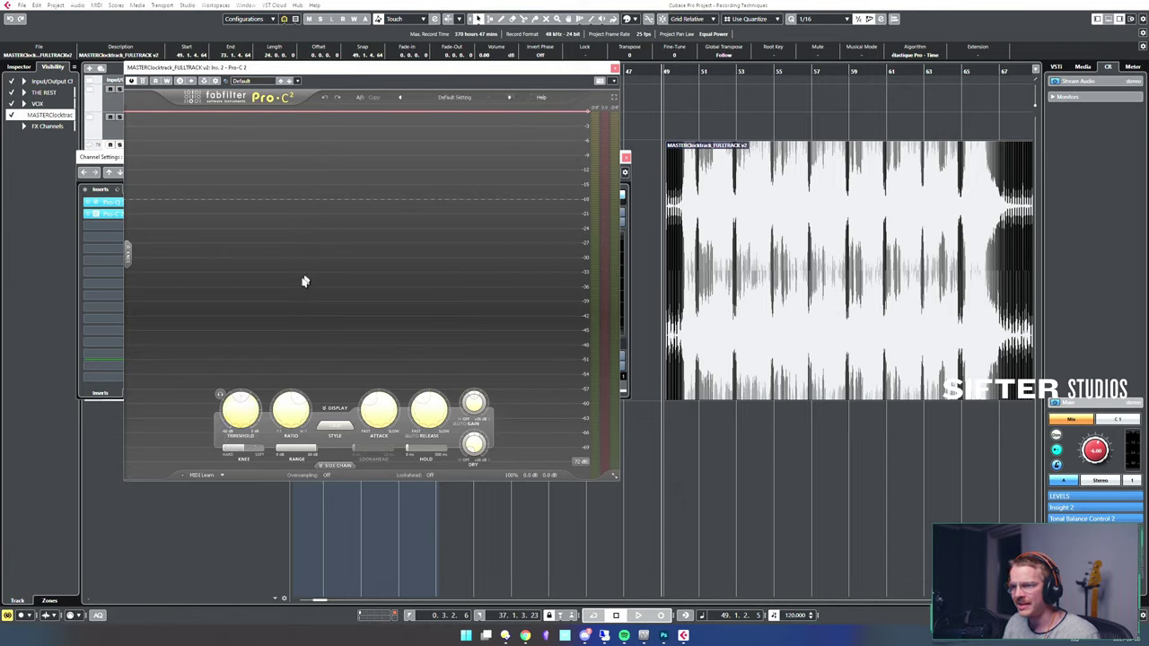
mouse_move(296, 404)
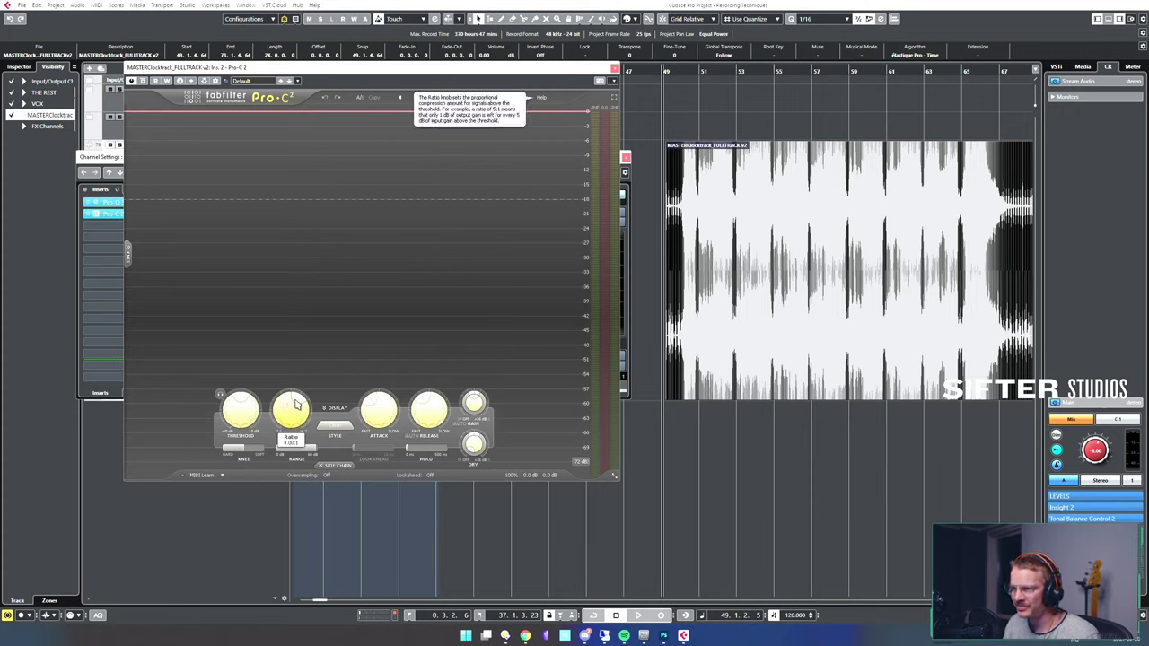
mouse_move(380, 406)
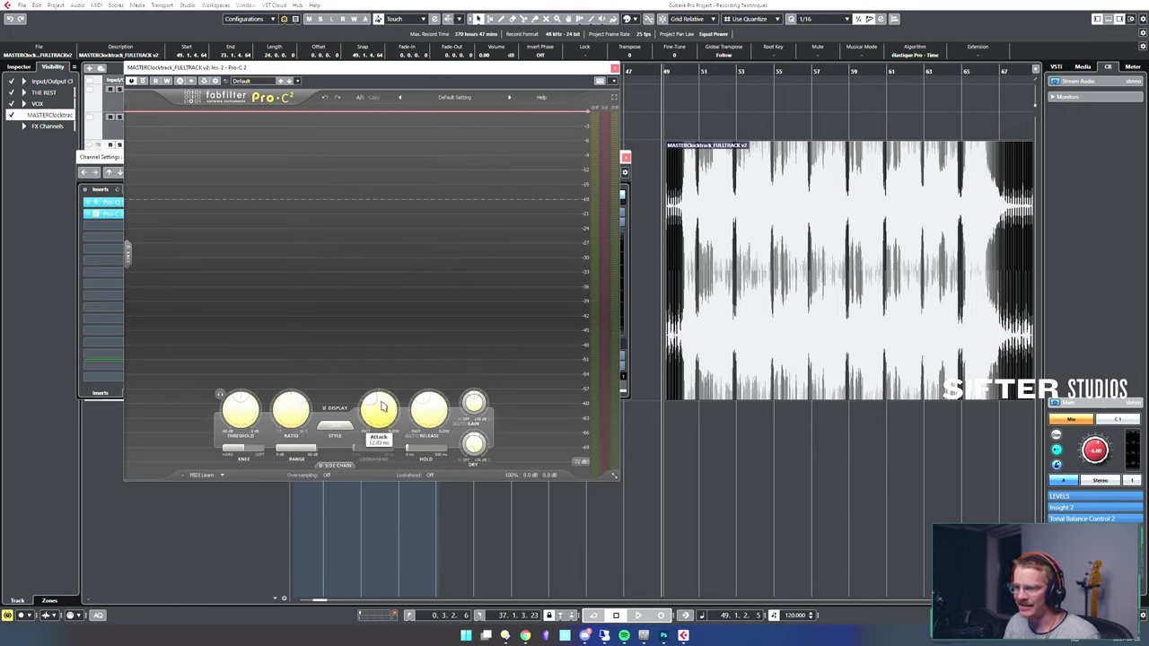
mouse_move(471, 404)
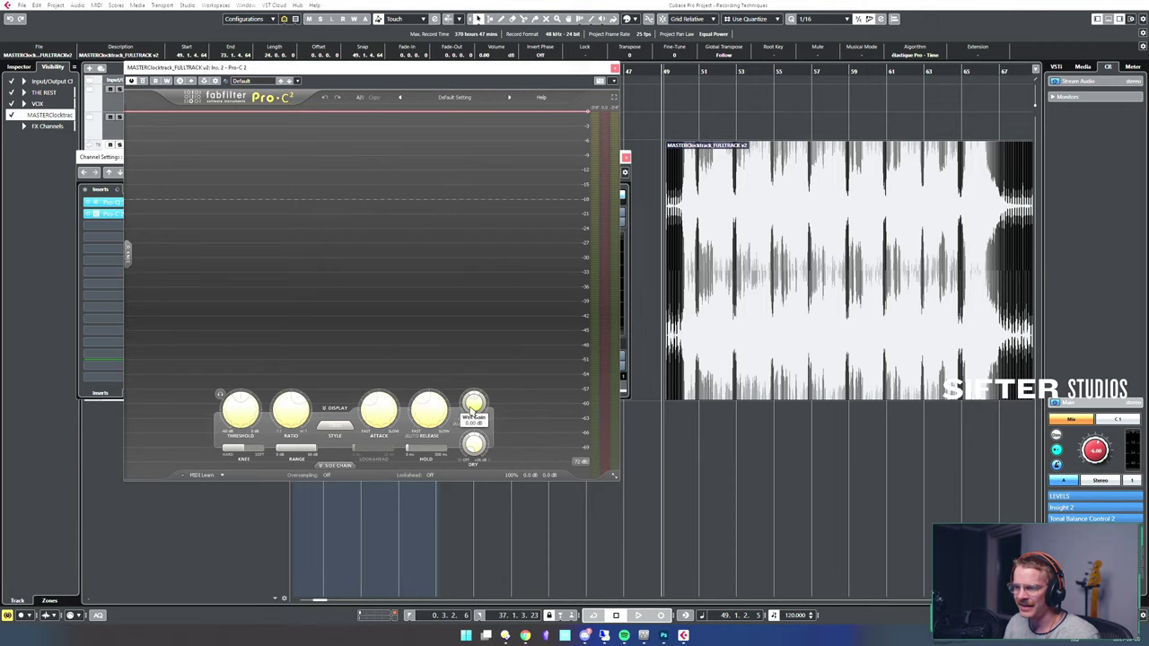
mouse_move(464, 460)
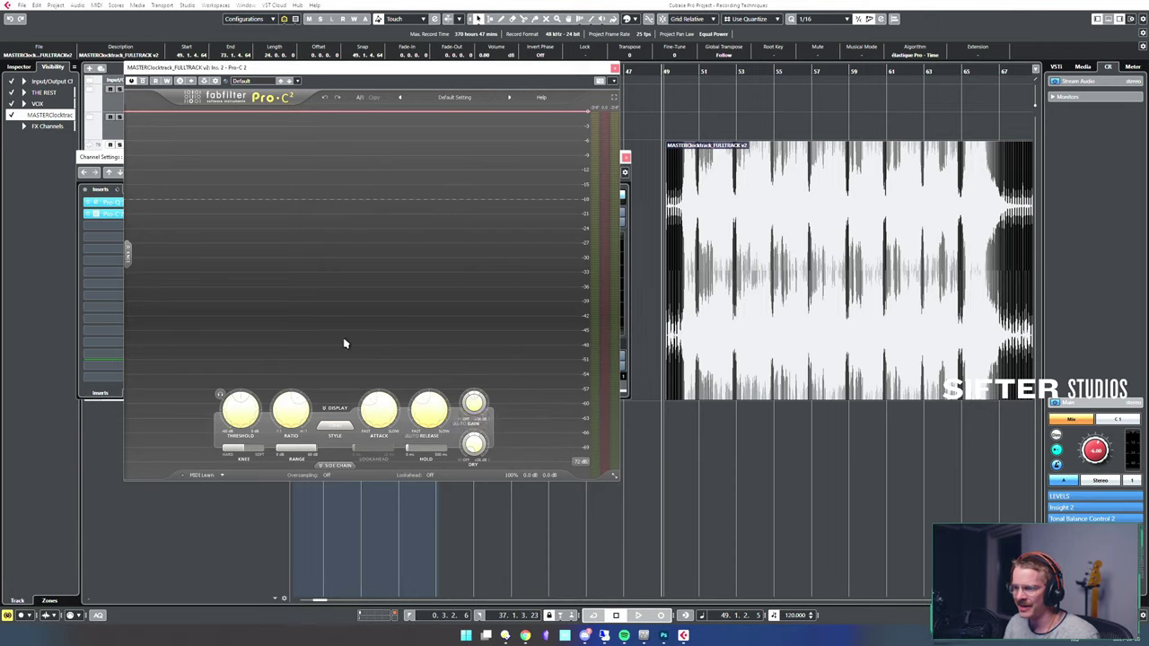
mouse_move(250, 456)
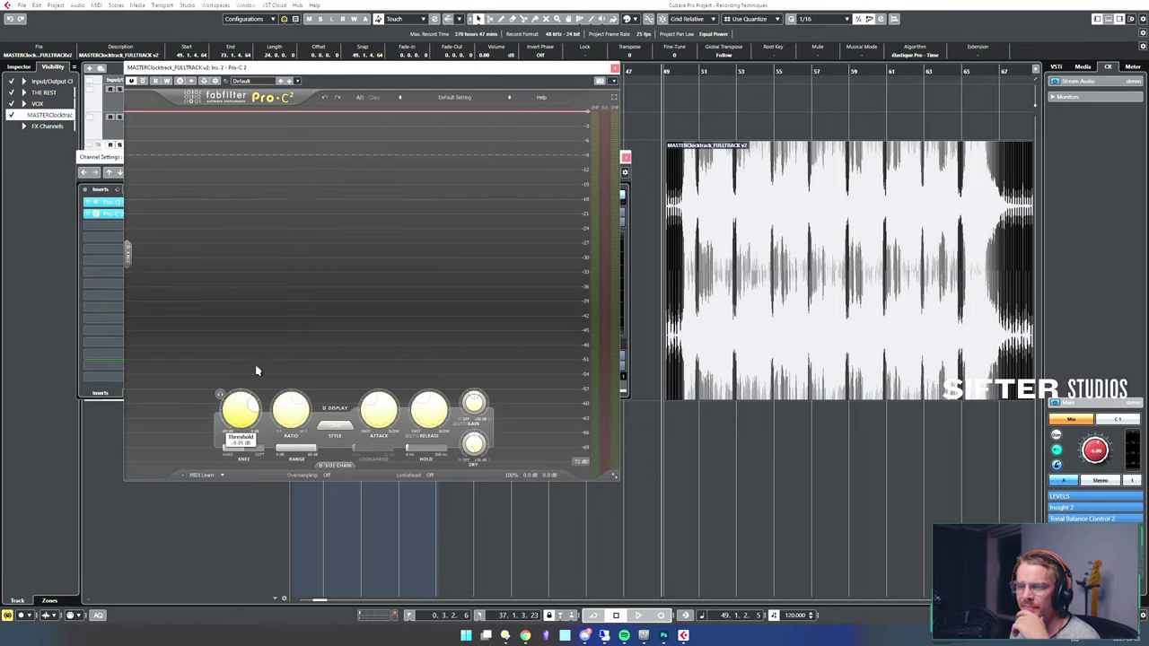
drag(243, 424, 290, 332)
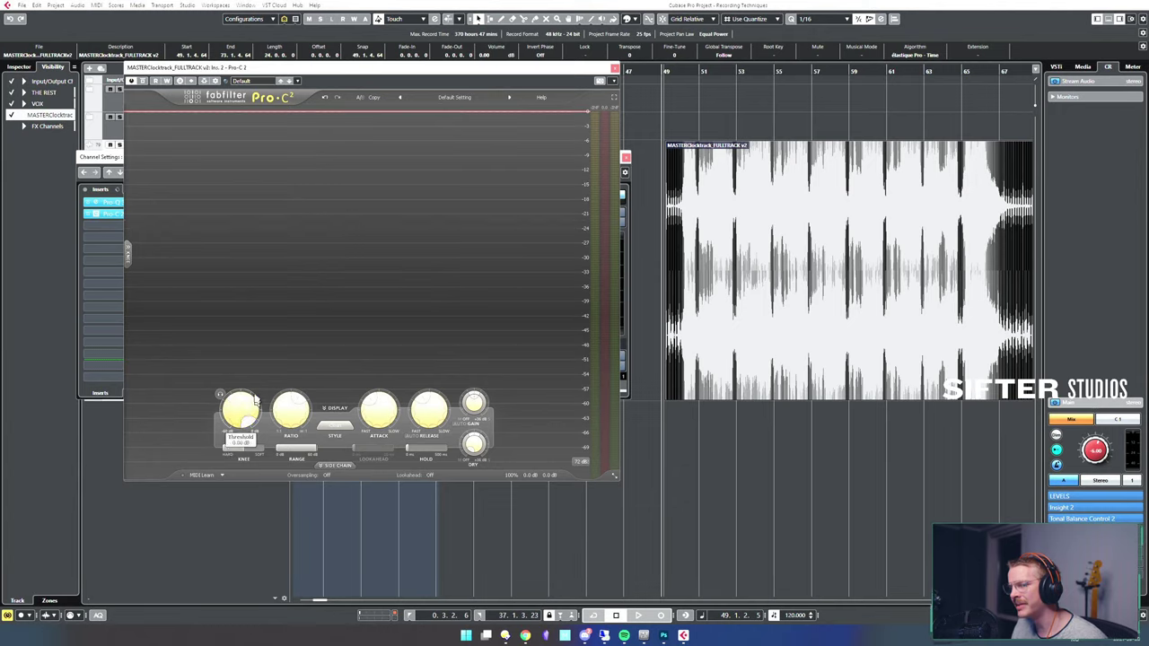
key(space)
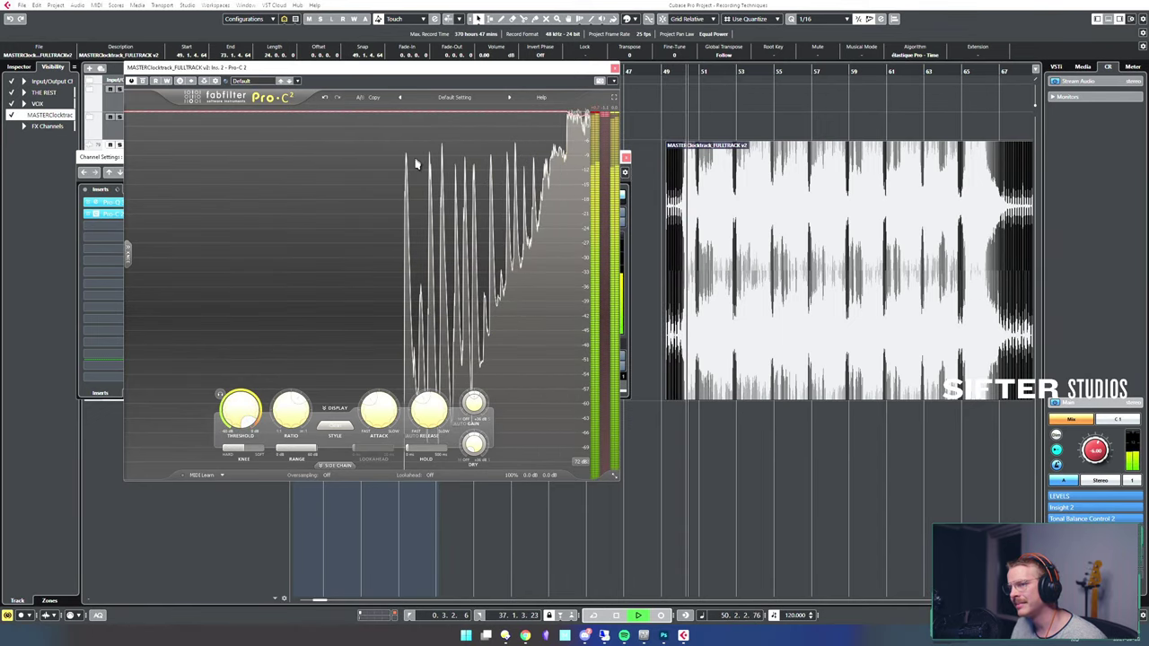
- Lower the Pro-C 2 threshold to about -17 dB and play the MASTERClocktrack clip through the compressor
key(space)
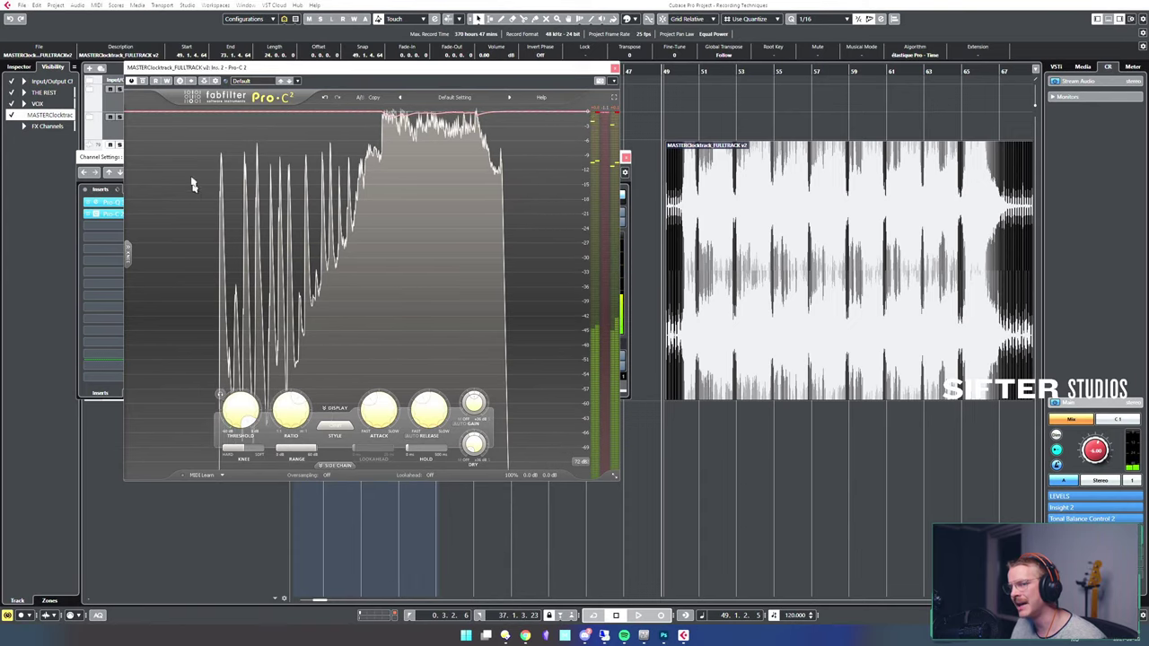
drag(409, 77, 442, 106)
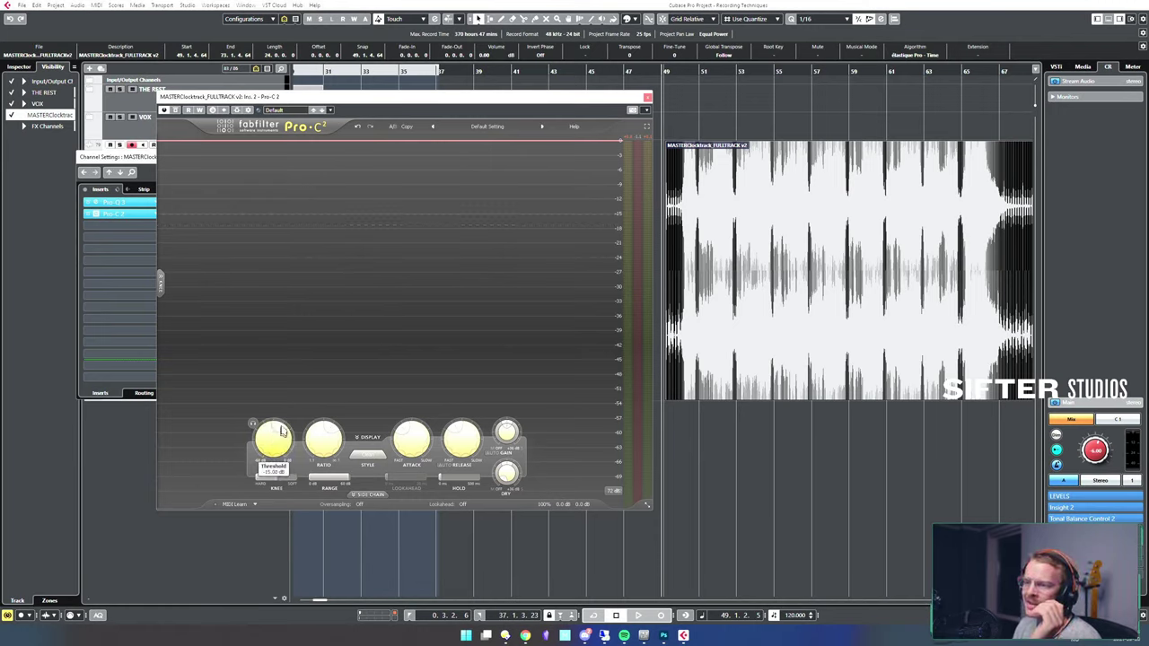
drag(281, 432, 292, 438)
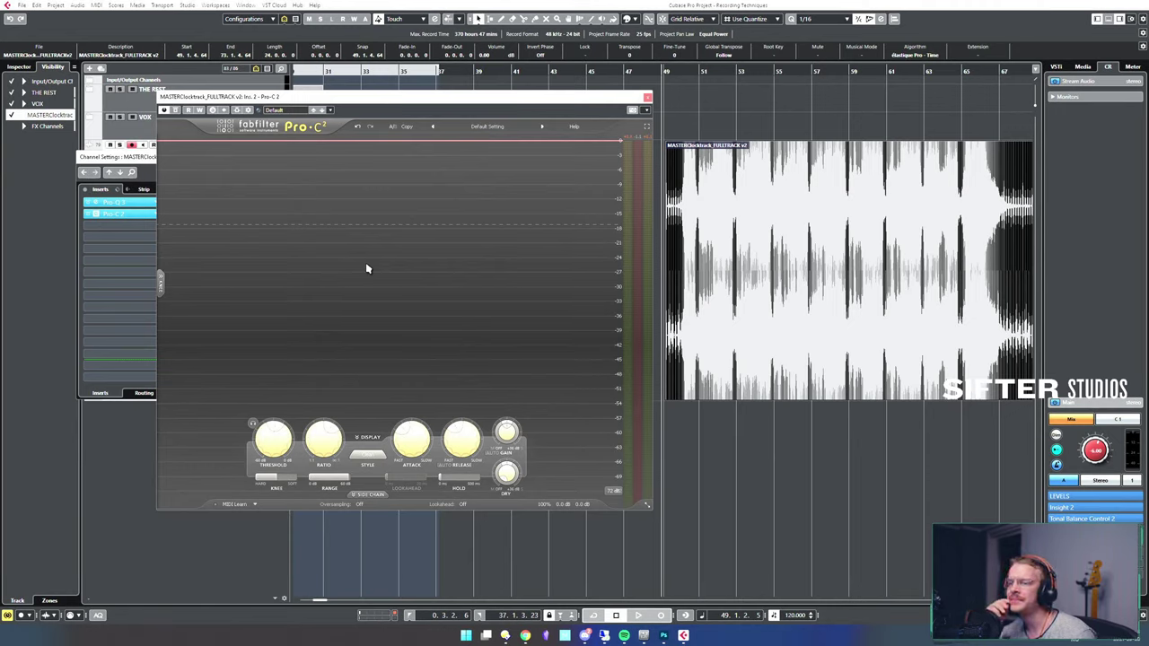
key(space)
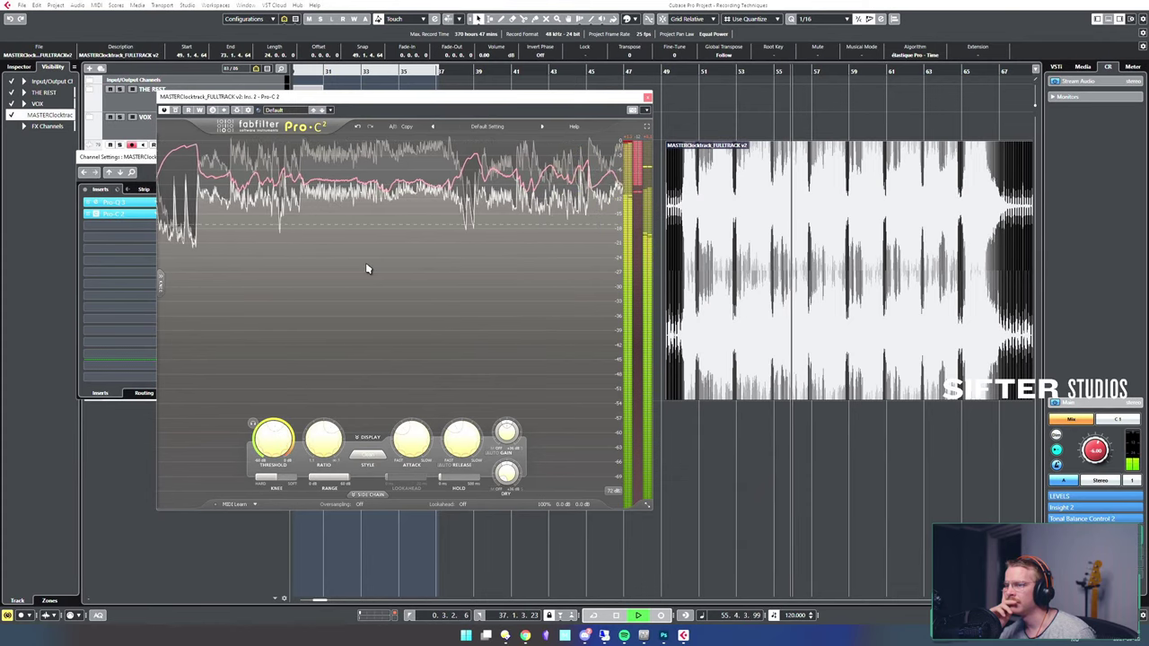
key(space)
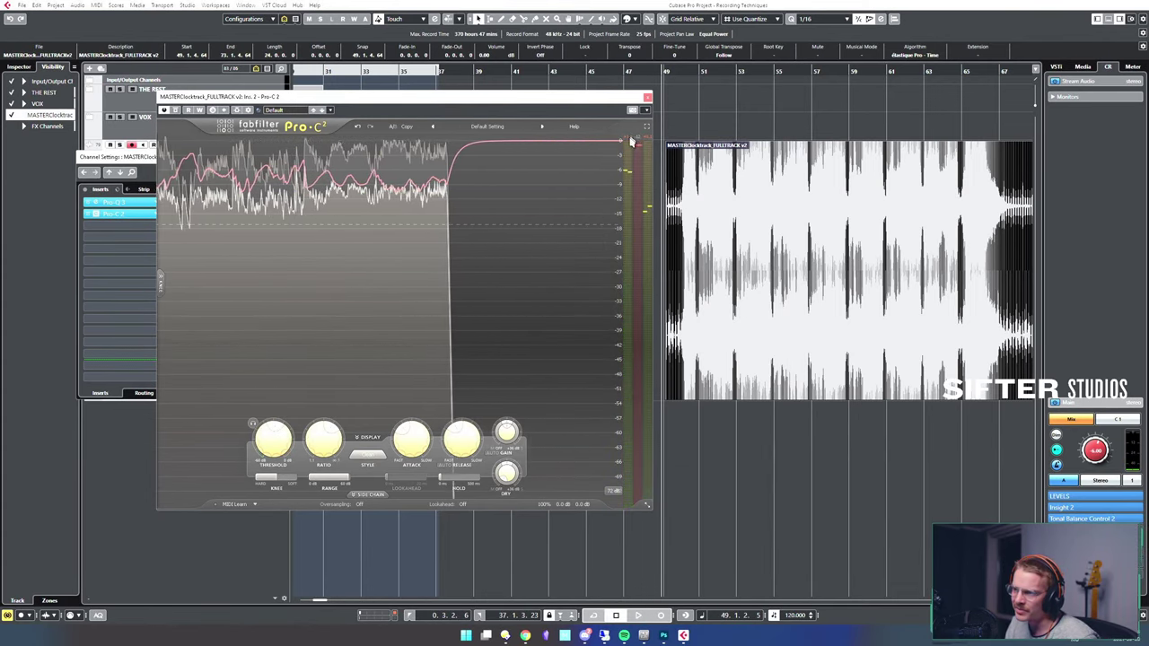
- Lower the output level of the Pro-Q 3 insert on the MASTERClocktrack channel to -7.5 dB and close its window
drag(448, 96, 537, 116)
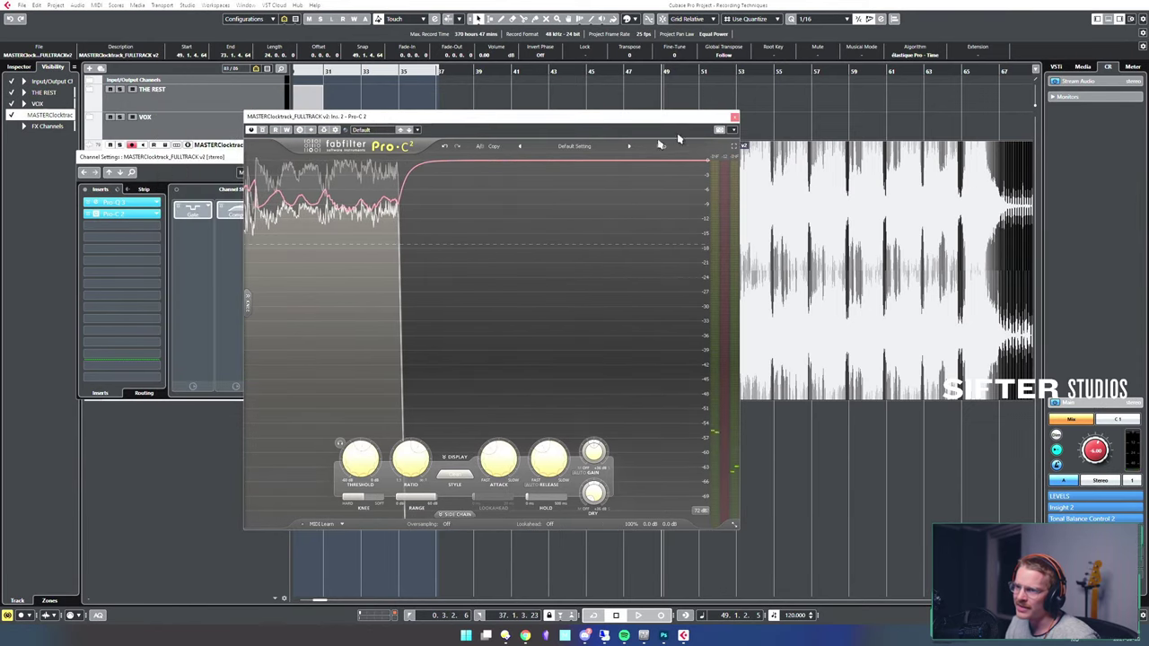
click(133, 207)
click(131, 207)
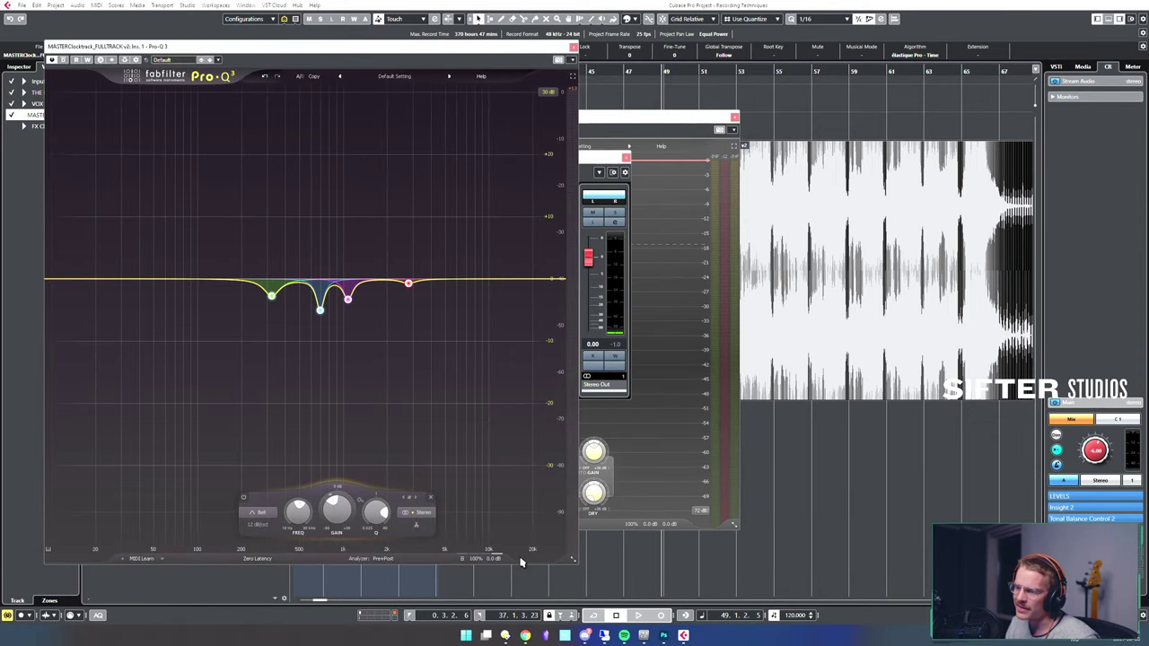
drag(485, 522, 495, 554)
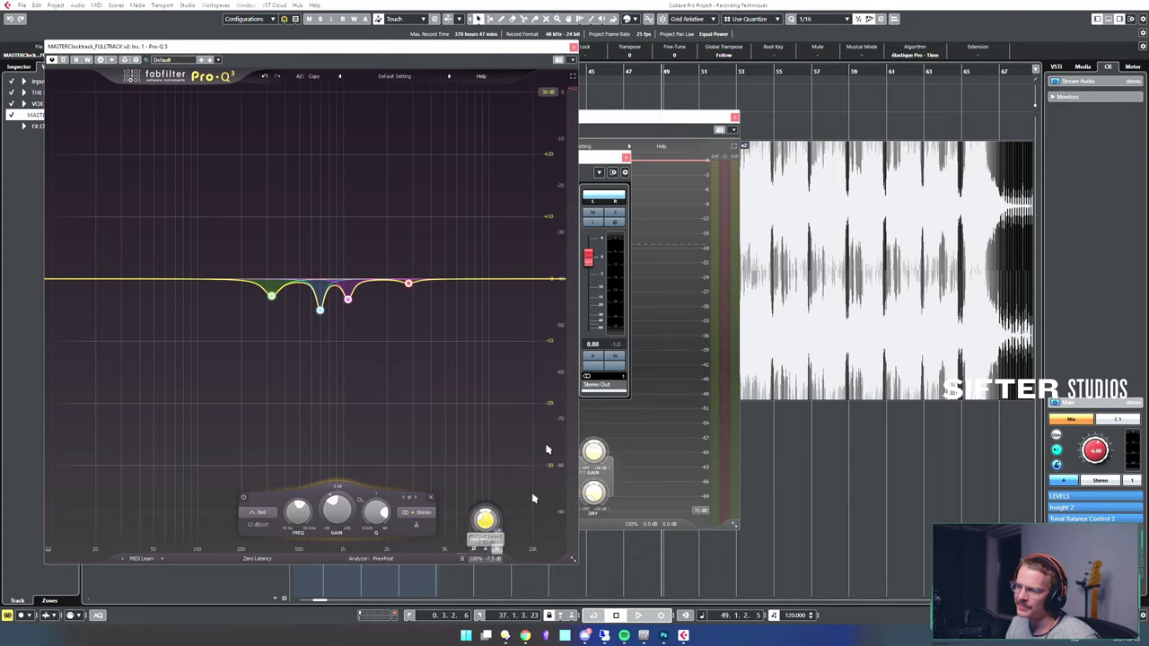
click(574, 47)
- Reposition the Pro-C 2 window and audition the MASTERClocktrack clip through the compressor with the reduced input level
click(603, 120)
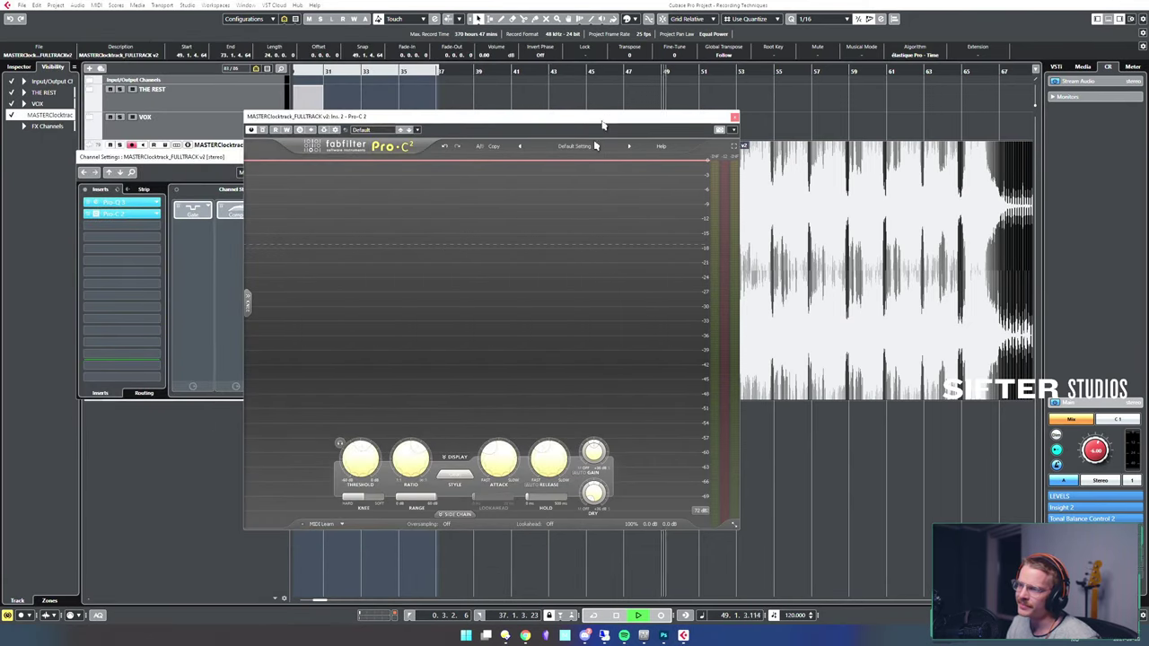
drag(603, 125, 606, 96)
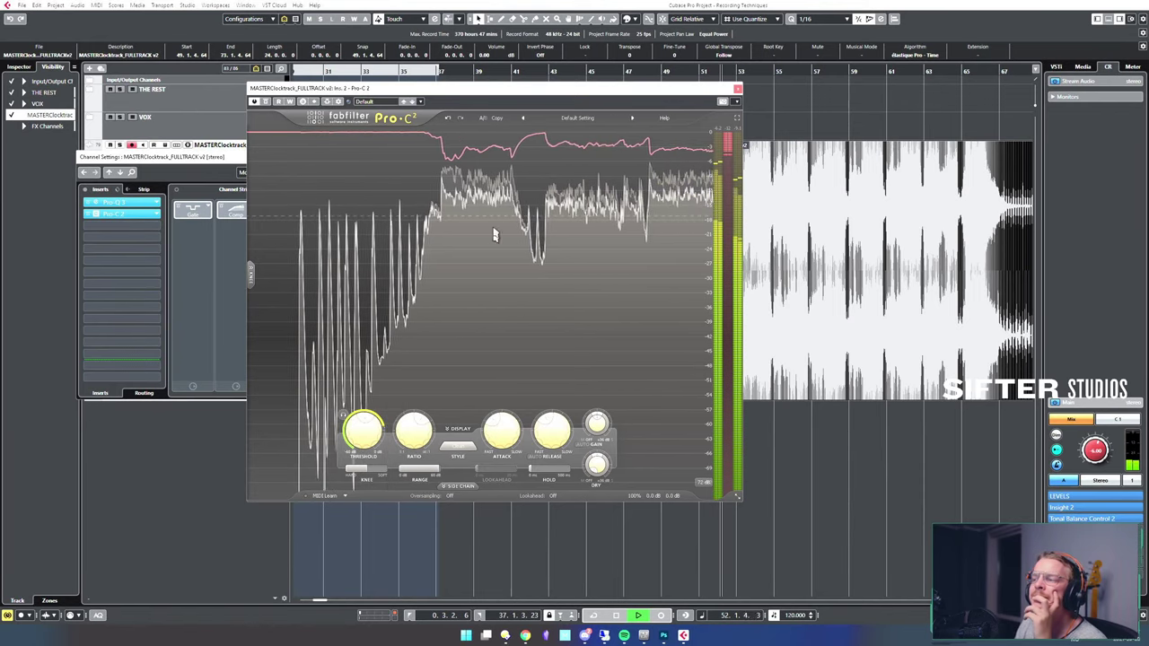
key(space)
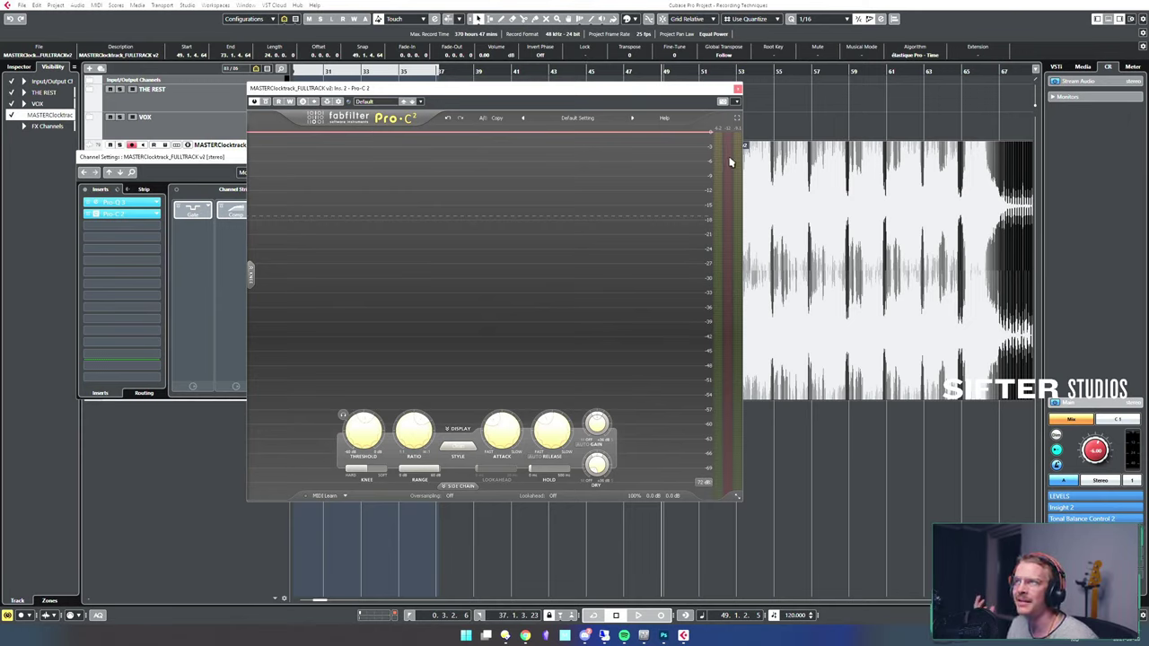
- Set the Pro-C 2 threshold to -20 dB and audition the MASTERClocktrack clip
mouse_move(730, 162)
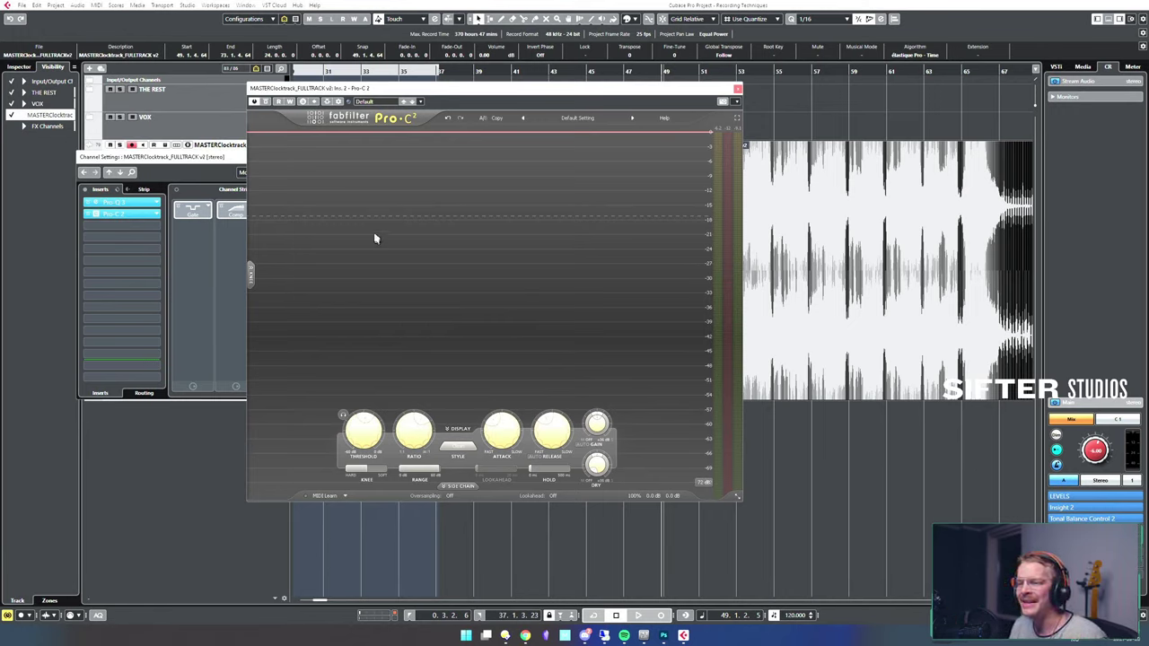
mouse_move(364, 430)
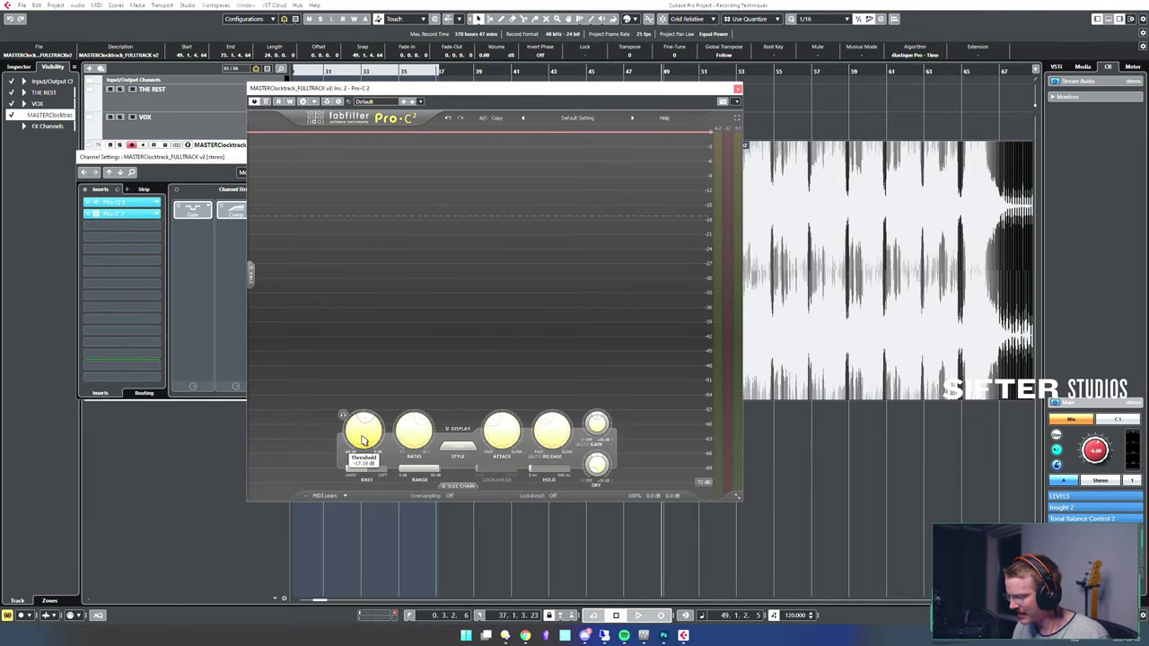
double_click(364, 438)
text(-20)
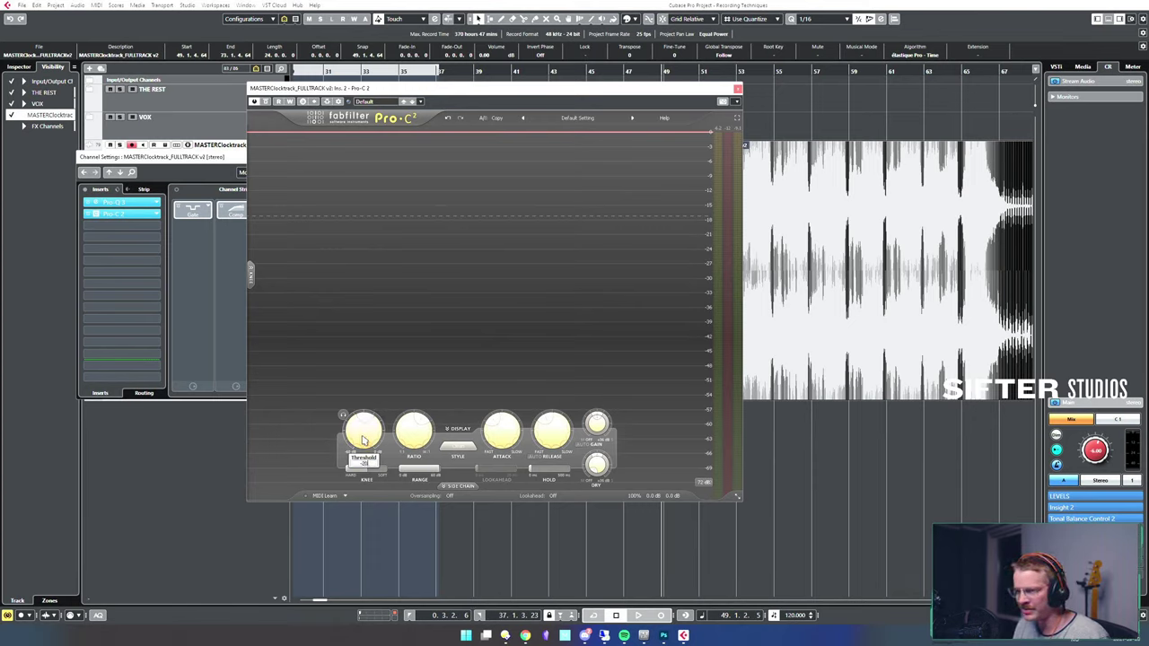
key(Return)
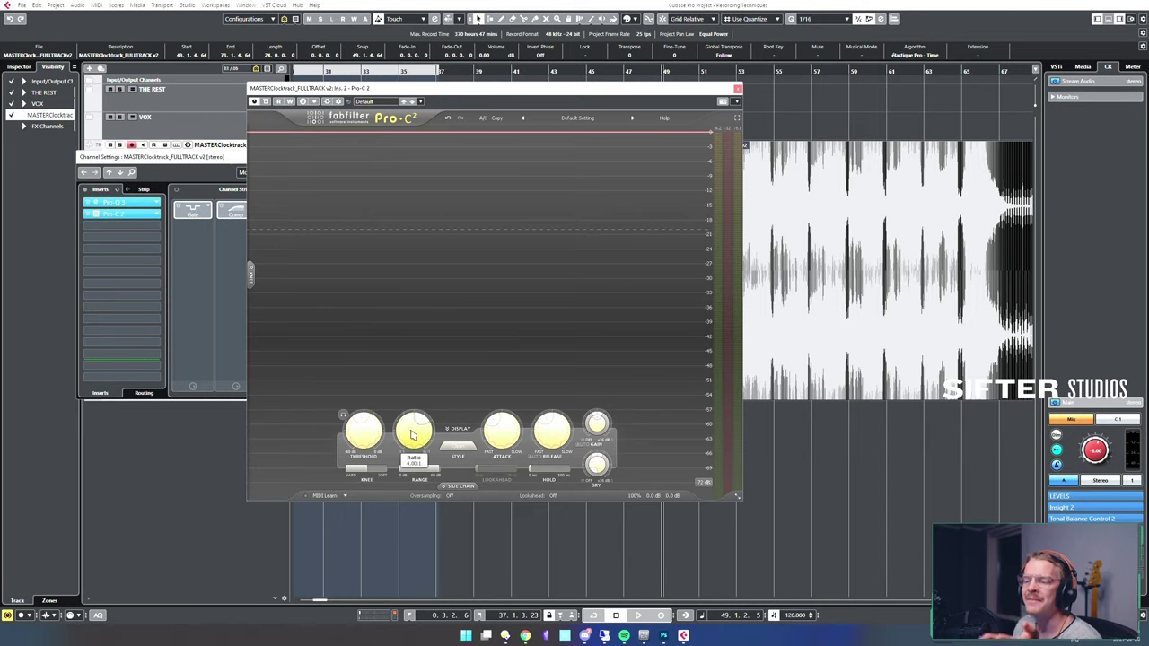
mouse_move(413, 446)
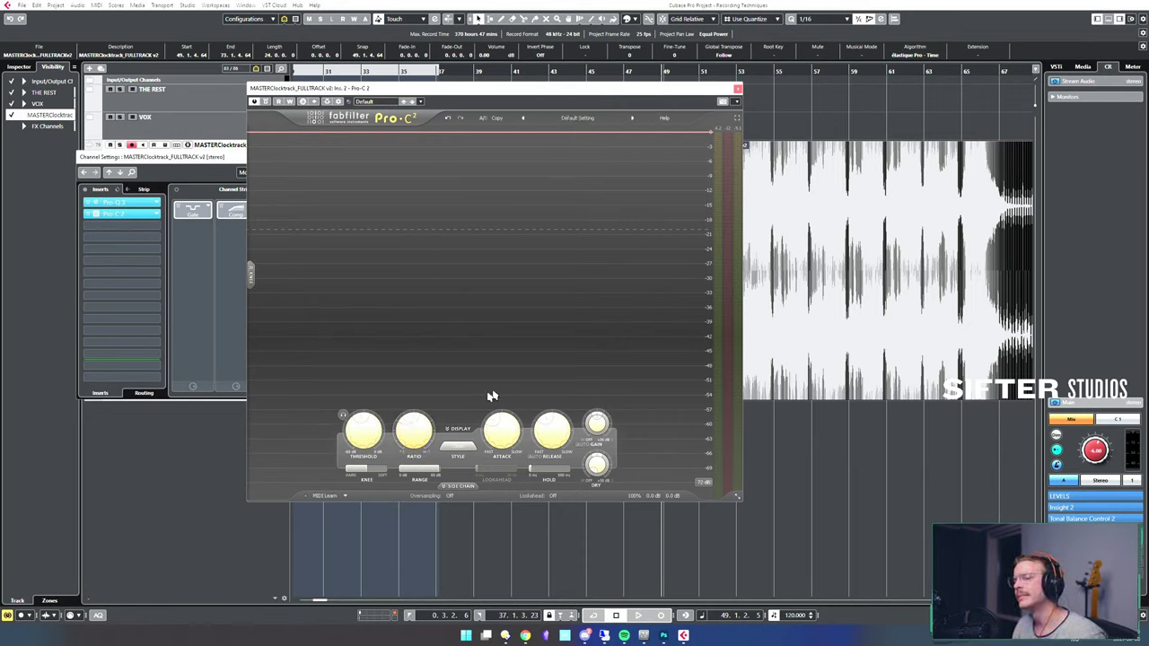
key(space)
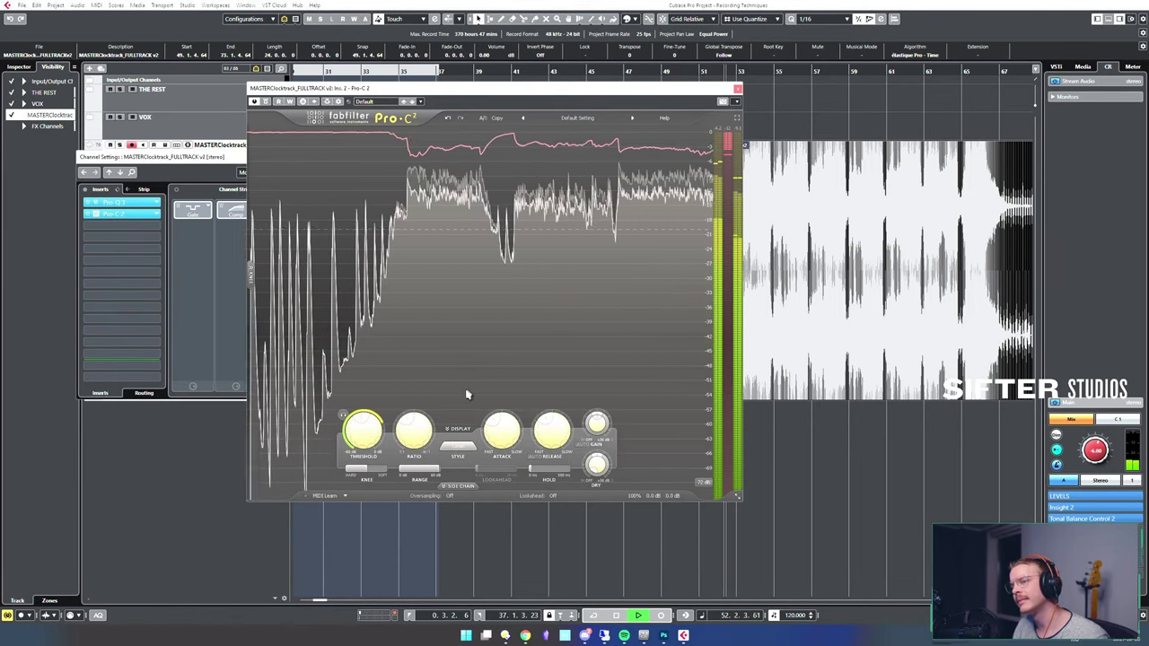
key(space)
- Set the Pro-C 2 ratio to 5:1 and replay the clip to compare the gain reduction
double_click(415, 434)
text(5)
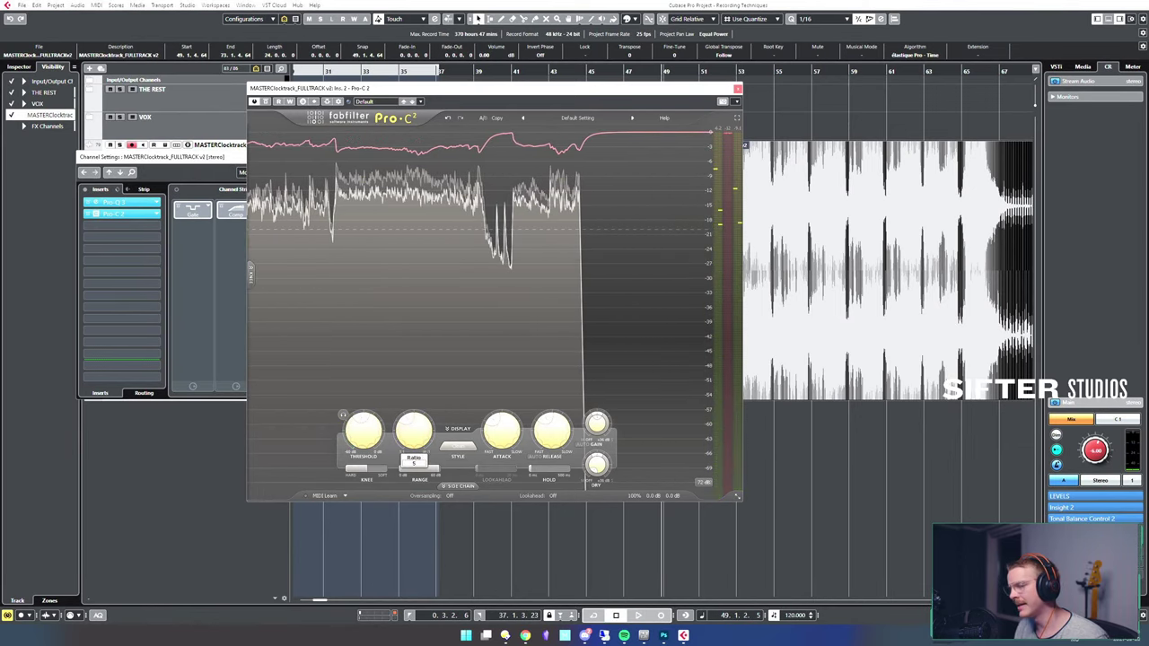
key(Return)
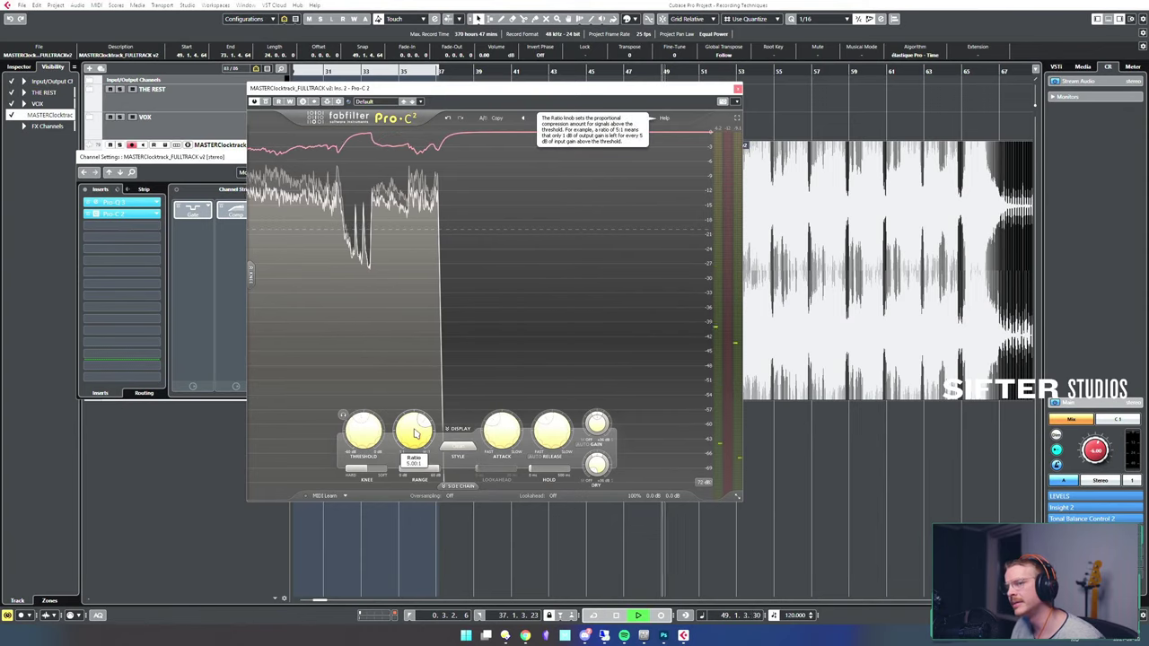
key(space)
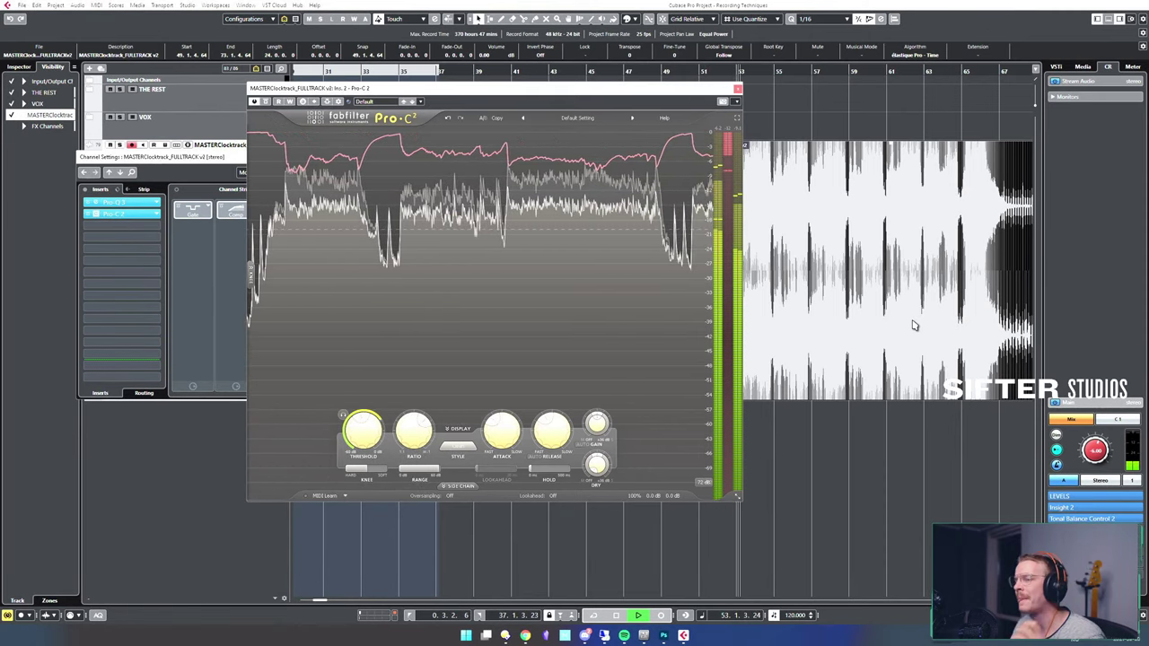
key(space)
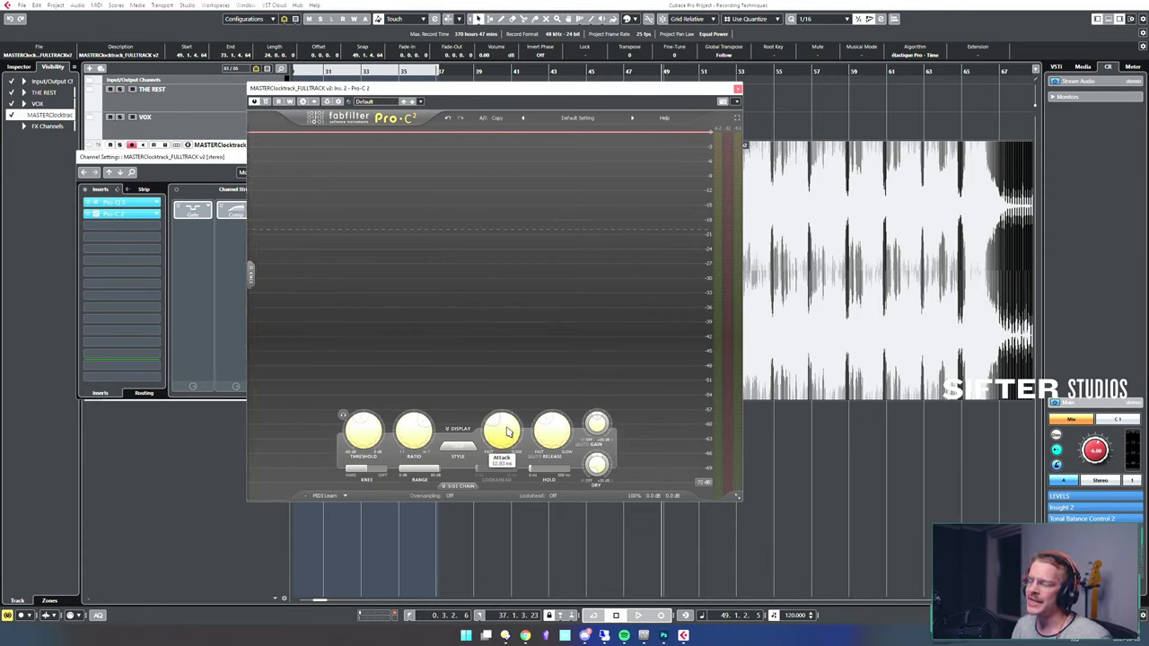
- Examine the Attack and Release settings of Pro-C 2
mouse_move(508, 431)
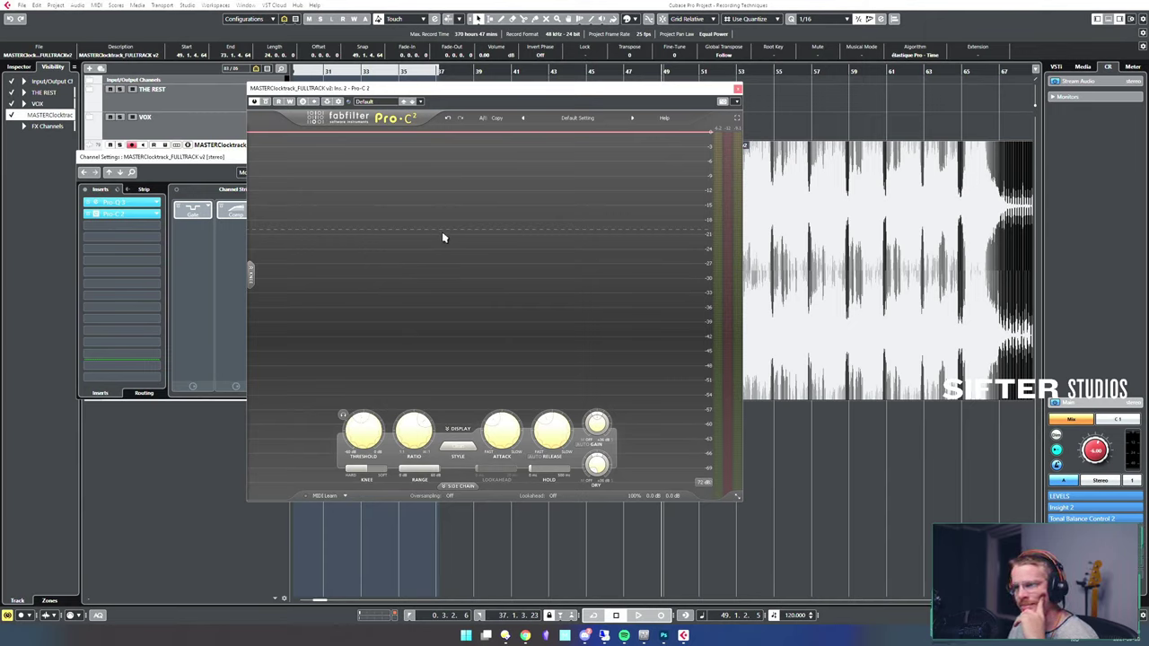
mouse_move(494, 440)
mouse_down()
mouse_move(492, 402)
mouse_move(498, 498)
mouse_move(495, 424)
mouse_move(491, 469)
mouse_move(492, 448)
mouse_up()
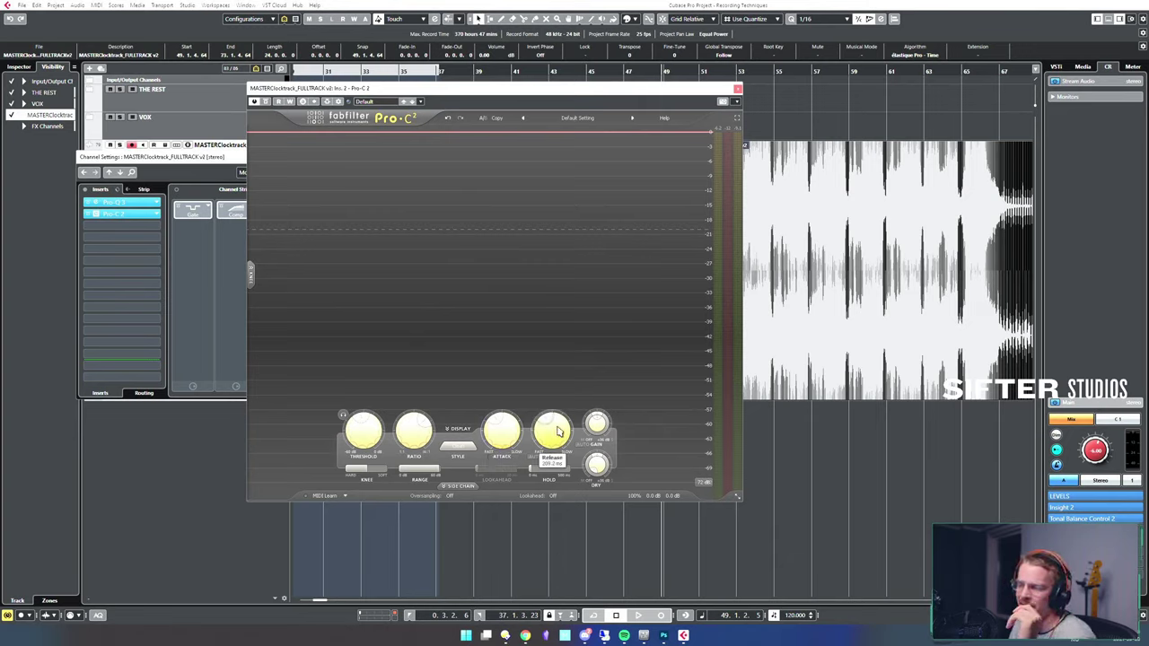
mouse_move(557, 432)
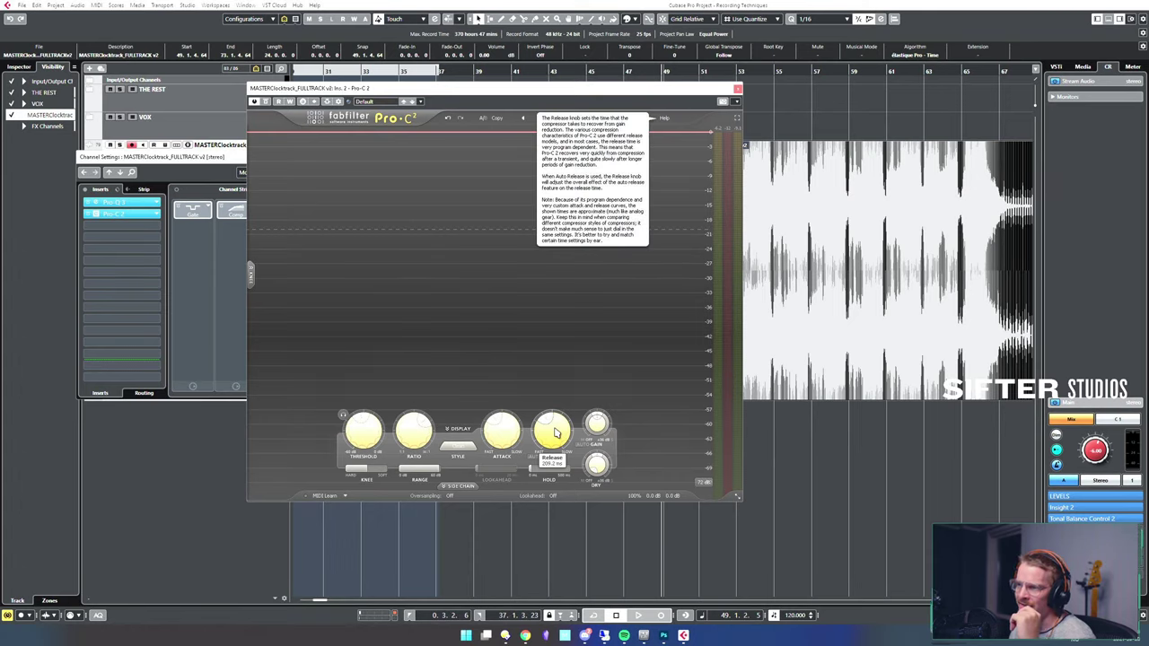
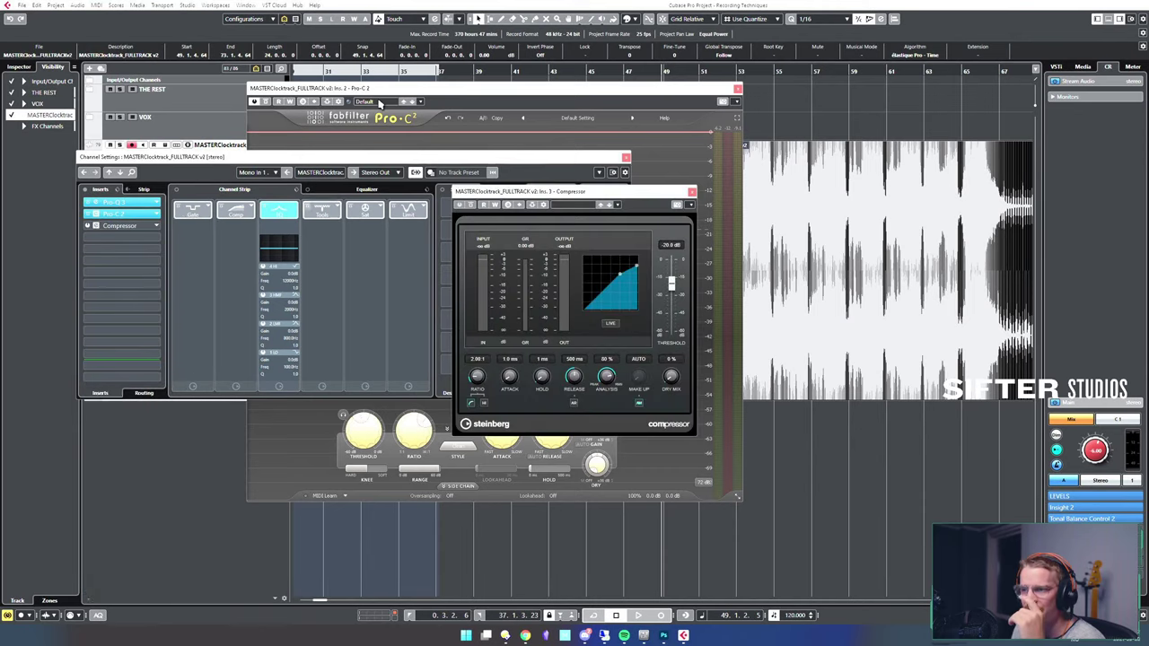
- Turn off auto make-up gain in the Steinberg Compressor, set its make-up to 0.0 dB and close the plug-in window
drag(506, 184, 357, 151)
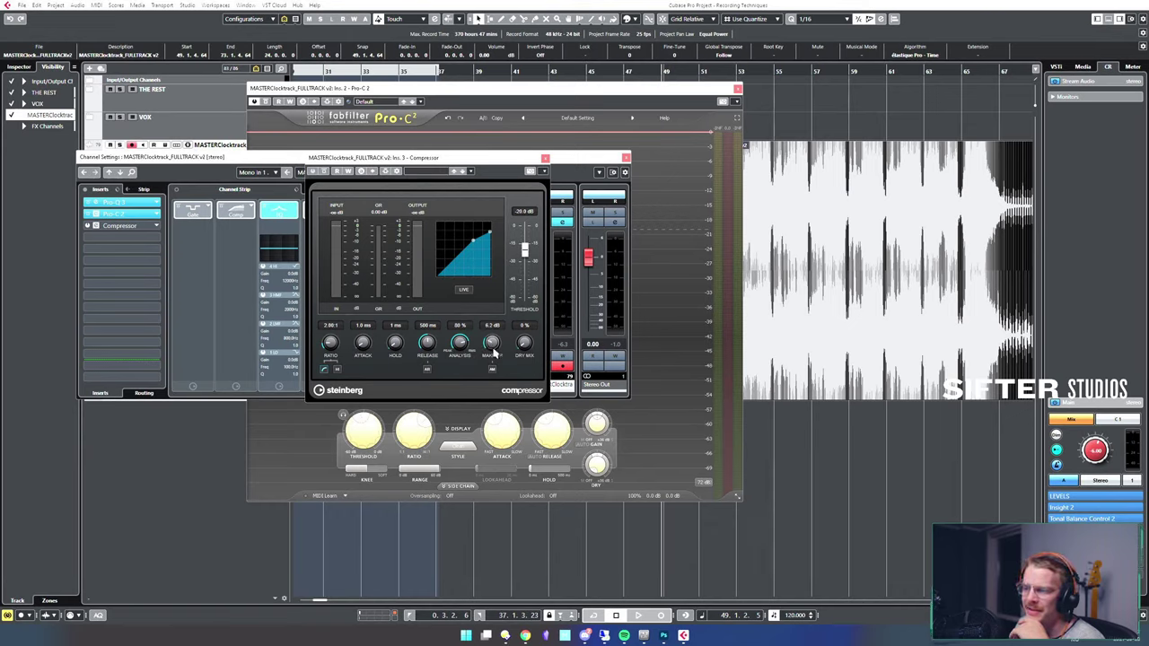
click(492, 370)
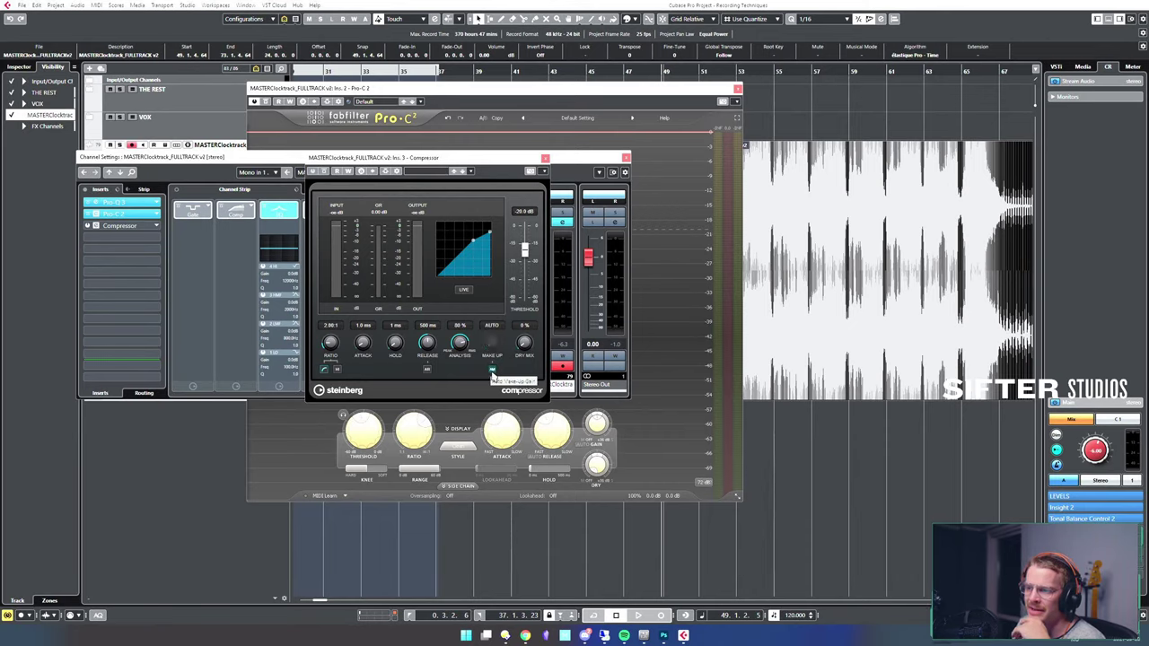
click(492, 370)
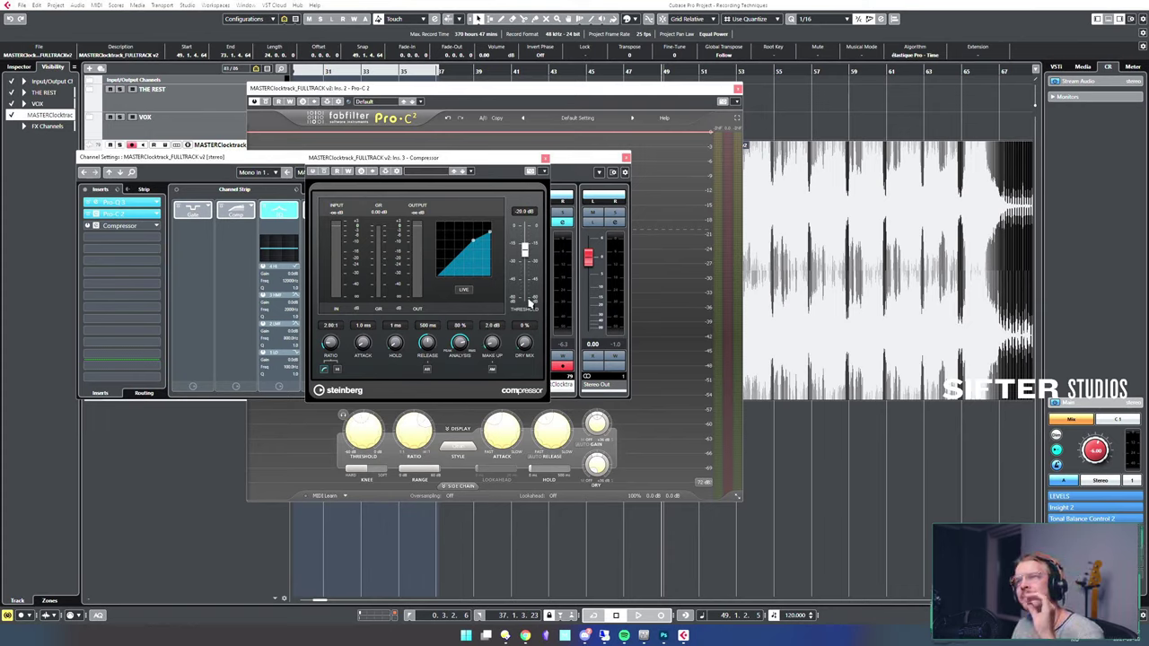
drag(494, 343, 505, 414)
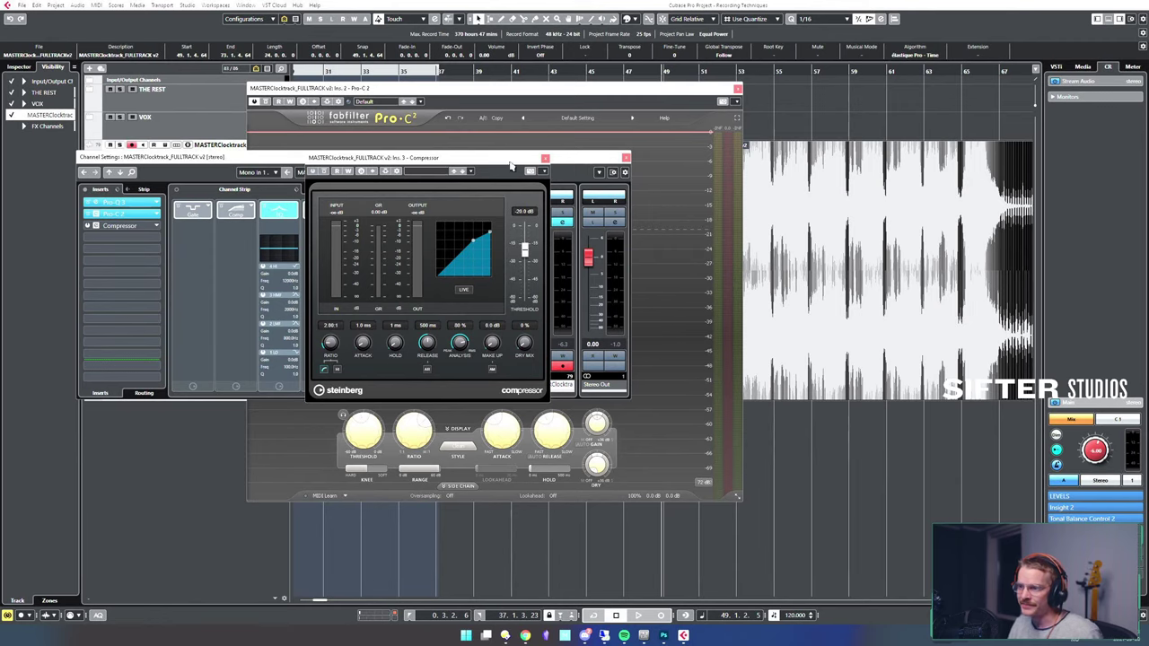
click(576, 174)
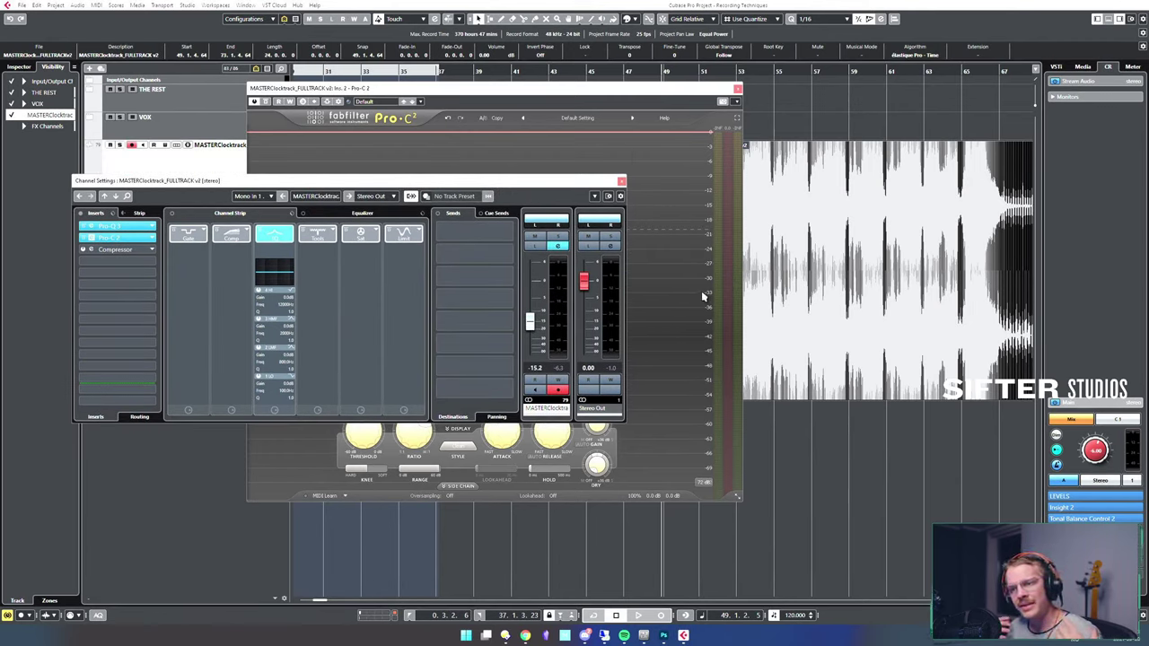
- Remove the Steinberg Compressor from the MASTERClocktrack inserts and bring the Pro-C 2 window to the front, clear of the waveform
click(153, 251)
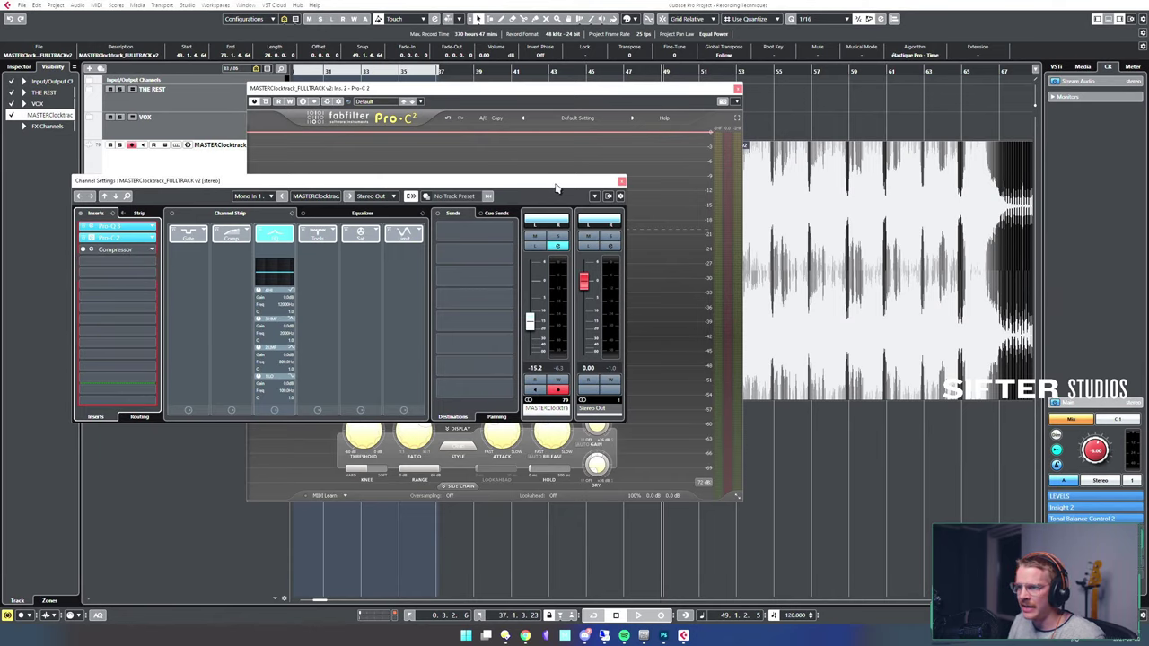
drag(557, 189, 630, 202)
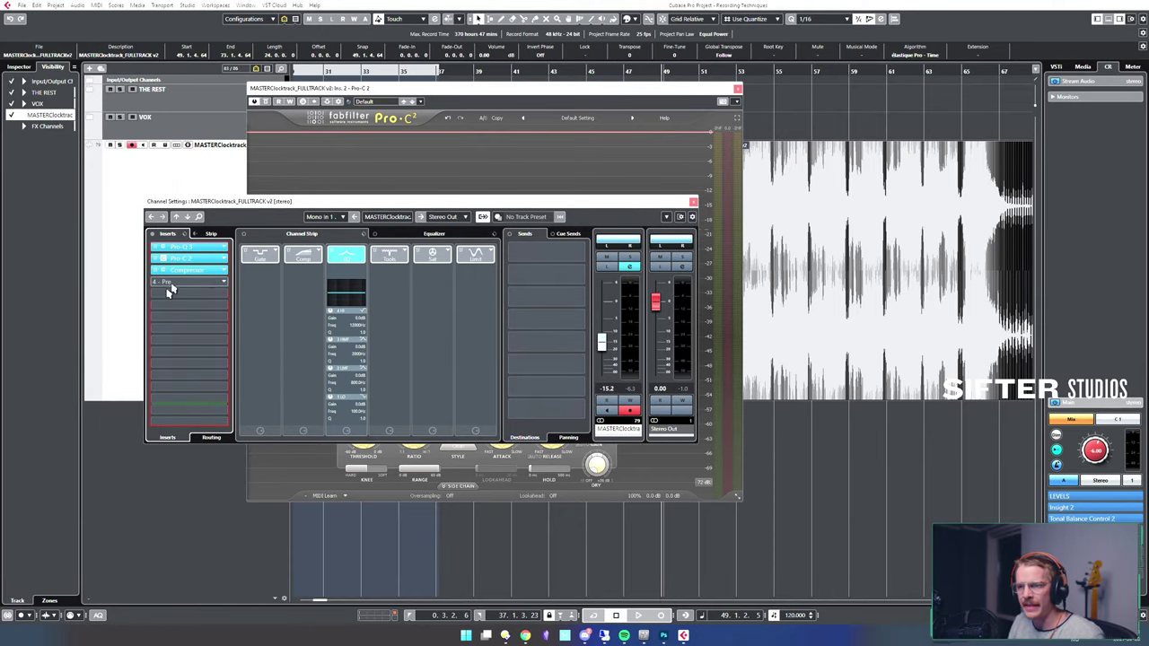
click(225, 270)
click(204, 289)
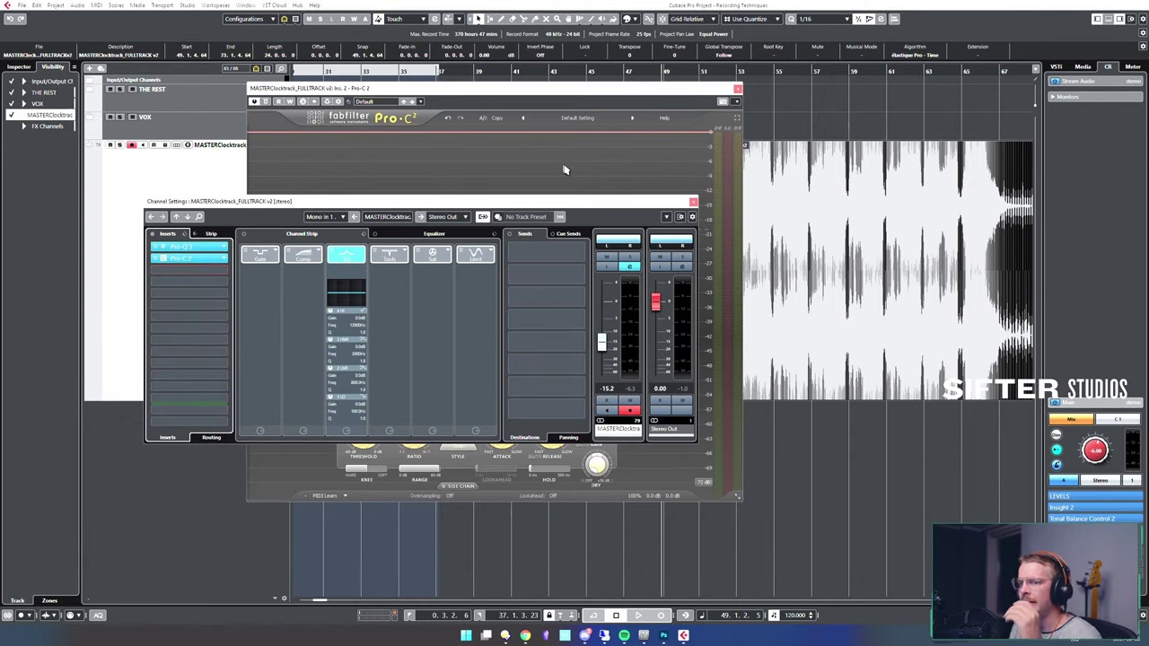
click(613, 188)
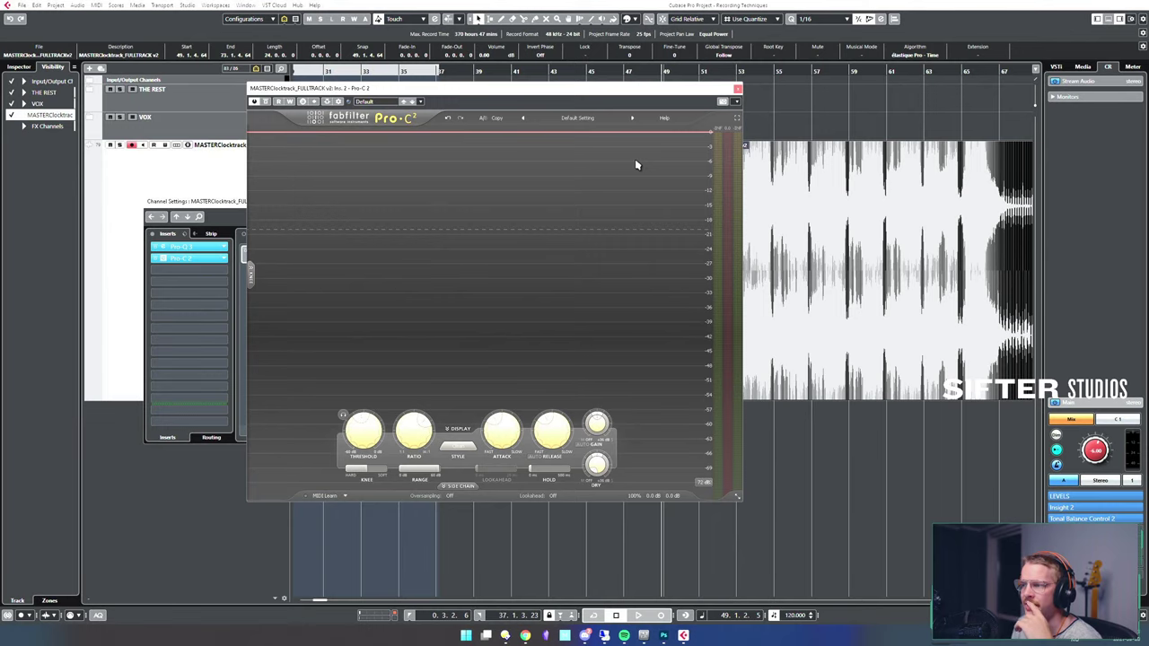
drag(680, 92, 574, 112)
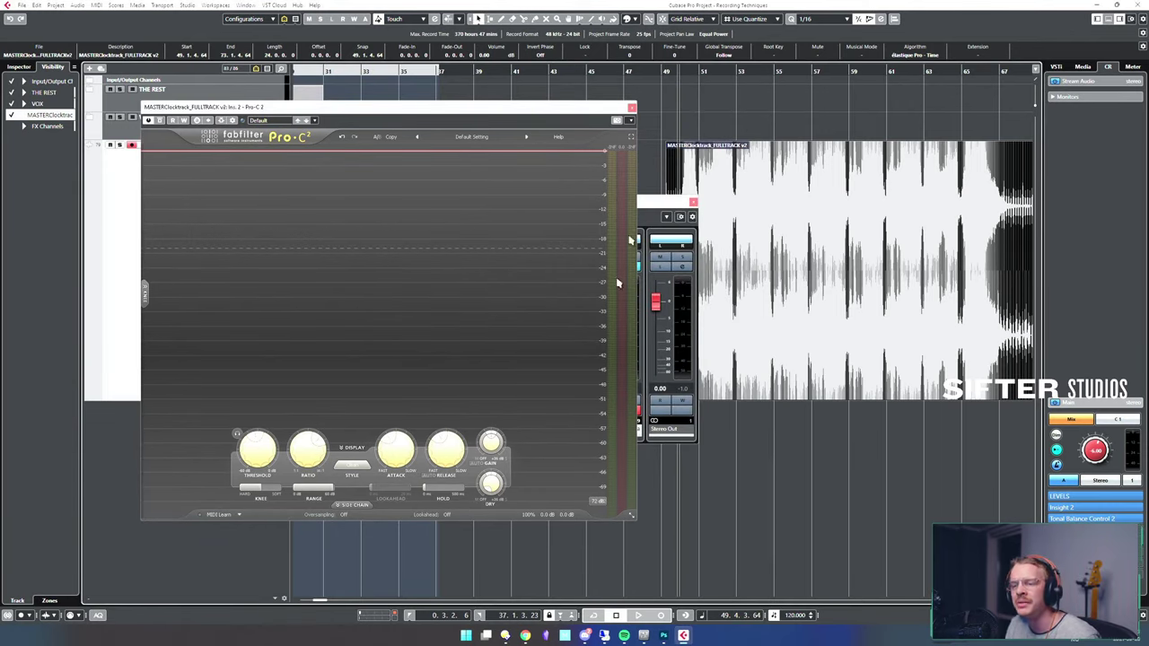
- Lower the Pro-C 2 threshold to about -33 dB during playback and replay the clip's quiet intro into the loud section
key(space)
drag(260, 445, 257, 464)
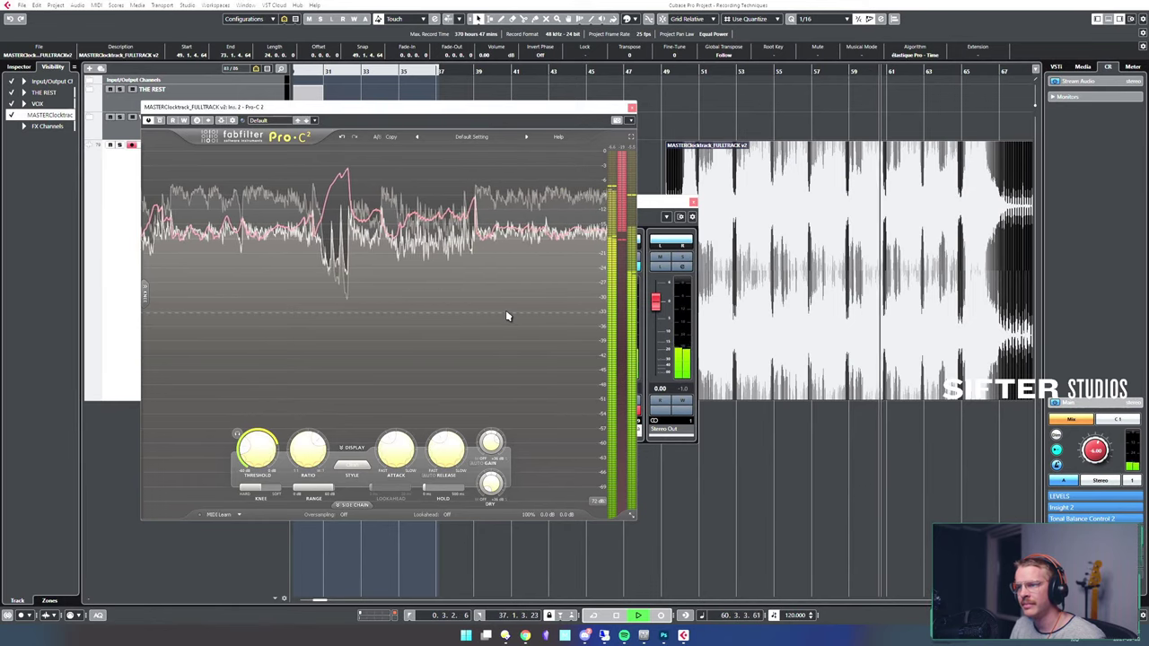
key(space)
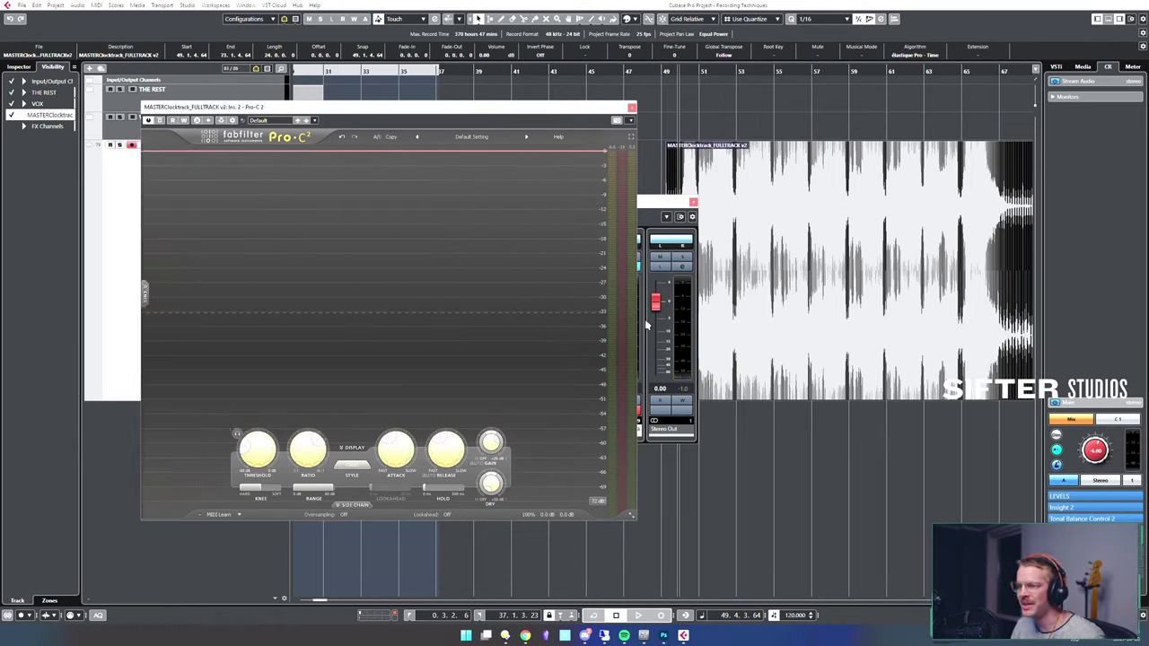
key(space)
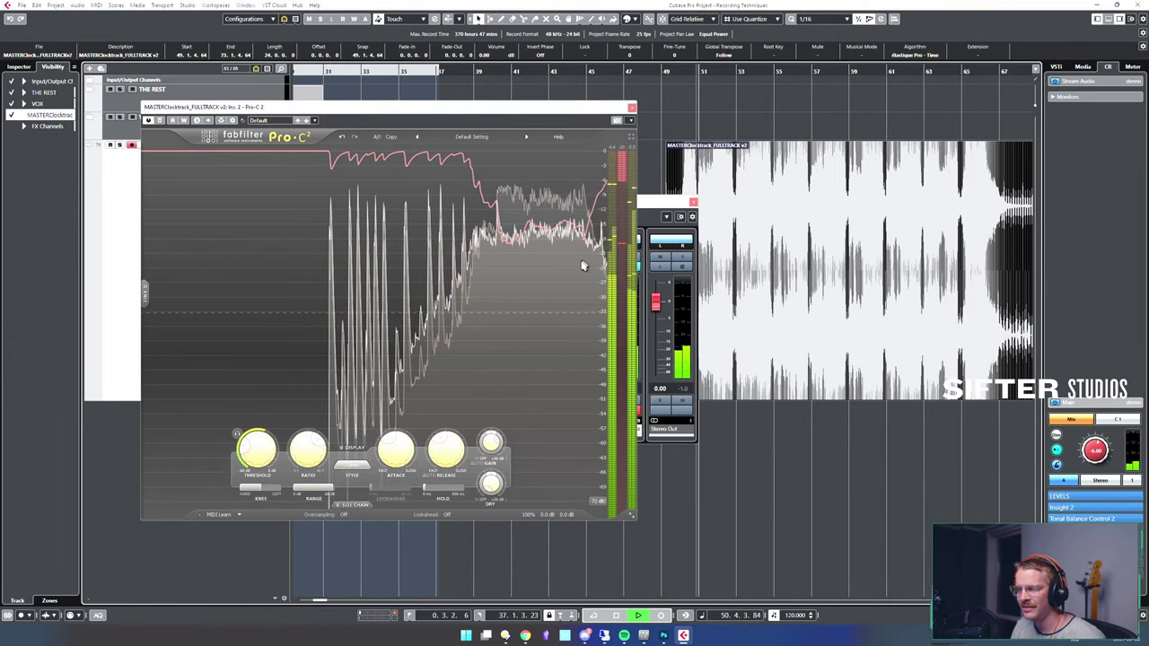
key(space)
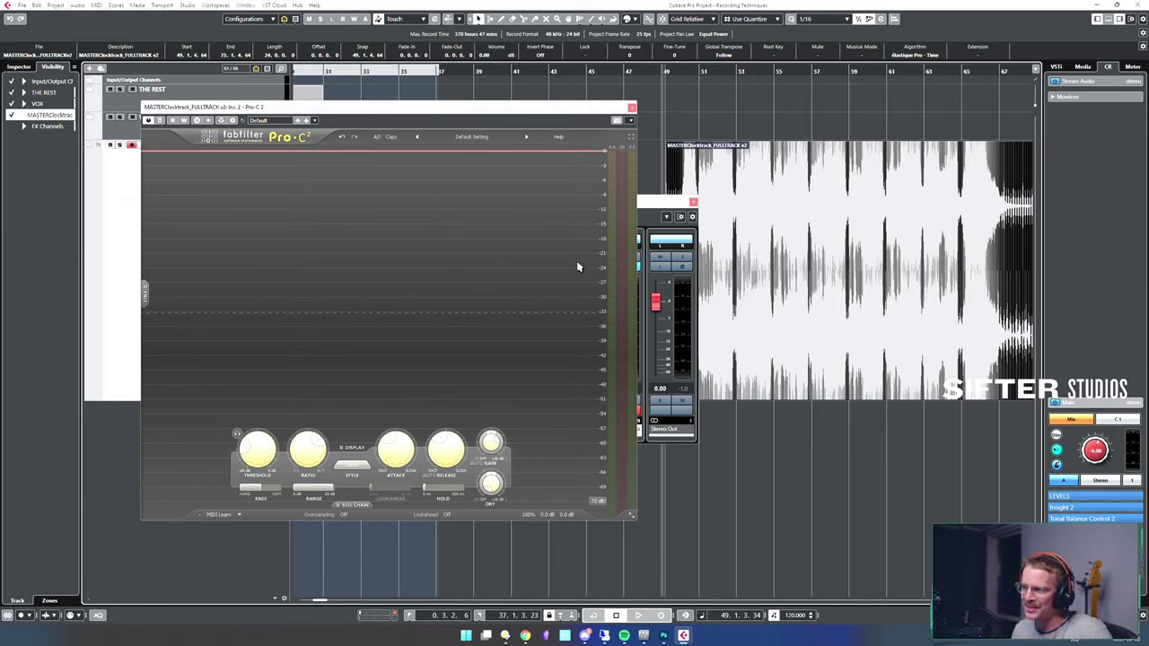
- Move the Pro-C 2 window higher and play the clip from around bar 64 to watch the gain reduction
drag(539, 108, 561, 90)
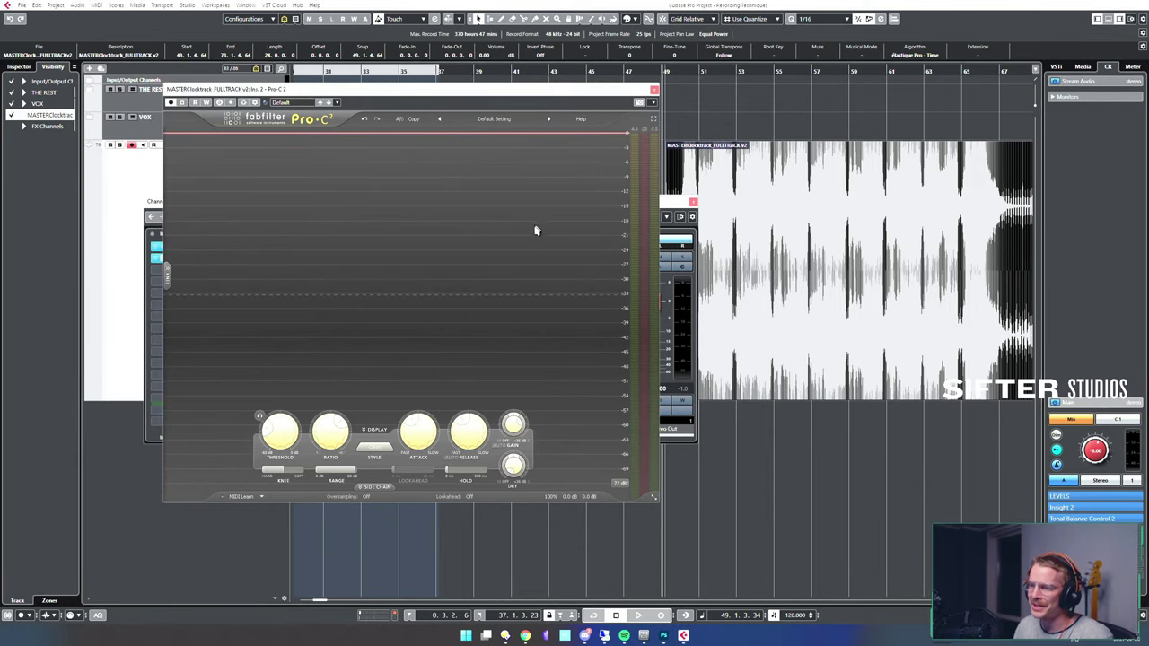
click(941, 191)
key(space)
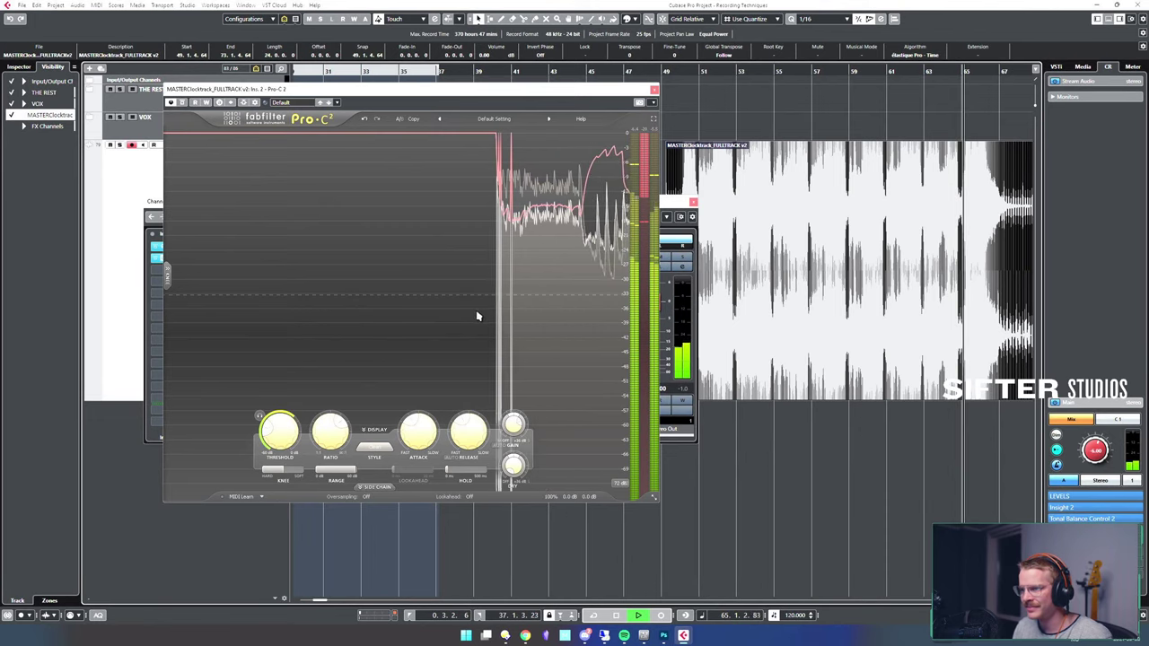
key(space)
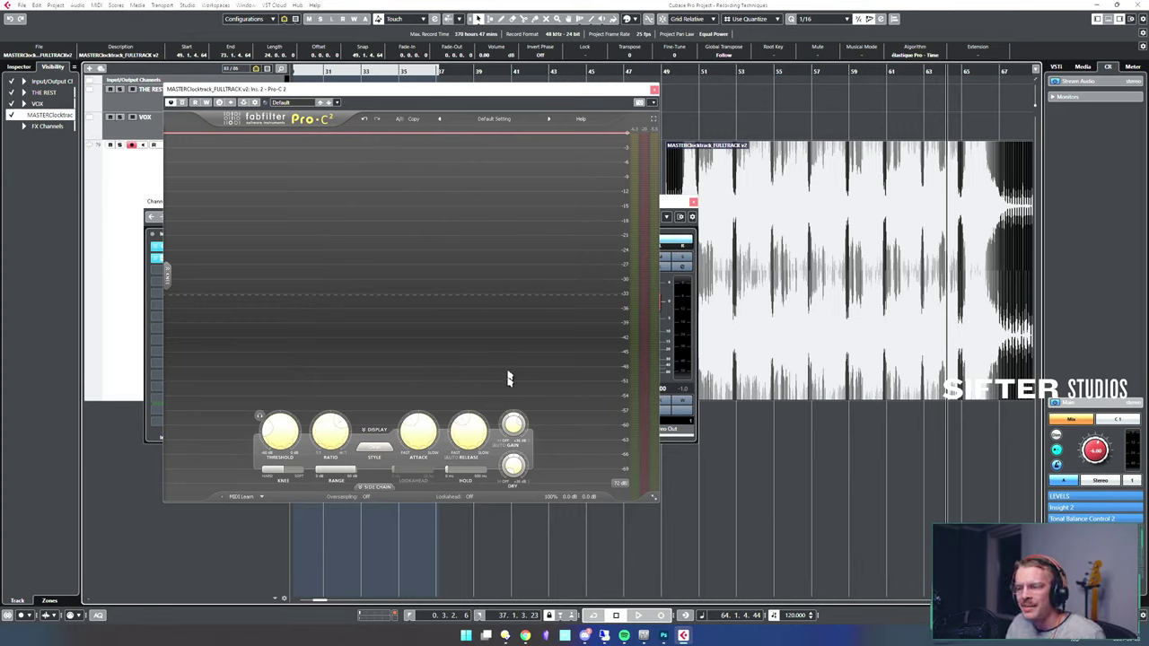
mouse_move(513, 431)
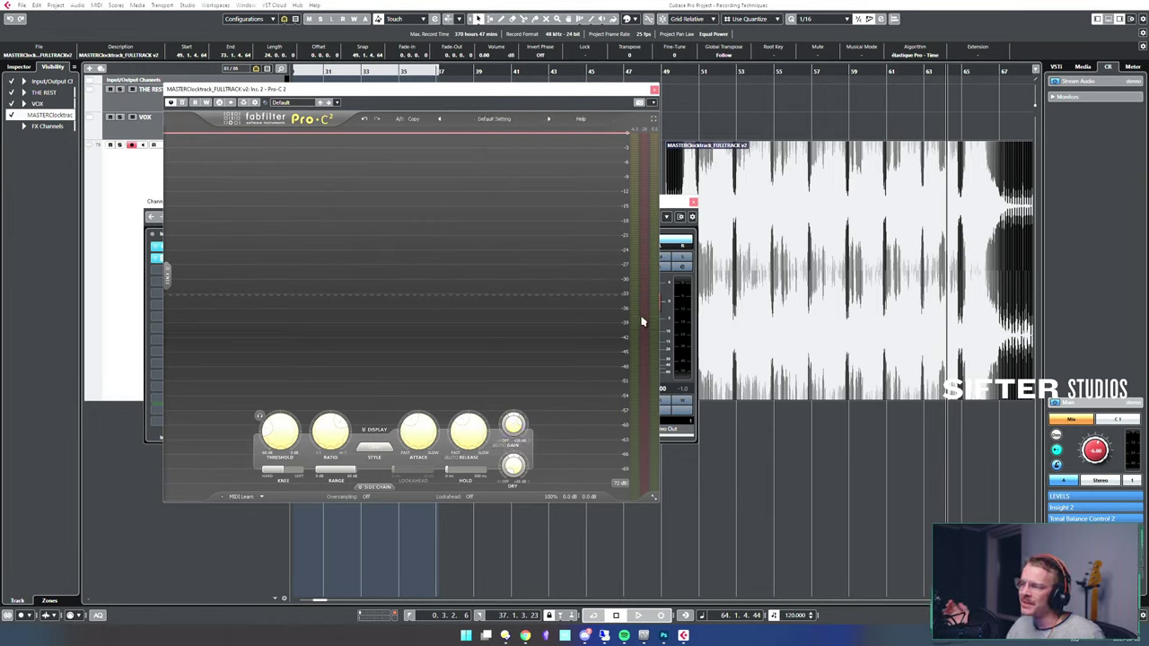
- Play the clip from around bar 55, toggling the Pro-C 2 bypass to compare the compressed and uncompressed sound
click(794, 229)
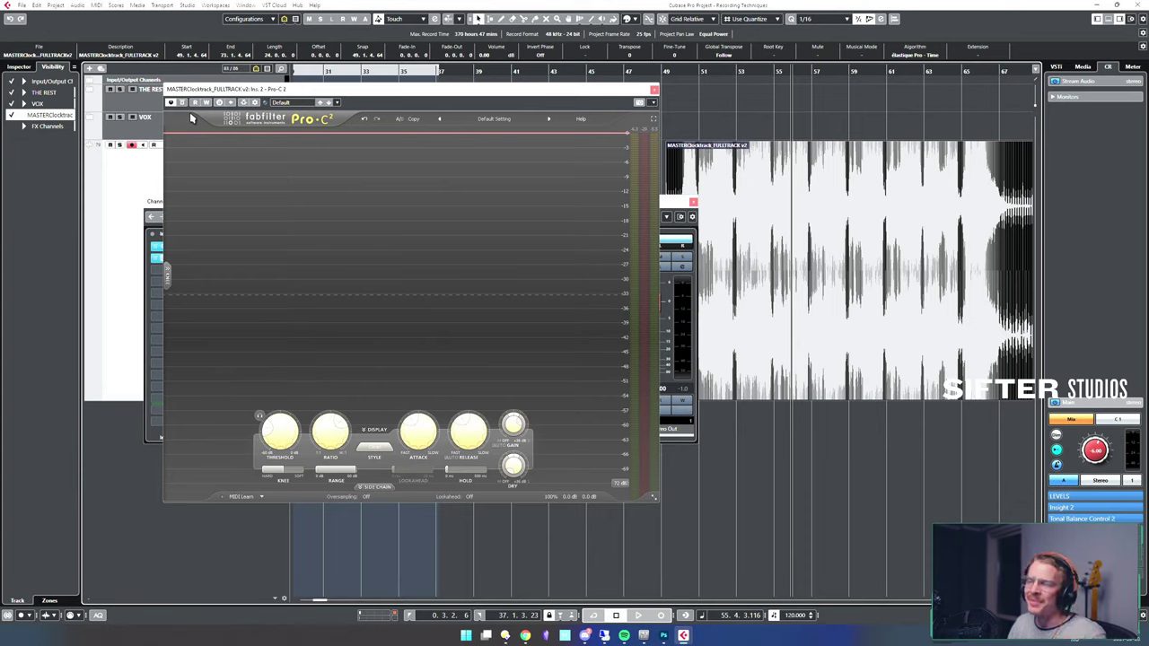
key(space)
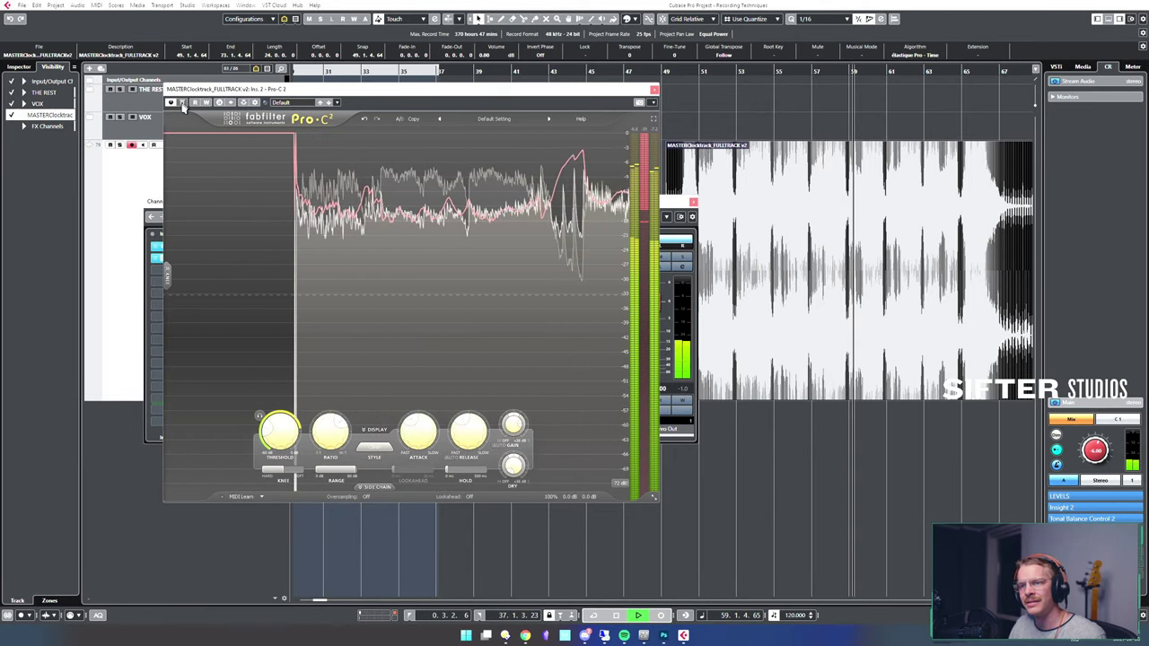
click(183, 103)
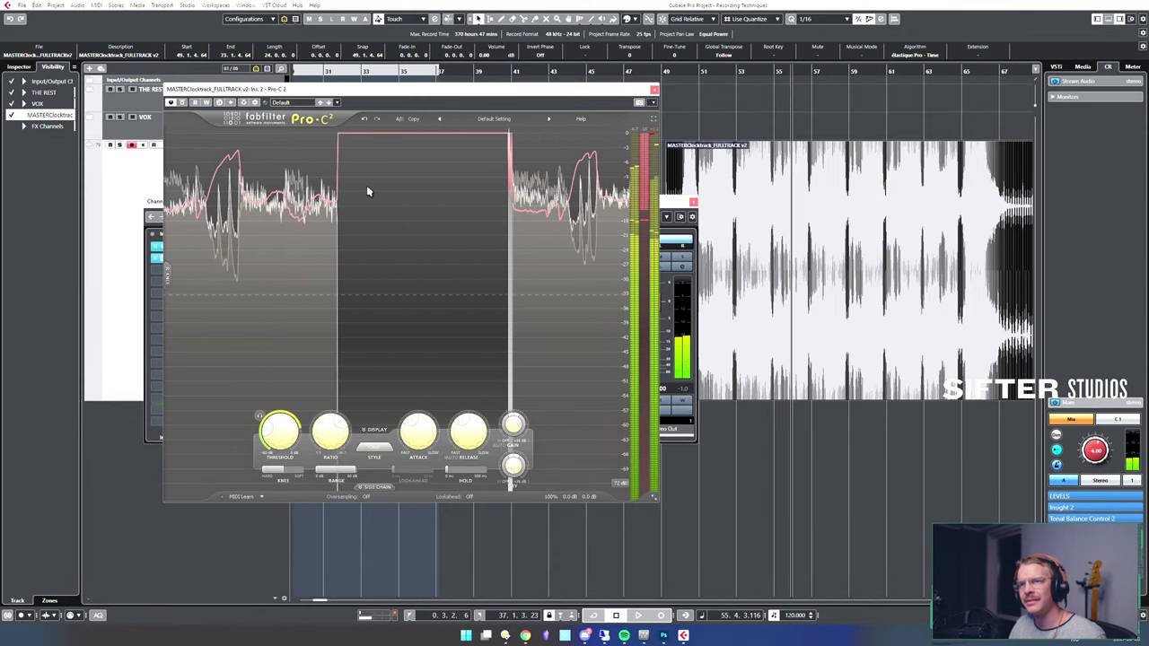
key(space)
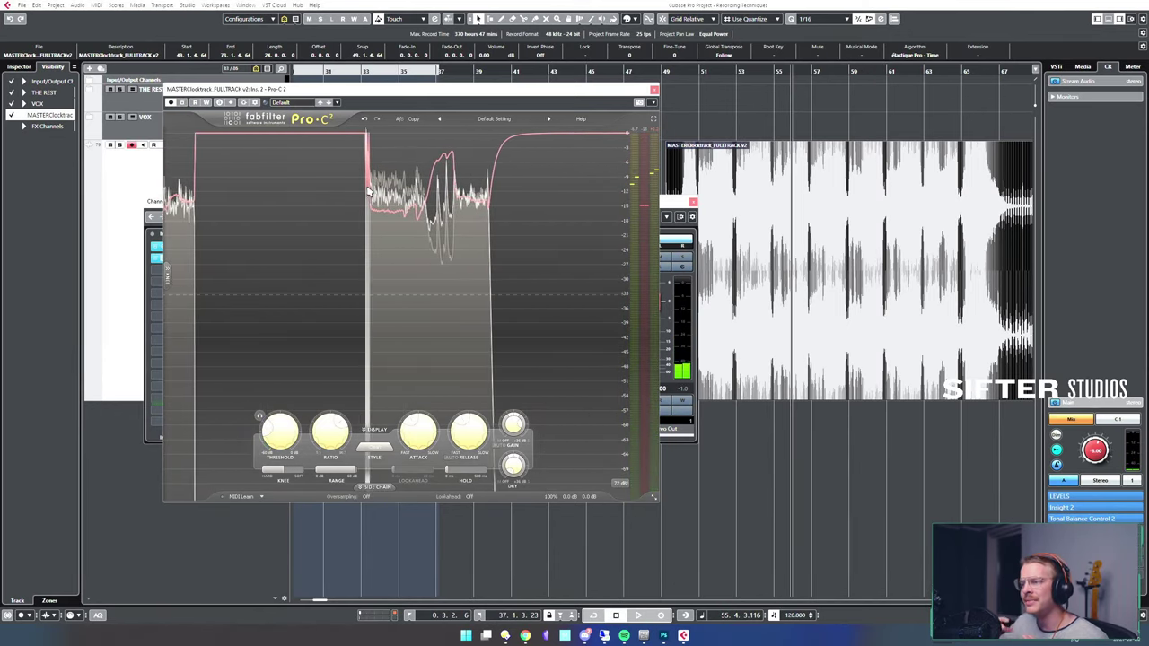
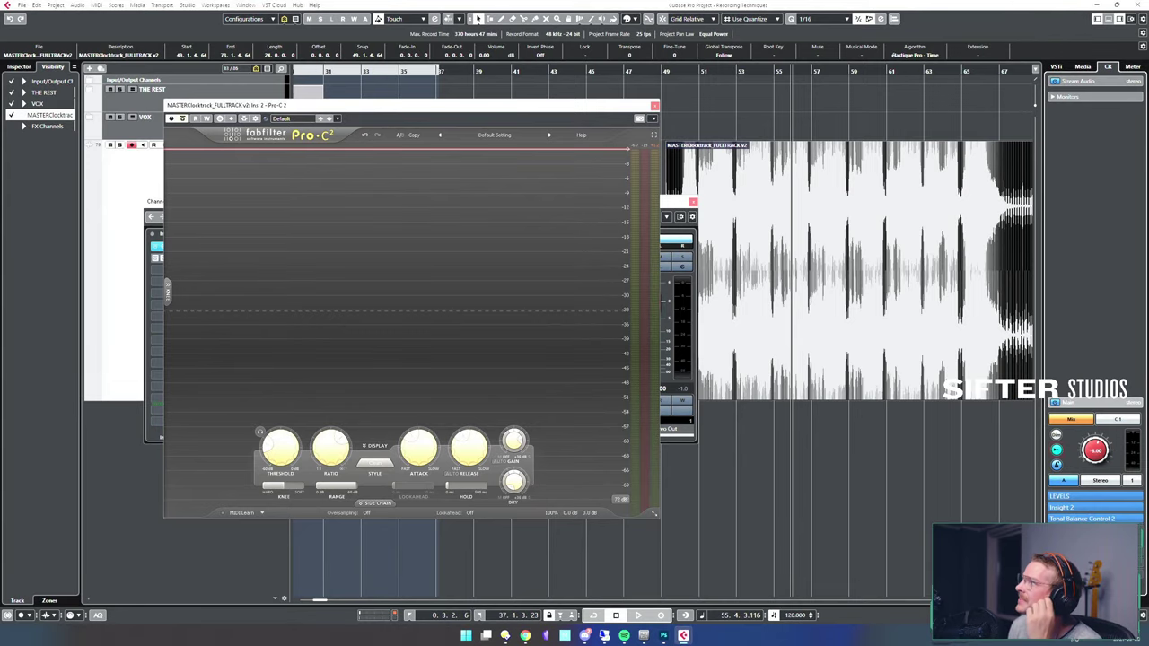
- Close the Pro-C 2 plug-in window to reveal the channel settings
key(alt+Tab)
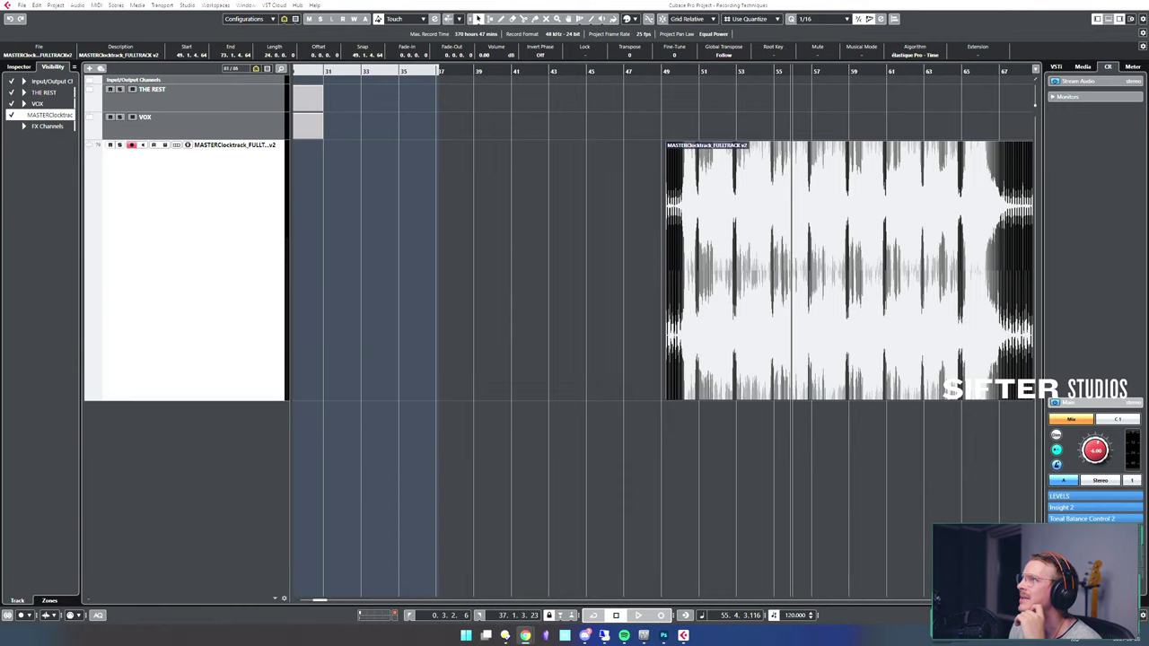
click(257, 255)
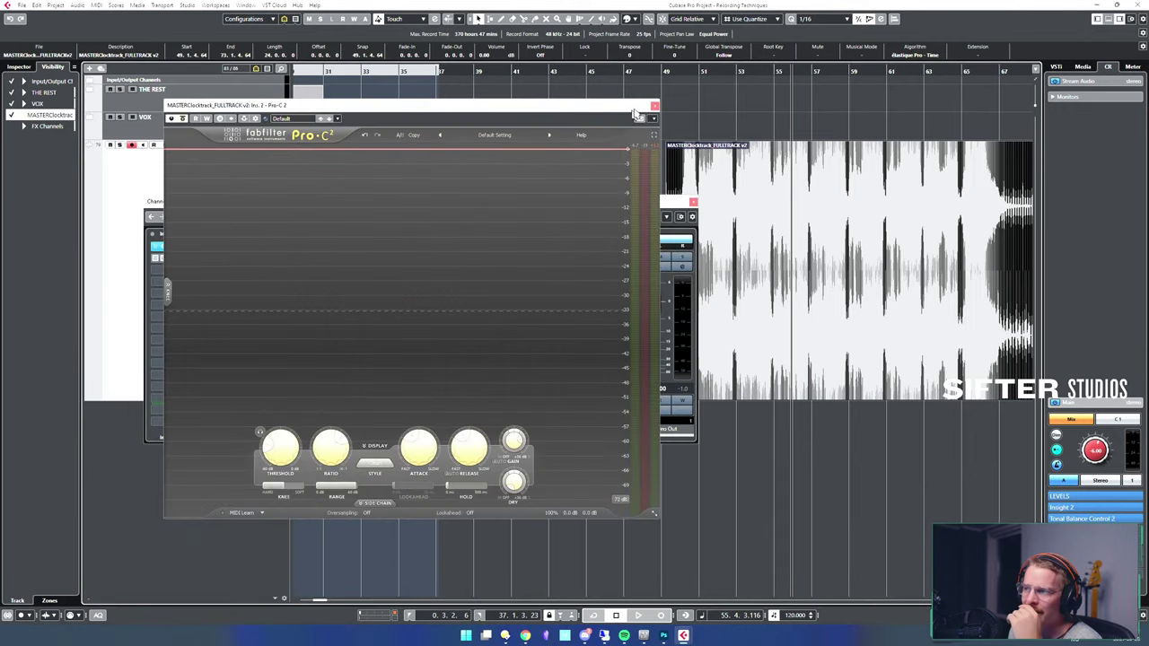
click(655, 106)
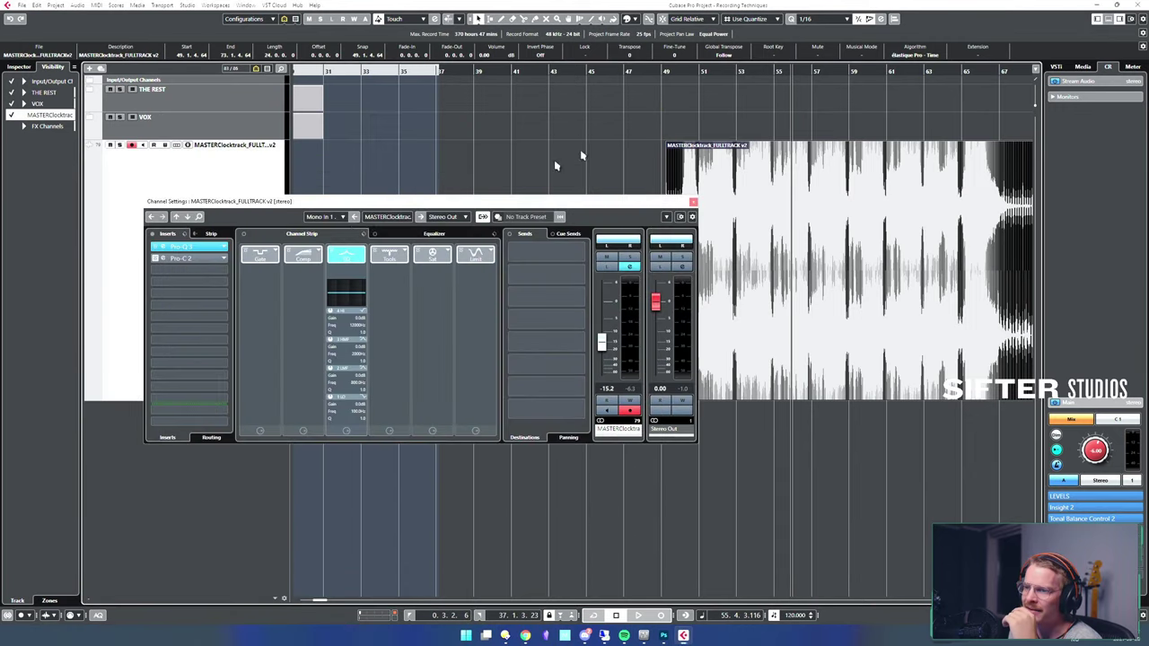
- Add FabFilter Pro-G to the third insert slot of the MASTERClocktrack channel and move its window up, clear of the inserts
click(180, 260)
text(gate)
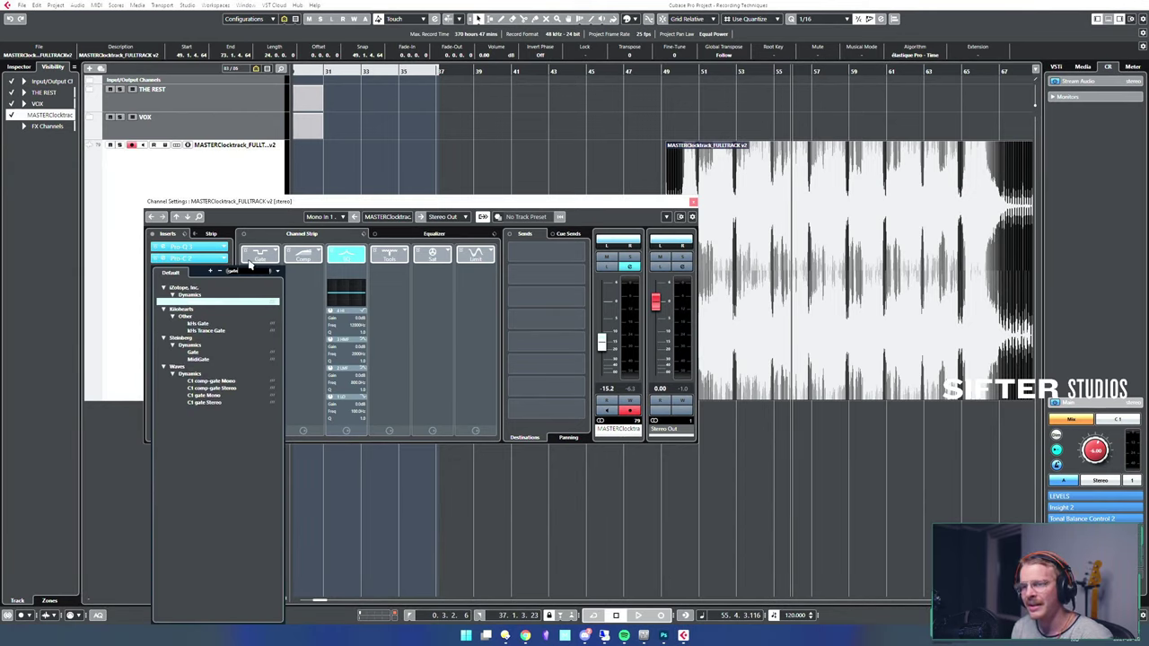
key(BackSpace)
key(BackSpace)
key(BackSpace)
key(BackSpace)
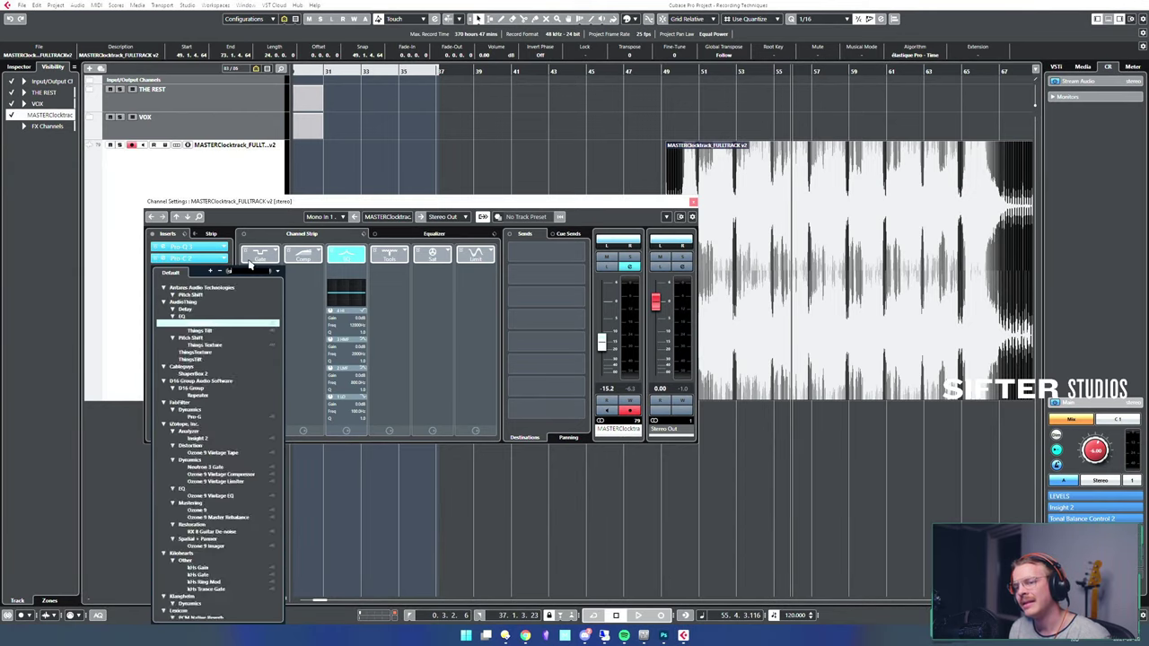
text(pro-g)
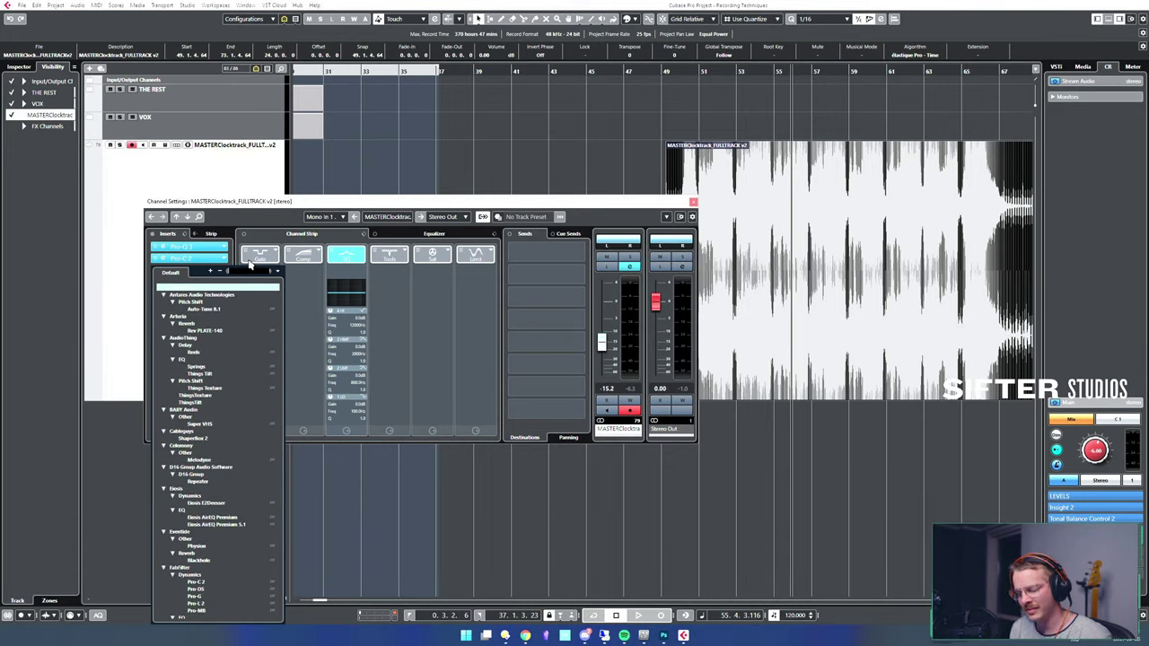
key(Return)
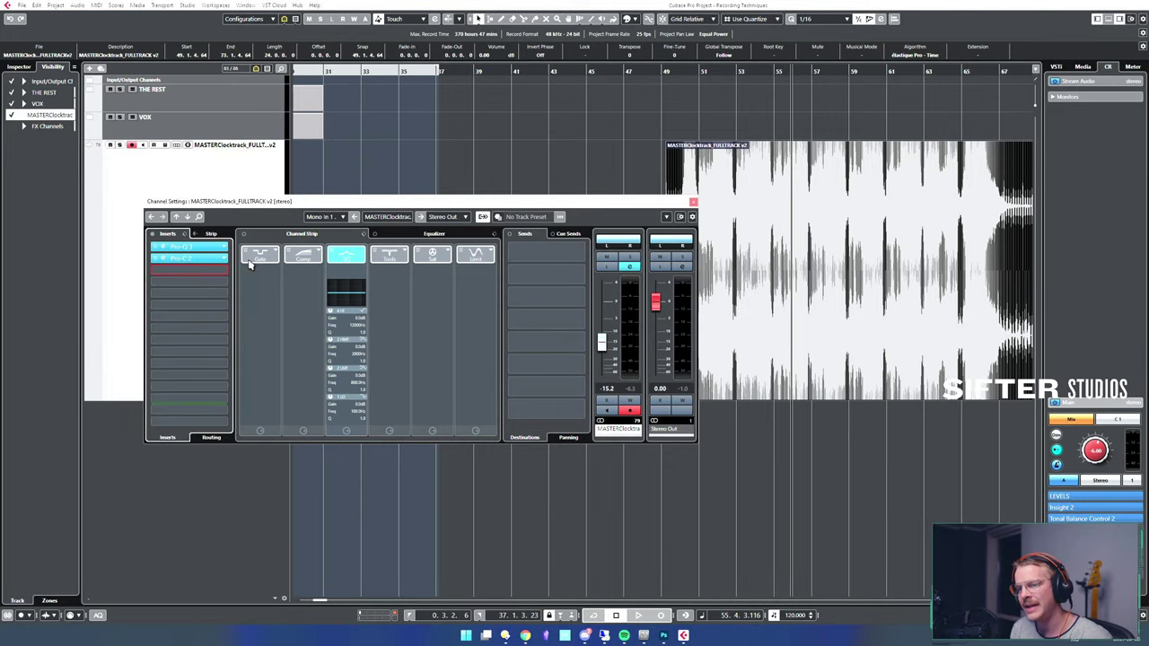
drag(551, 333, 434, 89)
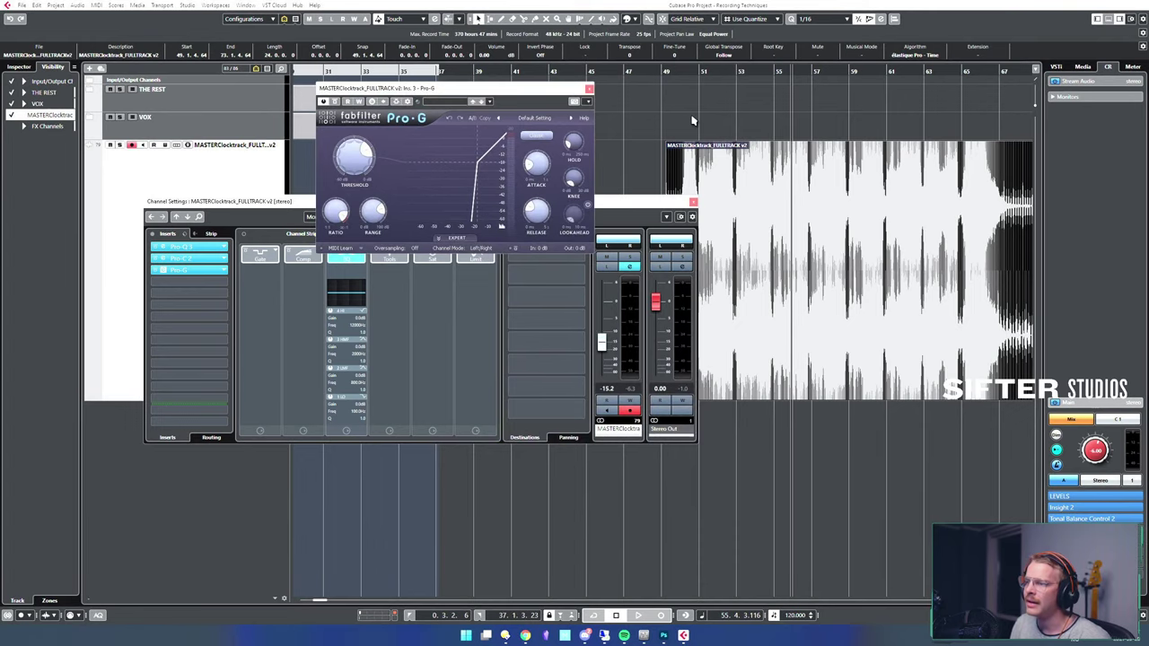
- Bypass the Pro-C 2 insert and set the playback cursor to the start of the clip near bar 49
click(669, 120)
click(156, 259)
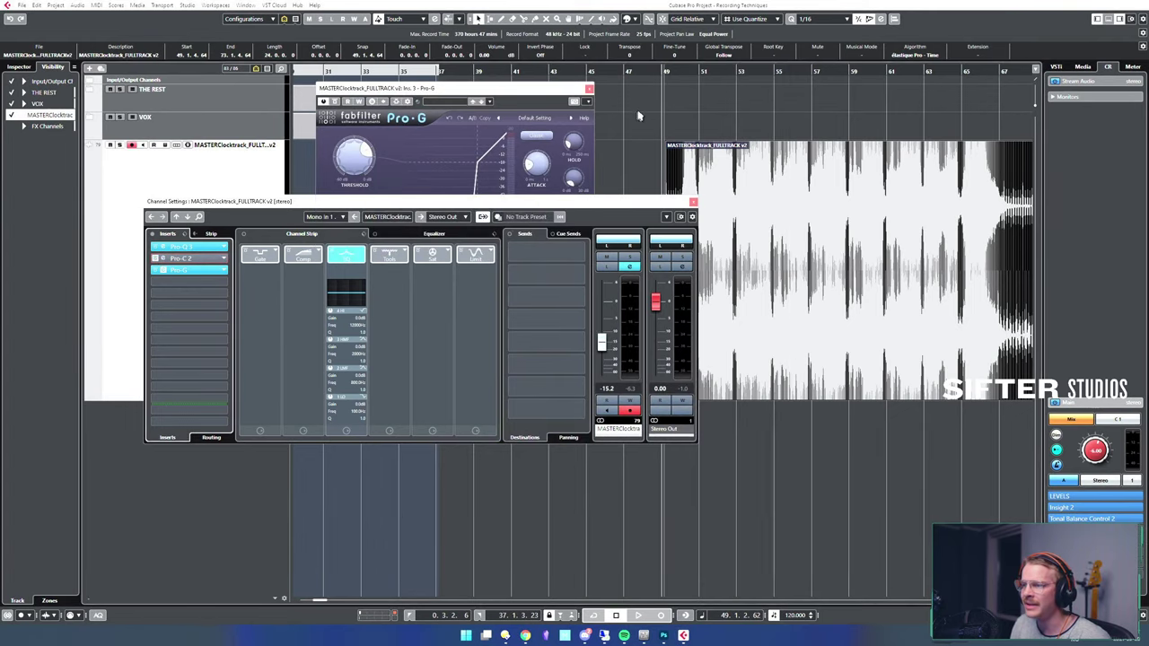
click(642, 116)
click(665, 118)
- Close the Channel Settings window and raise the Pro-G threshold slightly while playing the clip
click(694, 202)
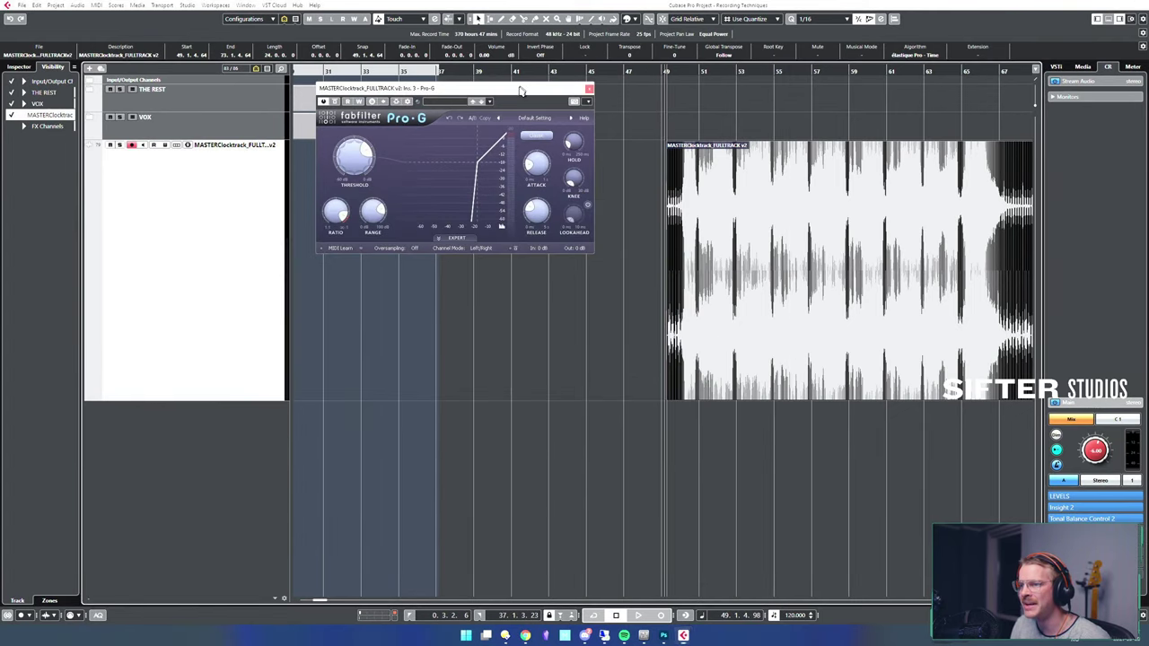
drag(523, 92, 475, 165)
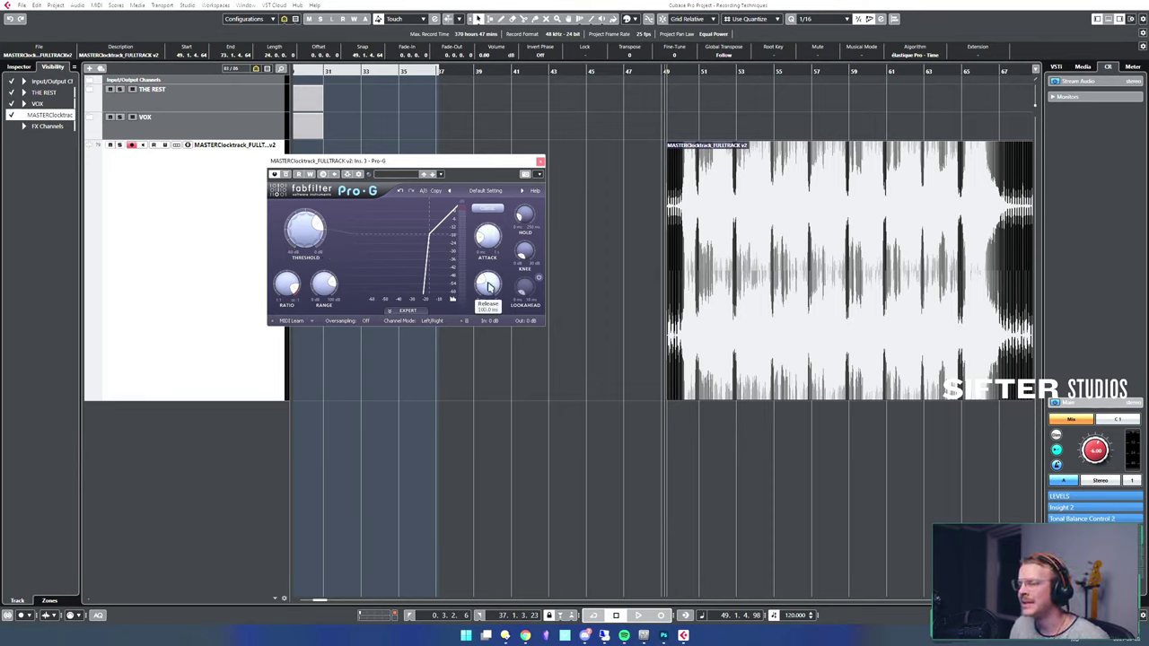
key(space)
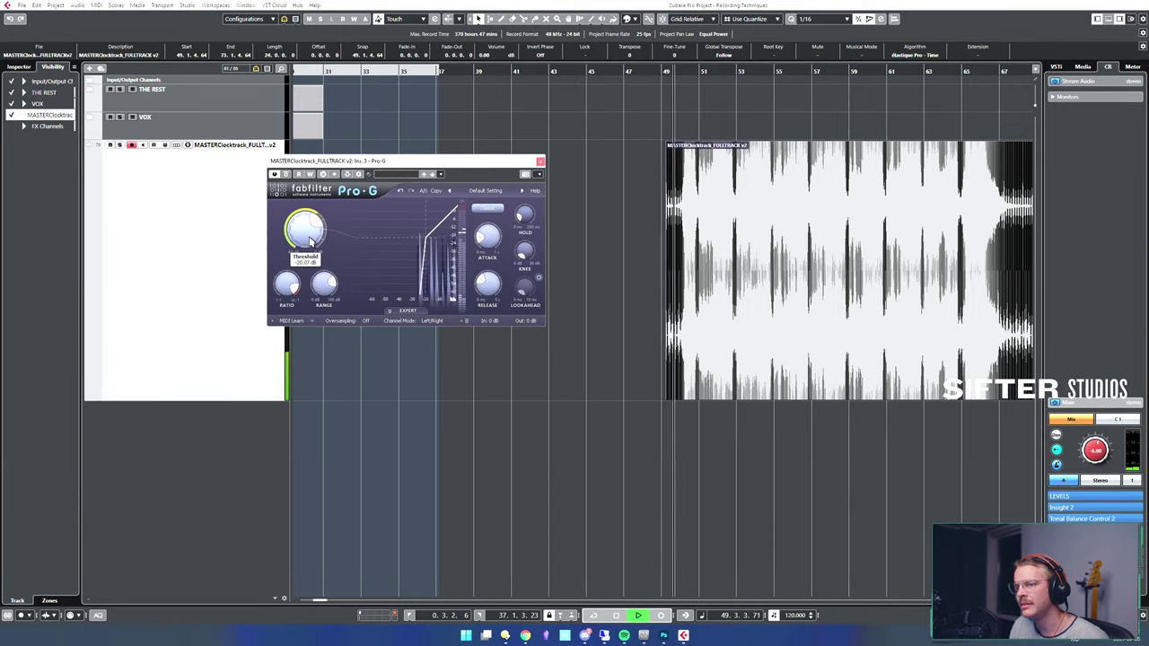
mouse_move(310, 232)
mouse_down()
mouse_move(316, 251)
mouse_move(321, 228)
mouse_up()
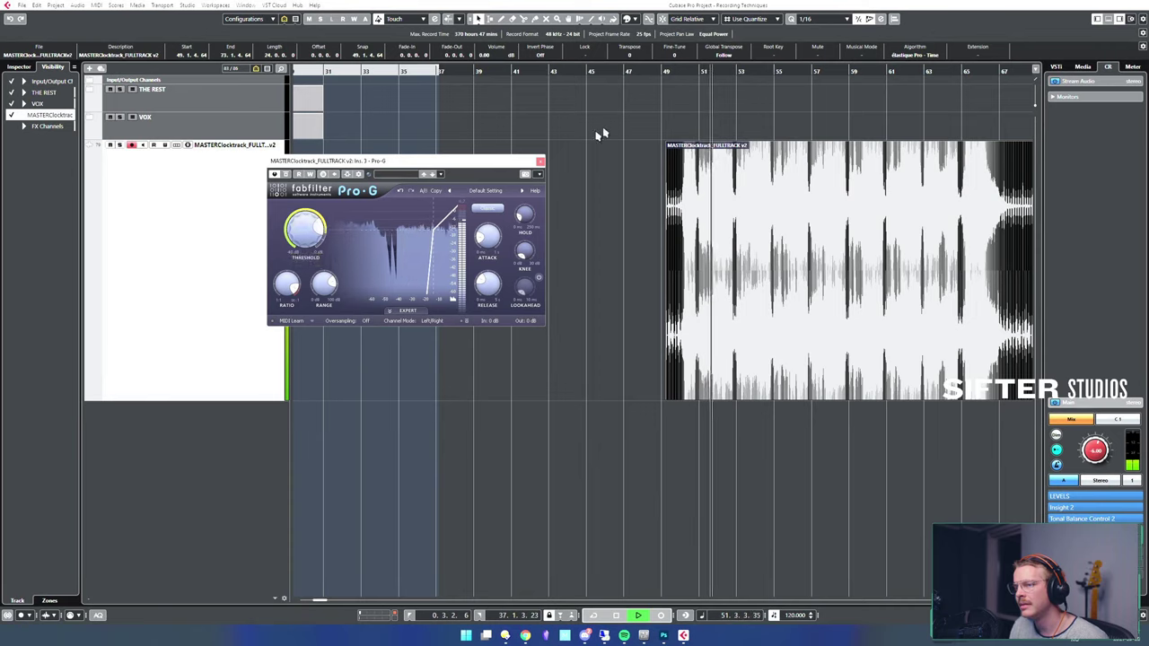
key(space)
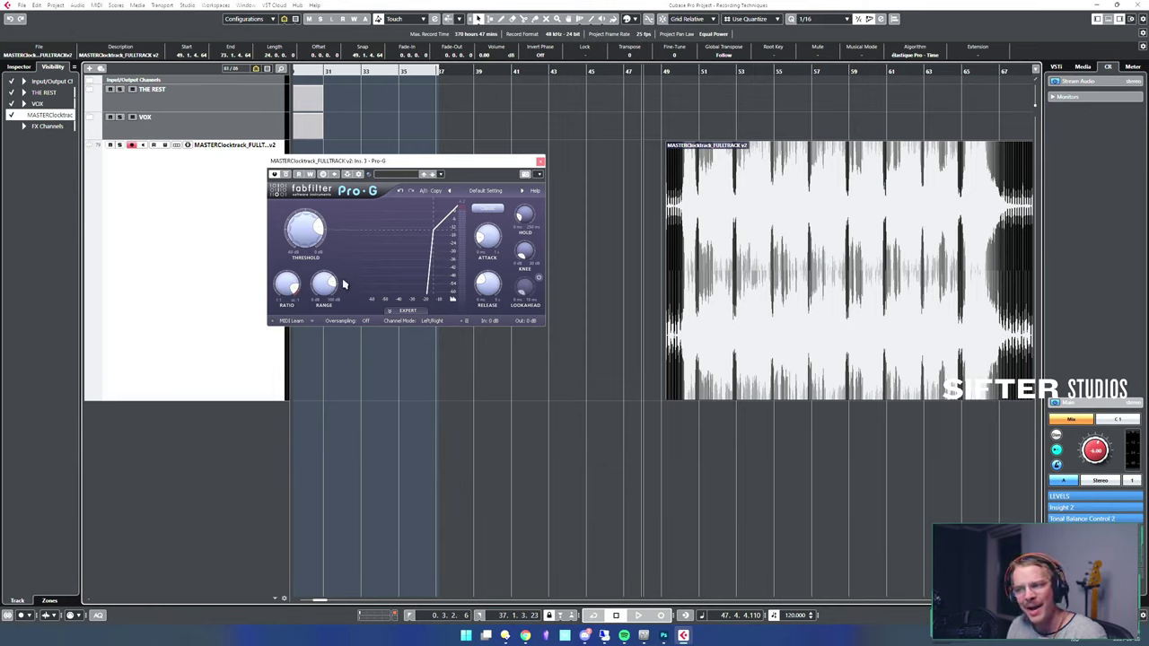
- Place the playback cursor just before the clip near bar 48 and play its intro through Pro-G
click(662, 137)
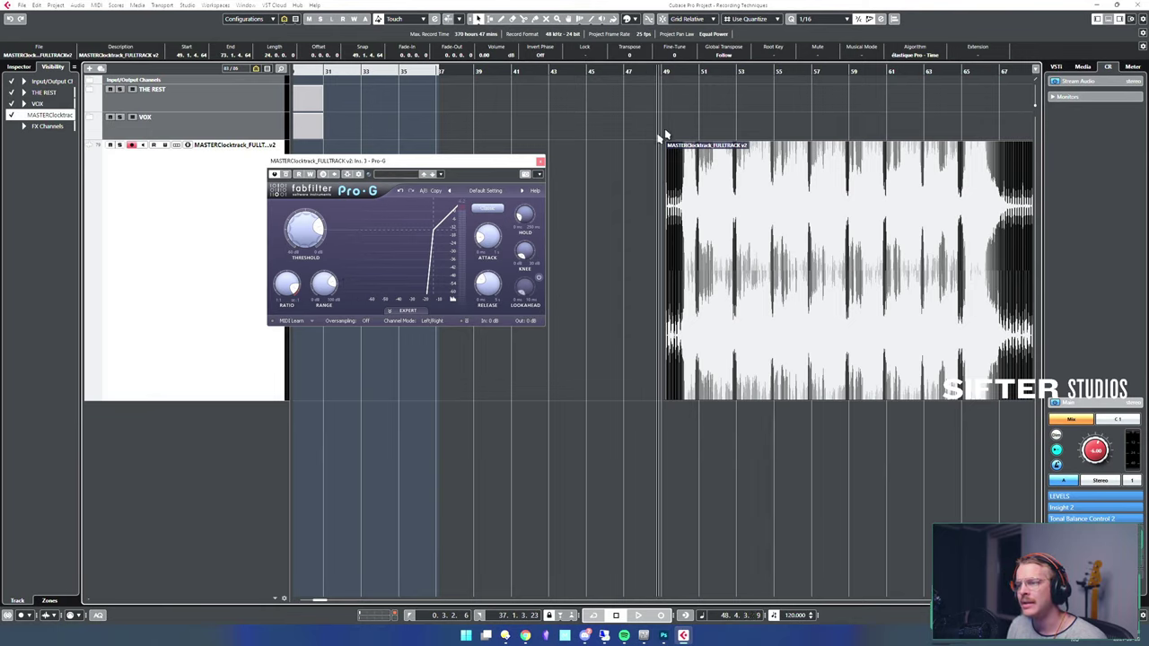
click(645, 144)
click(649, 146)
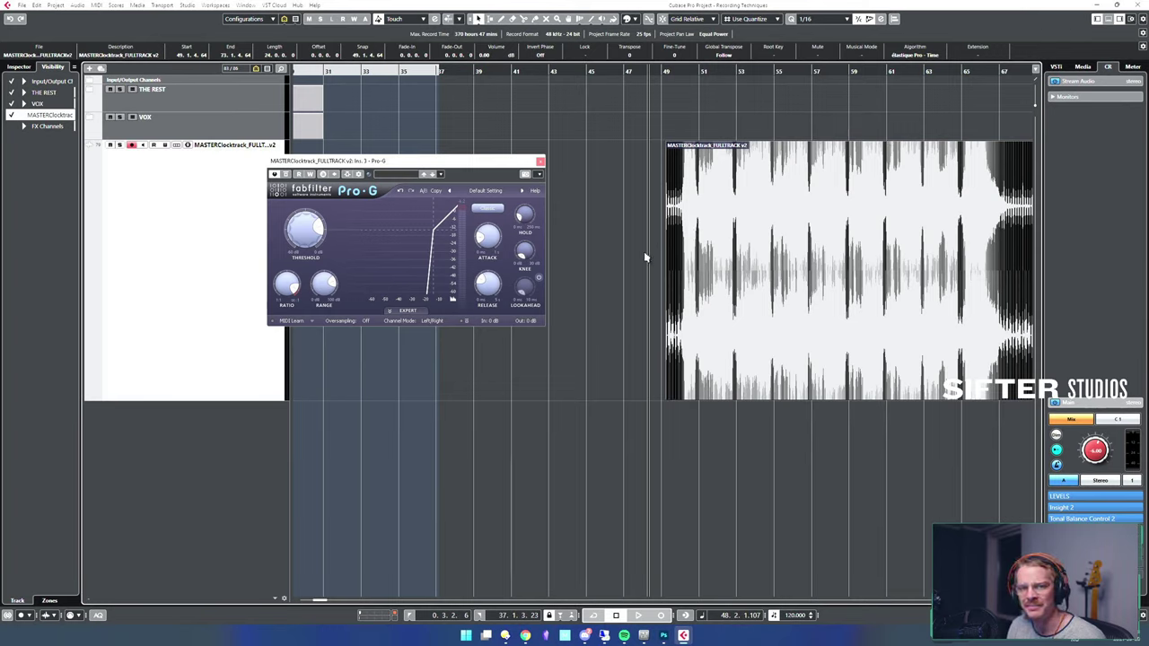
key(space)
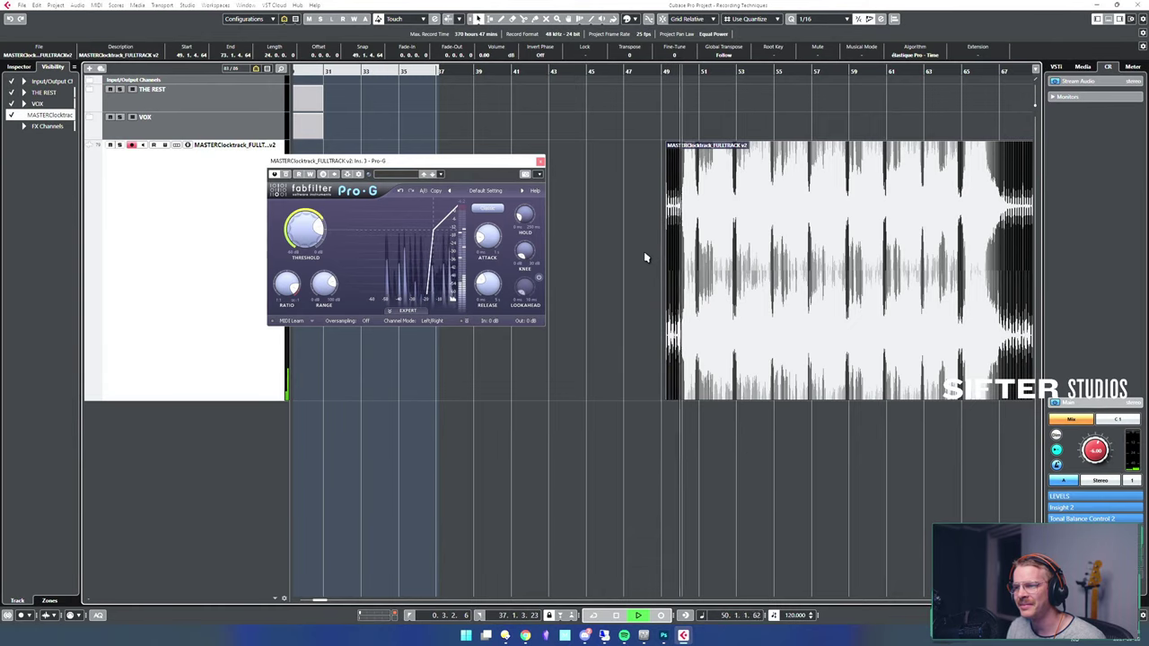
key(space)
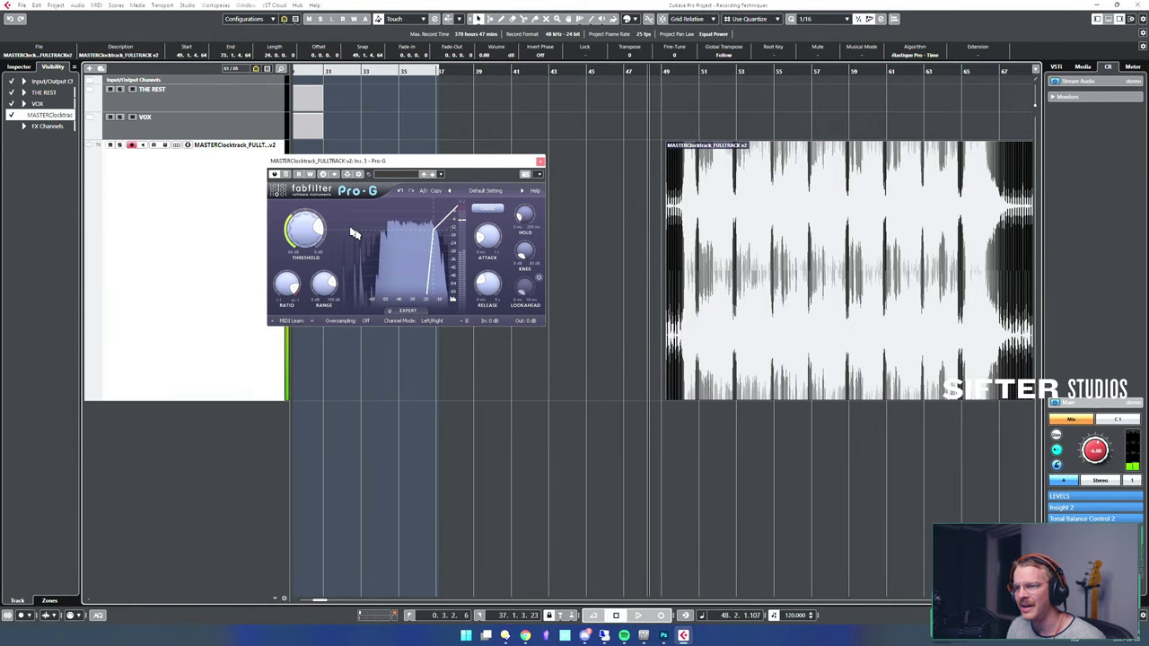
- Raise the Pro-G threshold further and replay the clip from its start to hear the gating
mouse_move(325, 233)
key(space)
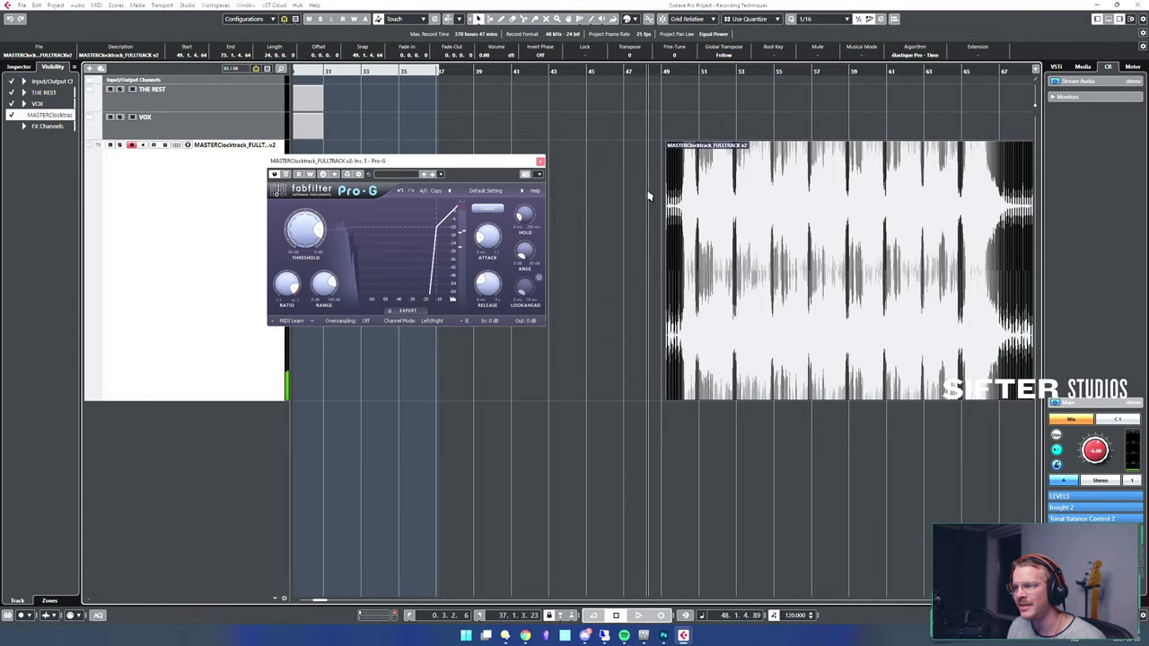
key(space)
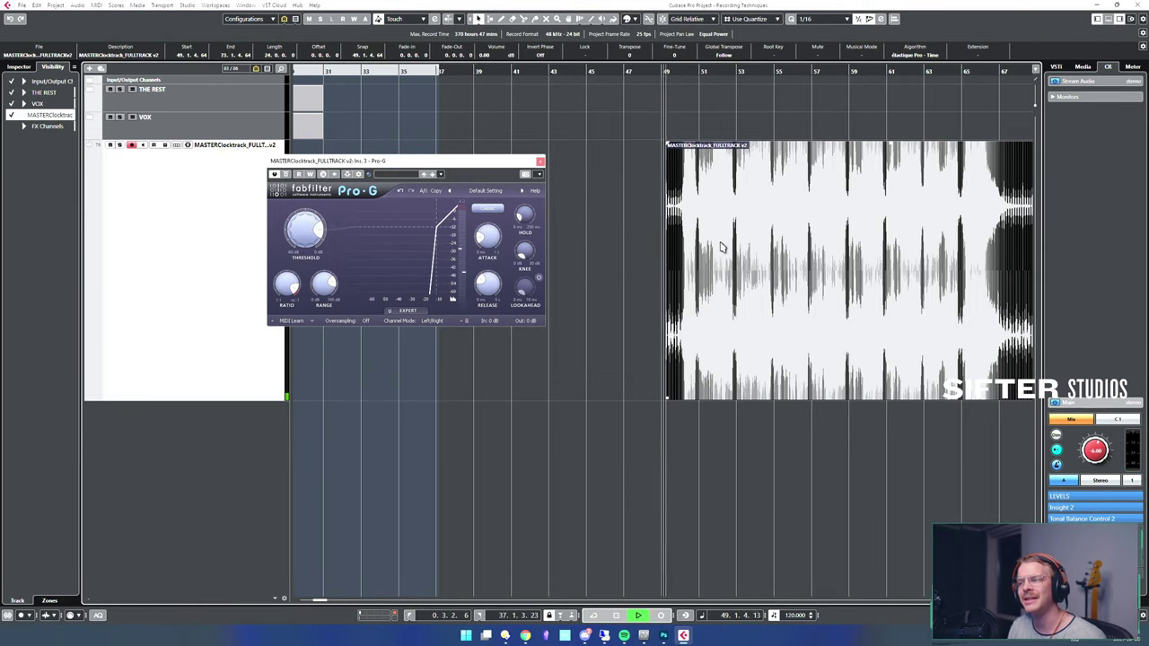
key(space)
key(space)
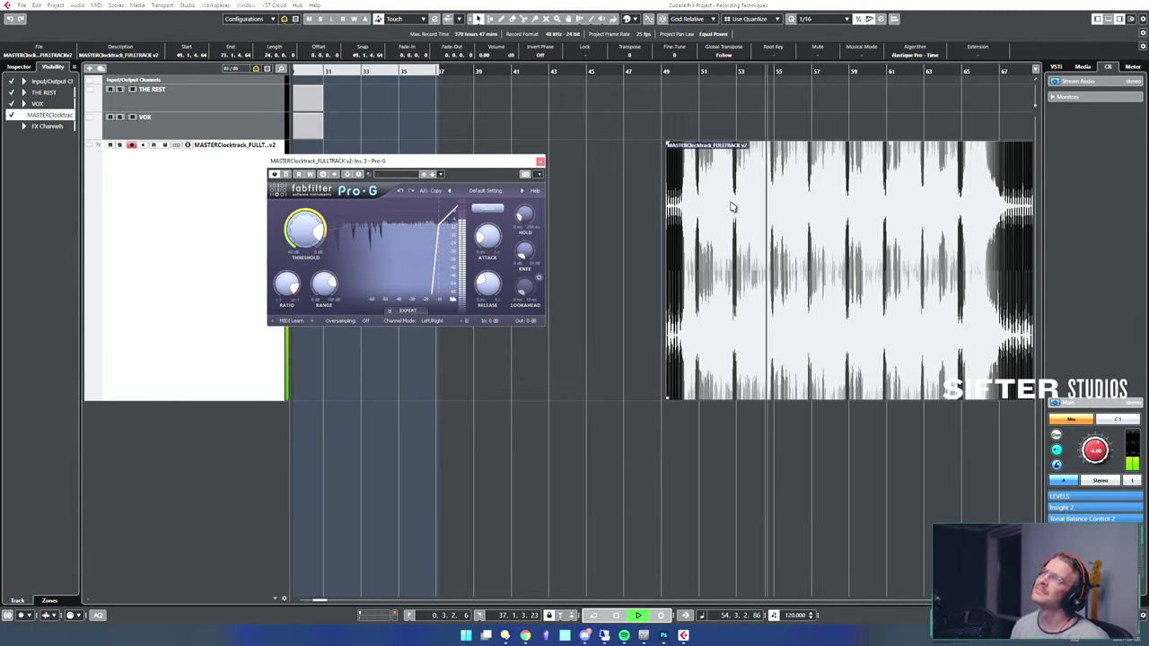
key(space)
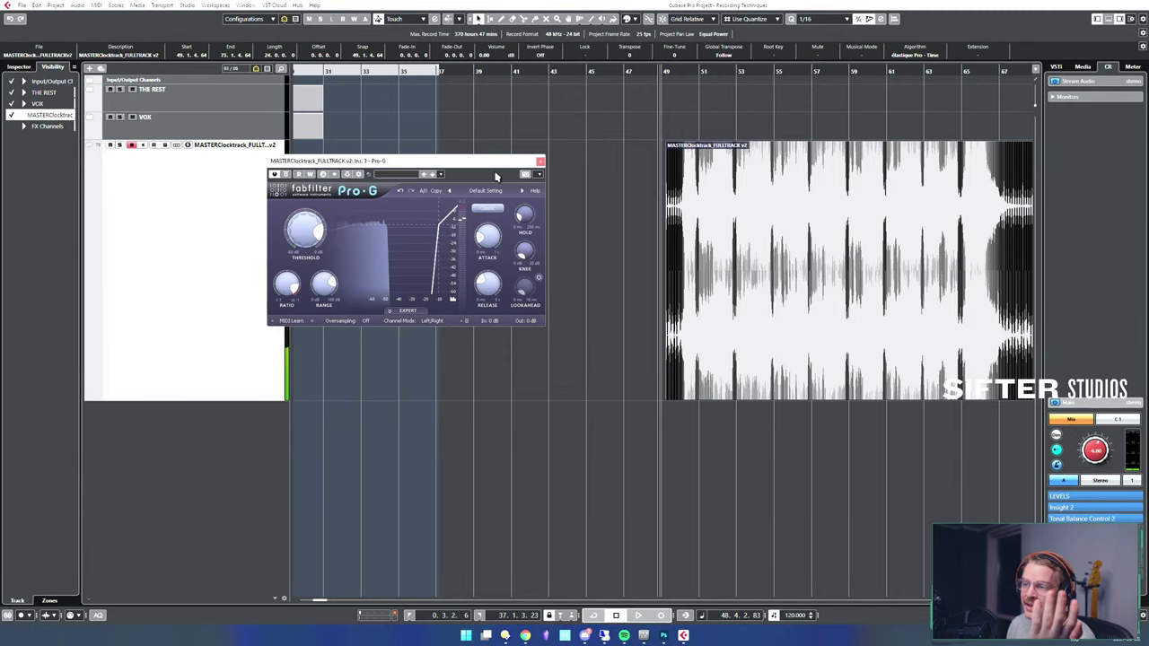
- Close the Pro-G plug-in window and zoom the timeline out to show the whole master clip
mouse_move(496, 250)
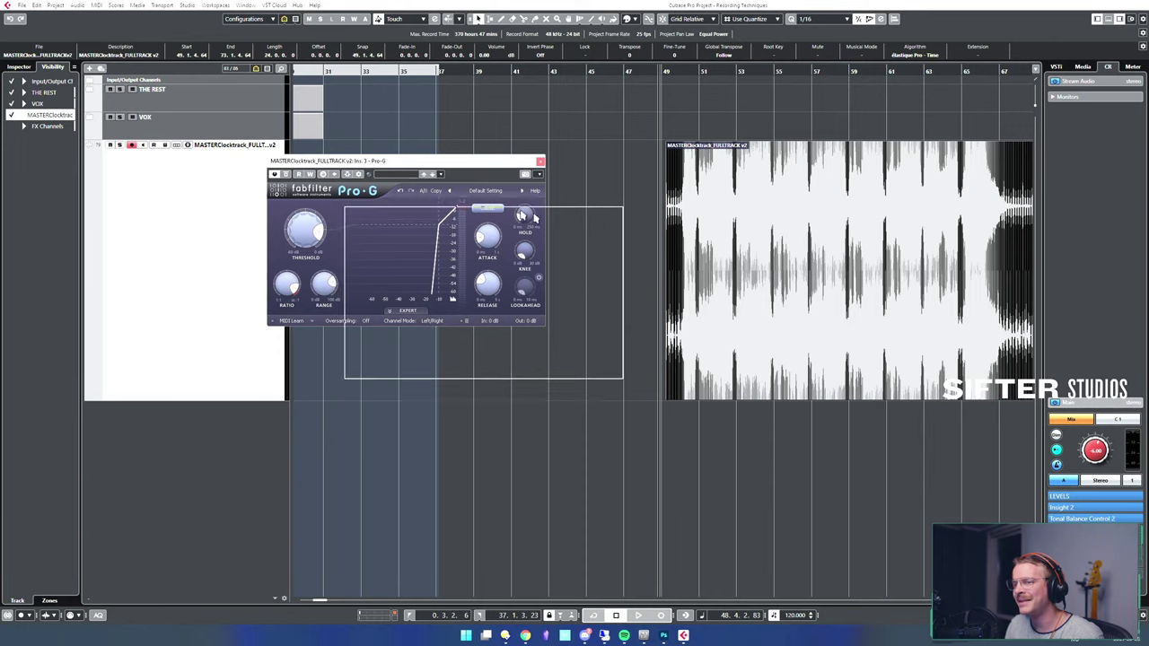
drag(525, 215, 540, 191)
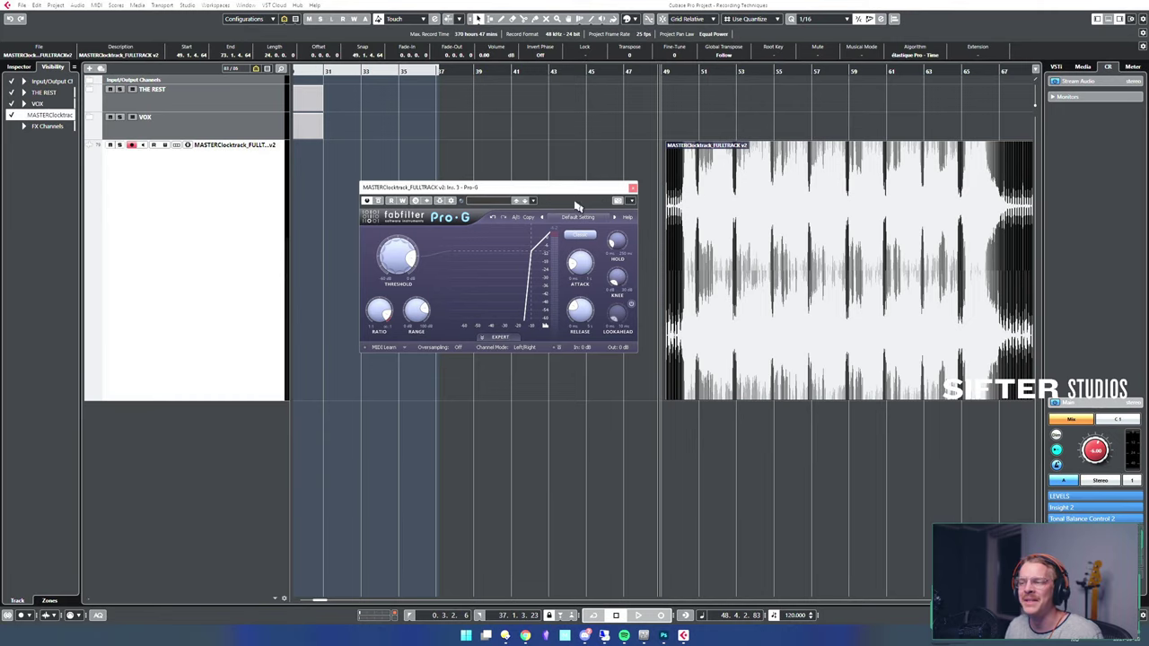
click(633, 187)
key(g)
key(g)
key(g)
key(g)
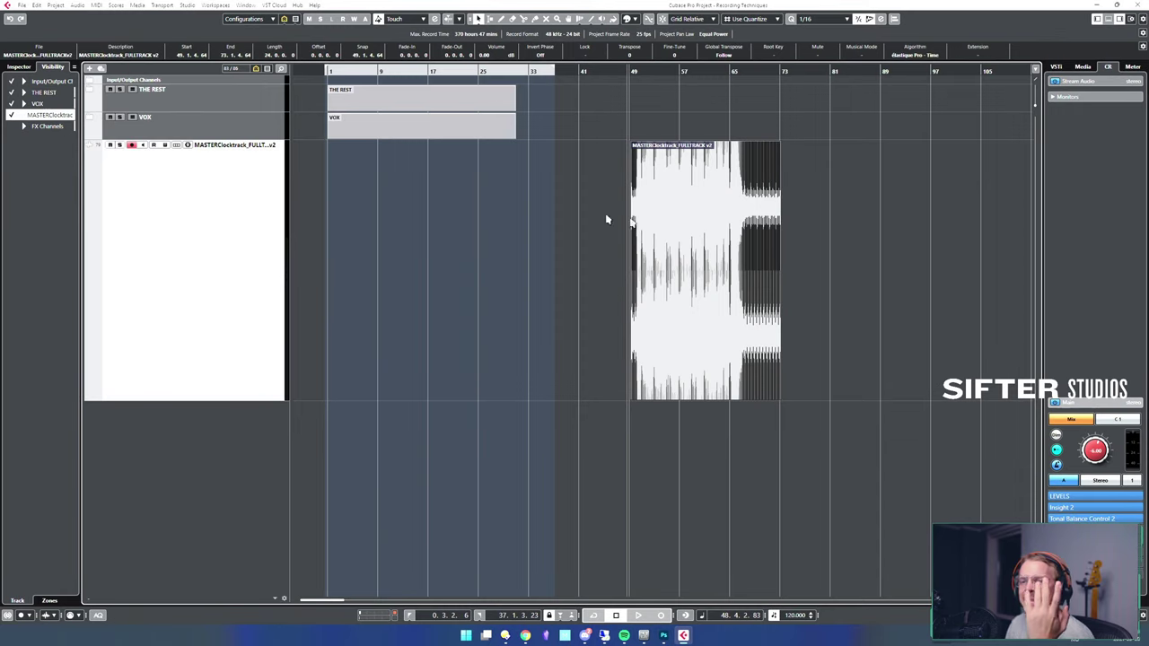
- Replace Pro-G with FabFilter Pro-DS in the master clock track's third insert slot
key(e)
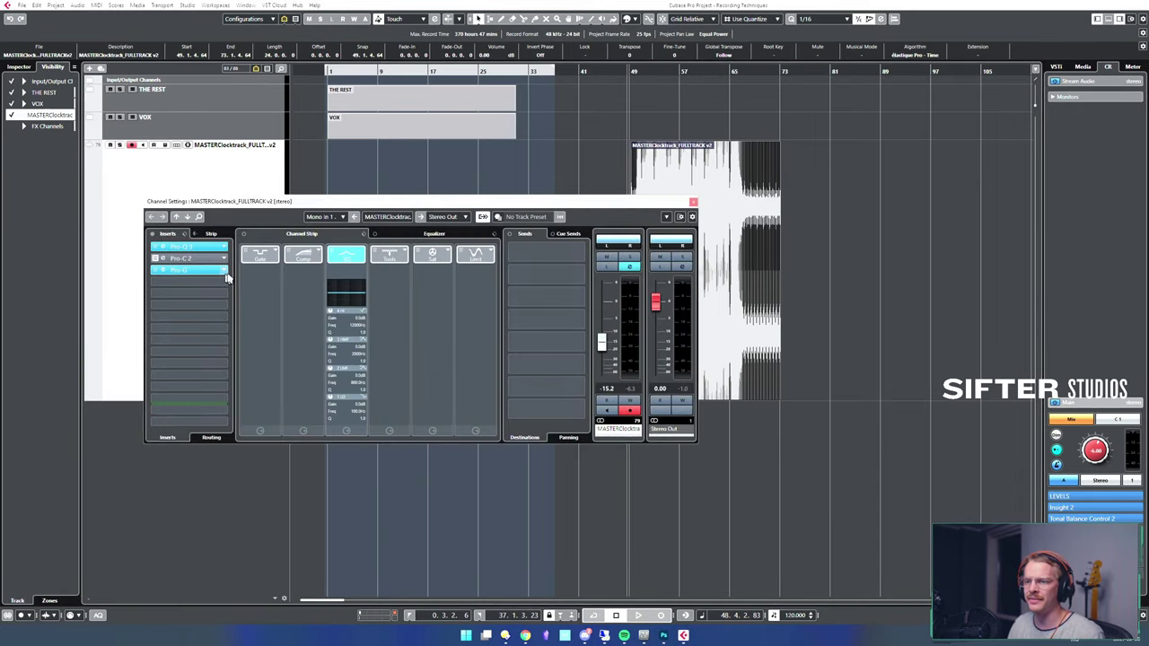
key(e)
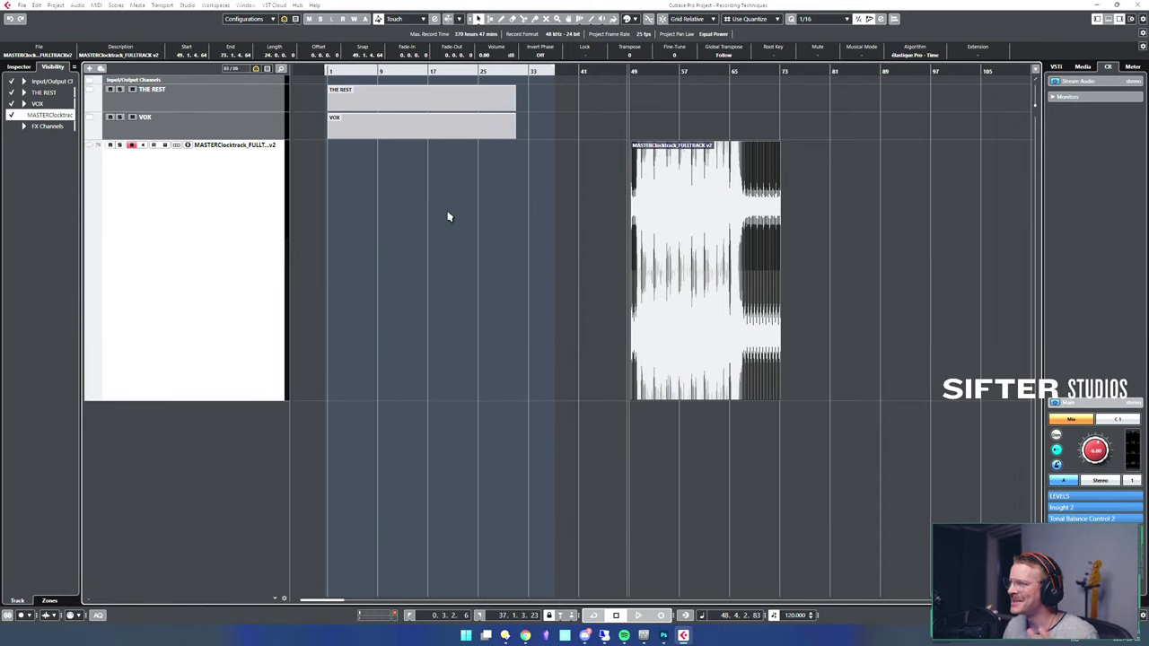
key(e)
click(222, 271)
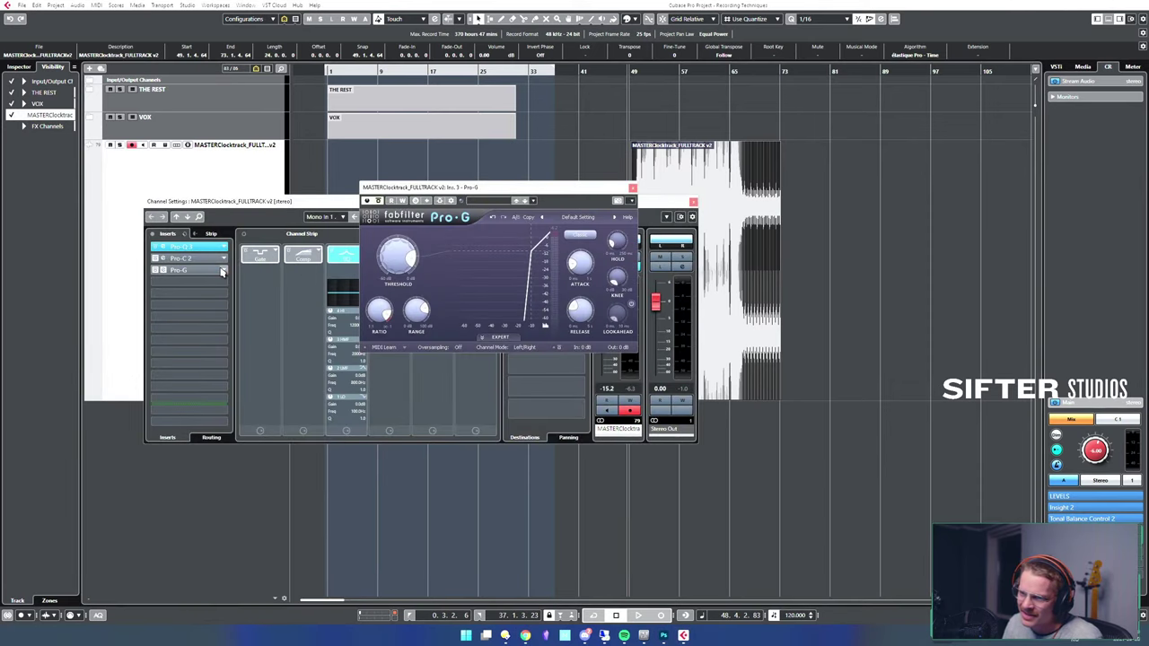
click(222, 272)
click(229, 272)
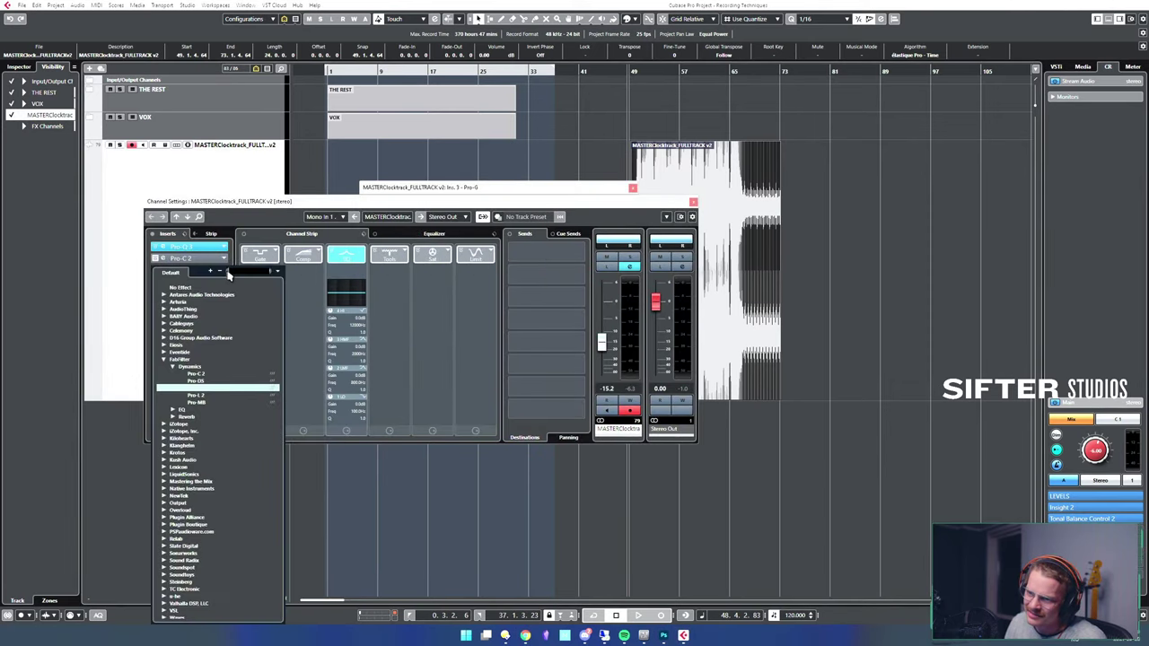
text(pro)
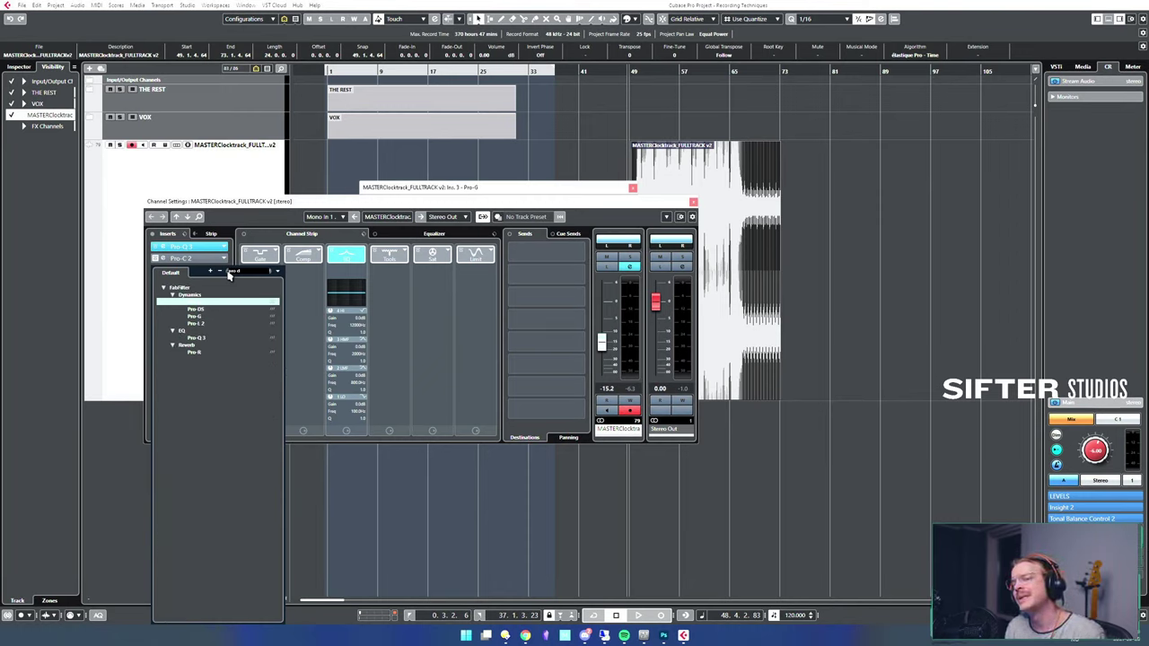
click(195, 309)
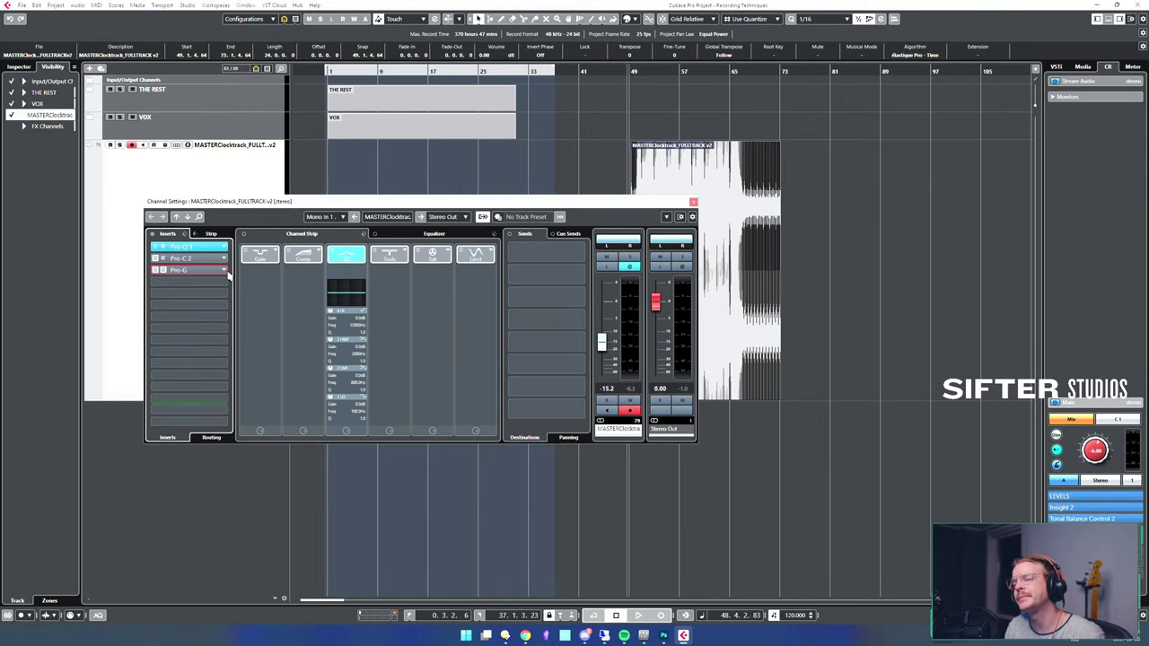
- Close the Channel Settings window, move the Pro-DS window clear of the clip, and set the playback cursor near bar 50
drag(573, 168, 478, 155)
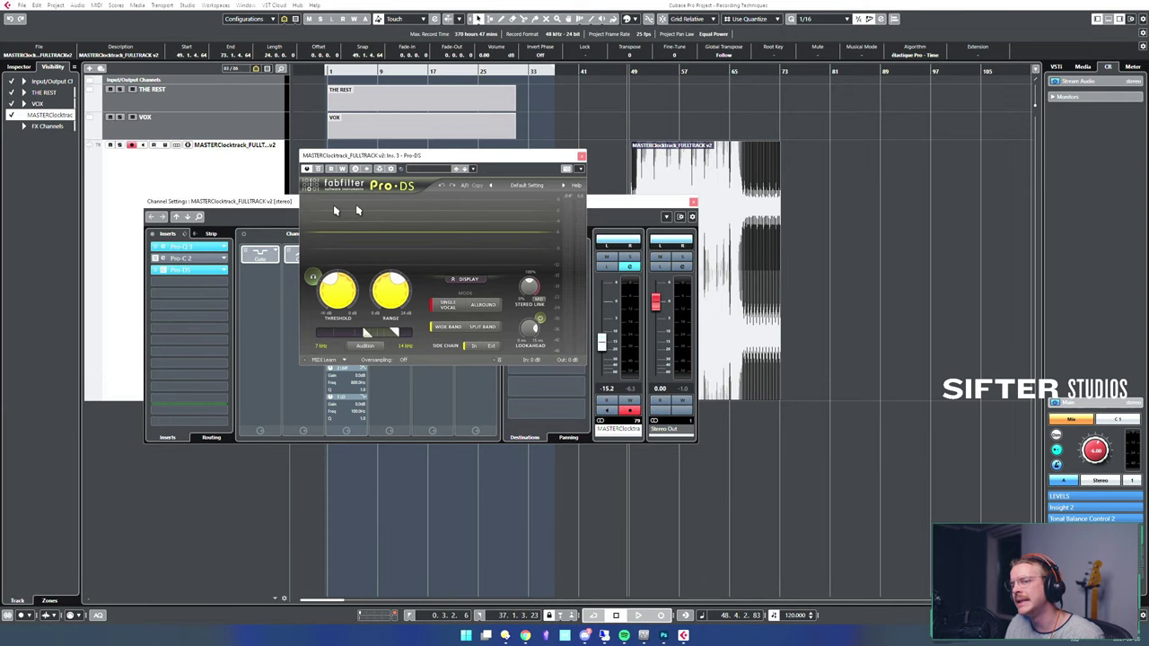
click(691, 203)
click(692, 203)
drag(556, 158, 587, 153)
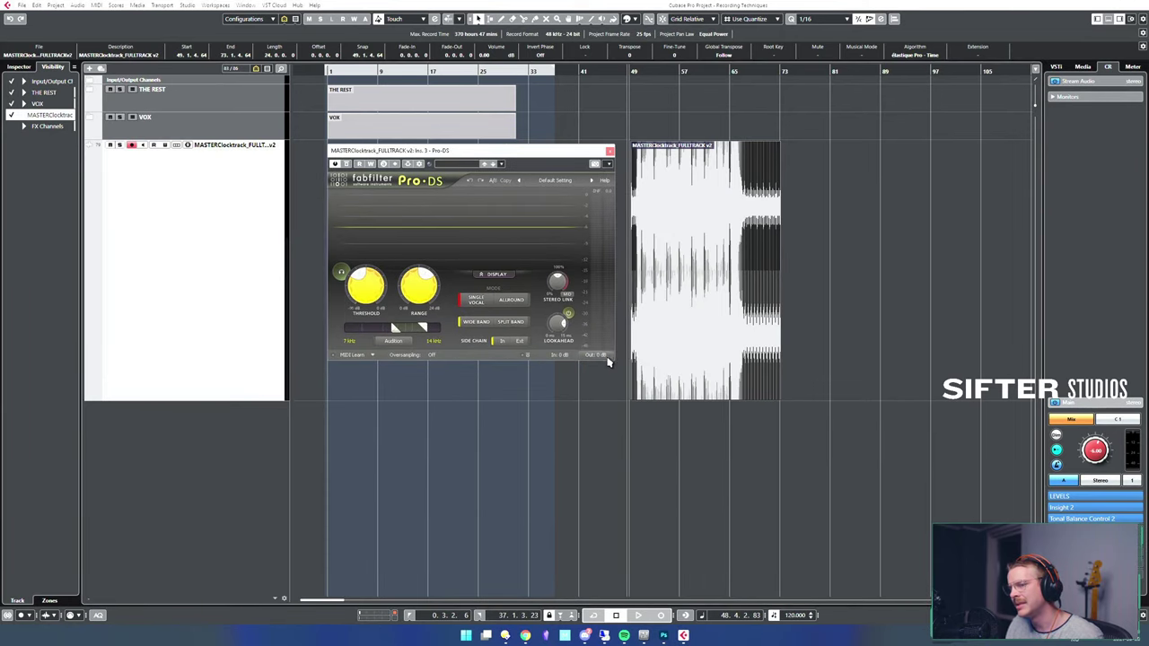
drag(575, 152, 562, 142)
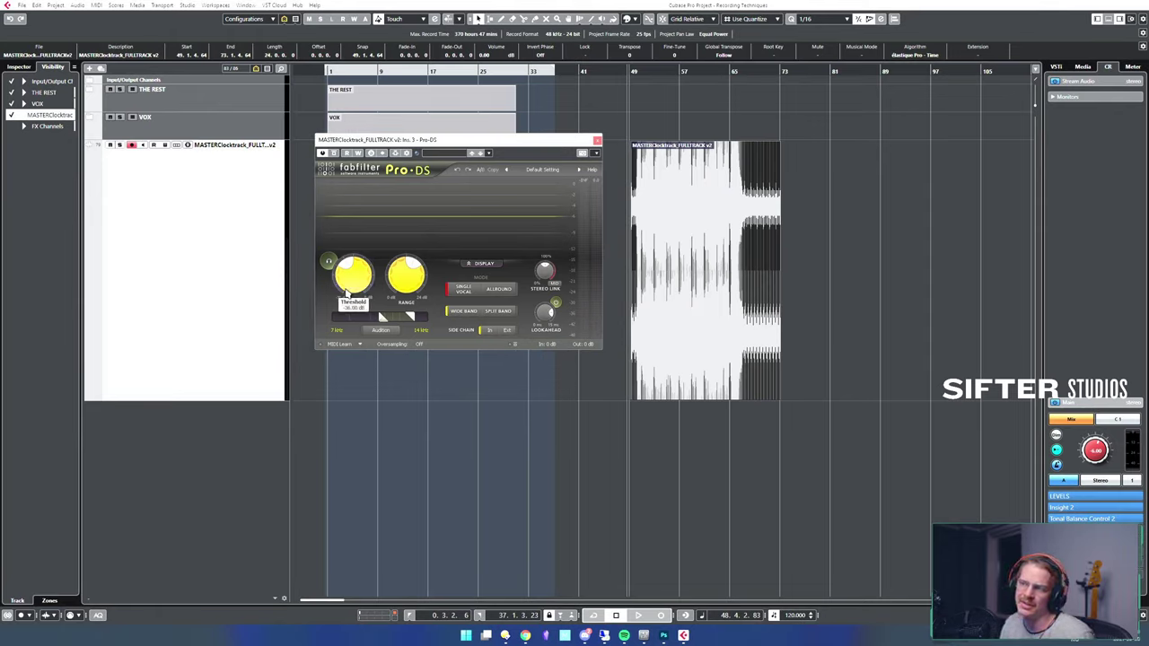
click(640, 151)
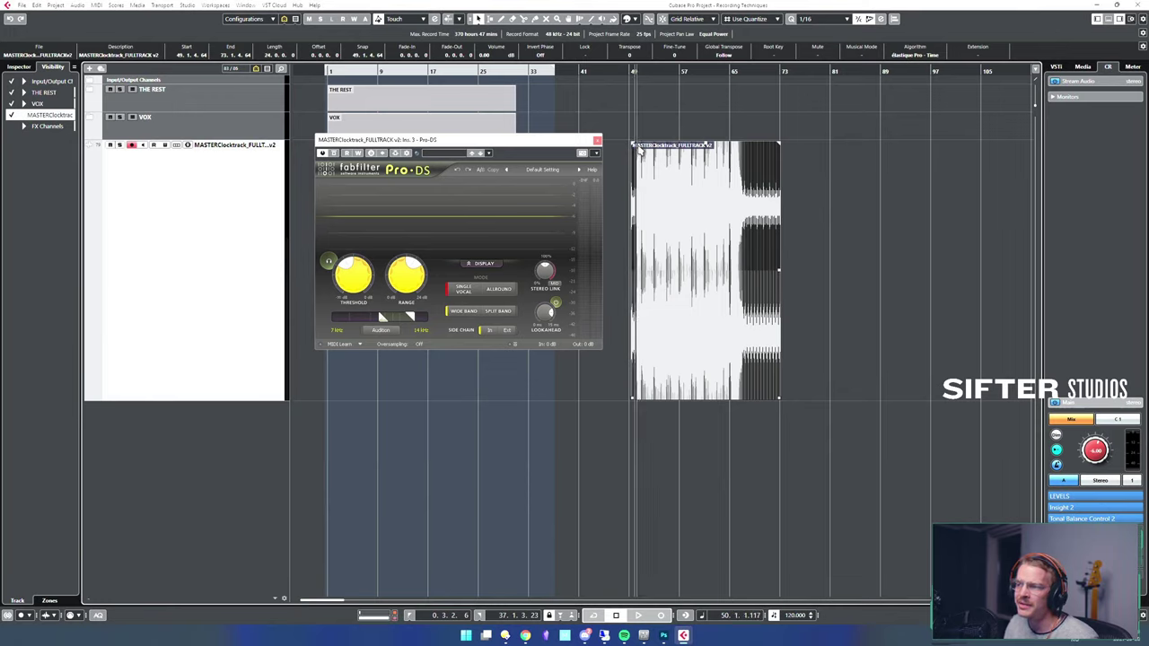
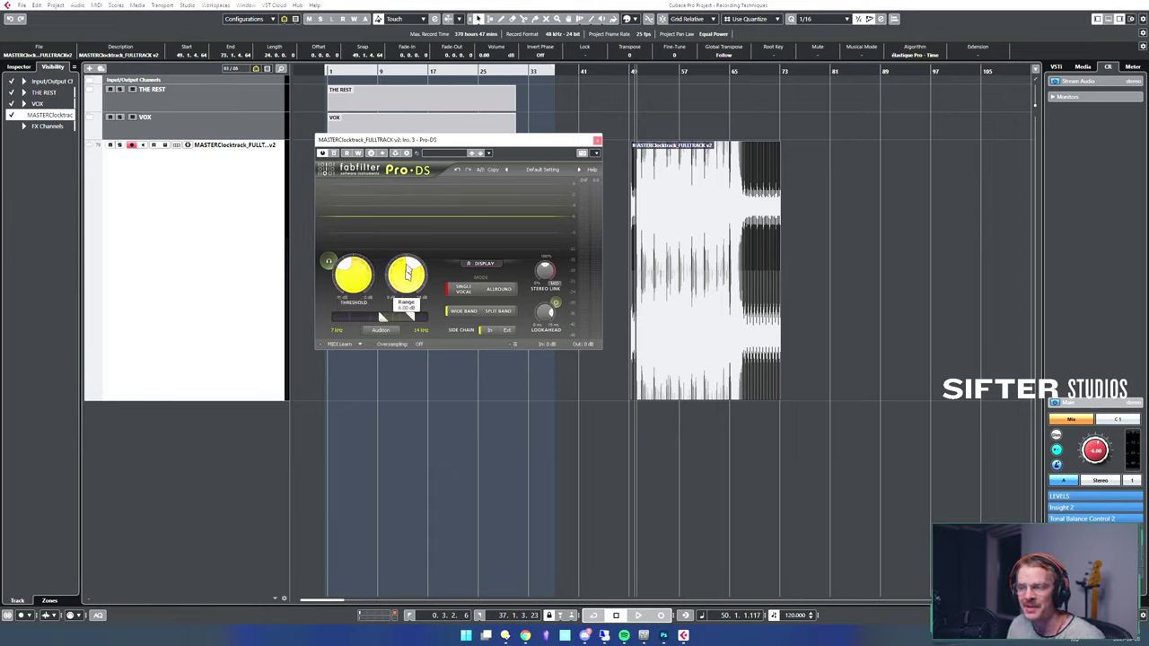
- Turn on Audition in Pro-DS and toggle its processing to split band and back to wide band
mouse_move(401, 286)
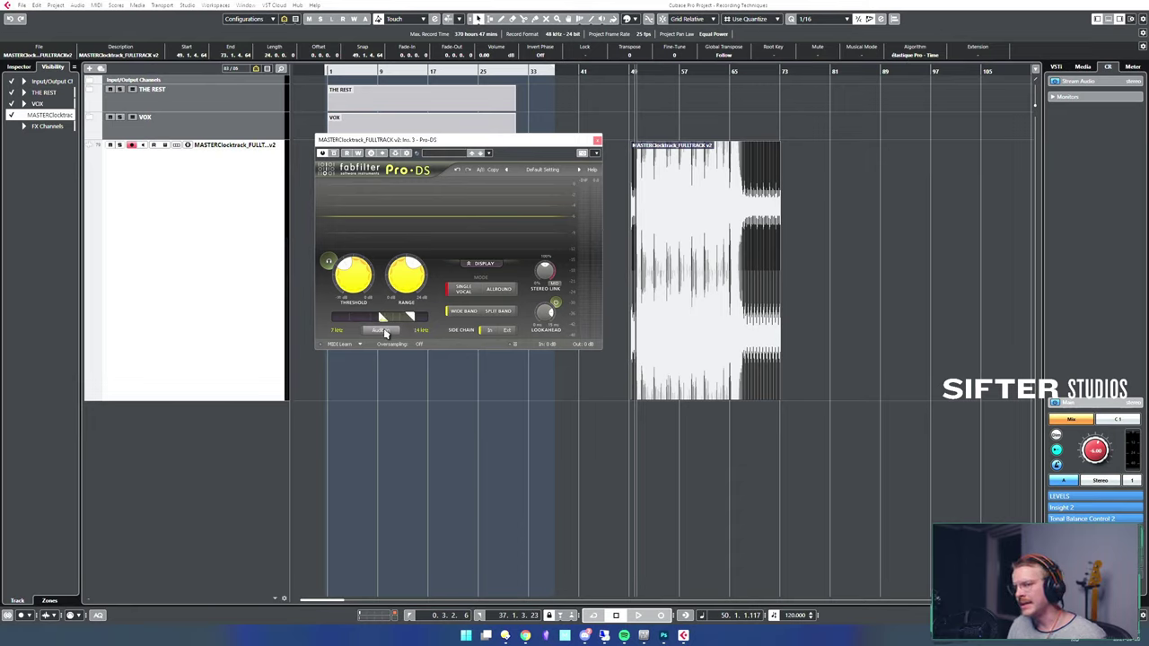
click(384, 332)
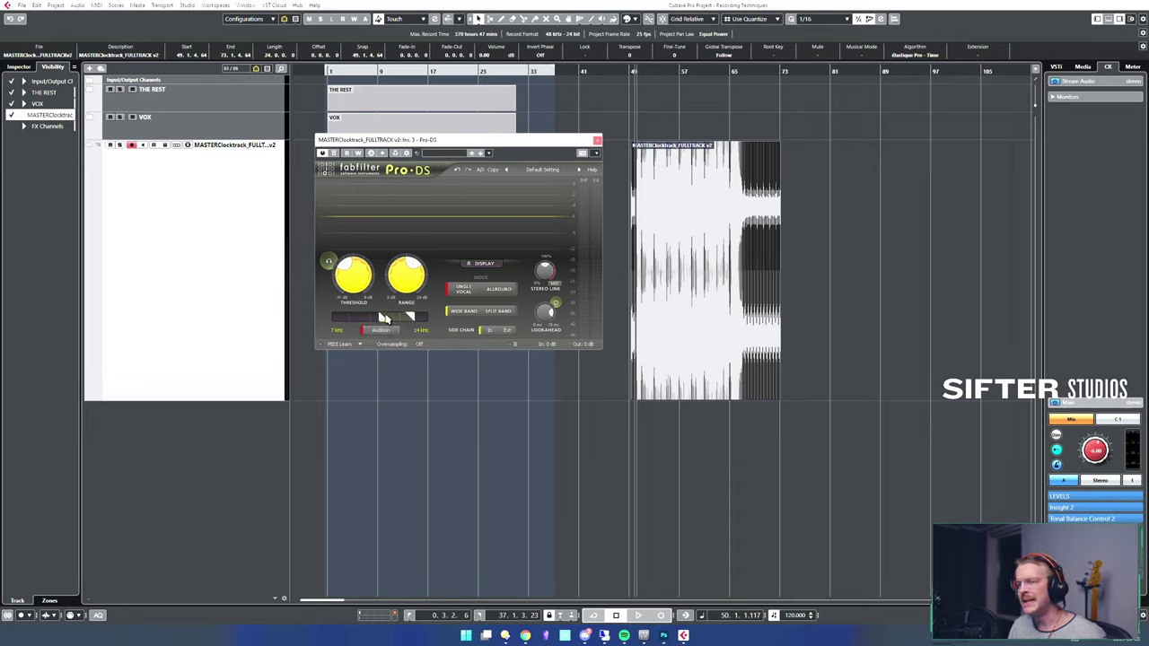
mouse_move(384, 318)
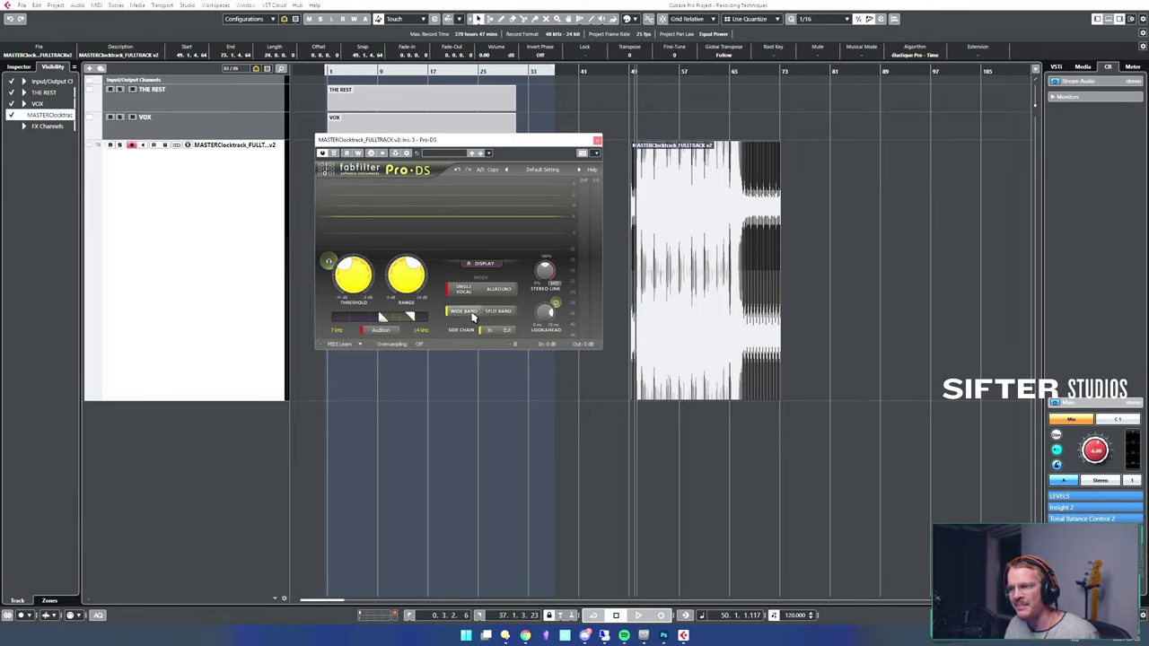
click(498, 311)
click(507, 311)
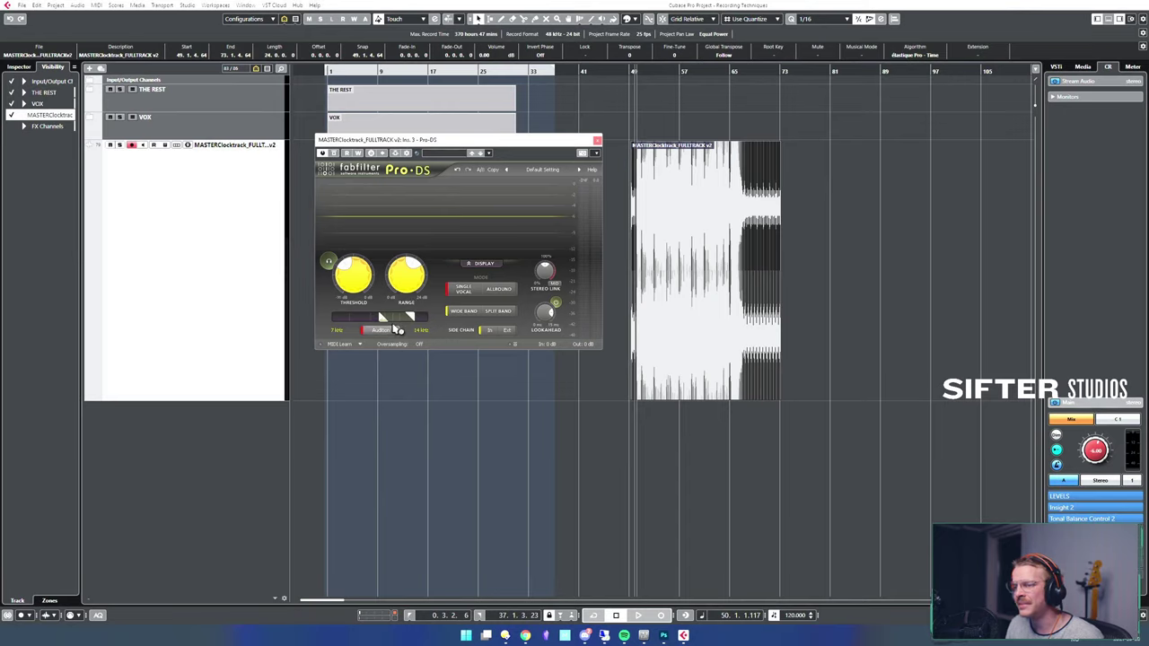
- Shift the Pro-DS detection band to about 10.14–16.16 kHz and audition the clip with it
drag(379, 319, 406, 319)
key(space)
key(space)
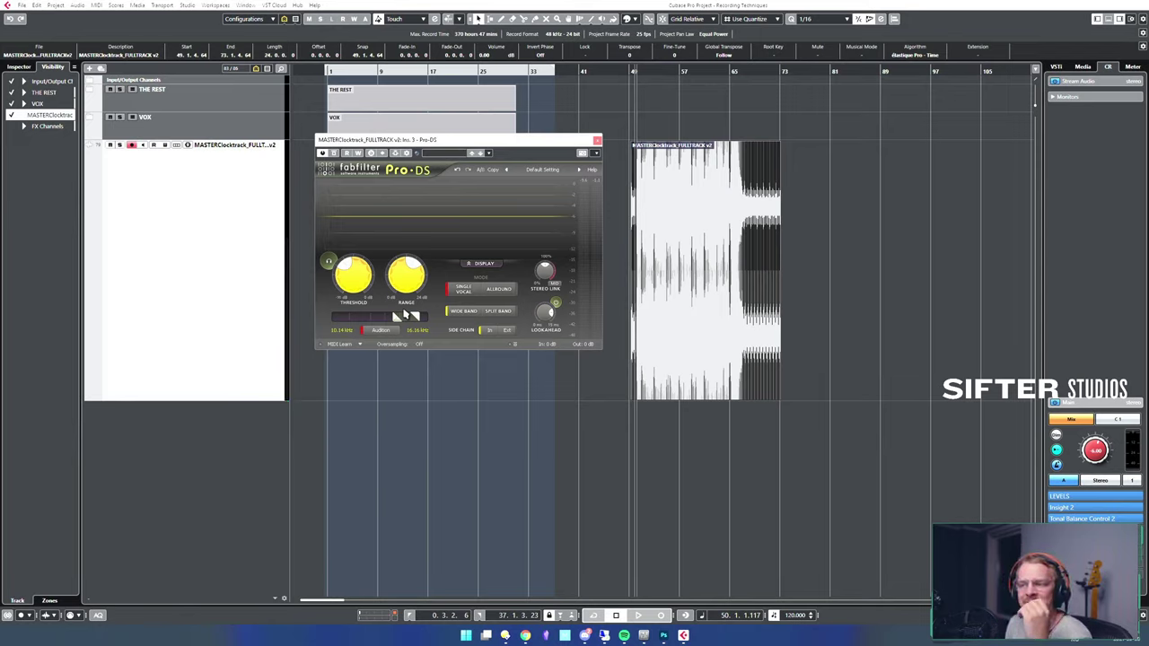
key(space)
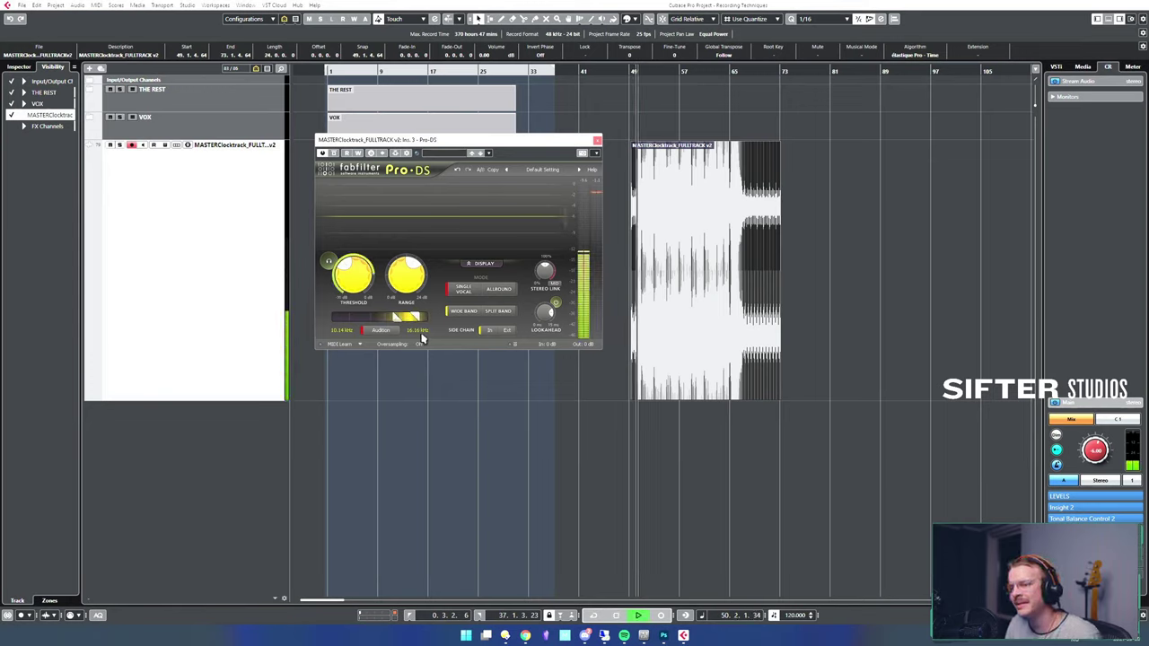
key(space)
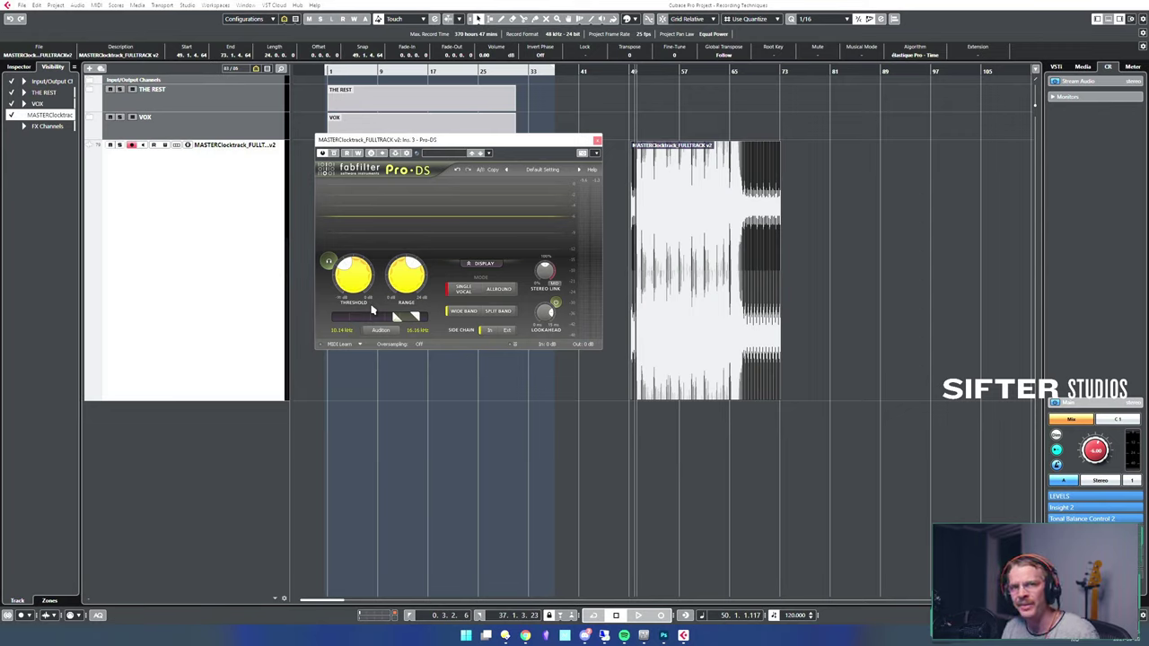
- Play the clip through Pro-DS while adjusting the threshold, stop playback, and reposition the plug-in window
key(space)
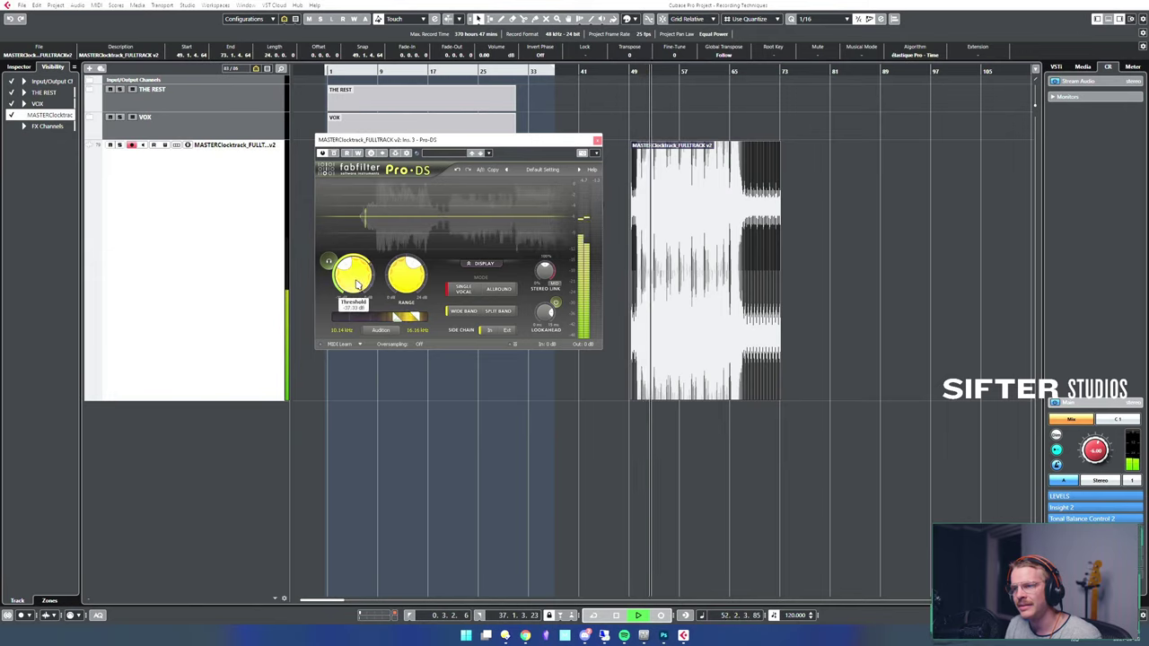
mouse_move(358, 283)
mouse_down()
mouse_move(368, 325)
mouse_move(373, 297)
mouse_up()
key(space)
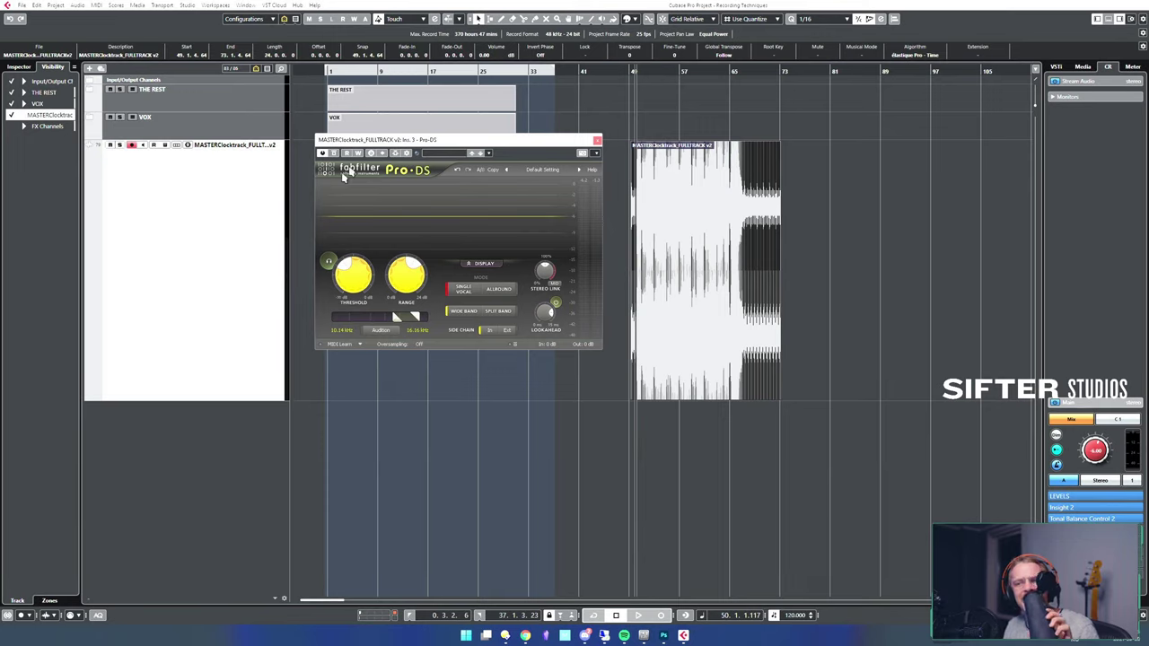
drag(430, 143, 441, 144)
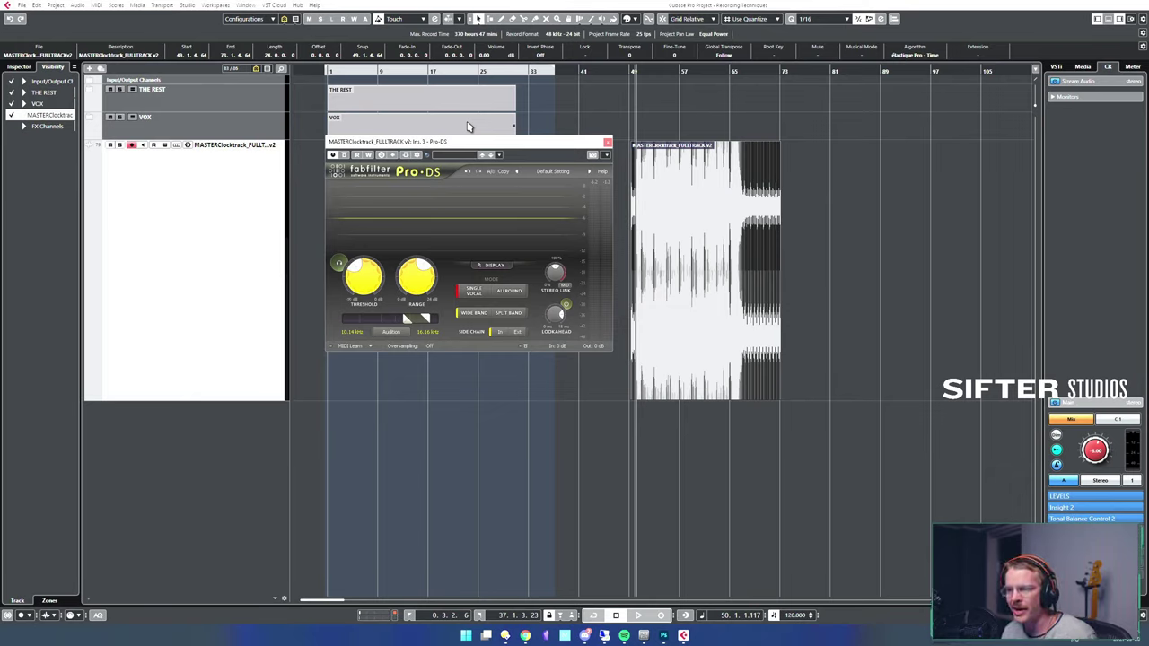
drag(514, 149, 491, 168)
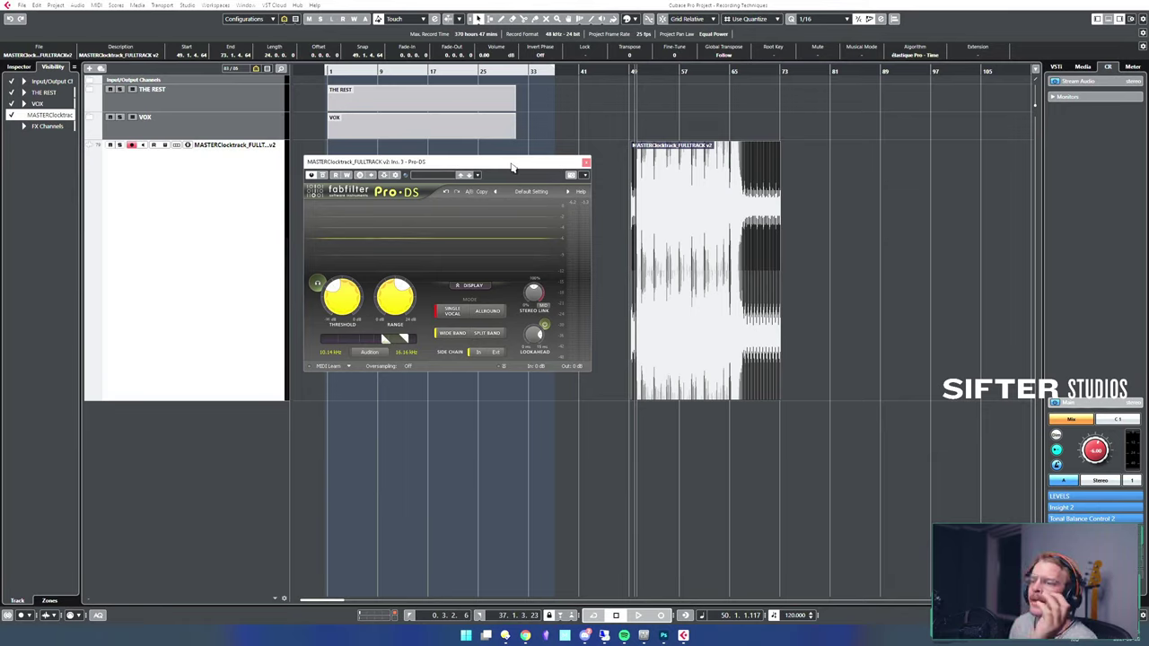
- Reopen the master clock track's channel settings and remove Pro-DS from the third insert slot
click(239, 226)
key(e)
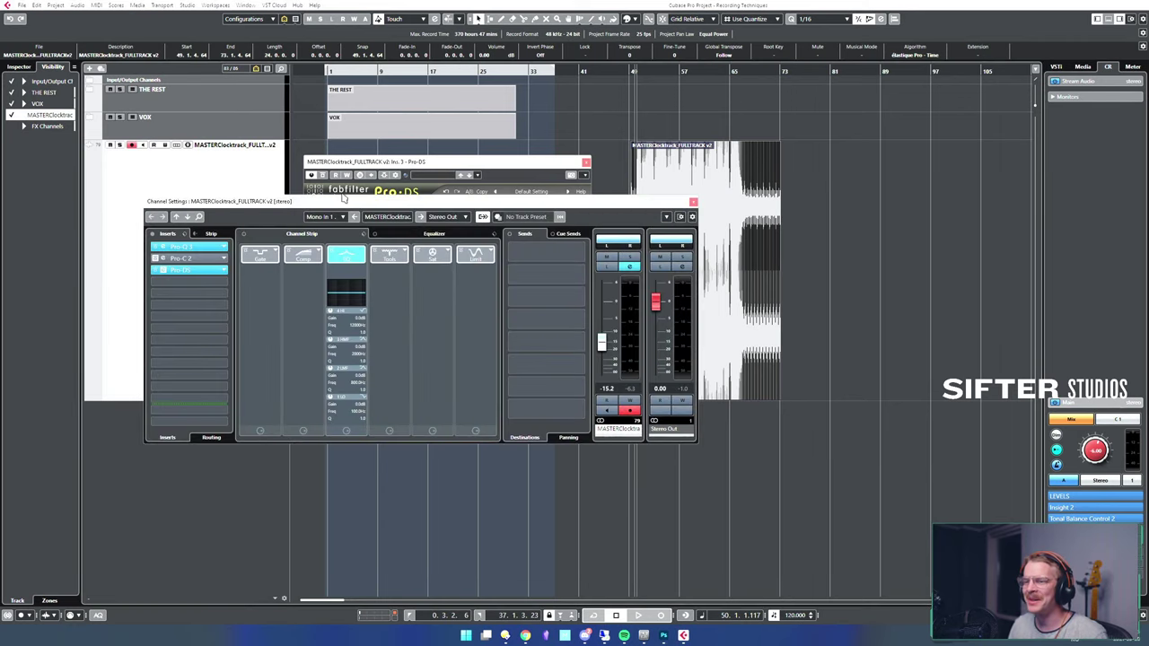
click(343, 198)
drag(246, 204, 369, 209)
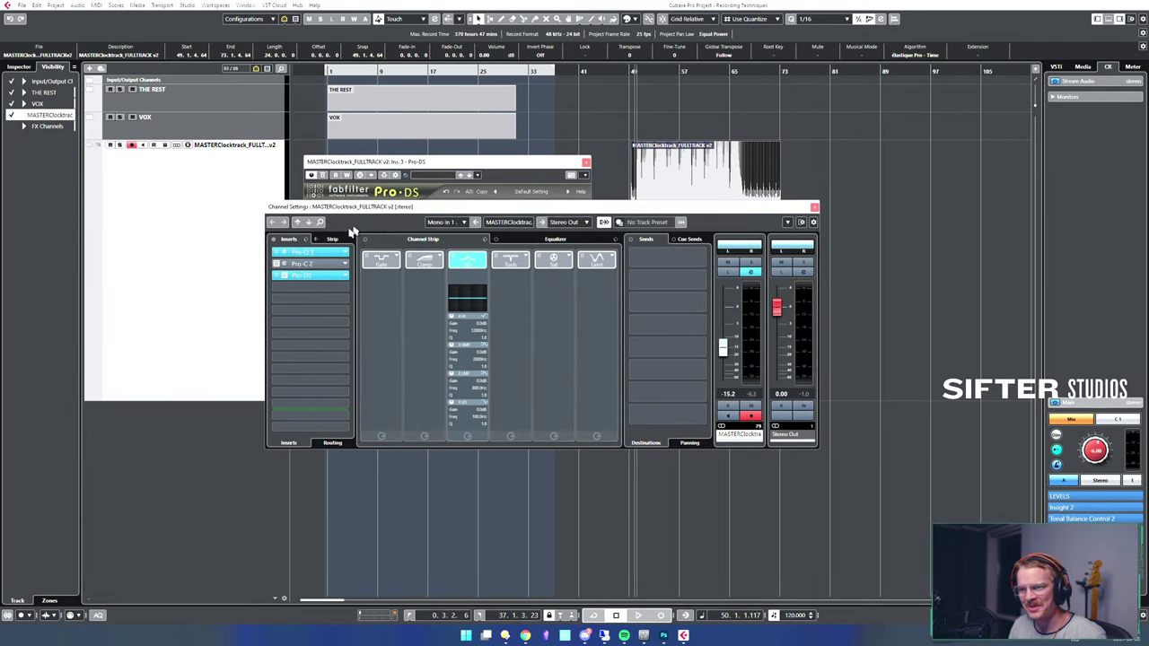
click(341, 279)
click(338, 297)
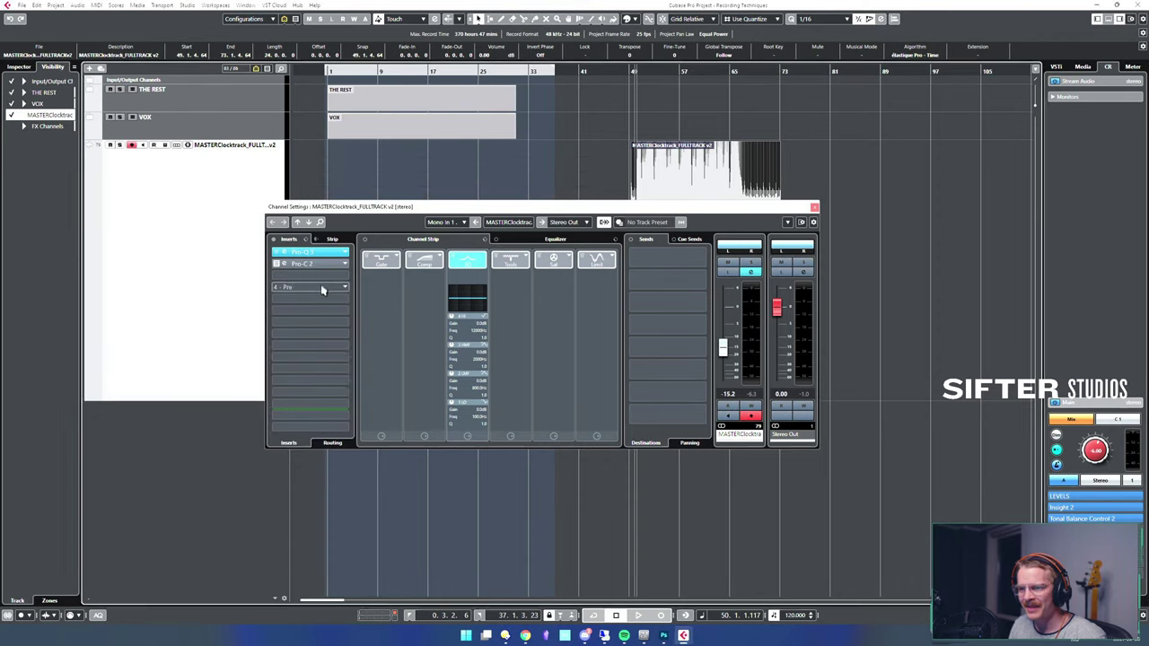
- Search the effects for "multiband" and load Steinberg's MultibandCompressor into the third insert slot
click(323, 287)
click(326, 284)
click(326, 284)
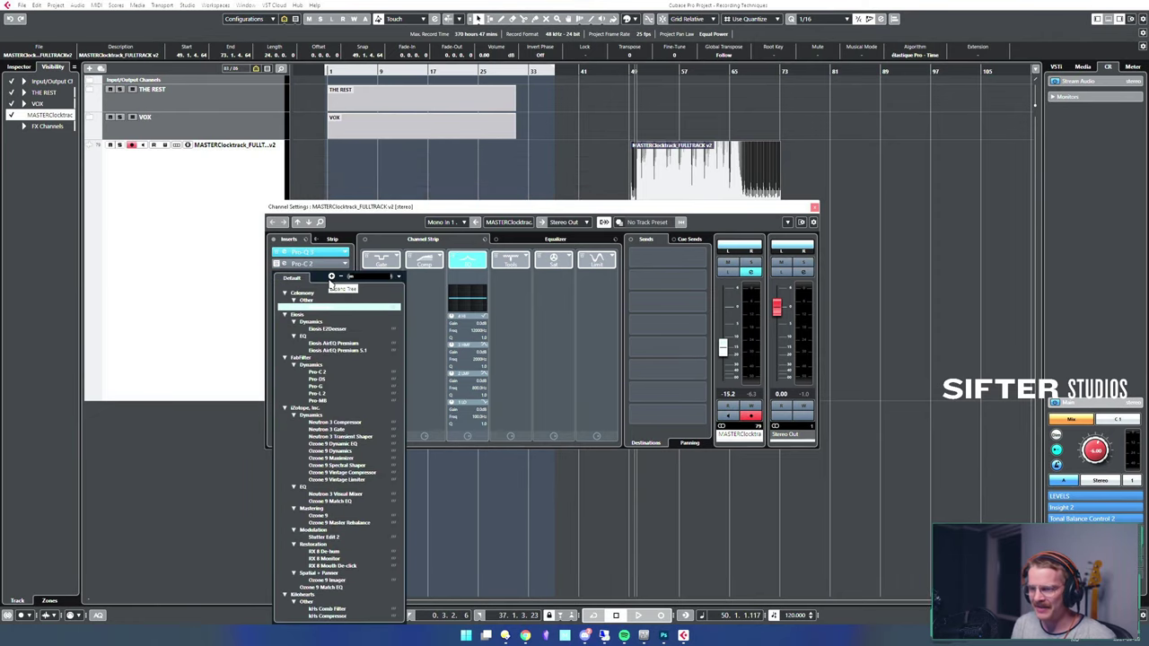
text(ml)
key(BackSpace)
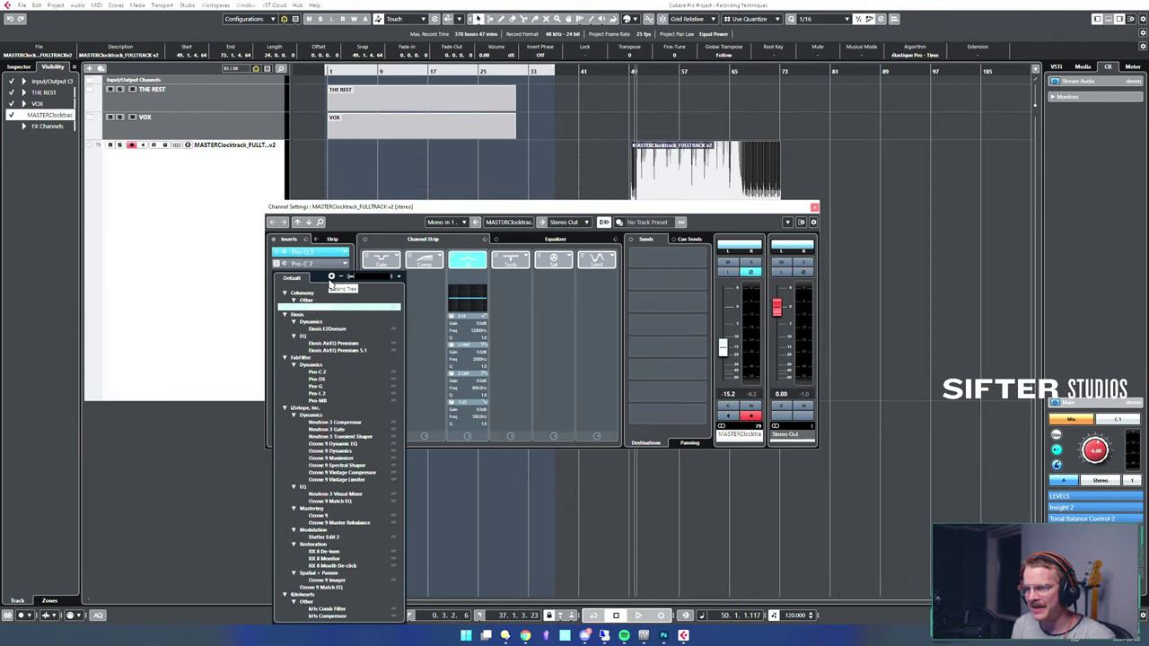
text(ultiband)
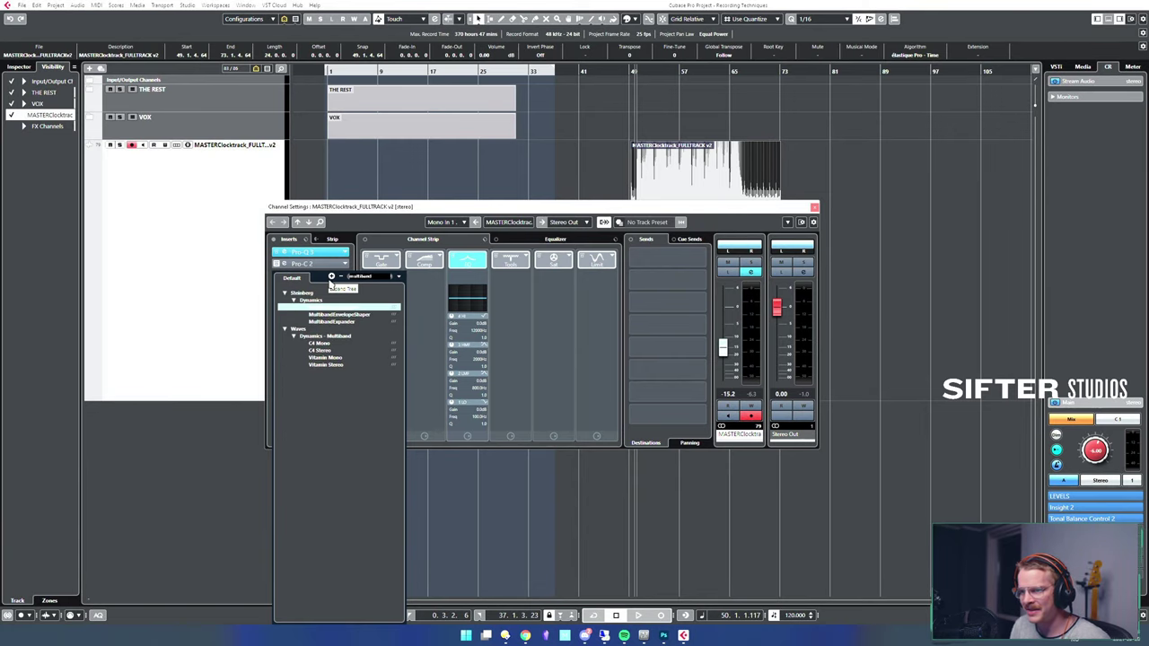
key(Return)
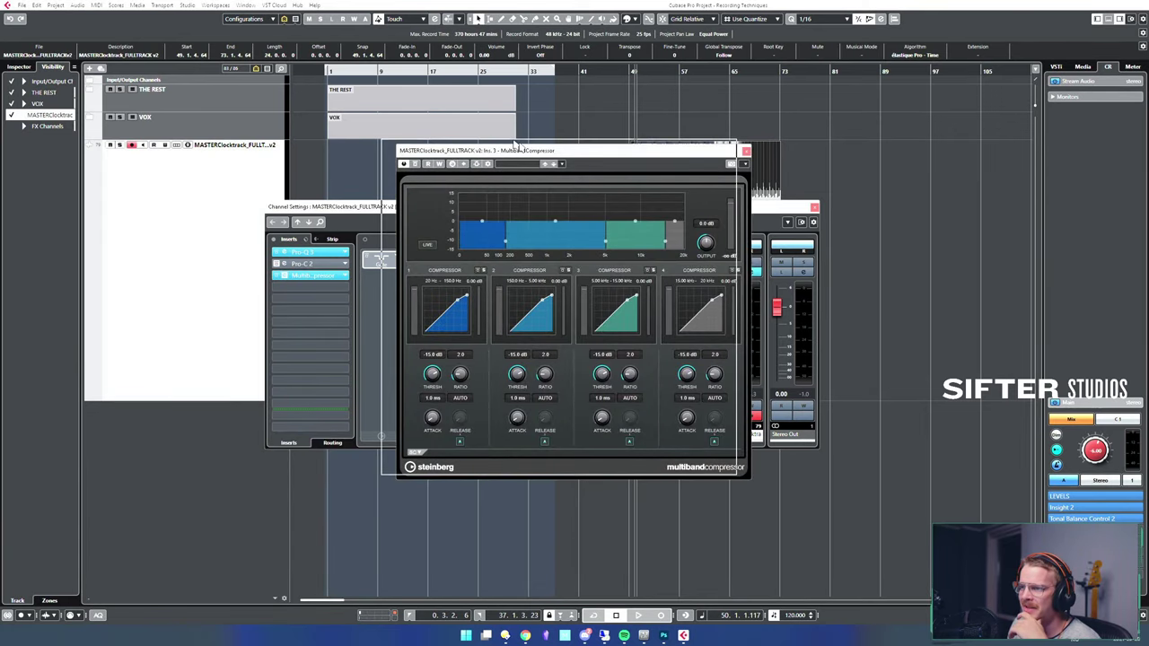
- Close the channel settings, reposition the MultibandCompressor window, and bypass compressor bands 1, 2 and 4
click(815, 207)
drag(566, 115, 589, 136)
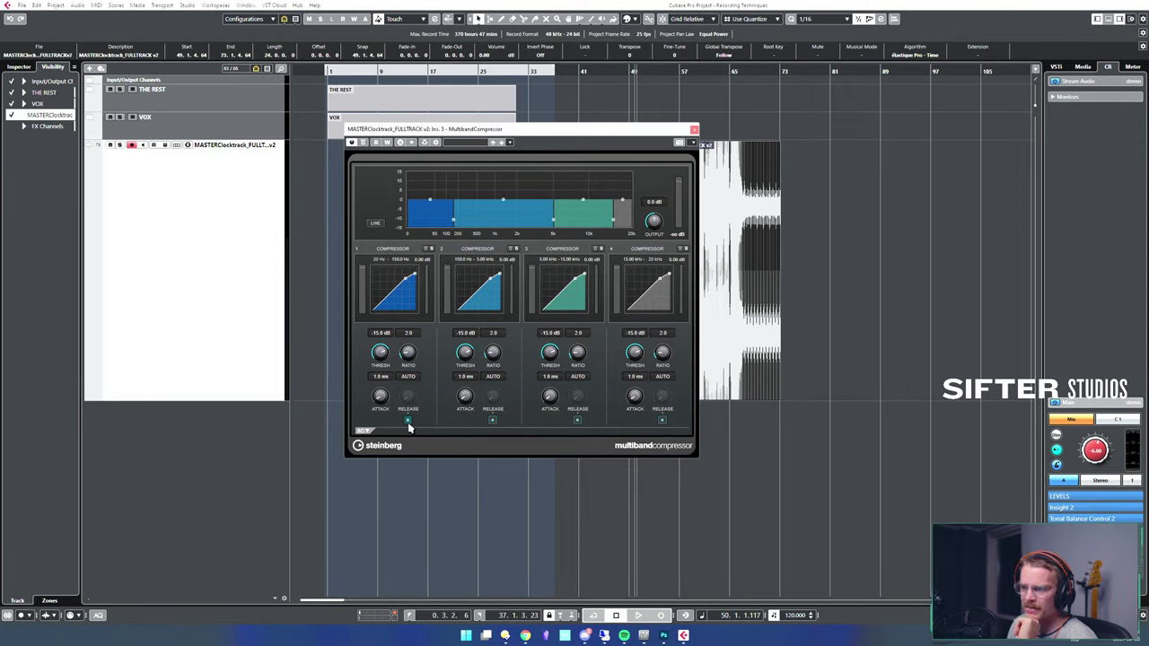
click(428, 251)
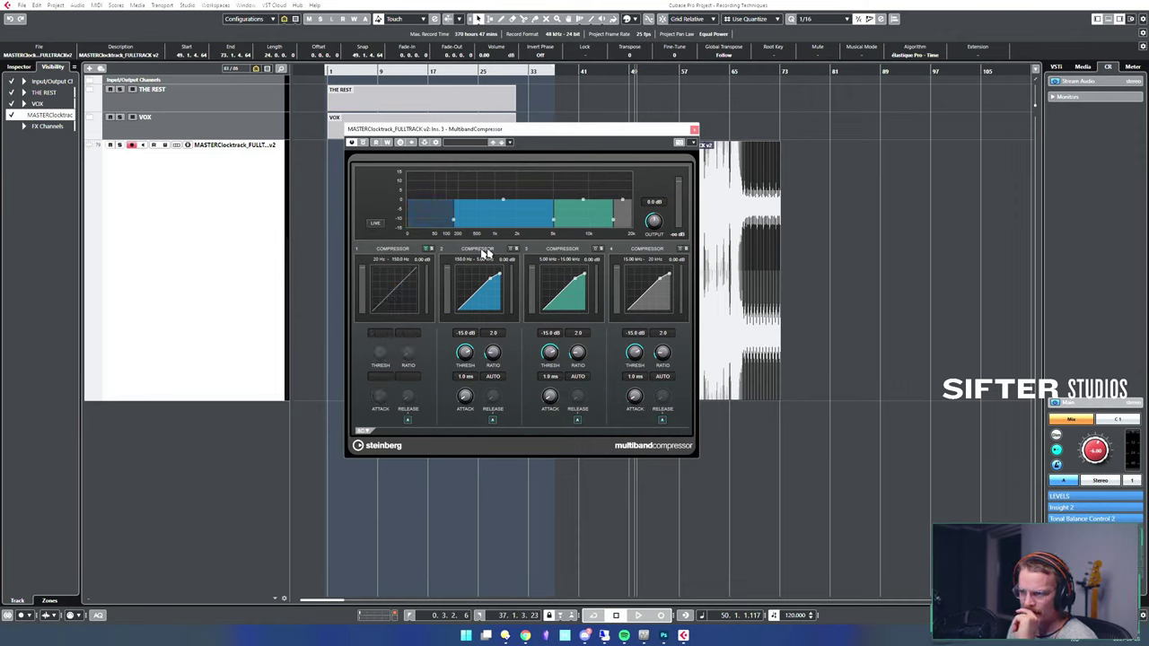
click(513, 248)
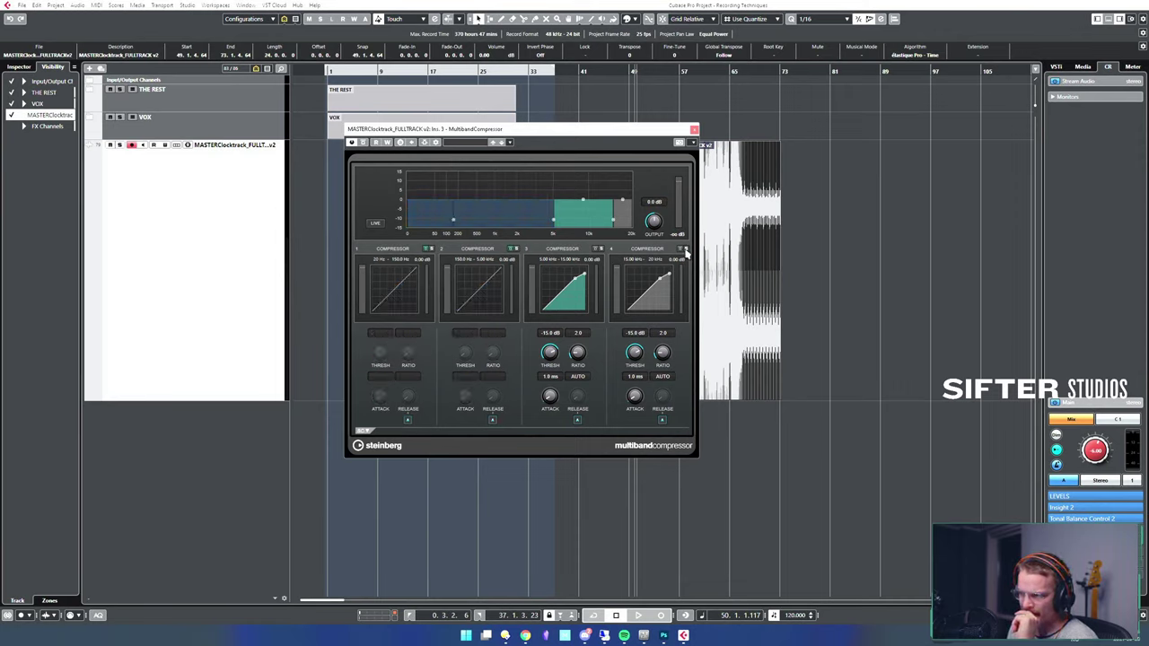
click(684, 249)
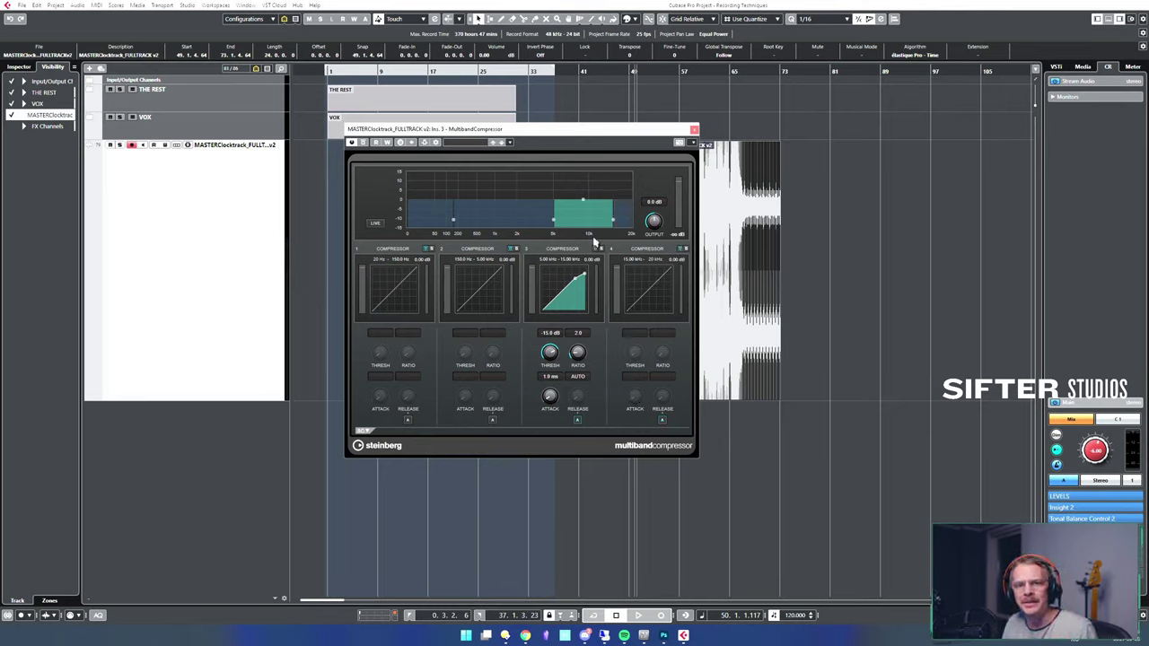
- Lower band 3's upper crossover to about 12.29 kHz and briefly audition the clip
drag(616, 221, 605, 224)
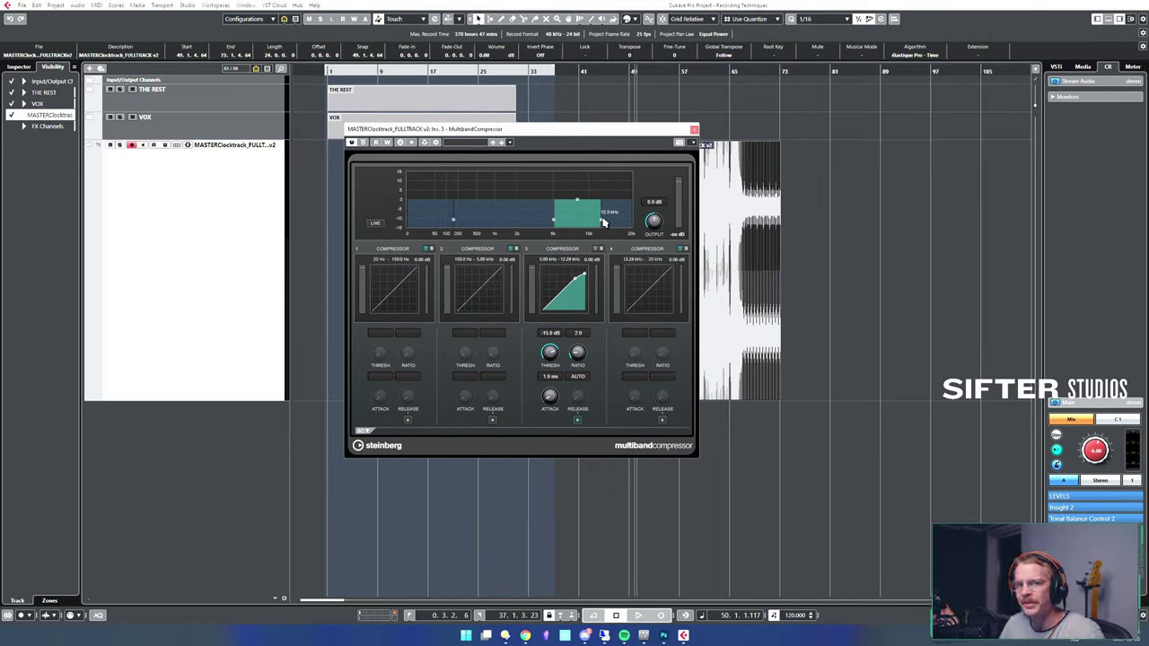
key(space)
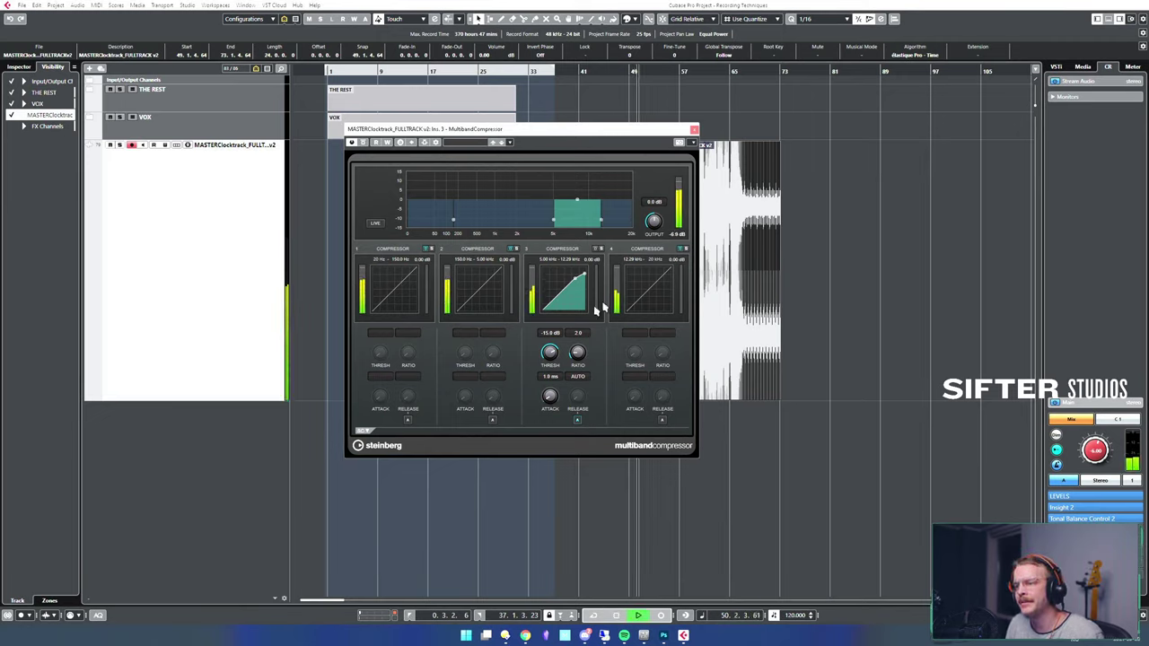
key(space)
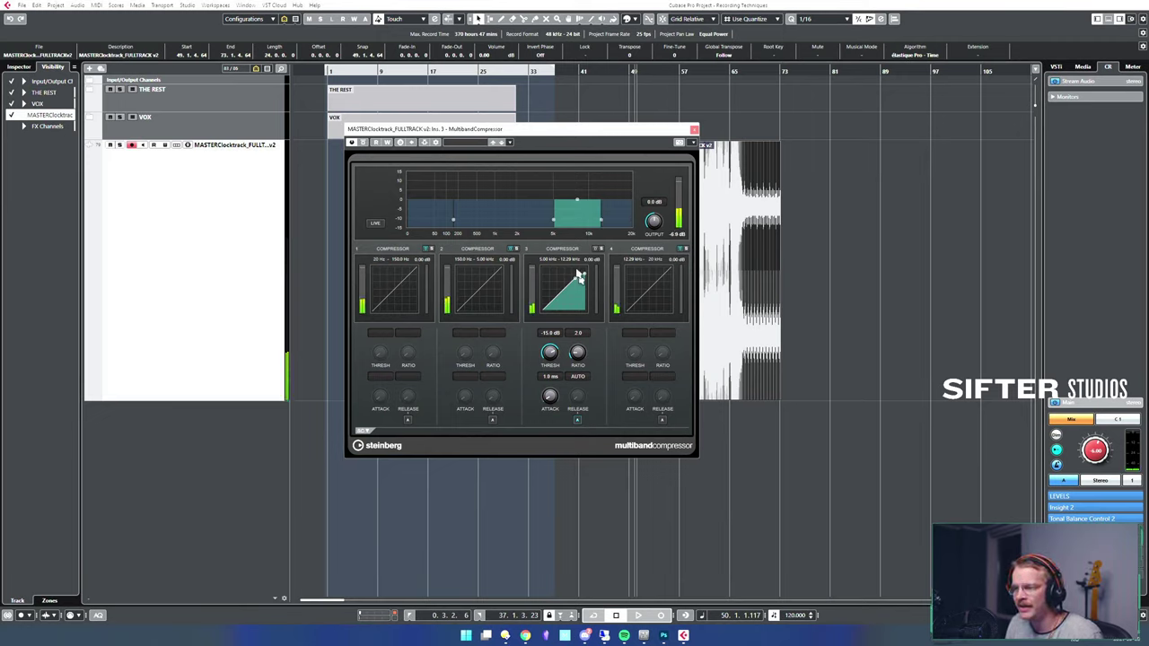
- While playing the clip, set band 3's threshold to about -26.7 dB and ratio to 3.0, and shift the band to about 9.84–14.40 kHz
key(space)
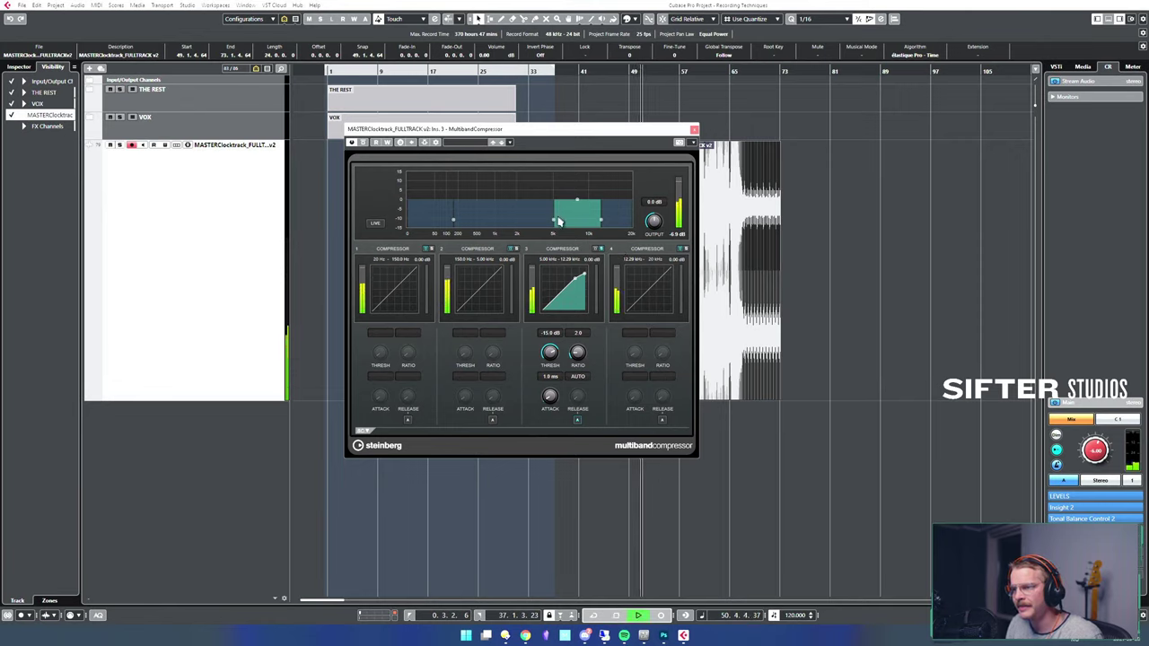
mouse_move(555, 220)
mouse_down()
mouse_move(541, 220)
mouse_move(566, 221)
mouse_up()
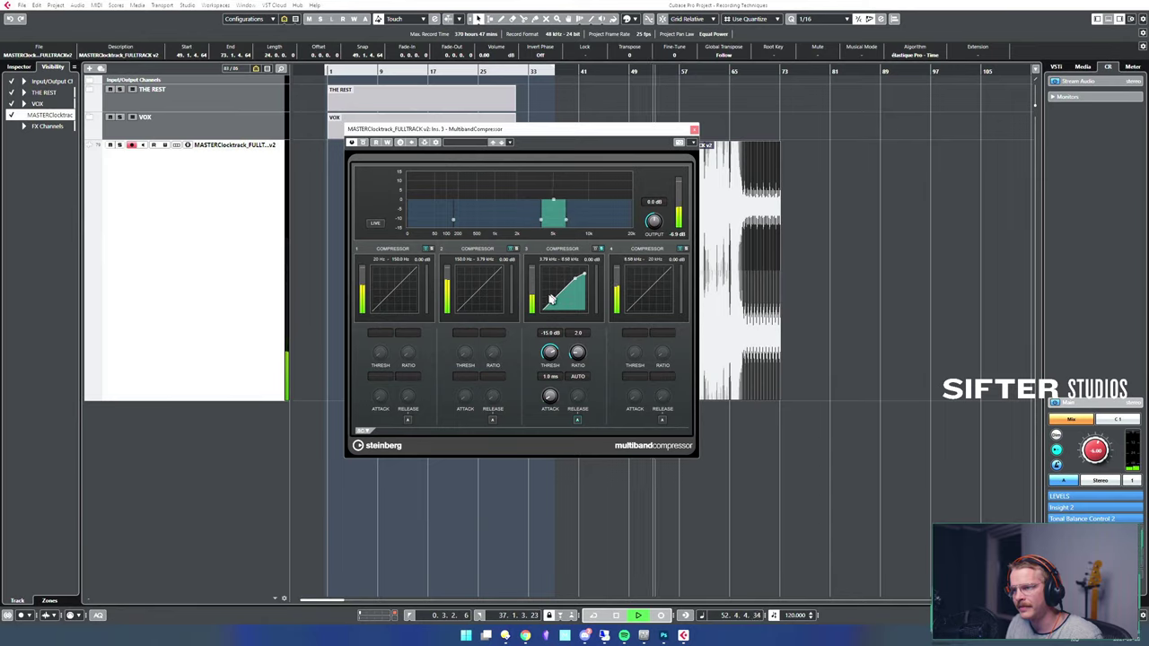
drag(552, 299, 551, 310)
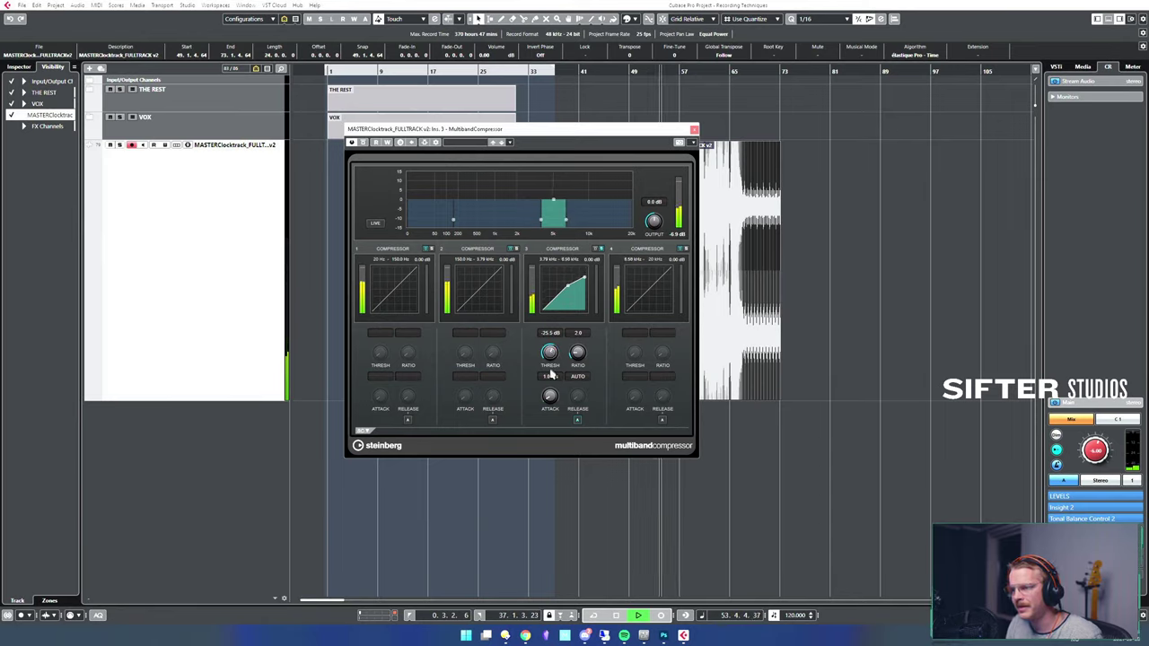
drag(551, 369, 577, 348)
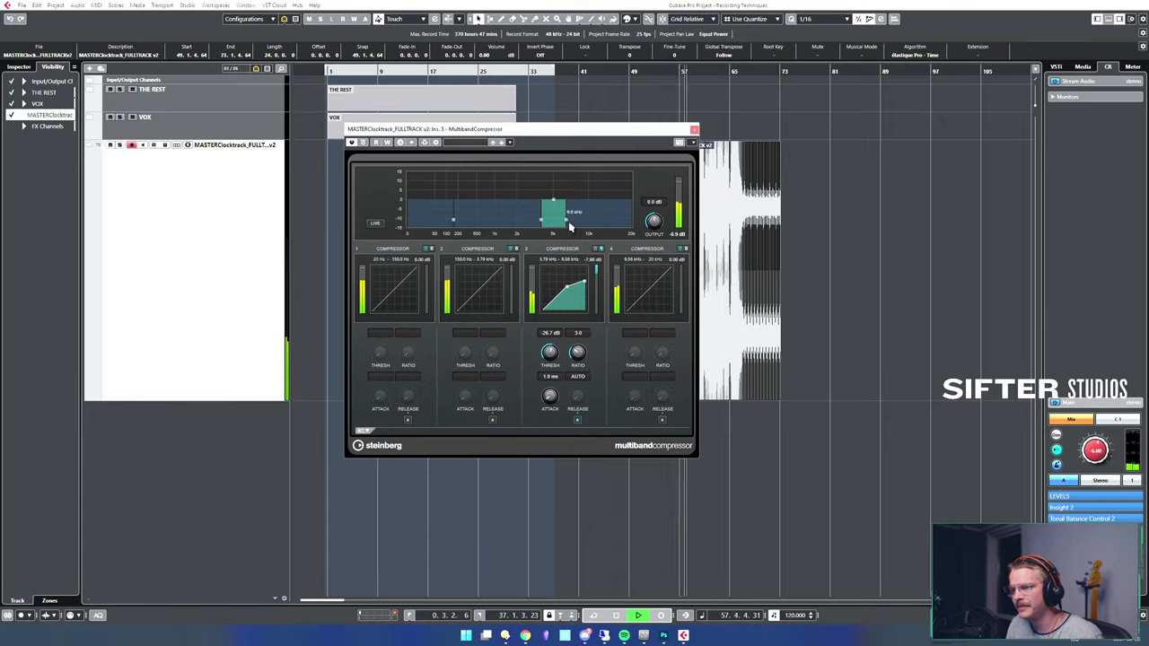
mouse_move(568, 226)
mouse_down()
mouse_move(609, 224)
mouse_move(560, 226)
mouse_move(589, 228)
mouse_up()
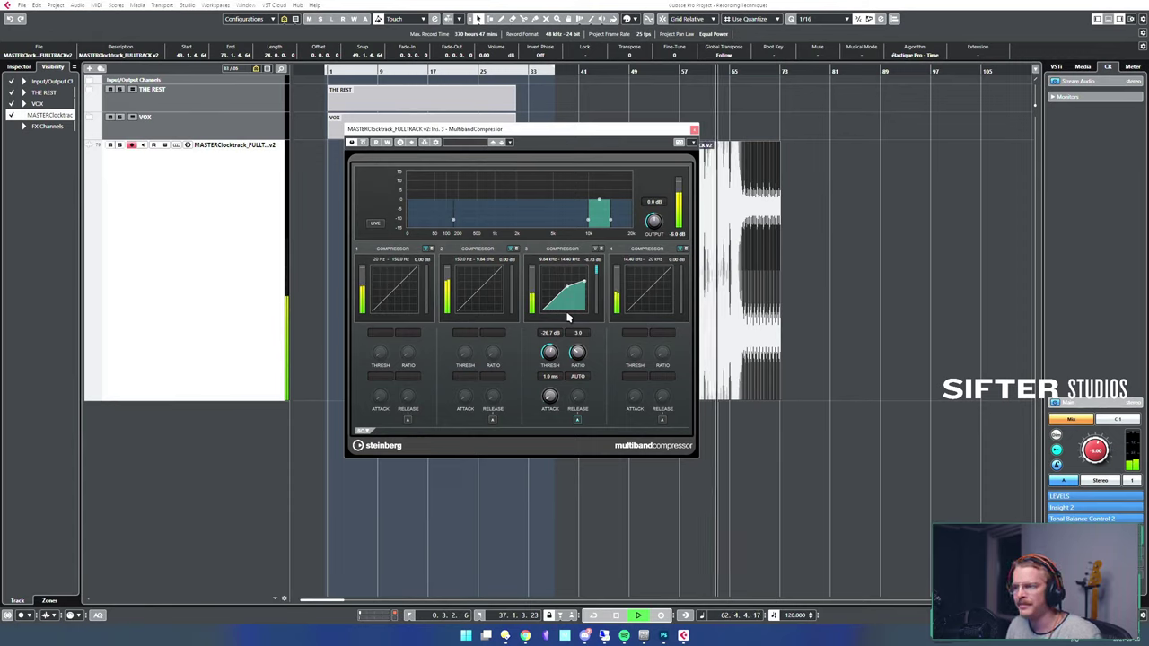
key(space)
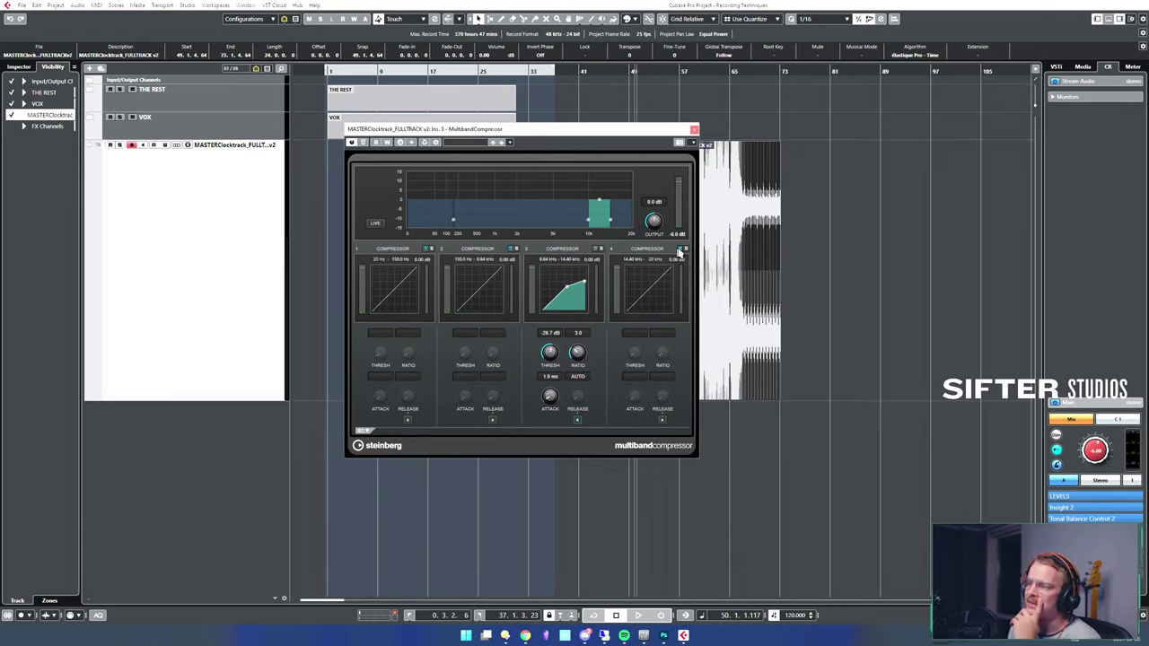
- Re-enable compression on bands 4, 2 and 1
click(684, 249)
click(512, 249)
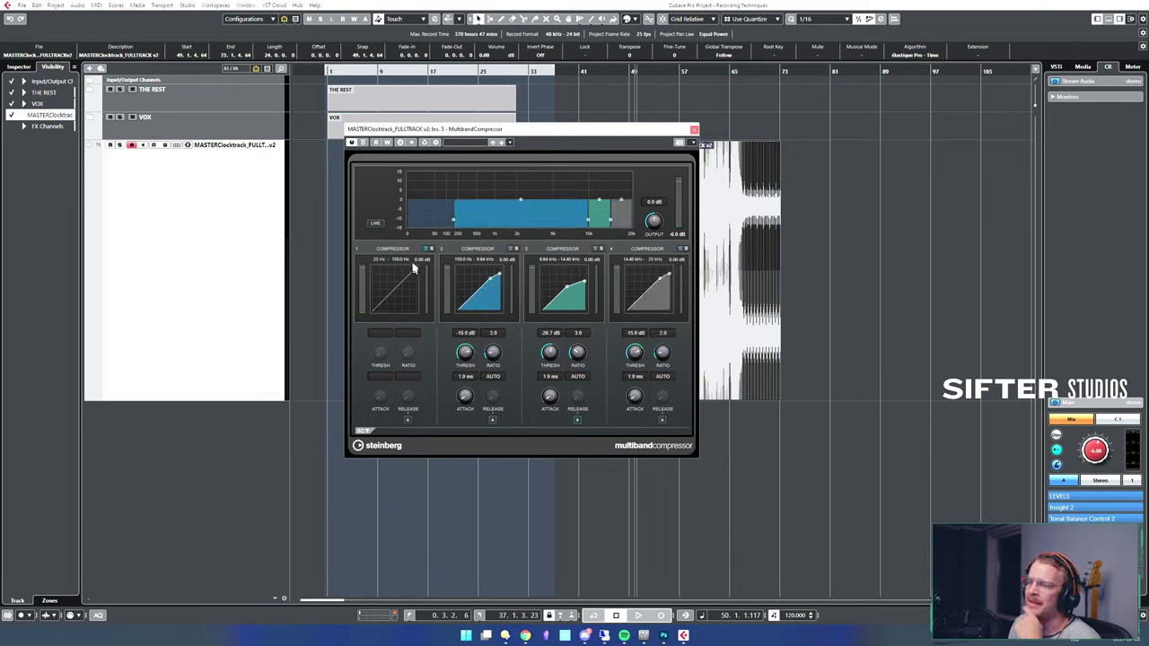
click(428, 248)
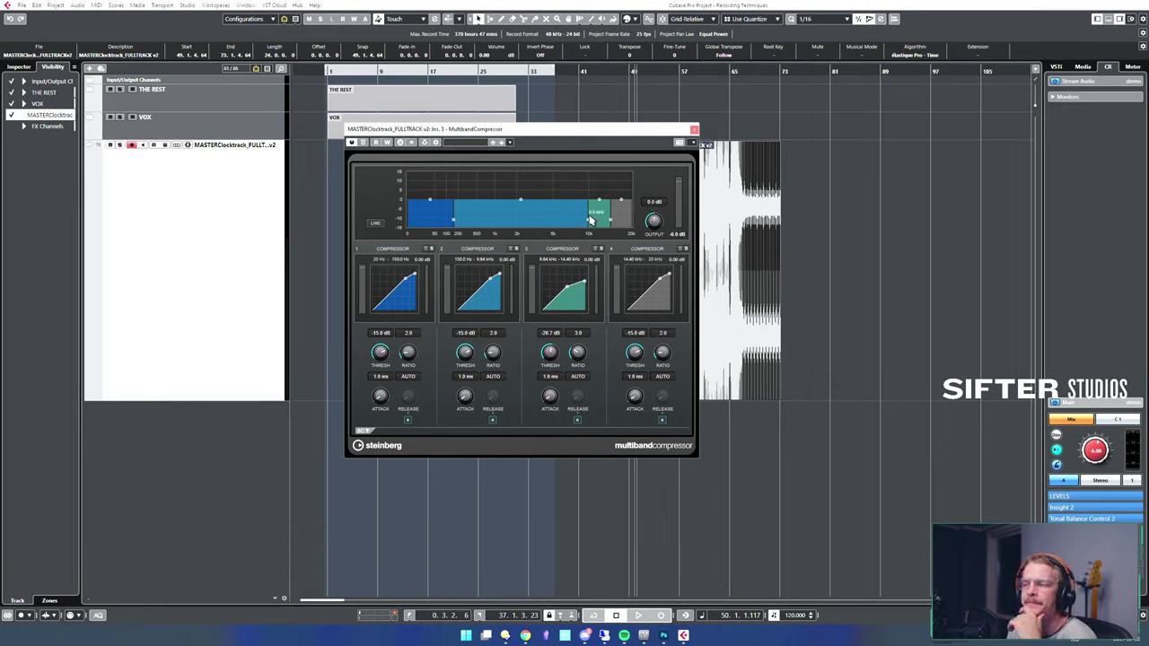
- Bypass band 2 and raise band 1's attack to about 16 ms while auditioning the clip
click(511, 249)
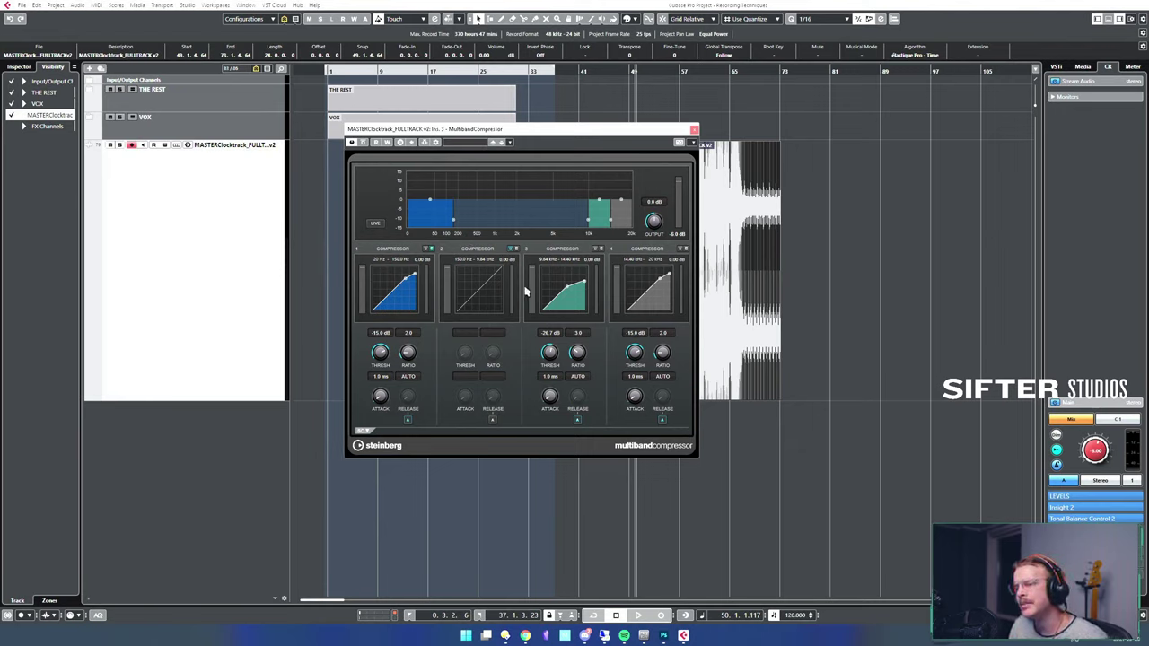
key(space)
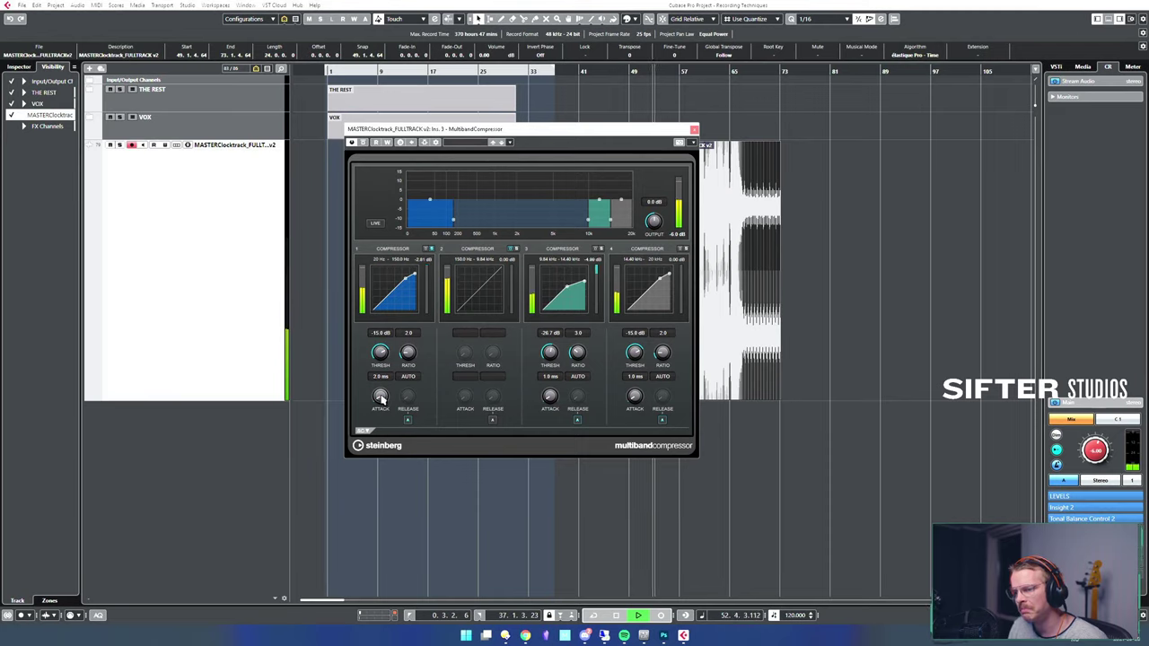
drag(383, 397, 384, 389)
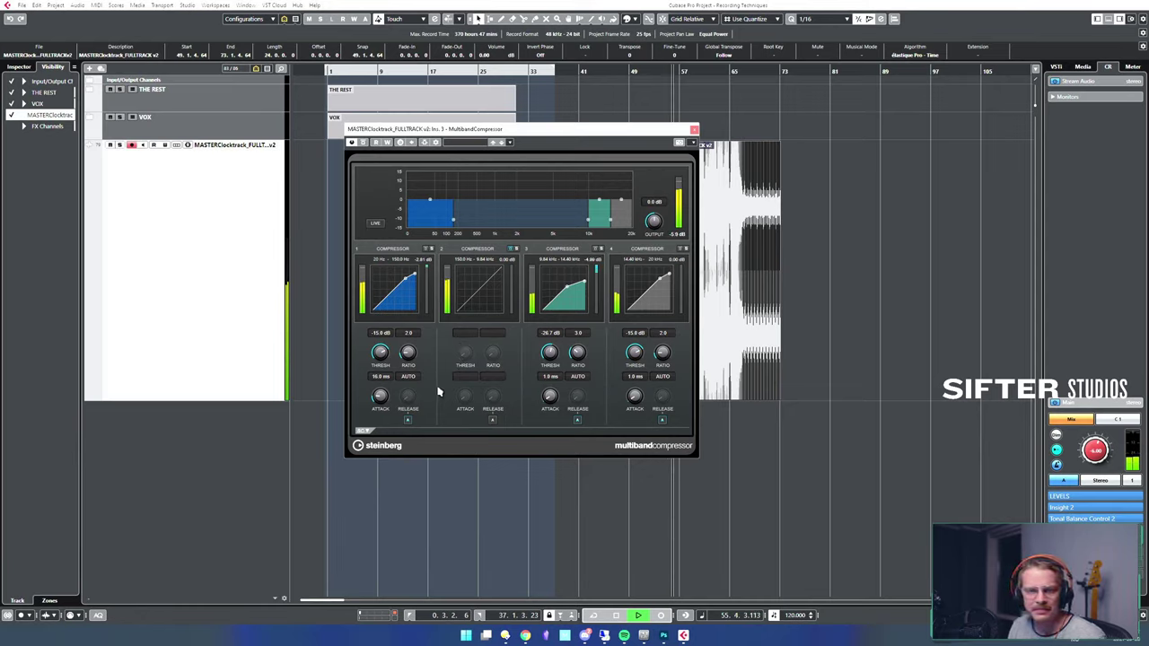
key(space)
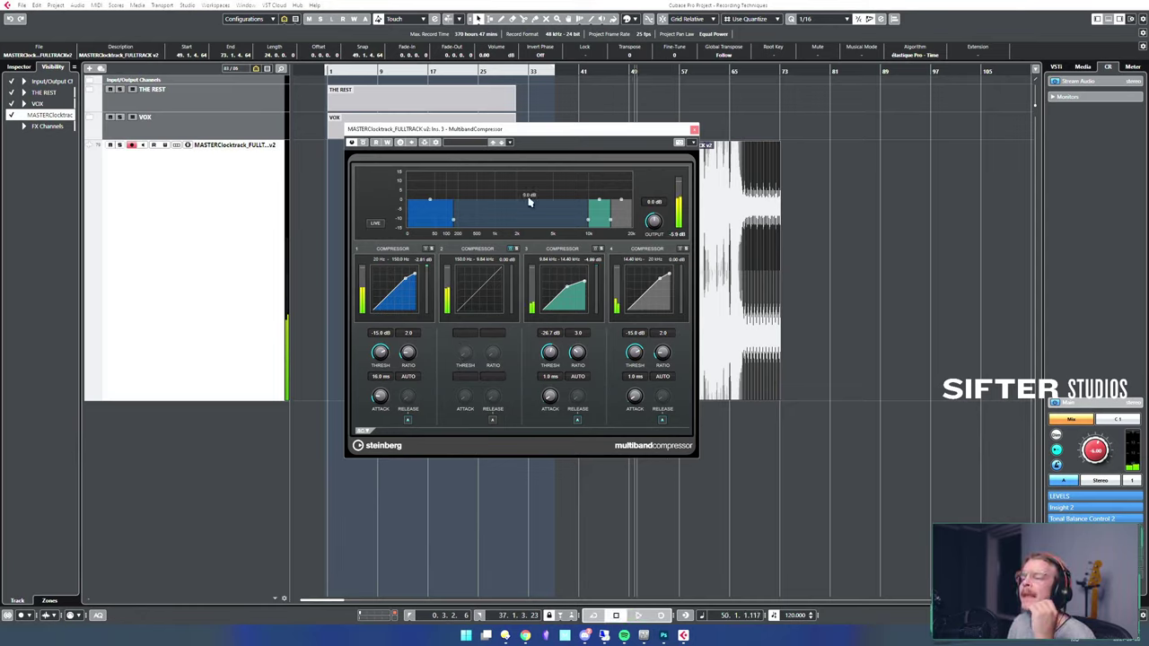
- Close the compressor window, remove MultibandCompressor from the master clock track's third insert slot, and close the channel settings
drag(586, 148, 589, 166)
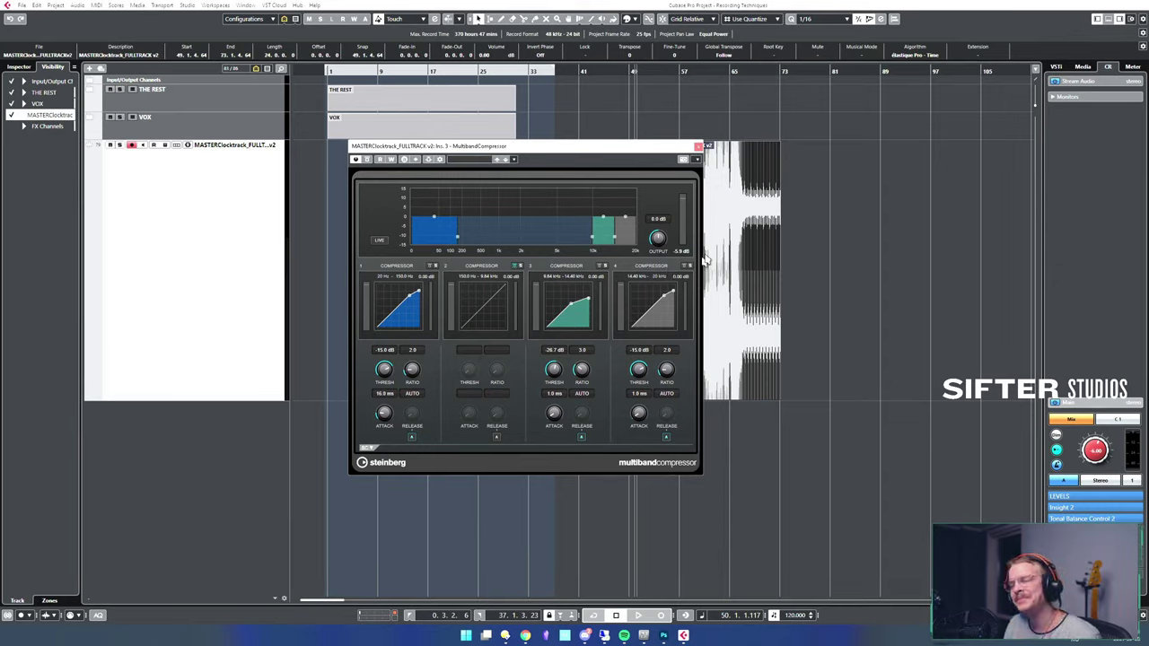
click(698, 146)
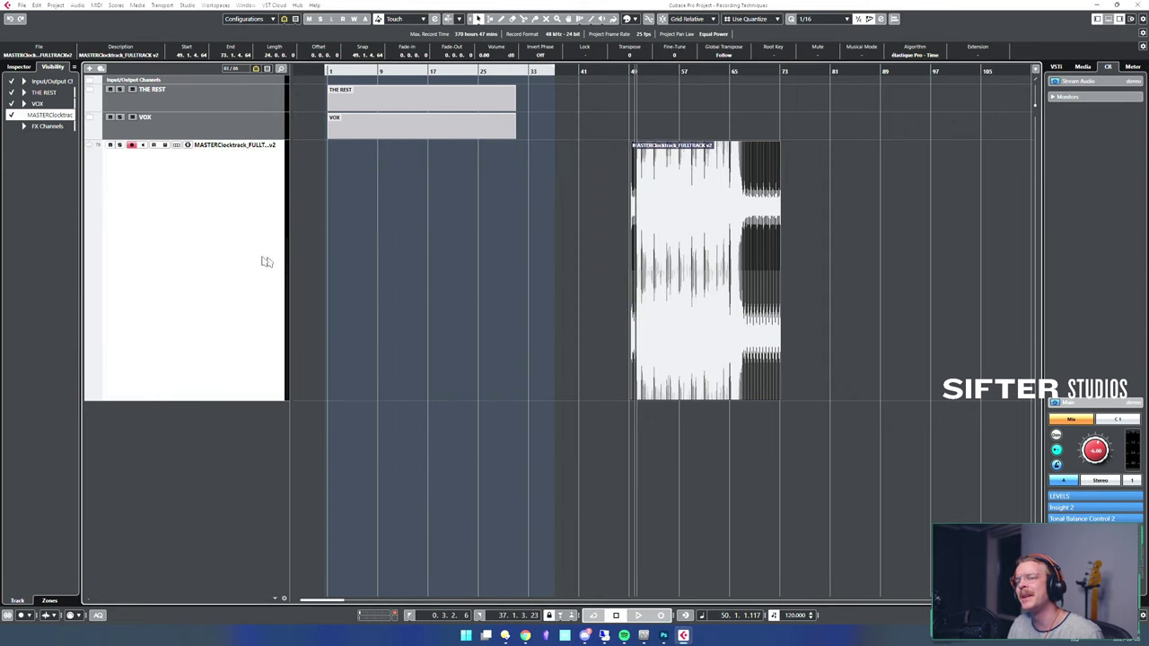
key(e)
click(347, 276)
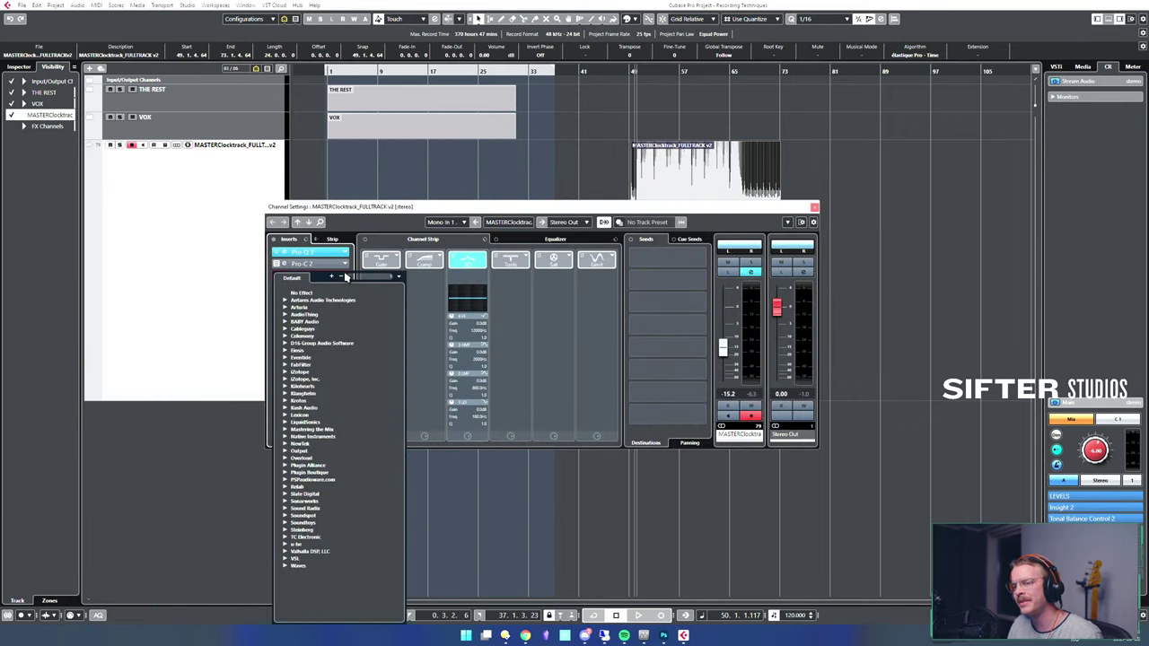
scroll(353, 321, up, 5)
key(Escape)
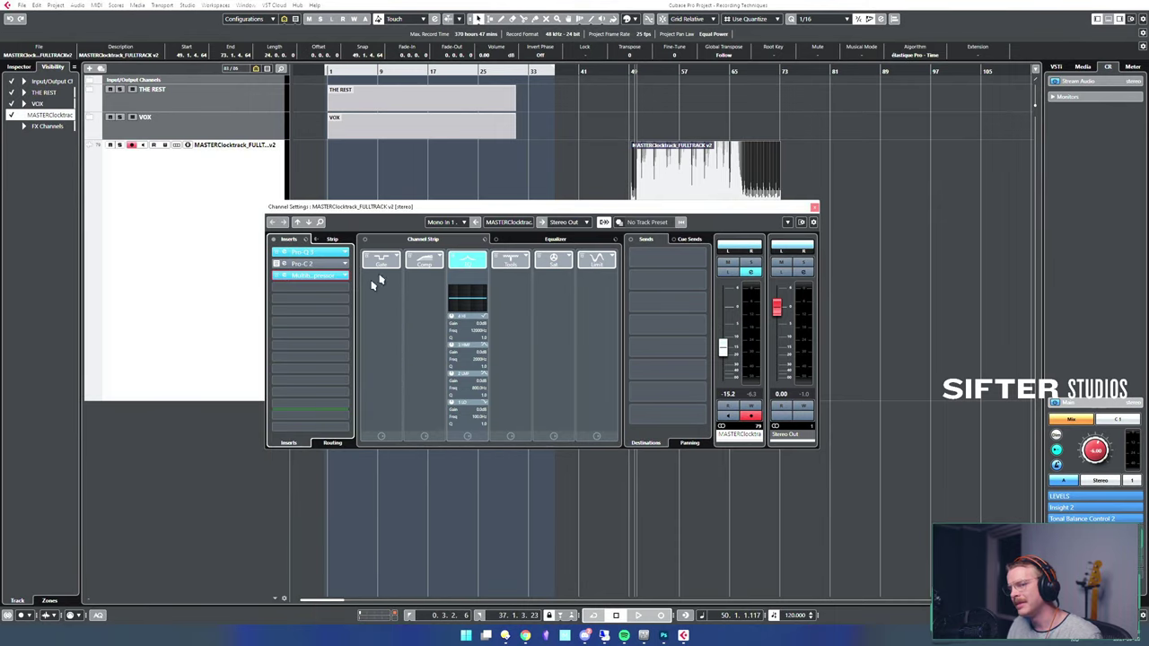
drag(412, 208, 366, 229)
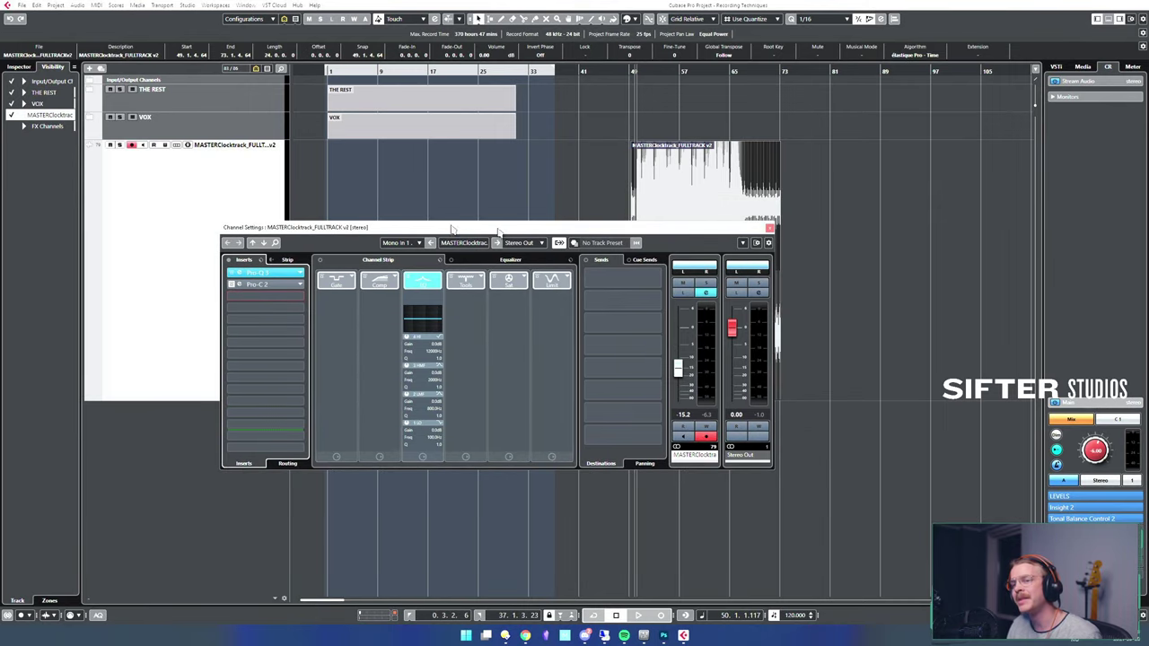
click(767, 228)
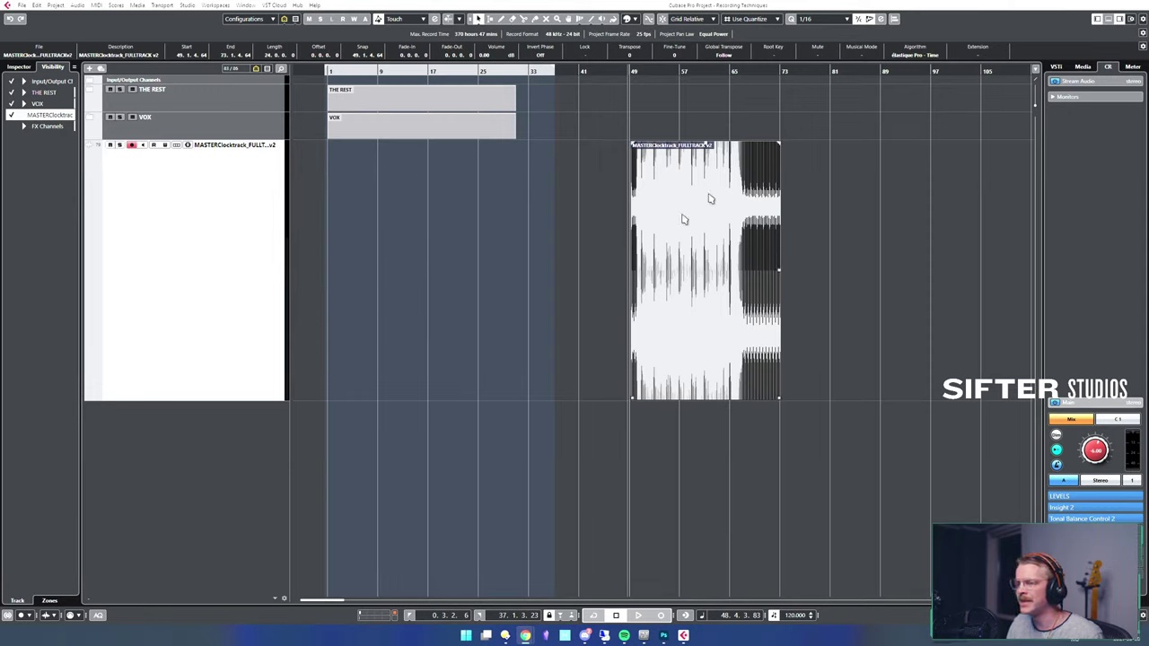
- Deselect the master clock clip, select the VOX folder track, and shrink the enlarged track rows back to minimal height
click(517, 303)
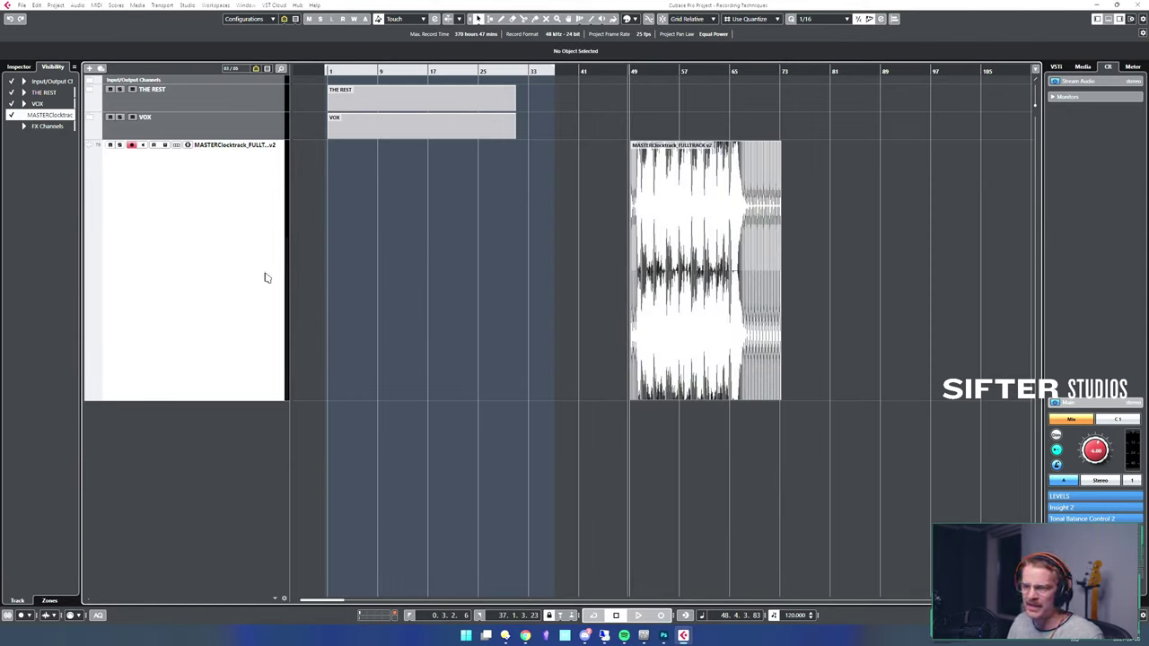
click(639, 302)
click(570, 327)
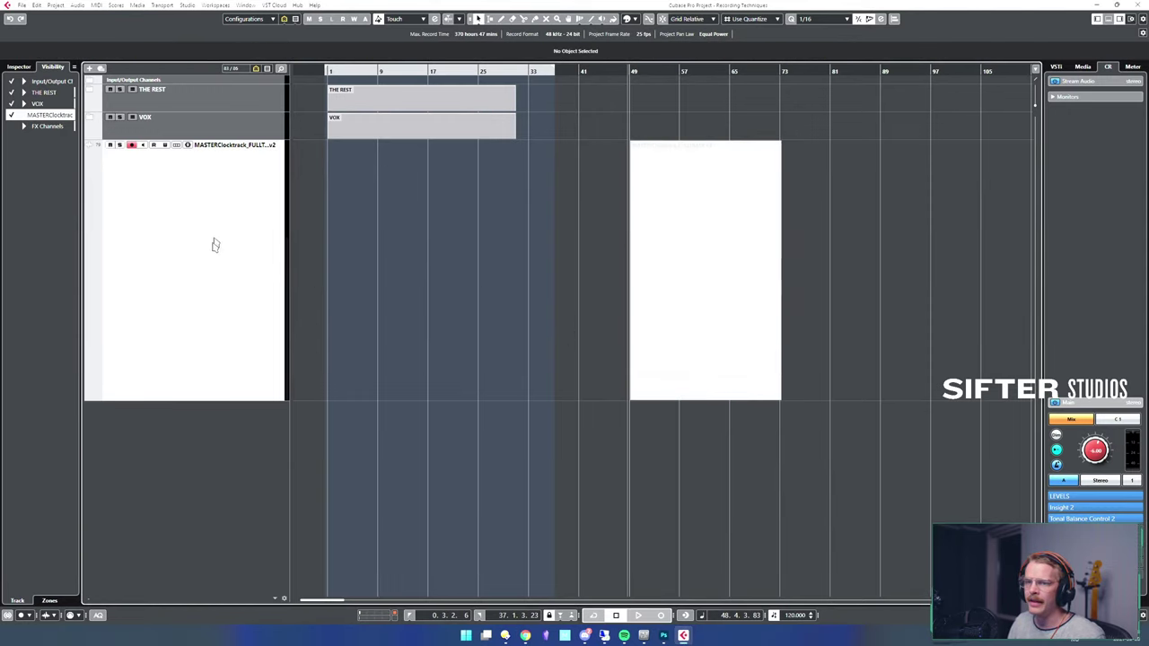
click(236, 109)
click(230, 130)
key(z)
key(z)
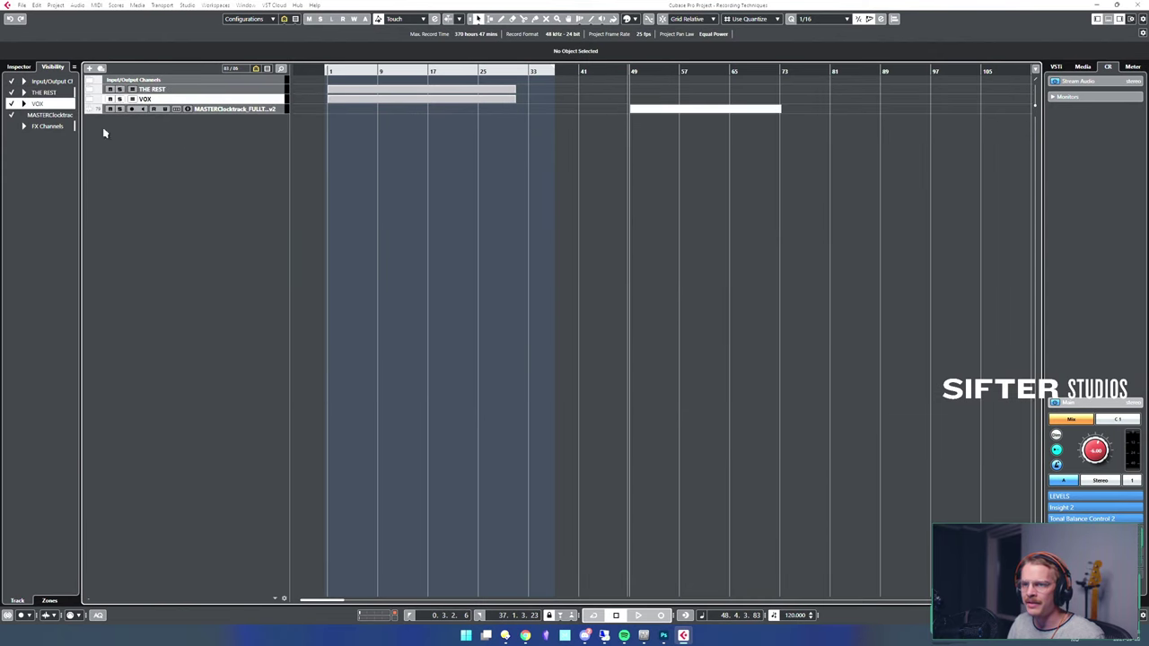
- Expand the VOX folder and enlarge the timeline around its vocal events, down to the last vocal track
click(90, 100)
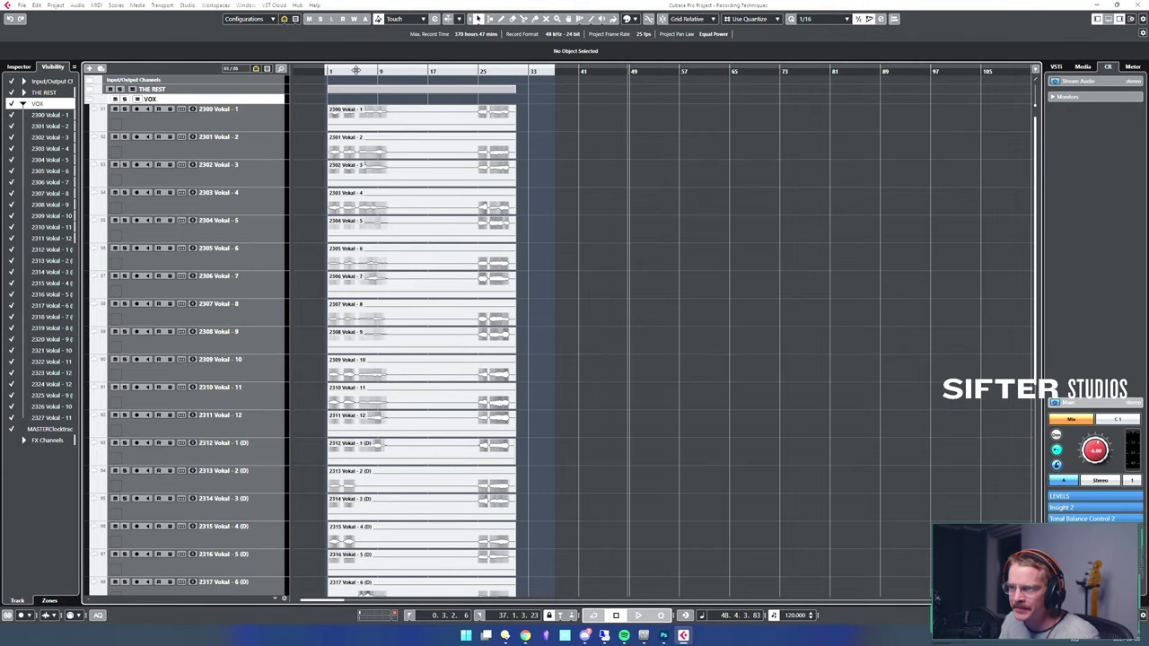
drag(334, 74, 605, 225)
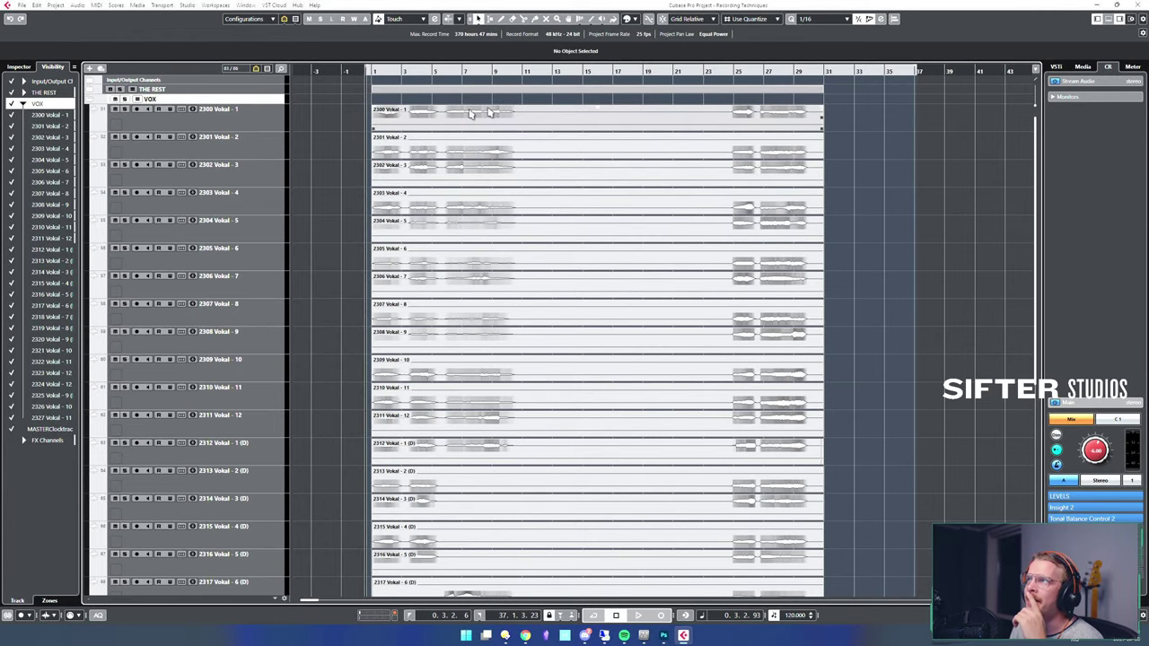
scroll(911, 354, down, 5)
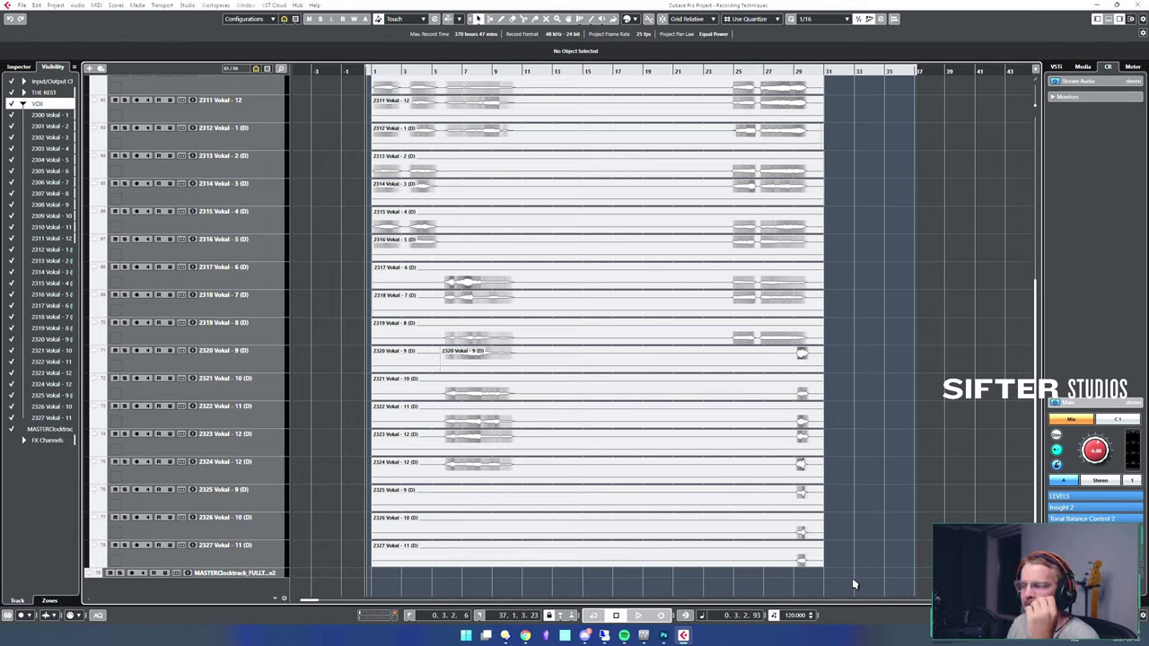
- Try splitting the events on vocal tracks 2320 to 2327 shortly before bar 29, just ahead of their final phrases
drag(849, 580, 779, 366)
alt+click(792, 362)
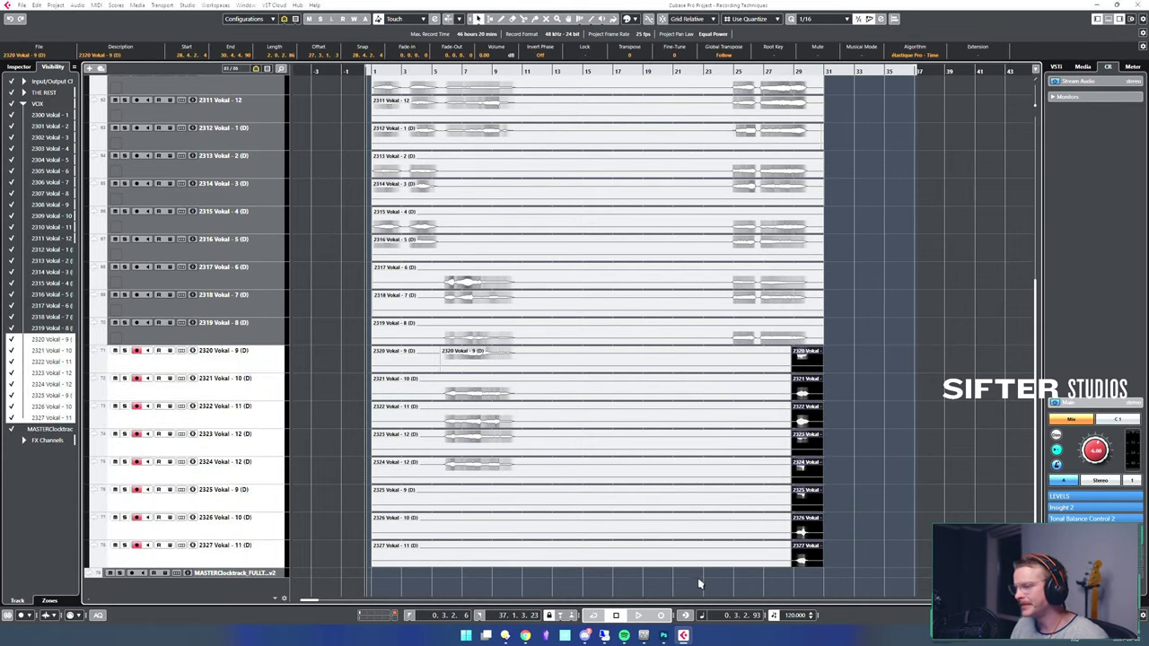
click(862, 503)
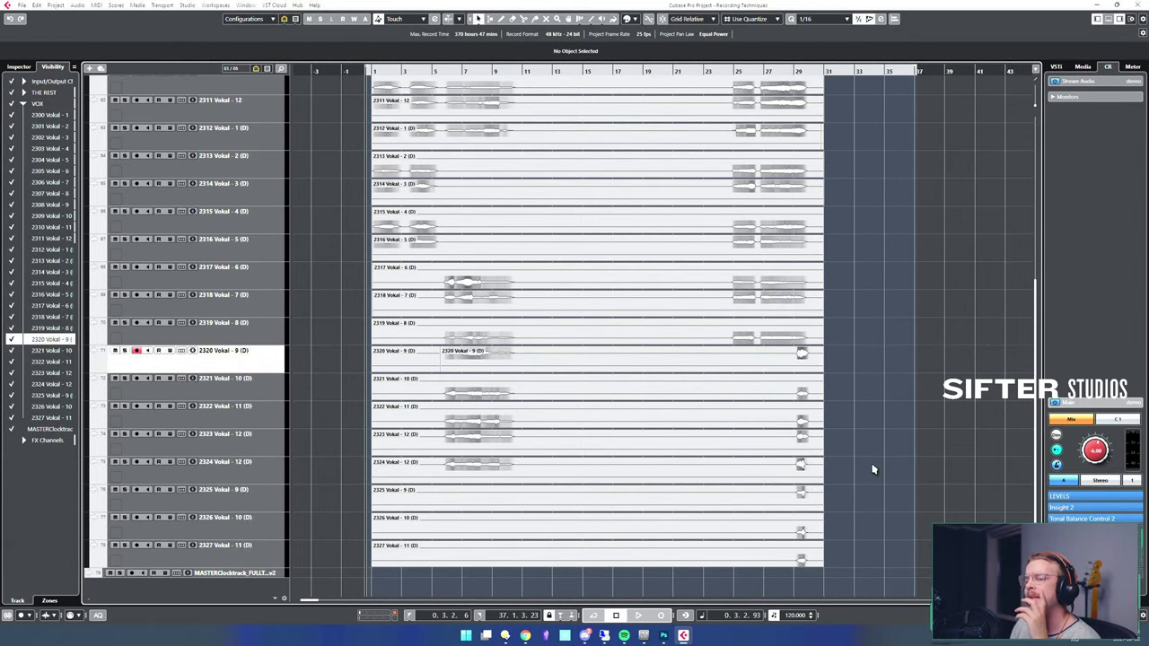
- Clear the overlapping event that starts near bar 5 on track 2320 Vokal - 9 (D)
click(444, 367)
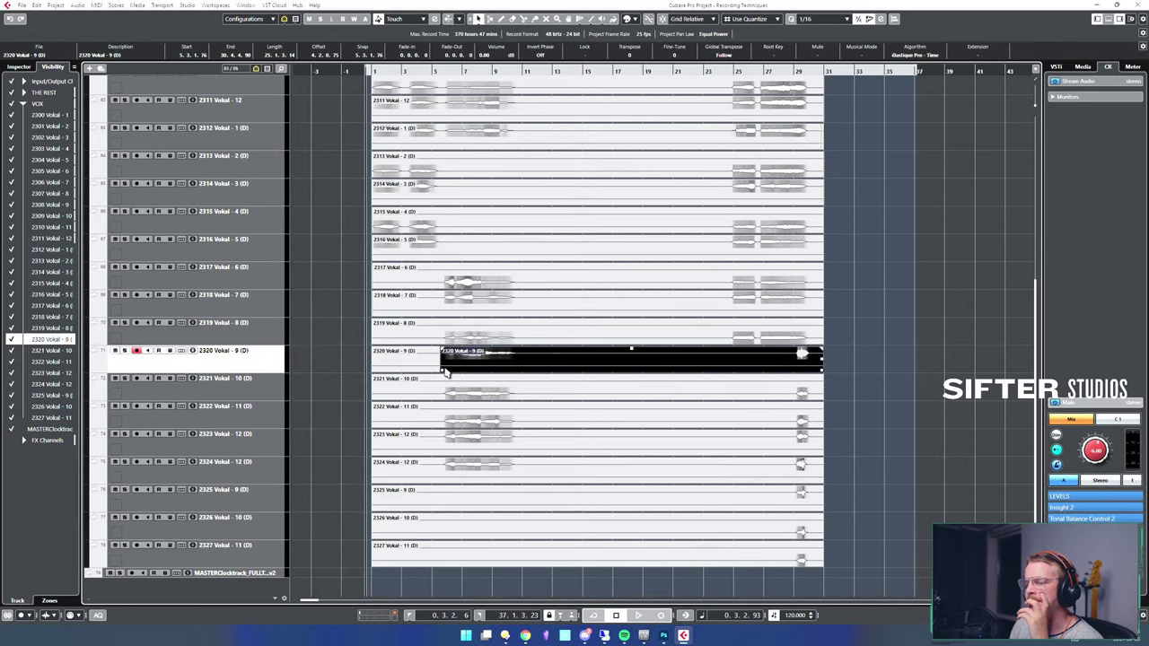
click(876, 401)
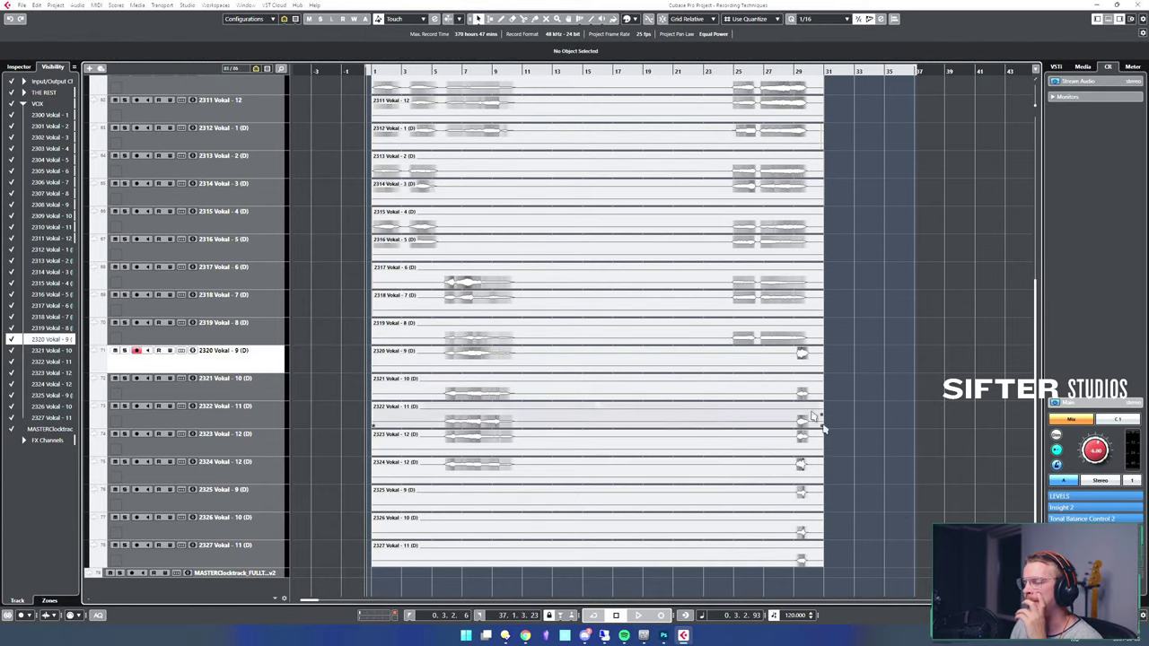
drag(874, 564, 814, 409)
click(834, 385)
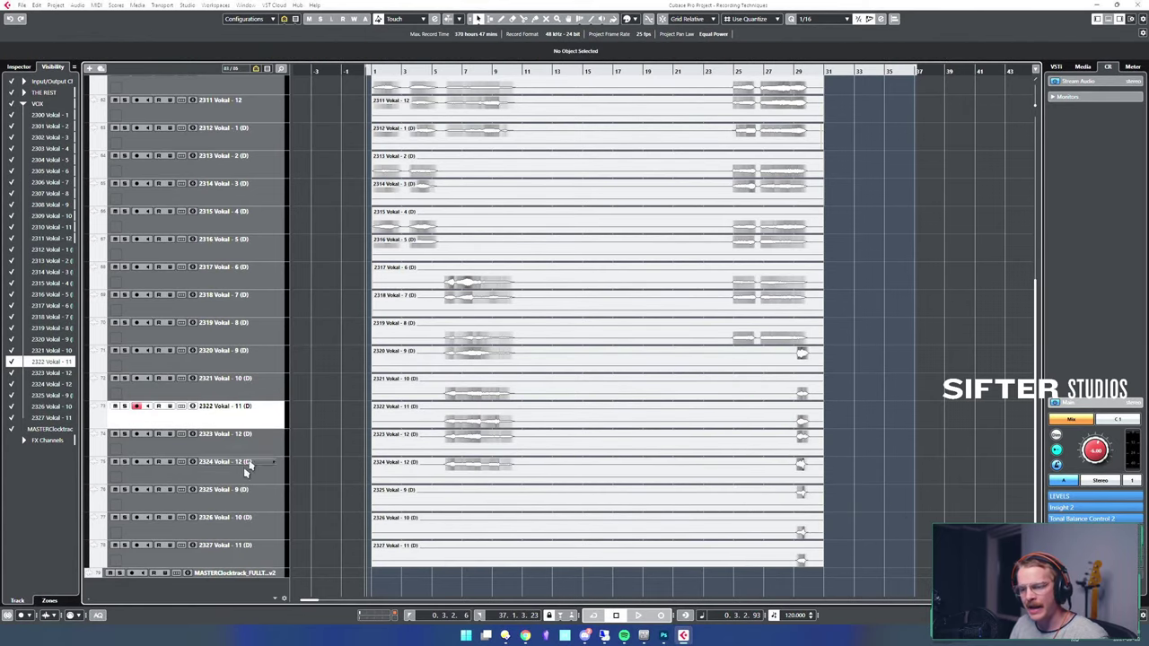
scroll(235, 527, up, 2)
scroll(226, 504, down, 2)
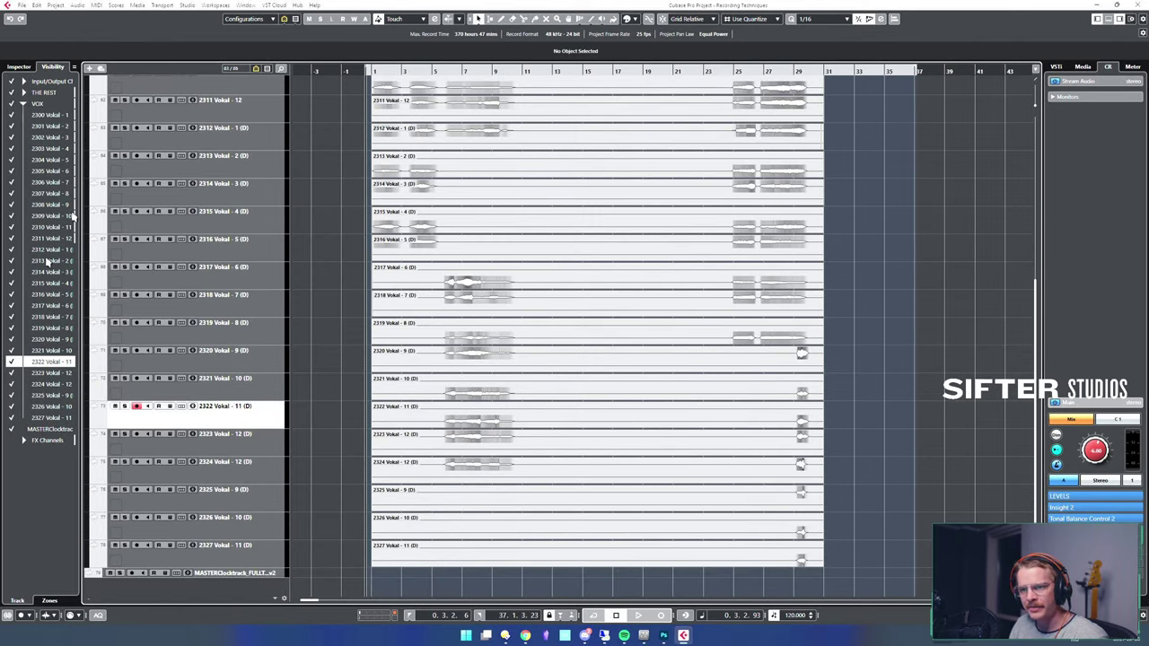
- Expand the FX Channels folder, open the REVERB channel's VSS3 insert, and leave only the plug-in window open, moved out of the way
click(10, 441)
click(102, 579)
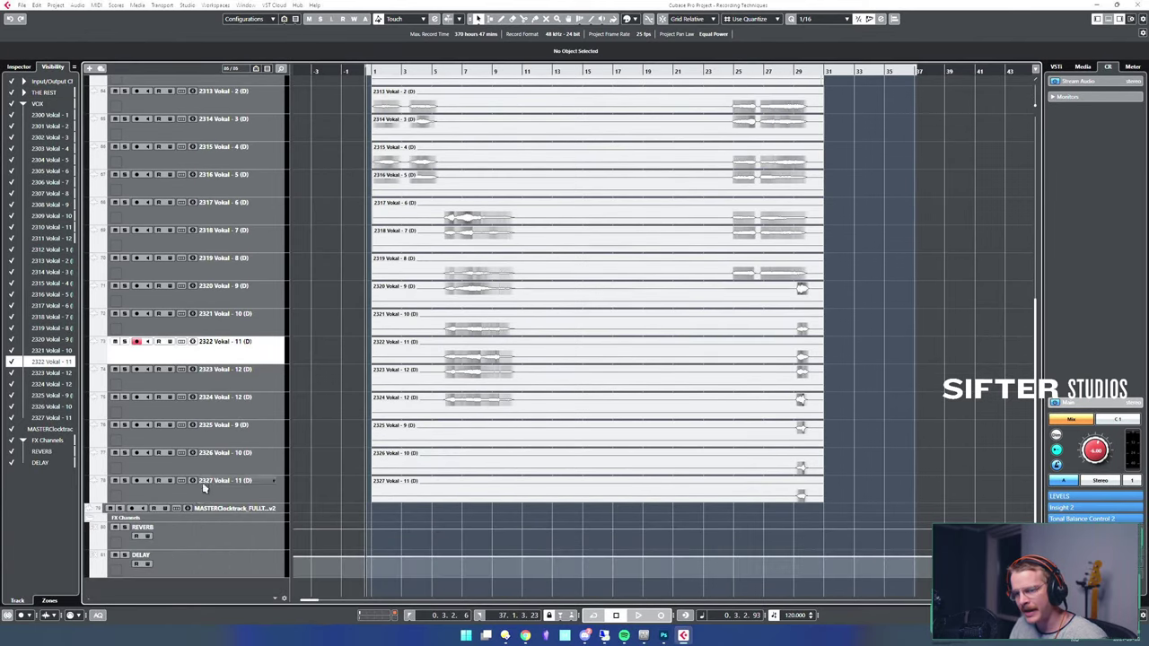
click(191, 539)
key(e)
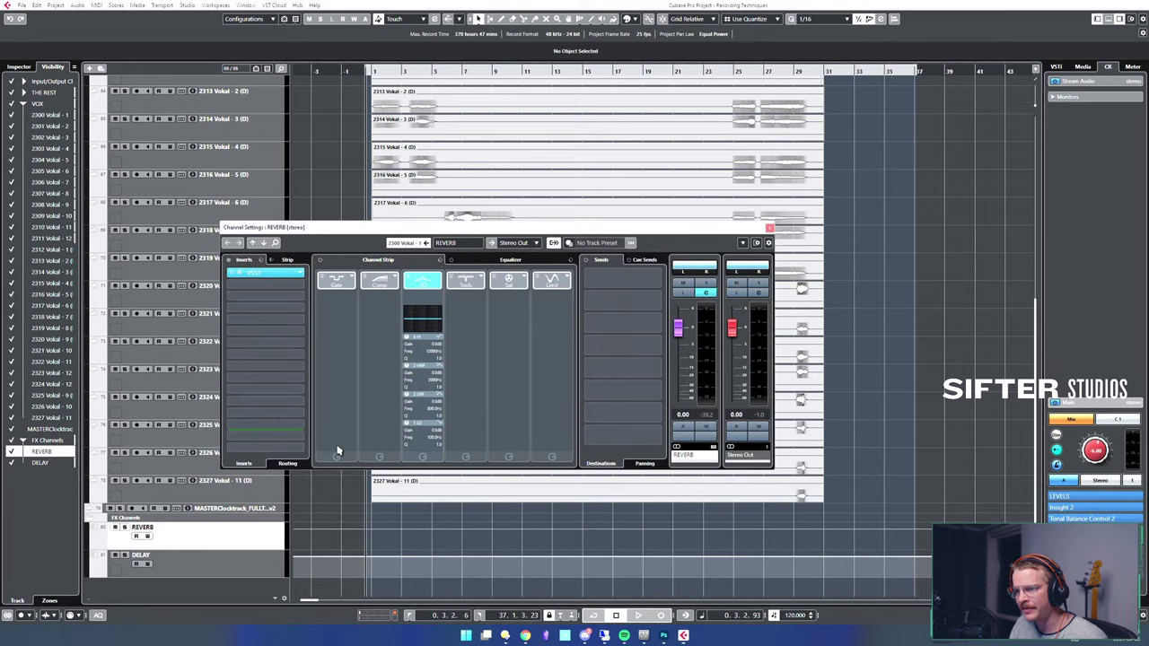
click(279, 273)
drag(524, 181, 388, 21)
click(769, 228)
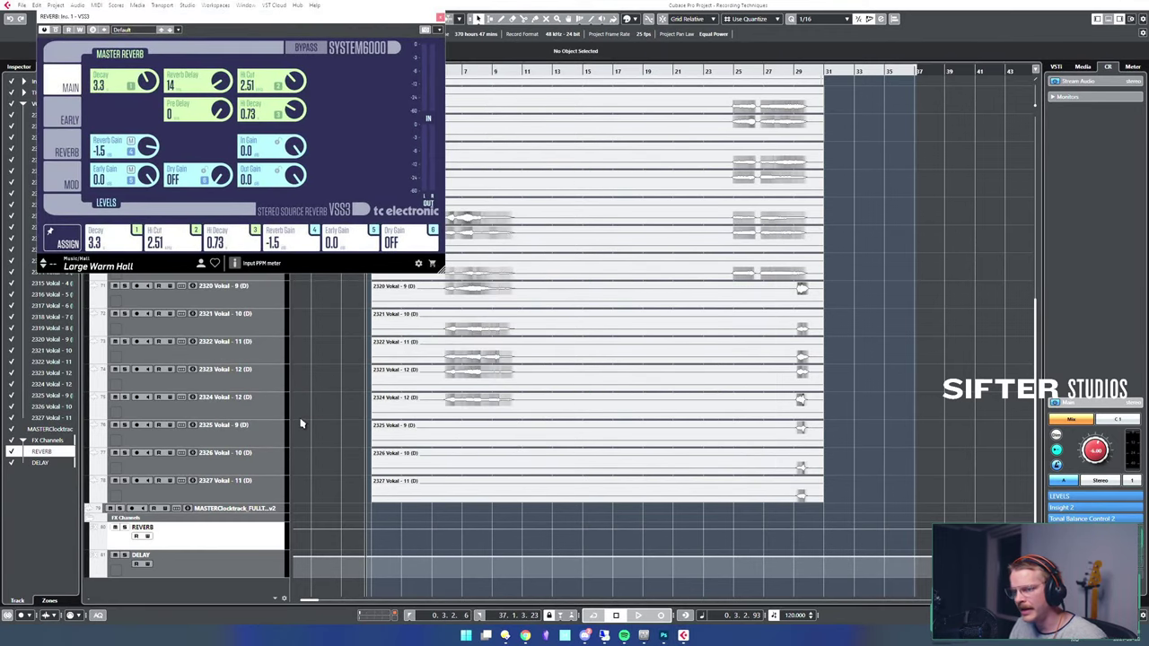
- Start adding a new effect track below the DELAY track and move its setup dialog clear of the VSS3 window
right_click(200, 576)
click(153, 600)
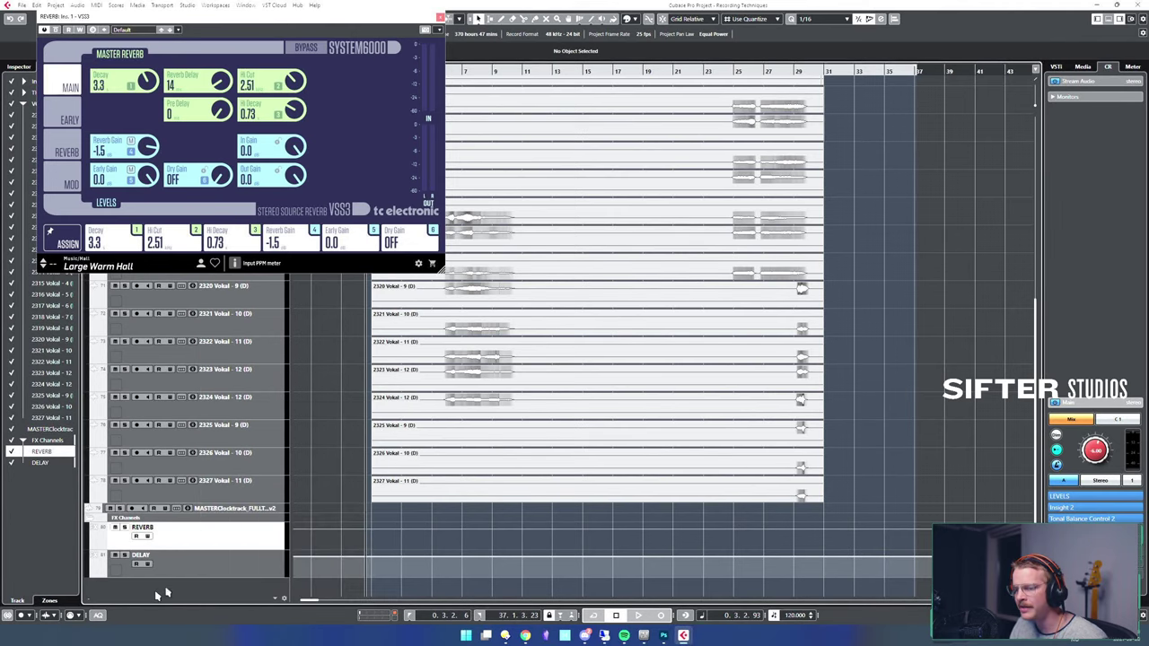
right_click(175, 594)
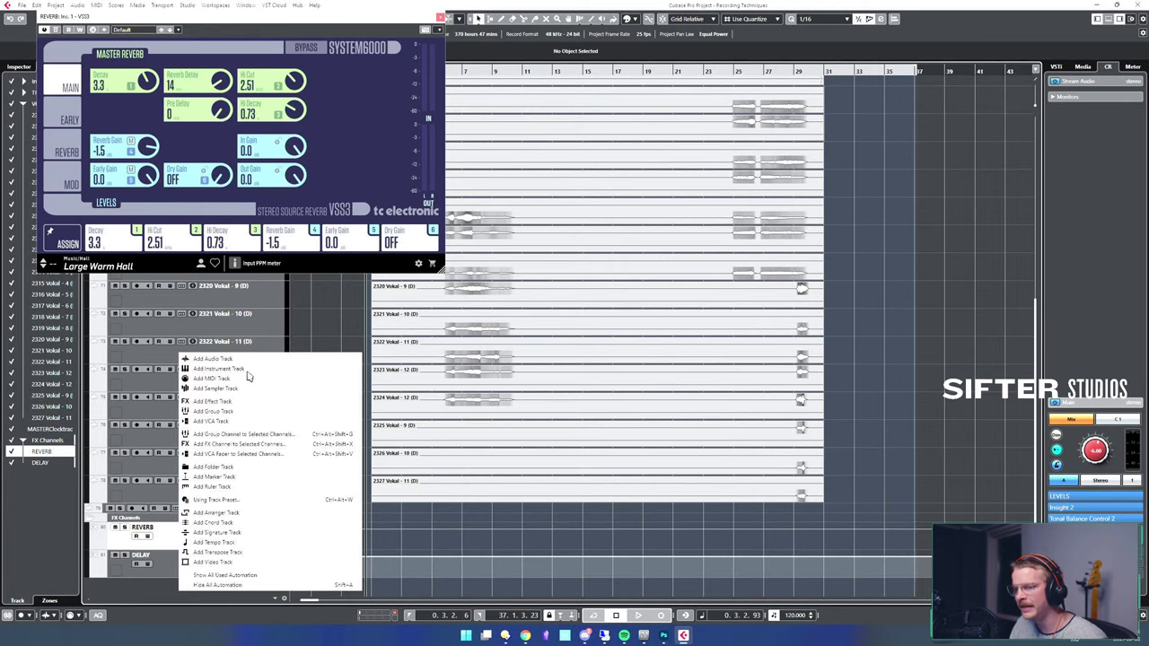
click(215, 401)
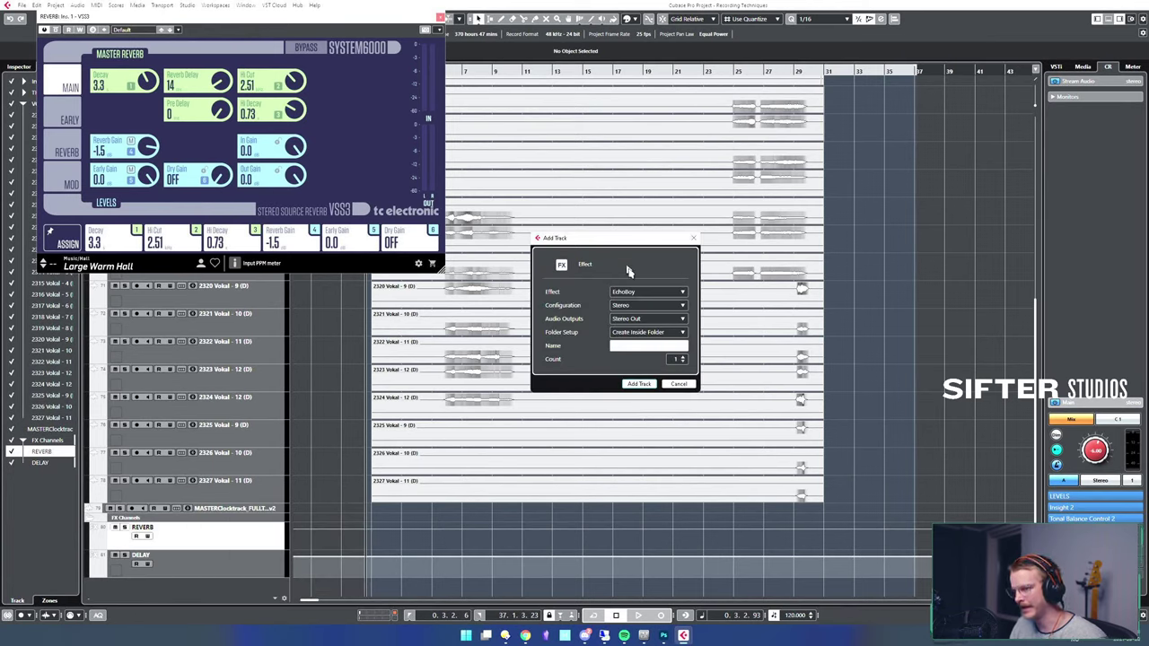
drag(628, 240, 715, 161)
click(732, 211)
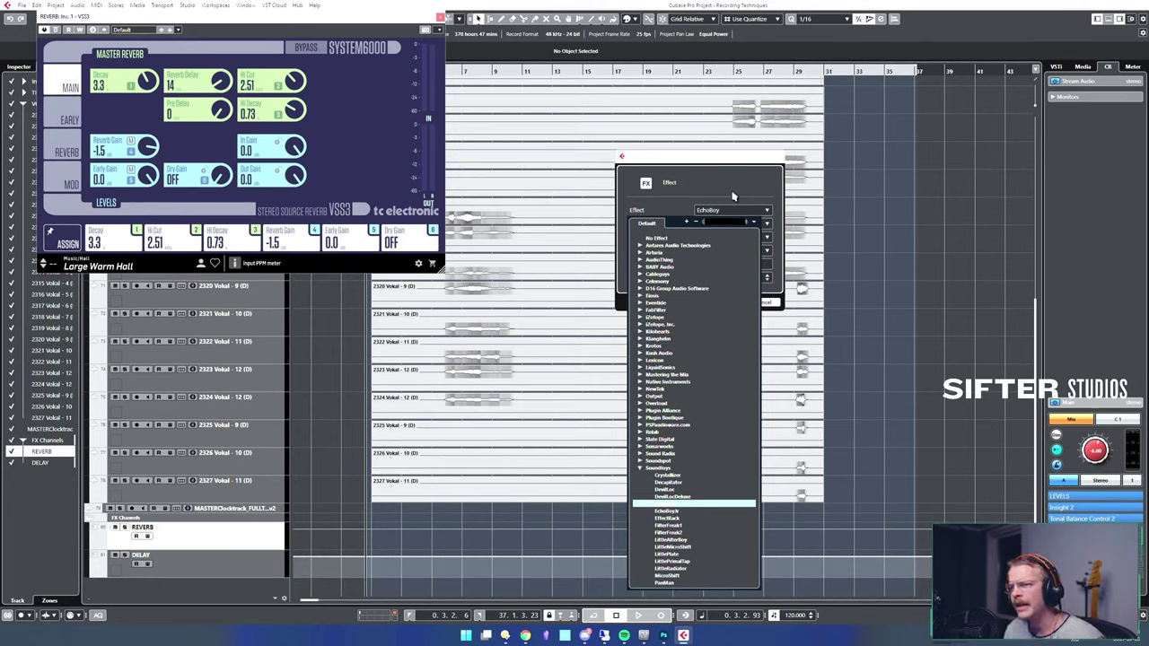
text(reverb)
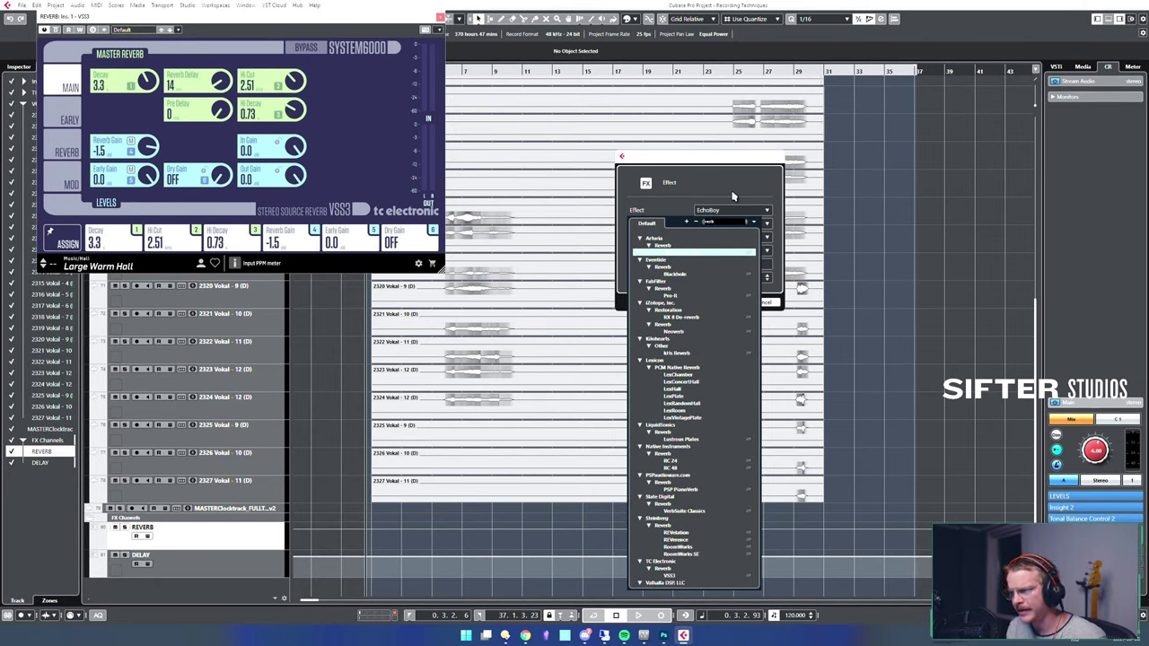
key(BackSpace)
key(BackSpace)
key(BackSpace)
key(BackSpace)
key(BackSpace)
key(BackSpace)
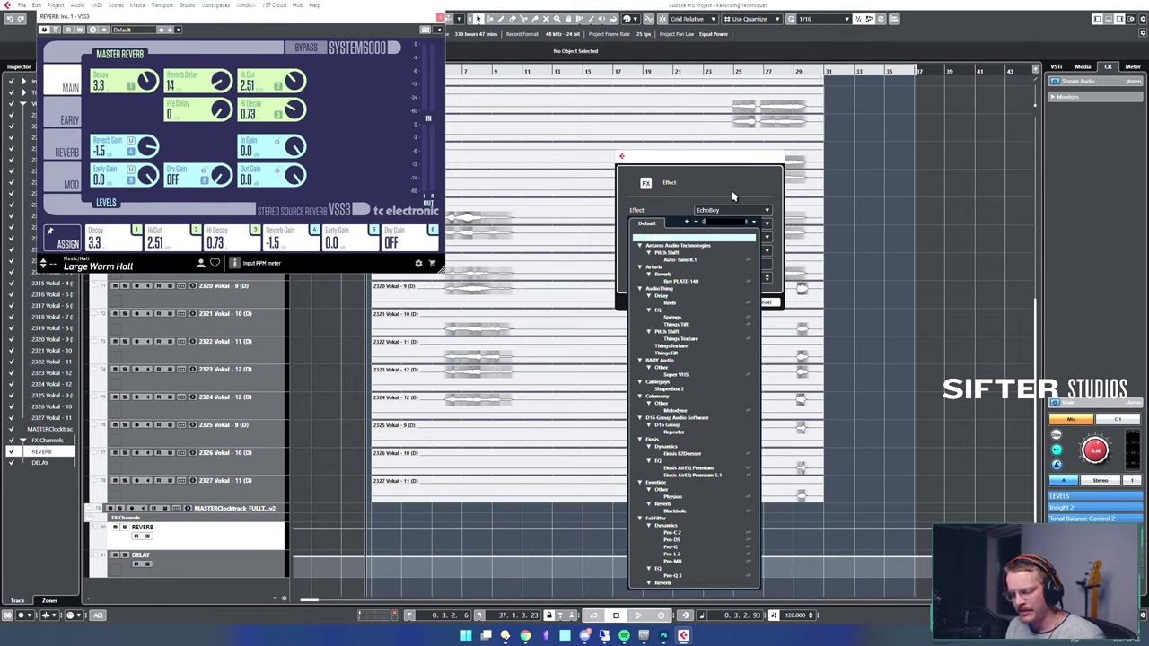
click(768, 223)
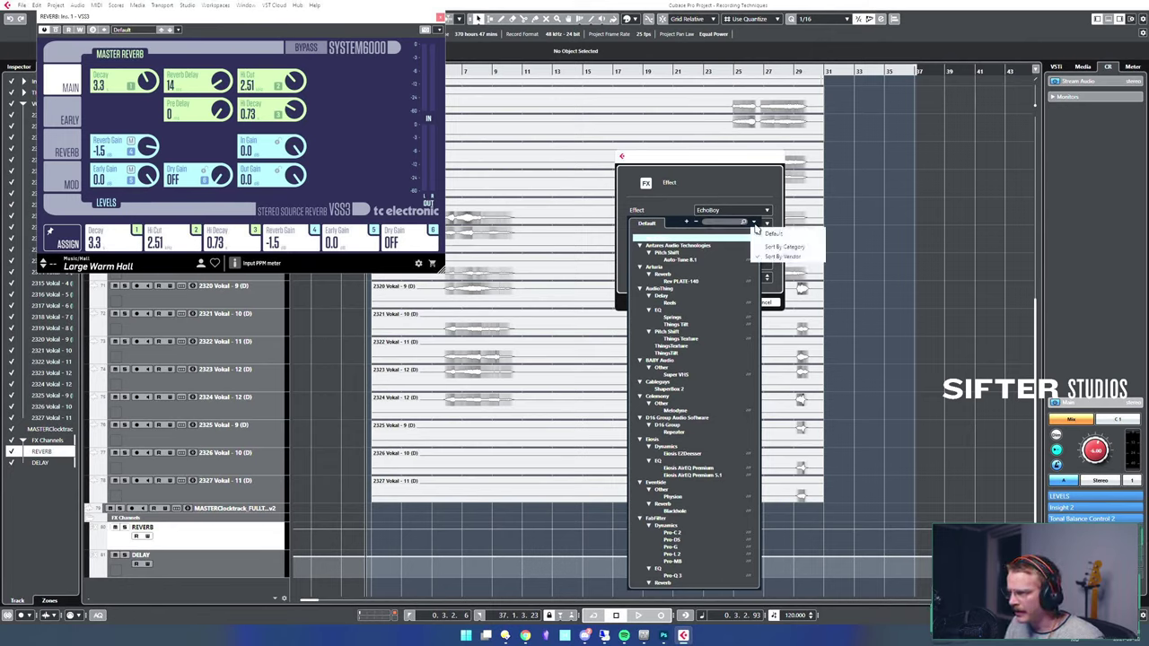
click(680, 226)
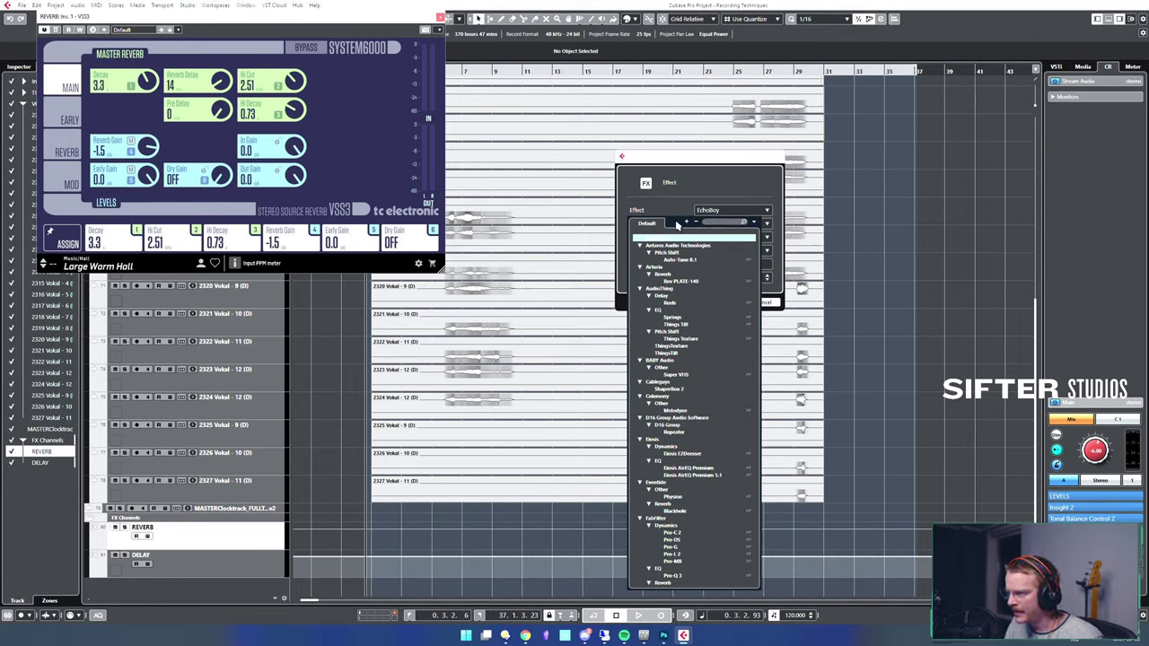
click(686, 191)
- Choose Steinberg's RoomWorks reverb as the new track's effect, name the track Convolution, and add it
click(731, 212)
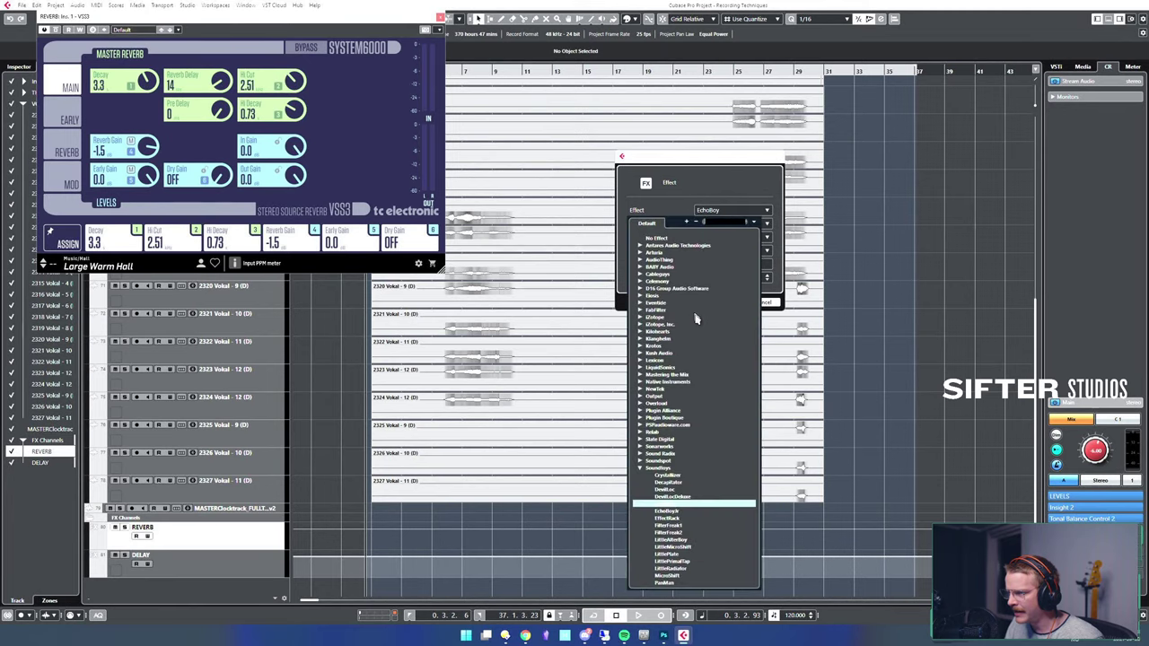
scroll(682, 341, down, 4)
click(641, 388)
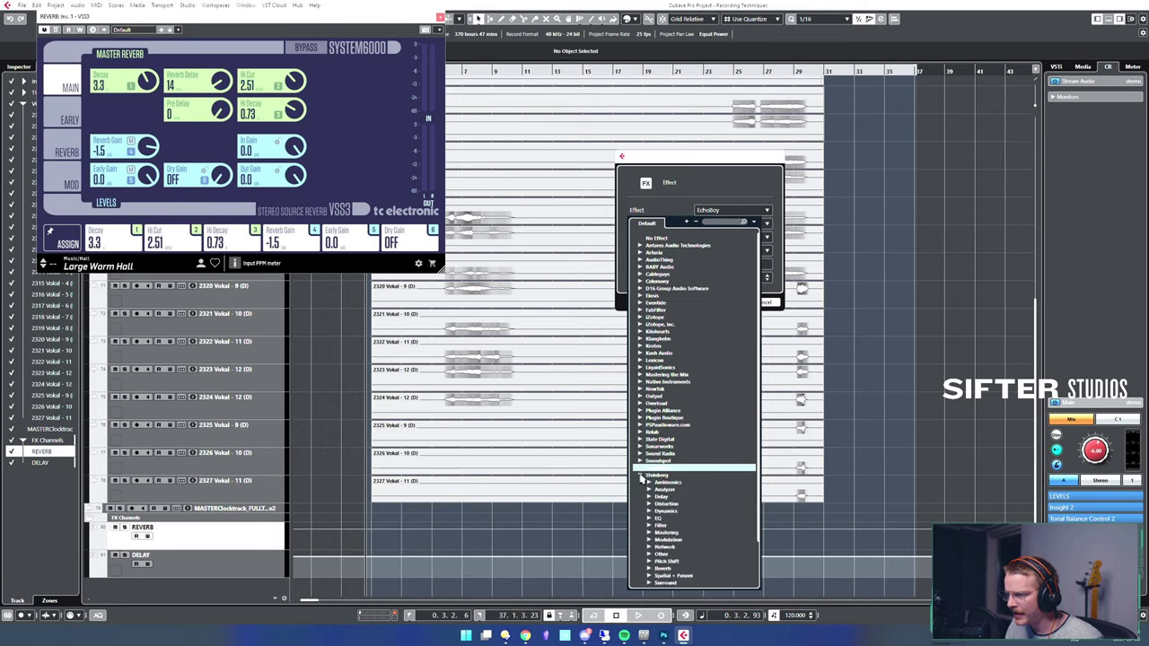
click(640, 475)
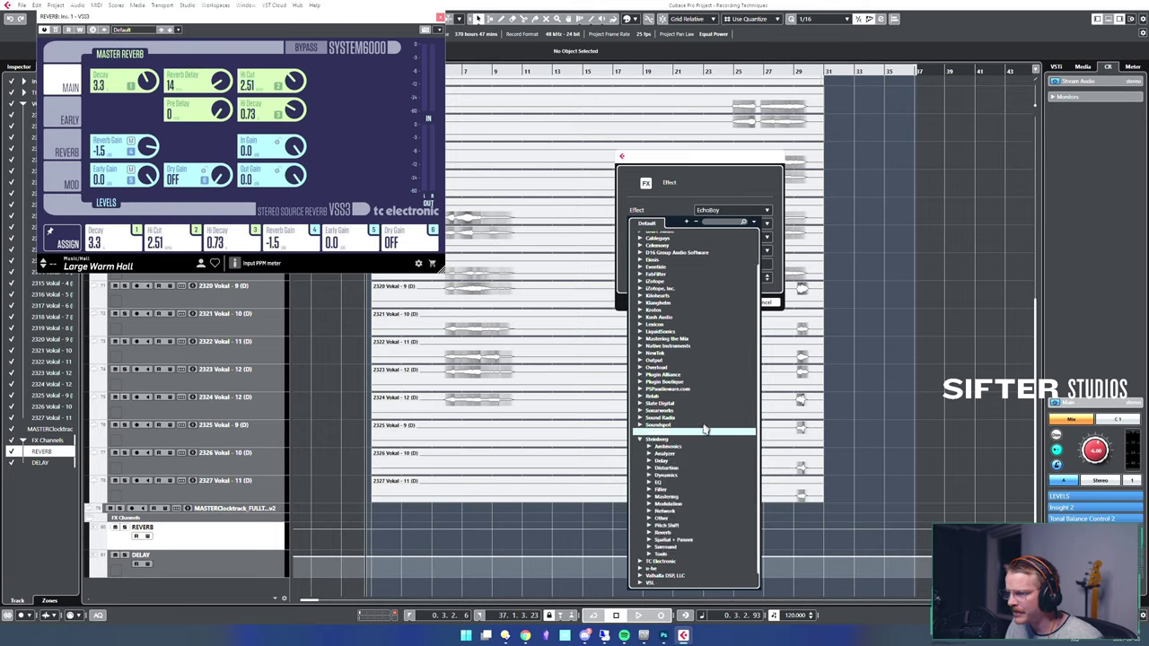
click(649, 522)
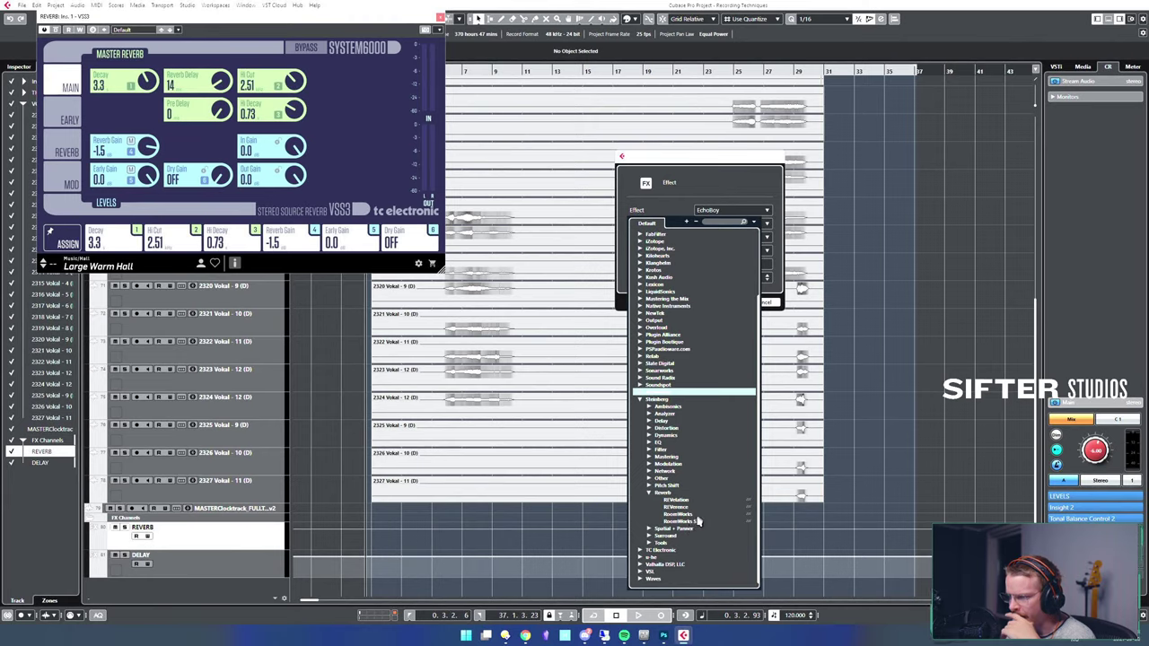
click(695, 515)
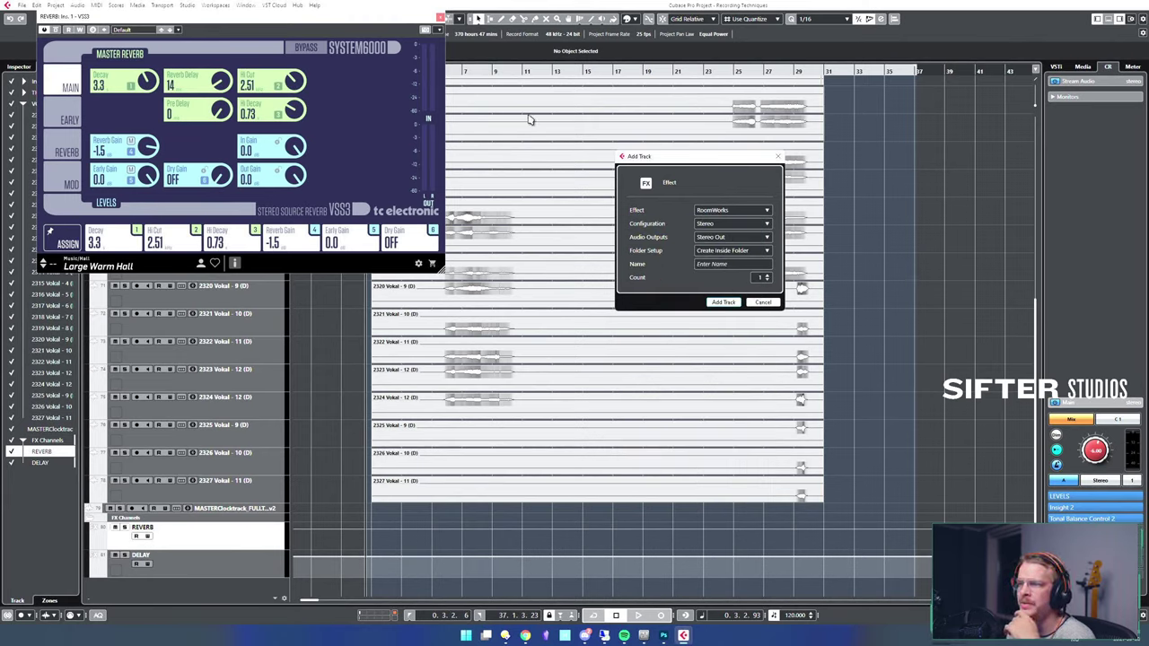
click(723, 266)
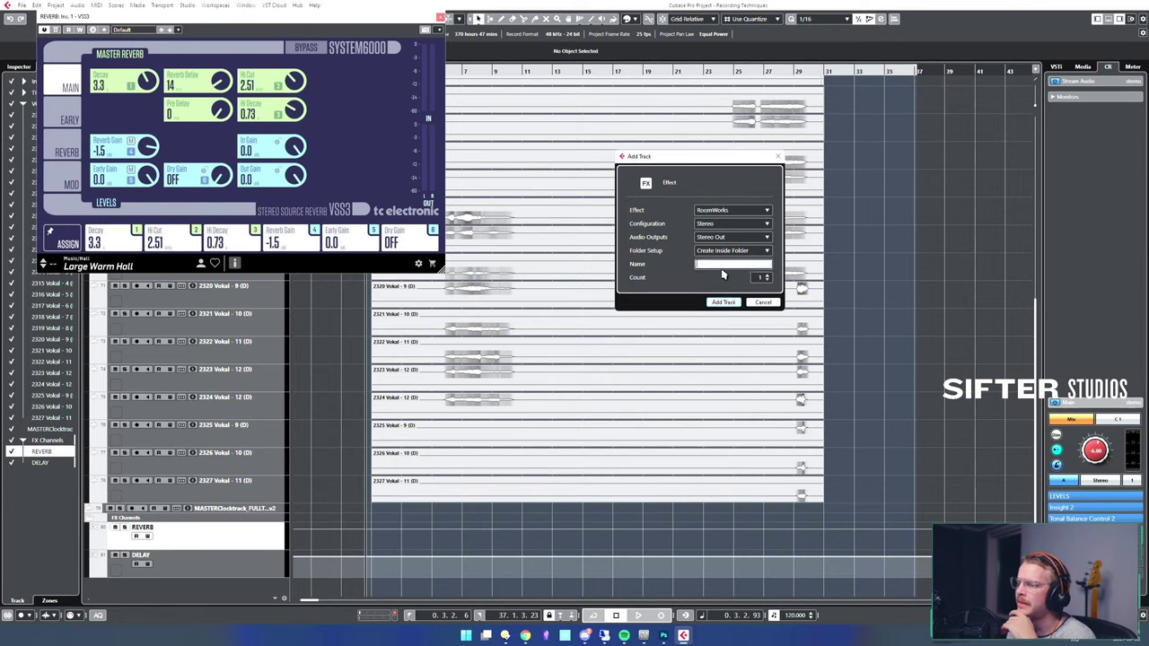
text(Convolution)
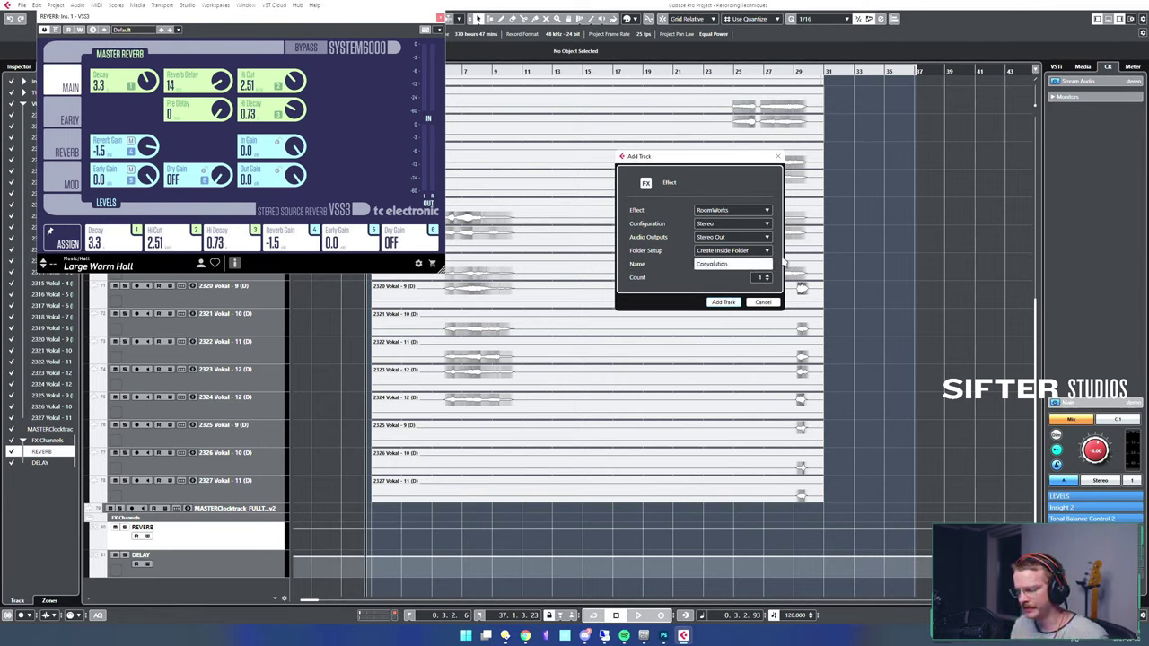
key(Return)
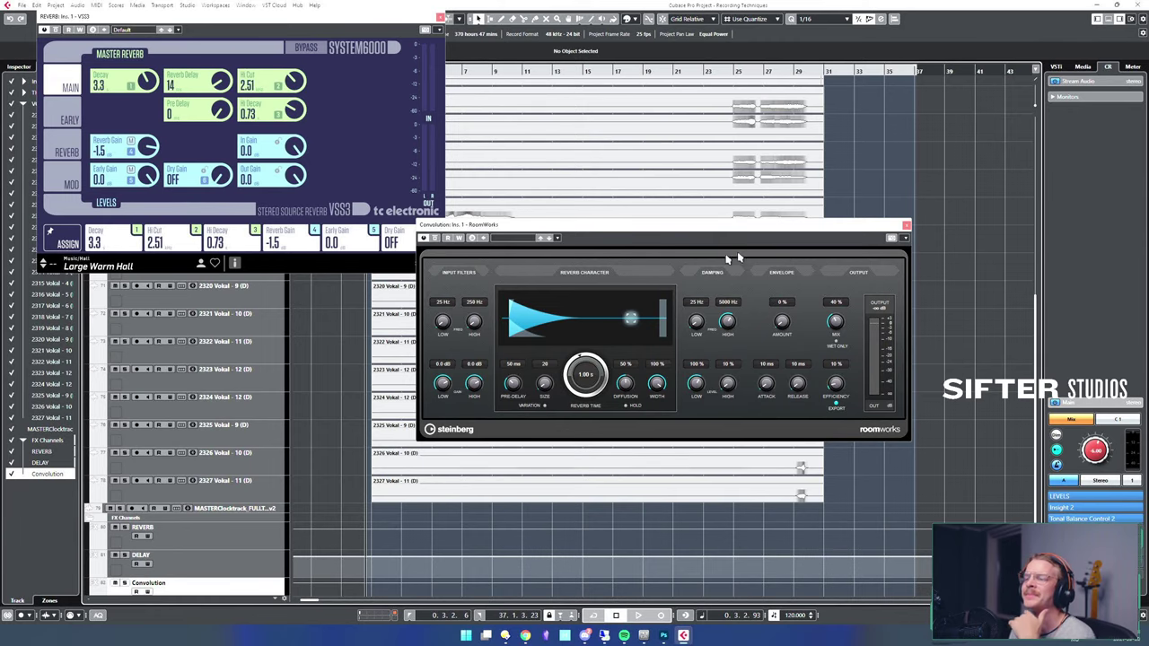
- Place the RoomWorks window beside the VSS3 window and load its cathedral preset
drag(627, 242, 655, 32)
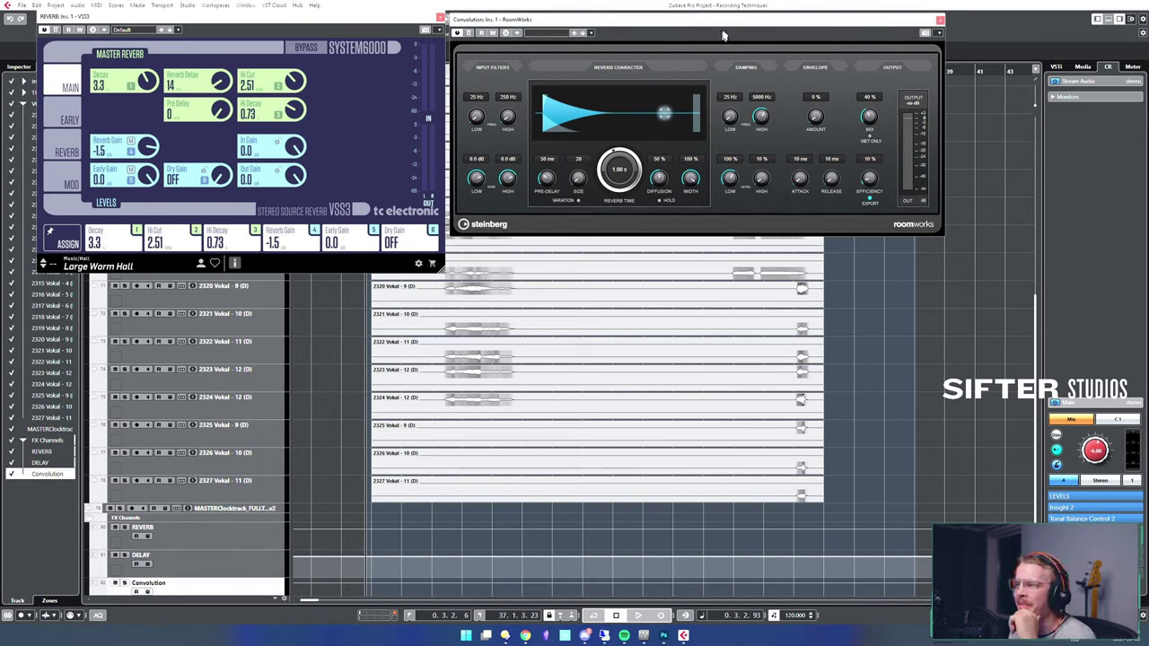
click(727, 25)
drag(727, 25, 723, 22)
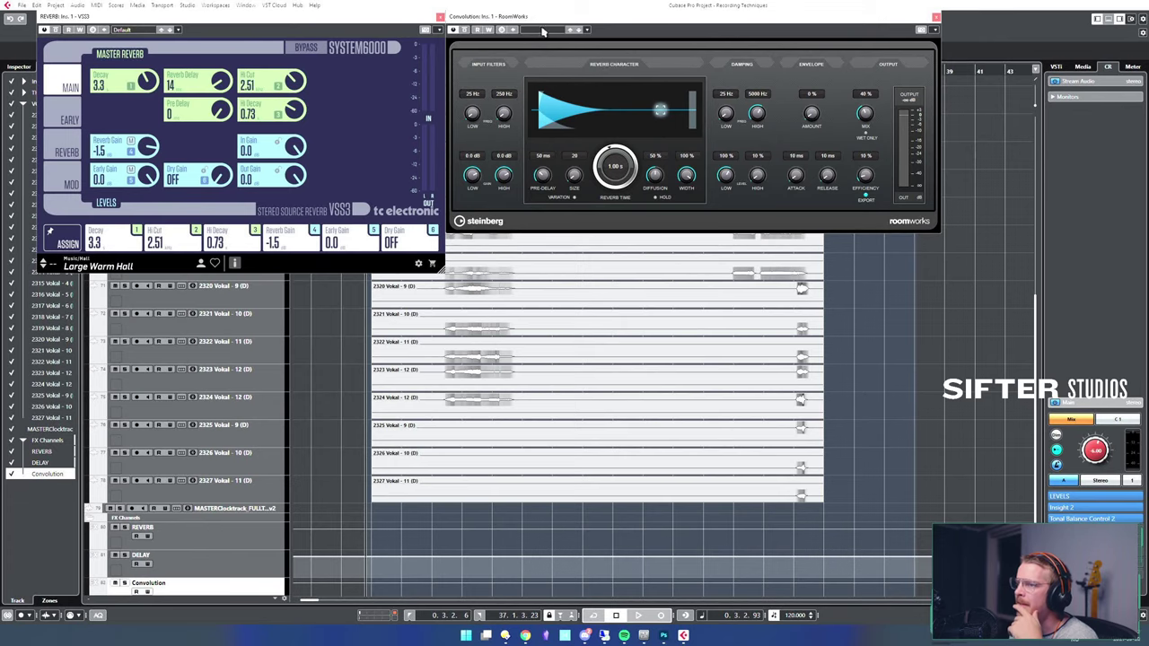
click(543, 31)
double_click(584, 130)
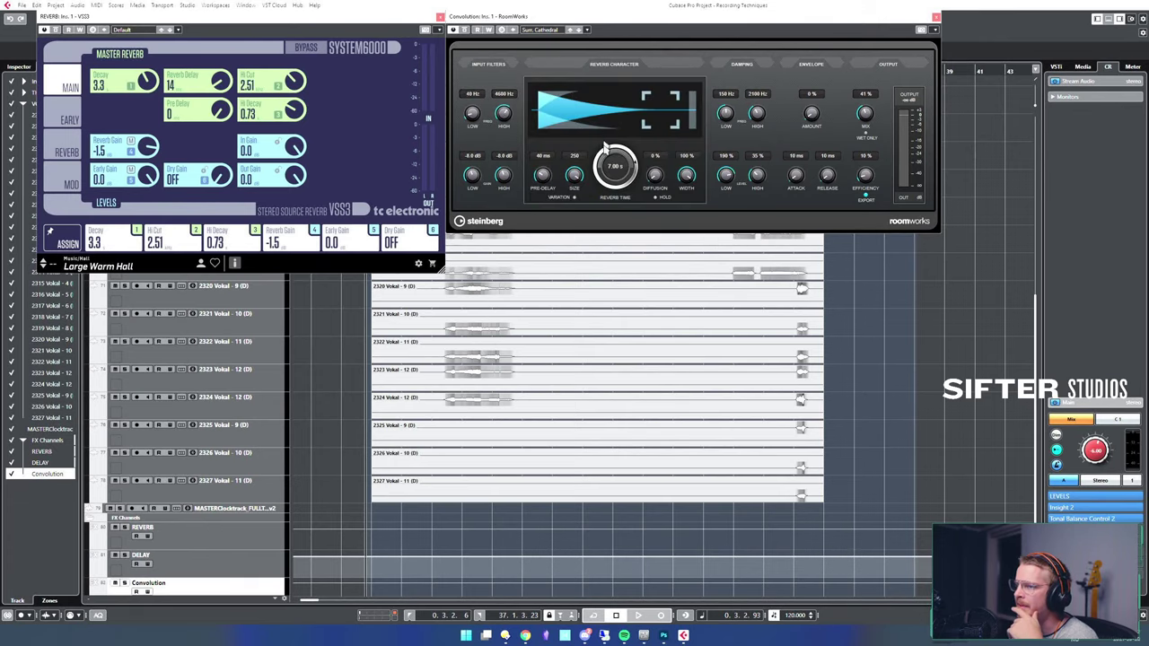
- Raise the RoomWorks reverb time to its 20-second maximum and bring it back down to 6.40 s
drag(627, 121, 649, 49)
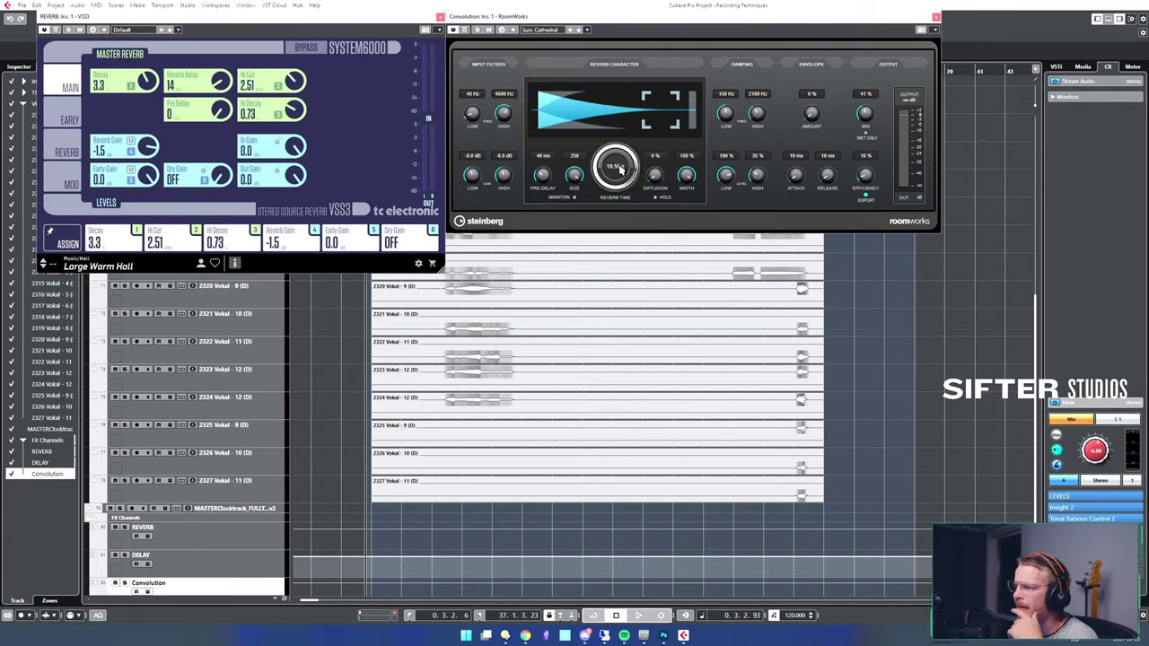
drag(616, 167, 719, 51)
drag(616, 167, 674, 48)
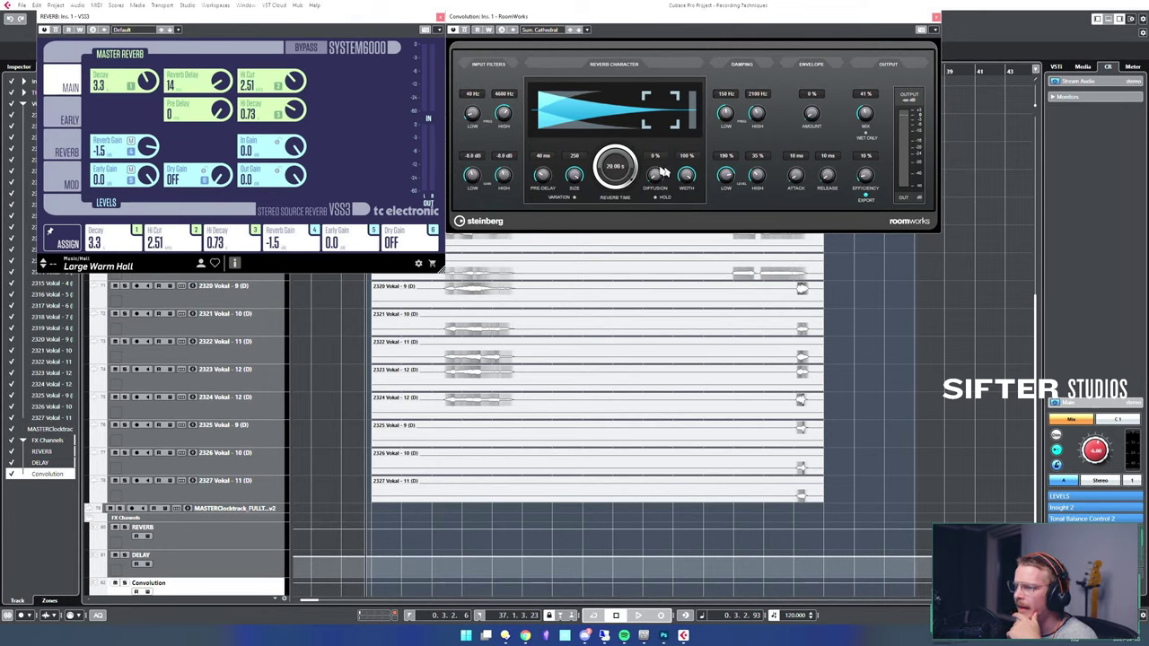
drag(616, 167, 662, 210)
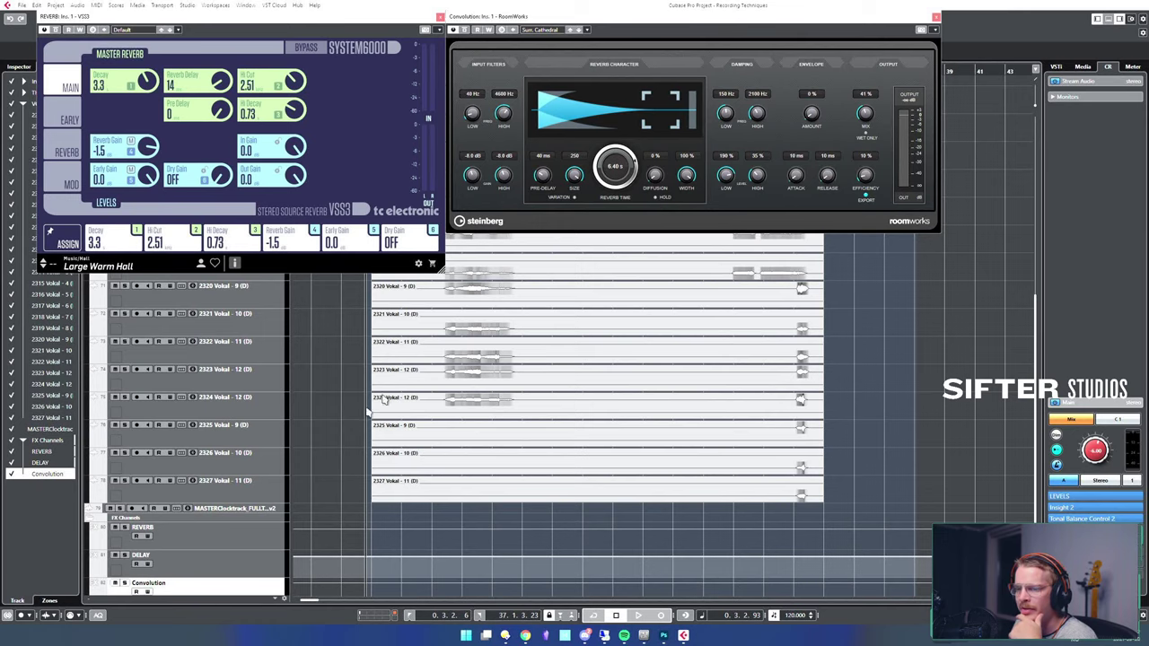
- Shift the VSS3 window aside and replace RoomWorks with Steinberg REVelation in the Convolution track's first insert slot
drag(157, 18, 294, 19)
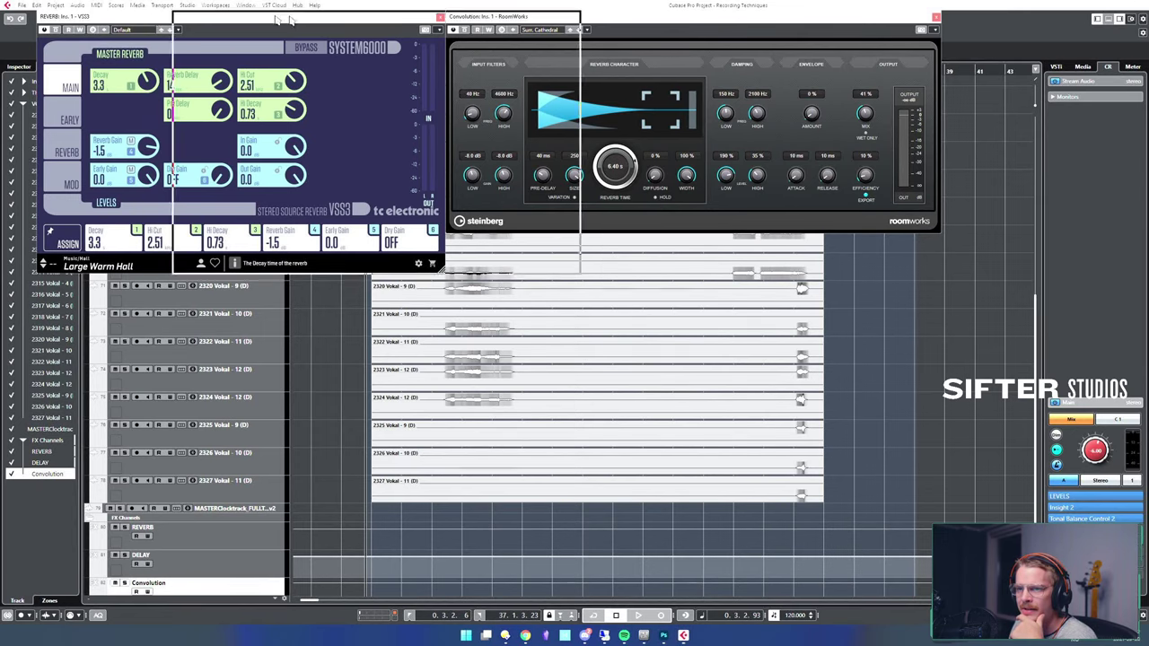
click(27, 67)
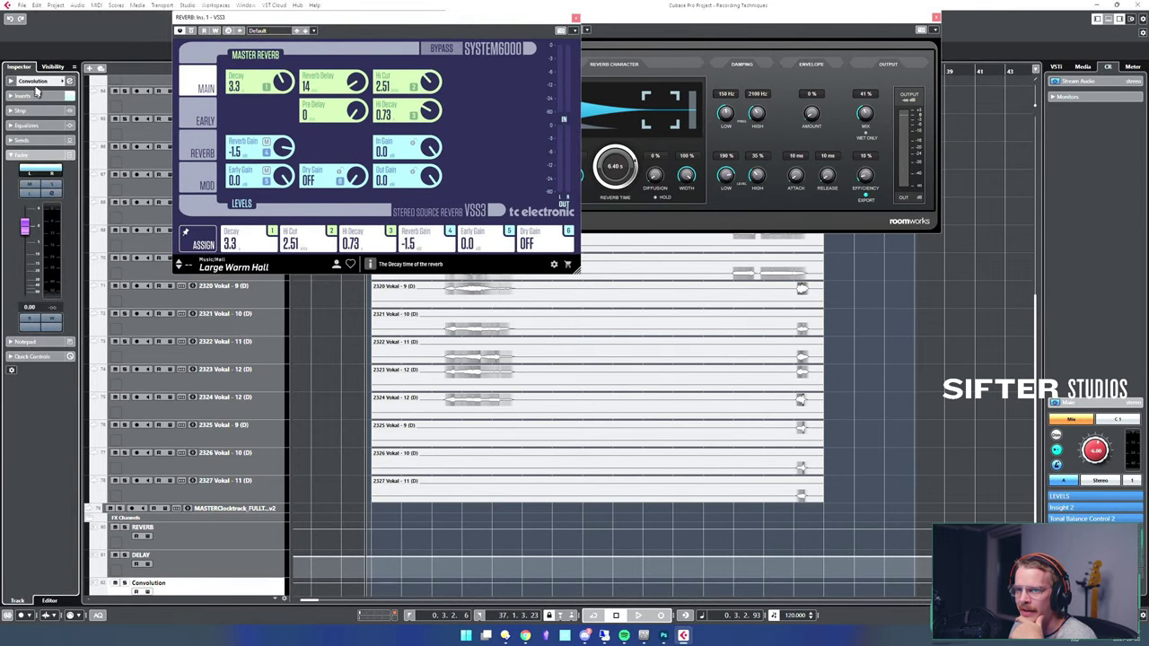
click(41, 95)
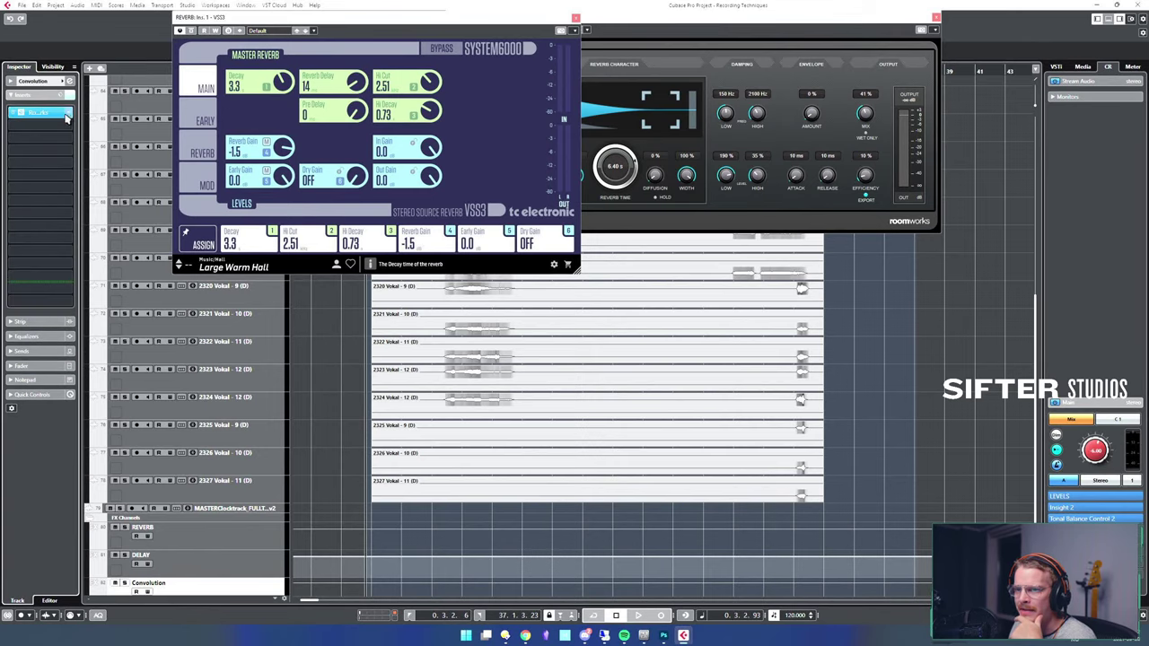
click(71, 127)
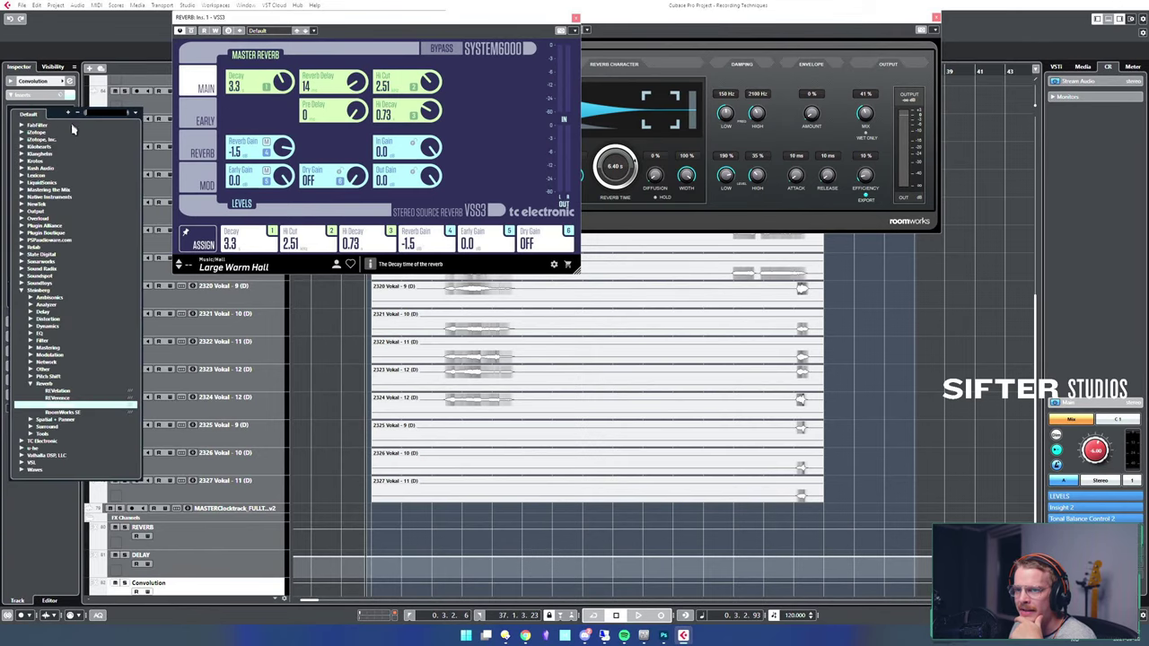
click(74, 396)
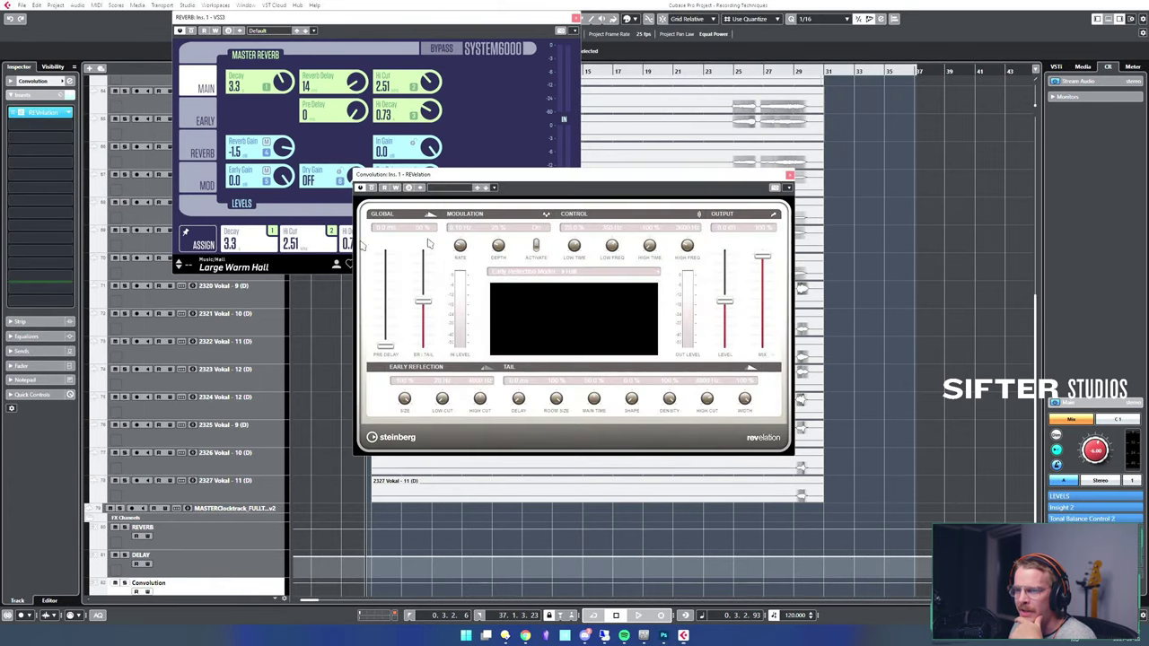
- Arrange the REVelation and VSS3 plug-in windows side by side without overlap
drag(611, 188, 862, 60)
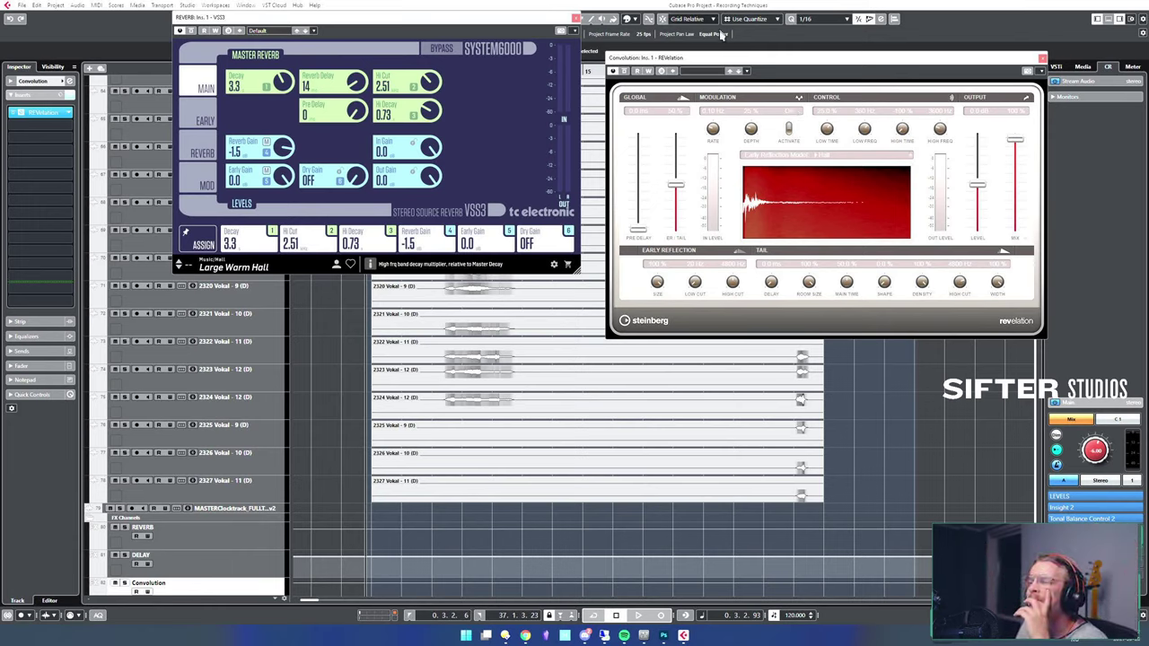
drag(513, 17, 487, 67)
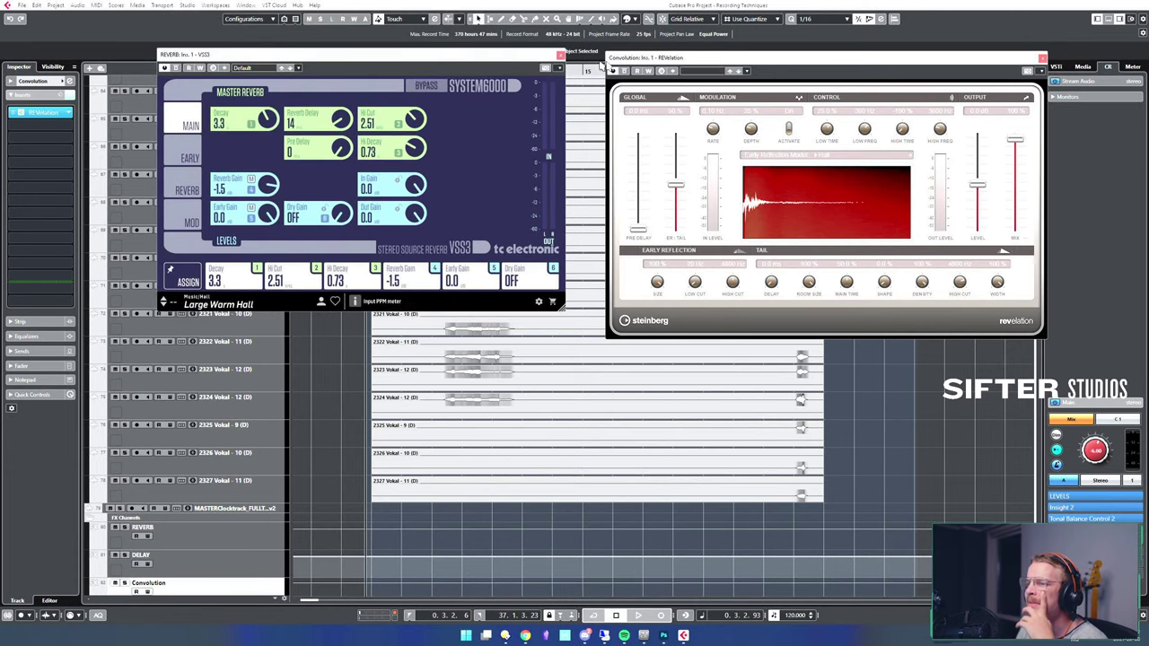
drag(640, 58, 651, 52)
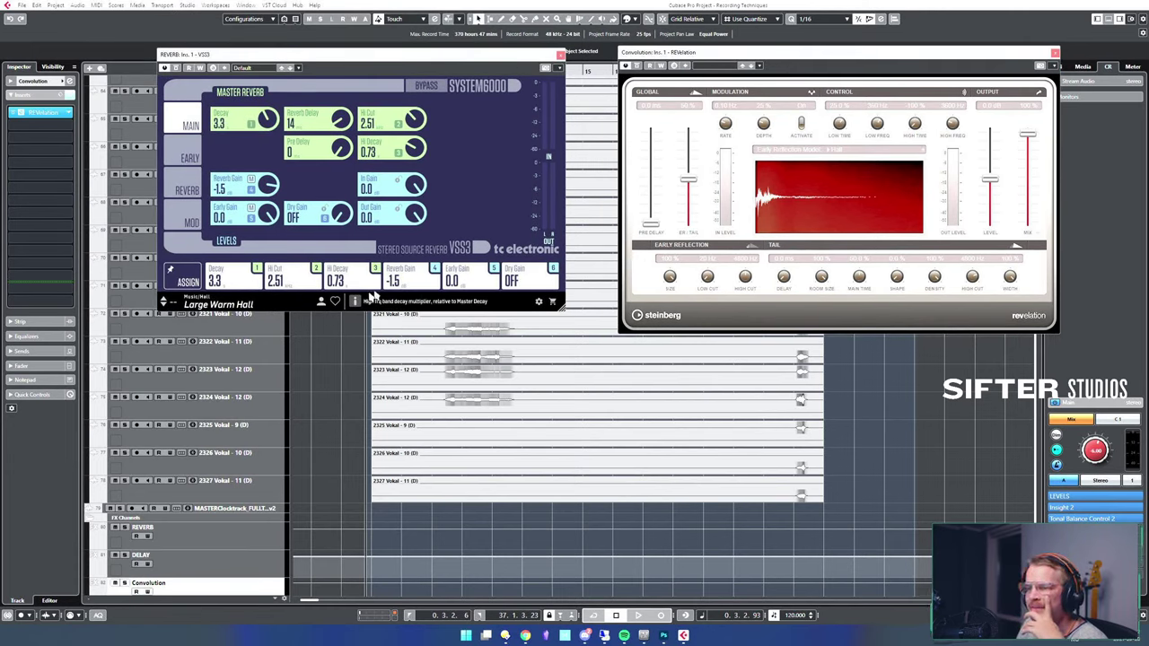
- Set the VSS3 decay to 3.6 and close the plug-in window
mouse_move(230, 271)
mouse_down()
mouse_move(280, 47)
mouse_move(238, 274)
mouse_up()
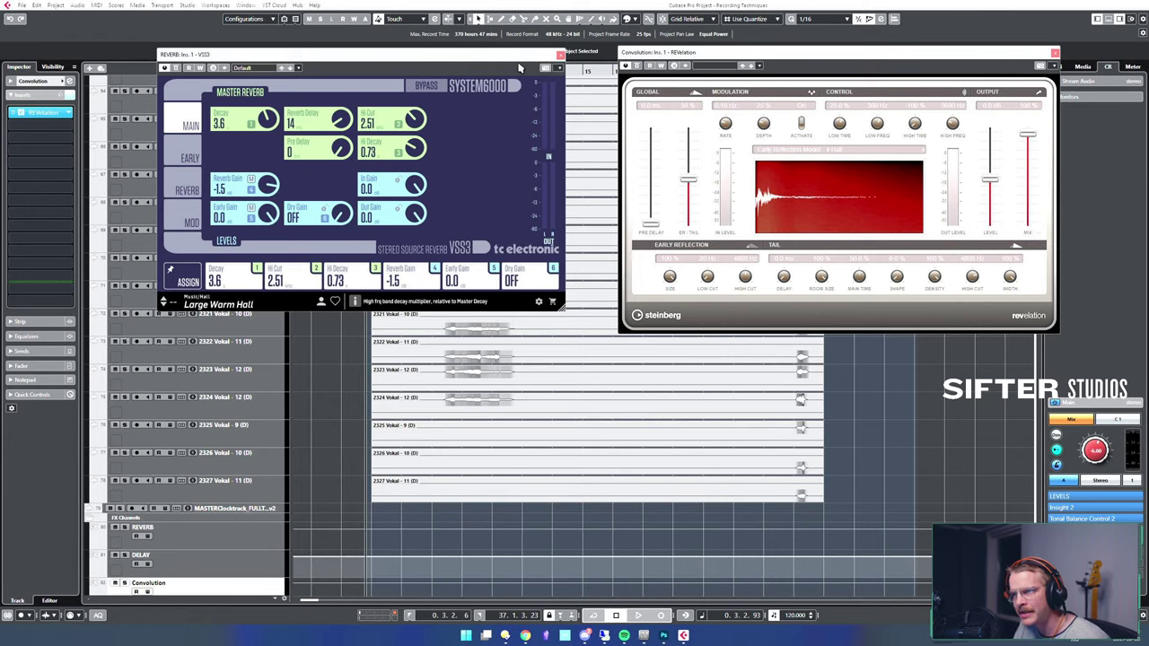
drag(541, 56, 549, 60)
click(568, 59)
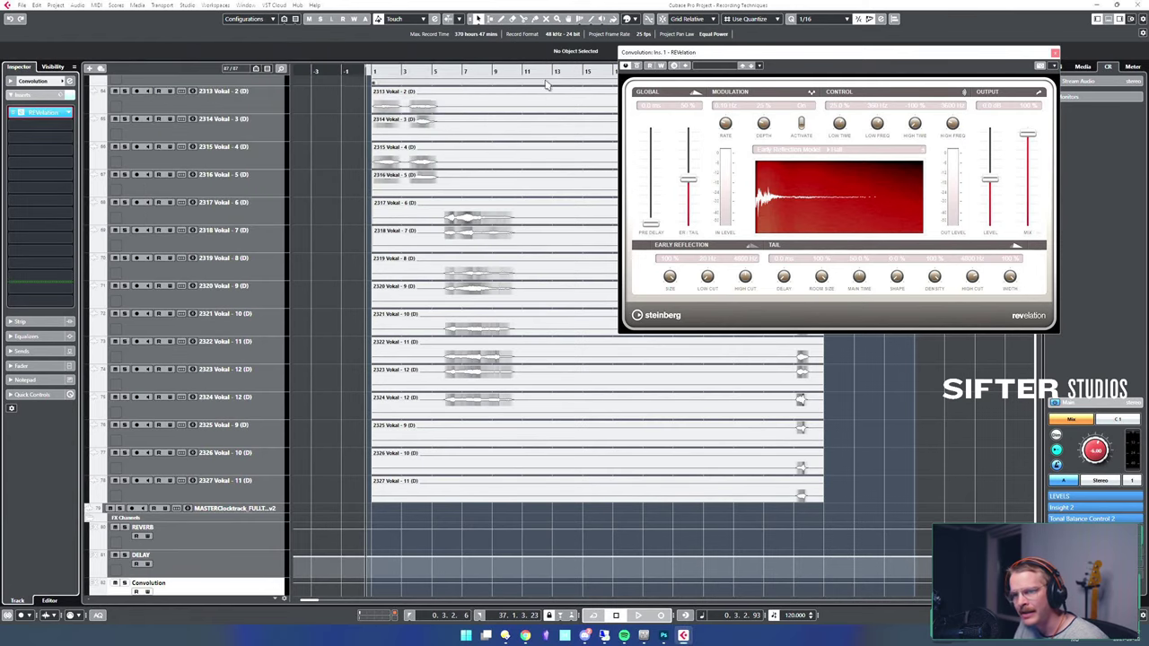
- Replace VSS3 with ValhallaVintageVerb in the first insert slot of the REVERB FX channel
double_click(217, 543)
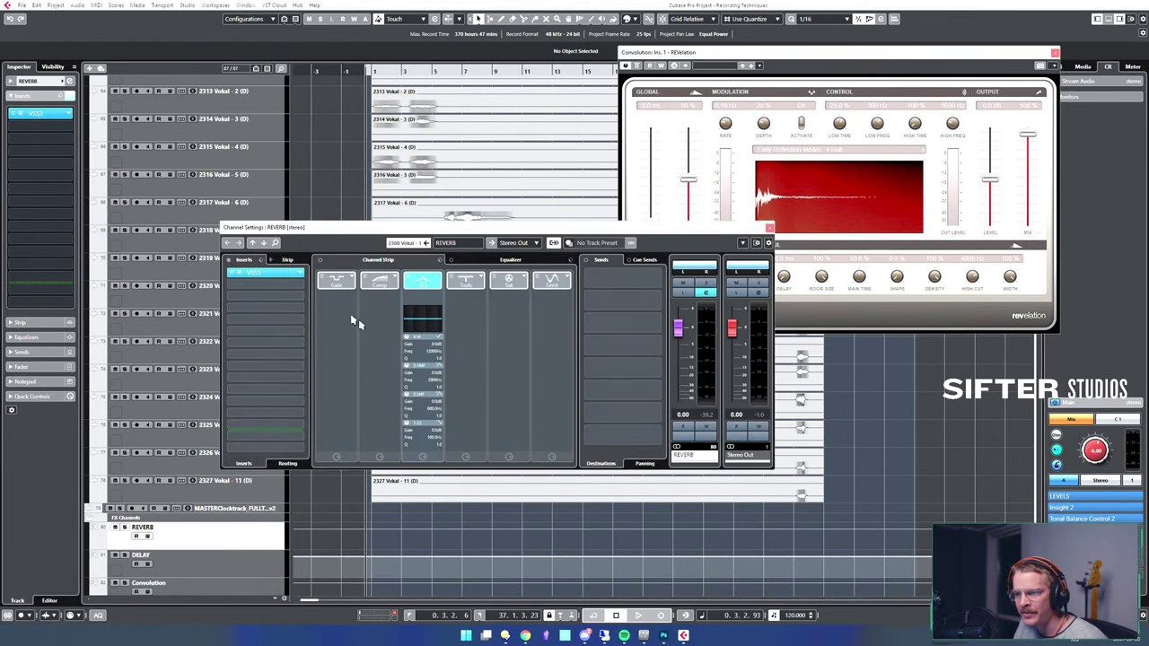
click(301, 273)
text(valha)
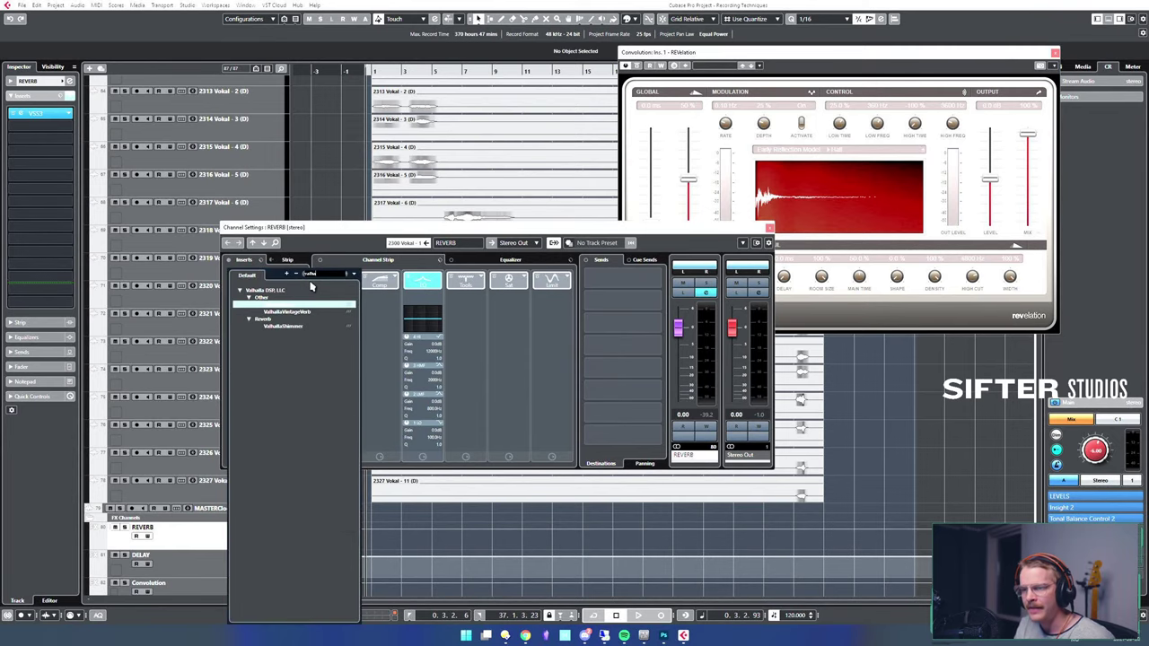
key(Return)
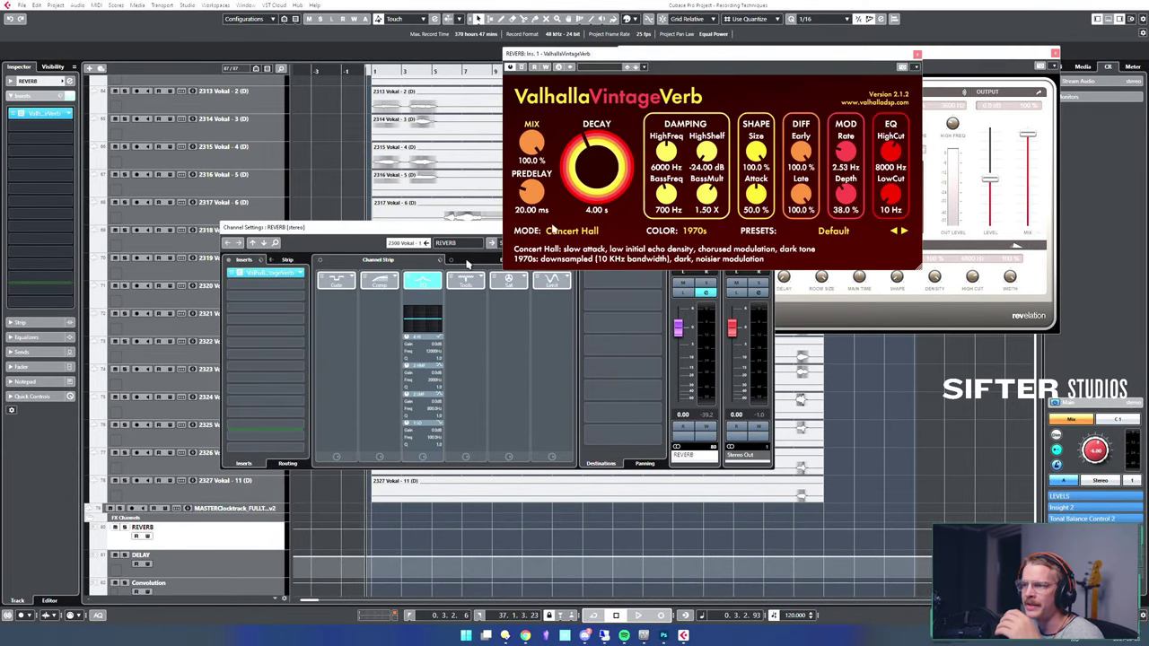
- Place the ValhallaVintageVerb window beside REVelation with the channel settings closed, and set its decay to 4.23 s
drag(691, 58, 499, 54)
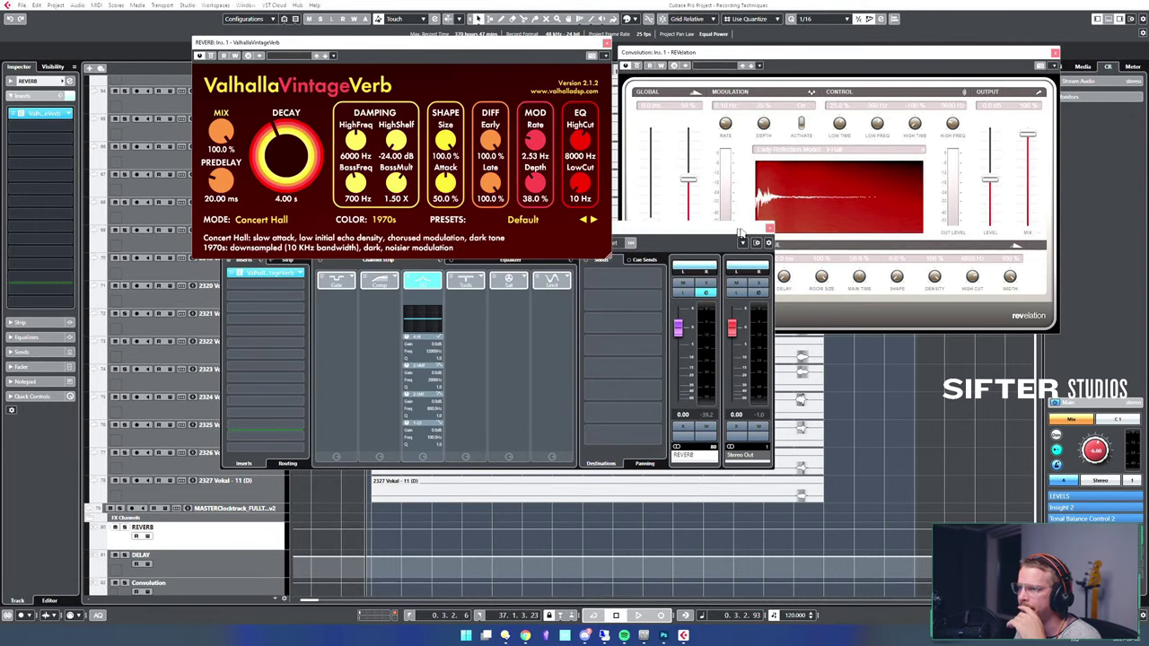
click(769, 243)
drag(528, 41, 501, 58)
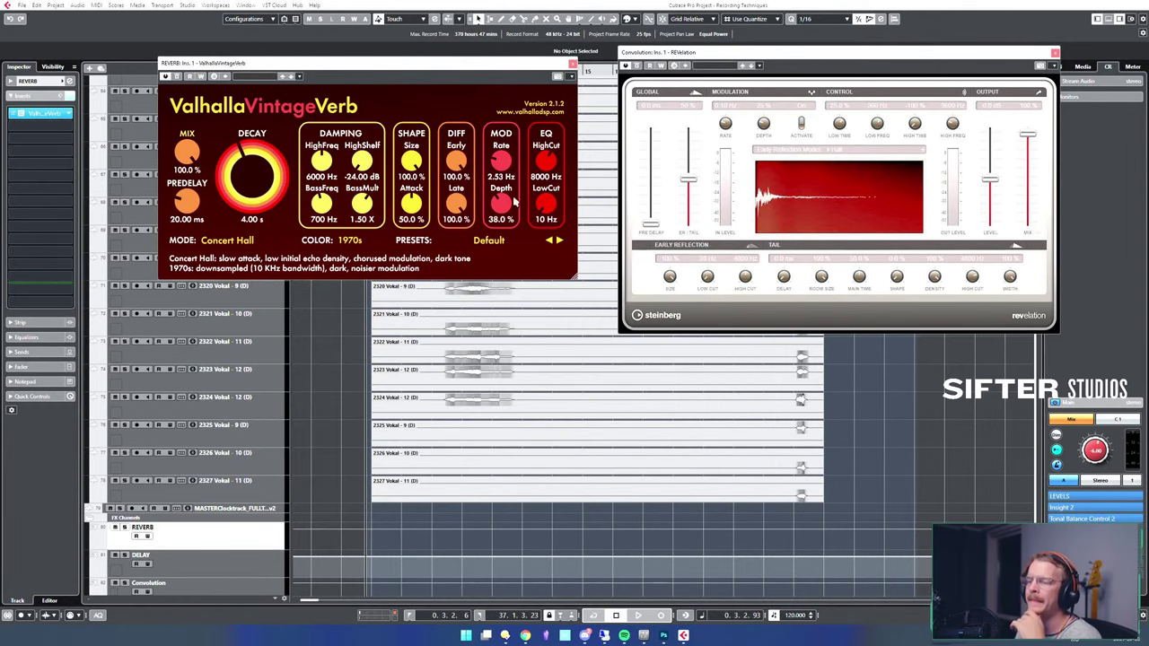
drag(252, 172, 288, 194)
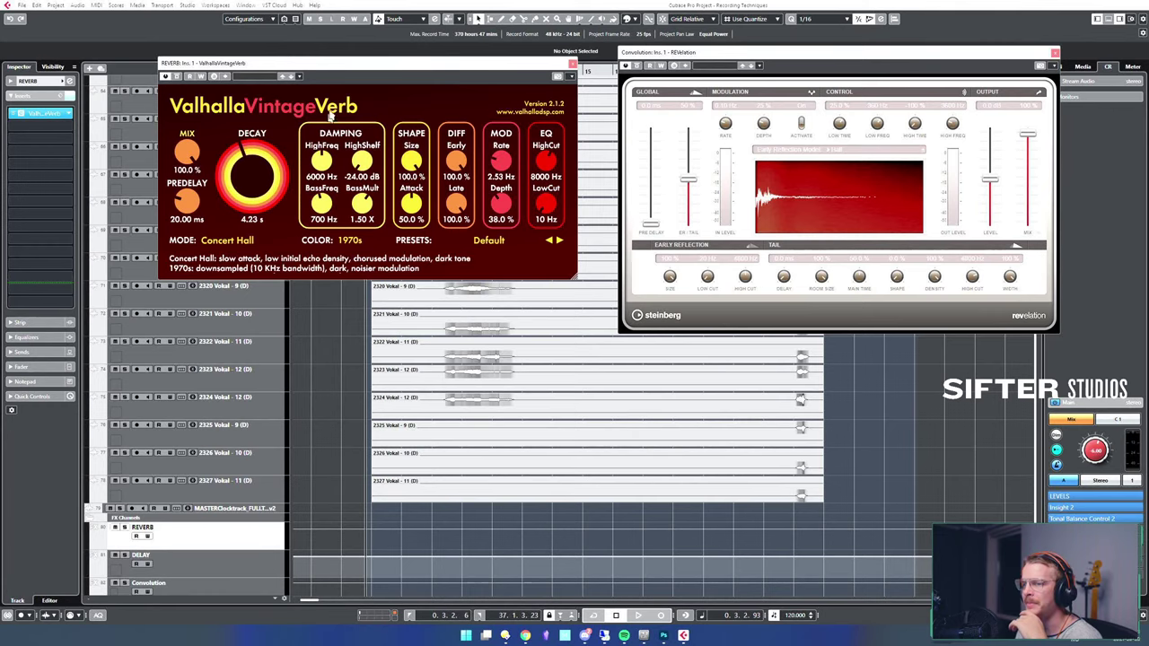
drag(356, 63, 334, 79)
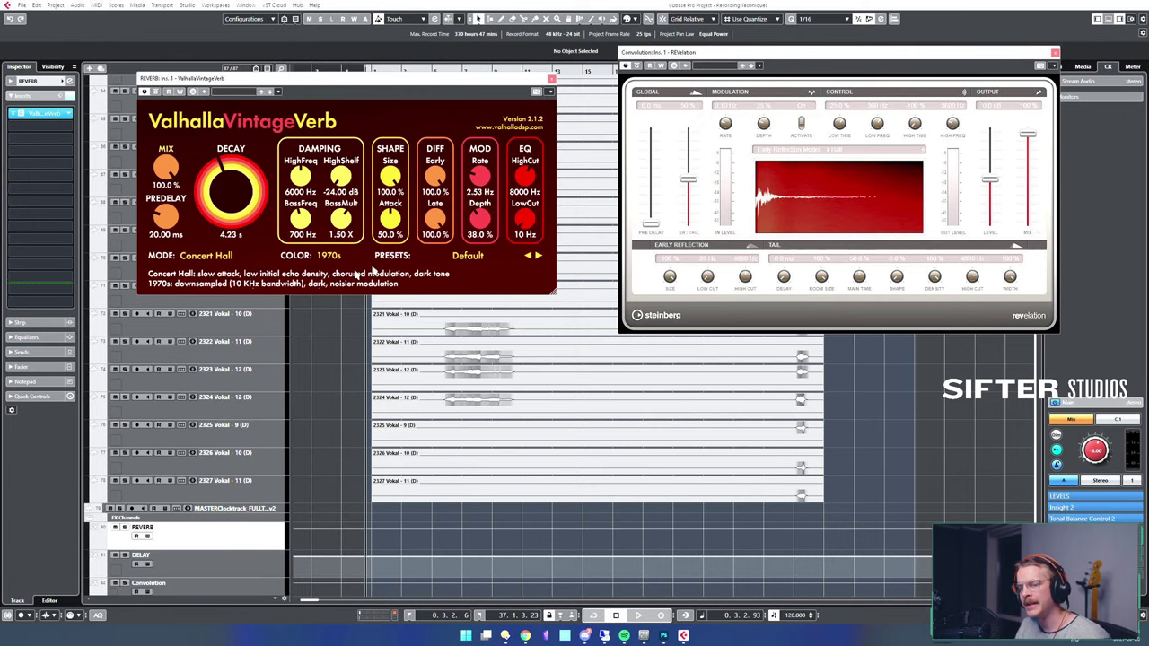
- Solo the 2324 Vokal - 12 track and add sends to the REVERB and Convolution channels
alt+shift+click(442, 356)
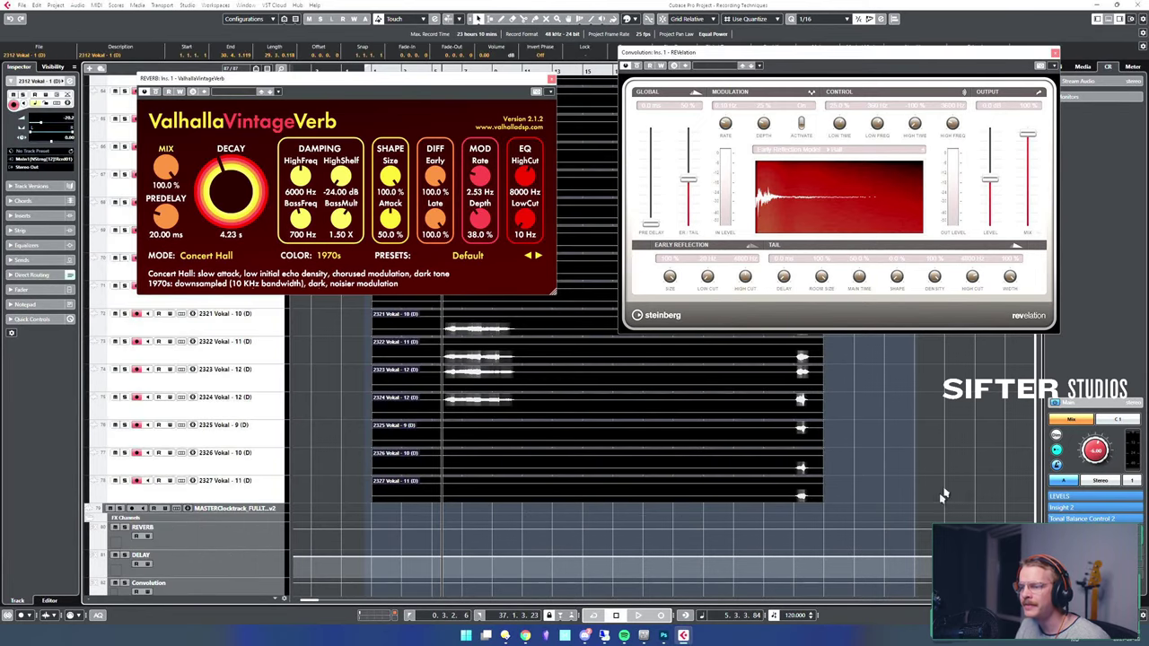
click(537, 402)
key(e)
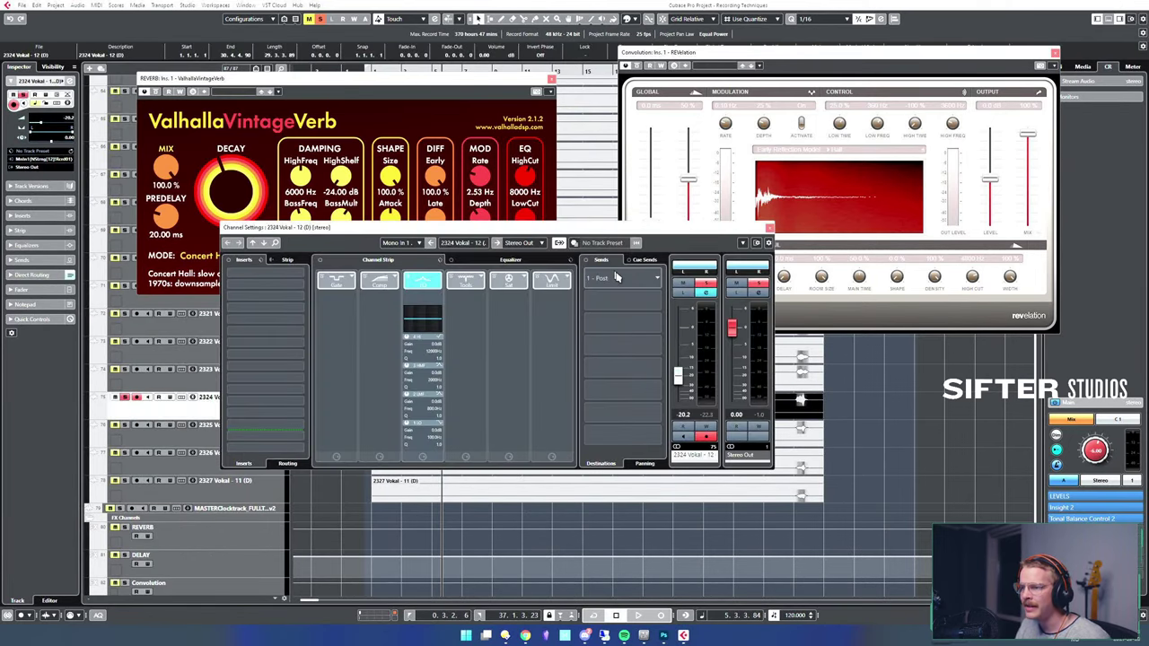
click(626, 280)
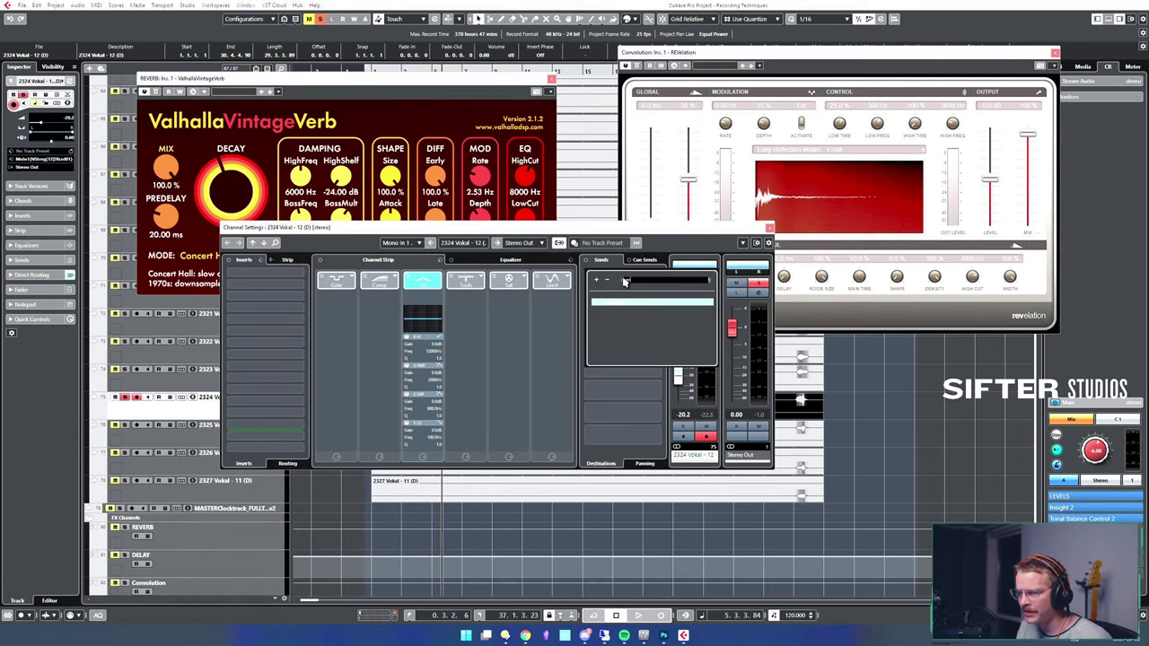
key(Return)
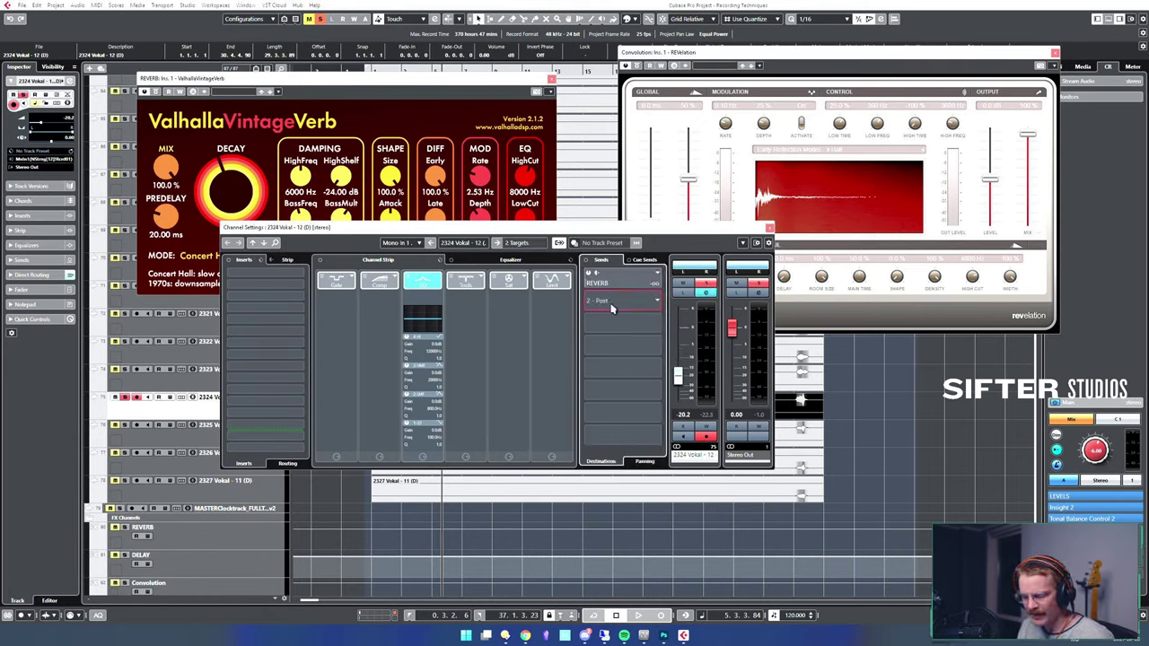
click(611, 308)
key(Return)
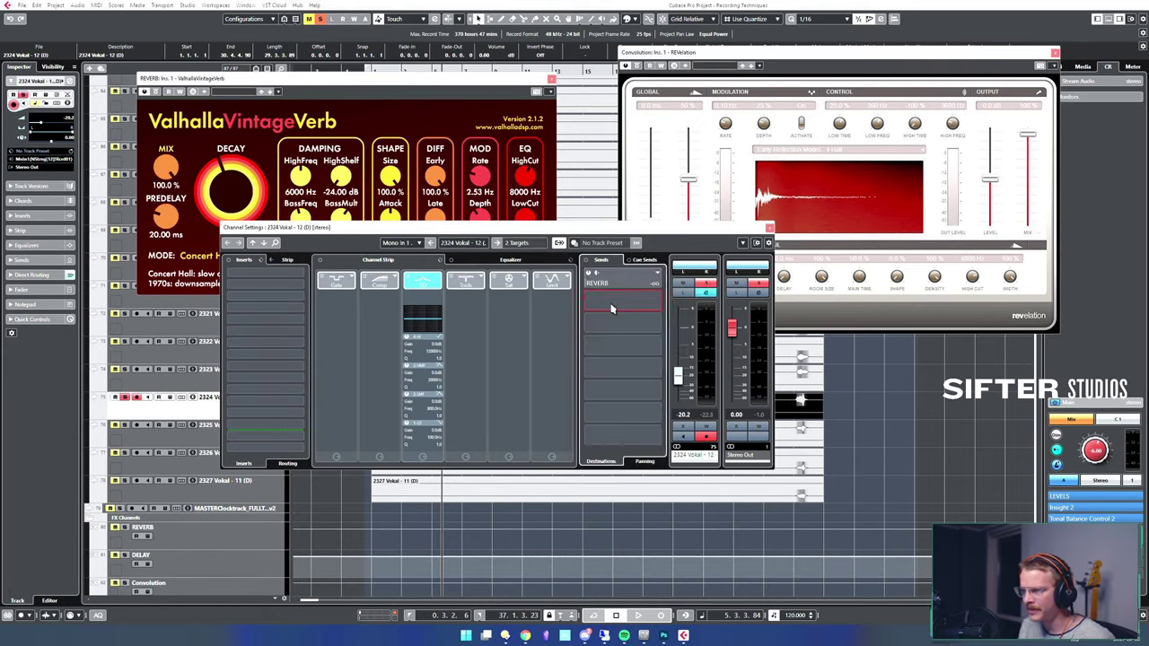
- Activate the vocal's REVERB send at -9.78 dB and raise the ValhallaVintageVerb decay to 70.00 s
click(590, 274)
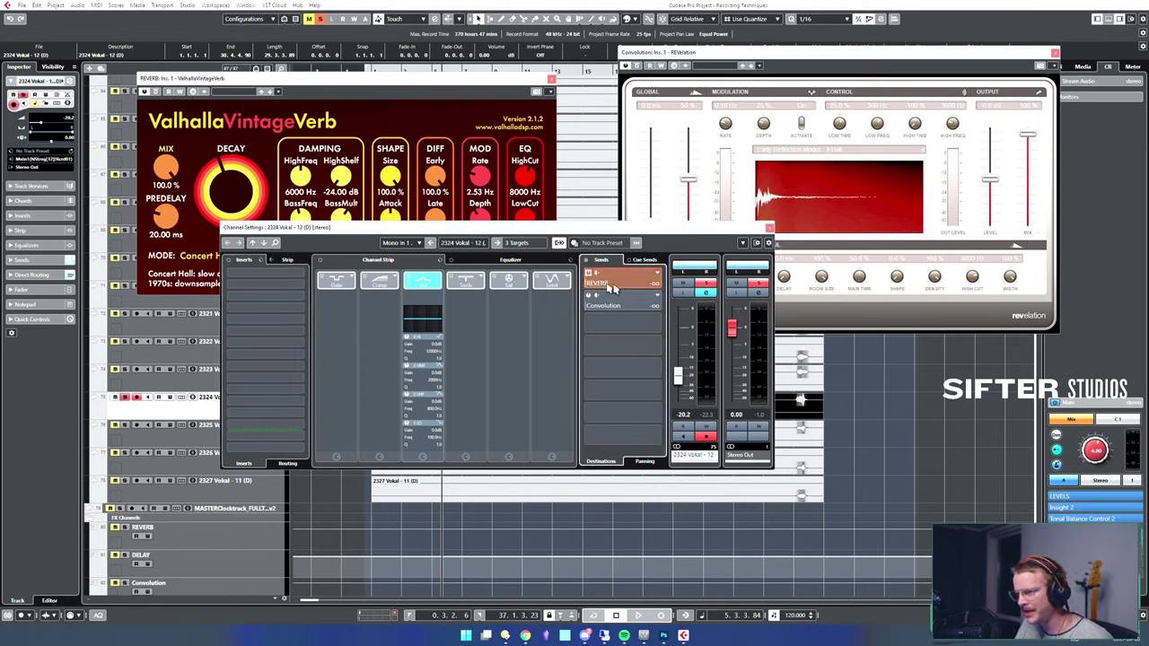
drag(611, 284, 658, 286)
drag(241, 199, 252, 170)
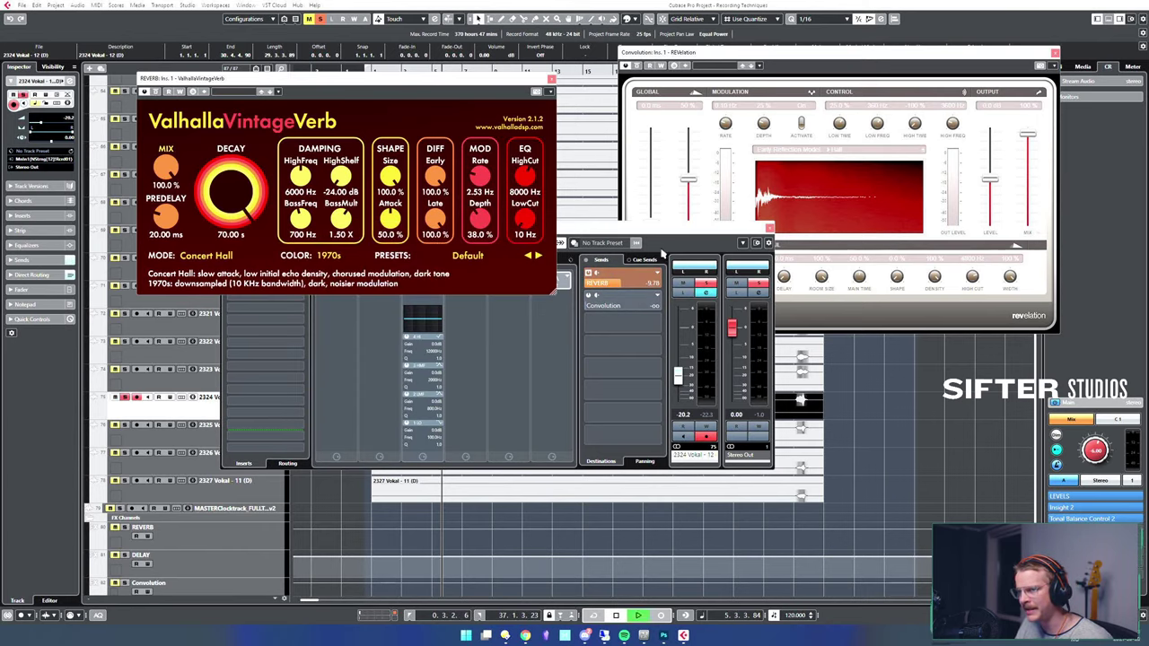
click(680, 285)
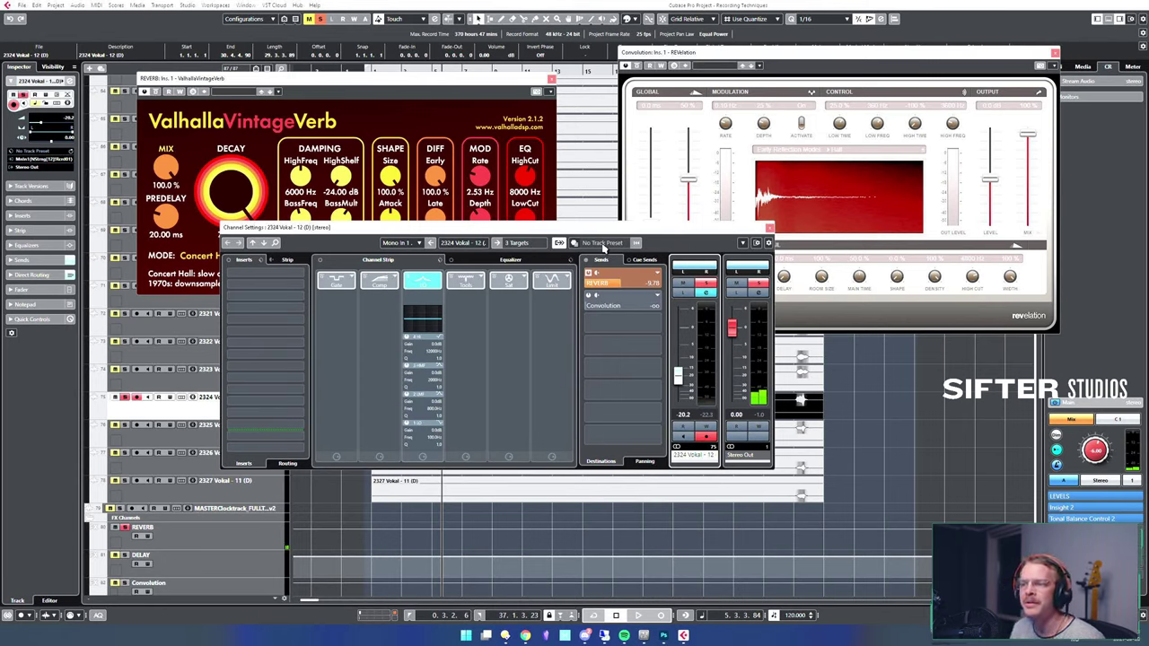
- Lower the ValhallaVintageVerb decay to 20.86 s and bring its window in front of the channel settings
drag(228, 171, 263, 210)
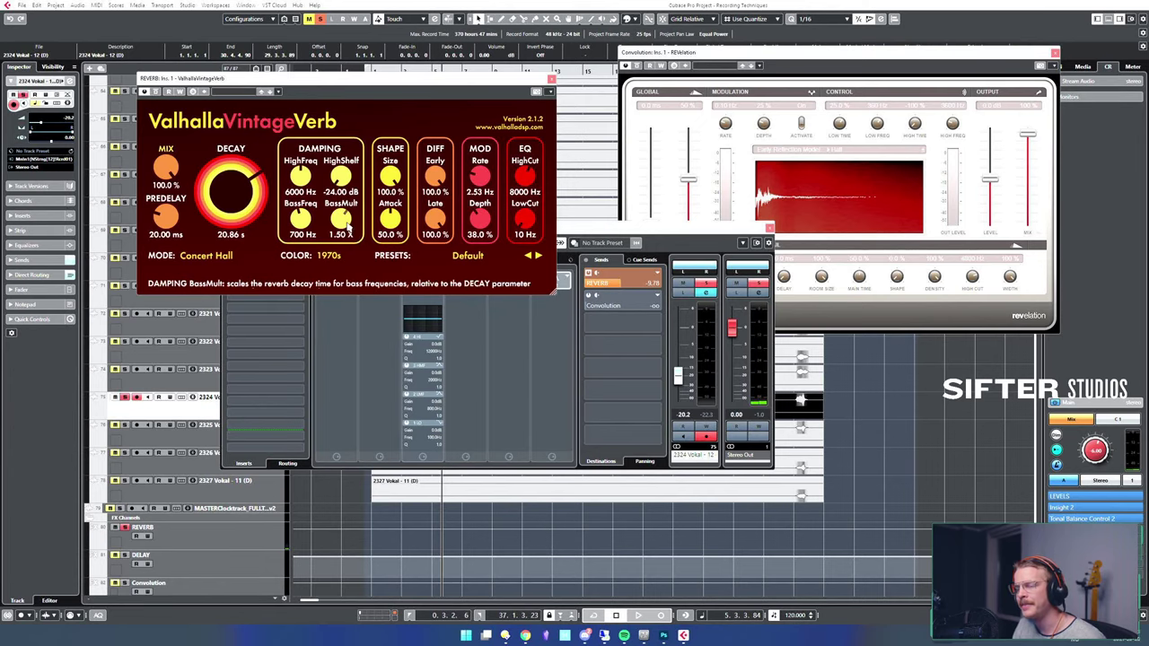
click(582, 232)
click(432, 101)
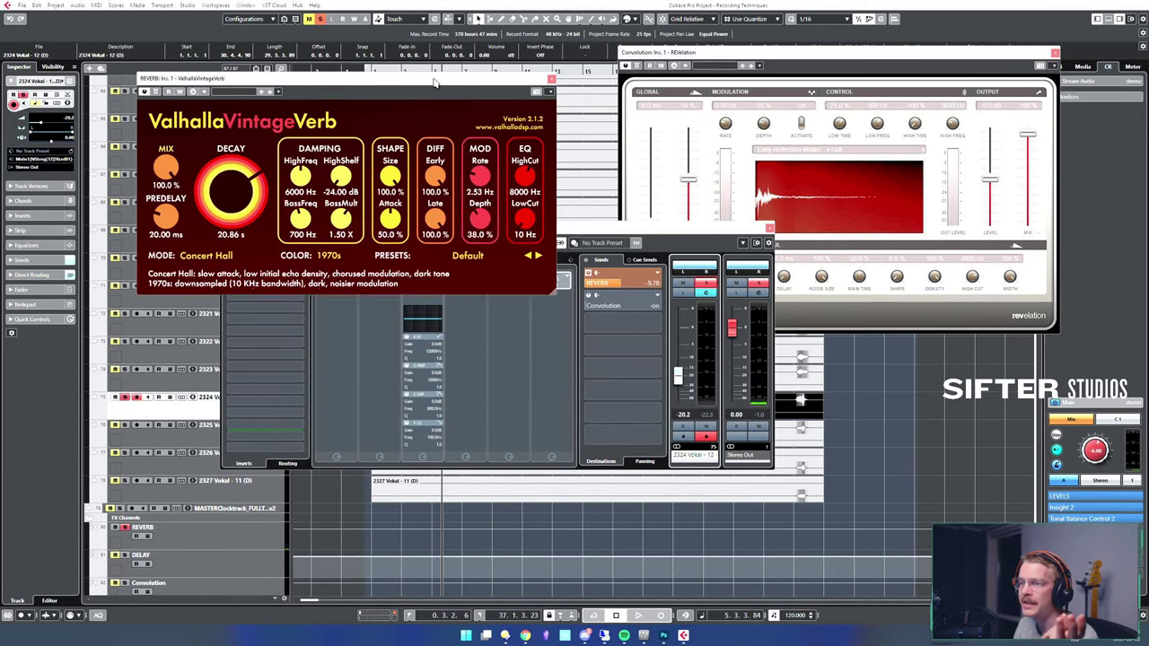
- Reposition the ValhallaVintageVerb and REVelation windows next to each other
drag(435, 85, 438, 83)
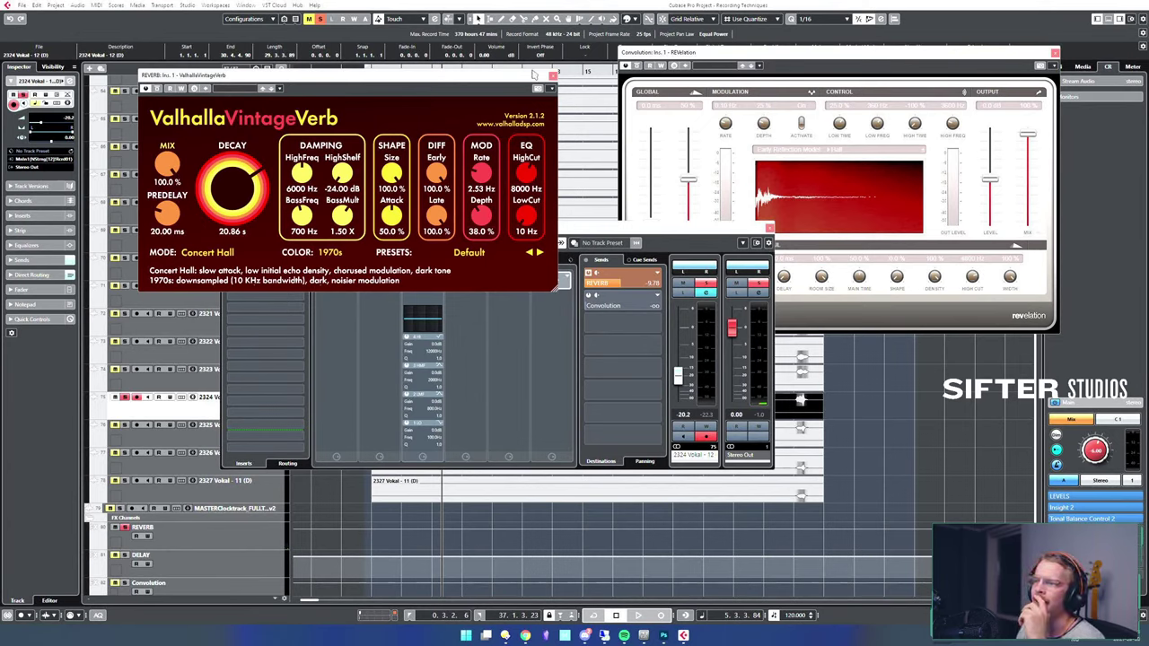
drag(534, 75, 543, 60)
click(682, 54)
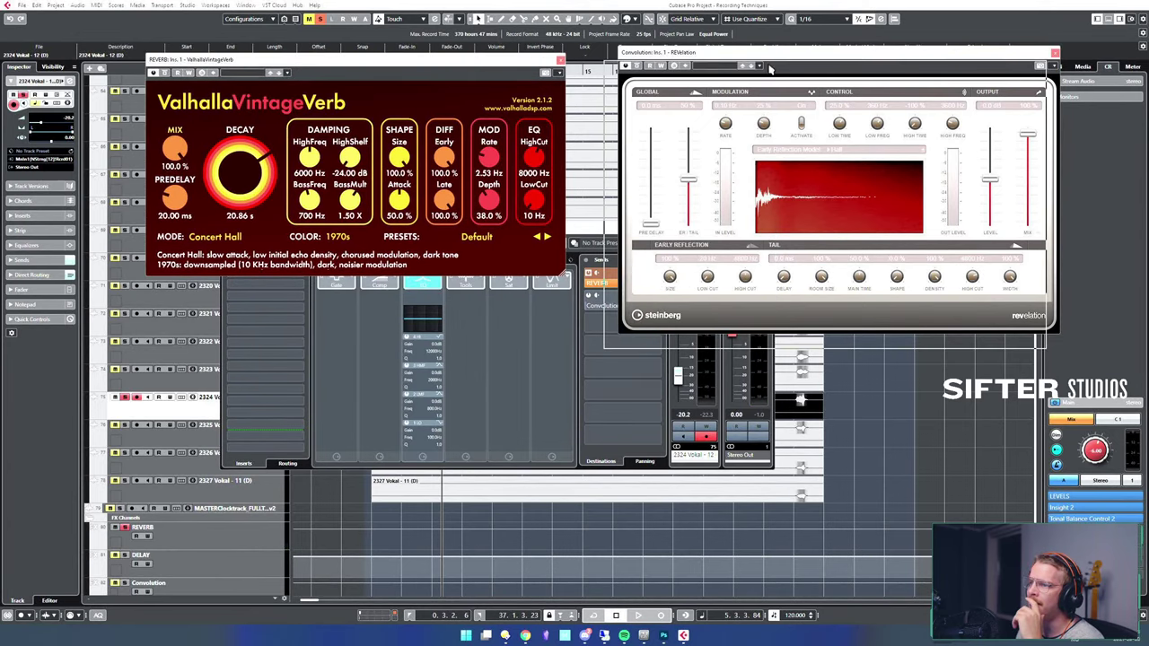
drag(769, 68, 758, 83)
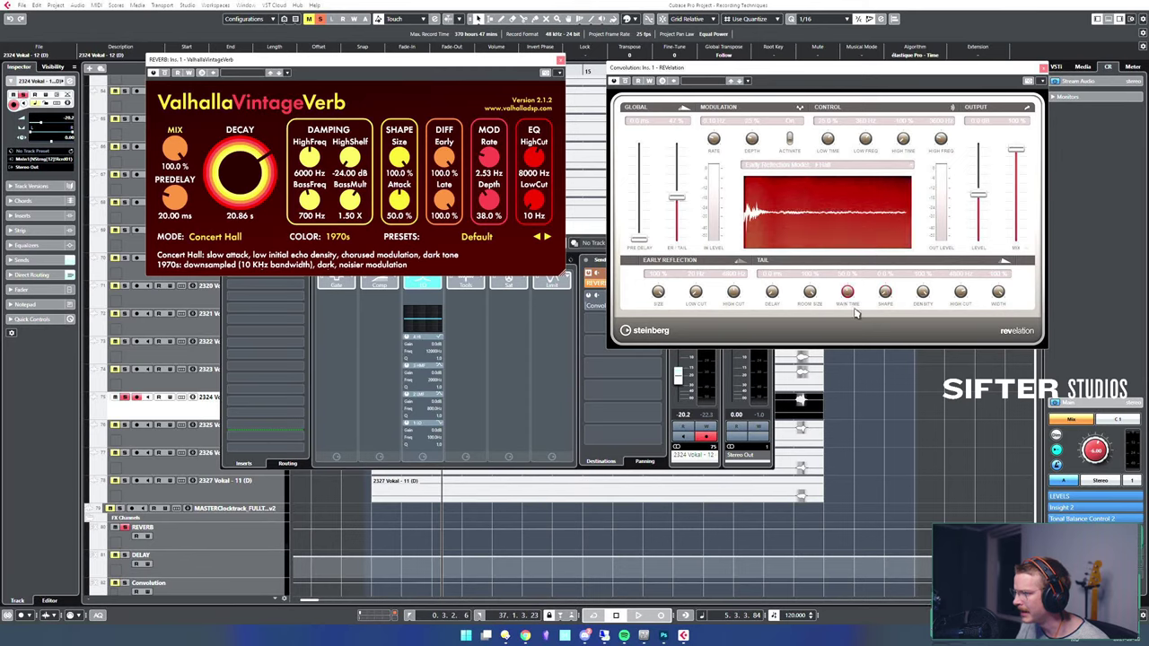
- Switch off the vocal's REVERB send and activate its Convolution send at -5.37 dB
click(585, 285)
click(604, 305)
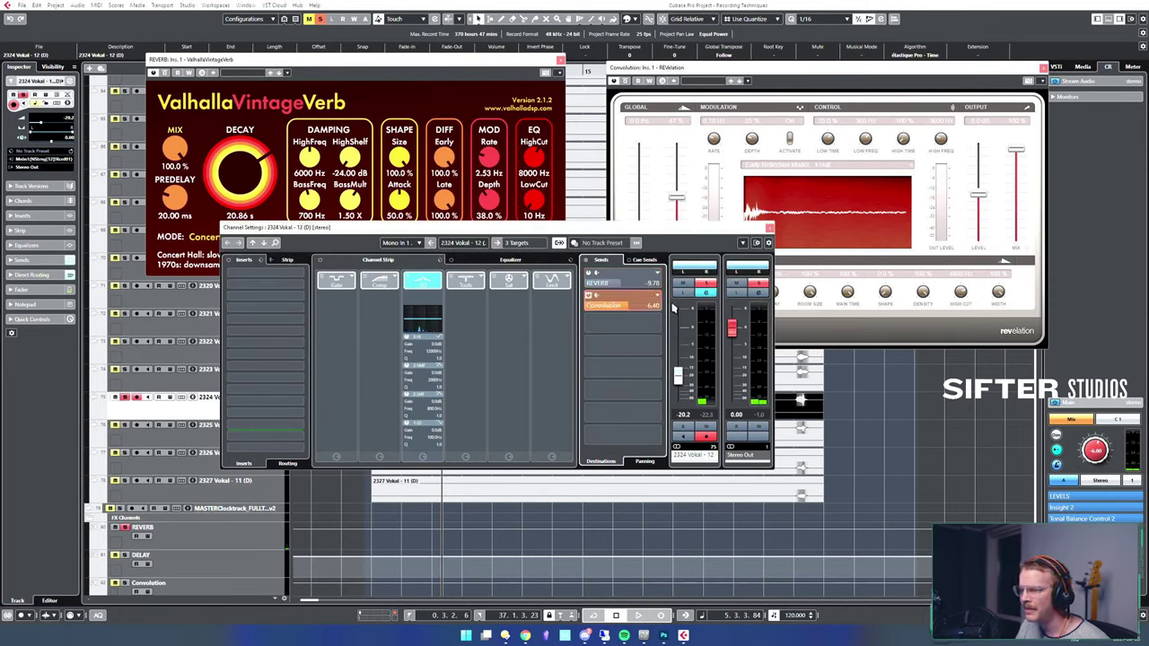
click(805, 83)
key(space)
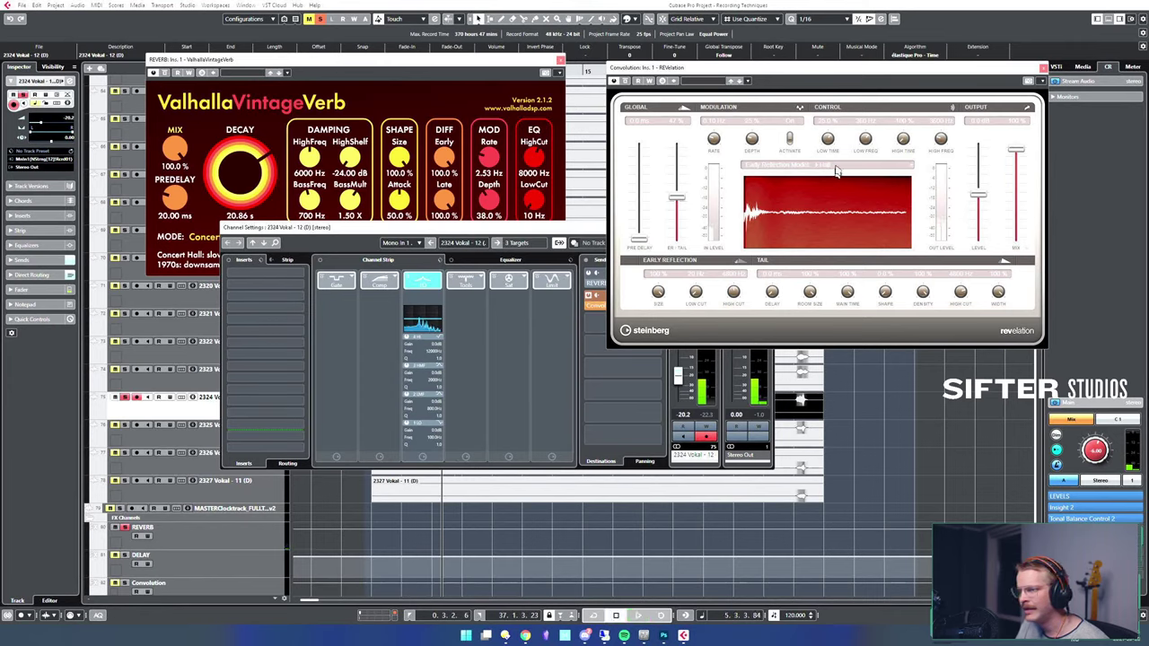
drag(585, 233, 563, 242)
click(685, 295)
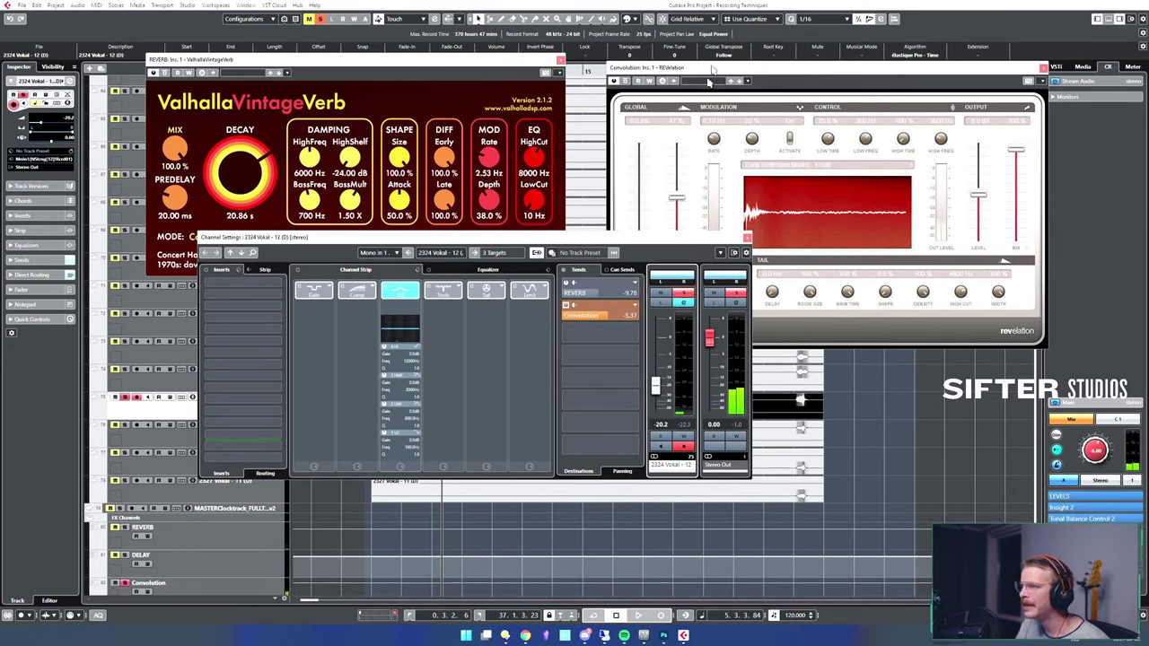
- Shorten the main time of the REVelation tail and audition the vocal through it
click(730, 96)
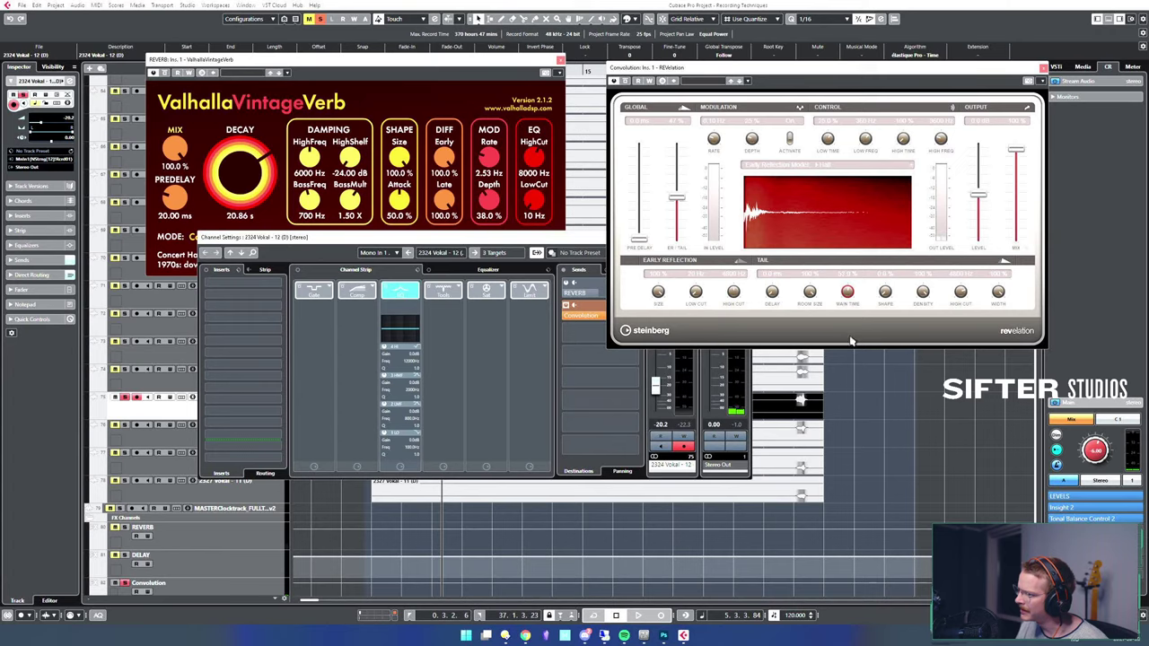
key(space)
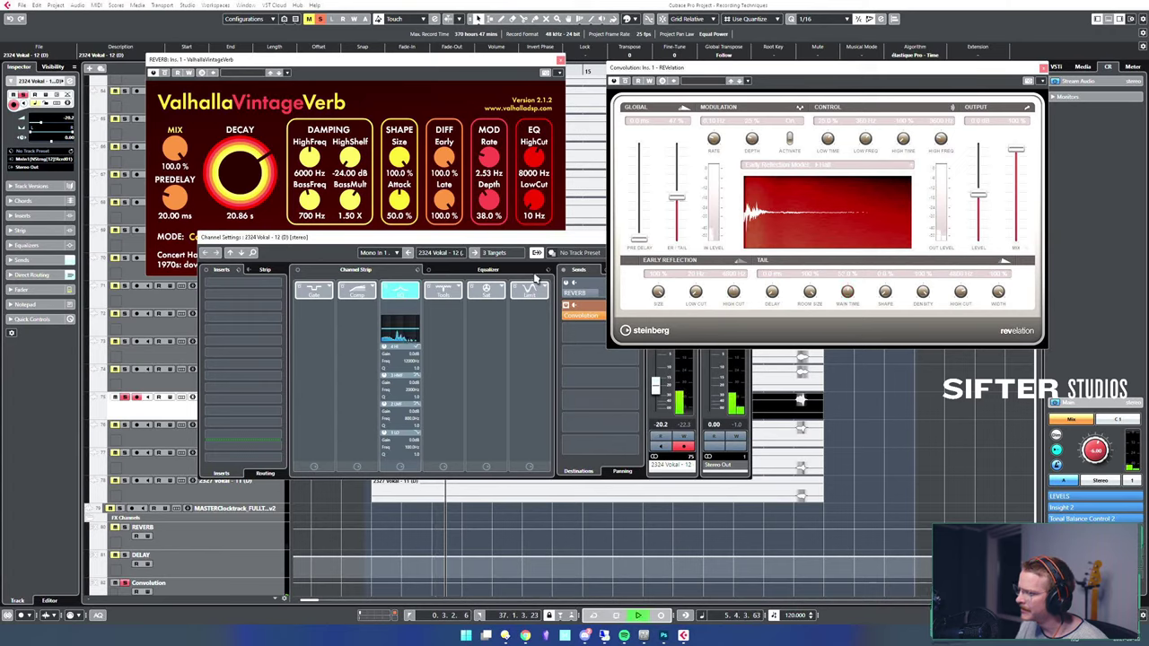
key(space)
key(space)
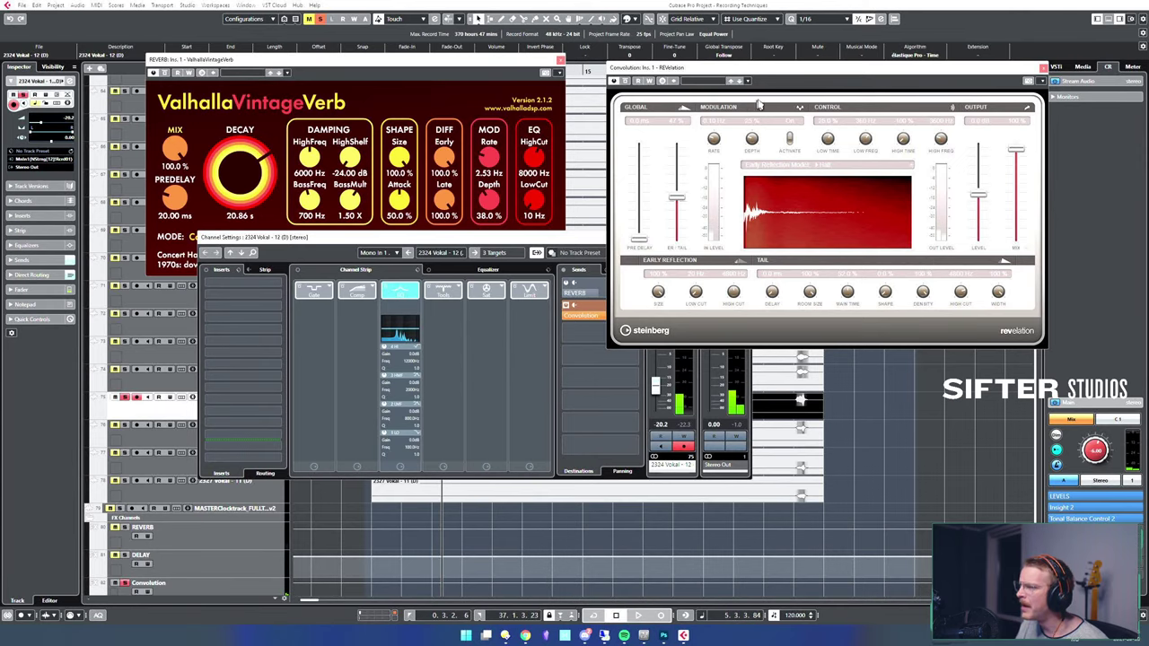
- Line up the REVelation window beside ValhallaVintageVerb and move the vocal's channel settings below them
drag(786, 88, 760, 95)
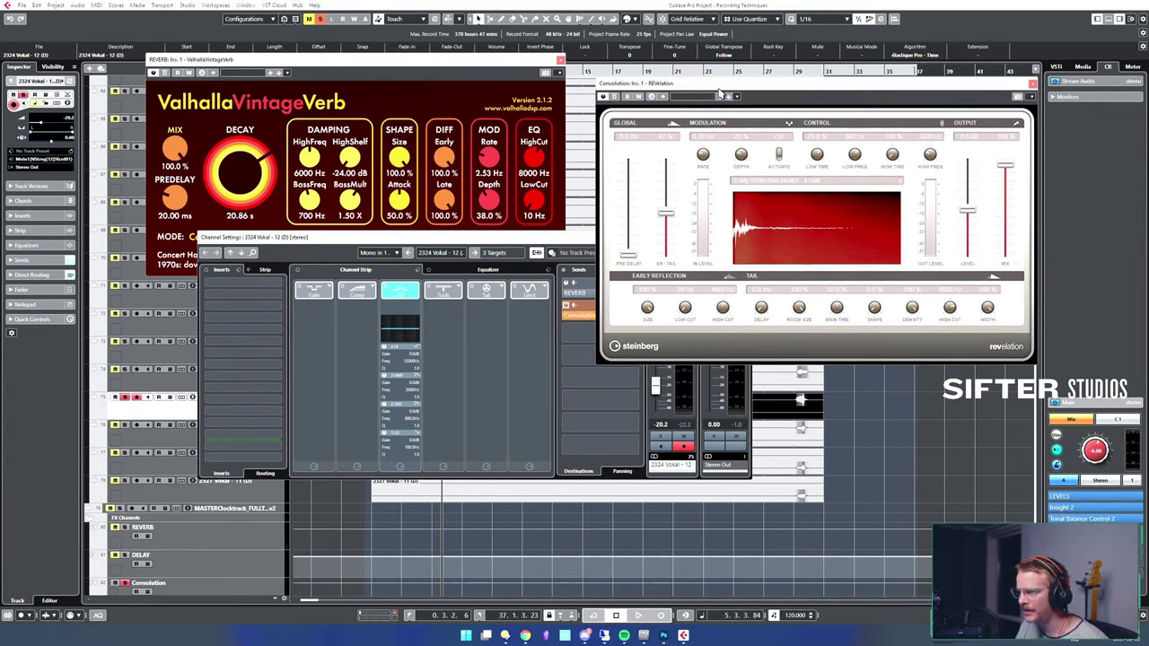
drag(725, 90, 775, 66)
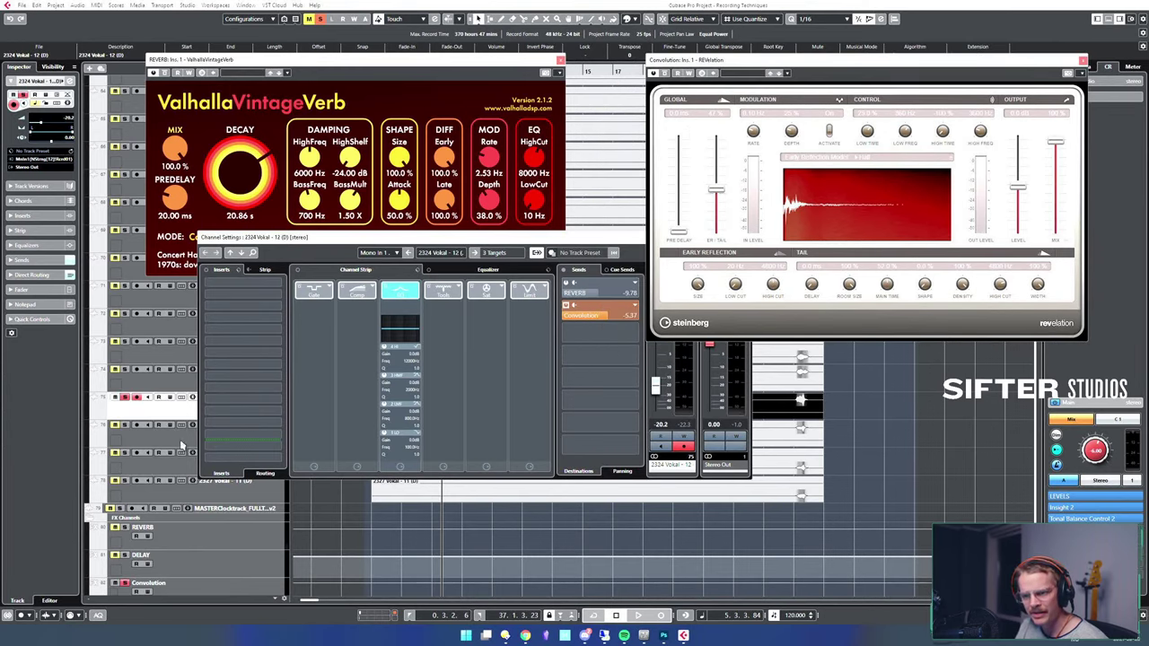
drag(291, 240, 275, 290)
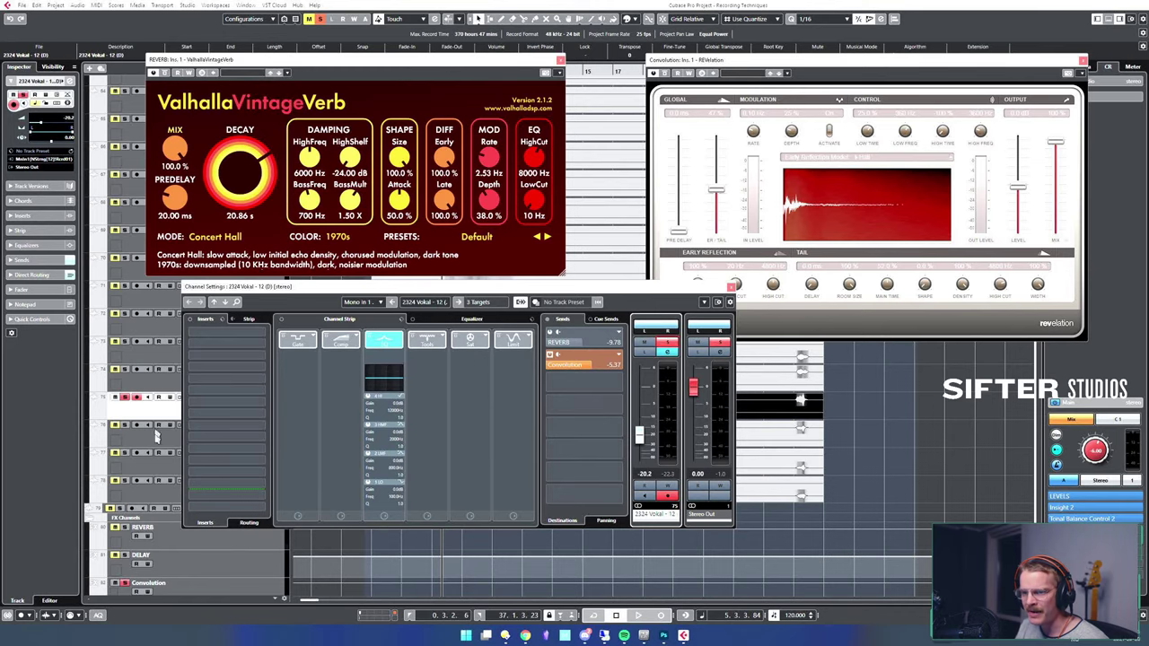
- Replace REVelation with REVerence in the Convolution channel's first insert slot and set its time scaling to 129 %
click(176, 590)
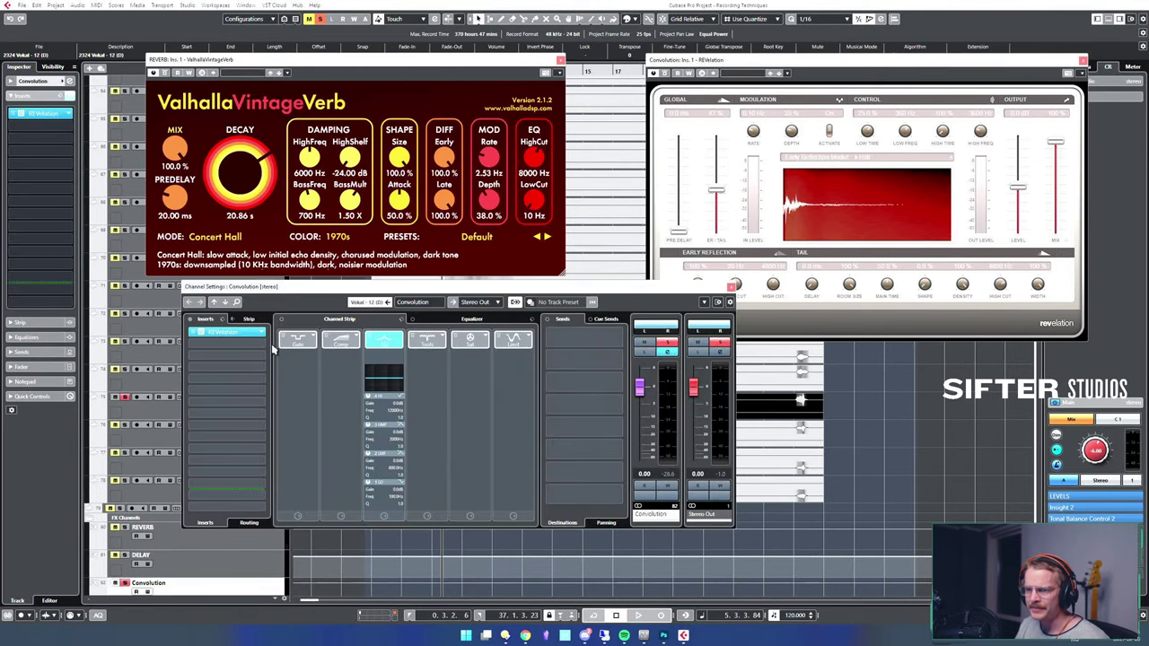
click(258, 334)
click(251, 543)
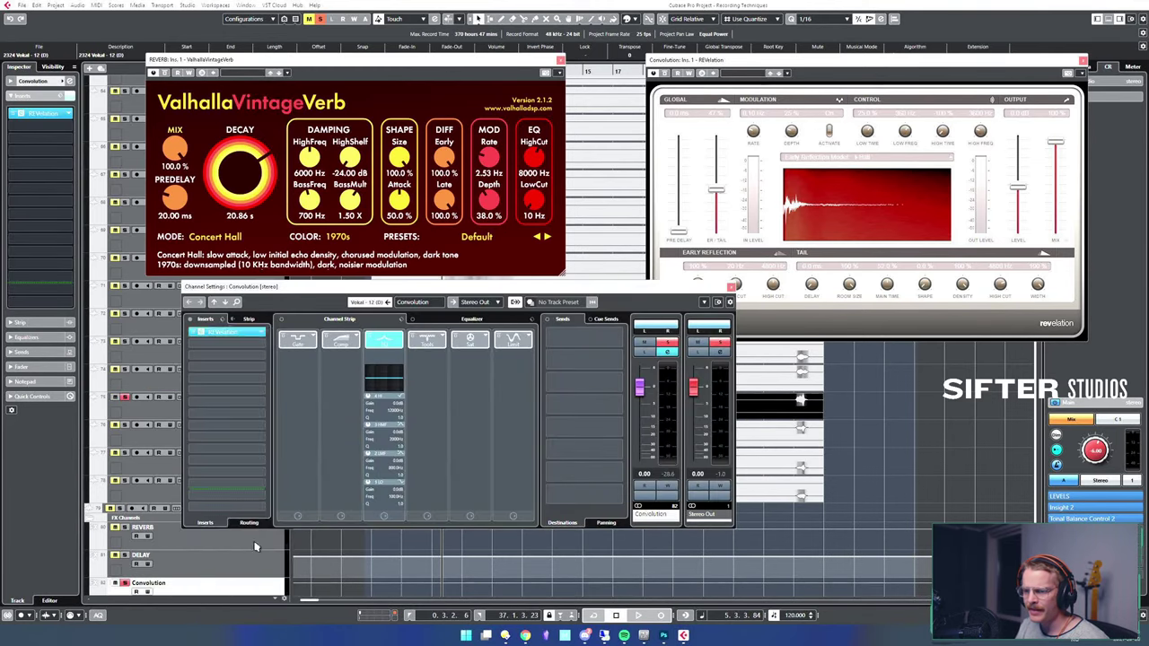
drag(575, 107, 788, 89)
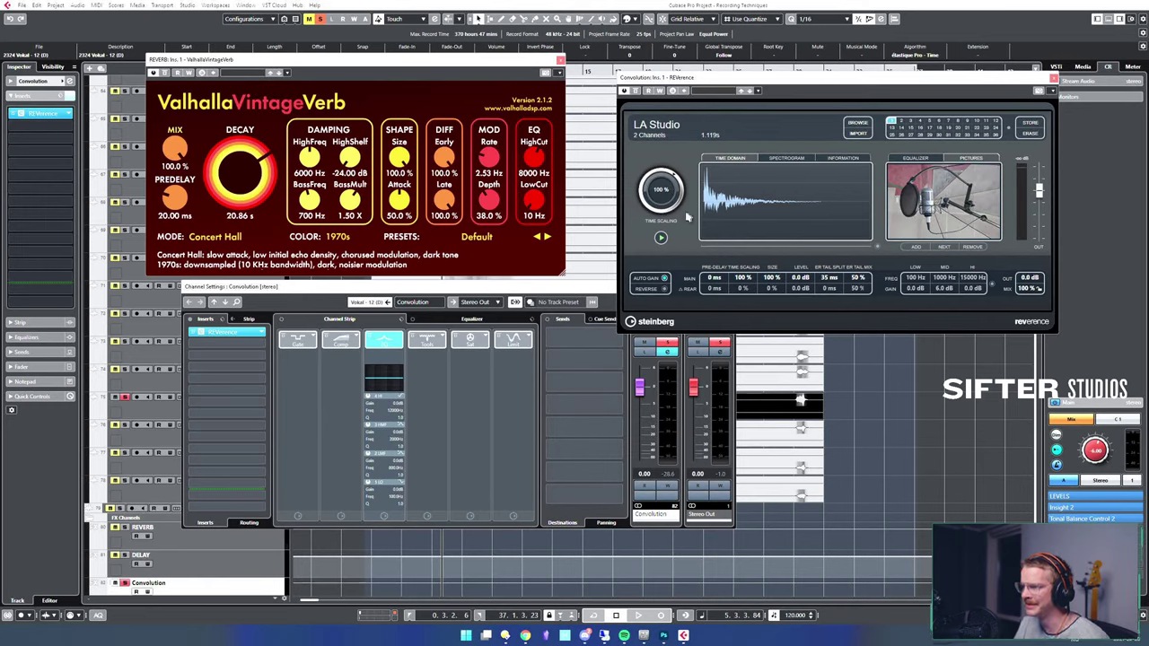
drag(674, 192, 685, 155)
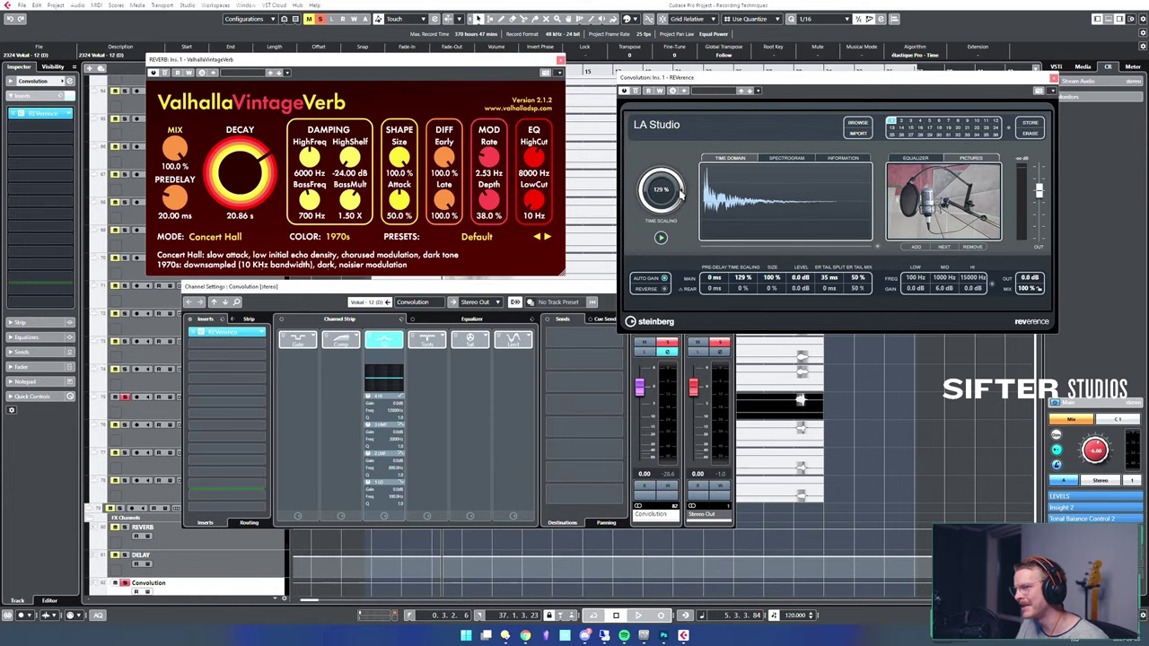
- Set REVerence's time scaling to 102 % and audition the vocal through the LA Studio impulse response
drag(692, 169, 683, 200)
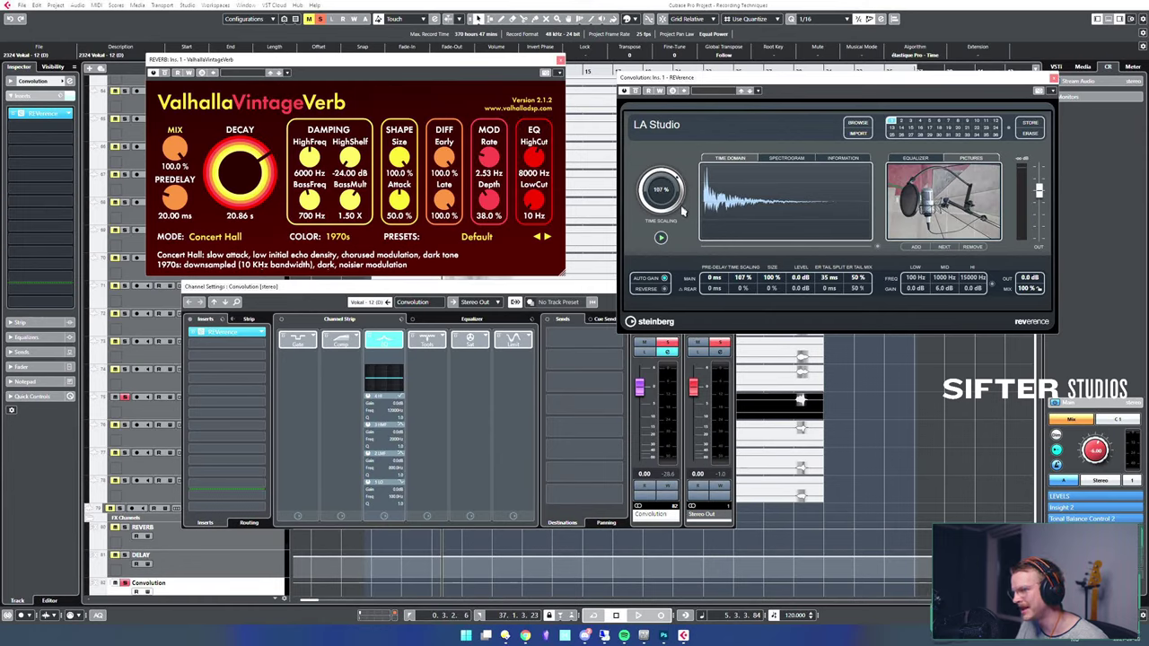
key(space)
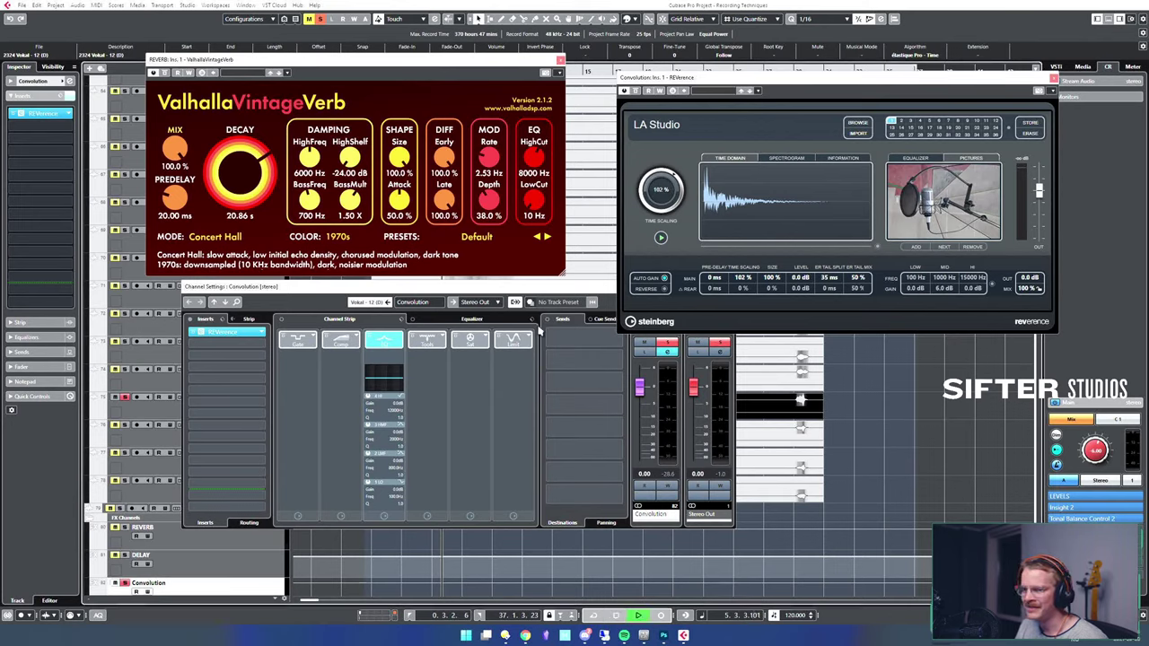
key(space)
key(space)
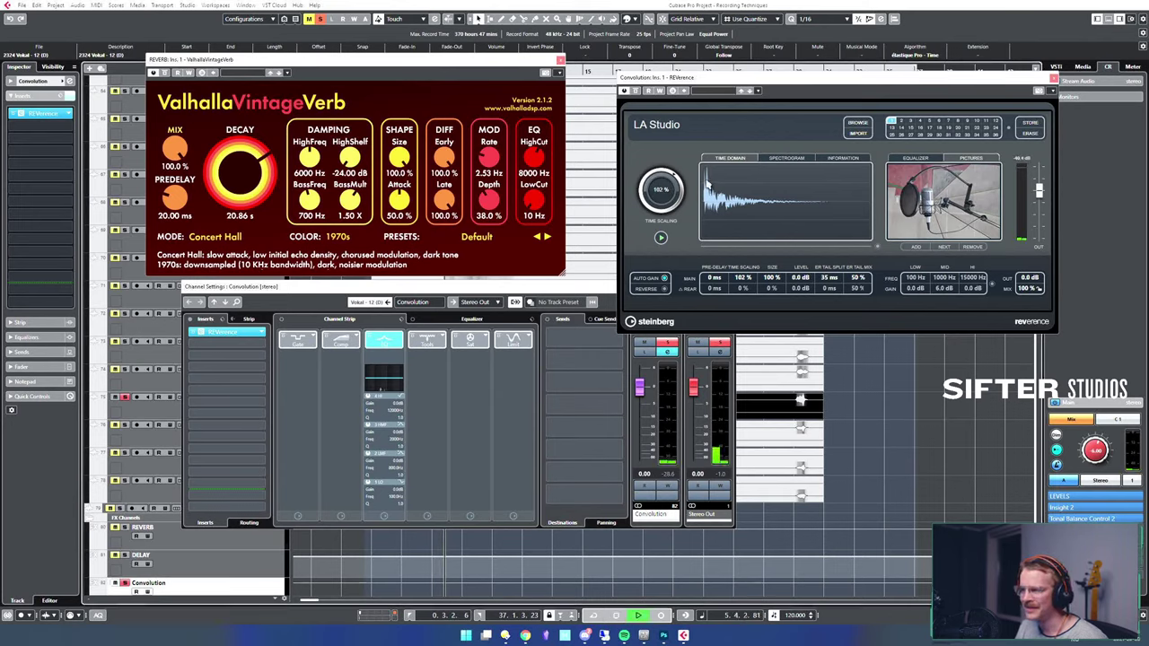
key(space)
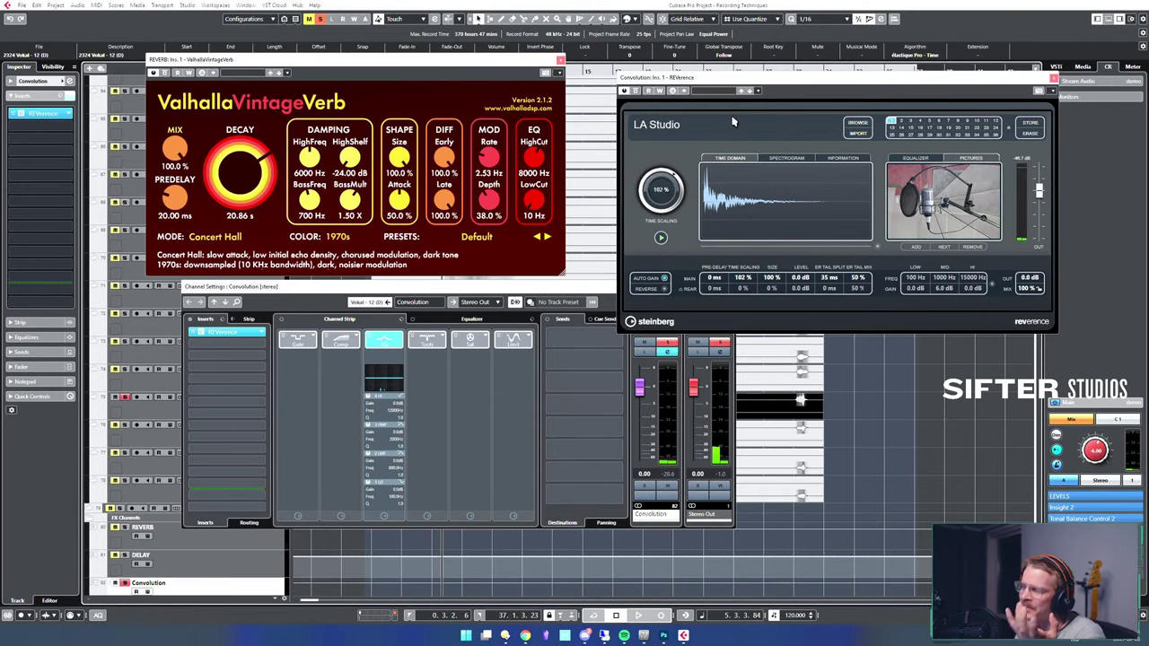
- Load the Austrian Concert Hall impulse response in REVerence and audition the vocal through it
click(857, 124)
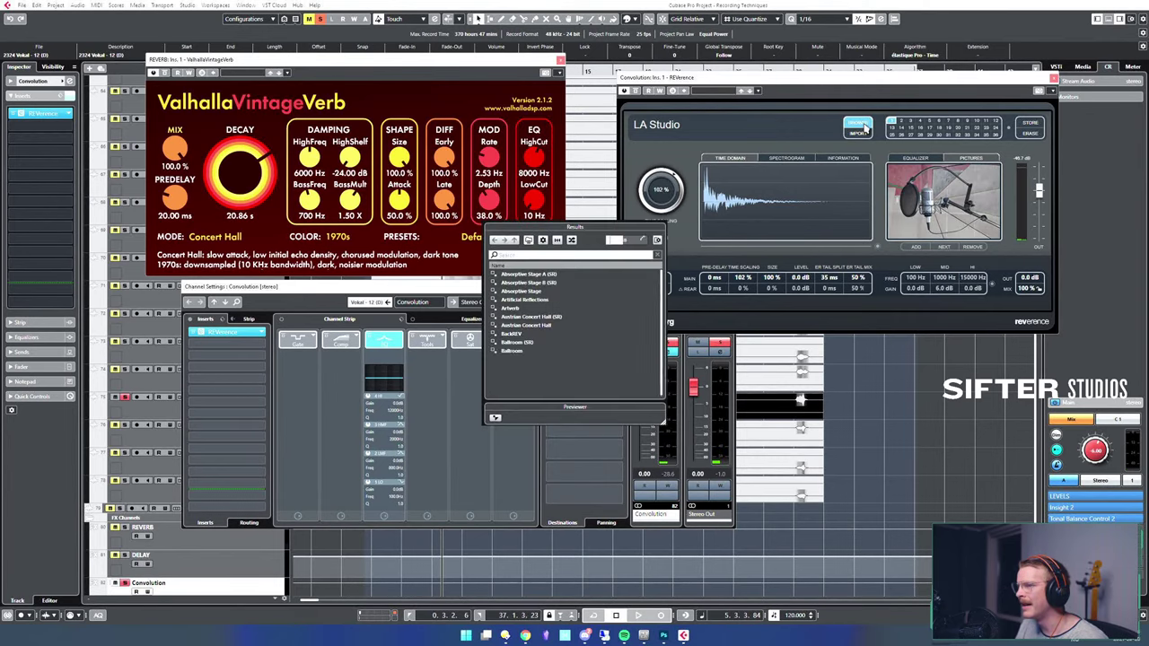
double_click(544, 326)
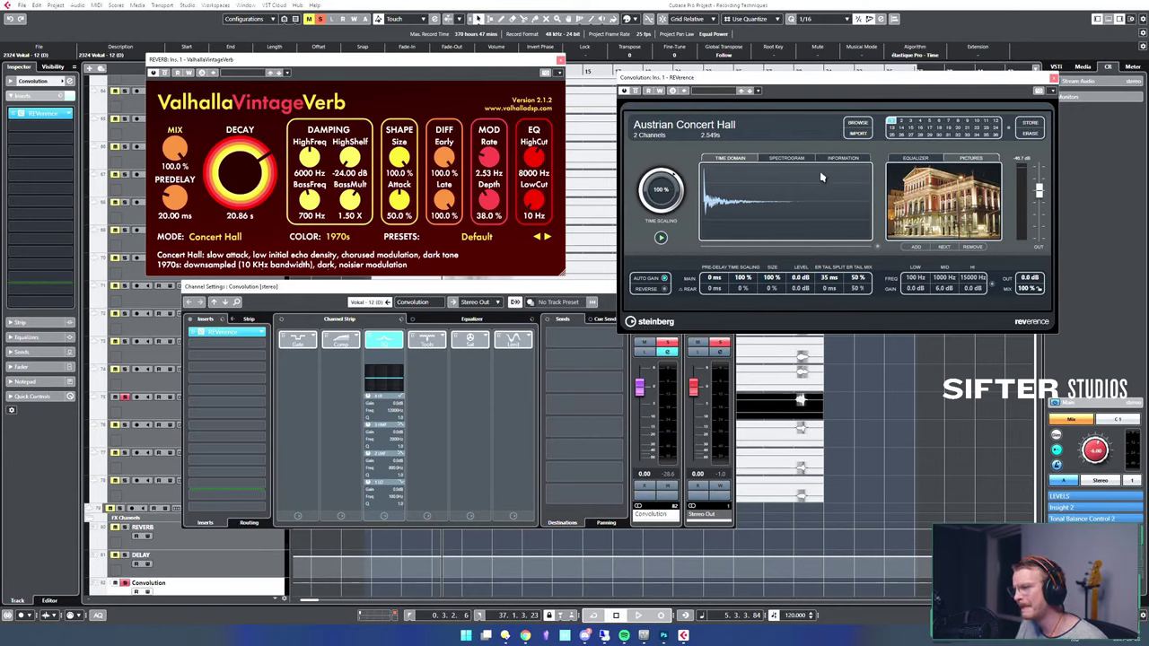
key(space)
key(space)
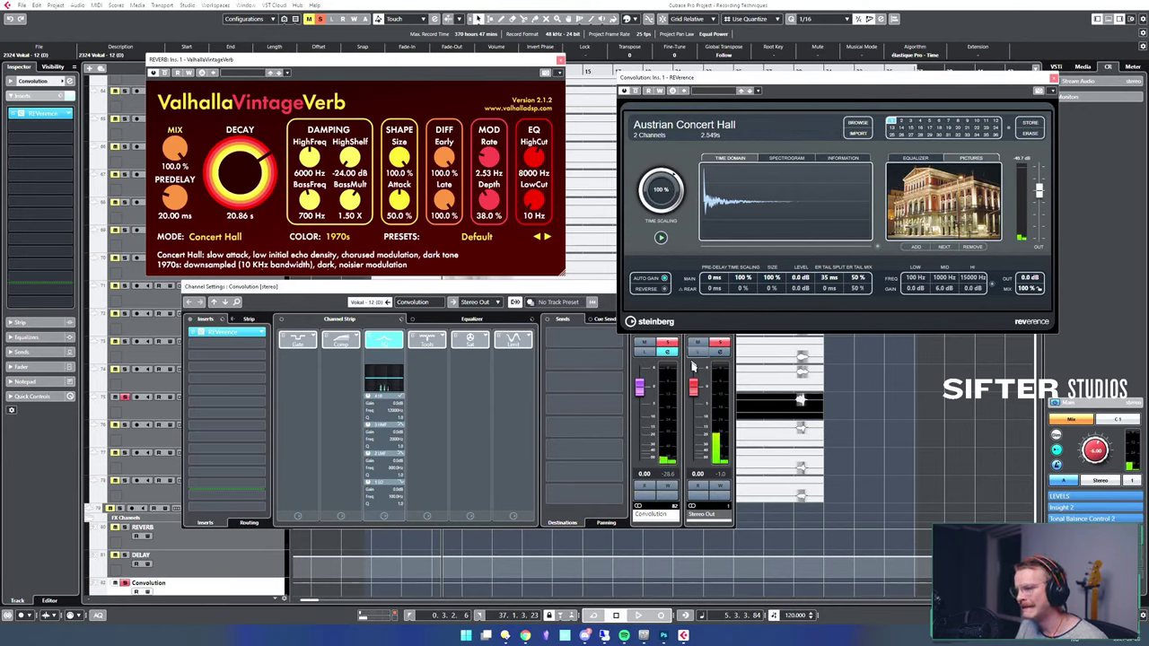
- Set REVerence's time scaling to 131 % and audition the vocal, moving the Convolution channel settings below the plug-in windows
drag(665, 195, 676, 178)
key(space)
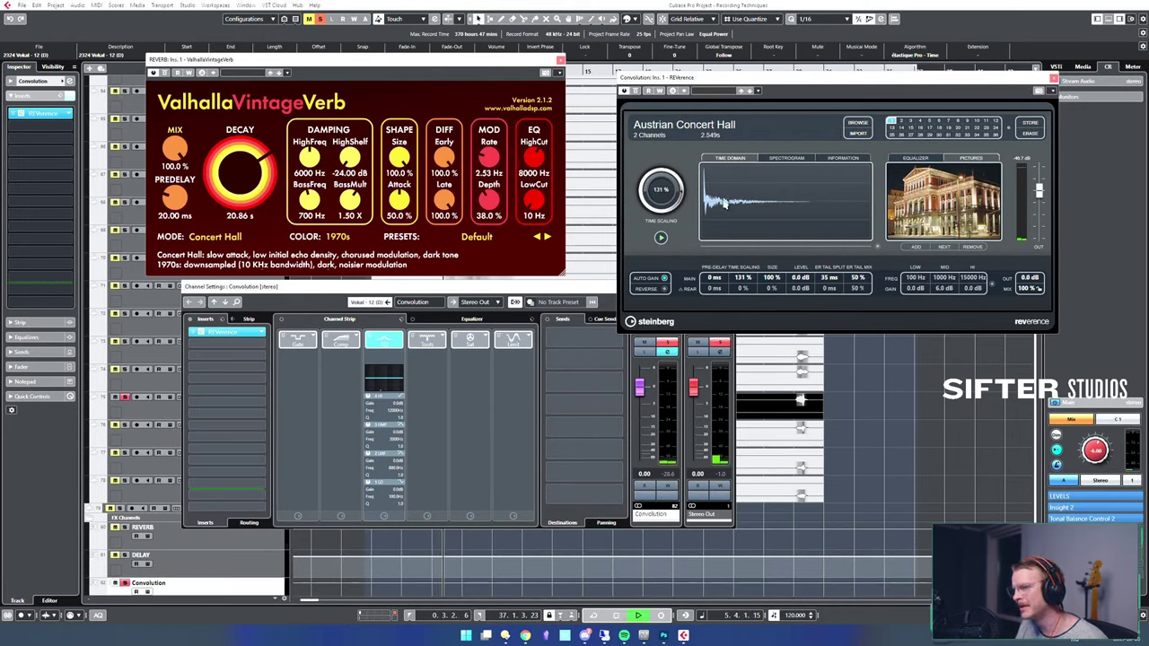
key(space)
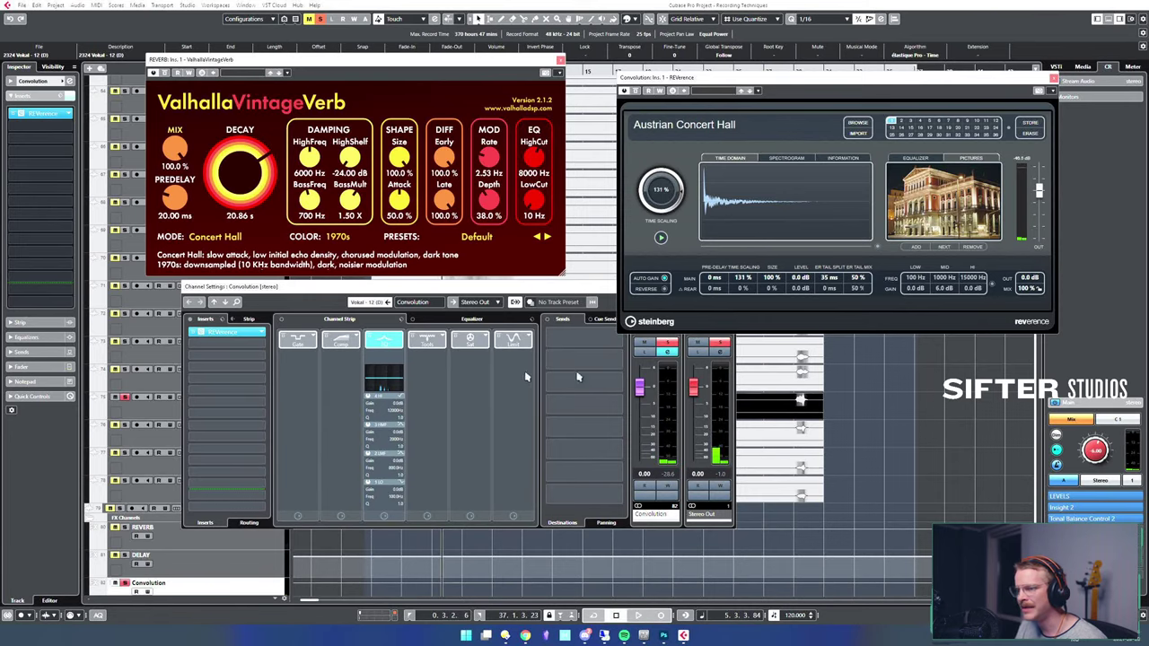
drag(563, 288, 526, 334)
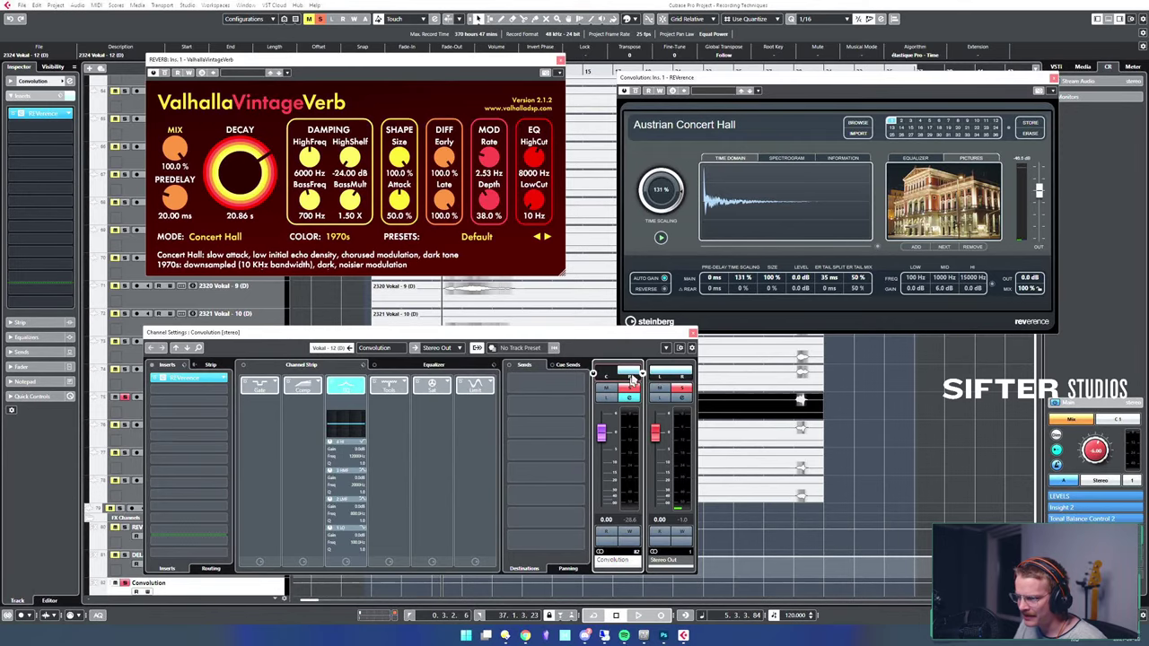
key(space)
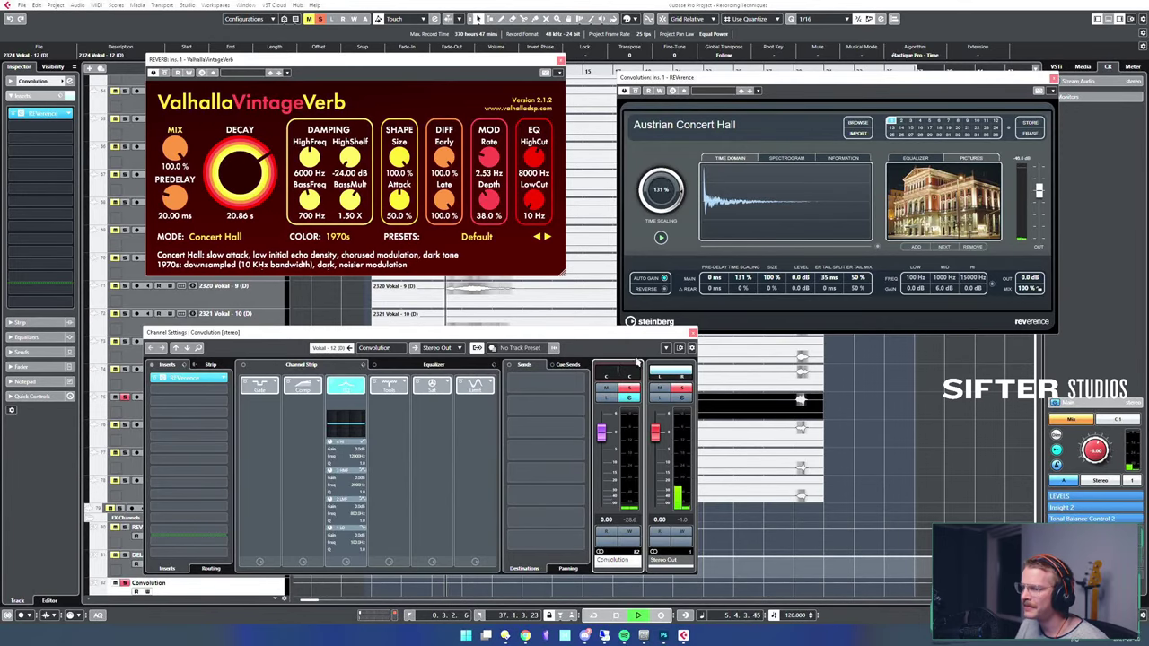
key(space)
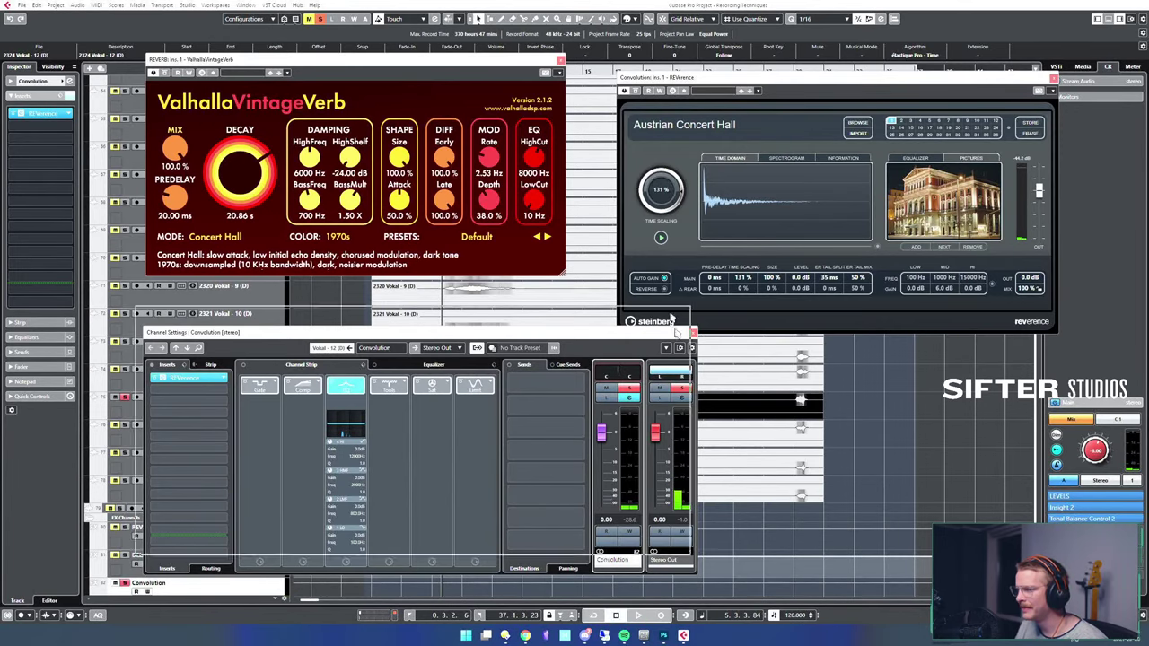
- Close the Convolution channel settings and ValhallaVintageVerb windows, and move REVerence nearer the middle of the project
drag(683, 359, 688, 167)
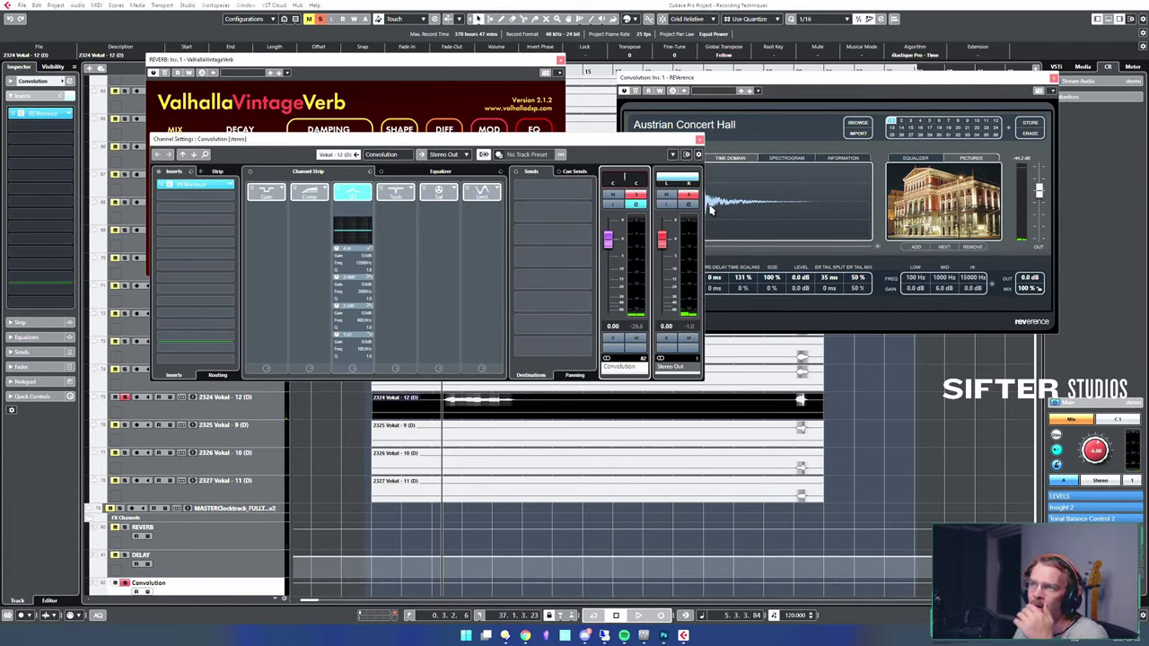
click(699, 140)
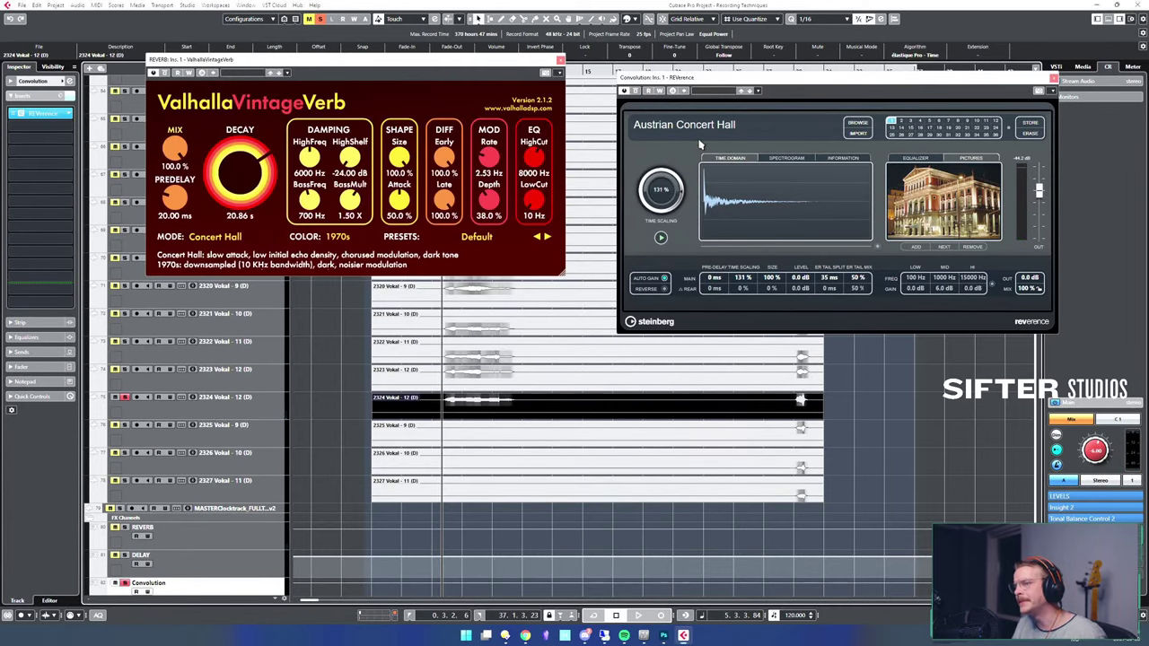
click(561, 60)
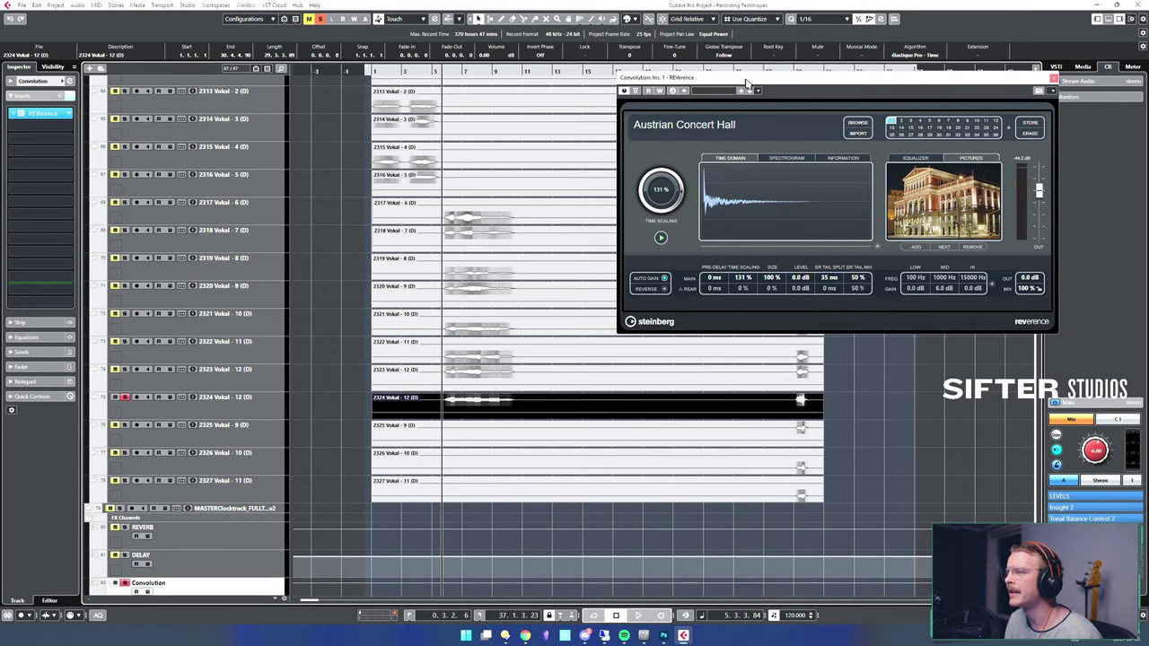
drag(750, 79, 715, 108)
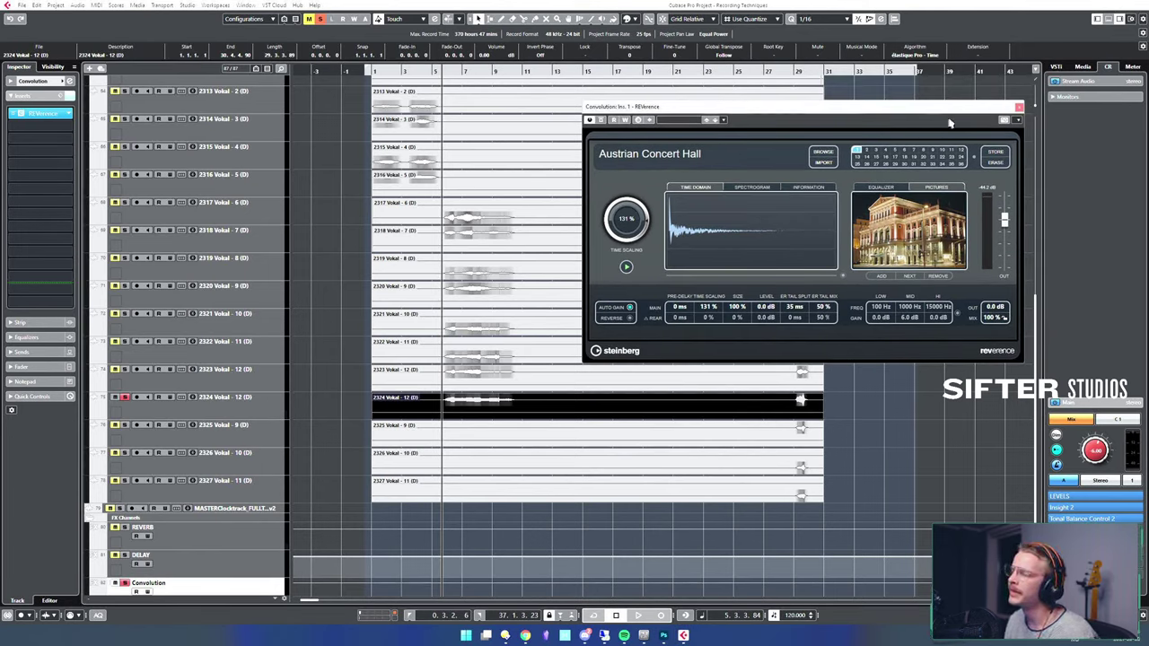
drag(1000, 110, 959, 126)
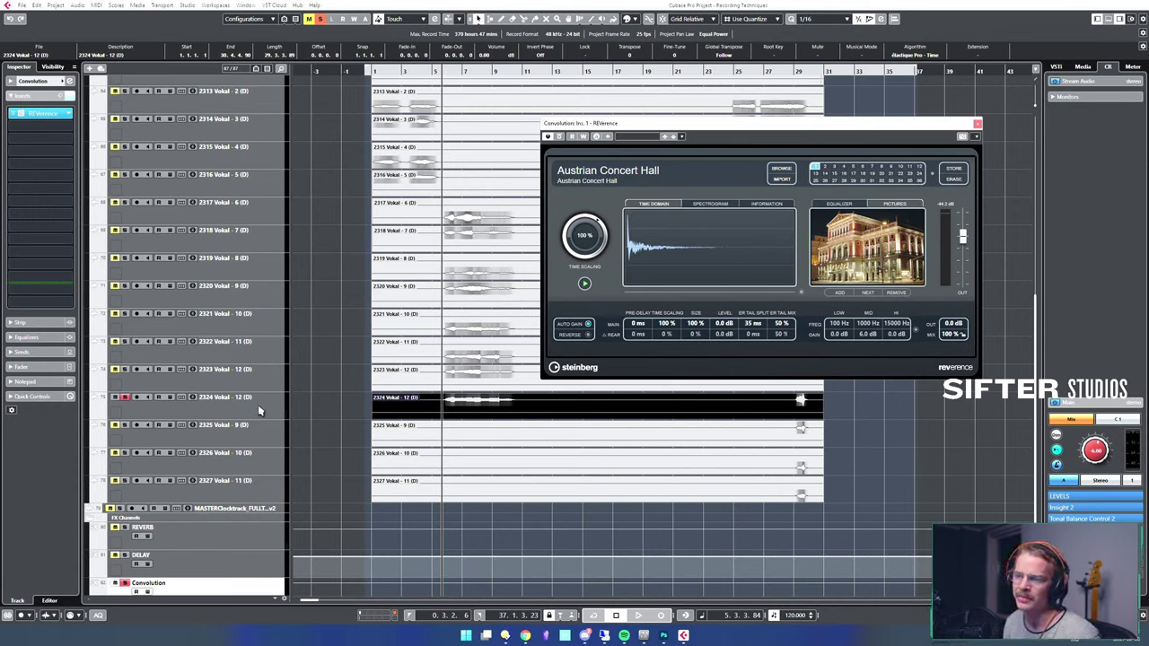
- Clear all active solos and set the decay of ValhallaVintageVerb on the REVERB channel to 9.68 s
key(s)
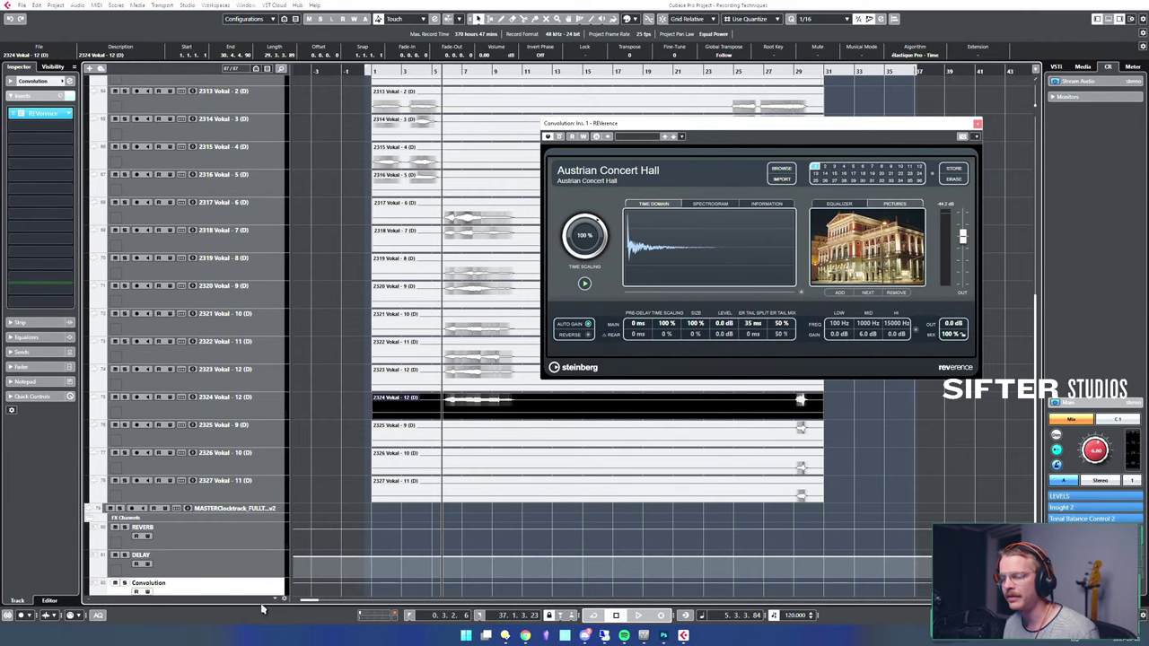
key(alt+Tab)
double_click(187, 539)
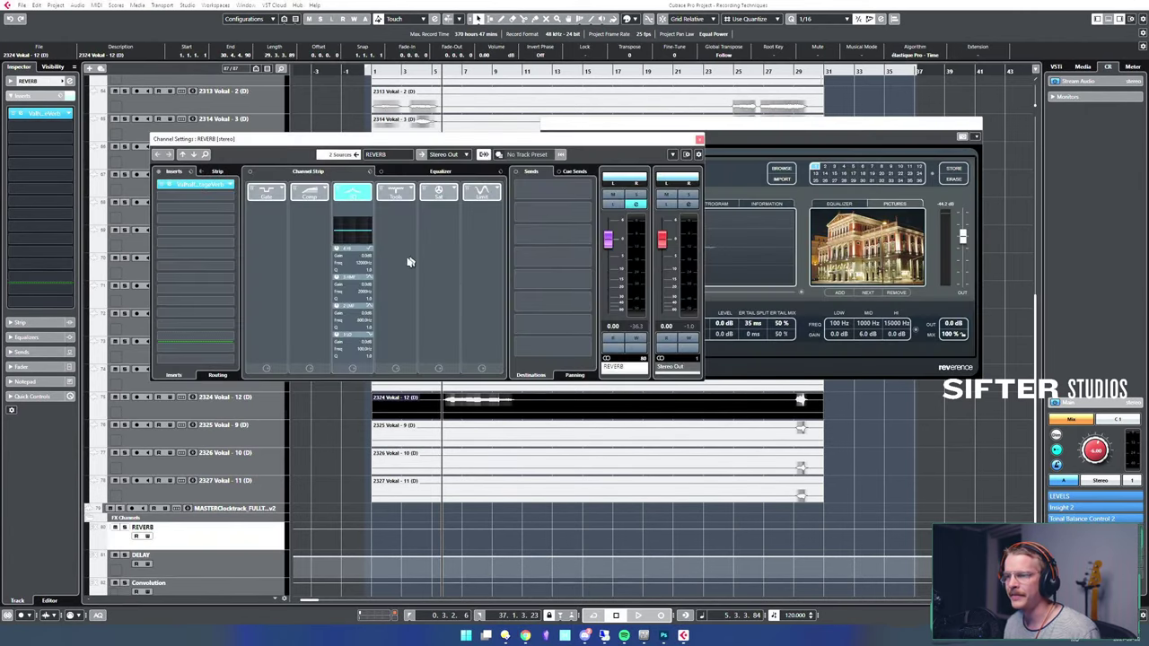
click(191, 186)
drag(455, 69, 489, 78)
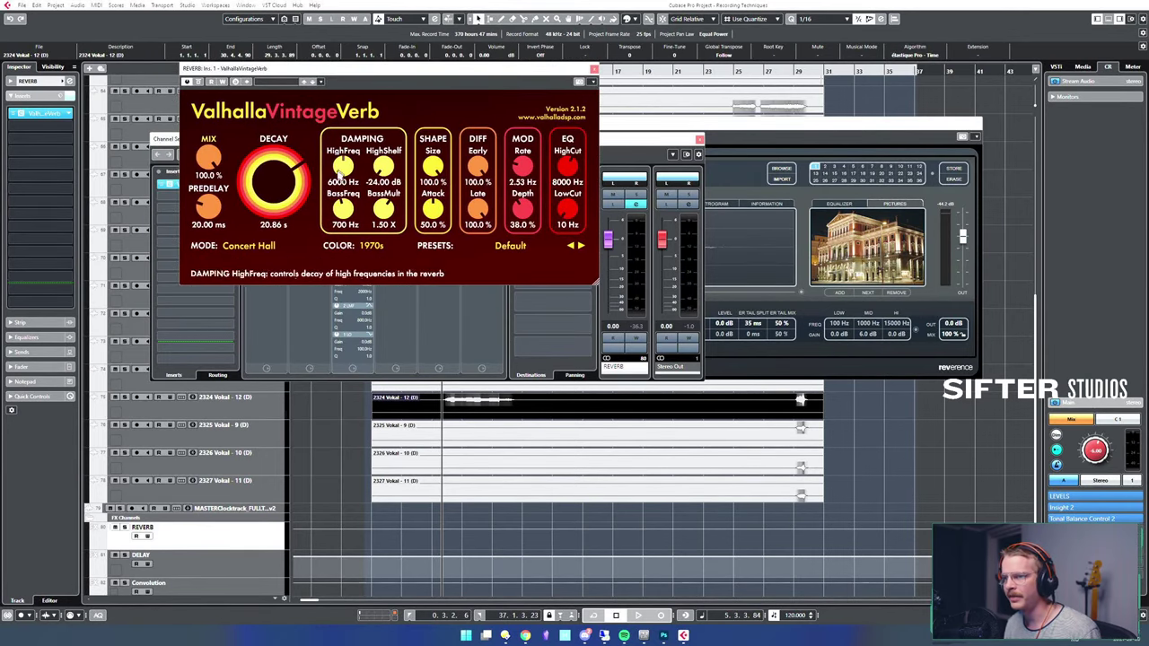
drag(276, 184, 377, 19)
drag(282, 176, 283, 233)
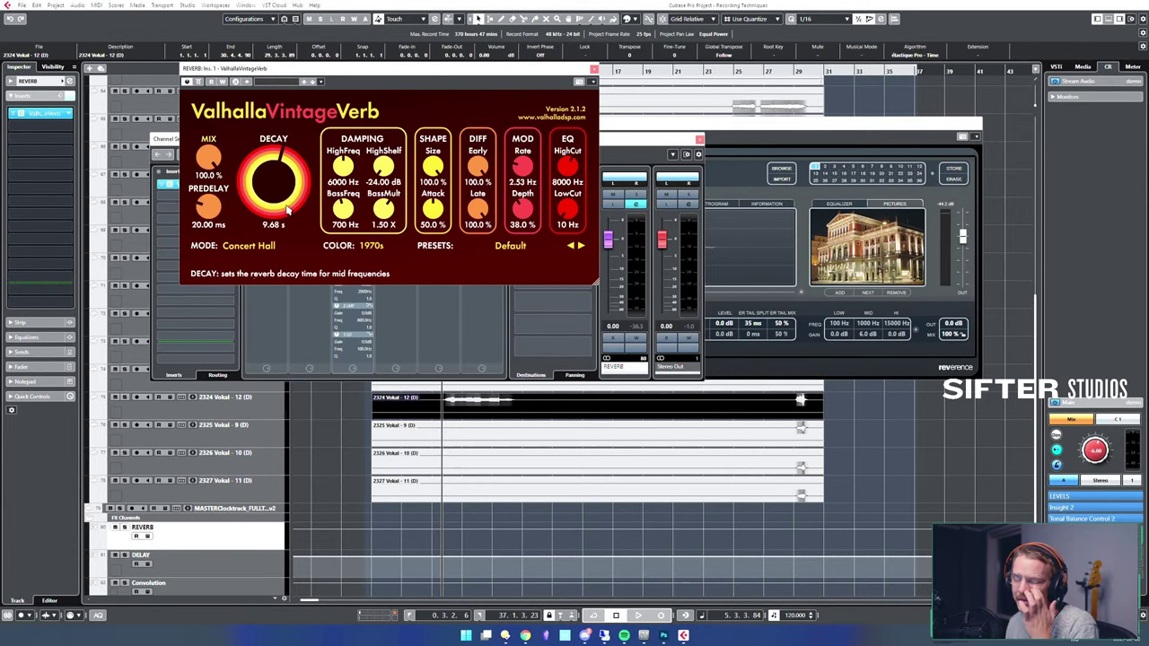
drag(550, 73, 541, 83)
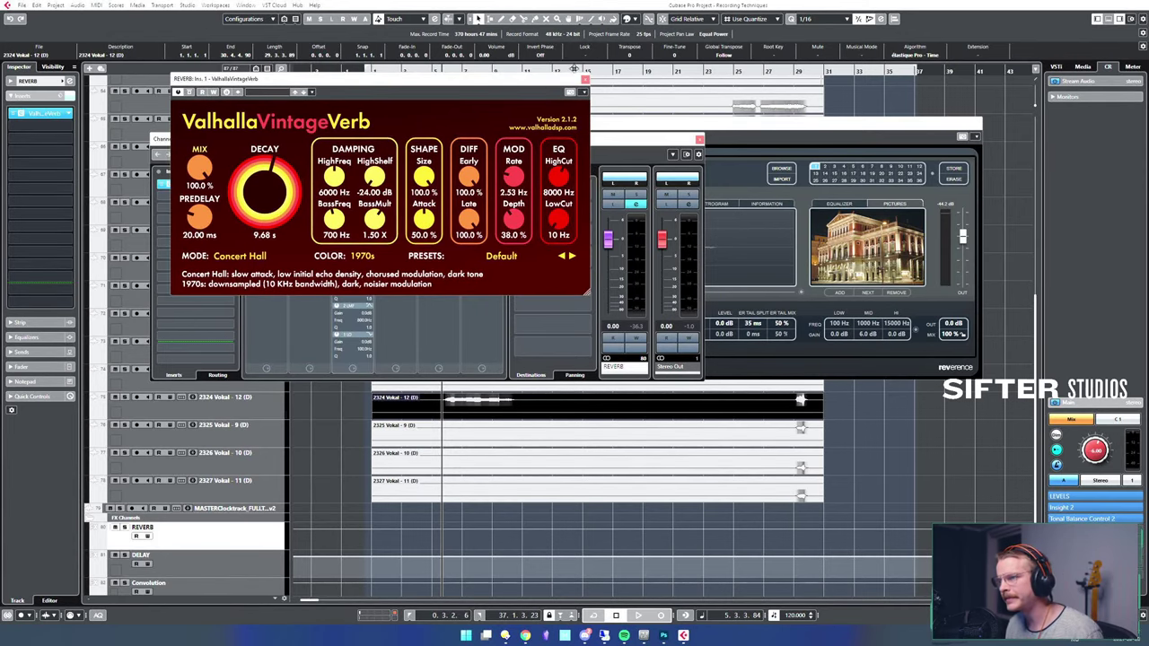
- Close the ValhallaVintageVerb, REVERB channel settings and REVerence windows
click(585, 79)
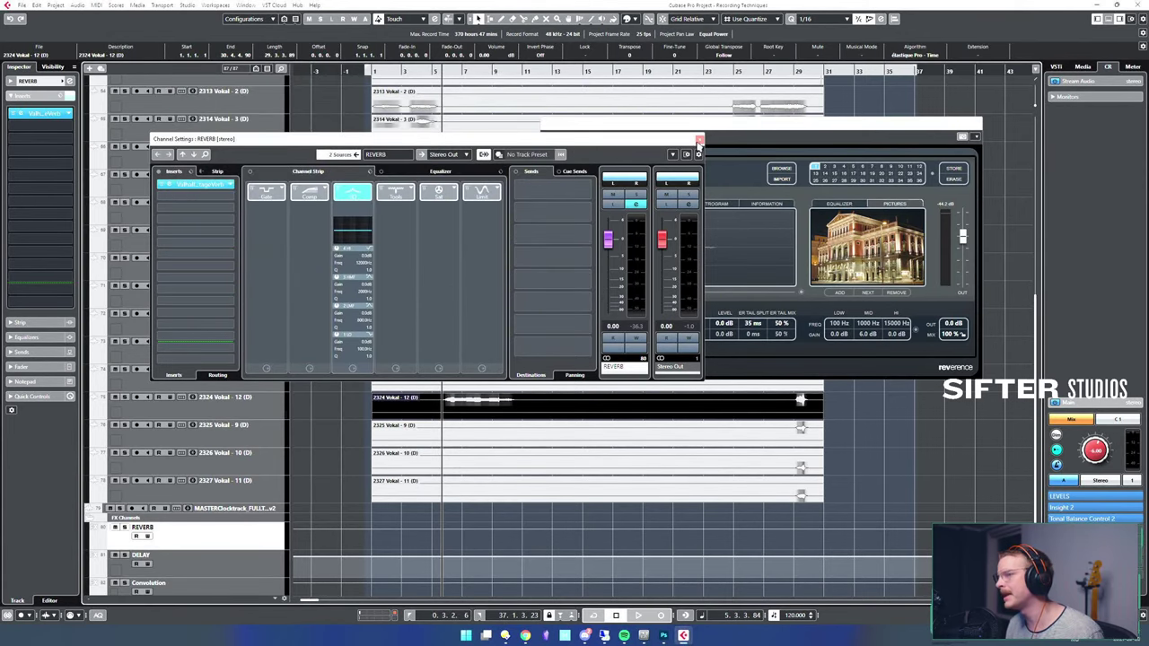
click(700, 141)
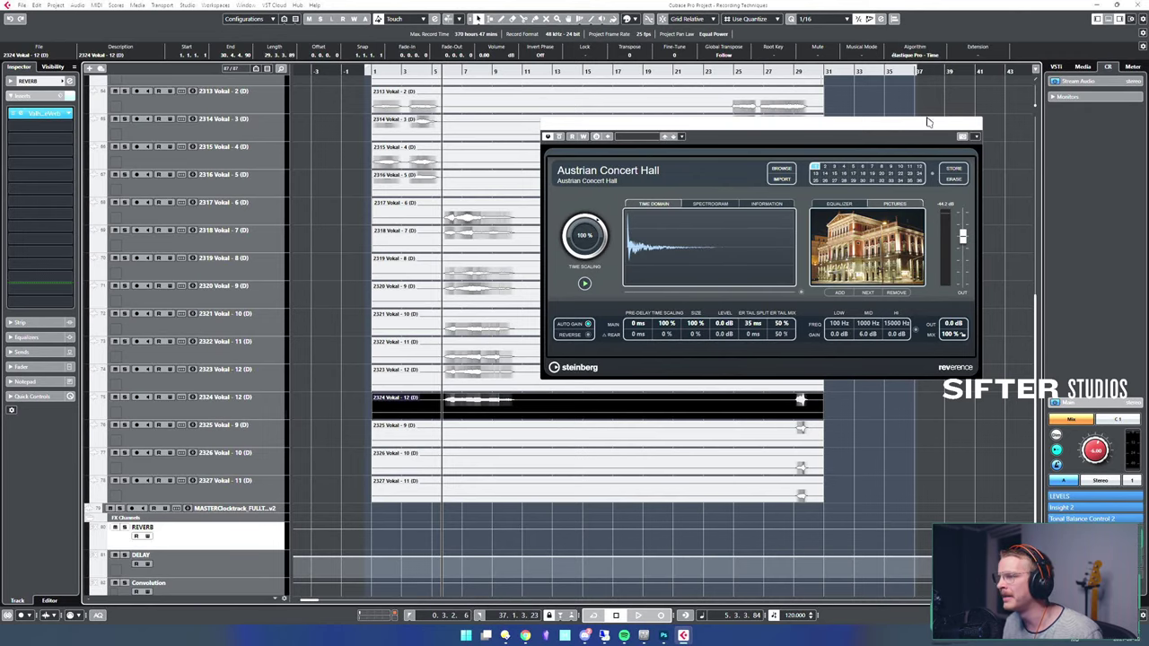
click(979, 124)
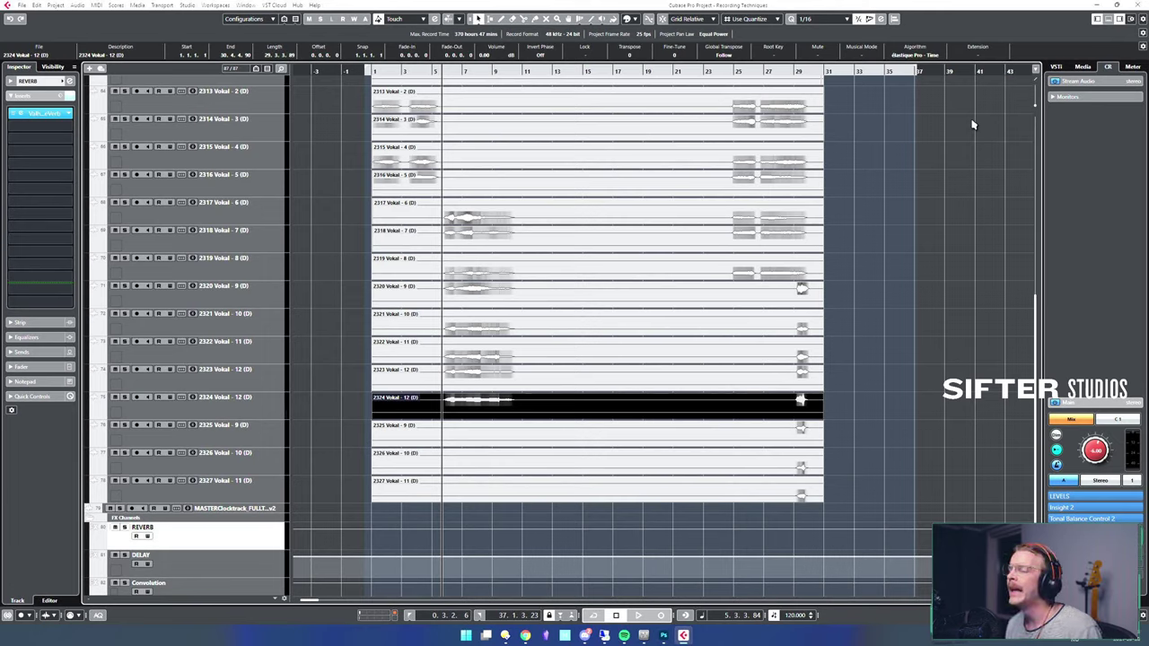
- Point out the vocal events and the REVERB, DELAY and Convolution FX channels by selecting them in turn, and clear the event selection
drag(853, 509, 706, 93)
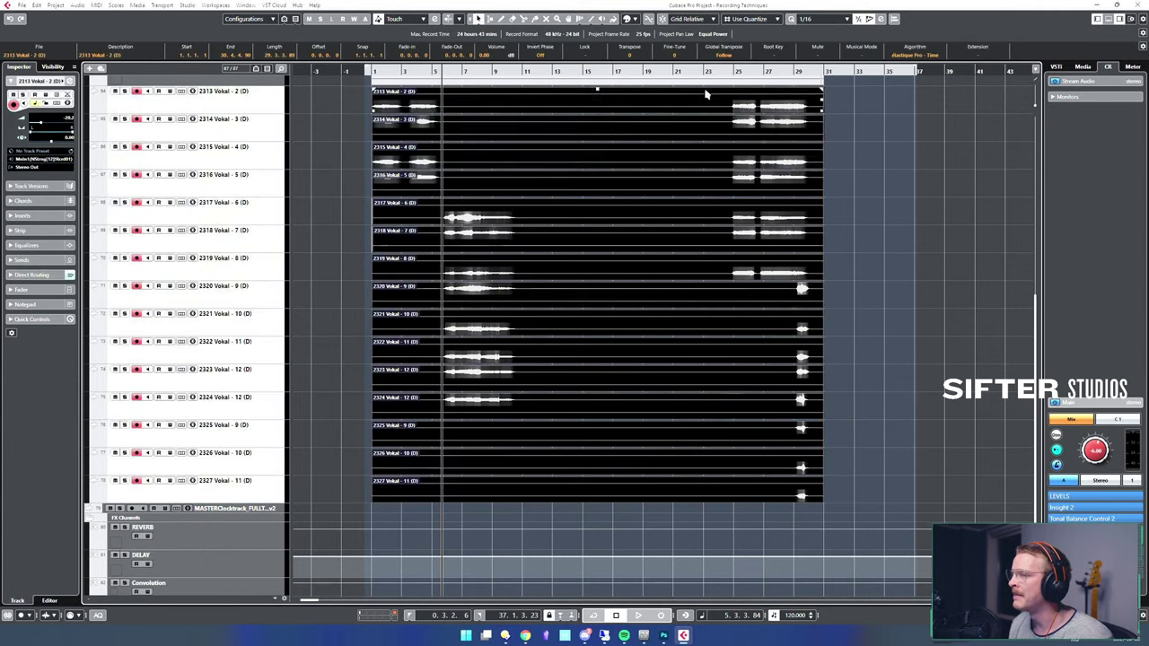
click(887, 184)
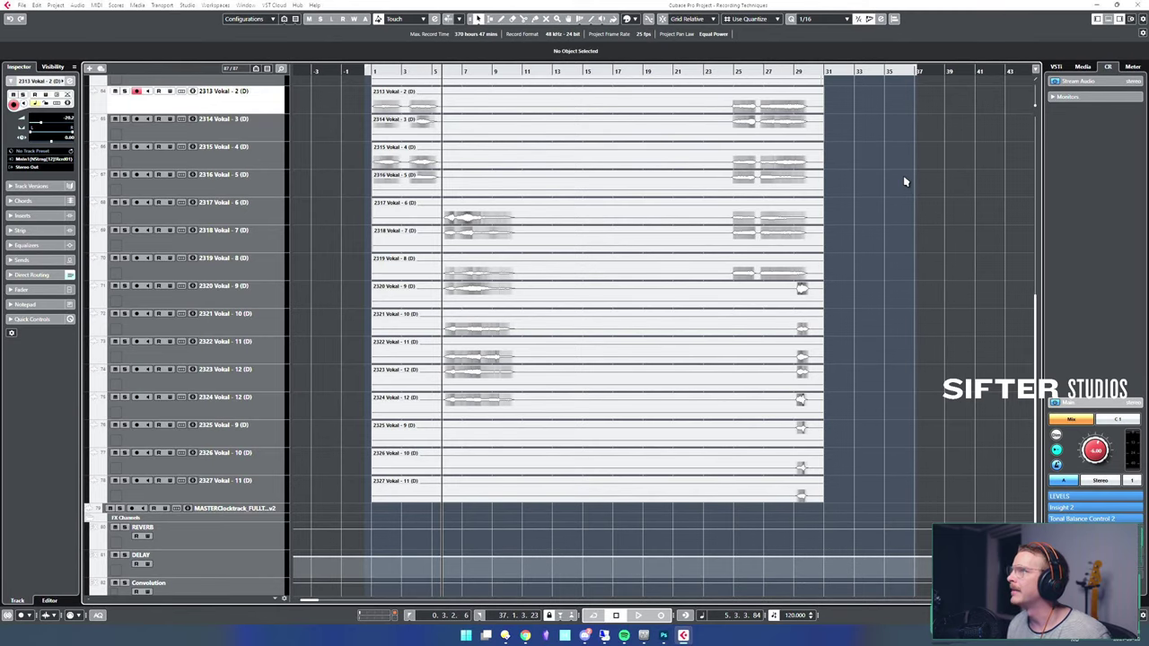
click(202, 537)
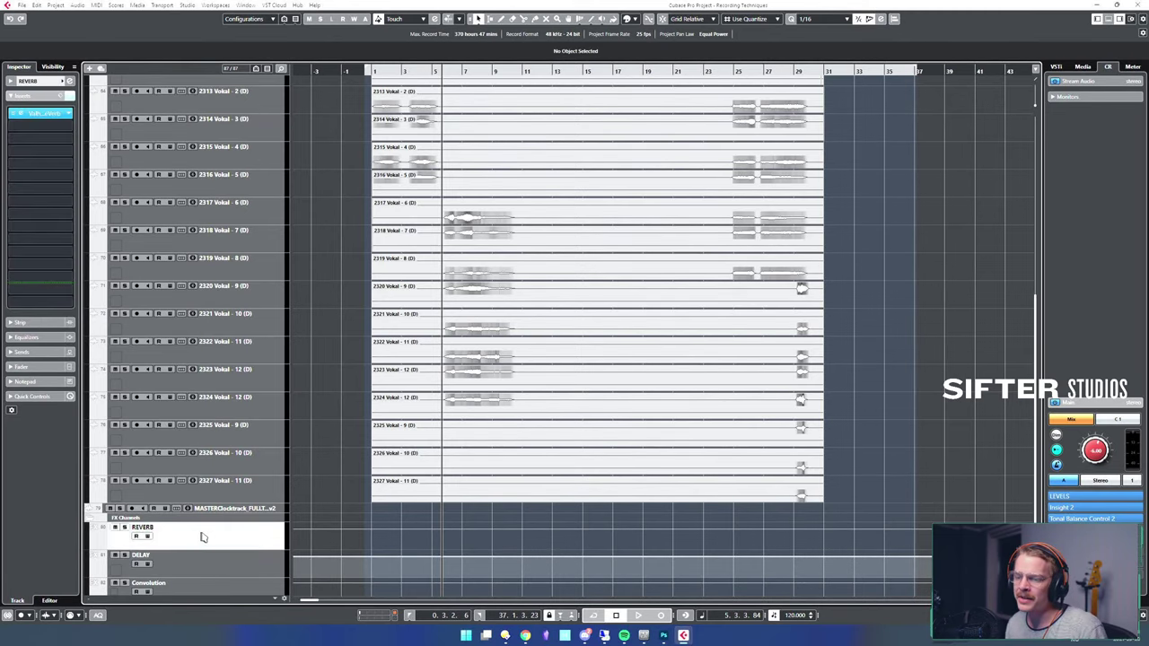
scroll(205, 539, down, 1)
click(192, 543)
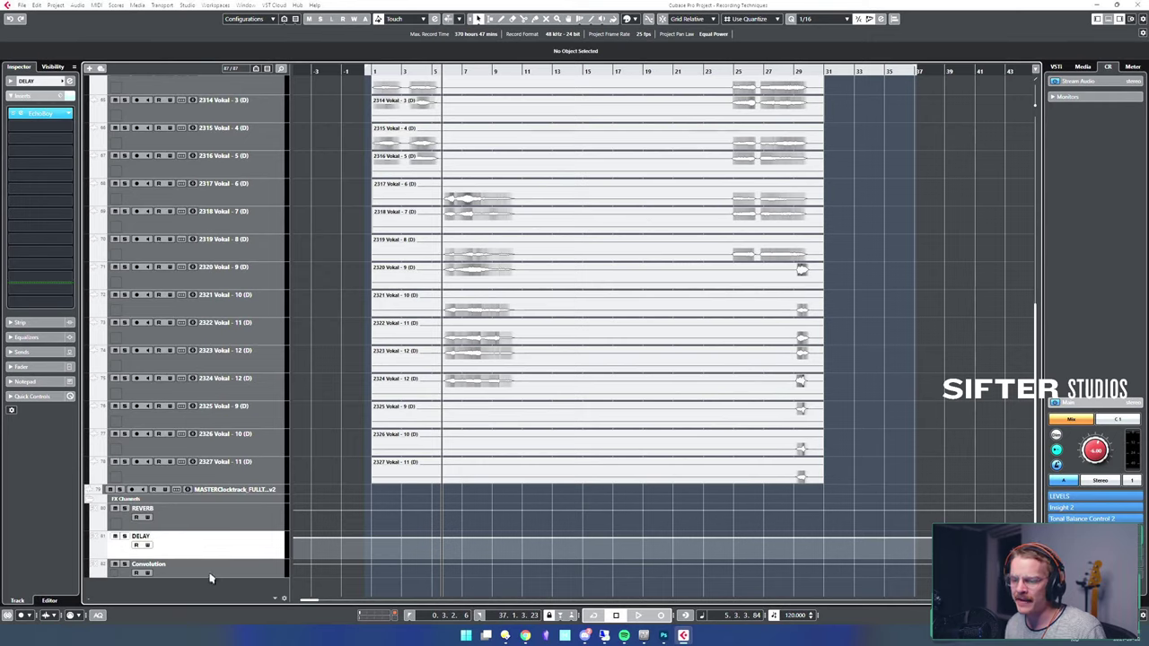
click(211, 573)
click(219, 542)
click(237, 520)
click(243, 546)
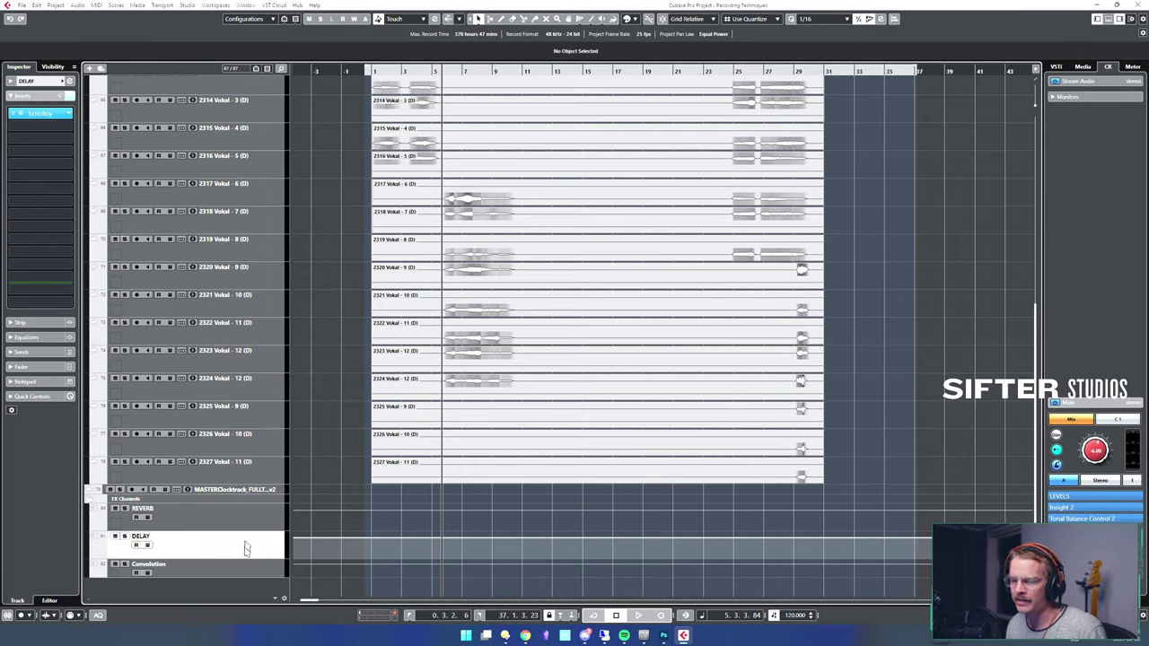
click(239, 569)
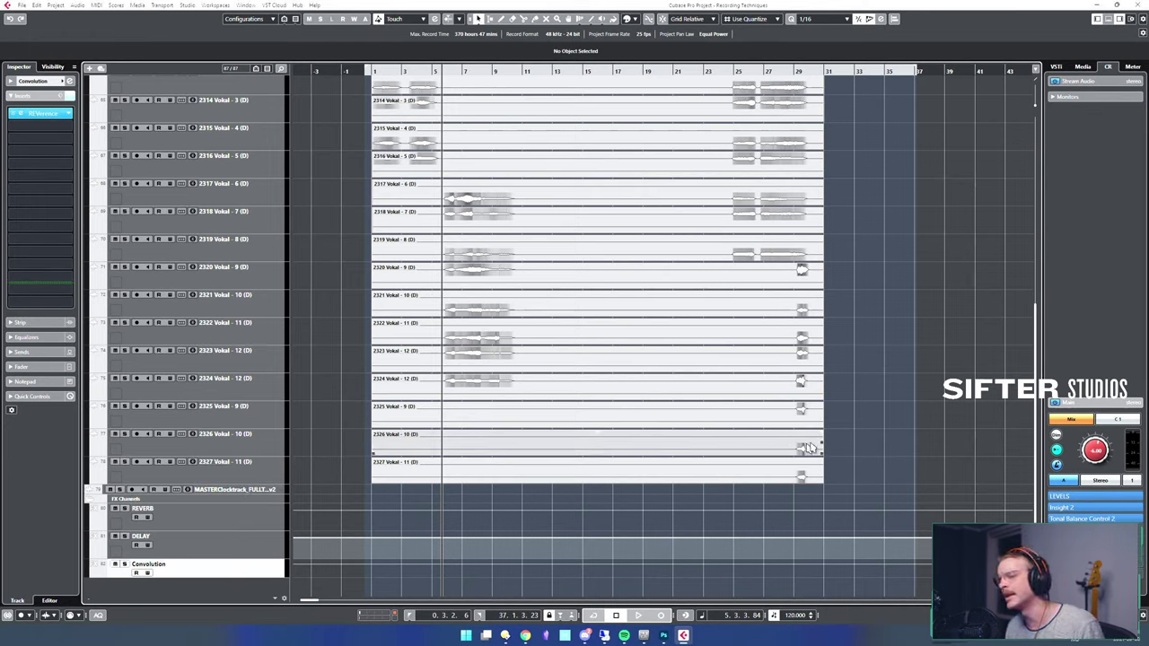
drag(839, 473, 354, 90)
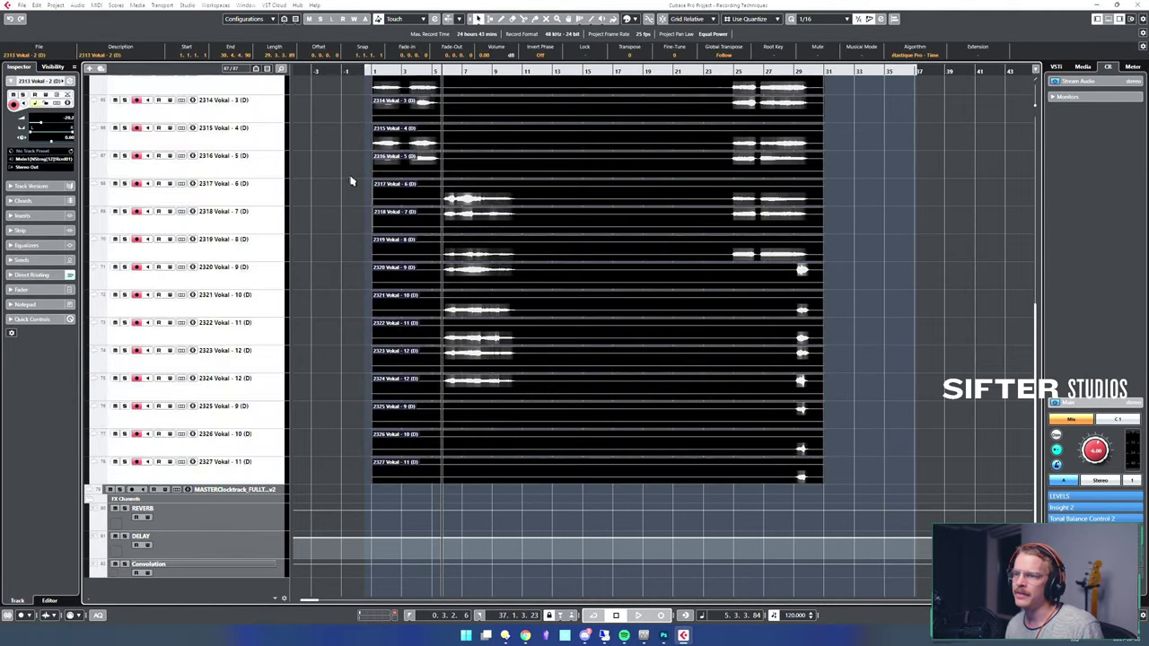
click(698, 313)
- Select the 2300 Vokal - 1 track and reduce the track heights to fit more vocal tracks in view
scroll(855, 428, up, 3)
scroll(857, 426, up, 5)
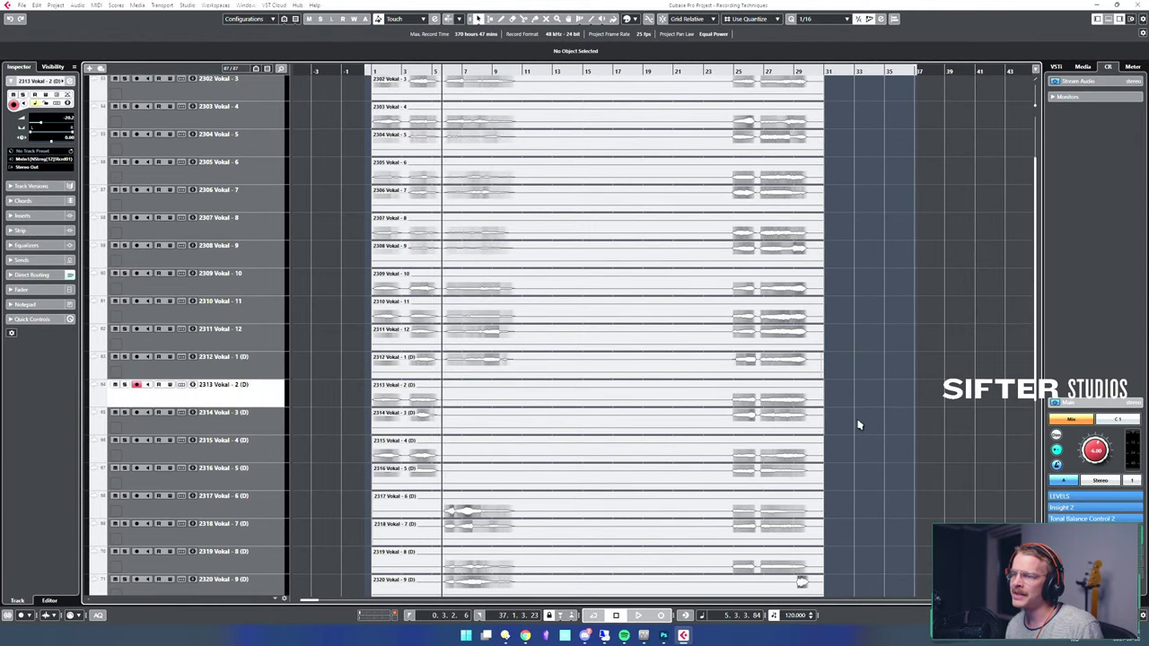
click(238, 126)
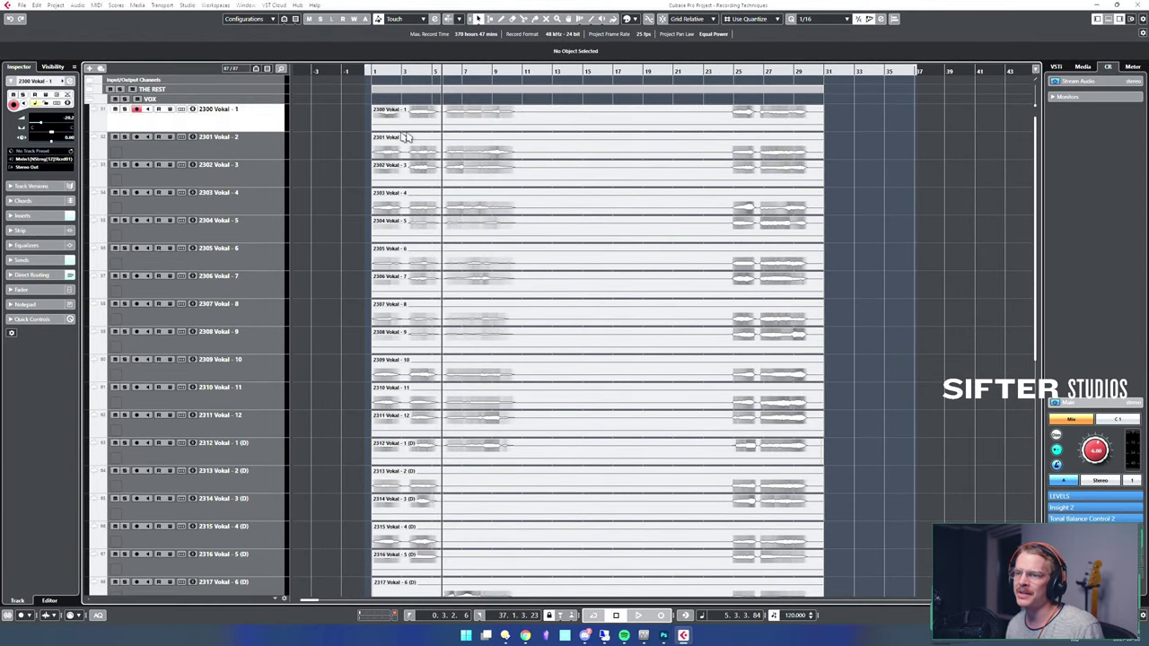
key(shift+g)
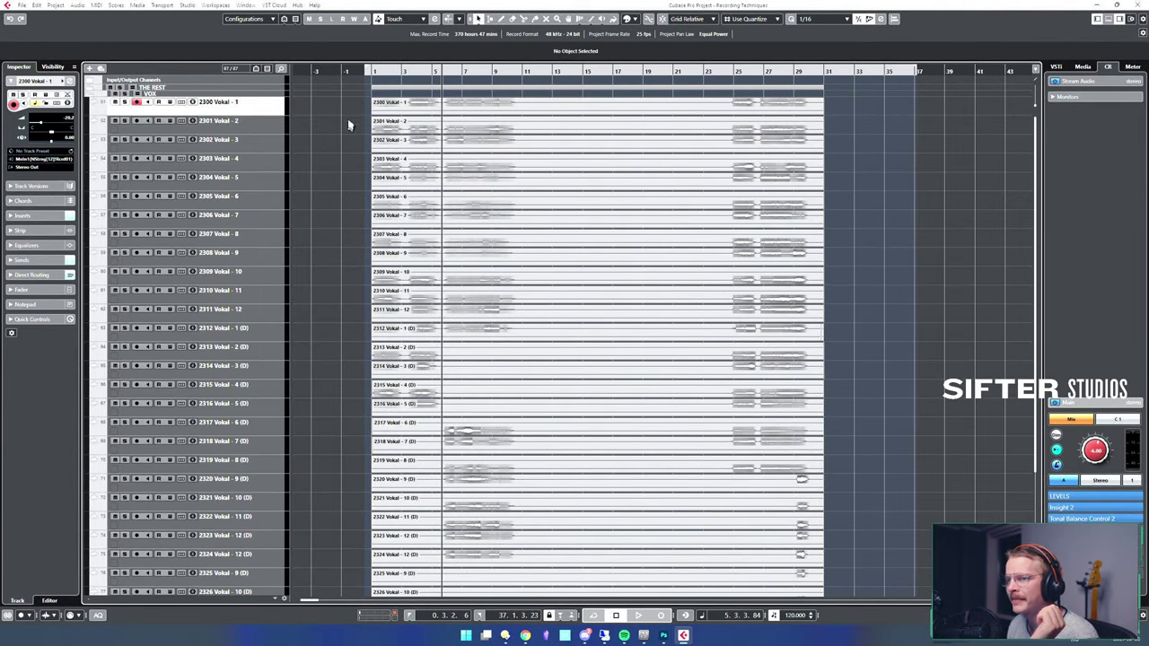
- Open the channel settings of 2300 Vokal - 1, solo the track, and audition it from bar 3
key(e)
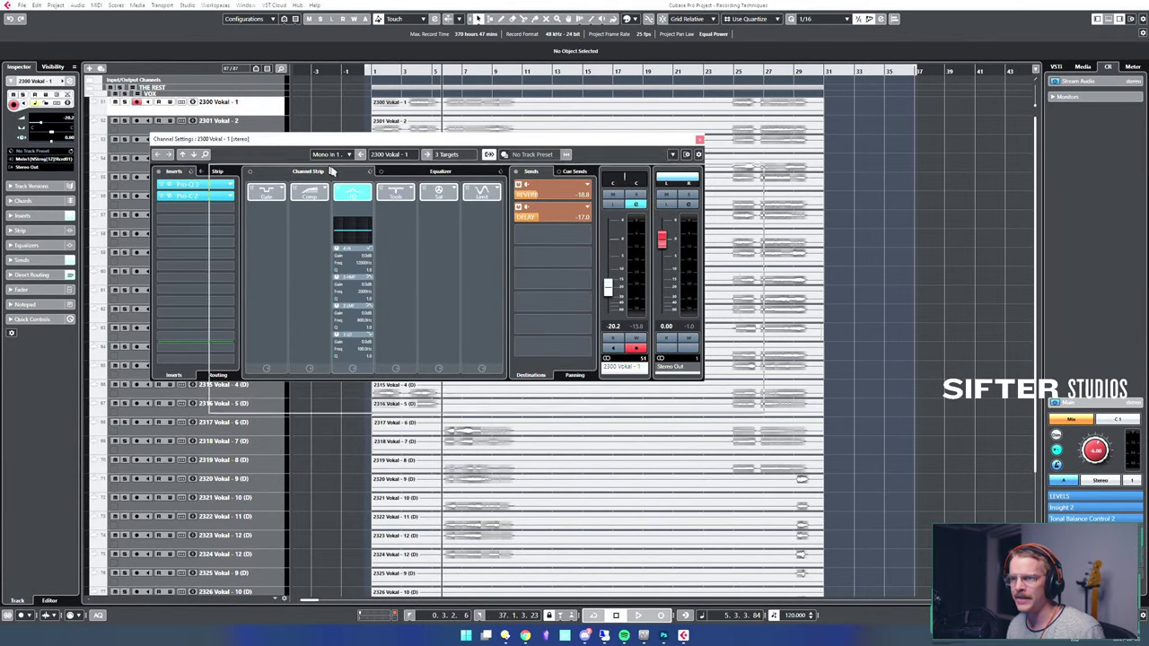
drag(273, 139, 336, 171)
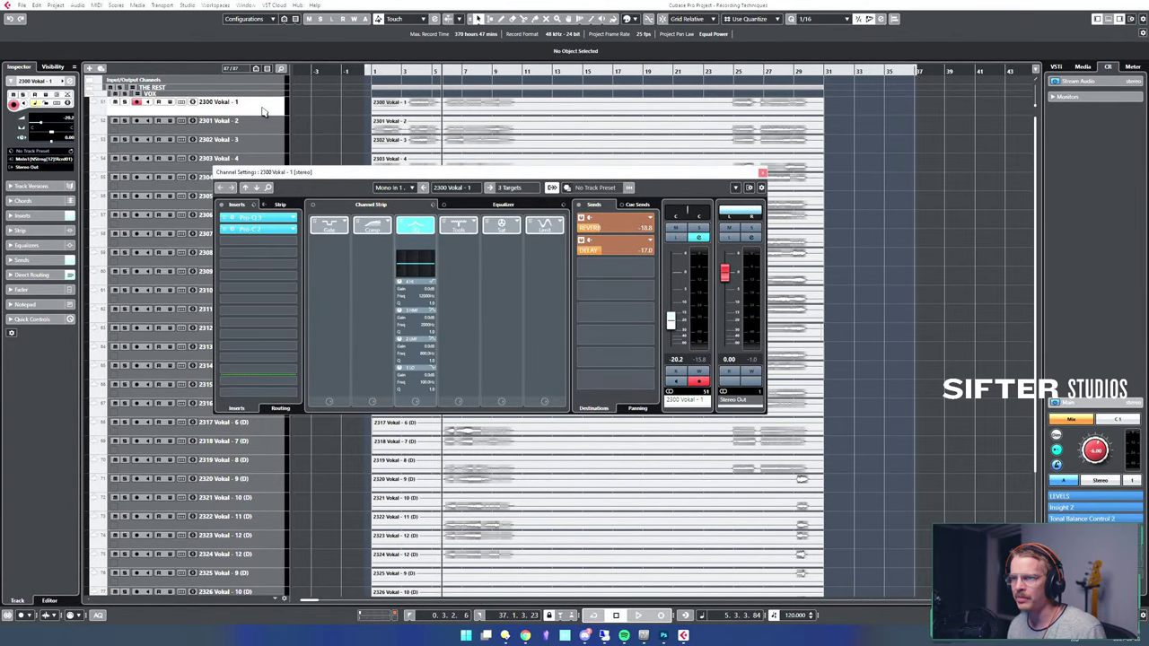
click(125, 103)
alt+shift+click(400, 109)
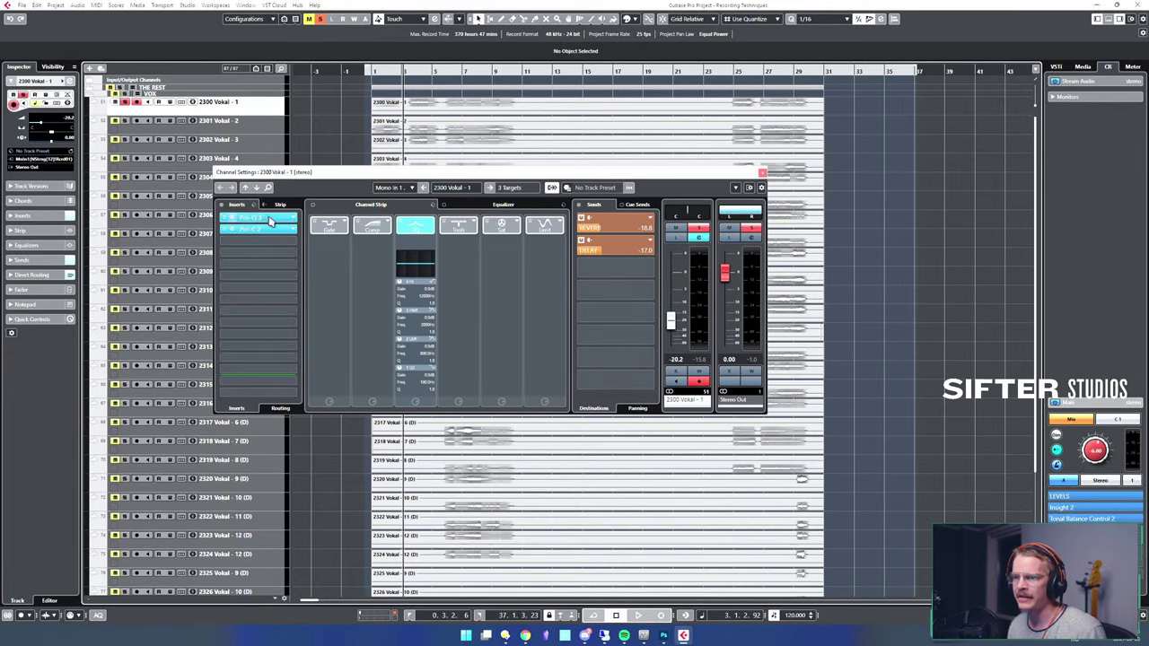
key(space)
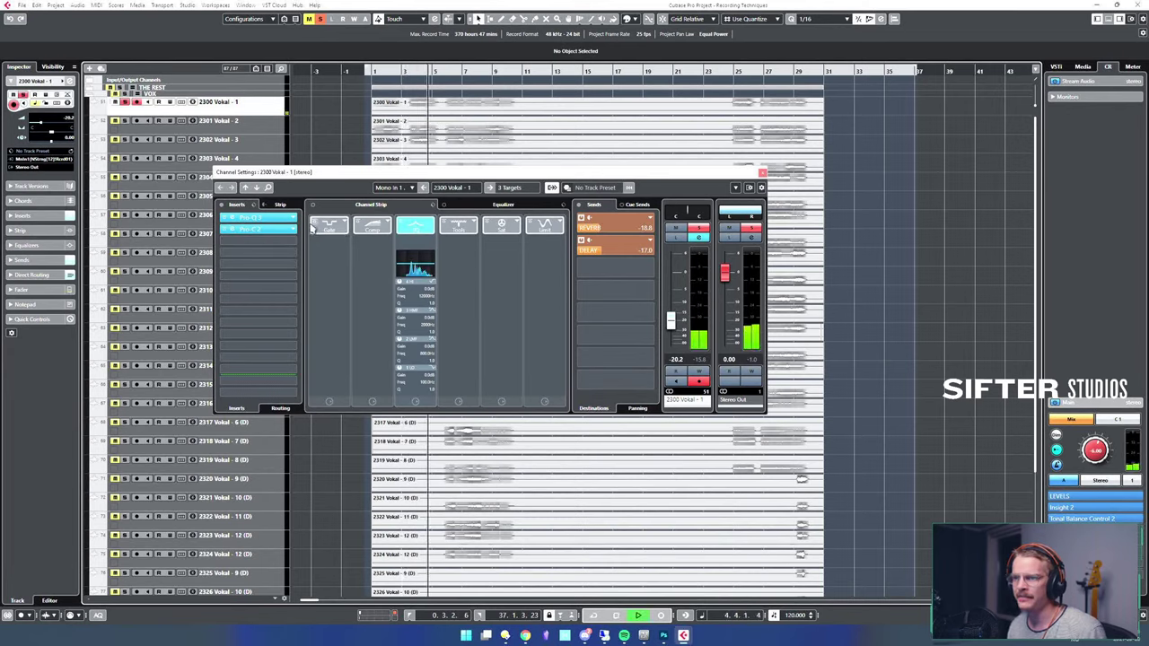
key(space)
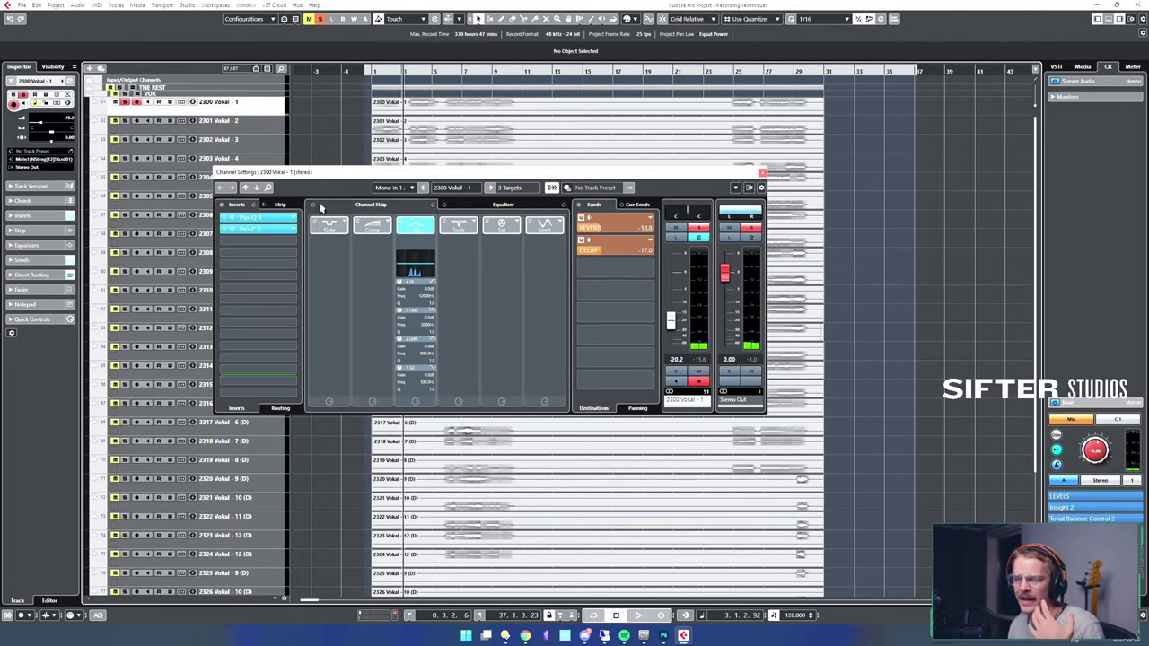
- Inspect the Pro-C 2 insert, close it and the channel settings, and unsolo the 2300 Vokal - 1 track
click(267, 227)
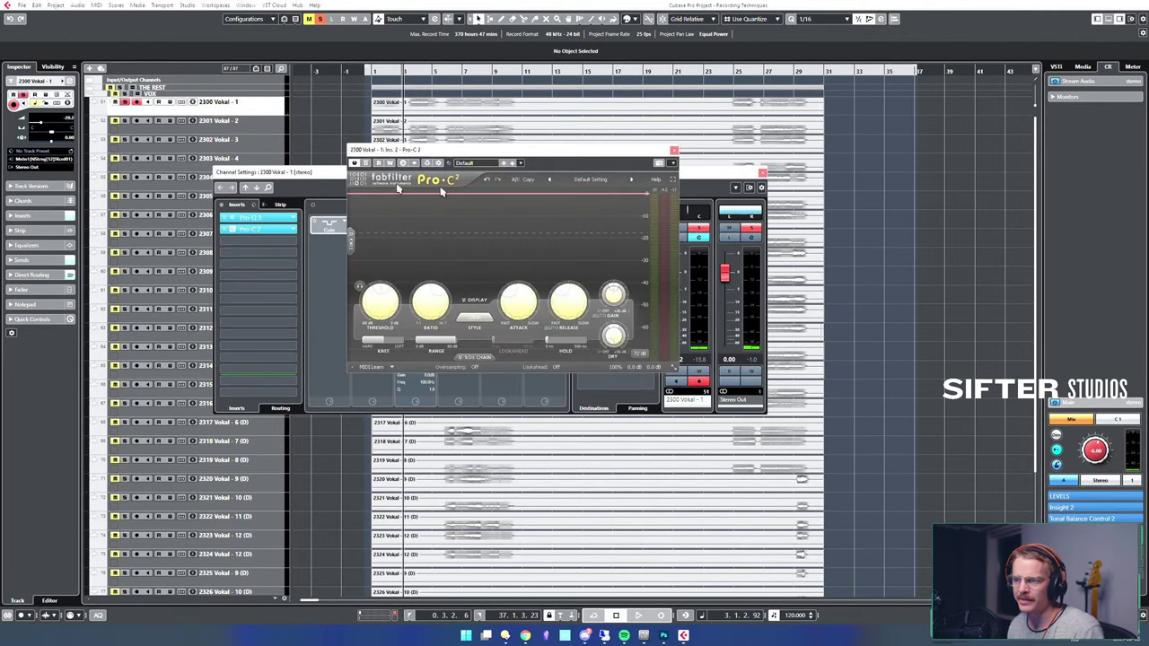
click(674, 150)
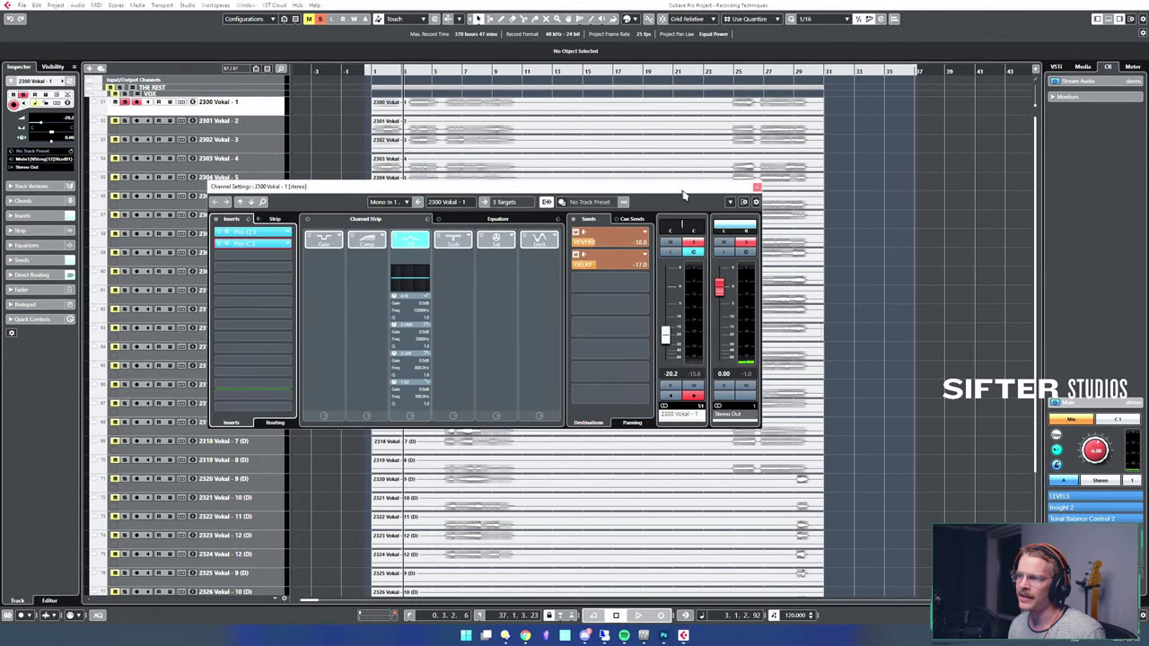
click(757, 188)
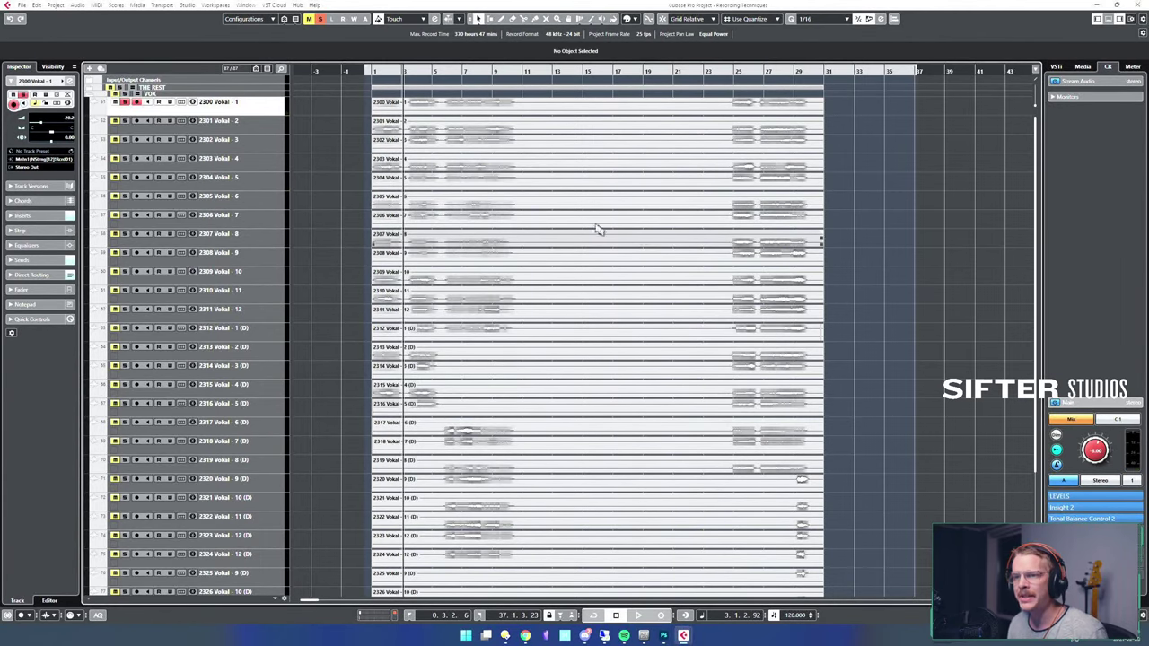
key(s)
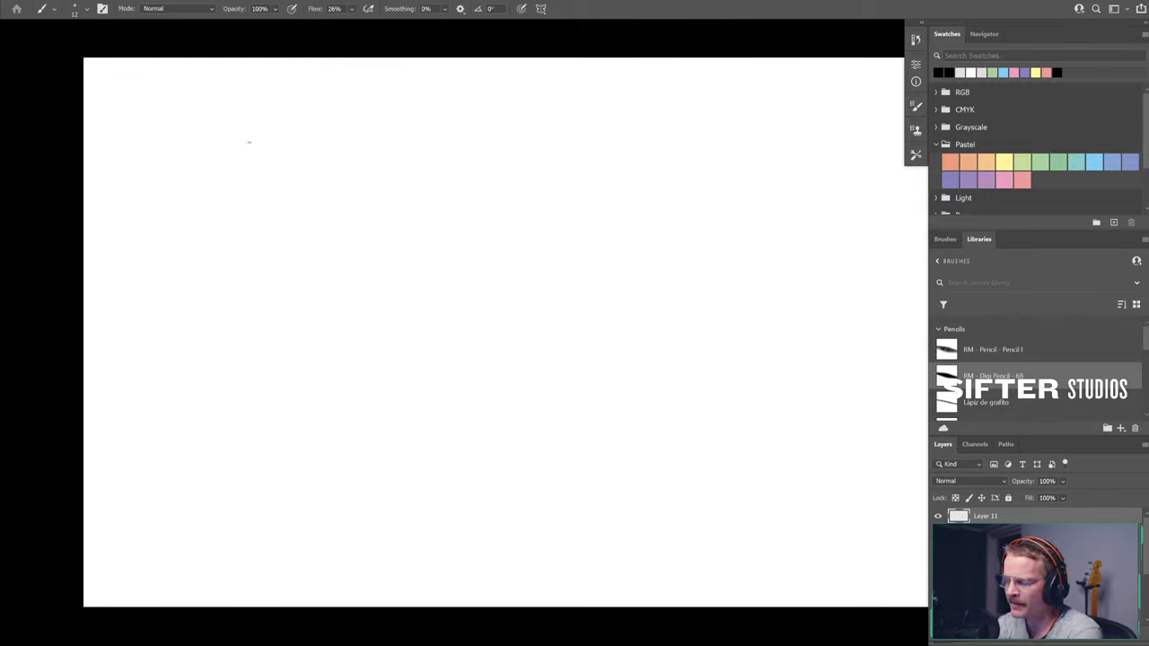
- Switch to Photoshop and sketch a mixer of six adjoining channel strips, labelling an XLR input above the first strip
mouse_move(241, 109)
mouse_down()
mouse_move(207, 480)
mouse_move(281, 372)
mouse_move(236, 105)
mouse_up()
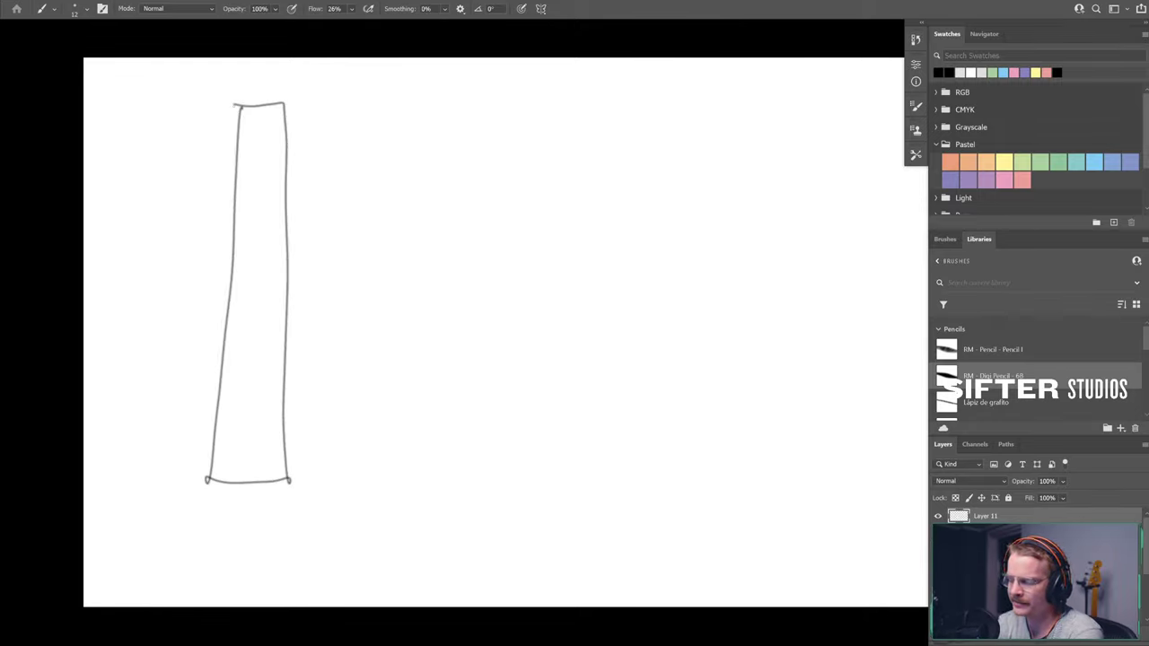
key(shift+Tab)
mouse_move(289, 481)
mouse_down()
mouse_move(364, 371)
mouse_move(286, 103)
mouse_up()
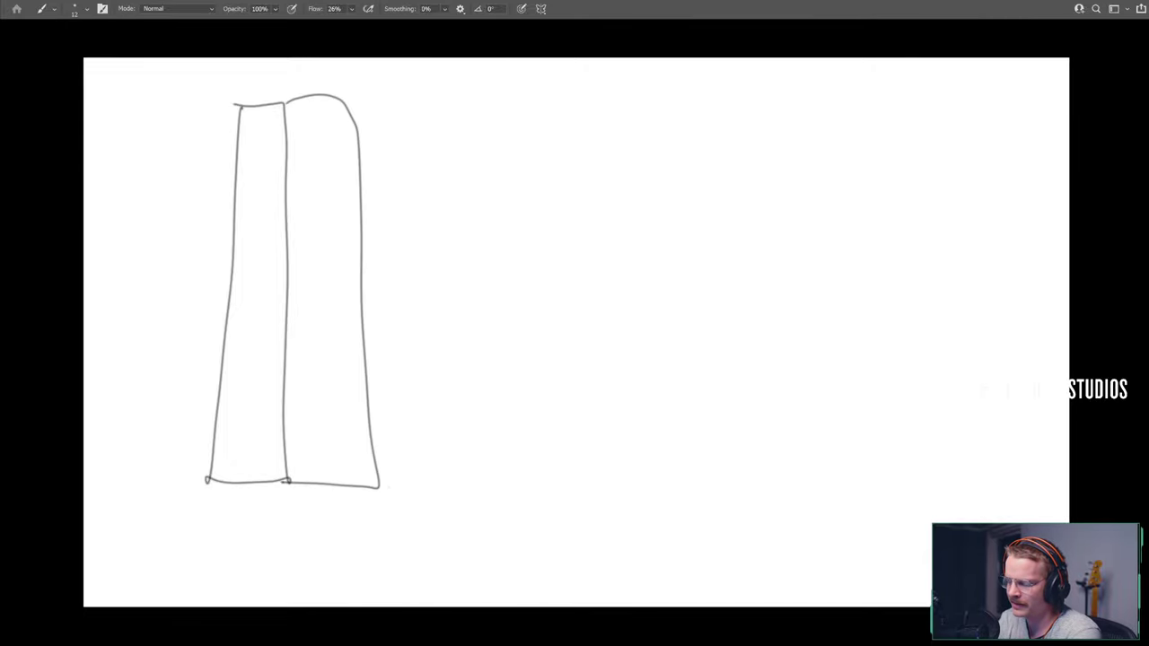
mouse_move(377, 487)
mouse_down()
mouse_move(452, 372)
mouse_move(346, 106)
mouse_up()
mouse_move(462, 481)
mouse_down()
mouse_move(534, 172)
mouse_move(404, 102)
mouse_up()
drag(587, 146, 510, 87)
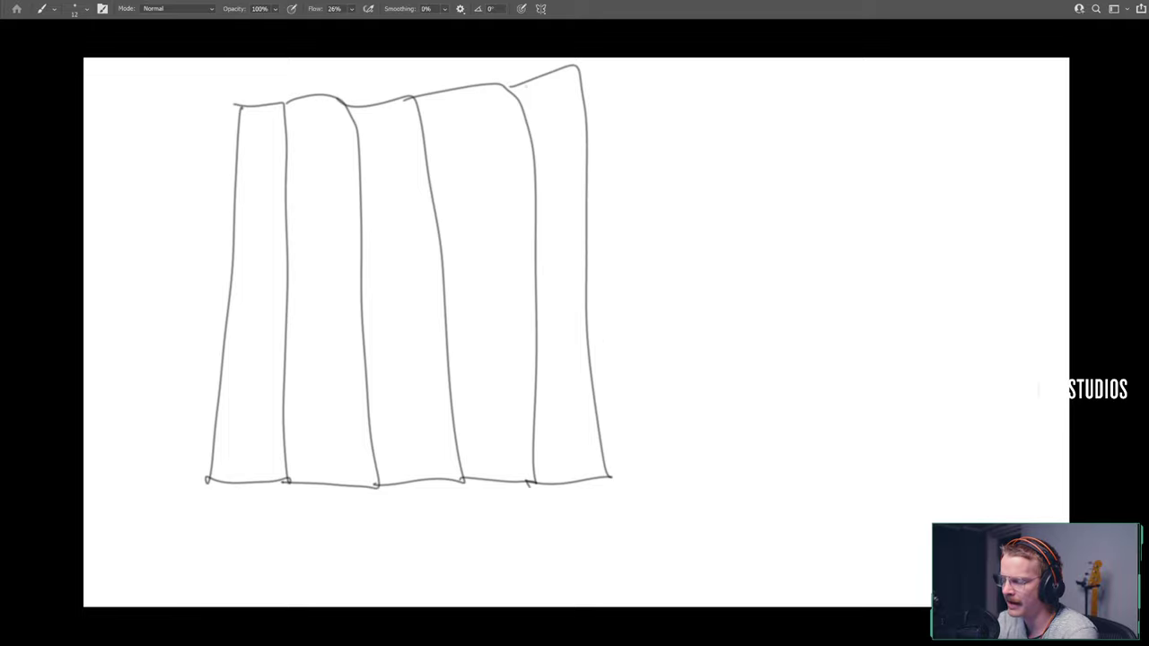
mouse_move(602, 478)
mouse_down()
mouse_move(682, 474)
mouse_move(641, 92)
mouse_move(556, 101)
mouse_up()
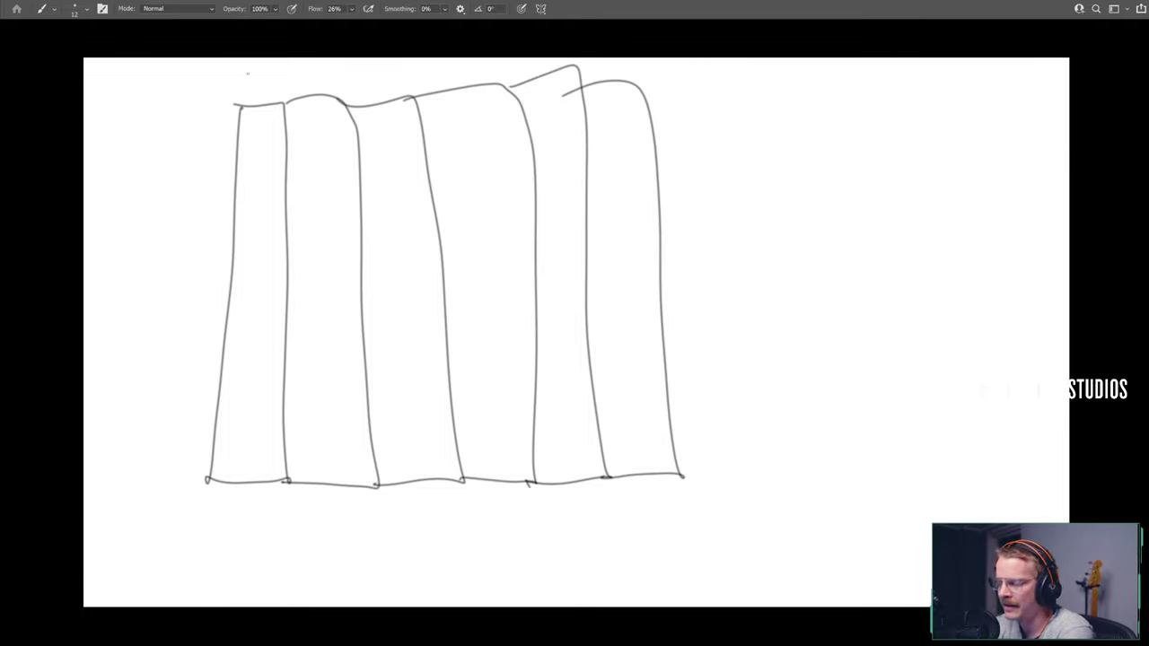
mouse_move(234, 70)
mouse_down()
mouse_move(243, 87)
mouse_move(232, 87)
mouse_move(266, 86)
mouse_up()
mouse_move(263, 71)
mouse_down()
mouse_move(274, 65)
mouse_move(269, 103)
mouse_move(290, 92)
mouse_move(280, 97)
mouse_up()
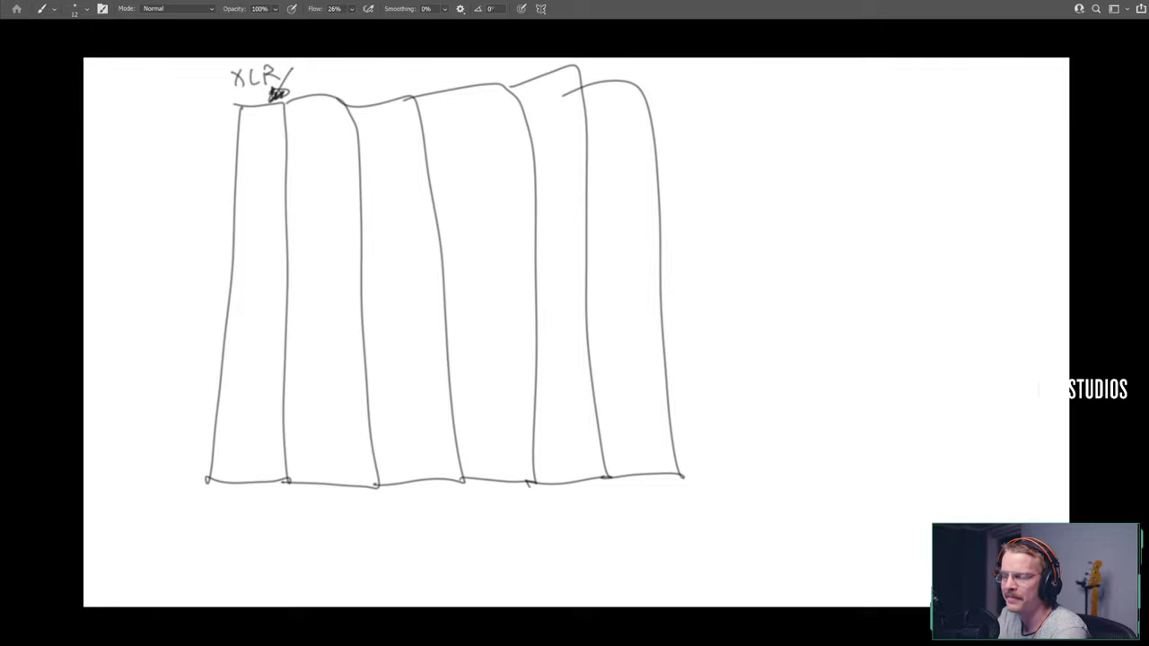
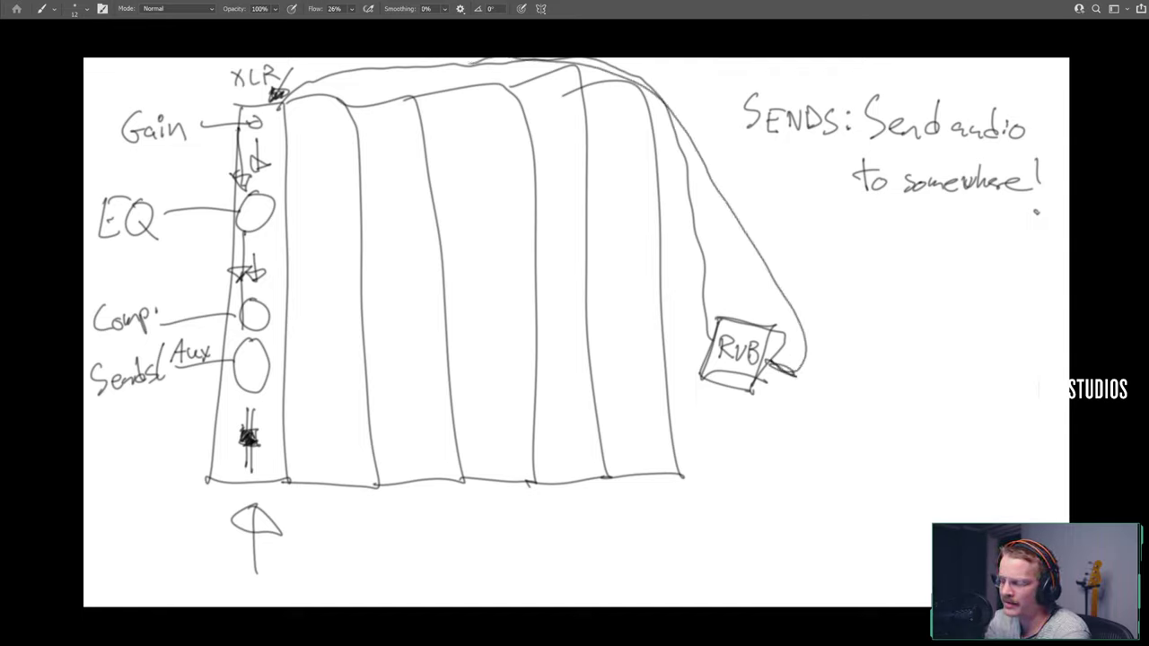
- Draw an arrowhead where the reverb cable enters the fourth strip and handwrite "RVB RTN." inside that strip
drag(453, 74, 467, 86)
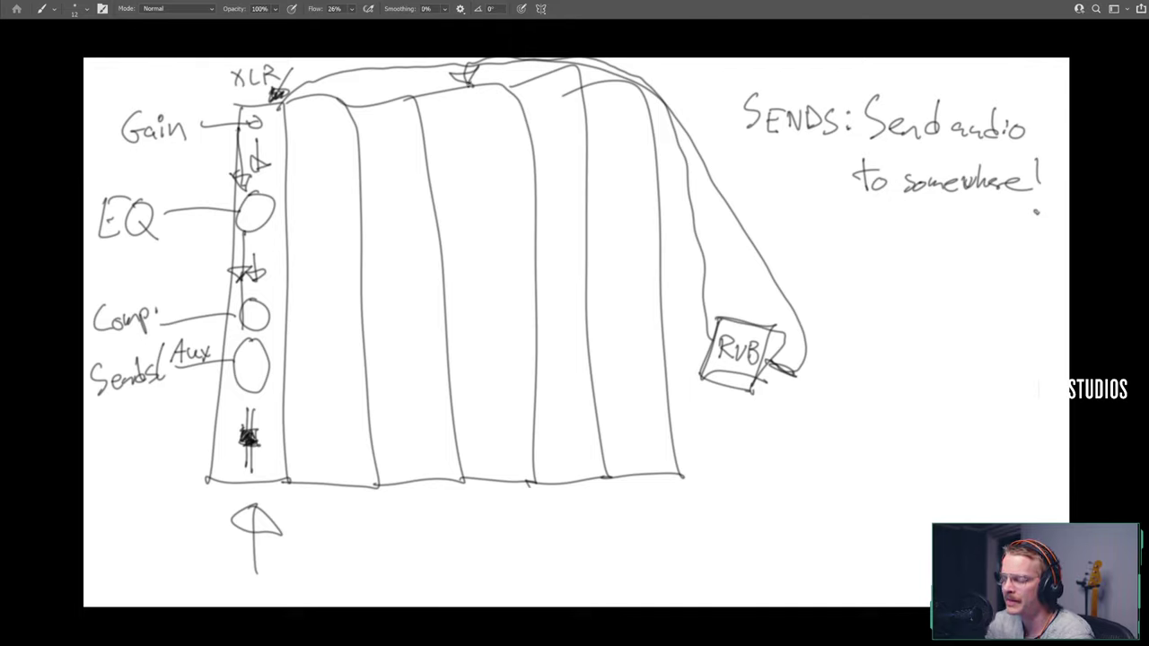
mouse_move(432, 111)
mouse_down()
mouse_move(432, 141)
mouse_move(437, 128)
mouse_move(451, 143)
mouse_move(476, 112)
mouse_up()
mouse_move(481, 122)
mouse_down()
mouse_move(483, 150)
mouse_move(440, 196)
mouse_move(442, 182)
mouse_up()
mouse_move(445, 180)
mouse_down()
mouse_move(459, 203)
mouse_move(480, 182)
mouse_move(471, 206)
mouse_up()
key(e)
key(b)
mouse_move(461, 171)
mouse_down()
mouse_move(492, 169)
mouse_move(487, 201)
mouse_up()
mouse_move(489, 169)
mouse_down()
mouse_move(505, 205)
mouse_move(508, 167)
mouse_up()
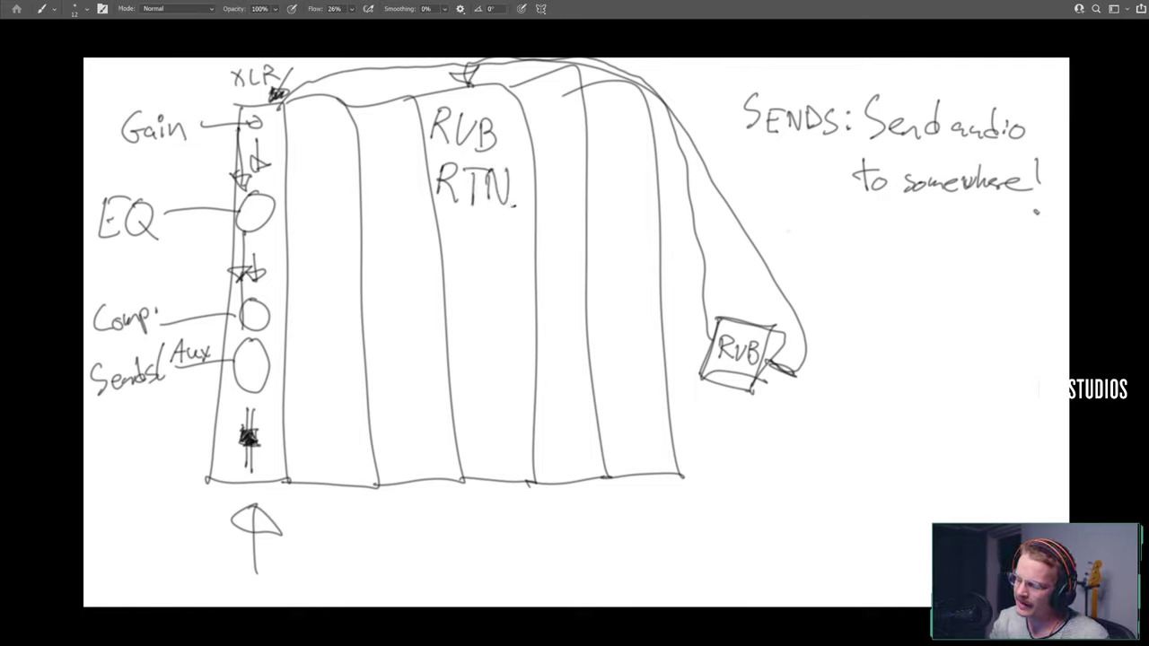
- Handwrite the definition "RETURN: The affected sound!!" below the SENDS note, with a smile under the exclamation marks
drag(789, 226, 789, 255)
drag(789, 224, 807, 256)
mouse_move(815, 228)
mouse_down()
mouse_move(829, 255)
mouse_move(827, 240)
mouse_up()
mouse_move(817, 225)
mouse_down()
mouse_move(833, 224)
mouse_move(841, 253)
mouse_move(858, 230)
mouse_move(873, 248)
mouse_up()
drag(873, 224, 894, 249)
drag(895, 226, 905, 249)
mouse_move(905, 249)
mouse_down()
mouse_move(911, 226)
mouse_move(945, 251)
mouse_move(964, 224)
mouse_up()
mouse_move(961, 226)
mouse_down()
mouse_move(961, 249)
mouse_move(977, 250)
mouse_up()
drag(981, 244, 1002, 250)
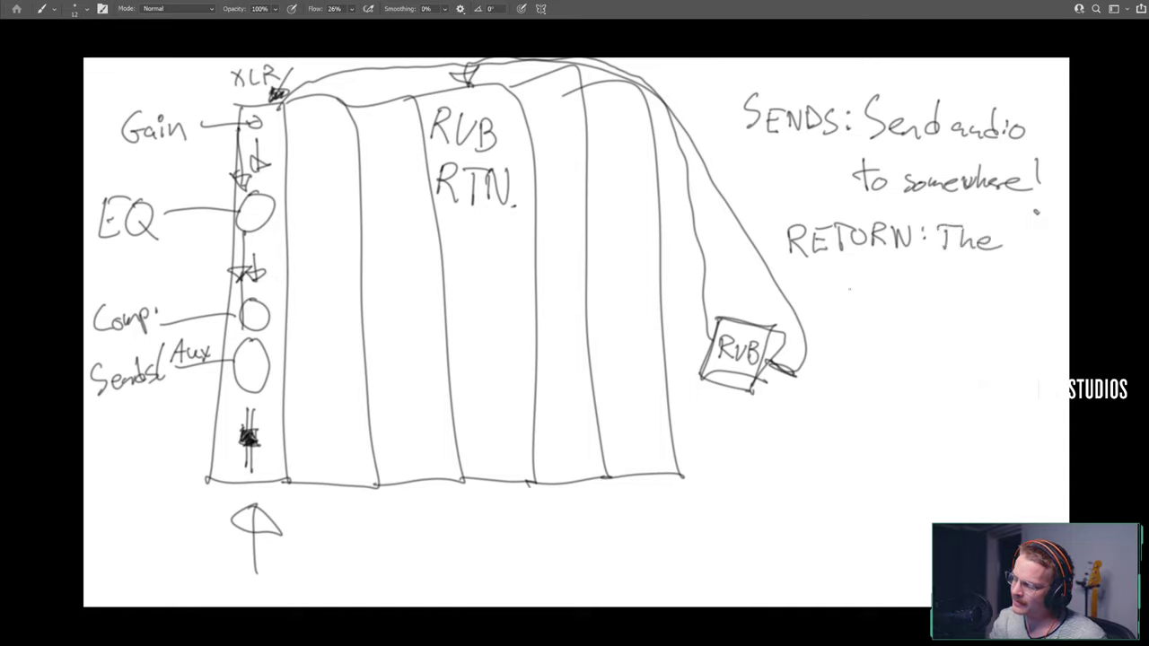
drag(894, 275, 907, 291)
mouse_move(930, 267)
mouse_down()
mouse_move(919, 291)
mouse_move(930, 280)
mouse_move(970, 291)
mouse_up()
click(952, 284)
drag(962, 275, 1004, 291)
drag(1002, 282, 1005, 295)
mouse_move(937, 314)
mouse_down()
mouse_move(923, 338)
mouse_move(952, 325)
mouse_move(997, 330)
mouse_up()
drag(1003, 331, 993, 339)
click(1013, 342)
mouse_move(1004, 312)
mouse_down()
mouse_move(1007, 343)
mouse_move(1022, 345)
mouse_up()
mouse_move(1042, 313)
mouse_down()
mouse_move(1038, 345)
mouse_move(1051, 341)
mouse_up()
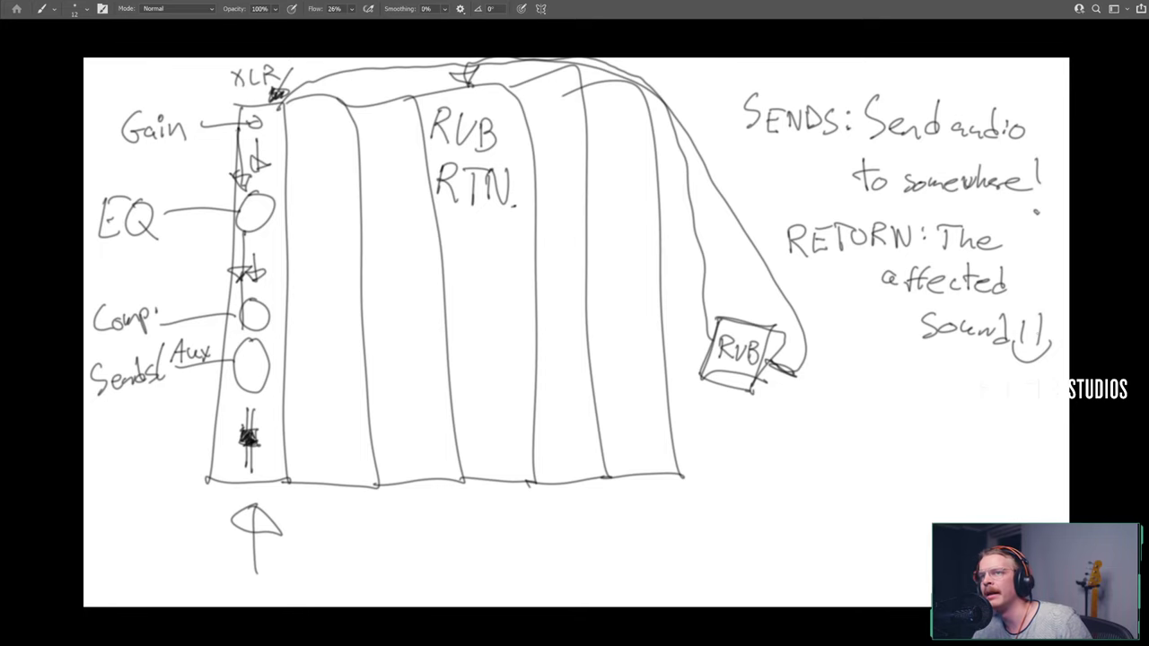
- Switch back to Cubase, reopen the 2300 Vokal - 1 channel settings, and inspect its Pro-Q 3 and Pro-C 2 inserts
key(alt+Tab)
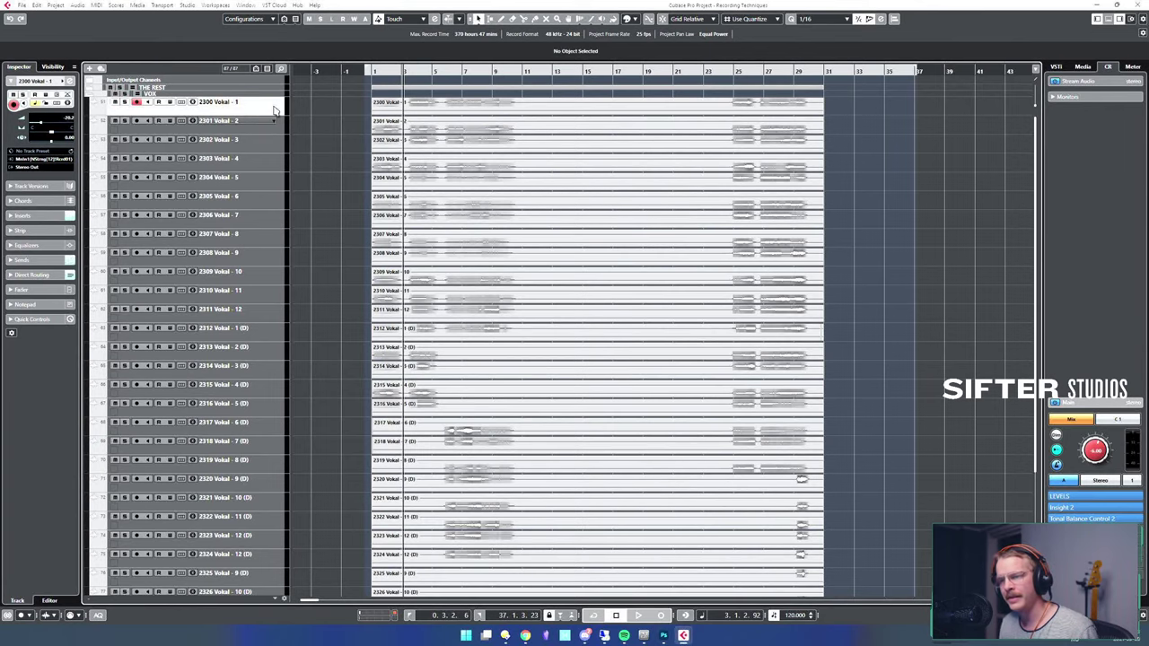
key(e)
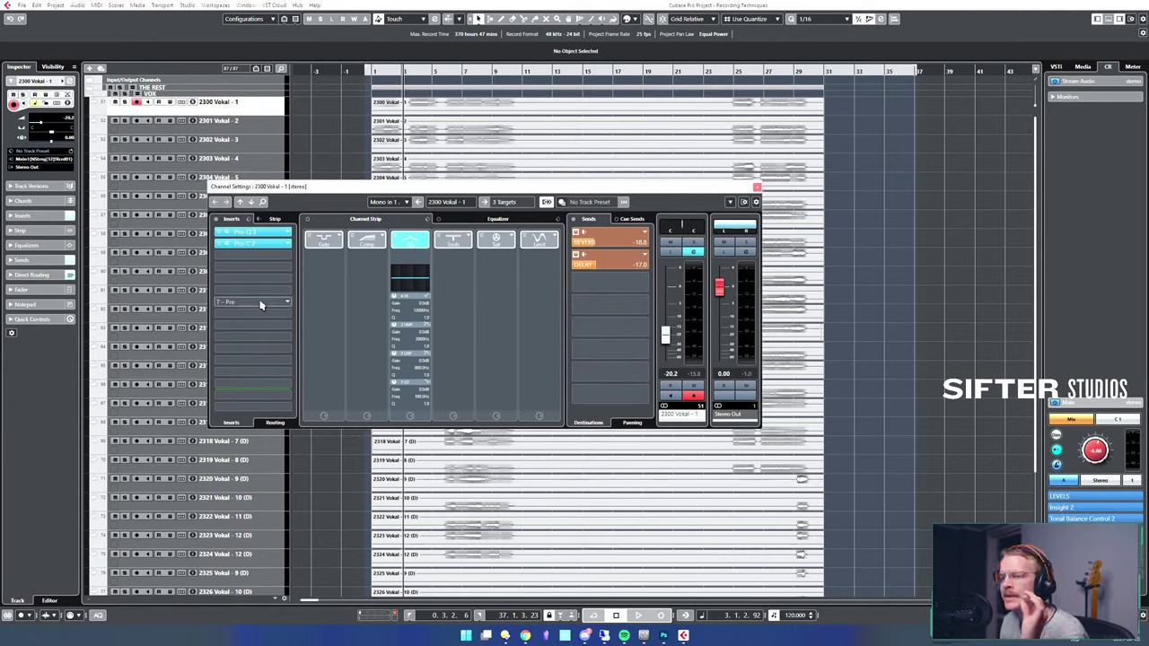
click(267, 235)
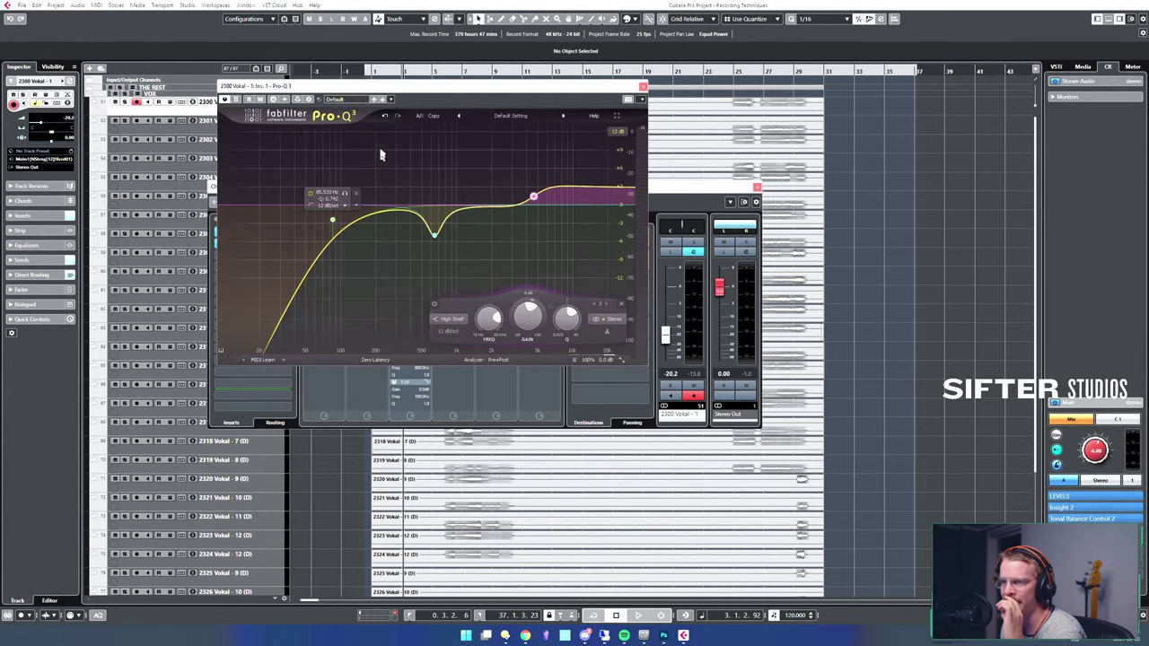
click(653, 92)
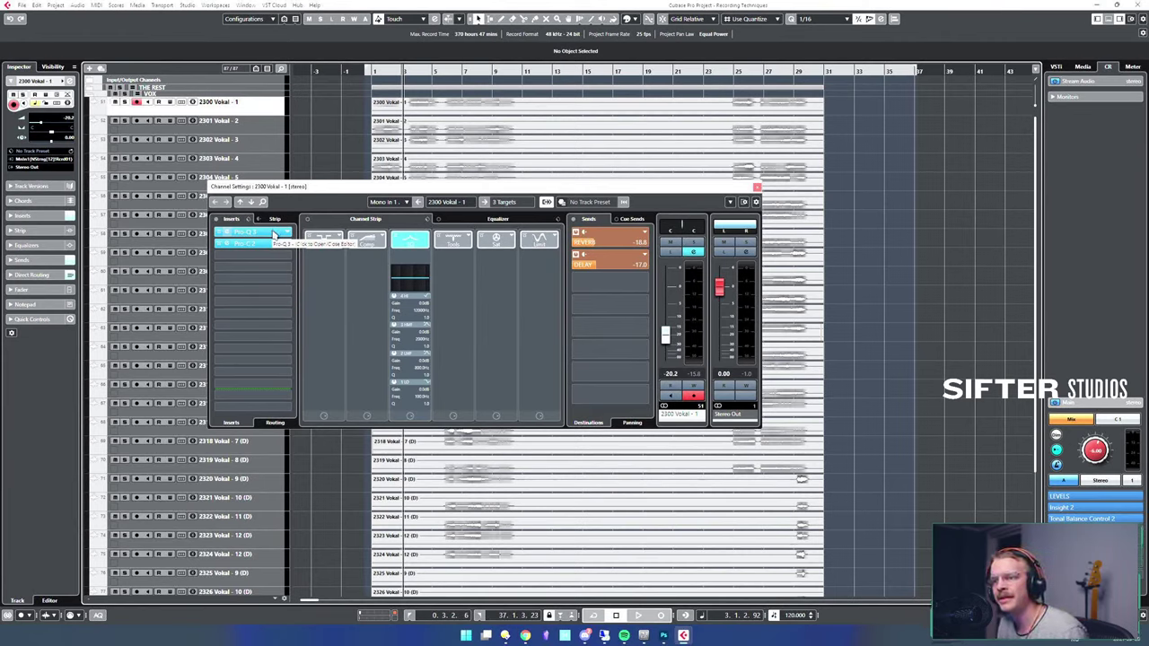
click(276, 233)
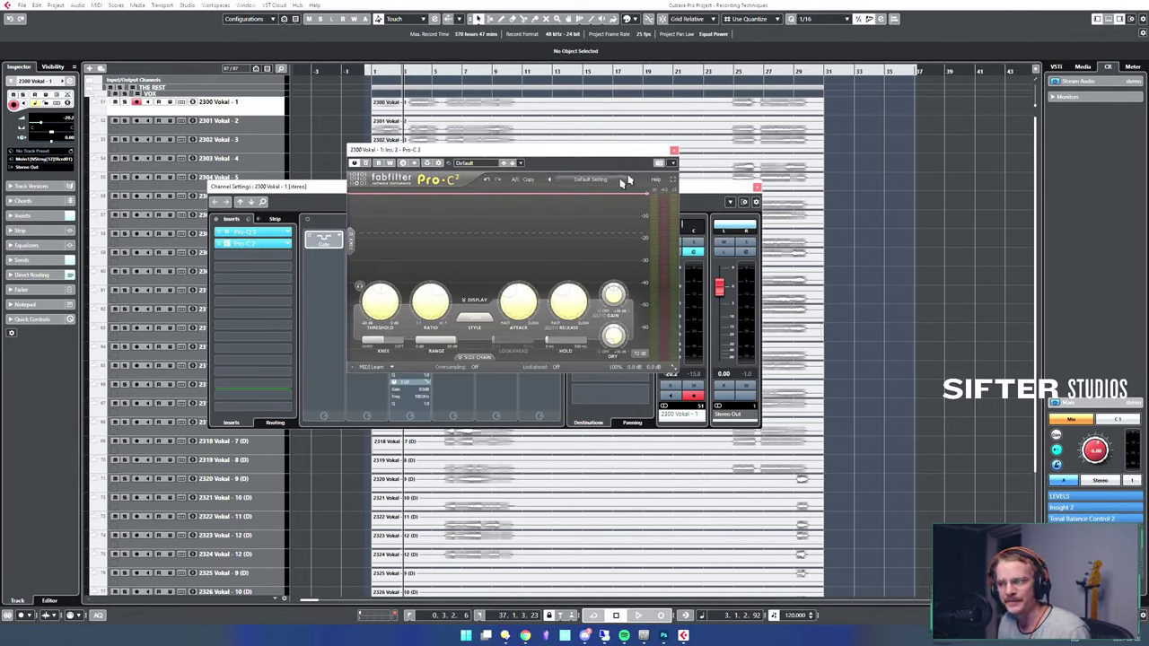
click(676, 151)
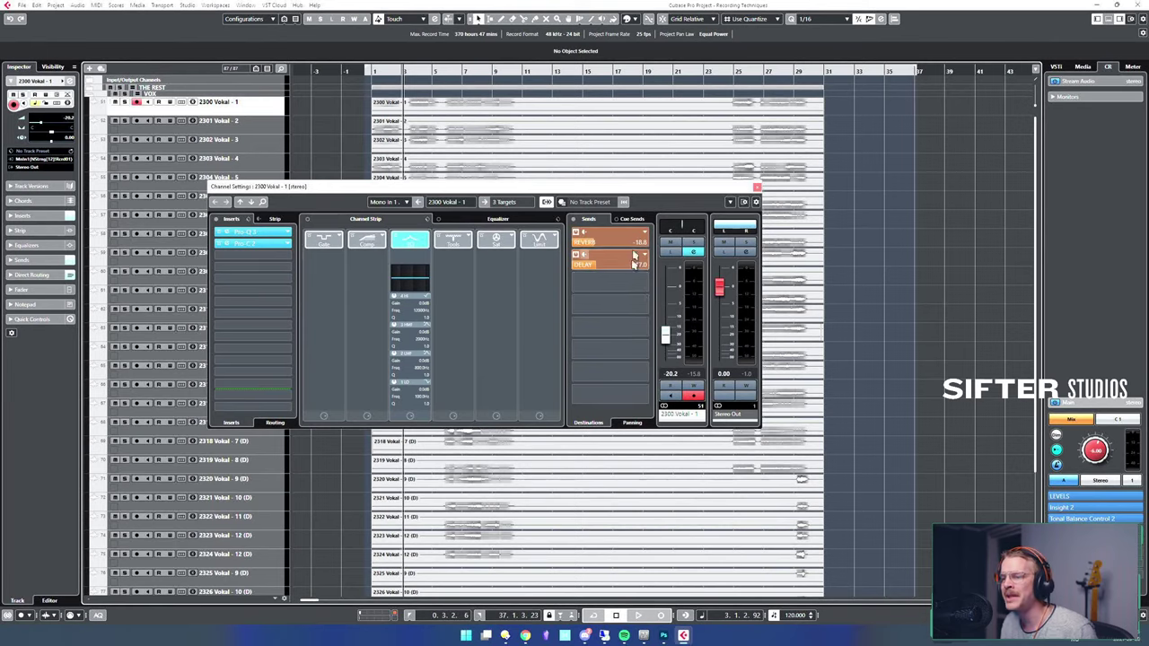
- Set the REVERB send level to -20.9 and the DELAY send level to -17.7 on 2300 Vokal - 1
drag(608, 243, 599, 242)
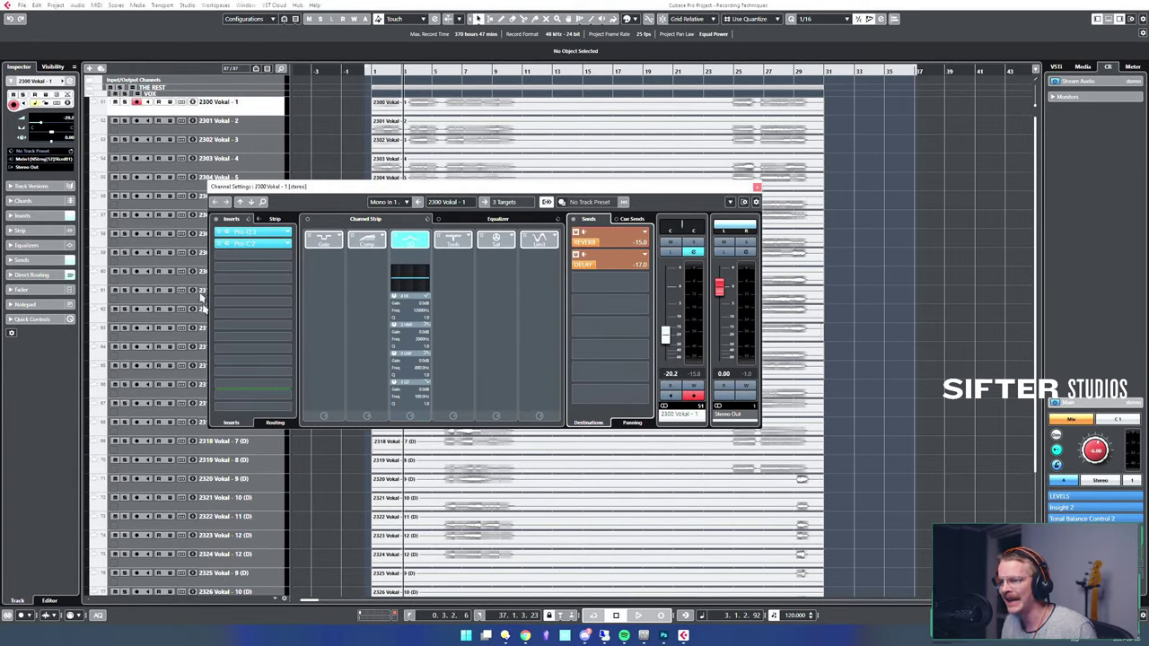
drag(608, 245, 603, 269)
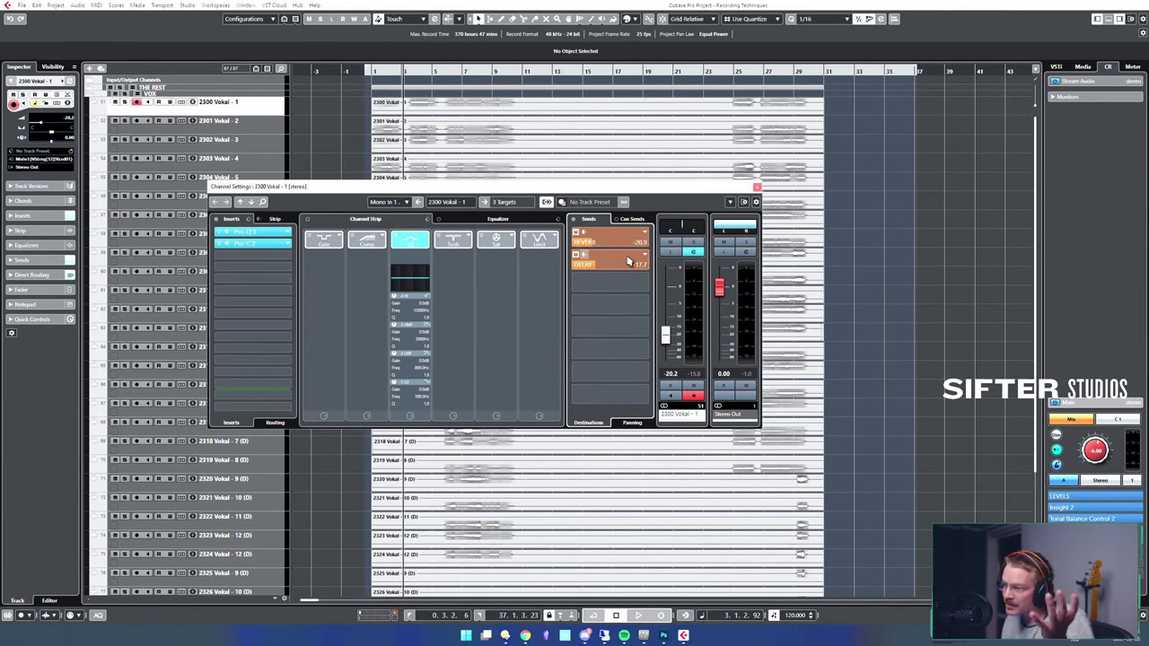
- Demonstrate bypassing the DELAY send and switching it repeatedly between pre-fader and post-fader
click(577, 257)
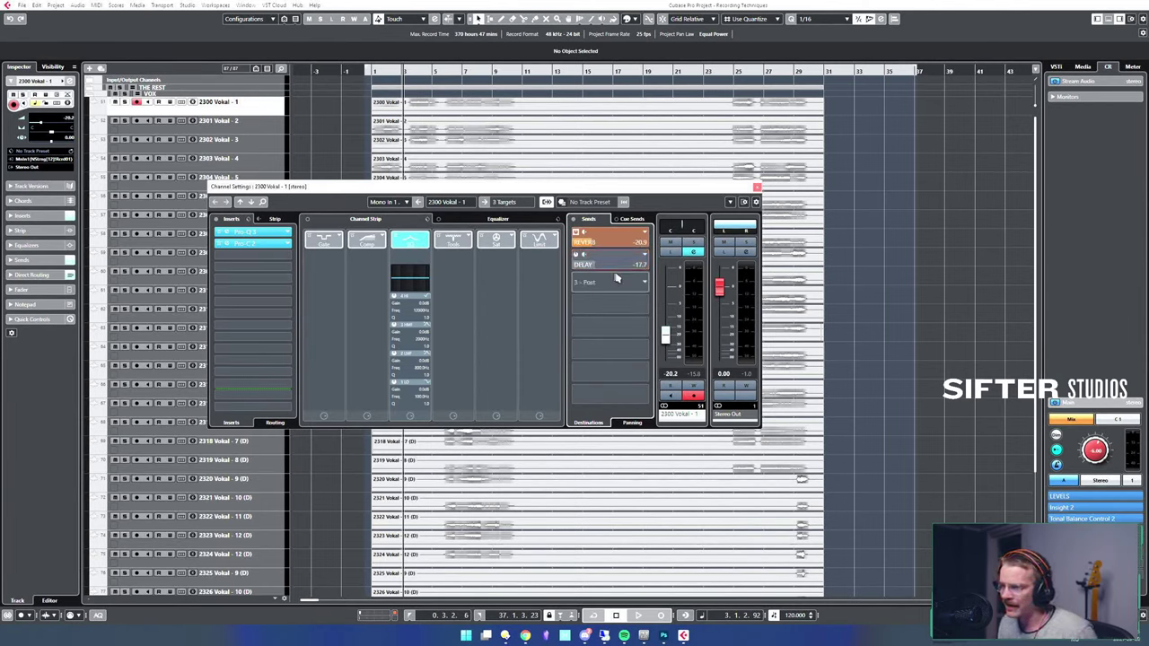
click(578, 256)
click(586, 256)
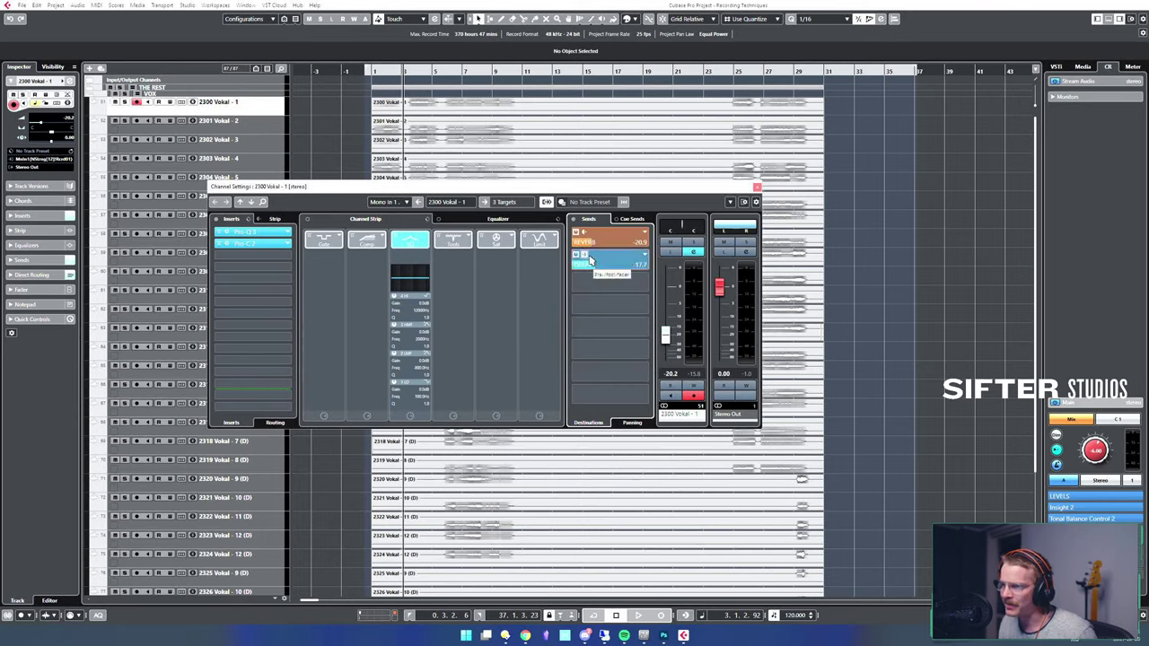
click(585, 257)
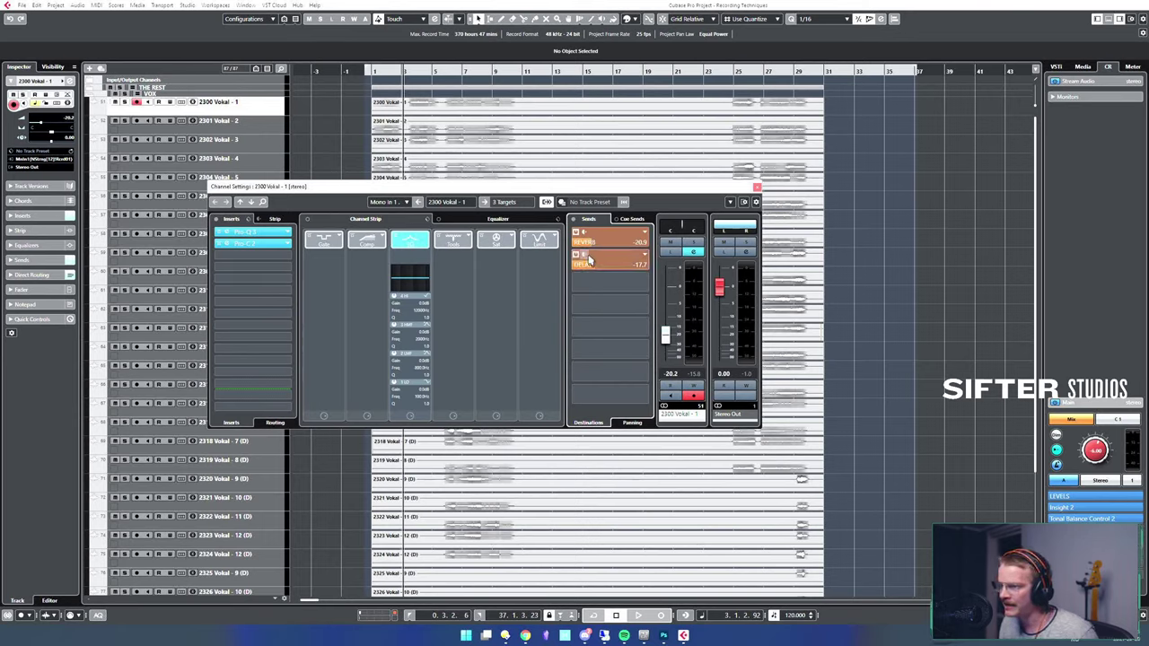
click(585, 257)
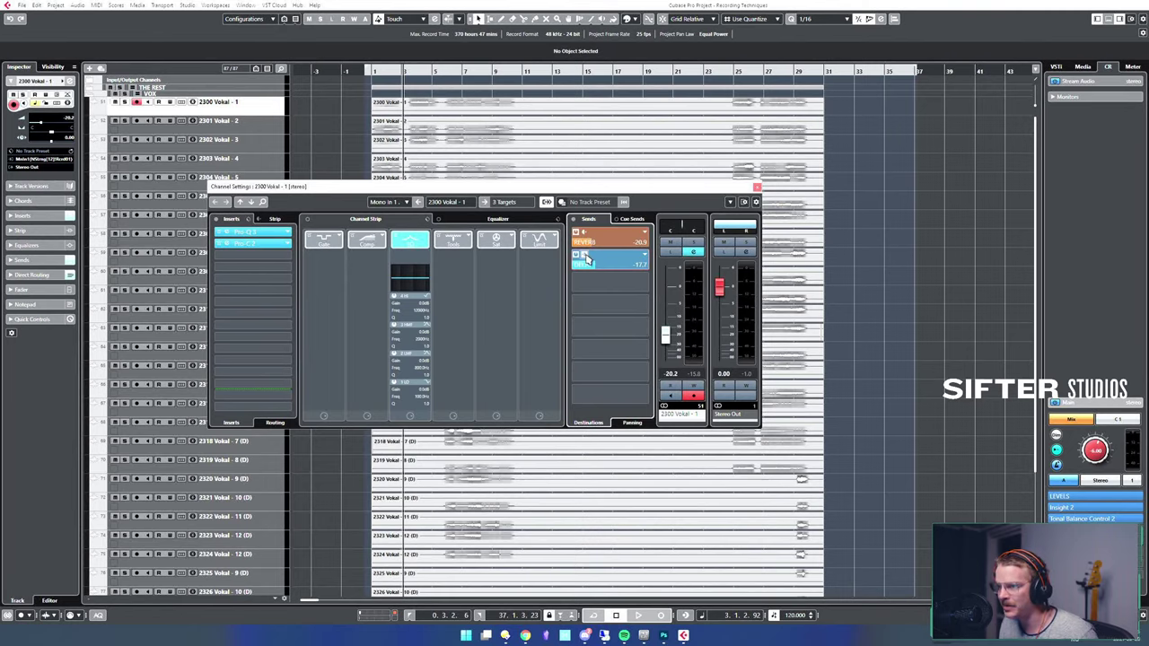
click(586, 258)
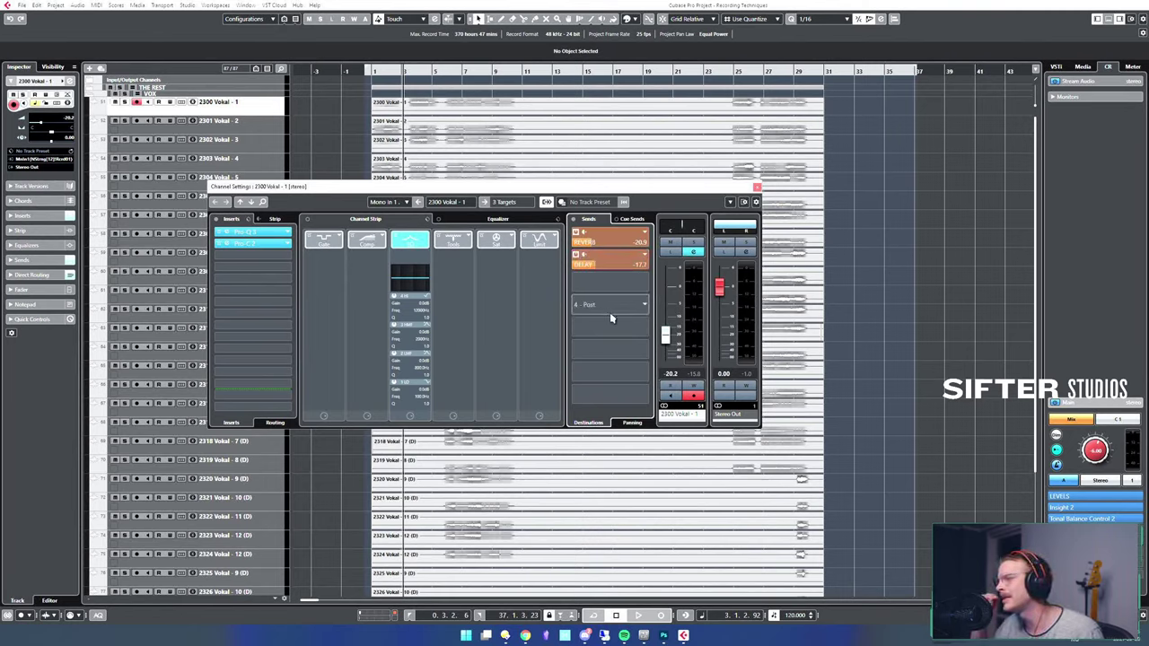
click(585, 258)
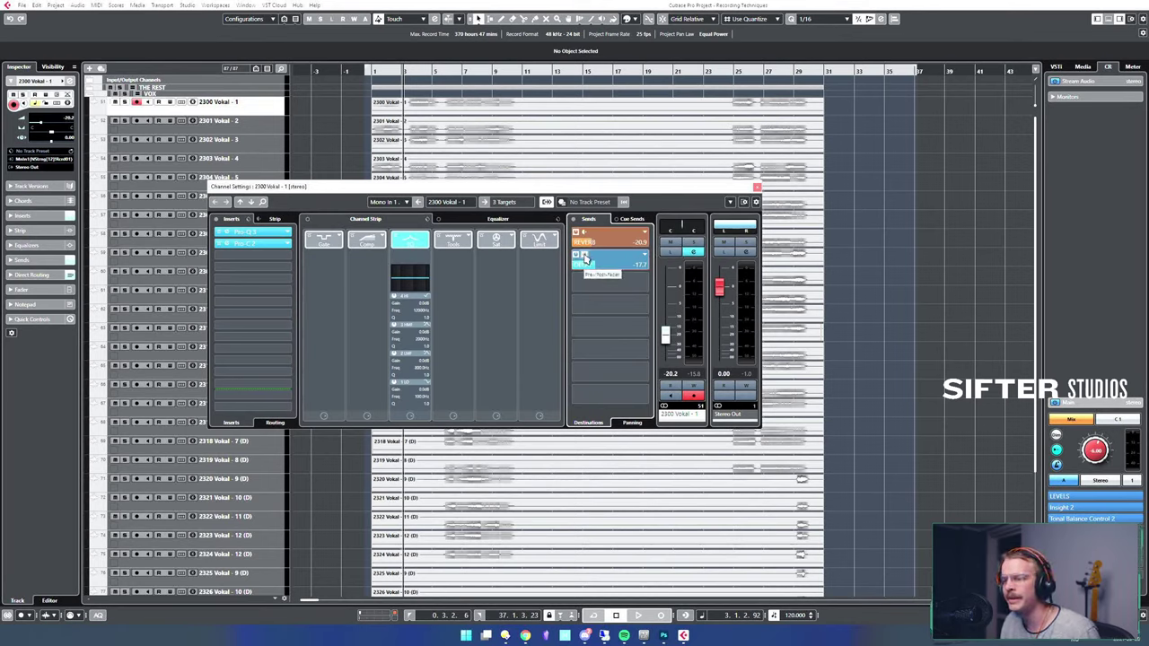
click(585, 258)
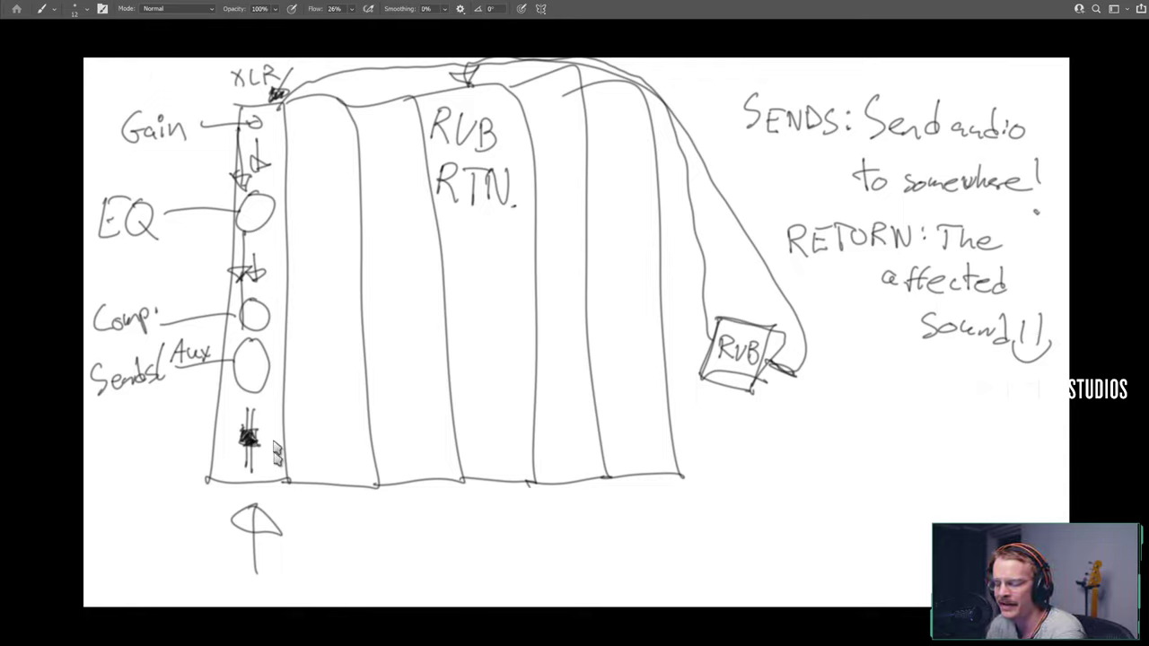
- Shade the arrowhead beneath the first channel strip and mark a dot labelled 8 on its Sends/Aux knob
key(e)
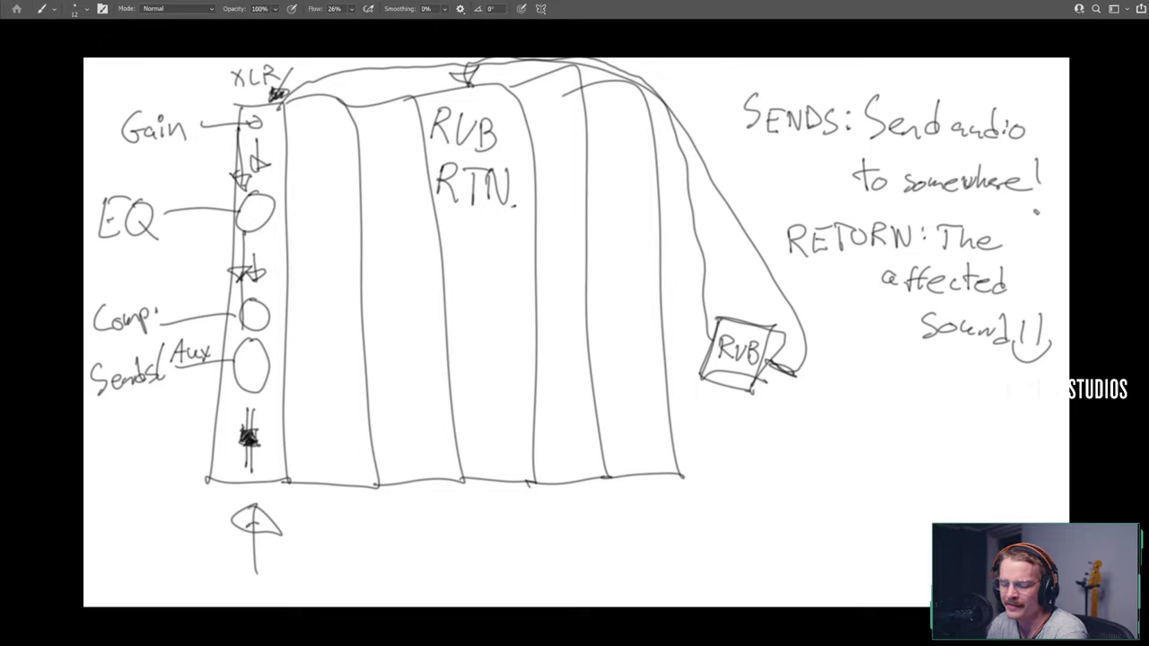
mouse_move(249, 524)
mouse_down()
mouse_move(285, 532)
mouse_move(243, 518)
mouse_up()
key(b)
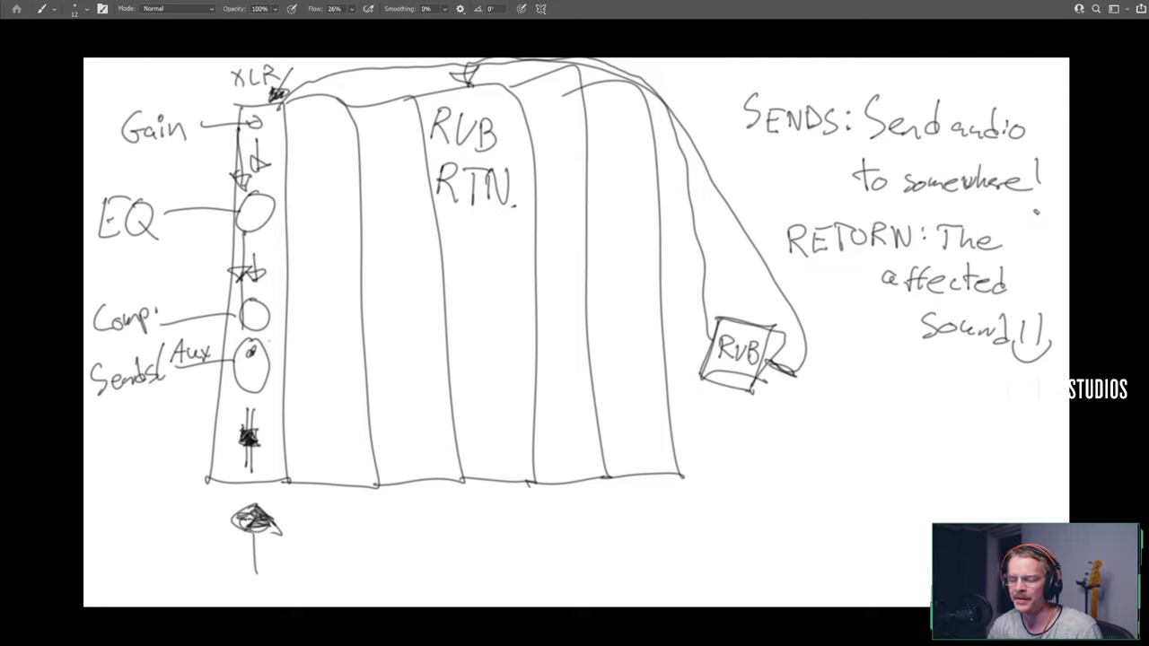
drag(252, 351, 281, 328)
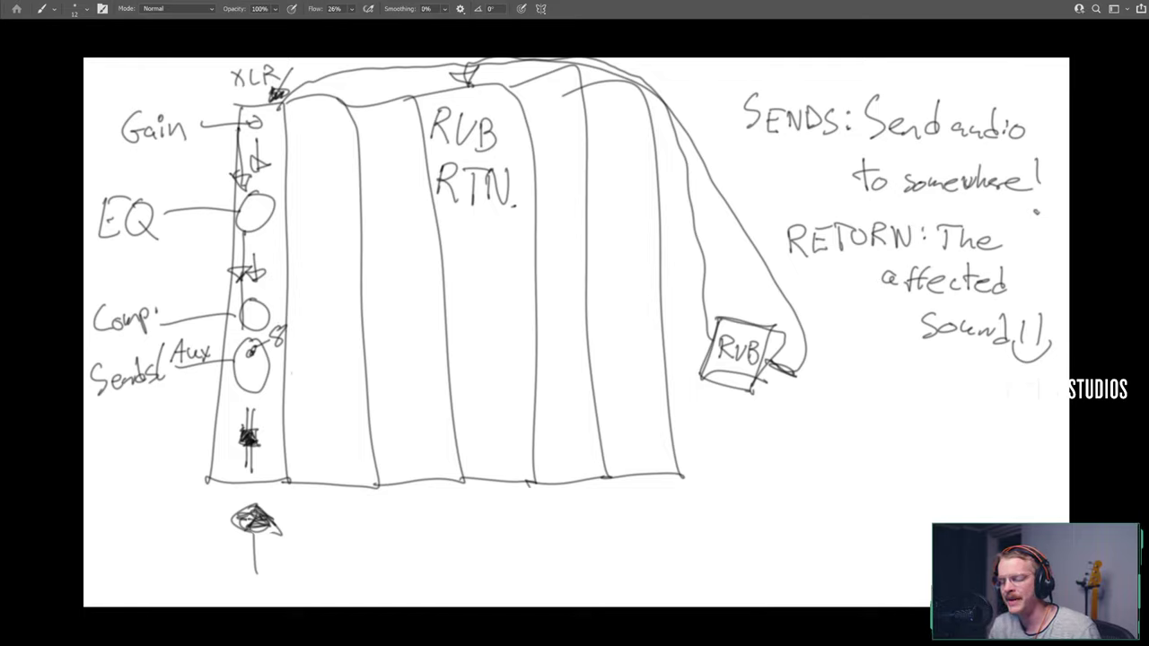
mouse_move(280, 352)
mouse_down()
mouse_move(274, 411)
mouse_move(260, 398)
mouse_move(285, 401)
mouse_up()
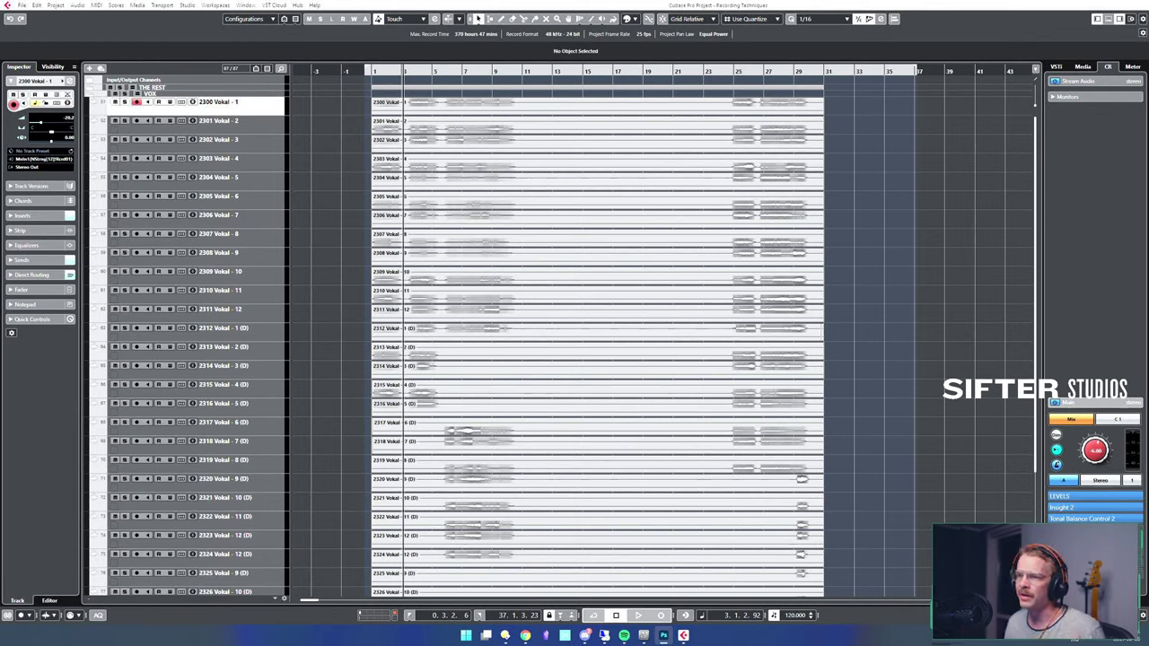
- Switch back to Cubase, set the 2300 Vokal - 1 channel fader to -13.2, and reposition its channel settings window
key(e)
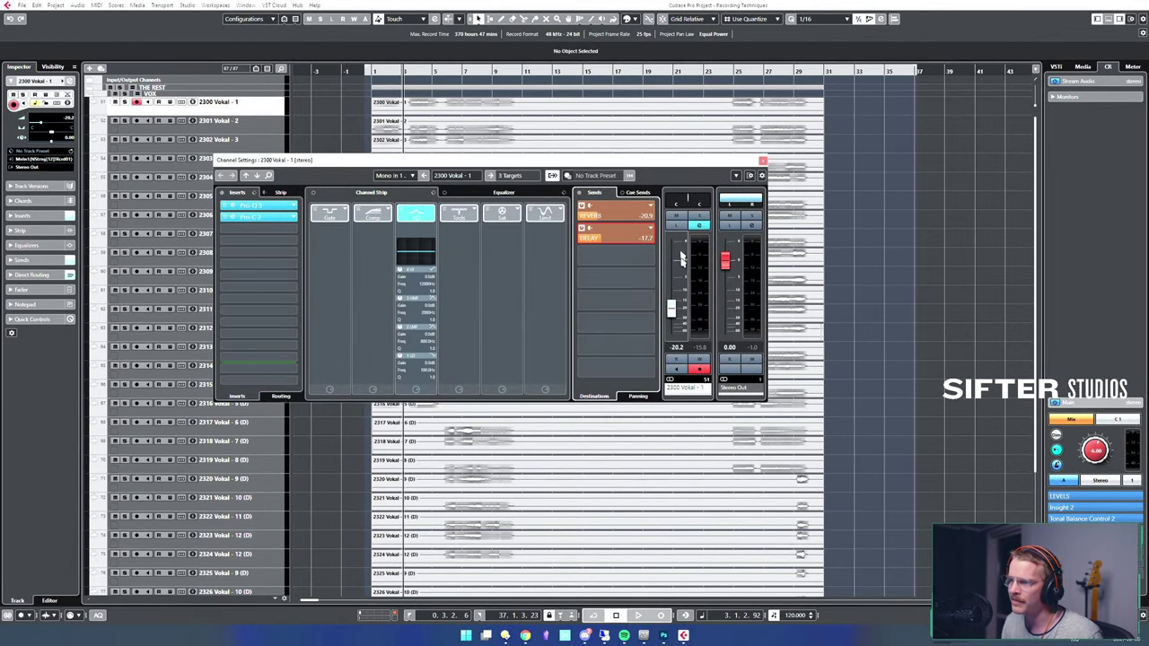
drag(681, 258, 685, 309)
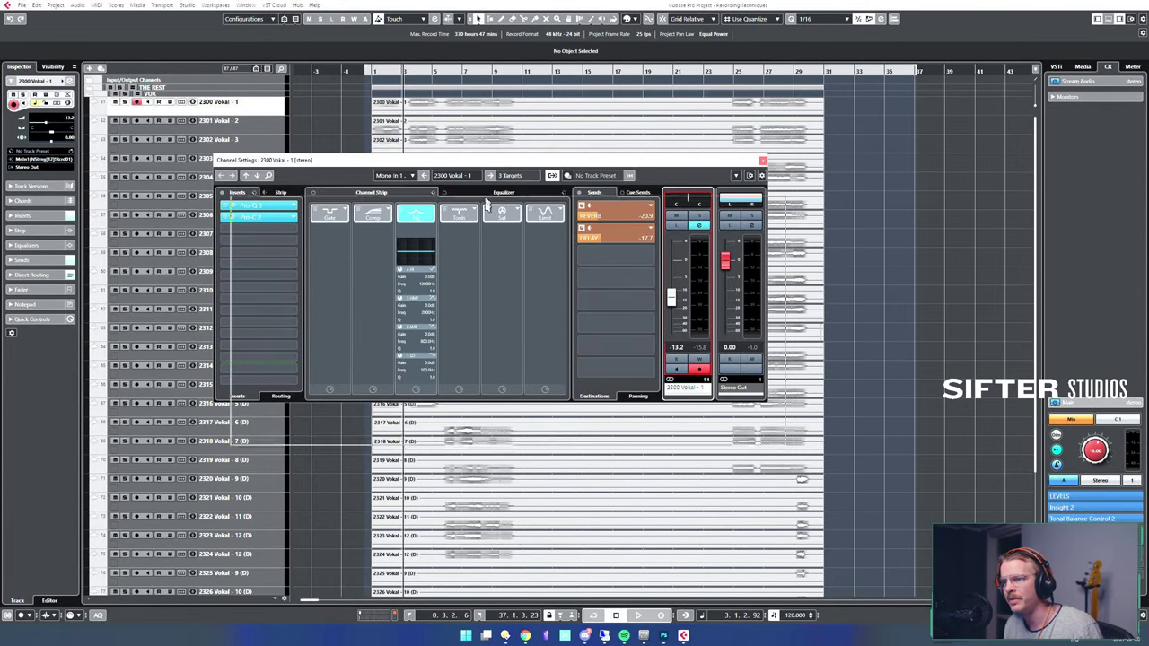
drag(567, 161, 582, 207)
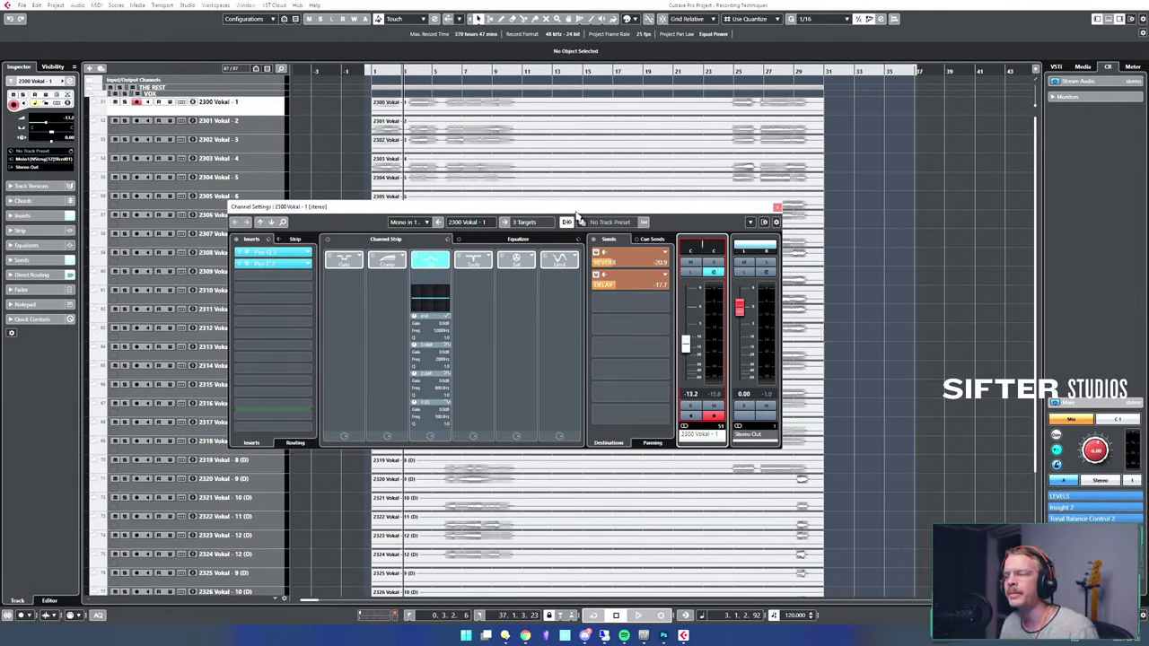
drag(575, 214, 590, 209)
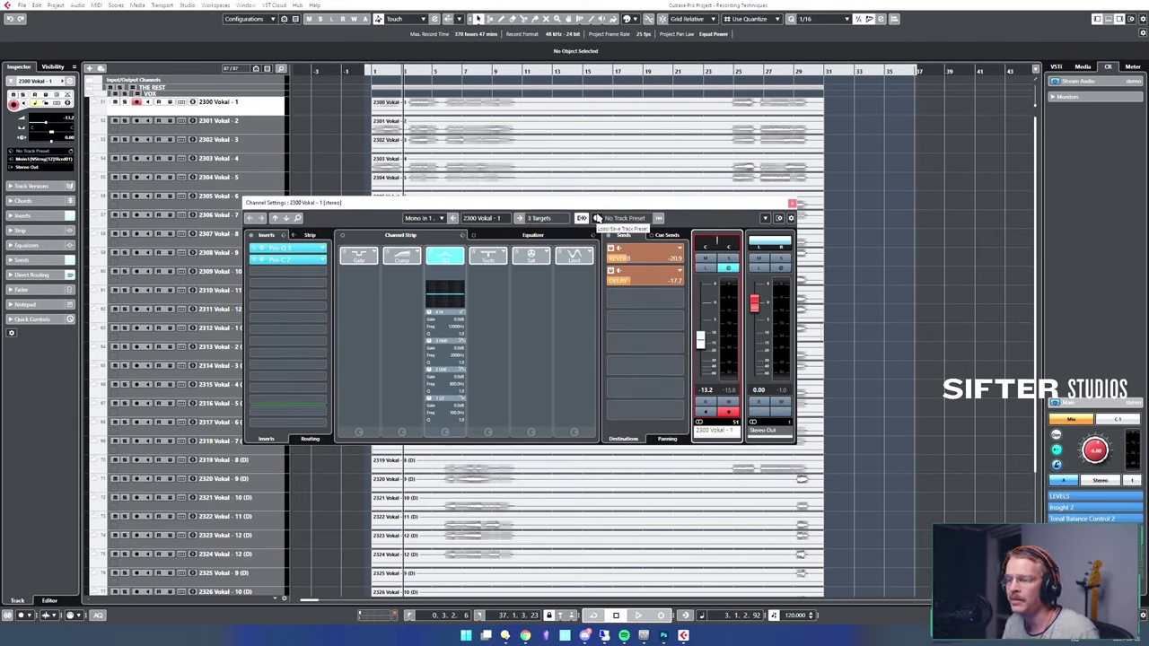
- Demonstrate the DELAY send post- and pre-fader at -13.2, set the channel fader to -13.5, and close the channel settings
click(619, 270)
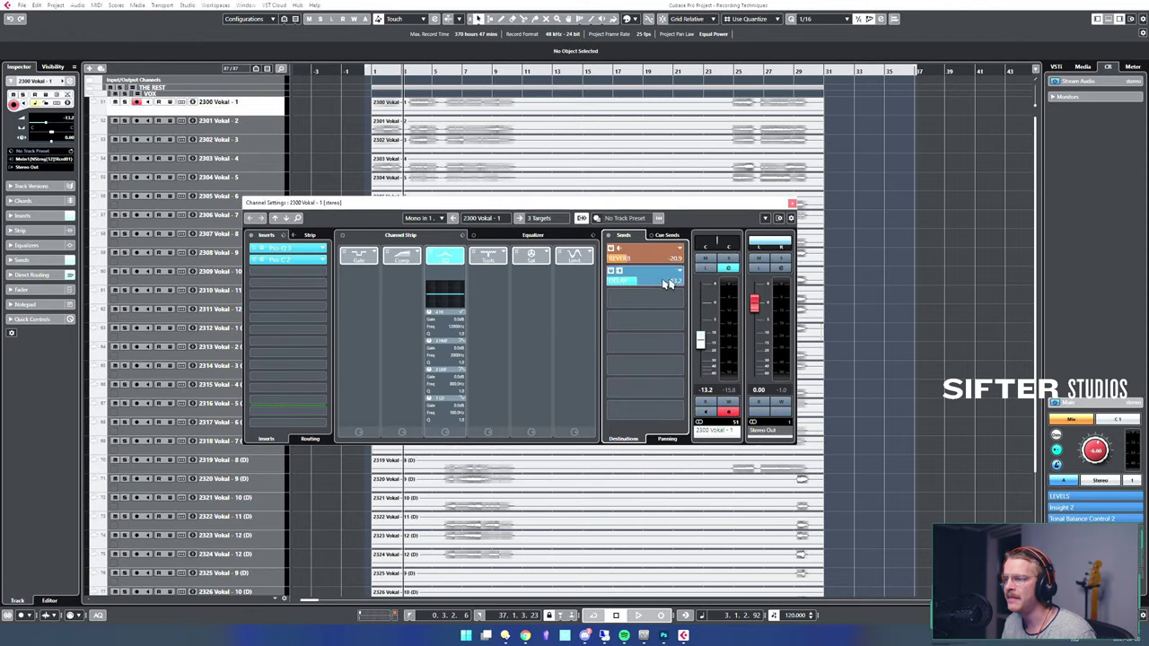
mouse_move(698, 346)
mouse_down()
mouse_move(717, 316)
mouse_move(720, 337)
mouse_move(721, 319)
mouse_move(714, 368)
mouse_move(711, 332)
mouse_up()
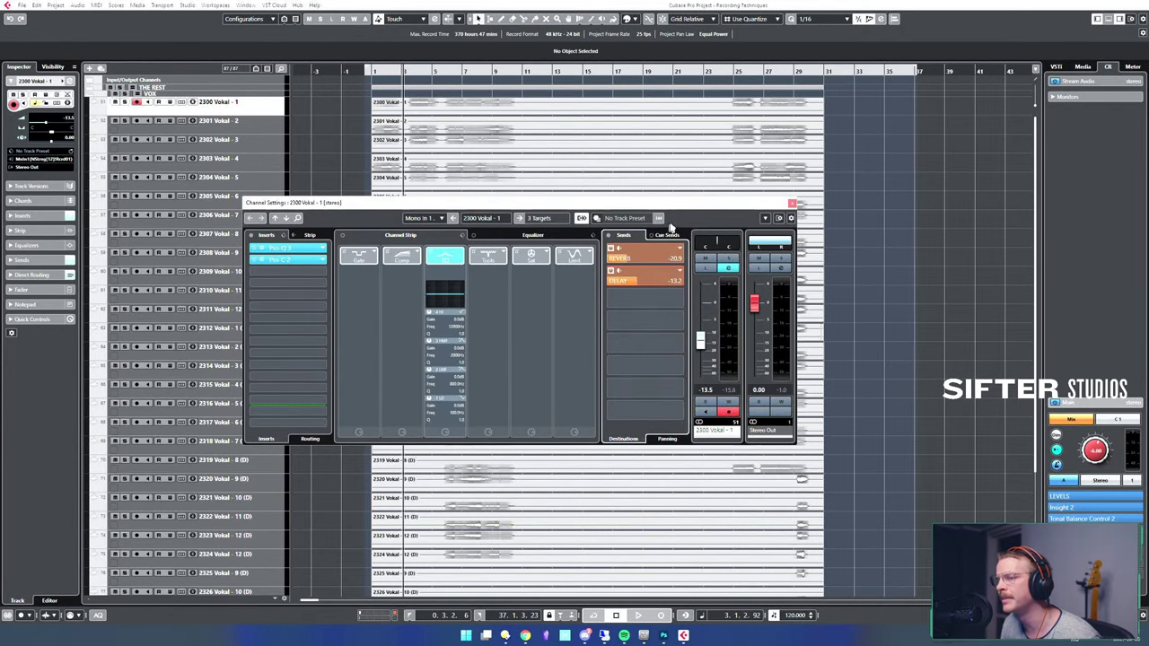
drag(707, 208, 699, 228)
click(785, 222)
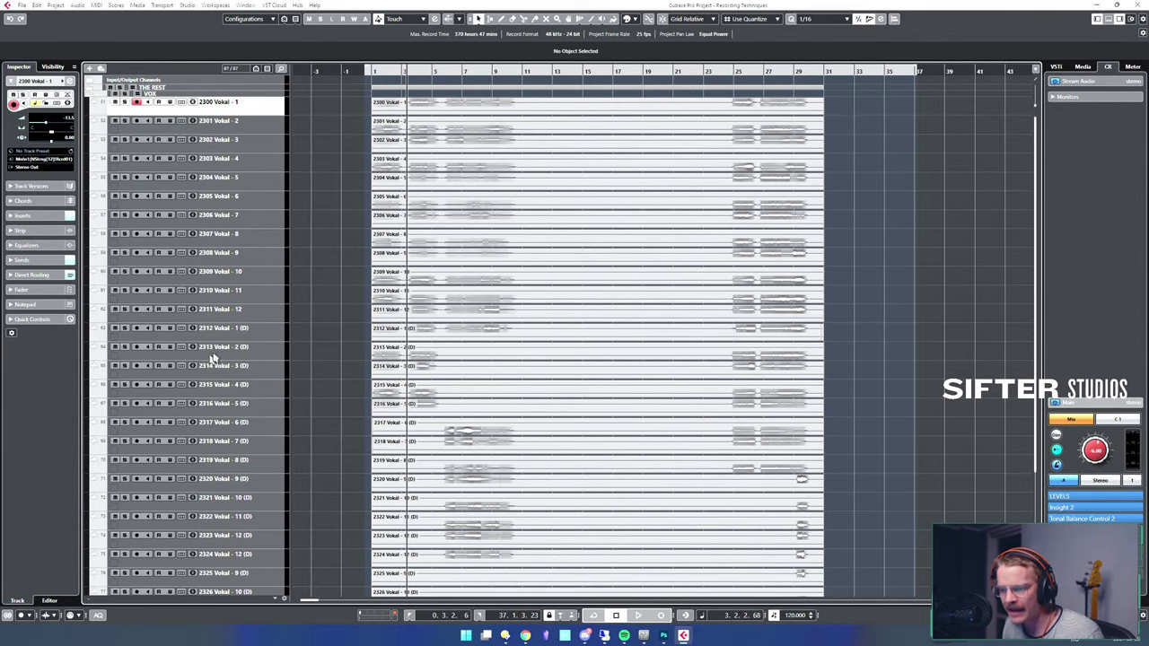
scroll(214, 359, down, 3)
shift+click(257, 502)
scroll(280, 395, up, 3)
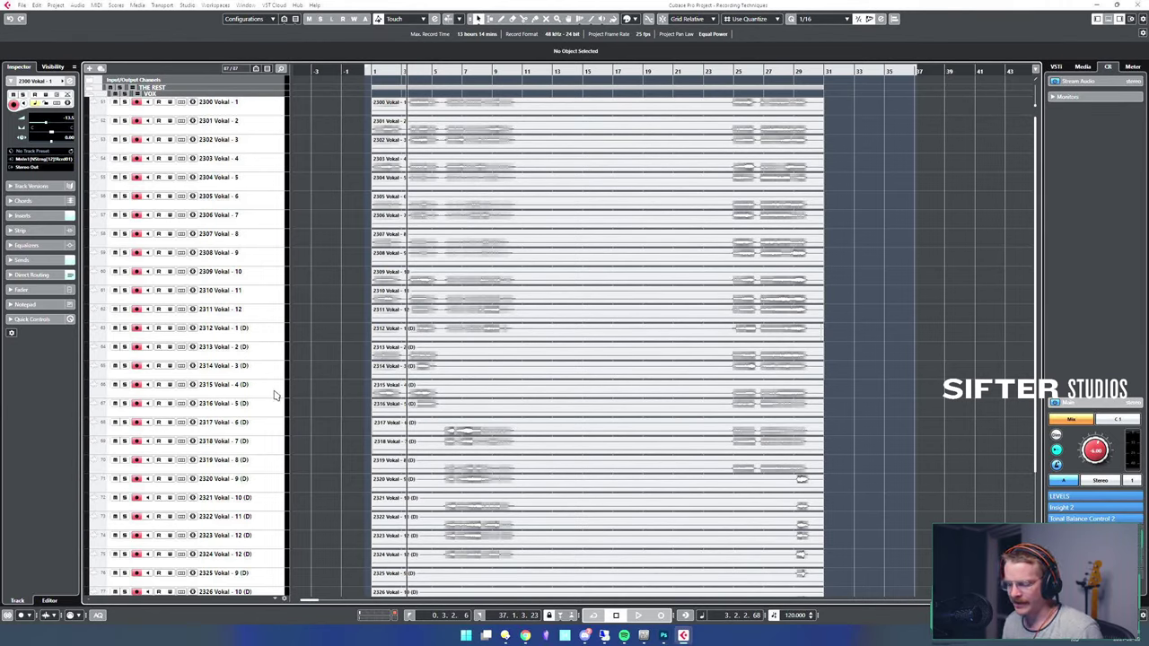
key(t)
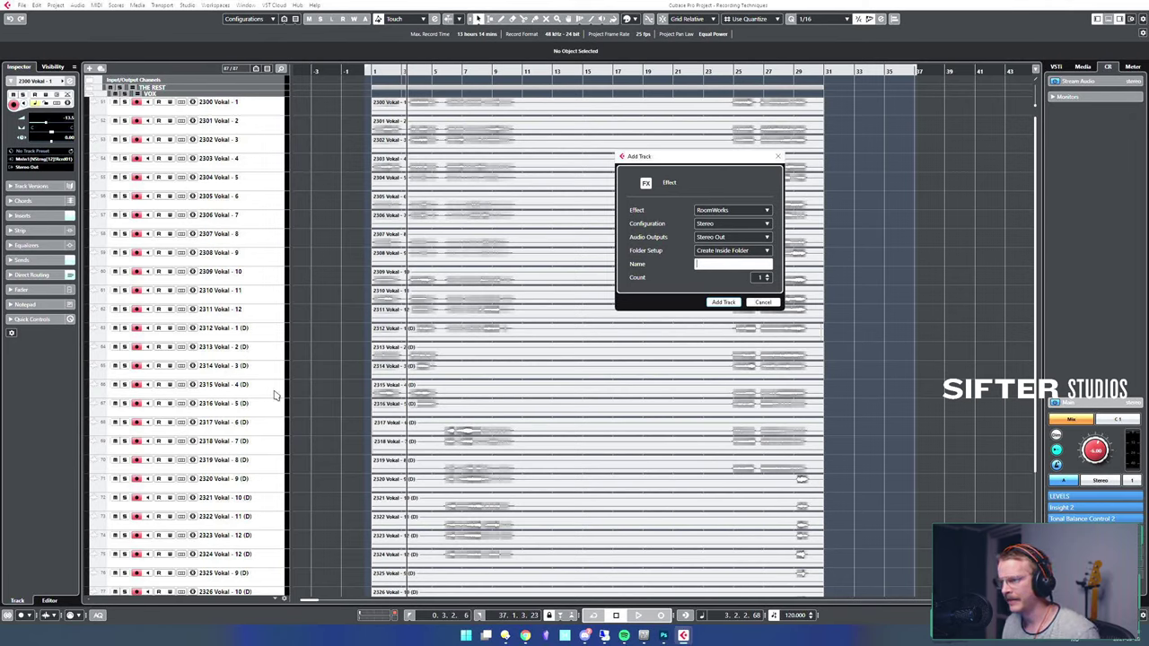
key(Escape)
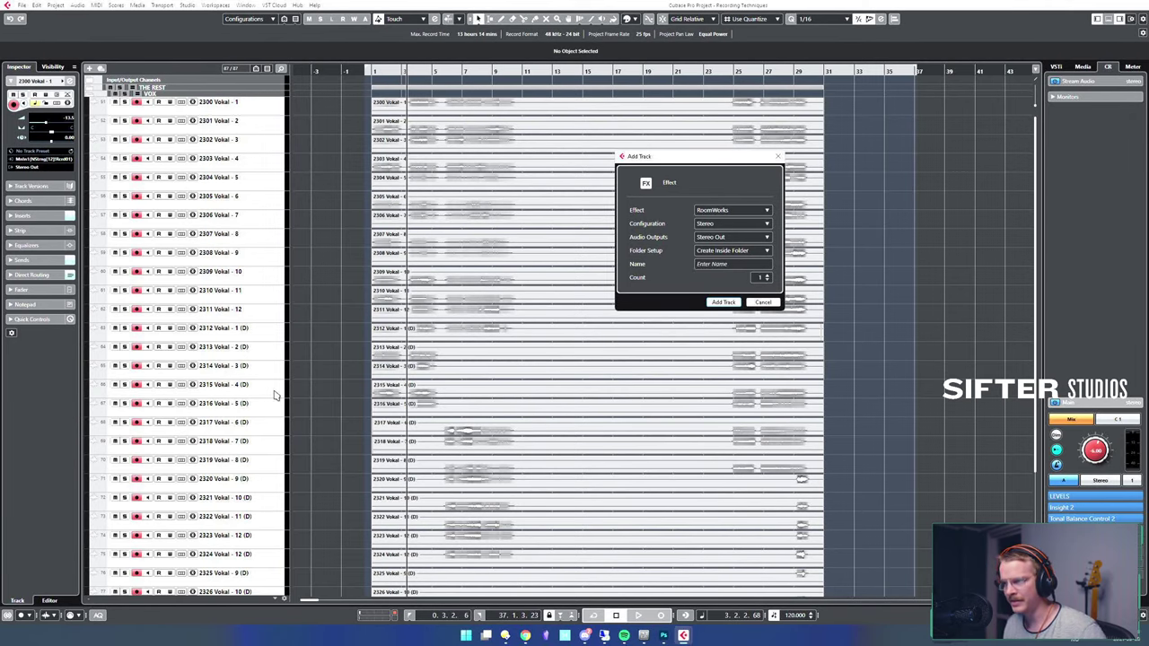
click(774, 304)
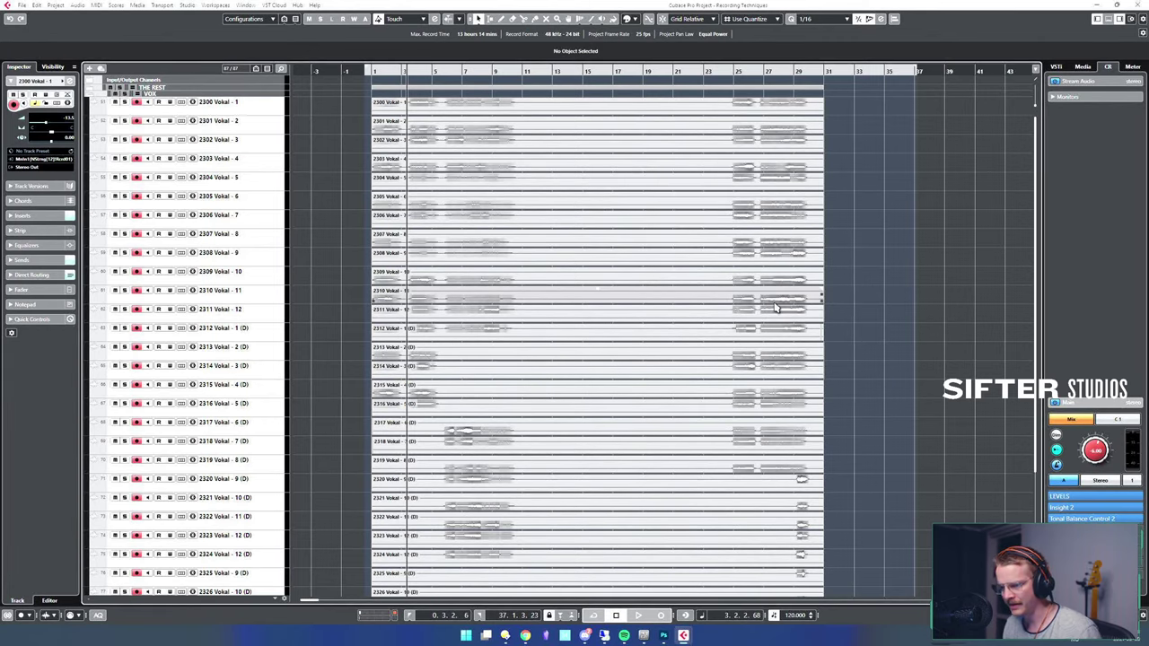
key(shift+g)
click(767, 292)
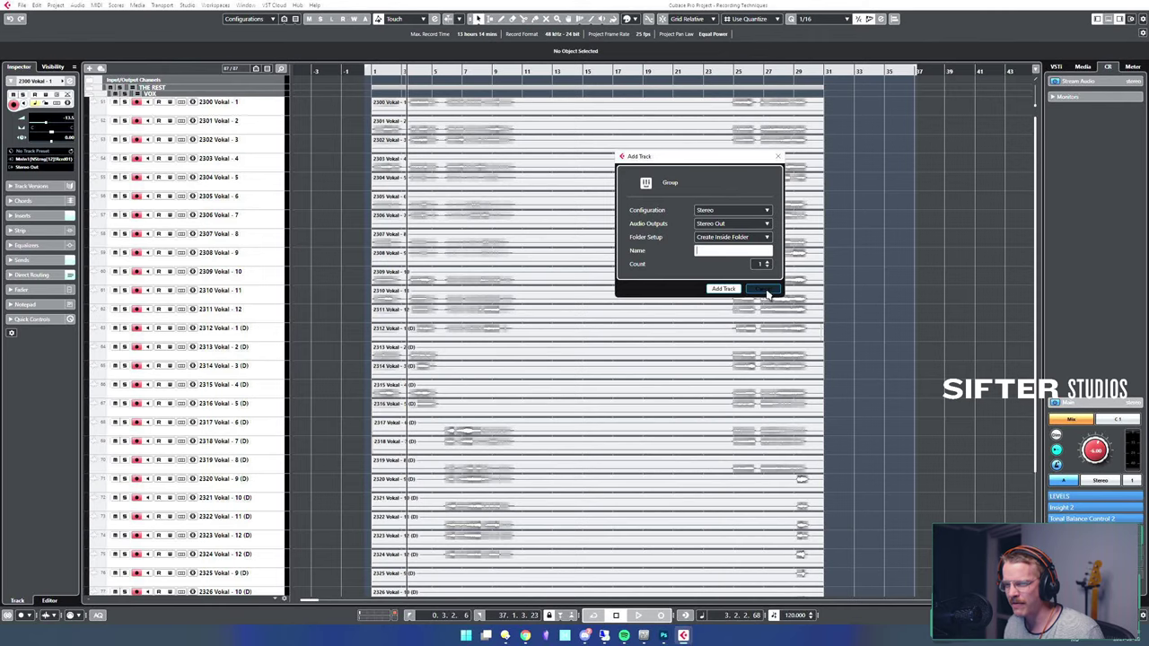
right_click(271, 395)
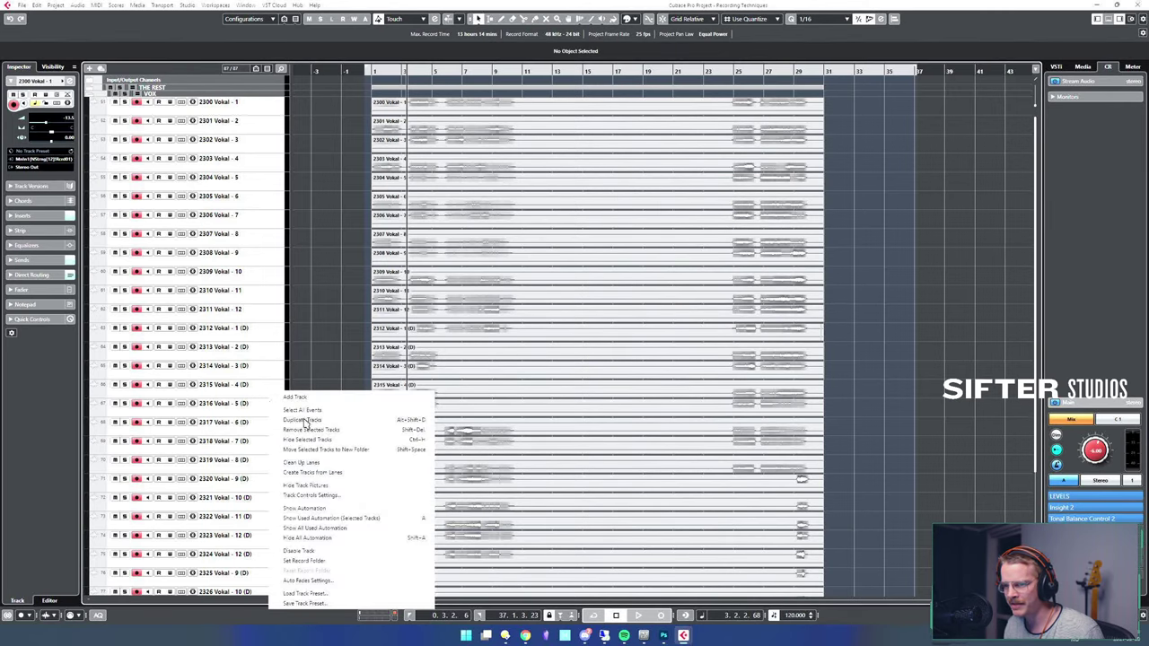
mouse_move(311, 399)
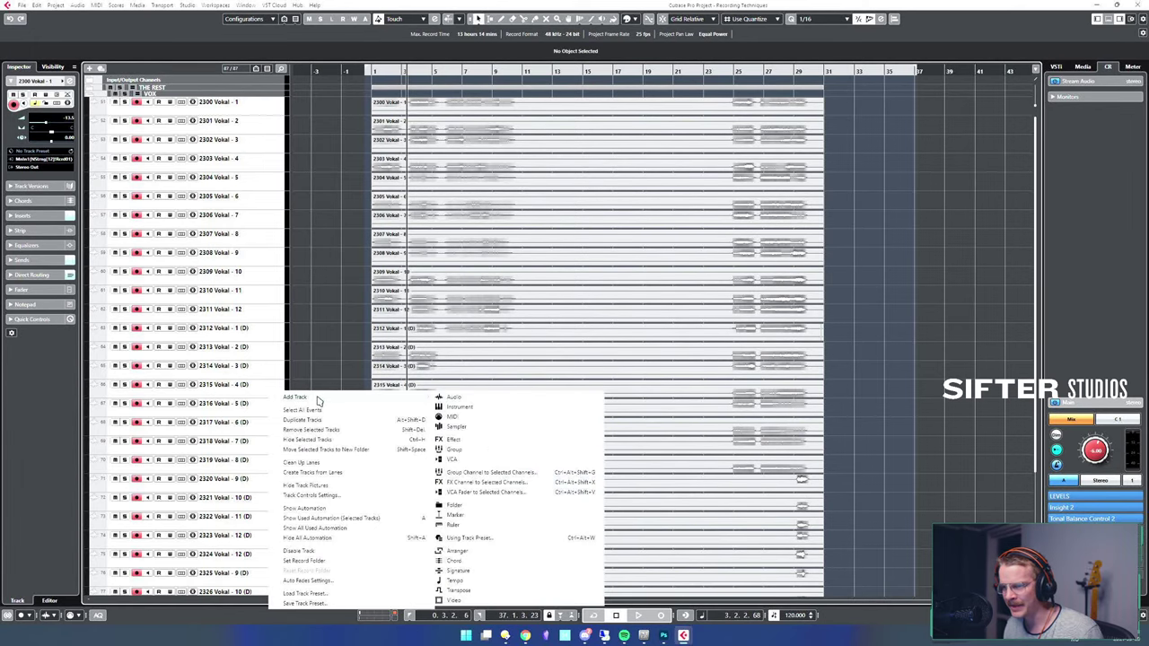
click(256, 398)
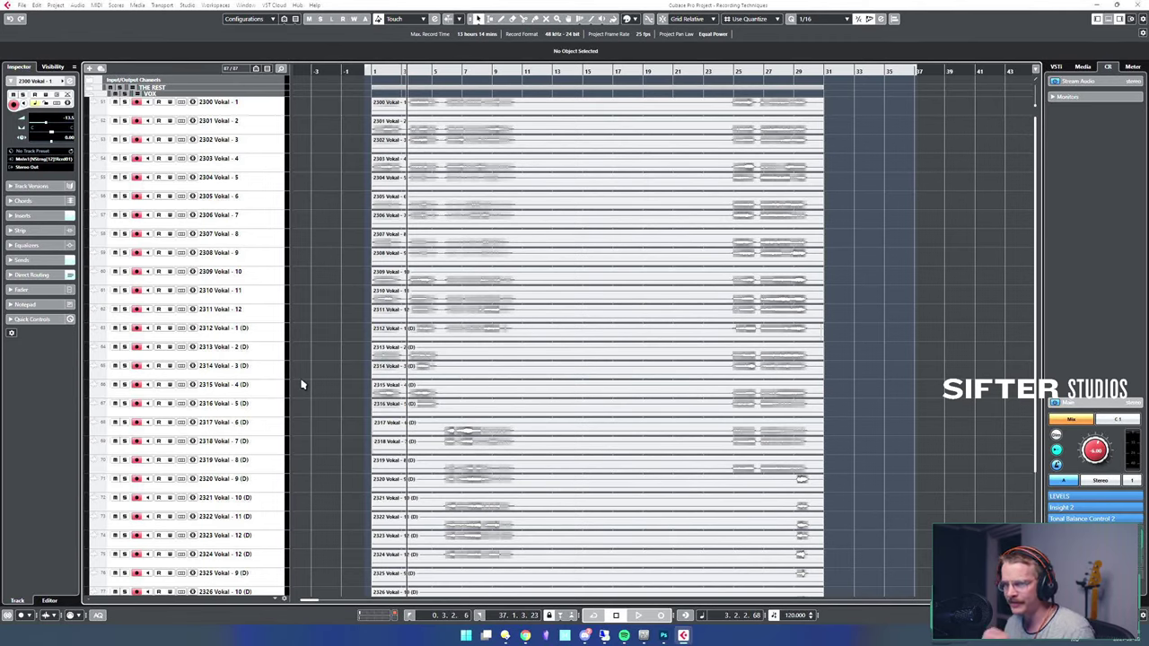
- Look up the command assigned to Ctrl+Alt+Shift+X in the Key Commands, and close them without changes
key(ctrl+k)
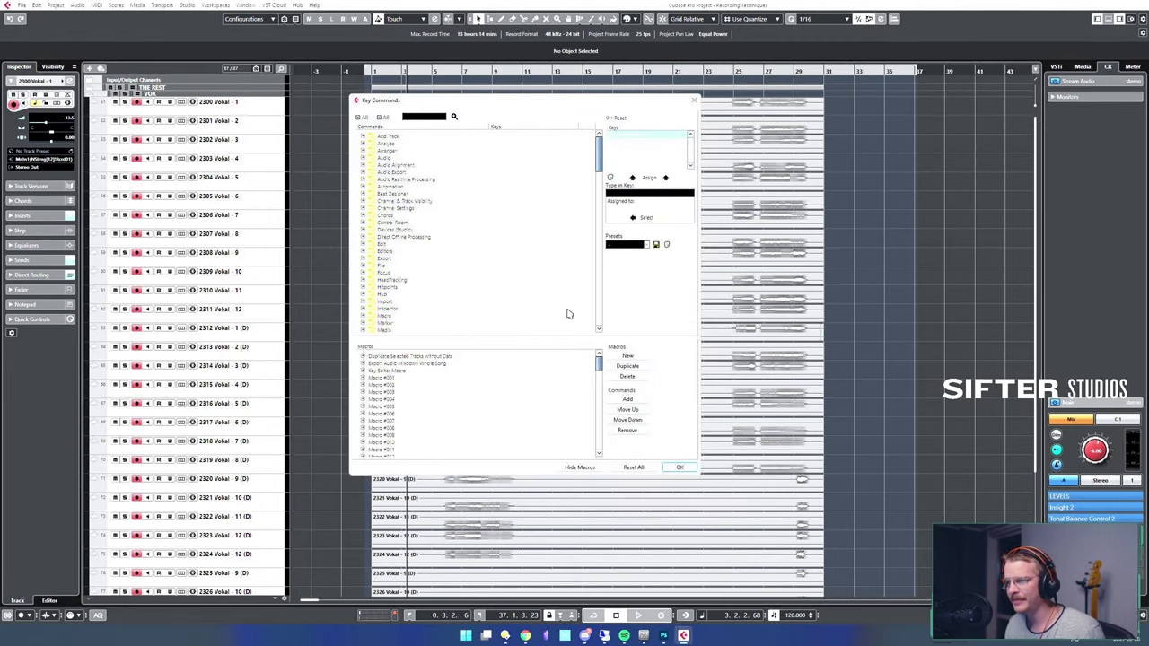
click(649, 193)
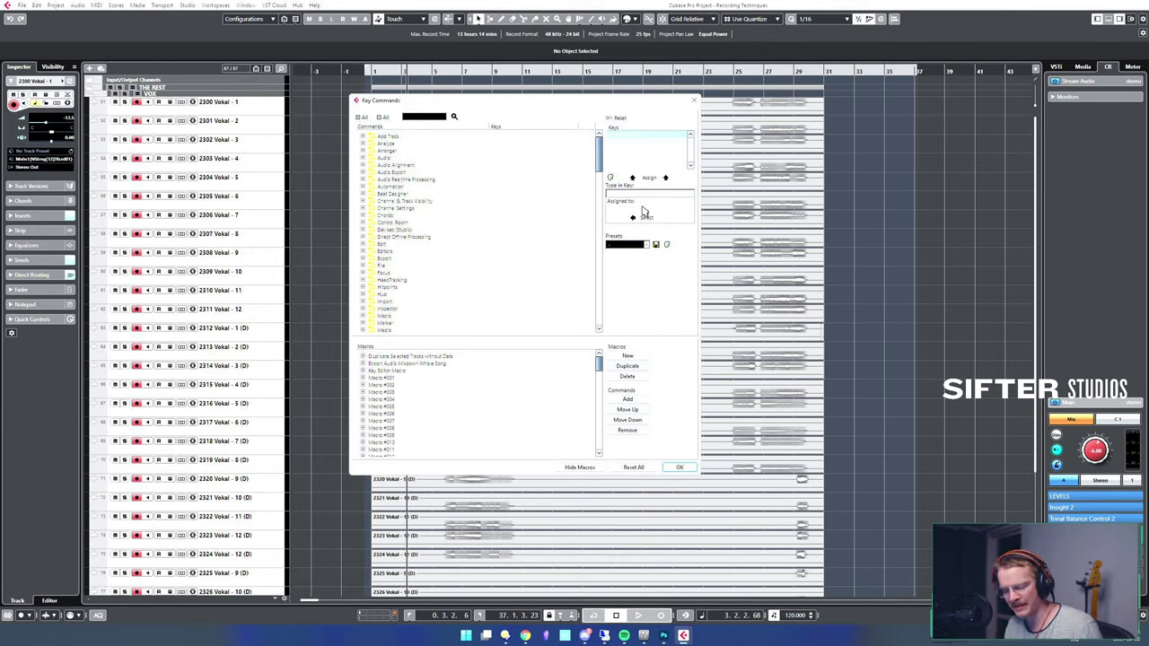
key(ctrl+alt+shift+x)
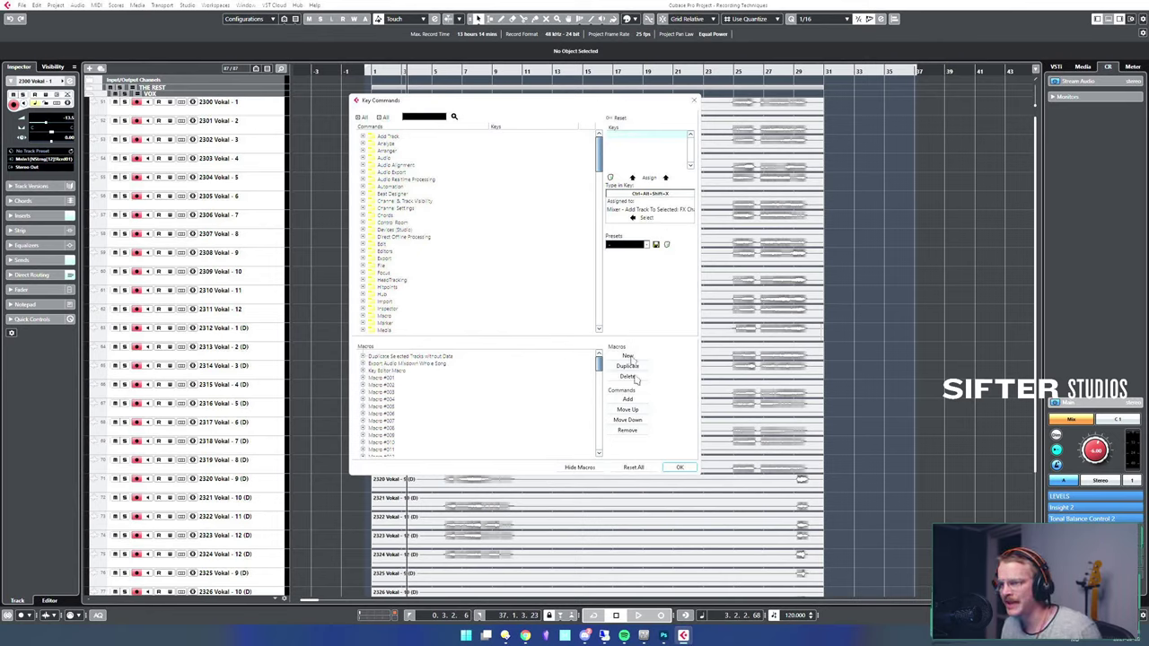
click(653, 223)
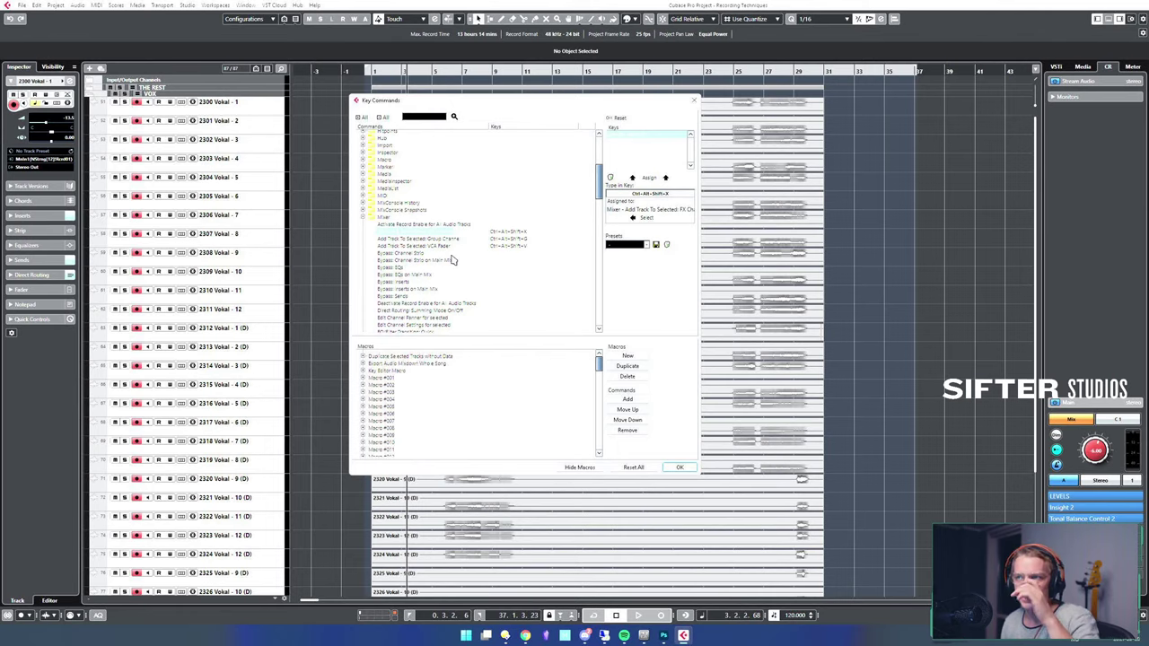
key(Return)
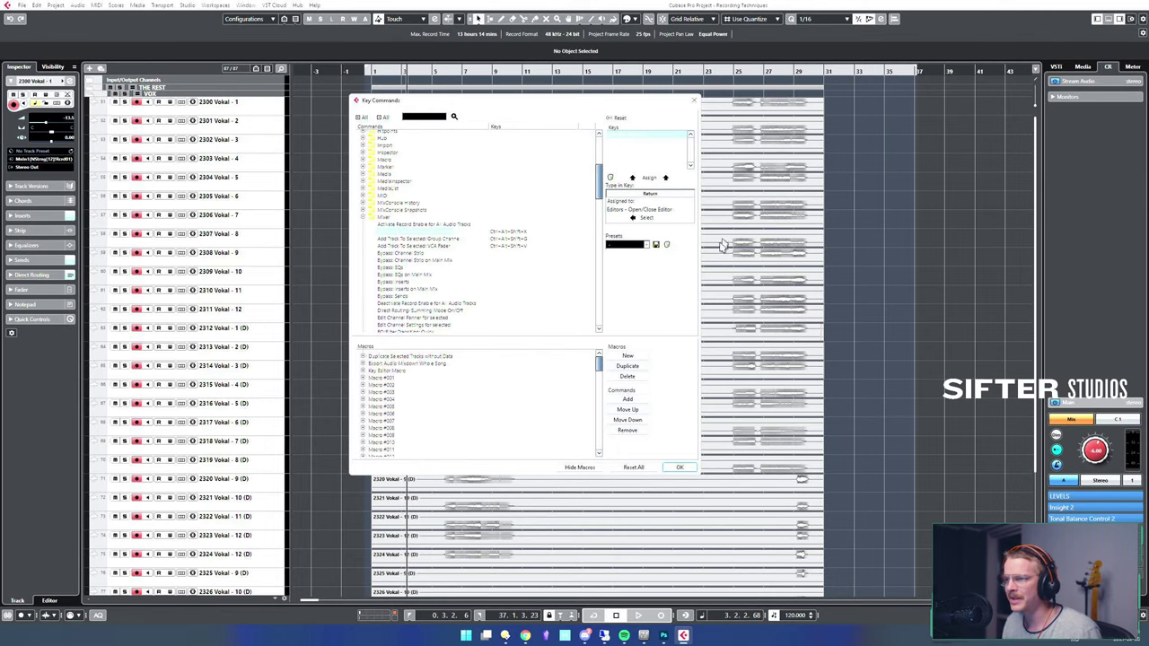
click(680, 468)
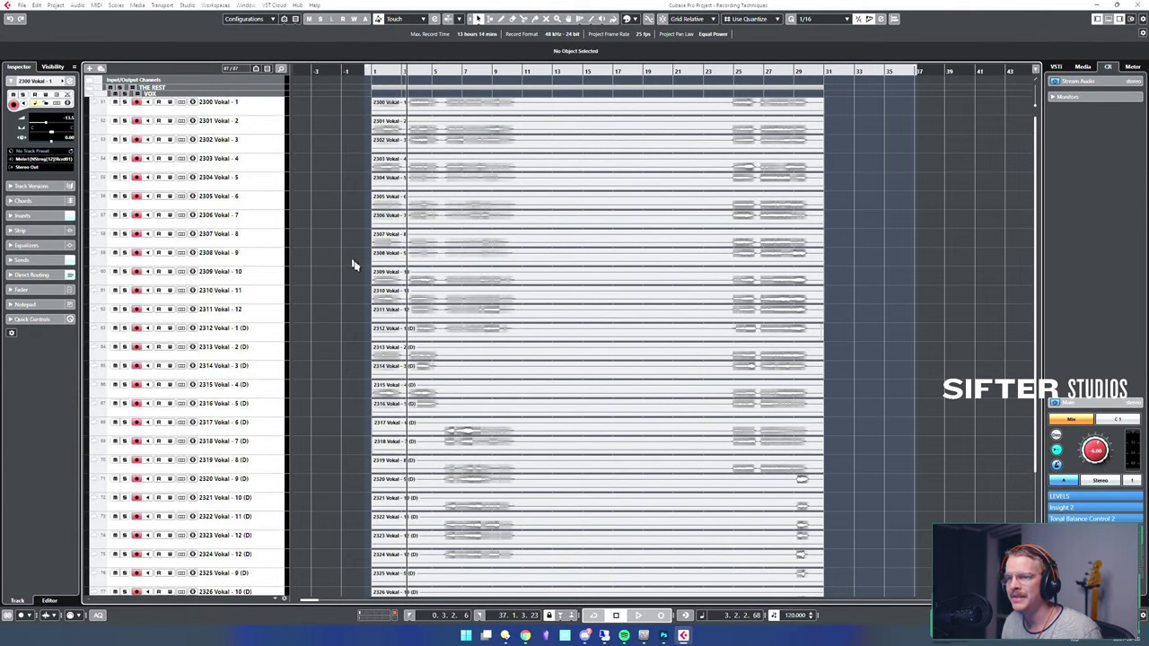
- Inspect the MixConsole's commands for adding group, FX and VCA channels to the selected channels, and return to the project
key(F3)
right_click(331, 237)
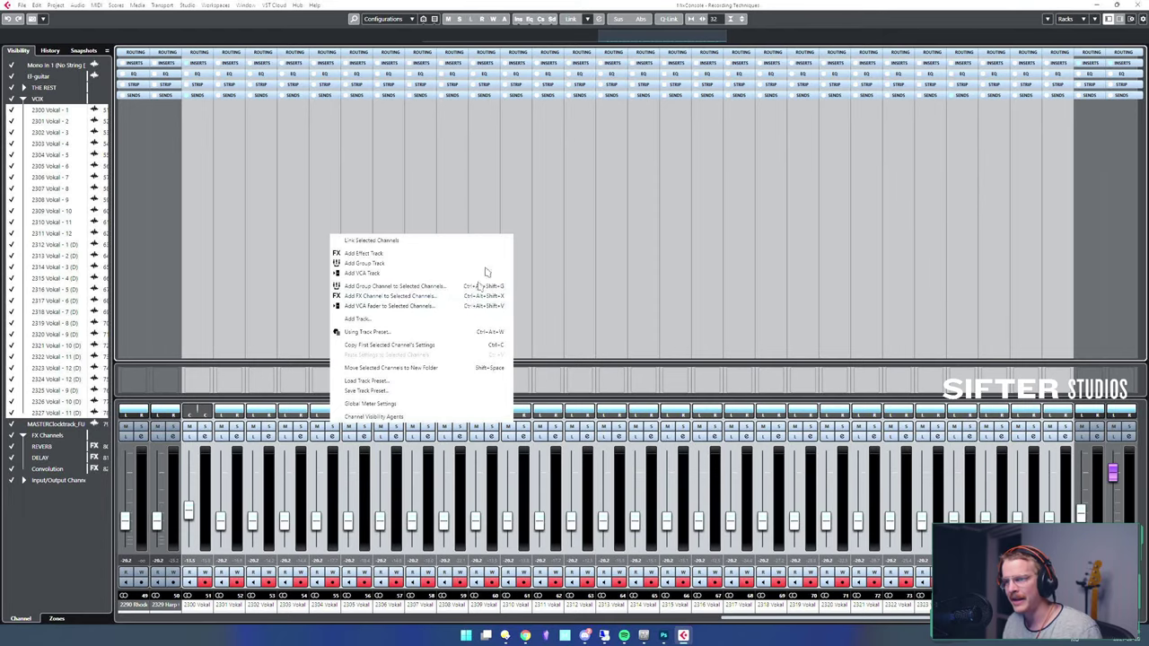
click(518, 189)
key(F3)
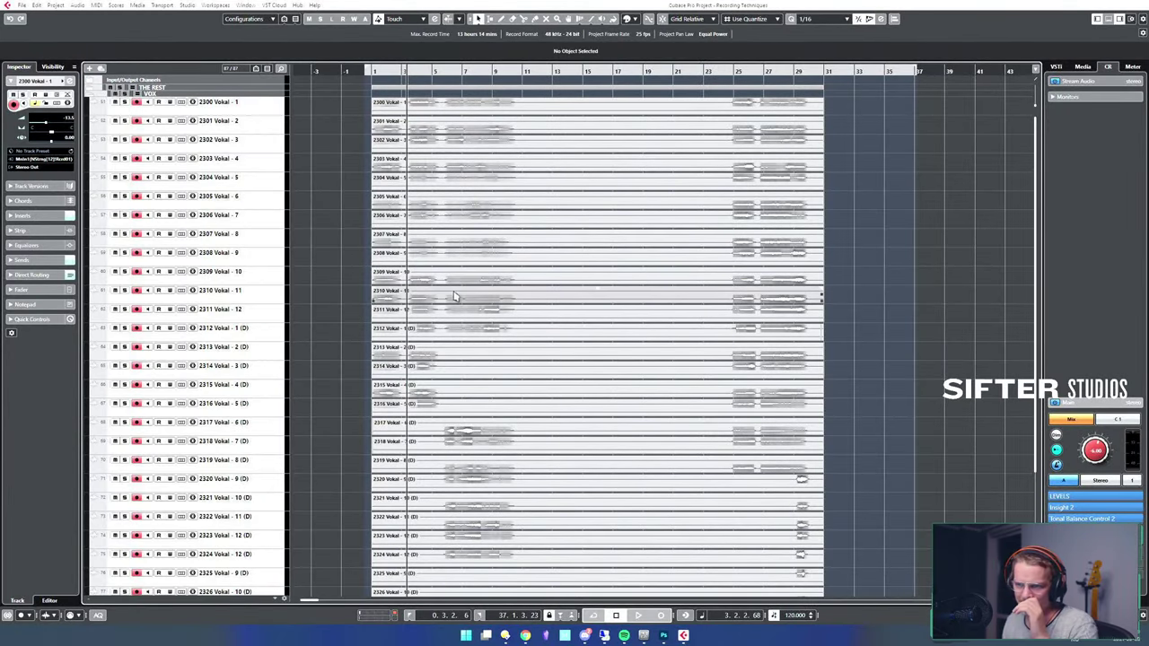
click(258, 104)
scroll(261, 275, down, 3)
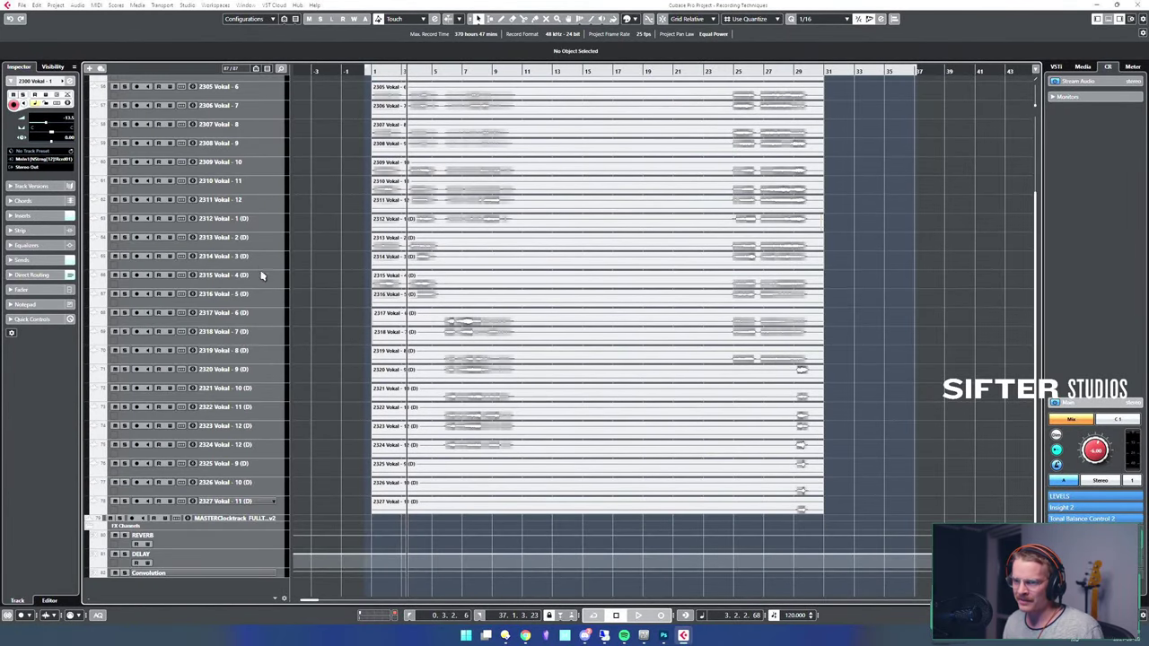
shift+click(267, 500)
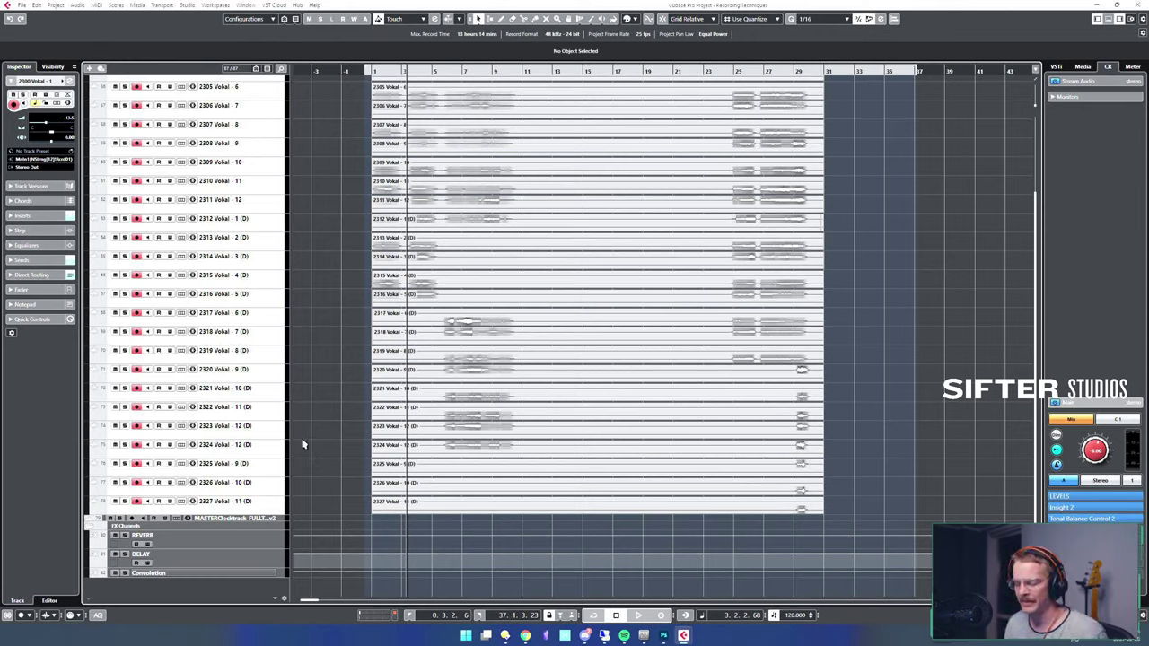
- Delete the REVERB, DELAY and Convolution tracks from the FX Channels folder
click(201, 543)
ctrl+click(205, 559)
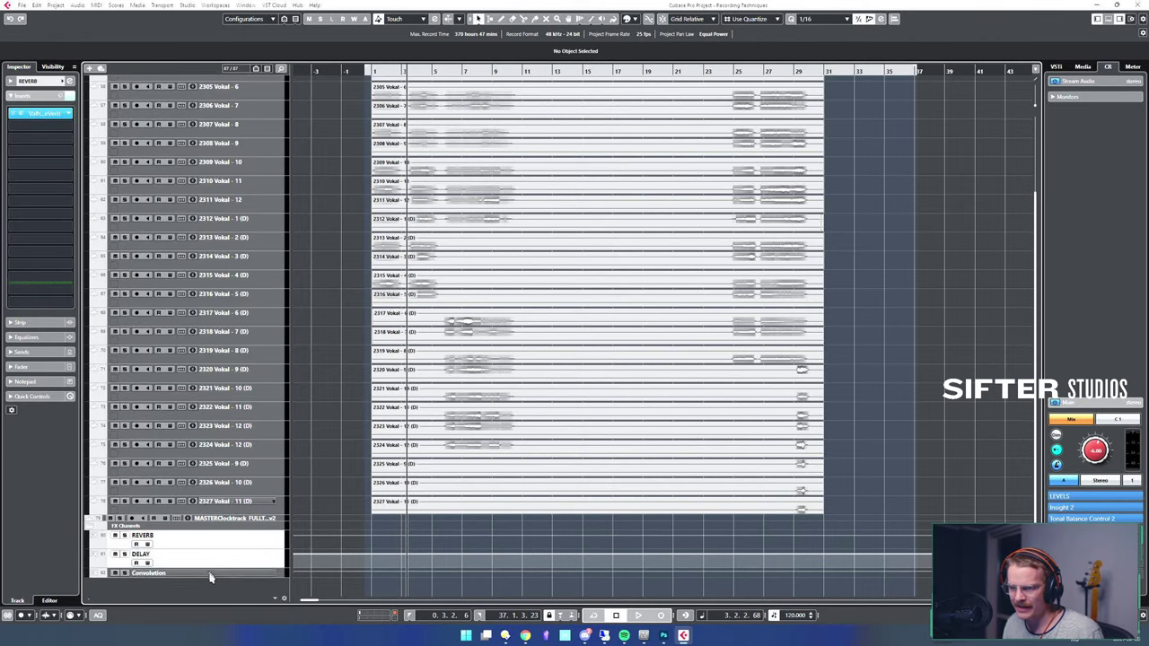
ctrl+click(211, 576)
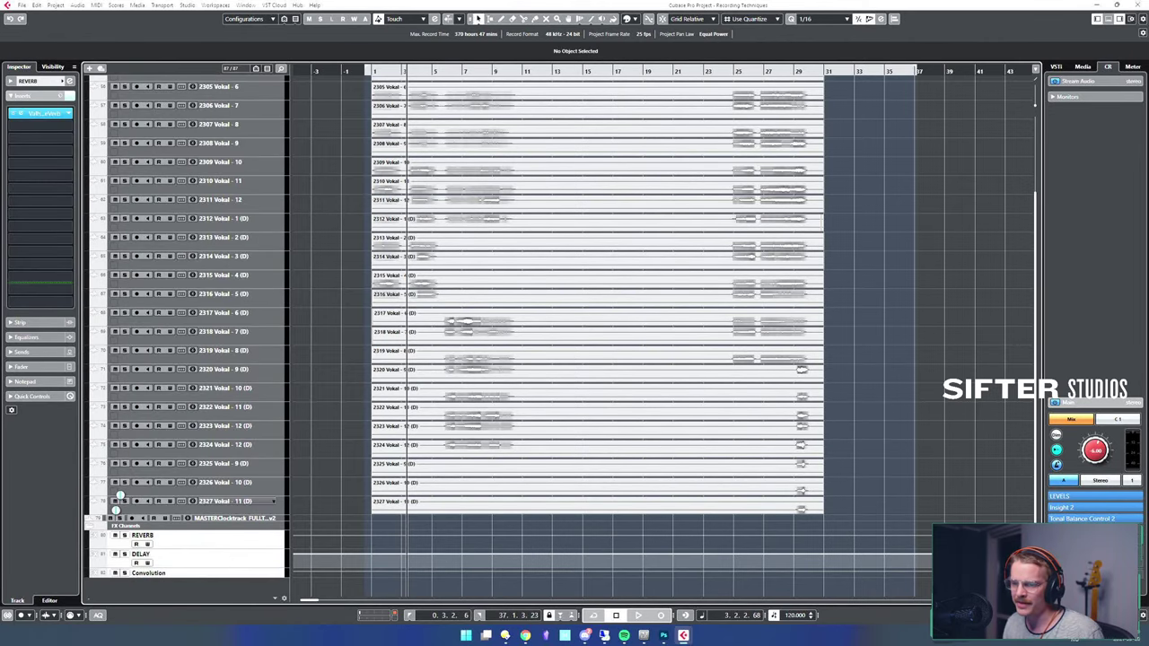
key(shift+Delete)
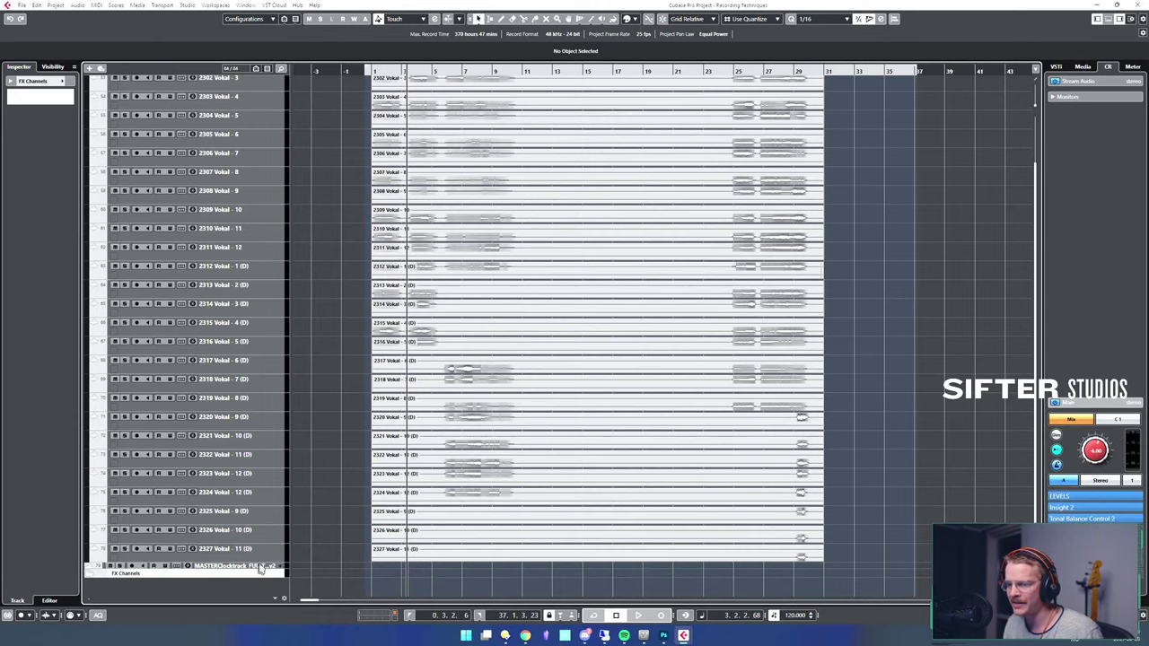
- Select tracks 2300 Vokal - 1 through 2327 Vokal - 11 (D) and add a stereo LexHall FX channel named Reverb Vocals
click(264, 550)
scroll(311, 449, up, 3)
shift+click(268, 109)
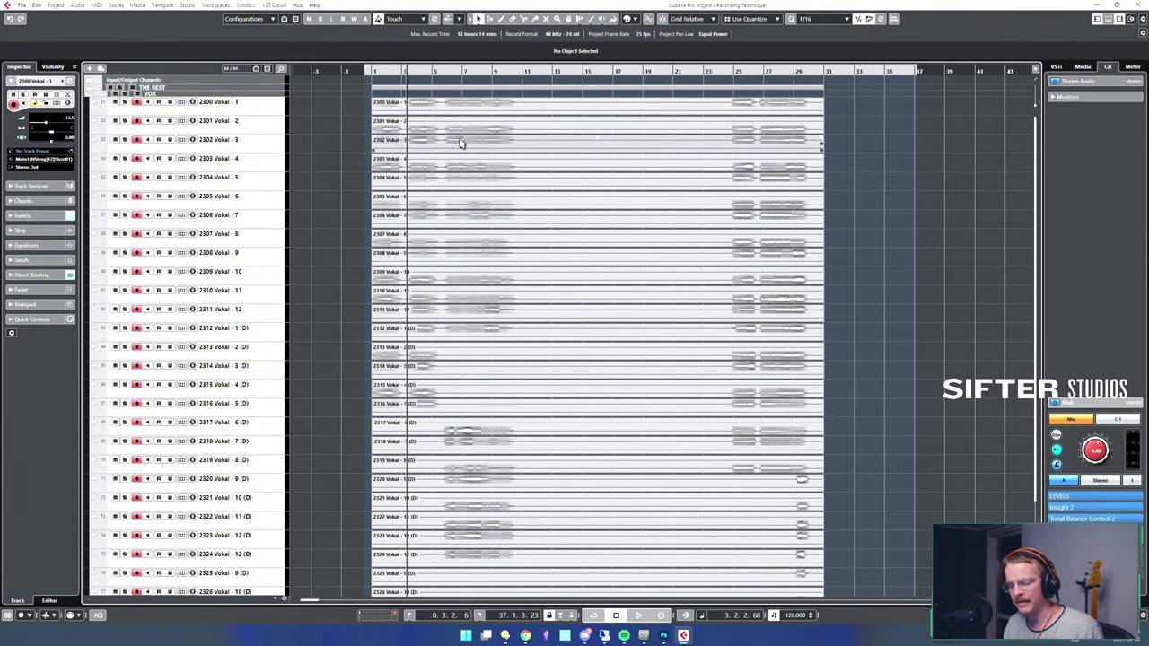
key(alt+f)
click(732, 211)
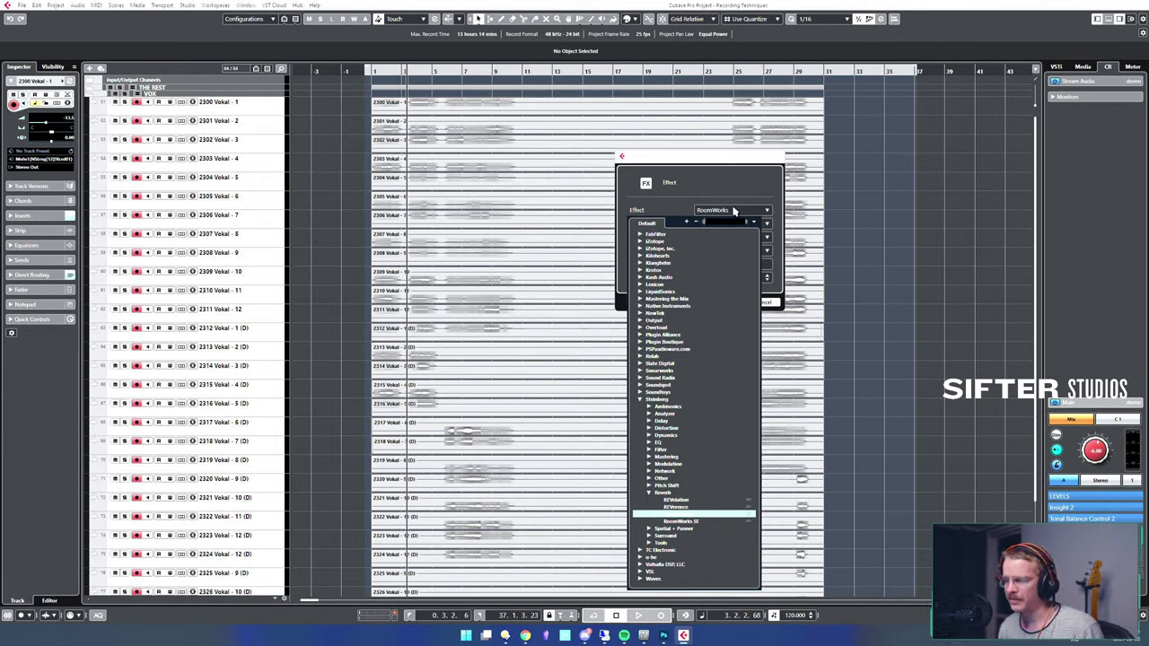
text(lex)
key(Down)
key(Down)
key(Return)
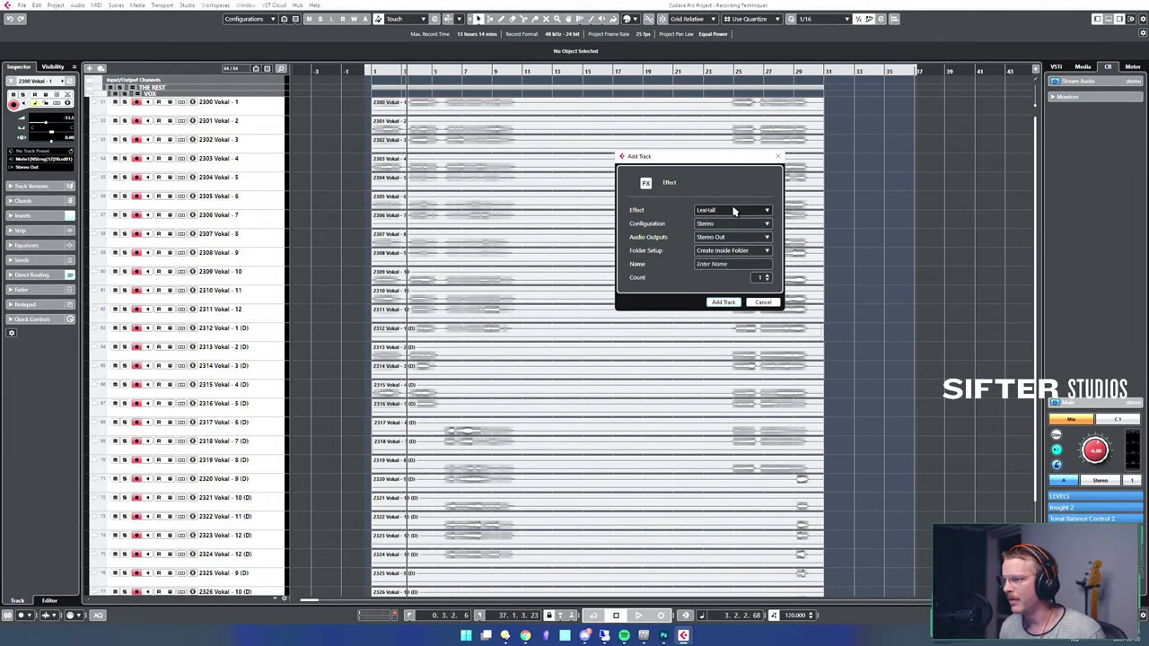
click(740, 263)
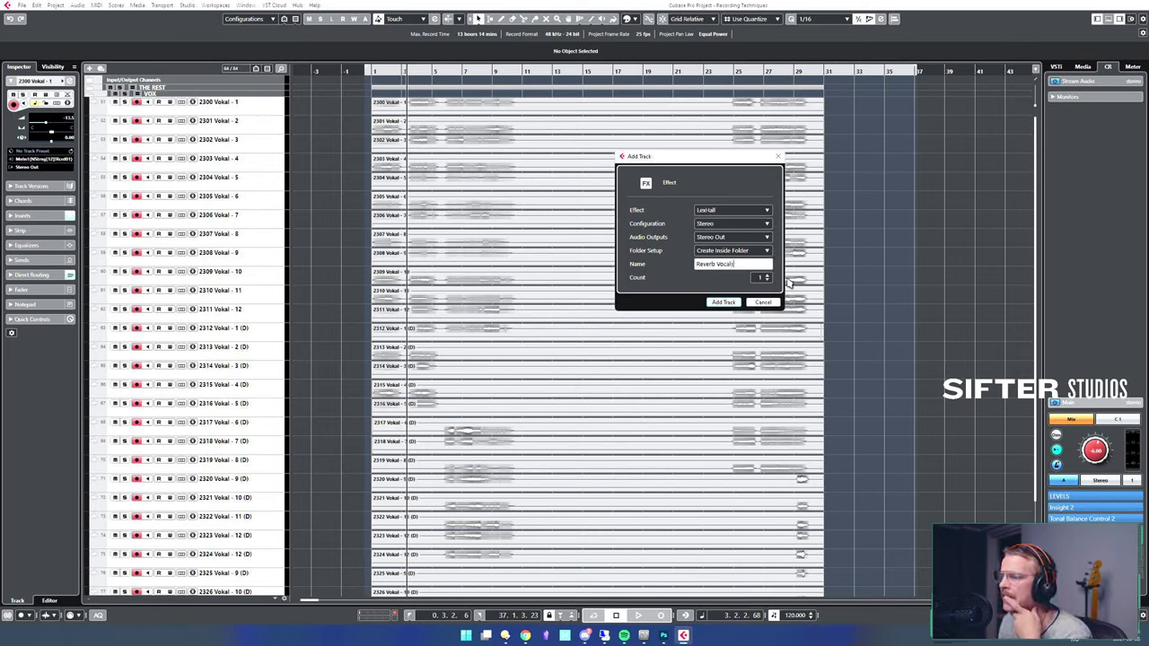
click(726, 303)
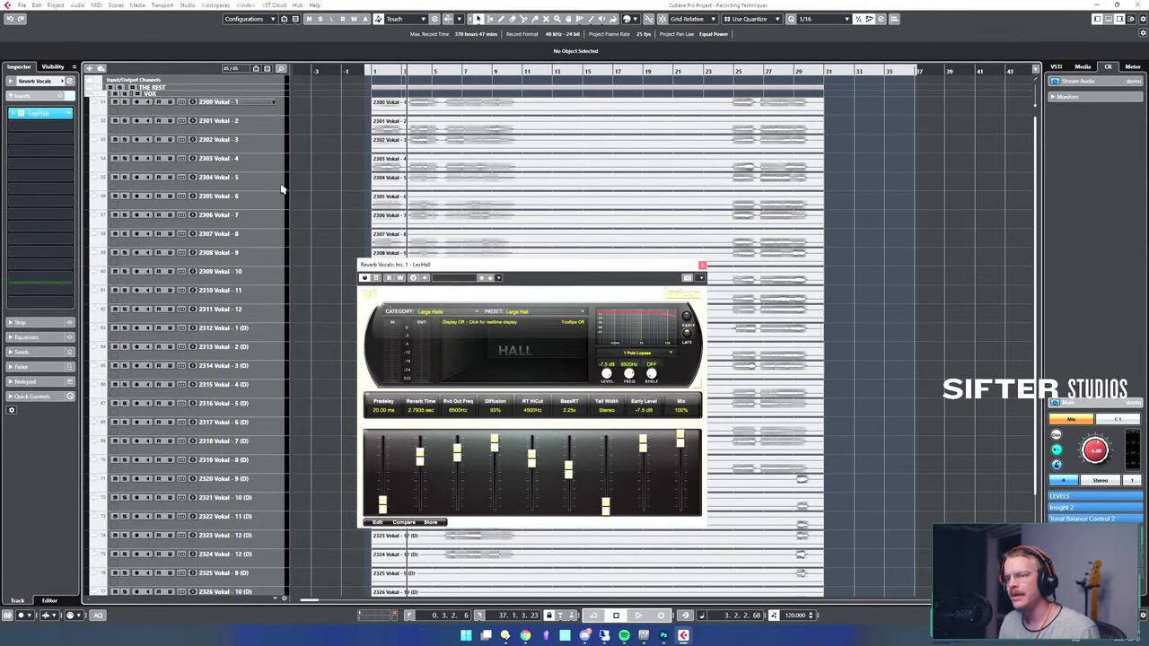
- Open the channel settings of 2300 Vokal - 1 and raise its Reverb Vocals send to -20.9
click(272, 114)
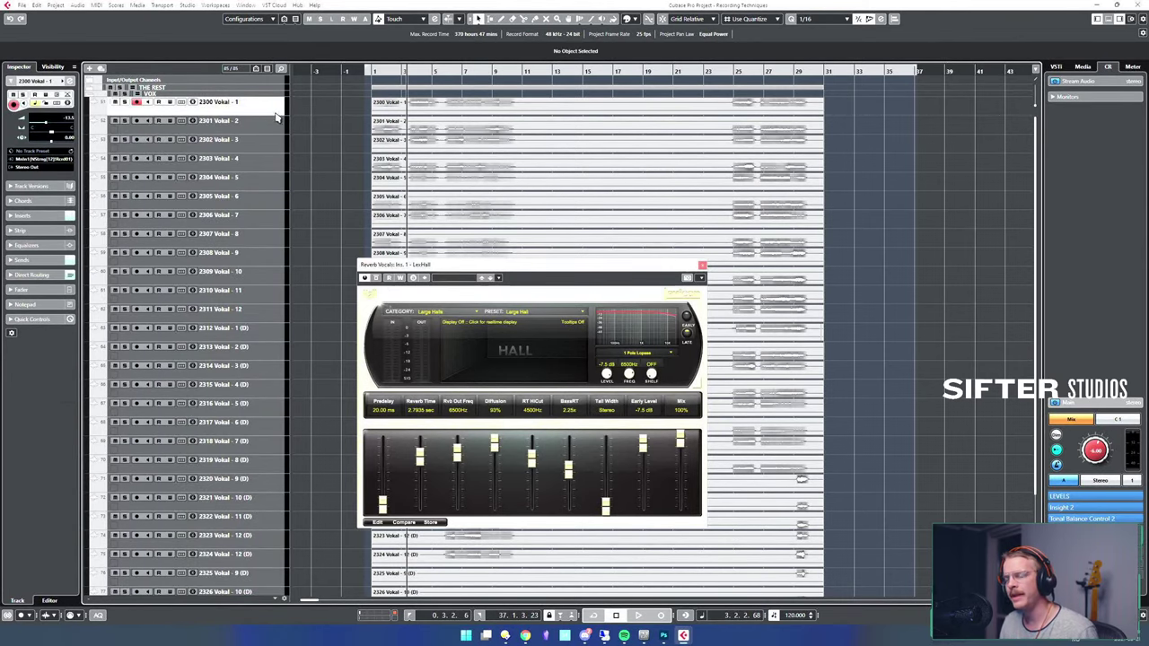
key(e)
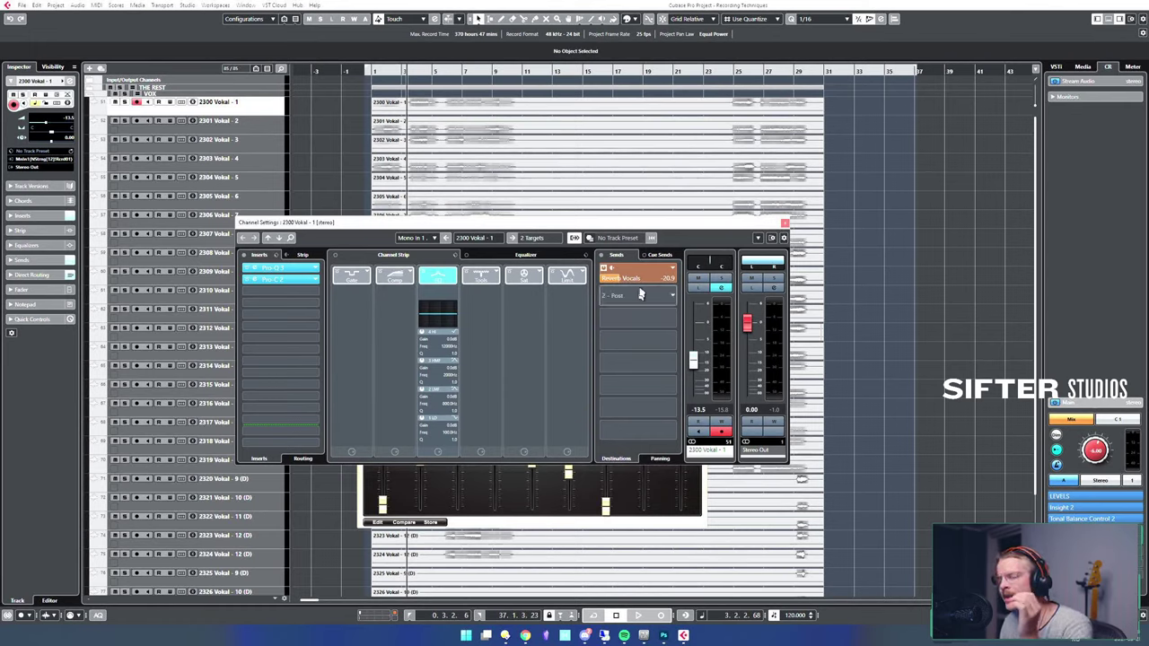
click(256, 126)
click(256, 103)
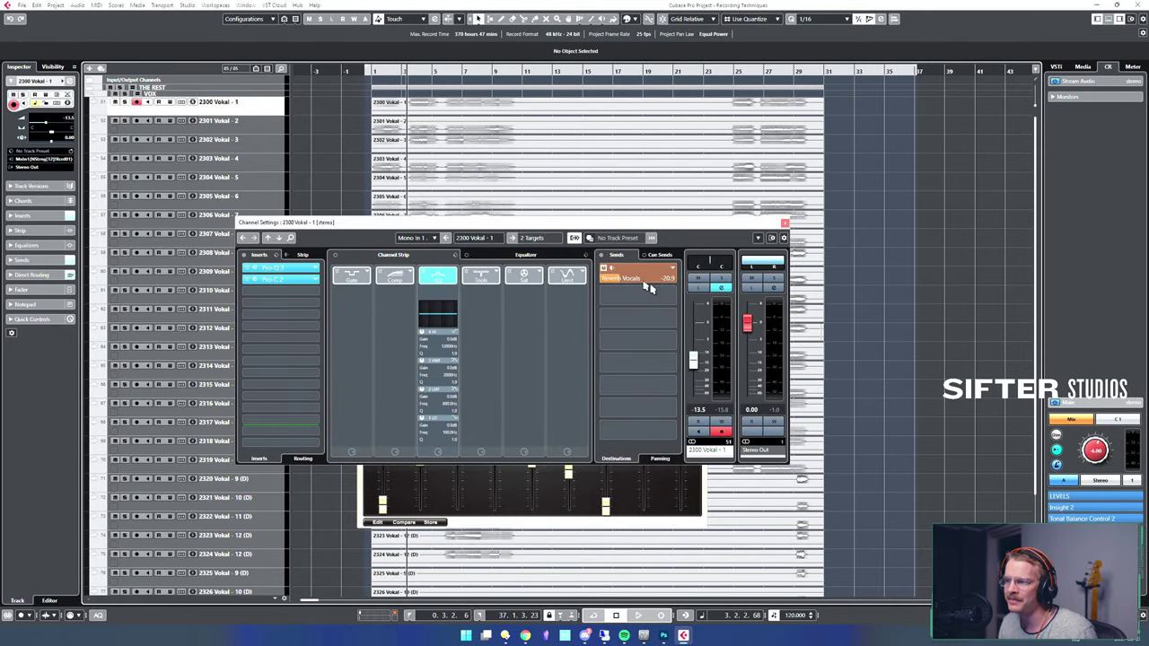
- Check the Reverb Vocals send in the channel settings of several vocal tracks between 2300 Vokal - 1 and 2309 Vokal - 10
click(269, 122)
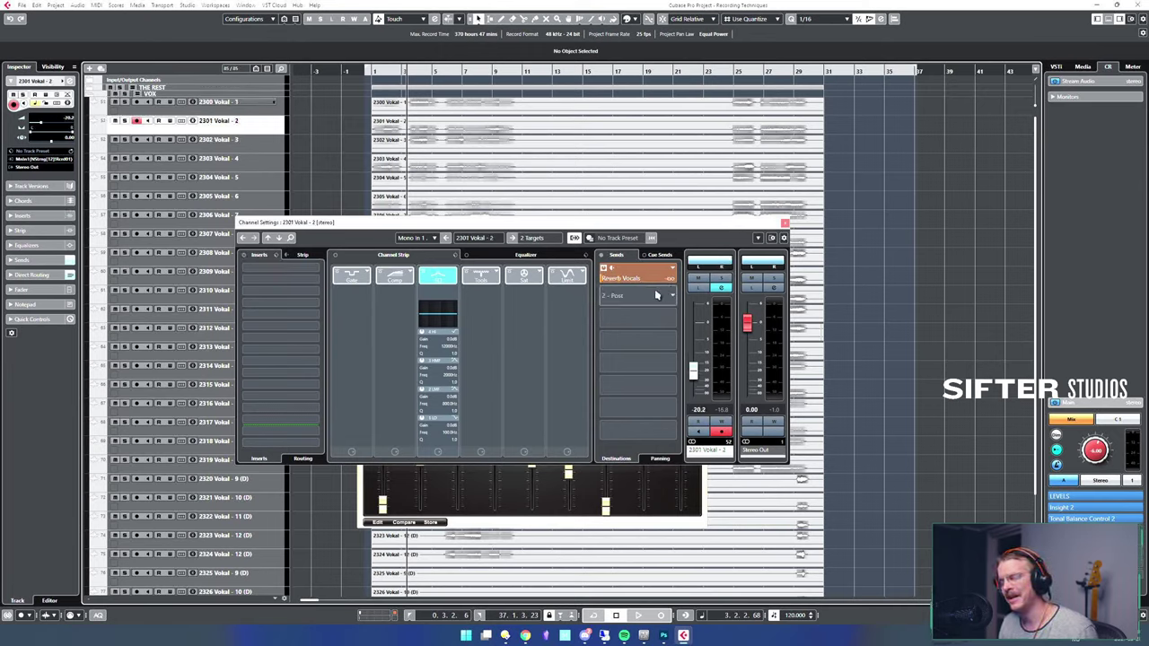
click(265, 161)
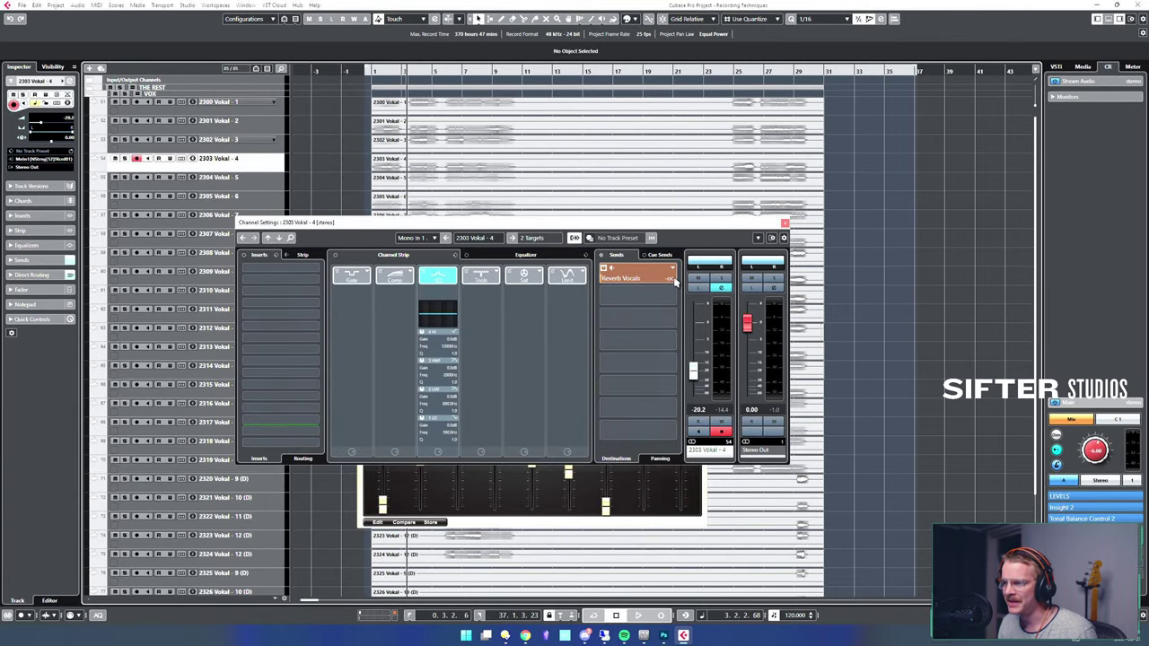
click(248, 184)
click(250, 197)
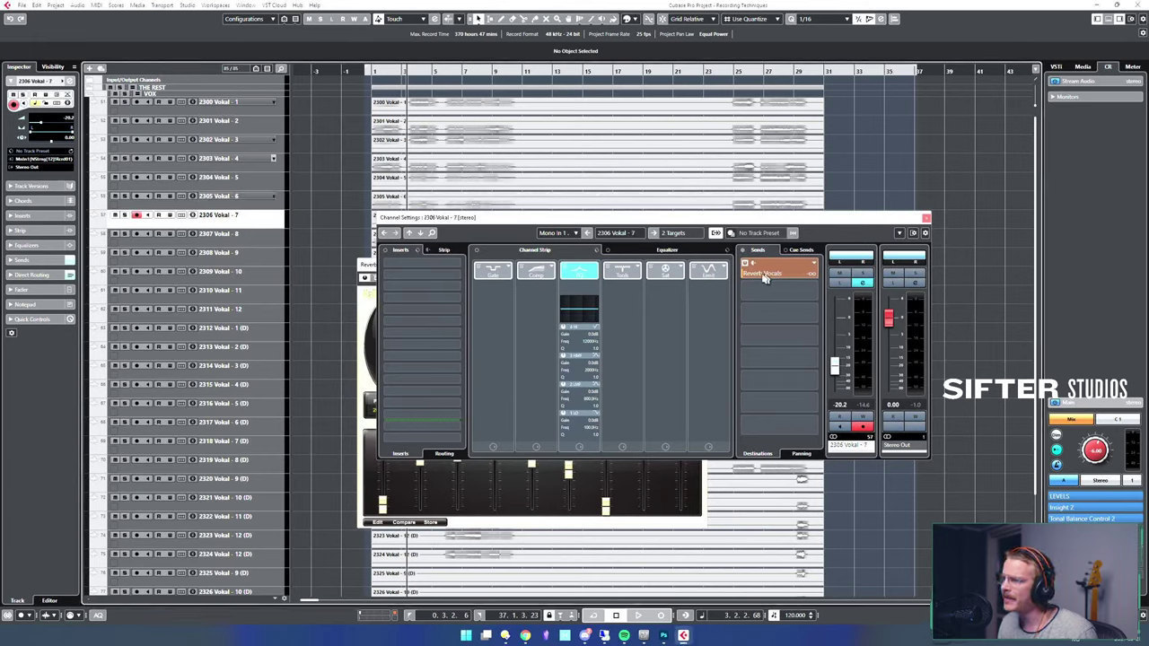
click(254, 209)
click(253, 236)
click(251, 272)
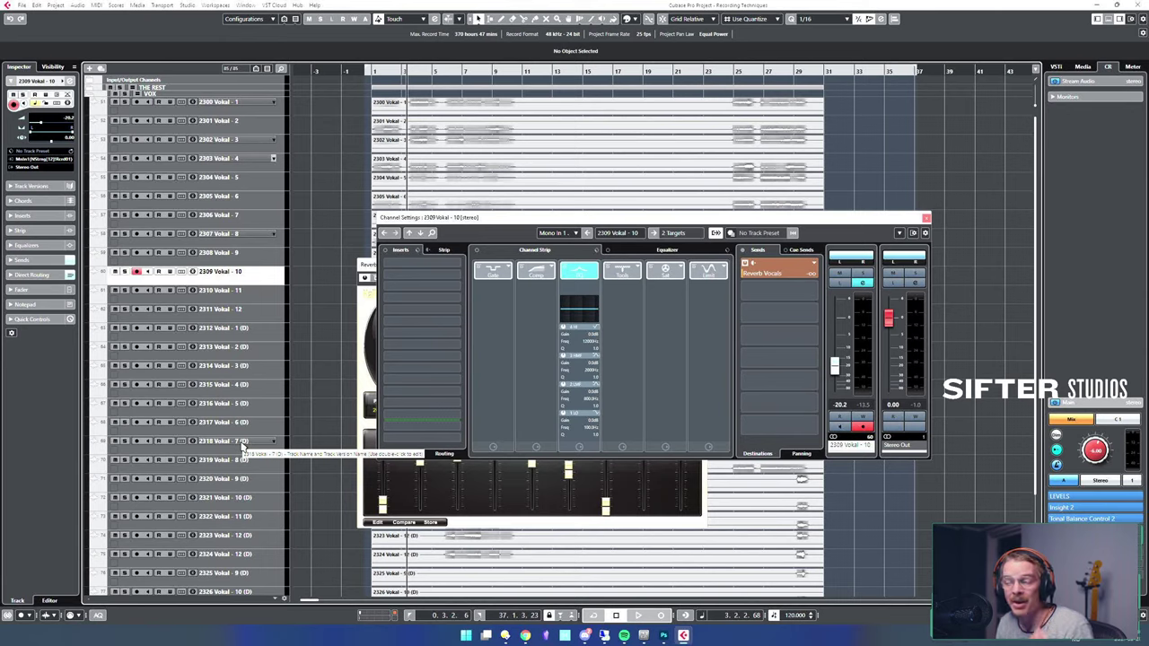
click(266, 106)
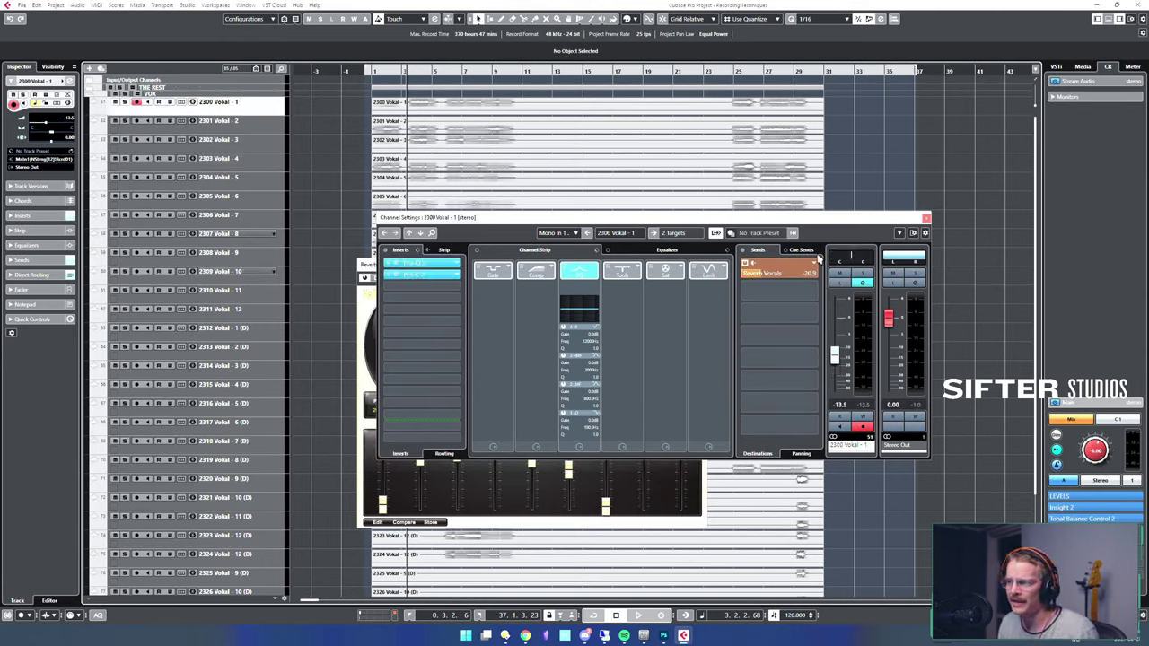
click(259, 121)
click(265, 163)
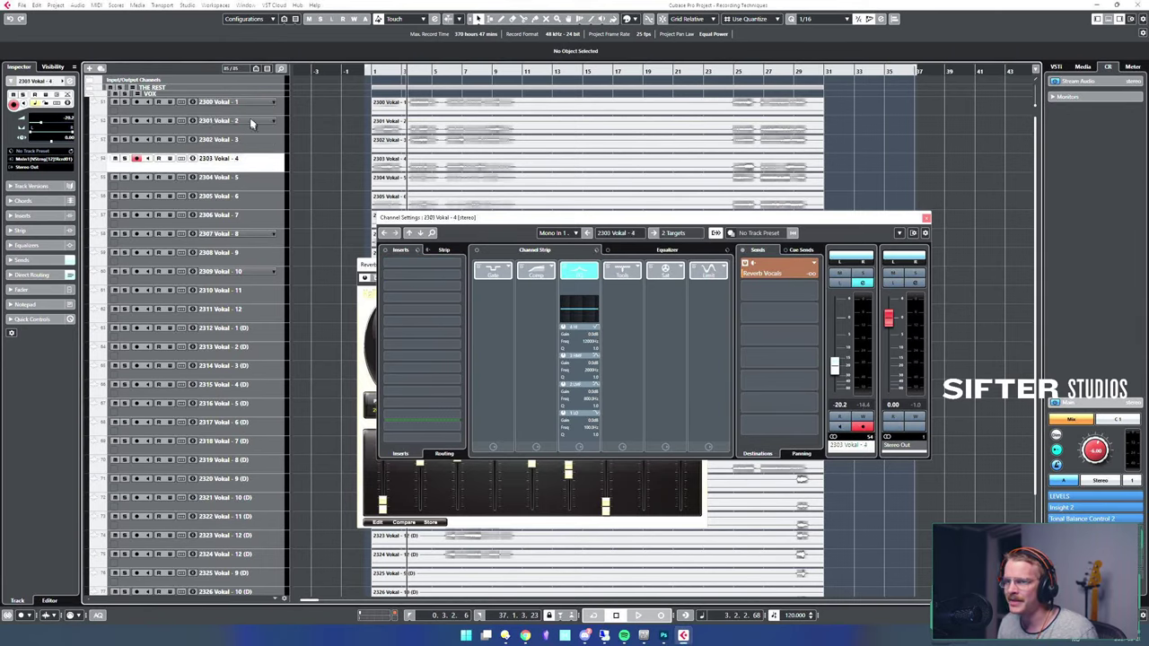
- Select all vocal tracks from 2300 to 2327, bring up the MixConsole, and close the channel settings and LexHall windows
click(255, 103)
scroll(257, 350, down, 3)
shift+click(256, 538)
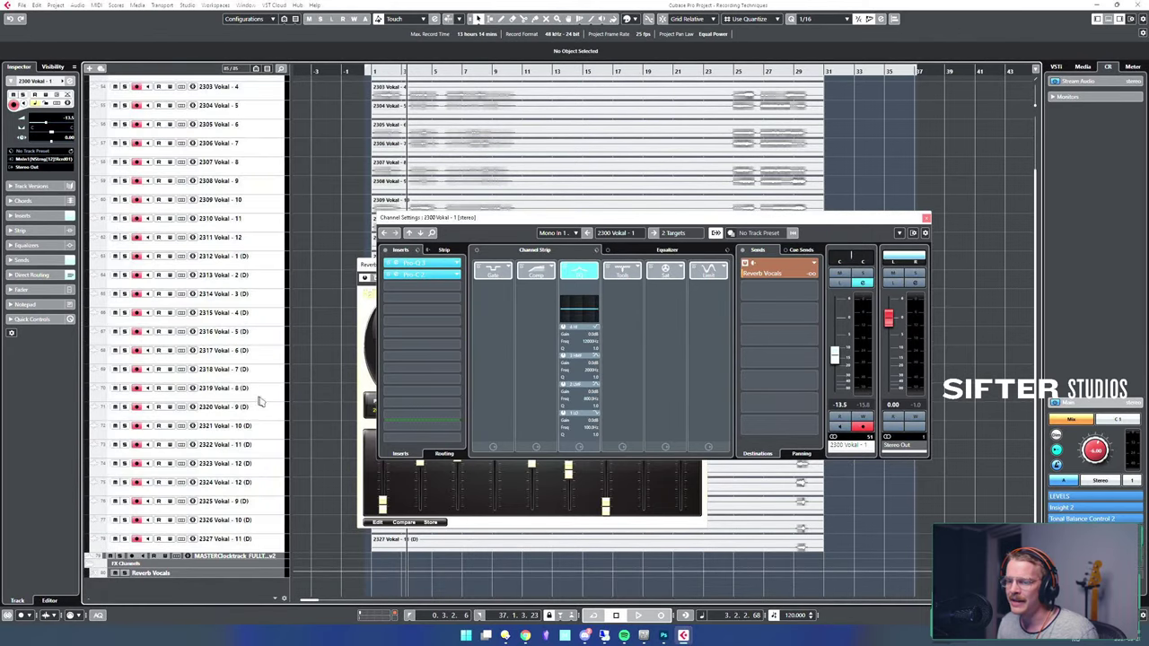
key(F3)
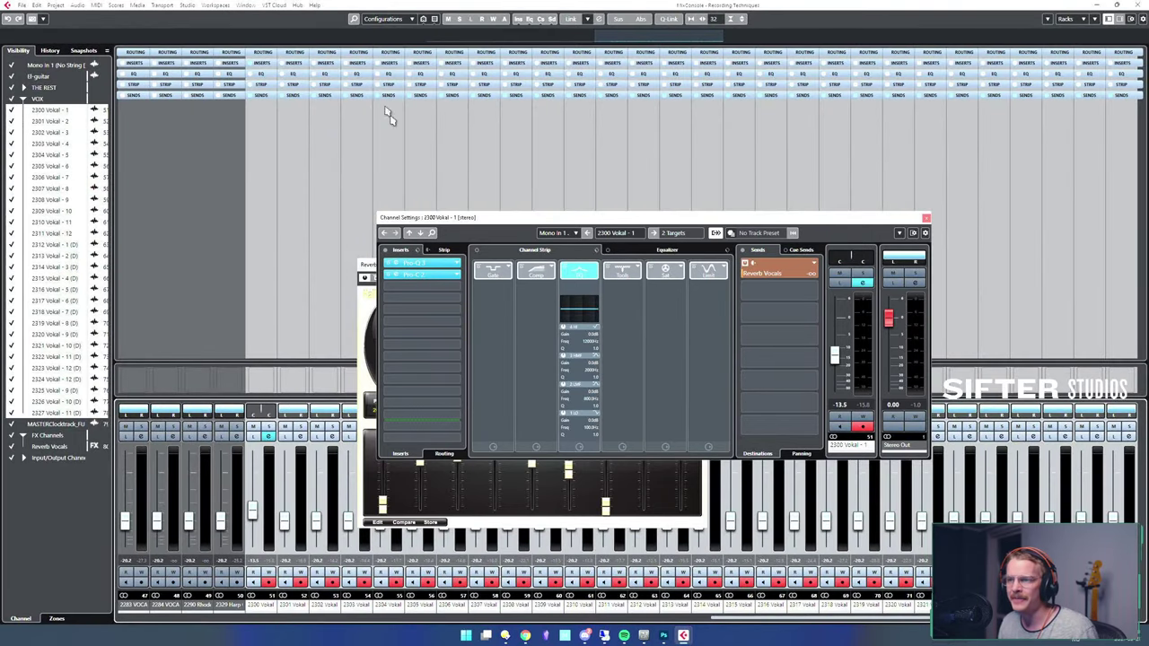
drag(852, 214, 769, 286)
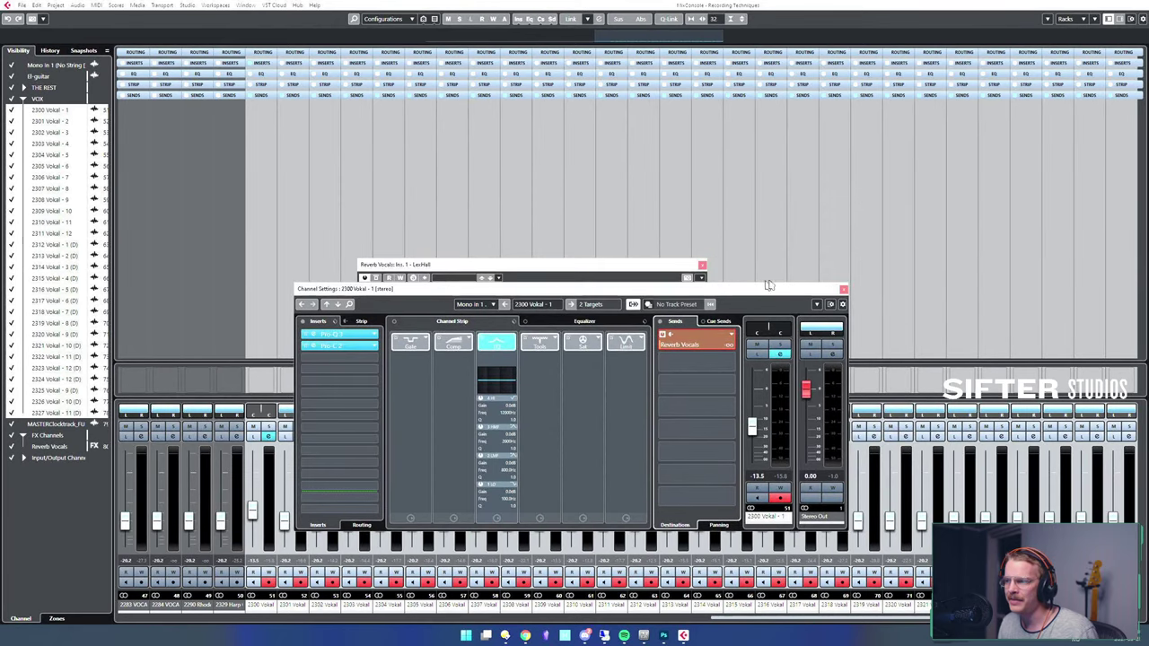
click(845, 289)
click(703, 265)
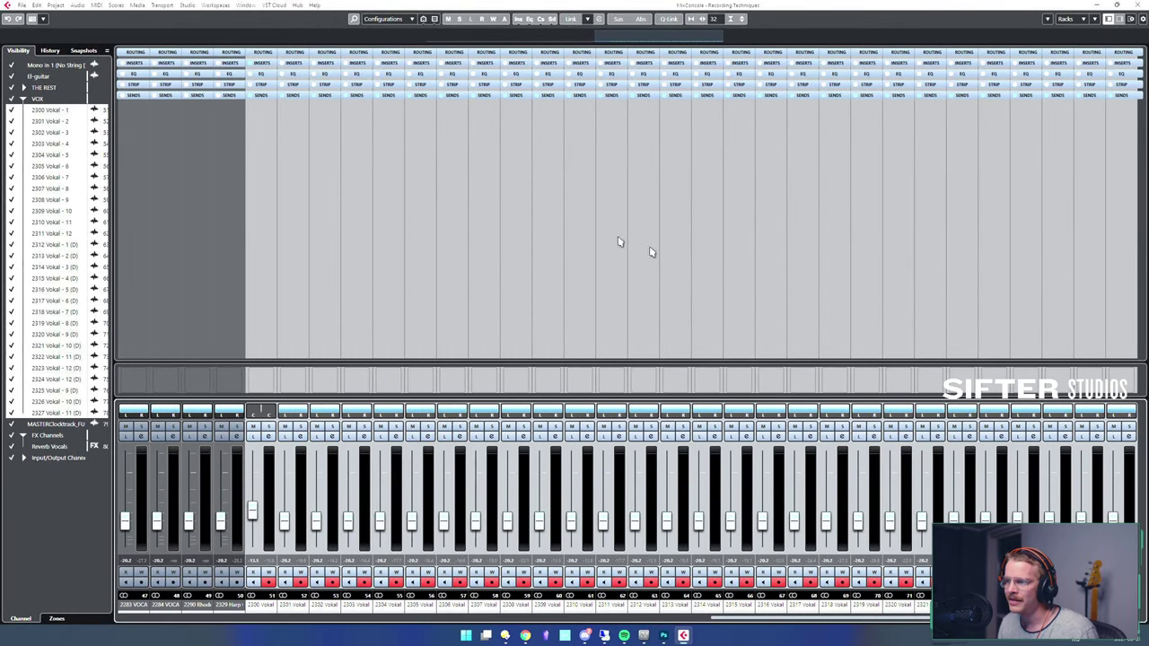
- Show the sends rack, raise the Reverb Vocals send on all selected vocal channels together, and return to the project
click(260, 95)
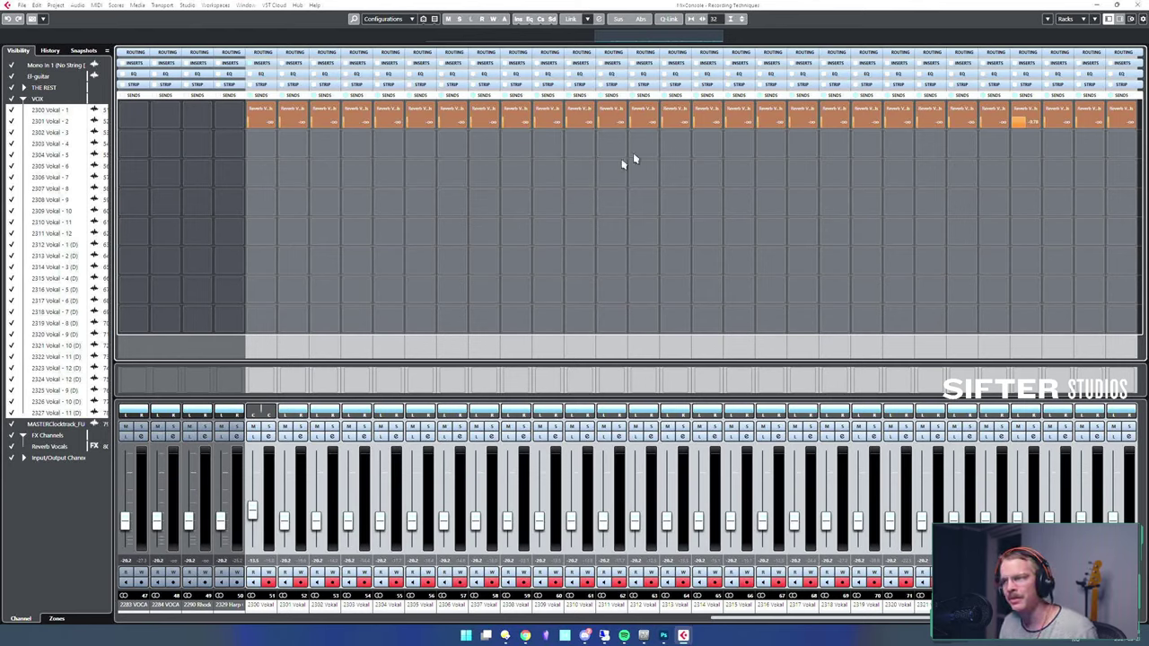
alt+shift+click(257, 122)
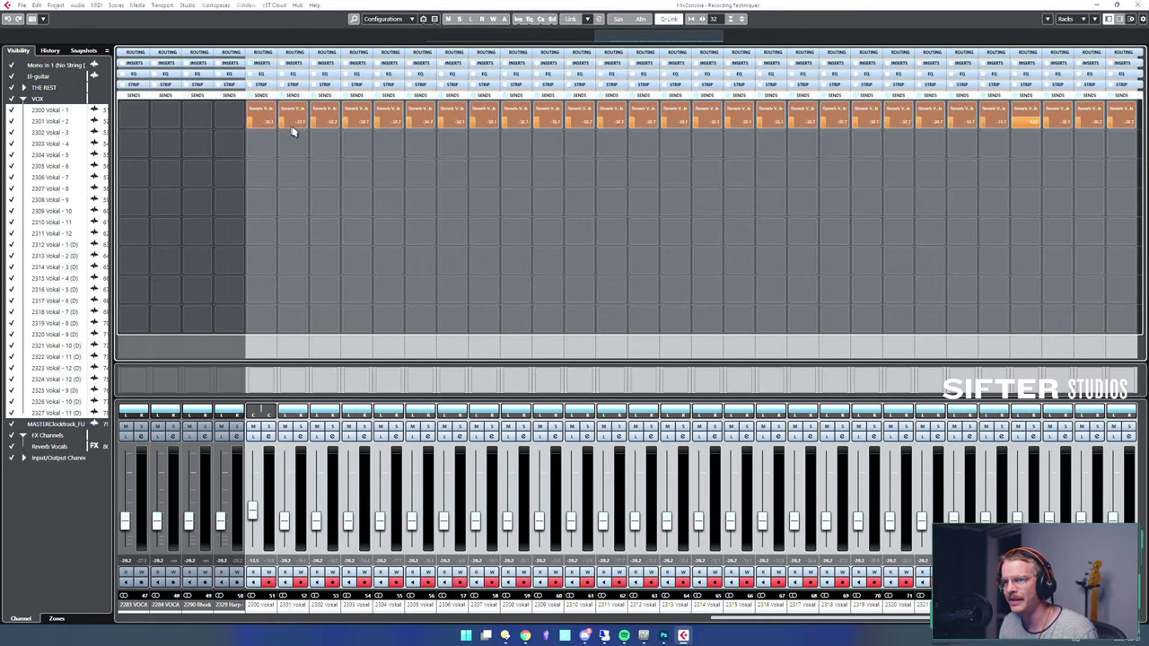
drag(292, 128, 374, 168)
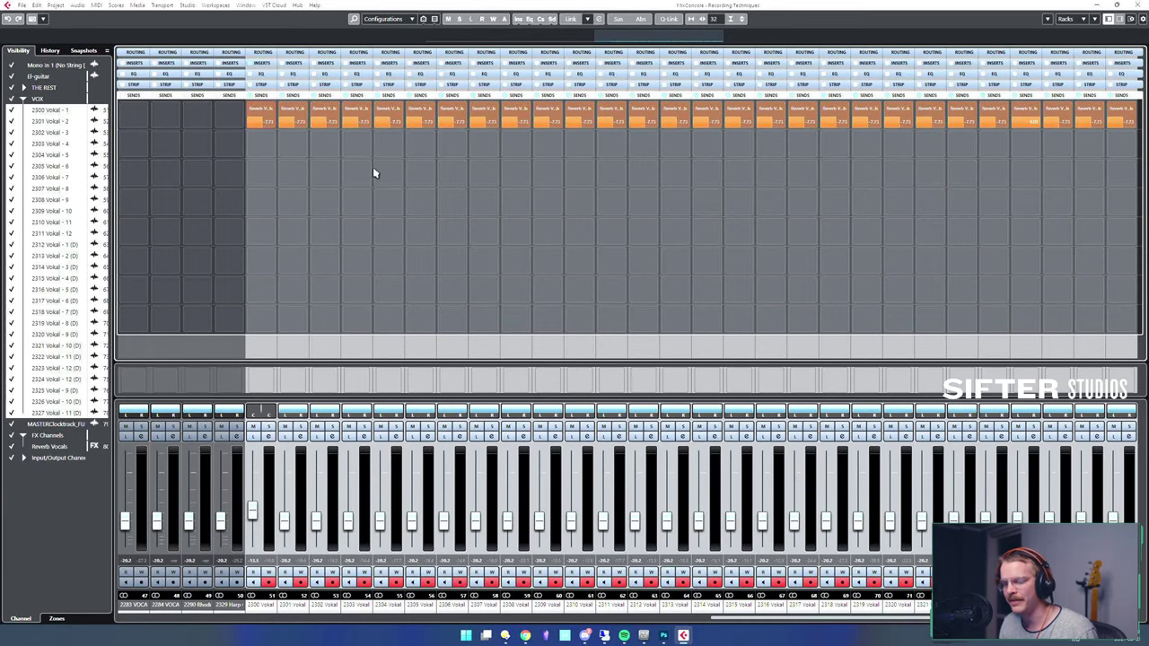
key(F3)
- Solo the vocal tracks, play them back to audition the shared reverb, and clear the solo and the selection
key(space)
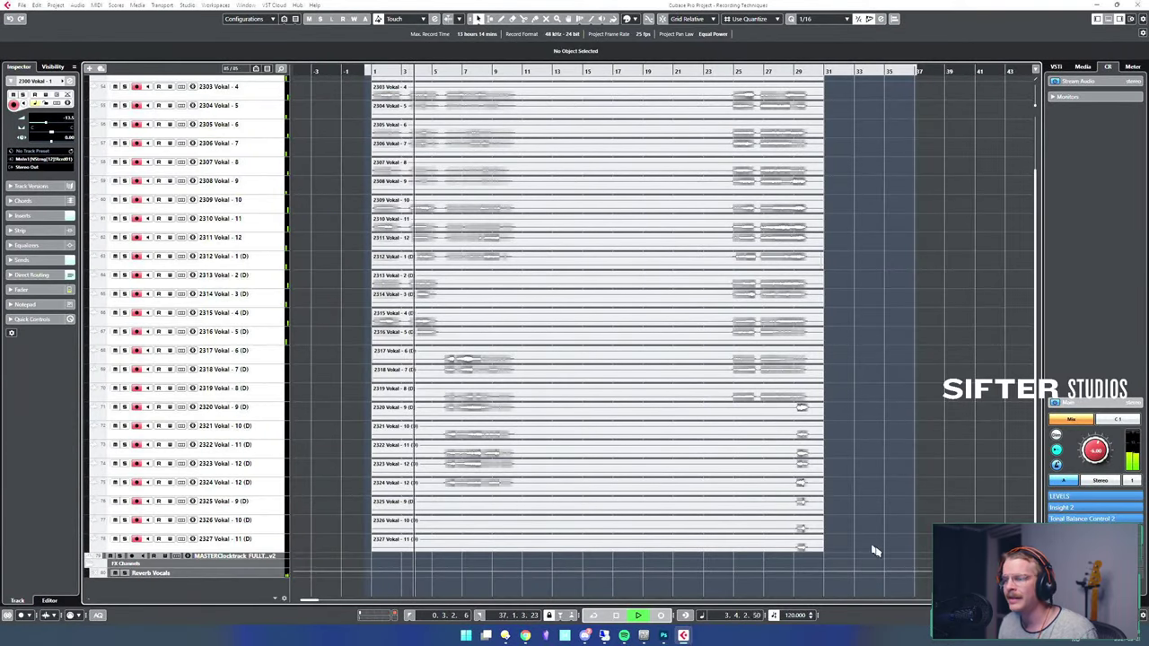
key(space)
drag(846, 549, 468, 123)
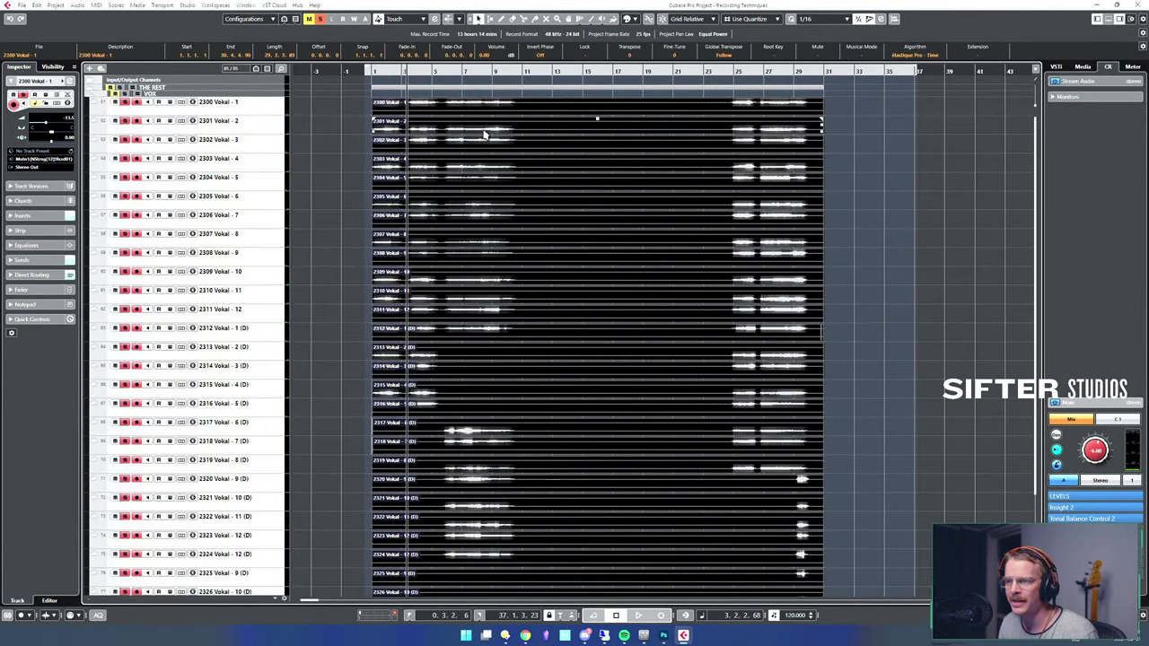
key(space)
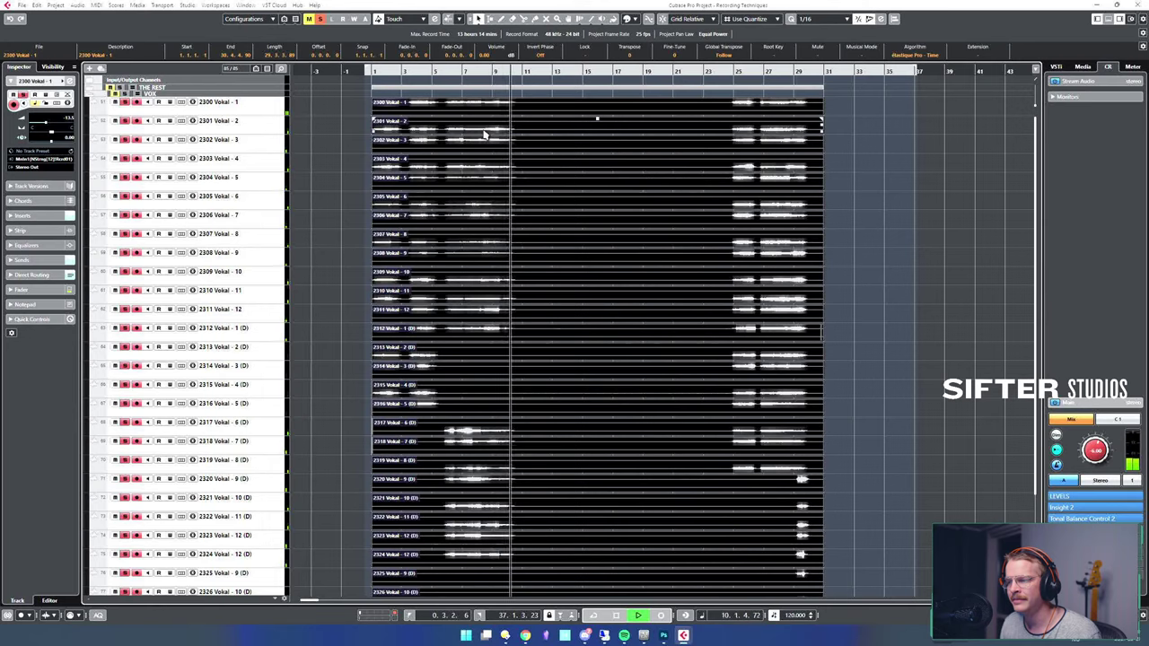
key(space)
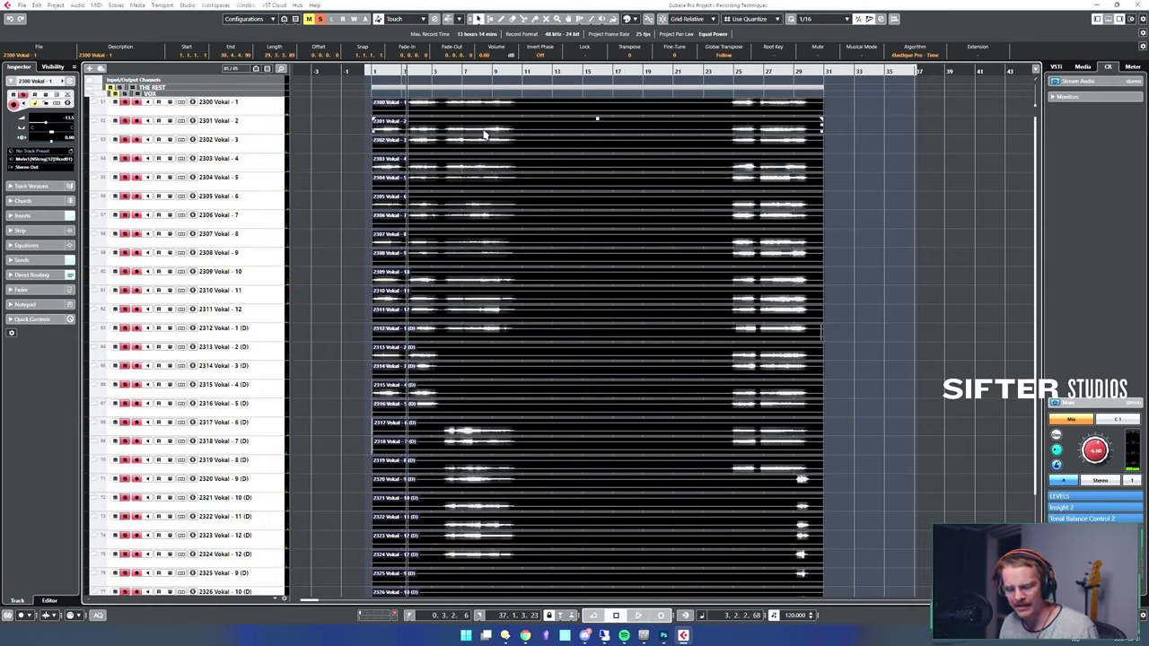
scroll(862, 355, down, 3)
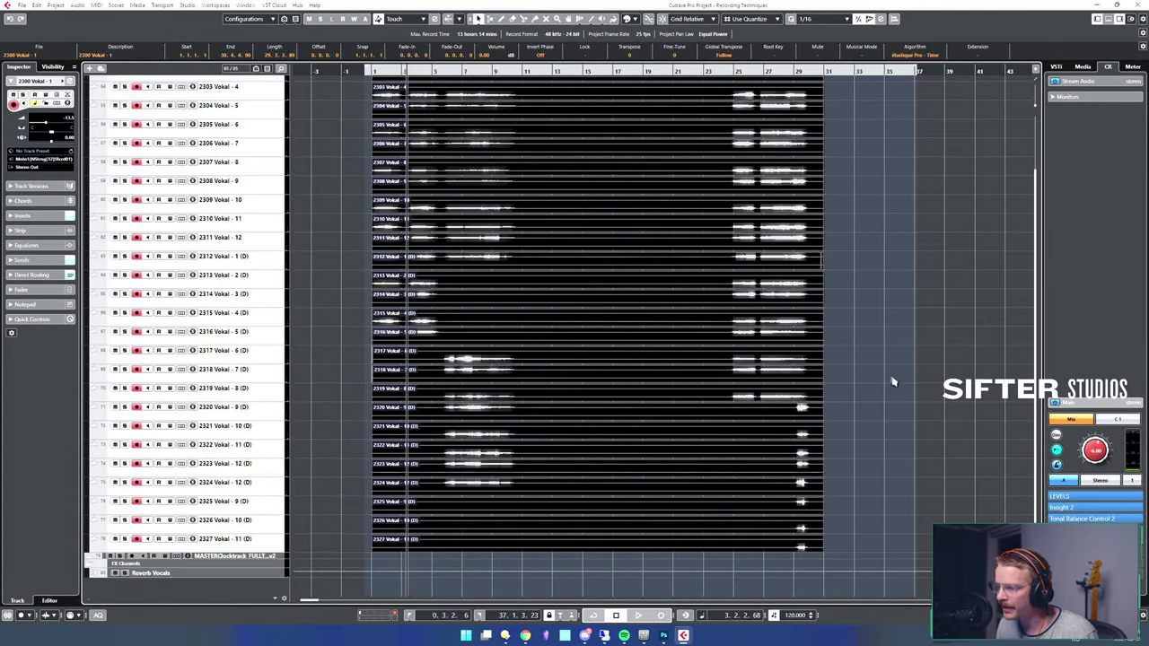
click(895, 415)
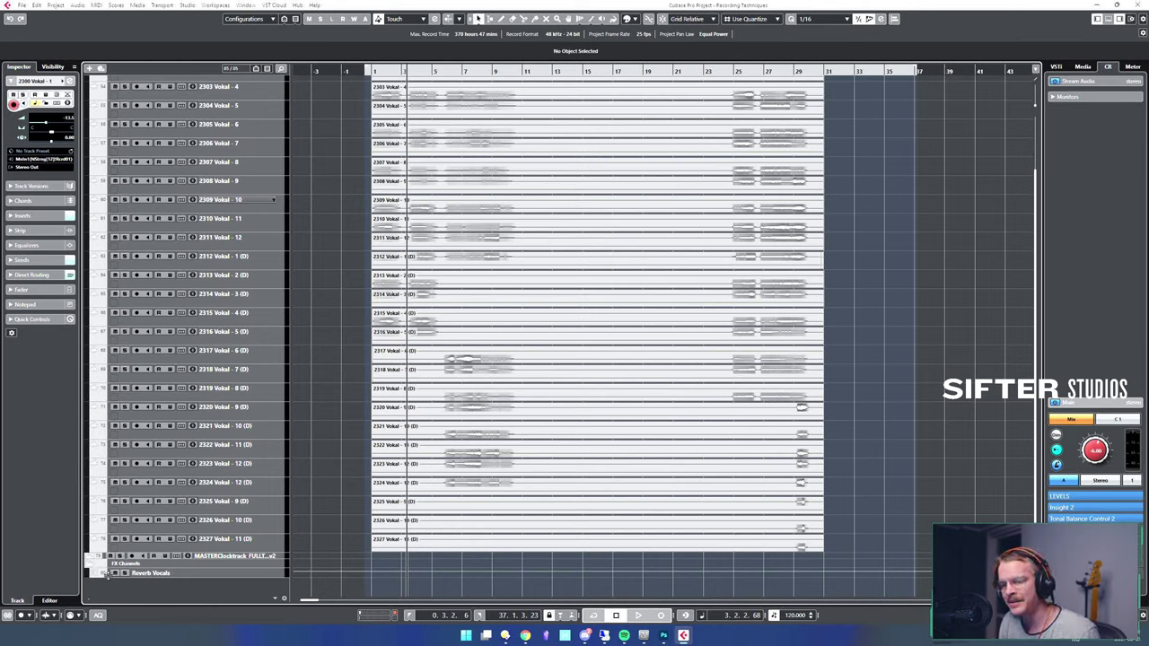
- Enlarge the Reverb Vocals track, open its channel settings, and inspect its LexHall insert
click(183, 580)
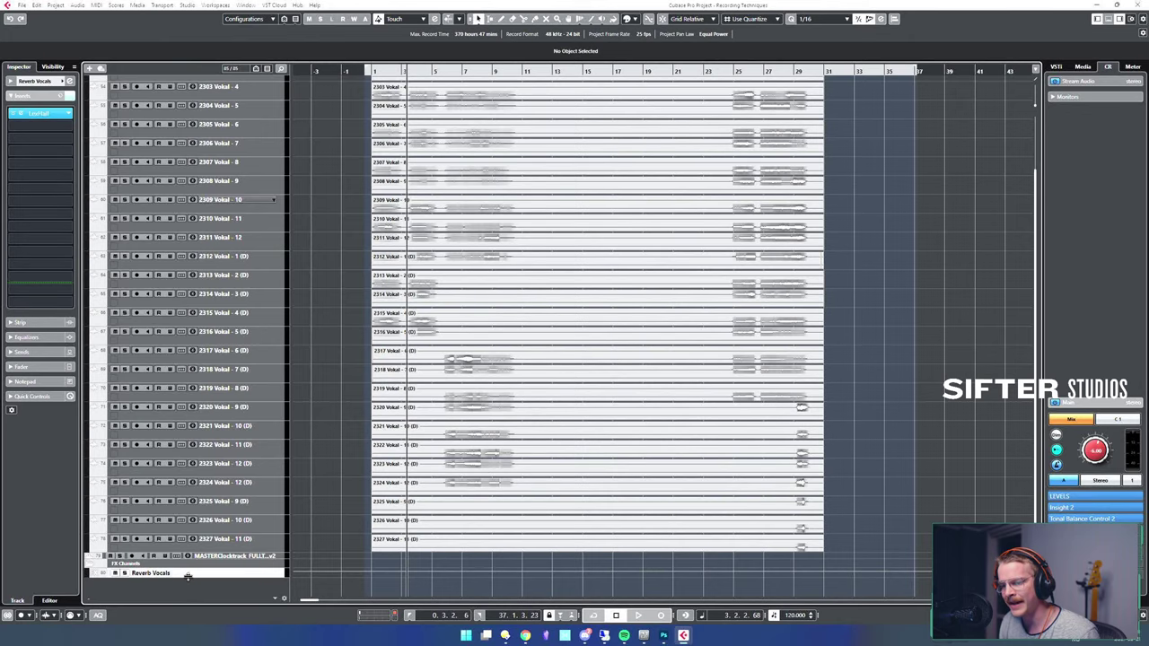
drag(188, 577, 197, 606)
scroll(190, 478, down, 2)
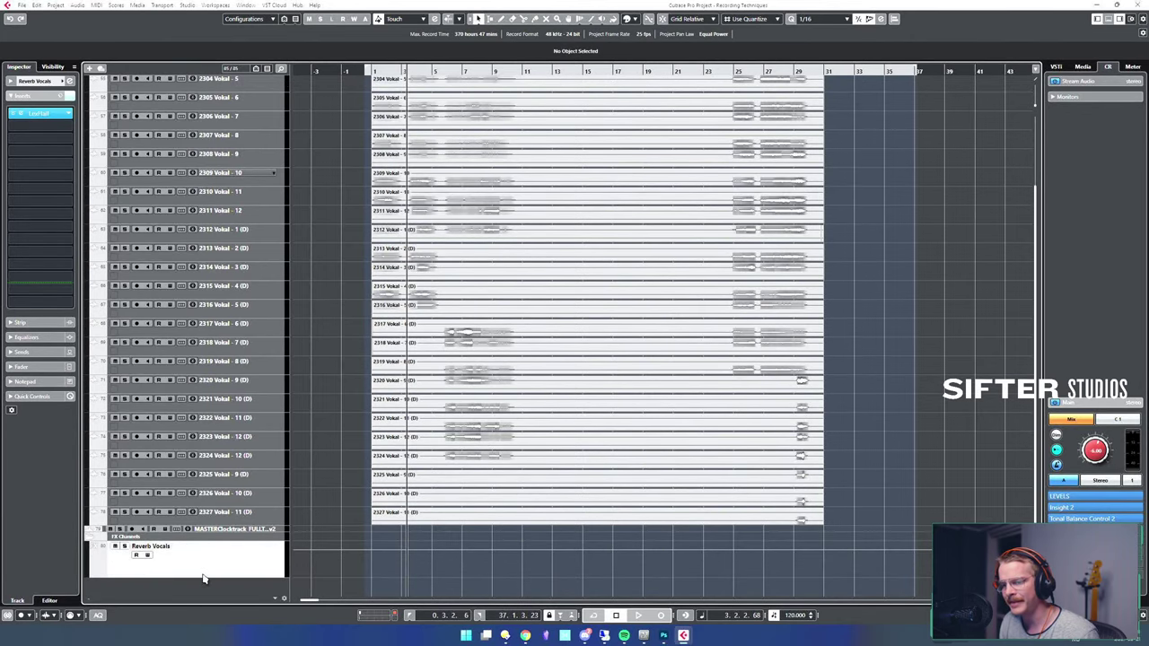
key(e)
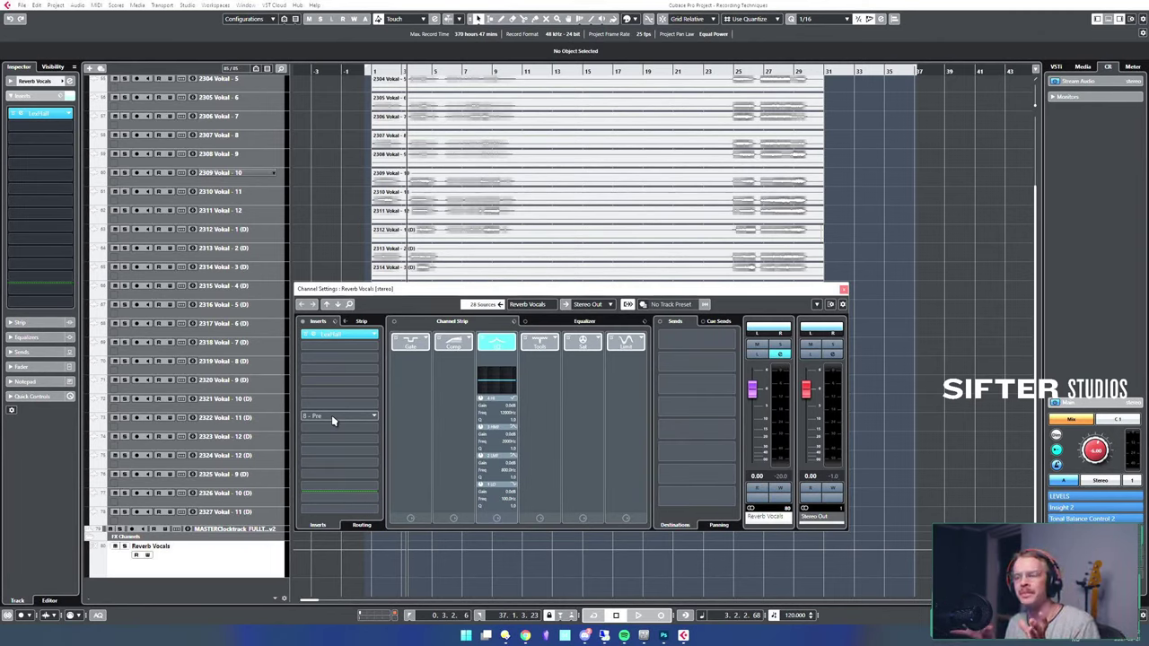
click(348, 333)
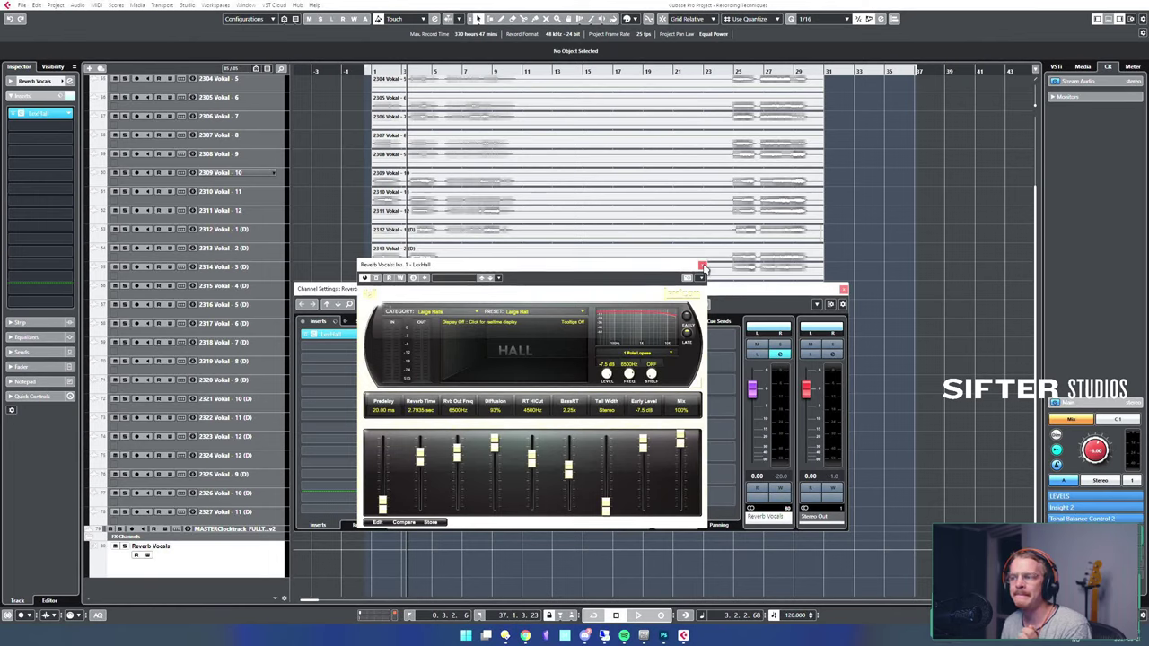
click(702, 266)
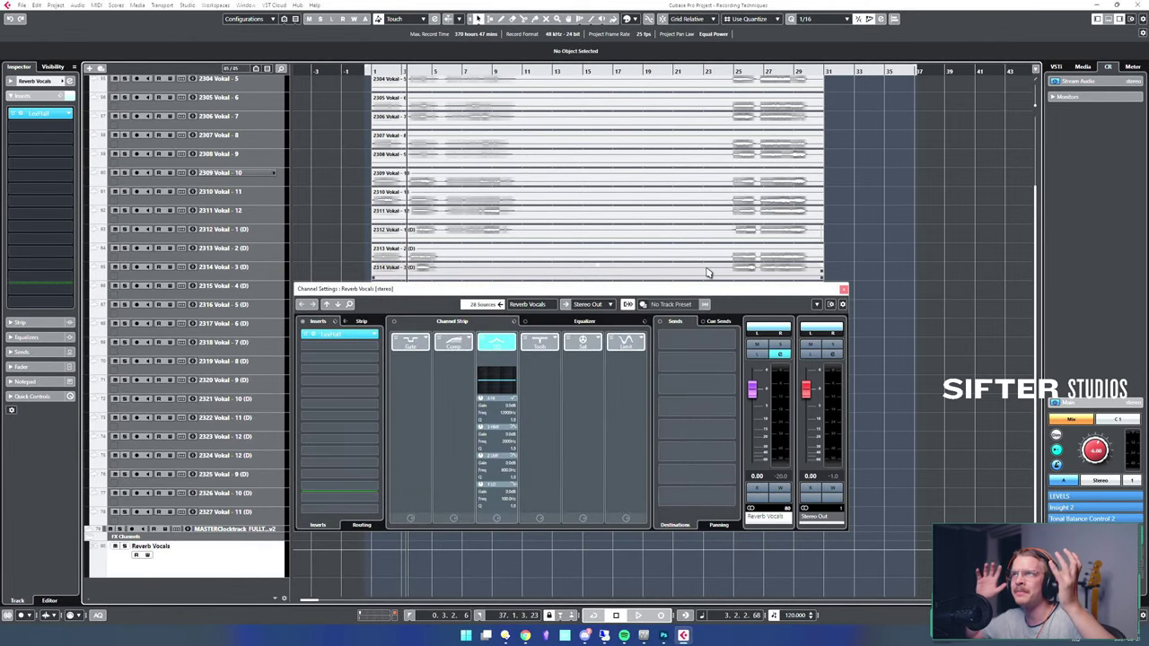
- Examine the send destinations available to the Reverb Vocals channel without assigning one
drag(455, 289, 427, 210)
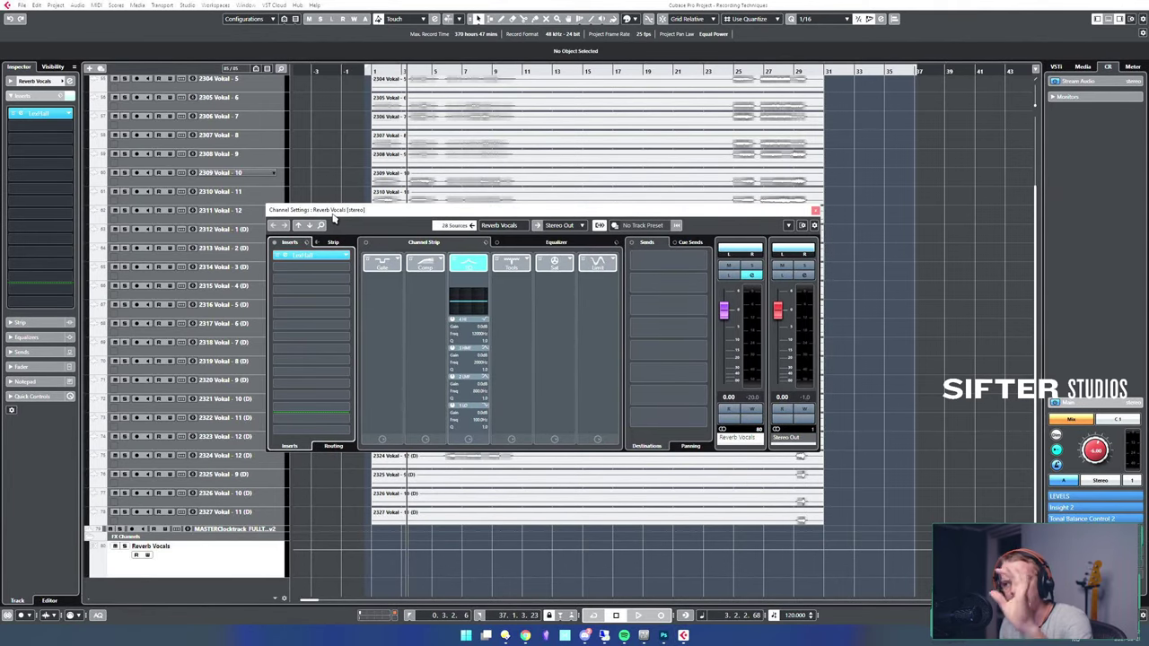
click(642, 260)
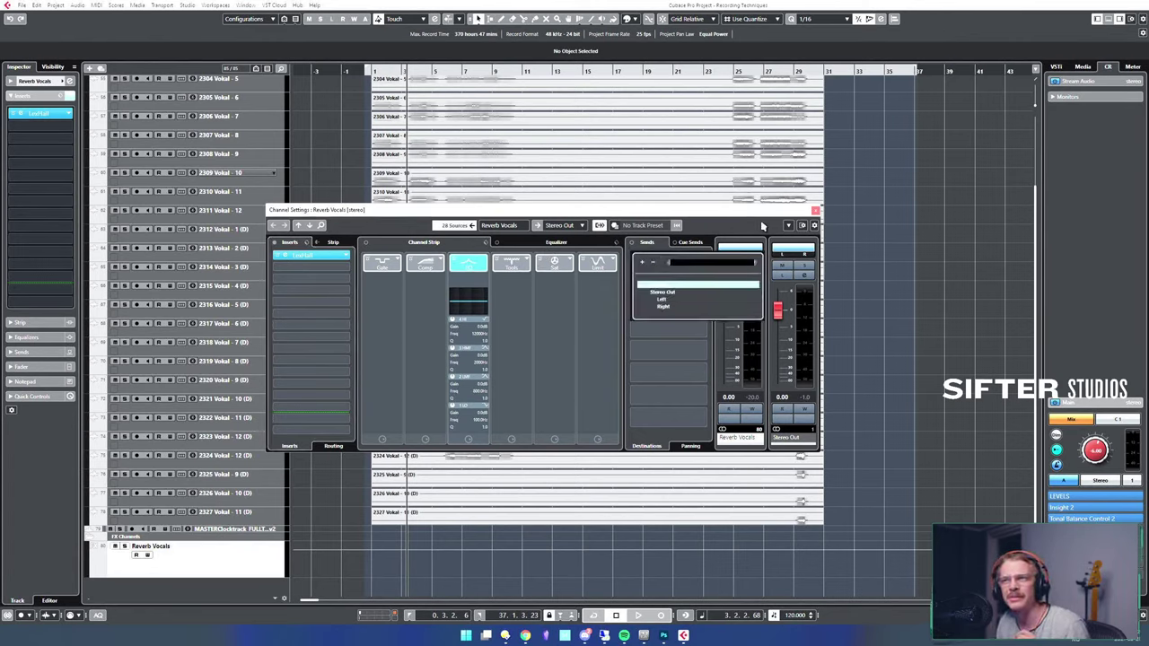
click(700, 217)
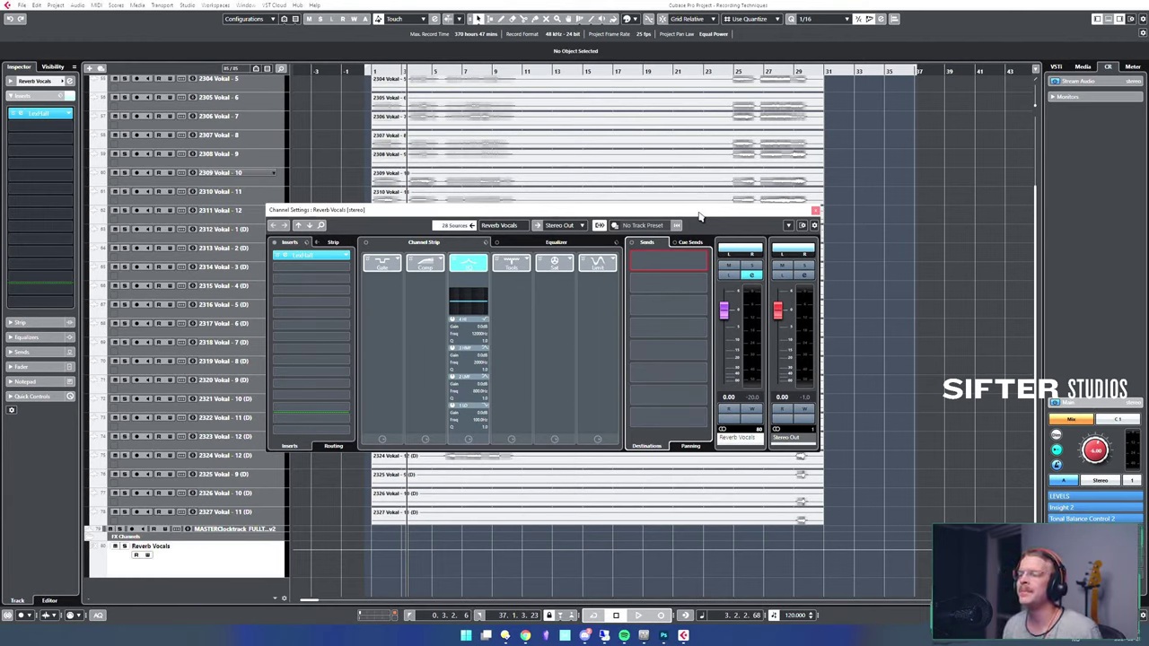
- Add the Frequency EQ in the second insert slot of the Reverb Vocals channel, after LexHall
drag(375, 213, 398, 215)
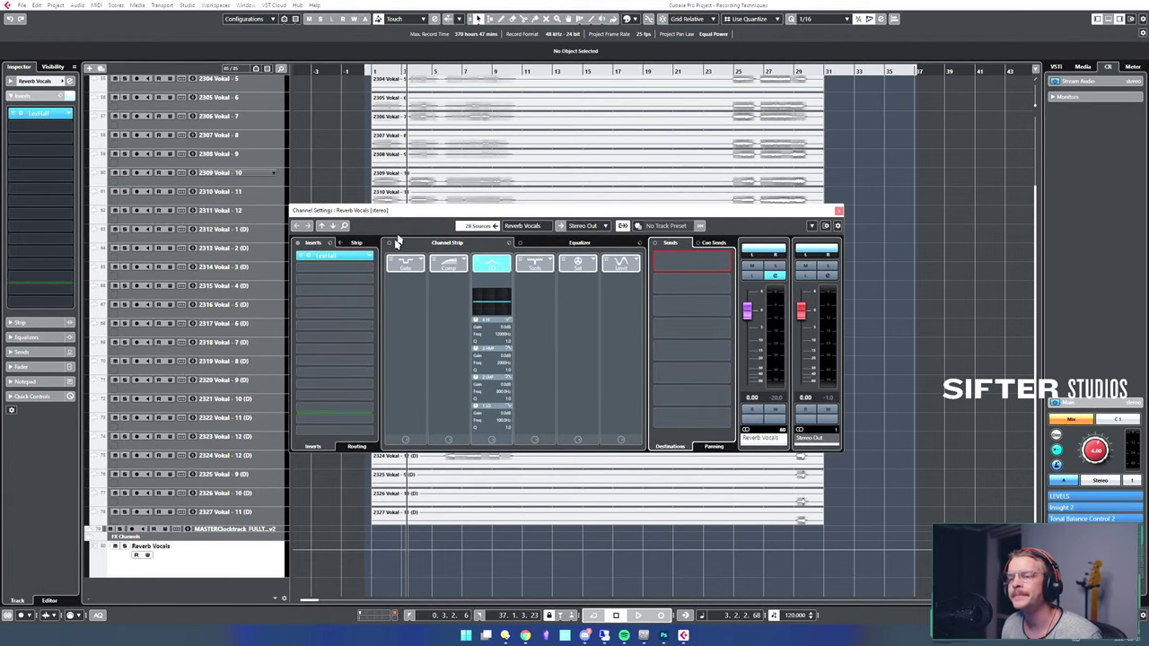
click(368, 269)
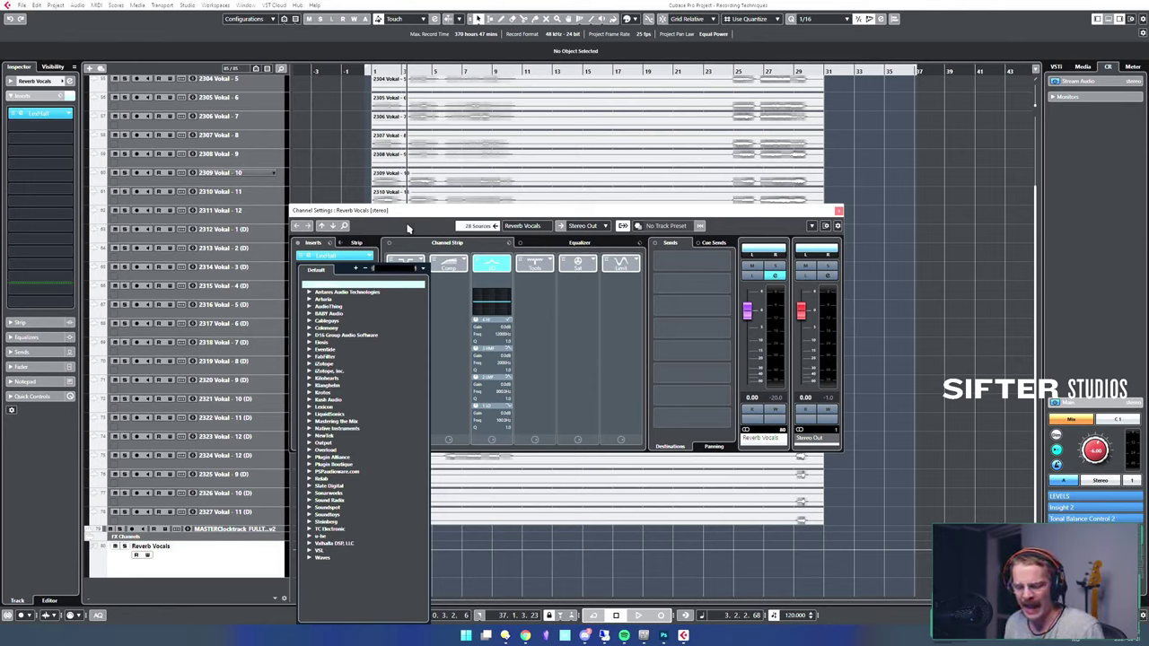
text(freq)
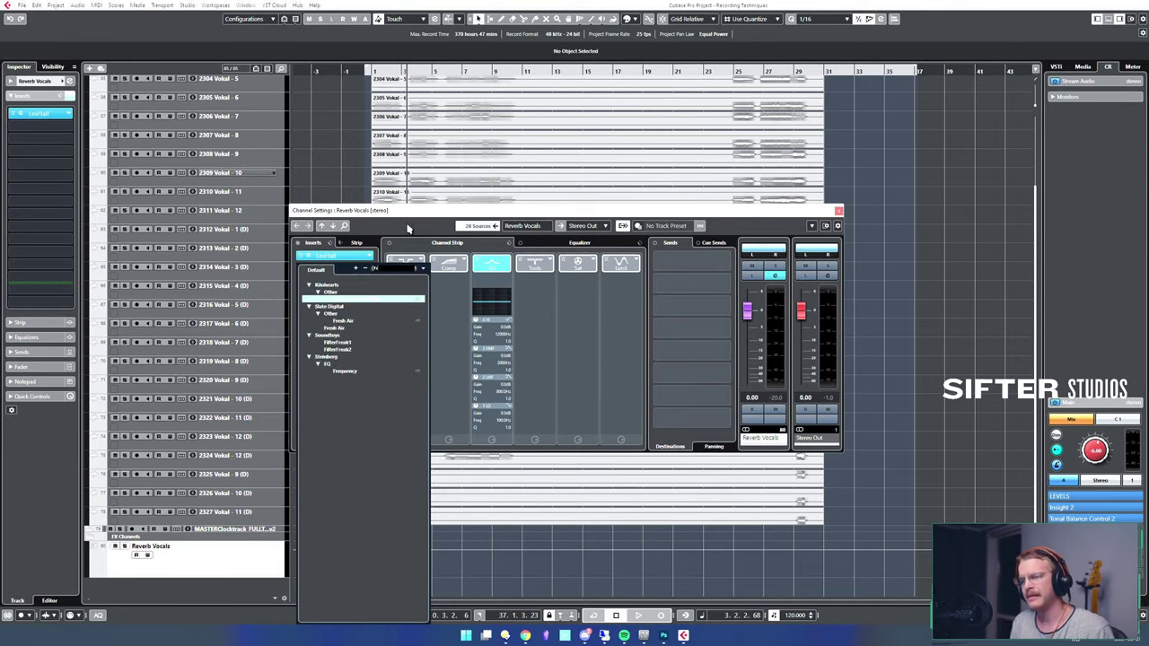
key(Down)
key(Down)
key(Return)
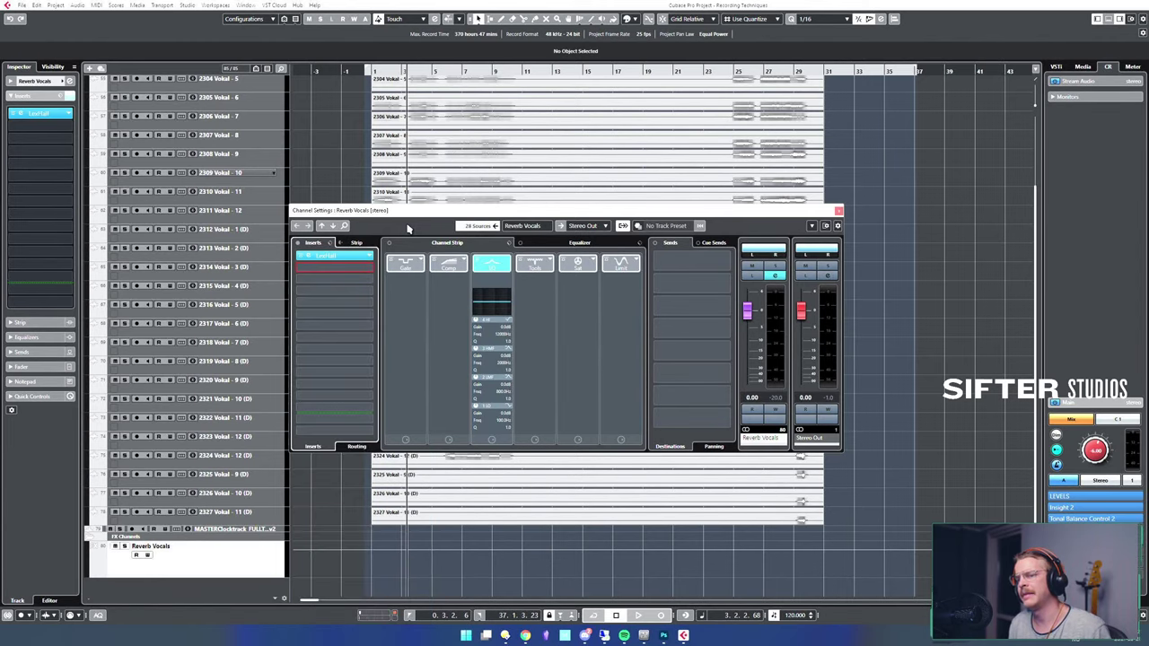
- Add the Frequency EQ to the Reverb Vocals channel, place it before LexHall in the inserts, and open its editor
drag(342, 36, 742, 146)
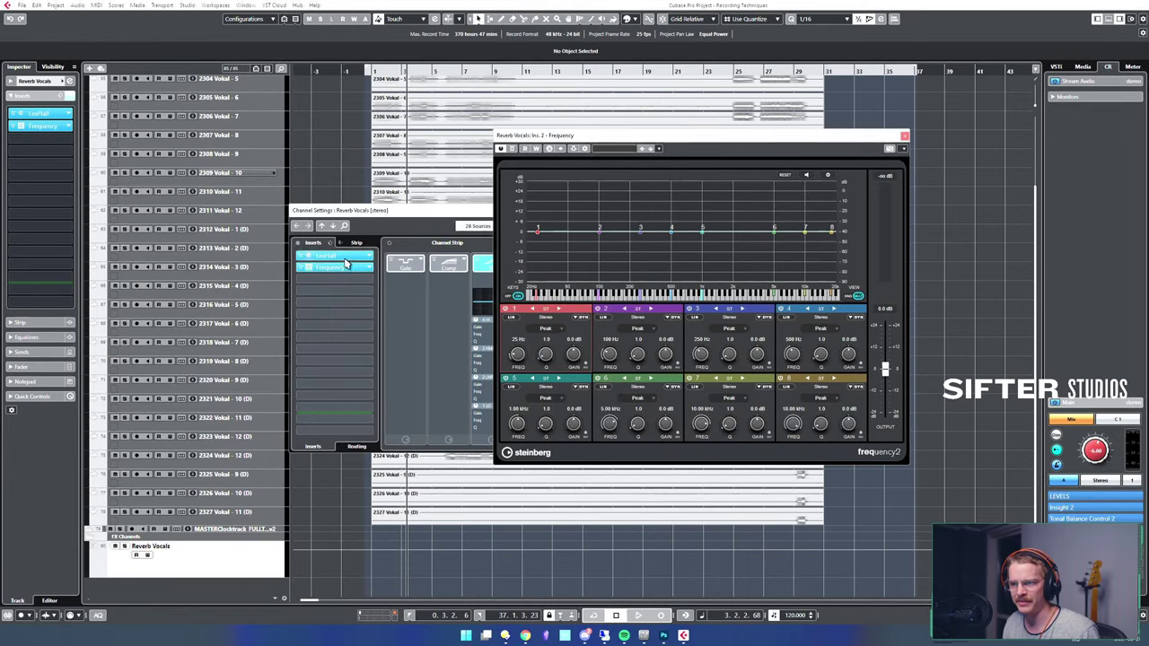
mouse_move(345, 257)
mouse_down()
mouse_move(348, 280)
mouse_move(344, 257)
mouse_move(343, 269)
mouse_up()
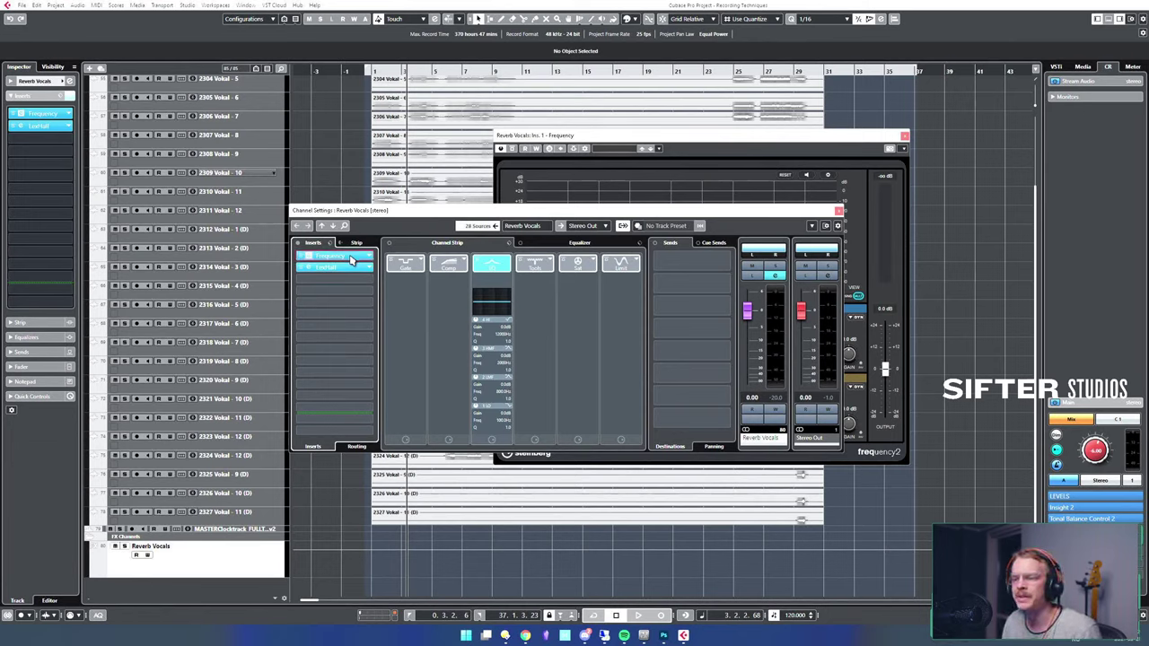
click(348, 258)
click(347, 257)
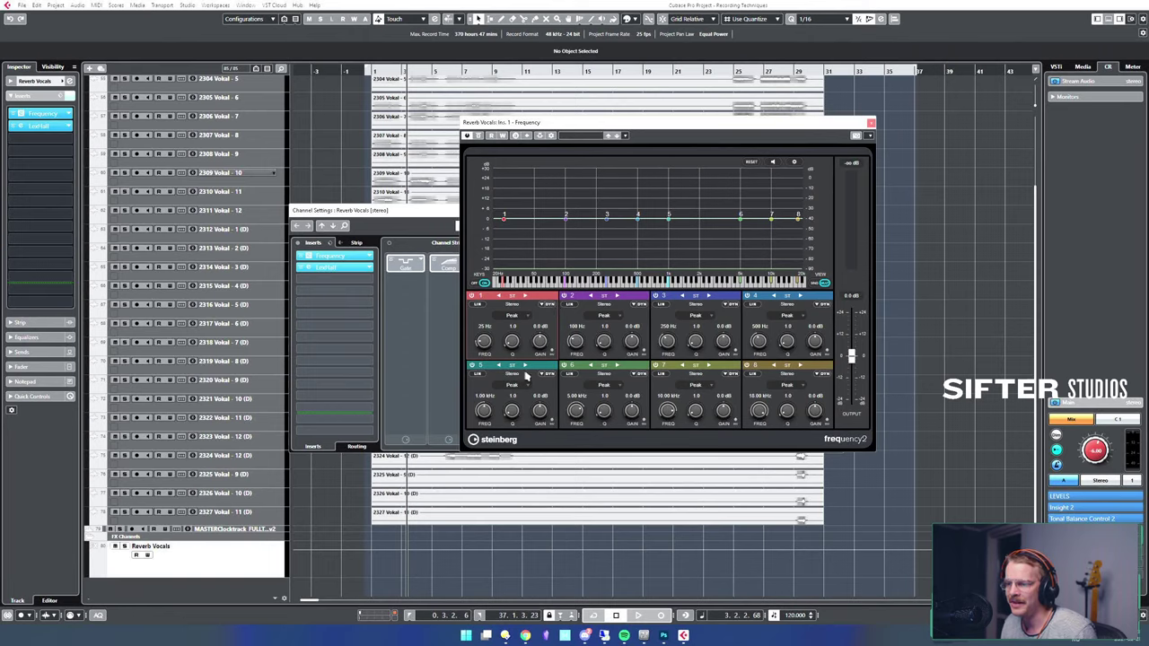
- Enable linear phase mode on band 1 of the Frequency EQ and set its filter type to Cut 24
drag(504, 218, 528, 222)
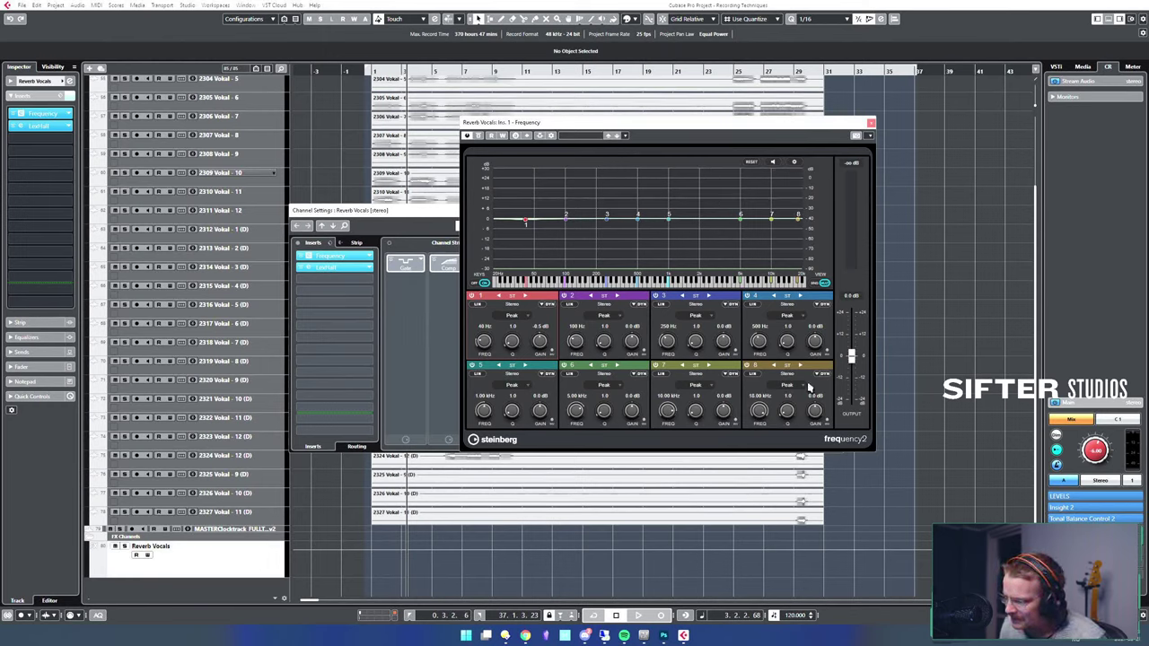
click(500, 298)
click(528, 298)
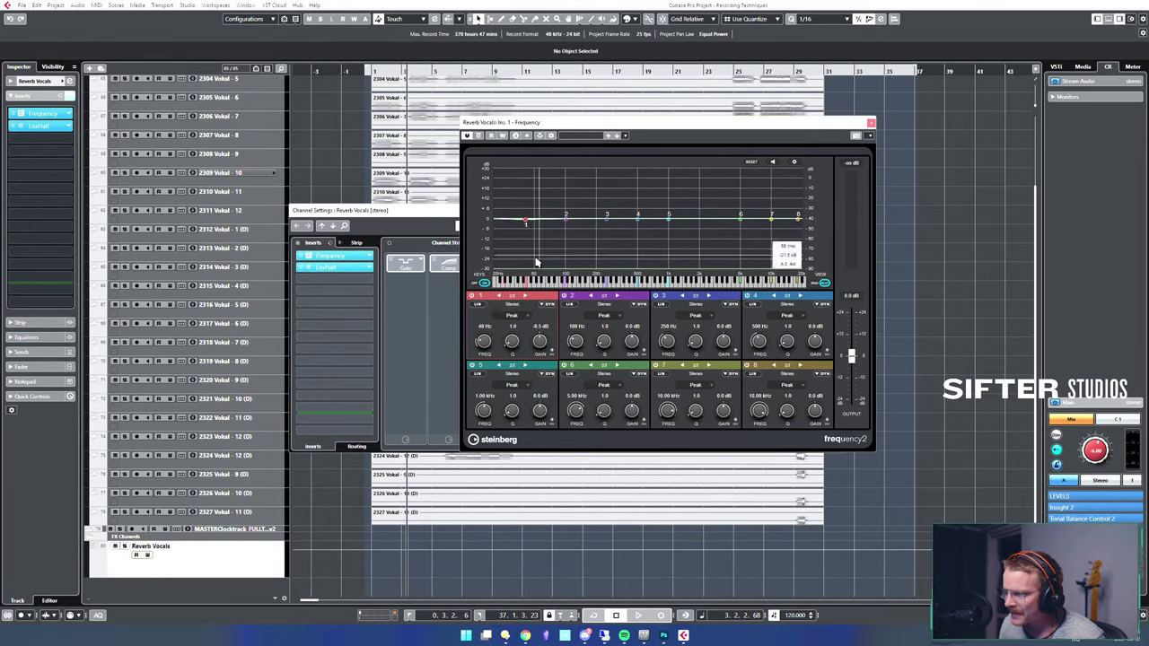
click(543, 306)
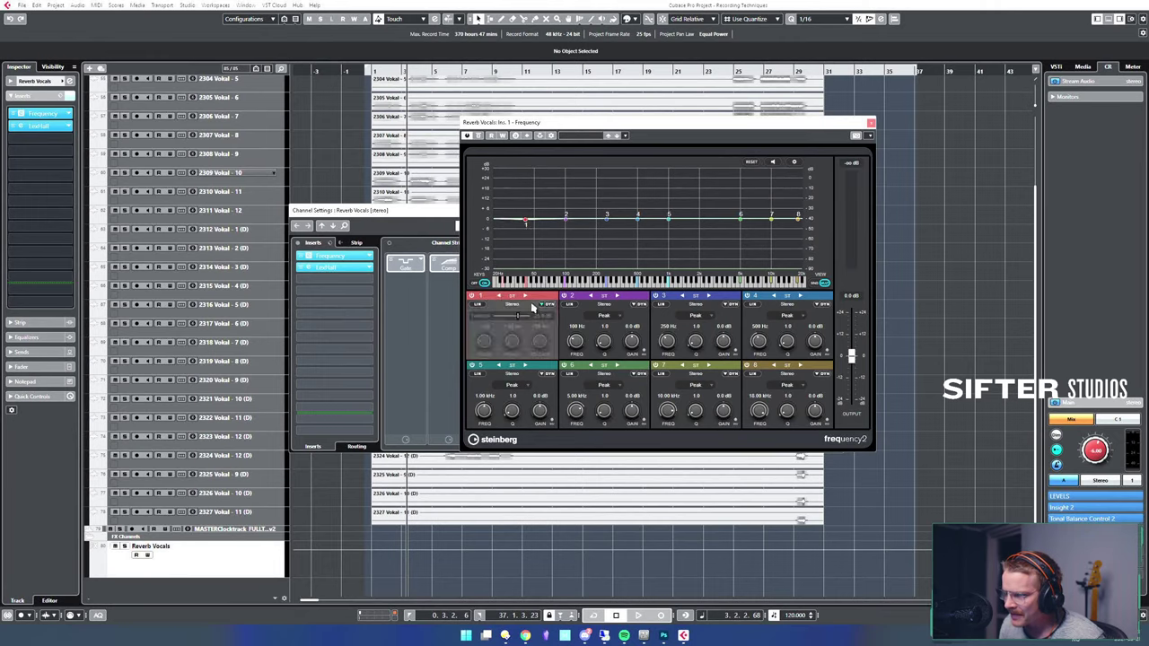
click(542, 307)
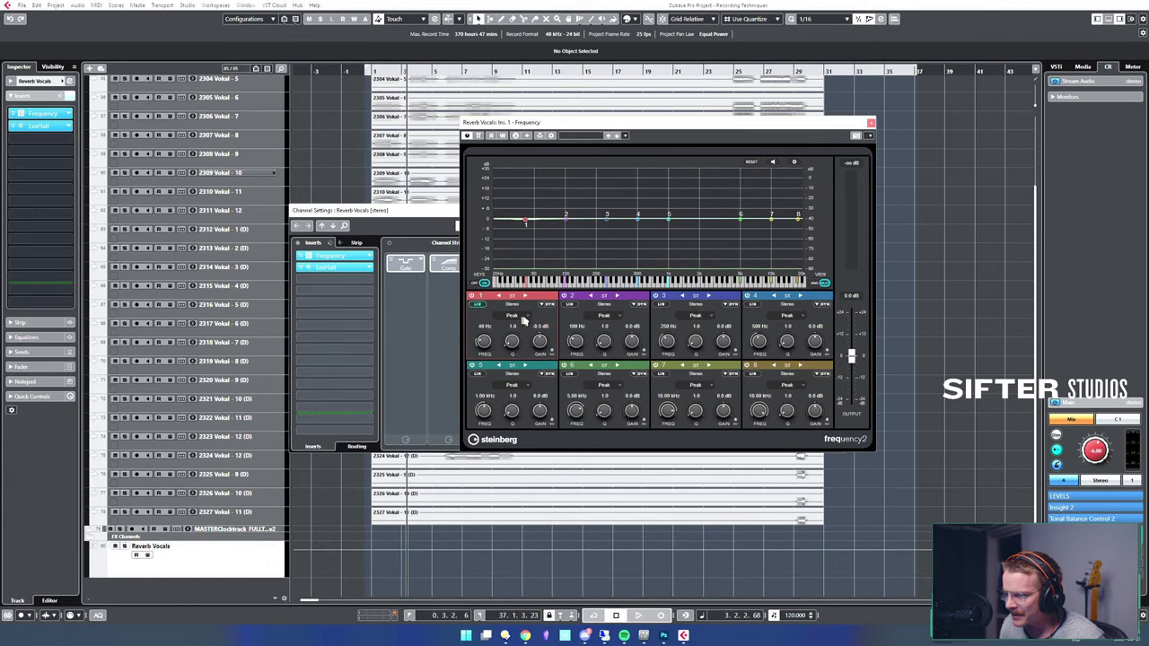
click(521, 317)
click(530, 347)
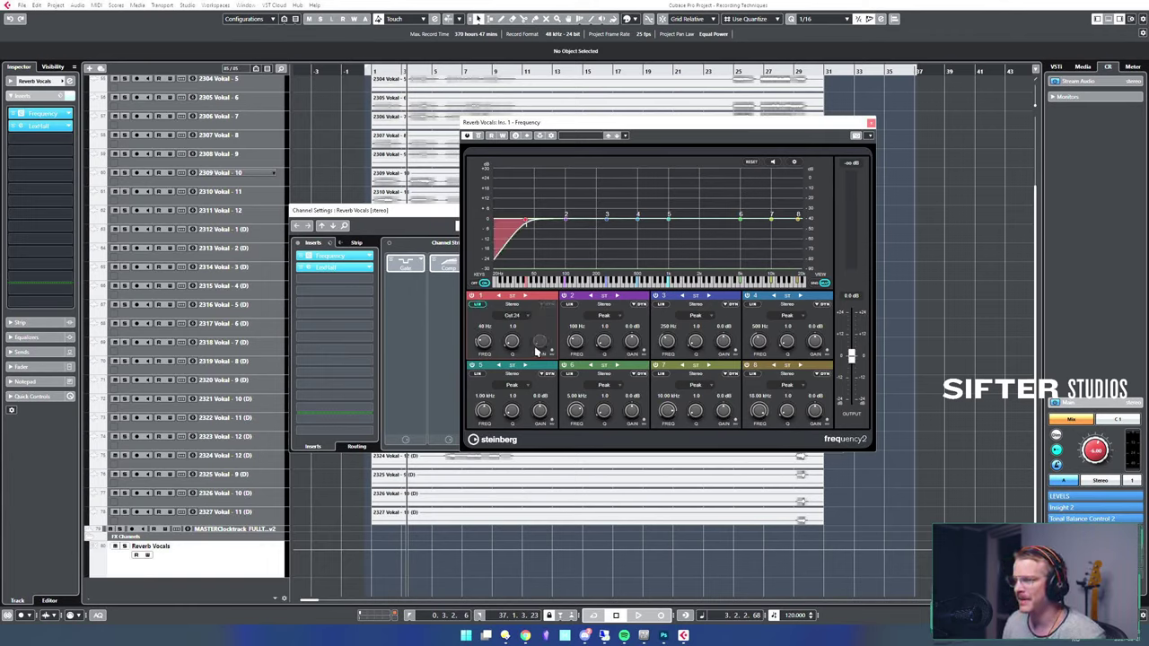
- Set the band 1 low cut to about 82 Hz, dip band 3 at about 275 Hz, and close the EQ and channel settings
drag(527, 223, 559, 217)
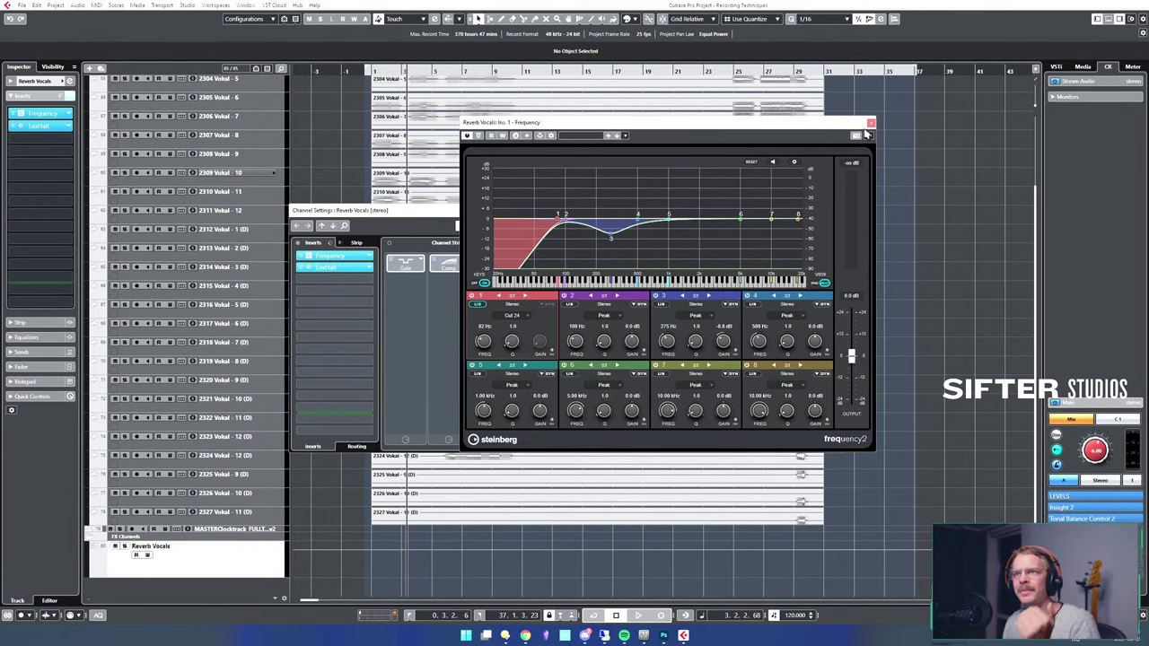
click(870, 123)
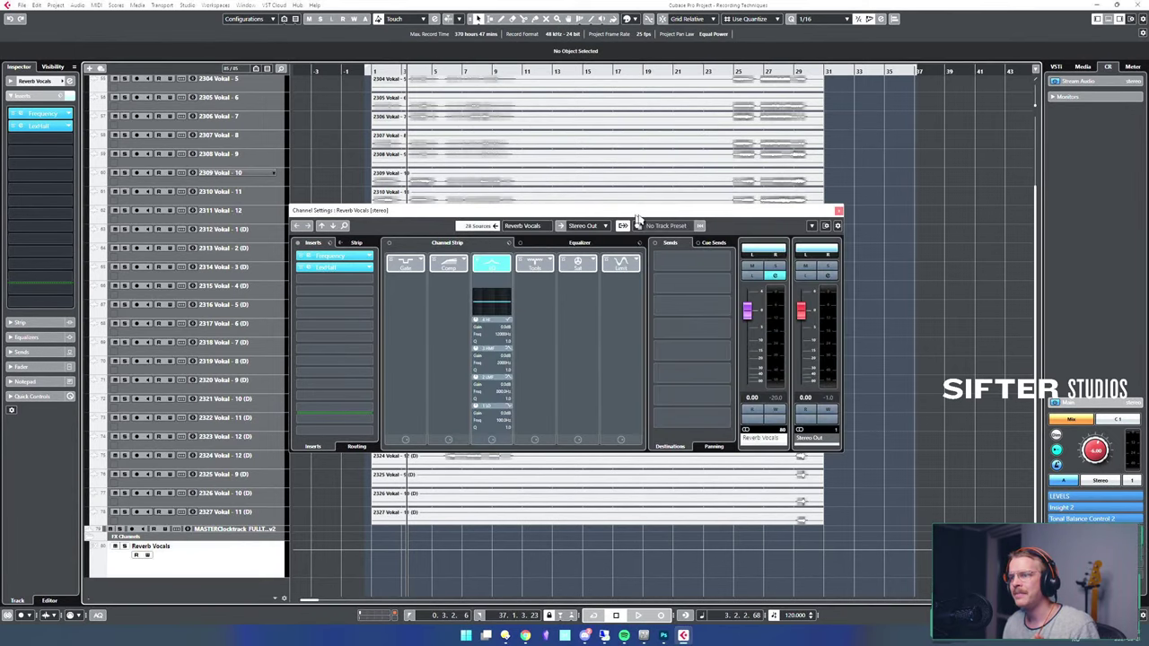
drag(649, 210, 641, 212)
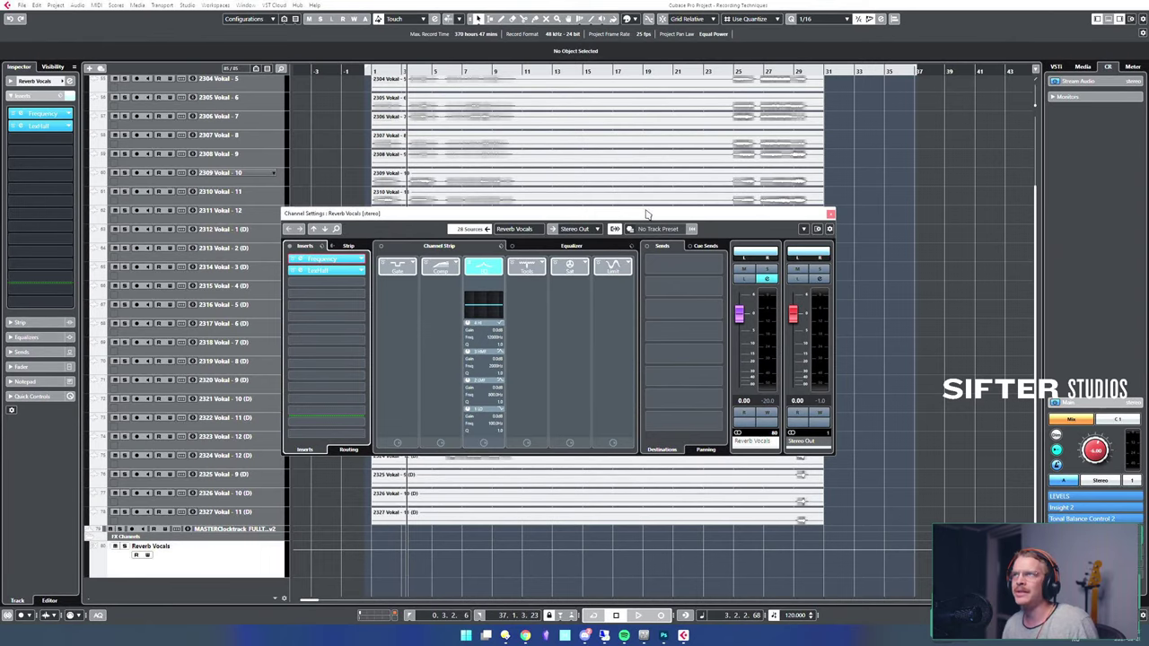
click(830, 214)
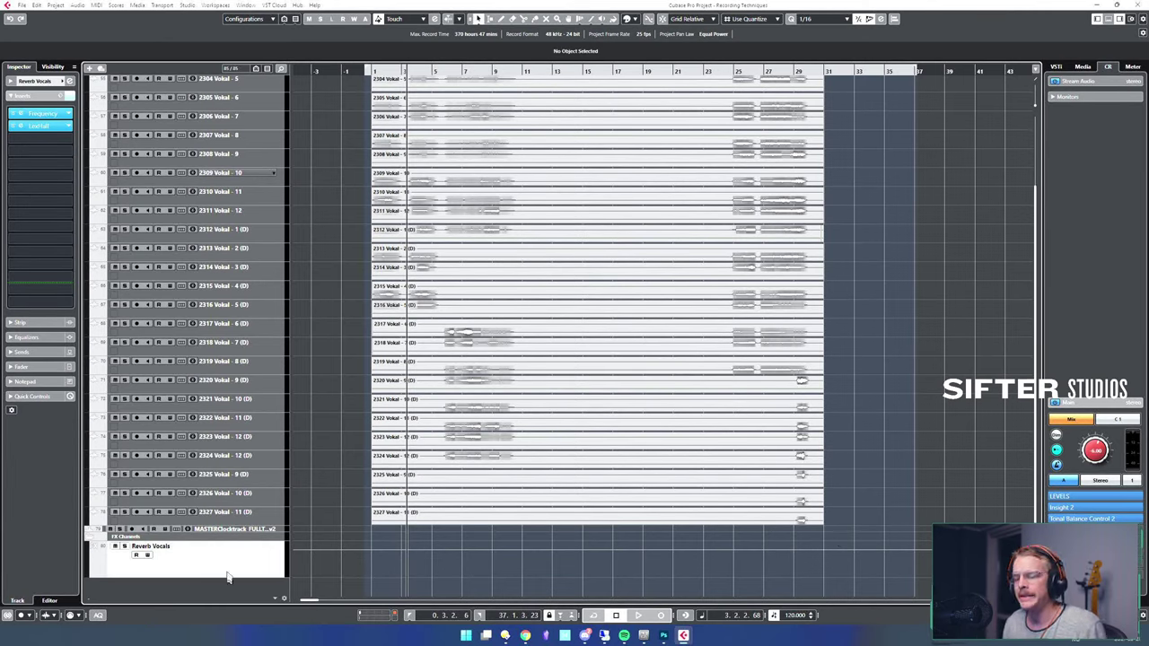
- Select all vocal tracks from 2300 Vokal - 1 through 2327 Vokal - 11 (D)
click(260, 514)
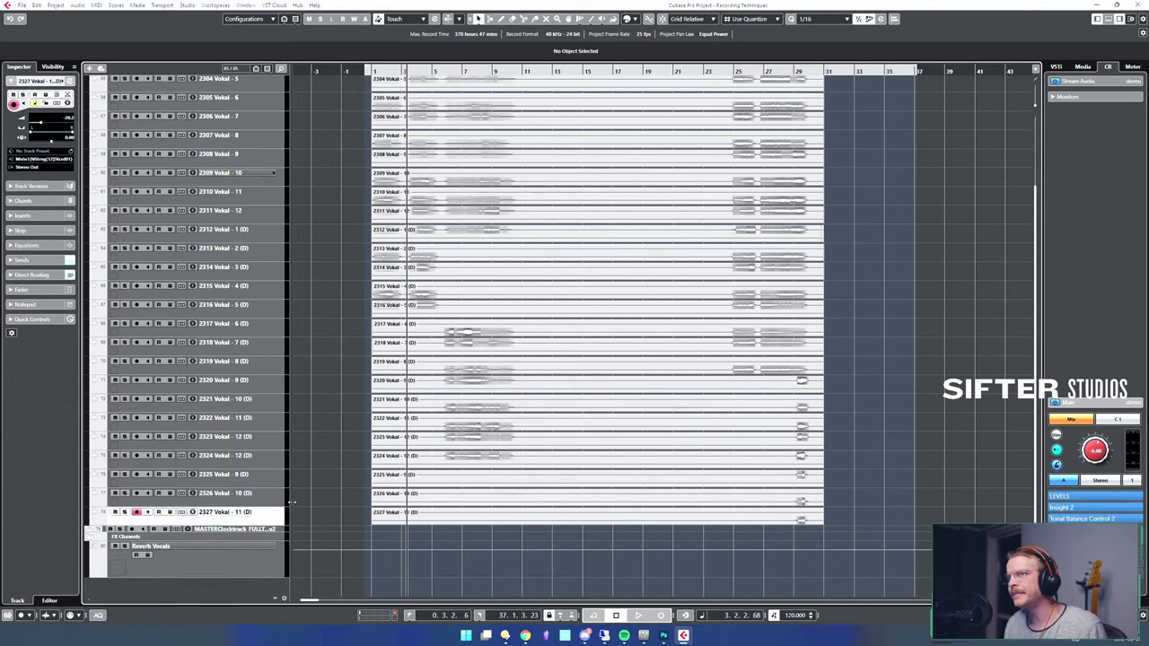
scroll(296, 406, up, 3)
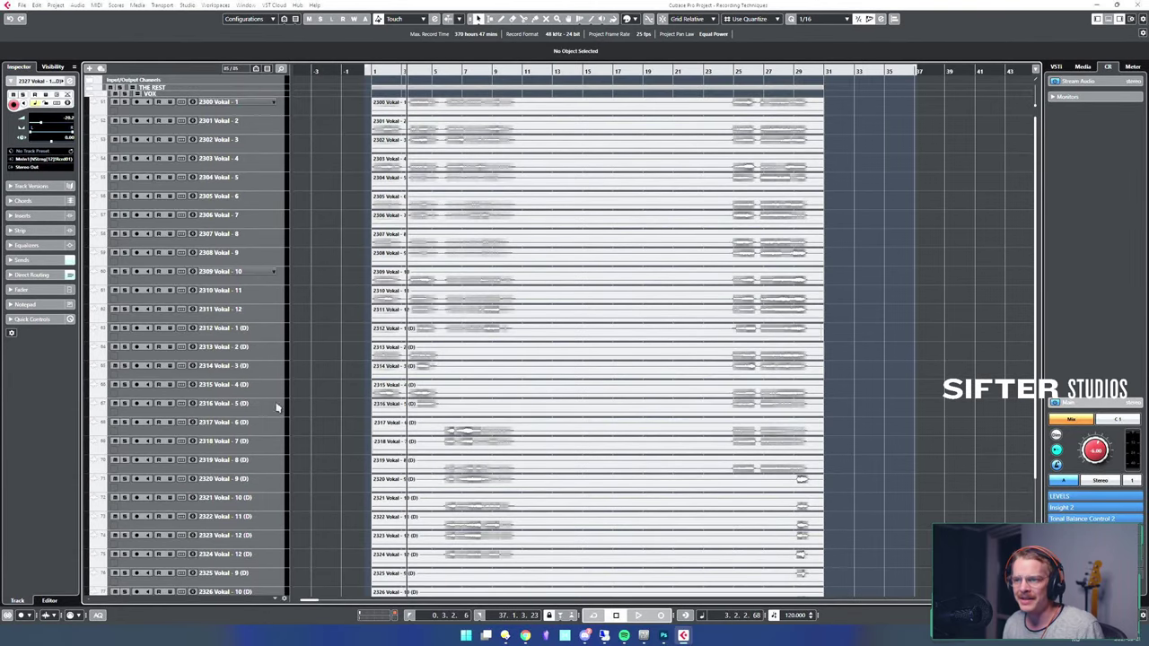
shift+click(275, 106)
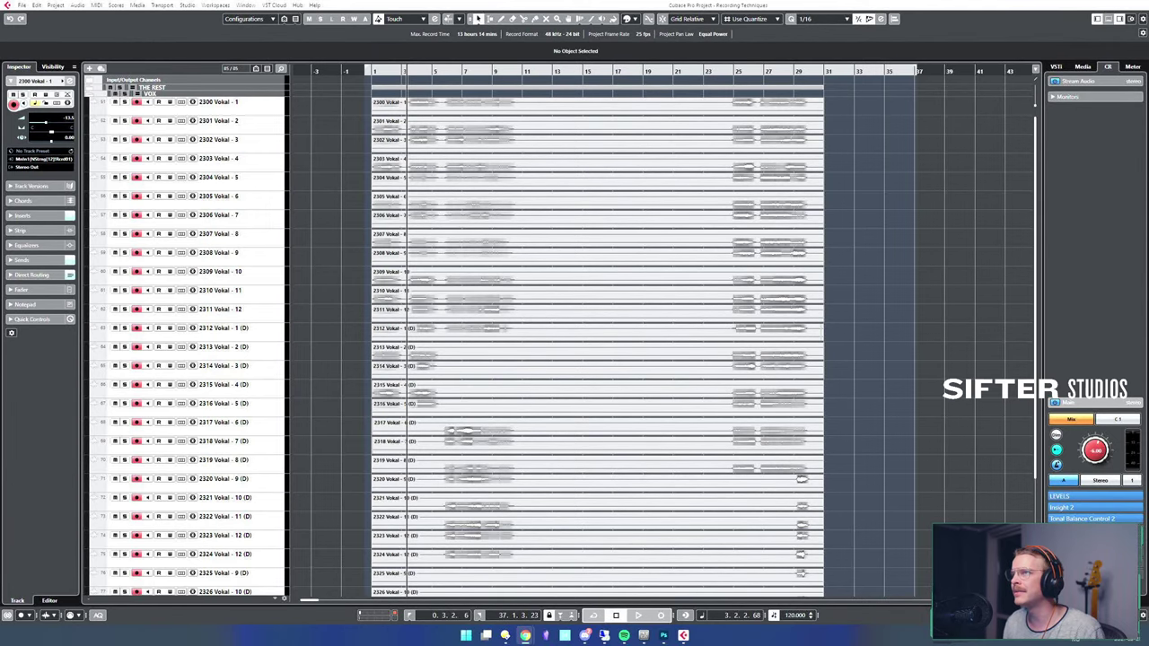
scroll(333, 242, down, 3)
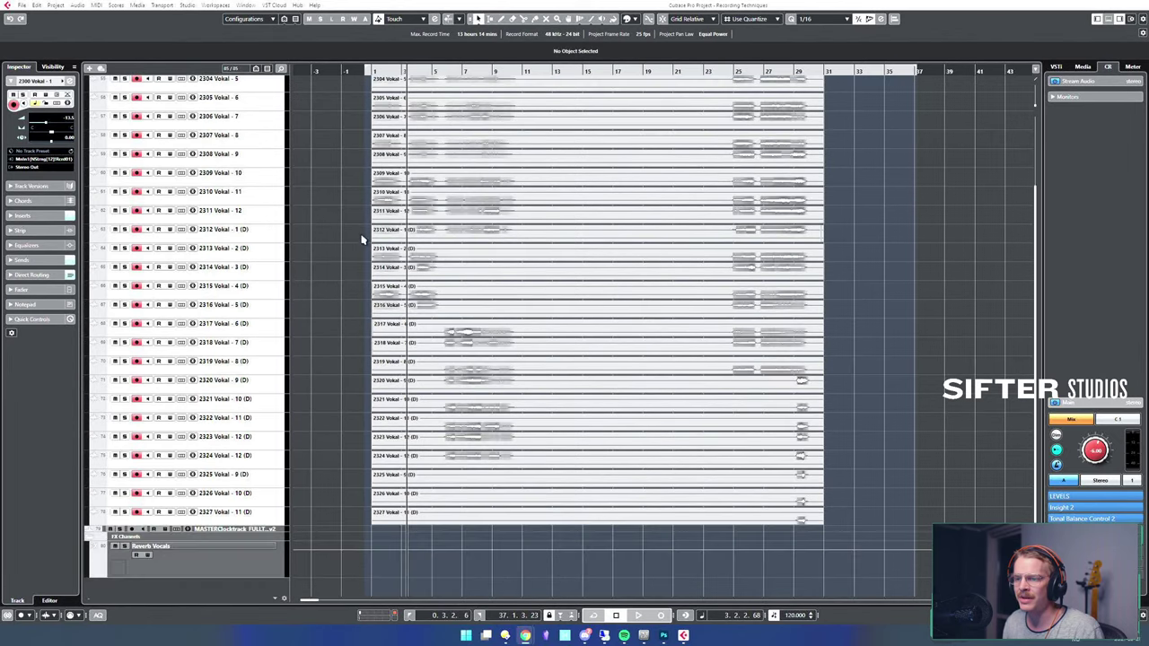
- Bypass Frequency and LexHall on the Reverb Vocals channel, insert Rev PLATE-140 in the third slot, and briefly play it
click(197, 551)
key(e)
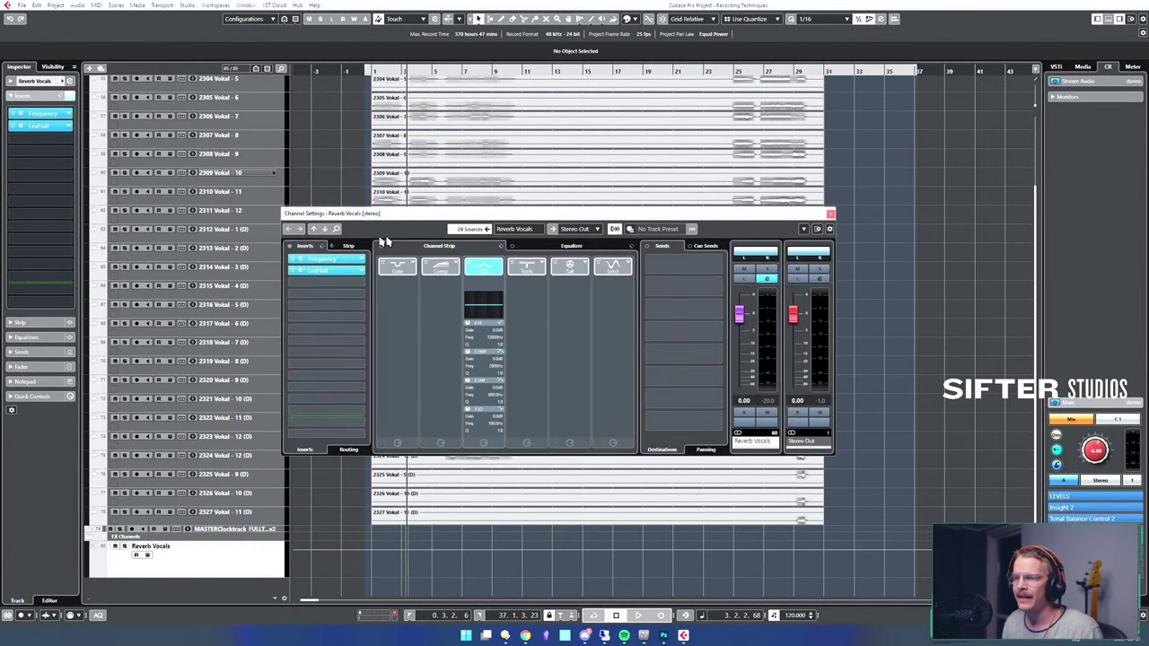
click(353, 284)
text(delay)
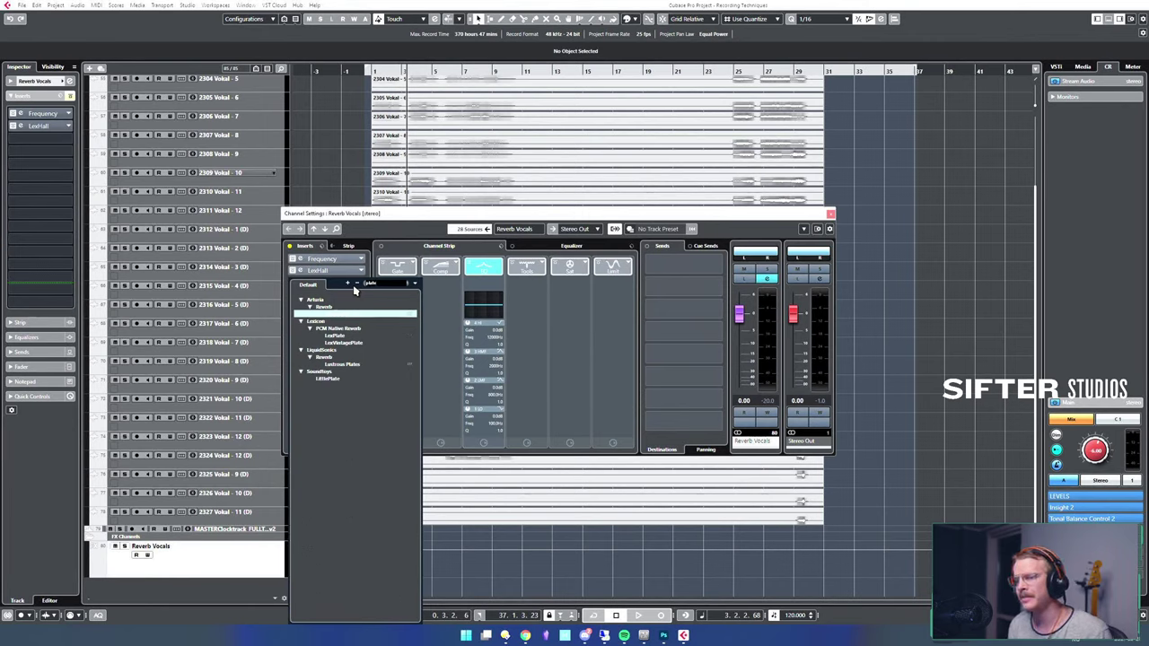
key(Return)
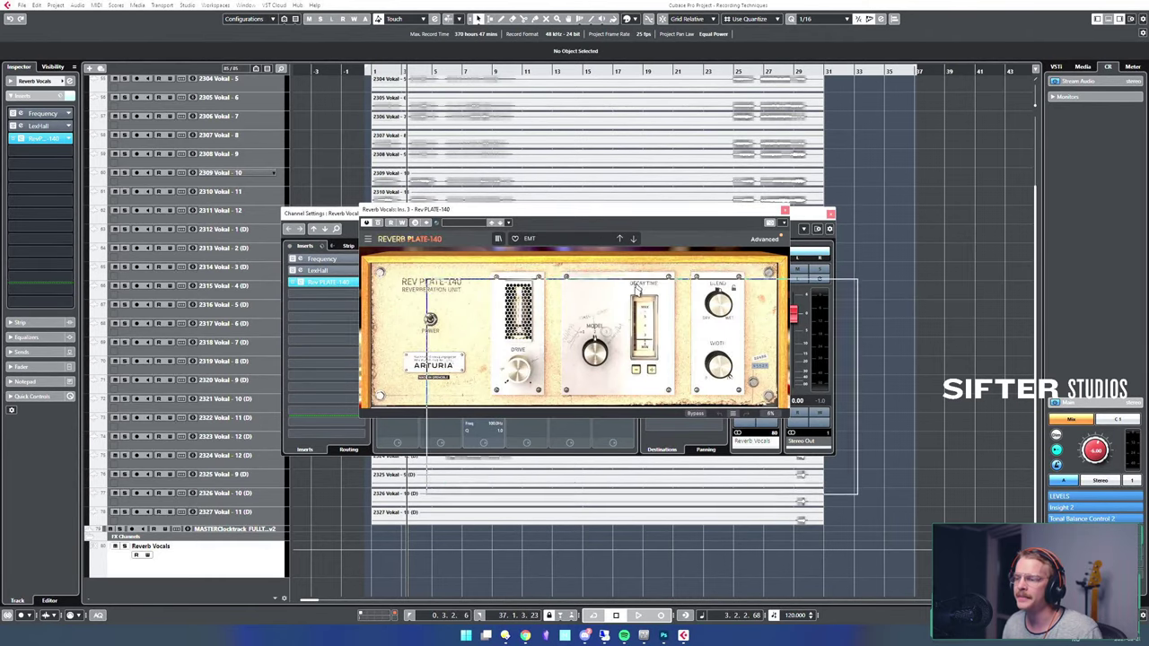
key(space)
key(space)
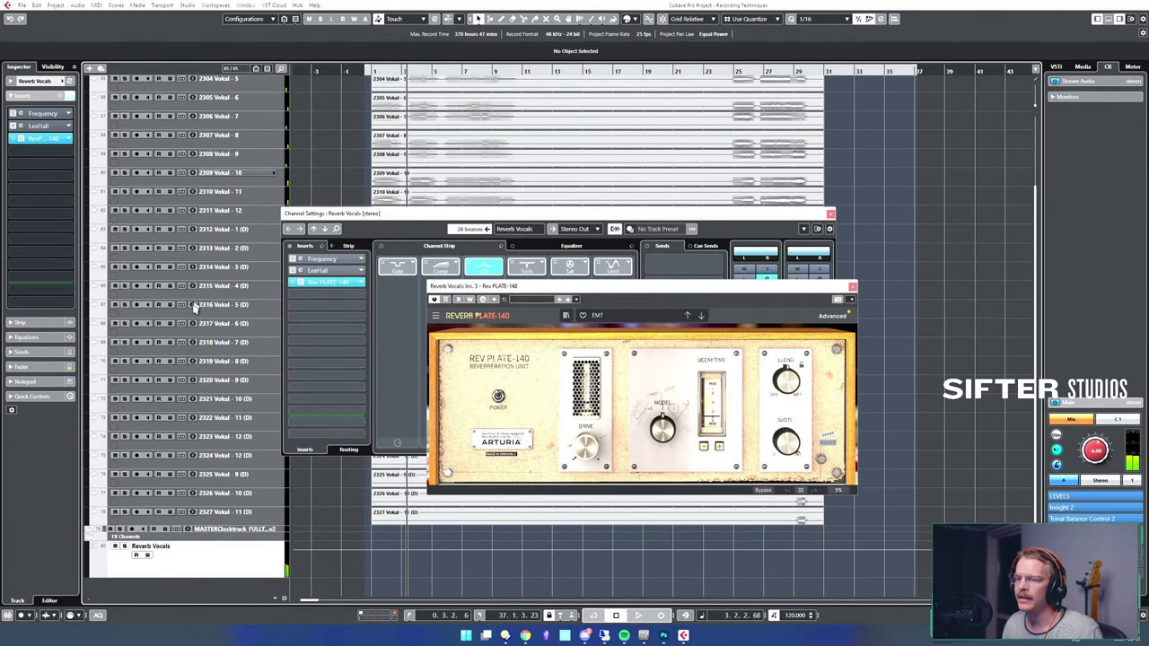
- Select all the vocal clips and arrange the channel settings and Rev PLATE-140 windows over the project
drag(736, 212, 562, 321)
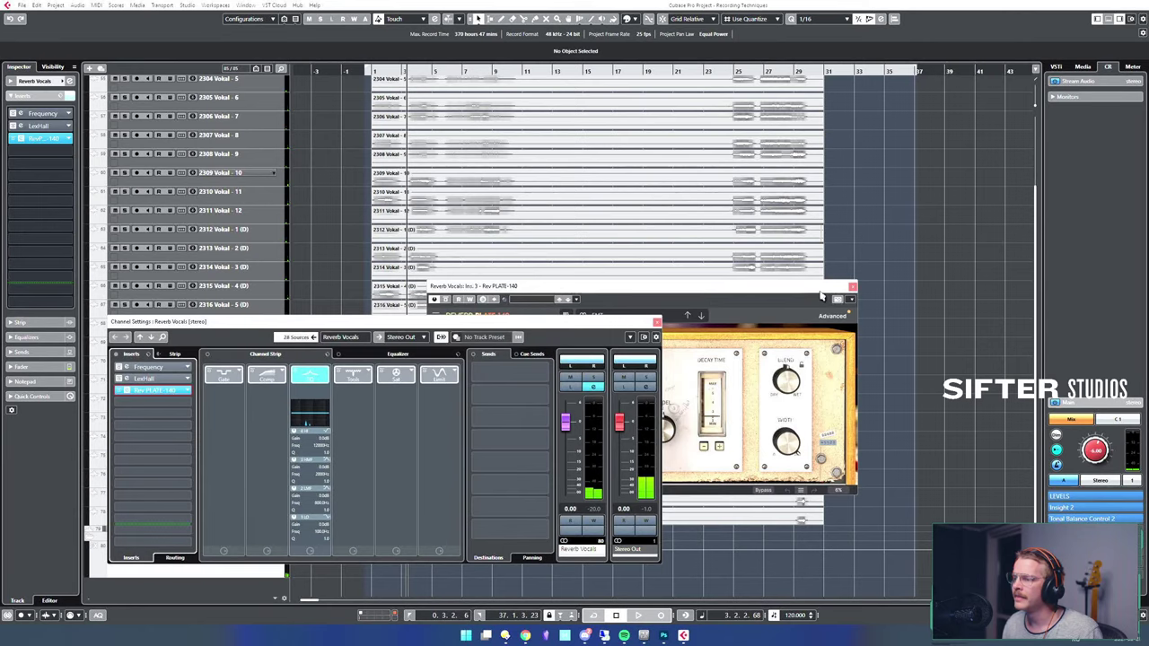
drag(821, 289, 642, 405)
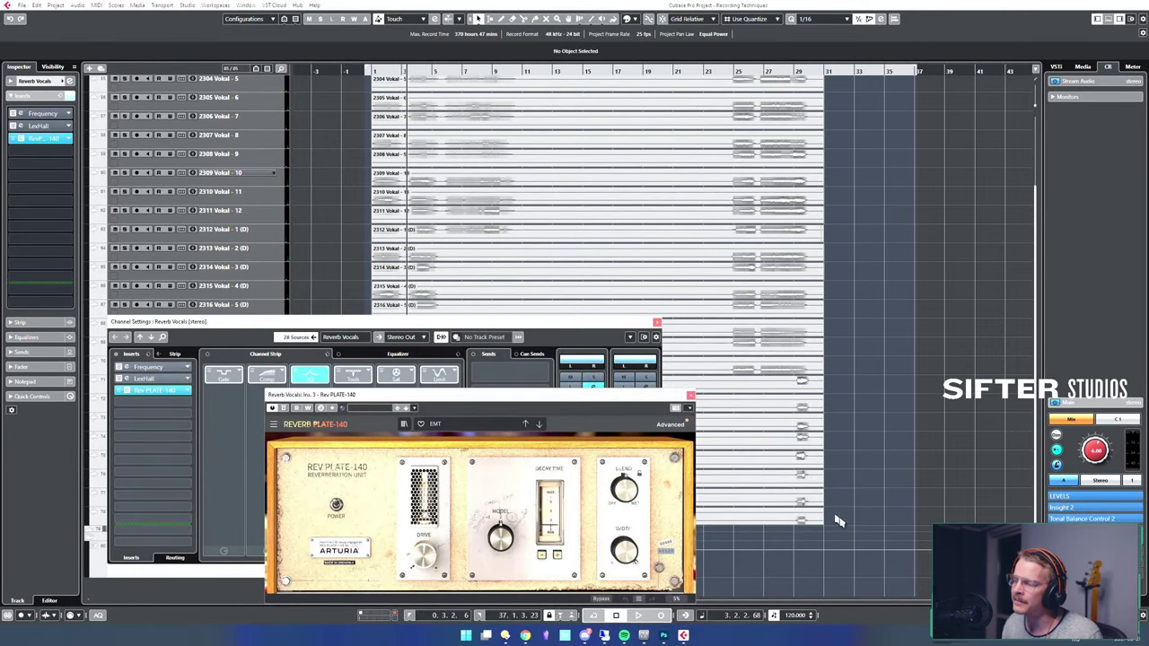
scroll(709, 109, up, 2)
drag(709, 110, 711, 95)
drag(553, 394, 736, 204)
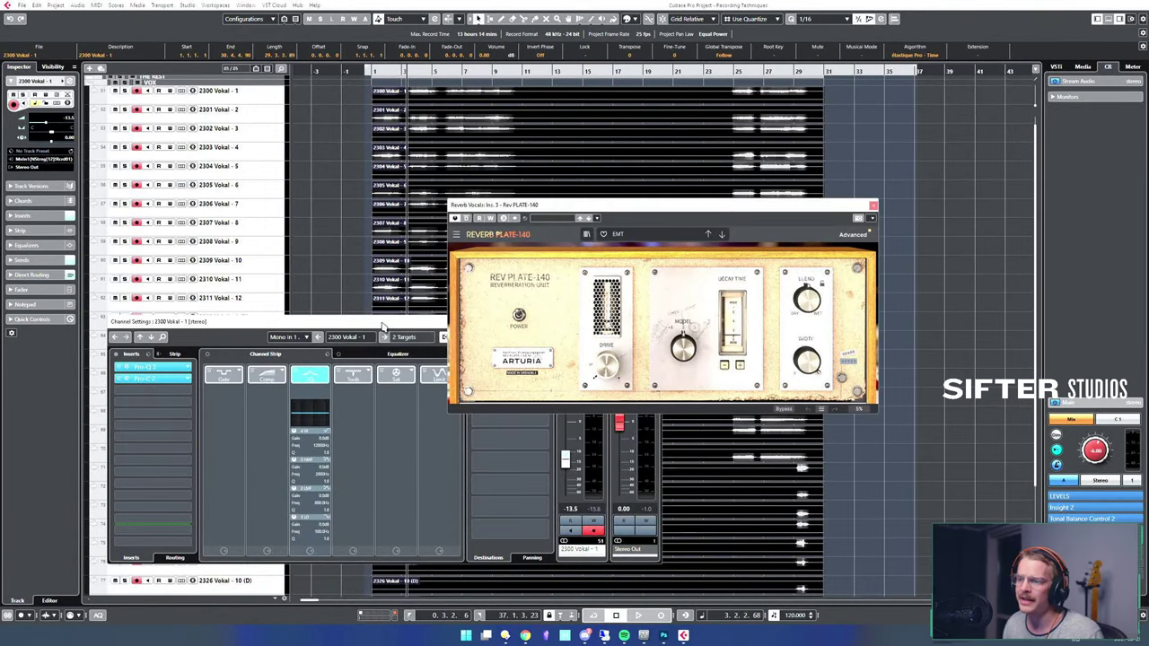
drag(383, 323, 416, 266)
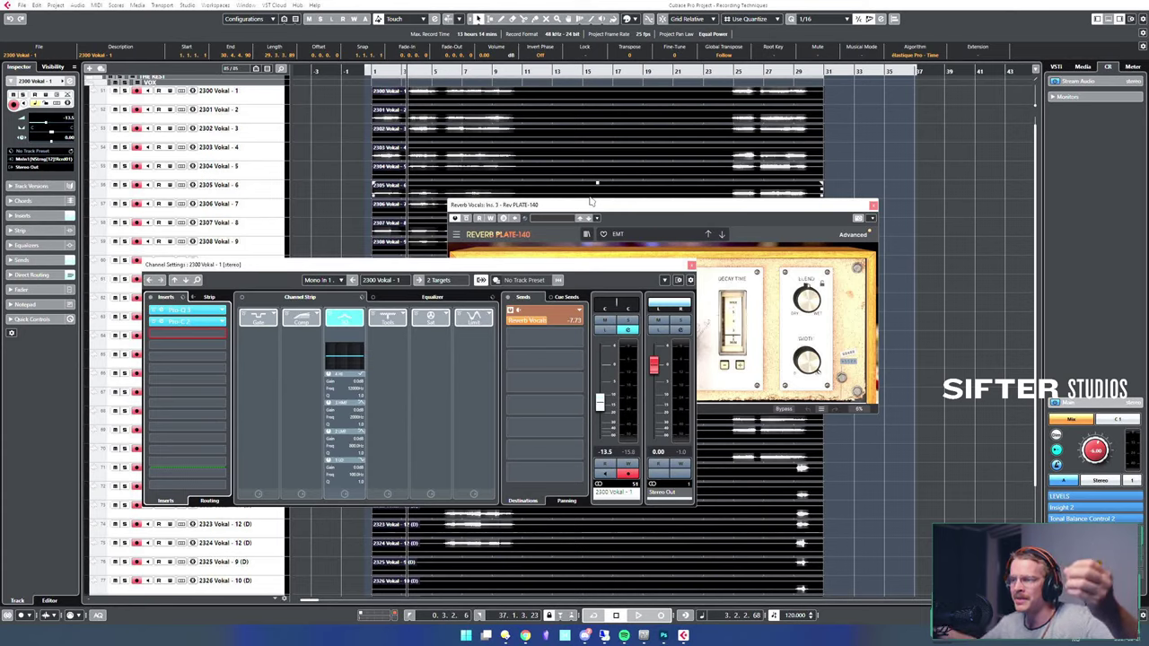
- Solo the selected vocal tracks and audition them through Rev PLATE-140 with the EMT preset
click(618, 222)
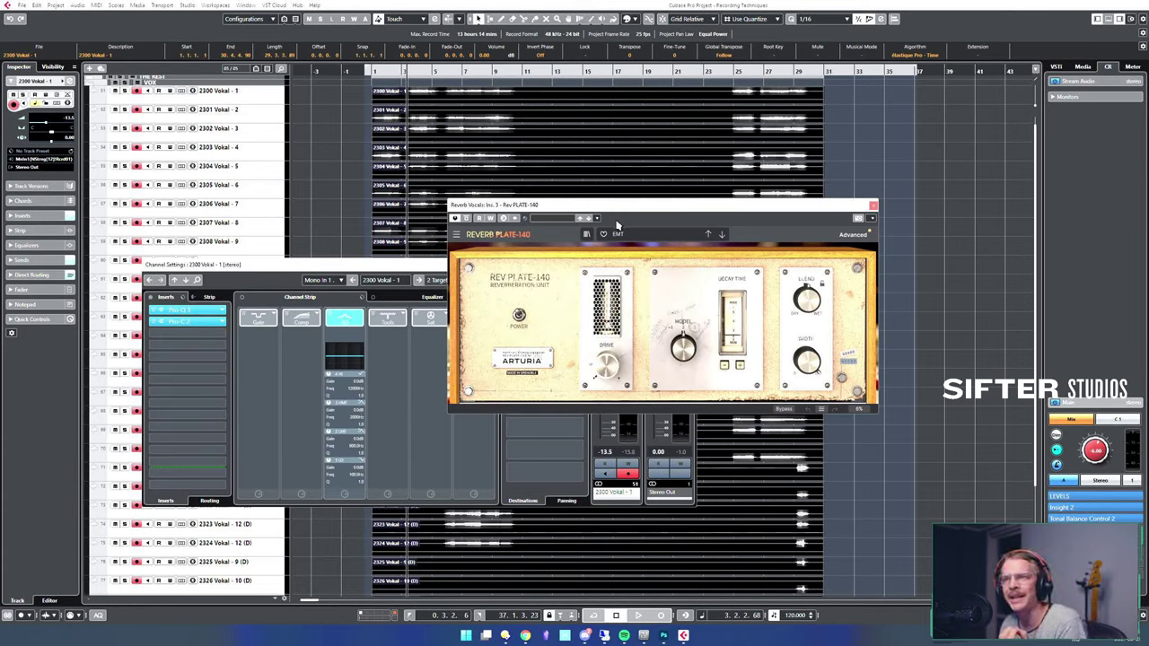
key(space)
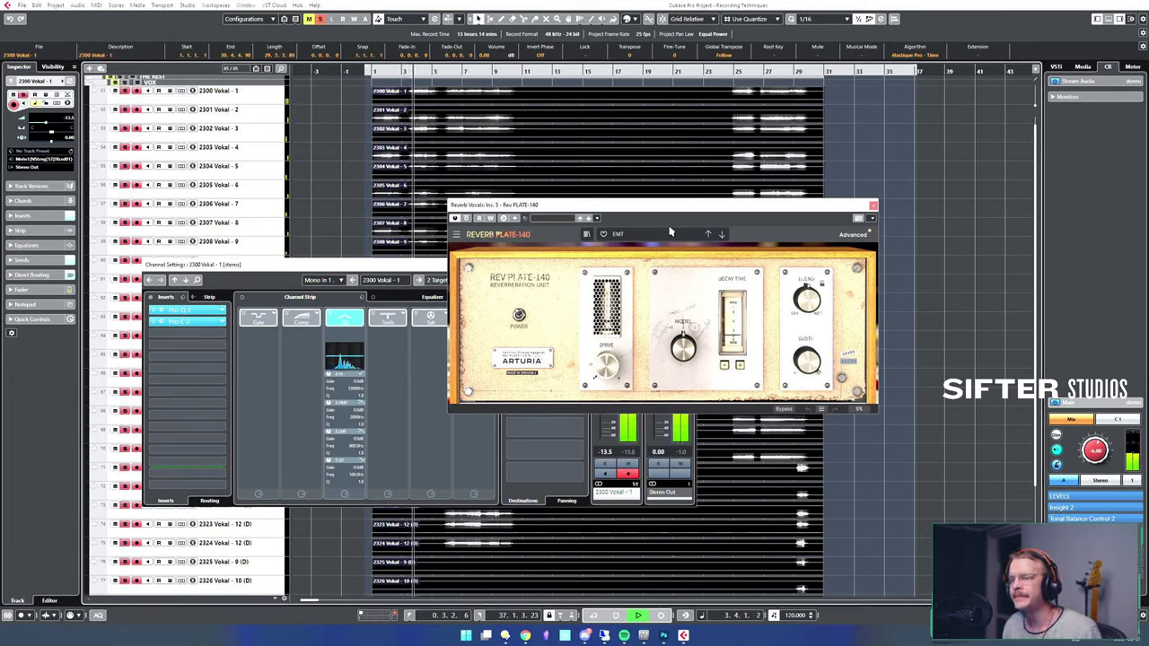
key(space)
key(space)
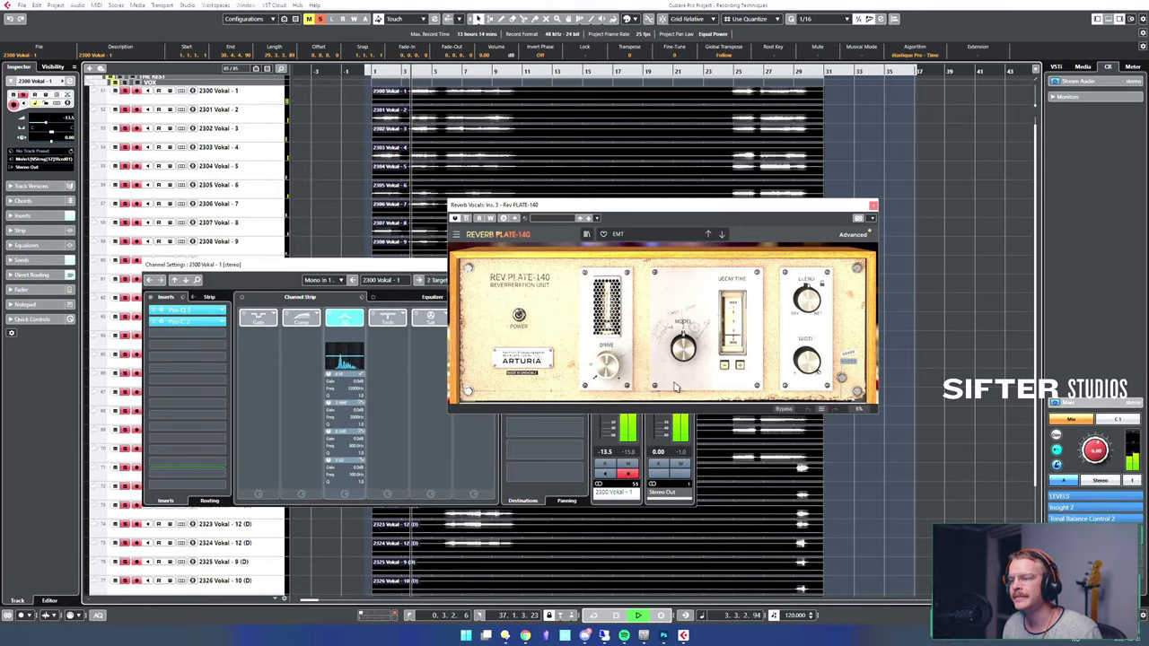
- Try the Astral Gate preset in Rev PLATE-140 and audition the soloed vocals with it
click(617, 235)
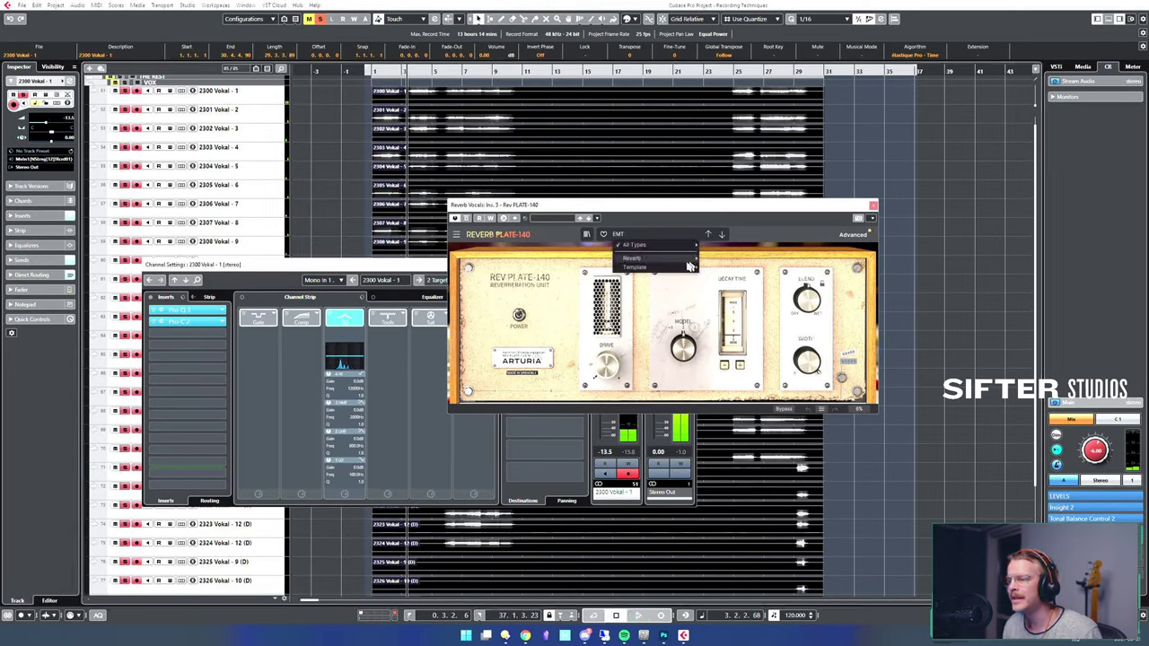
mouse_move(633, 258)
click(738, 279)
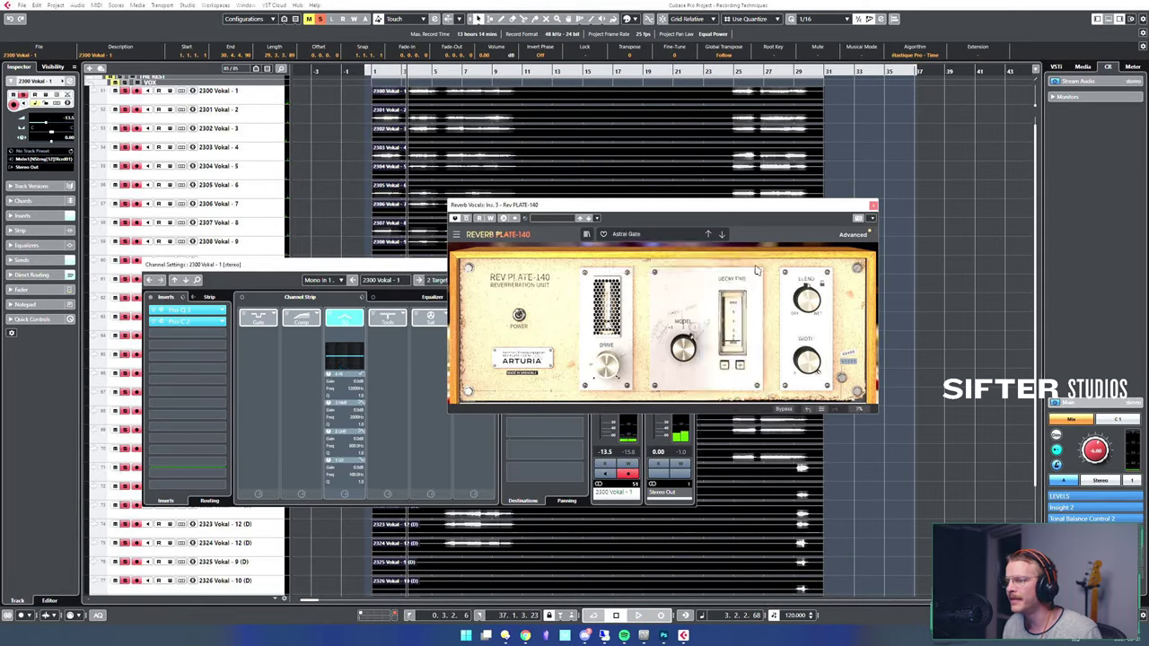
key(space)
key(space)
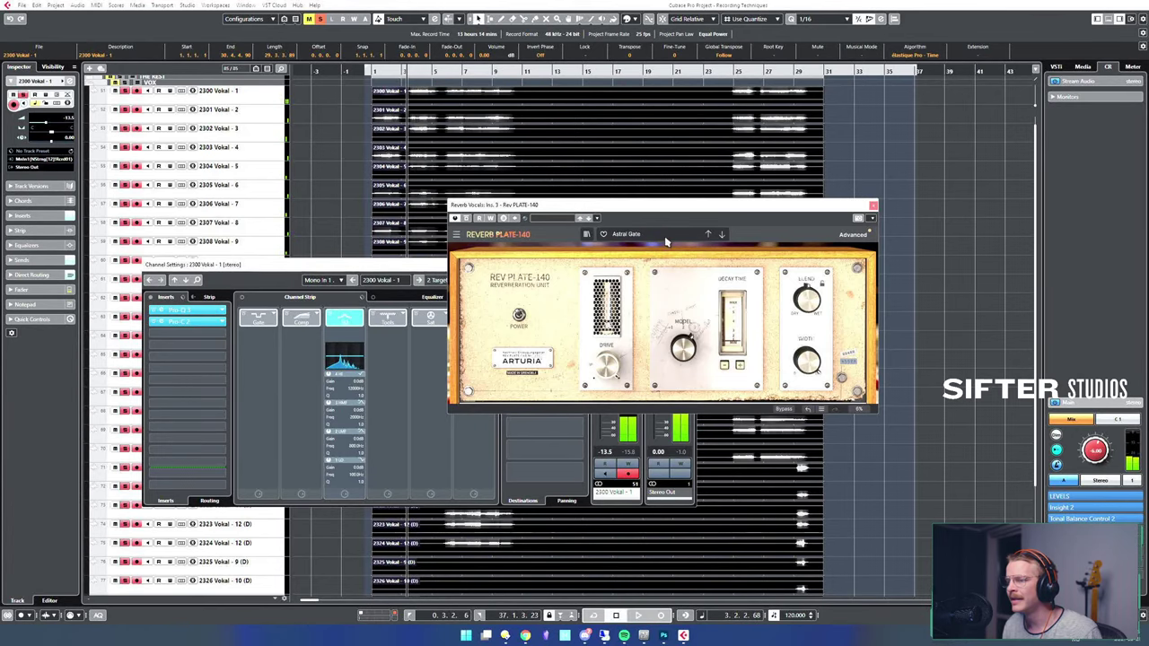
- Load the EMT Large preset in Rev PLATE-140, audition the vocals, and bring the 2300 Vokal - 1 channel settings forward
click(664, 234)
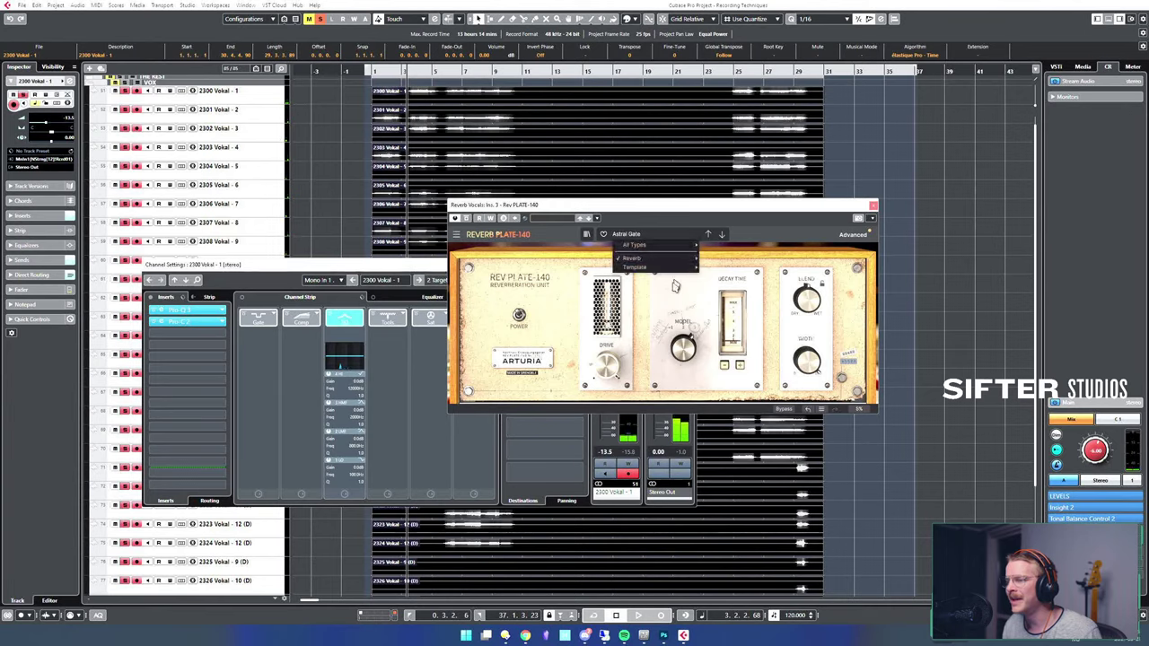
mouse_move(665, 263)
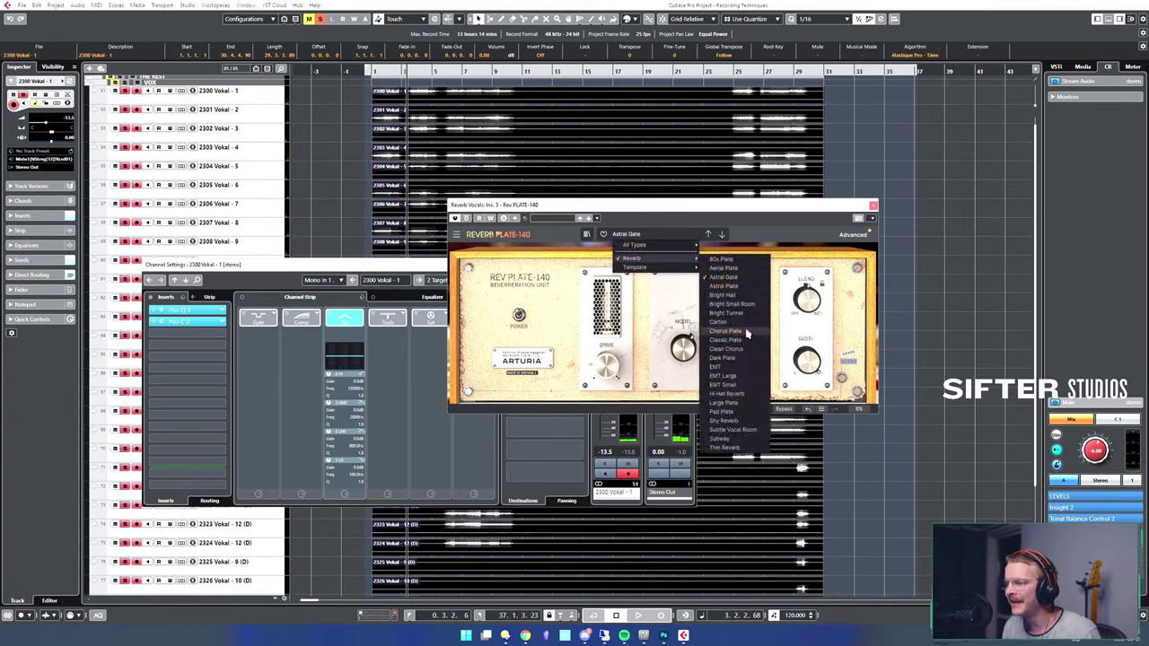
click(736, 377)
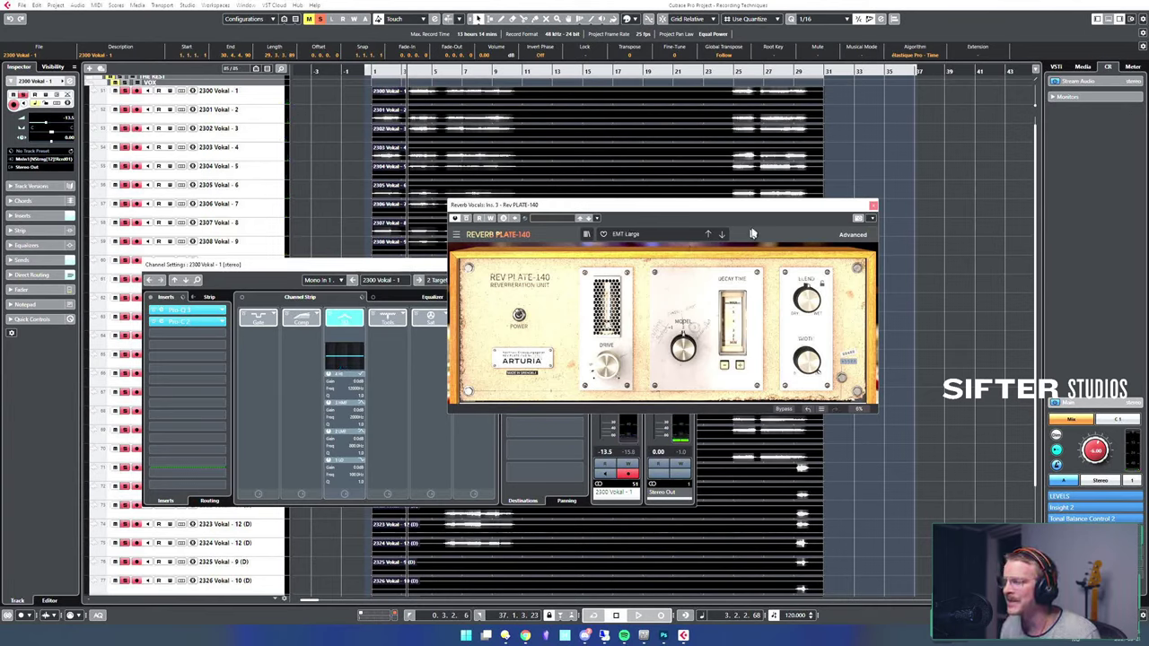
key(space)
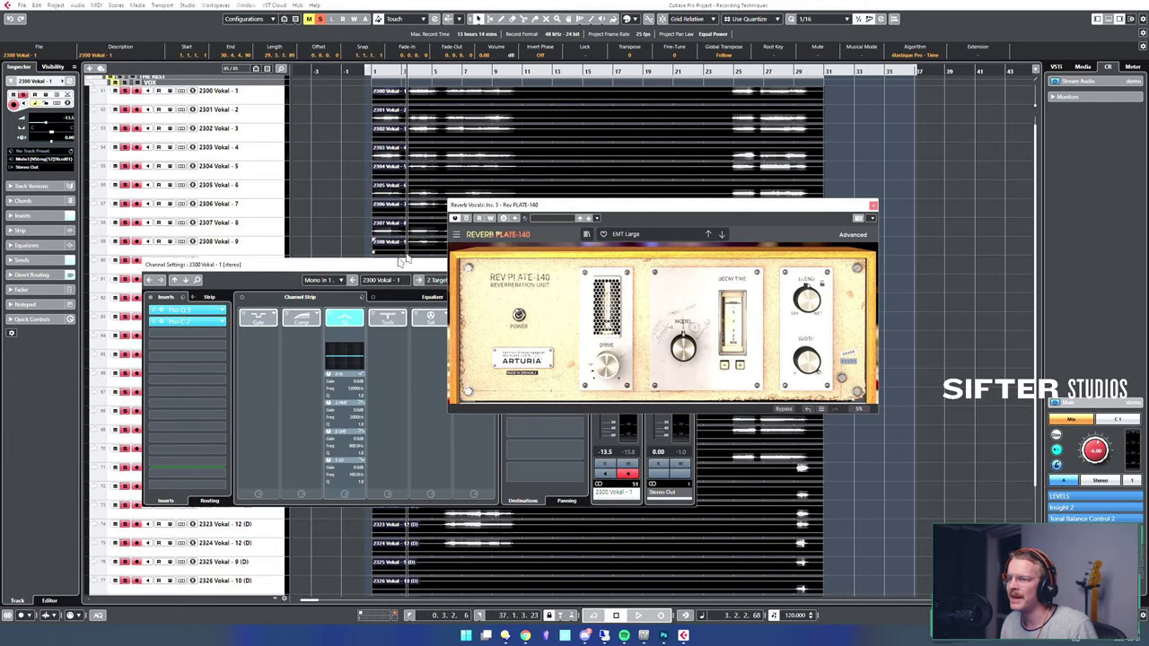
click(222, 323)
click(295, 273)
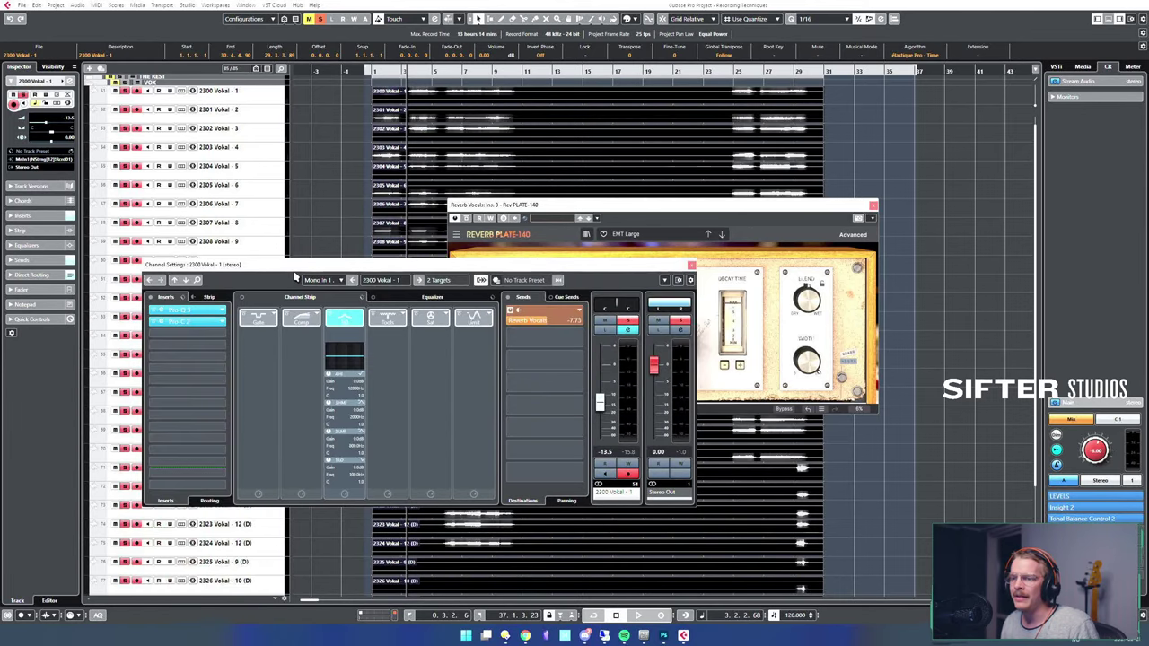
- Select the Reverb Vocals effect channel and add the Springs reverb after Rev PLATE-140 in its insert chain
scroll(225, 555, down, 5)
click(235, 549)
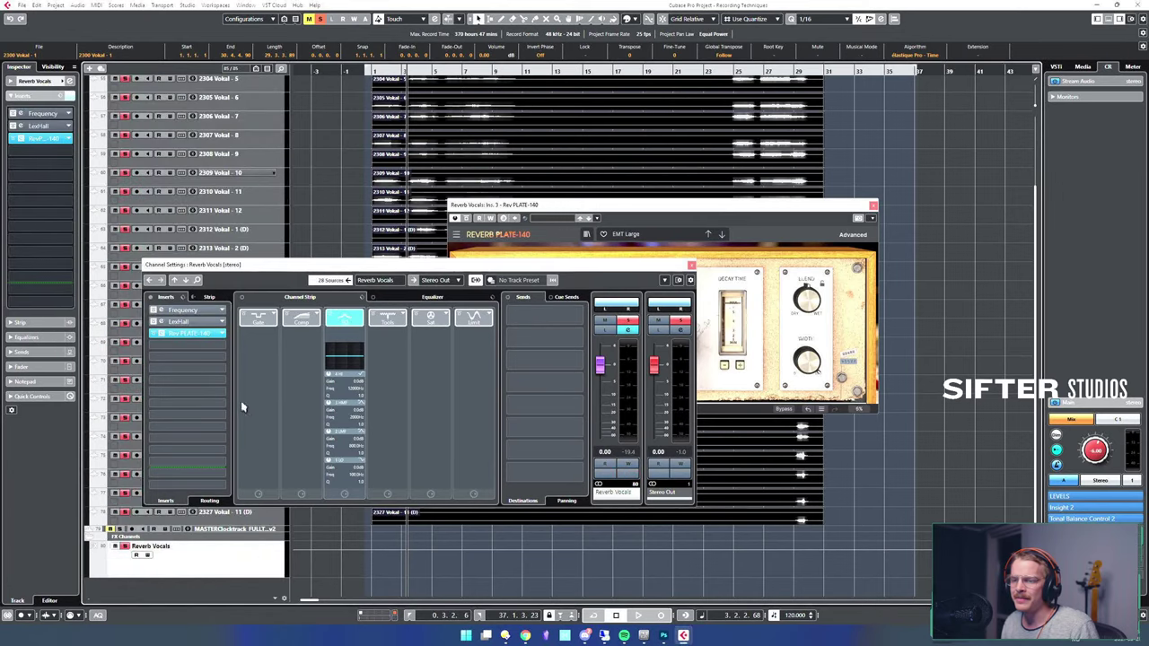
click(220, 333)
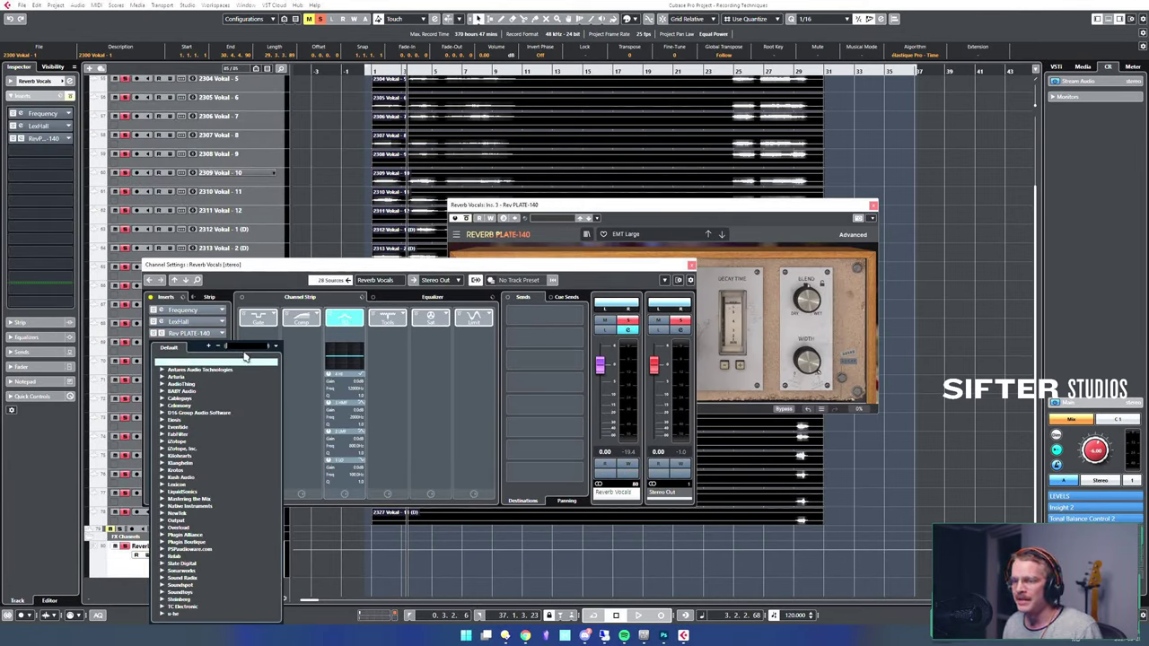
text(spring)
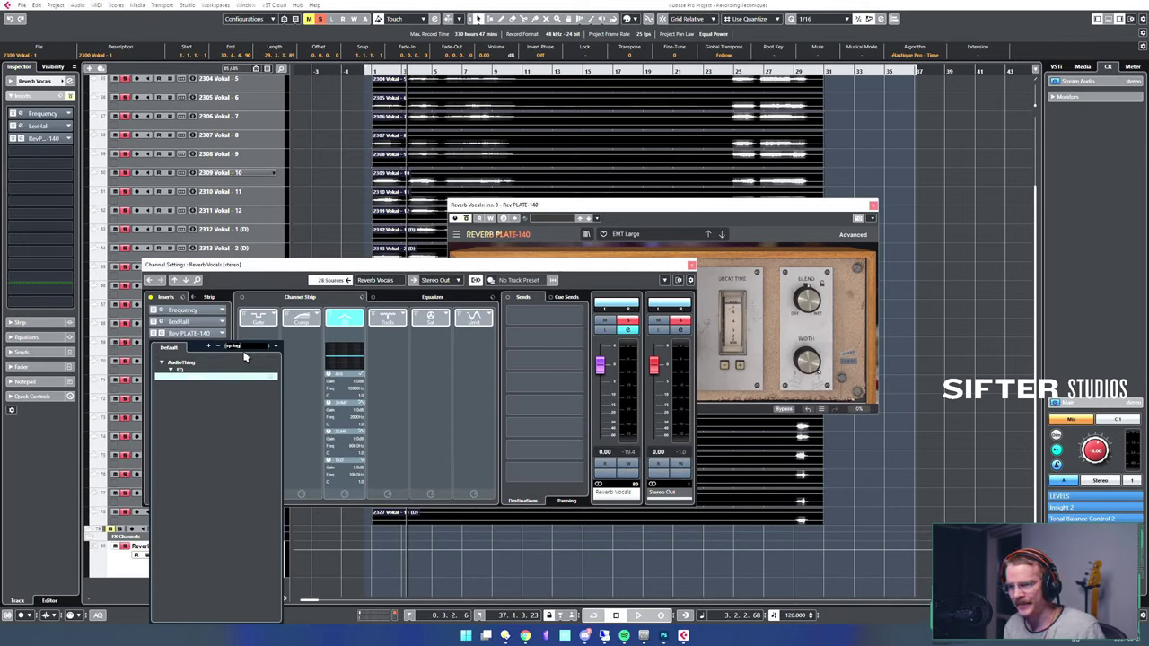
key(Escape)
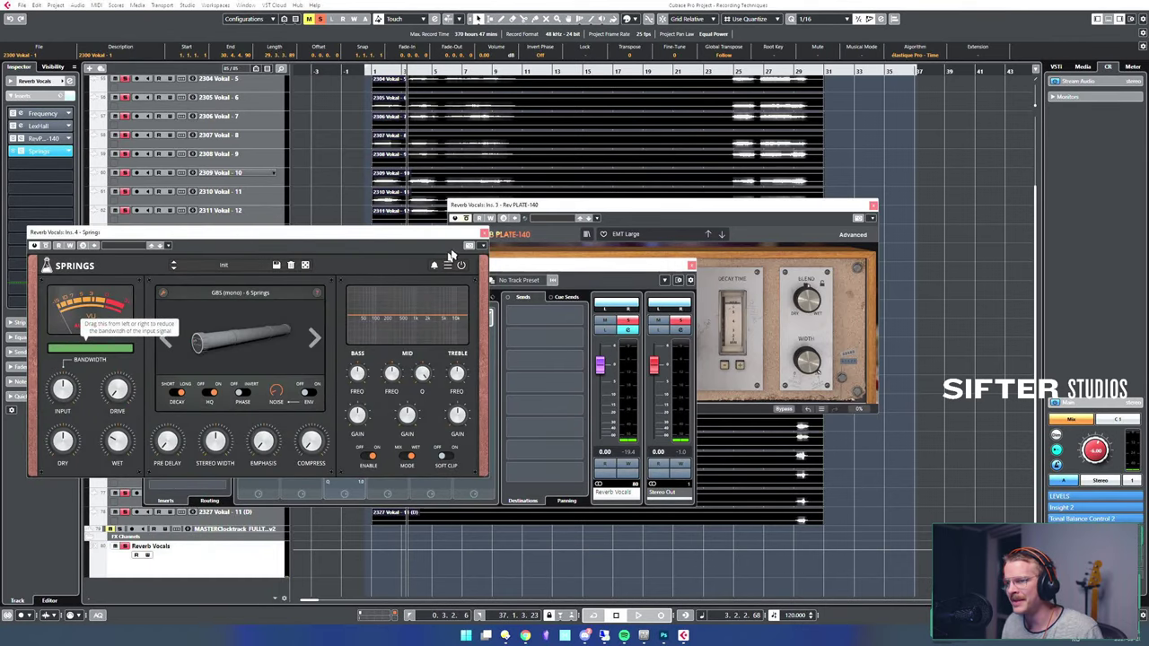
- Close the Rev PLATE-140 window, authorize Springs with the saved account, dismiss the license notice, and position the plug-in over the project
click(872, 206)
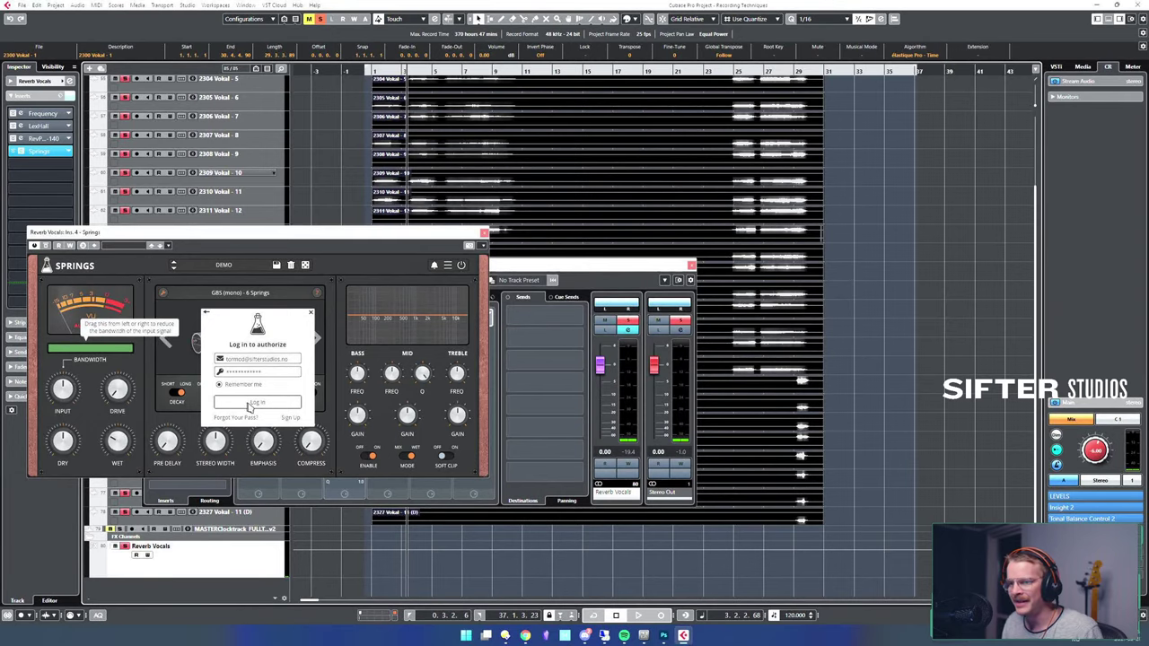
drag(341, 235, 714, 111)
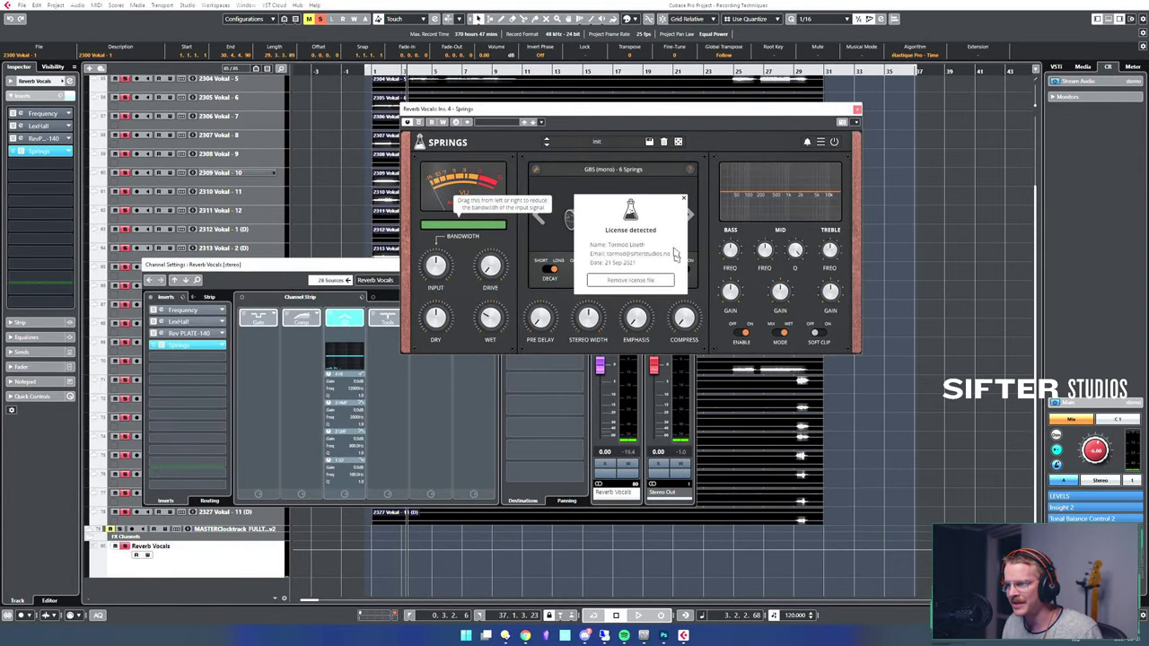
click(683, 200)
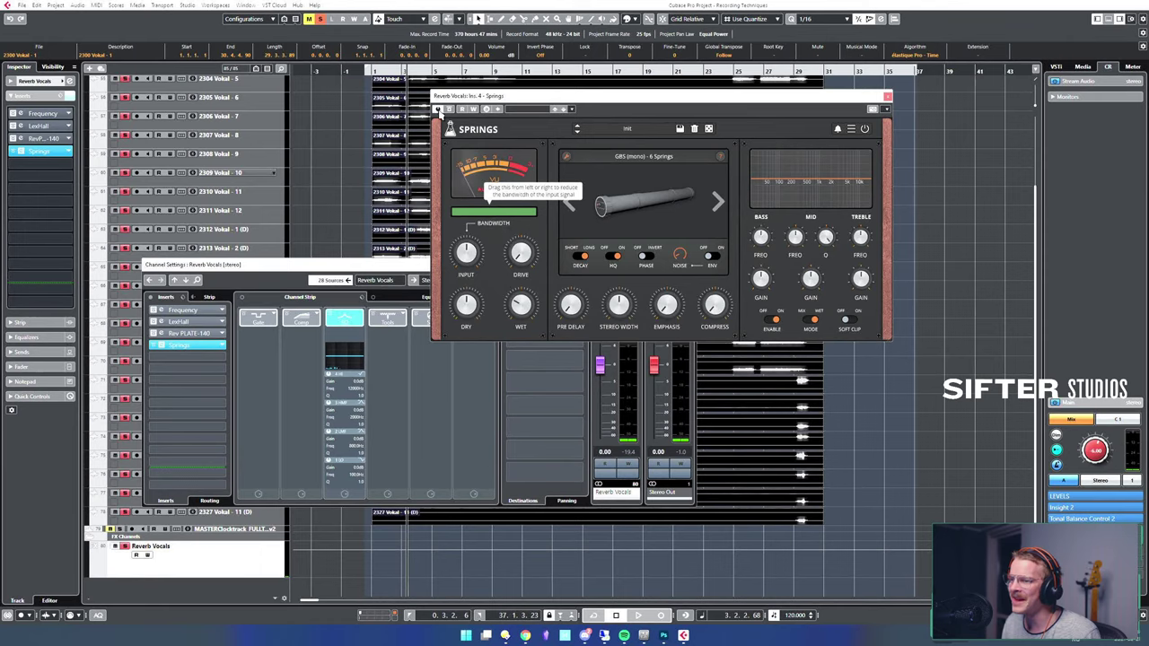
click(449, 110)
click(449, 110)
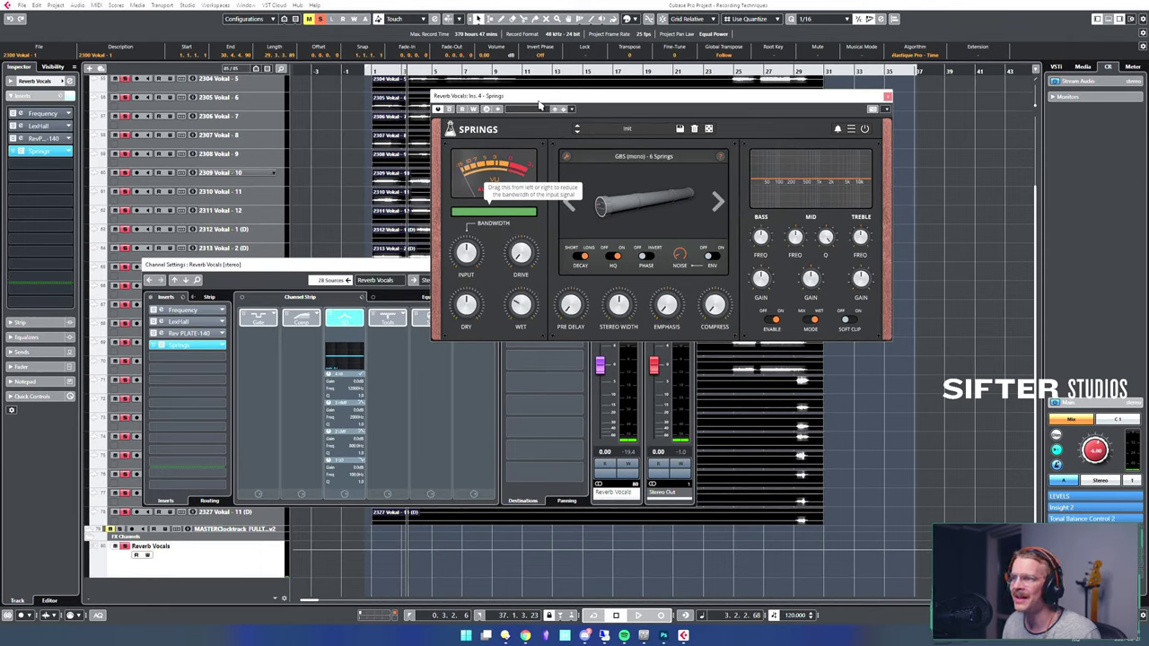
drag(538, 99, 548, 110)
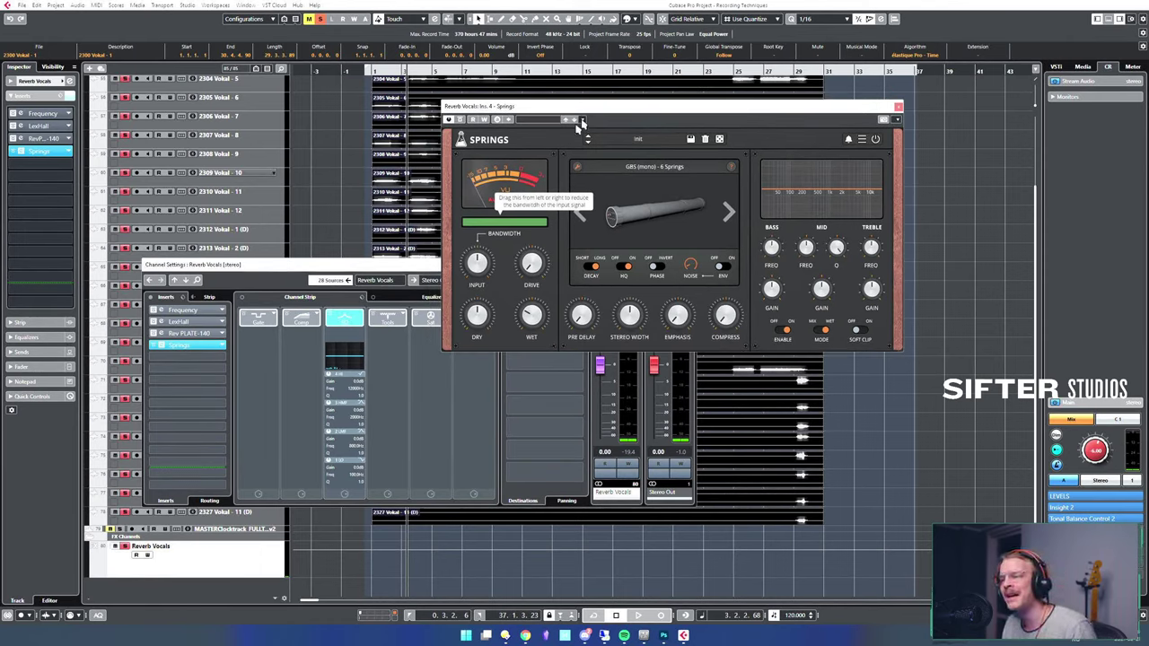
- Load the Vintage Vibe factory preset in Springs and move the plug-in window clear of the channel's inserts
click(645, 141)
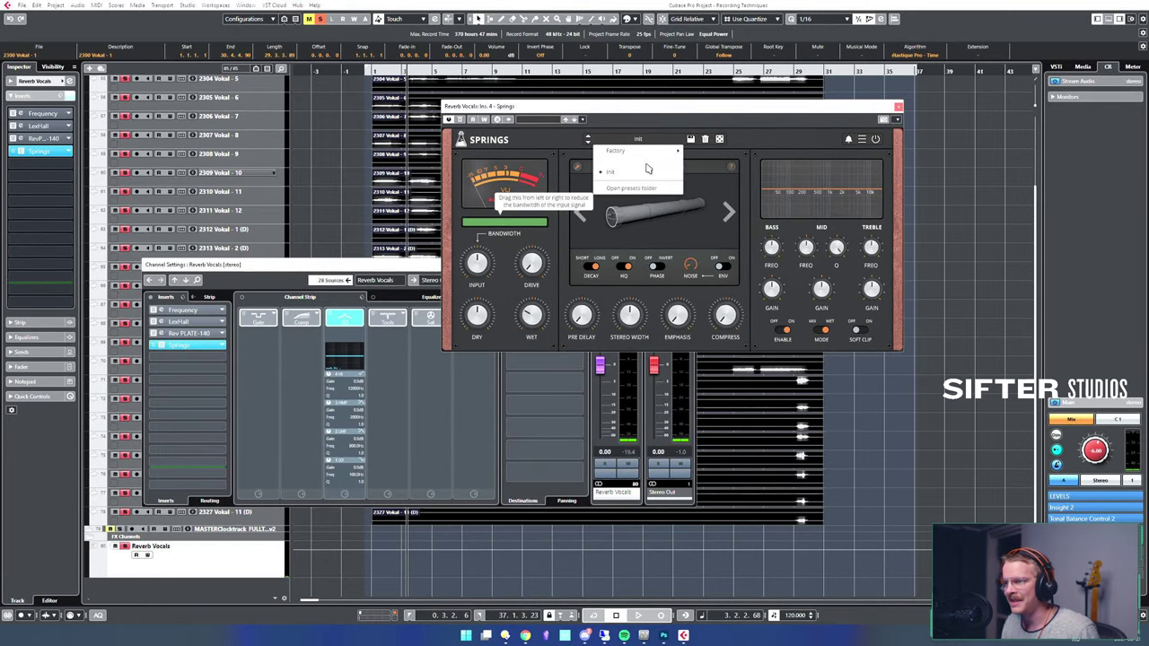
mouse_move(654, 151)
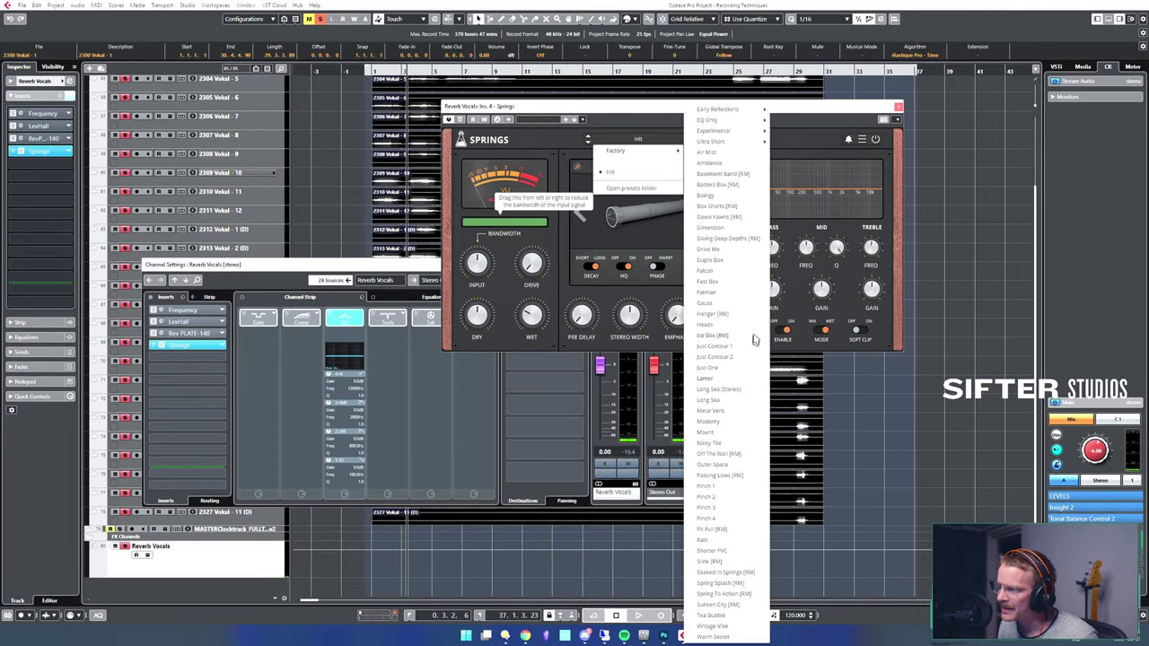
mouse_move(759, 137)
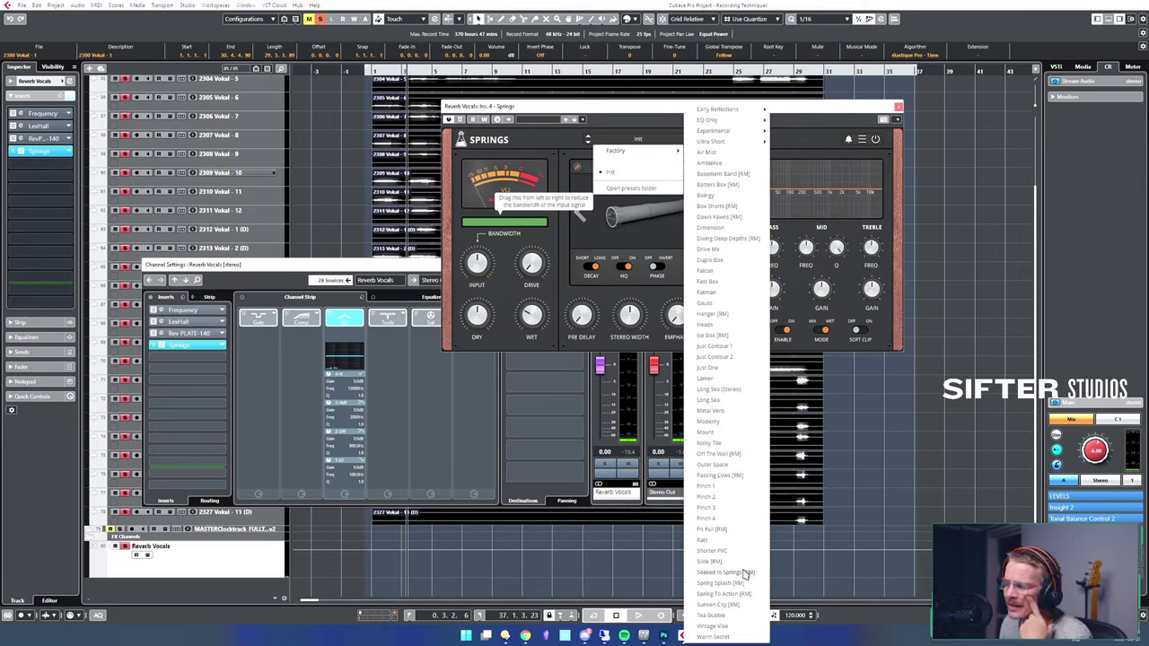
click(753, 626)
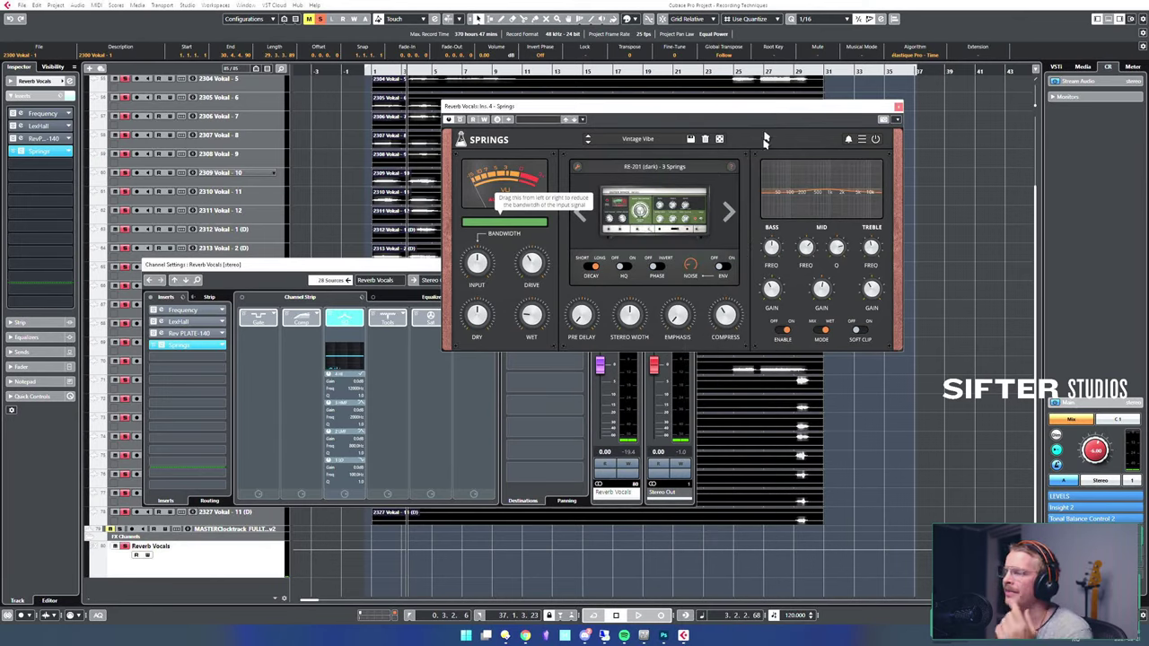
drag(755, 115, 768, 128)
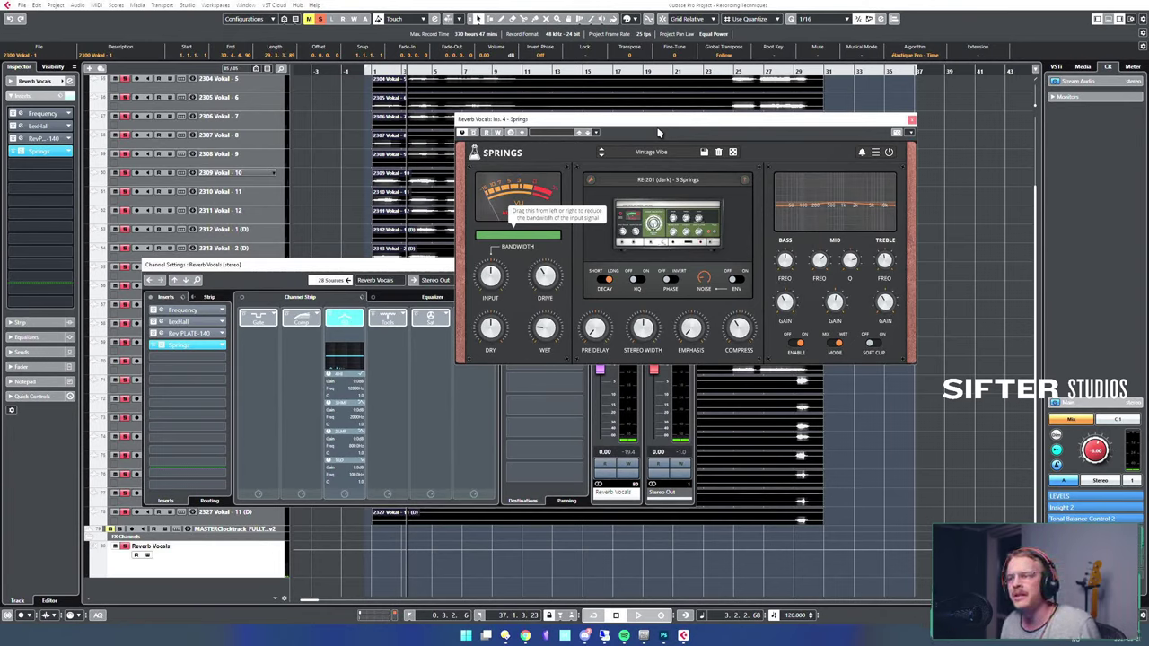
drag(661, 130, 708, 141)
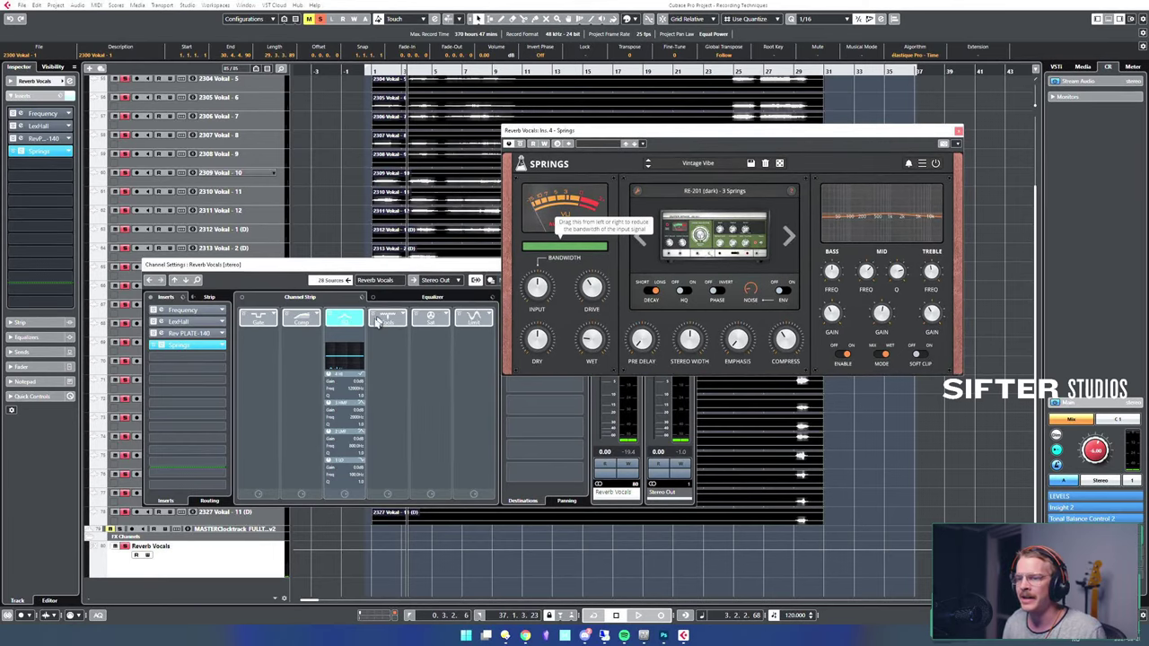
- Switch off the Springs insert on Reverb Vocals and close the Springs and channel settings windows
click(157, 348)
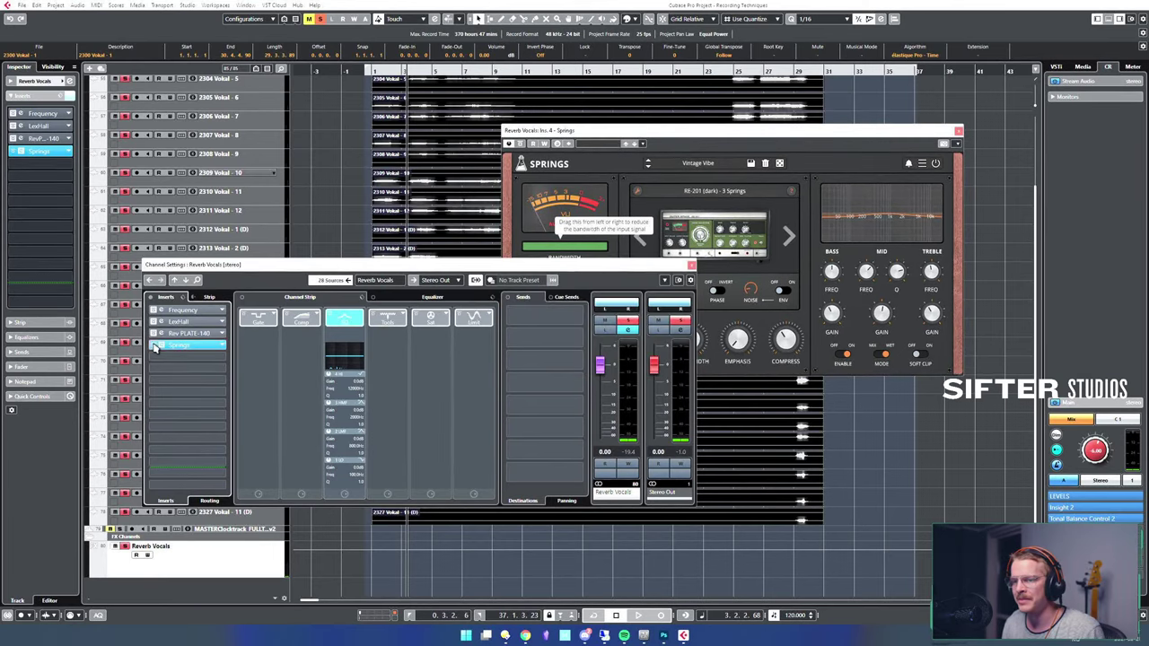
click(222, 350)
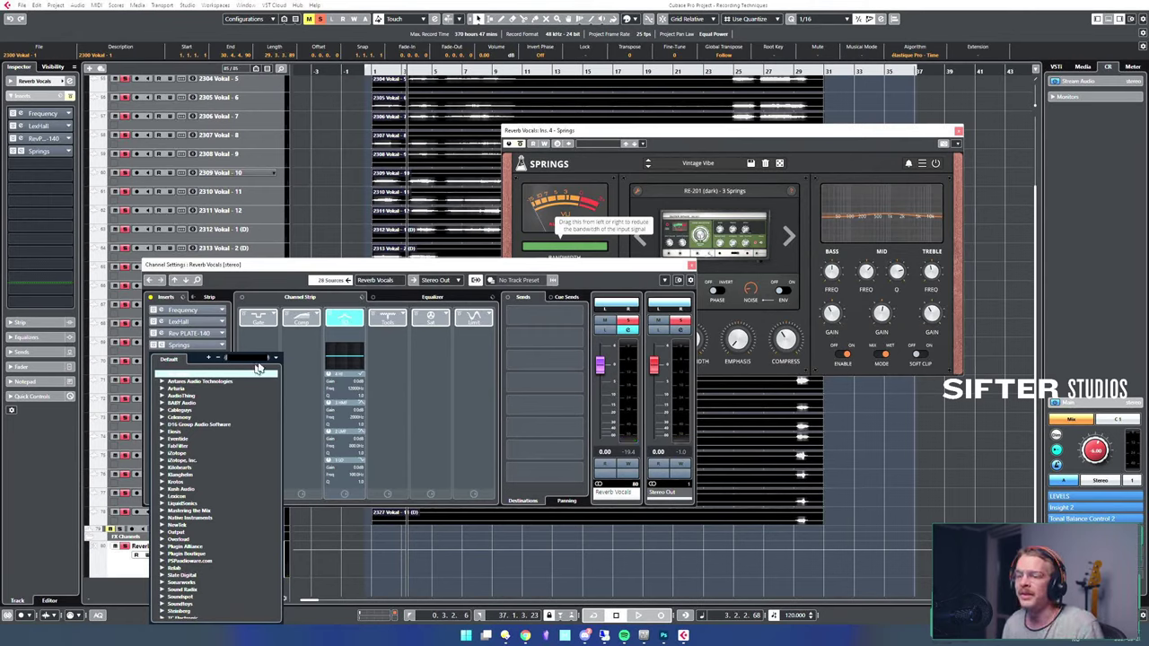
click(303, 276)
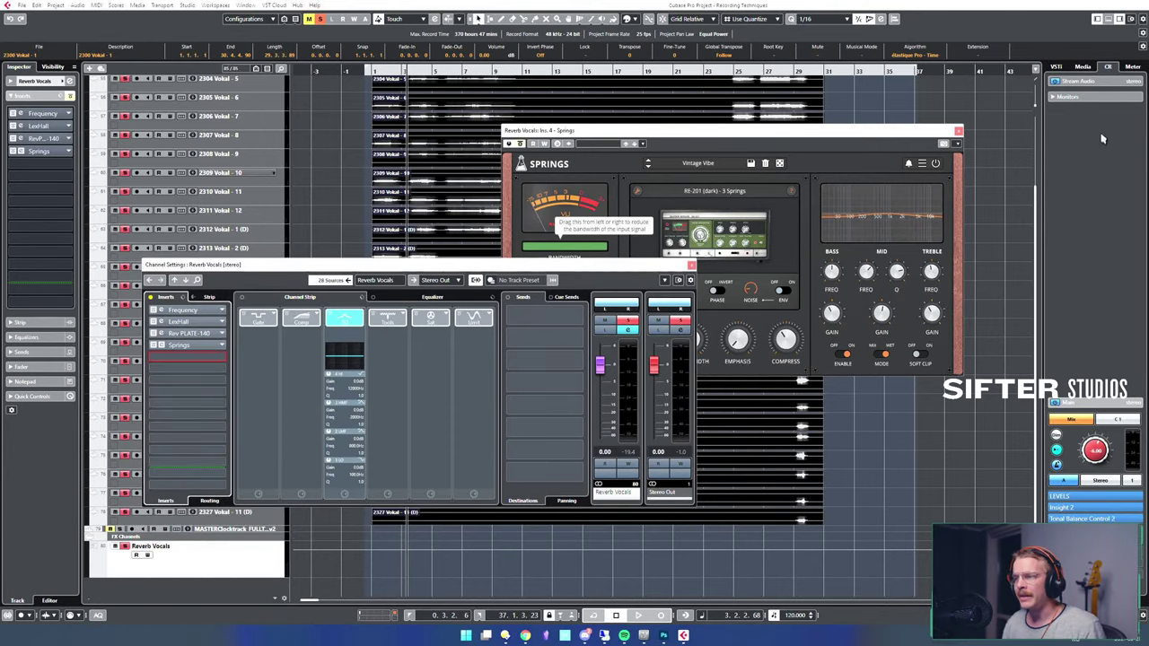
click(958, 131)
click(691, 266)
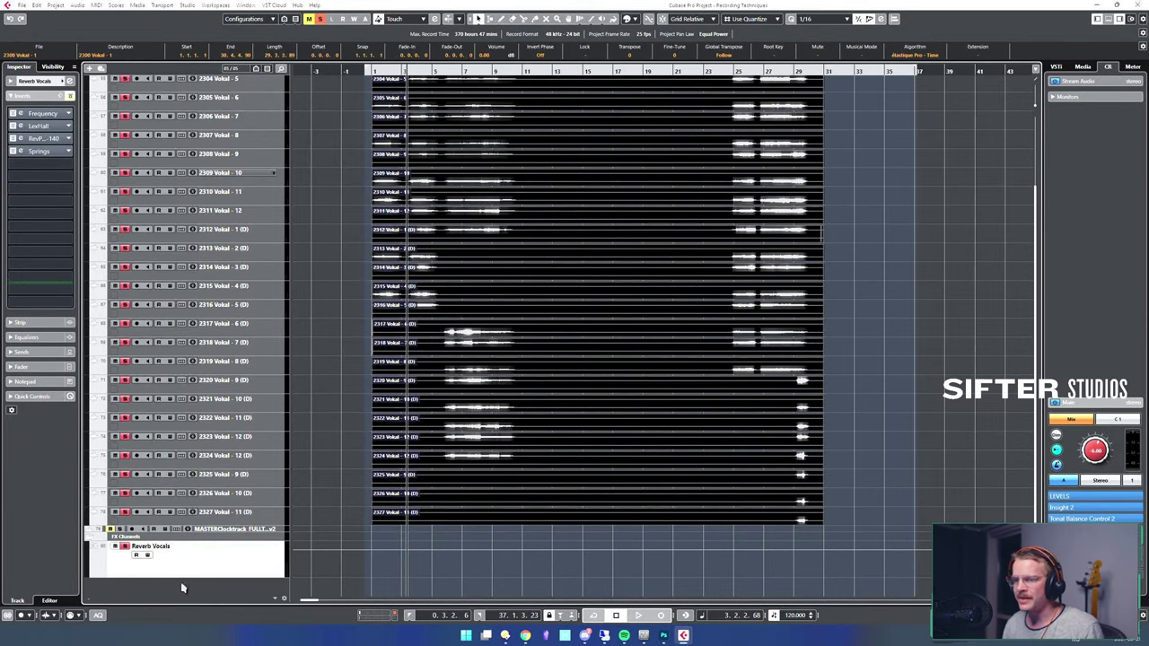
- Select all the vocal tracks from 2300 Vokal - 1 through 2327 Vokal - 11 (D)
scroll(309, 377, up, 3)
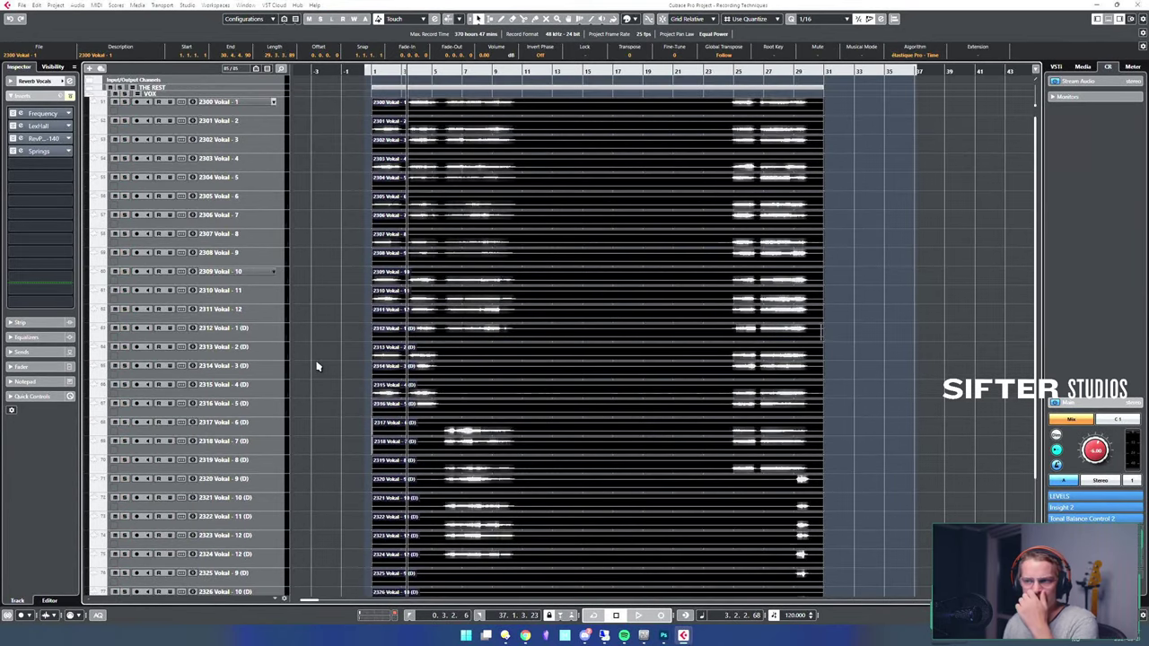
click(253, 105)
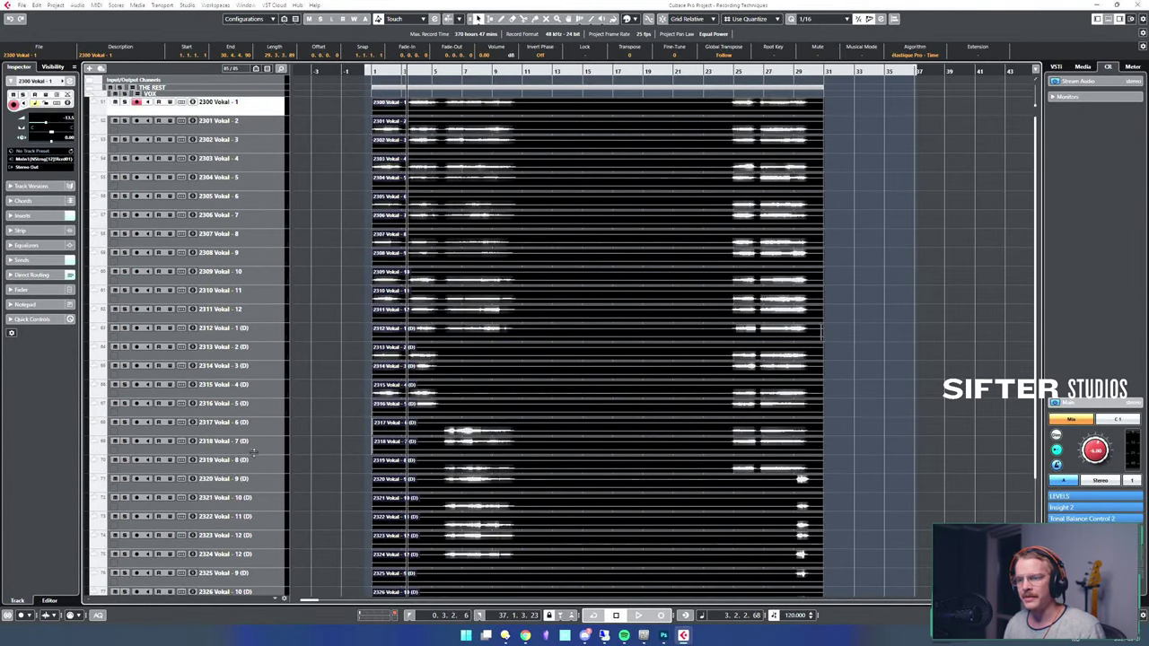
scroll(207, 511, down, 3)
shift+click(264, 514)
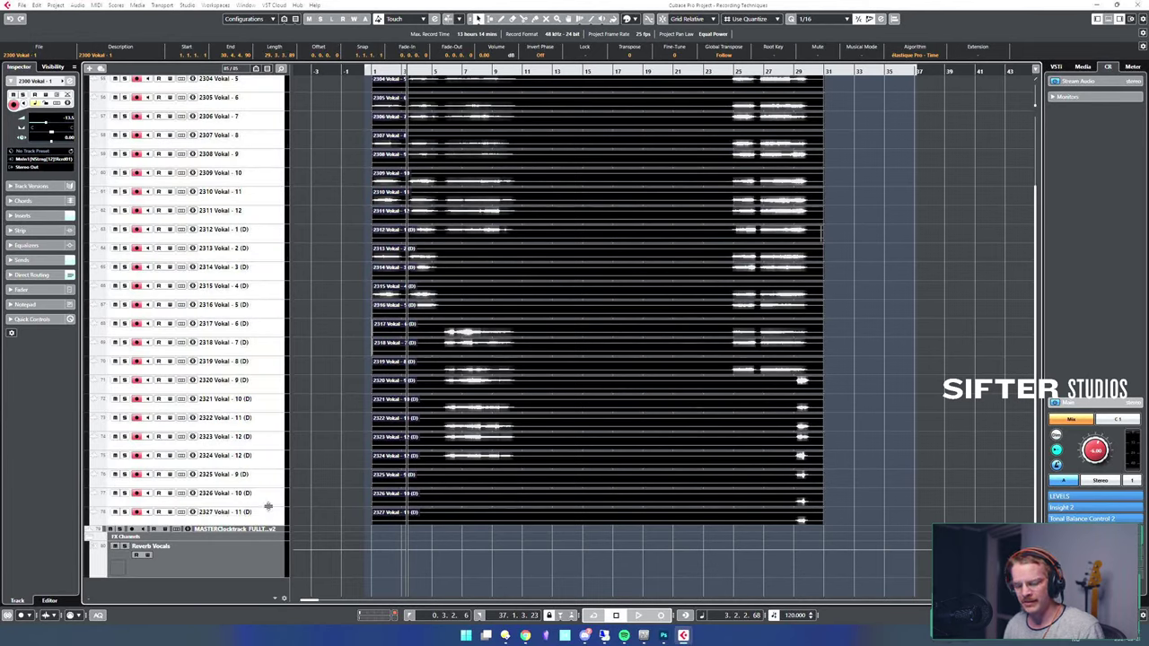
- Add a stereo effect channel named DELAY with EchoBoy as its effect, for the selected vocal tracks
key(alt+f)
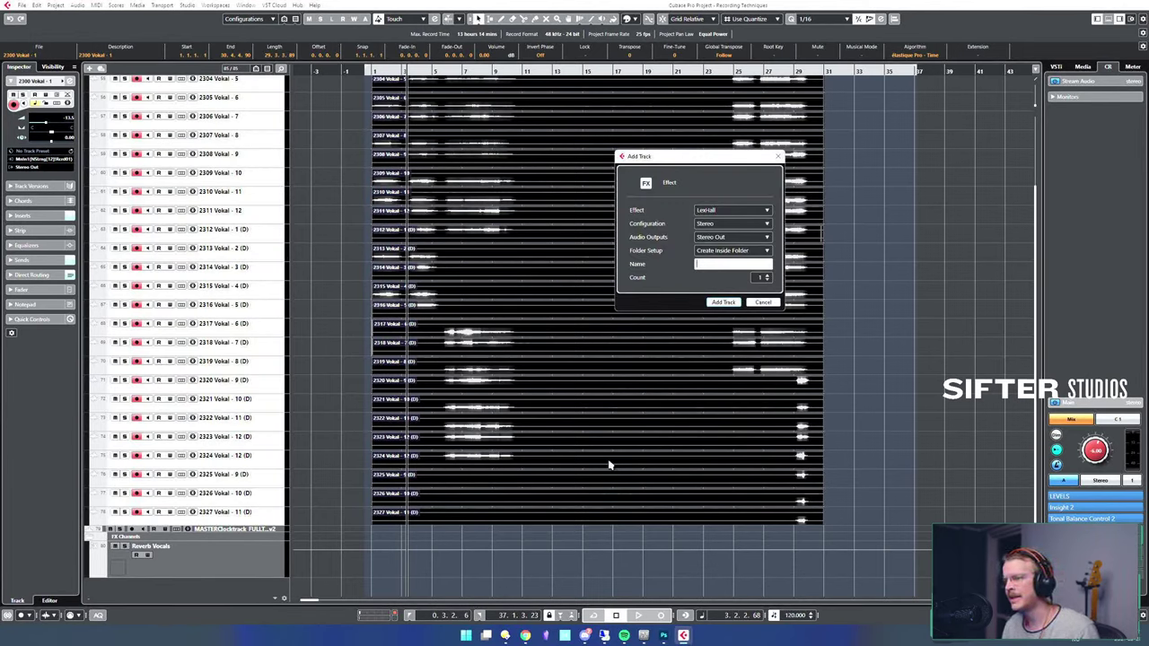
click(762, 303)
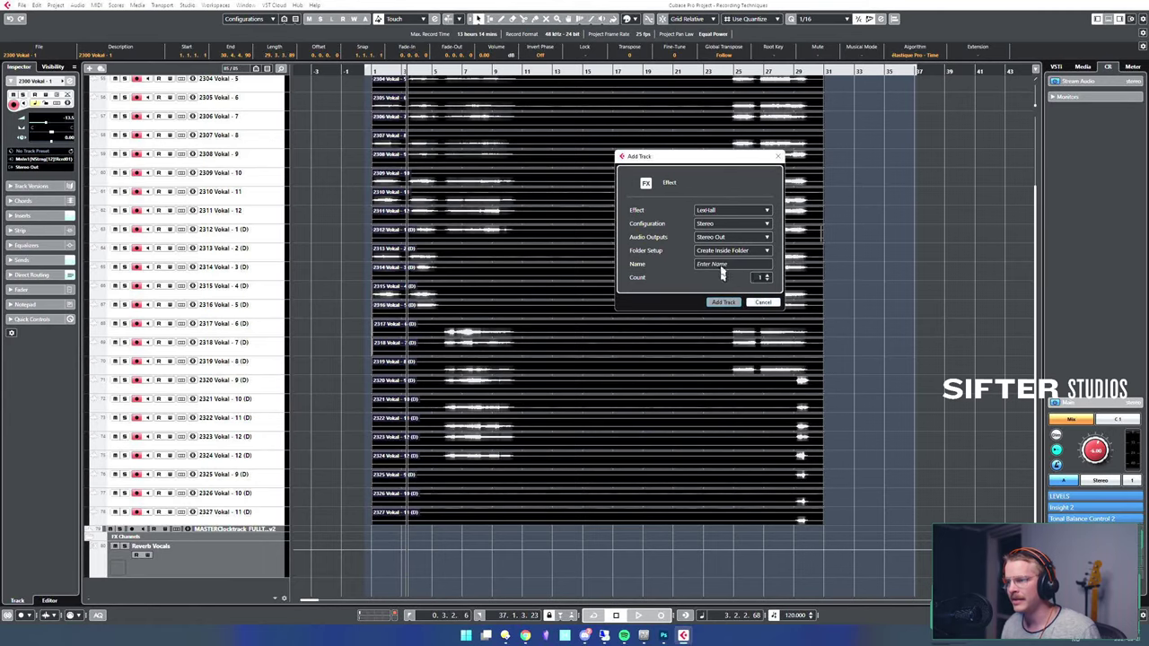
click(726, 213)
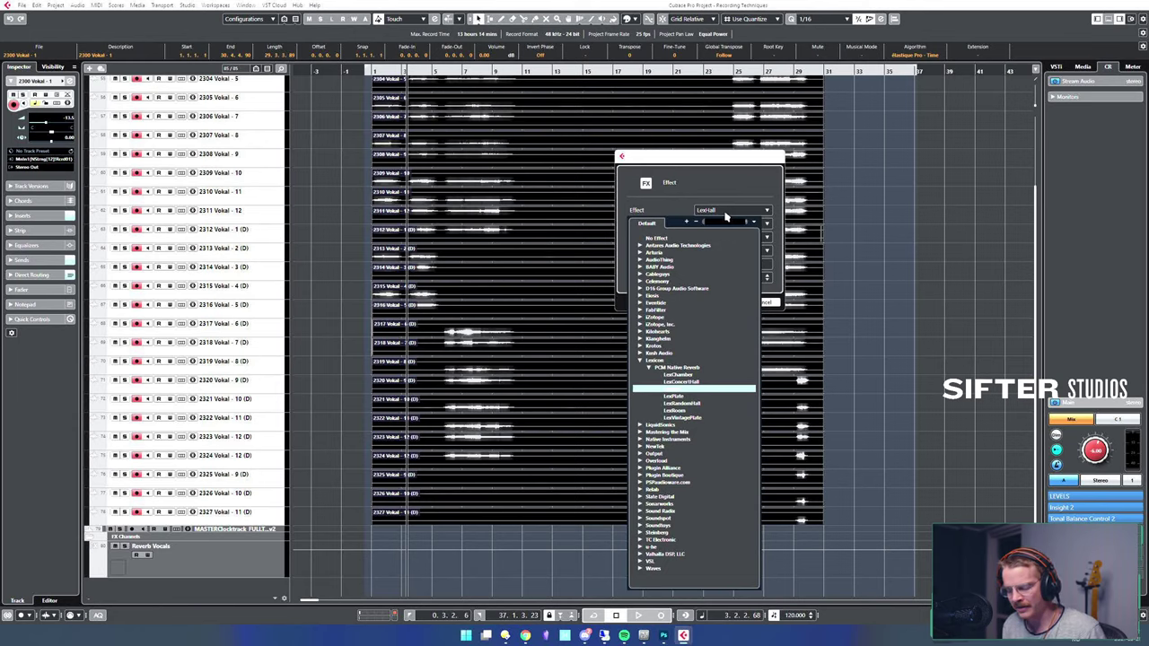
text(echo)
key(Return)
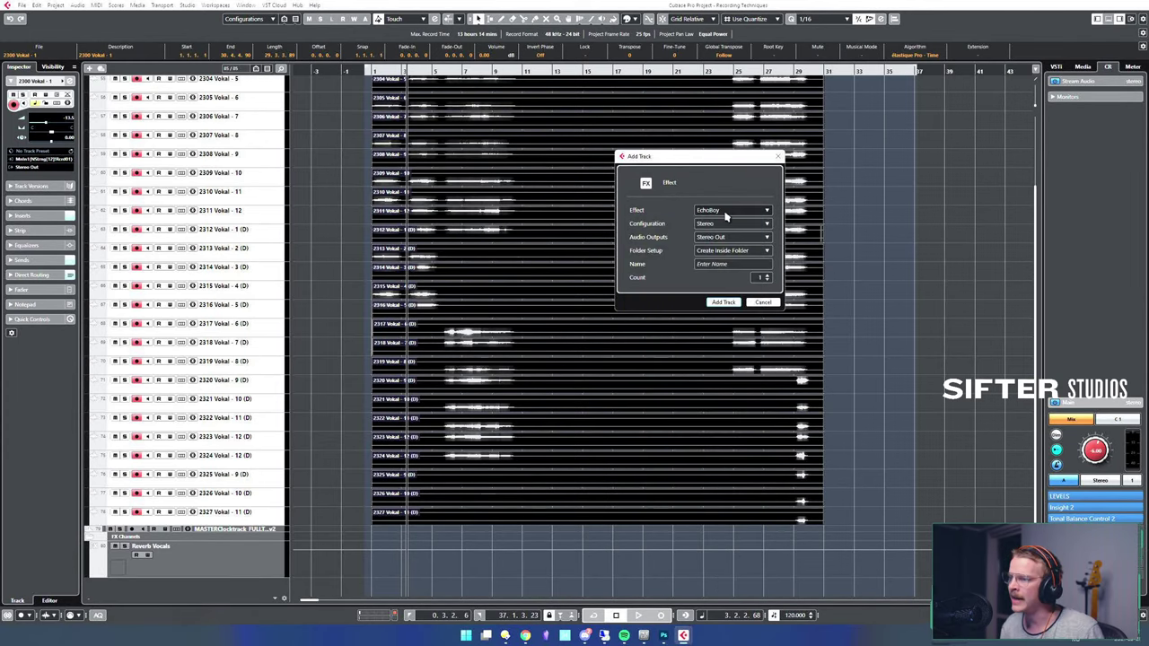
click(734, 265)
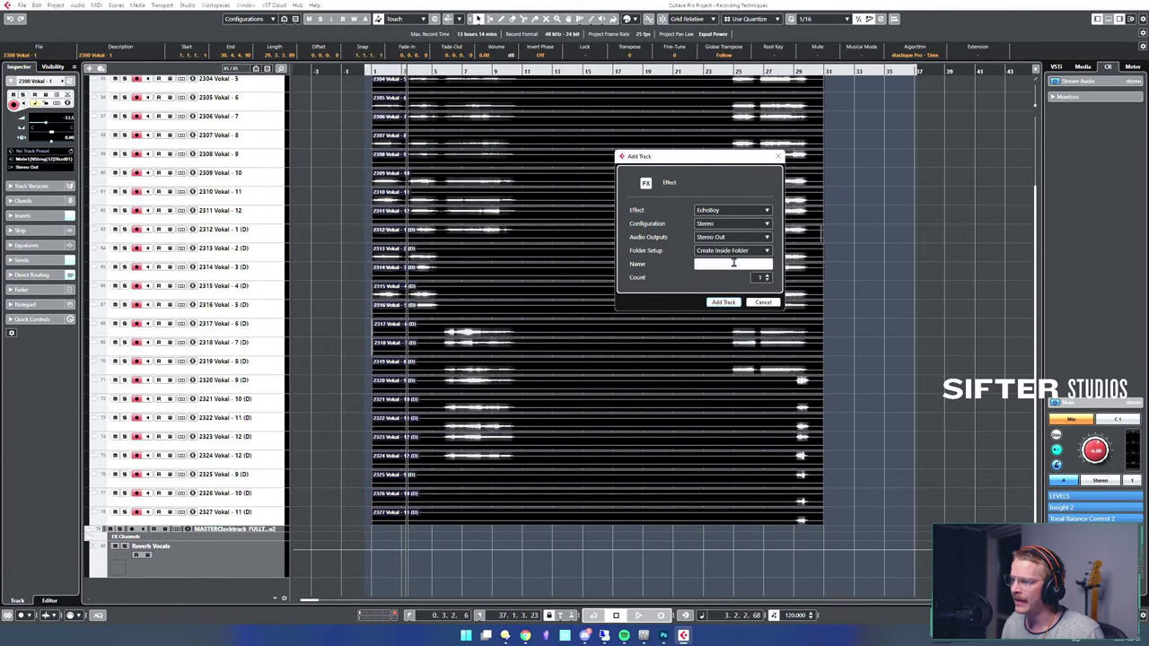
text(DELAY)
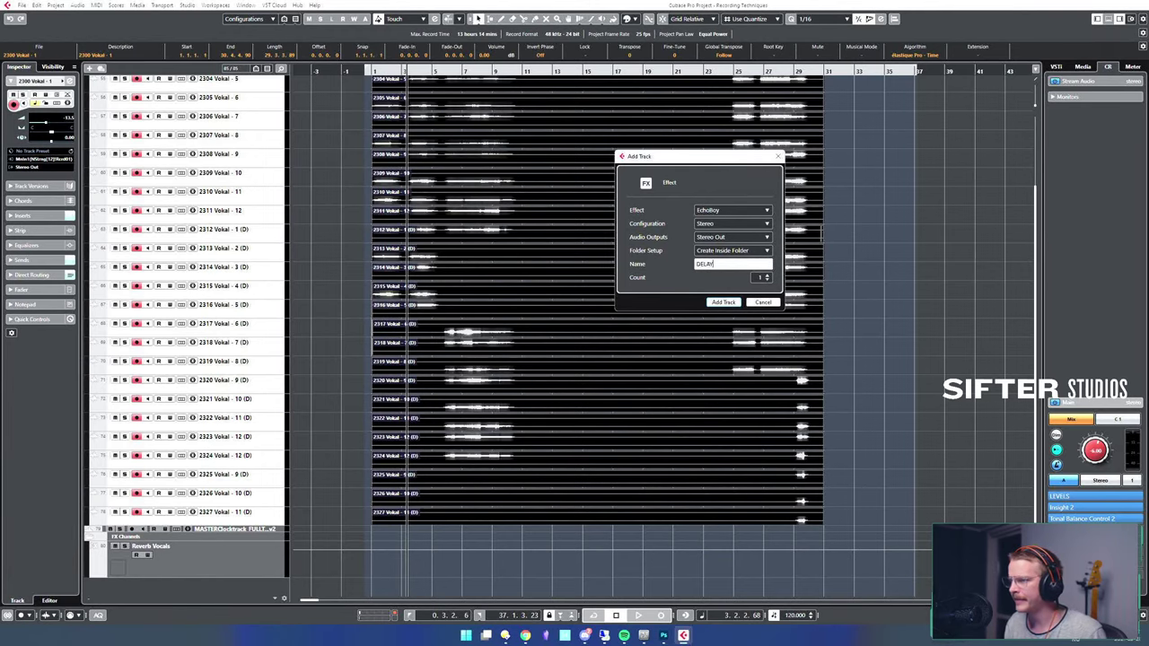
key(Return)
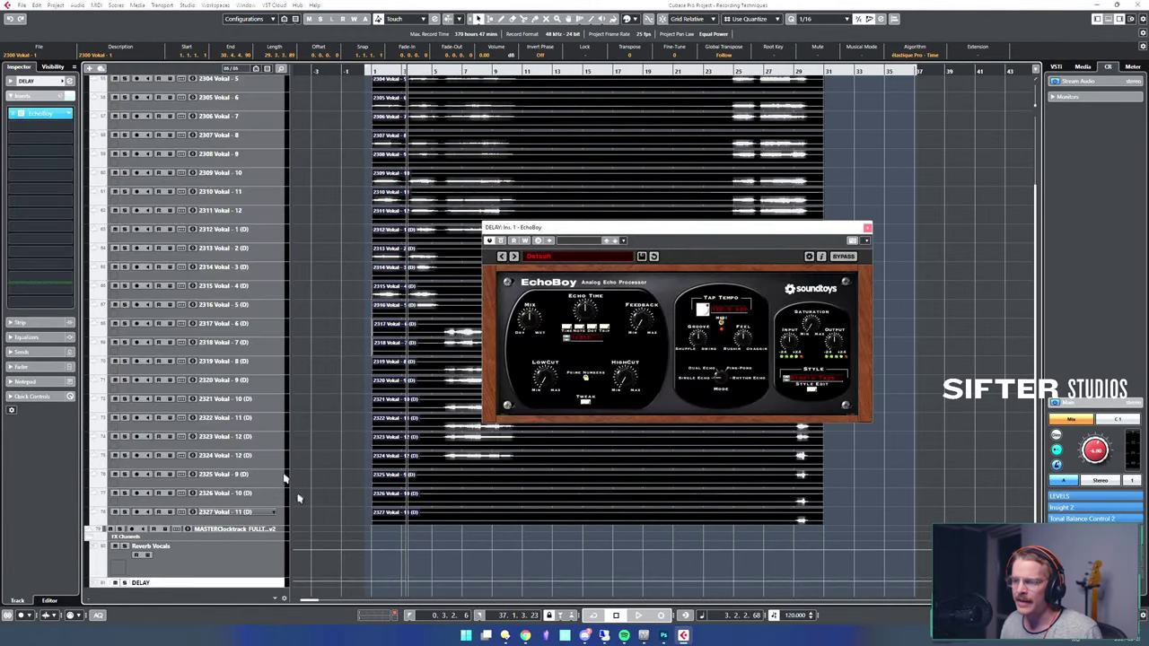
- Reselect all the vocal tracks and adjust their DELAY send level in the MixConsole, then return to the project
click(267, 517)
scroll(266, 278, up, 5)
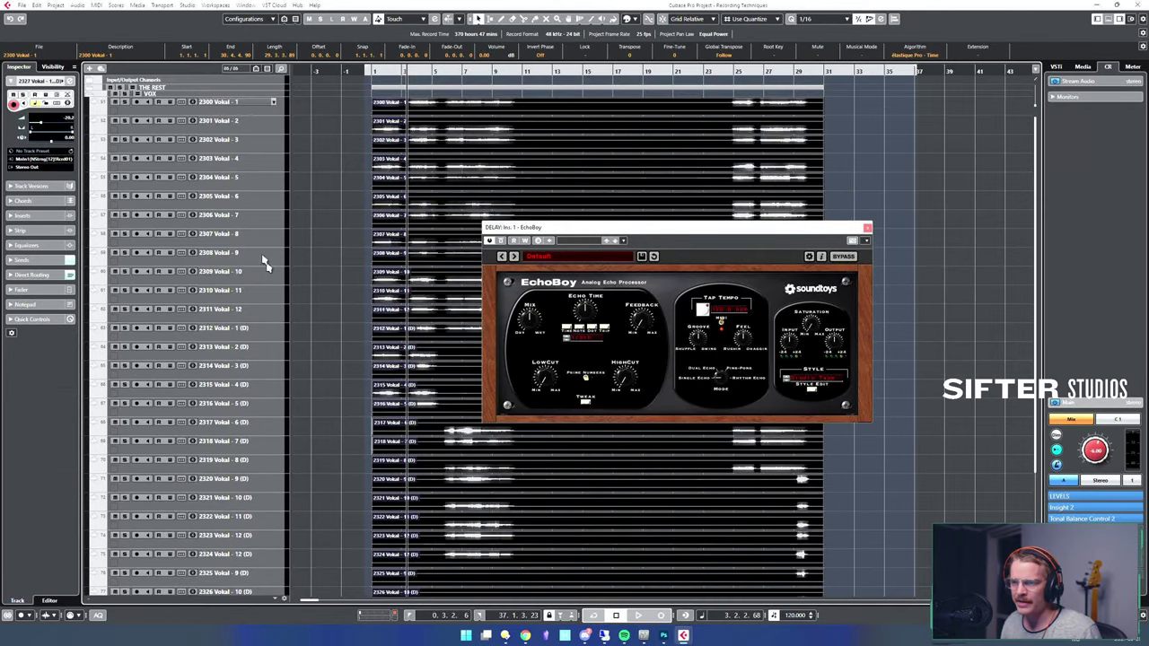
shift+click(250, 109)
key(F3)
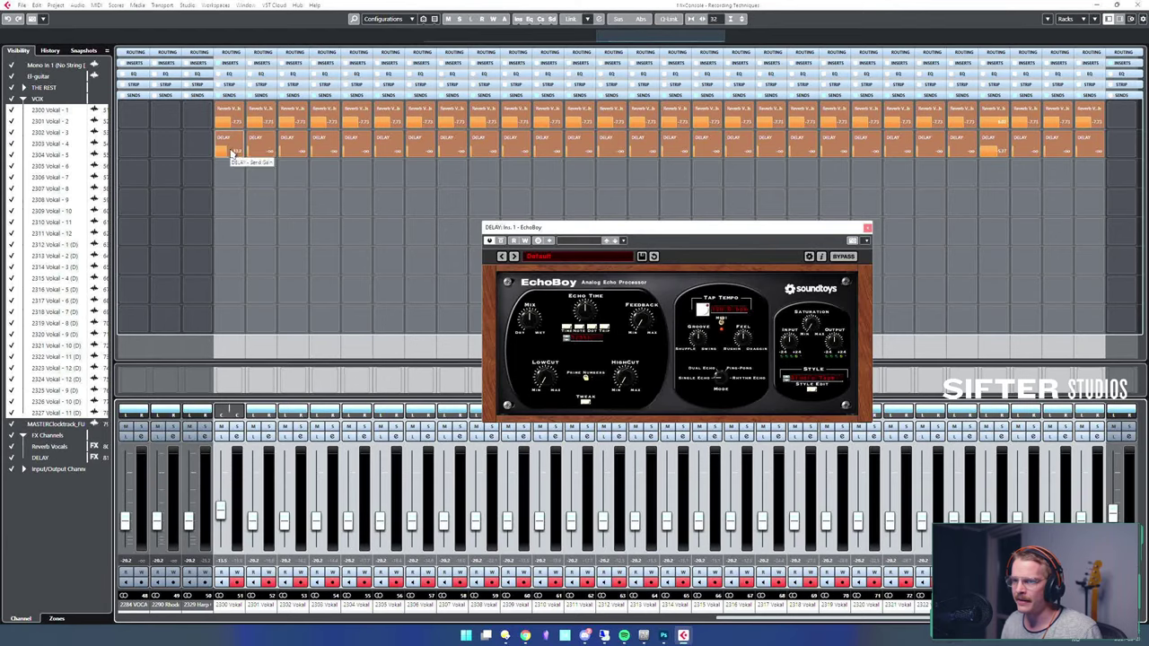
drag(239, 154, 311, 166)
key(F3)
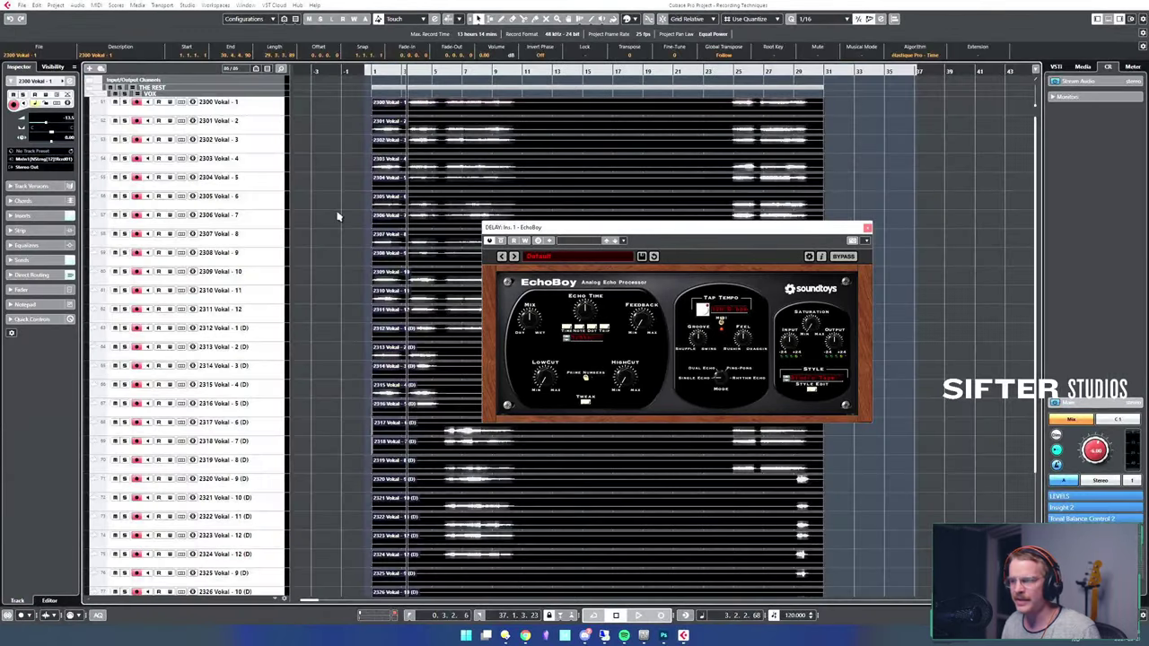
- Load the Spaced Space Echo preset from EchoBoy's Classics and briefly audition the vocals with it
click(566, 257)
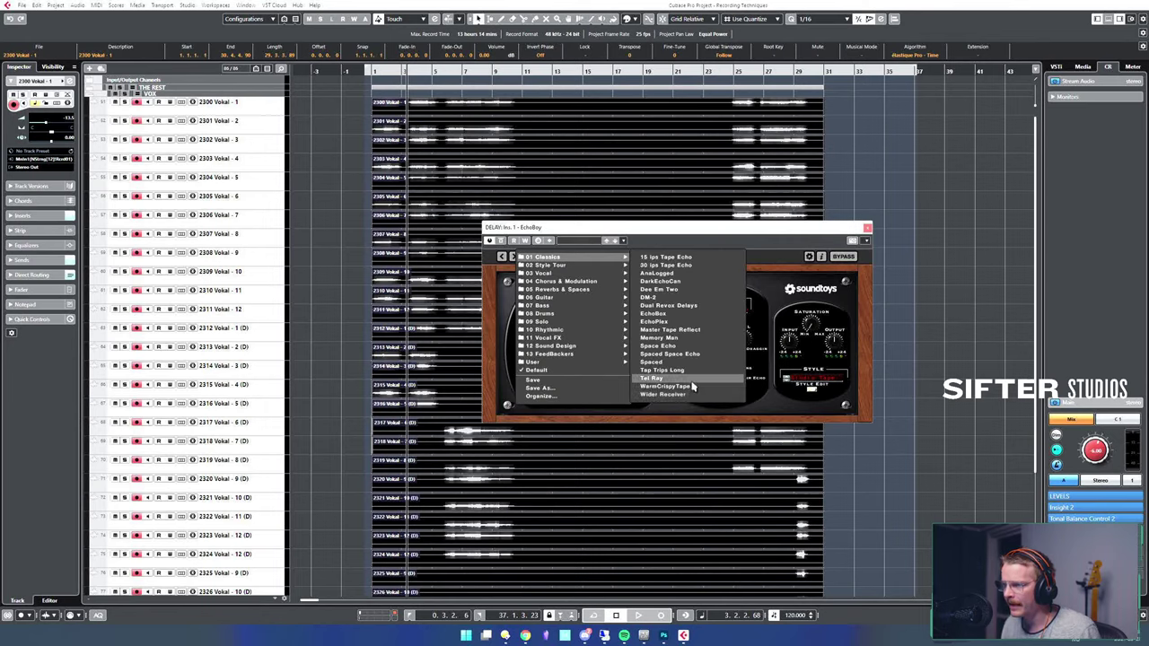
click(693, 355)
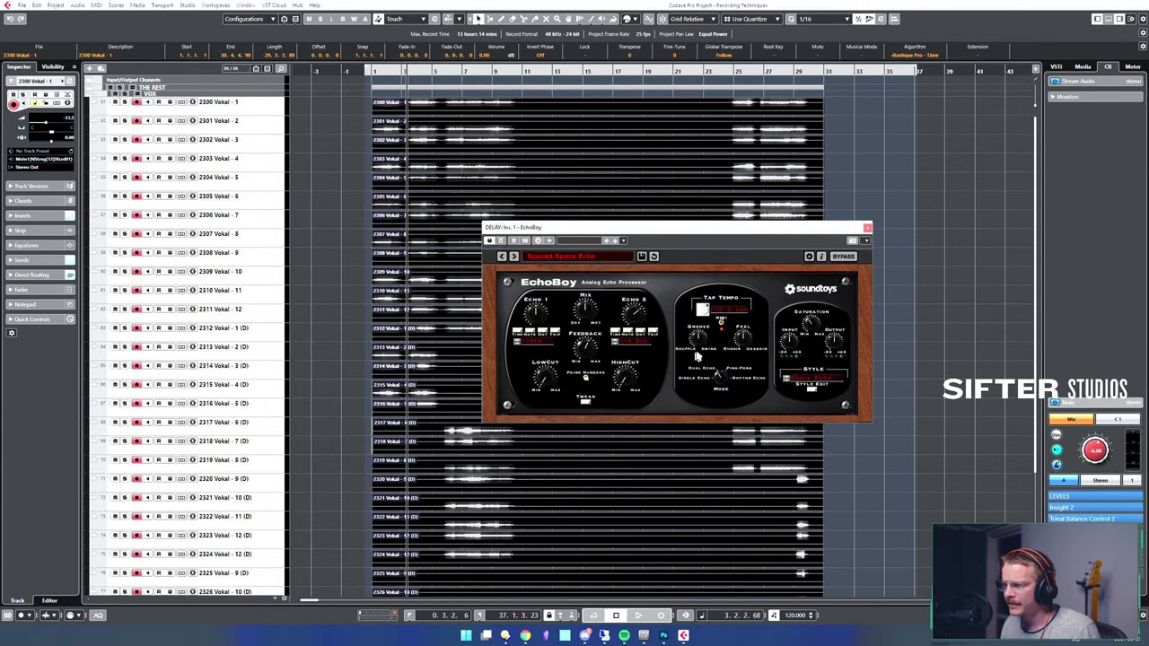
key(space)
key(space)
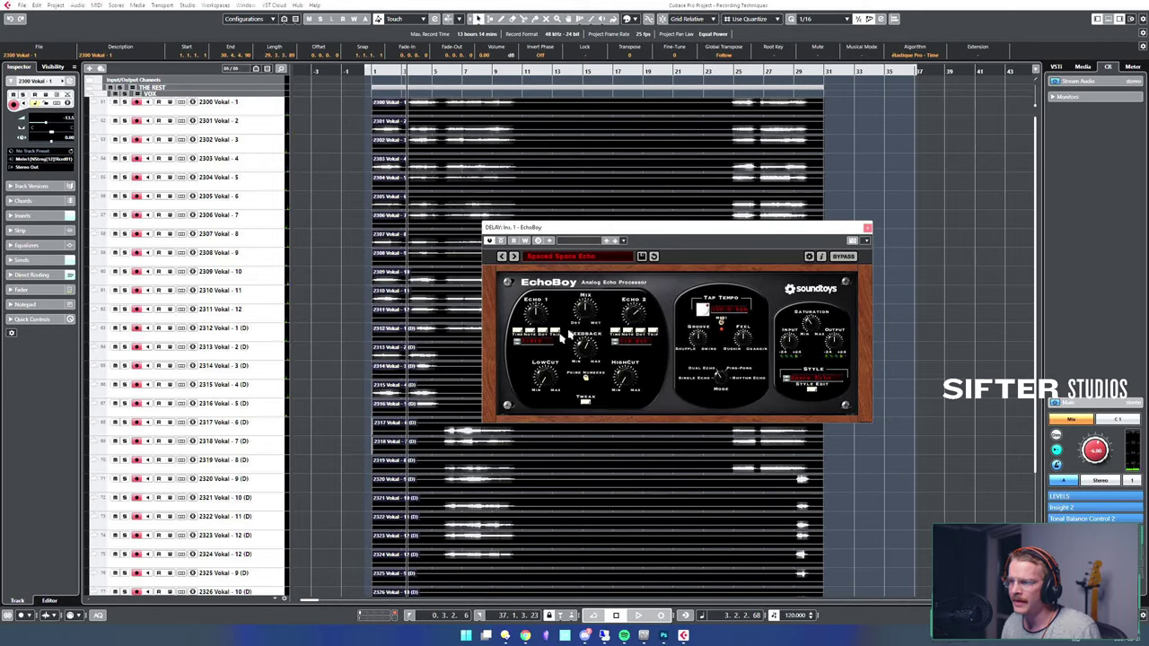
- Adjust EchoBoy's Mix amount on the DELAY channel and audition the vocals with the delay
drag(591, 310, 584, 334)
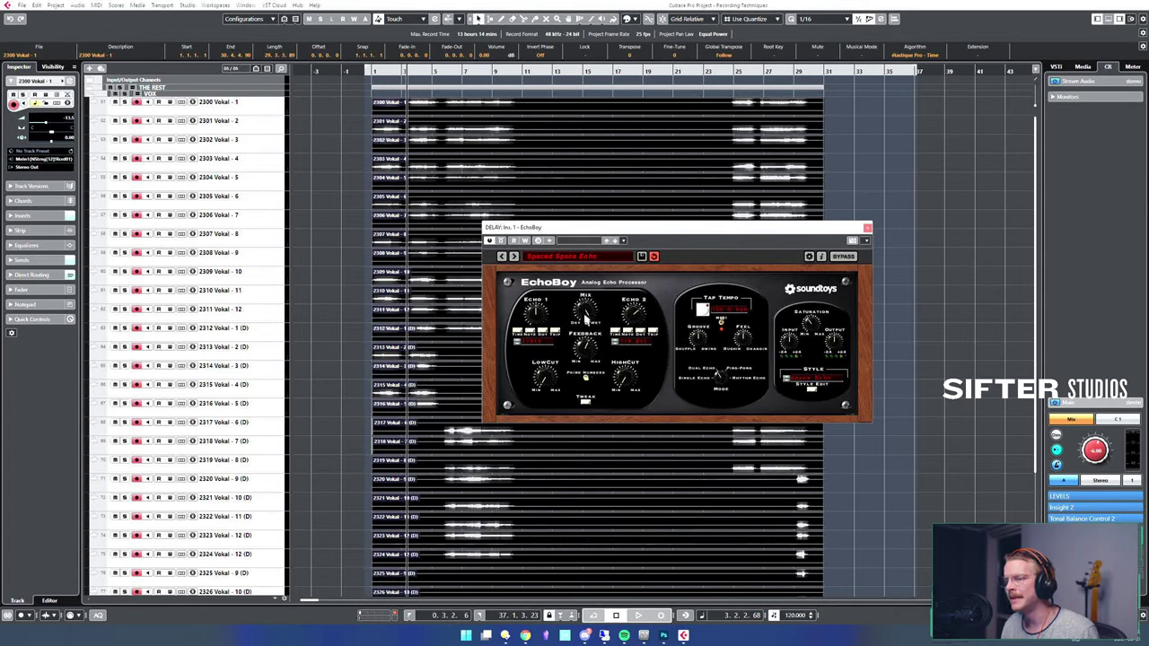
drag(694, 227, 696, 274)
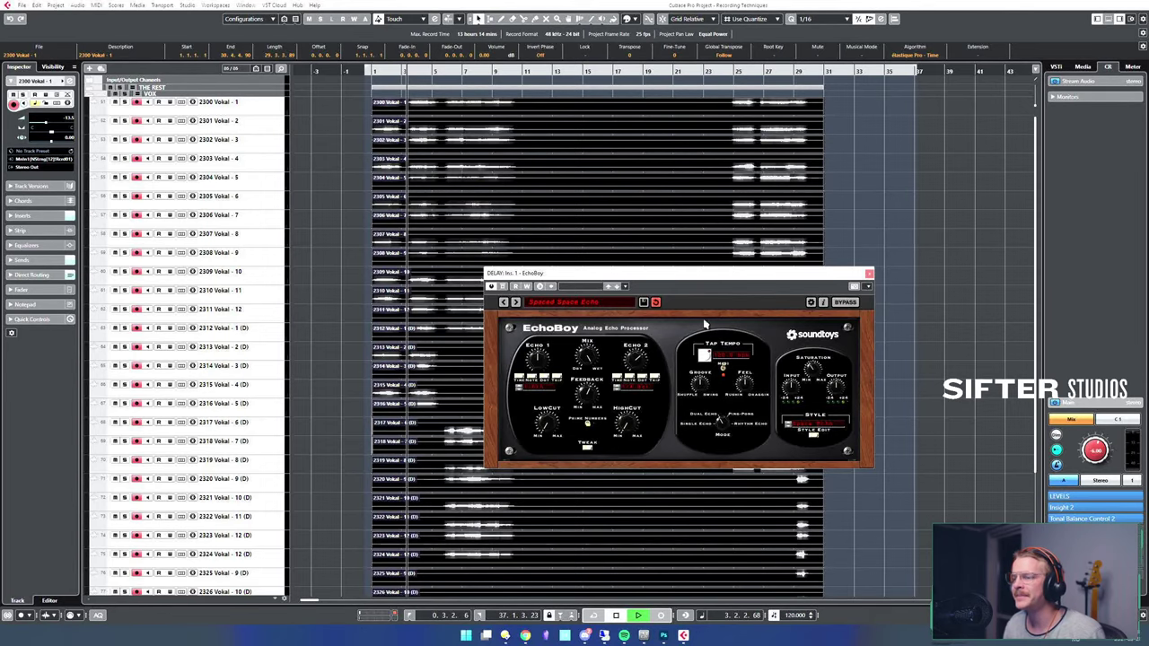
key(space)
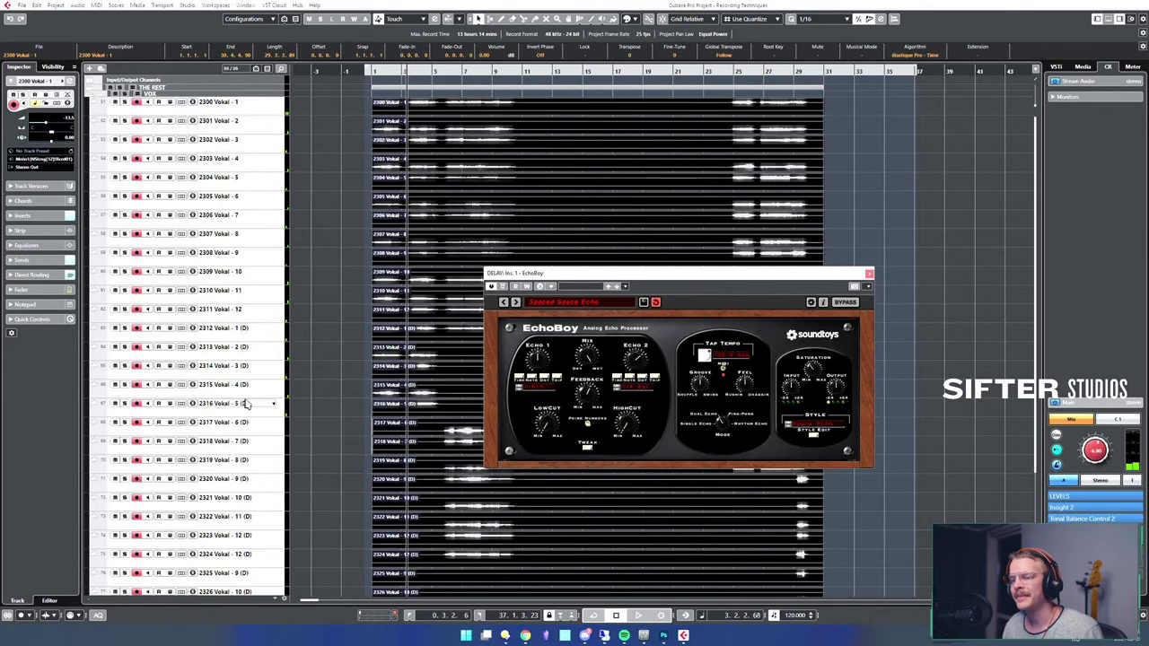
- Open the DELAY effect channel's settings and lower its fader to about -16.2 dB
scroll(247, 406, down, 3)
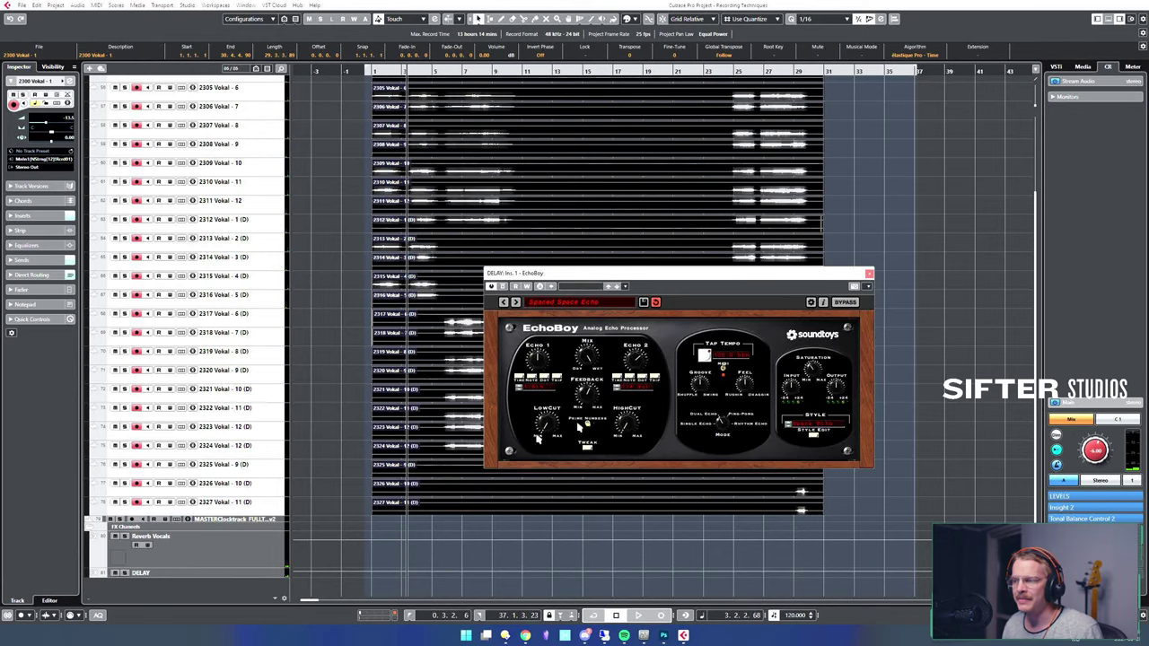
double_click(255, 573)
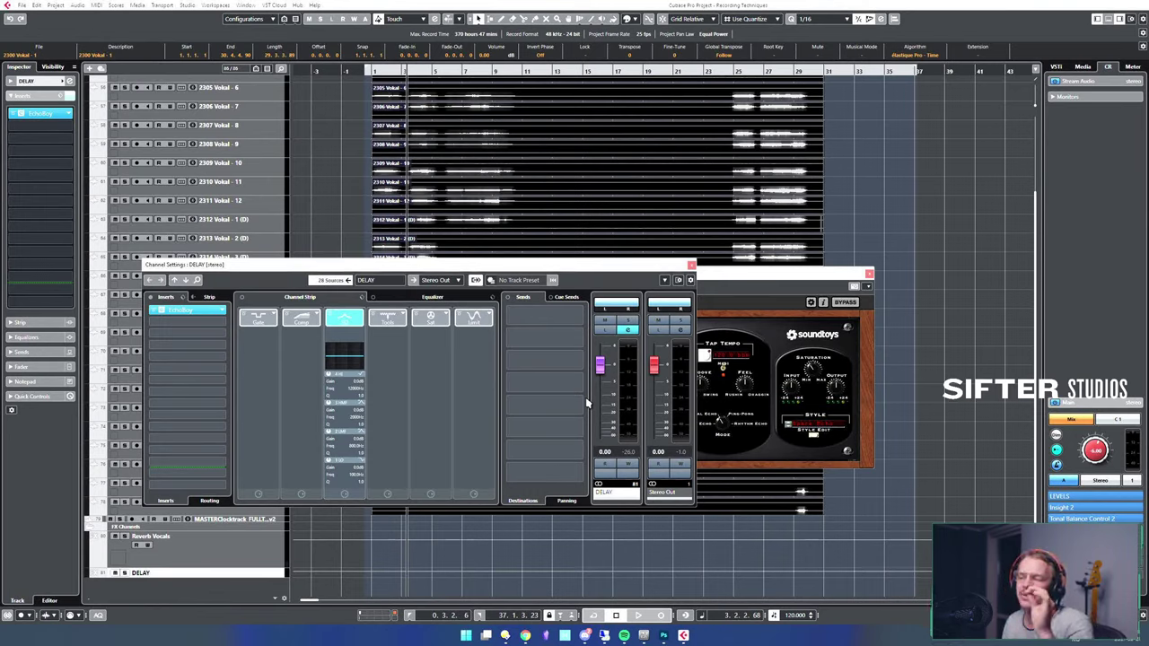
drag(600, 366, 627, 404)
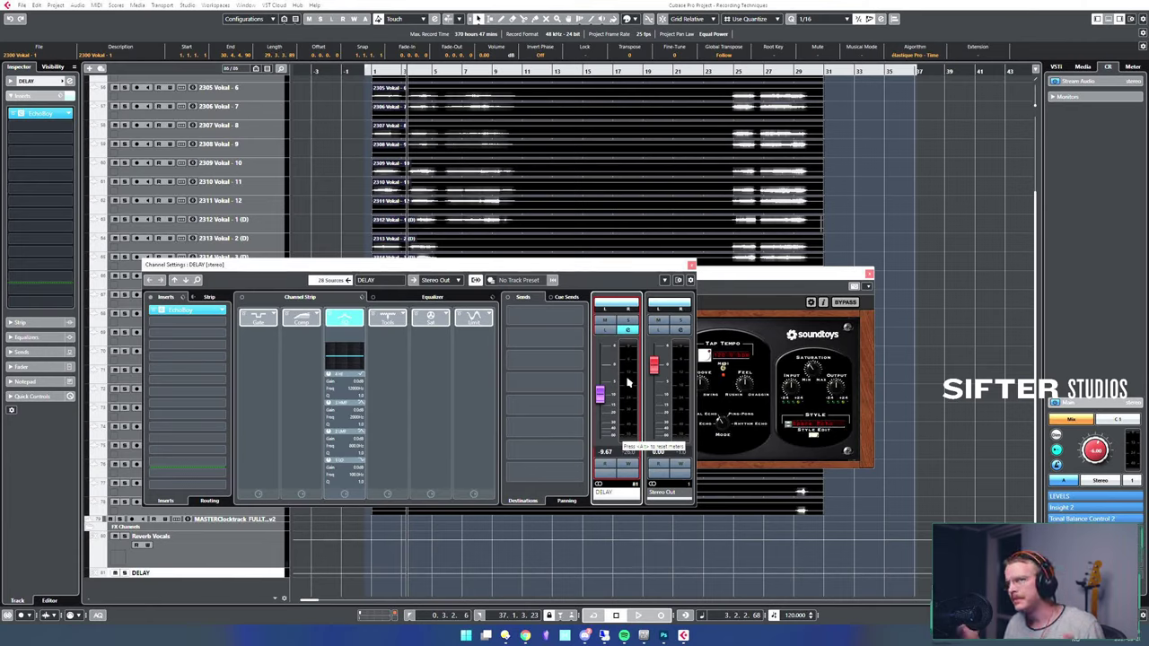
drag(602, 393, 609, 407)
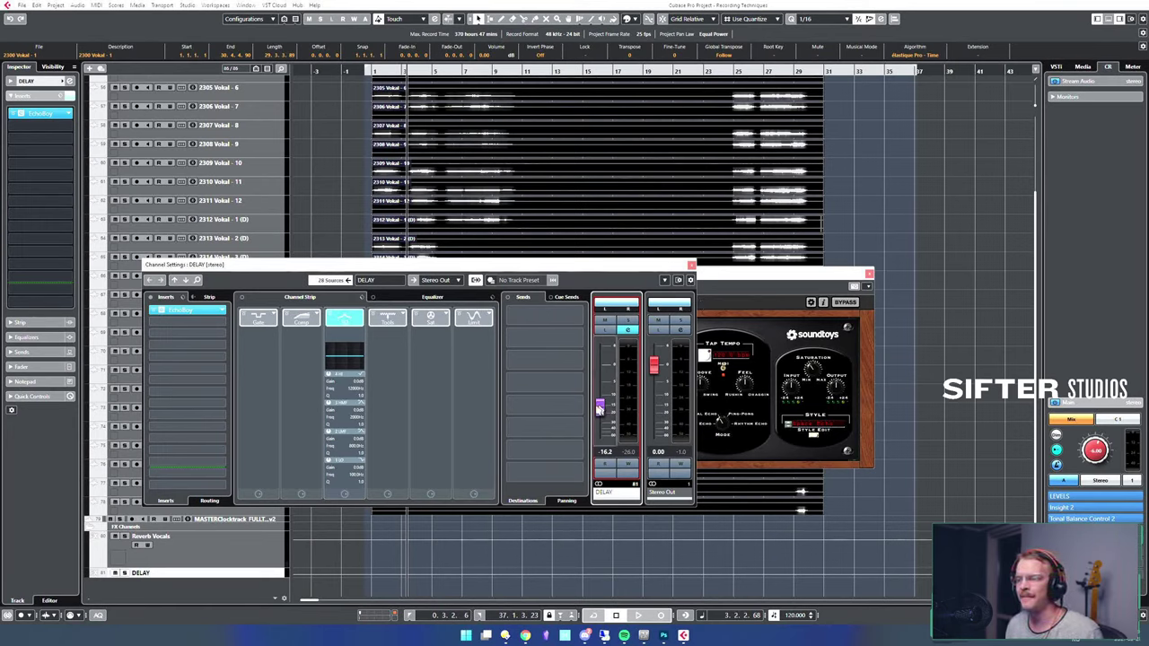
- Close EchoBoy, raise the DELAY channel's fader to -10.1 dB during playback and audition the channel soloed
drag(603, 260, 580, 276)
click(738, 286)
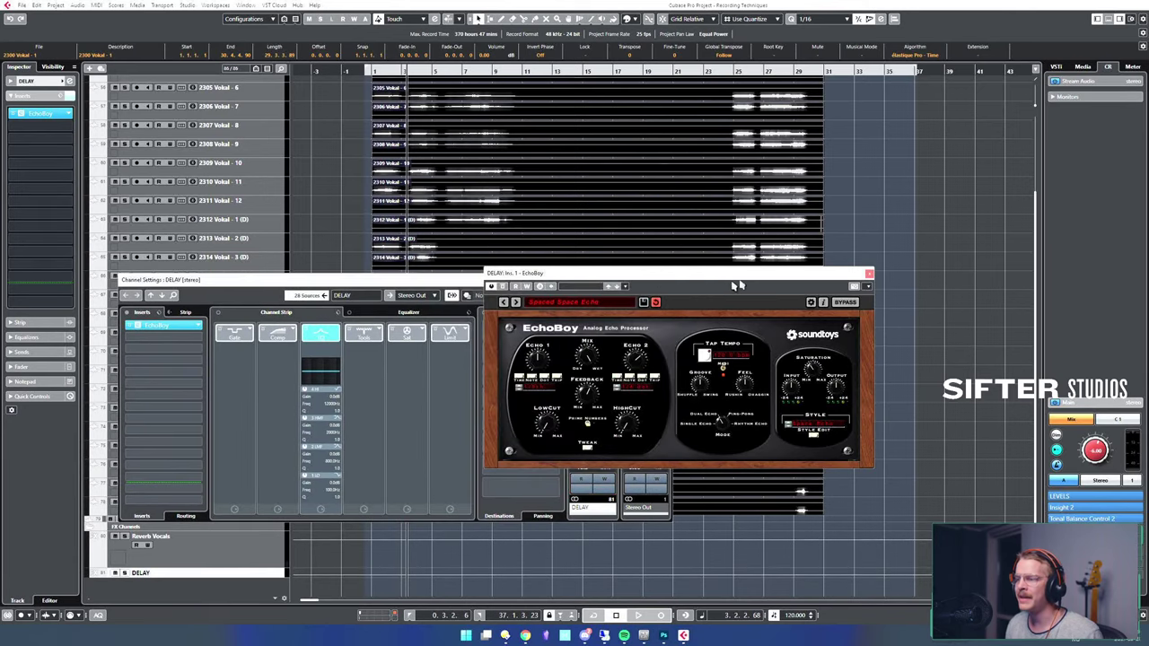
click(870, 273)
key(space)
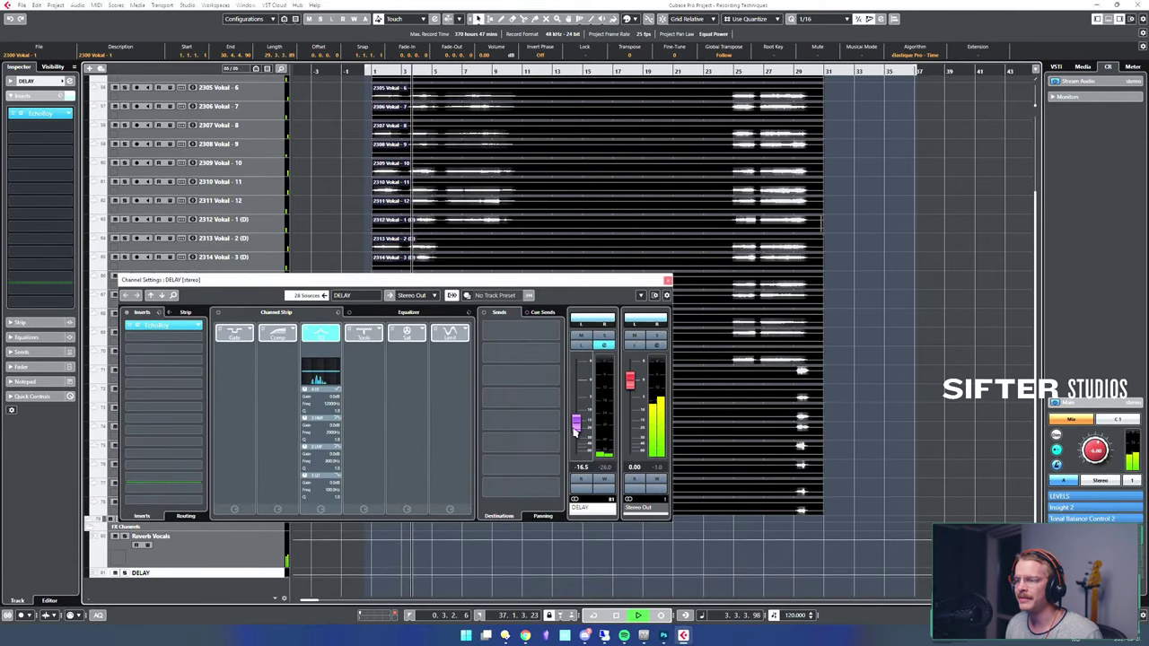
mouse_move(575, 428)
mouse_down()
mouse_move(587, 387)
mouse_move(581, 416)
mouse_up()
key(s)
key(space)
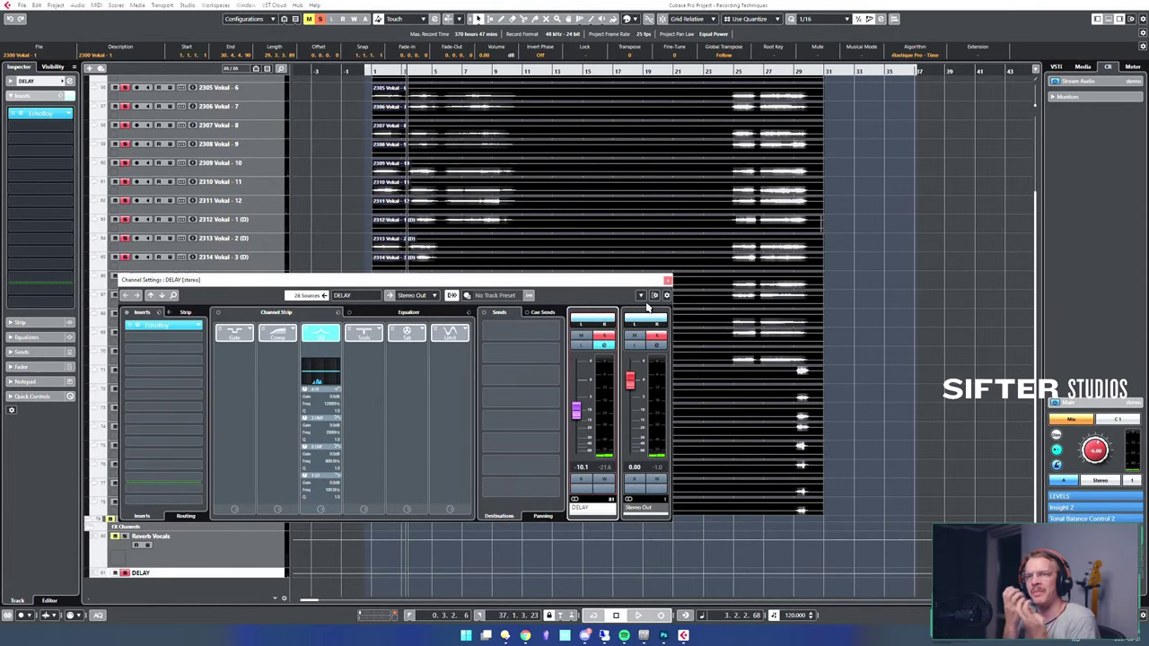
click(668, 281)
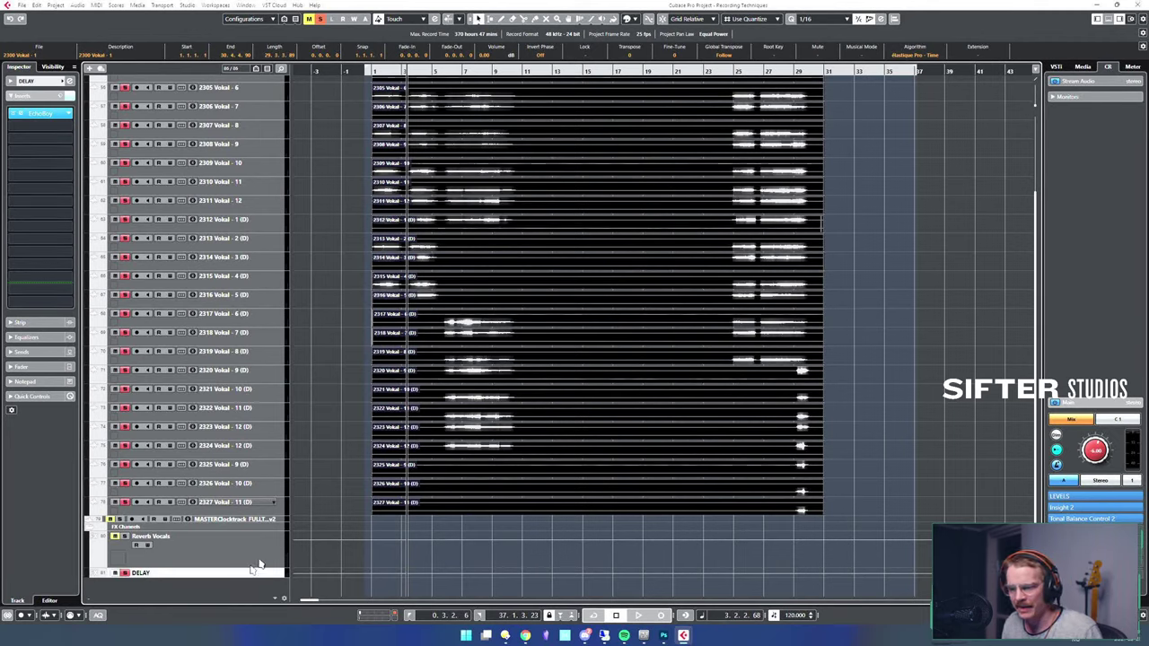
- Insert FabFilter Pro-Q 3 after EchoBoy on the DELAY channel
key(e)
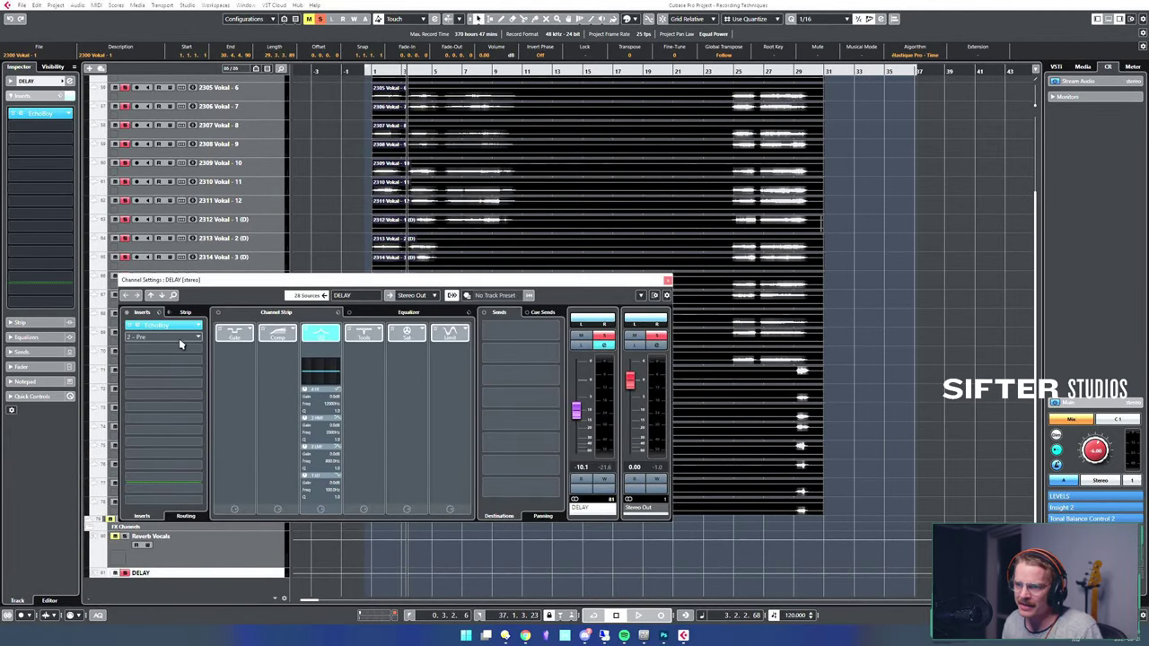
click(185, 341)
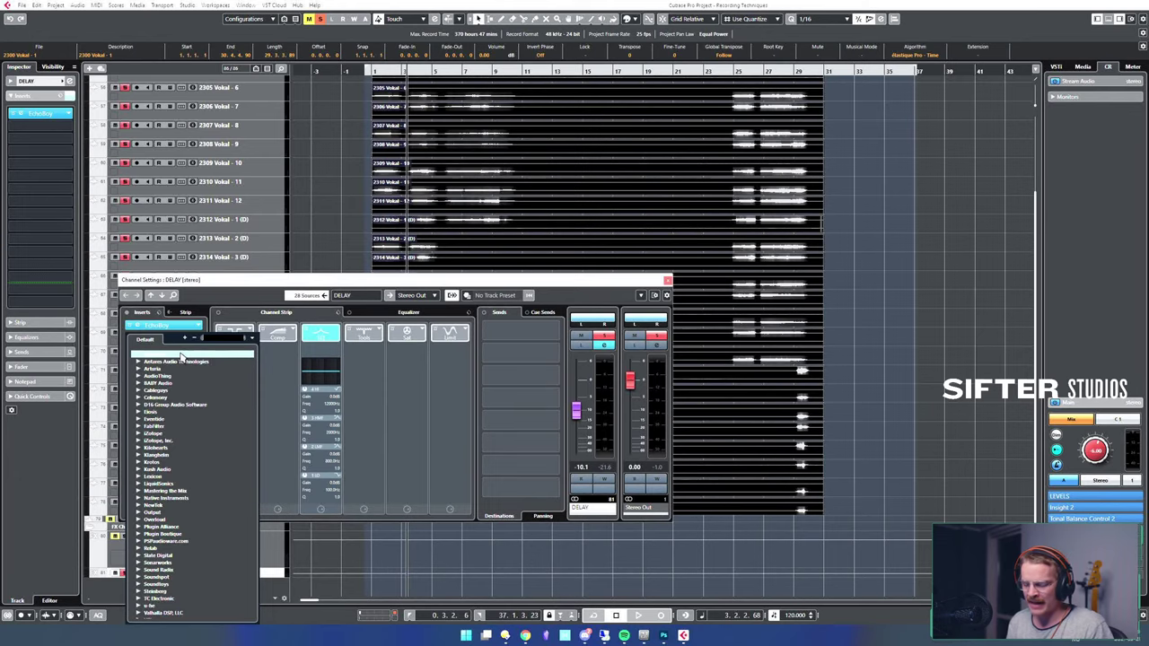
text(-q)
key(Return)
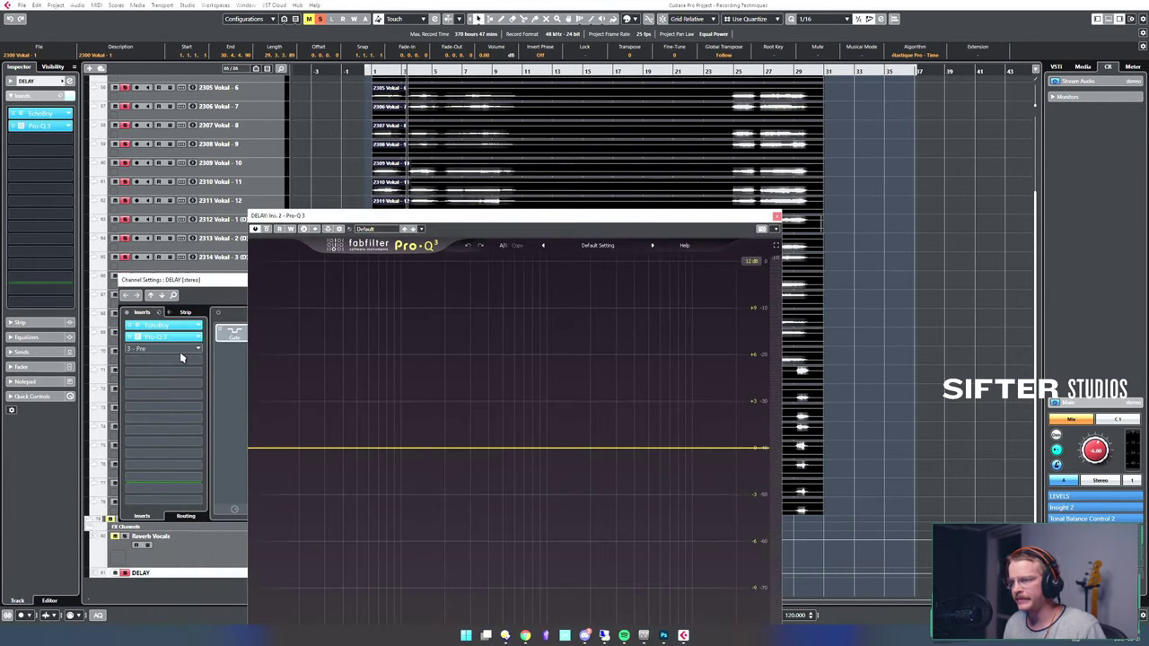
drag(573, 217, 609, 38)
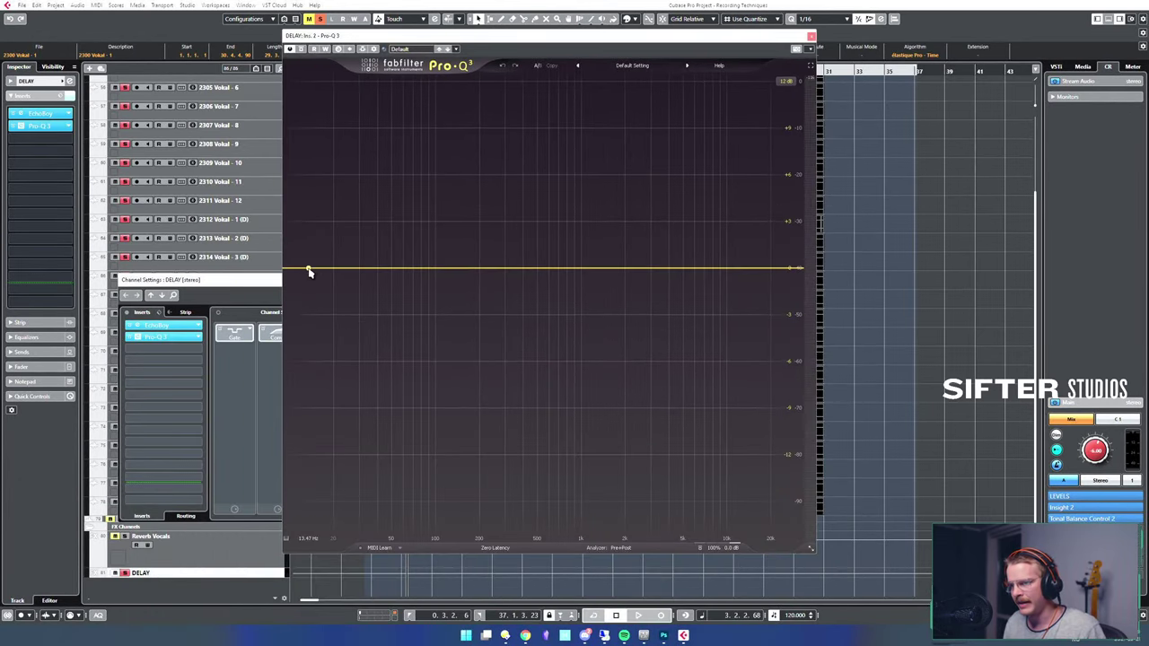
- Add a low cut at about 57 Hz and a bell cut of about 3.5 dB near 294 Hz, and play back the delay
drag(309, 271, 399, 266)
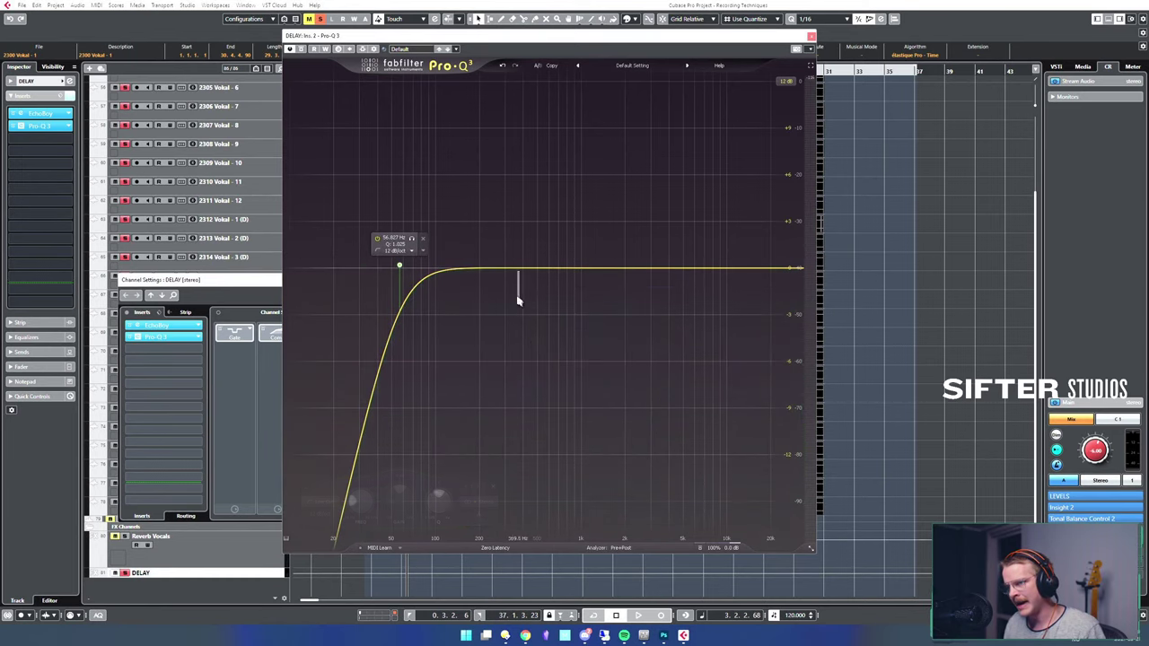
key(space)
drag(516, 267, 503, 319)
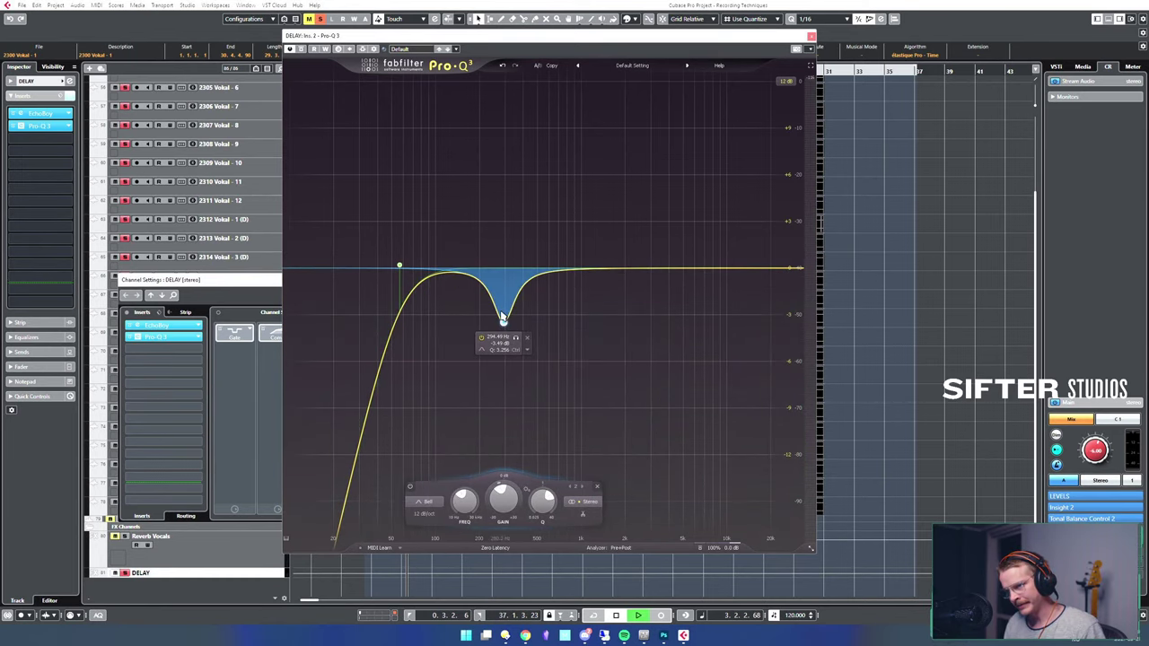
key(space)
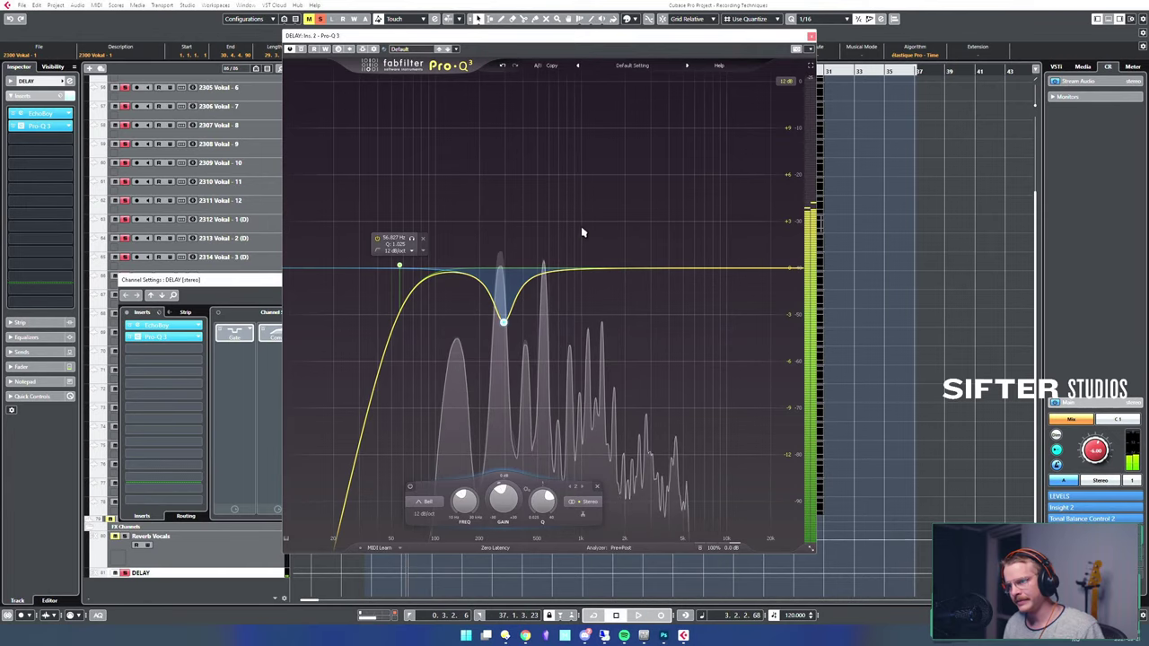
- Boost the bell band to listen for the resonance, settle it at about -2 dB near 292 Hz, and return to the project
drag(504, 321, 508, 108)
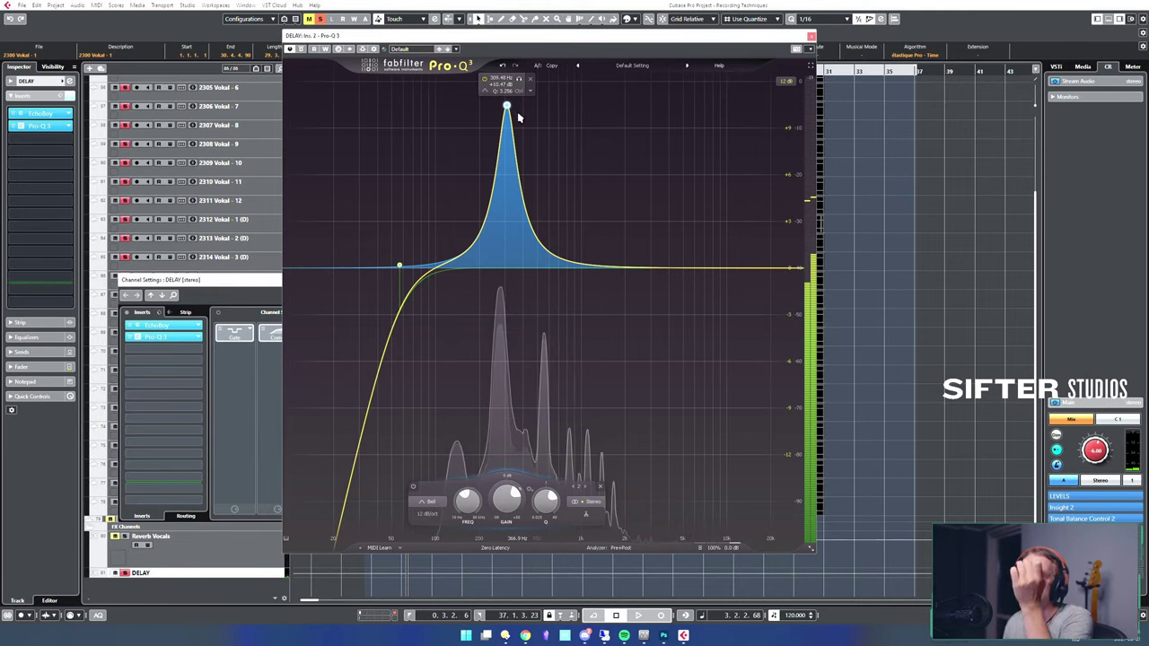
drag(508, 108, 505, 309)
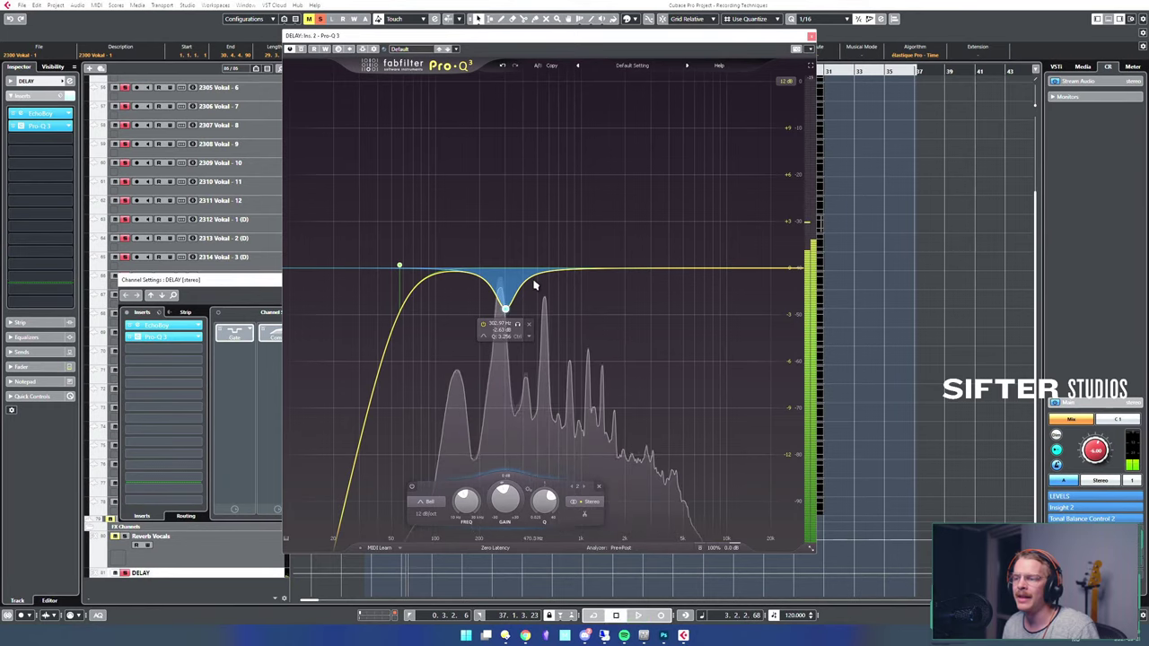
drag(504, 309, 507, 294)
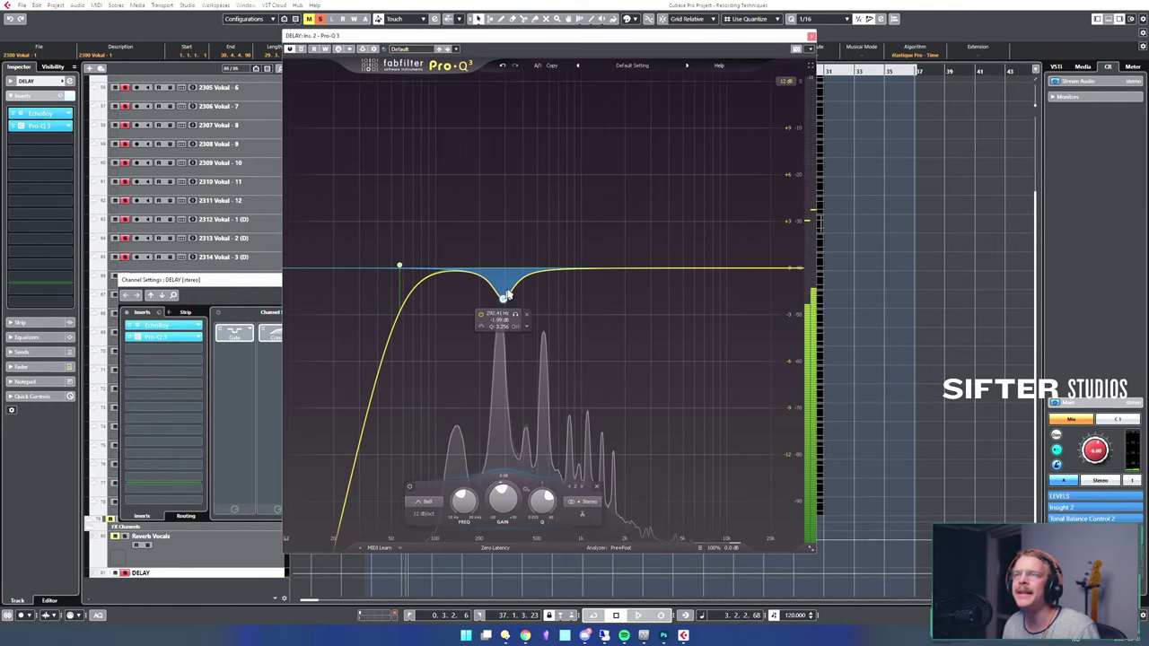
click(812, 37)
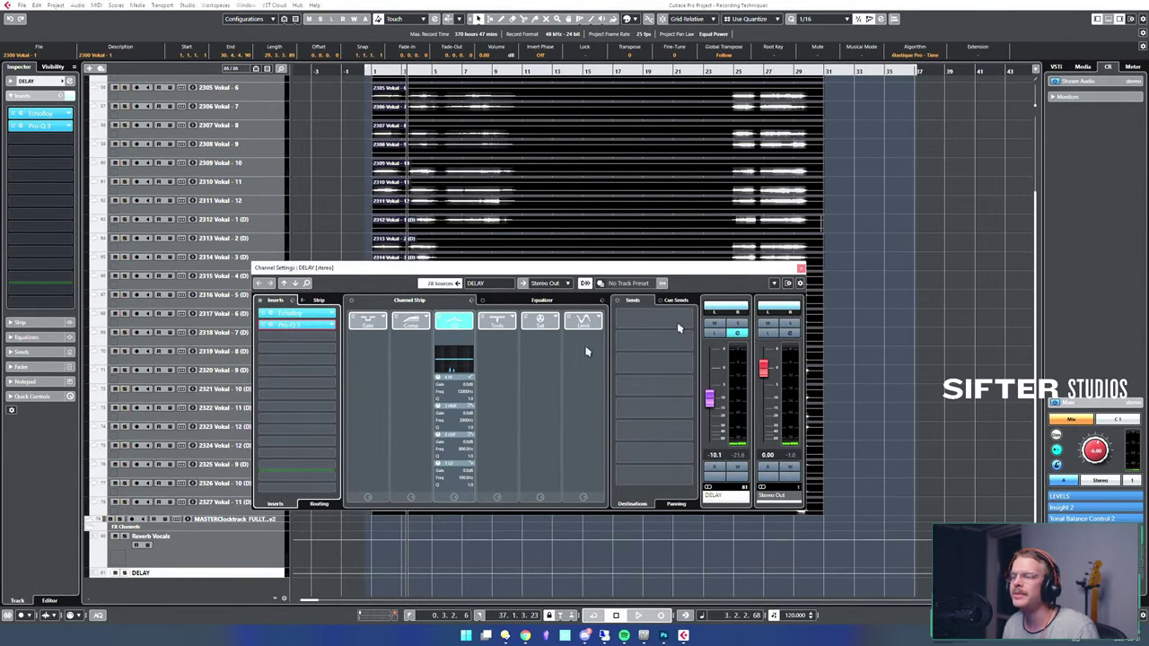
click(802, 268)
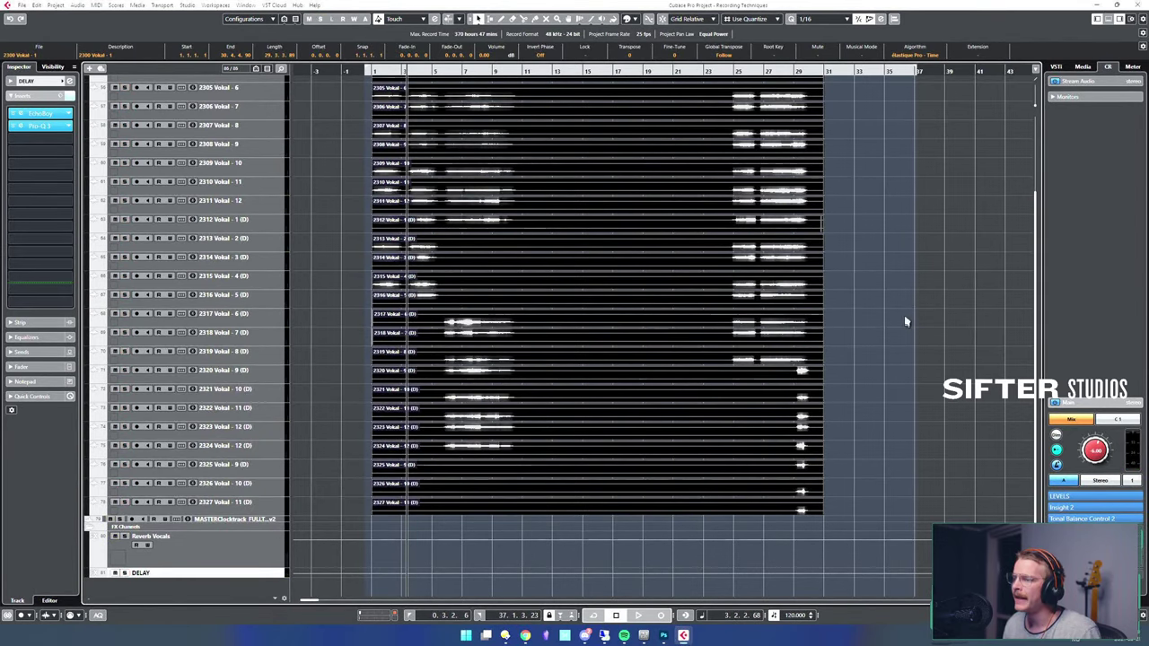
- Deselect all the vocal events and collapse the VOX folder
scroll(903, 321, up, 3)
click(910, 288)
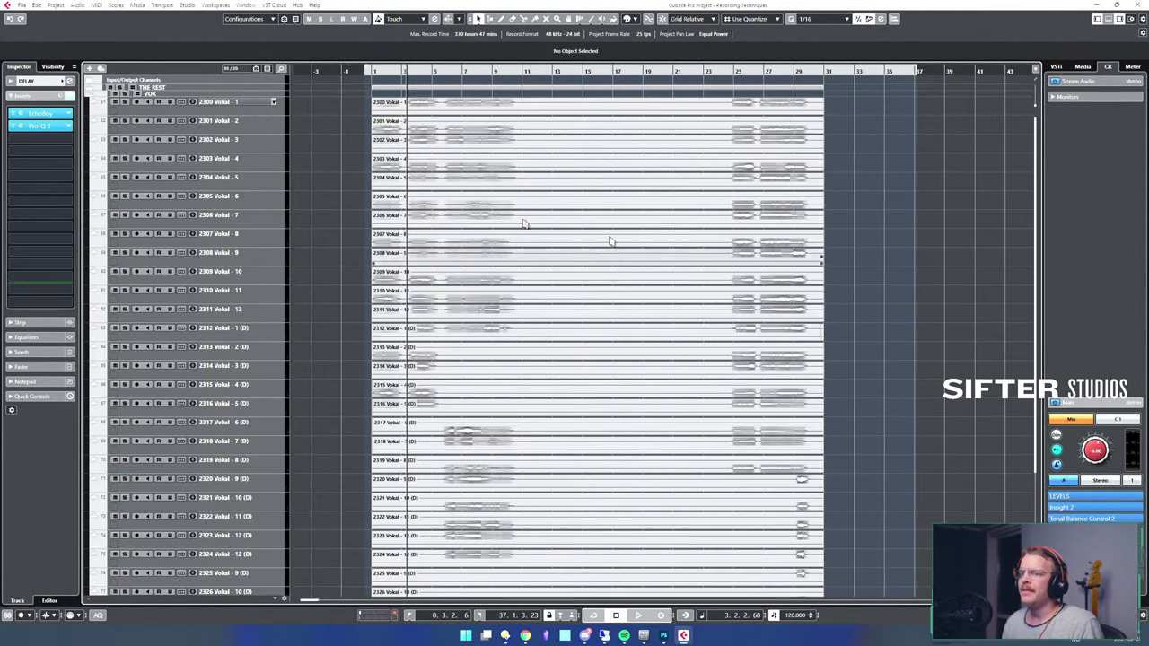
click(88, 95)
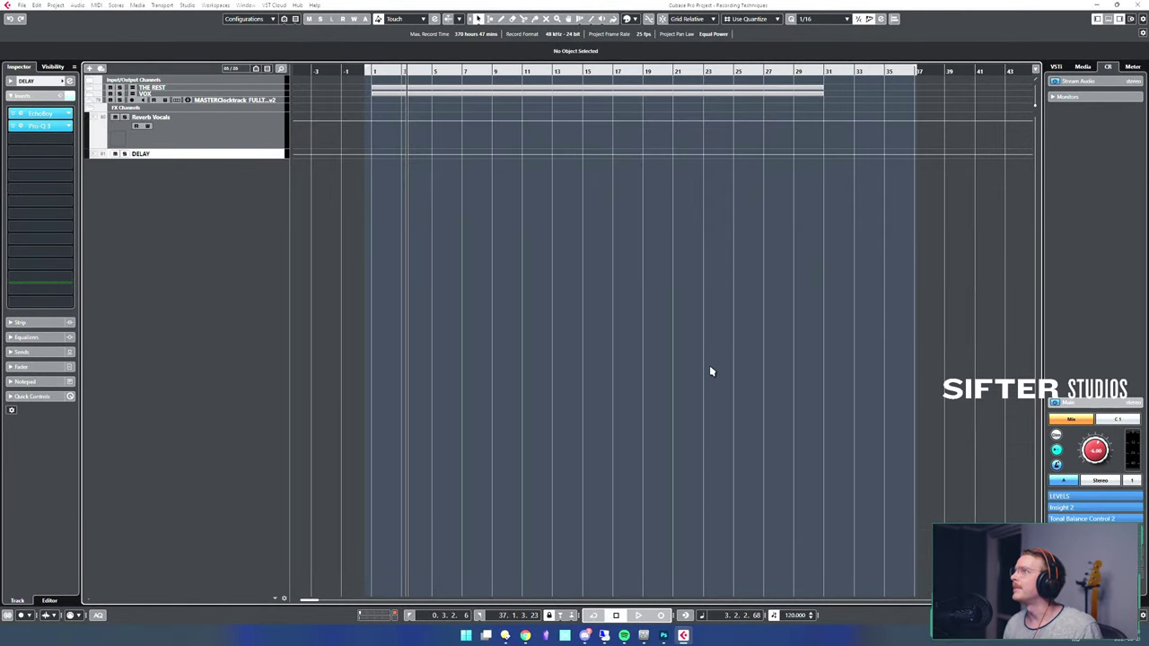
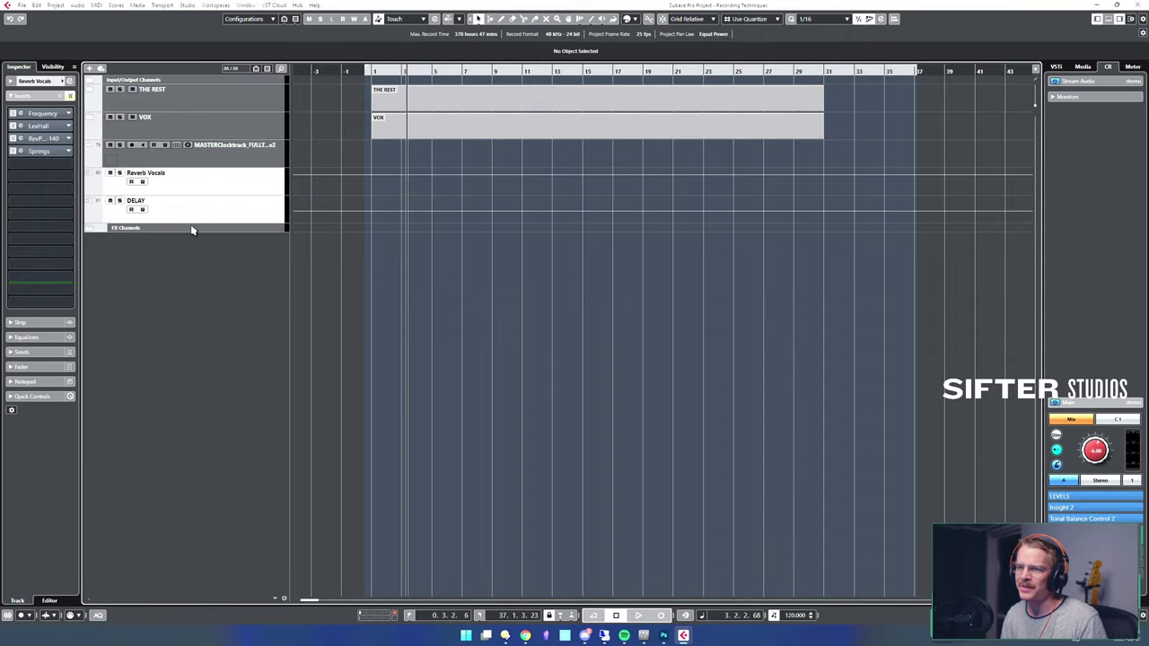
- Delete the empty FX Channels folder and the MASTERClocktrack track
click(192, 230)
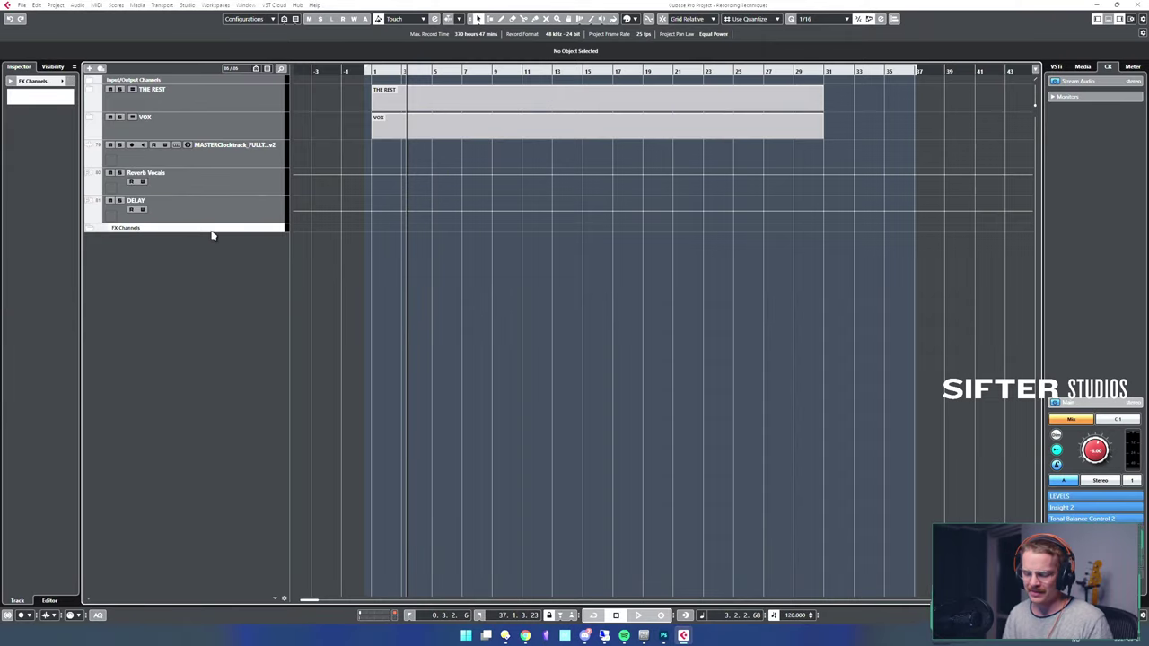
key(Delete)
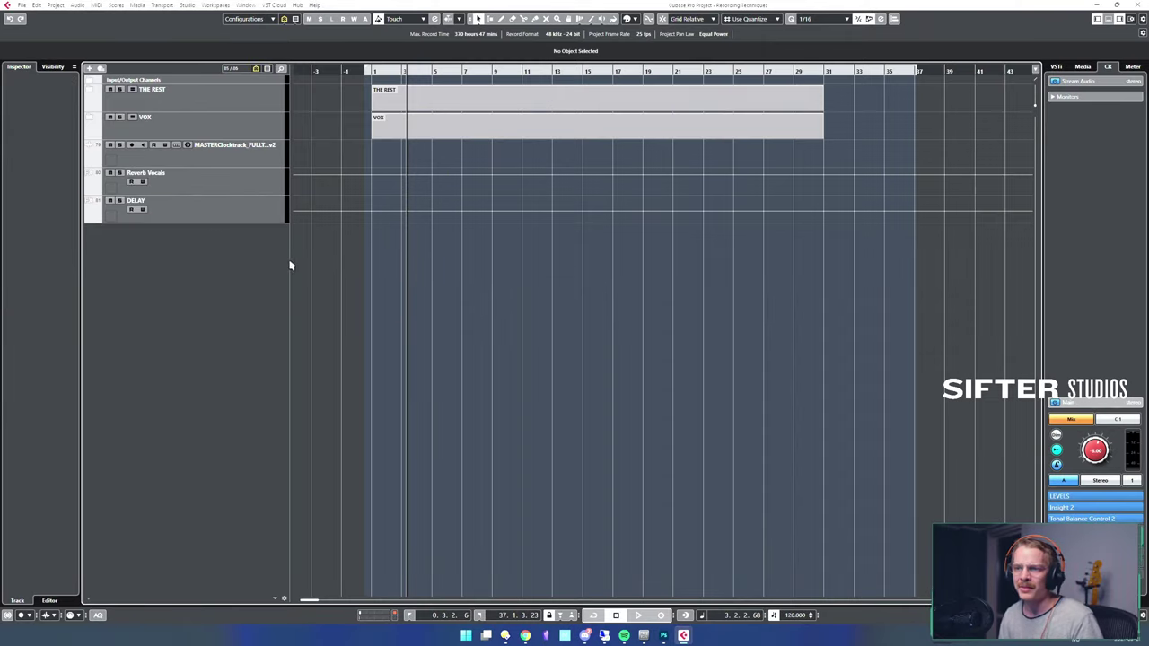
click(258, 162)
key(Delete)
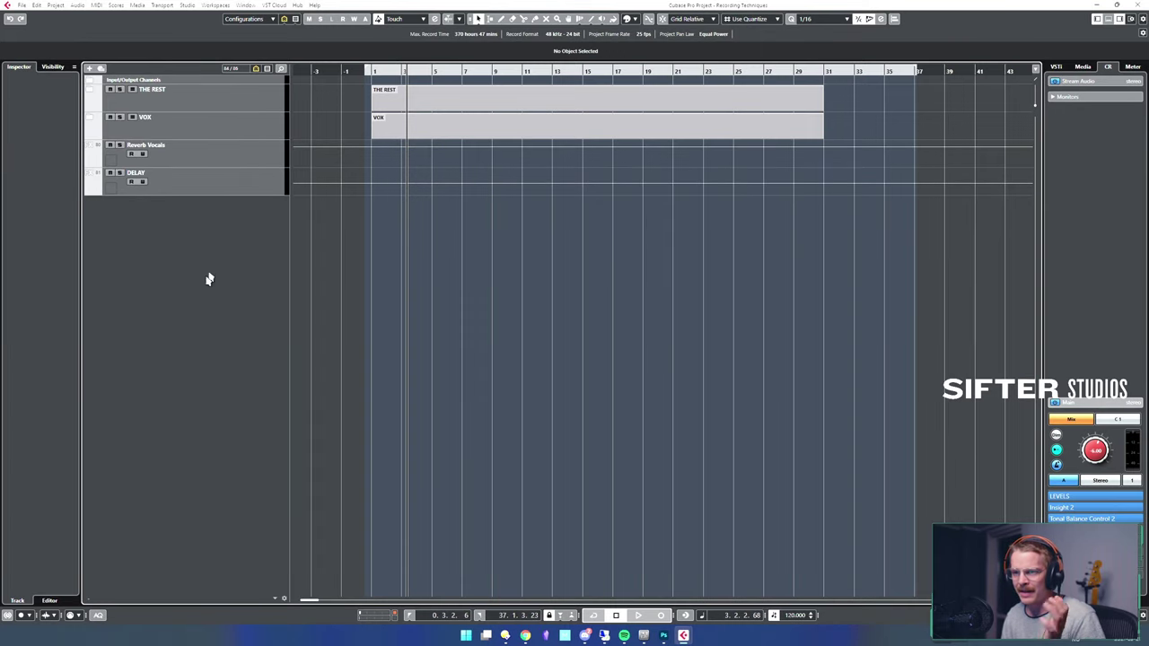
- Look through the tracks inside the VOX and THE REST folders, collapsing each folder again
click(212, 132)
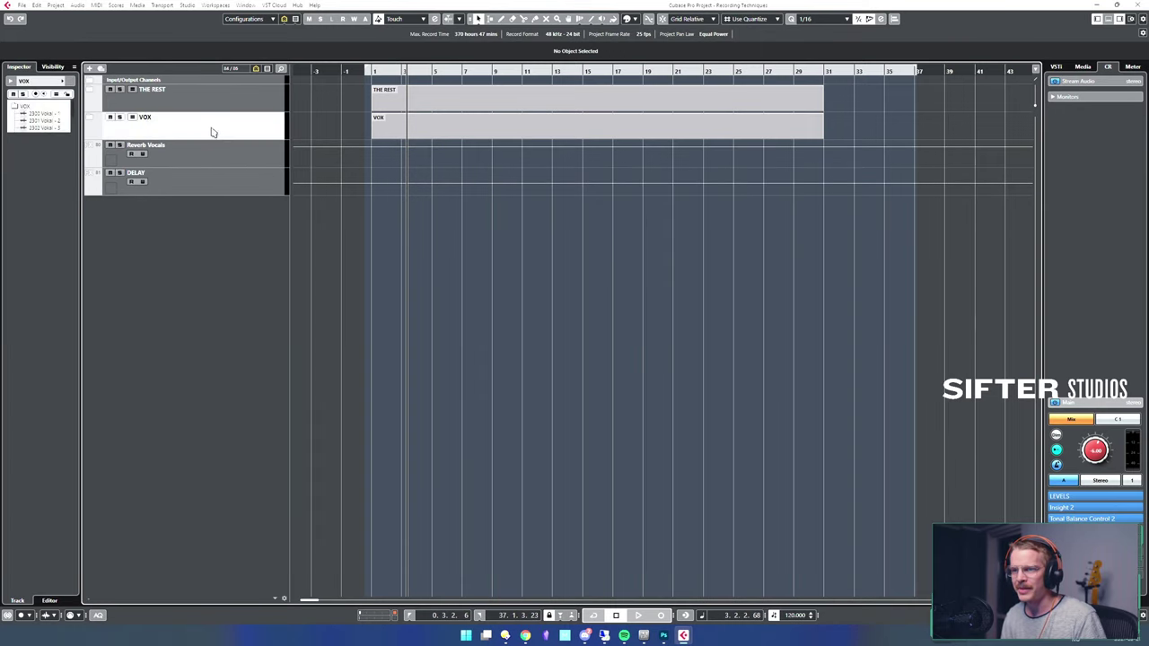
click(89, 123)
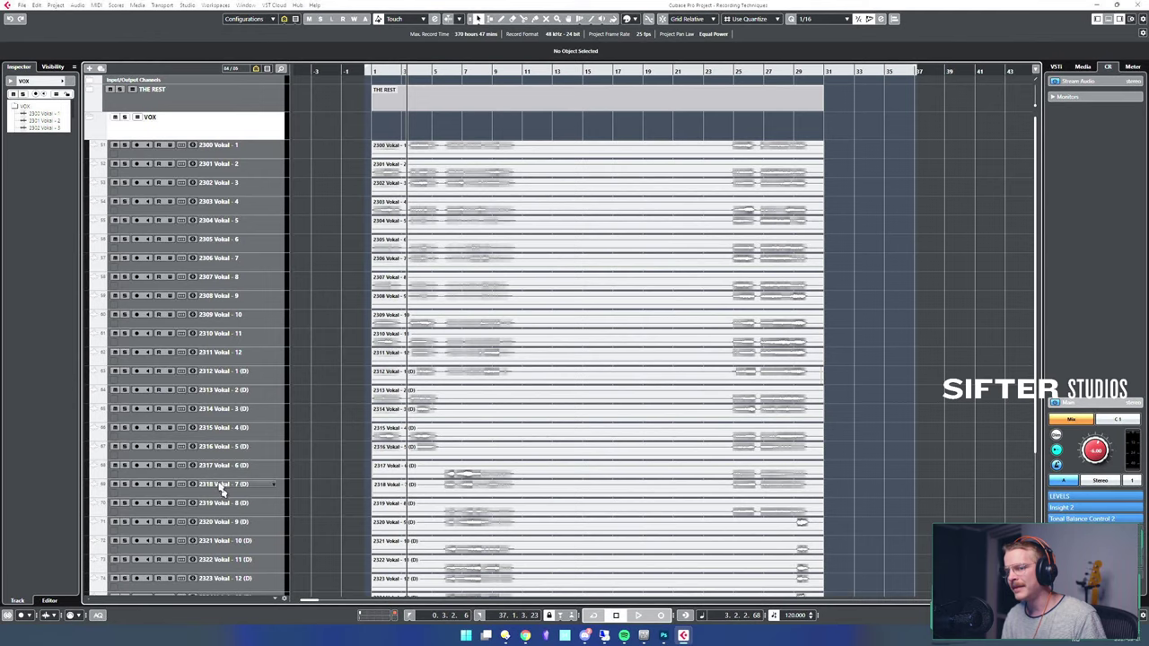
scroll(225, 449, down, 5)
scroll(231, 422, up, 5)
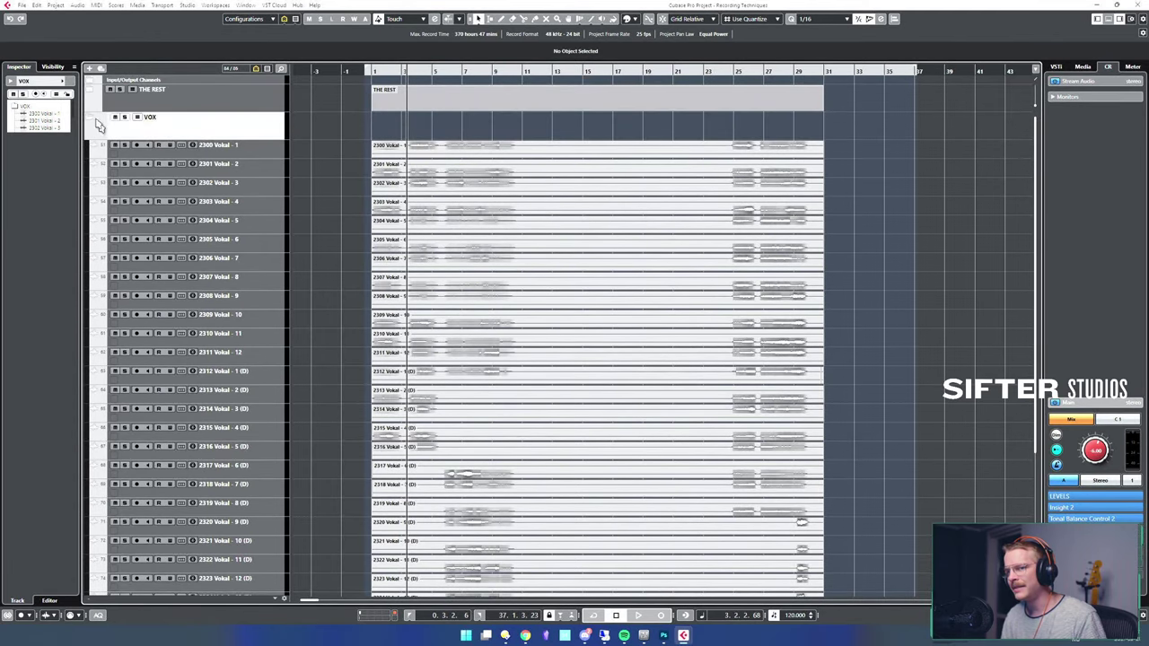
click(100, 122)
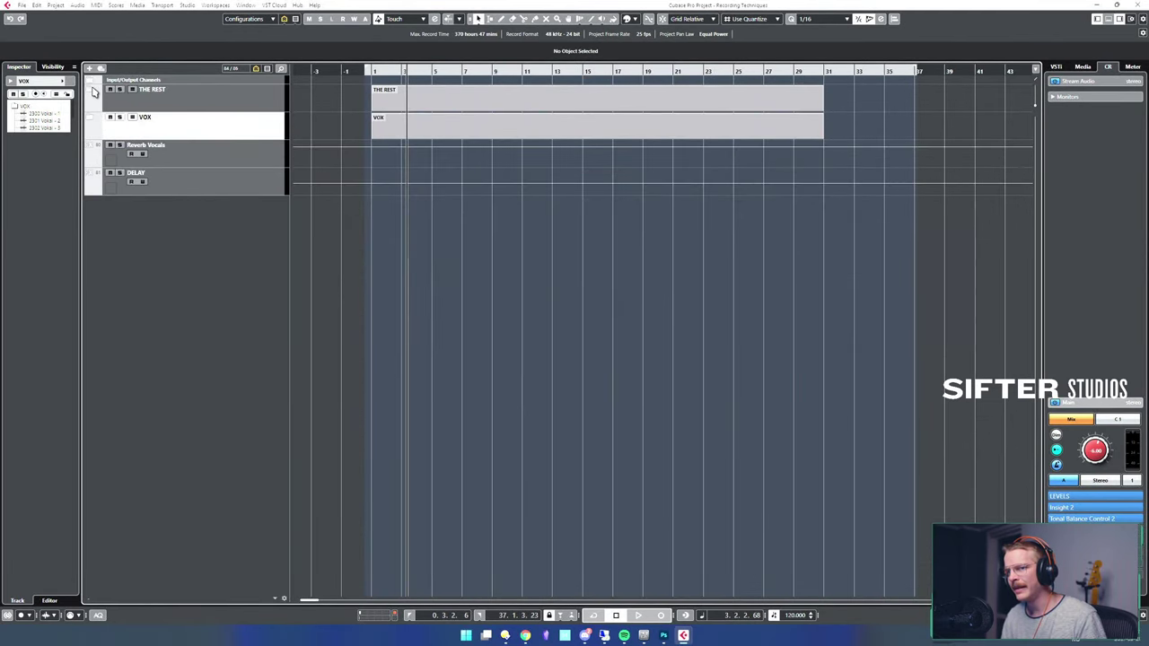
click(95, 92)
scroll(108, 126, down, 2)
scroll(109, 134, up, 2)
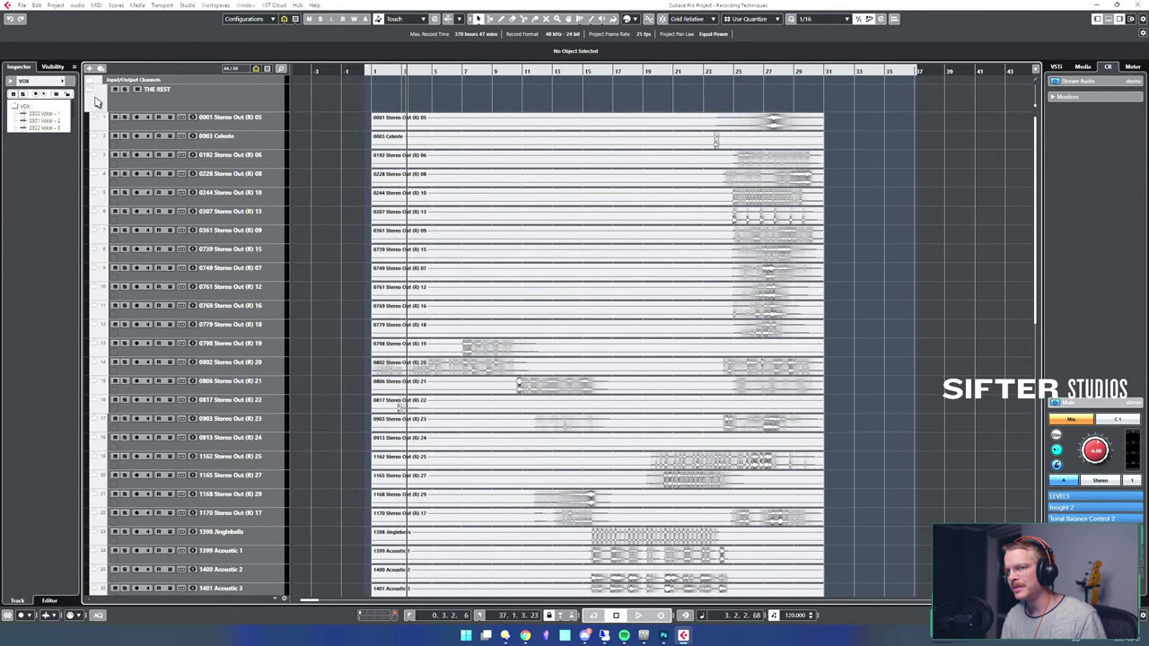
click(94, 92)
click(193, 106)
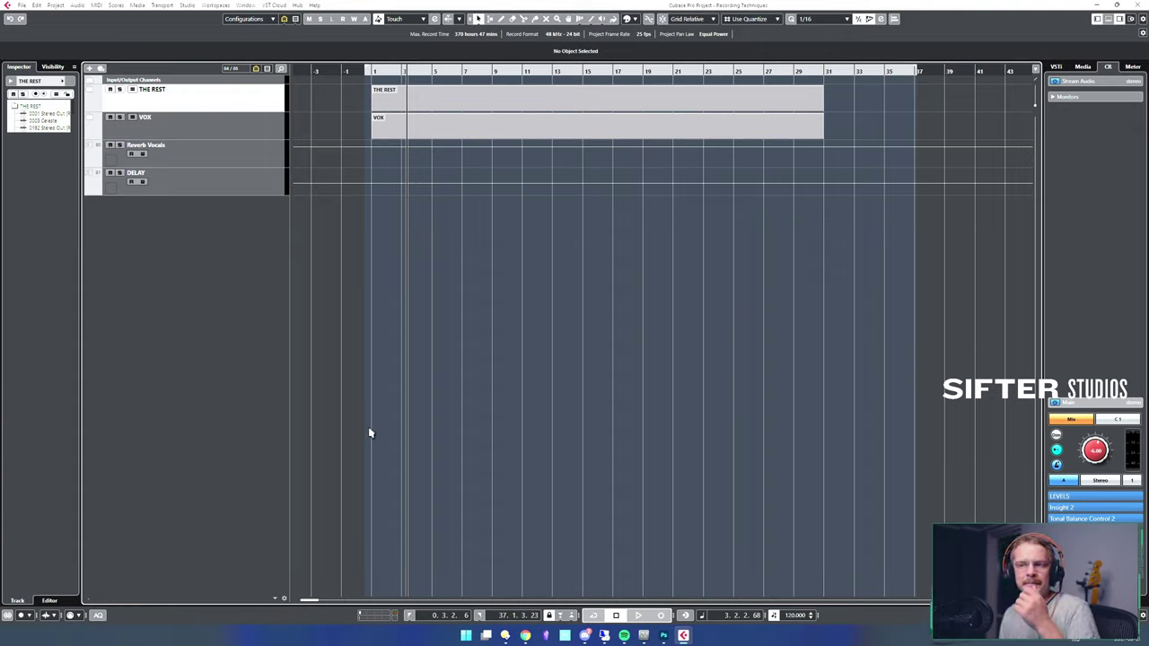
- Expand THE REST folder, select its first track, 0001 Stereo Out (R) 05, and look over the contained tracks
click(237, 136)
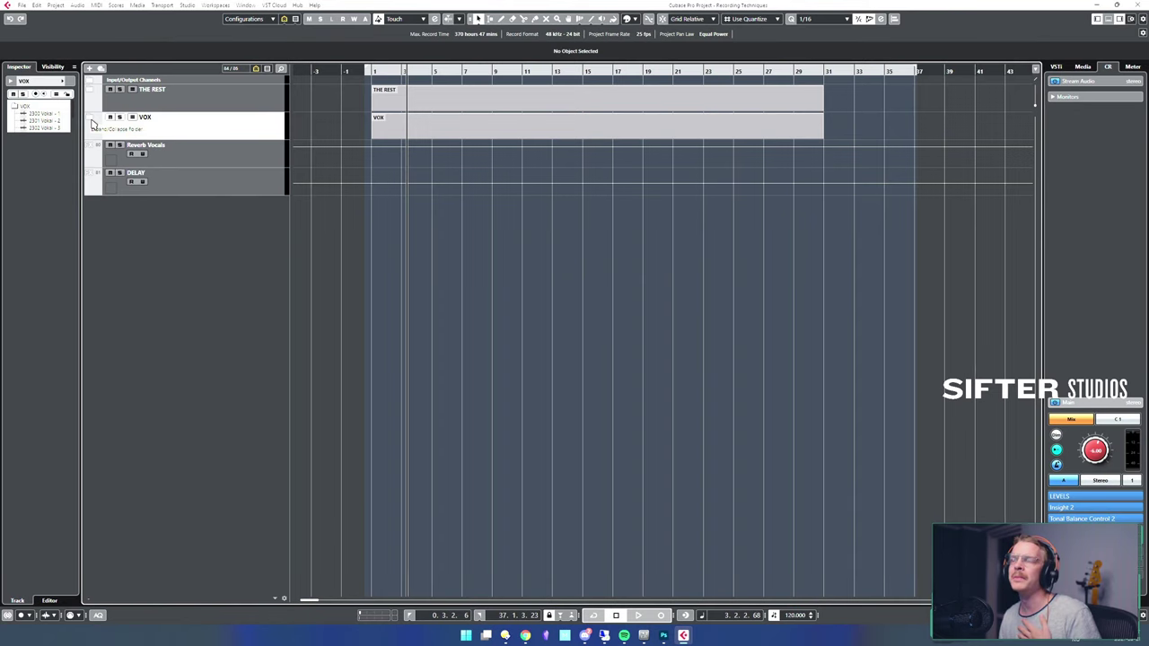
click(91, 89)
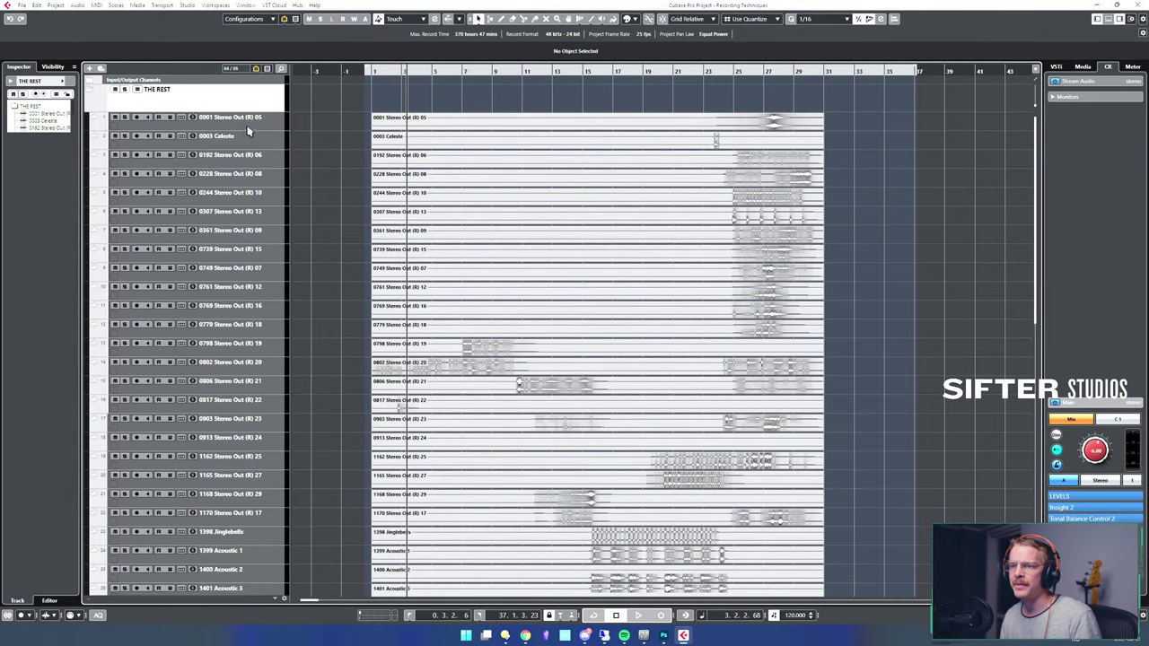
click(247, 119)
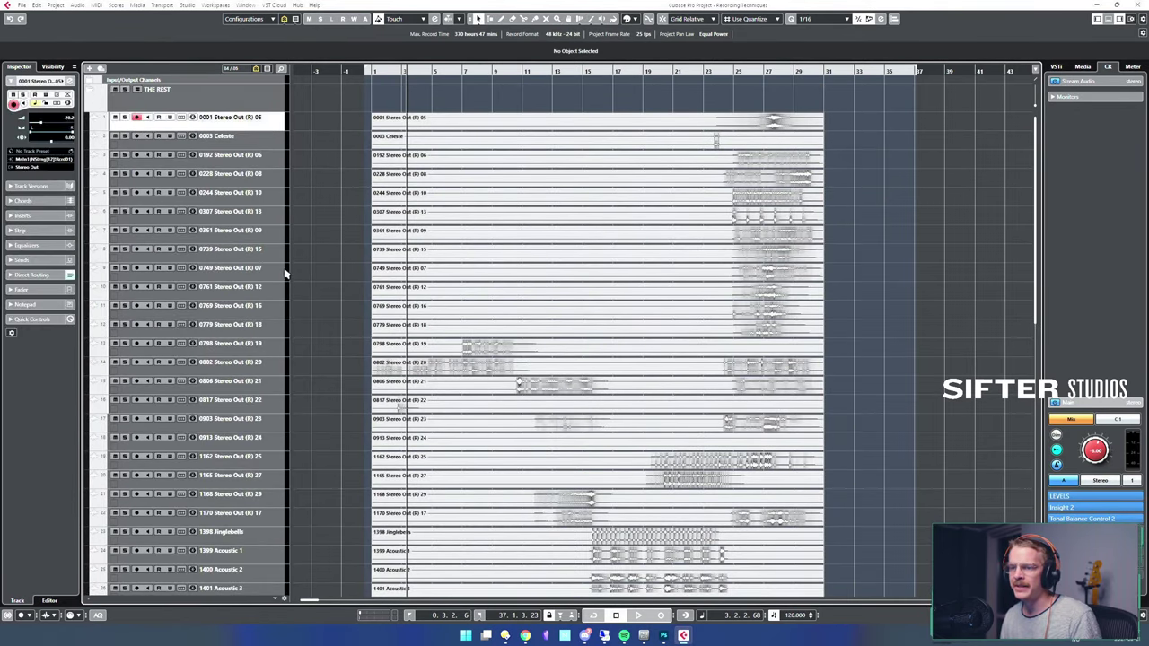
scroll(284, 270, down, 5)
scroll(296, 271, up, 5)
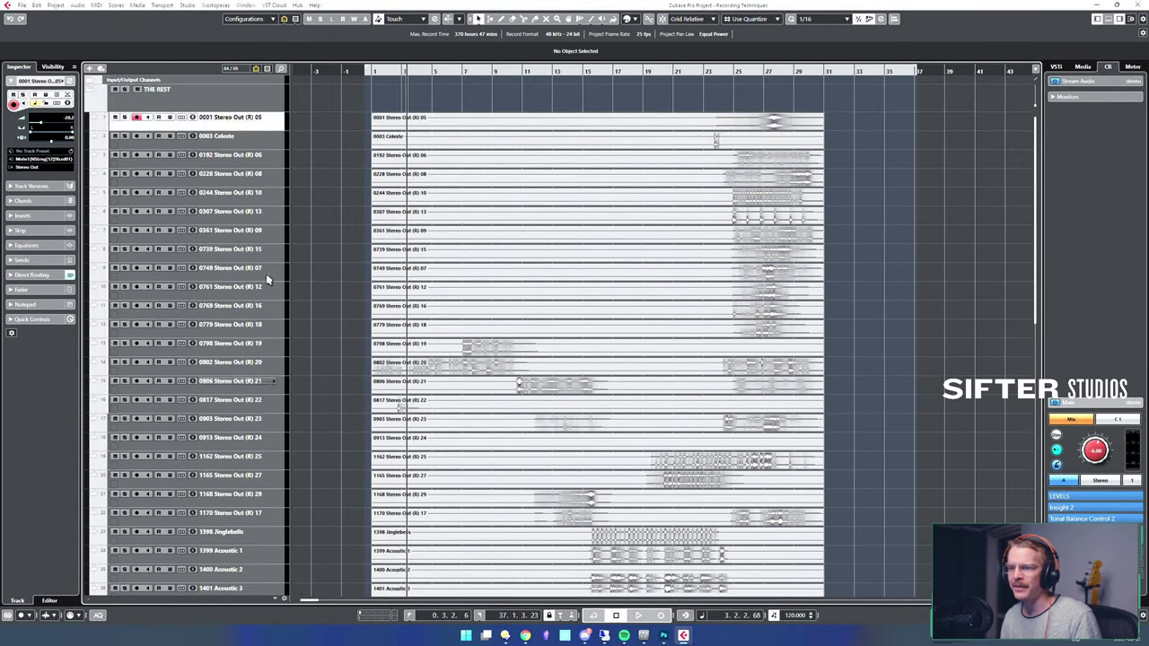
- Select all tracks inside THE REST folder, from 0001 Stereo Out (R) 05 through 2329 Harp Gliss
click(258, 140)
click(267, 166)
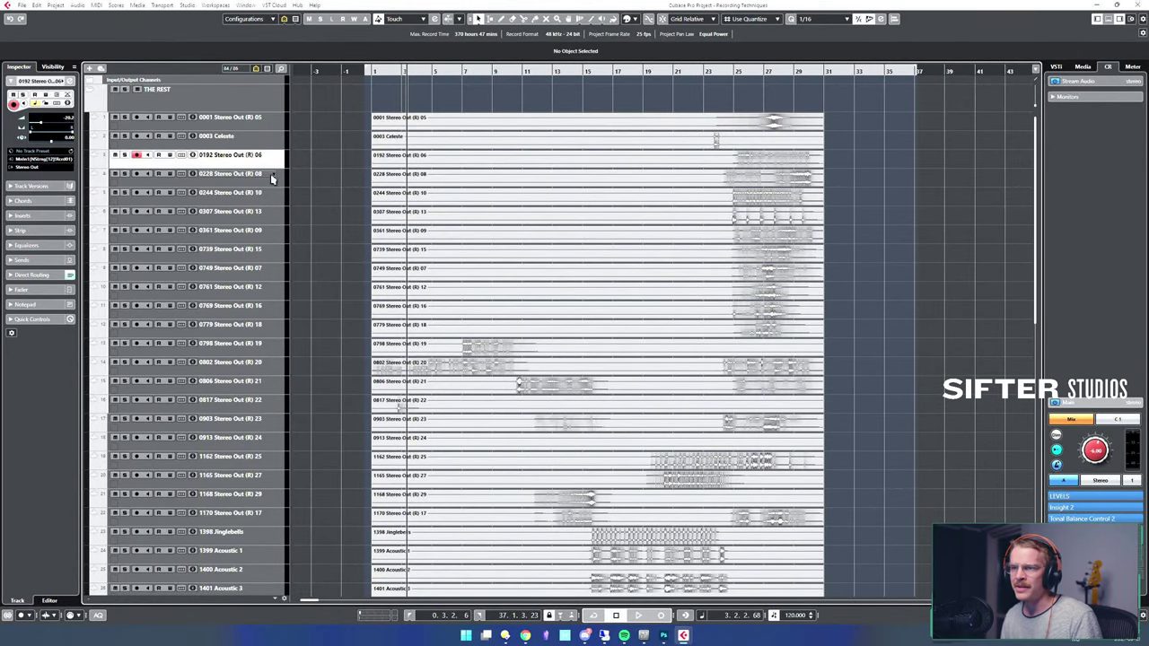
right_click(272, 176)
click(249, 197)
scroll(269, 340, down, 8)
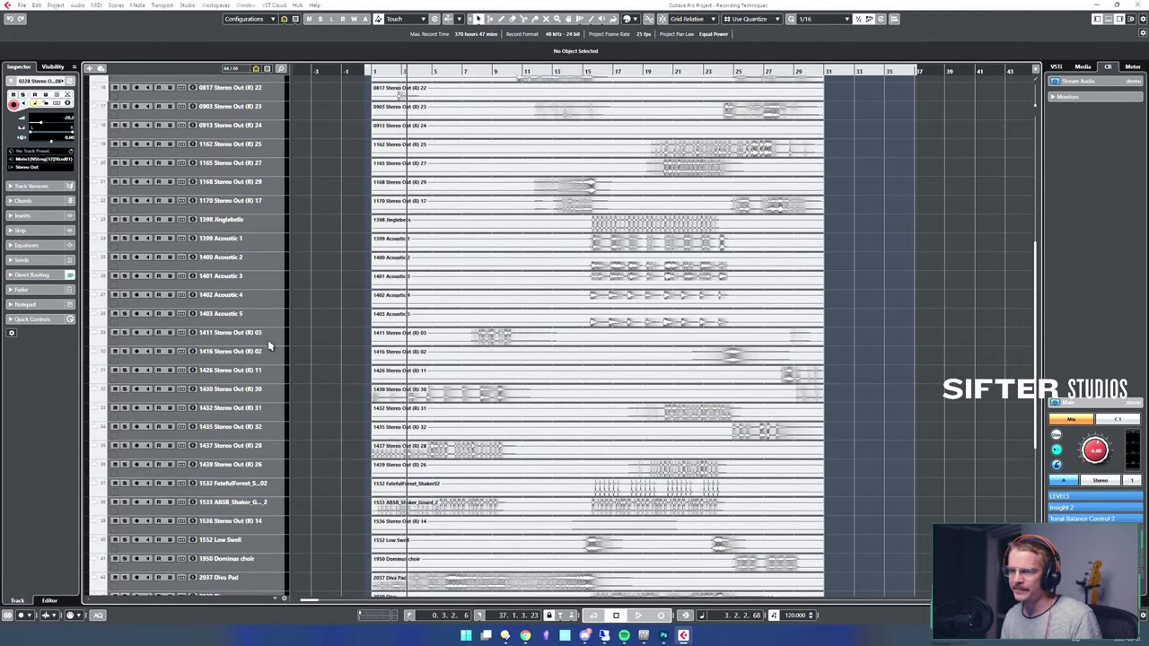
shift+click(242, 490)
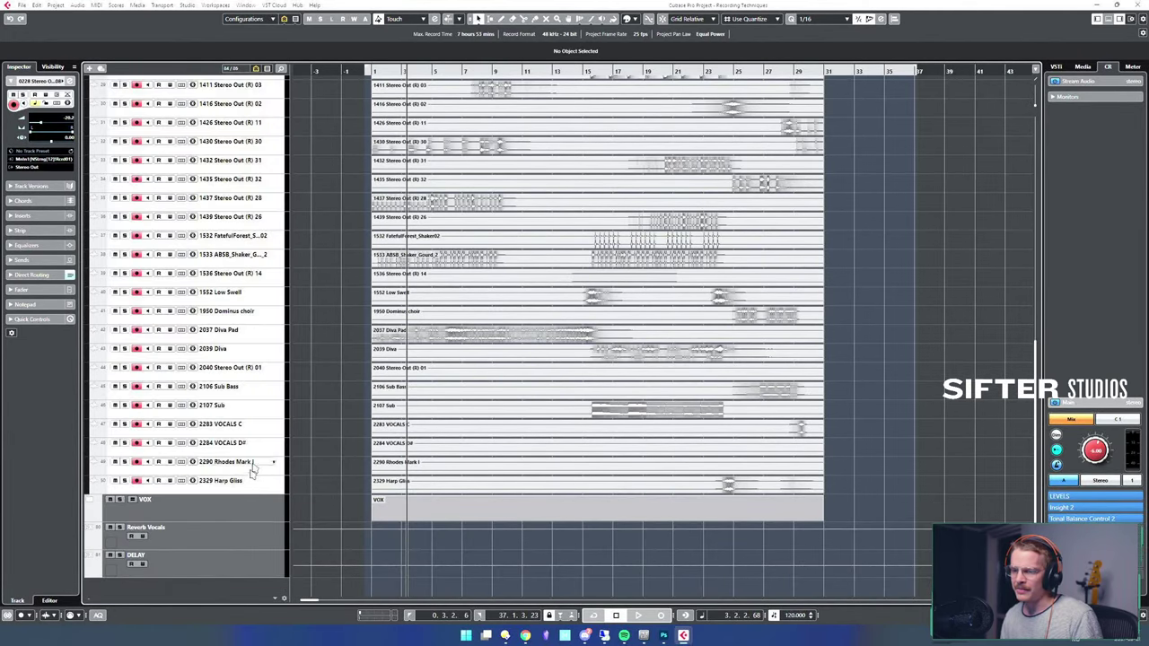
scroll(270, 427, up, 7)
scroll(269, 427, up, 3)
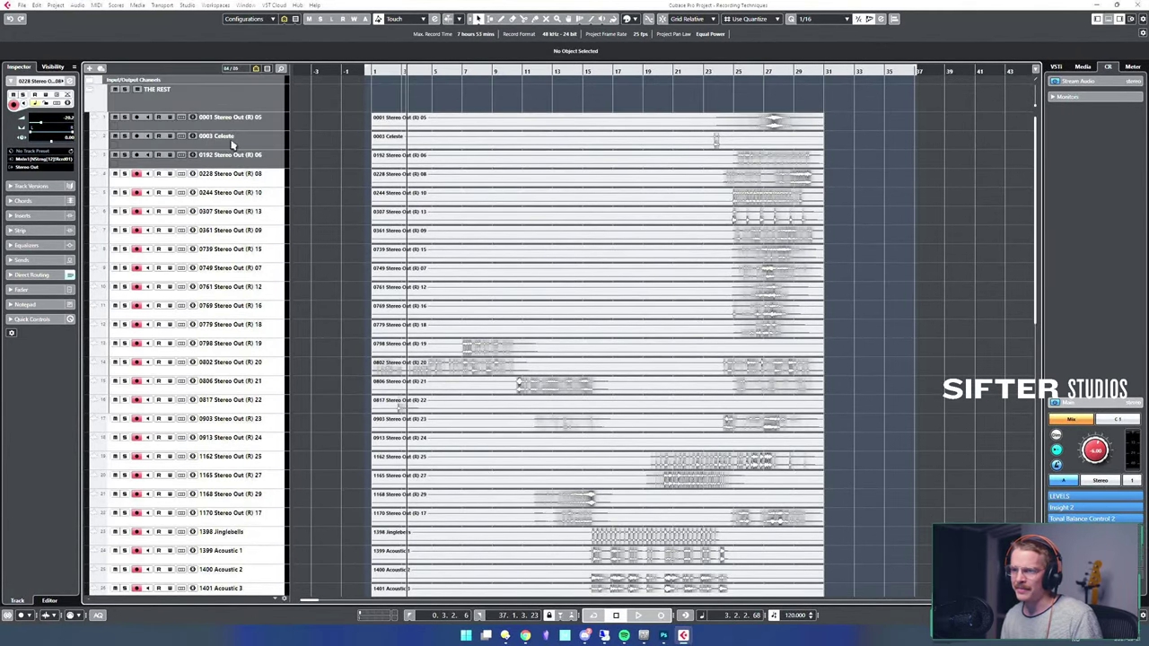
scroll(244, 224, down, 8)
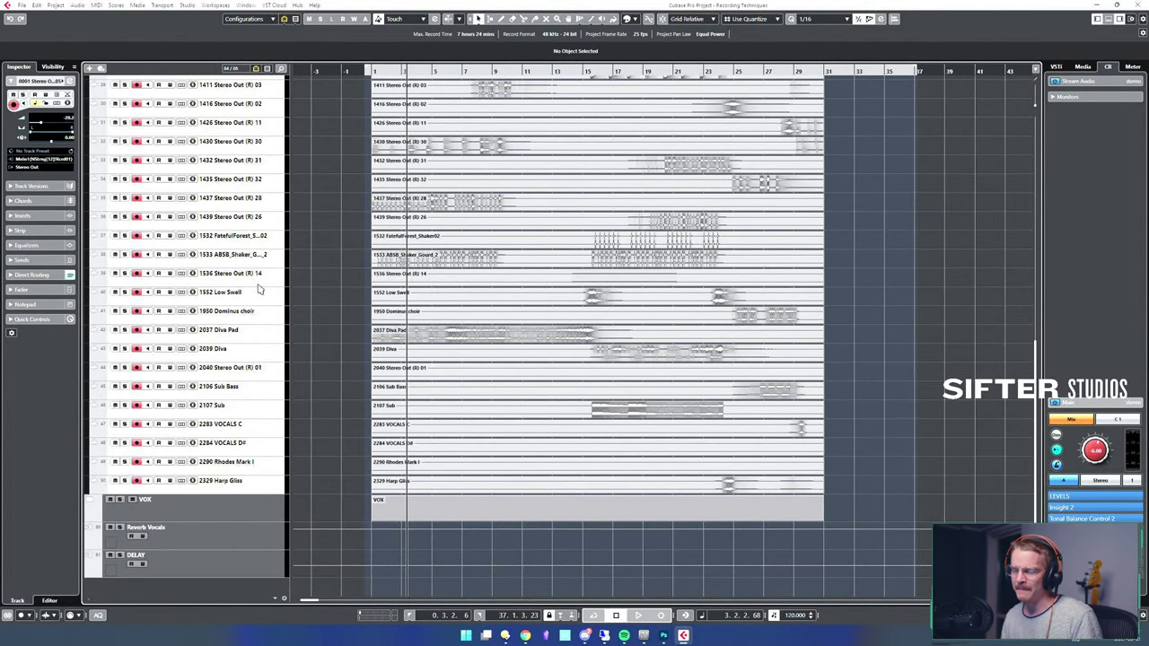
scroll(270, 287, up, 9)
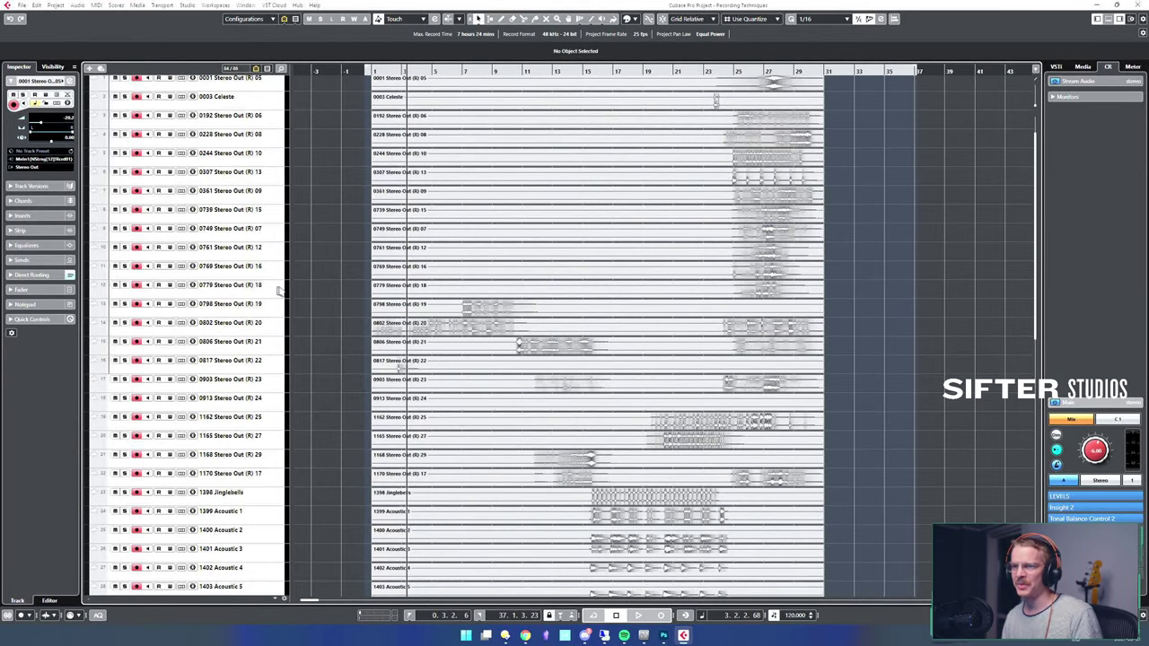
scroll(280, 290, up, 1)
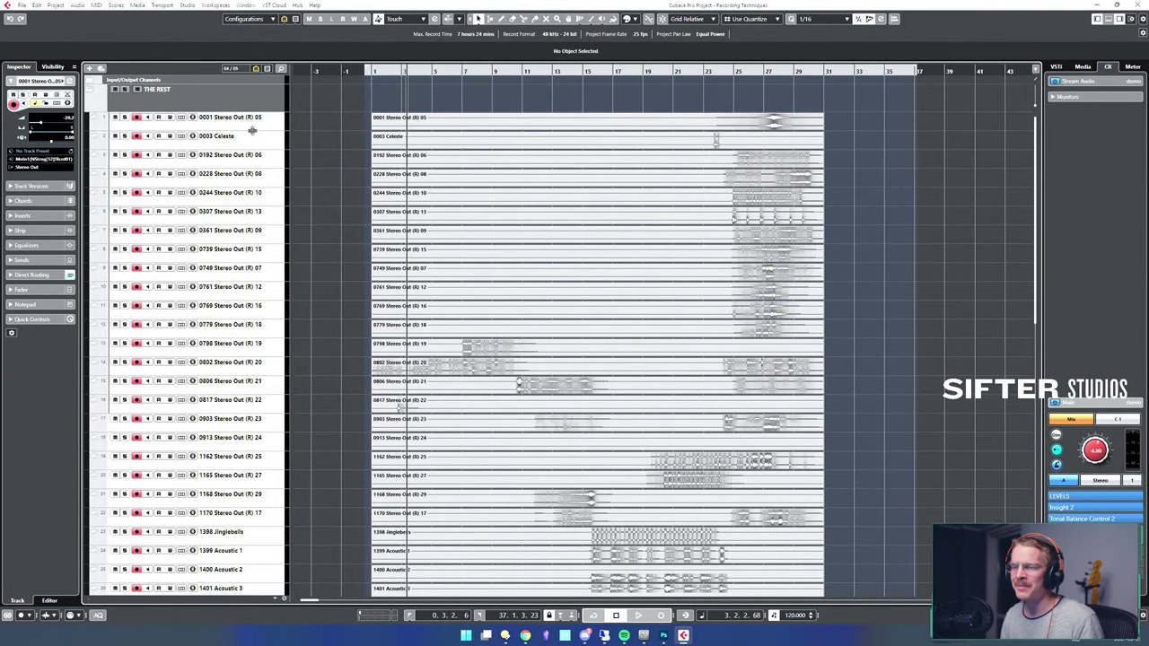
- Open the Project Logical Editor and place its window clear of the track names
click(56, 6)
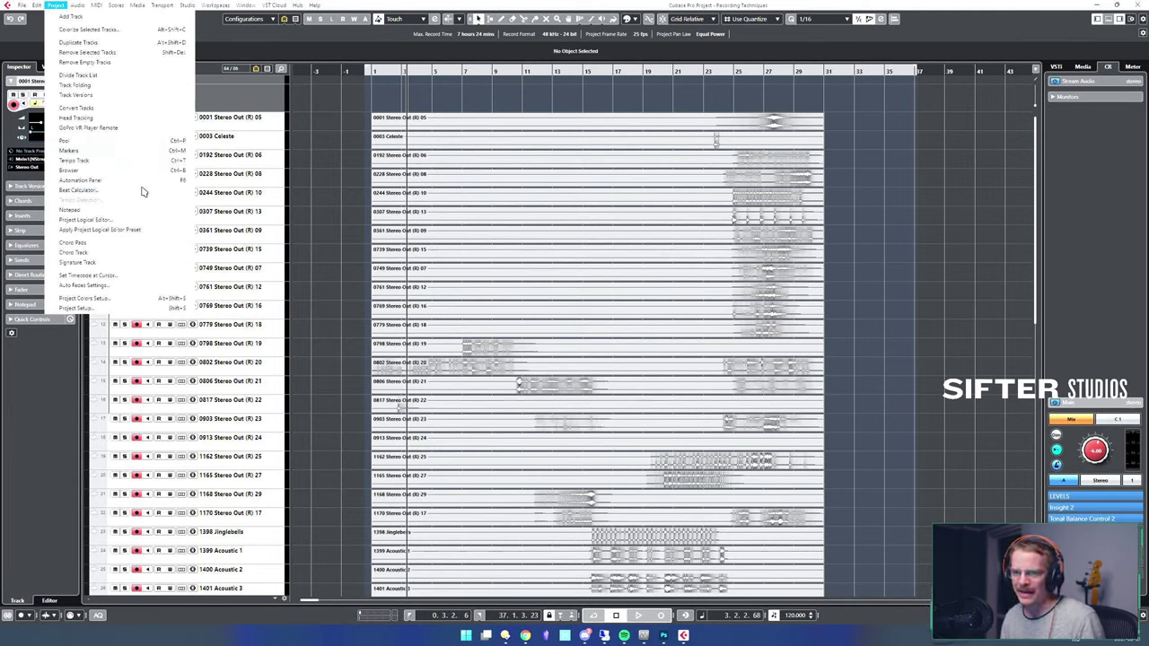
click(144, 219)
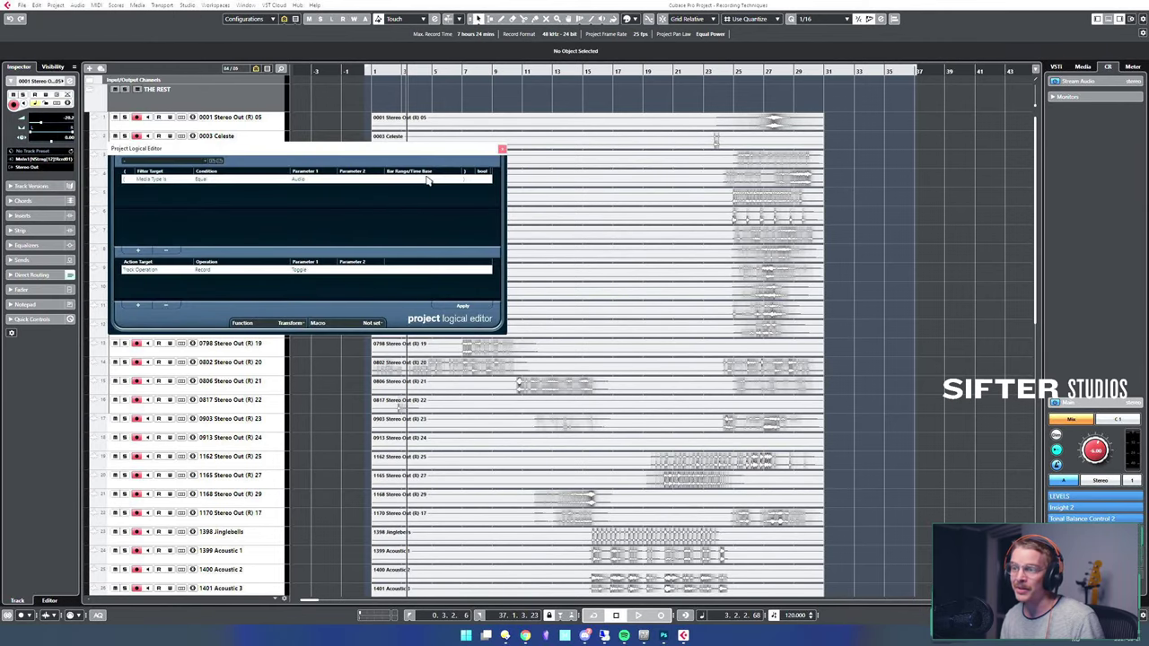
drag(404, 151, 730, 174)
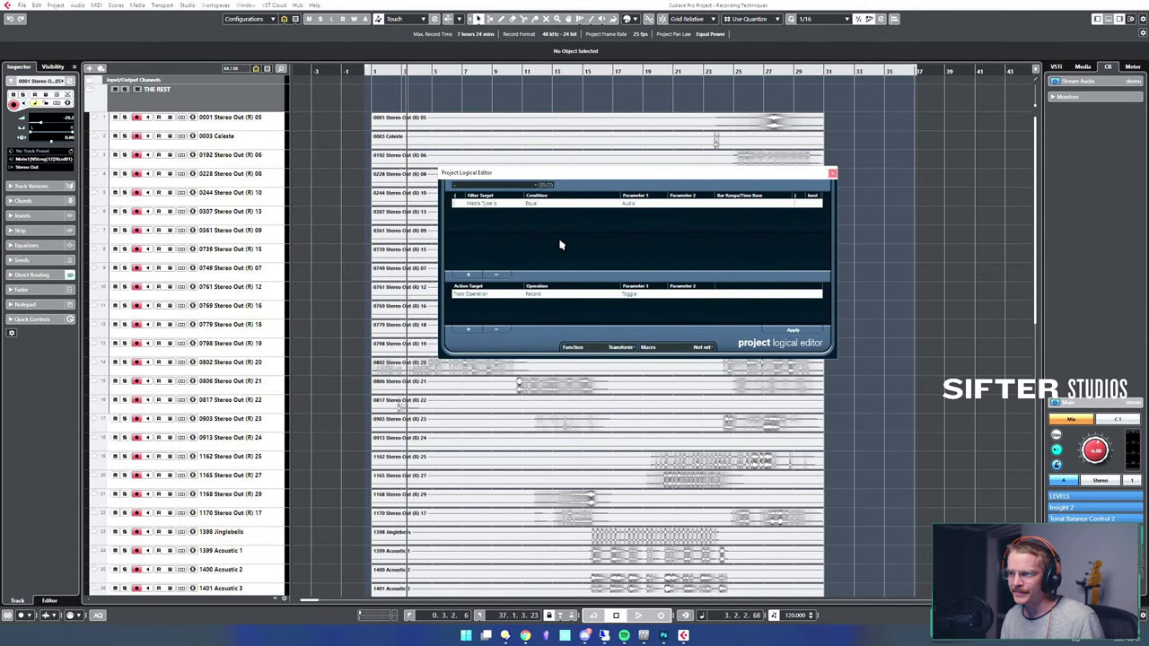
click(497, 205)
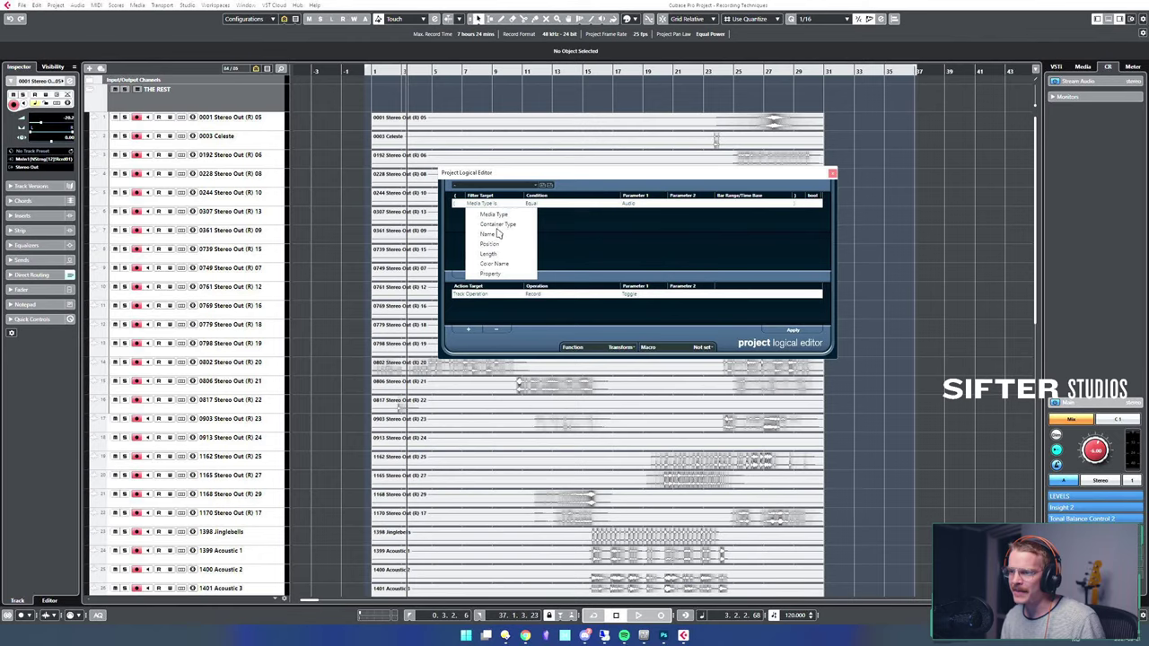
click(497, 225)
click(499, 207)
click(499, 234)
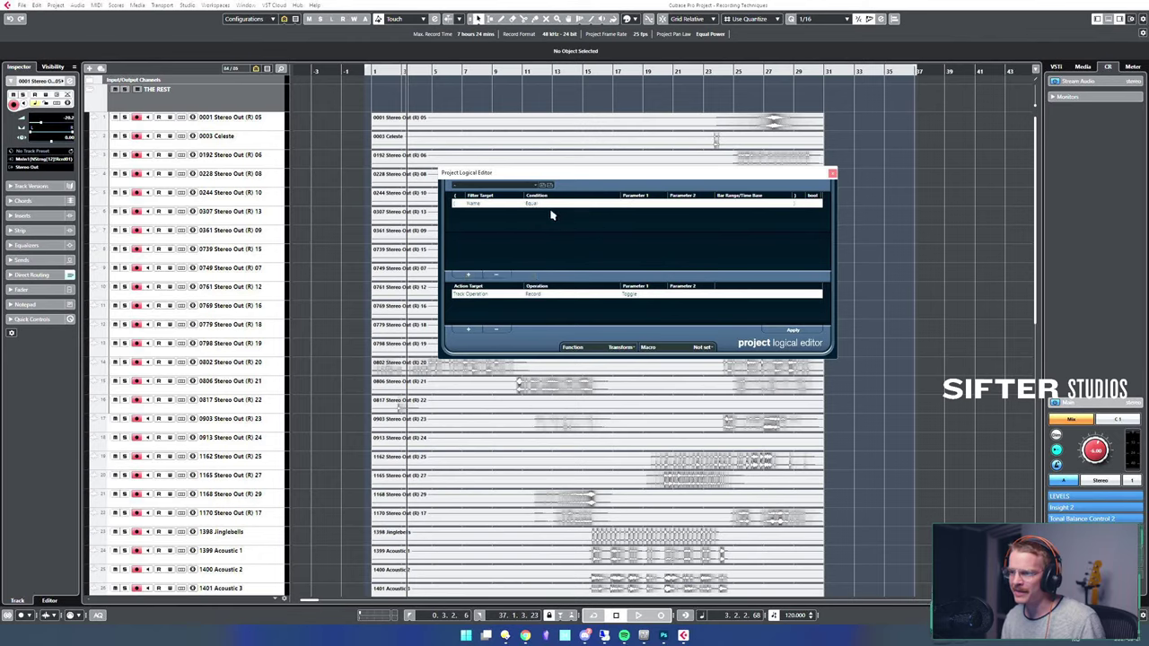
- Set the Project Logical Editor filter to Property, Property is set, Event is selected
click(489, 205)
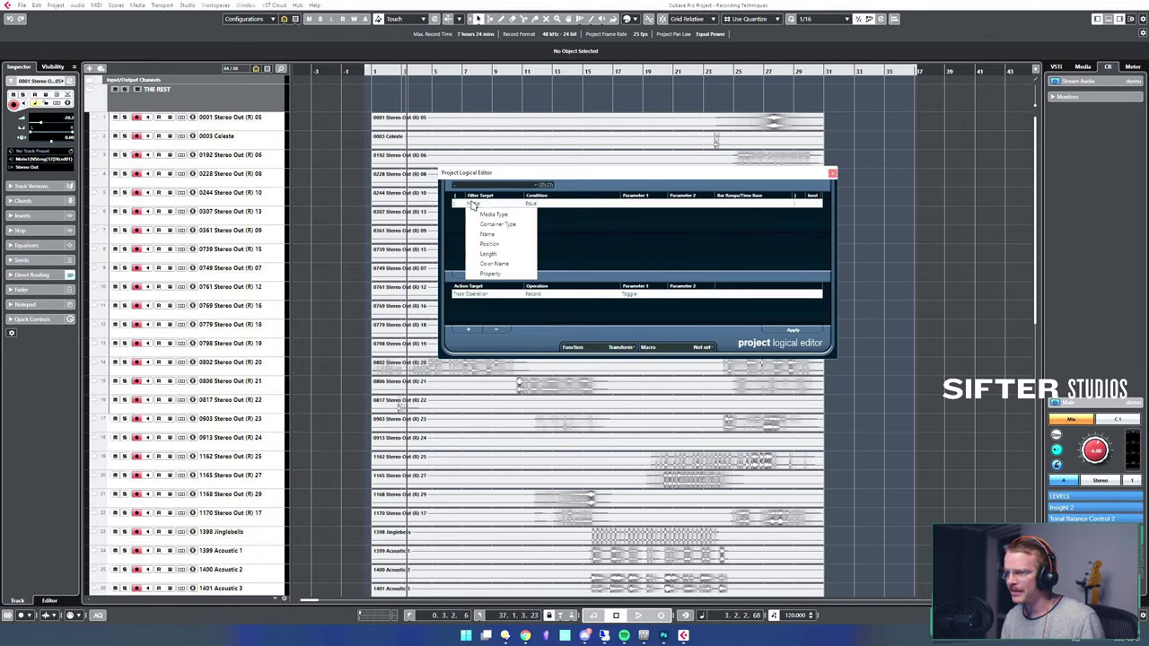
click(516, 273)
click(556, 205)
click(608, 228)
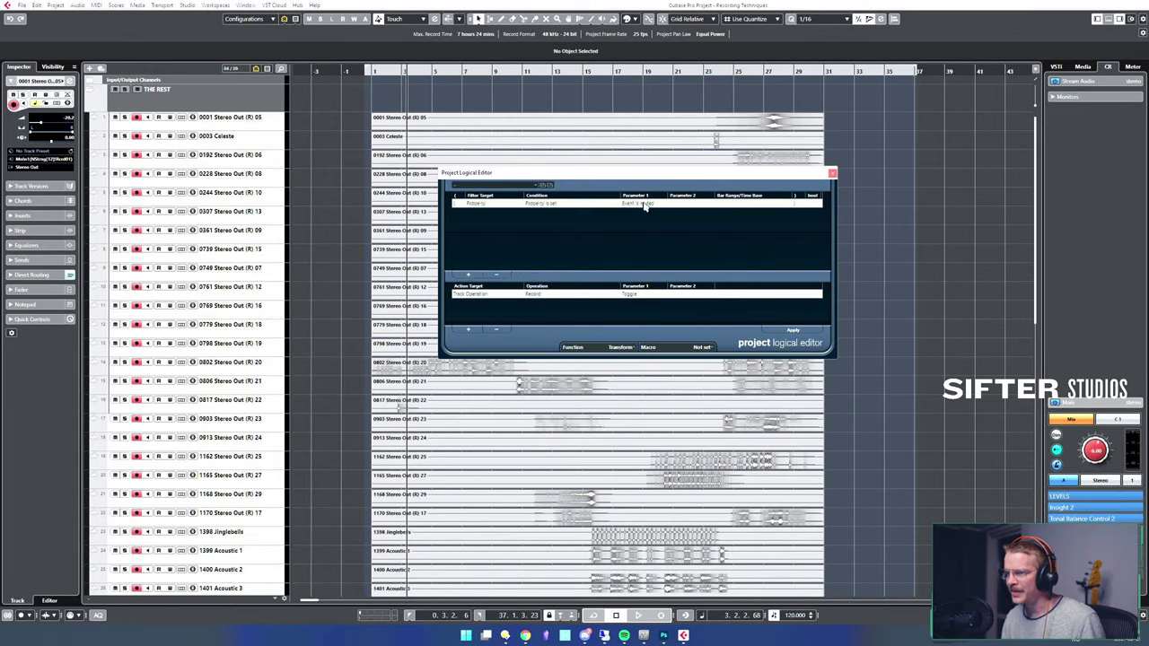
click(643, 204)
click(697, 231)
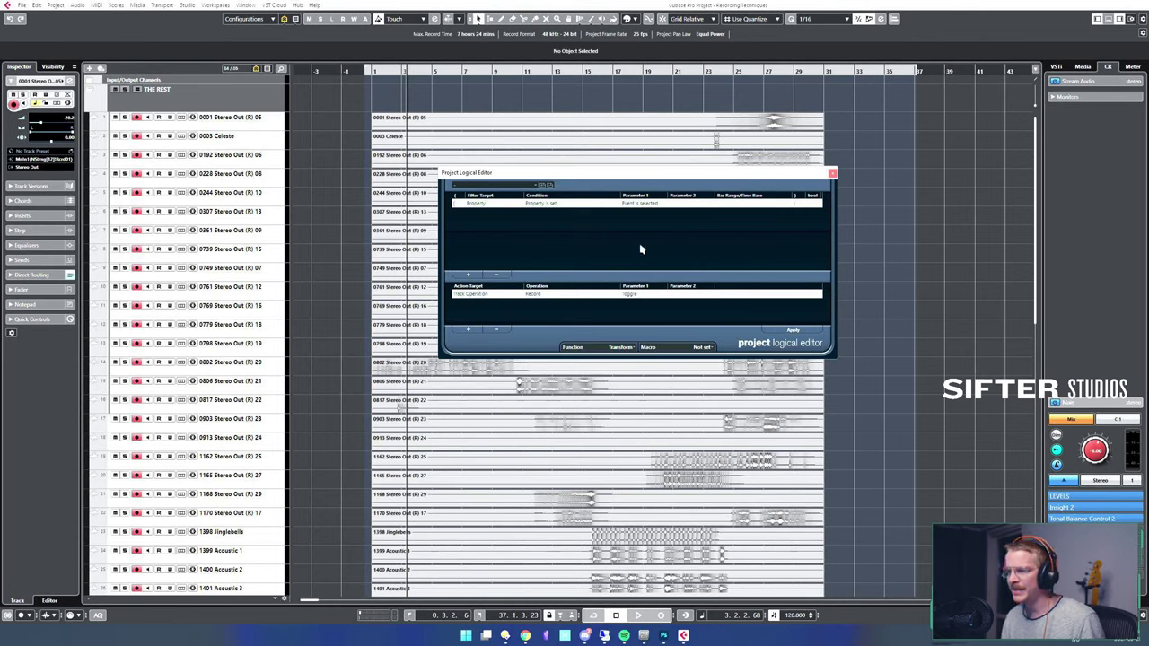
click(648, 206)
click(575, 235)
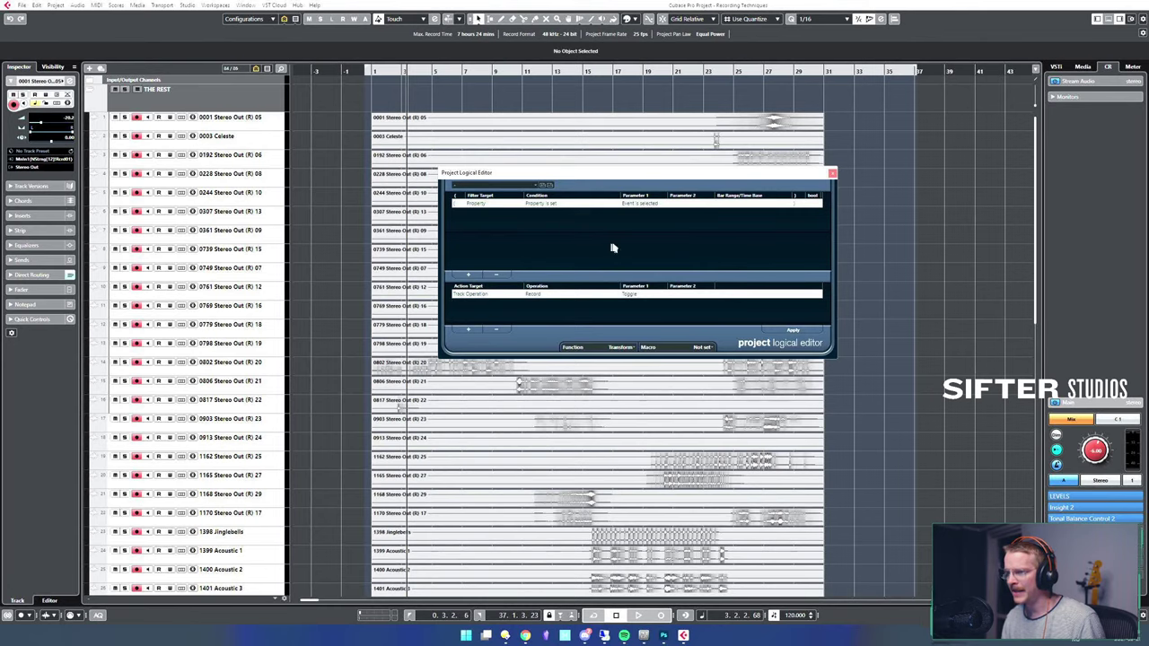
- Set the logical editor's action target to Name with the operation Replace Search String
drag(643, 174, 624, 160)
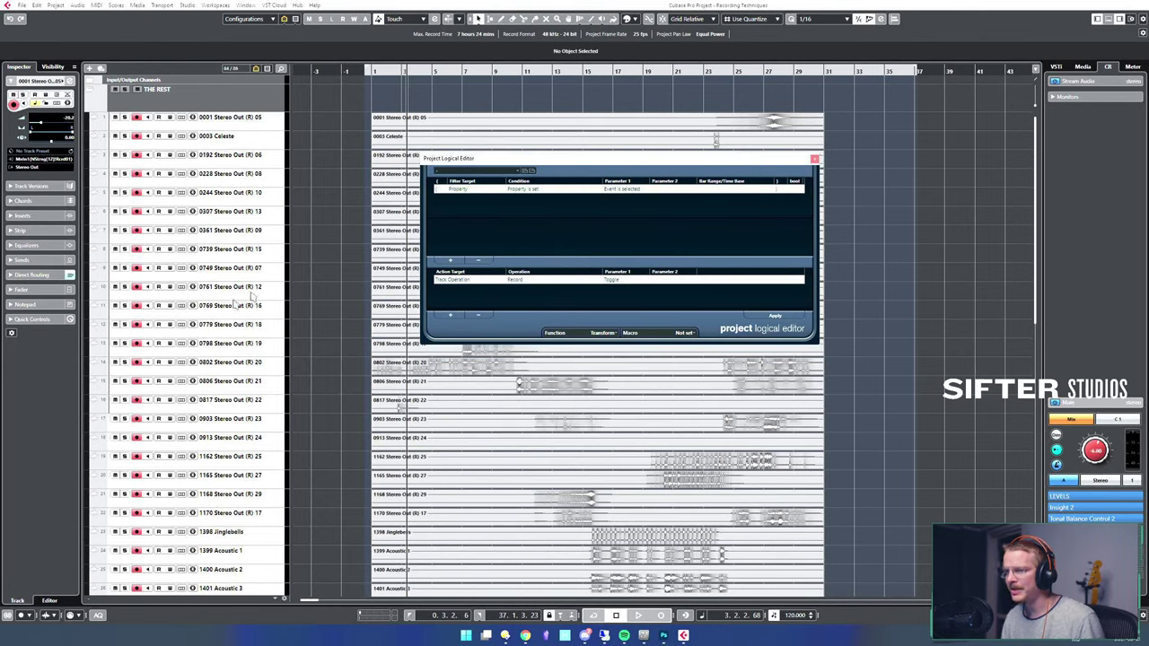
scroll(269, 357, down, 10)
scroll(252, 244, up, 10)
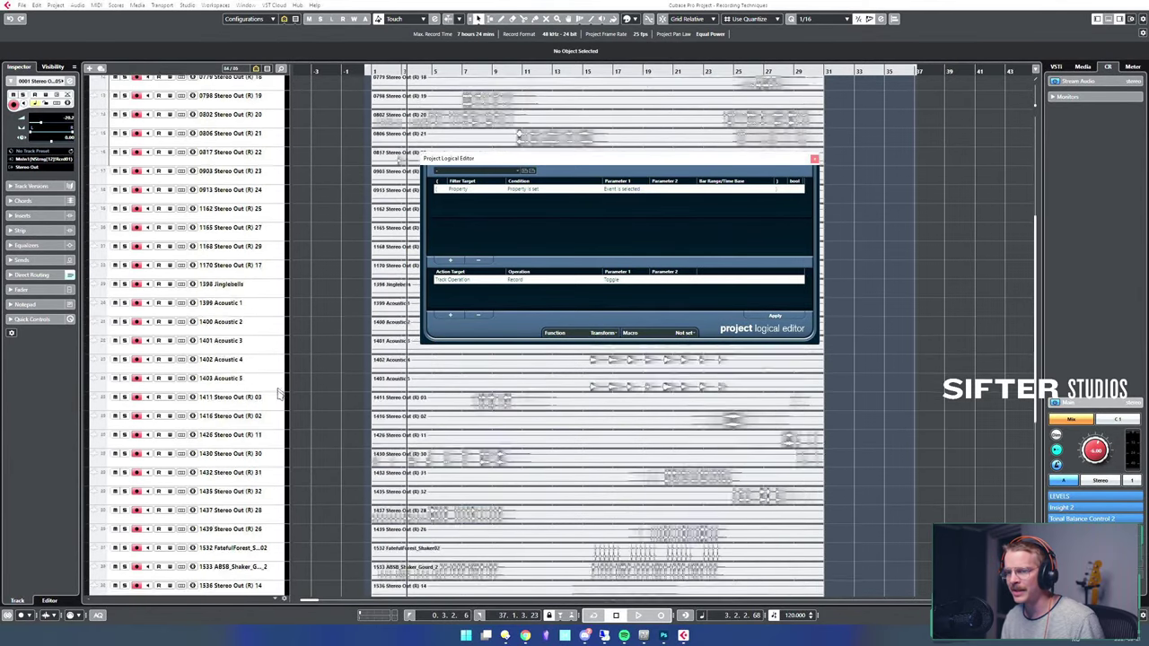
click(467, 281)
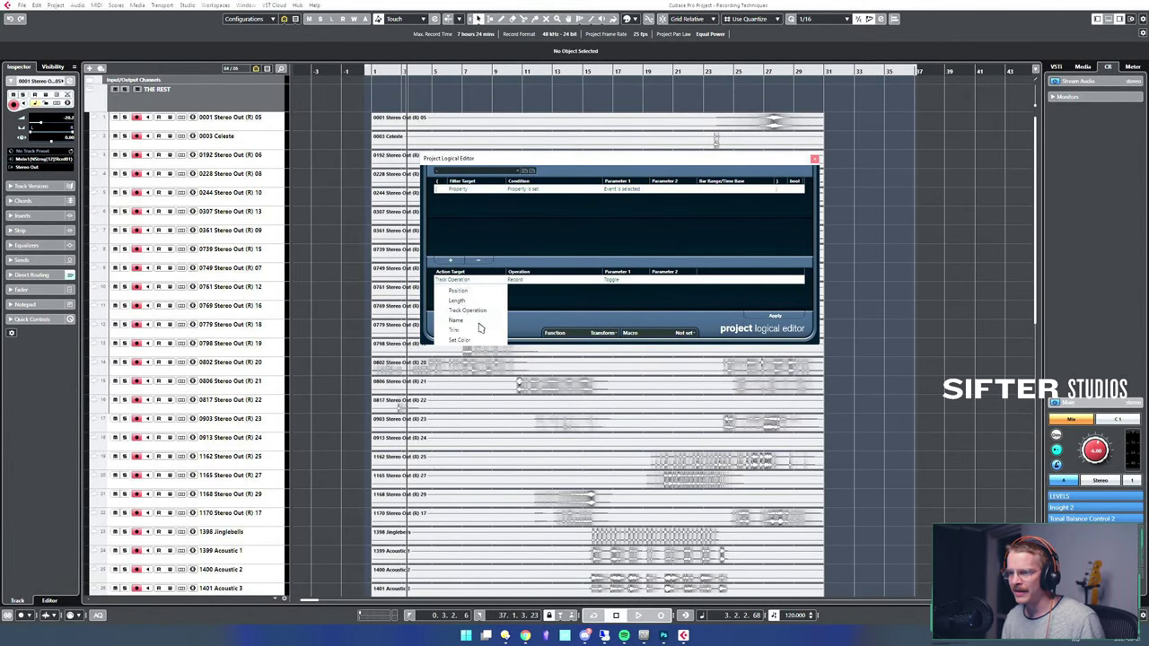
click(482, 329)
click(521, 281)
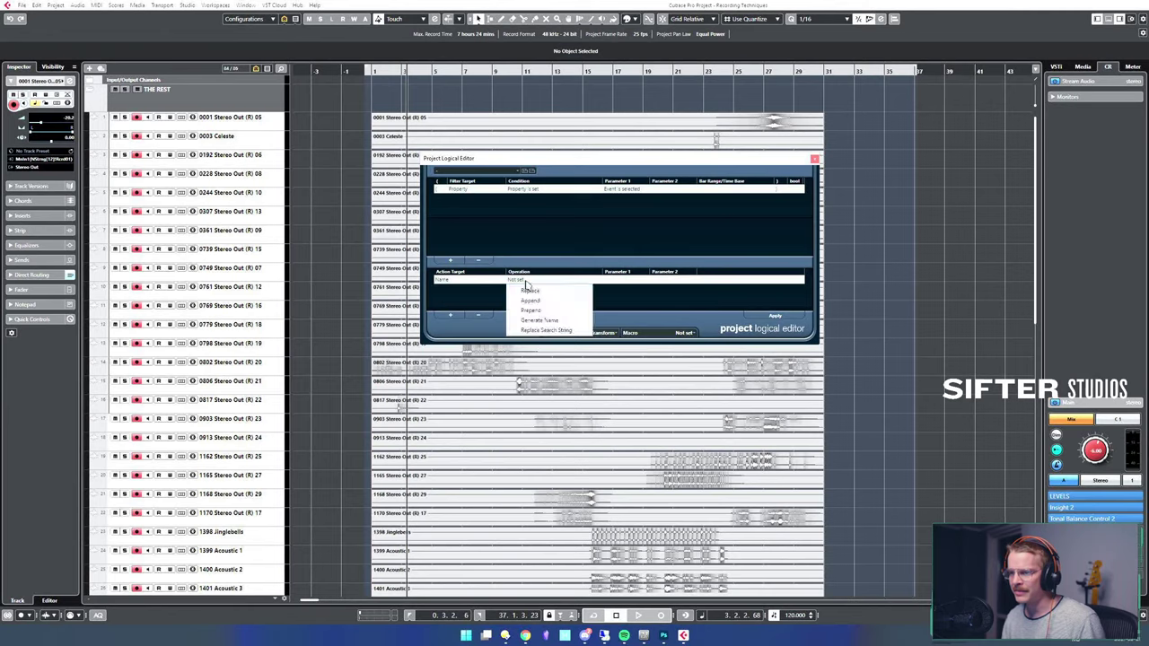
click(577, 330)
click(626, 279)
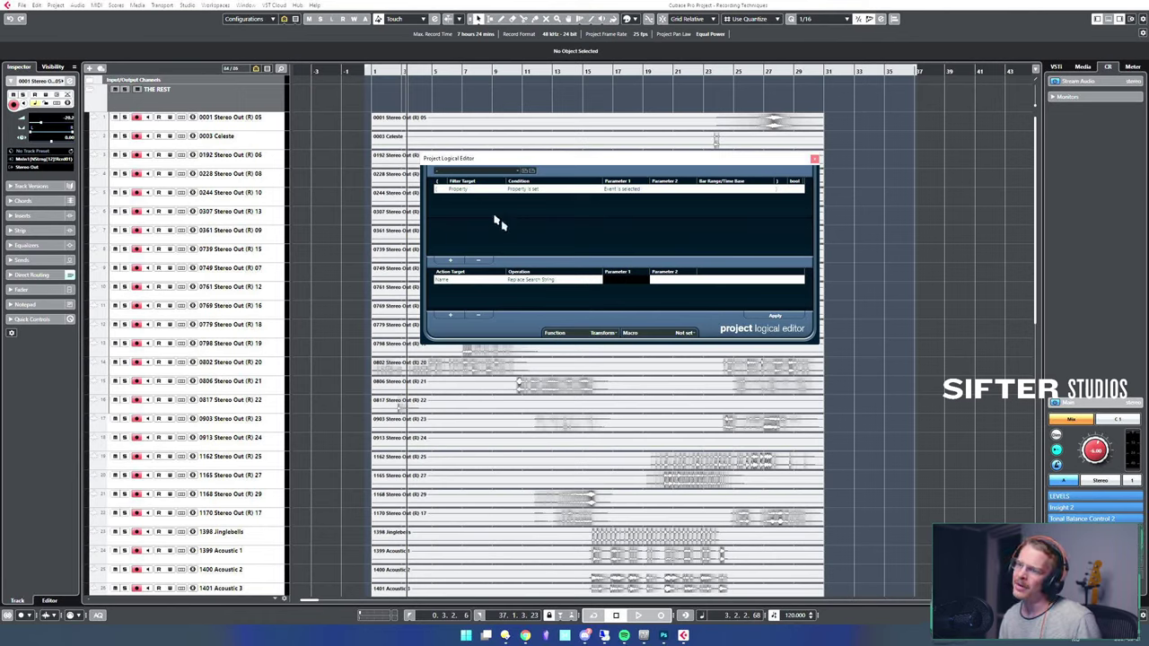
click(539, 279)
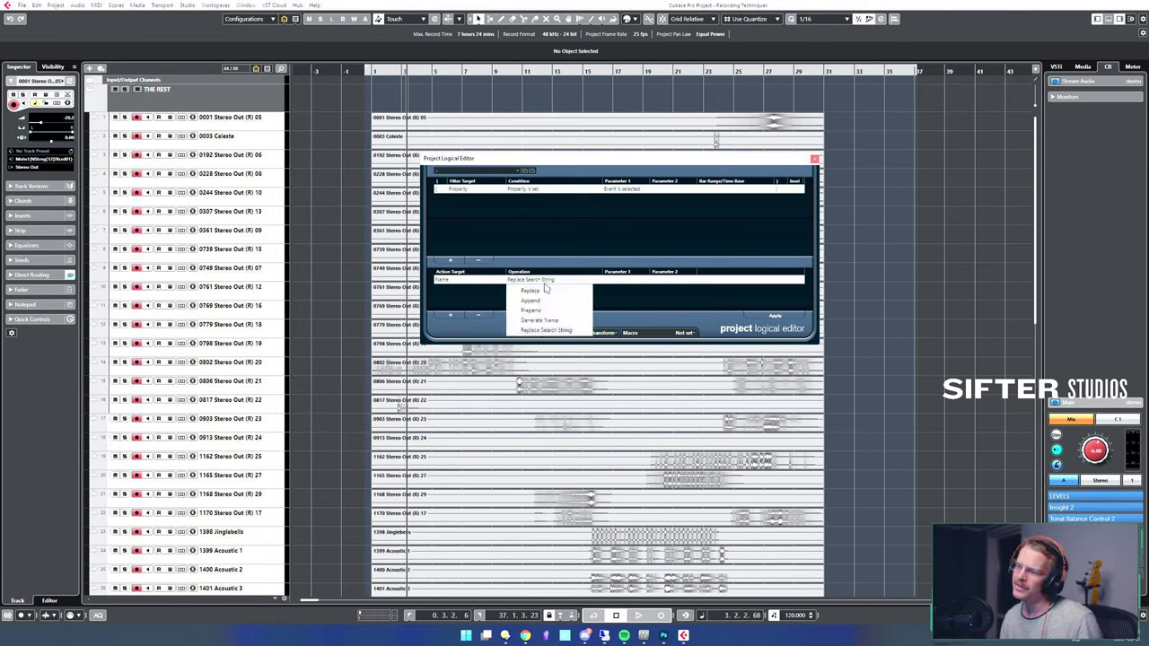
click(568, 331)
- Strip the digits 0 and 1 from the selected track names by applying each as search string with an empty replacement
click(630, 280)
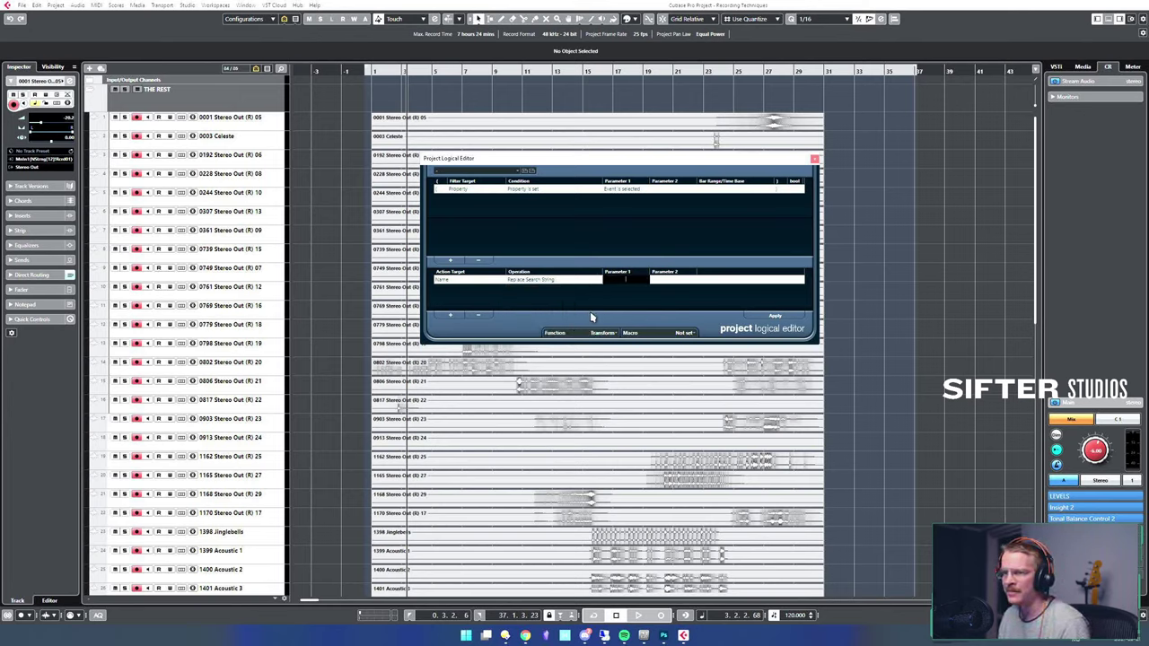
text(0)
click(759, 316)
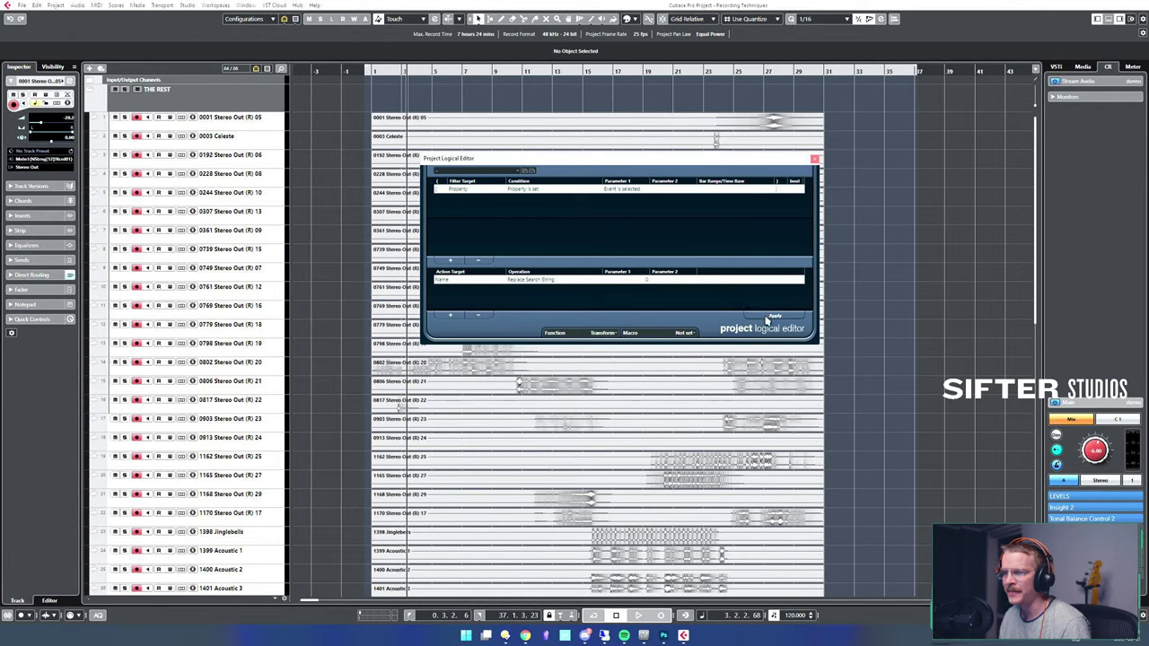
click(632, 279)
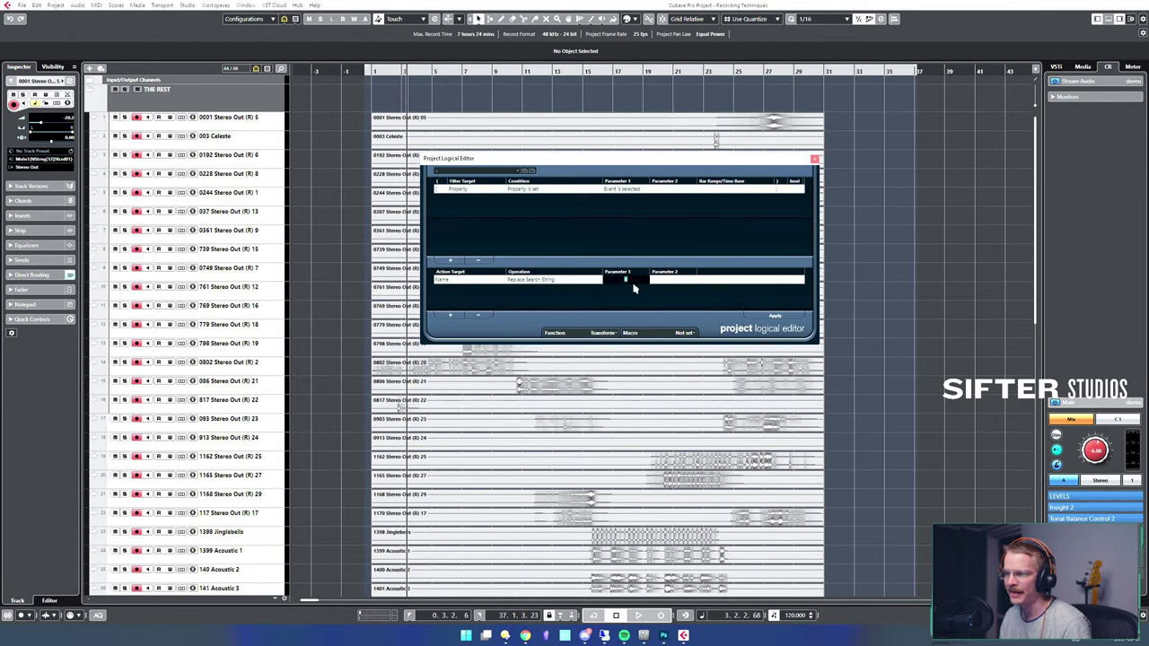
text(1)
click(759, 316)
- Remove the digits 2, 3 and 4 from the selected track names, applying the replacement for each one
click(631, 279)
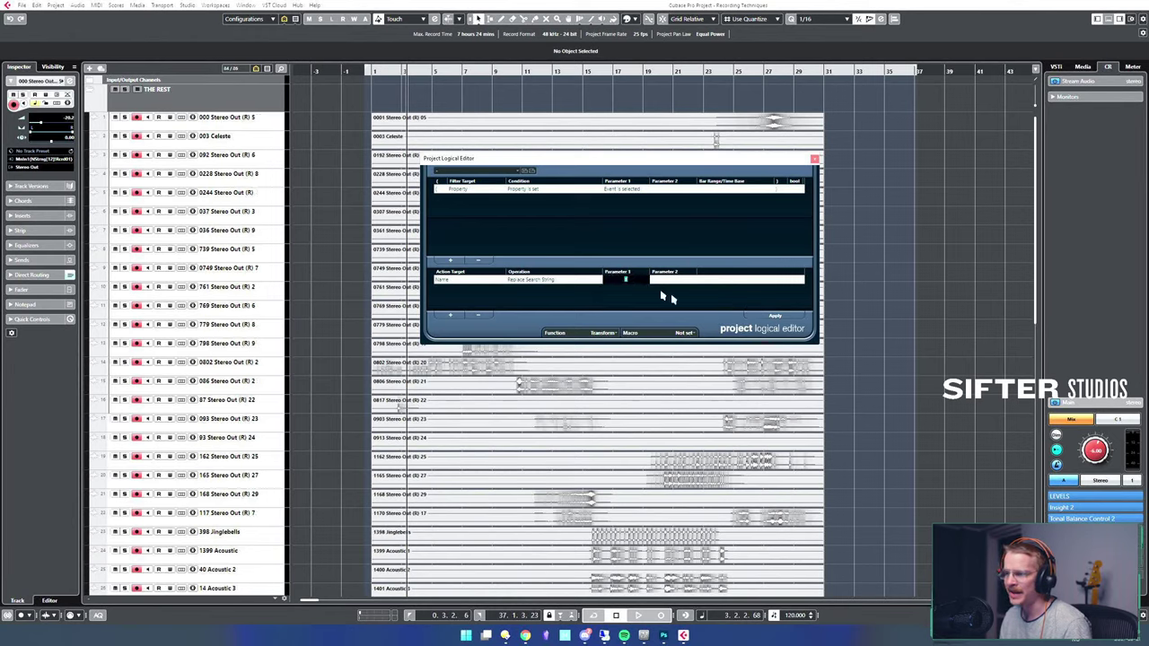
text(2)
click(758, 316)
click(633, 279)
text(3)
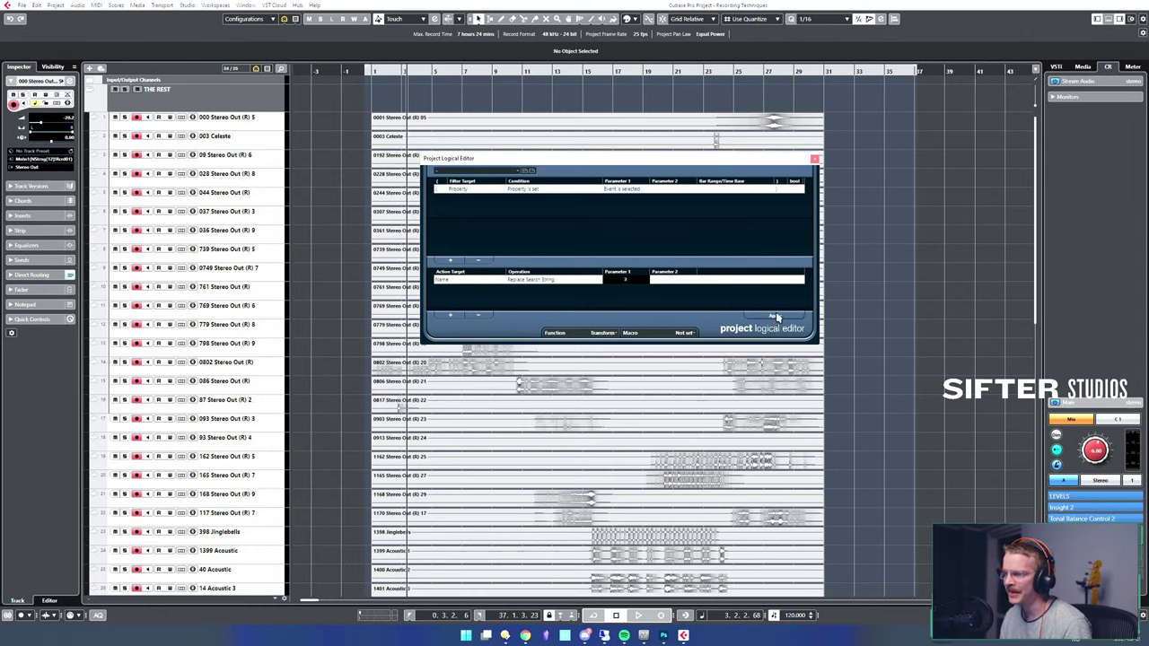
click(774, 315)
click(642, 280)
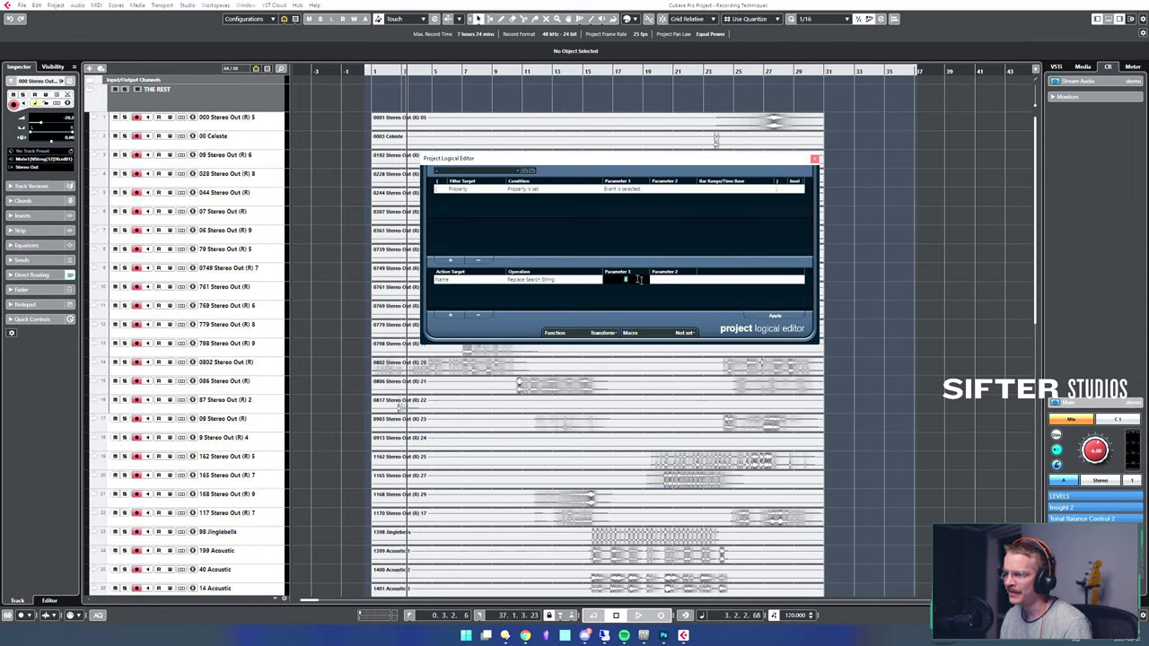
text(4)
click(774, 316)
- Remove the digits 5, 6 and 7 from the selected track names, applying the replacement for each one
click(640, 279)
text(5)
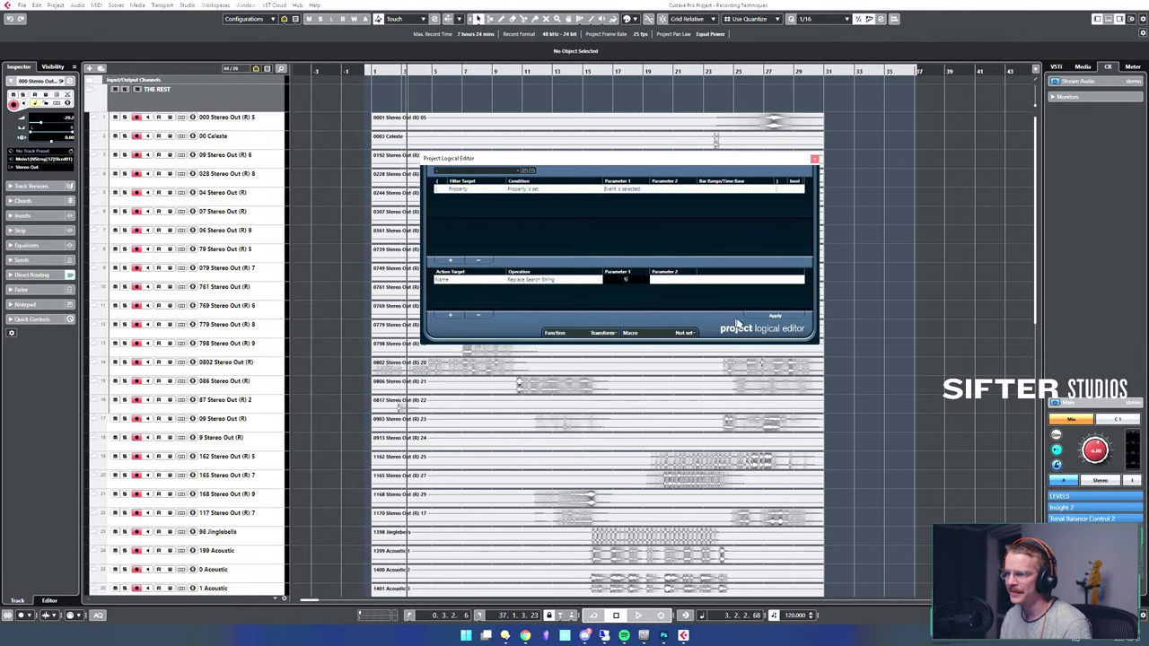
click(776, 317)
click(642, 280)
text(6)
click(776, 317)
click(642, 281)
text(7)
click(774, 316)
- Strip the digits 8 and 9 from the selected track names, applying the replacement for each one
click(642, 280)
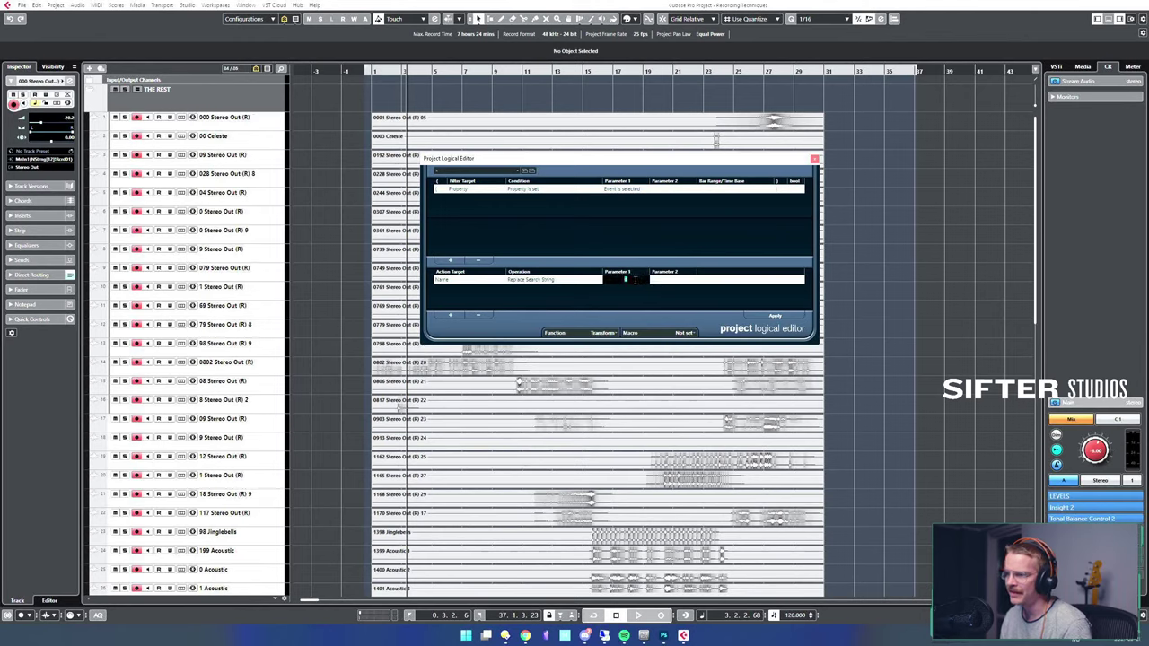
text(8)
click(774, 316)
click(642, 280)
text(9)
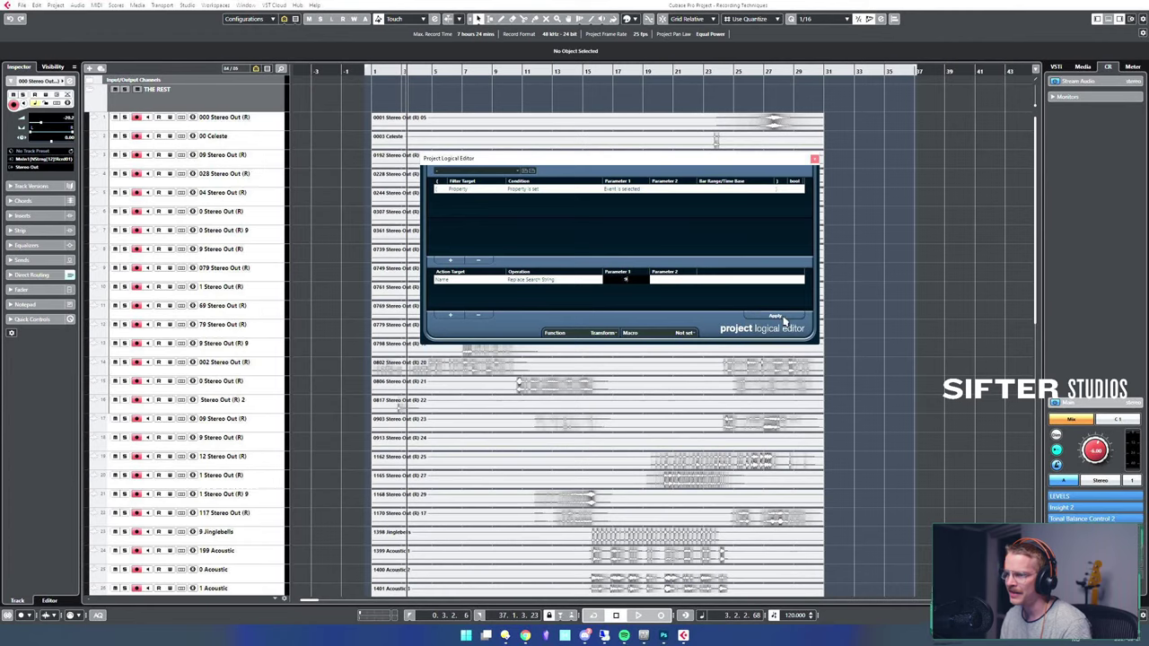
click(776, 316)
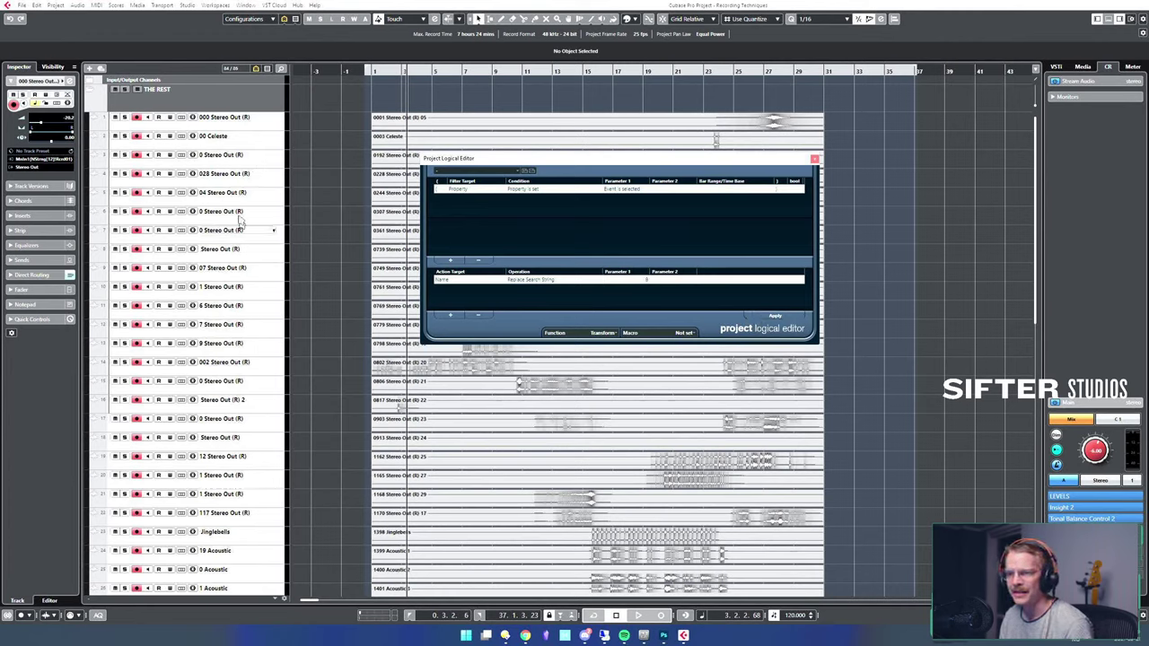
- Clear the leftover zeros from the selected track names by applying the search string 0 repeatedly
click(632, 282)
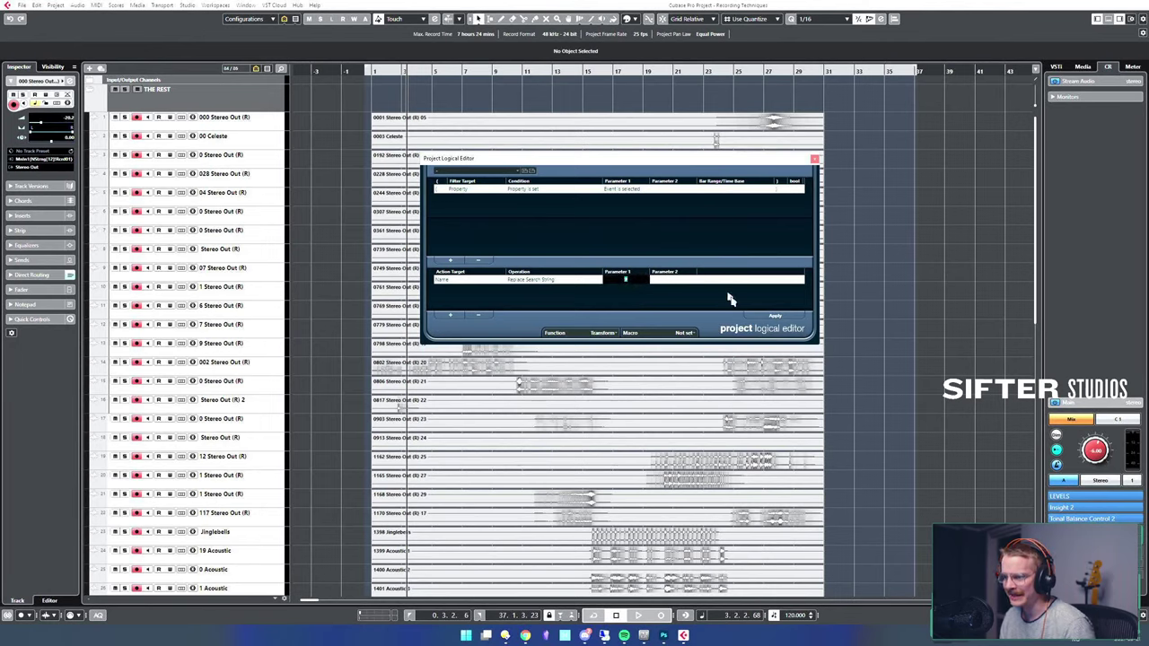
click(787, 318)
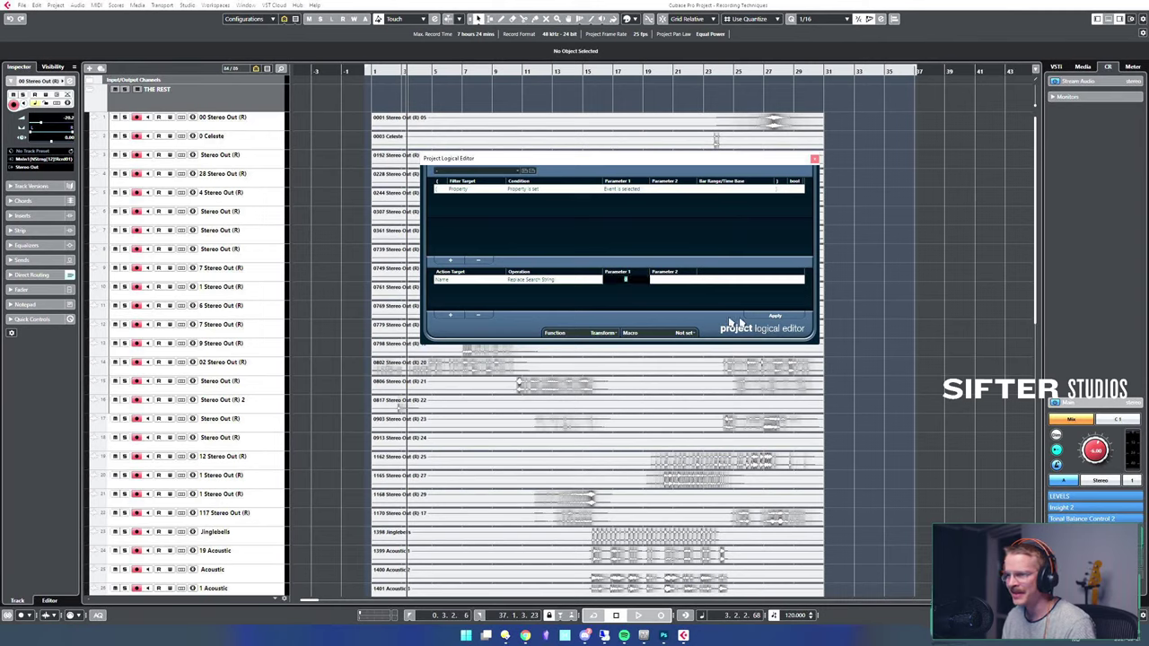
click(783, 318)
click(786, 320)
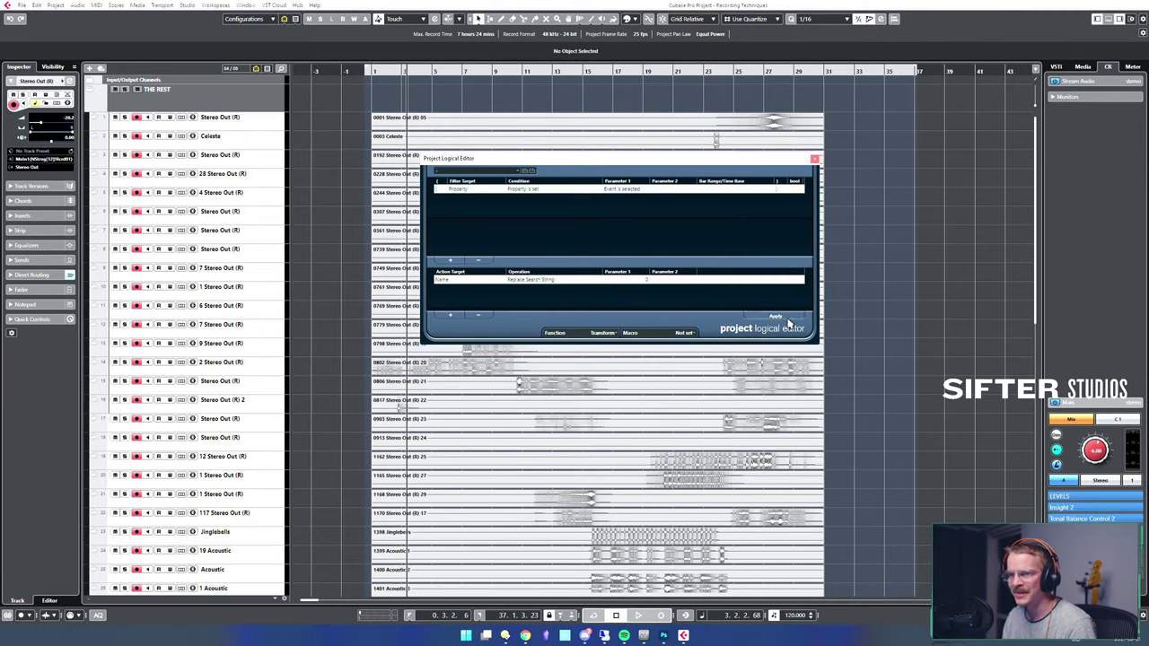
- Run a second pass over the selected track names that removes the leftover digits 2, 3 and 4
click(631, 279)
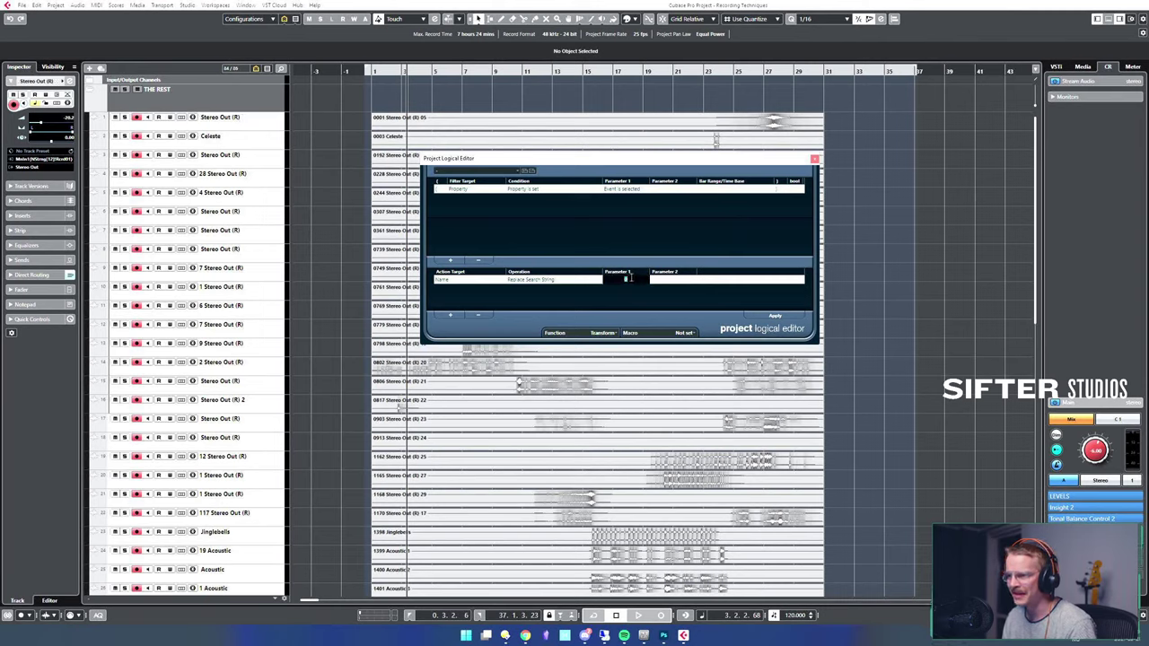
click(779, 319)
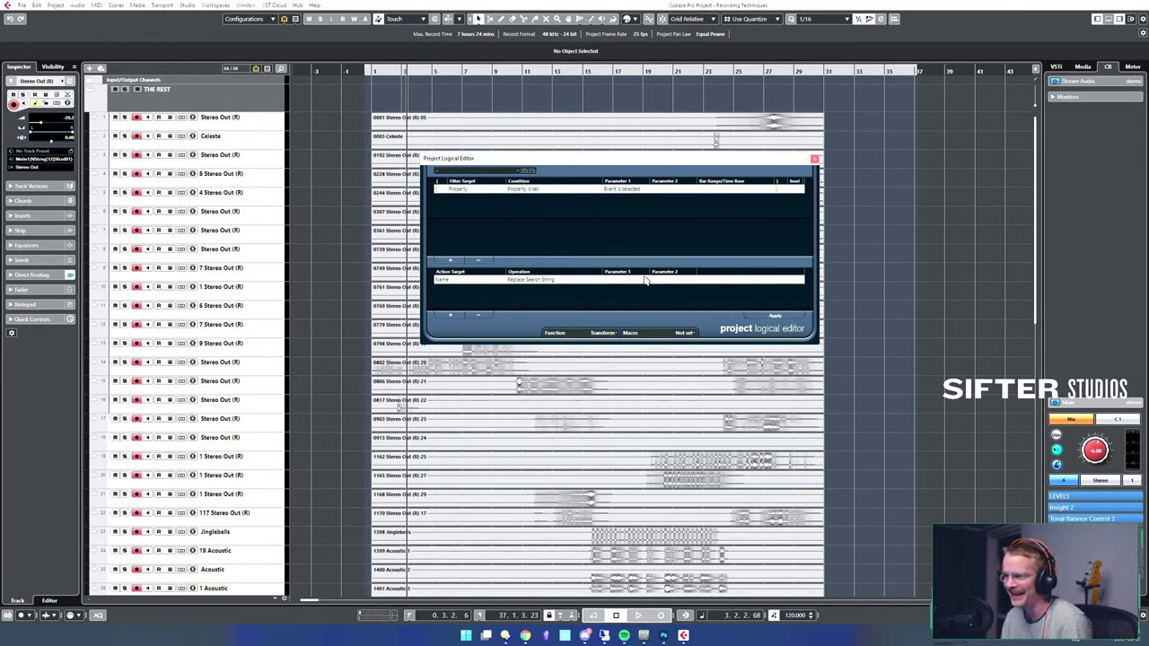
click(645, 281)
text(3)
click(774, 316)
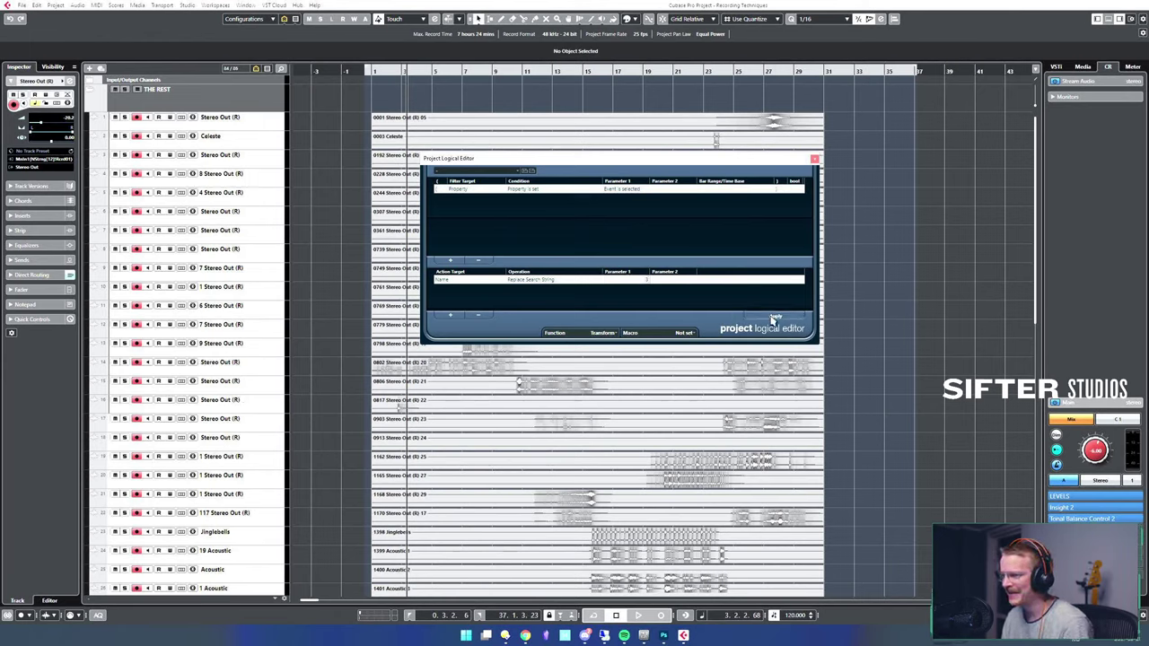
click(643, 281)
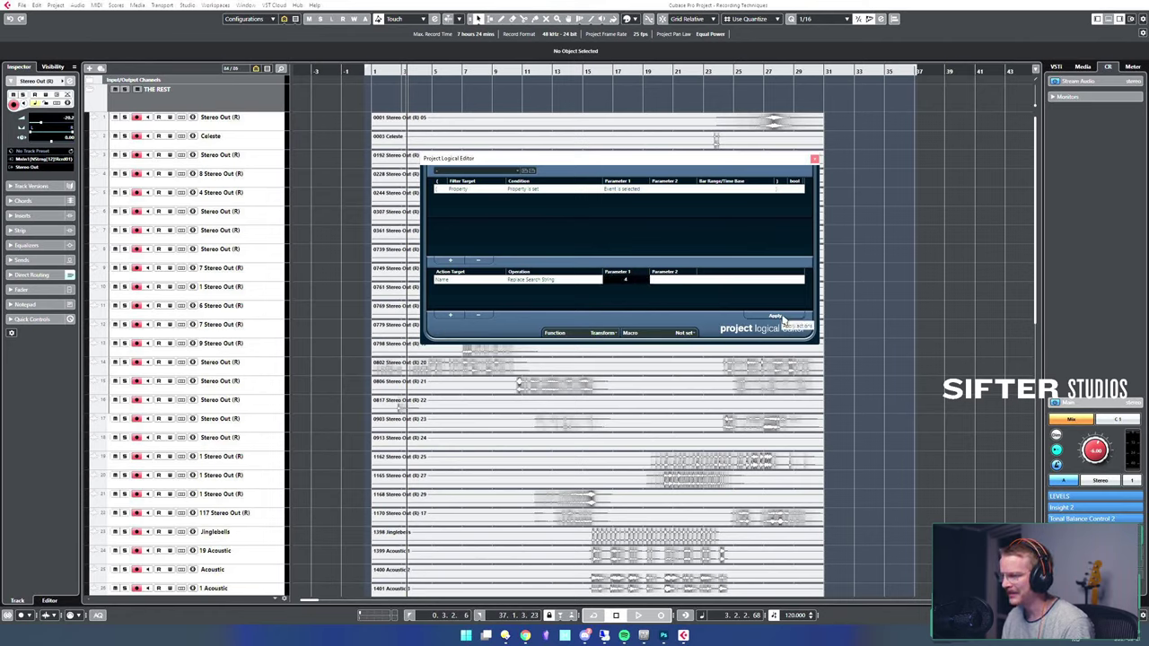
click(777, 317)
- Run the second pass for the digits 5, 6 and 7 on the selected track names
click(640, 281)
text(5)
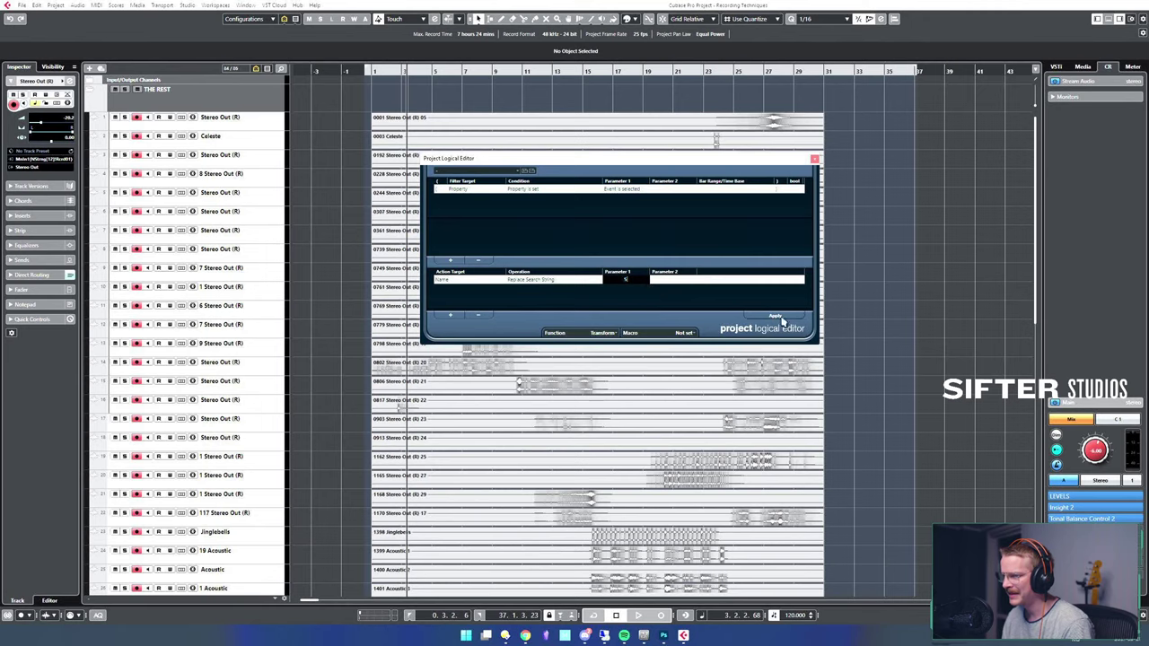
click(783, 322)
click(647, 281)
text(6)
click(779, 319)
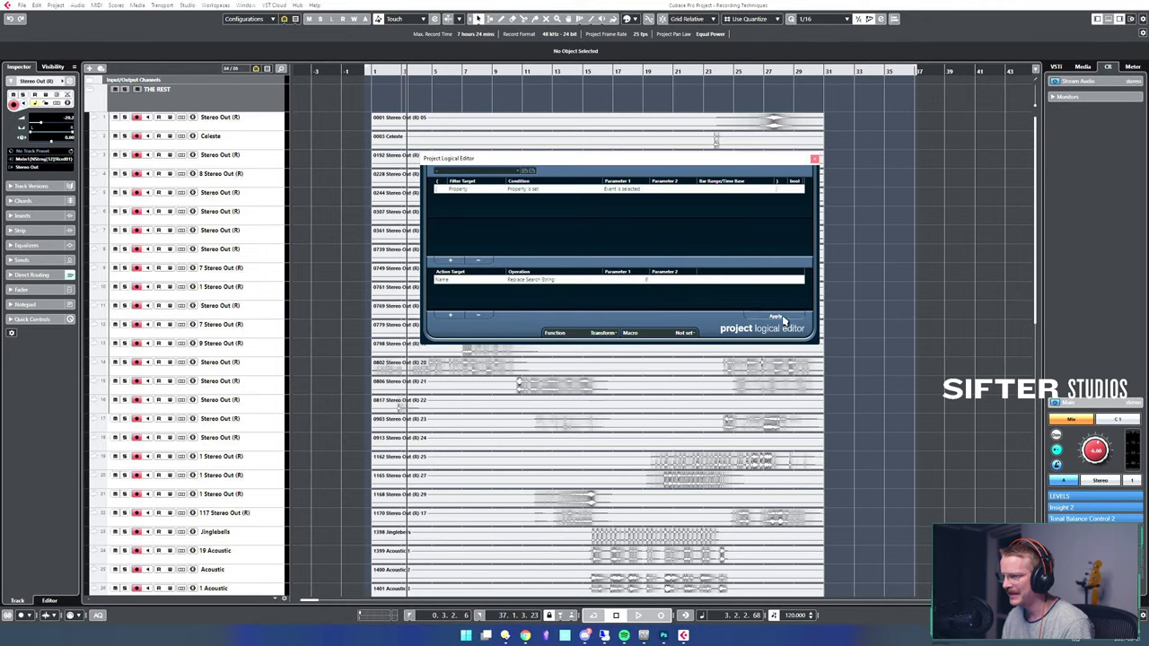
click(634, 282)
text(7)
click(772, 317)
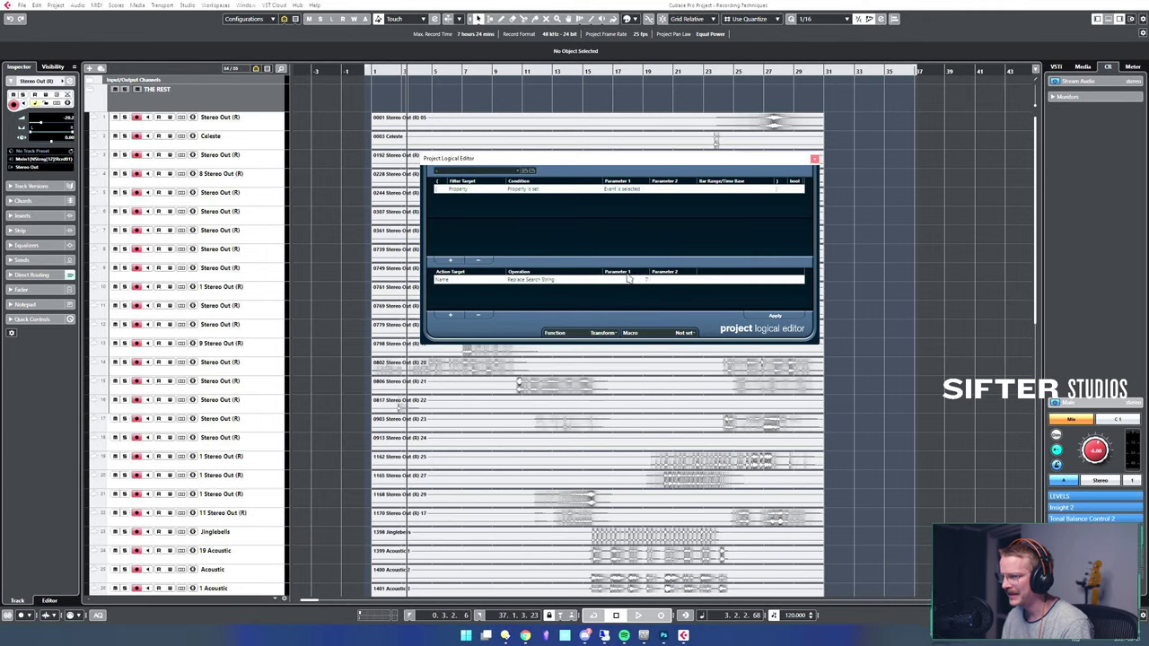
- Finish the second pass by removing the digits 8 and 9, and close the Project Logical Editor
click(632, 281)
text(8)
click(774, 319)
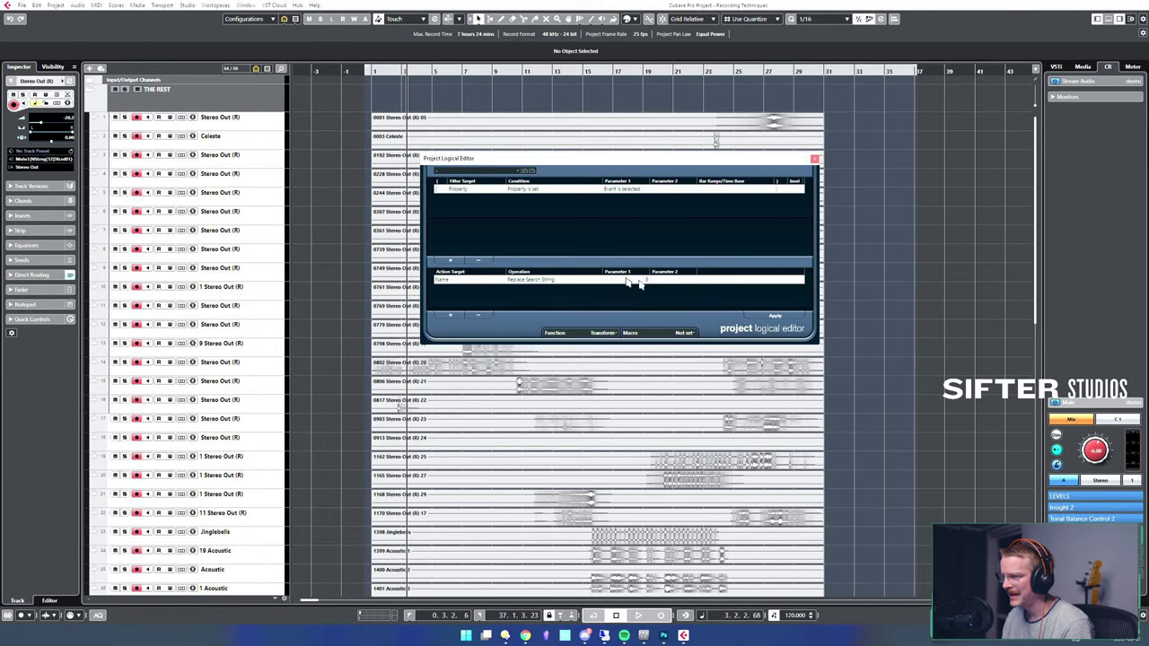
click(645, 281)
text(9)
click(777, 319)
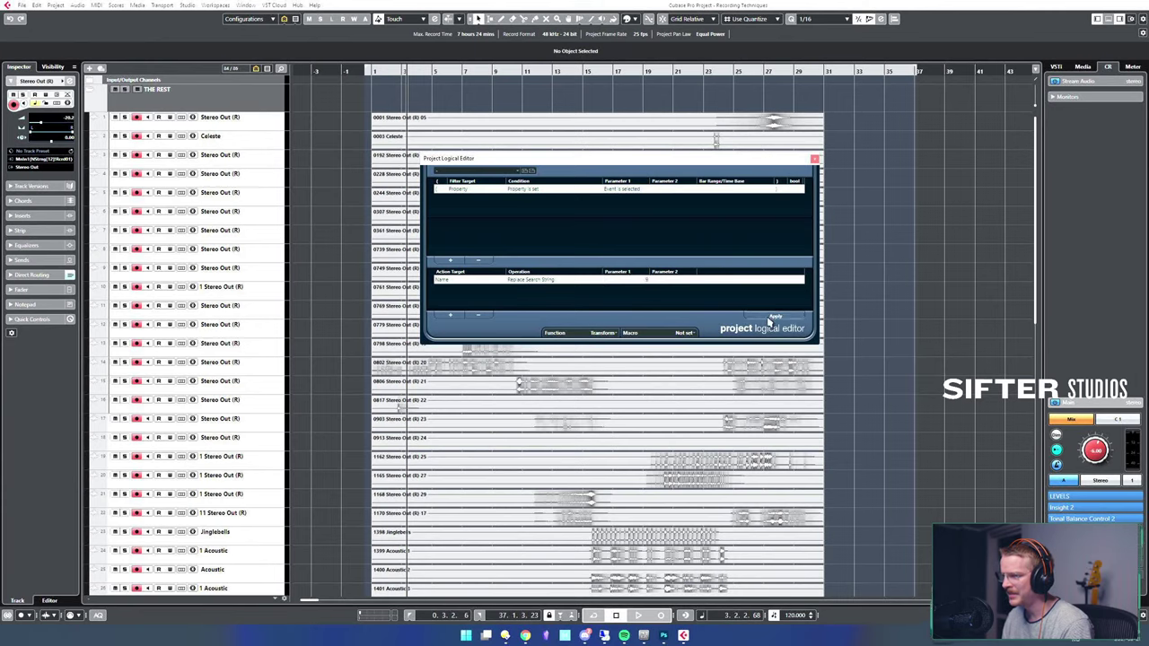
click(639, 282)
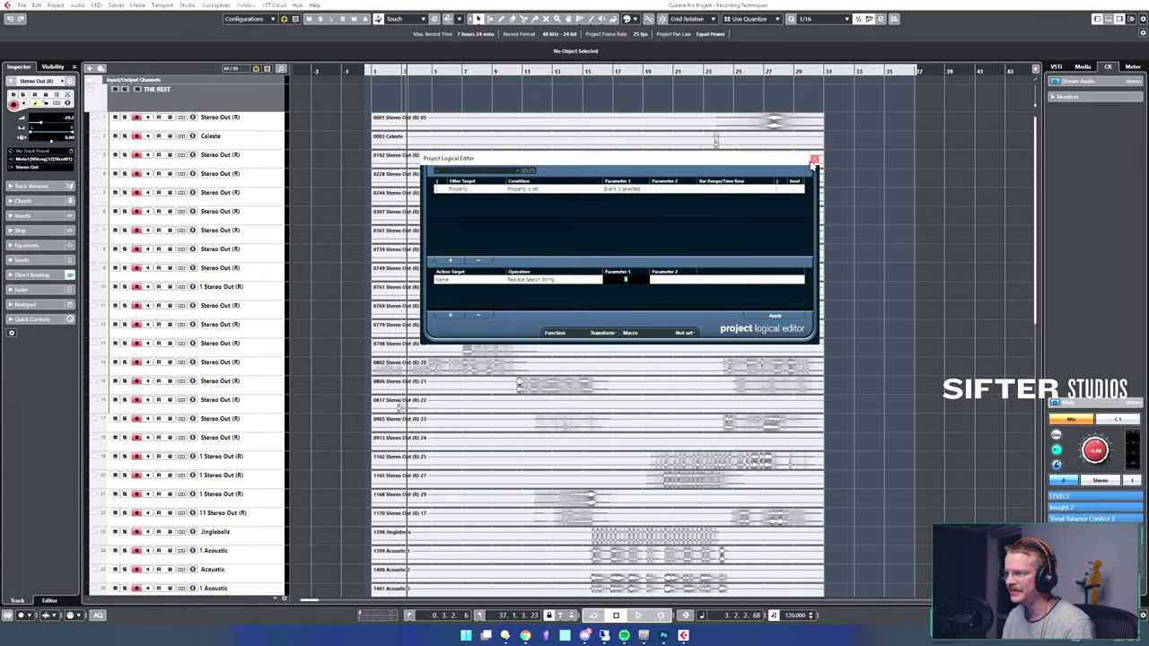
click(814, 162)
- Examine the track list under THE REST for names that still contain stray digits or need a descriptive name
click(259, 288)
scroll(276, 334, down, 3)
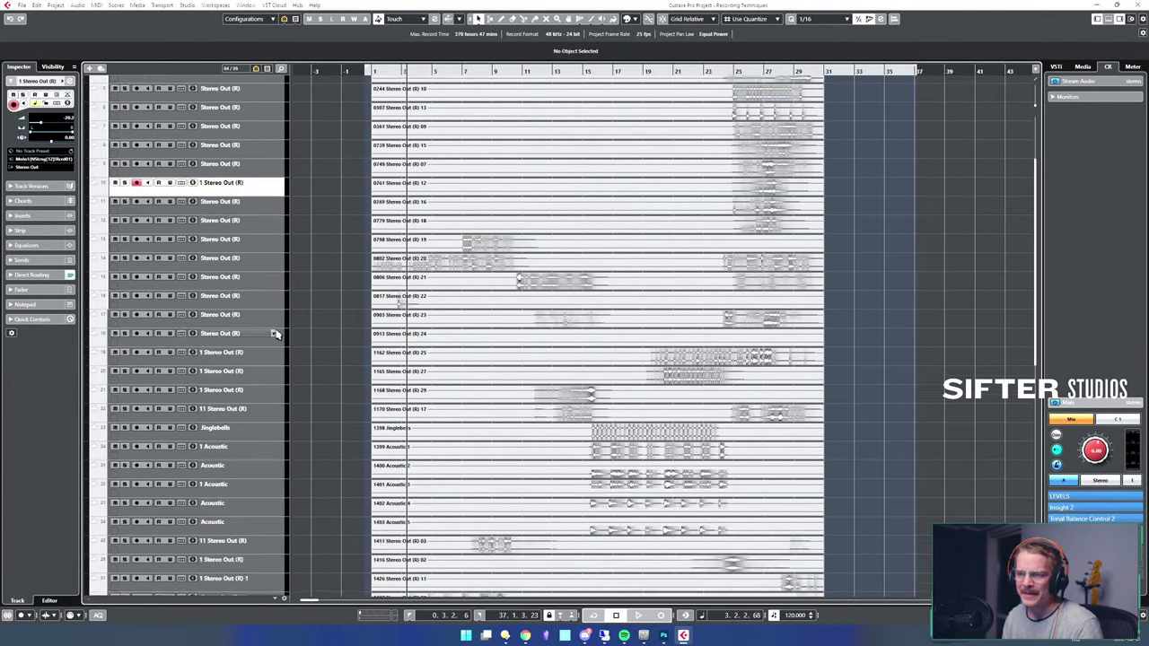
scroll(275, 334, down, 3)
scroll(282, 333, up, 3)
click(266, 394)
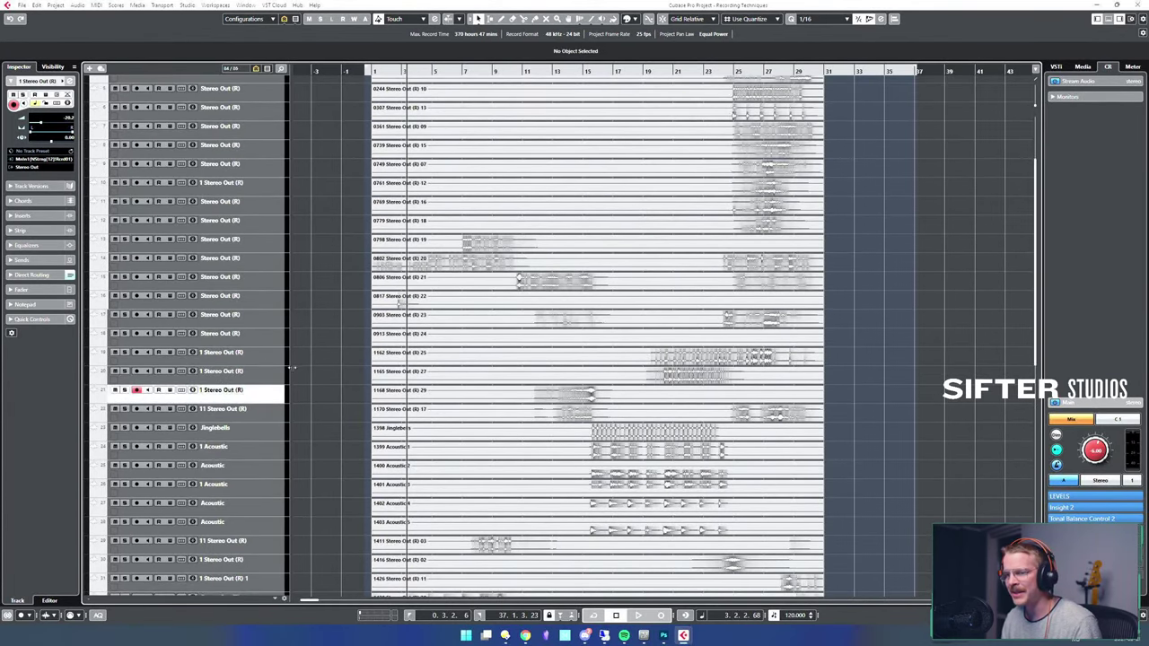
click(273, 413)
scroll(275, 415, down, 6)
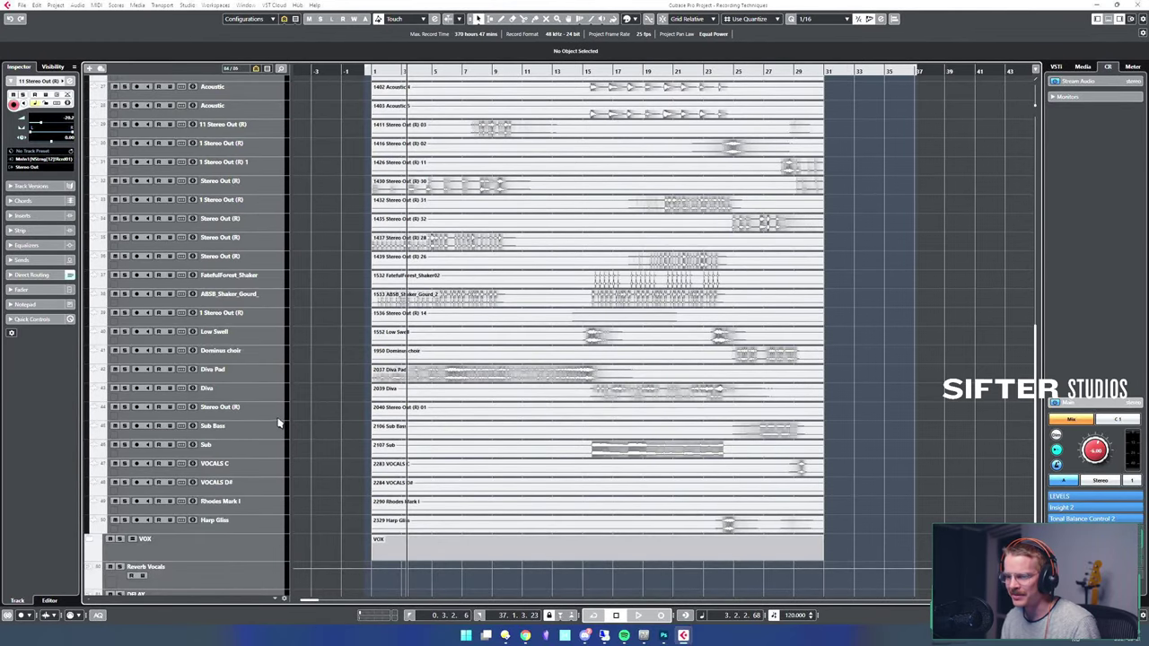
click(248, 521)
scroll(269, 406, up, 7)
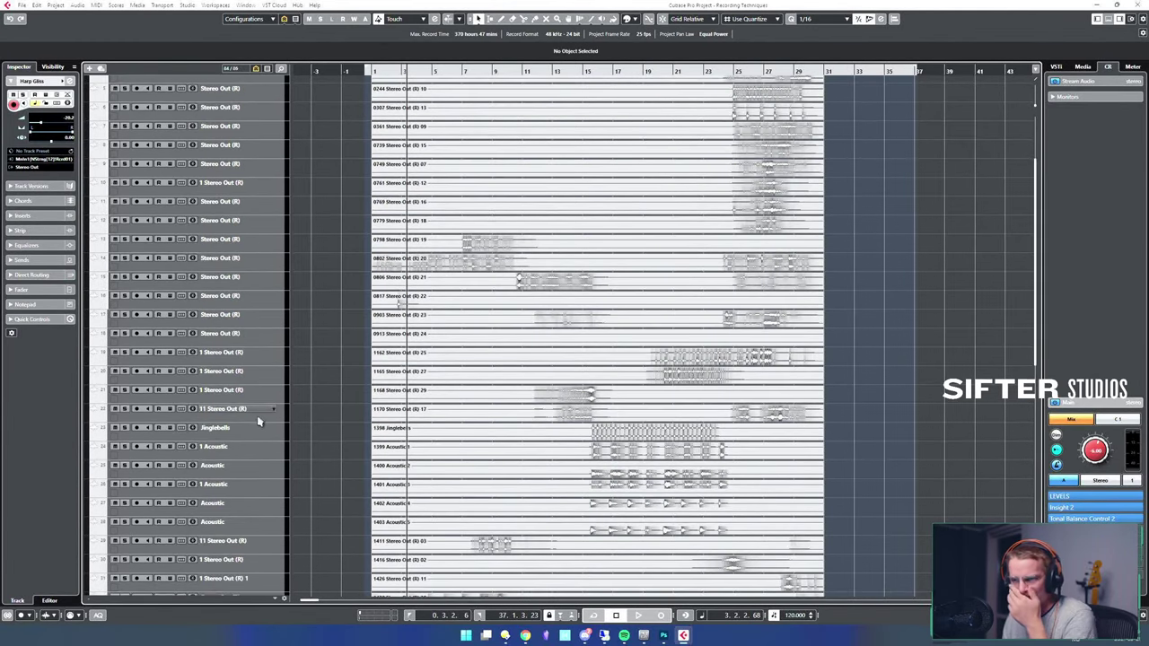
- Solo and play the first Stereo Out track from bar 25, and rename it China Cymbal
click(272, 117)
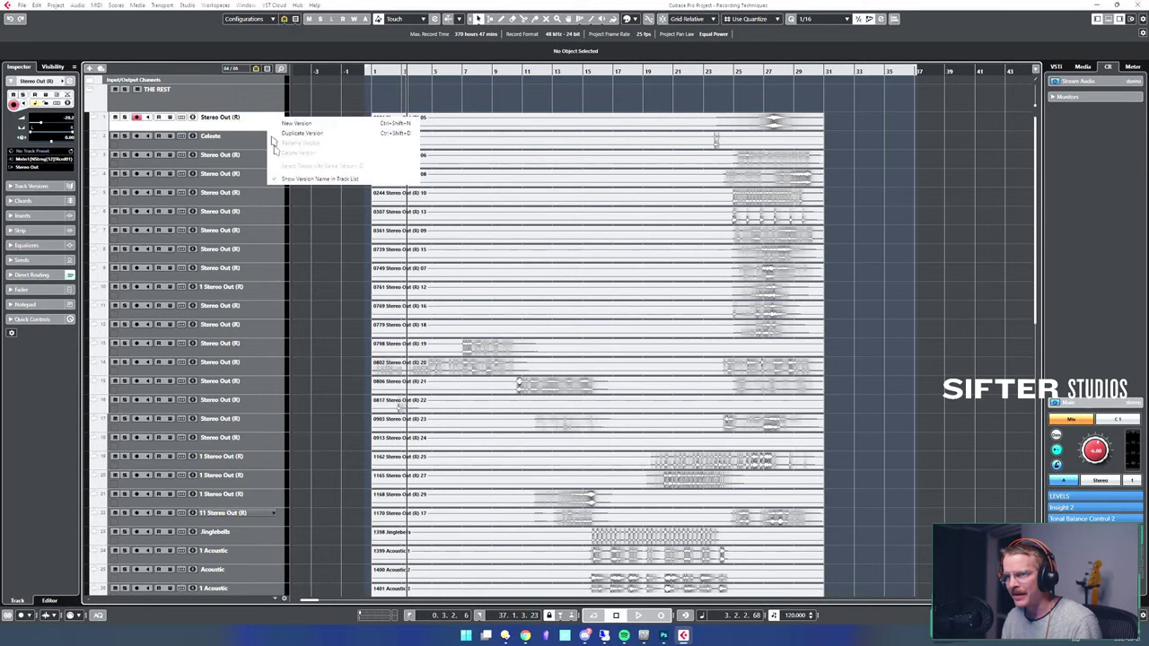
click(240, 239)
click(737, 104)
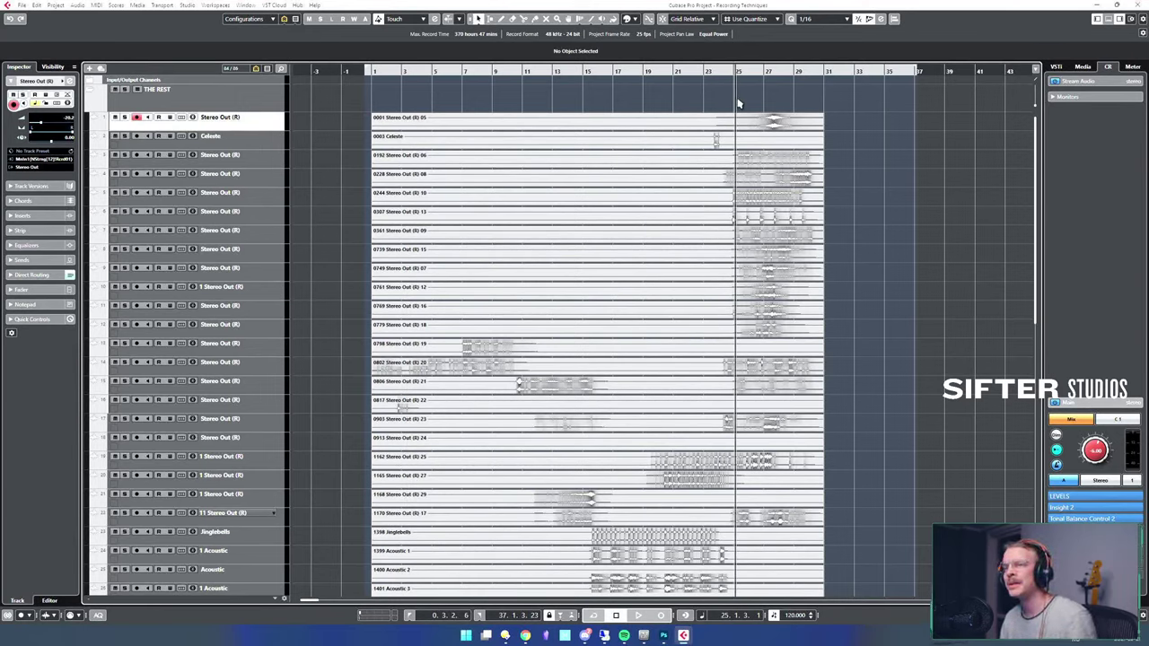
click(783, 124)
key(s)
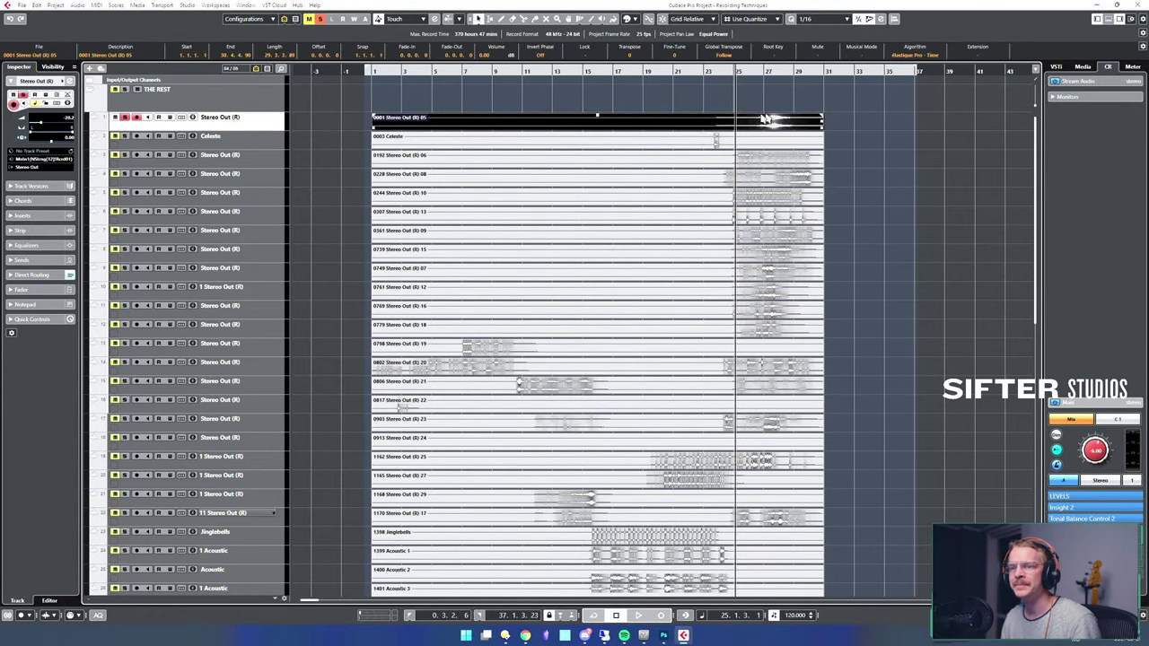
key(space)
key(space)
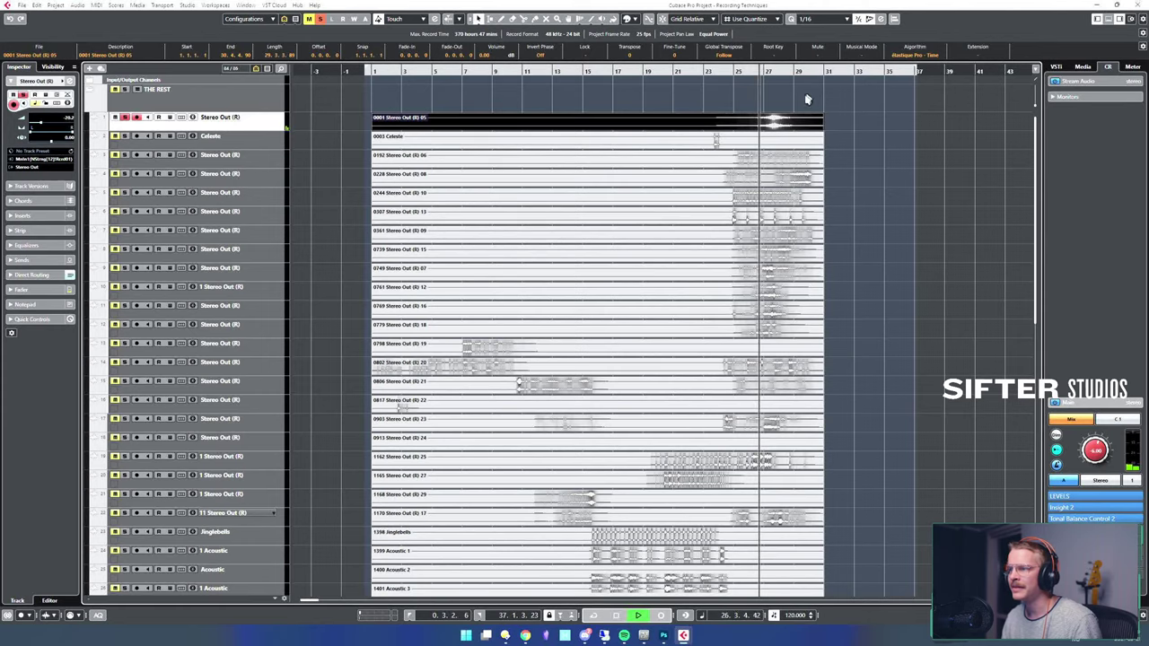
key(space)
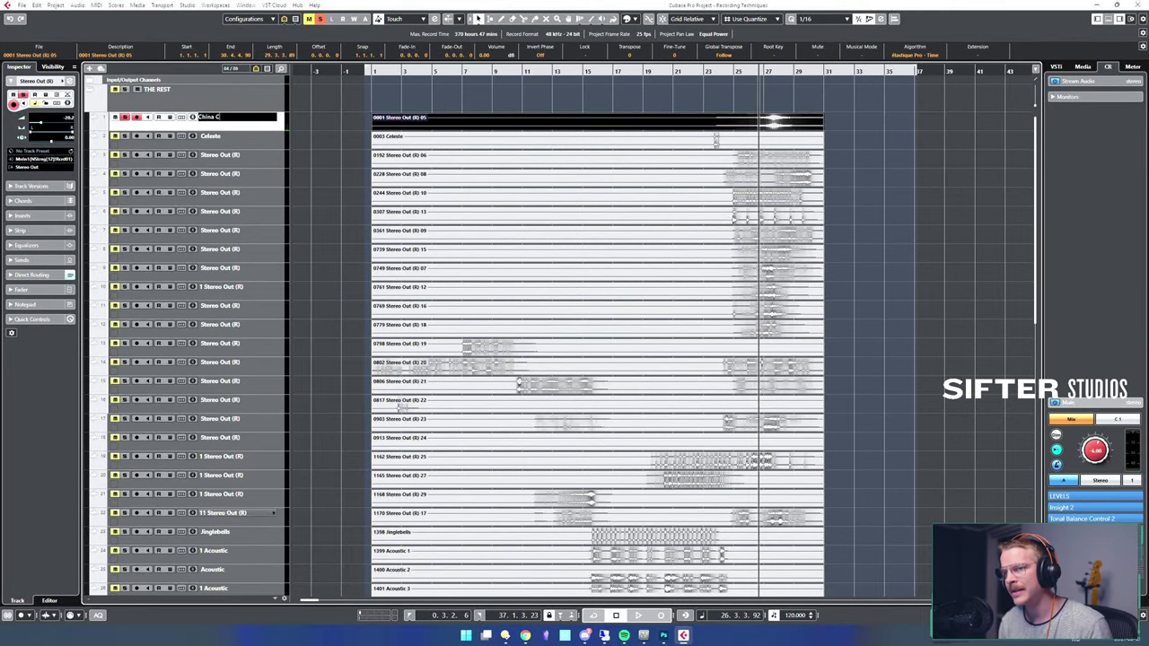
key(shift+s)
key(Escape)
- Solo and play the track below Celeste from around bar 25, and rename it 1st Violin Flageolet
click(266, 160)
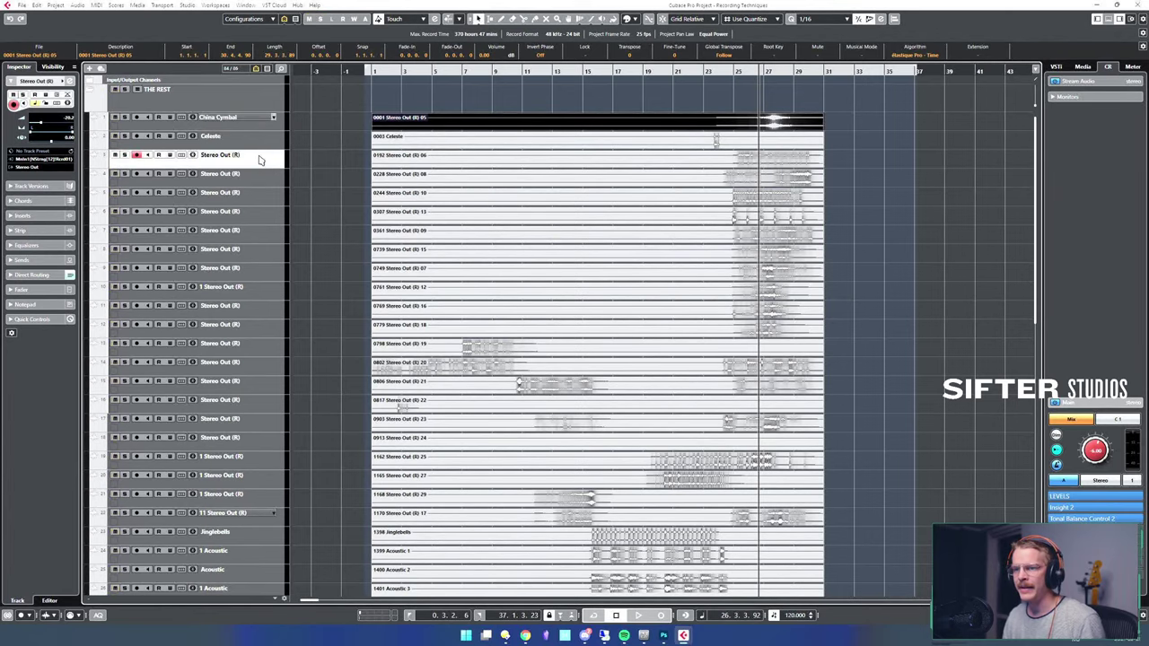
key(shift+s)
key(Escape)
key(s)
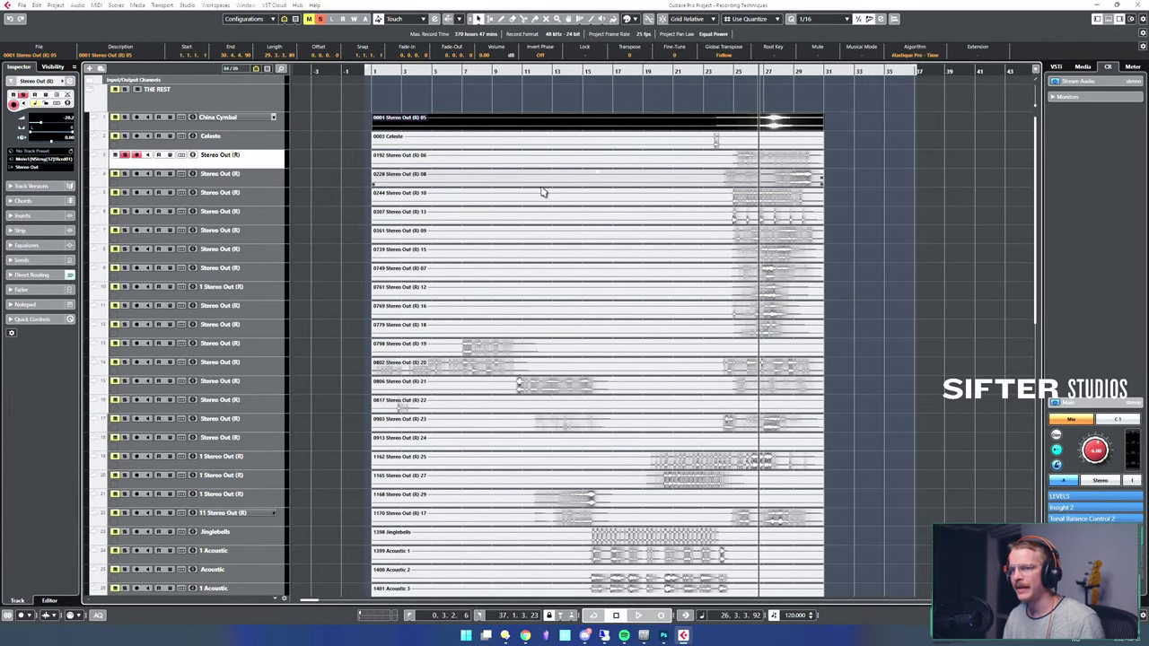
click(752, 71)
key(space)
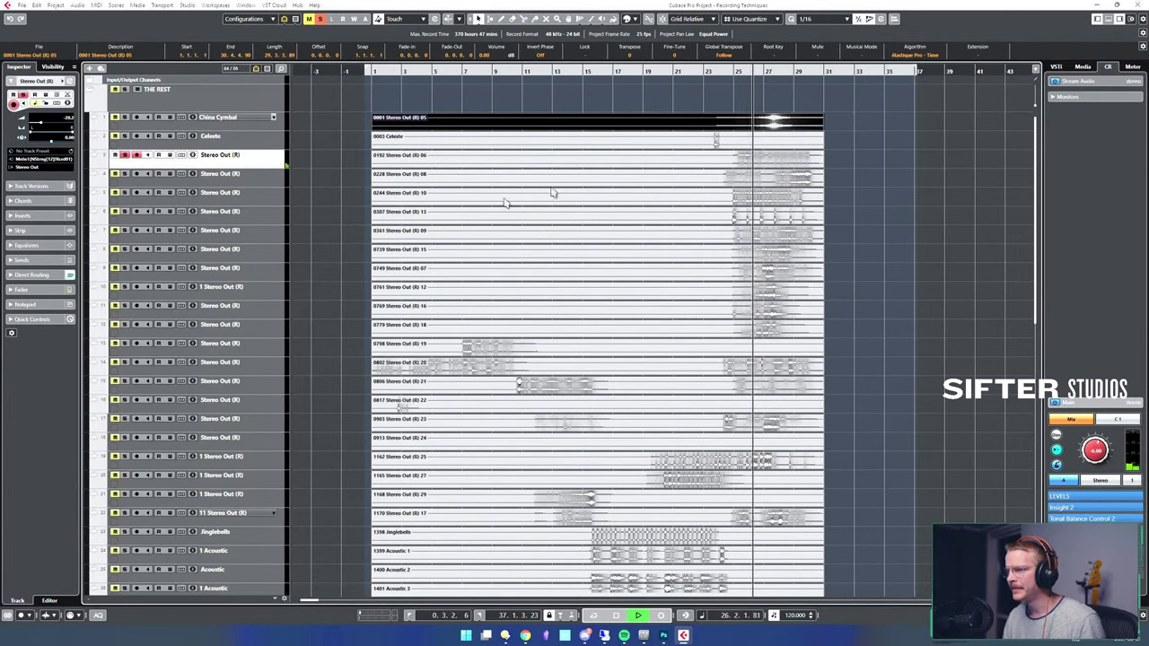
key(space)
click(735, 71)
key(space)
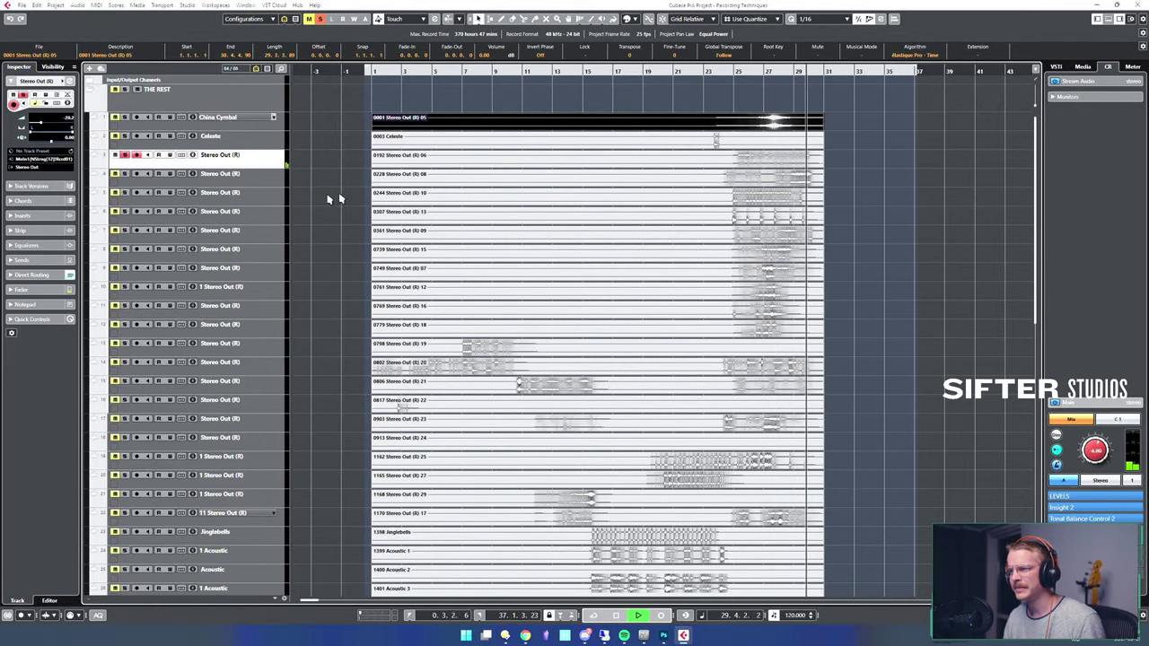
key(space)
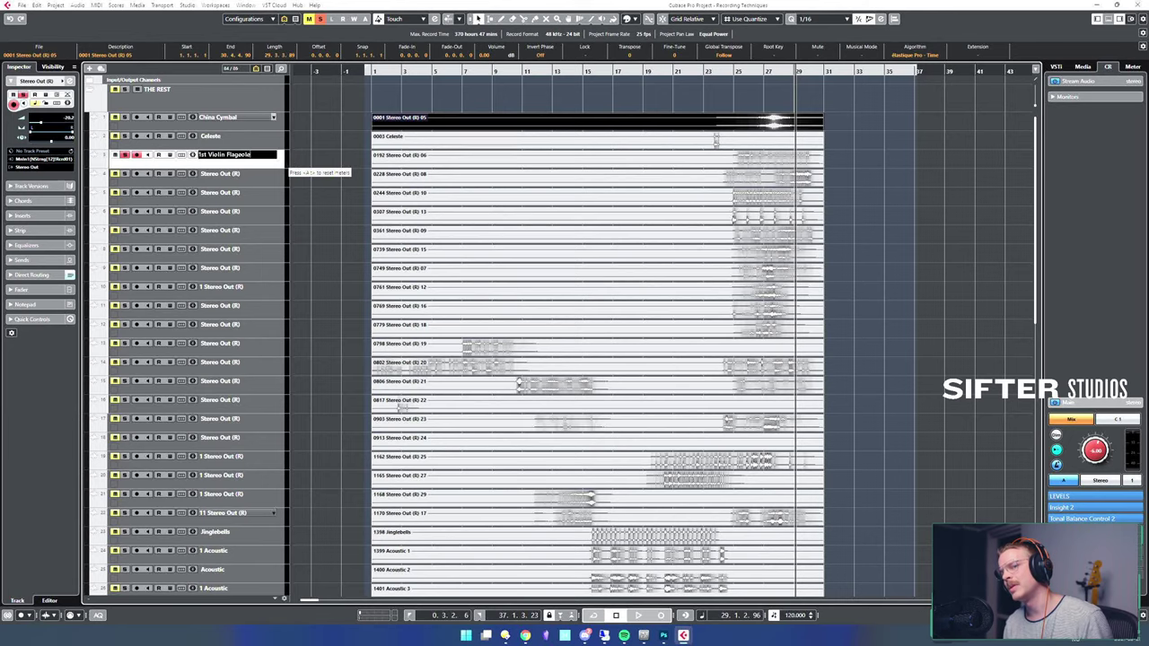
- Play the soloed fourth track from around bar 25, and rename it 1st Violin Trem
click(270, 174)
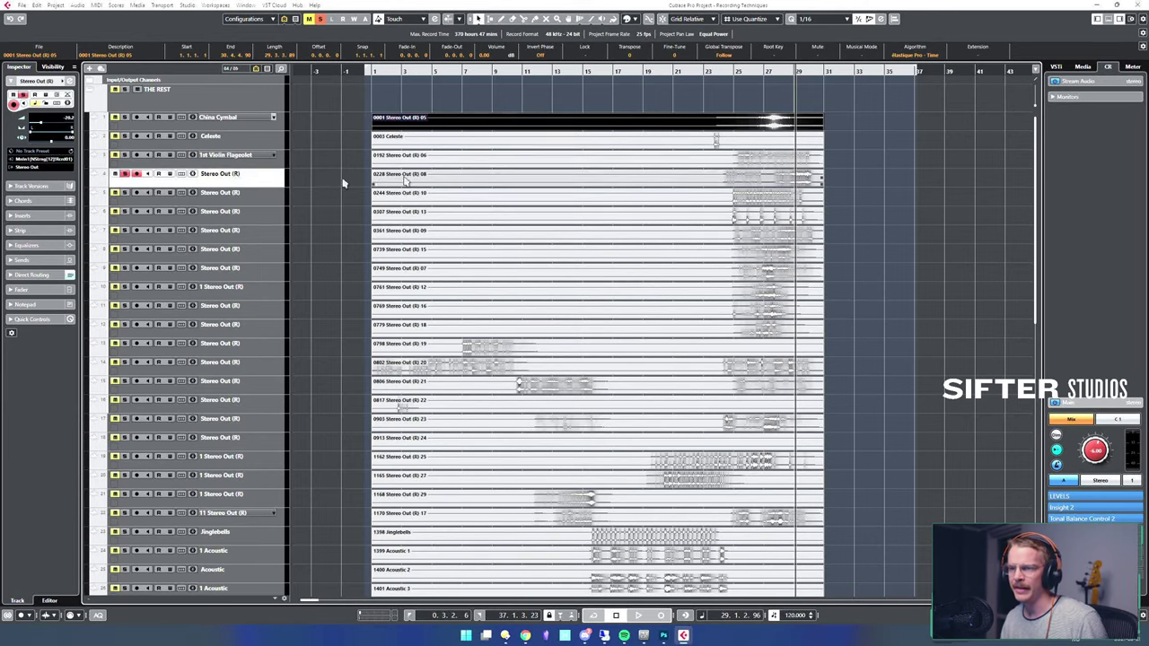
click(777, 70)
drag(777, 70, 660, 76)
key(space)
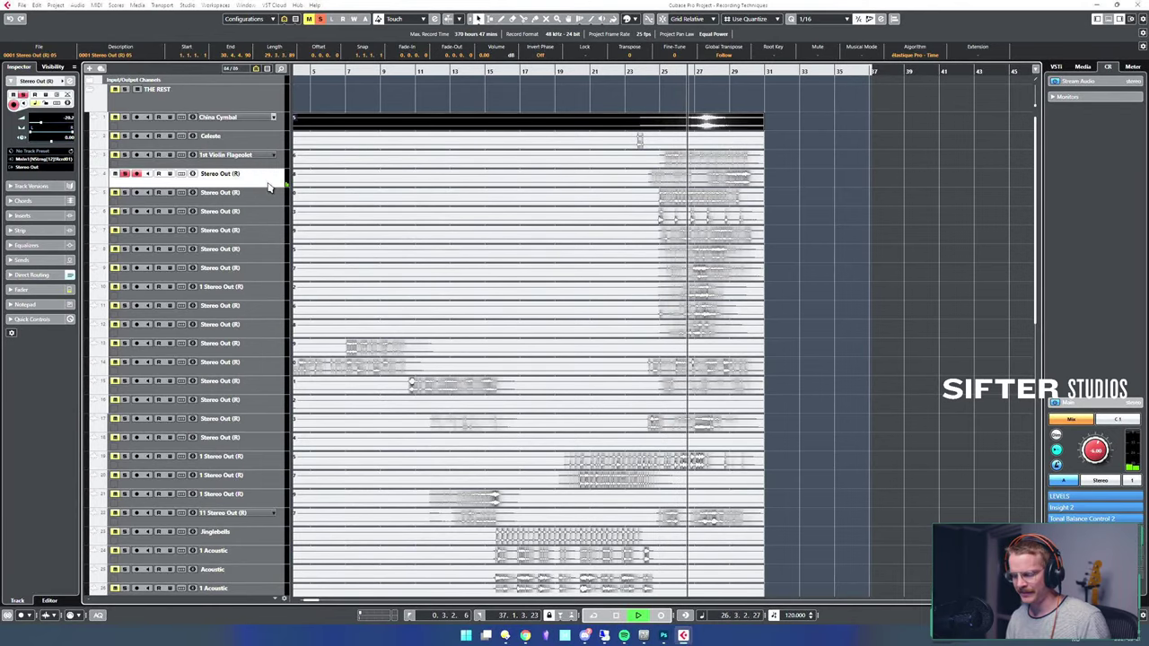
key(space)
double_click(268, 180)
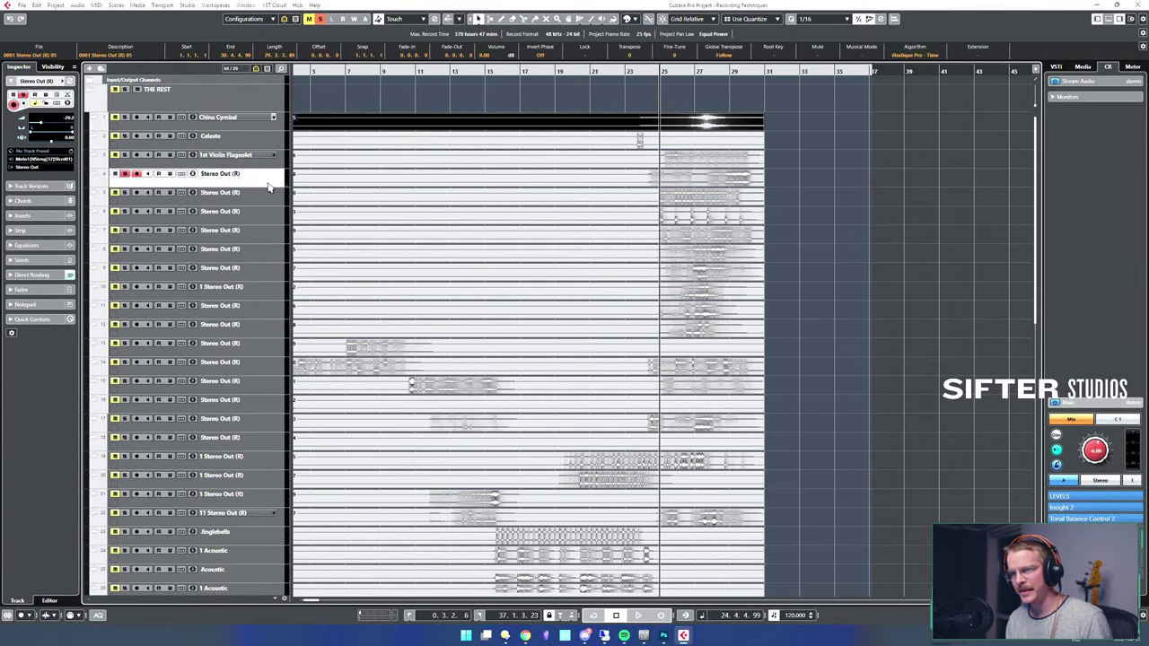
key(Tab)
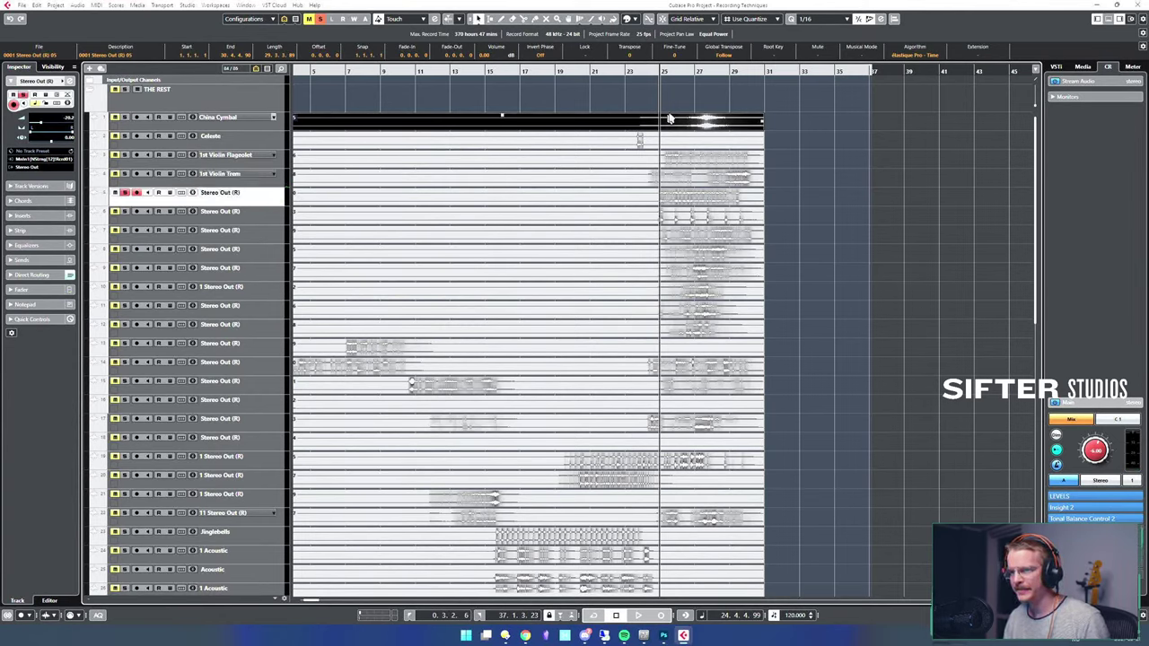
- Play the soloed fifth track from around bar 26, and rename it Viola Shorts
click(686, 72)
key(space)
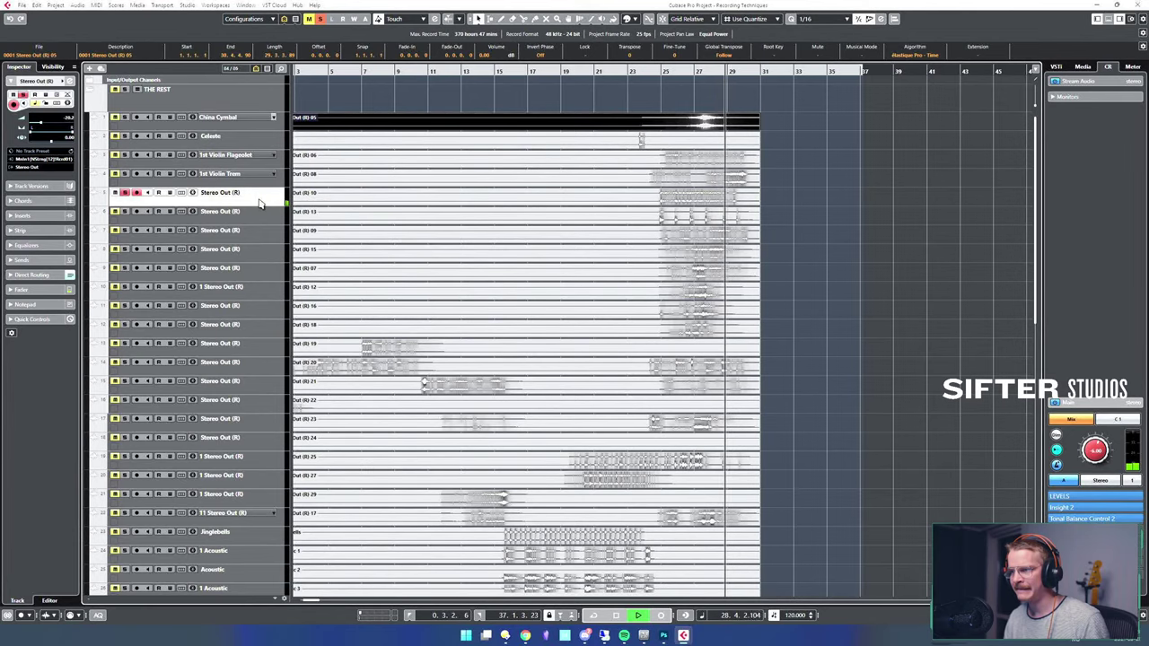
key(space)
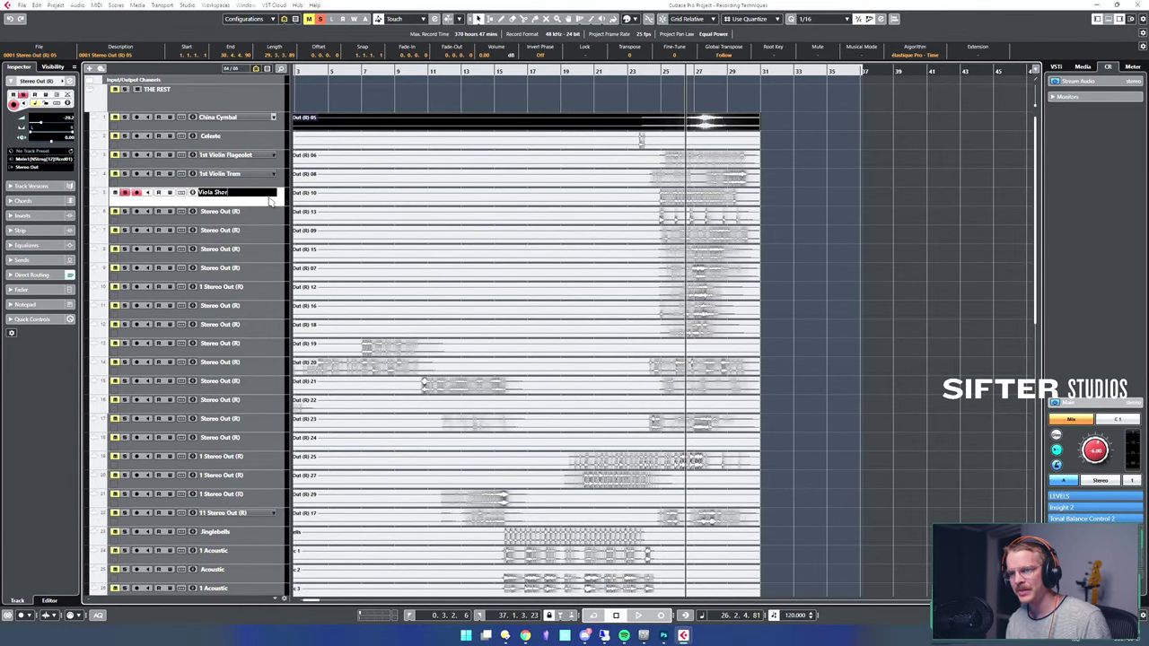
- Solo and play the track below Viola Shorts from around bar 25, and rename it Cello Pizz
click(268, 211)
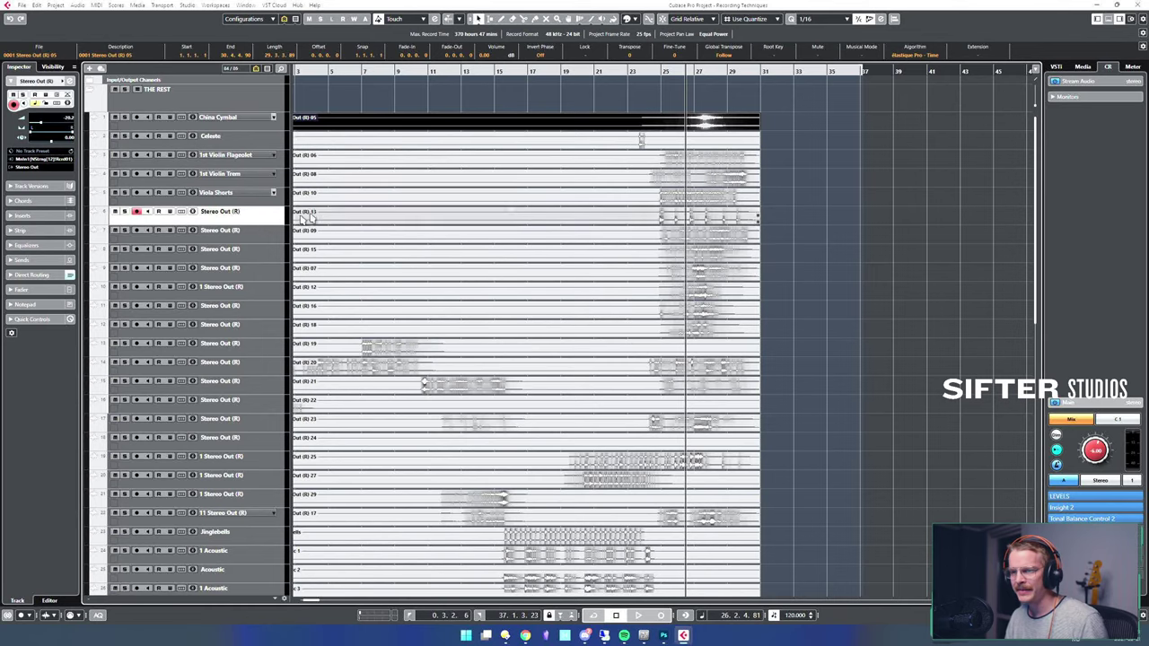
click(671, 74)
key(space)
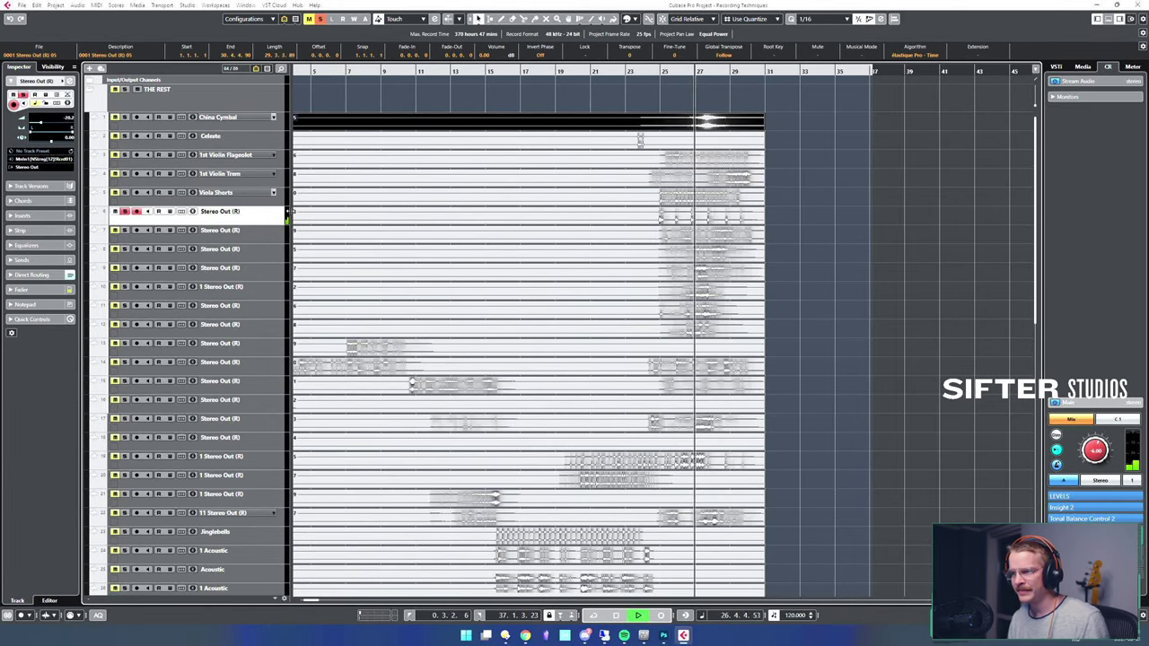
double_click(220, 211)
text(Cello Pizz)
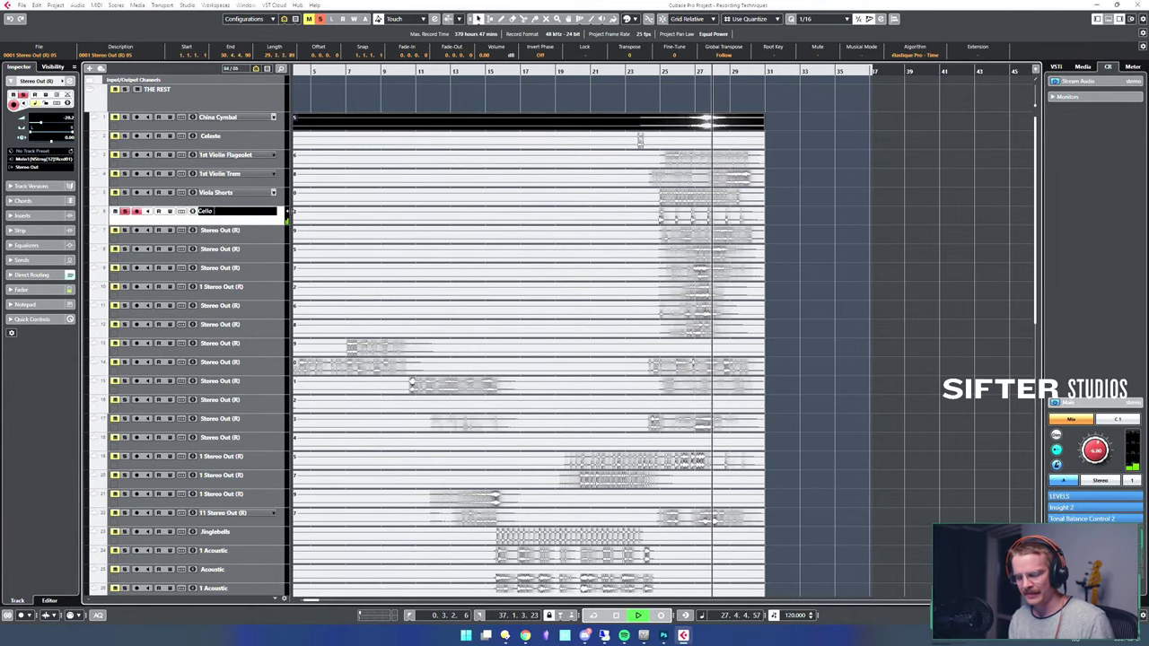
key(Return)
key(space)
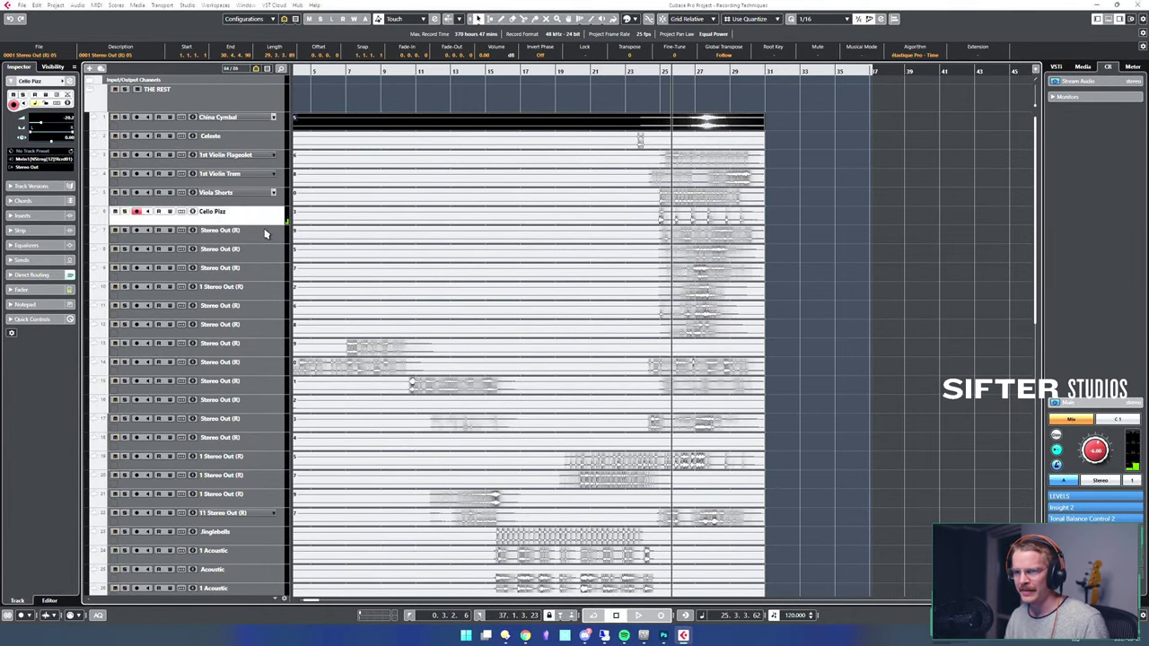
- Solo and play the track below Cello Pizz from around bar 25, and rename it Viola Longs
click(264, 230)
key(space)
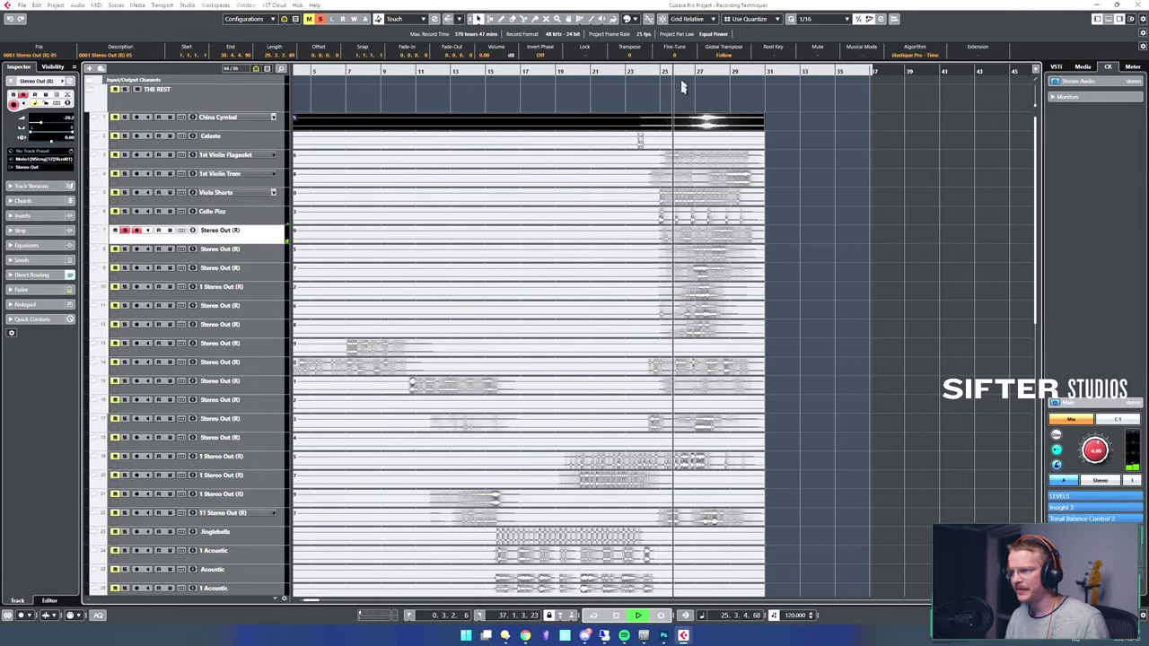
double_click(259, 237)
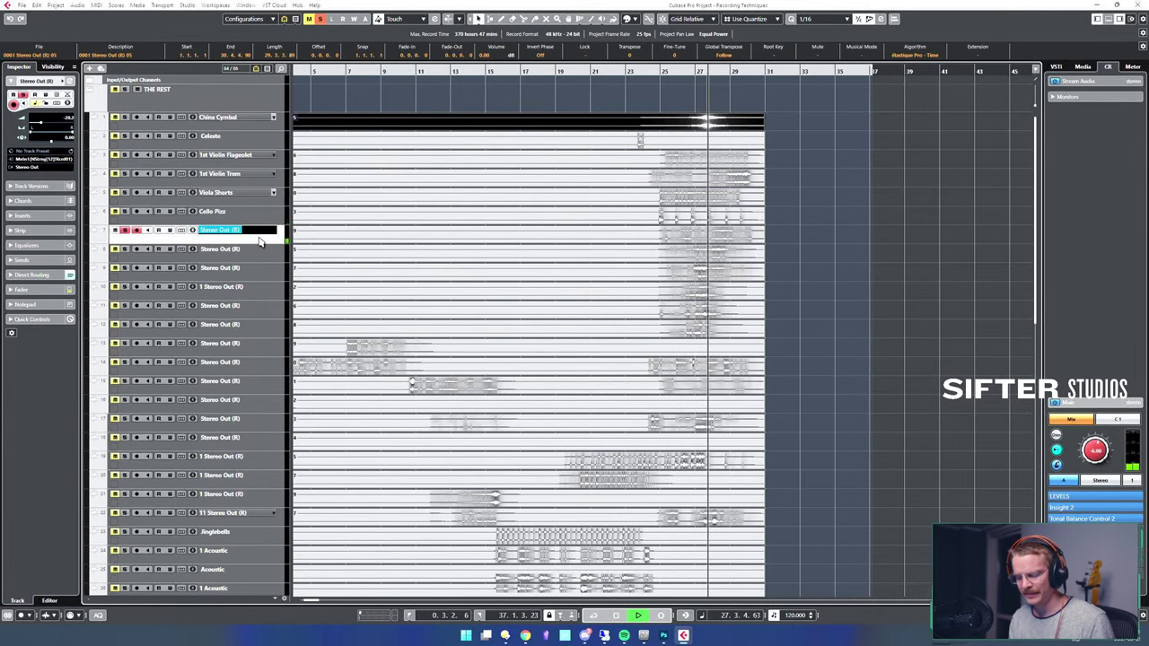
text(Viola Longs)
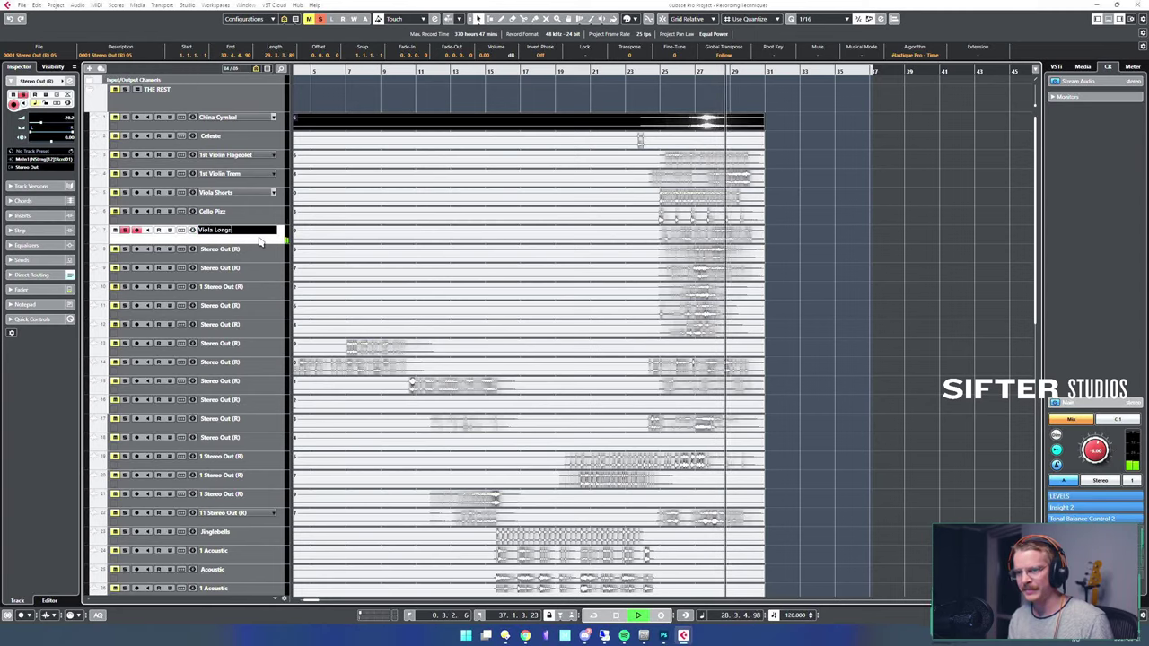
key(Return)
key(space)
- Solo and play the track below Viola Longs from around bar 25, and rename it 2nd Violin Longs
click(277, 255)
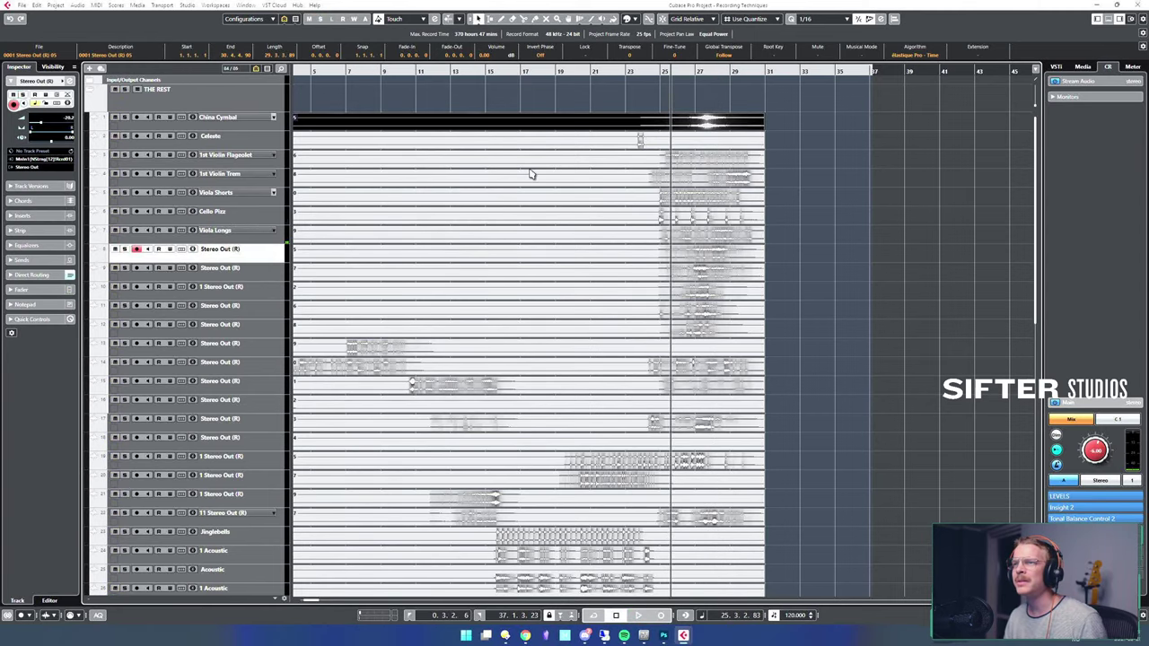
key(s)
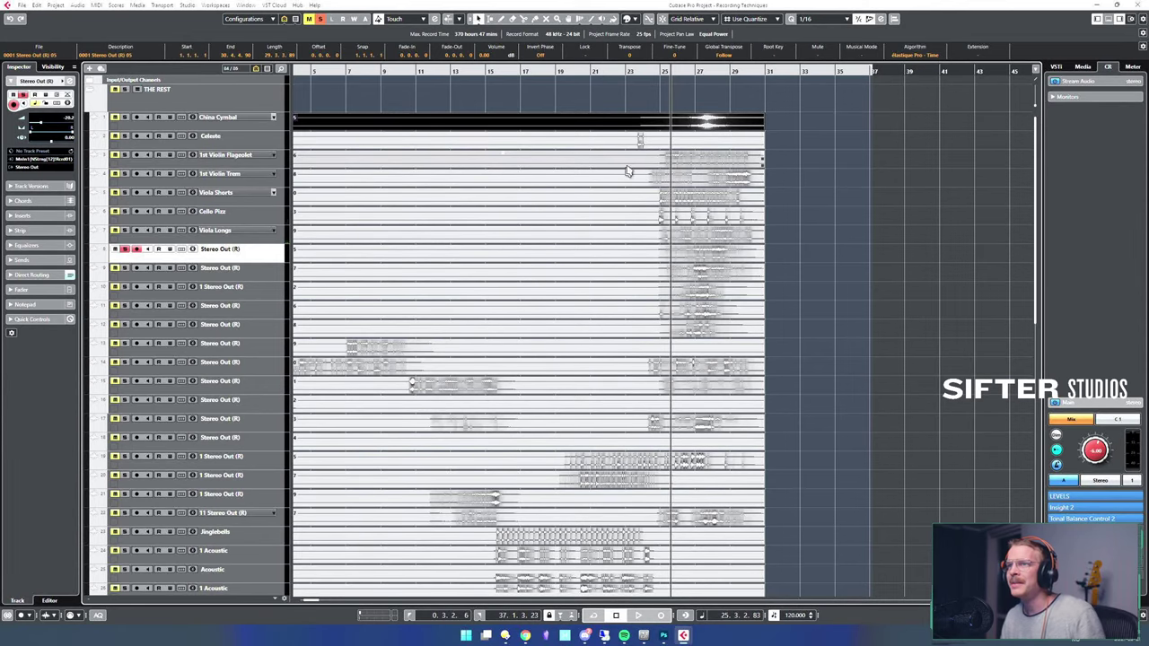
click(685, 72)
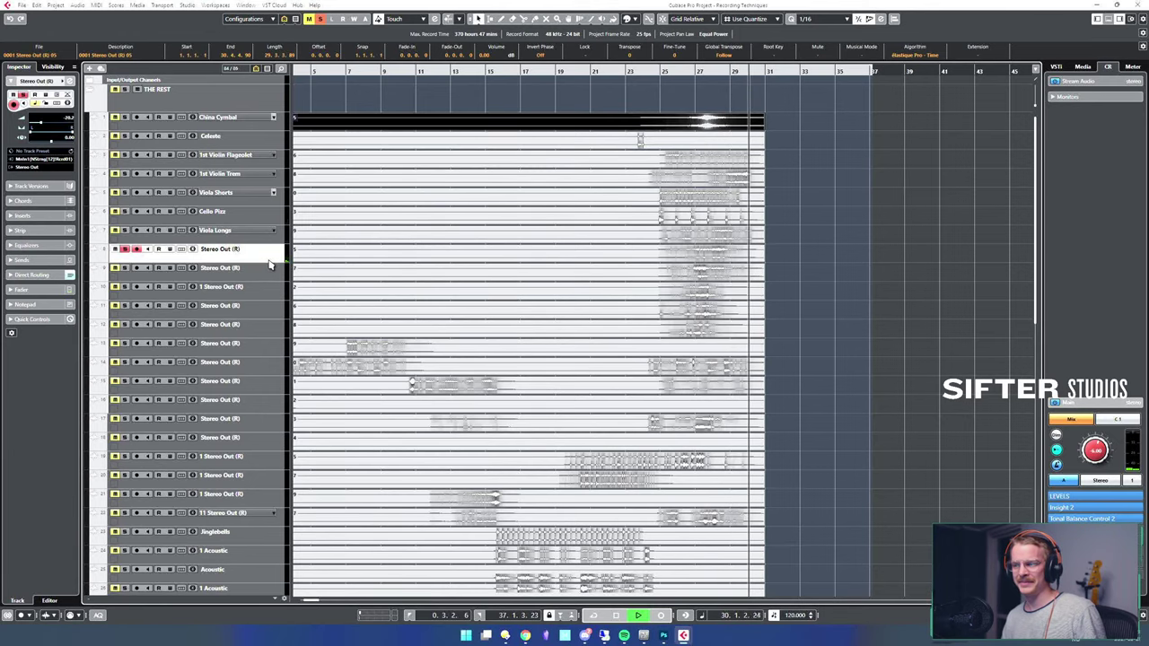
key(space)
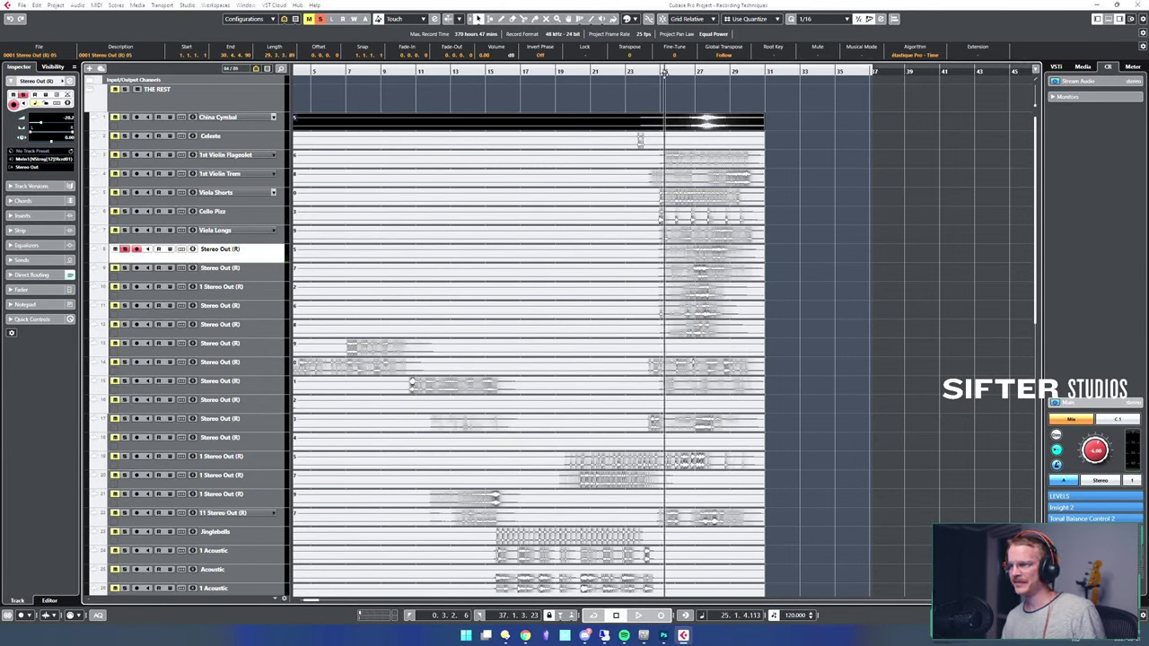
double_click(665, 75)
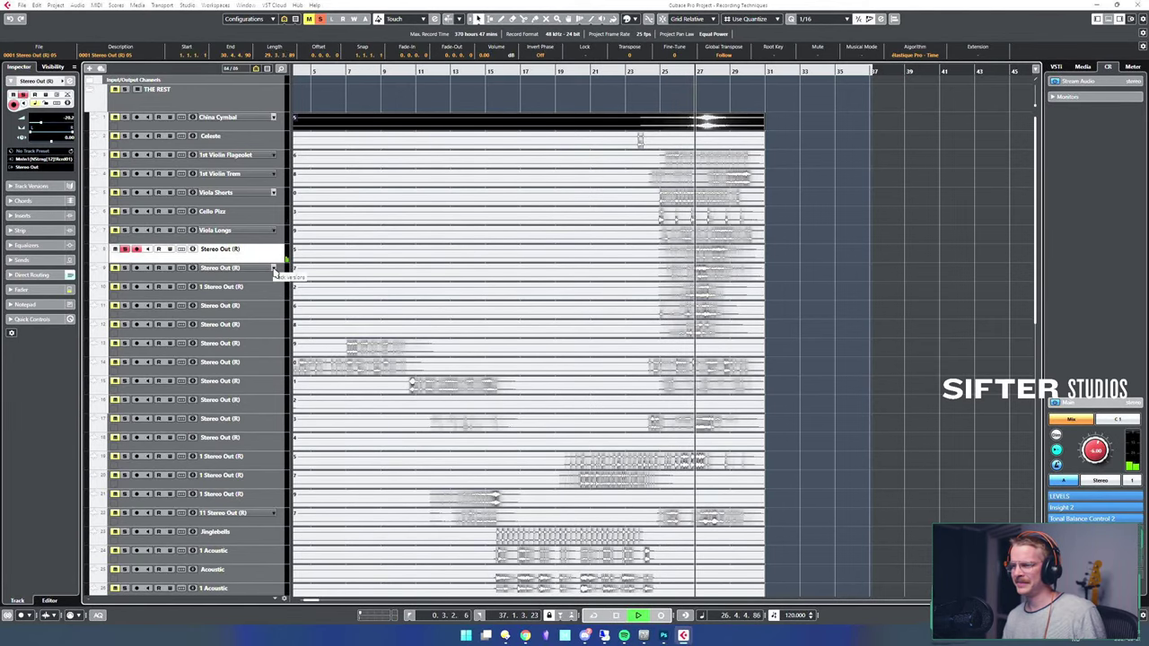
key(space)
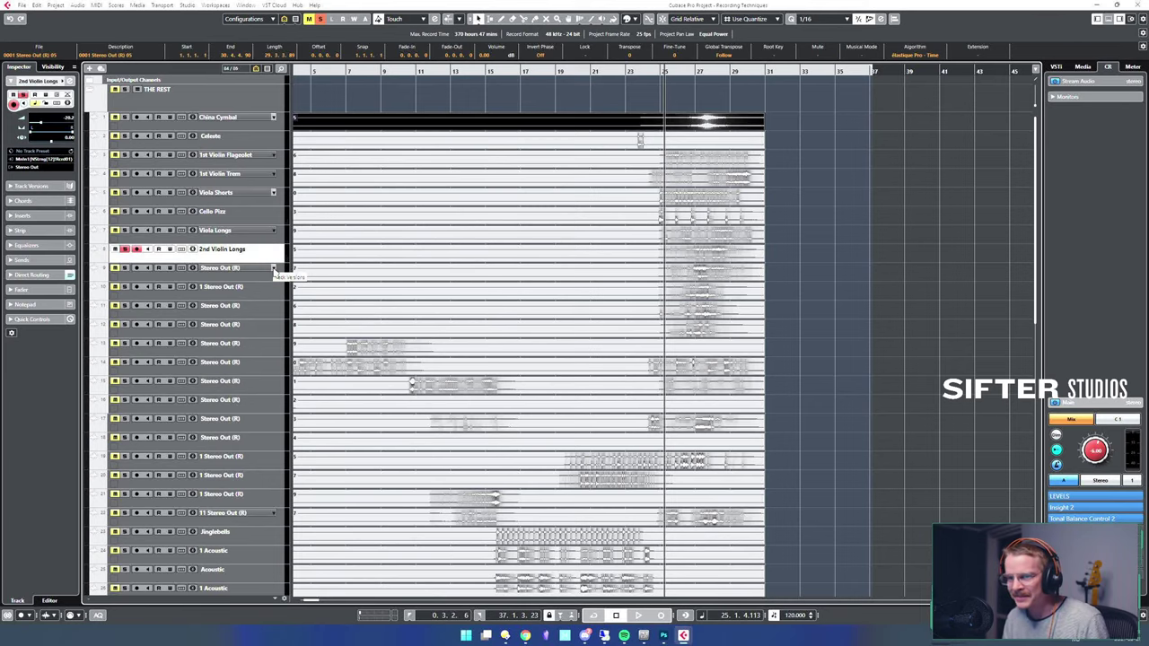
key(s)
- Solo and play the track below 2nd Violin Longs from around bar 25, and rename it Celloish Longs
click(251, 273)
key(s)
key(space)
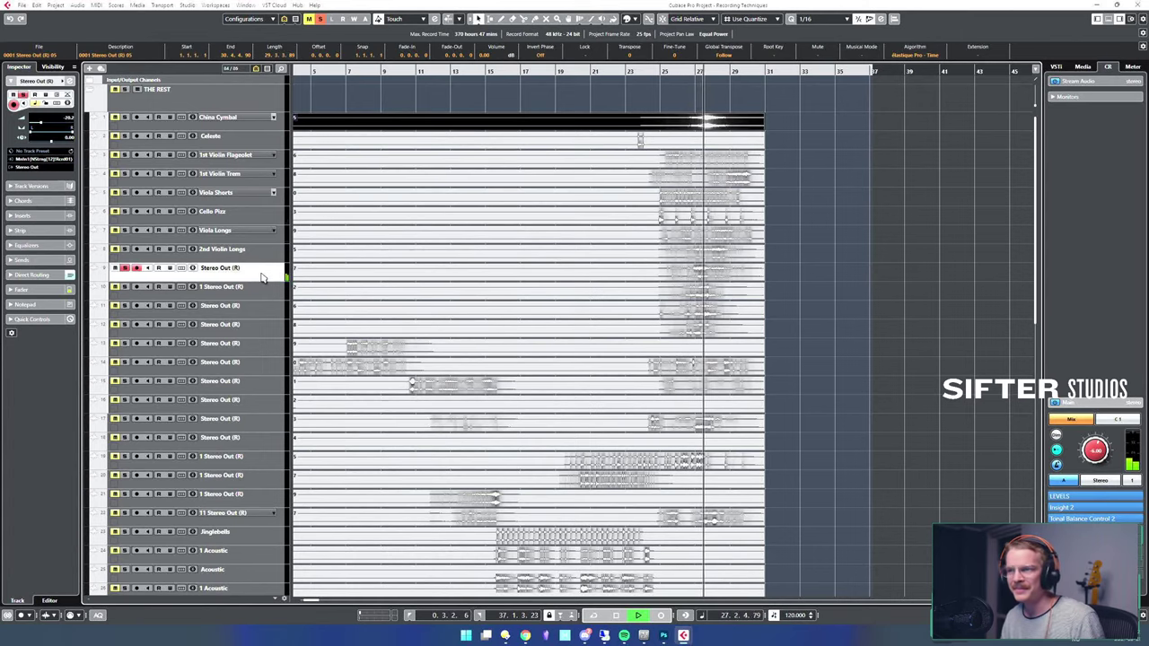
key(space)
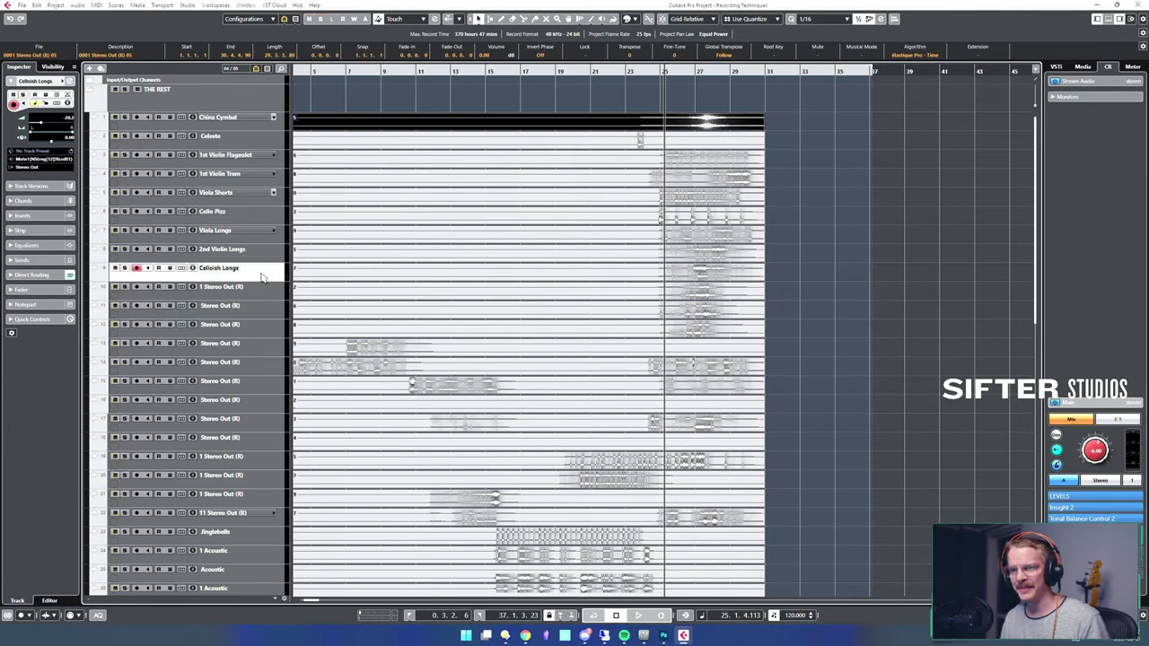
- Solo and play the 1 Stereo Out track below Celloish Longs from around bar 25, and rename it Cello Trem
click(255, 288)
key(space)
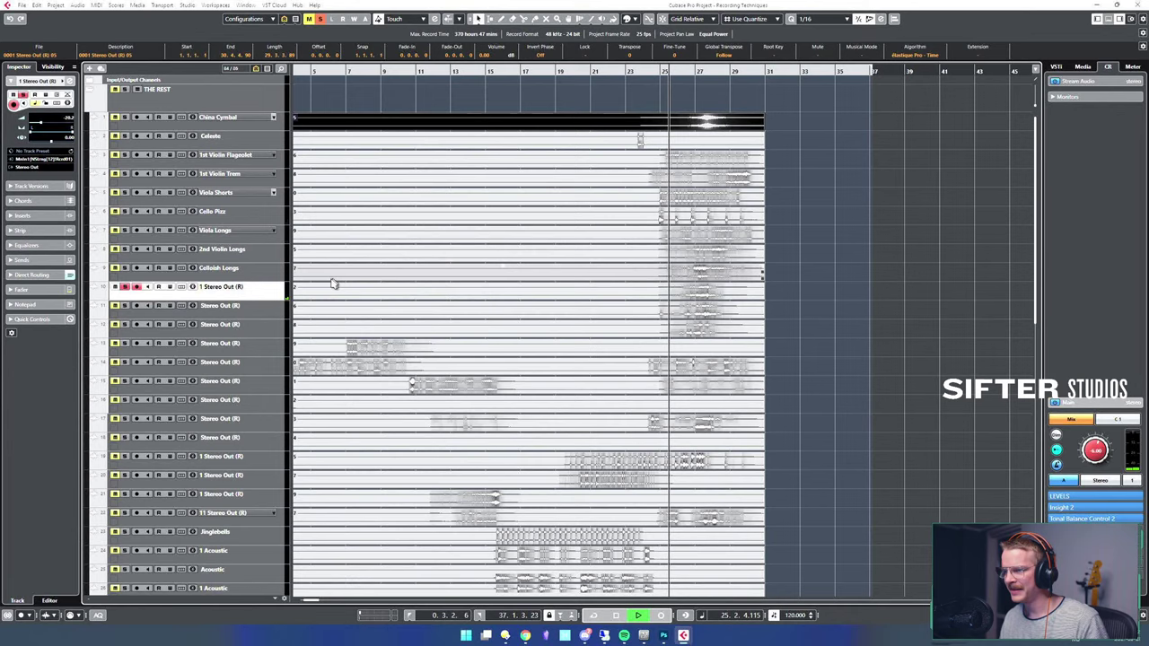
double_click(250, 288)
text(Cello Trem)
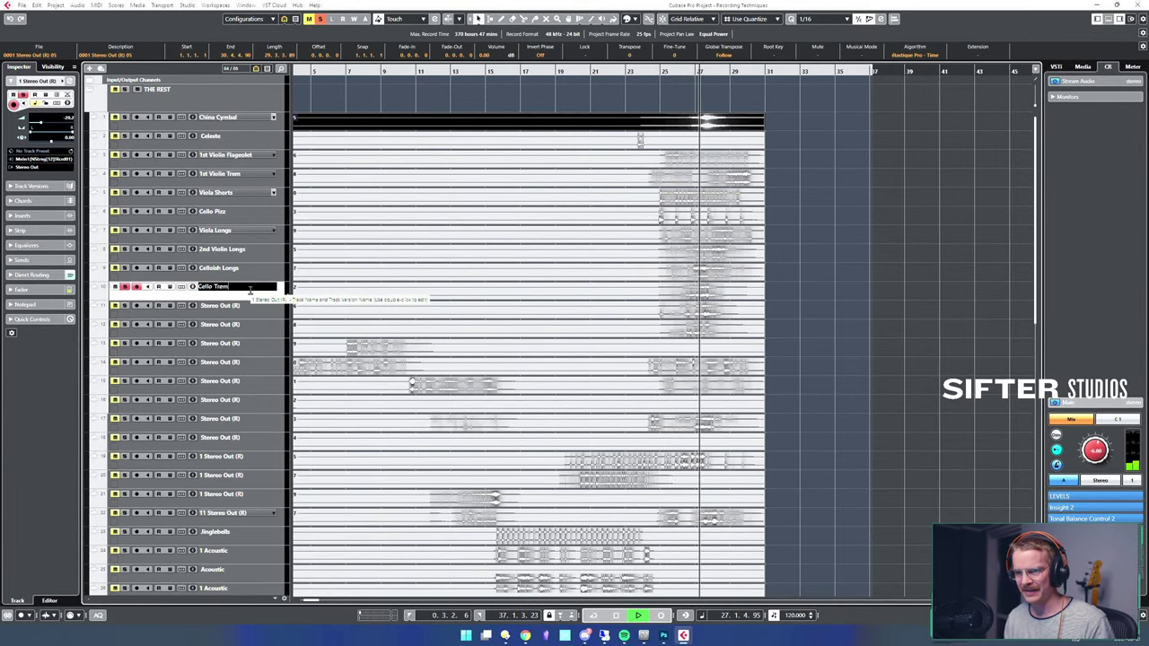
key(Return)
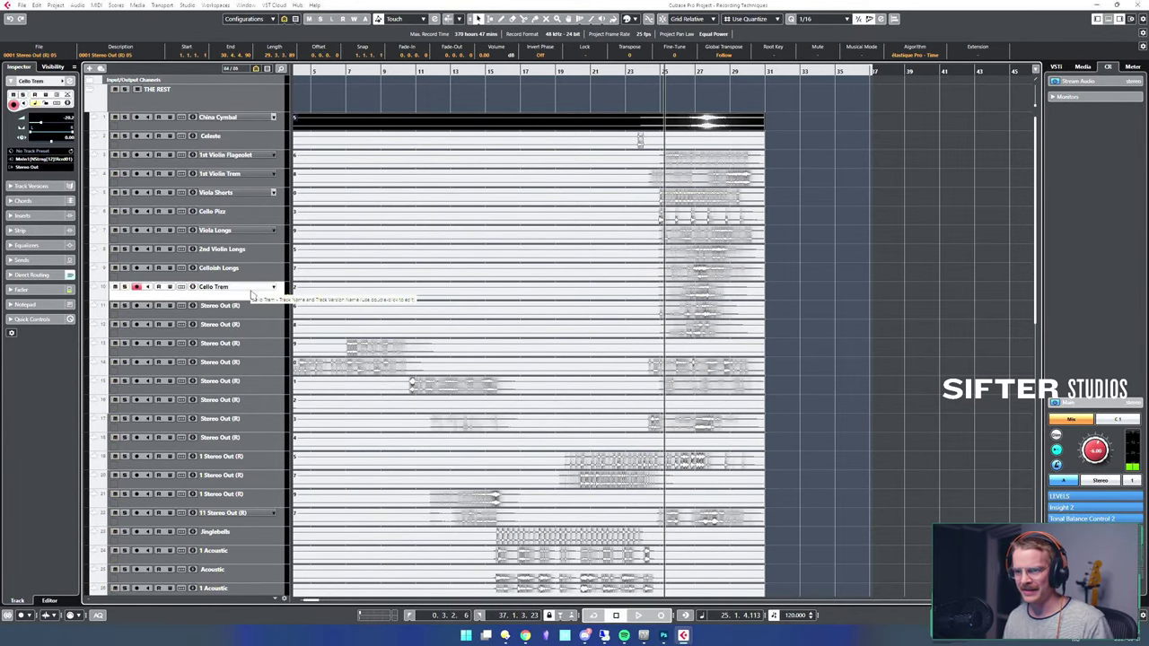
- Solo and play the track below Cello Trem from around bar 25, and rename it Cello Longs
click(262, 308)
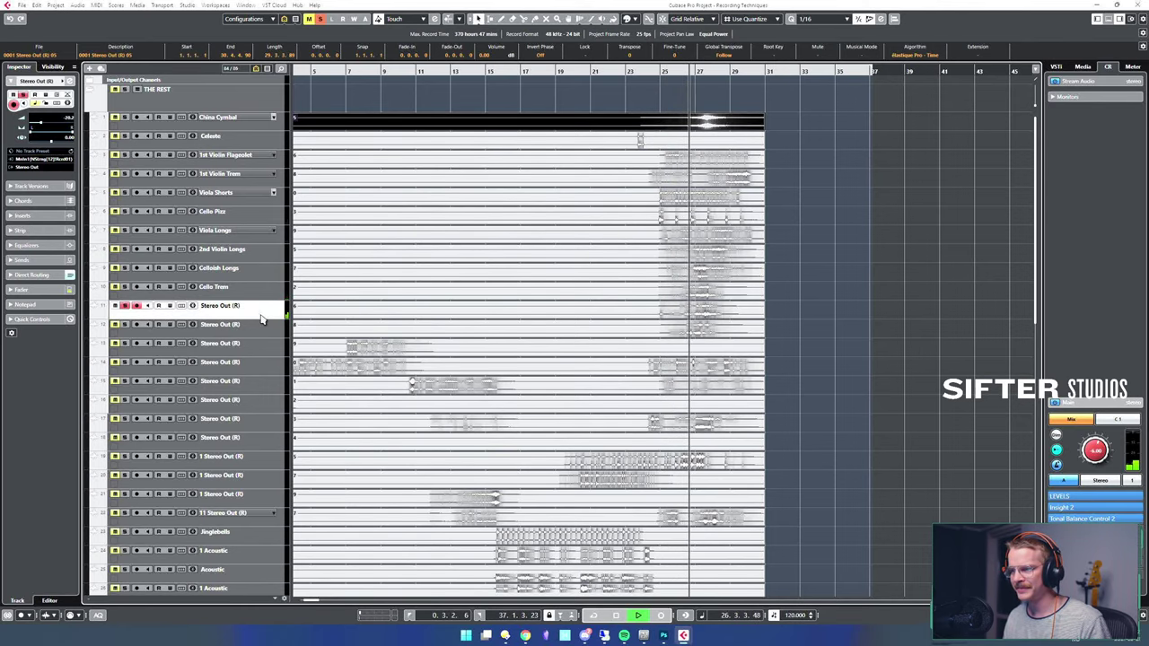
double_click(260, 315)
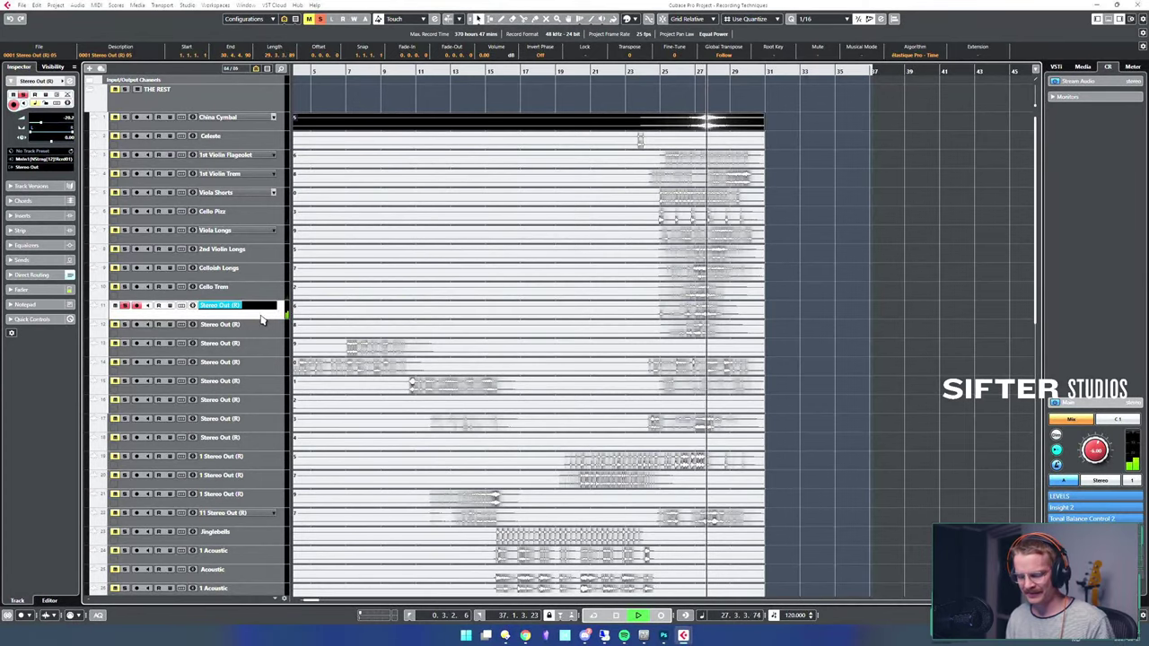
text(Cello Longs)
key(Return)
key(space)
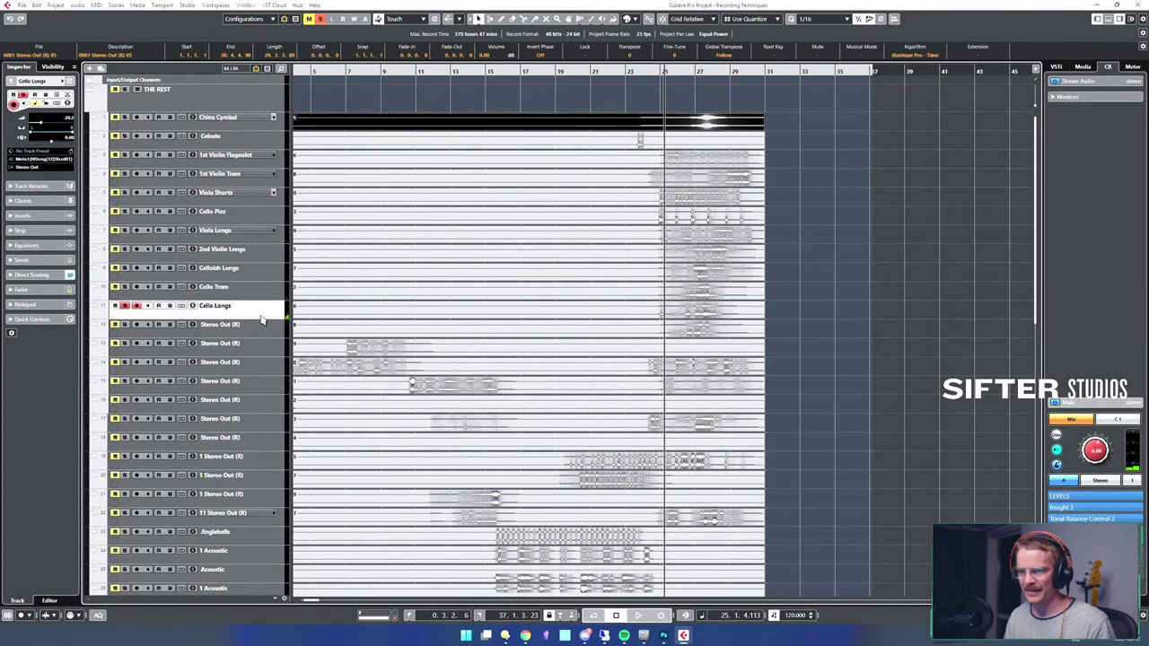
- Solo and play the track below Cello Longs from around bar 25, and rename it Basses Longs
click(256, 324)
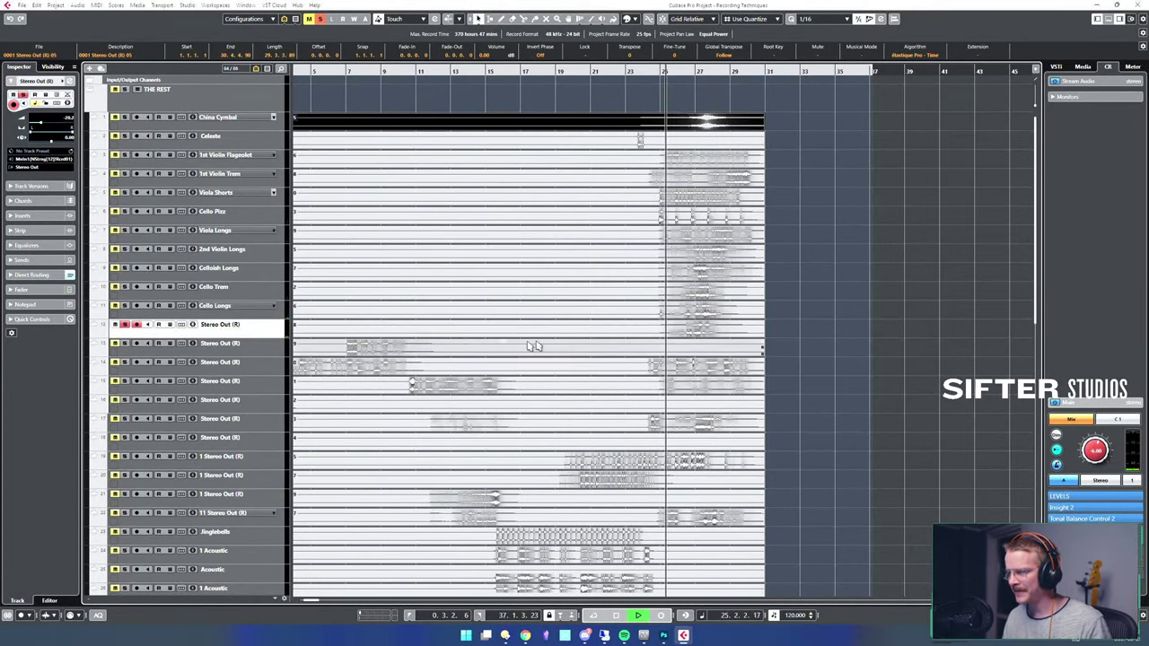
key(space)
double_click(232, 327)
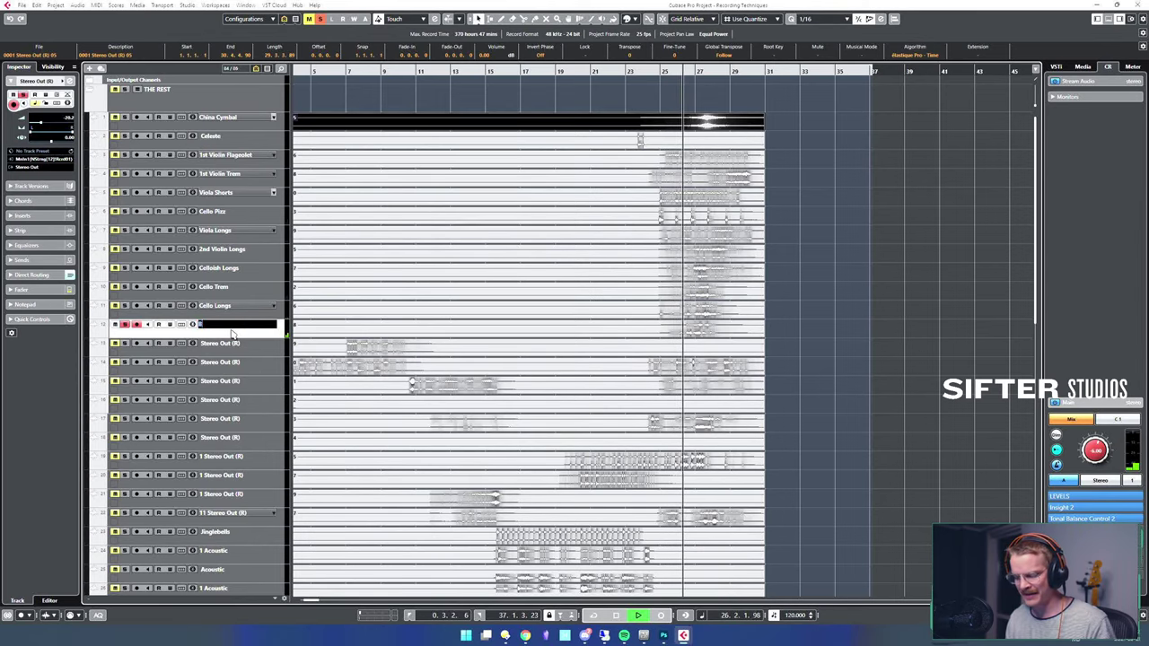
text(Basses Longs)
key(Return)
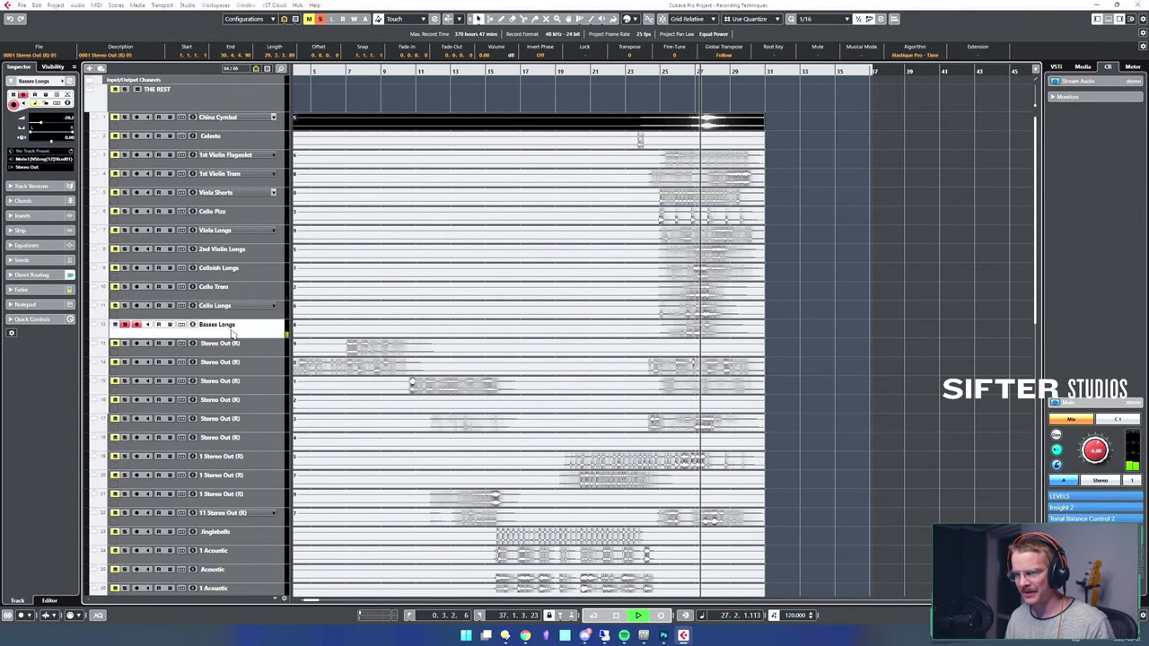
key(space)
- Solo and play the track below Basses Longs from around bar 7, and rename it Flute
click(260, 343)
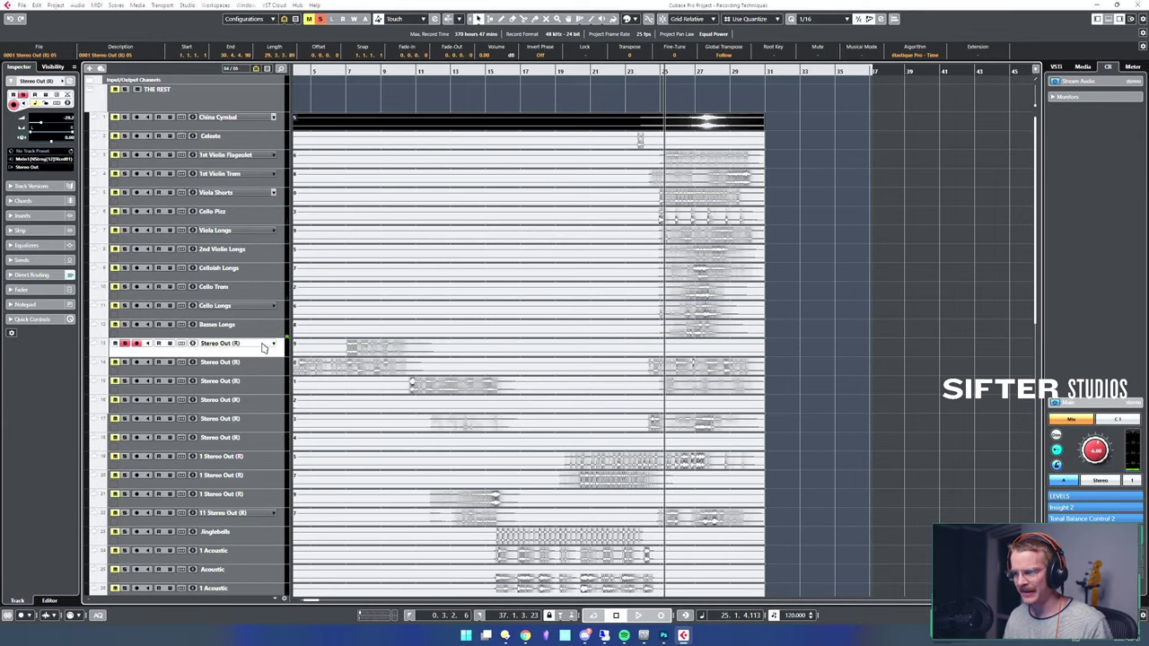
click(358, 310)
key(space)
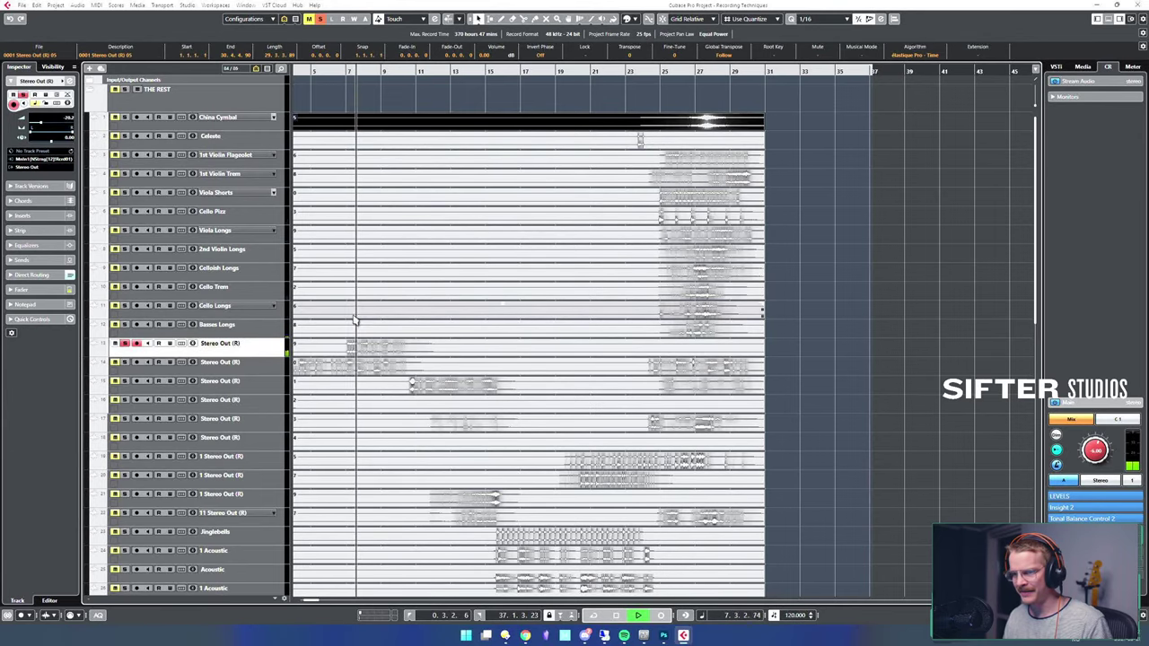
double_click(279, 352)
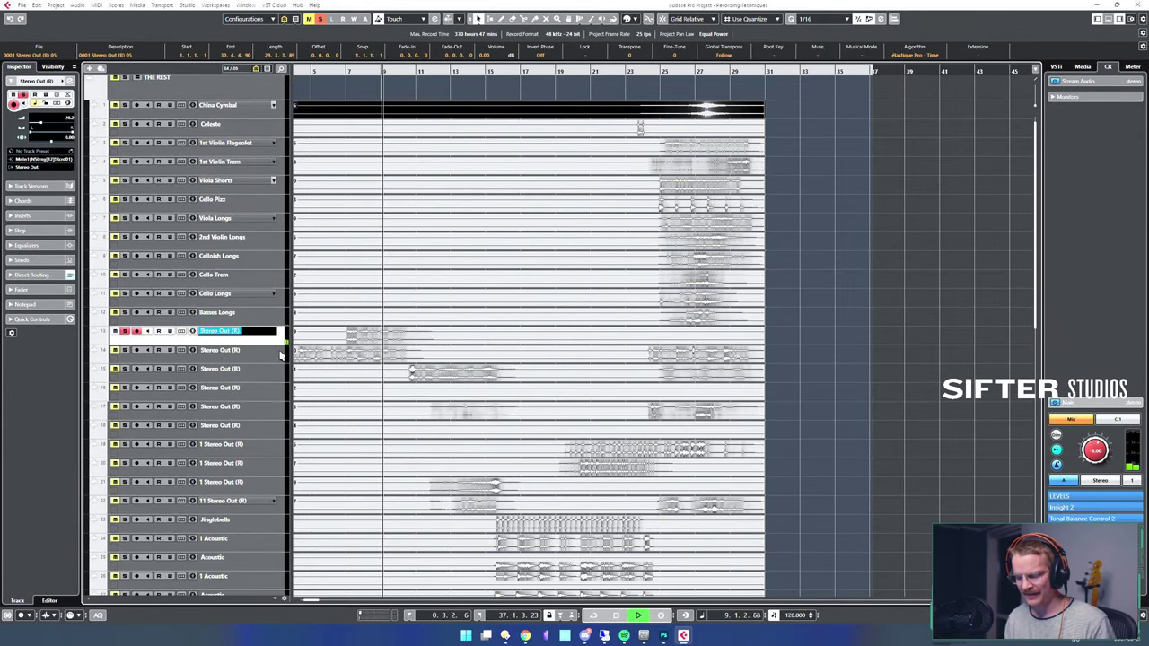
text(F)
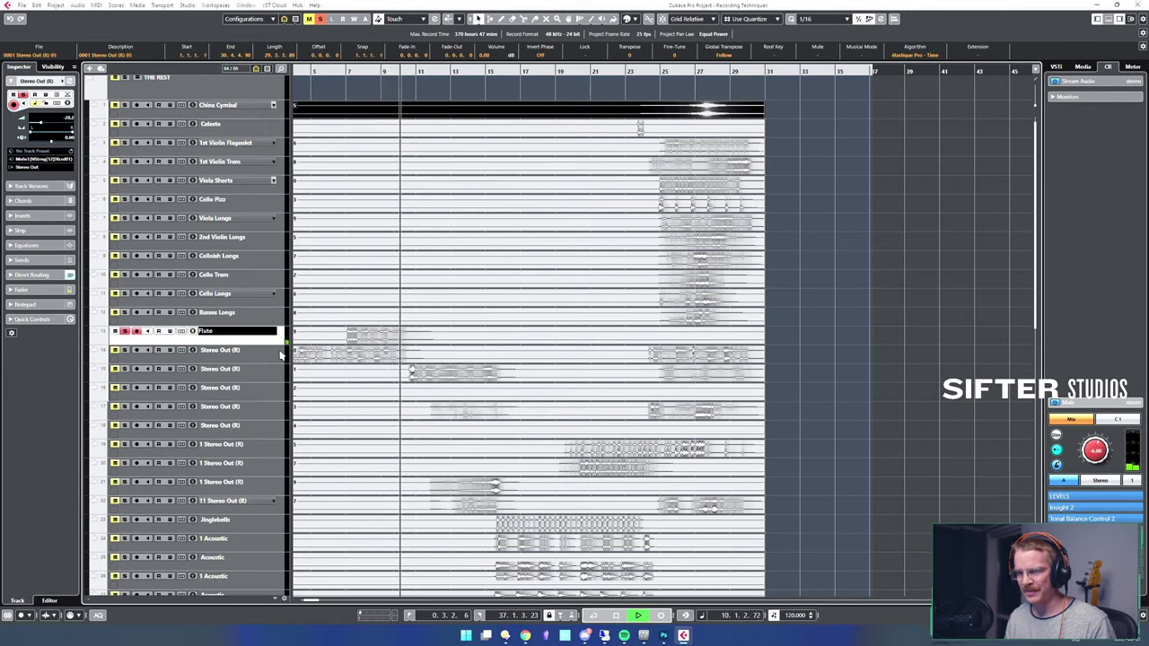
text(lute)
key(Return)
key(space)
- Solo and play the track below Flute from around bar 7, and rename it Bass Flute
click(271, 353)
key(space)
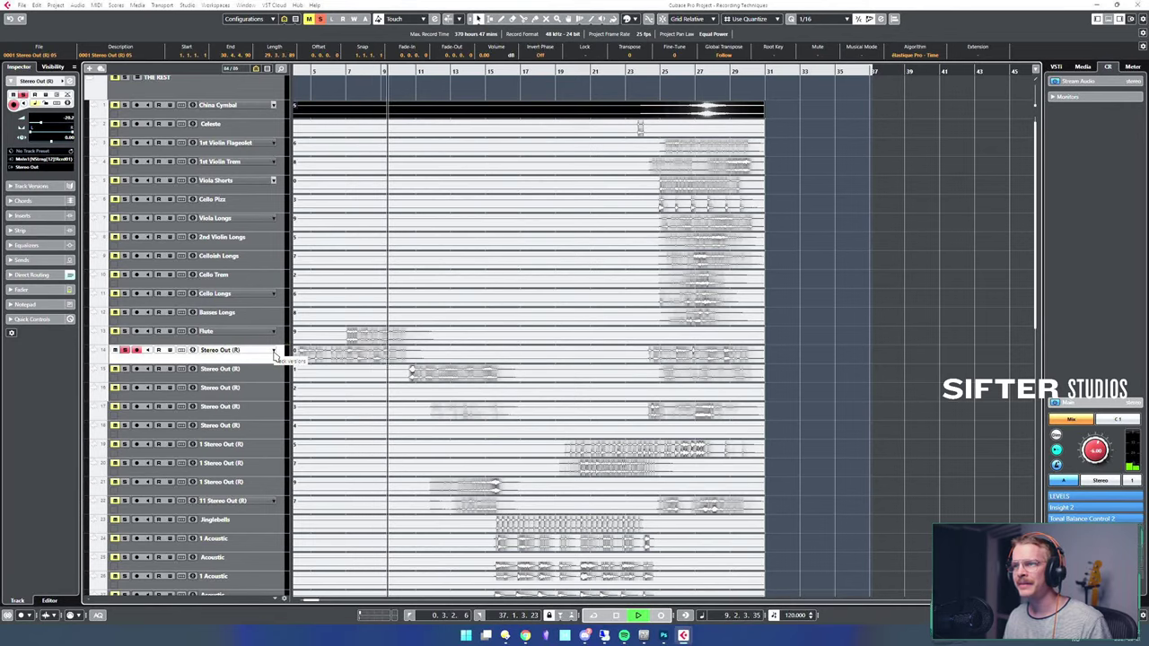
key(space)
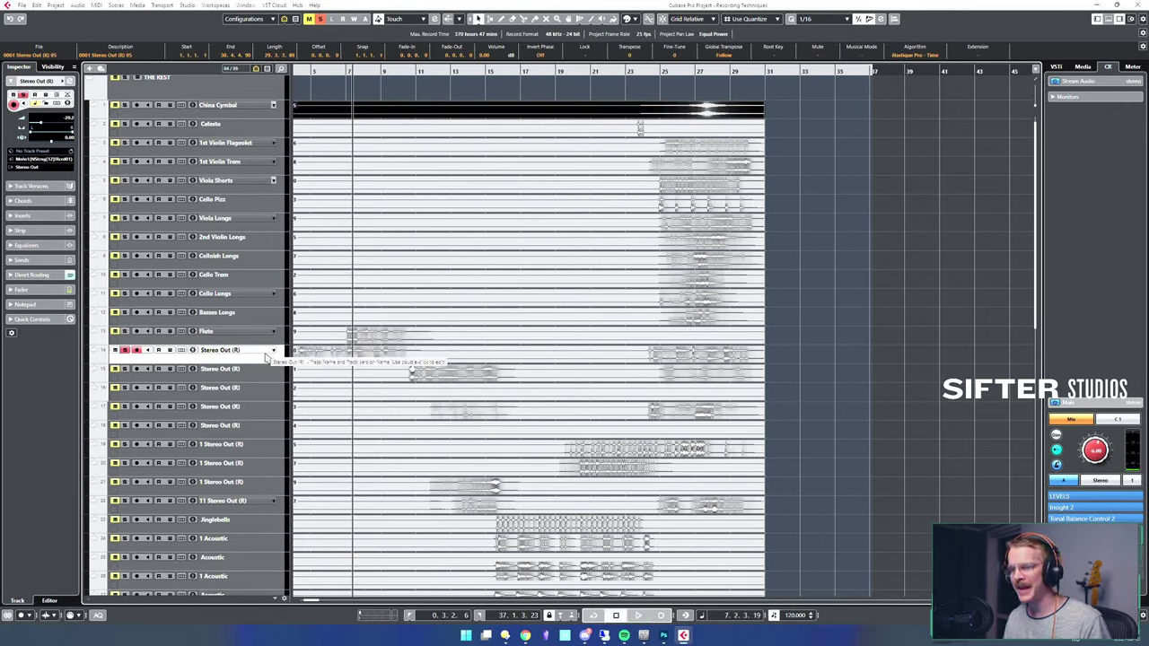
key(F2)
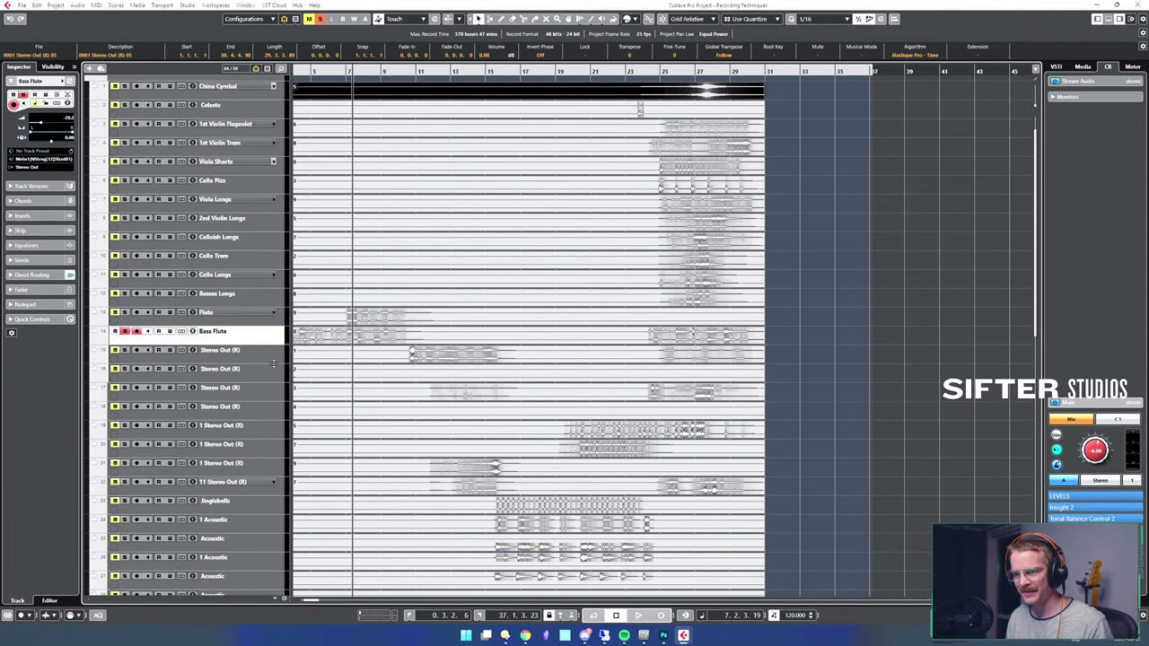
key(s)
- Solo and play the track below Bass Flute from around bar 11, and rename it Cor Anglais
click(268, 353)
key(s)
alt+shift+click(419, 336)
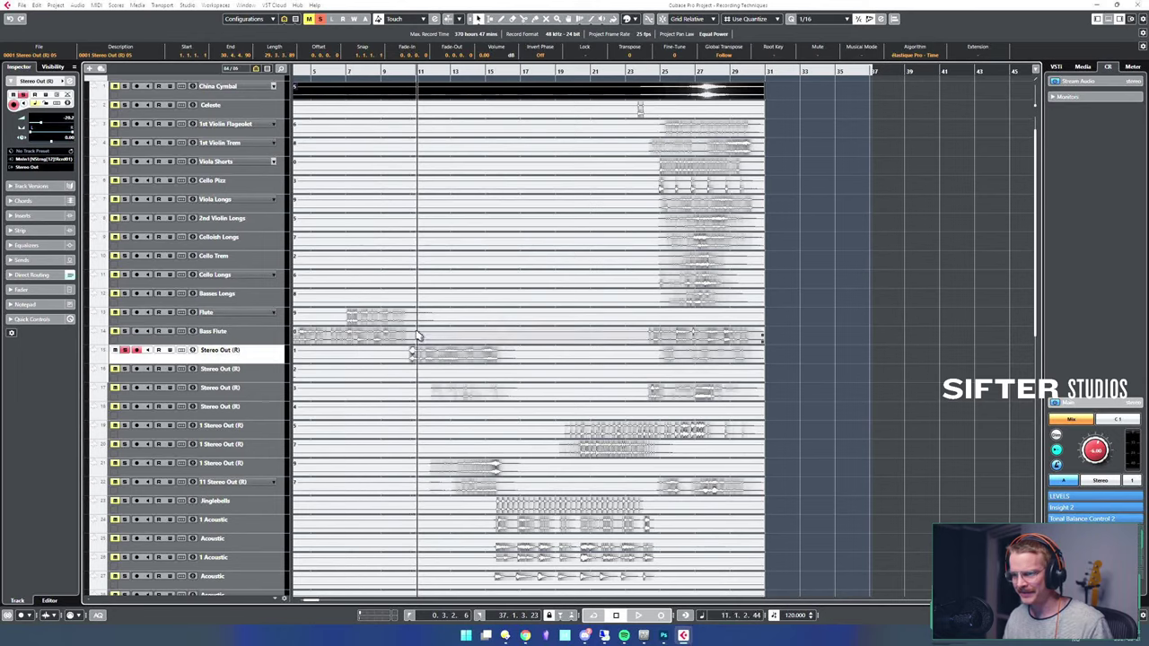
key(space)
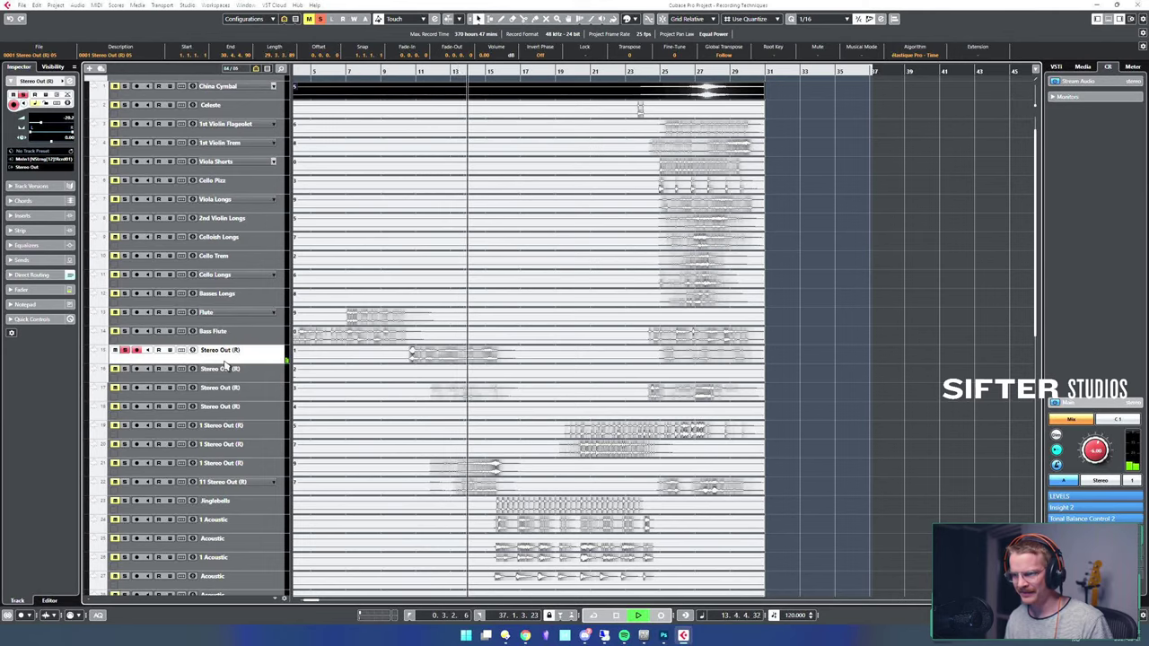
key(space)
key(F2)
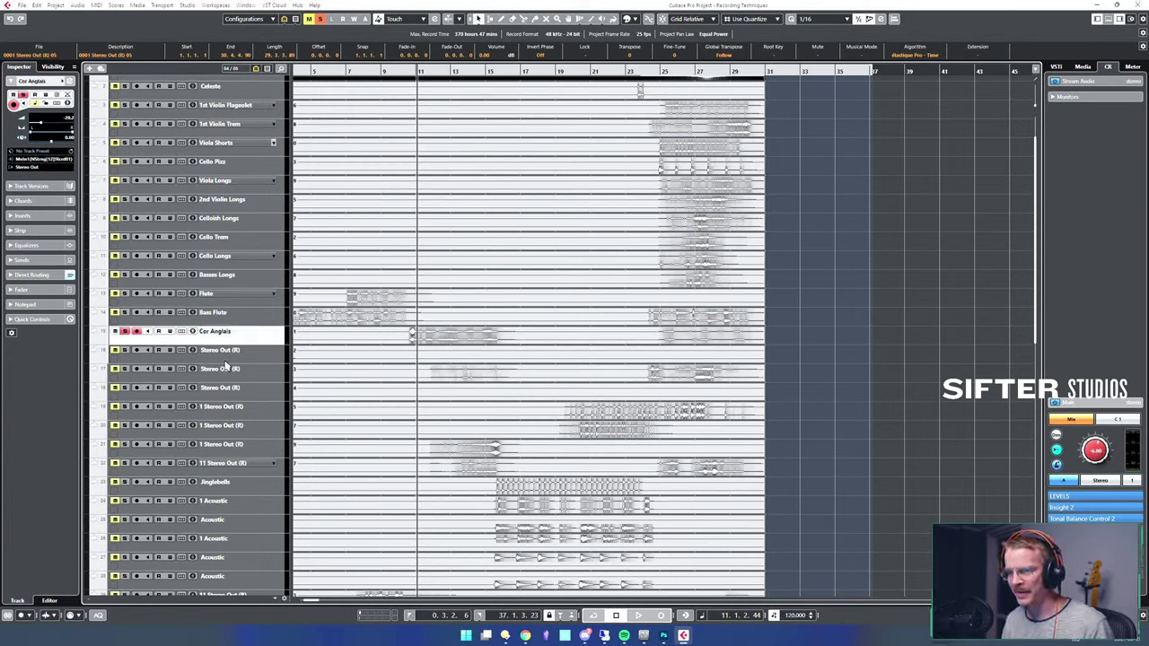
key(s)
- Solo and play the track below Cor Anglais from around bar 2, and rename it Piccolo
click(258, 352)
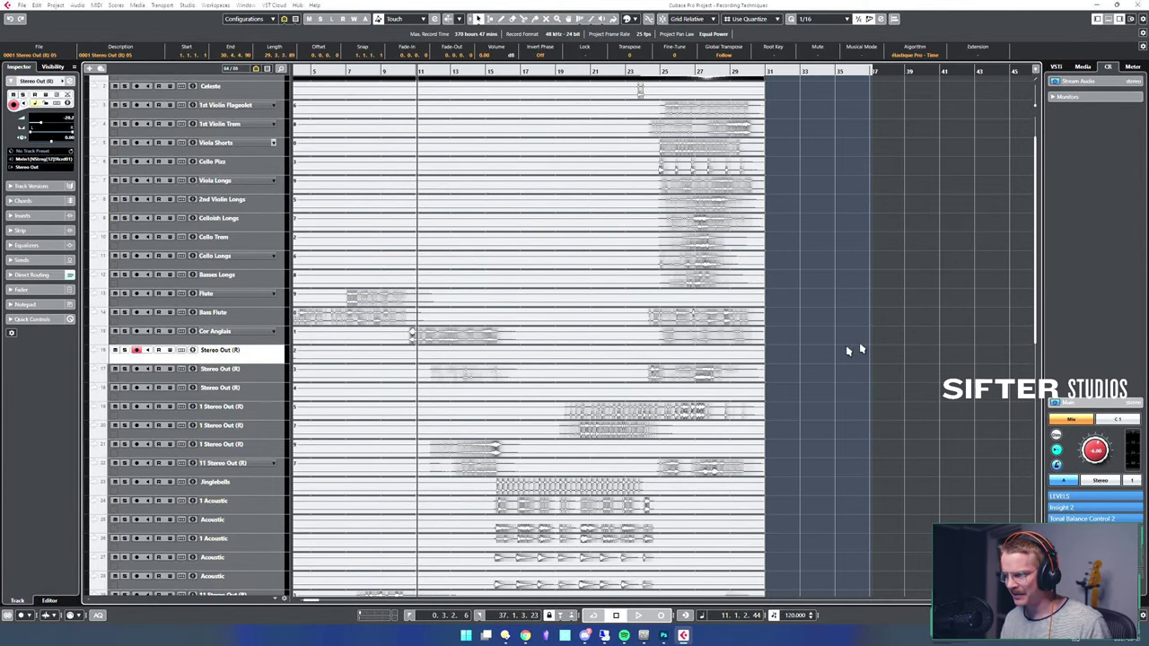
drag(849, 350, 963, 312)
key(s)
alt+shift+click(386, 296)
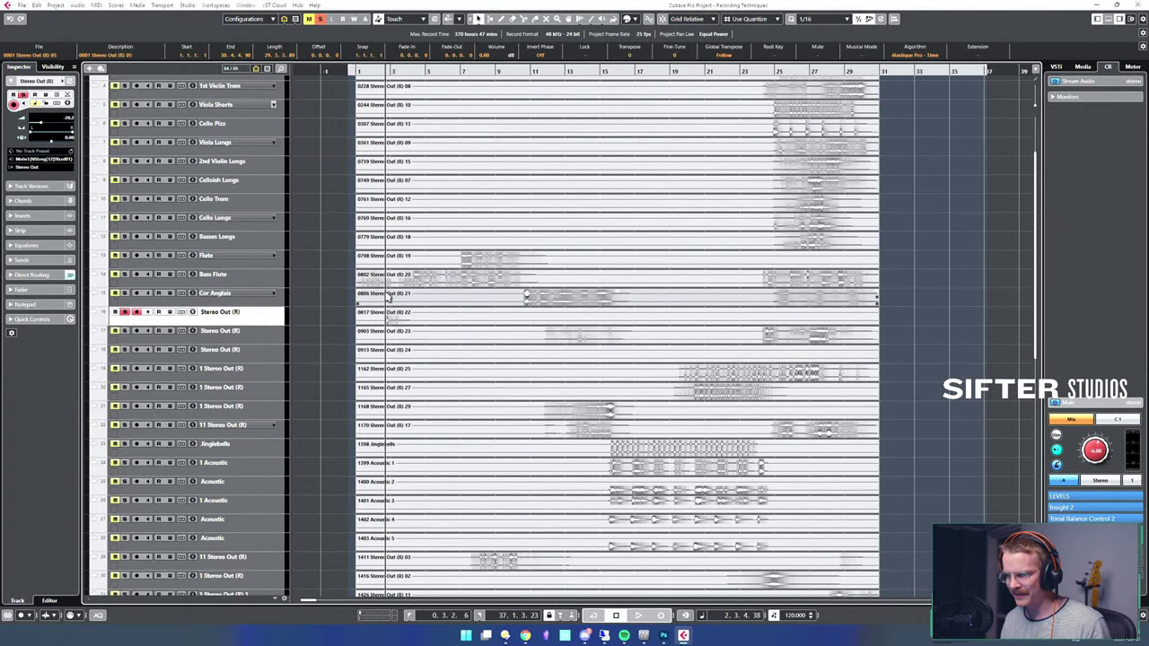
key(space)
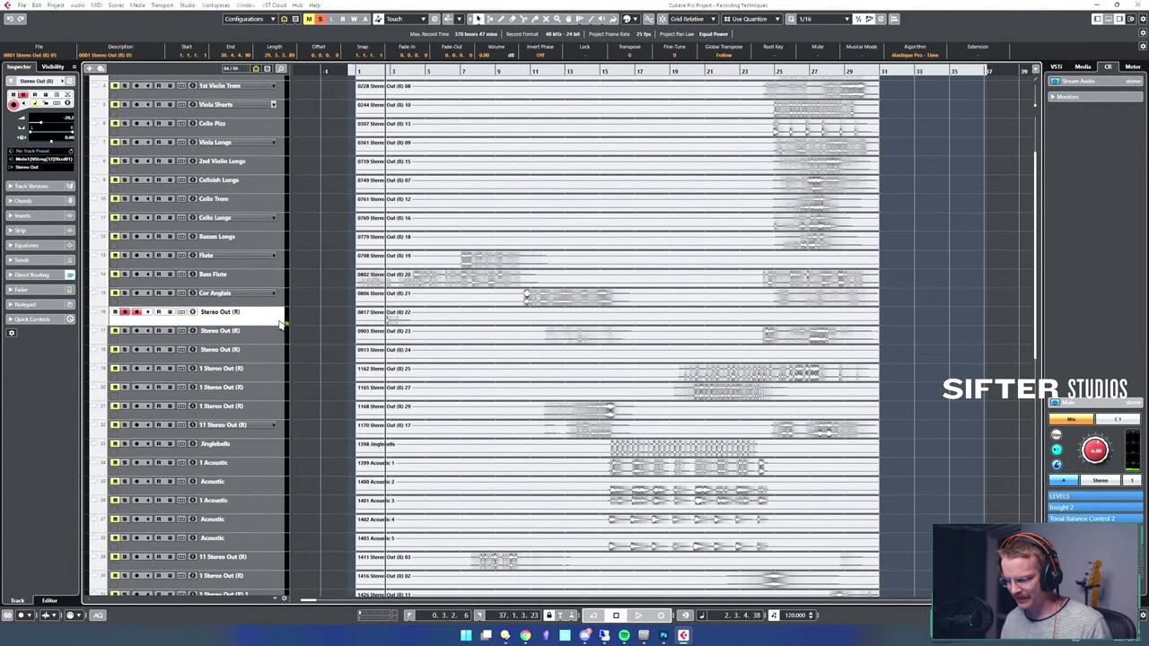
key(F2)
text(Piccolo)
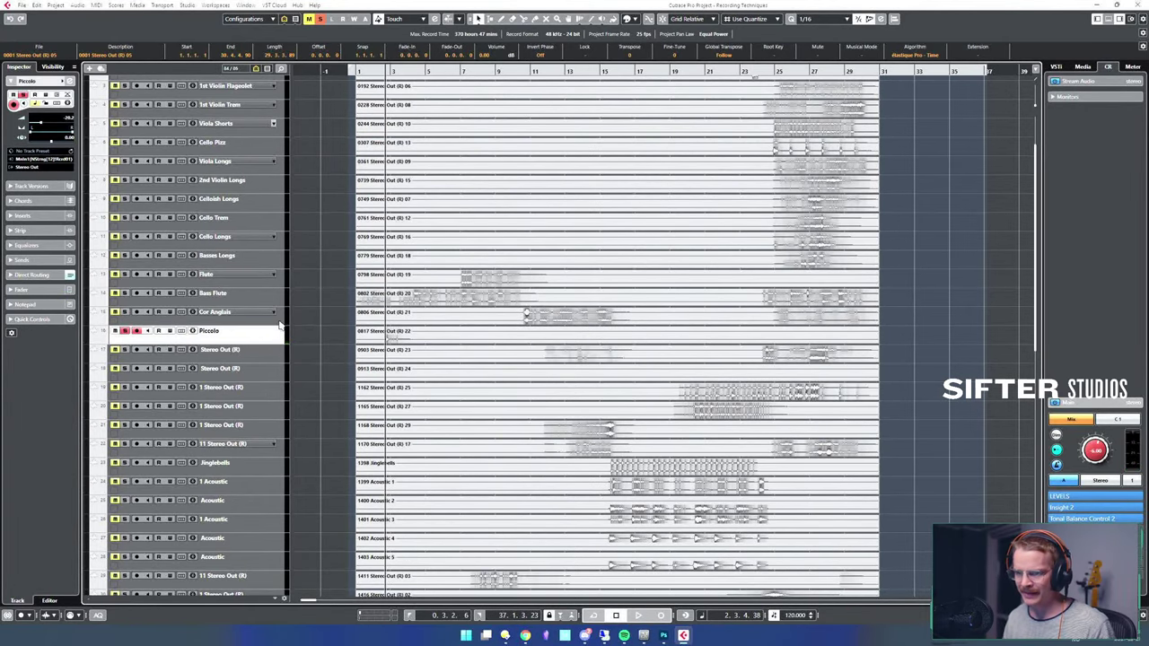
text(s)
- Solo and play the track below Piccolo from around bar 12, and rename it French Horn
click(264, 351)
key(s)
alt+shift+click(549, 347)
key(space)
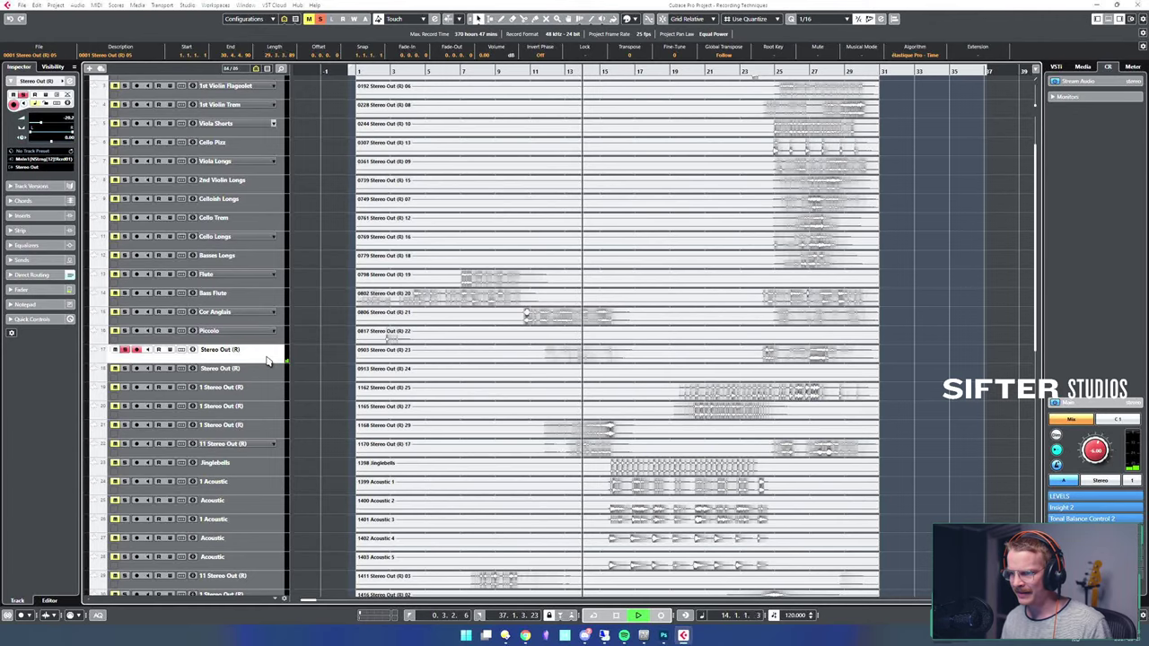
key(space)
key(alt+shift+r)
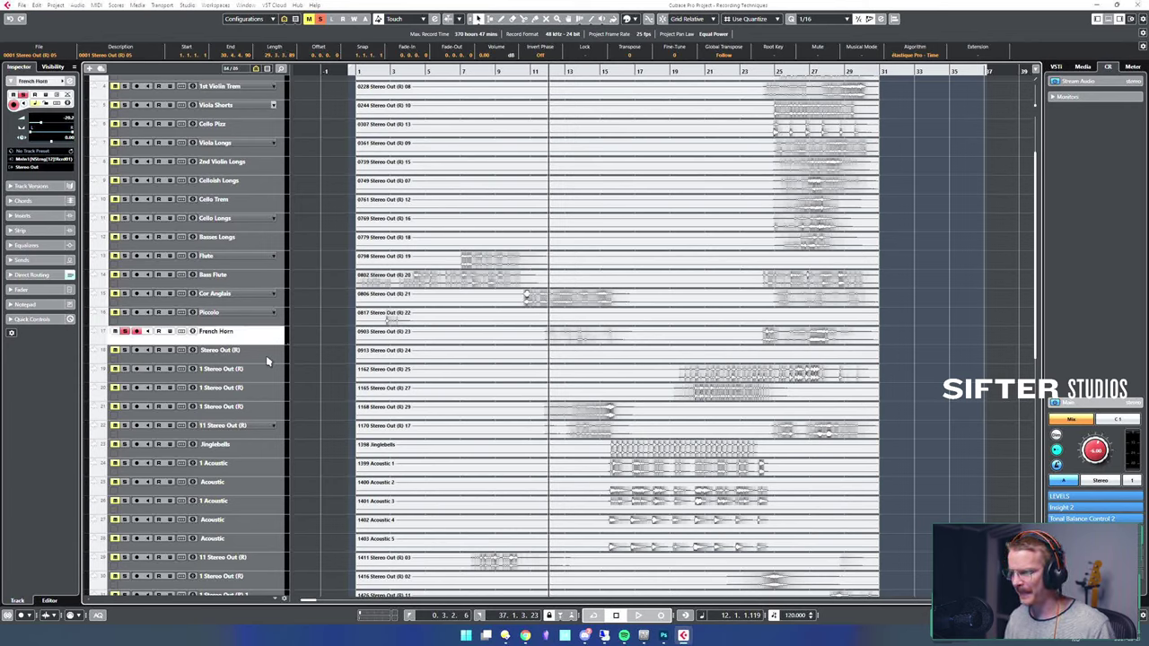
- Play the unsoloed mix from around bar 24 and raise the French Horn clip's volume to 7 dB
click(762, 313)
key(space)
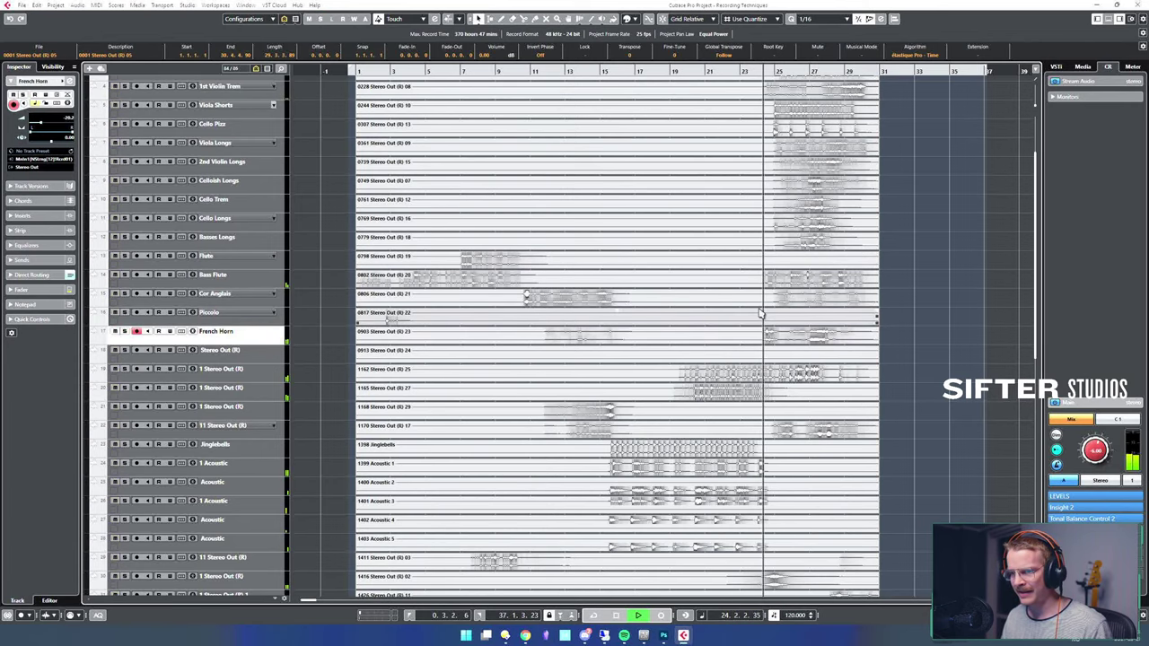
key(space)
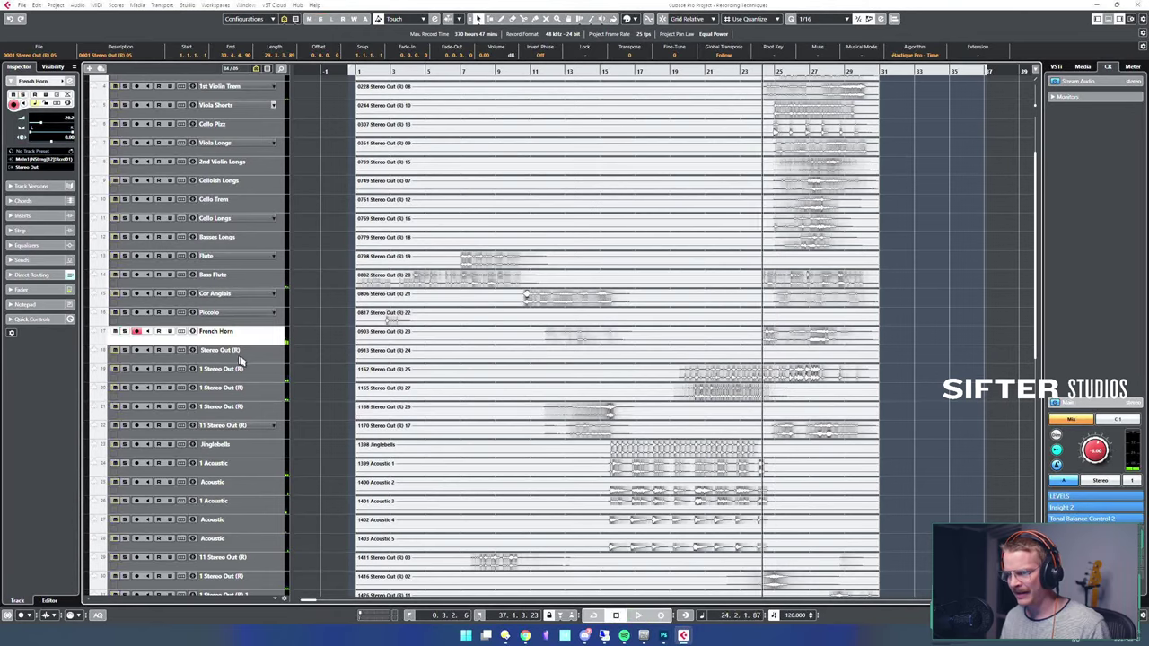
click(538, 334)
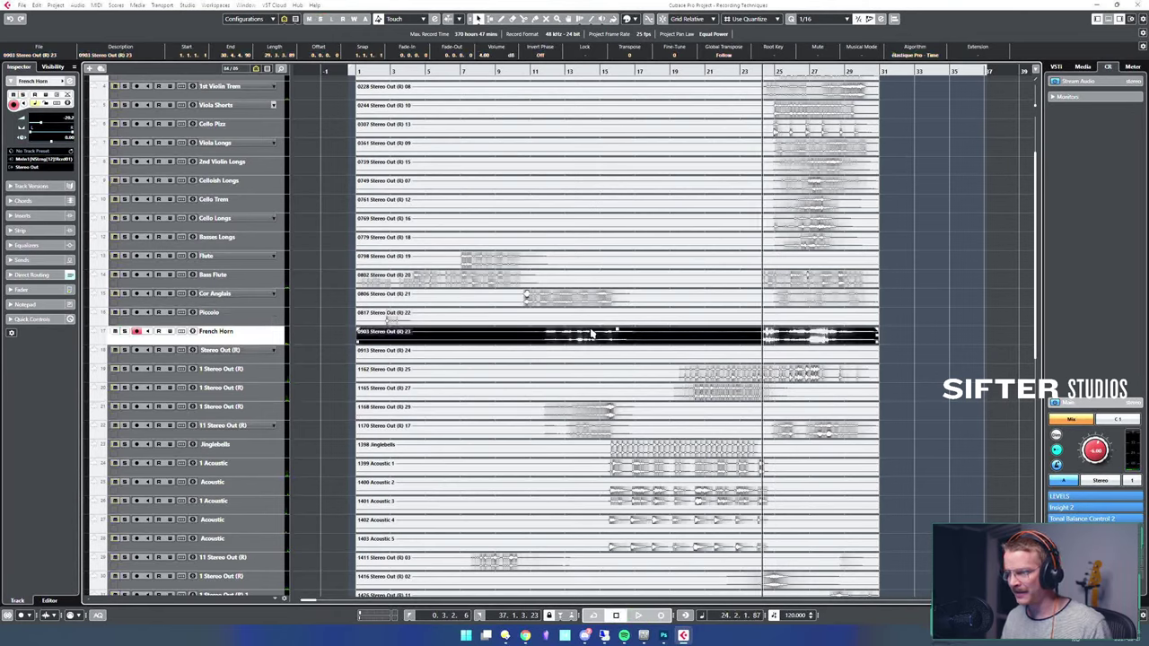
scroll(592, 336, up, 3)
- Solo and play the Stereo Out track below French Horn from around bar 20
click(267, 351)
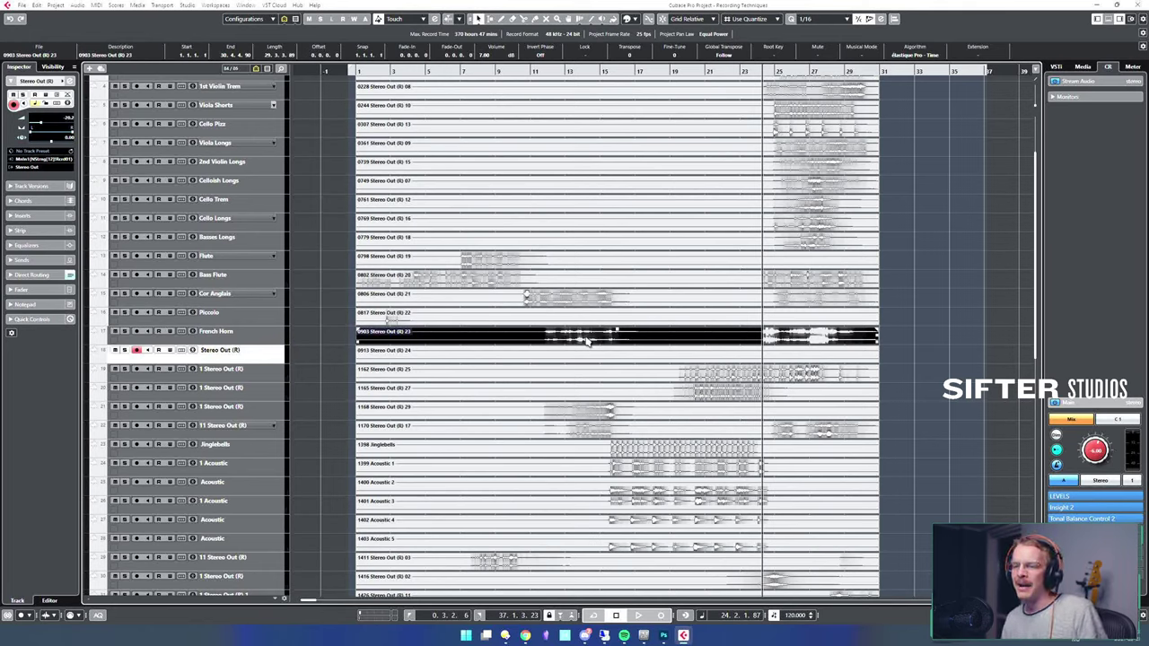
key(s)
drag(736, 356, 685, 361)
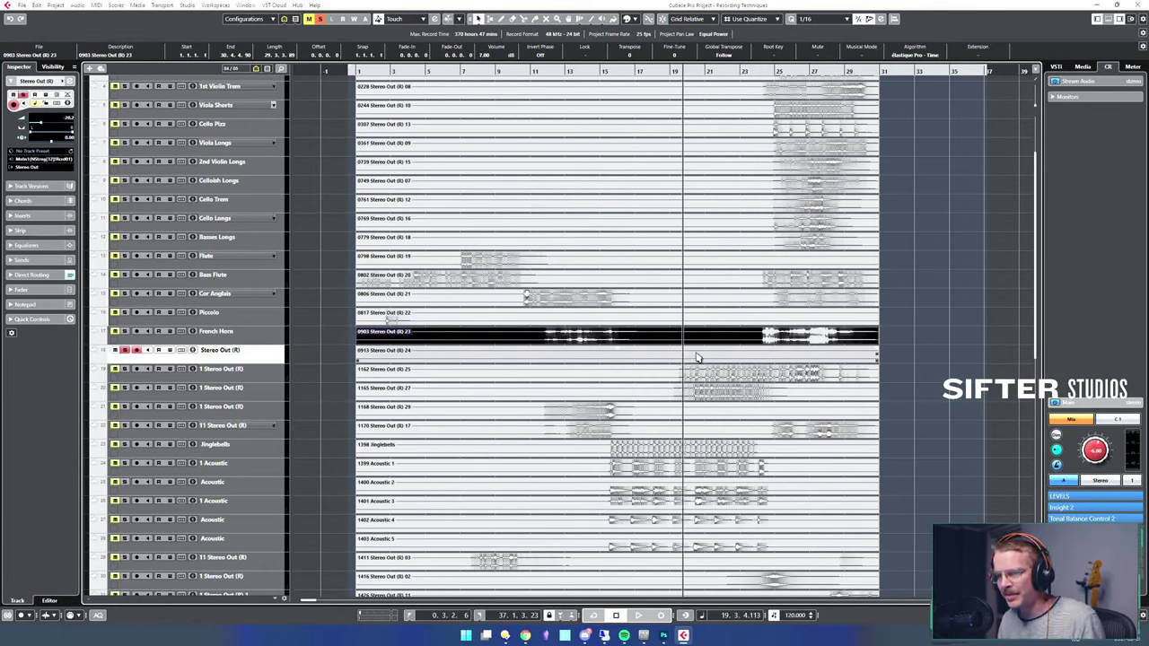
key(space)
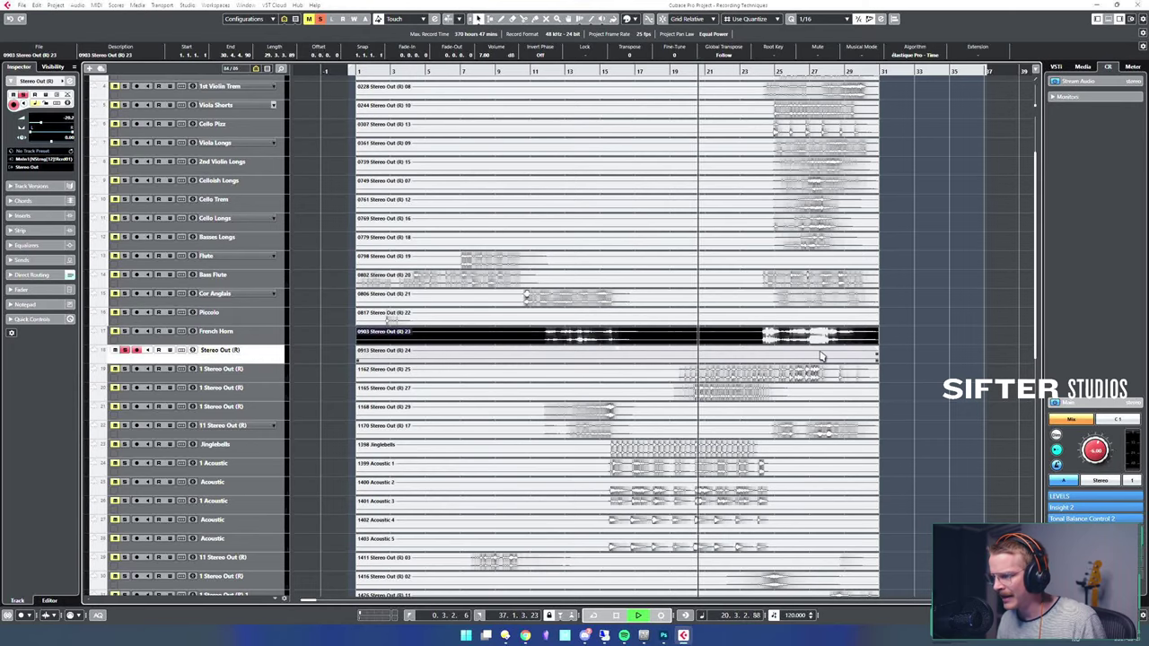
key(space)
- Raise the volume of the clip below French Horn to 24 dB to check for audio, and delete its track
click(620, 357)
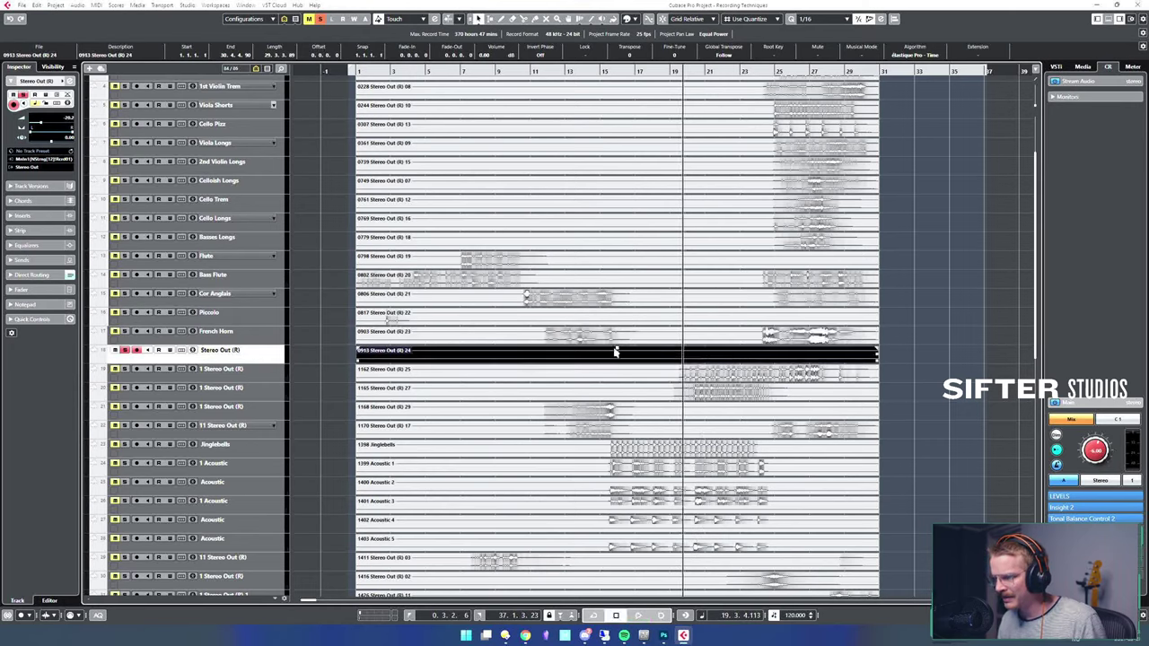
drag(618, 346, 675, 200)
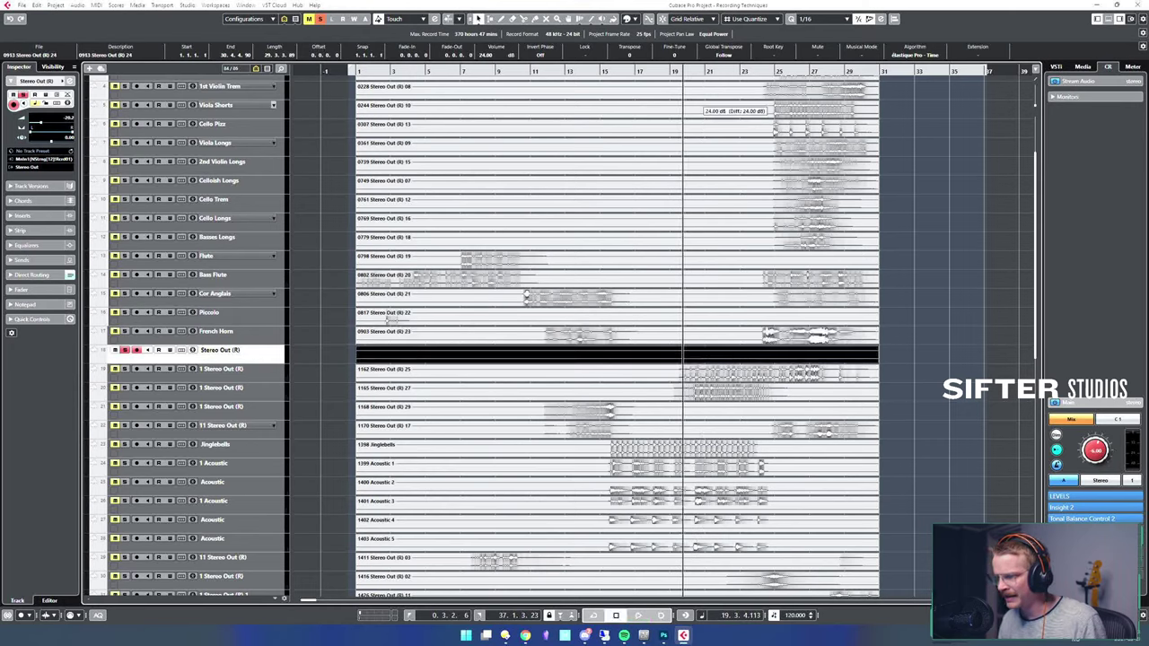
drag(700, 108, 700, 106)
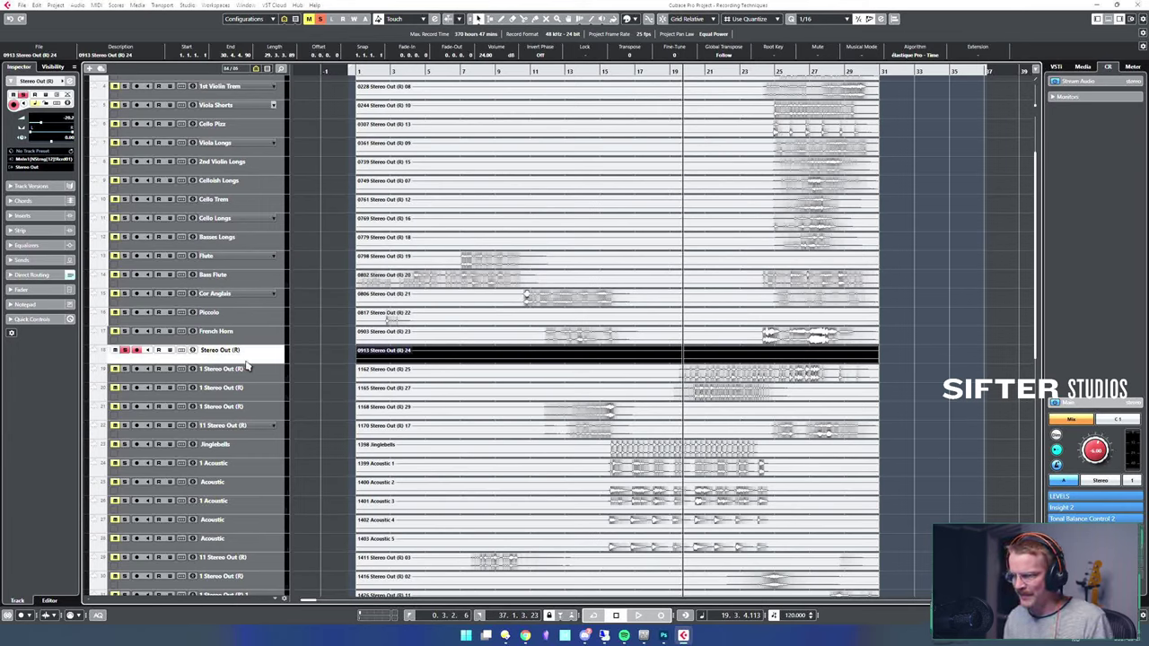
key(Delete)
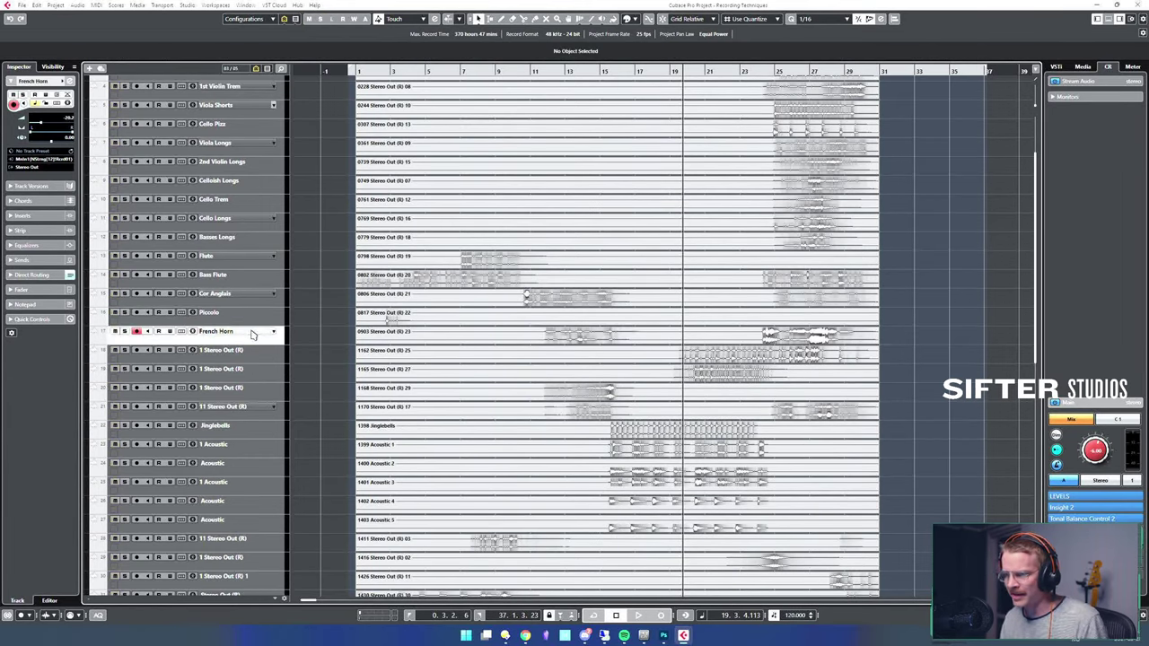
- Solo and play the track below French Horn from around bar 20, and rename it Strings Stacc
click(244, 350)
key(s)
key(space)
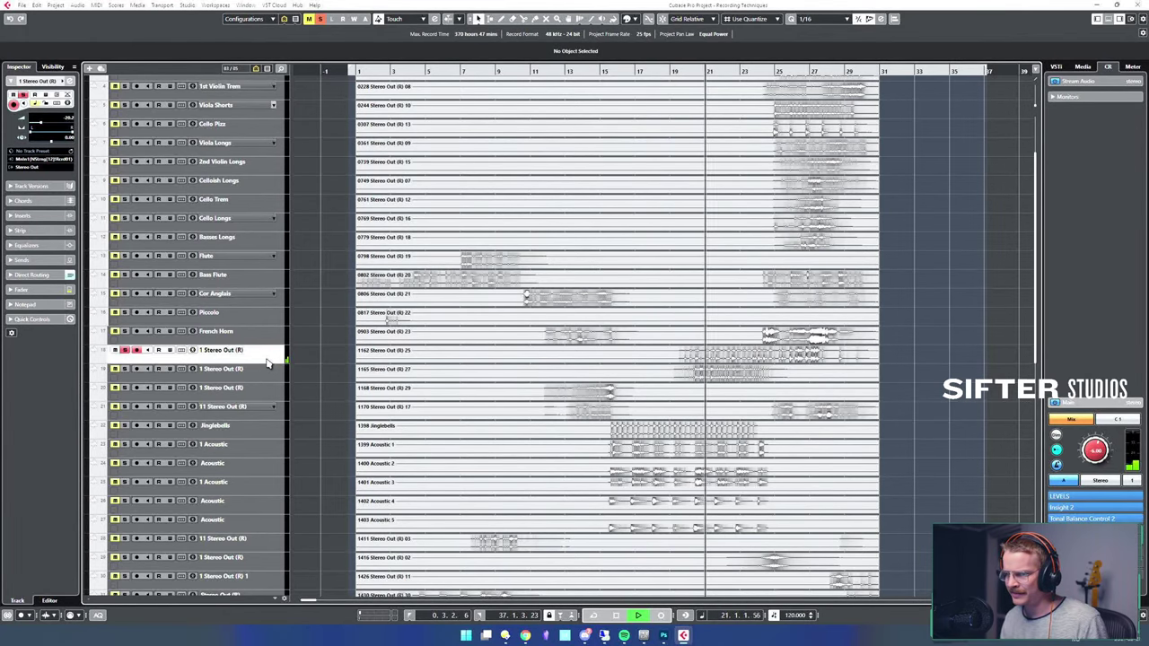
key(F2)
text(S)
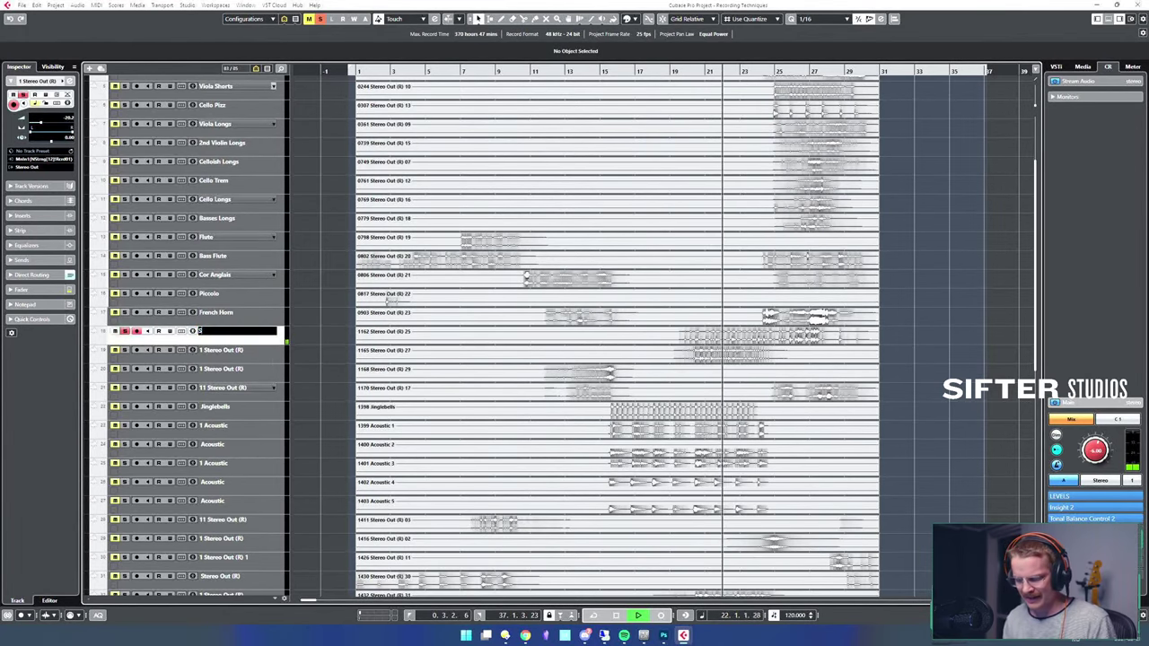
text(trings Stacc)
key(Return)
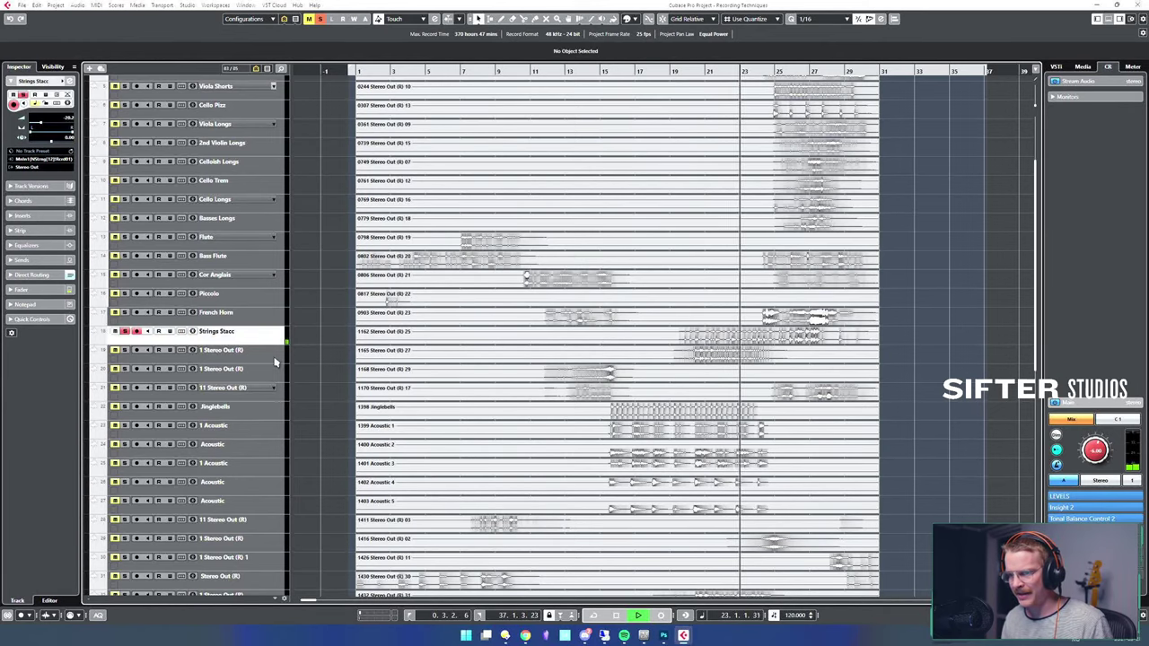
key(space)
key(s)
- Solo and play the track below Strings Stacc from around bar 22, and rename it Strings Col Legno
click(252, 360)
key(s)
click(714, 304)
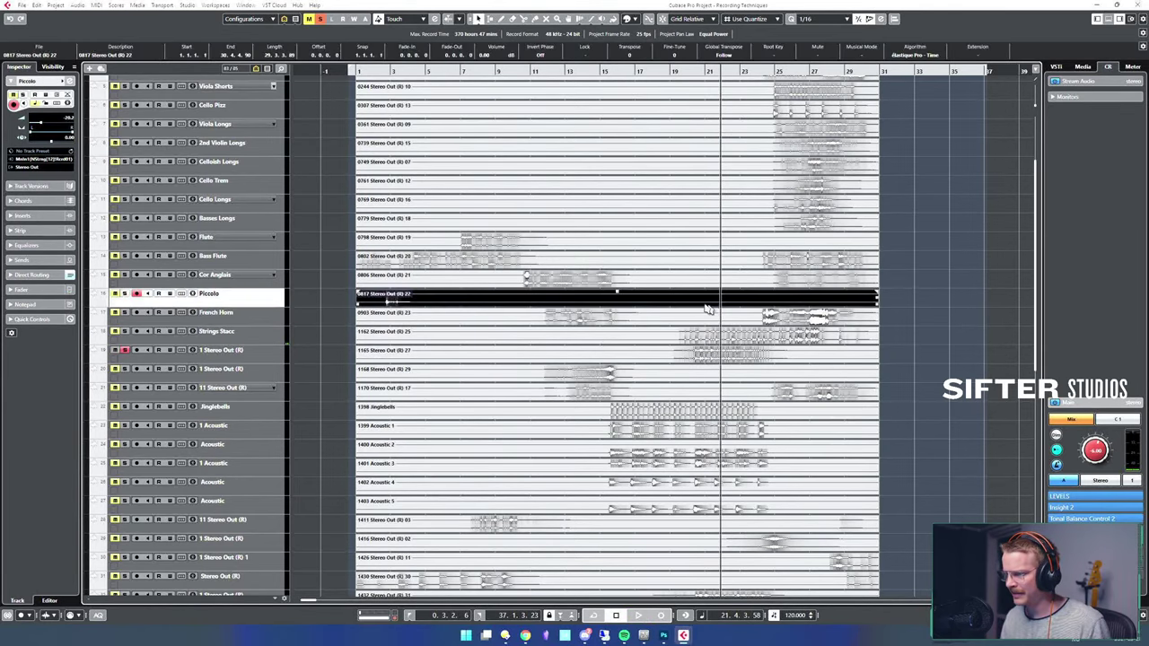
key(space)
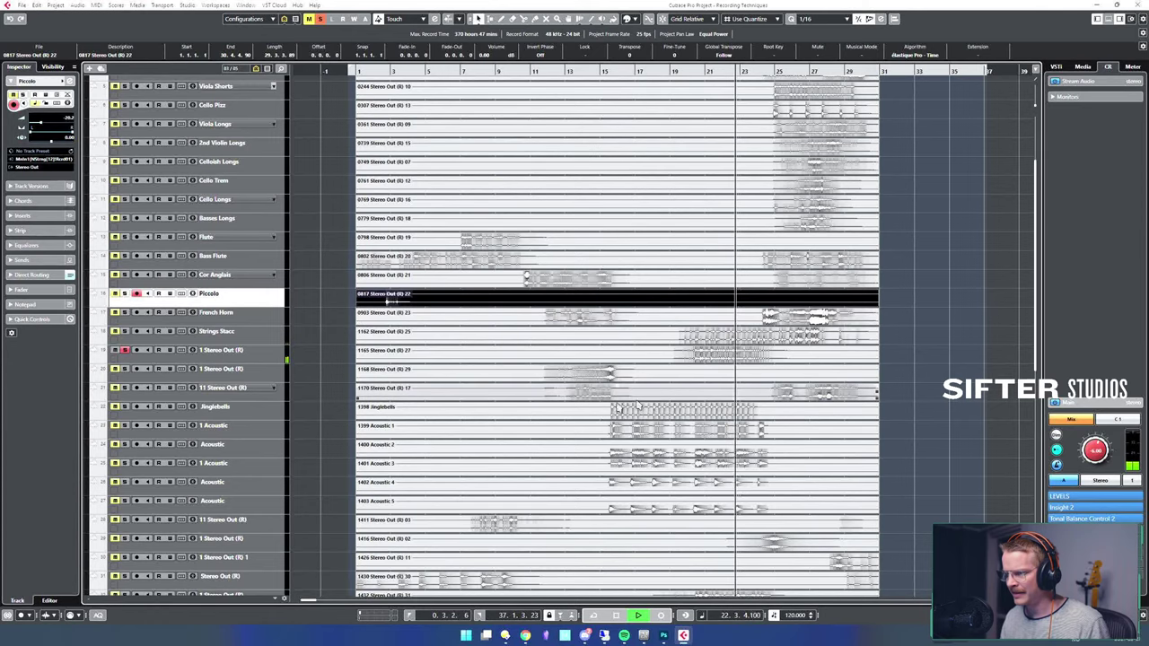
key(space)
click(247, 356)
double_click(249, 358)
scroll(249, 357, down, 1)
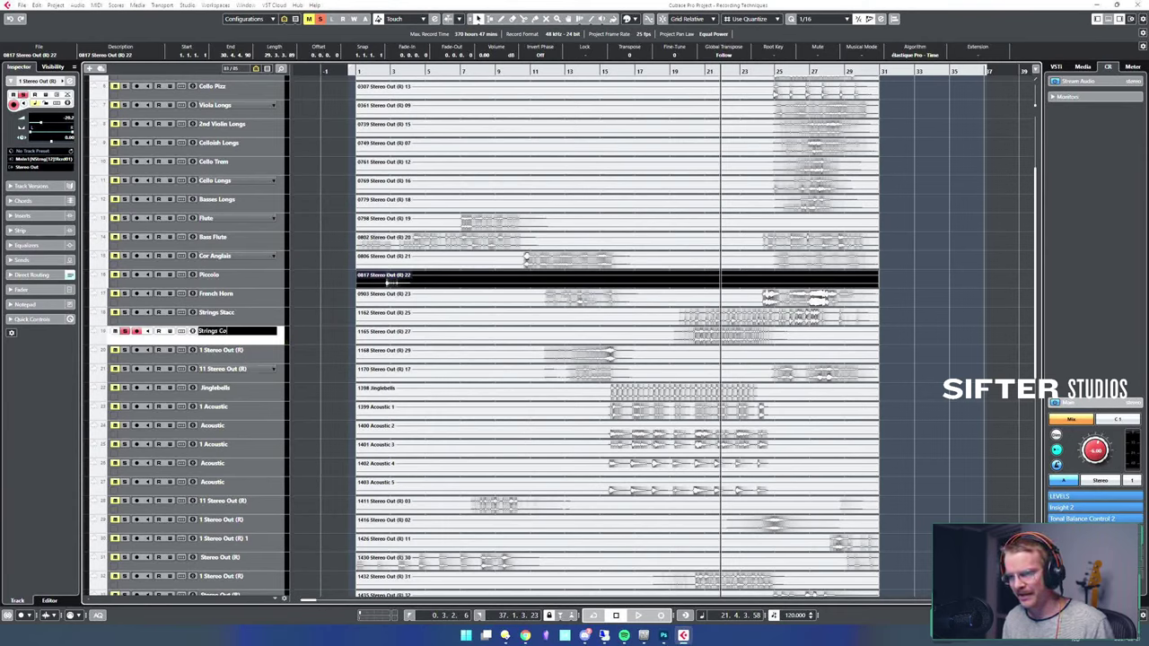
key(Return)
key(s)
- Solo and play the track below Strings Col Legno from around bar 14, and rename it String Ensemble Trem
click(250, 355)
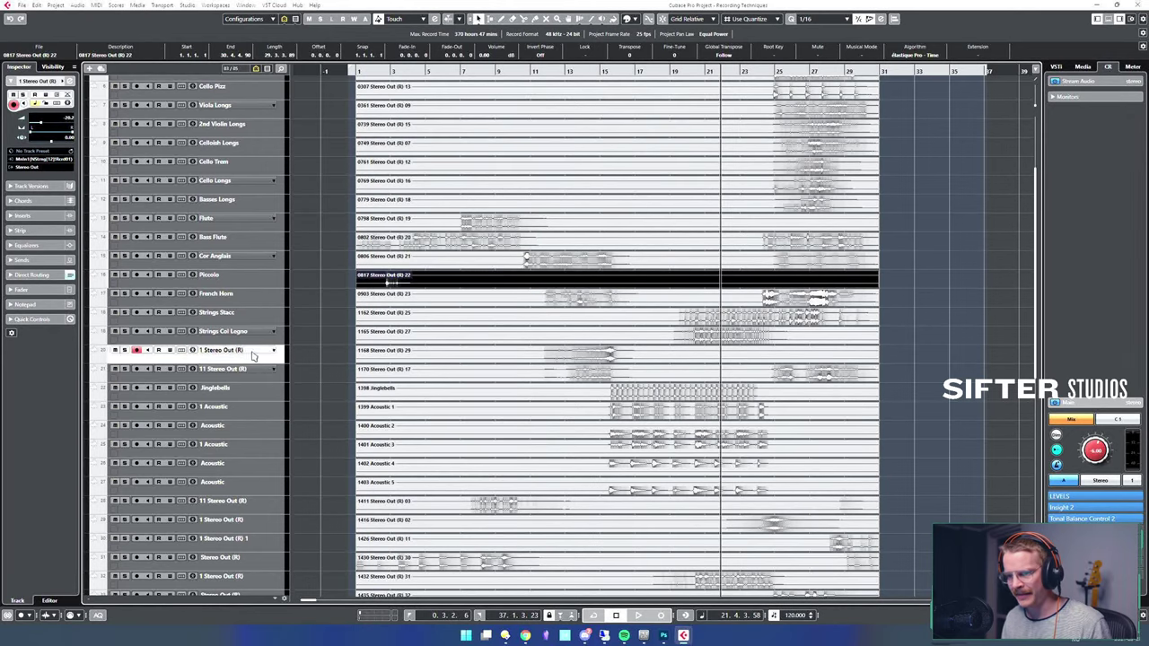
key(s)
drag(533, 336, 584, 330)
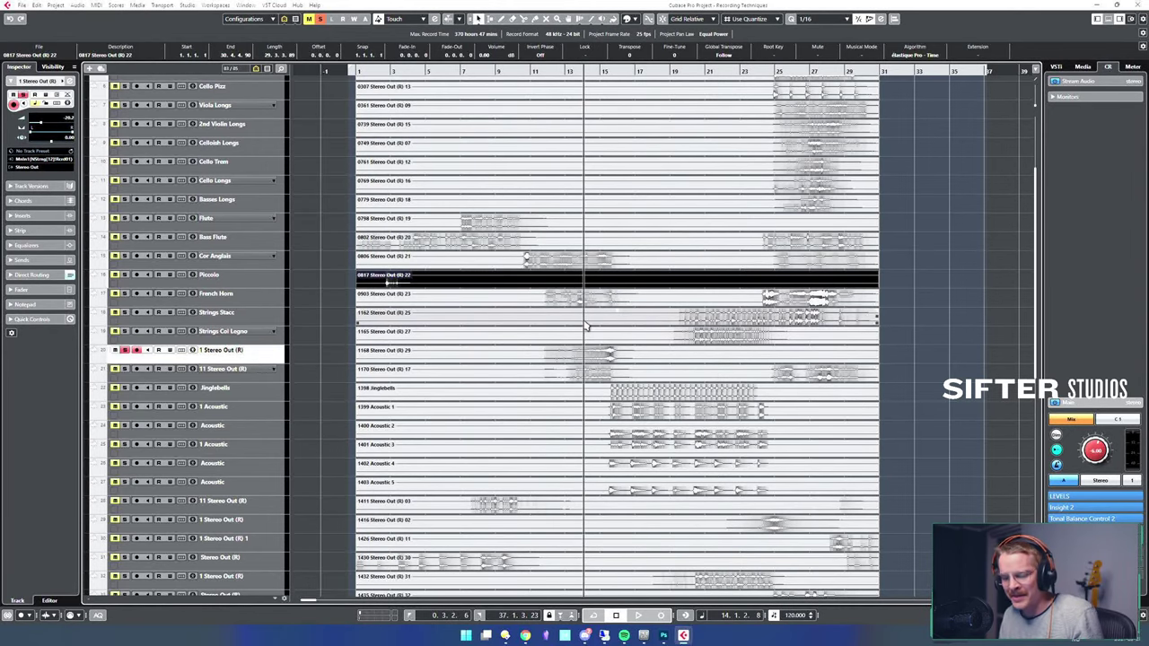
drag(585, 328, 580, 325)
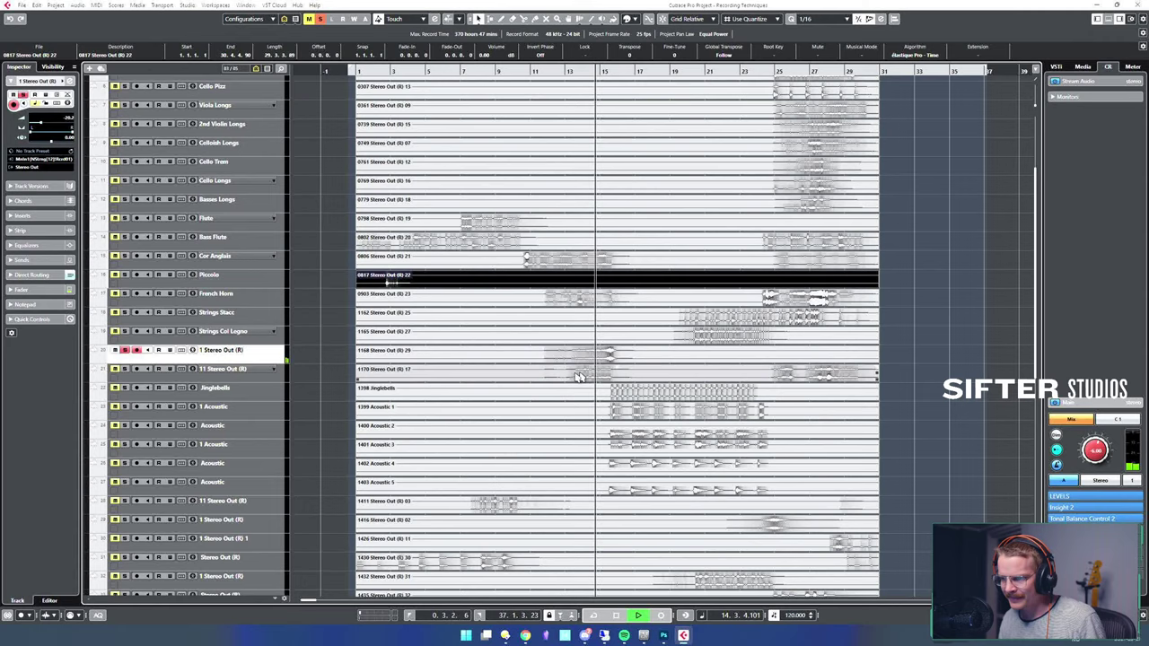
key(space)
double_click(273, 357)
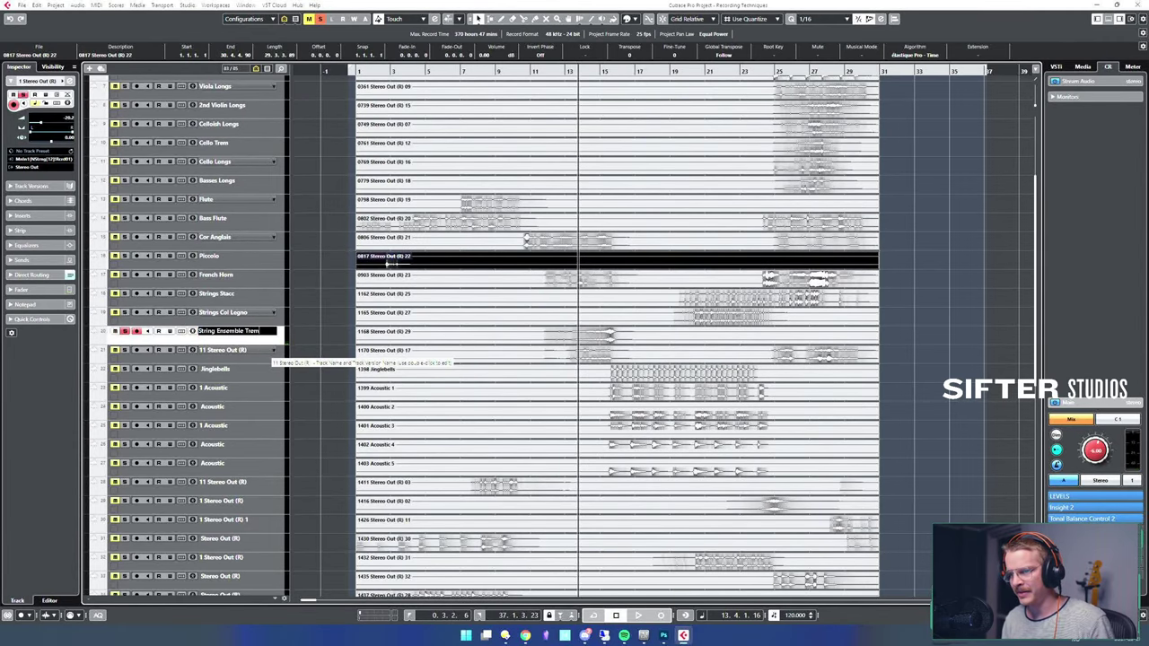
key(Return)
- Solo and play the track below String Ensemble Trem from around bar 14, and rename it Cello+Basses 8va
click(274, 354)
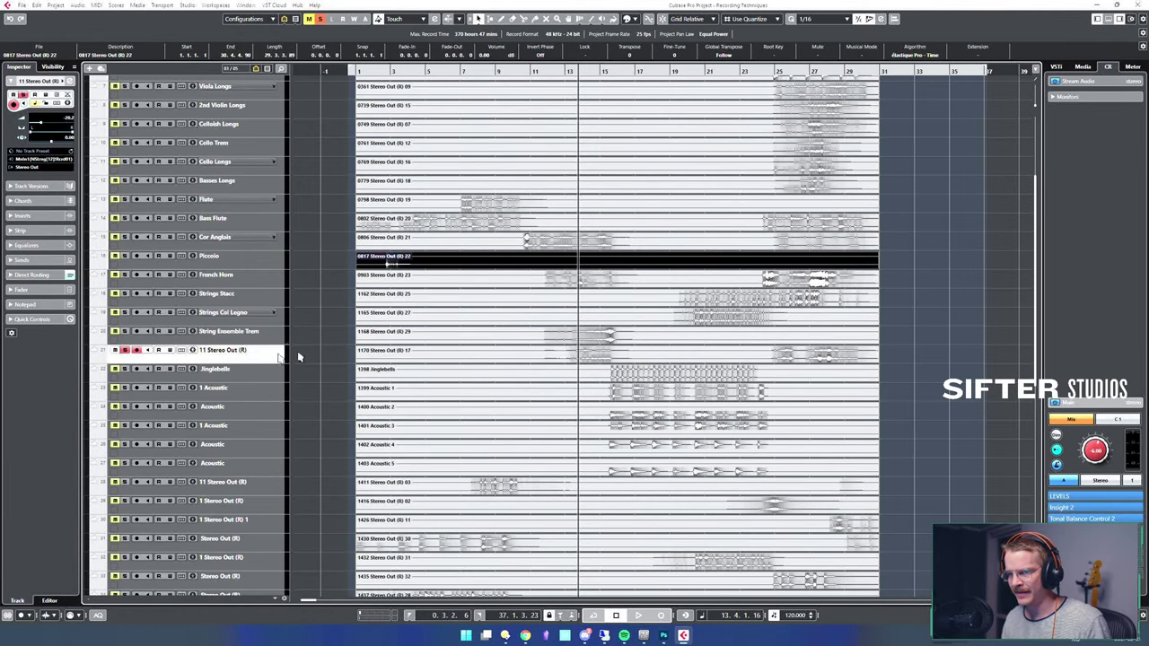
key(space)
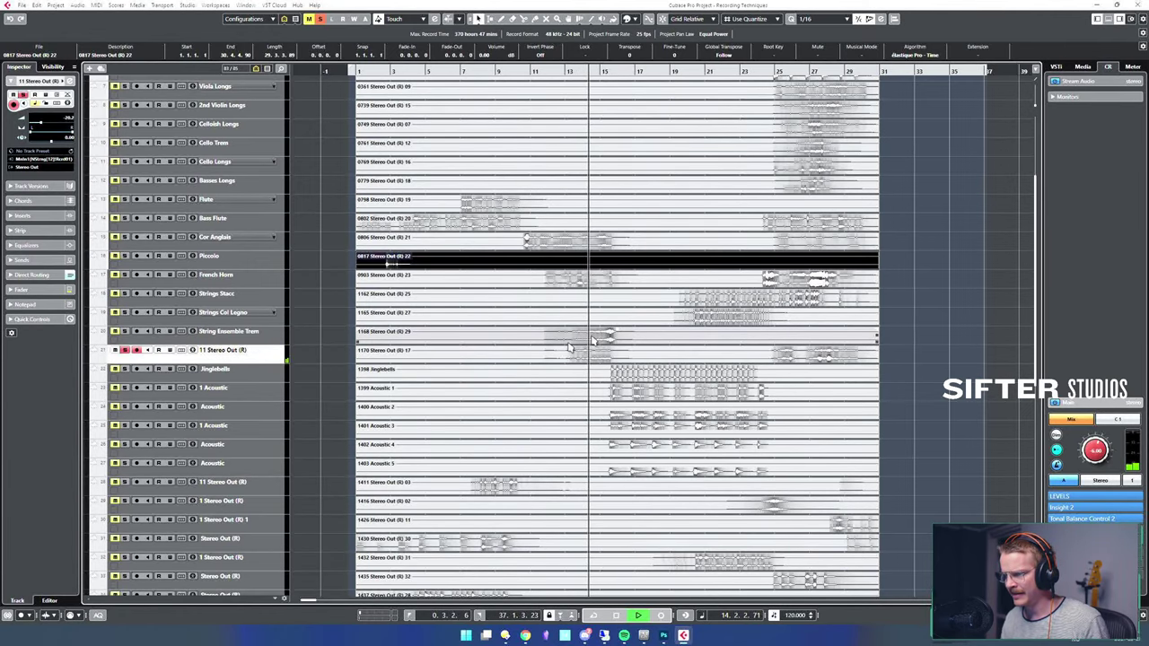
key(space)
double_click(277, 362)
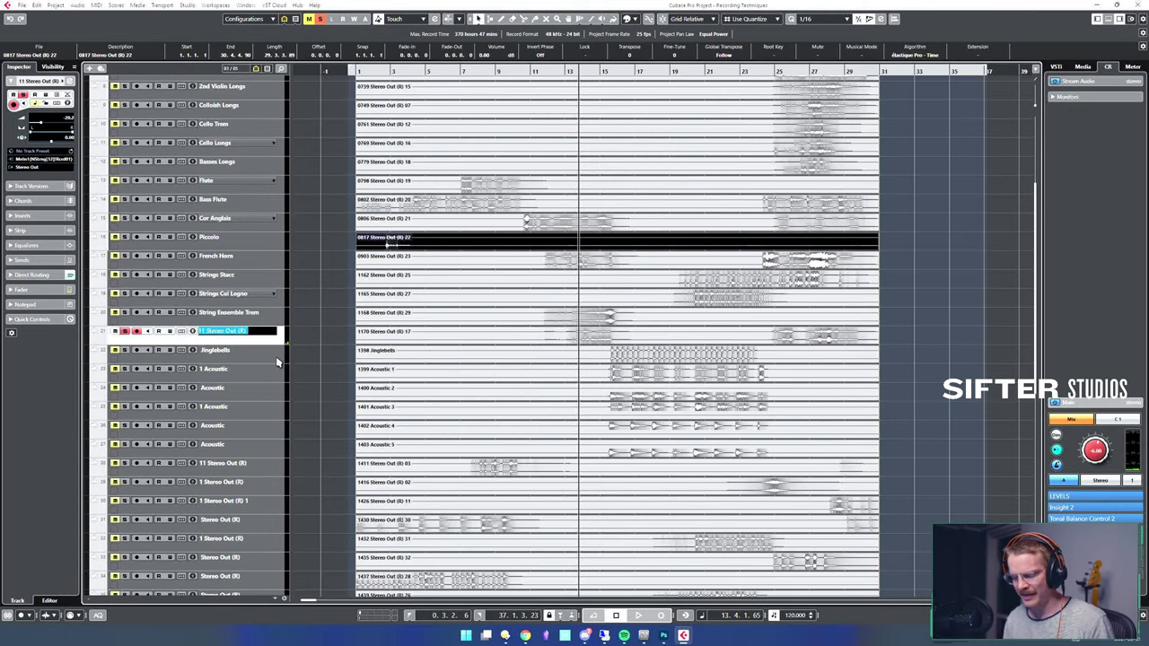
text(Cell)
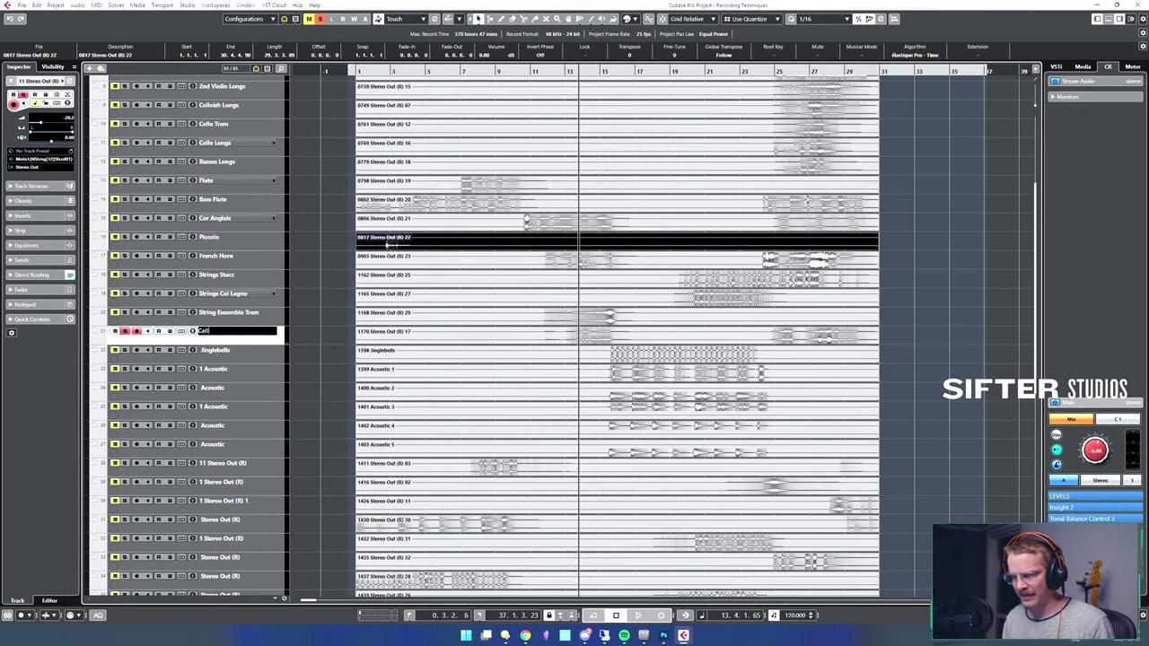
text(o - Basses 8va)
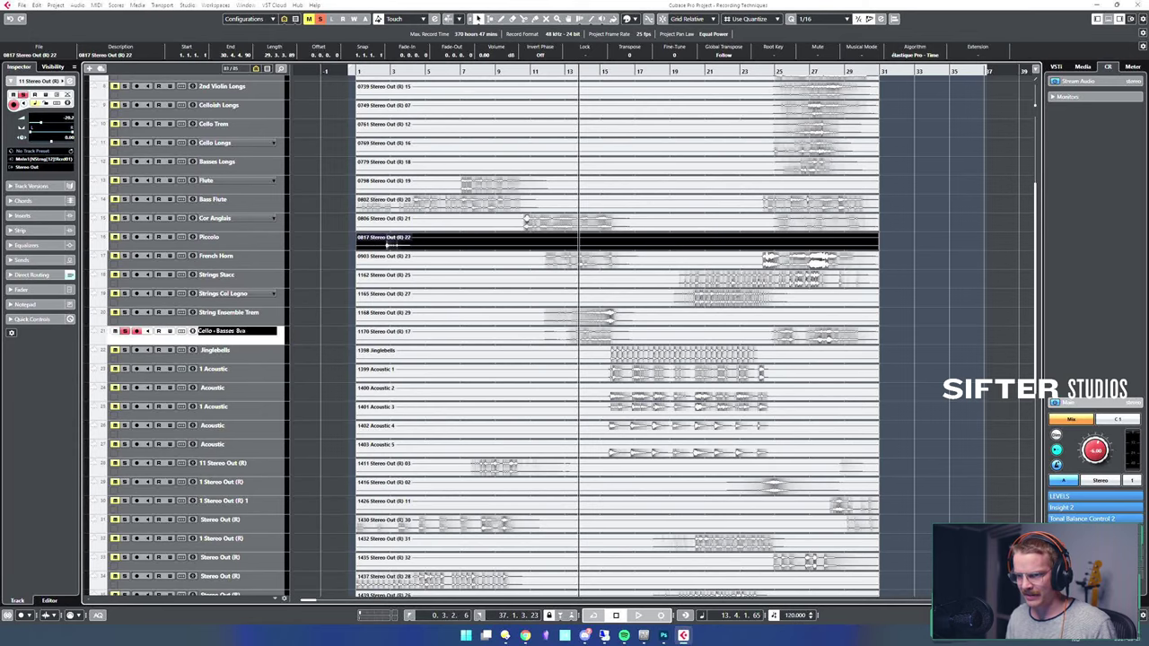
click(245, 356)
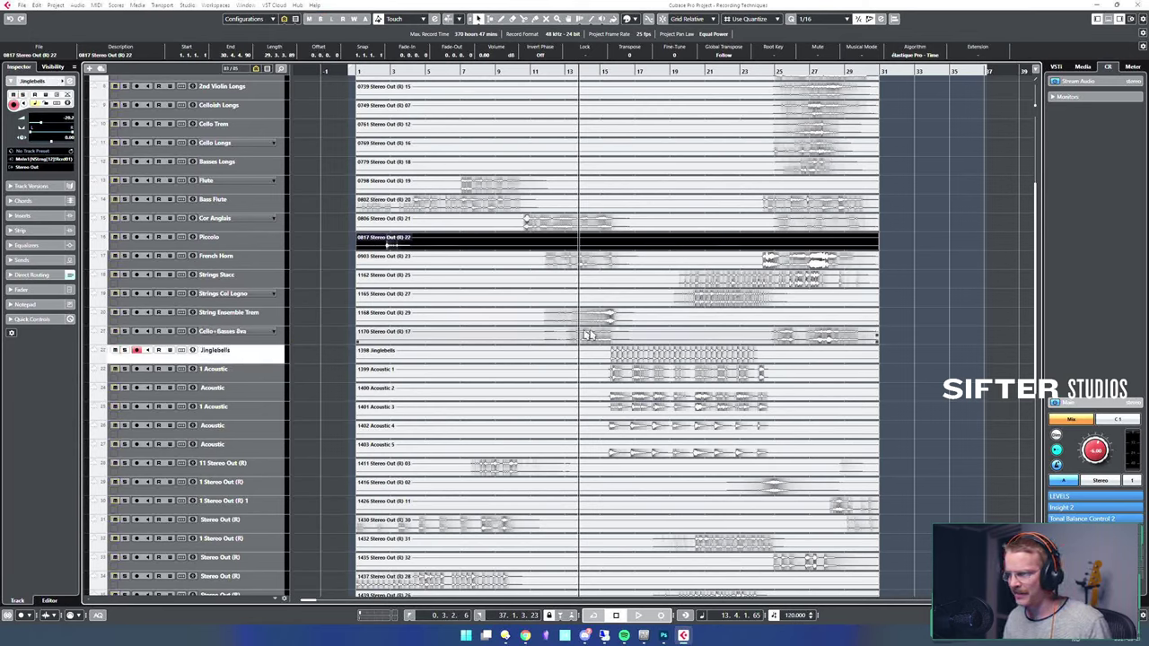
- Solo the Jinglebells track and audition it from around bar 15
alt+shift+click(609, 336)
key(space)
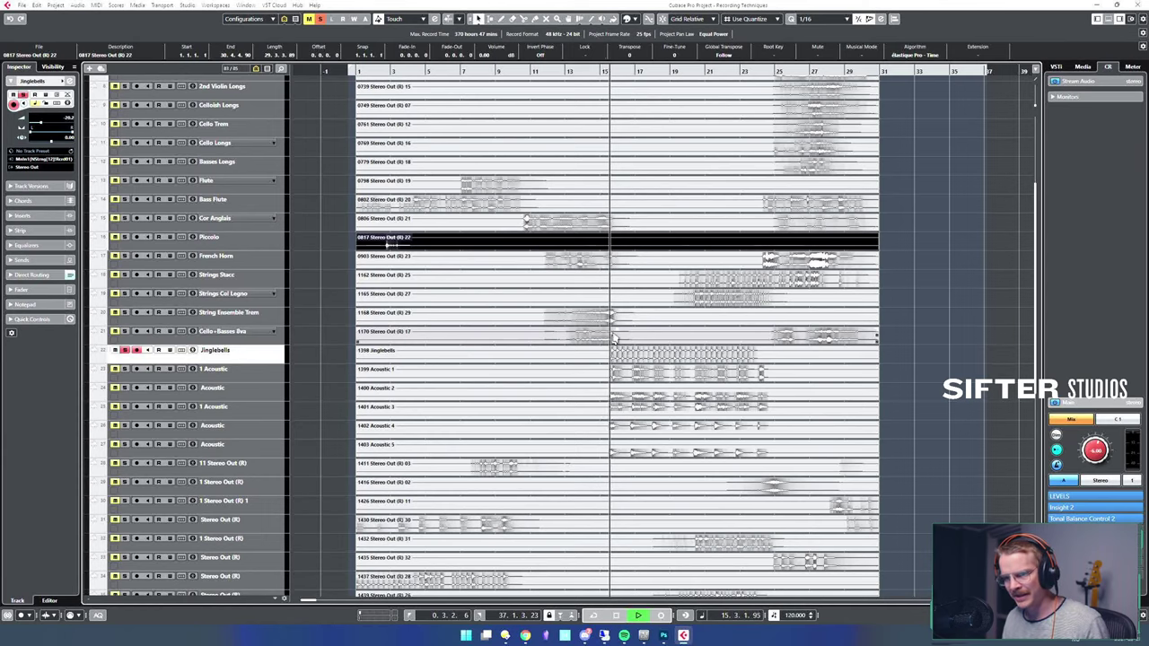
key(space)
key(F2)
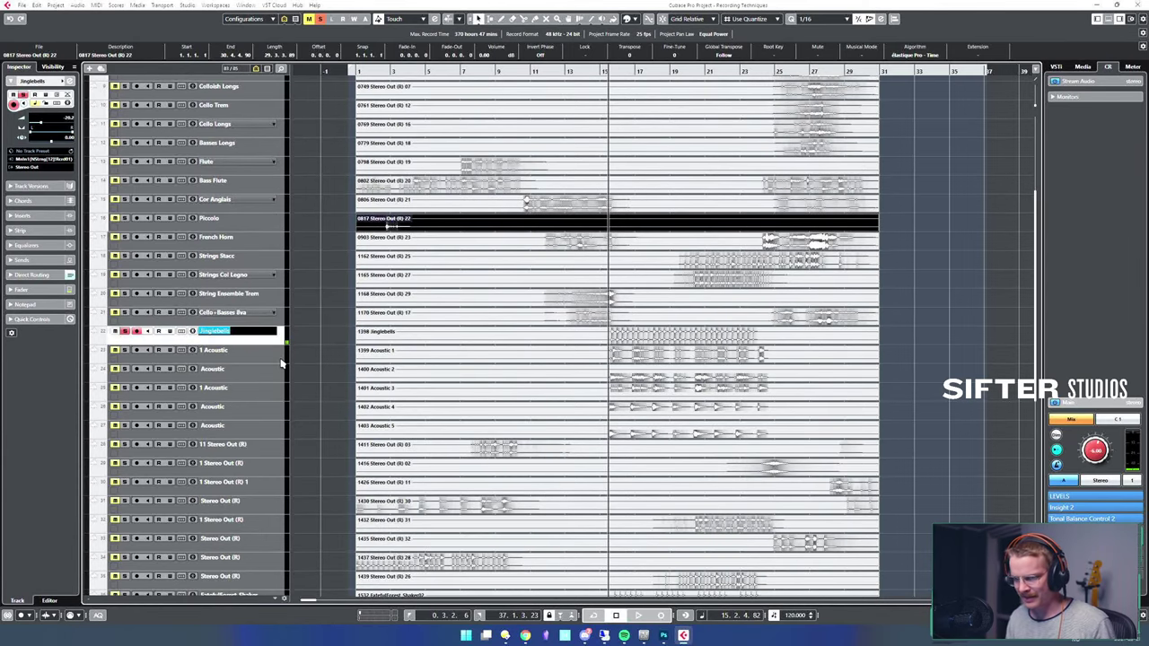
- Select the five Acoustic tracks below Jinglebells, solo them together and play from around bar 15
click(262, 356)
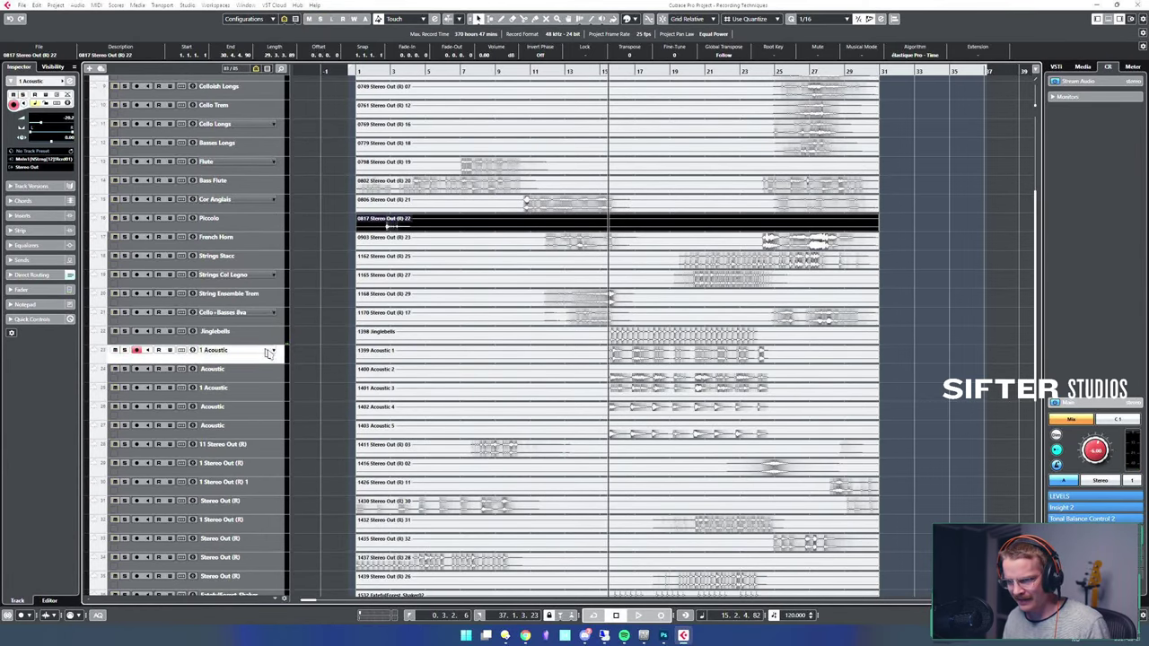
shift+click(254, 432)
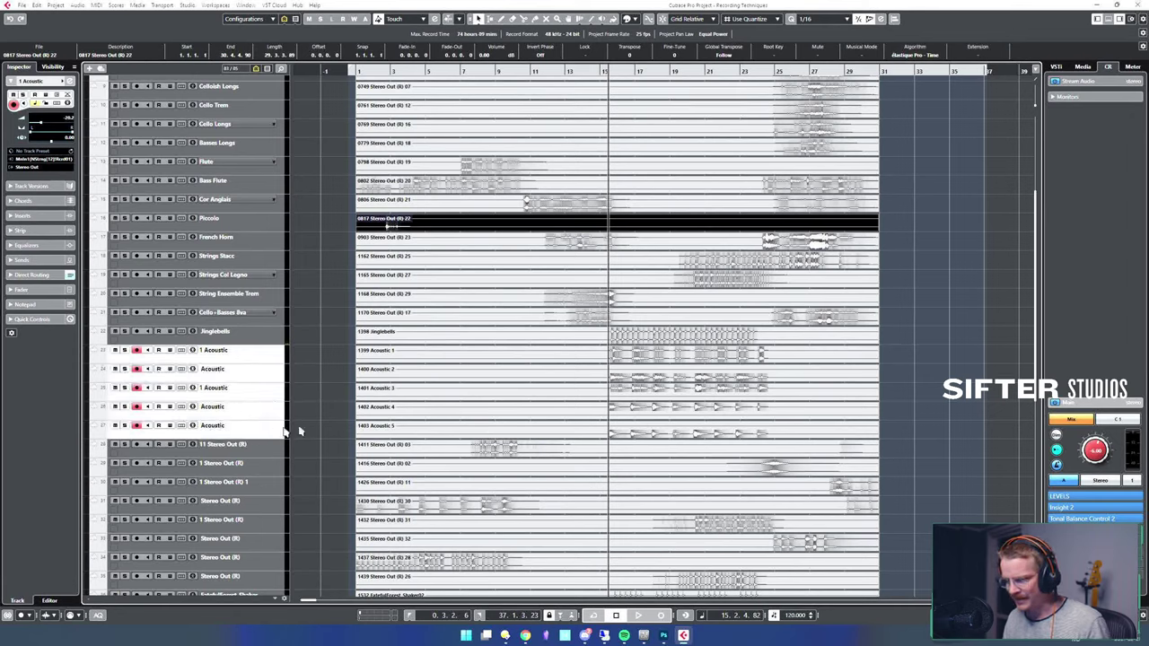
key(space)
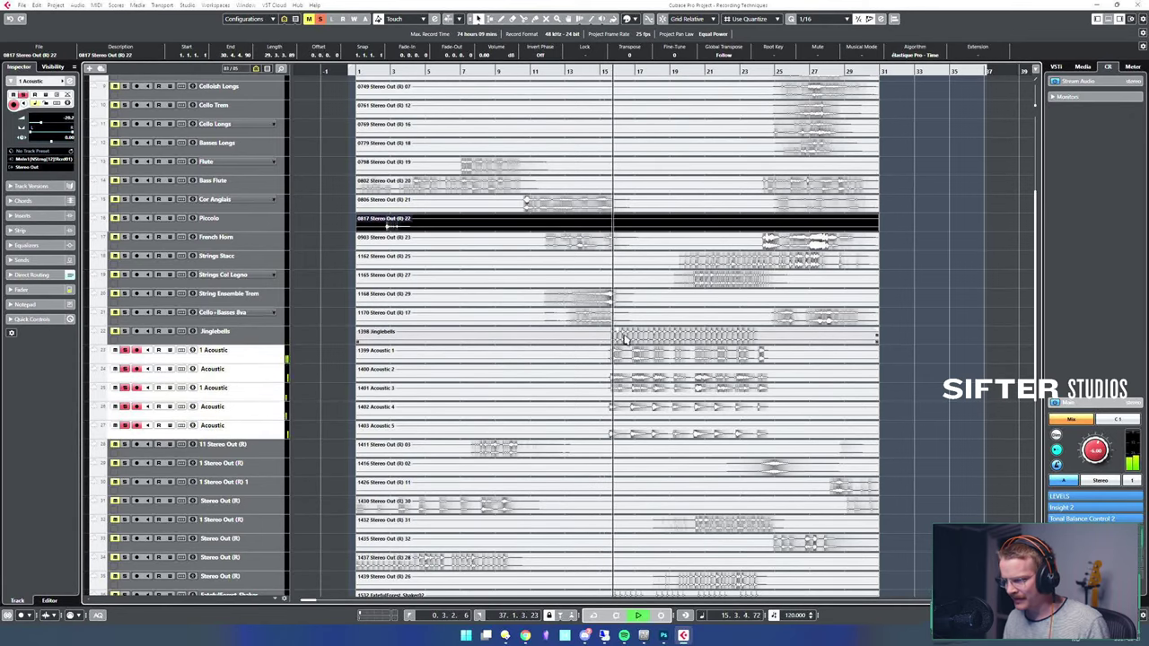
key(space)
- Solo and play the Stereo Out track below the Acoustic tracks from around bar 8, and rename it Tree Chime
scroll(481, 378, down, 3)
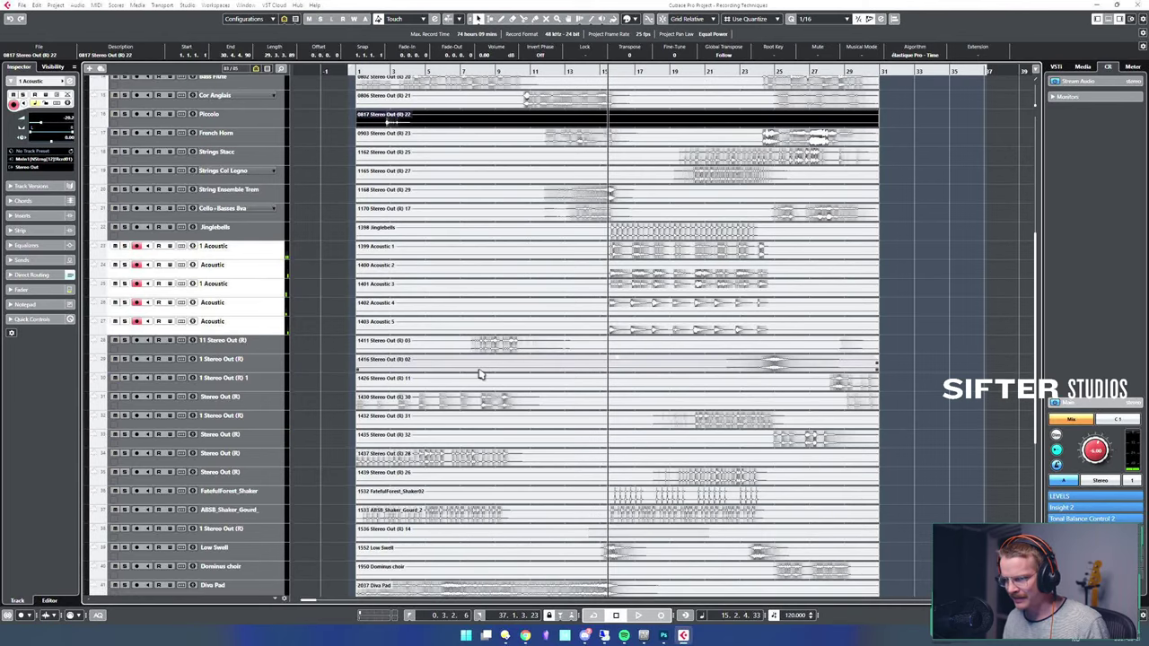
click(539, 349)
key(s)
drag(489, 328, 478, 328)
key(space)
key(space)
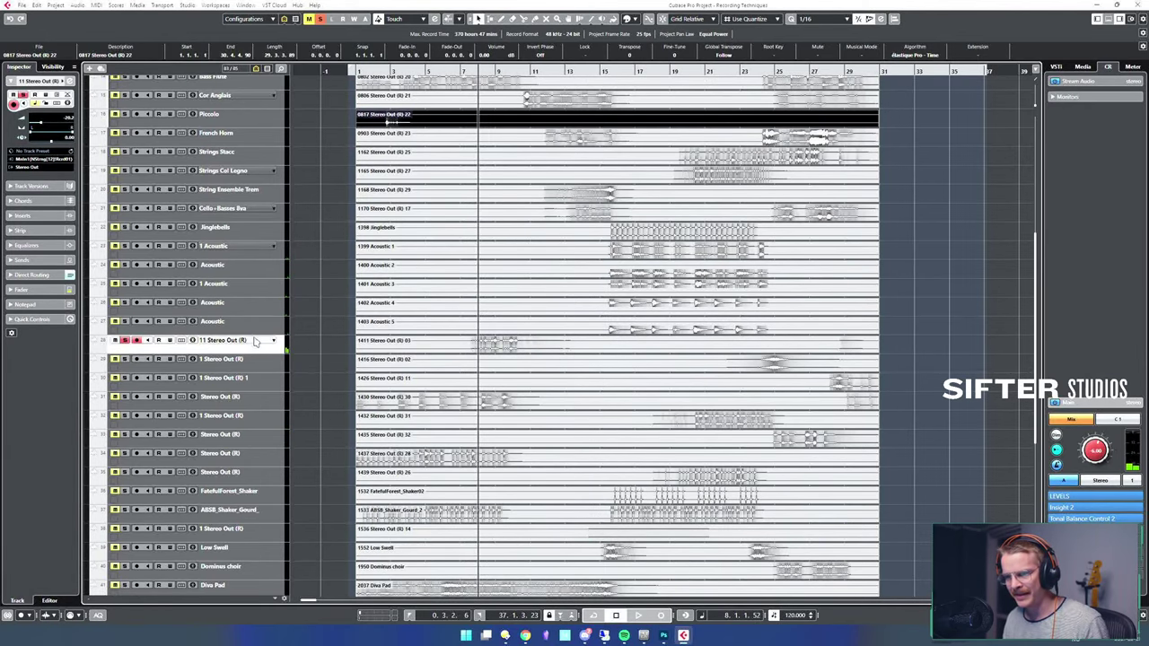
double_click(260, 348)
text(Te)
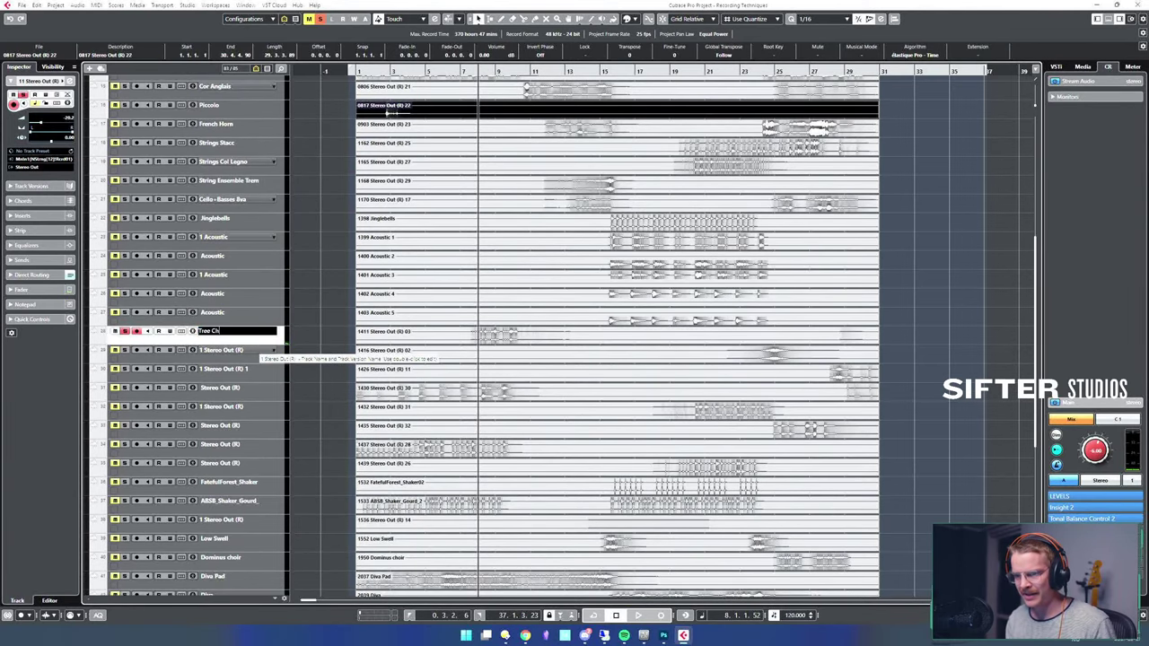
text(ree Chime)
key(Return)
key(s)
- Solo and play the track below Tree Chime from around bar 23, and rename it Rivet Cymbal
click(271, 352)
key(s)
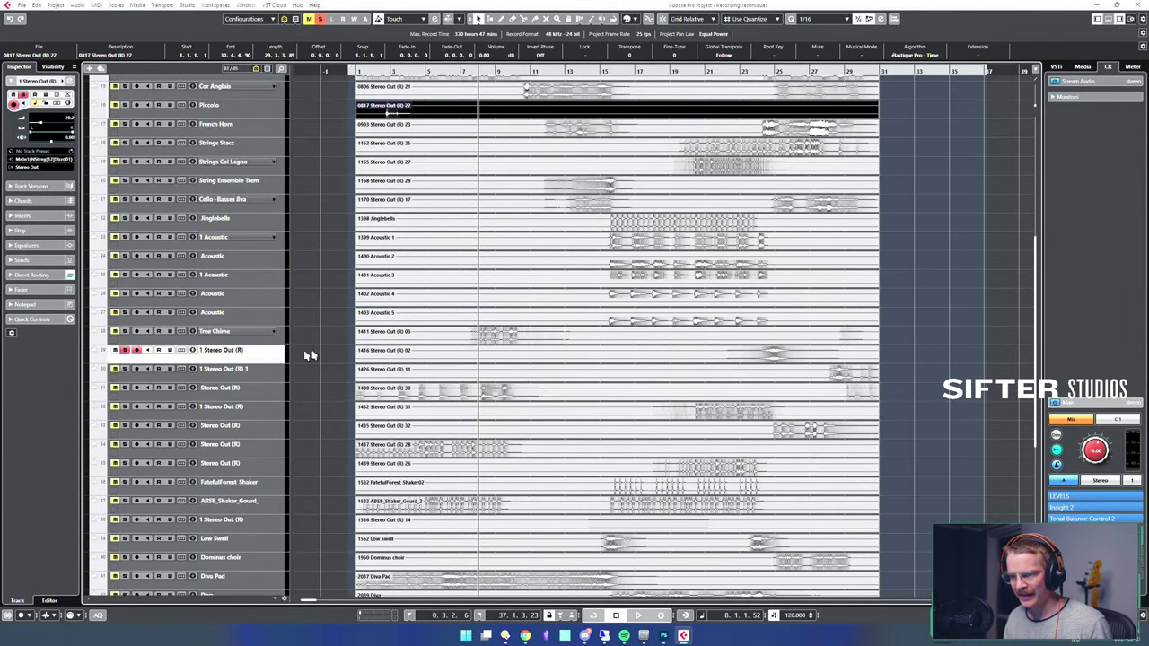
alt+shift+click(747, 358)
key(space)
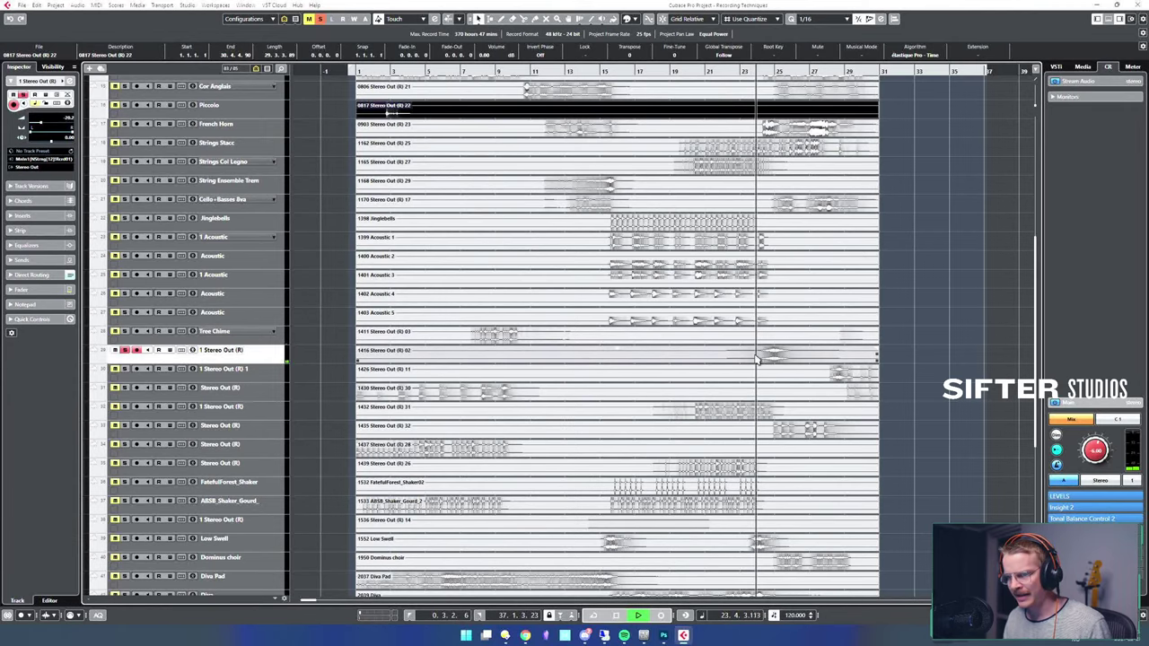
key(space)
double_click(268, 358)
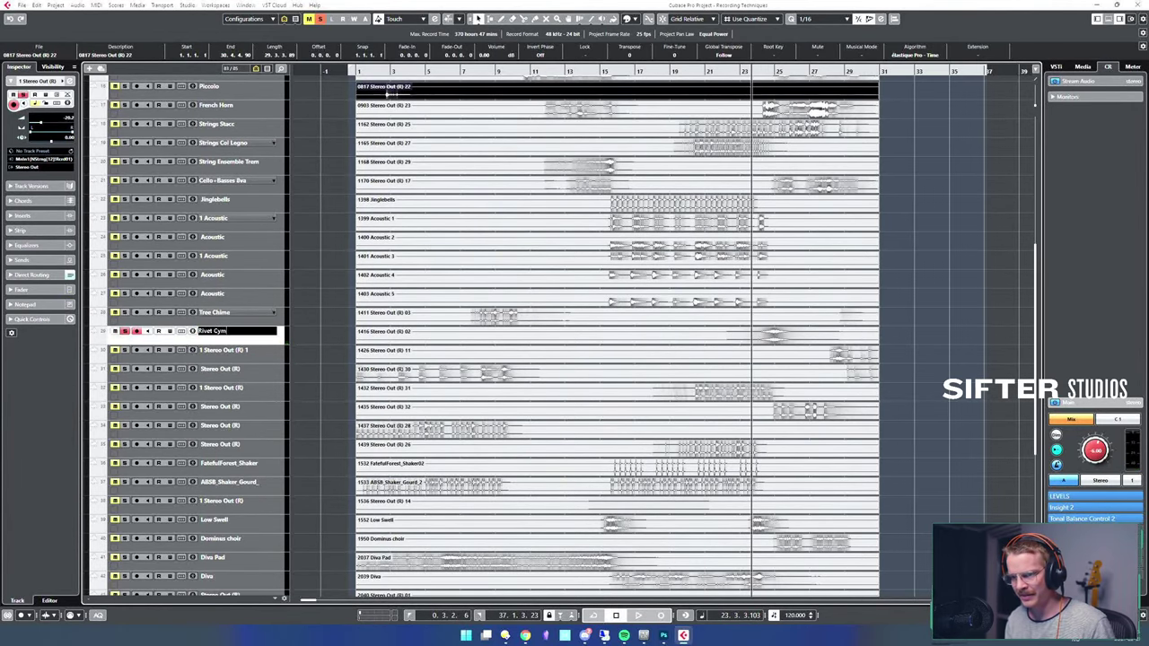
key(Return)
key(s)
- Solo and play the track below Rivet Cymbal from around bar 28, and rename it Celeste
click(268, 359)
key(s)
drag(786, 325, 836, 317)
key(space)
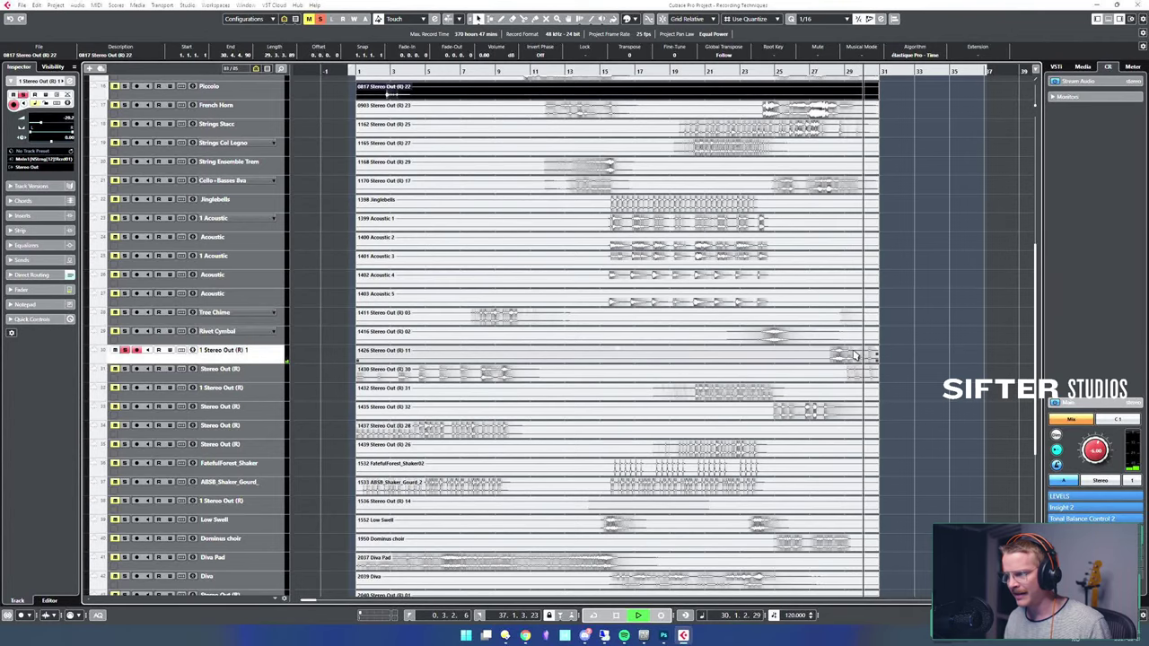
key(space)
key(shift+r)
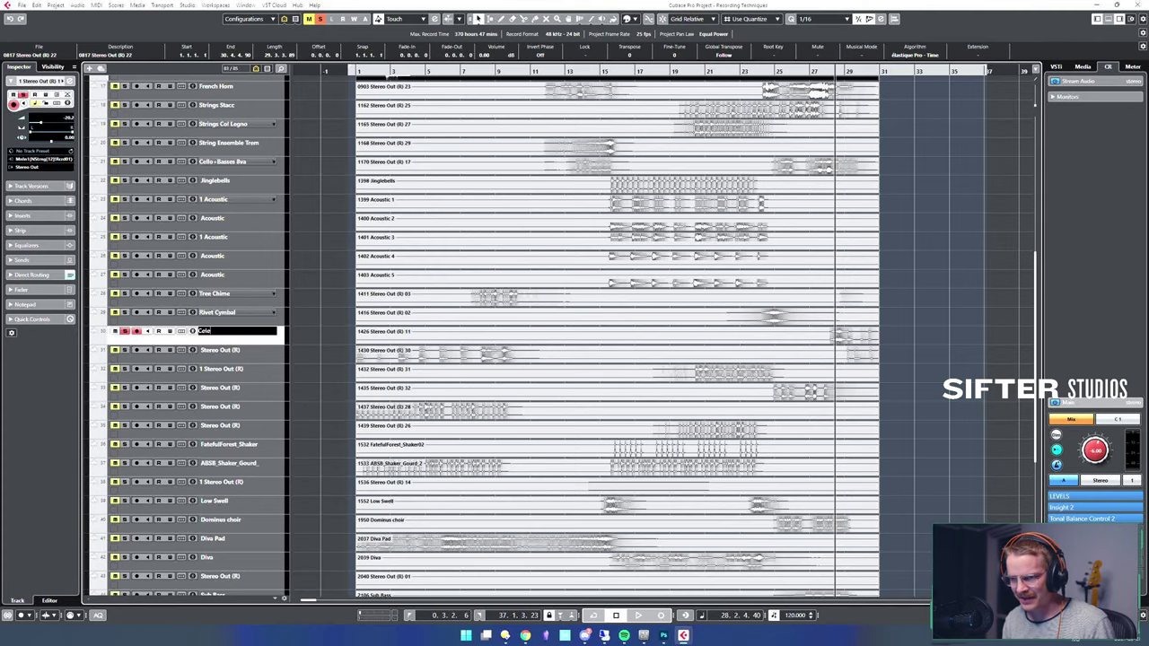
key(s)
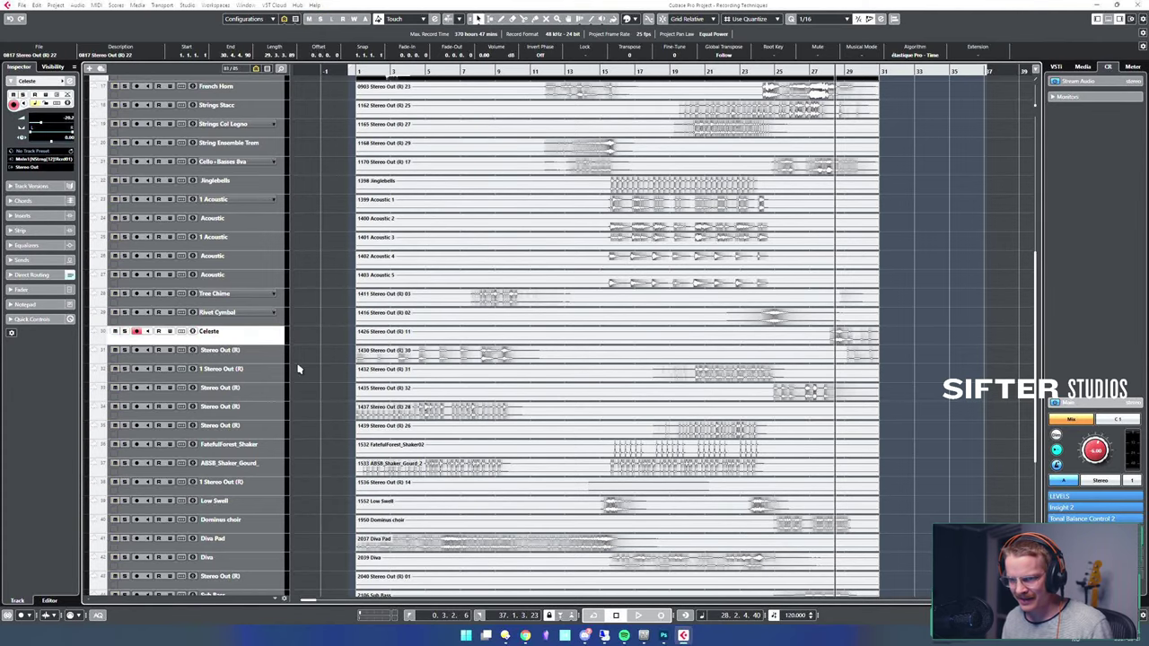
click(286, 353)
key(s)
drag(588, 335, 697, 321)
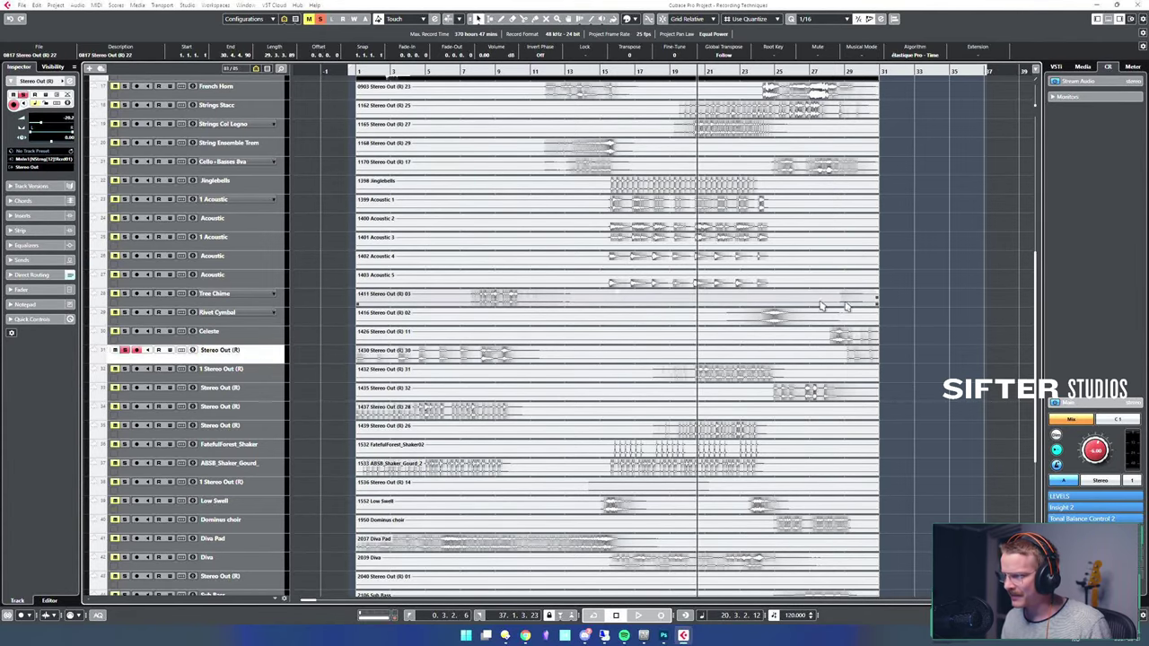
- Solo the other Celeste track, just below China Cymbal, and audition it from around bar 23
scroll(948, 301, up, 4)
scroll(949, 302, up, 3)
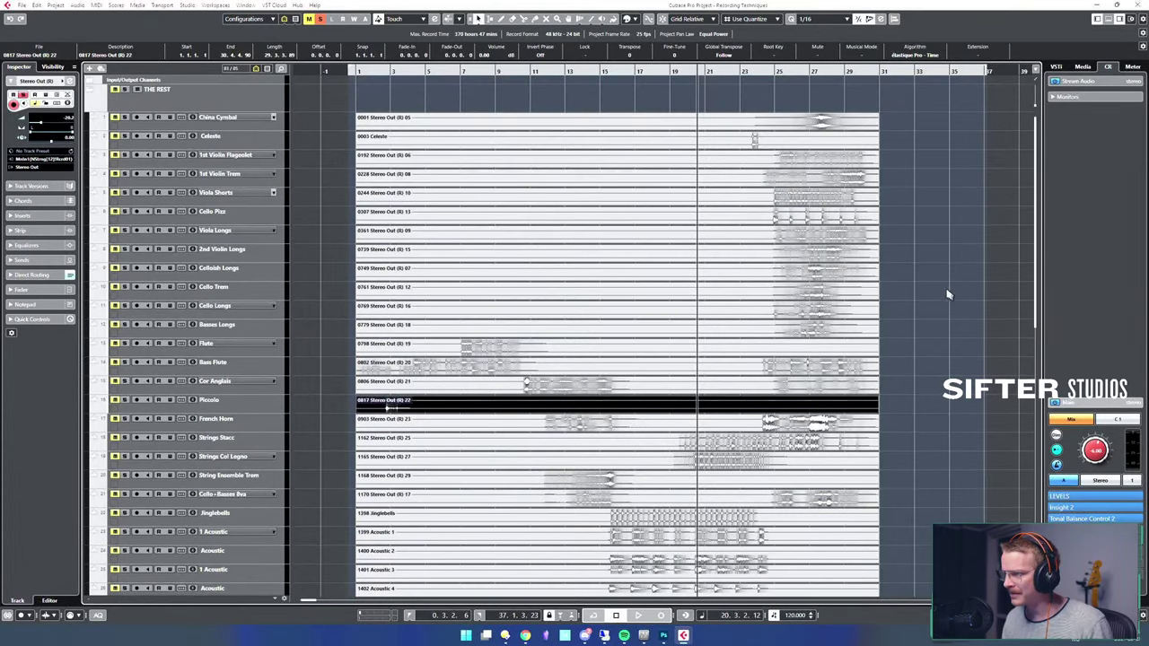
click(249, 137)
key(s)
drag(697, 115, 753, 114)
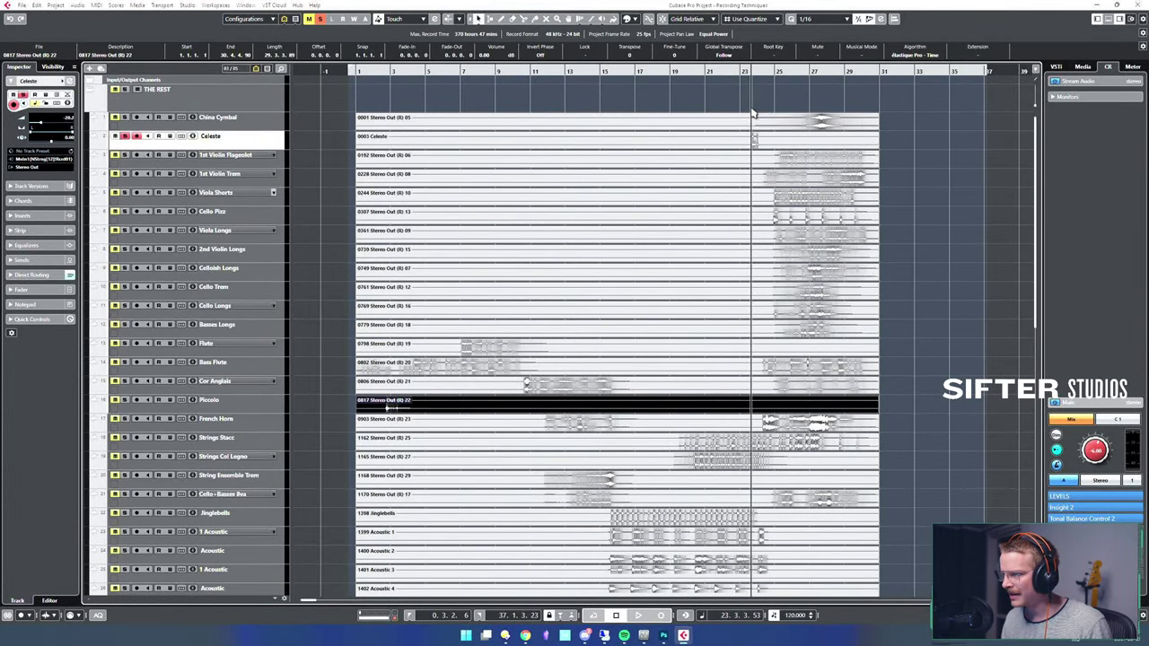
- Solo and play the Stereo Out track below the newly named Celeste from around bar 3, and rename it Glock
scroll(955, 256, down, 4)
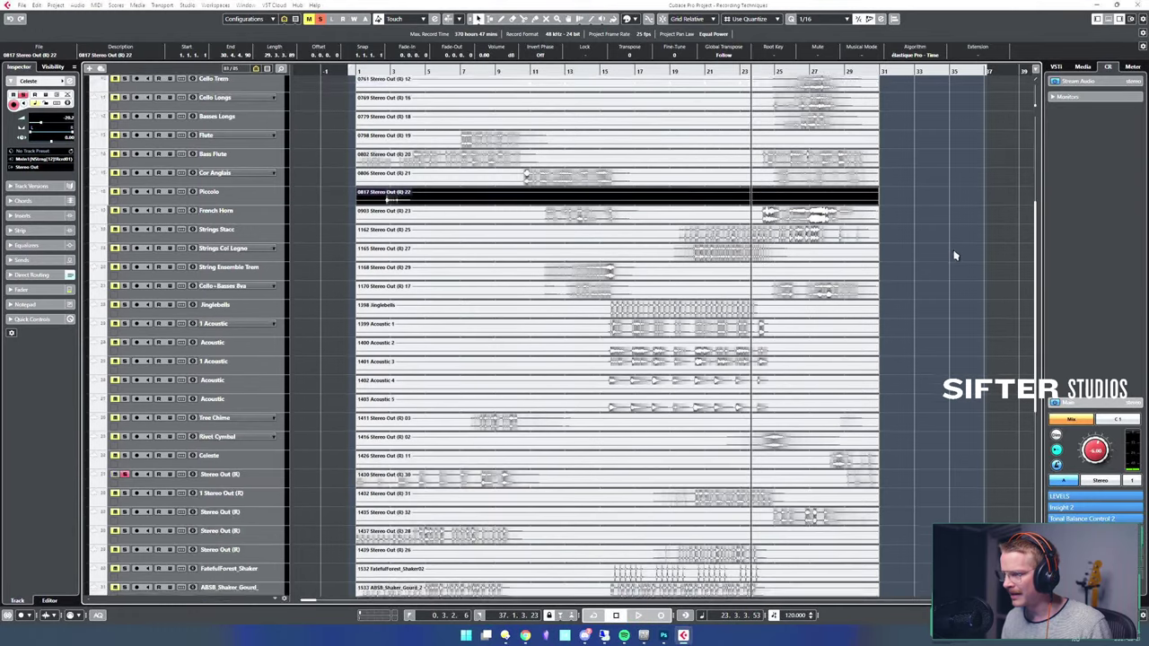
scroll(955, 256, down, 4)
click(253, 269)
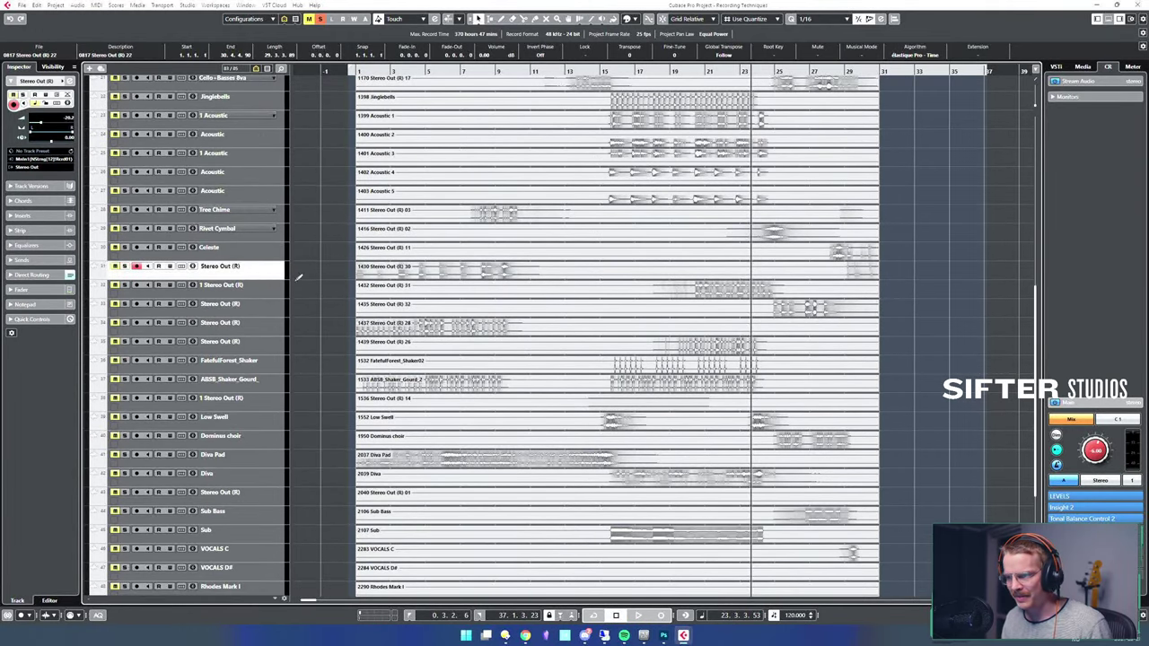
click(252, 288)
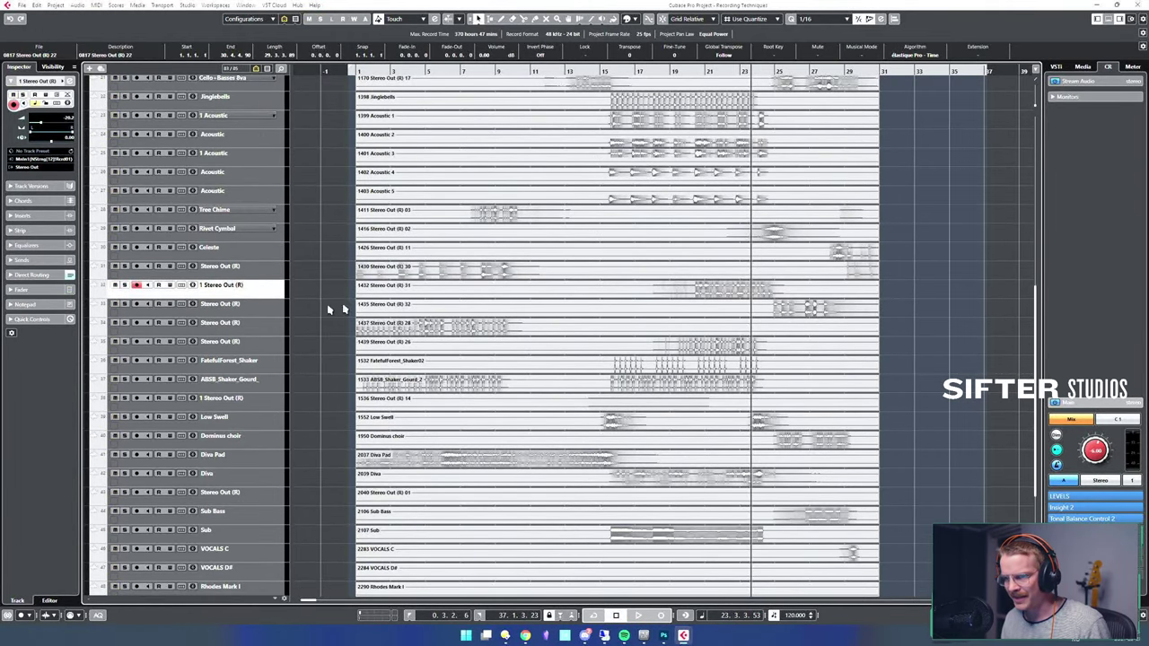
click(272, 268)
click(273, 271)
key(s)
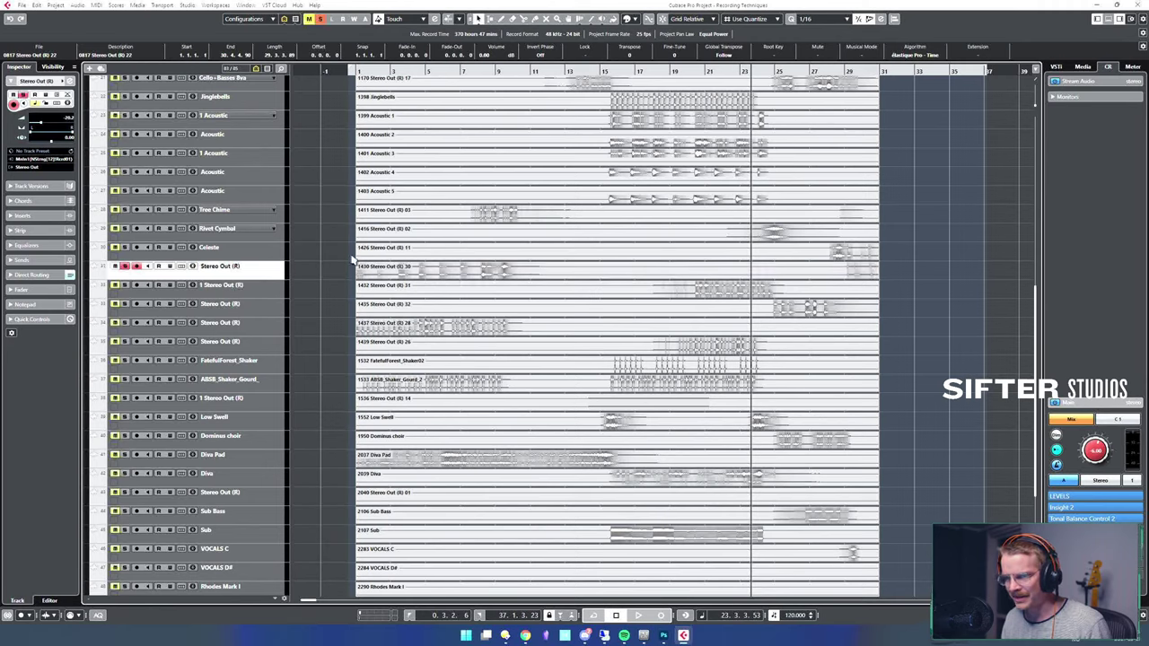
alt+shift+click(396, 249)
key(space)
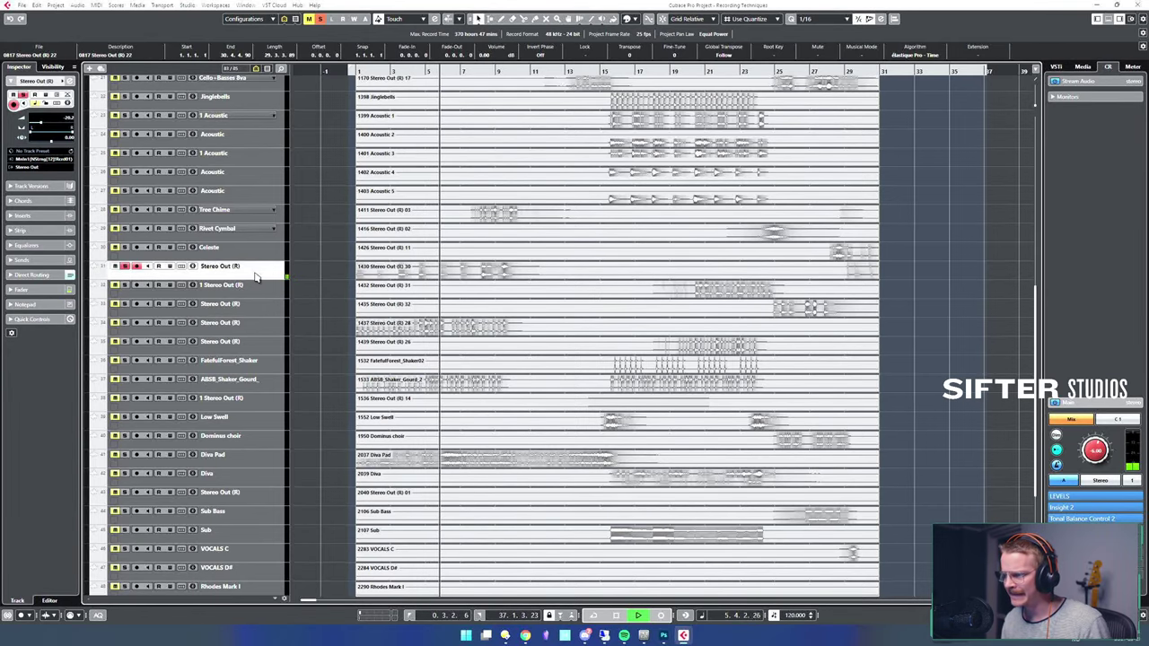
key(space)
key(F2)
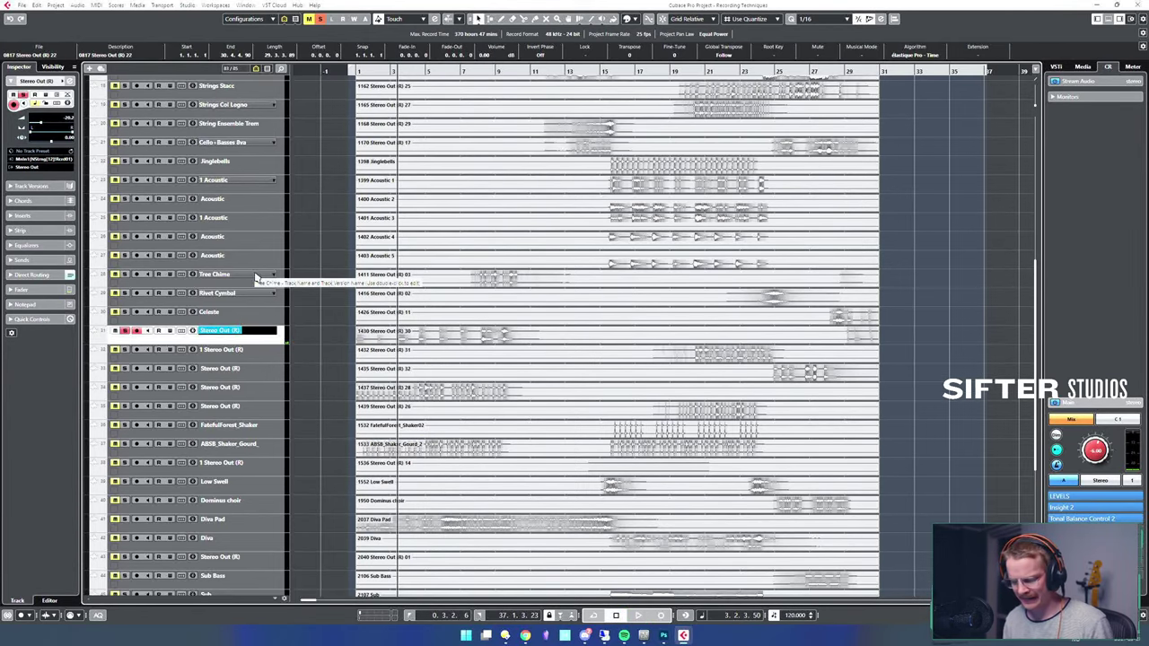
text(Glock)
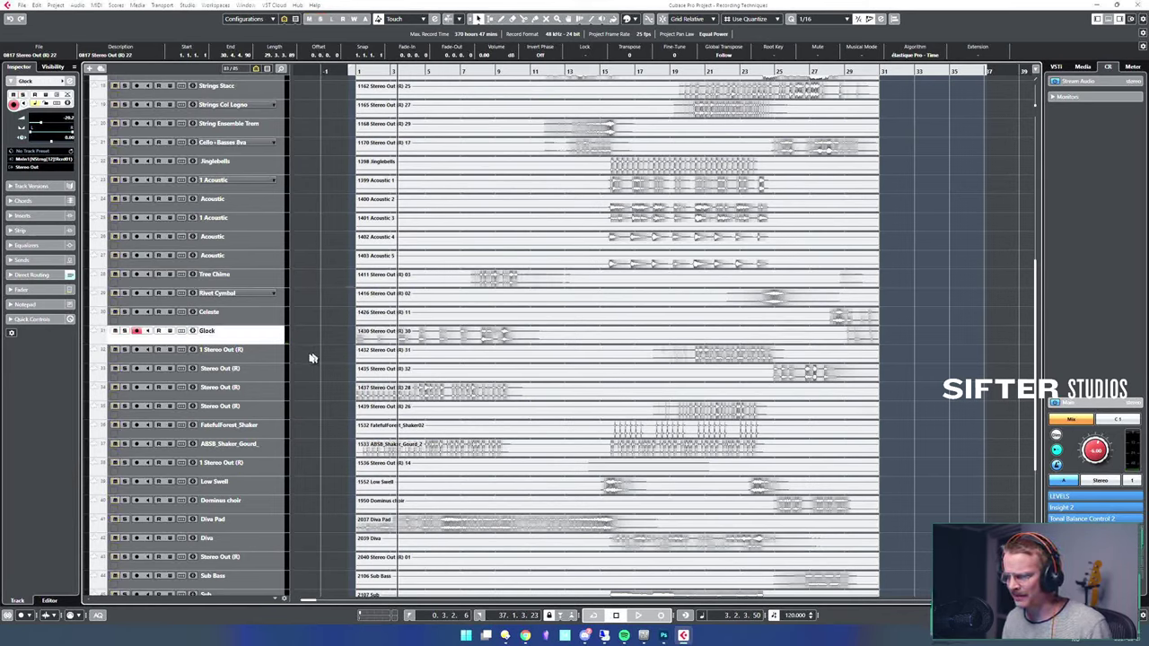
- Solo and play the track below Glock from around bar 20, and rename it Marimba
click(274, 350)
click(264, 359)
click(691, 319)
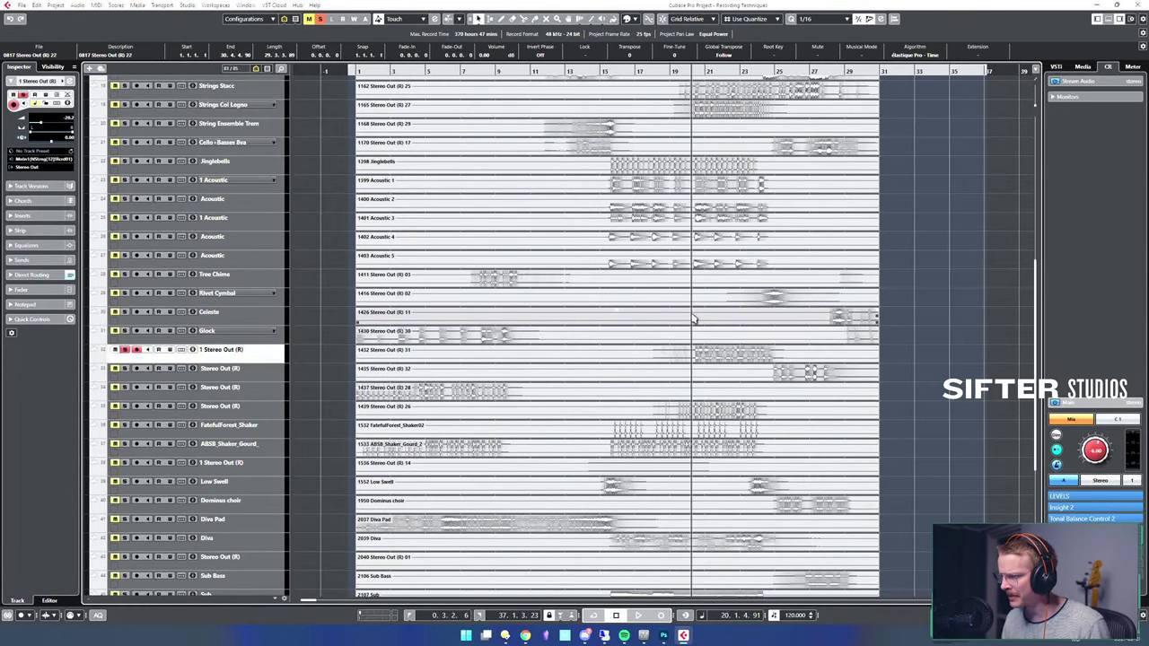
key(space)
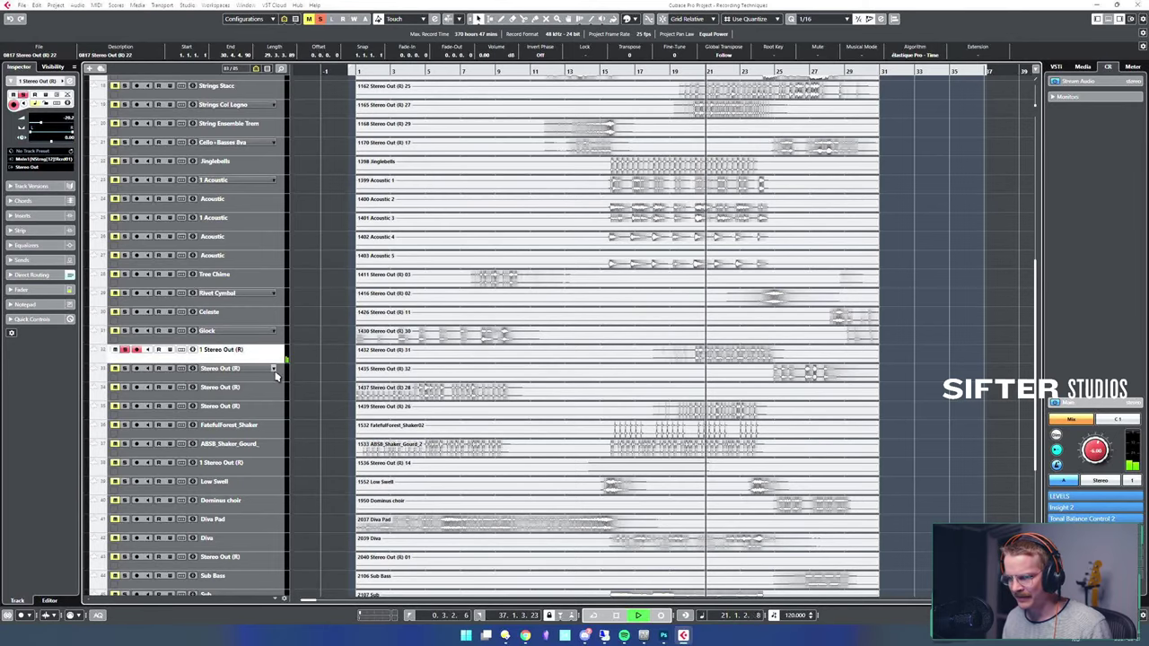
scroll(277, 377, down, 1)
text(Marimba)
key(Return)
key(space)
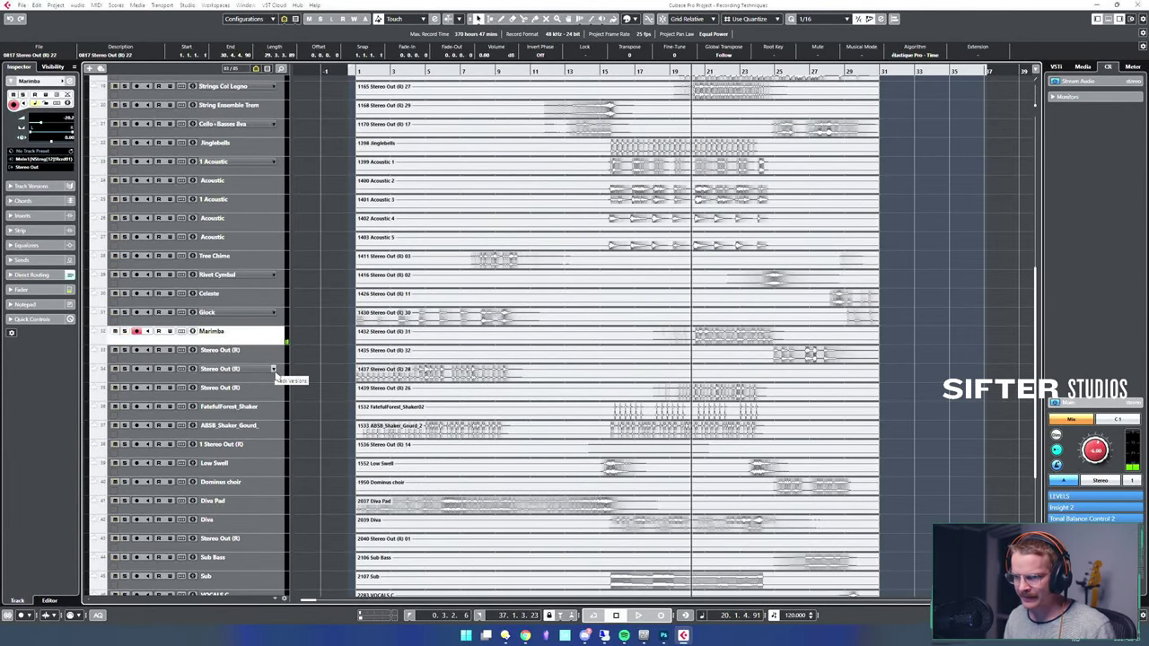
- Solo and play the track below Marimba from around bar 24, and rename it Tubular Bells
click(252, 359)
drag(729, 340, 758, 337)
key(space)
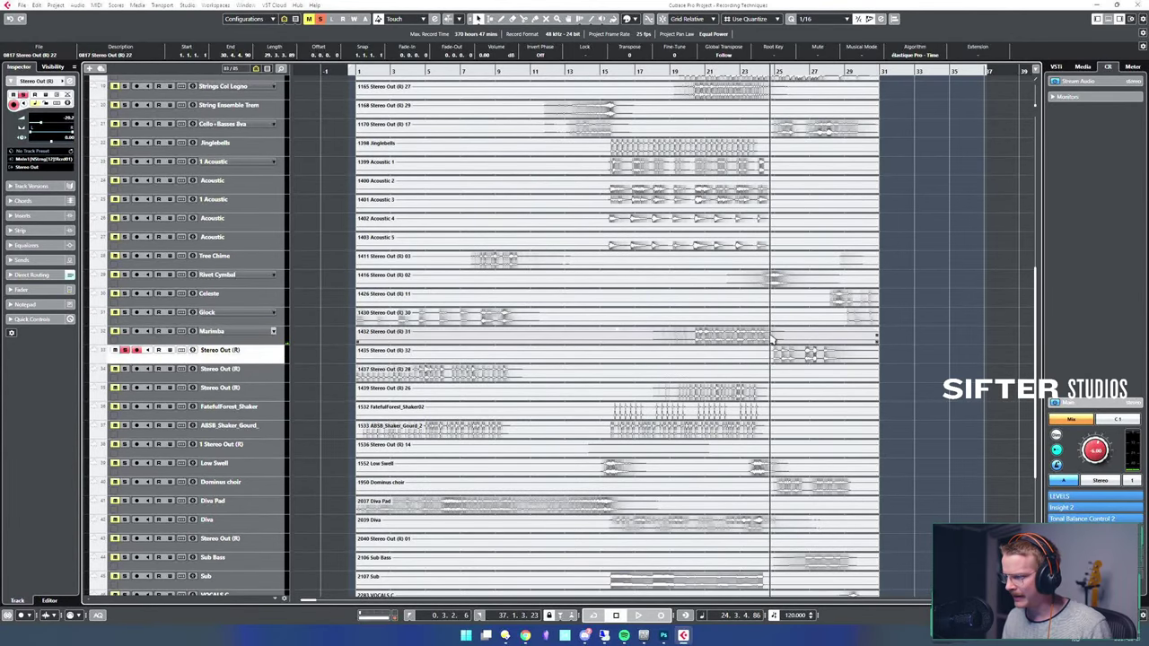
key(space)
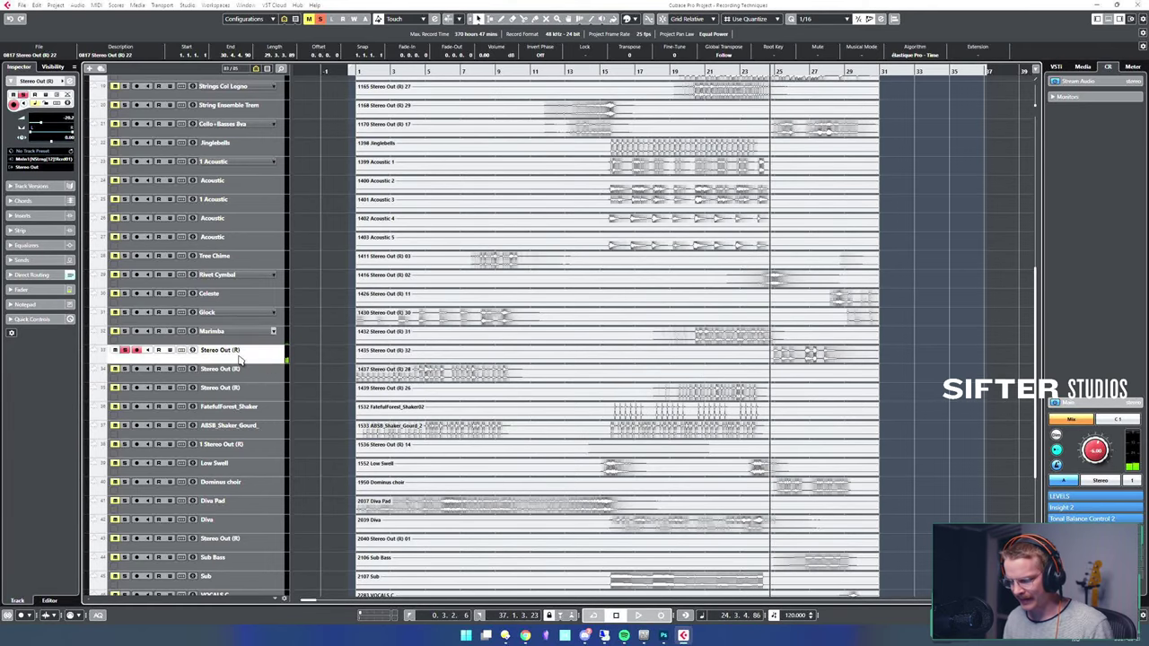
double_click(239, 356)
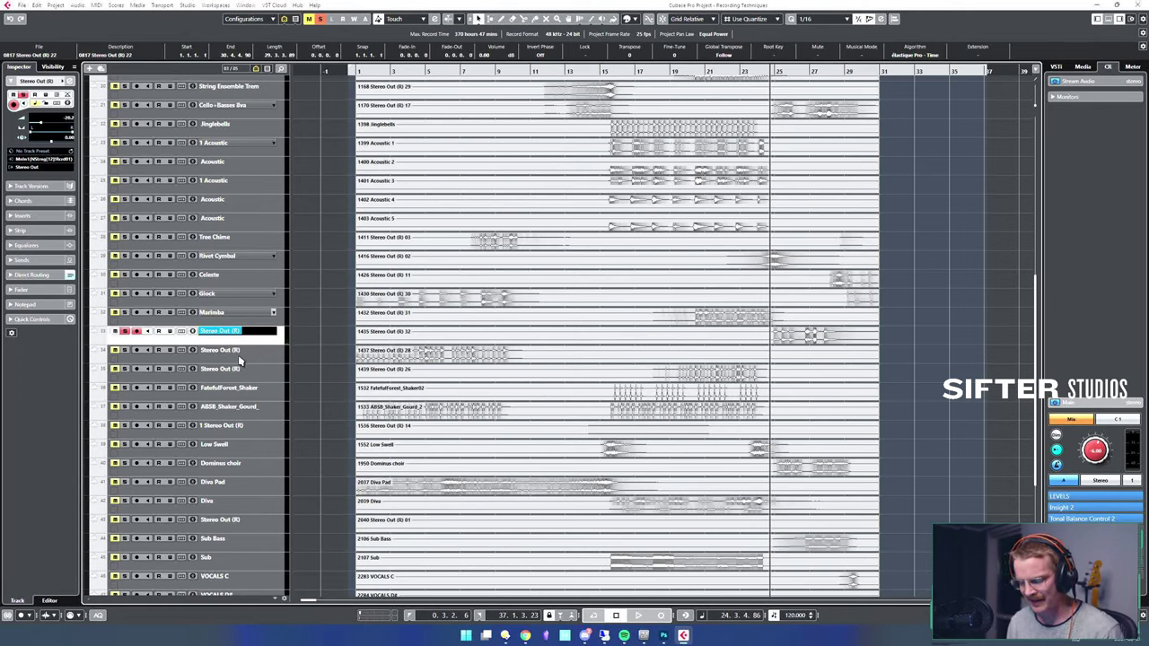
text(Tubular)
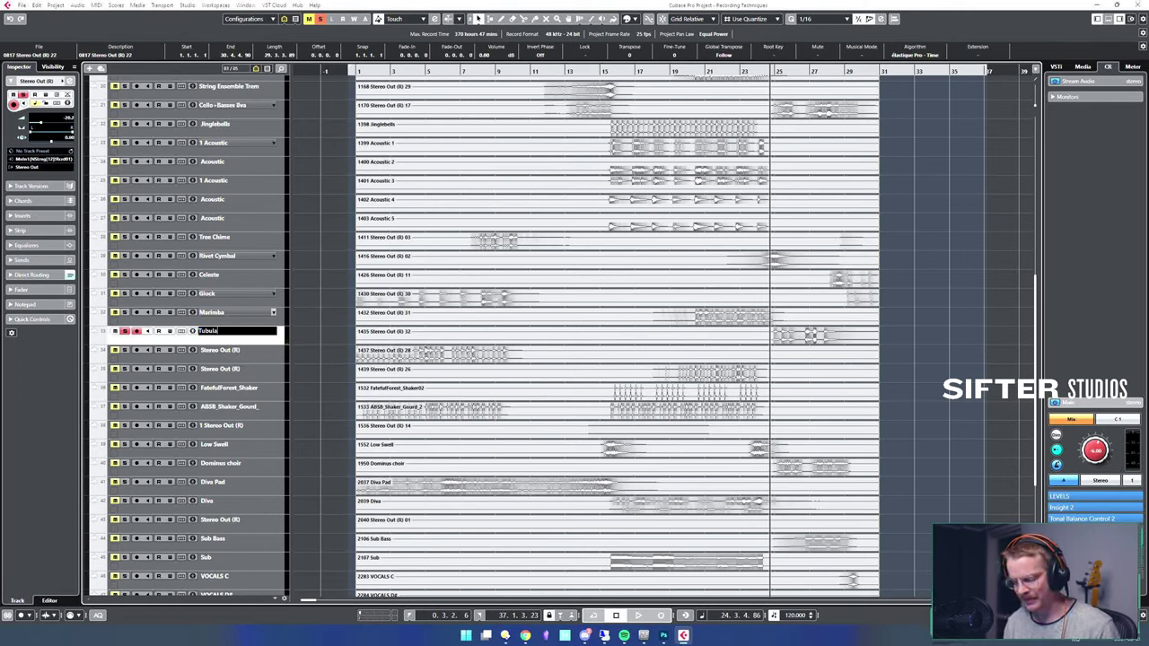
text( Bells)
key(Return)
- Solo and play the Stereo Out track below Tubular Bells from around bar 4, and rename it Vibraphone
click(237, 355)
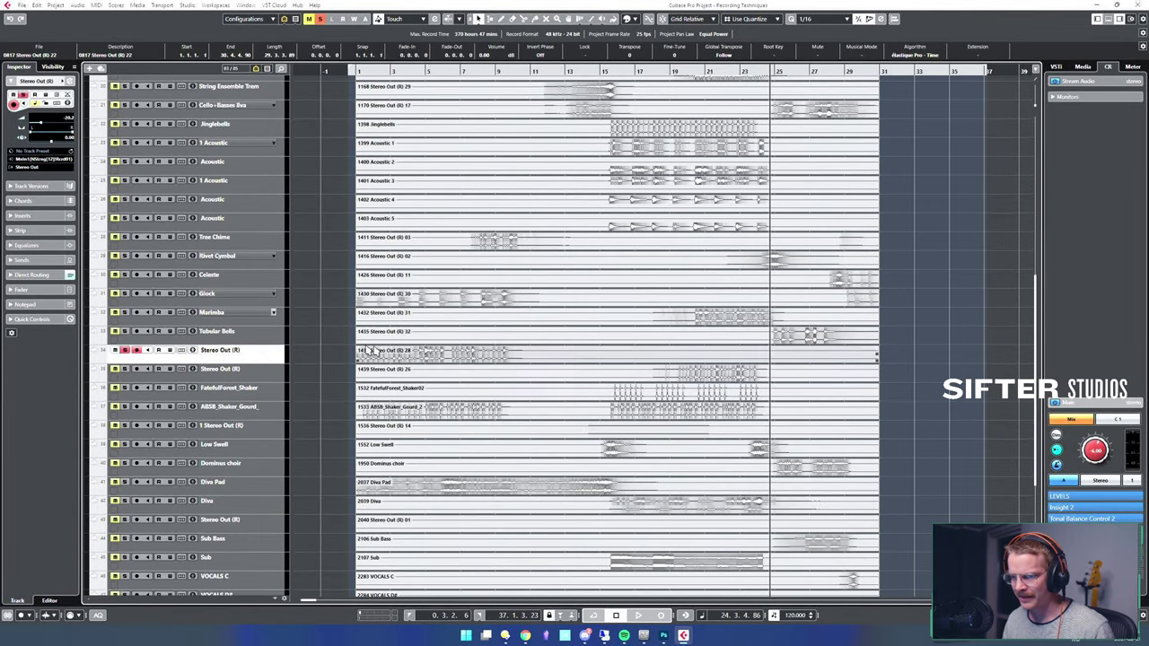
alt+shift+click(421, 335)
key(space)
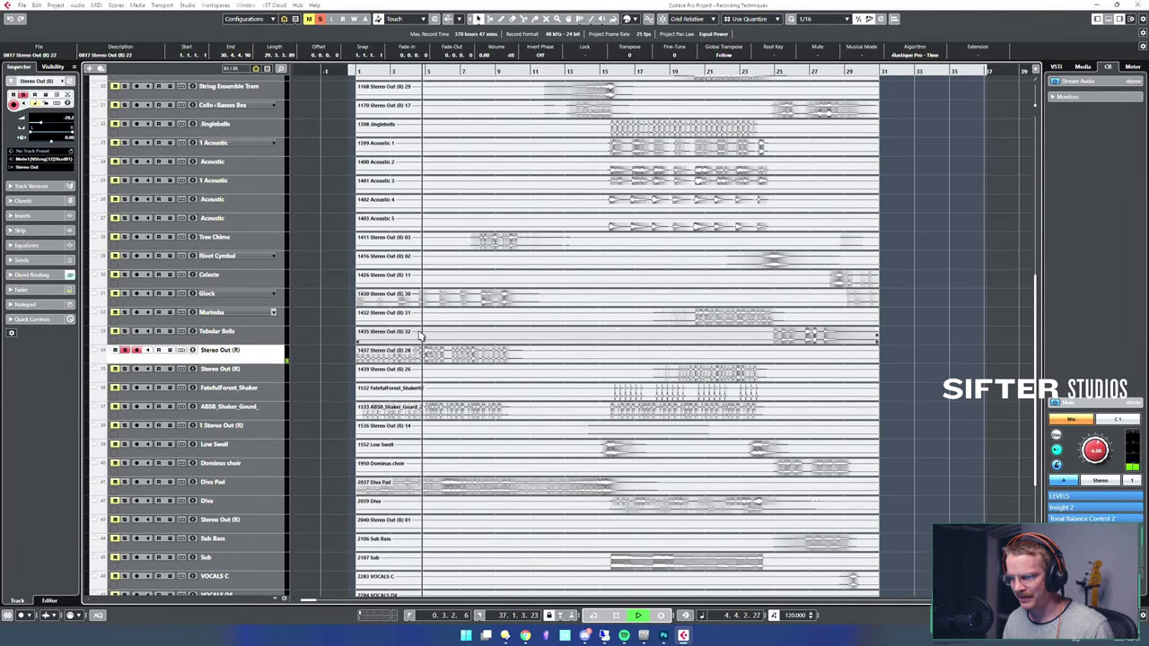
double_click(271, 354)
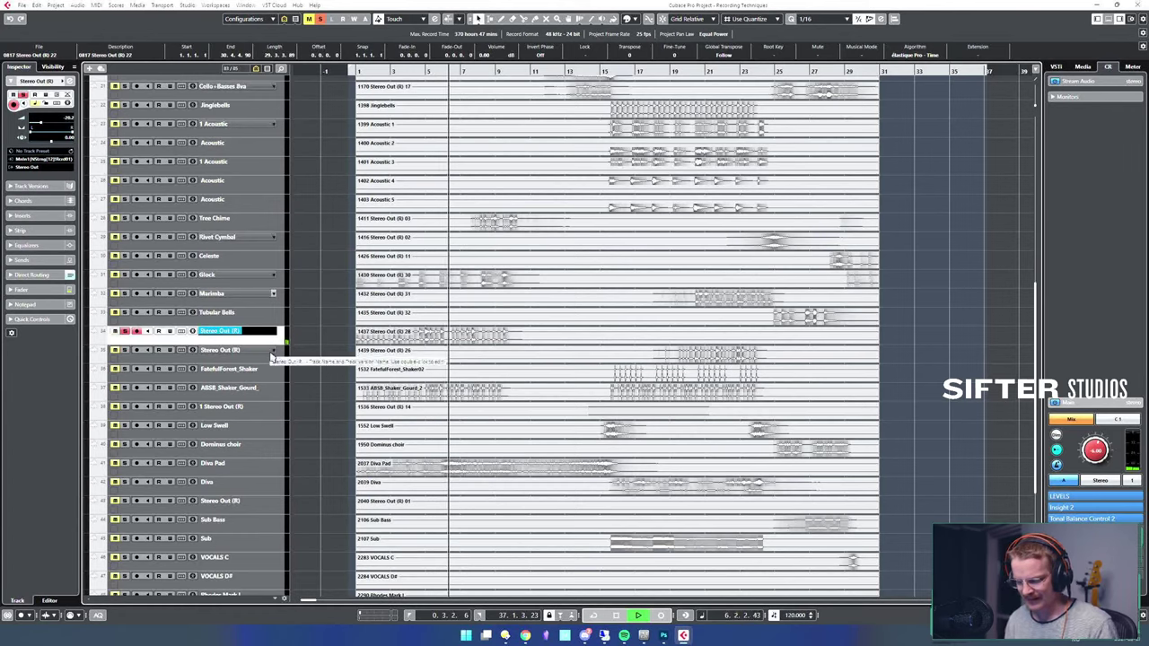
text(Vibraphone)
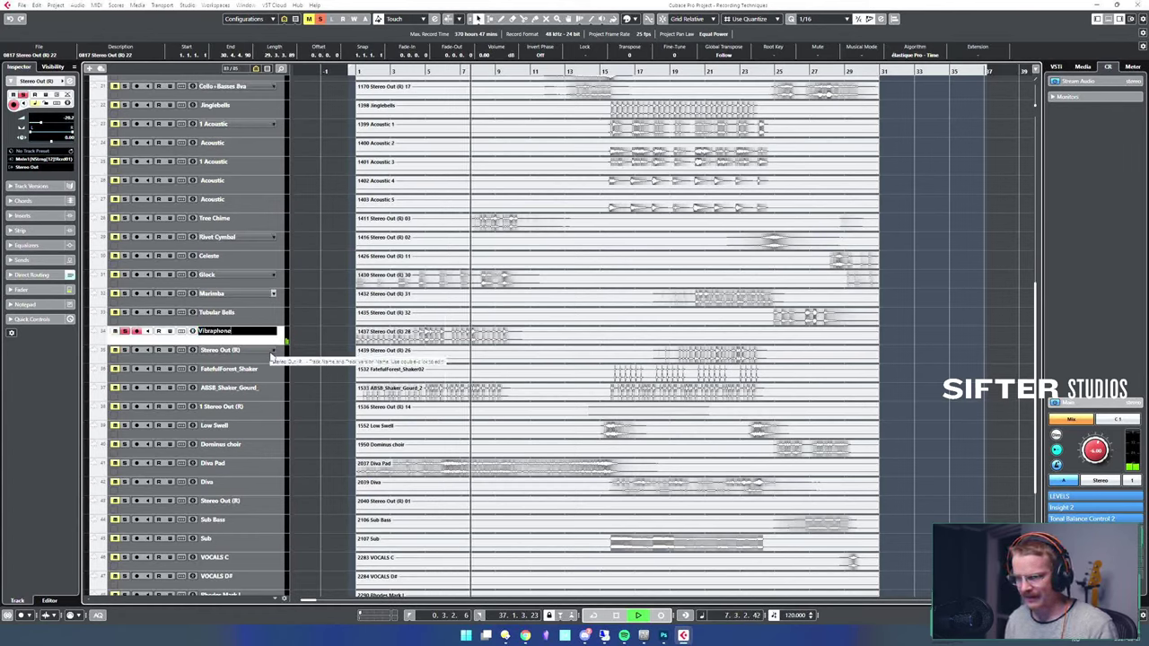
key(Return)
key(space)
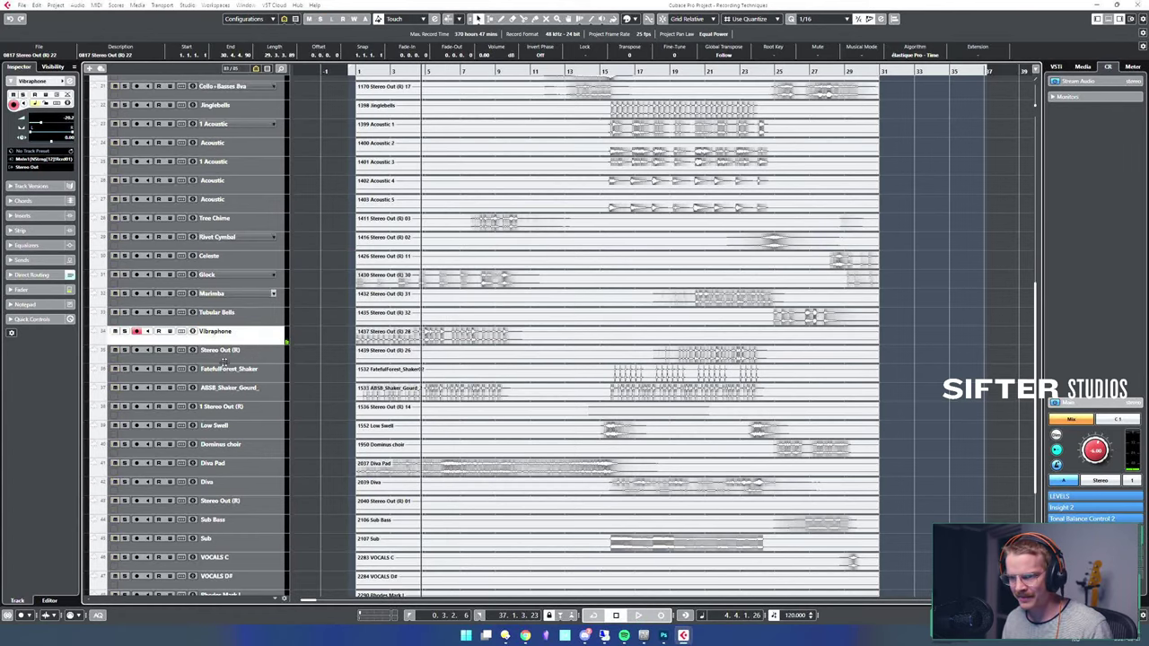
- Solo and play the Stereo Out track below Vibraphone from around bar 18, and rename it Xylophone
click(272, 353)
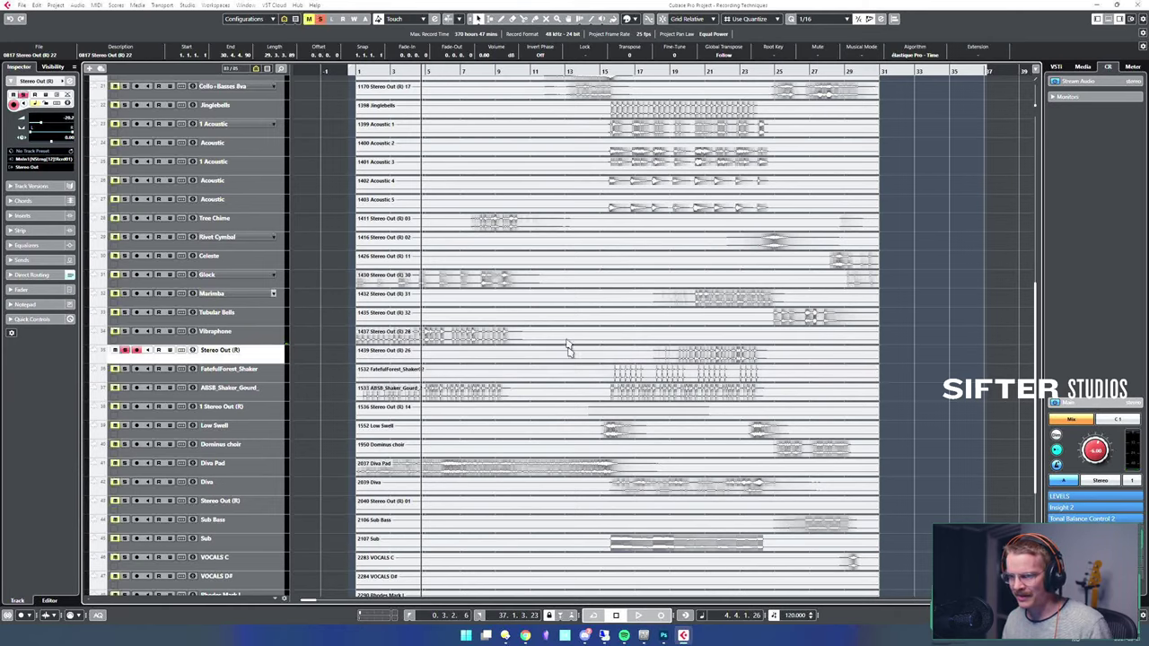
click(668, 332)
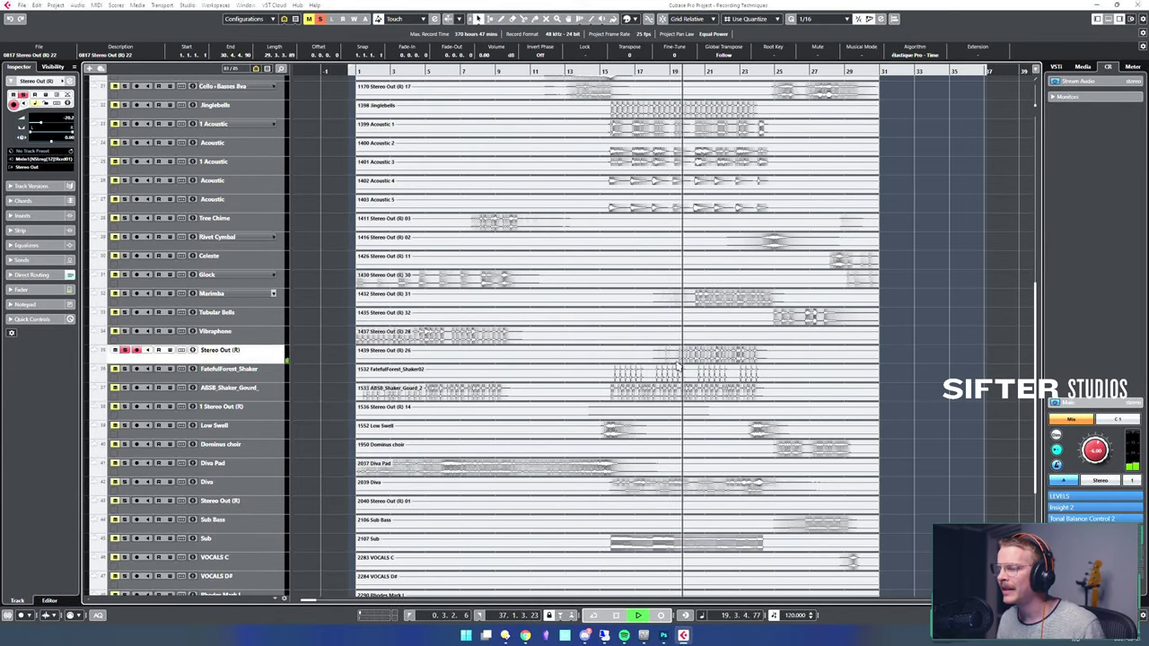
key(space)
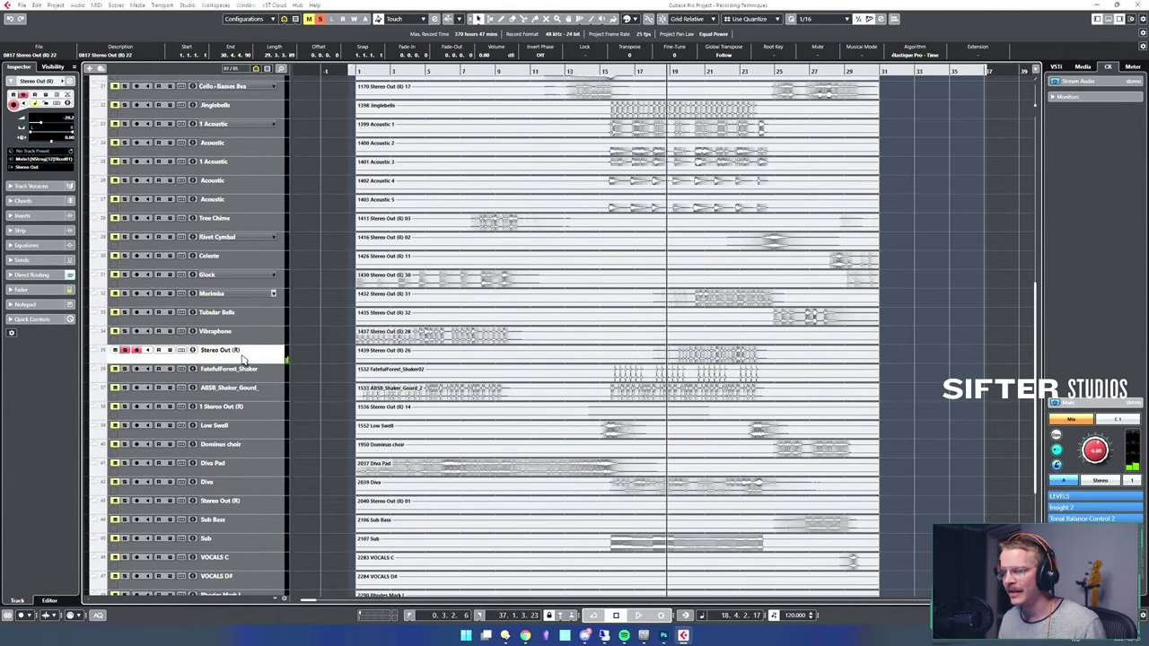
double_click(229, 352)
scroll(242, 359, down, 1)
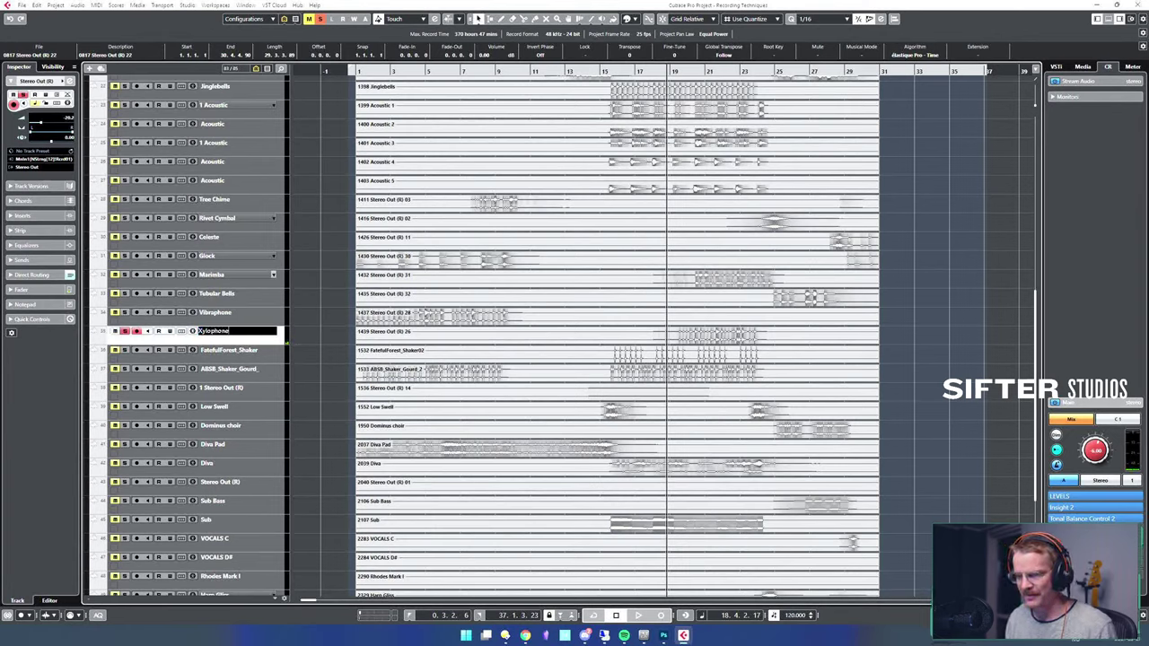
key(s)
- Solo the FatefulForest_Shaker track and audition it from around bar 16
click(242, 358)
key(s)
alt+shift+click(625, 350)
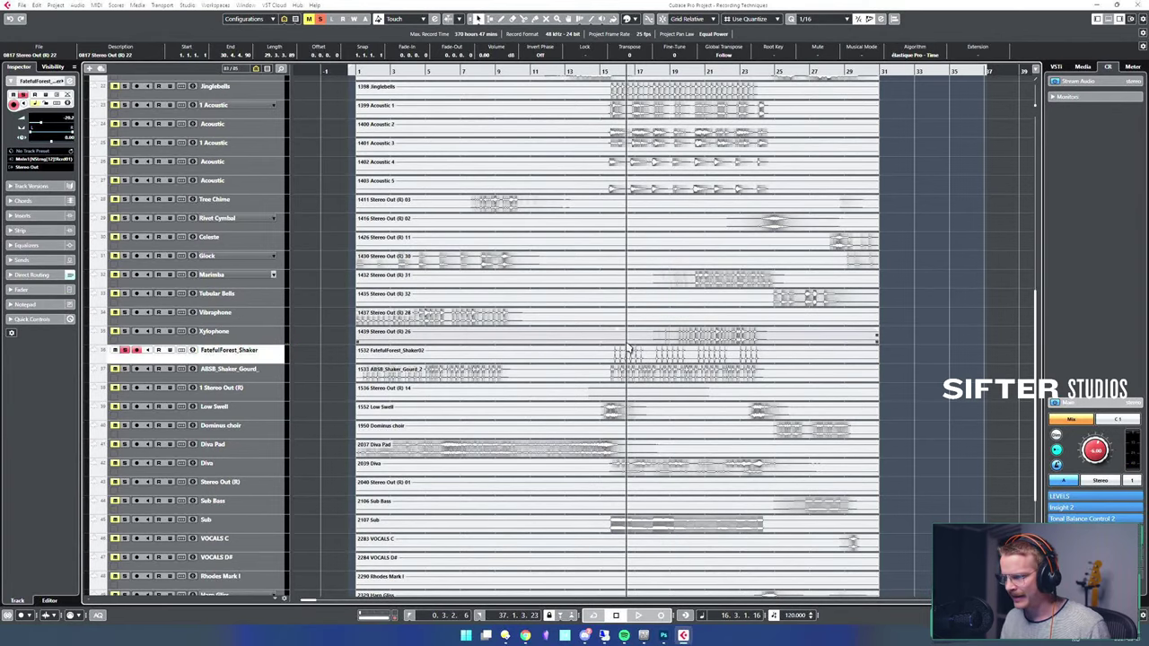
key(space)
click(235, 376)
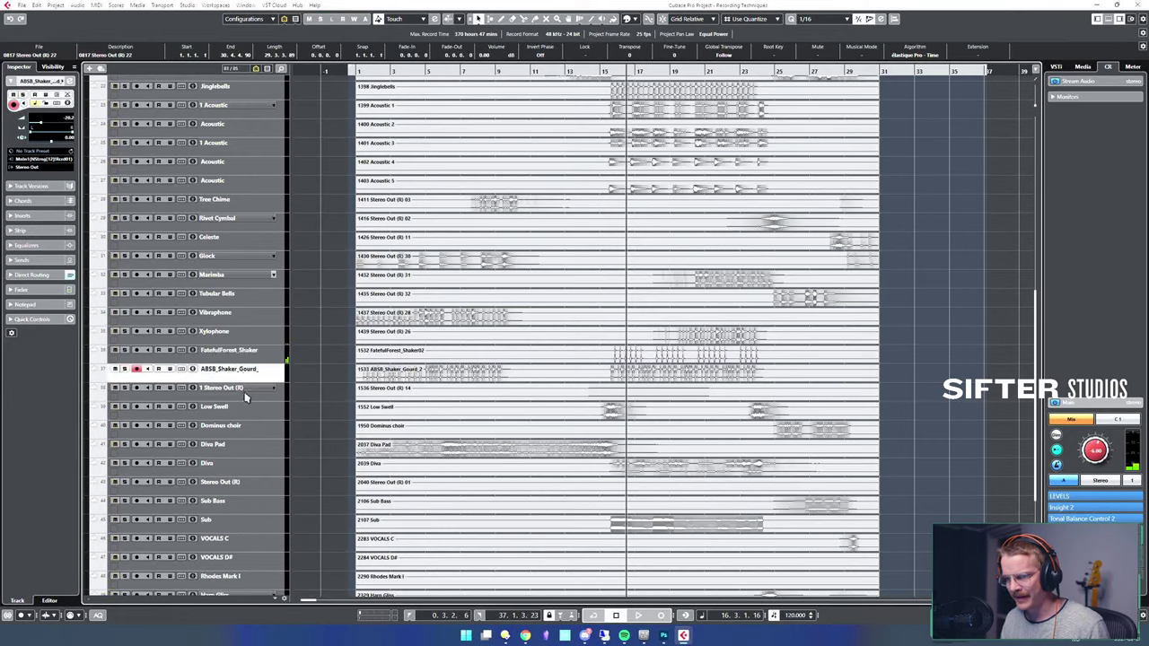
- Solo and play the Stereo Out track above Low Swell from around bar 14, enlarge its lane to inspect the waveform, and delete the track
click(246, 396)
drag(528, 353, 600, 336)
key(space)
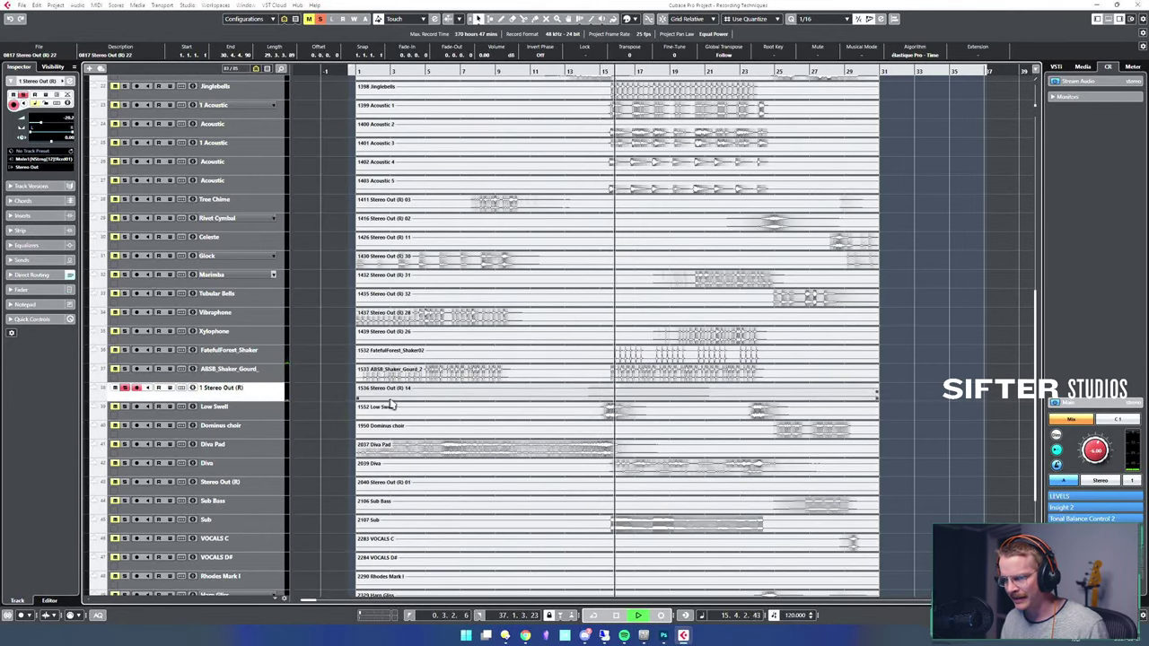
drag(259, 399, 254, 515)
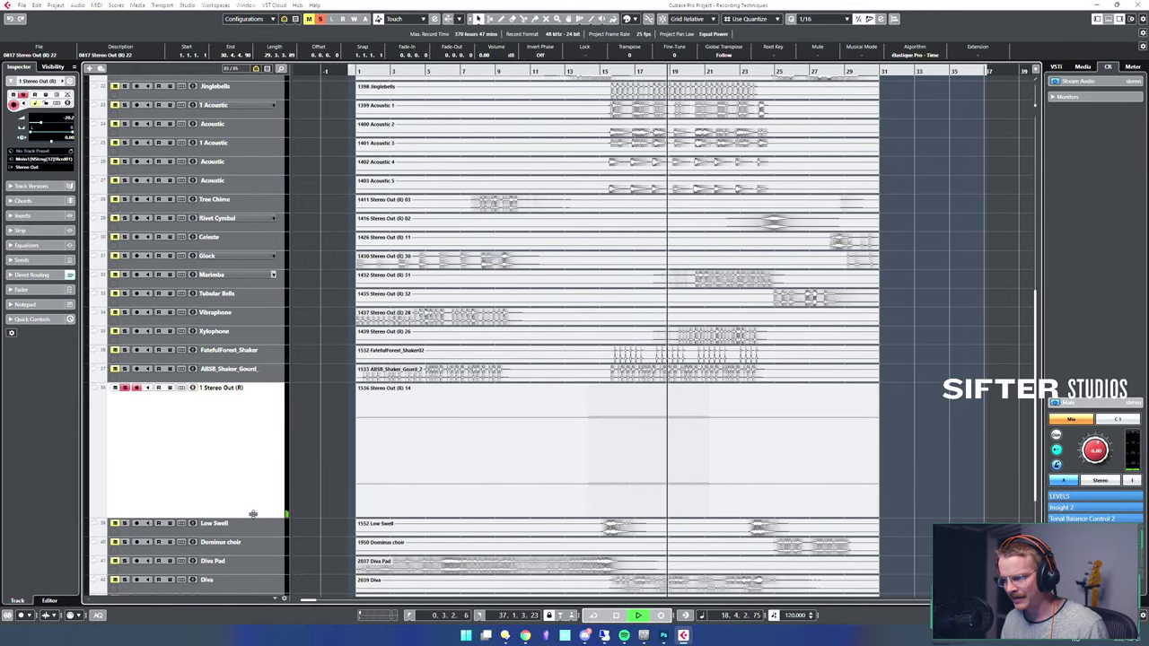
drag(253, 515, 253, 474)
click(441, 443)
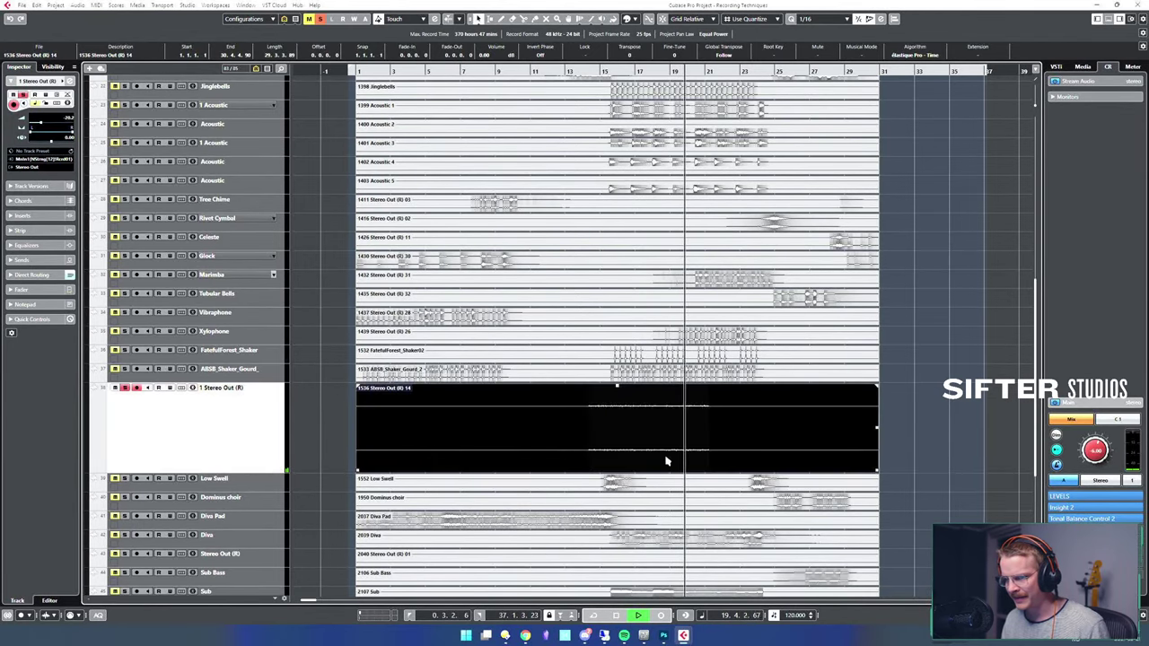
key(space)
key(Delete)
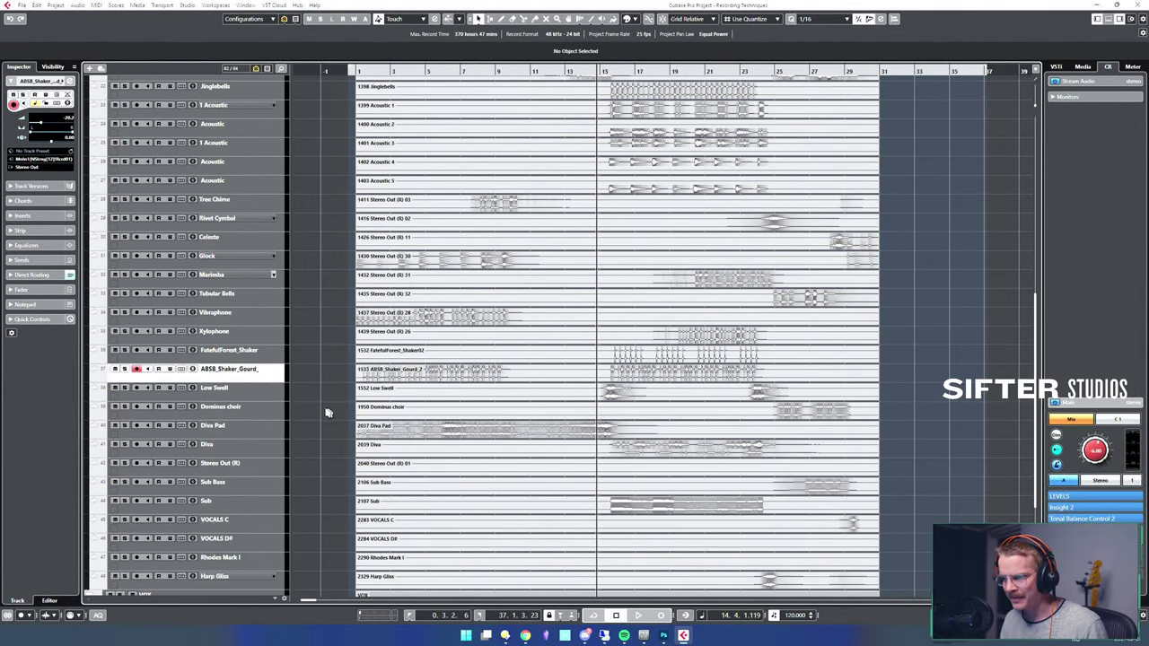
- Solo the Low Swell track and audition it from just before bar 15
click(241, 392)
alt+shift+click(558, 396)
alt+shift+click(602, 398)
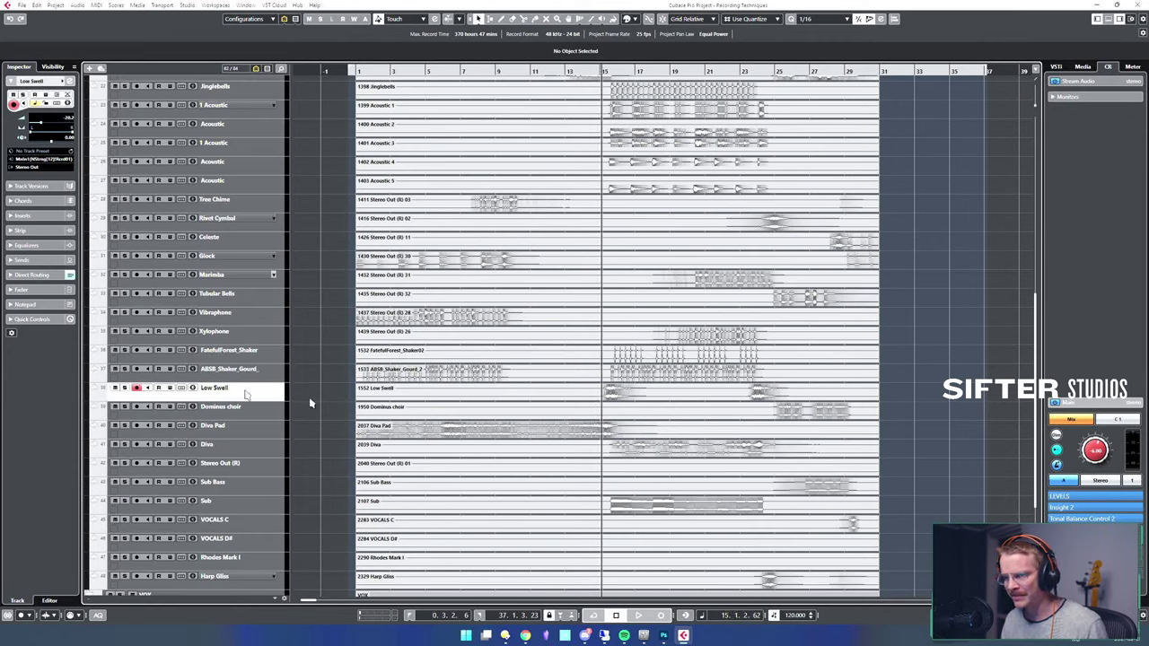
key(s)
drag(439, 383, 599, 386)
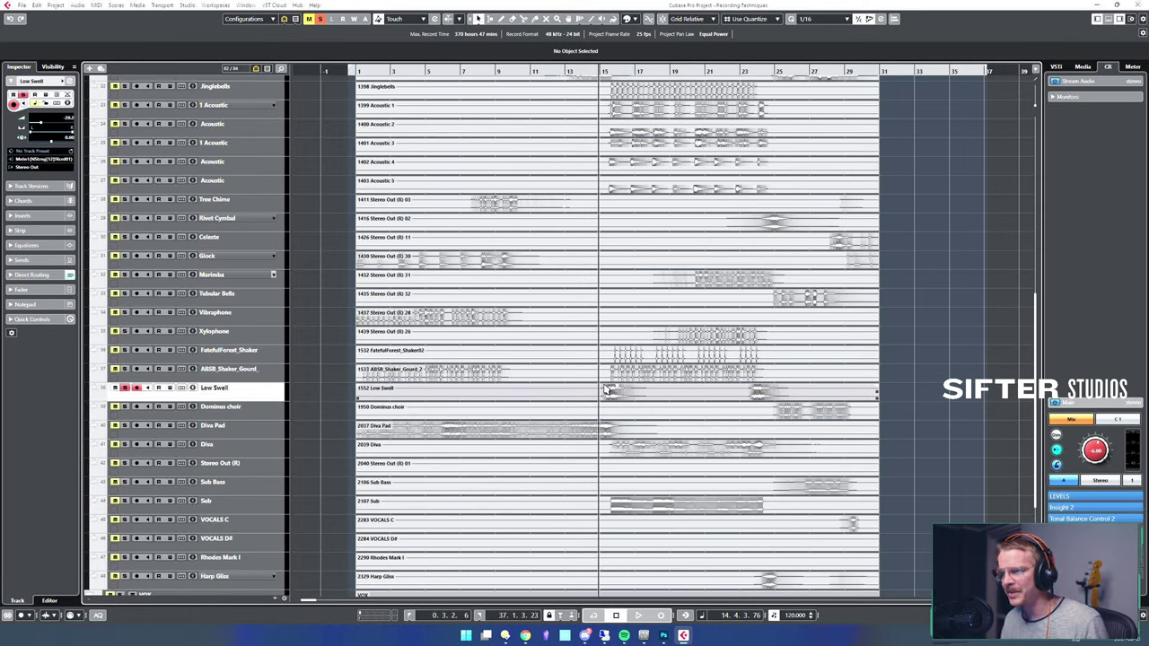
key(space)
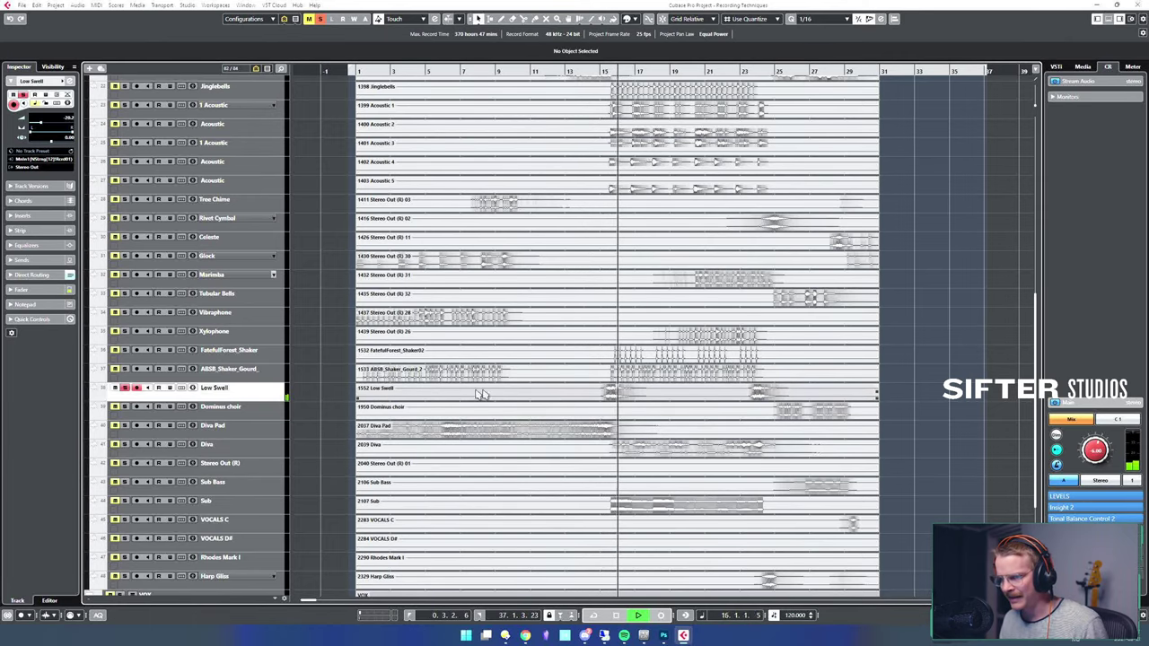
key(space)
key(s)
- Solo the Stereo Out track below Diva, check its event for audio, and delete the event and the track
click(230, 461)
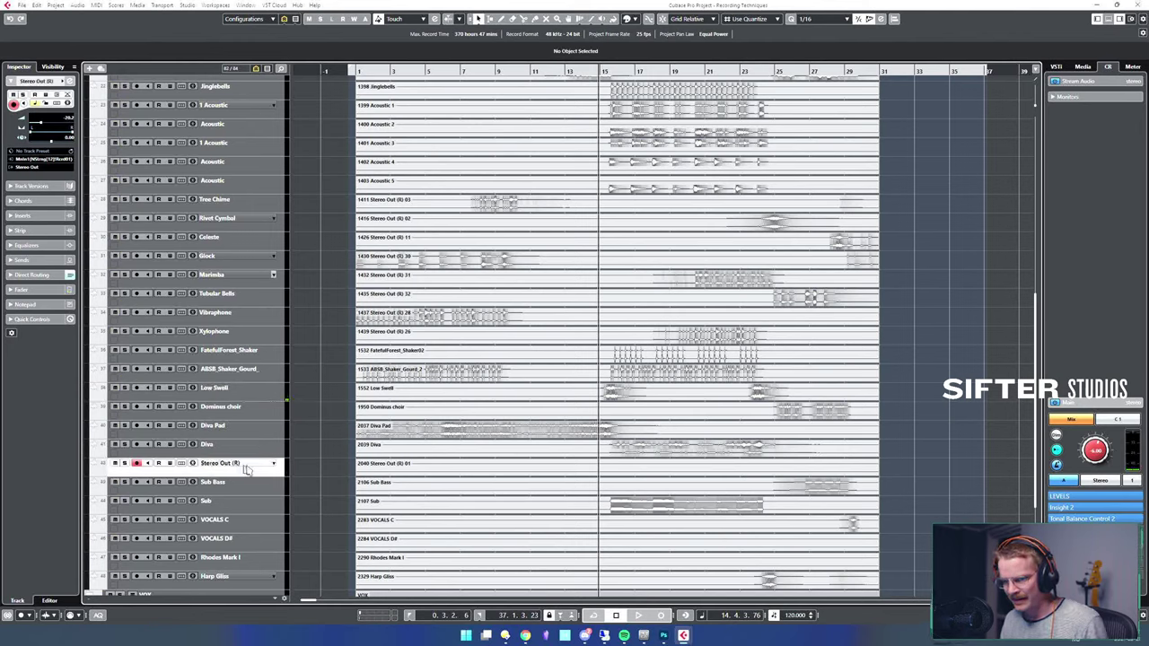
key(s)
click(617, 466)
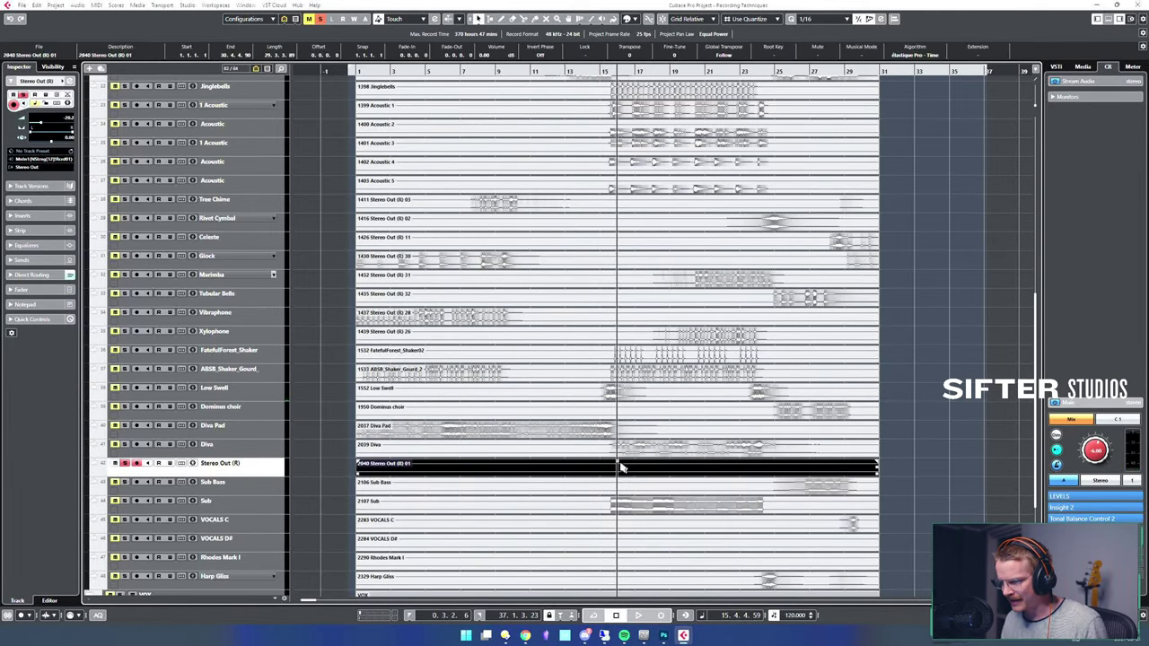
click(435, 361)
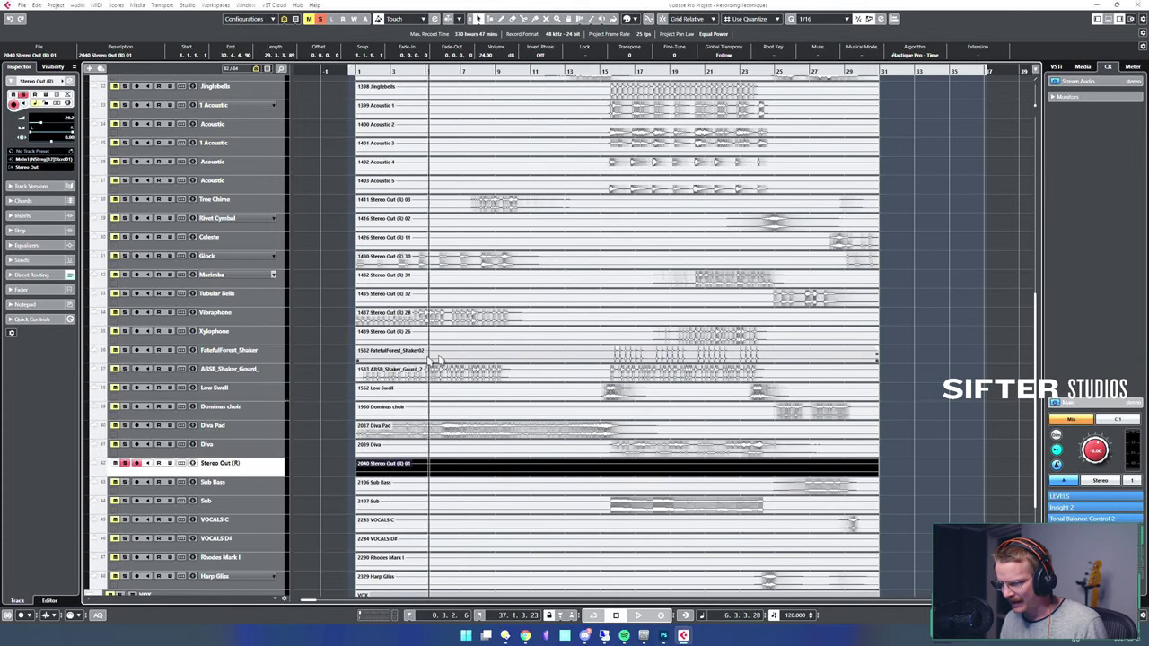
click(871, 343)
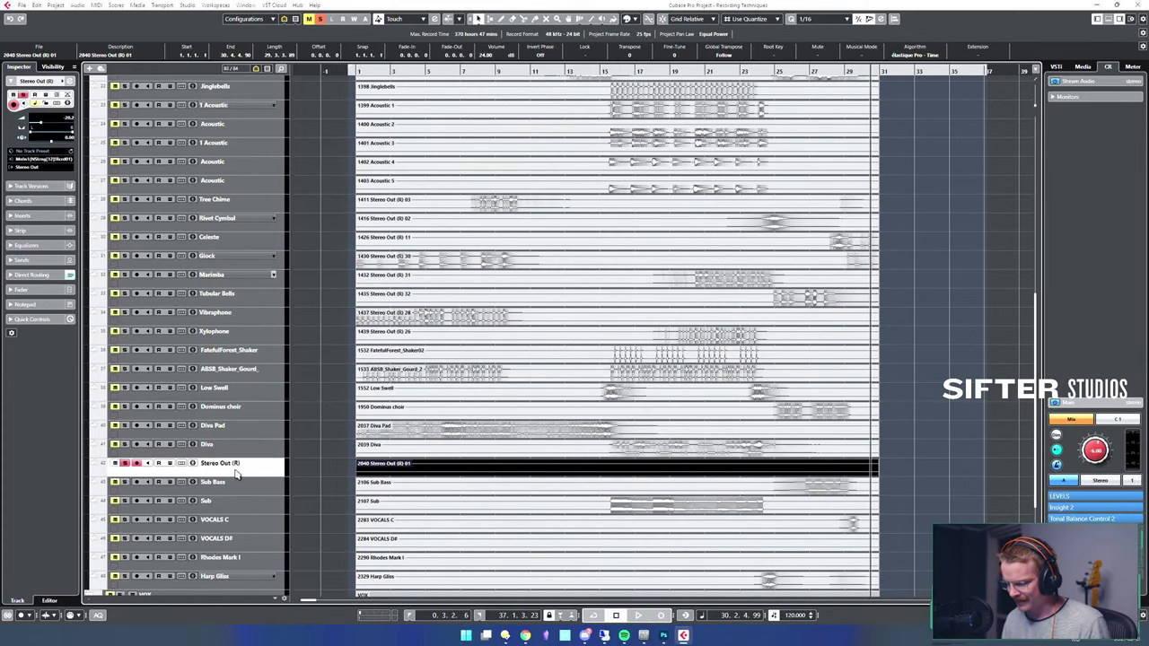
key(Delete)
key(Delete)
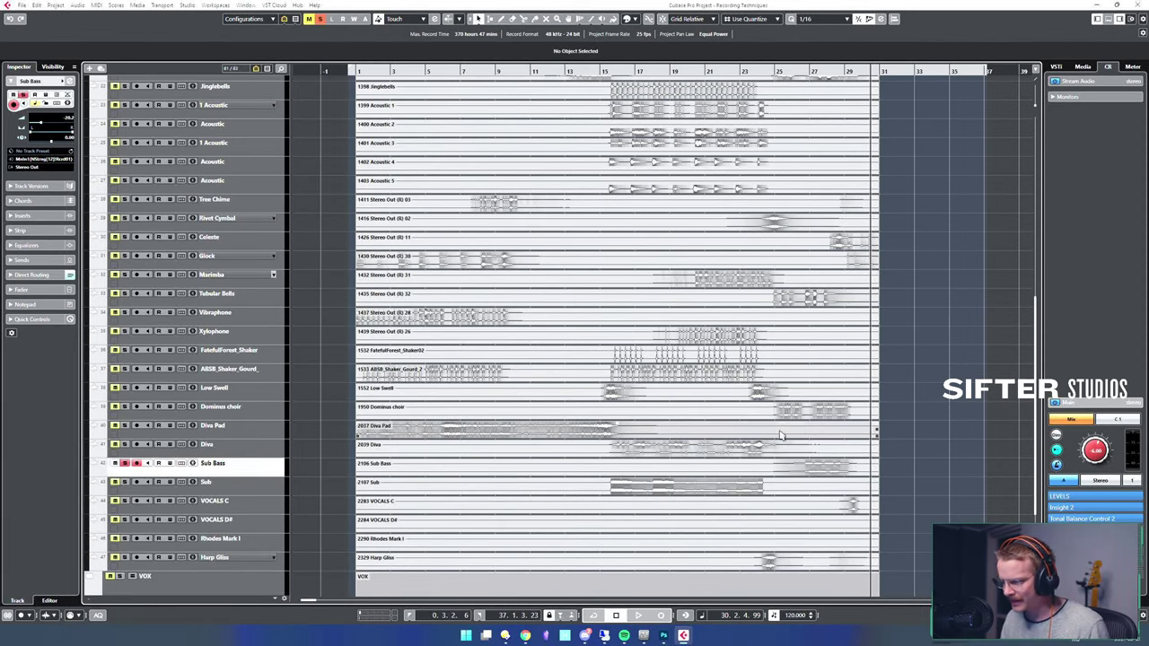
- Audition the soloed Sub Bass track from around bar 26
click(800, 437)
key(space)
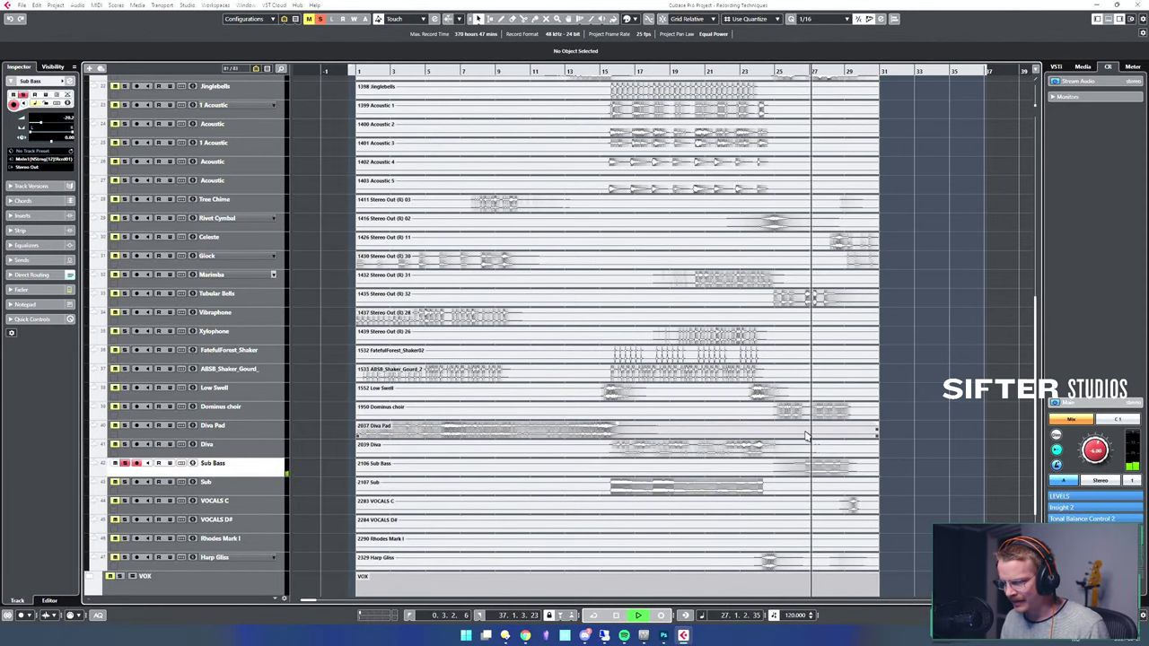
key(space)
- Solo the Sub track below Sub Bass and audition it from around bar 15
click(233, 489)
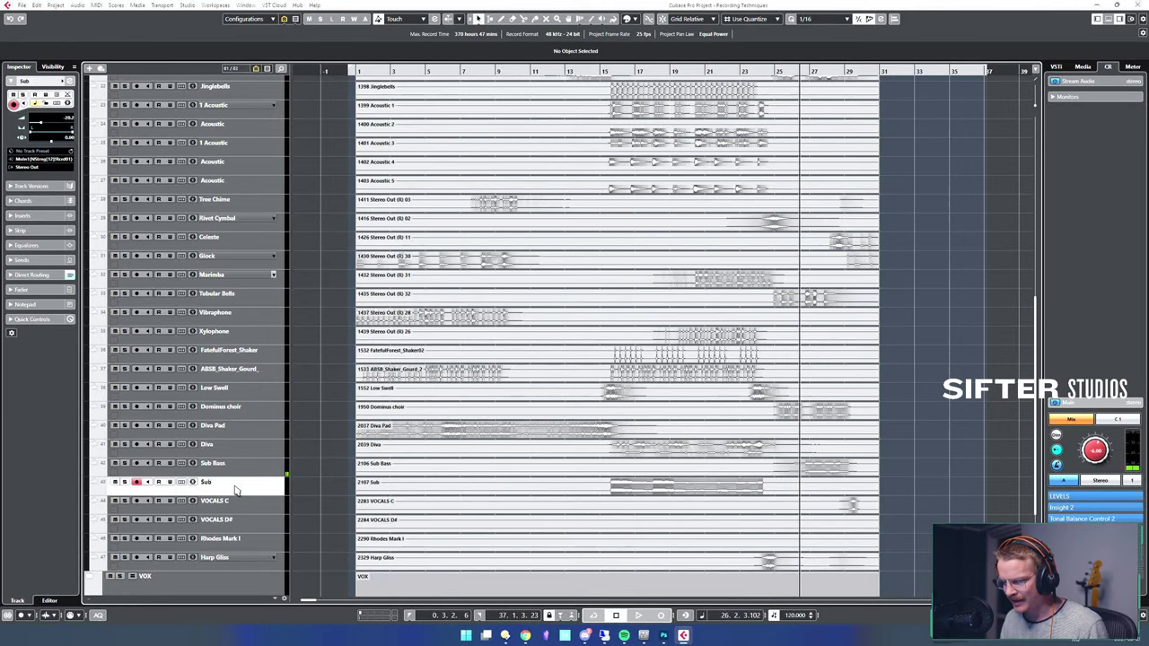
click(600, 483)
key(KP_Multiply)
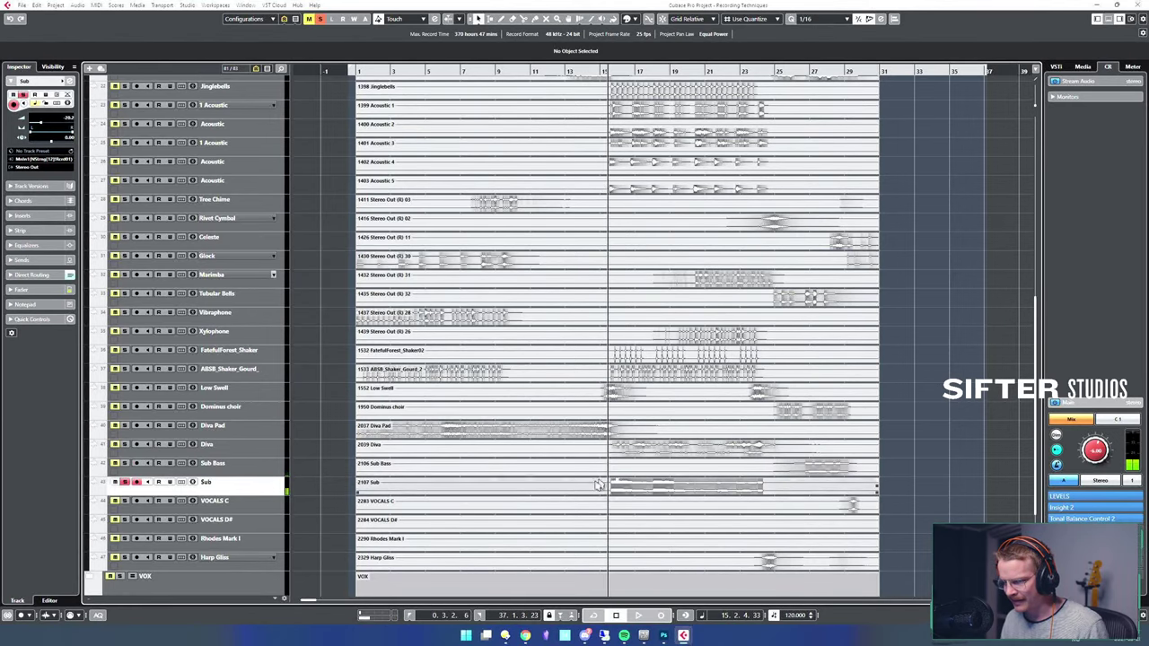
key(space)
- Solo and play the VOCALS C track from around bar 29, and delete the track
click(274, 502)
click(229, 500)
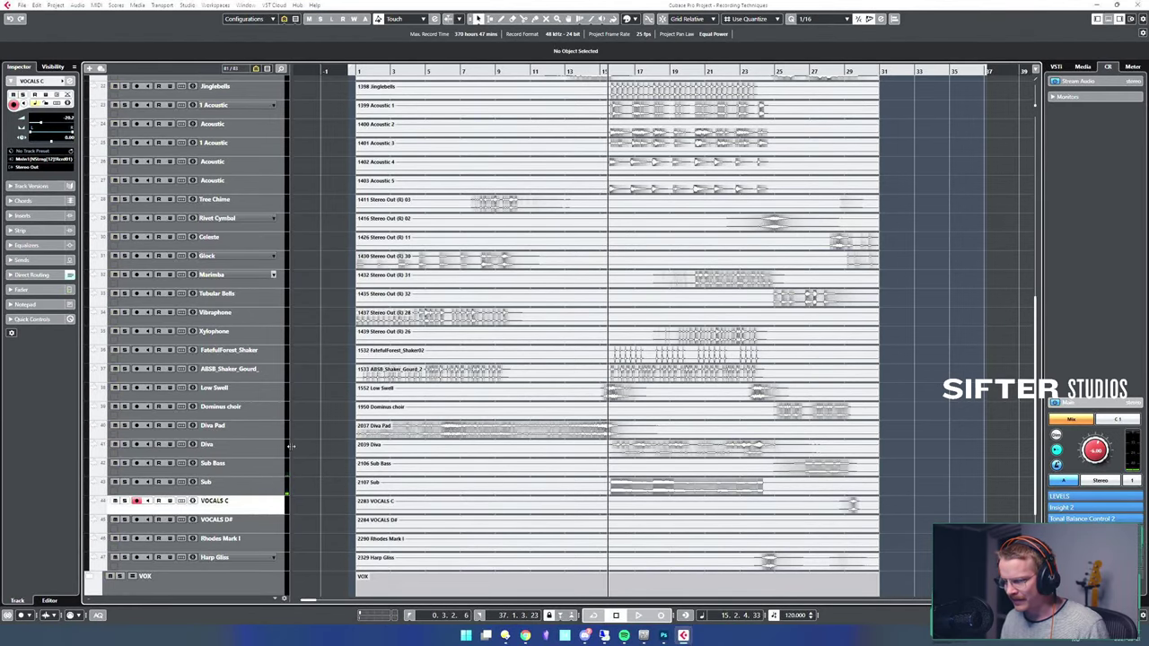
scroll(292, 440, down, 4)
click(841, 401)
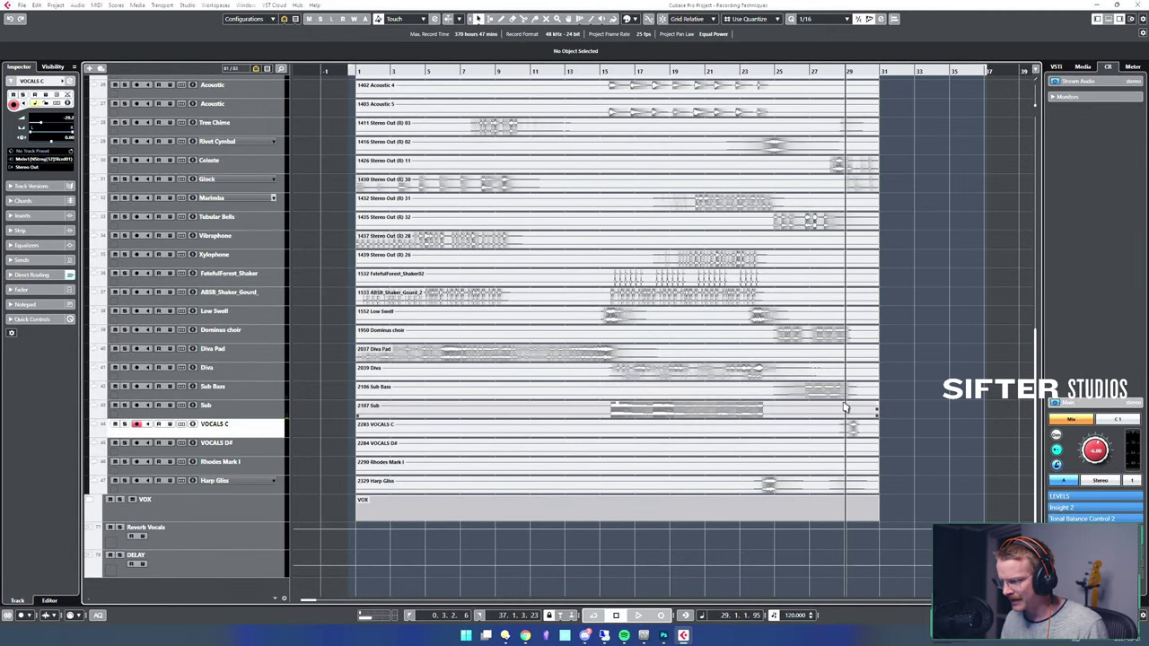
click(126, 424)
key(space)
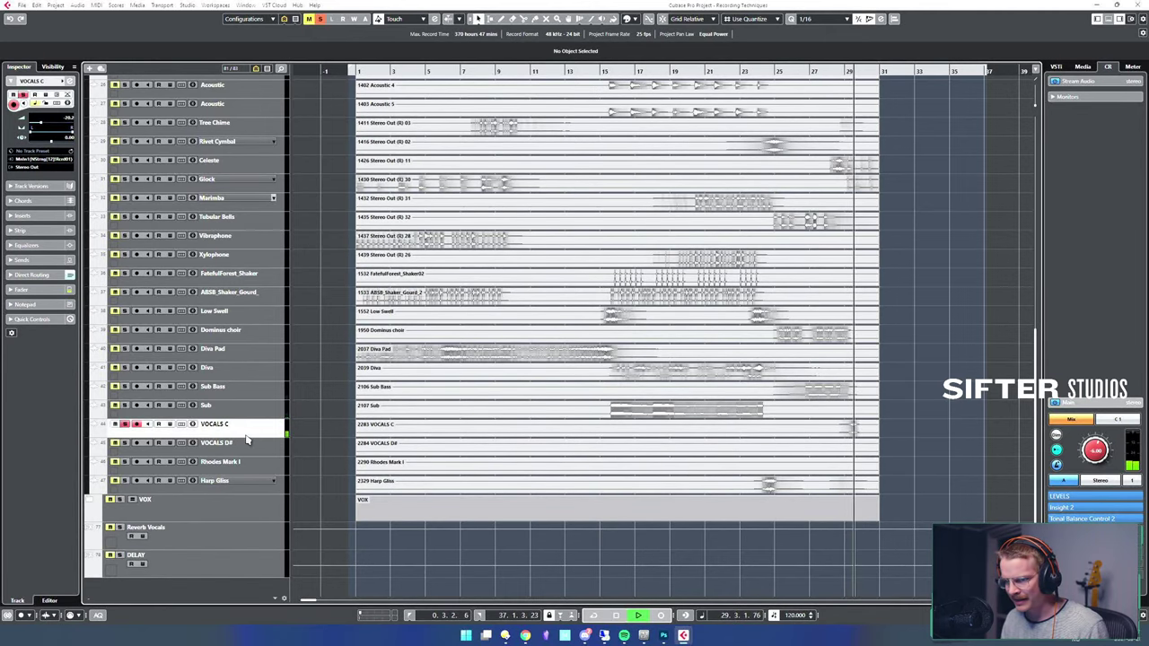
key(space)
key(Delete)
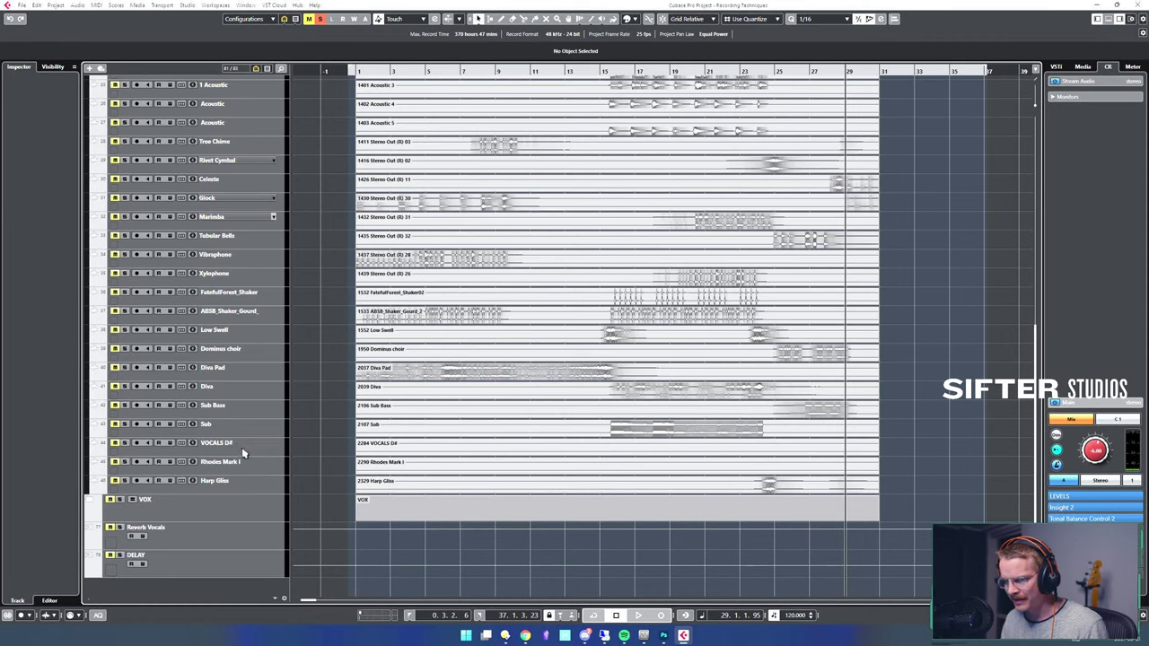
- Solo and play the VOCALS D# track from around bar 29, and delete the track
click(242, 447)
key(space)
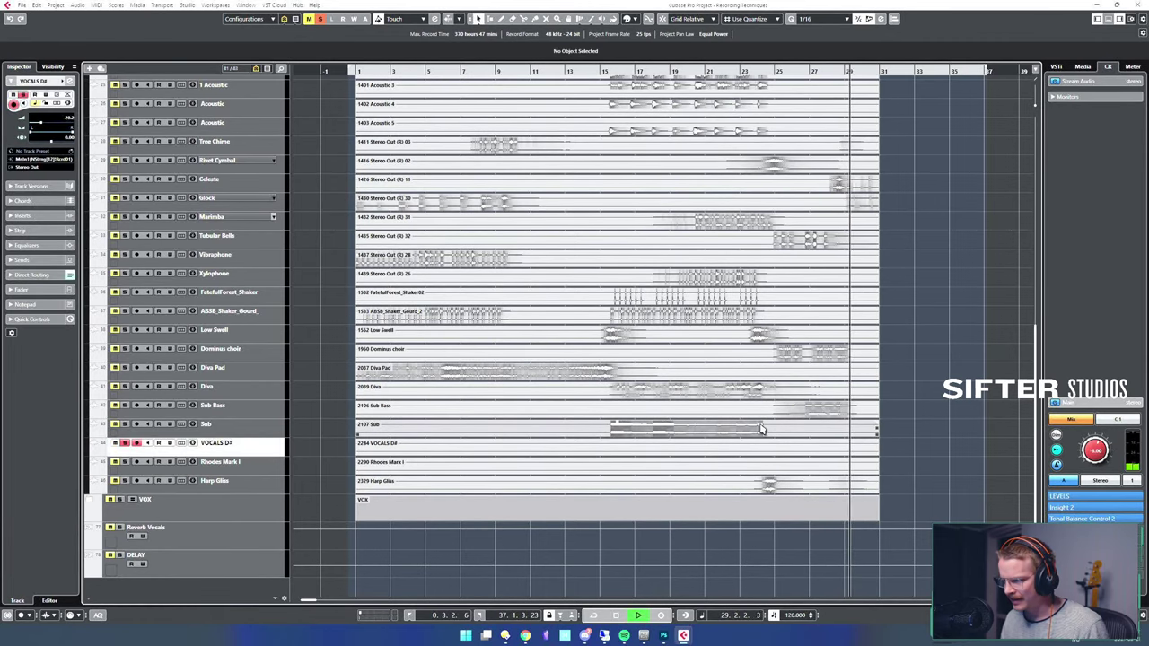
key(space)
drag(780, 420, 715, 420)
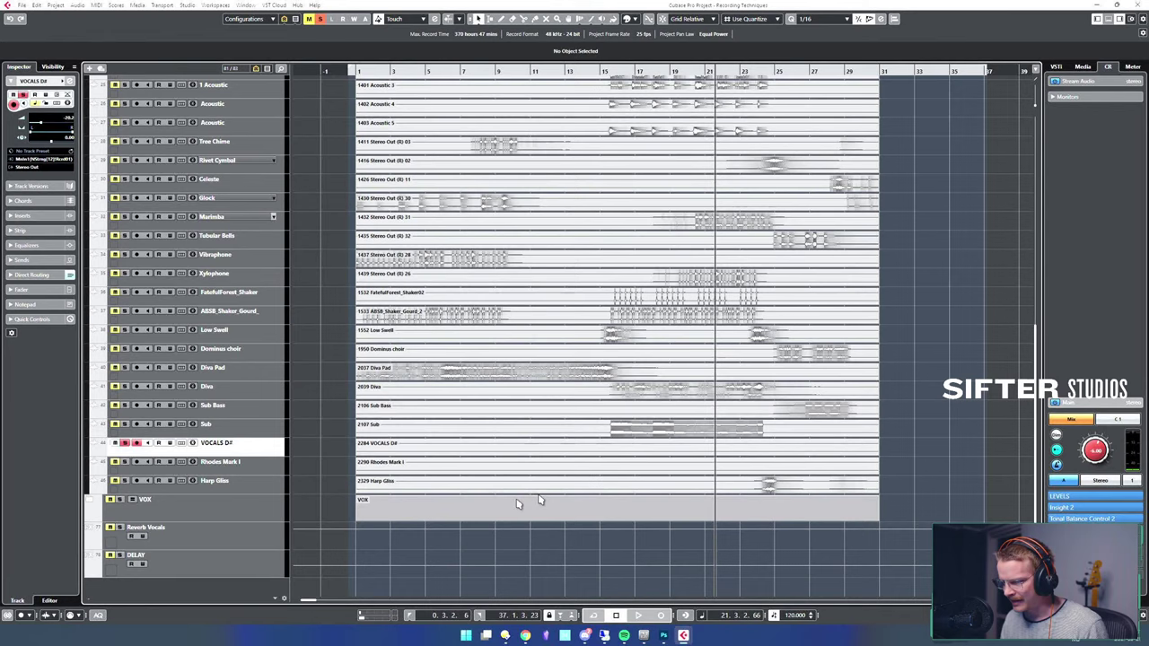
key(Delete)
- Solo and play the Rhodes Mark I track from around bar 24, and delete the track
click(237, 463)
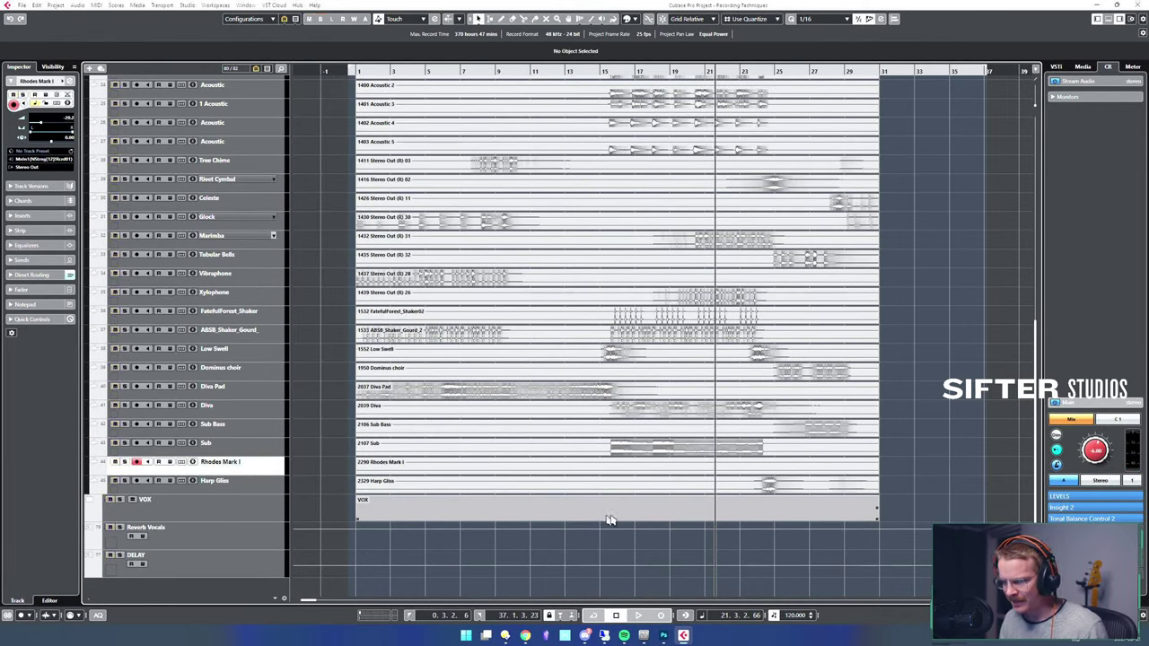
key(space)
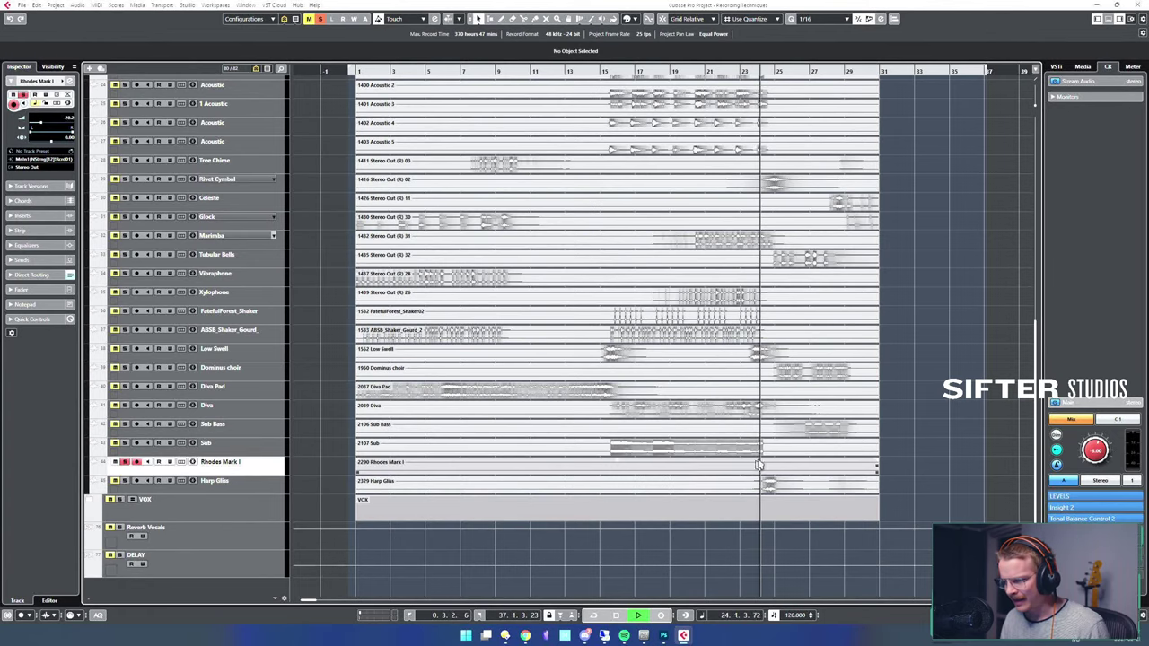
click(635, 472)
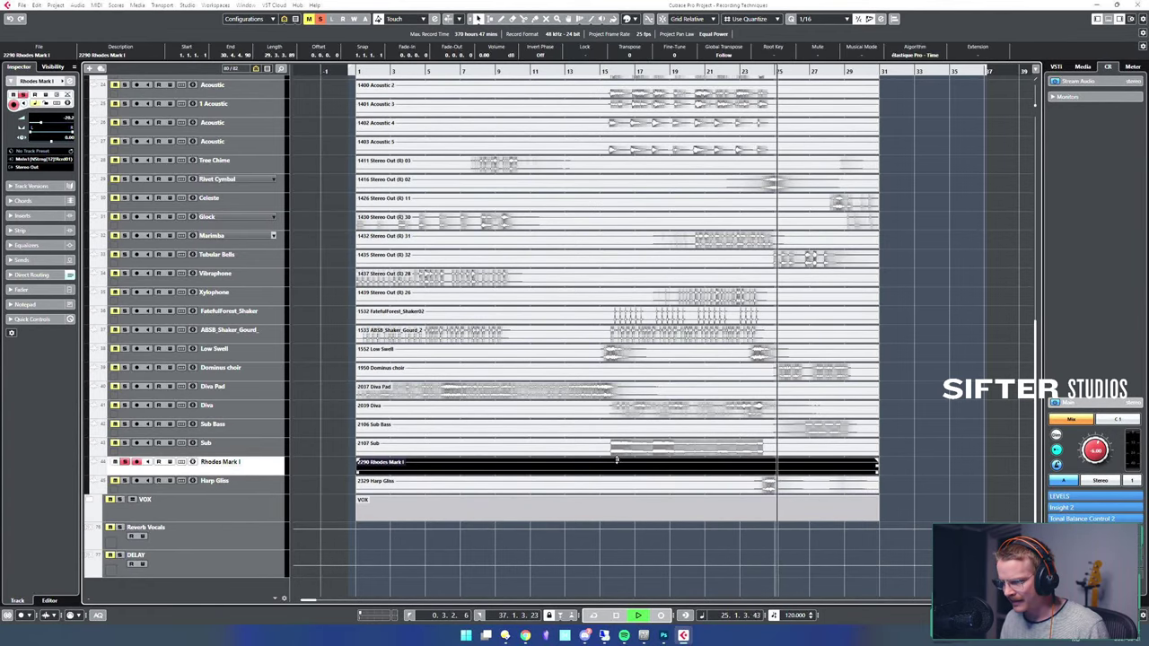
key(space)
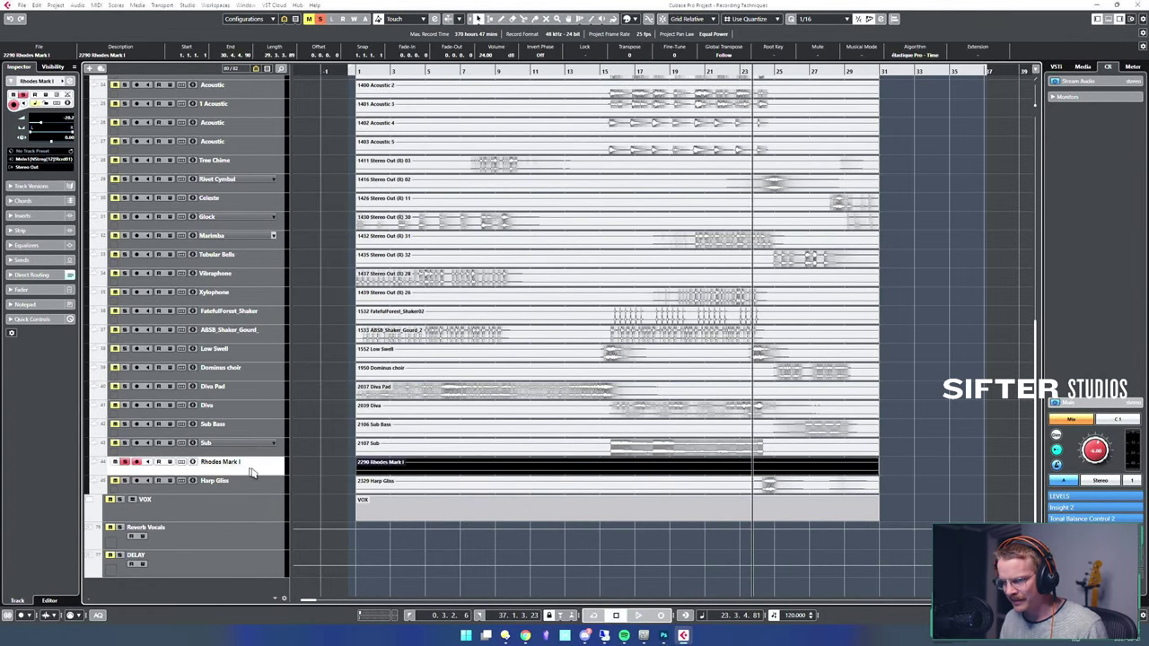
key(shift+Delete)
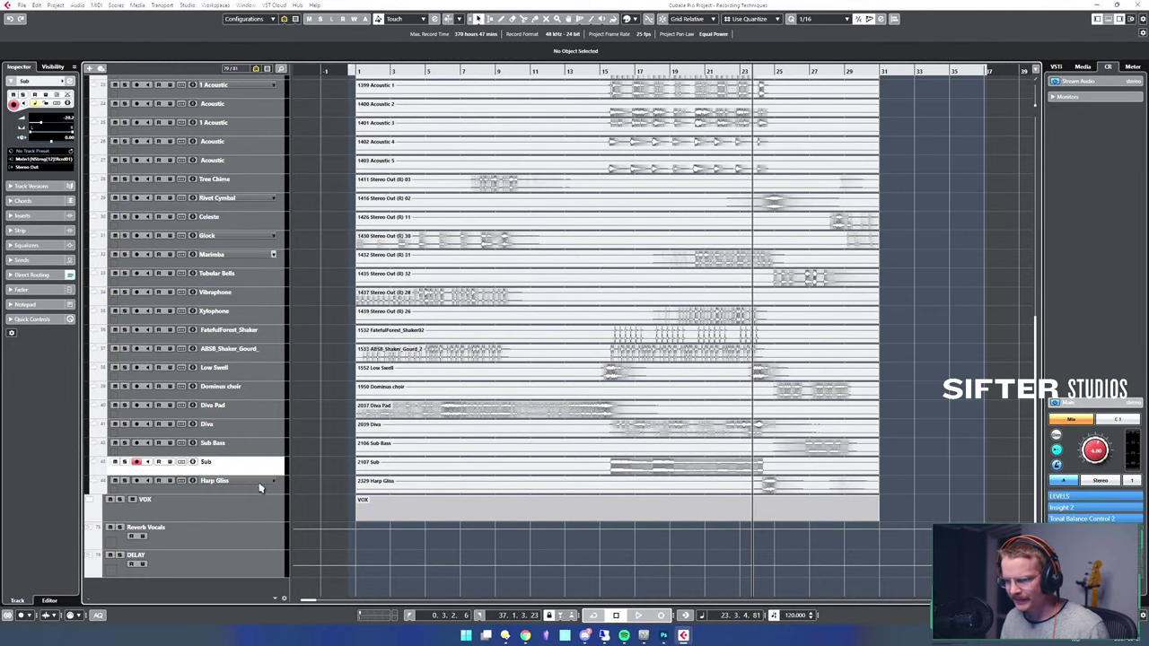
- Solo the Harp Gliss track and audition it from around bar 24
click(260, 485)
key(space)
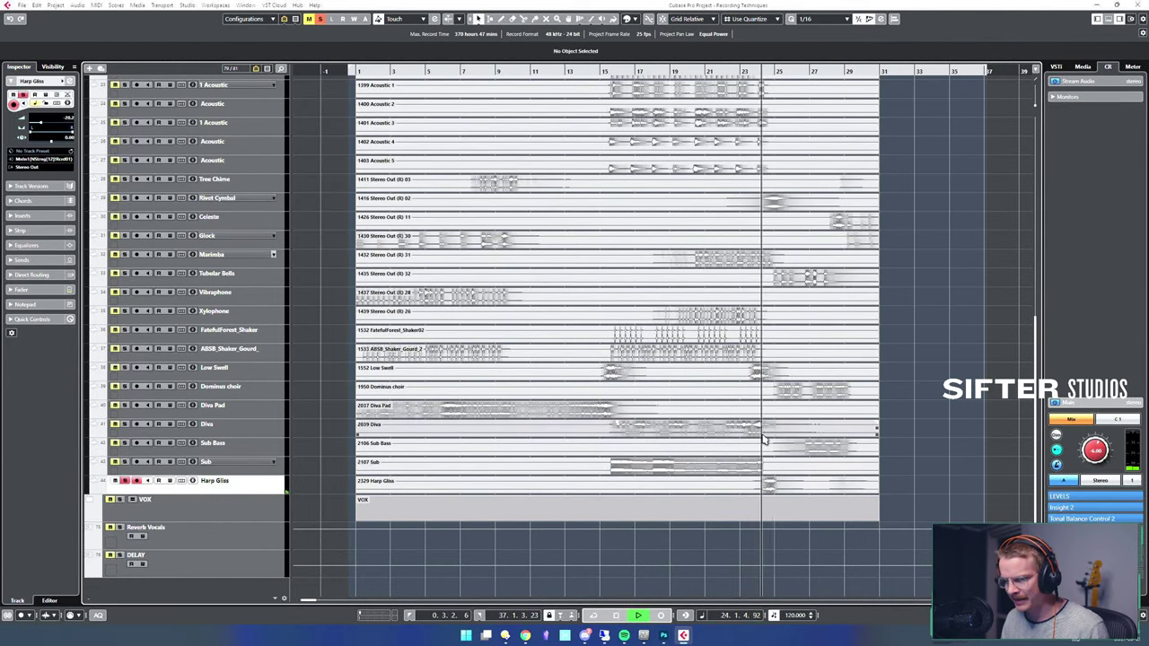
key(space)
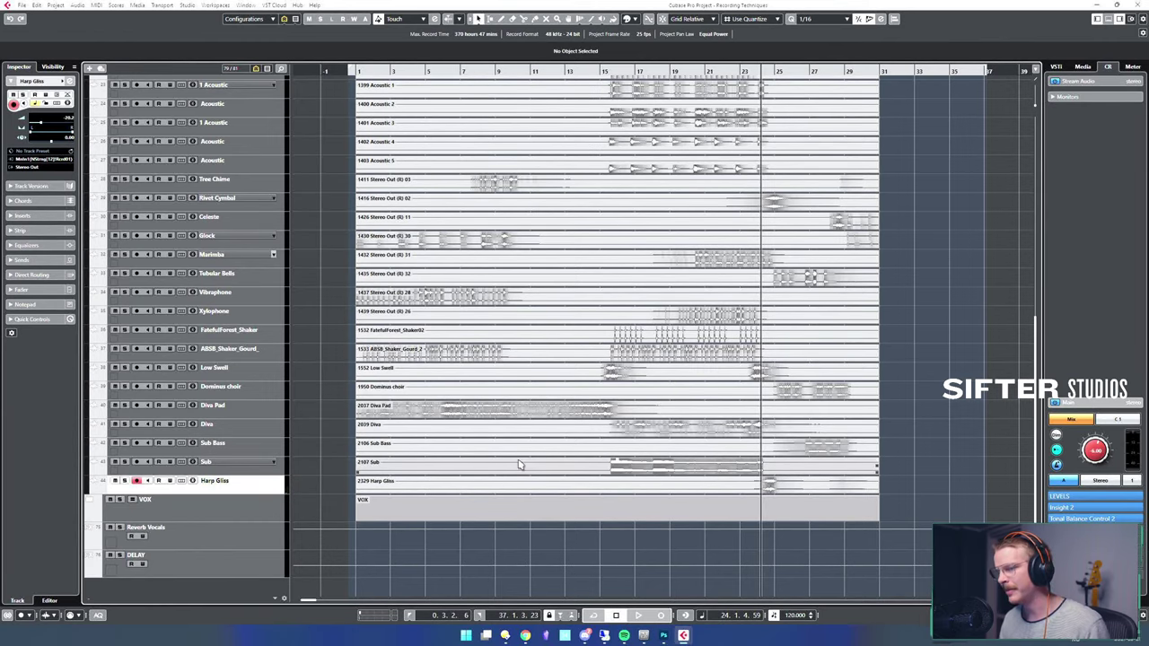
- In the VOX folder, add an active send to Reverb Vocals on the VOCALS C channel and raise its send level
click(158, 517)
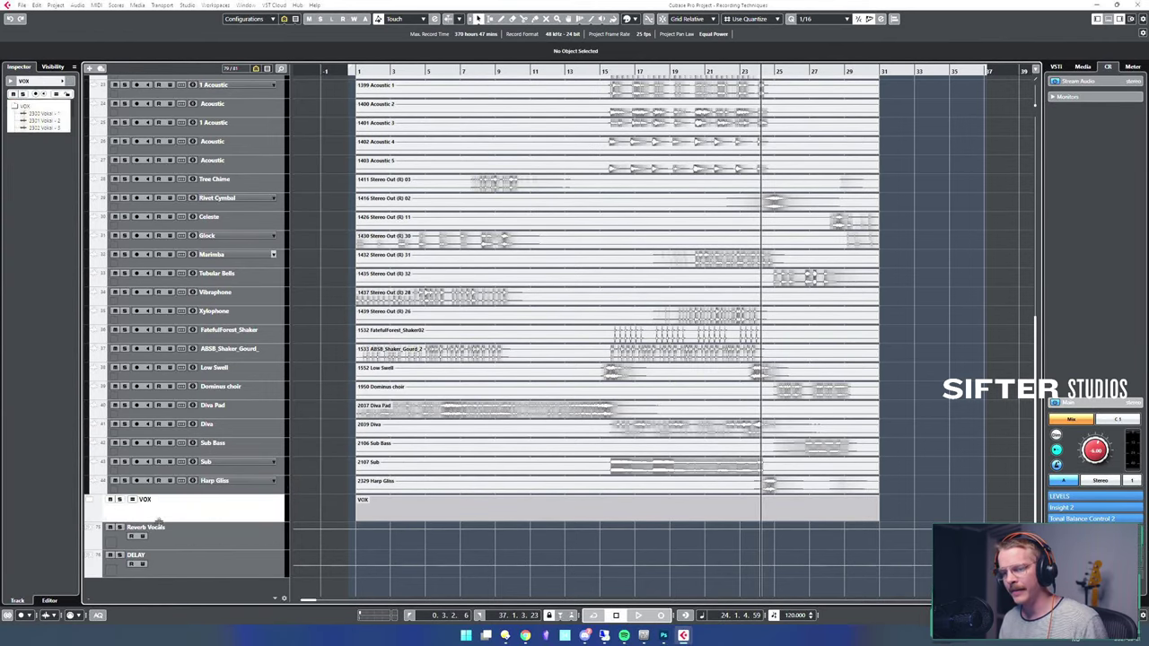
click(99, 501)
scroll(164, 489, down, 5)
scroll(249, 386, down, 5)
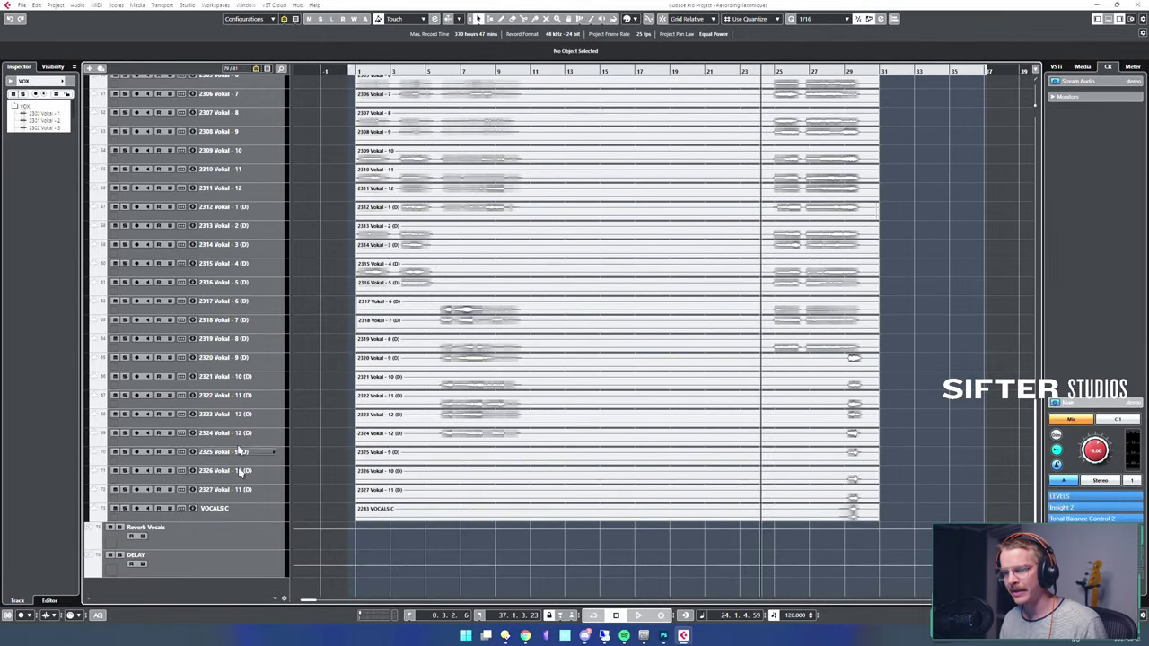
click(249, 513)
click(258, 506)
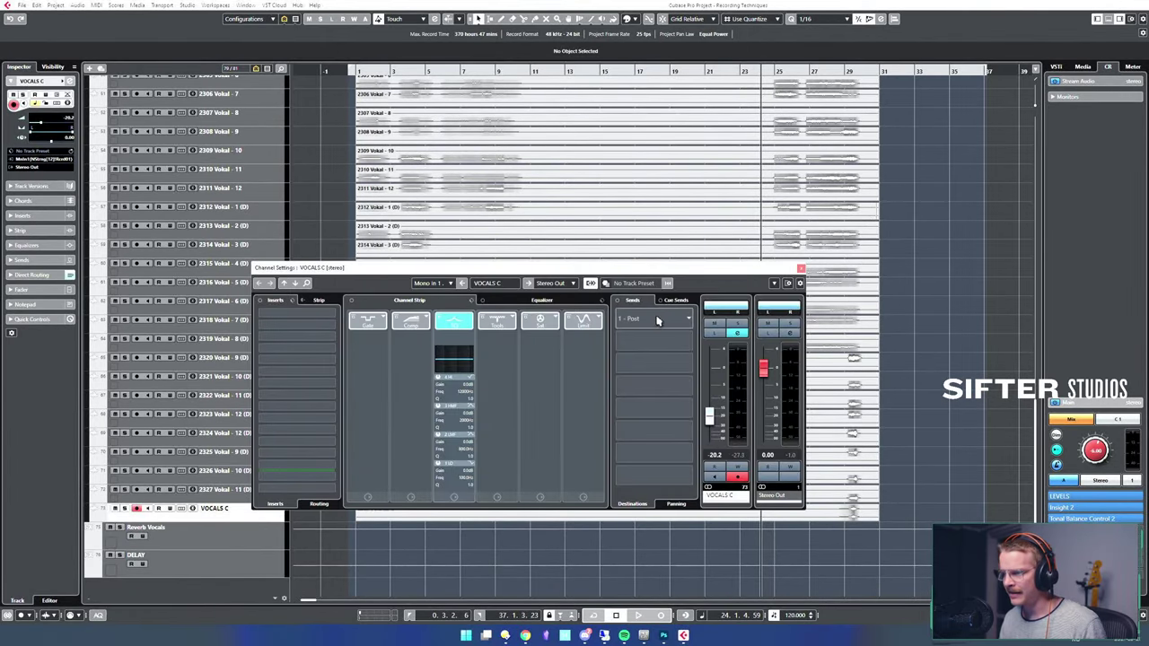
click(660, 313)
click(652, 350)
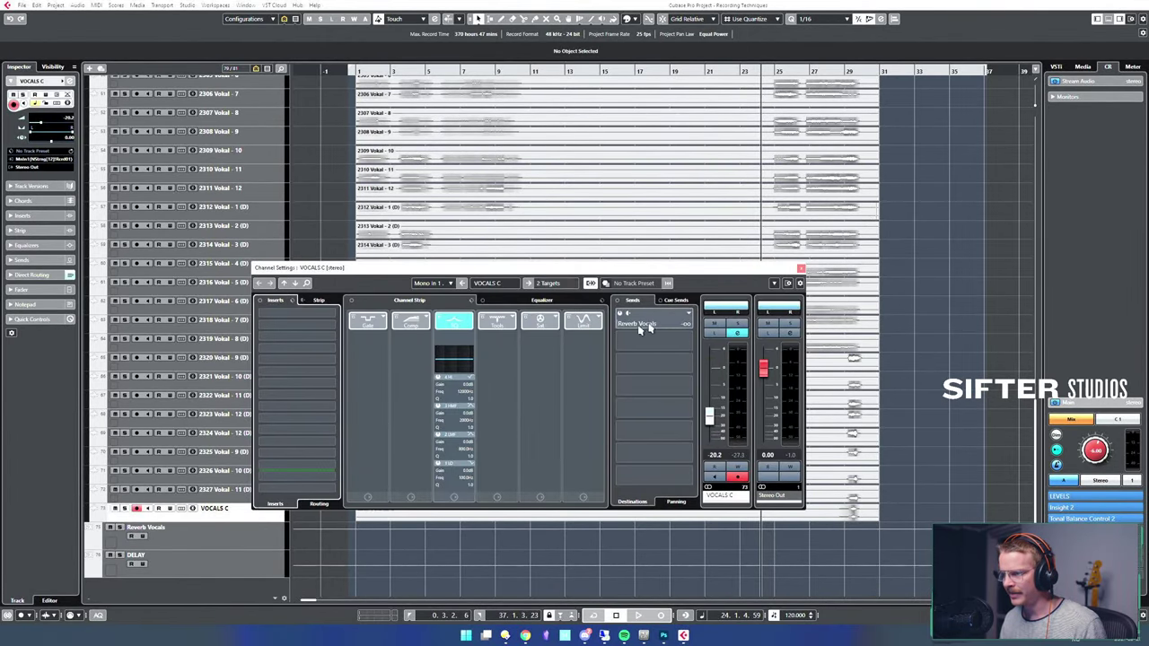
click(619, 315)
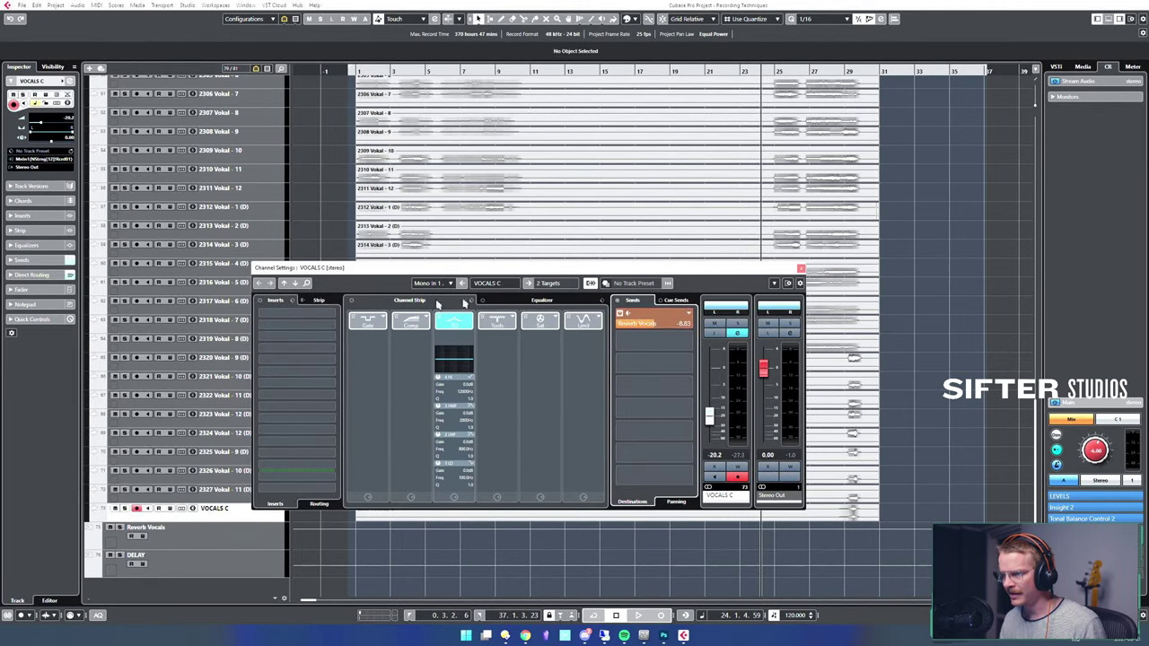
click(224, 504)
scroll(228, 470, up, 3)
scroll(251, 466, down, 3)
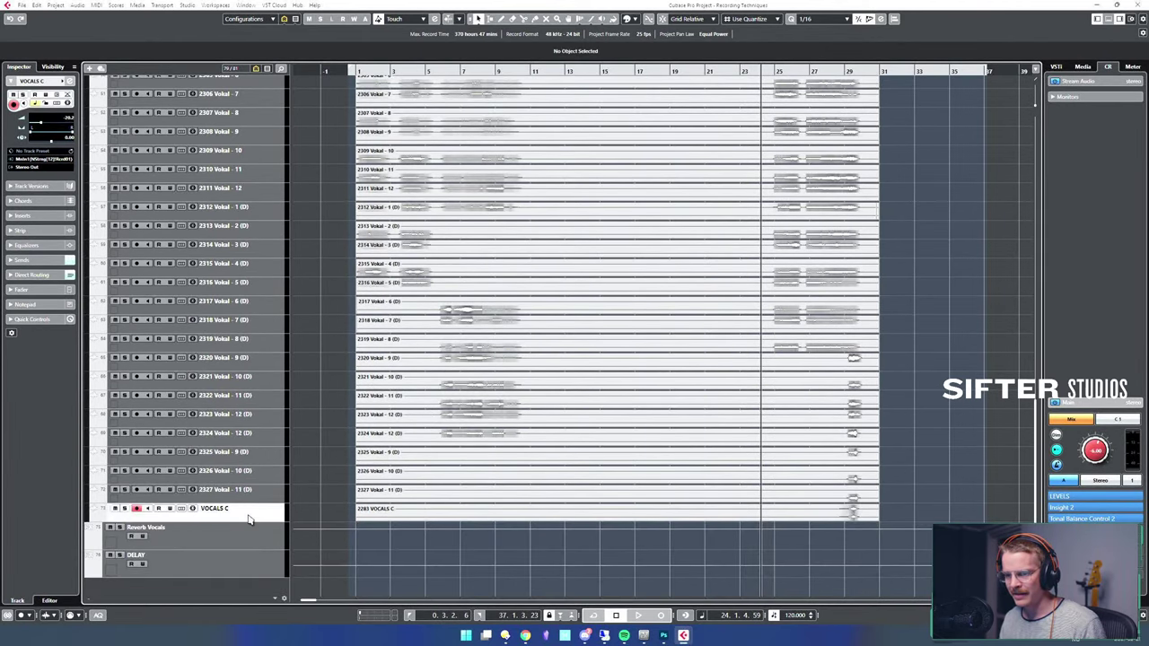
- Add a second send below Reverb Vocals on the VOCALS C channel
double_click(249, 520)
click(662, 338)
click(658, 380)
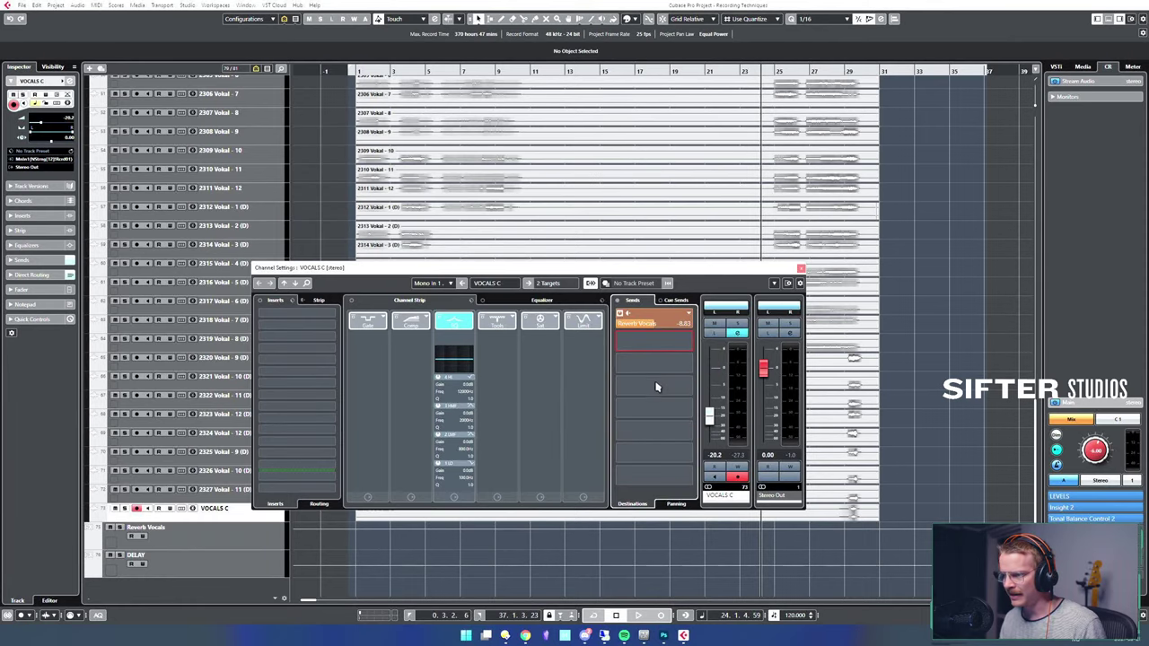
key(Escape)
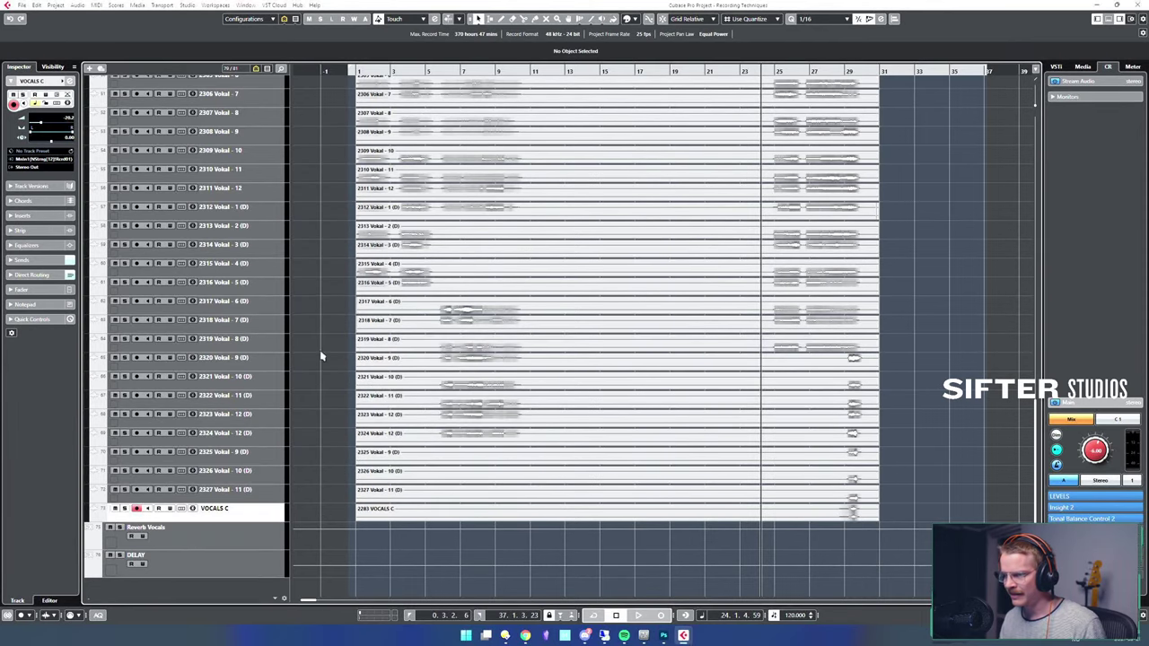
- Collapse the VOX folder and select the Harp Gliss track above it
scroll(254, 485, up, 7)
scroll(251, 475, down, 3)
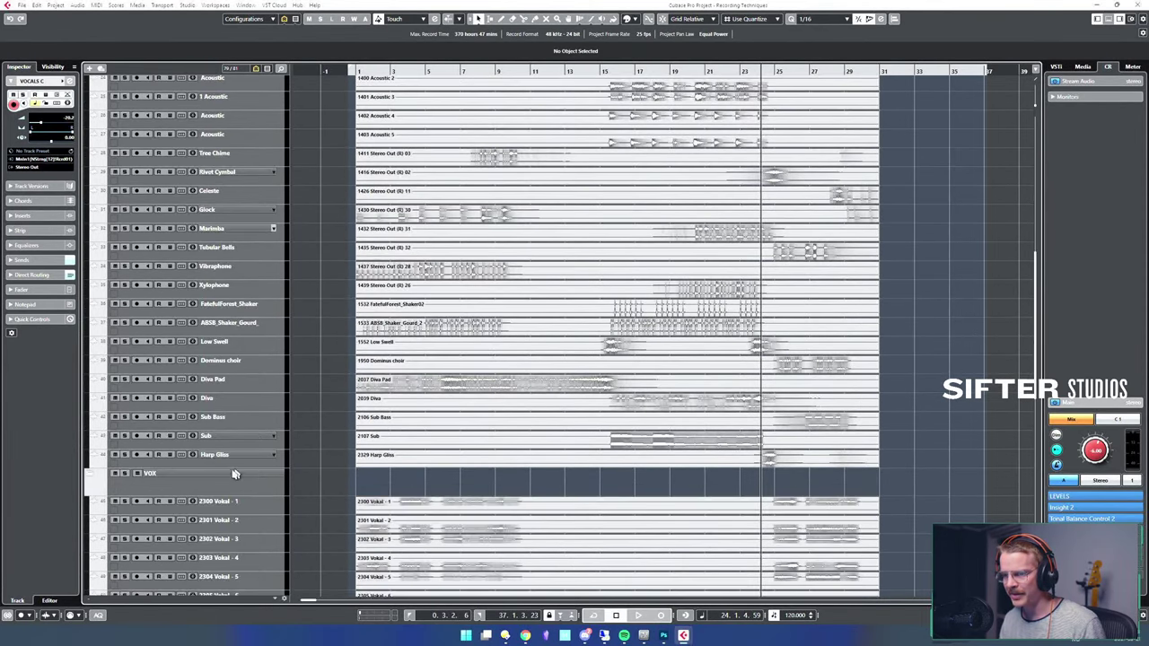
click(210, 487)
click(92, 479)
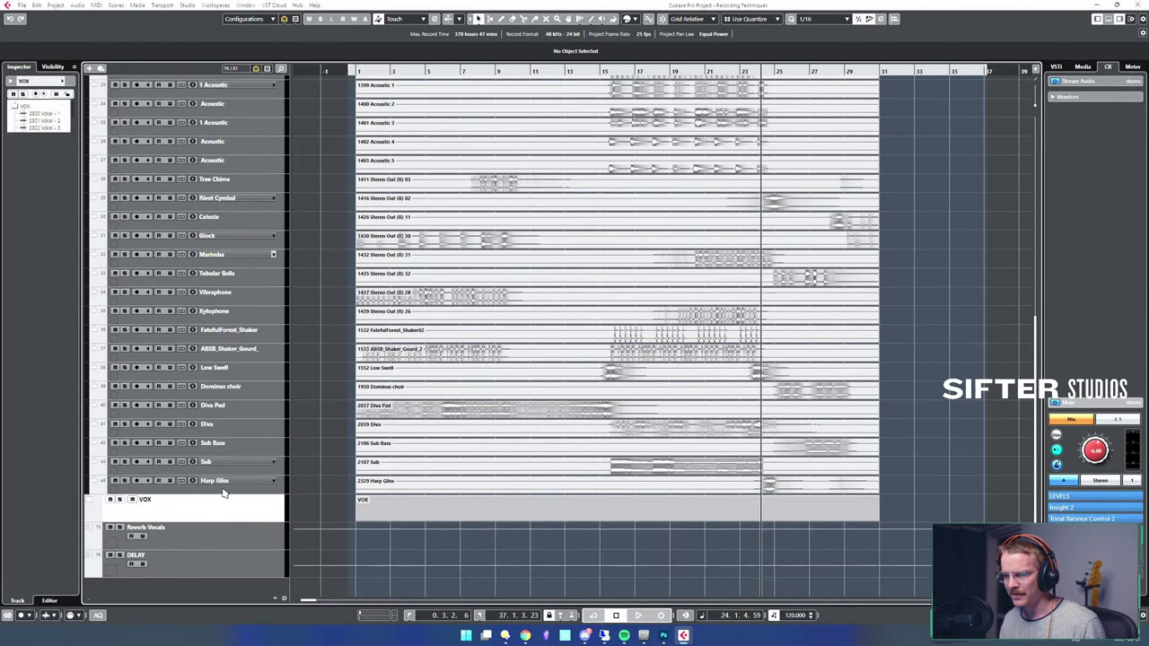
click(230, 488)
- Move Jinglebells, all tracks from Tree Chime through Low Swell, and the upper Celeste above China Cymbal at the start of THE REST folder
scroll(258, 350, up, 7)
scroll(261, 351, up, 2)
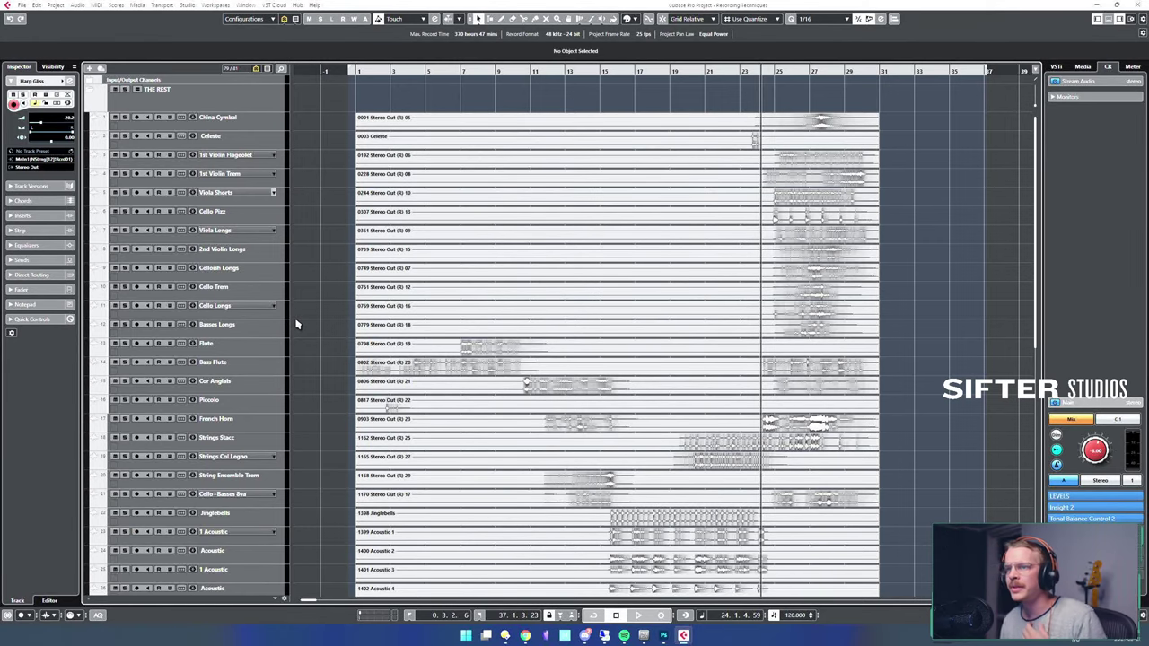
scroll(217, 255, down, 6)
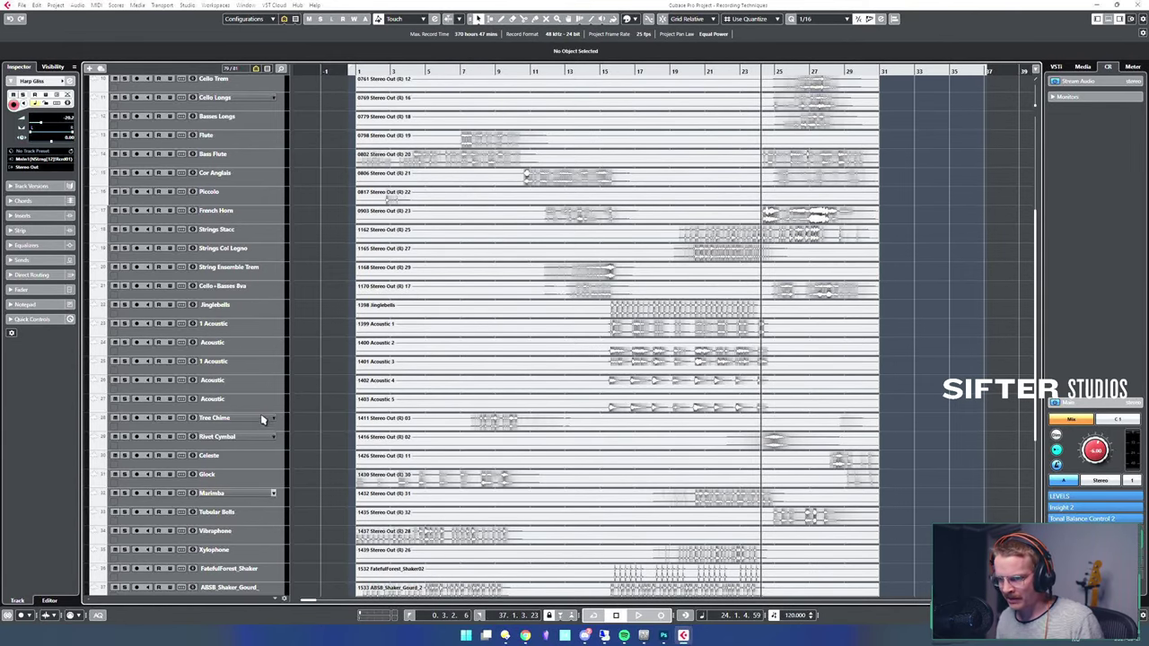
scroll(263, 419, down, 5)
click(253, 334)
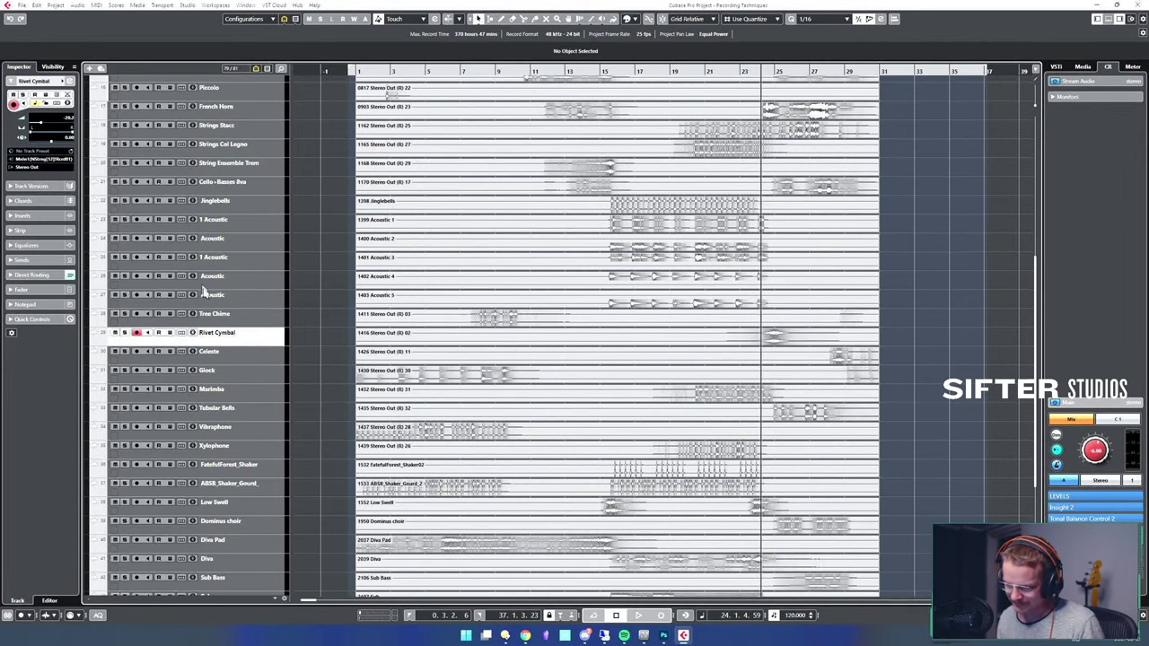
shift+click(253, 314)
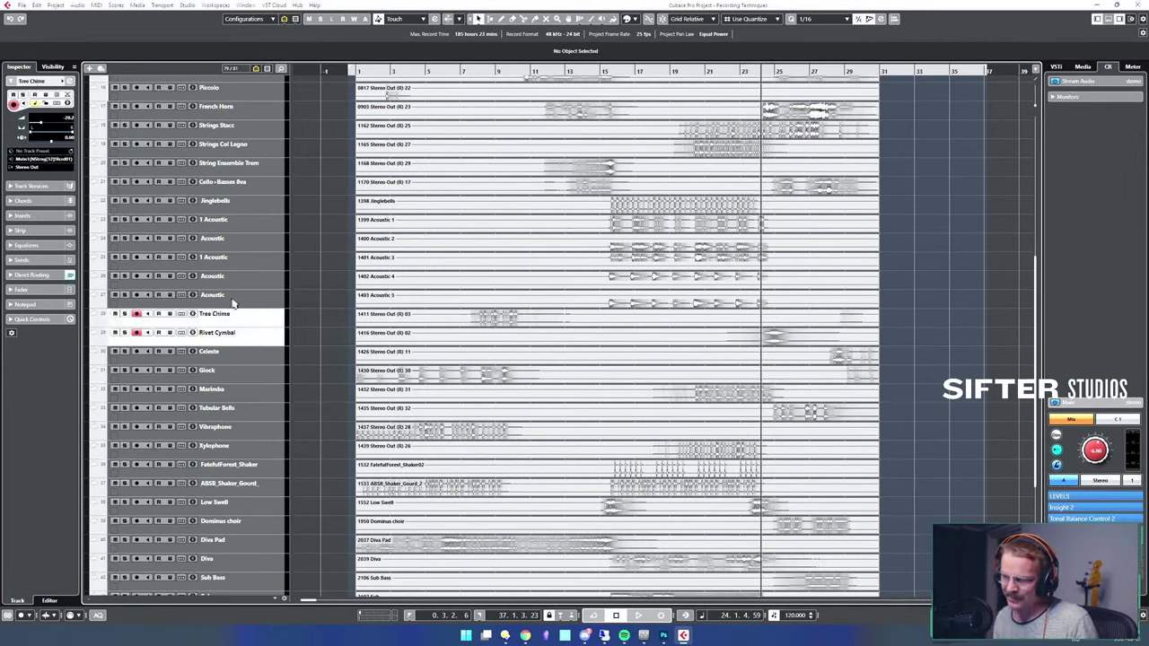
ctrl+click(250, 203)
scroll(231, 359, down, 5)
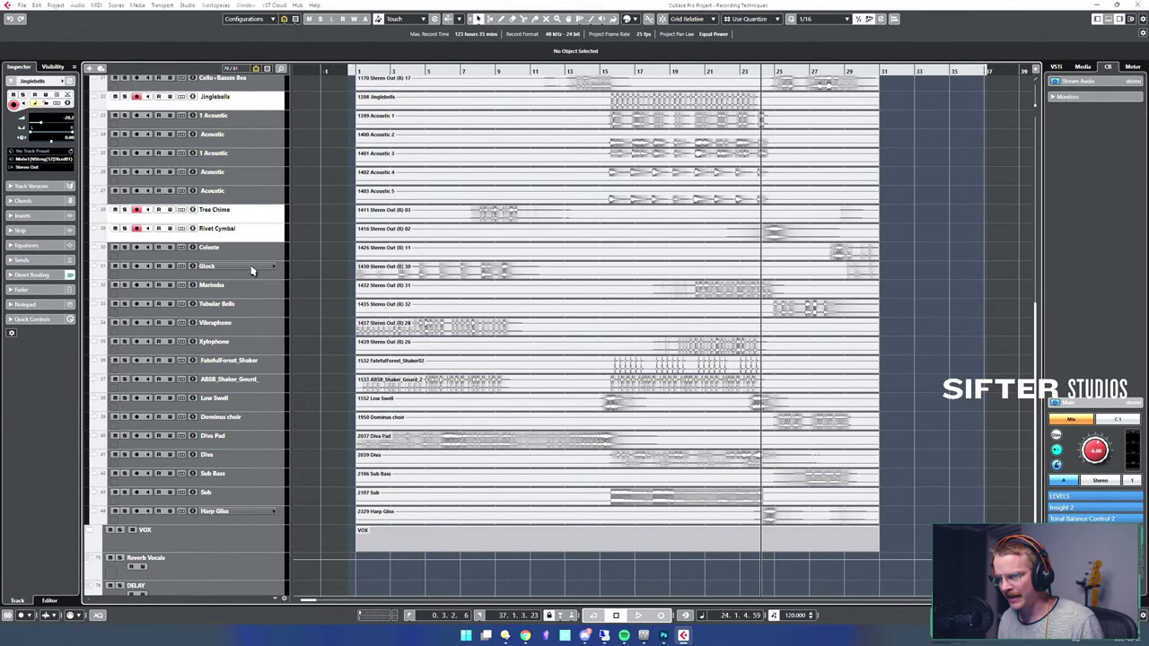
drag(260, 258, 267, 347)
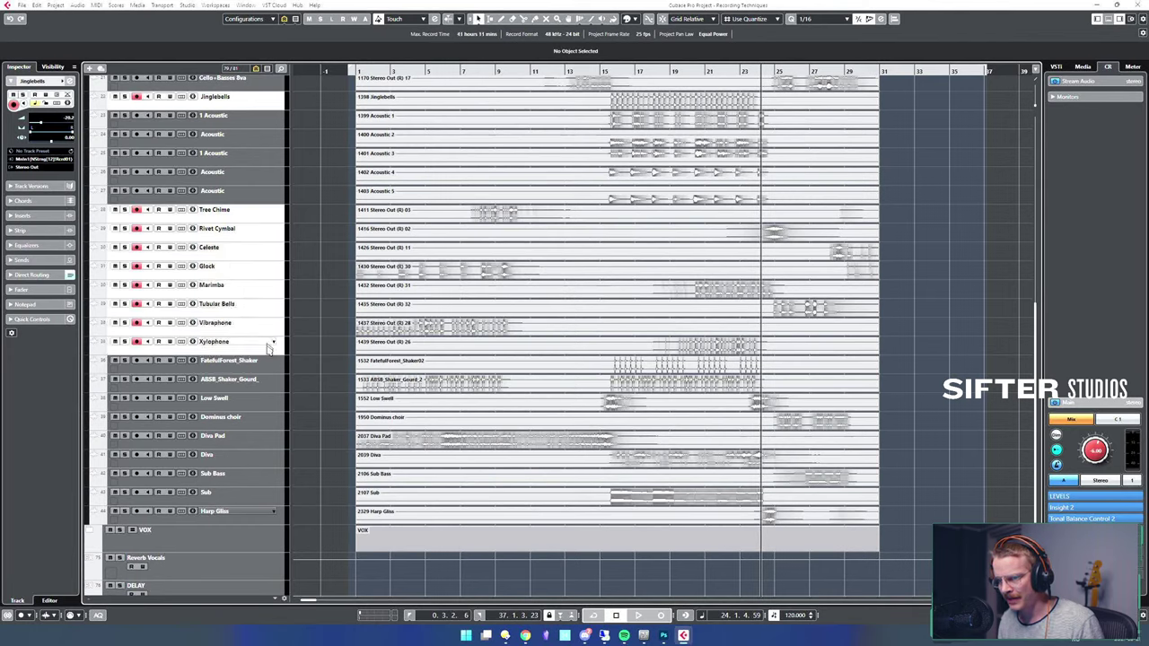
ctrl+click(248, 400)
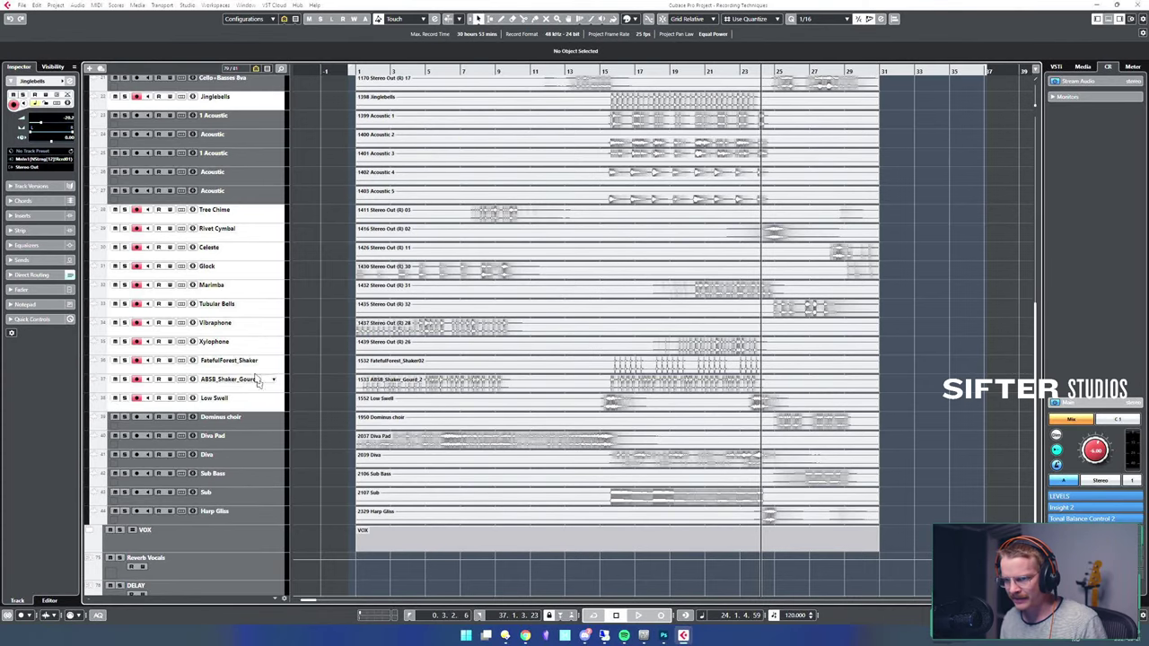
scroll(238, 324, up, 8)
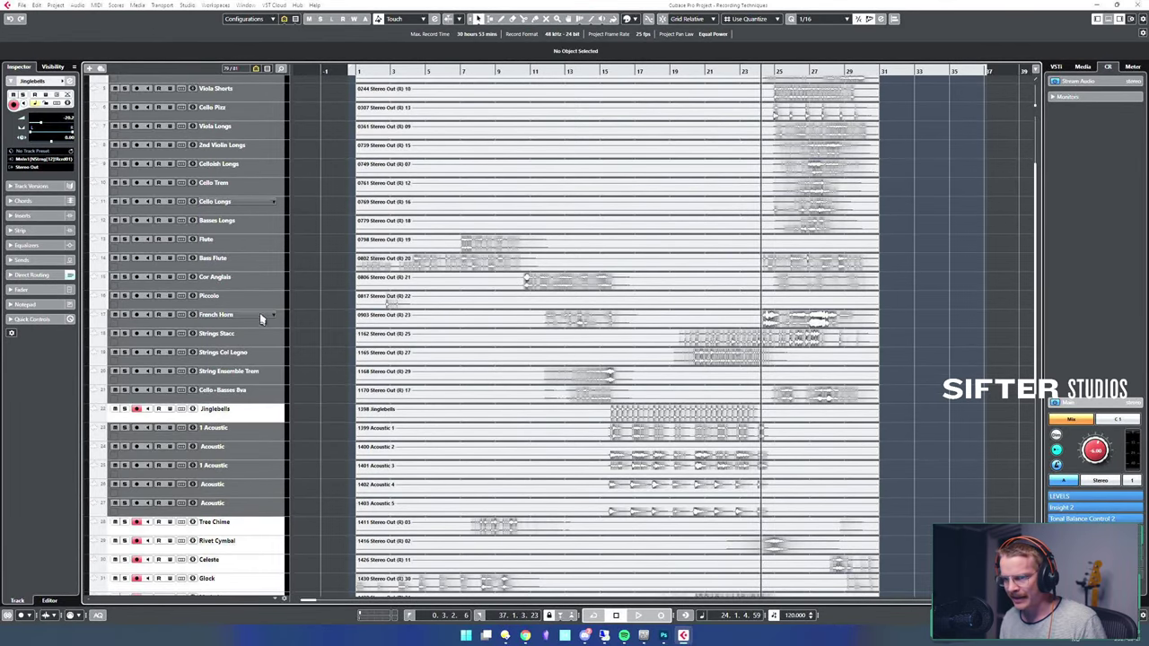
scroll(260, 332, up, 3)
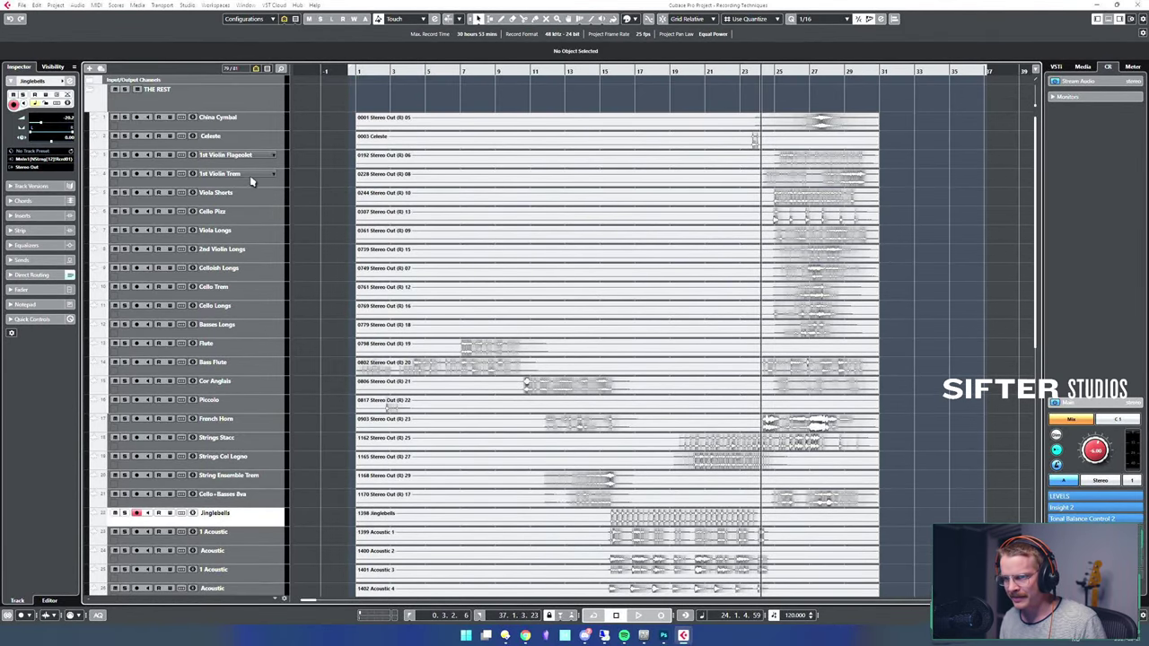
click(250, 134)
scroll(249, 309, down, 3)
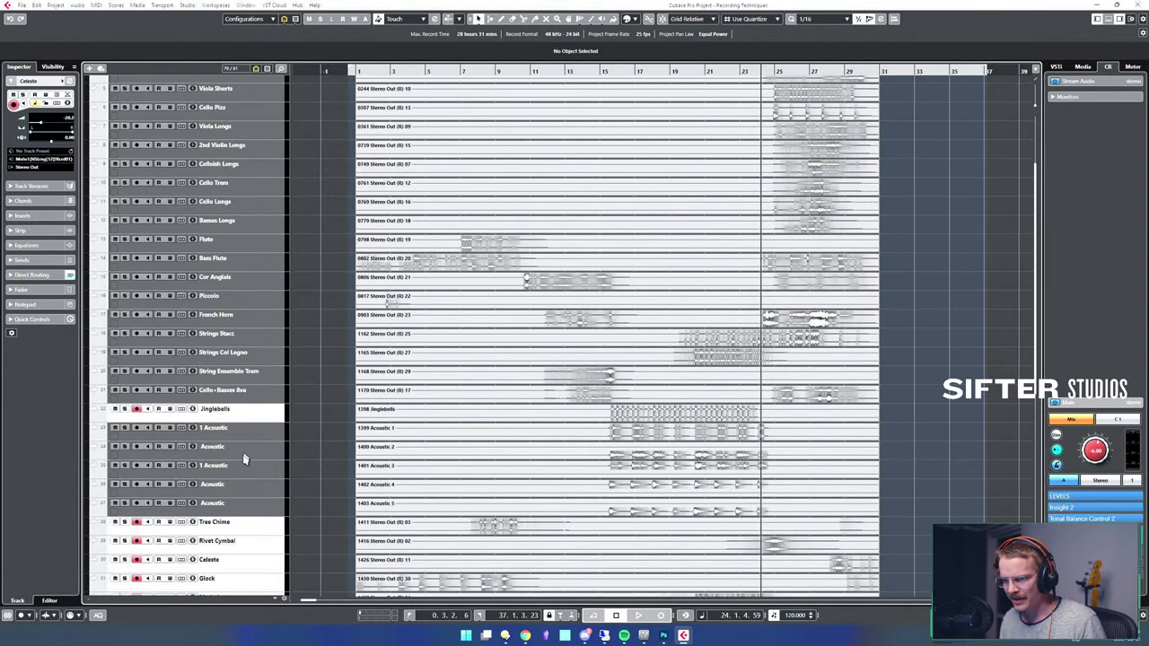
scroll(237, 456, up, 3)
drag(223, 143, 226, 116)
click(254, 126)
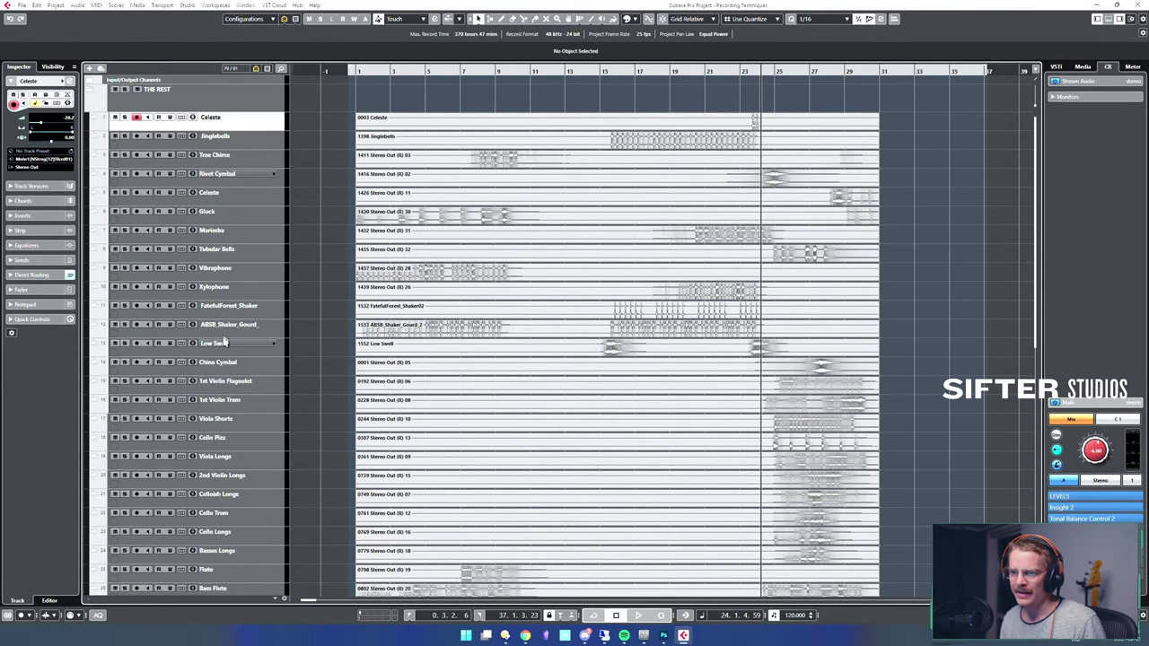
- Move Jinglebells, Tree Chime, Rivet Cymbal, both shakers, Low Swell and China Cymbal above the first Celeste track
drag(231, 363, 225, 287)
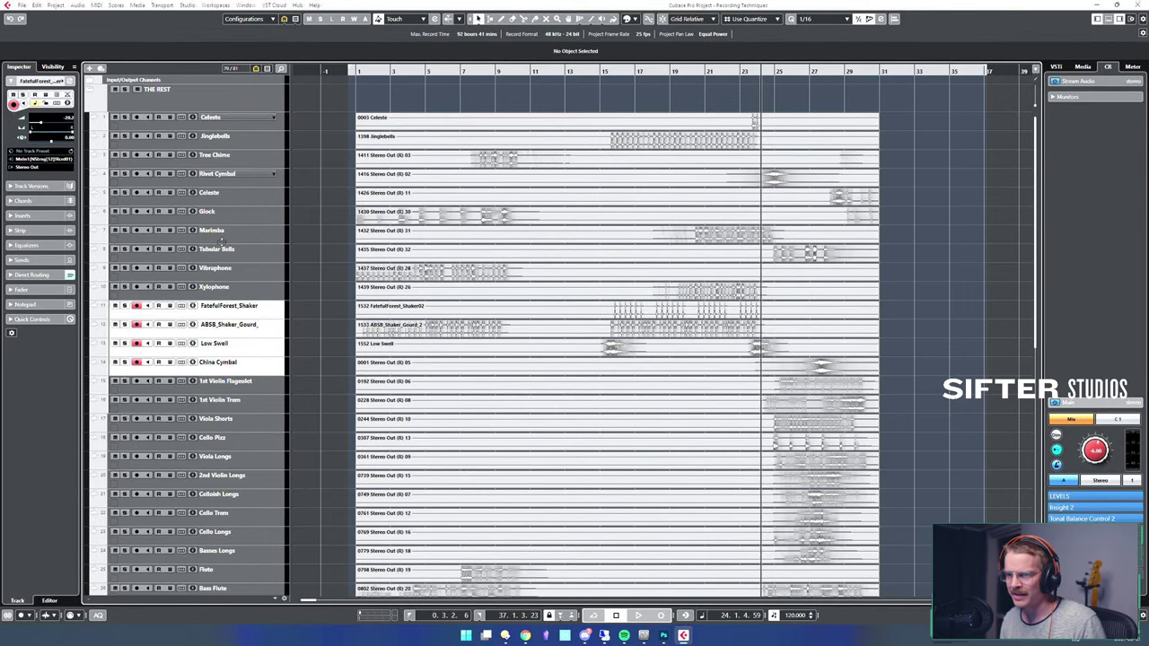
ctrl+click(236, 179)
ctrl+click(229, 155)
ctrl+click(241, 137)
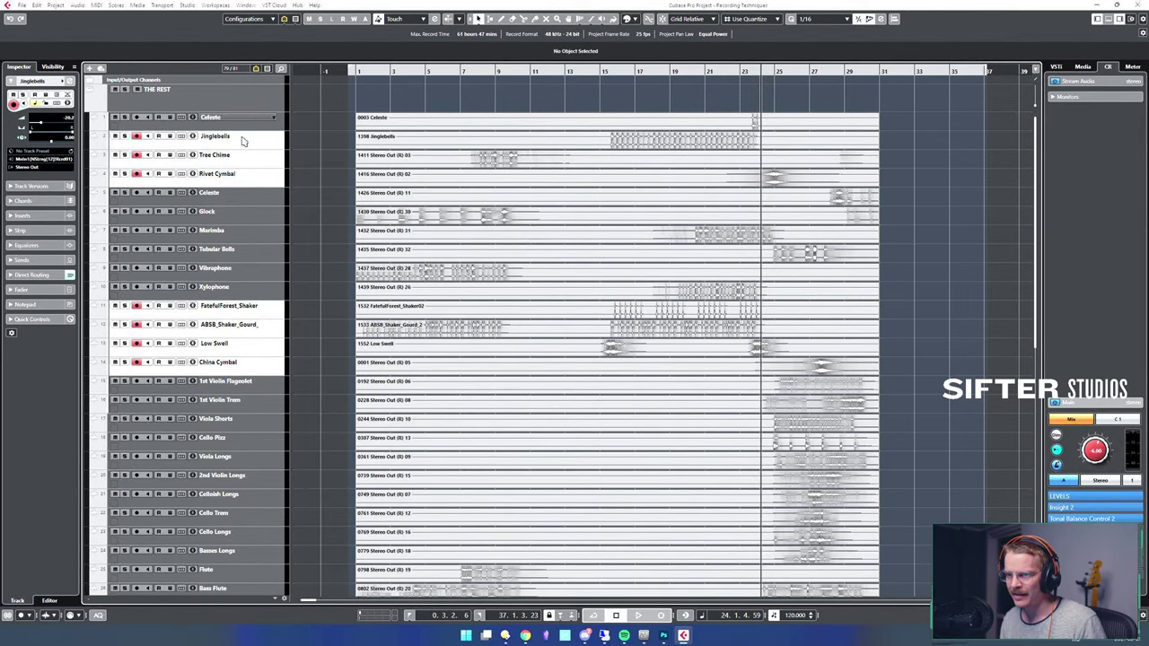
drag(232, 144, 239, 116)
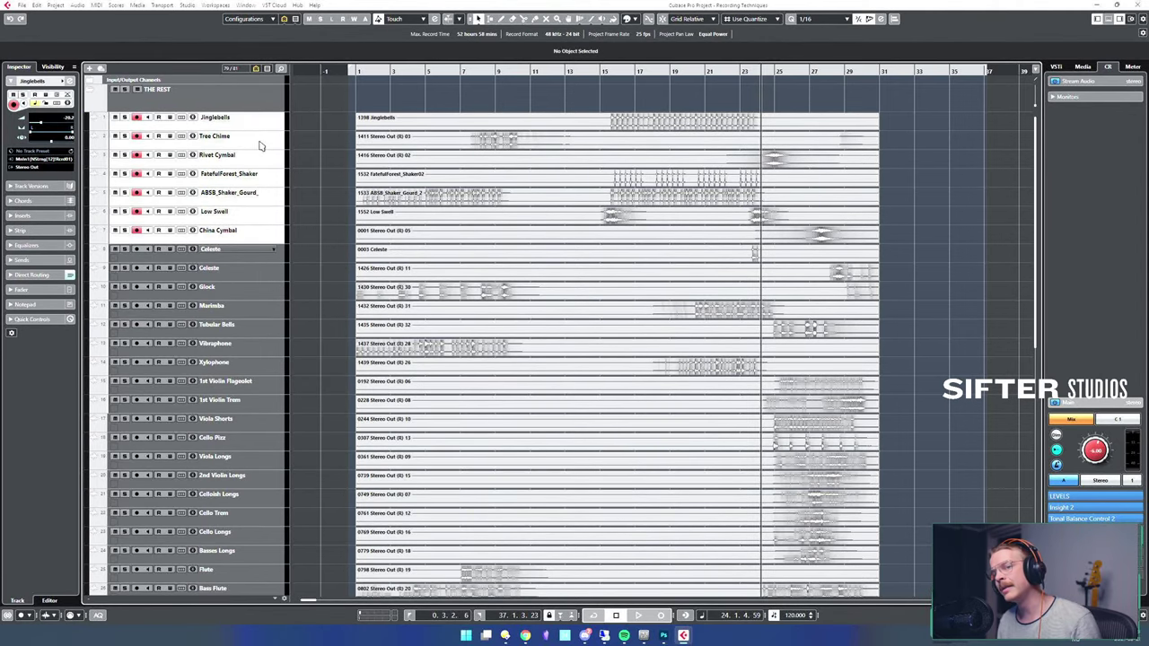
- Group the selected unpitched percussion tracks into a new folder inside THE REST and name it Percussion
key(alt+f)
click(210, 123)
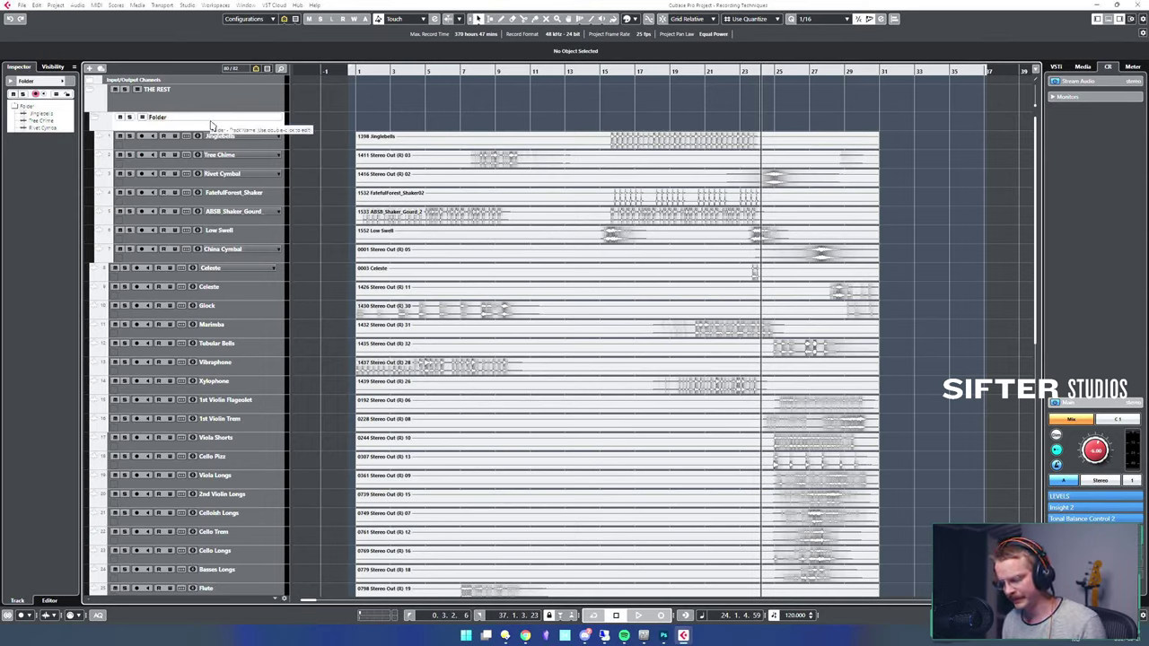
double_click(211, 124)
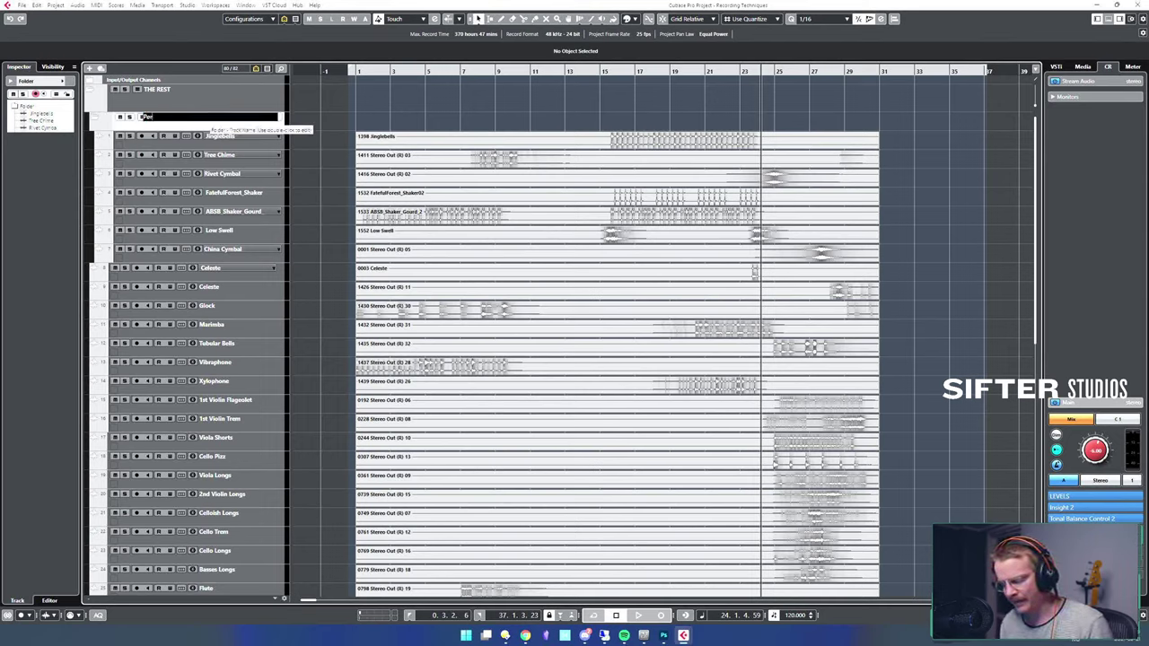
text(Percussion)
key(Return)
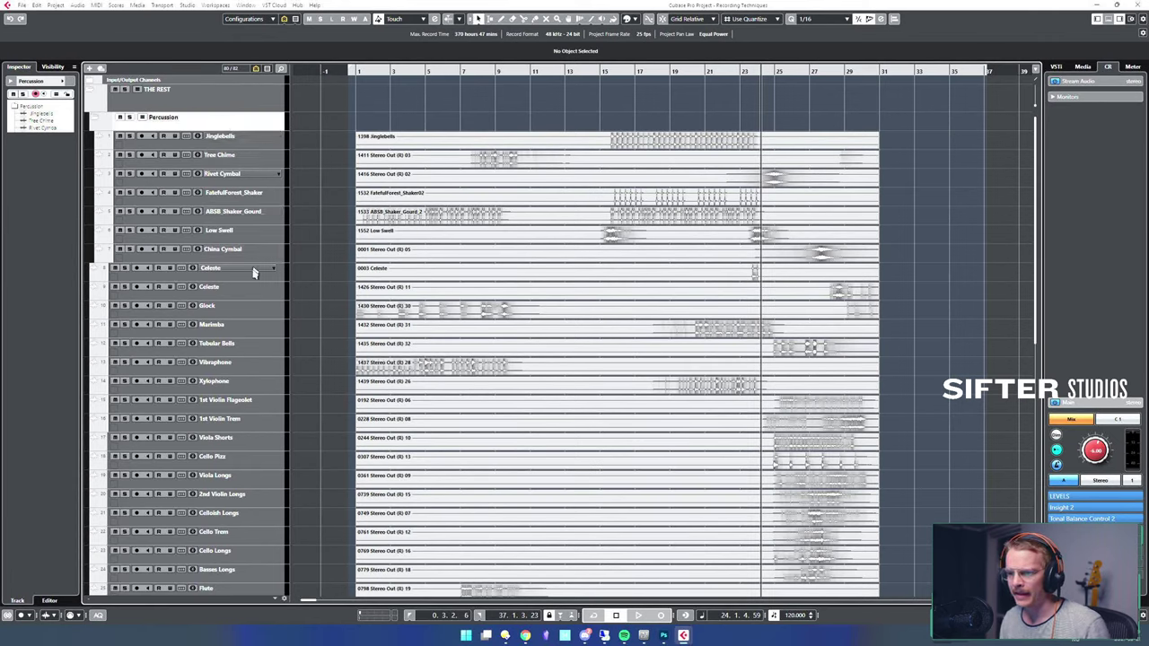
- Group the tracks from the first Celeste through Xylophone into a new folder named Melodic Percussion, and collapse both percussion folders
click(254, 268)
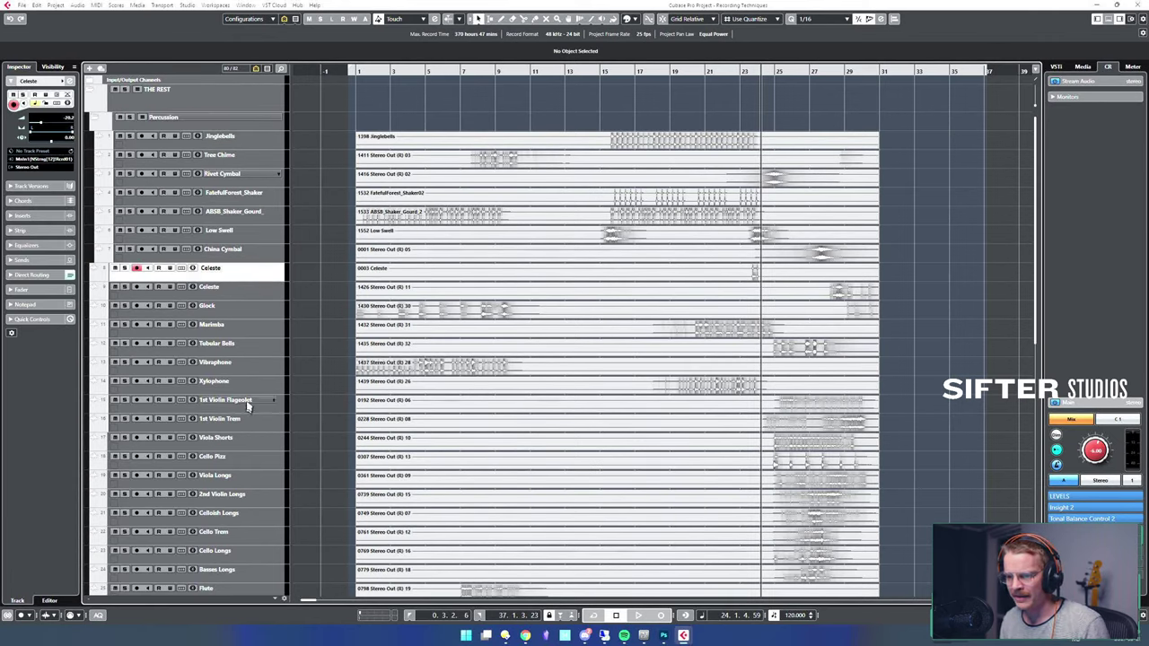
shift+click(249, 383)
key(ctrl+shift+f)
click(182, 273)
double_click(210, 277)
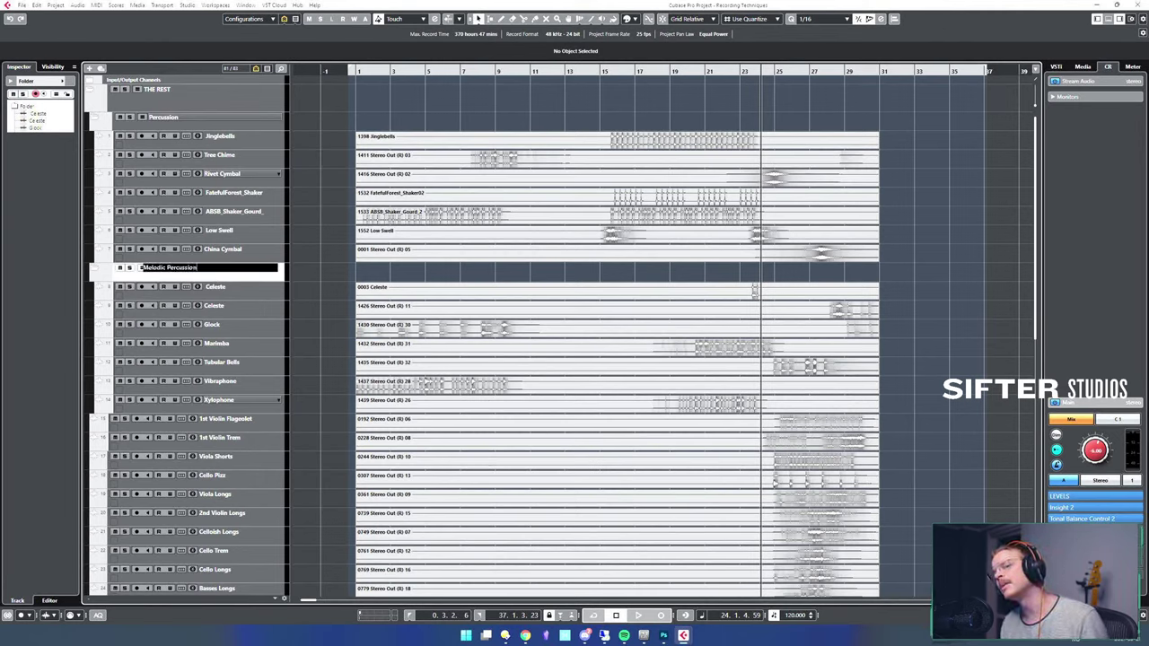
key(Return)
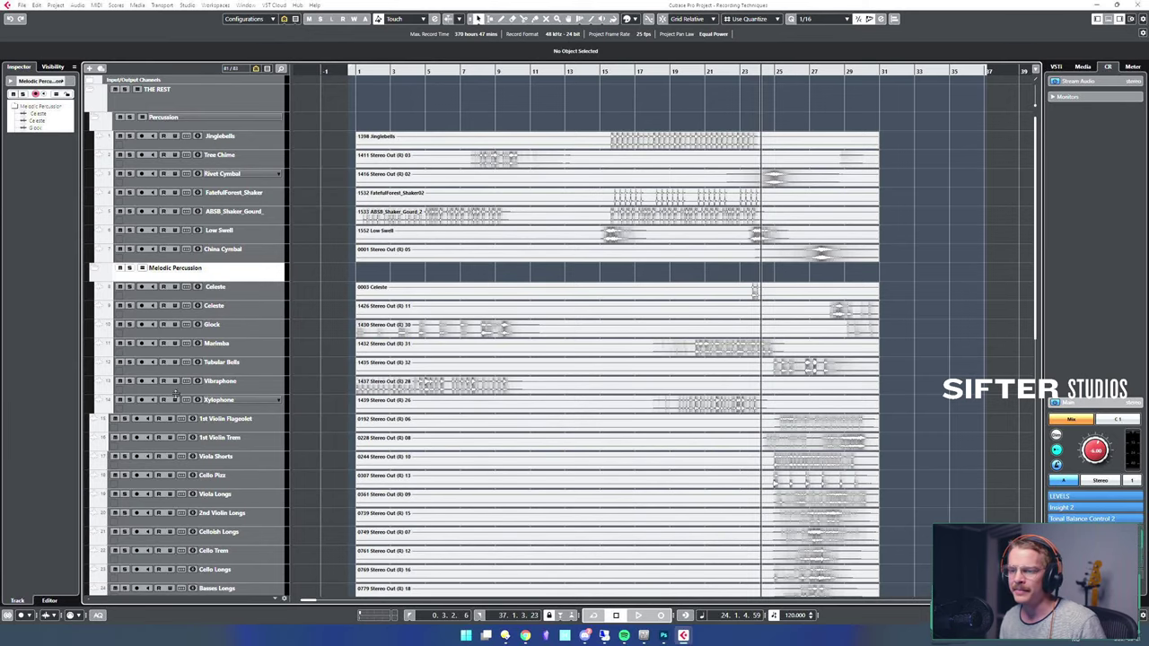
click(97, 117)
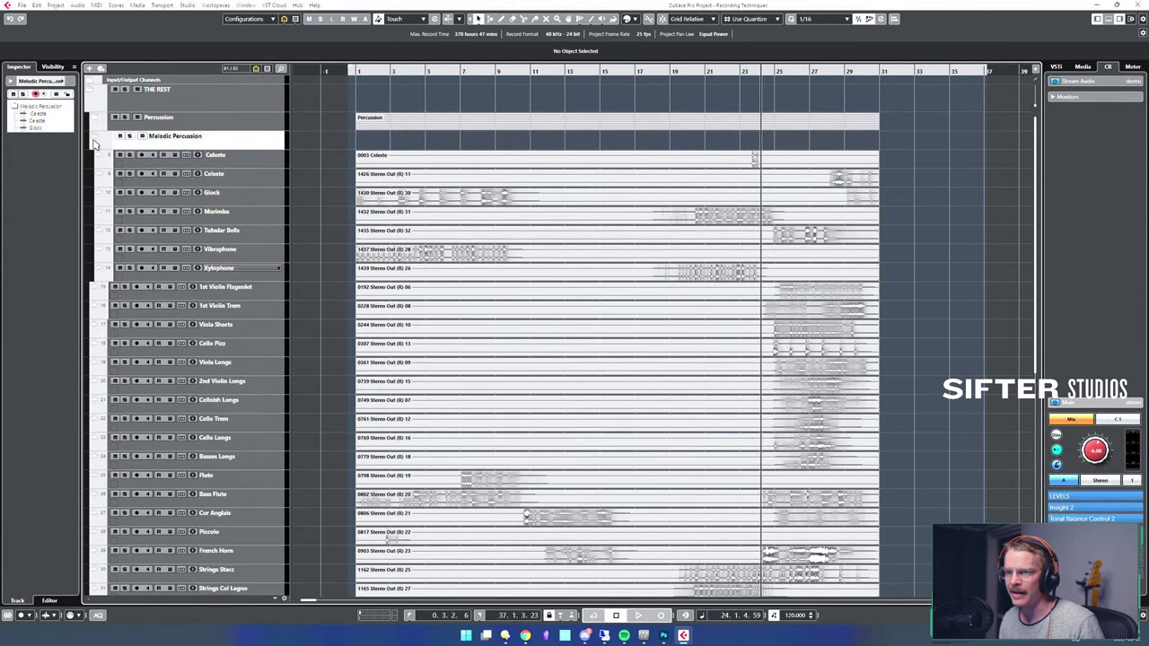
click(96, 138)
- Move Strings Stacc, Strings Col Legno, String Ensemble Trem and Cello-Basses 8va directly below Basses Longs
click(247, 158)
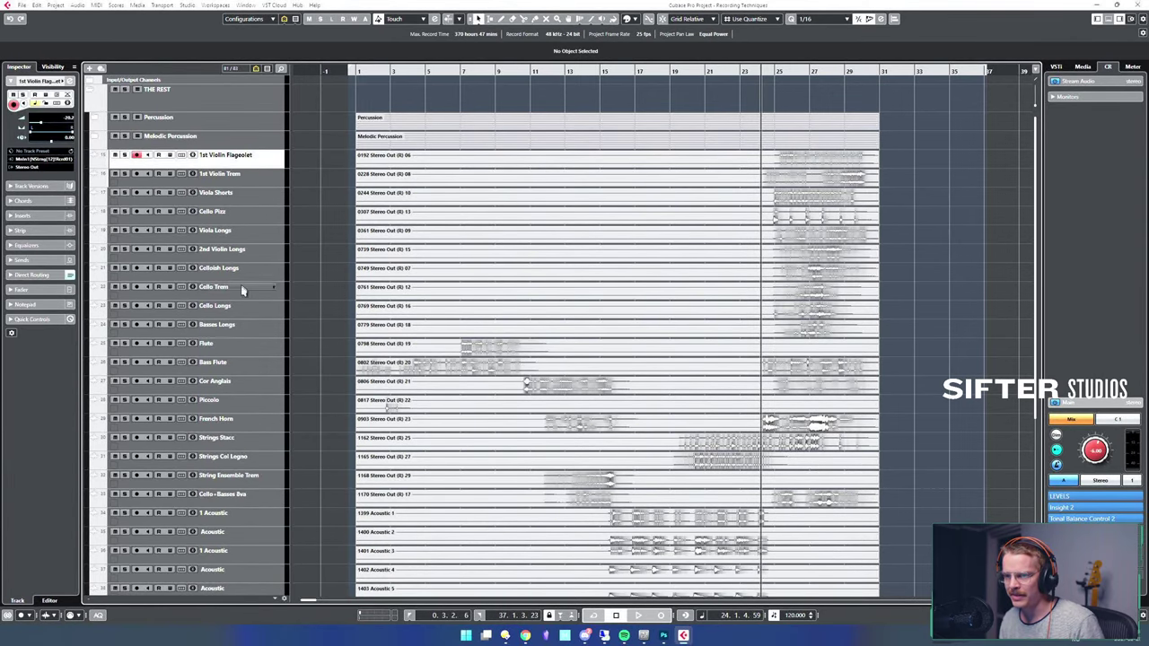
click(241, 329)
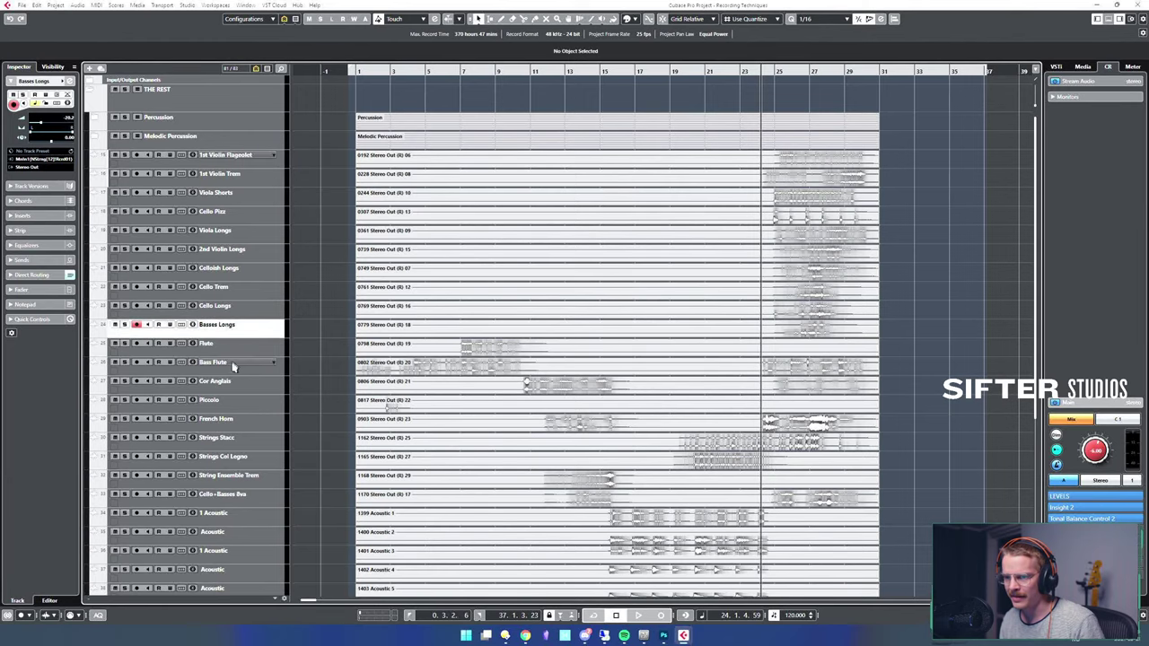
drag(241, 440, 236, 510)
scroll(242, 502, down, 5)
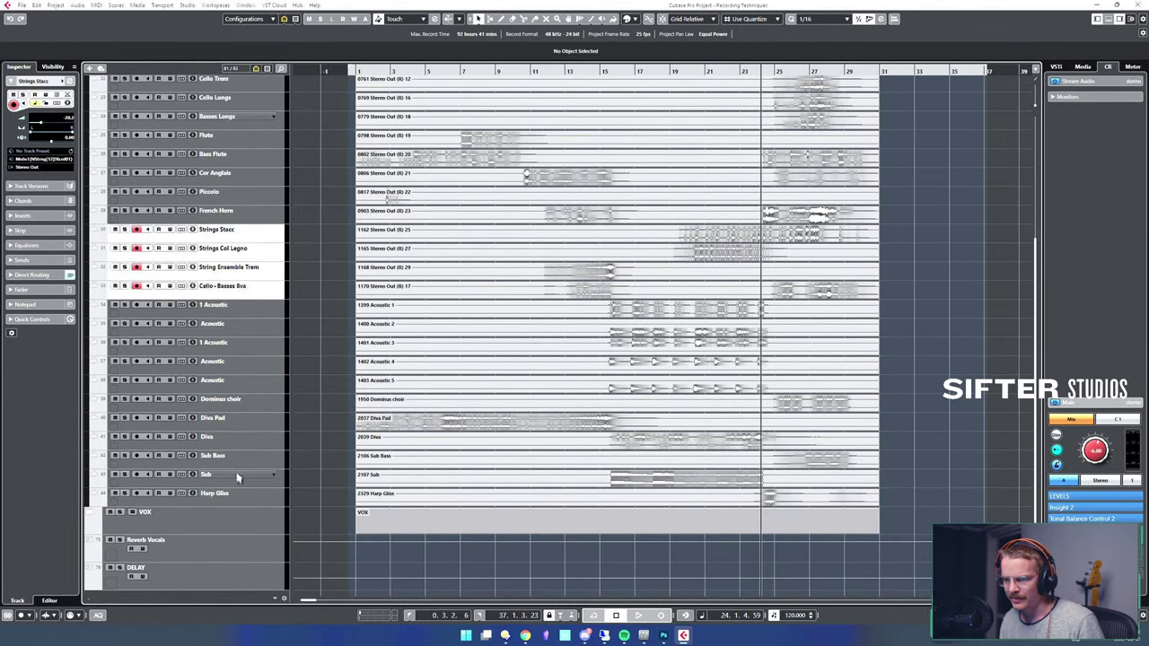
scroll(240, 410, up, 5)
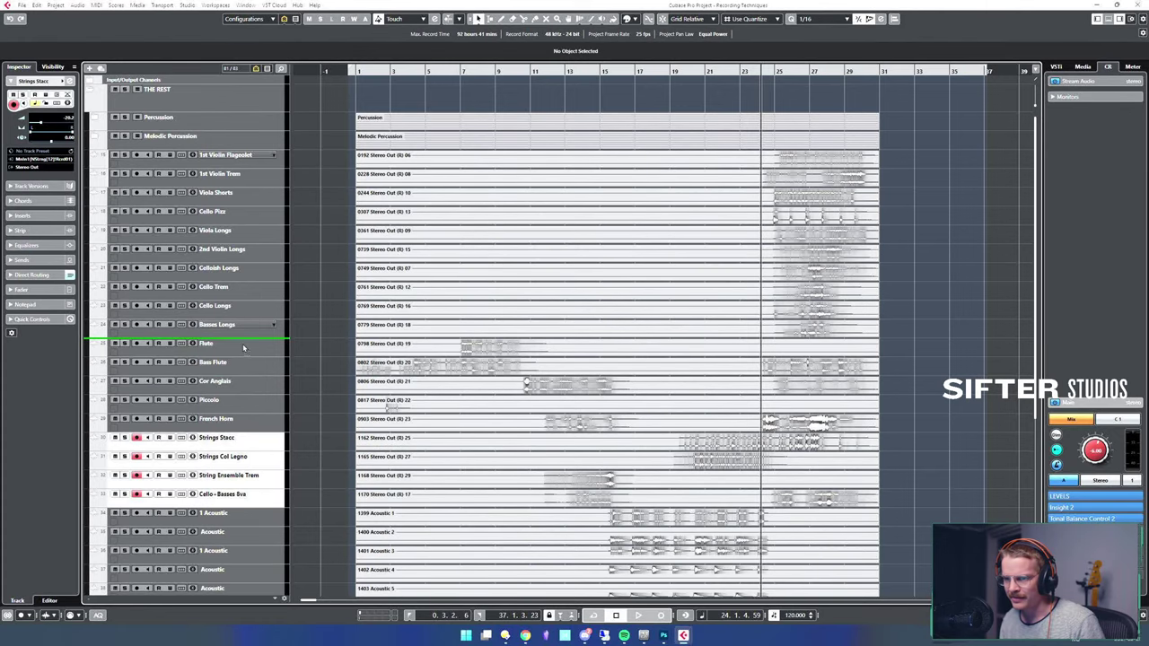
drag(242, 348, 242, 347)
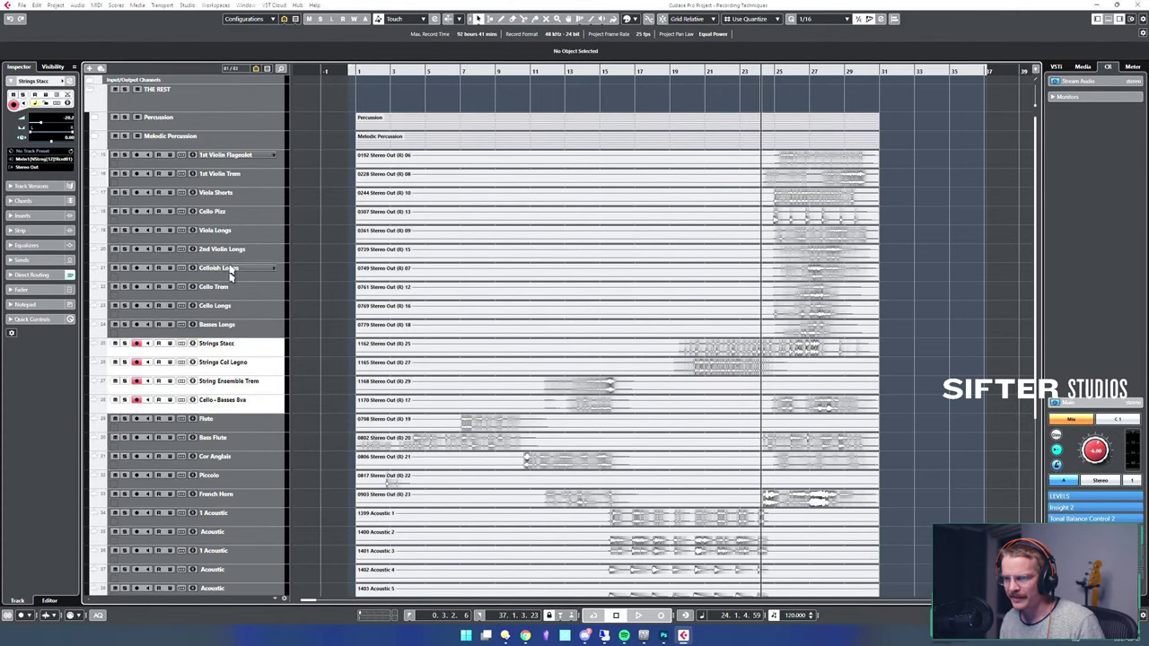
- Group the tracks from 1st Violin Flageolet through Cello-Basses 8va into a new folder named Strings and collapse it
shift+click(229, 160)
key(ctrl+shift+f)
double_click(194, 158)
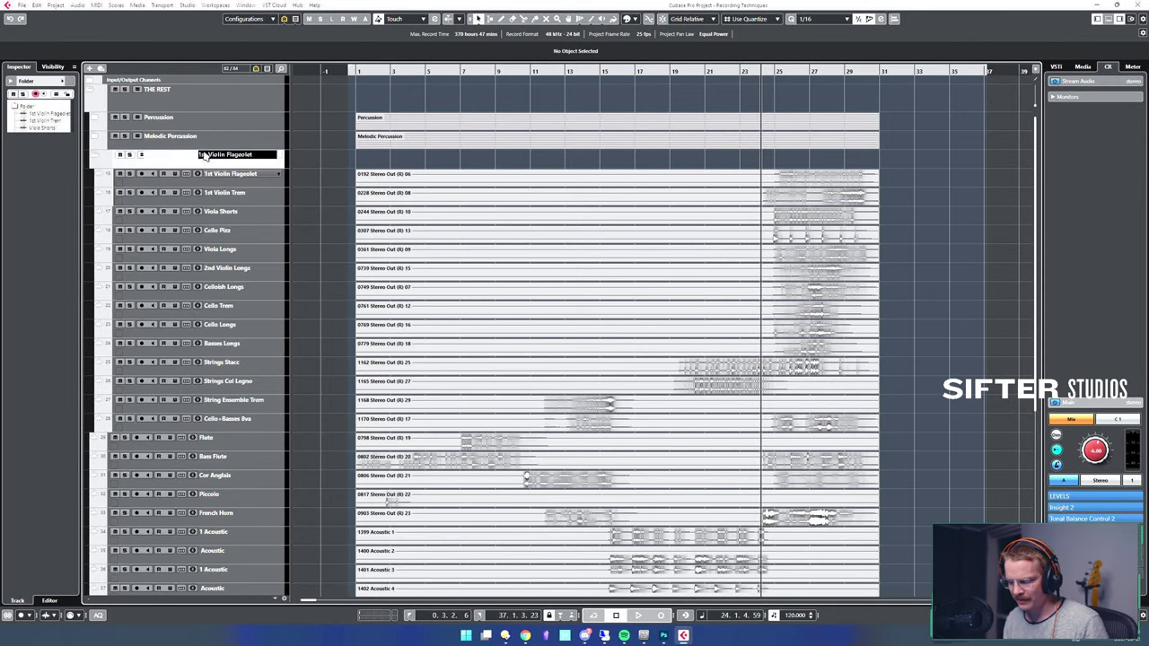
text(Strings)
key(Return)
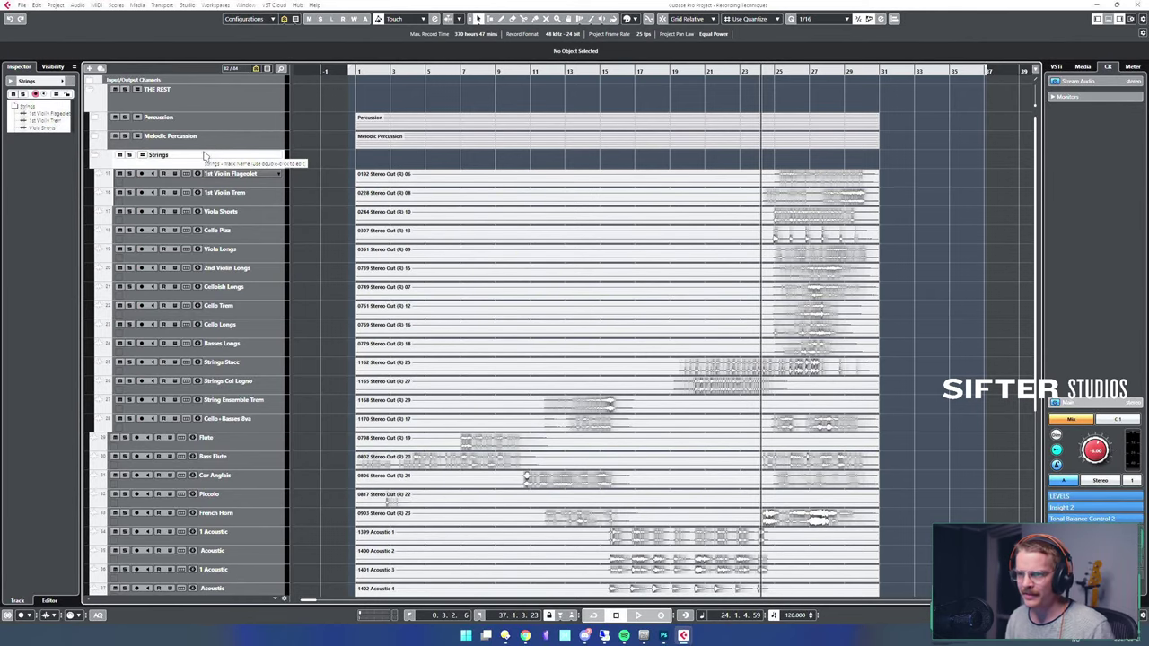
click(97, 156)
- Group Flute, Bass Flute, Cor Anglais and Piccolo into a new folder named Woodwinds and collapse it
click(217, 179)
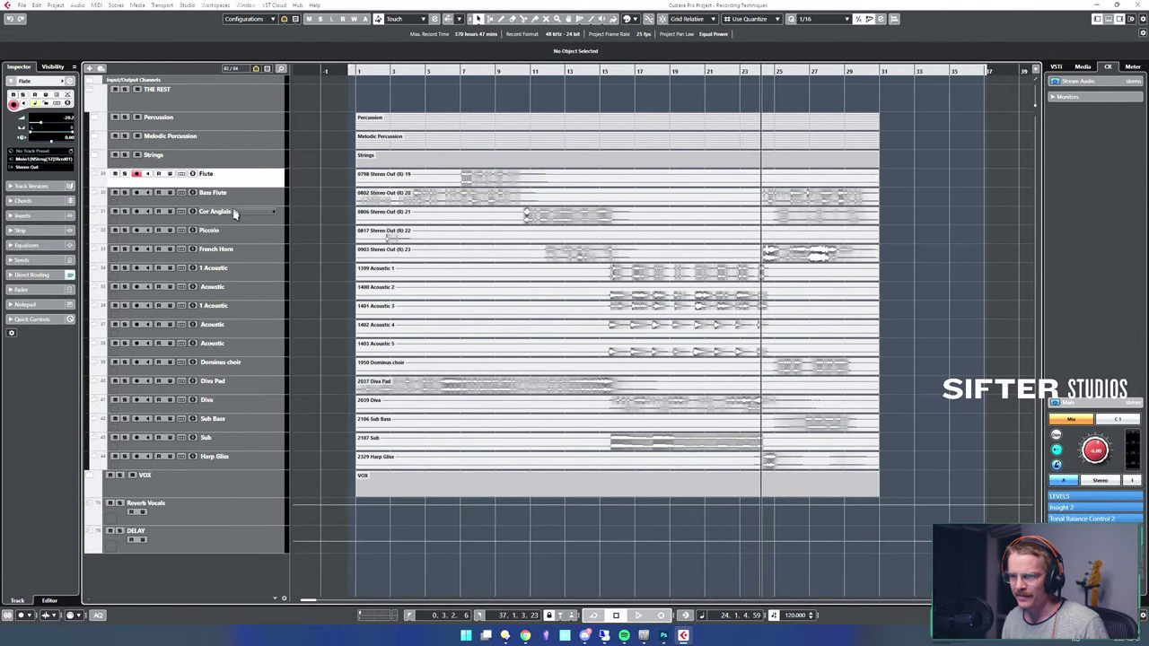
shift+click(243, 236)
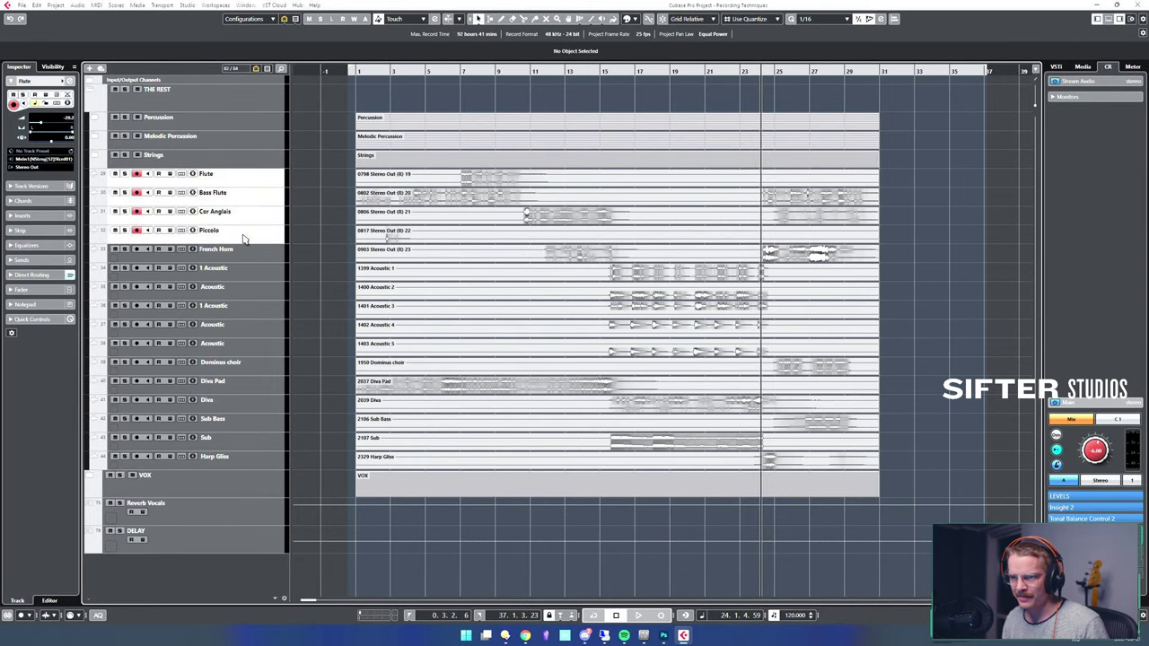
key(ctrl+shift+f)
click(166, 178)
double_click(165, 176)
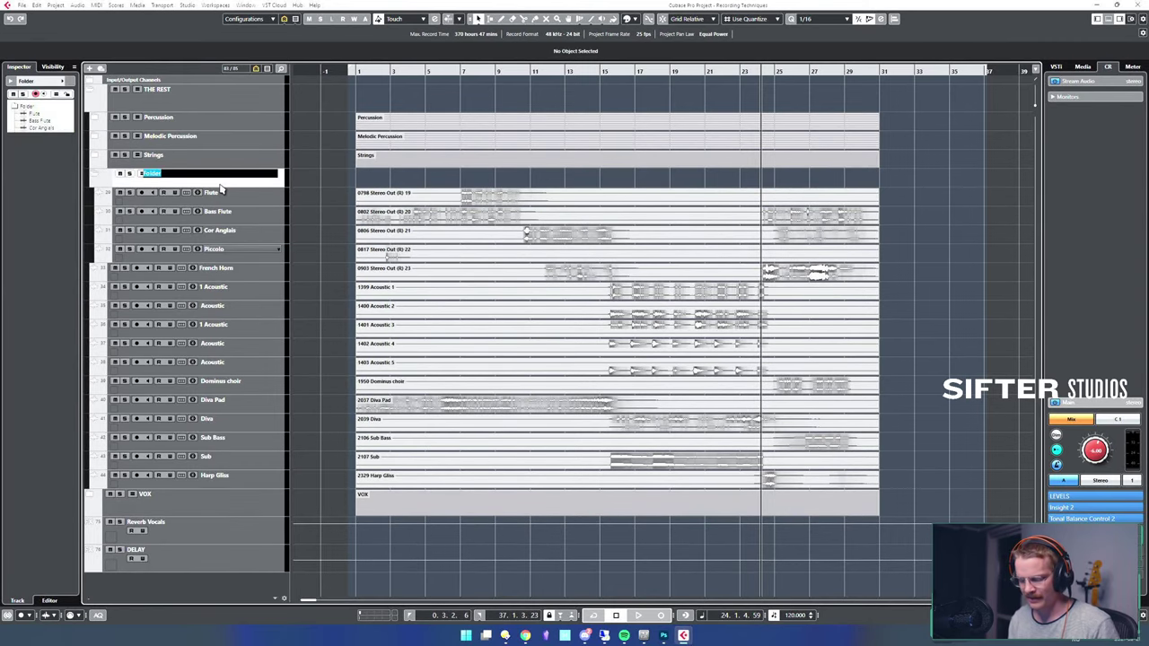
text(Woodwind)
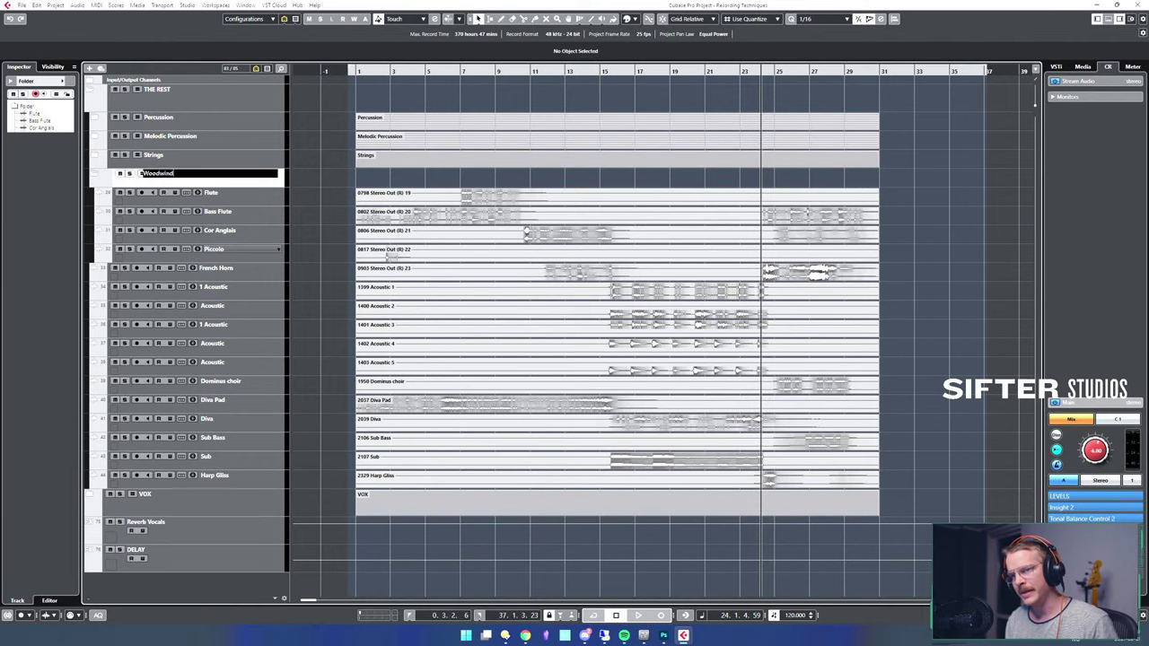
text(s)
key(Return)
click(95, 180)
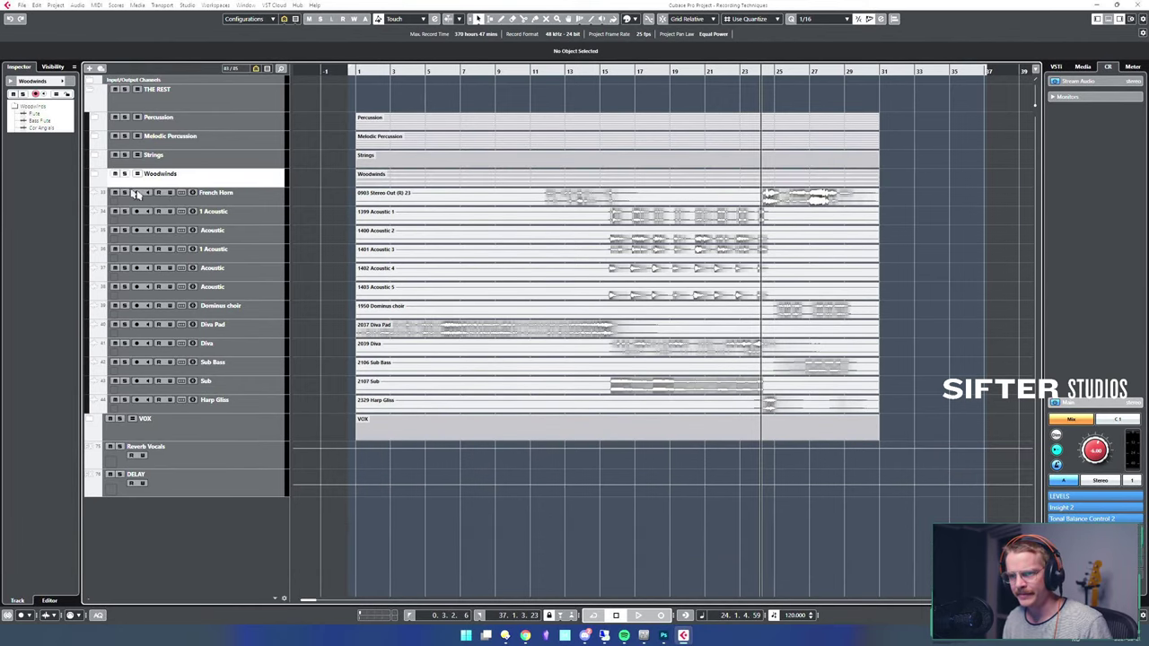
- Put the French Horn track into a new folder named Brass and collapse it
click(243, 194)
key(ctrl+shift+f)
click(194, 201)
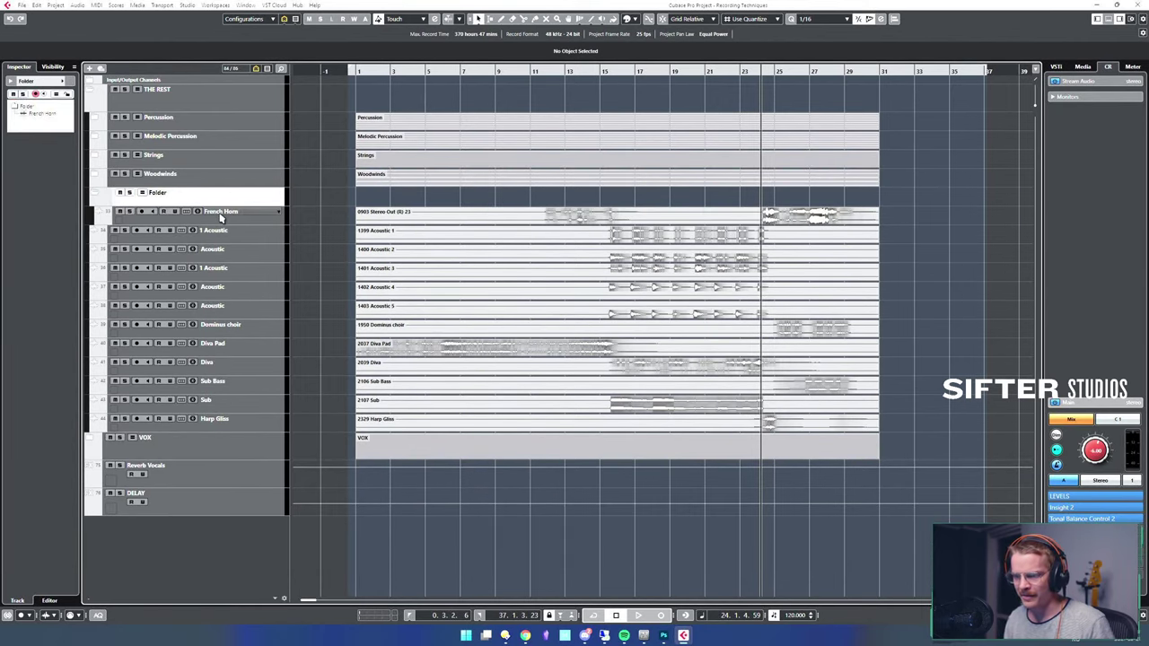
key(F2)
text(Brass)
key(Return)
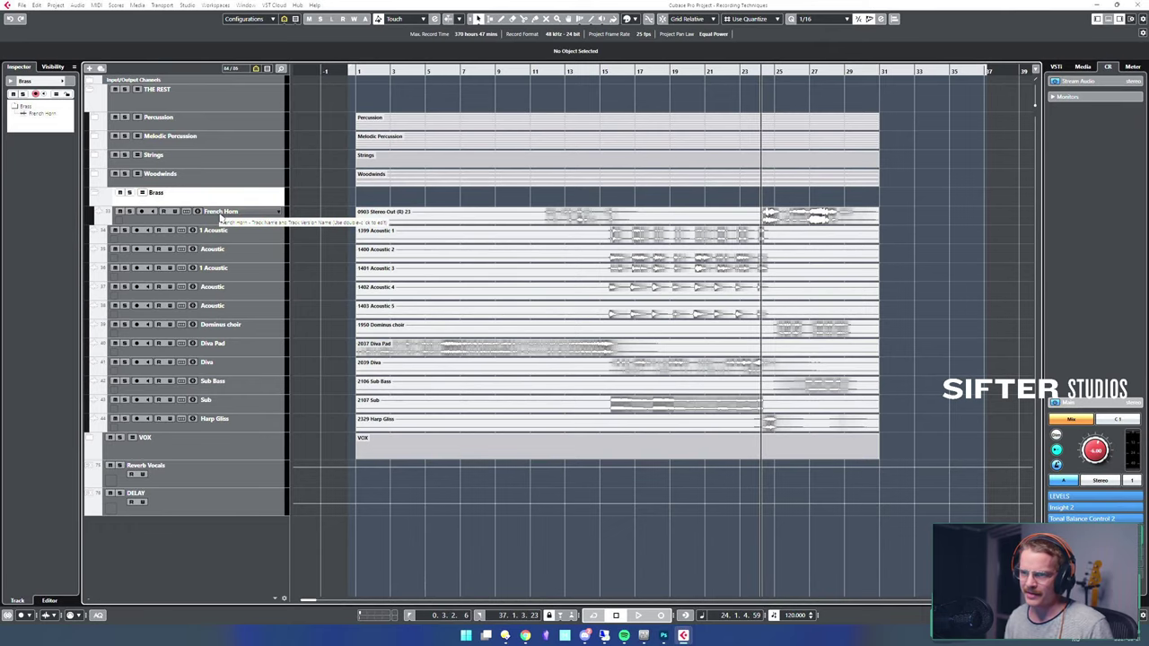
click(96, 192)
- Group the five Acoustic tracks into a new folder named Acoustic Guitar and collapse it
click(240, 216)
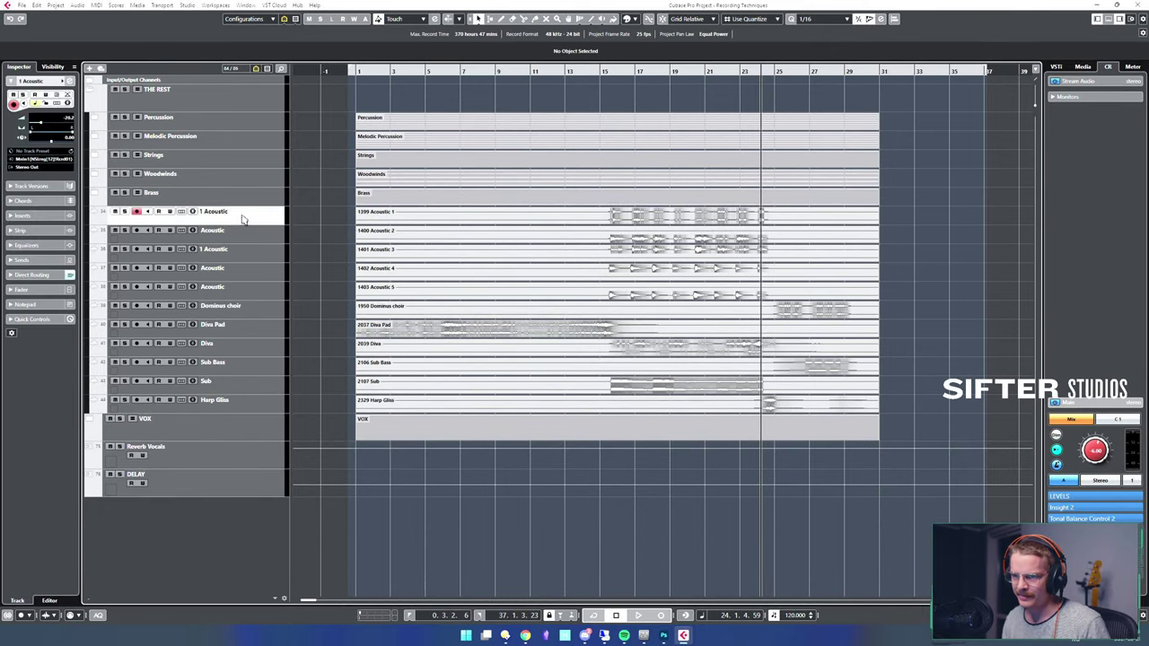
shift+click(233, 289)
key(ctrl+shift+f)
click(176, 217)
key(F2)
text(Acoustic)
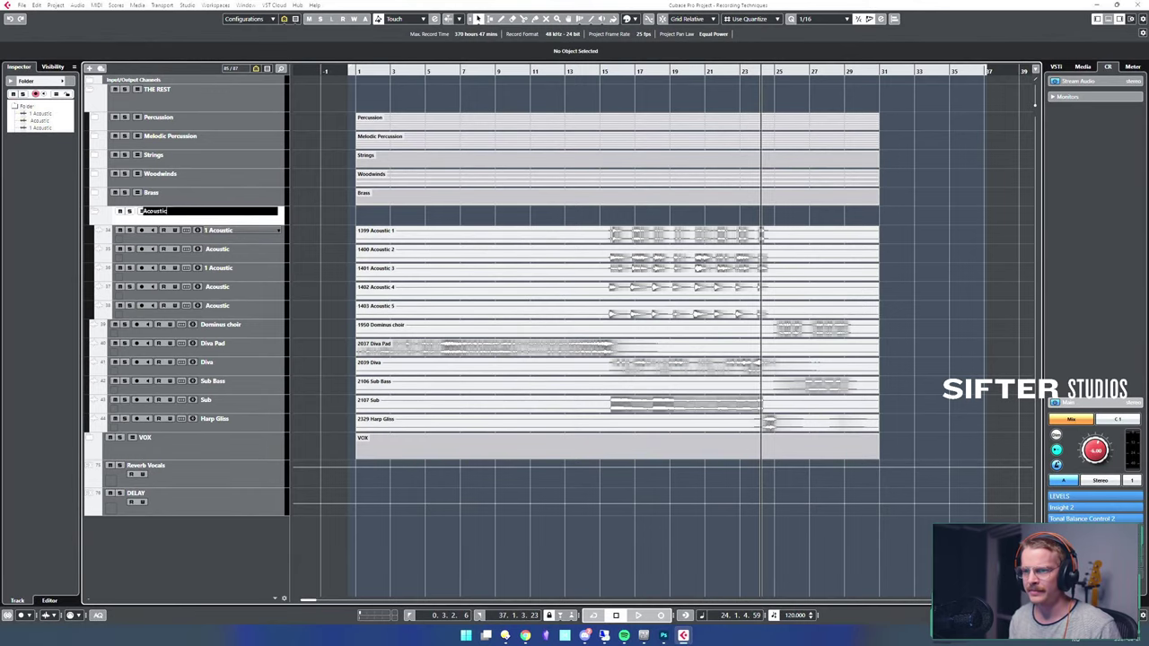
text( Guitar)
key(Return)
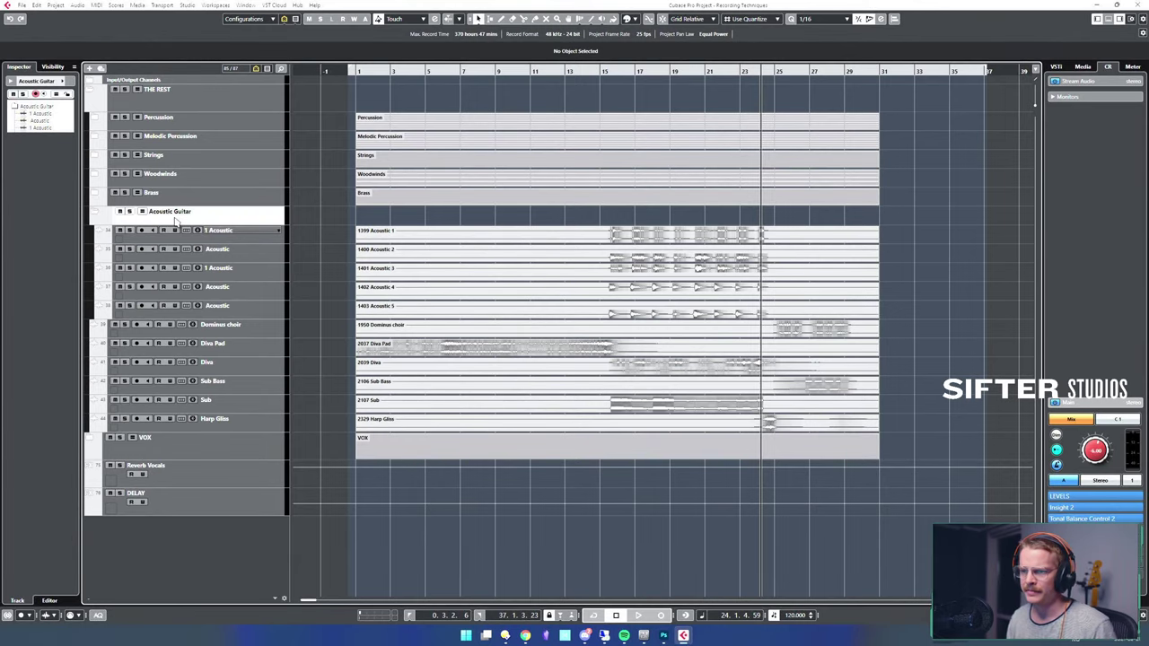
click(99, 214)
- Add active sends on the Dominus choir channel to Reverb Vocals at about -16.4 and to DELAY at about -18.4
click(238, 235)
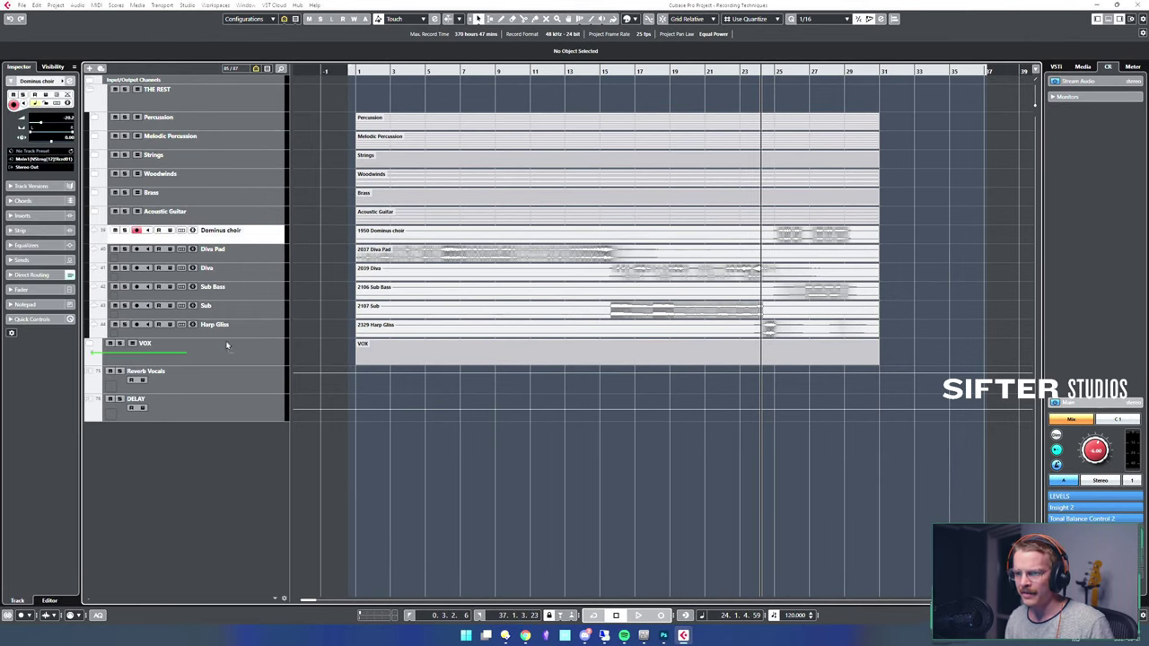
key(e)
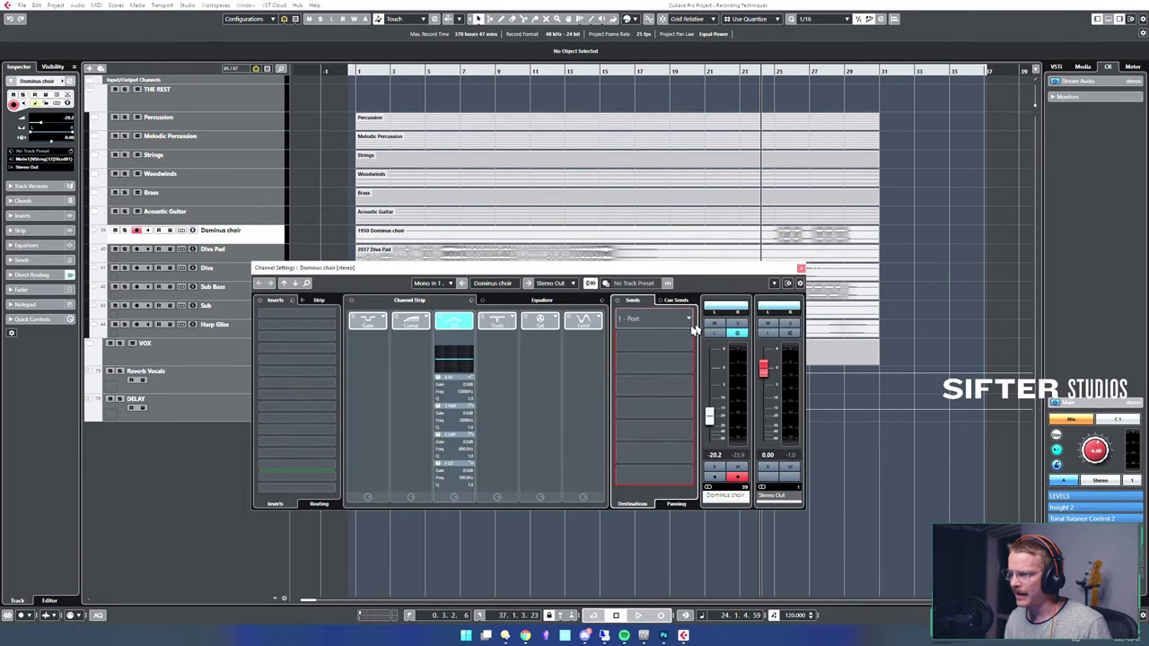
click(644, 319)
click(665, 358)
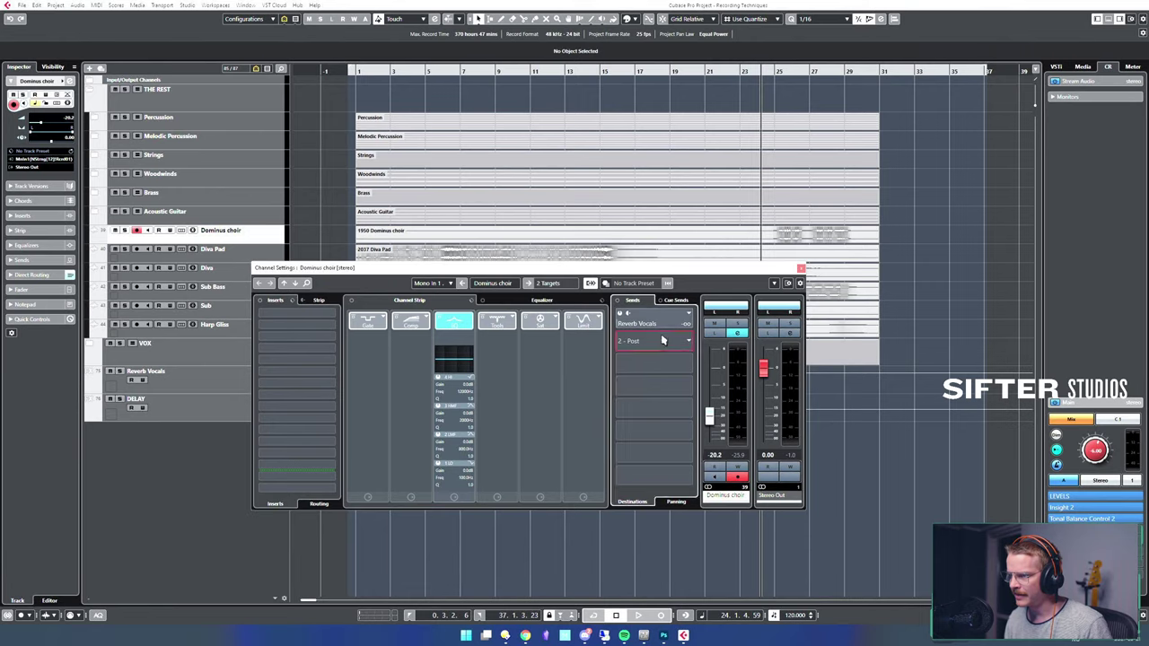
click(647, 338)
click(657, 380)
click(620, 337)
click(638, 346)
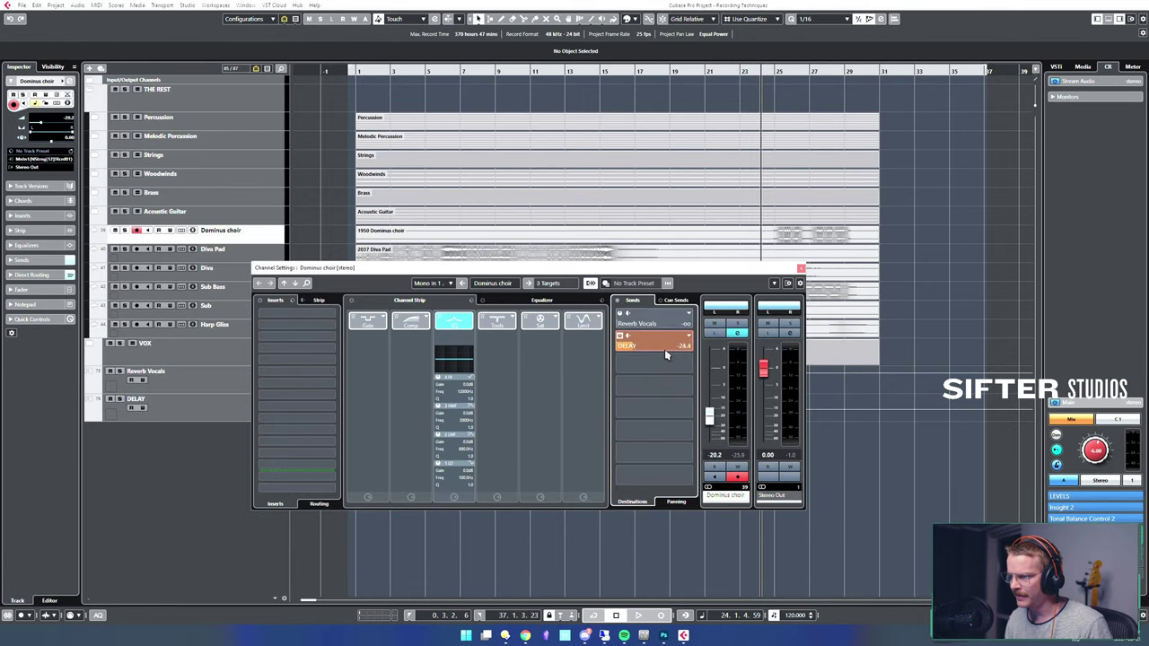
click(620, 313)
click(641, 324)
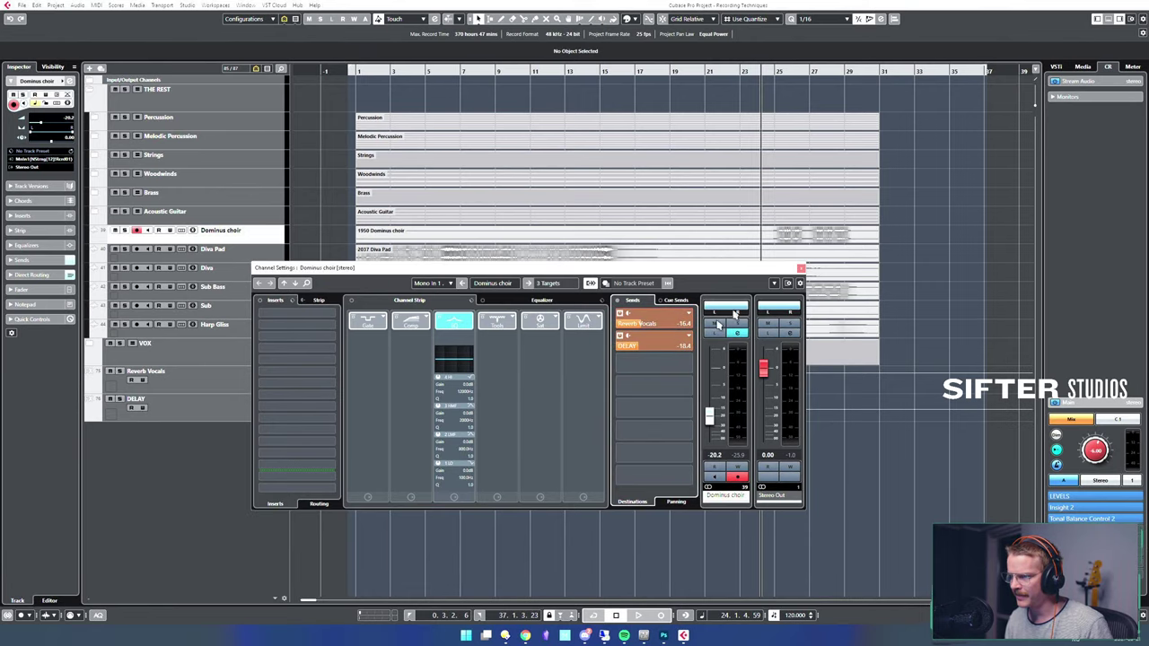
click(800, 269)
- Audition the Dominus choir in solo from about bar 25 and move the track into the VOX folder
key(s)
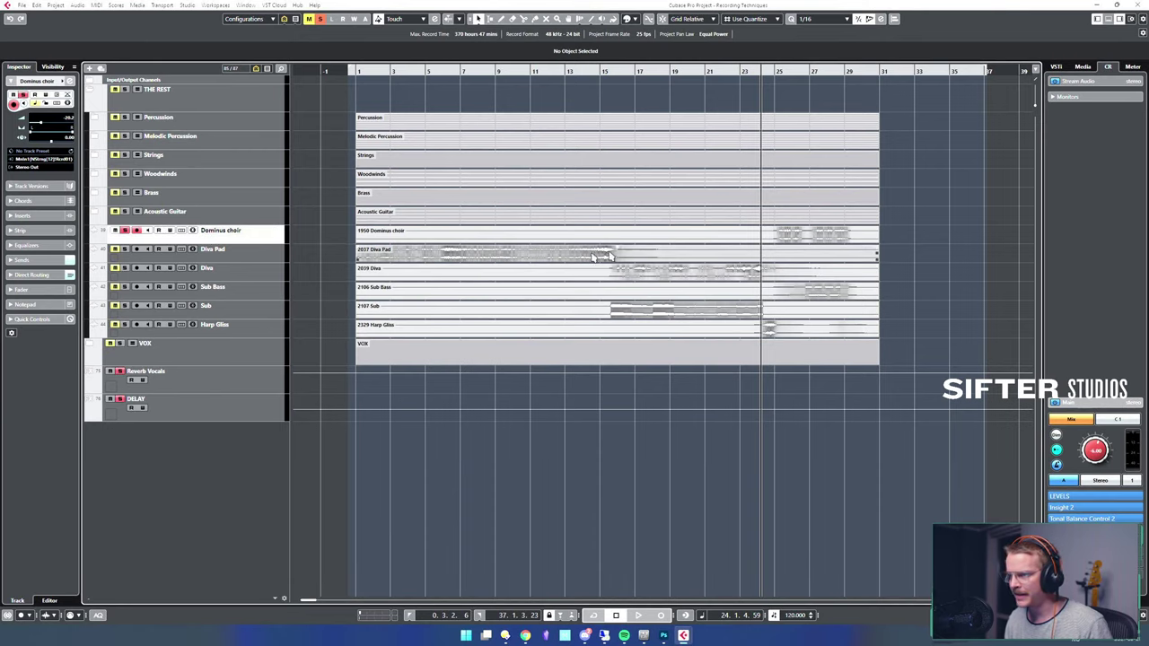
drag(733, 236, 781, 236)
key(space)
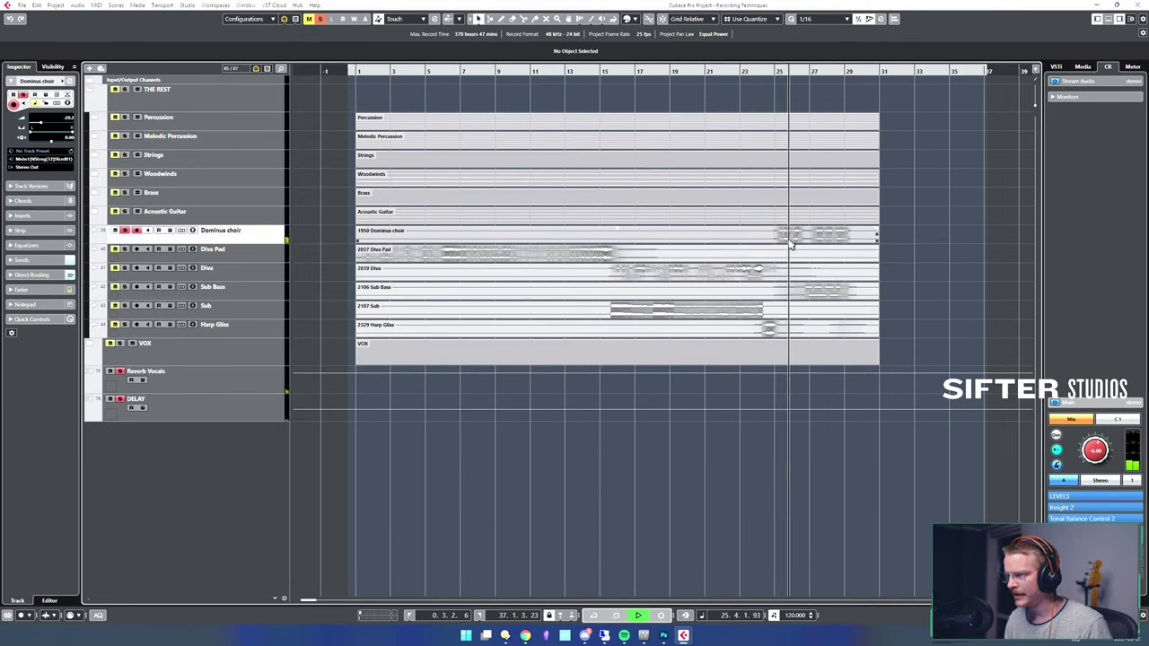
key(space)
key(s)
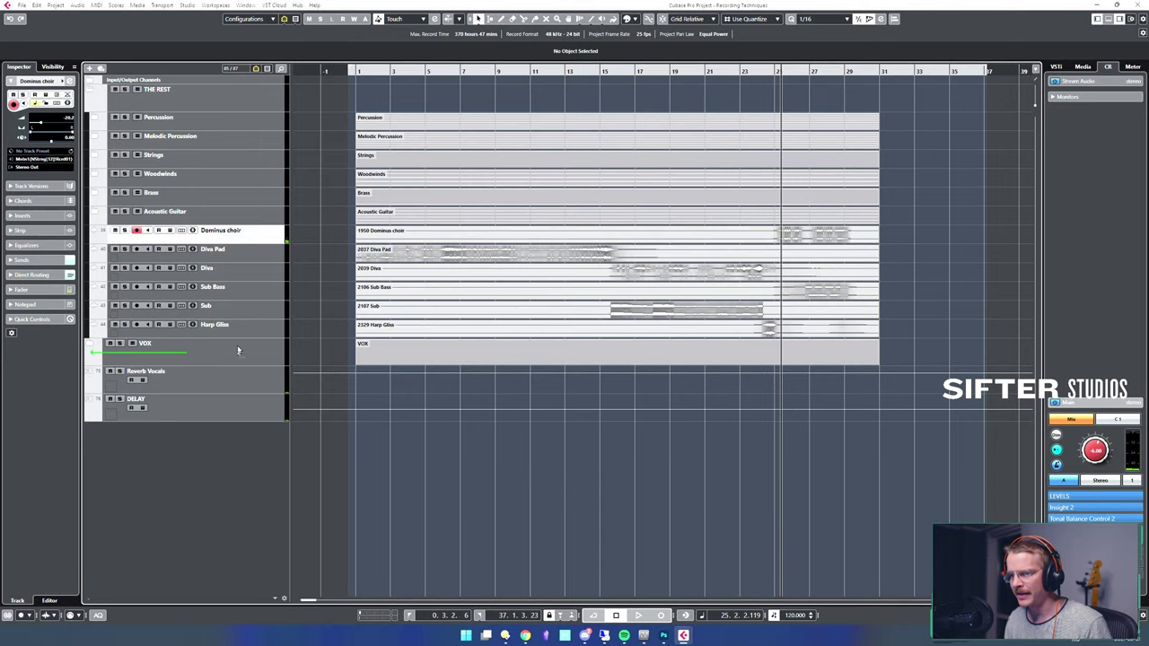
key(Delete)
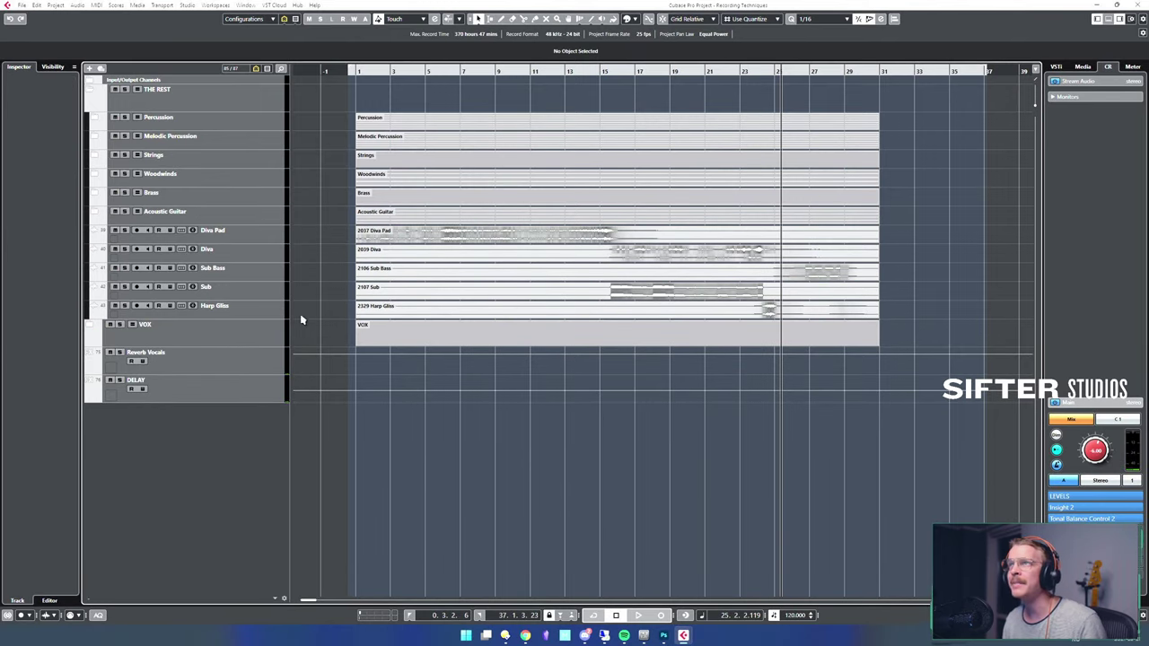
- Group the Diva Pad and Diva tracks into a new folder named Synth
click(245, 239)
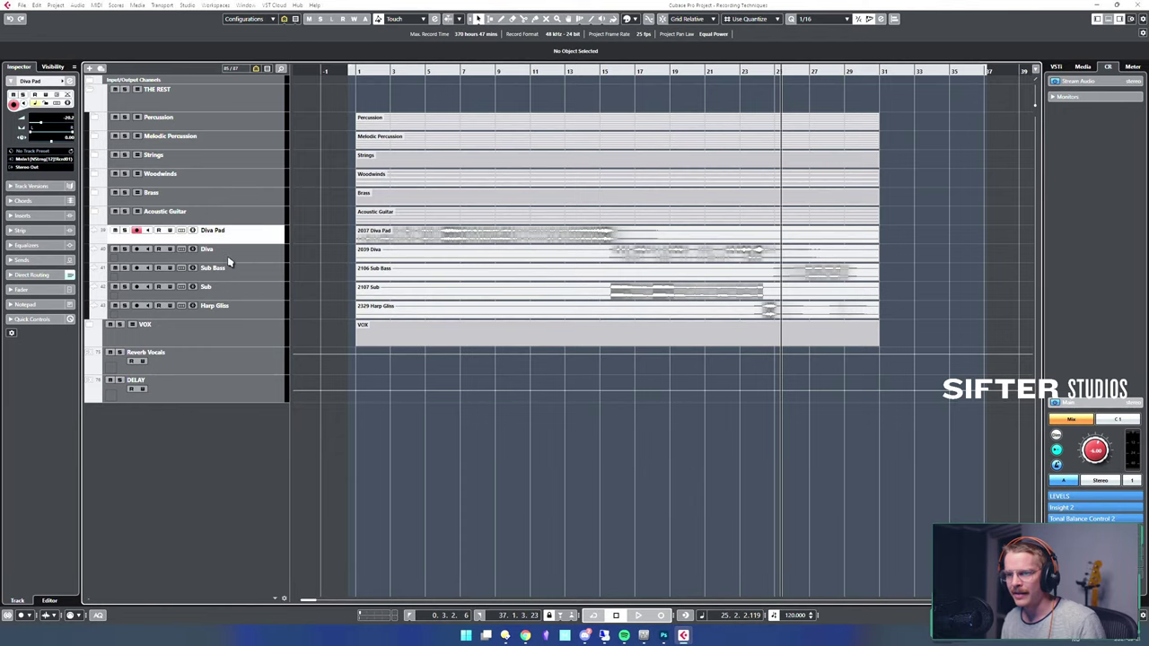
shift+click(230, 259)
key(shift+f)
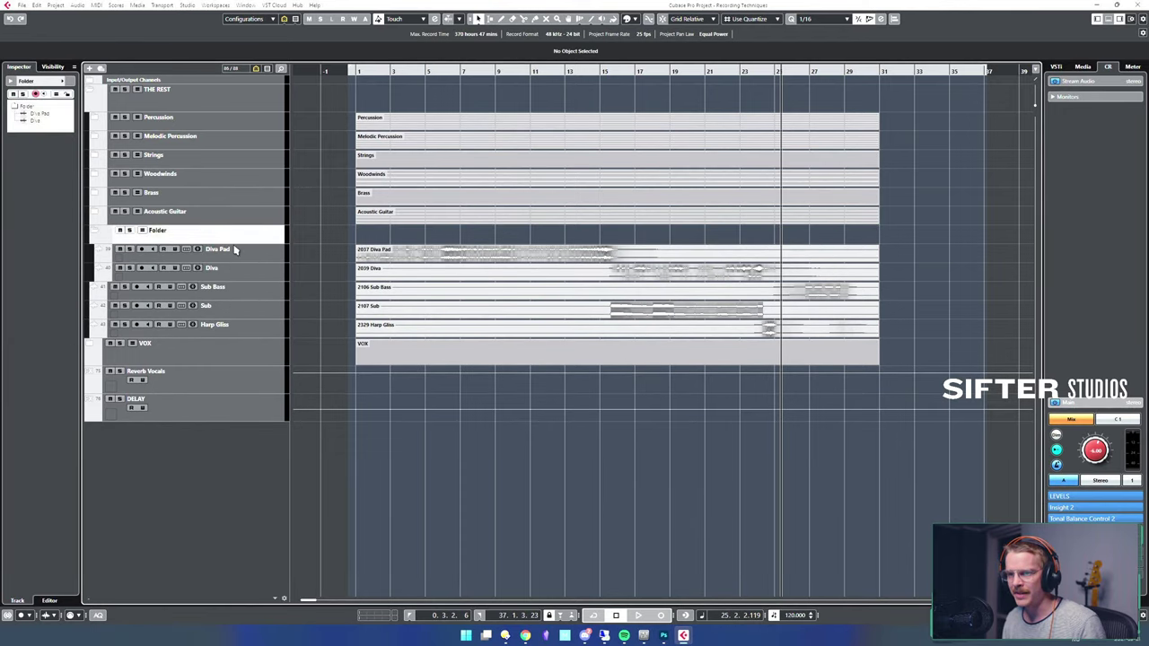
double_click(235, 232)
text(Synth)
key(Return)
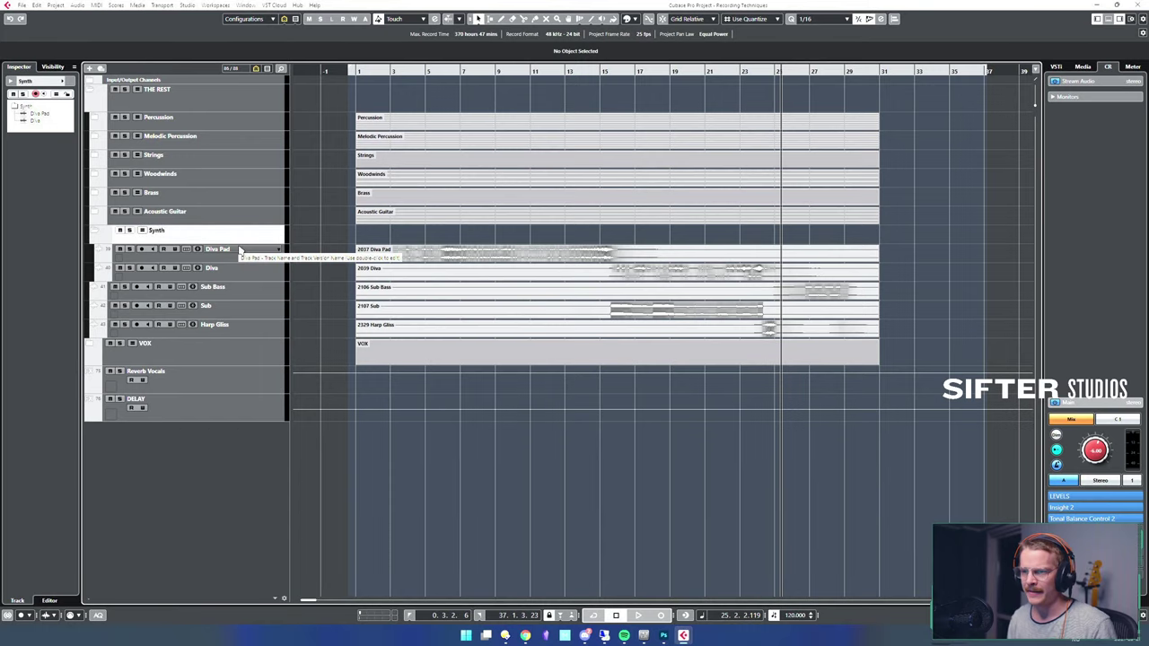
- Group the Sub Bass and Sub tracks into a new folder named Sub Bass
click(217, 288)
shift+click(155, 305)
key(shift+f)
double_click(146, 286)
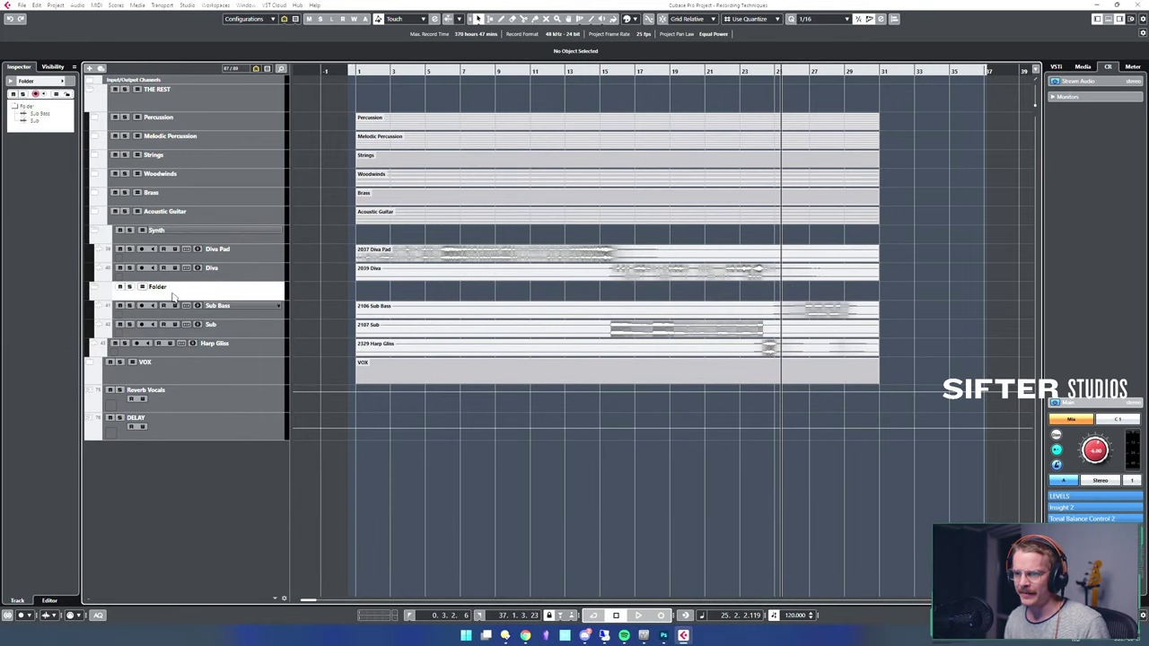
text(S)
key(BackSpace)
text(Sub)
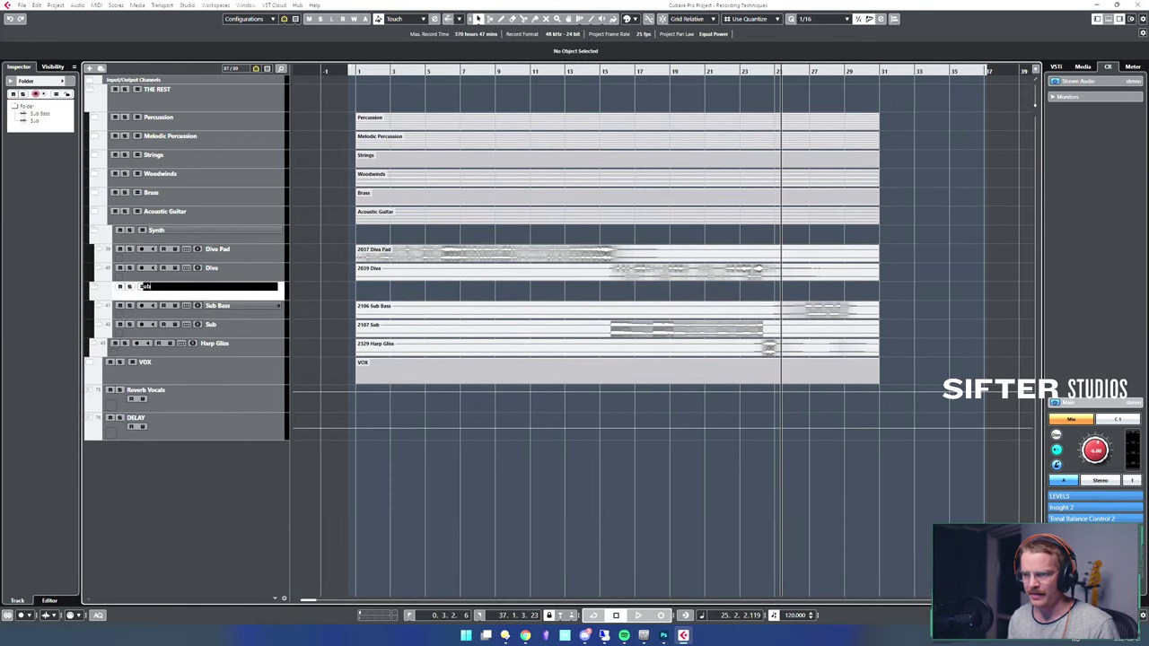
key(BackSpace)
key(BackSpace)
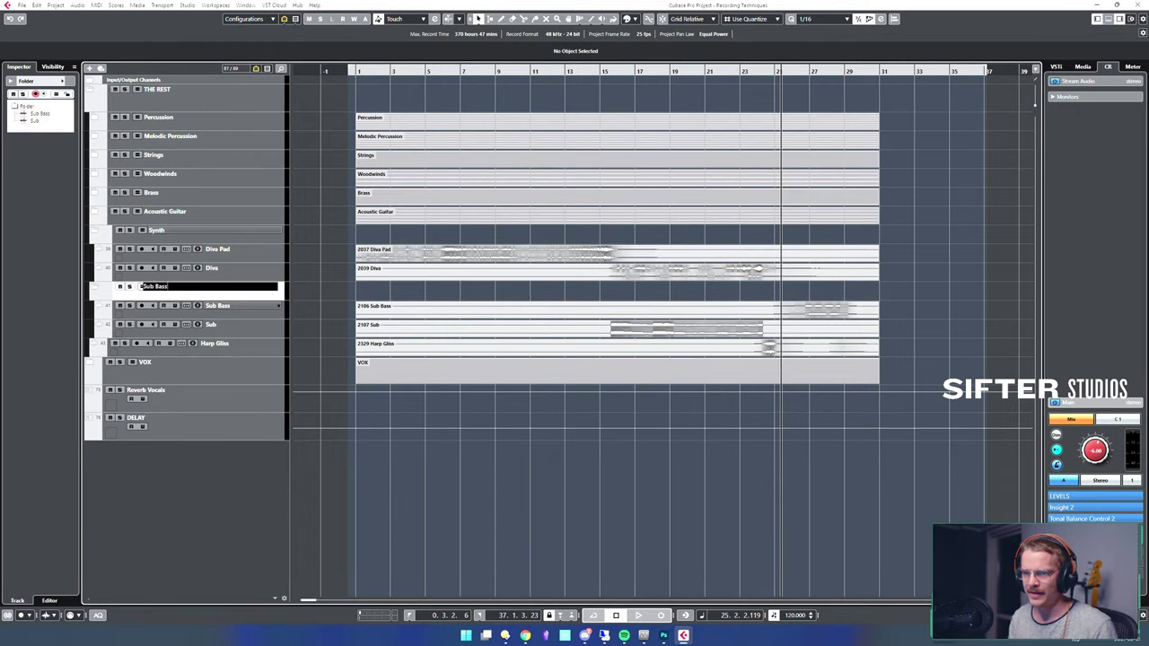
key(Return)
- Move the Harp Gliss track up into the existing orchestral folders, and collapse the Sub Bass and Synth folders
click(223, 350)
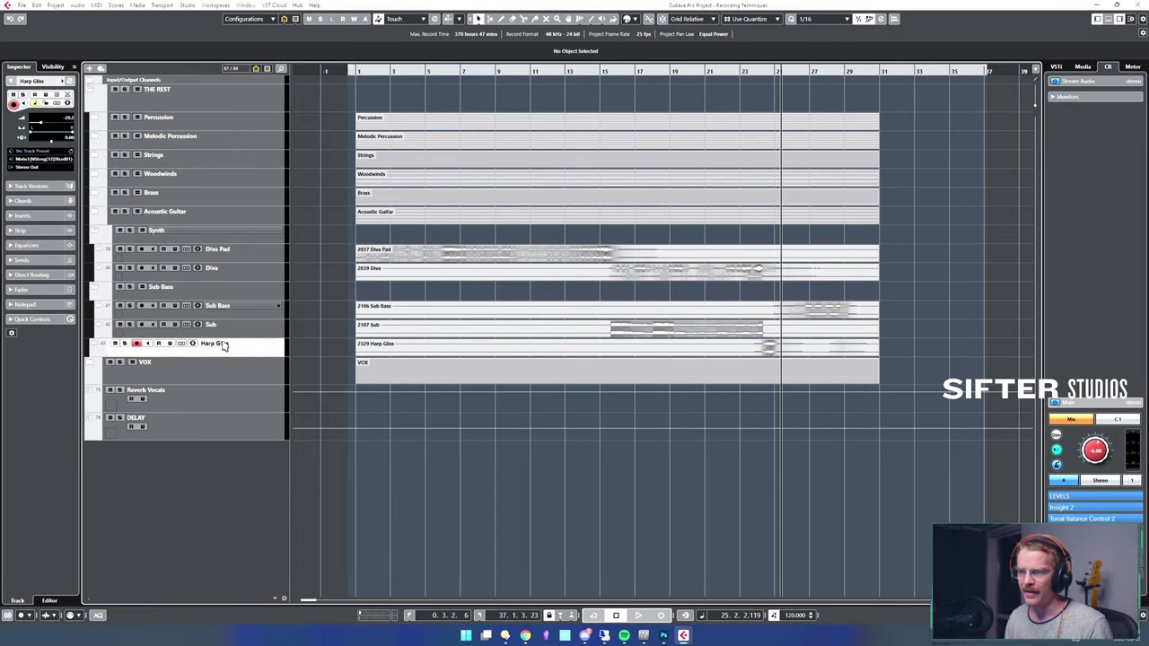
drag(223, 344, 225, 173)
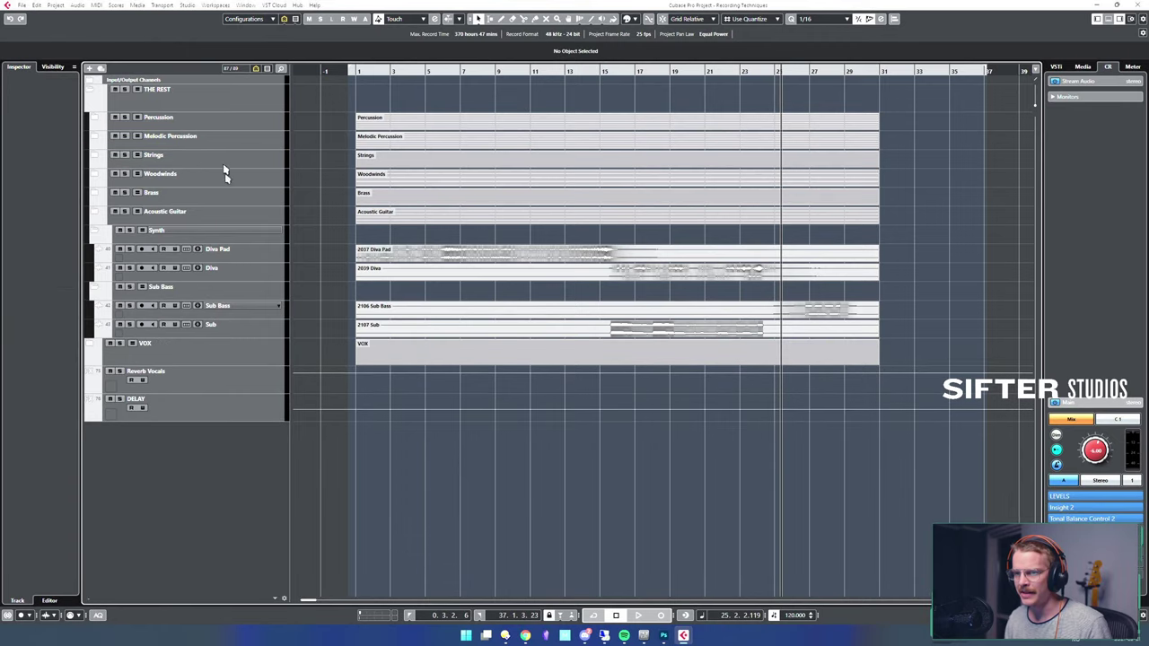
click(96, 288)
click(99, 232)
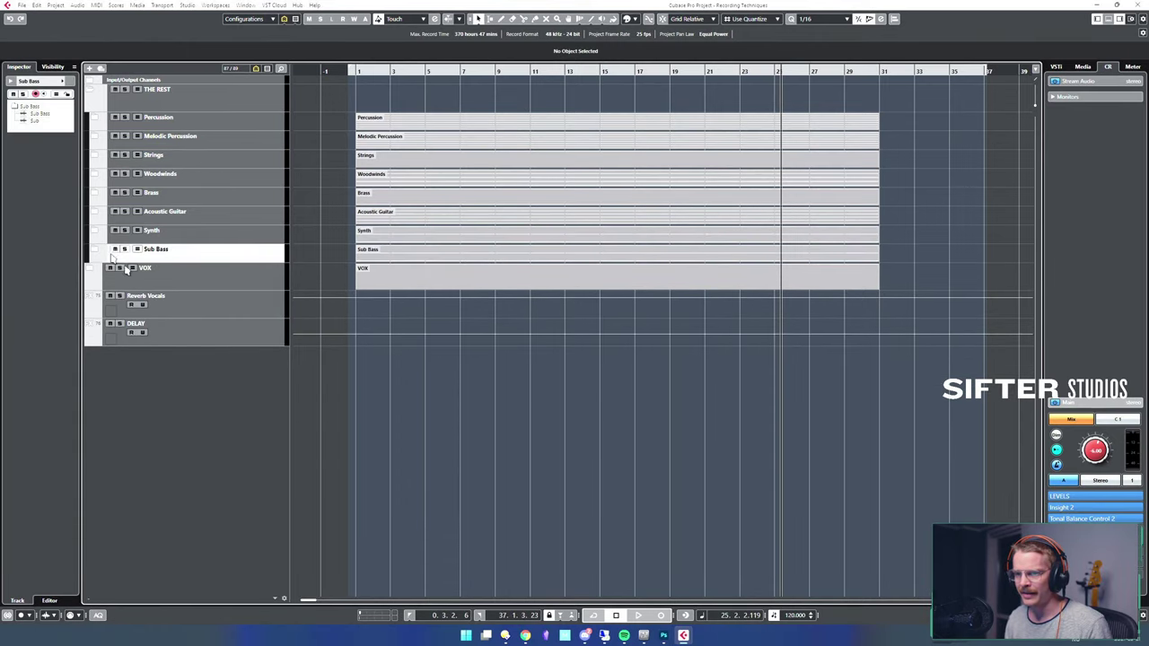
- Move the eight instrument folders from Percussion to Sub Bass out of THE REST and delete the emptied THE REST folder
click(245, 216)
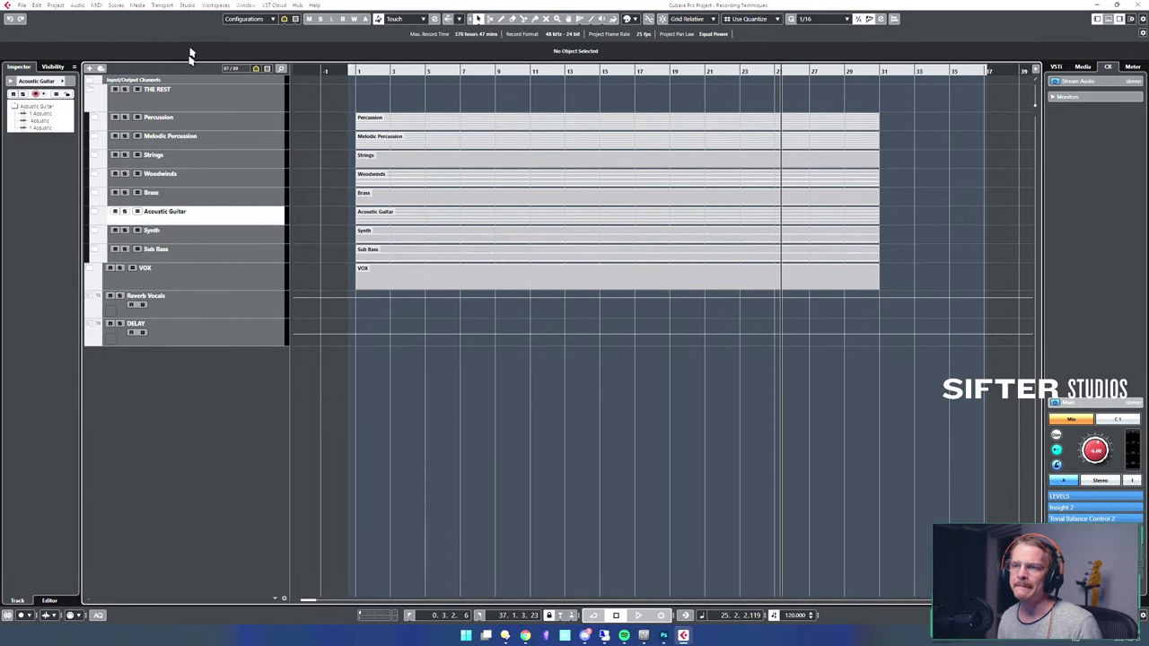
click(168, 252)
shift+click(171, 118)
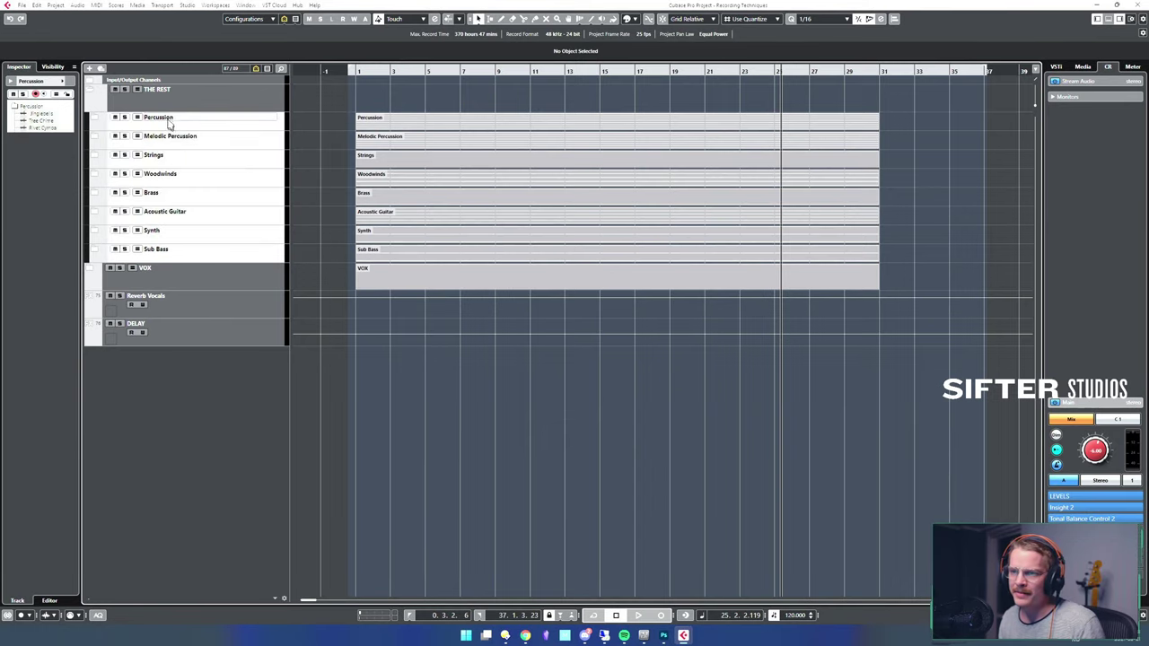
drag(171, 117, 179, 88)
click(198, 248)
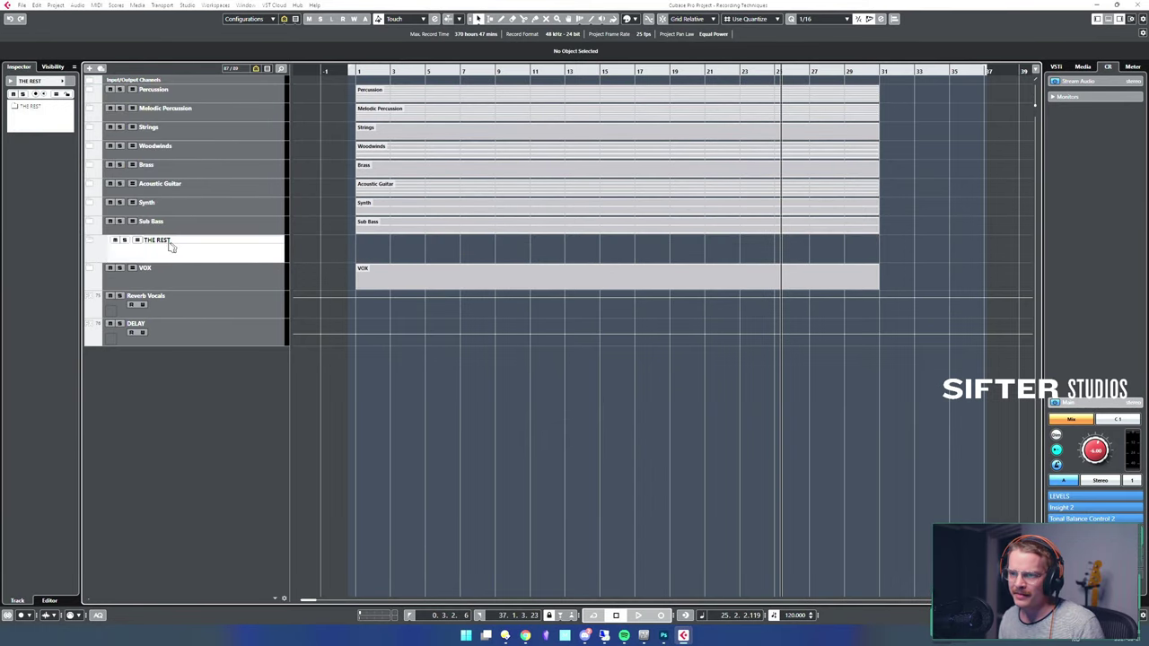
key(Delete)
click(197, 252)
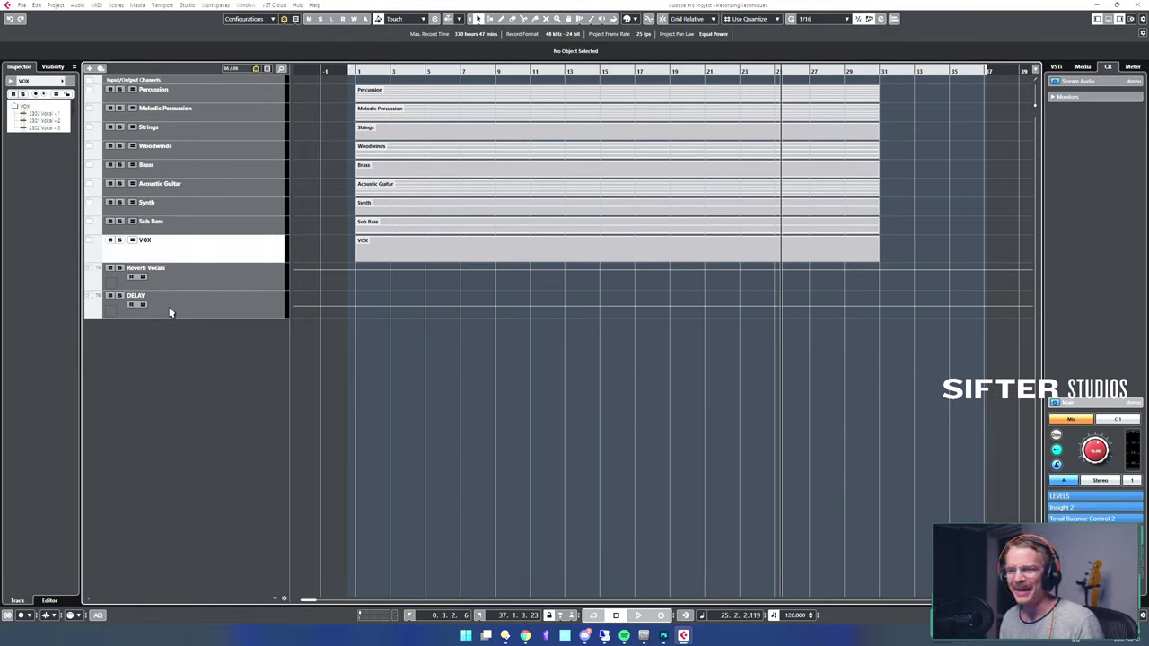
click(200, 279)
click(198, 310)
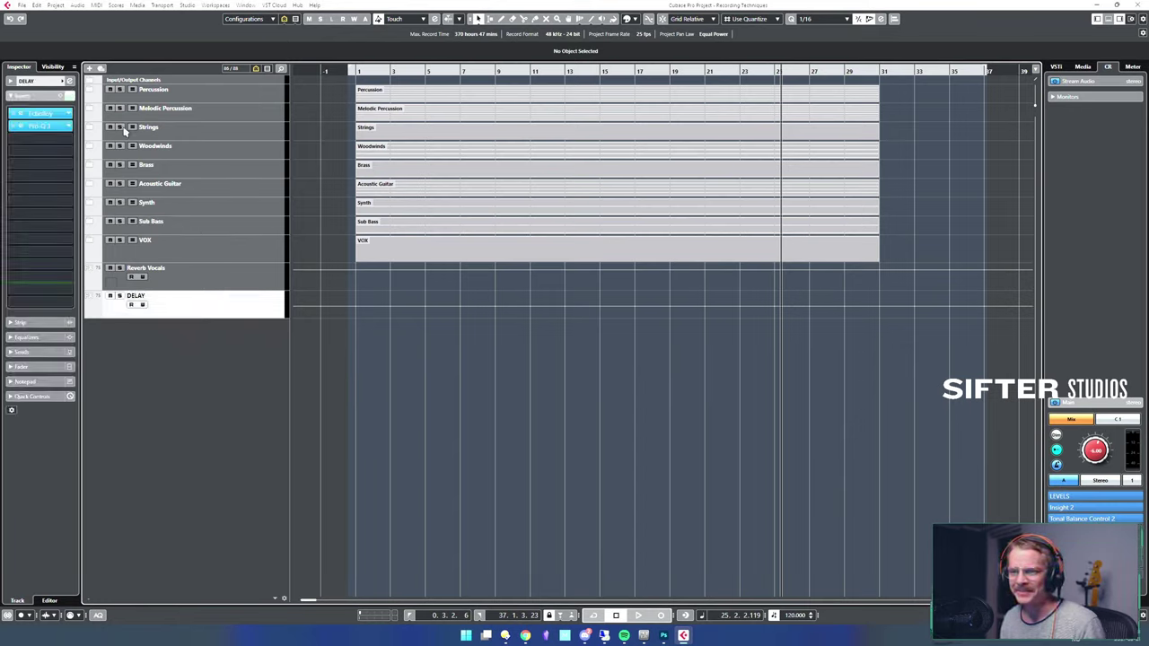
click(157, 78)
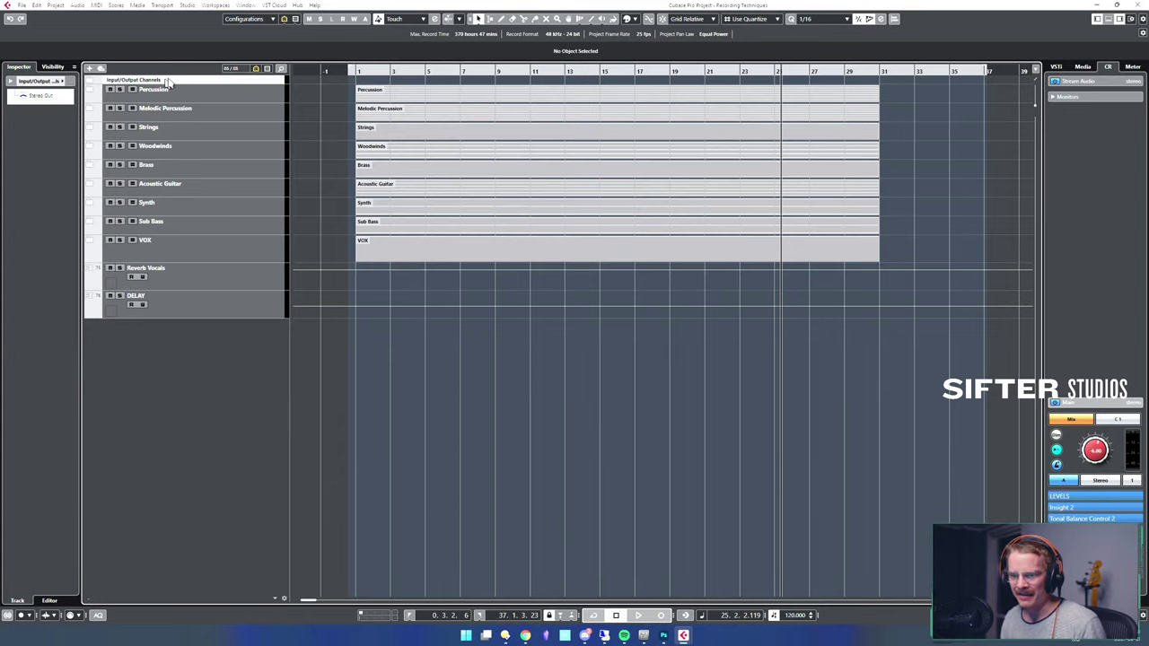
- Expand the Percussion folder and add a stereo group track named Percussion Lvl, created outside the folder, for Jinglebells through China Cymbal
scroll(160, 90, down, 1)
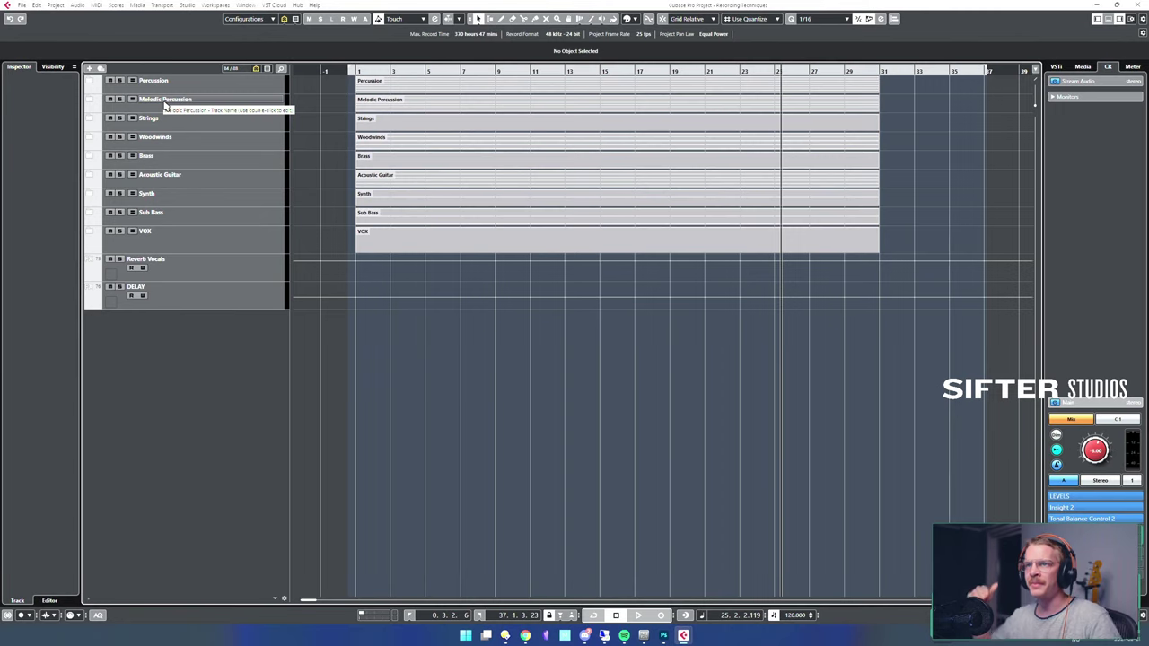
click(233, 87)
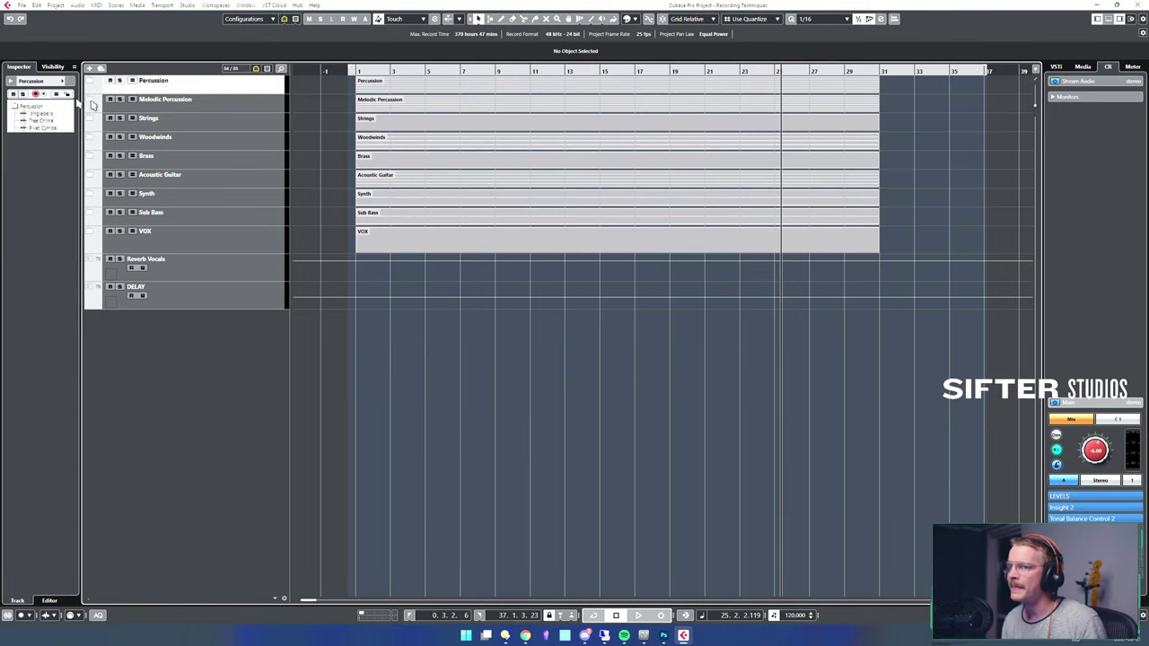
click(89, 81)
shift+click(233, 216)
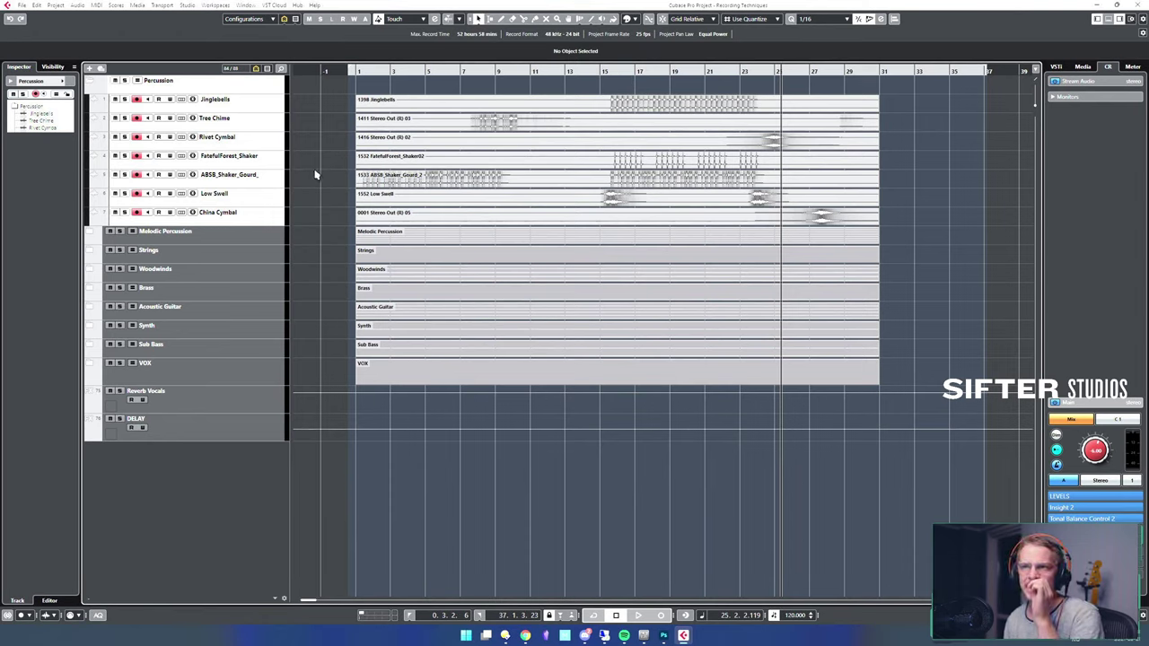
click(242, 215)
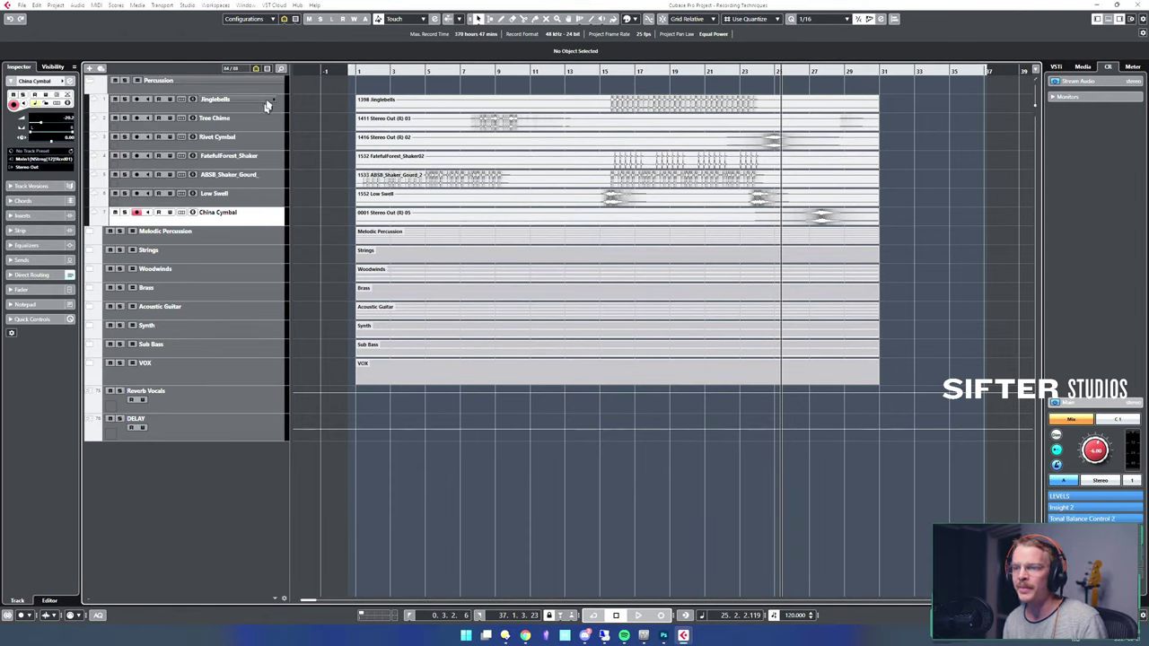
shift+click(274, 101)
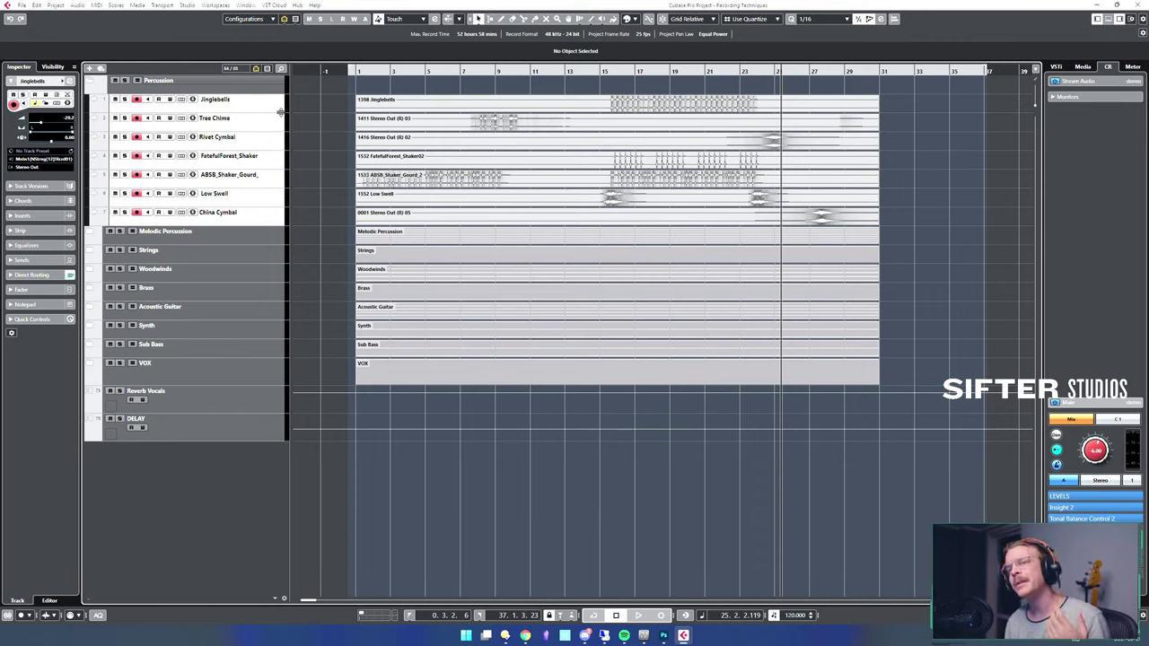
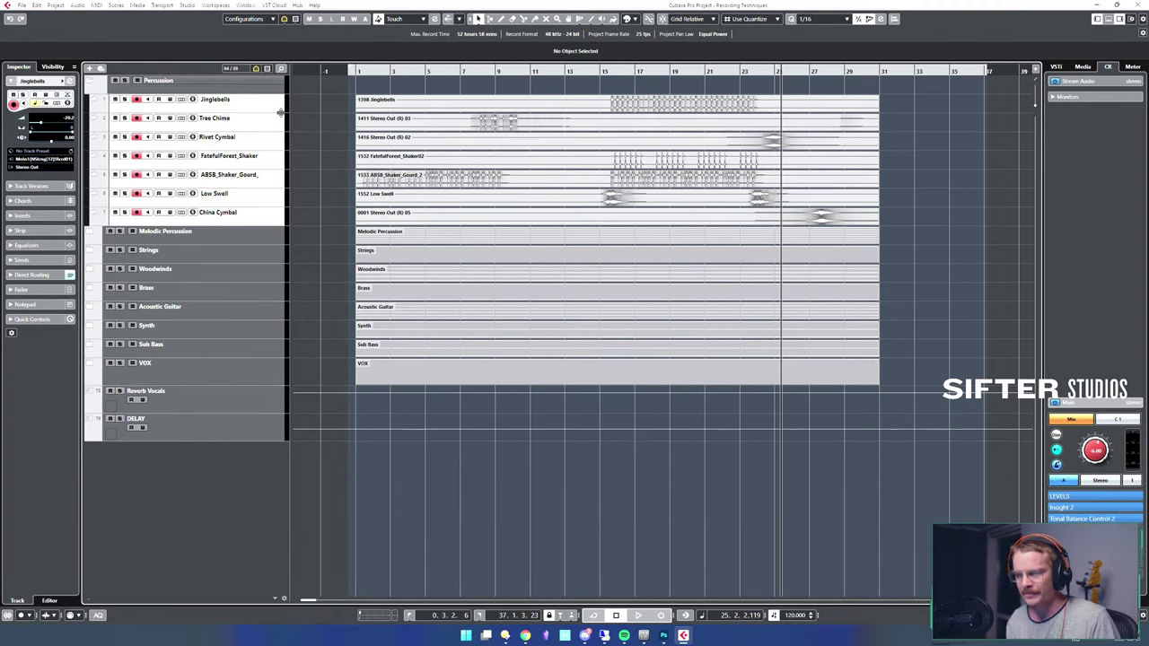
key(shift+g)
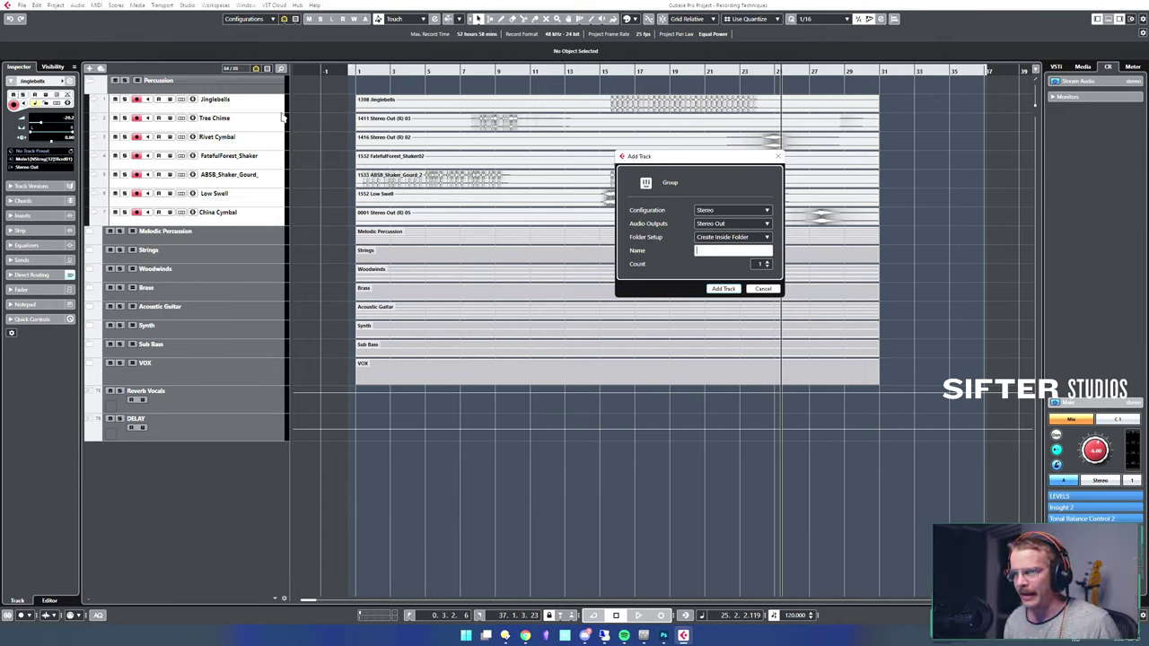
text(Percussion Lvl)
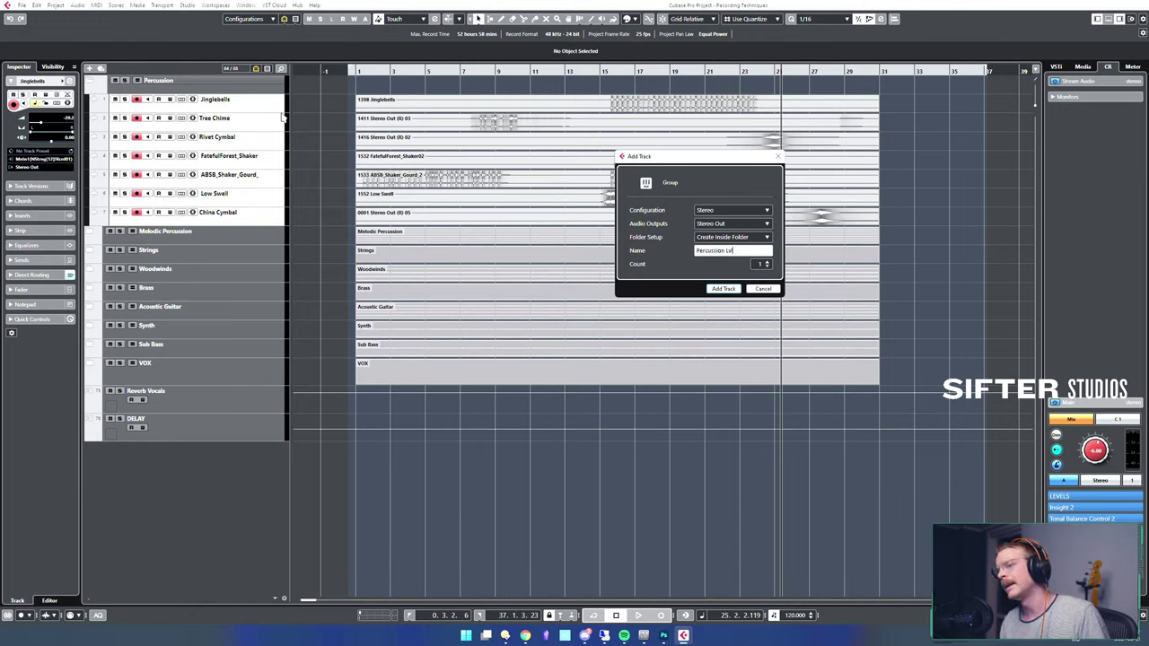
click(731, 237)
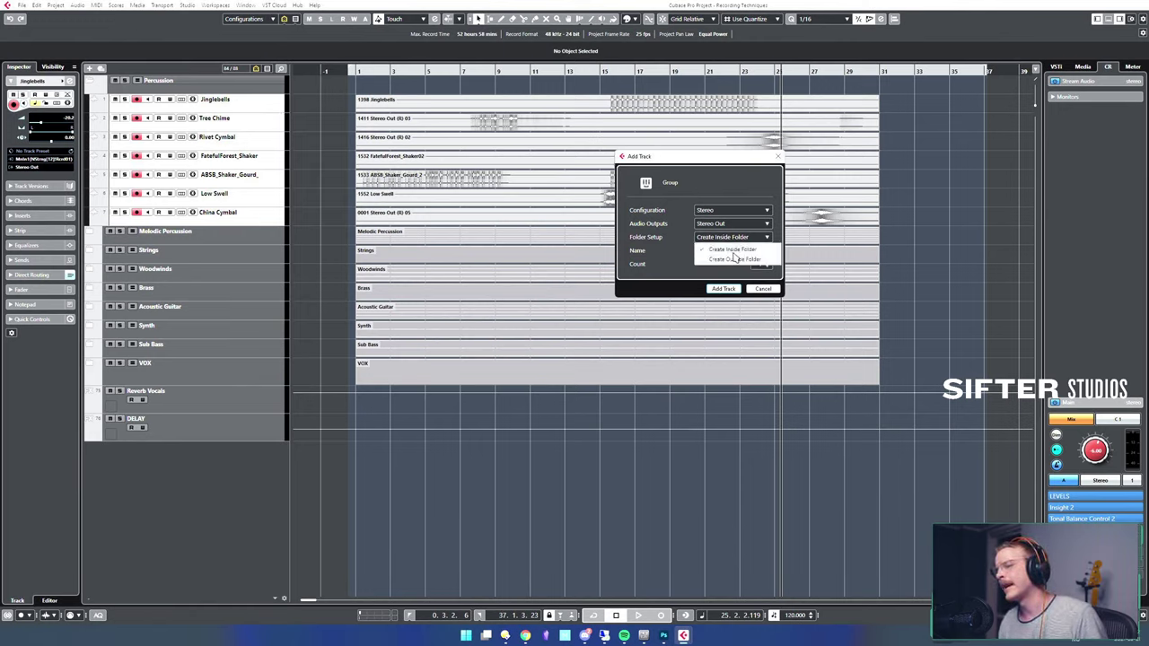
click(738, 260)
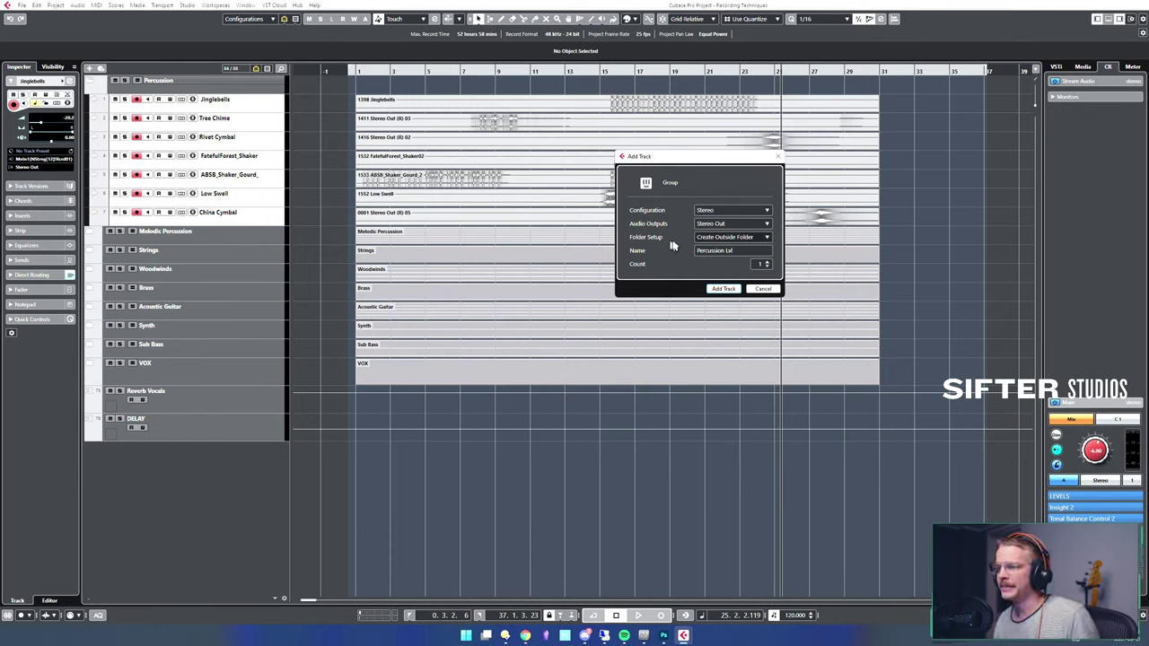
click(724, 289)
- Move the Percussion Lvl group track directly below China Cymbal, at the end of the Percussion folder
drag(203, 236, 161, 529)
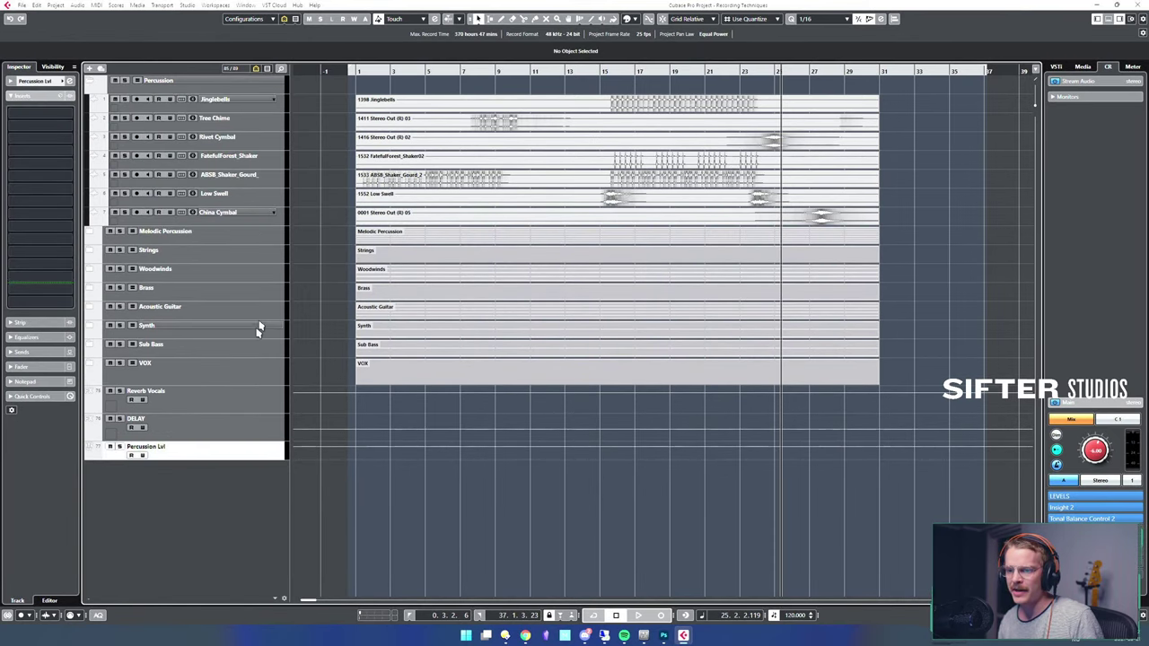
click(237, 223)
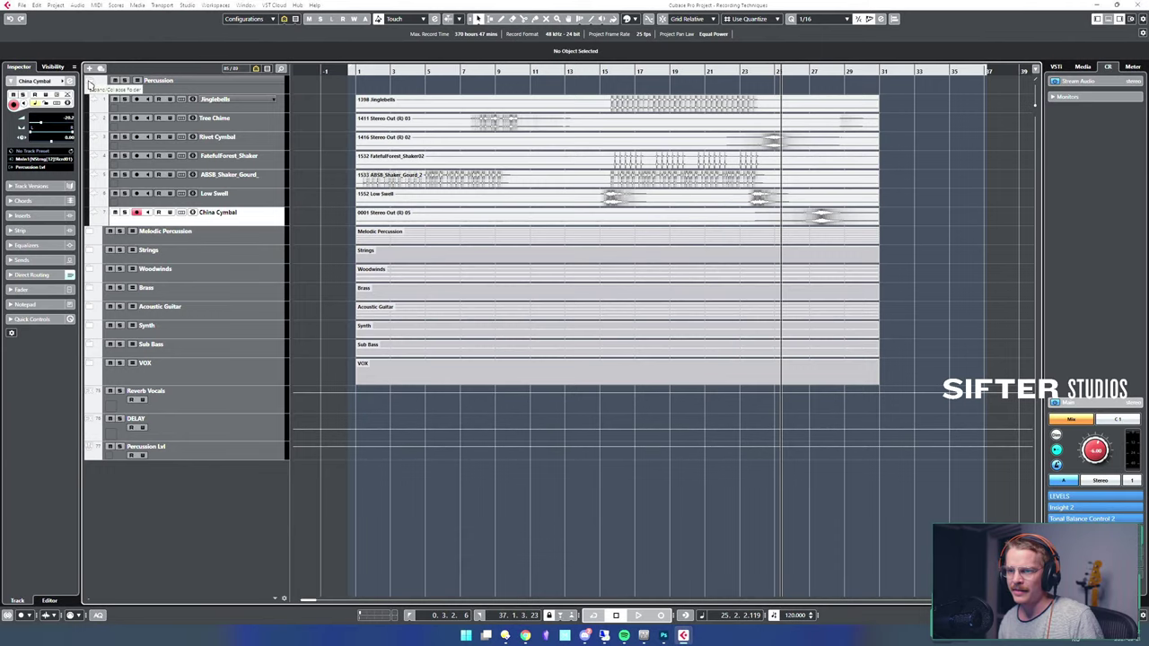
drag(143, 448, 216, 87)
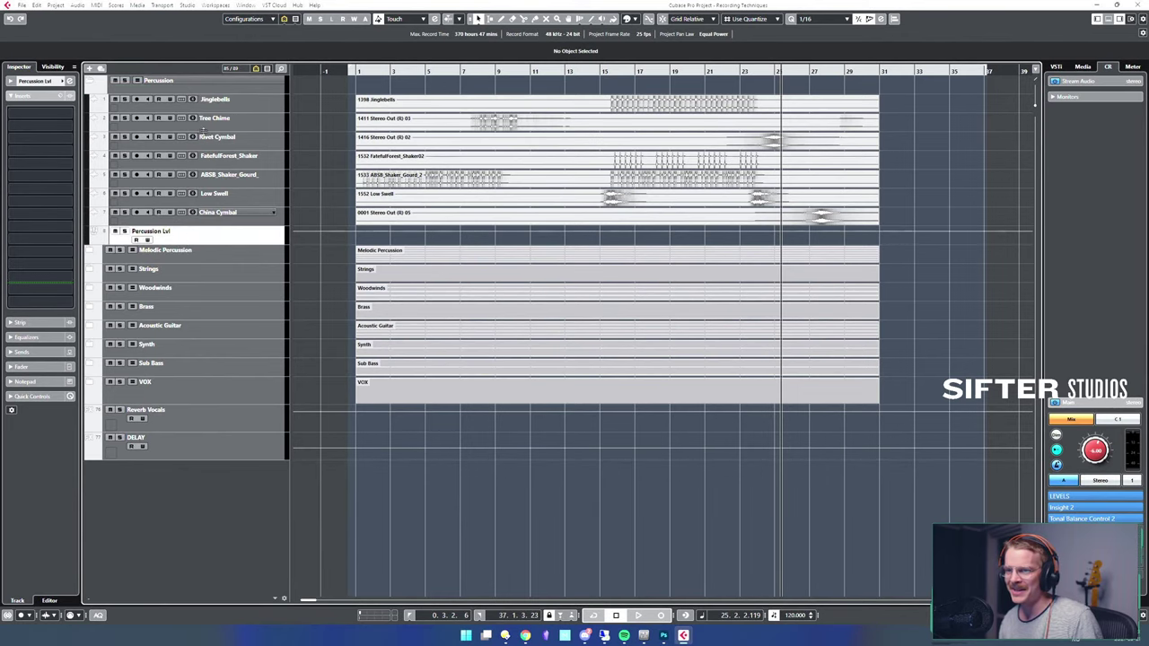
- Expand the Melodic Percussion folder and add a stereo group track named Melodic Perc lvl for its tracks from Celeste to Xylophone
click(94, 250)
click(215, 274)
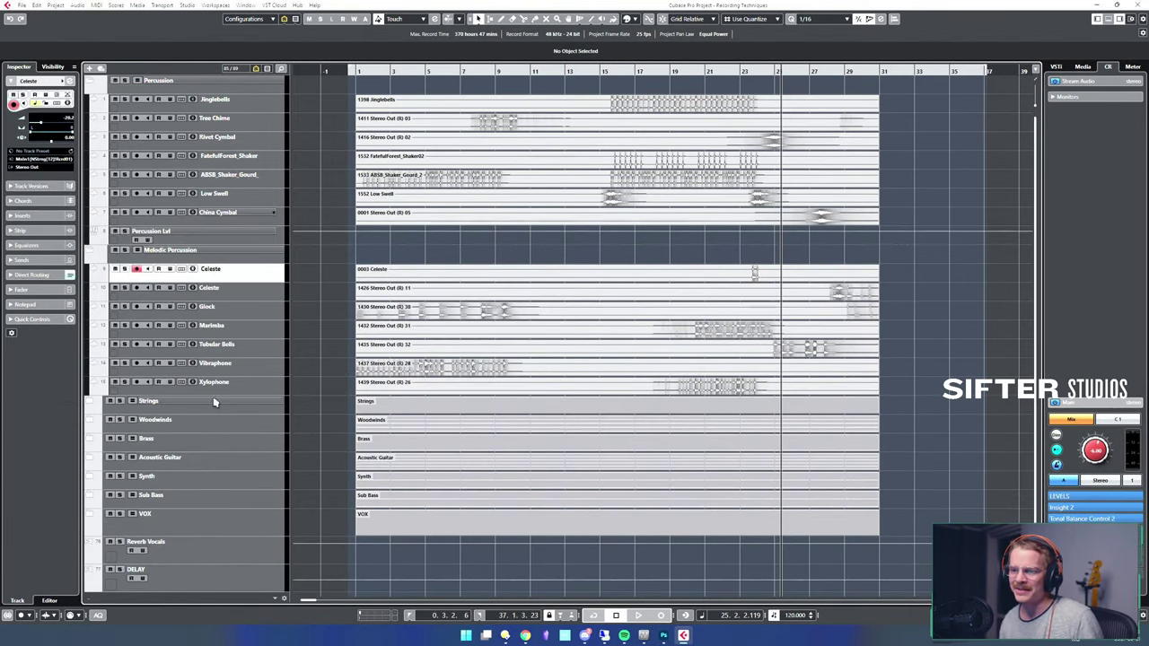
shift+click(238, 385)
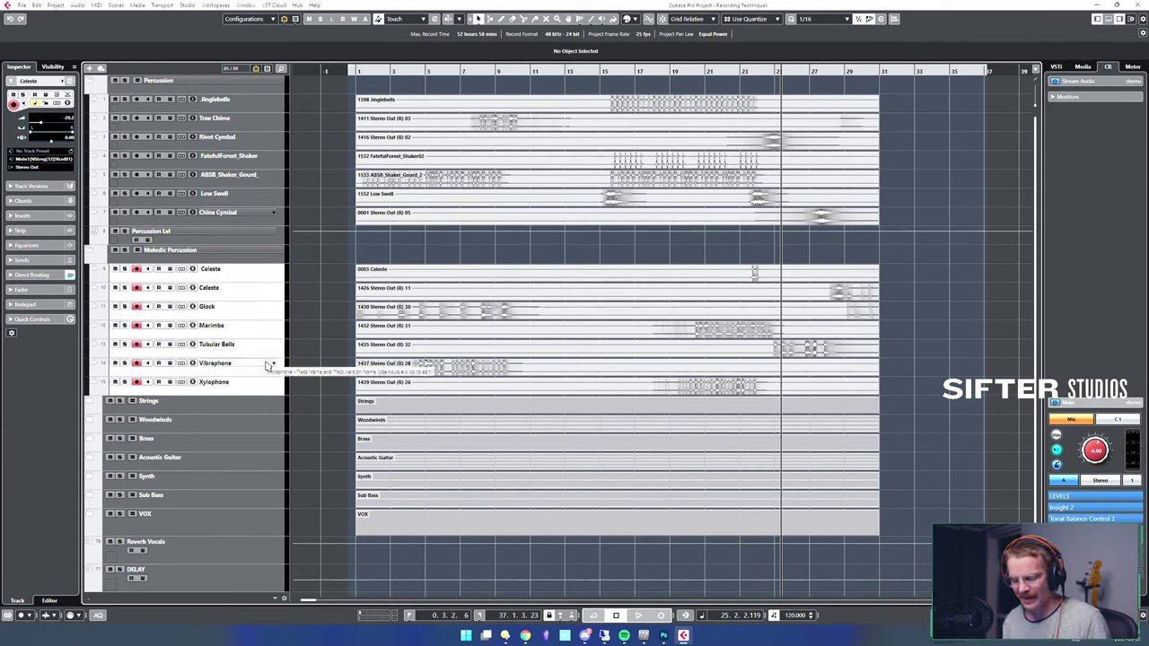
key(shift+g)
text(M)
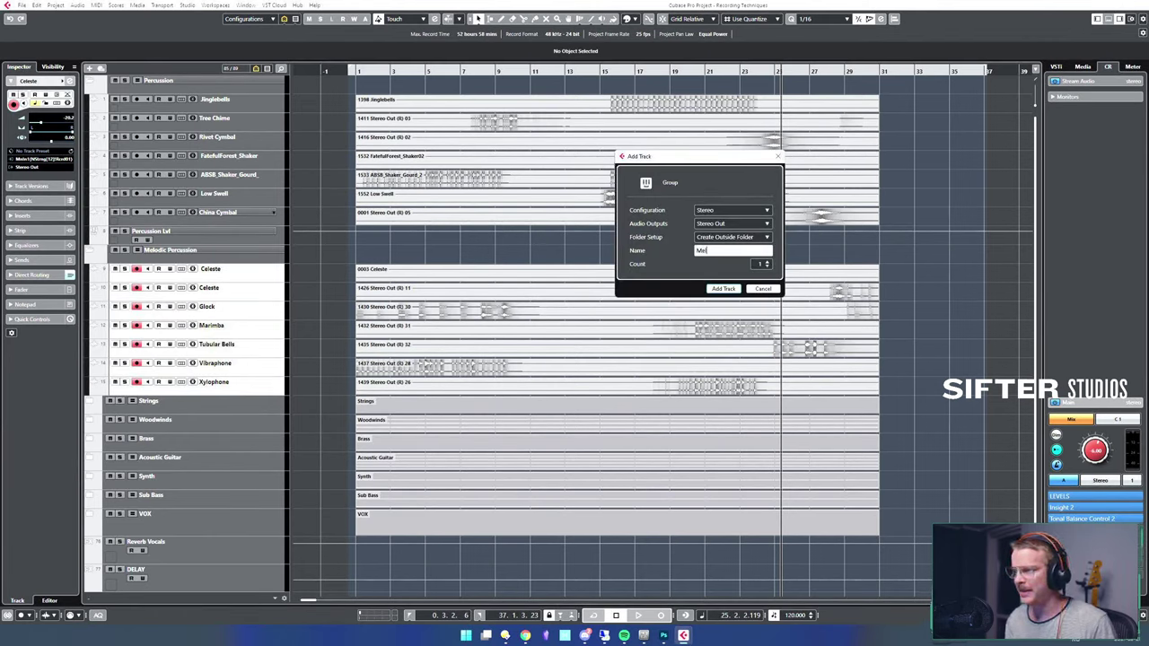
text(elodic)
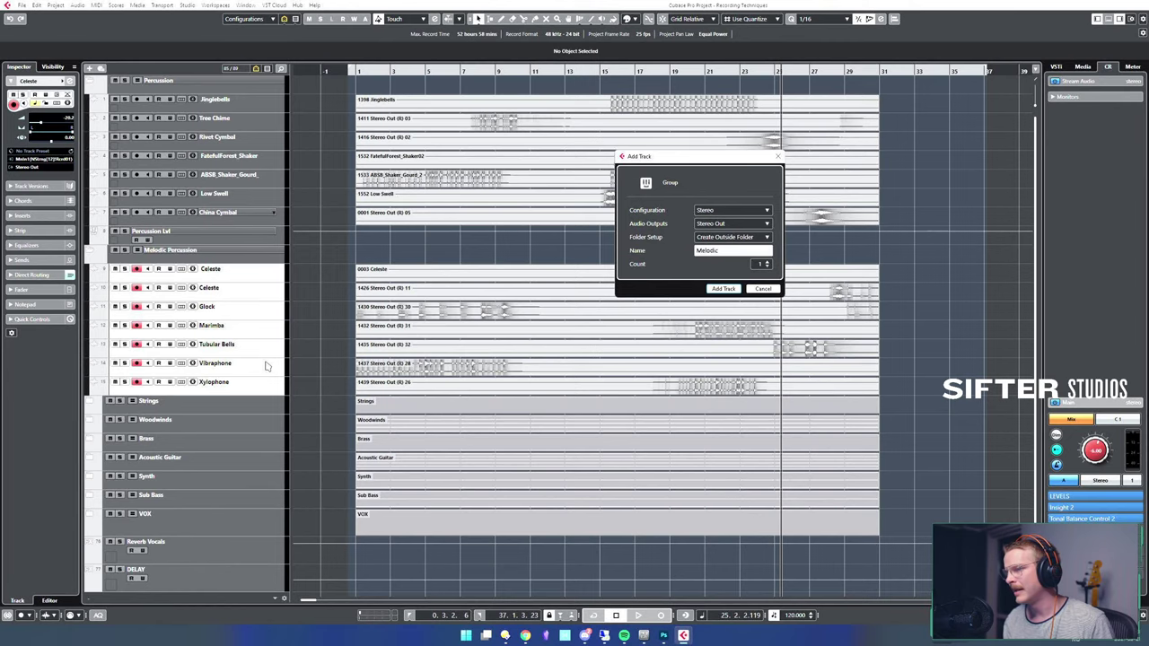
text( Perc lvl)
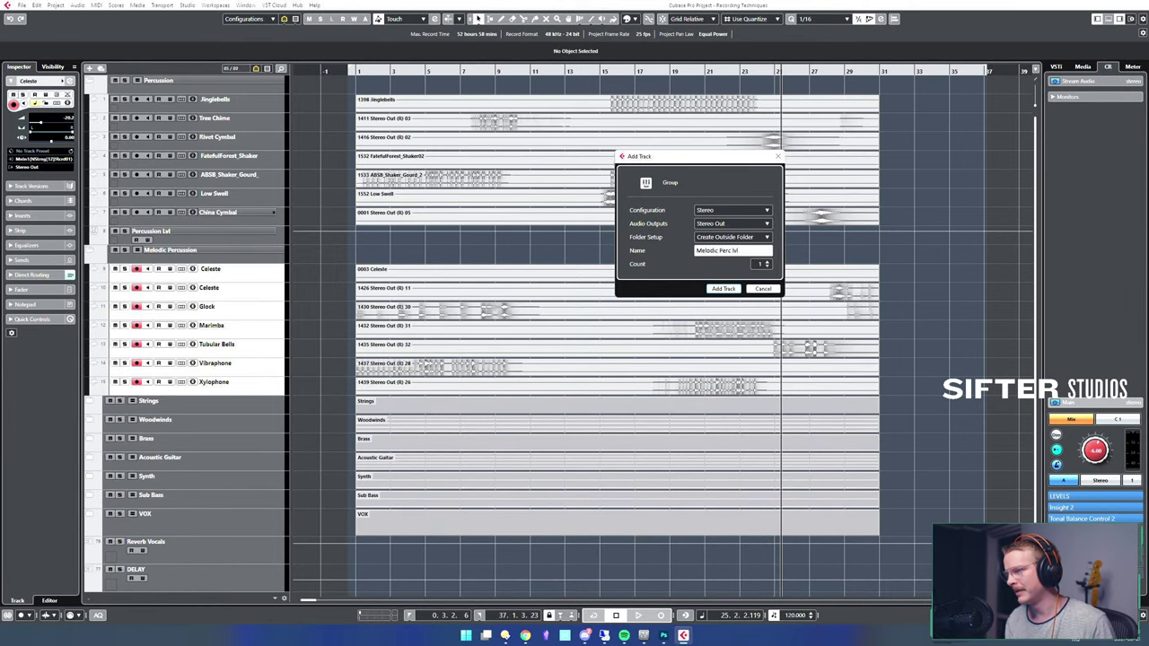
key(Return)
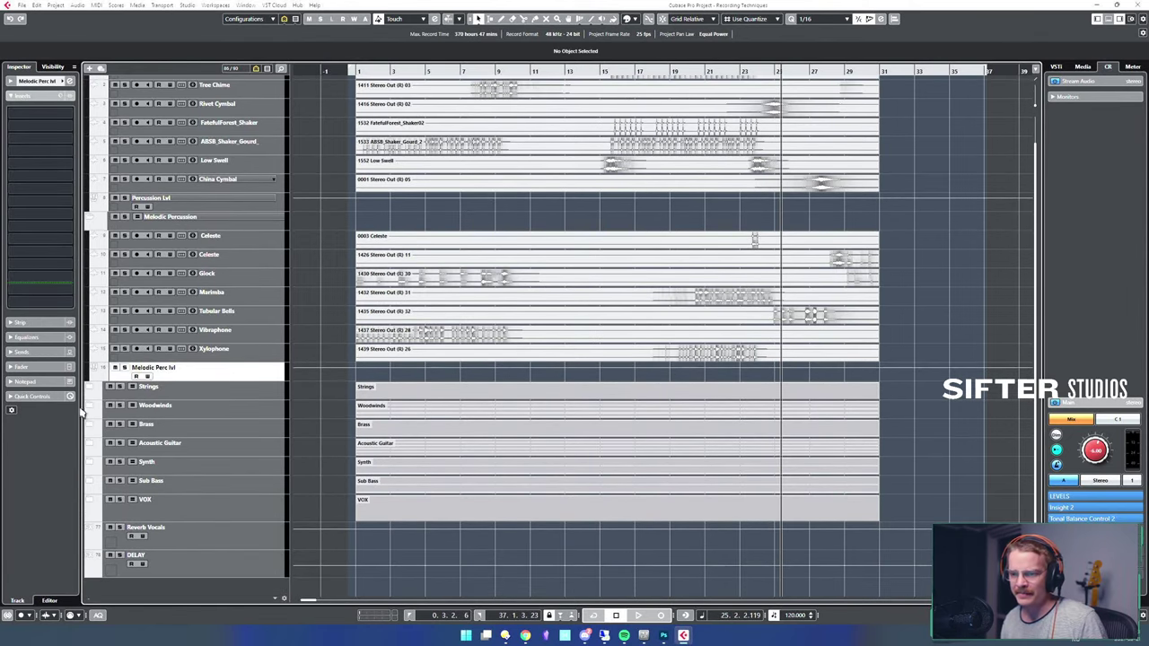
- Expand the Strings folder and add a stereo group track named Strings Lvl for its tracks from 1st Violin Flageolet to Harp Gliss
click(88, 392)
click(89, 387)
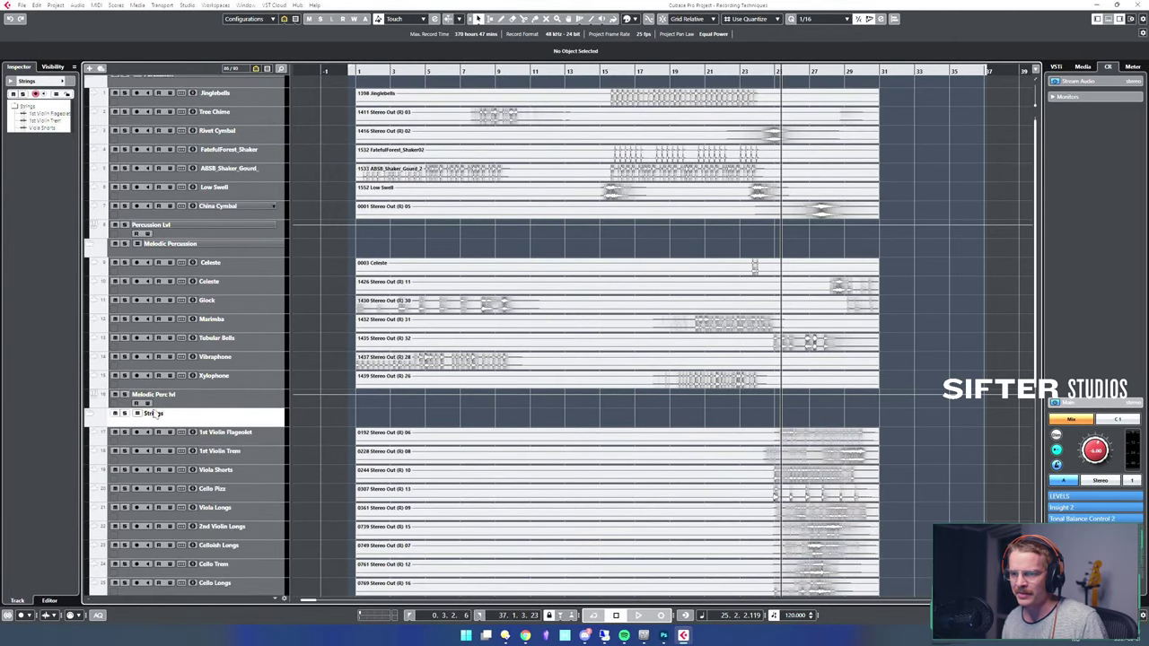
click(229, 434)
scroll(267, 459, down, 5)
shift+click(212, 393)
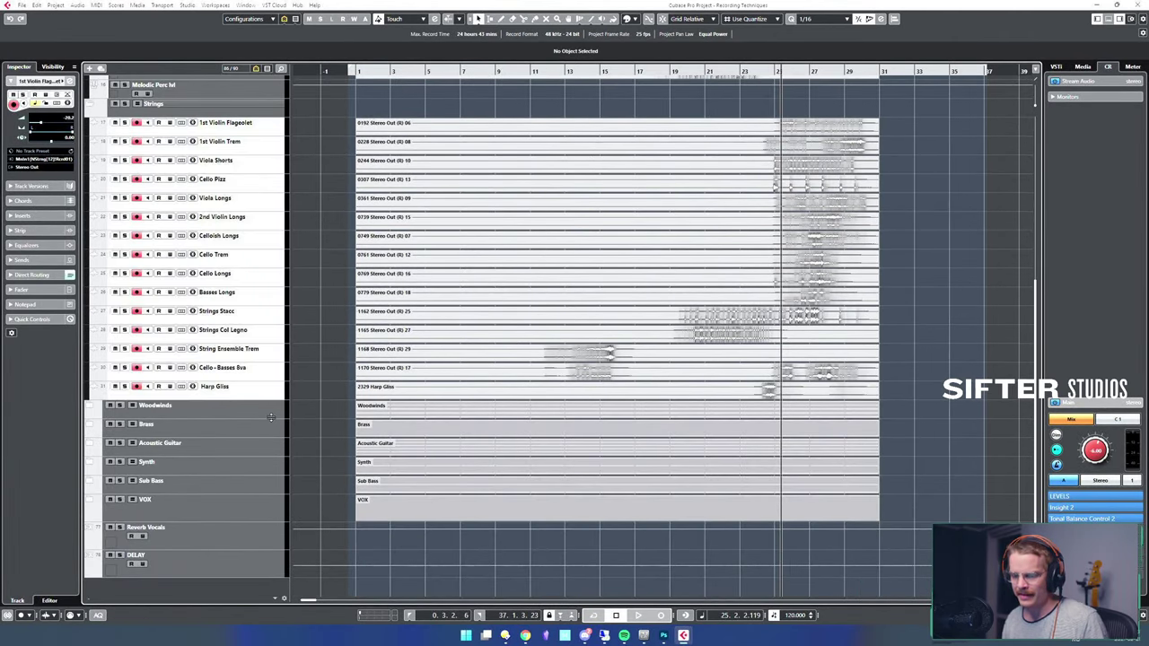
key(alt+g)
text(St)
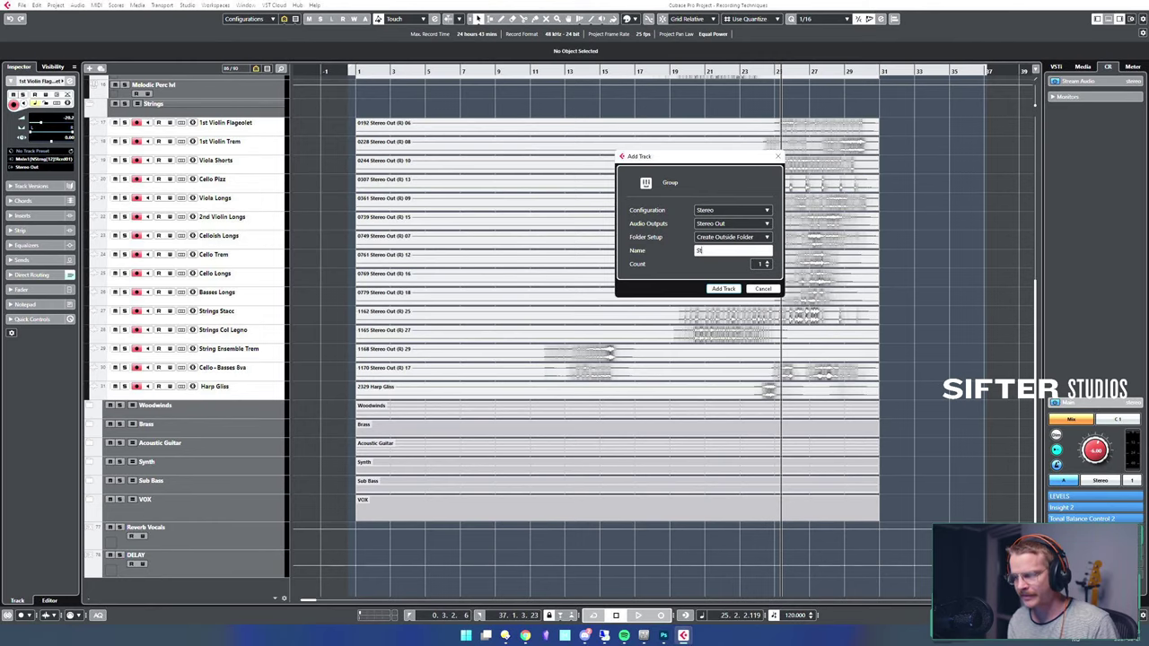
text(rings Lvl)
key(Return)
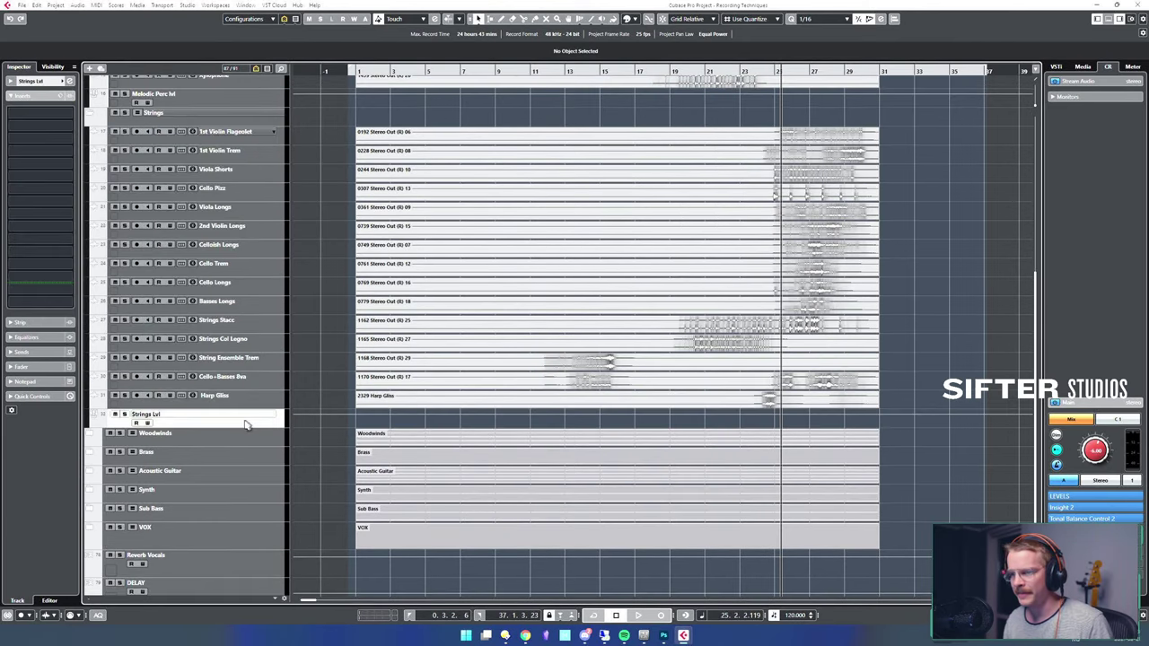
- Expand the Woodwinds folder and add a stereo group track named WW Lvl for its tracks from Flute to Piccolo
click(88, 434)
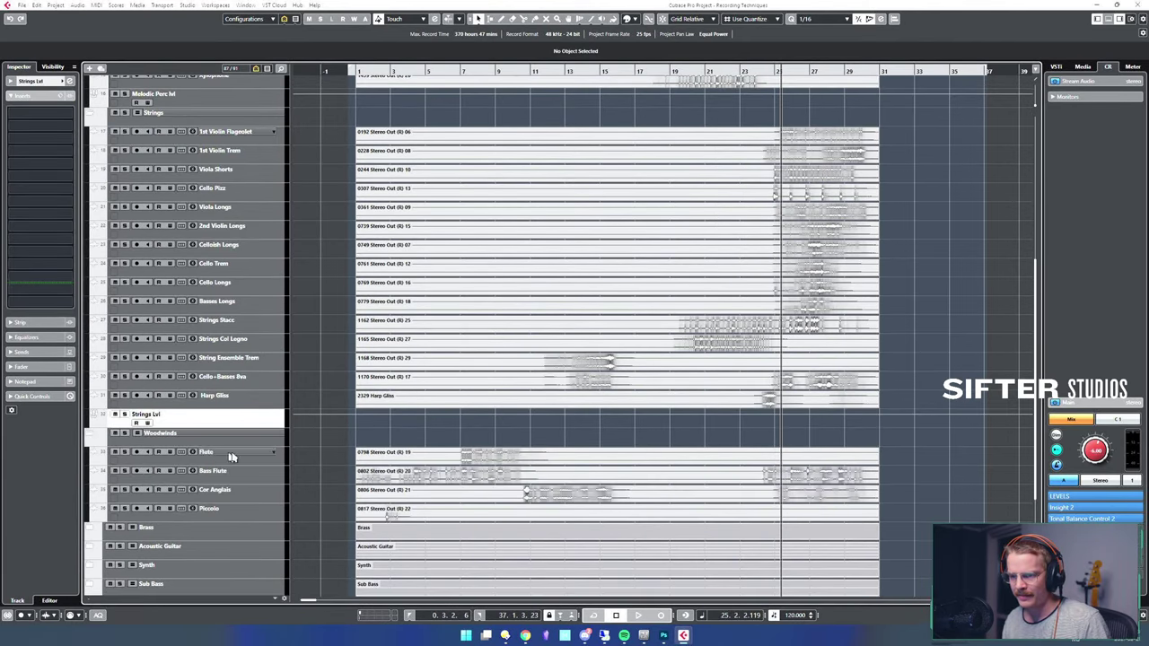
click(231, 458)
shift+click(242, 509)
key(alt+g)
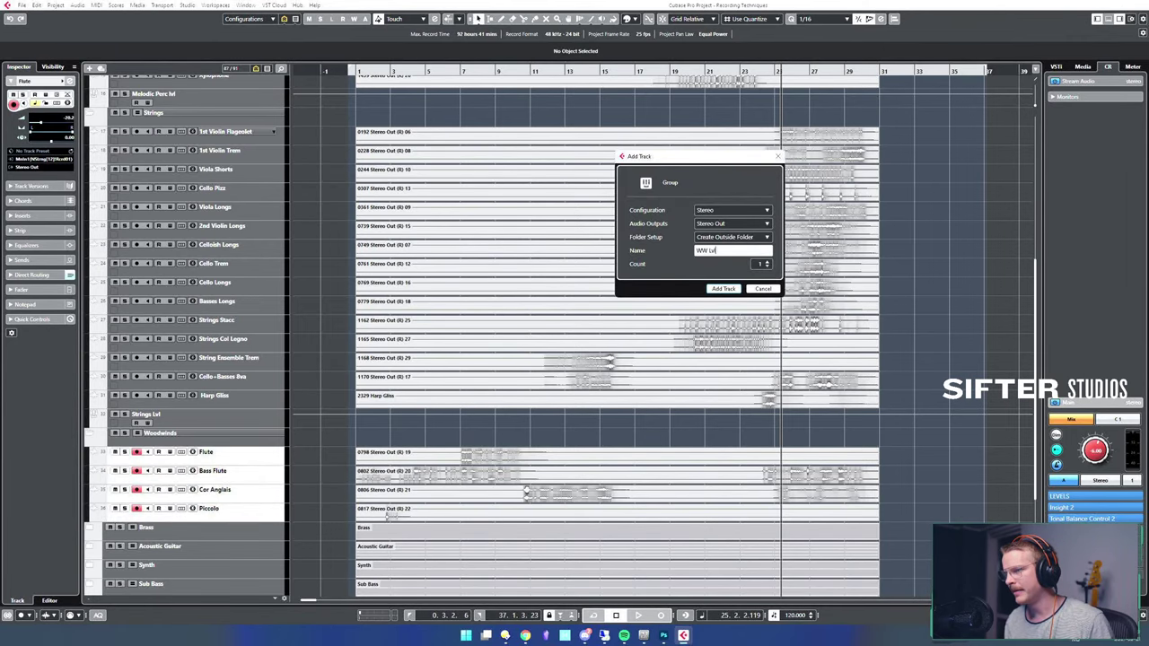
text(WW Lvl)
key(Return)
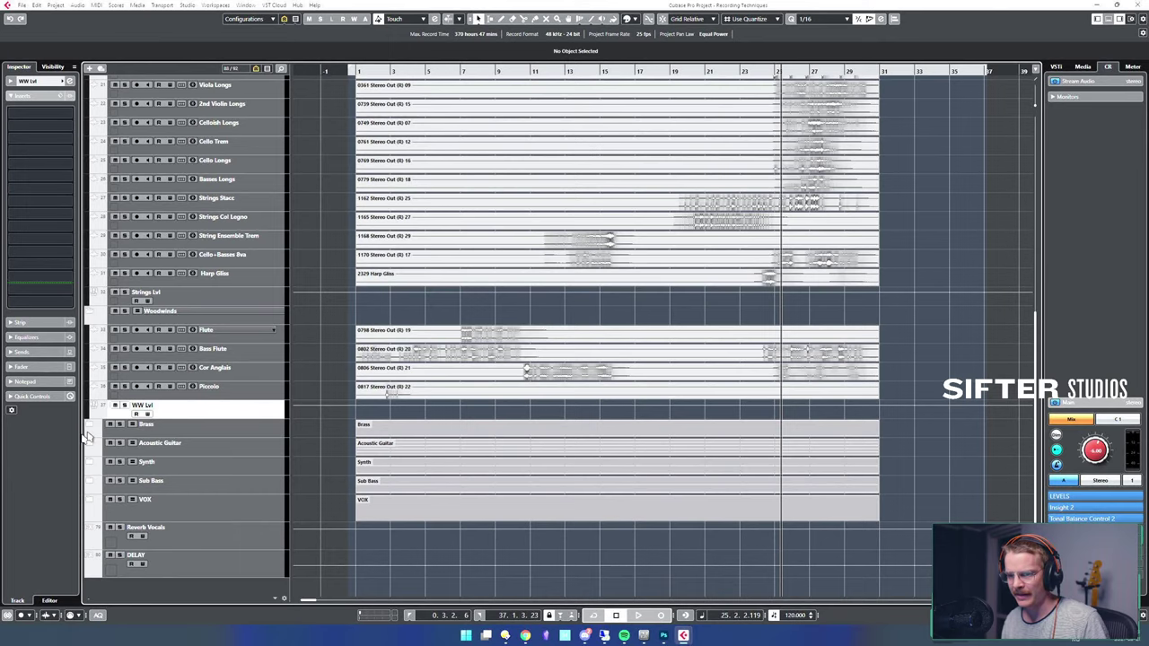
- Expand the Brass folder and add a stereo group track named Brass Lvl for the French Horn track
click(90, 429)
click(213, 458)
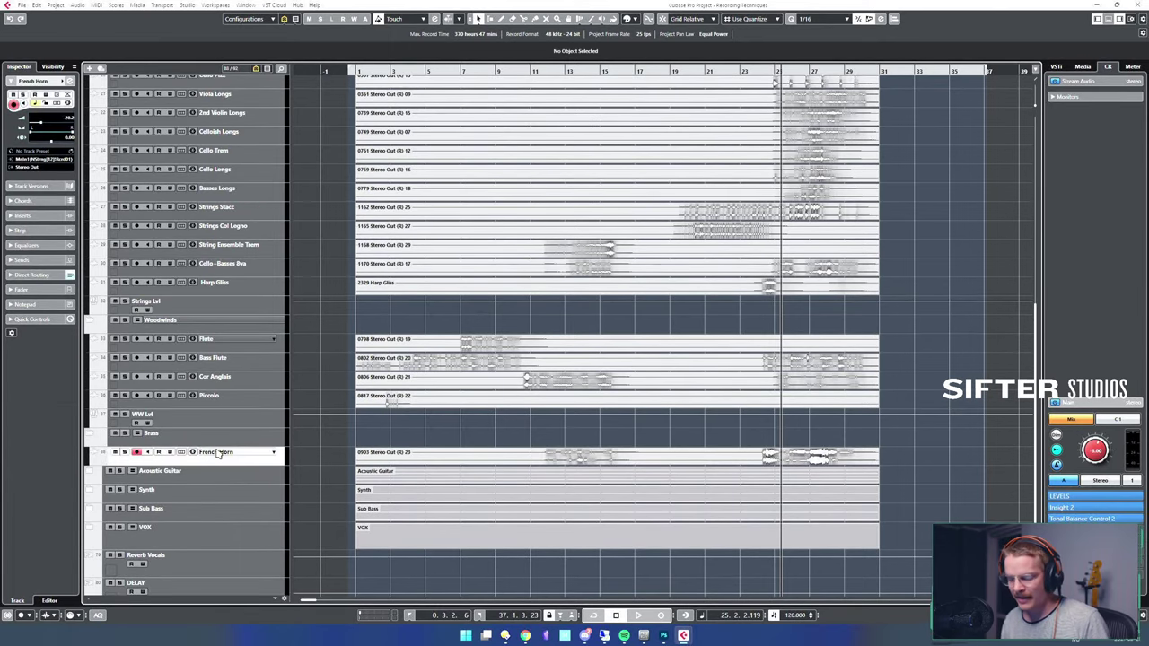
key(shift+g)
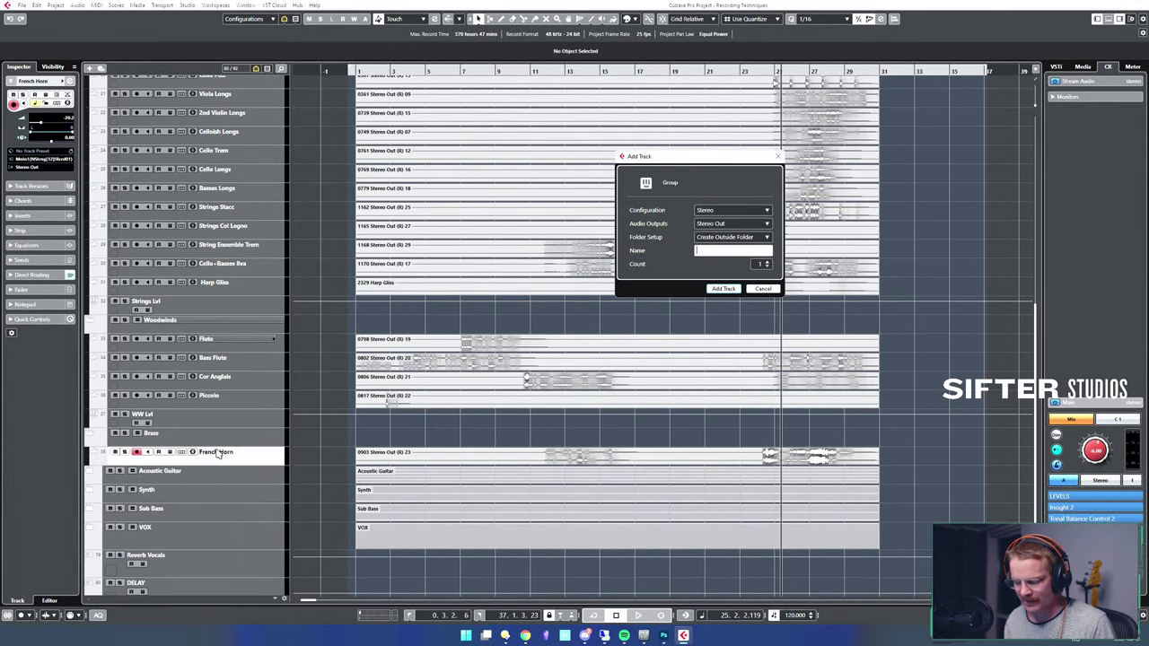
text(Brass Lvl)
key(Return)
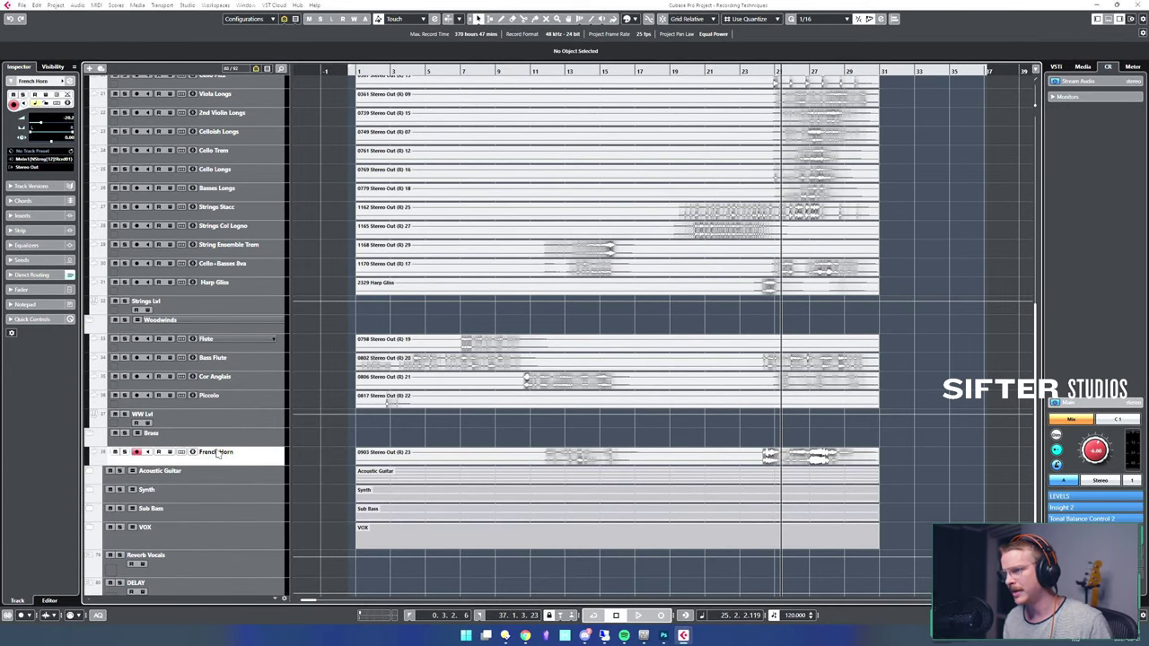
- Expand the Acoustic Guitar folder and add a stereo group track named Guitar Lvl for its five acoustic tracks
scroll(205, 444, down, 2)
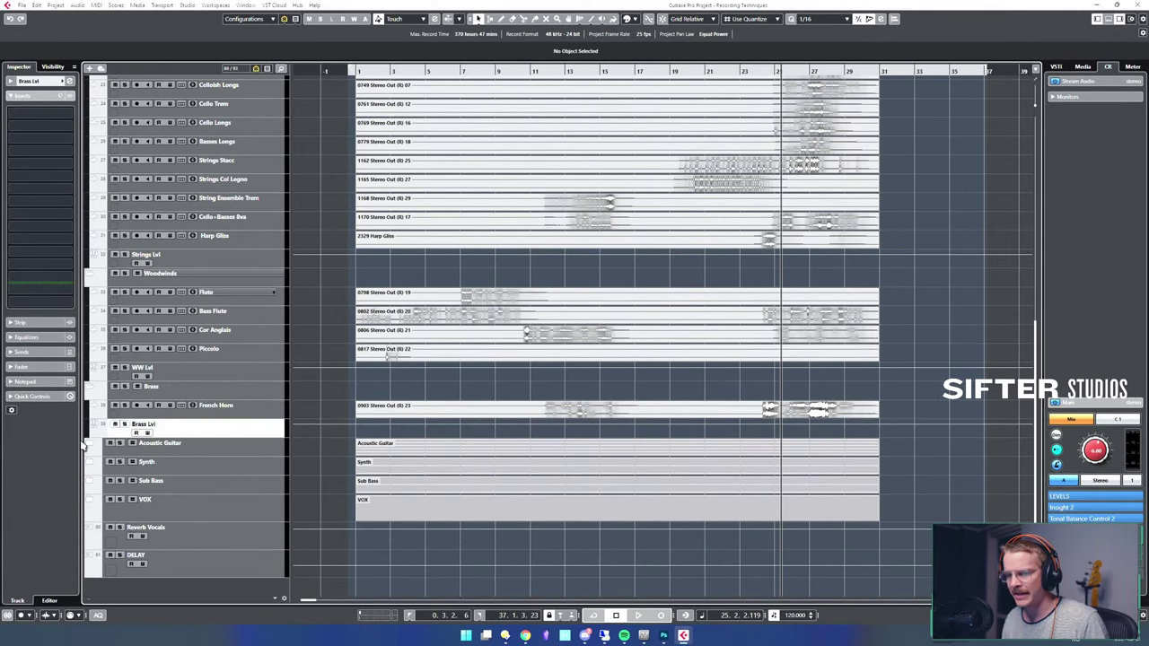
click(90, 444)
click(216, 489)
shift+click(235, 568)
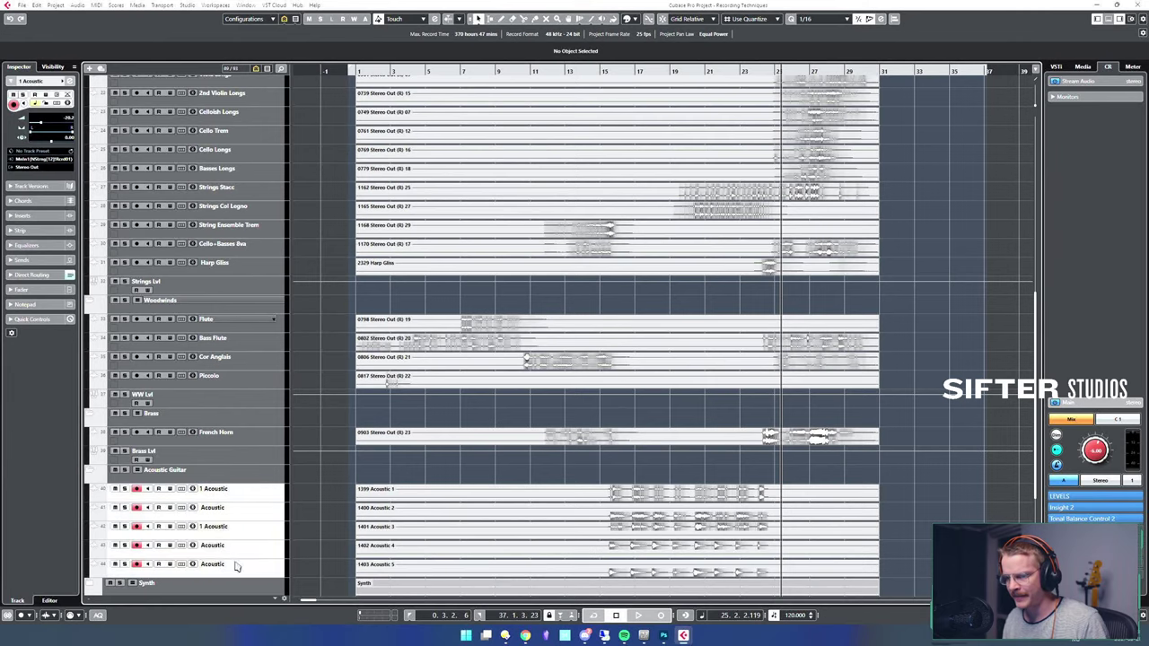
key(alt+space)
key(Escape)
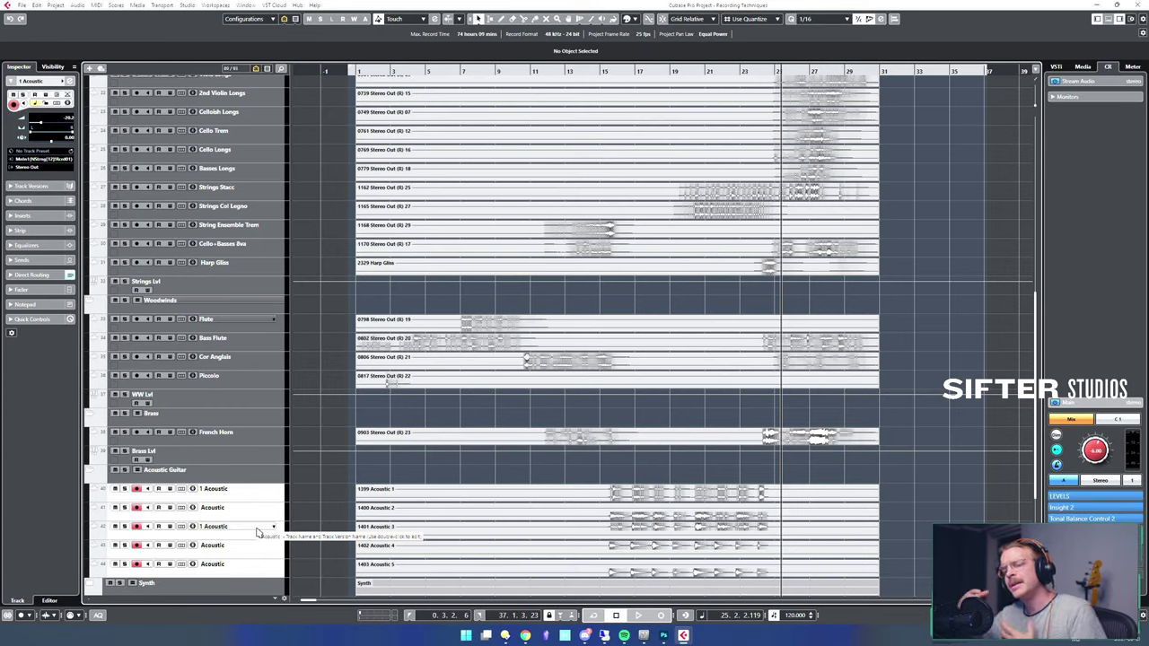
key(alt+g)
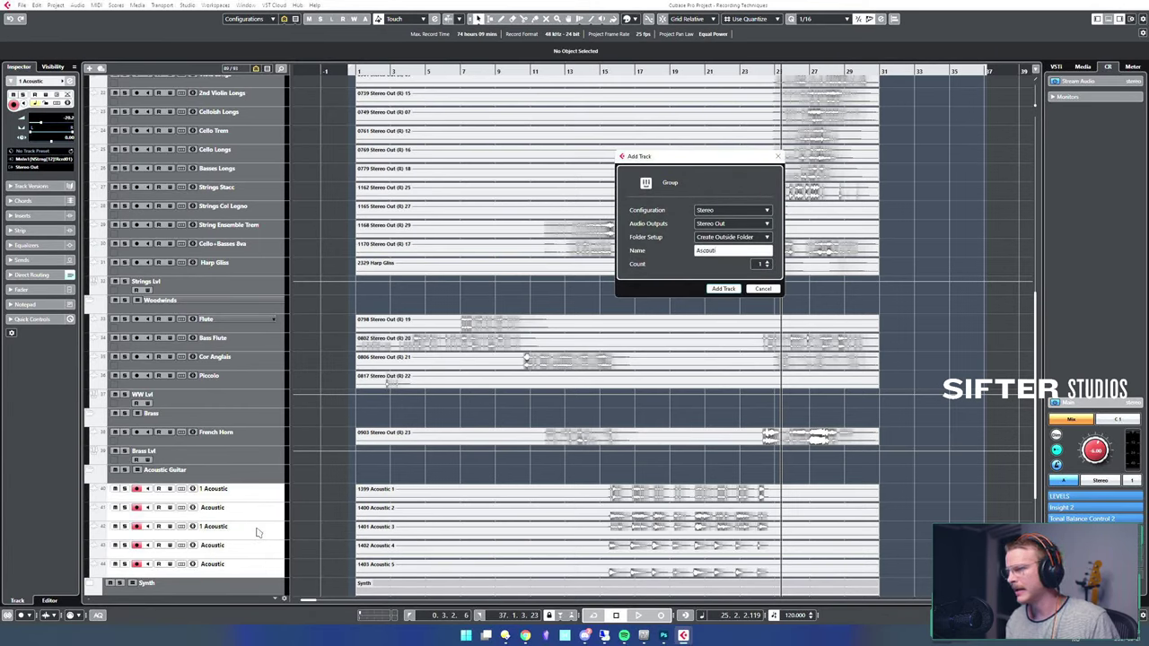
text(Guitar Lv)
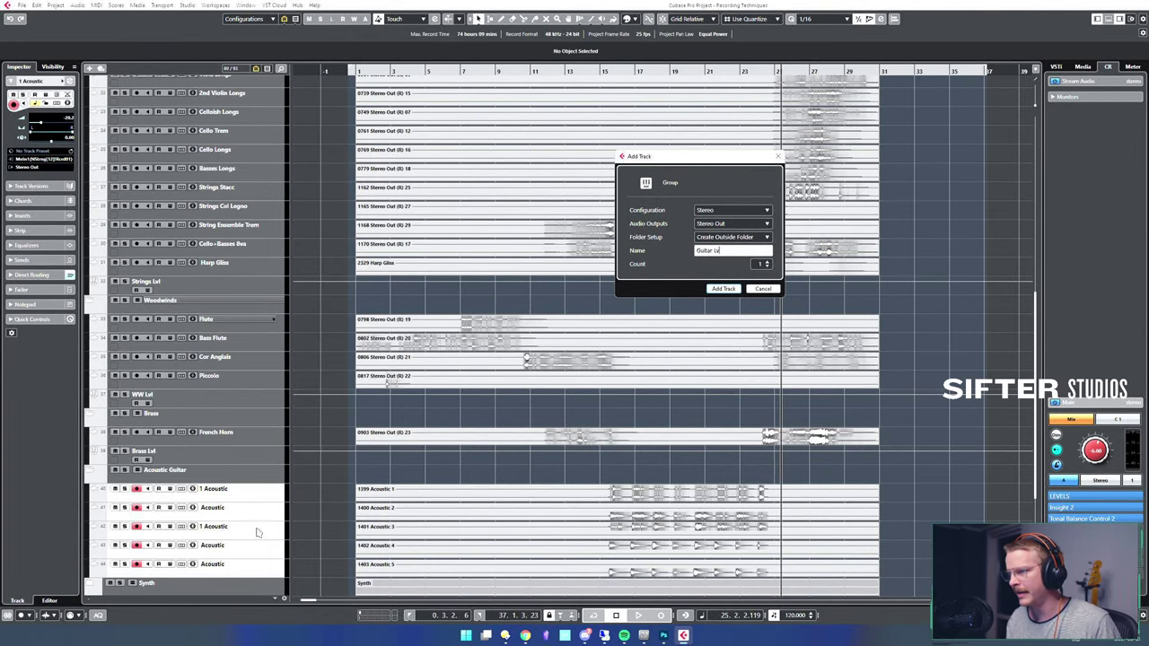
text(l)
key(Return)
scroll(255, 526, down, 3)
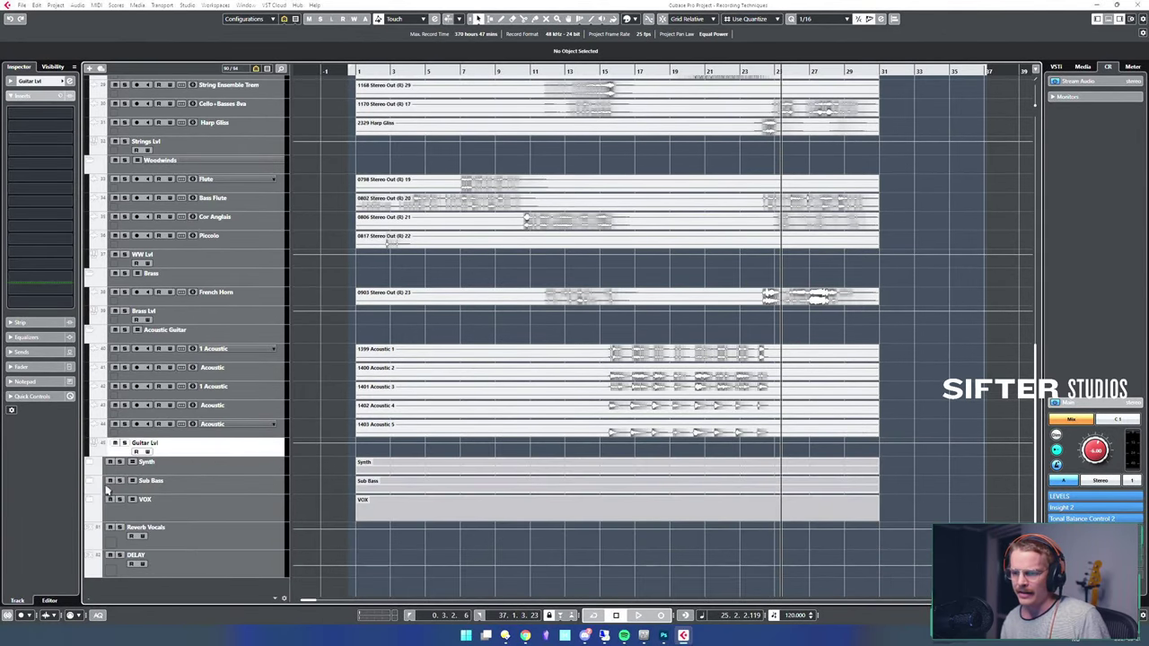
- Expand the Synth folder and add a stereo group track named Synth Lvl for the Diva Pad and Diva tracks
click(89, 463)
click(194, 501)
shift+click(221, 523)
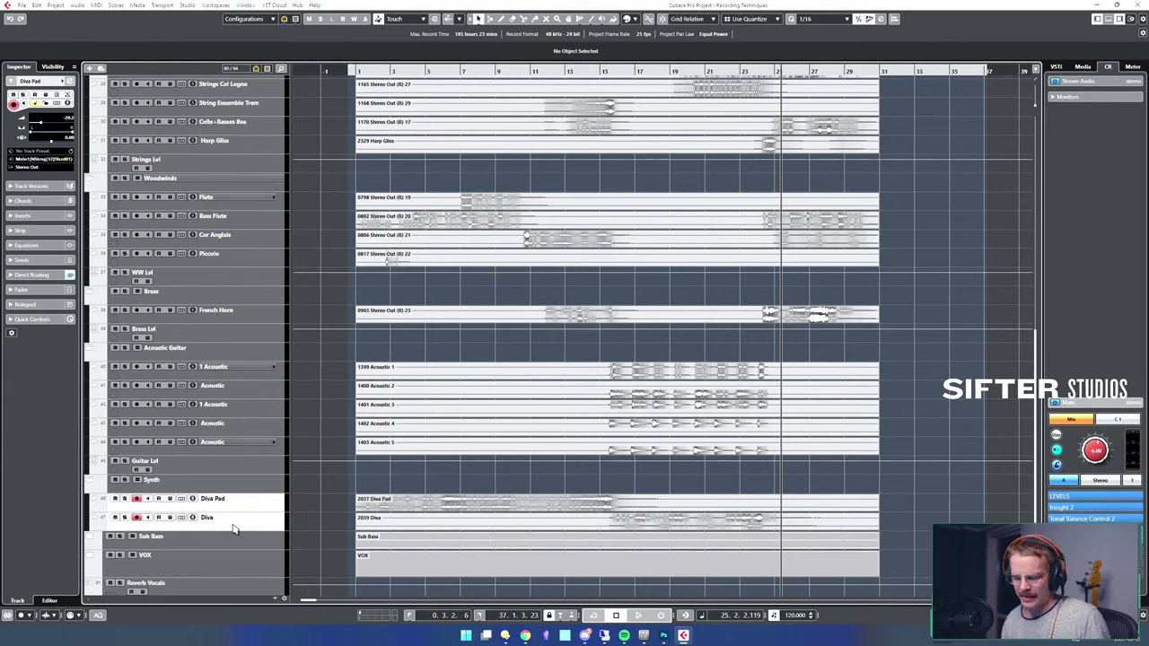
key(alt+g)
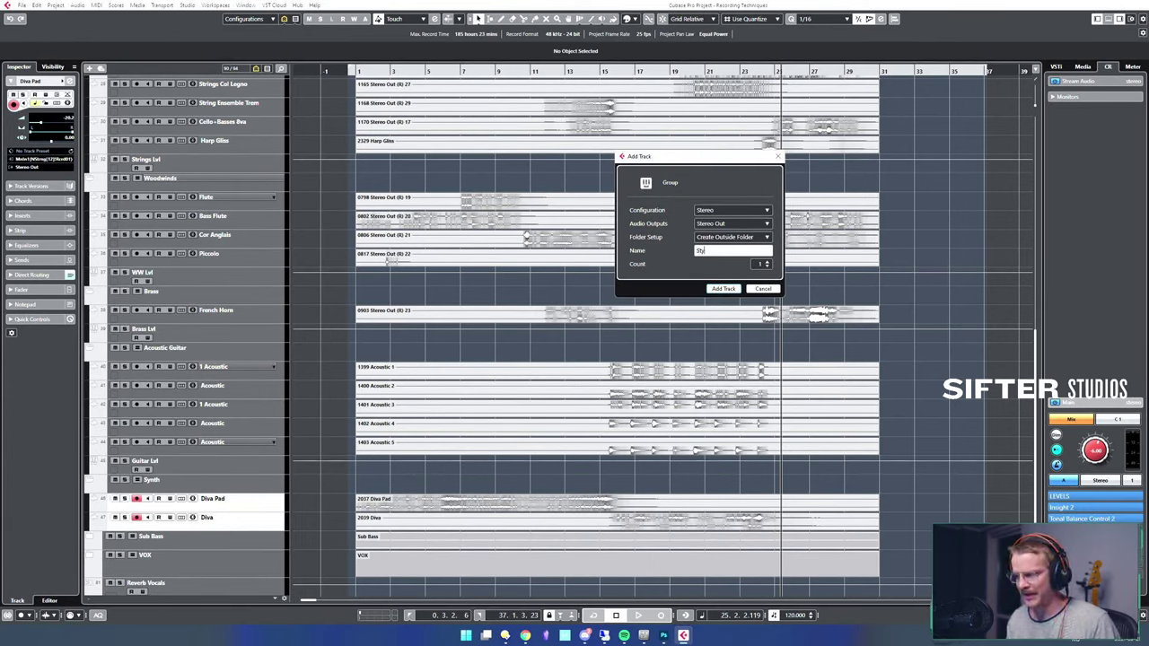
text(Sty)
key(BackSpace)
key(BackSpace)
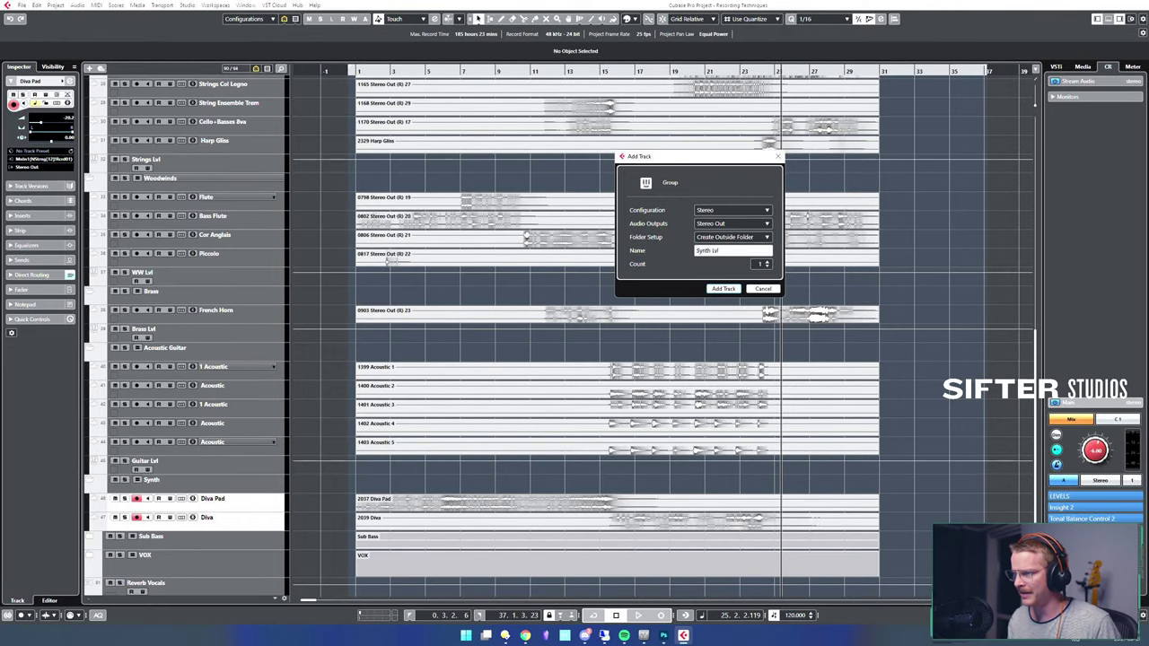
text(ynth Lvl)
key(Return)
- Expand the Sub Bass folder and add a stereo group track named Sub Bass Lvl for the Sub Bass and Sub tracks
scroll(238, 529, down, 2)
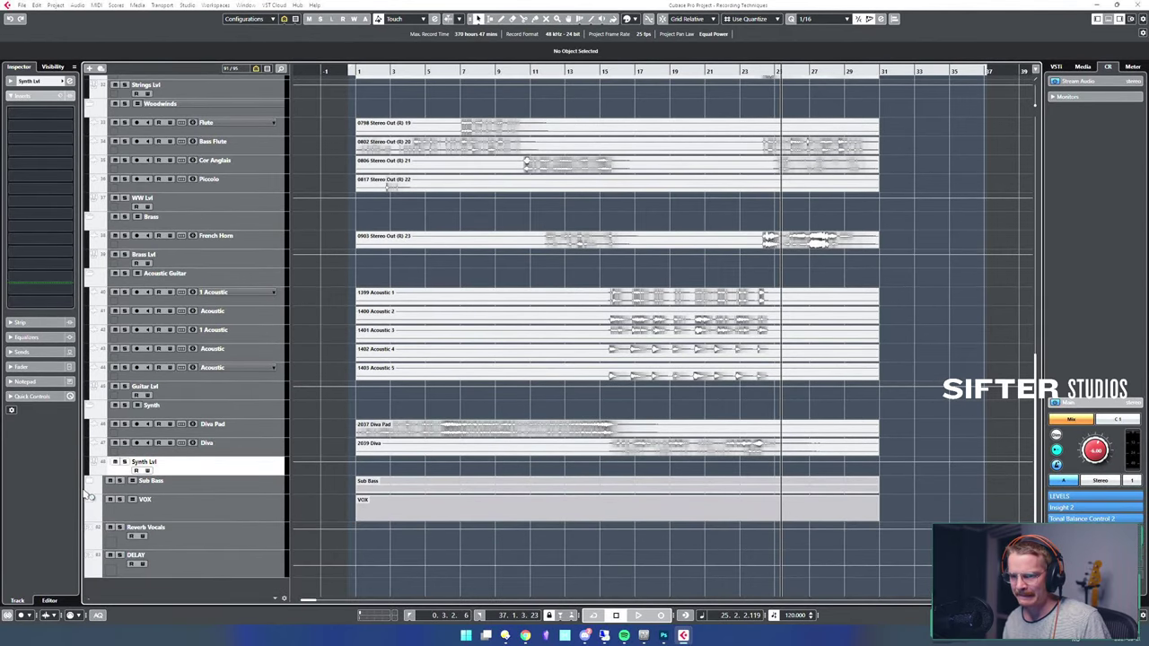
click(89, 482)
click(212, 523)
shift+click(230, 544)
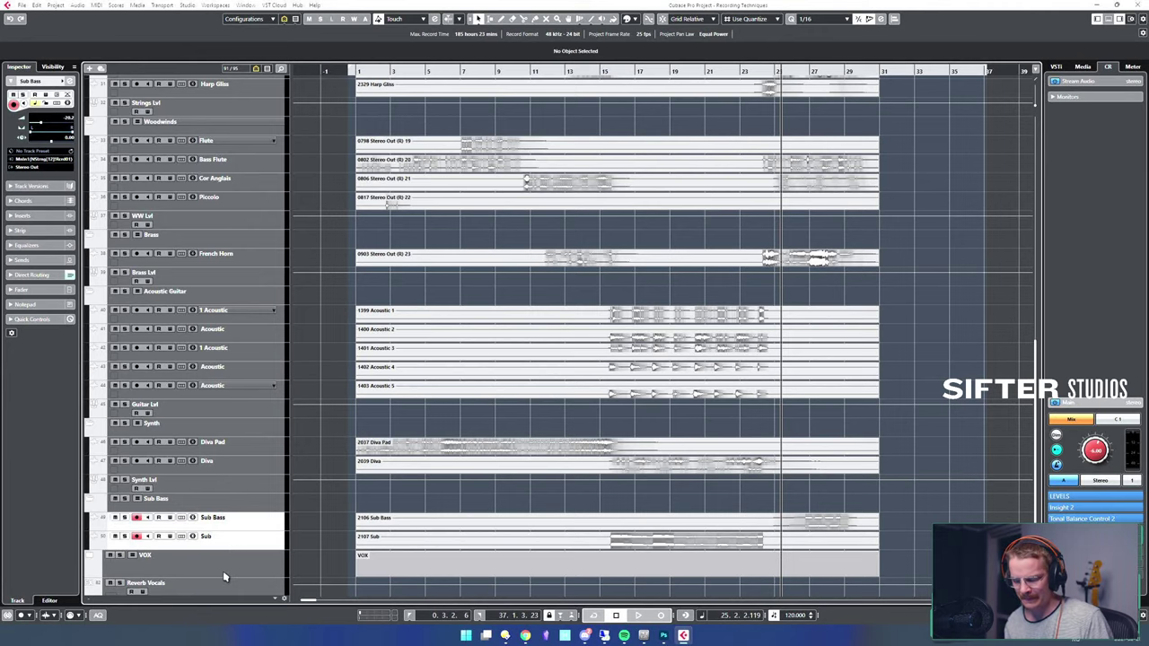
key(alt+g)
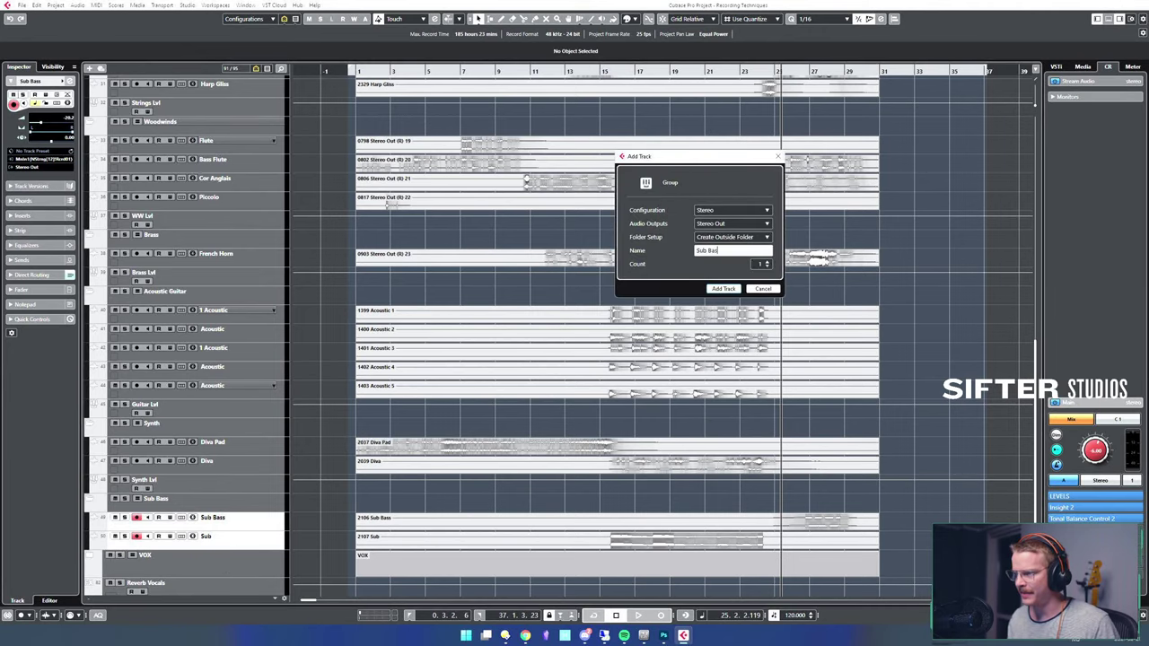
text(Sub Bass Lvl)
key(Return)
- Expand the VOX folder and add a stereo group track named Vocals Lvl for its tracks from Vokal - 1 to Dominus choir
scroll(268, 492, down, 2)
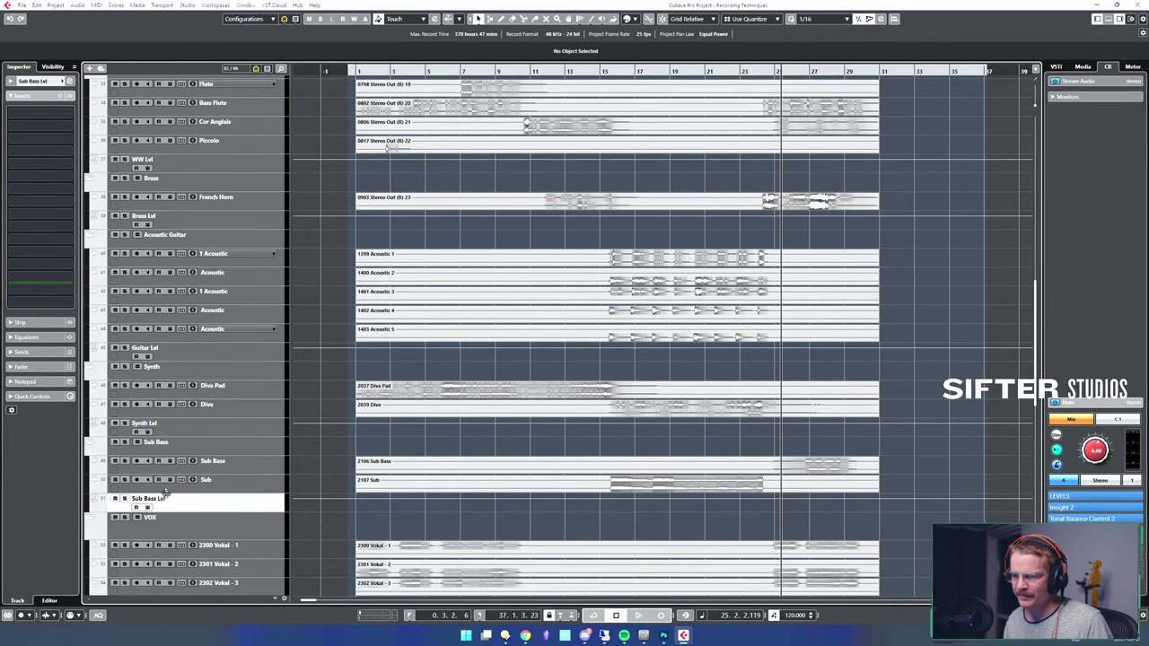
click(89, 500)
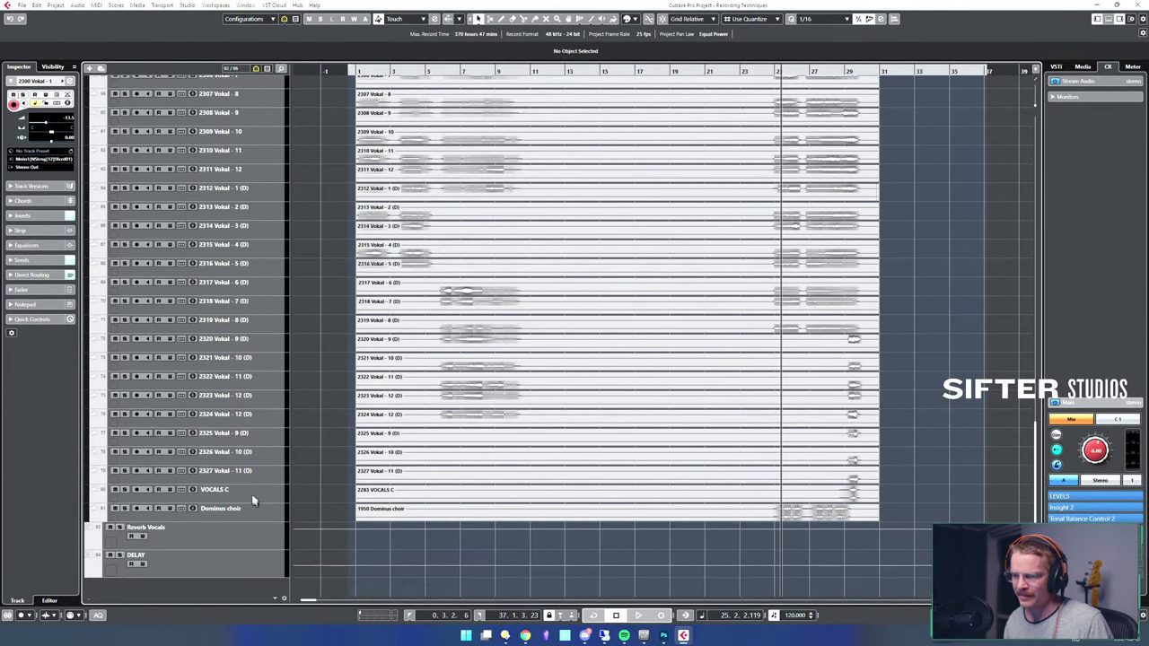
key(alt+g)
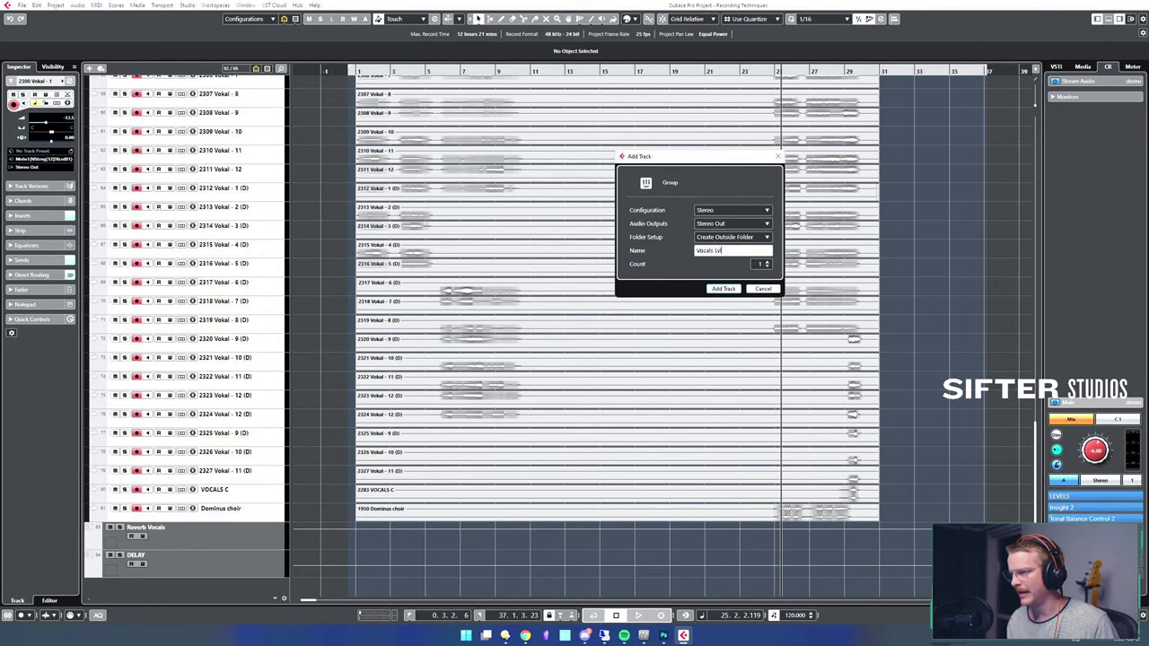
text(Vocals Lvl)
key(Return)
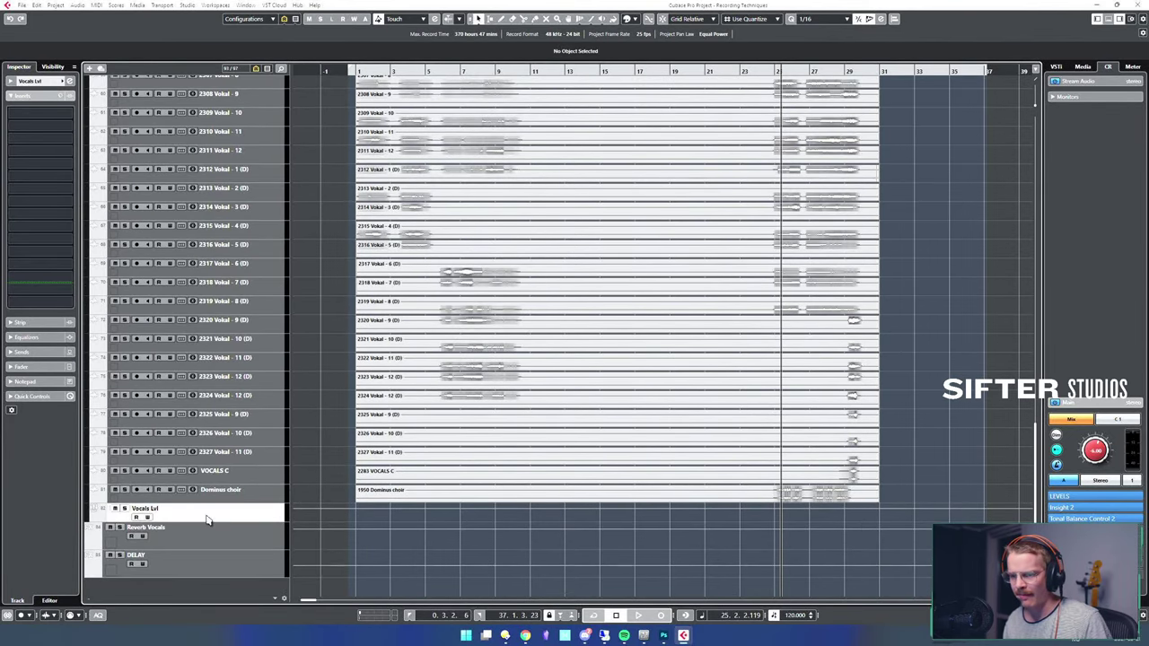
- Select all vocal tracks in the VOX folder and colour them Orange 4
scroll(249, 362, up, 10)
shift+click(266, 267)
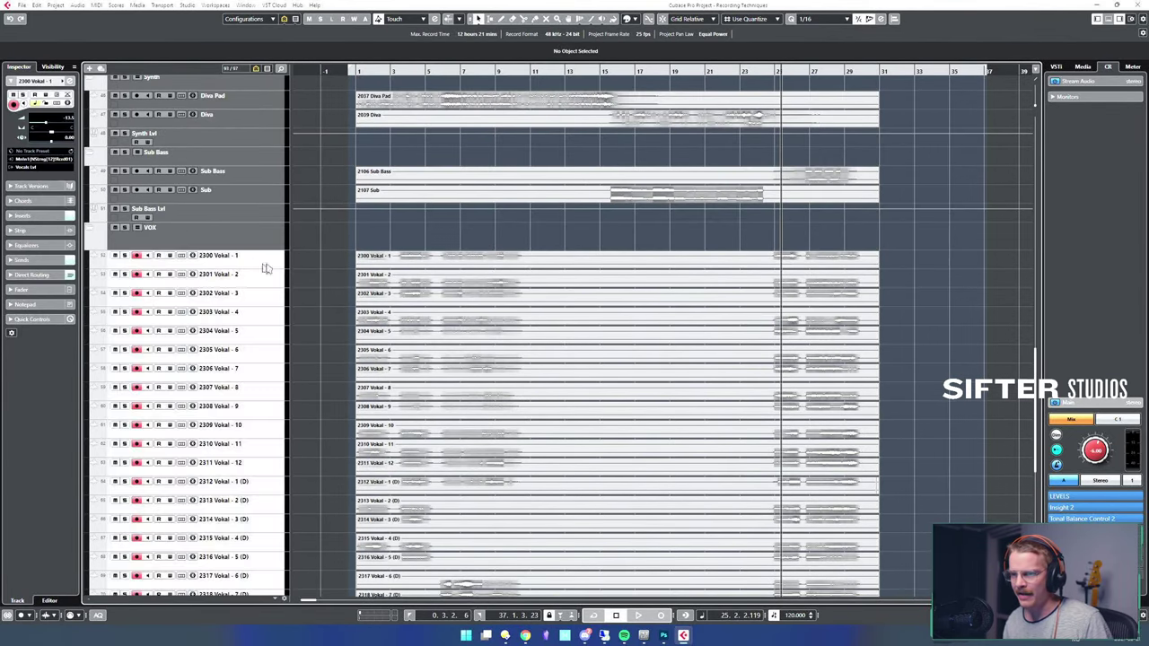
click(634, 19)
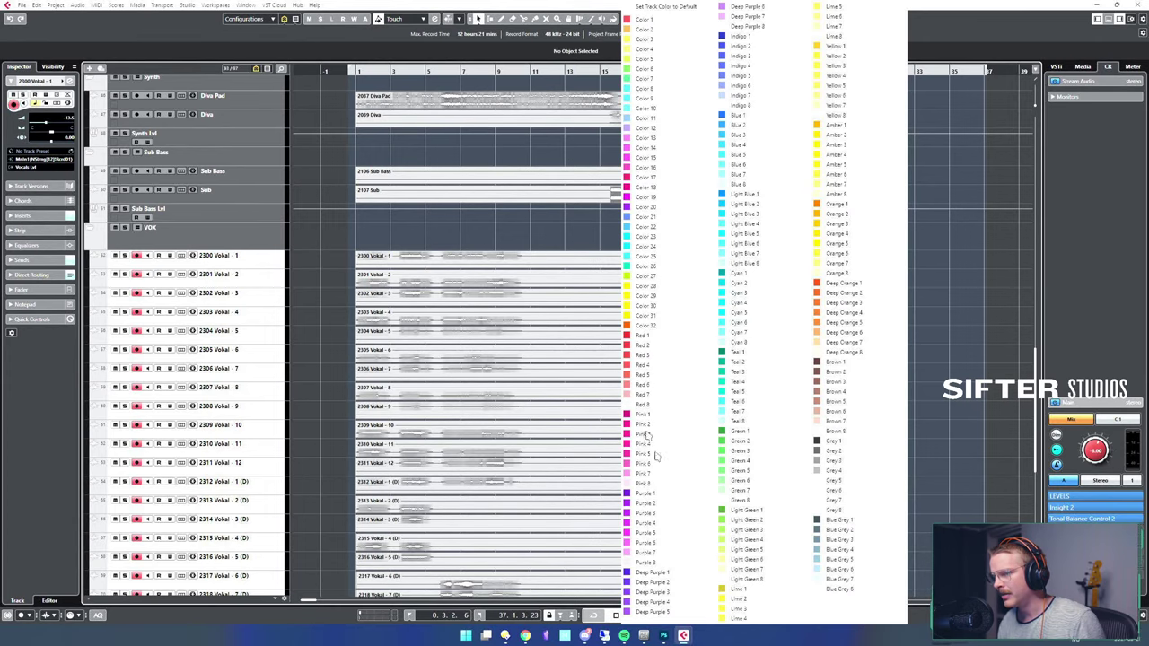
click(856, 233)
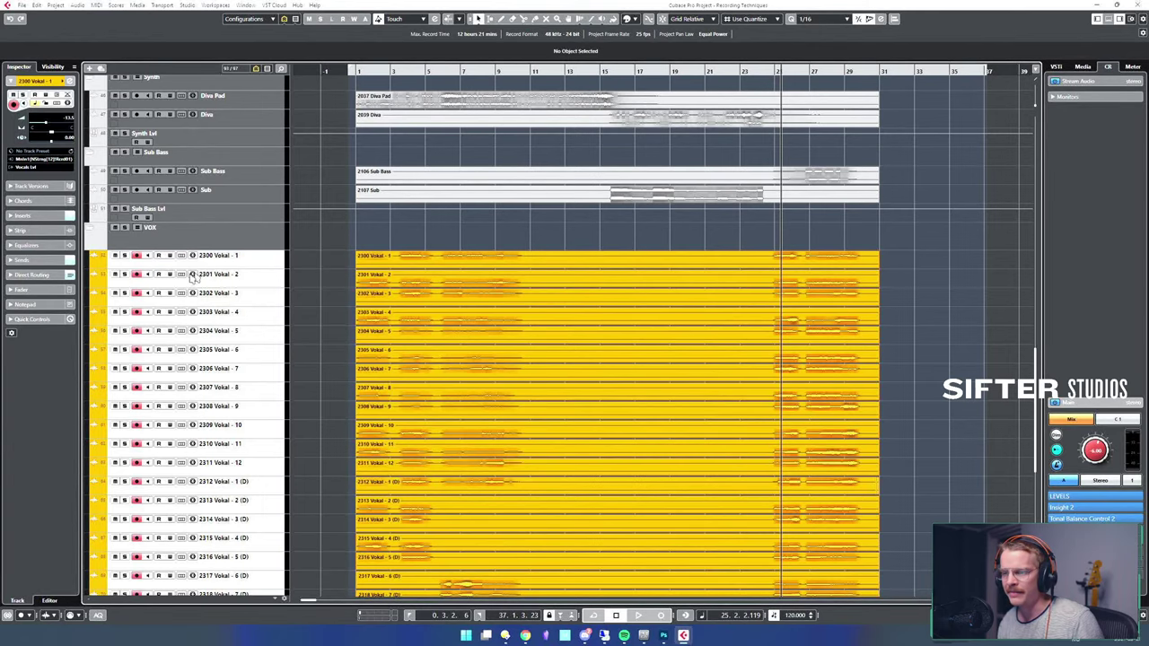
- Include the VOX folder in the selection, colour it and its vocal tracks Deep Orange 3, and collapse the folder
click(166, 239)
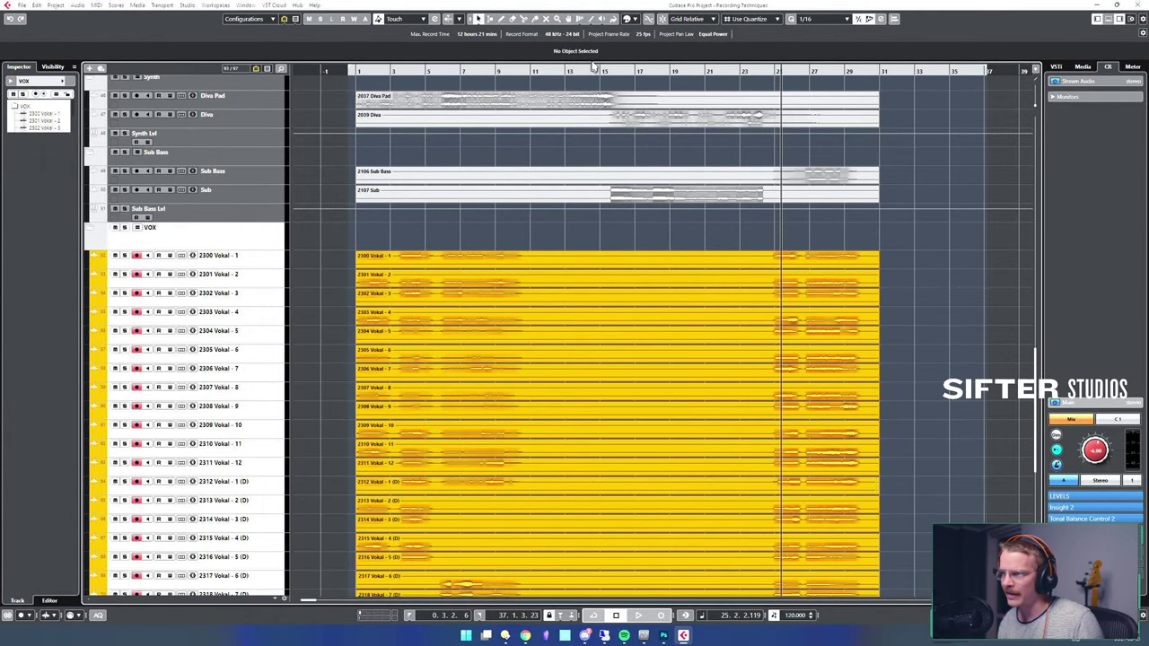
click(634, 21)
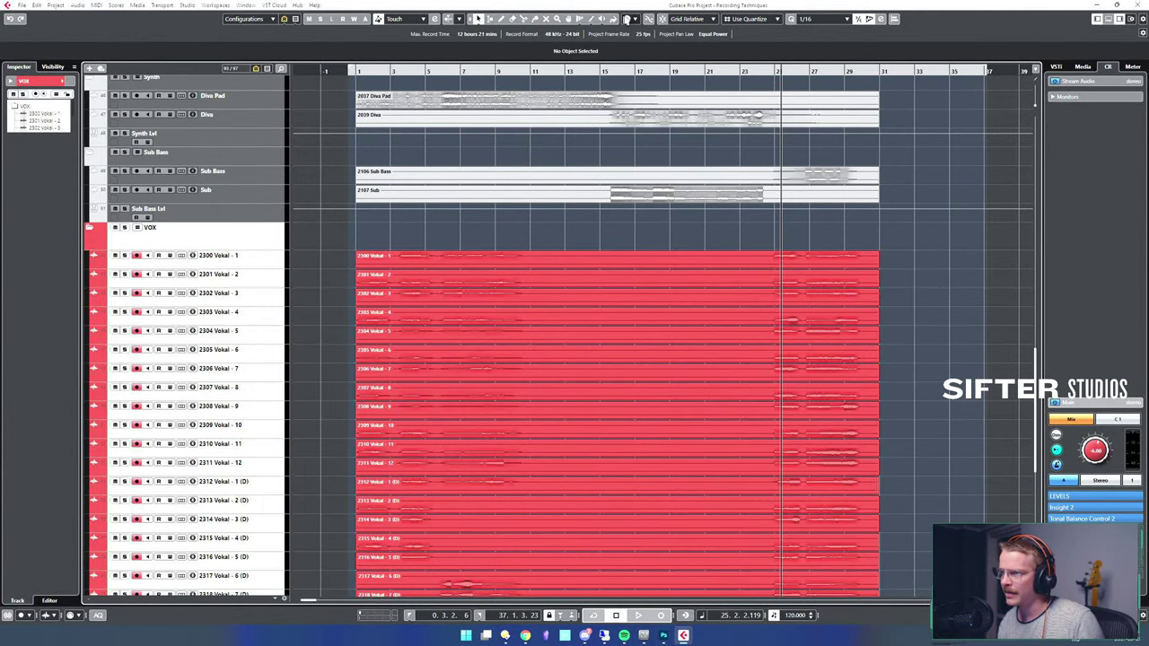
click(639, 19)
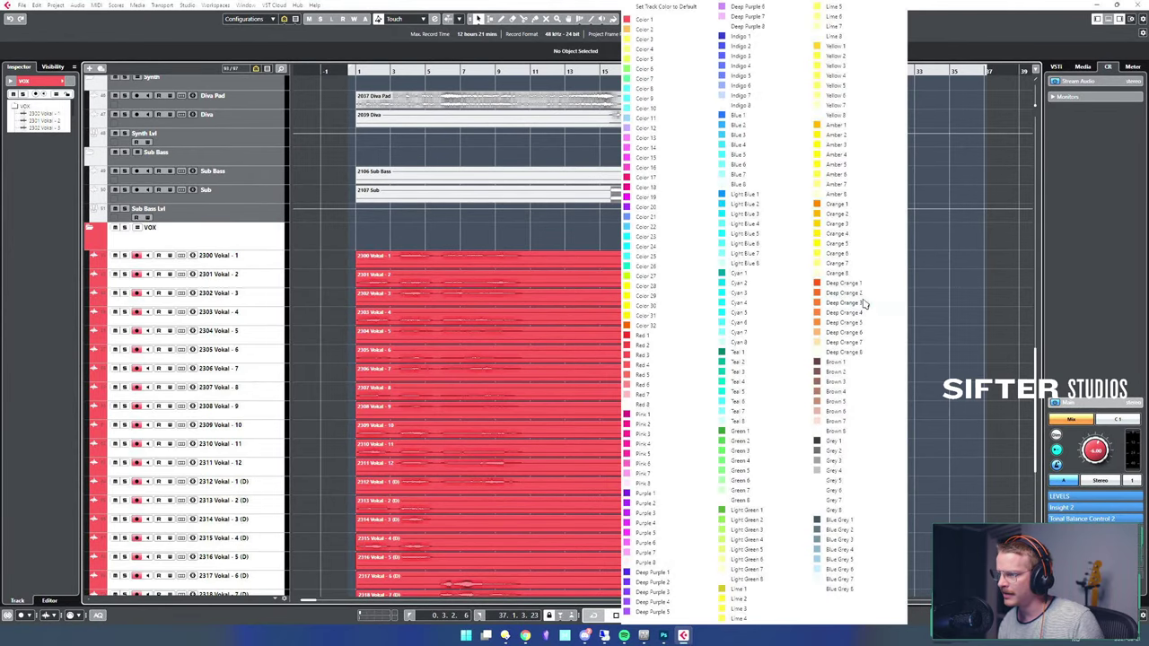
click(862, 302)
click(96, 230)
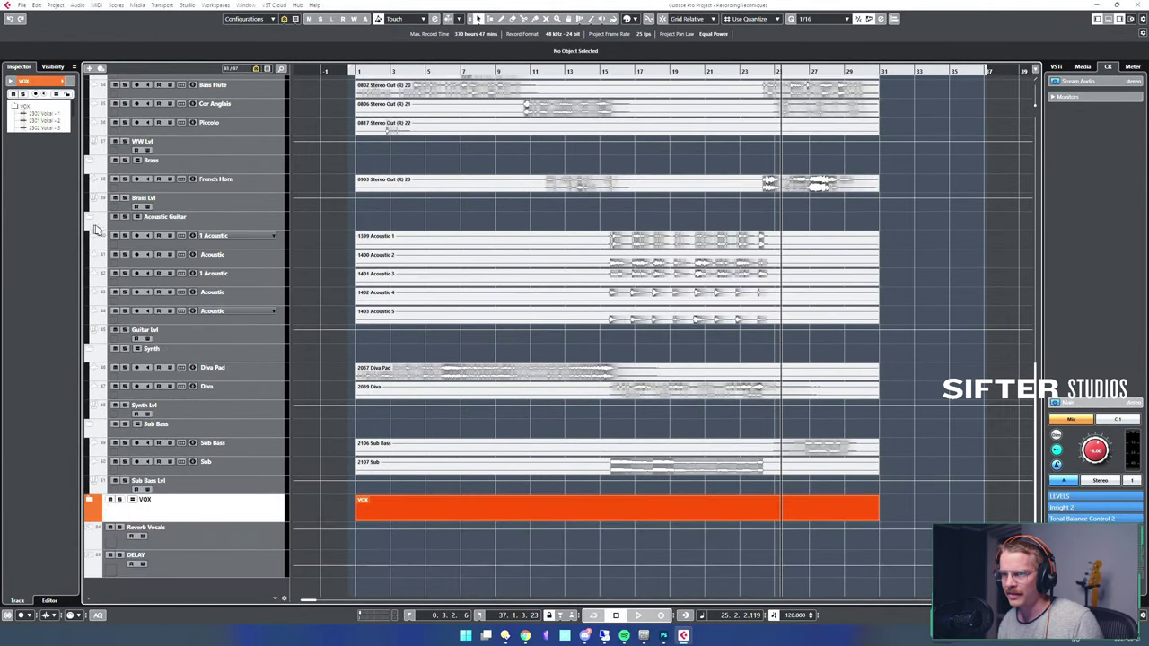
- Colour the Sub Bass folder, its two bass tracks and the Sub Bass Lvl group orange
click(190, 487)
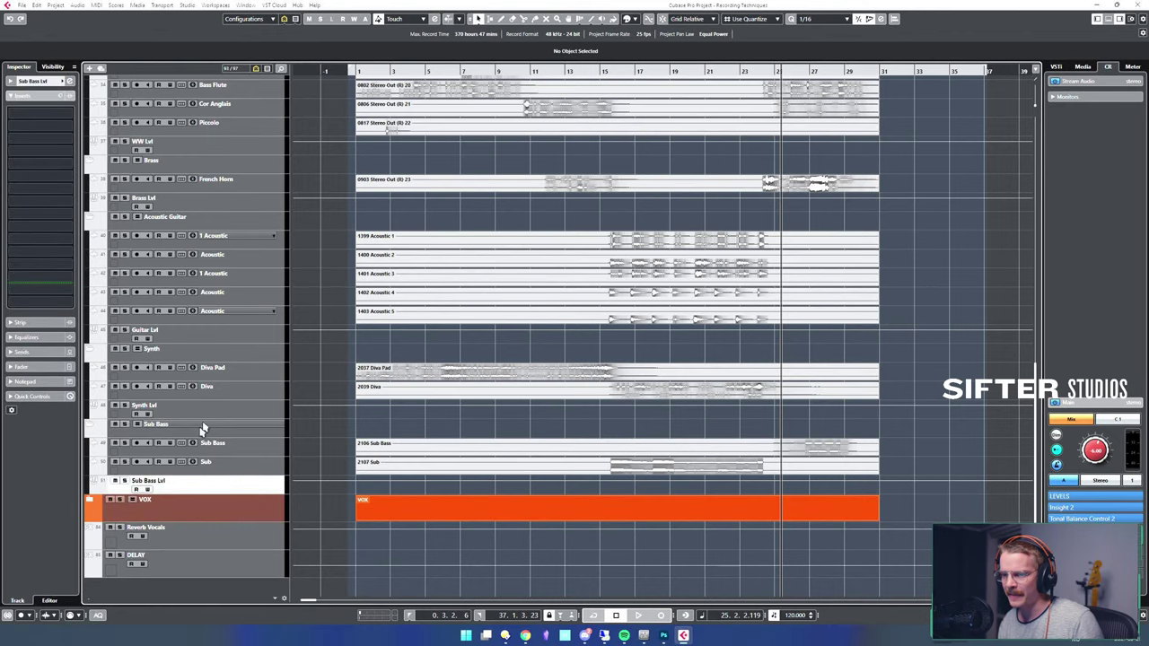
shift+click(205, 425)
click(632, 18)
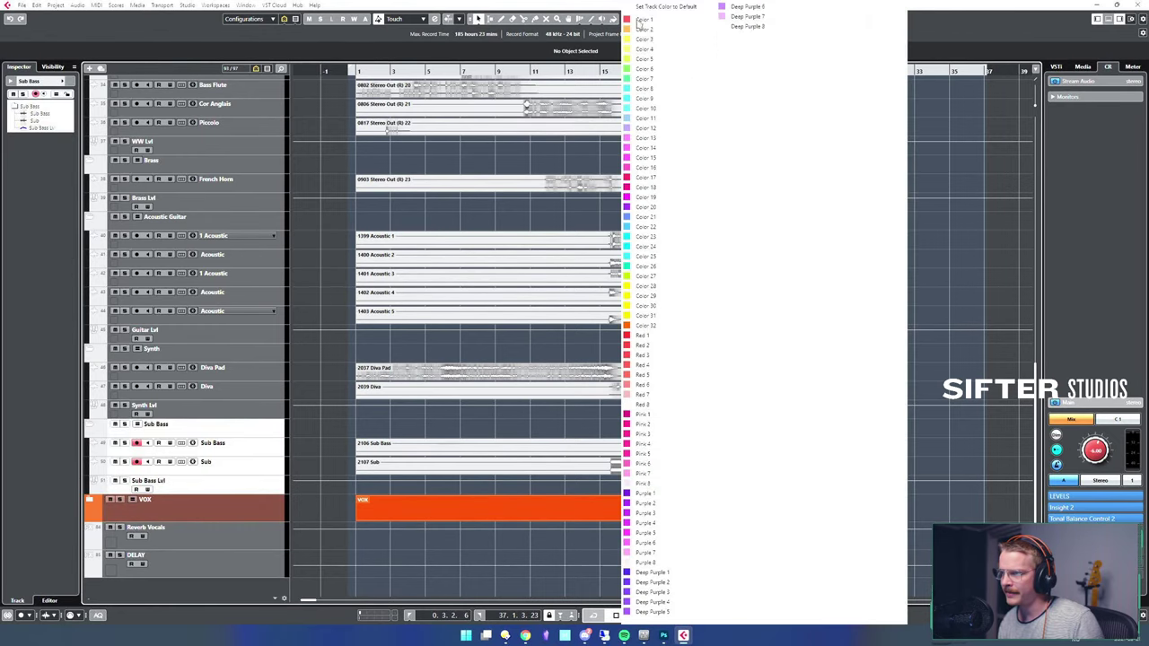
click(660, 334)
- Move the Sub Bass Lvl and Vocals Lvl groups out of their folders to below the DELAY track, and collapse both folders
click(179, 489)
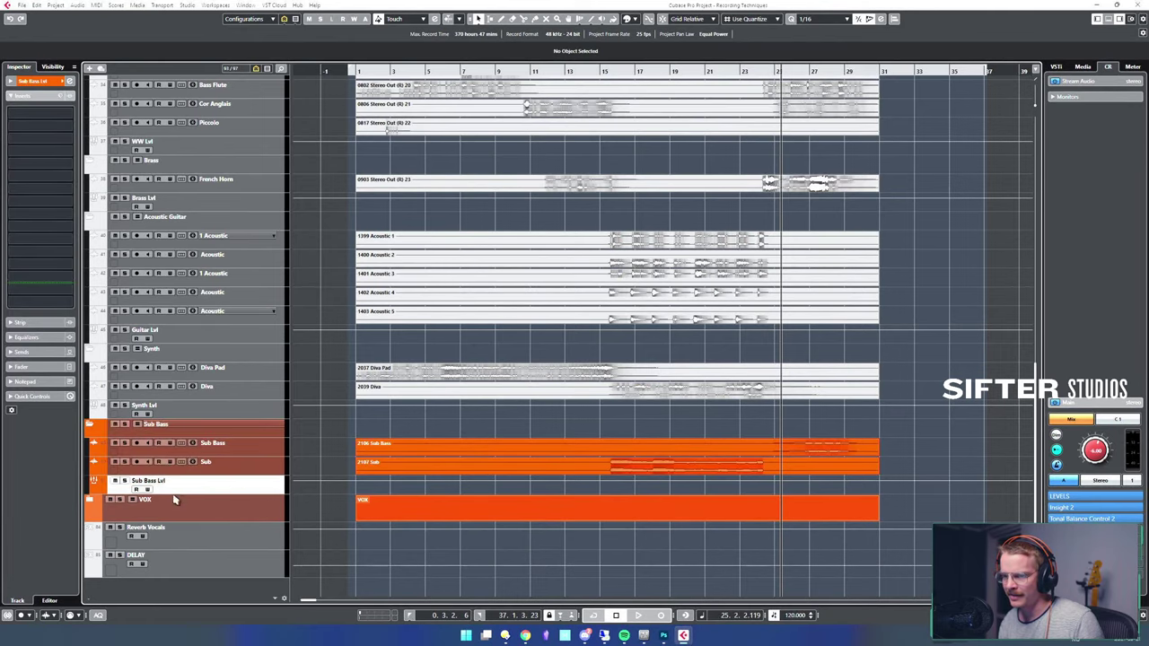
drag(175, 494, 172, 586)
click(94, 480)
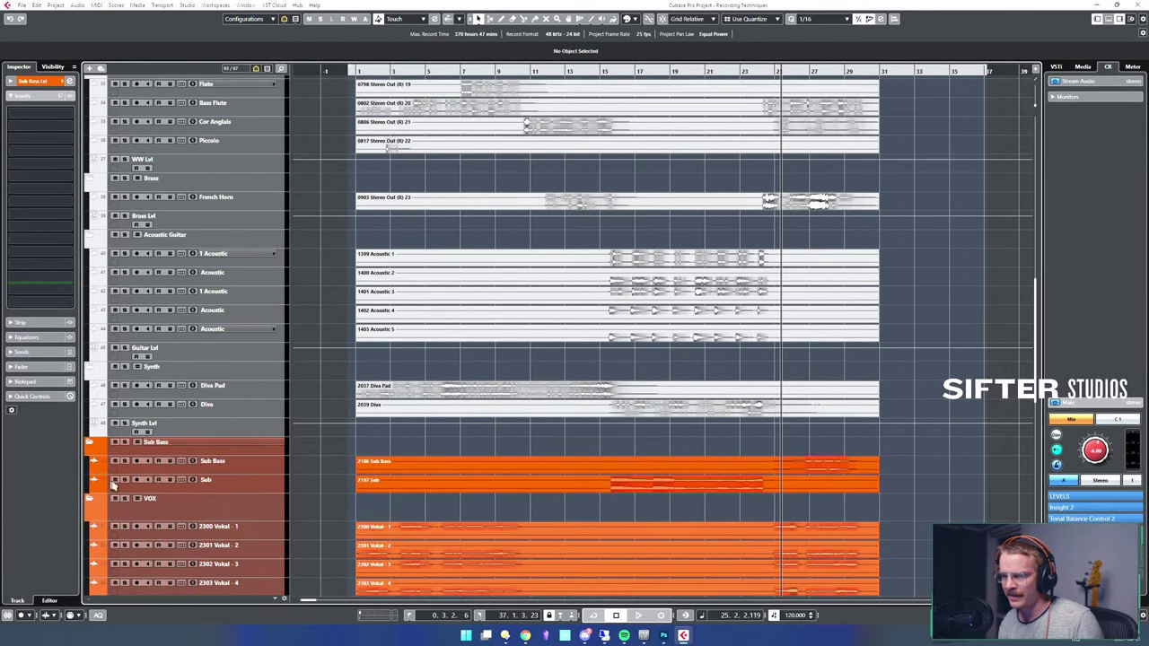
scroll(229, 477, down, 10)
click(235, 484)
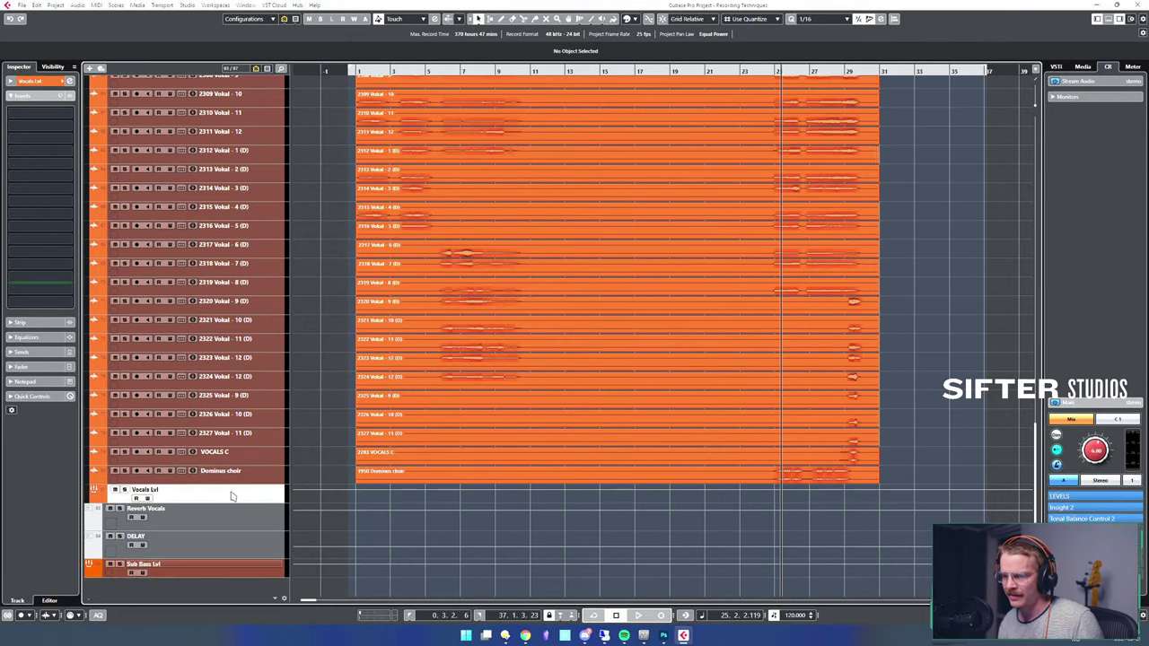
scroll(117, 310, up, 10)
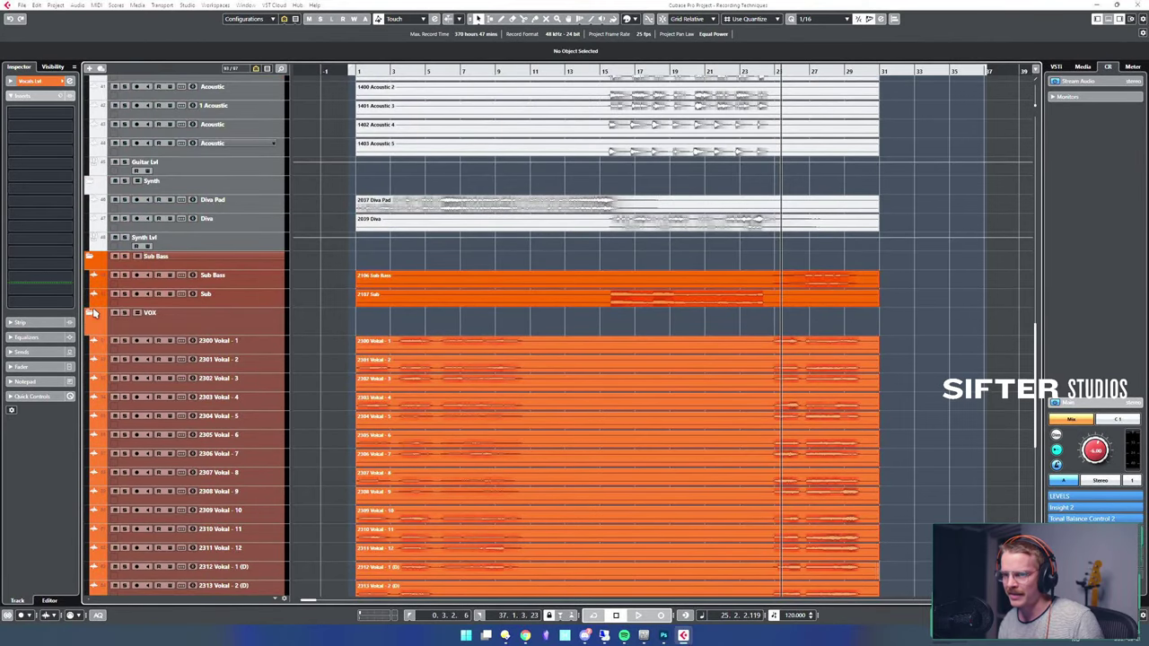
click(94, 312)
click(184, 478)
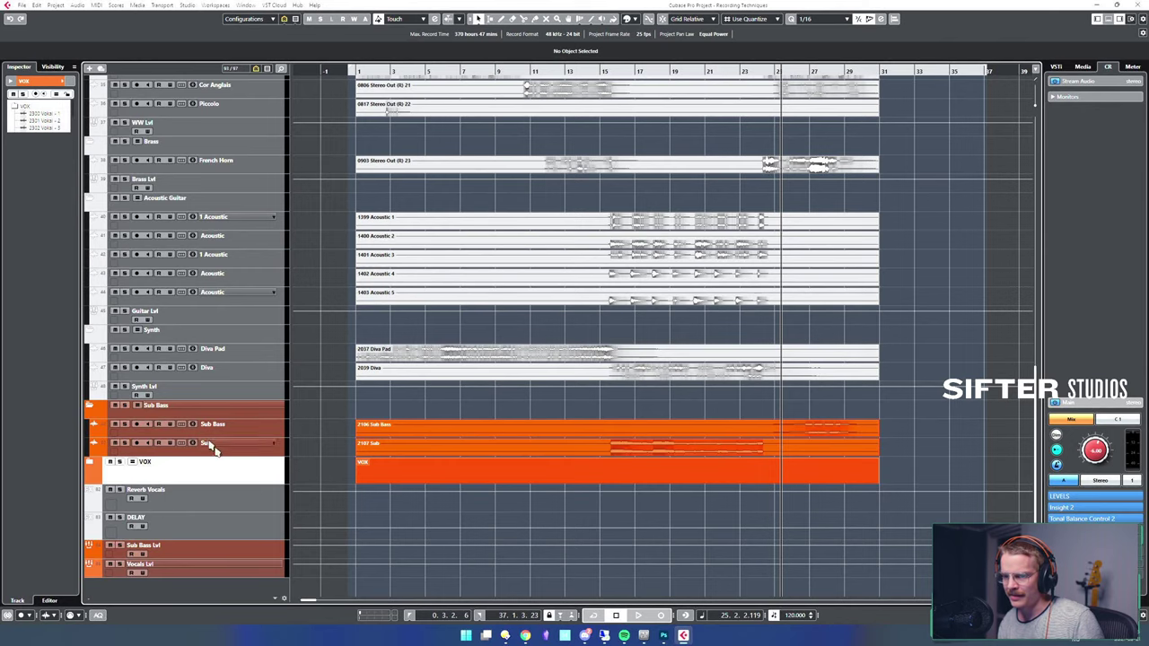
click(90, 406)
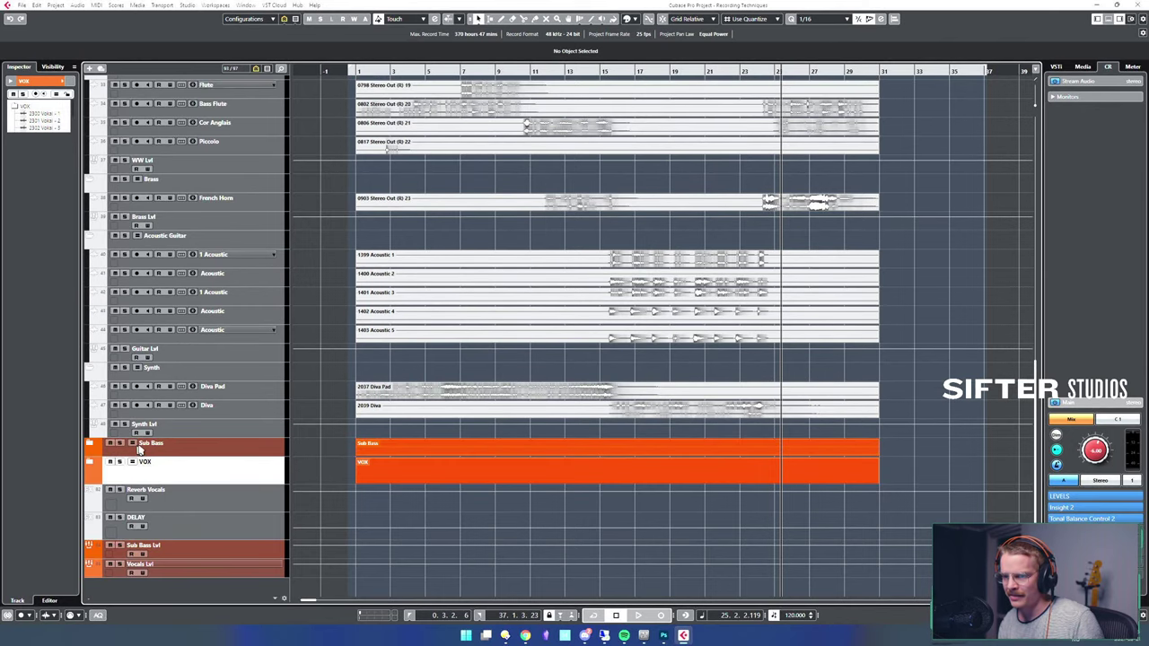
- Colour the Synth folder, the Diva Pad and Diva tracks and the Synth Lvl group pink
click(224, 368)
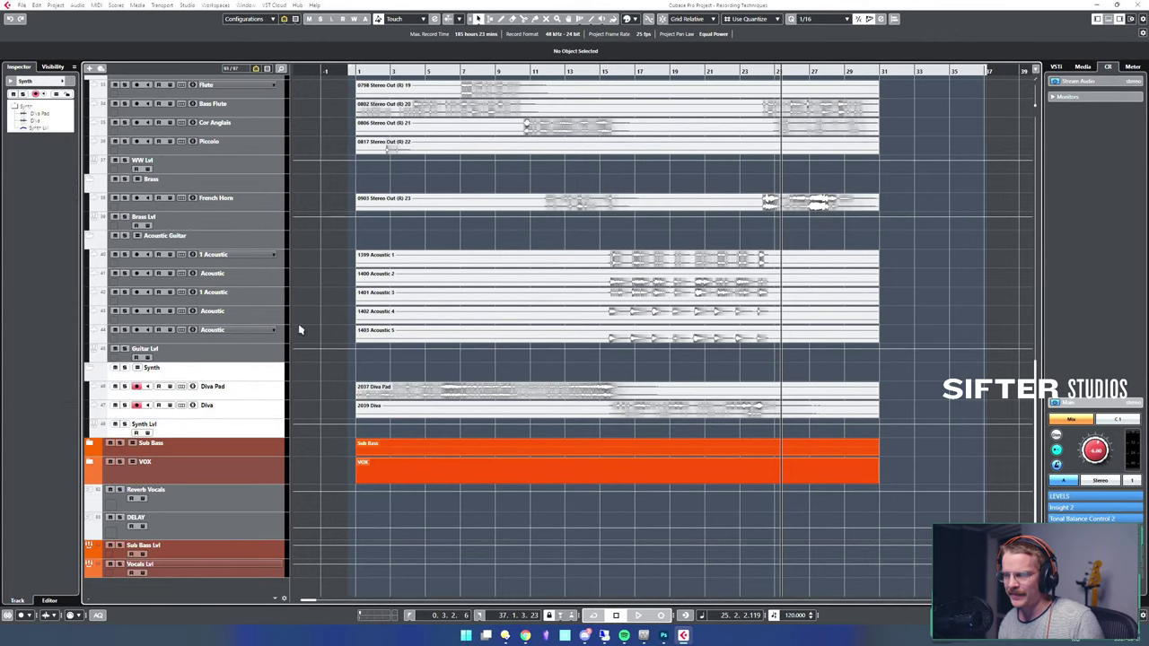
click(633, 19)
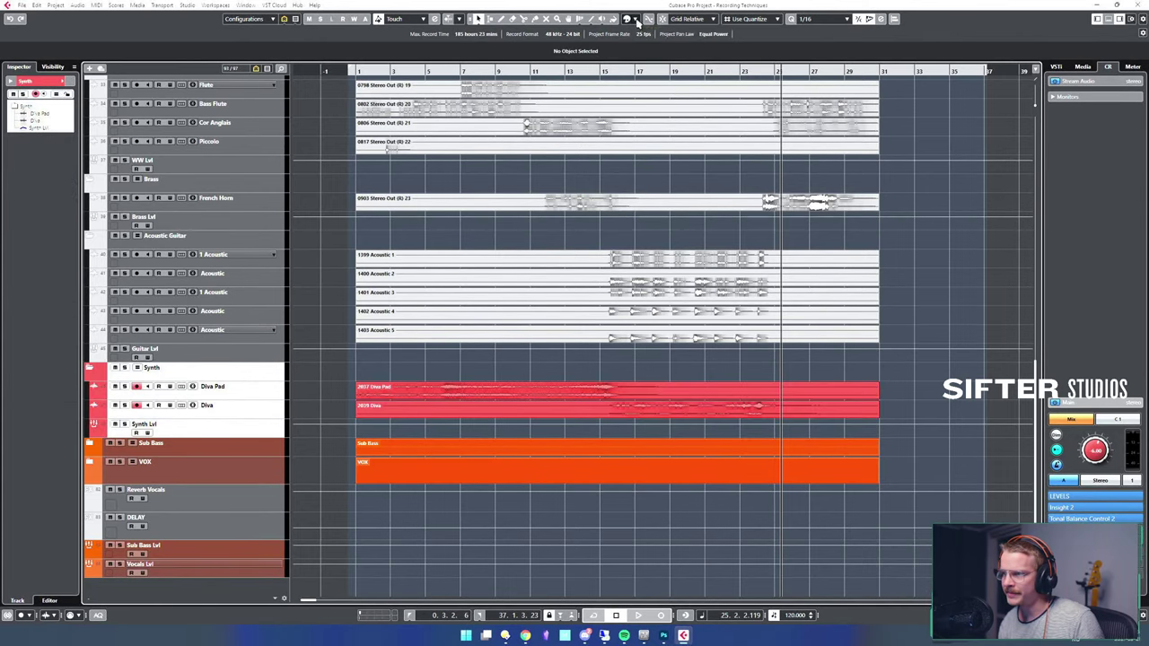
click(636, 20)
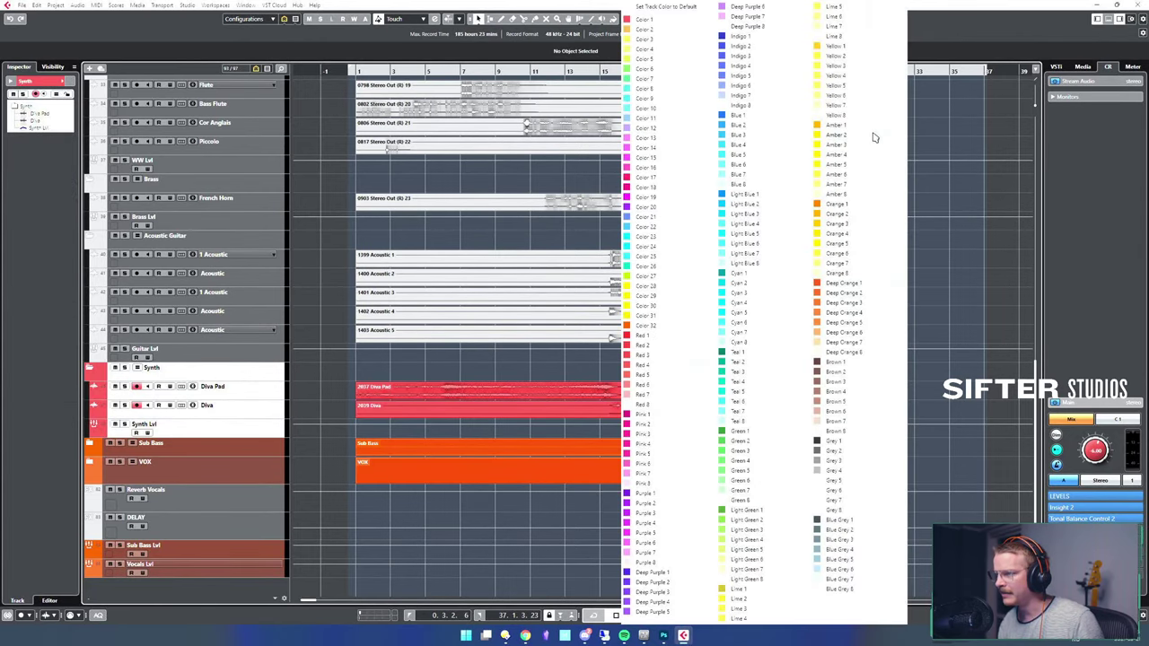
click(689, 187)
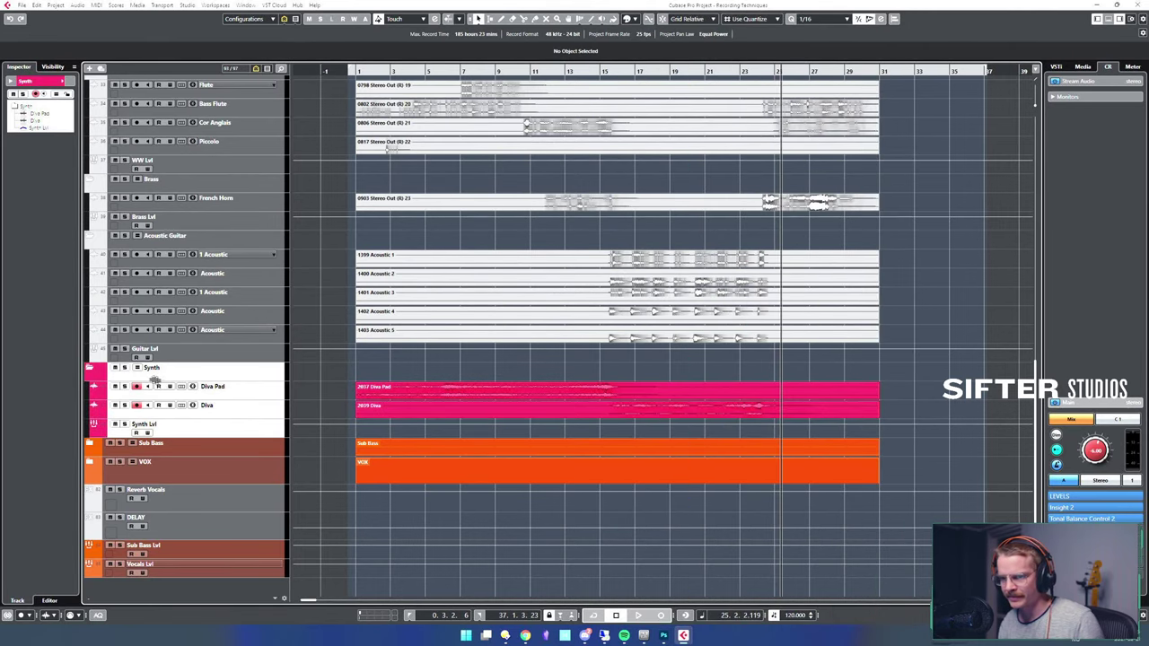
- Move the Synth Lvl group out of its folder to below Vocals Lvl, and collapse the Synth folder
click(169, 432)
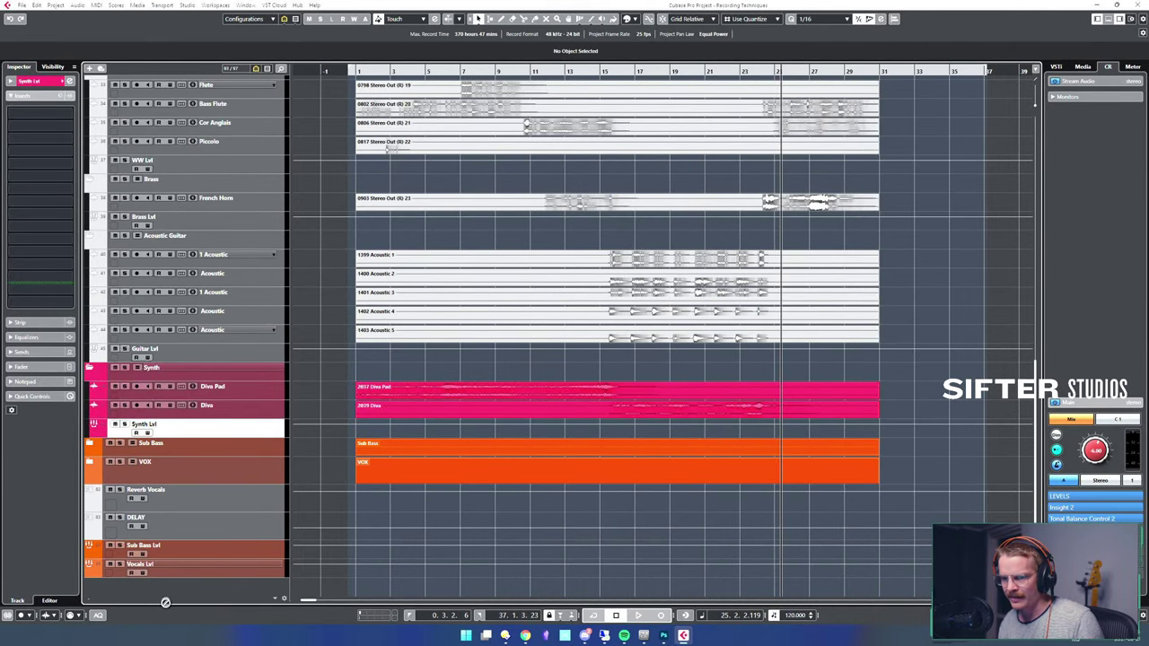
drag(200, 431, 187, 581)
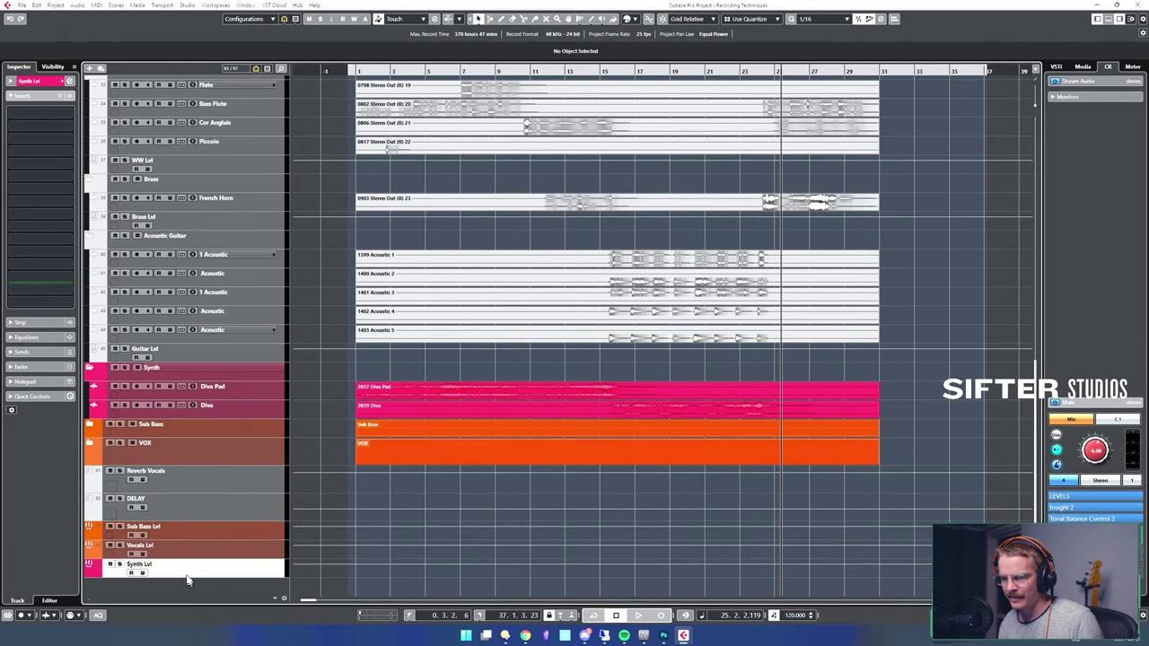
click(189, 549)
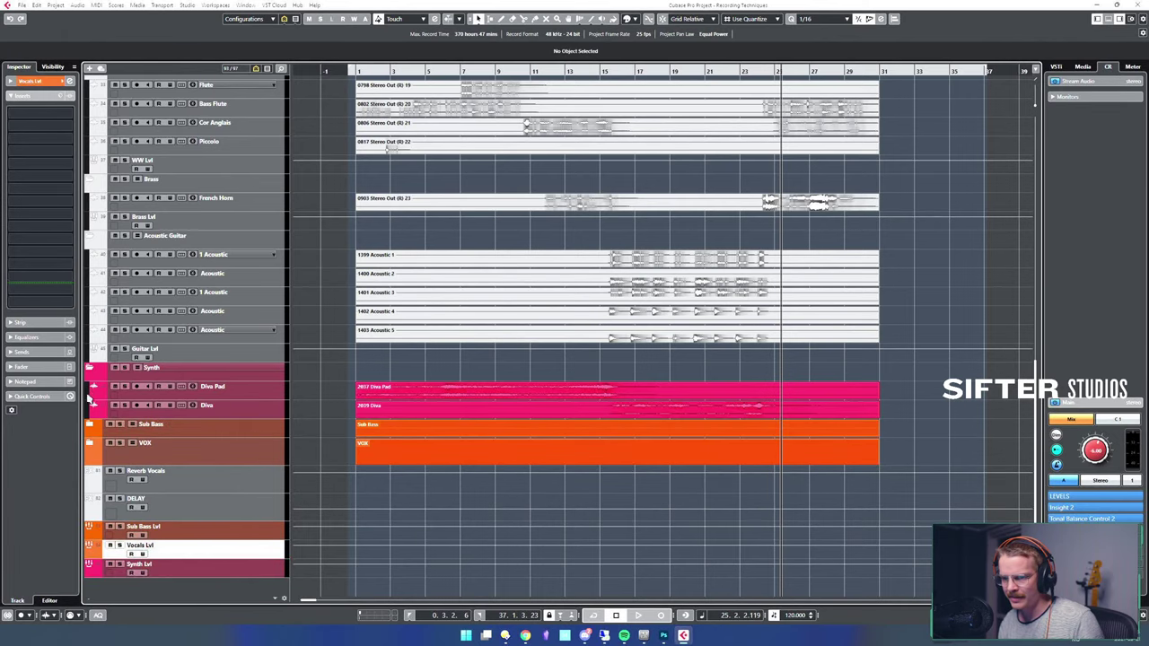
click(89, 428)
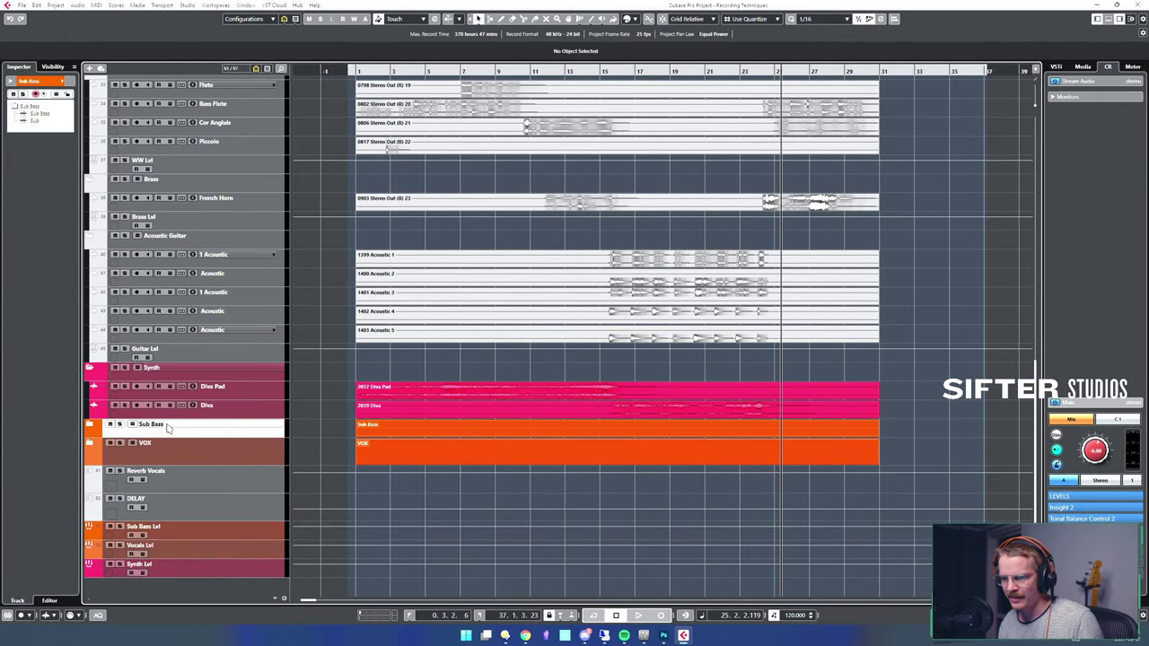
click(89, 370)
click(171, 397)
- Colour the Acoustic Guitar folder, its tracks and Guitar Lvl yellow, and move Guitar Lvl out of the collapsed folder to below Synth Lvl
click(189, 276)
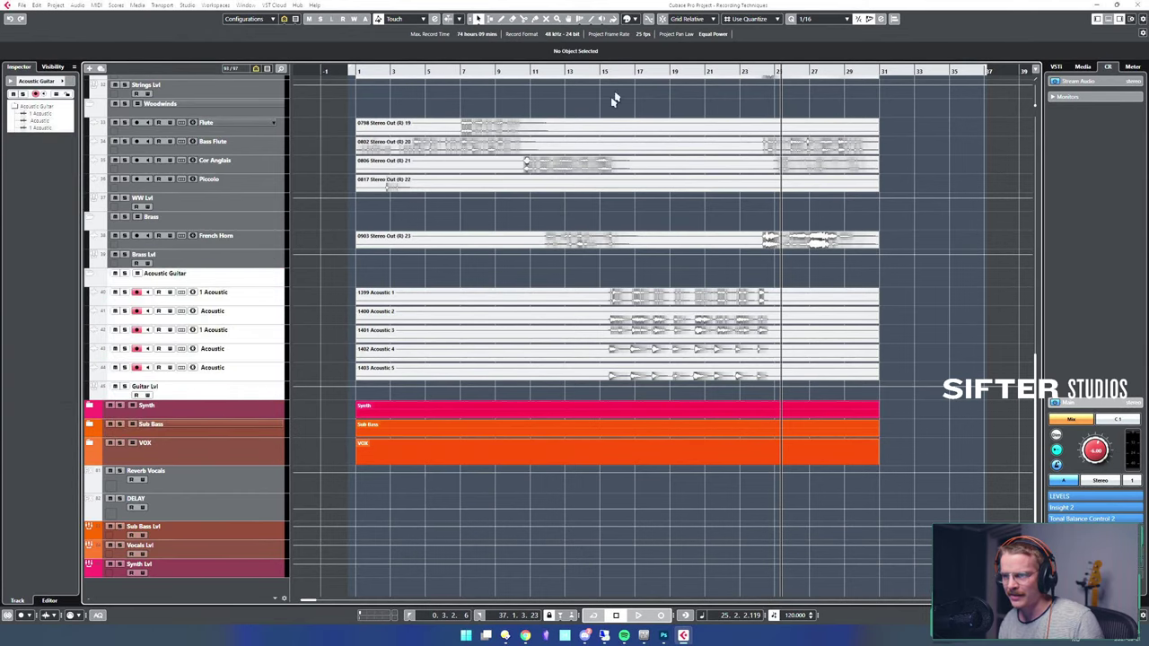
click(676, 272)
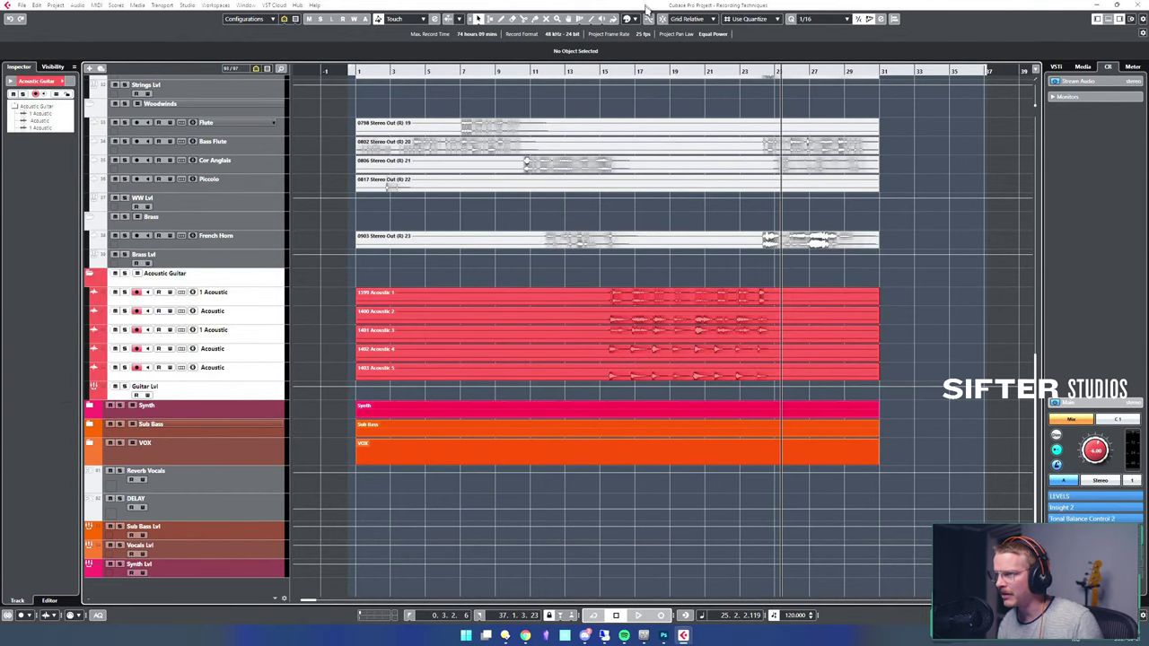
click(637, 18)
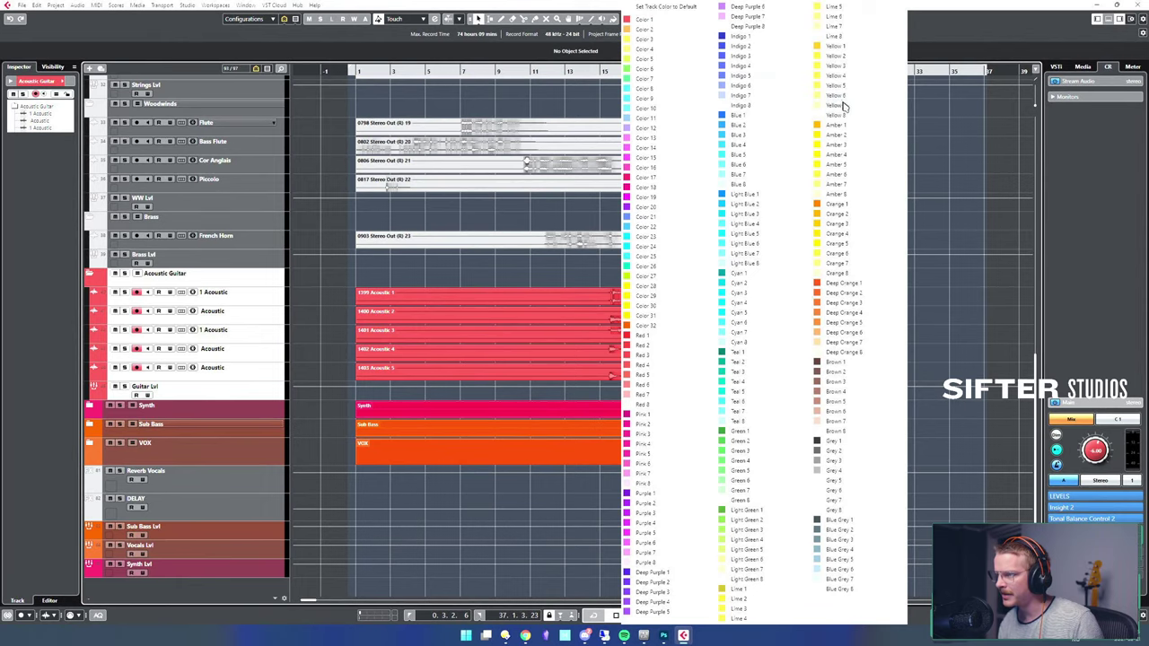
click(855, 87)
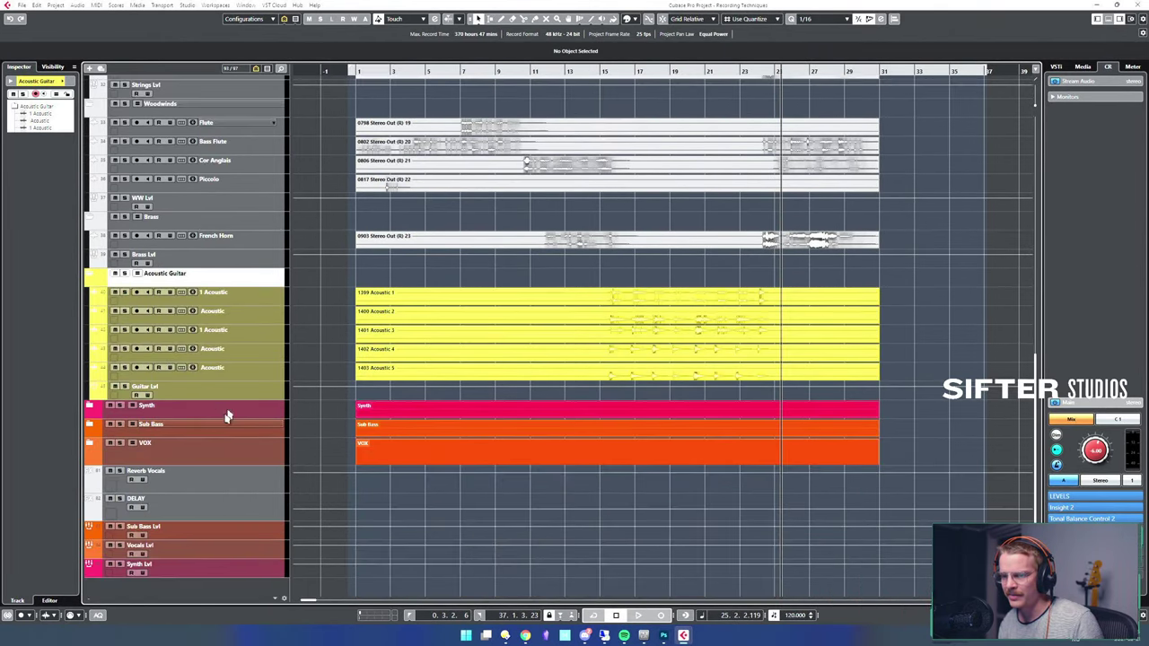
drag(196, 401, 179, 578)
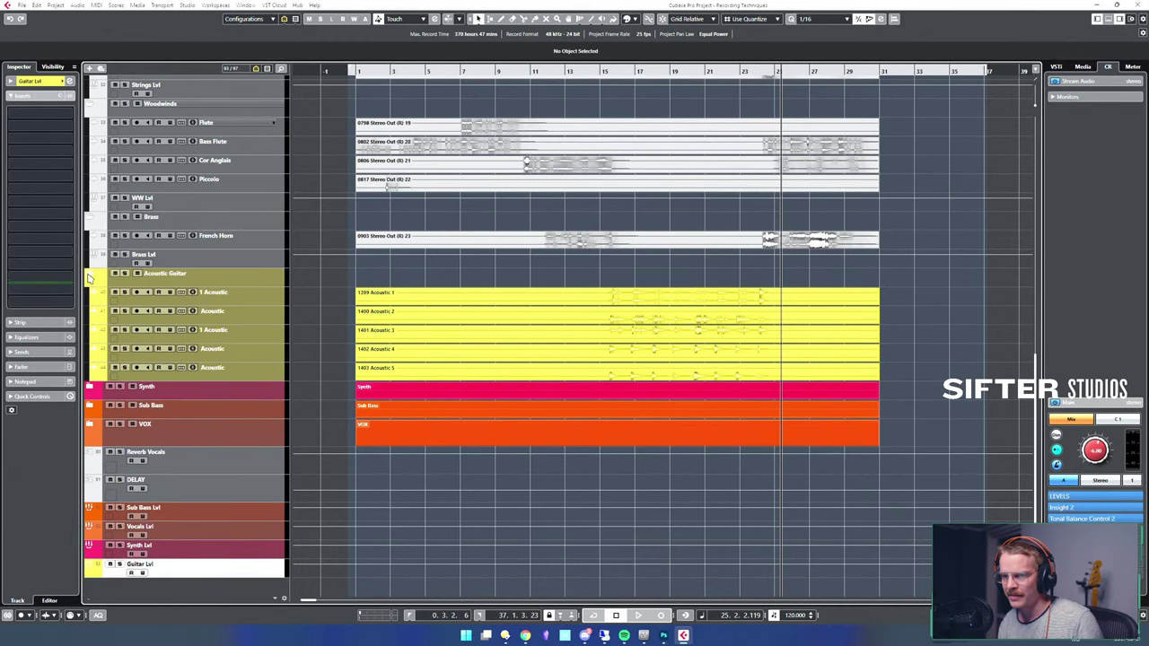
click(89, 279)
- Apply the cyan Color 10 to the Brass folder, French Horn and Brass Lvl, and move Brass Lvl out of the collapsed folder to below Guitar Lvl
click(232, 316)
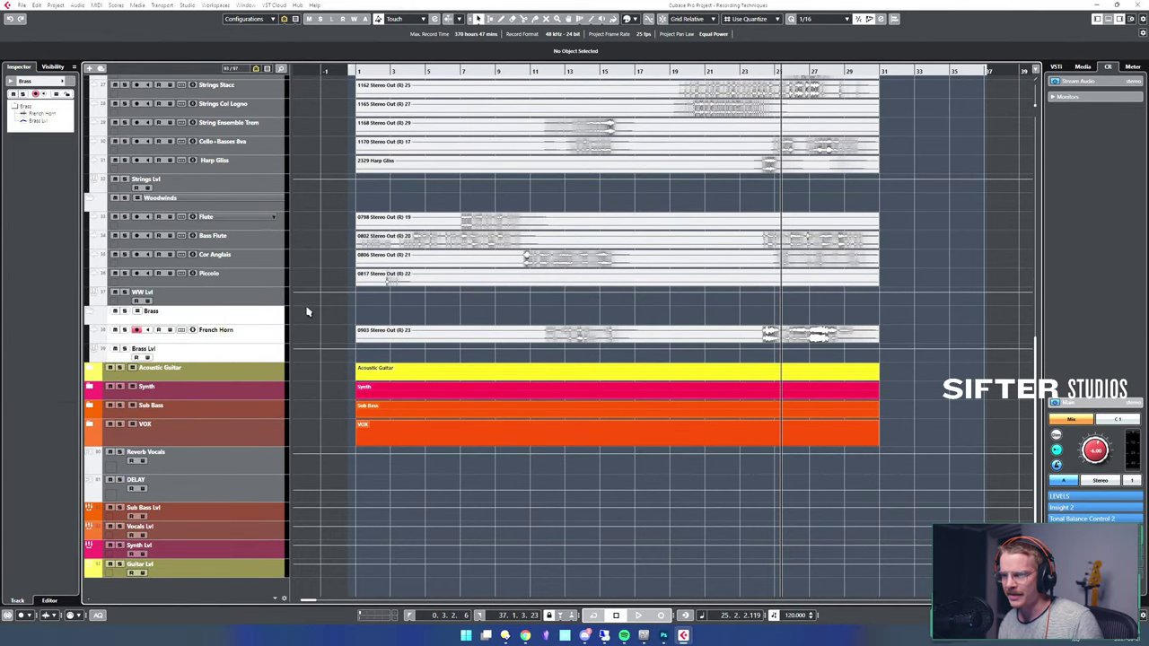
click(637, 19)
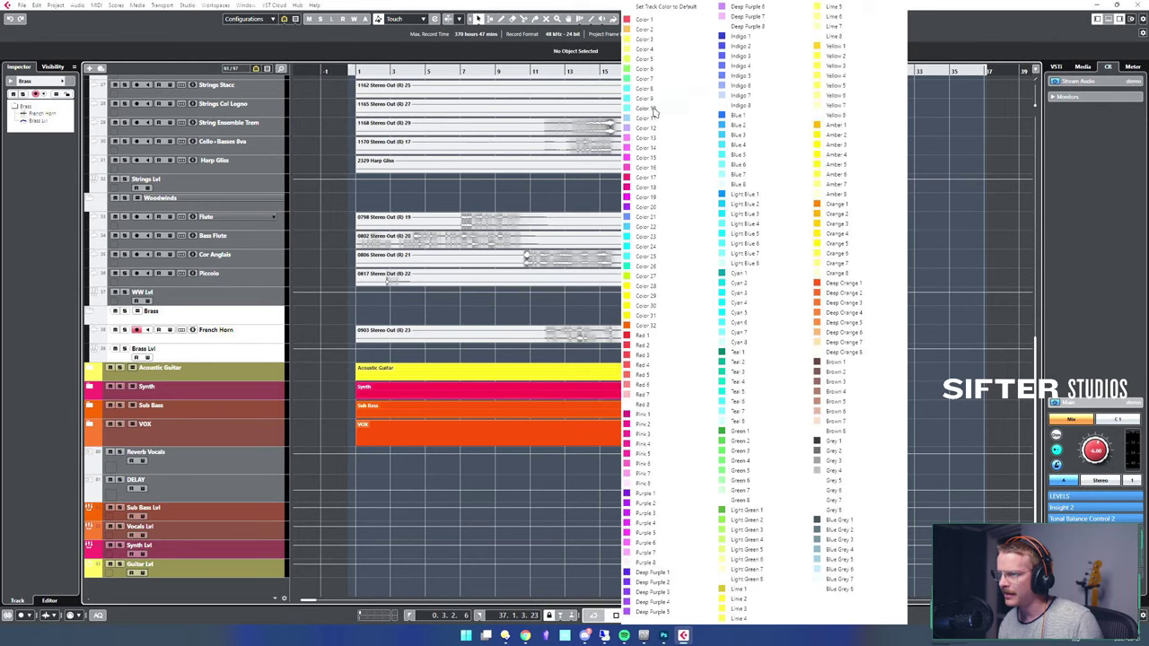
click(653, 109)
drag(219, 351, 212, 577)
click(88, 315)
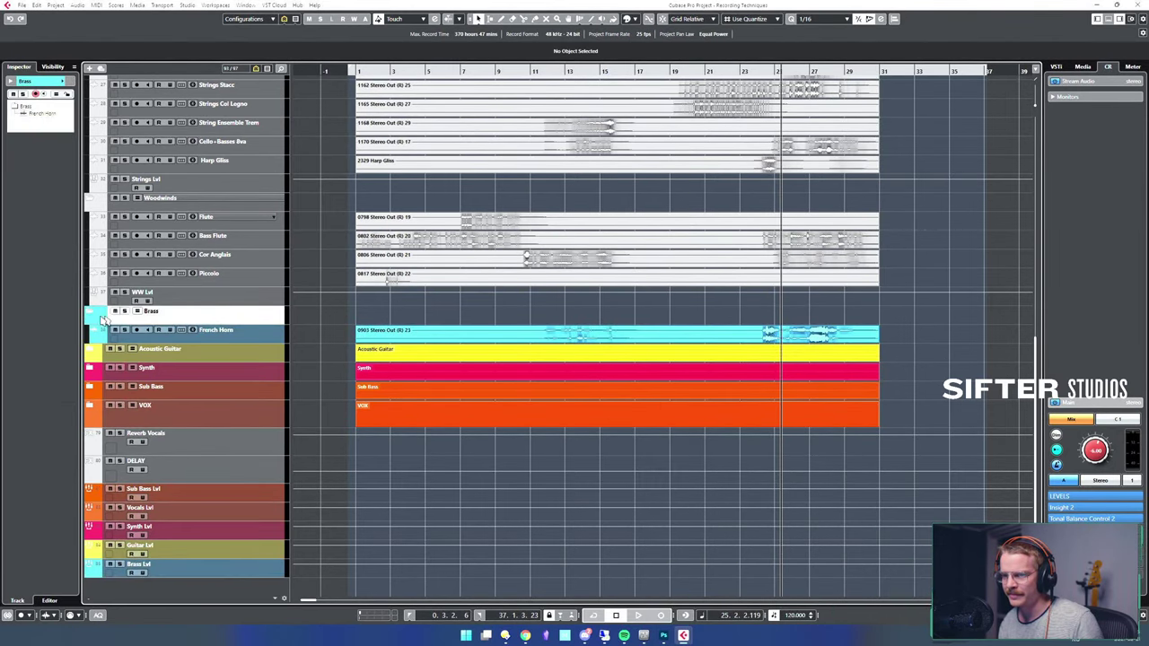
click(90, 313)
- Apply Orange 7 to the Woodwinds folder, its tracks and WW Lvl, and move WW Lvl out of the collapsed folder to below Brass Lvl
click(182, 318)
shift+click(203, 221)
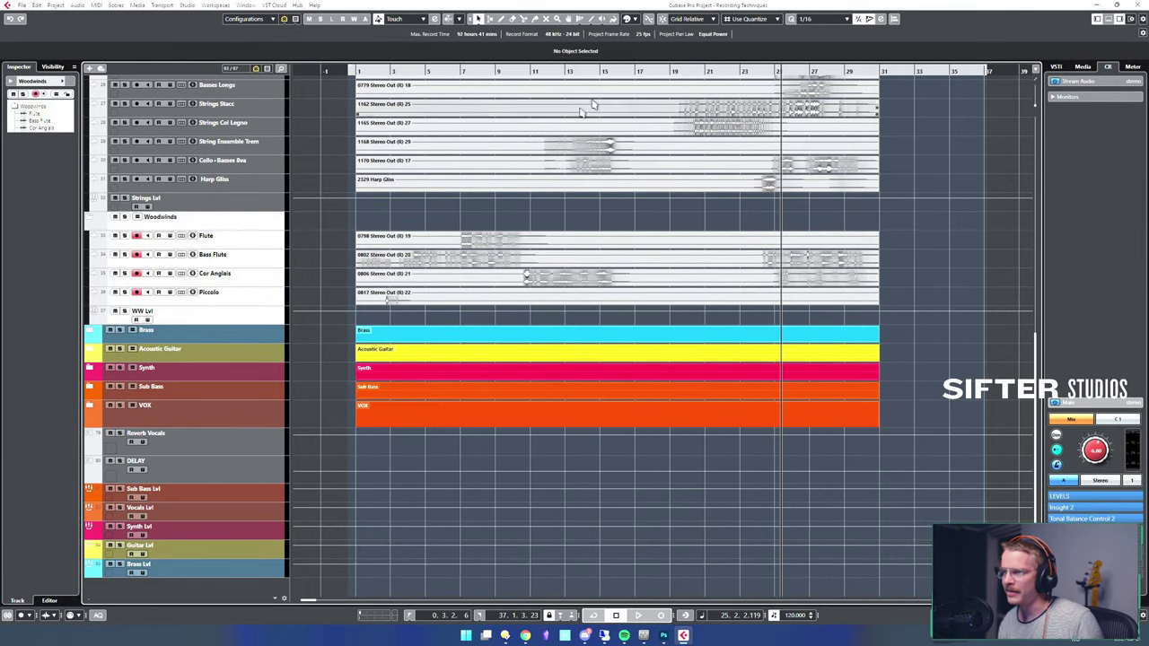
click(628, 20)
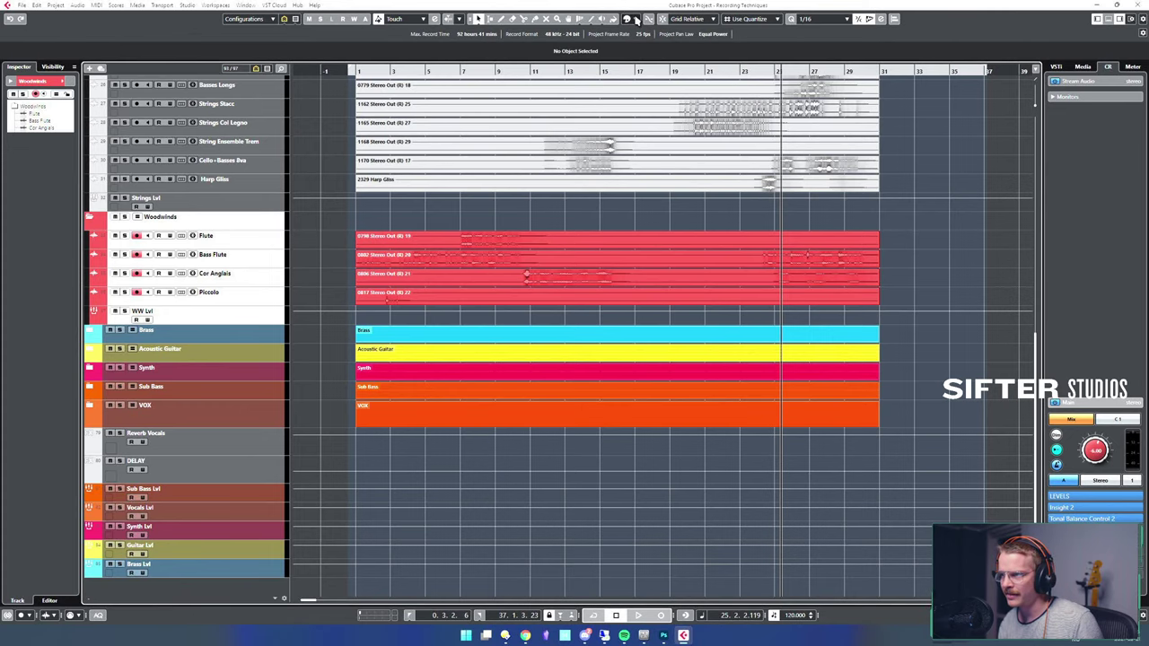
click(636, 19)
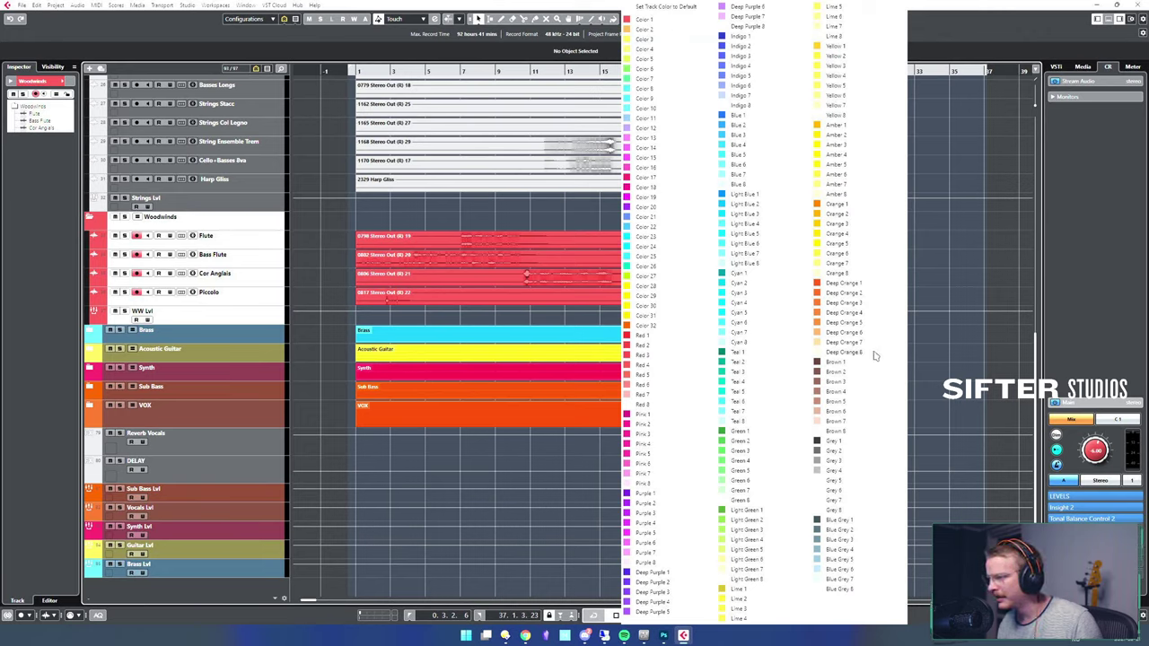
click(868, 264)
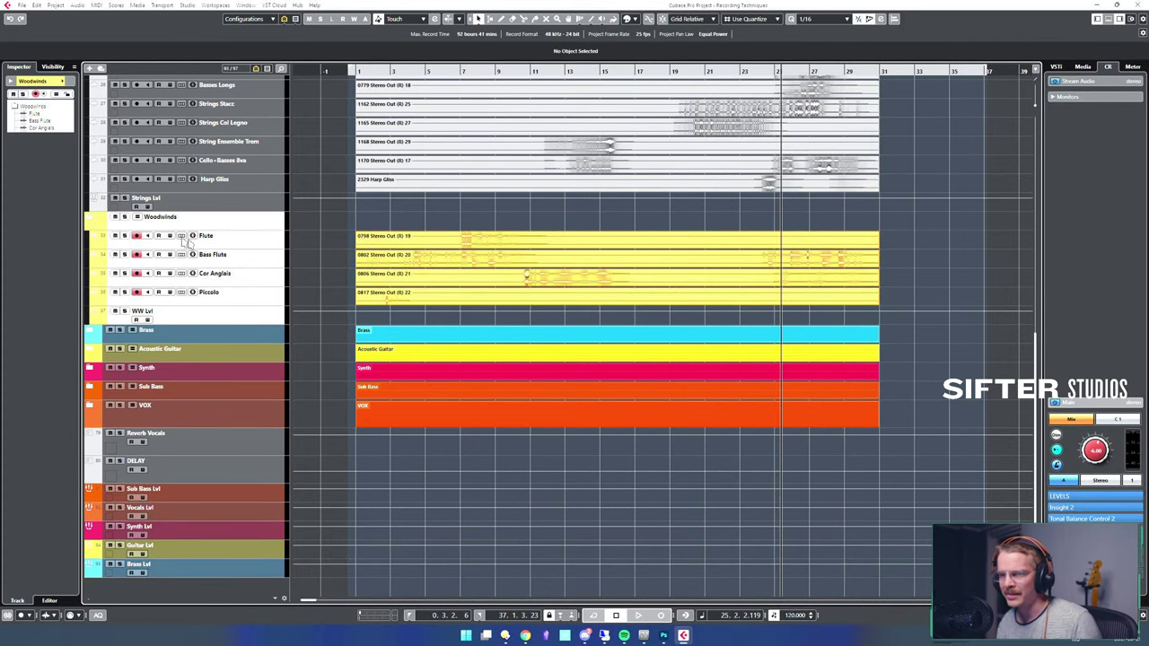
drag(163, 316, 150, 574)
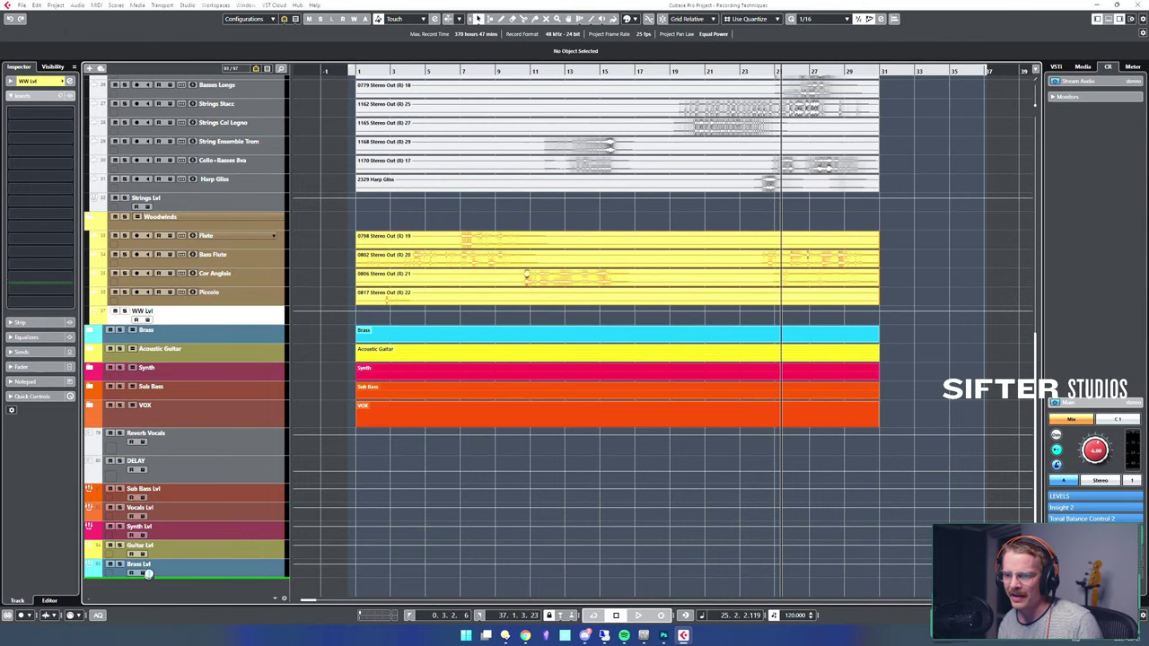
click(90, 221)
- Colour the Strings folder, all of its instrument tracks and the Strings Lvl group green
click(193, 270)
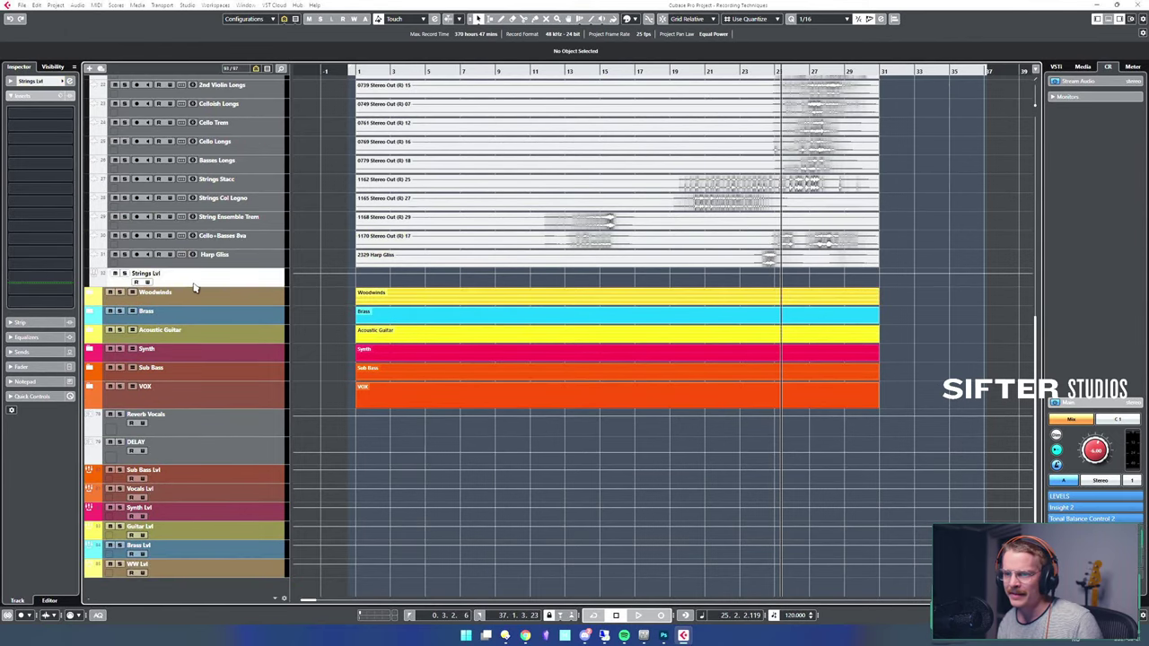
scroll(195, 287, up, 5)
click(207, 185)
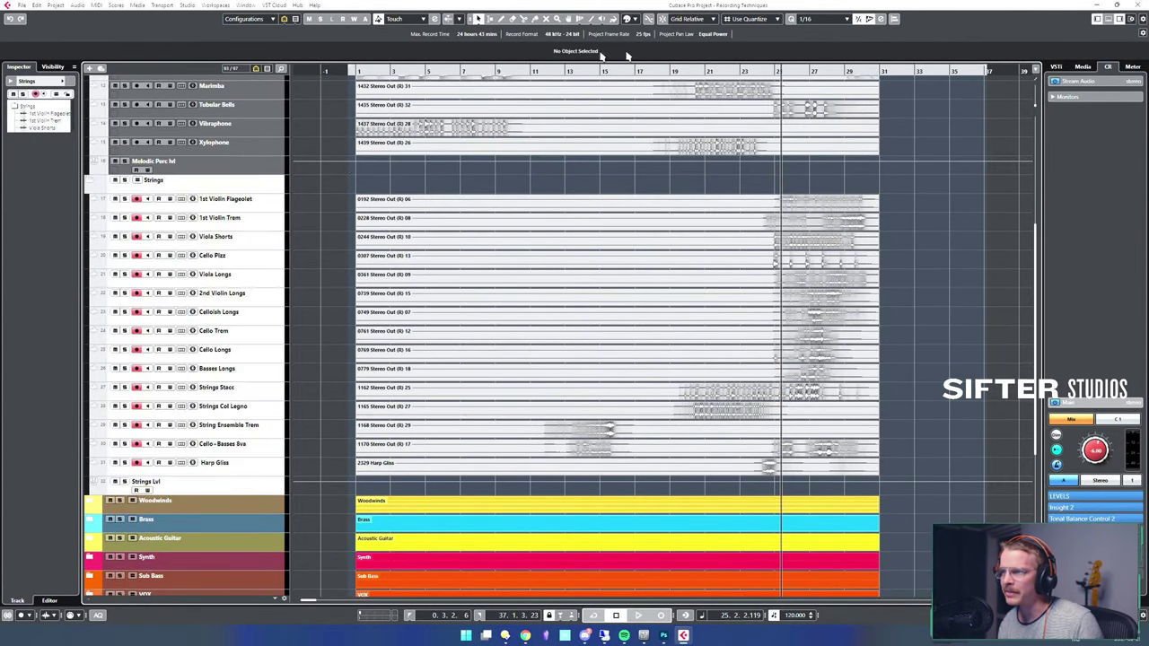
click(628, 19)
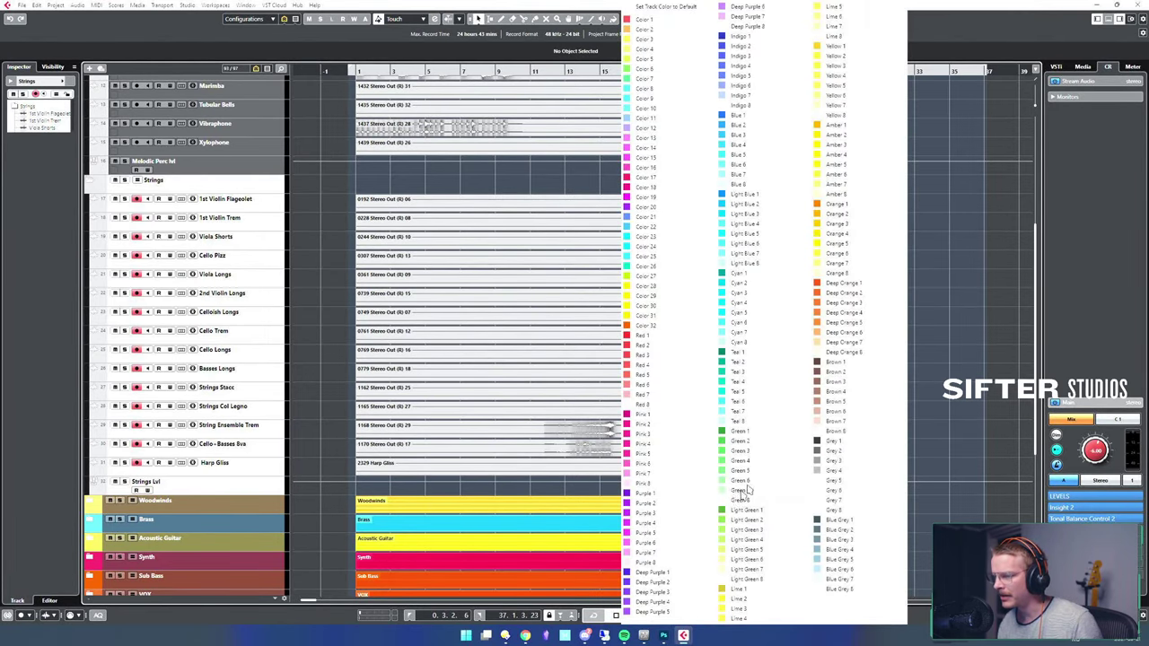
click(757, 444)
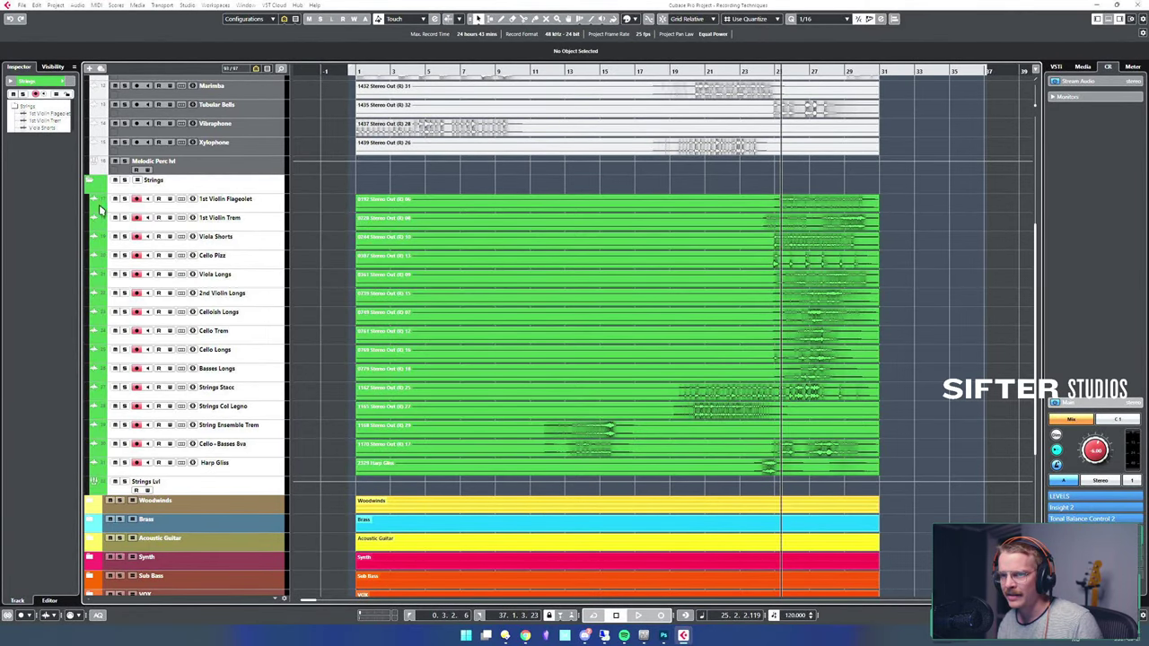
- Move the Strings Lvl group out of its folder to below WW Lvl, and collapse the Strings folder
click(212, 485)
scroll(220, 478, down, 5)
drag(208, 275, 191, 579)
scroll(179, 423, up, 5)
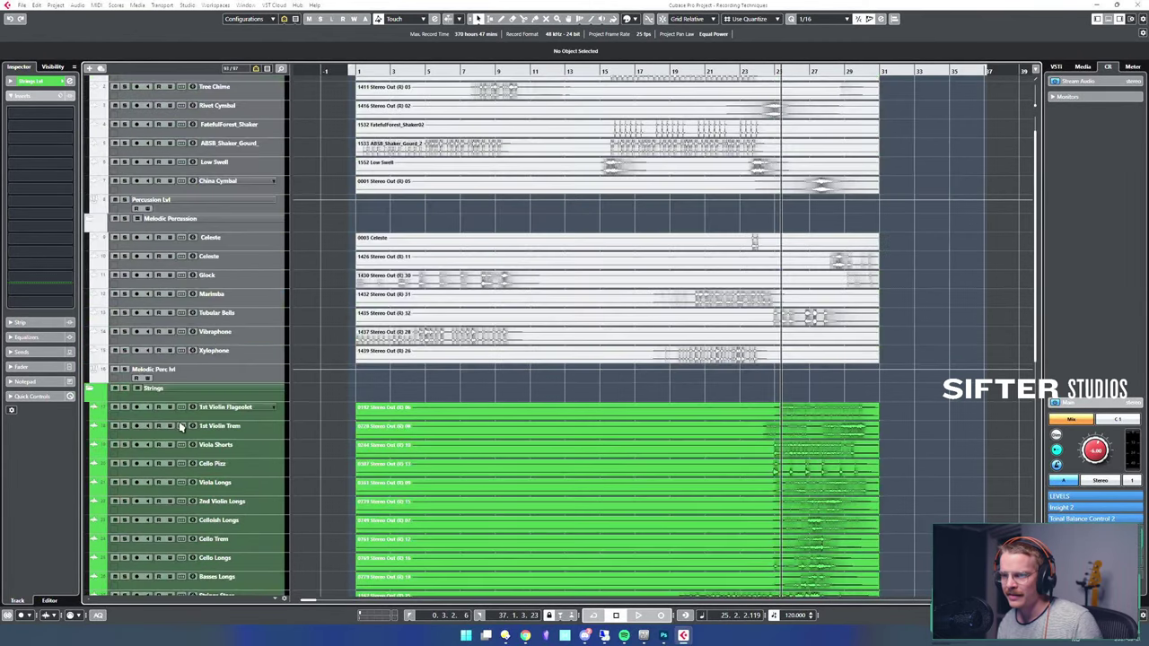
click(92, 393)
- Colour the Melodic Percussion folder, its instrument tracks and the Melodic Perc lvl group with the palest brown
click(236, 224)
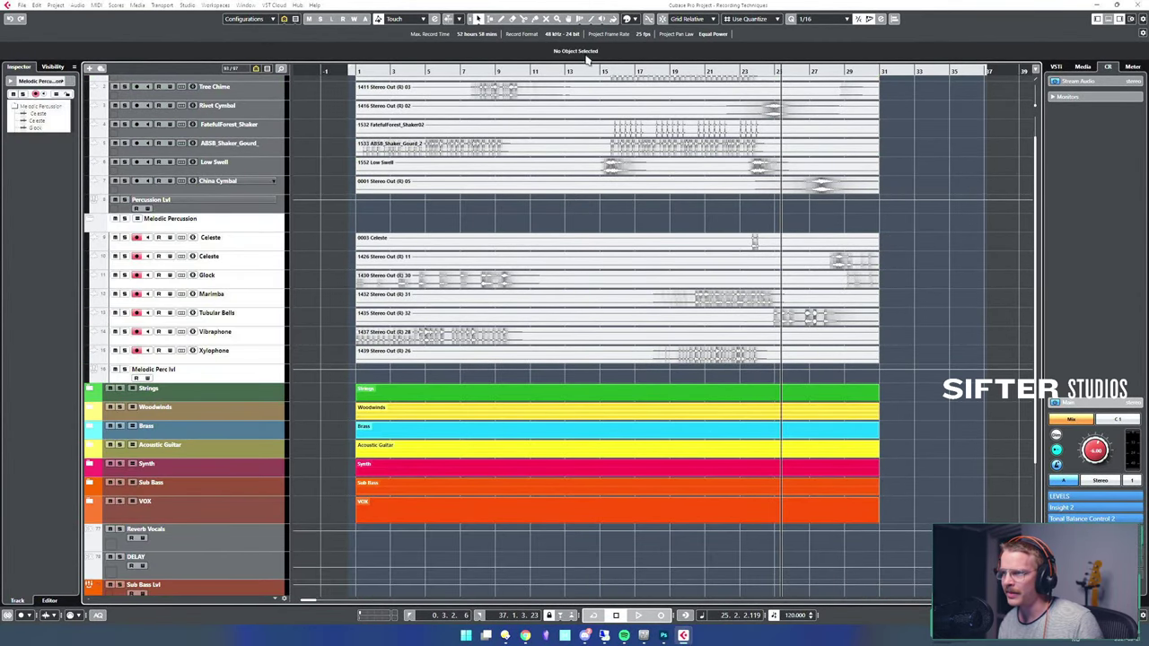
click(628, 19)
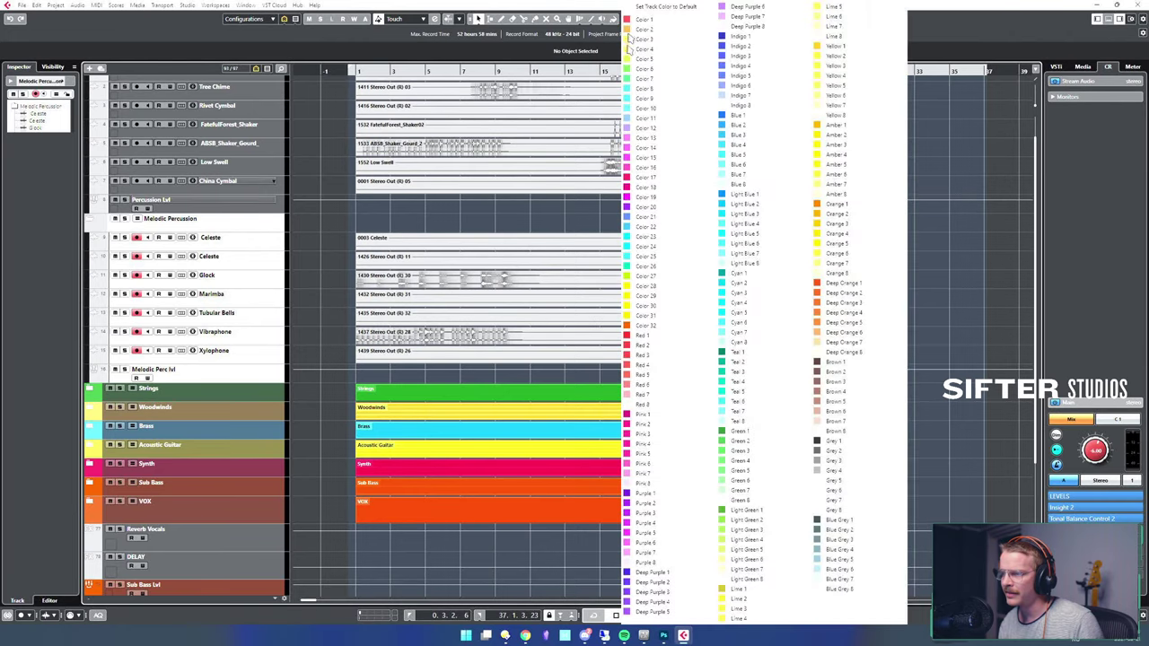
click(865, 431)
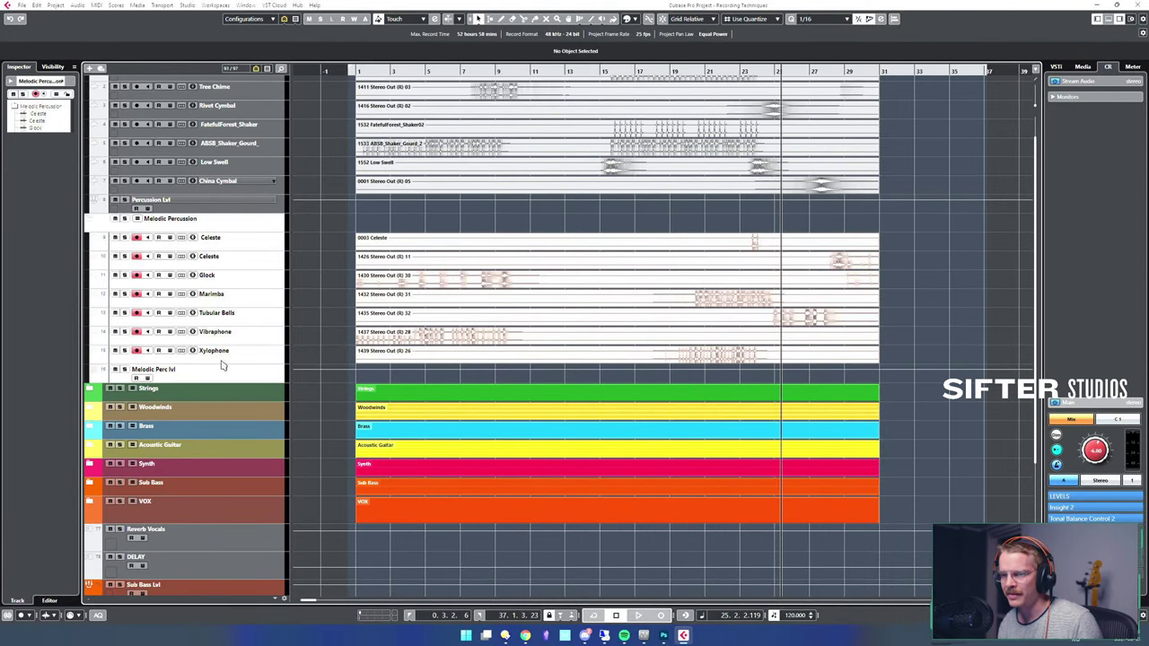
- Move the Melodic Perc lvl group out of its folder to below Strings Lvl, and collapse the Melodic Percussion folder
scroll(220, 359, down, 3)
click(216, 274)
drag(217, 279, 195, 588)
scroll(198, 426, up, 5)
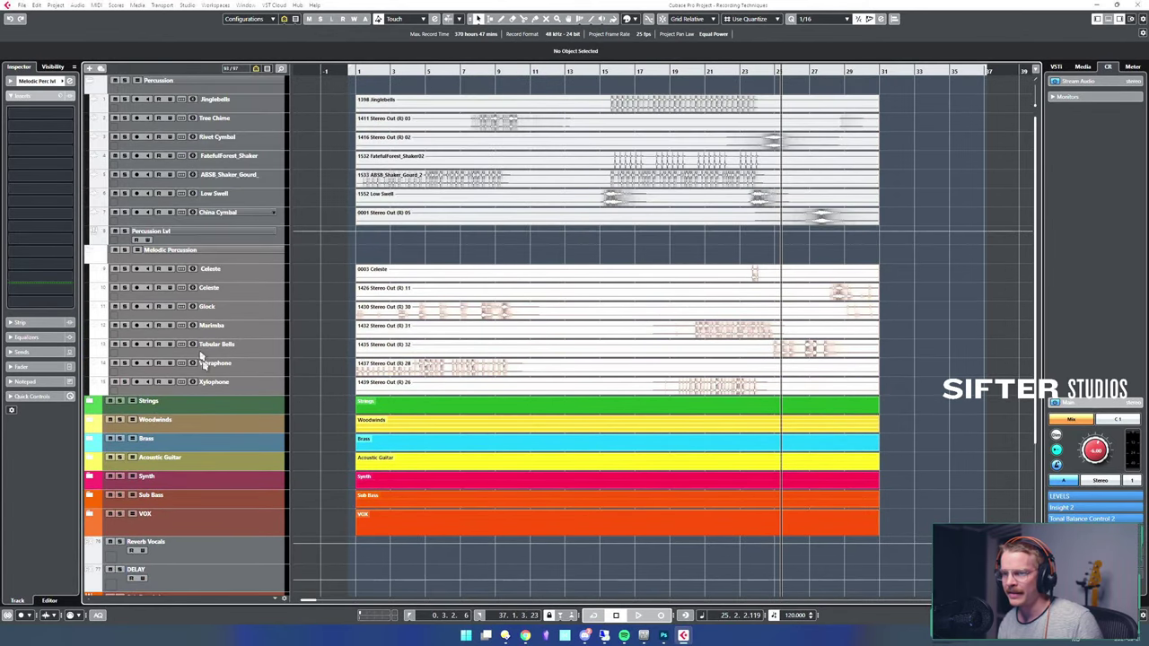
click(87, 255)
- Colour the Percussion folder, its tracks from Jinglebells to China Cymbal and the Percussion Lvl group pinkish violet
click(170, 235)
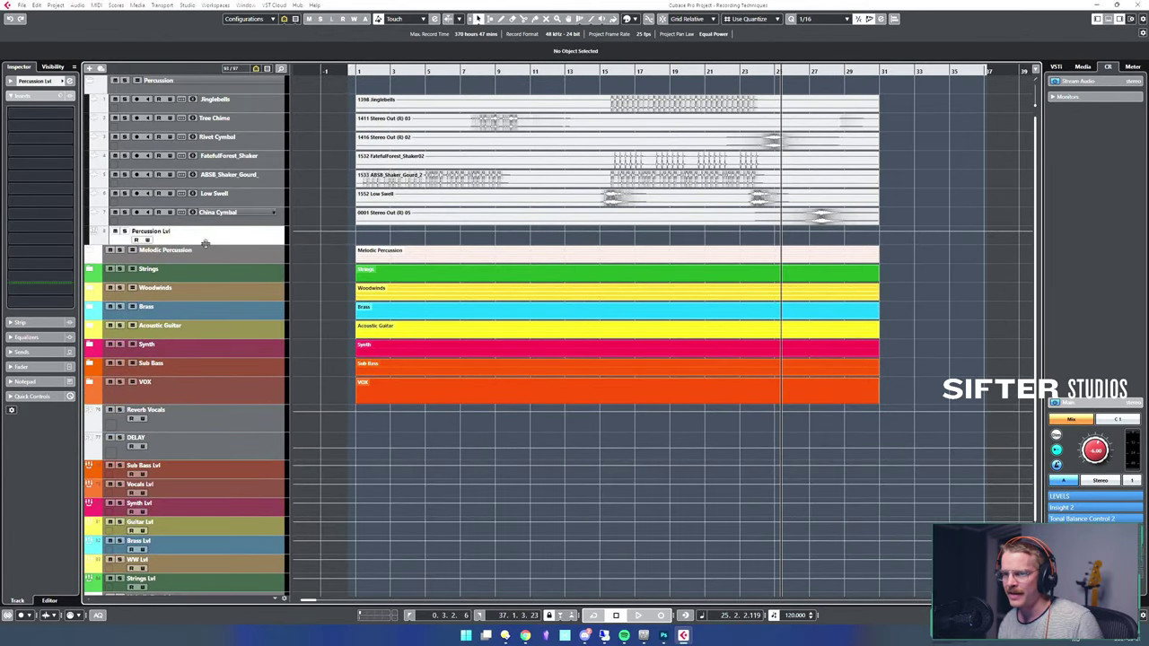
shift+click(246, 105)
shift+click(235, 88)
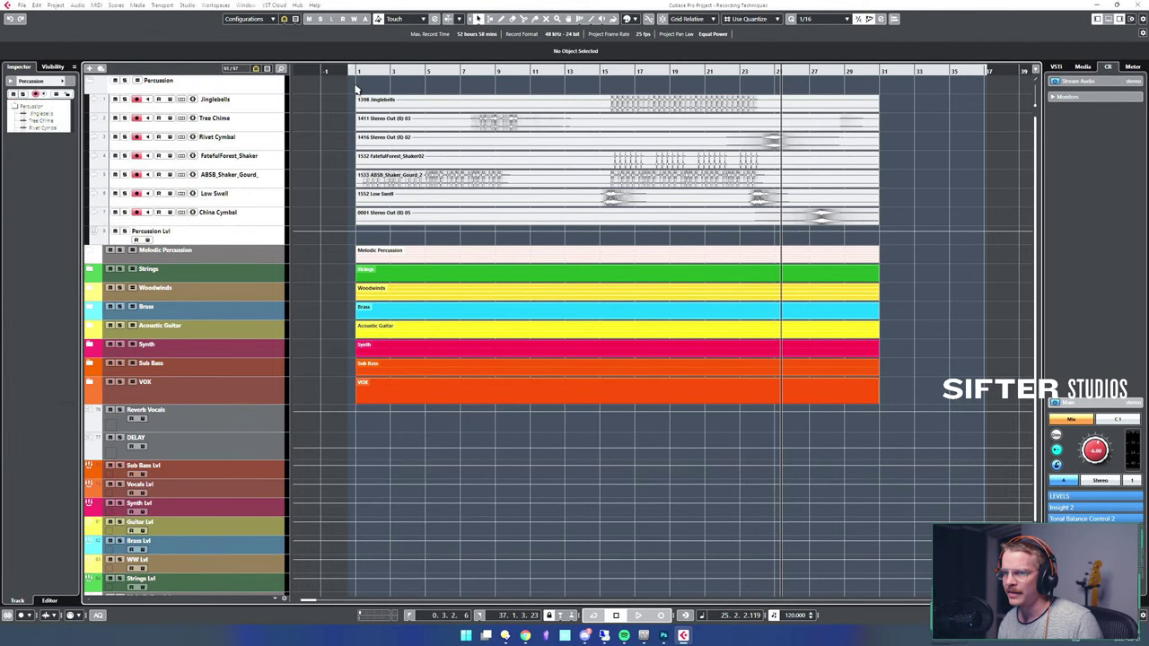
click(637, 19)
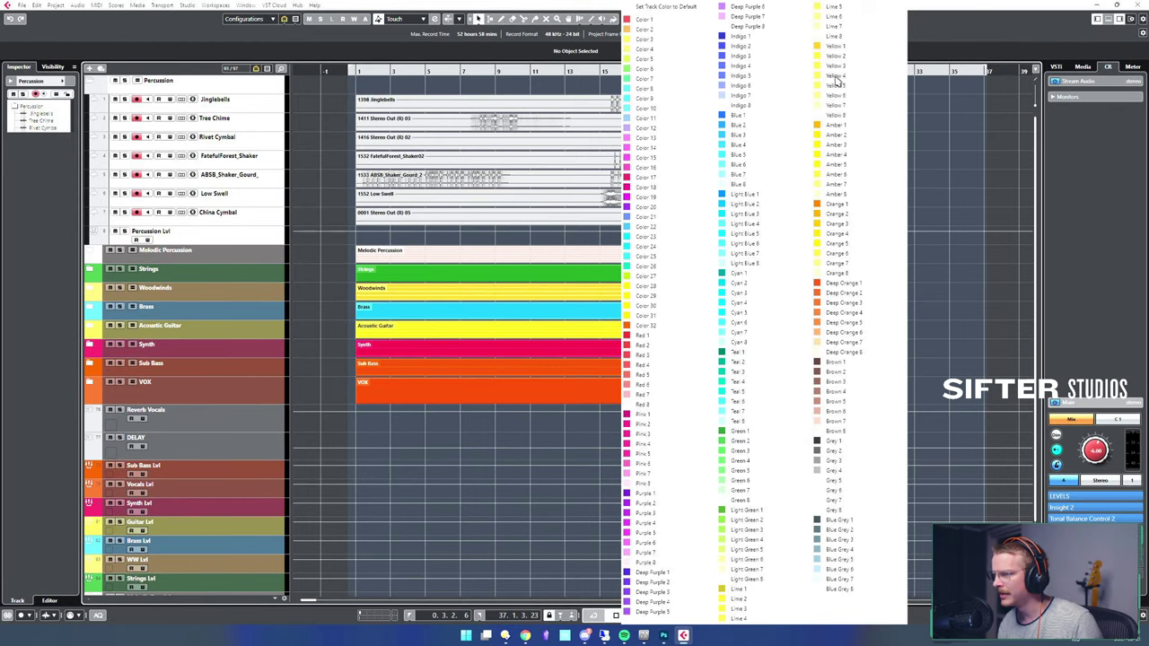
click(673, 144)
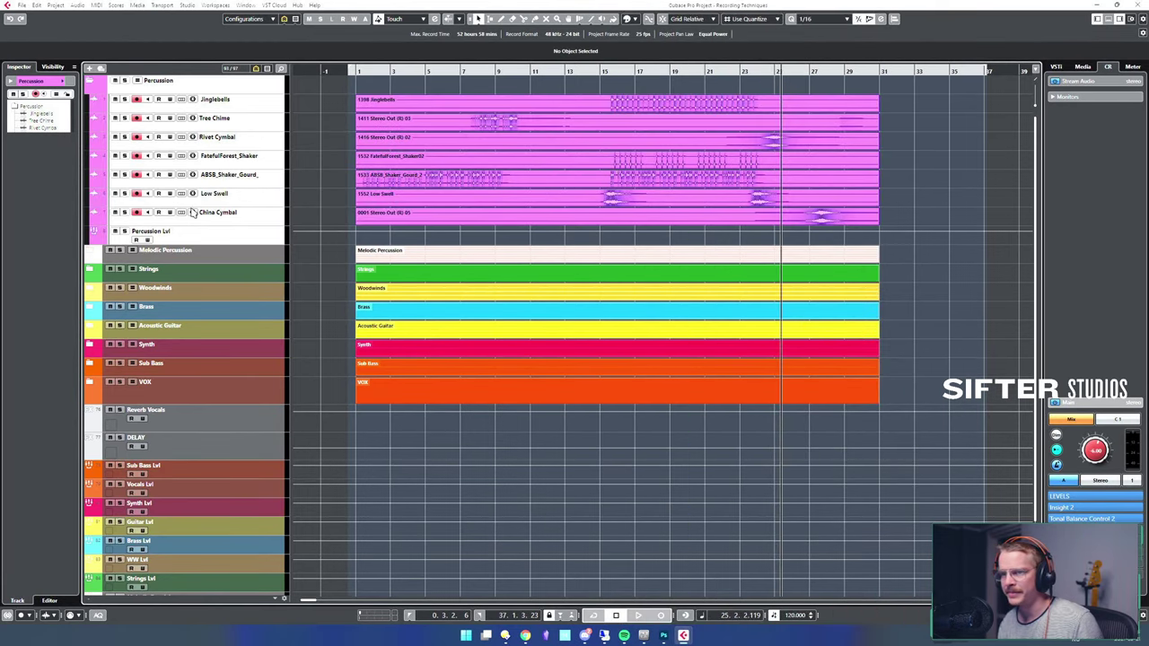
- Move the Percussion Lvl group out of its folder to below Melodic Perc lvl, and collapse the Percussion folder
click(222, 239)
scroll(225, 241, down, 2)
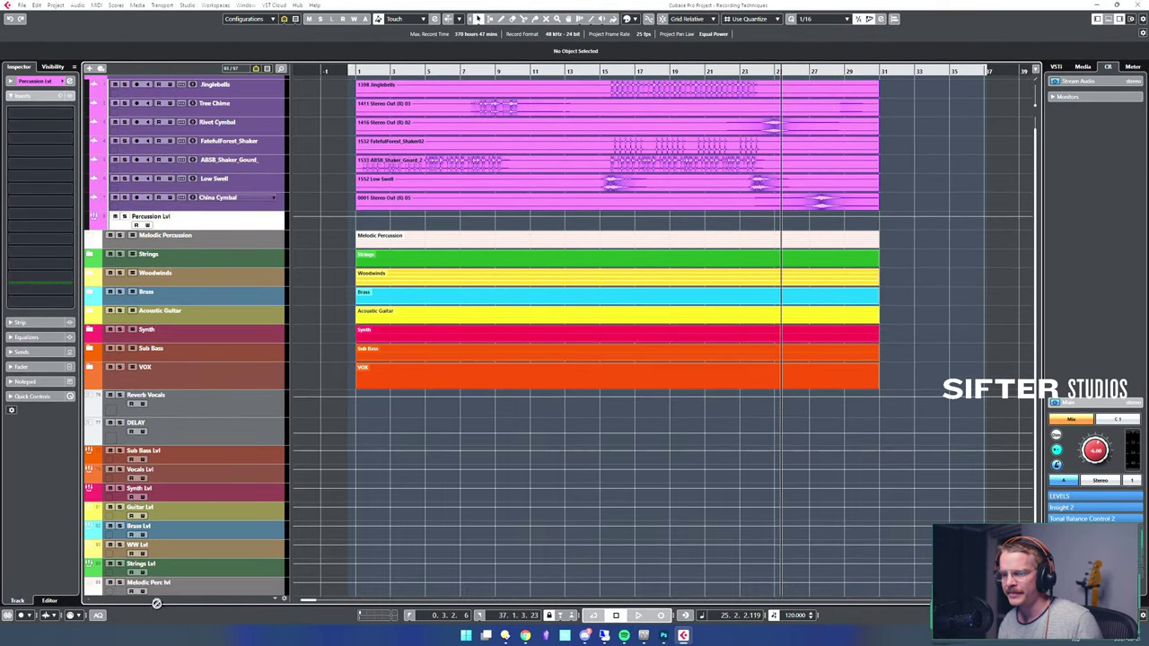
drag(181, 587, 181, 585)
scroll(254, 365, up, 2)
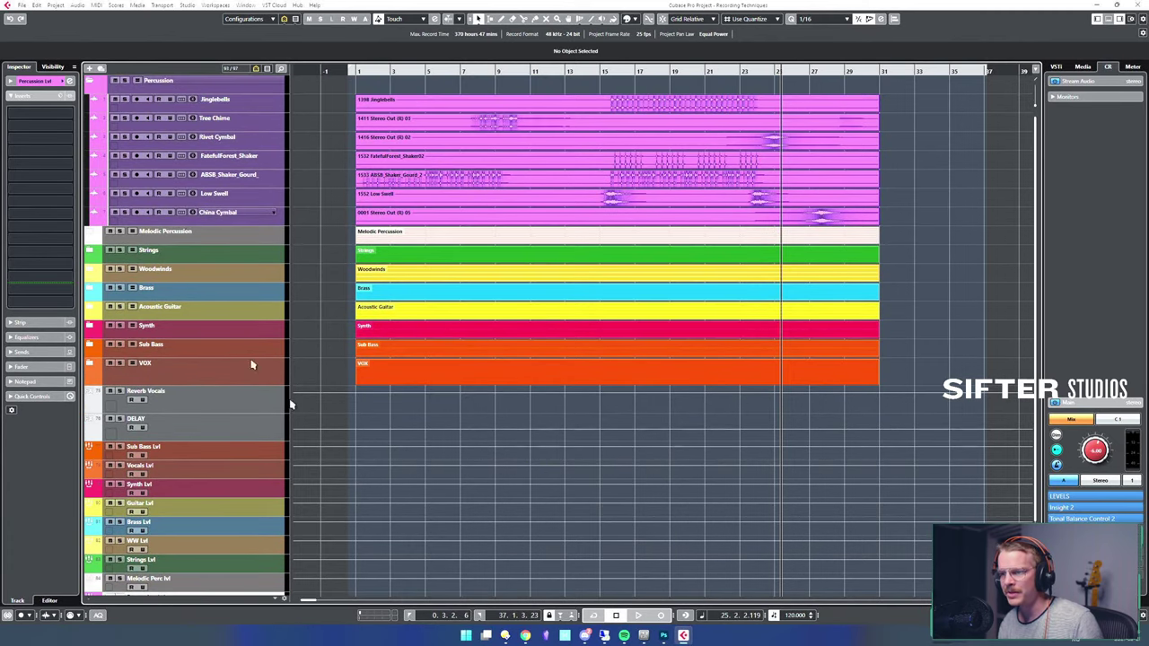
click(94, 83)
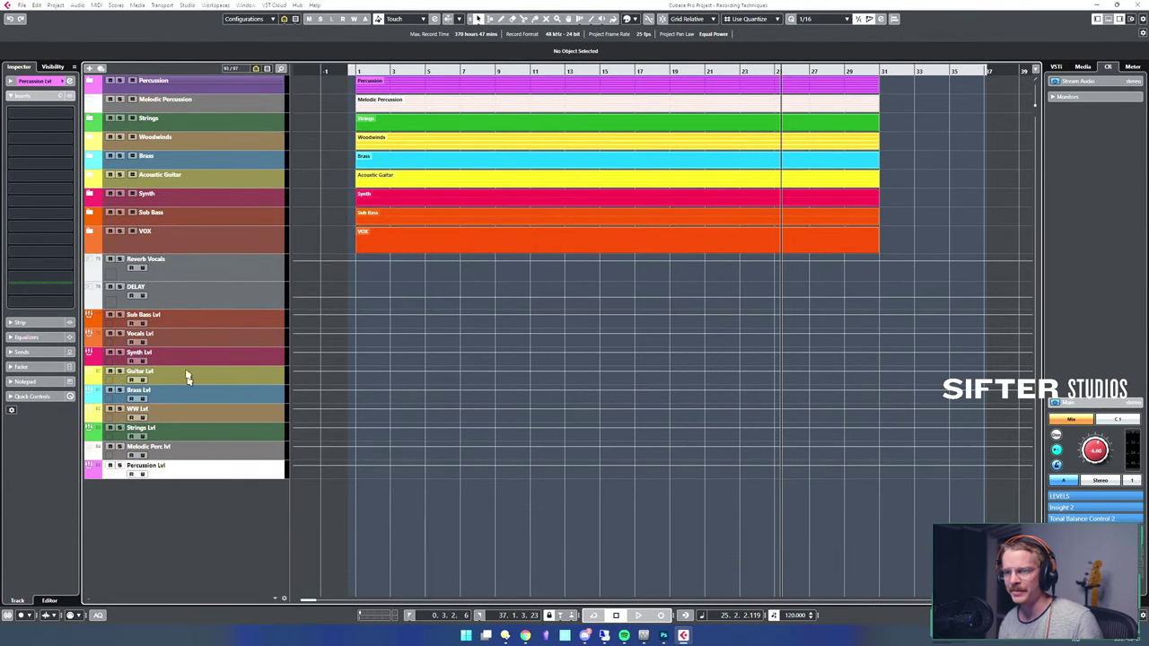
- Move the Reverb Vocals and DELAY tracks to the end of the track list, below Percussion Lvl
click(212, 273)
shift+click(211, 286)
drag(183, 562, 184, 561)
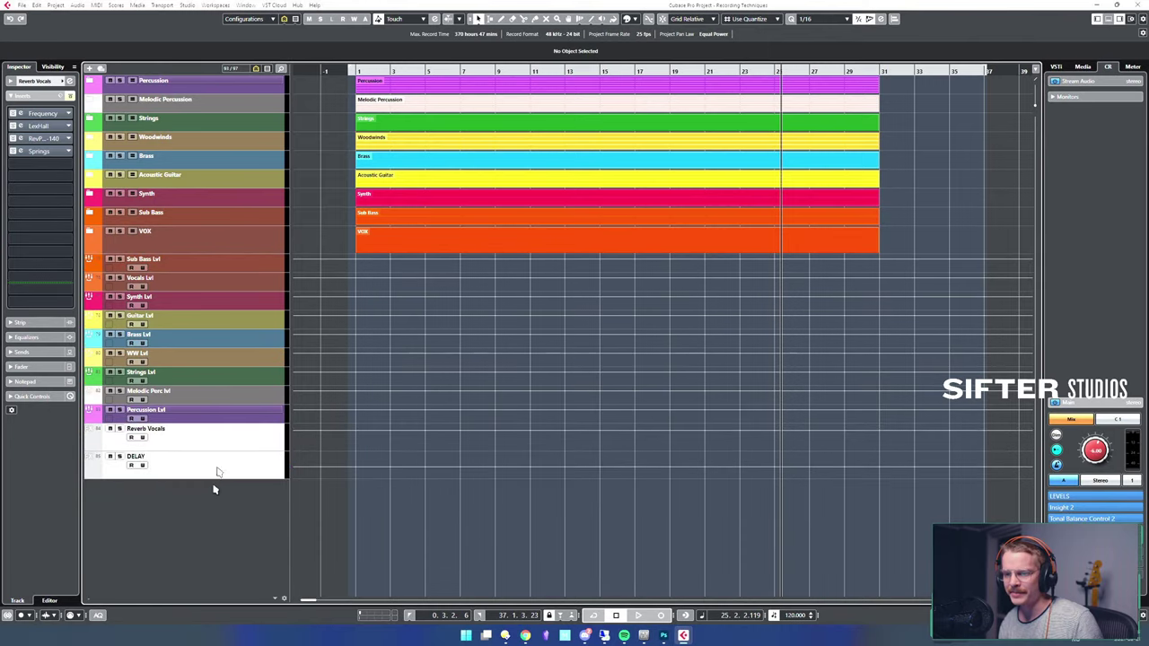
- Put the Reverb Vocals and DELAY tracks into a new folder and name it FX
shift+click(214, 471)
key(ctrl+shift+f)
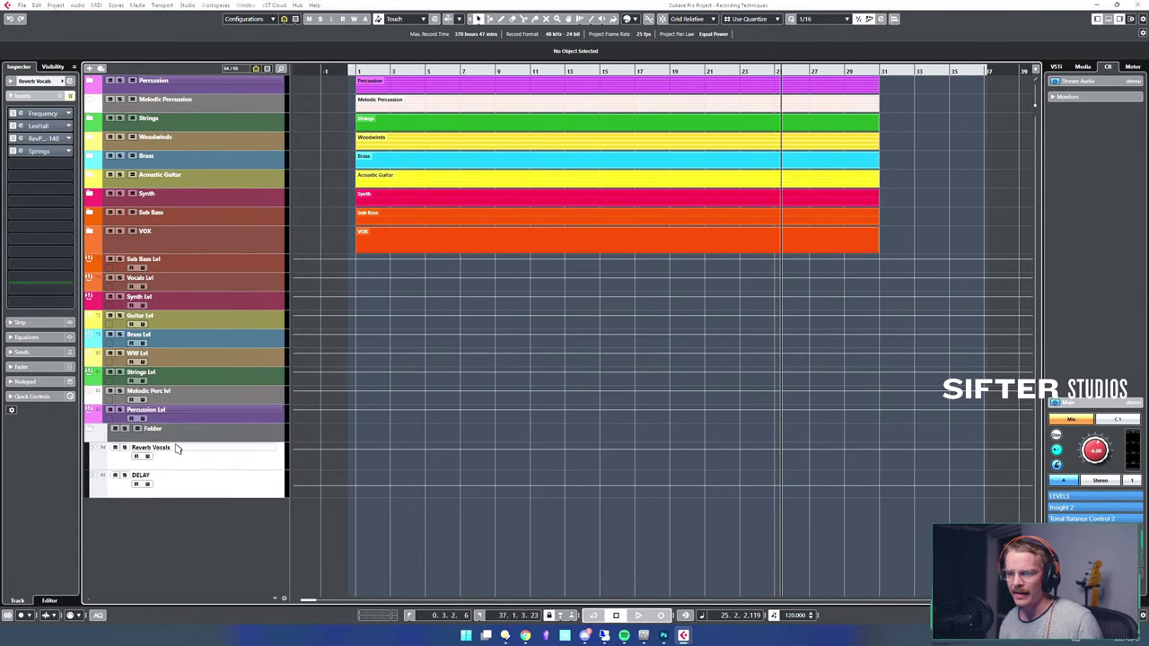
click(198, 437)
key(F2)
text(FX)
key(Return)
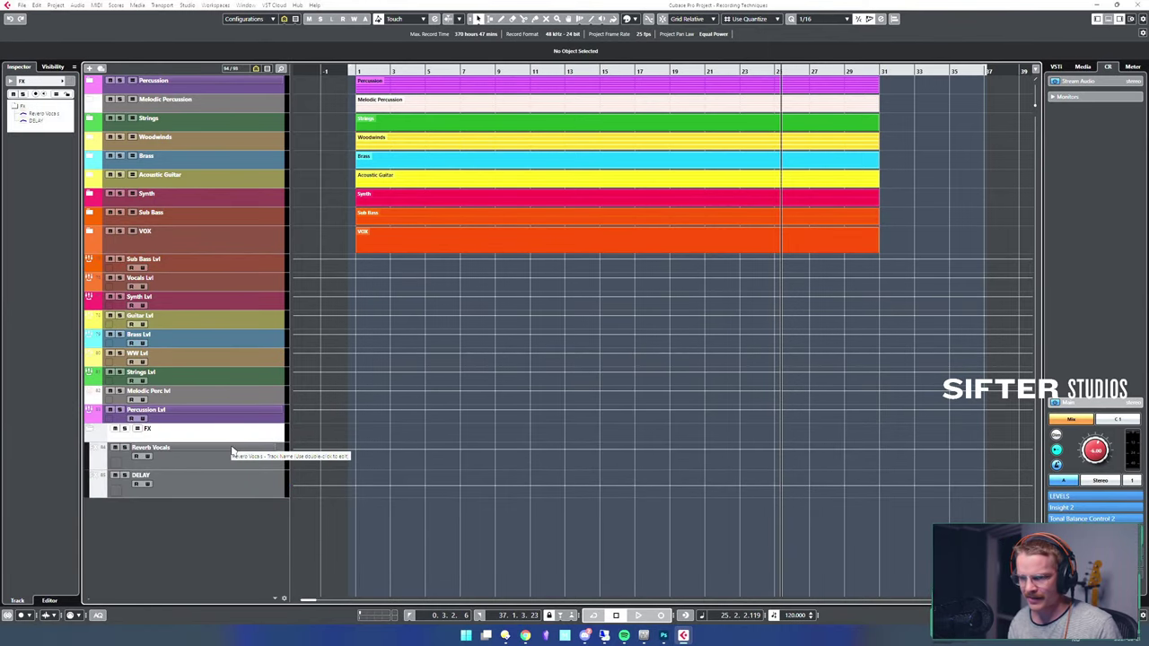
- Apply the pale Cyan 8 colour to the FX folder and its Reverb Vocals and DELAY tracks
shift+click(222, 484)
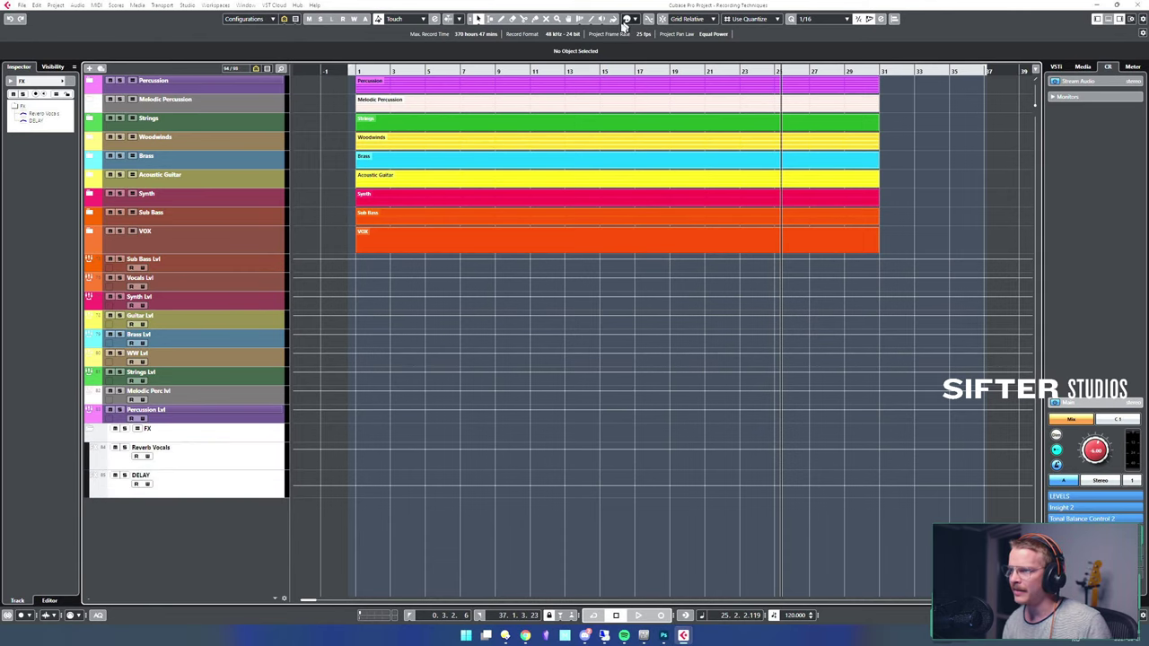
click(635, 20)
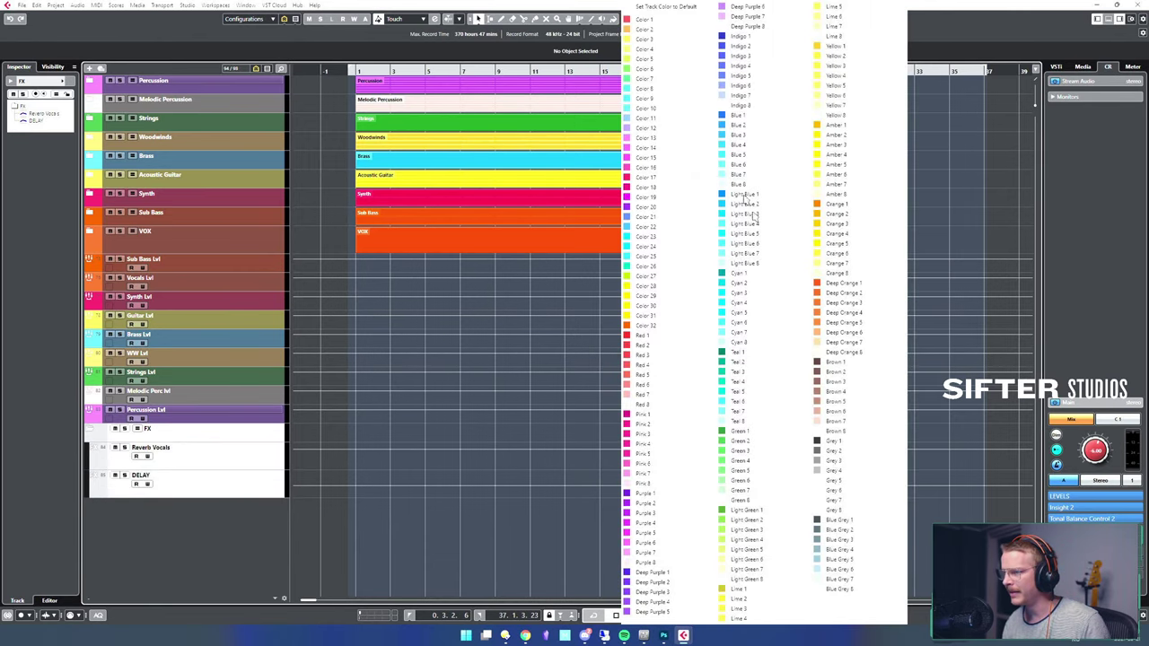
click(757, 342)
click(157, 438)
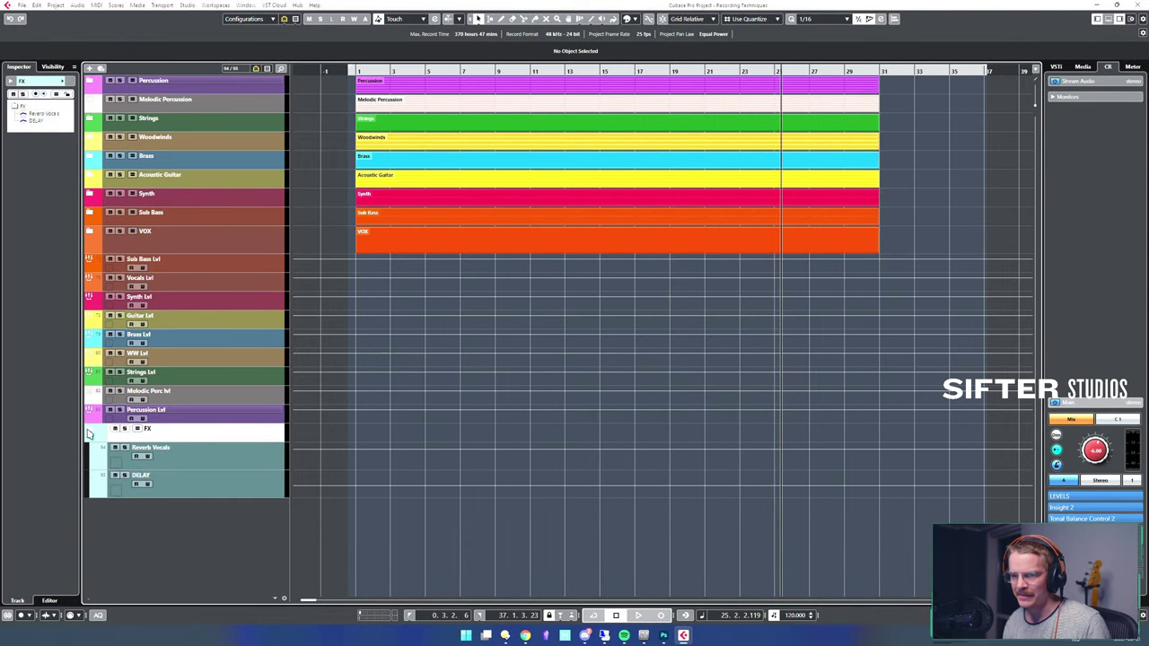
- Collapse the FX folder and put the level groups from Sub Bass Lvl to Percussion Lvl into a new folder
click(89, 431)
click(188, 416)
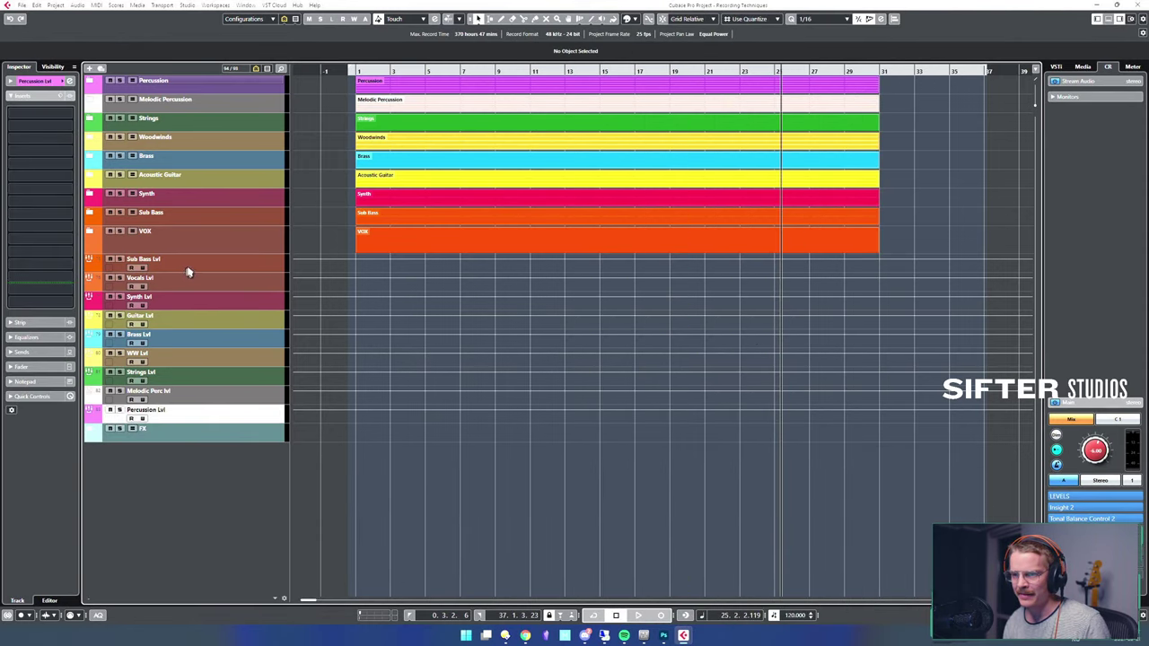
shift+click(188, 269)
key(shift+f)
click(167, 260)
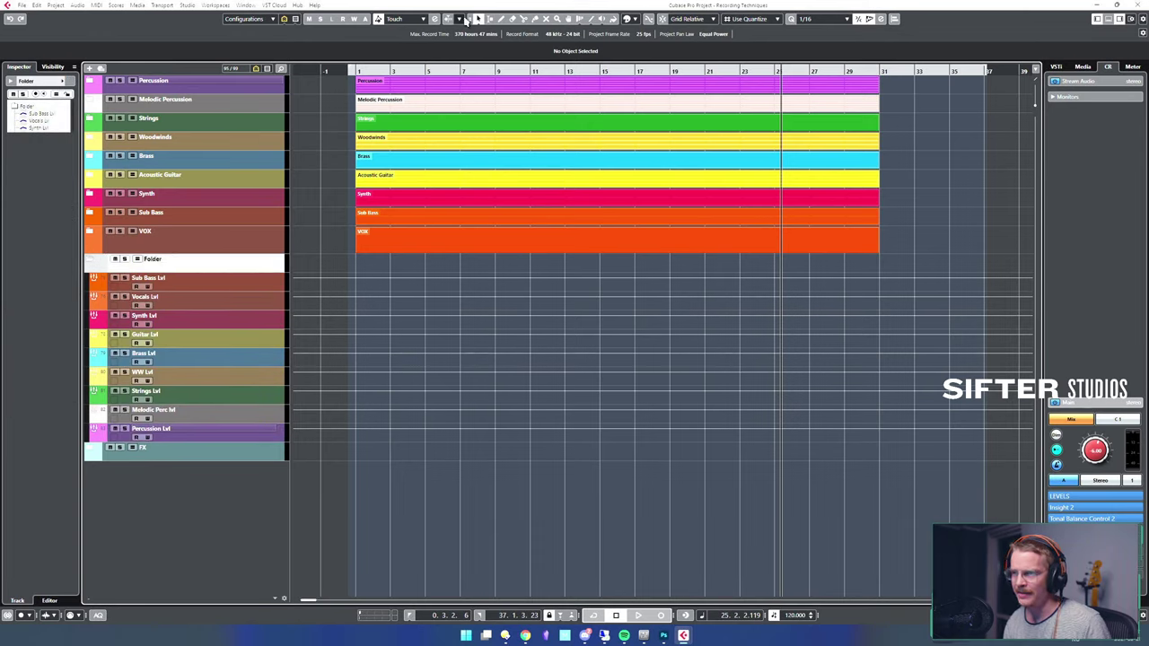
- Name the new folder holding the level groups Group Tracks and collapse it
double_click(193, 255)
text(G)
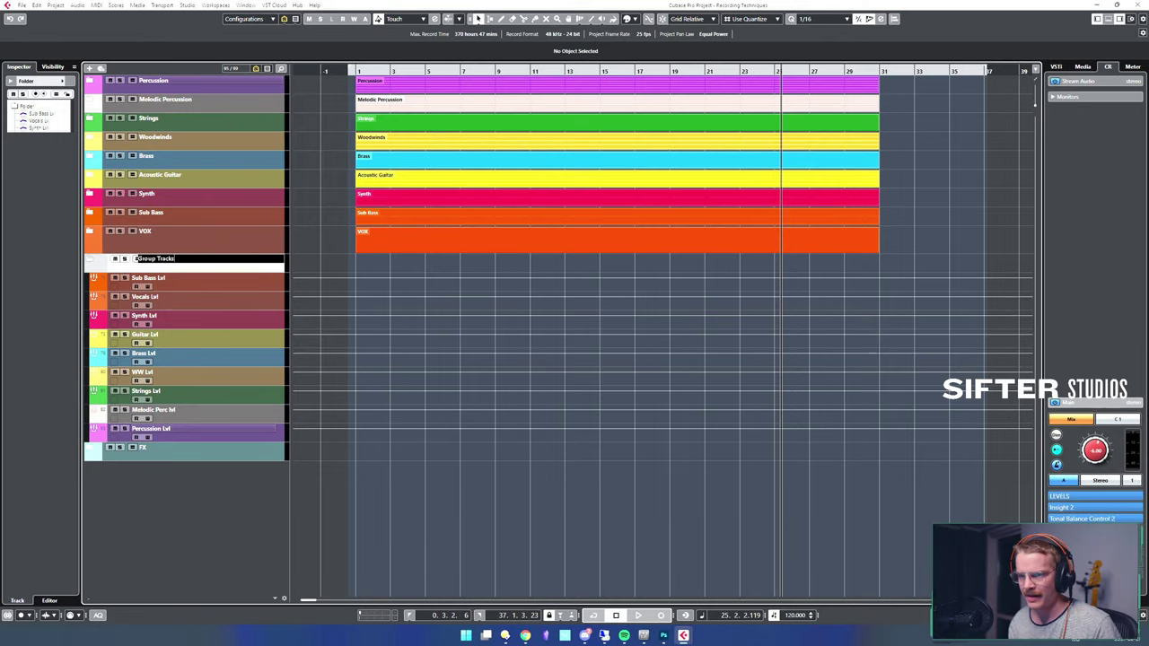
text(roup Tracks)
key(Return)
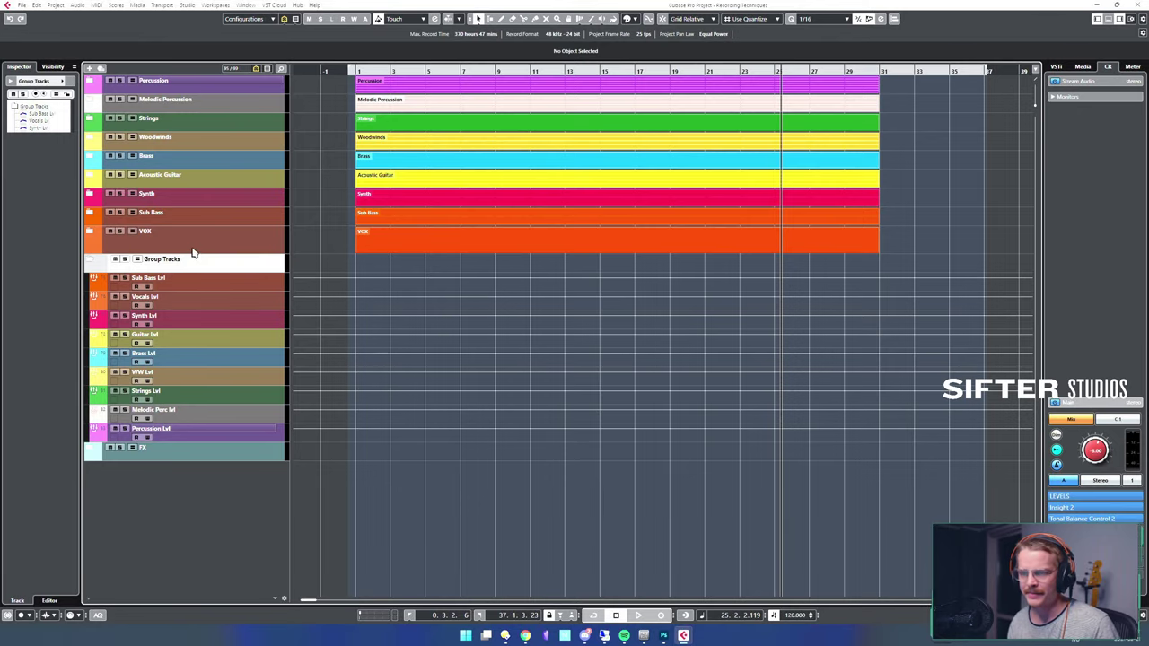
click(91, 262)
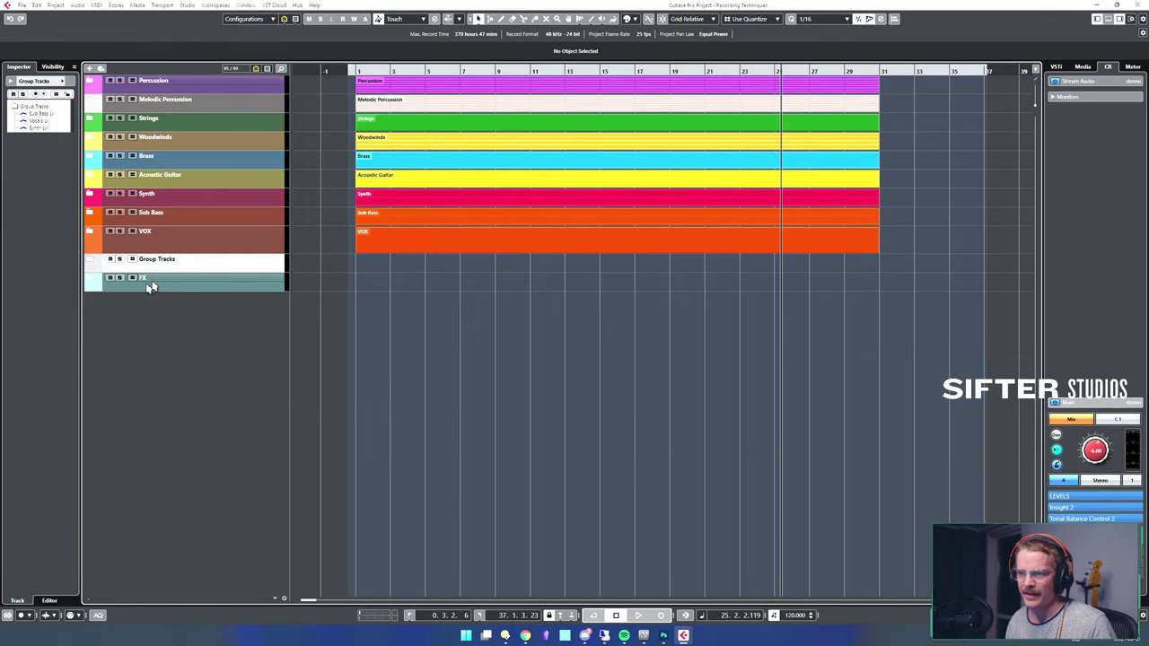
- Divide the track list and move the Group Tracks and FX folders into its upper section
click(1037, 81)
drag(200, 374, 227, 156)
drag(176, 186, 199, 184)
click(200, 119)
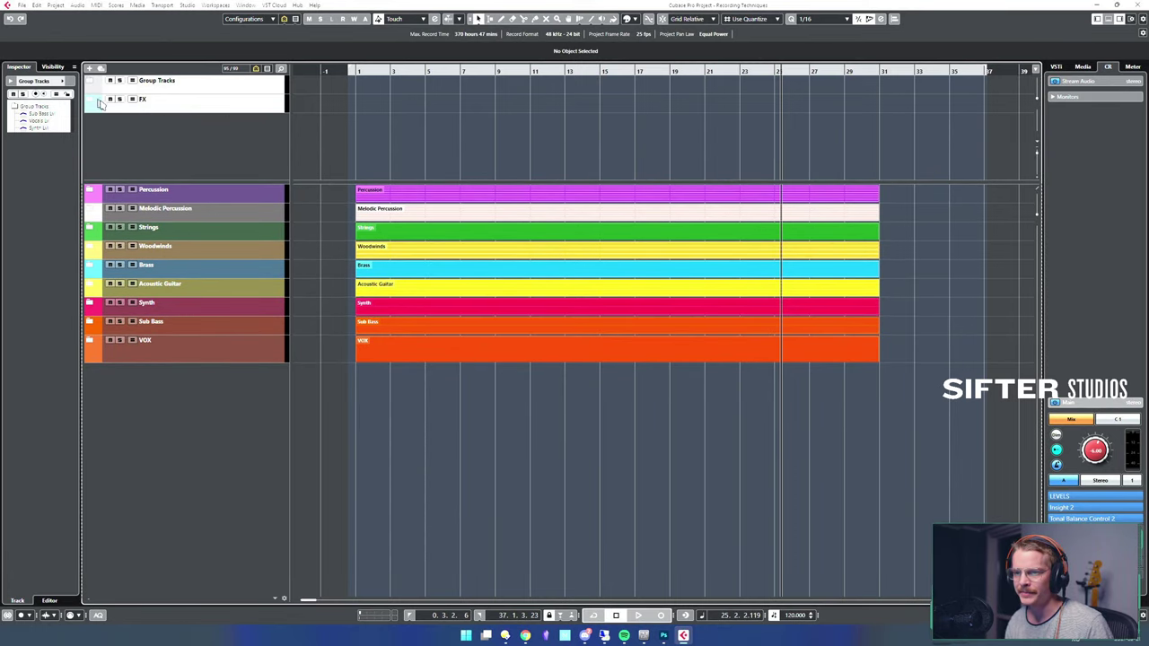
- Expand the FX folder and create a stereo group named FX Lvl outside the folder for the Reverb Vocals and DELAY tracks
click(91, 103)
click(176, 129)
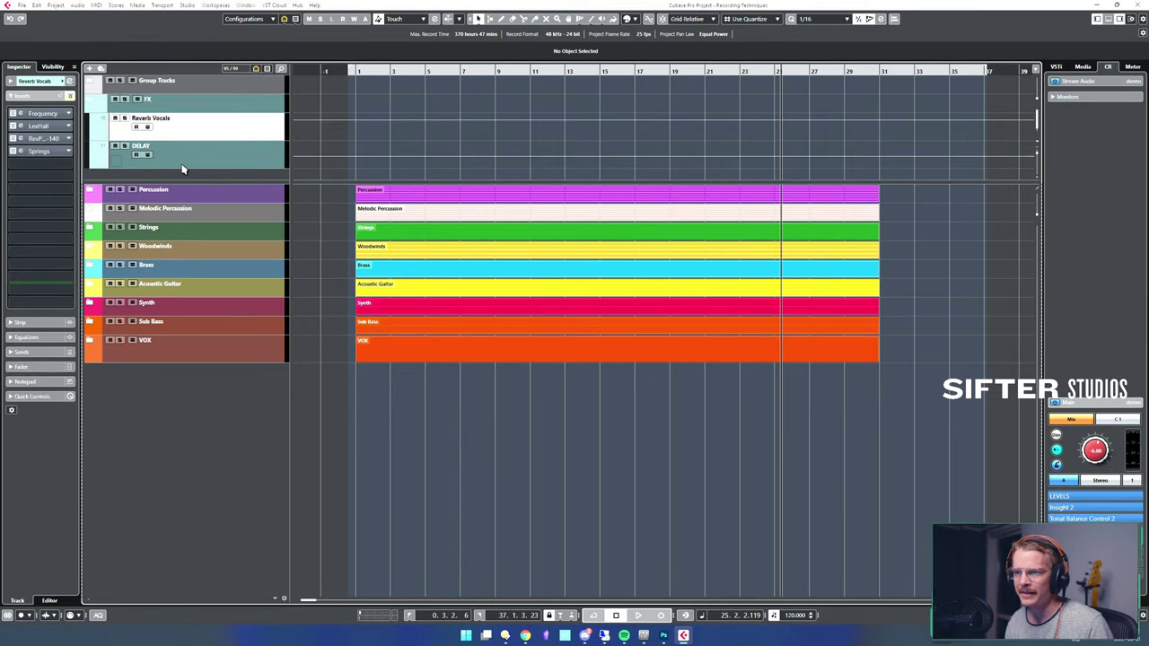
shift+click(189, 159)
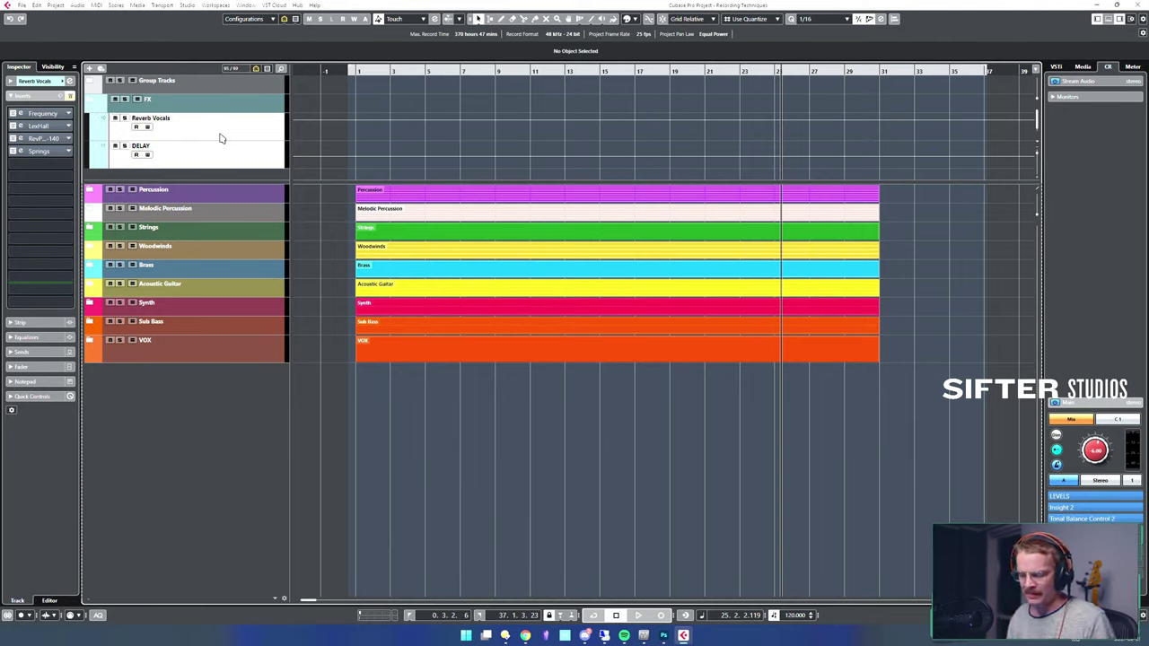
key(alt+g)
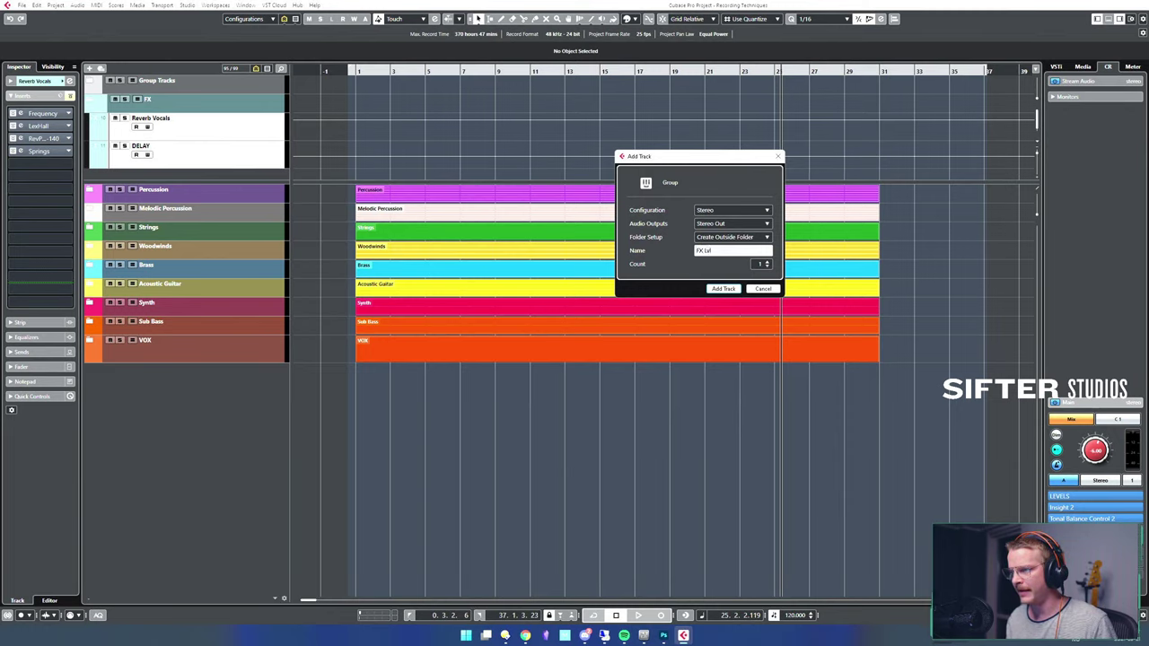
key(Return)
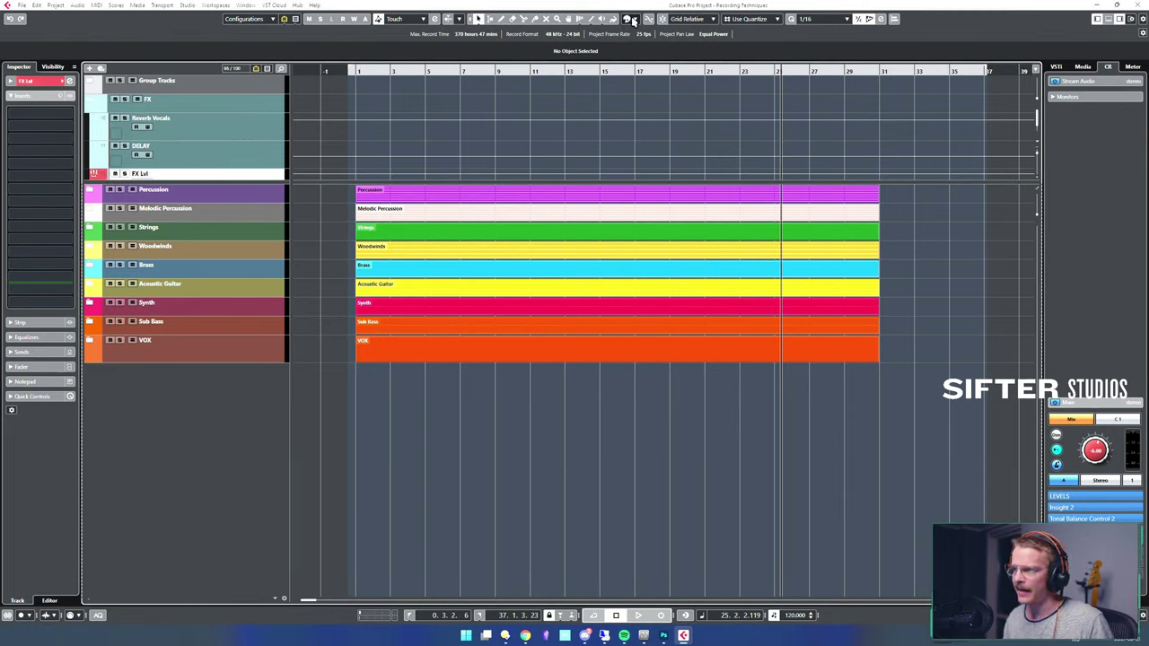
- Colour the FX Lvl group Cyan 8 and move it into the Group Tracks folder, leaving FX collapsed and Group Tracks expanded
click(626, 20)
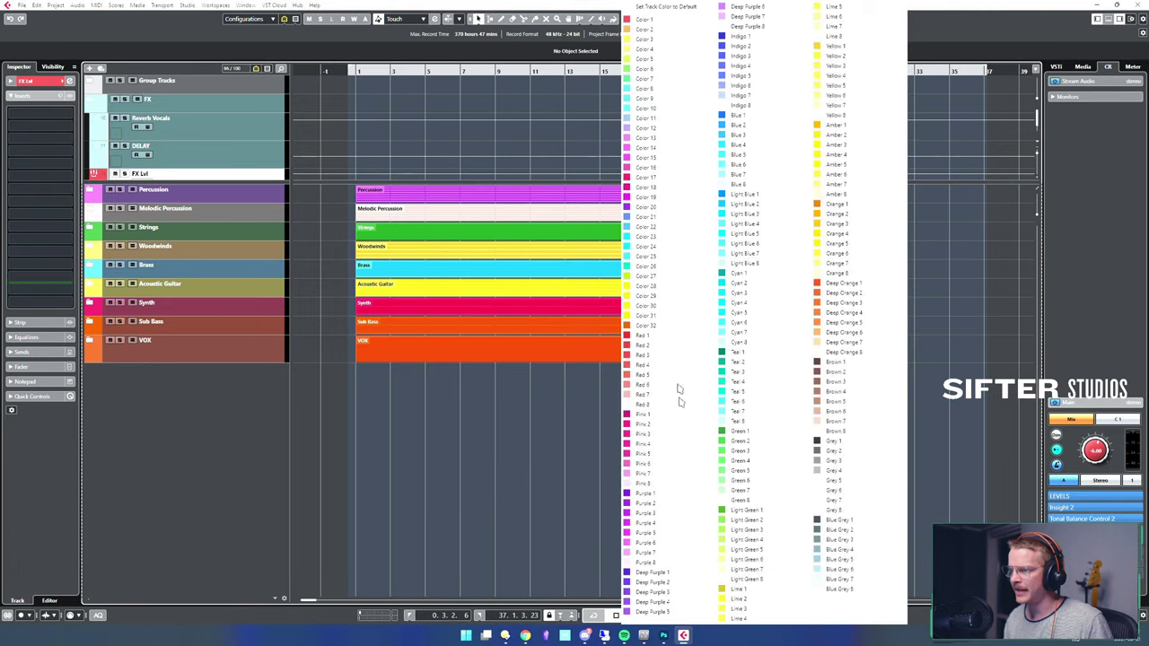
click(733, 350)
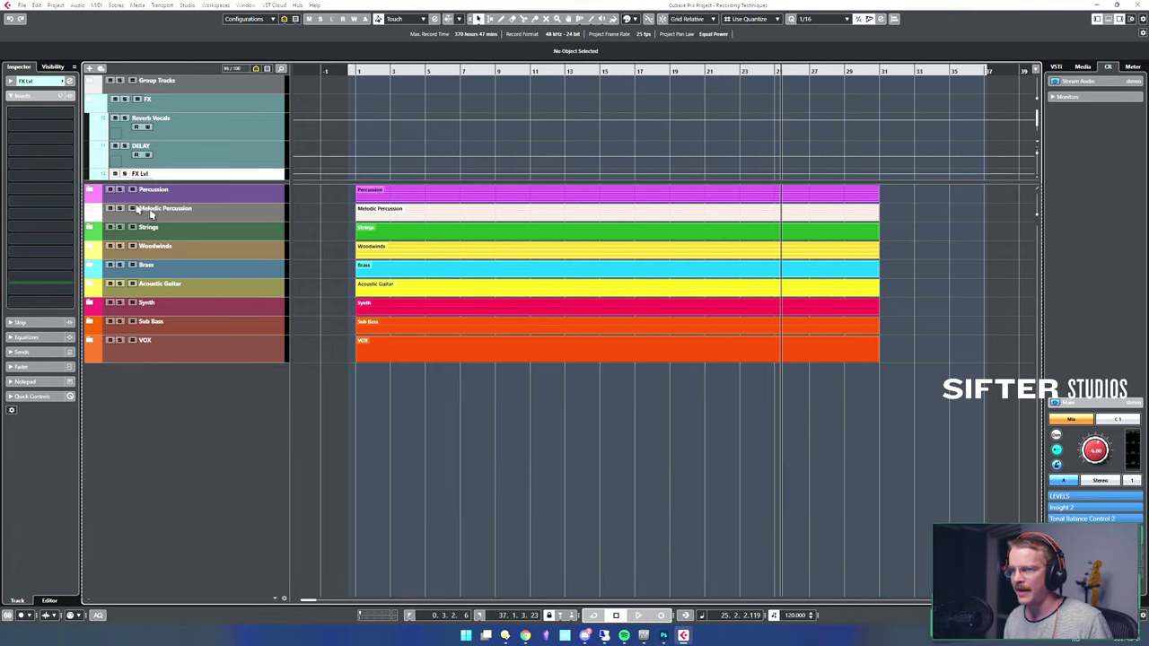
click(183, 88)
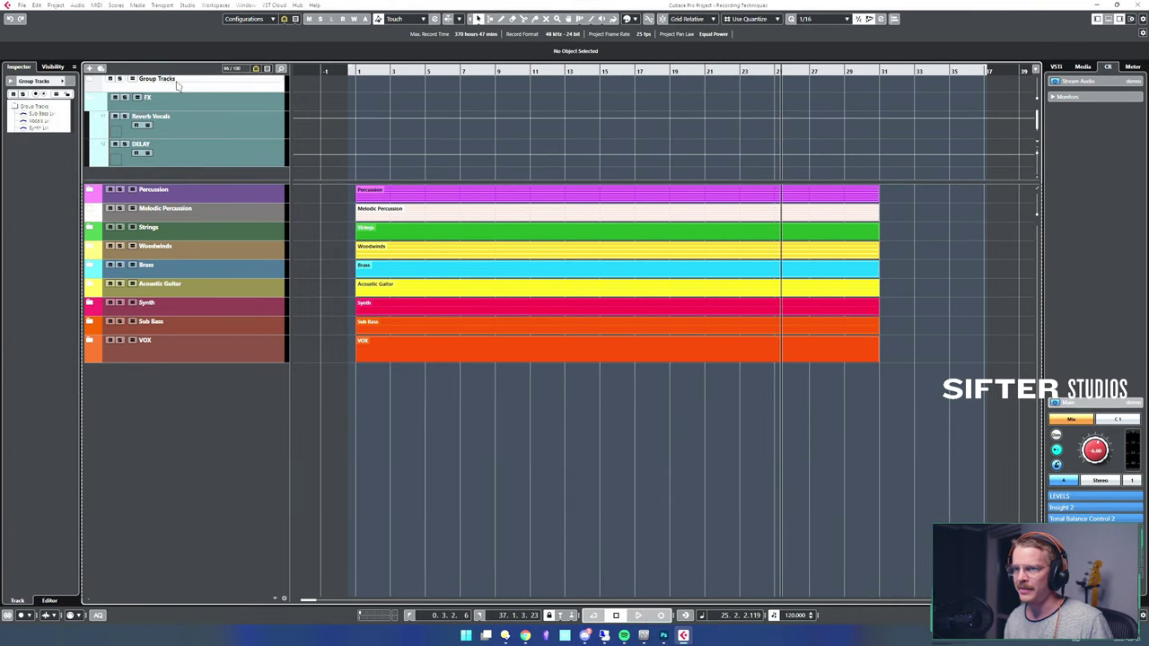
click(91, 98)
click(90, 81)
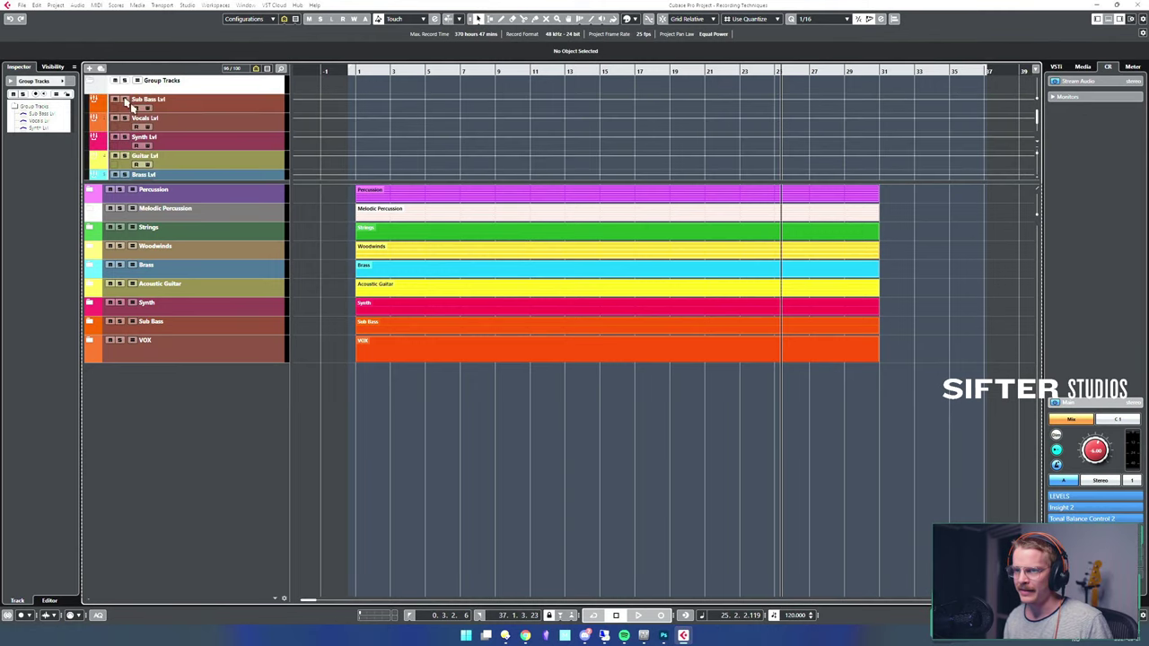
- Enlarge the upper section of the divided track list to fit all level groups and the FX folder
click(210, 106)
scroll(210, 117, down, 5)
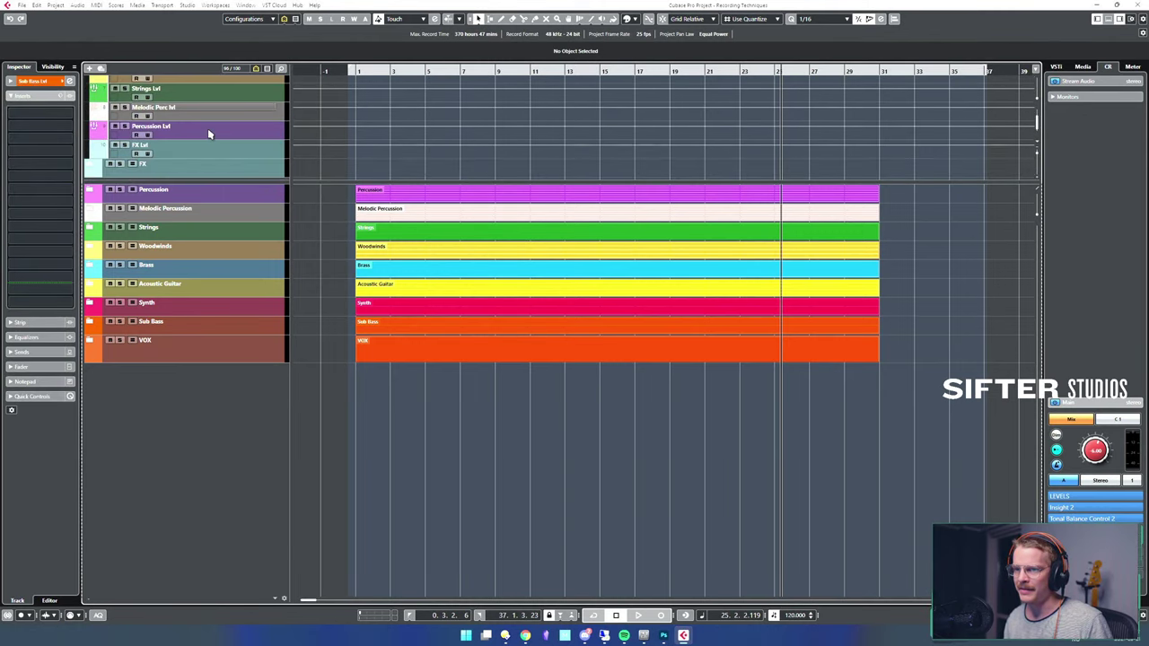
drag(220, 183, 208, 337)
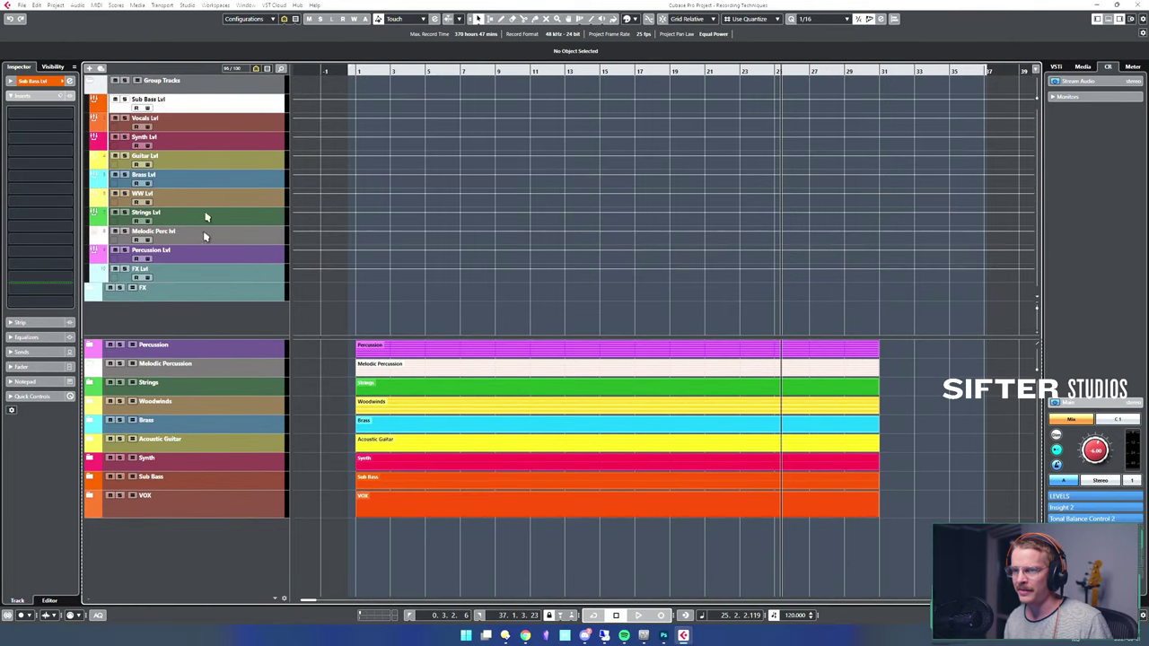
- Go through the level groups in the Group Tracks folder one by one, from Sub Bass Lvl to FX Lvl
shift+click(196, 269)
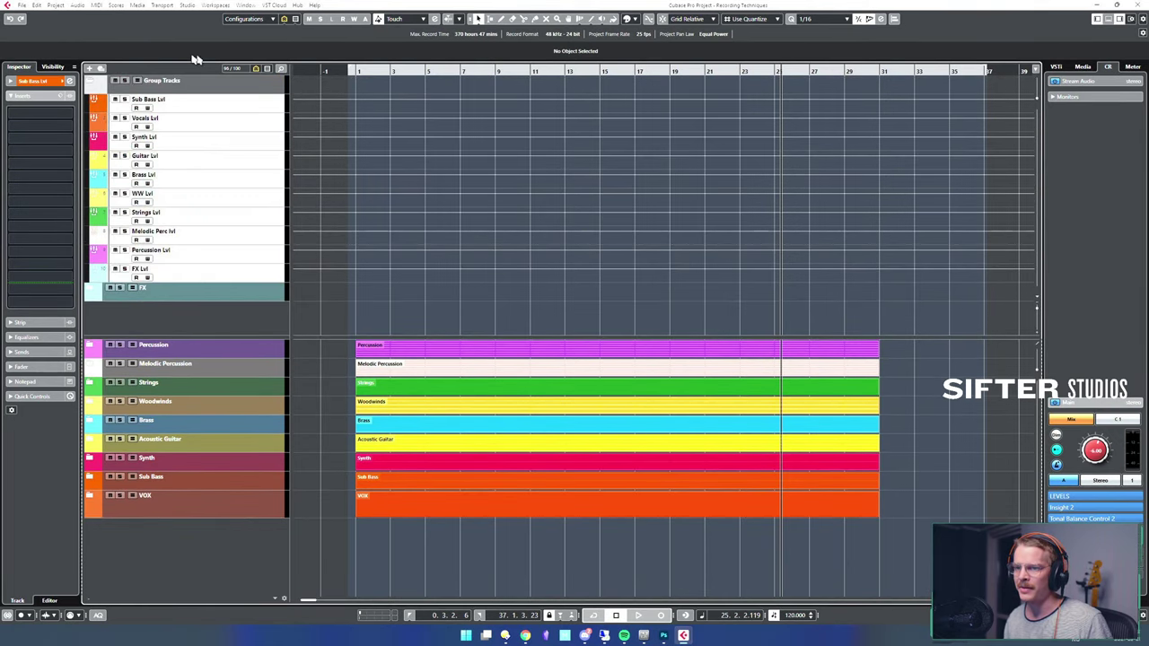
click(200, 104)
click(203, 122)
click(206, 143)
click(207, 161)
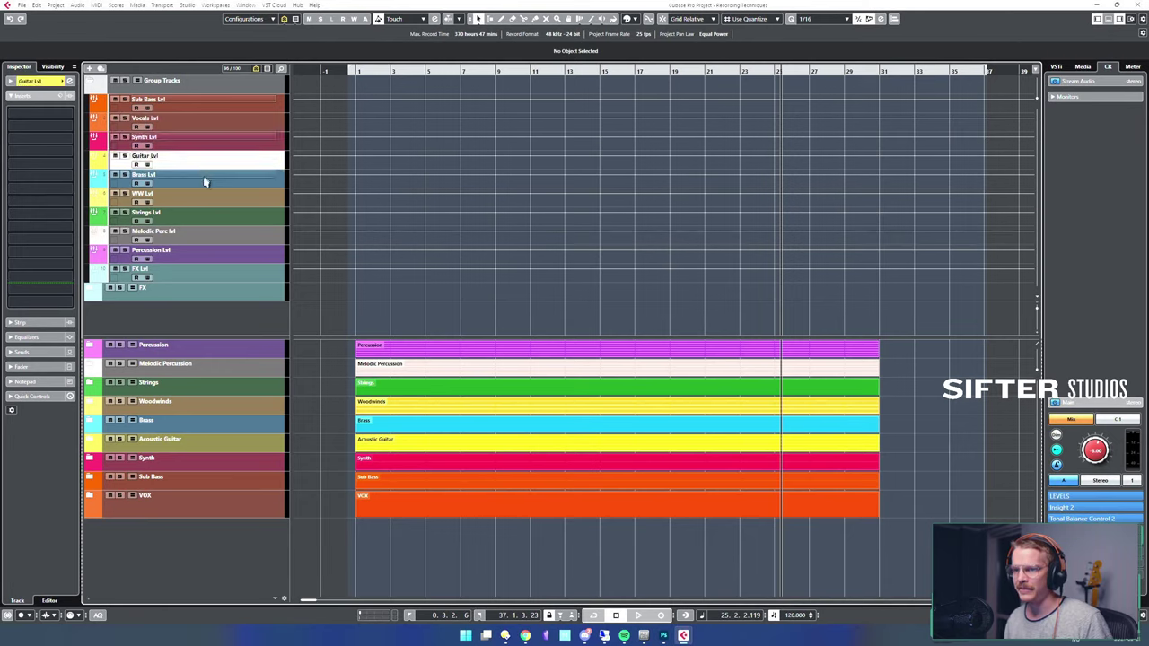
click(207, 181)
click(209, 199)
click(212, 219)
click(212, 238)
click(209, 255)
click(204, 273)
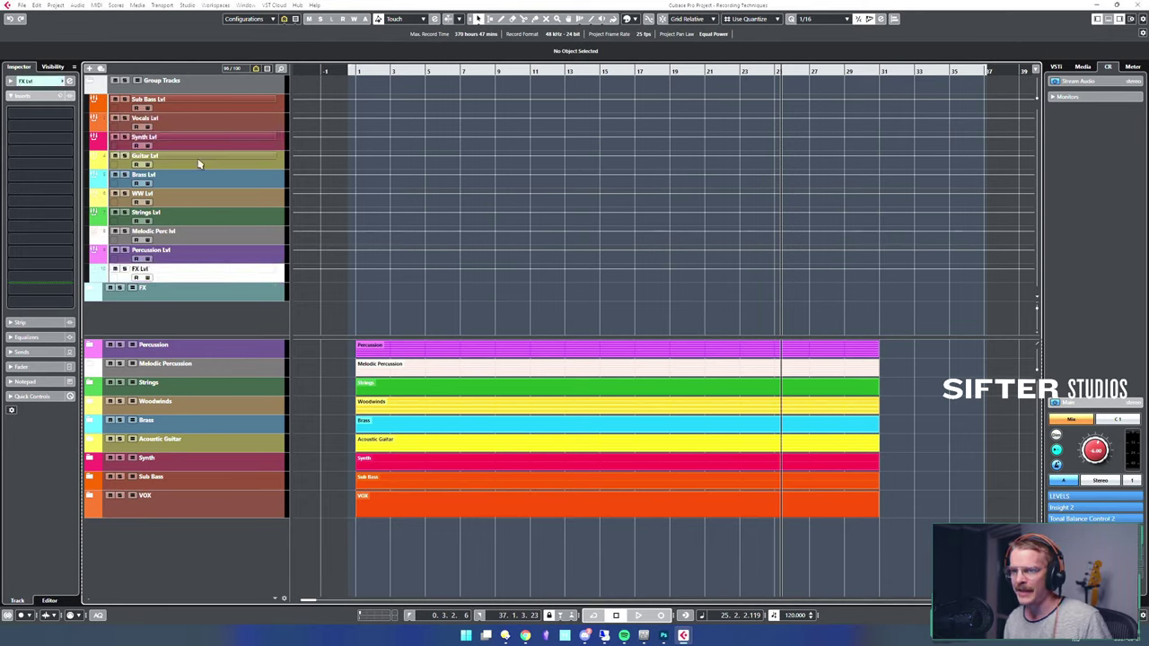
- Create a stereo group named SUBMASTER for all level groups from Sub Bass Lvl to FX Lvl, and colour it Color 18
shift+click(196, 105)
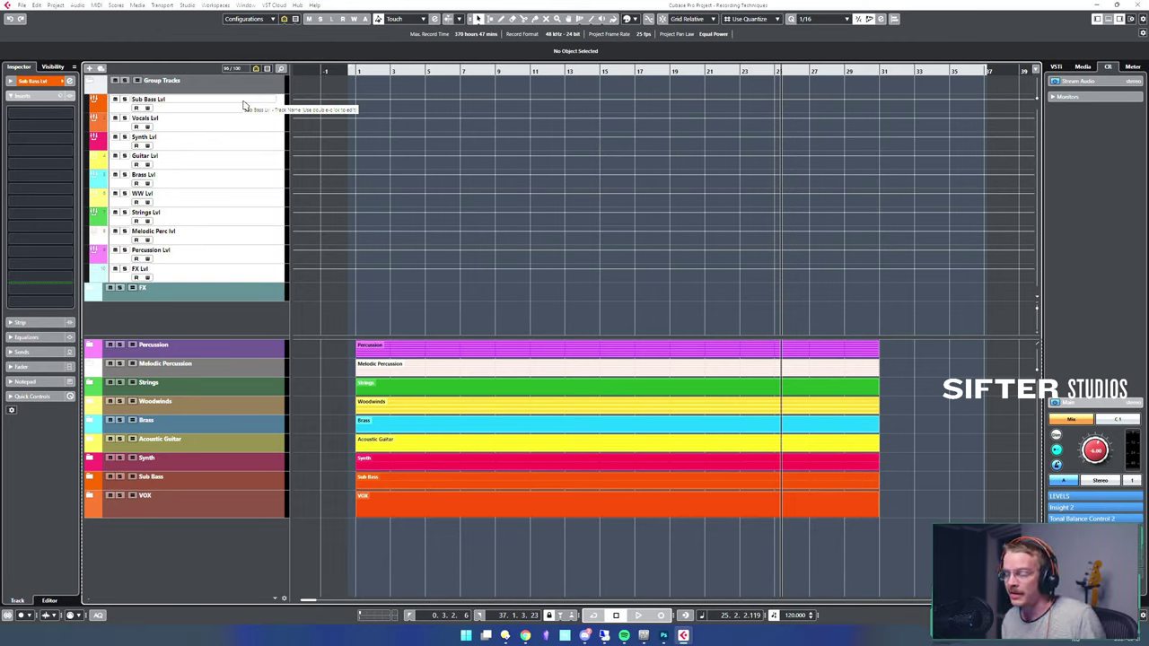
key(ctrl+shift+g)
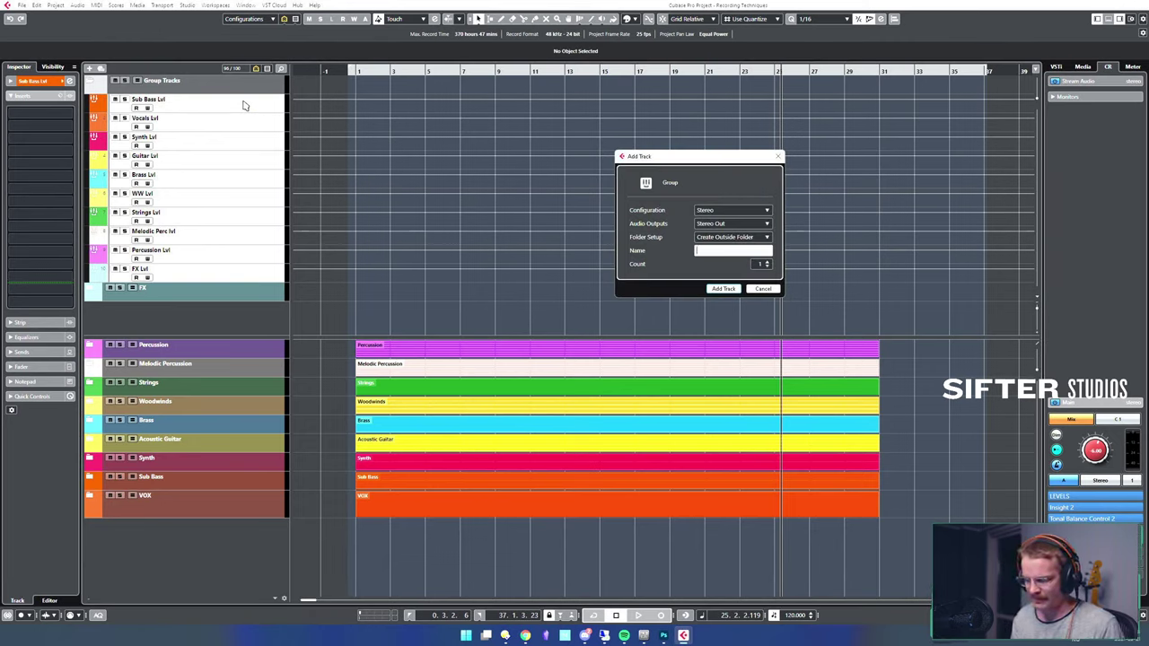
text(SUBMASTER)
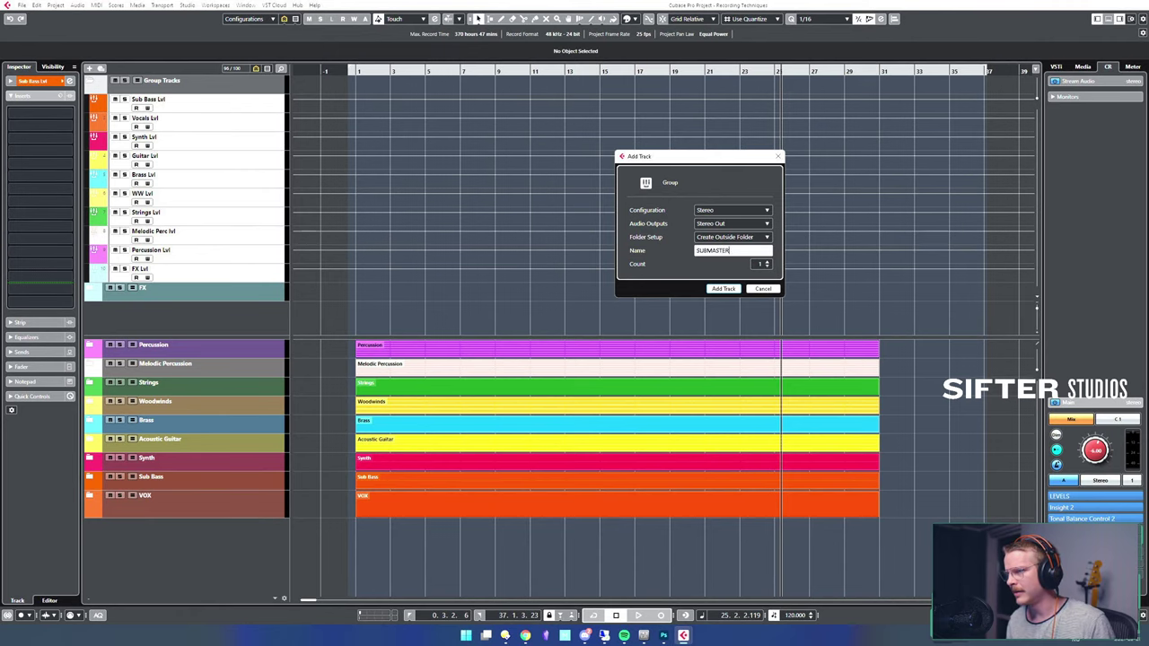
key(Return)
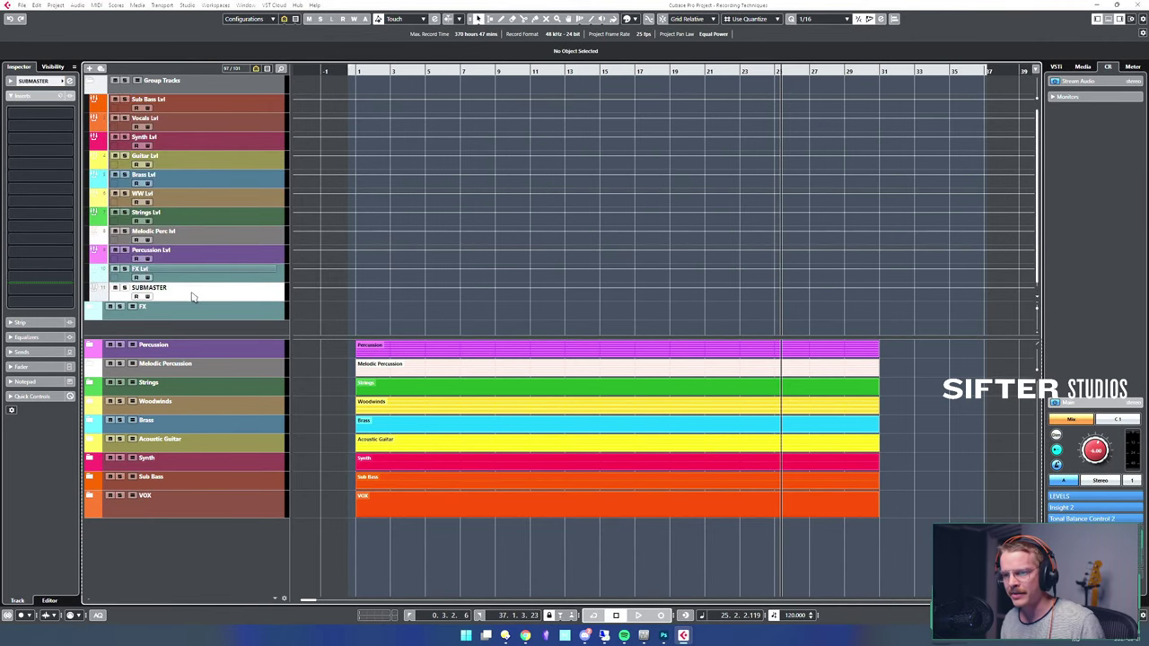
click(631, 19)
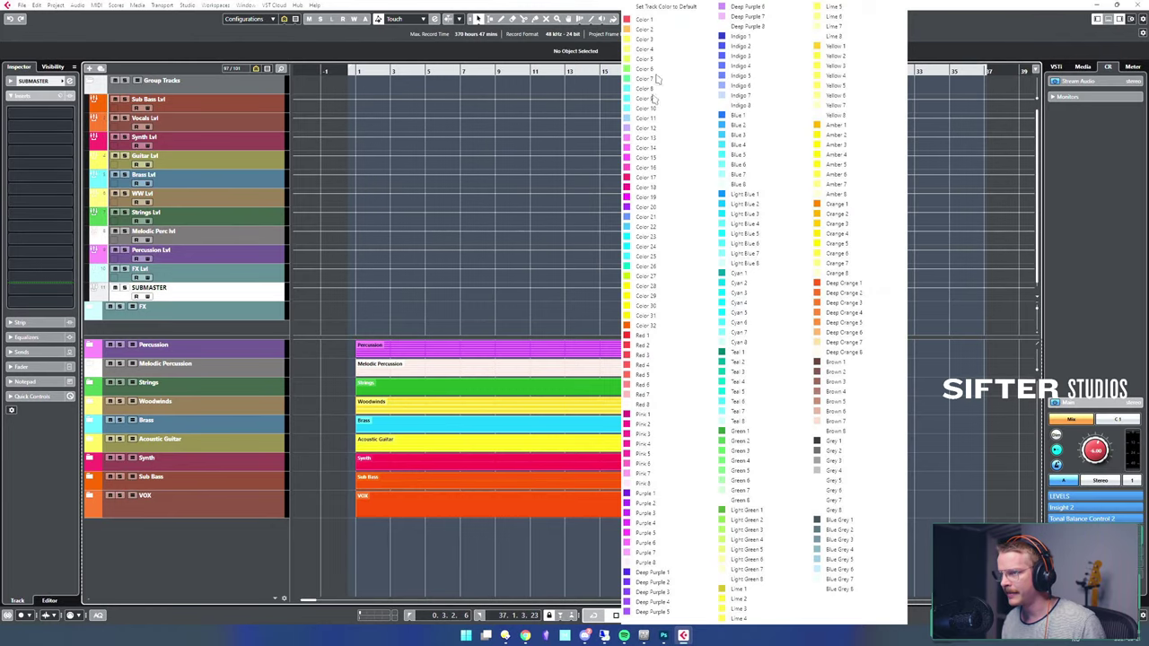
click(649, 185)
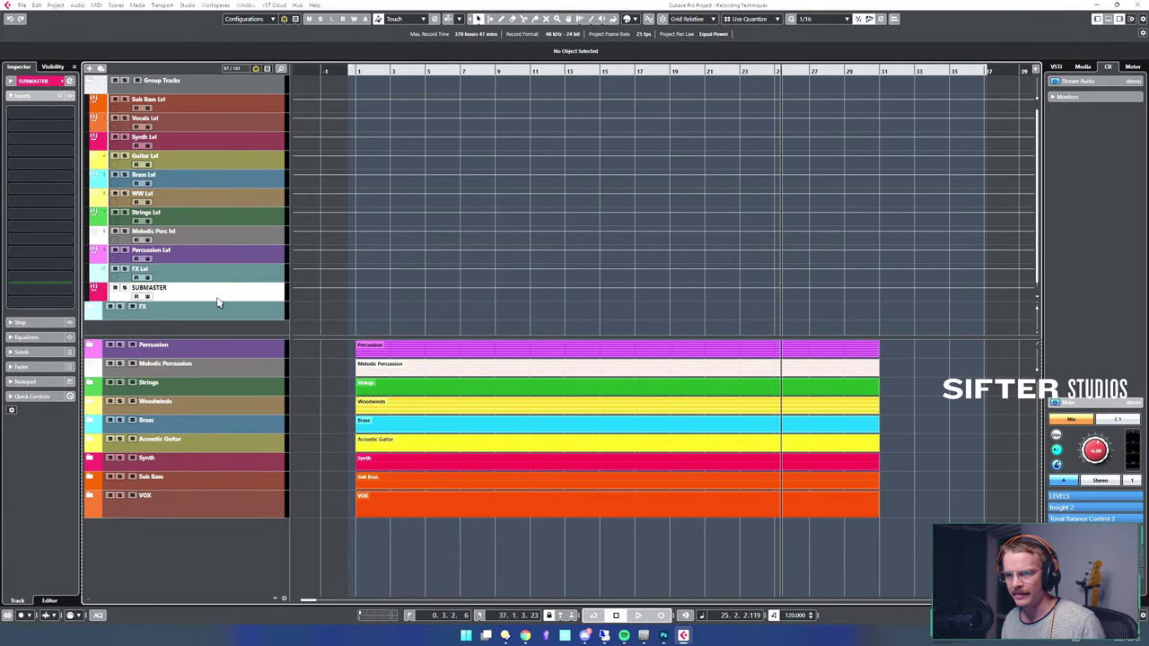
- Create a stereo group named OUTPUT for the SUBMASTER track and colour it red
key(alt+g)
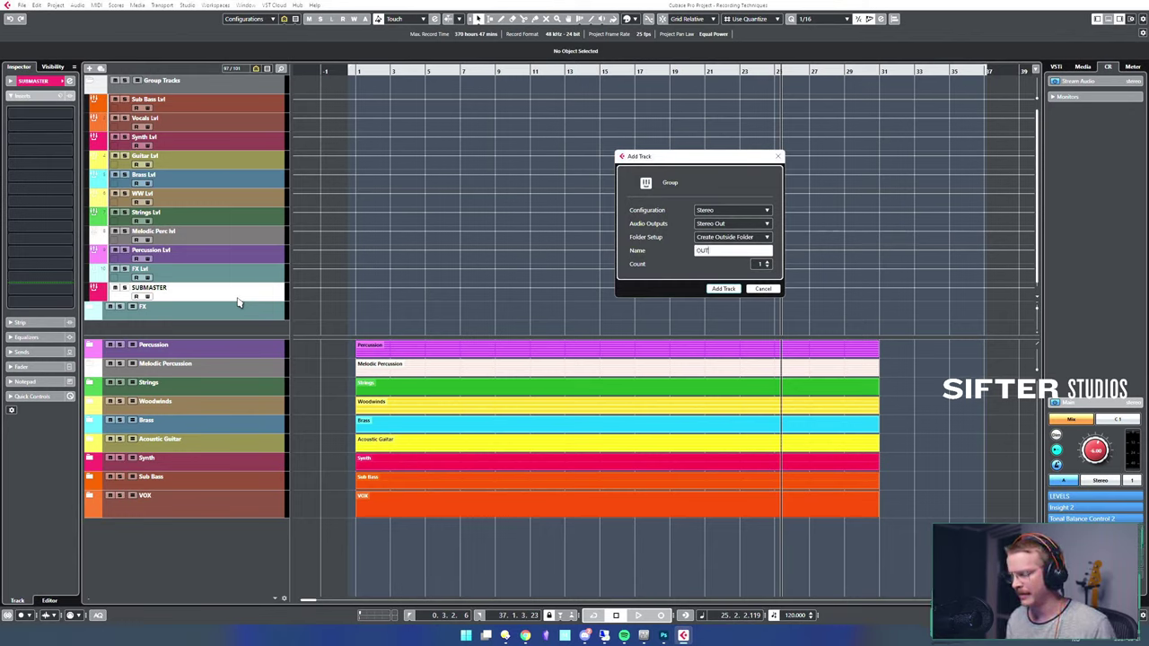
key(Return)
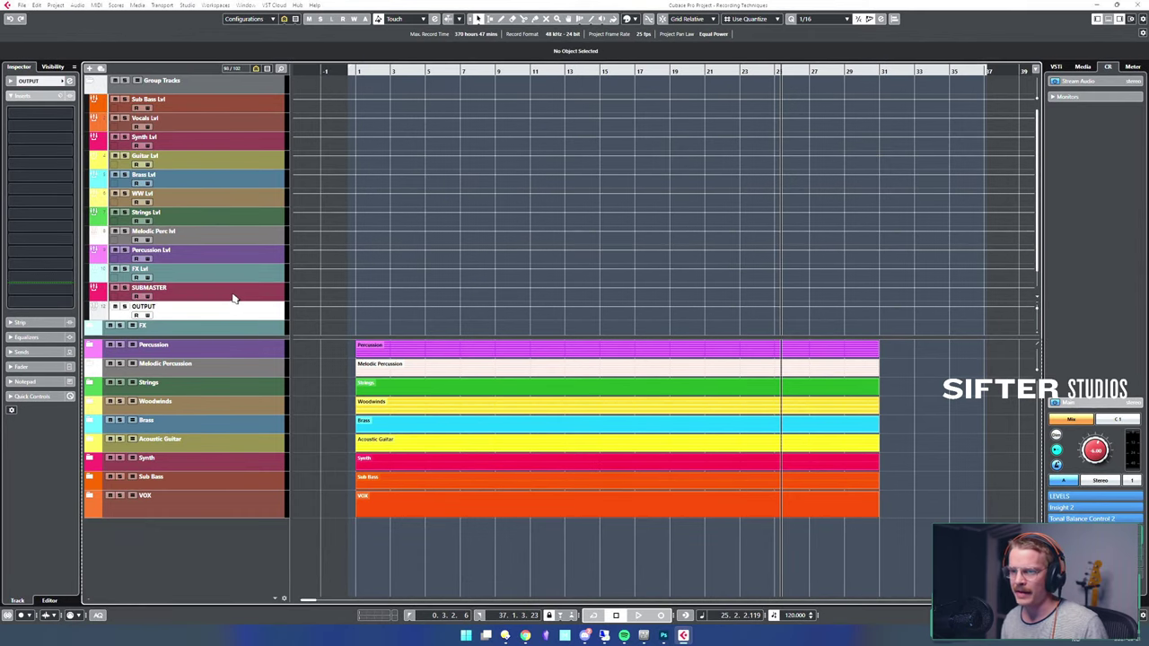
click(636, 20)
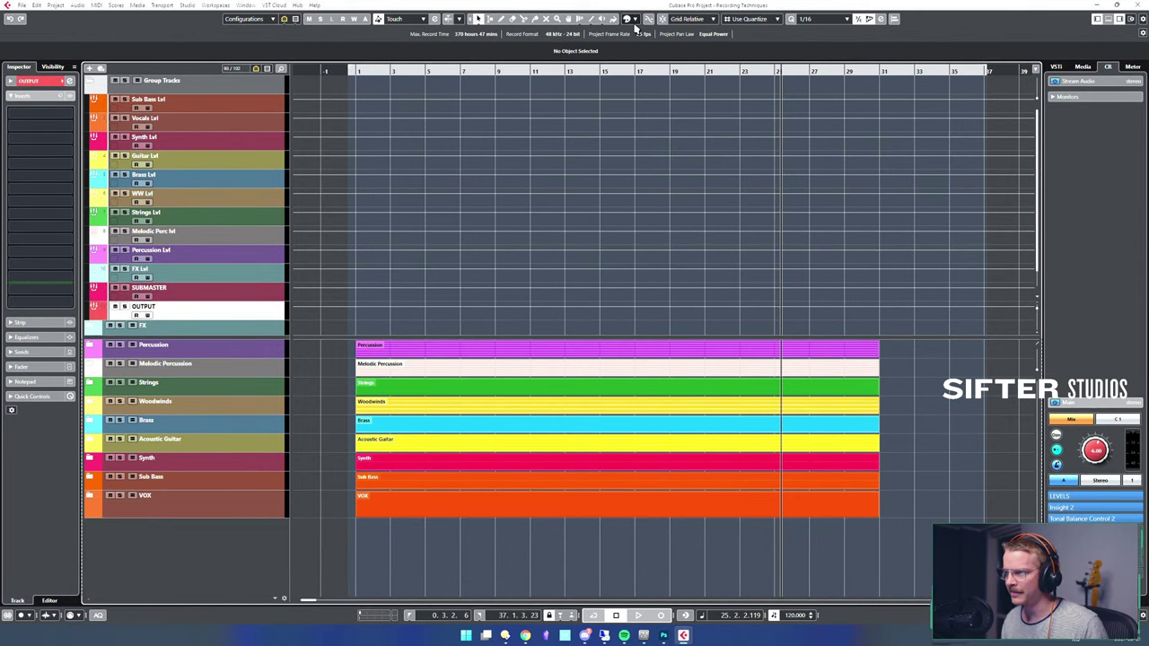
click(634, 24)
click(635, 21)
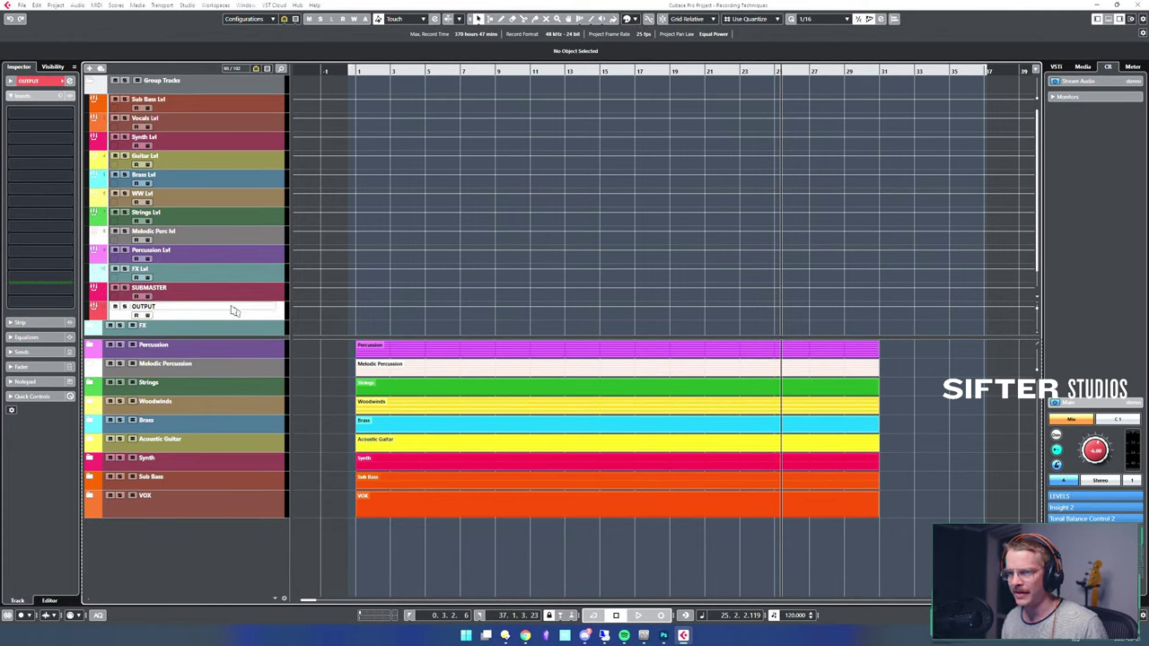
click(238, 293)
click(242, 315)
click(272, 272)
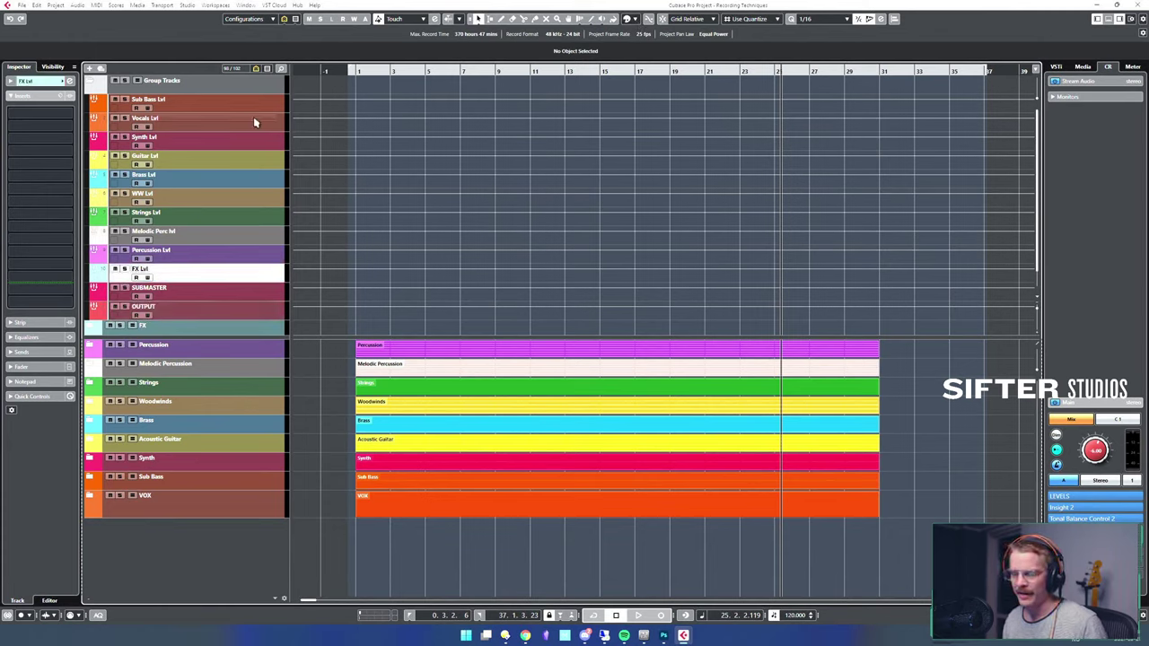
click(232, 290)
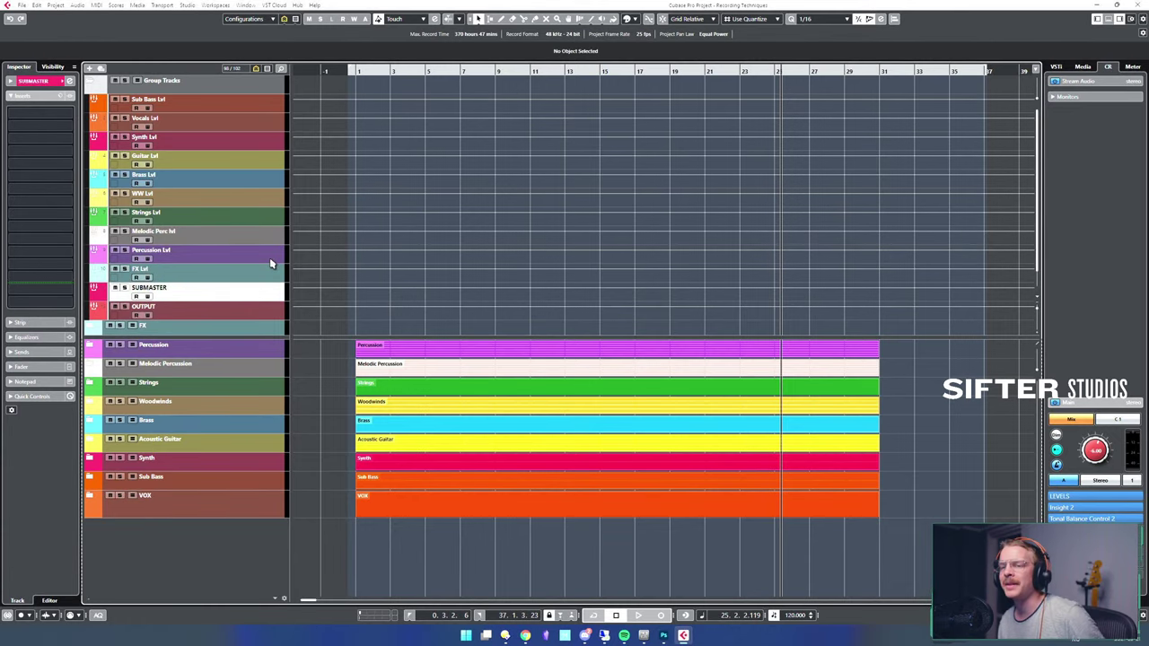
- Select all group tracks from Sub Bass Lvl to OUTPUT and open the MixConsole
click(247, 103)
shift+click(229, 310)
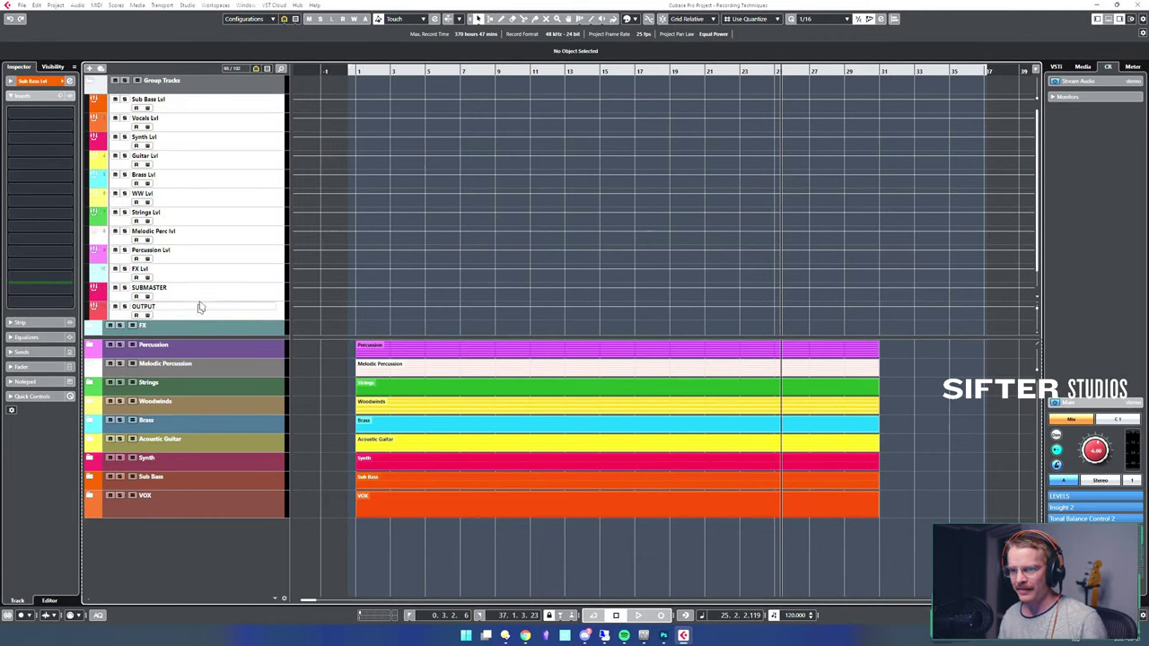
key(F3)
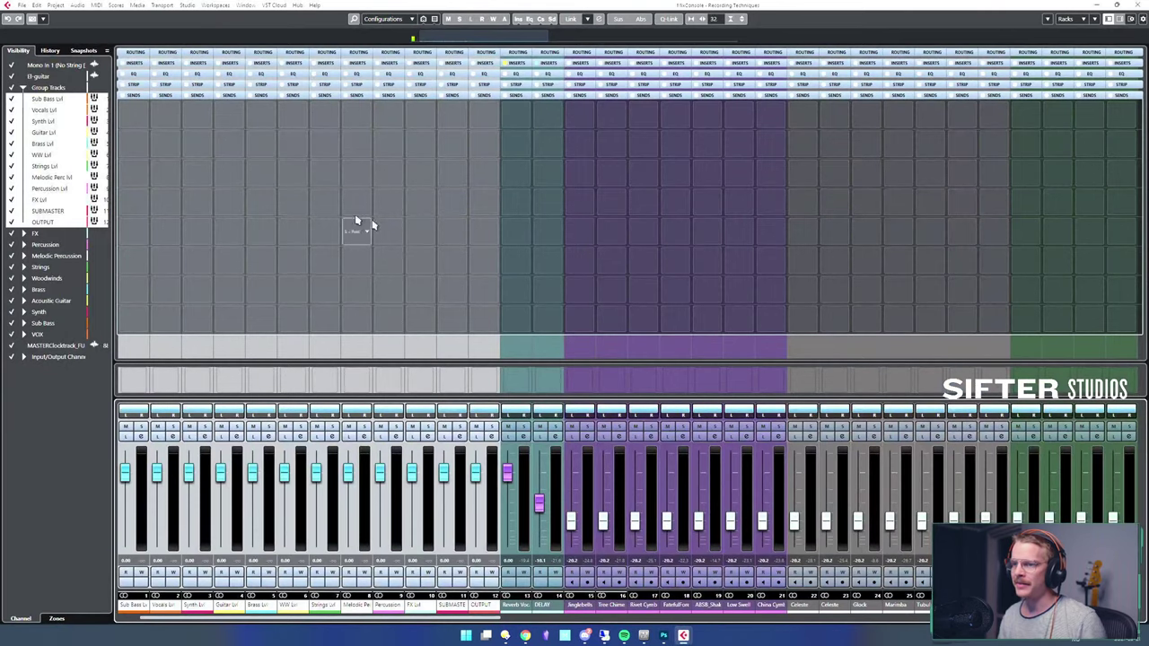
- Filter the MixConsole channel types so that only Group Channels are shown
click(381, 18)
click(322, 38)
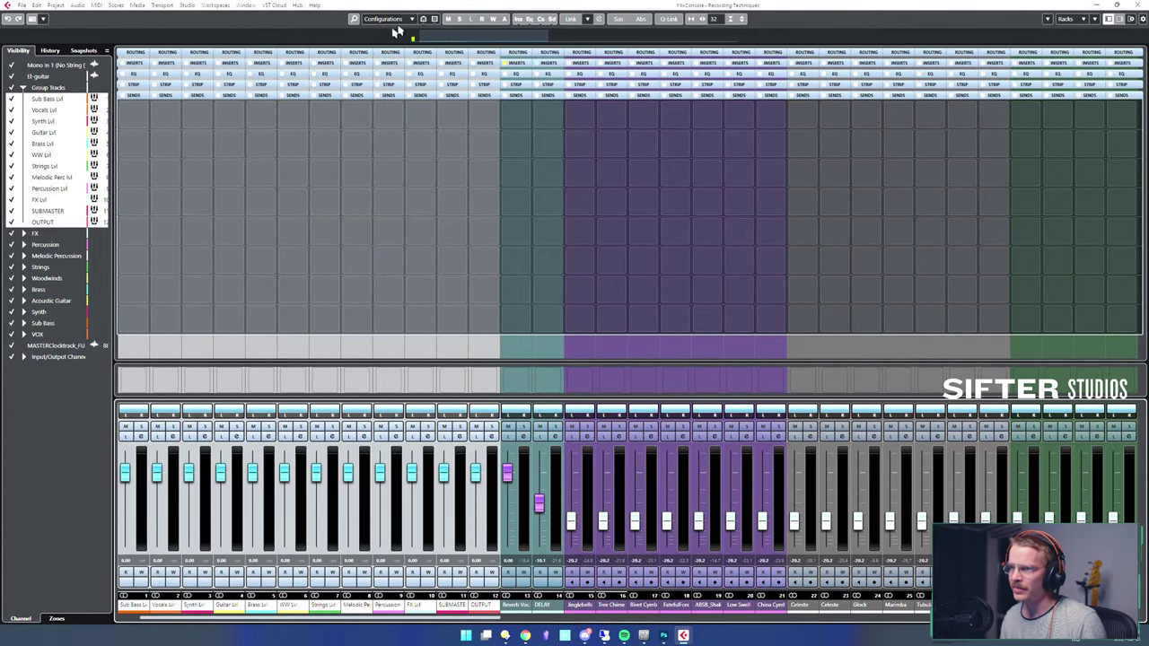
click(425, 19)
click(431, 19)
click(435, 19)
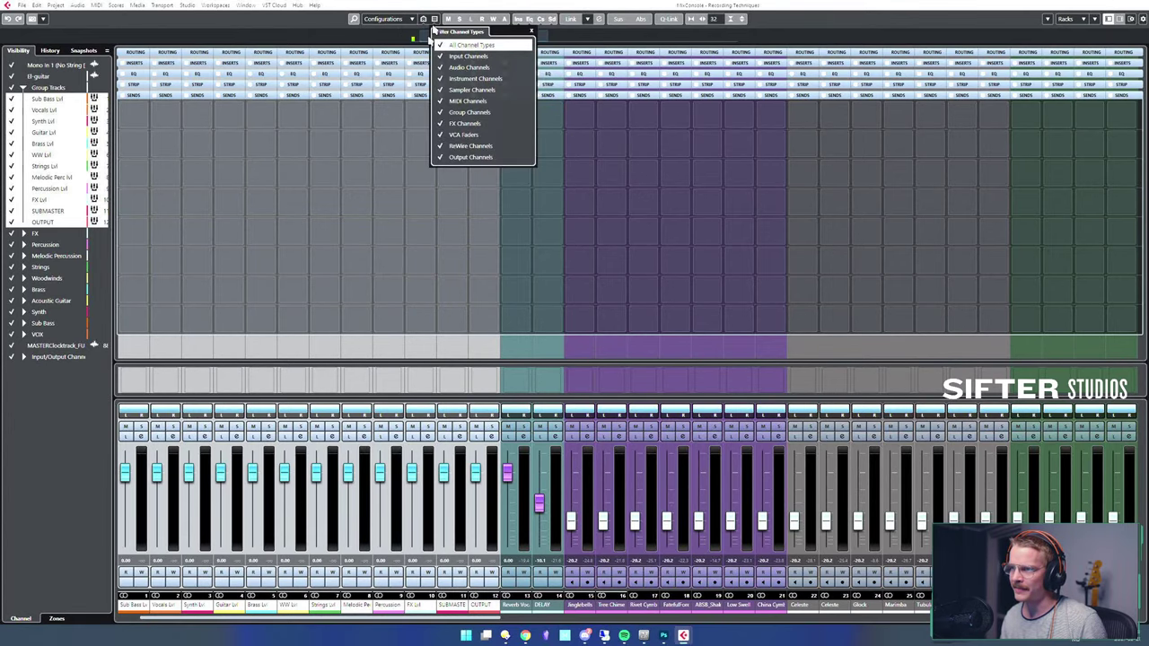
click(441, 44)
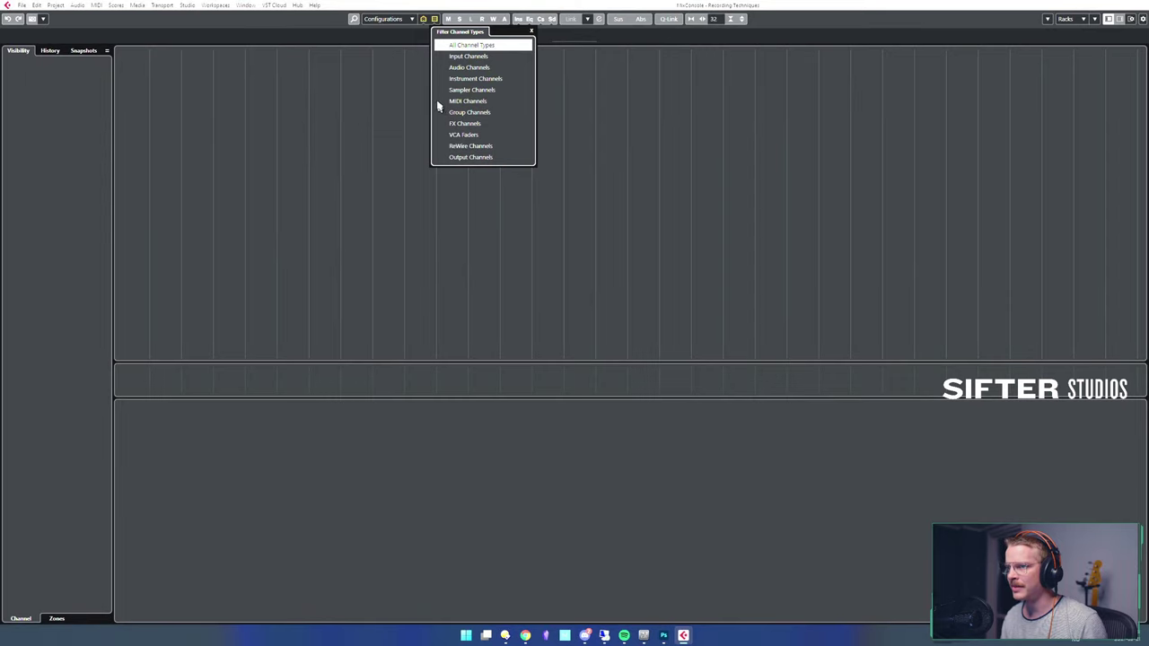
click(438, 123)
click(438, 123)
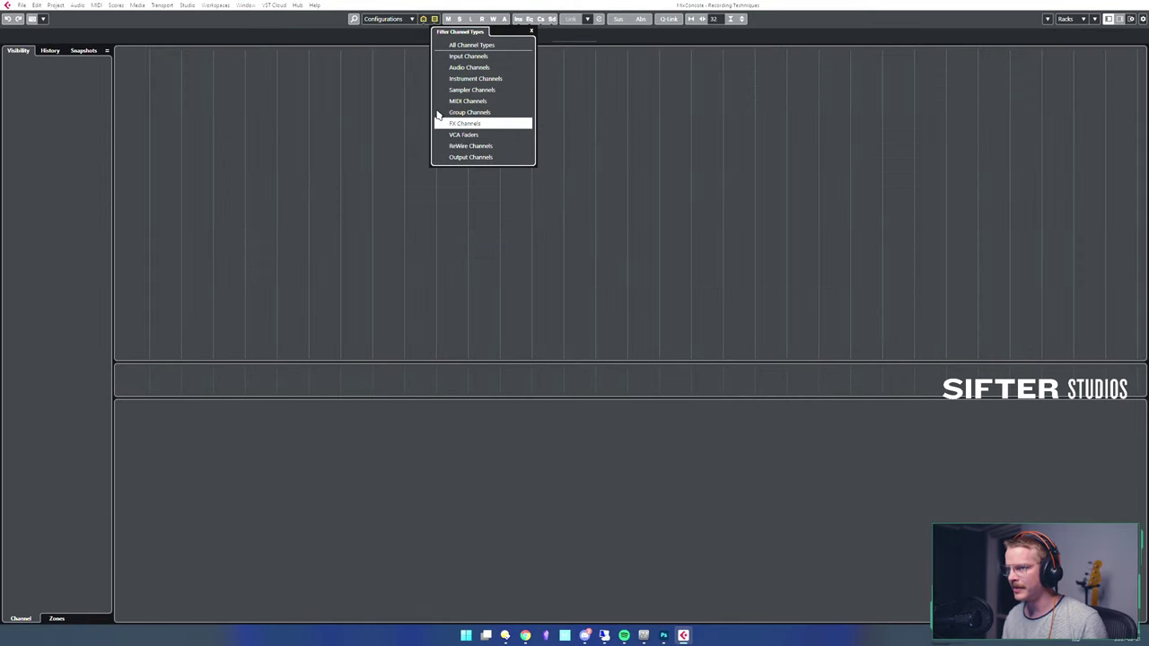
click(438, 113)
click(685, 532)
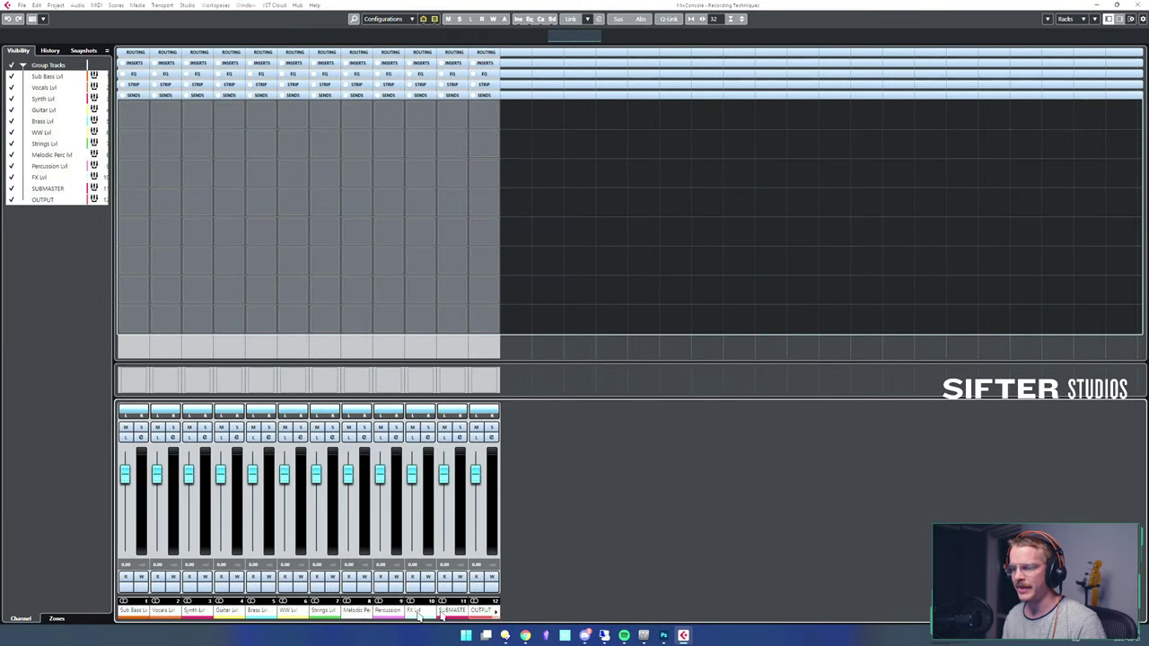
- Go through the group channels in the MixConsole one by one, from SUBMASTER back to Sub Bass Lvl
click(135, 613)
click(452, 613)
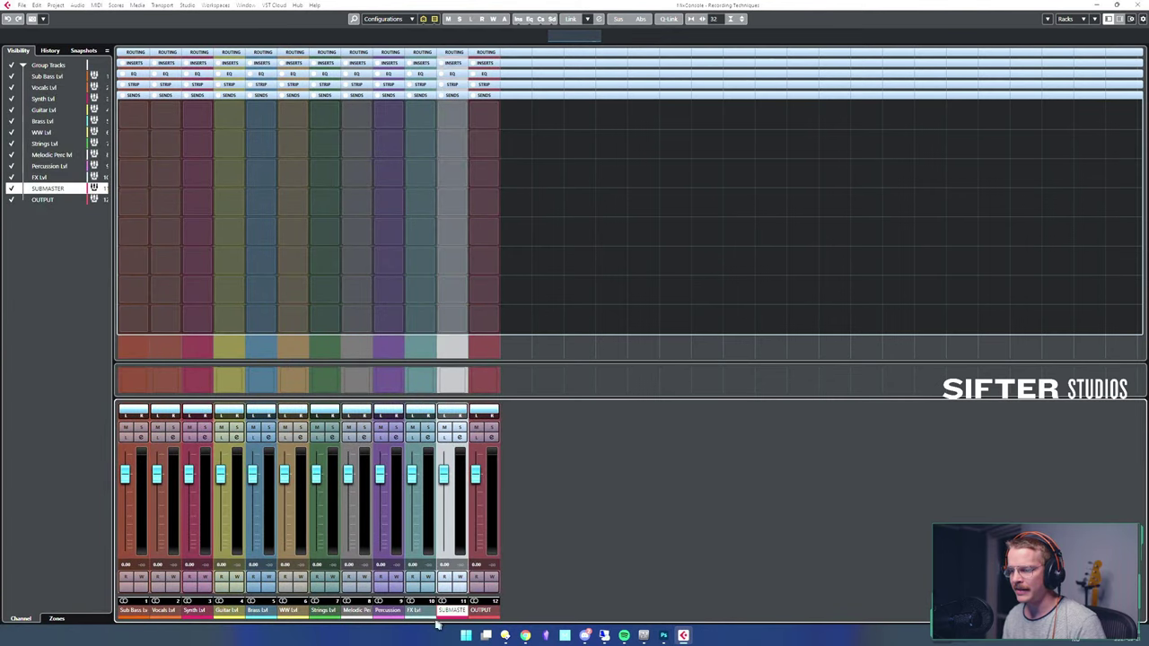
click(419, 613)
click(387, 613)
click(357, 614)
click(325, 613)
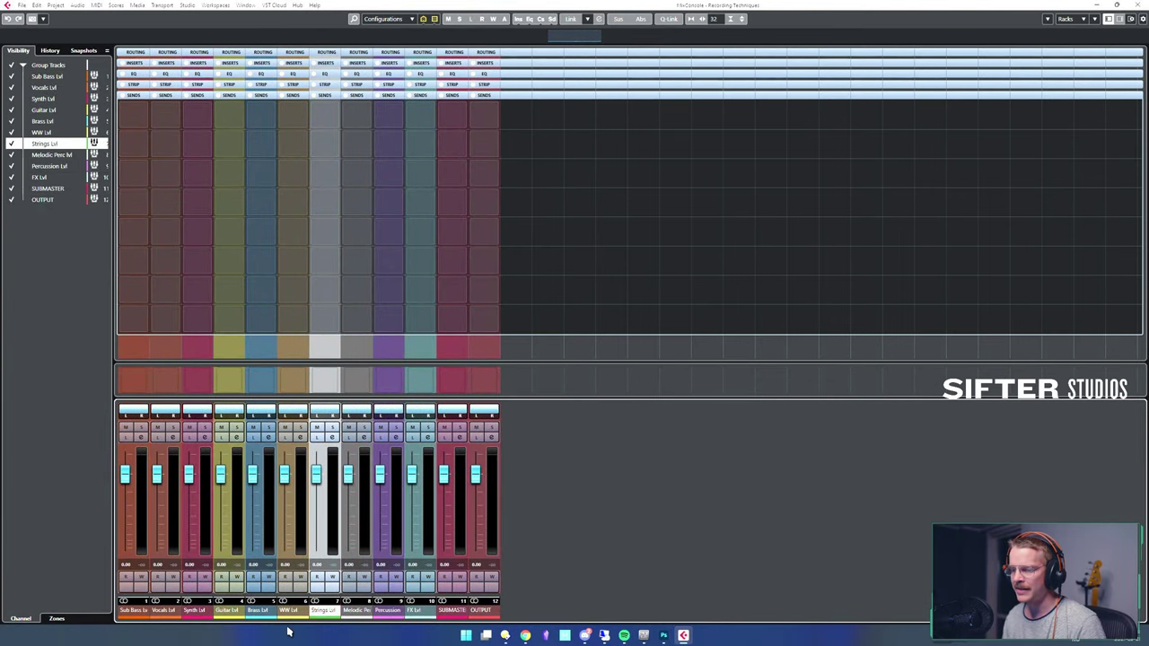
click(293, 613)
click(261, 614)
click(229, 613)
click(196, 613)
click(163, 613)
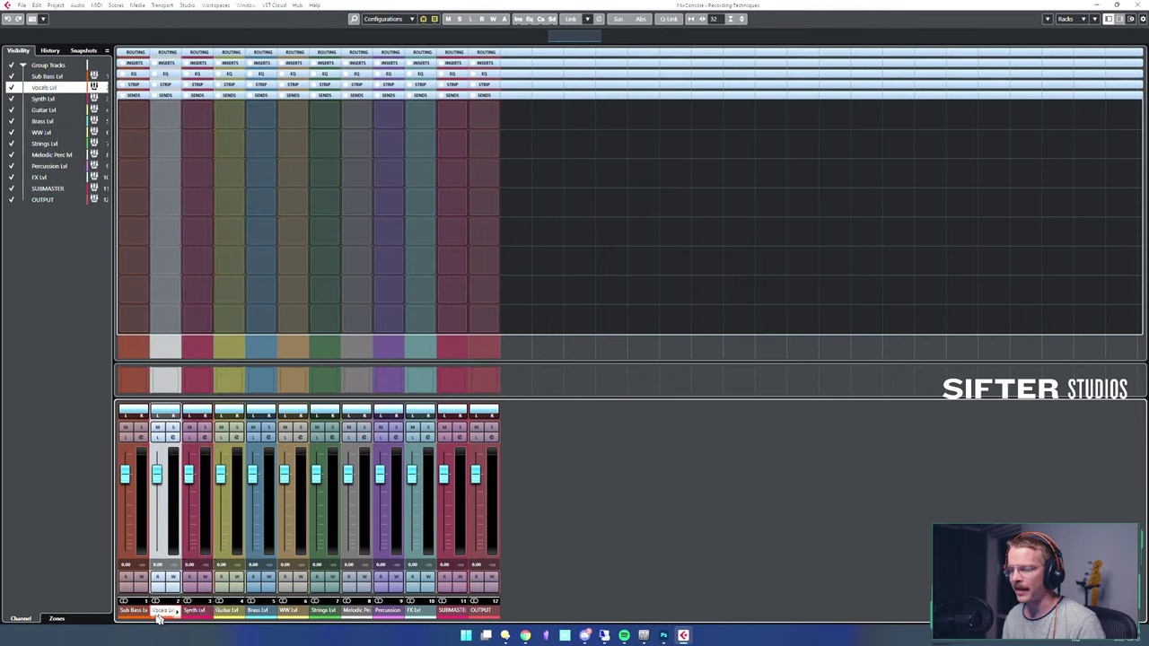
click(133, 612)
- Save the current MixConsole channel view as a configuration named Group Tracks and check it in the configuration list
click(384, 18)
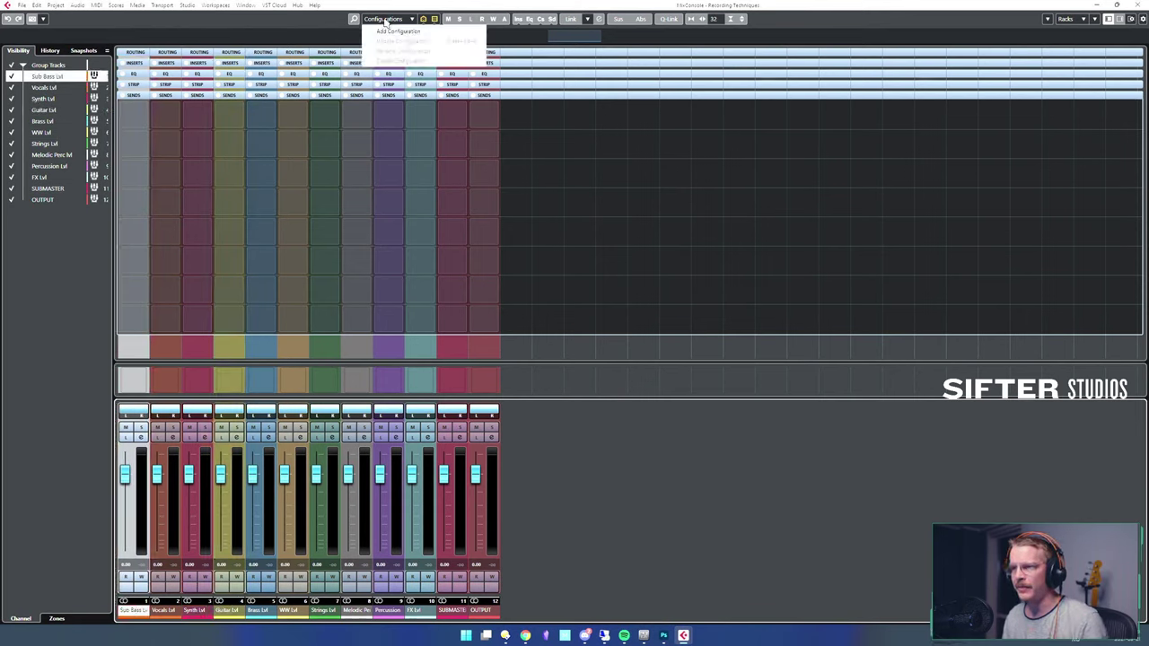
click(675, 539)
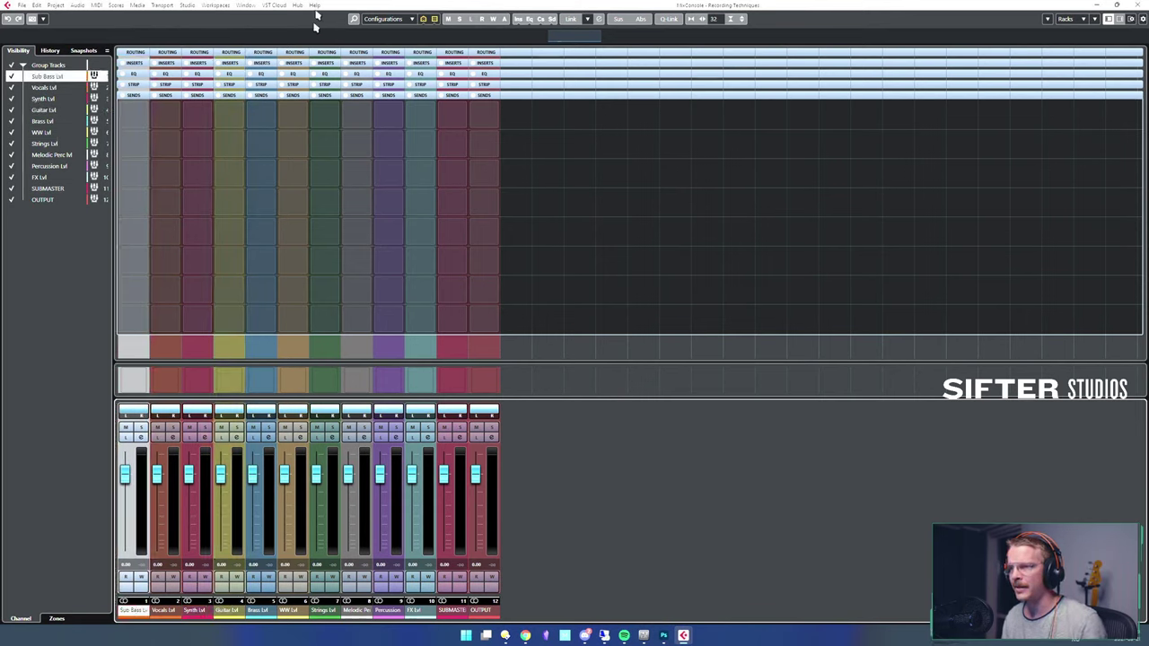
click(384, 19)
click(431, 33)
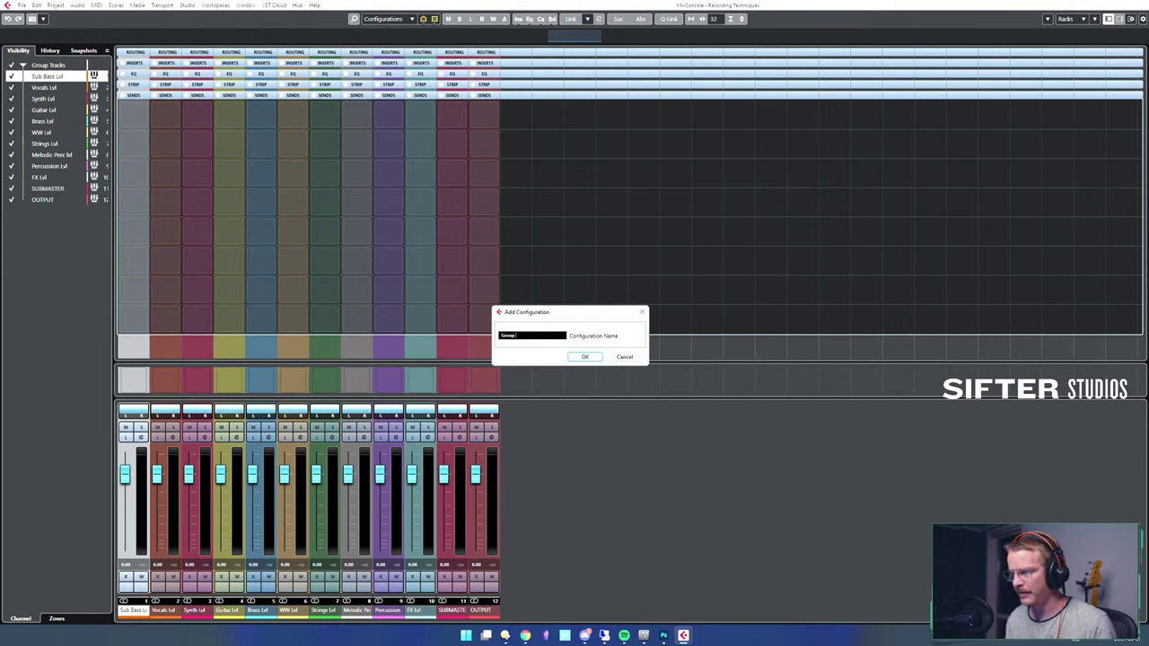
text(Group Tracks)
key(Return)
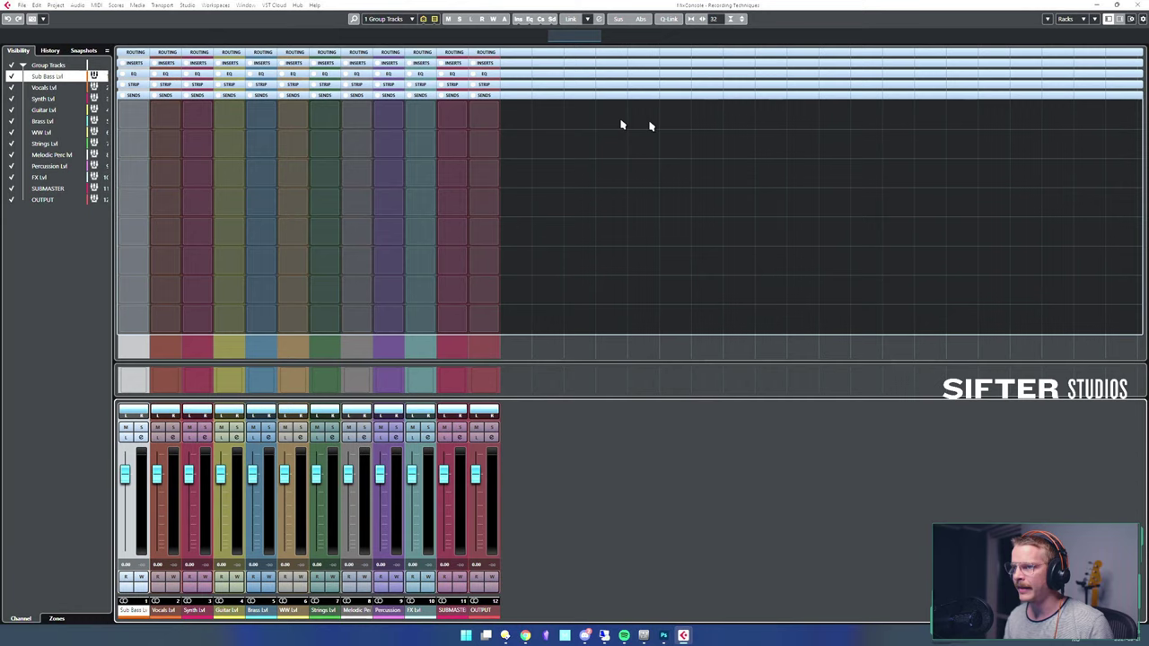
click(413, 19)
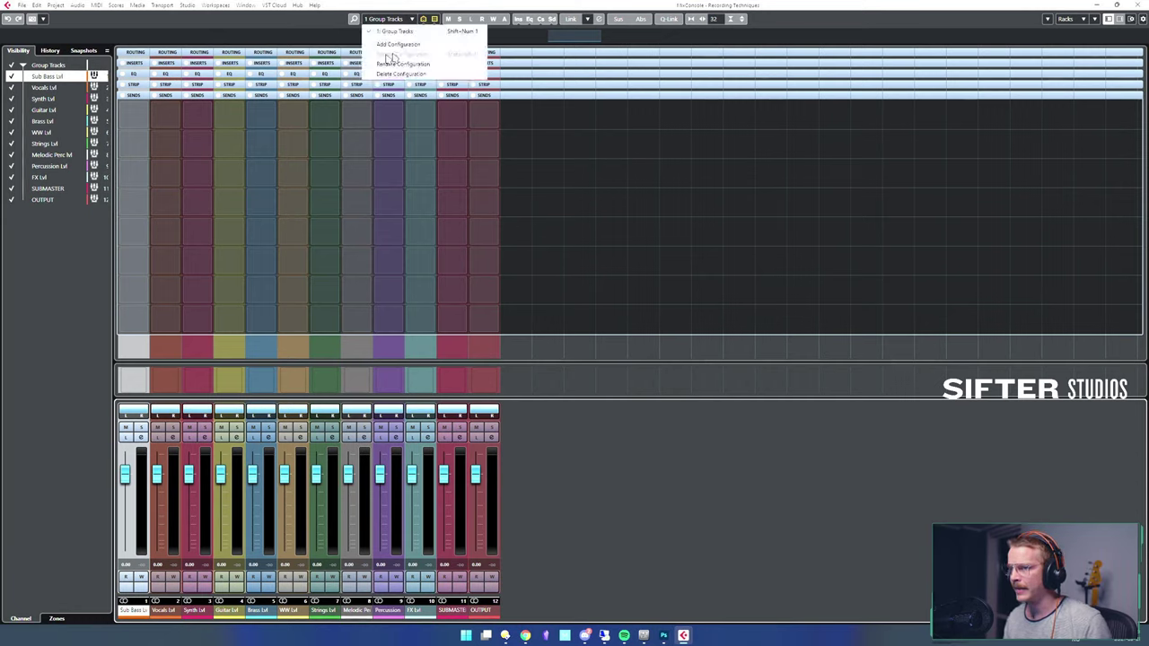
click(335, 36)
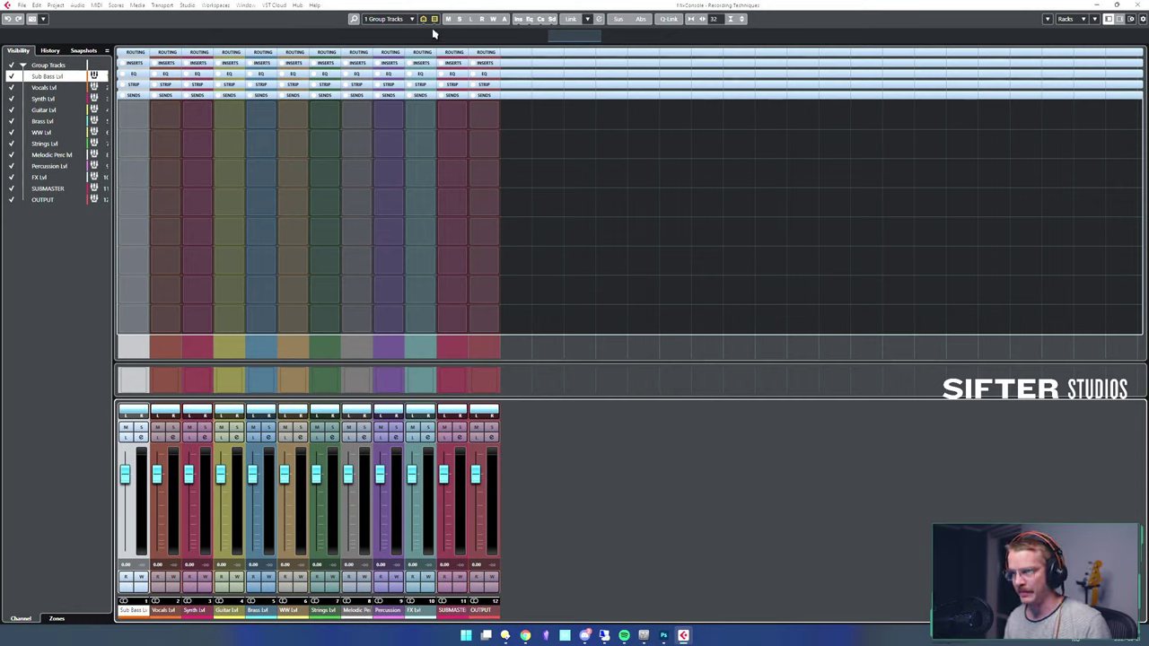
- Filter the MixConsole to show only FX Channels and save the view as a configuration named FX Channels
click(434, 19)
click(445, 20)
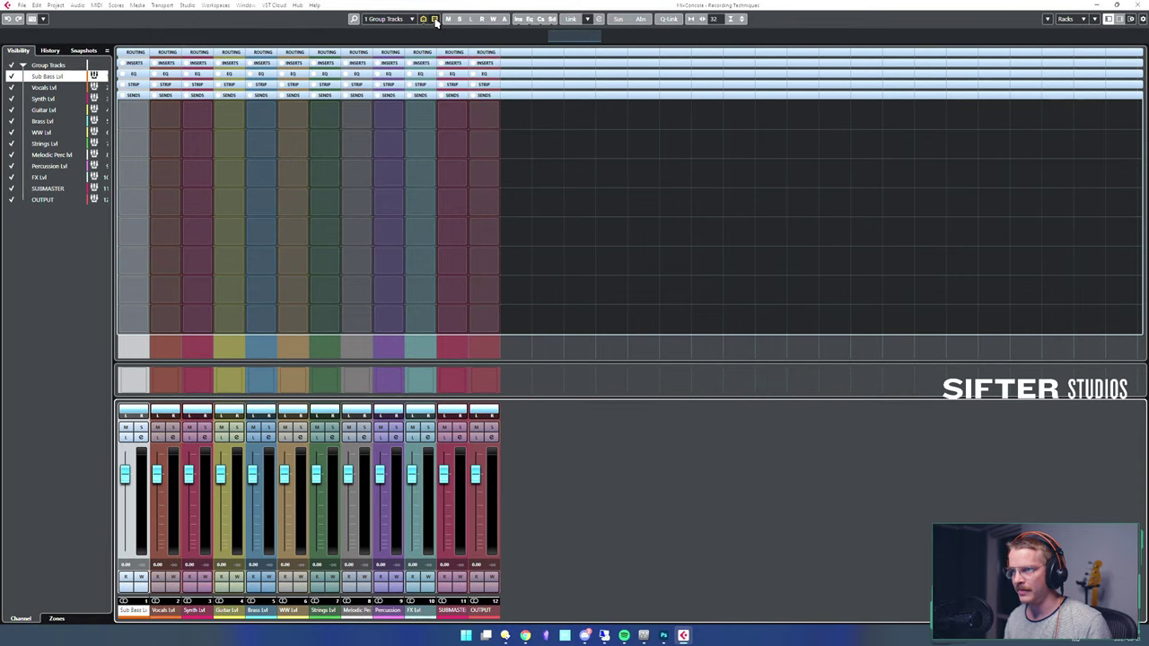
click(435, 19)
click(440, 123)
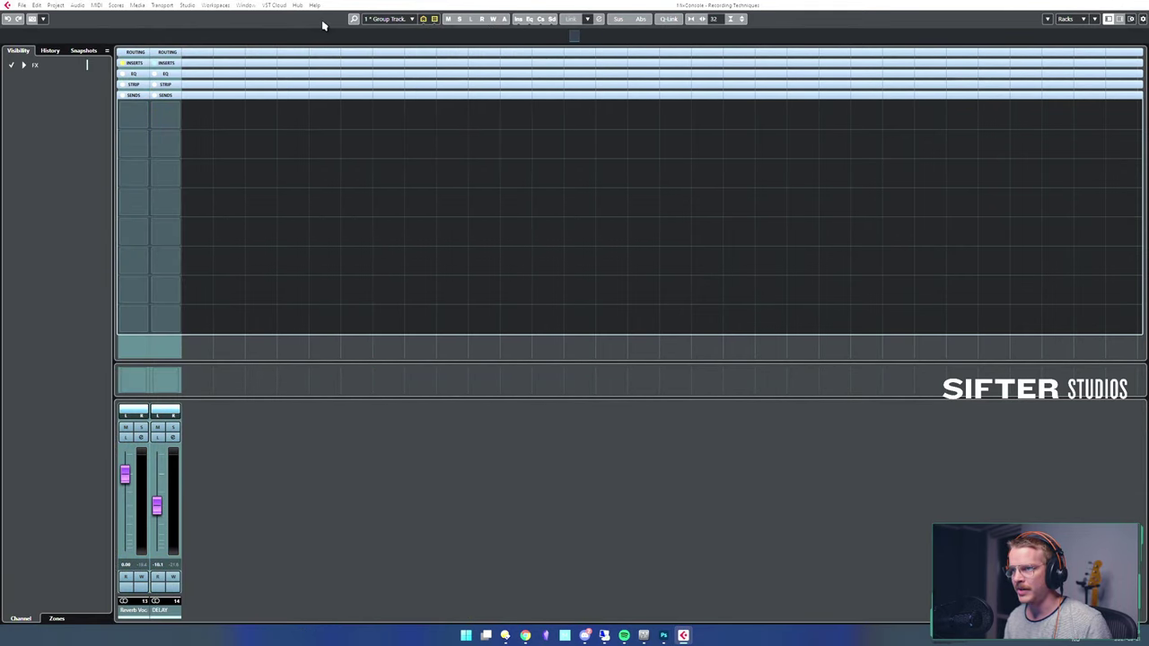
click(386, 19)
click(404, 52)
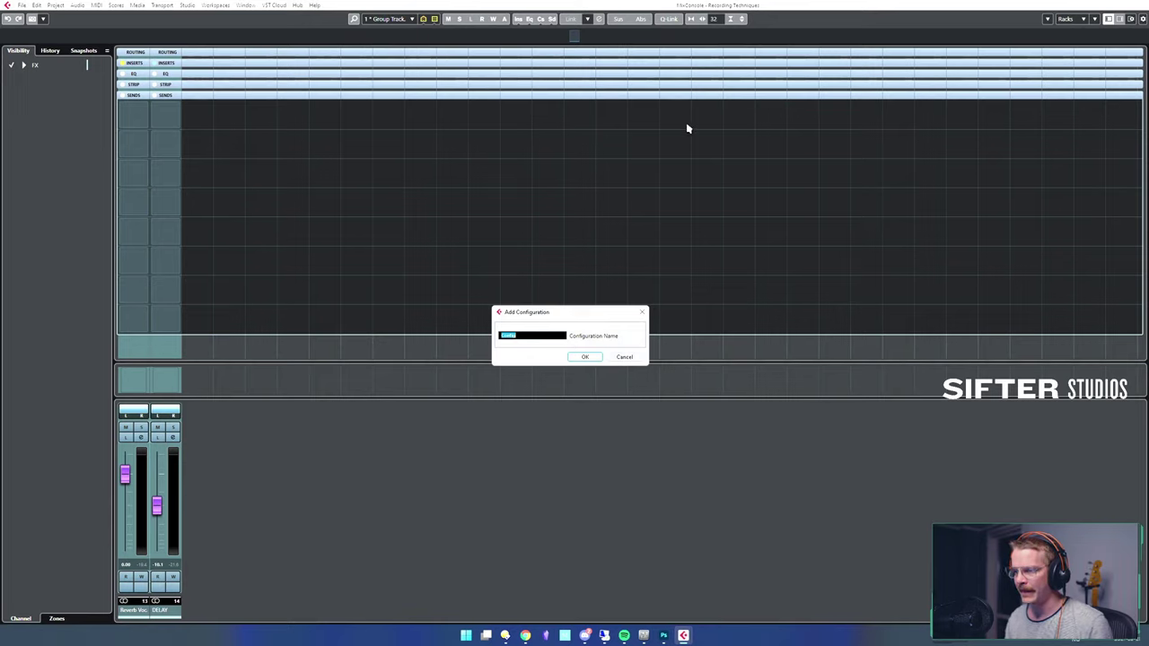
text(FX Channels)
key(Return)
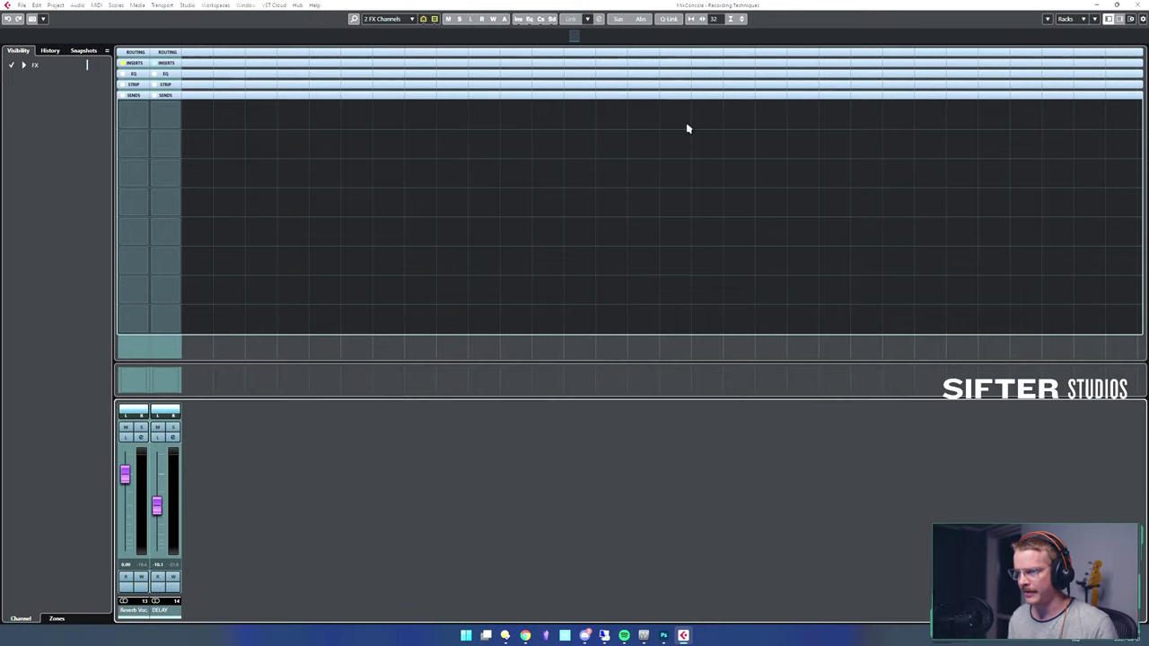
- Filter the MixConsole to show only Audio Channels and save the view as a configuration named Audio Channels
click(435, 19)
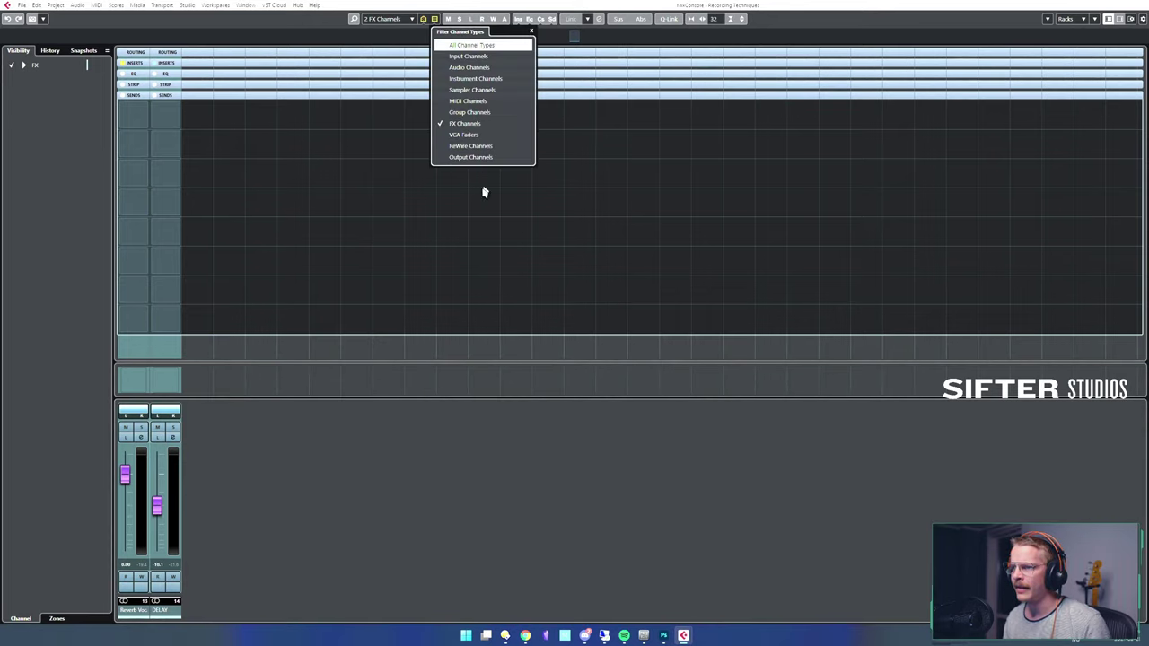
click(439, 127)
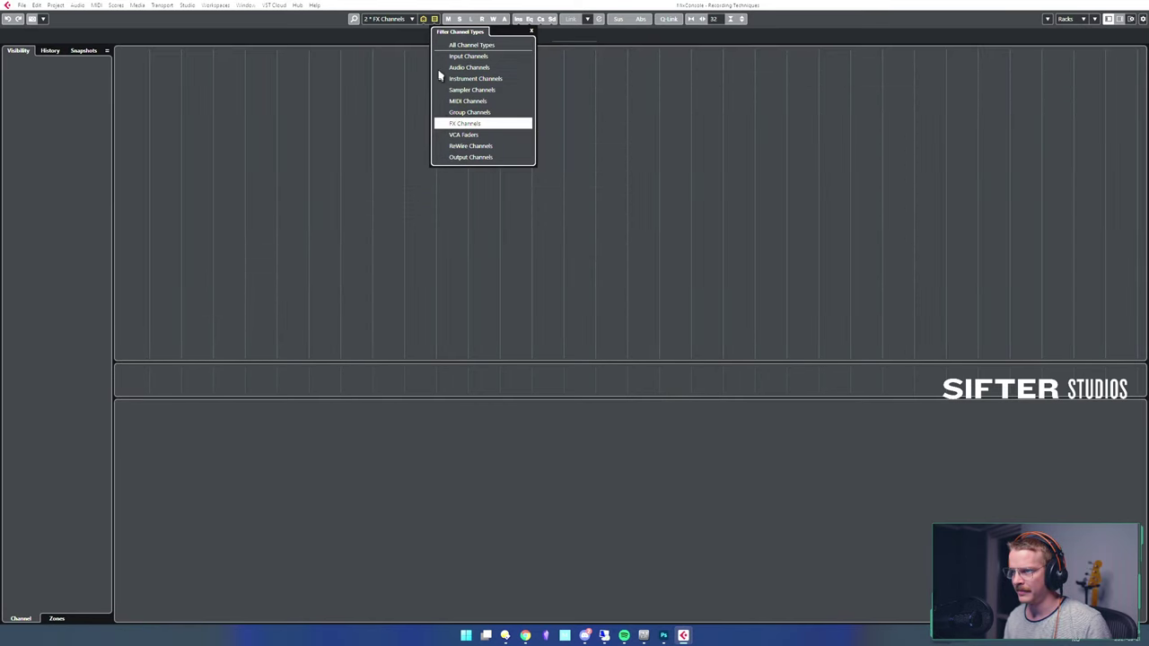
click(395, 19)
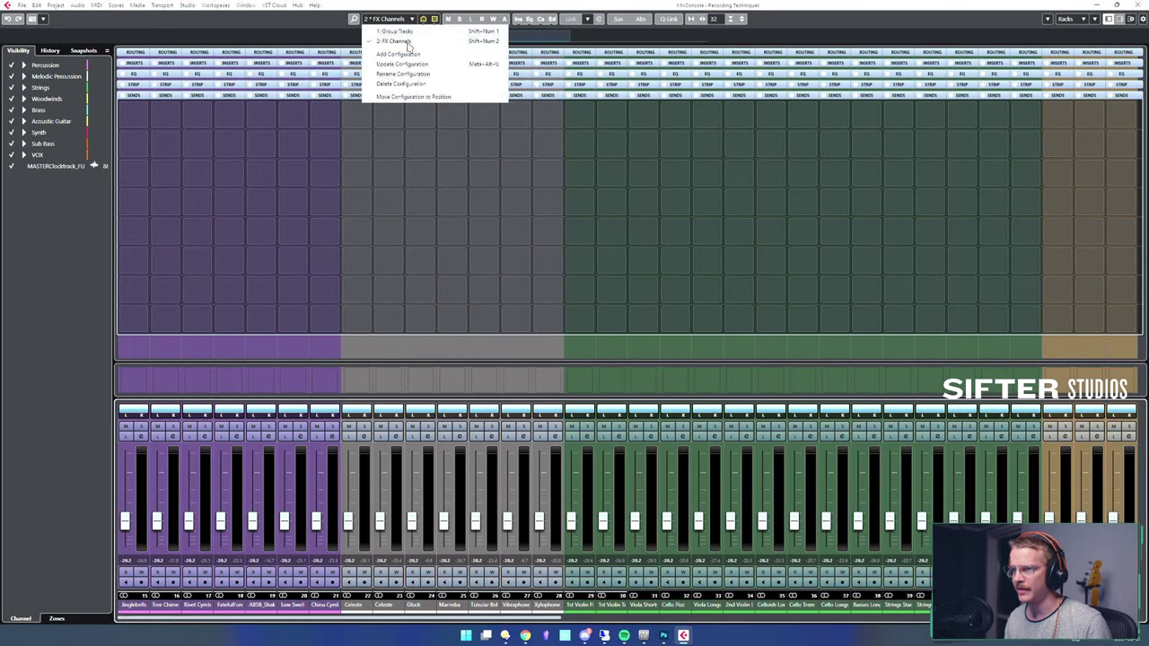
click(409, 55)
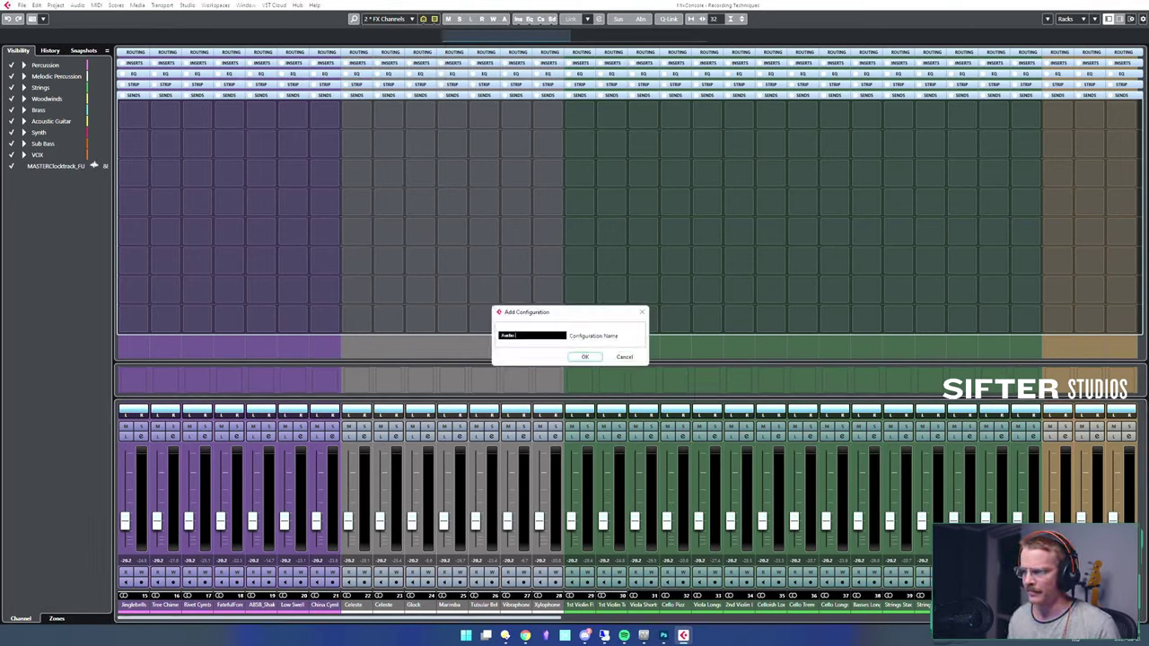
key(Return)
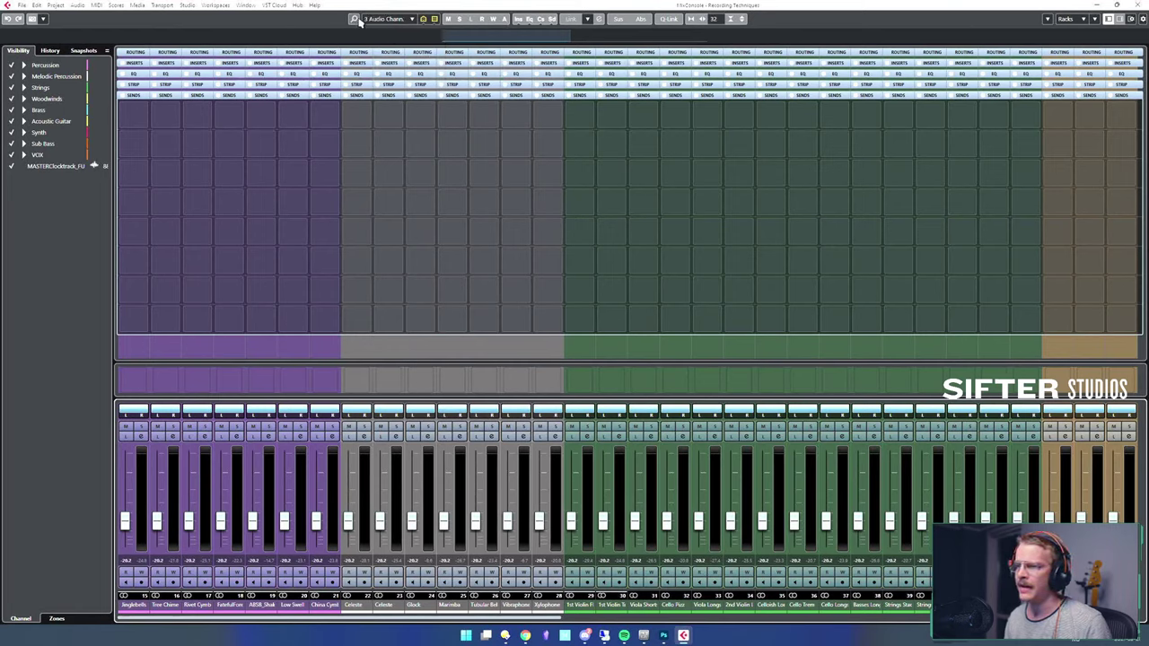
- Switch through the Group Tracks, FX Channels and Audio Channels configurations, ending on Group Tracks
click(386, 19)
click(388, 35)
click(391, 20)
click(395, 40)
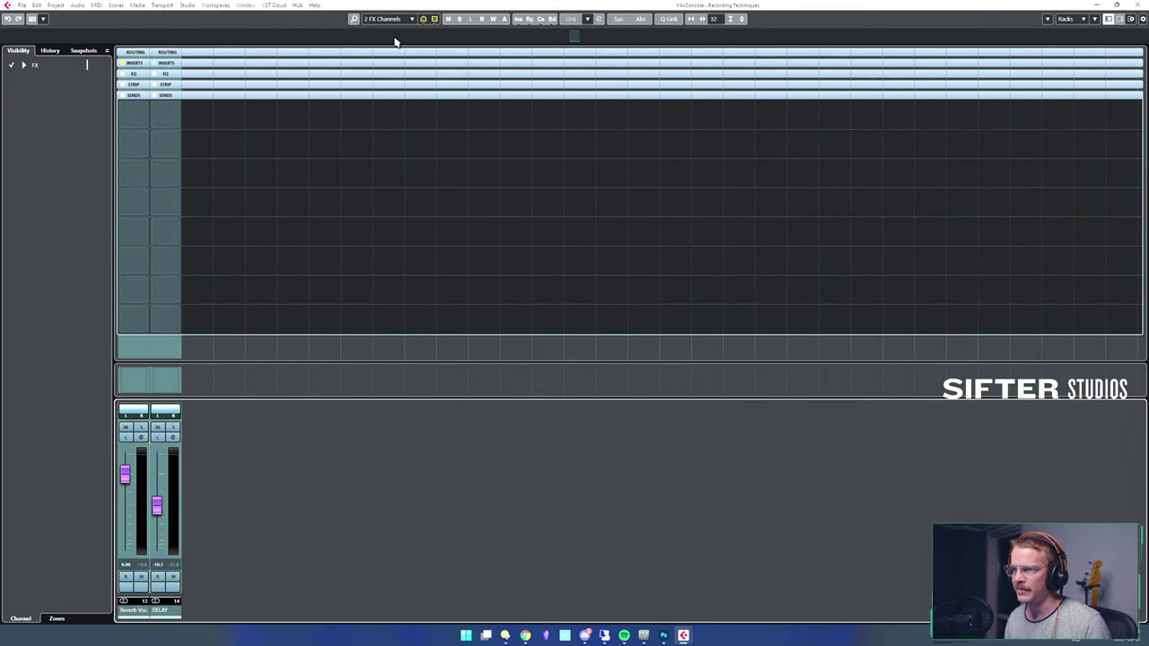
click(396, 21)
click(395, 51)
click(386, 19)
click(388, 34)
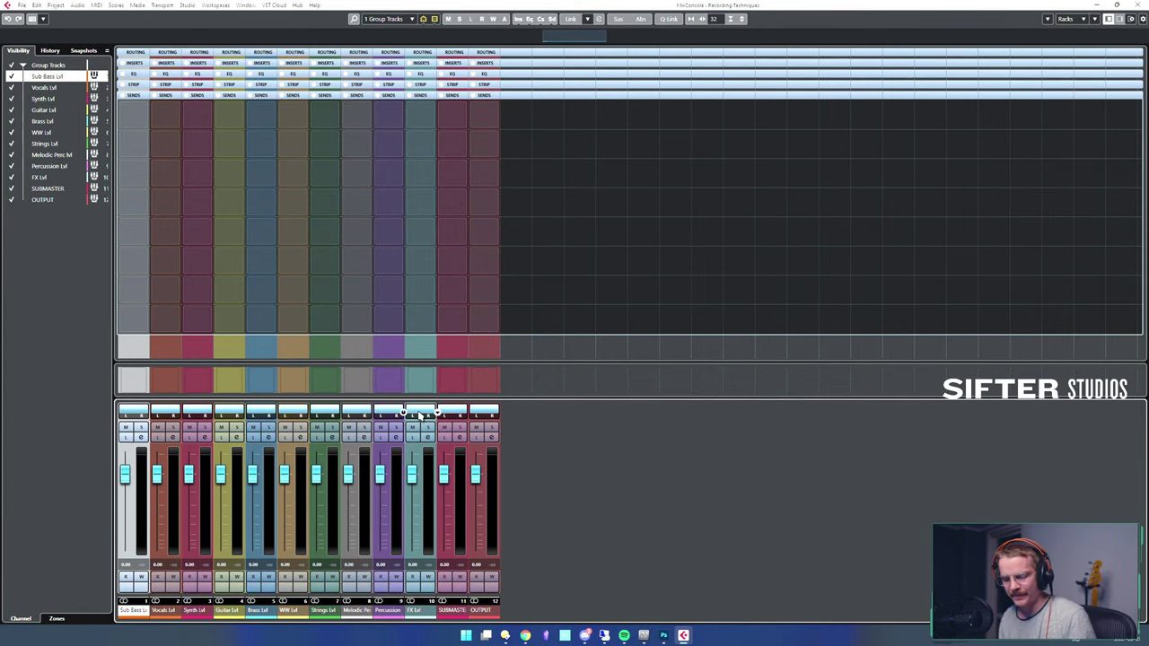
- Return to the Project window and review the level groups from Sub Bass Lvl to FX Lvl, SUBMASTER and OUTPUT
key(F3)
click(210, 308)
click(229, 294)
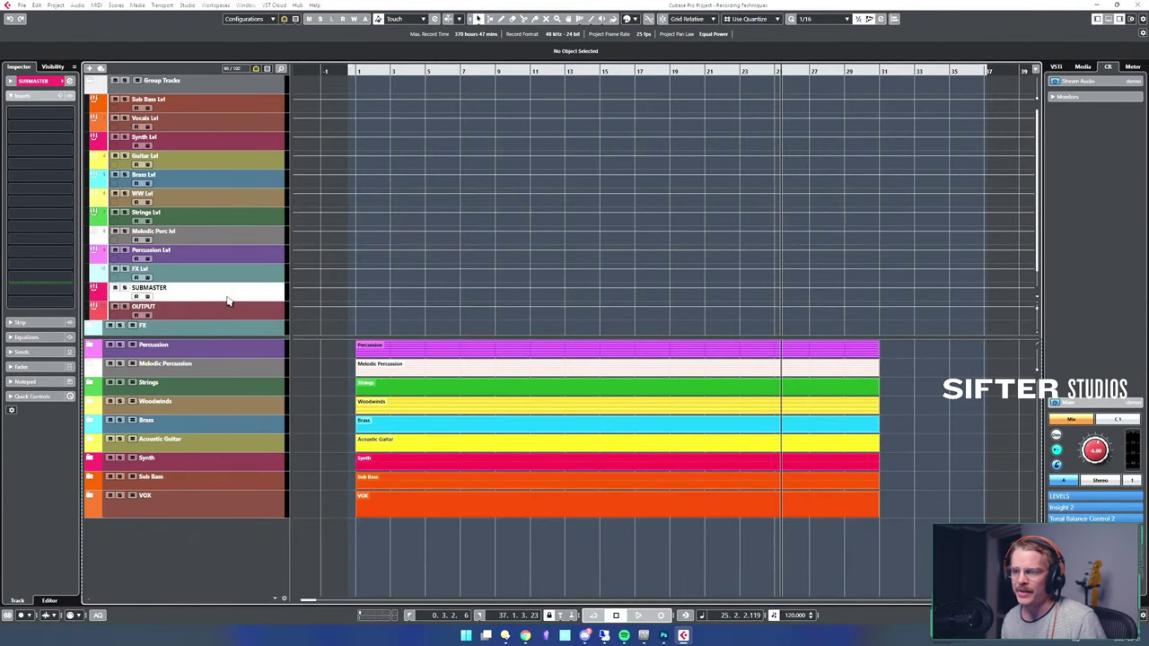
click(146, 271)
shift+click(216, 105)
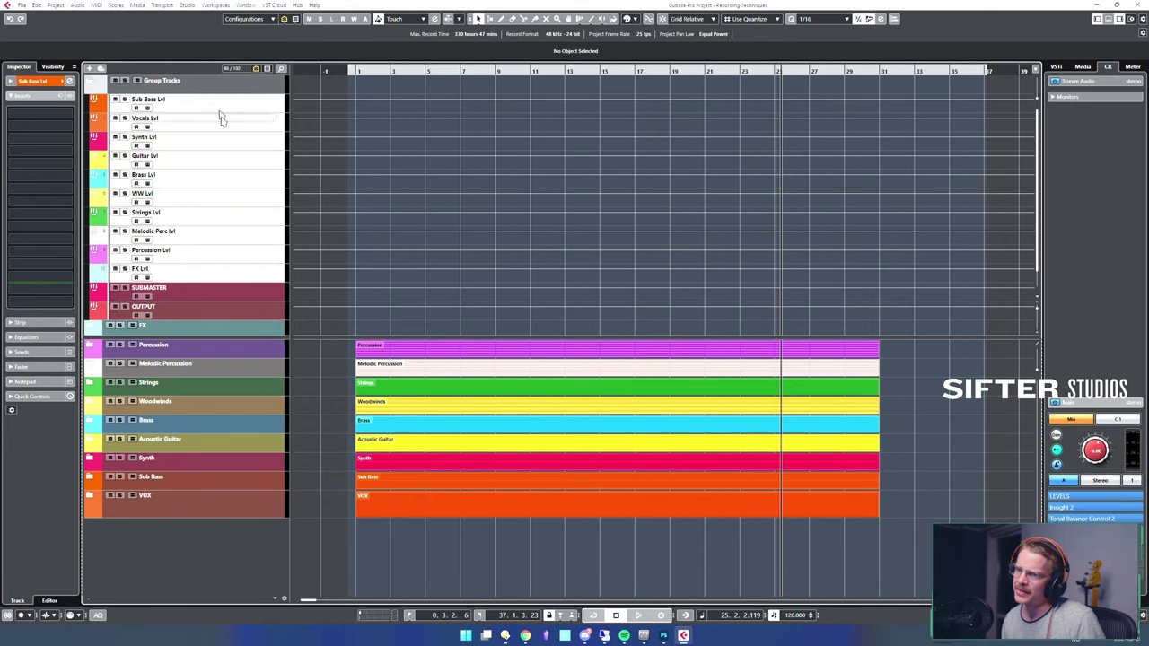
click(189, 297)
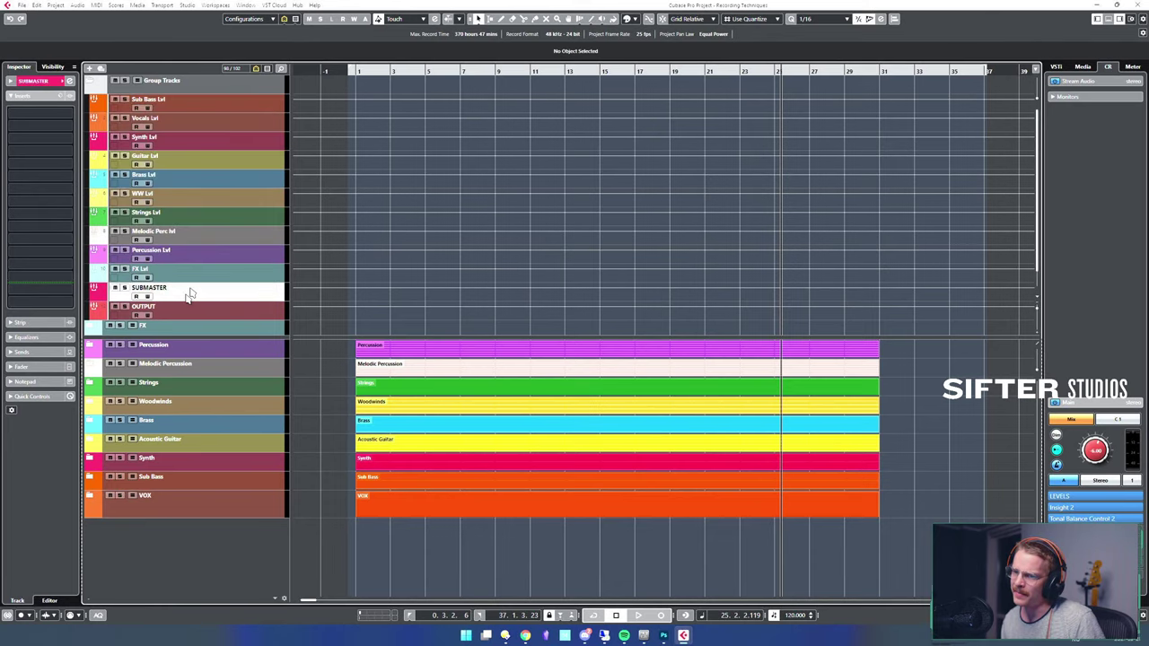
click(215, 308)
click(213, 297)
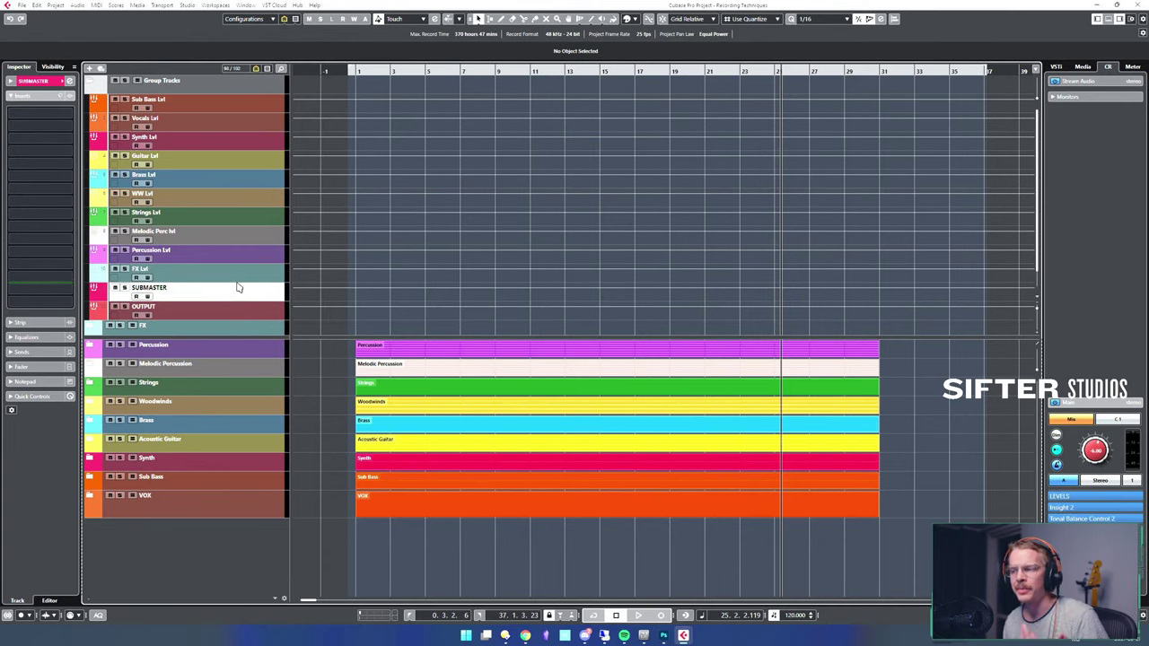
- Show the hidden MASTERClocktrack track below the VOX folder in the project's track list
key(g)
key(g)
key(g)
key(g)
key(g)
key(g)
key(g)
key(g)
key(g)
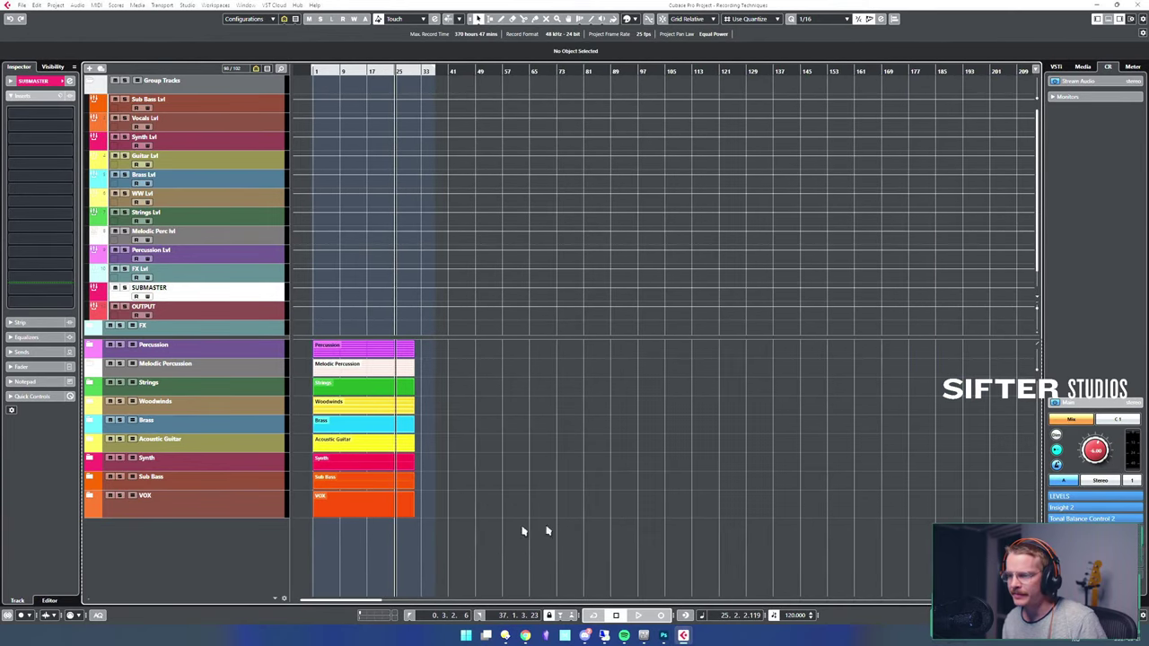
click(53, 66)
click(9, 351)
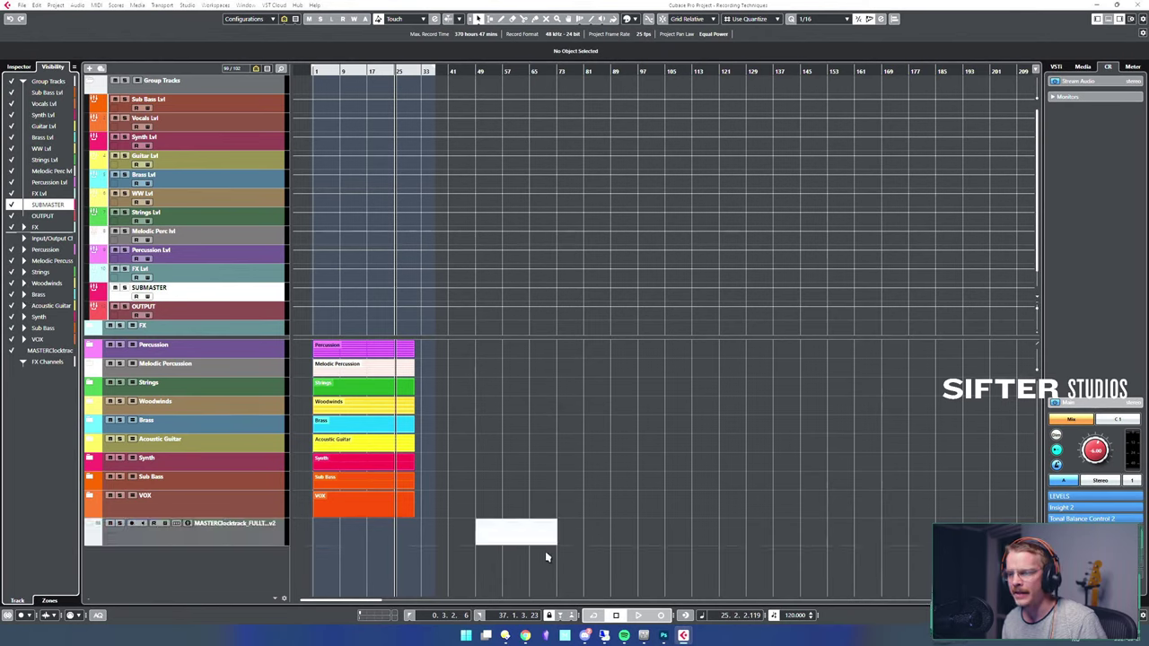
- Move the MASTERClocktrack audio event to about bar 64 and look at the track's channel settings
click(528, 540)
drag(513, 544, 565, 543)
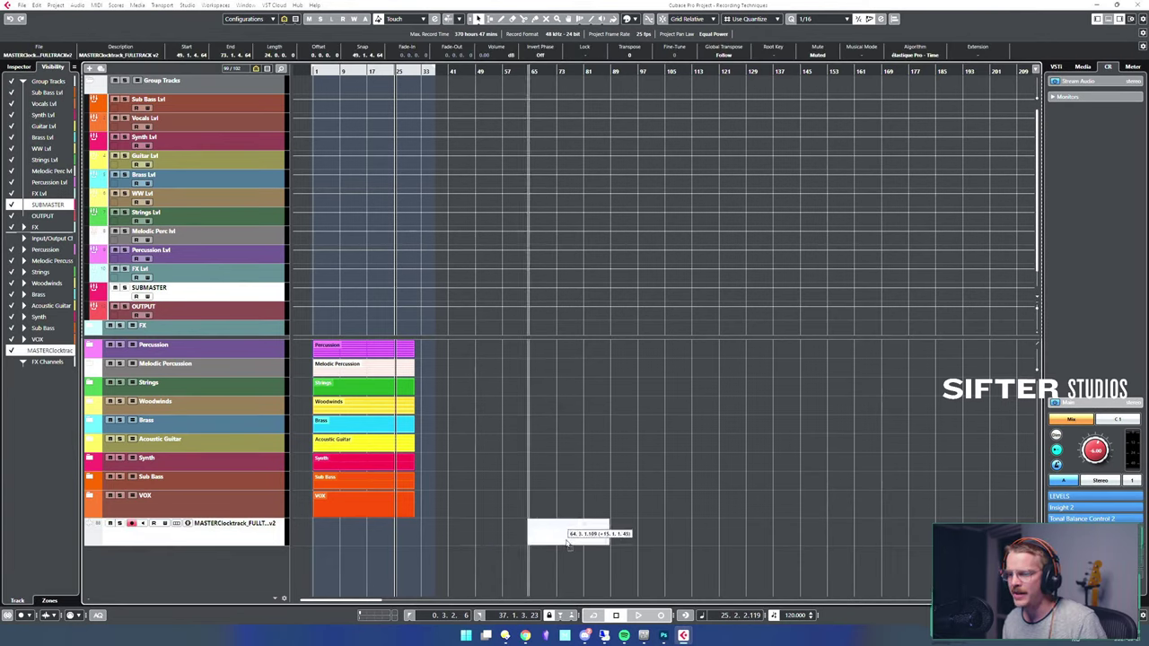
key(e)
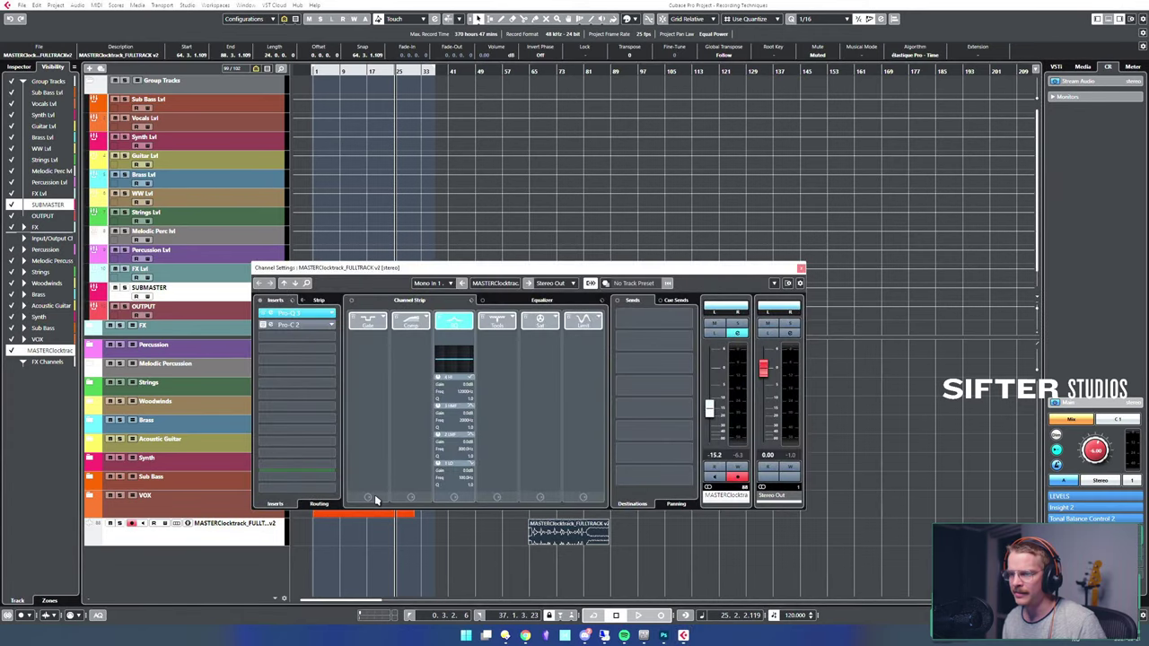
key(e)
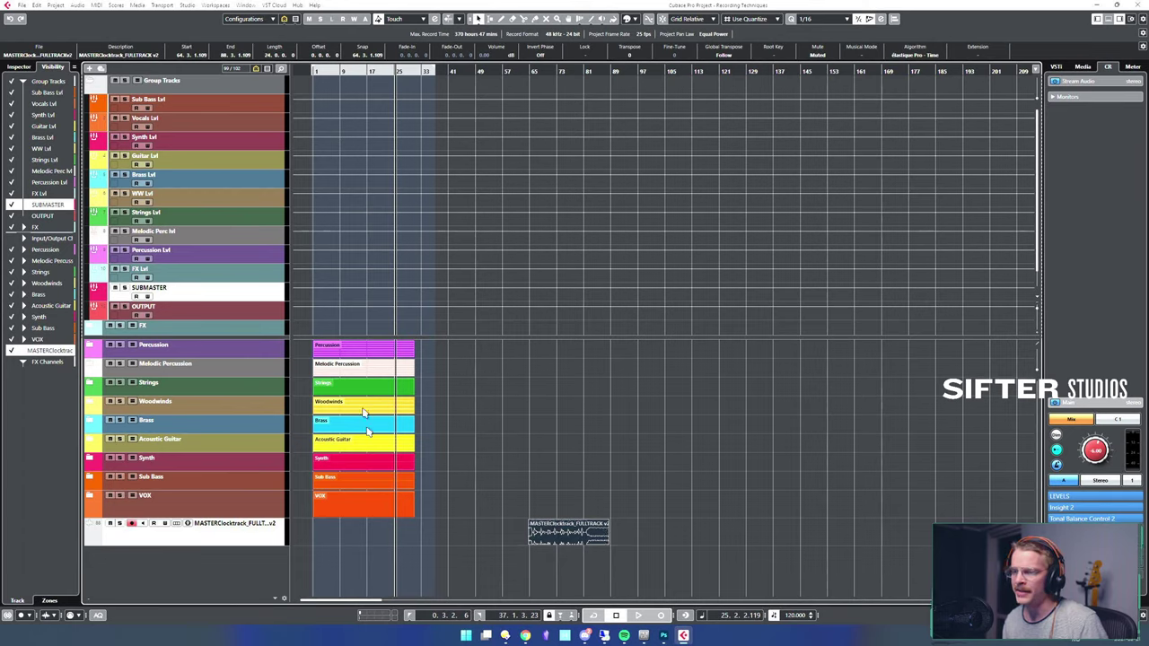
- Place the project cursor at about bar 11 on the MASTERClocktrack track
click(371, 535)
click(354, 534)
click(348, 534)
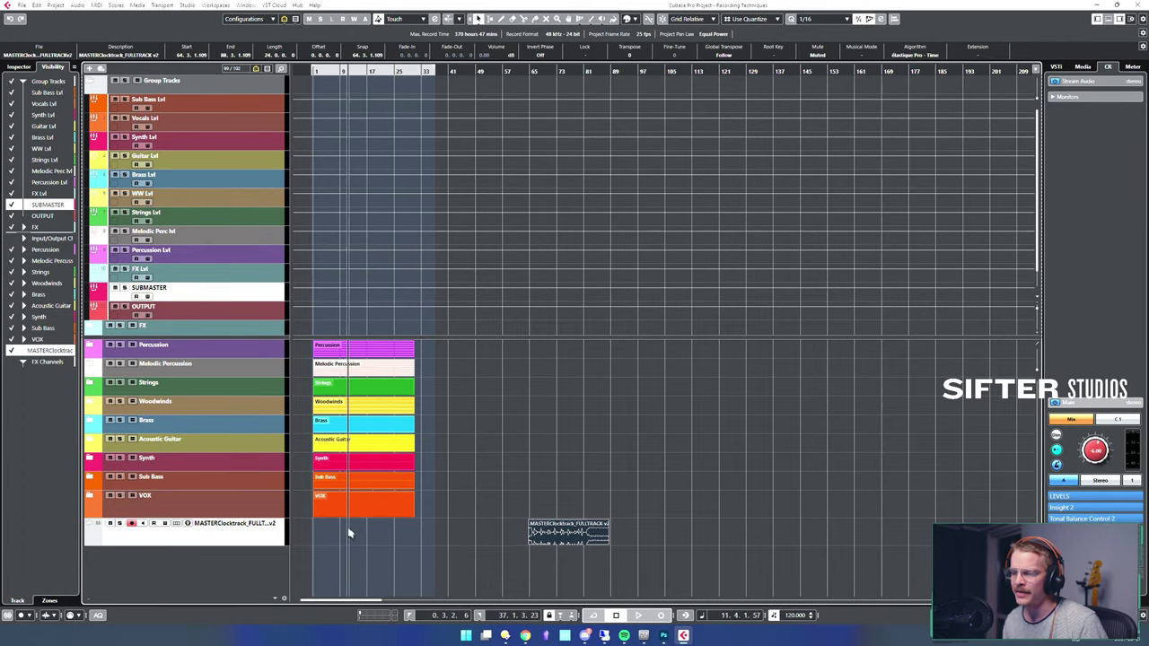
- Place the project cursor at about bar 21 and select the SUBMASTER group track
click(353, 533)
click(338, 531)
click(339, 529)
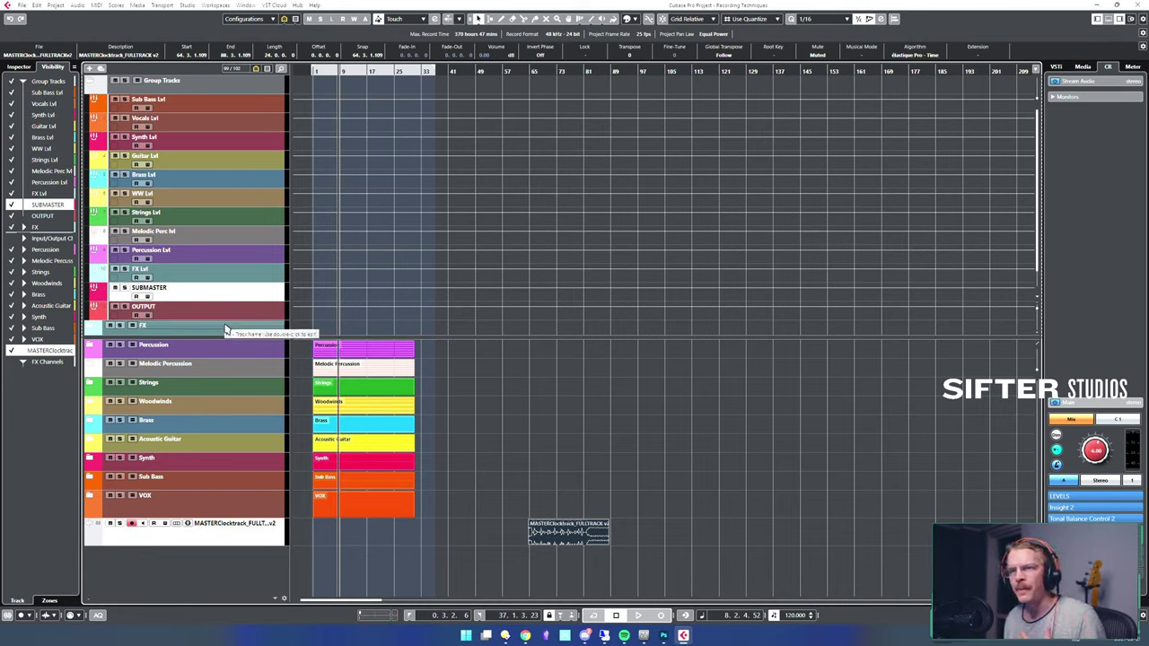
click(170, 315)
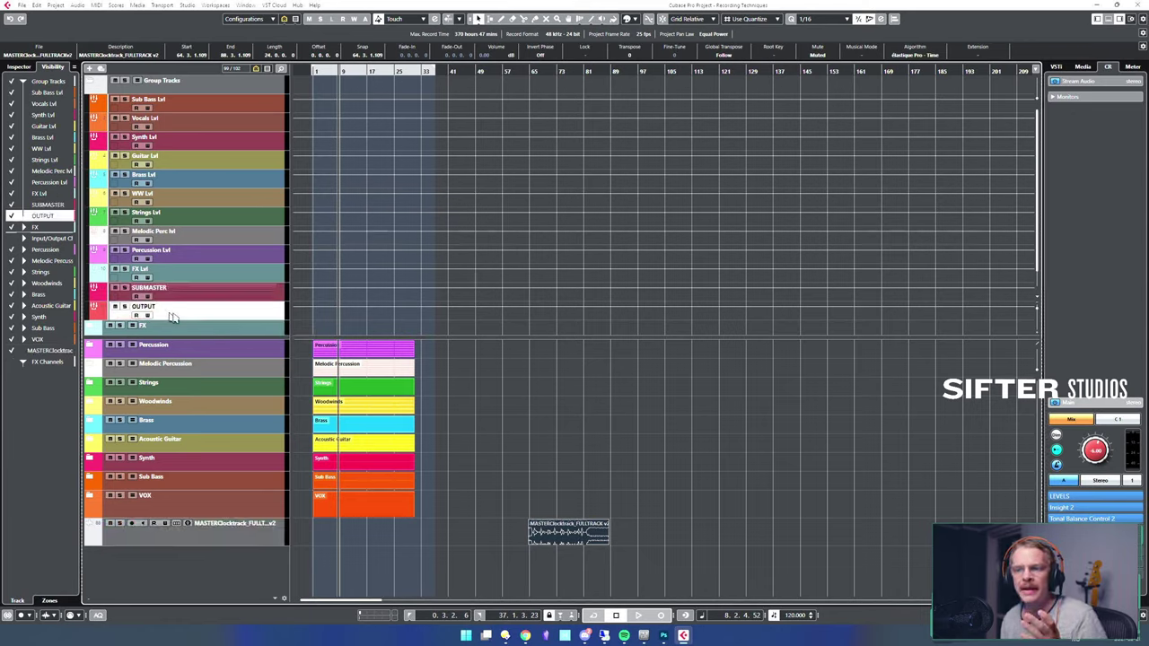
click(254, 293)
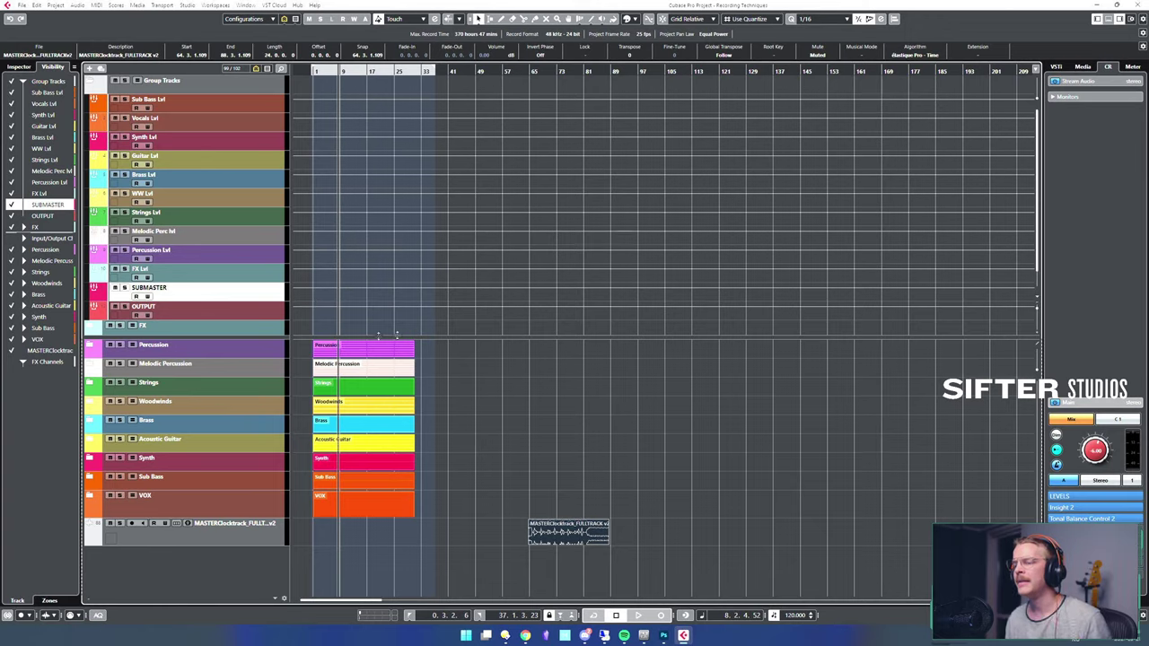
drag(465, 467, 397, 517)
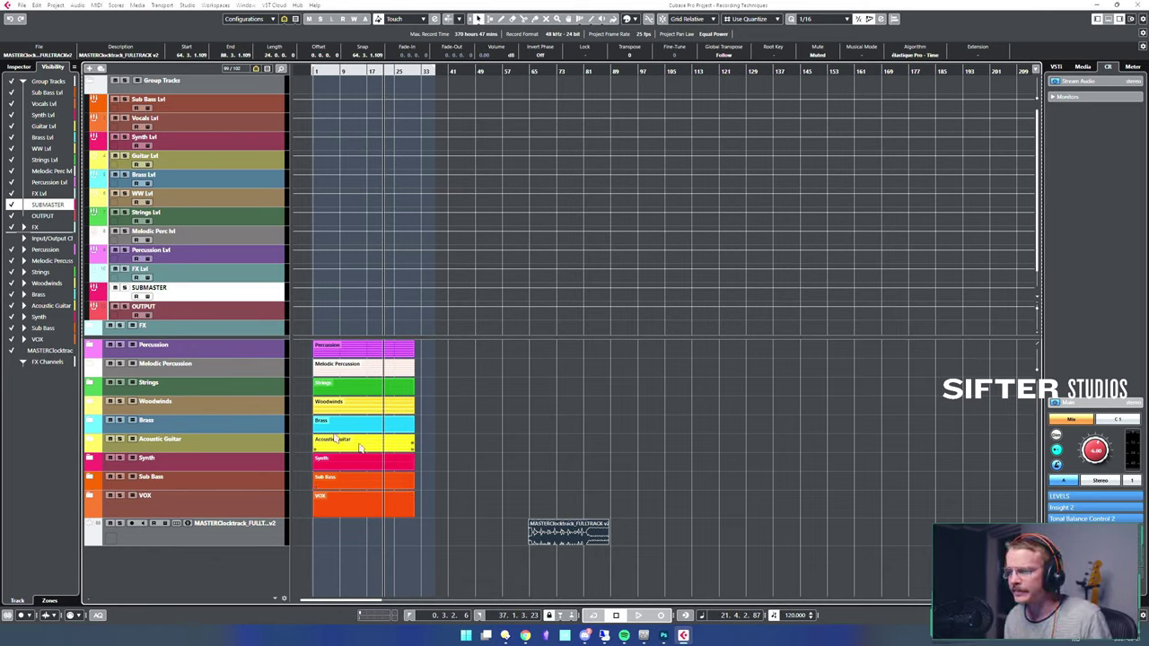
- Route the MASTERClocktrack channel's output to the OUTPUT group in its channel settings, and close them
click(216, 537)
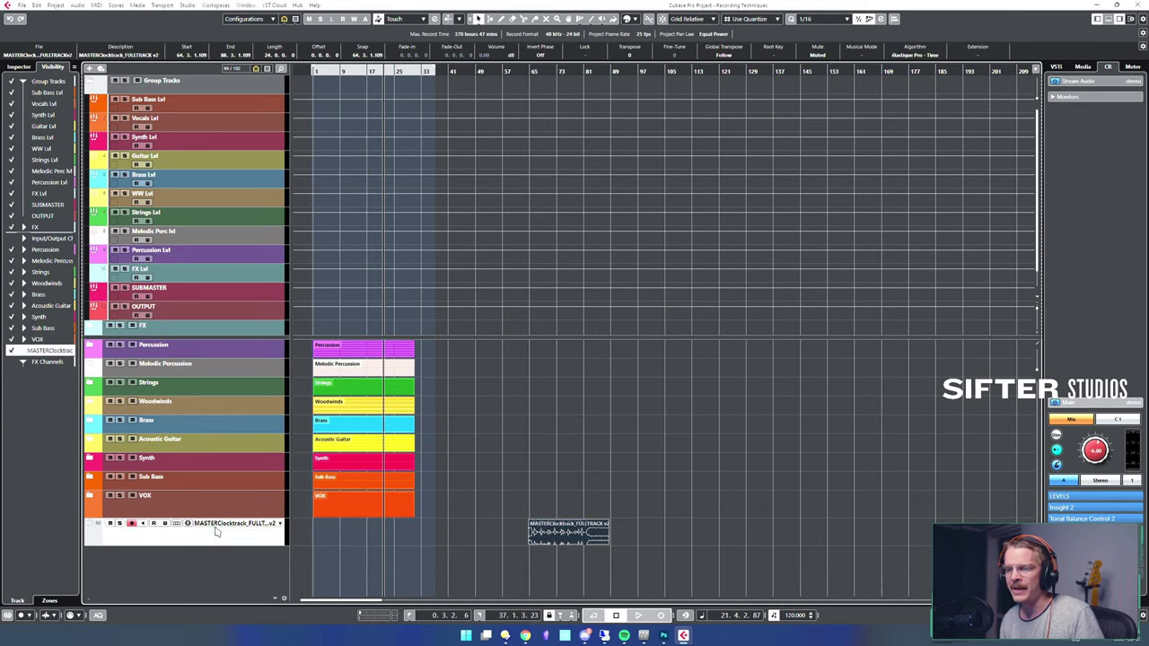
key(e)
click(552, 285)
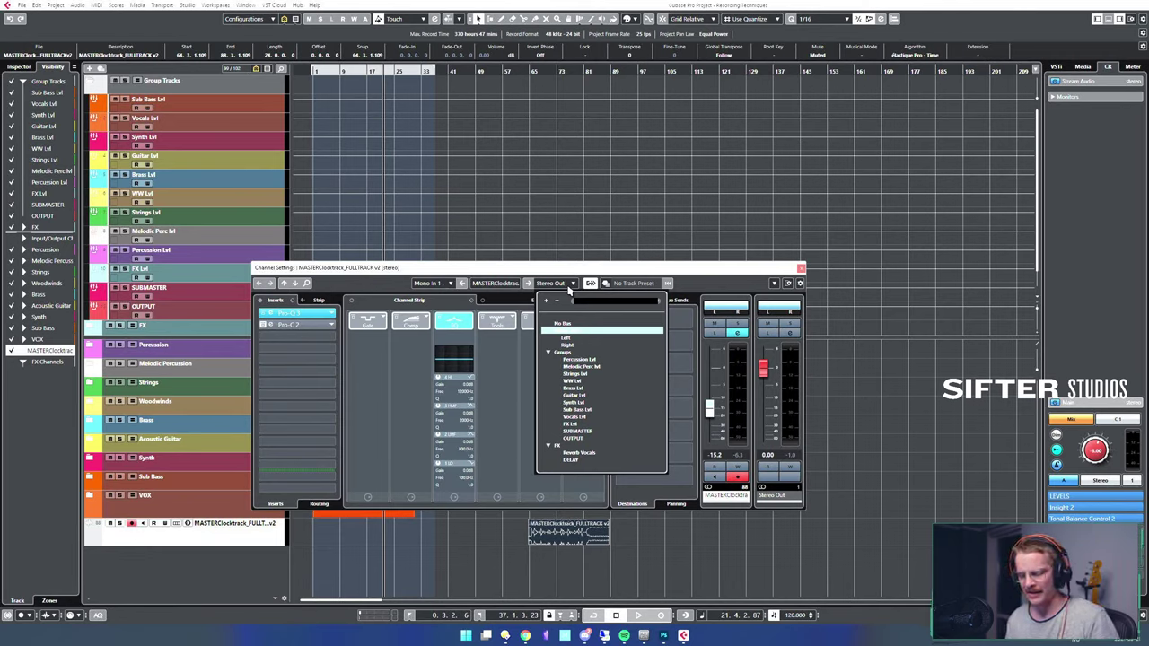
text(out)
click(572, 338)
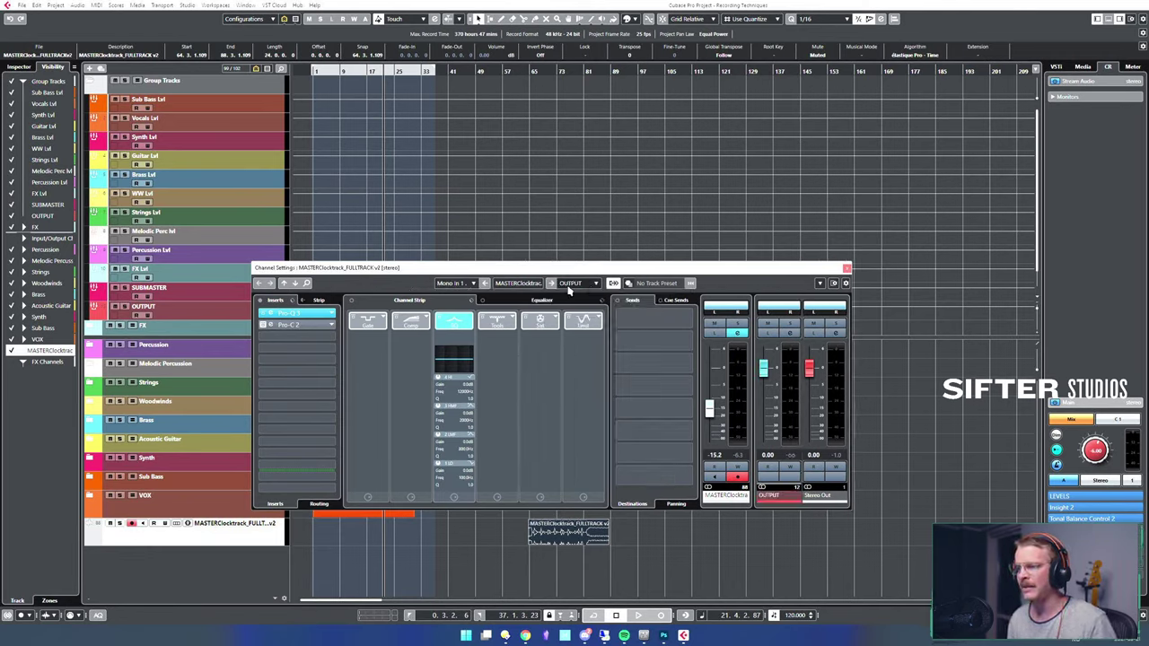
click(847, 268)
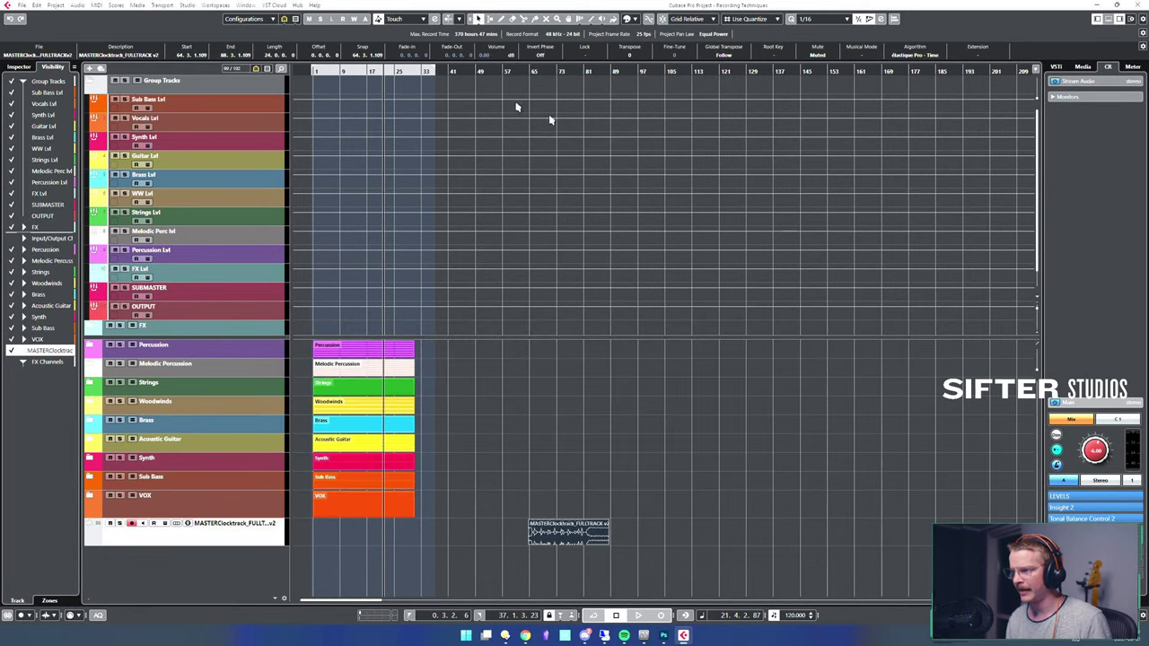
- Review the SUBMASTER group's inserts and output routing in its channel settings, close them and clear the event selection
click(224, 321)
click(224, 293)
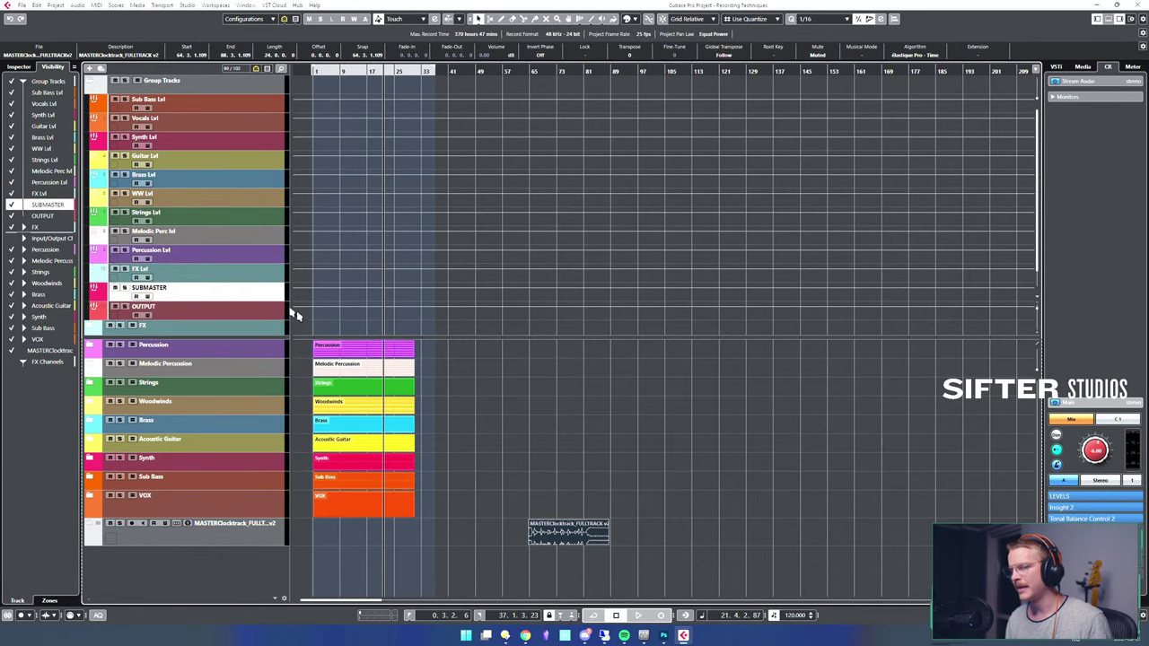
key(e)
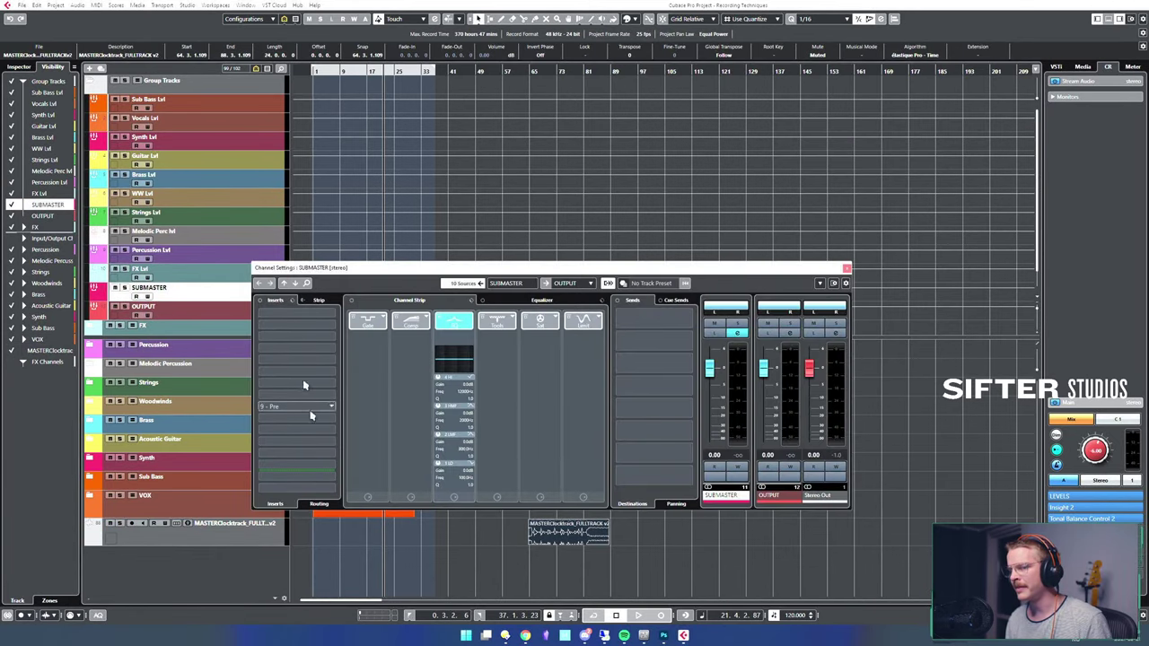
drag(358, 271, 456, 270)
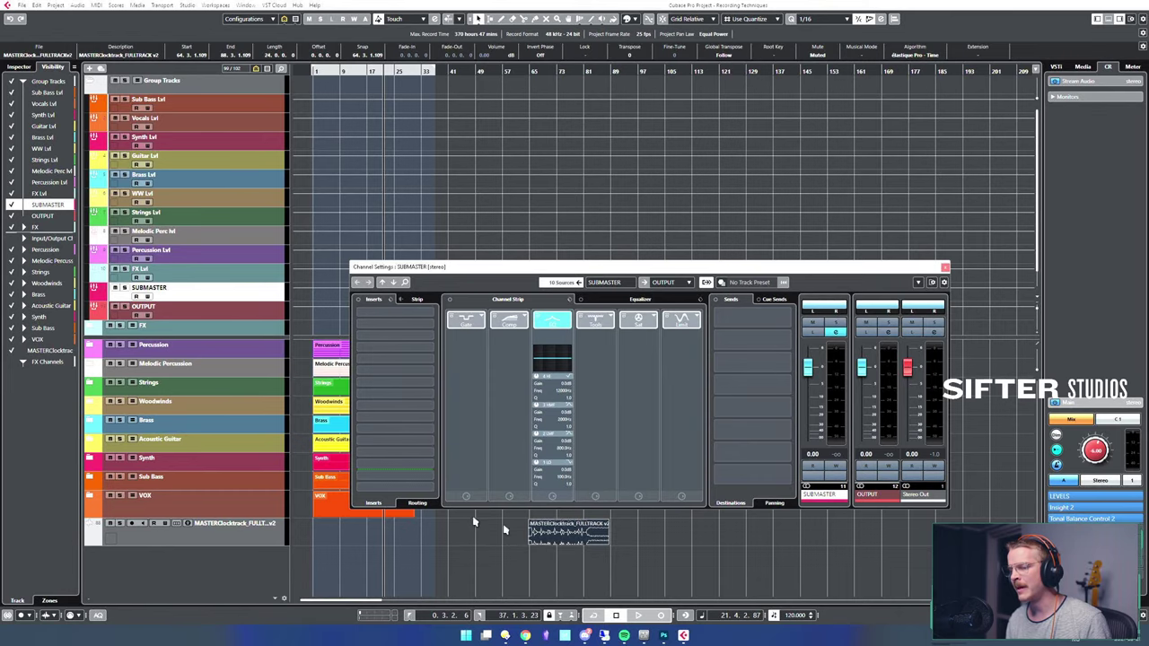
click(945, 267)
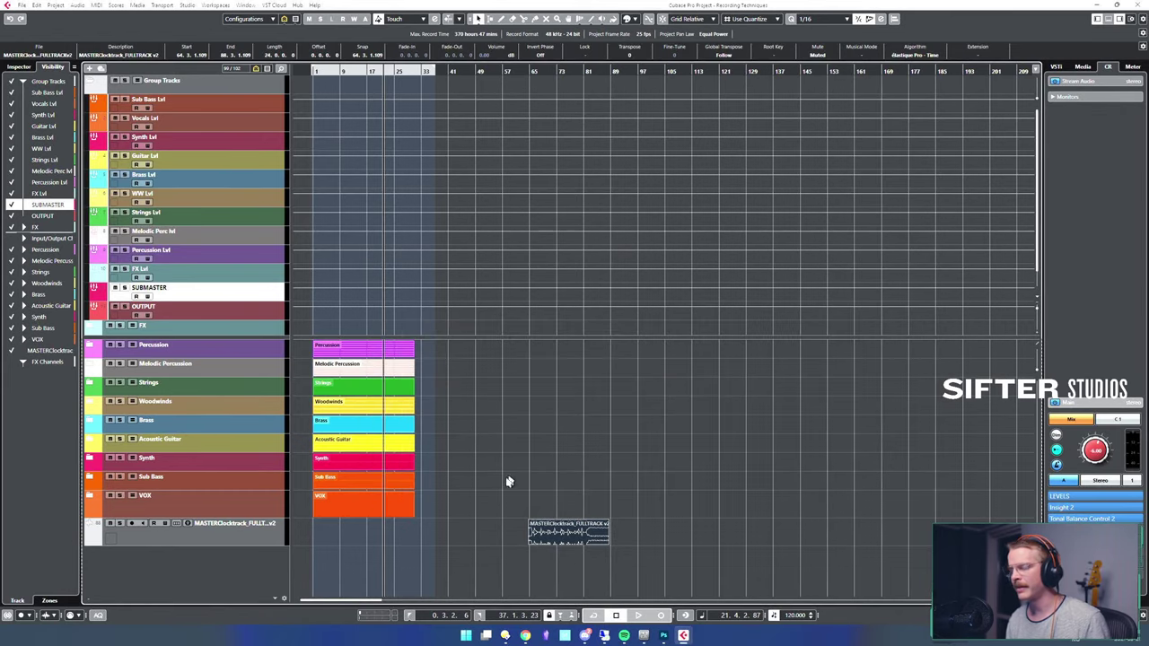
click(457, 532)
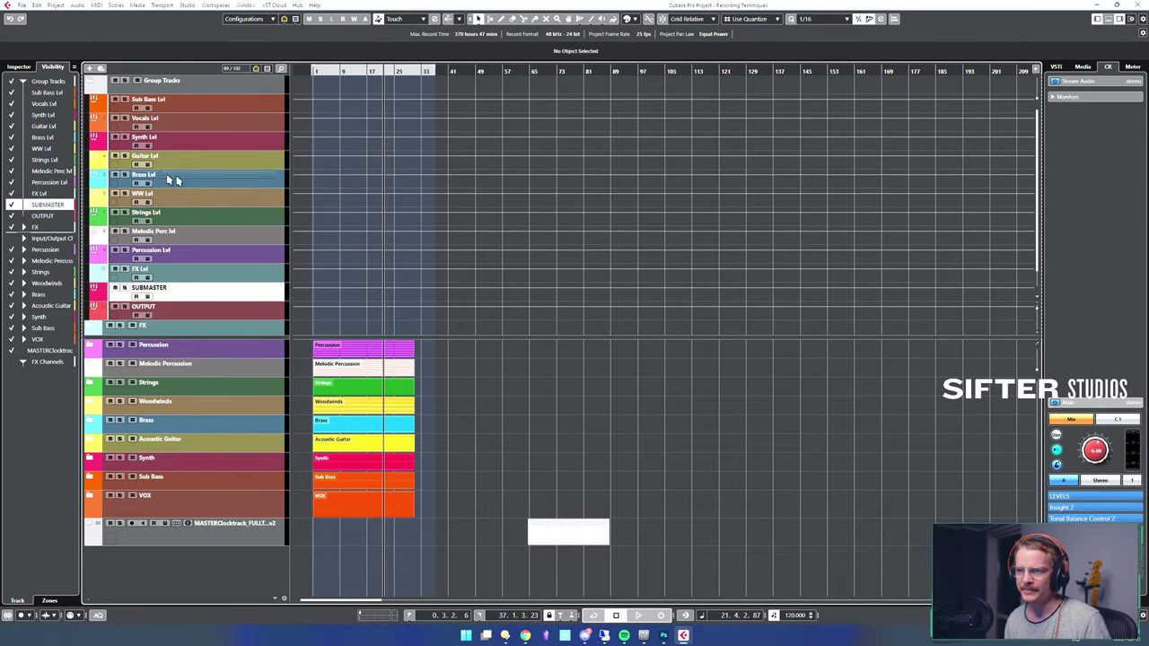
- Unfold all folder tracks in the project and look through the tracks from Percussion to VOX
click(172, 179)
click(93, 83)
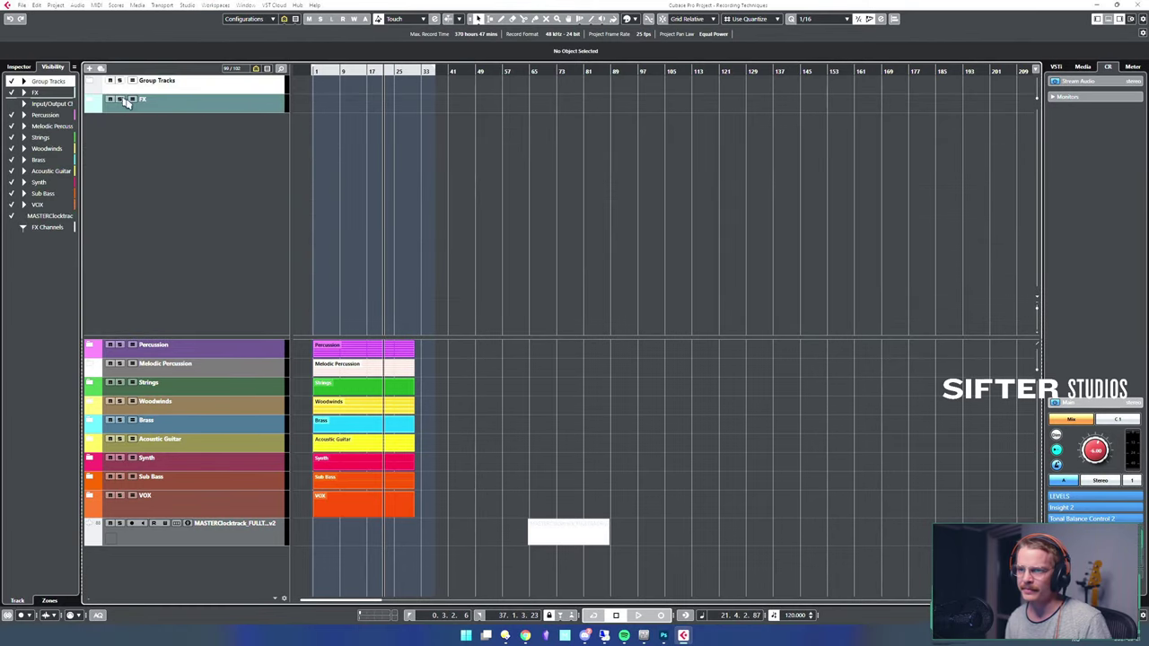
ctrl+click(91, 496)
scroll(564, 419, down, 4)
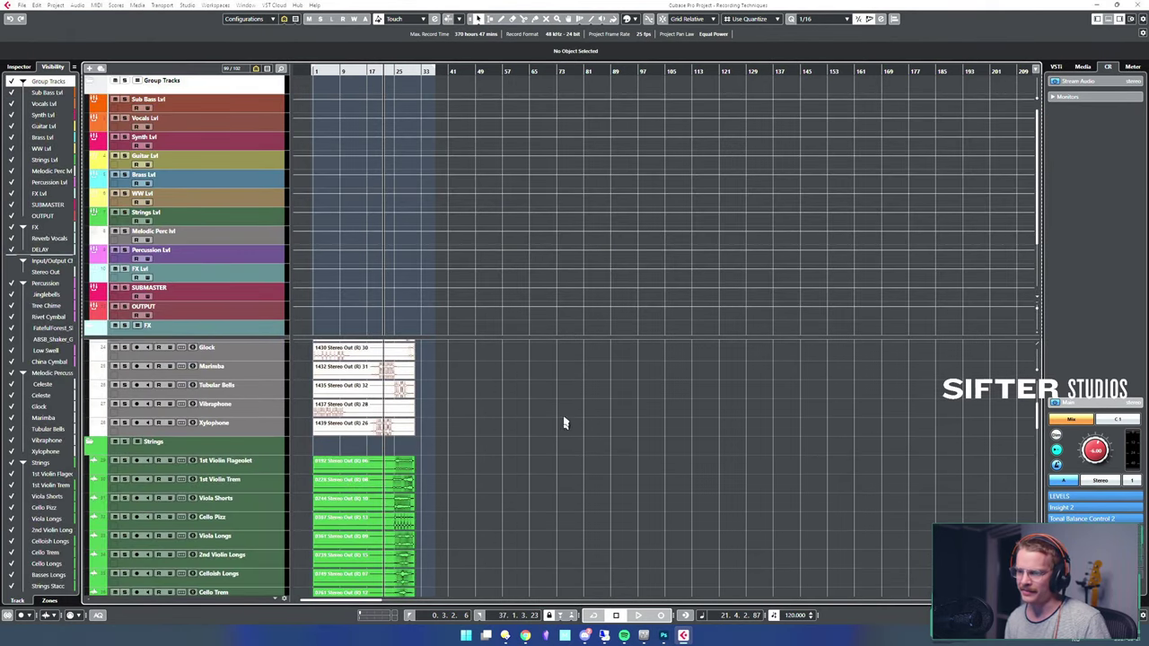
scroll(564, 423, up, 8)
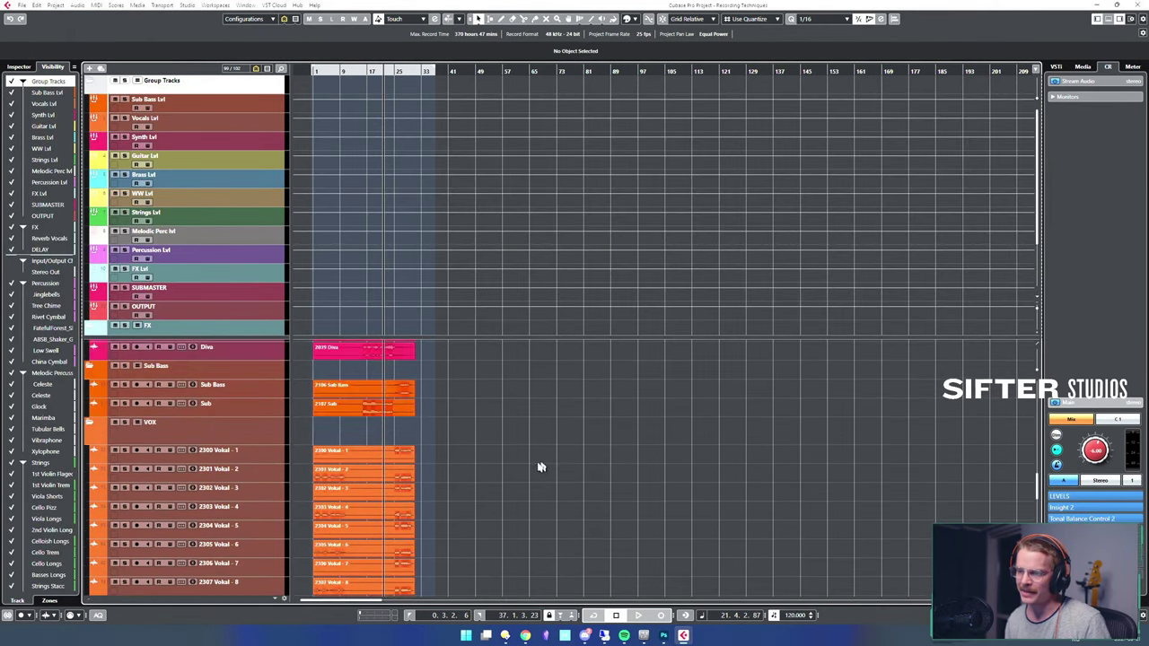
scroll(541, 463, down, 5)
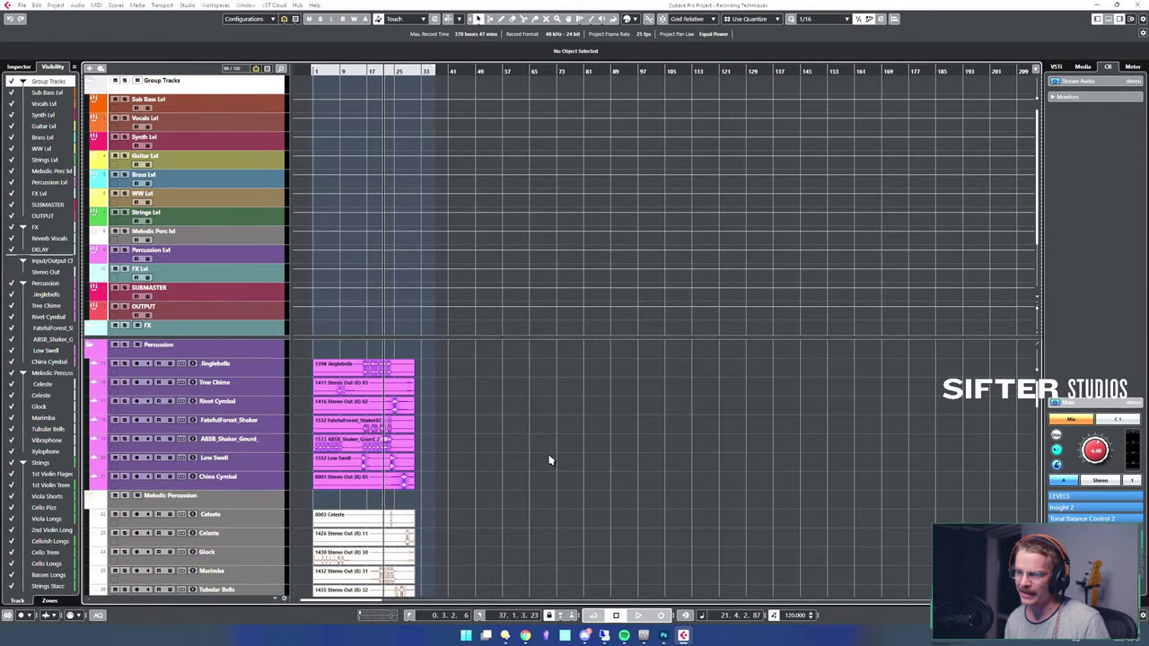
click(77, 5)
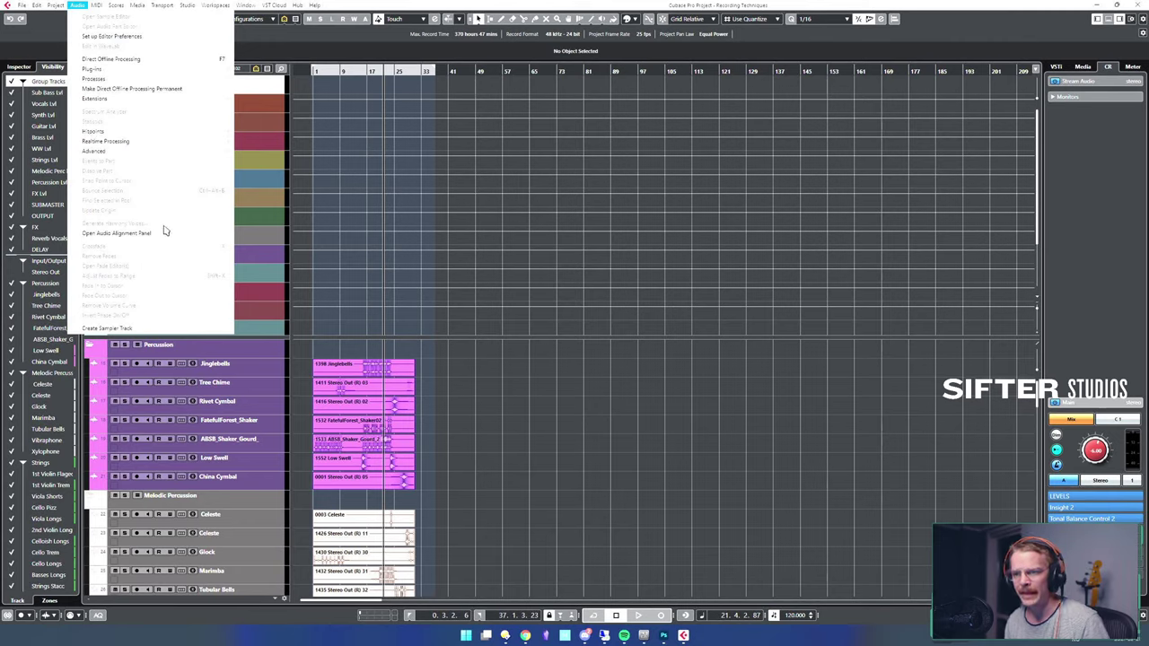
mouse_move(180, 153)
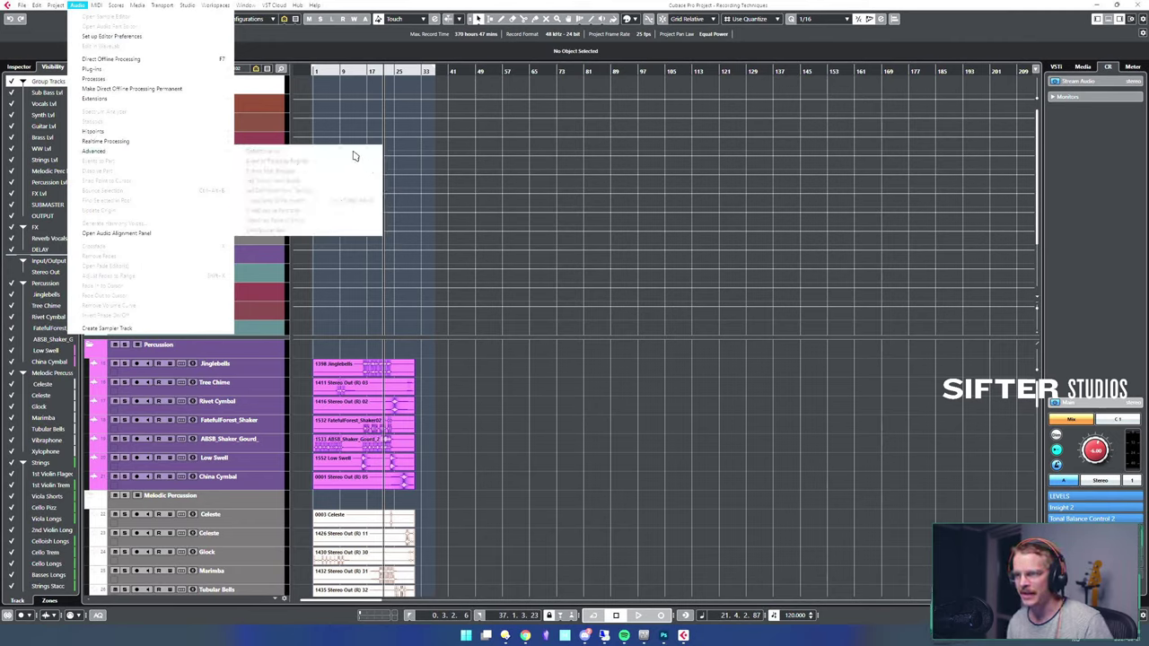
click(449, 474)
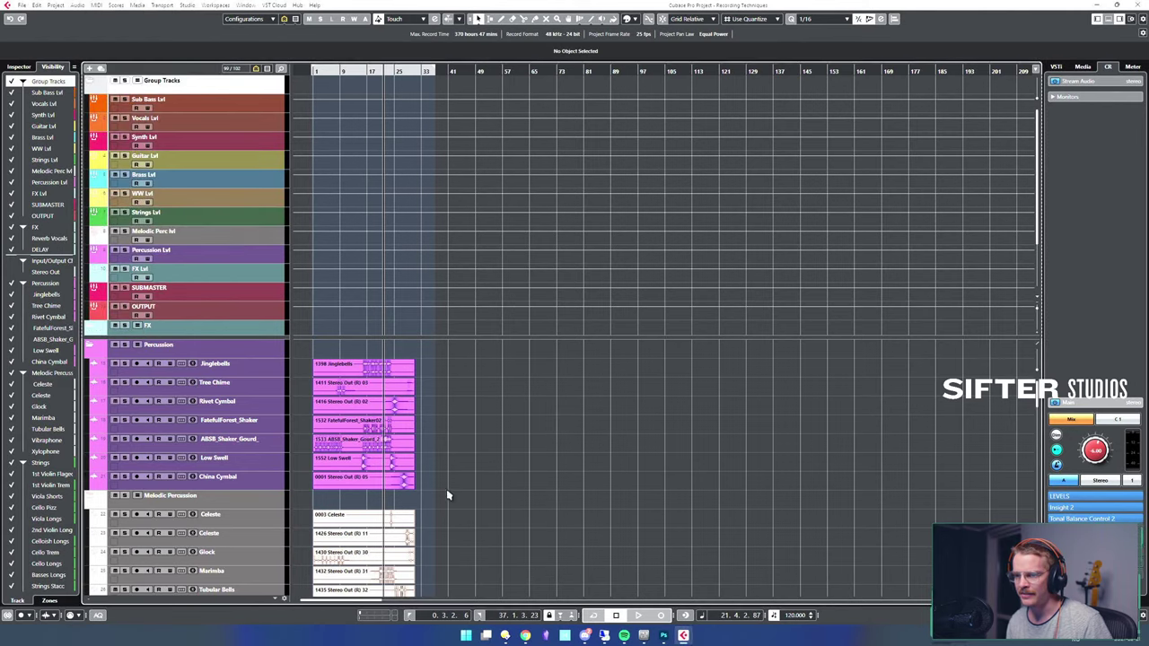
drag(451, 499, 375, 359)
click(61, 6)
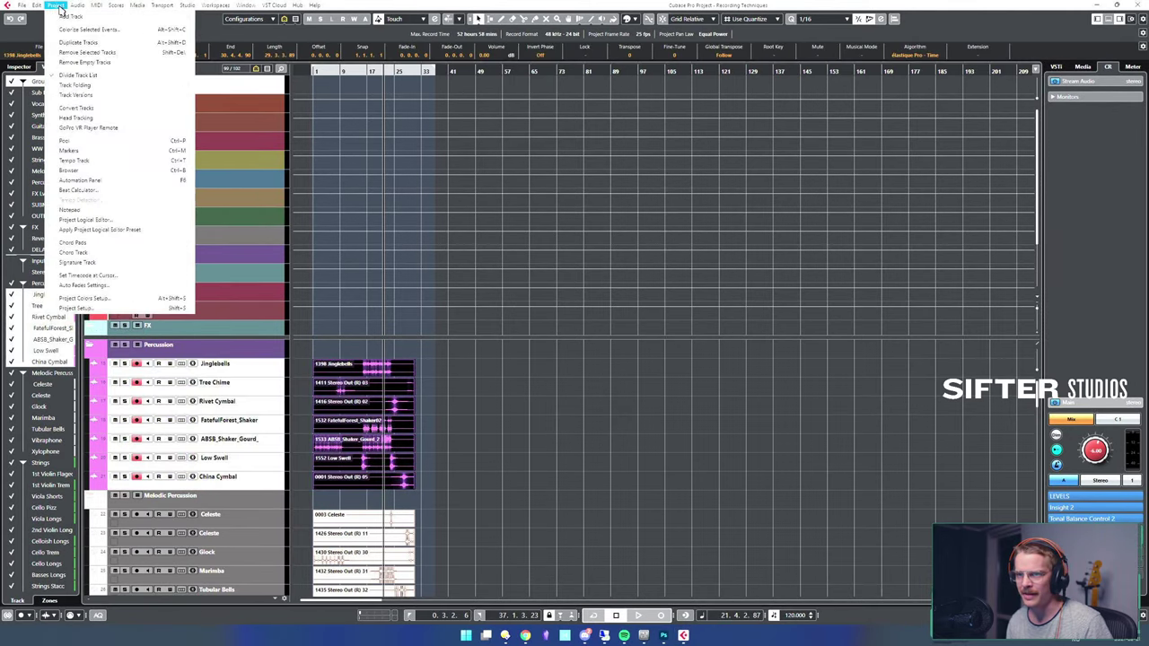
mouse_move(79, 5)
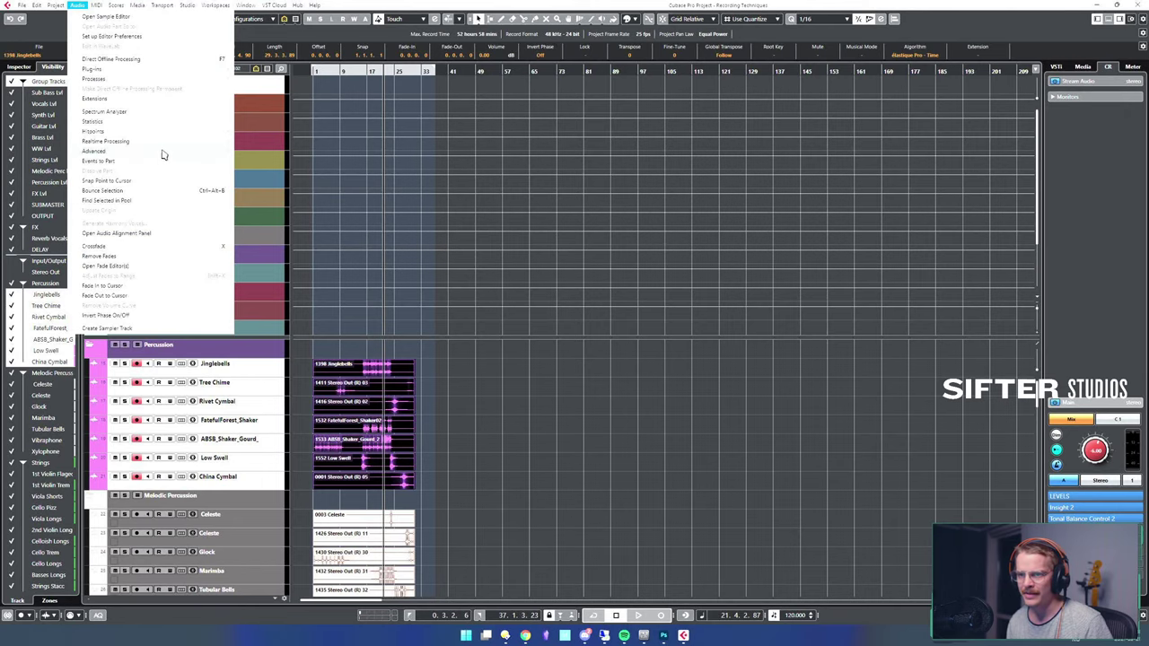
mouse_move(167, 152)
click(253, 153)
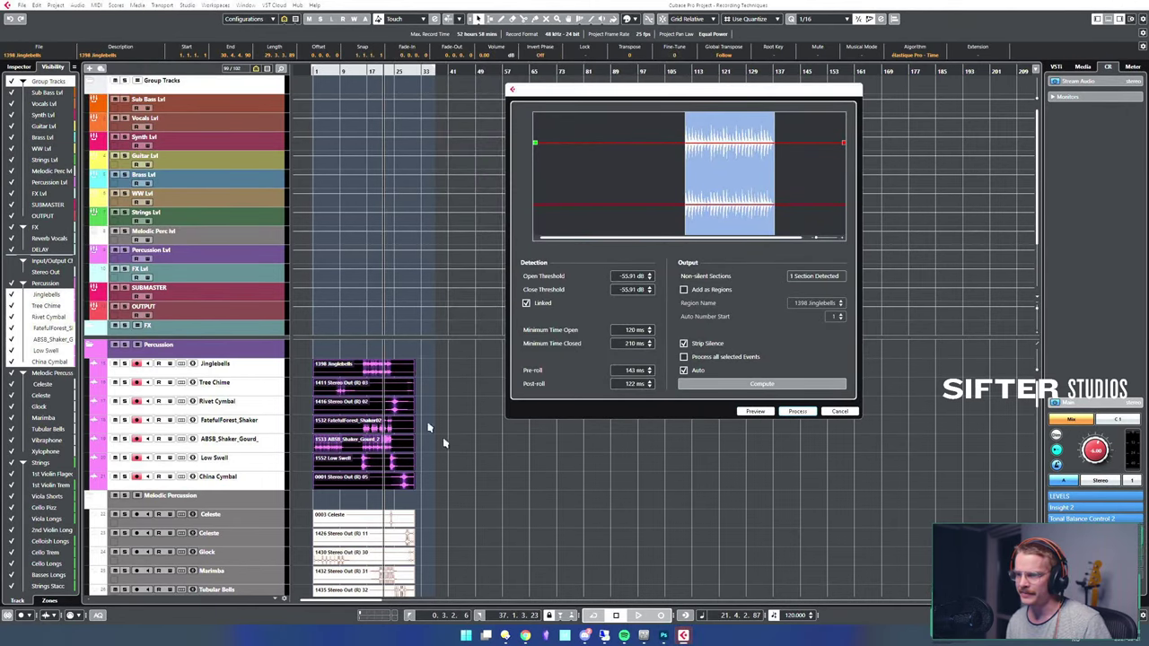
click(840, 411)
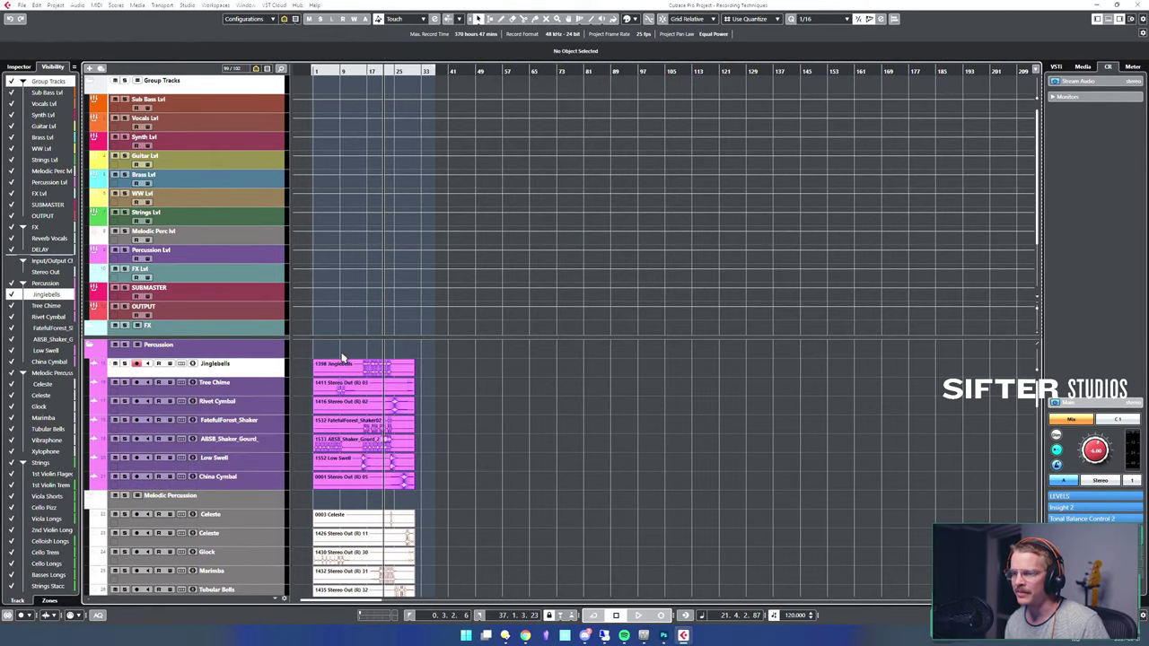
- Select all audio events from Jinglebells through Dominus choir, leaving out MASTERClocktrack, and open Detect Silence for them
scroll(368, 583, down, 10)
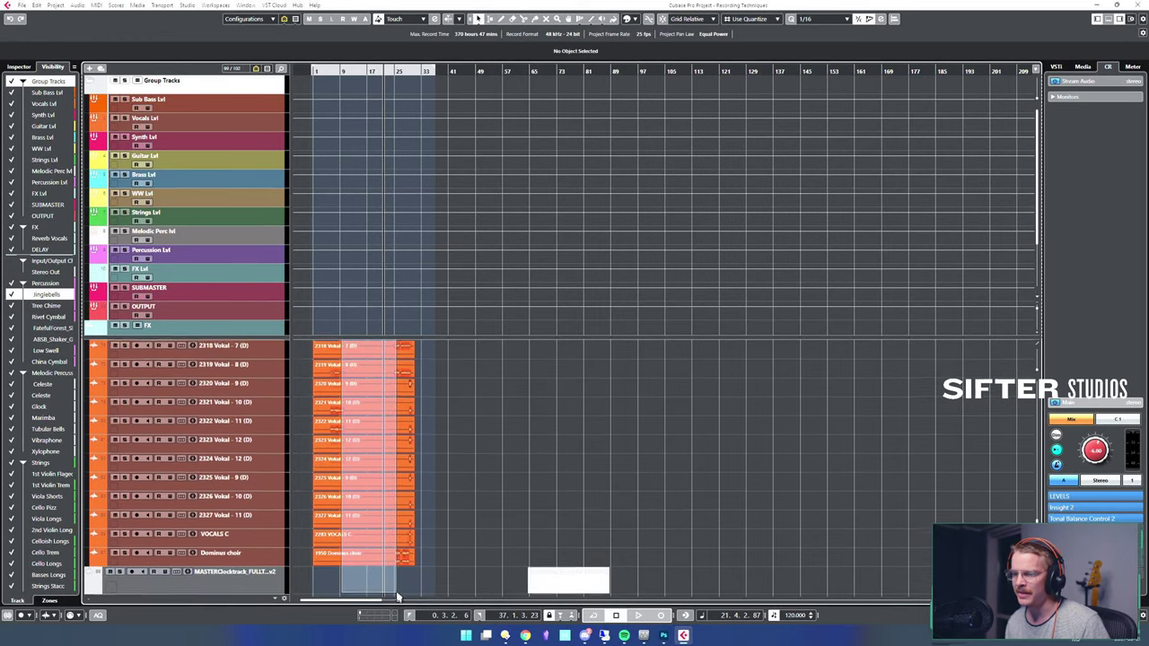
drag(405, 570, 404, 573)
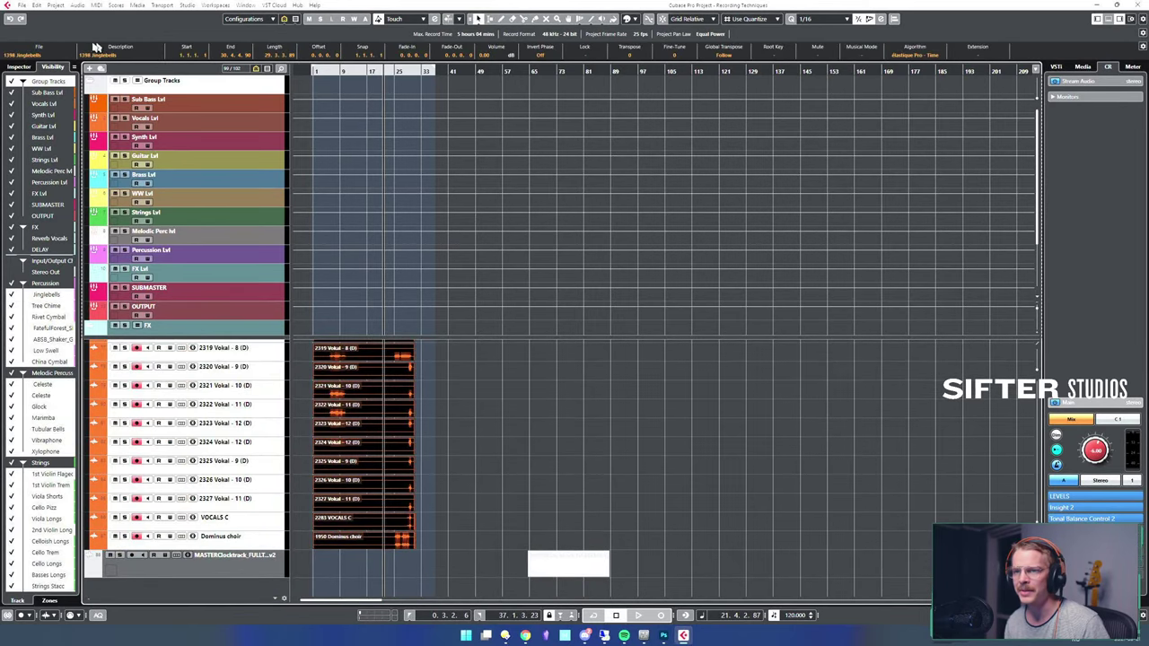
click(78, 5)
mouse_move(226, 151)
click(293, 155)
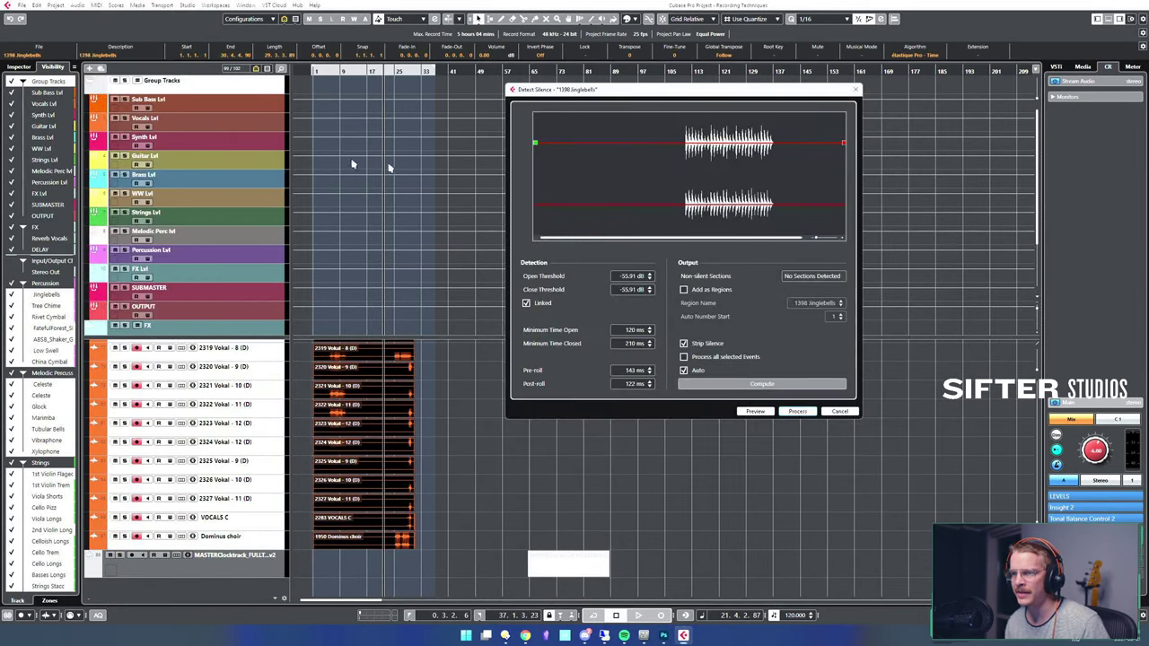
drag(588, 92, 623, 123)
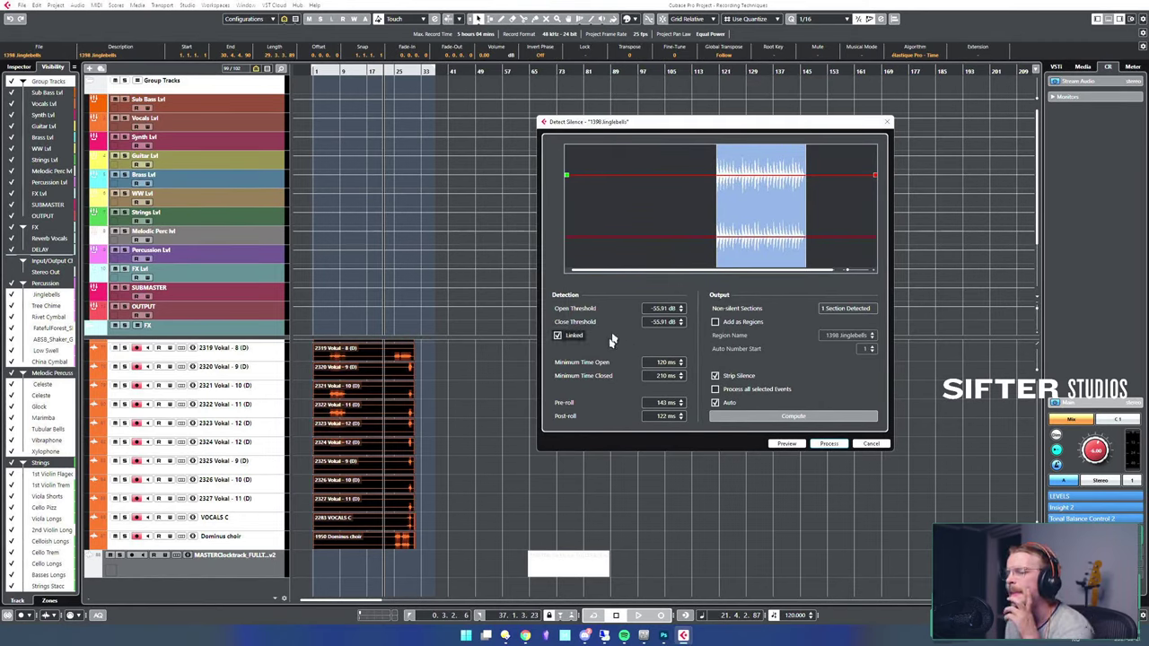
- Lower the linked open and close thresholds to -oo dB and set Minimum Time Open to 250 ms for Detect Silence
scroll(656, 312, down, 2)
drag(656, 402, 617, 632)
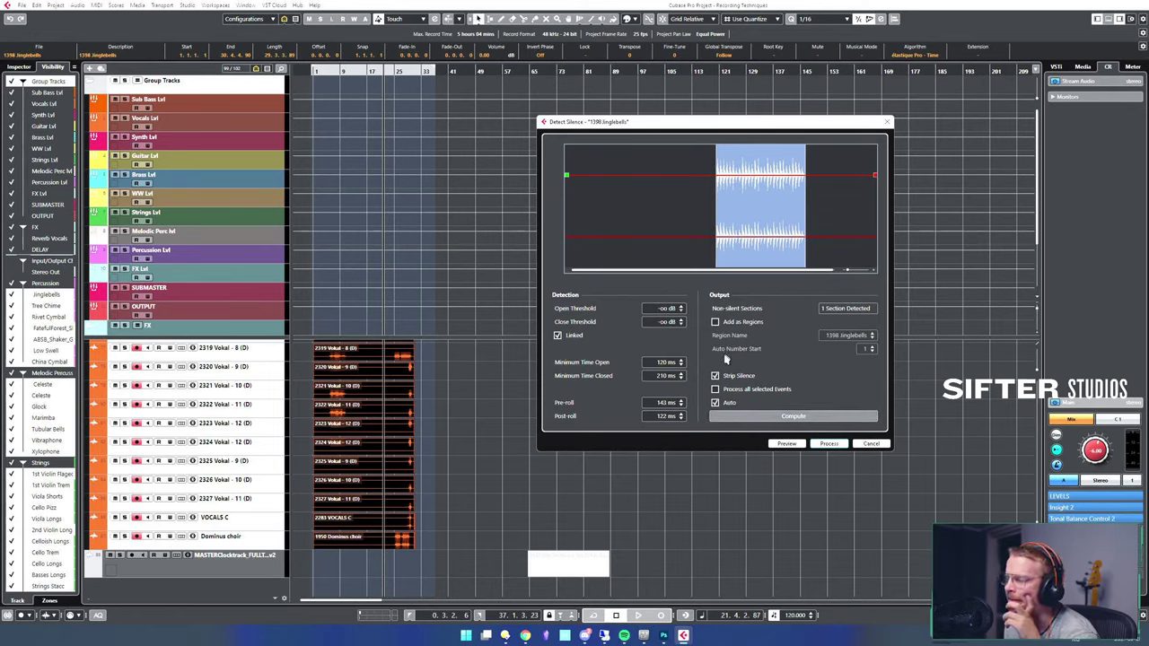
click(667, 362)
text(30)
key(Return)
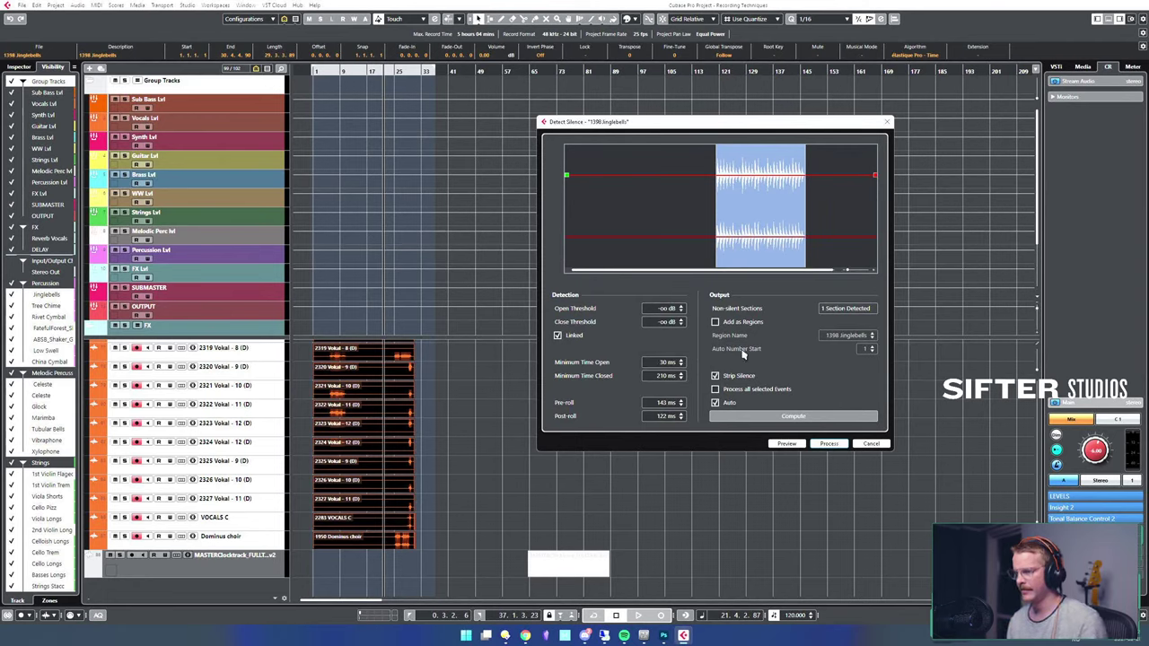
double_click(669, 363)
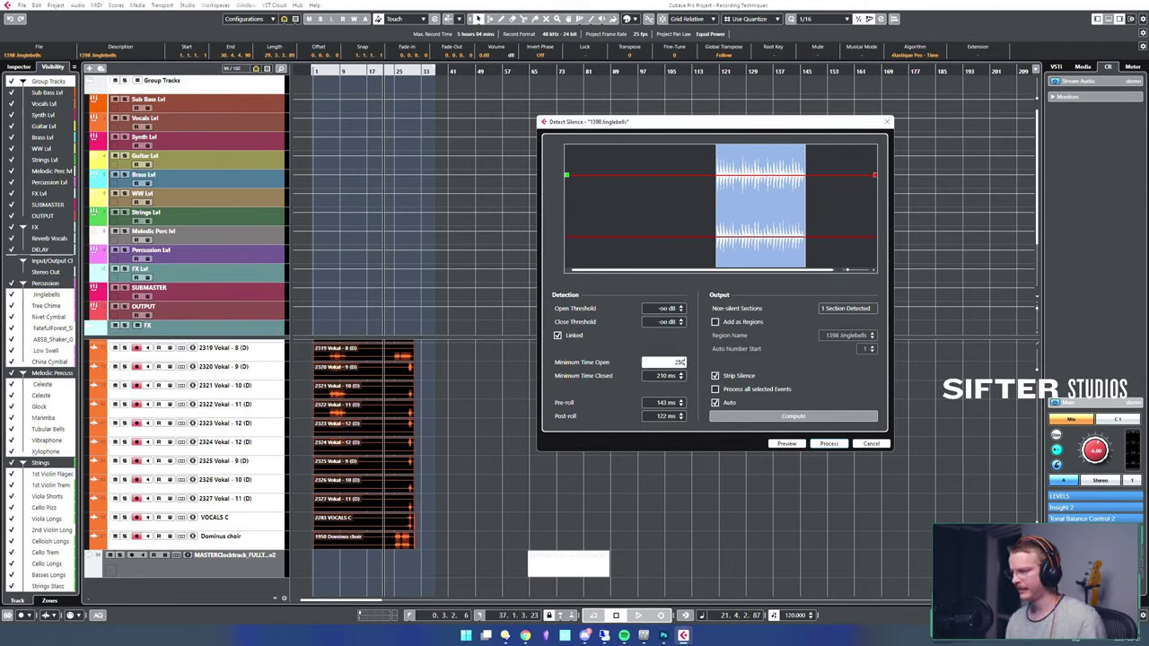
text(250 ms)
key(Return)
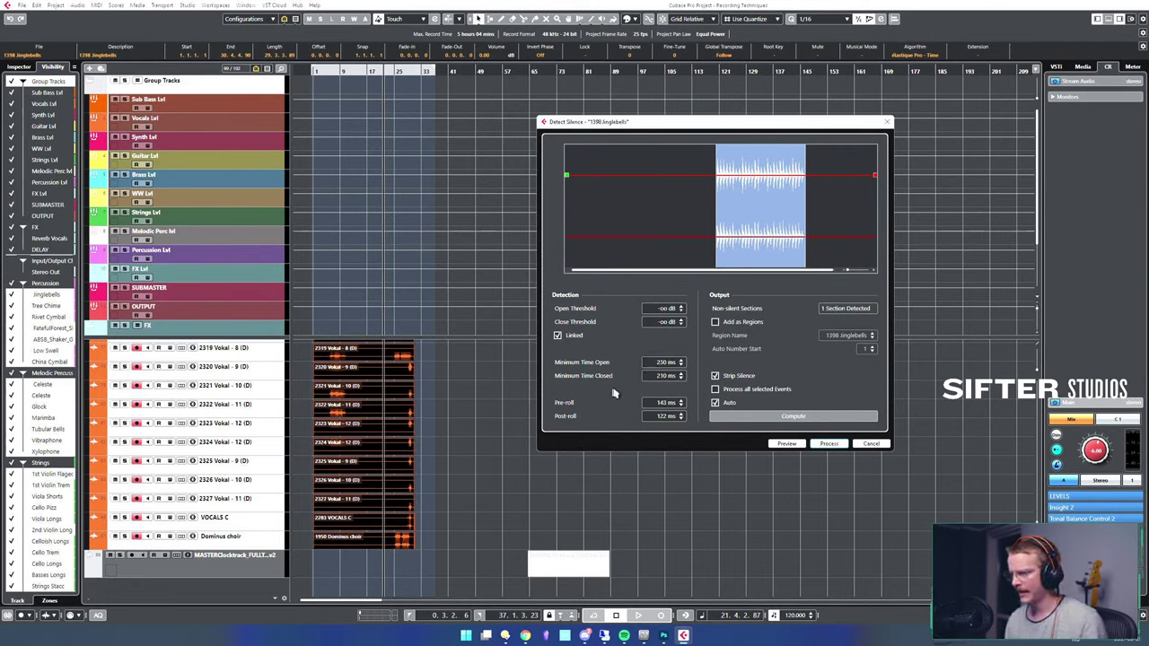
- Set both Minimum Time Closed and Pre-roll to 250 ms for Detect Silence
double_click(667, 377)
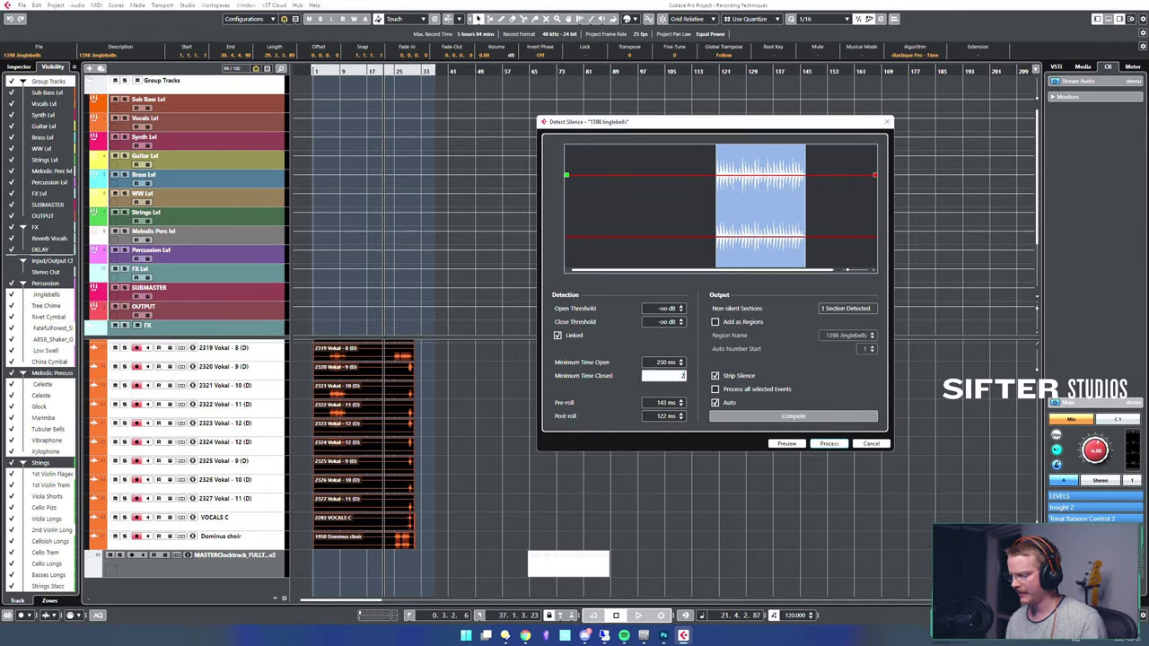
text(250 ms)
key(Return)
double_click(658, 402)
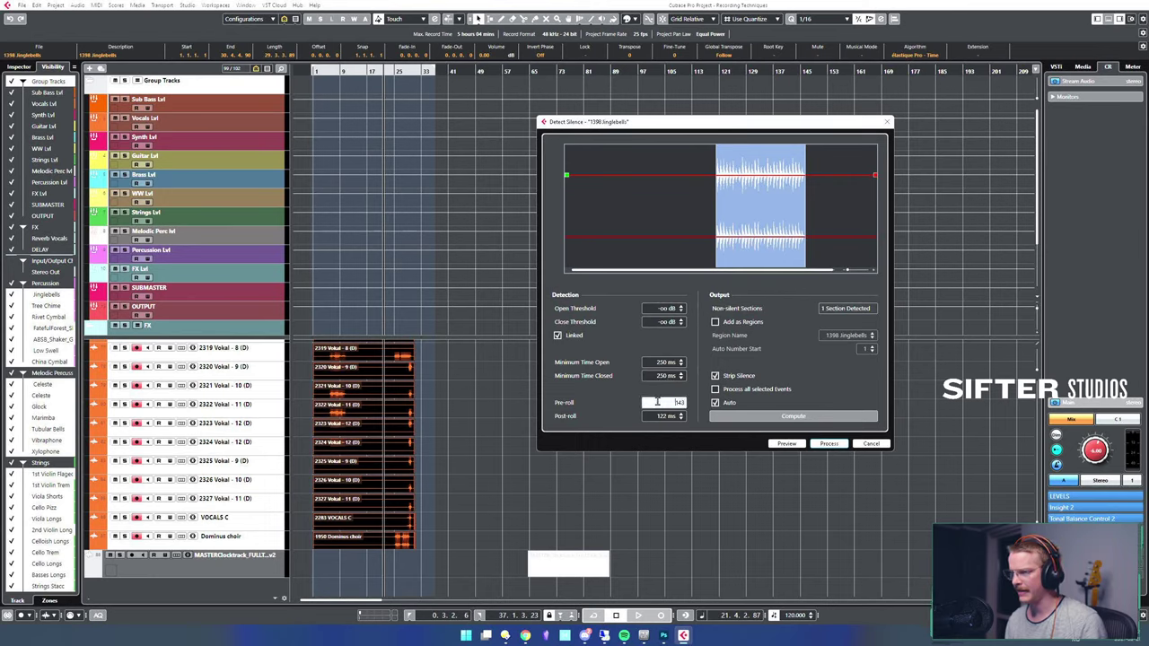
text(250)
key(Return)
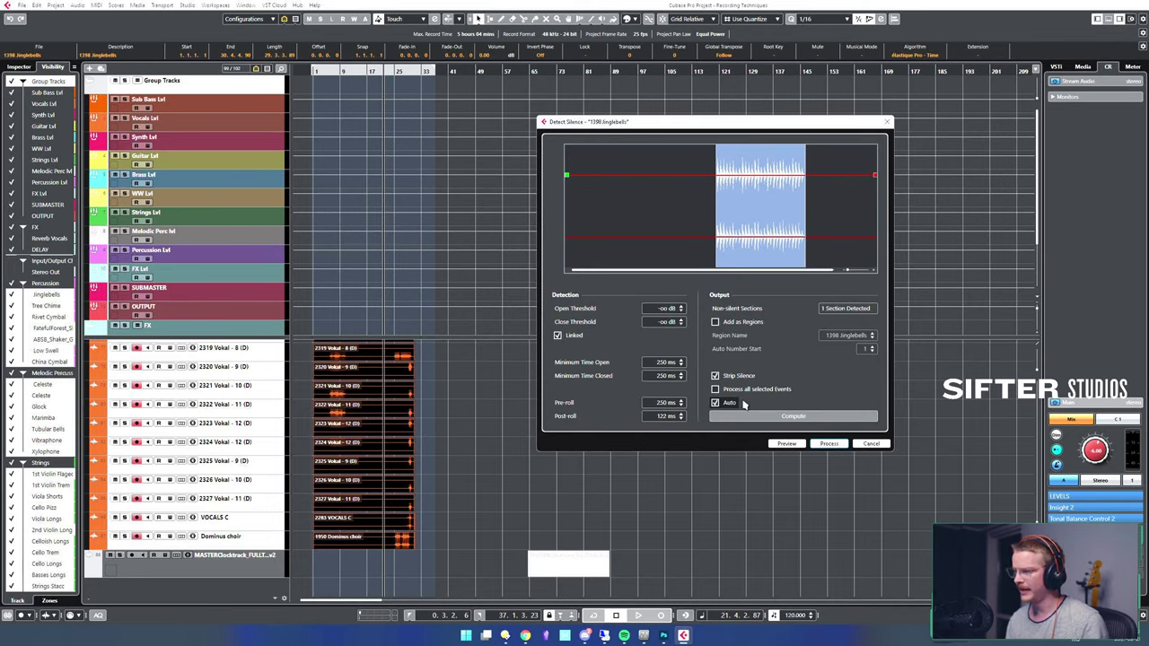
- Set Post-roll to 250 ms, enable processing of all selected events and run Detect Silence to strip the silence
double_click(665, 416)
text(118)
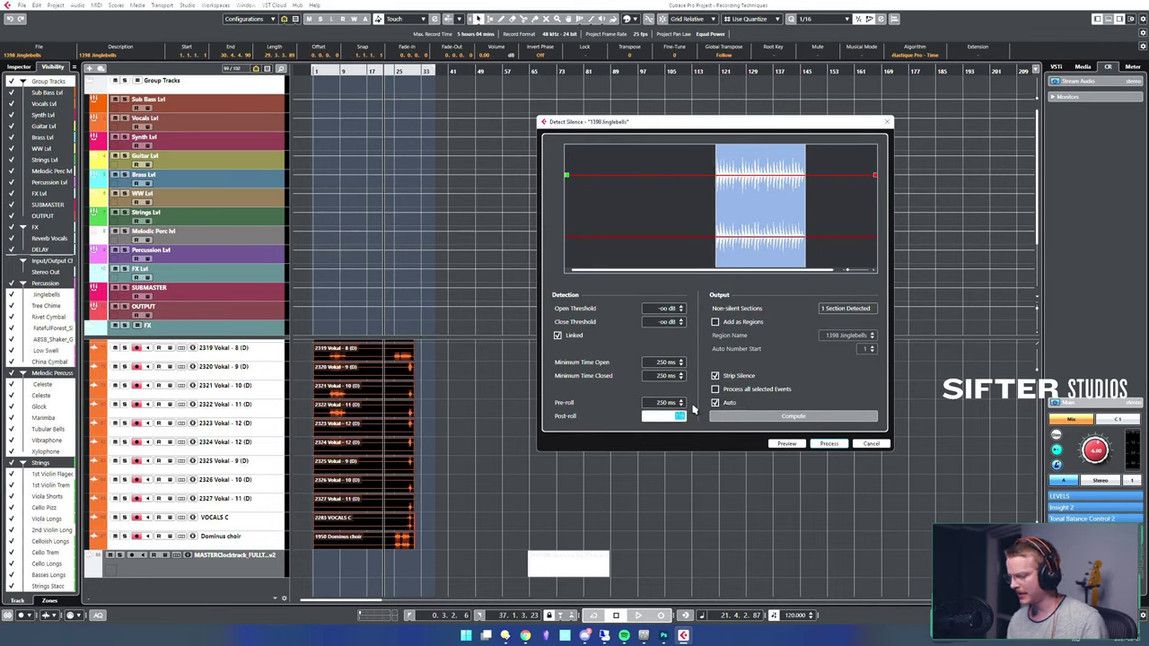
key(Return)
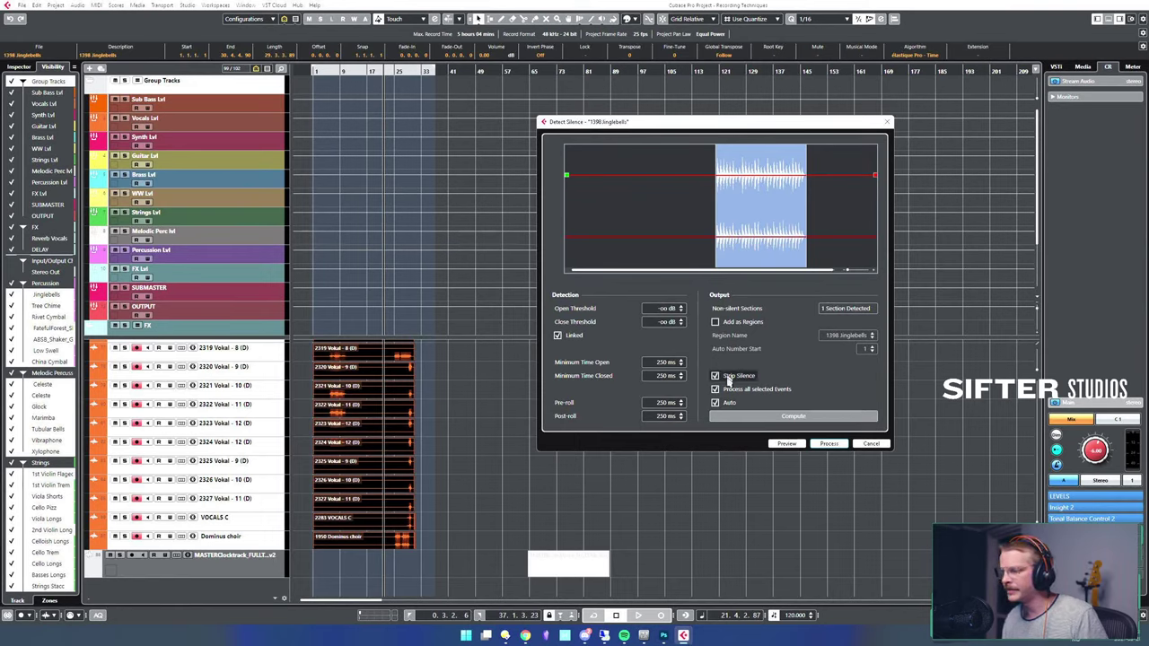
click(817, 445)
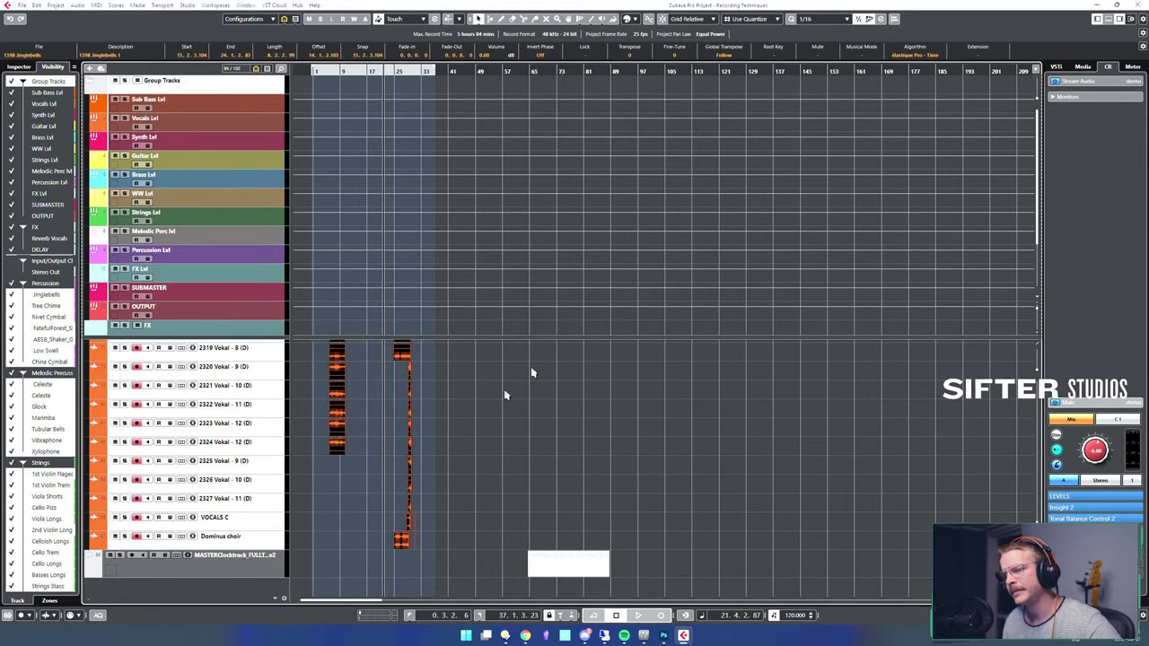
- Deselect all events and delete the leftover tiny events near bar 31 on the Percussion tracks
scroll(475, 432, up, 15)
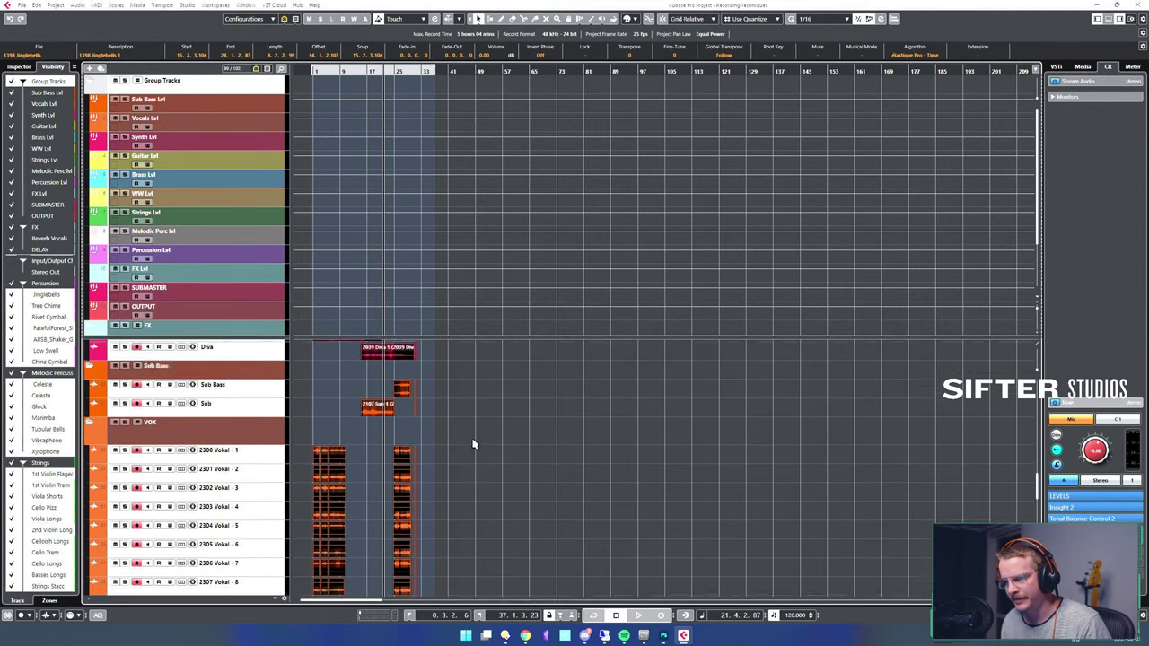
scroll(475, 437, up, 10)
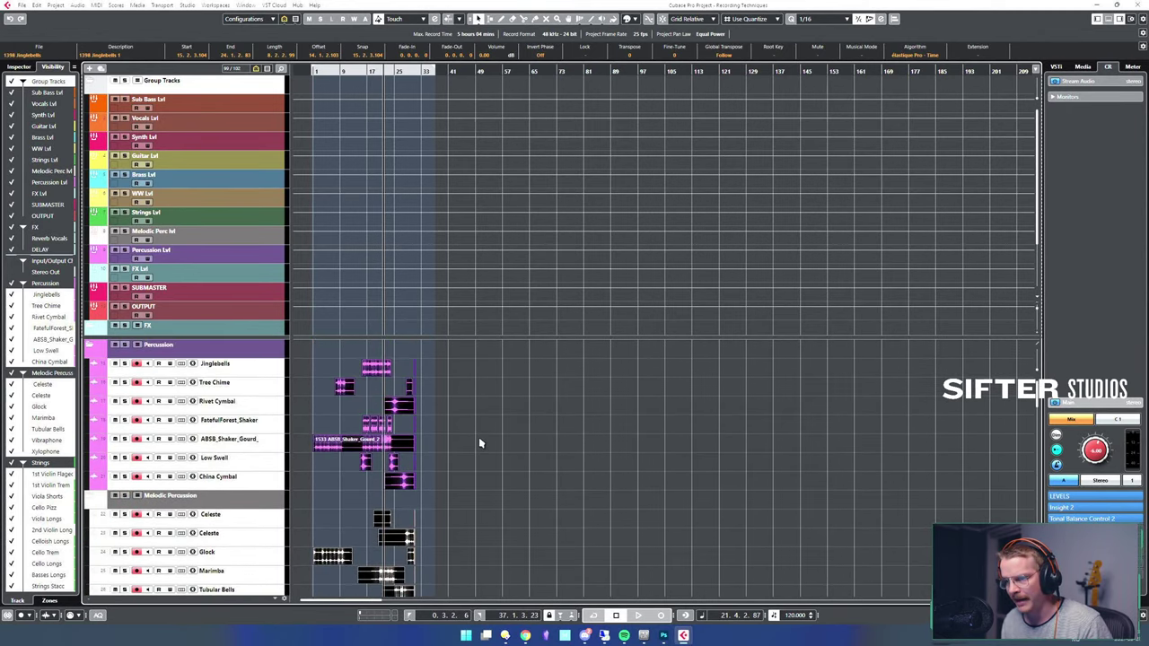
click(481, 443)
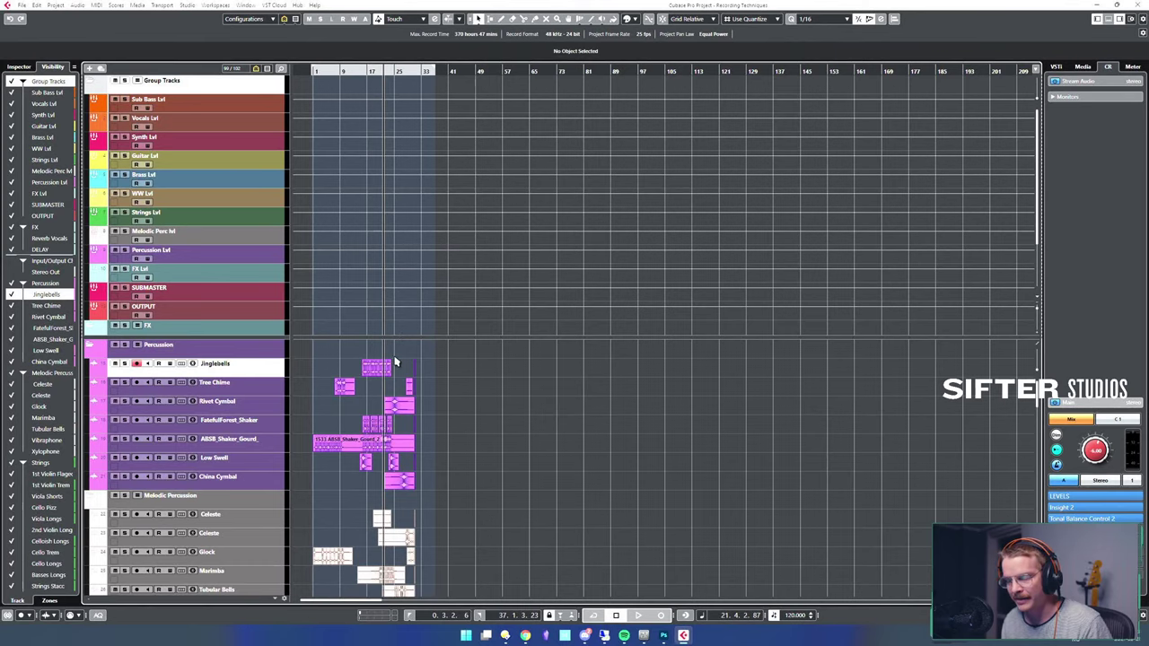
key(h)
key(h)
key(h)
key(h)
key(h)
key(h)
key(h)
key(h)
key(h)
key(h)
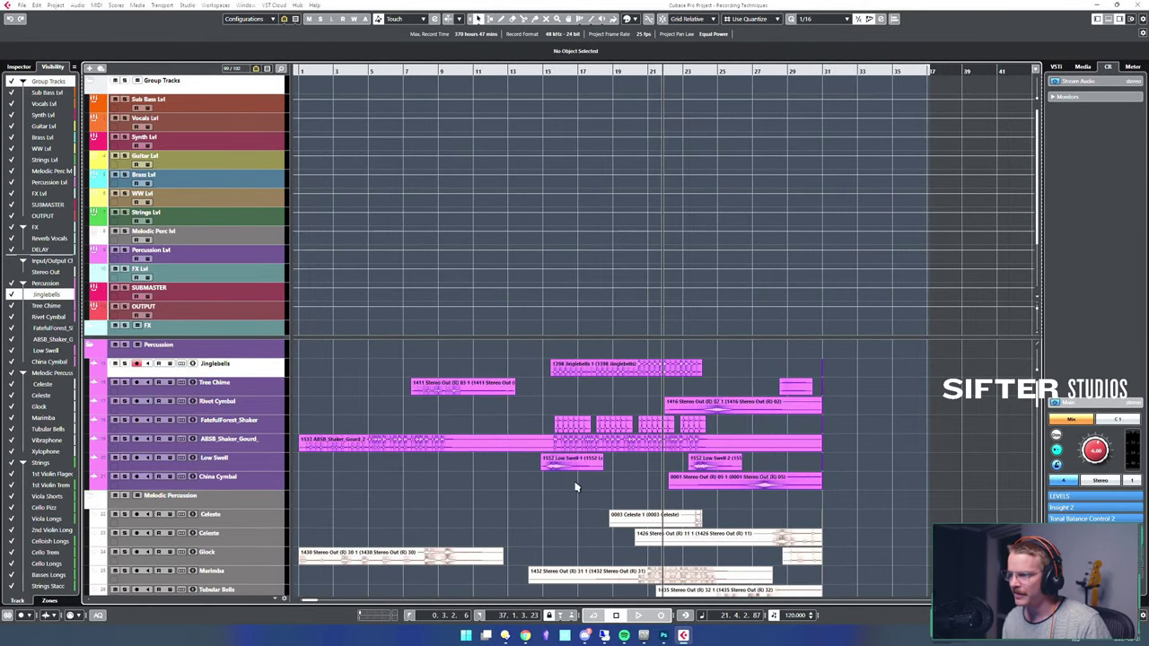
drag(854, 362, 875, 391)
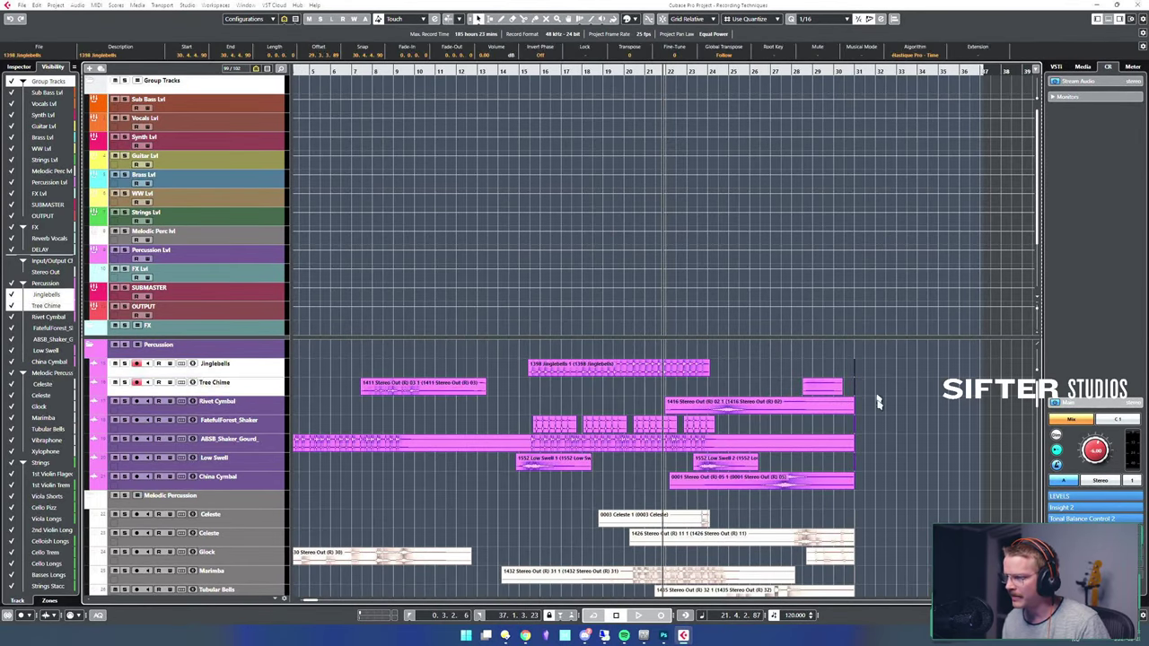
click(859, 422)
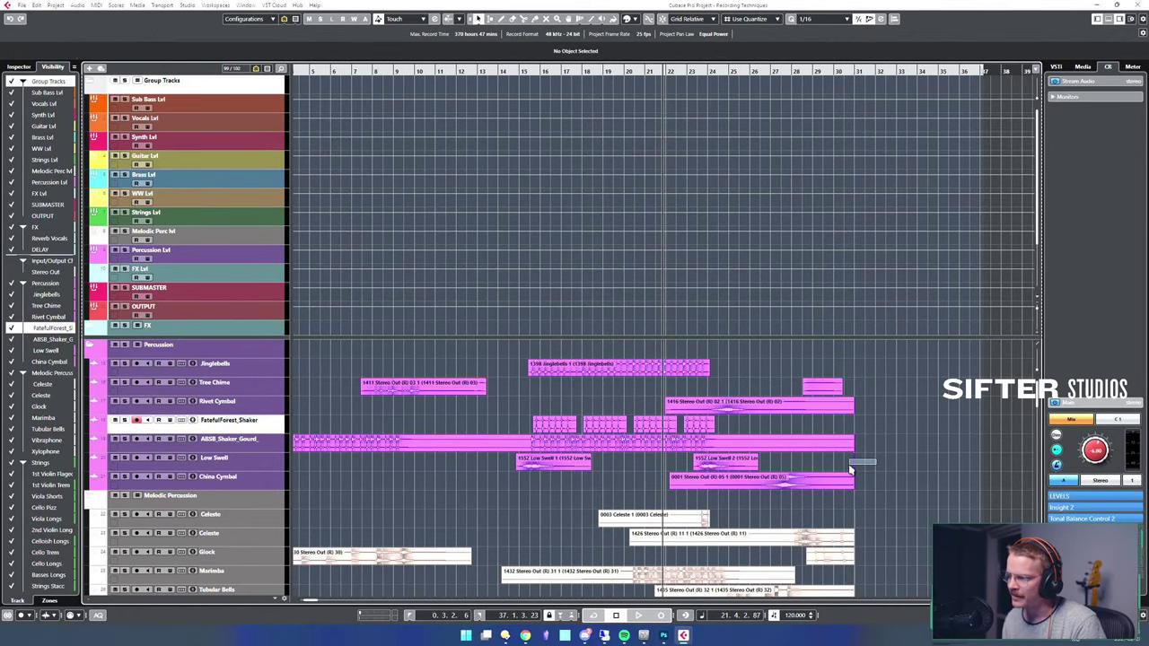
click(855, 463)
- Delete the leftover tiny events near bar 31 on the VOX and Sub Bass tracks
scroll(894, 485, down, 10)
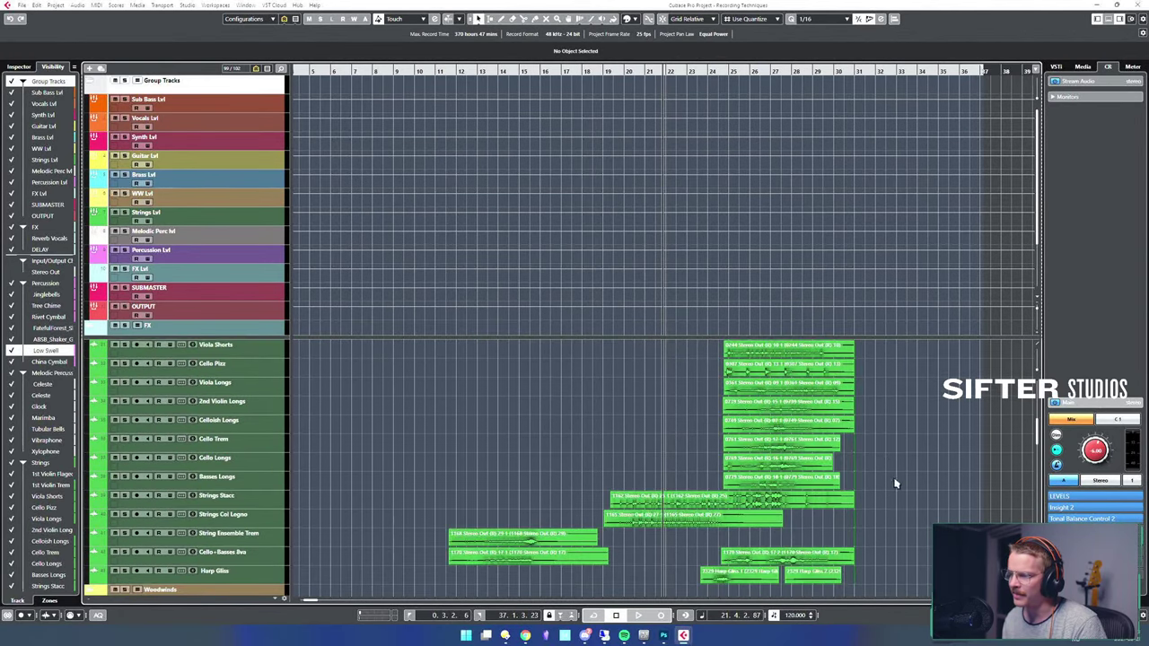
scroll(896, 485, down, 15)
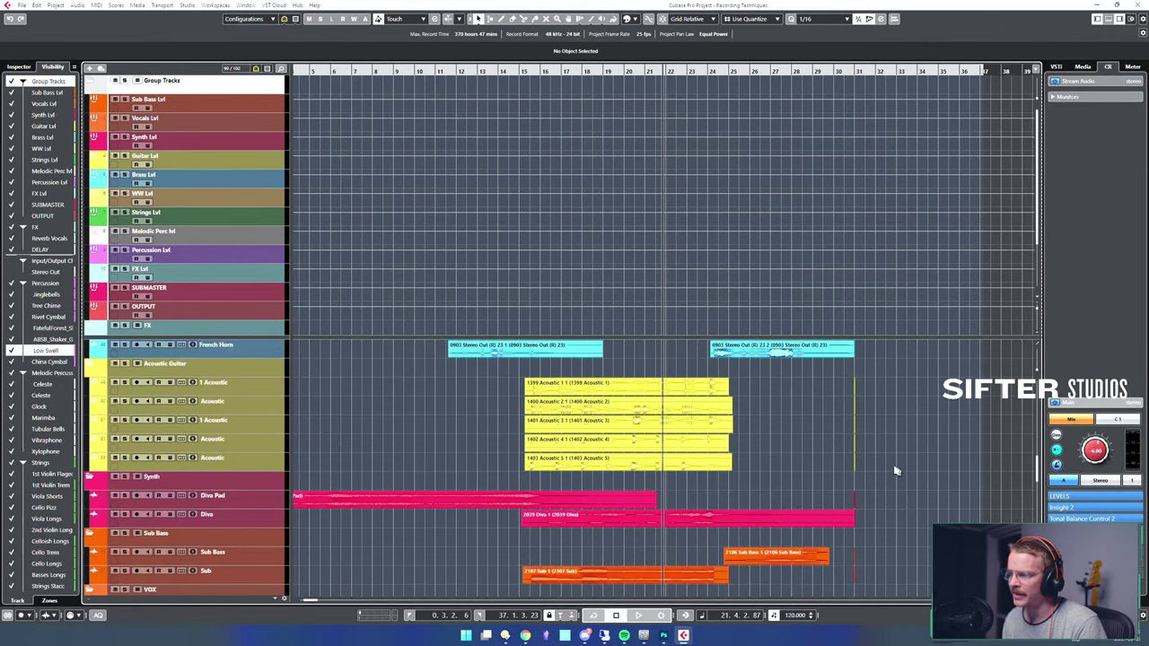
scroll(905, 474, down, 3)
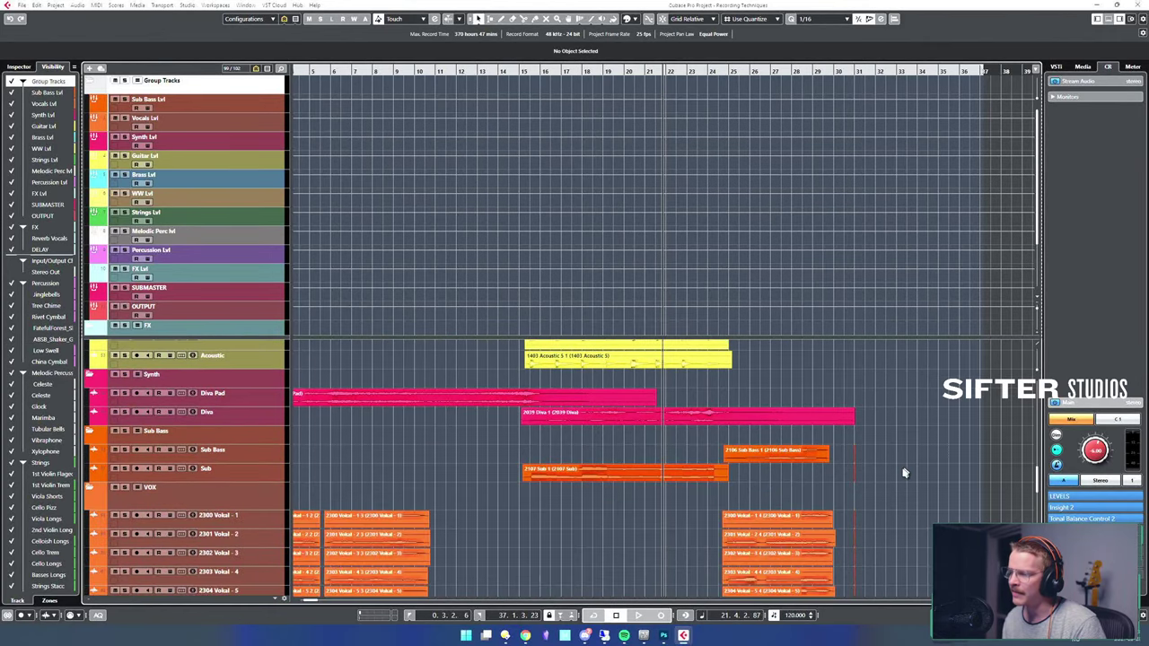
scroll(839, 455, down, 5)
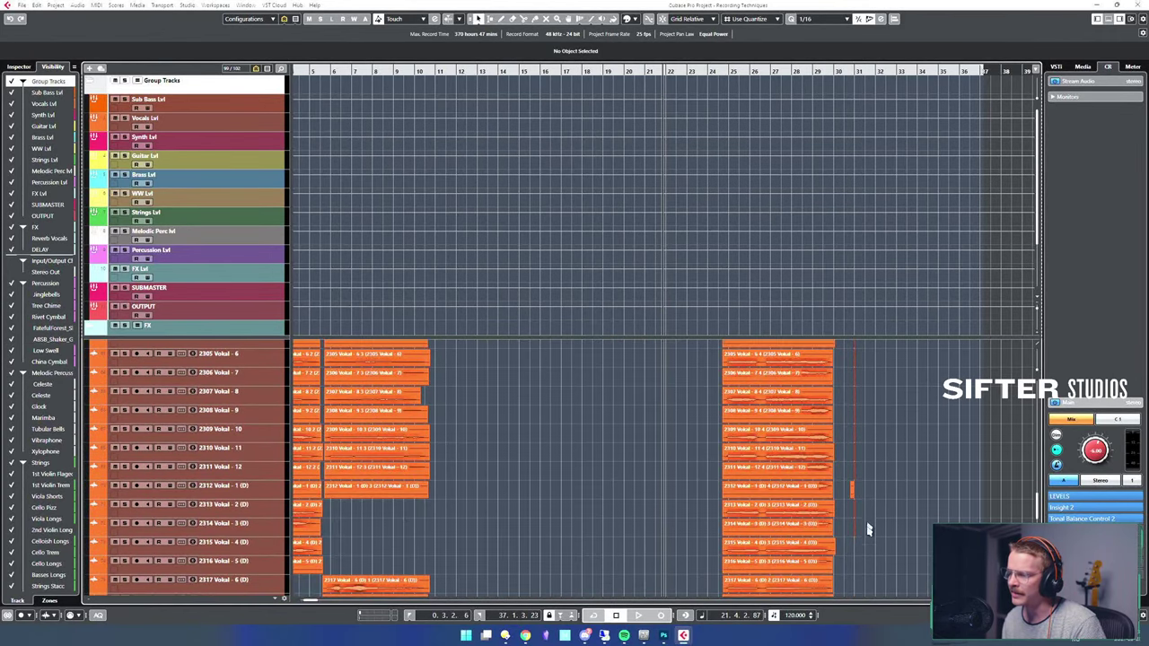
drag(868, 542, 887, 367)
scroll(886, 413, up, 3)
drag(852, 352, 854, 352)
scroll(899, 388, up, 3)
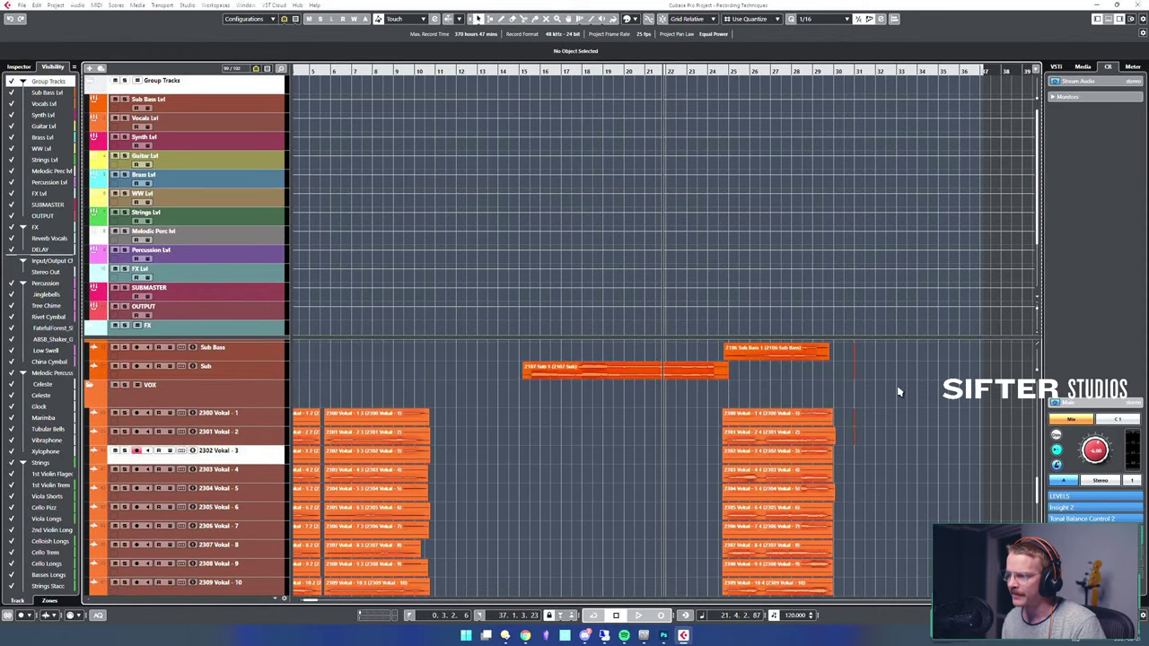
drag(880, 465, 854, 351)
scroll(901, 387, up, 2)
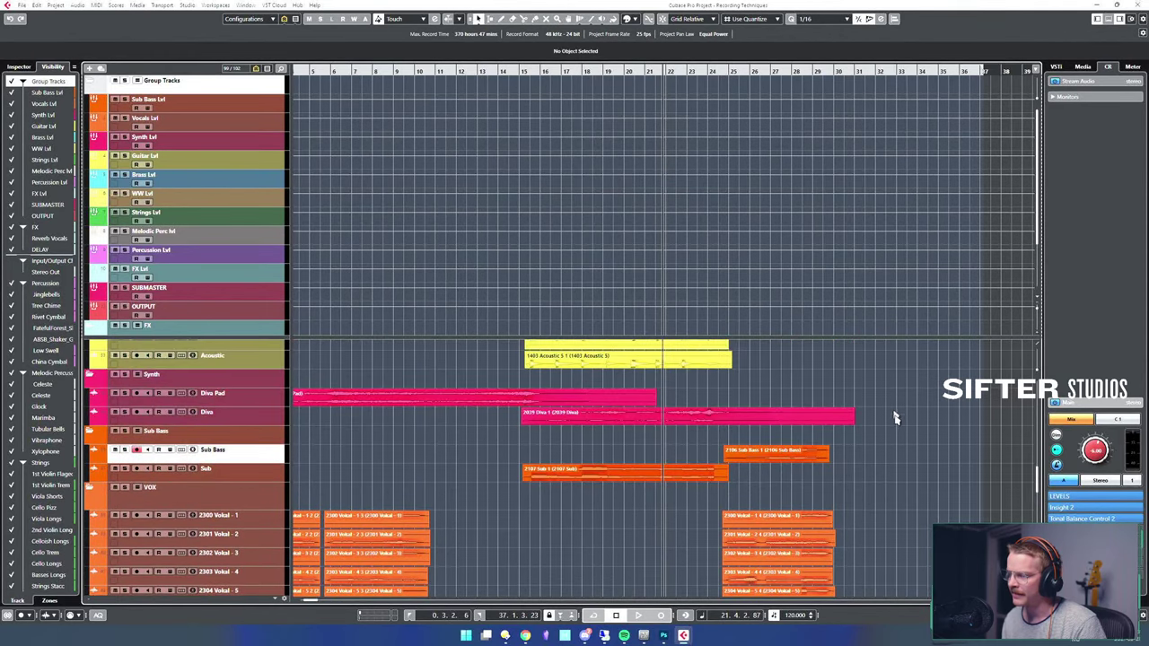
- Play the project briefly from bar 25 and look over the stripped events on the VOX tracks
scroll(909, 442, down, 2)
scroll(894, 462, down, 6)
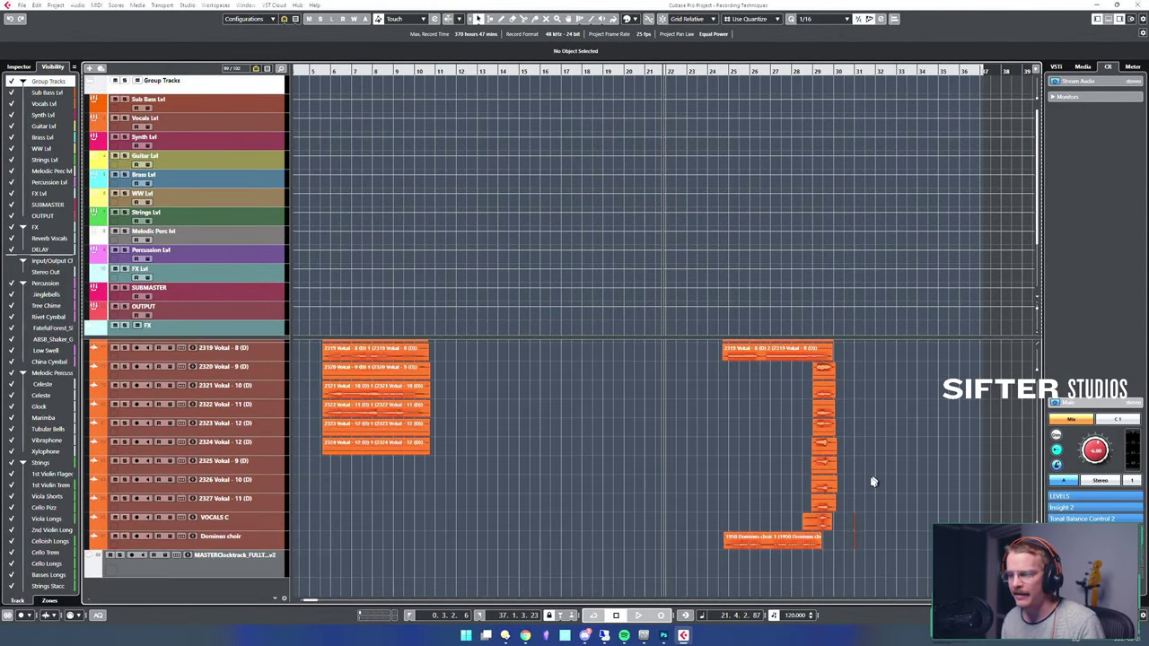
key(KP_Add)
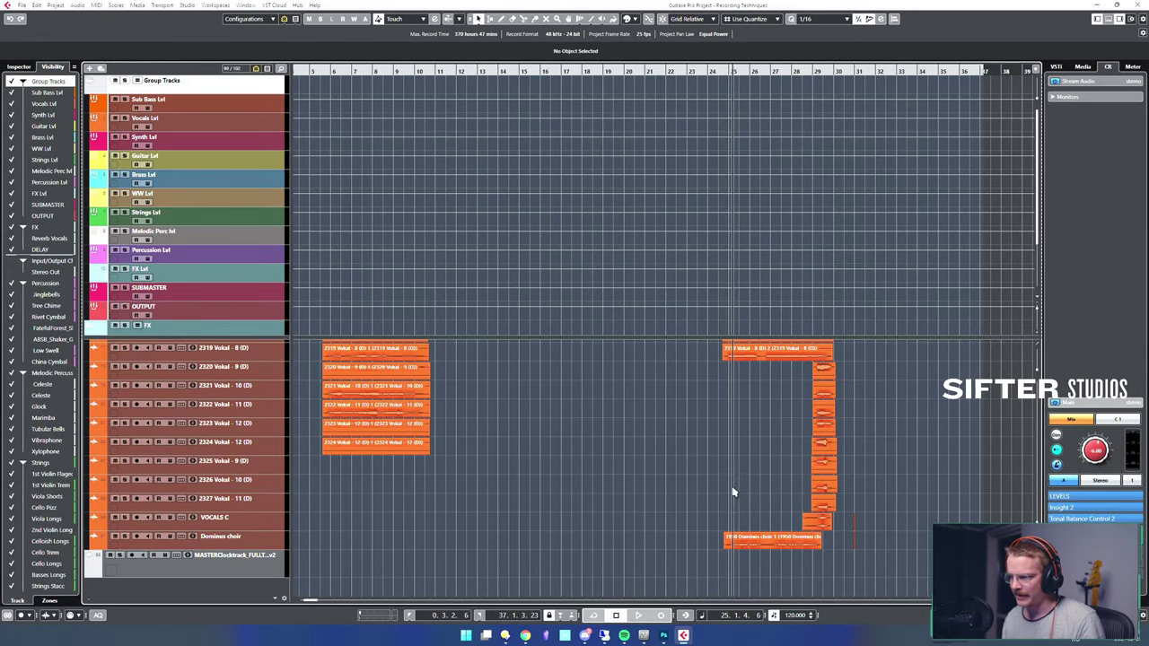
key(space)
key(space)
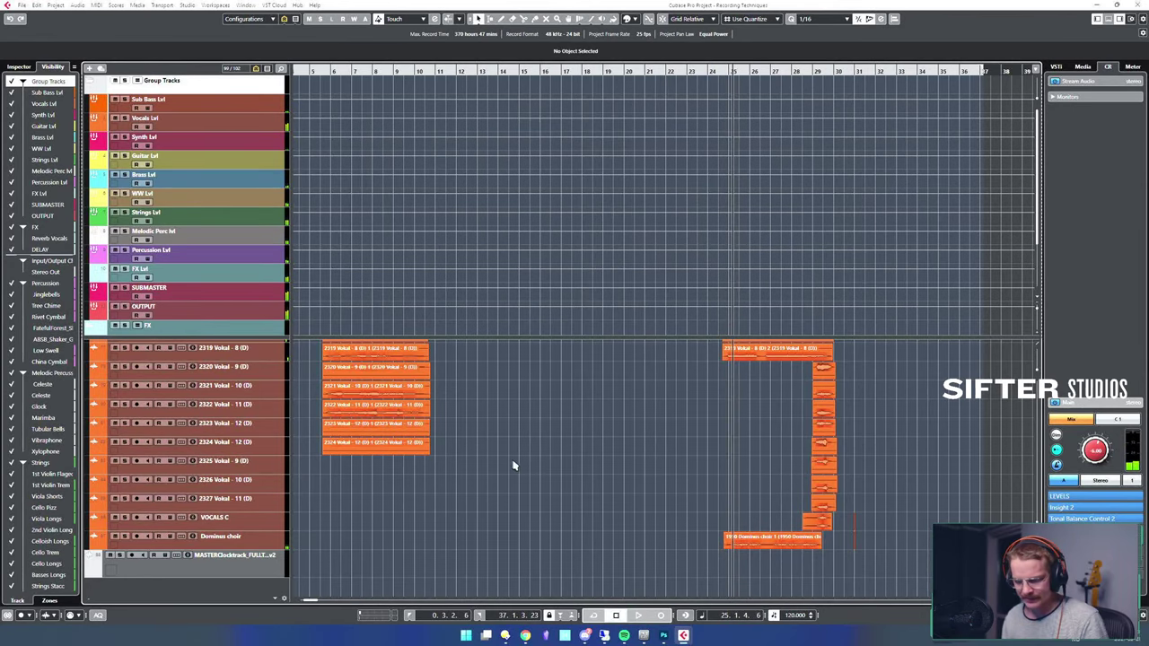
key(g)
key(g)
key(g)
key(g)
scroll(521, 392, up, 2)
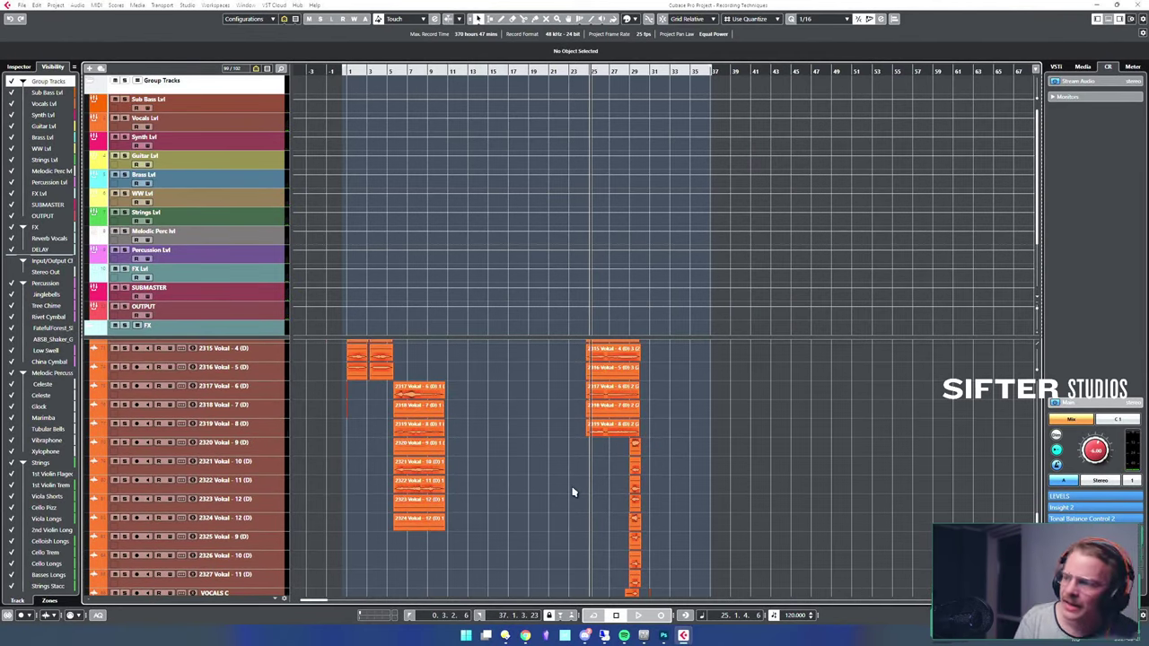
scroll(517, 413, down, 2)
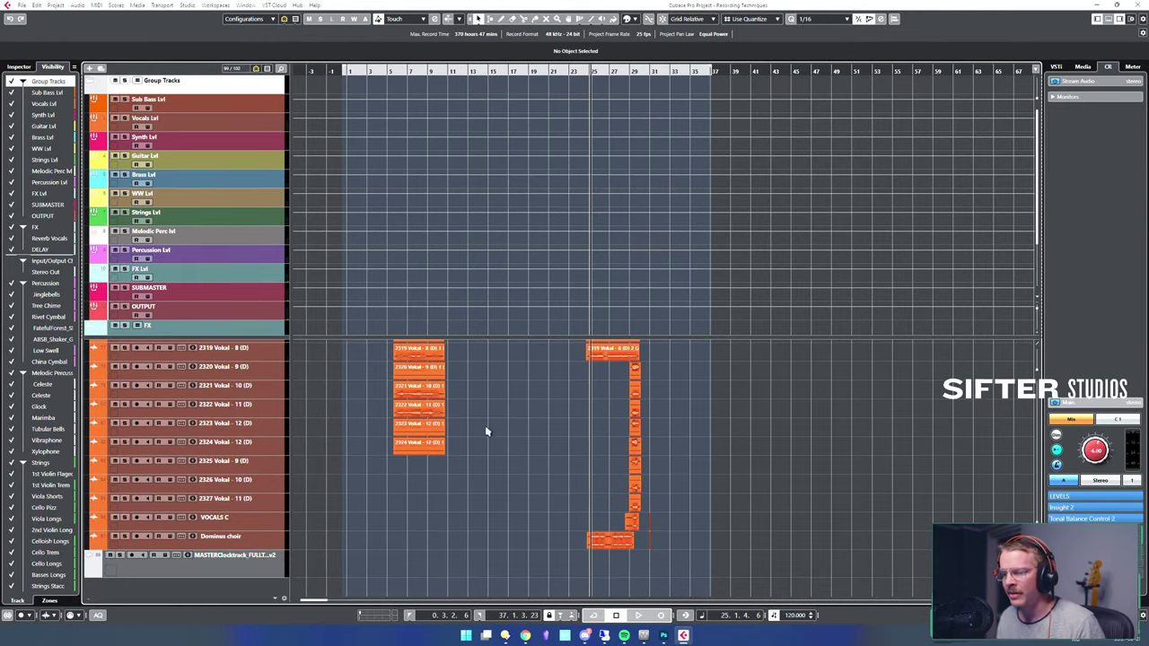
scroll(441, 488, up, 12)
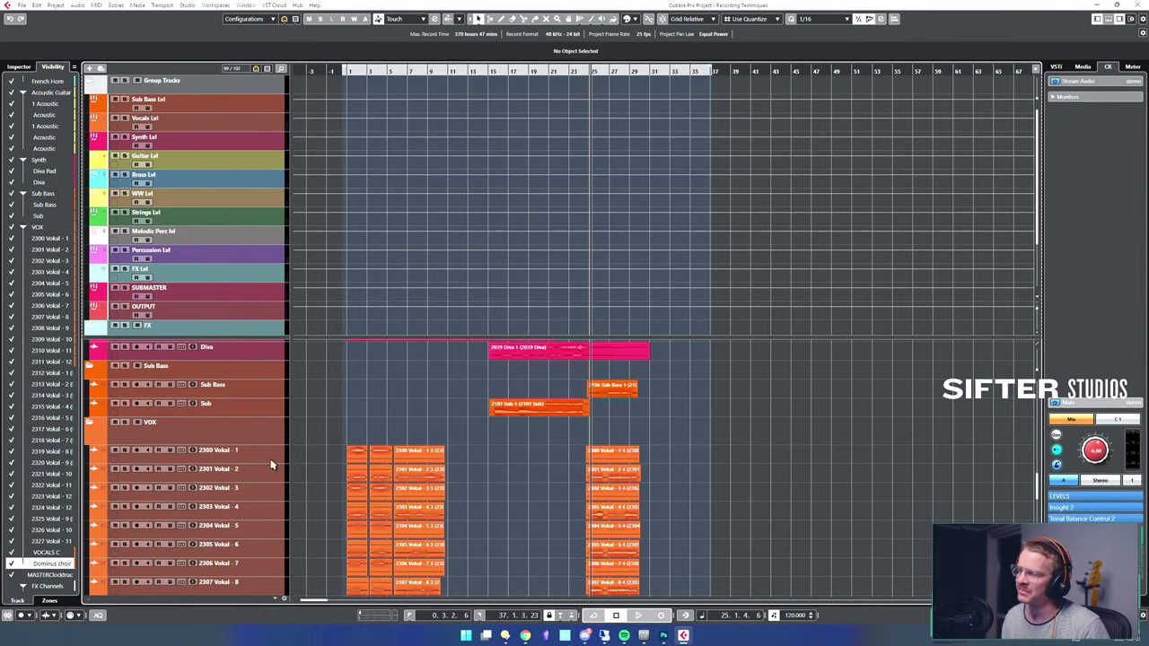
- Solo the Vocals Lvl group track and open its channel settings
click(271, 455)
scroll(548, 501, down, 8)
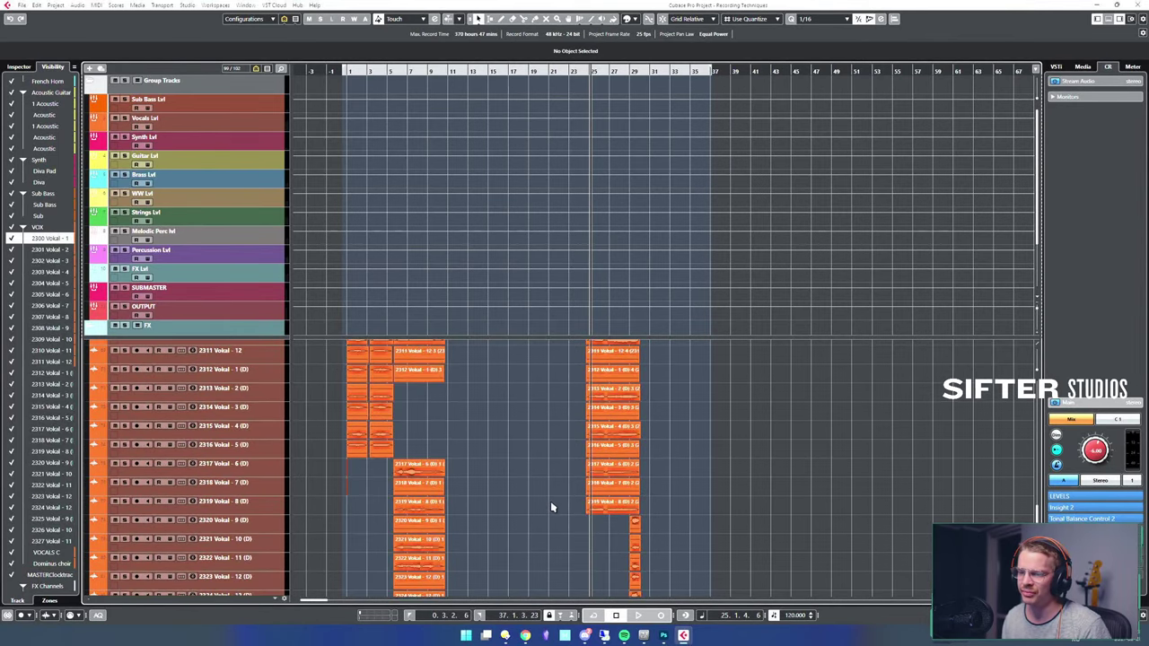
scroll(551, 507, down, 4)
click(189, 126)
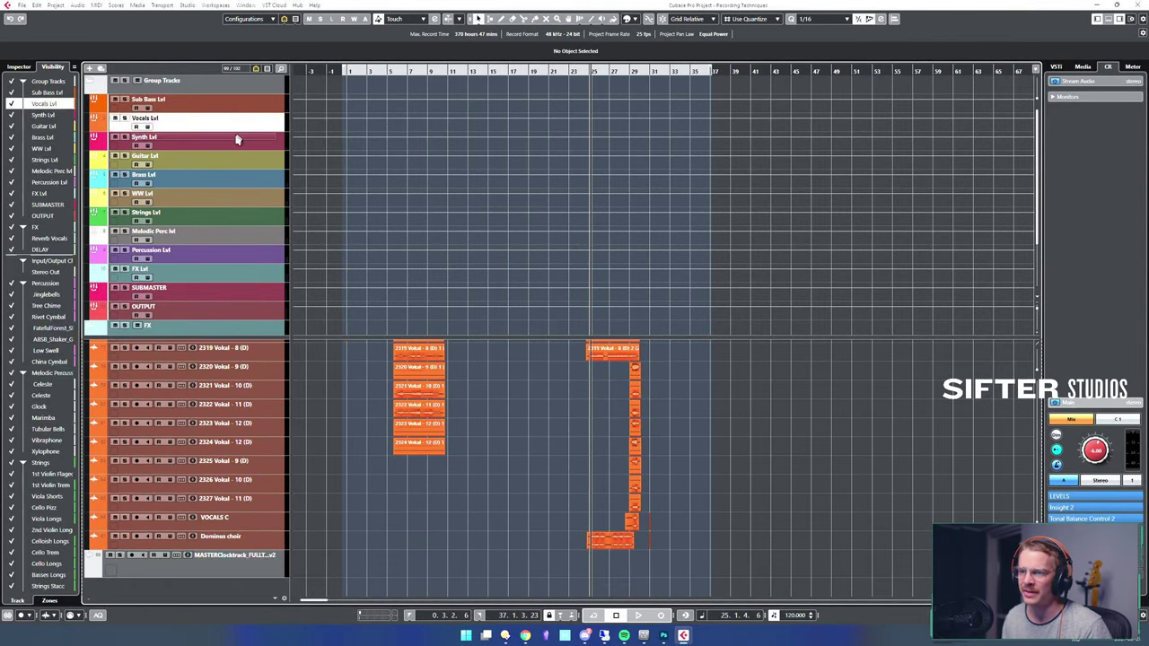
key(s)
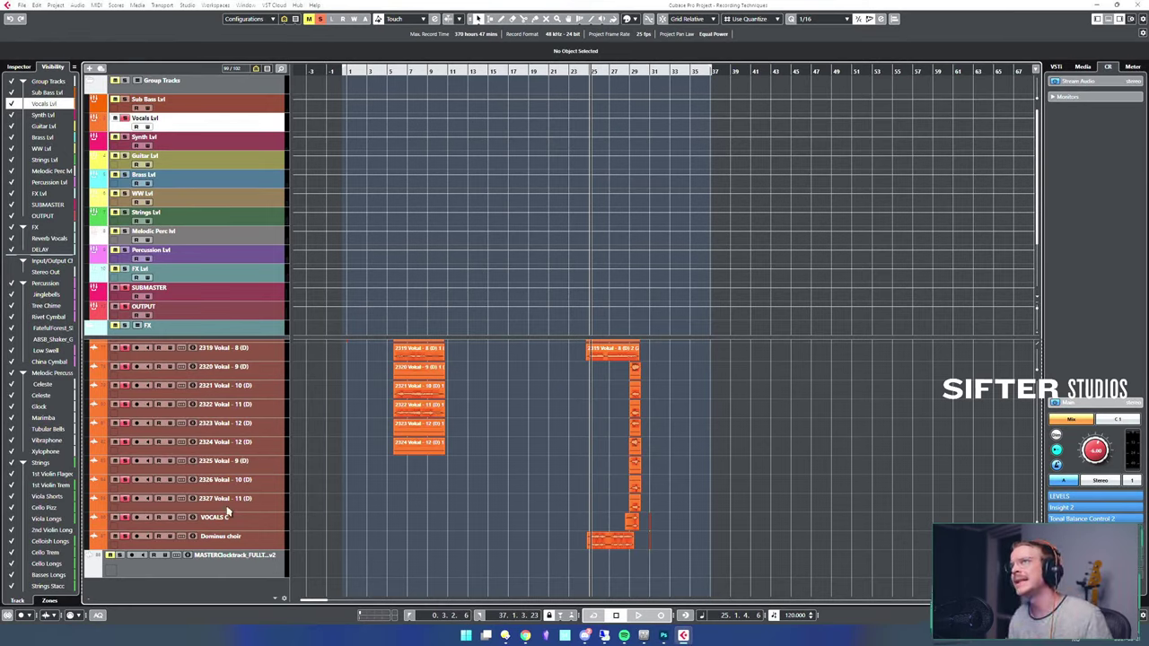
key(e)
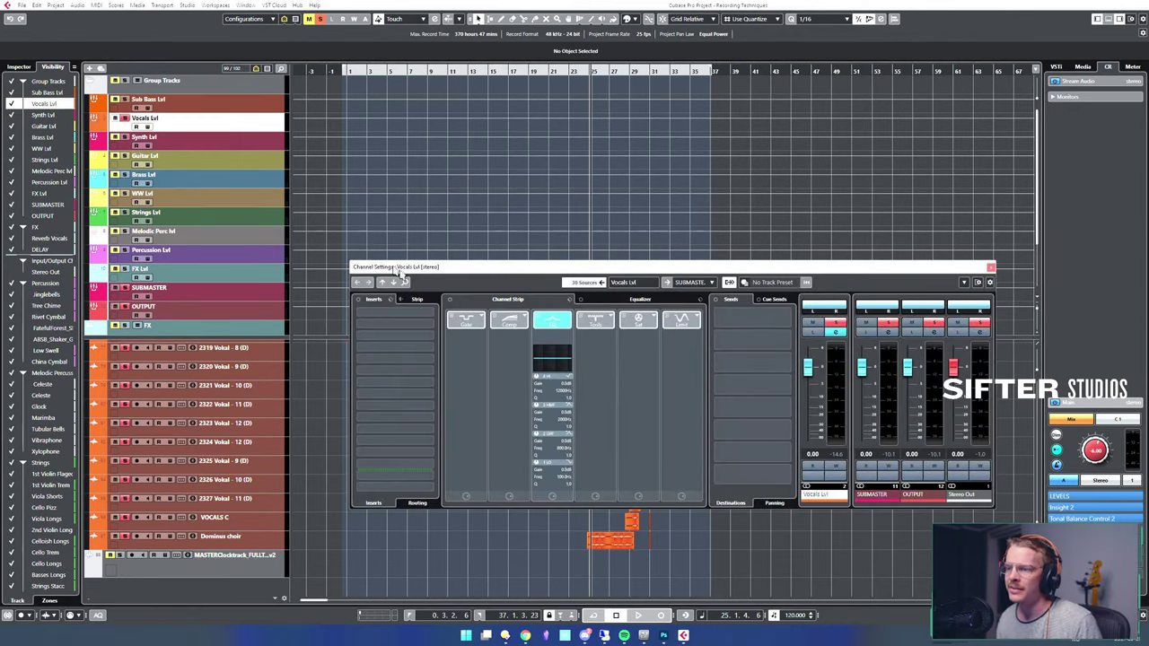
- Insert FabFilter Pro-Q 3 on Vocals Lvl and add a 12 dB/oct low cut at 100 Hz
click(401, 316)
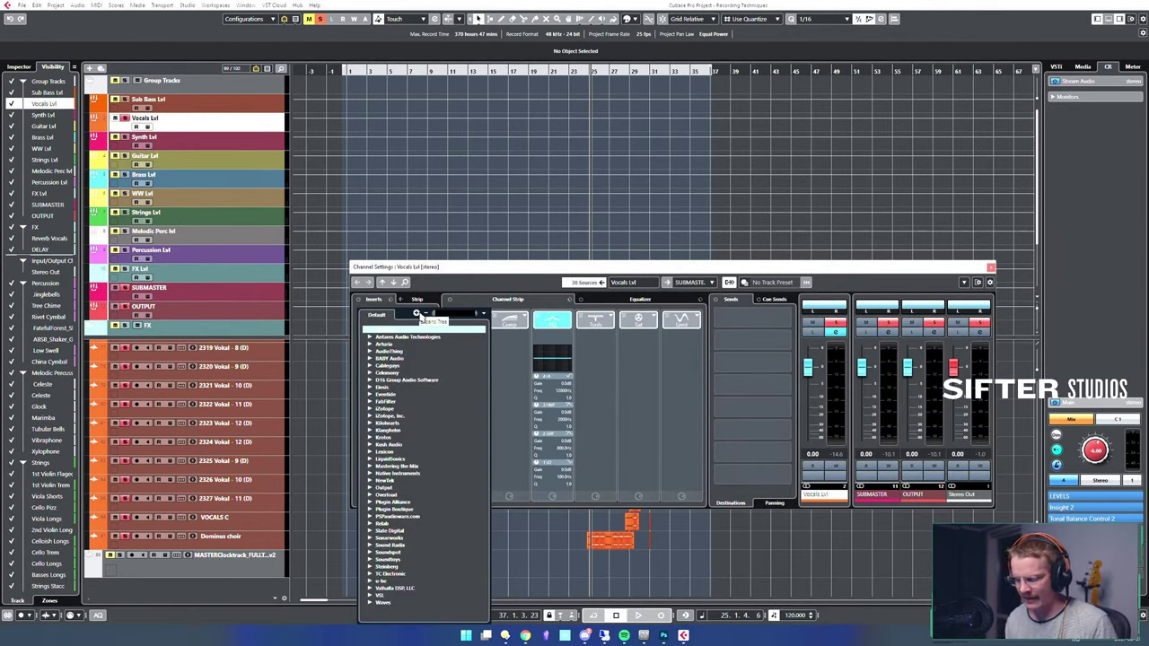
text(pro-q)
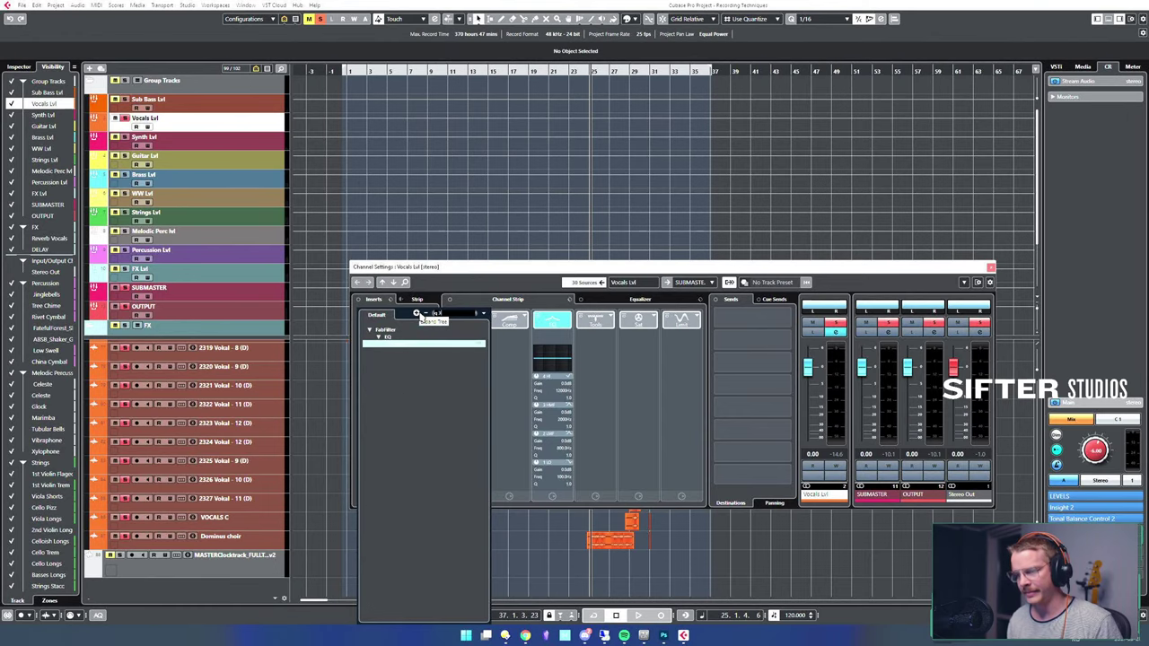
key(Return)
drag(404, 410, 518, 406)
drag(642, 172, 568, 79)
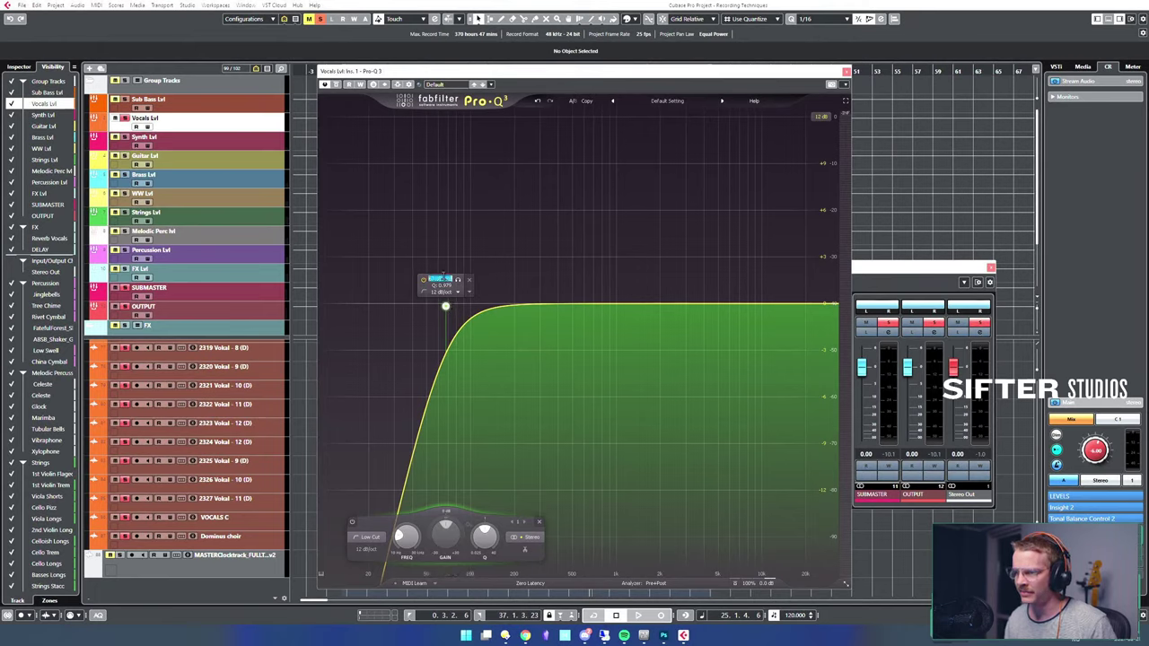
text(100)
key(Return)
- During playback, add bell cuts near 500 Hz and at about 1278 Hz (about -1.6 dB) in Pro-Q 3, and close the equalizer
key(space)
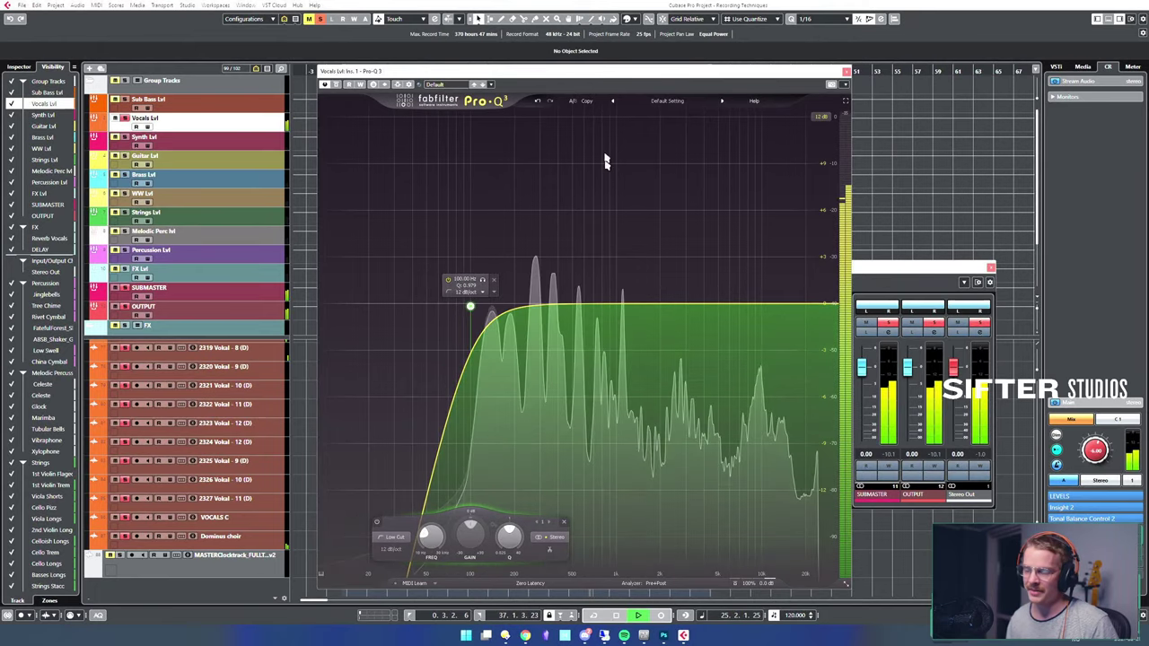
drag(580, 306, 631, 329)
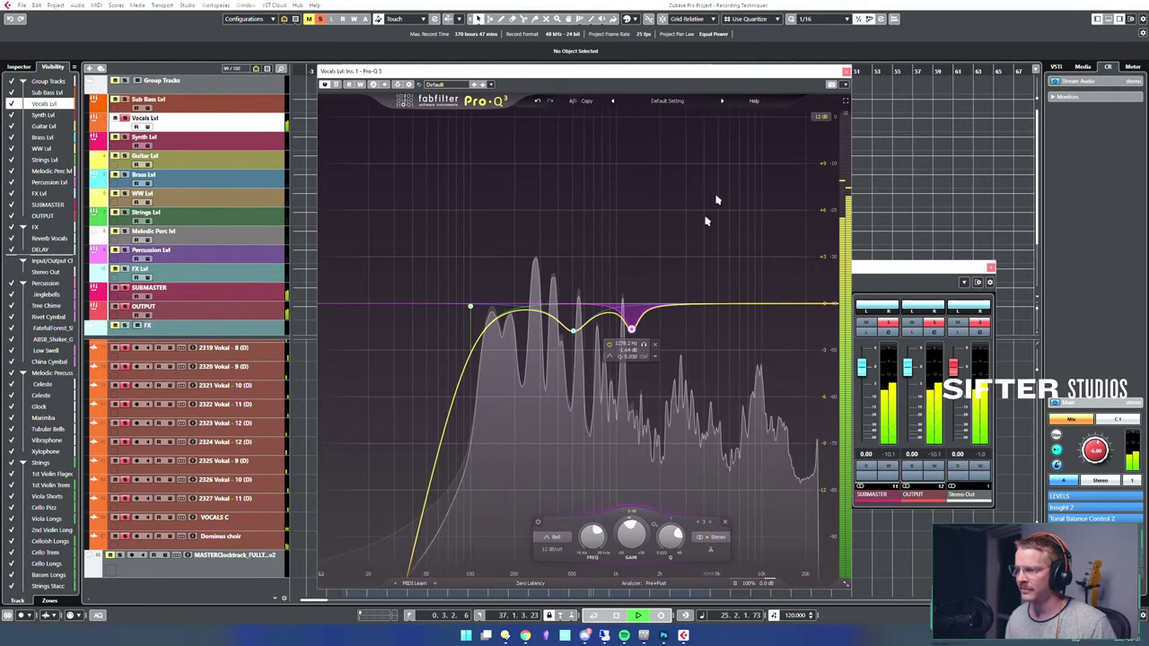
drag(797, 78, 669, 73)
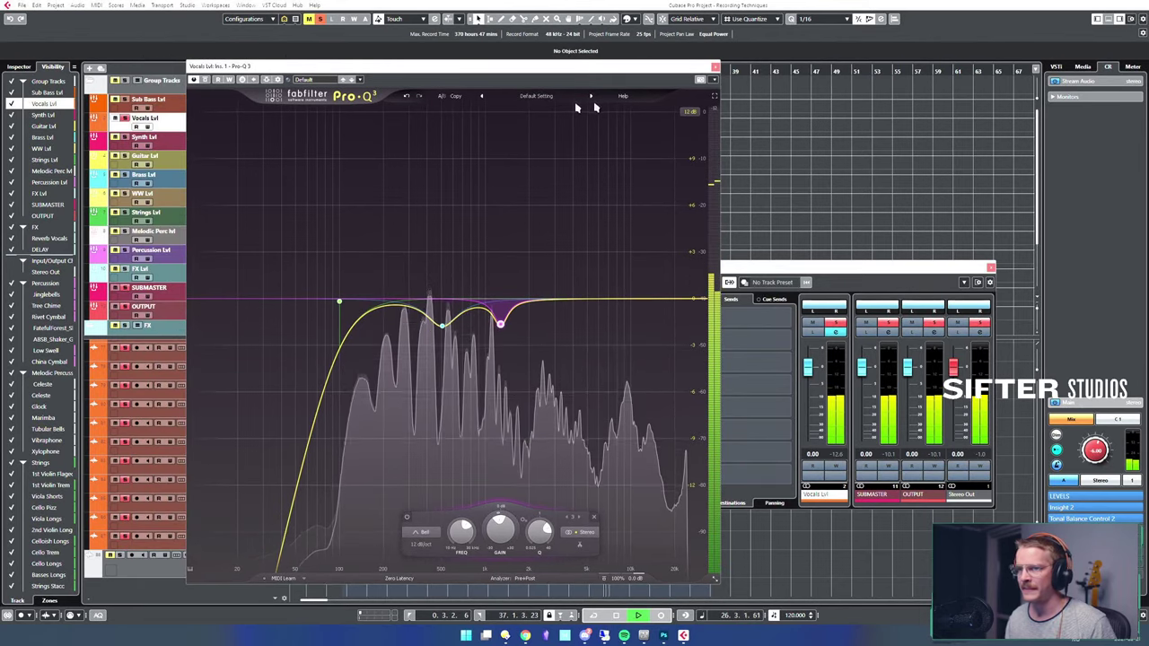
click(715, 66)
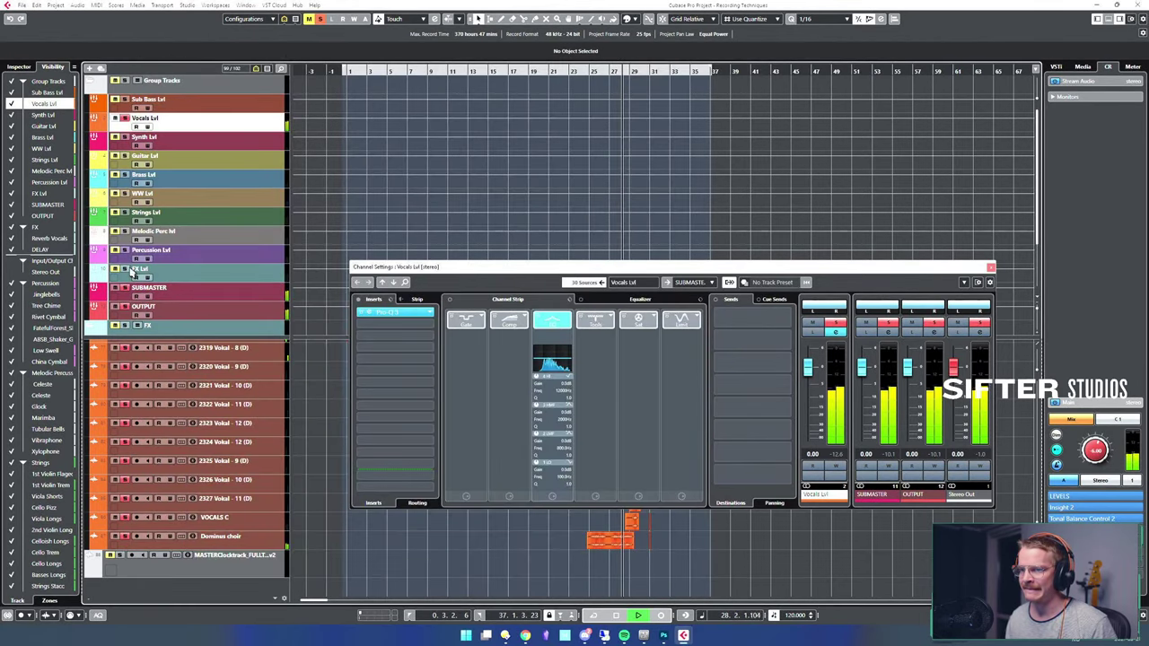
- Solo the FX Lvl group alongside Vocals Lvl and replay the vocals with the channel settings in view
drag(501, 269, 515, 190)
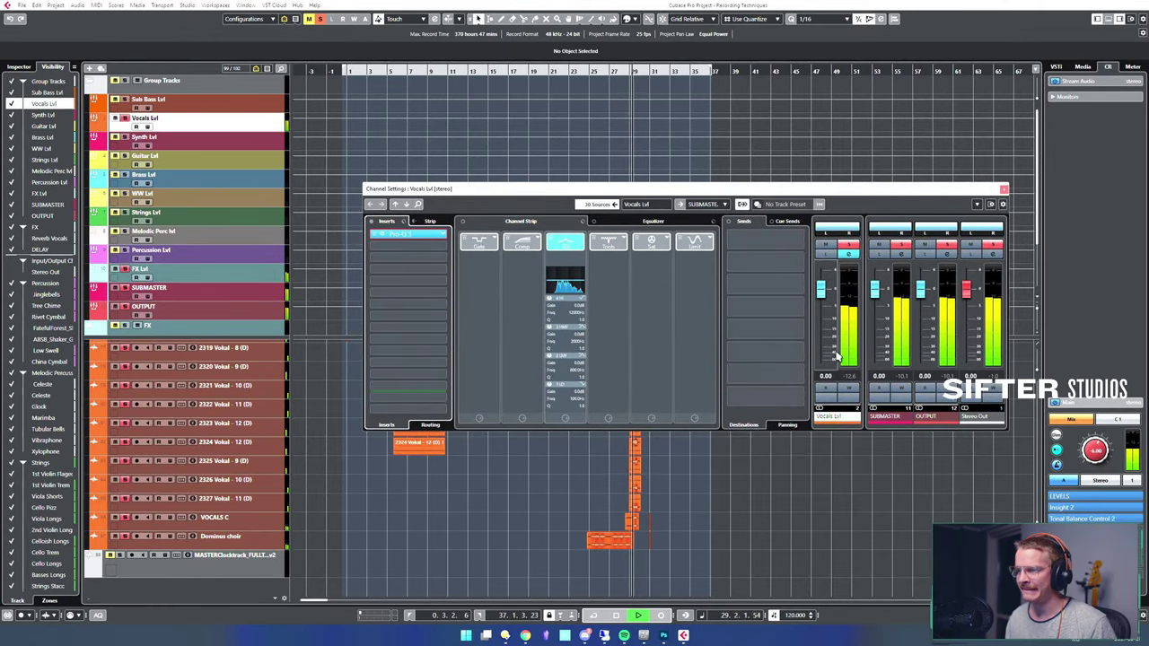
key(space)
key(space)
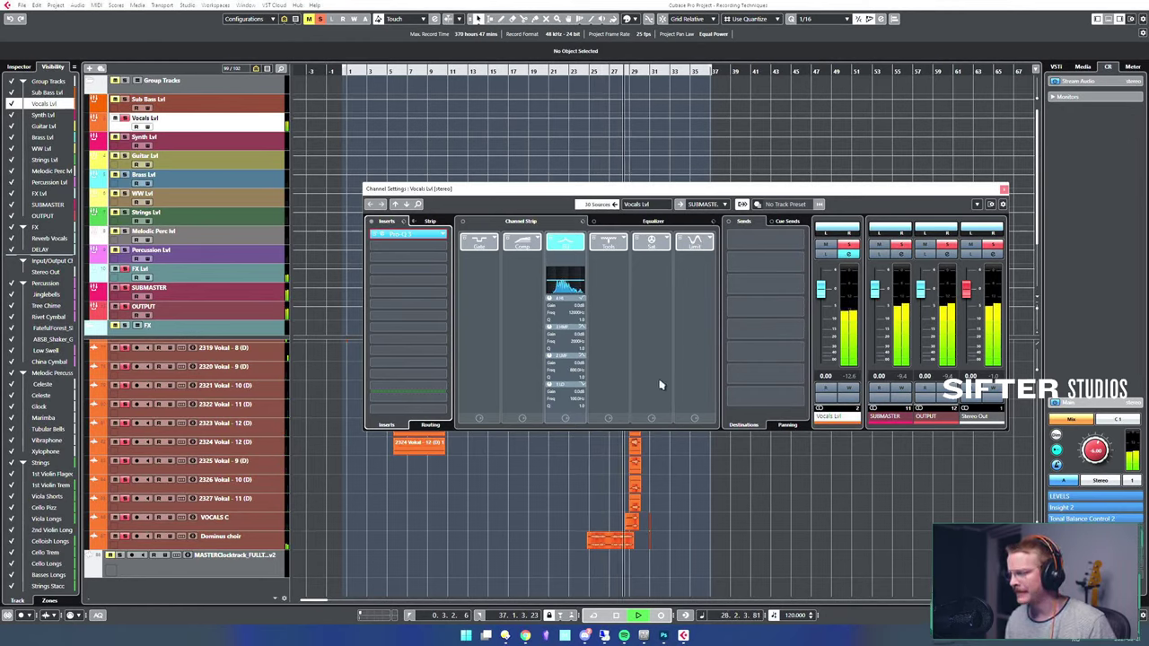
- Insert FabFilter Pro-C 2 in the second slot of Vocals Lvl, audition it, and close the plug-in and channel settings
click(429, 258)
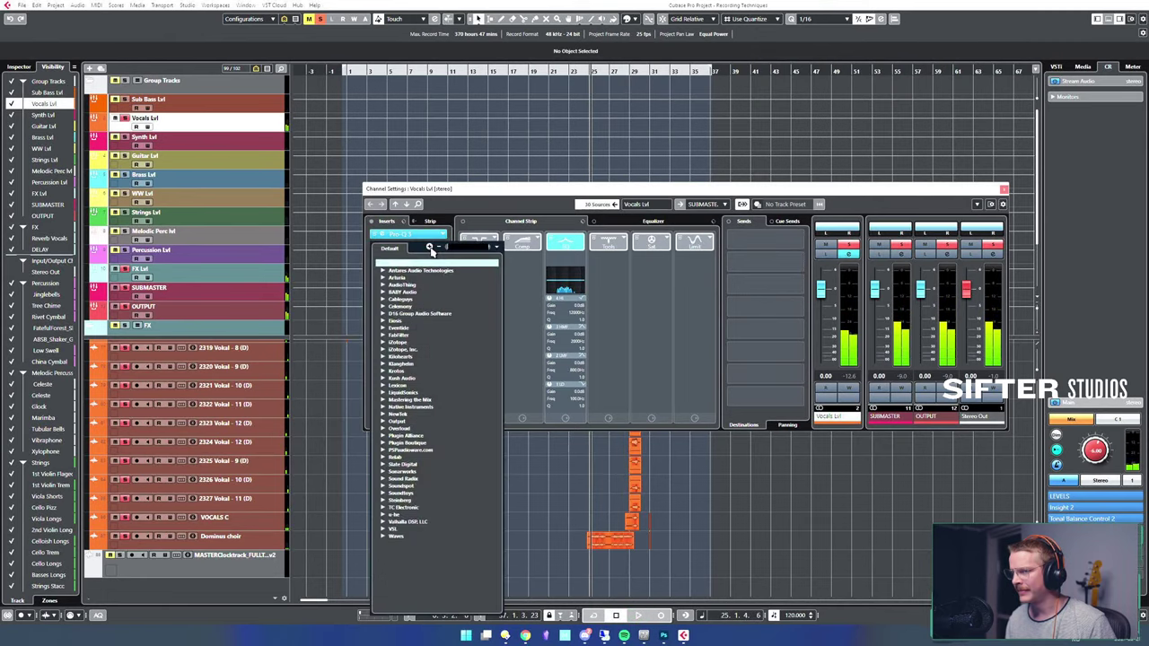
text(c 2)
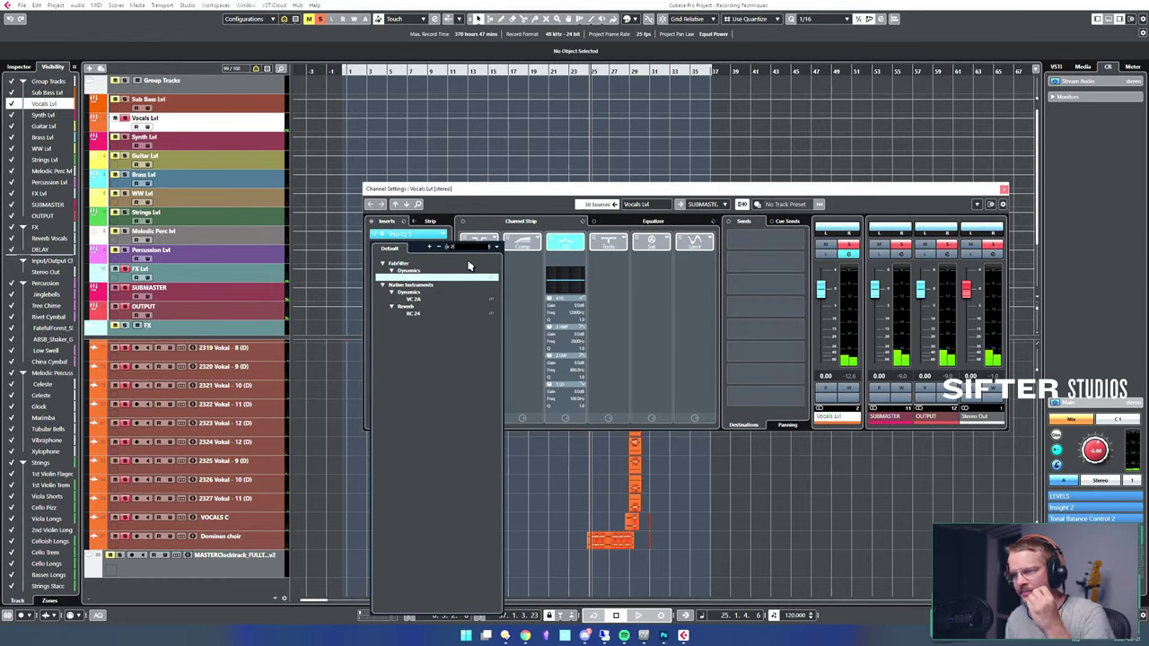
key(Return)
drag(539, 299, 598, 90)
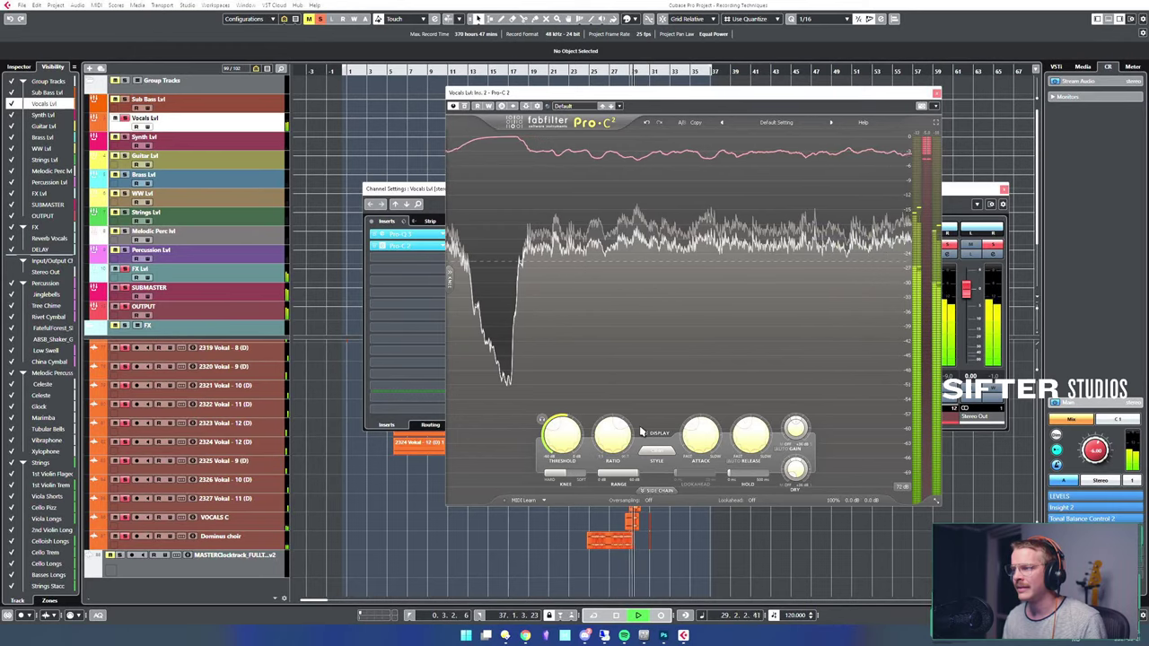
key(space)
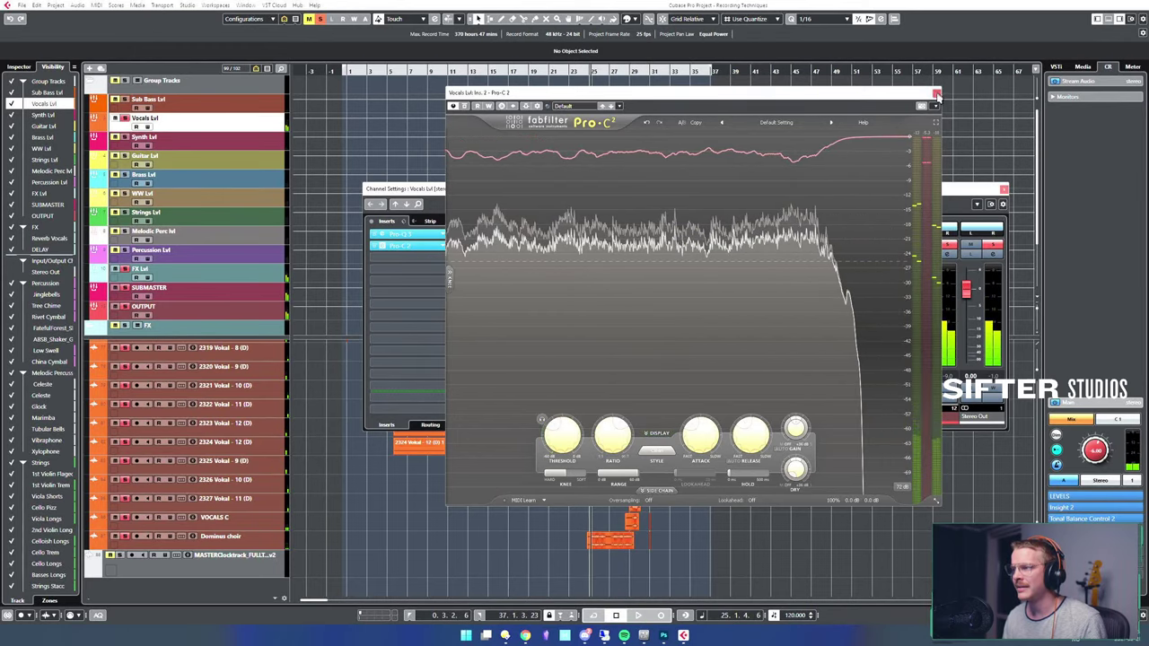
click(936, 92)
click(1003, 188)
- Select the 2321, 2322 and 2323 Vokal events at bar 29, clear the solos and play the full mix from there
click(620, 417)
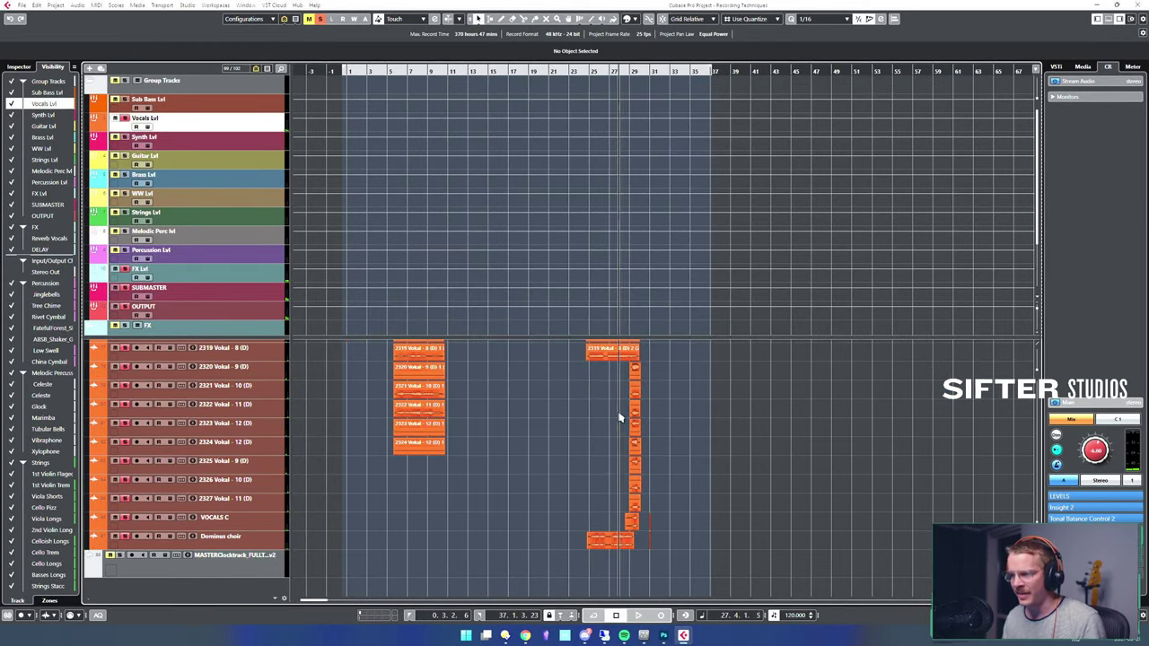
key(h)
key(h)
key(h)
key(h)
key(h)
key(h)
key(h)
key(h)
key(h)
key(h)
scroll(837, 418, left, 2)
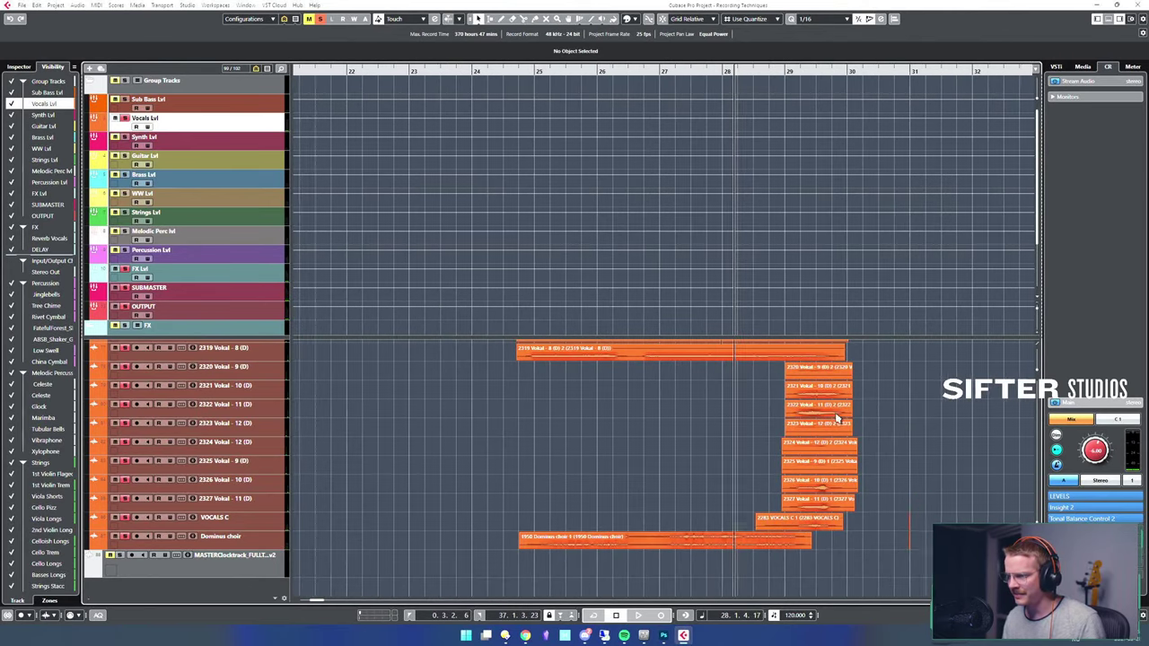
scroll(763, 413, right, 5)
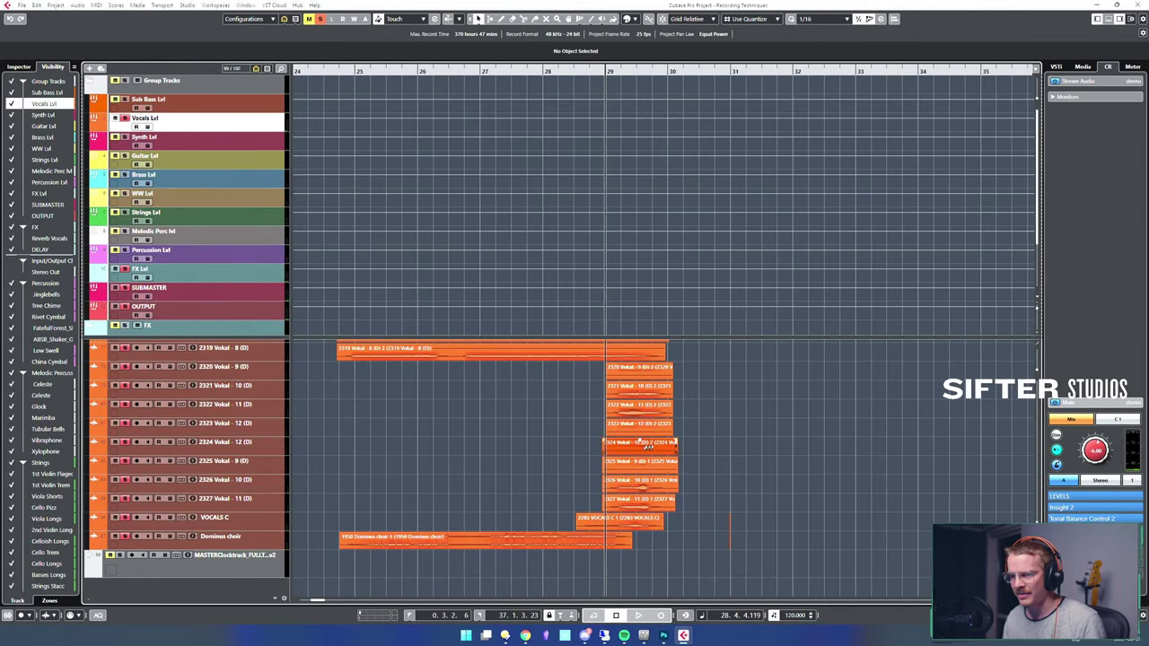
drag(663, 395, 662, 386)
key(s)
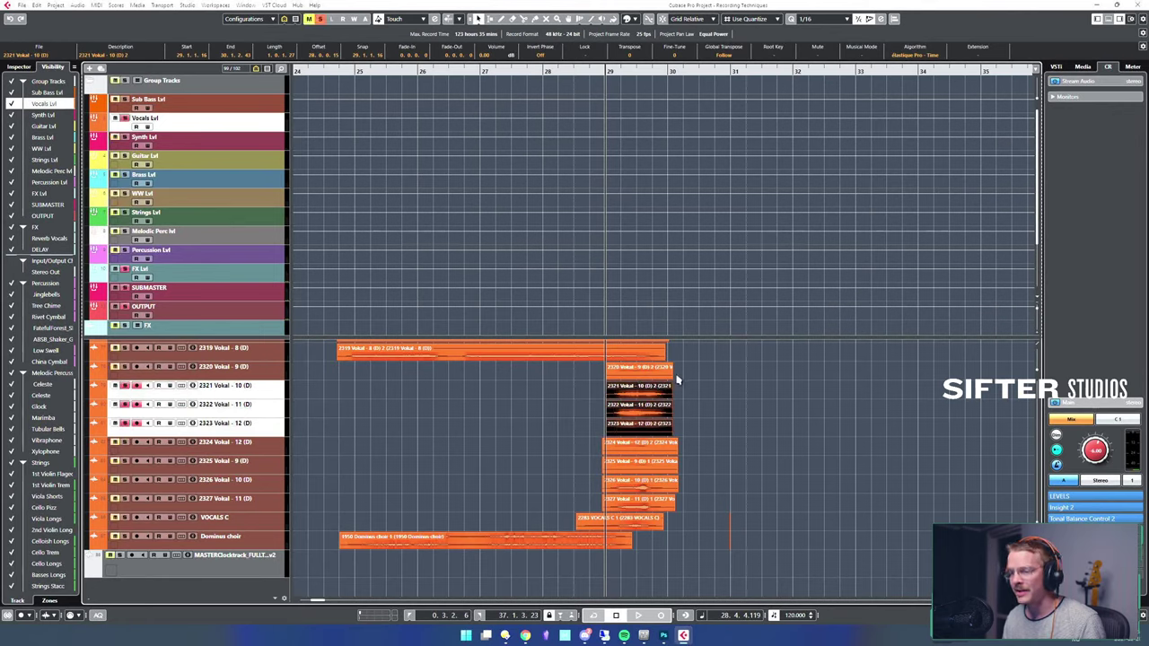
key(space)
key(space)
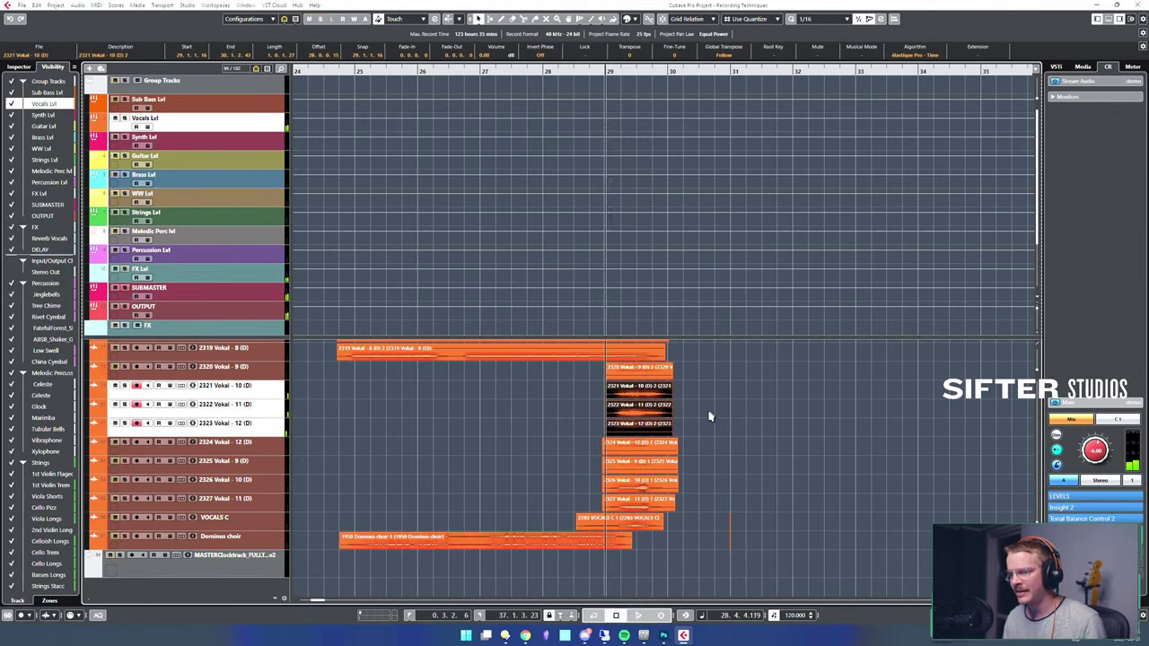
- Lower the volume of the 2321 and 2322 Vokal events at bar 29 to -10 dB and replay the passage
drag(717, 436, 665, 395)
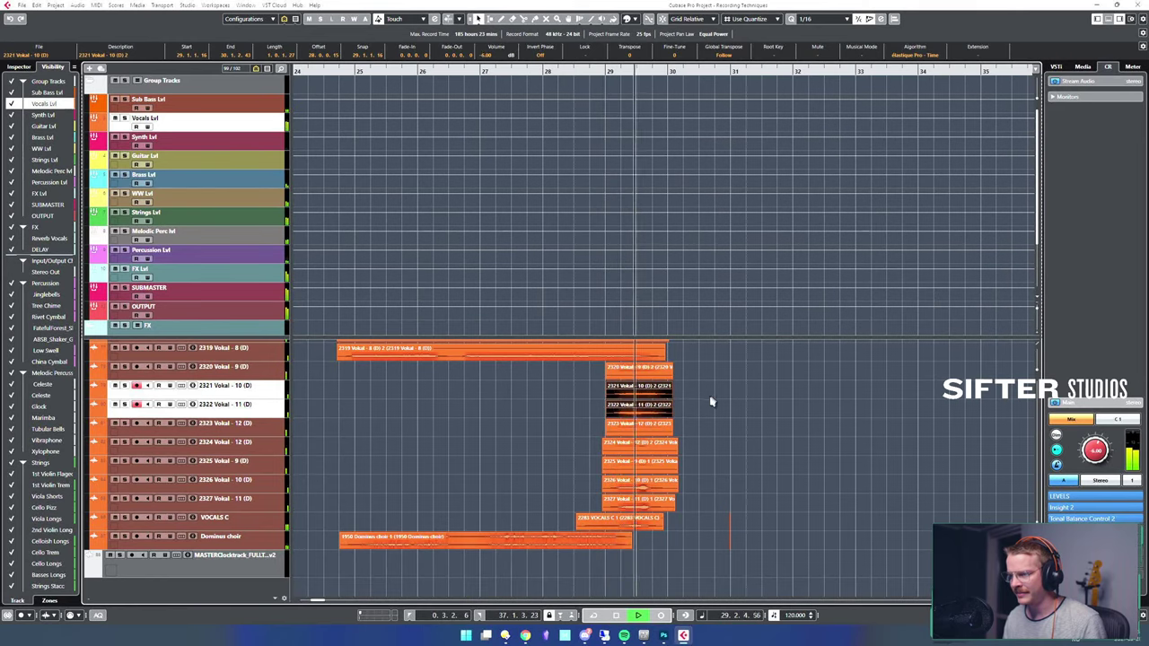
key(space)
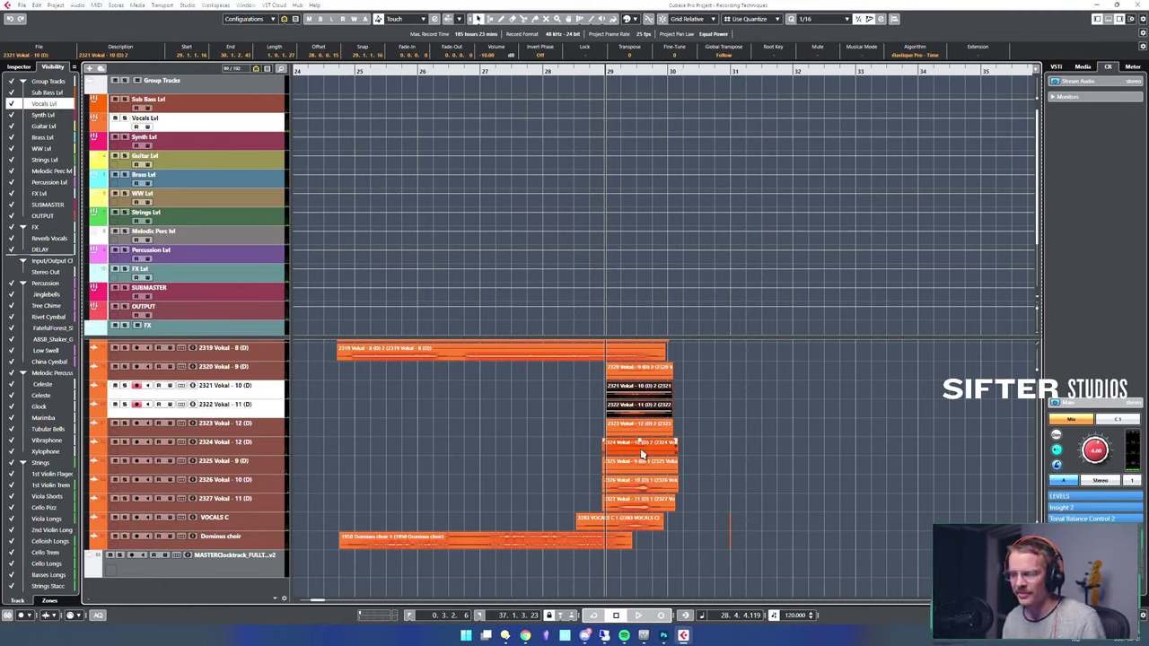
key(space)
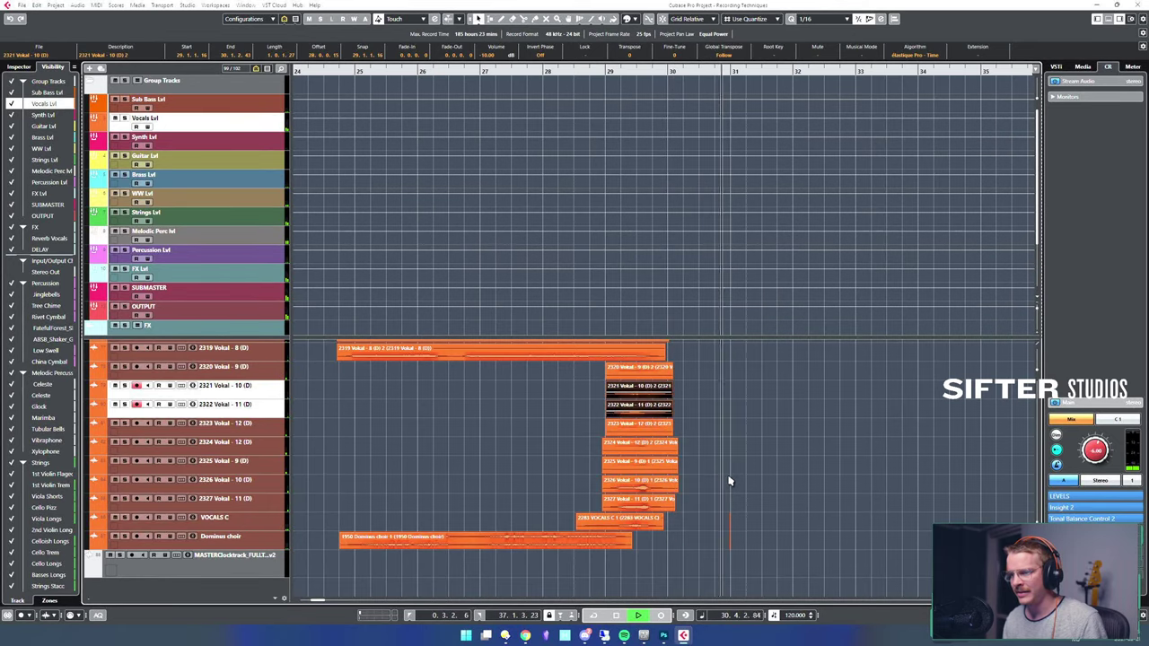
key(space)
- Delete the leftover tiny events at bar 31 on the VOCALS C, Dominus choir, Piccolo and Flute tracks
drag(722, 502, 760, 580)
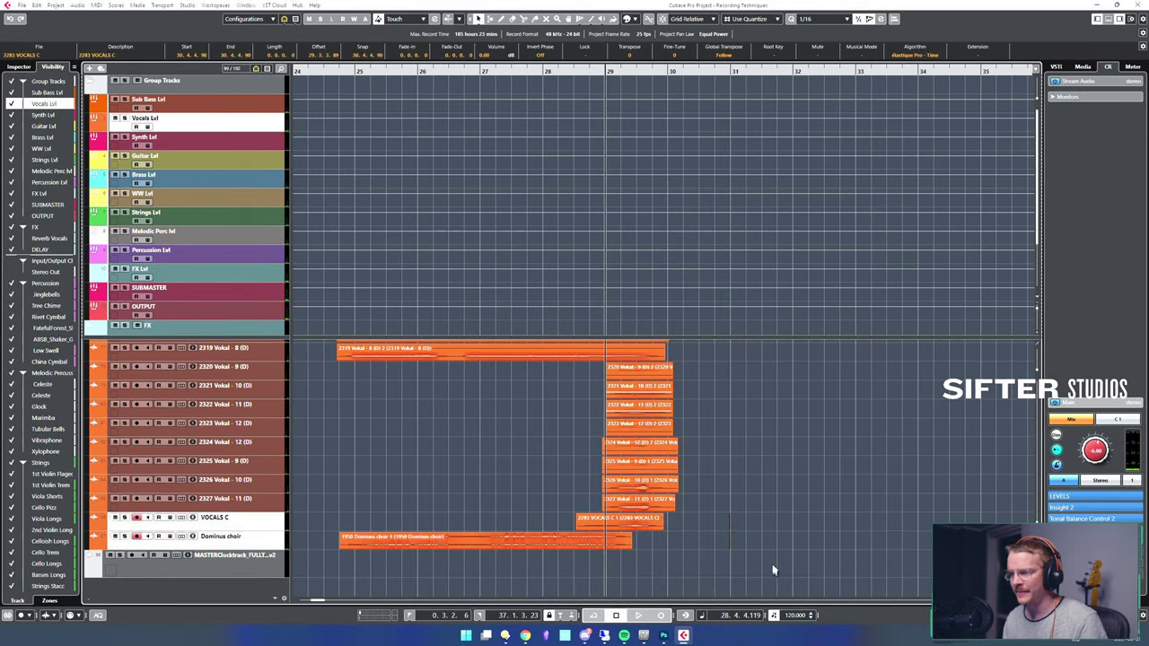
click(772, 569)
scroll(770, 476, up, 10)
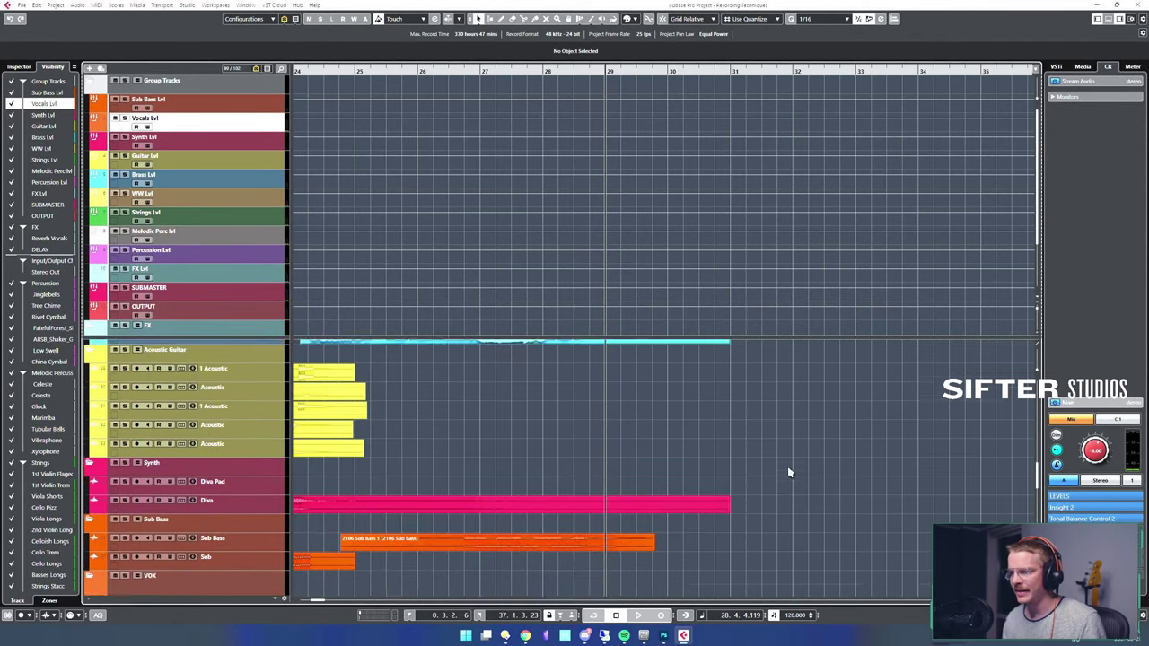
scroll(789, 473, up, 5)
drag(720, 451, 766, 468)
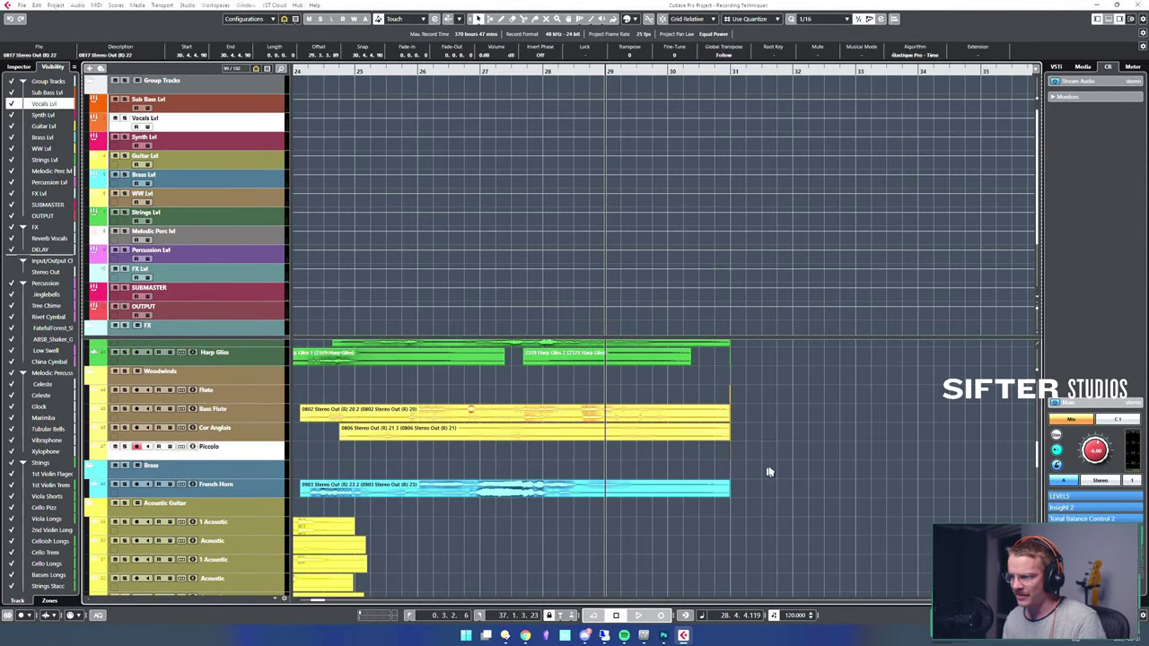
key(Delete)
drag(739, 386, 718, 395)
key(Delete)
- Delete the leftover tiny events near bar 31 on the melodic percussion tracks, including Vibraphone and the first Celeste
scroll(784, 388, up, 3)
scroll(784, 388, up, 10)
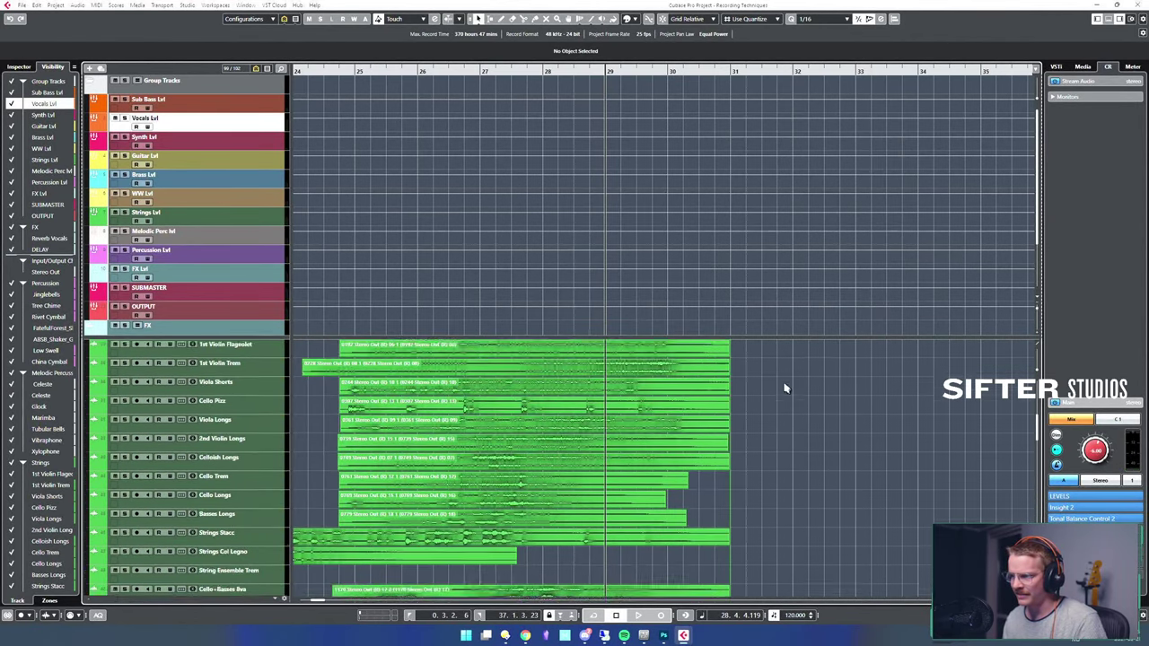
drag(717, 505, 716, 500)
key(Delete)
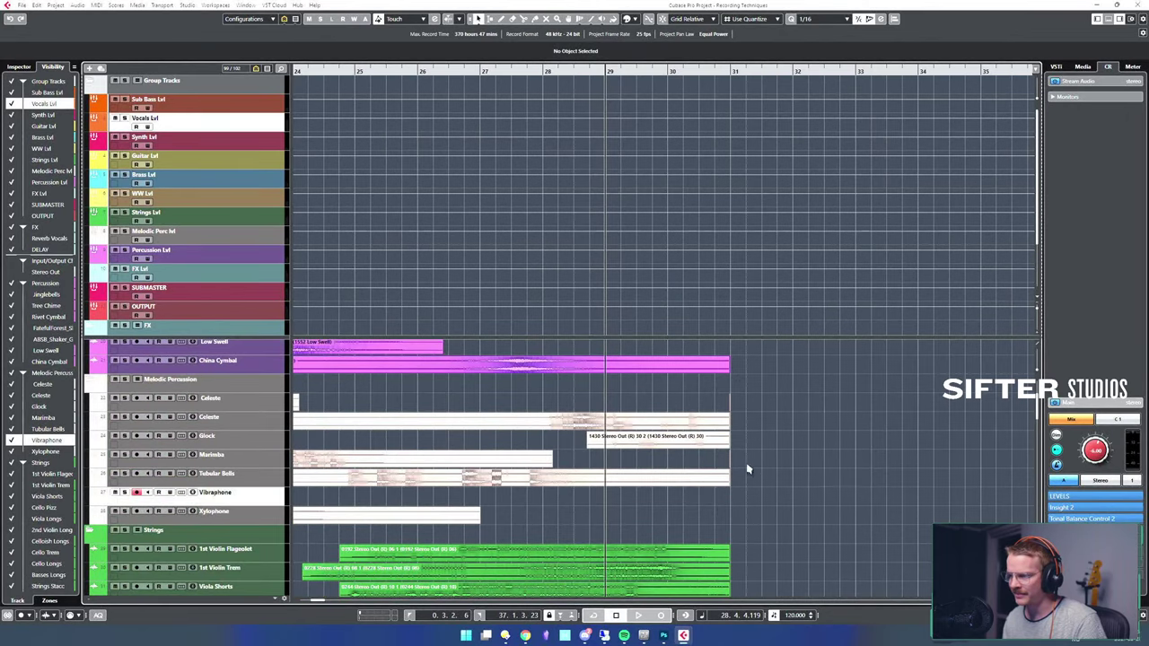
drag(737, 452, 723, 456)
key(Delete)
drag(735, 403, 720, 399)
key(Delete)
scroll(787, 404, up, 2)
scroll(787, 409, up, 3)
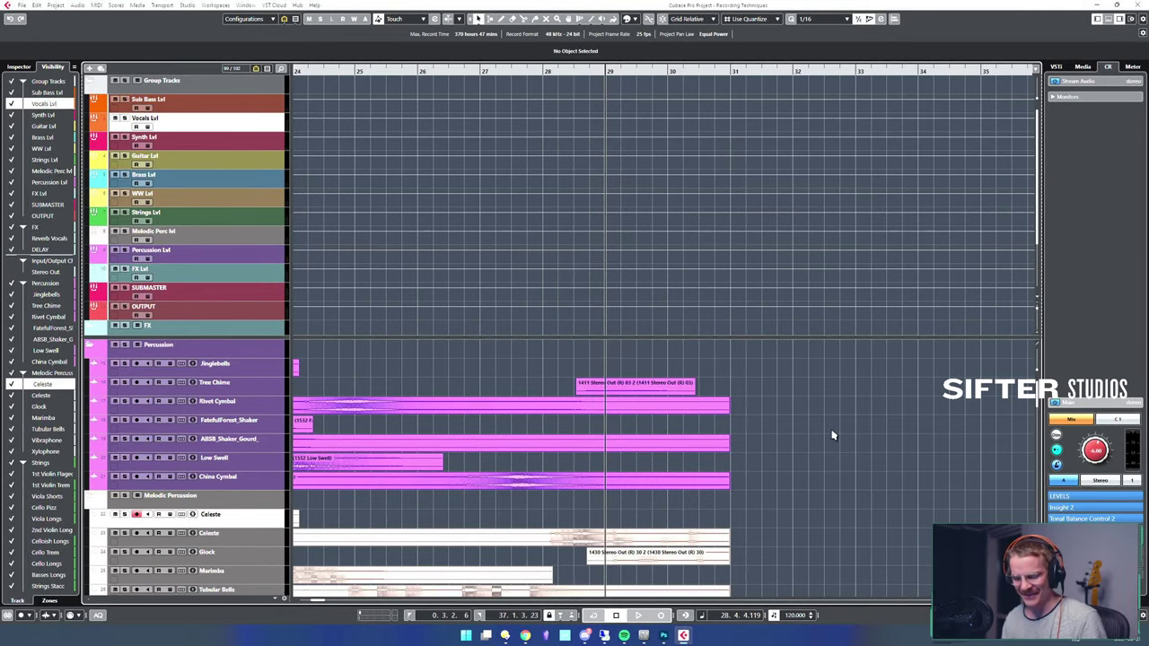
- Play the opening vocals from bar 1 with the Vocals Lvl and FX Lvl groups soloed
scroll(822, 439, down, 7)
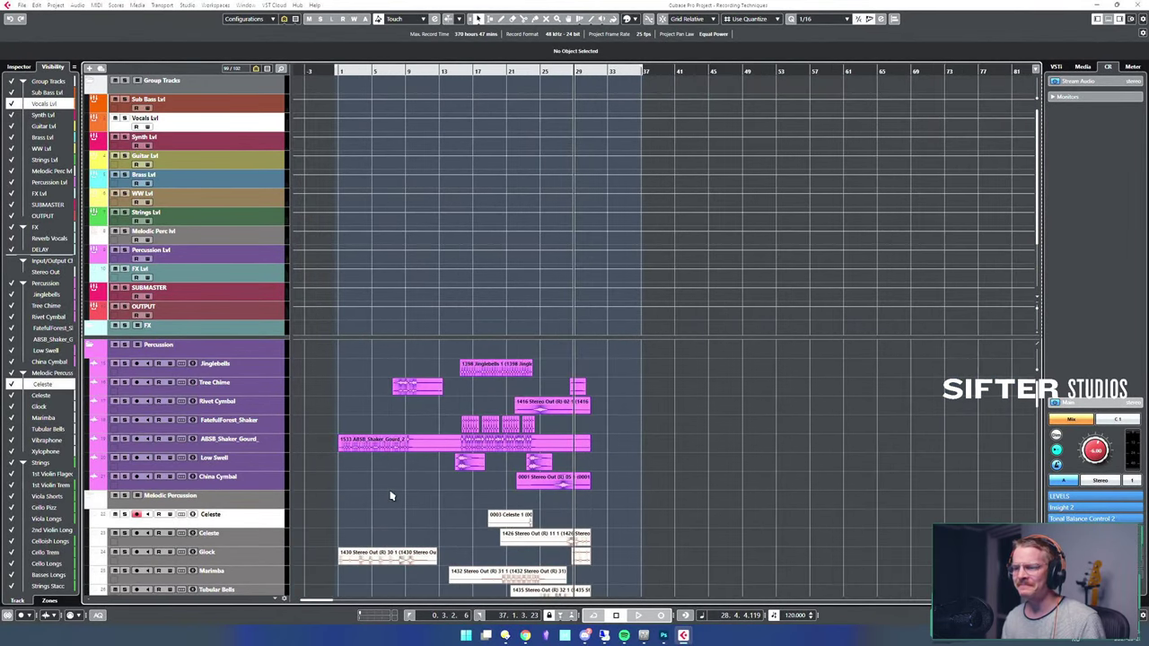
scroll(390, 496, down, 15)
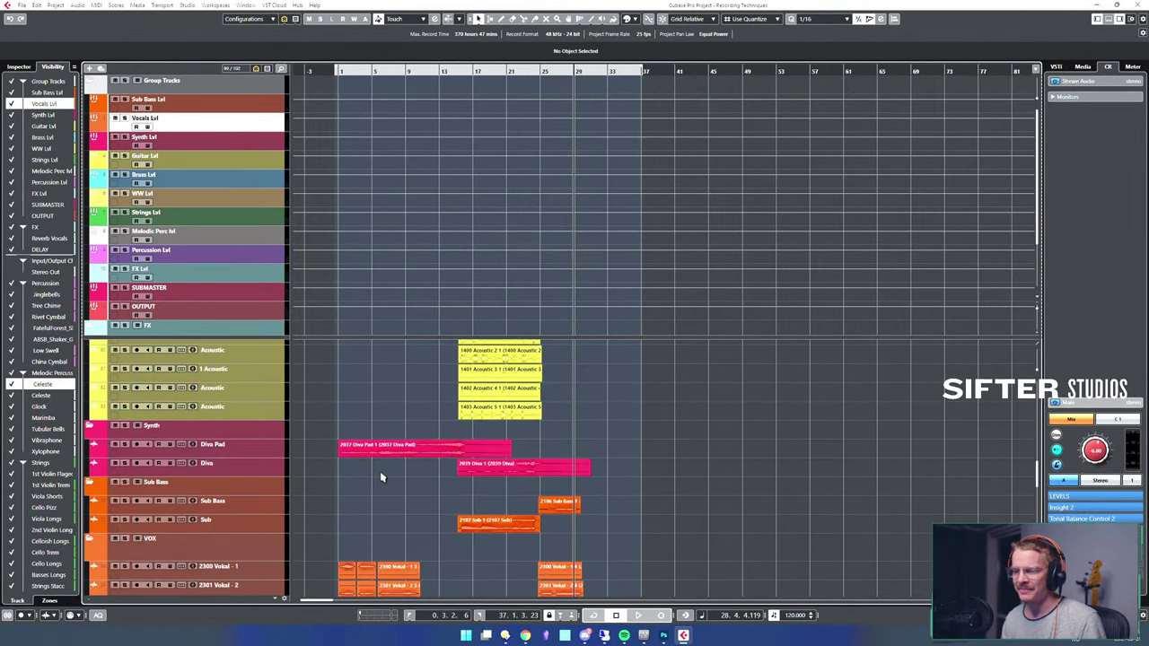
scroll(380, 477, down, 10)
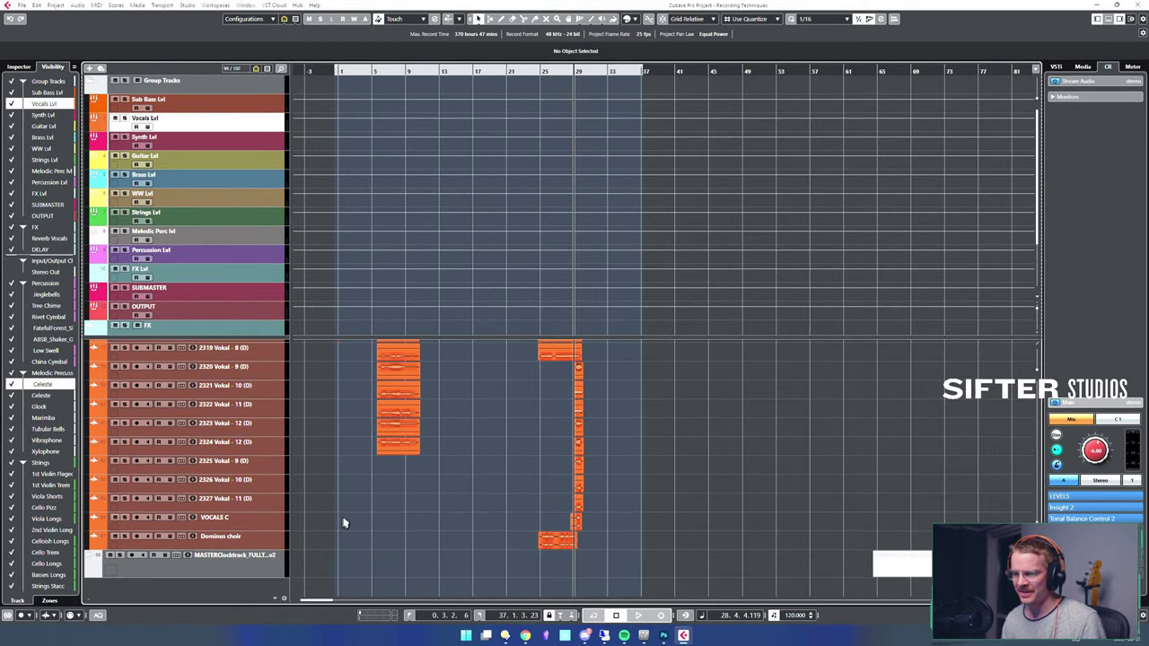
scroll(343, 524, up, 3)
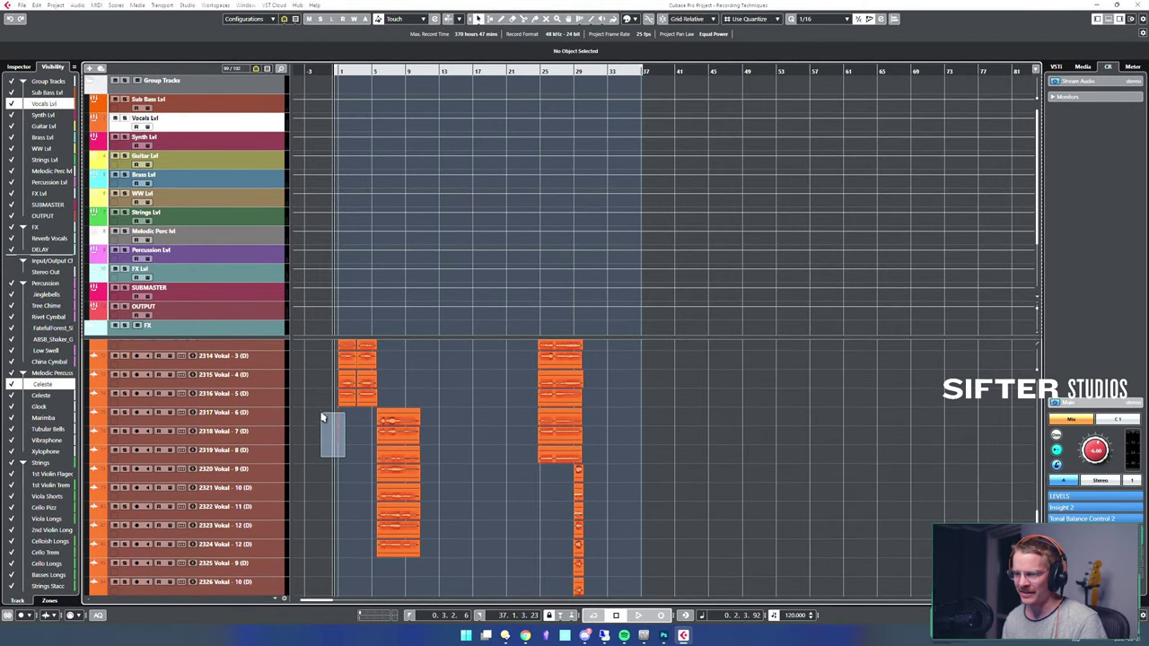
drag(323, 417, 325, 413)
key(space)
key(h)
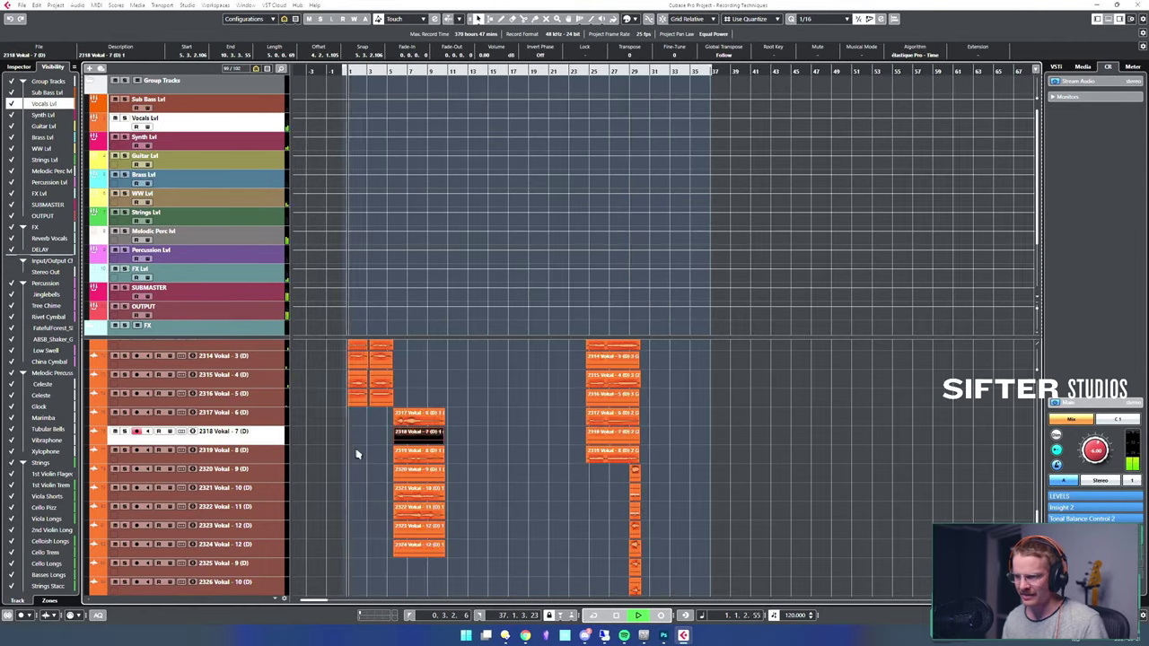
key(h)
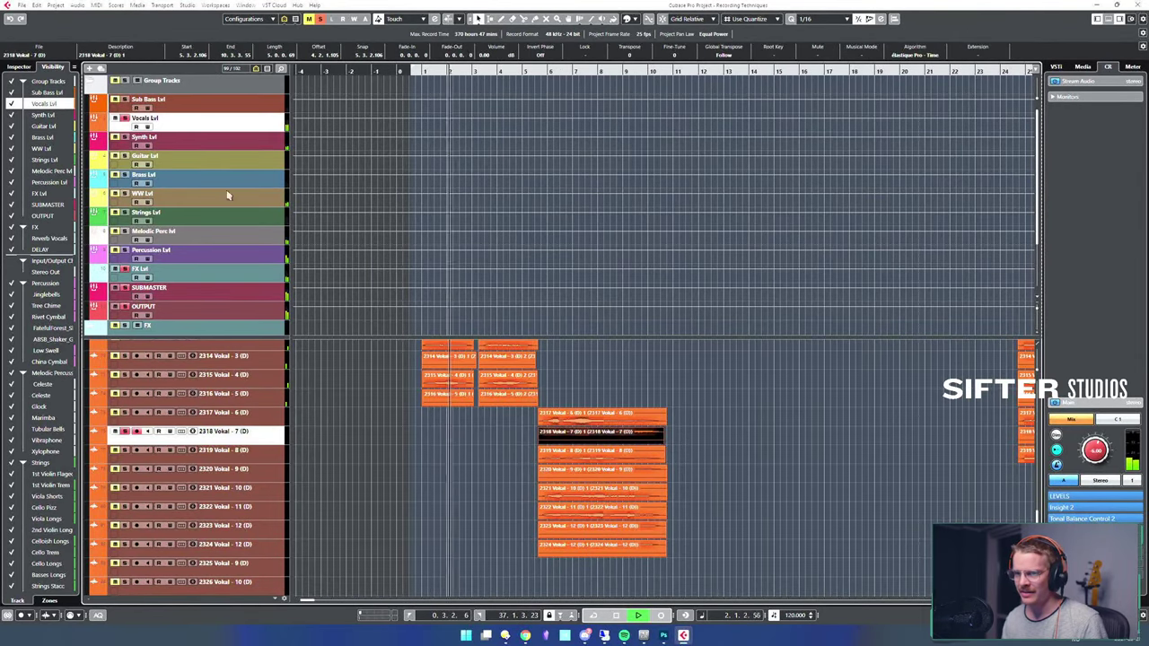
click(216, 129)
key(s)
key(s)
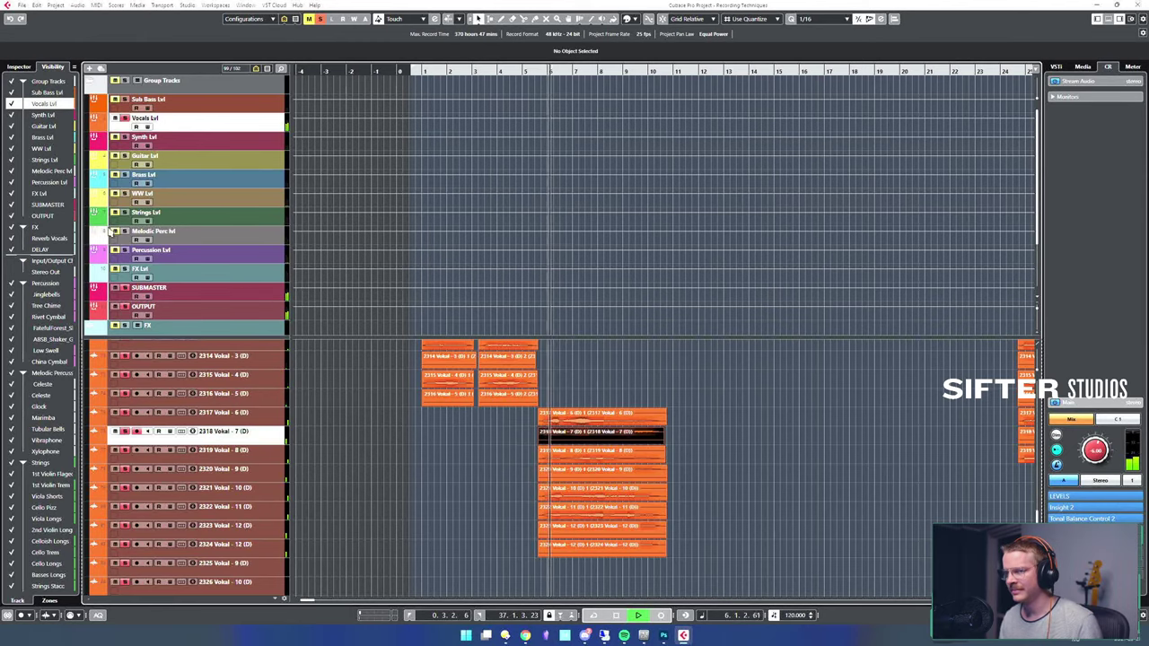
click(202, 275)
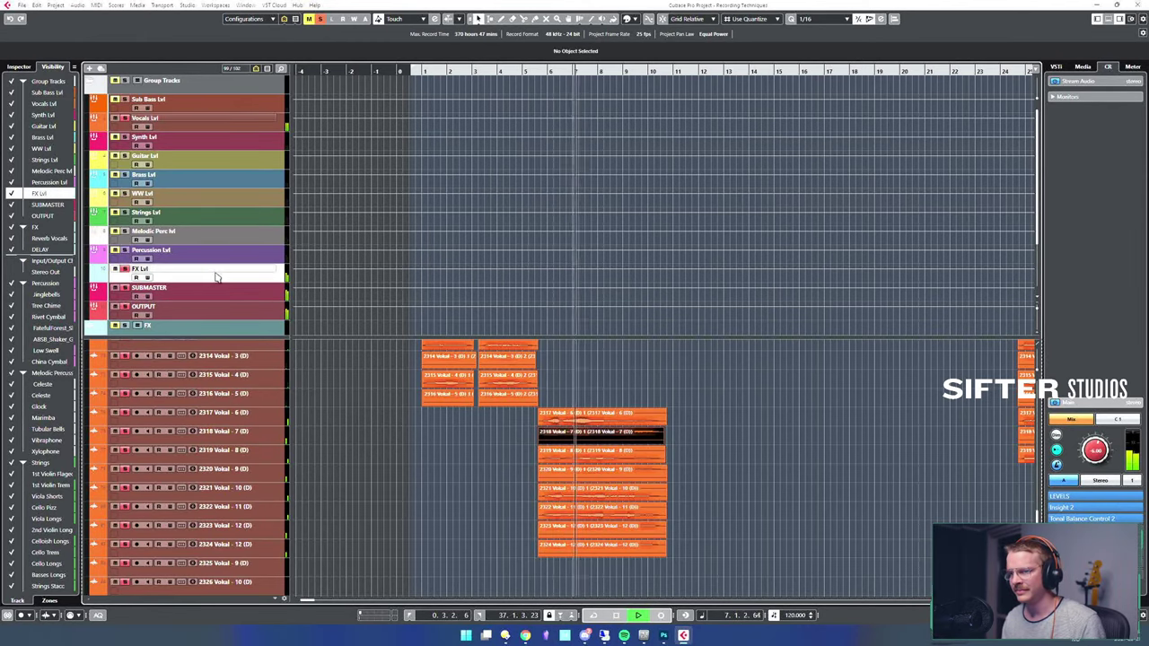
- Lower the volume of the 2317 Vokal - 6 (D) event at bar 5 to -8 dB during playback, and stop playback
click(581, 422)
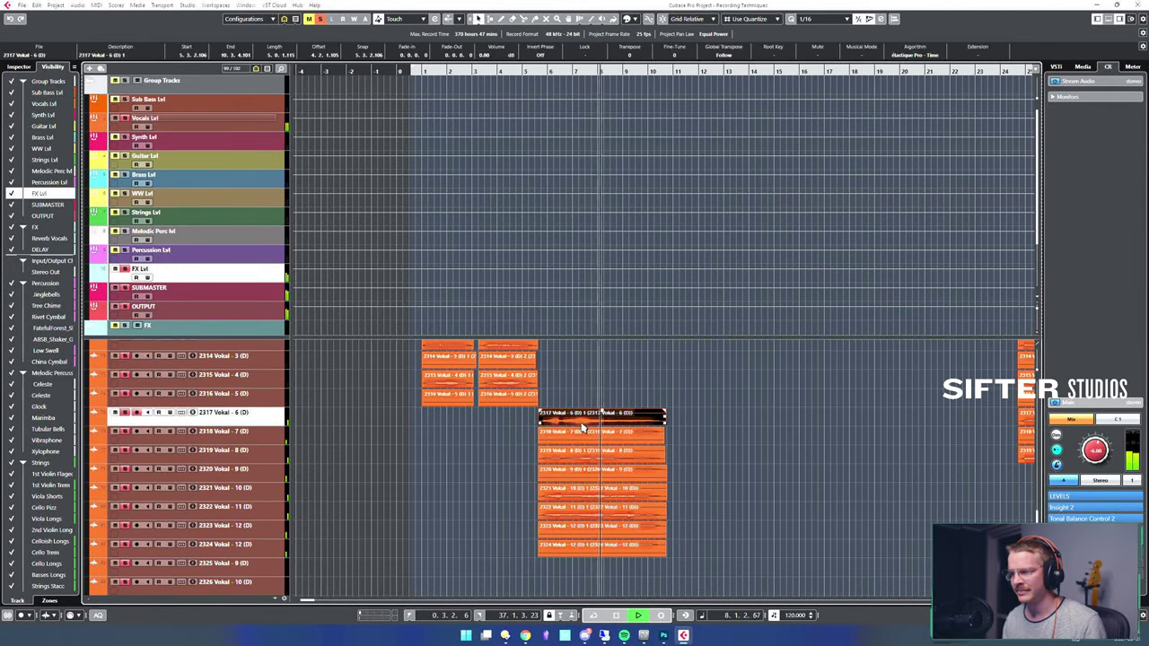
drag(602, 412, 599, 419)
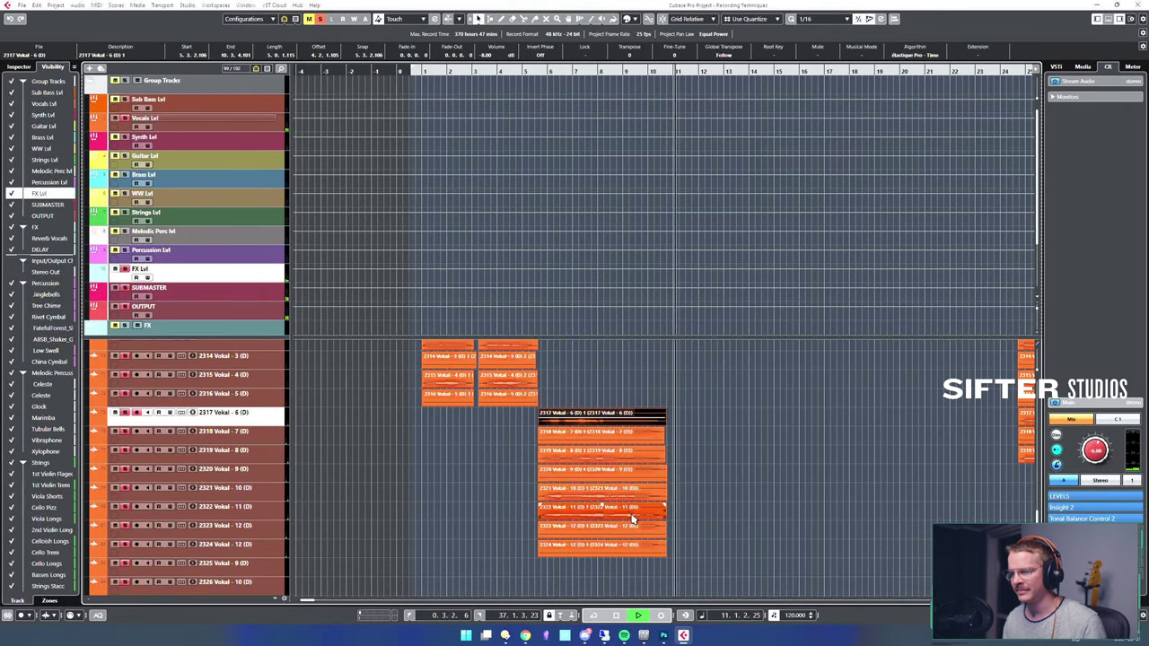
key(space)
- Select the Diva Pad event, solo its track and play it from the start of the project
scroll(641, 443, down, 4)
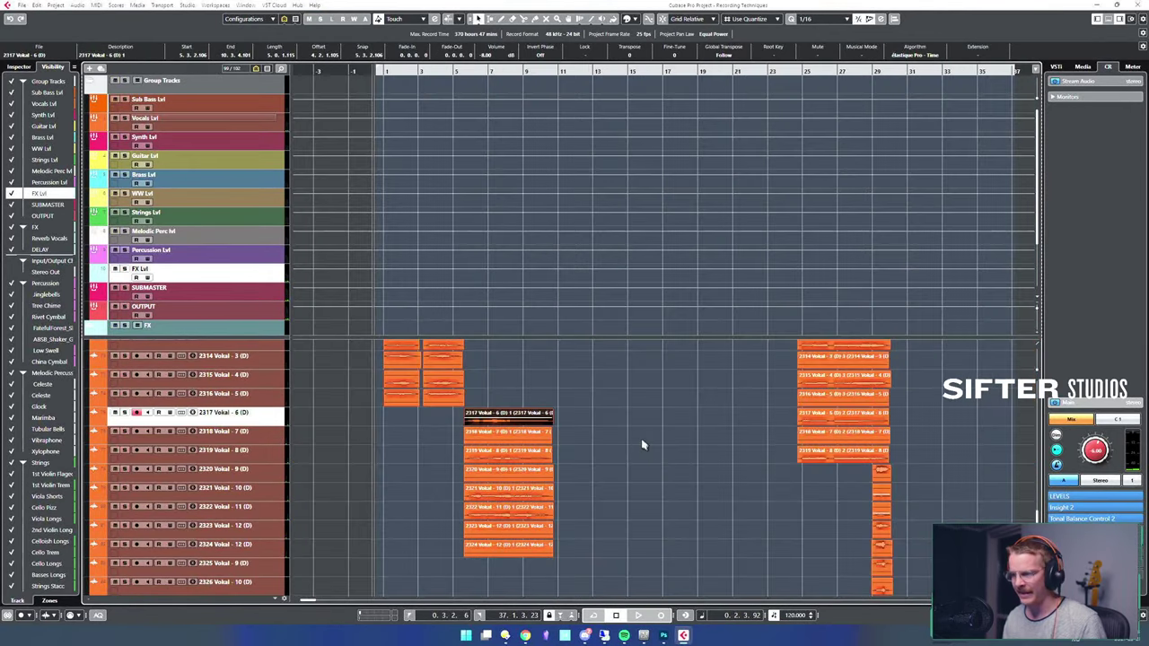
scroll(569, 477, up, 5)
scroll(535, 501, up, 5)
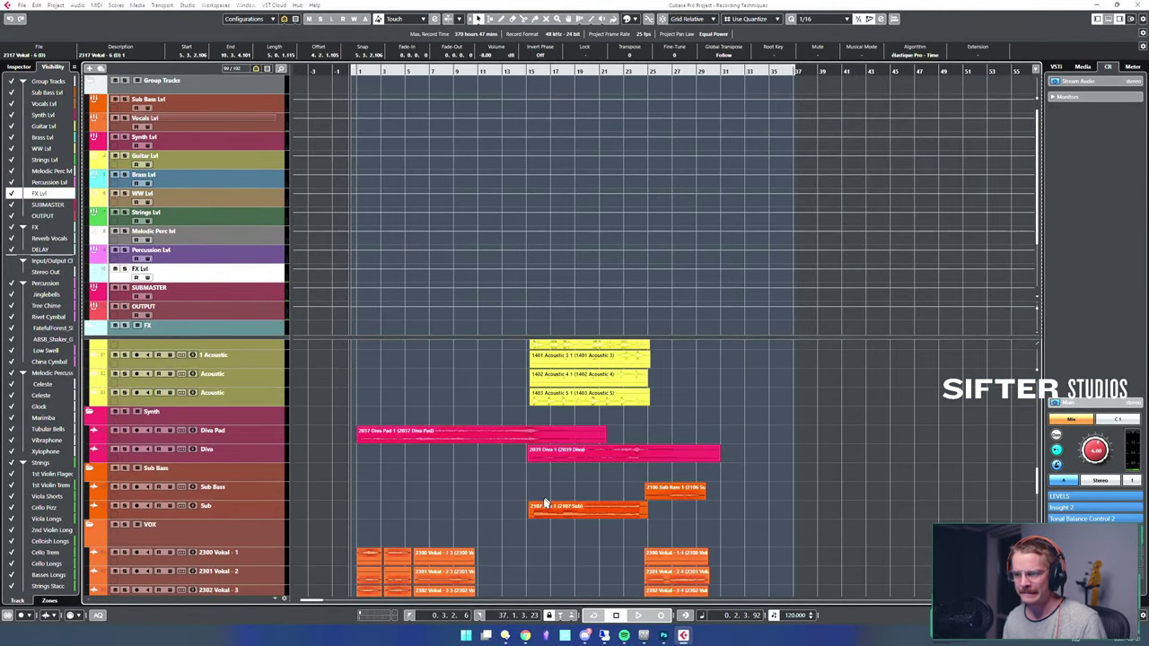
click(413, 439)
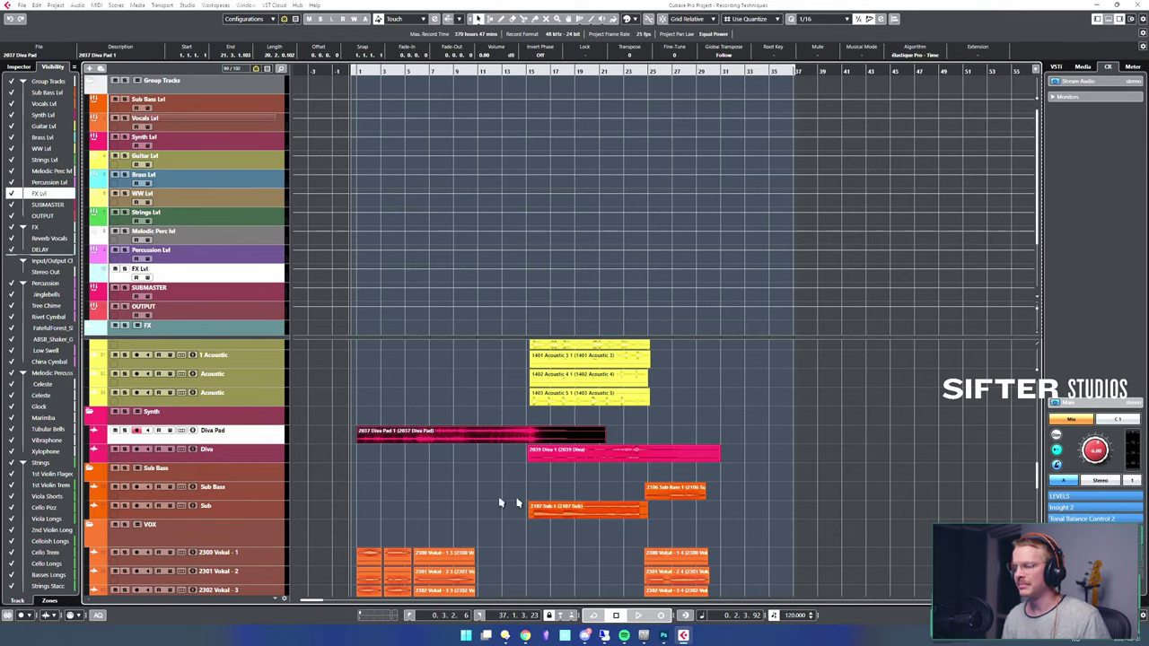
click(451, 446)
click(427, 435)
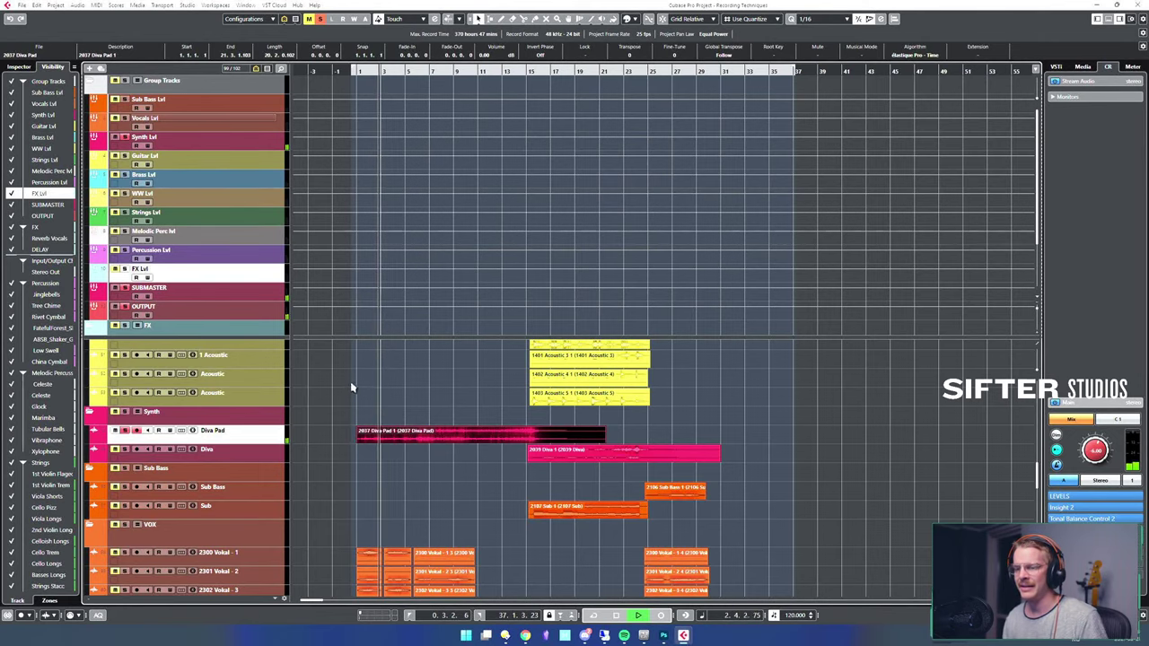
- Open the Diva Pad channel settings, insert FabFilter Pro-Q 3 in the first slot, and widen the equalizer window
double_click(222, 437)
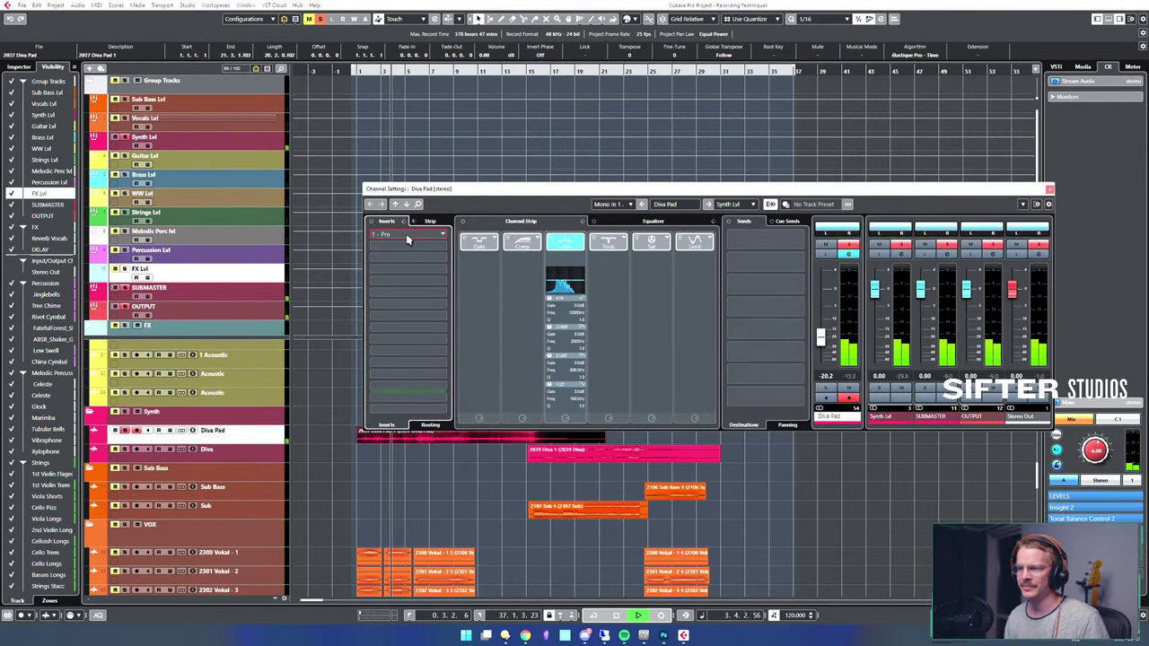
click(406, 233)
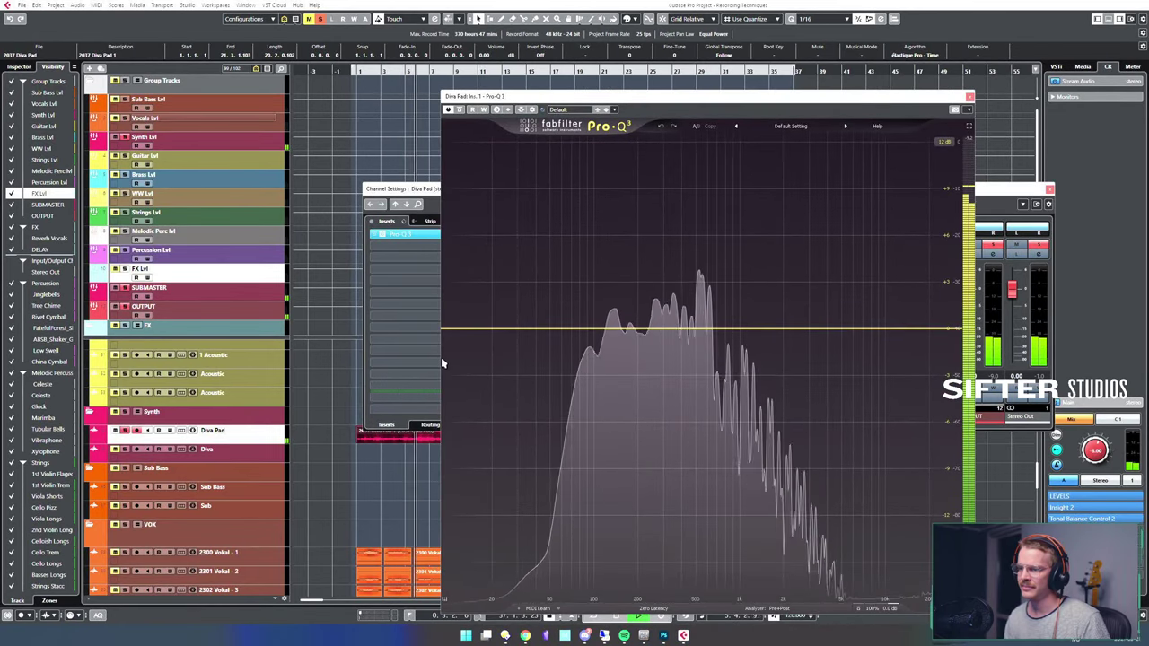
drag(440, 363, 261, 345)
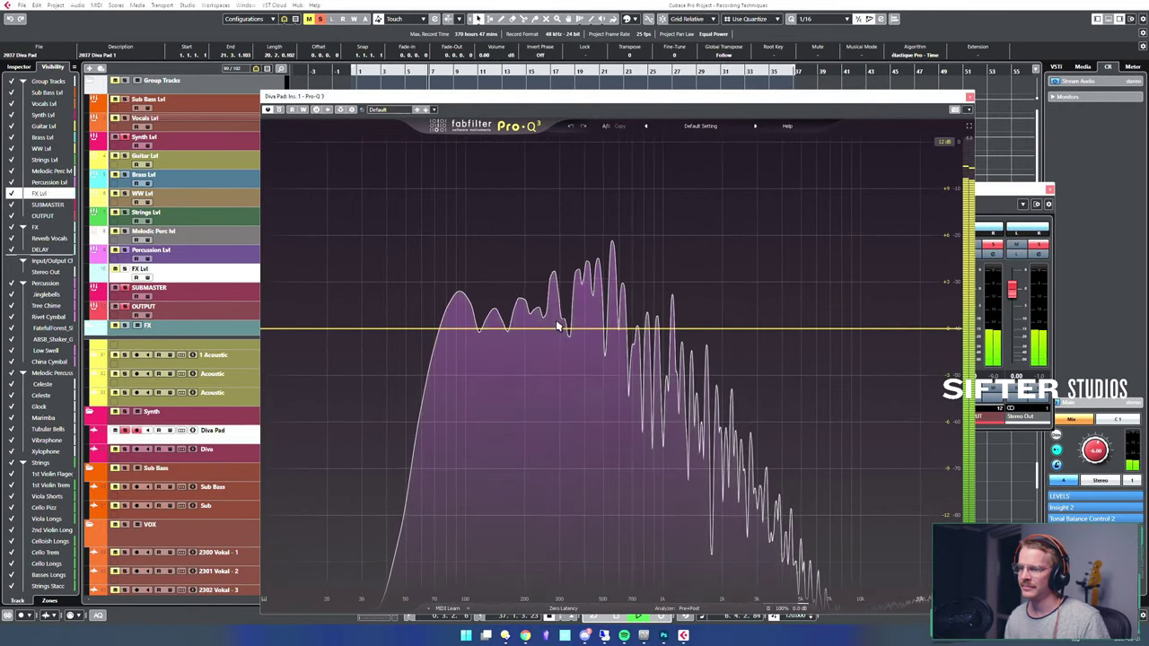
- Pull down a low-mid band in the Diva Pad's Pro-Q 3 and insert Decapitator in the second slot
drag(565, 330, 564, 362)
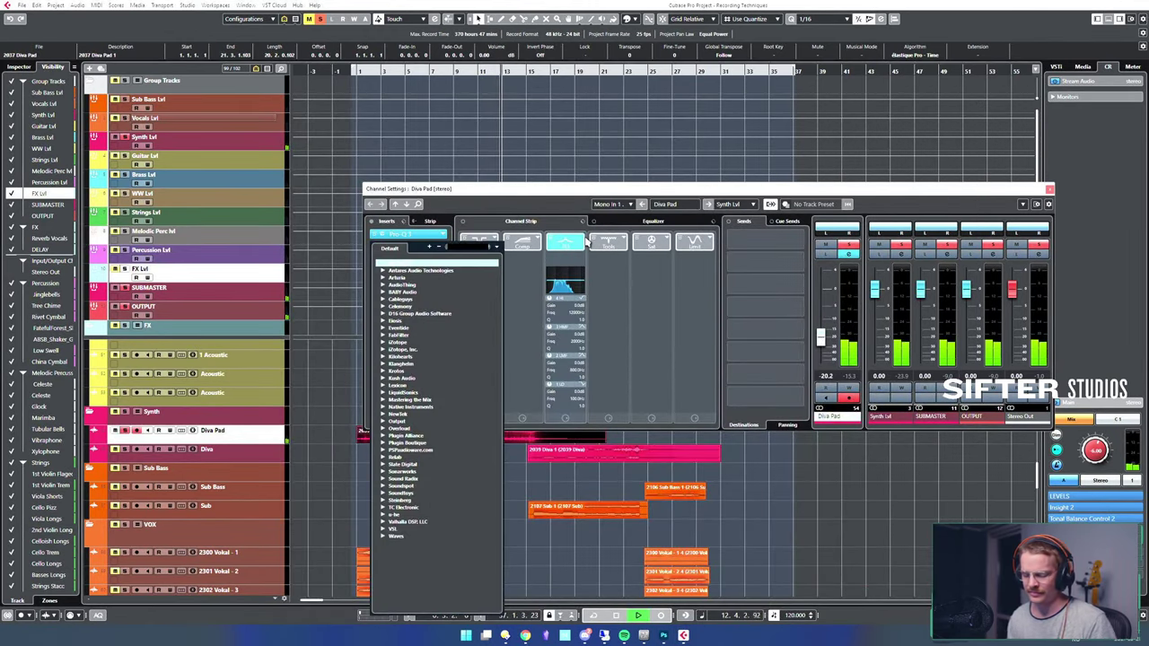
text(dec)
key(Escape)
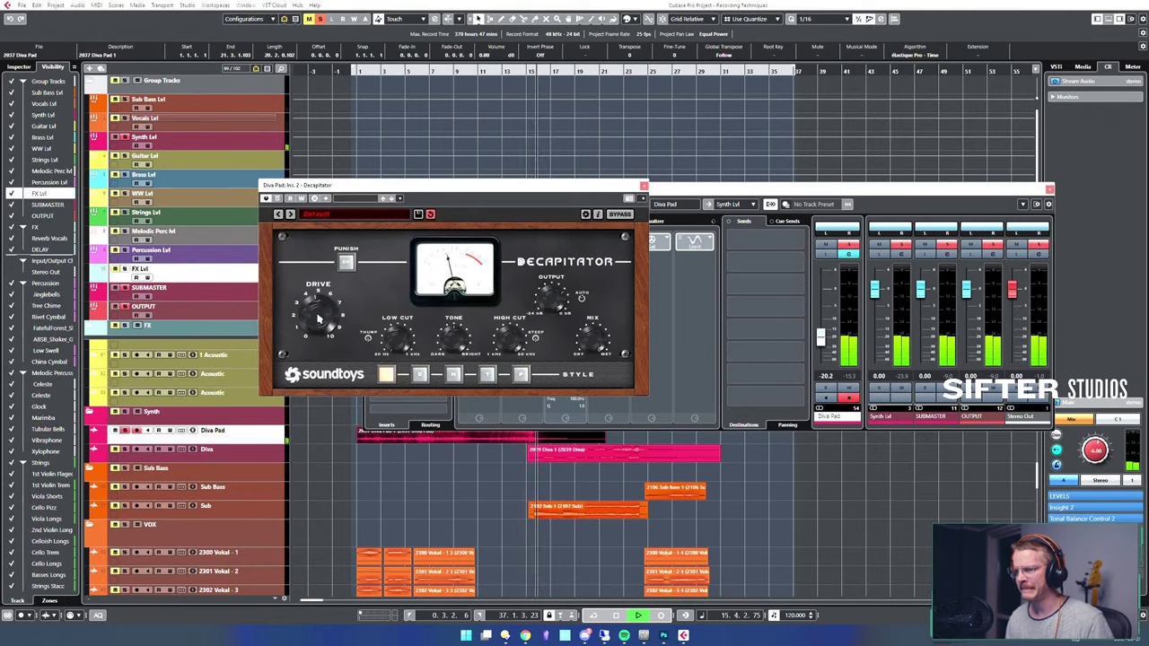
- Replay the Diva Pad through Decapitator, stop playback, close its plug-in and channel settings windows, and unsolo the track
alt+shift+click(377, 455)
alt+shift+click(500, 468)
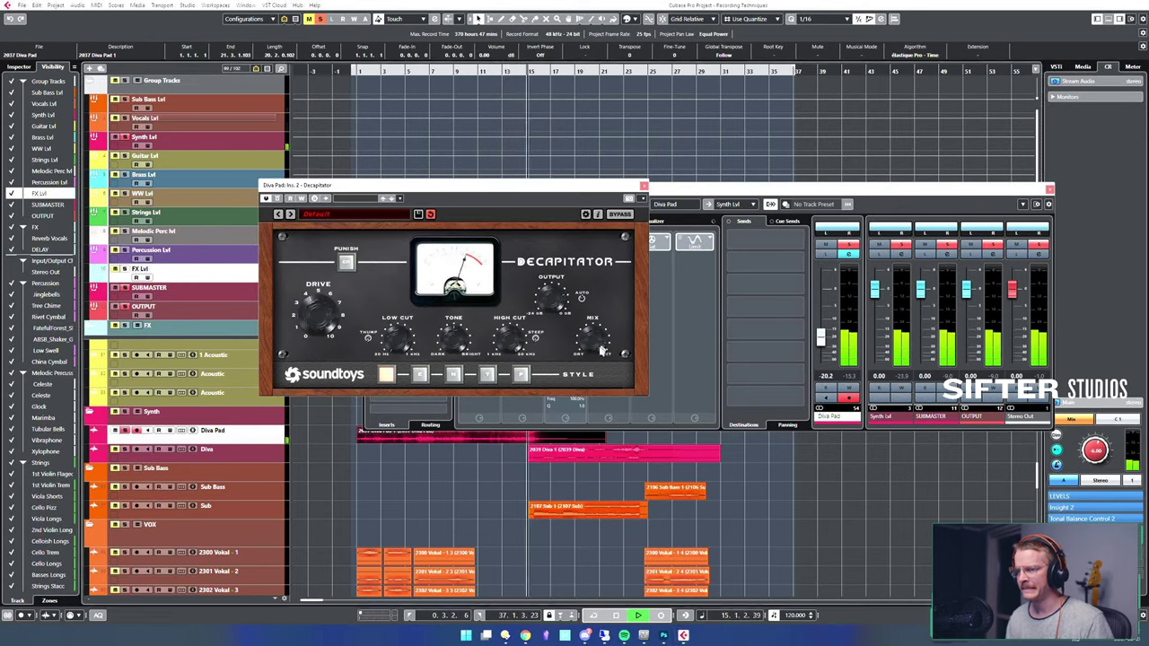
key(space)
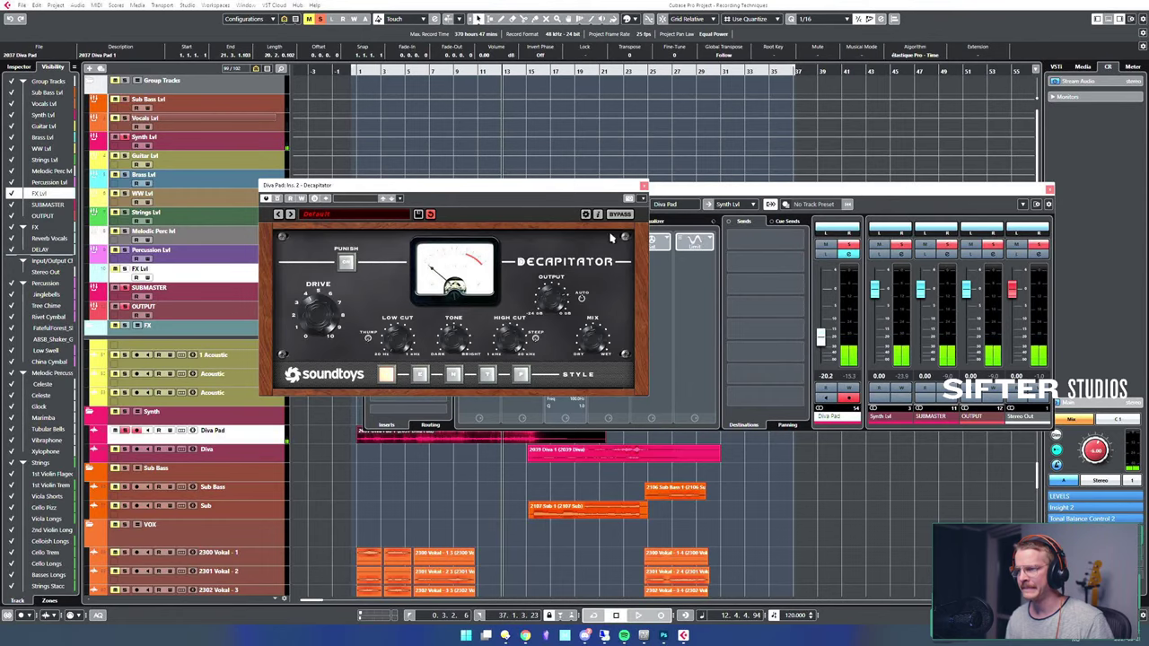
click(643, 186)
click(1050, 189)
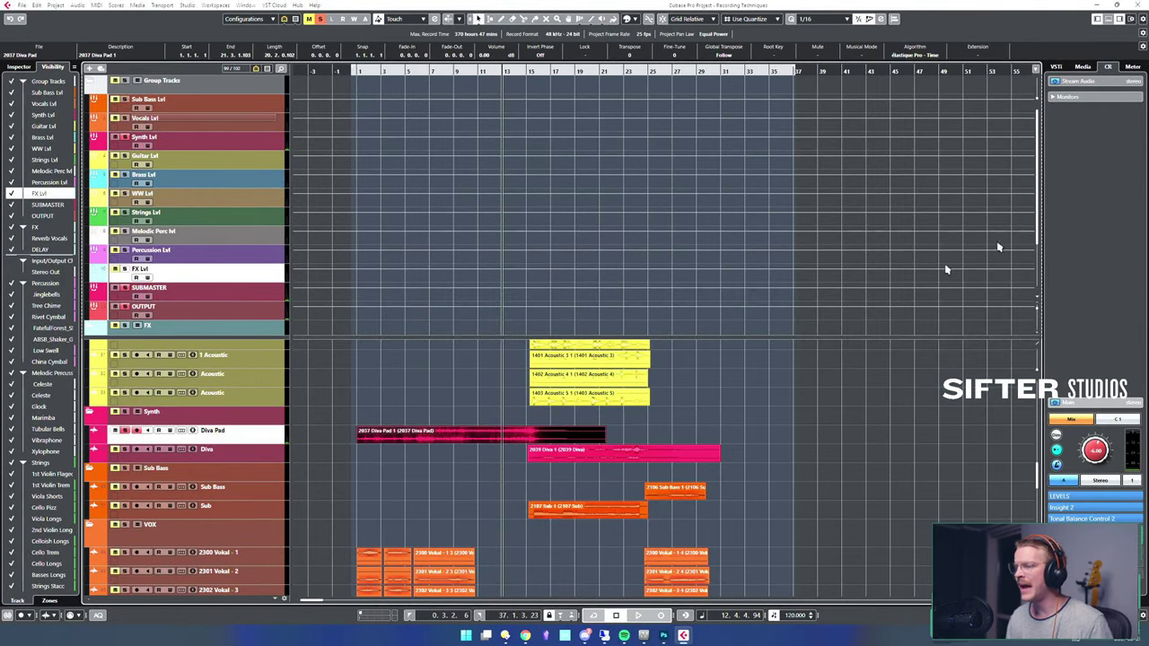
key(s)
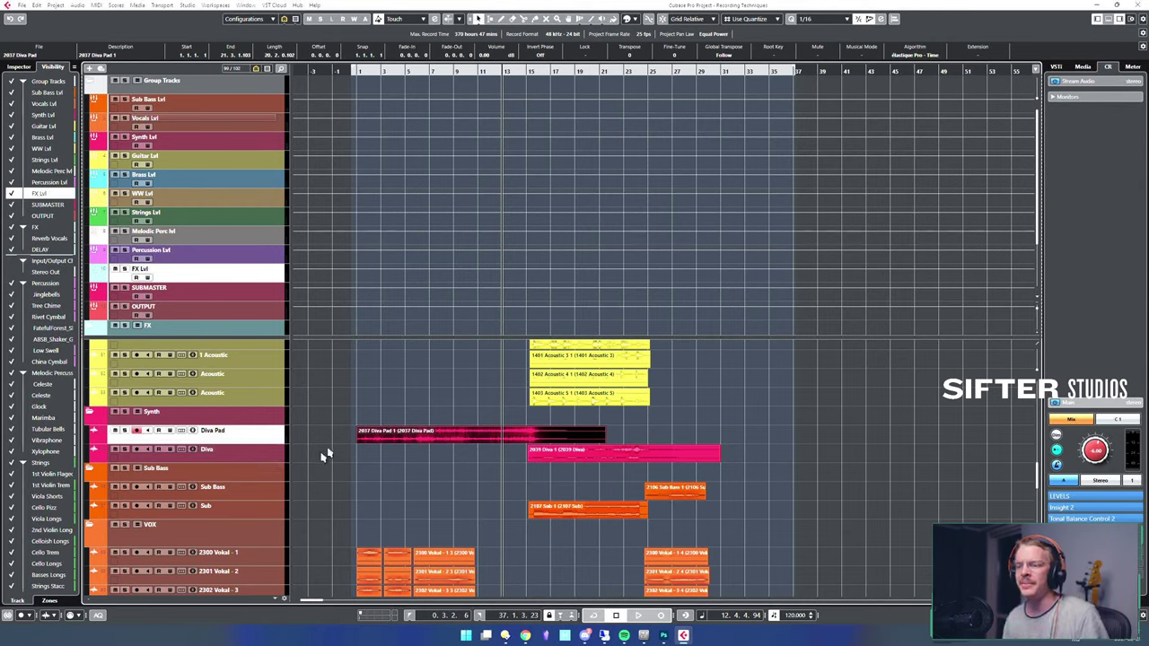
- Play the full mix from around bar 4 and the soloed Diva event from around bar 15, and stop playback
click(403, 404)
key(space)
key(space)
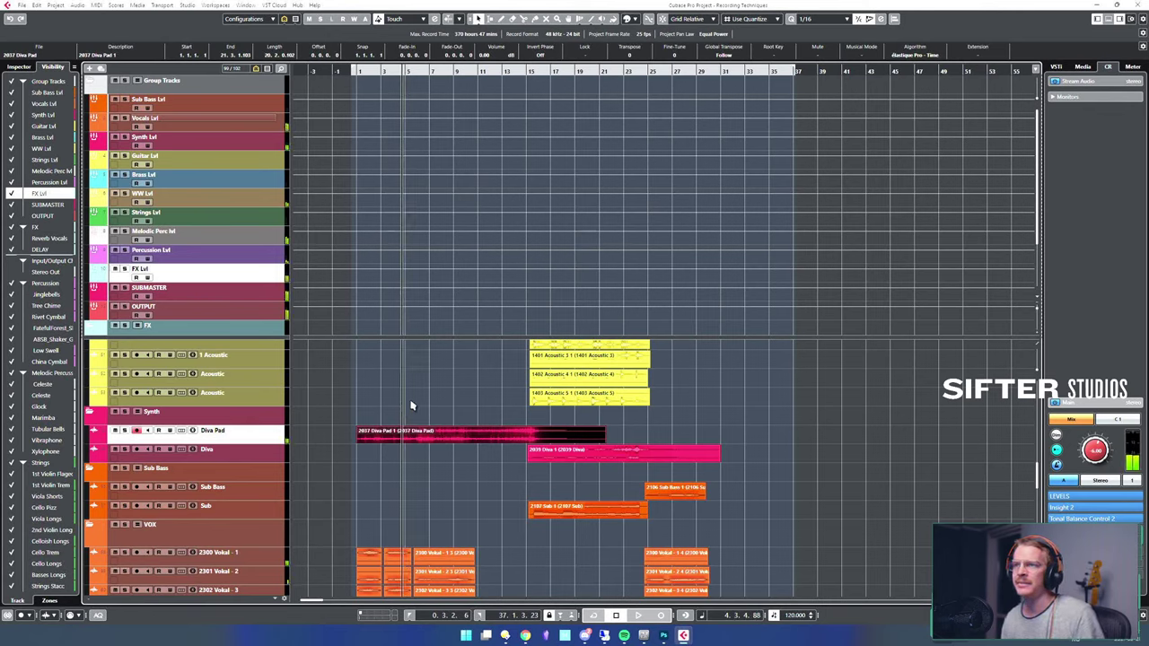
key(space)
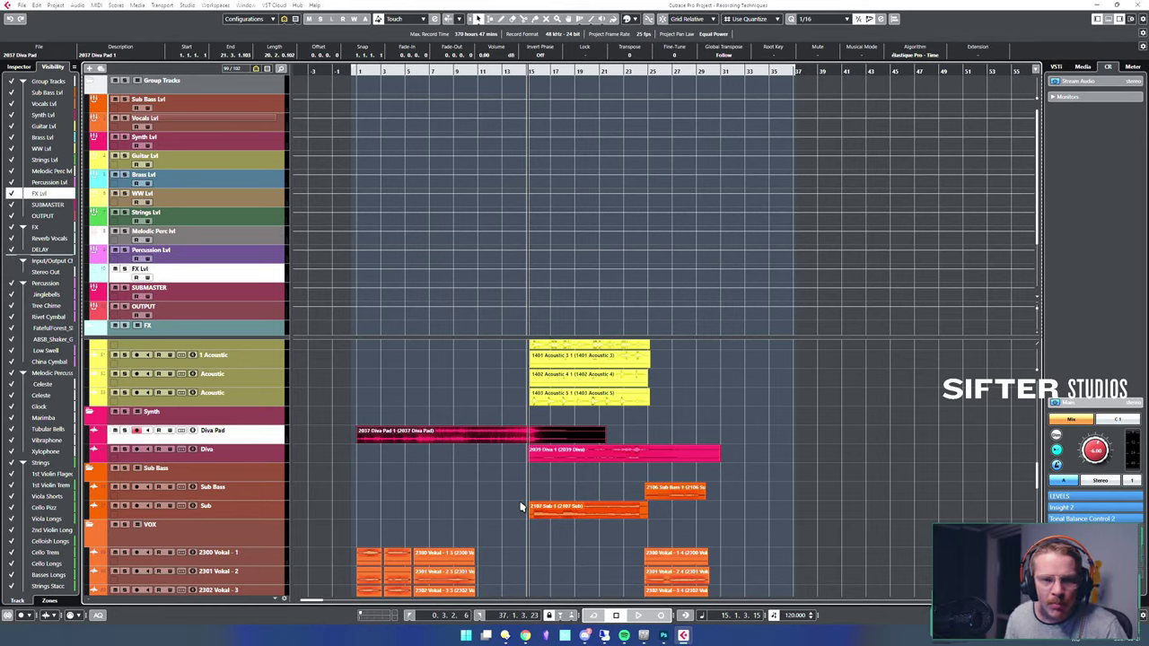
key(space)
click(565, 457)
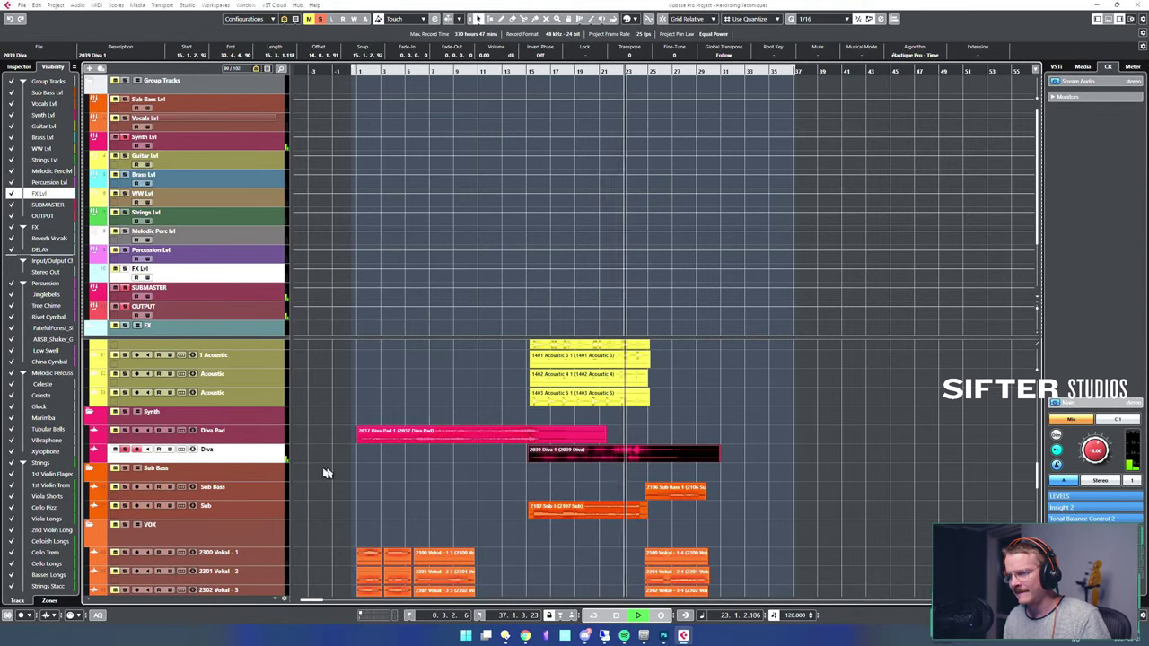
key(space)
- Open the MixConsole and switch it to the Audio Channels configuration
click(257, 435)
click(260, 452)
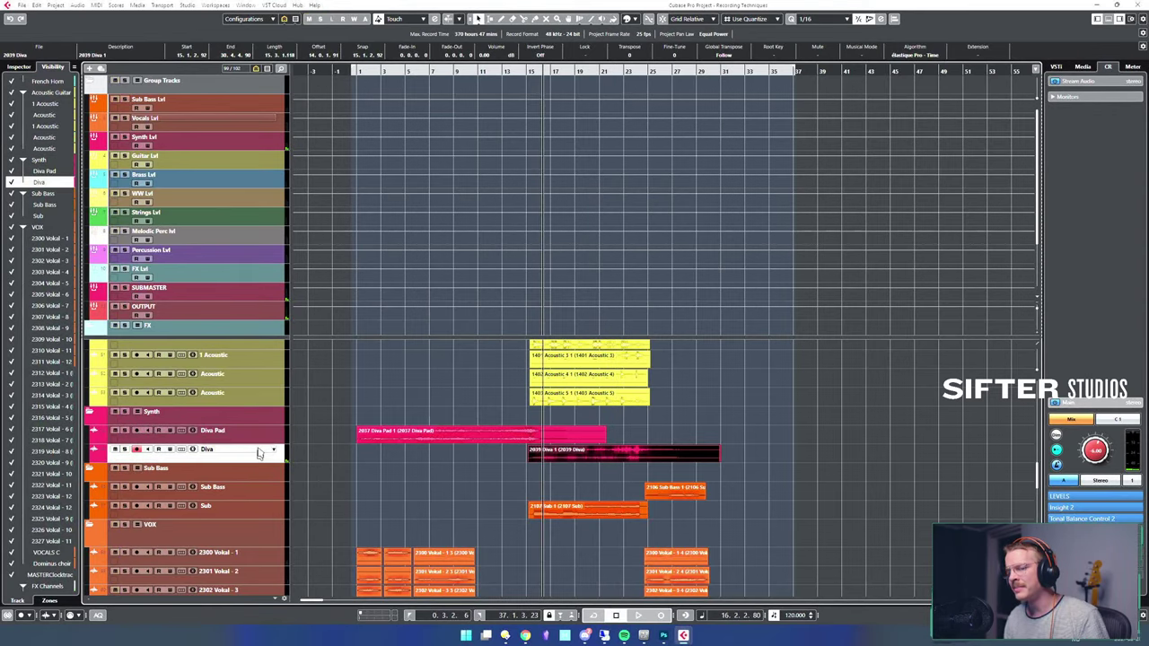
click(259, 436)
click(261, 452)
click(257, 436)
key(F3)
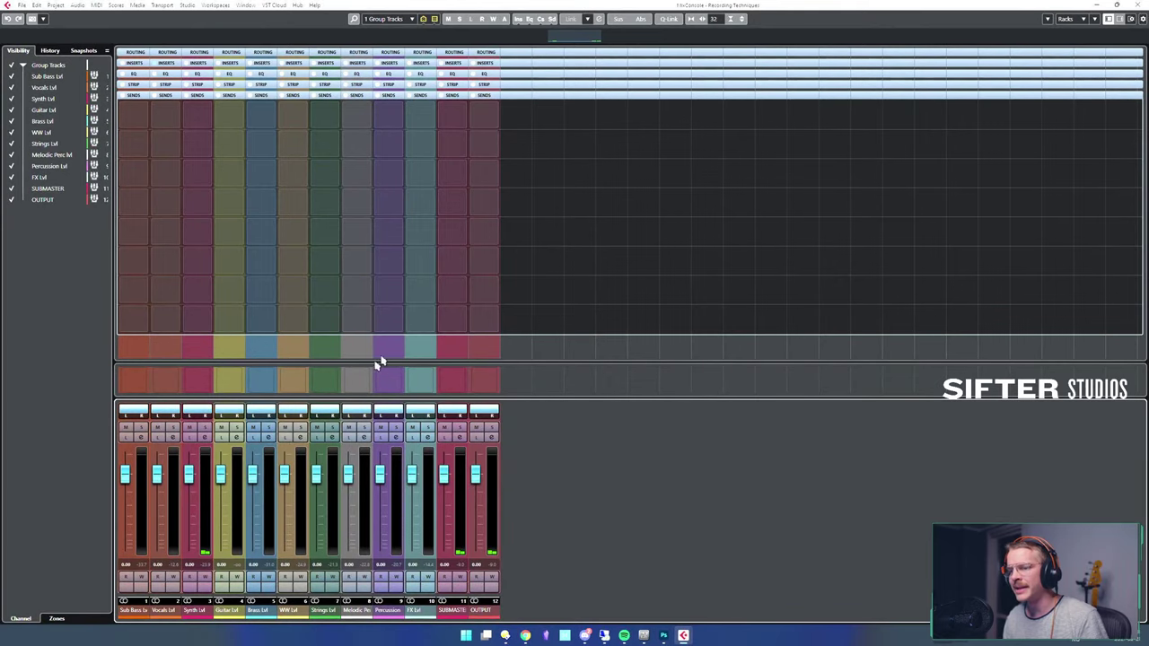
click(391, 20)
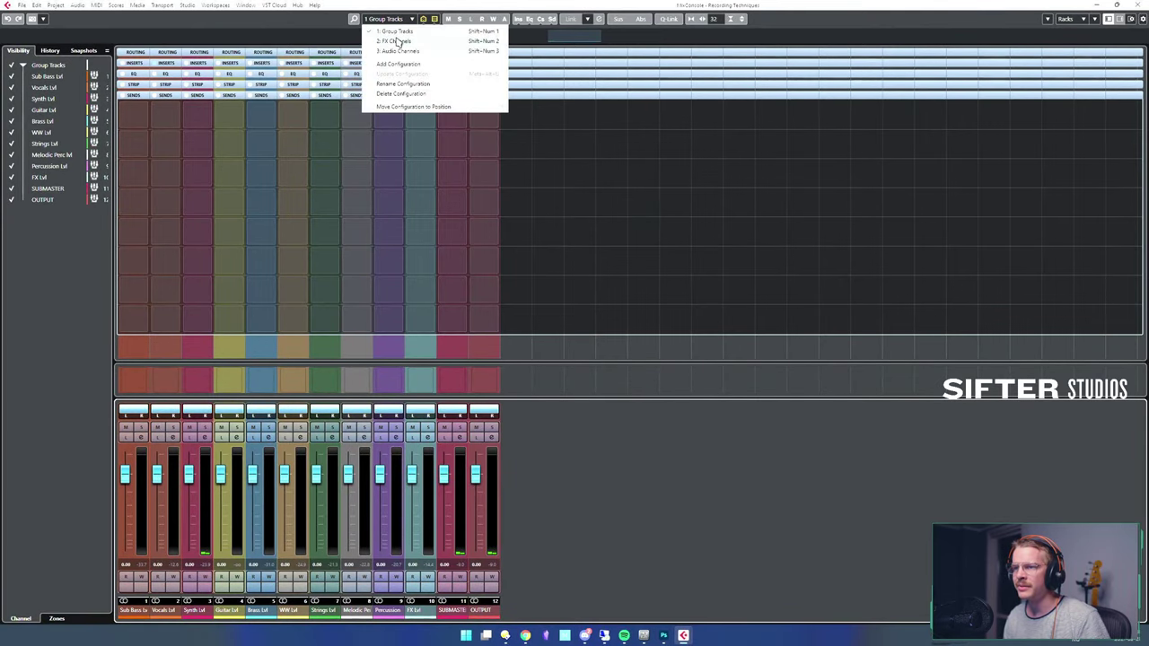
click(399, 52)
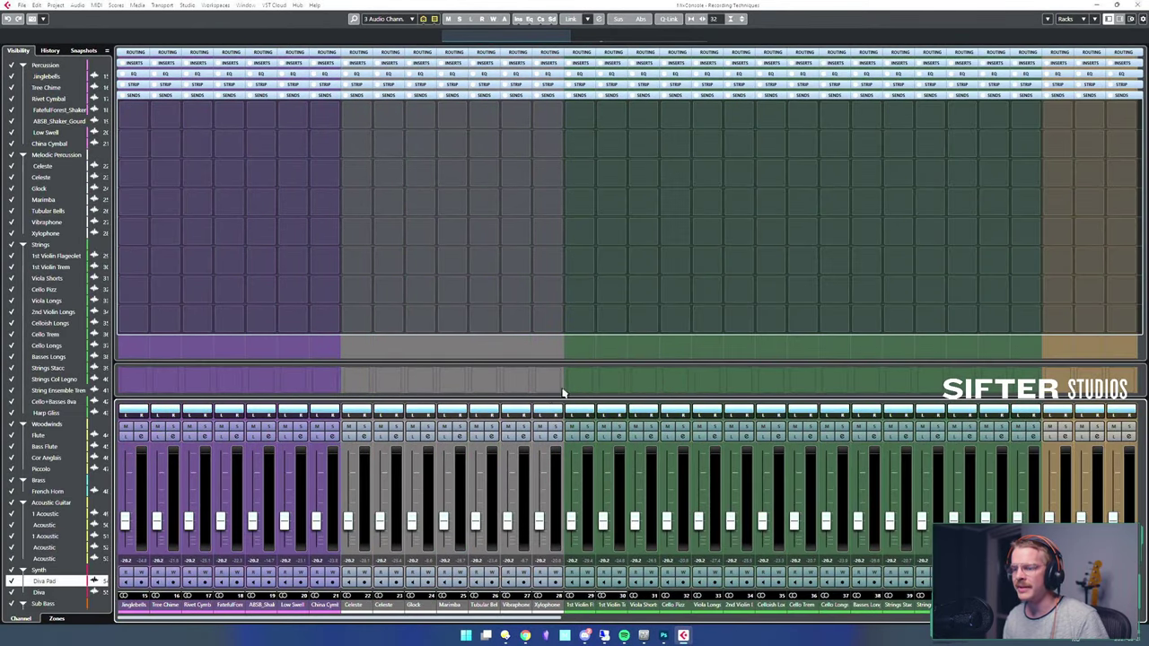
- Bring the Diva channel into view in the MixConsole, show the inserts, and copy the Diva Pad's inserts onto Diva
key(F3)
click(240, 450)
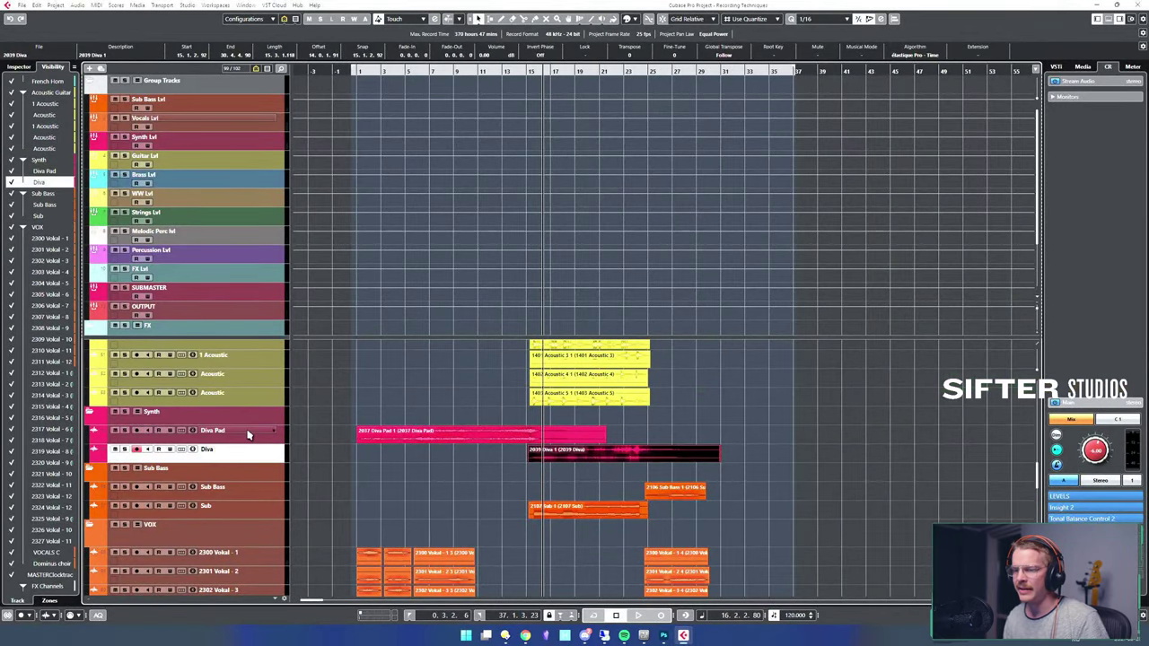
key(F3)
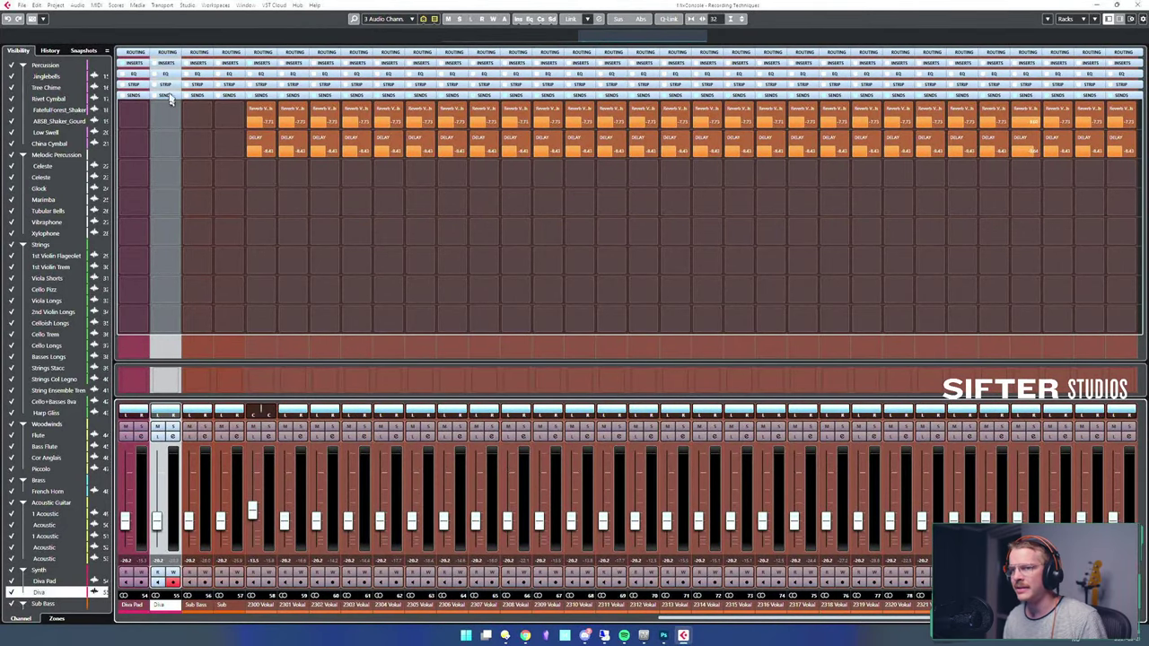
click(168, 64)
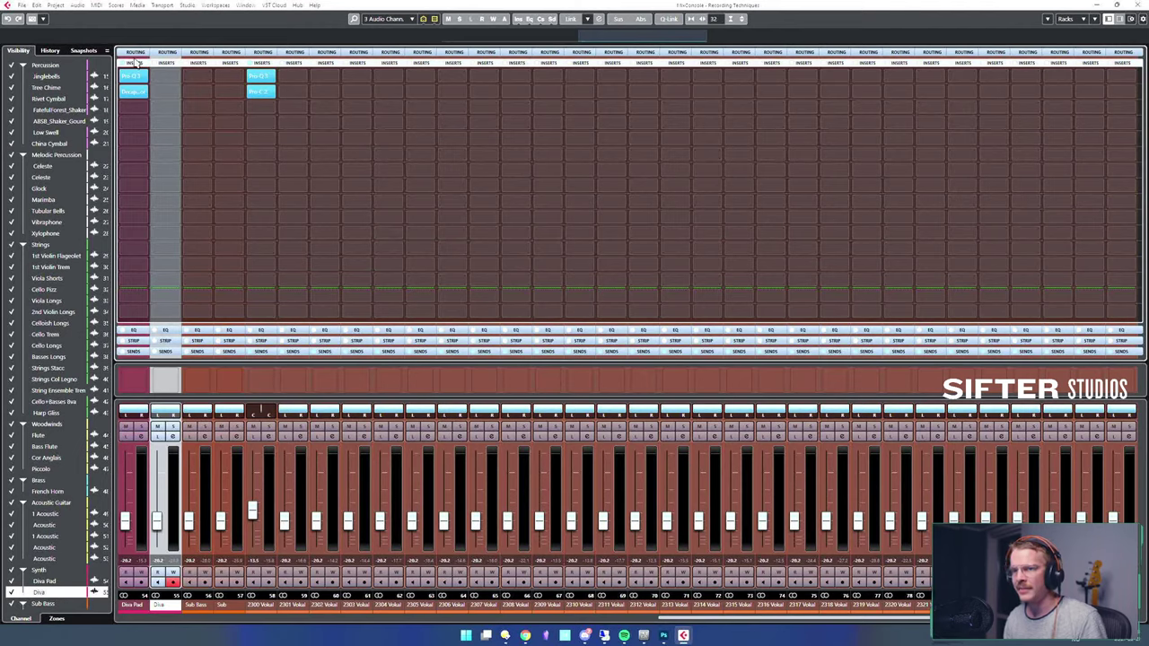
drag(134, 65, 166, 76)
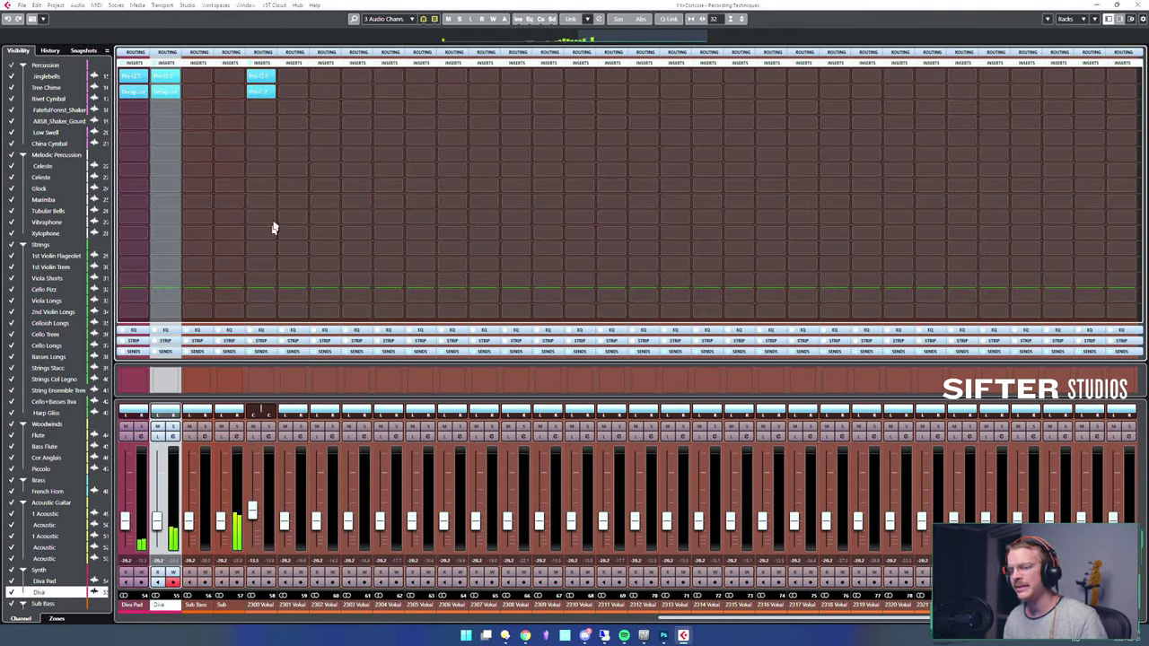
- Solo Diva, raise its fader to about -13.7 dB and adjust its Decapitator mix amount, and stop playback back in the project
key(s)
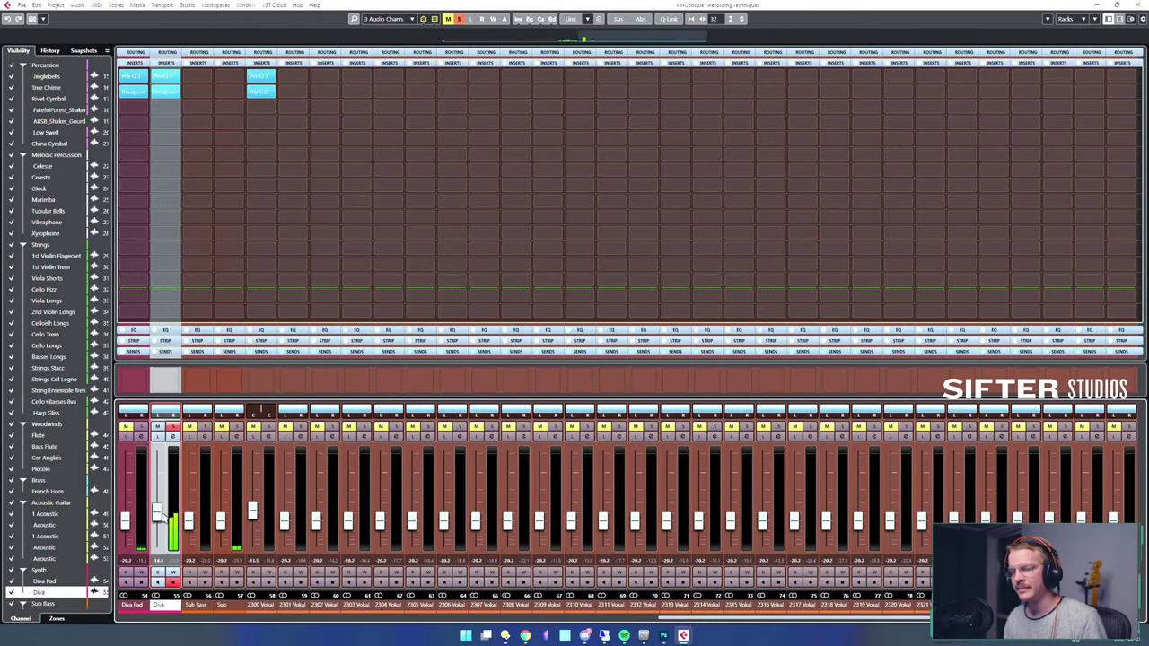
click(165, 92)
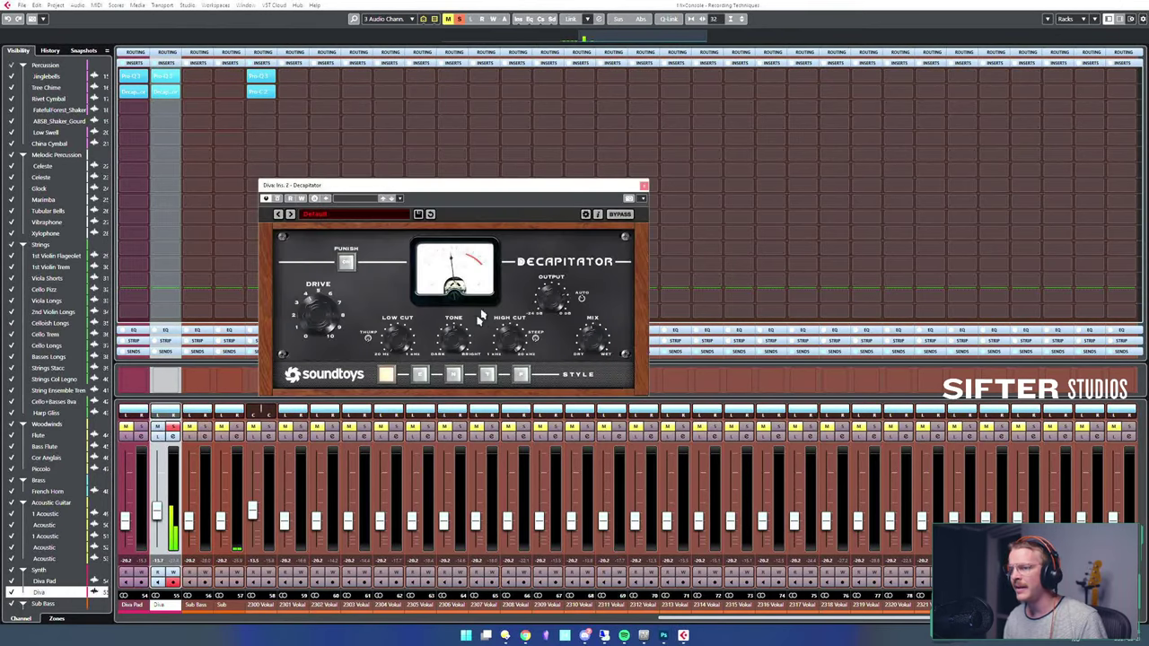
drag(596, 351, 597, 330)
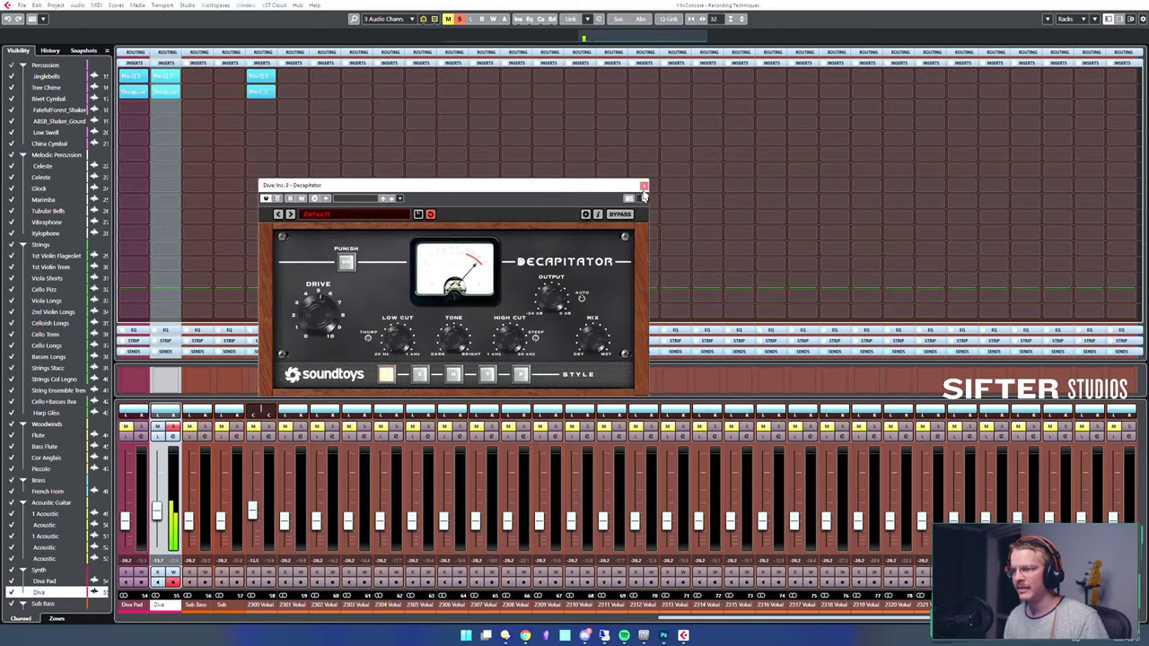
click(644, 188)
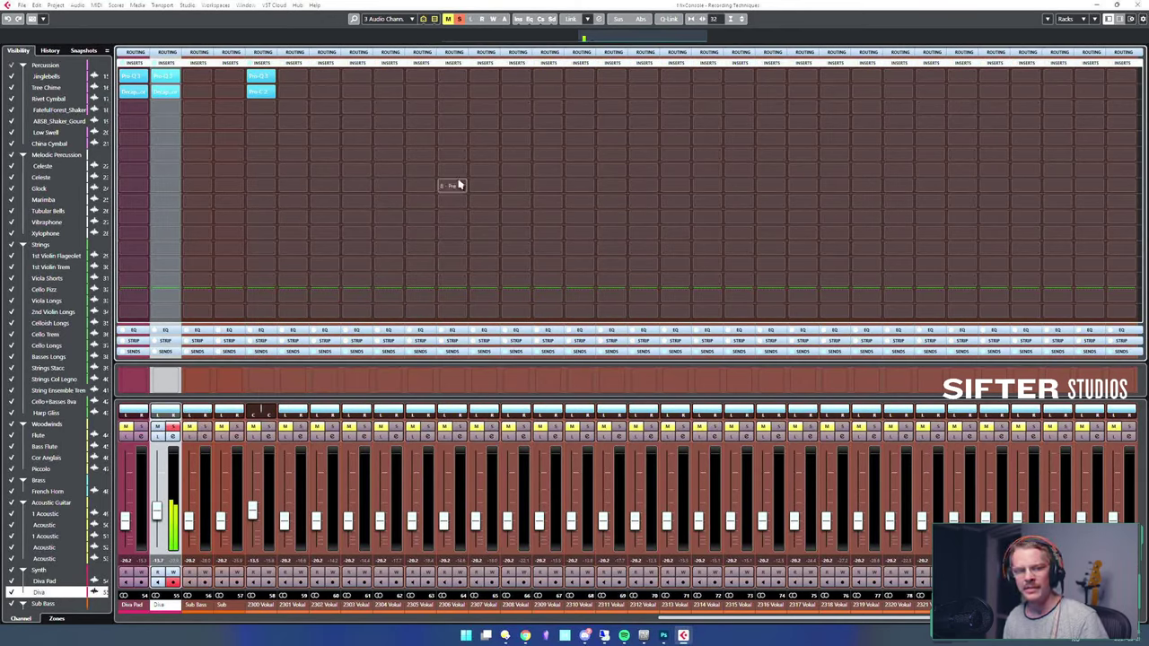
key(F3)
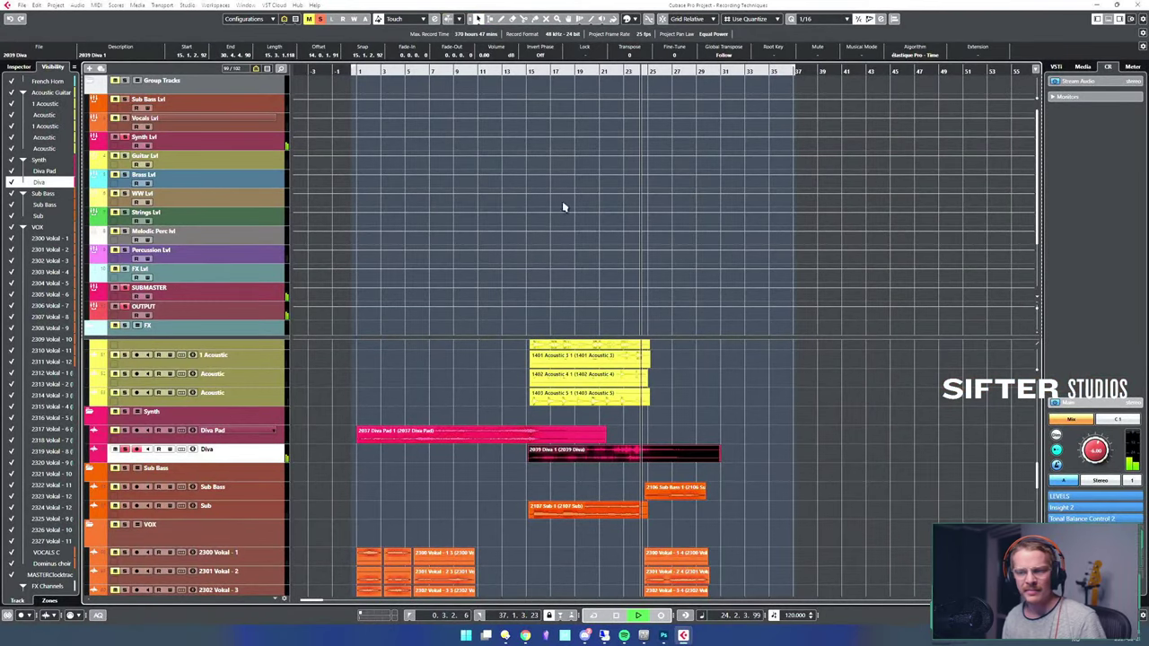
key(space)
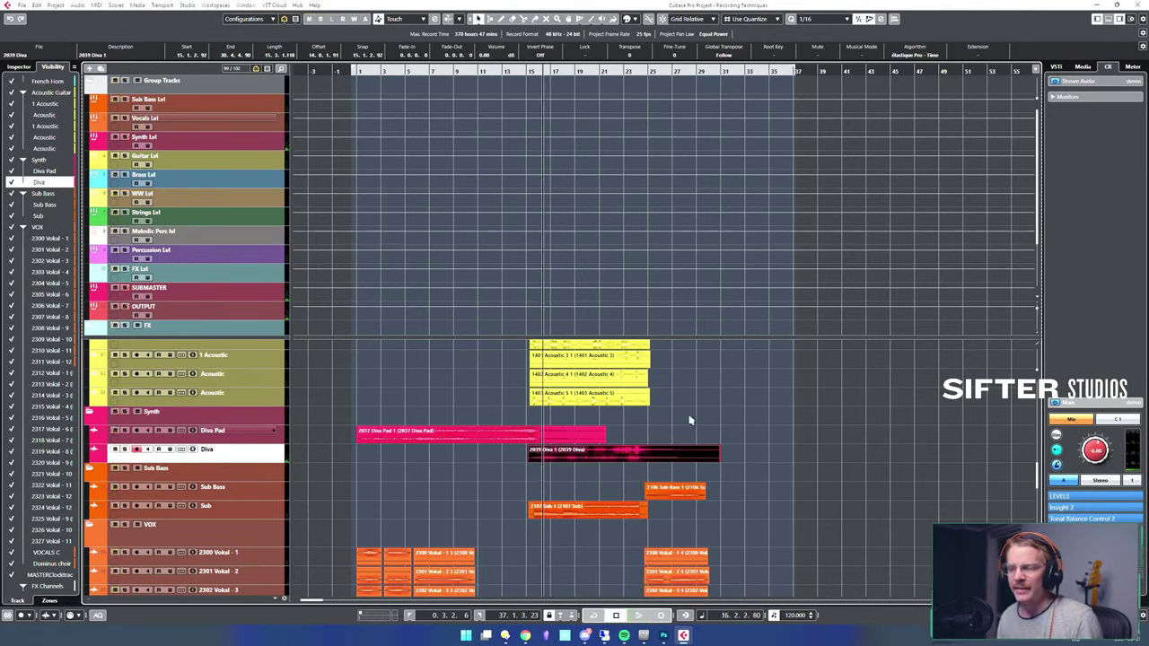
- Solo the Sub track and play its event from around bar 15, and stop playback
drag(543, 429, 531, 459)
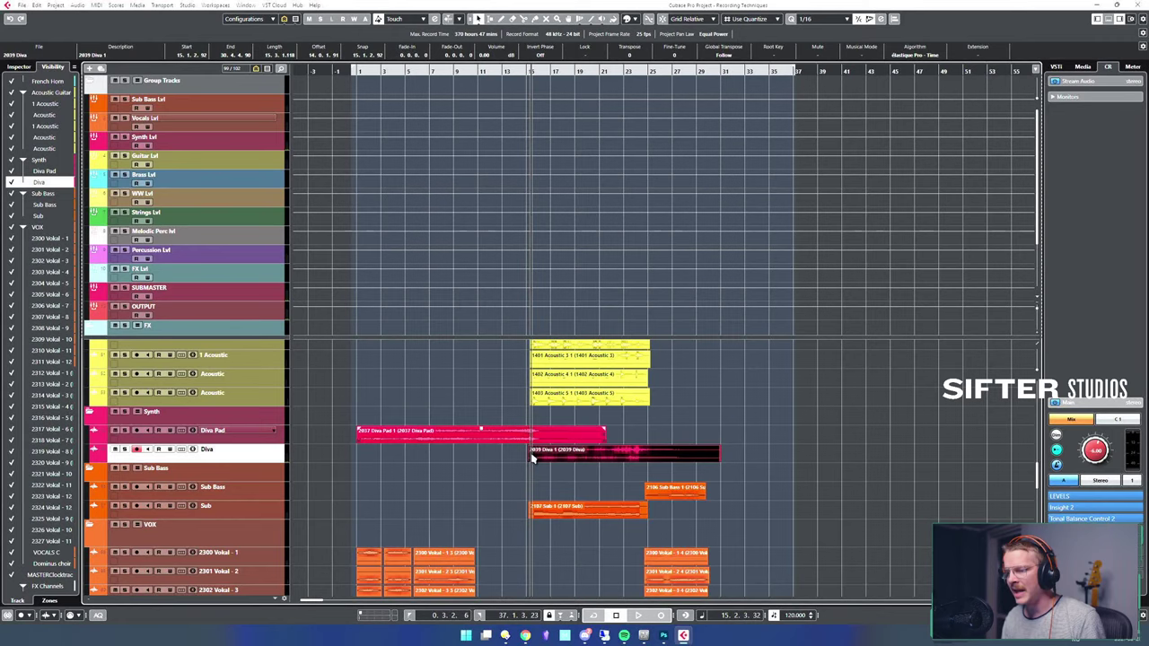
click(244, 493)
click(258, 512)
key(s)
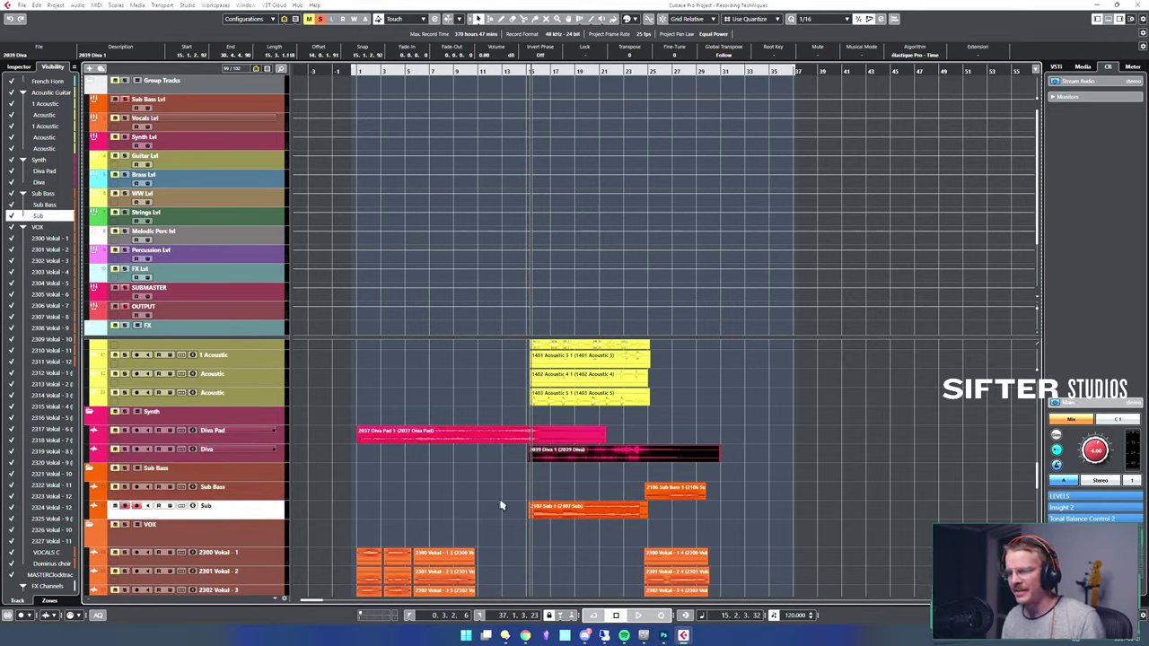
alt+shift+click(533, 506)
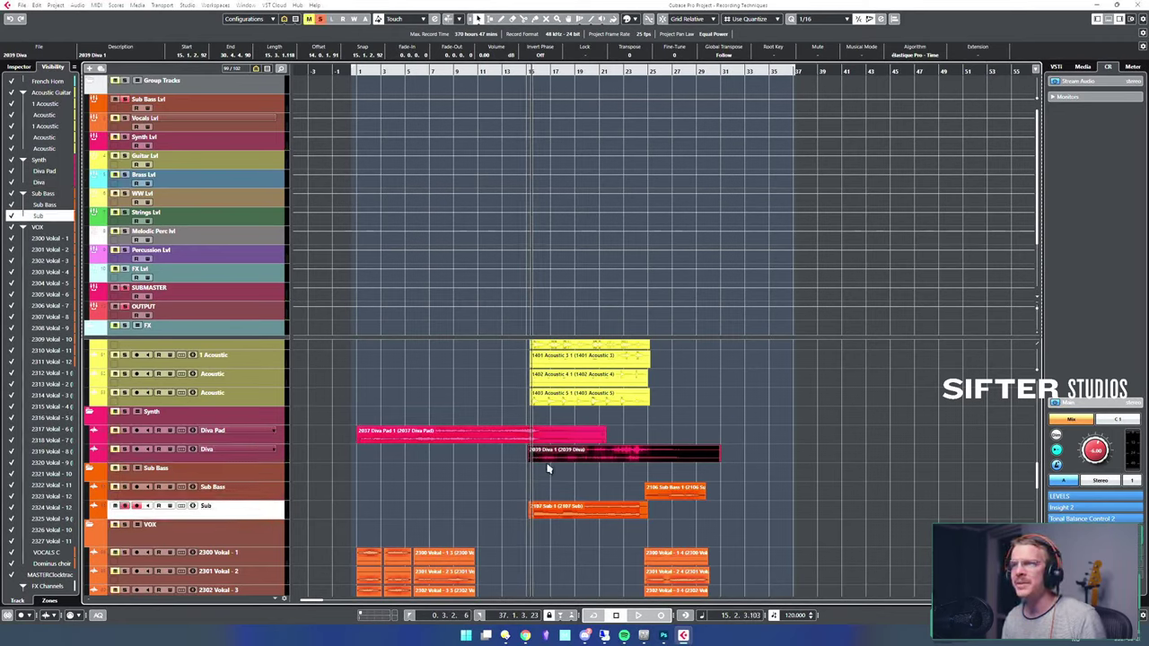
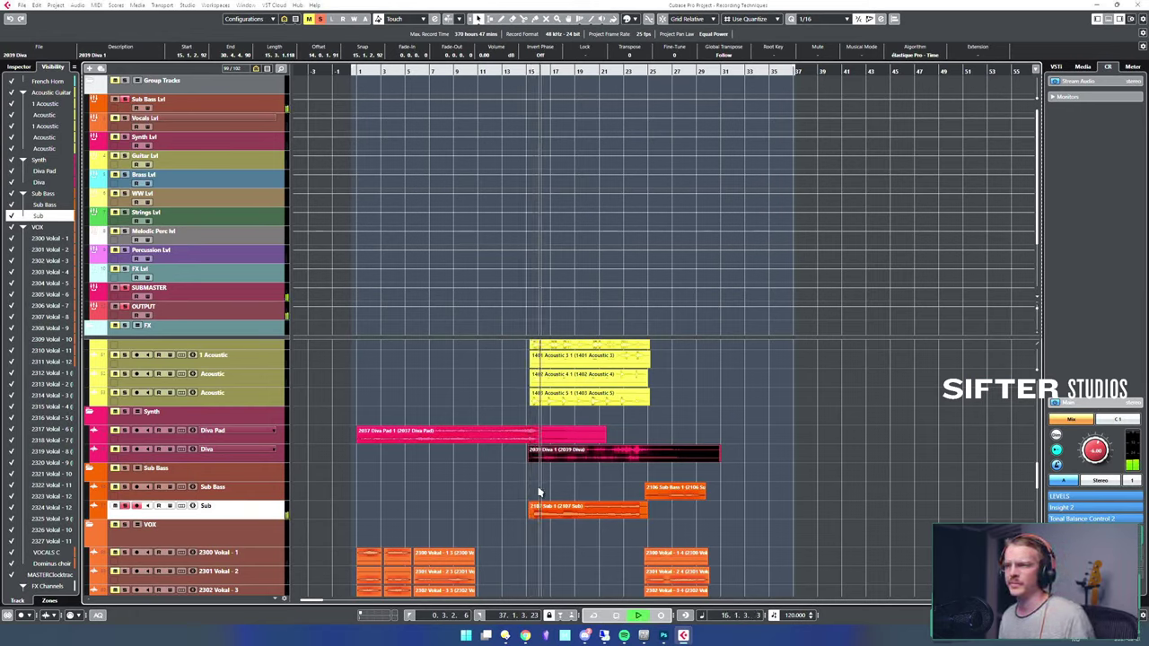
key(space)
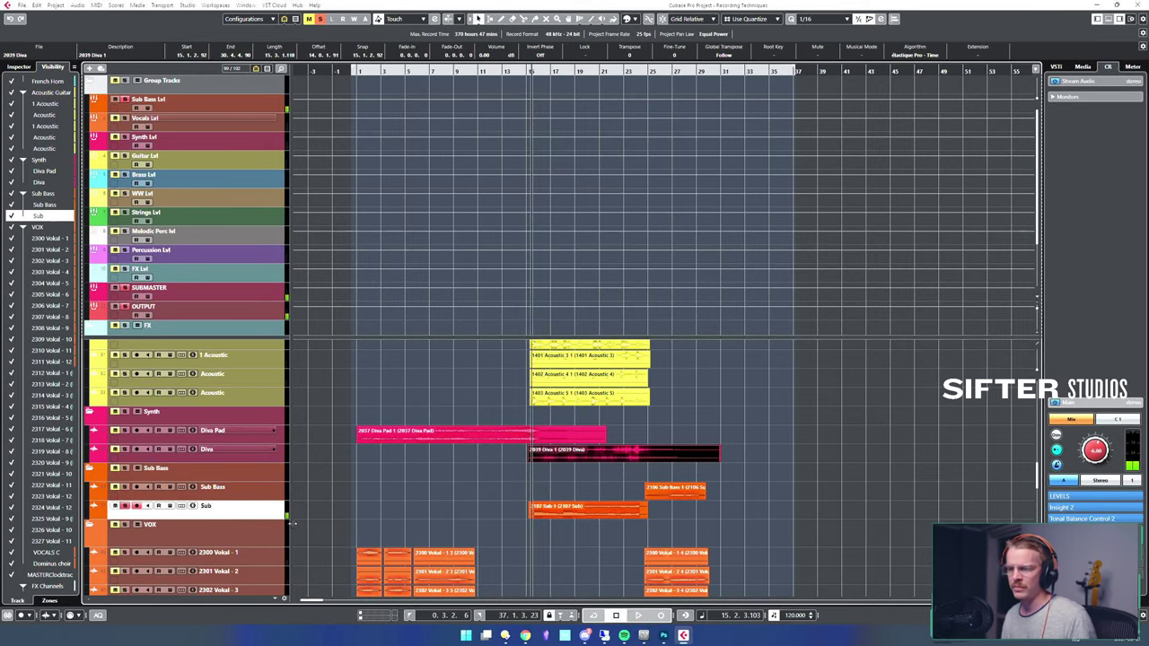
- Open the Sub track's channel settings and insert Decapitator in the first slot
click(192, 507)
click(391, 255)
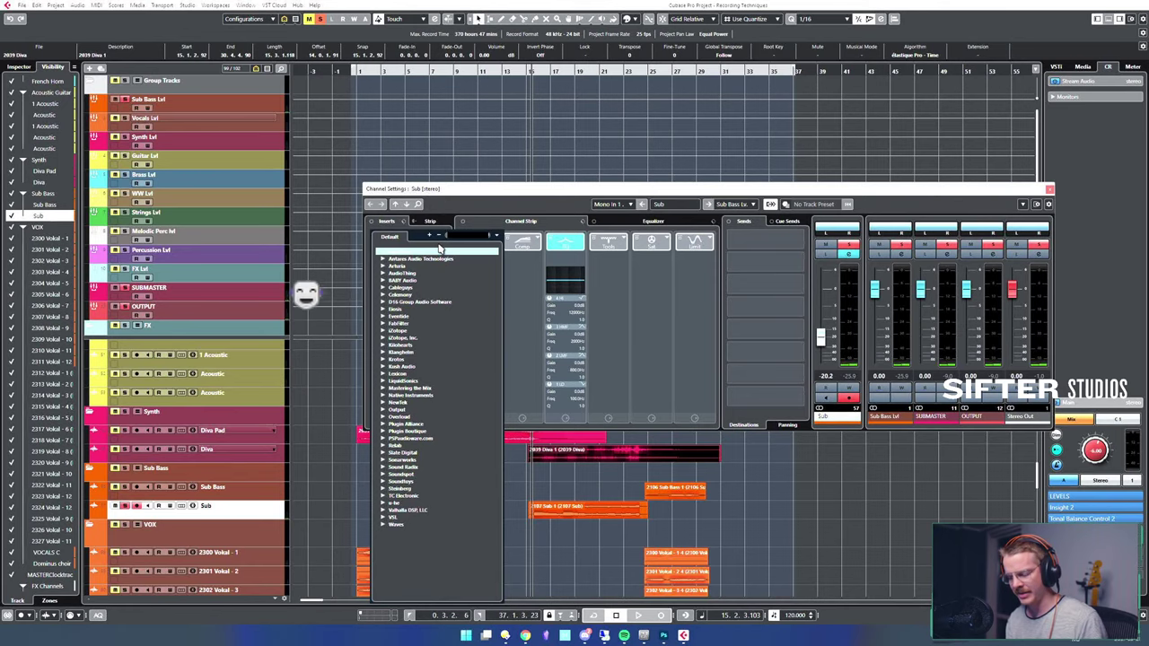
text(decap)
key(Return)
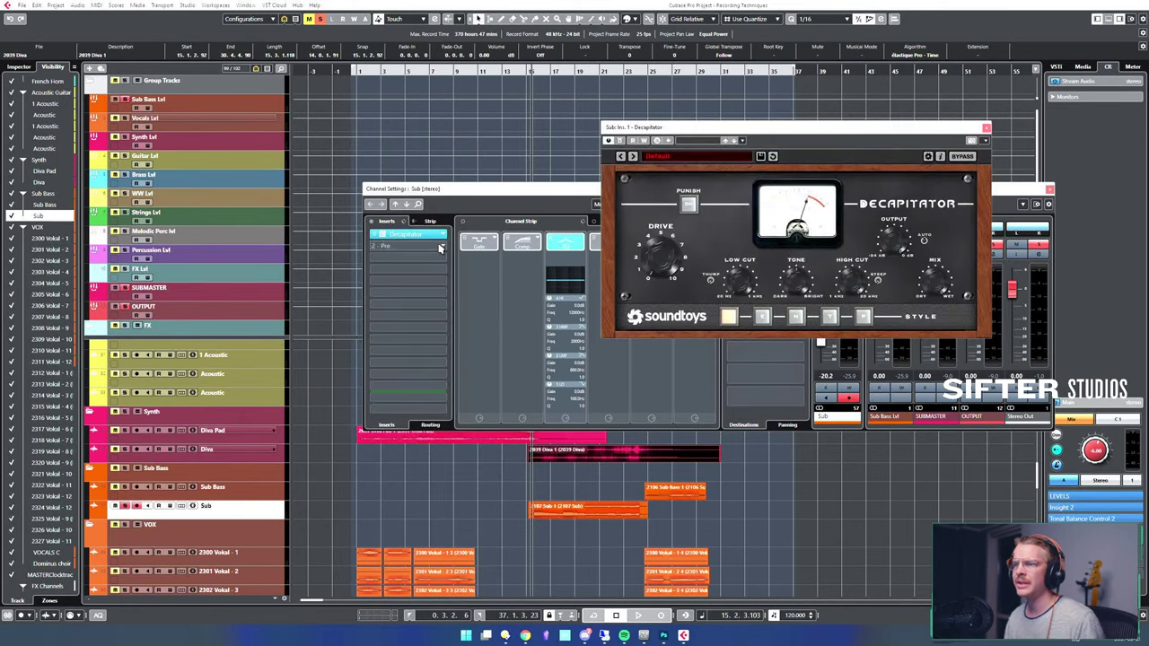
- Play the Sub track and compare Decapitator styles E, T and P, returning to style A
key(space)
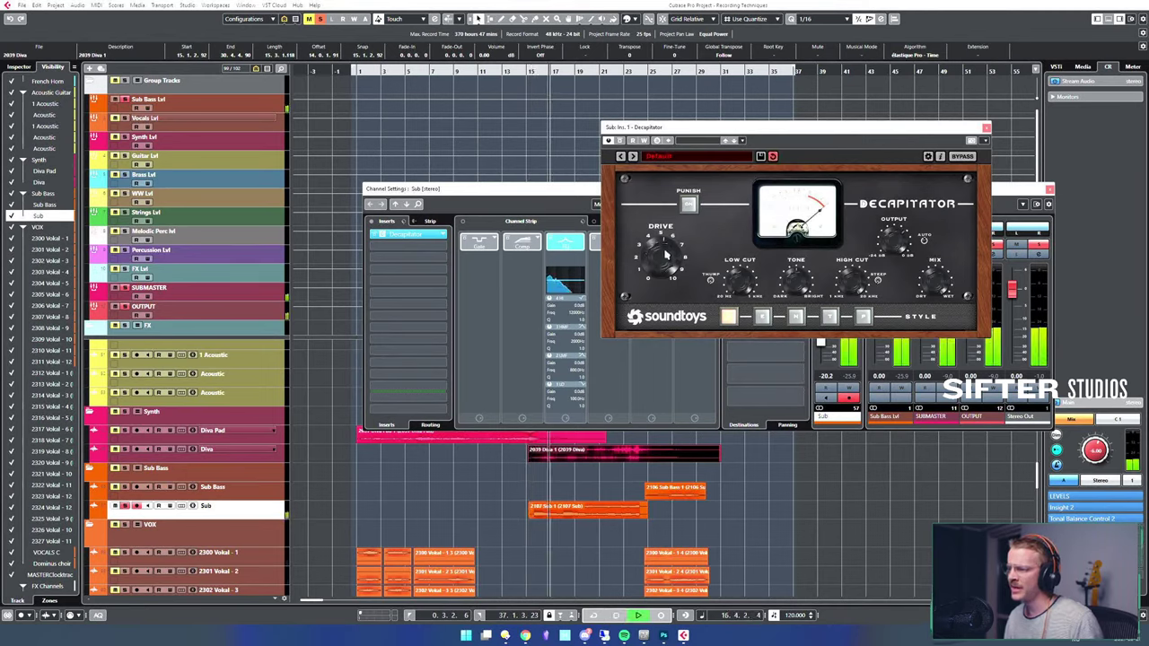
click(762, 316)
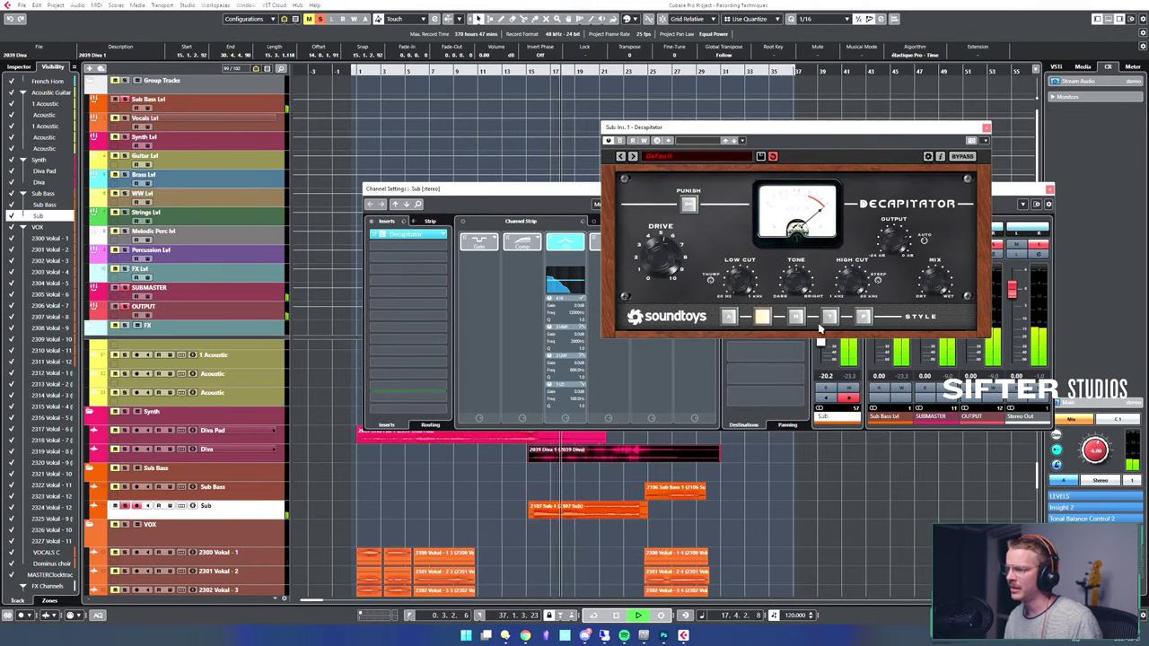
click(829, 316)
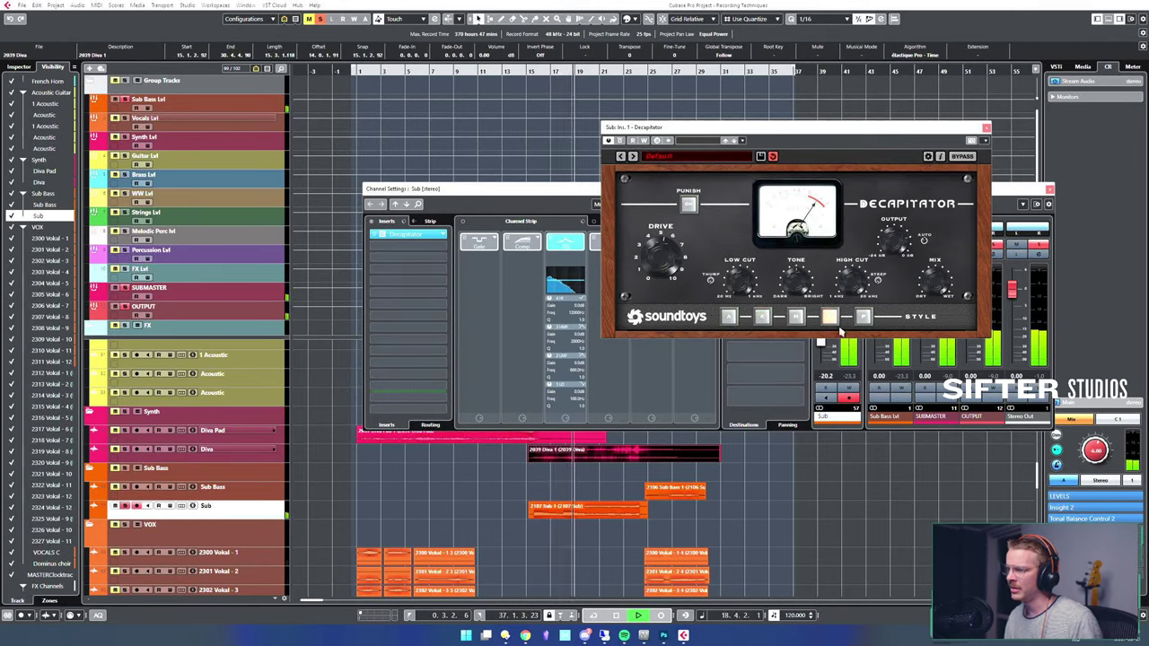
click(863, 316)
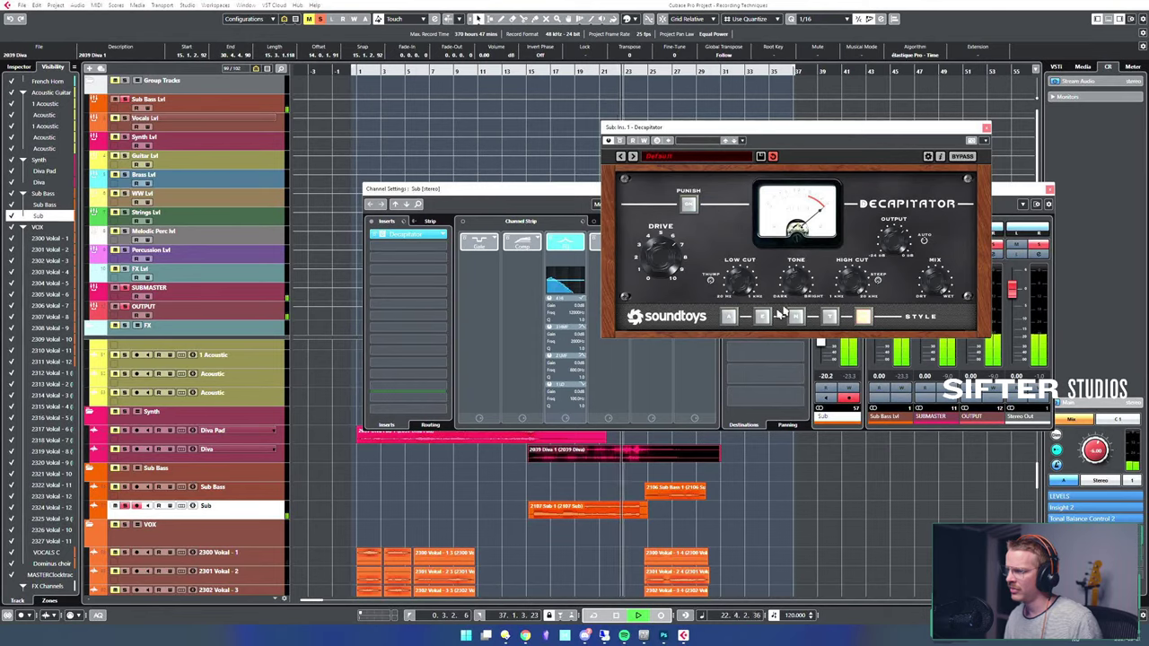
click(730, 319)
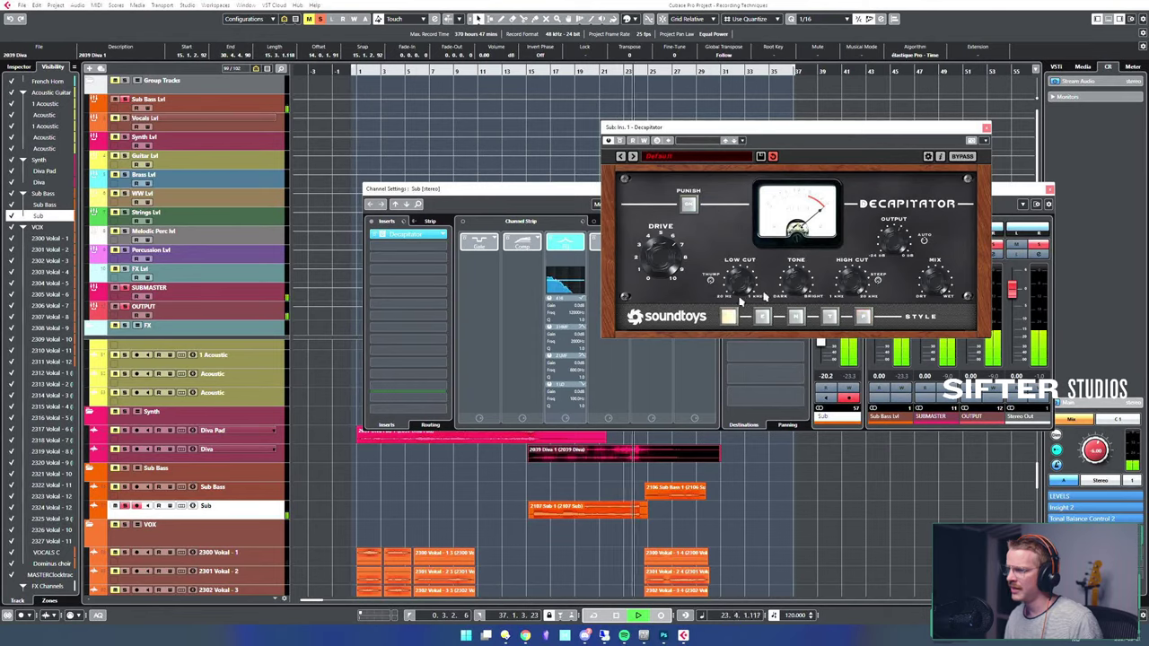
- Stop playback, close the Decapitator window, and play the Sub part in the full mix without solo
key(space)
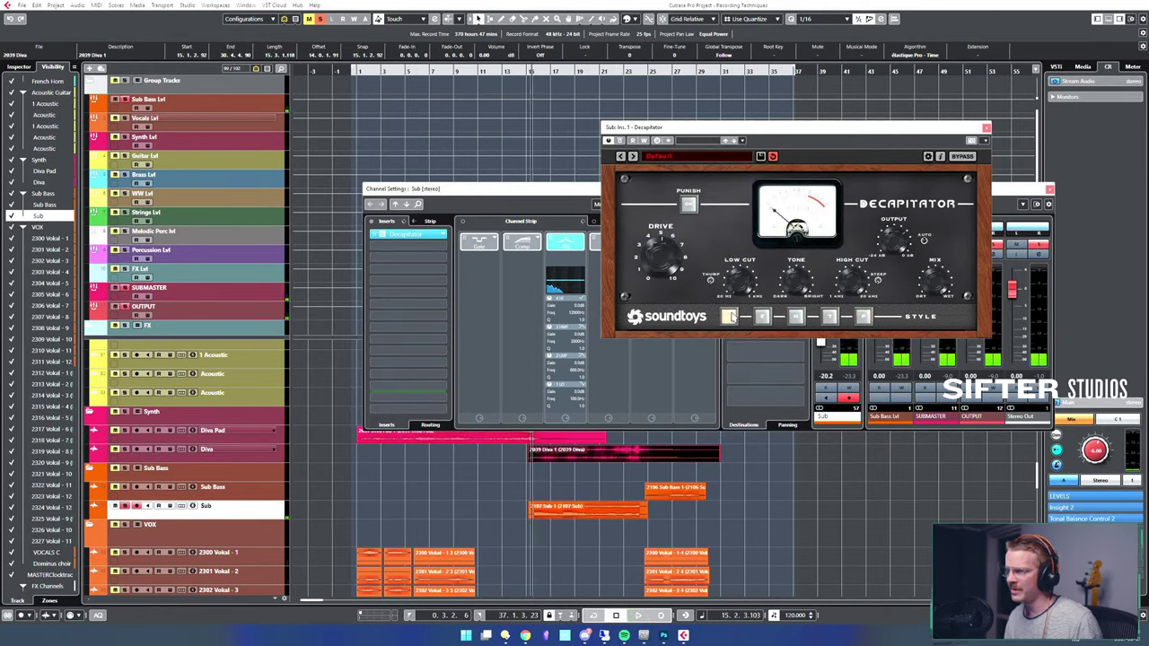
click(987, 130)
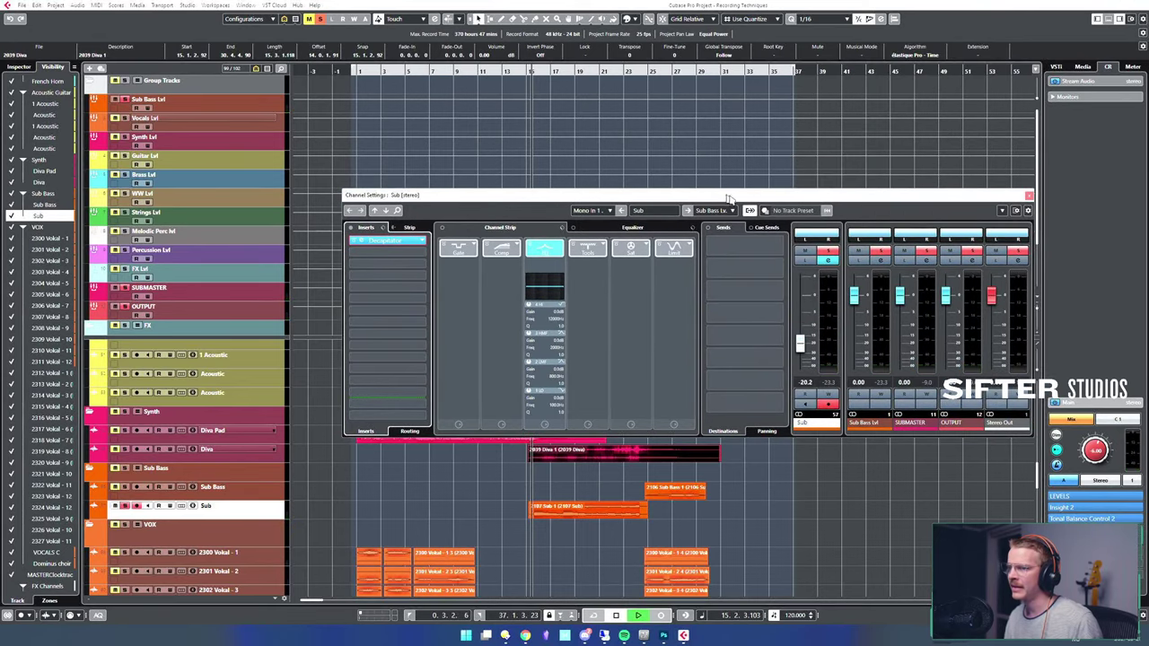
key(space)
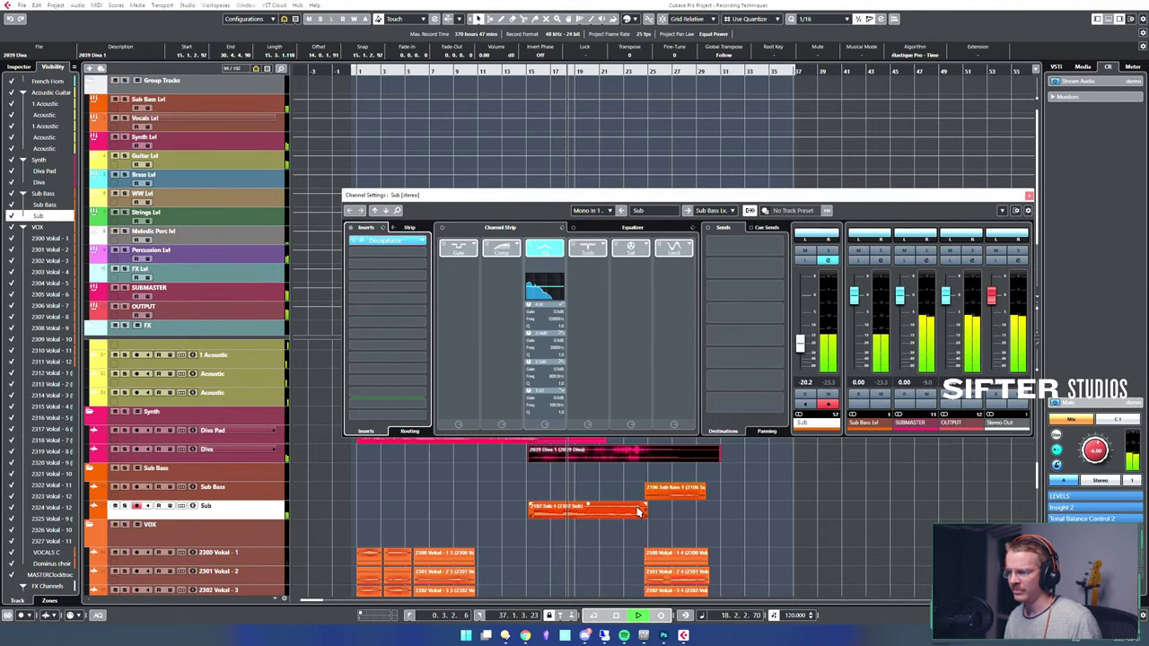
key(space)
- Insert bx_subsynth in the second insert slot of the Sub track, and play the track soloed
click(677, 494)
click(230, 510)
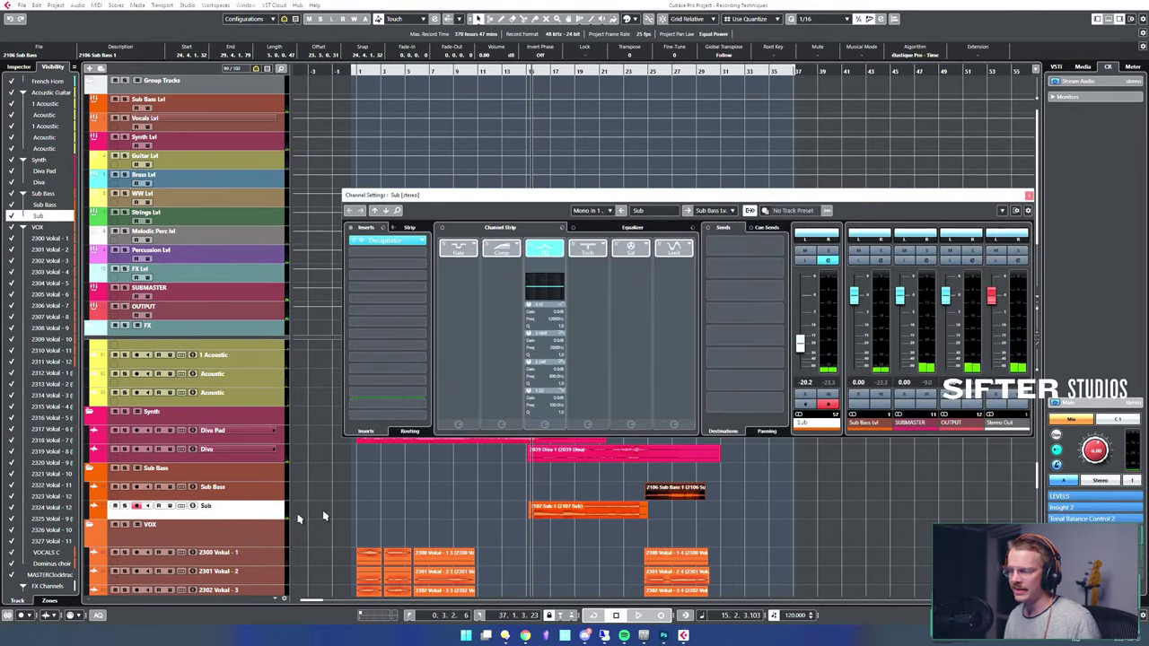
click(391, 253)
text(sub)
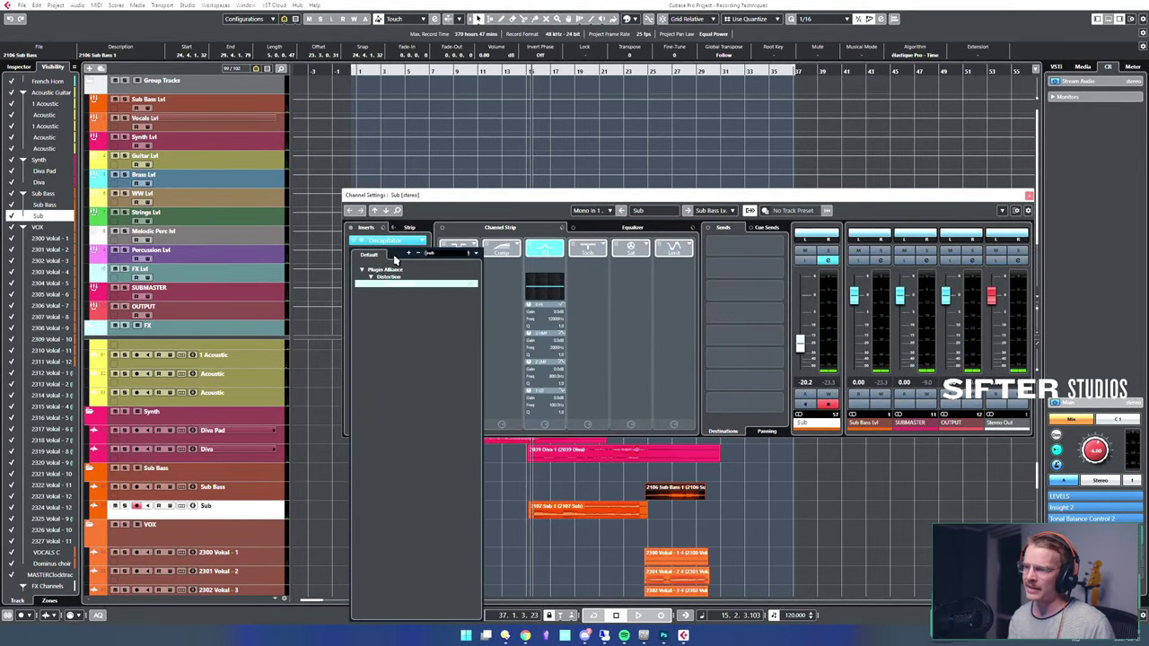
key(Return)
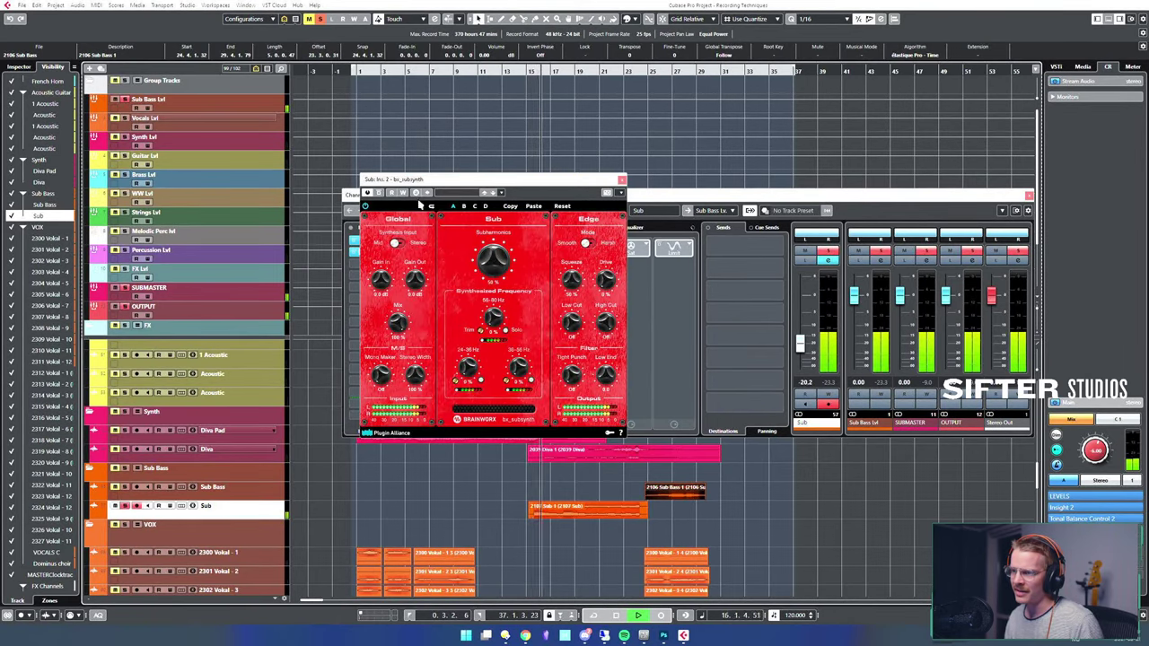
- Step through the bx_subsynth presets during playback and settle on 07 Bass Guitar
key(space)
click(493, 193)
key(space)
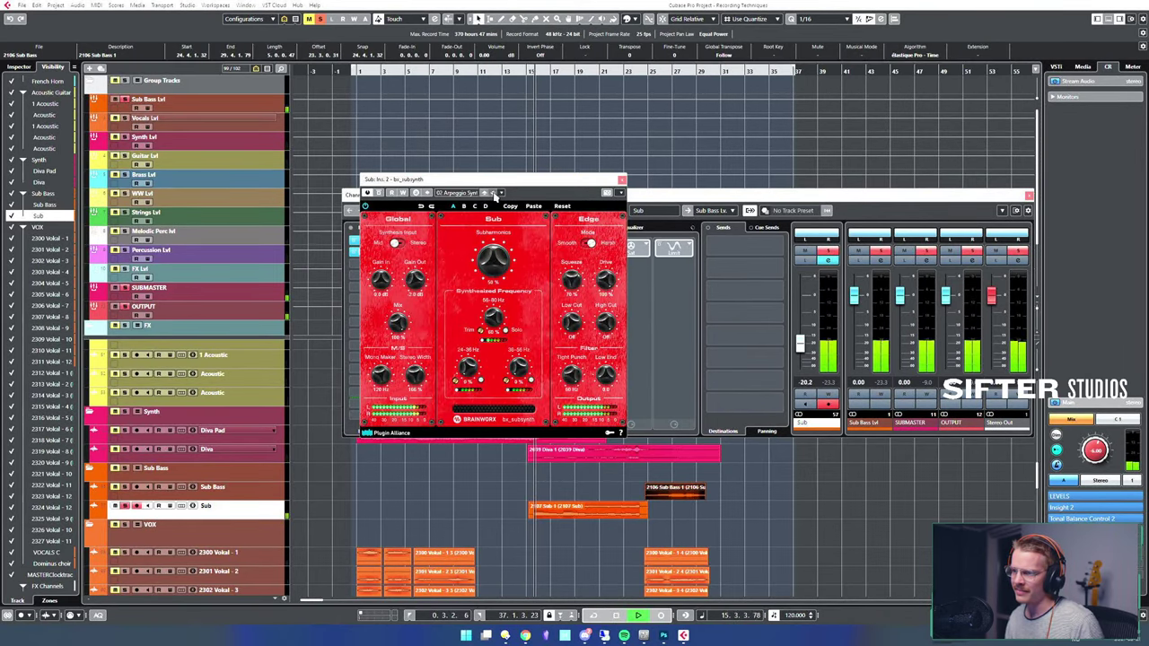
click(493, 194)
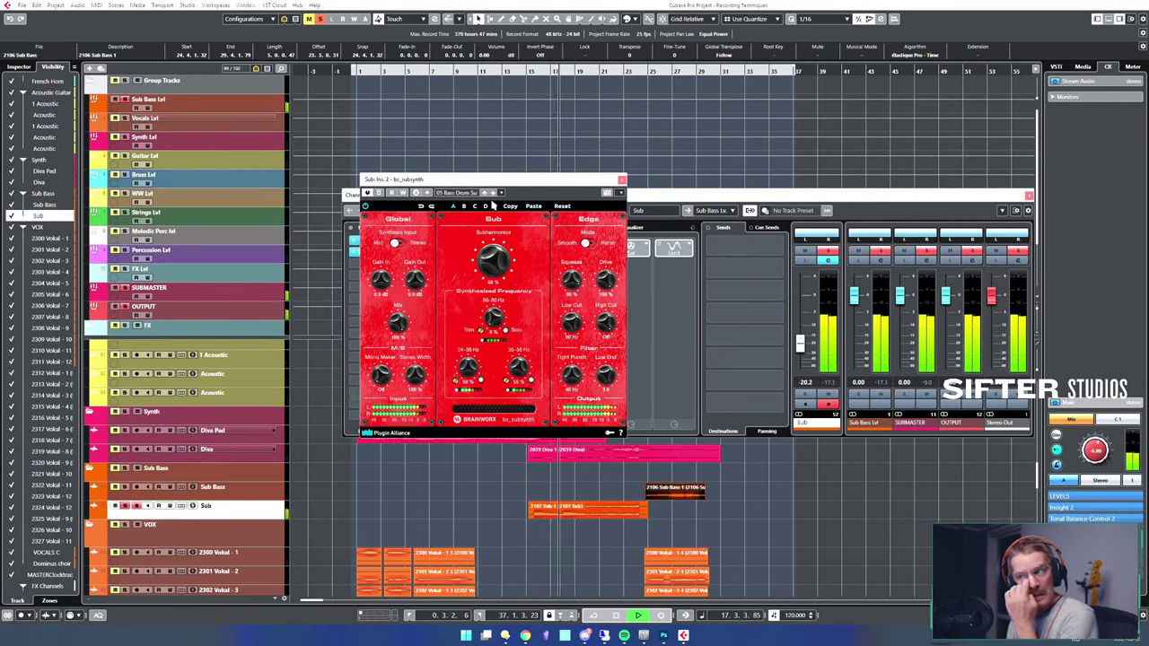
click(493, 193)
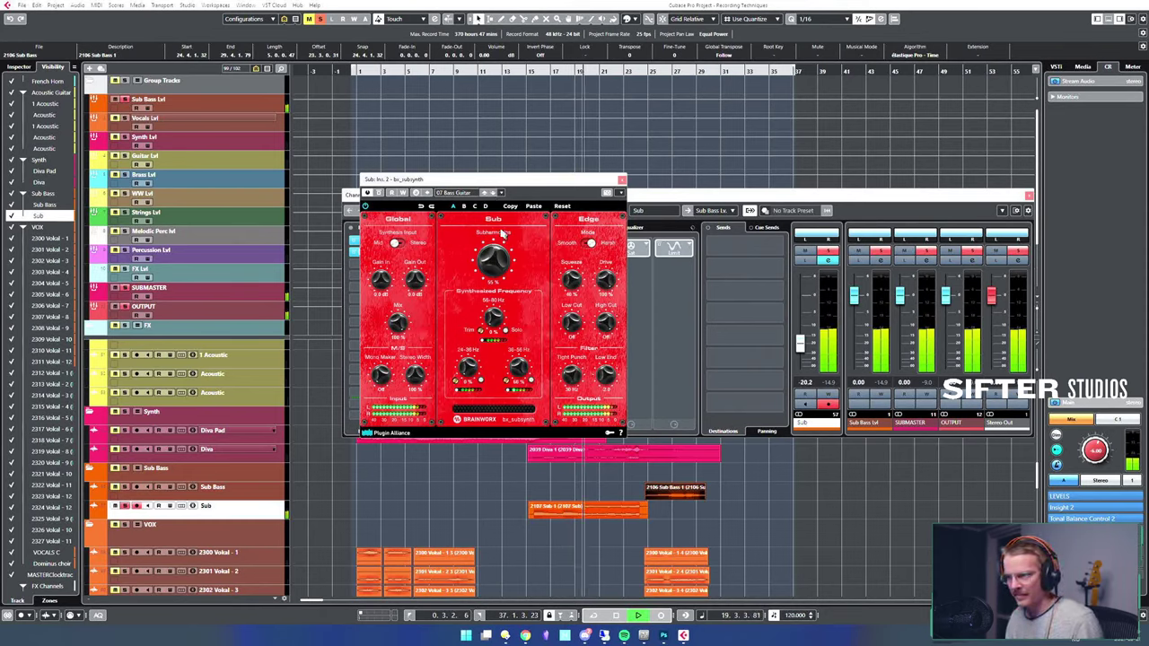
- Lower the Subharmonics amount in bx_subsynth to about 26%, stop playback, and close the plug-in and channel settings windows
drag(503, 268, 496, 280)
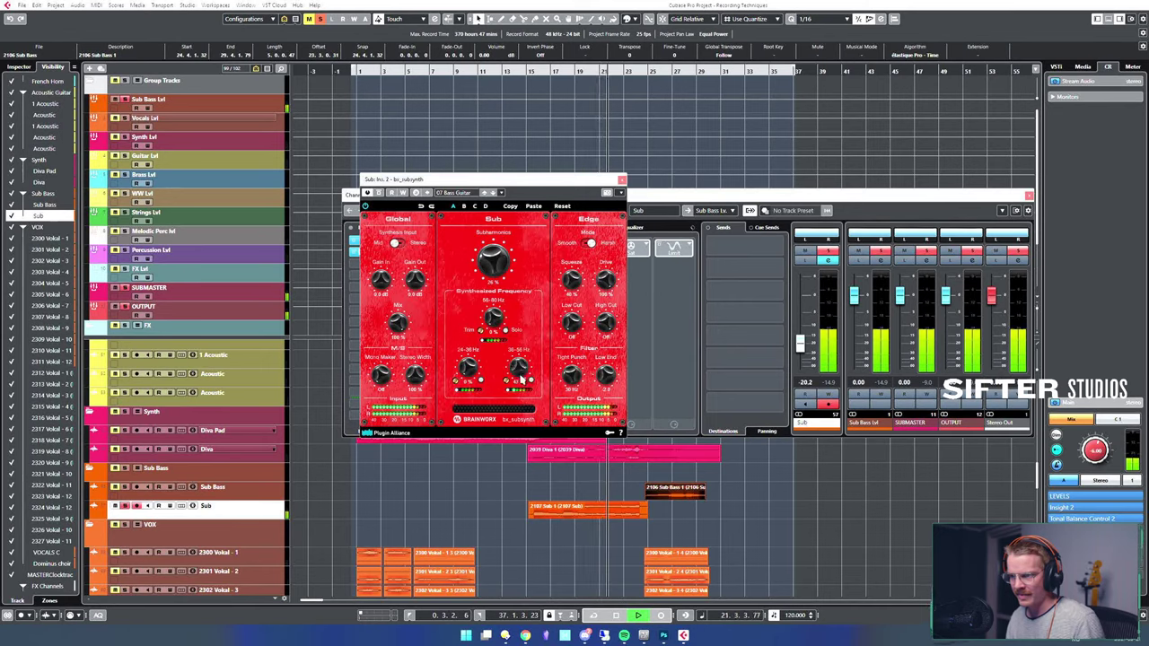
key(space)
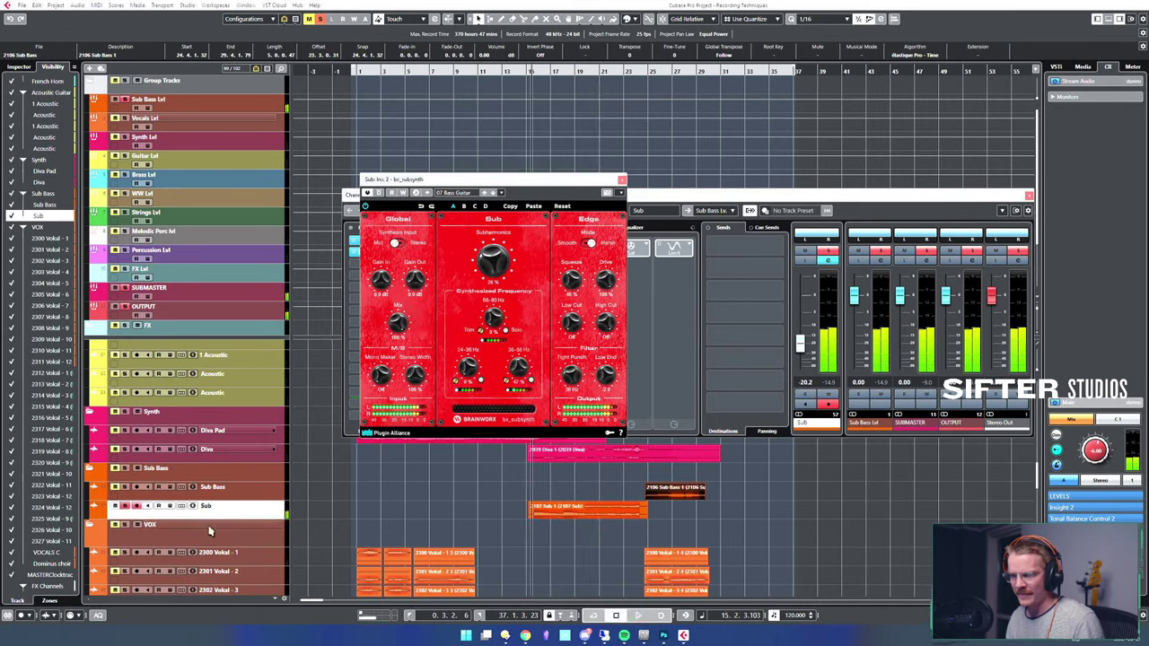
click(621, 179)
click(1028, 195)
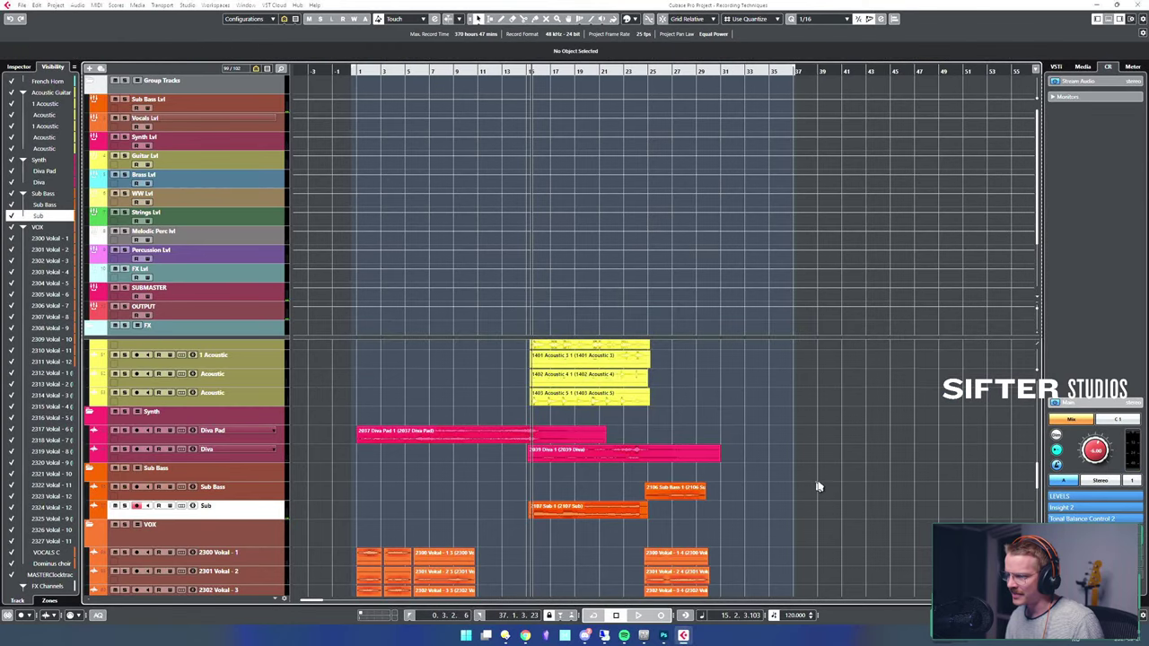
- Copy the Sub channel's Decapitator and bx_subsynth inserts to the Sub Bass channel in the MixConsole, and return to the project
click(684, 493)
key(F3)
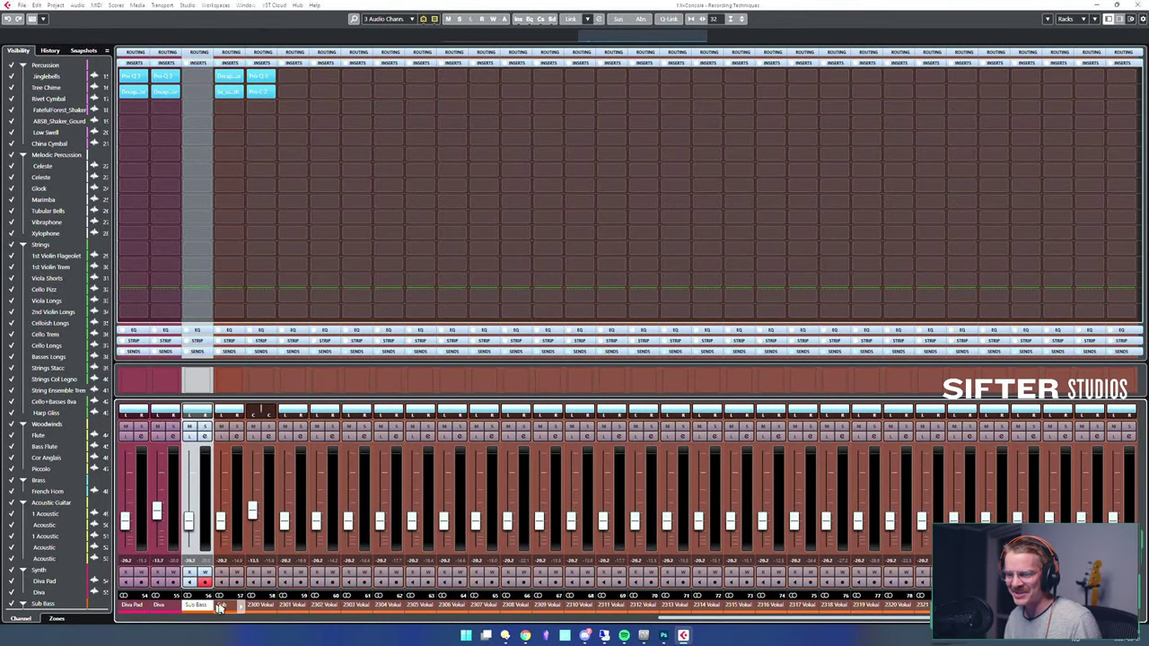
drag(231, 71, 195, 77)
key(F3)
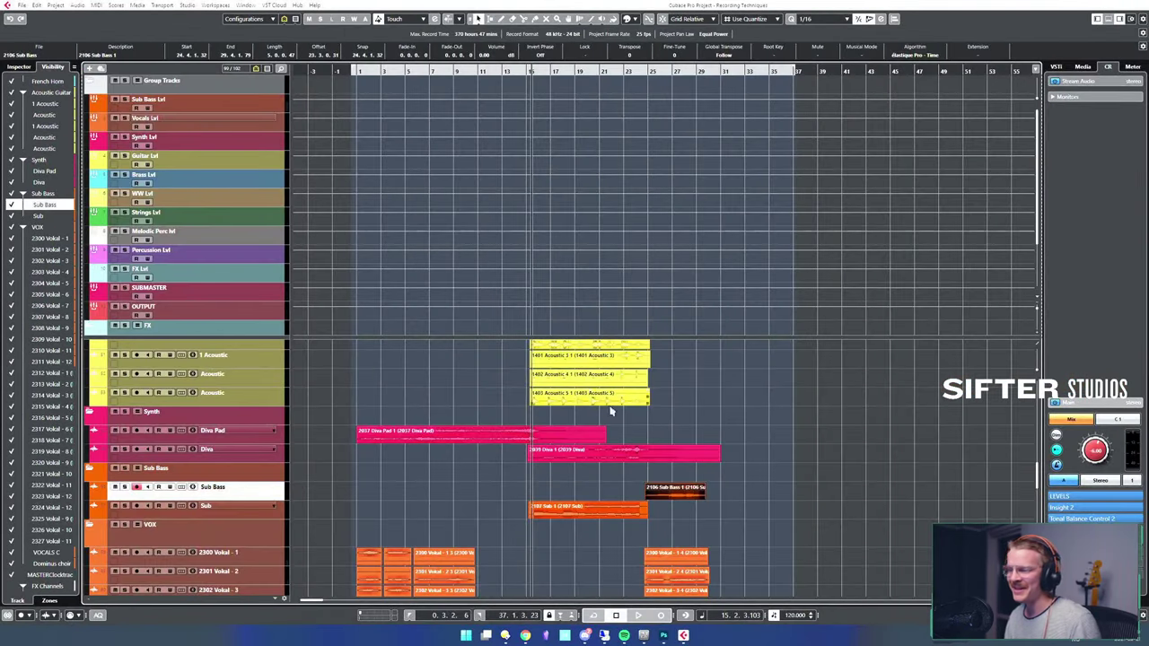
- Play the mix through the Sub Bass event around bar 25, stop playback, and select that event
key(space)
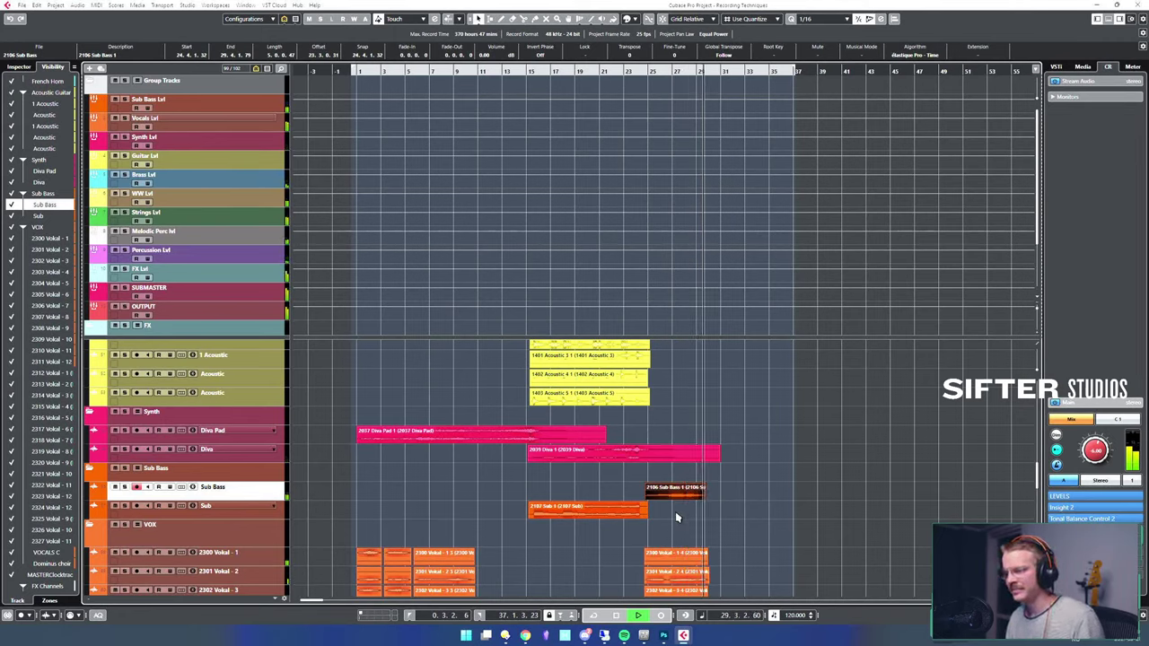
key(space)
click(688, 492)
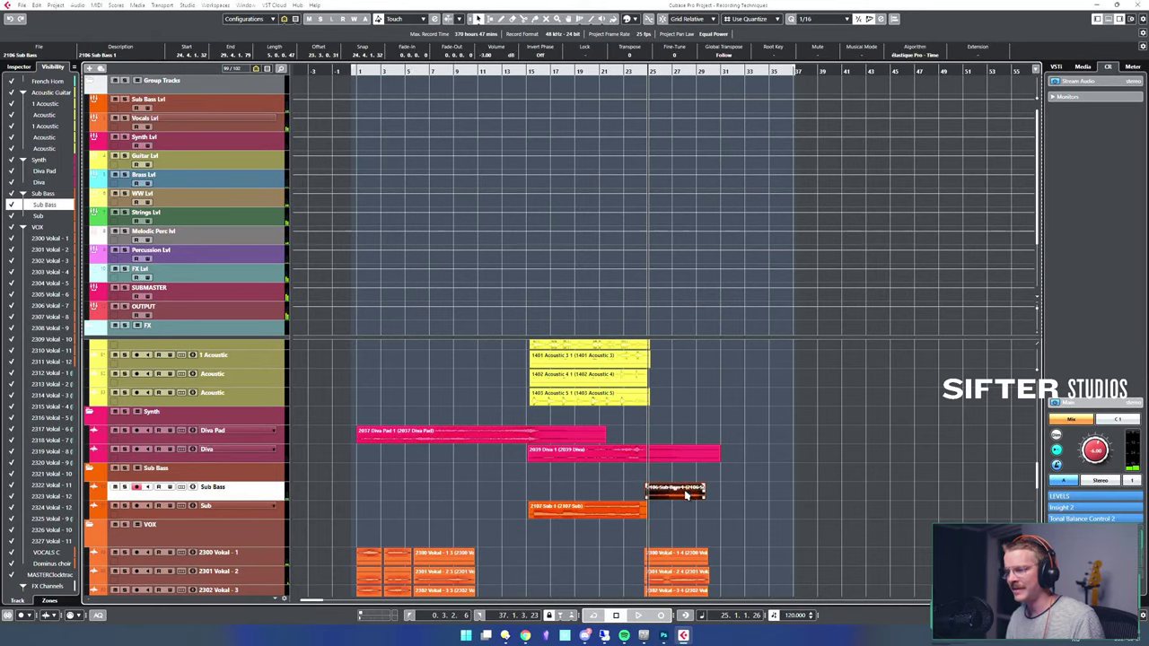
click(652, 513)
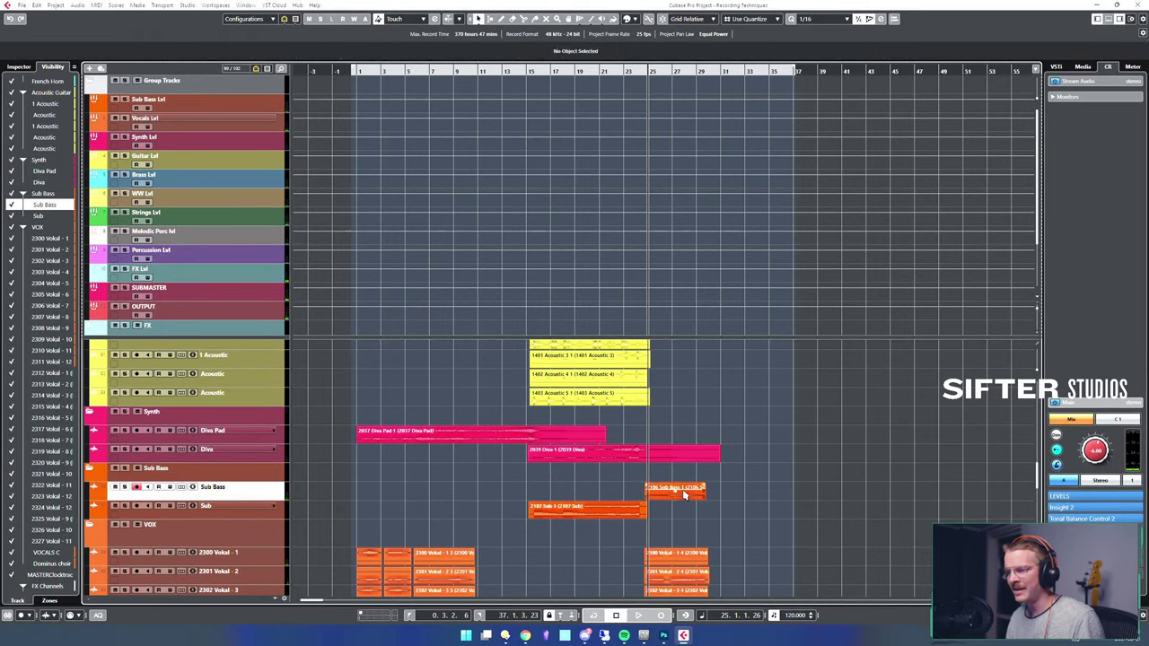
click(684, 492)
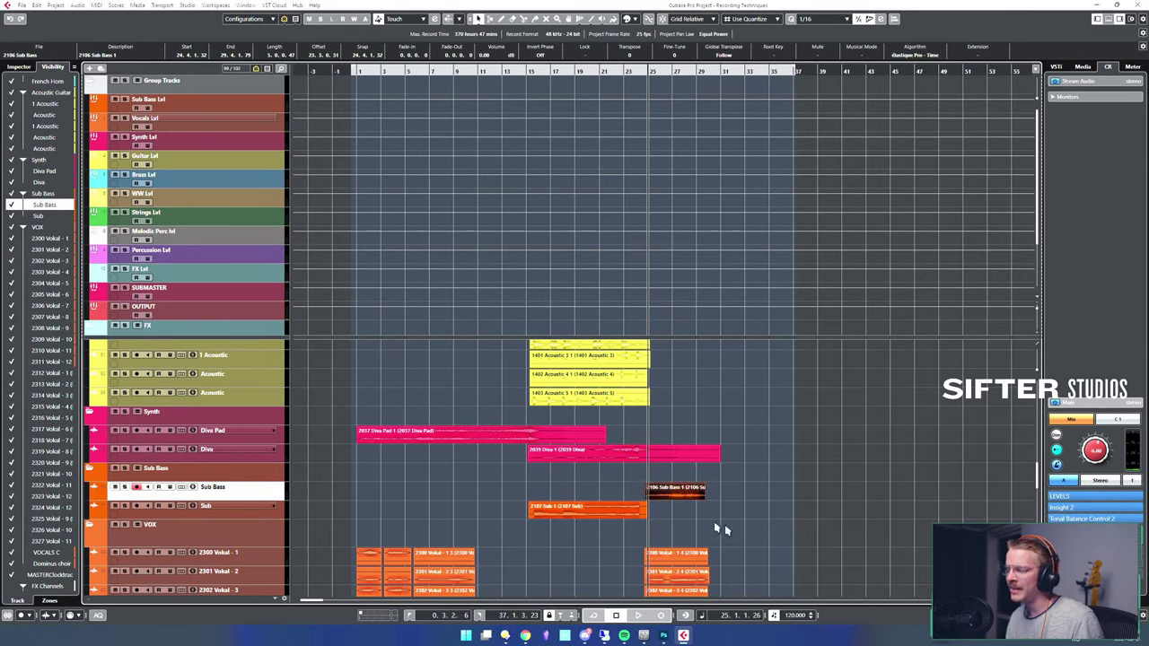
- Lower the Sub Bass channel's fader to about -24 dB in the MixConsole, and return to the project
key(F3)
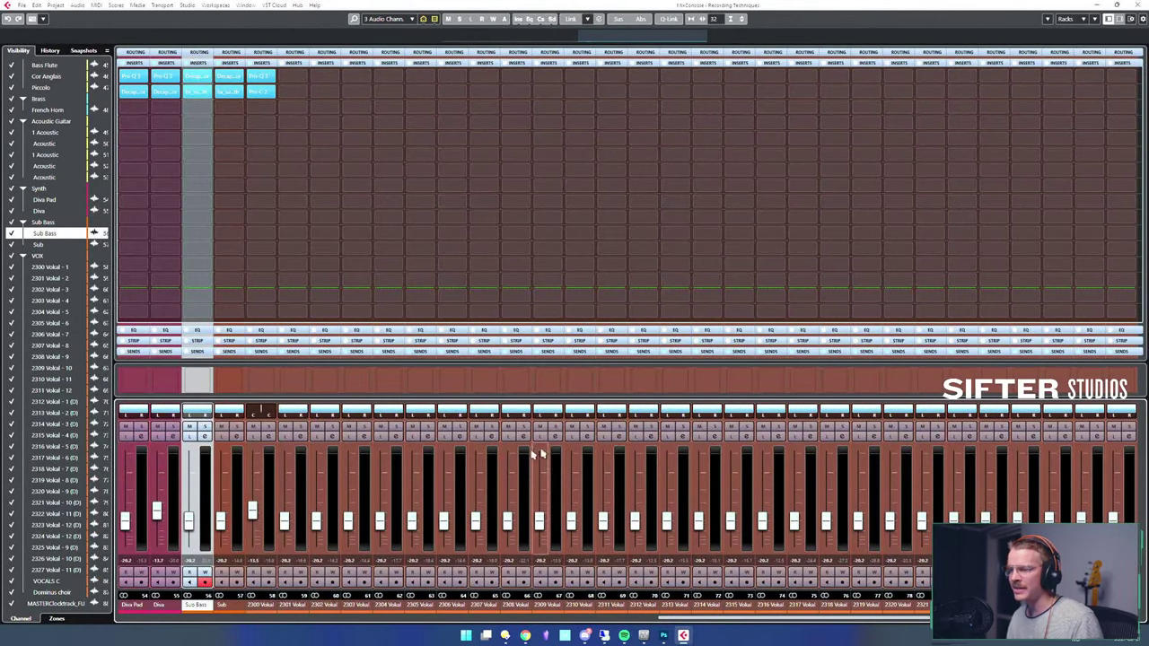
drag(190, 520, 190, 523)
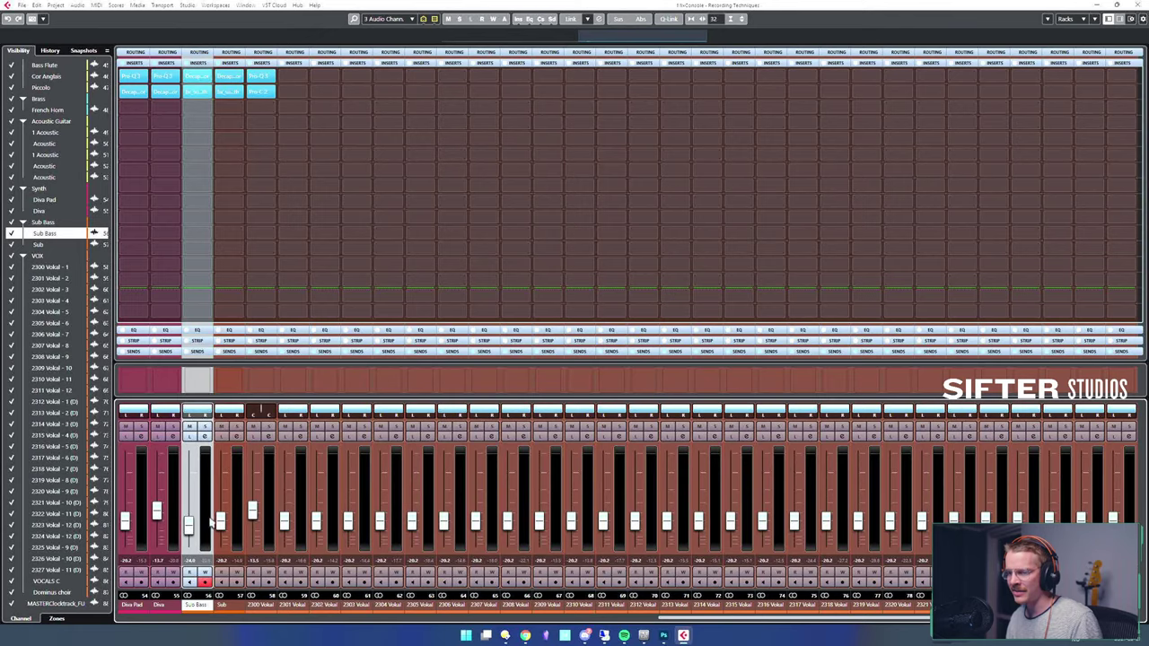
key(F3)
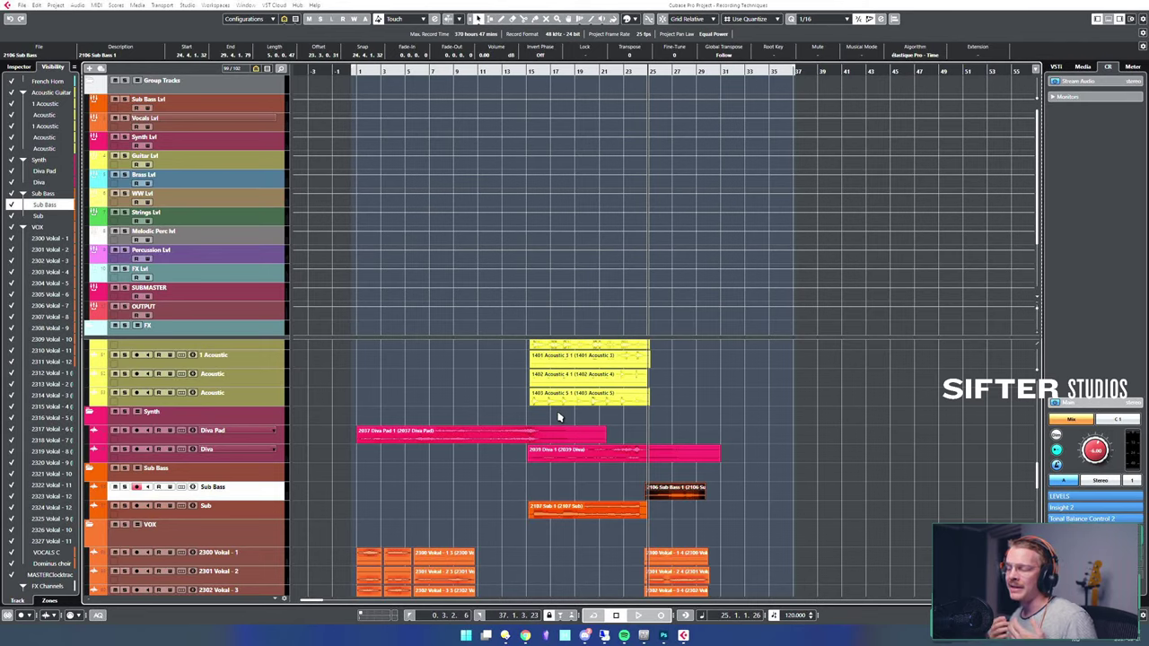
click(690, 520)
drag(734, 516, 689, 482)
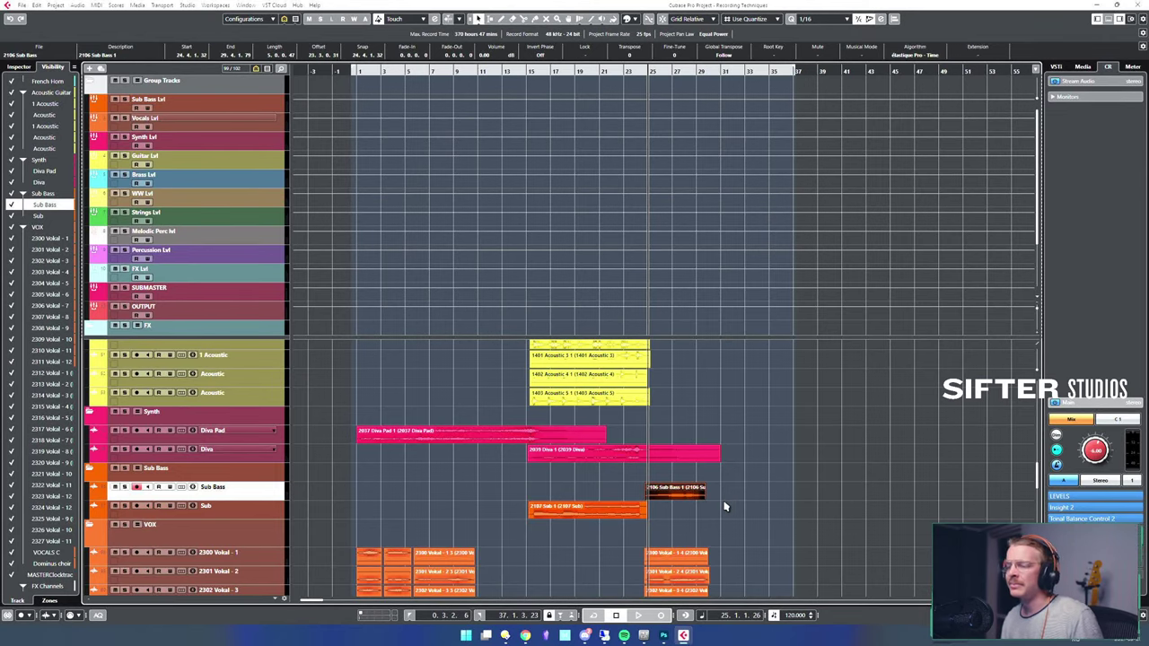
click(635, 471)
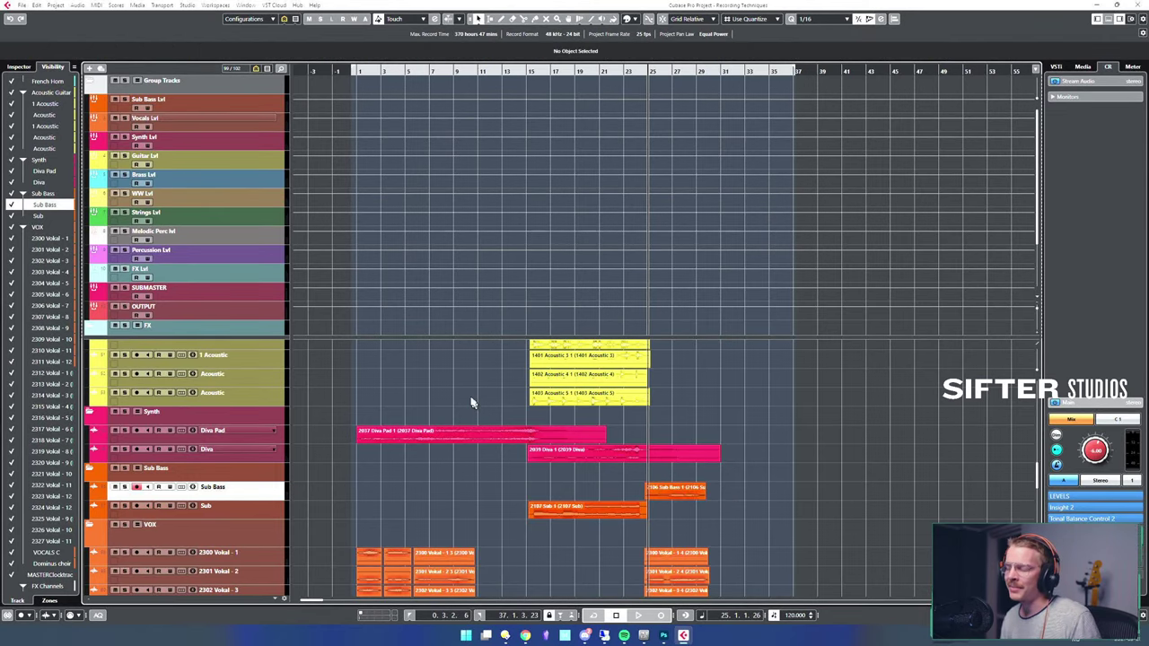
- Select and solo the five acoustic guitar tracks, play them from around bar 15, and stop playback
scroll(493, 353, up, 3)
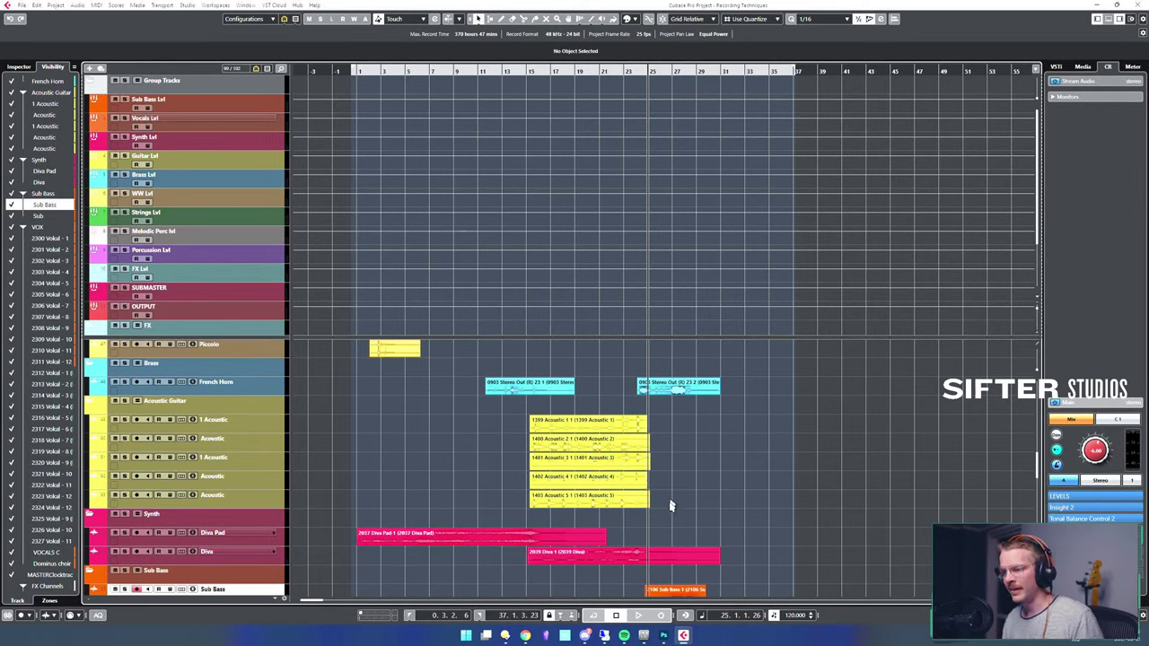
drag(669, 506, 597, 431)
key(s)
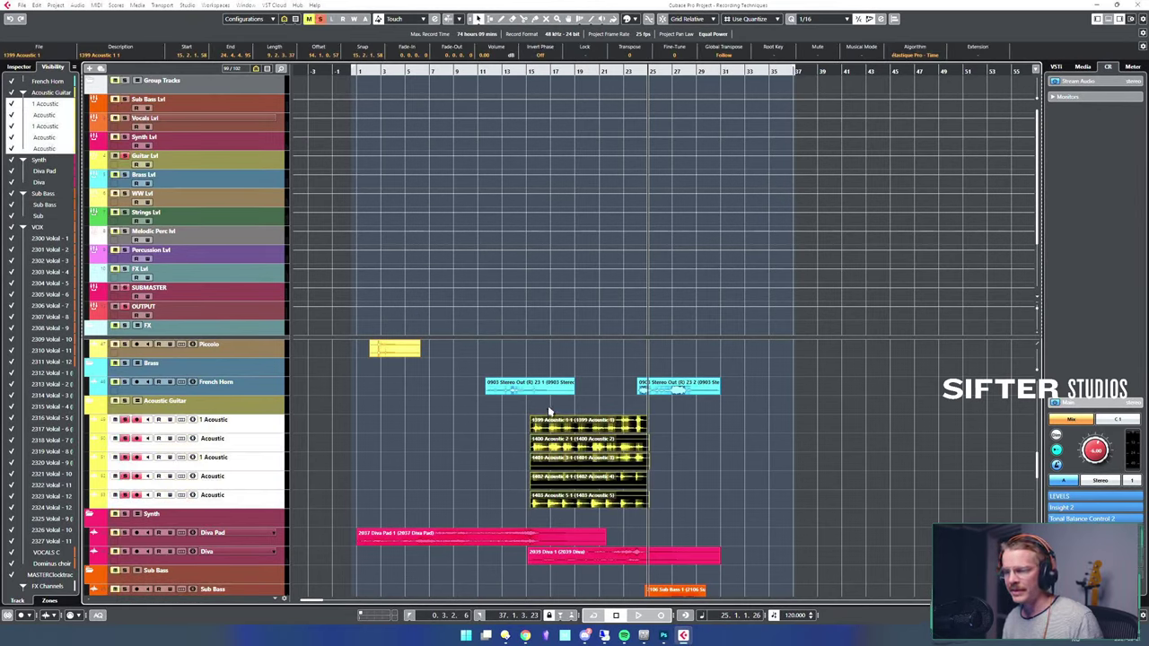
alt+shift+click(532, 409)
key(space)
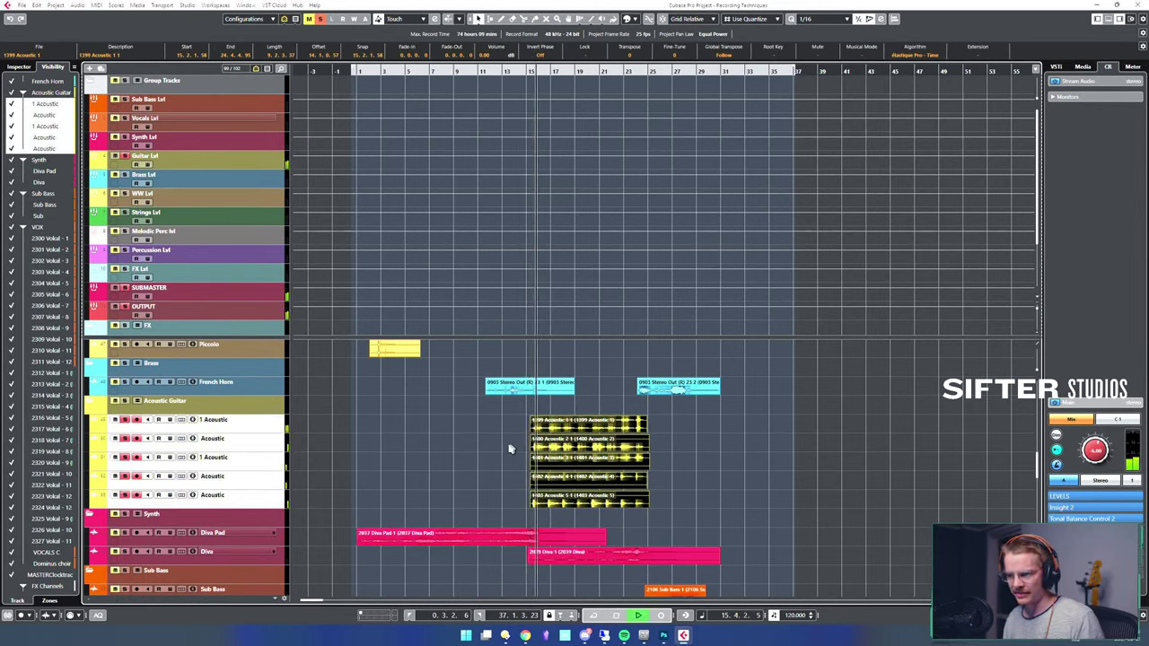
key(space)
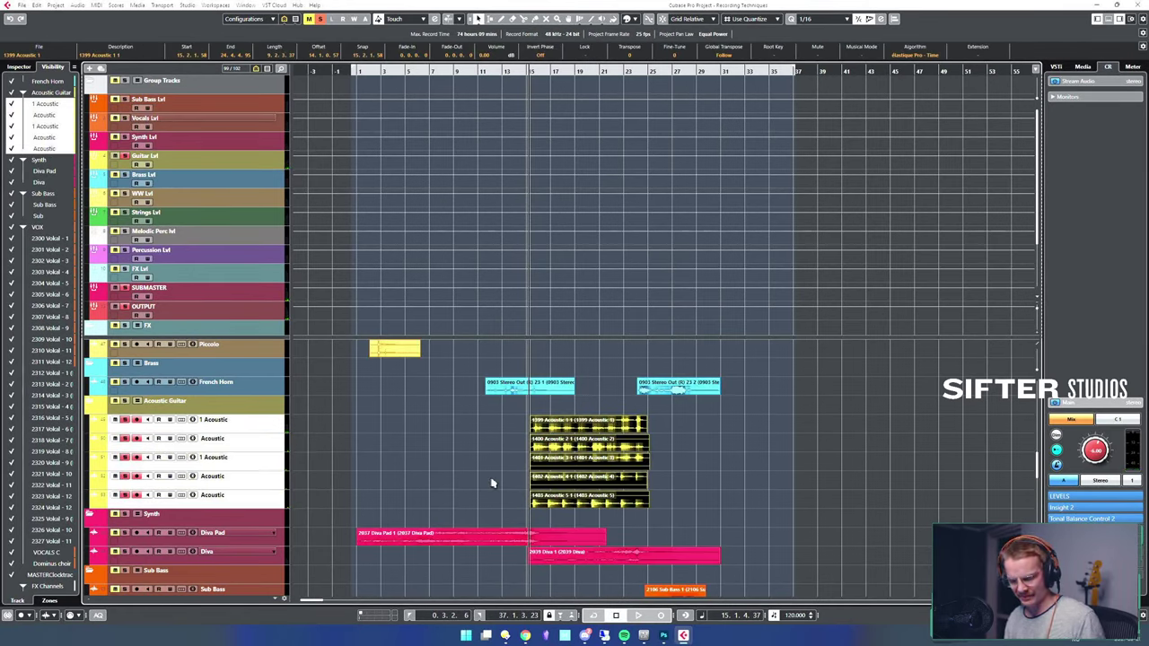
- Set up a new stereo FX track named Guitar Plate, and search the effect list for "emt", leaving the effect unchanged
key(alt+f)
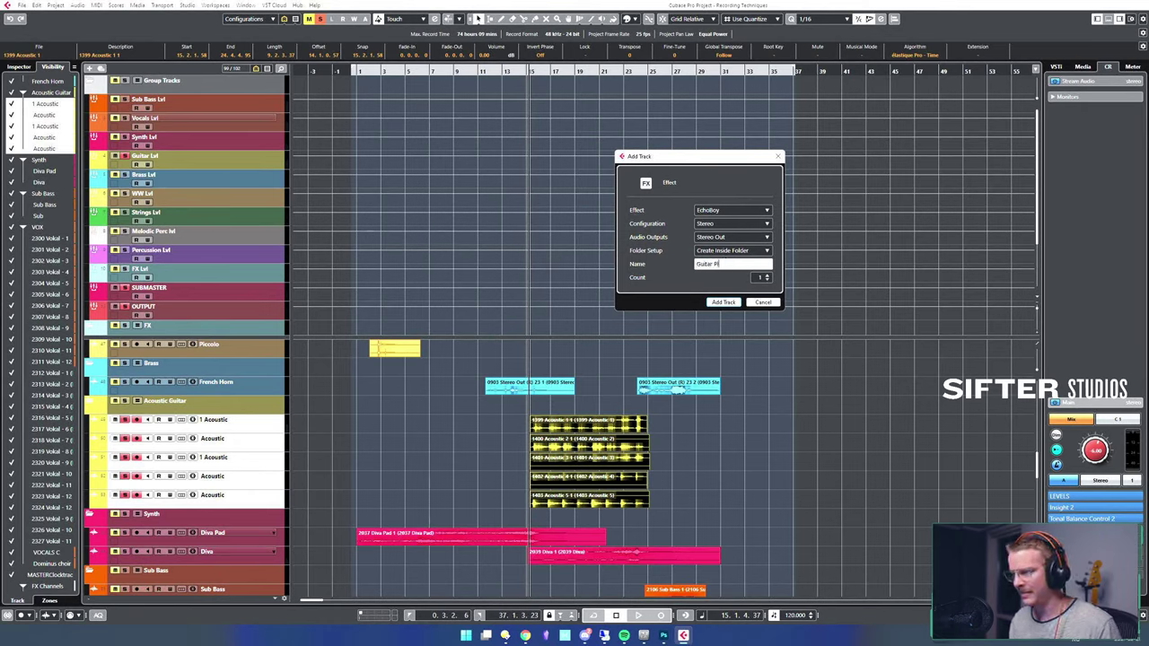
click(750, 213)
text(emt)
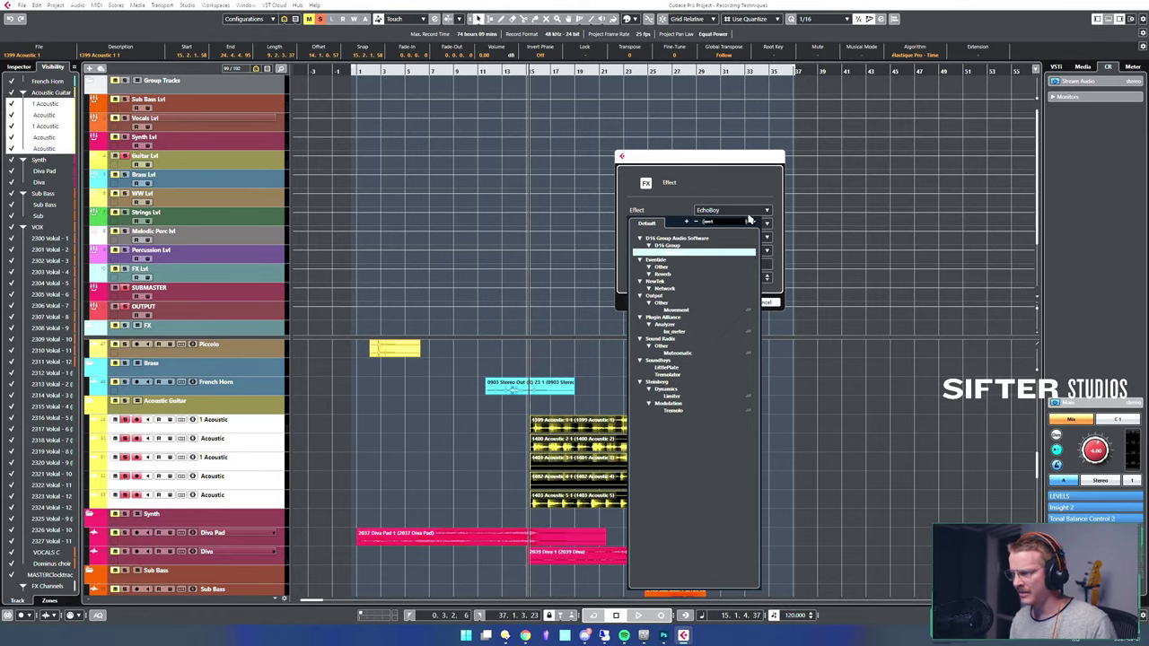
key(BackSpace)
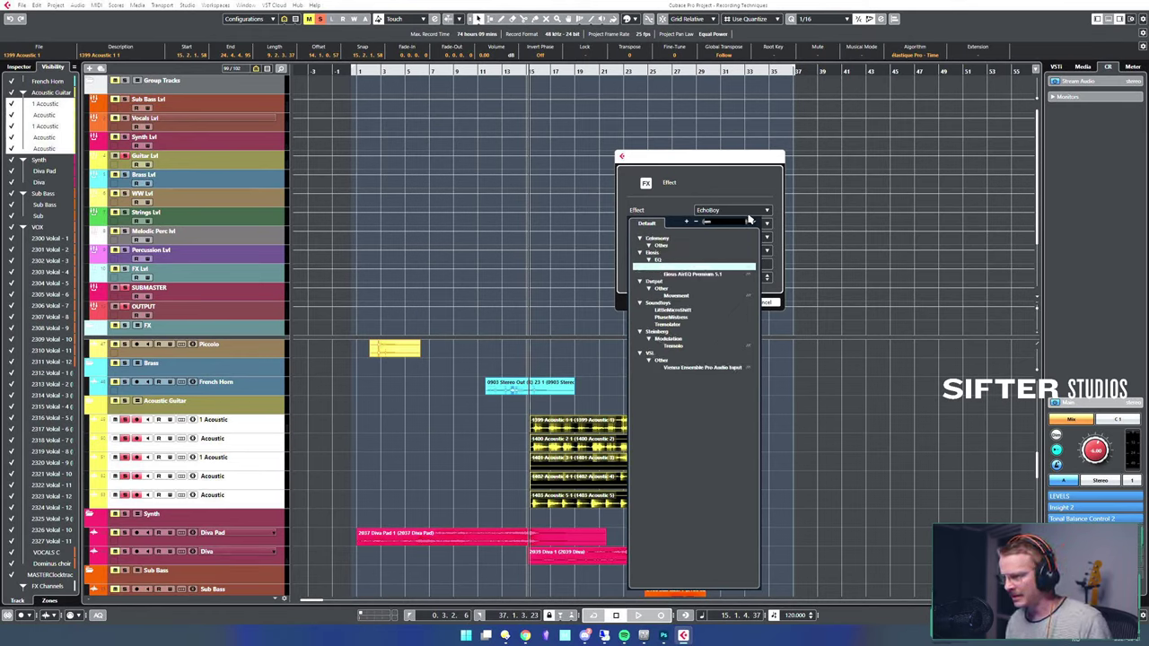
key(BackSpace)
key(BackSpace)
click(750, 220)
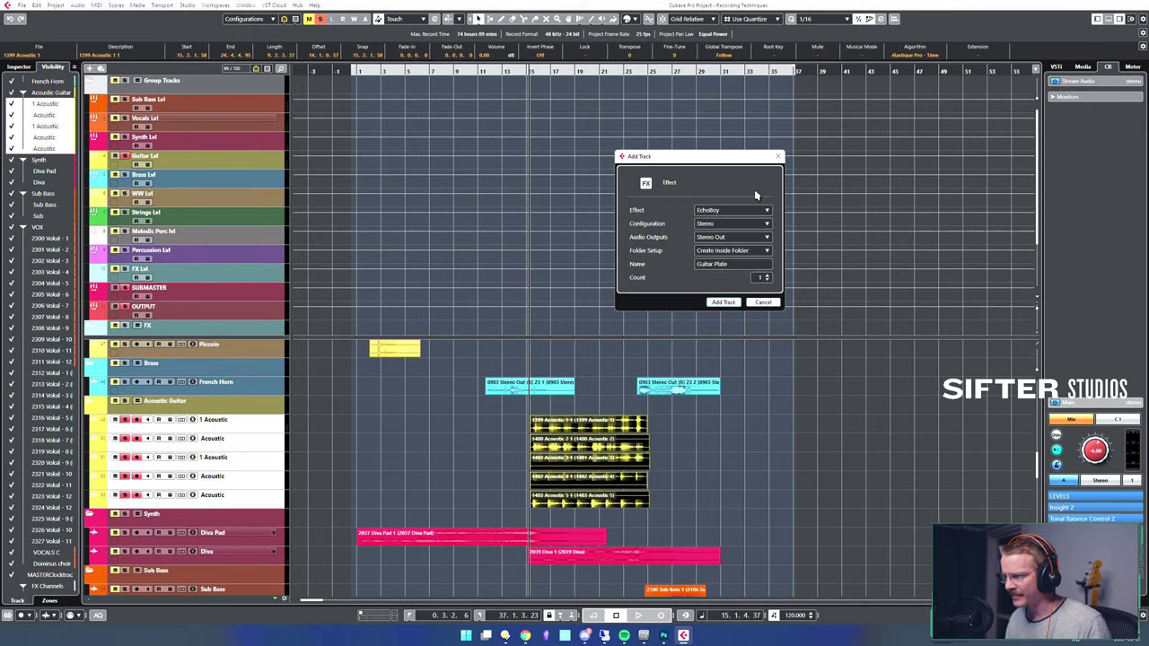
- Choose Arturia's Rev PLATE-140 as the effect for the new Guitar Plate track
click(755, 213)
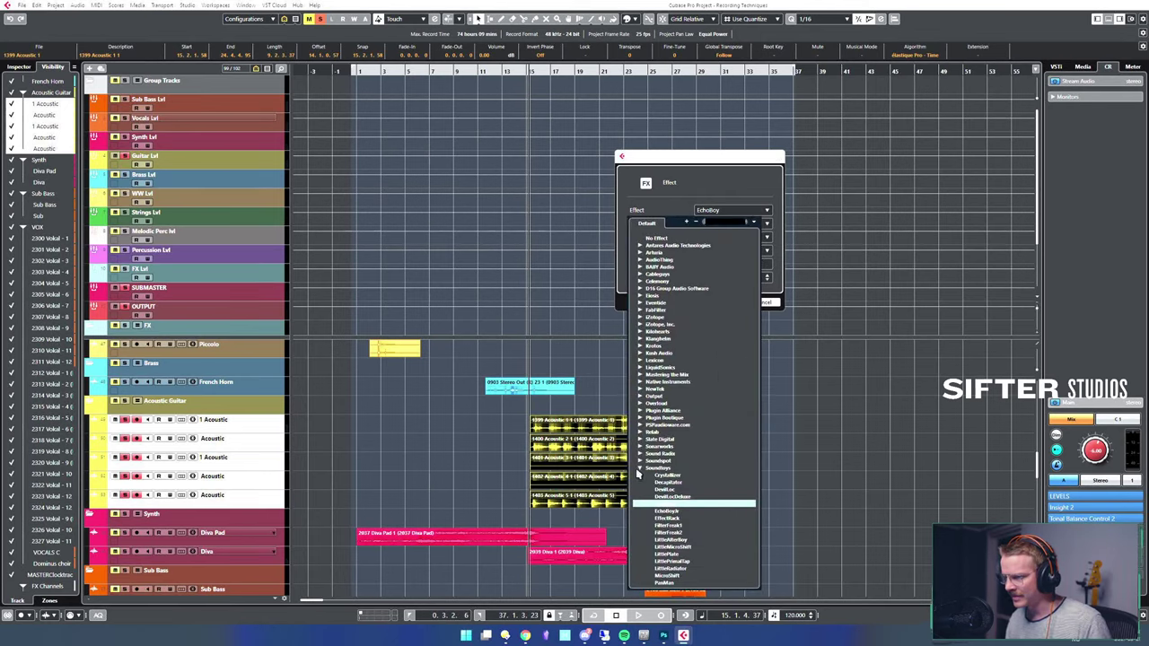
click(639, 469)
click(639, 470)
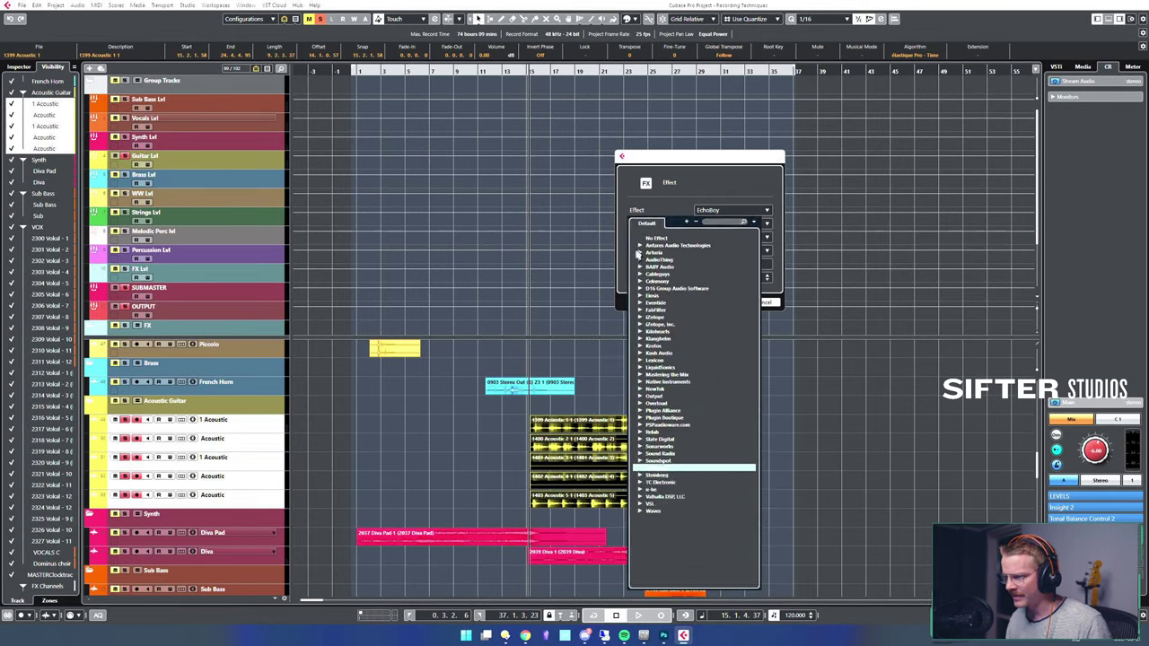
click(639, 253)
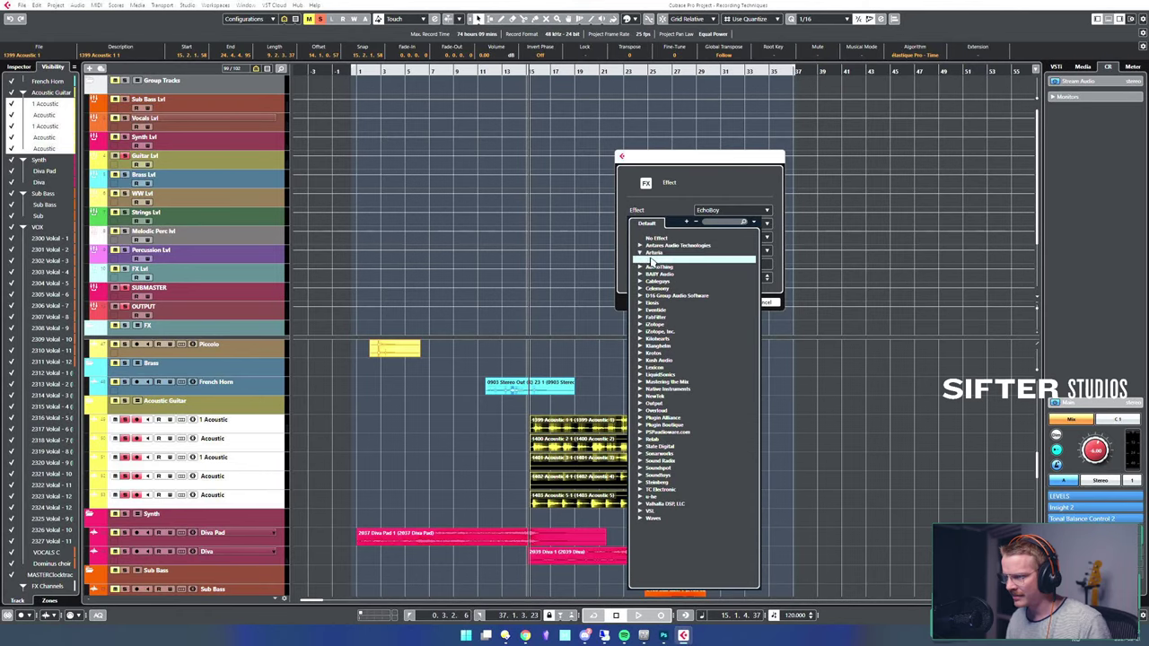
click(643, 258)
click(666, 273)
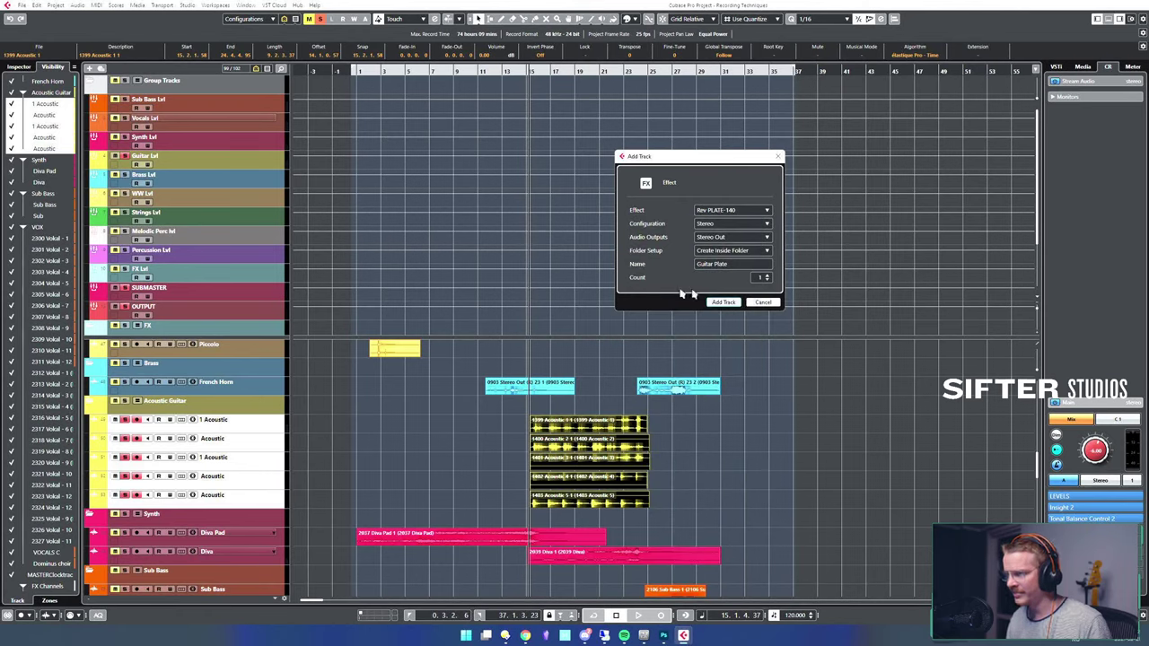
- Route the Guitar Plate effect's audio output to FX Lvl, and create the track
click(719, 238)
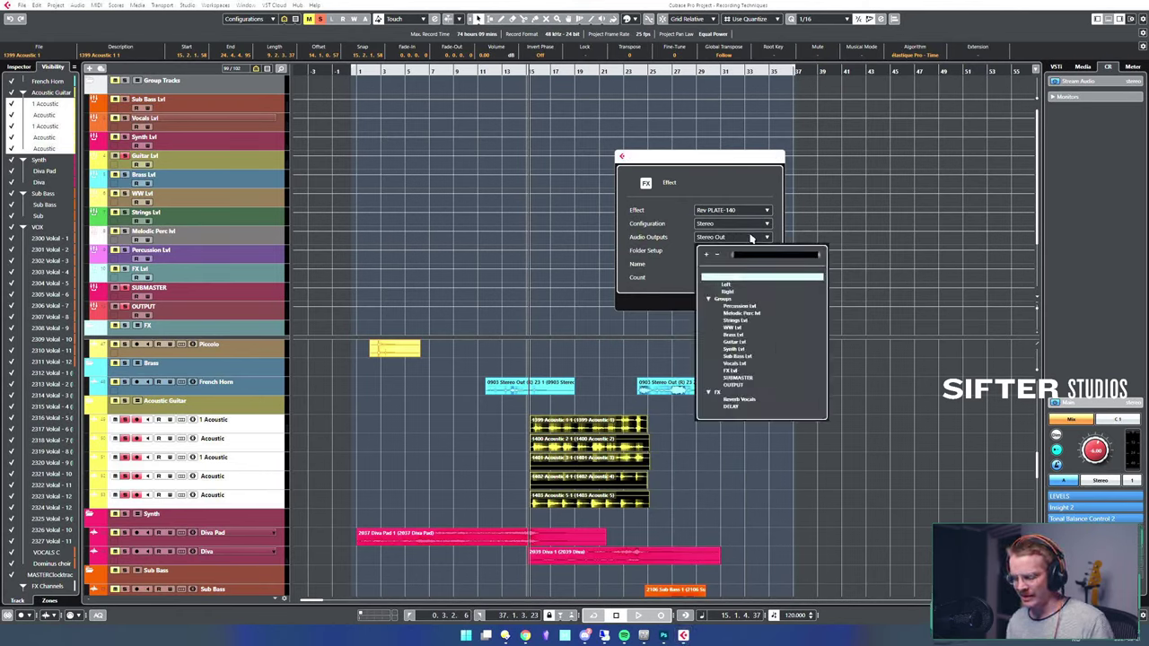
text(fx)
key(Return)
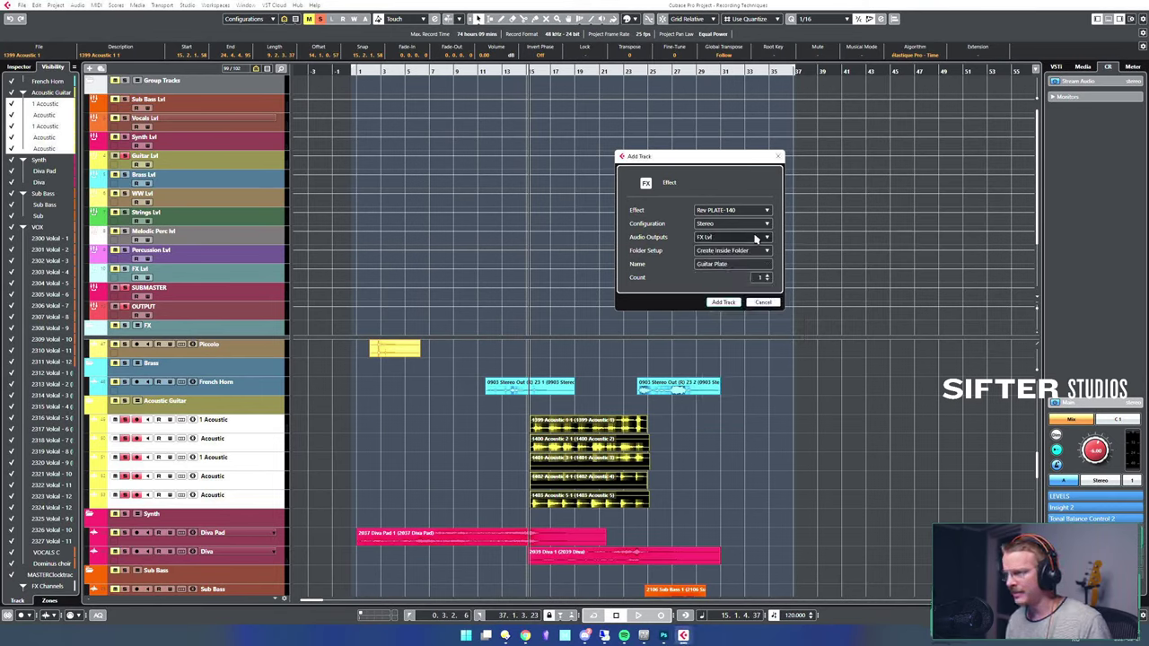
click(724, 302)
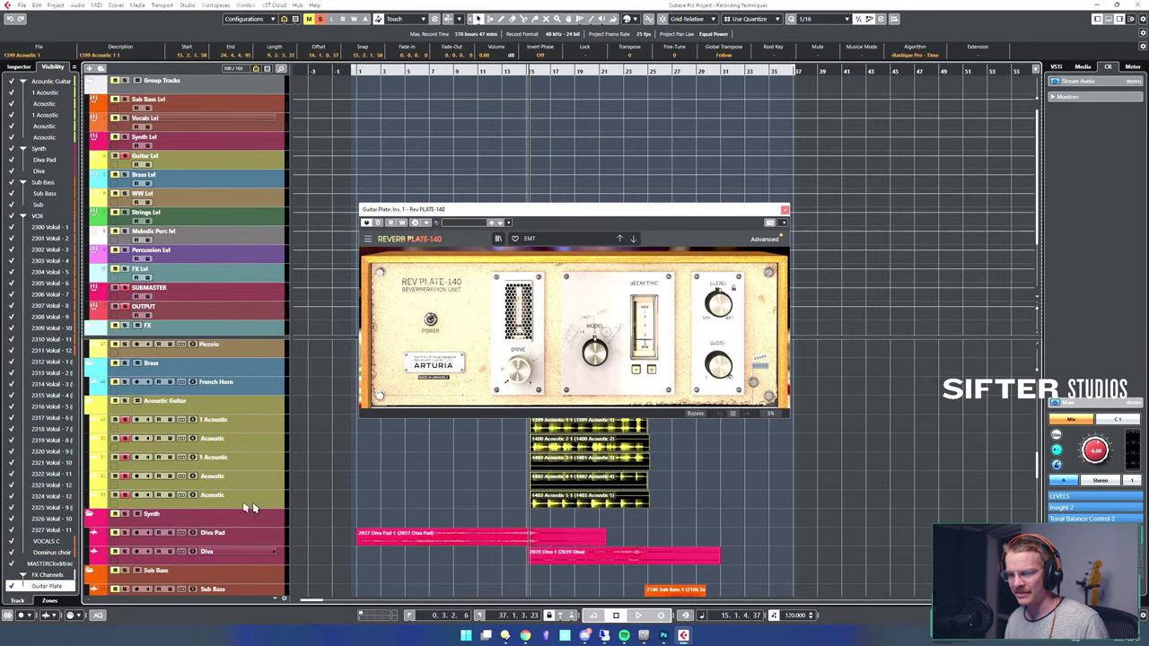
- Look through the track list and the expanded FX folder for the new Guitar Plate track
scroll(244, 497, down, 5)
scroll(245, 496, up, 10)
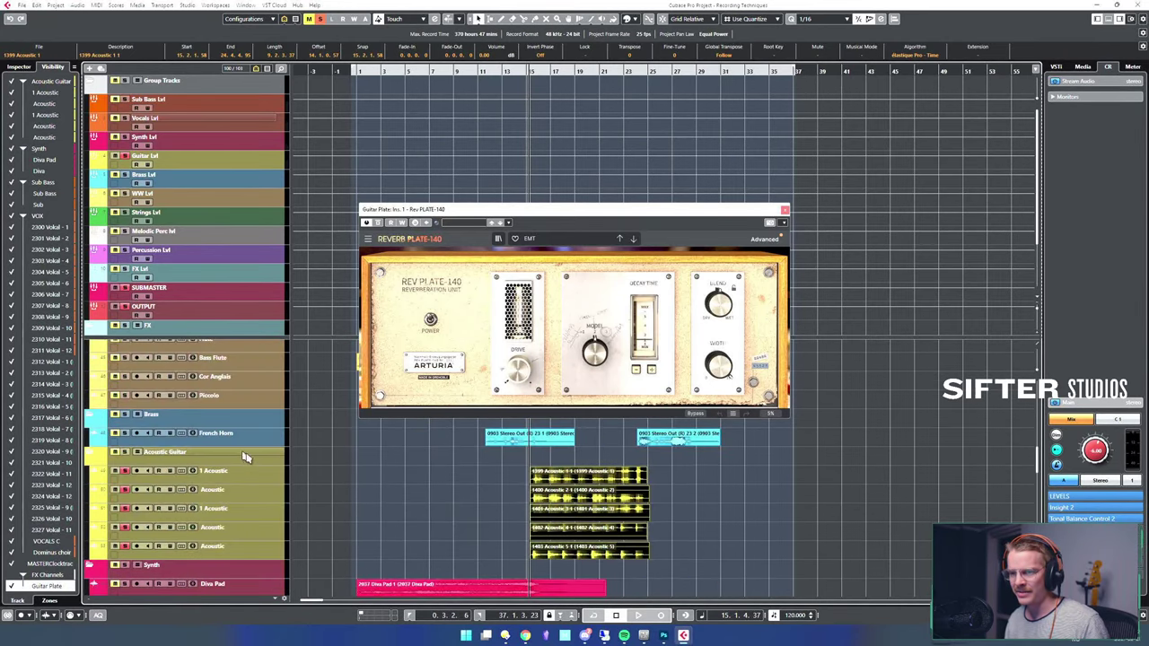
scroll(243, 449, up, 3)
click(207, 327)
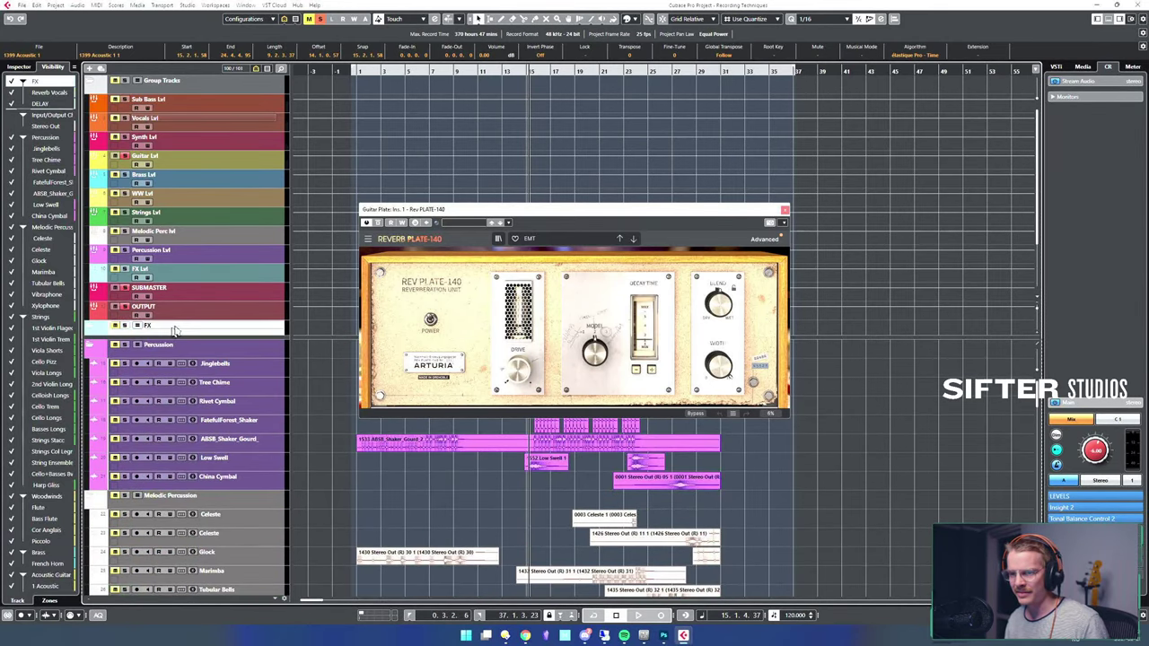
scroll(207, 308, down, 3)
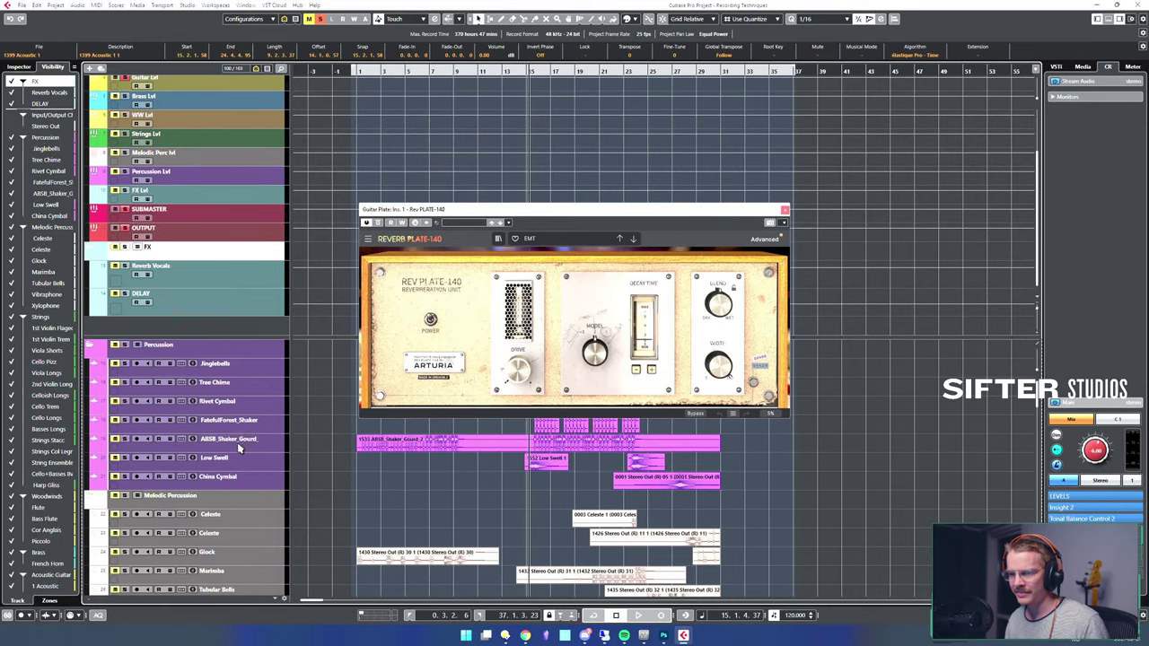
scroll(239, 449, down, 20)
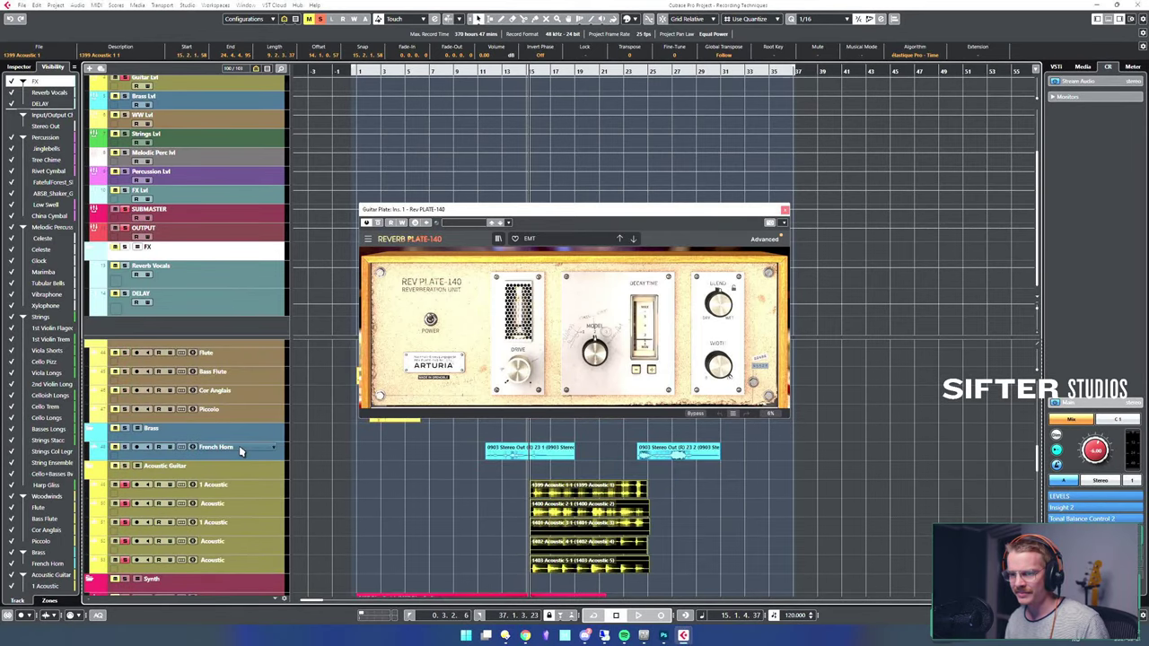
scroll(244, 493, down, 5)
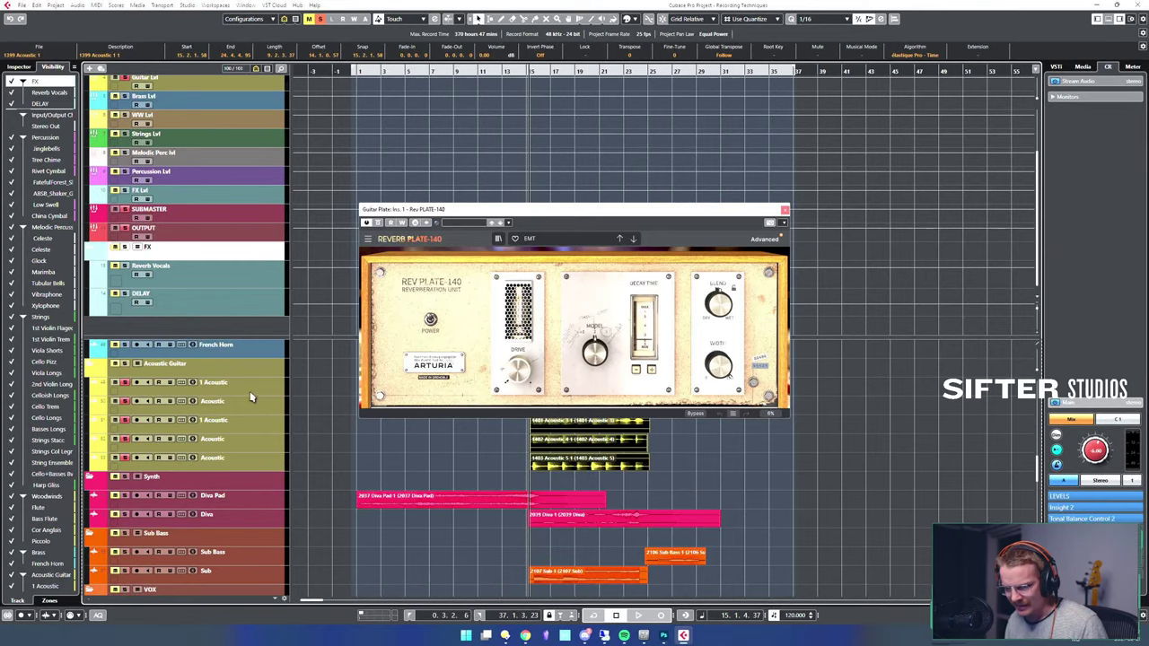
click(249, 392)
scroll(243, 473, down, 12)
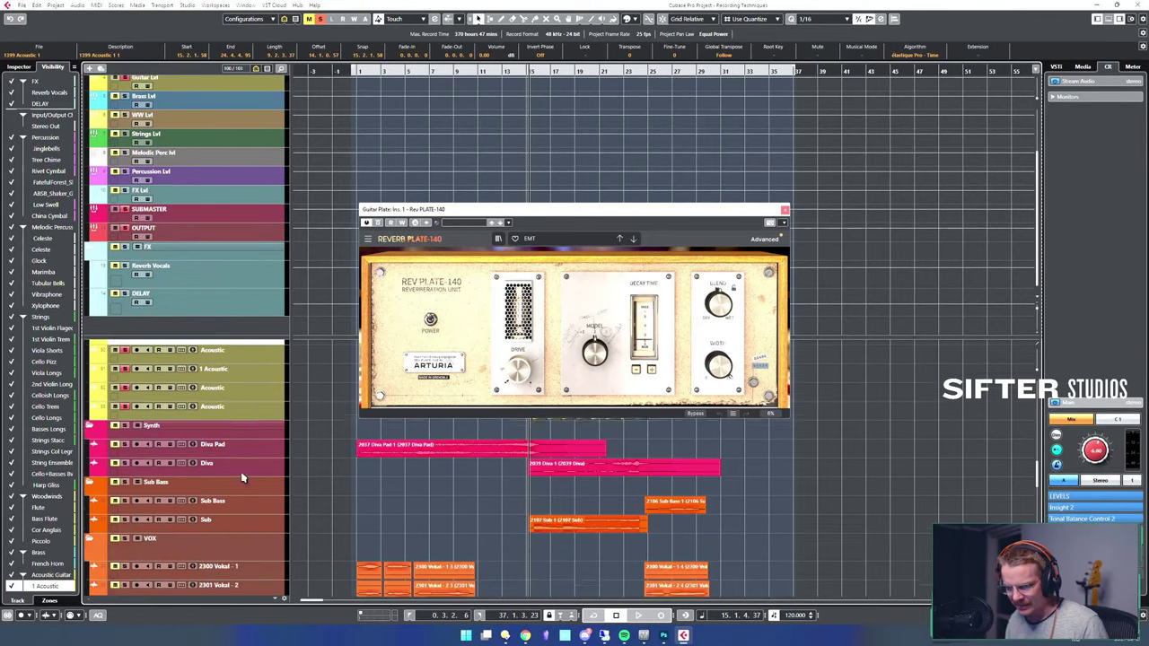
scroll(67, 513, down, 10)
scroll(191, 477, down, 3)
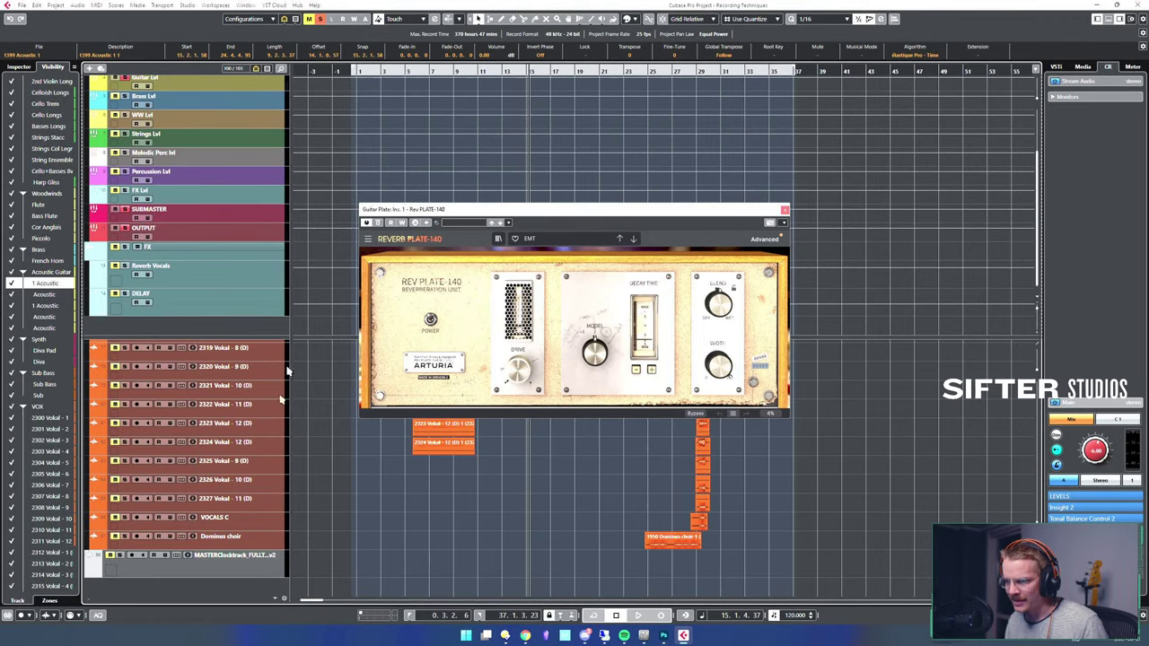
- Search the project's tracks for "guitar" and select the Guitar Plate track
key(ctrl+f)
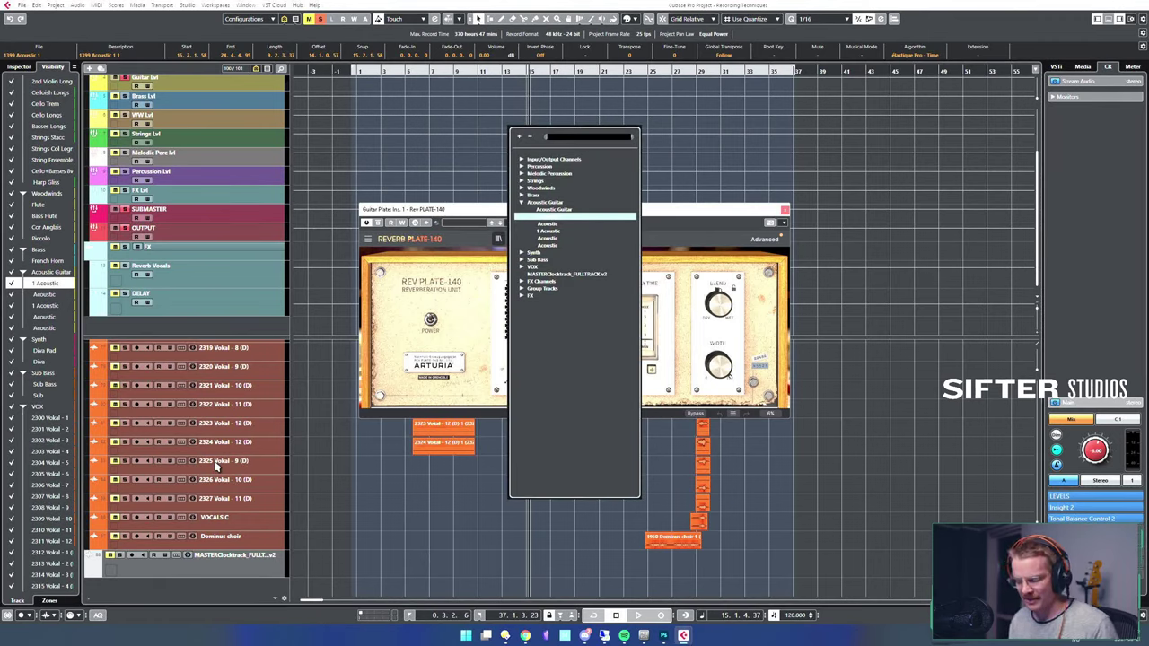
text(guitar)
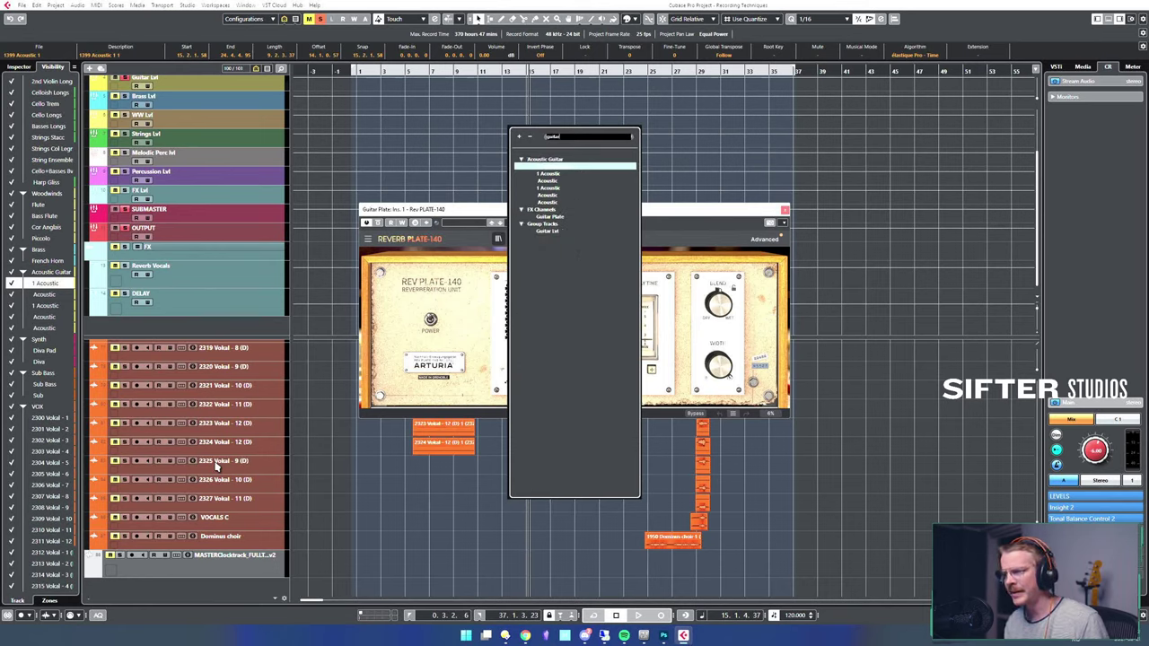
key(Return)
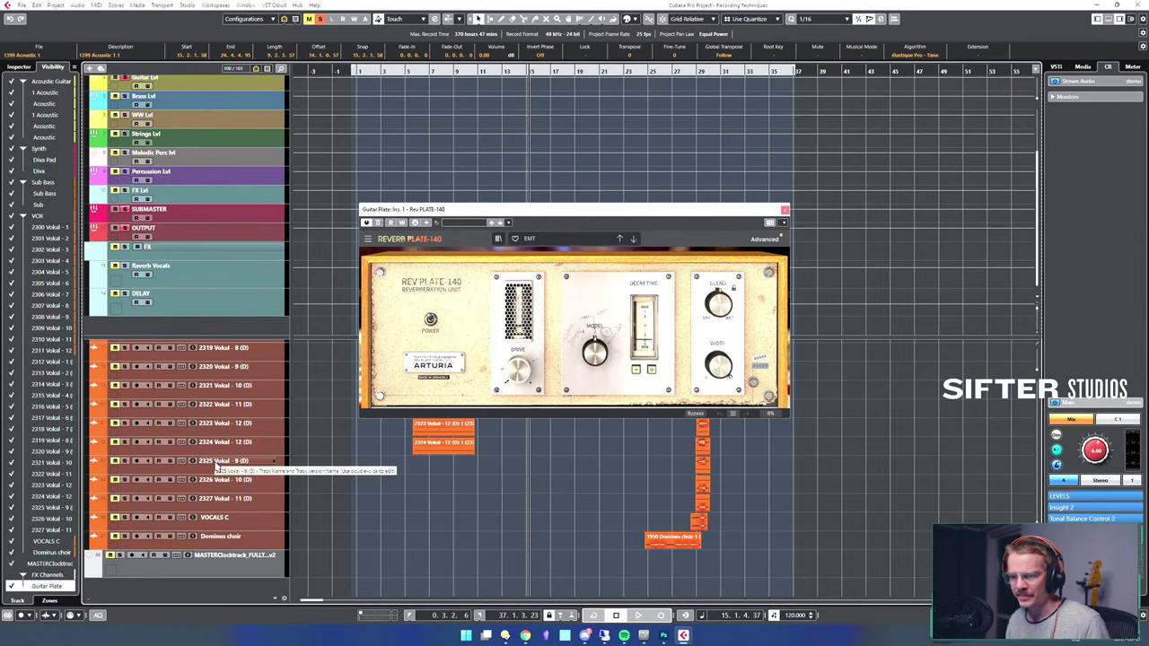
- Show the hidden FX Channels folder in the track list, and move the Guitar Plate track below DELAY in the FX folder
click(51, 587)
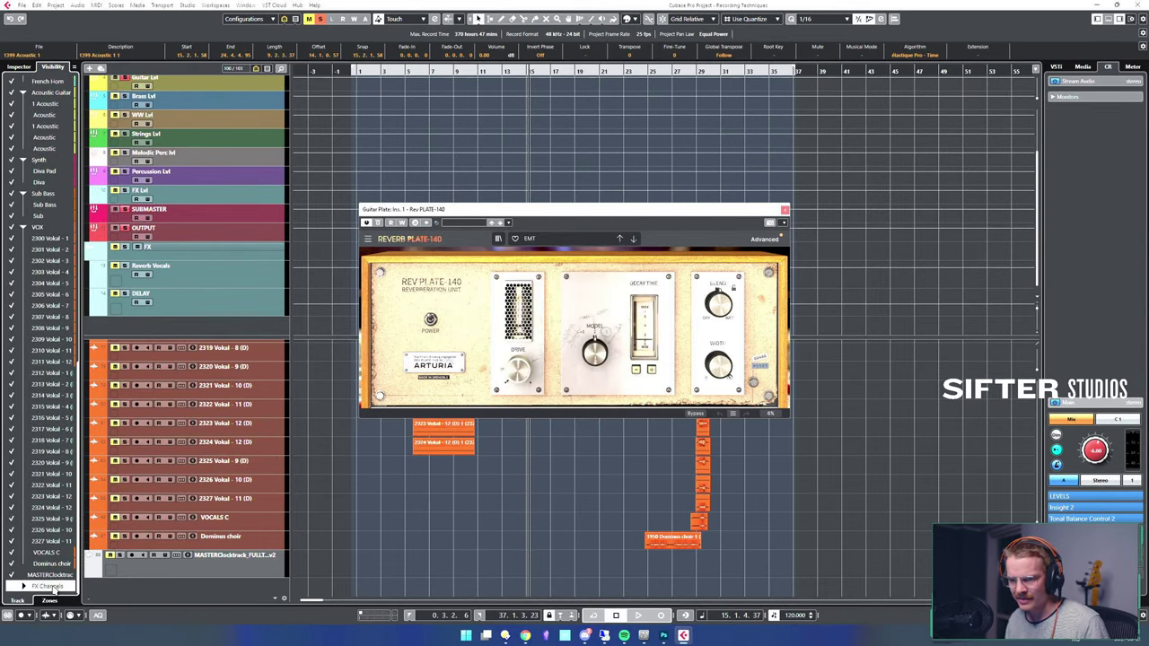
click(11, 587)
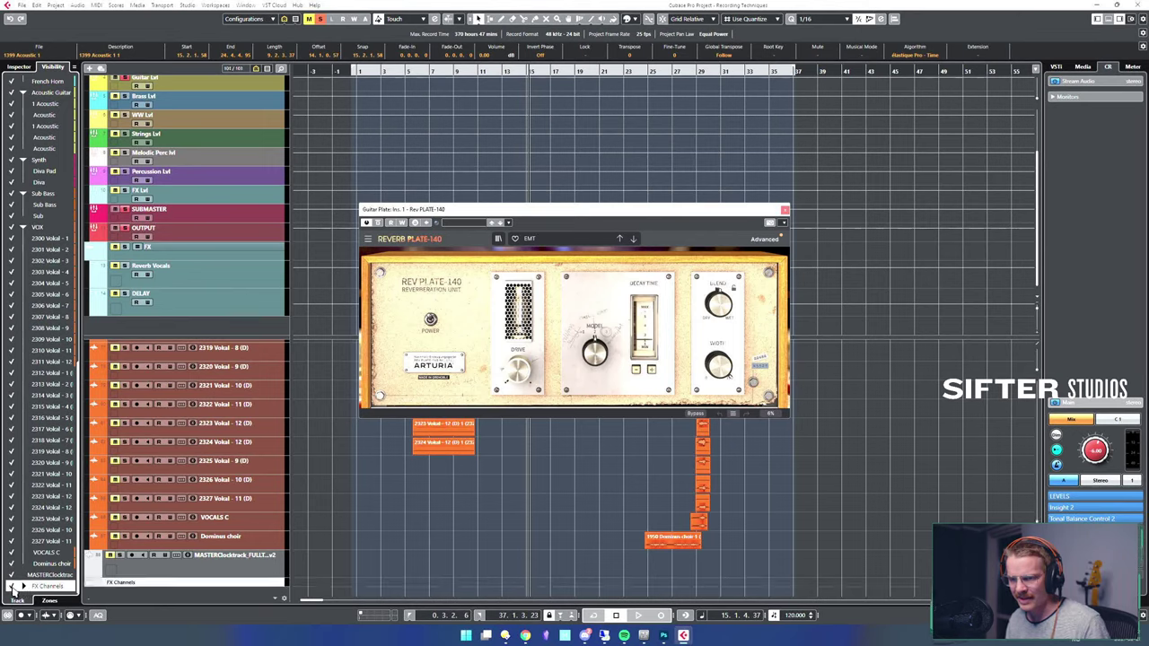
scroll(155, 591, down, 1)
click(88, 575)
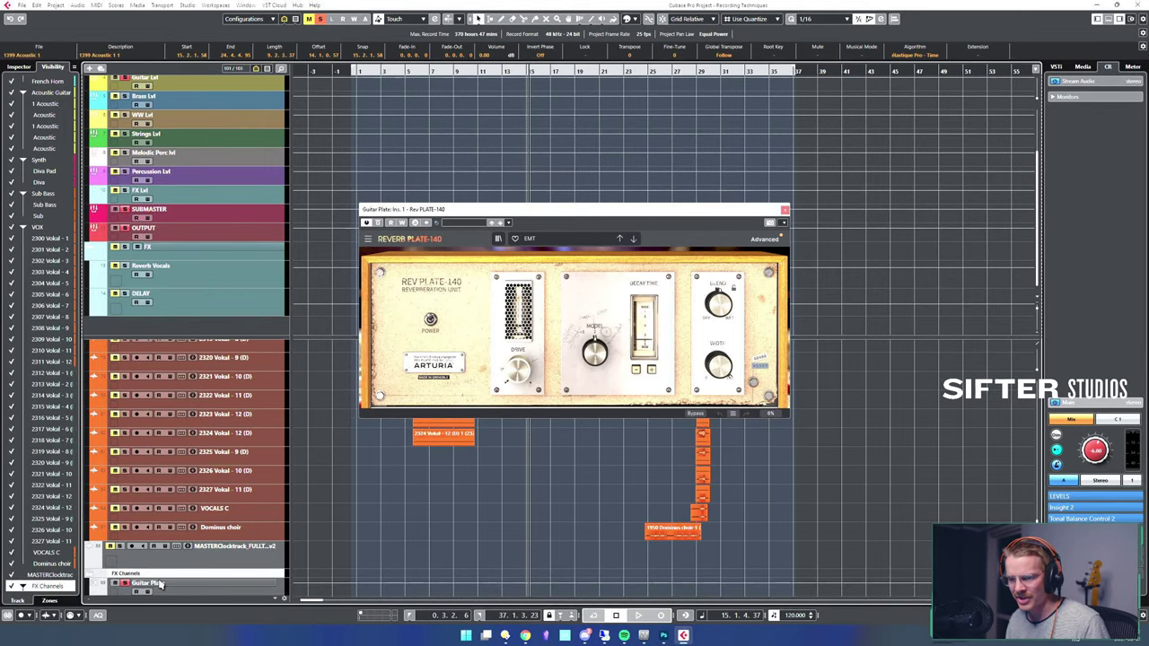
drag(183, 591, 240, 321)
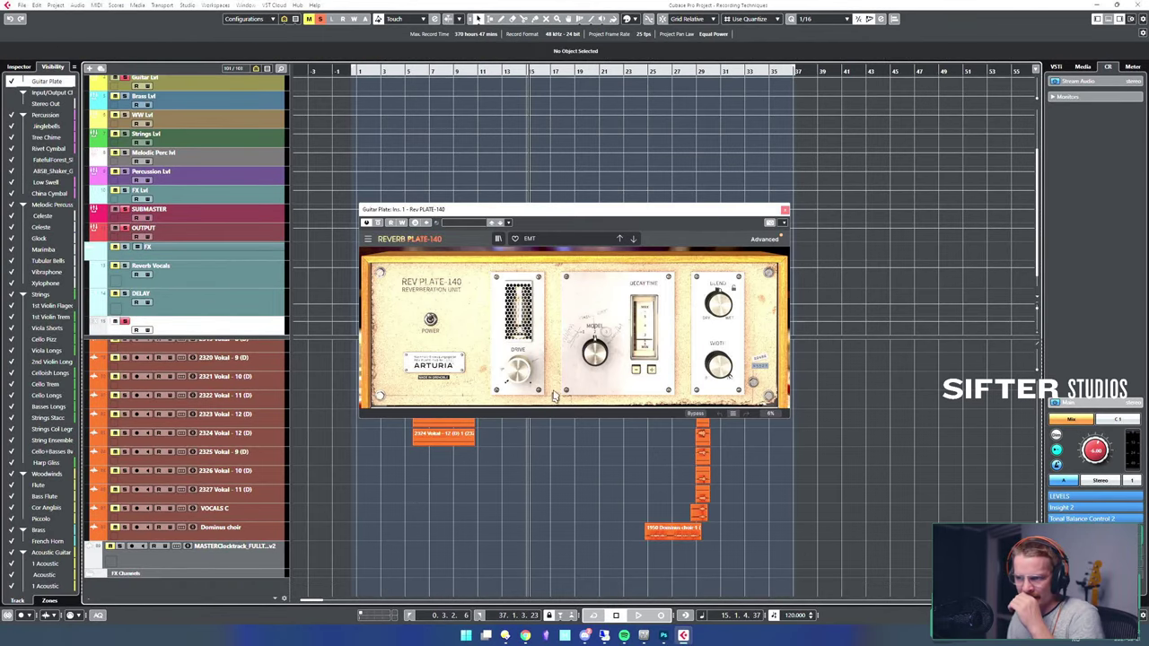
- Select the five acoustic guitar tracks and show their Guitar Plate sends in the MixConsole
scroll(216, 433, up, 15)
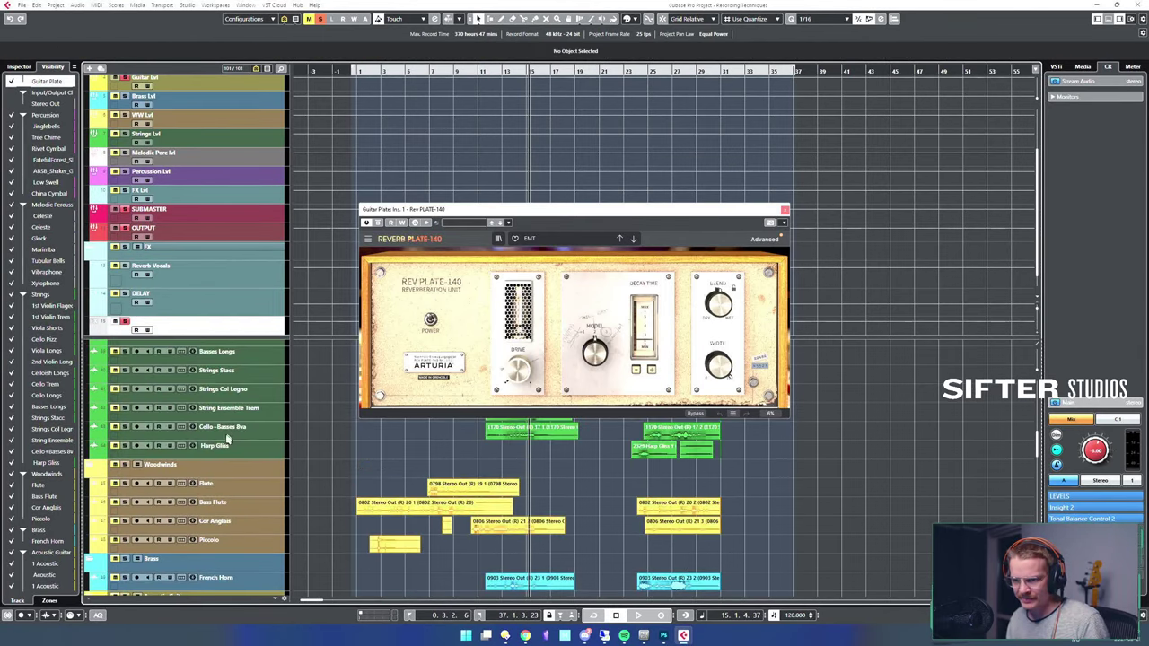
scroll(241, 468, down, 3)
click(245, 487)
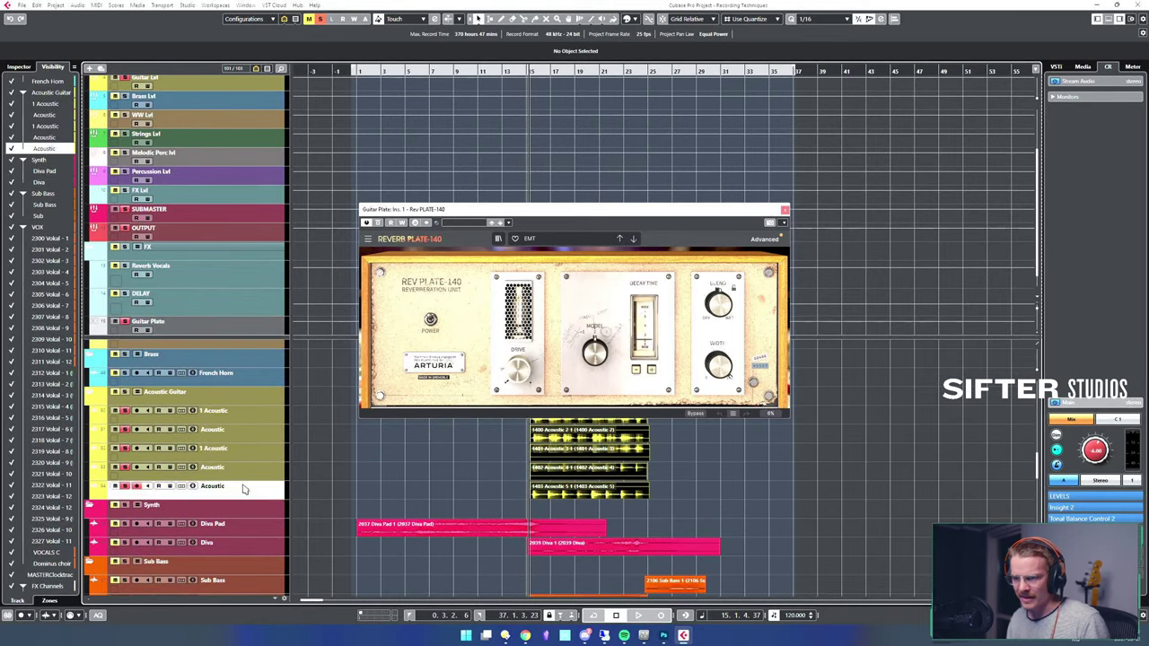
shift+click(253, 421)
key(F3)
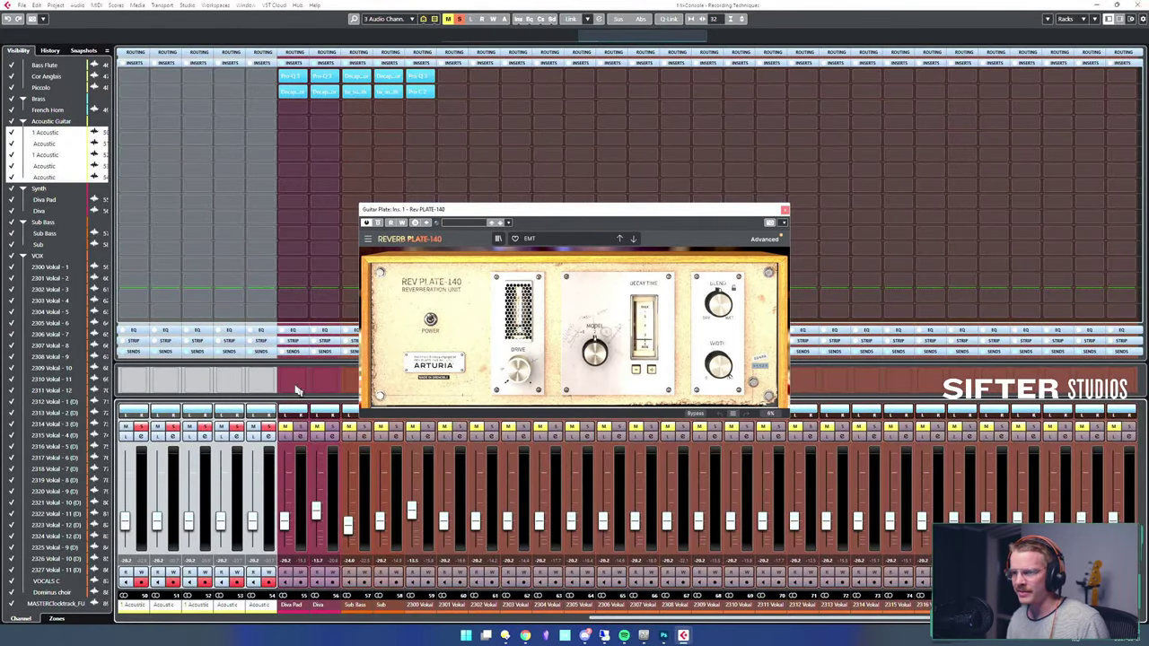
click(263, 351)
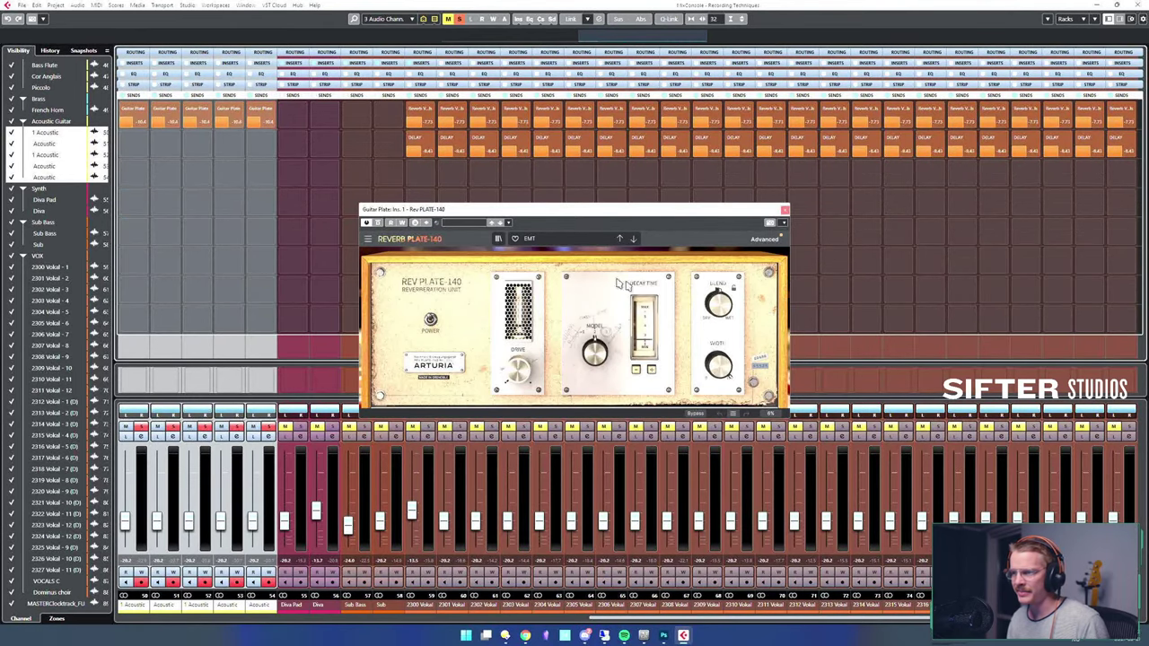
- Play the acoustic guitars through the plate reverb, and briefly switch their solo off and back on
key(space)
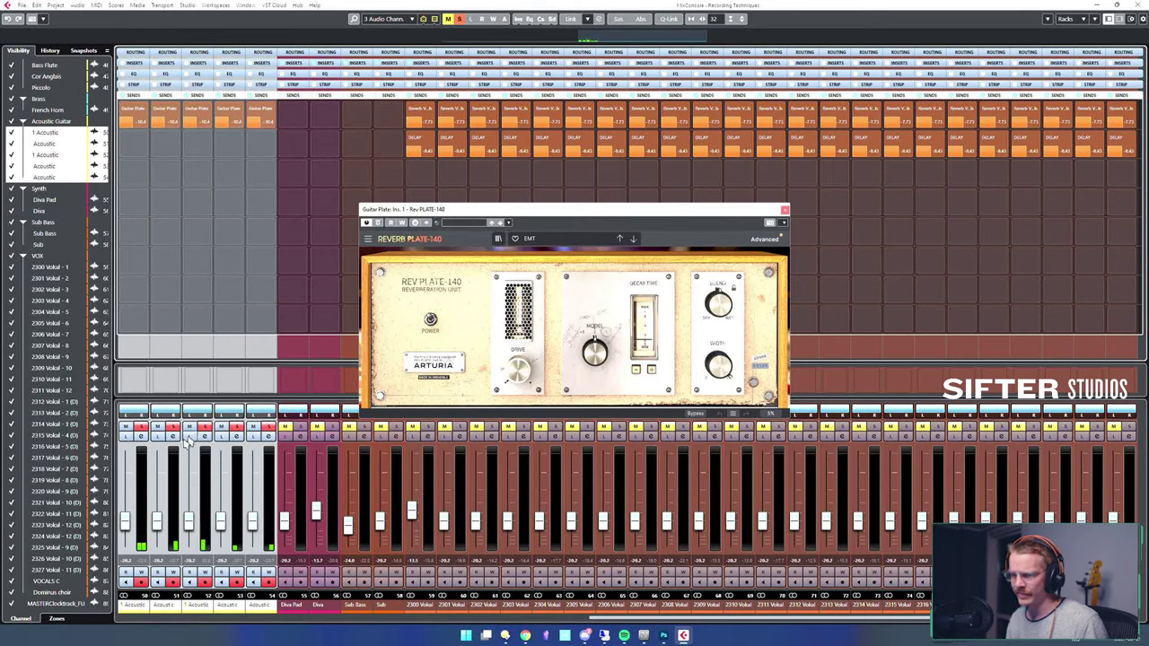
click(141, 428)
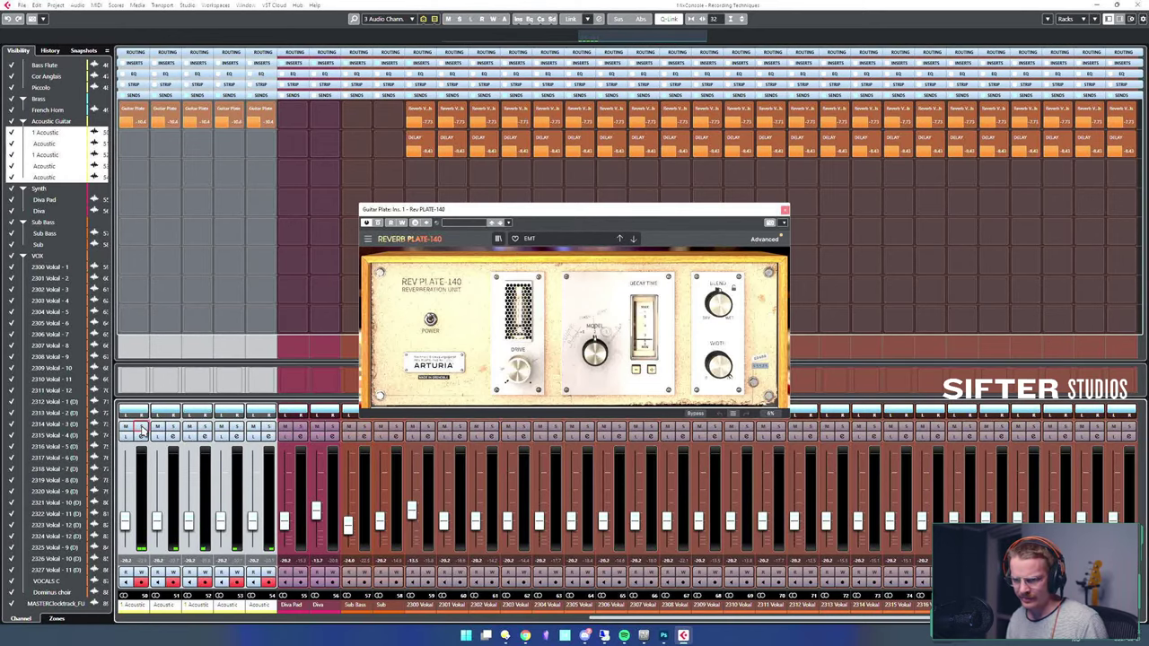
click(141, 428)
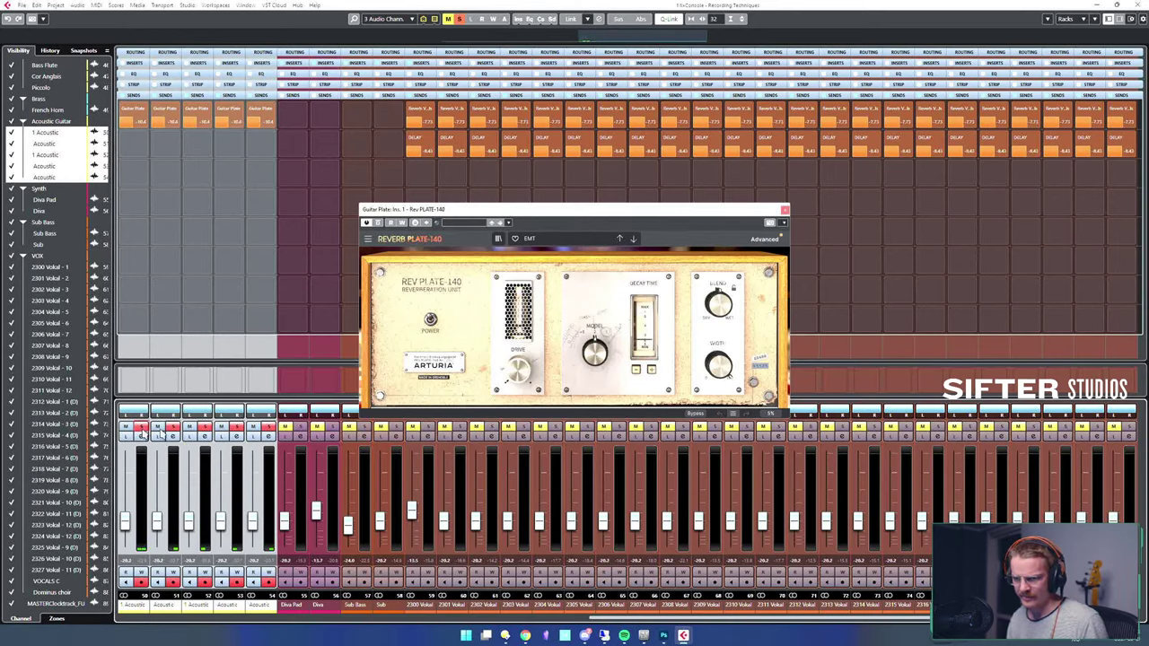
- Try the Large Plate preset in Rev PLATE-140, settle on Pad Plate, and return to the project
click(570, 241)
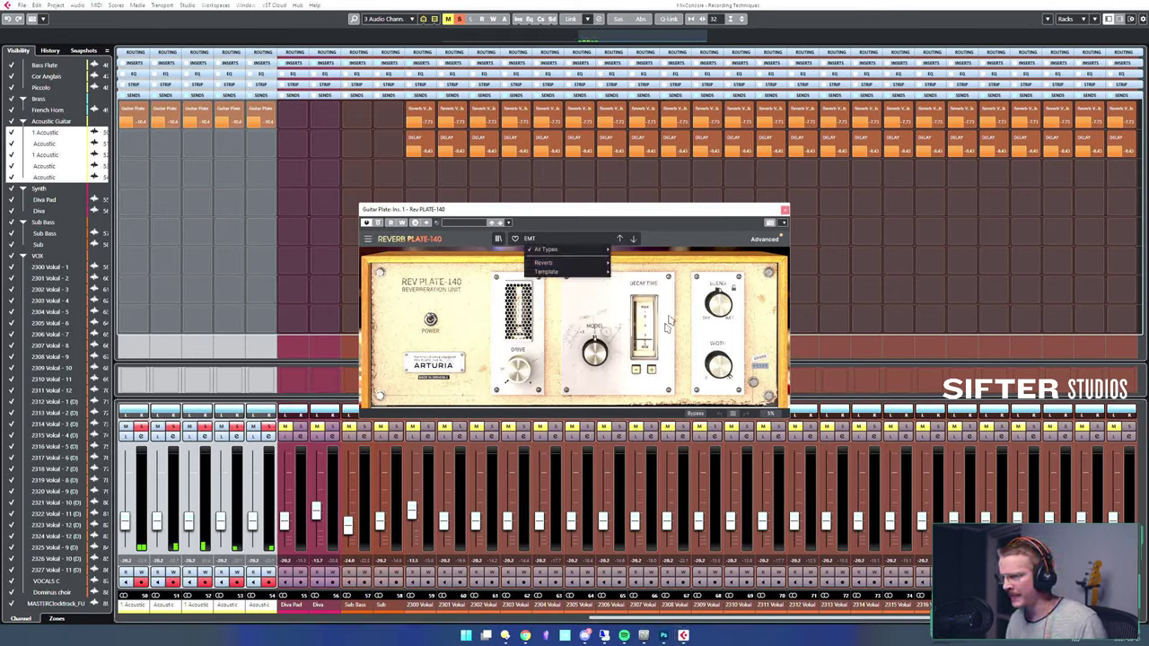
mouse_move(573, 275)
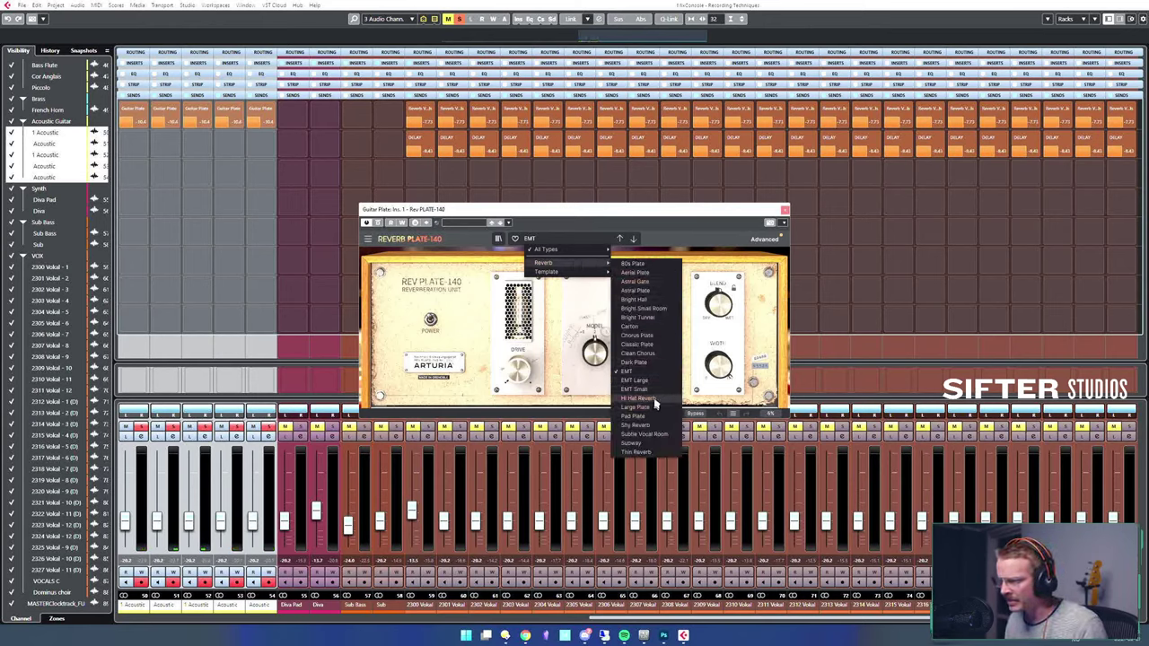
click(658, 409)
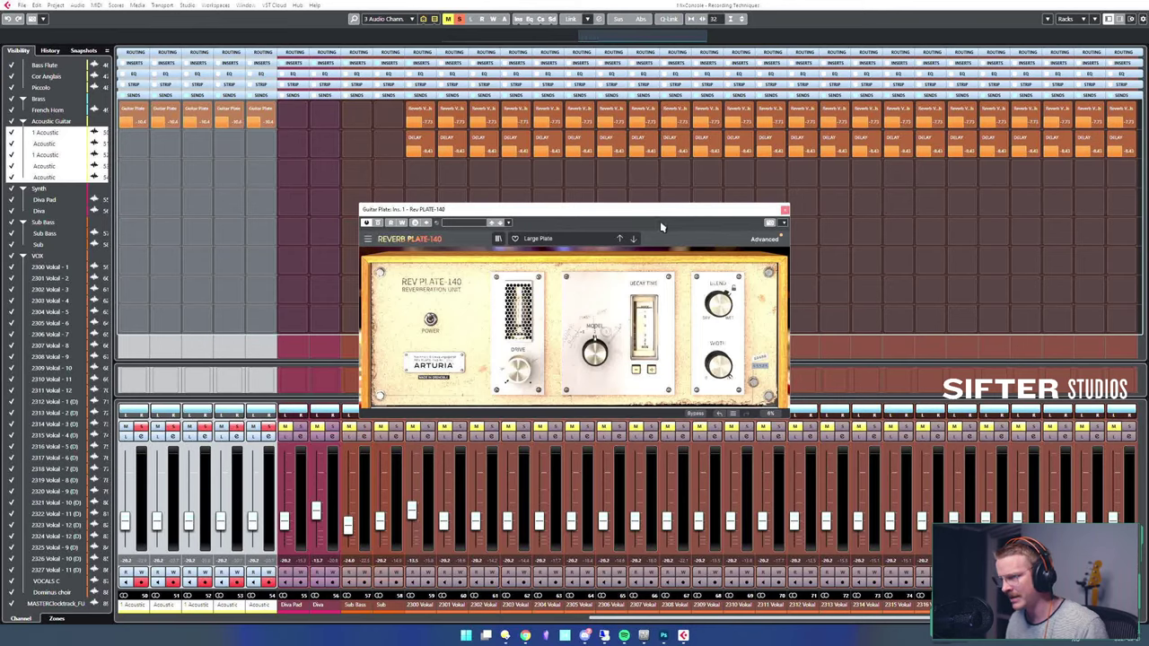
click(579, 239)
mouse_move(589, 264)
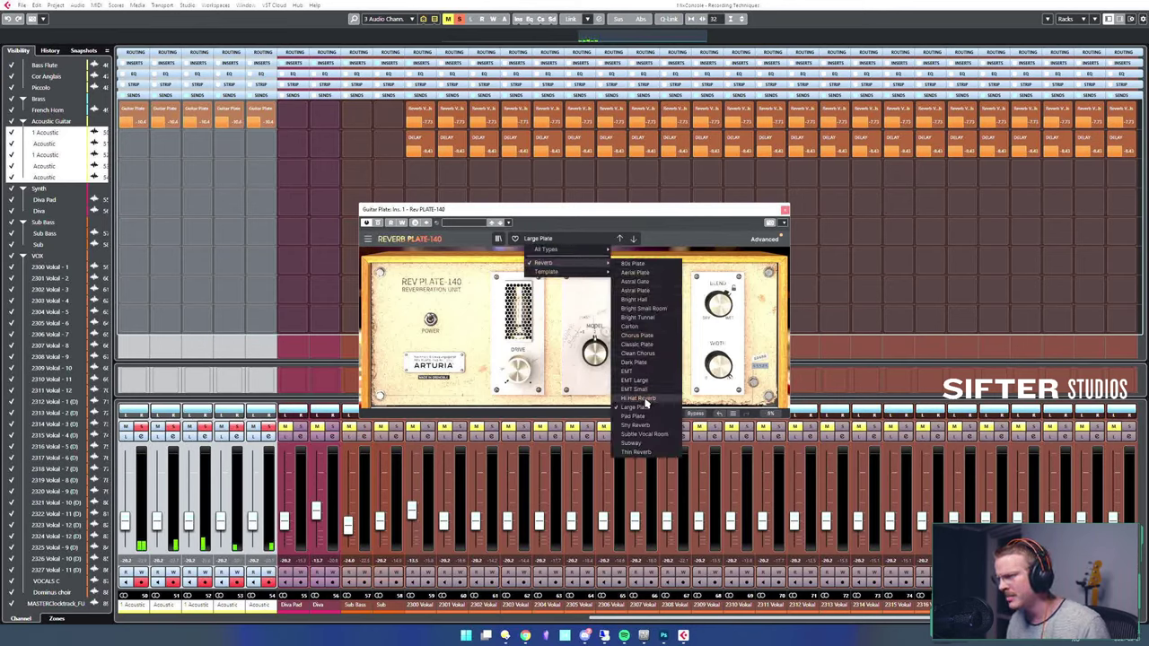
click(655, 416)
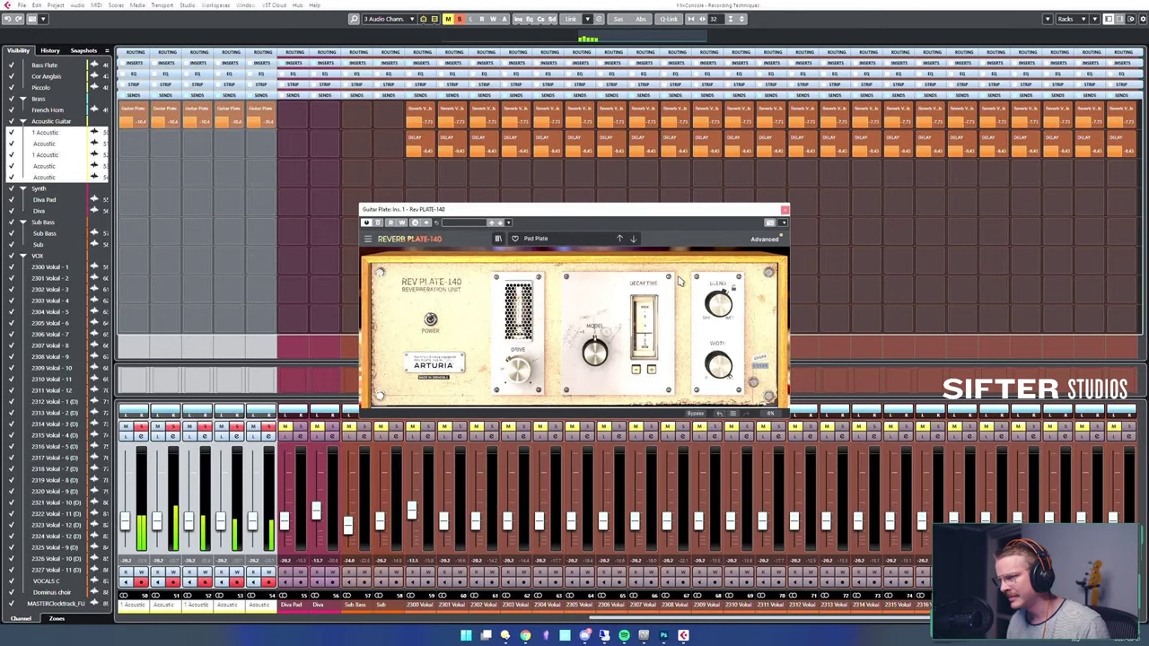
click(784, 212)
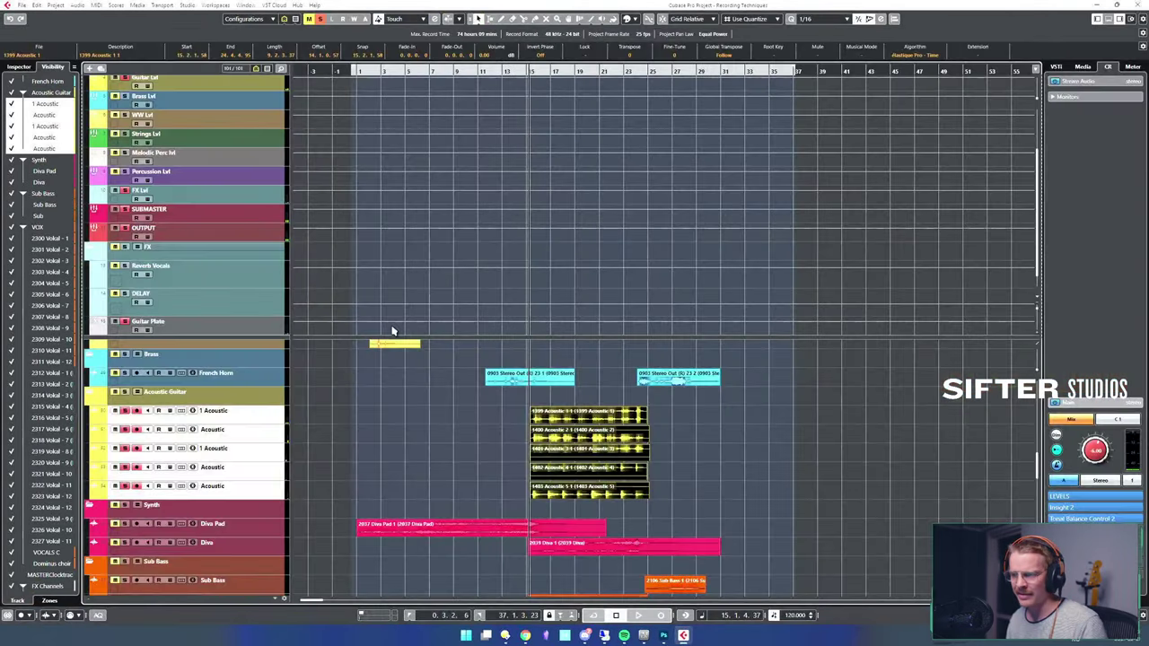
key(F3)
- Insert Pro-Q 3 after the reverb on the Guitar Plate channel
click(189, 324)
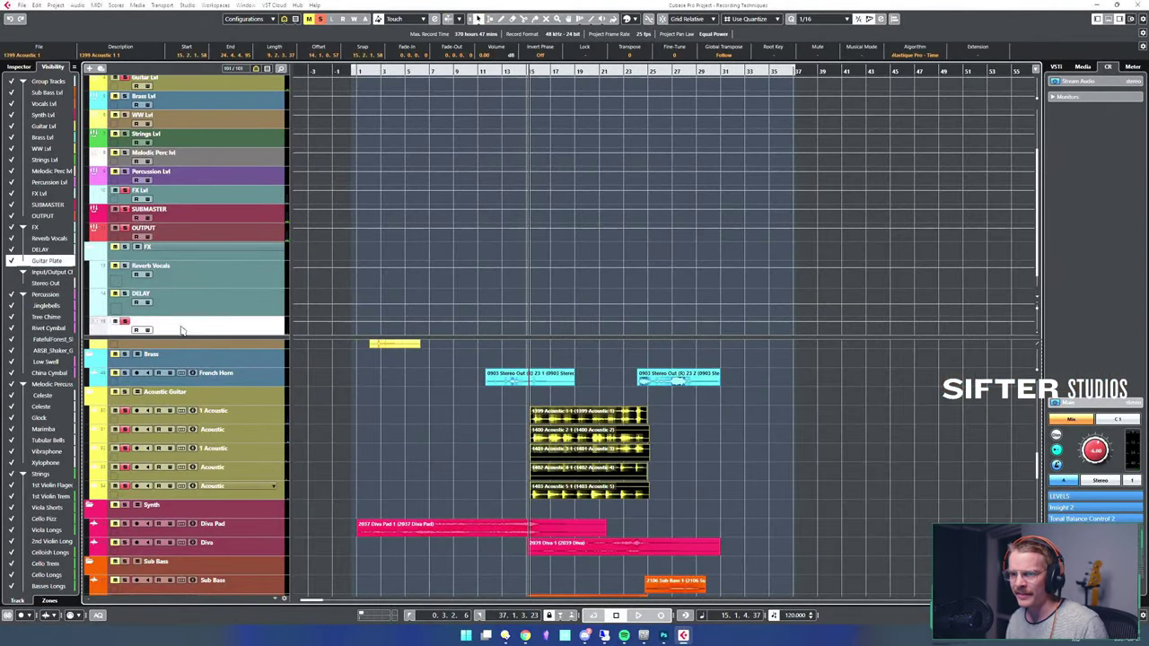
key(e)
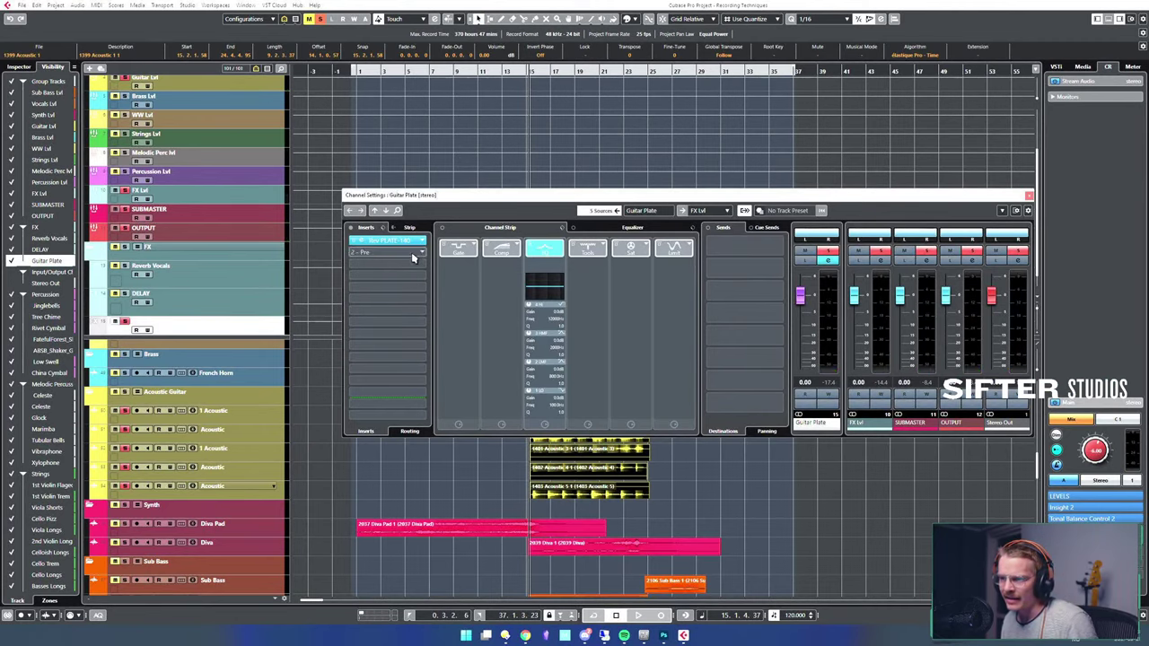
click(377, 256)
text(pro-q)
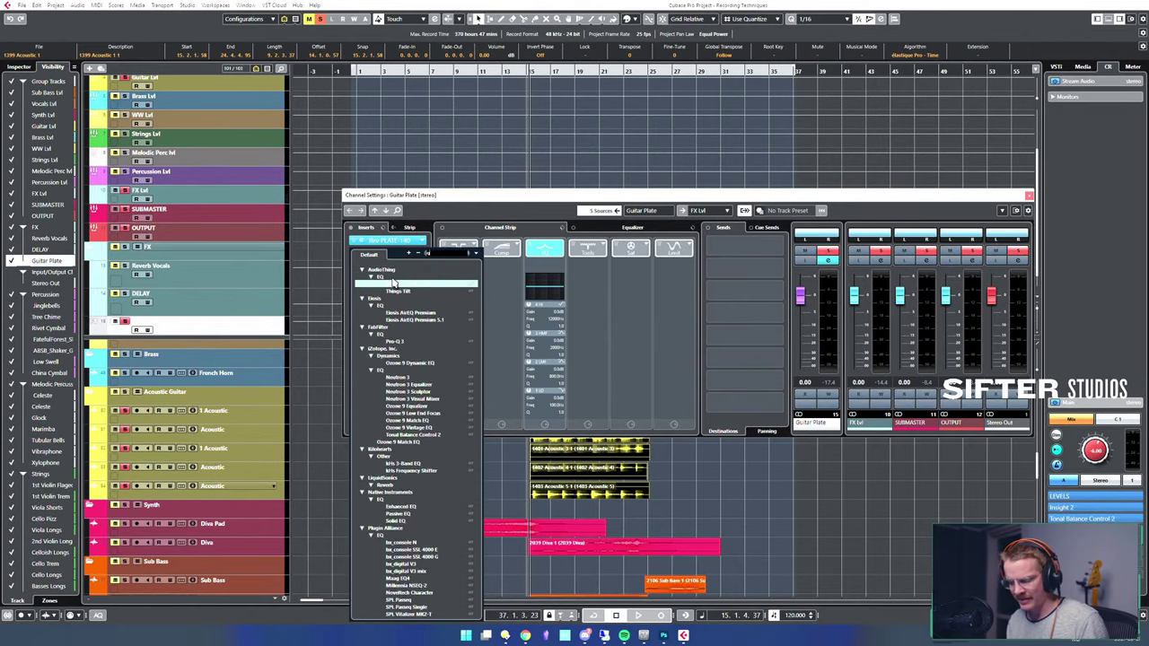
key(Return)
- During playback, cut the Guitar Plate by about 3.5 dB near 216 Hz in Pro-Q 3, and add a low cut
key(space)
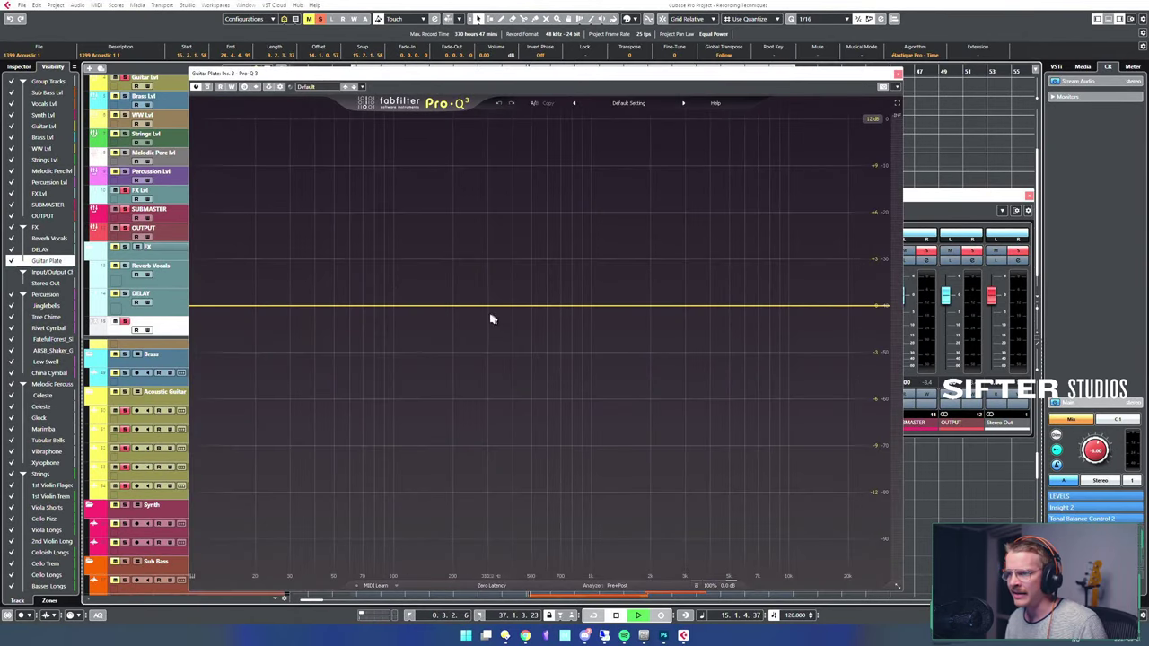
drag(418, 308, 458, 359)
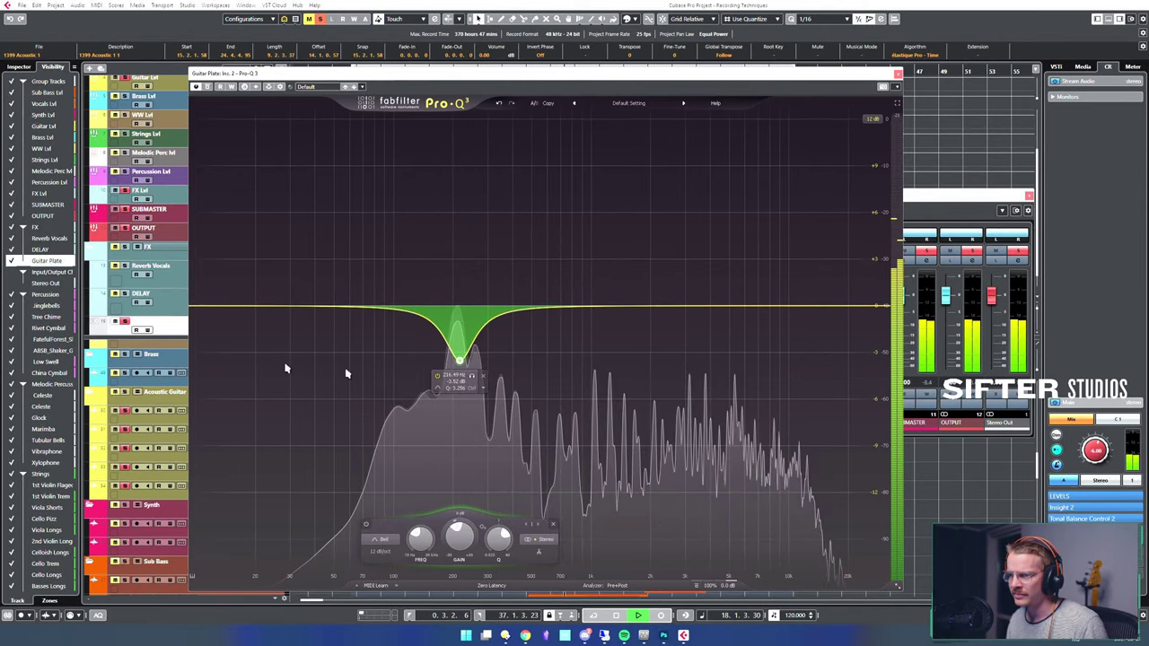
drag(196, 309, 405, 315)
click(898, 74)
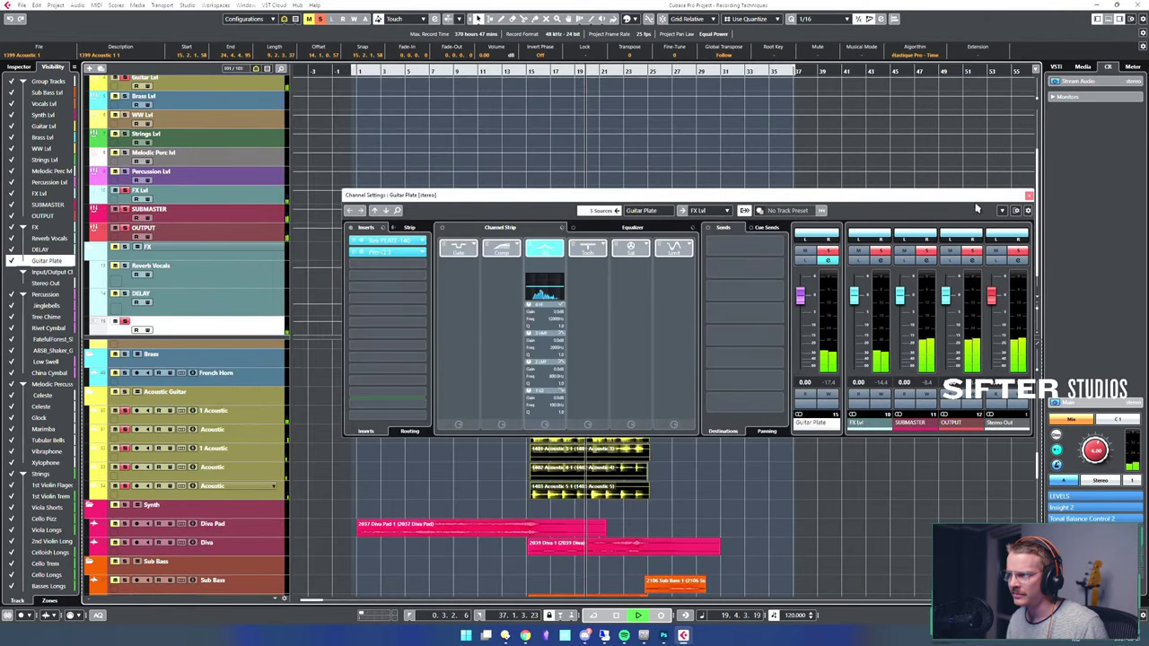
click(1030, 196)
- Select the first track in the Acoustic Guitar folder
click(265, 413)
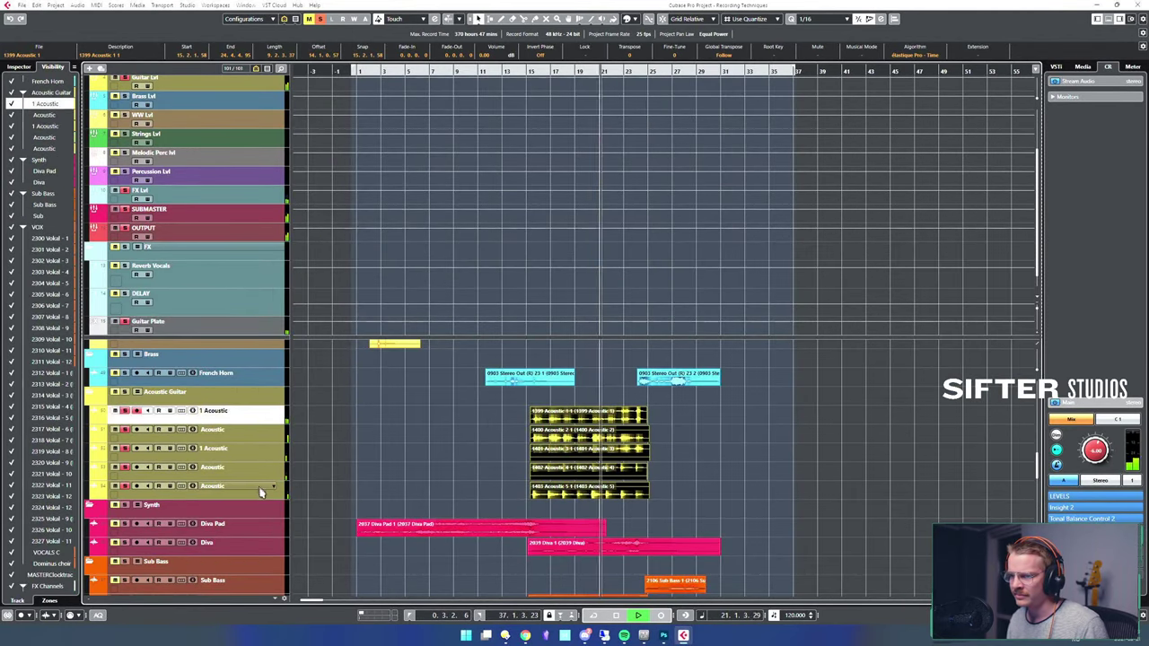
- Select the five acoustic guitar channels and add an active DELAY send in their second send slot
shift+click(265, 492)
key(F3)
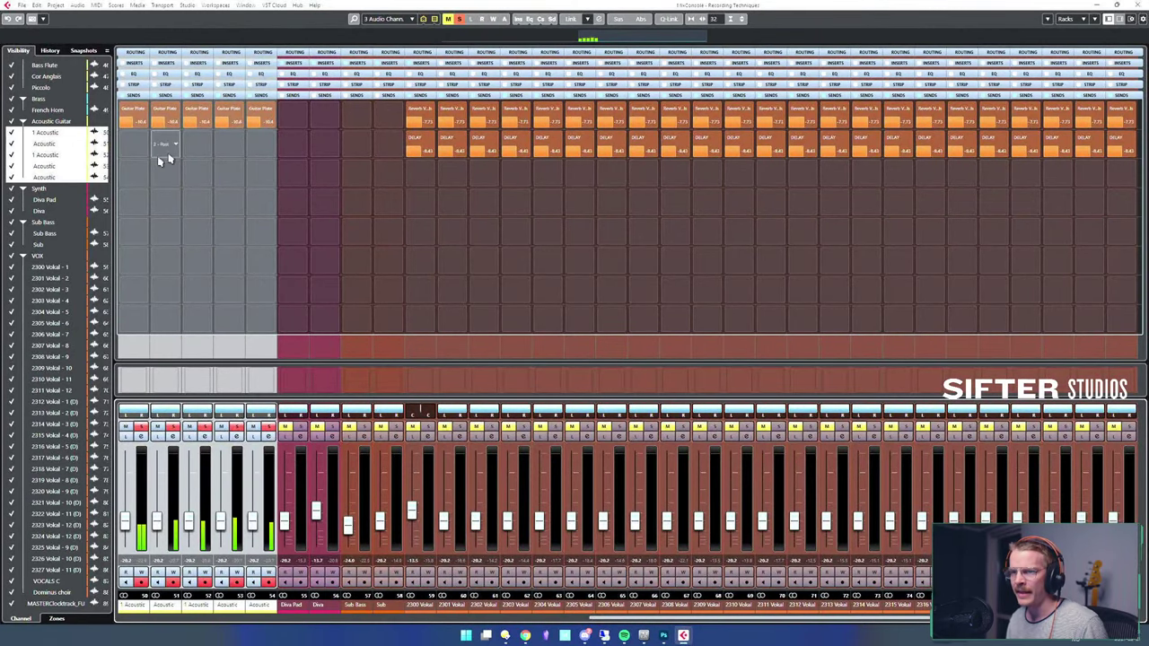
click(142, 146)
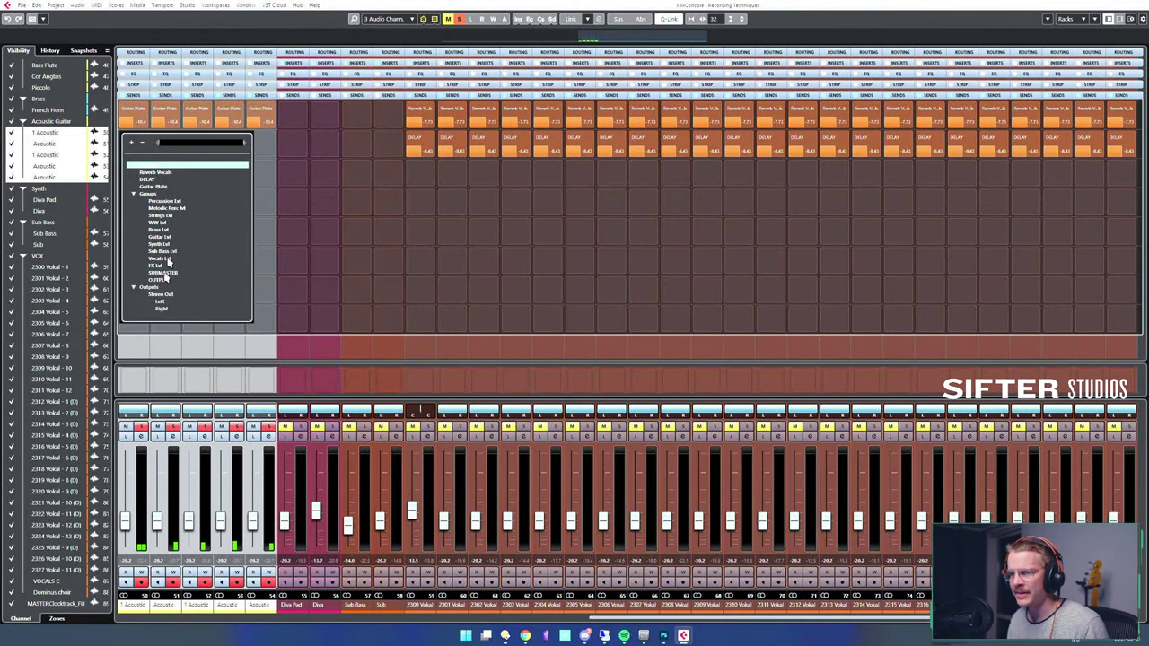
click(159, 186)
click(125, 139)
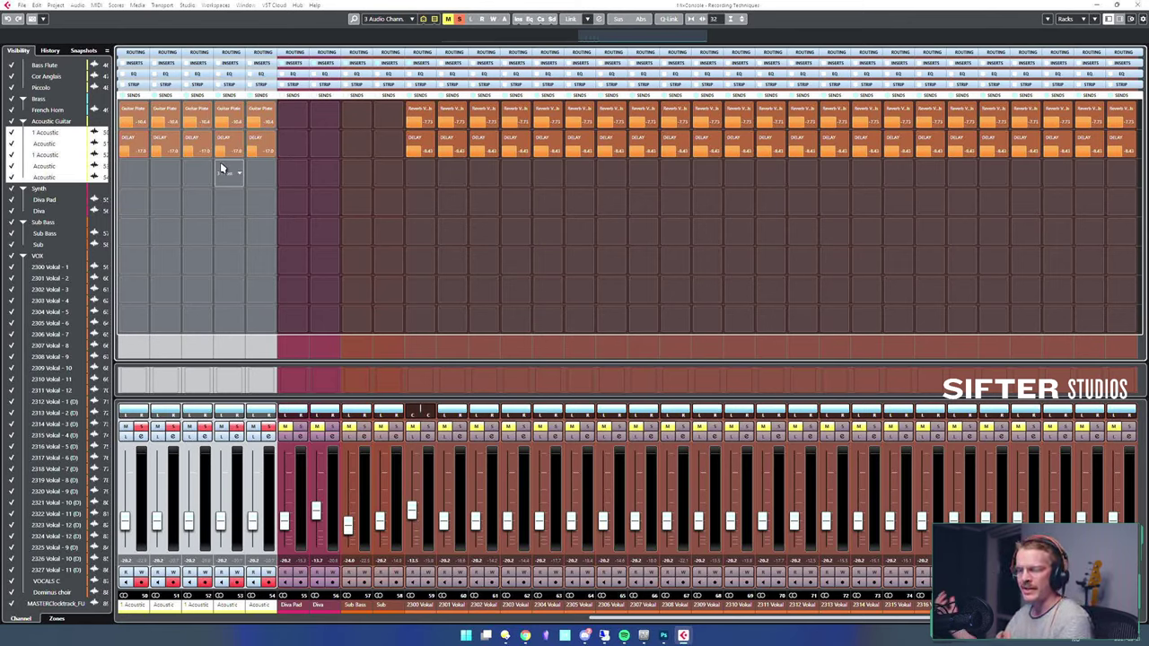
- Raise the DELAY send level on the five acoustic guitar channels while listening to playback
key(space)
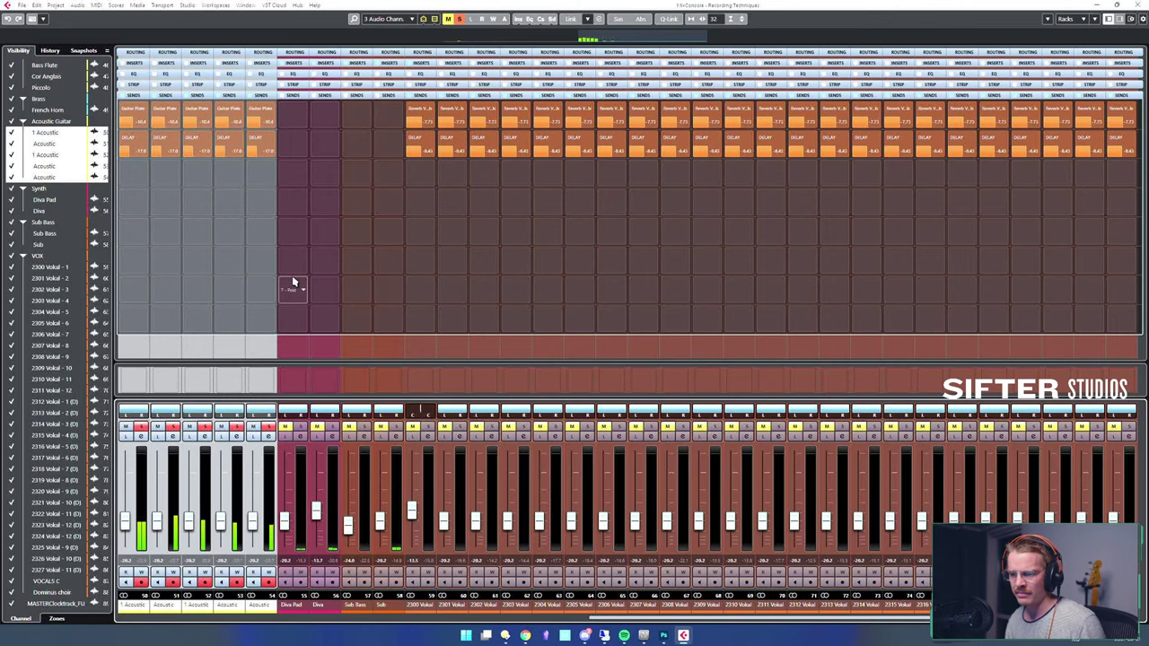
key(F3)
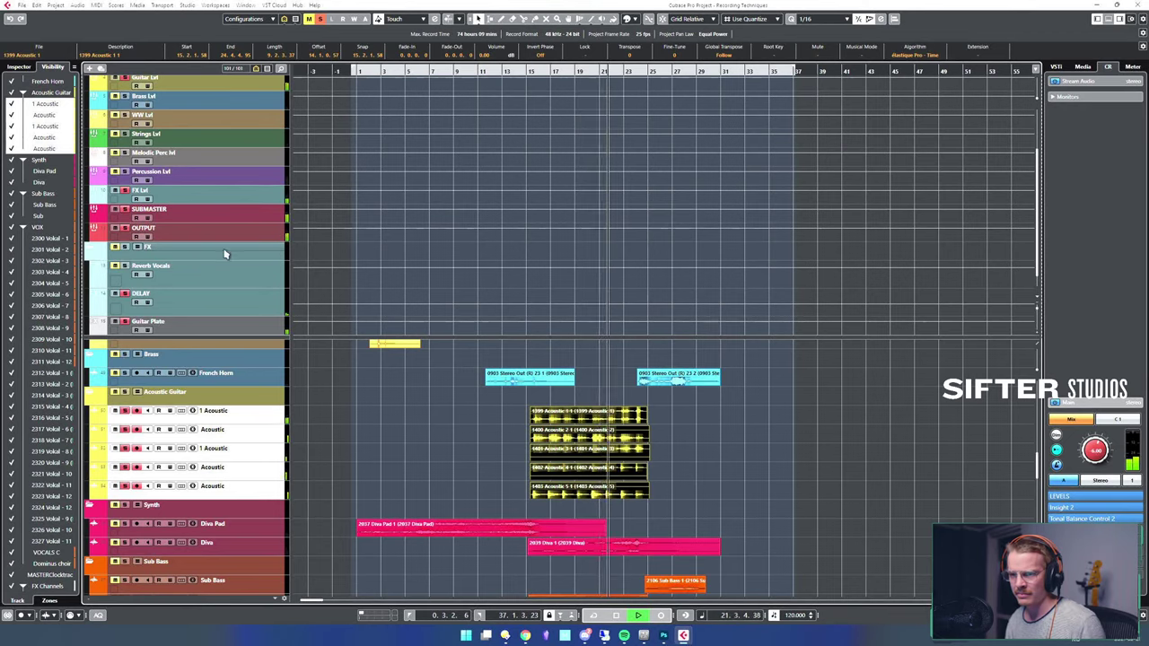
key(space)
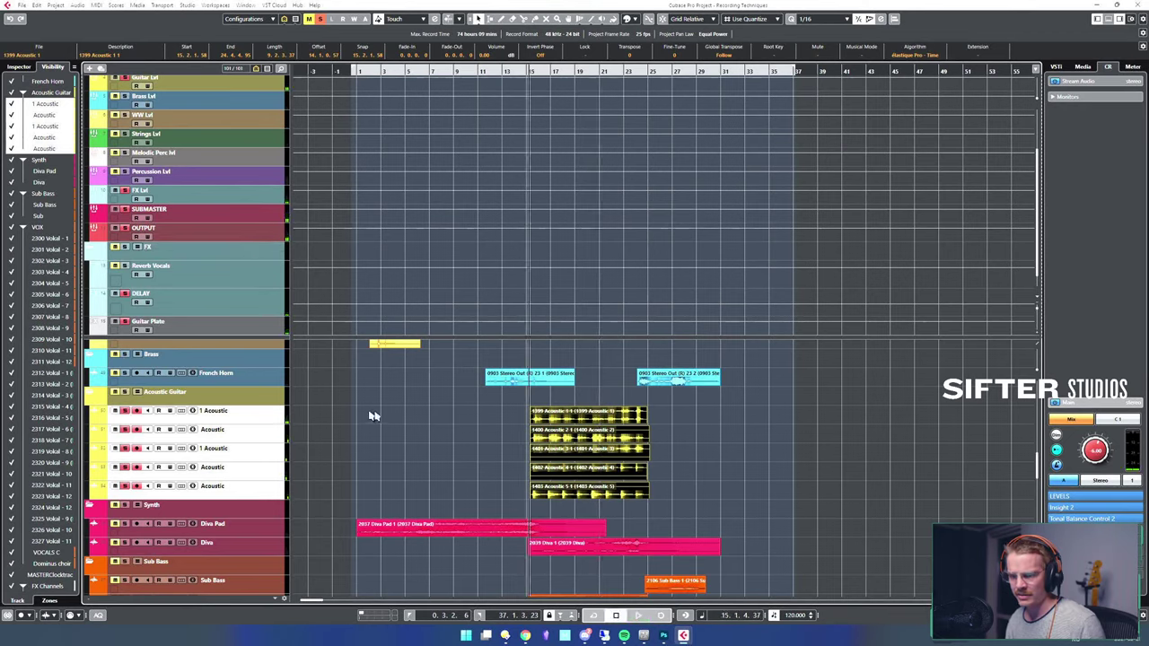
key(F3)
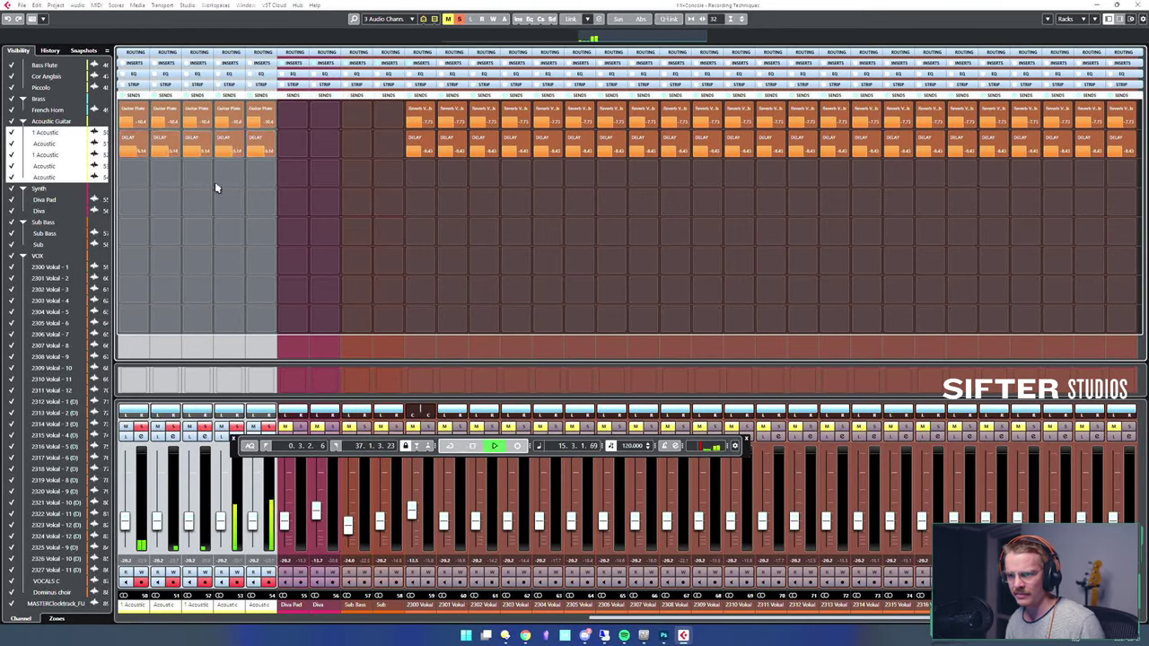
key(space)
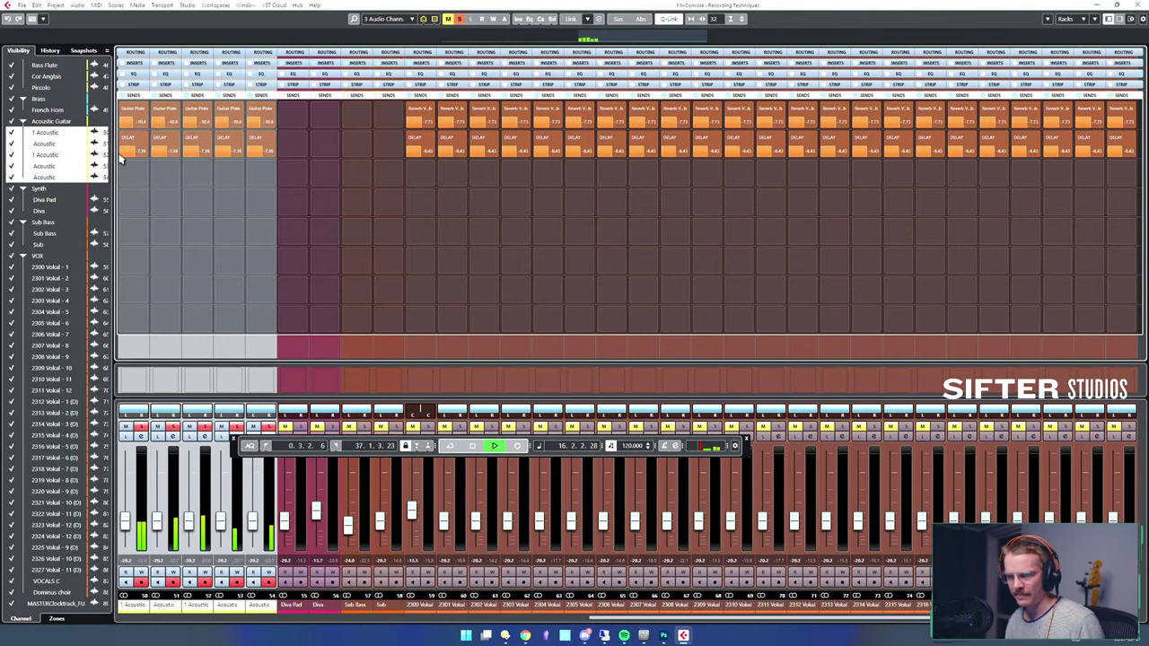
- Examine the EchoBoy plug-in settings on the DELAY channel, and close its windows
key(F3)
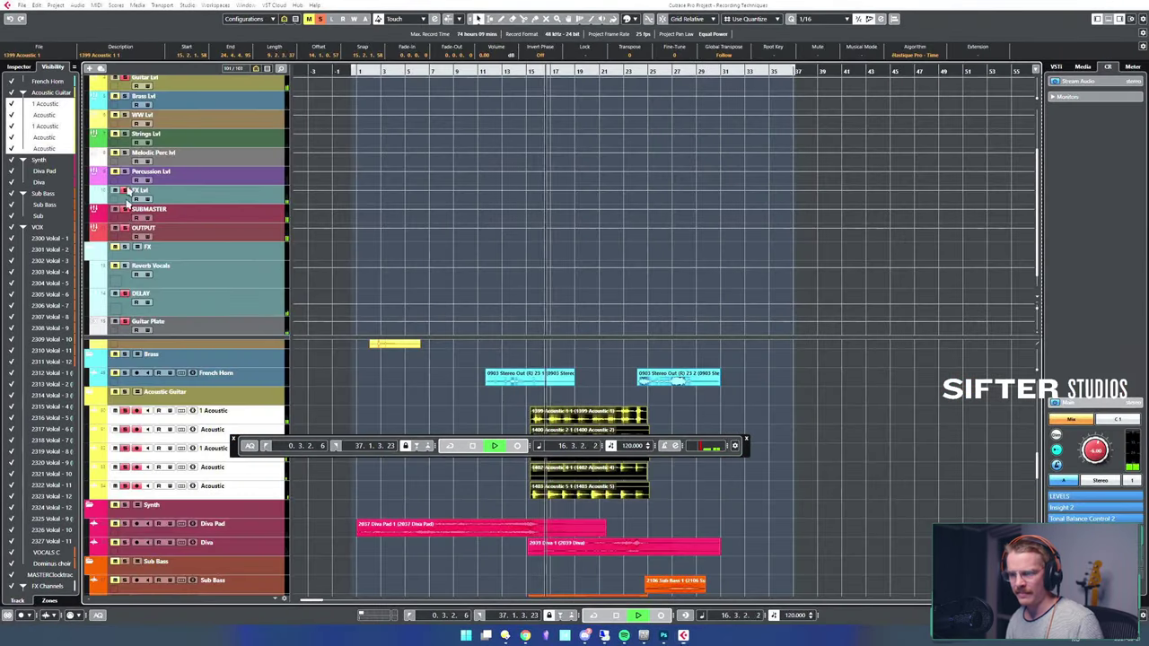
click(196, 298)
key(e)
click(393, 249)
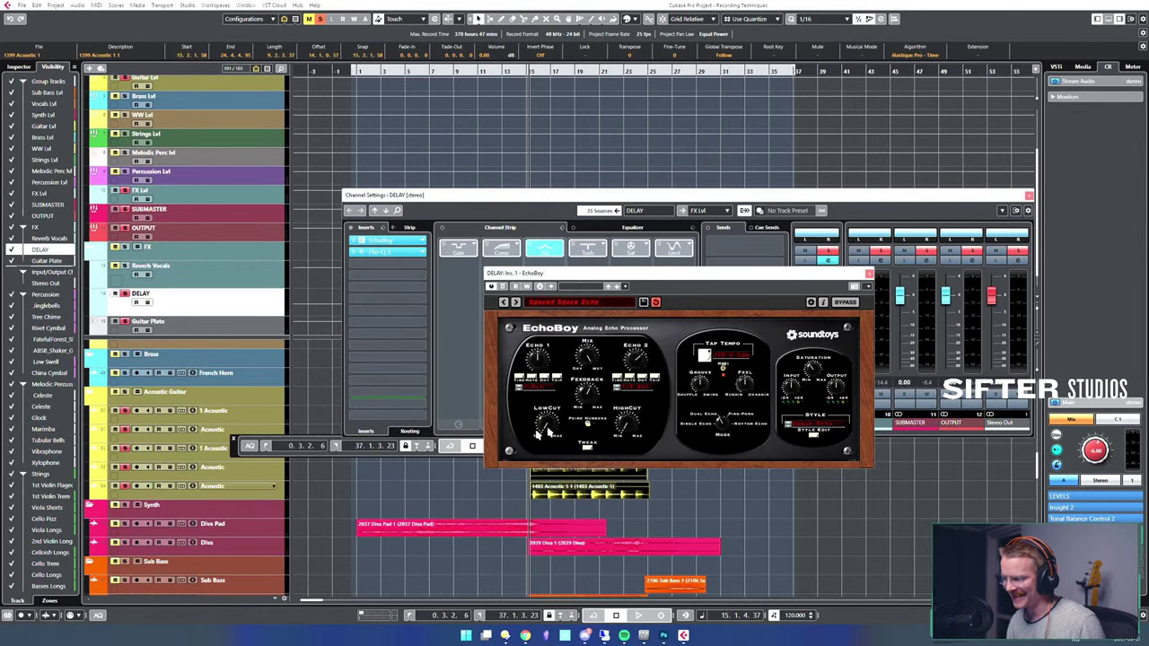
click(868, 272)
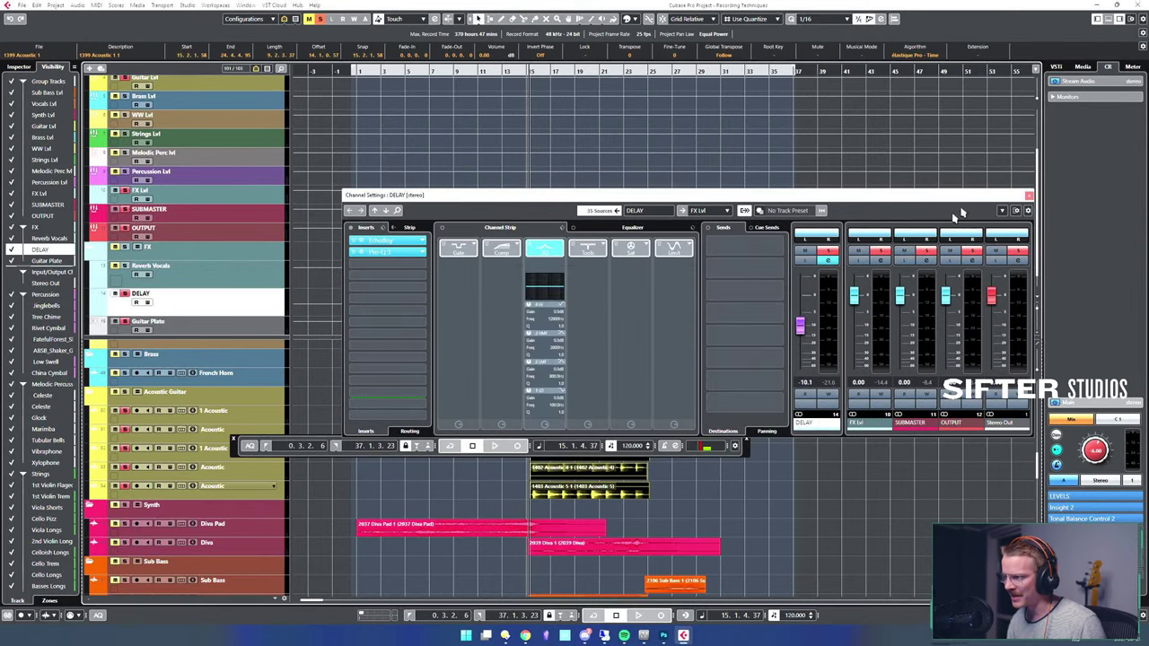
click(988, 201)
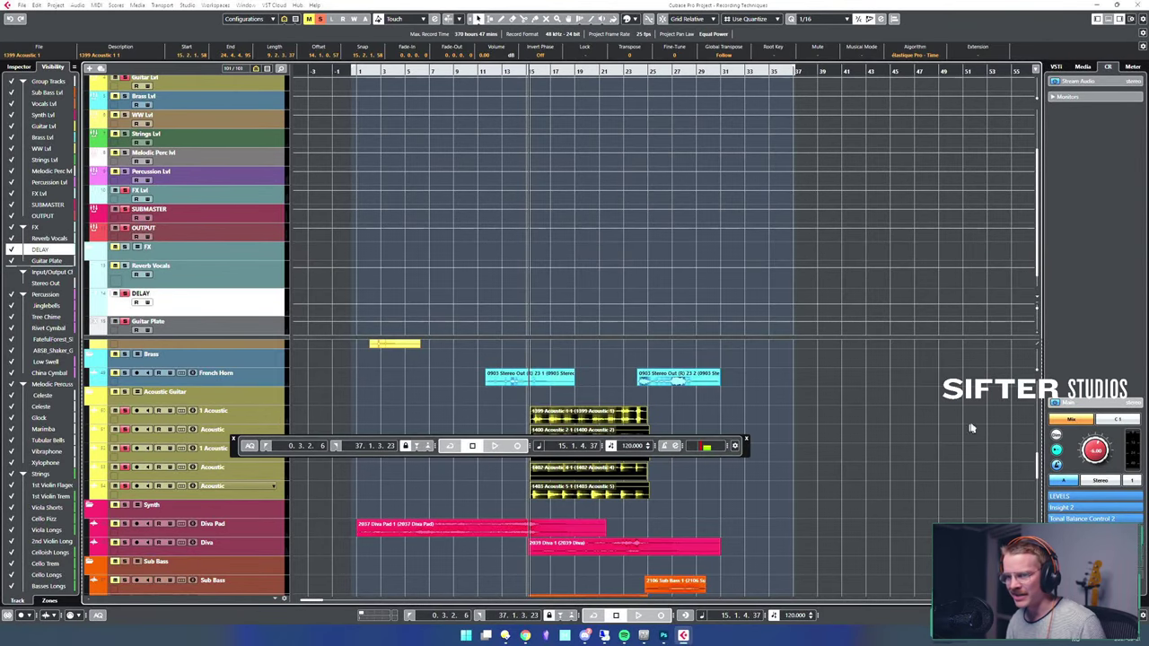
- Play the French Horn part from just before bar 12, toggling solo to compare it with the full mix
key(ctrl+shift+i)
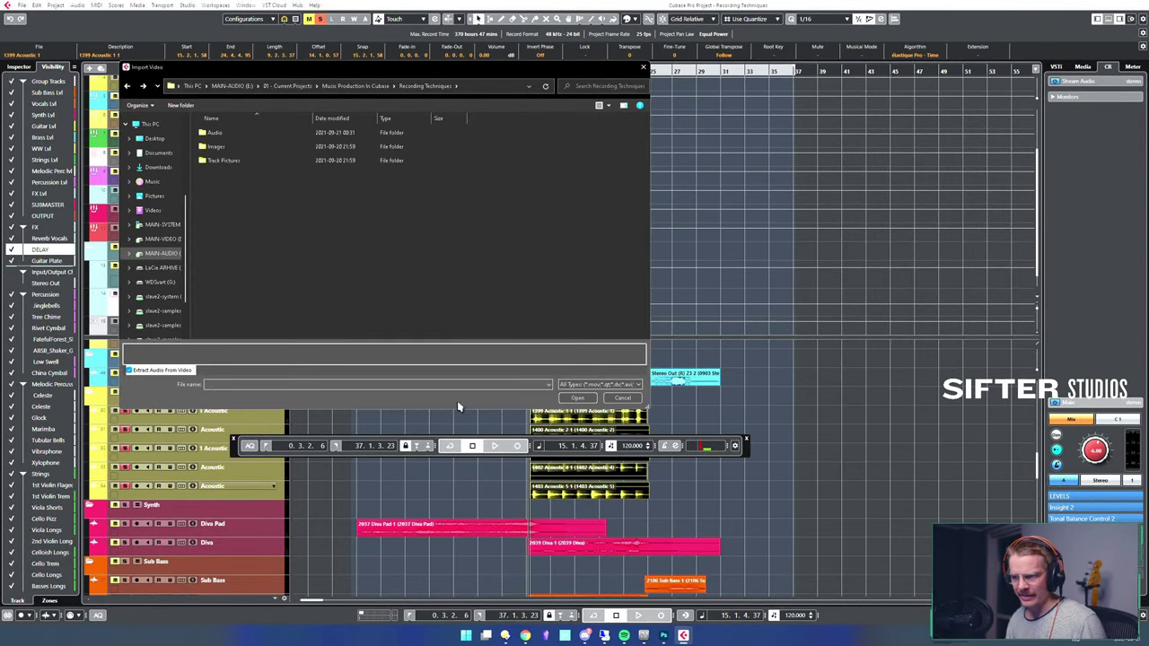
click(643, 68)
click(306, 409)
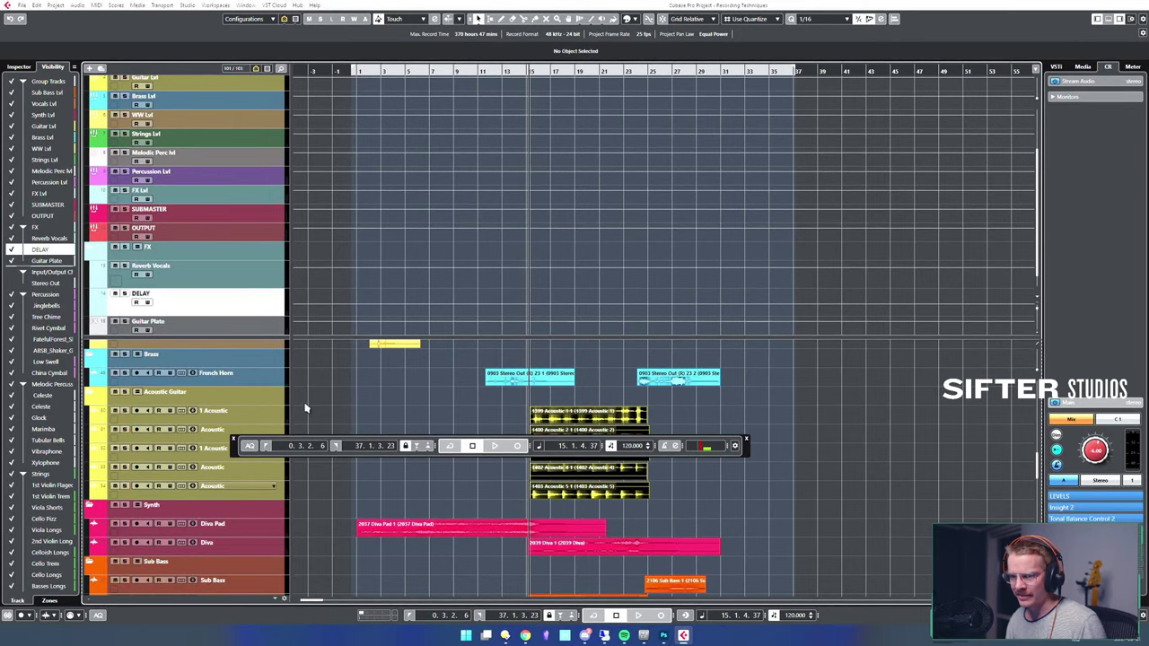
click(240, 383)
click(489, 361)
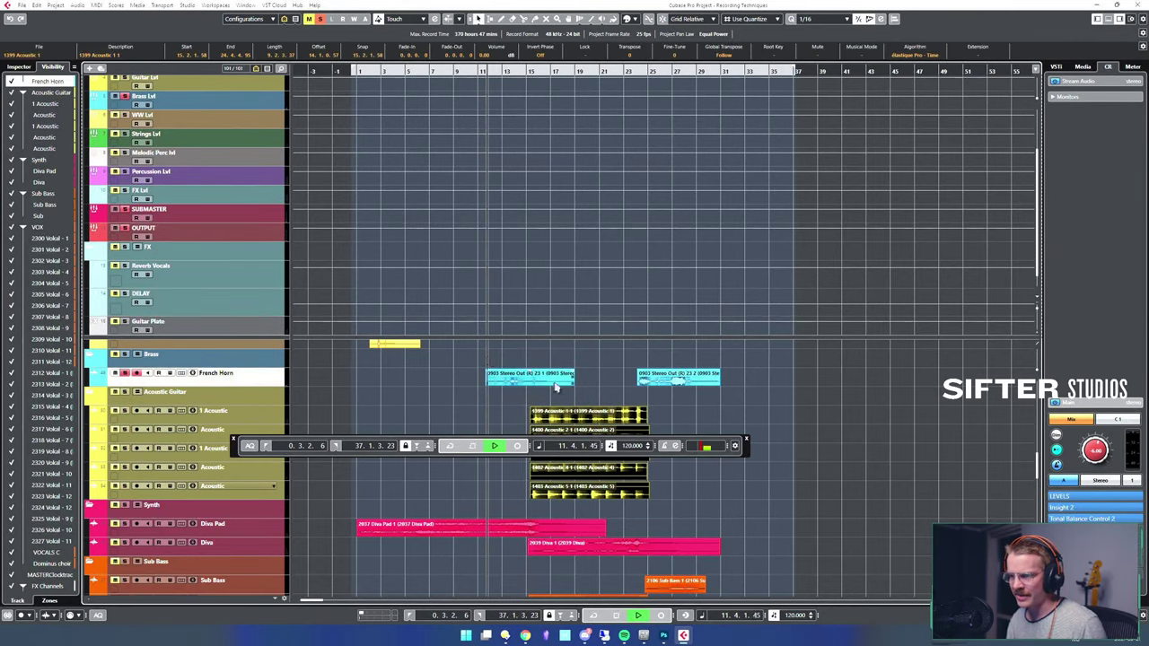
key(s)
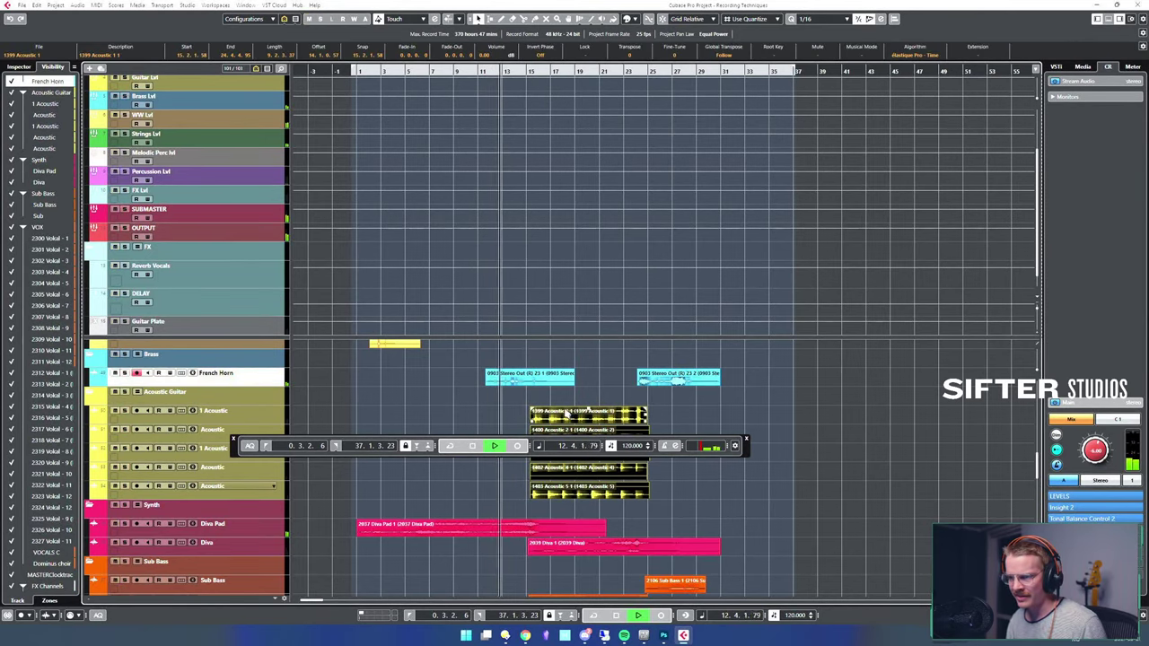
click(541, 379)
key(s)
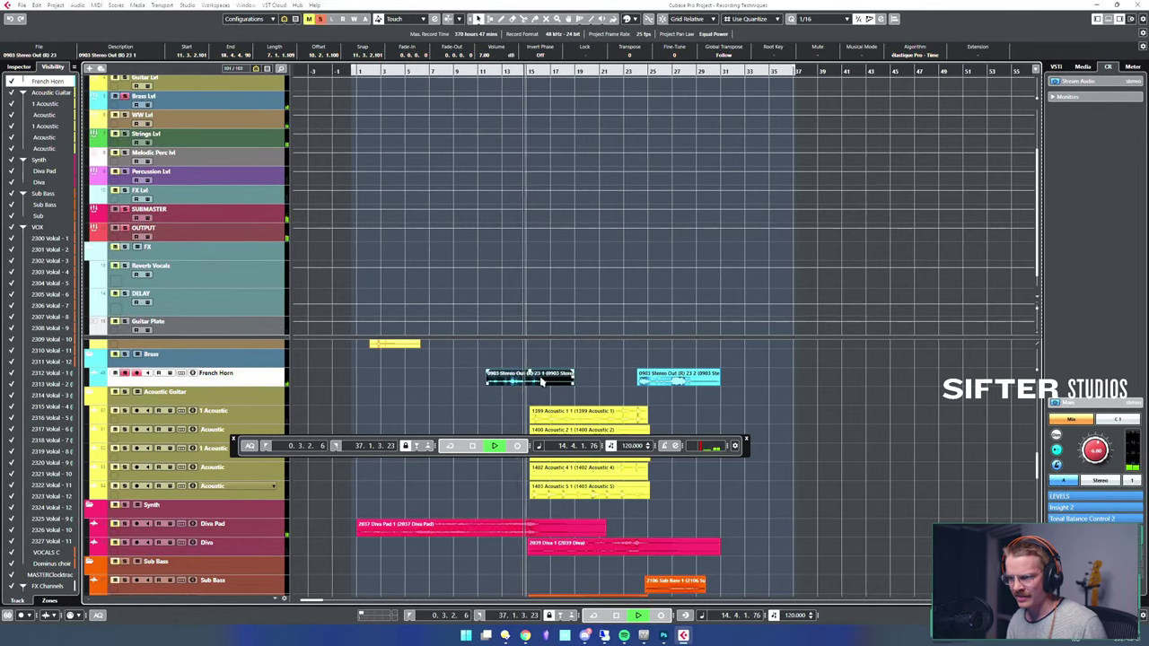
key(space)
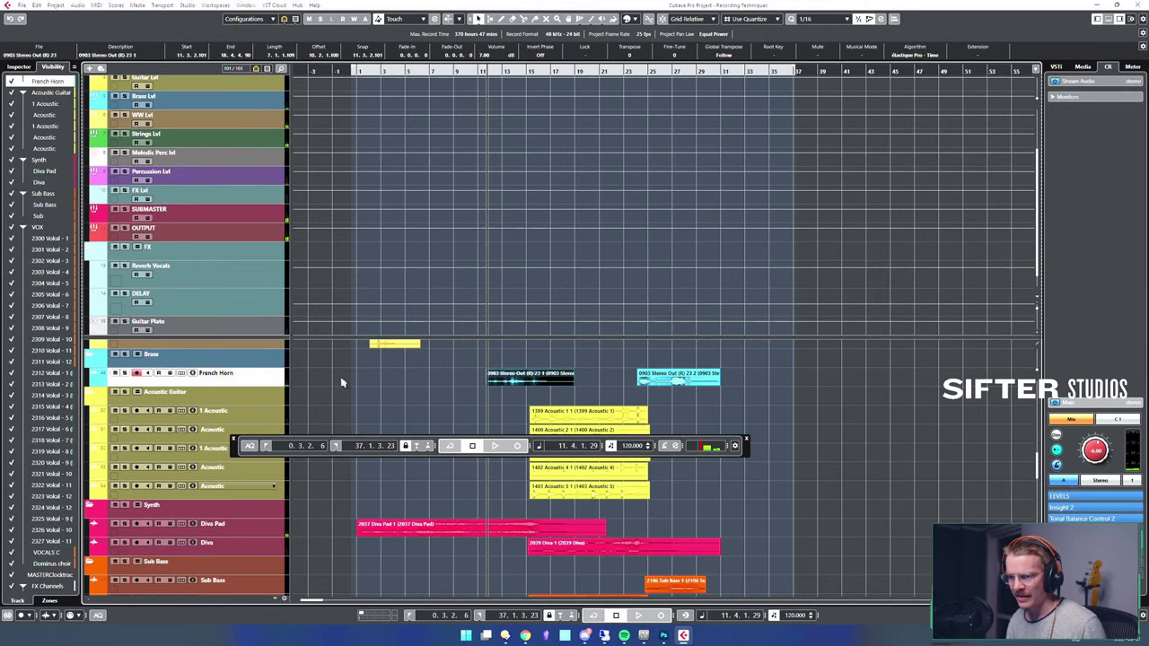
- Set the French Horn channel volume to -10.6 dB during playback
key(e)
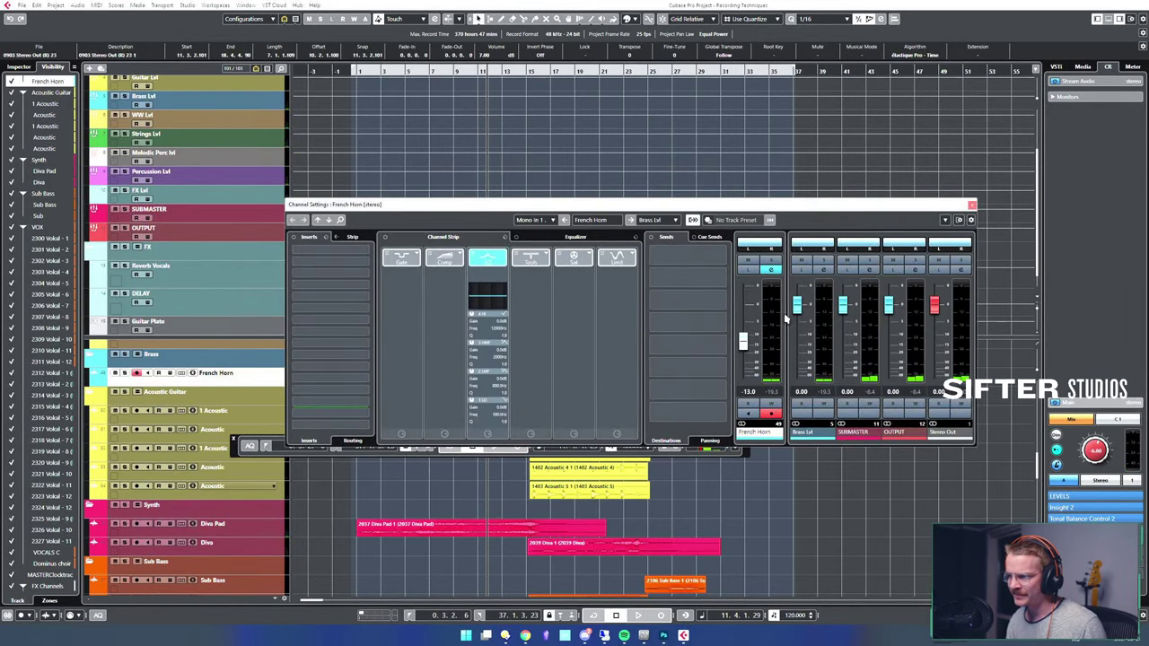
drag(829, 215, 733, 456)
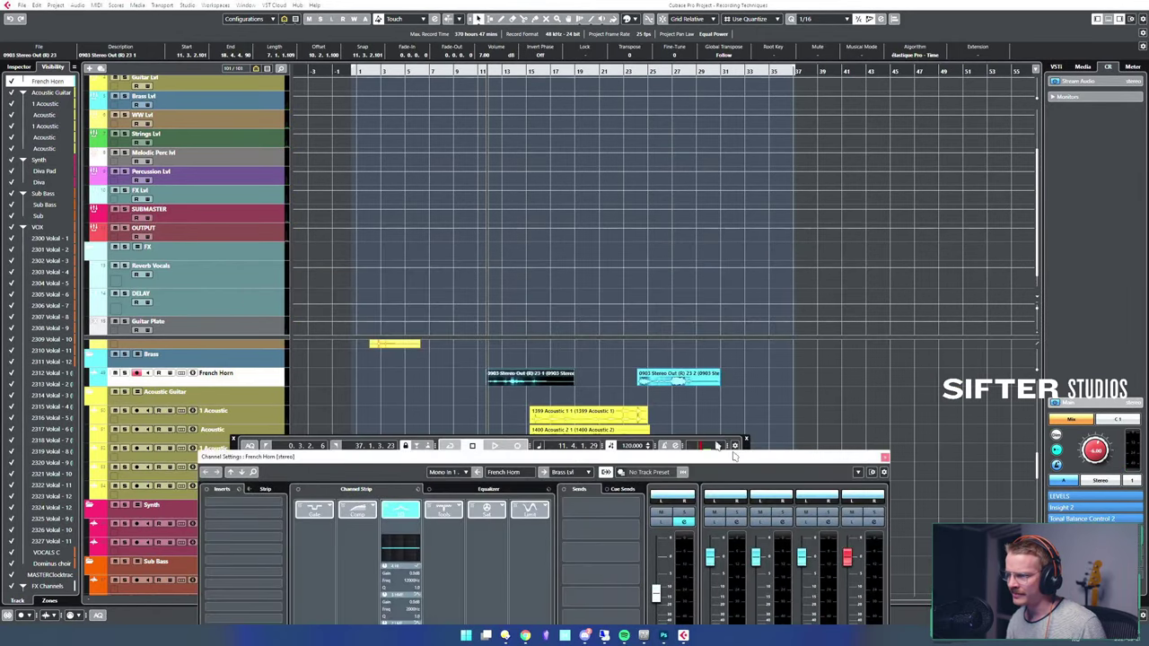
key(space)
drag(629, 458, 589, 169)
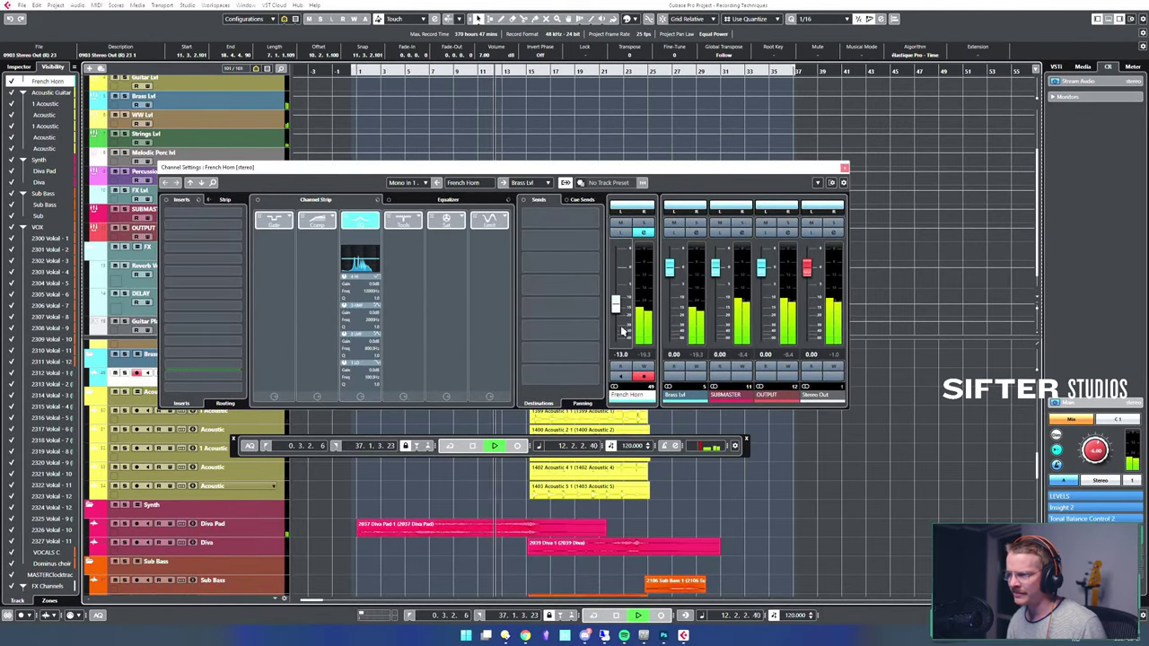
drag(619, 307, 621, 307)
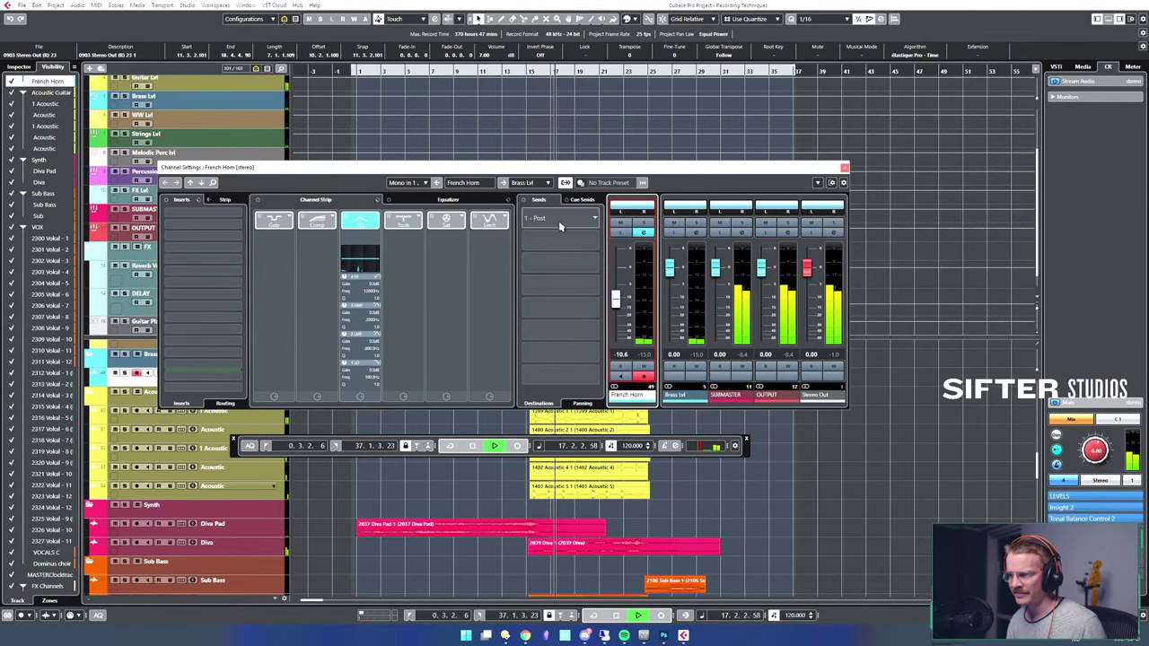
- Stop playback and extend the French Horn track selection to the woodwind tracks from Piccolo up to Flute
drag(553, 170, 708, 322)
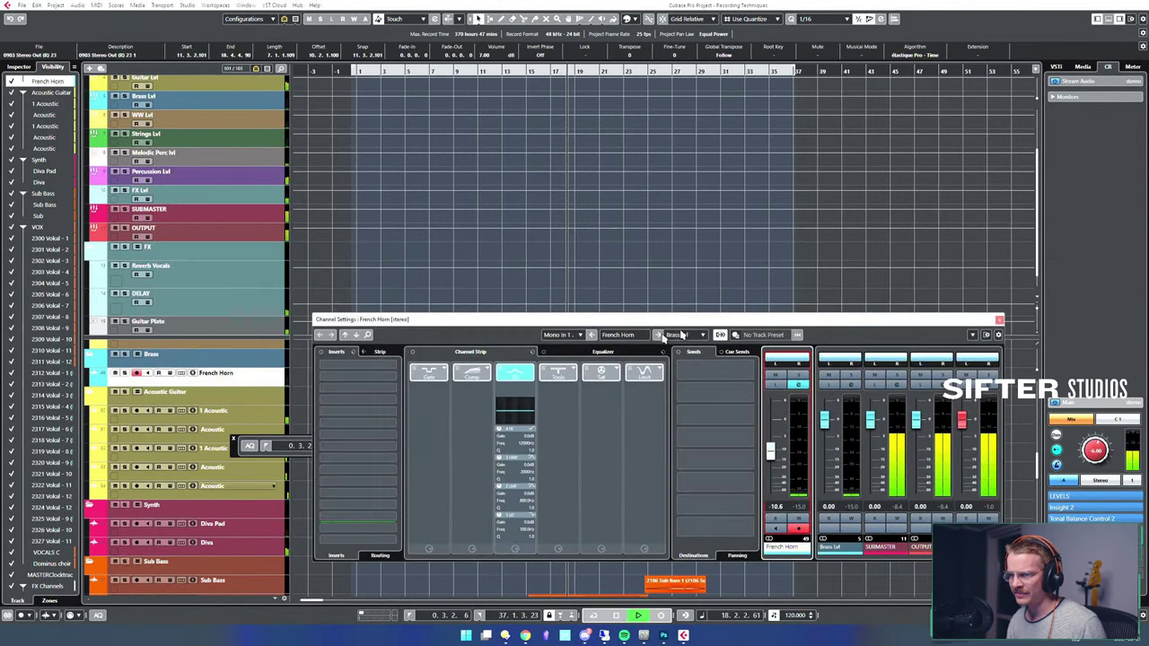
scroll(220, 360, up, 3)
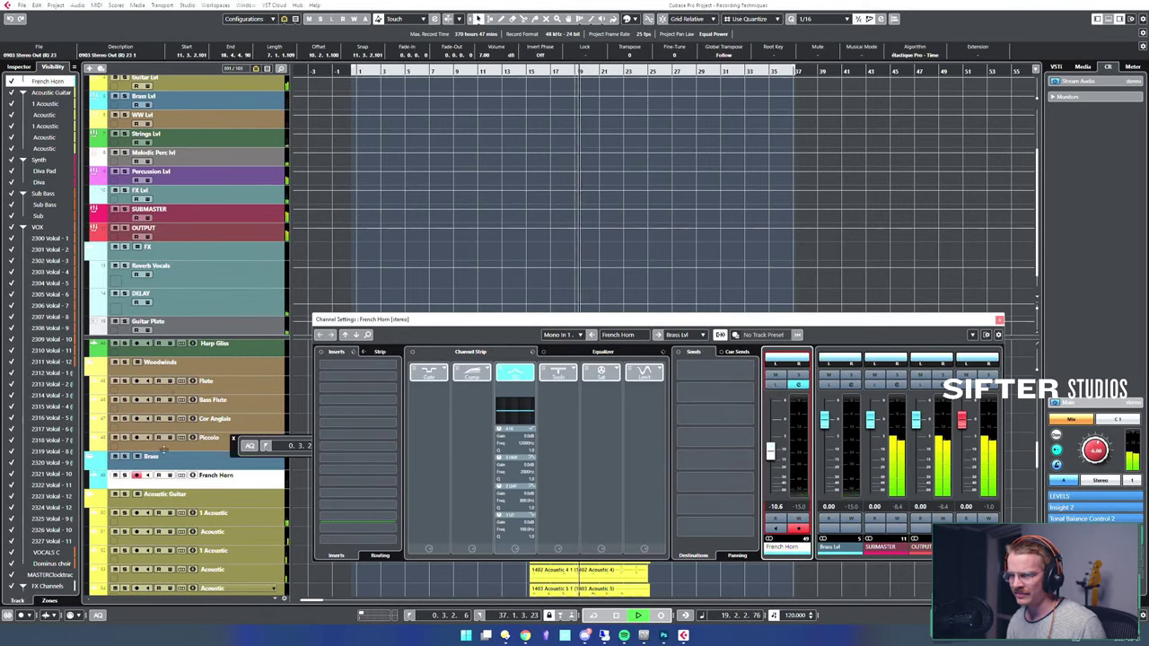
key(space)
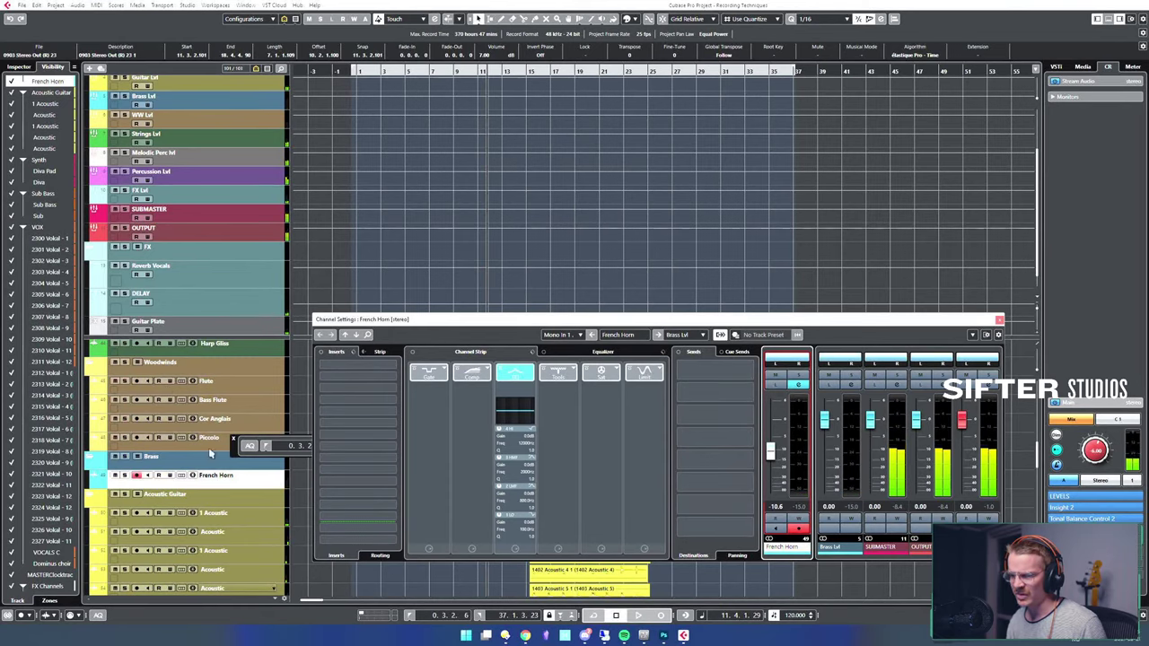
click(213, 446)
key(Up)
key(Up)
key(Up)
key(Up)
key(Up)
key(Up)
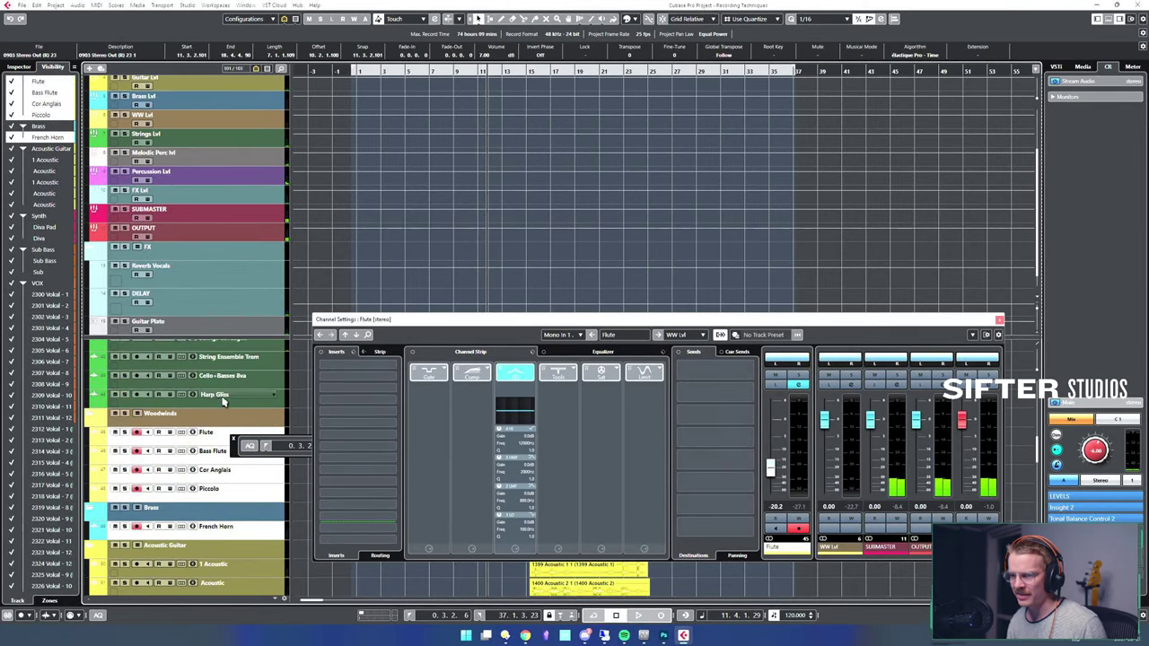
- Extend the track selection through all the strings tracks, from Harp Gliss up to 1st Violin Flageolet
key(Up)
scroll(244, 385, up, 3)
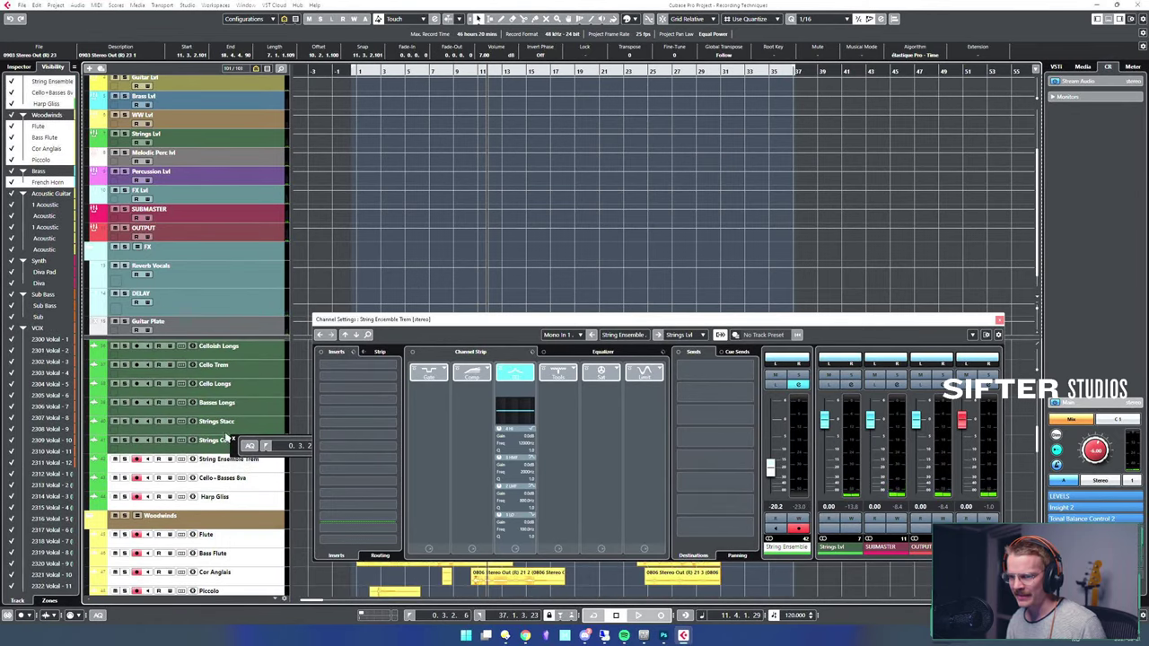
key(Up)
key(Up)
key(Up)
key(Up)
key(Up)
key(Up)
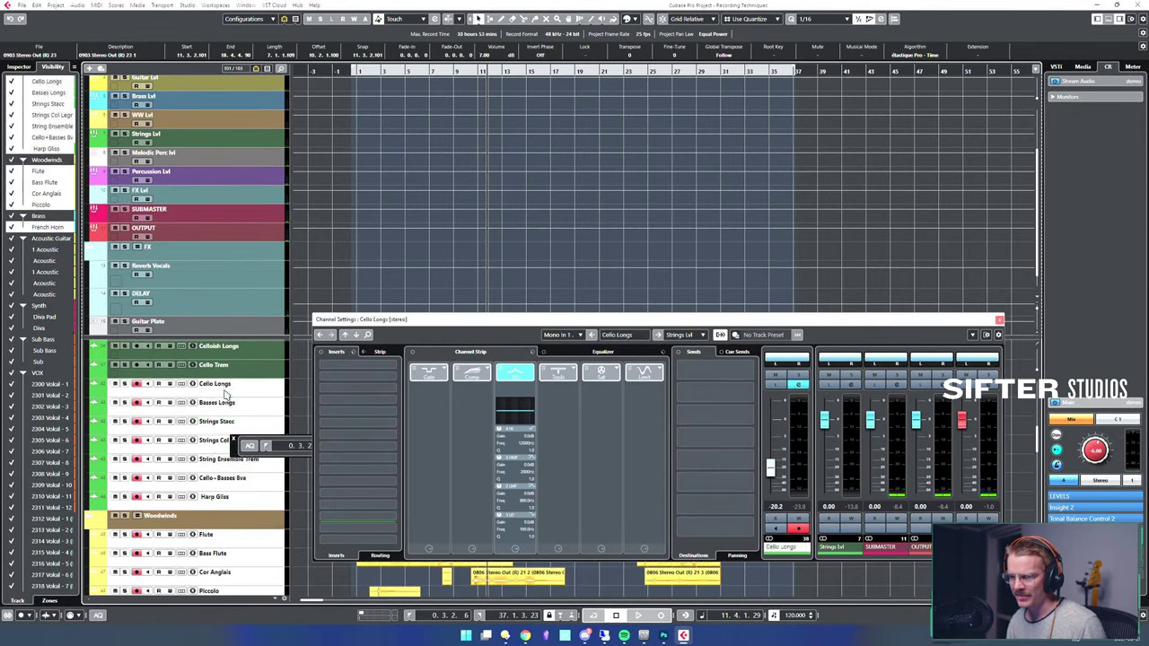
scroll(251, 378, up, 3)
key(Up)
key(Up)
key(Up)
key(Up)
key(Up)
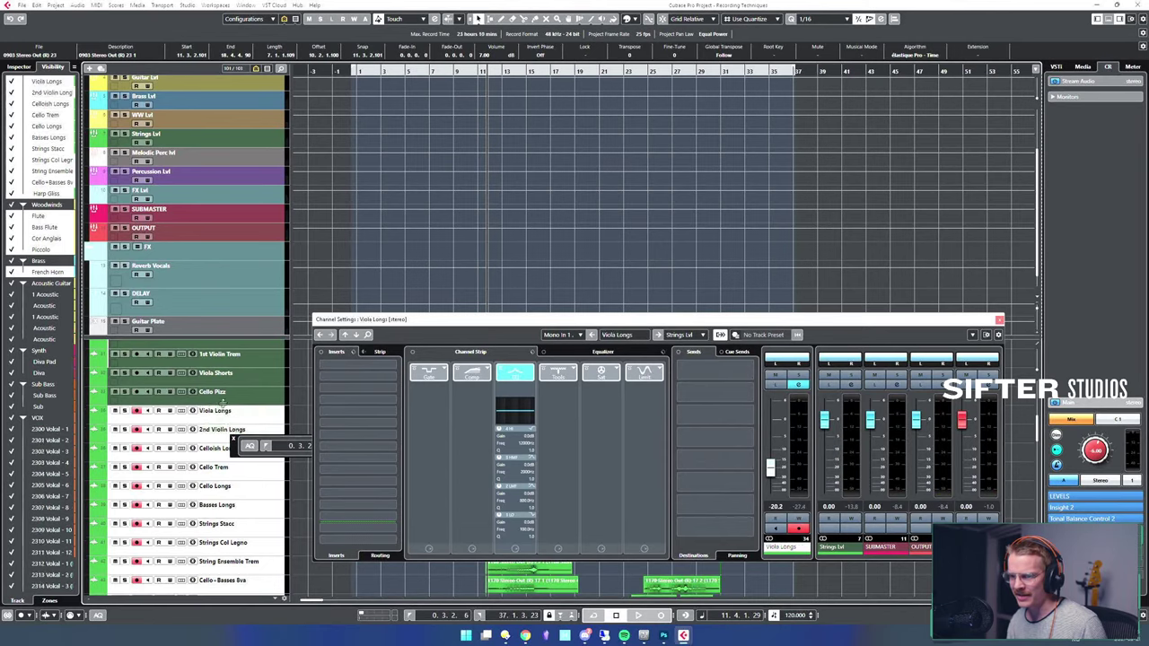
scroll(233, 395, up, 2)
key(Up)
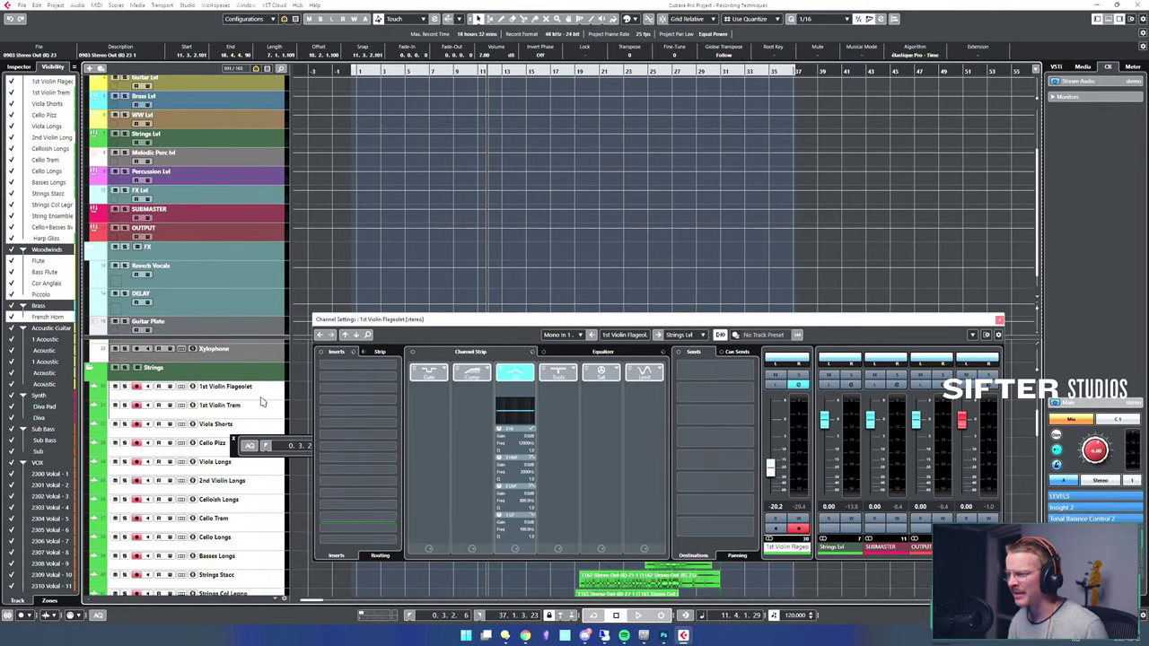
- Add an FX channel named VSS3 for the selected tracks, using the VSS3 effect and Create Outside Folder, and close the plug-in window
key(t)
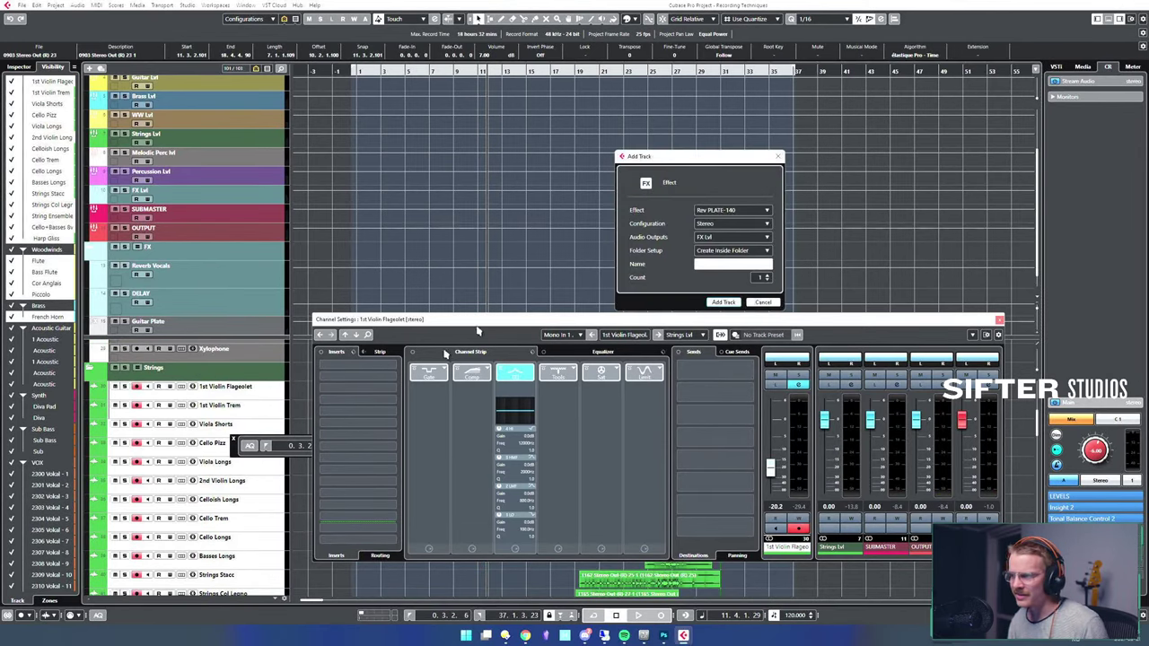
click(725, 211)
text(vss)
key(Return)
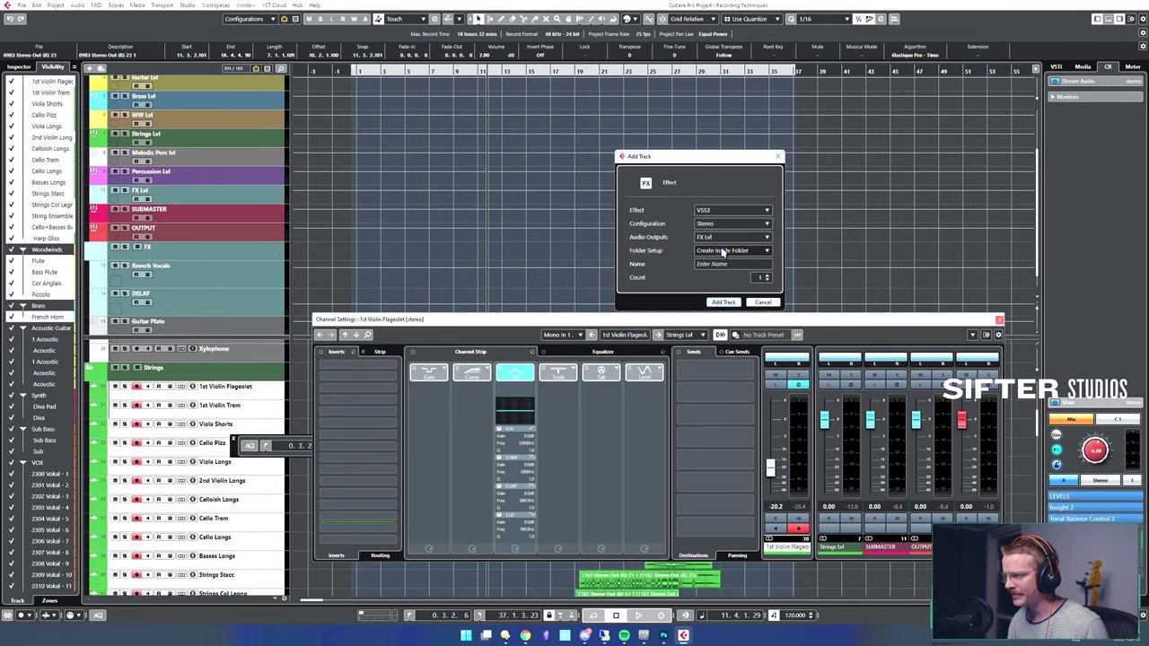
click(728, 250)
click(718, 272)
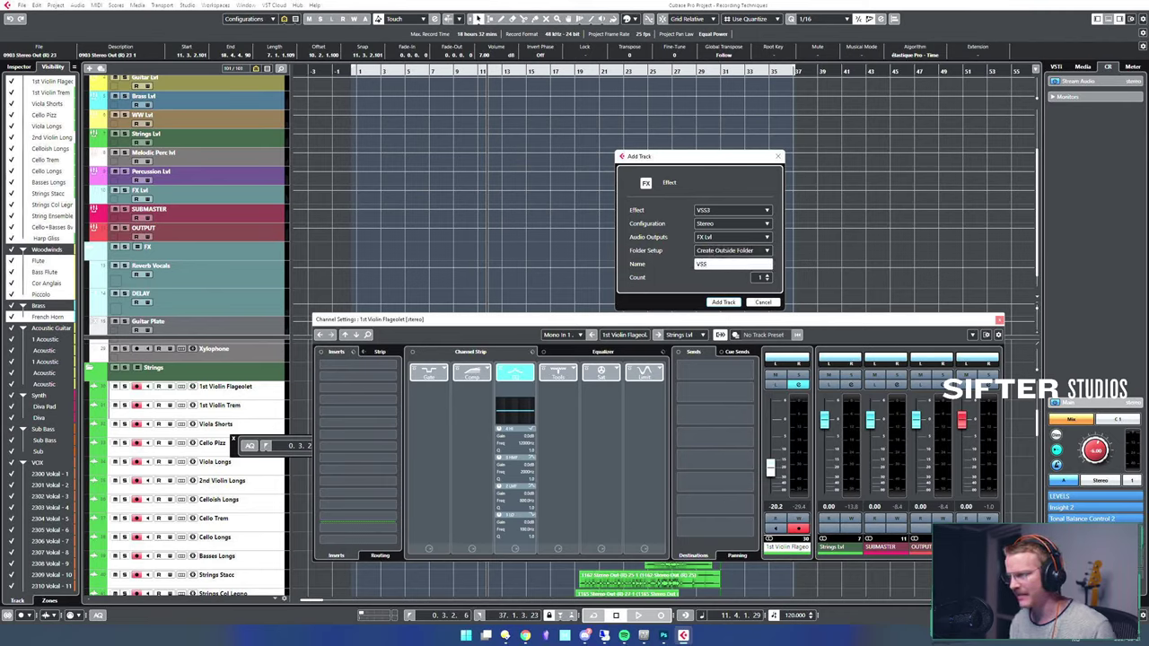
key(Return)
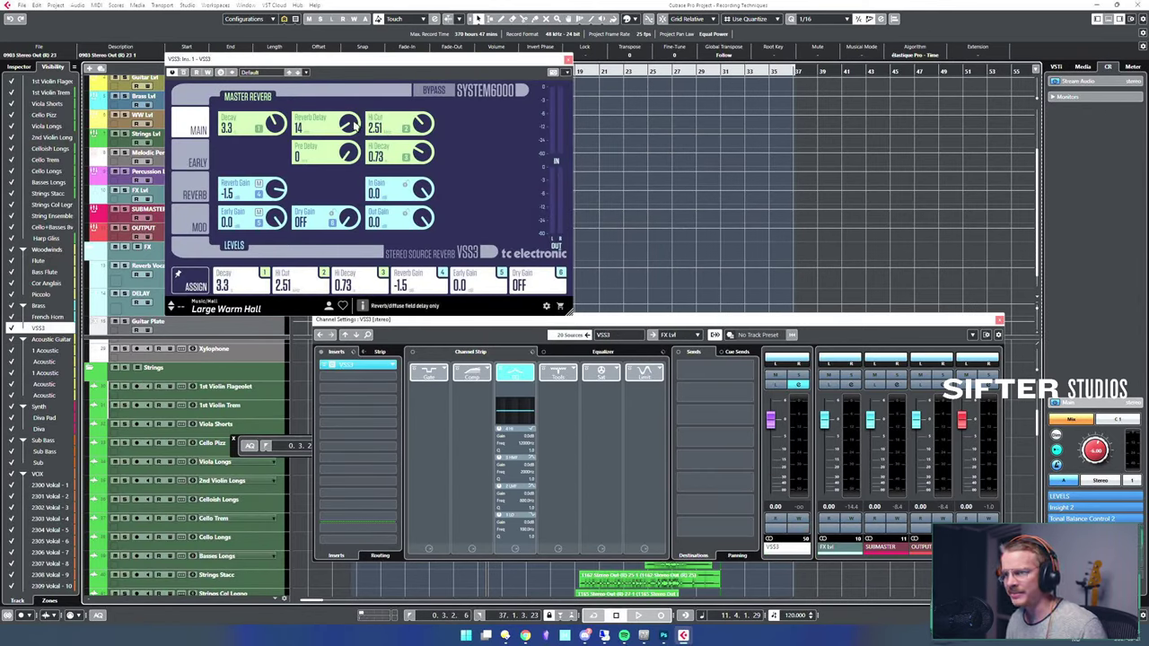
click(567, 59)
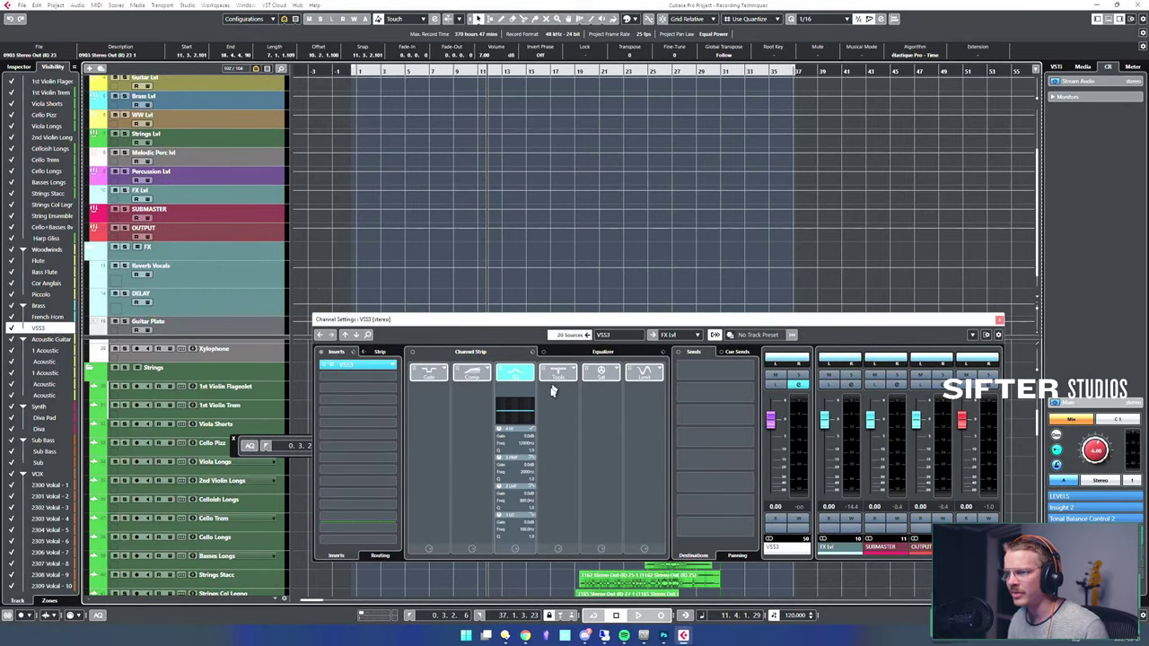
- Close the VSS3 channel settings and select the French Horn track, leaving the floating transport panel hidden
drag(533, 325, 534, 230)
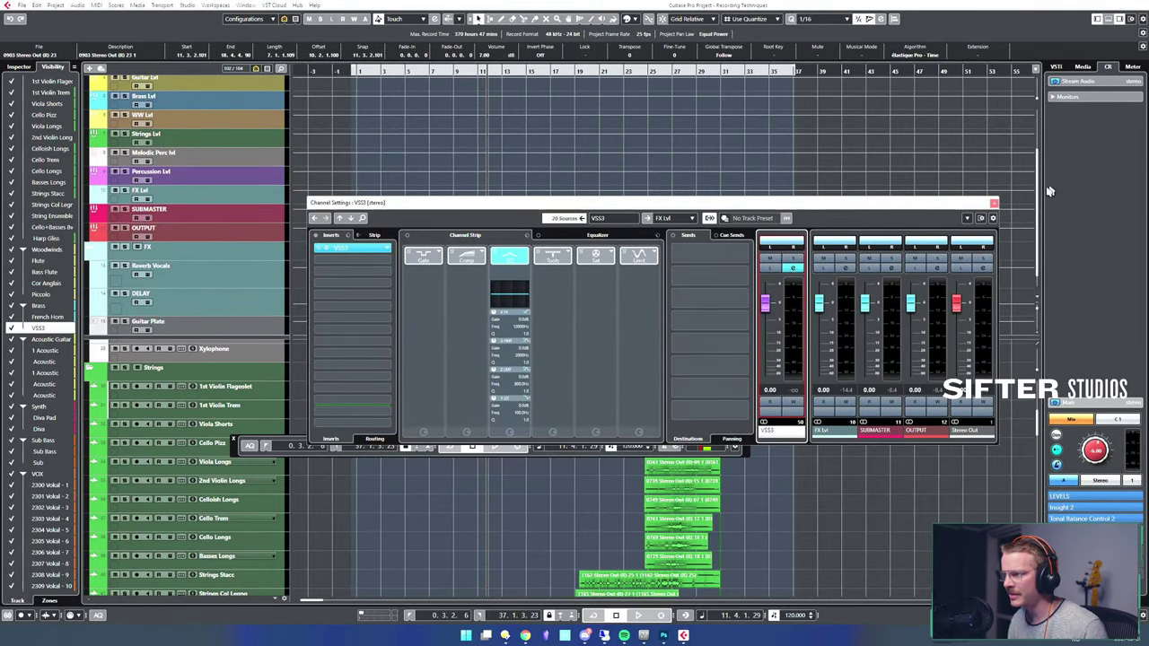
click(994, 205)
scroll(459, 370, down, 3)
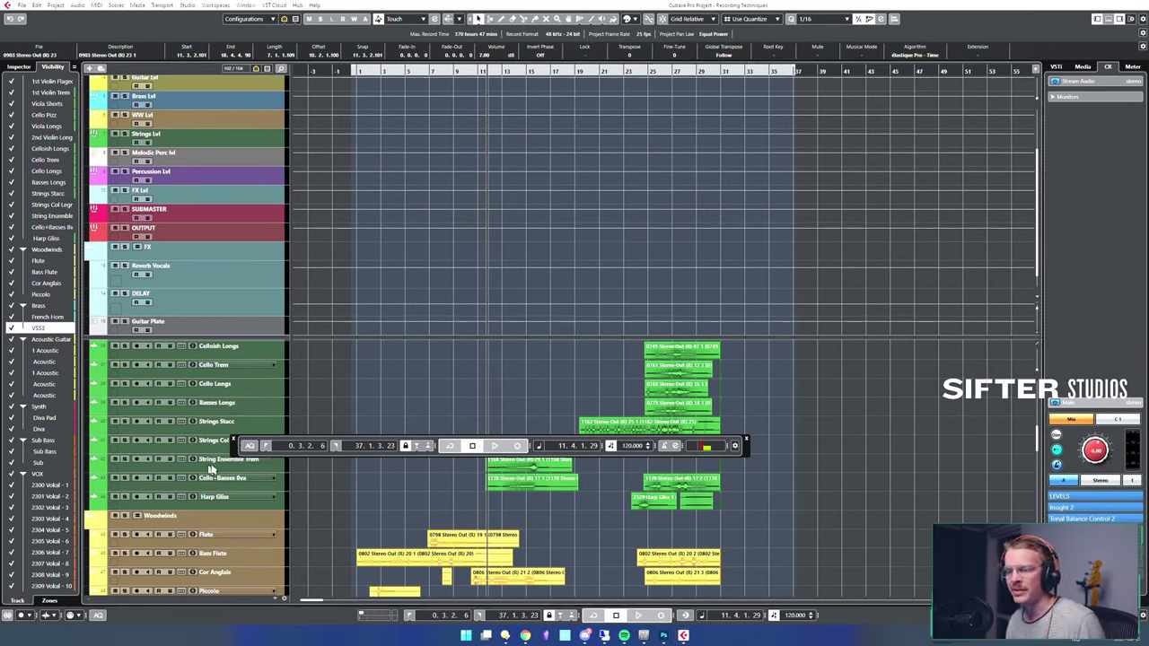
click(236, 441)
scroll(239, 464, down, 3)
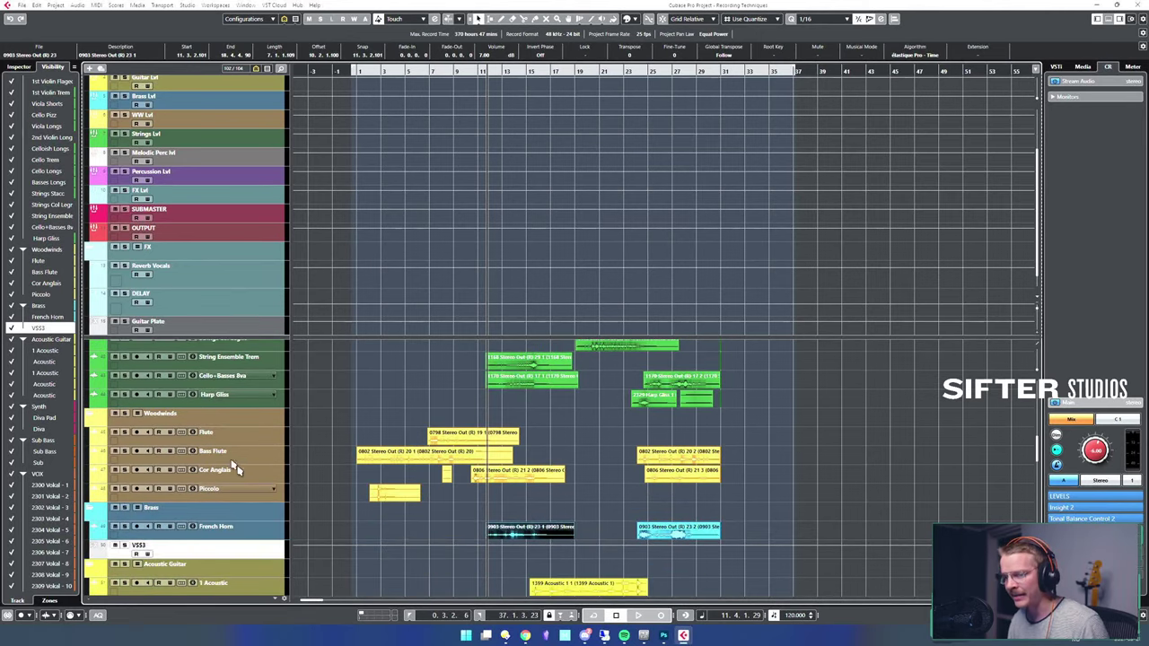
click(258, 488)
key(F2)
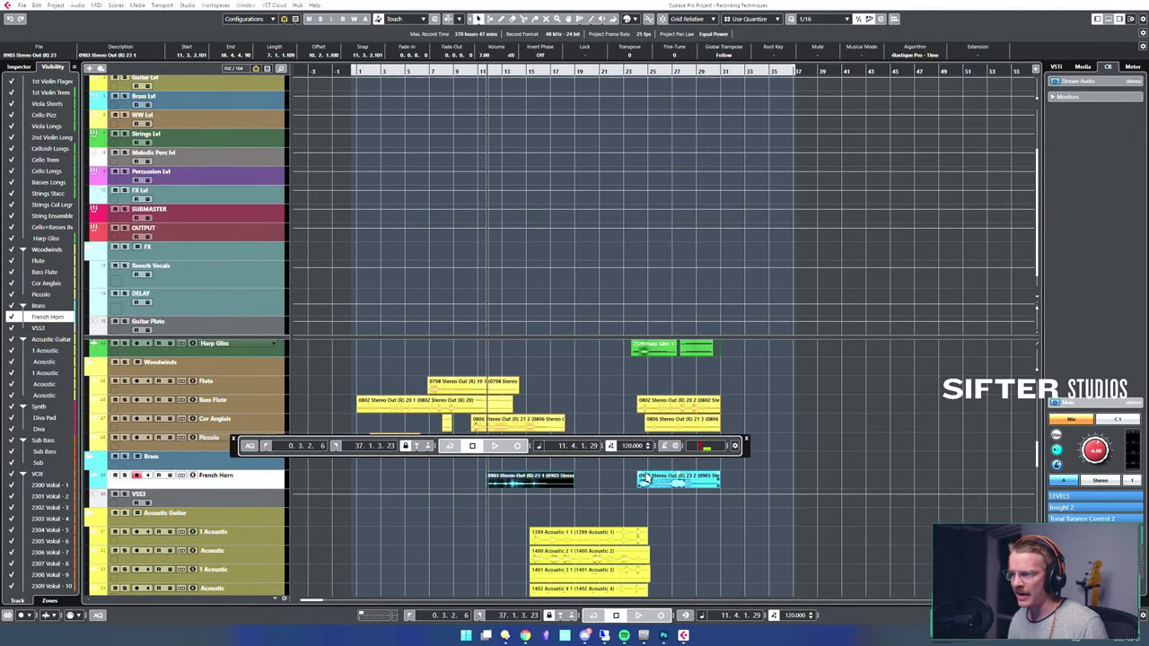
key(F2)
- Play the French Horn in solo and set its VSS3 send level to -4.96 dB
key(e)
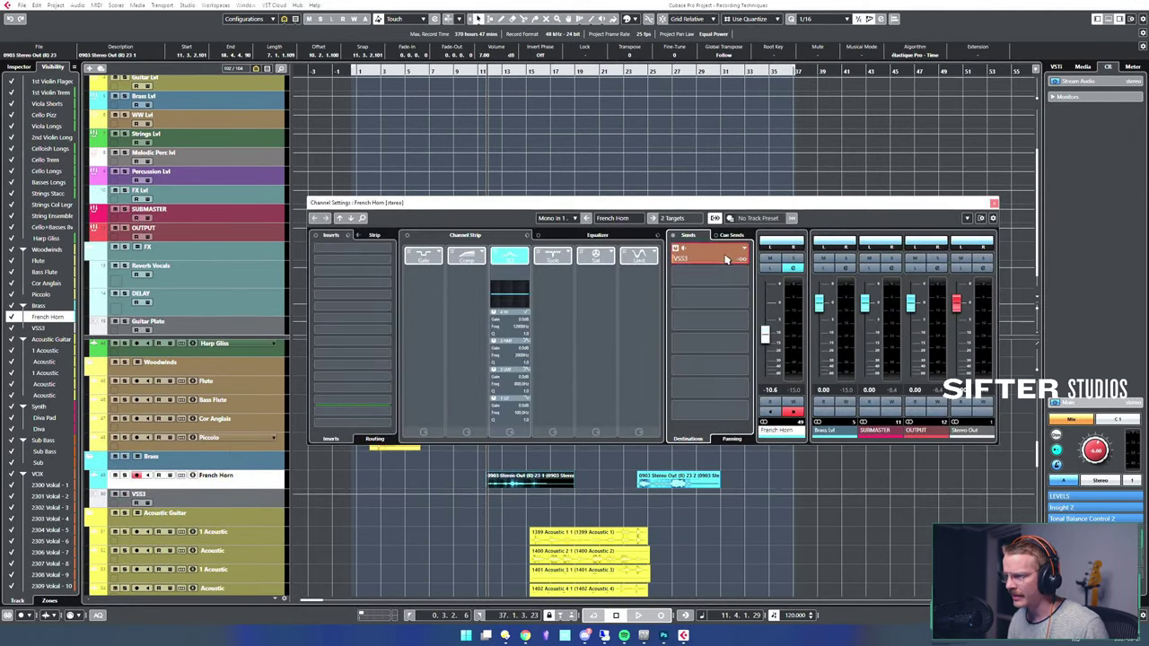
click(786, 260)
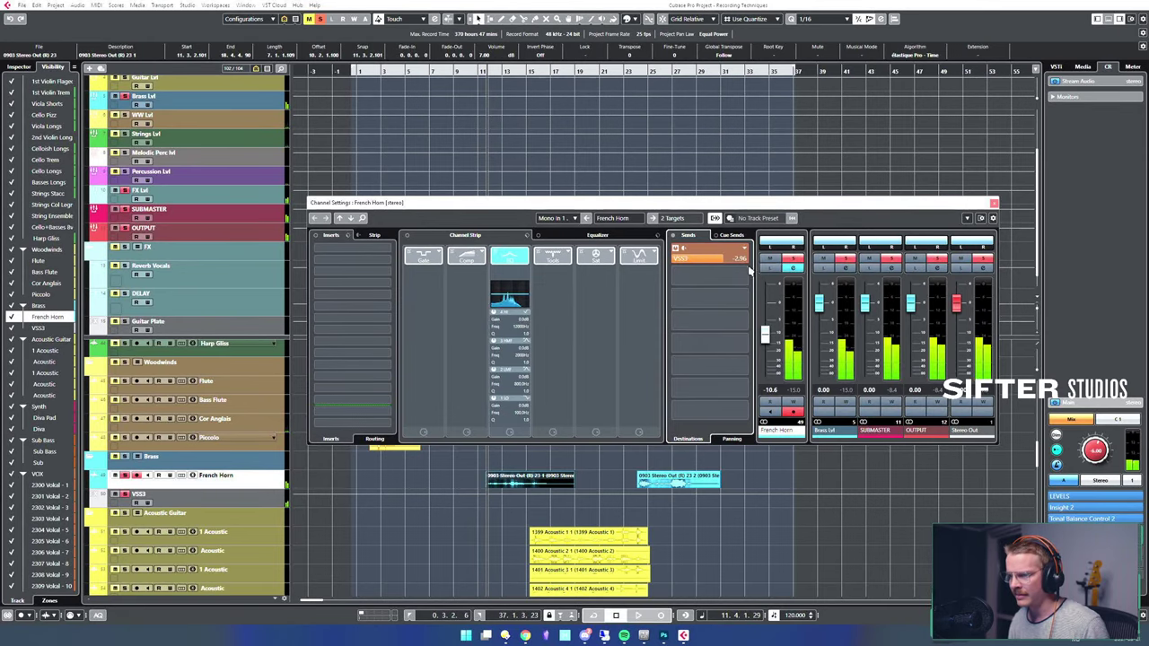
scroll(729, 260, down, 2)
key(space)
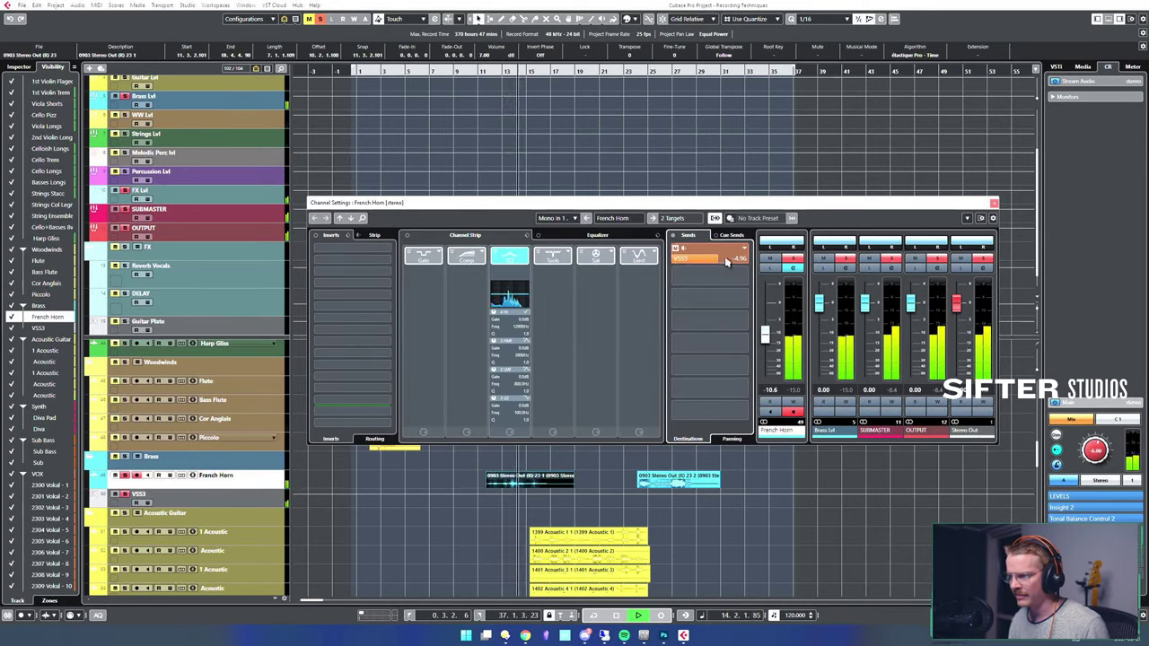
- Insert Pro-Q 3 on the French Horn with a shallow dip at its strongest resonance and a low cut near 80 Hz, and close its windows
click(332, 248)
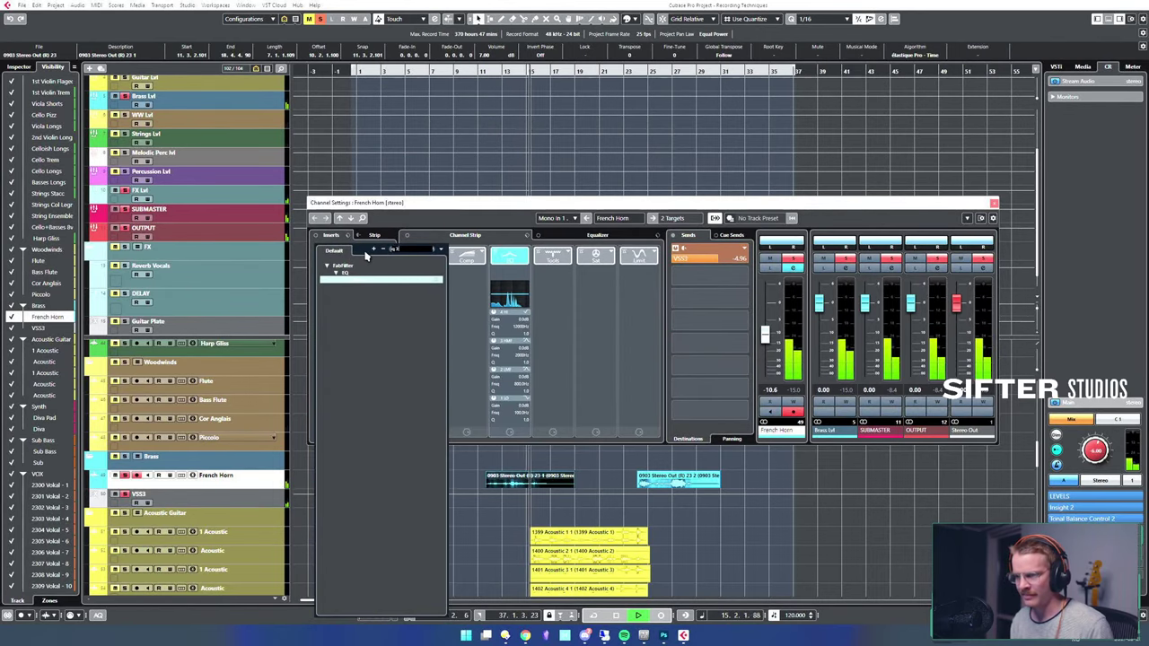
click(365, 256)
drag(668, 407, 662, 445)
drag(343, 414, 520, 403)
key(space)
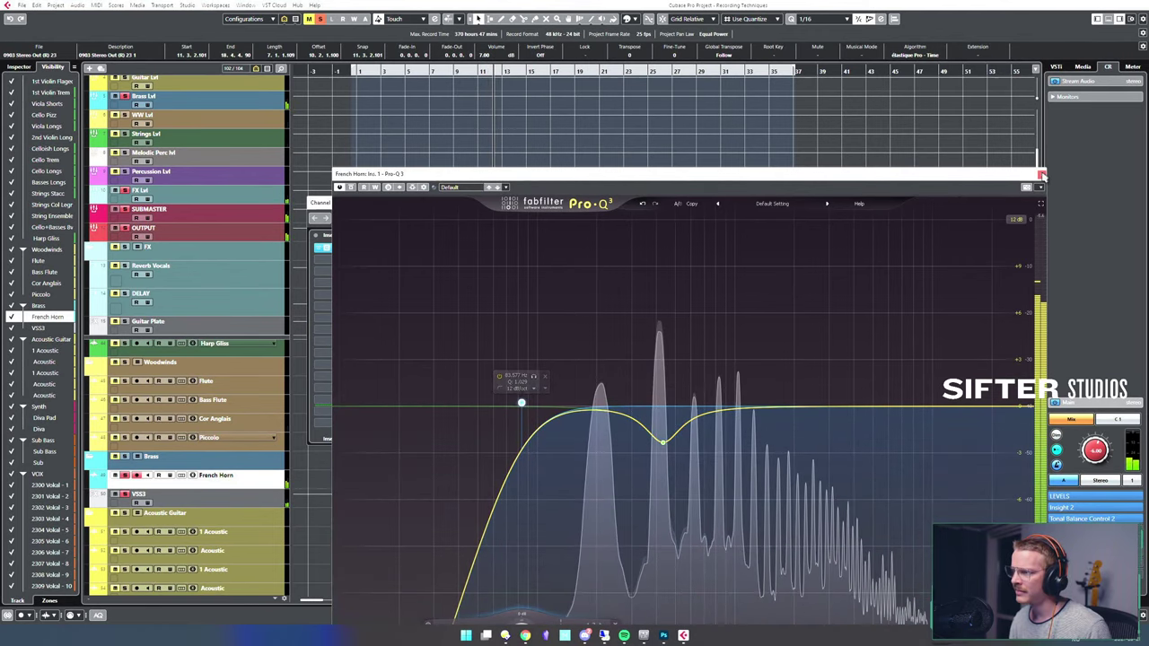
click(1041, 175)
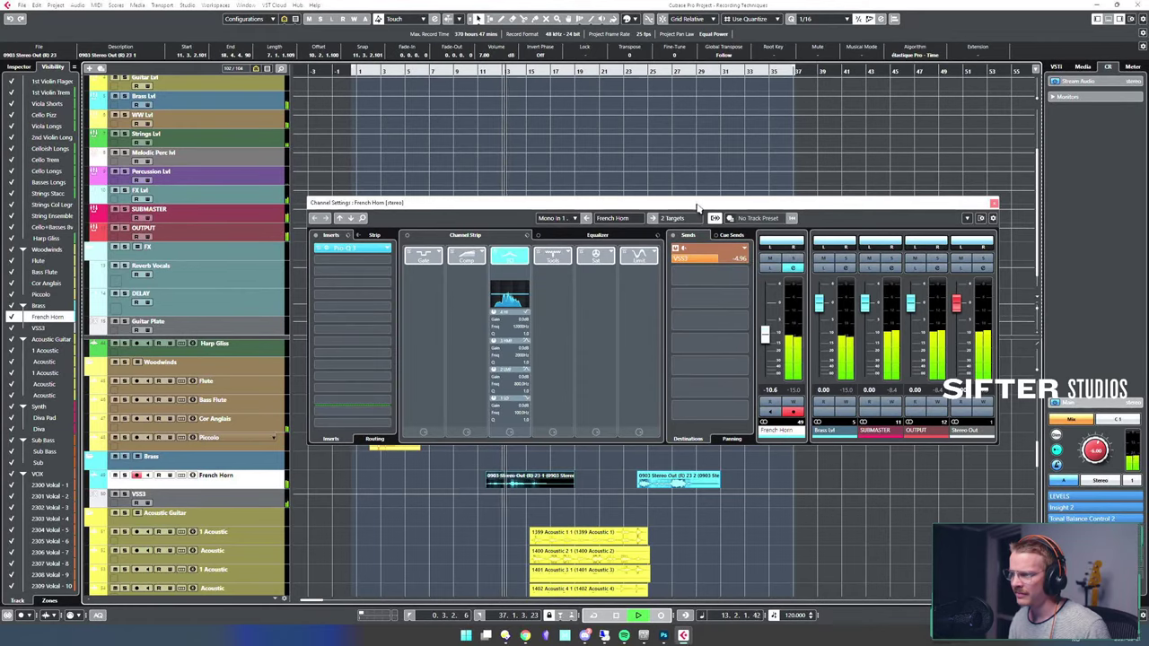
drag(696, 204, 622, 124)
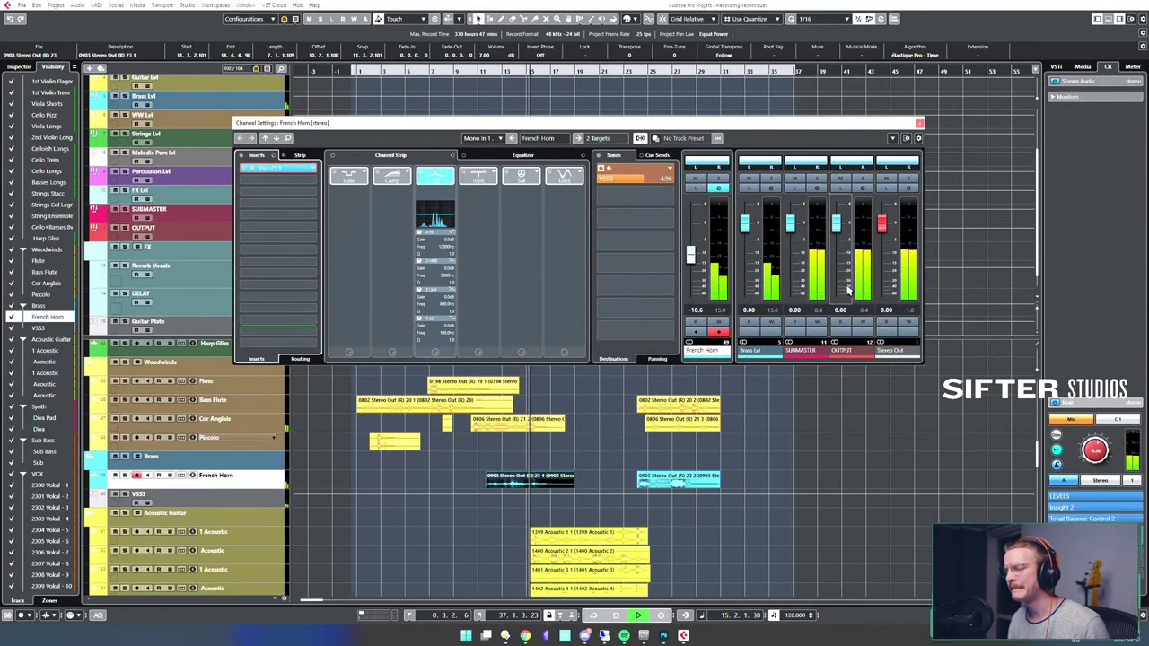
drag(847, 127, 825, 136)
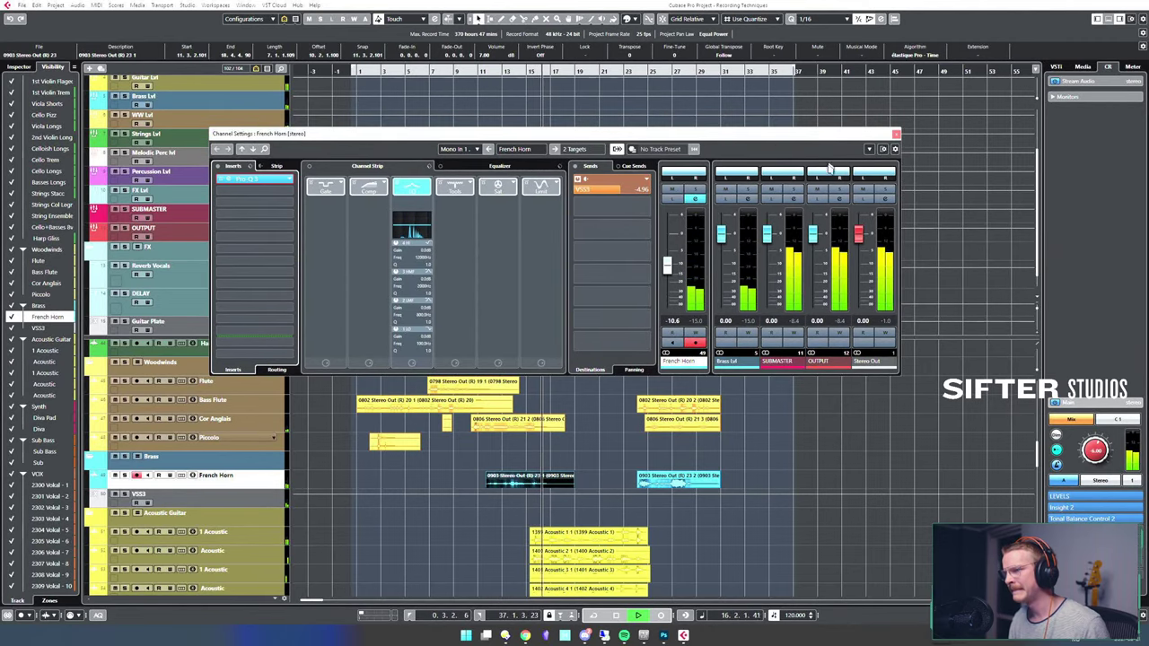
click(898, 133)
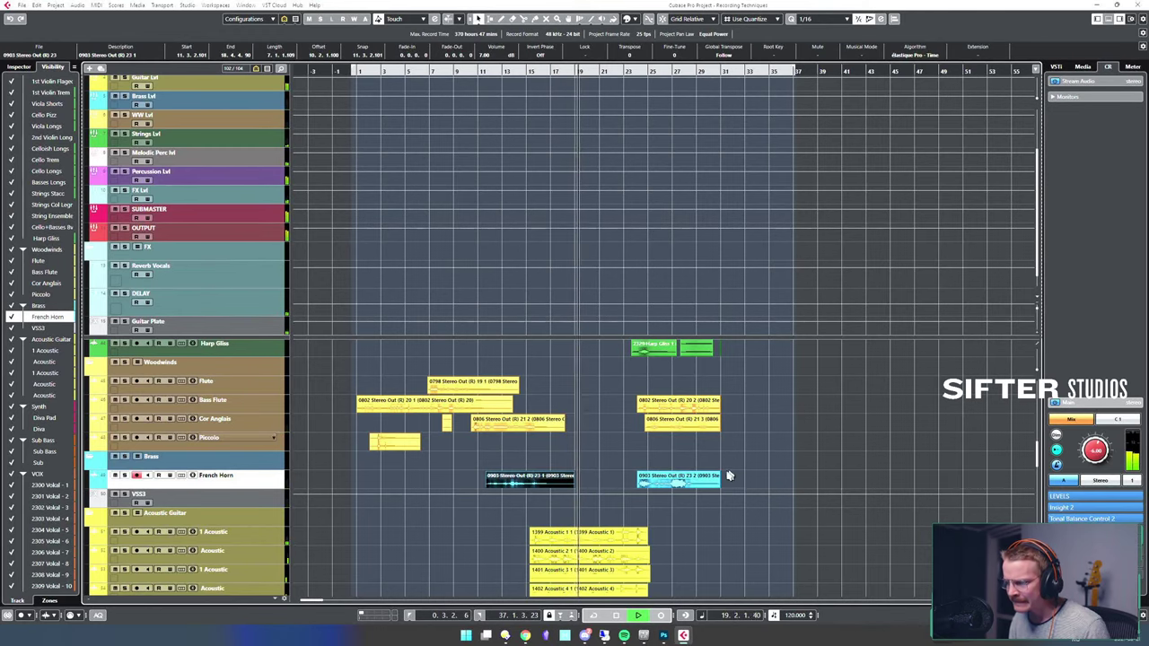
- Audition the Sub track in solo, stop playback and set the Sub channel volume to -16.5 dB
scroll(743, 535, down, 4)
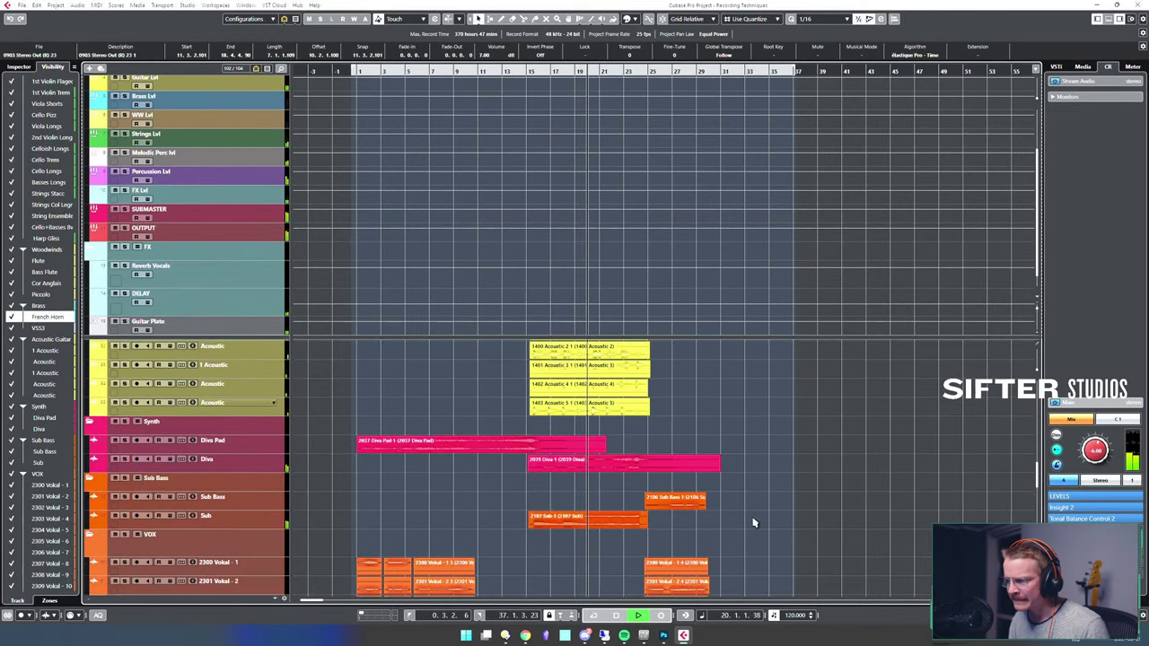
click(601, 520)
key(e)
drag(667, 281, 667, 292)
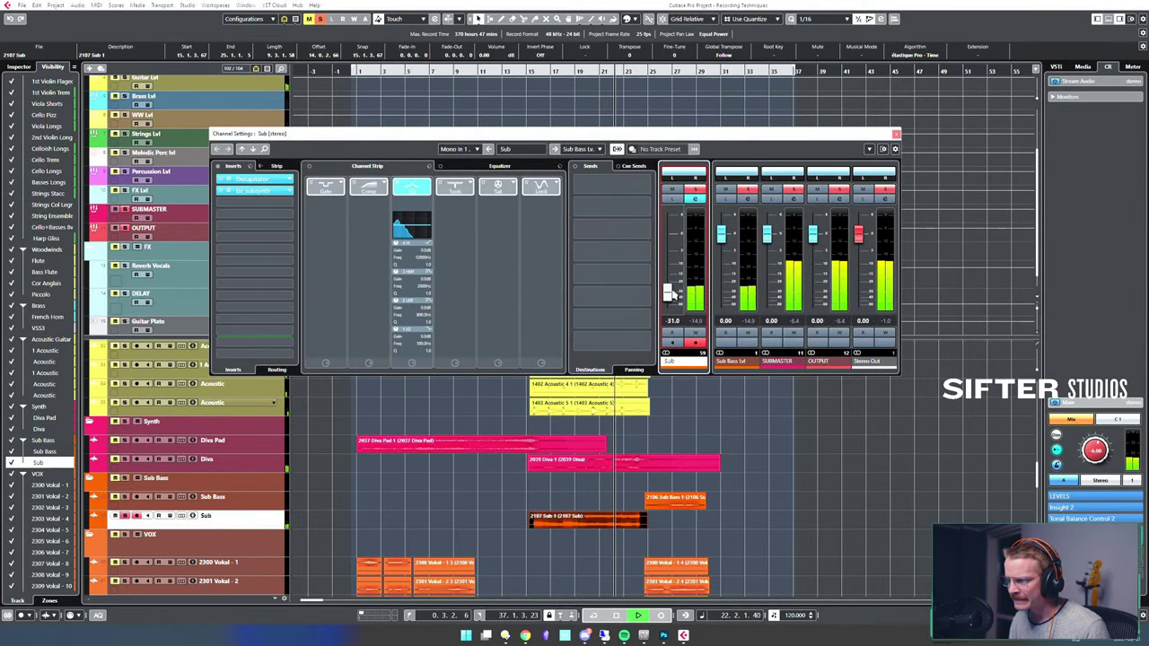
click(650, 465)
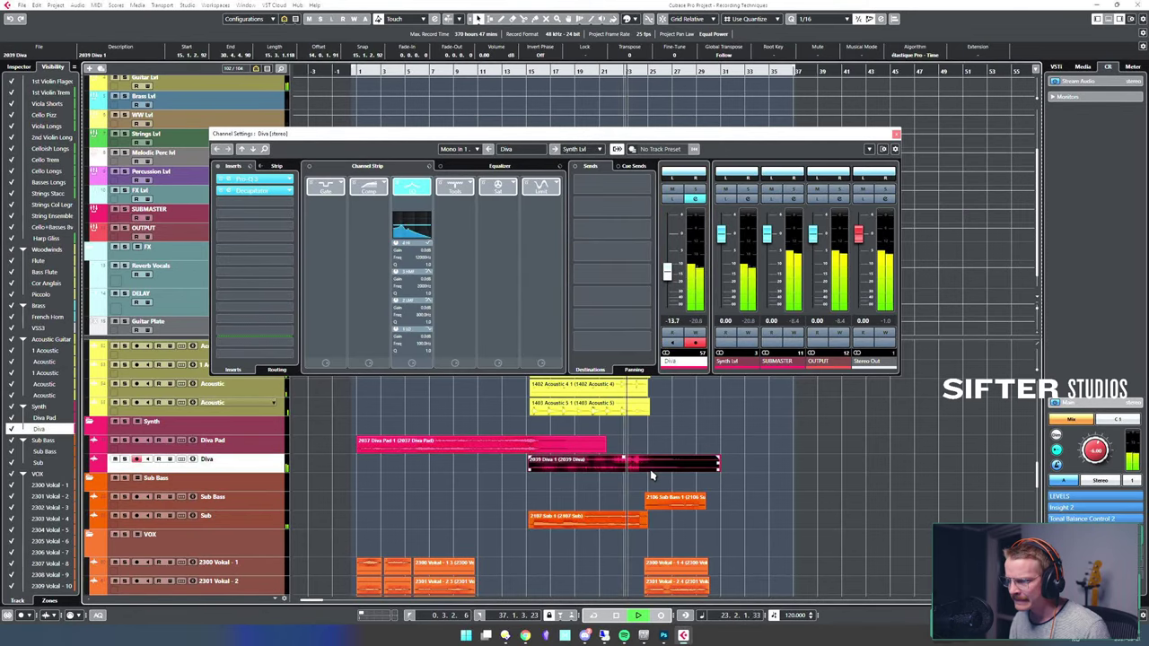
key(space)
click(606, 525)
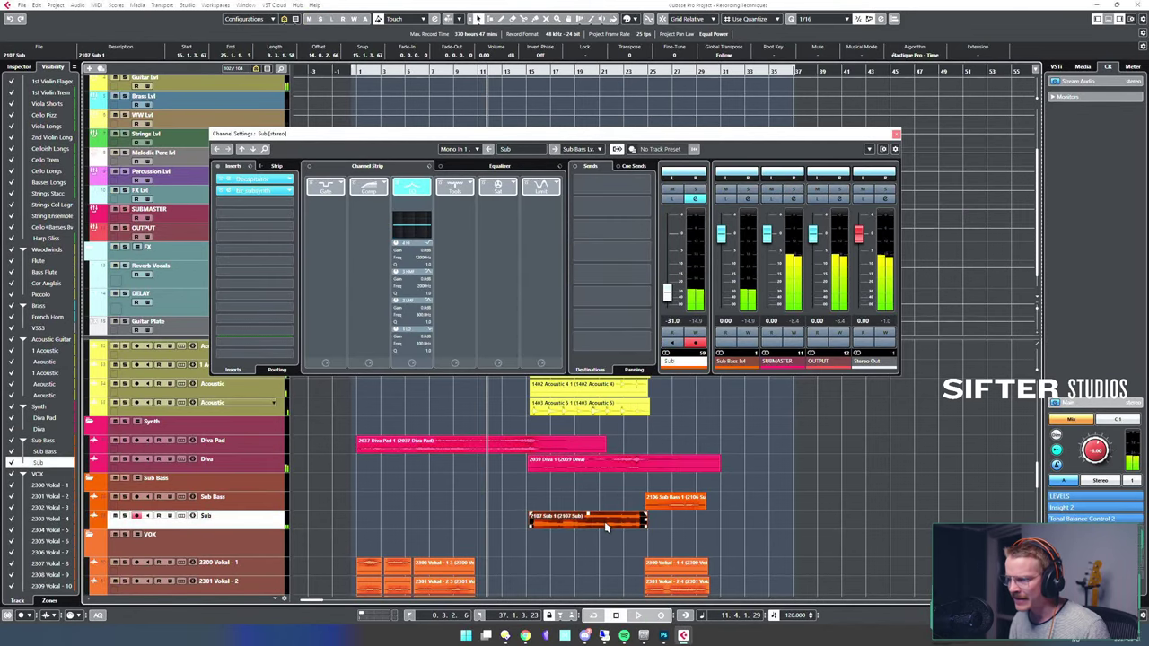
drag(666, 293, 668, 283)
- Open the Decapitator insert on the Diva channel and play the Diva part in solo from around bar 19
click(631, 464)
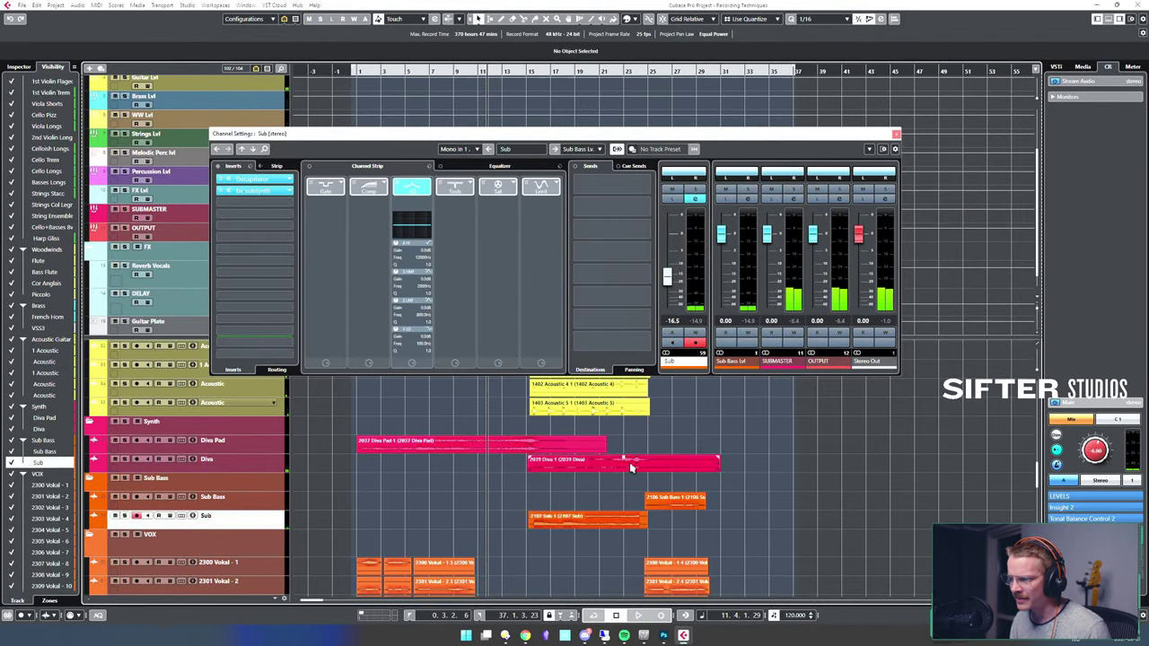
click(285, 191)
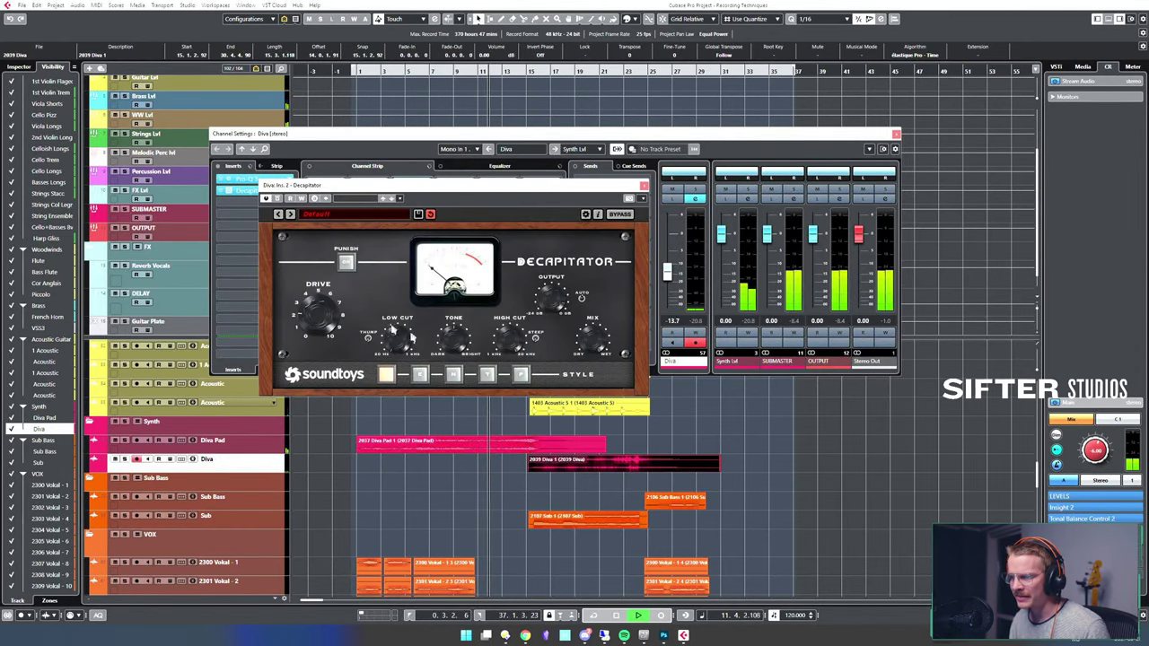
key(s)
alt+shift+click(585, 451)
click(626, 479)
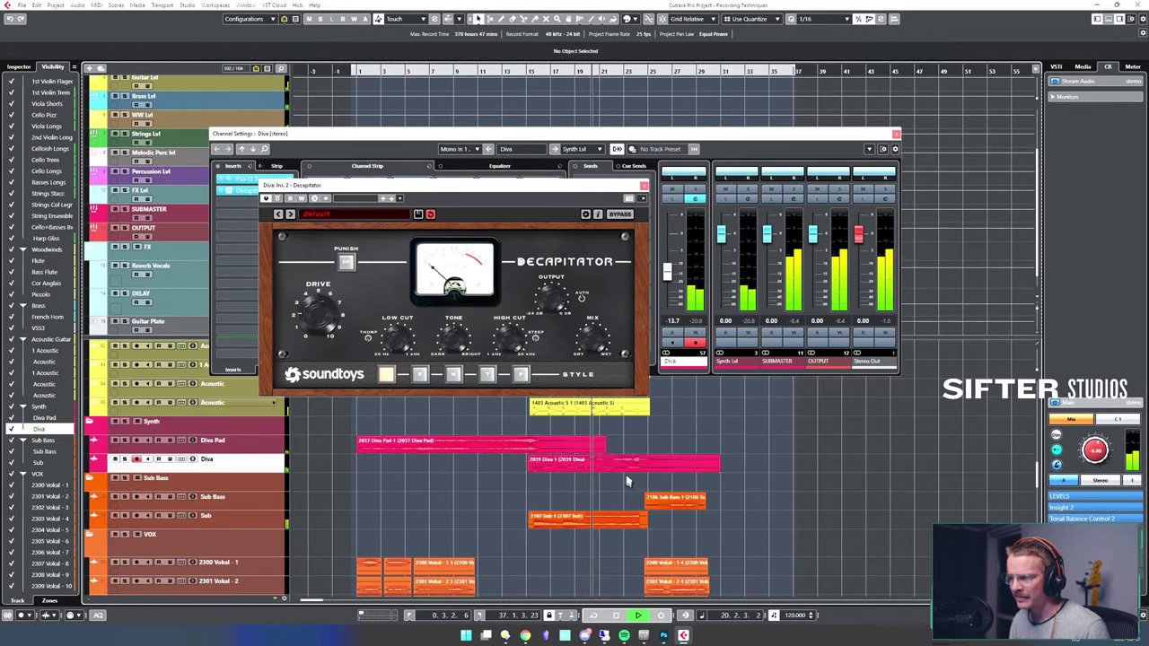
click(632, 461)
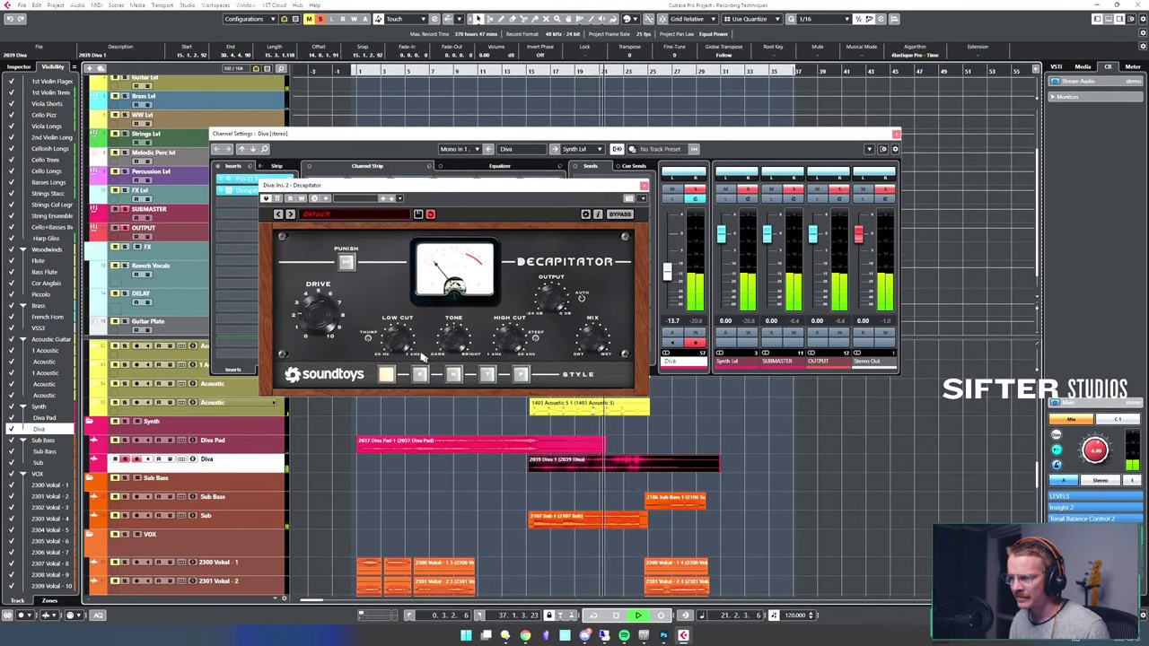
- Switch the Diva channel's Decapitator to the T style, stop playback and close the plug-in and channel windows
click(421, 375)
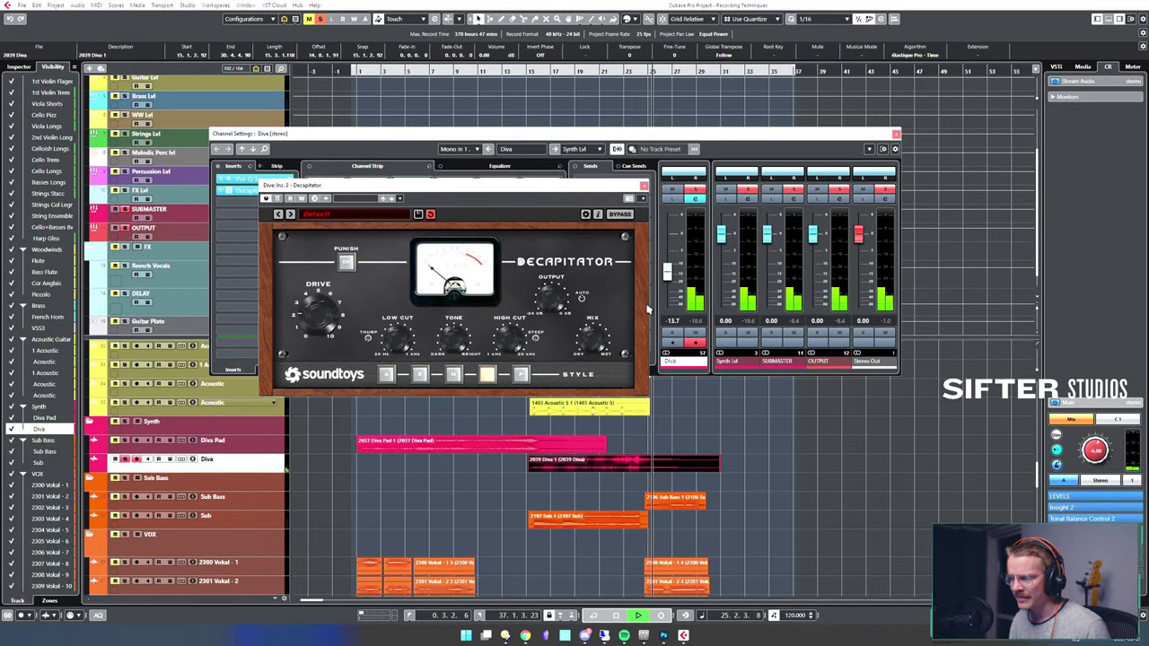
key(space)
click(643, 186)
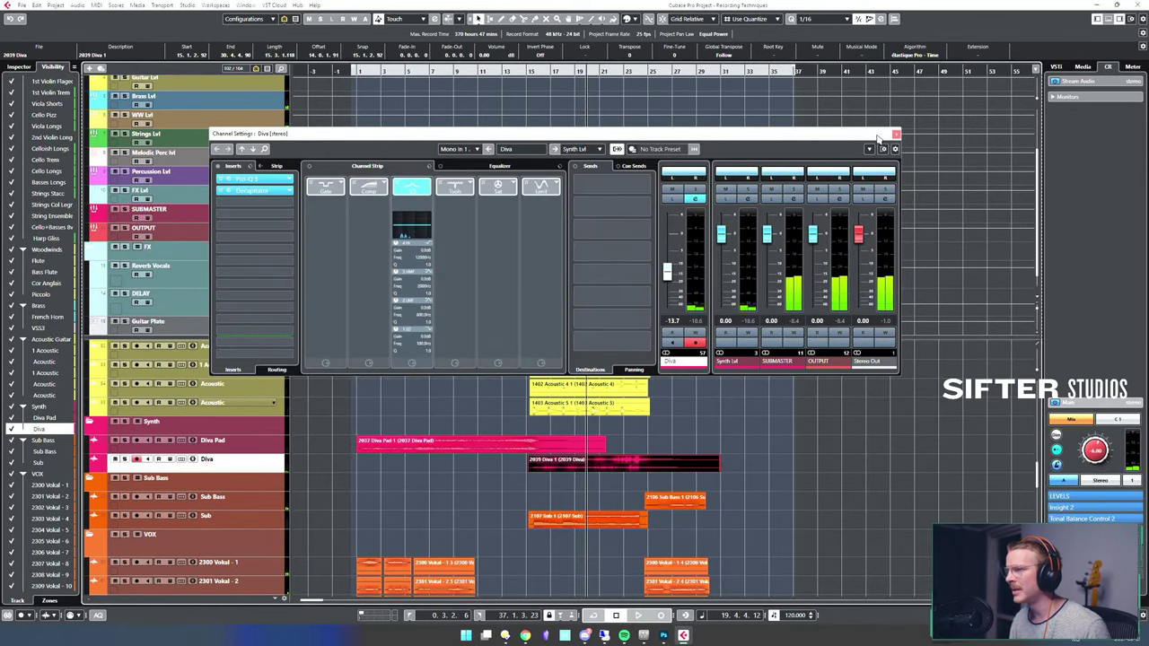
click(896, 134)
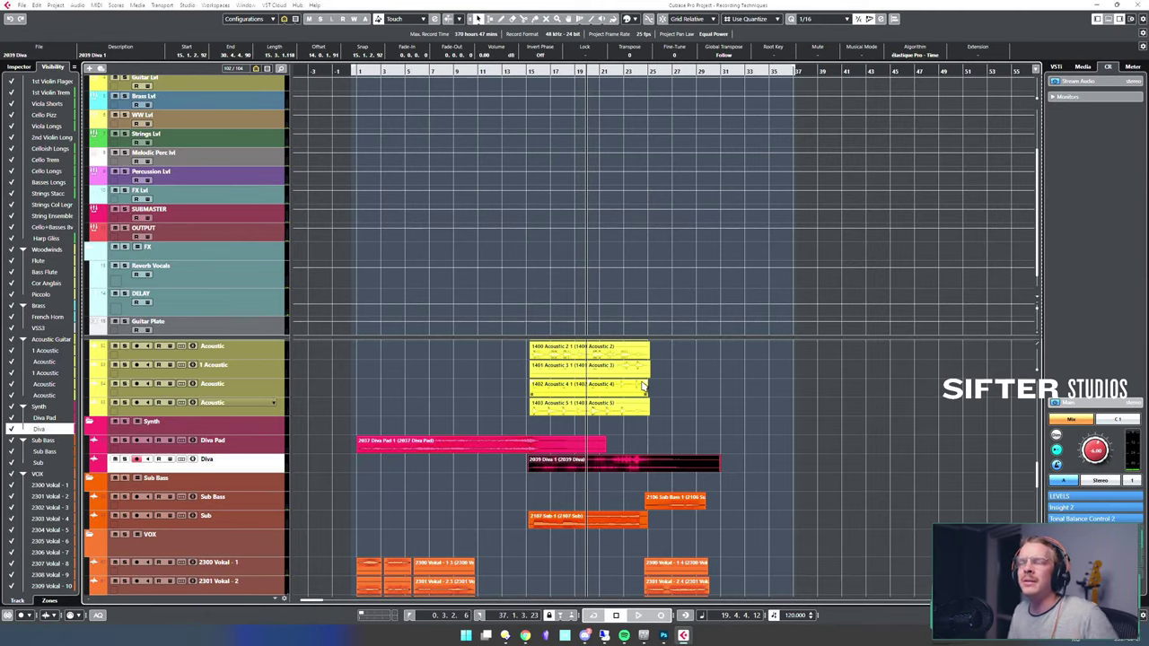
- Move the playback position to bar 24 and audition the second French Horn event in solo
drag(574, 429, 633, 413)
scroll(706, 422, up, 3)
click(703, 431)
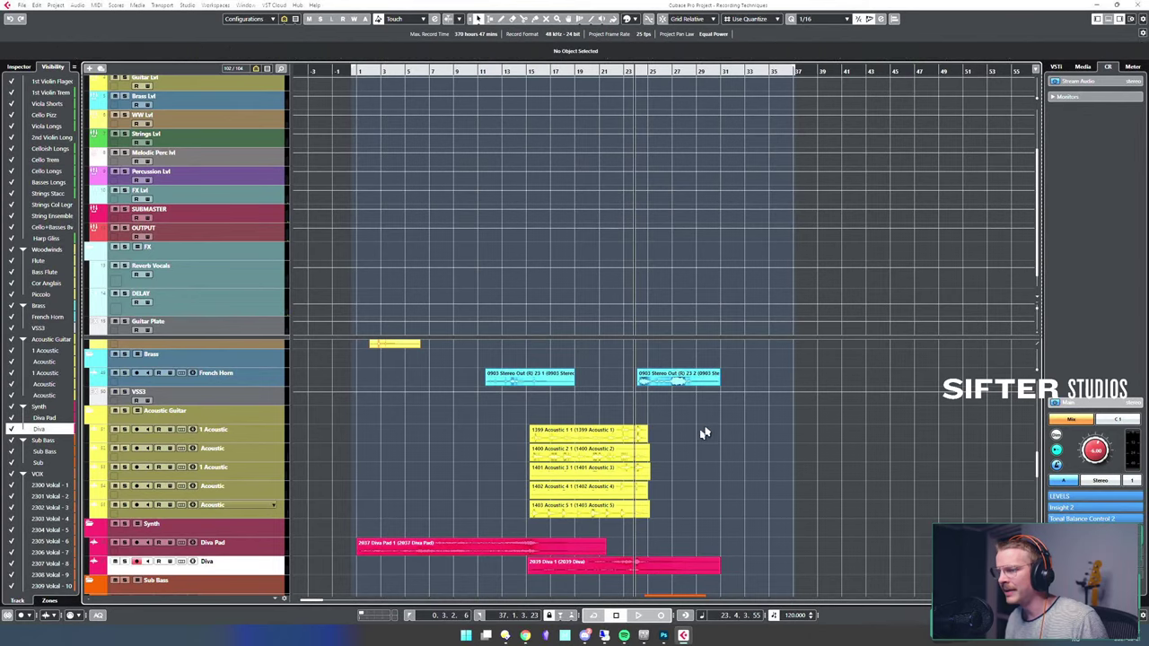
scroll(691, 453, up, 1)
drag(666, 465, 639, 456)
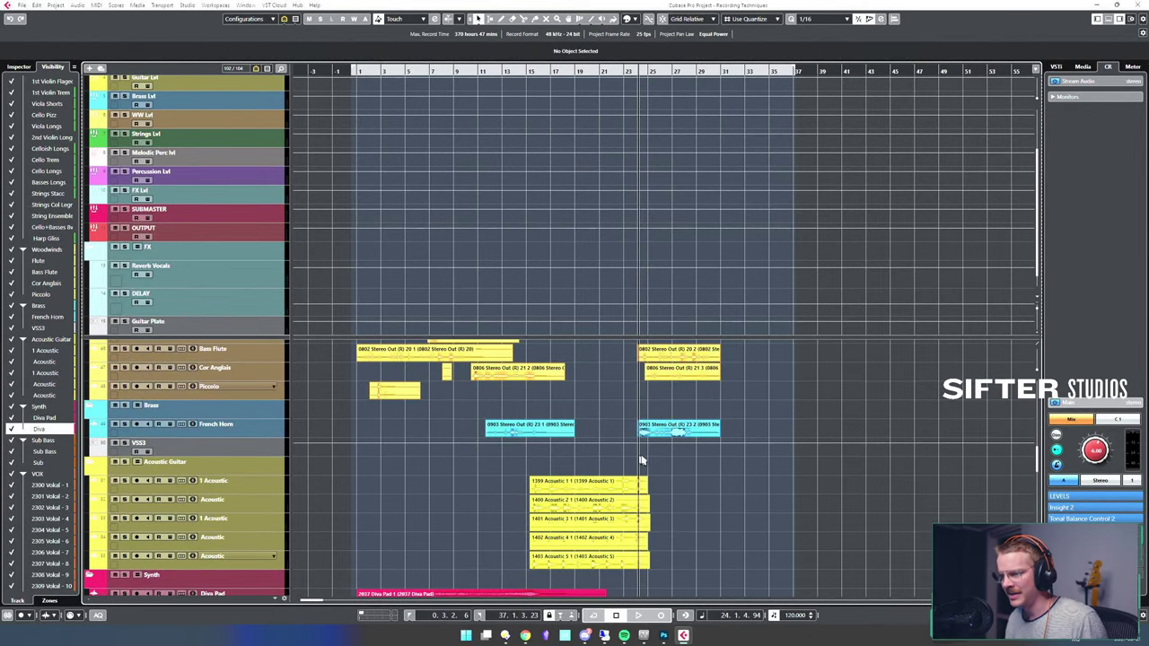
click(685, 434)
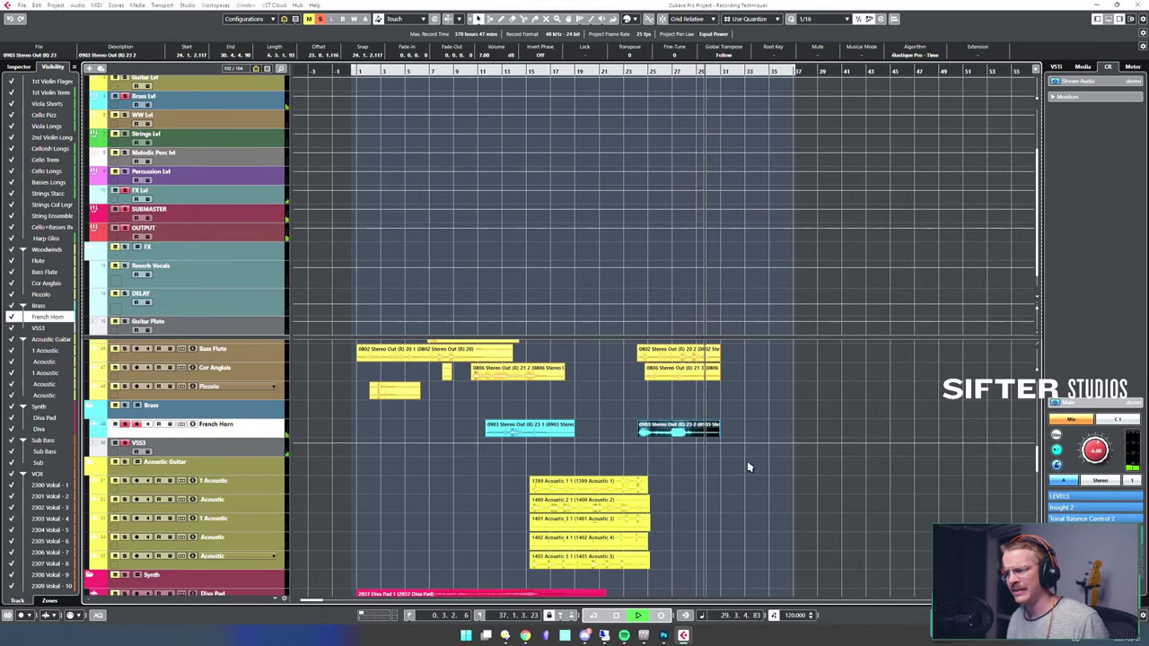
key(space)
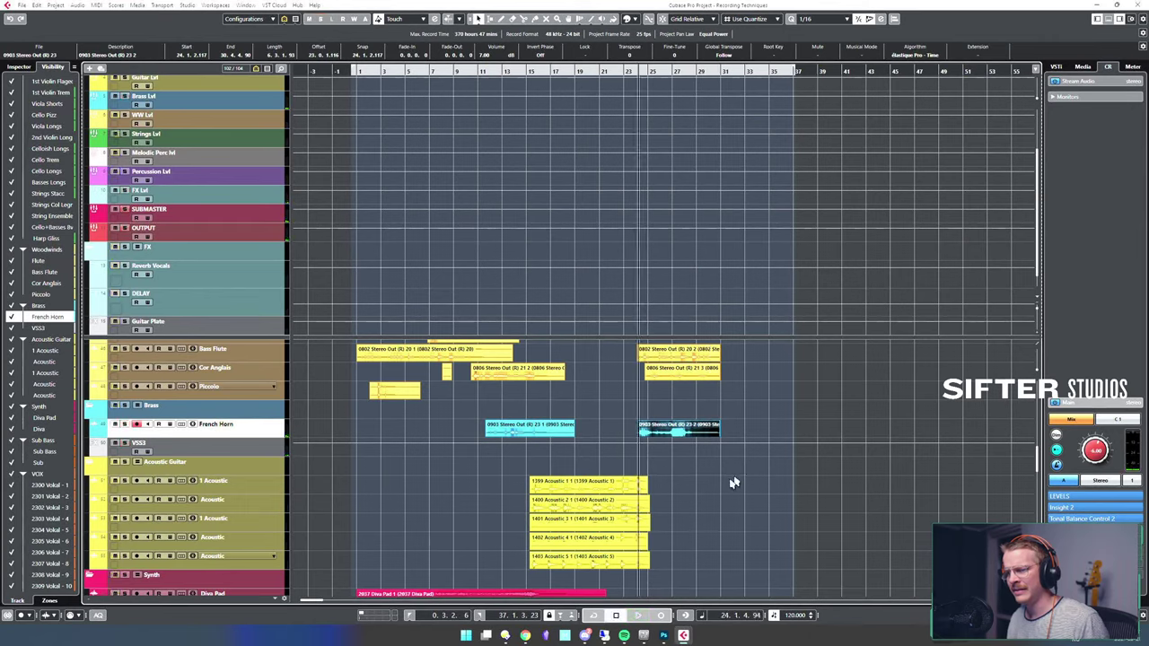
- Play the full mix from bar 24, set the French Horn channel volume to -16.2 dB and close its channel settings
key(space)
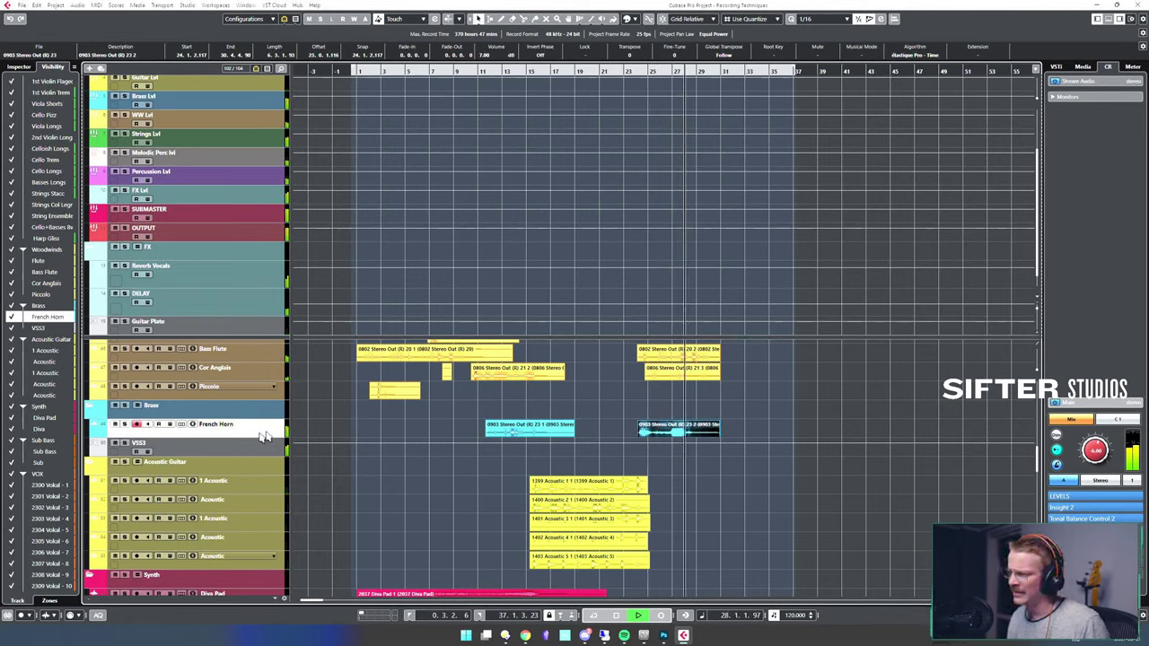
key(e)
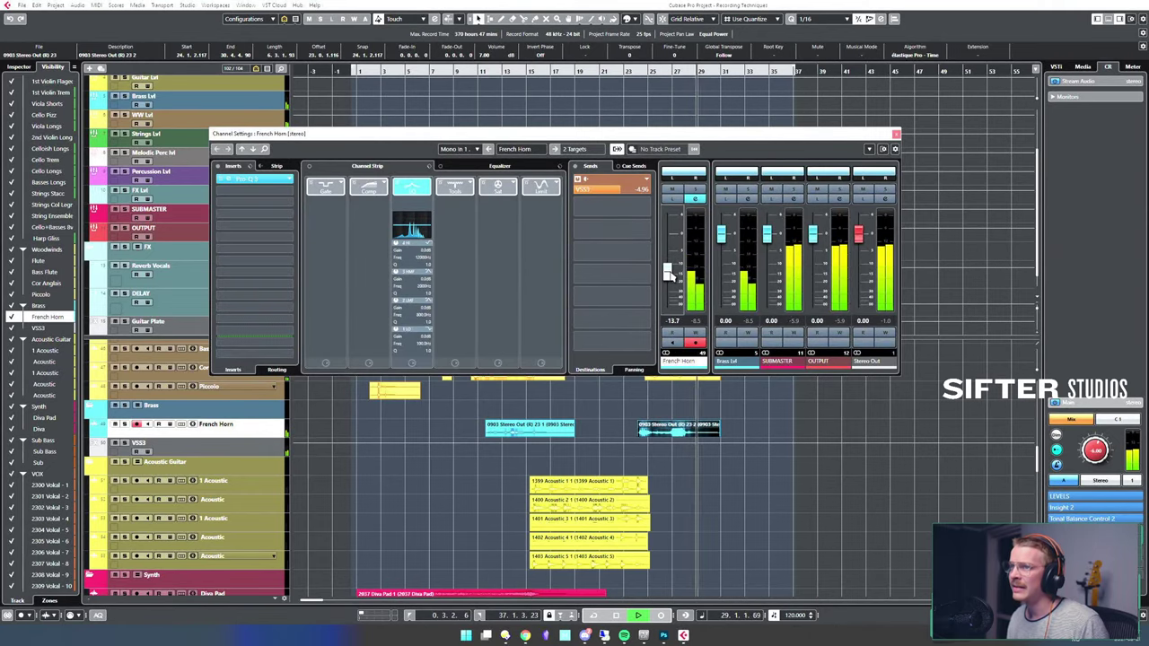
key(space)
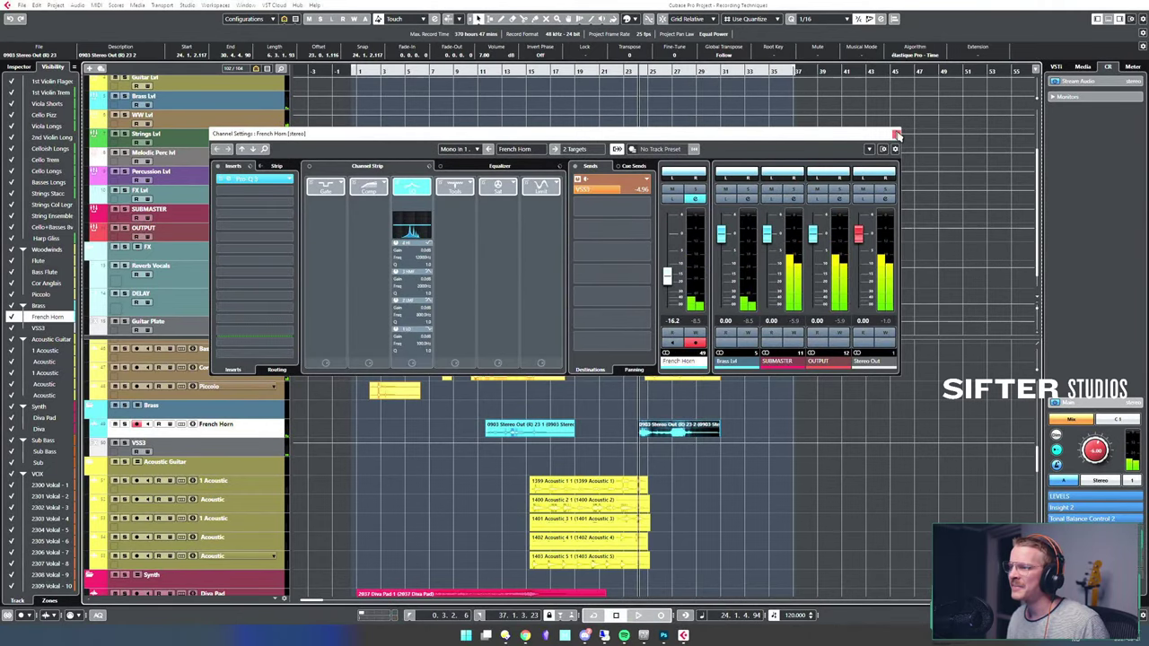
click(896, 134)
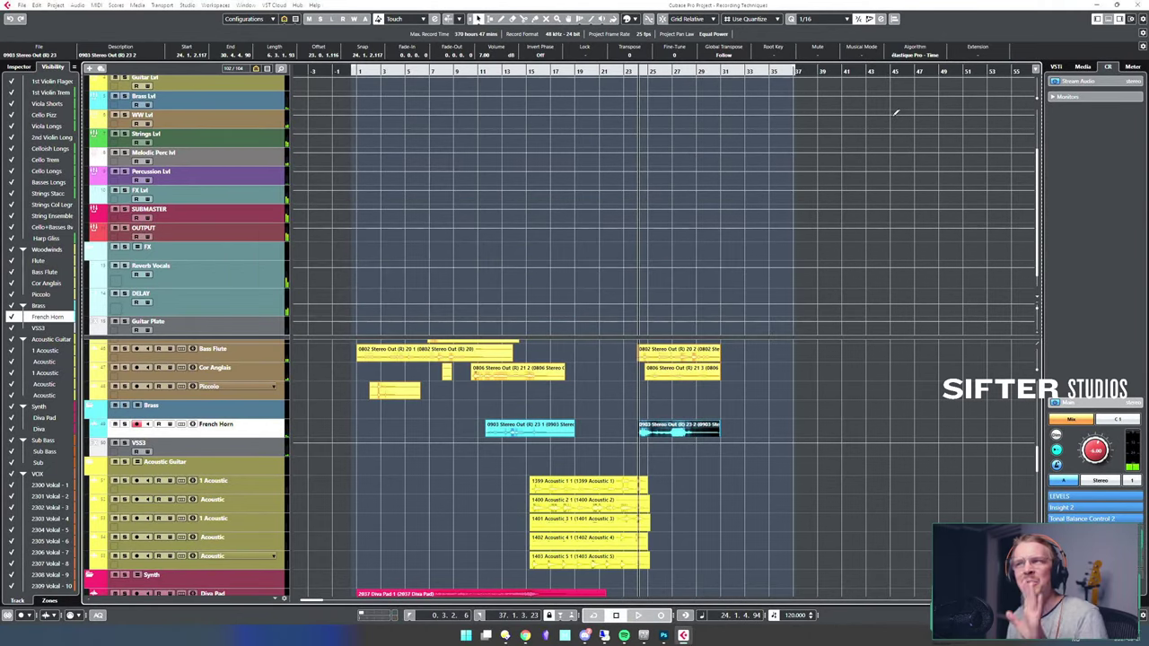
- Select the Piccolo event and audition it in solo from just before its start
click(634, 392)
scroll(526, 391, up, 3)
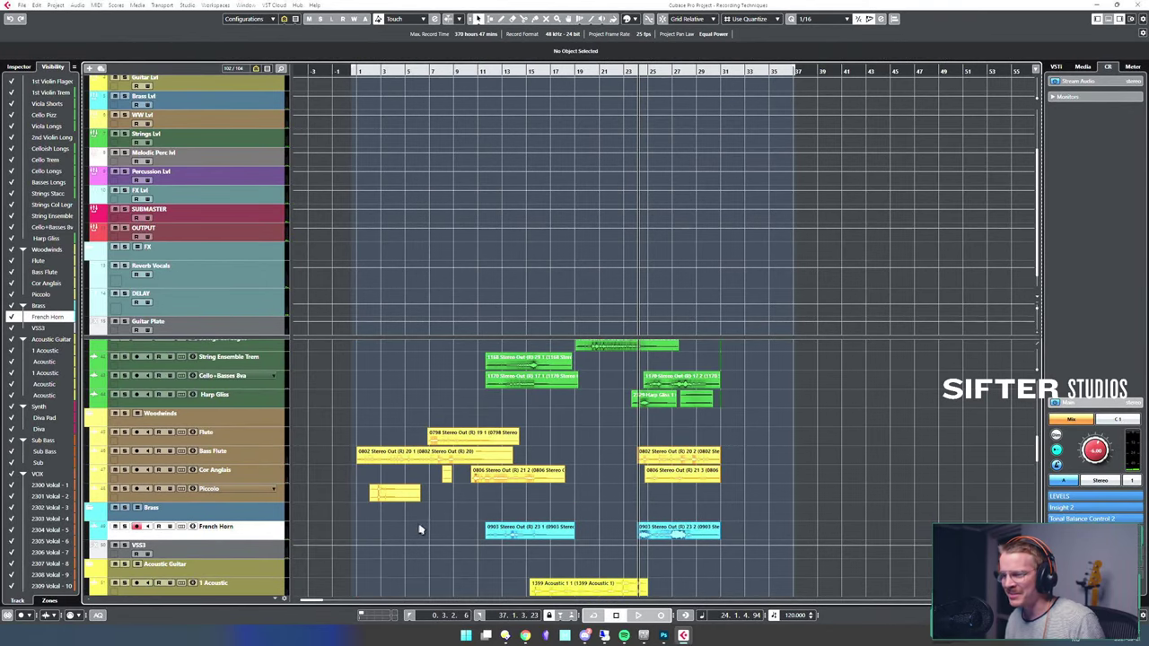
click(393, 494)
key(l)
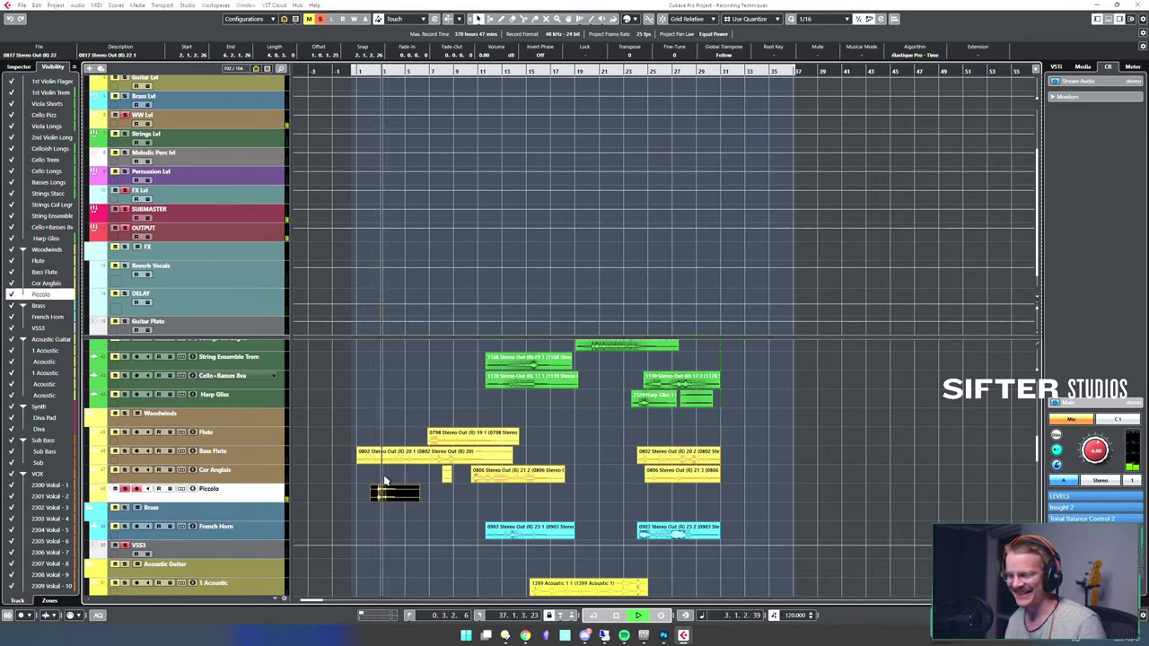
key(space)
key(space)
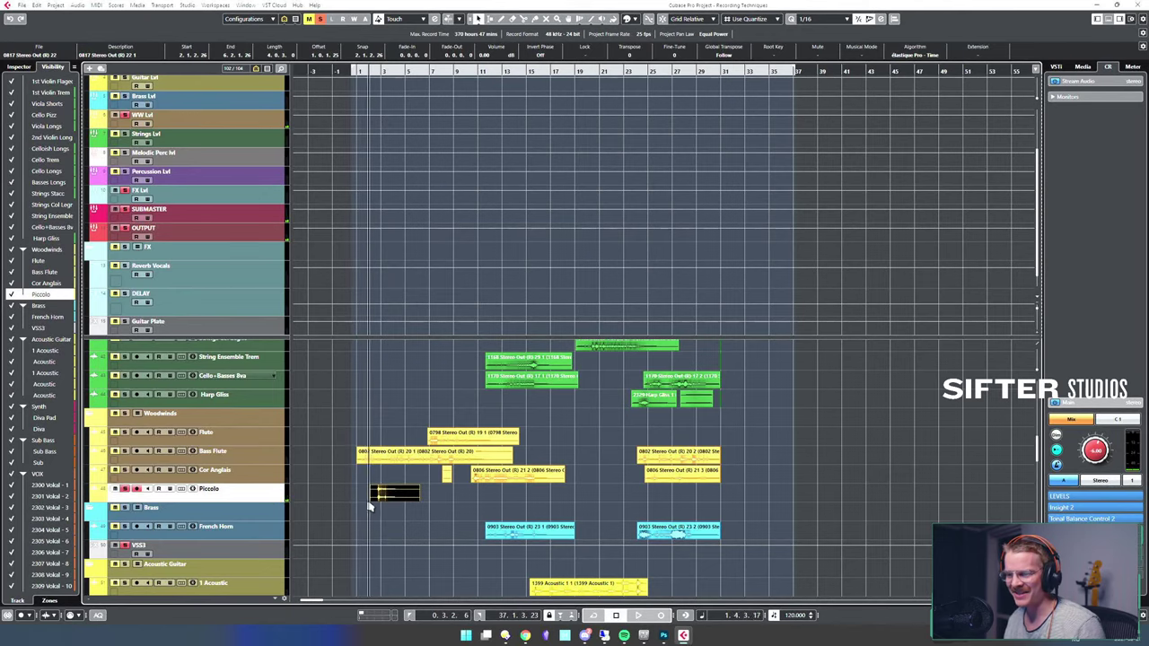
- Open the Piccolo channel settings, raise its volume to -17.4 dB and check it against the full mix
key(e)
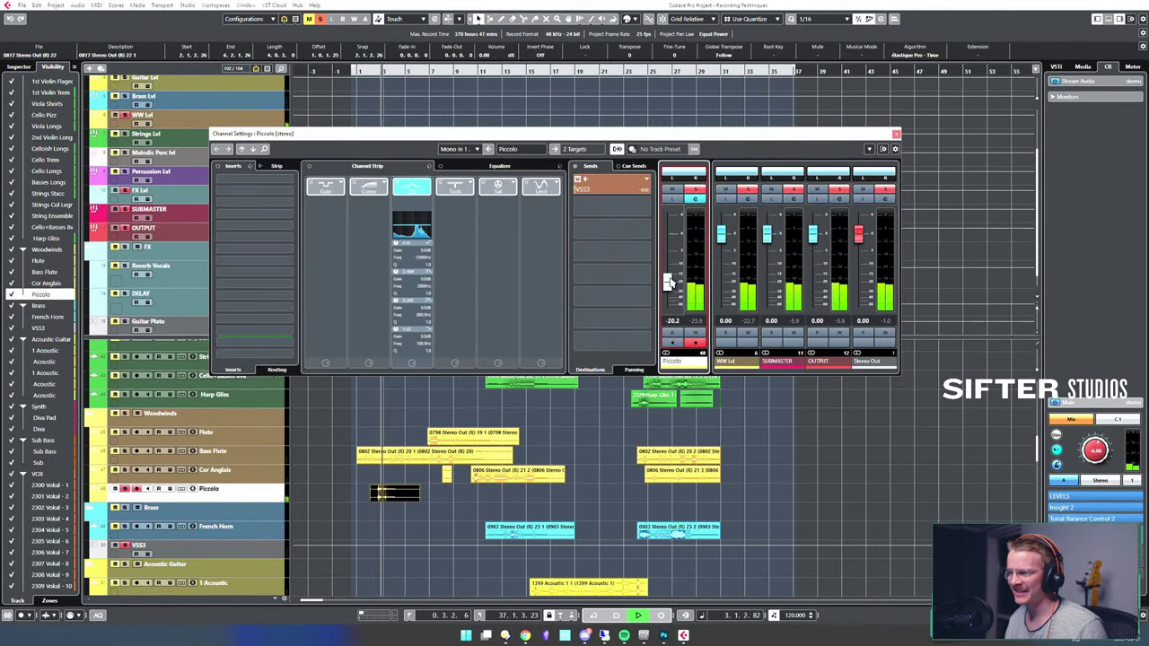
drag(668, 277, 669, 273)
key(space)
key(s)
key(space)
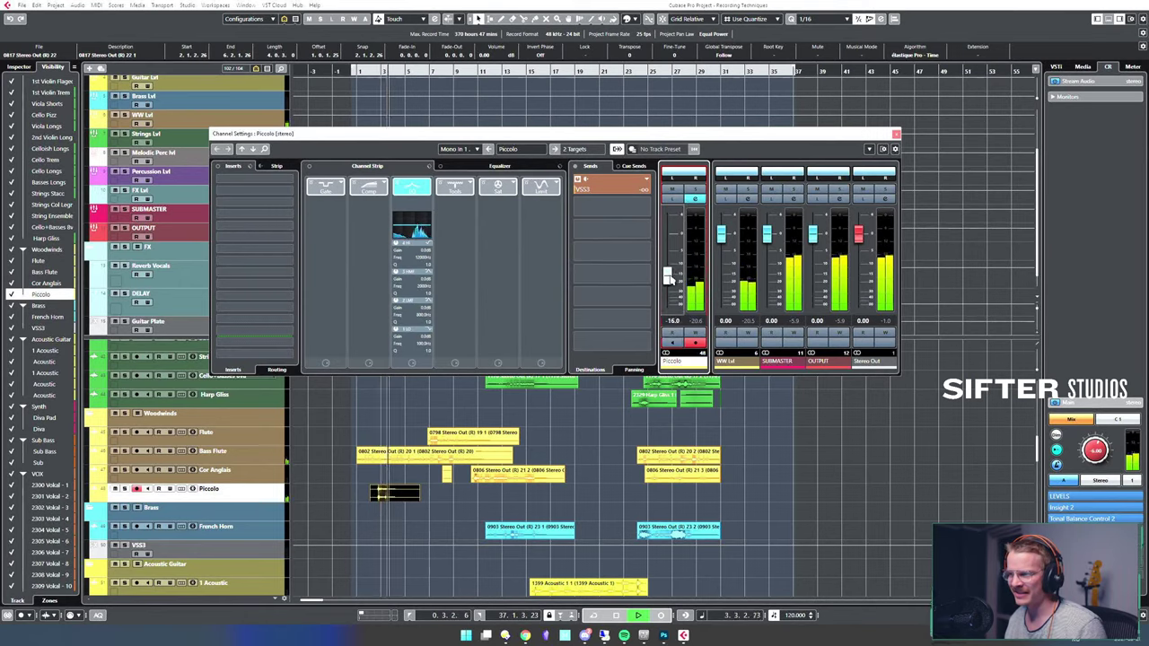
- Solo the first Bass Flute event's track during playback and raise its channel volume to -14.4 dB
click(440, 456)
key(s)
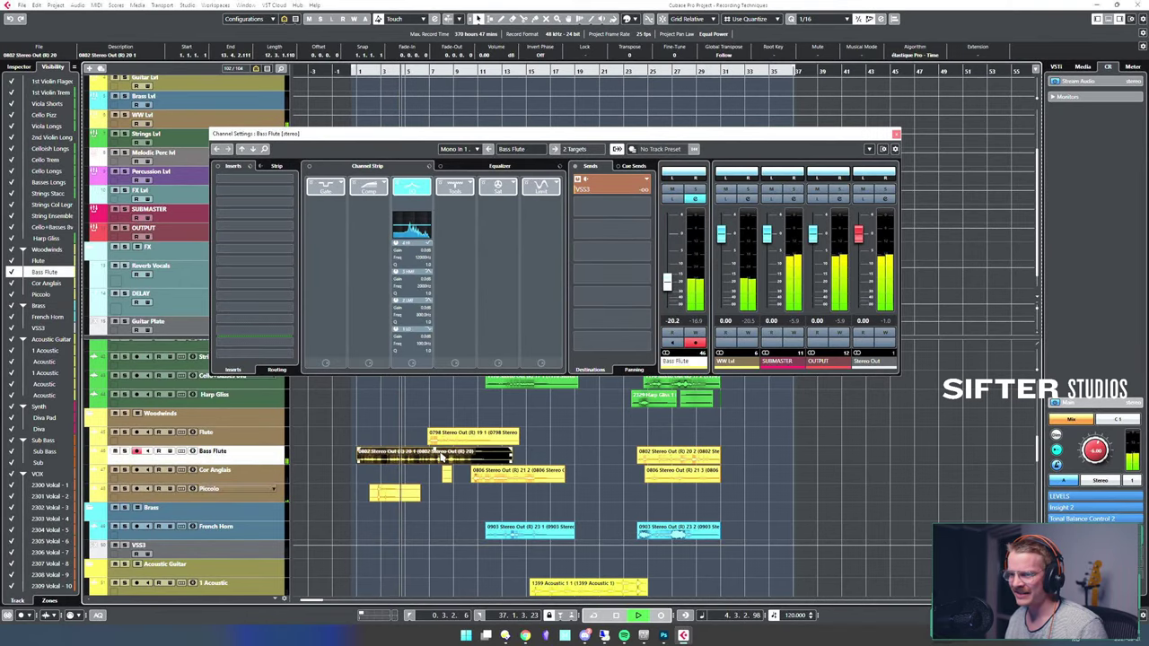
drag(668, 290, 670, 280)
- Insert Pro-Q 3 on Bass Flute with a low cut just below 100 Hz and a bell cut of about -2.9 dB near 613 Hz
click(272, 181)
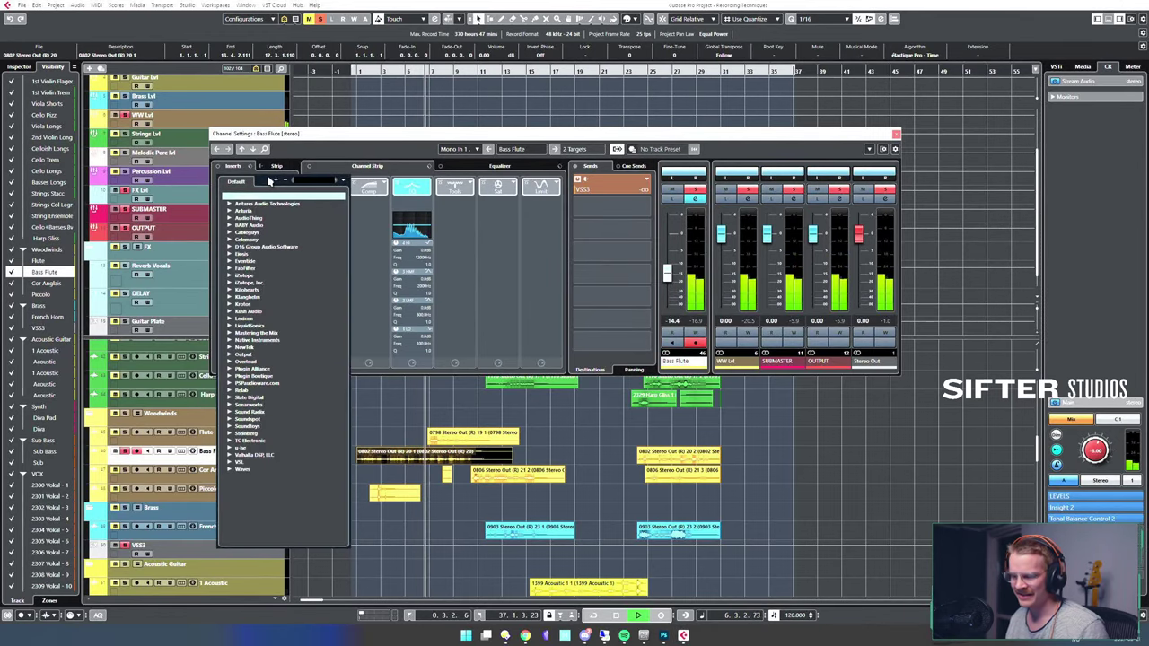
text(q 3)
click(282, 211)
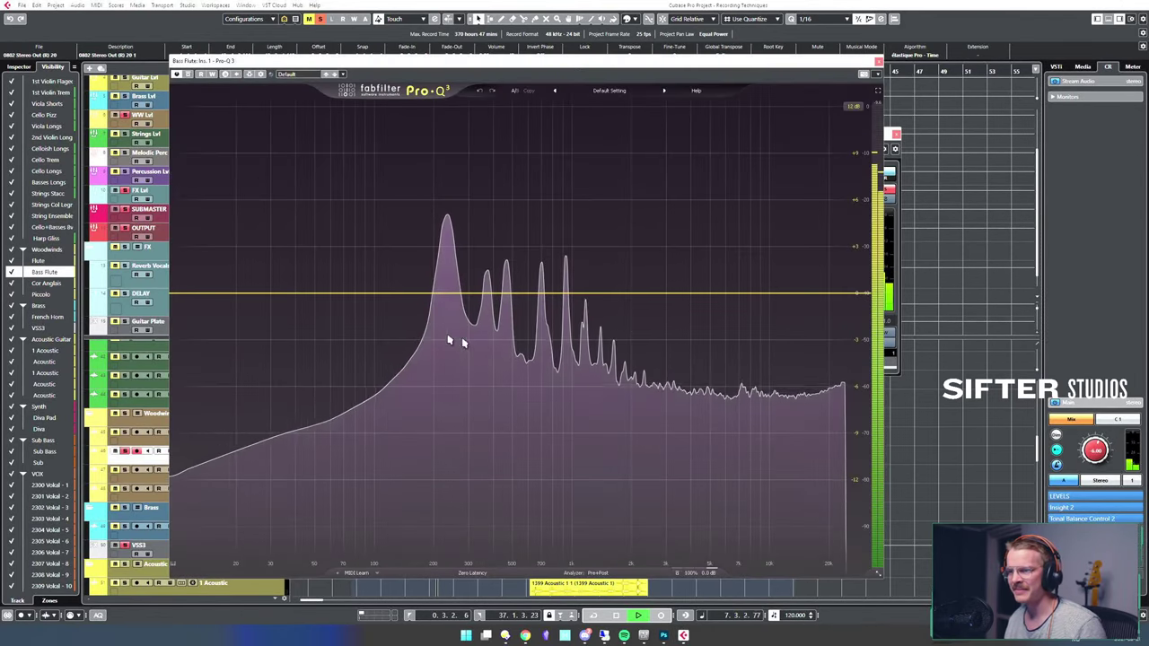
double_click(190, 294)
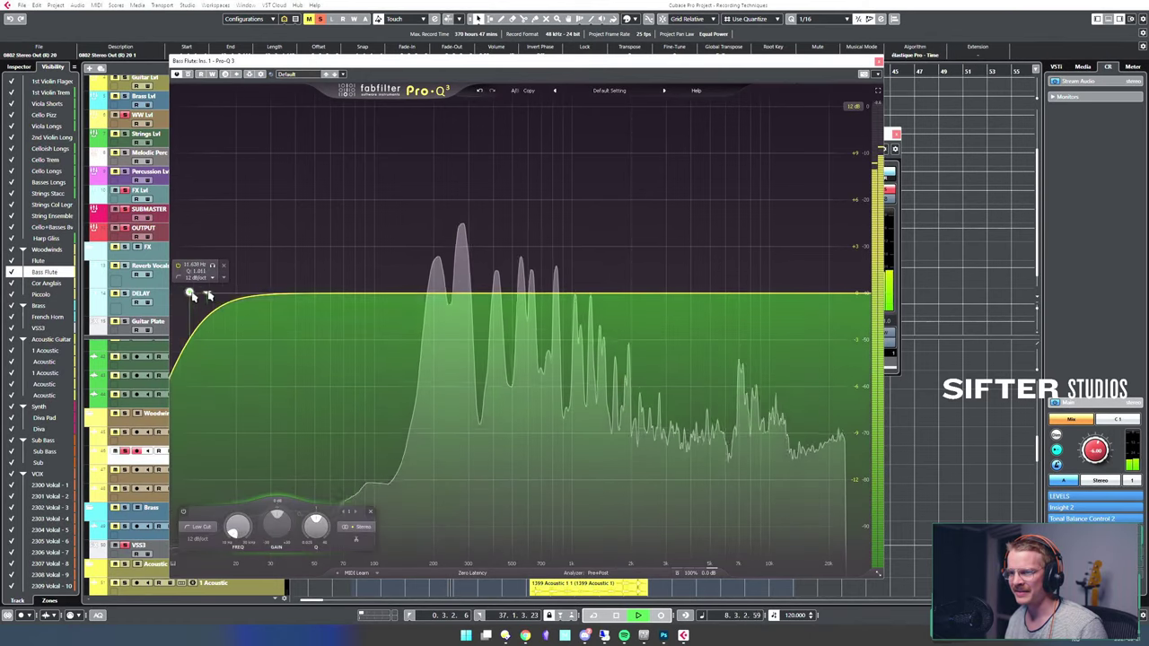
drag(192, 295, 363, 288)
mouse_move(547, 296)
mouse_down()
mouse_move(544, 205)
mouse_move(557, 205)
mouse_move(539, 184)
mouse_move(544, 306)
mouse_move(566, 306)
mouse_up()
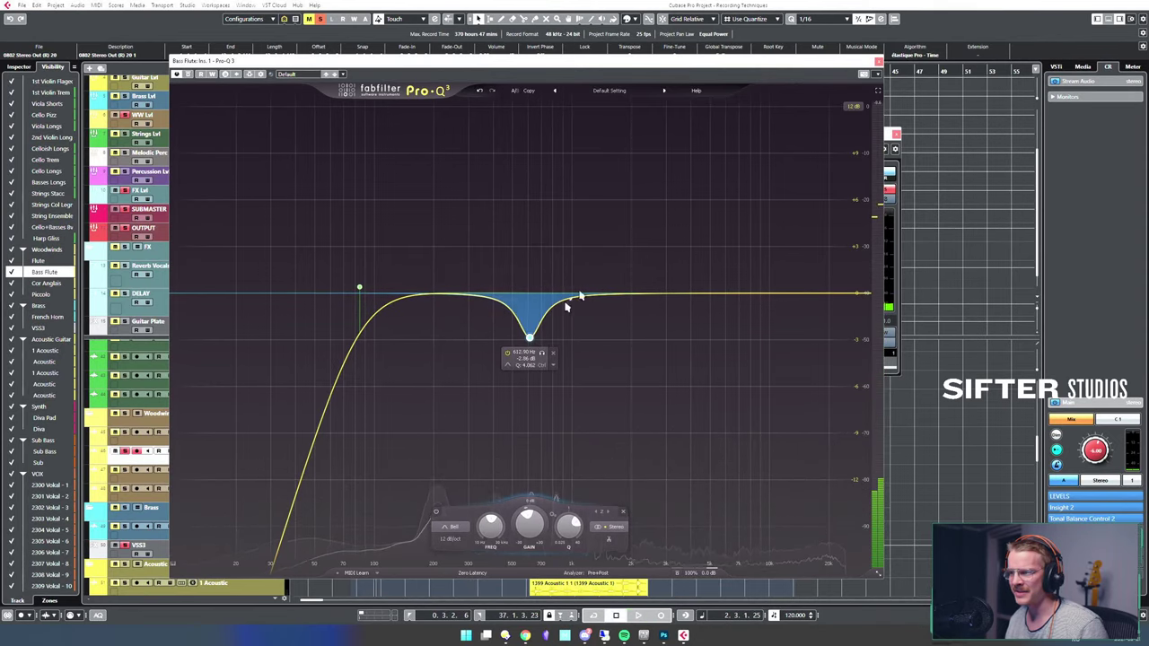
click(879, 62)
- Set the Bass Flute's VSS3 send to -3.99 dB, raise the Piccolo's VSS3 send and close the channel settings
drag(617, 188, 688, 191)
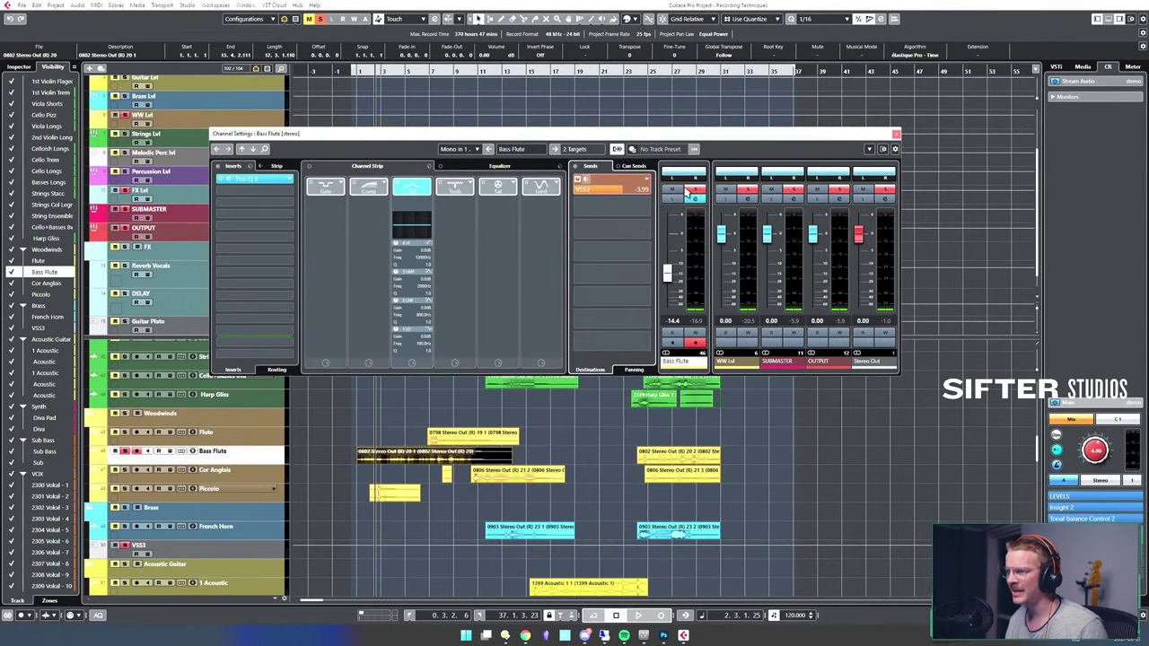
click(414, 496)
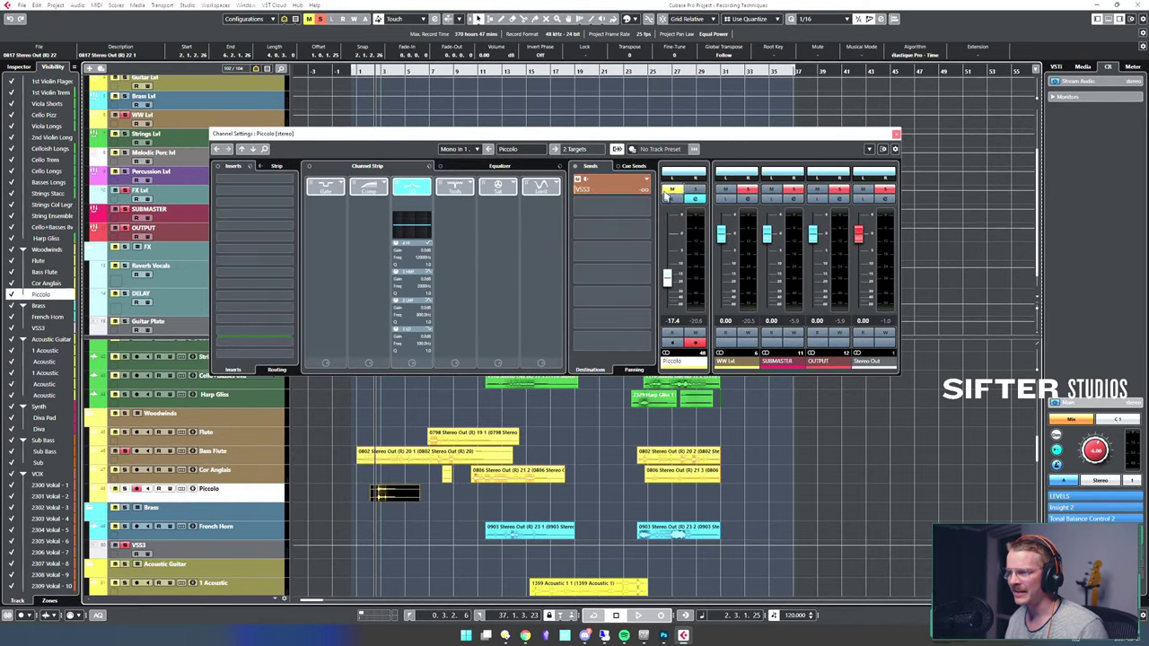
drag(611, 188, 664, 197)
click(896, 134)
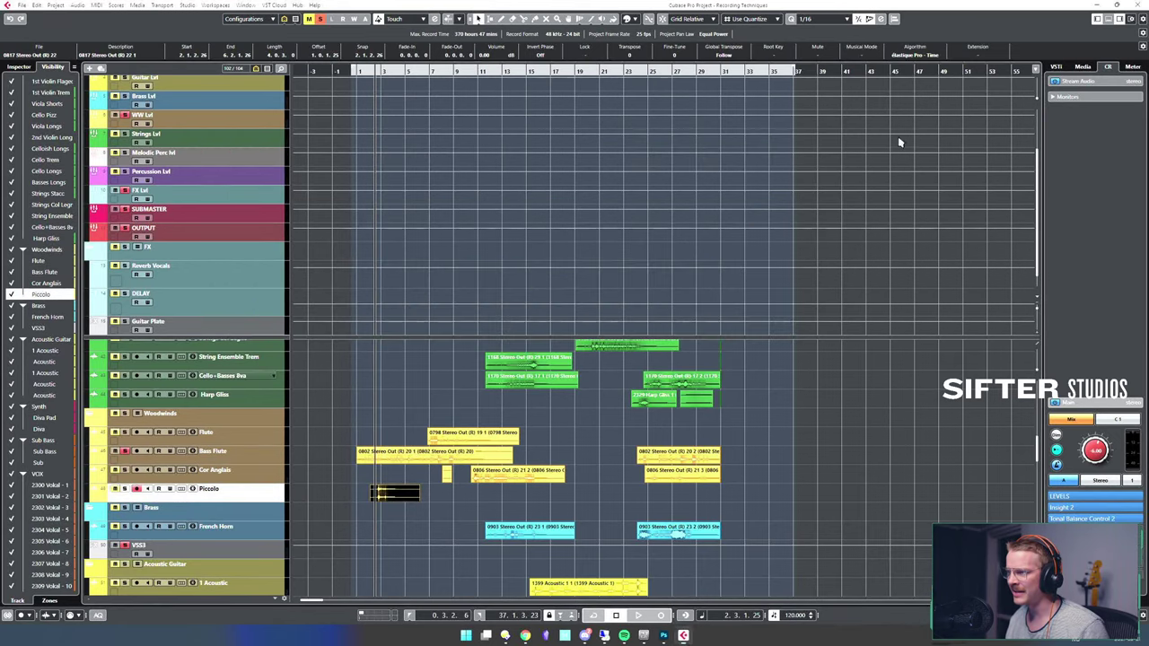
- Move the playback position to about bar 7 and audition the Flute event in solo
click(482, 422)
click(435, 390)
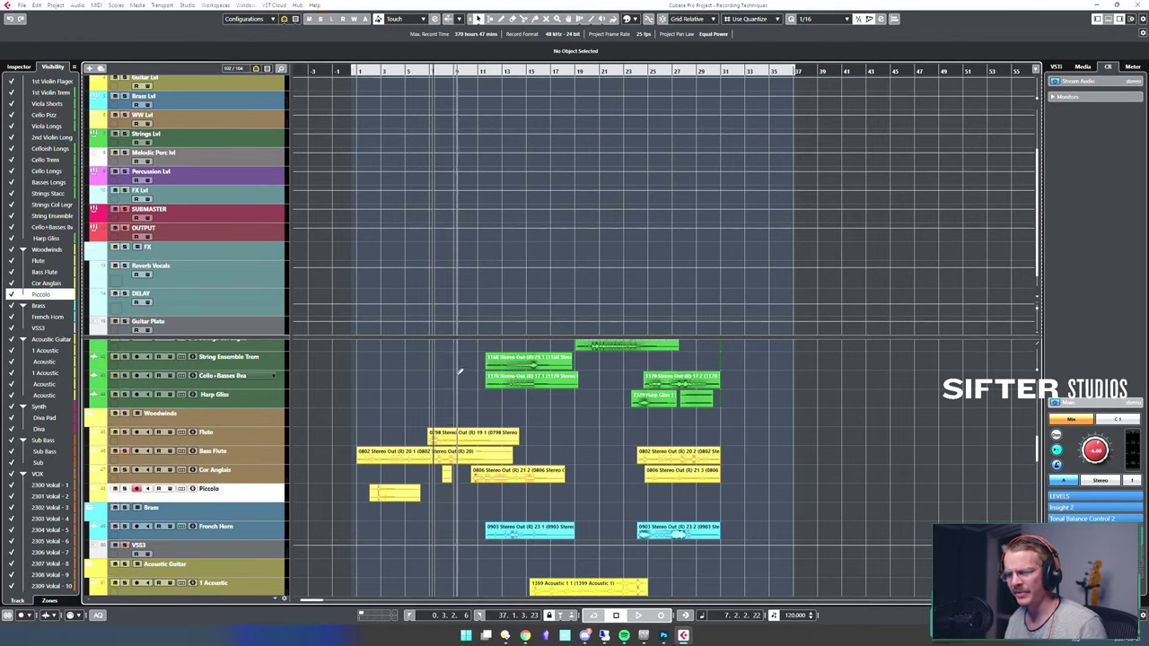
click(457, 449)
click(457, 438)
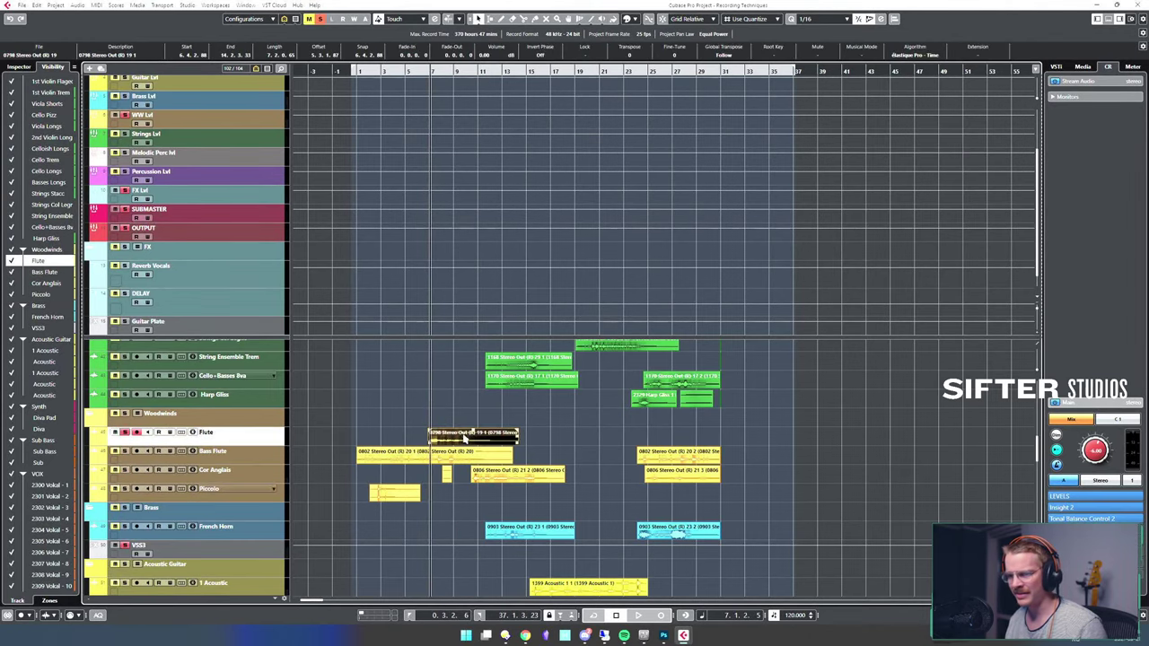
key(s)
key(space)
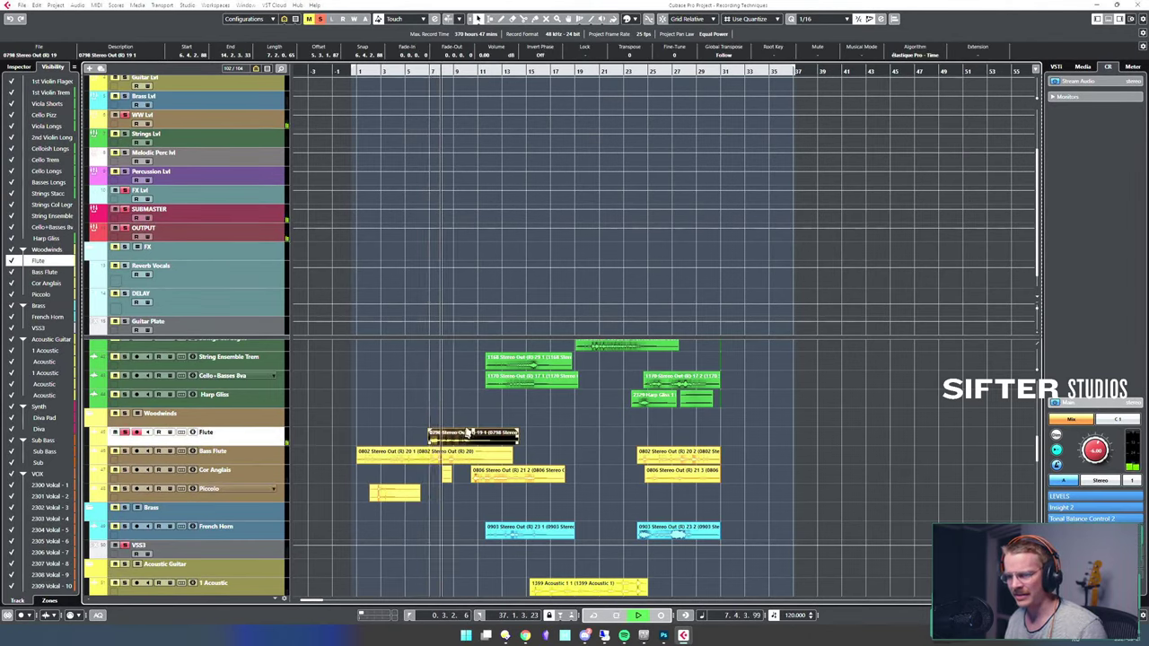
- Insert Pro-Q 3 on the Flute channel and add a high shelf of about +5.7 dB near 3.1 kHz
key(e)
key(space)
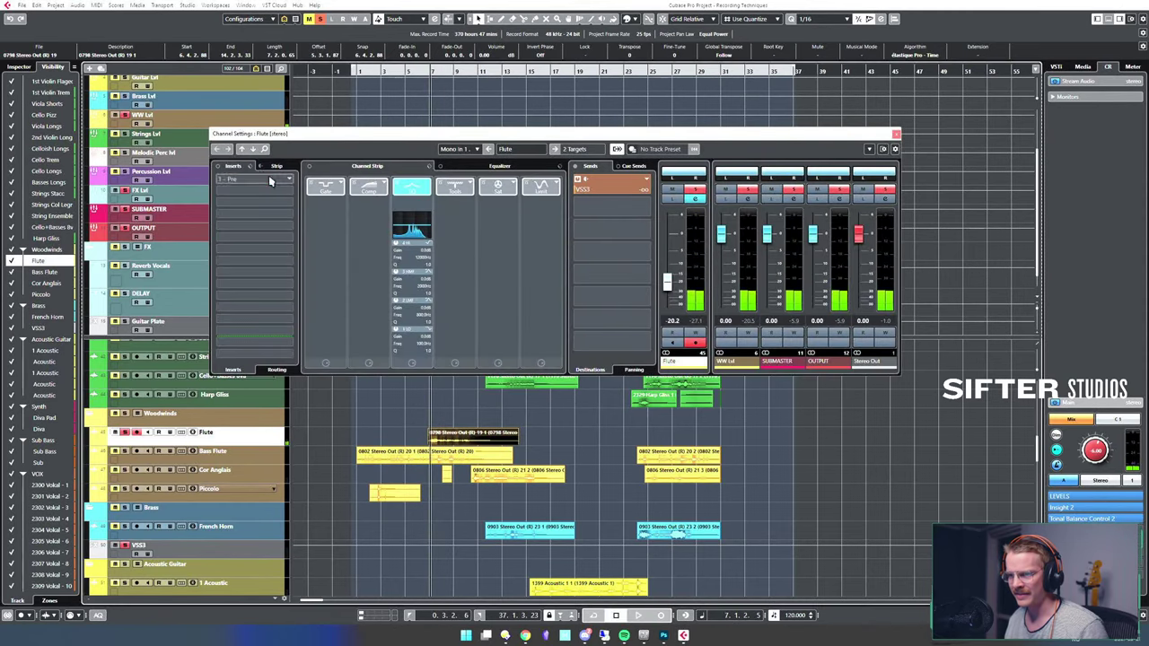
click(273, 181)
text(pro)
key(Return)
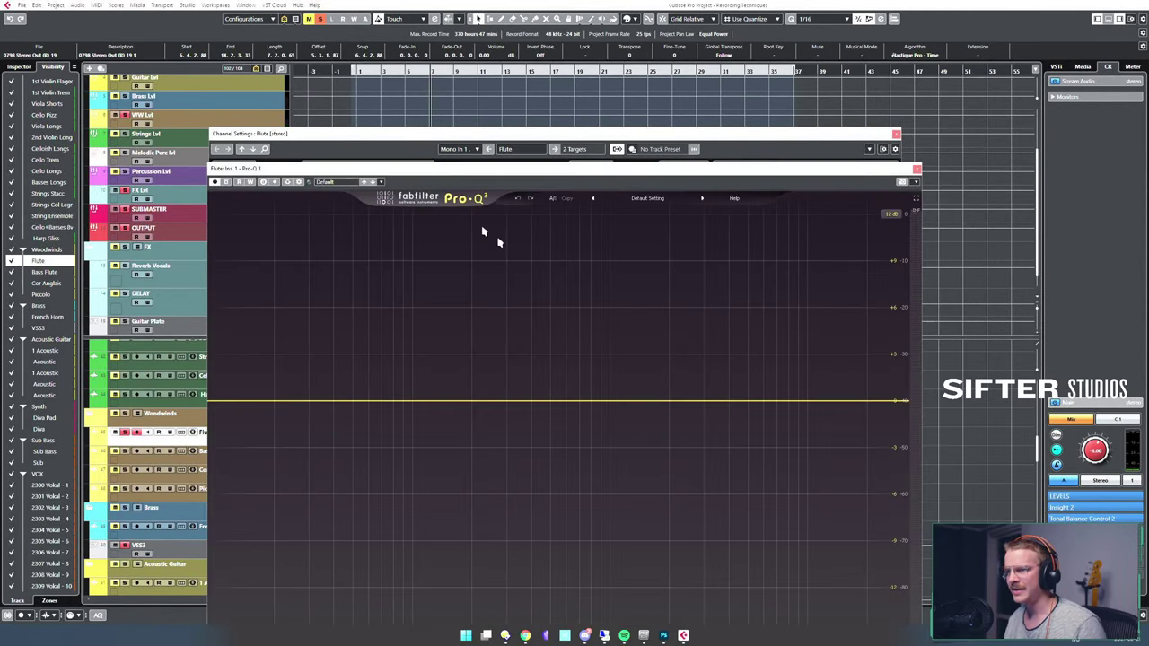
click(883, 402)
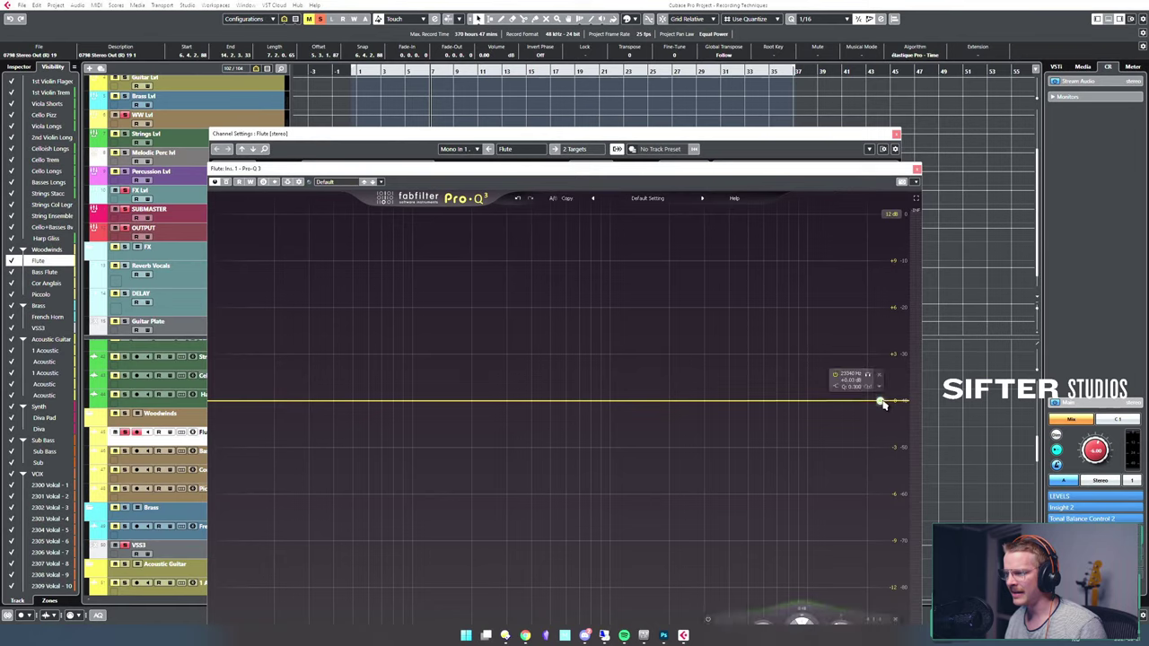
drag(882, 402, 697, 362)
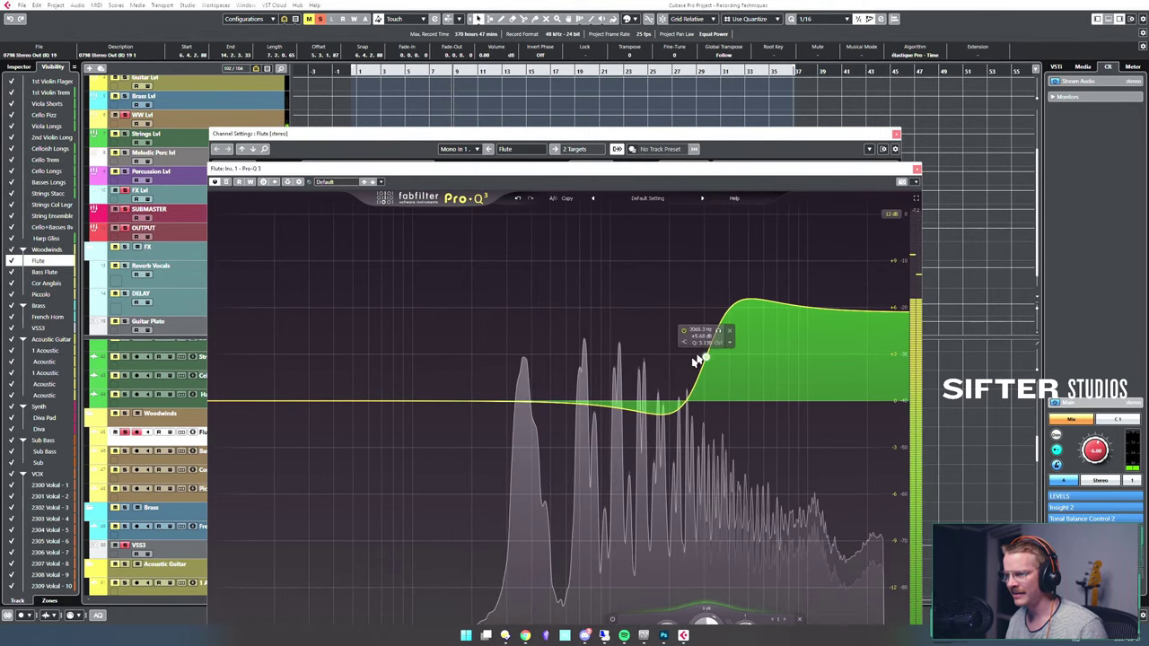
- Add a narrow bell cut around 750 Hz and a low cut to the Flute's EQ, and close its windows
double_click(581, 335)
scroll(583, 334, up, 5)
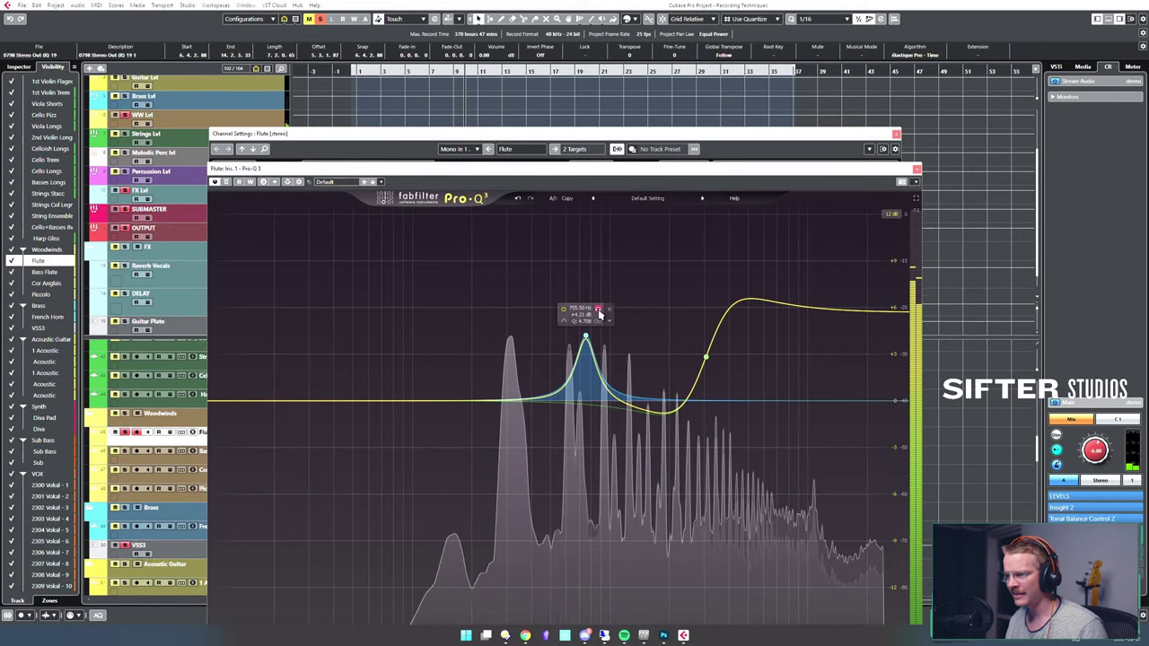
drag(599, 313, 604, 438)
scroll(611, 313, up, 3)
mouse_move(221, 408)
mouse_down()
mouse_move(218, 380)
mouse_move(410, 390)
mouse_move(461, 418)
mouse_up()
click(916, 169)
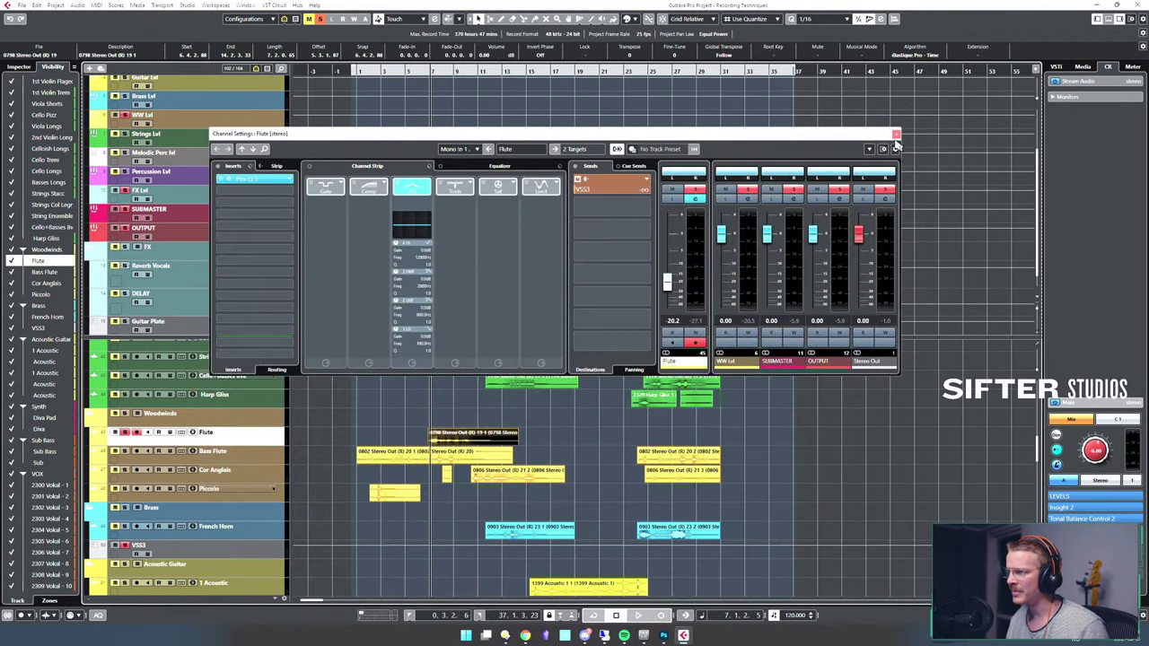
click(896, 133)
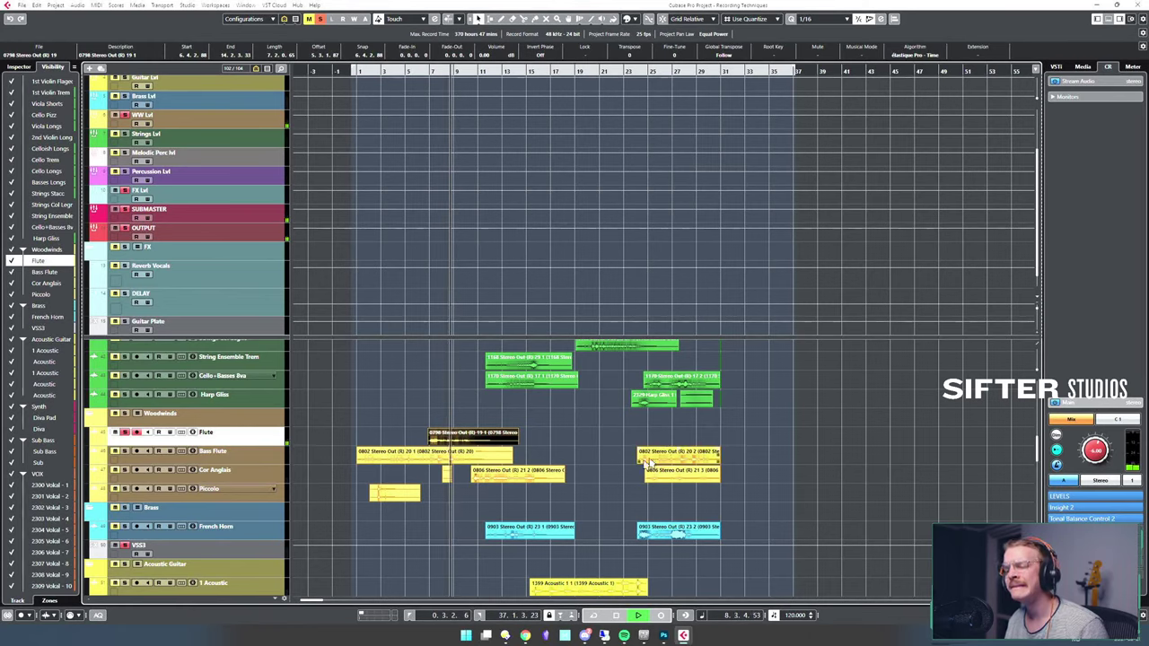
- Set the VSS3 send to -5.59 dB on Cor Anglais and -11.0 dB on Flute, and close the channel settings
click(532, 483)
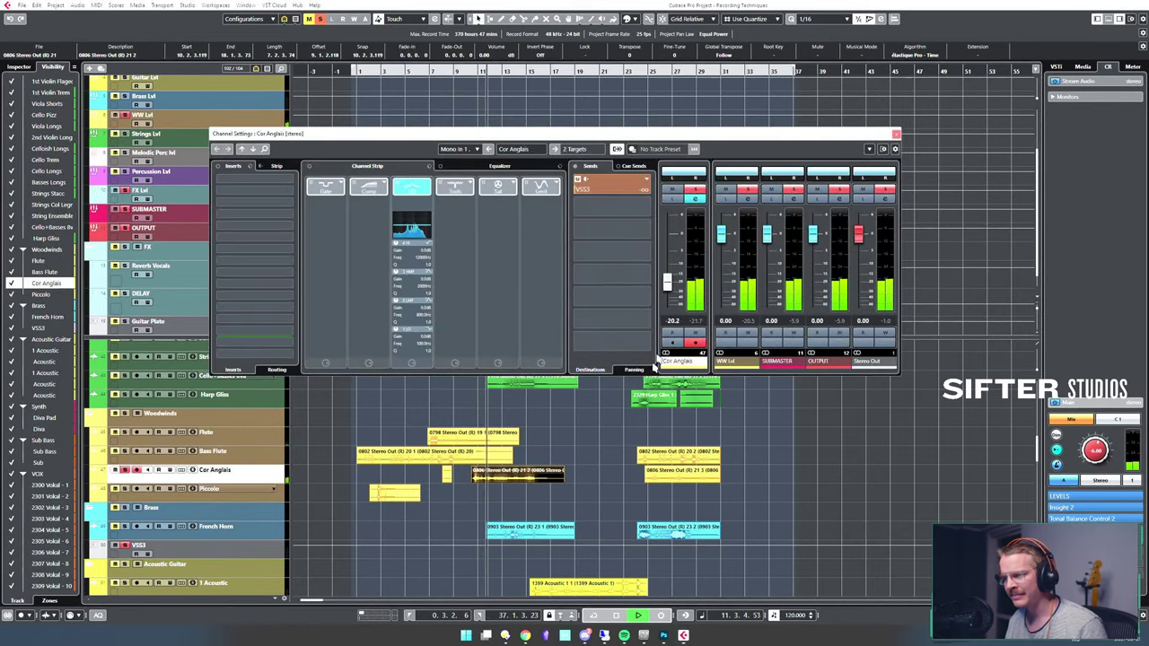
key(e)
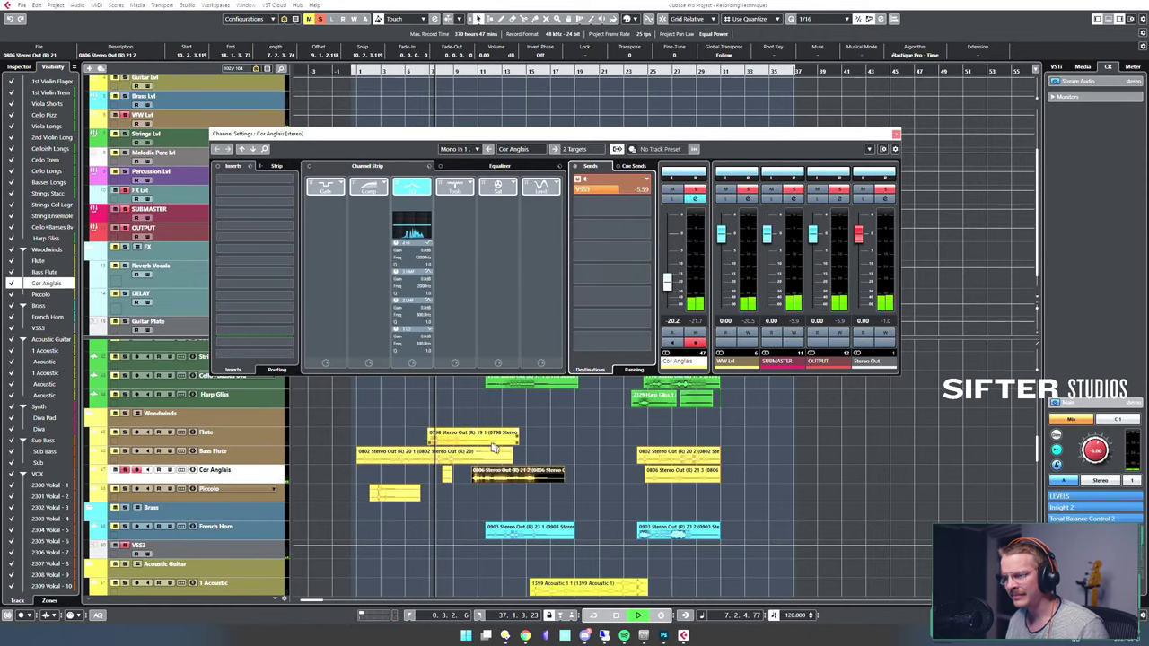
click(451, 438)
key(e)
key(e)
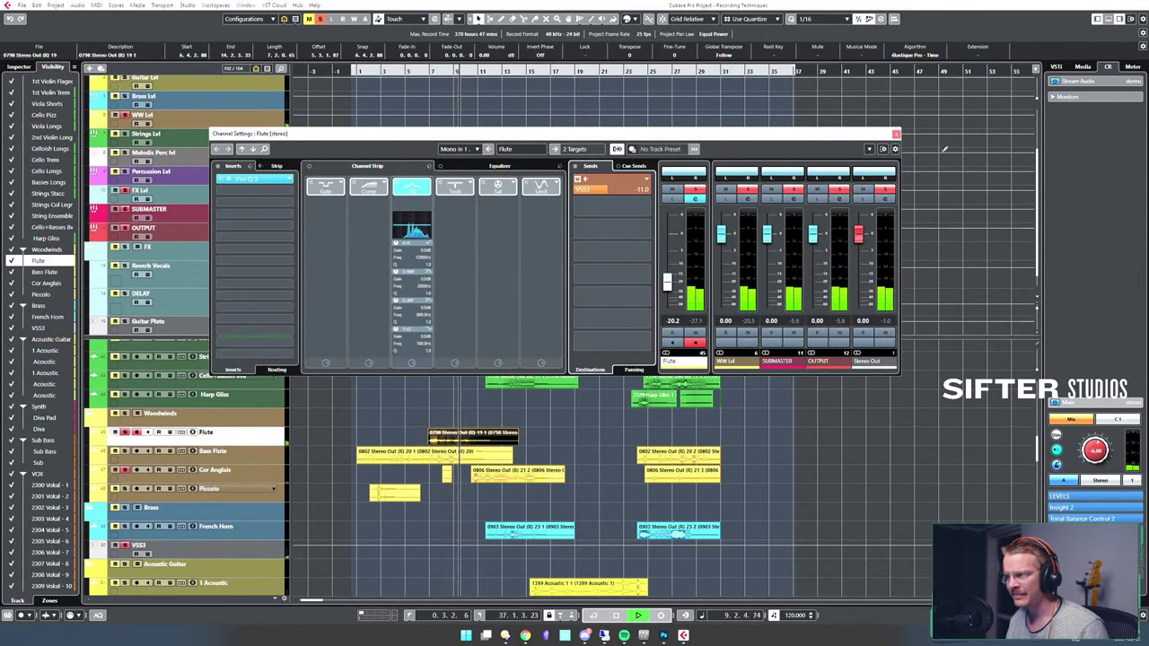
click(895, 135)
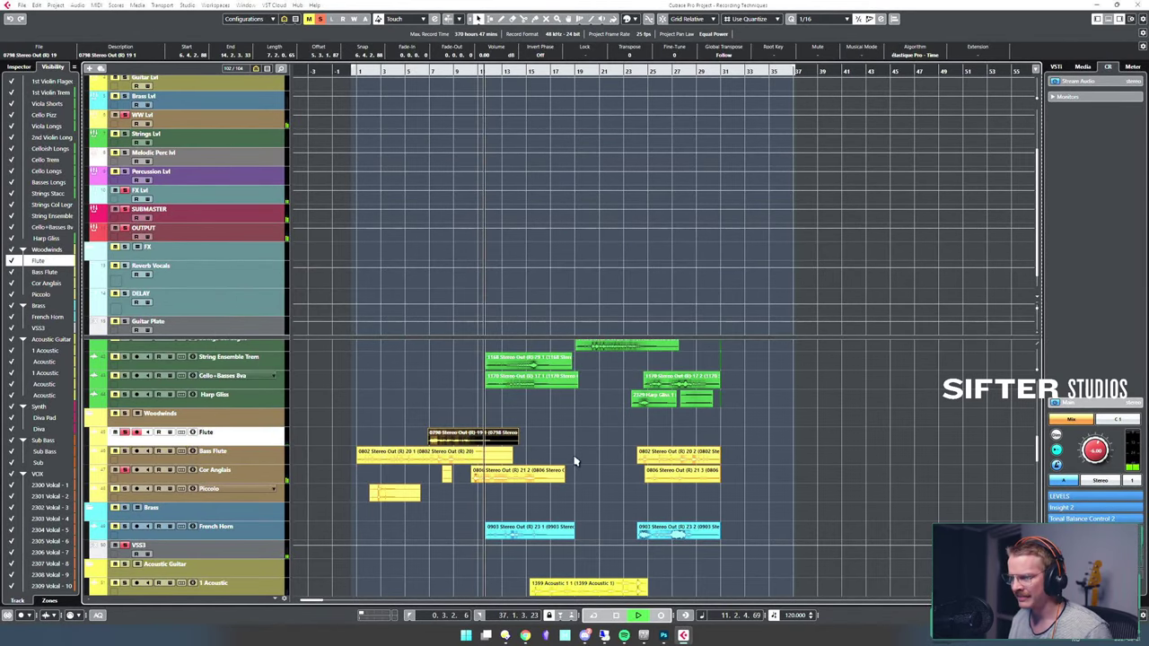
- Audition the first French Horn event in solo, and play the Harp Gliss events in solo
click(513, 537)
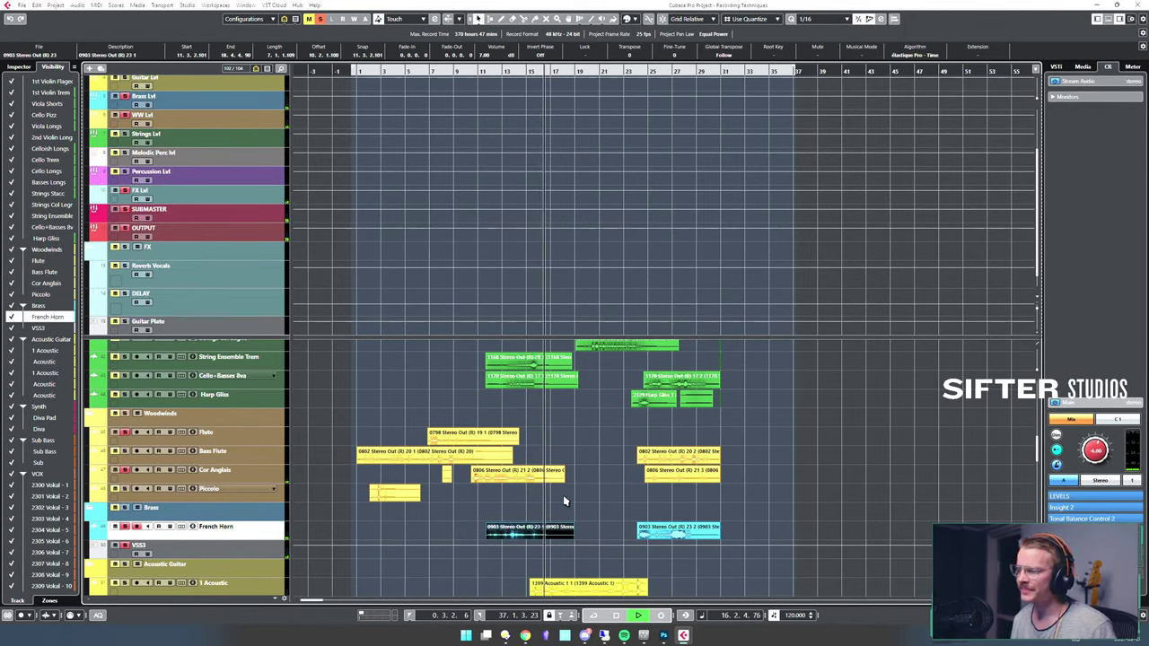
key(space)
click(508, 408)
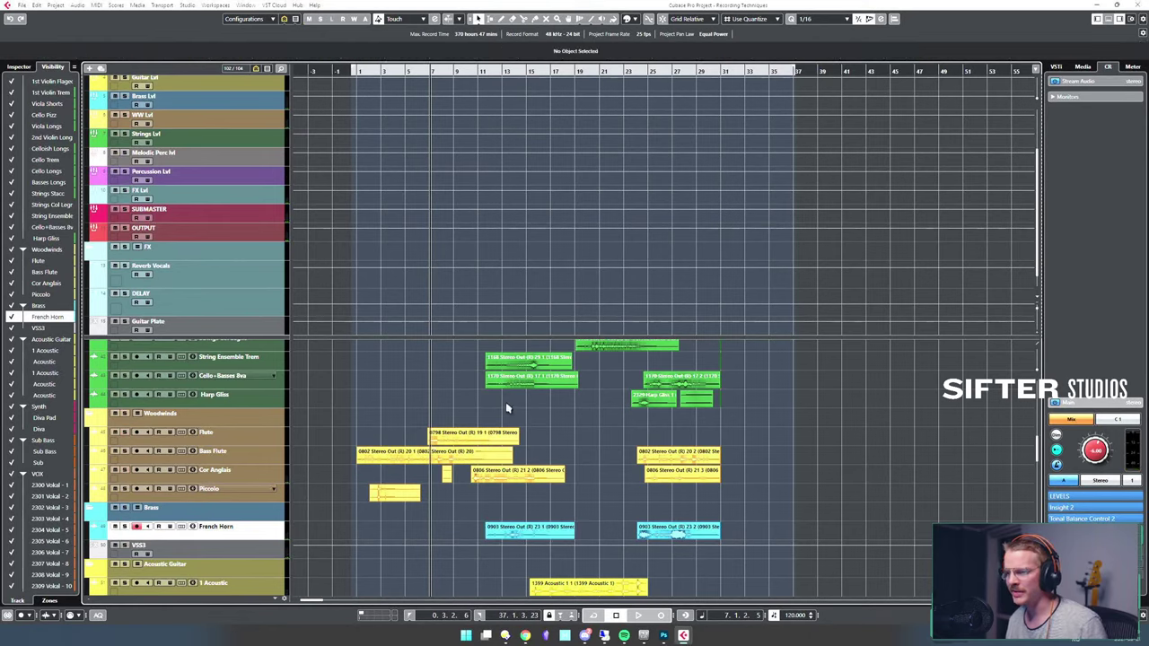
click(531, 383)
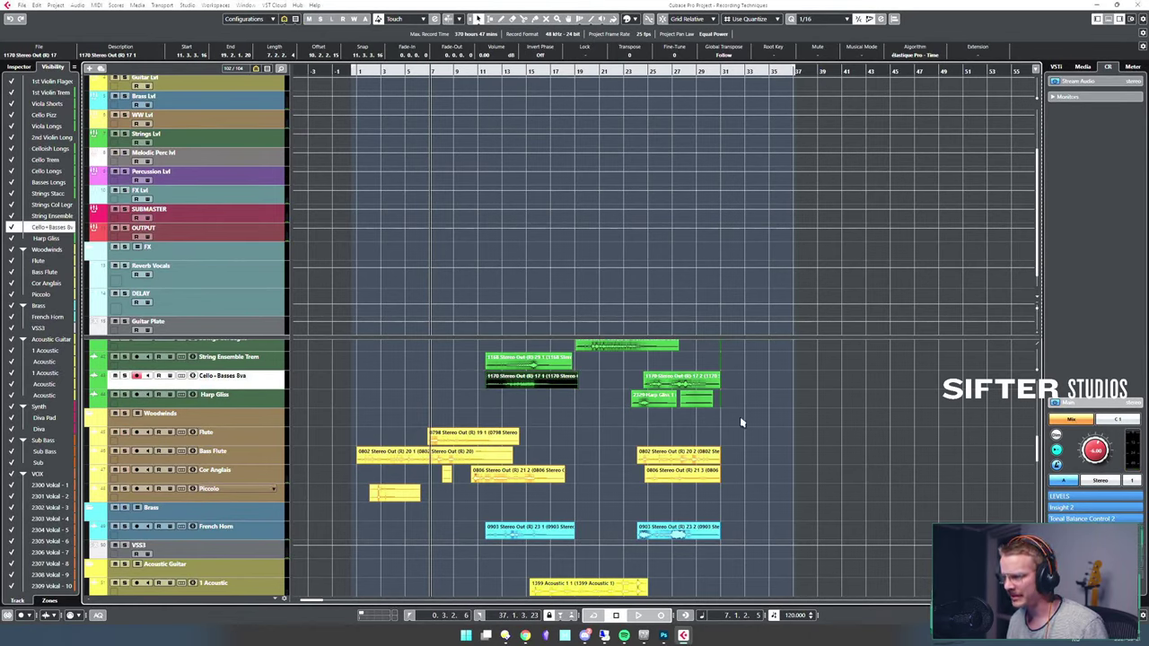
click(683, 400)
key(alt+space)
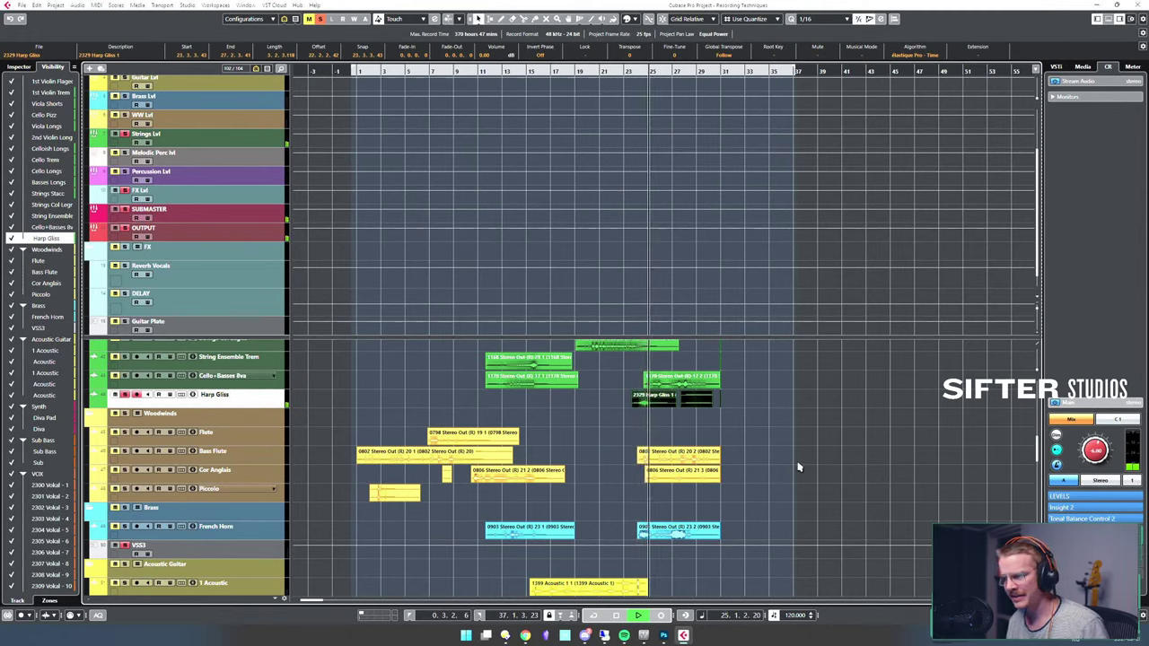
- Raise the second Harp Gliss event's volume to 14 dB, and check it in solo and in the full mix
click(707, 404)
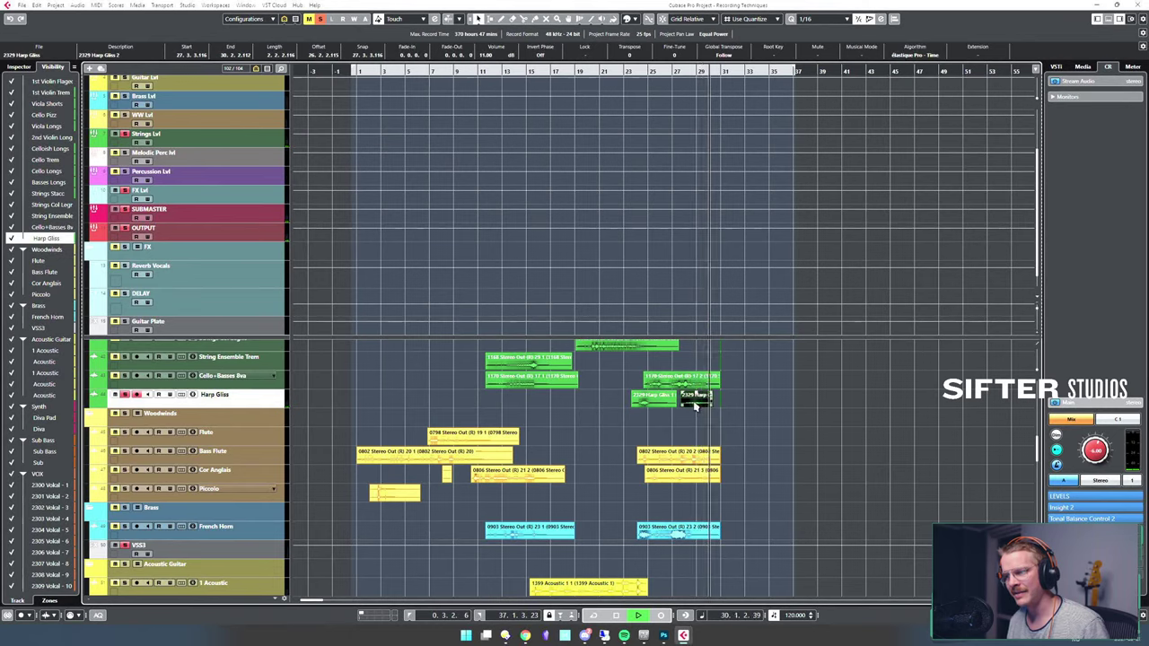
key(space)
key(l)
key(space)
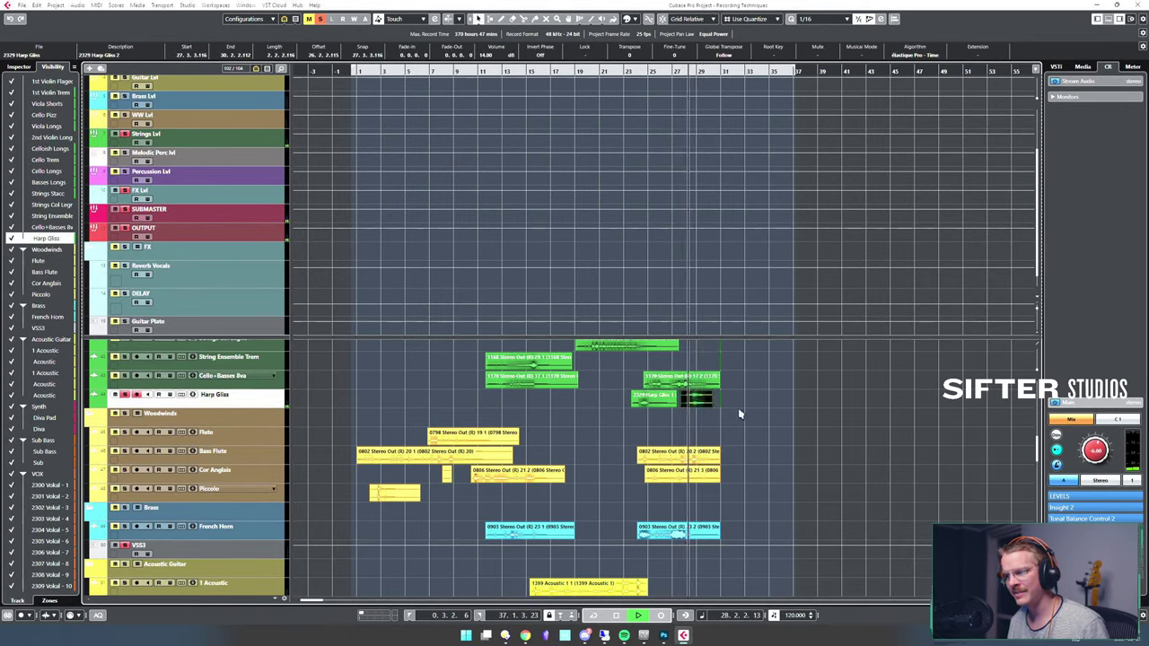
key(space)
key(space)
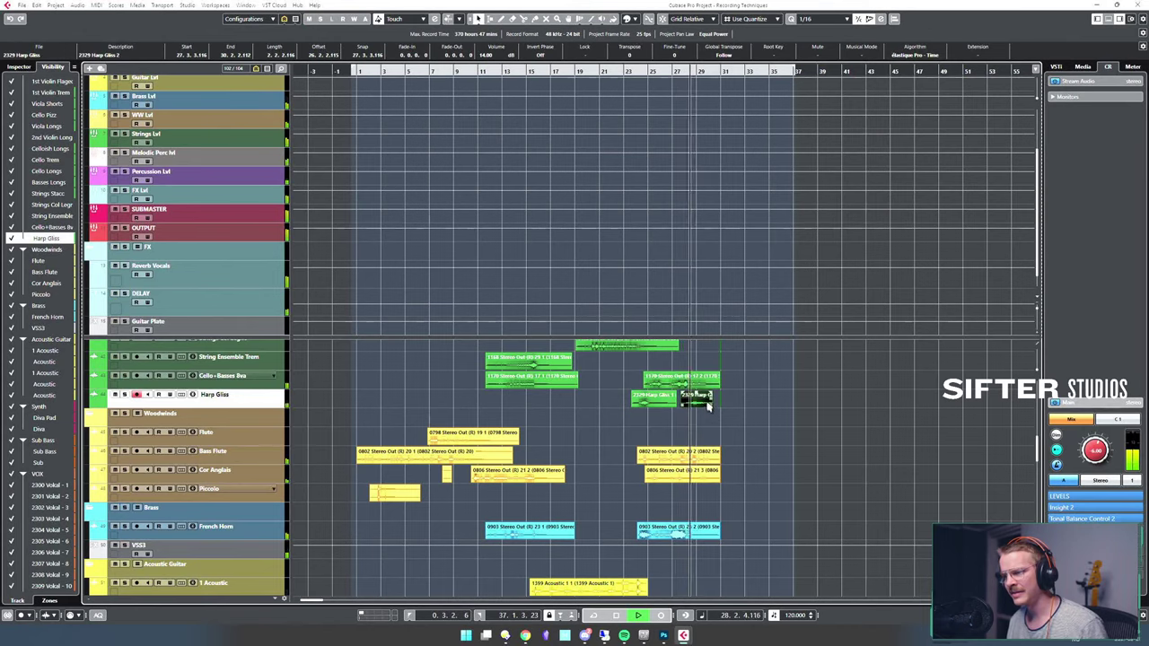
key(space)
click(731, 402)
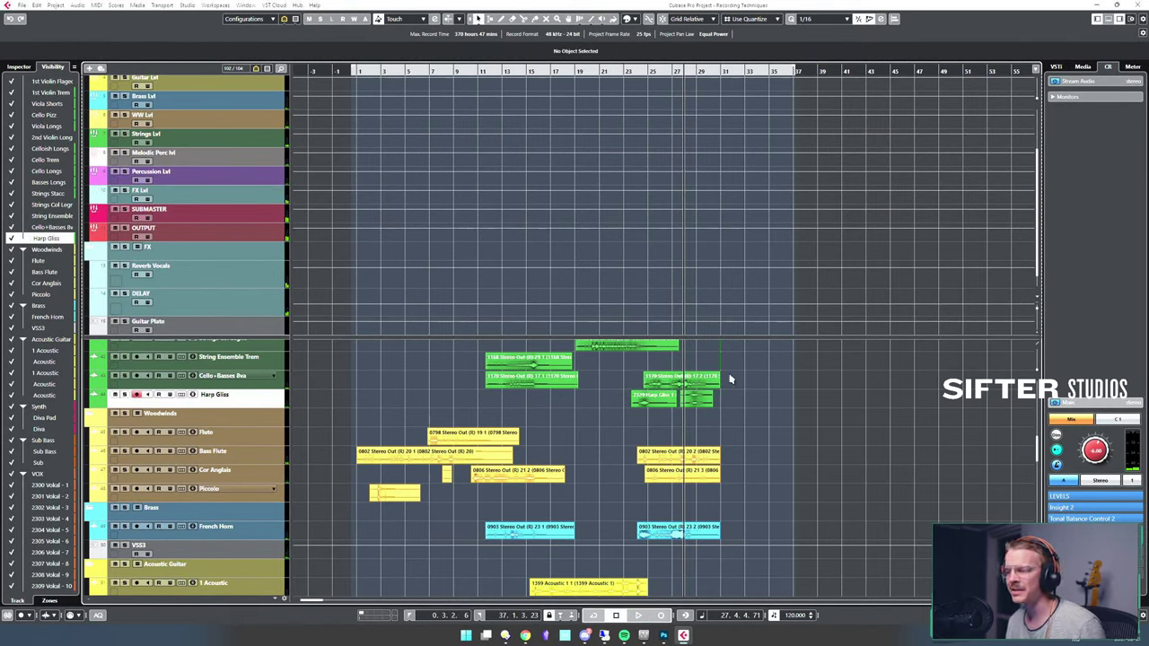
- Audition the second Cello+Basses 8va event in solo from its start and insert Pro-Q 3 on its channel
click(669, 383)
key(l)
key(space)
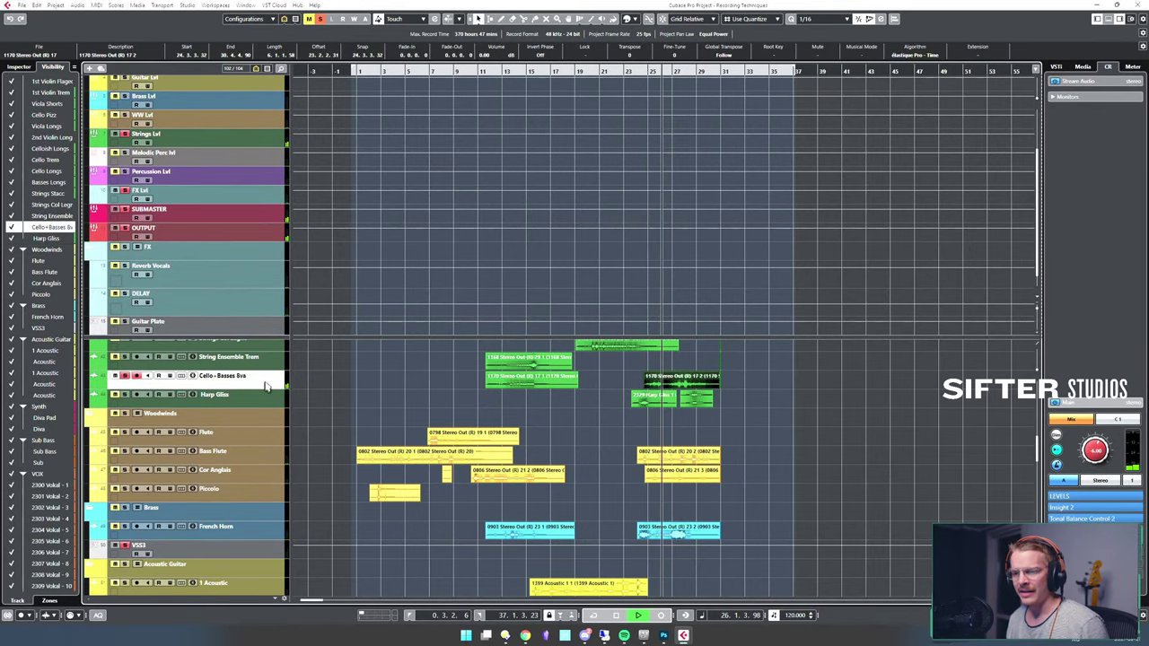
key(space)
key(e)
click(251, 181)
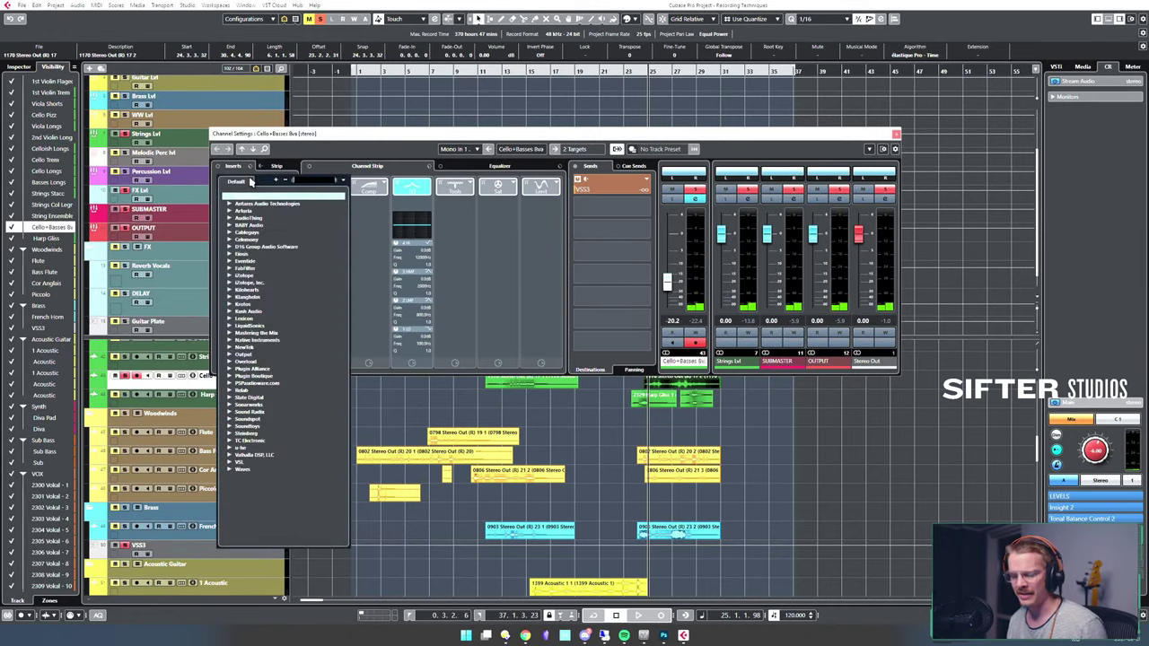
text(pro-q)
key(Return)
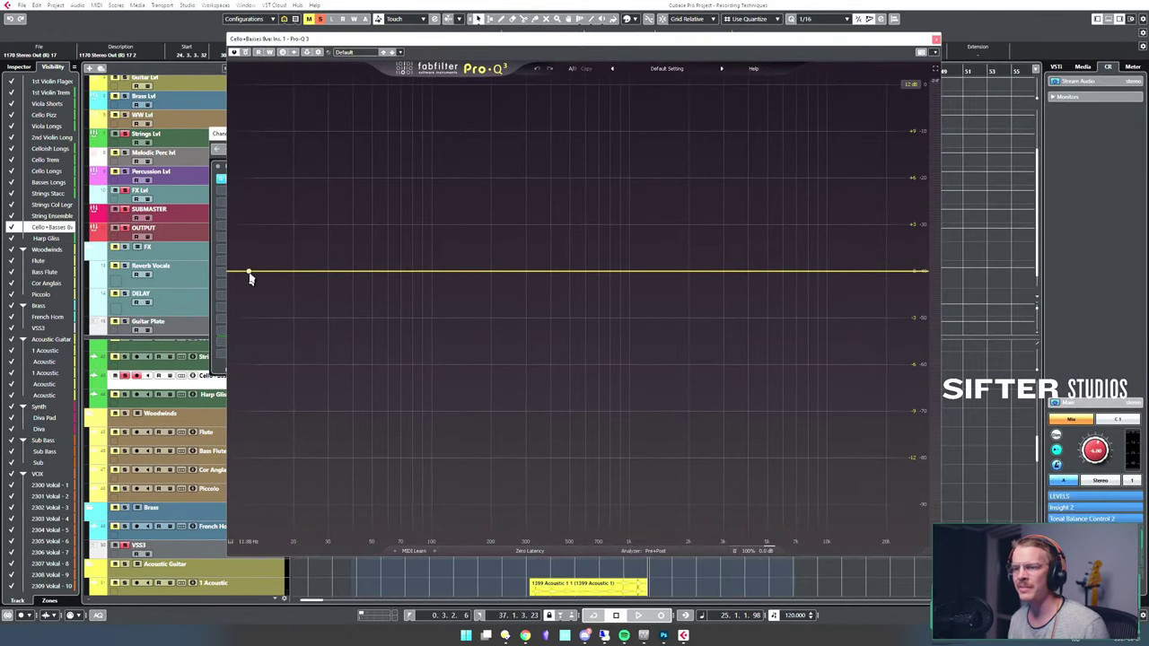
- Add a 12 dB/oct low cut at about 28 Hz and a gentle bell boost of about 1.7 dB near 90 Hz on Cello+Basses 8va
drag(249, 273, 321, 274)
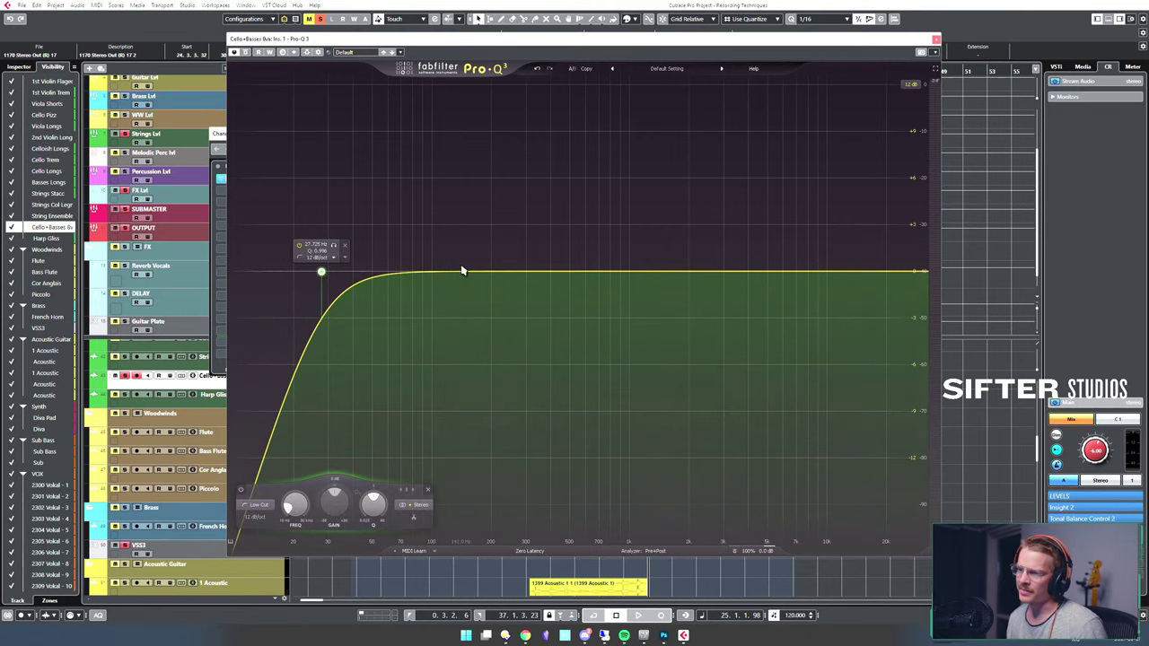
click(439, 271)
drag(440, 270, 423, 234)
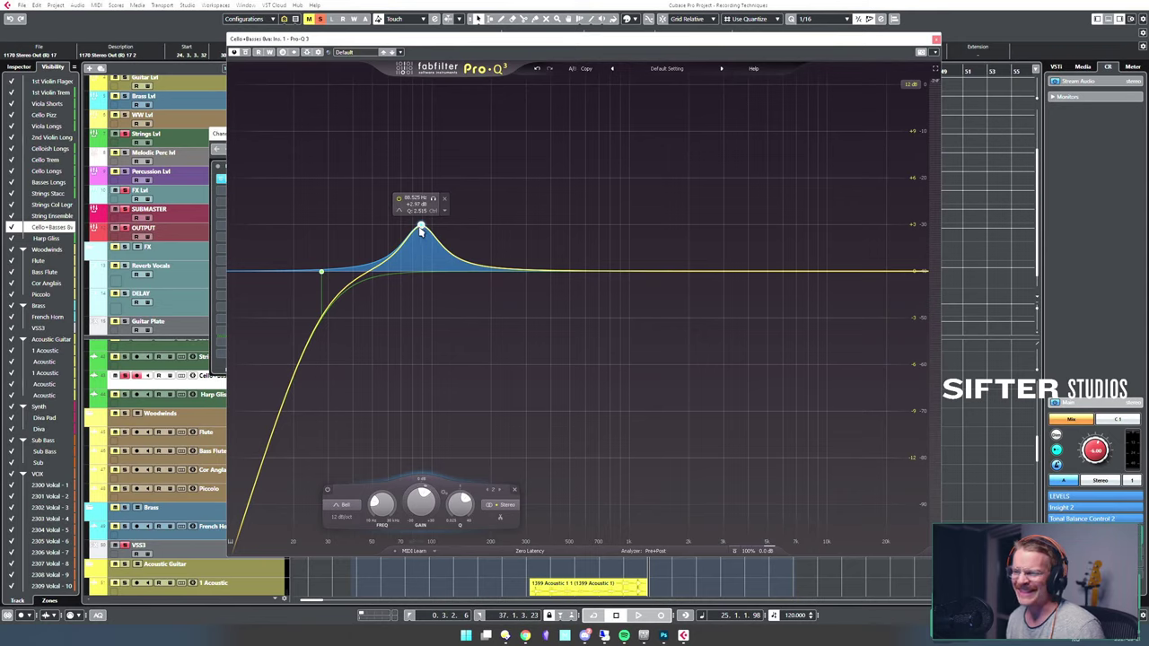
drag(421, 229, 432, 246)
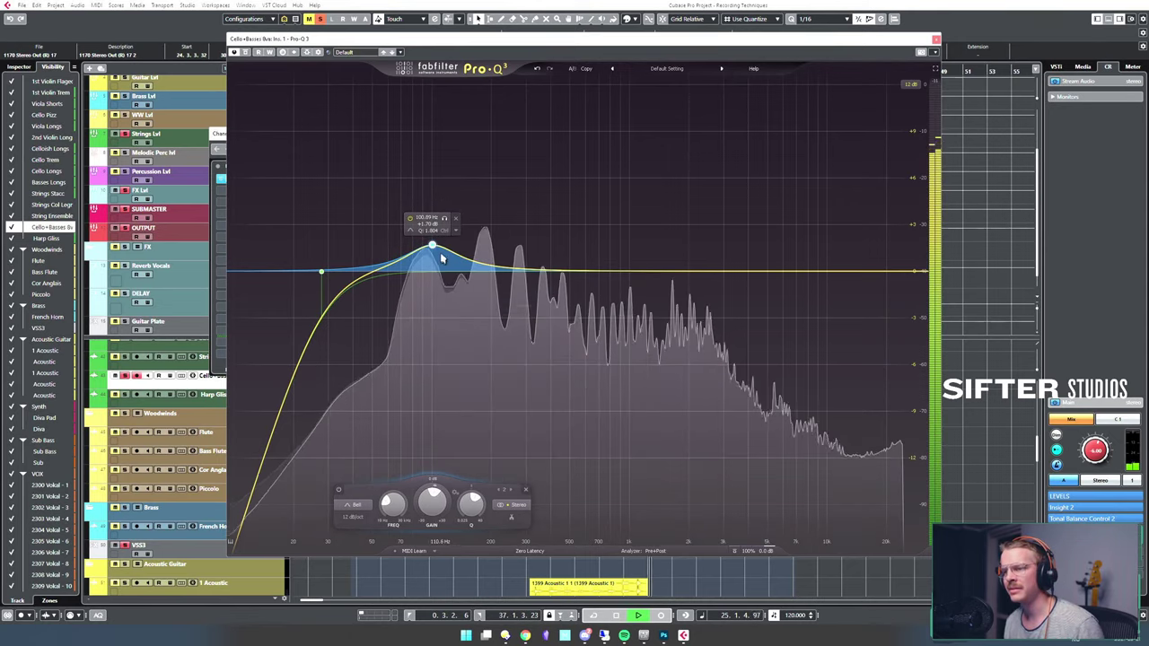
mouse_move(432, 246)
mouse_down()
mouse_move(488, 216)
mouse_move(485, 159)
mouse_move(415, 161)
mouse_move(428, 218)
mouse_move(417, 259)
mouse_move(427, 242)
mouse_up()
key(space)
click(435, 219)
scroll(424, 244, down, 4)
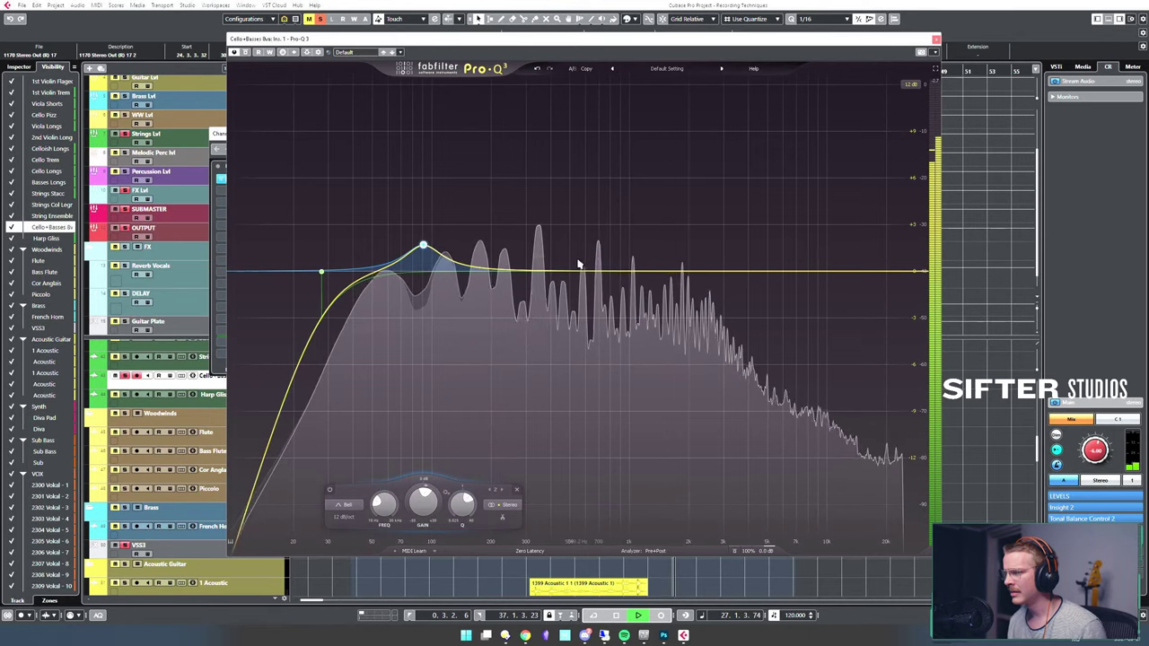
- Add a bell boost of about 1.5 dB near 2.3 kHz, close the Cello+Basses 8va EQ and channel settings, and unsolo the track
drag(623, 269, 715, 267)
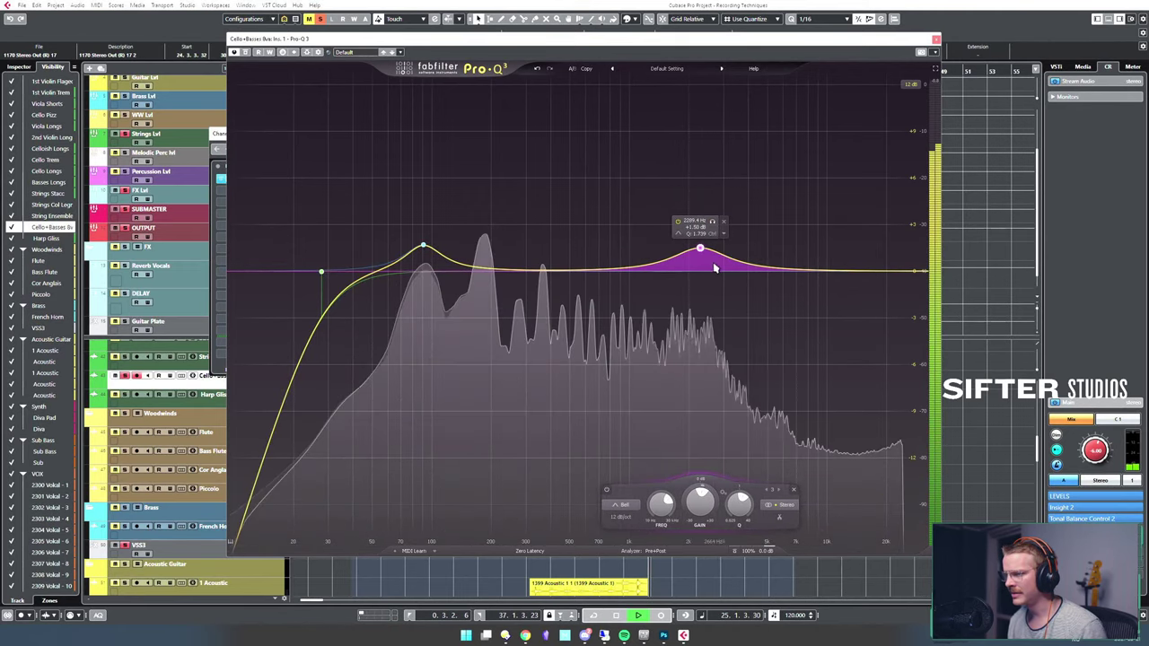
click(936, 40)
key(space)
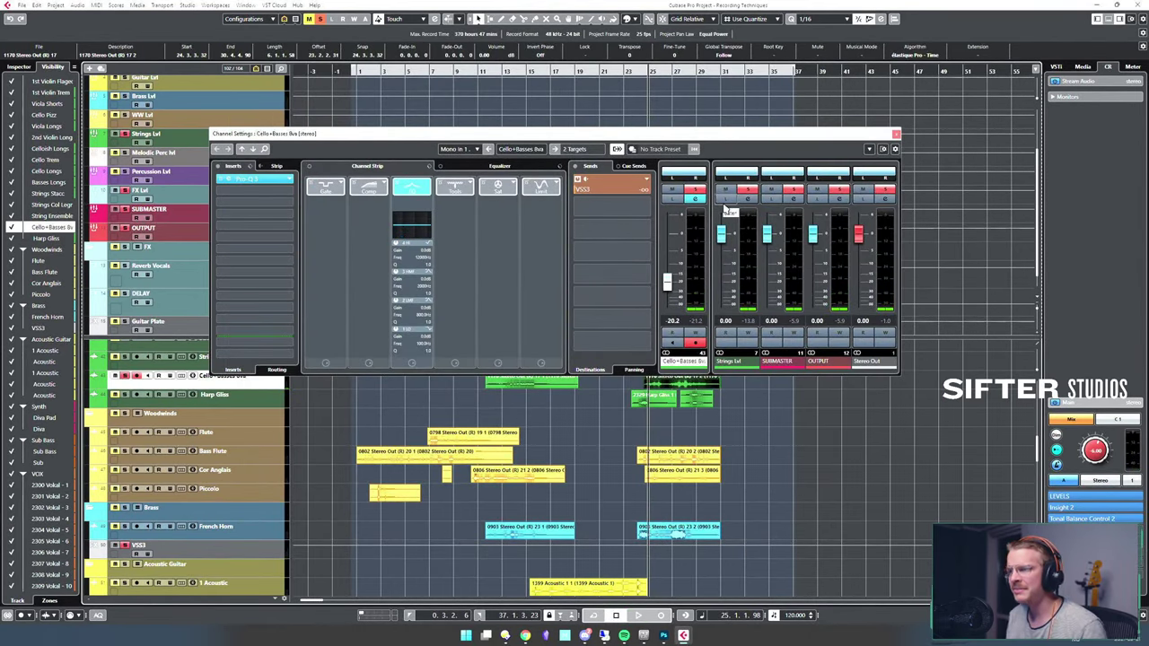
click(896, 135)
key(s)
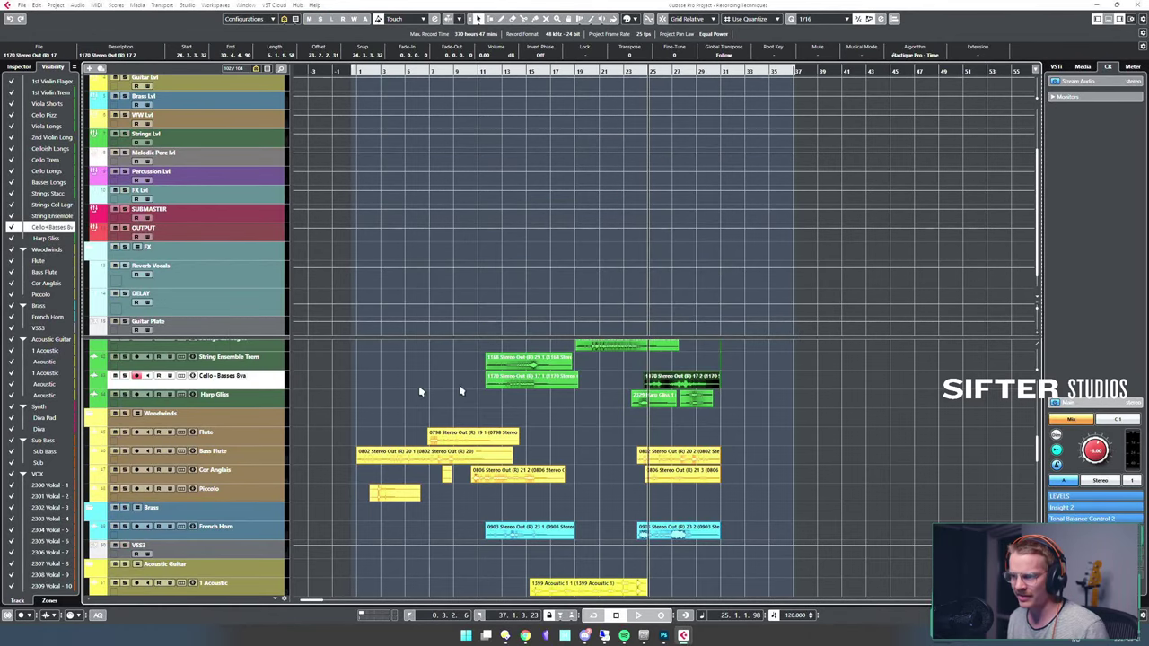
- Play the String Ensemble Trem event in solo and insert Pro-Q 3 on its channel
click(500, 366)
key(s)
key(space)
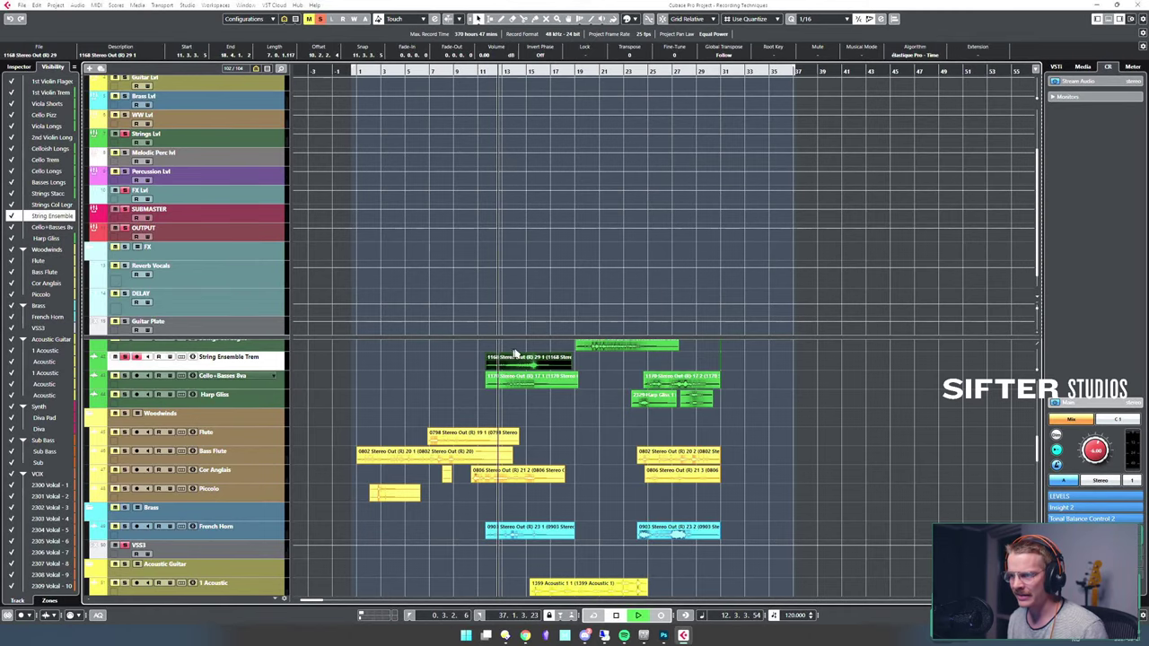
key(e)
click(272, 180)
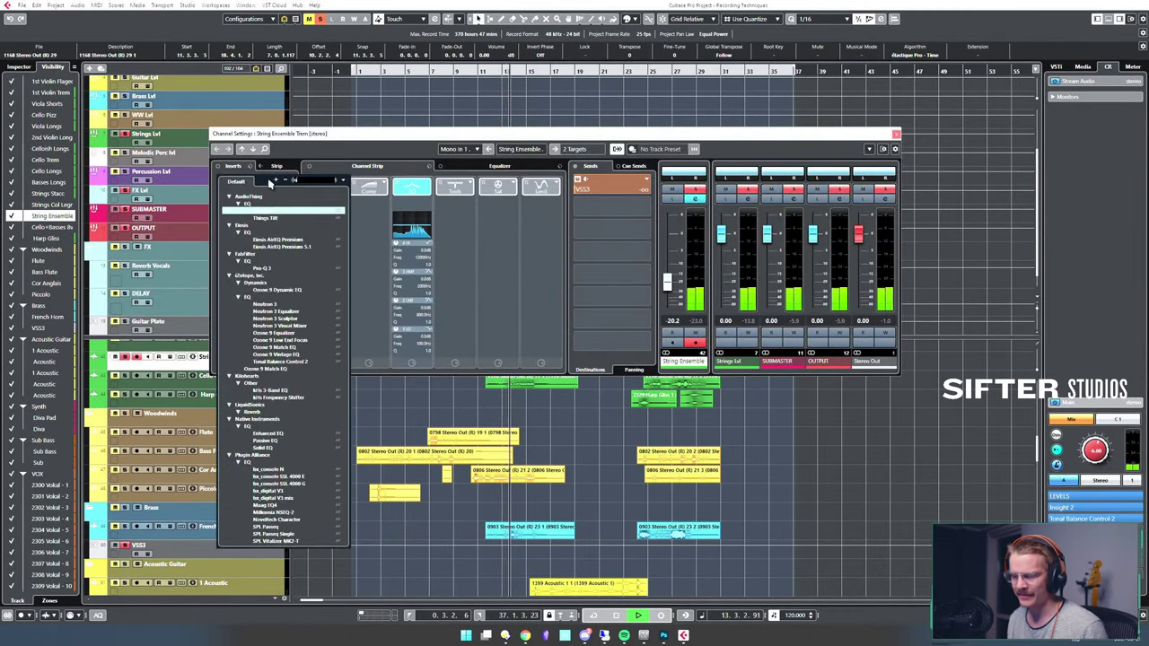
text(q 3)
key(Return)
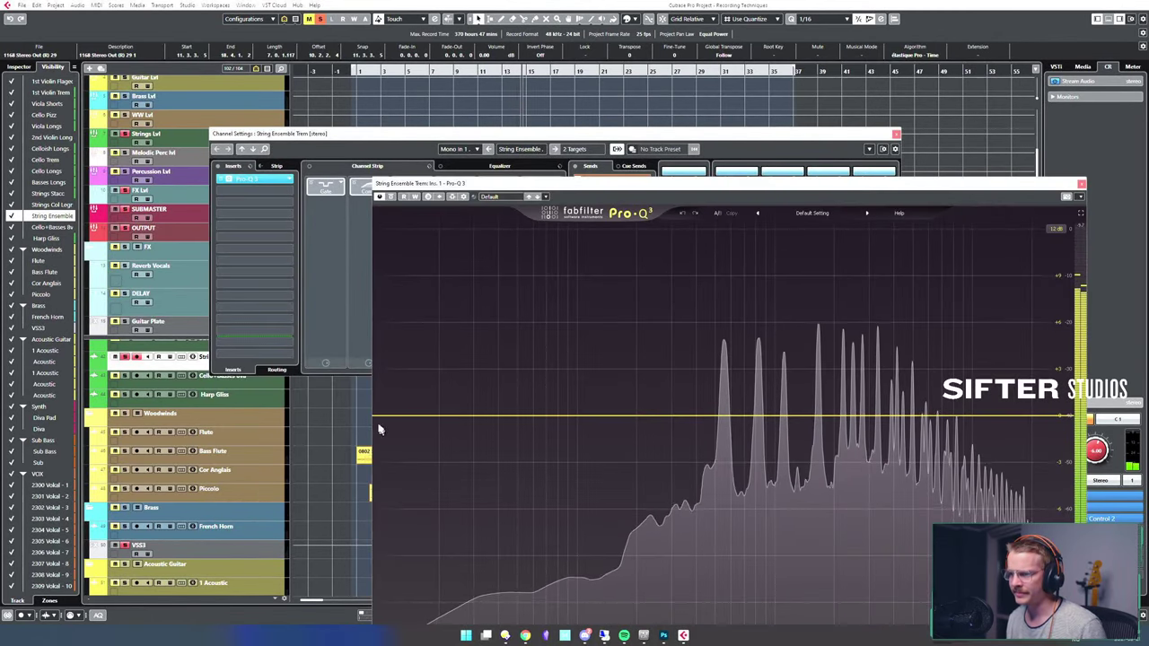
- Add a 12 dB/oct low cut at about 130 Hz on String Ensemble Trem, and close the EQ and channel settings
drag(380, 414, 603, 423)
drag(784, 184, 605, 44)
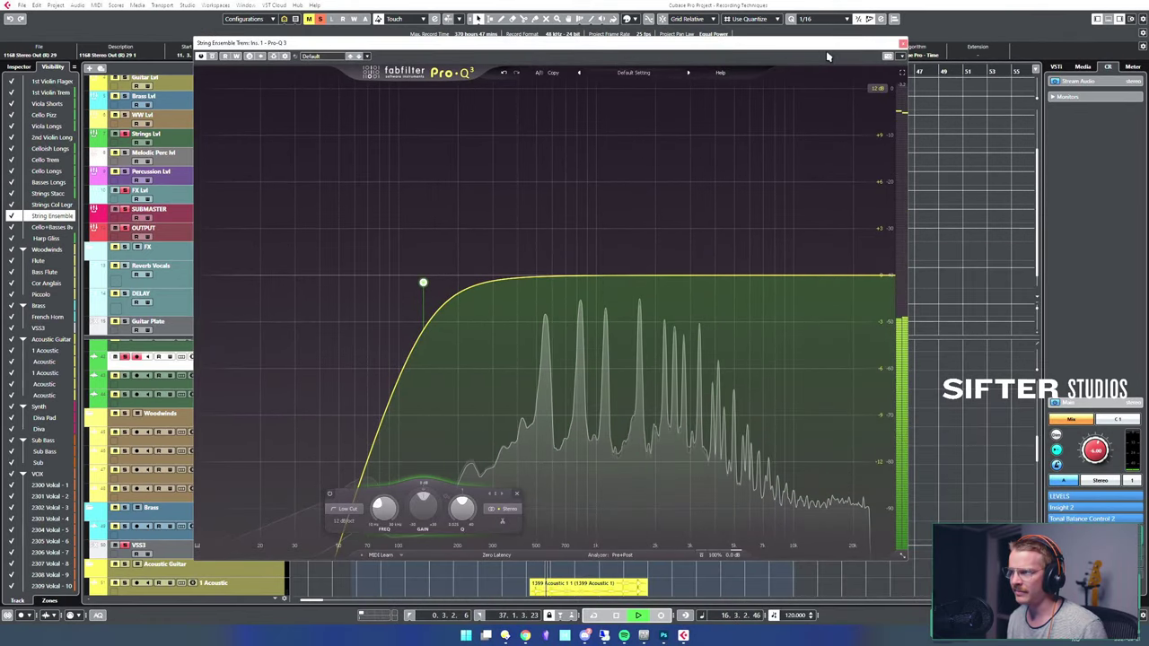
click(903, 44)
key(space)
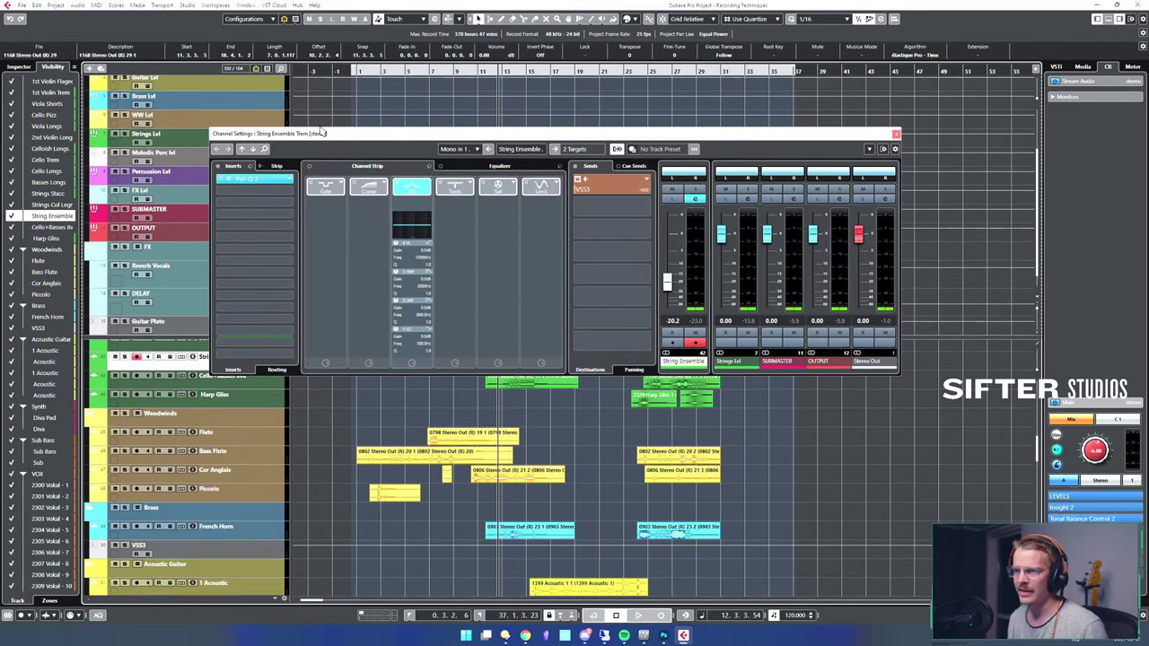
click(897, 133)
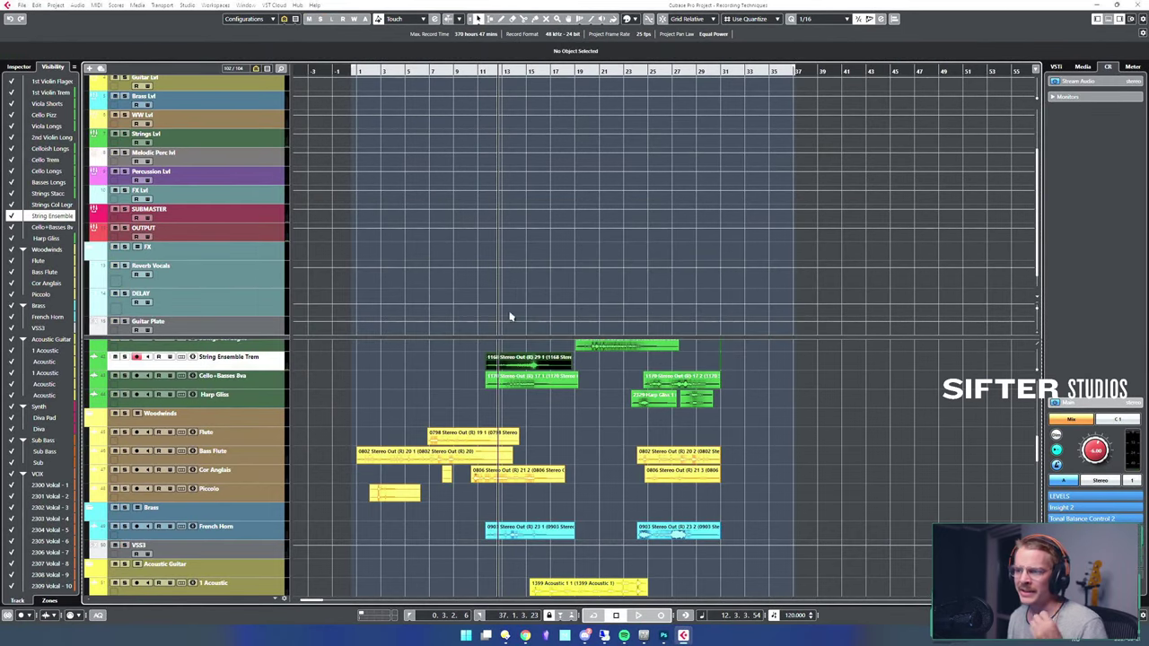
- Audition the Strings Col Legno event in solo from near its start
scroll(431, 386, up, 3)
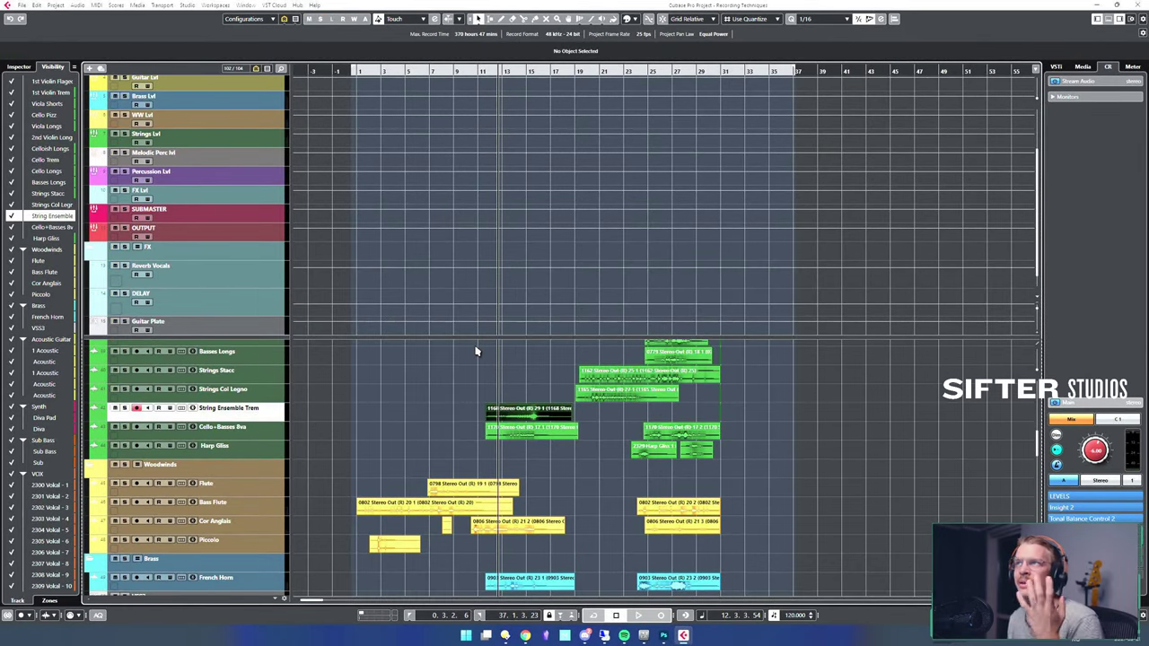
click(609, 399)
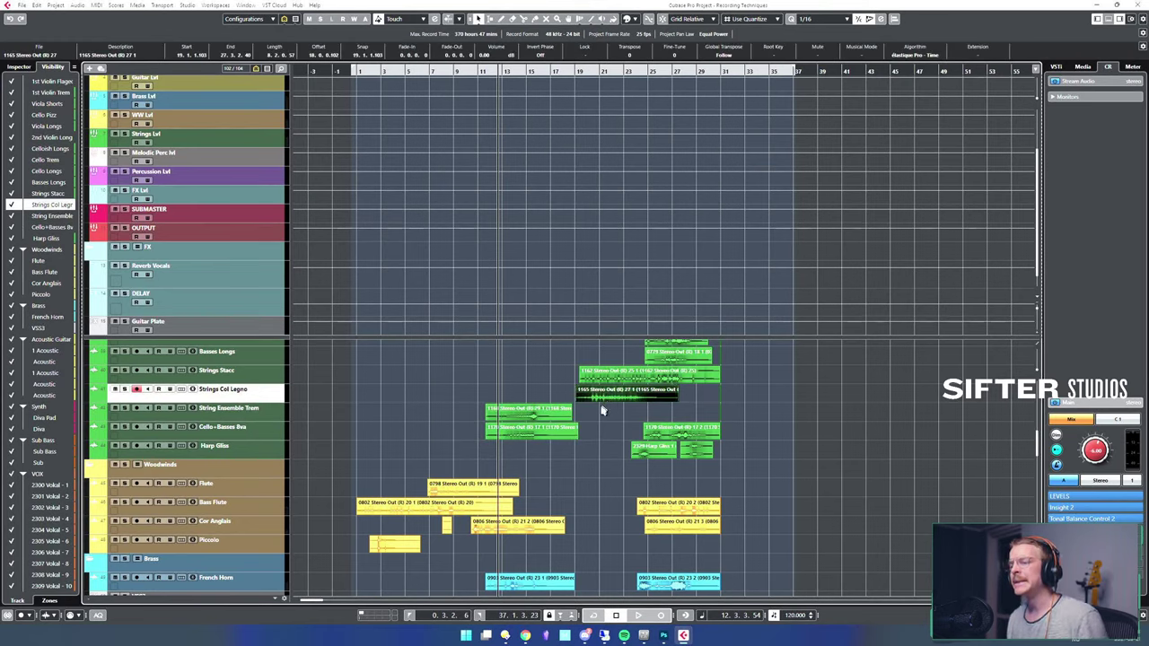
key(s)
click(586, 414)
key(space)
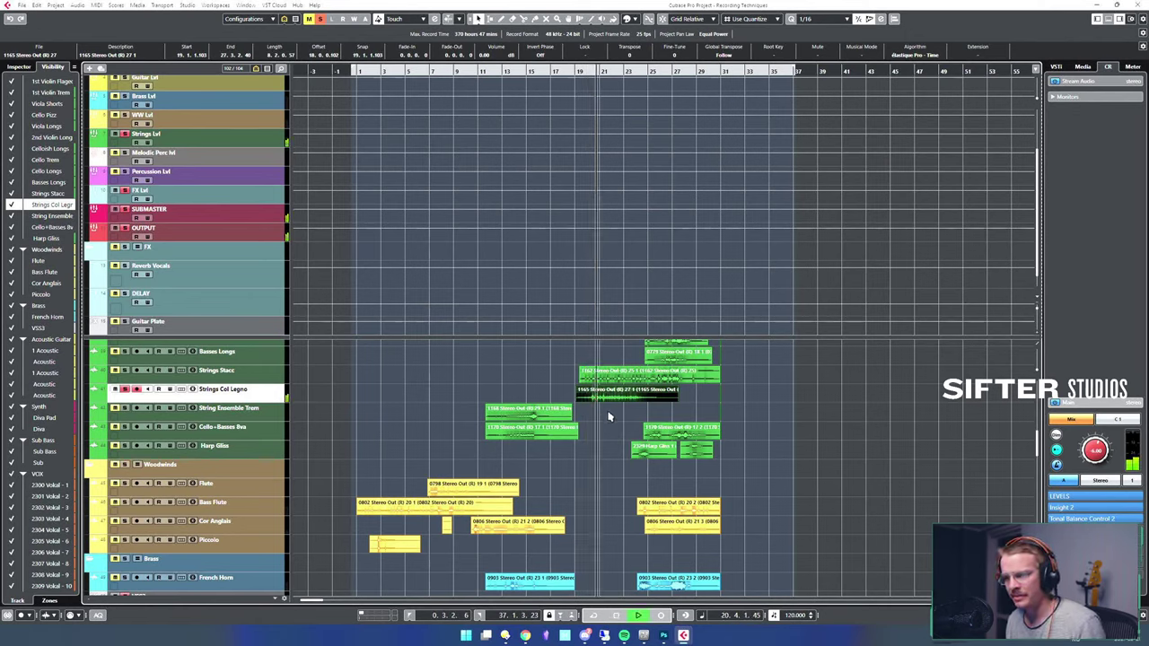
key(space)
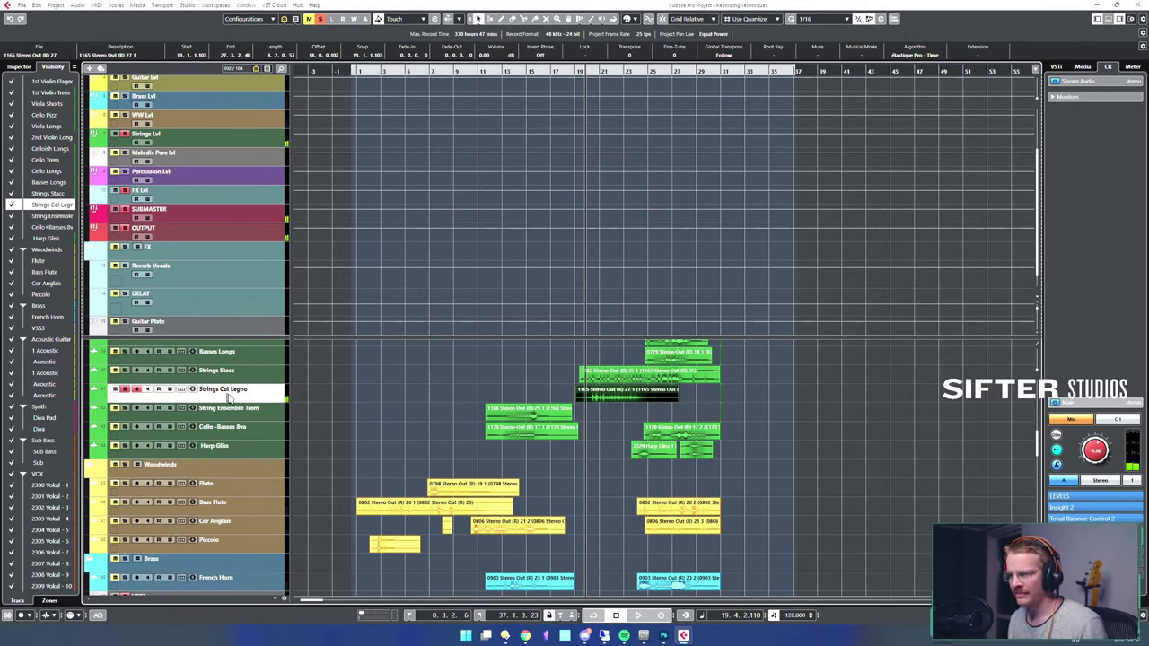
- Insert kHs Transient Shaper on Strings Col Legno, boost its attack slightly during solo playback, and close the plug-in
key(e)
click(254, 182)
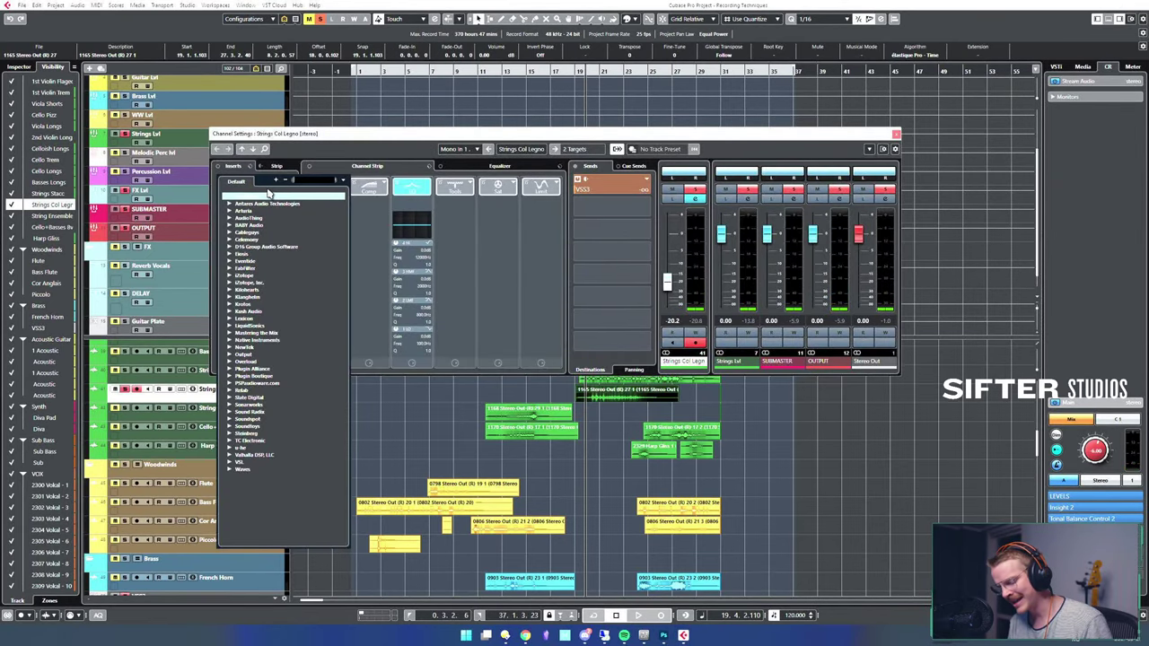
text(trans)
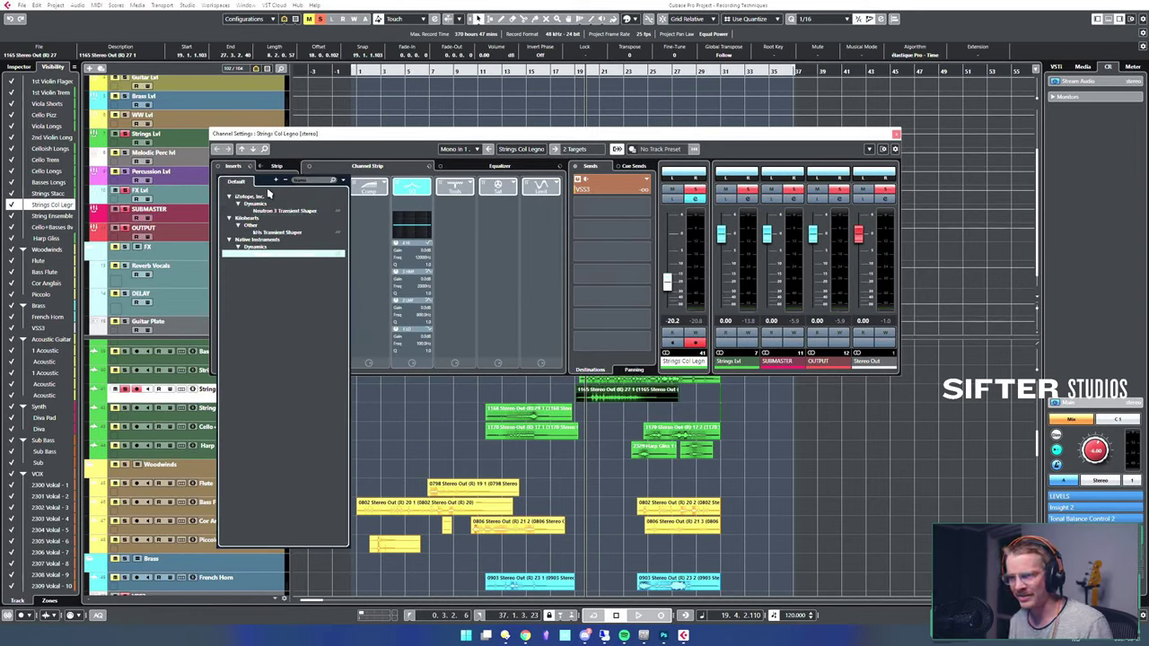
key(Up)
key(Up)
key(Up)
key(Return)
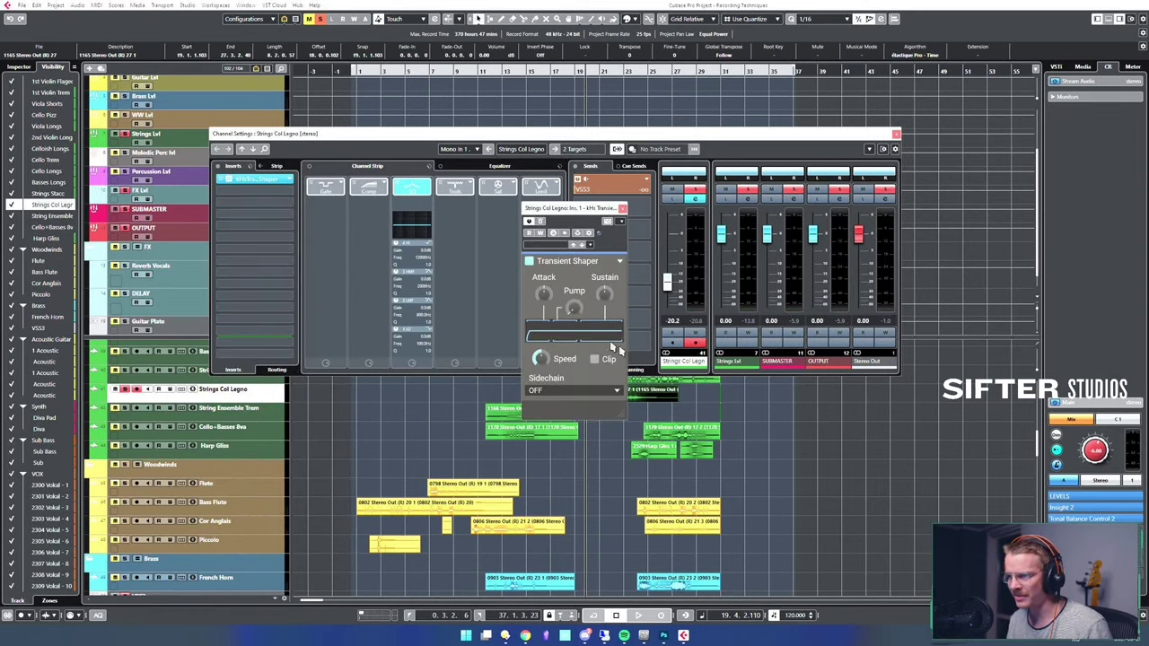
key(space)
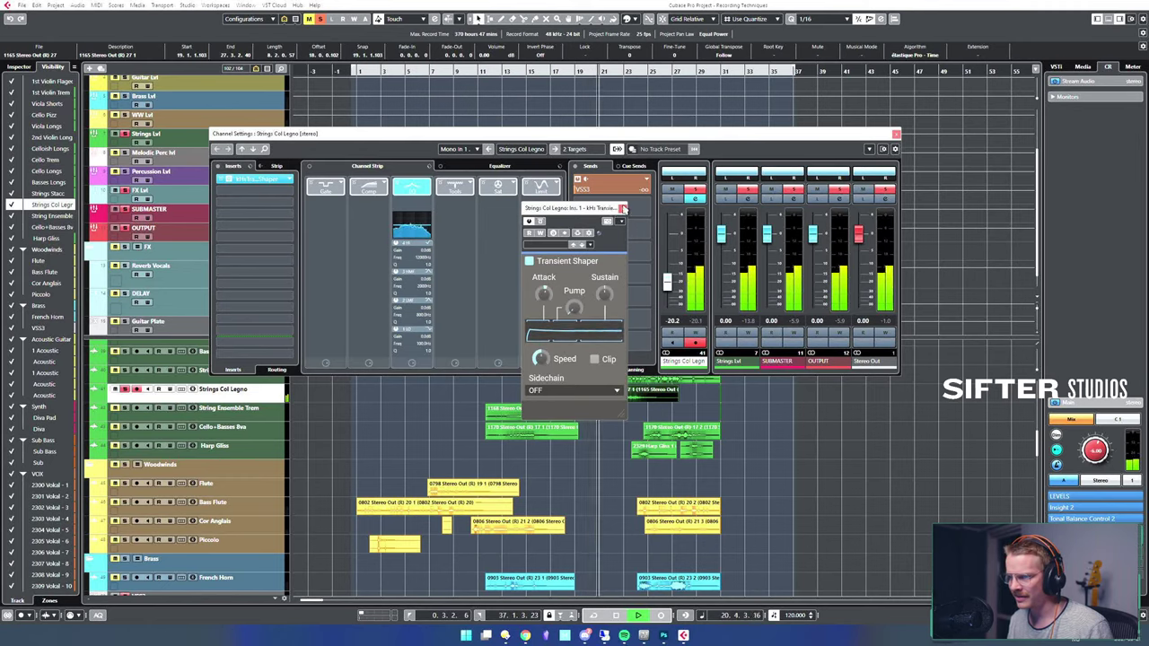
click(624, 208)
- Insert the Steinberg Compressor in the second insert slot of Strings Col Legno, and close the channel settings
click(269, 190)
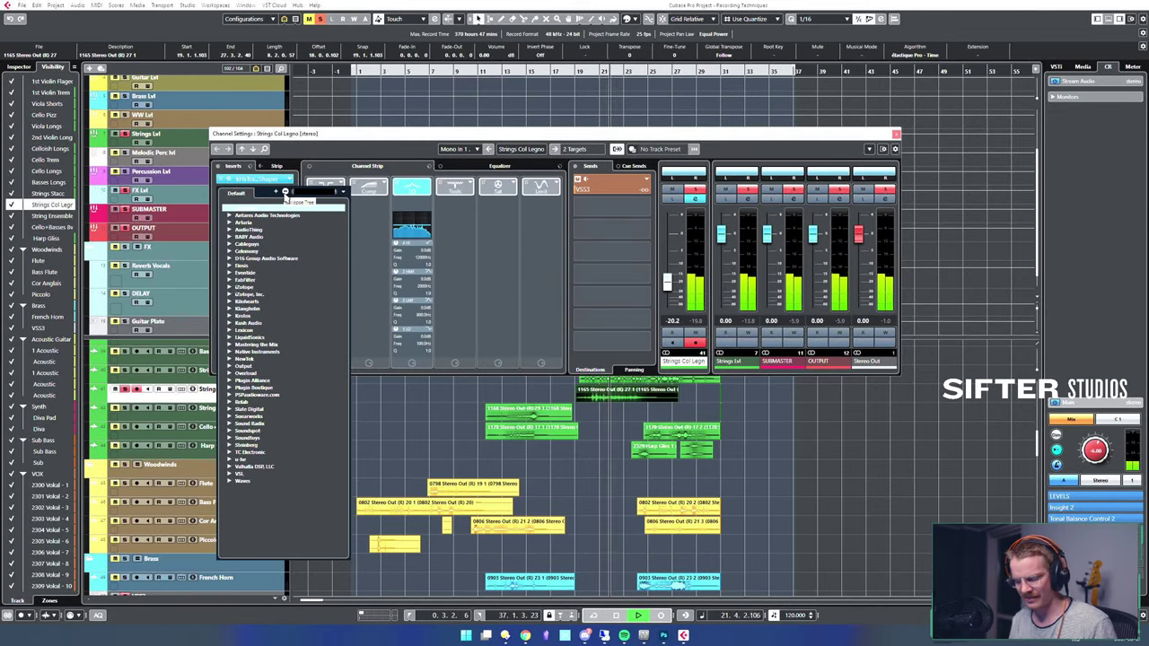
text(comp)
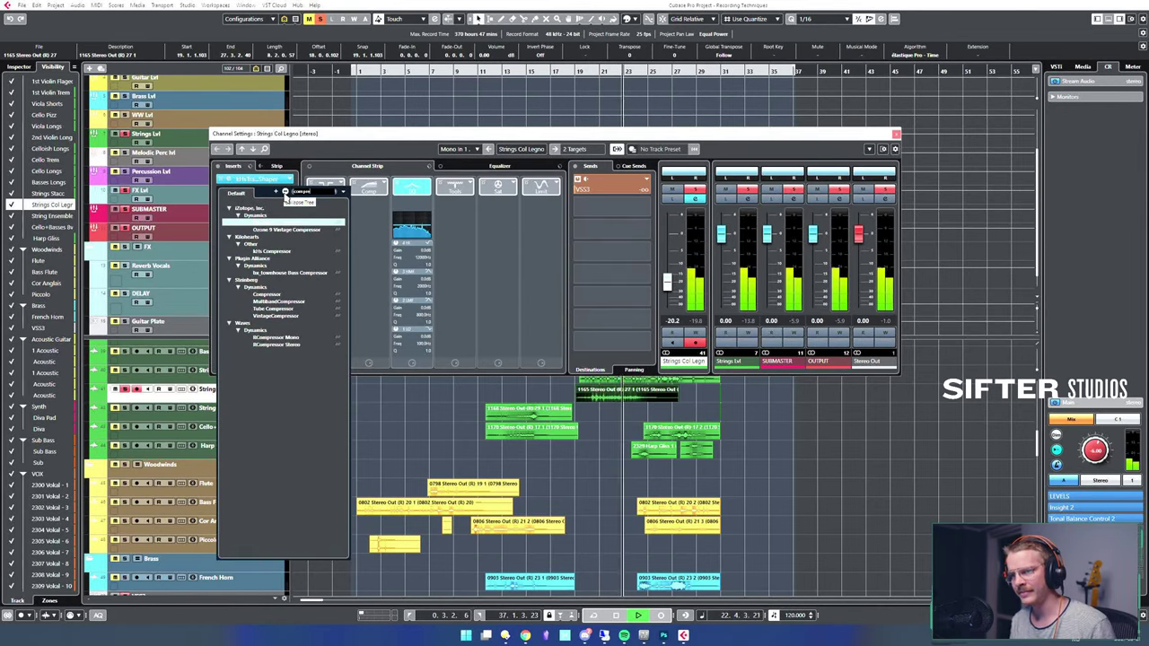
text(ressor)
key(Down)
key(Down)
key(Down)
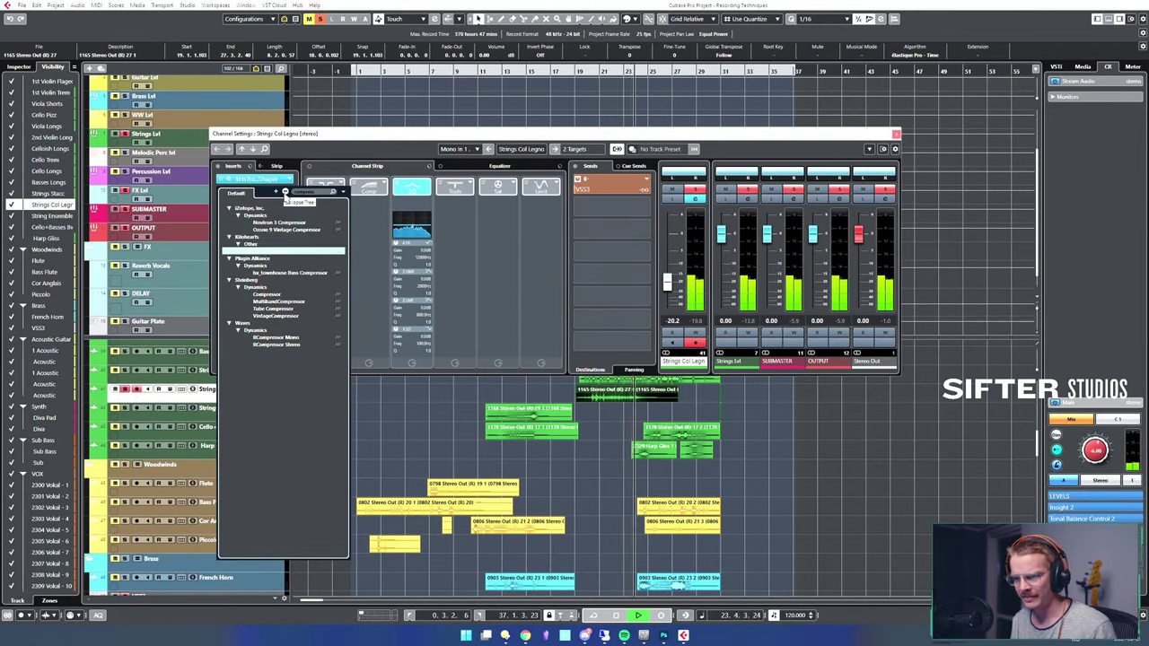
key(Return)
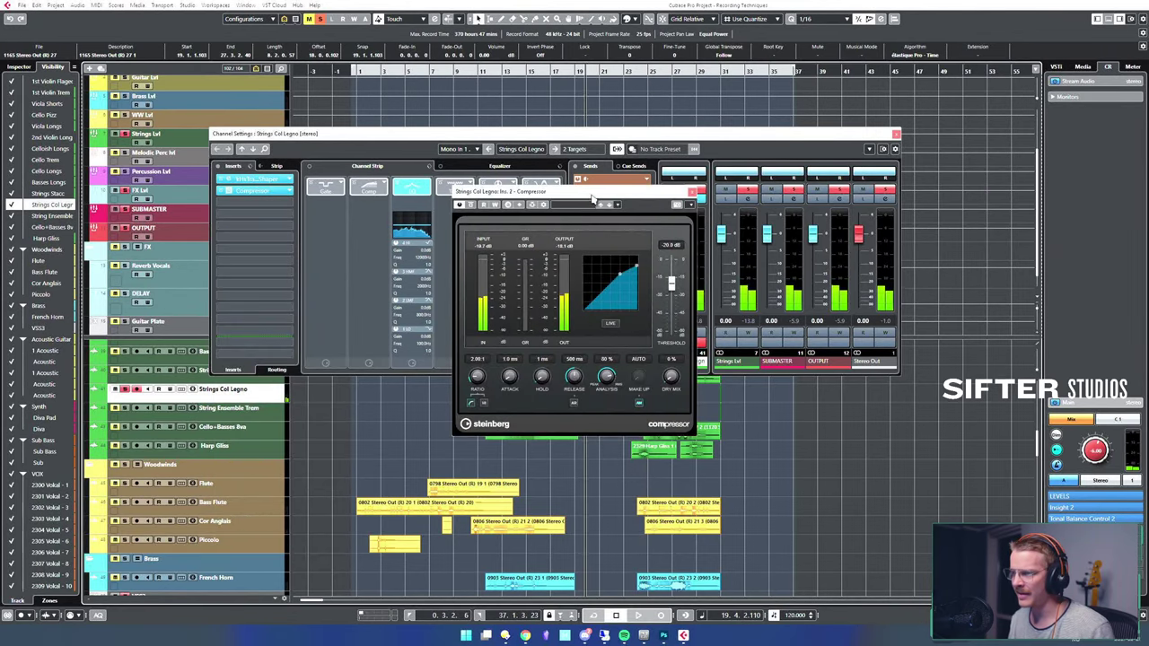
drag(620, 202, 680, 178)
click(896, 135)
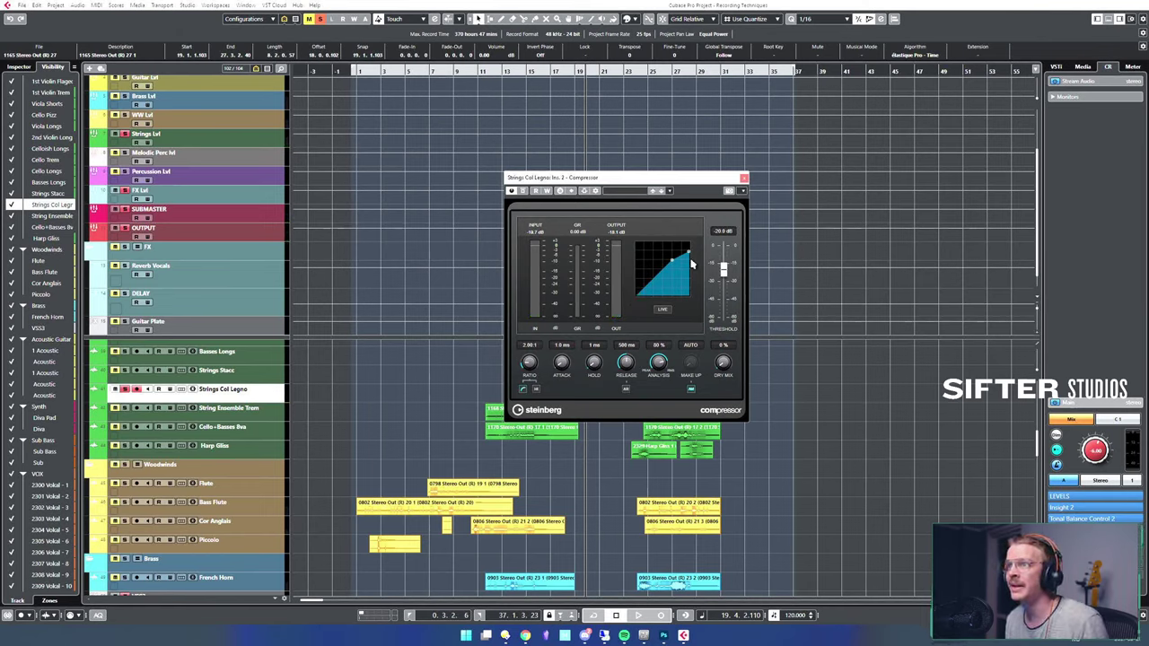
- Set the Strings Col Legno compressor's attack to 55.9 ms and ratio to 2.49:1 during playback, and close it
key(space)
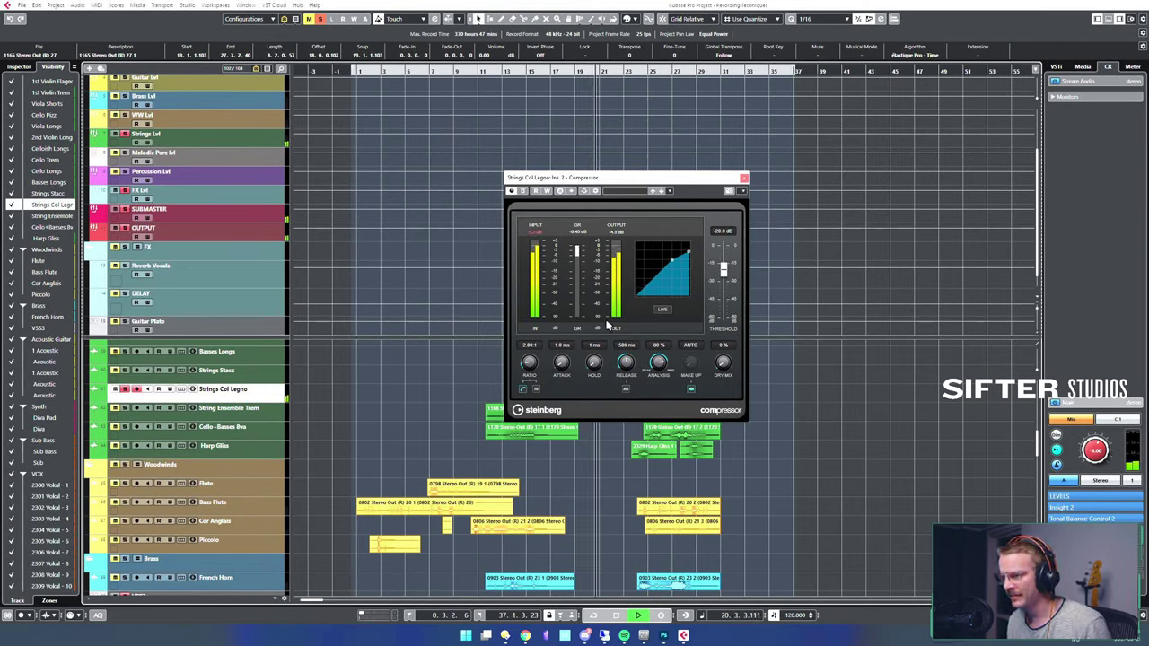
key(space)
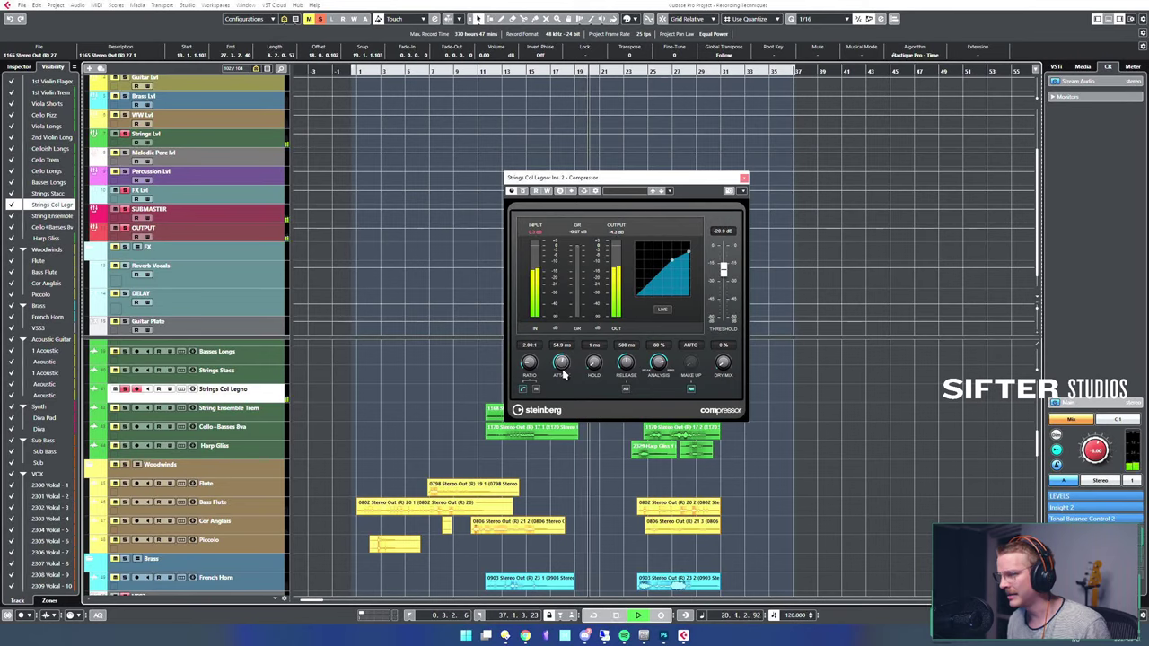
drag(561, 360, 559, 366)
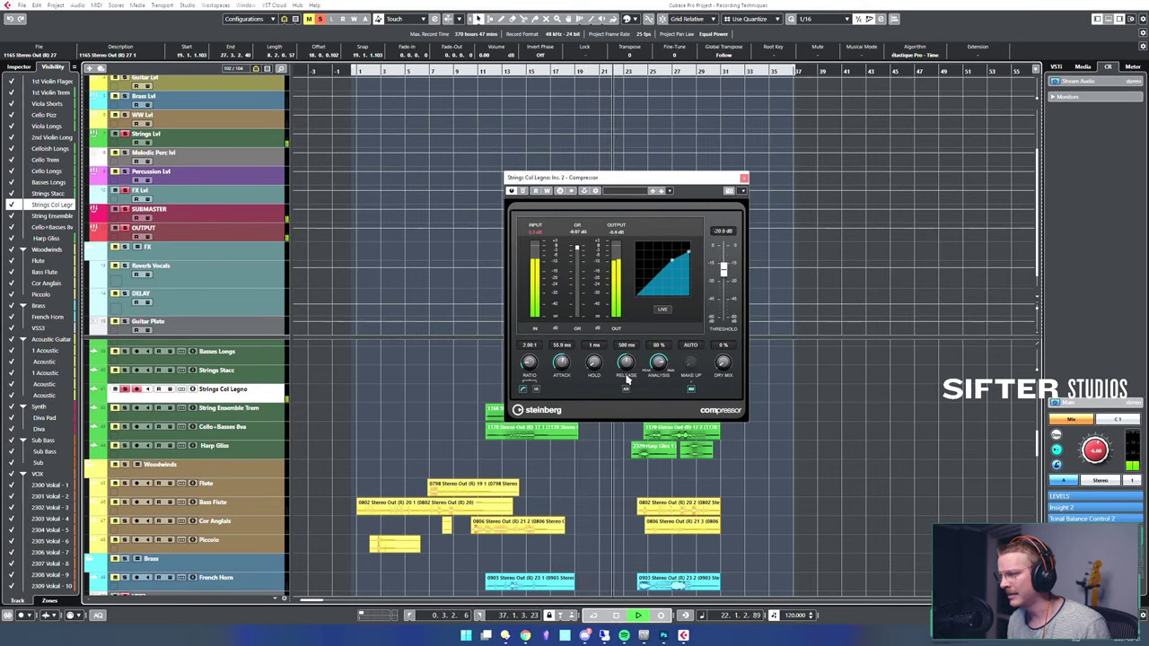
drag(526, 369, 529, 361)
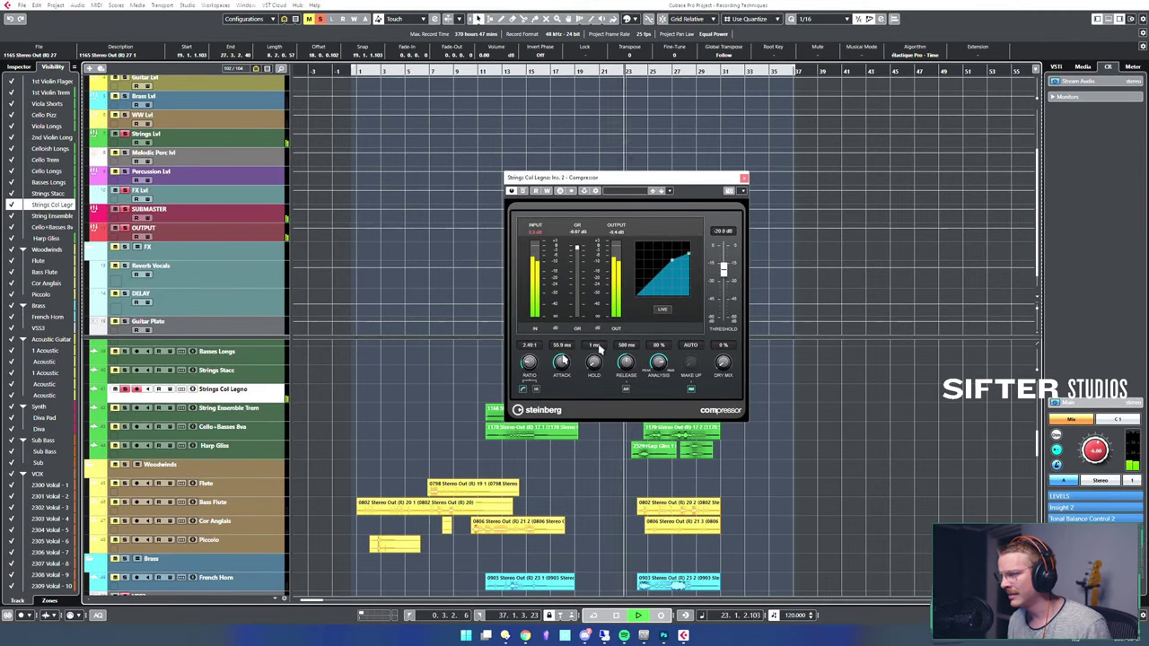
click(743, 178)
key(space)
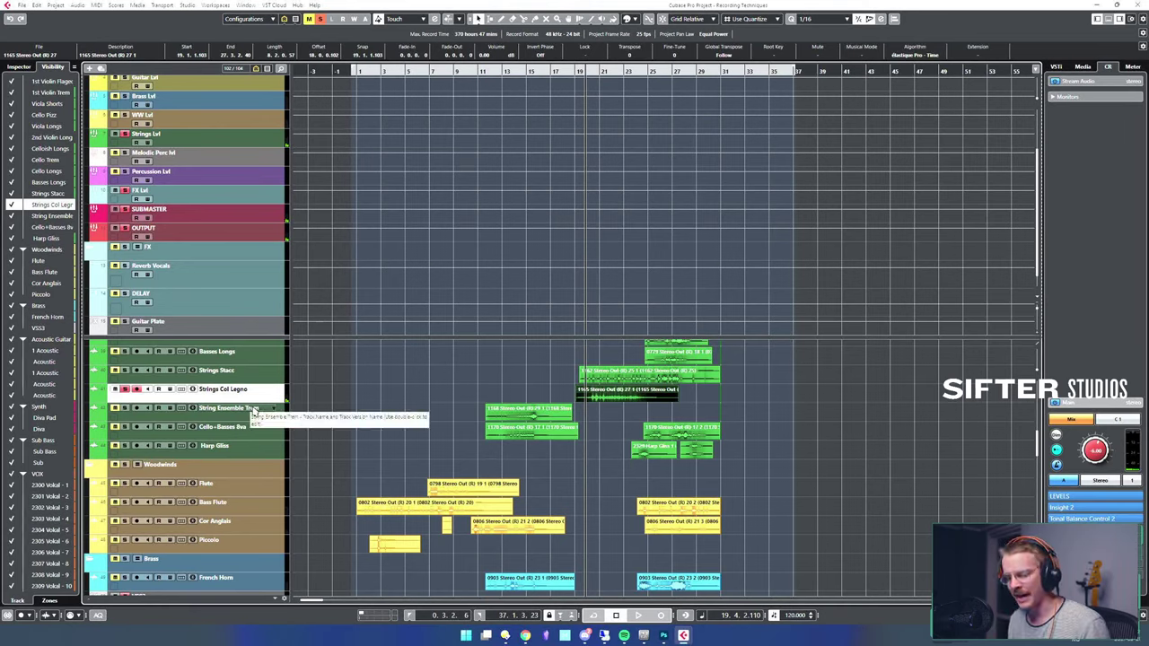
- Unsolo Strings Col Legno and listen to it in the full mix
key(s)
key(space)
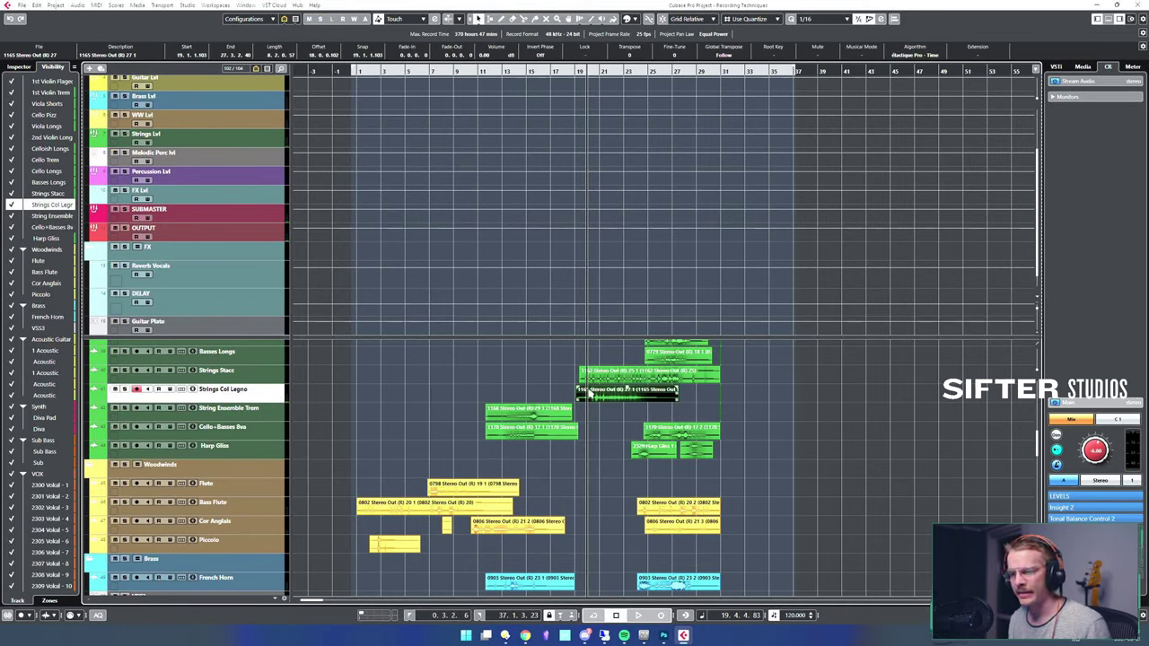
key(space)
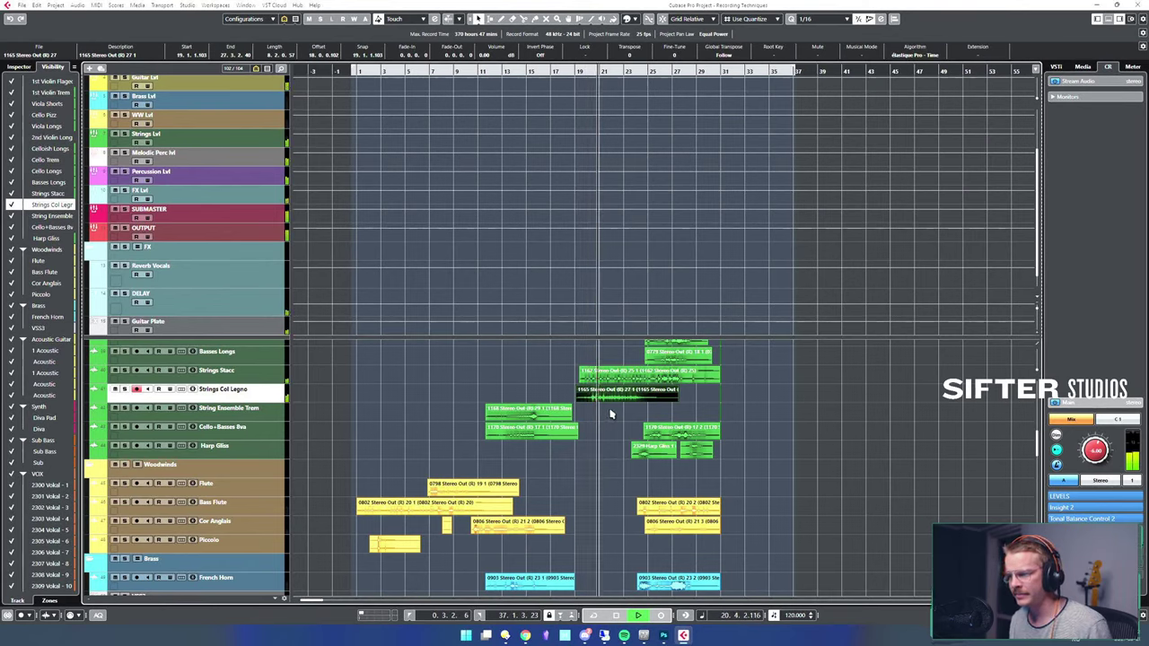
- Solo the Strings Stacc track during playback to hear it alone, and stop playback on Strings Col Legno
click(632, 381)
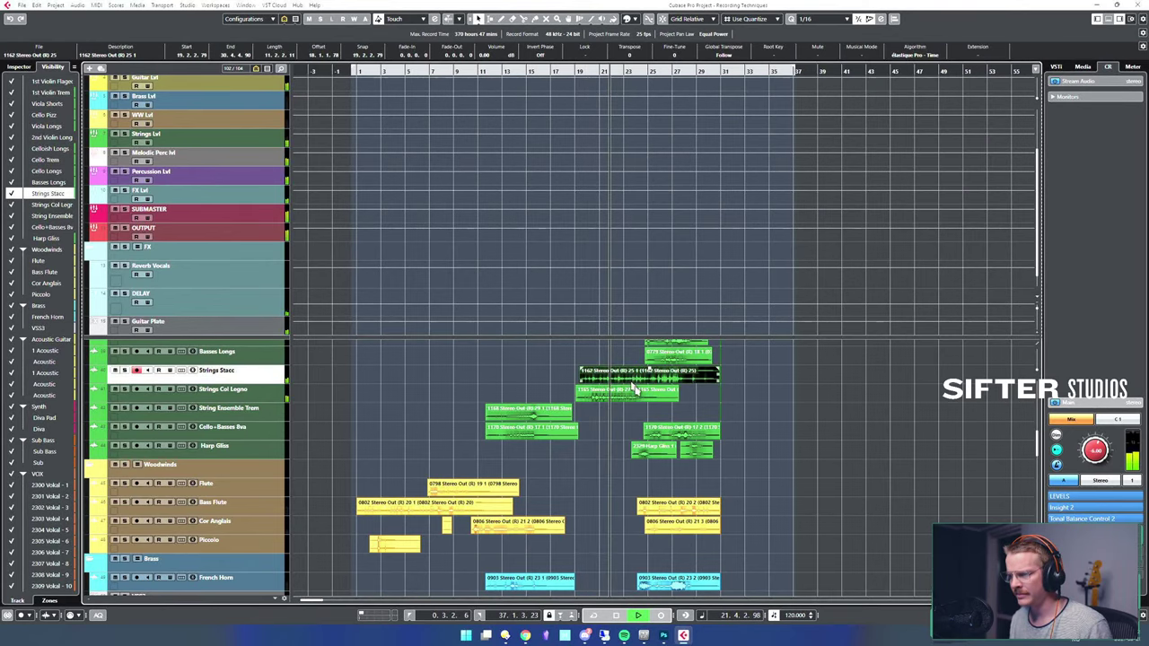
key(s)
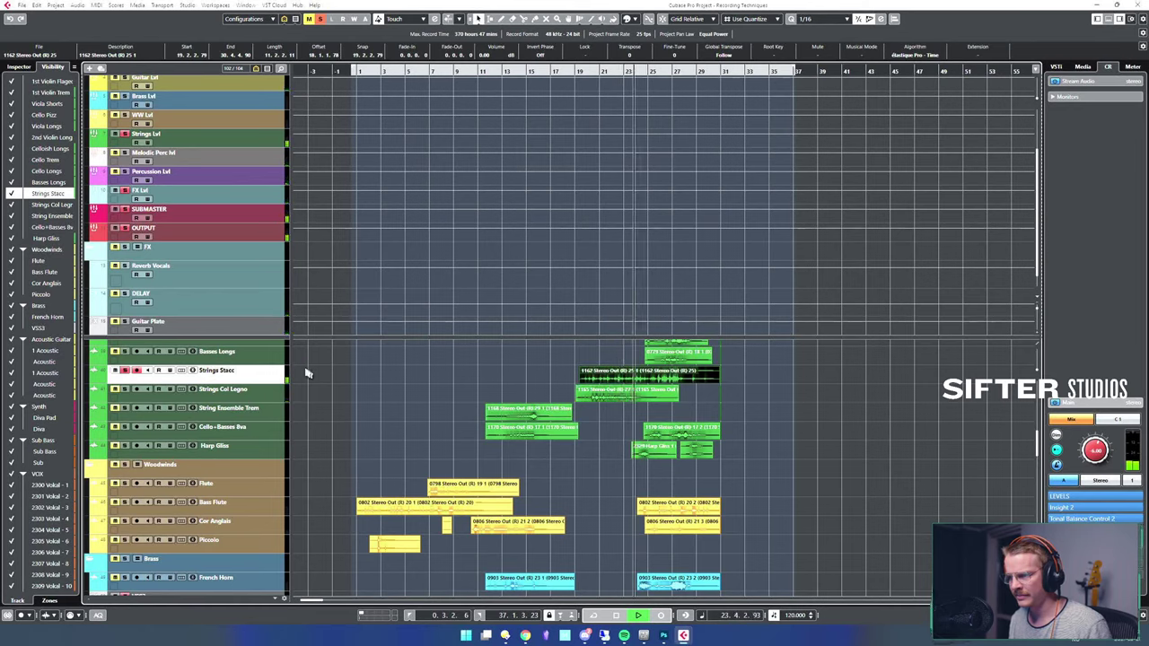
click(607, 395)
key(space)
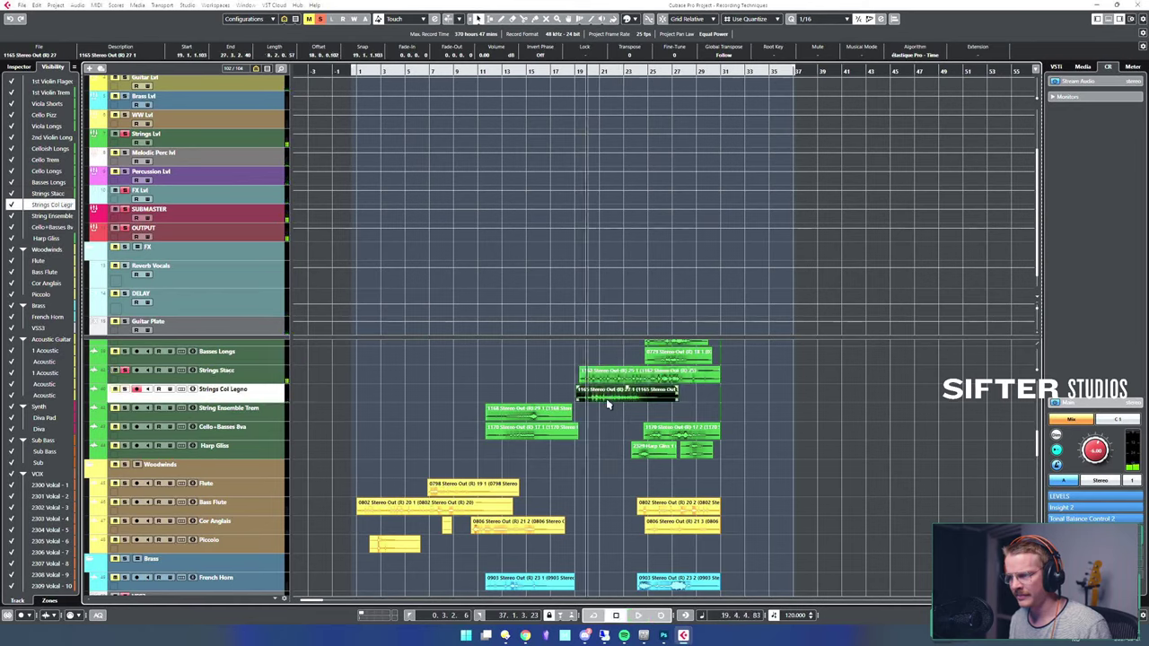
- Check the sends and panning in the channel settings of Strings Col Legno and Strings Stacc, and close the window
key(e)
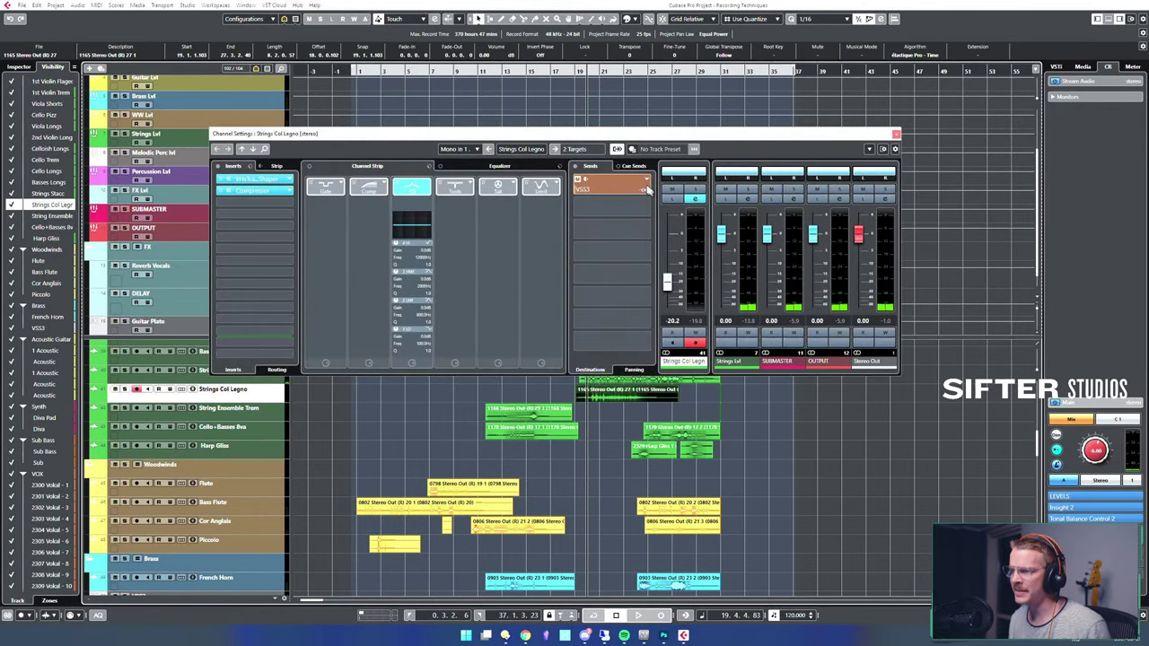
click(208, 373)
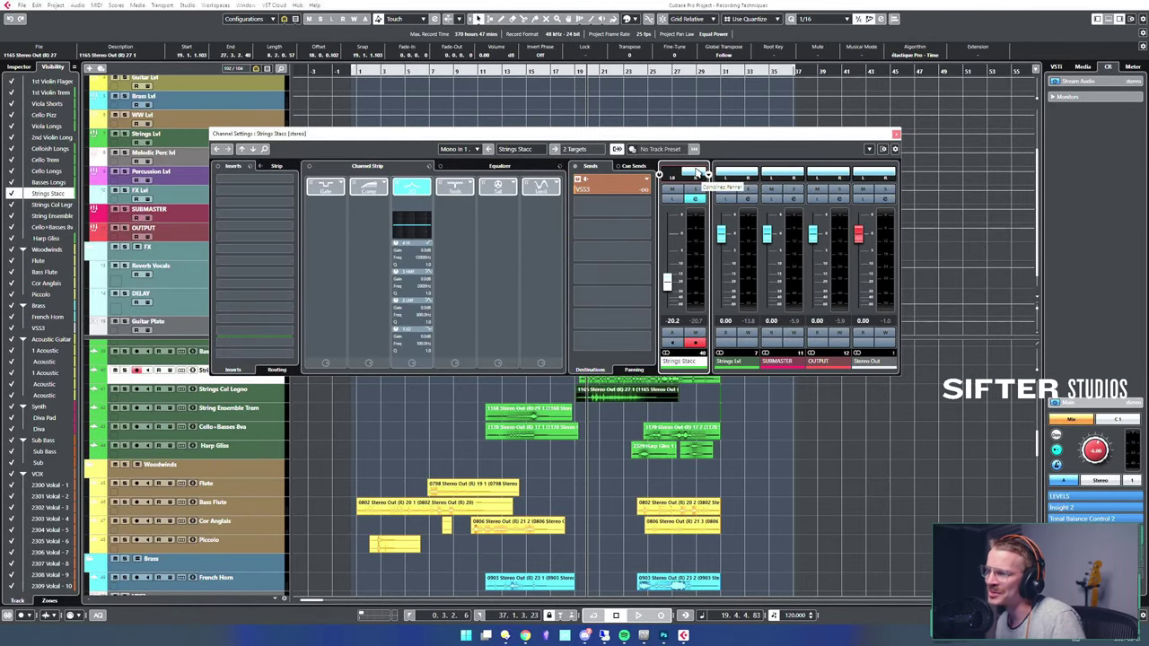
drag(781, 138, 776, 112)
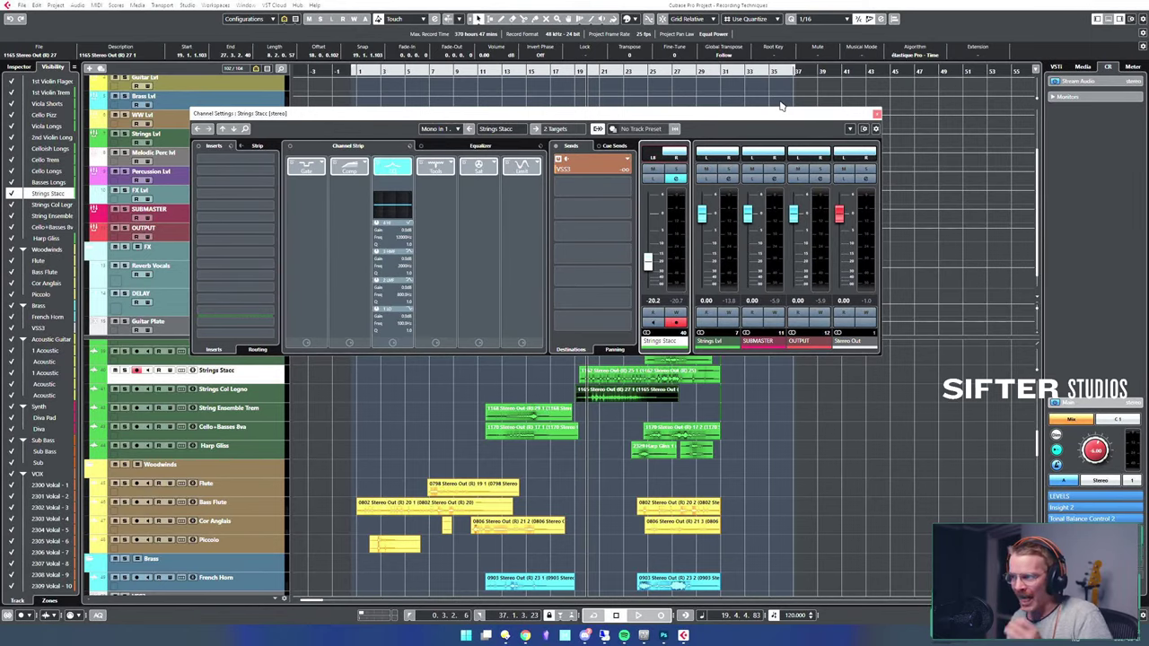
click(877, 115)
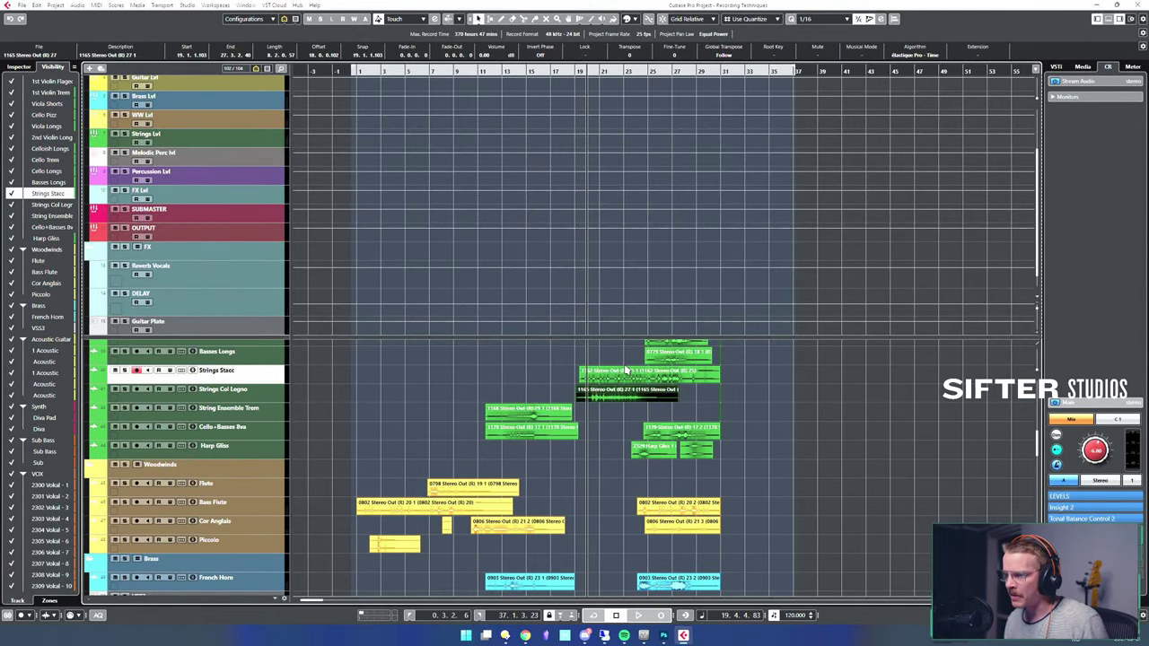
- Solo the ten string tracks from 1st Violin Flageolet to Basses Longs and play them together from about bar 24
scroll(820, 422, up, 1)
alt+shift+click(648, 401)
scroll(778, 390, up, 1)
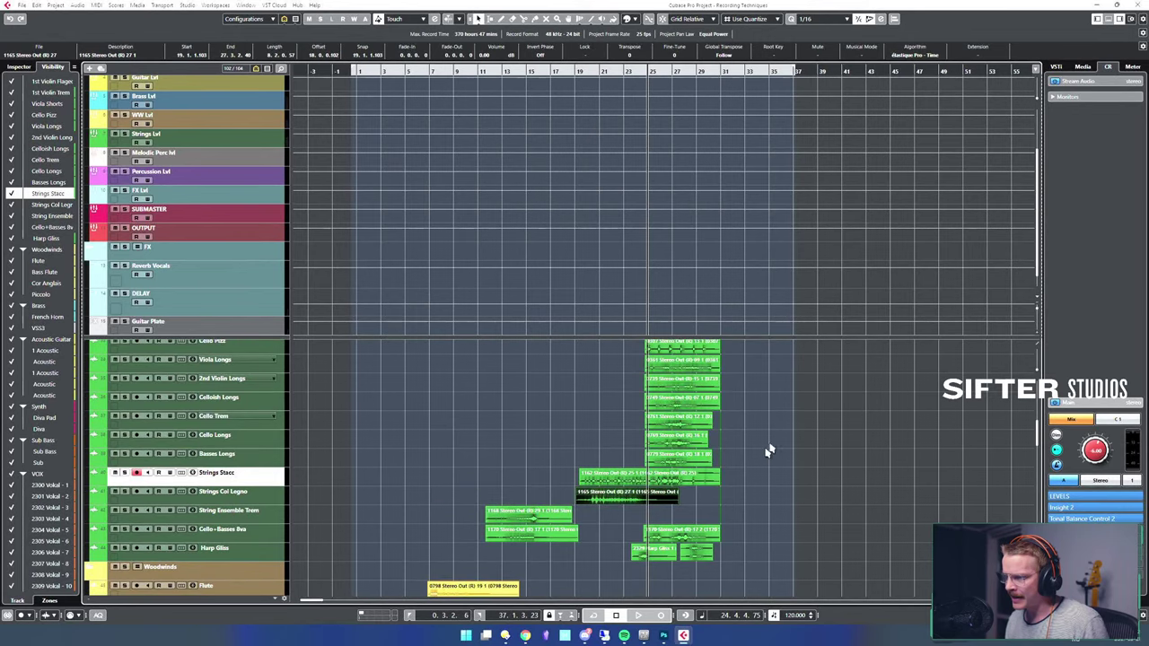
drag(736, 471, 651, 343)
scroll(744, 390, up, 1)
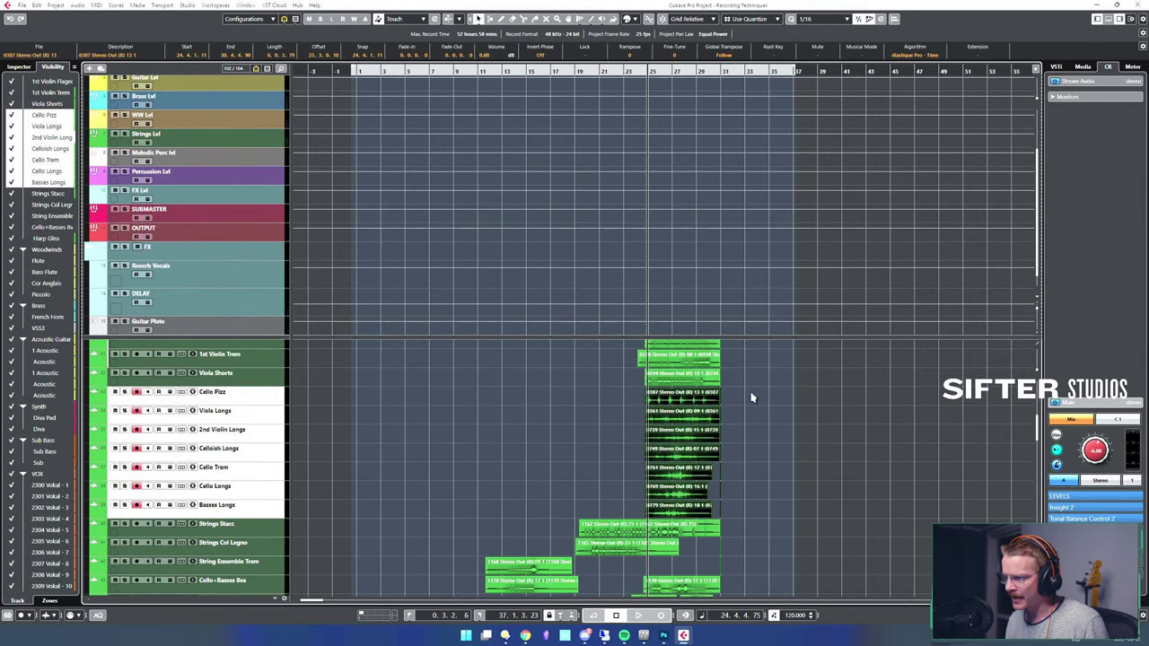
scroll(766, 422, up, 1)
drag(706, 419, 691, 384)
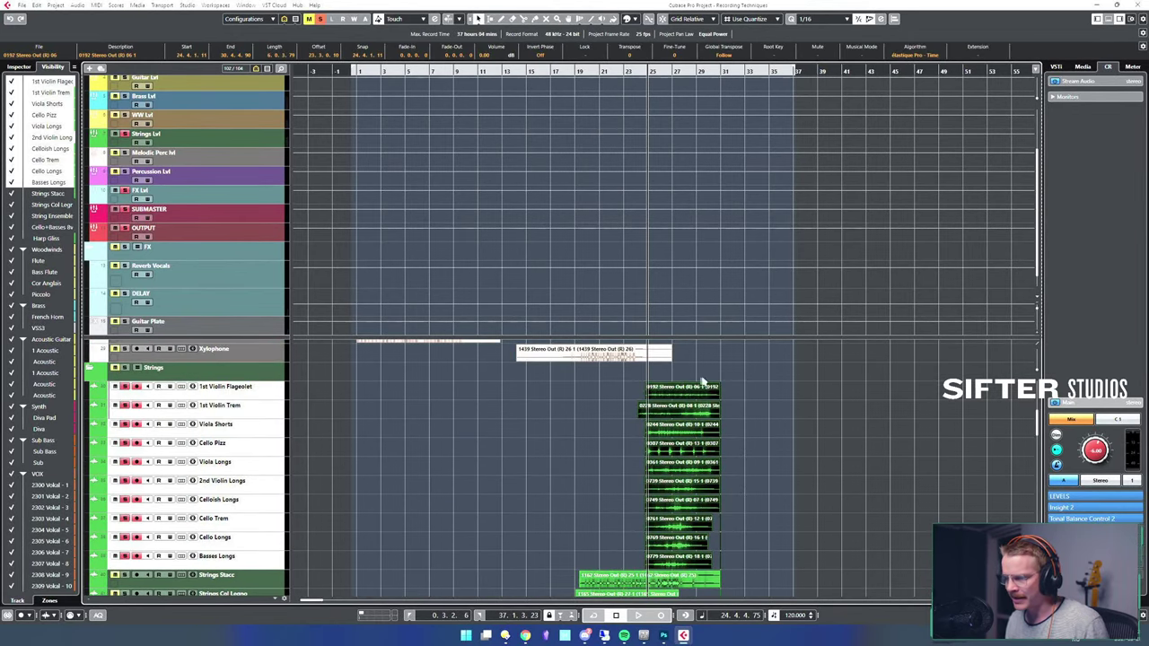
key(space)
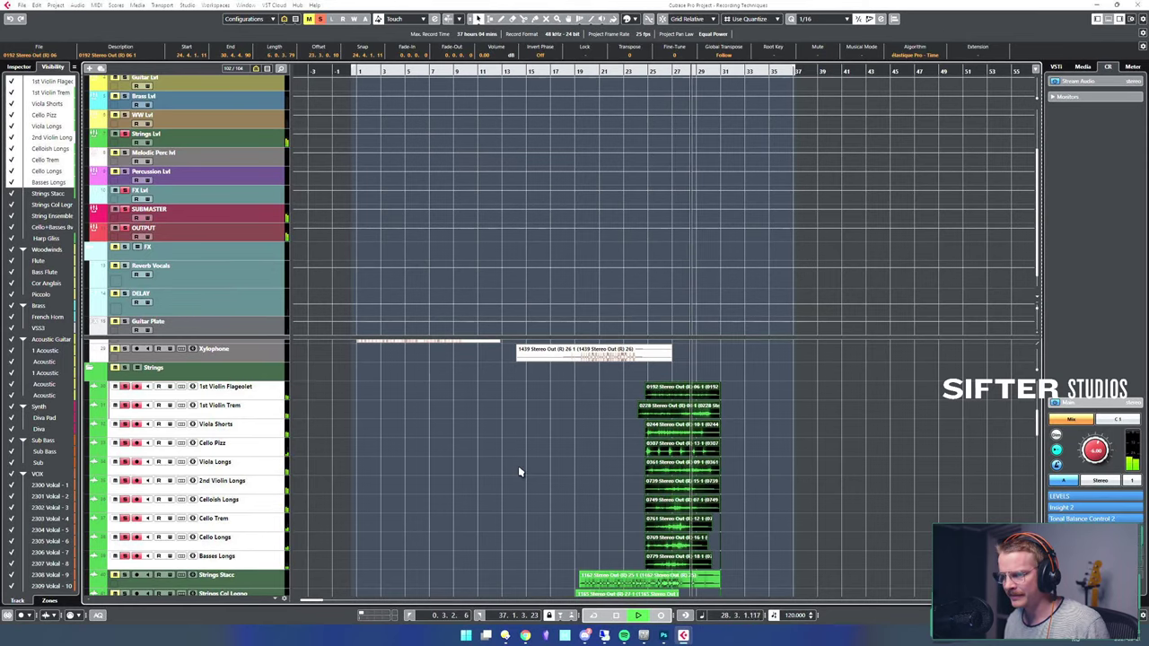
- Add a VSS3 send to the Strings Lvl group channel and set its level to -7.60
click(213, 142)
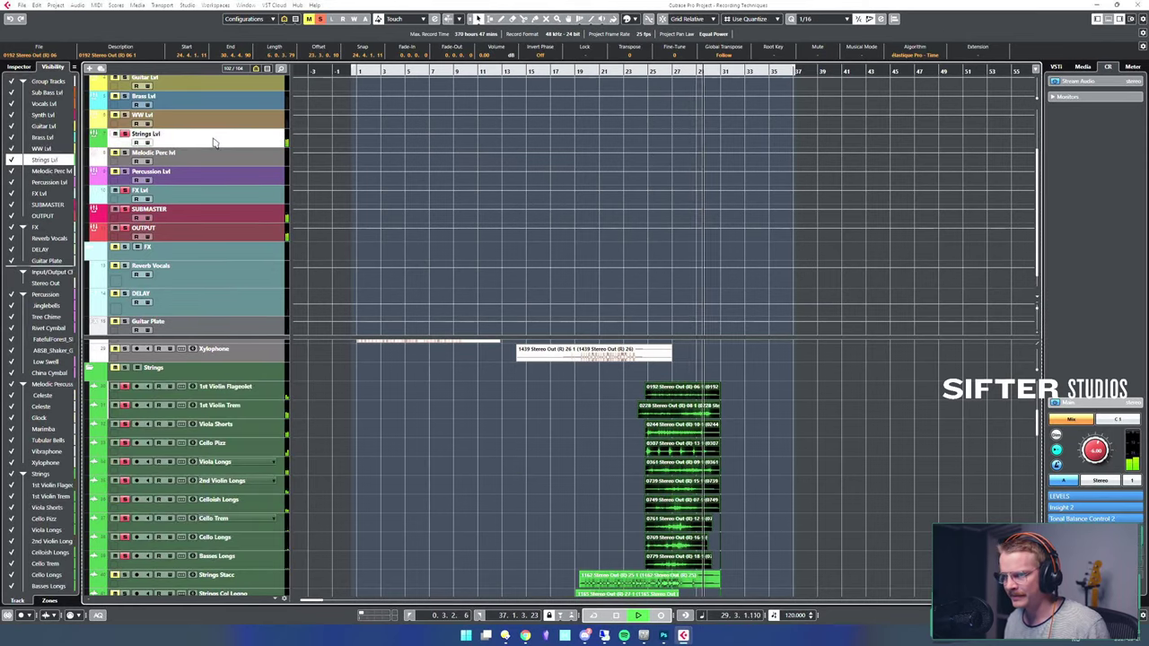
key(e)
click(594, 186)
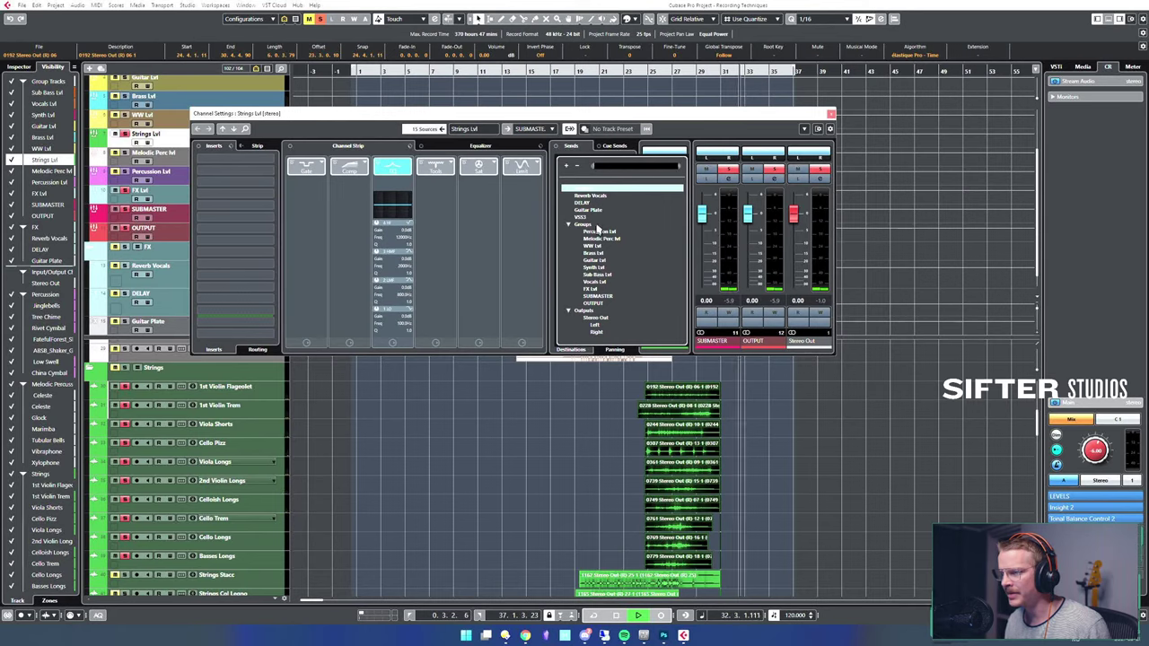
click(599, 221)
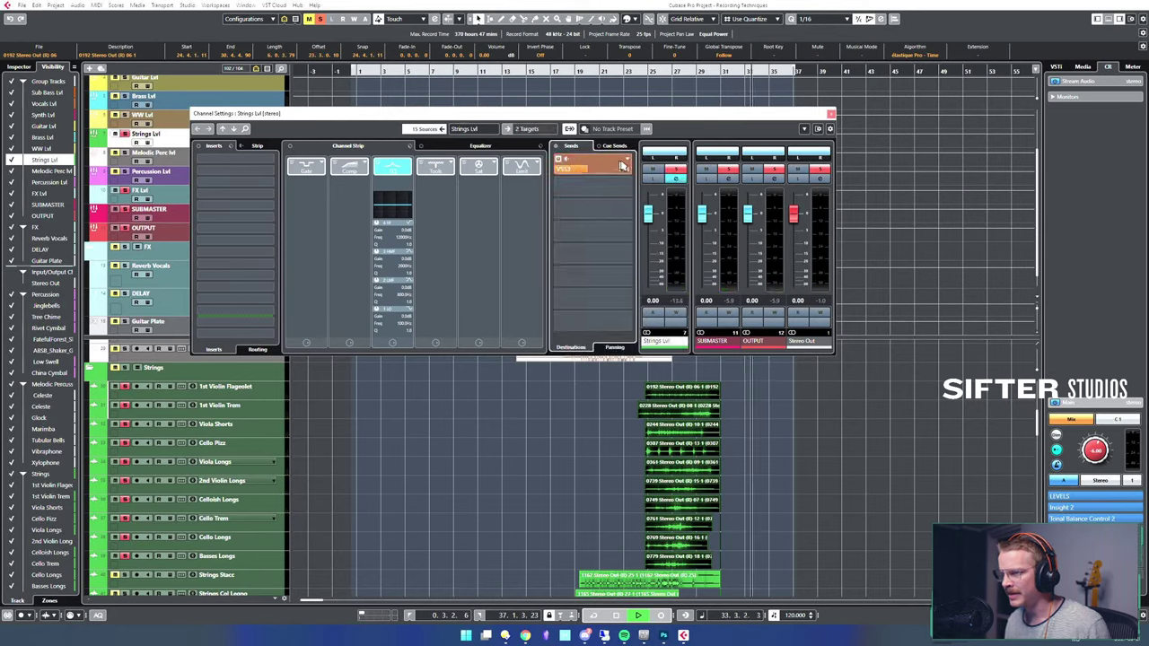
scroll(630, 168, up, 2)
- Replay the soloed strings group with its VSS3 send, close its channel settings, and stop playback
key(space)
key(s)
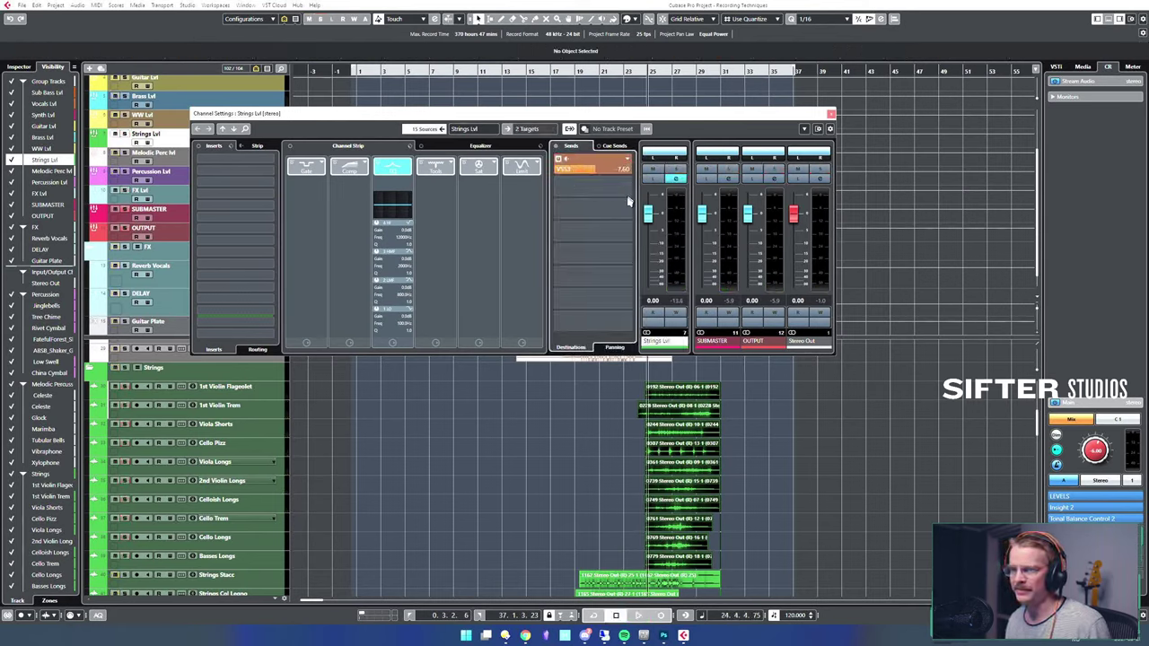
key(s)
key(space)
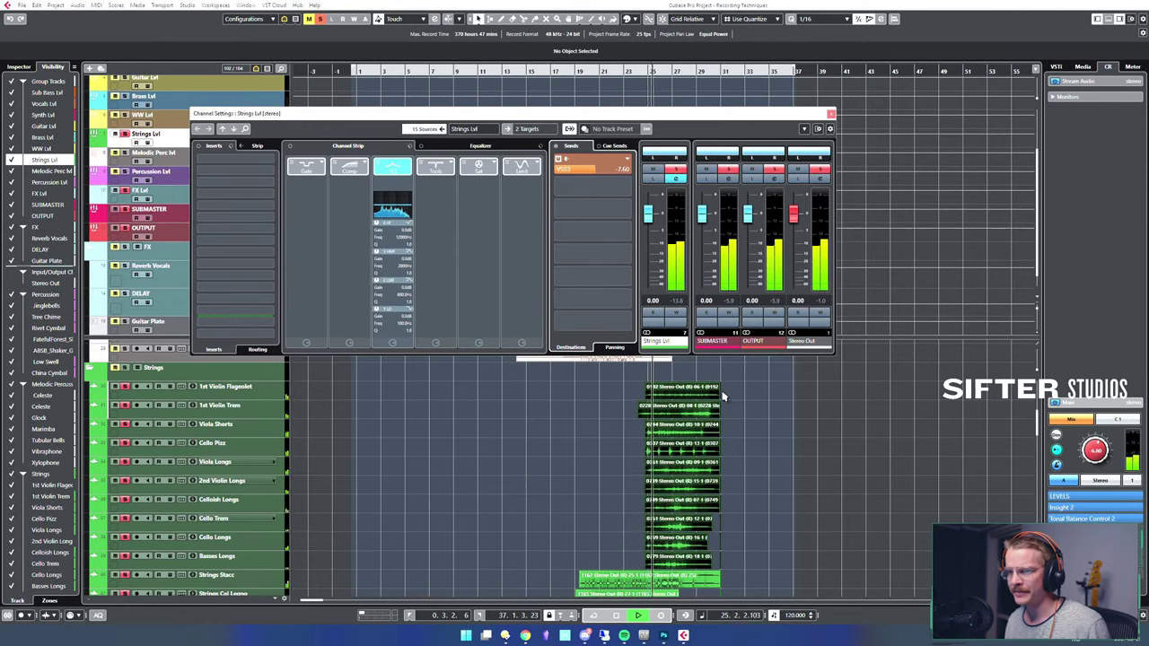
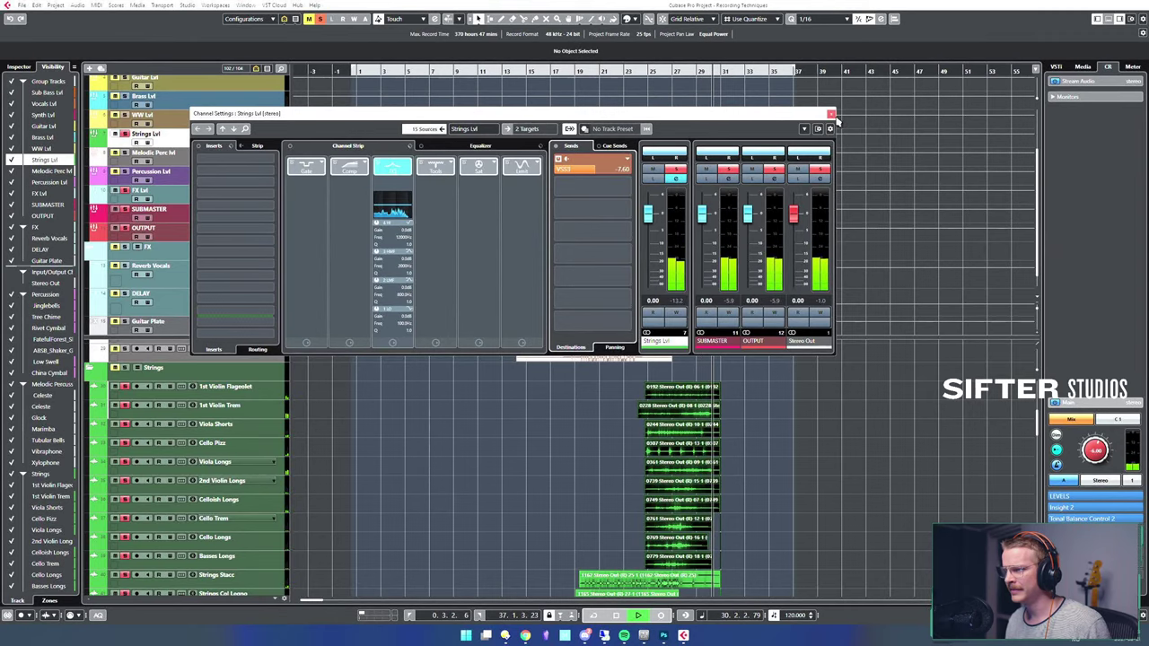
click(831, 115)
key(space)
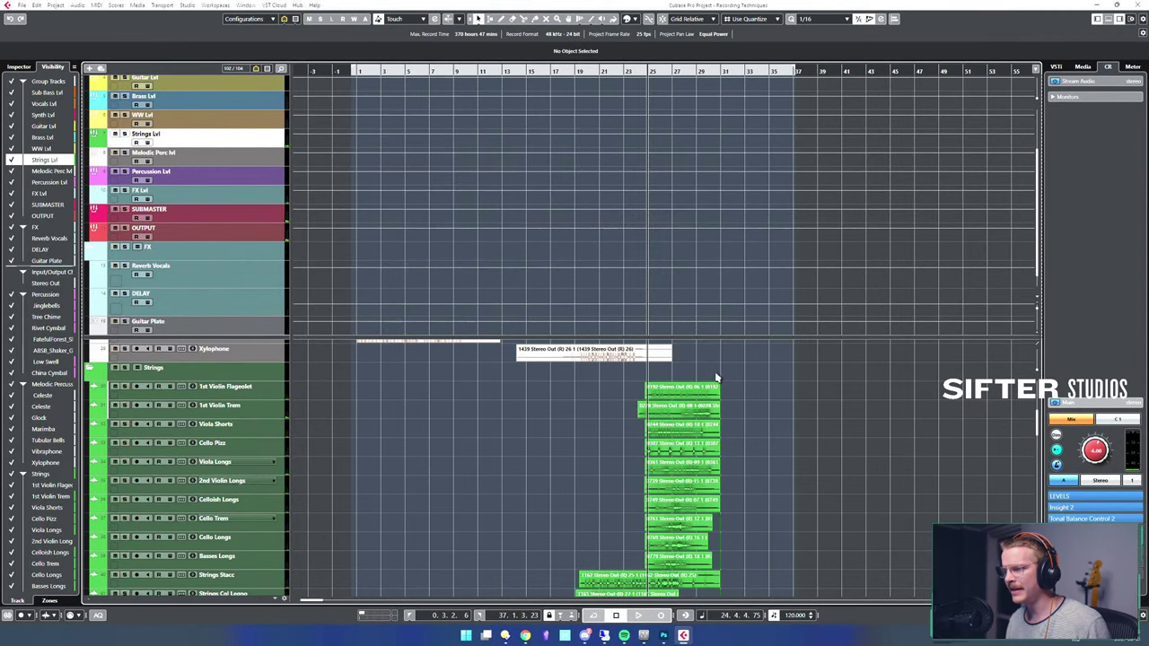
- Solo 1st Violin Trem and play the last bars of its event
click(695, 378)
key(s)
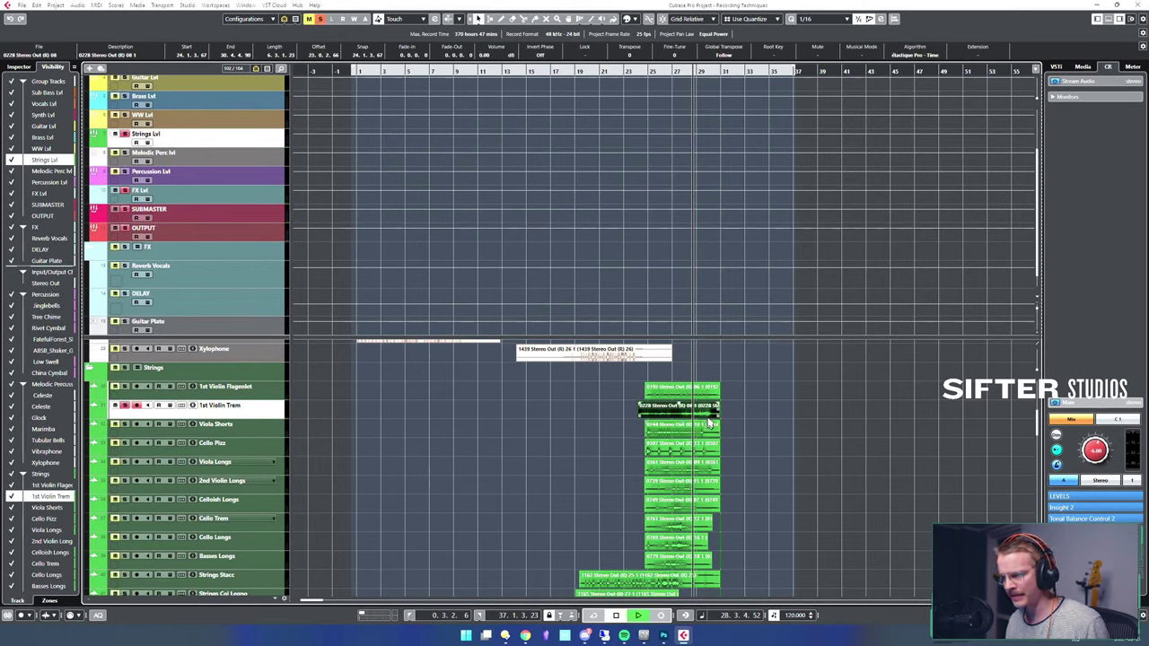
key(space)
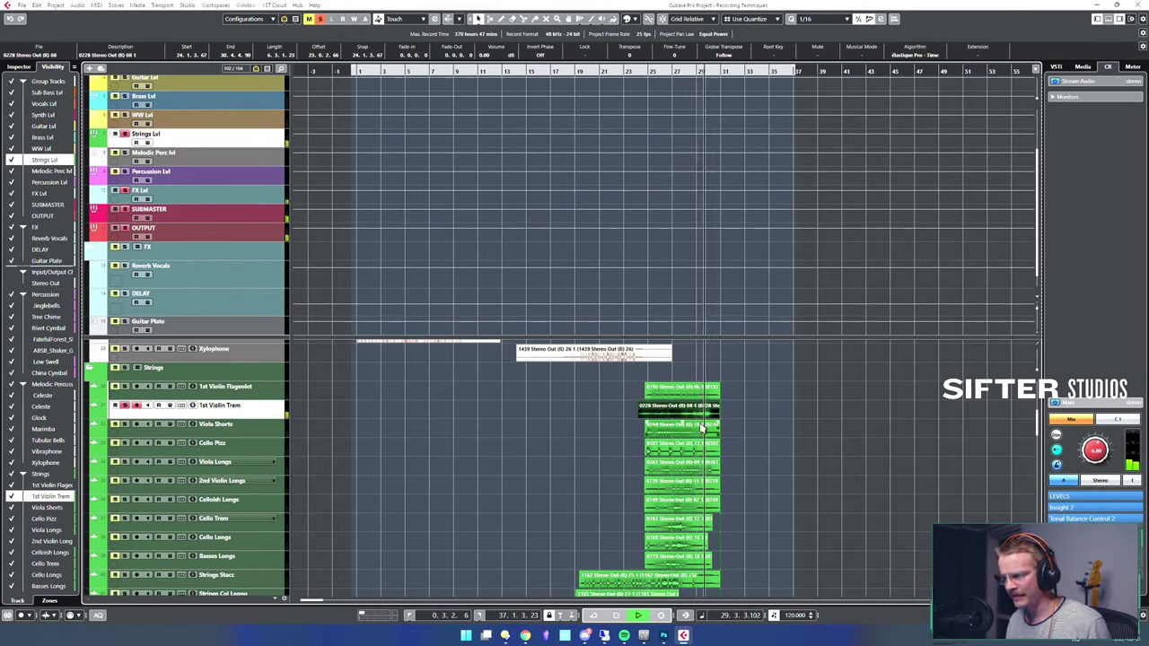
- Trim the end of the 1st Violin Trem event, give it a curved fade-out of length 1.2.0.104, and audition it
key(space)
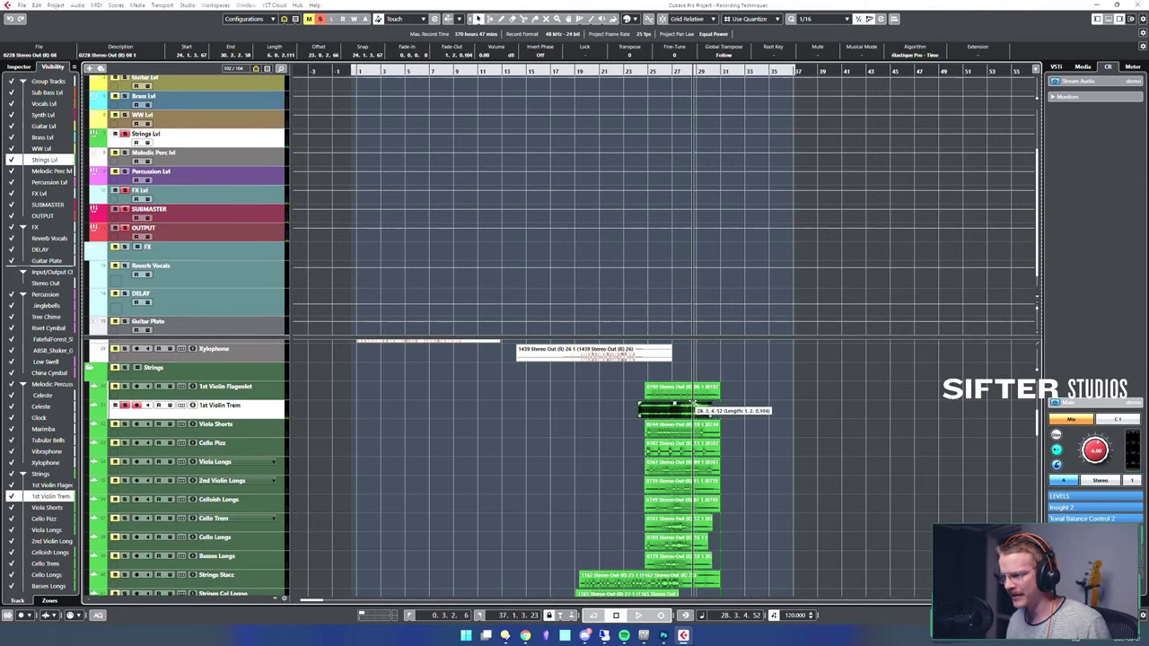
double_click(705, 408)
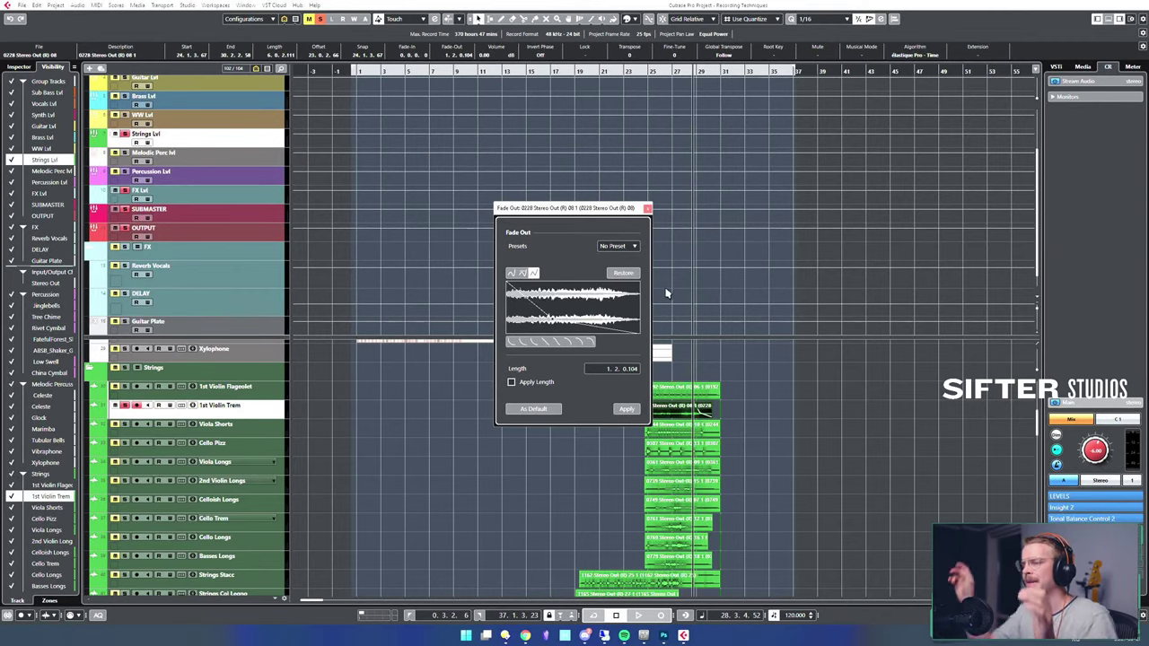
click(647, 208)
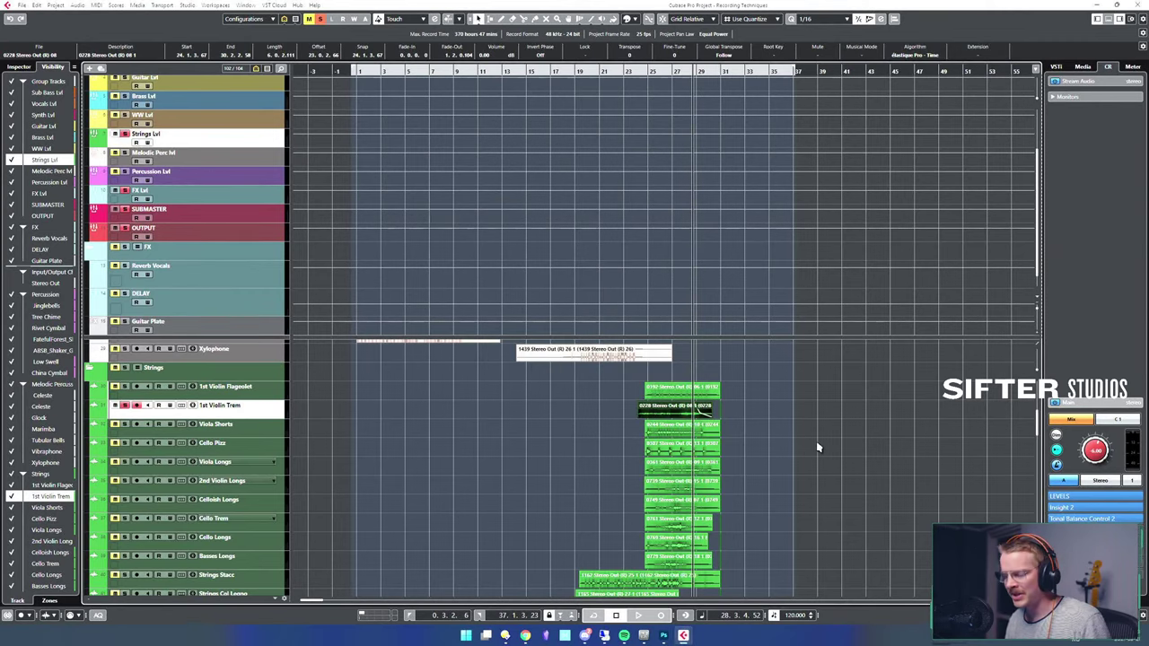
scroll(817, 441, up, 7)
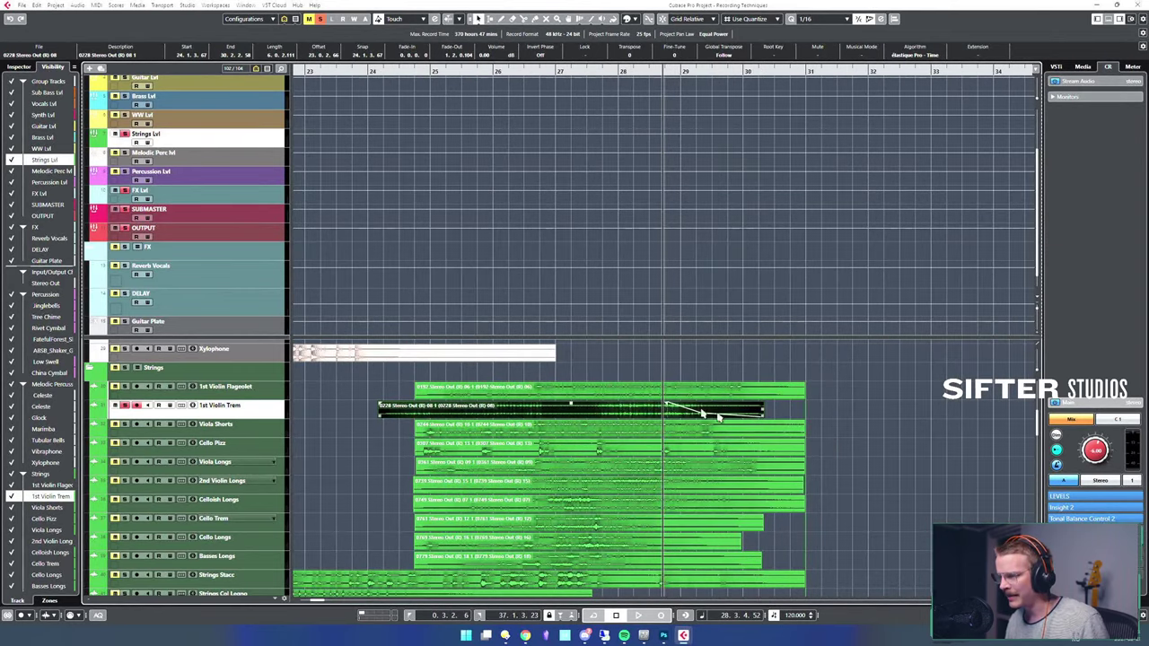
key(space)
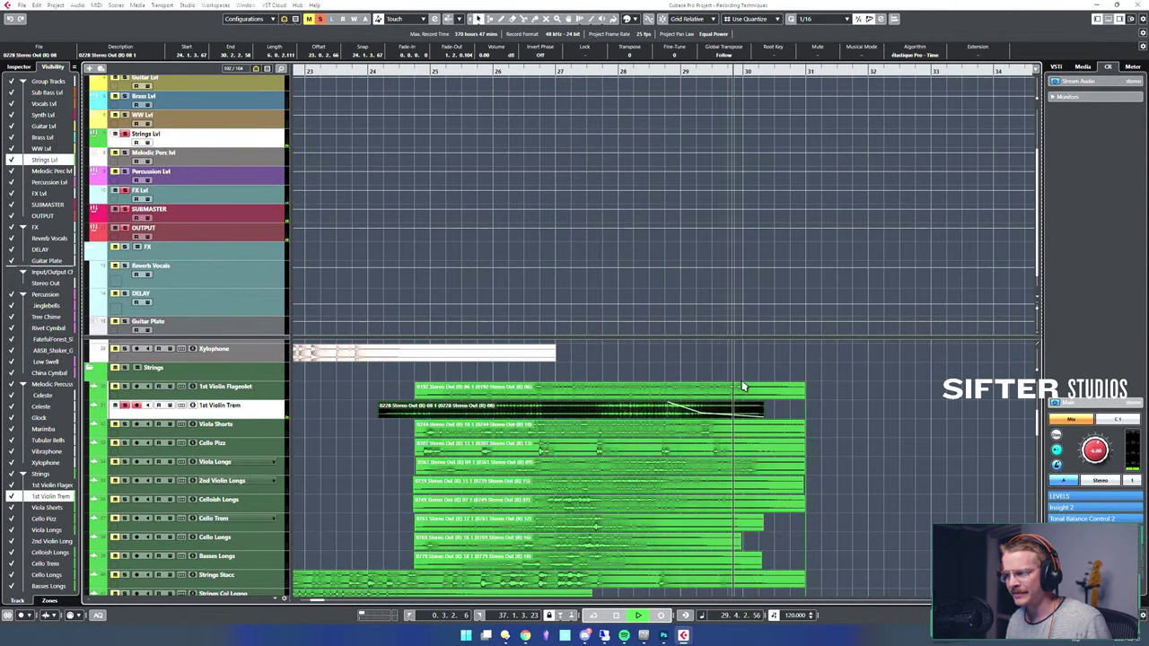
key(space)
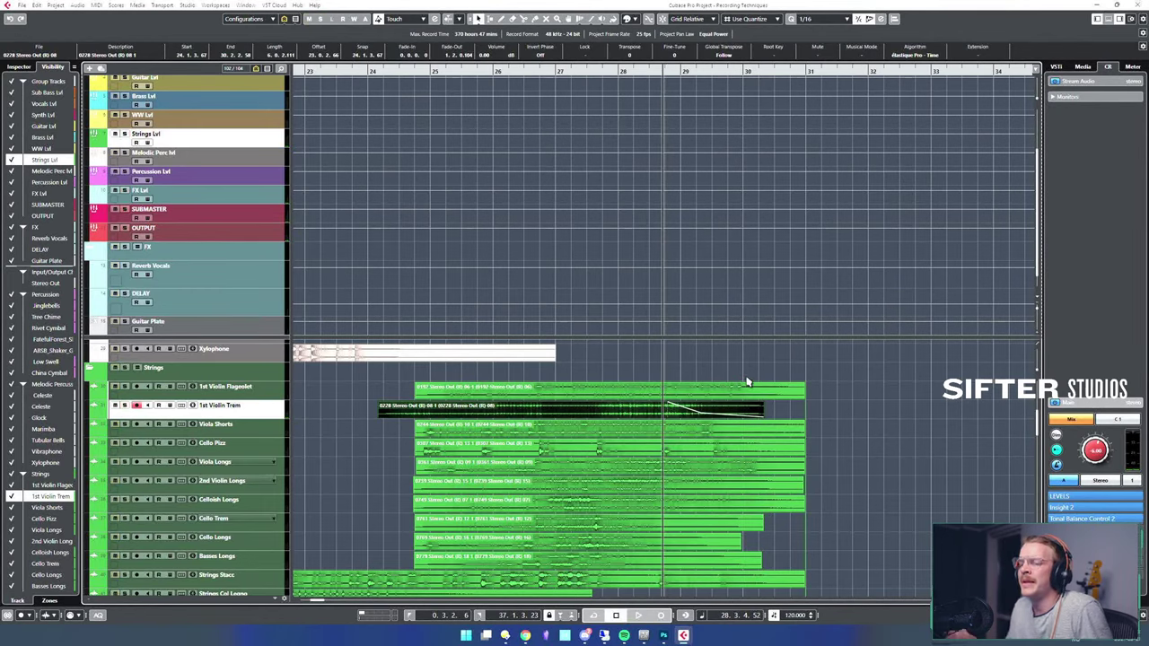
- Play the ending of the string section in the full mix from about bar 27
key(g)
key(g)
key(g)
key(g)
key(g)
key(g)
key(g)
click(744, 444)
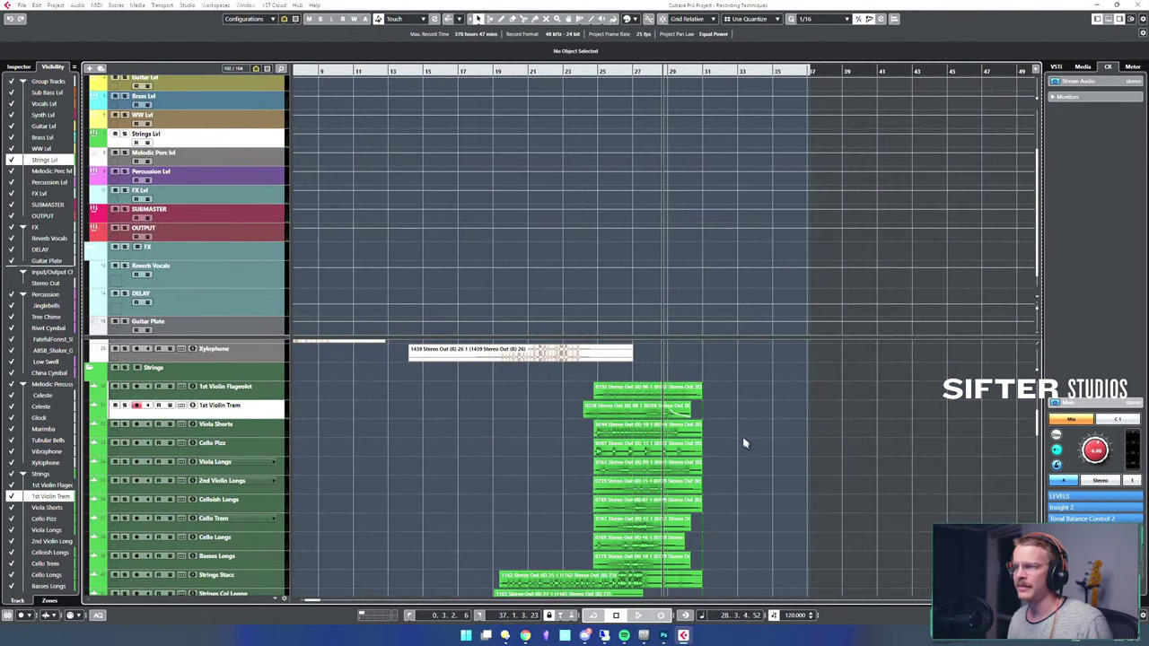
key(space)
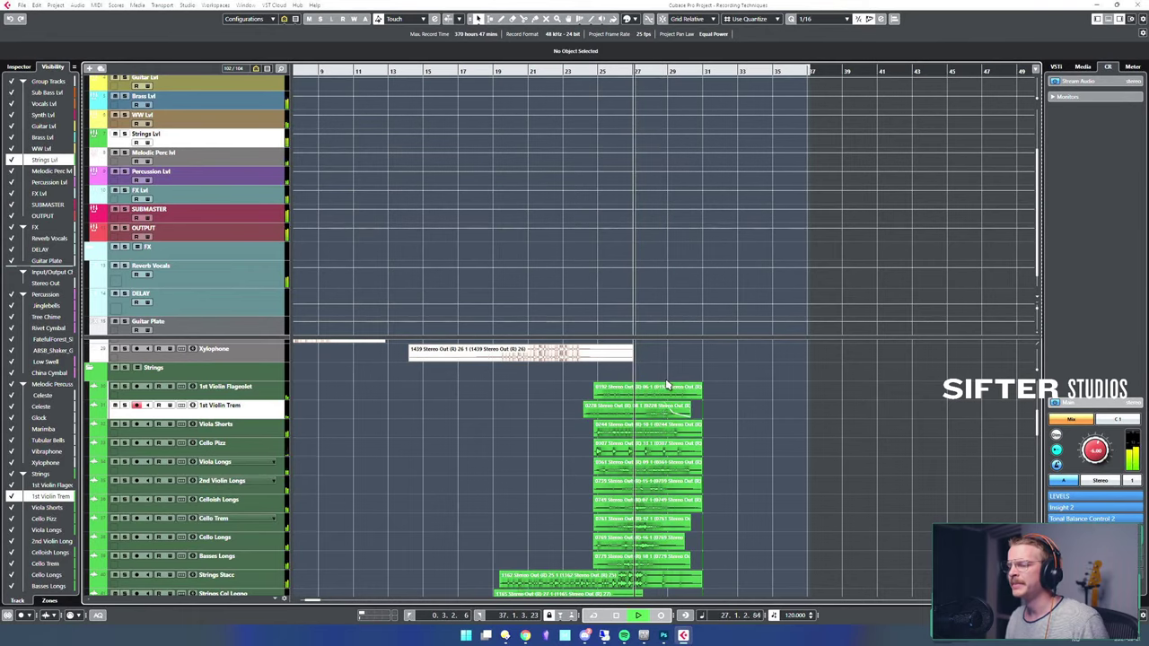
key(g)
key(g)
key(g)
key(g)
key(g)
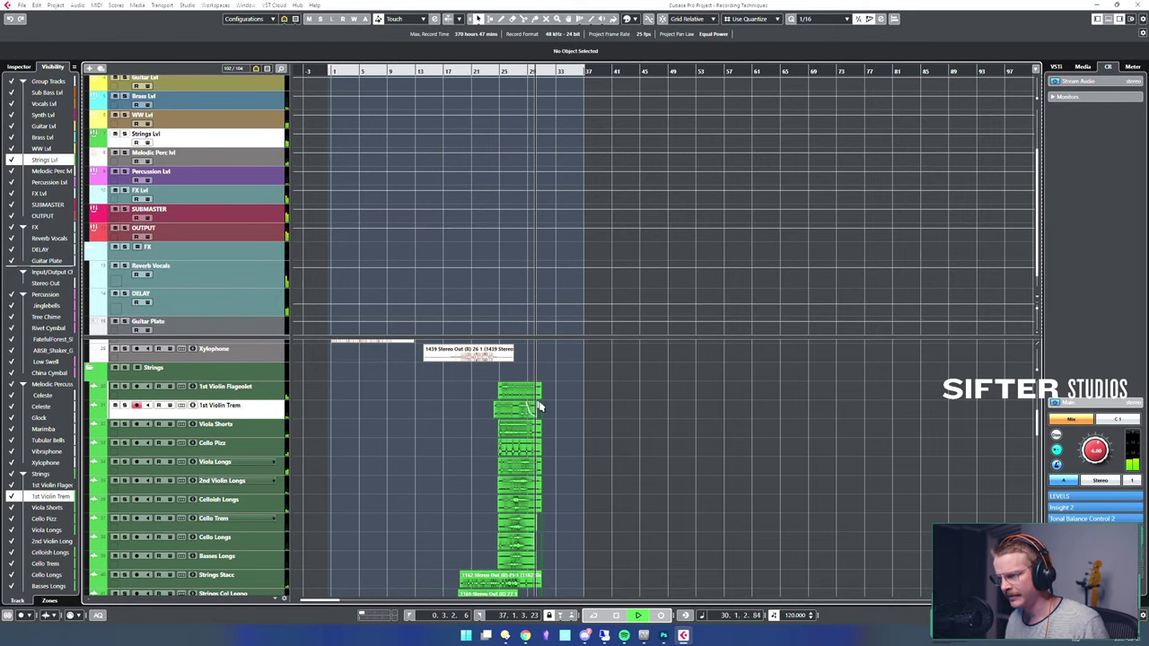
key(space)
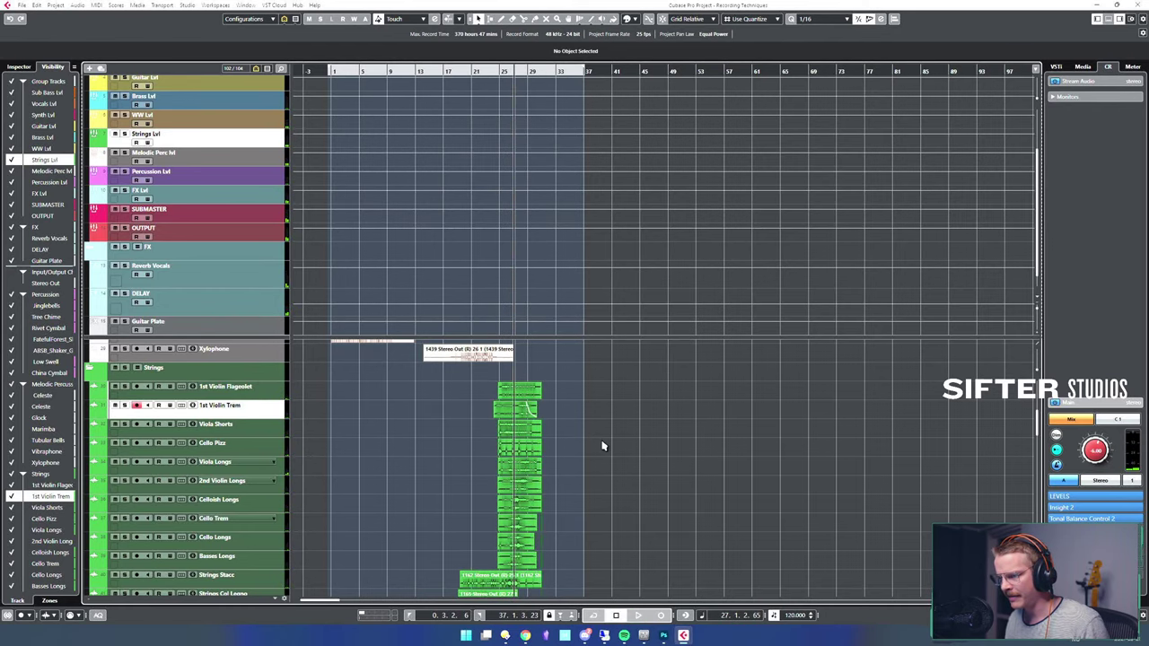
- Select the Vokal 1 to 10 events around bars 24 to 29, solo their tracks, and play them
scroll(584, 440, down, 5)
scroll(564, 429, up, 1)
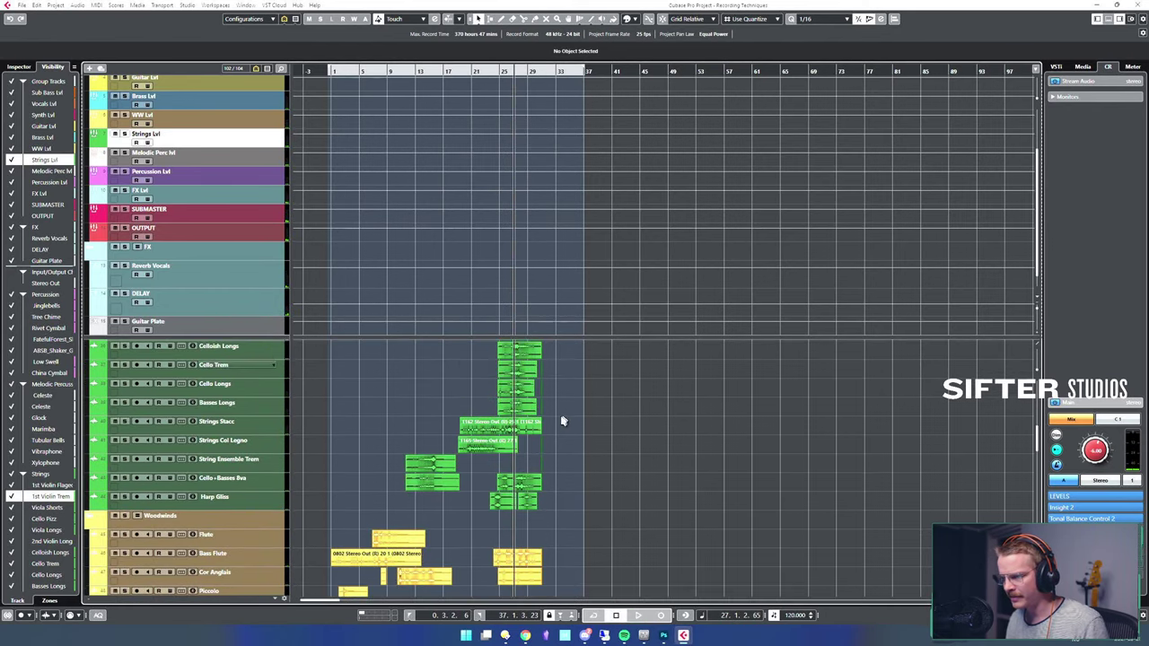
click(542, 373)
scroll(590, 467, down, 10)
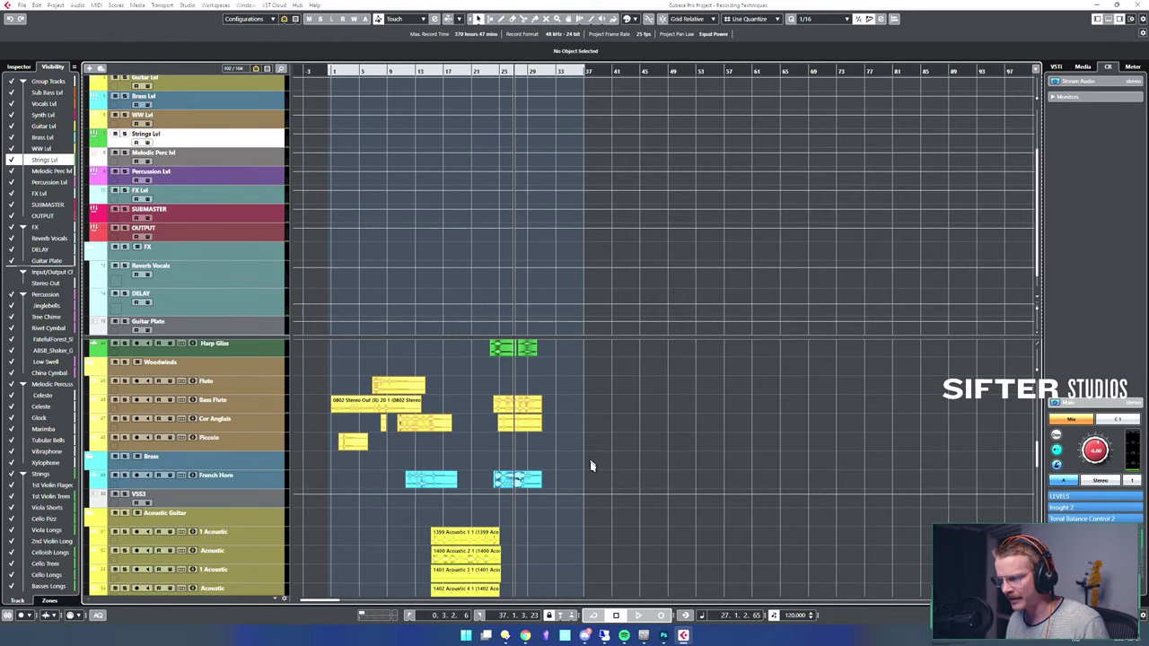
scroll(593, 453, up, 3)
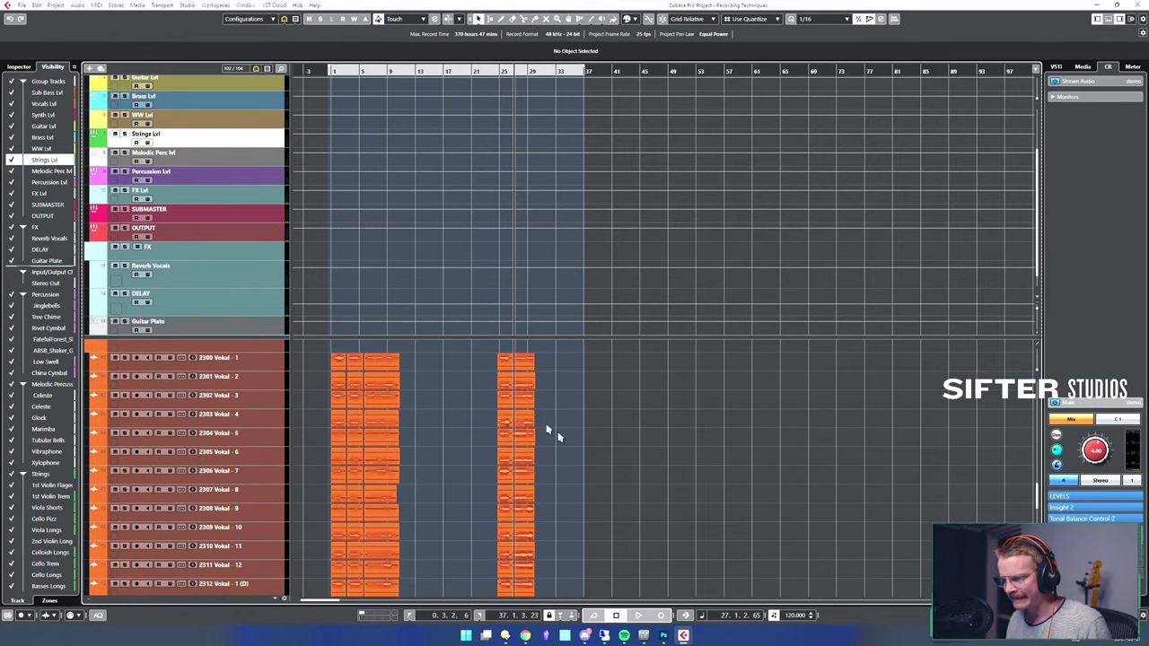
drag(487, 393, 552, 518)
key(s)
key(space)
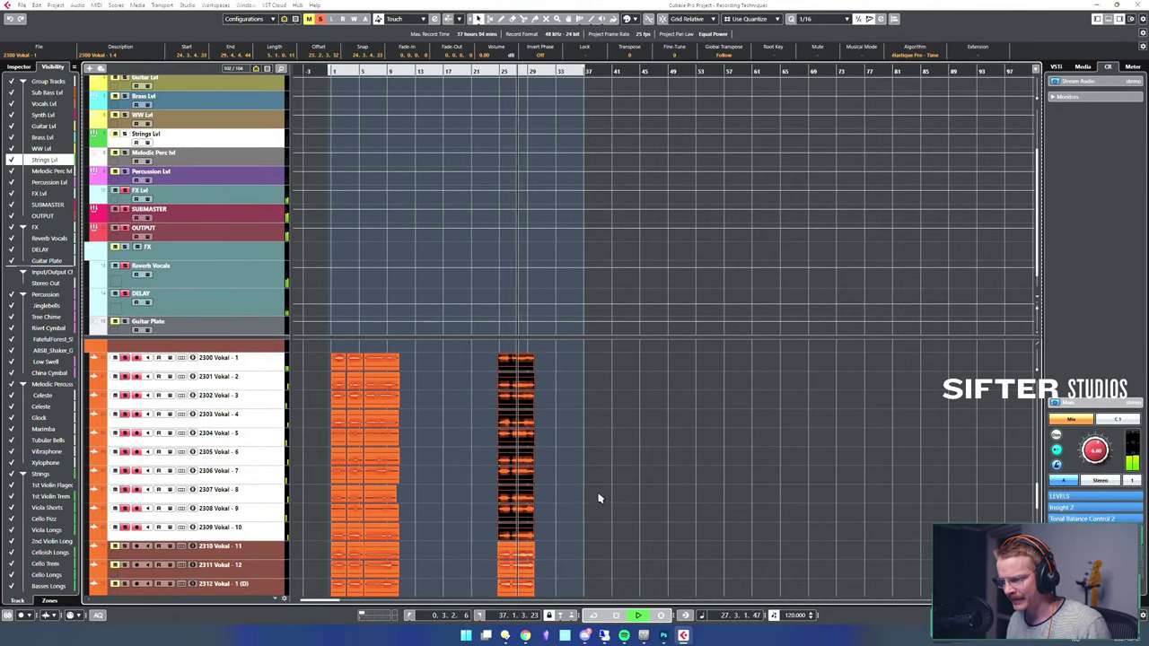
key(h)
scroll(785, 526, down, 3)
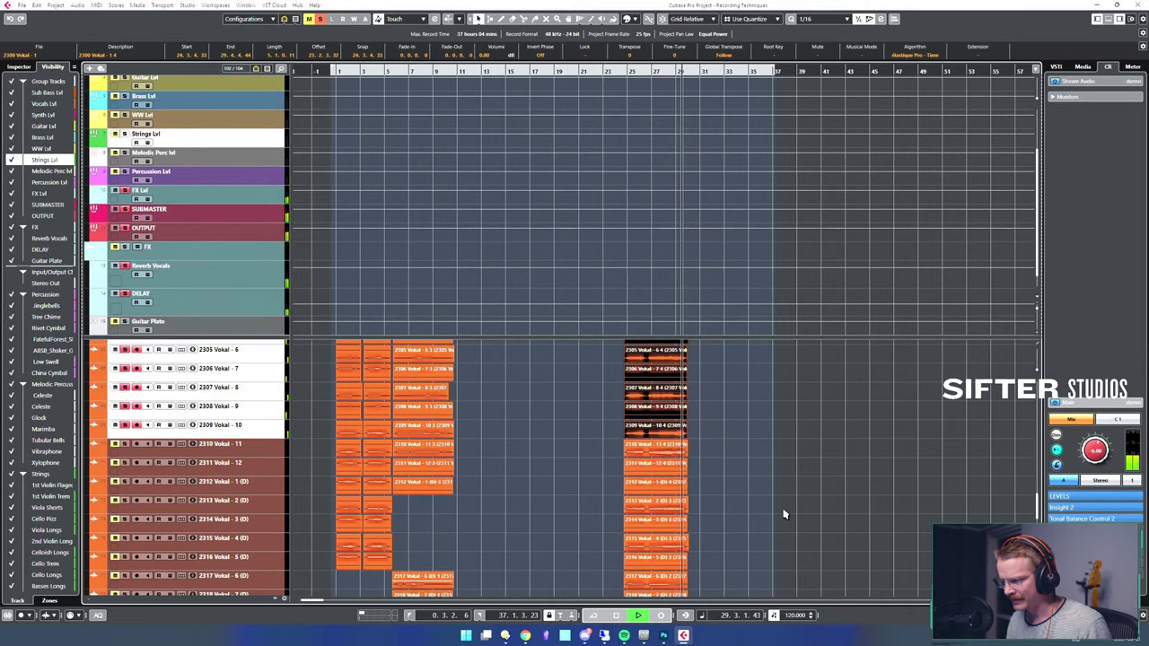
- Take the vocal tracks out of solo and play bars 28 to 29 in the full mix
key(space)
key(s)
key(space)
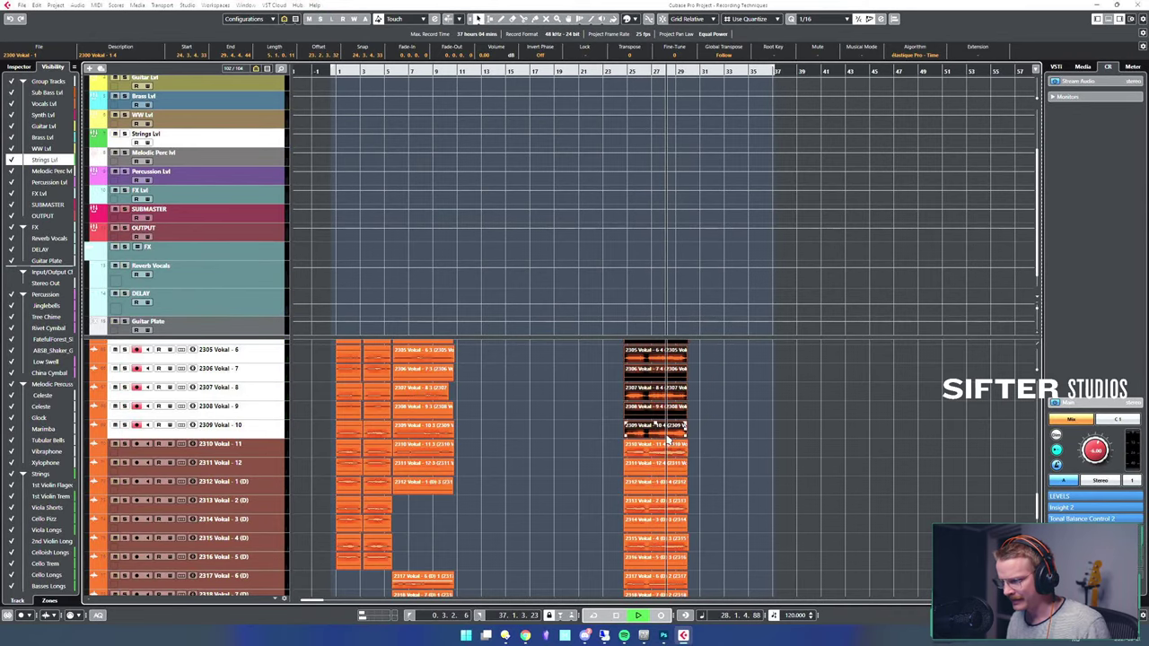
scroll(716, 461, down, 1)
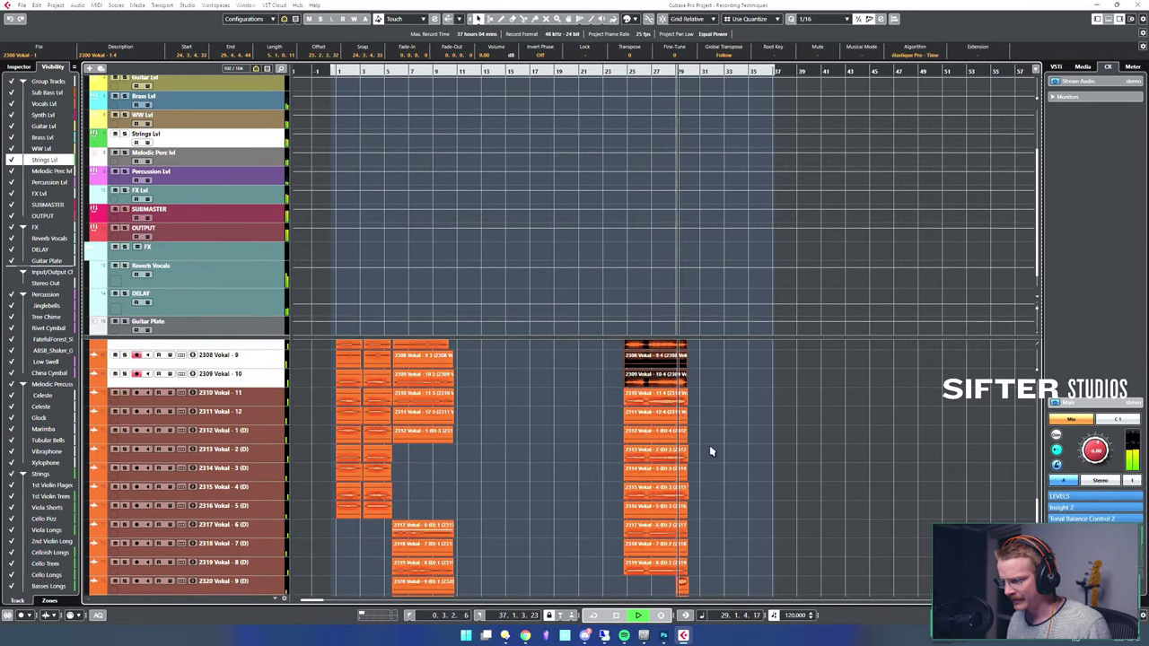
- Select the short Vokal 9 to 12 (D) events around bar 29, solo their tracks, and play them
scroll(717, 455, down, 3)
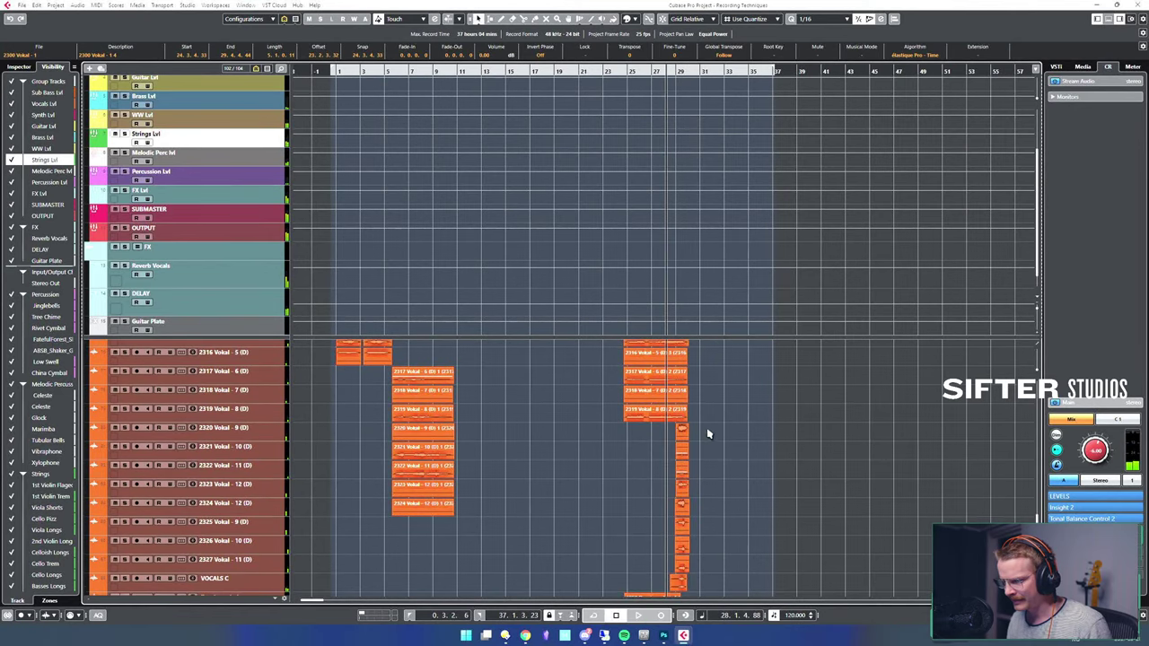
drag(696, 424, 664, 569)
key(s)
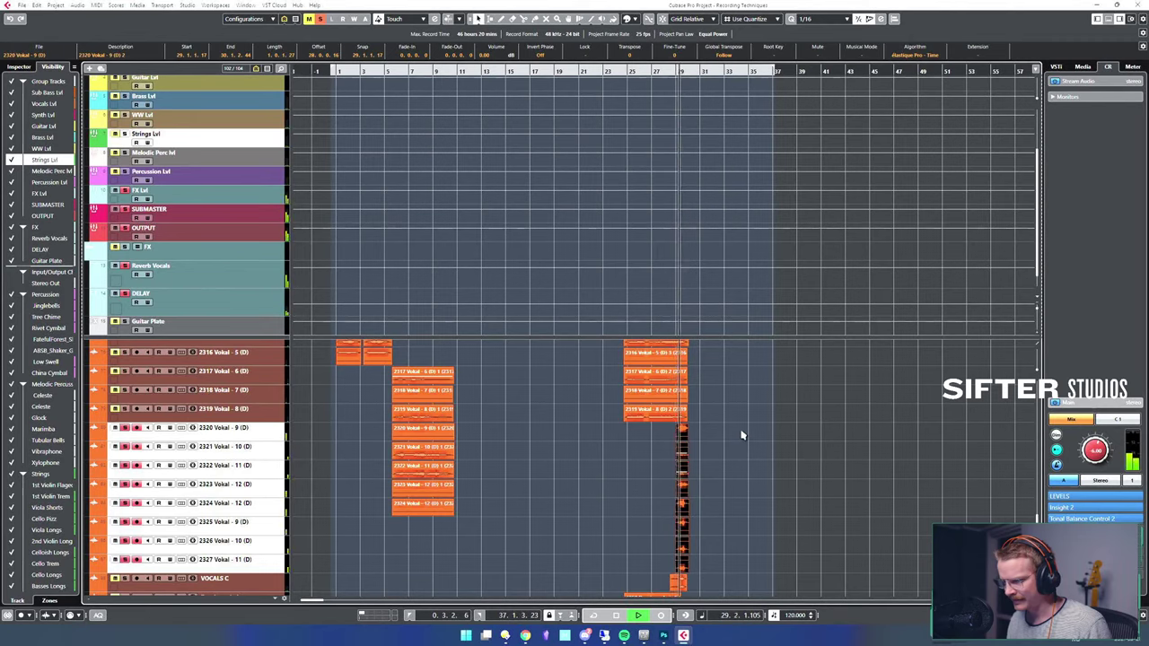
key(space)
click(718, 444)
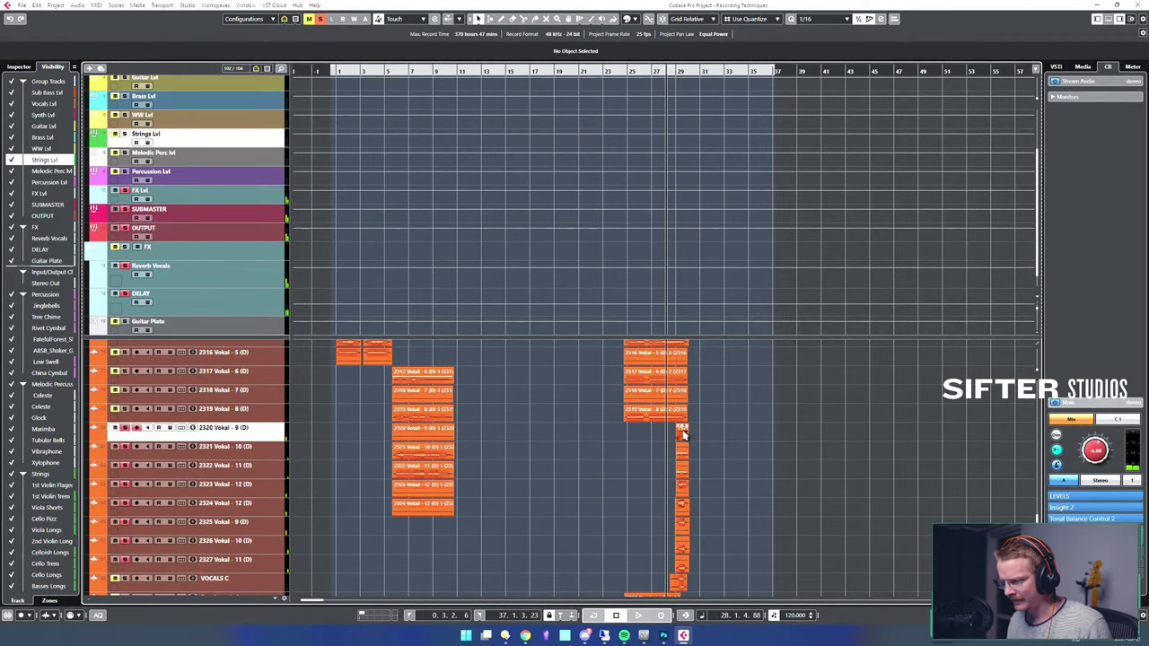
- Audition the short 2320 Vokal - 9 (D) event and set the volume of the two Vokal - 12 (D) events at bar 29 to -6 dB
click(683, 433)
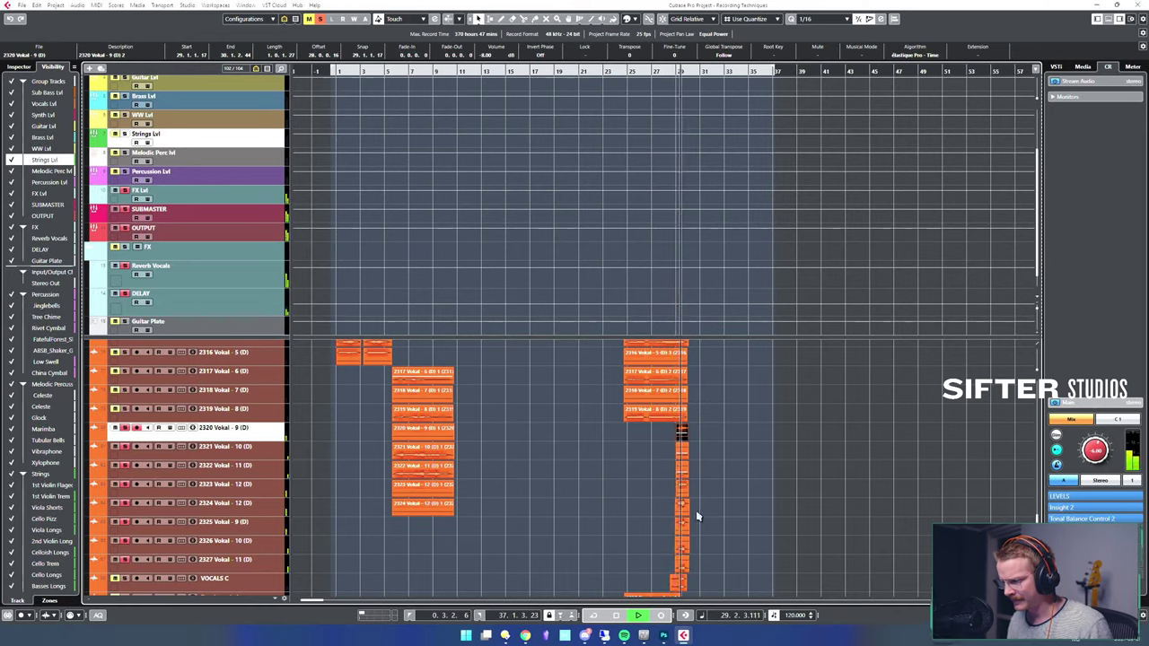
drag(701, 508, 679, 492)
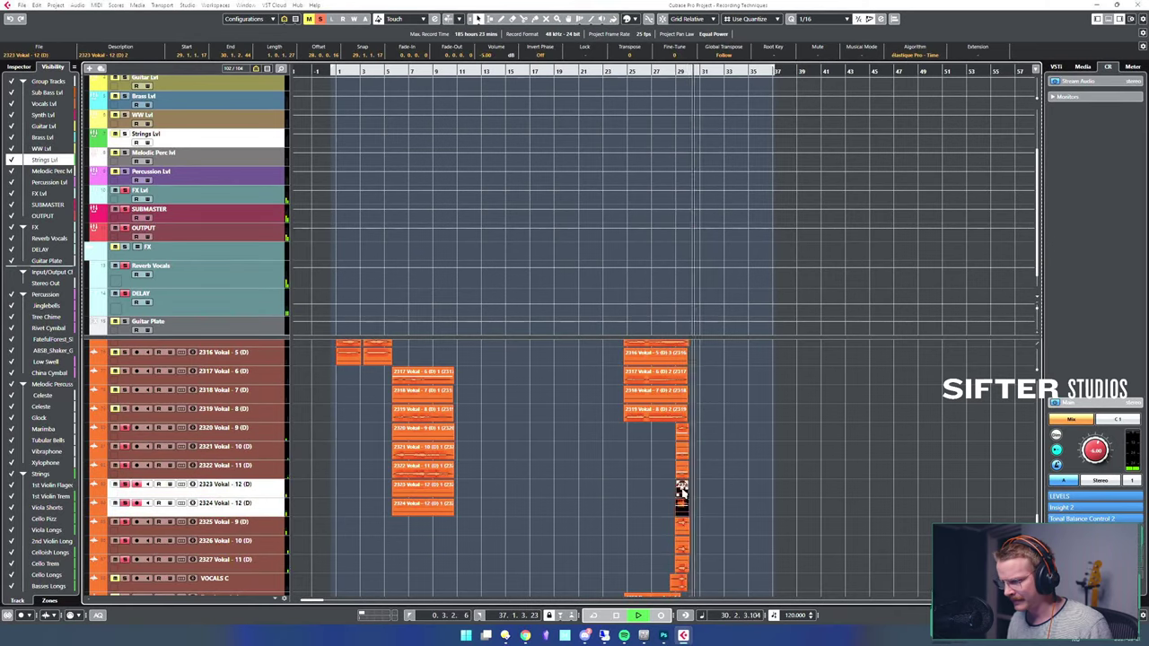
key(l)
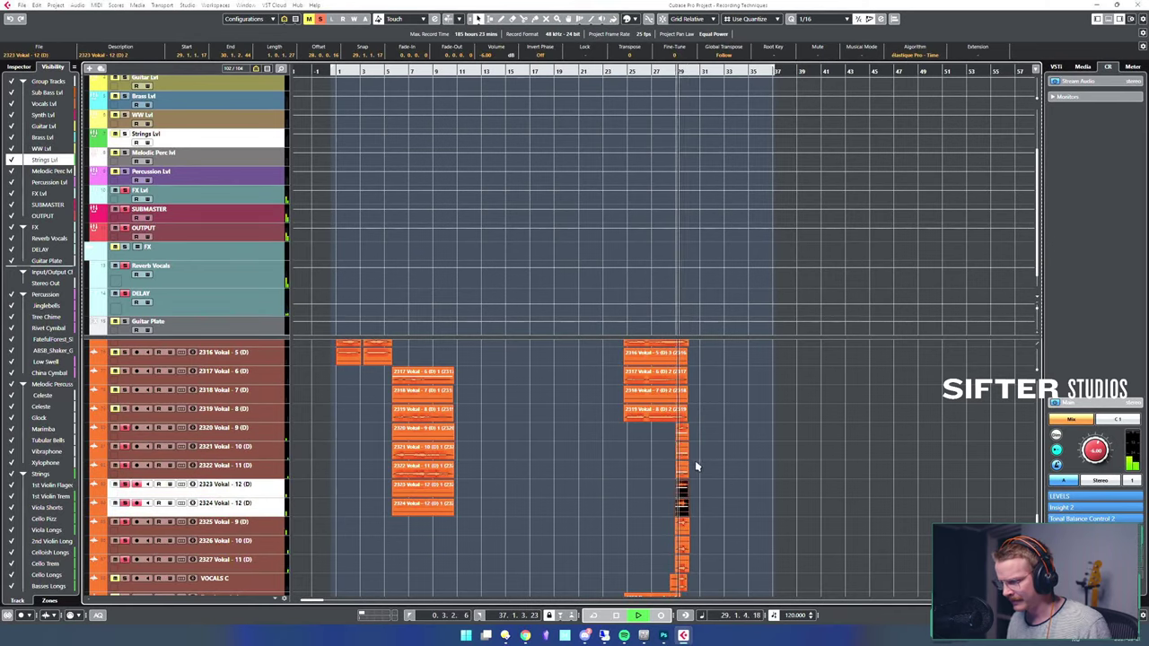
- Set the volume of the 2325 Vokal - 9 (D) event to -4 dB while auditioning it, and clear the selection
click(683, 528)
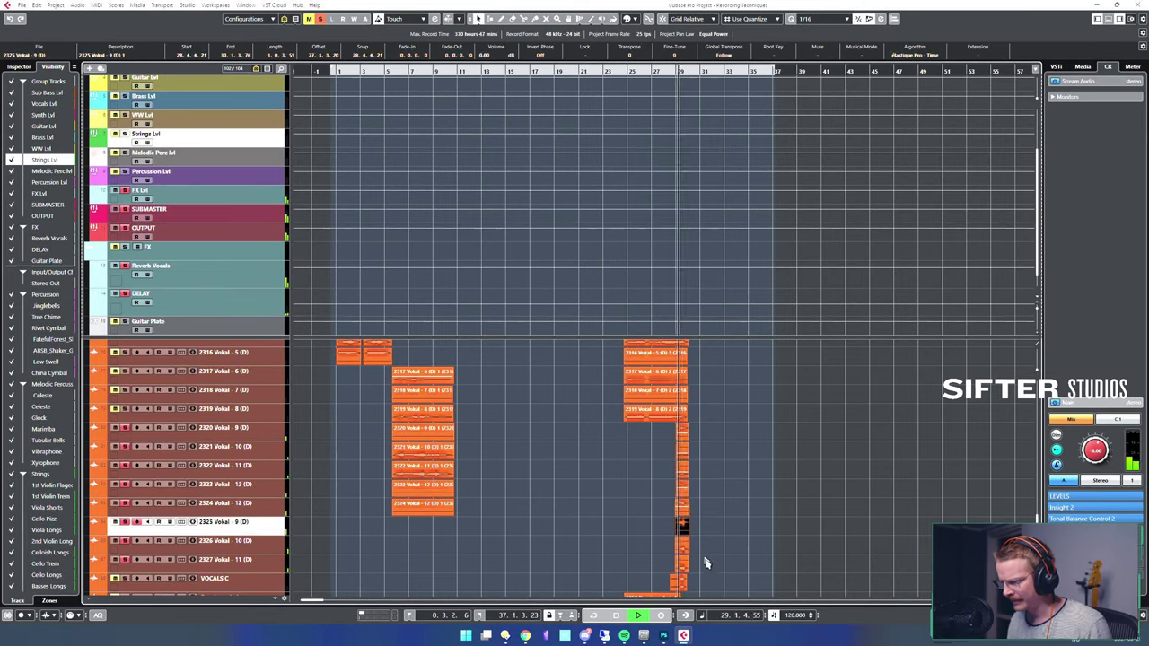
key(space)
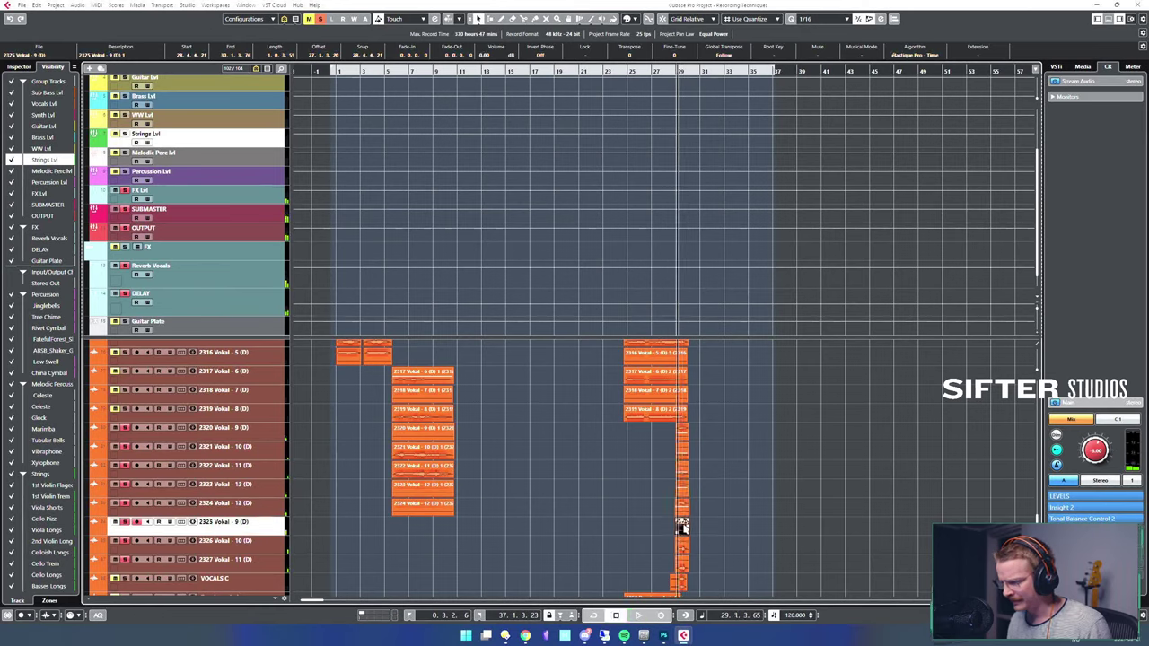
key(space)
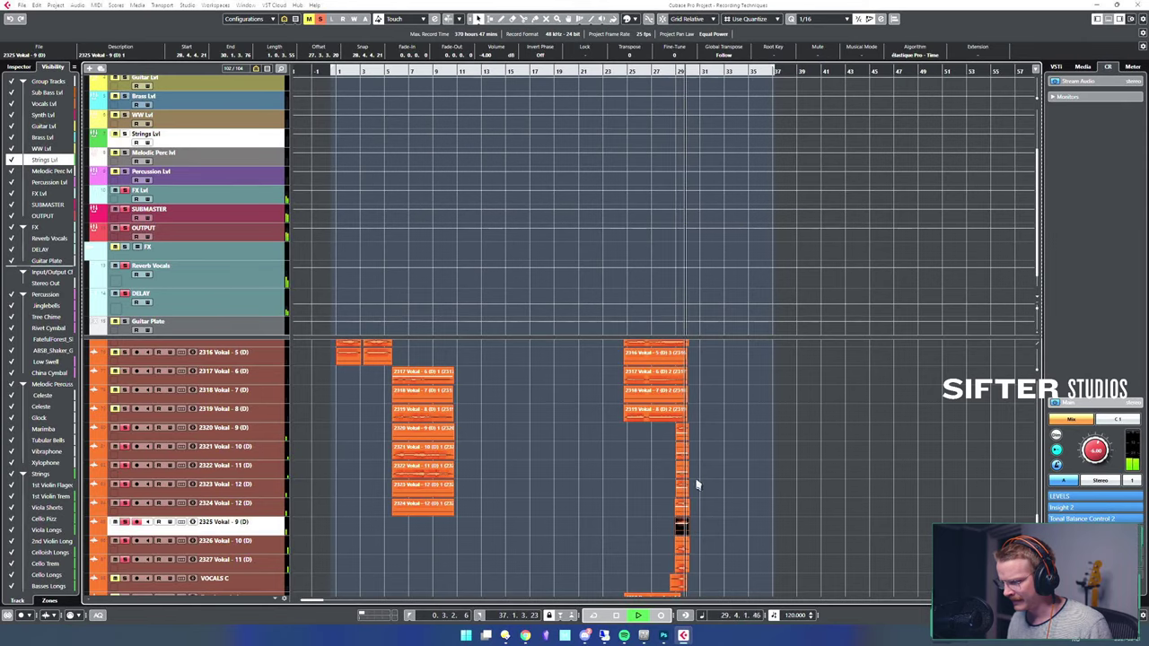
click(731, 477)
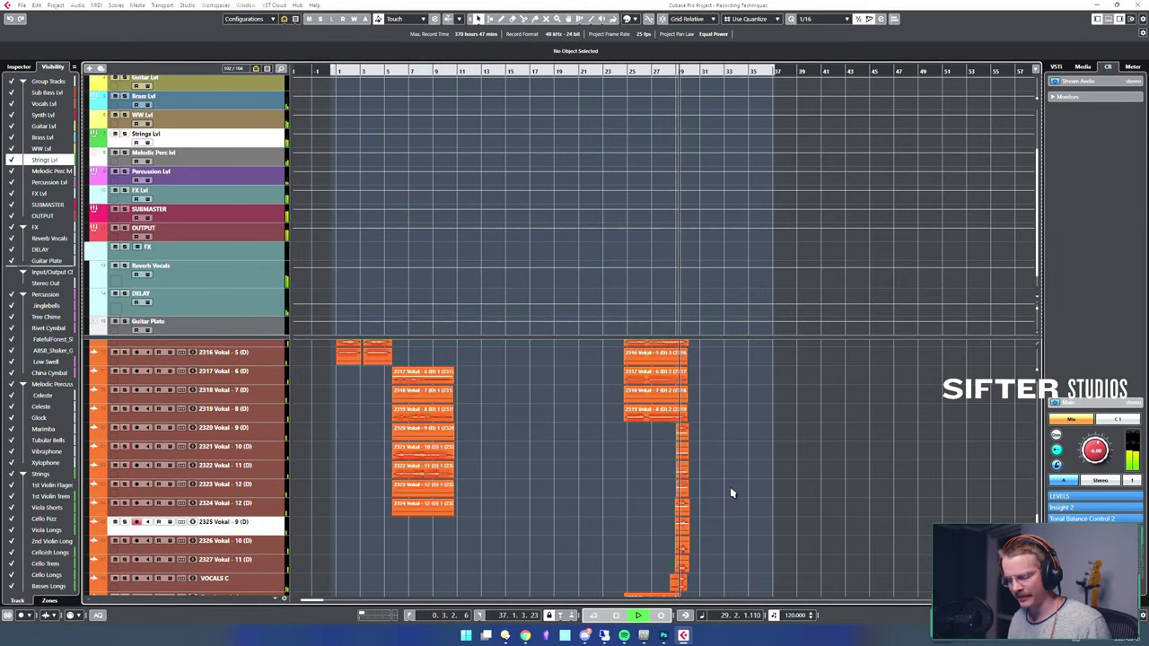
- Set the Dominus choir event's volume to 4 dB and play it in the full mix from about bar 25
scroll(732, 491, down, 4)
scroll(584, 546, down, 3)
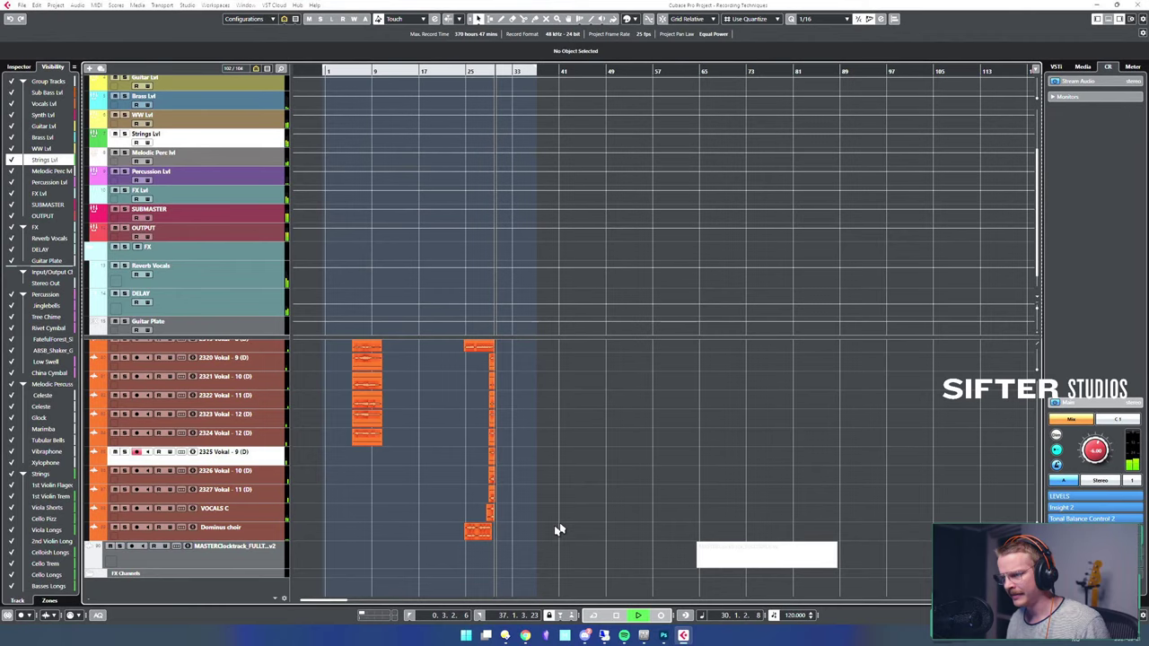
key(space)
click(480, 535)
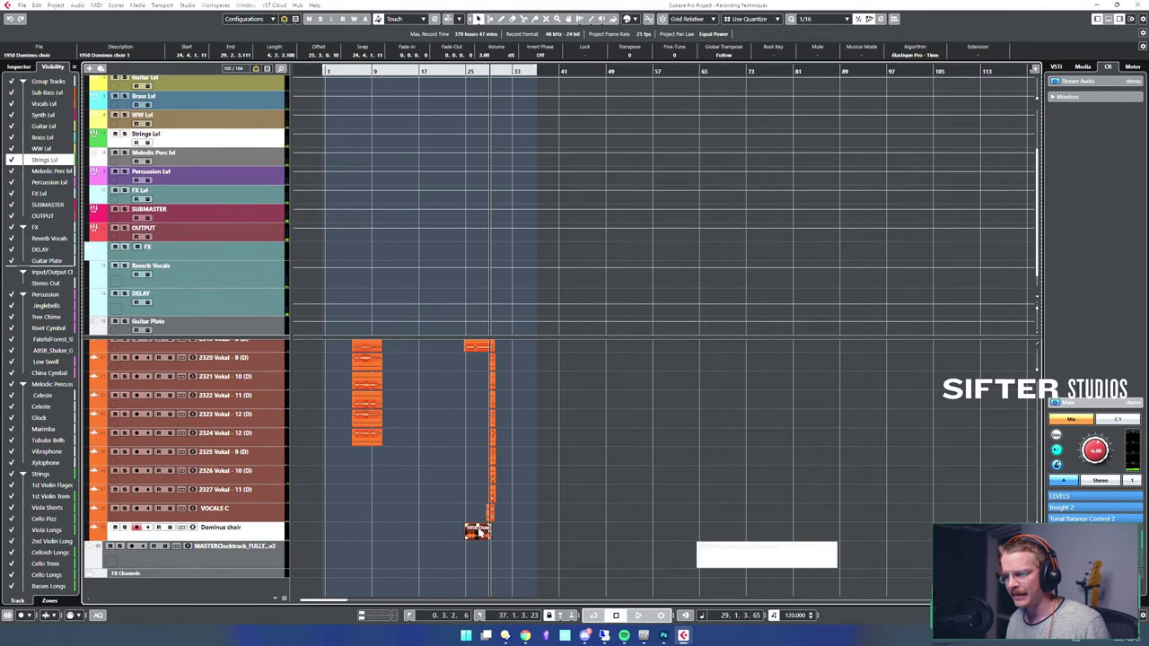
scroll(479, 533, up, 1)
click(468, 509)
key(space)
click(485, 532)
key(s)
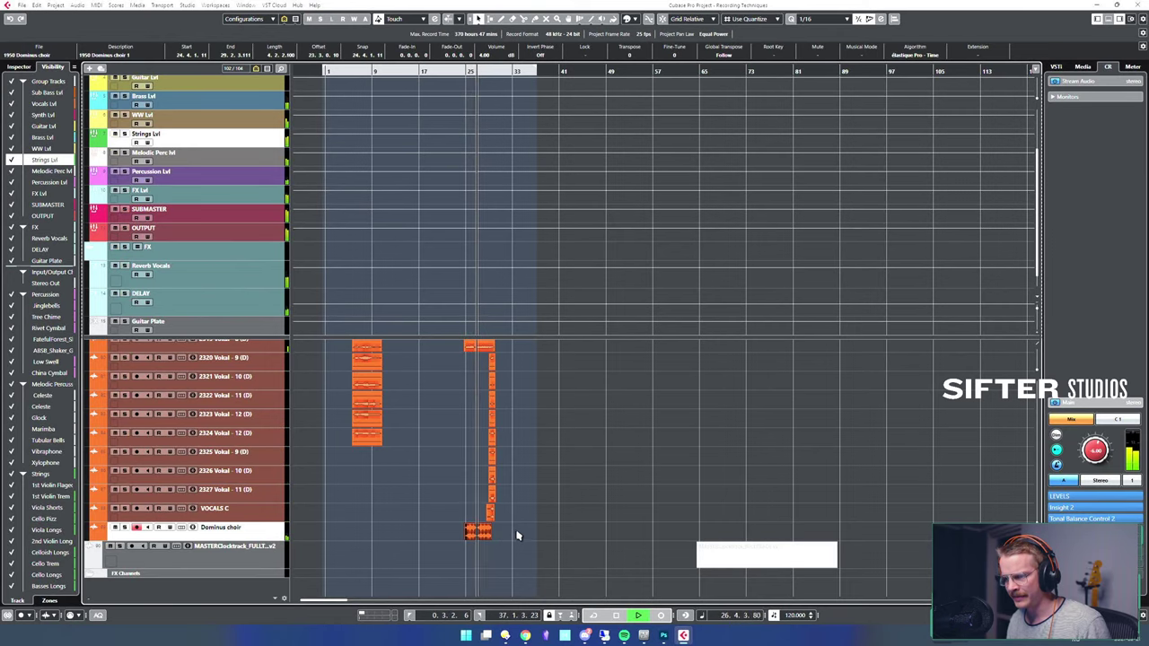
- Listen to the ending in the full mix while looking over the tracks from the vocals up to the percussion
scroll(548, 528, up, 8)
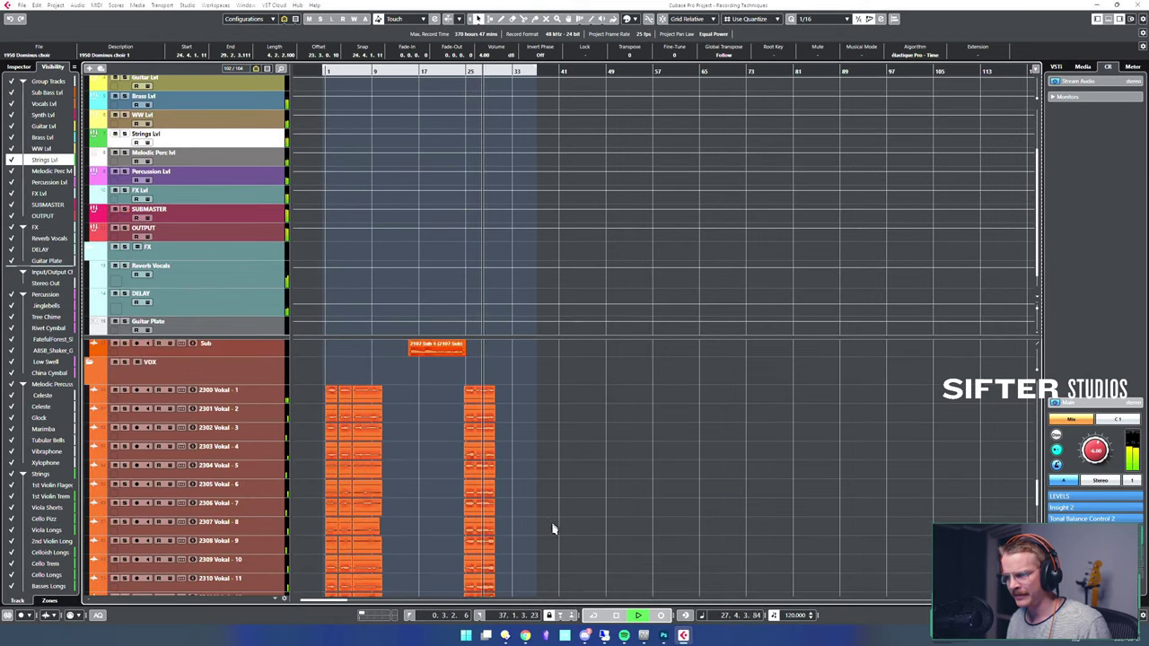
scroll(552, 530, up, 10)
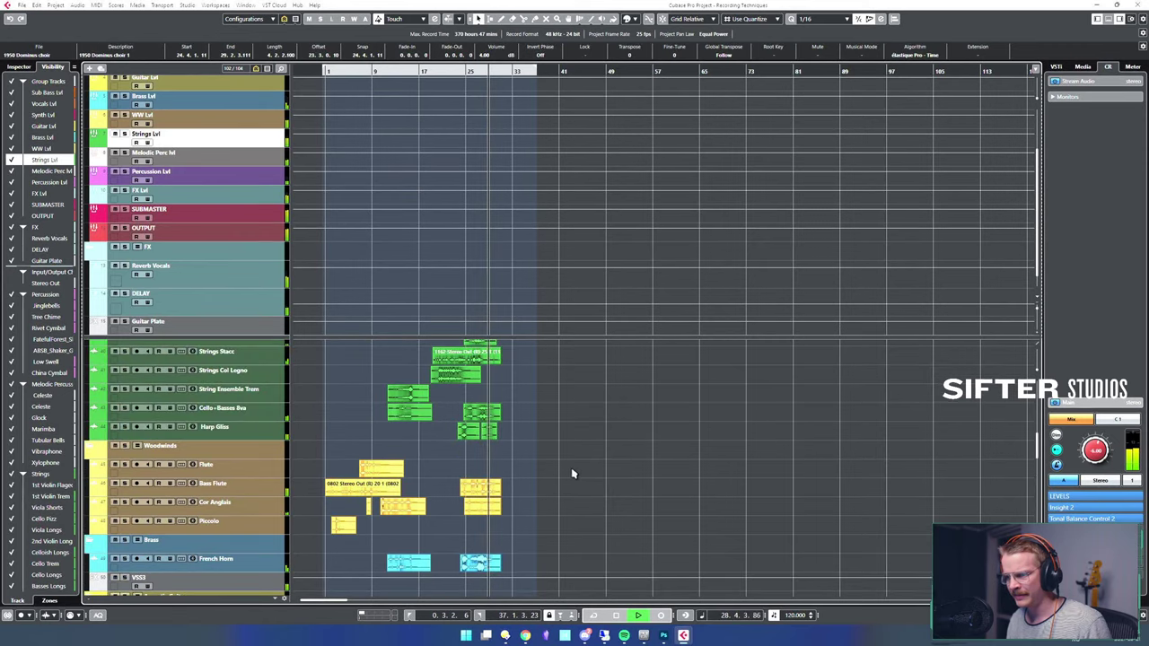
scroll(573, 483, up, 6)
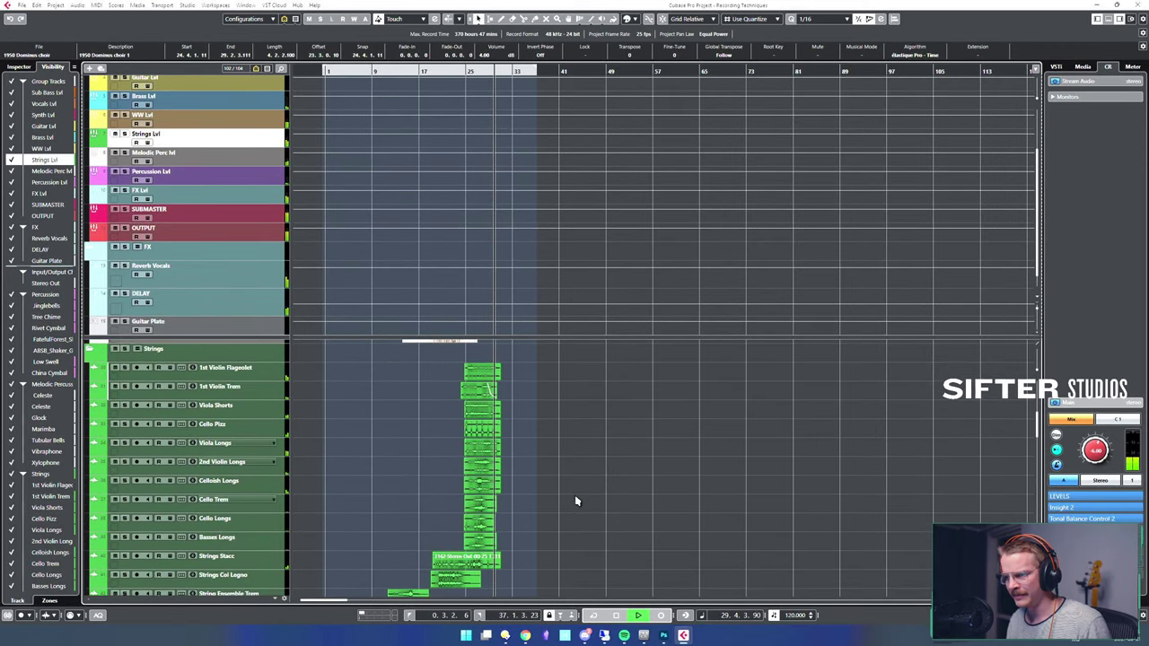
scroll(571, 476, up, 3)
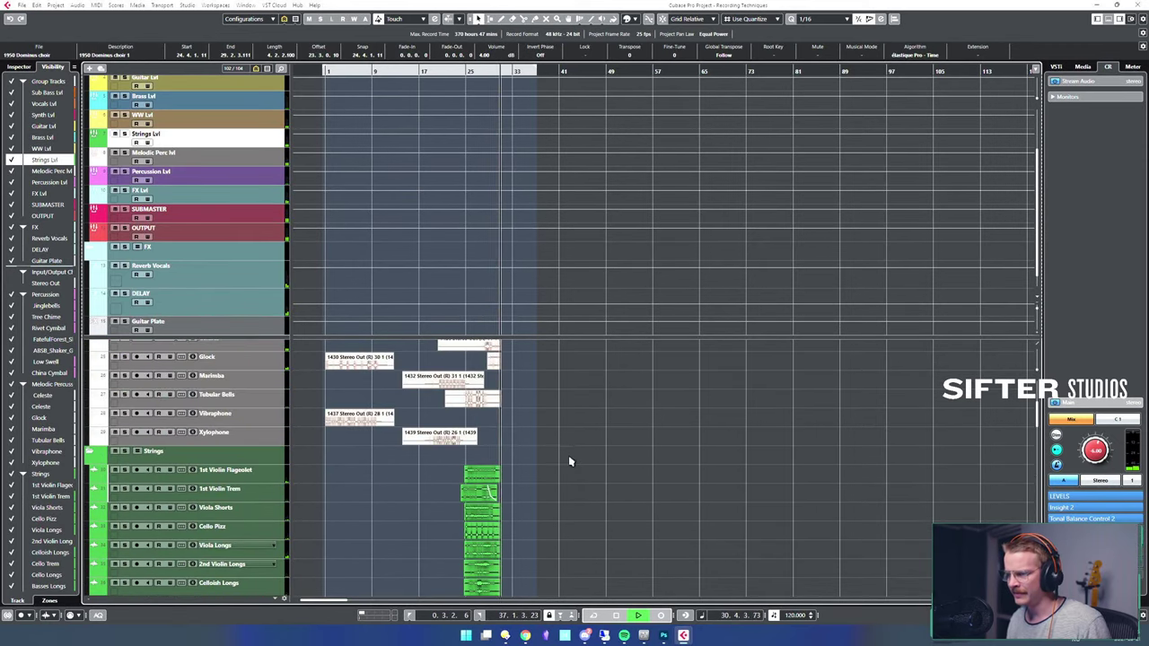
scroll(568, 461, up, 6)
key(space)
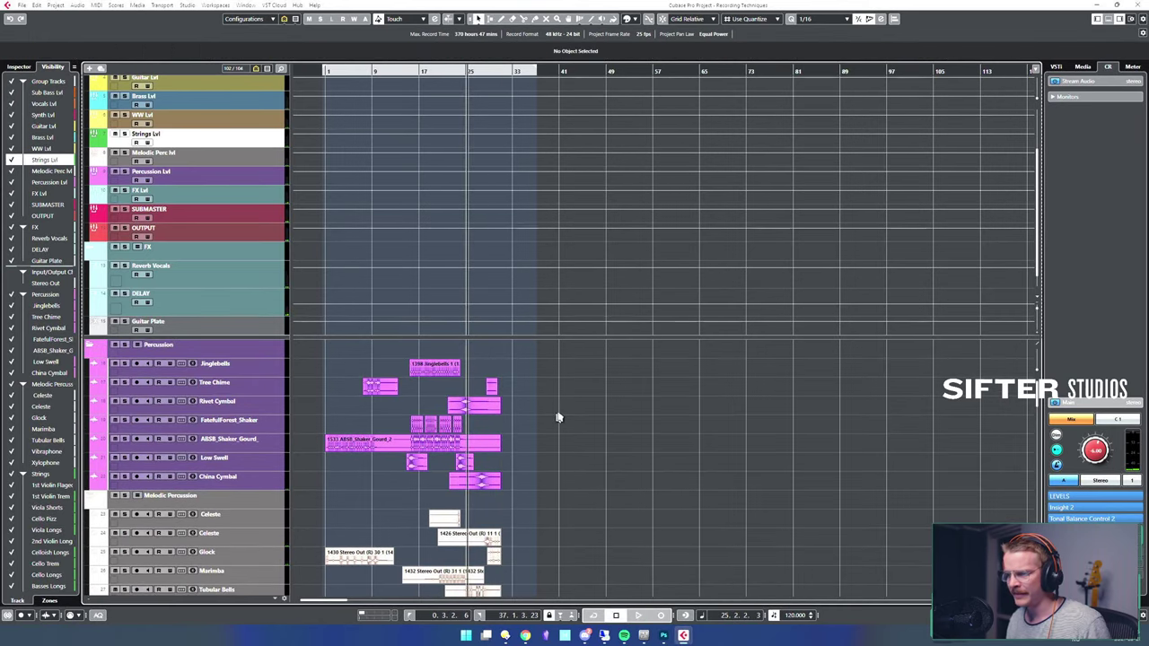
- Examine closely how the events of all track groups end between bars 28 and 31
click(508, 354)
click(484, 358)
key(h)
key(h)
key(h)
key(h)
key(h)
key(h)
key(h)
key(h)
key(h)
key(h)
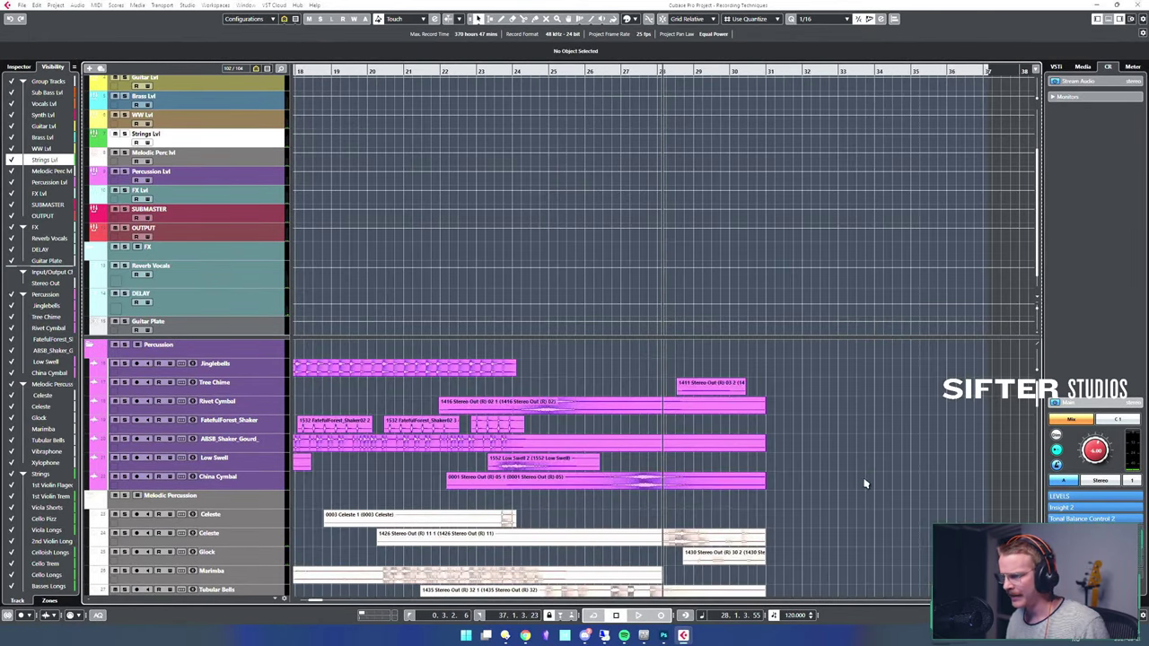
scroll(862, 480, down, 15)
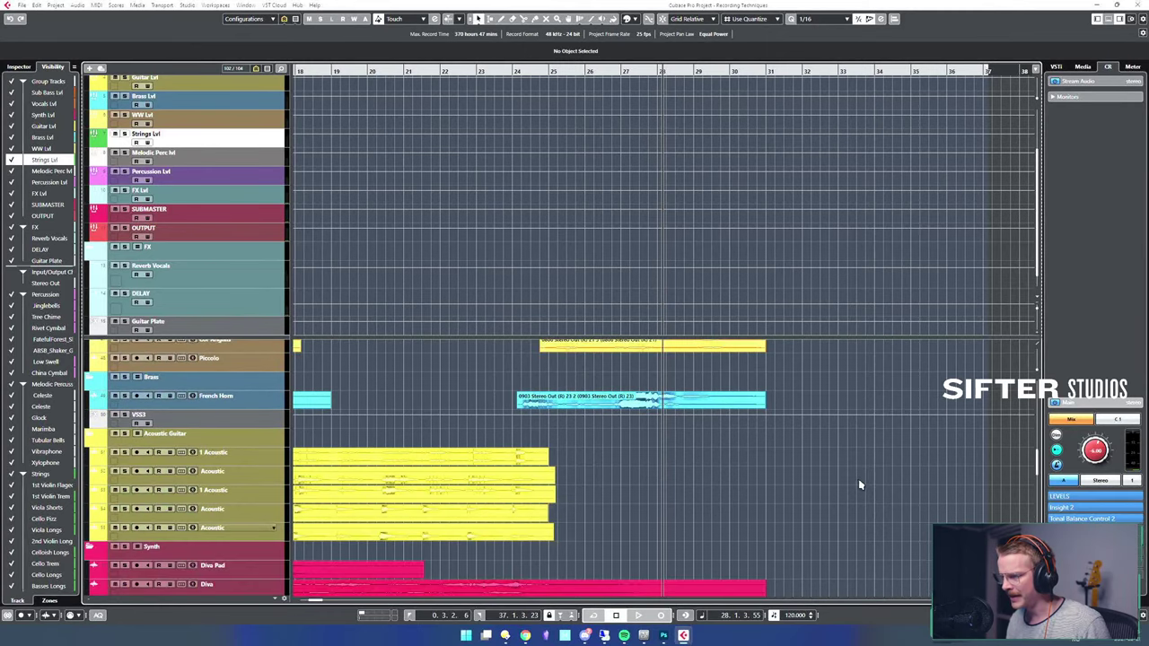
scroll(862, 489, down, 15)
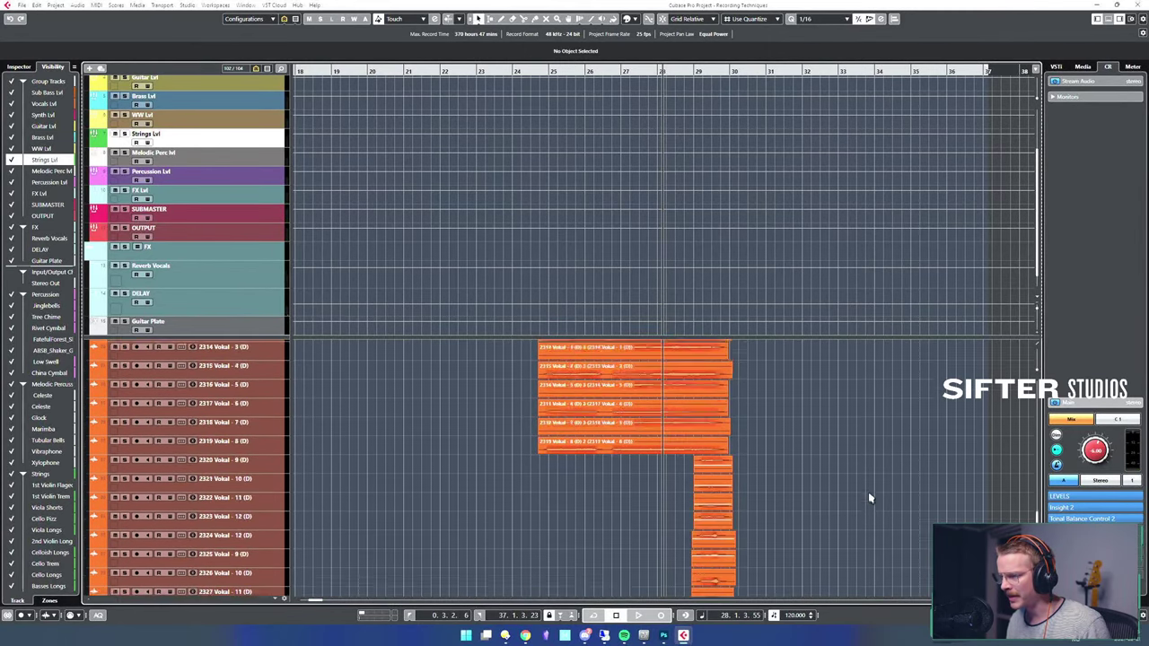
scroll(867, 498, up, 15)
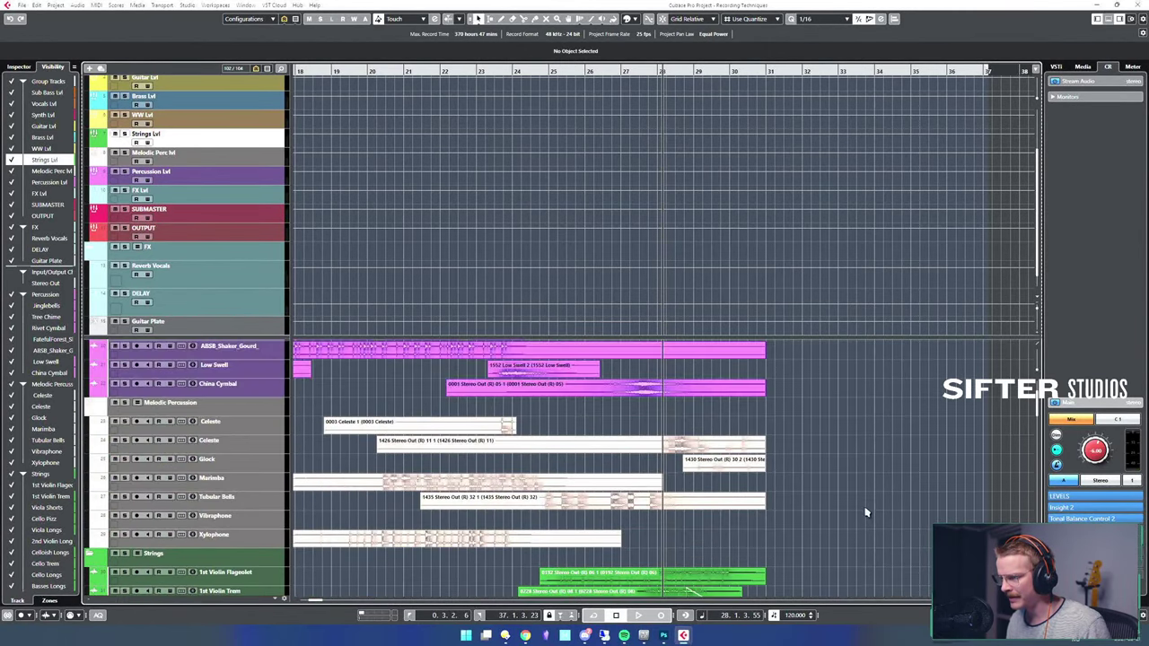
- Play the final moments from after bar 30, split the lower Celeste event just after bar 30, and solo its track
click(761, 487)
click(743, 485)
key(space)
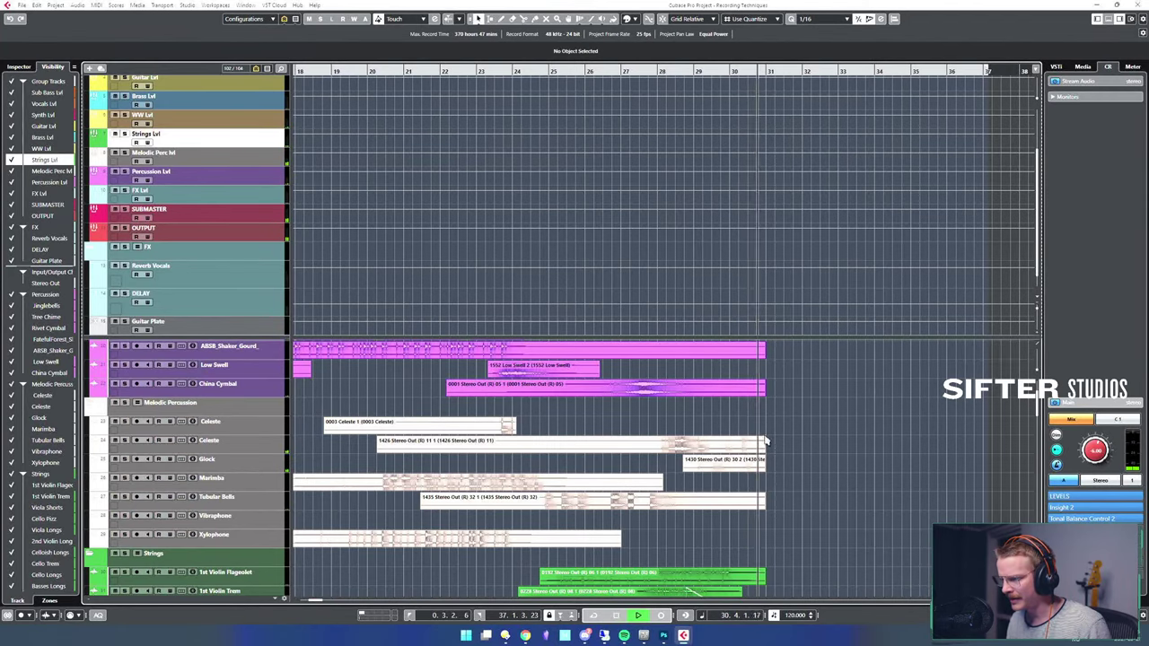
key(space)
click(746, 449)
alt+click(740, 450)
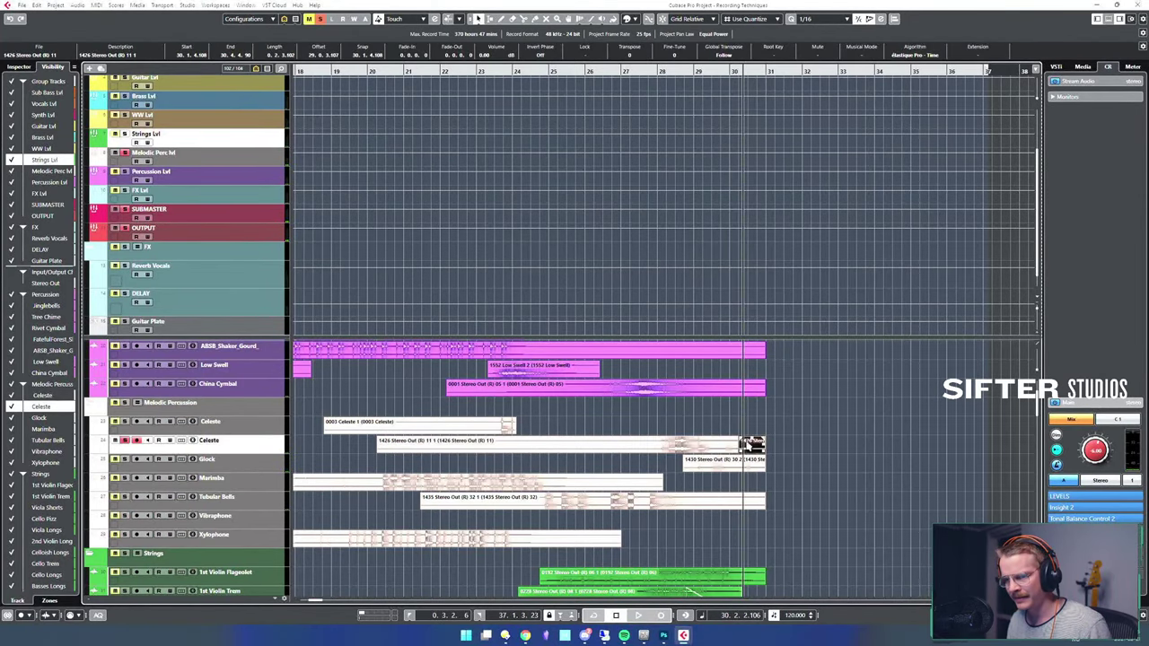
- Audition the split-off end of the Celeste event and give it a fade-out of length about 0.1.2.90
click(739, 428)
key(space)
key(h)
key(h)
key(h)
key(h)
key(h)
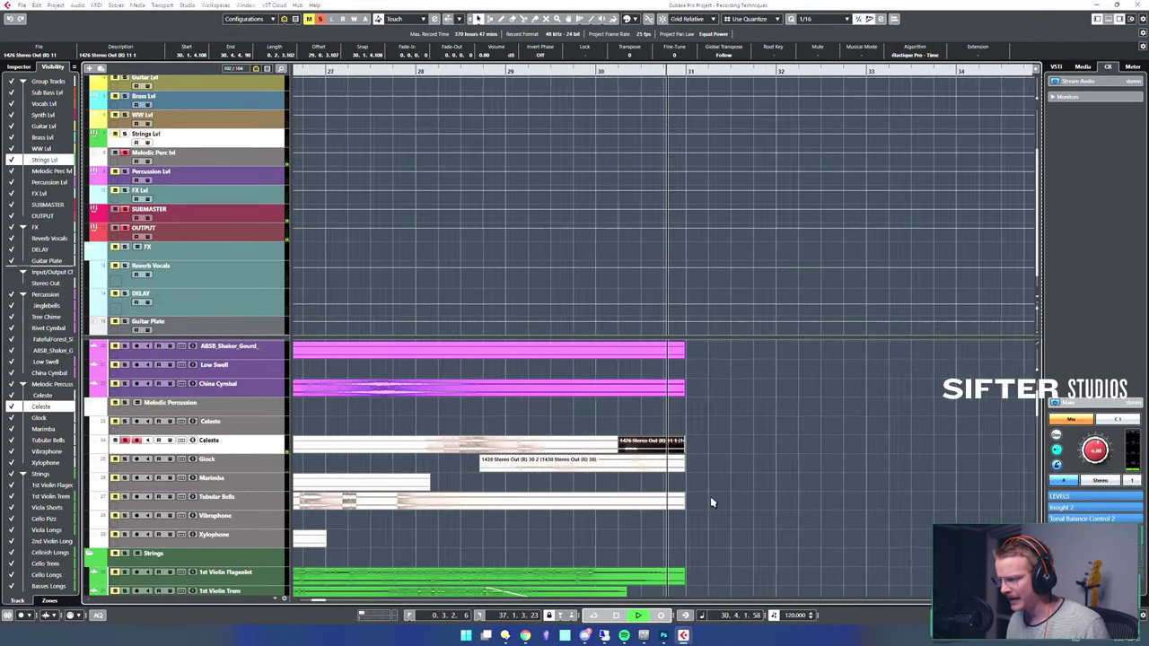
key(h)
key(space)
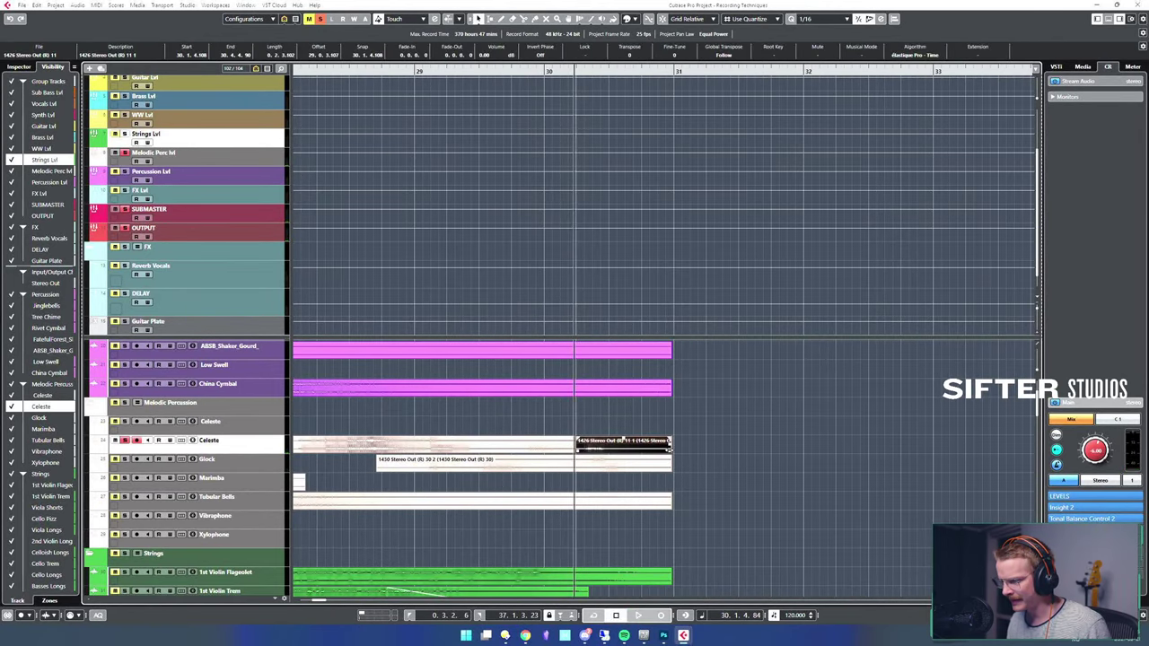
drag(670, 442, 661, 442)
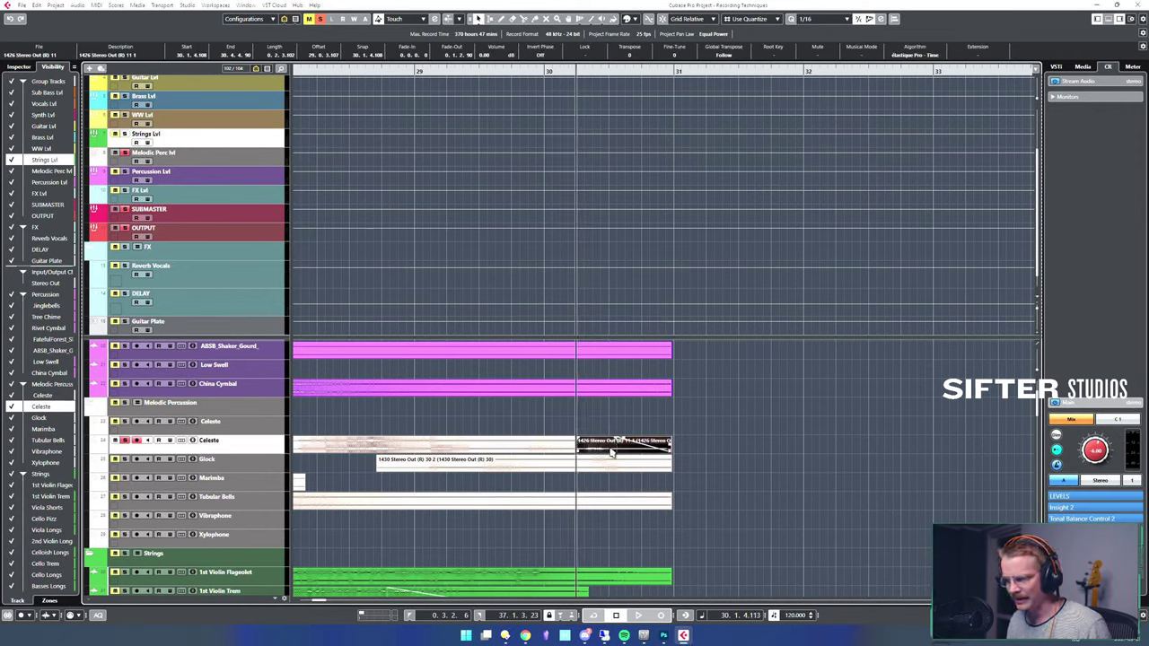
- Add a send to VSS3 at -3.81 on the Celeste channel, audition it, and clear the solo
key(e)
click(586, 162)
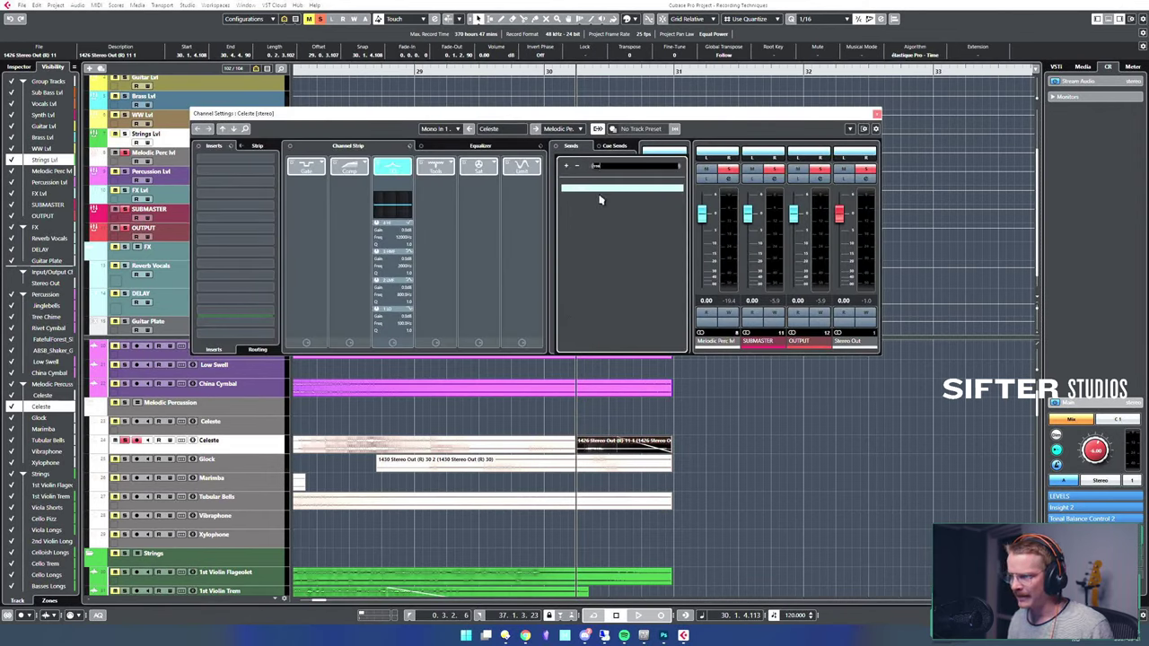
click(599, 191)
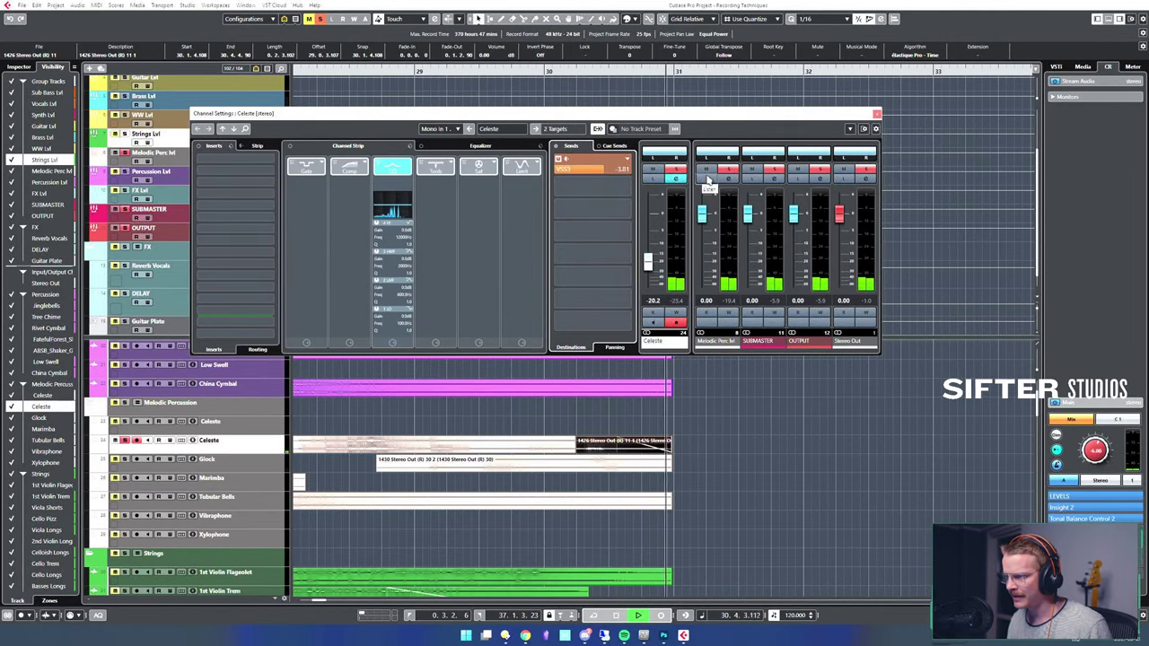
key(space)
click(878, 114)
click(791, 503)
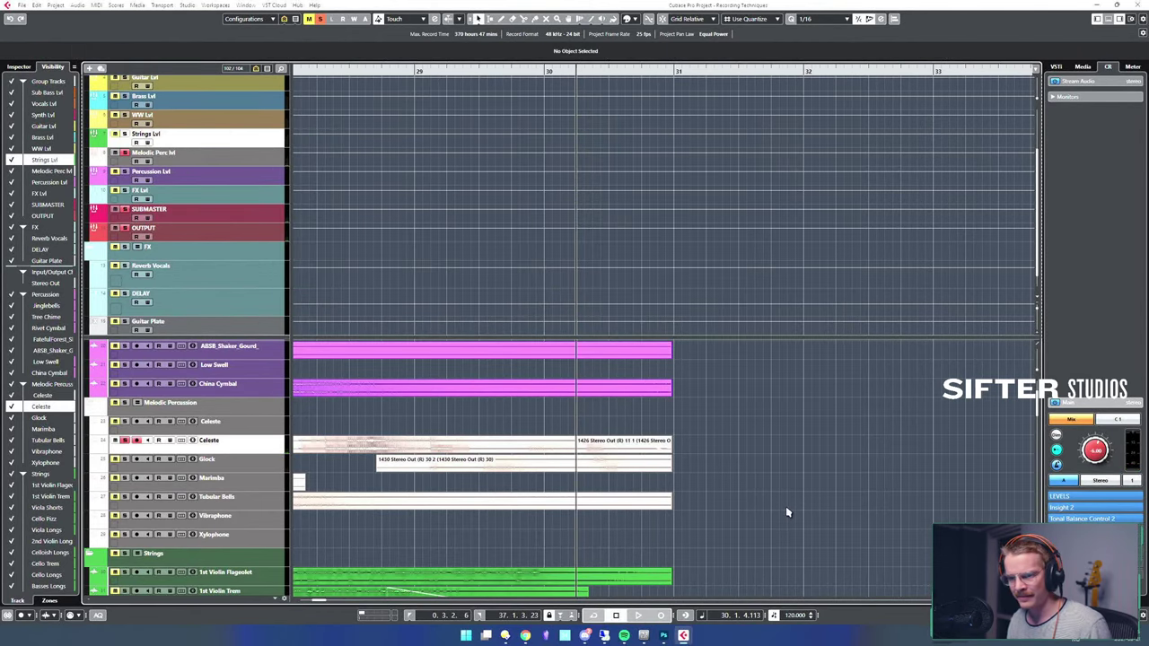
key(shift+s)
key(Escape)
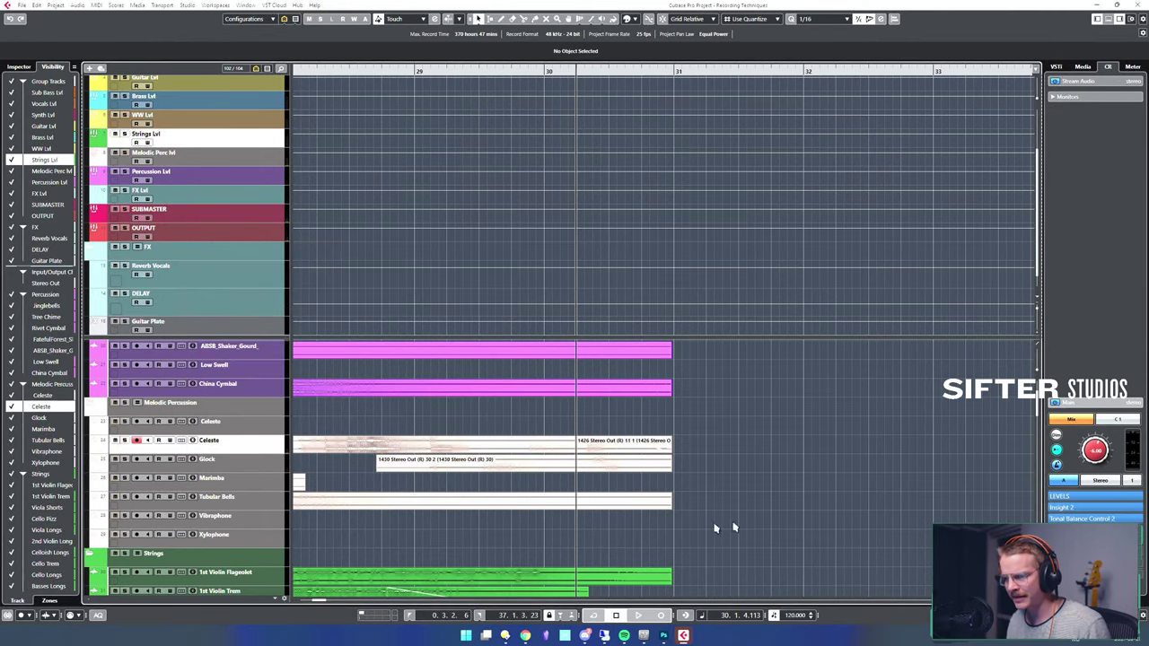
- Solo the Glock track, play its last event, and give that event a fade-out of about 0.0.3.108
click(610, 461)
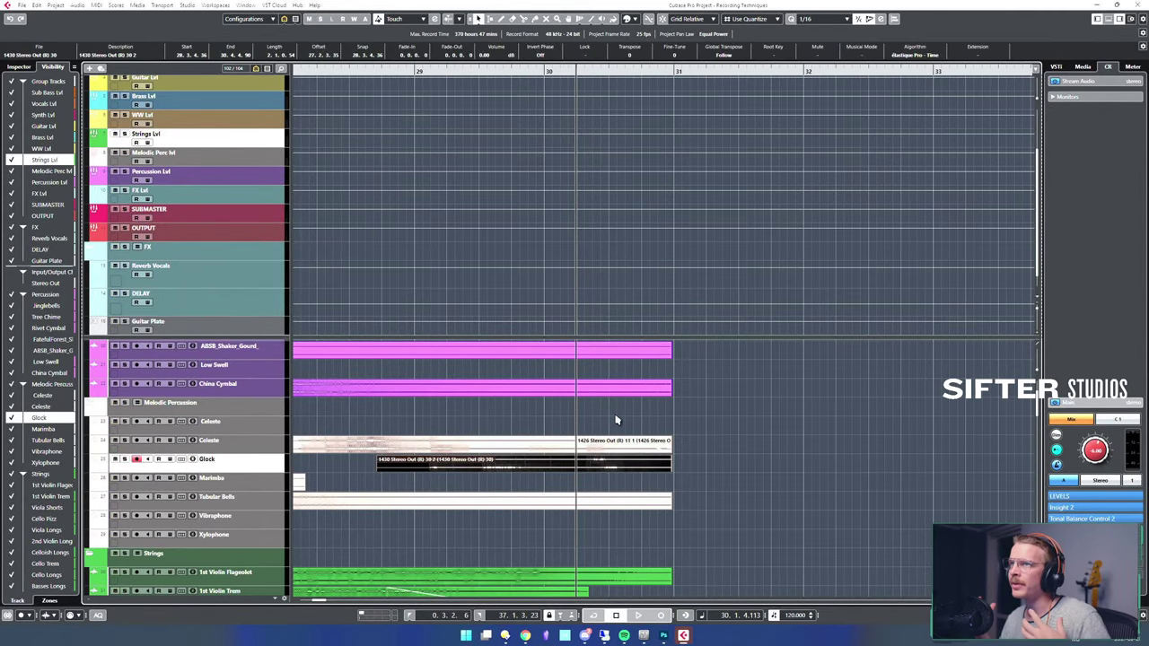
key(g)
key(g)
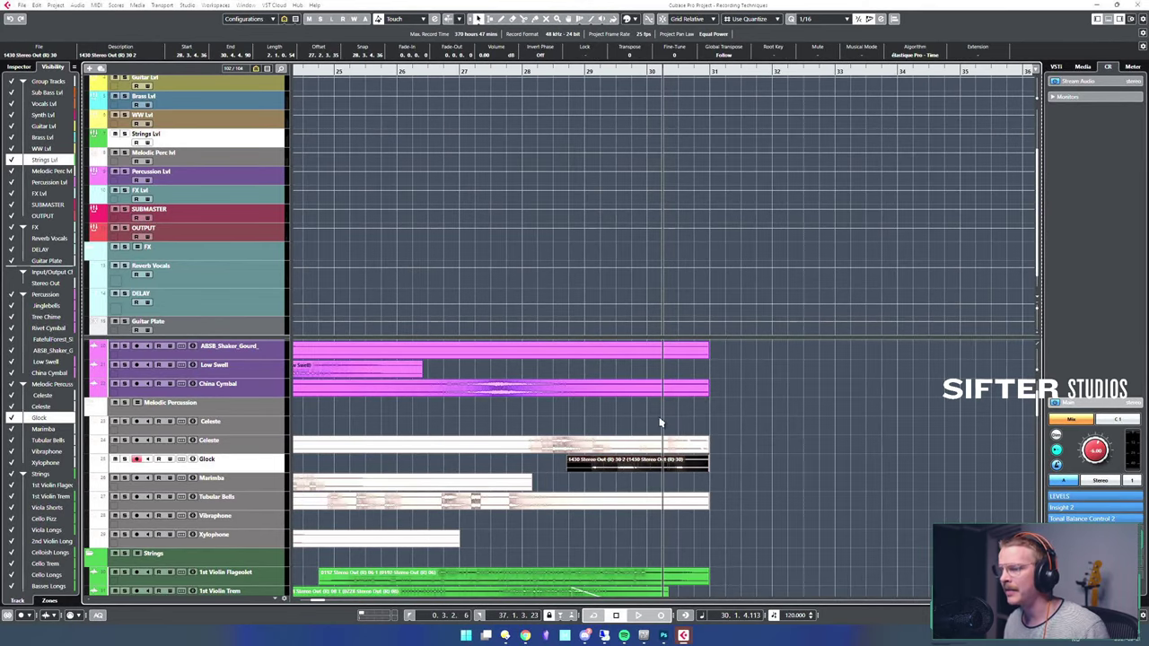
scroll(772, 444, down, 3)
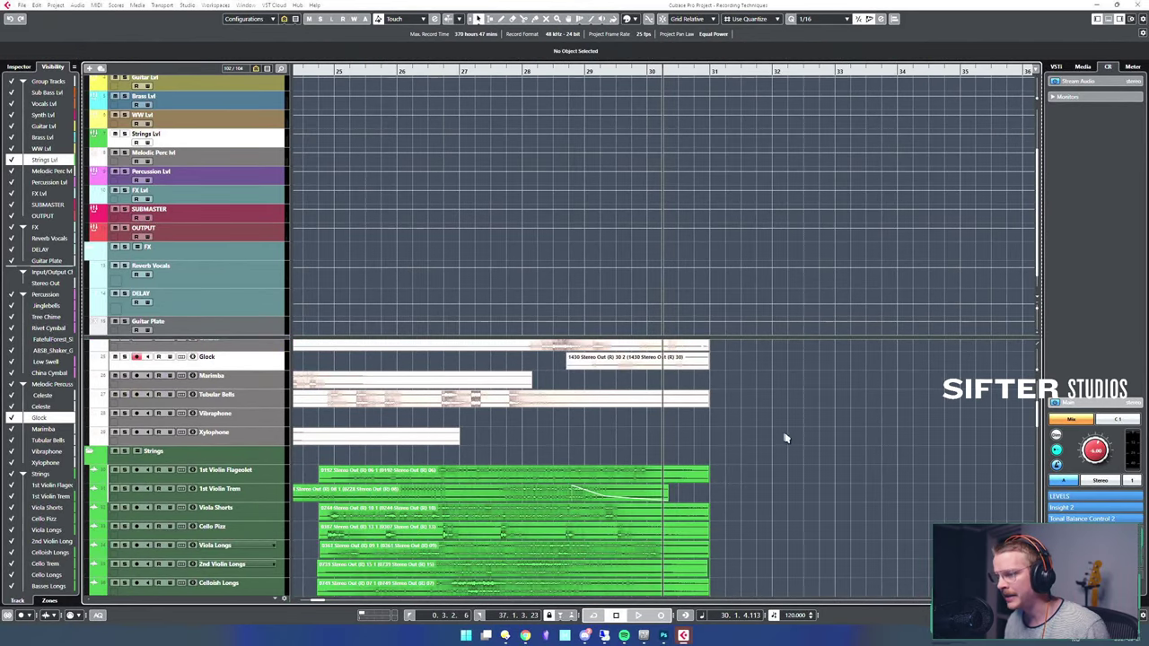
click(575, 384)
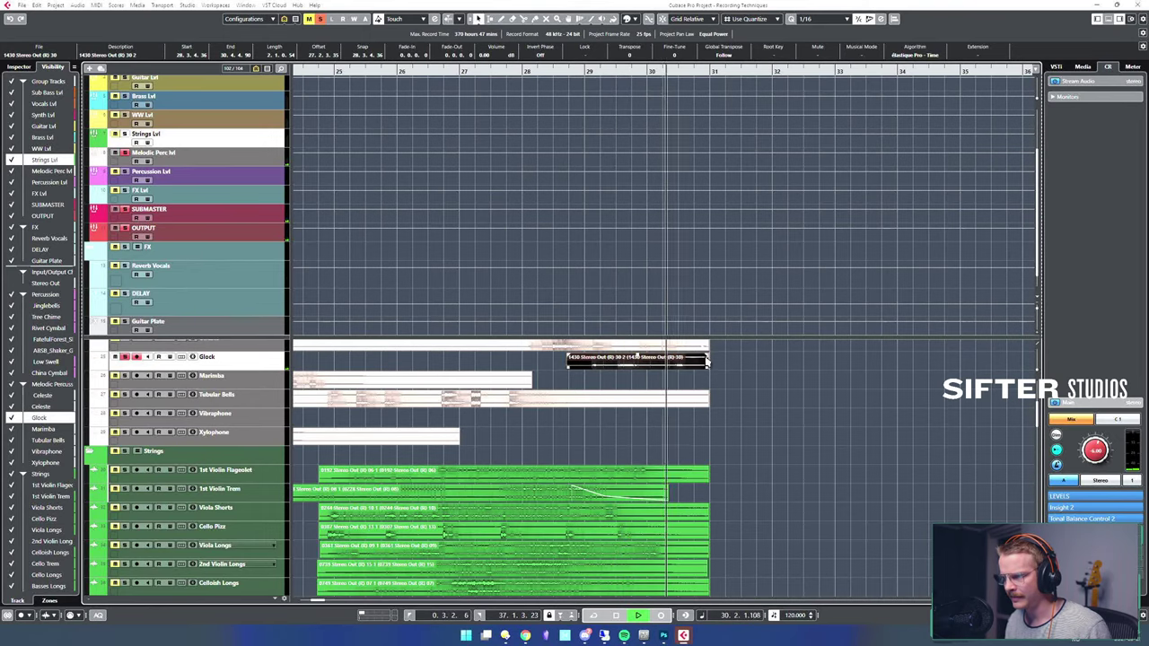
key(space)
click(705, 358)
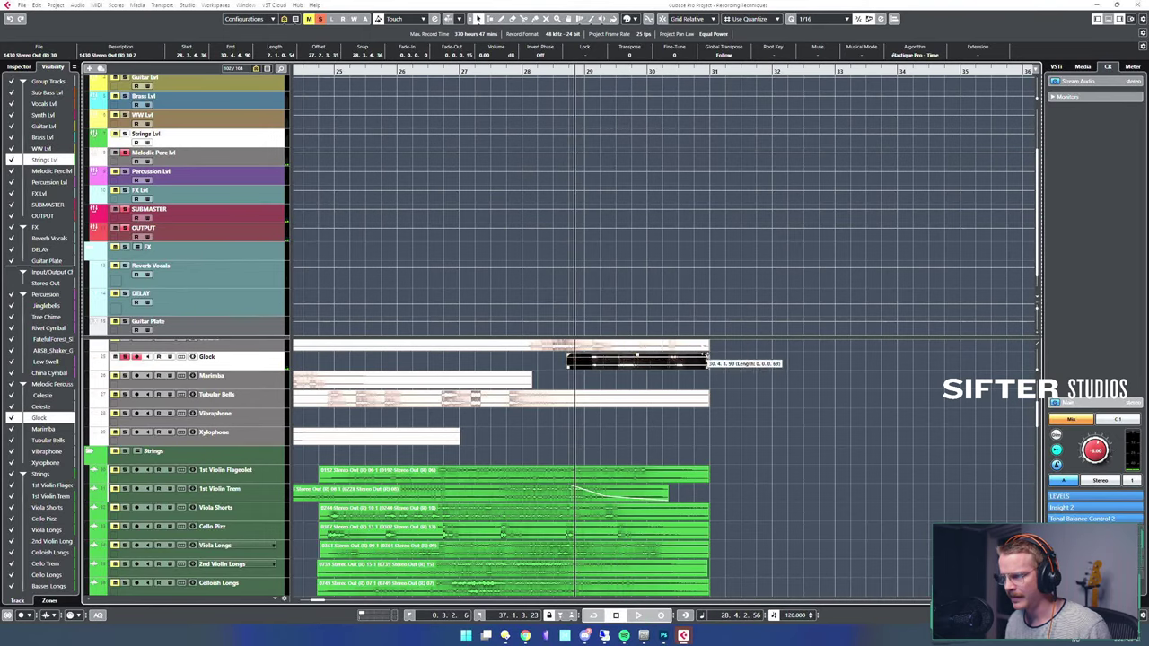
alt+shift+click(672, 360)
key(space)
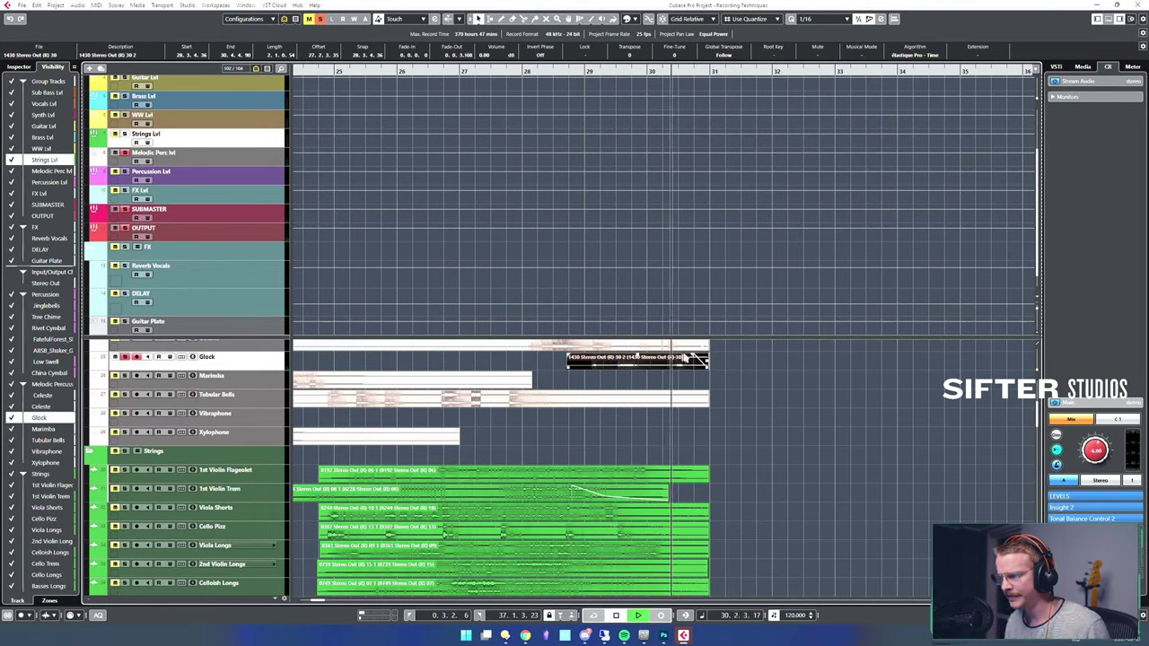
key(space)
click(738, 371)
- Add a send to VSS3 at about -8.1 on the Glock channel, audition it, and clear the solo
click(621, 361)
key(e)
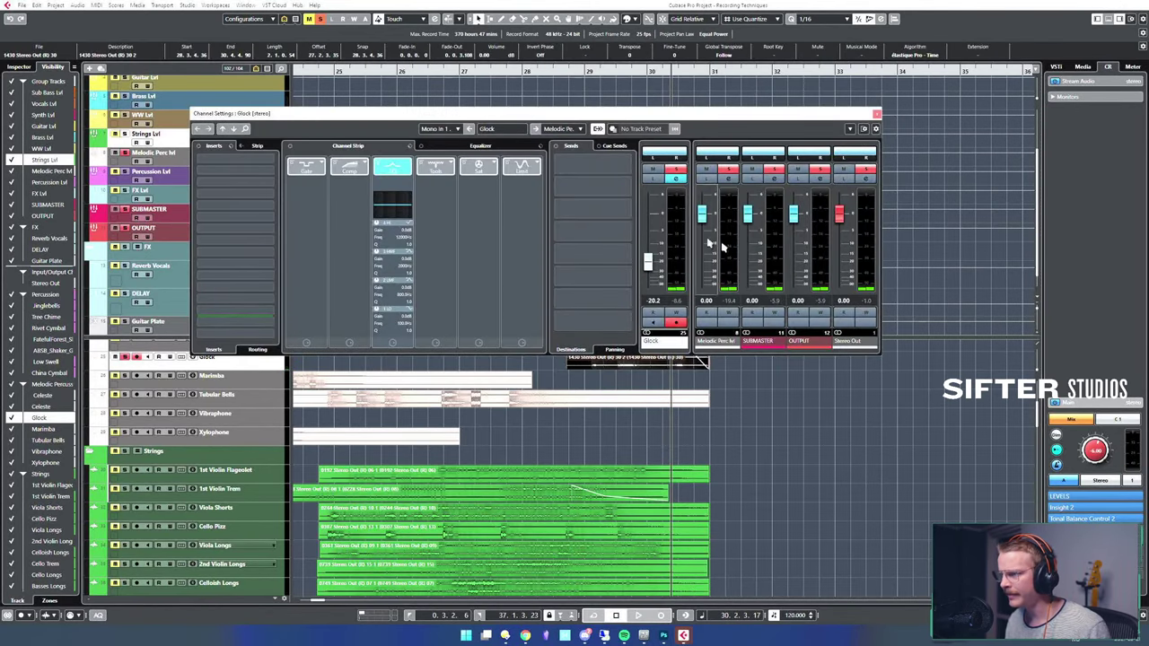
click(557, 162)
click(583, 217)
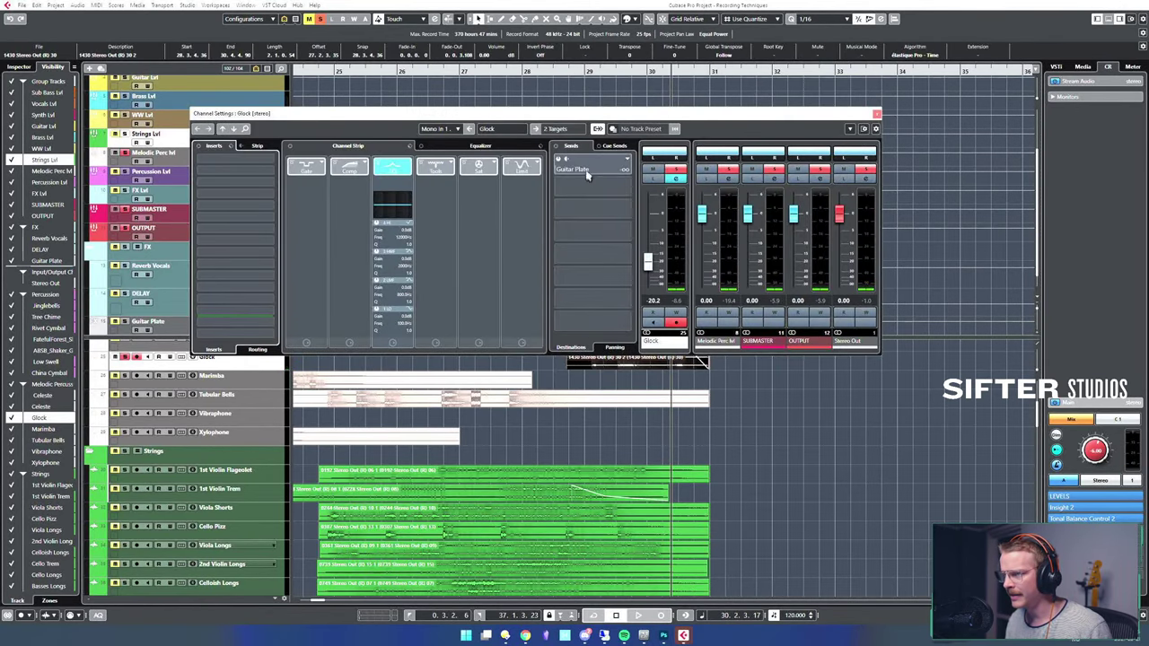
click(626, 158)
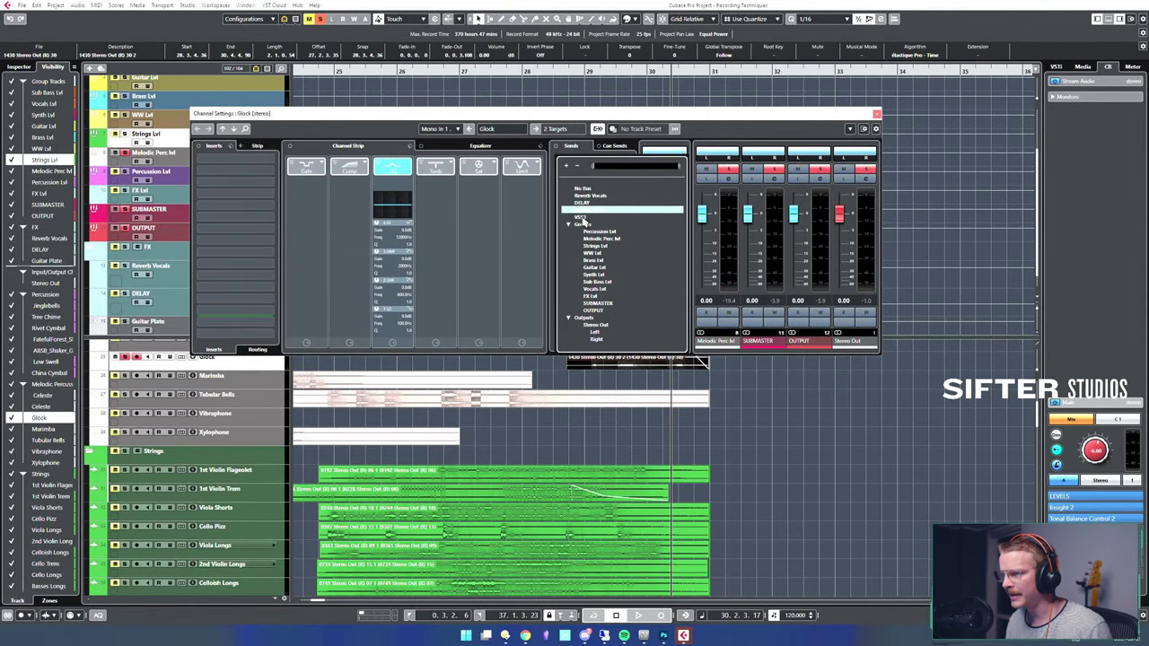
click(582, 222)
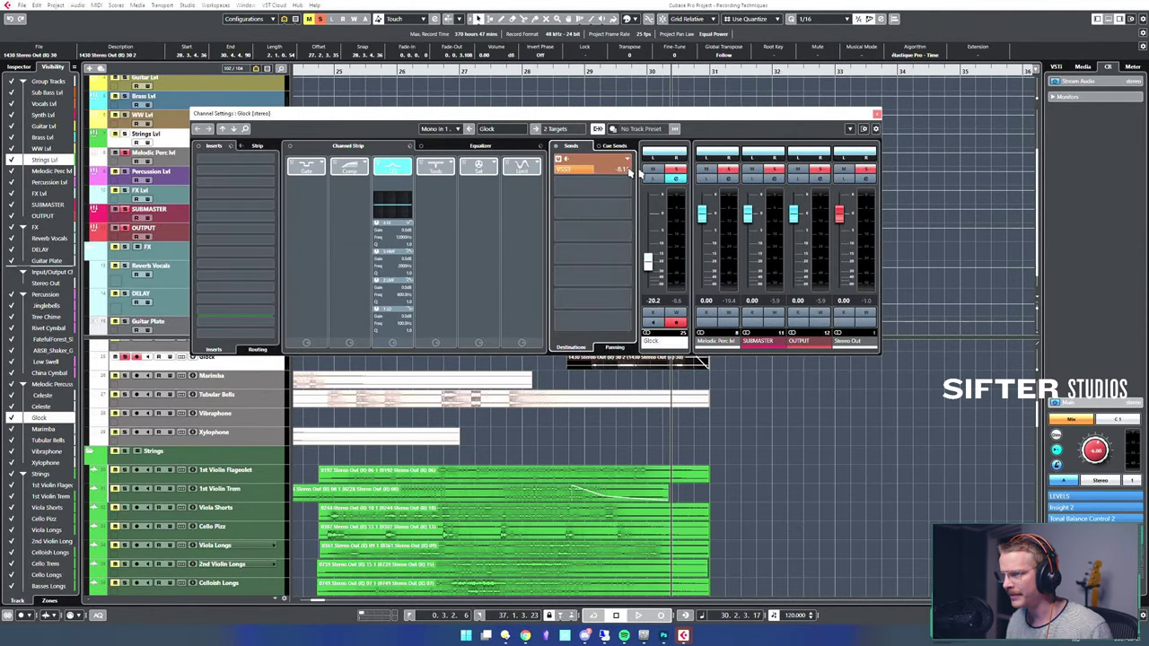
click(877, 115)
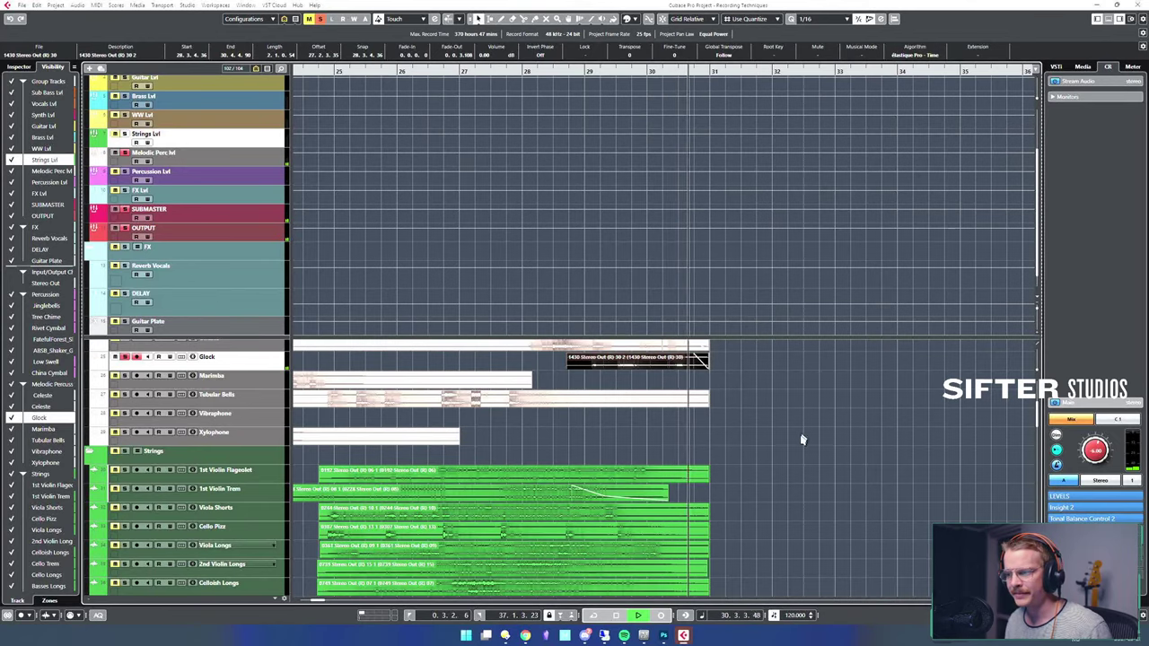
key(s)
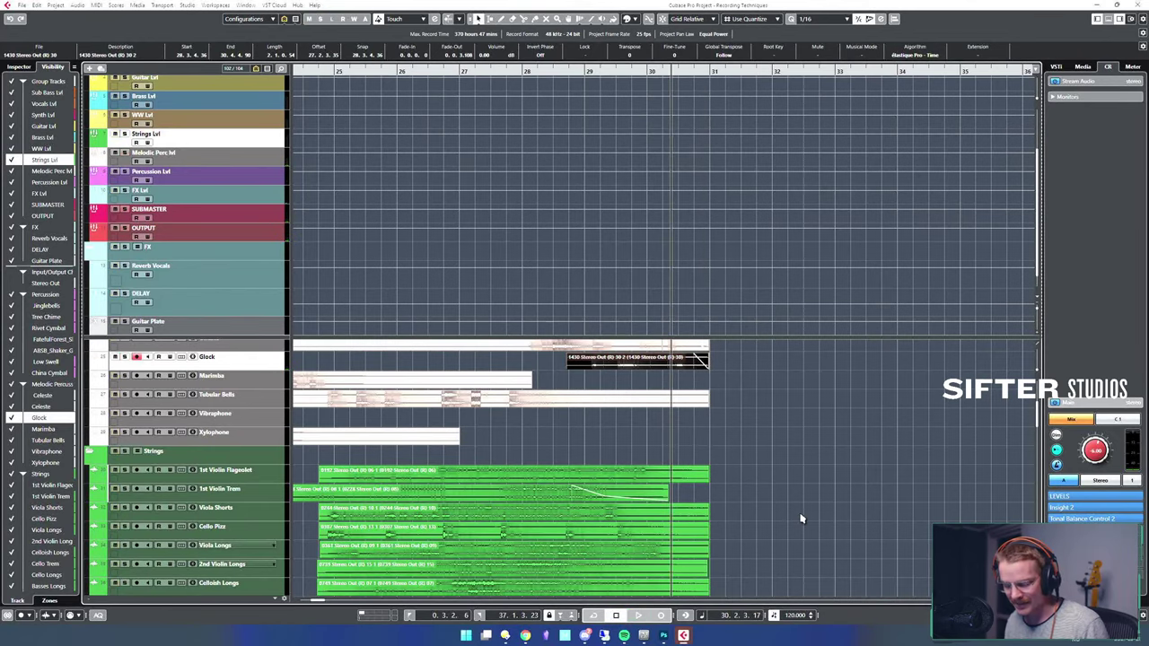
- Play the song from near the start, select the Vibraphone event, and solo its track
key(g)
key(g)
key(g)
key(g)
click(473, 411)
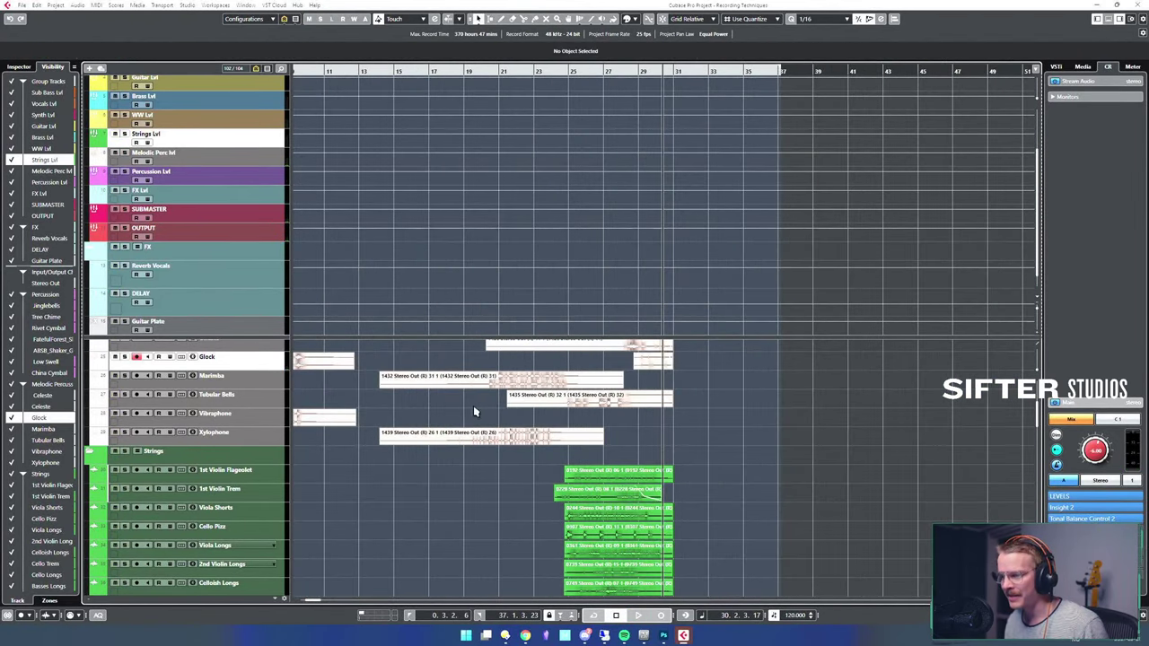
click(558, 405)
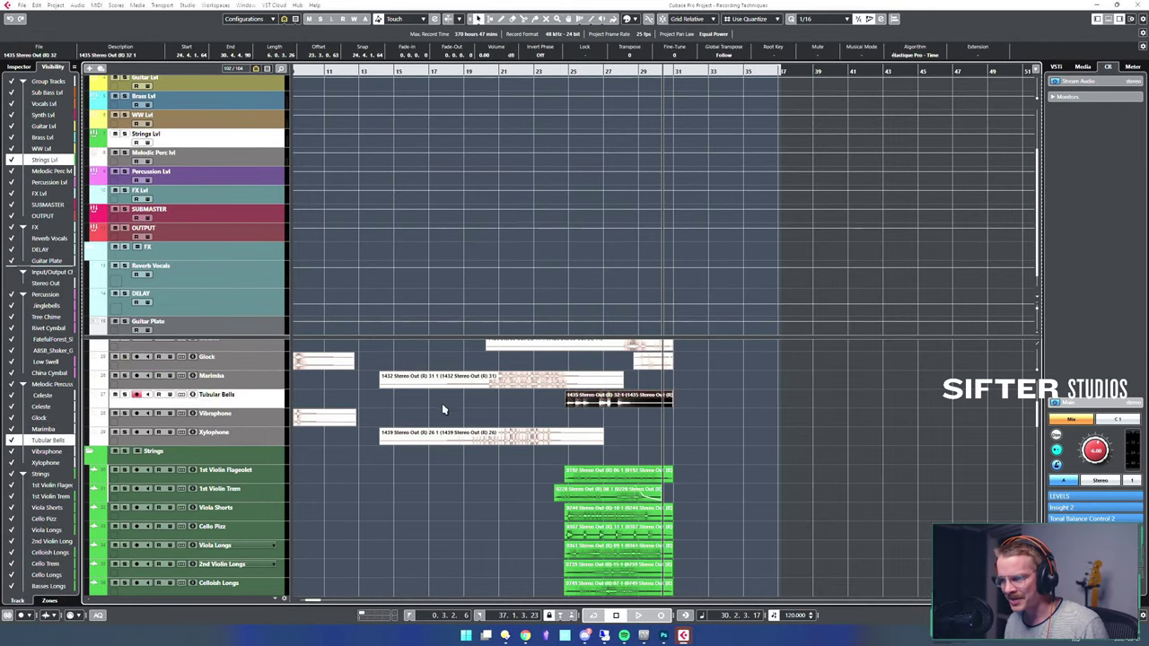
key(Home)
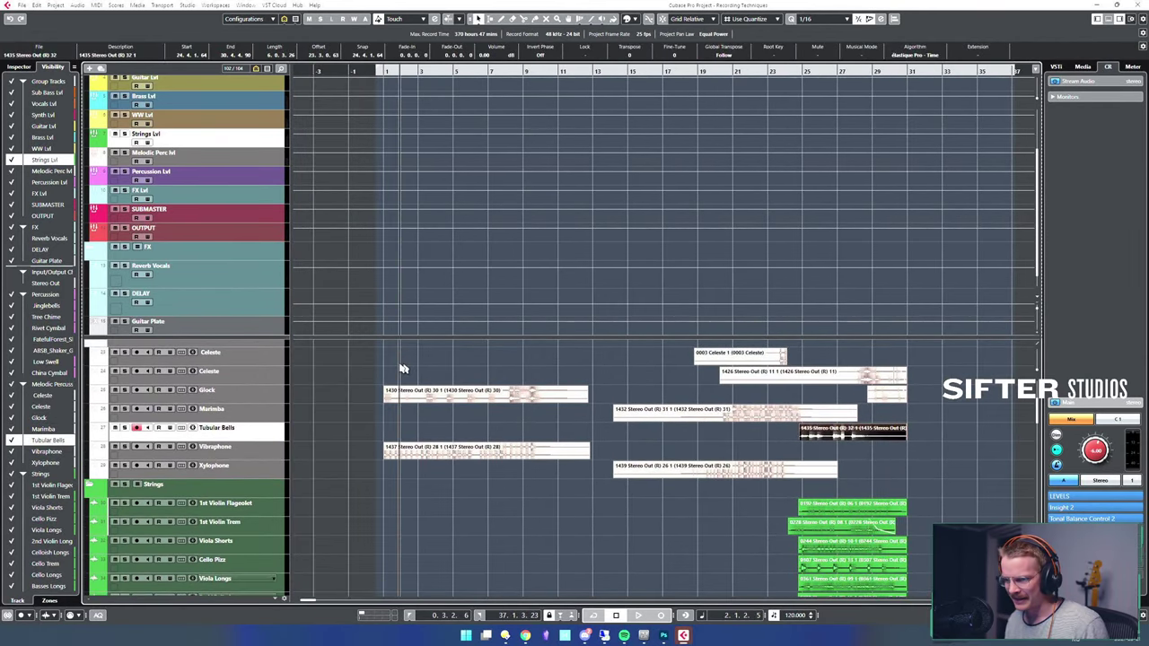
key(space)
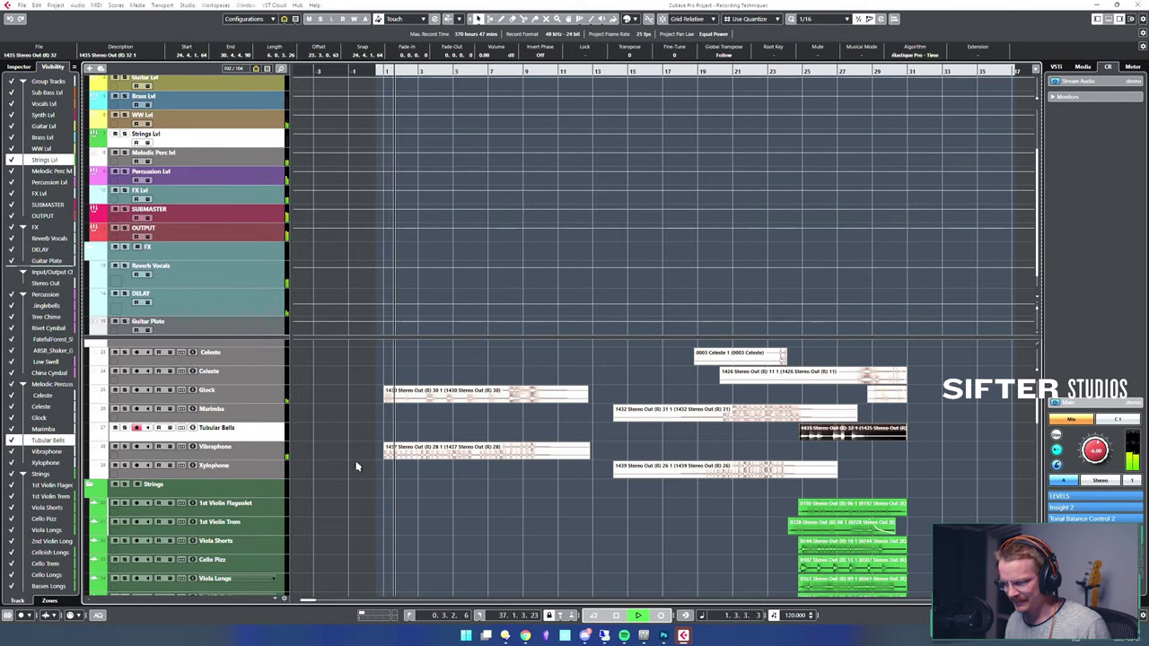
click(434, 455)
key(s)
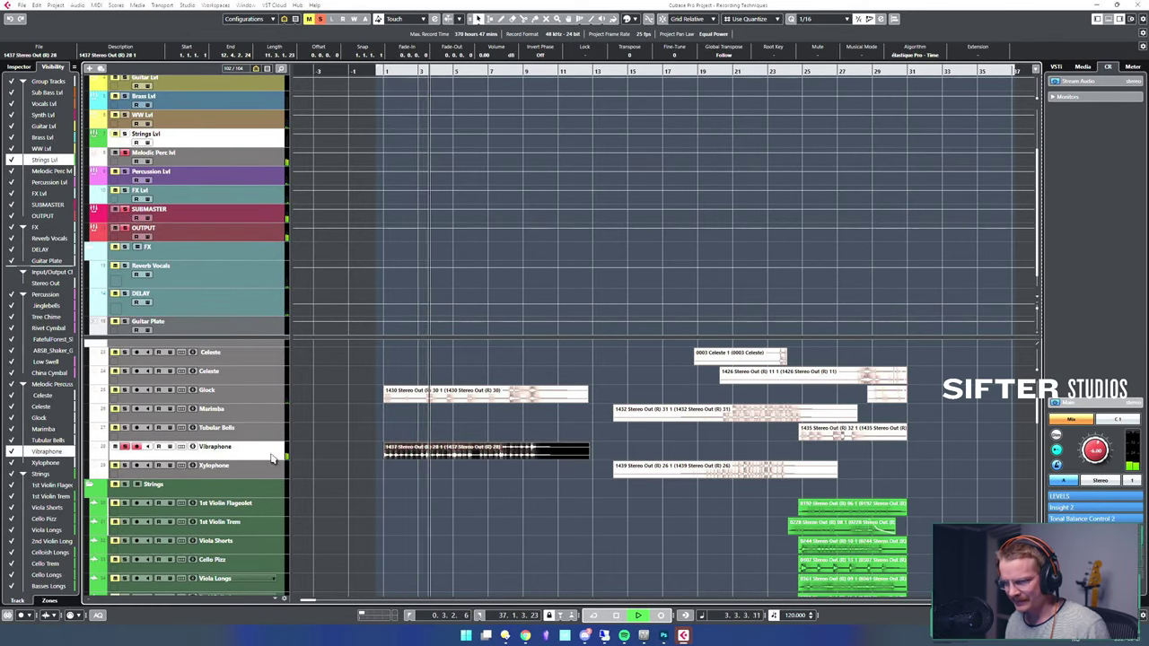
- Stop playback and insert the Pro-Q 3 equalizer in the first insert slot of the Vibraphone channel
key(space)
key(e)
click(241, 173)
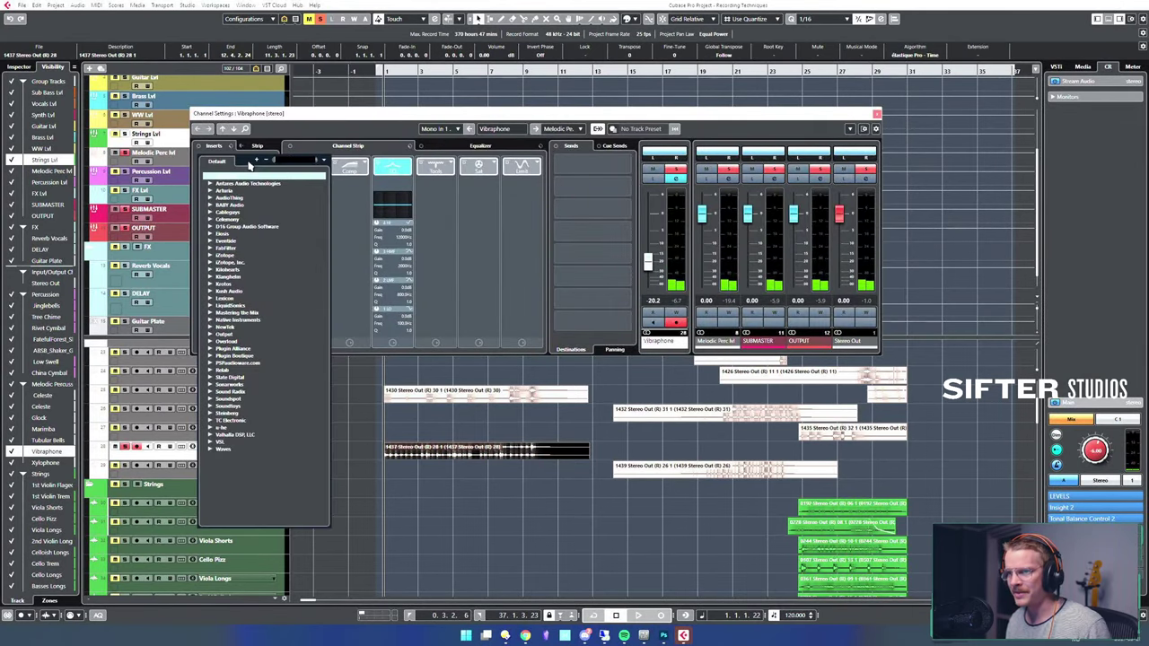
text(pro-q)
key(Return)
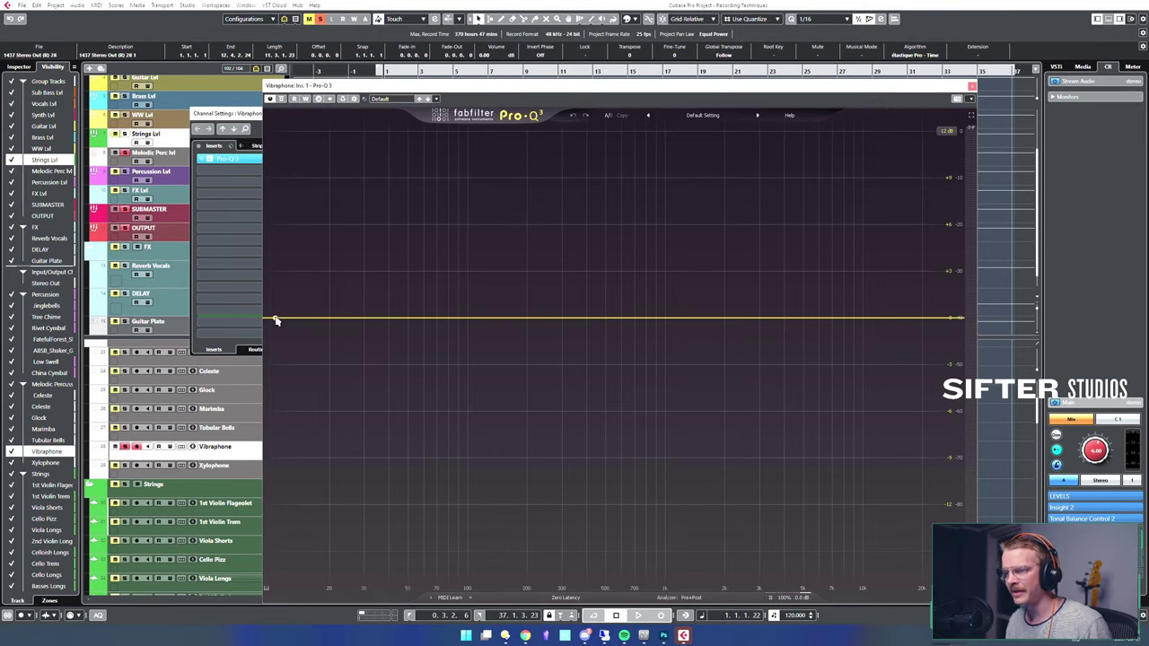
- During playback, add a -4.50 dB bell band near 821 Hz and a low cut near 103 Hz to the Vibraphone equalizer
key(space)
drag(621, 319, 649, 389)
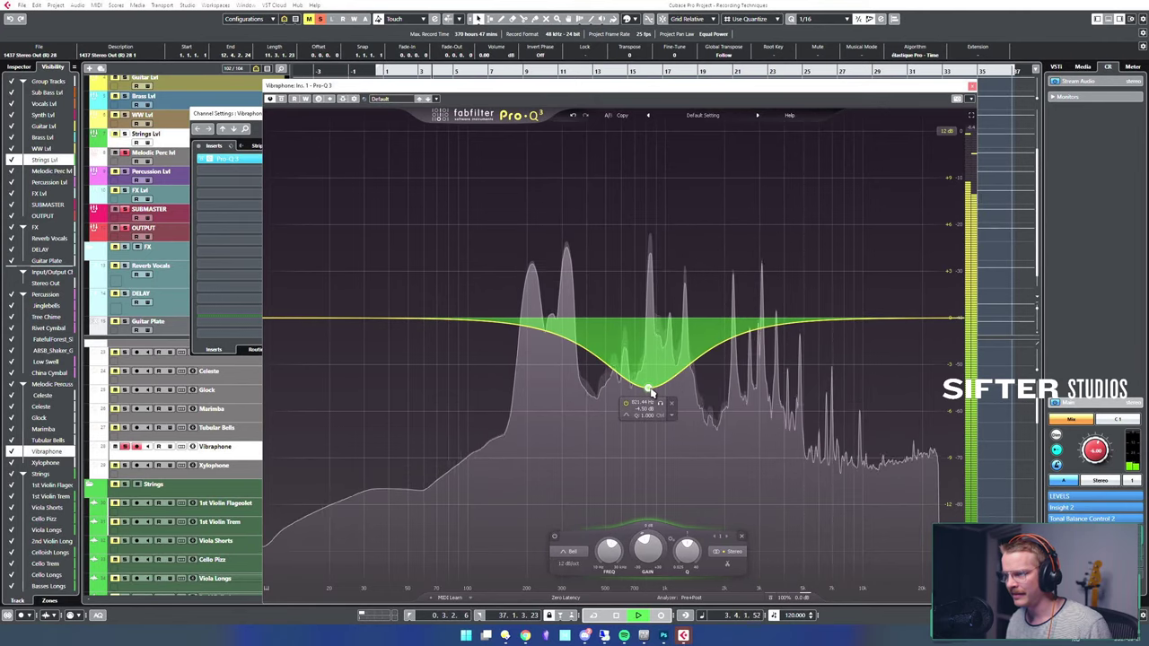
click(275, 320)
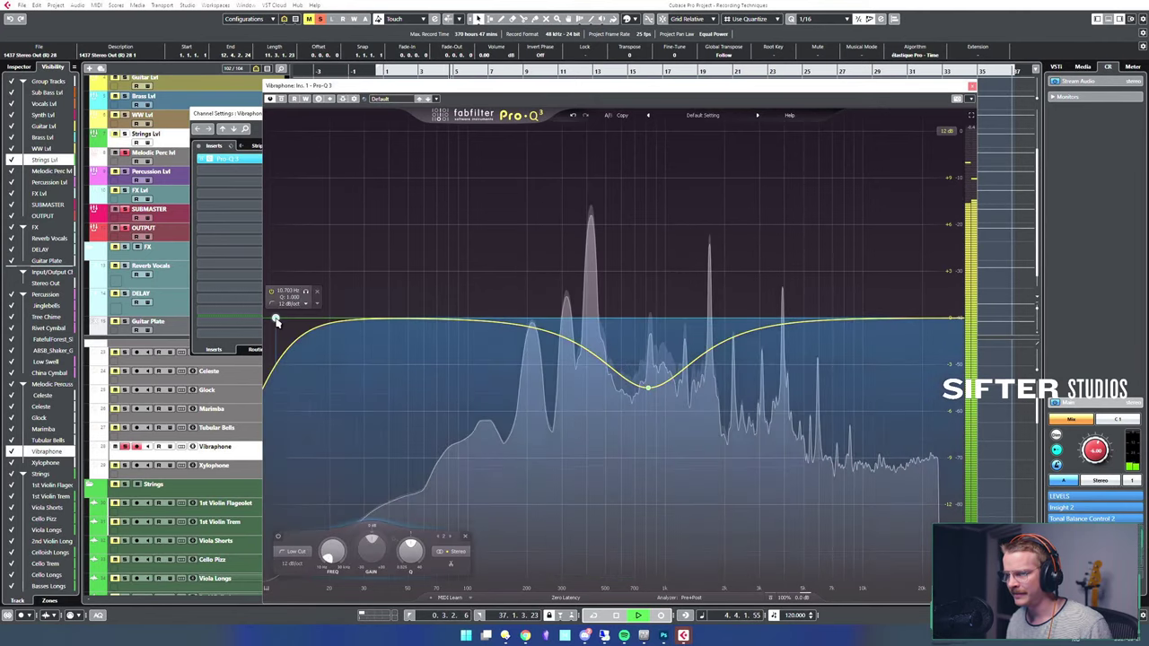
drag(276, 320, 471, 320)
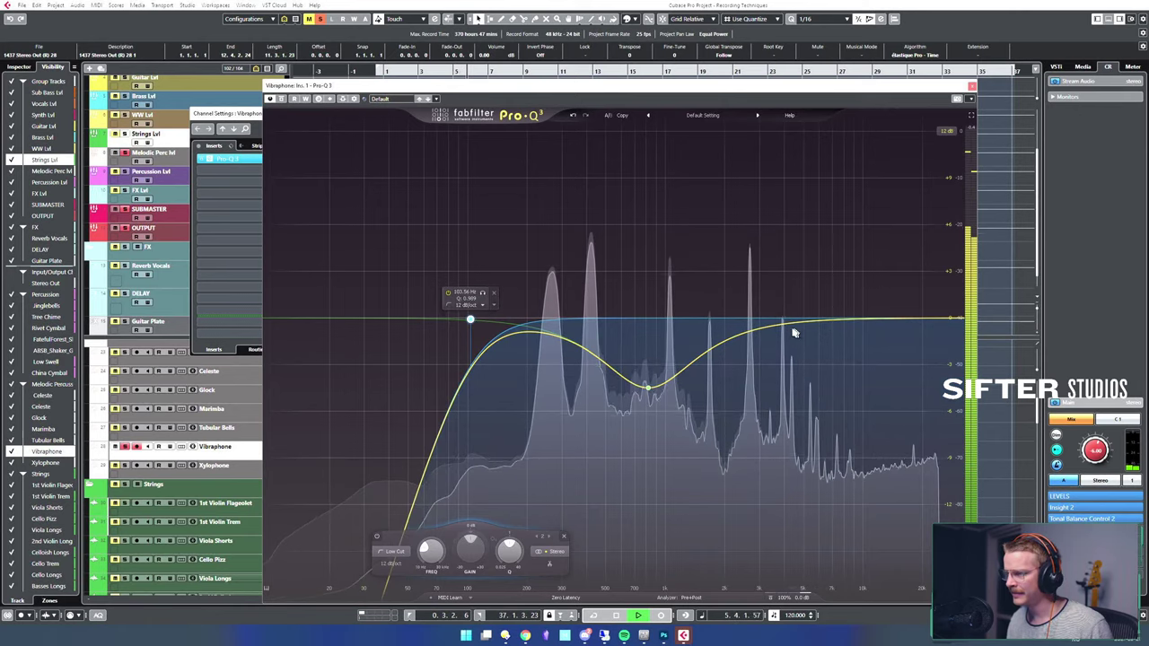
click(972, 87)
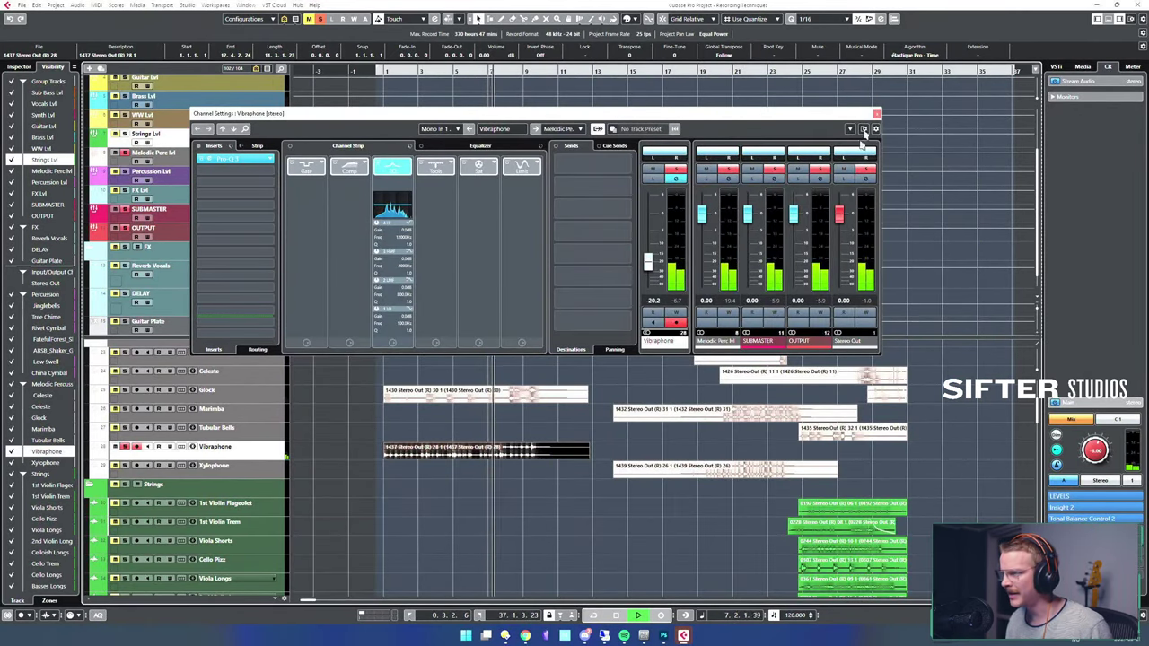
click(876, 115)
click(482, 552)
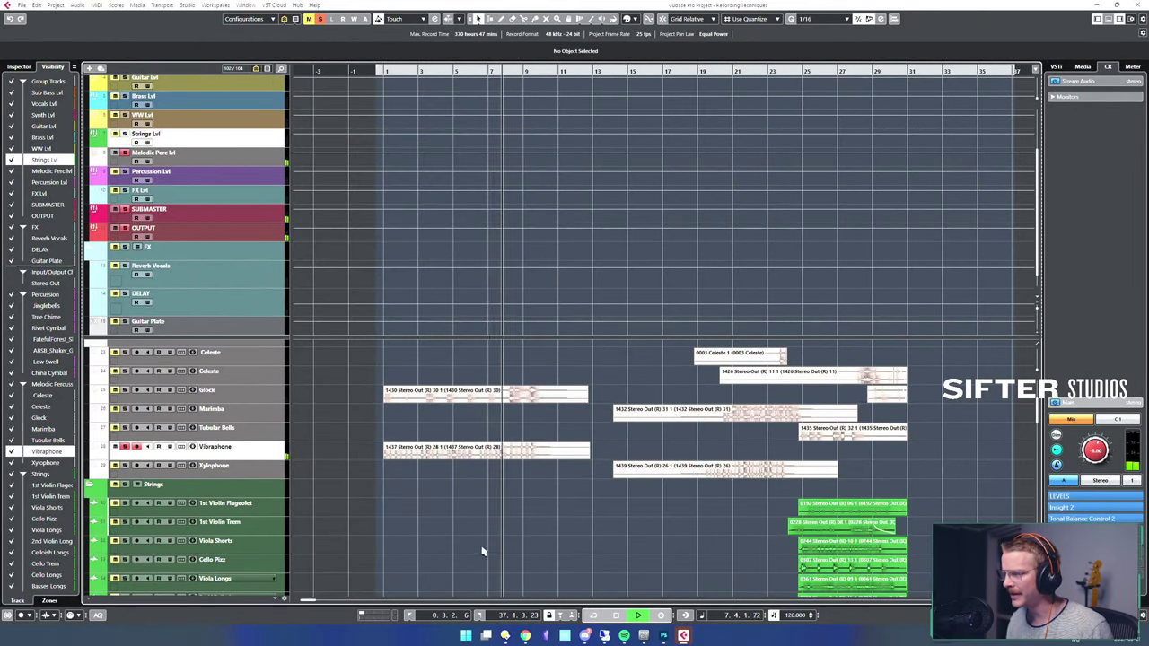
- Audition the first Glock event in solo and look briefly at its channel settings
key(space)
click(542, 402)
key(space)
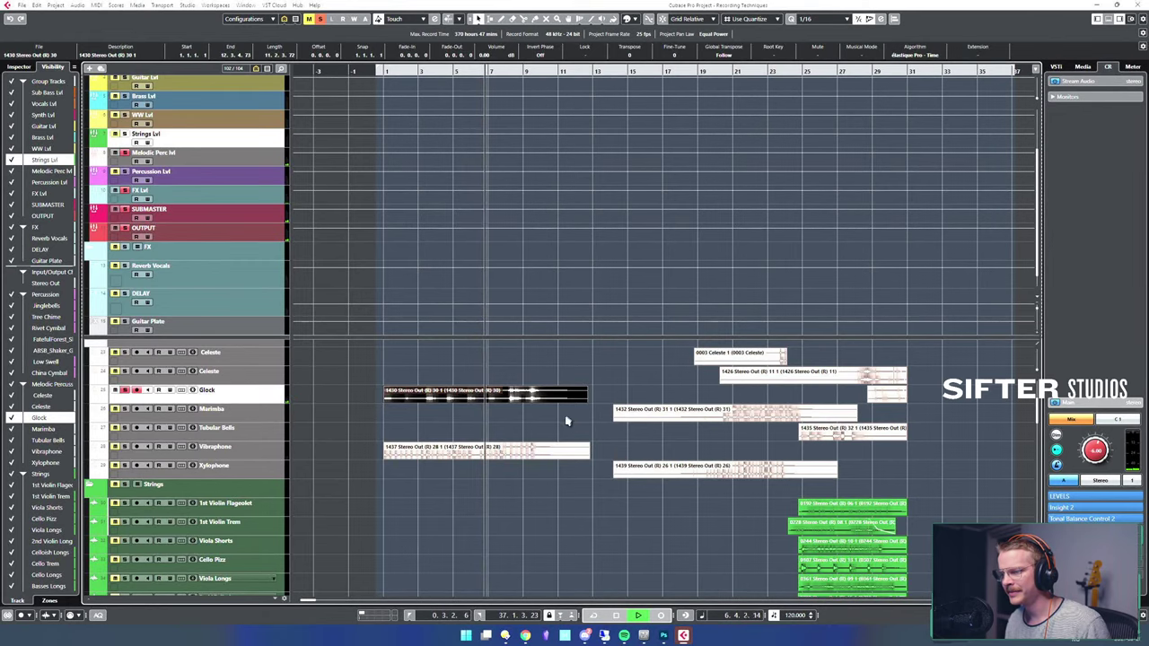
key(e)
key(e)
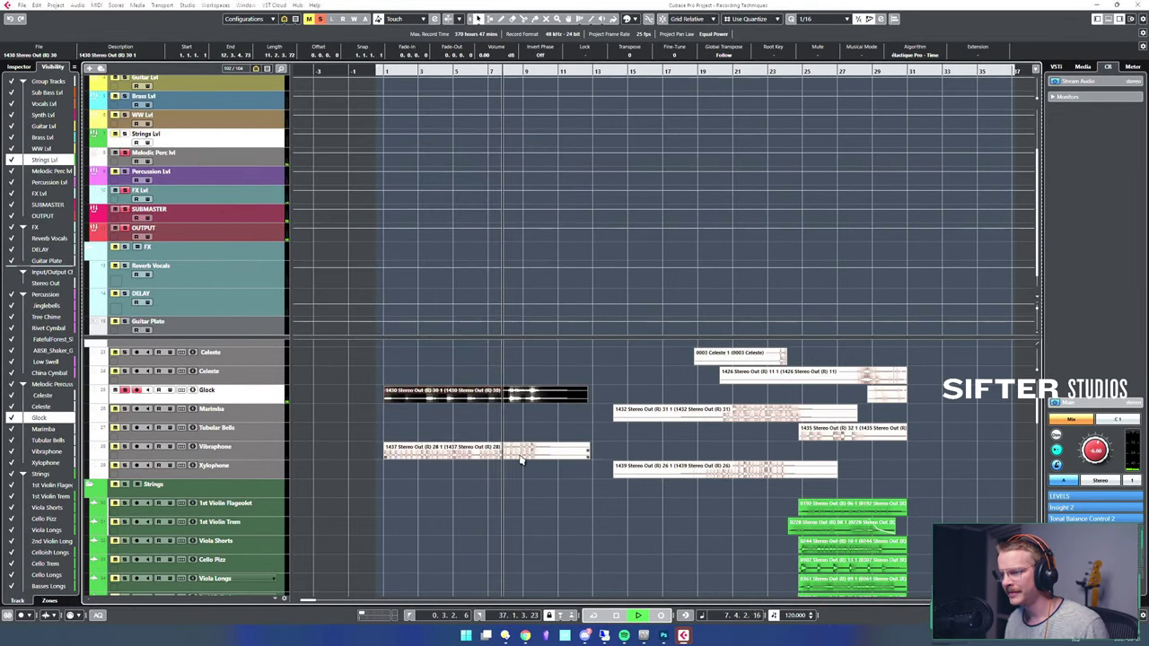
- Add a send to VSS3 at -5.37 on the Vibraphone channel, stop playback, and clear the solo
click(524, 455)
key(e)
click(600, 165)
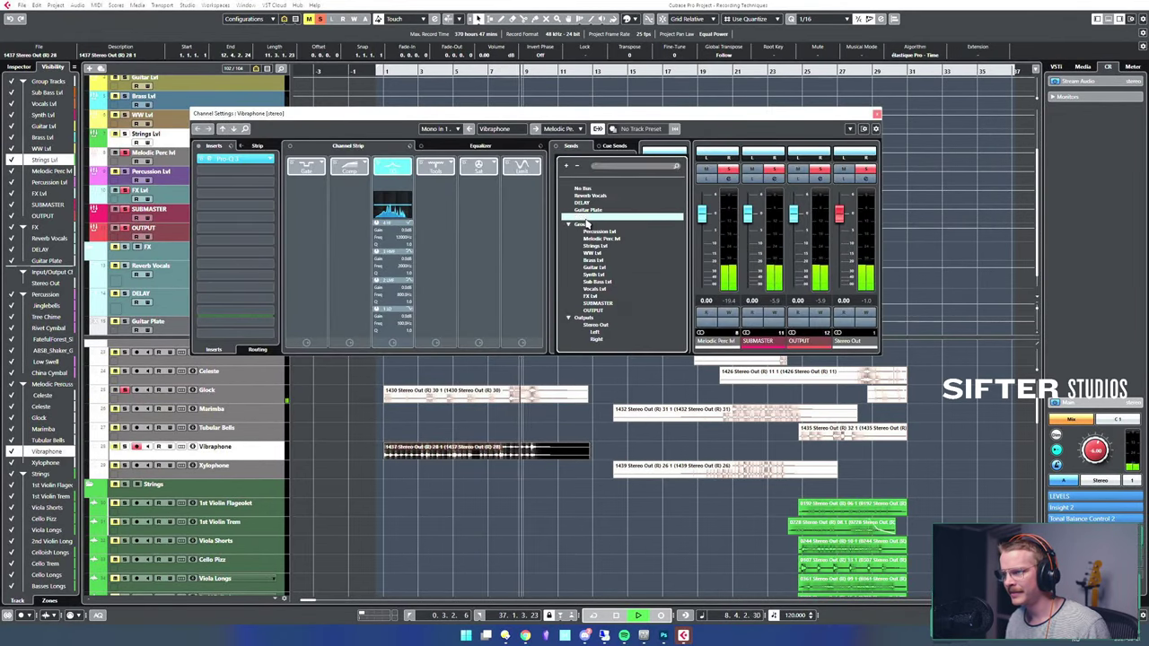
click(582, 216)
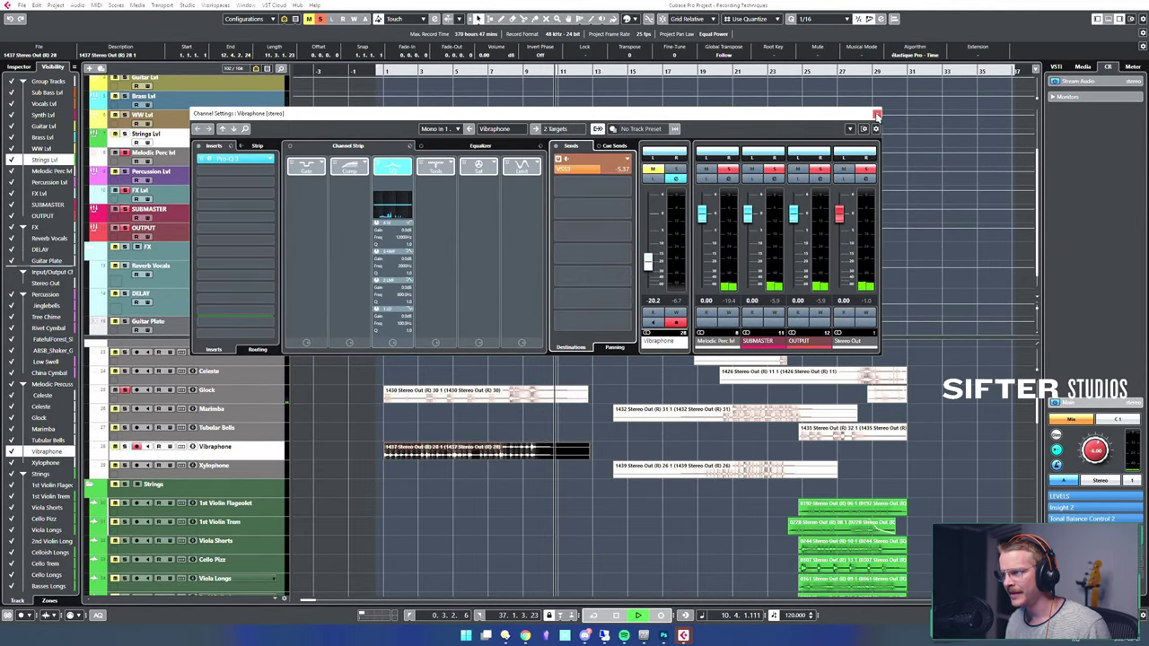
click(877, 115)
click(531, 407)
key(space)
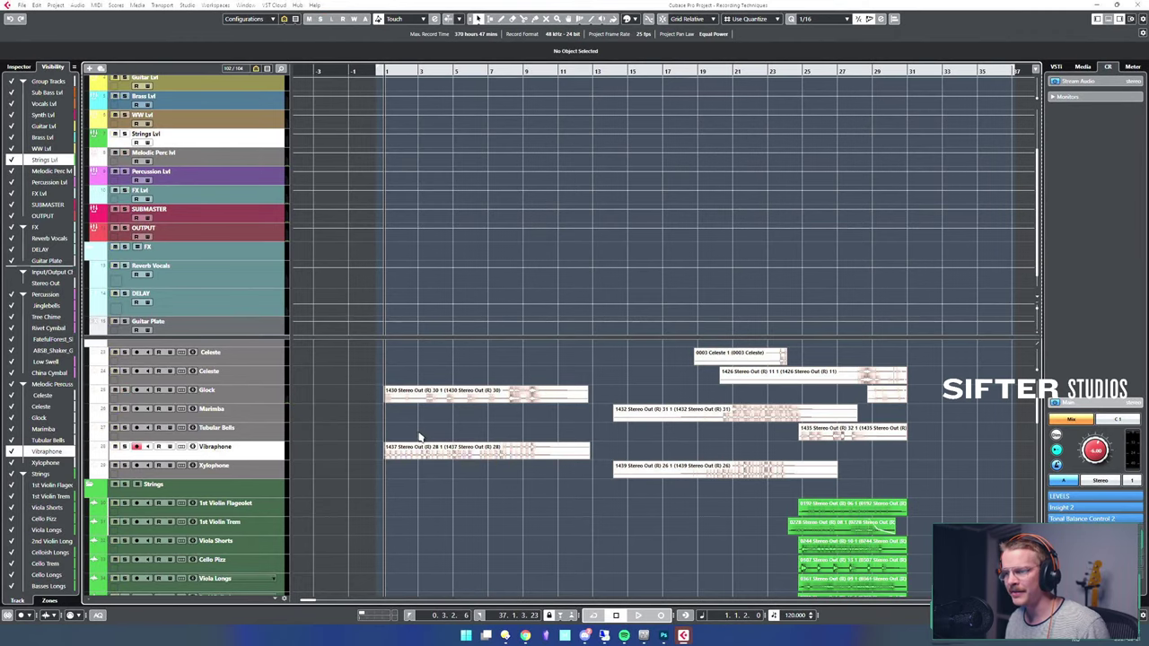
- Solo the ABSB_Shaker_Gourd track in the percussion group and audition its event from the start of the song
scroll(419, 437, up, 4)
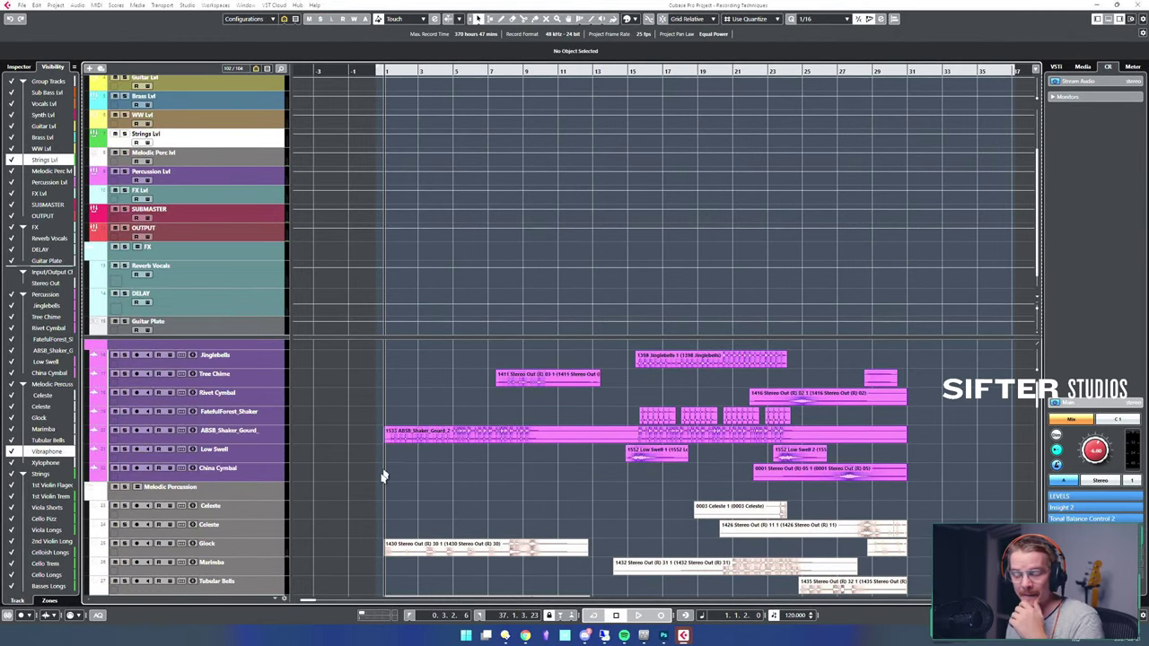
click(449, 436)
key(s)
key(space)
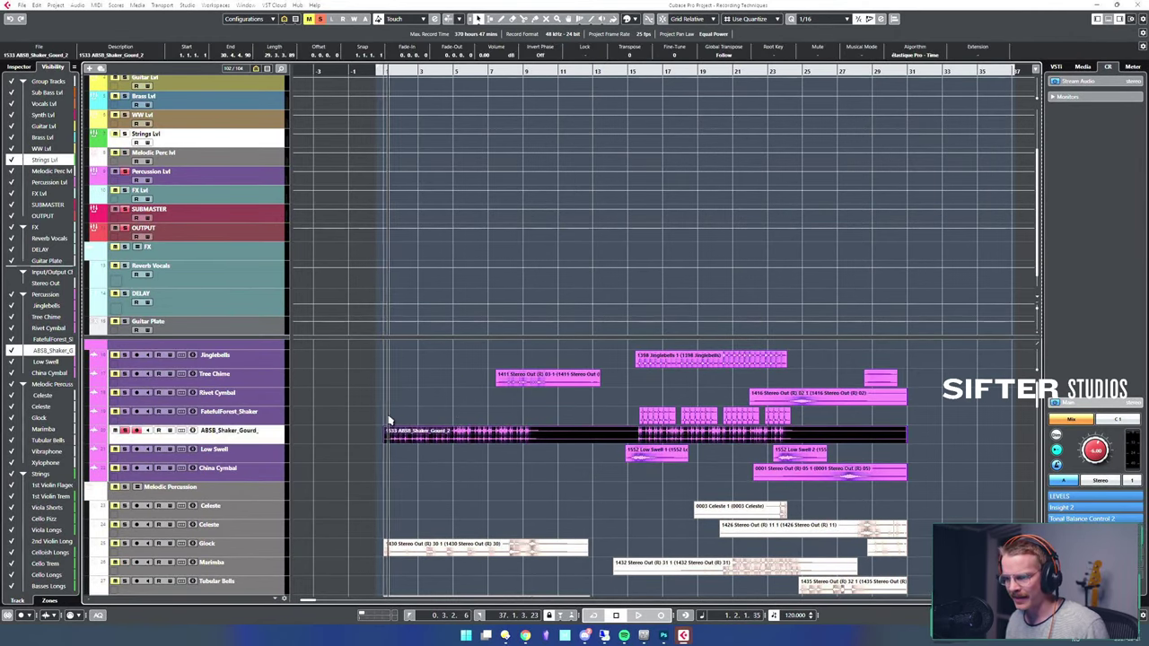
click(440, 463)
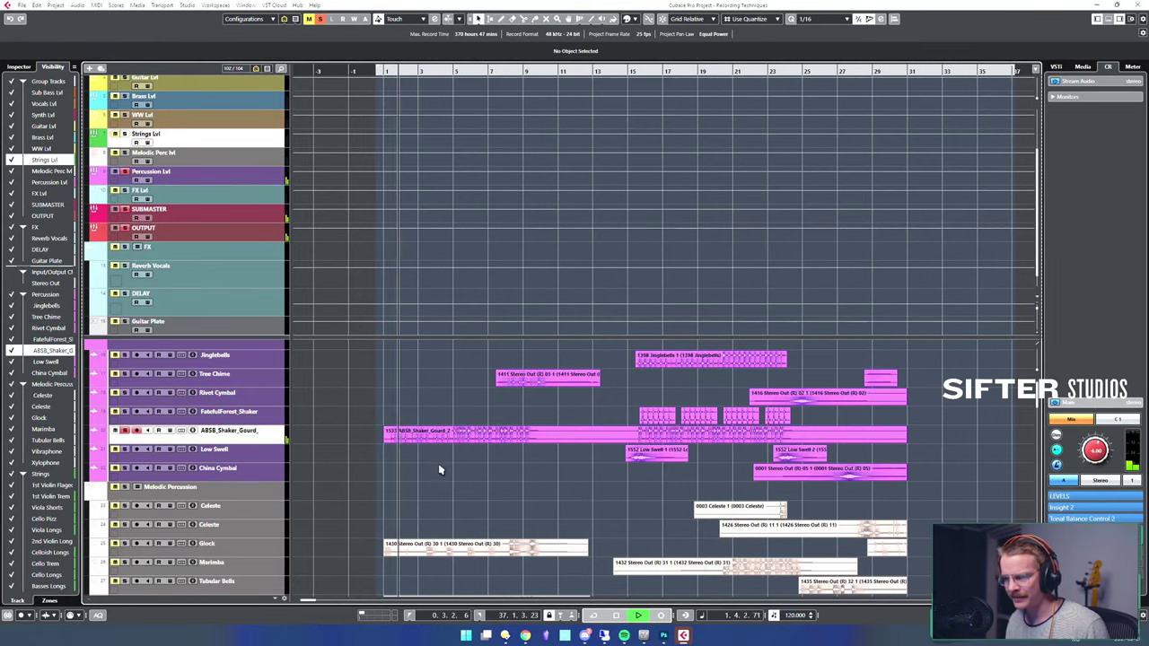
click(513, 437)
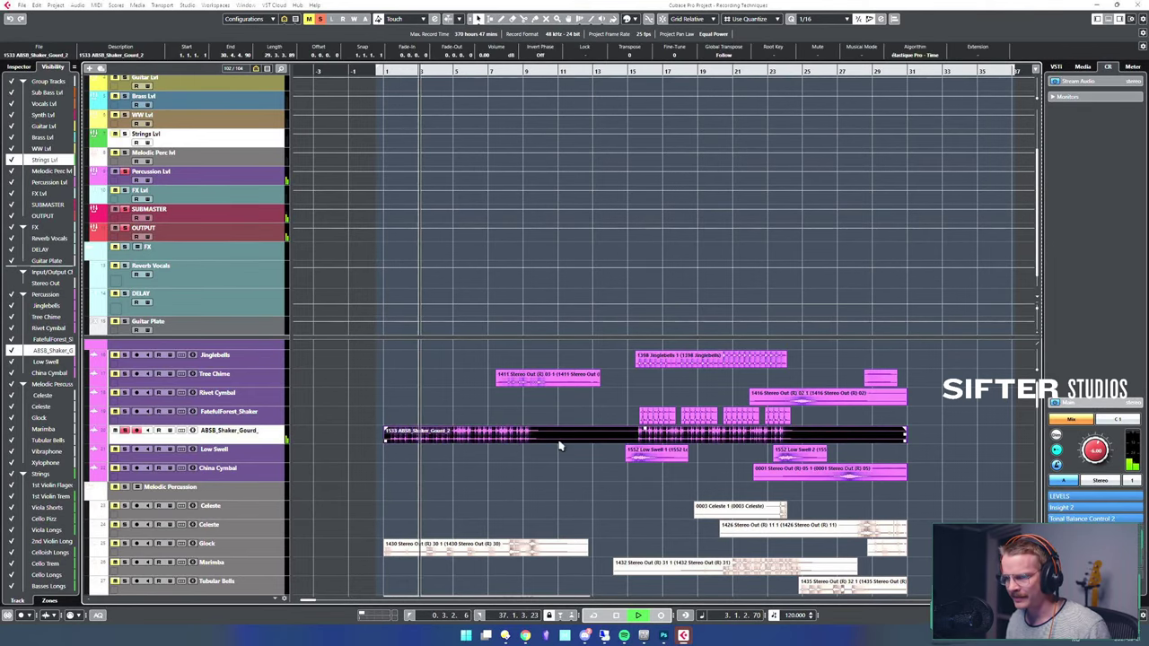
- Add a send to Guitar Plate at -6.95 on the ABSB_Shaker_Gourd channel
key(e)
click(591, 169)
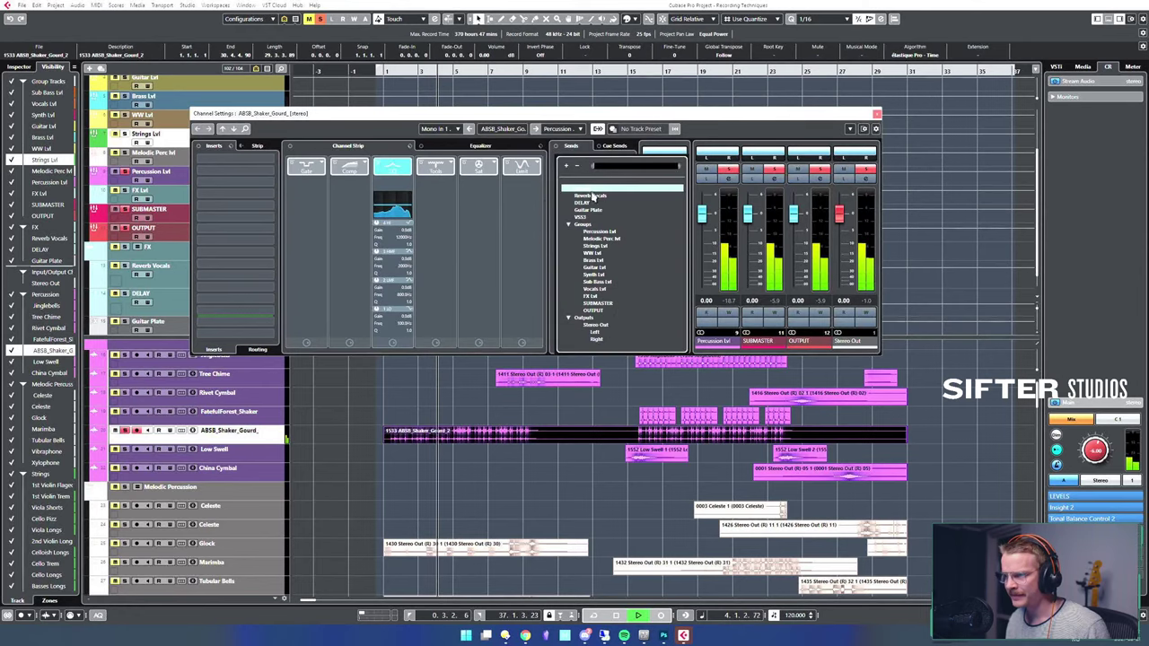
click(597, 212)
drag(558, 168, 634, 167)
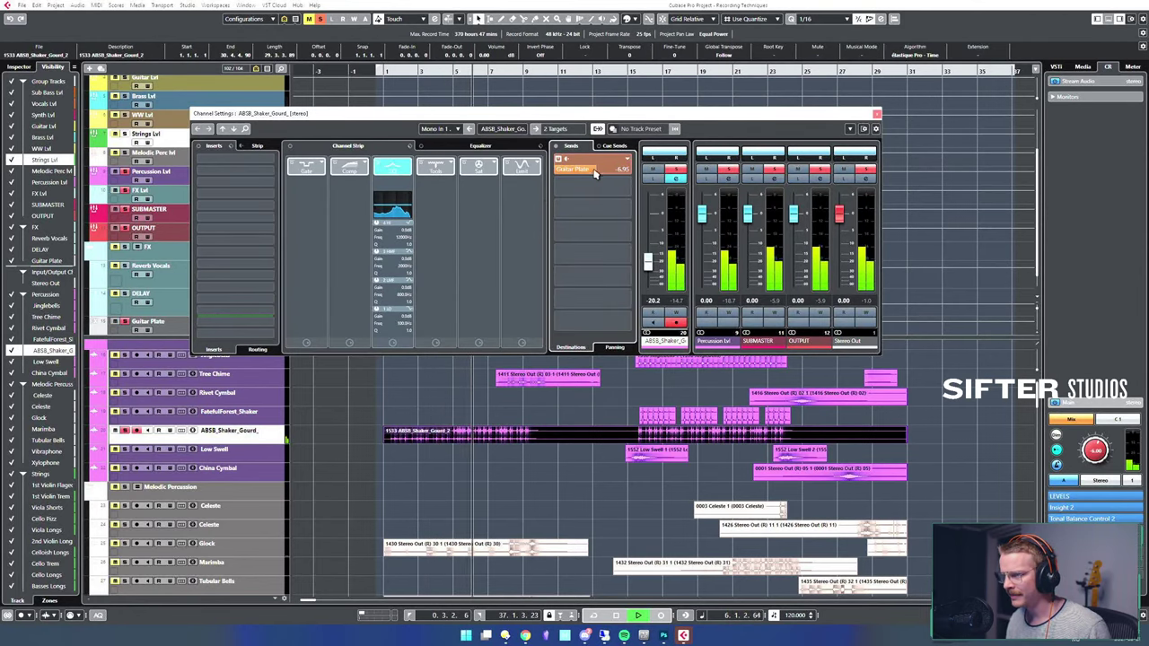
- Lower the ABSB_Shaker_Gourd channel's send to Guitar Plate to -16.7
scroll(576, 172, down, 1)
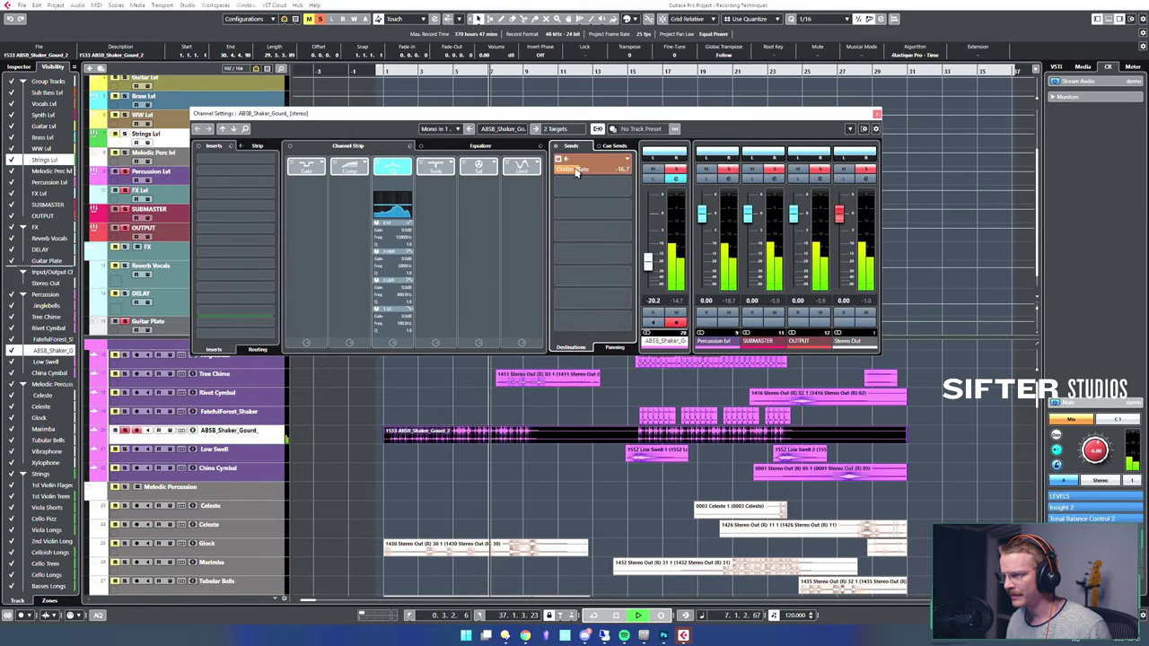
click(876, 114)
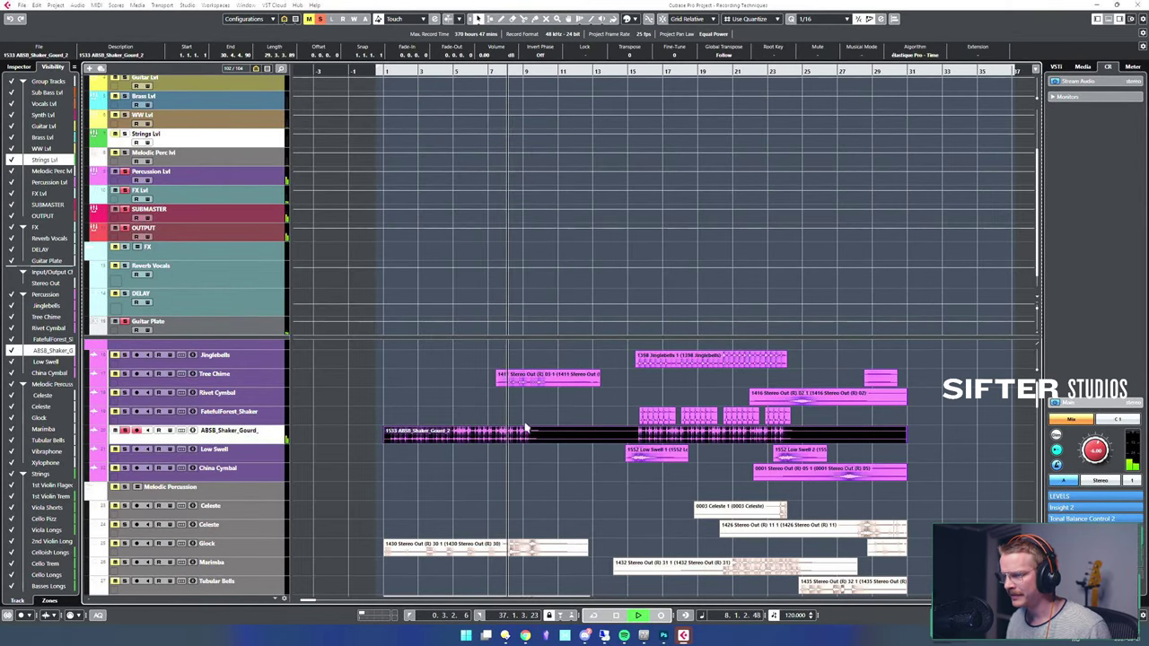
- Set the Tree Chime channel fader to about -28.9 during soloed playback, and stop playback
click(531, 379)
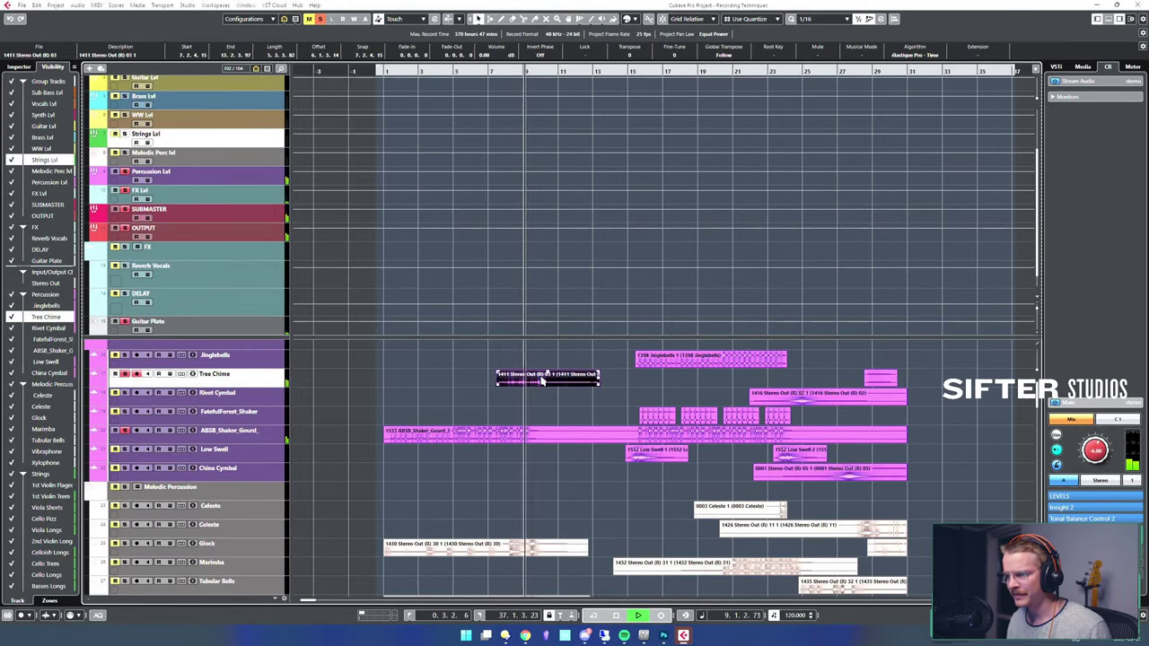
key(e)
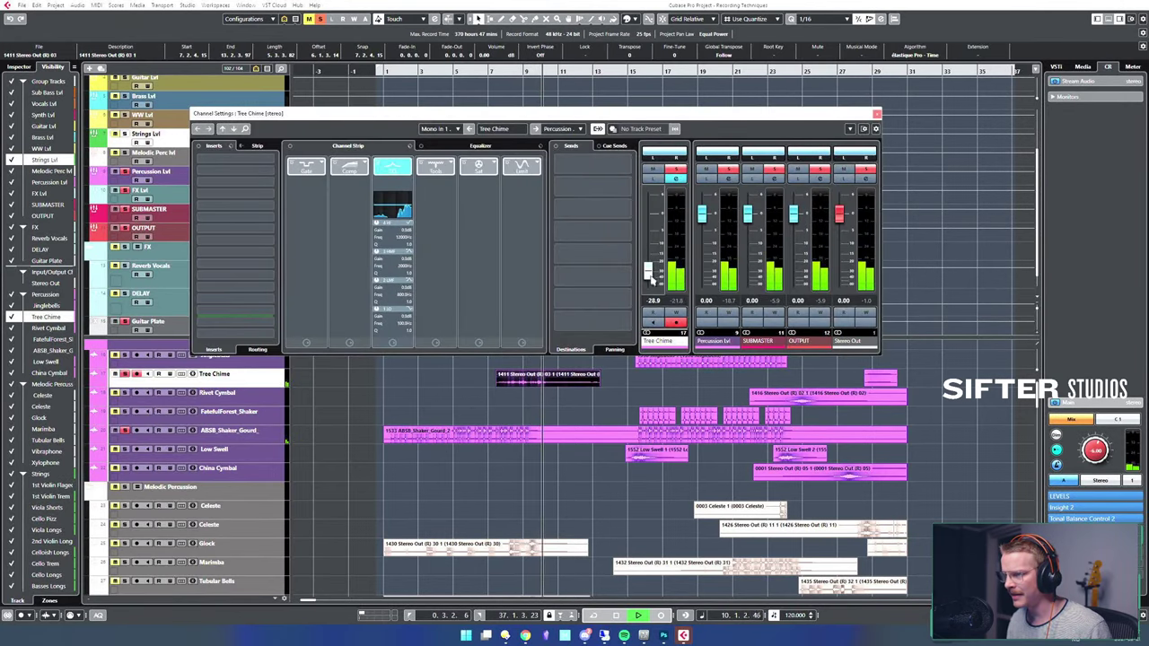
click(877, 114)
key(space)
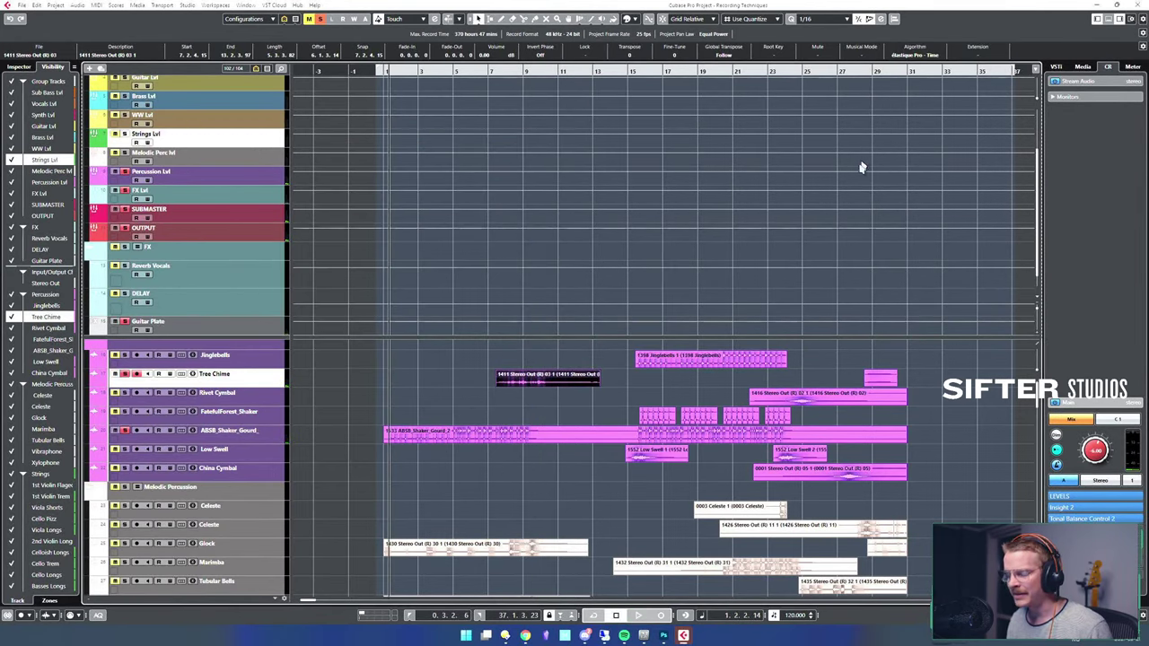
- Lower the Jinglebells channel fader to -37.6 while playing its event within the full mix
click(639, 361)
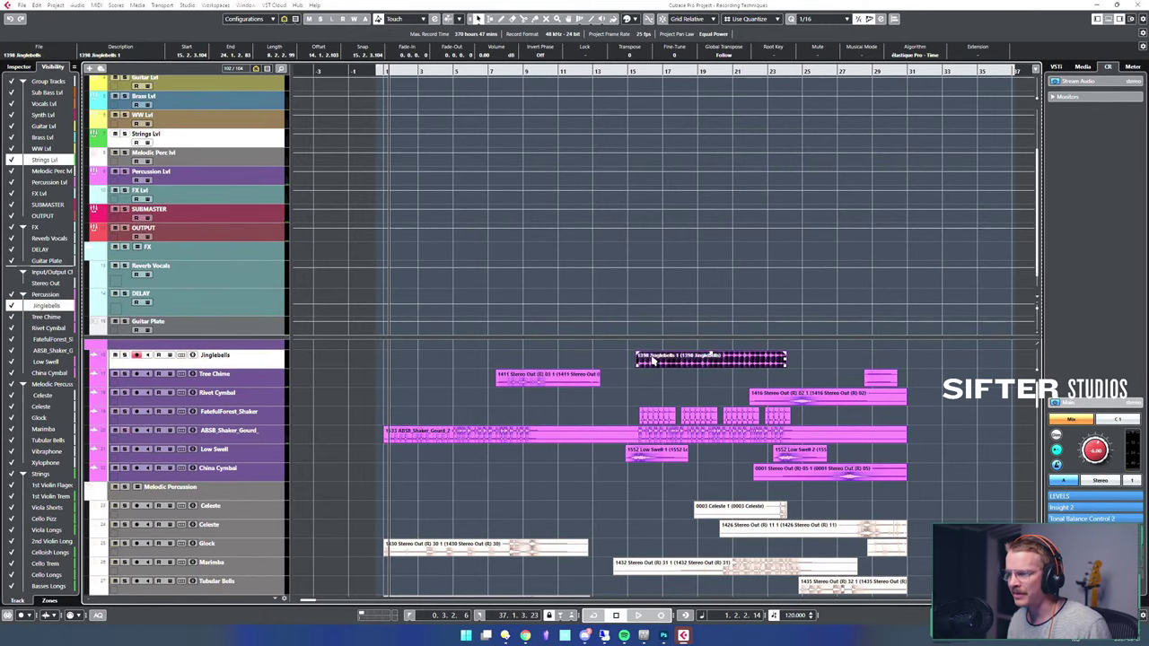
key(e)
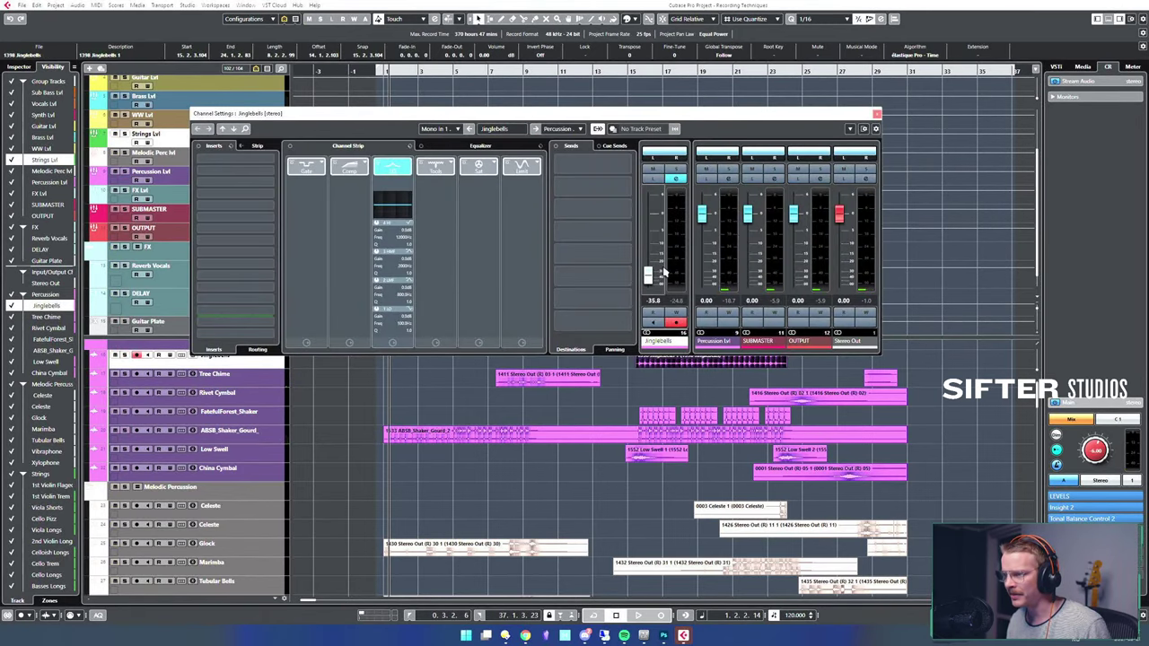
click(640, 382)
key(space)
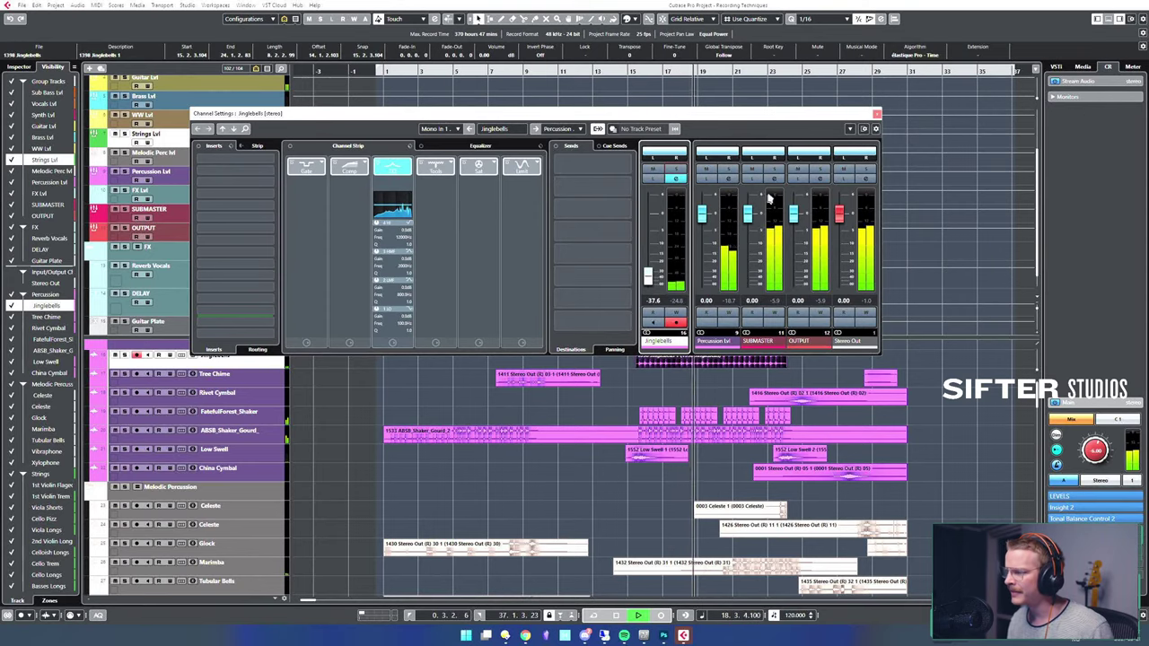
click(877, 115)
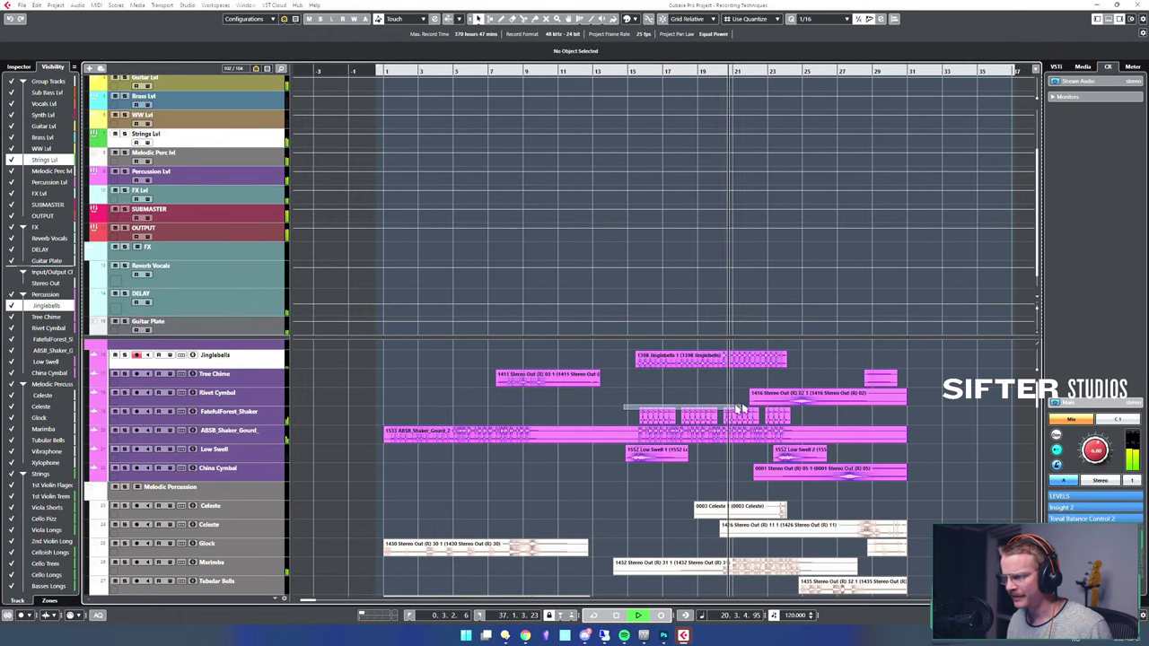
- Add a send to Guitar Plate at -10.7 on the FatefulForest_Shaker channel and lower its fader to about -30.1
click(766, 418)
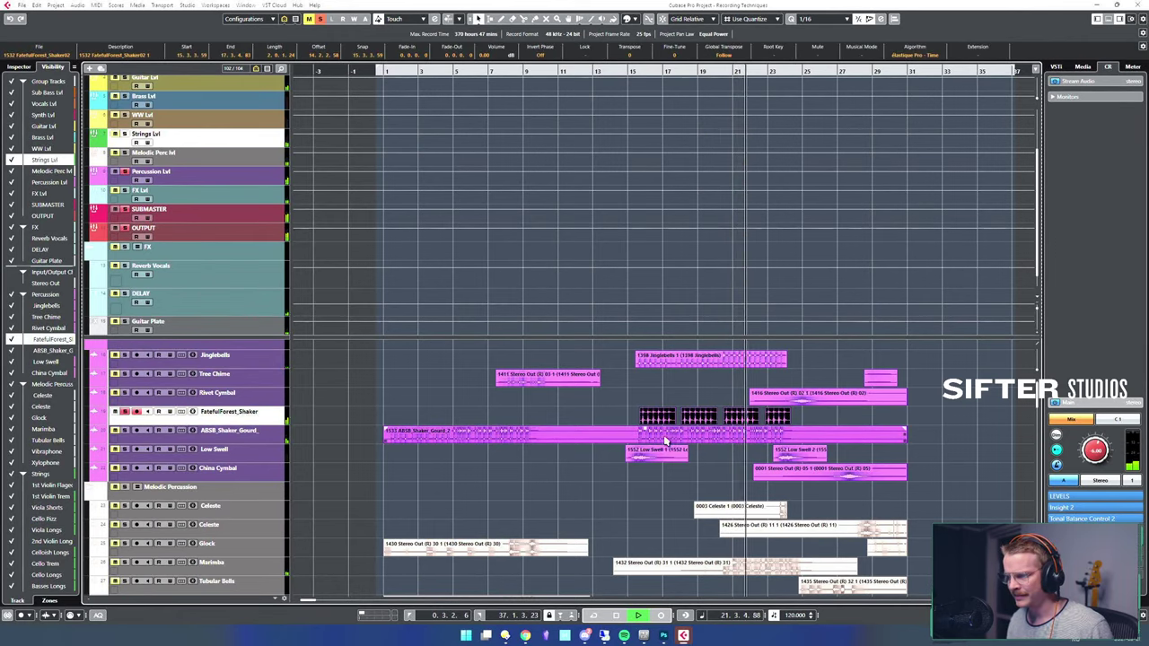
key(space)
key(e)
click(586, 167)
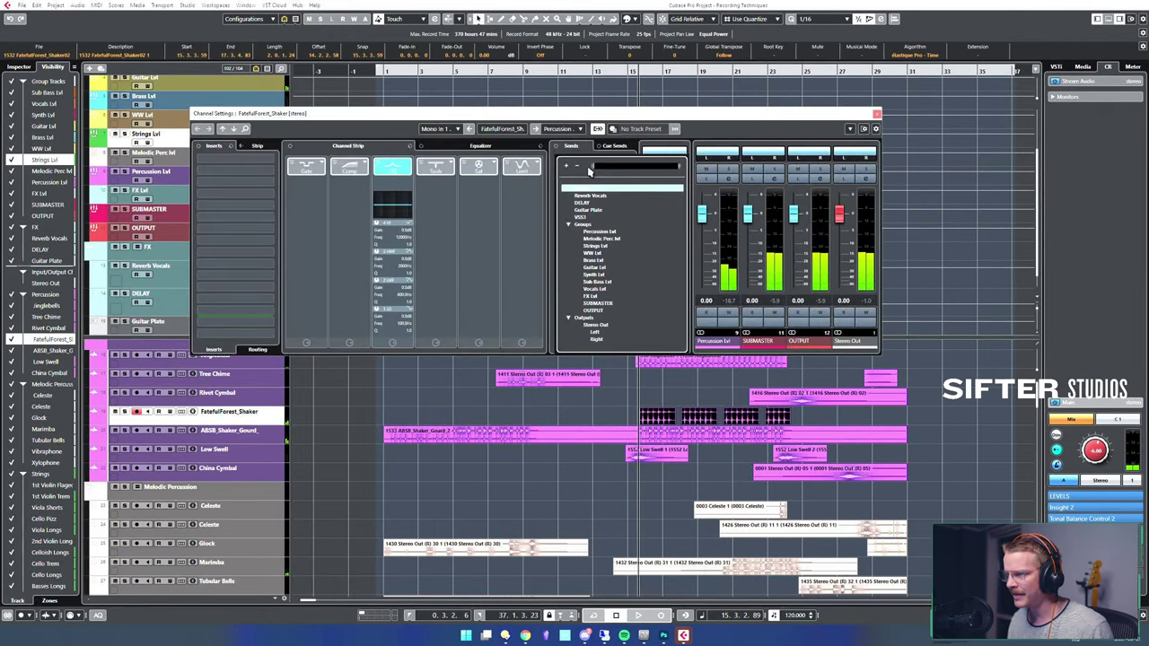
click(580, 196)
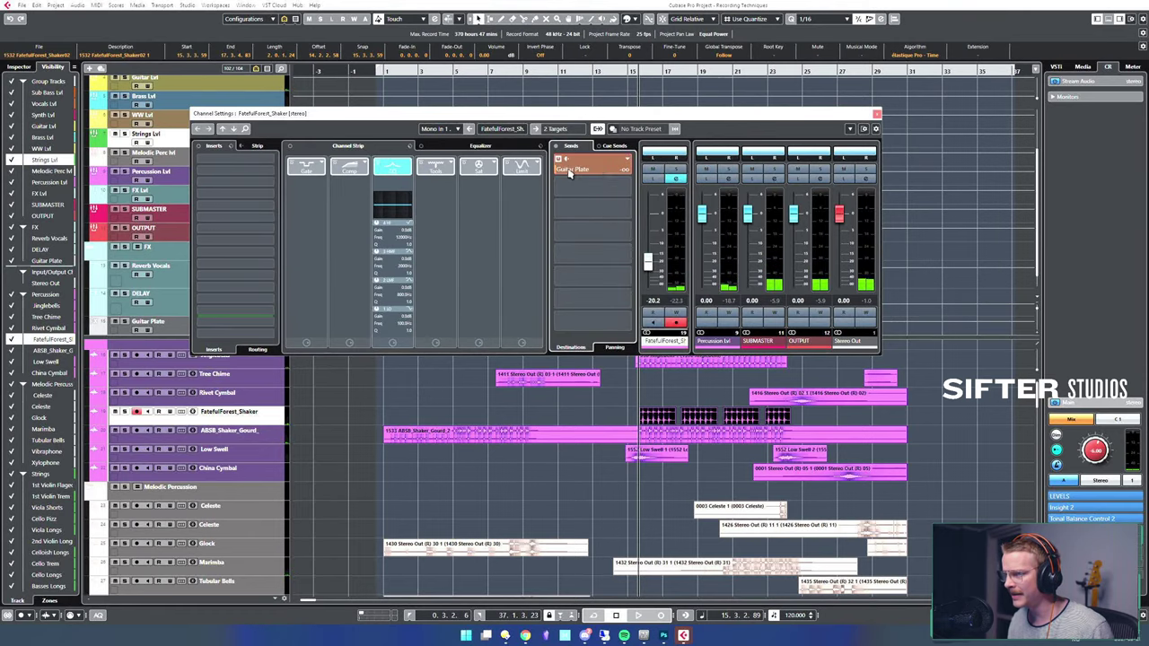
click(878, 115)
key(space)
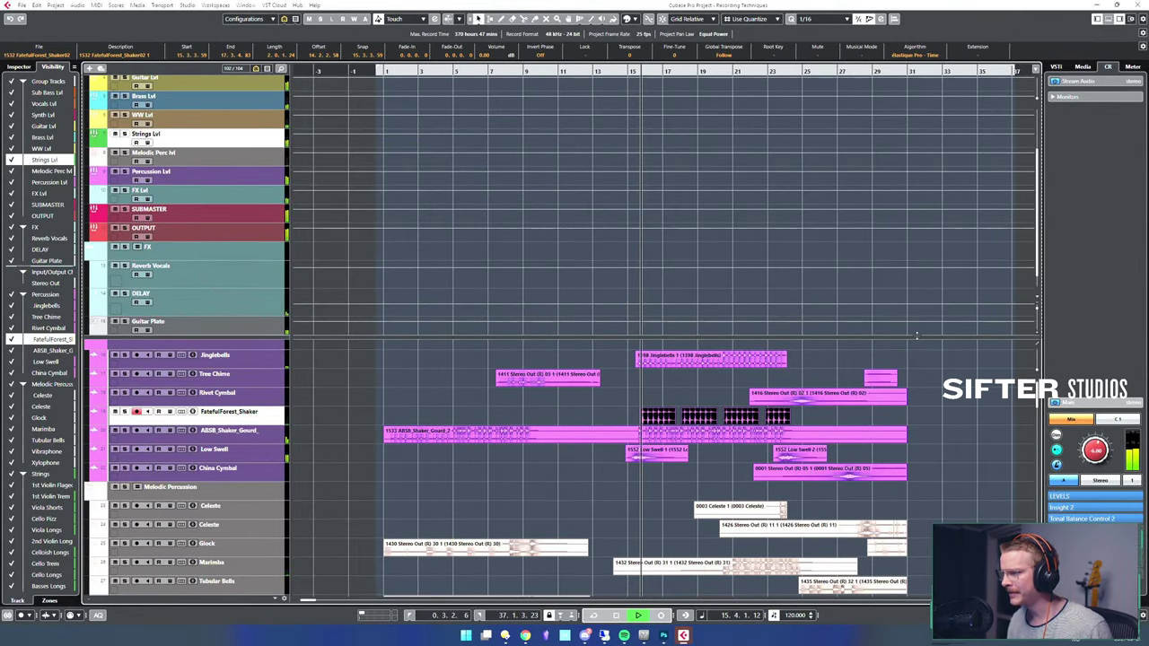
key(e)
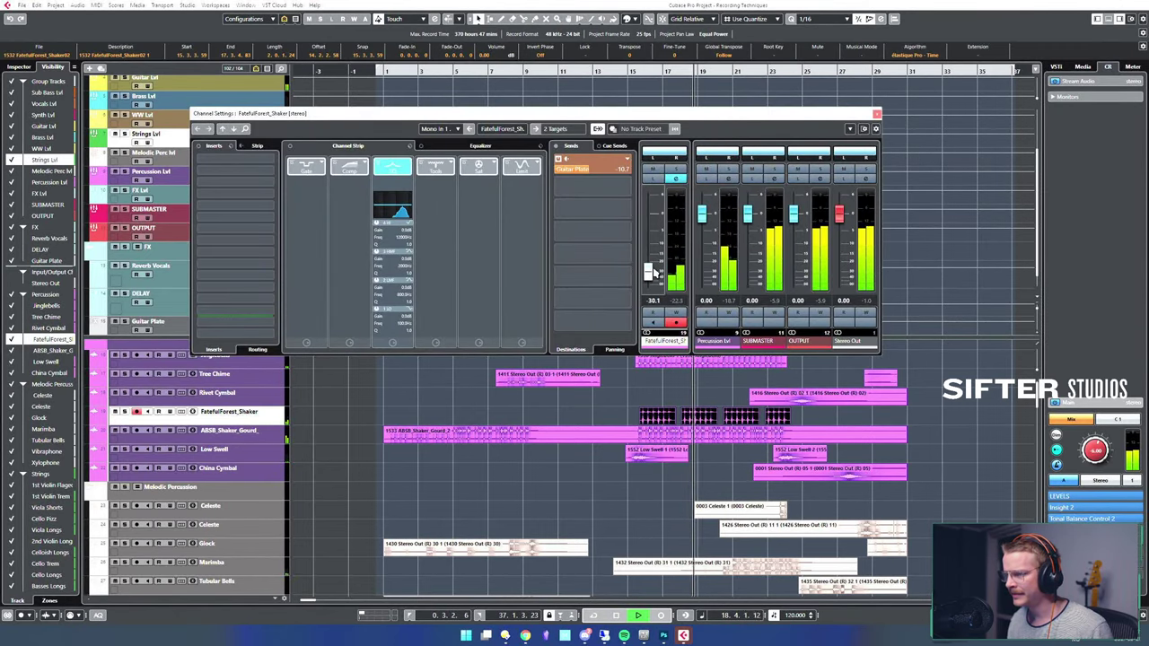
- Raise the Strings Lvl group fader to 0.79 during playback and stop playback
click(671, 438)
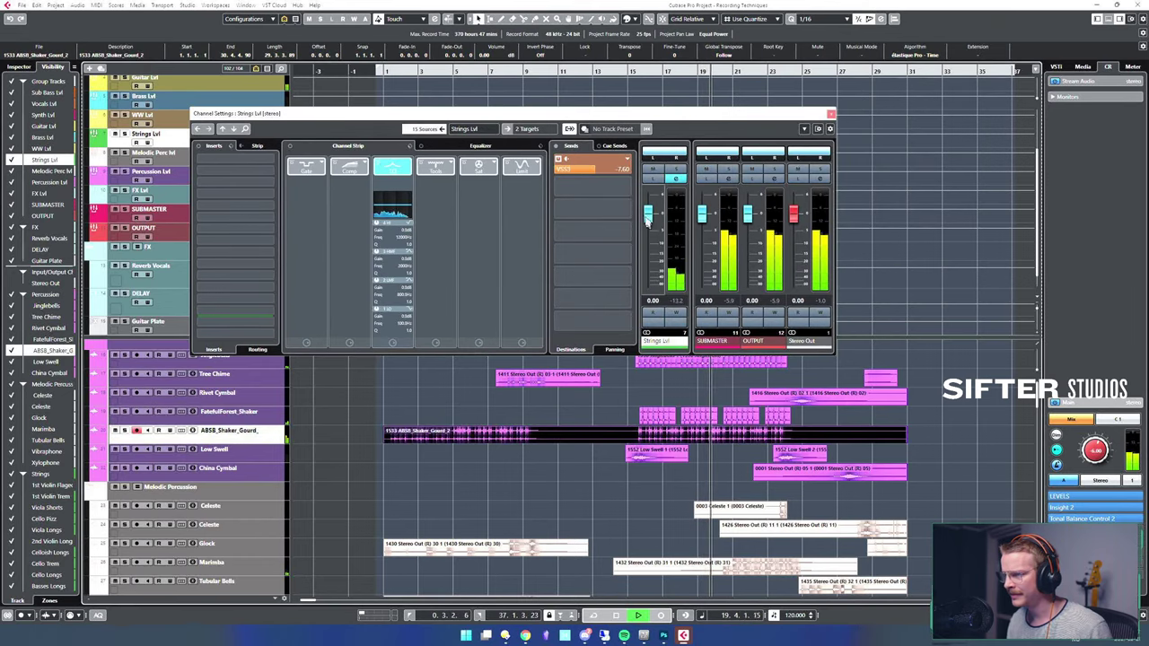
mouse_move(648, 222)
mouse_down()
mouse_move(654, 264)
mouse_move(658, 220)
mouse_up()
key(space)
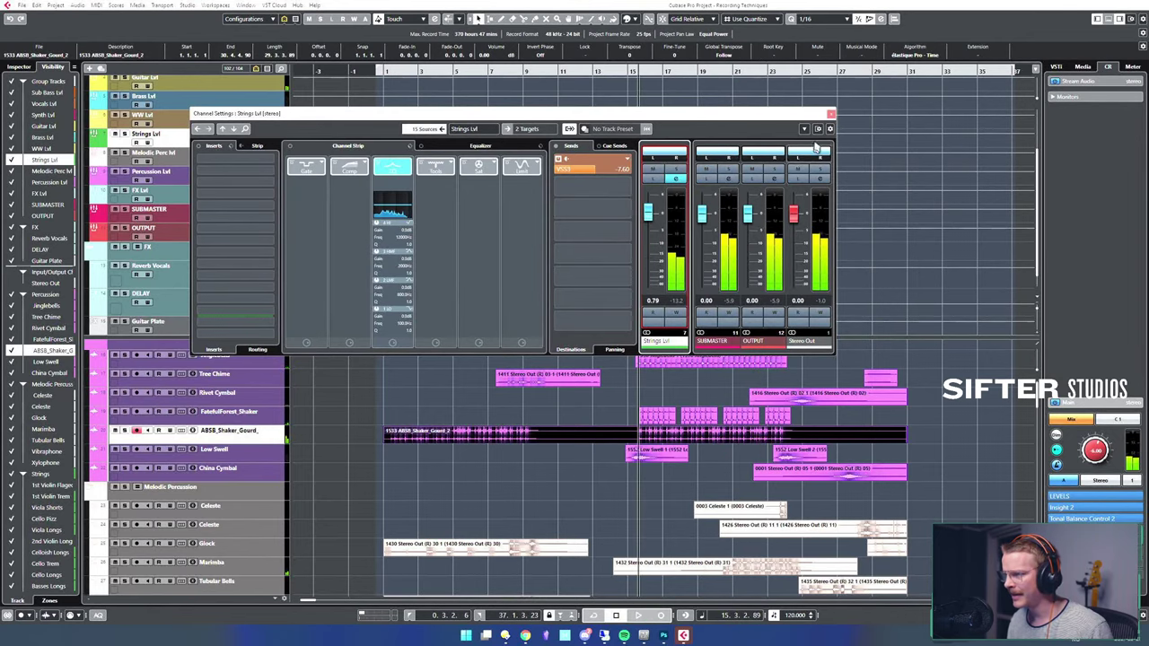
click(830, 115)
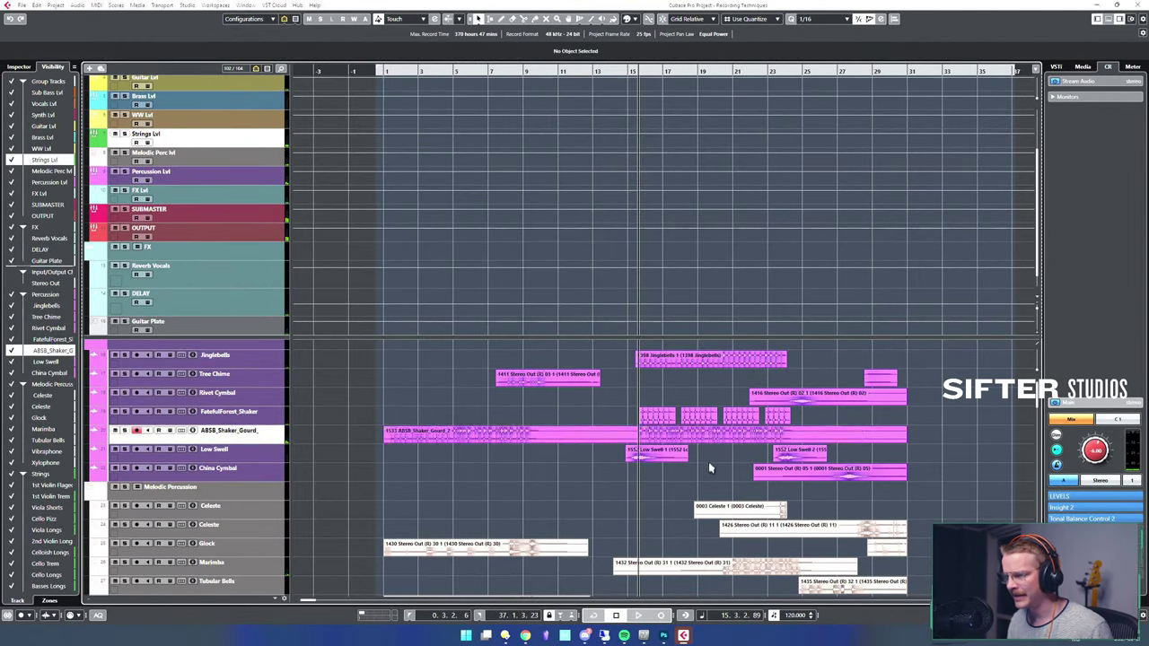
- Lower the ABSB_Shaker_Gourd channel fader to about -27.0 while playing the full mix
key(e)
key(space)
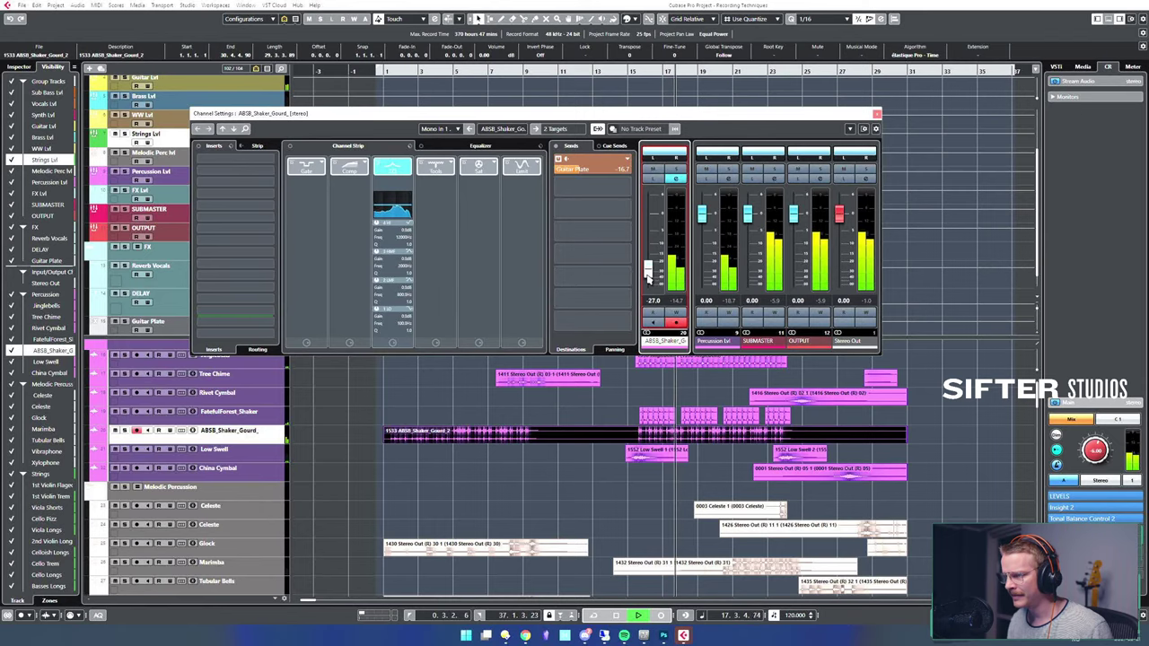
click(878, 115)
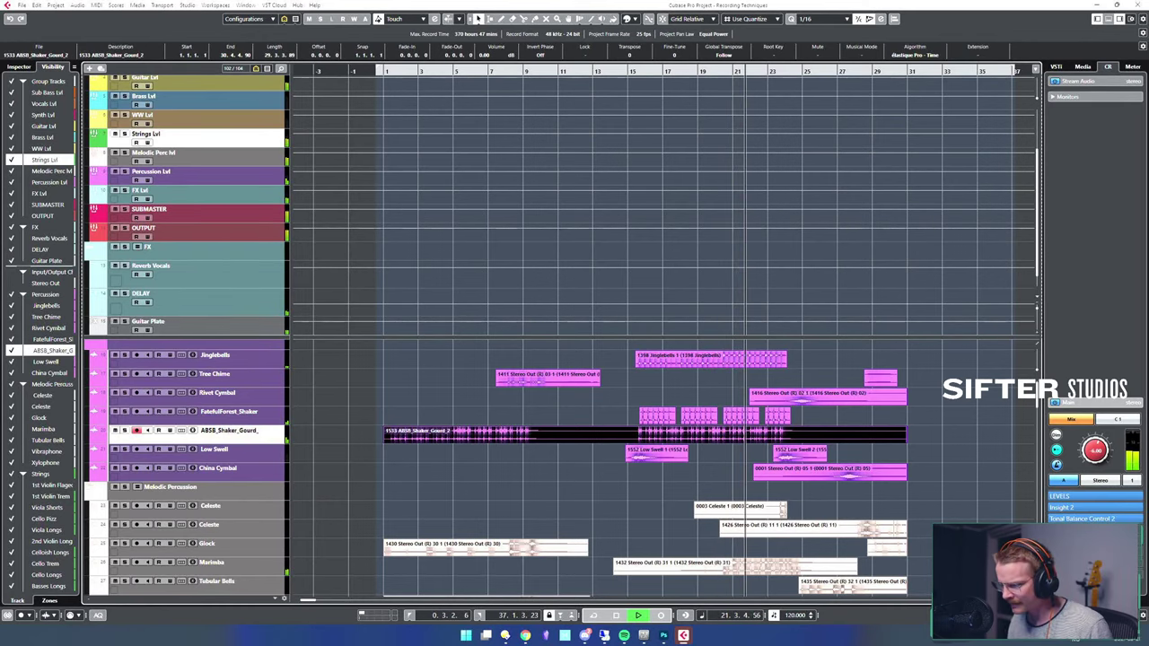
click(830, 402)
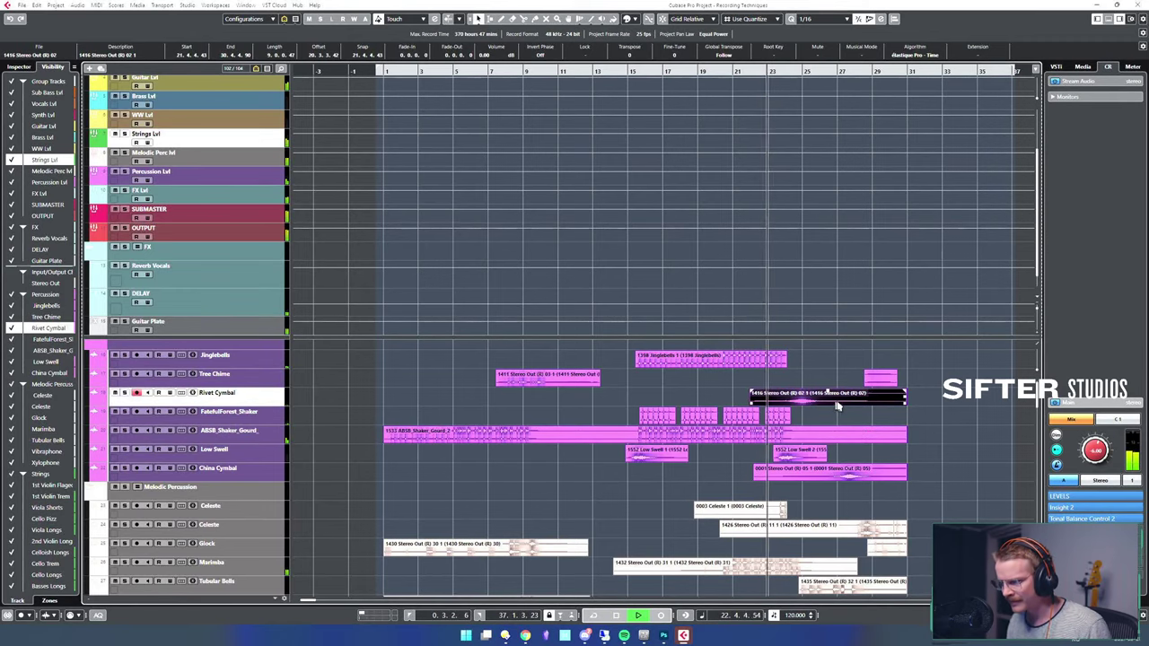
click(192, 394)
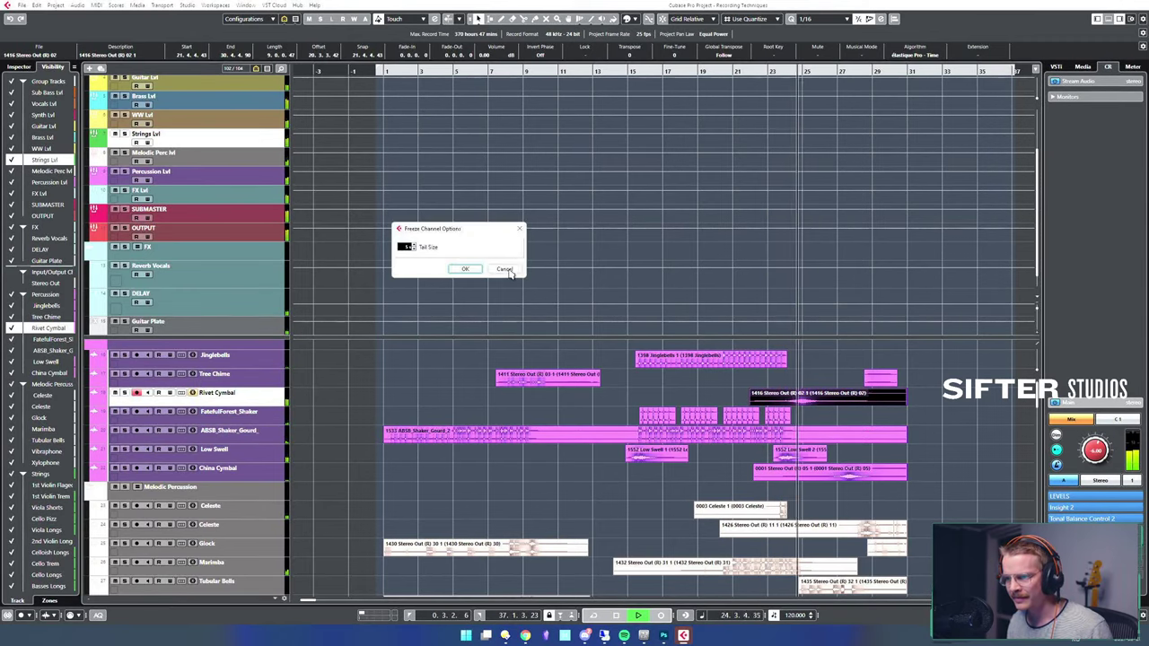
click(455, 270)
key(space)
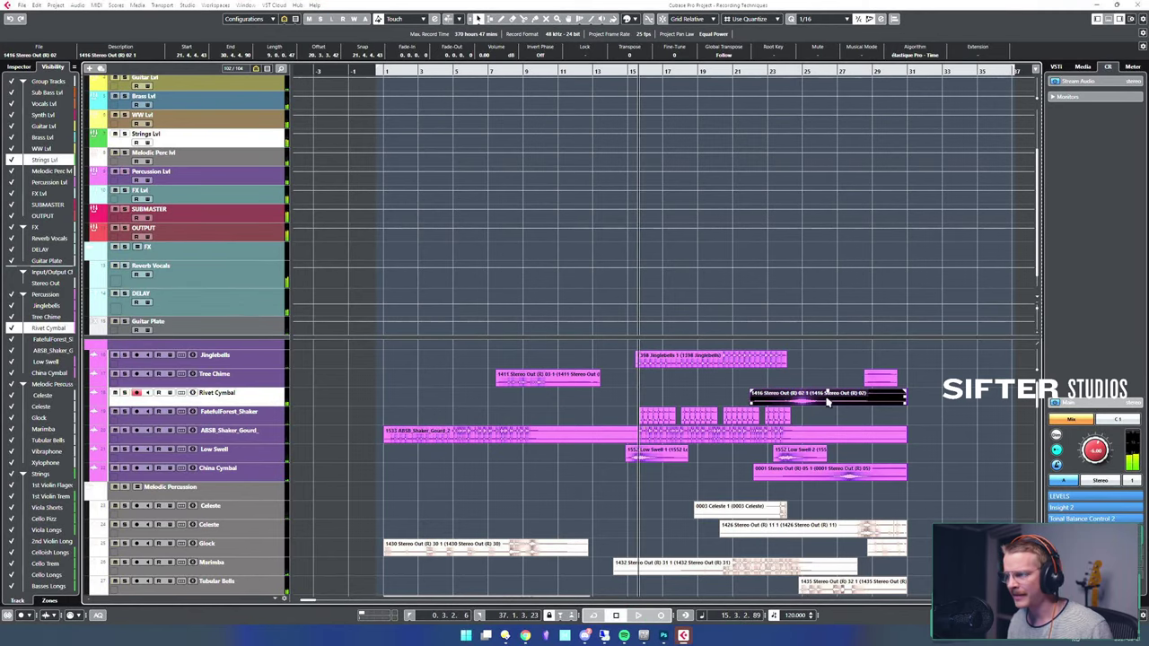
drag(267, 402, 271, 212)
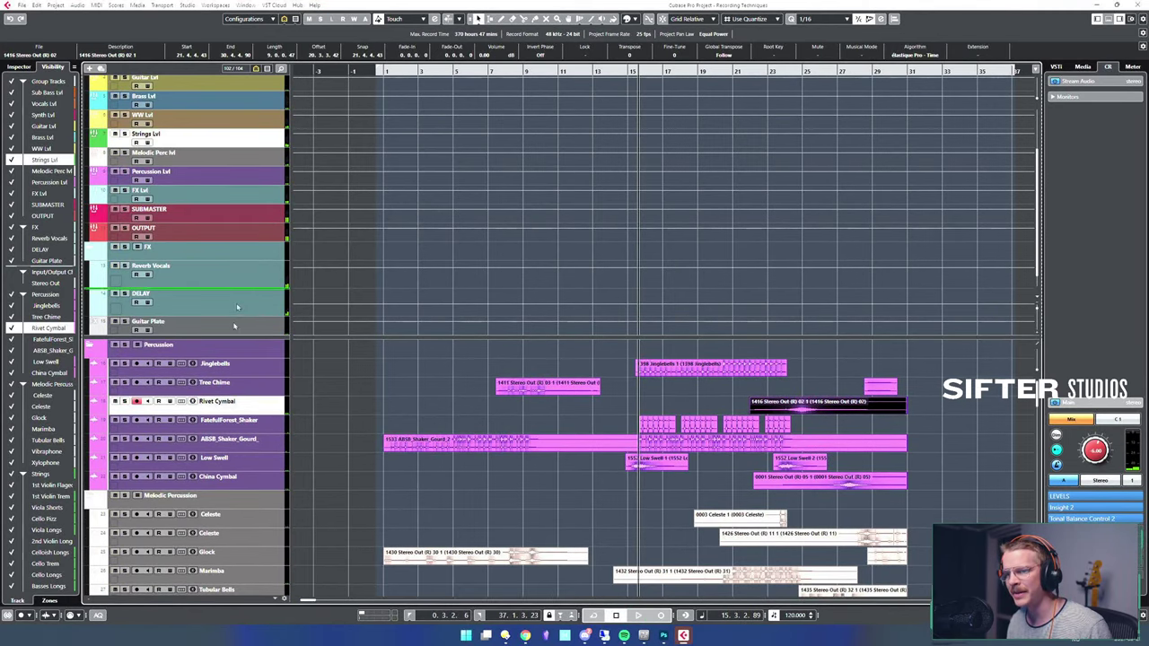
- Audition the second Low Swell event in solo
click(792, 395)
click(781, 465)
key(space)
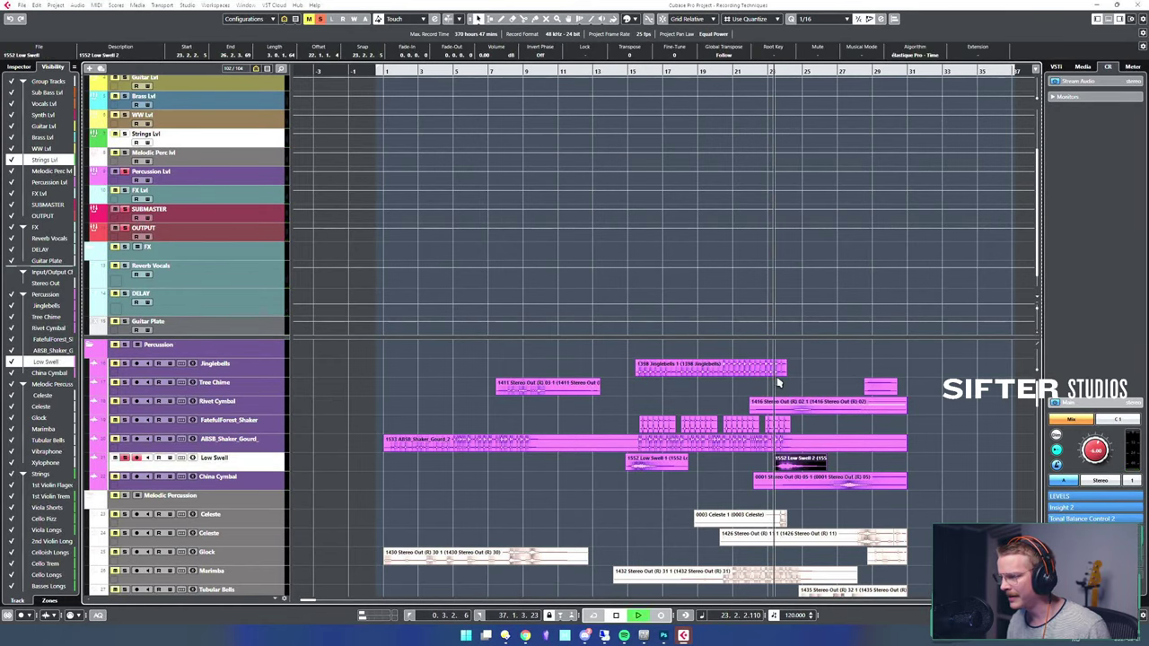
key(space)
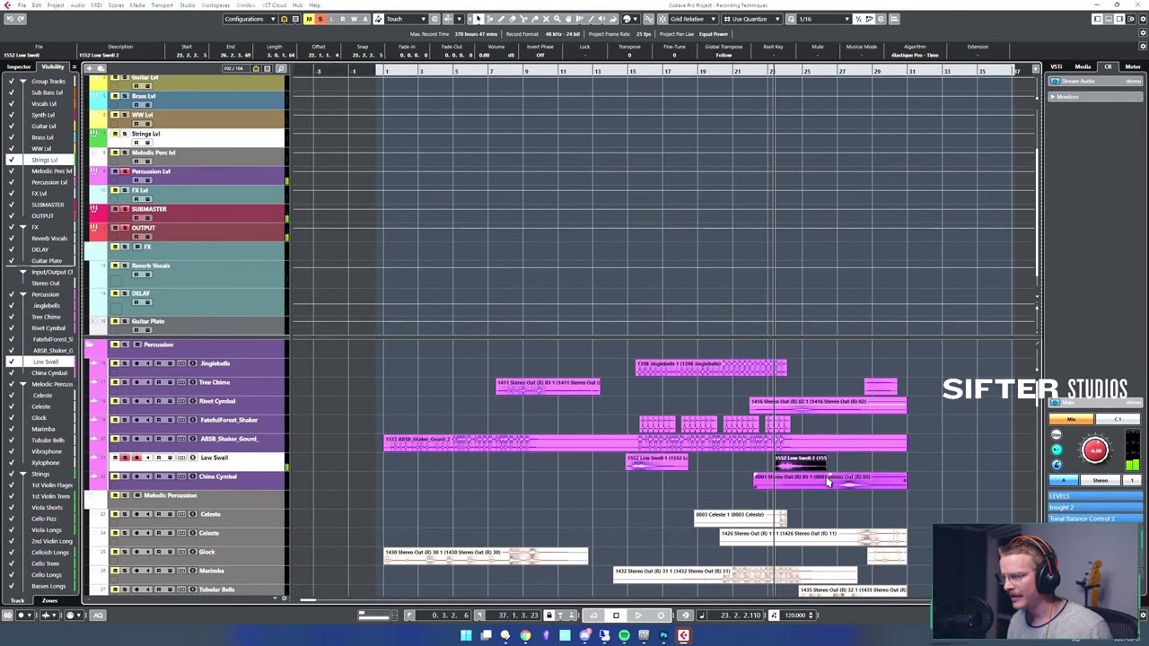
- Shift the China Cymbal event slightly later so it starts at 22.2.2.104, playing the surrounding section to check it
click(846, 488)
key(space)
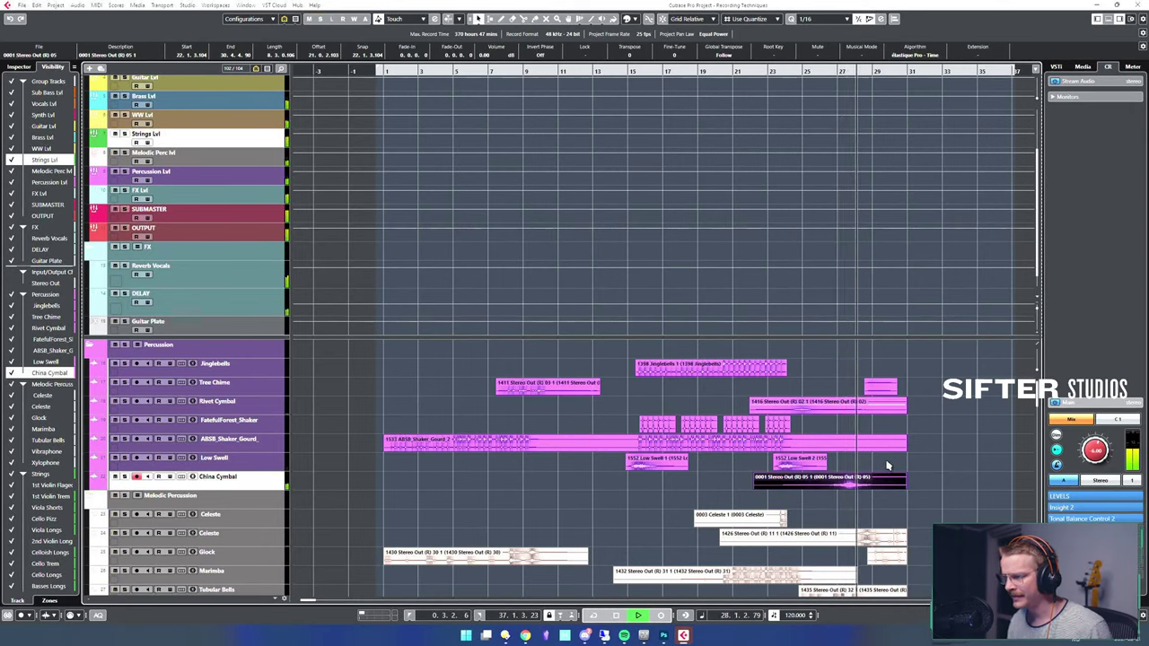
key(space)
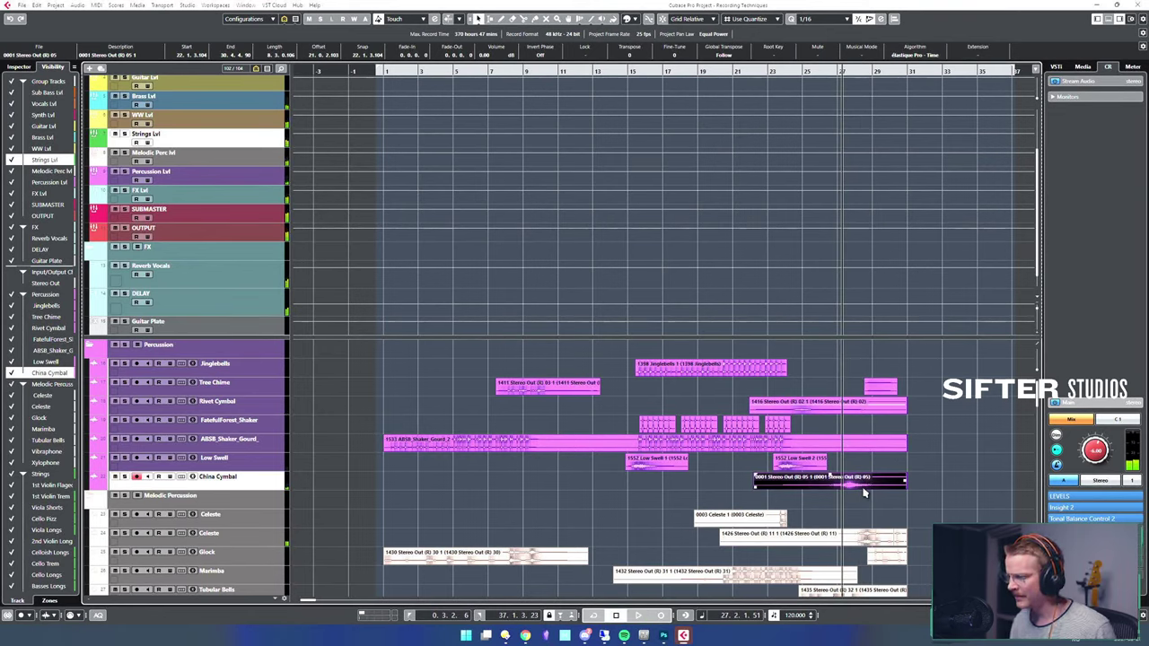
key(space)
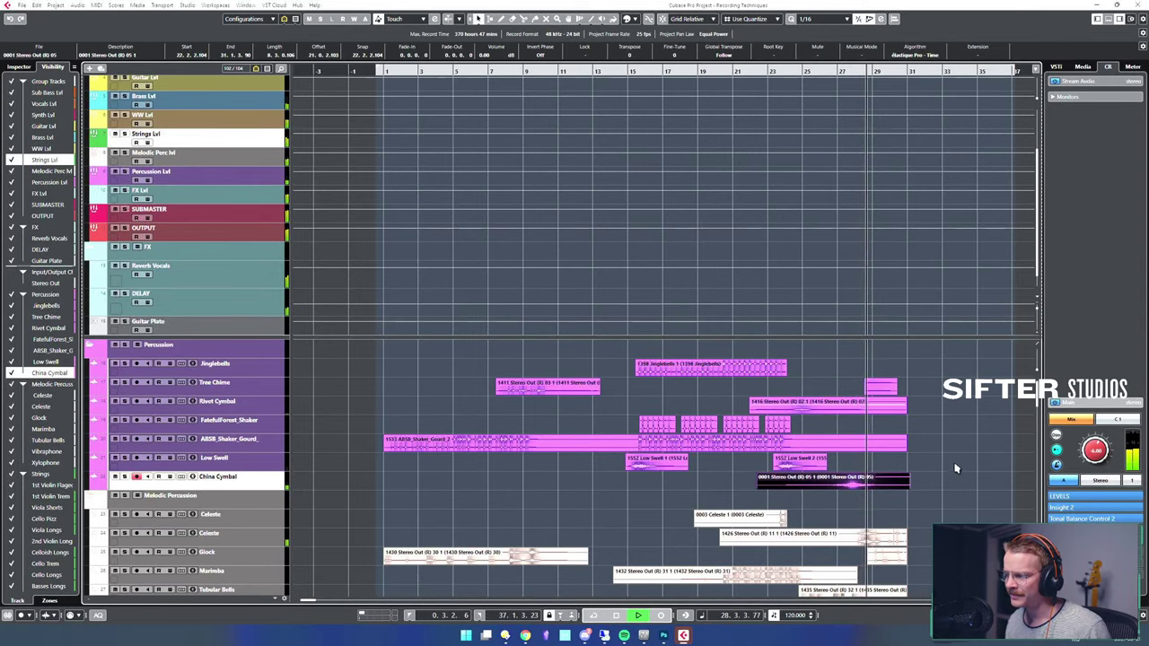
- Audition the endings of the 1st Violin Flageolet, Viola Shorts and Cello Pizz events in the Strings folder in solo
scroll(962, 460, down, 5)
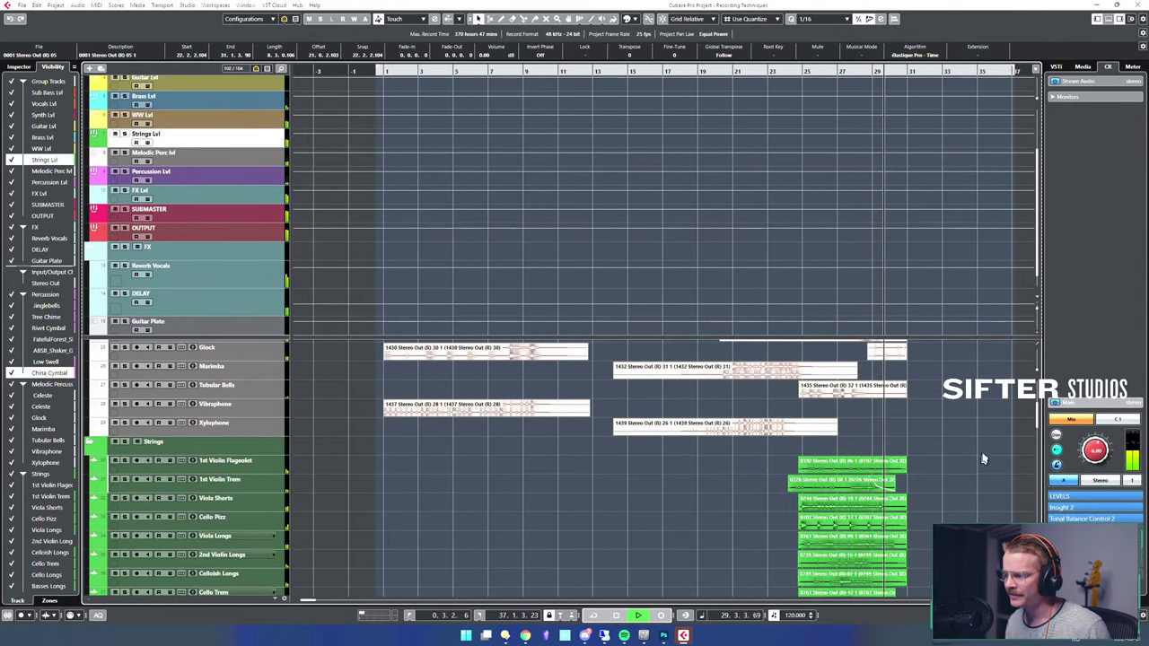
scroll(985, 464, down, 5)
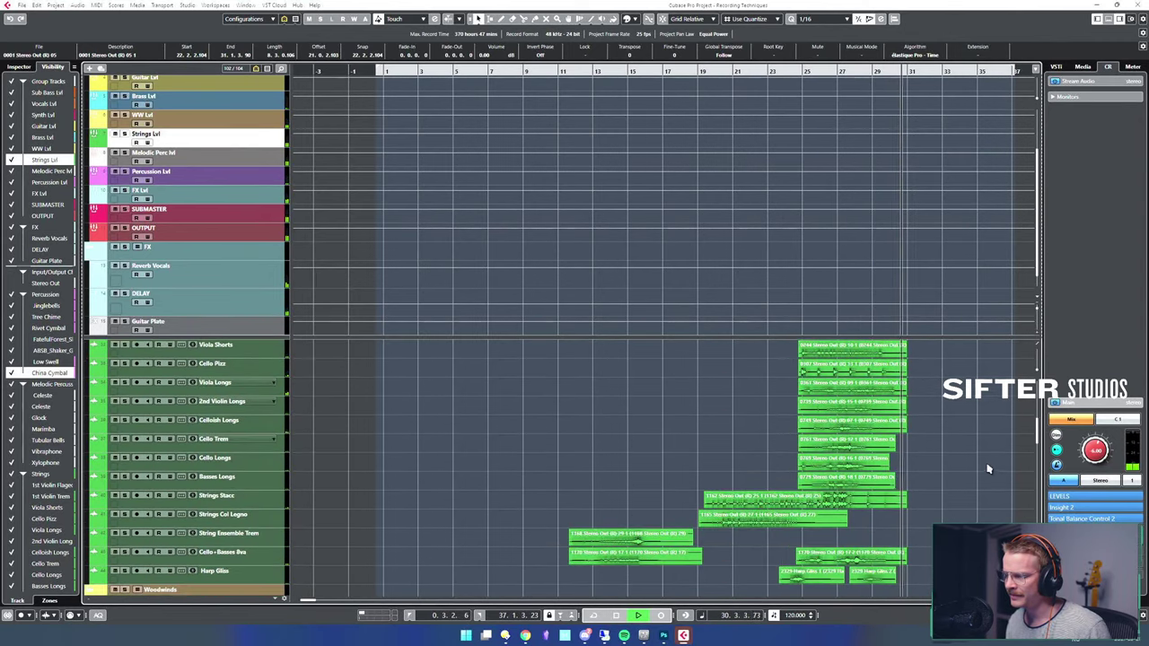
key(space)
click(898, 362)
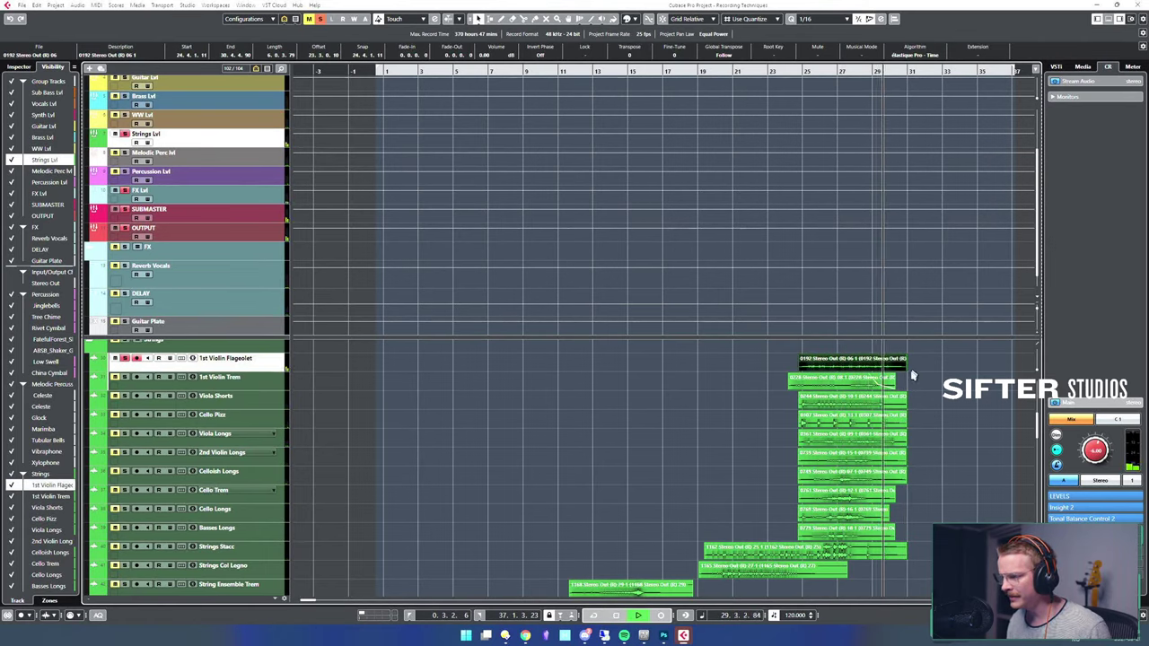
click(889, 400)
click(889, 420)
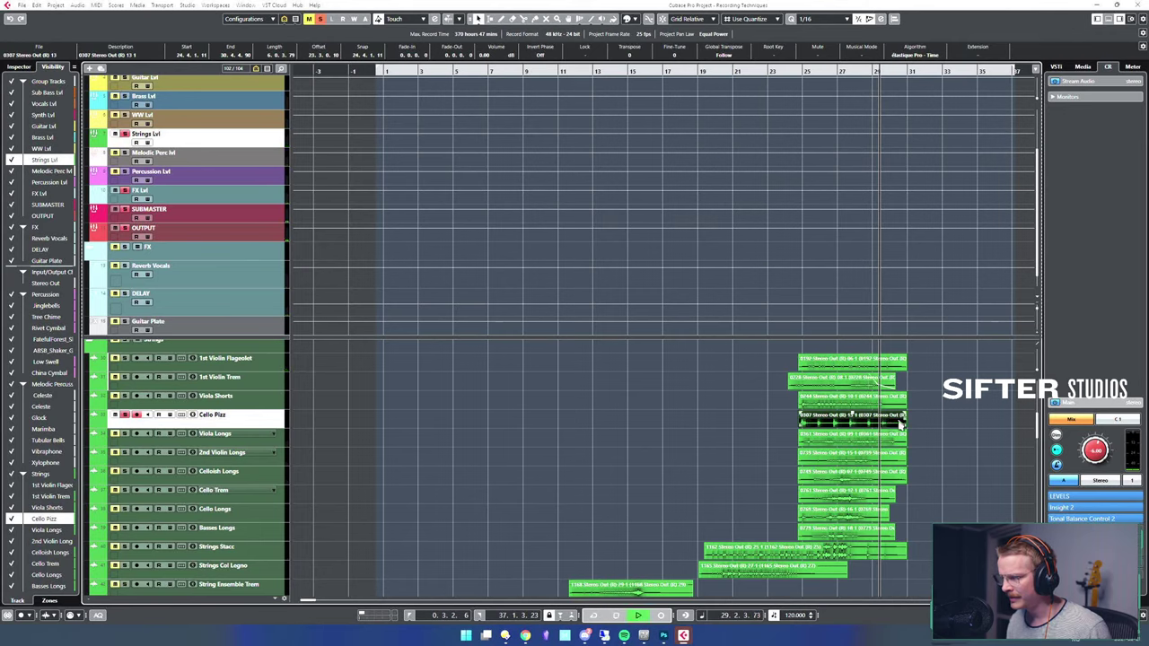
- Audition the Viola Longs event in solo, trim off its end after about bar 30, and add a fade-out about one bar long
click(897, 437)
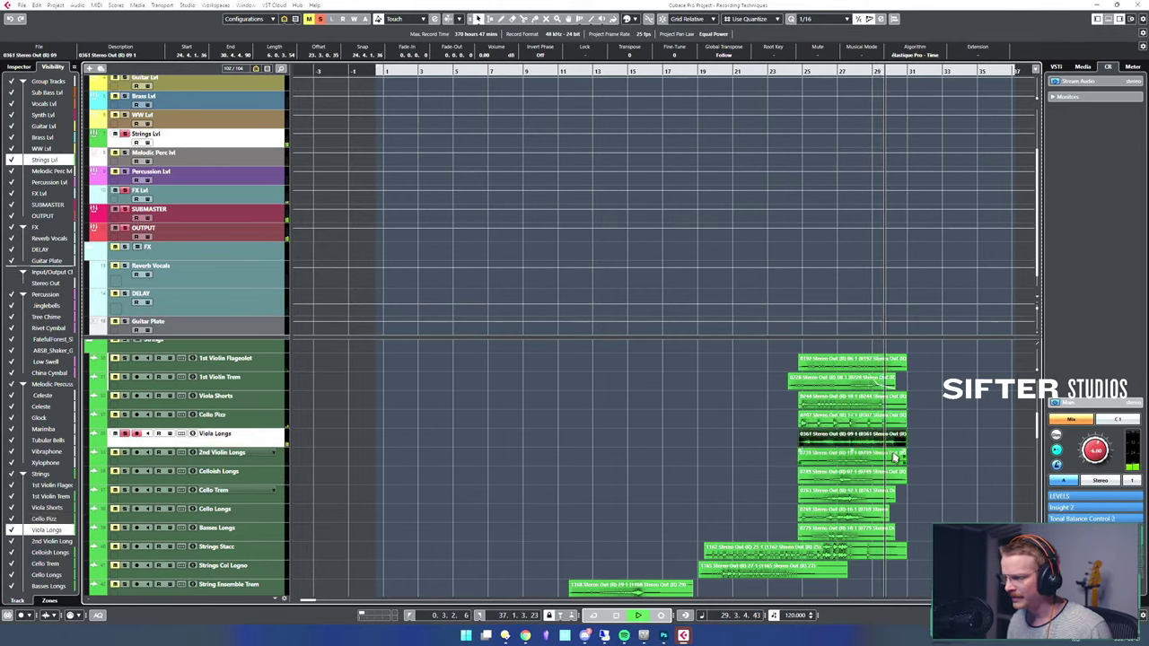
key(space)
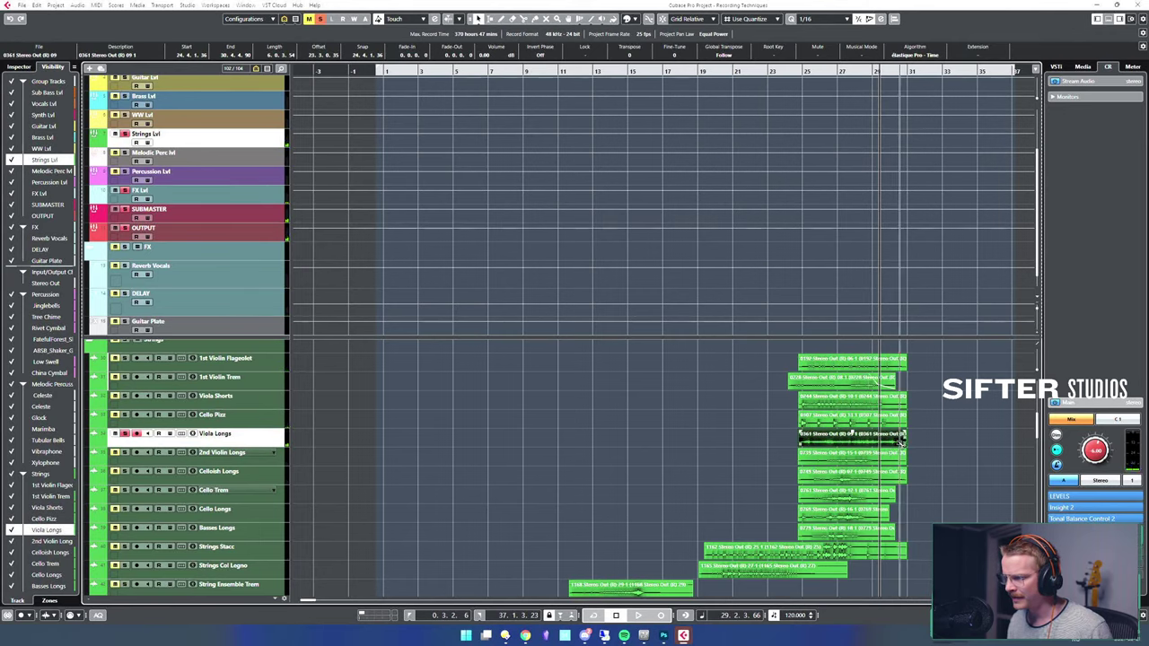
click(914, 439)
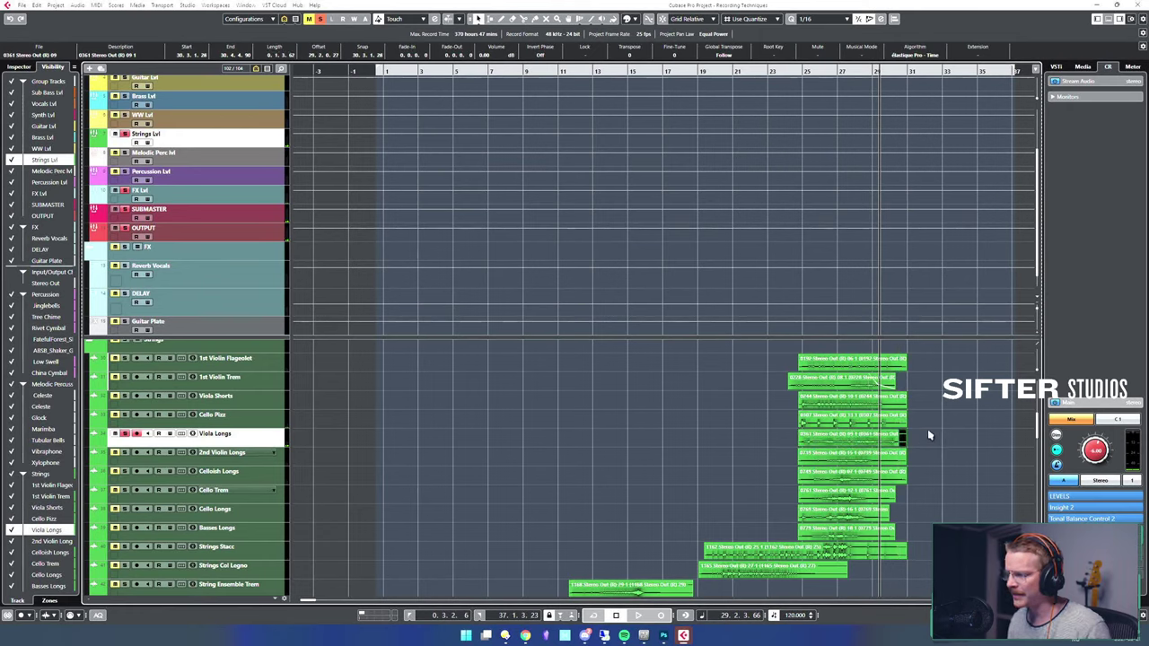
click(880, 443)
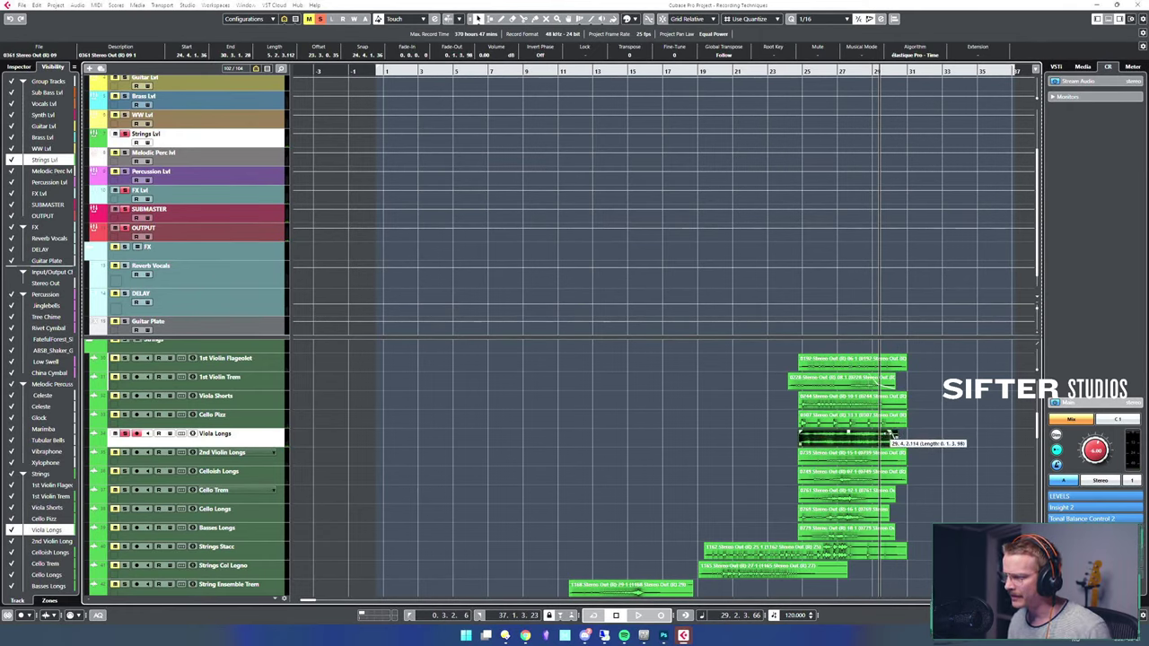
double_click(895, 436)
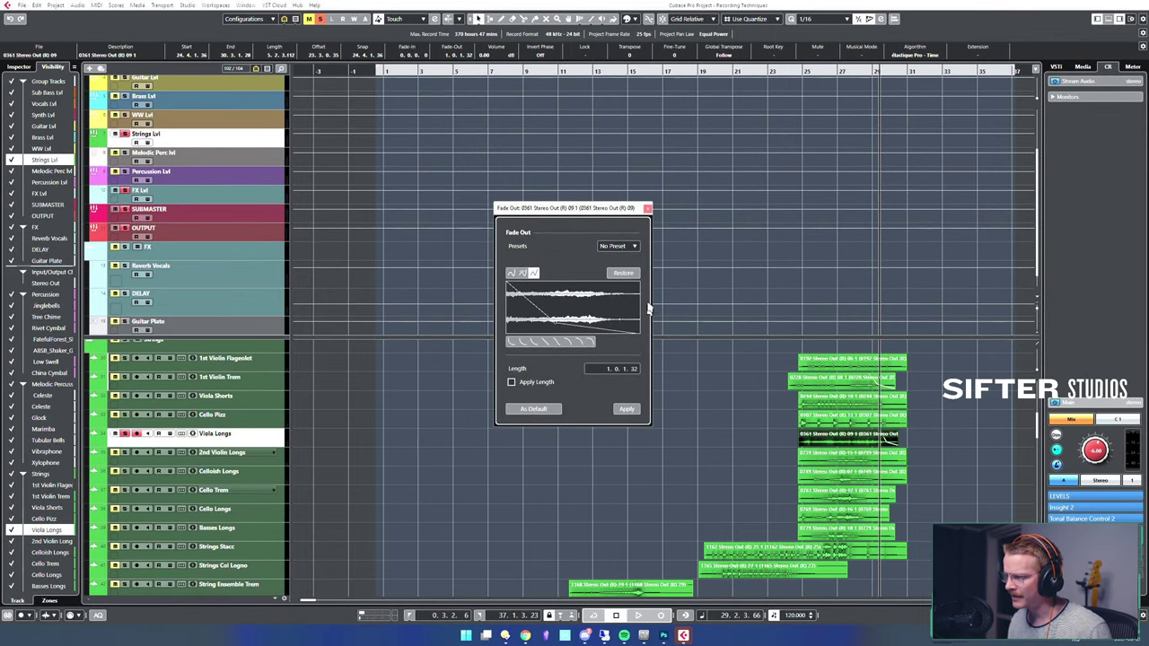
click(647, 211)
- Play the full mix from the start while looking over the string, woodwind, vocal and group tracks
scroll(646, 500, down, 1)
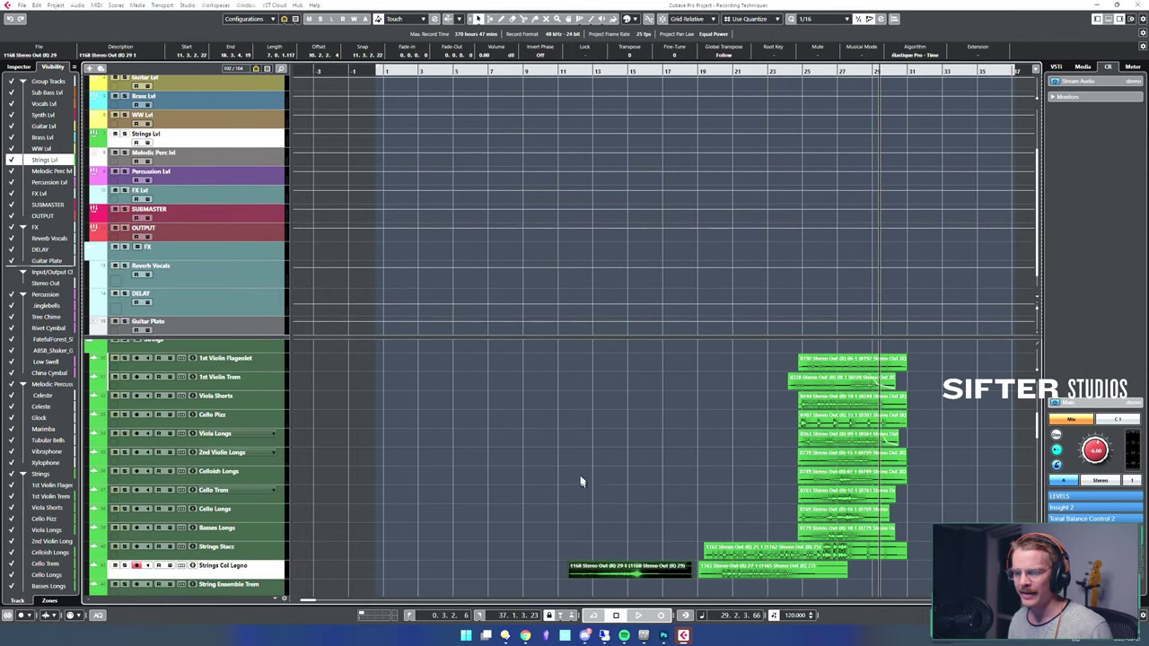
scroll(582, 478, down, 5)
scroll(637, 431, up, 2)
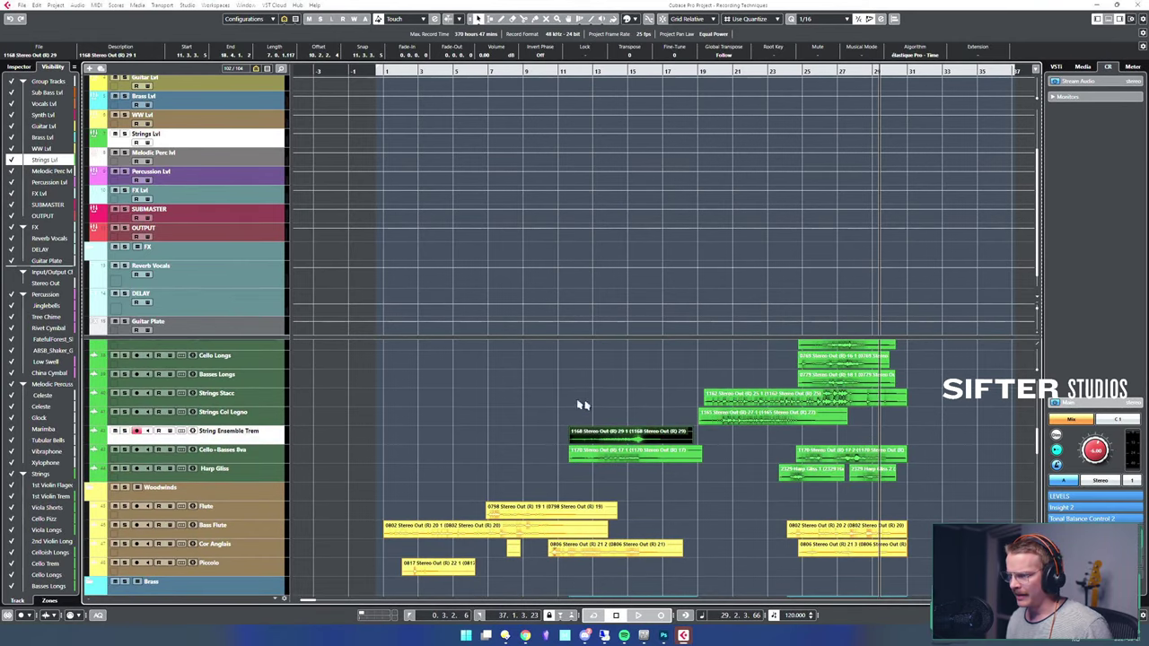
click(579, 405)
scroll(579, 405, down, 10)
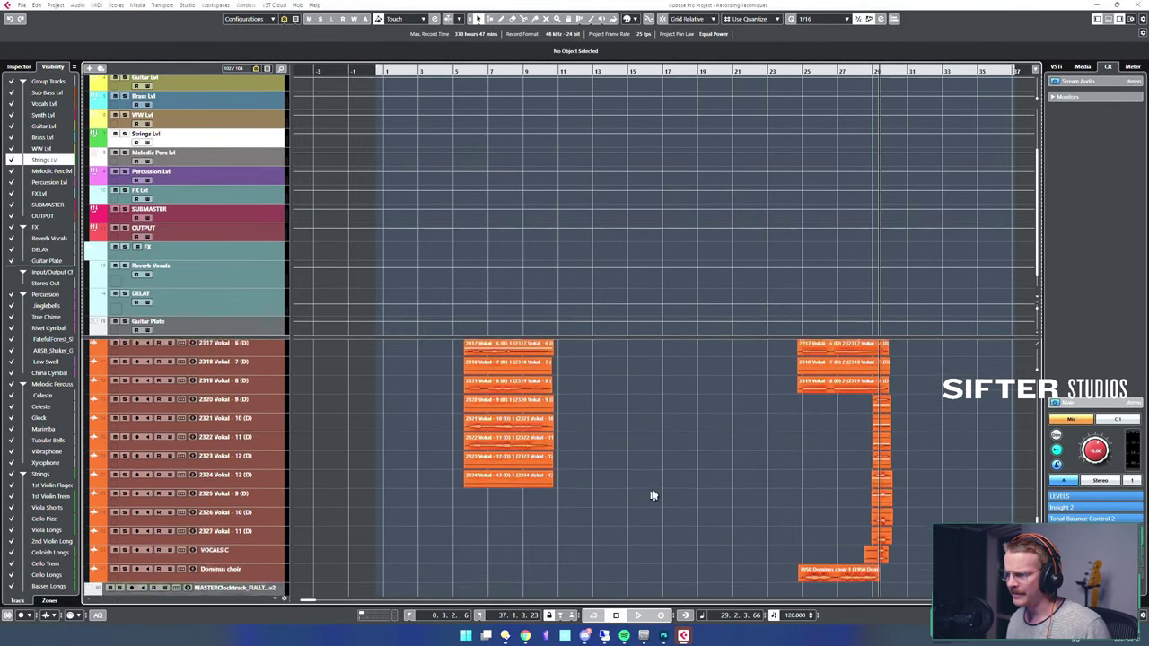
scroll(653, 494, down, 1)
key(Home)
key(space)
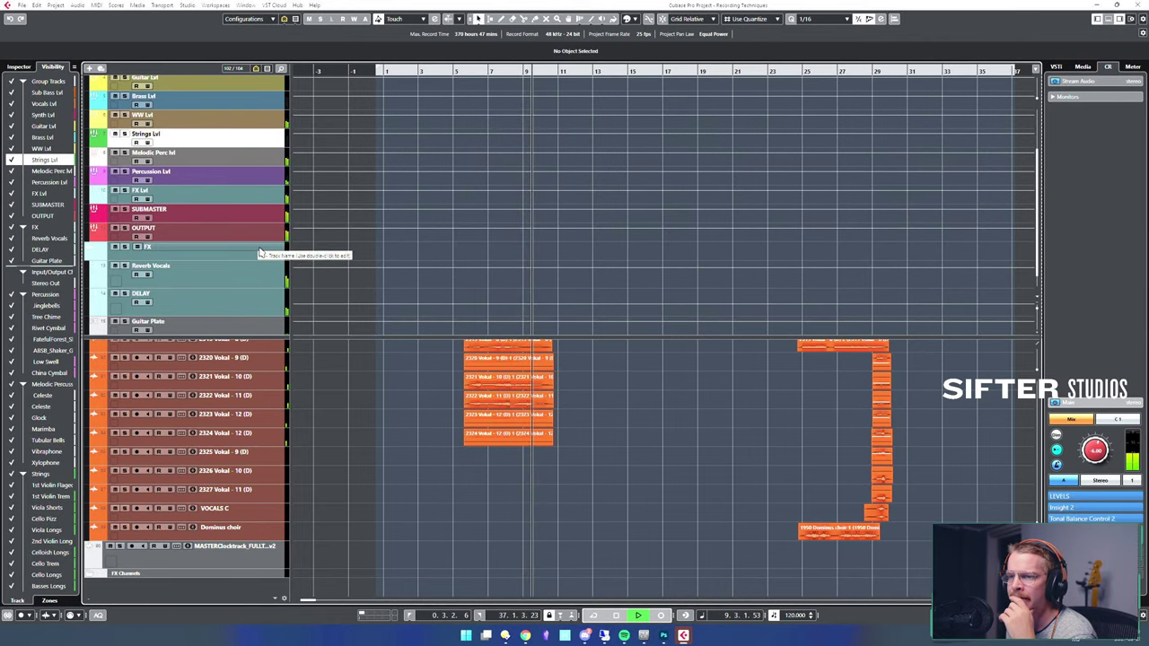
scroll(255, 260, up, 1)
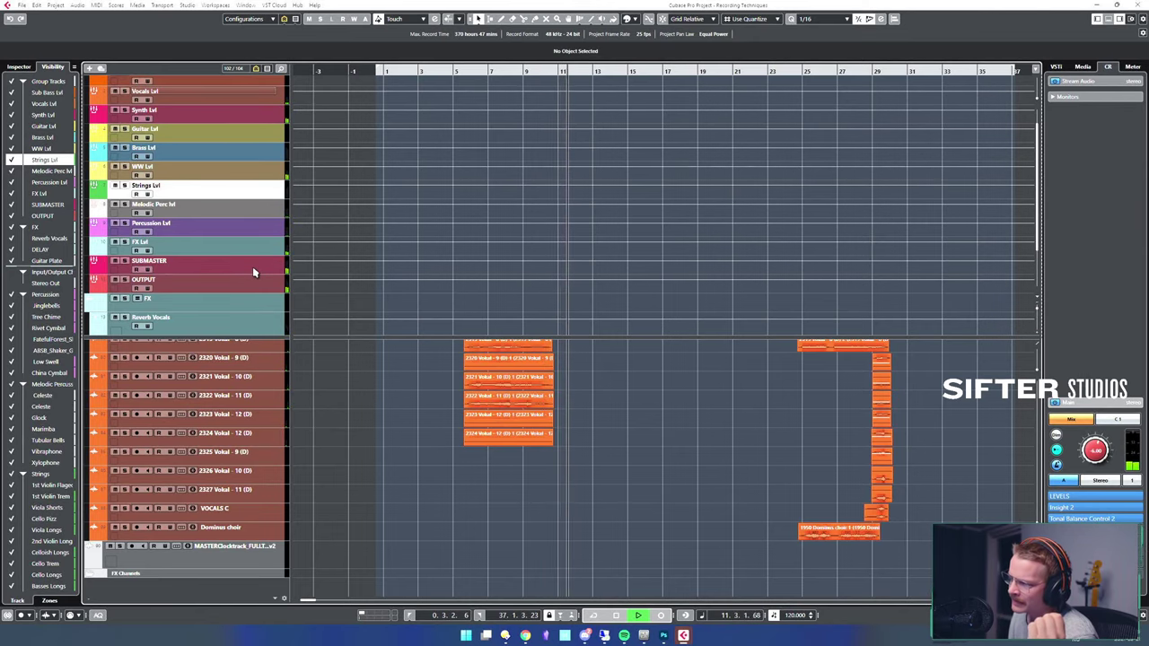
scroll(409, 303, up, 1)
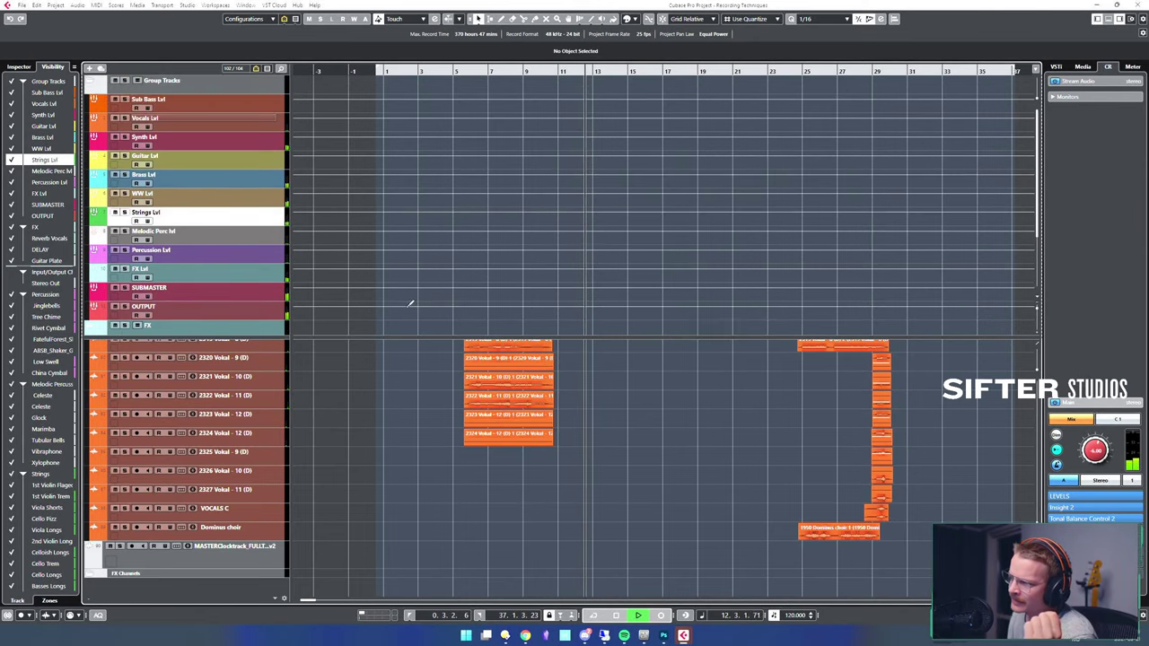
scroll(557, 200, down, 3)
scroll(611, 398, up, 6)
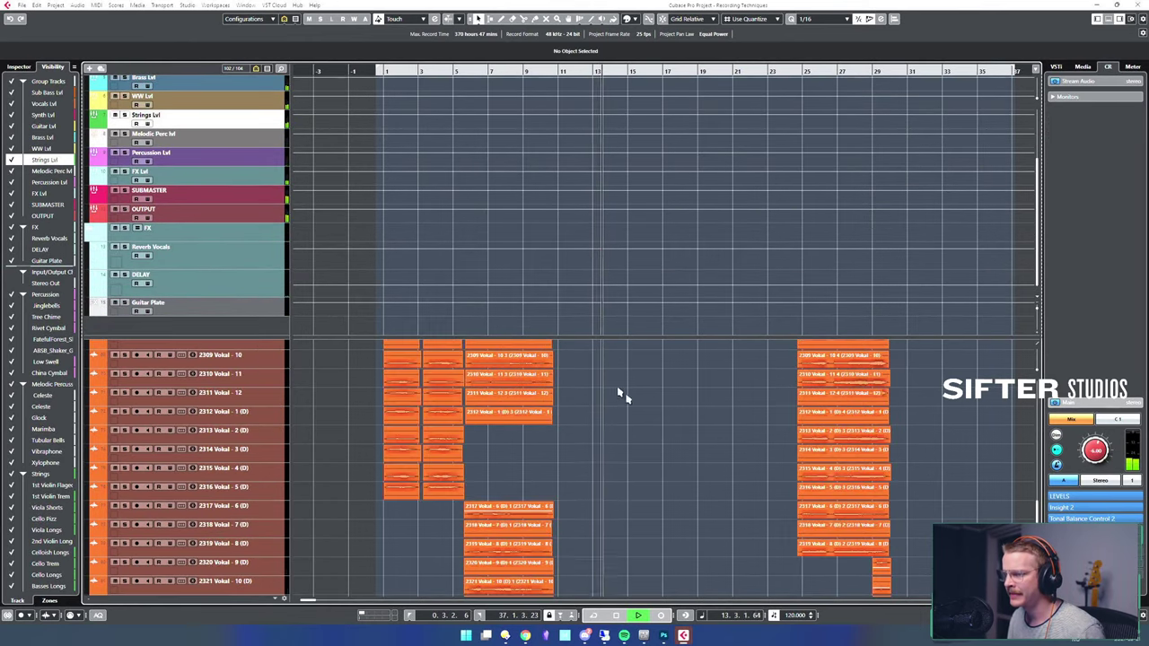
scroll(619, 395, up, 10)
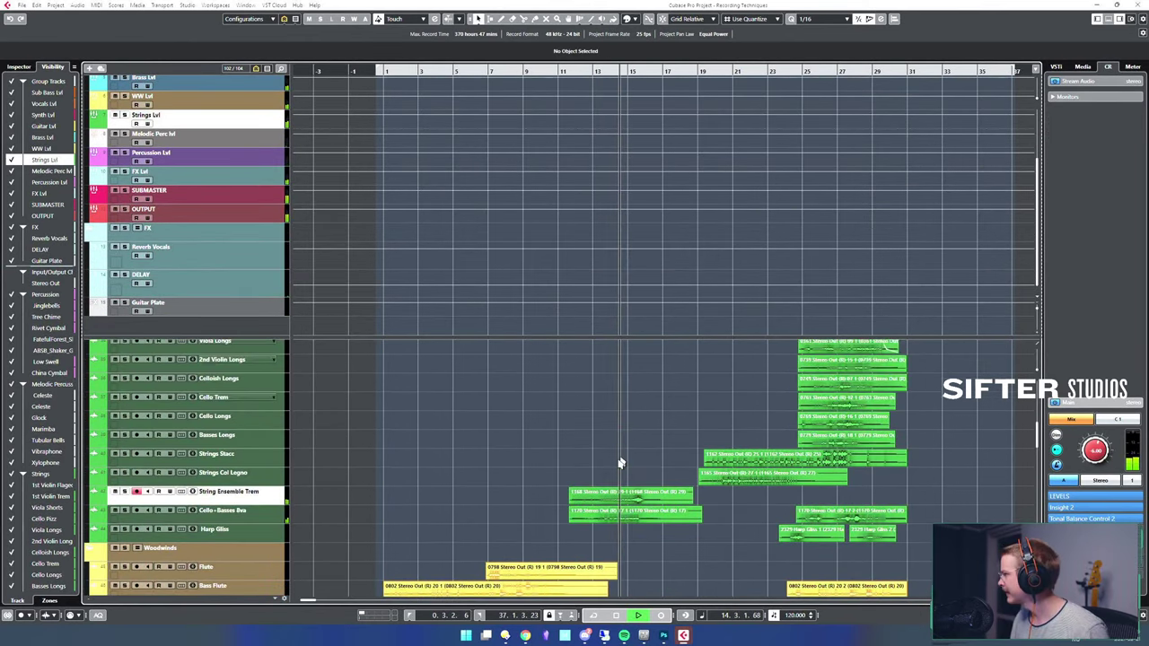
scroll(620, 463, up, 3)
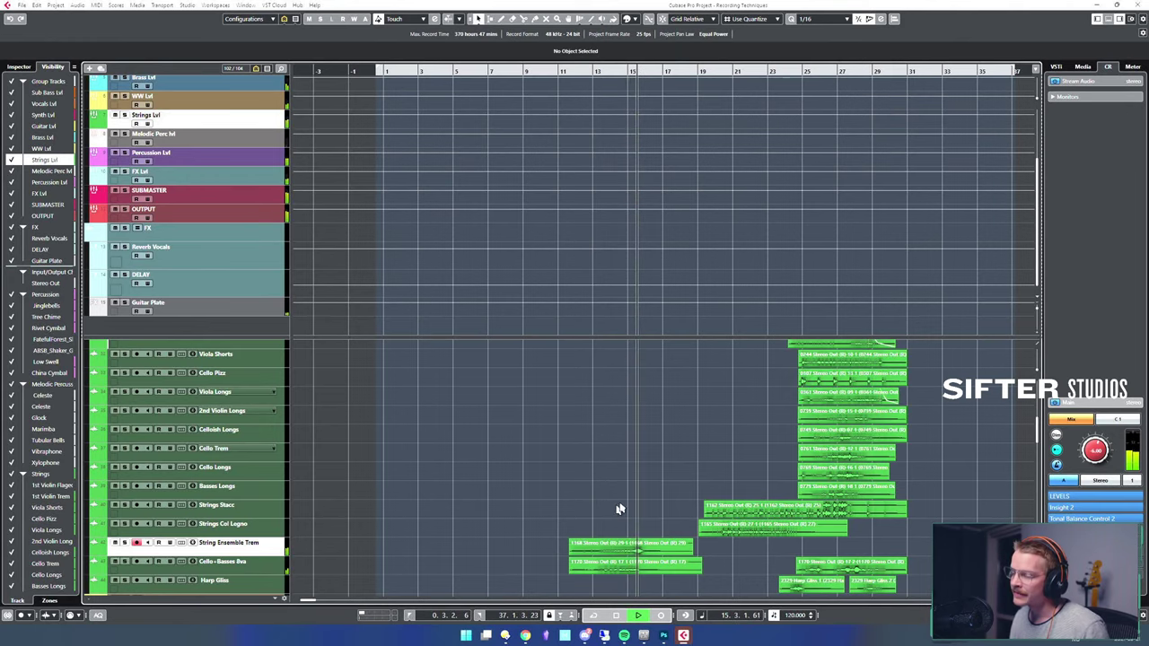
key(space)
- Audition the entrance of the String Ensemble Trem and Cello+Basses 8va events around bar 11 in the full mix
scroll(618, 503, down, 8)
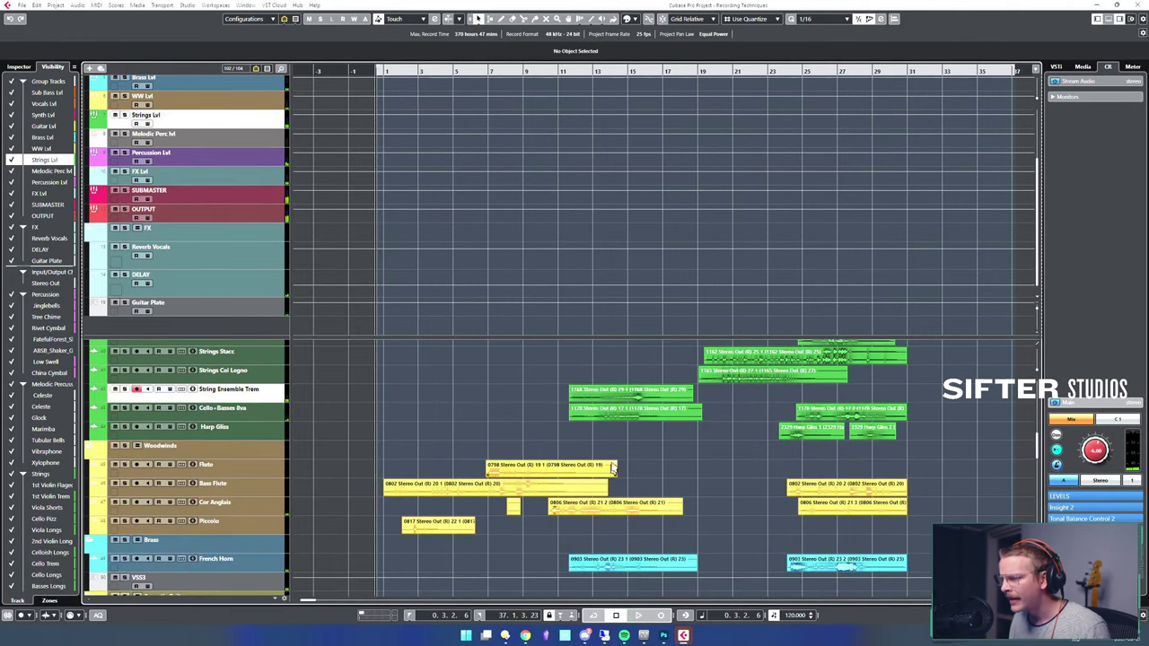
scroll(629, 447, up, 3)
click(577, 474)
key(space)
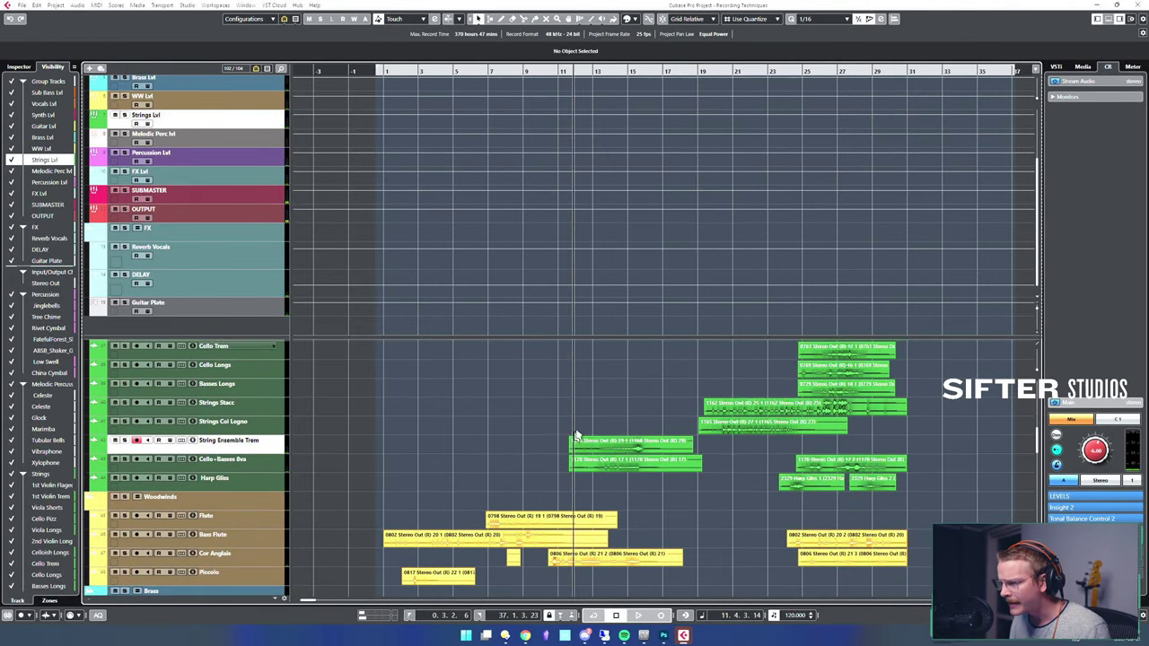
key(space)
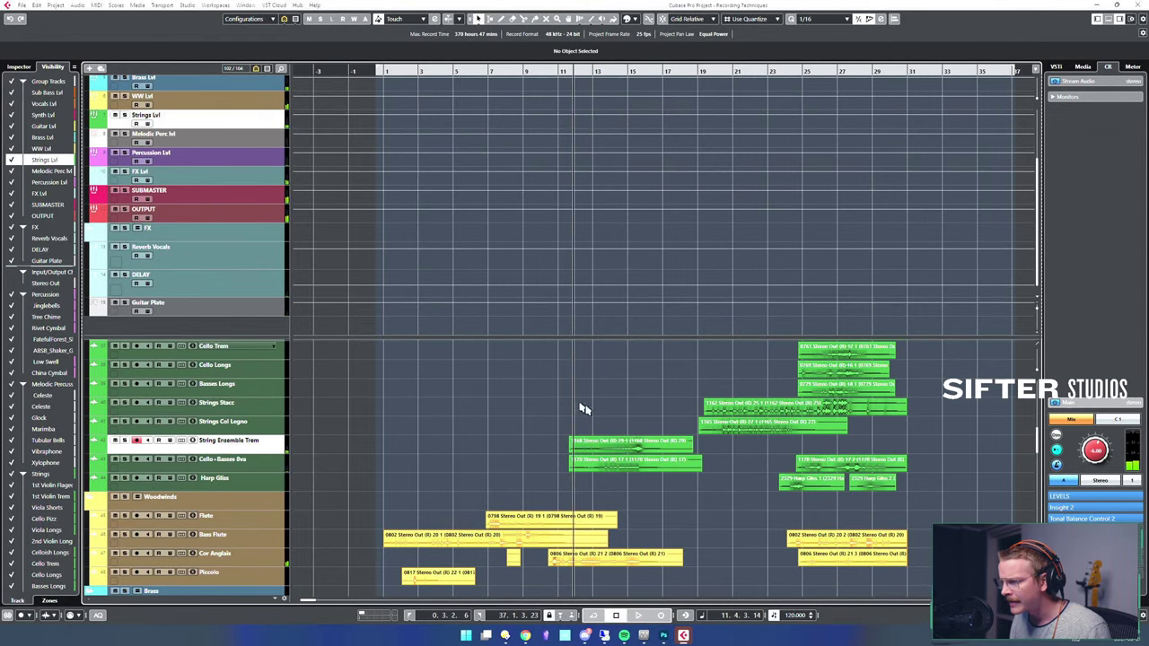
scroll(580, 405, down, 8)
scroll(584, 417, up, 8)
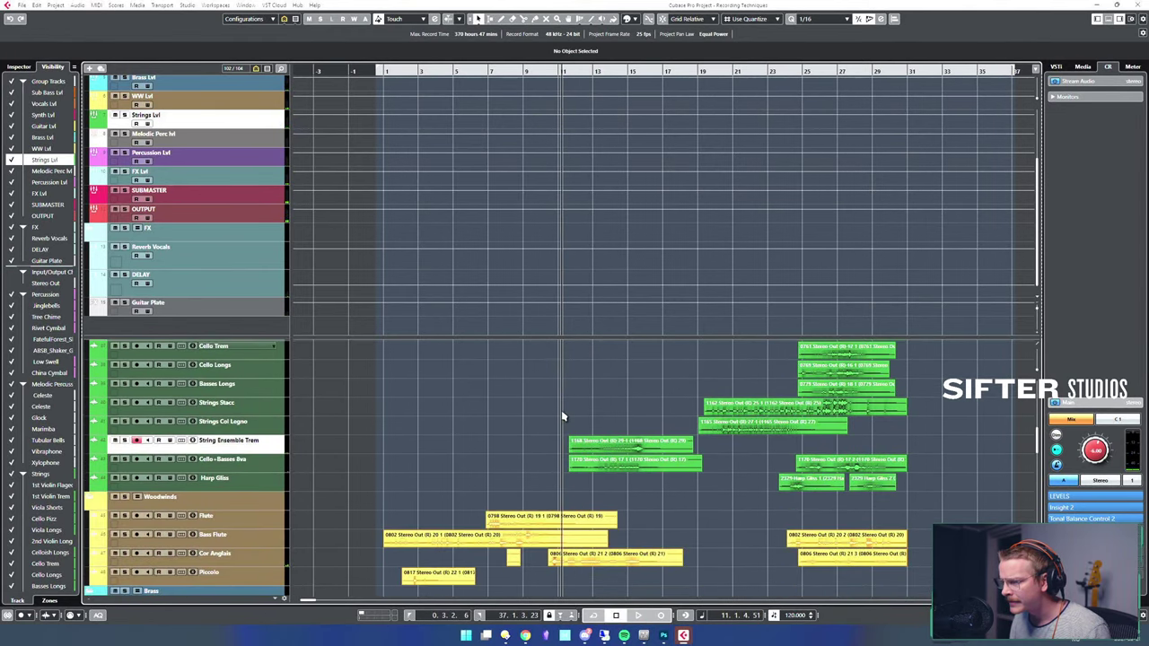
click(593, 444)
key(space)
key(space)
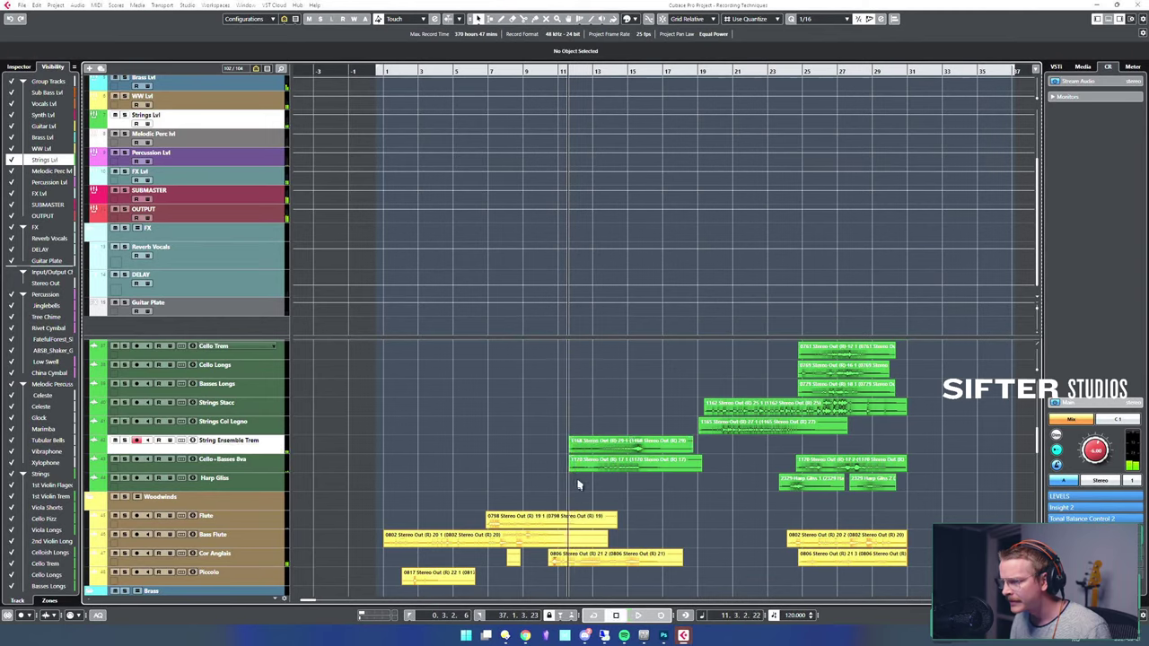
- Add matching fade-ins to the String Ensemble Trem and Cello+Basses 8va events that start around bar 11
drag(578, 484, 570, 441)
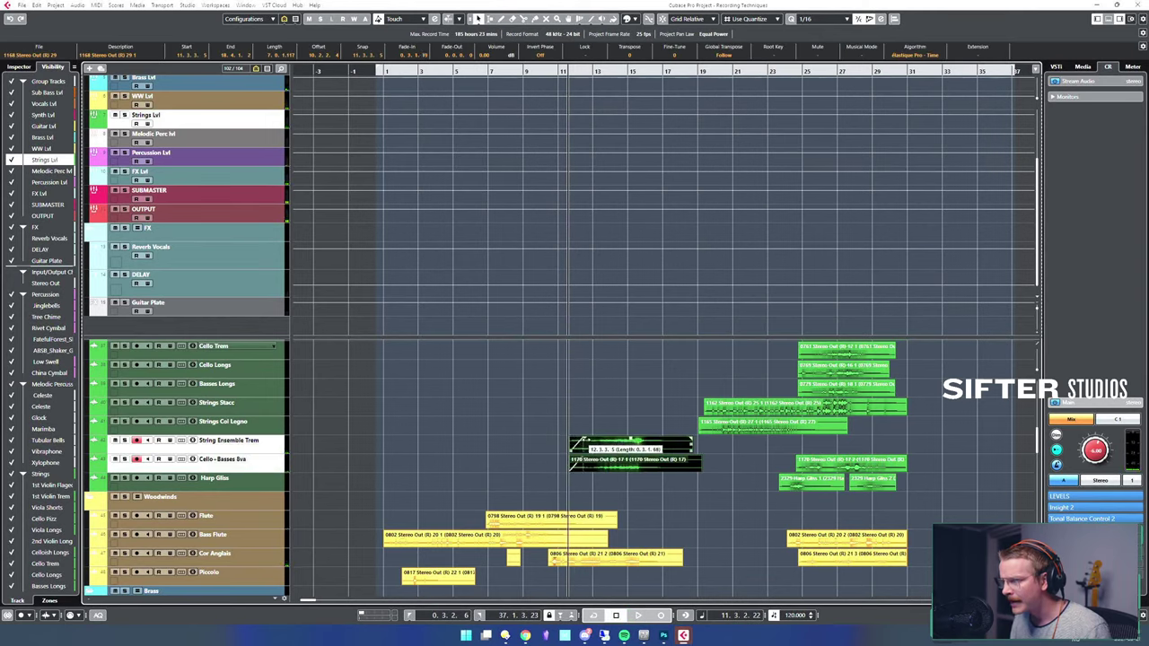
drag(589, 439, 590, 439)
alt+shift+click(582, 426)
alt+shift+click(566, 423)
- Play the mix from bar 11 to the end, checking the Sub event, the soloed Diva track and the Diva channel settings
key(space)
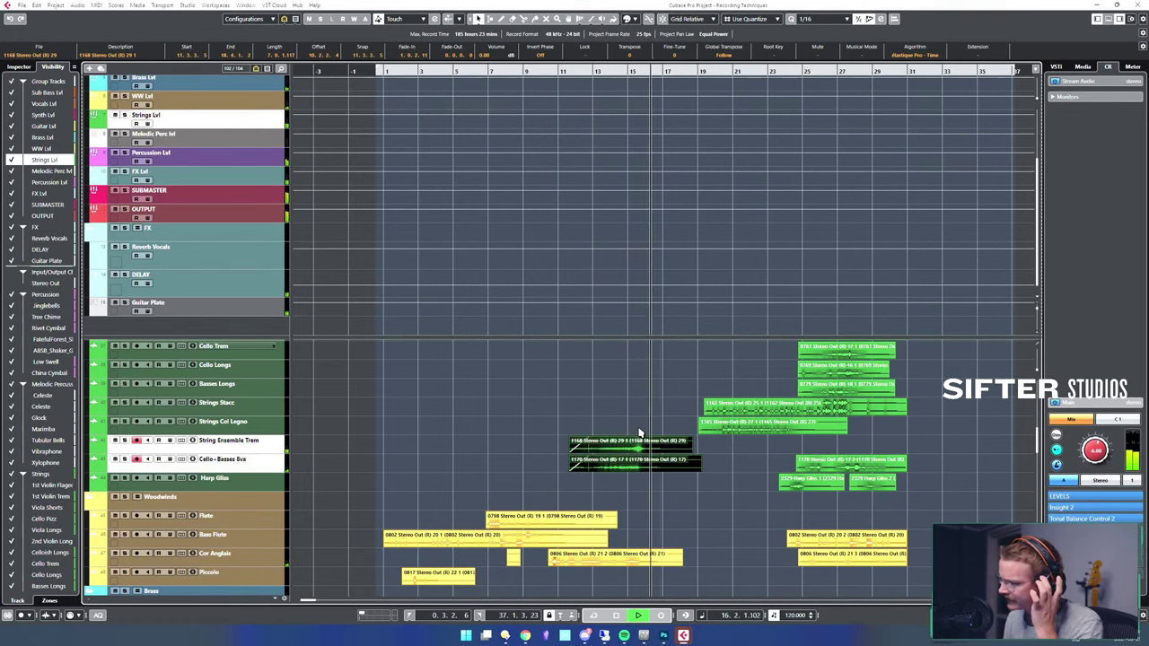
scroll(743, 495, down, 5)
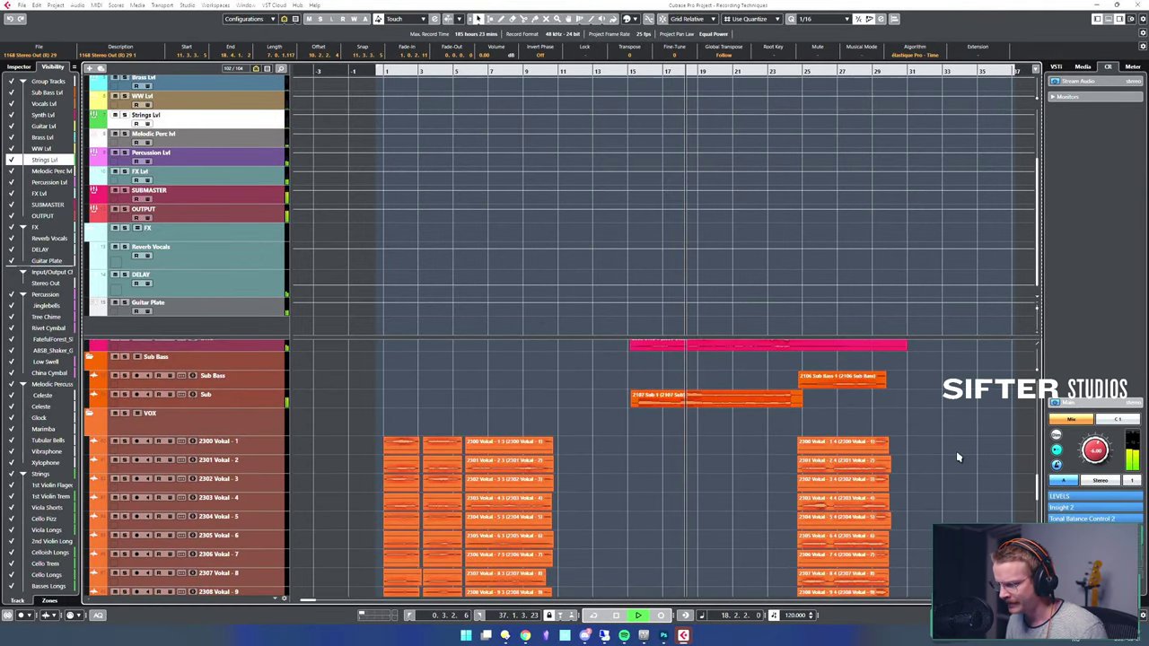
click(669, 397)
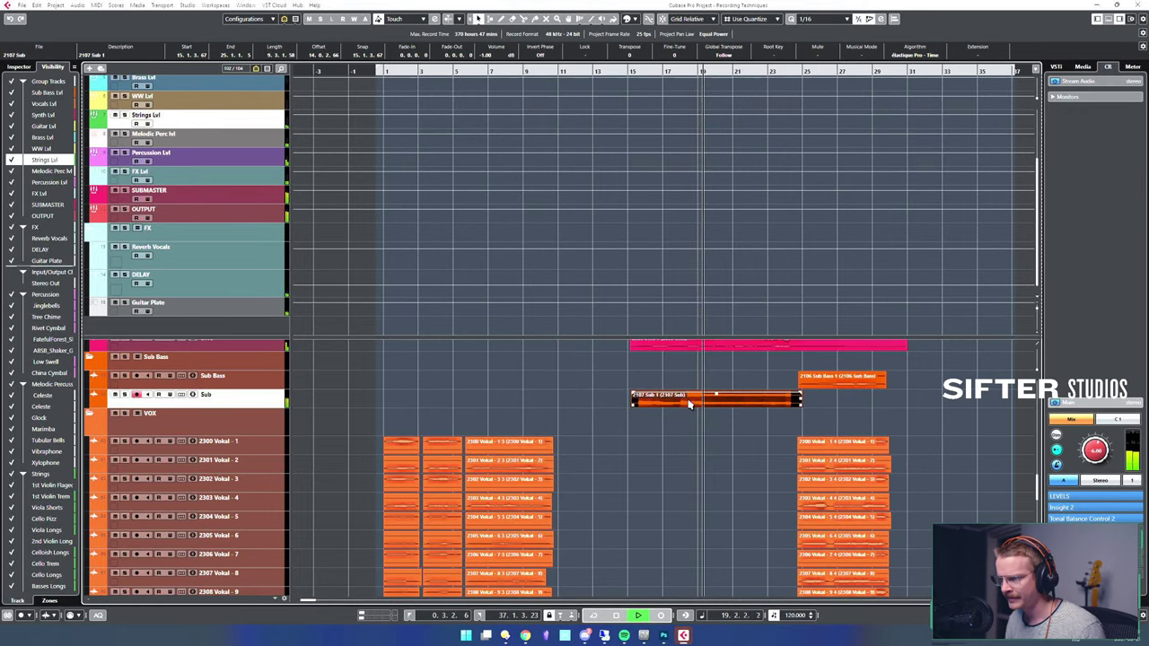
click(692, 420)
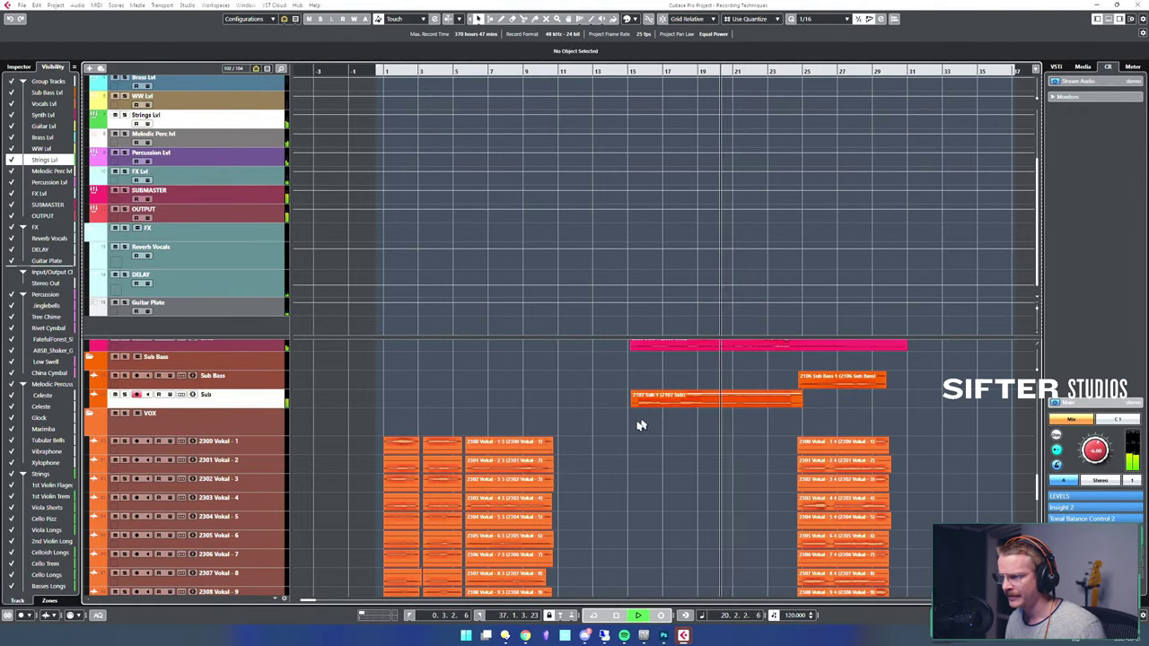
scroll(639, 423, up, 3)
click(725, 396)
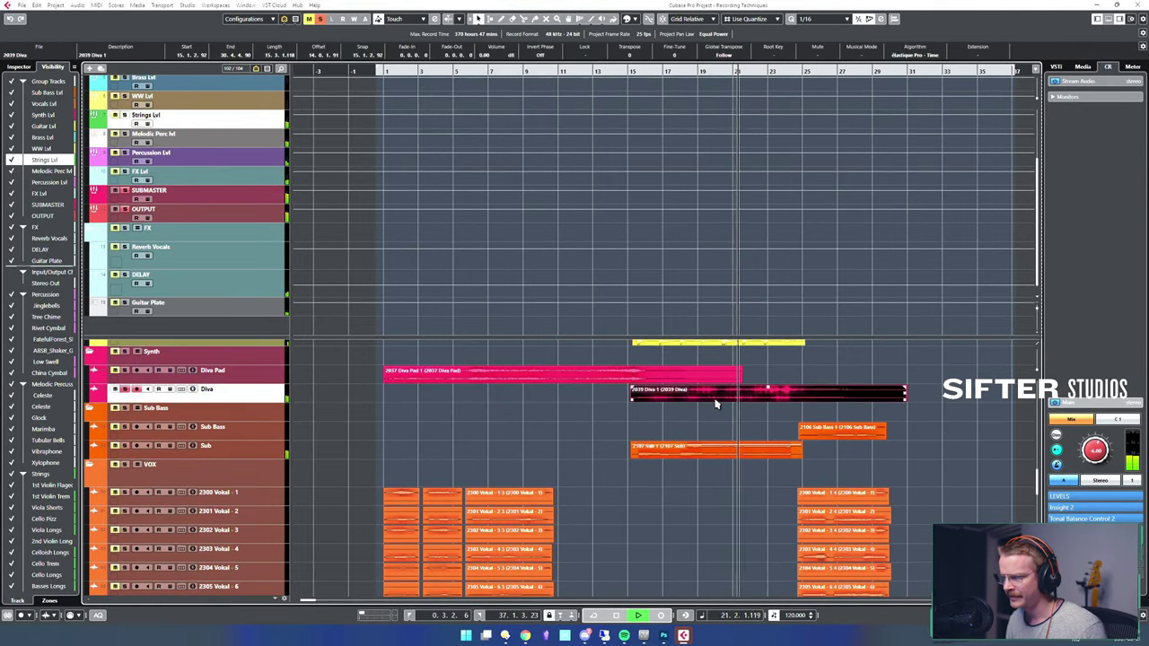
click(679, 403)
key(e)
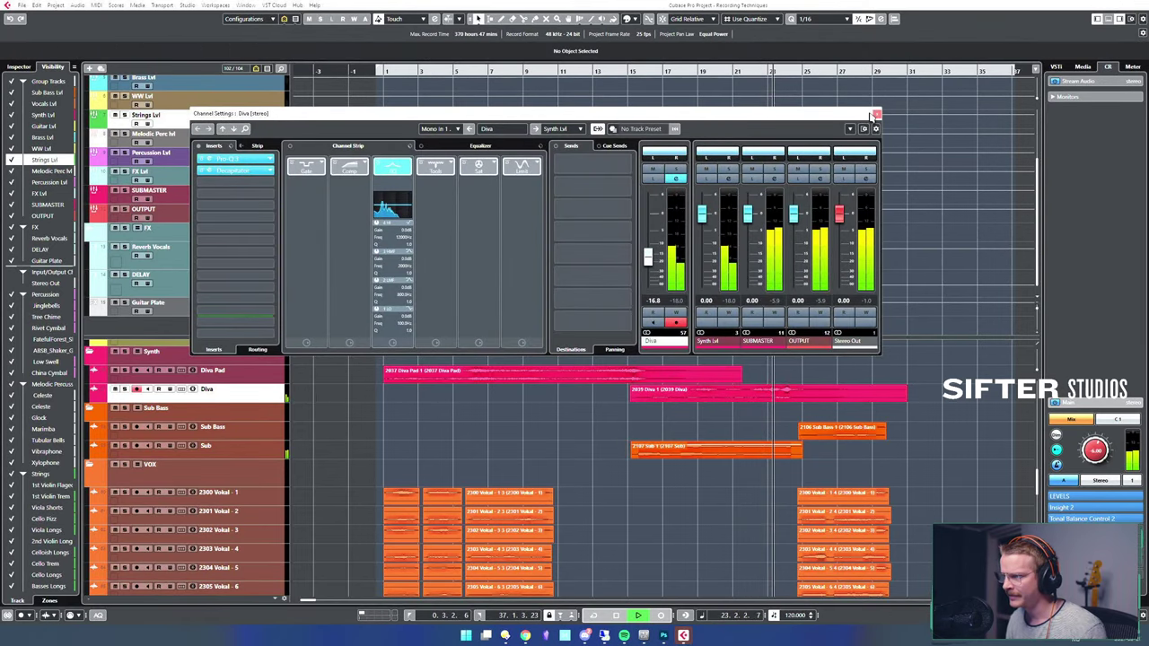
click(876, 114)
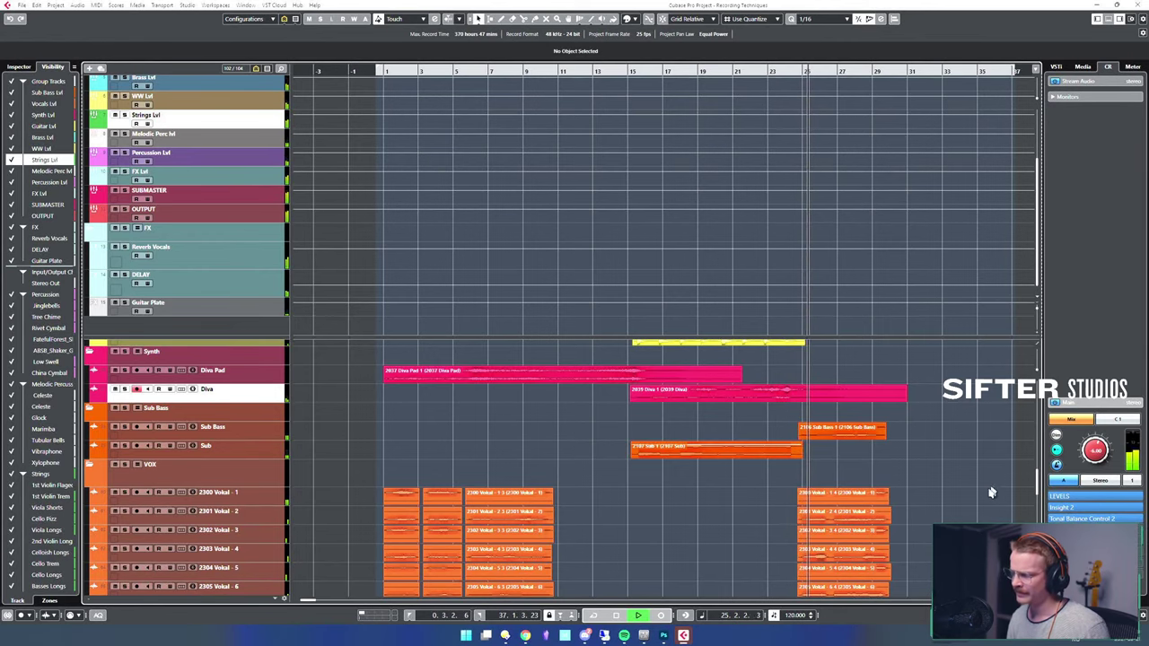
scroll(1001, 479, down, 3)
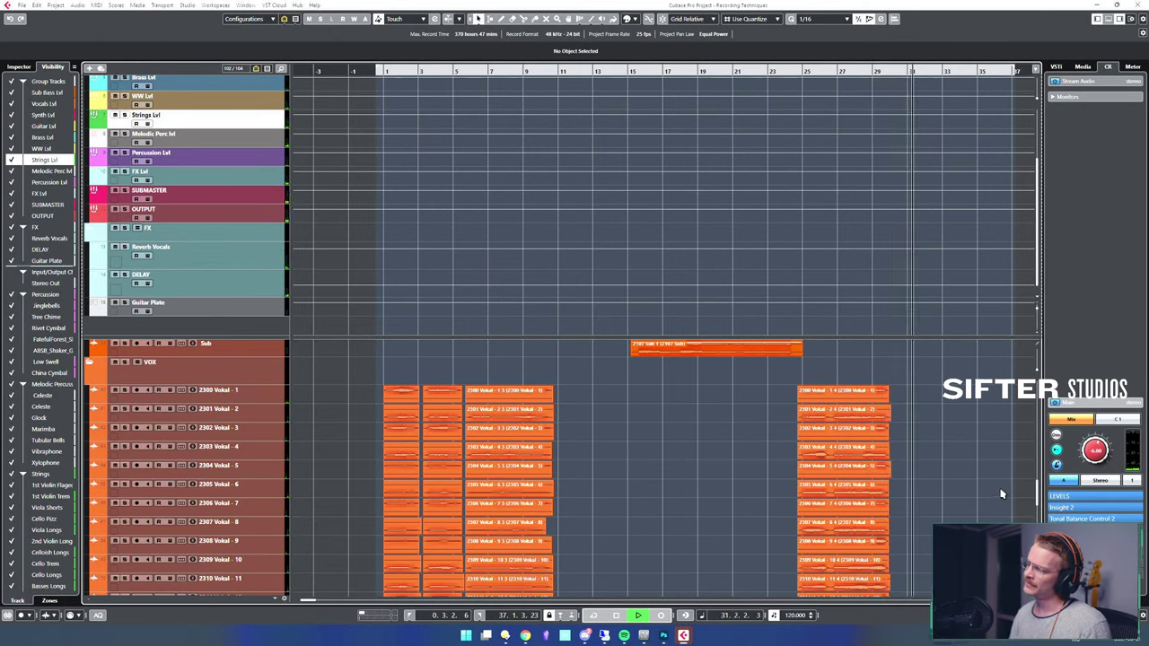
key(space)
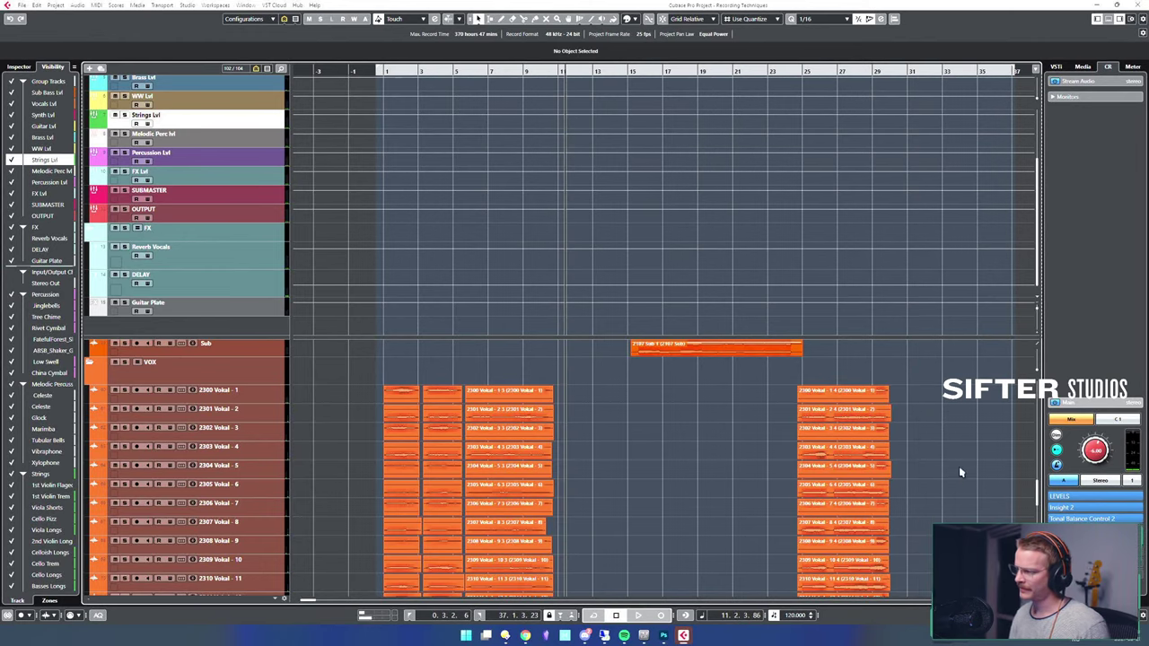
- Enable automation read on the DELAY track and draw a volume drop at about bar 31, where the last percussion events end
scroll(959, 466, up, 15)
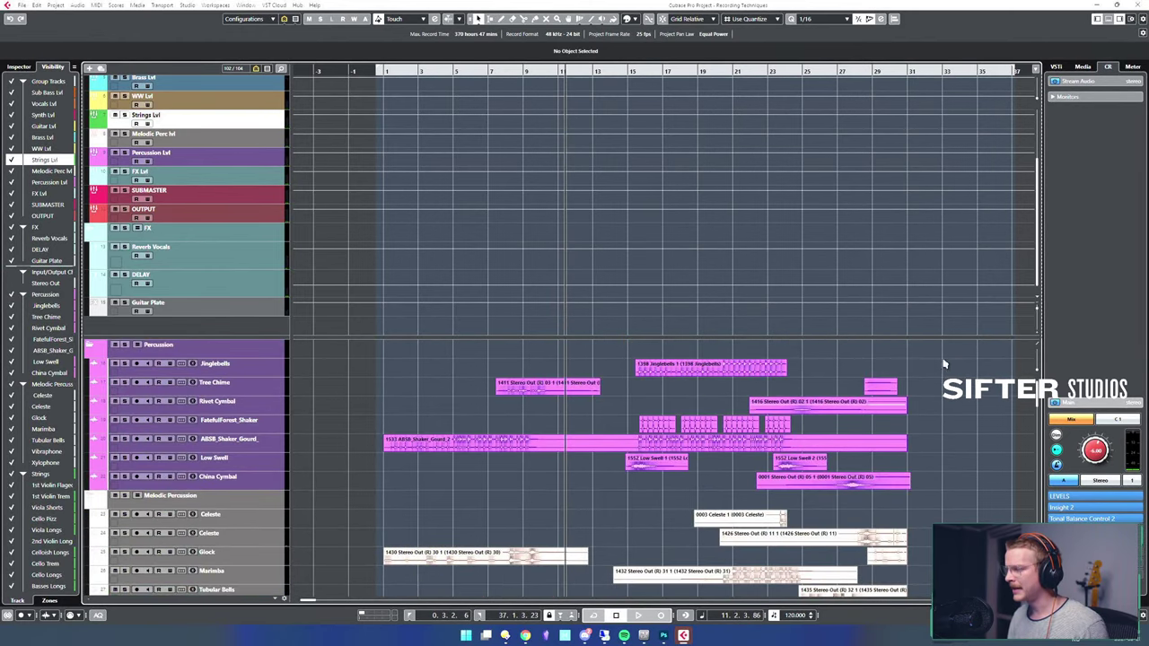
click(913, 354)
click(207, 261)
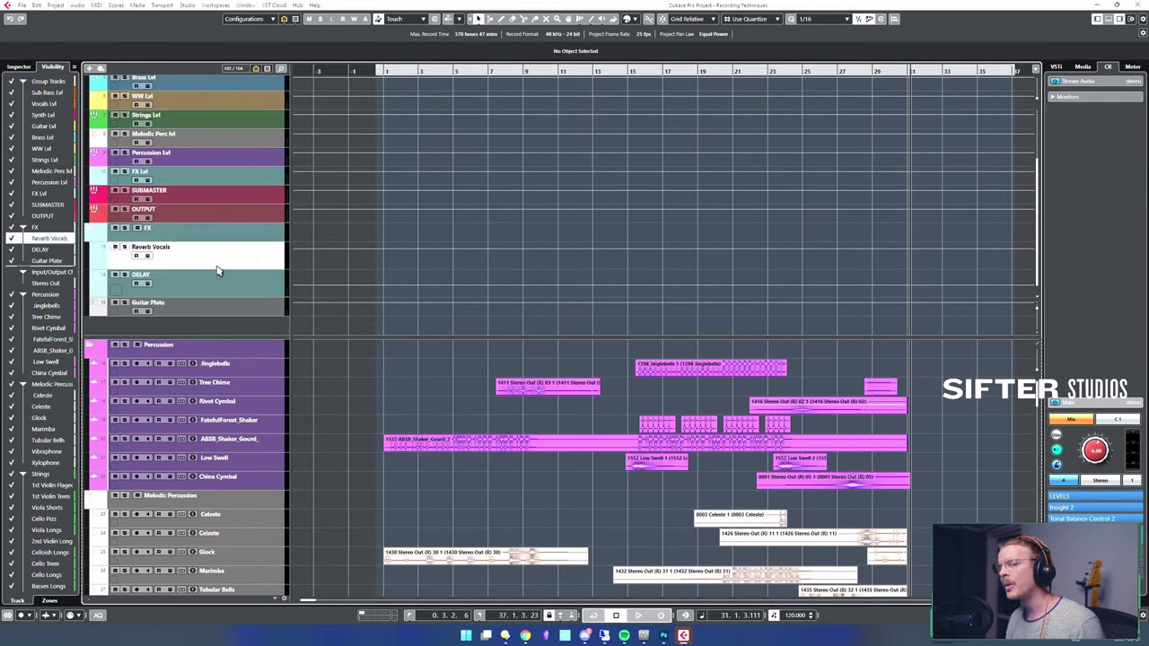
click(218, 272)
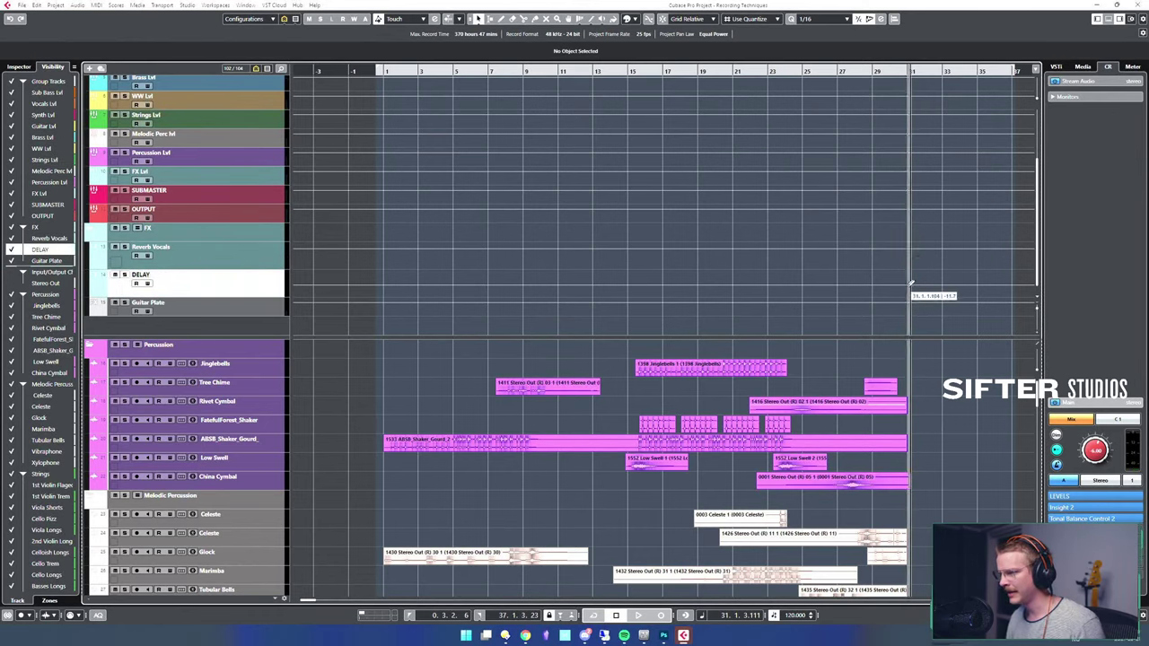
key(r)
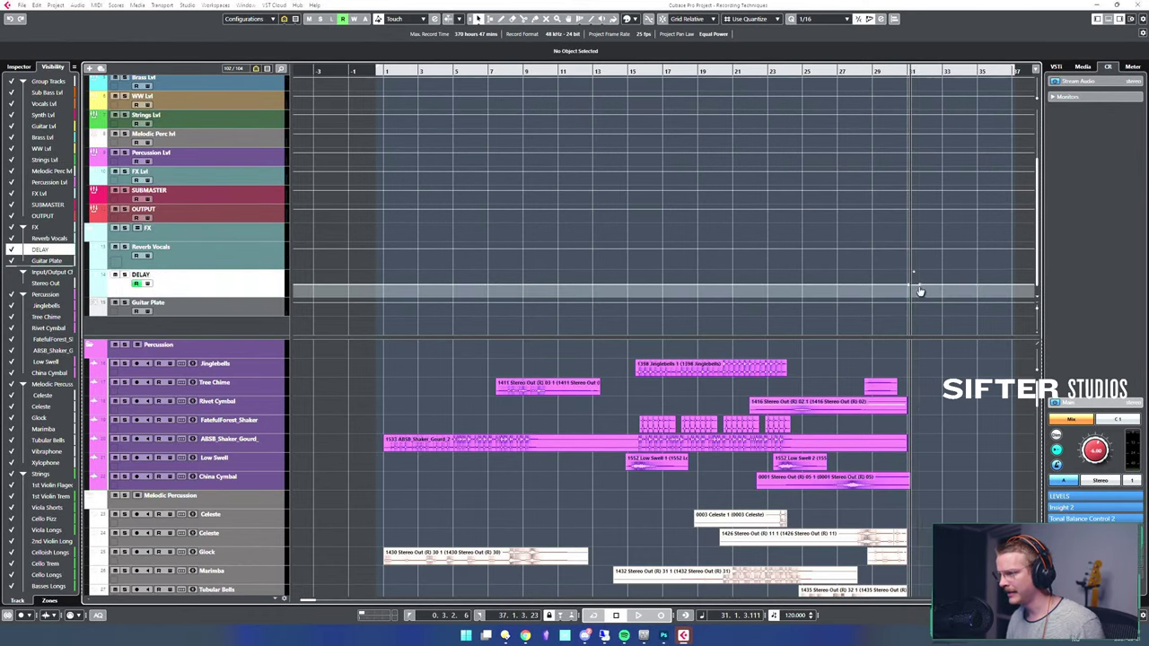
mouse_move(919, 287)
mouse_down()
mouse_move(914, 309)
mouse_move(933, 293)
mouse_up()
key(KP_Subtract)
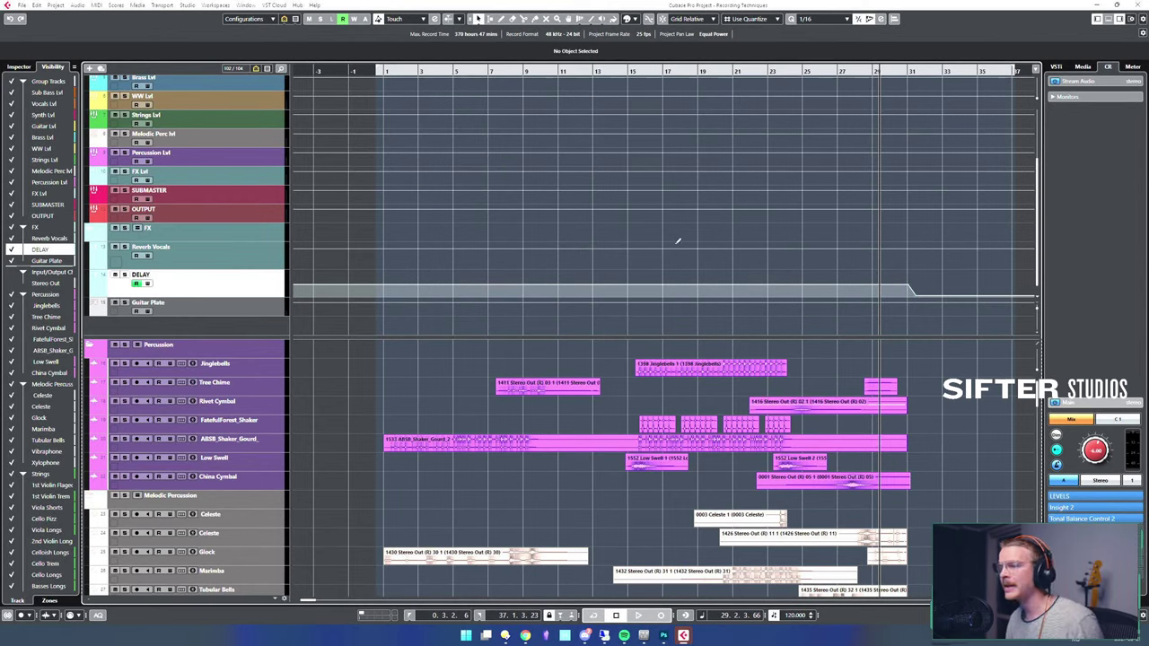
drag(805, 248, 881, 258)
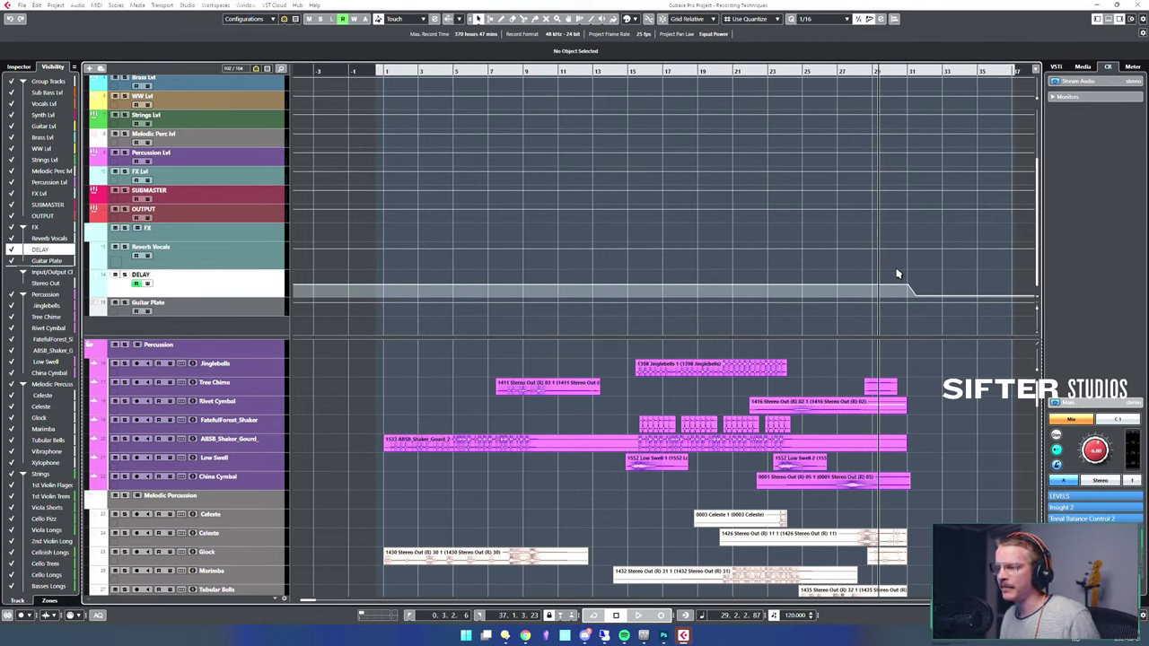
- Move the volume drop on the DELAY track earlier to about bar 30 and audition the song's ending
mouse_move(897, 274)
mouse_down()
mouse_move(862, 270)
mouse_move(909, 291)
mouse_up()
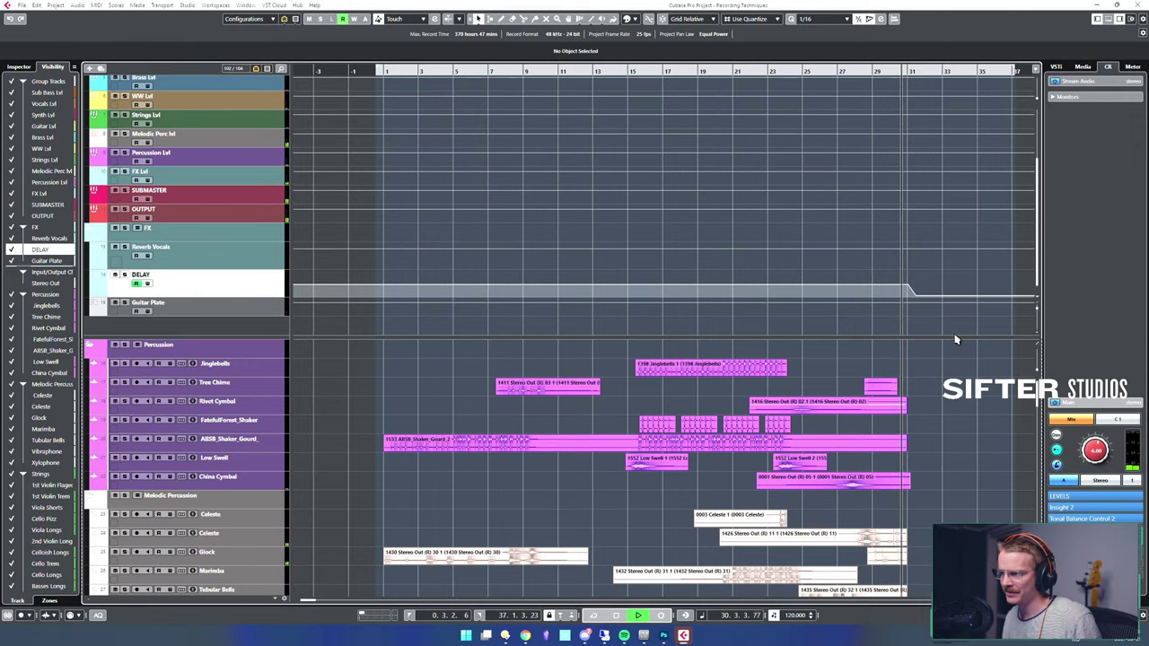
key(space)
mouse_move(898, 279)
mouse_down()
mouse_move(927, 304)
mouse_move(909, 277)
mouse_move(875, 282)
mouse_move(894, 280)
mouse_up()
key(space)
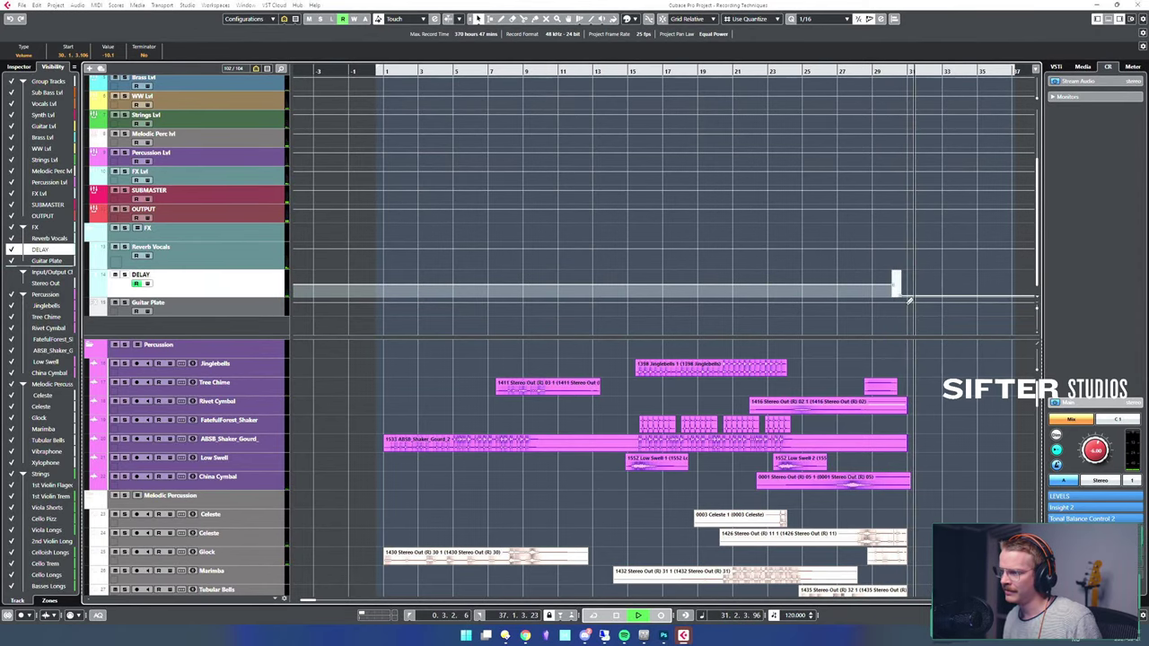
key(space)
key(space)
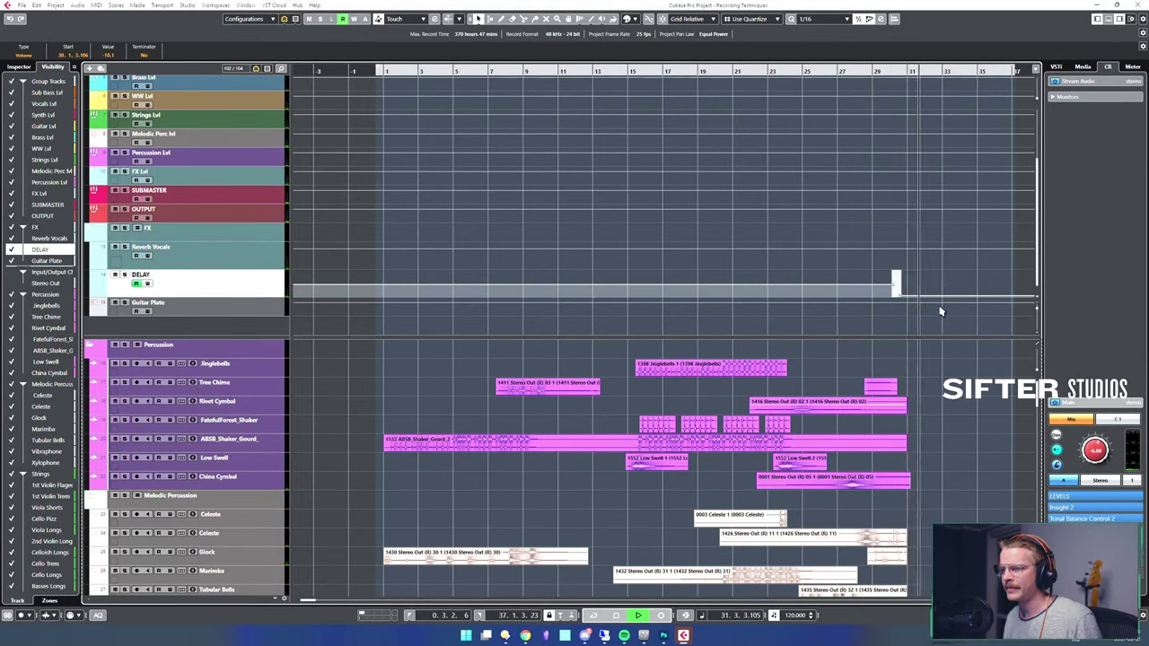
key(space)
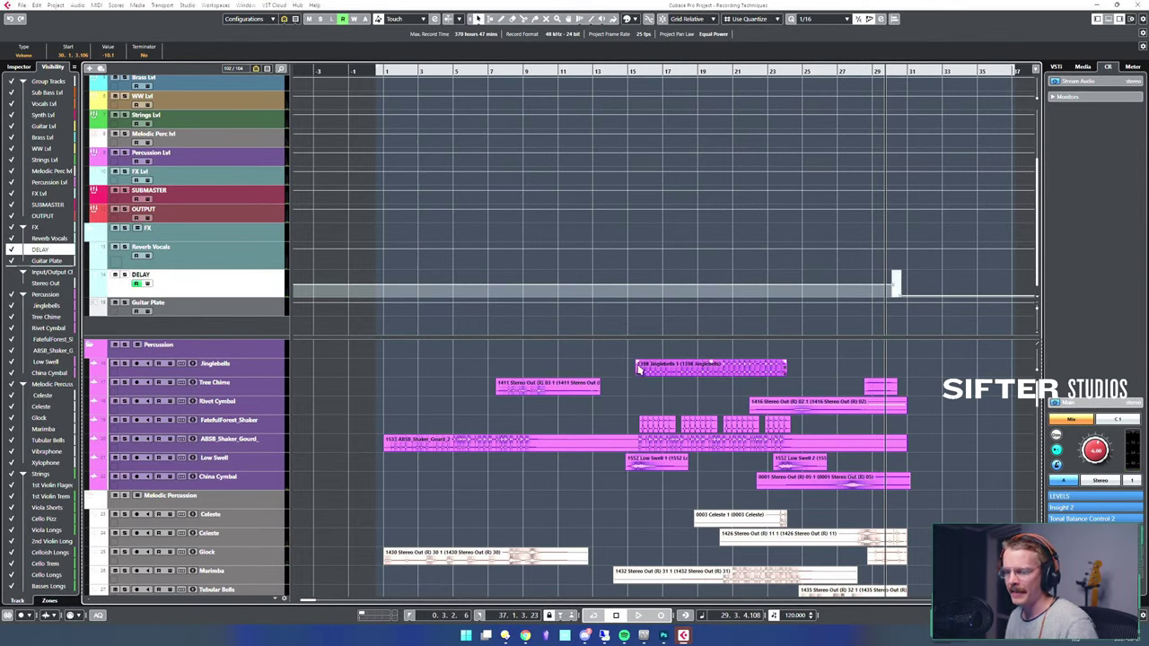
- Set the left and right locators around all events in the project
key(g)
key(g)
key(g)
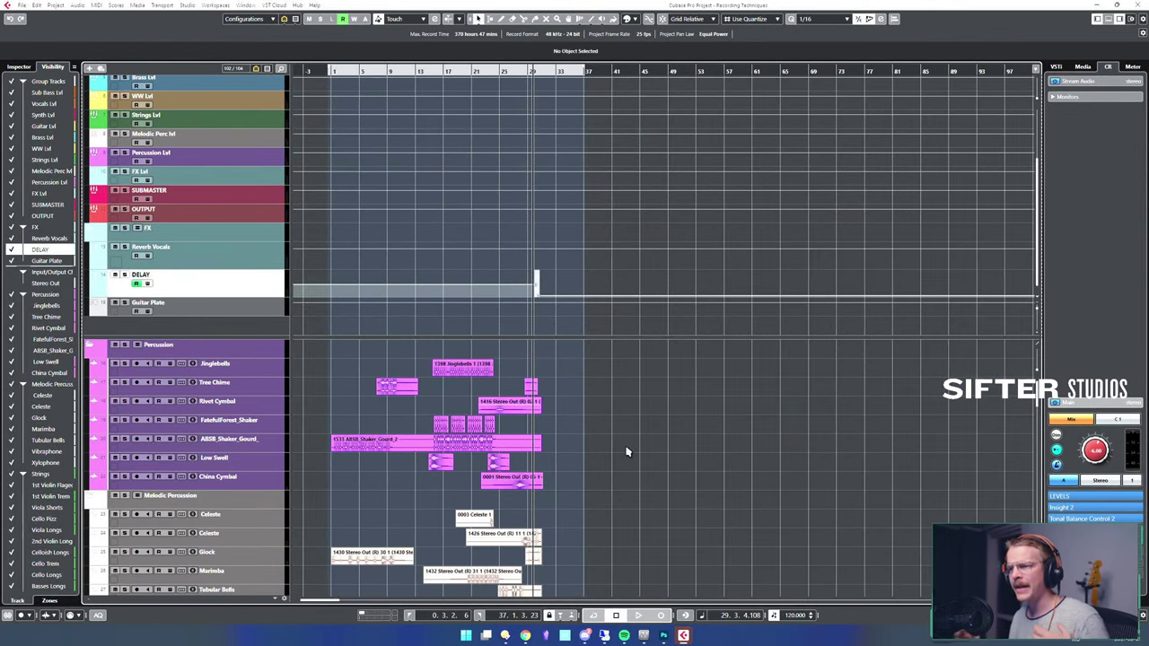
key(ctrl+a)
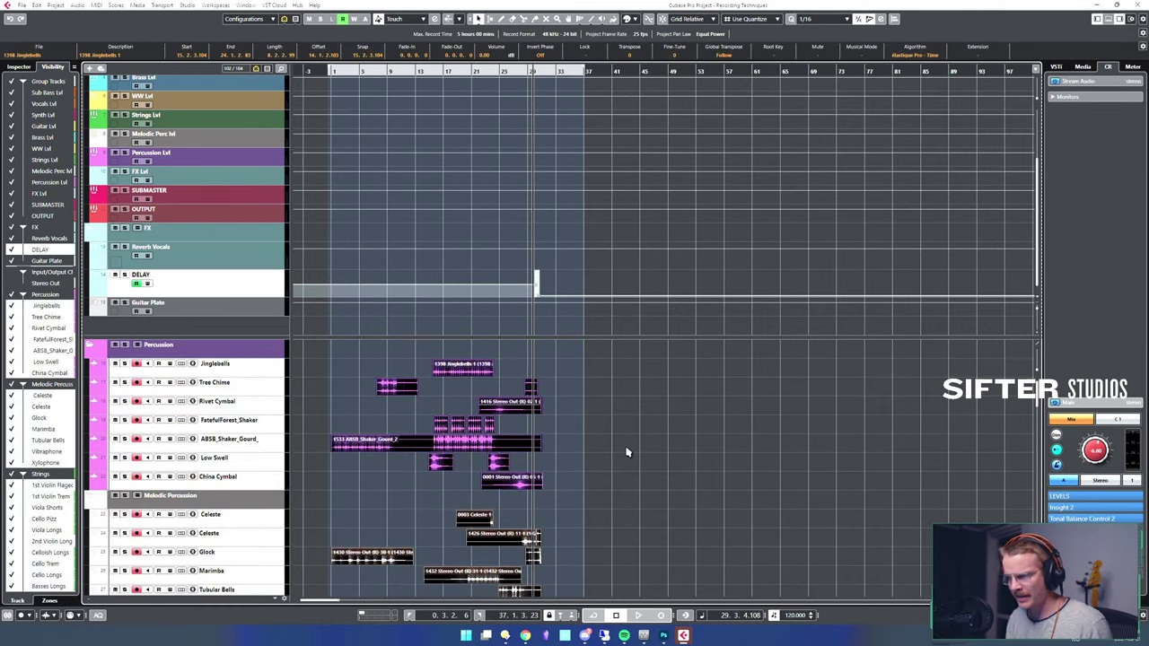
key(p)
click(627, 452)
- Set the locators around all song events, leaving the MASTERClocktrack_FULLTRACK v2 event out of the selection
scroll(626, 453, down, 15)
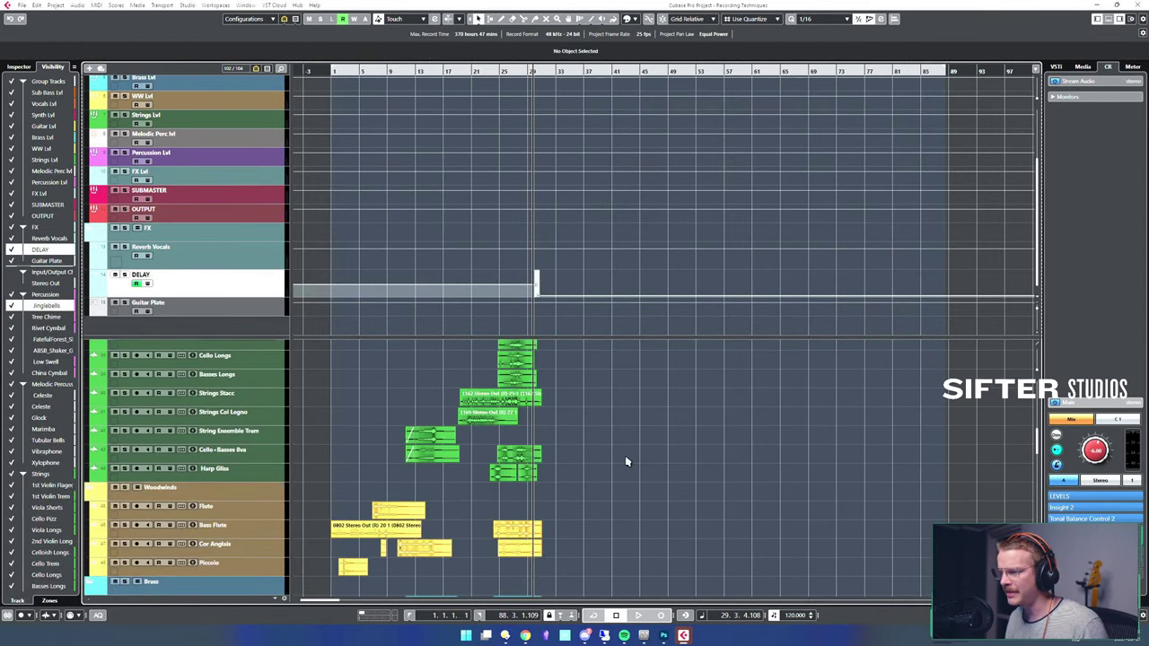
scroll(625, 483, down, 3)
key(ctrl+a)
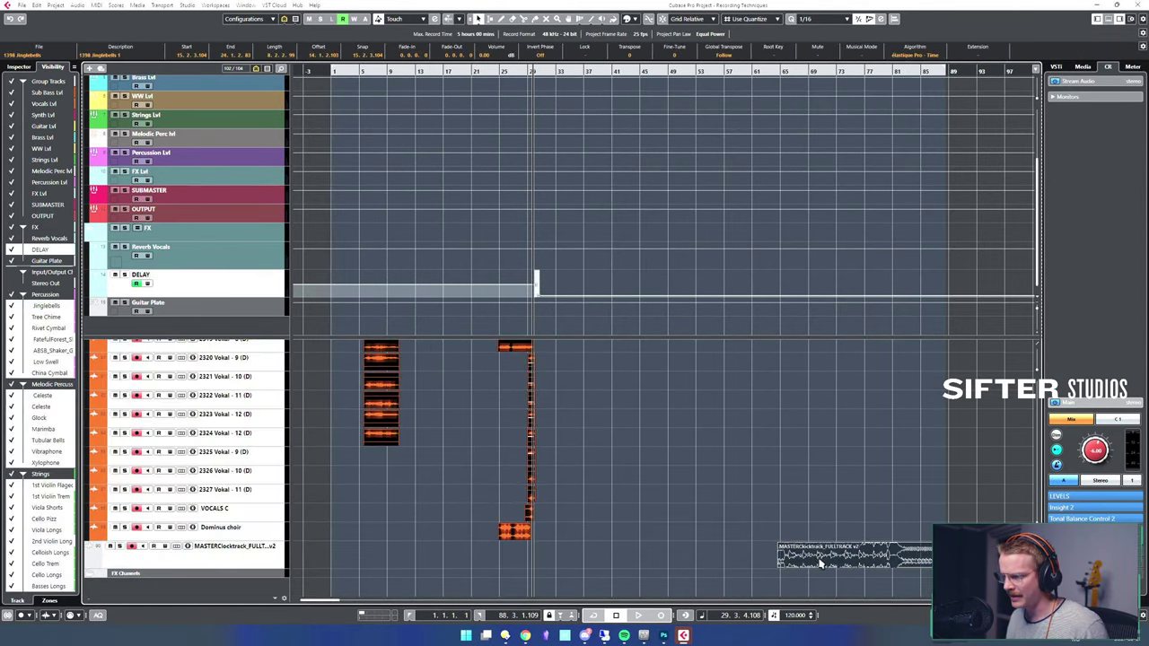
shift+click(821, 562)
key(p)
click(622, 465)
scroll(628, 465, up, 15)
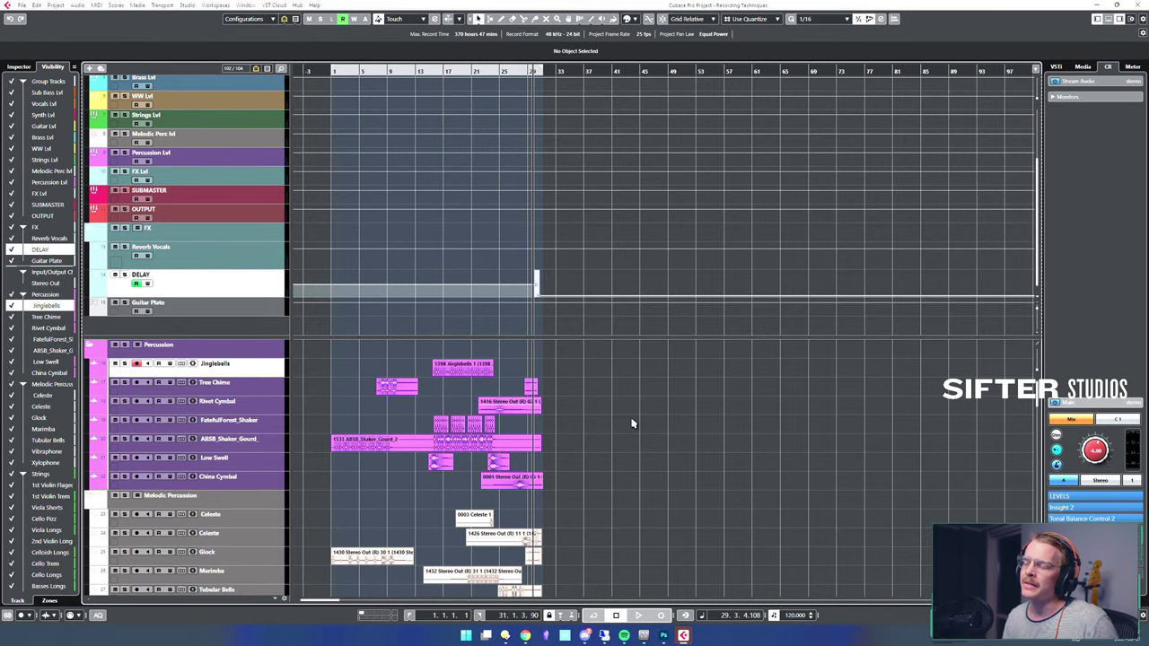
- Open the SUBMASTER channel settings and load the FabFilter Pro-L 2 limiter as an insert
click(201, 193)
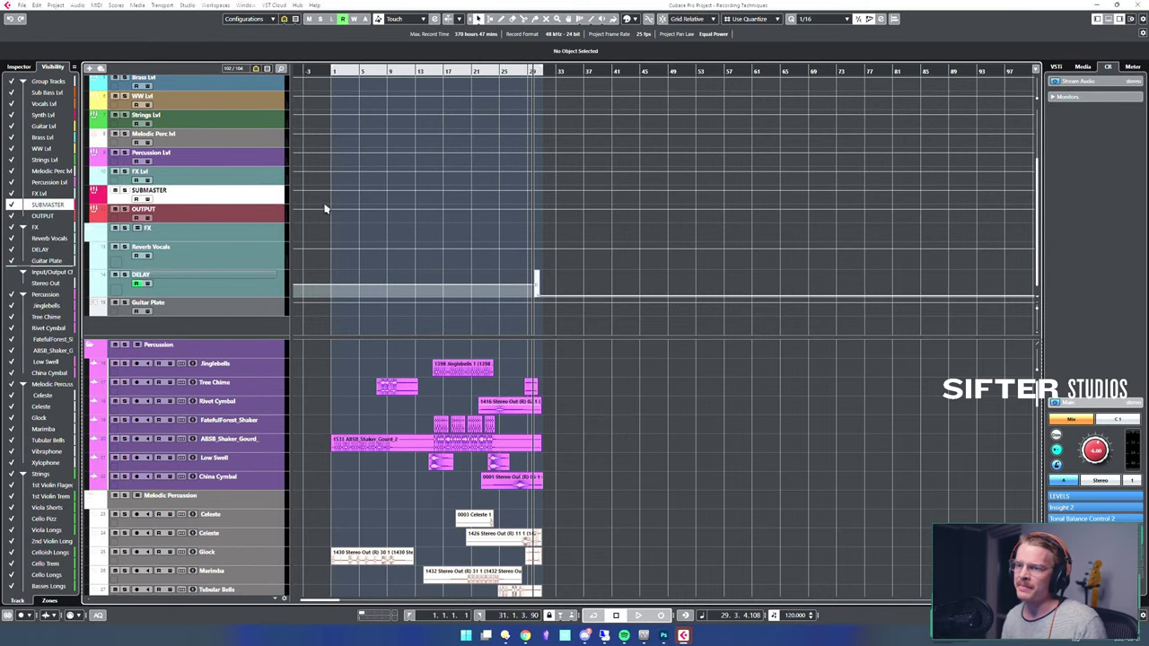
key(e)
drag(401, 122, 509, 167)
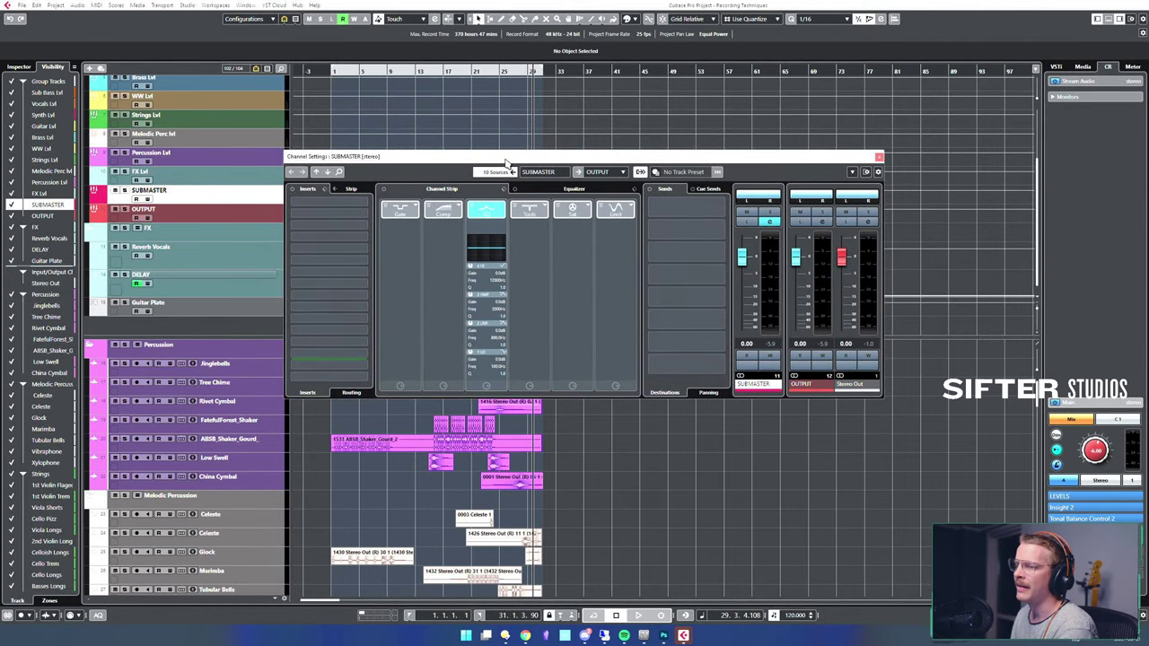
drag(508, 166, 521, 167)
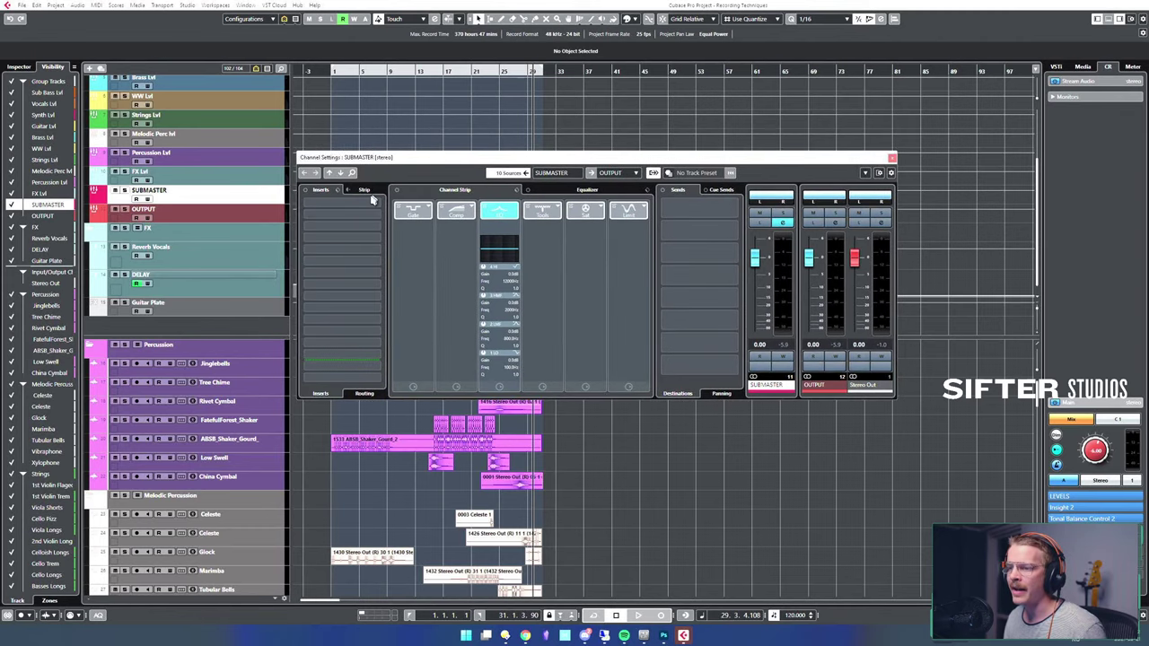
click(368, 204)
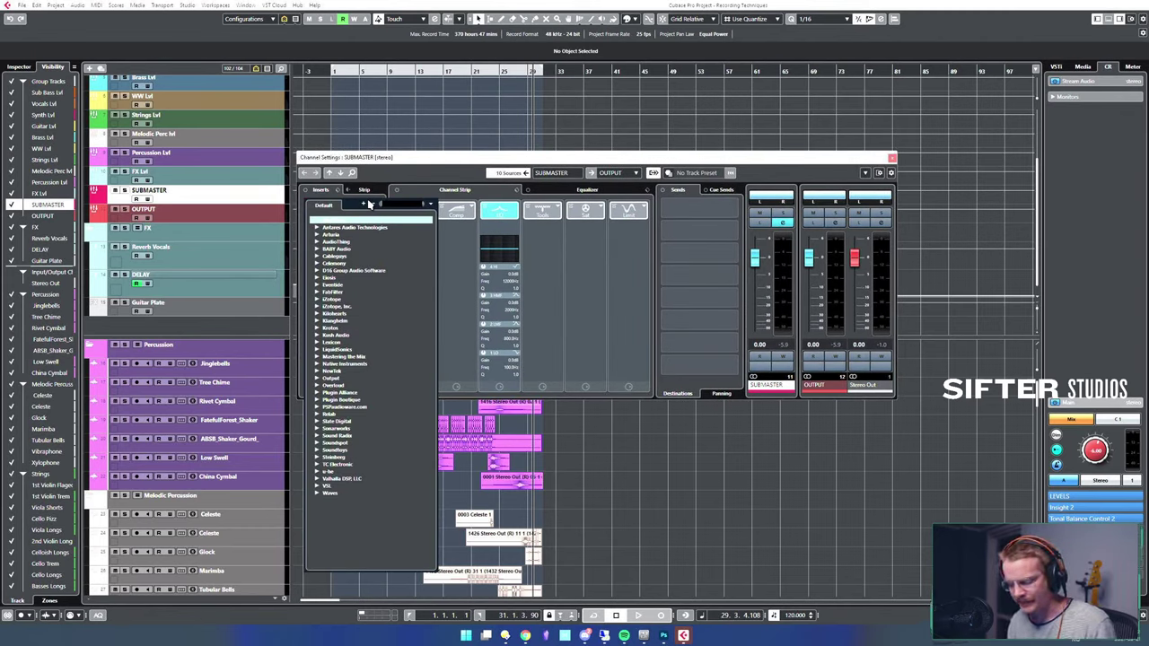
text(oz)
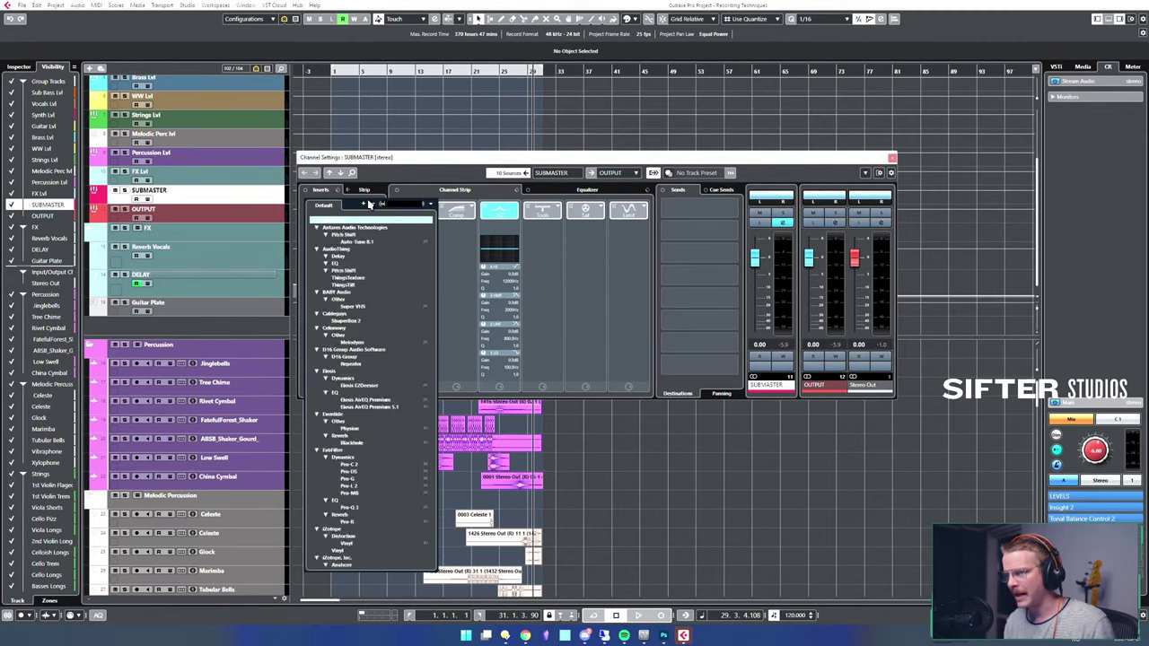
key(BackSpace)
key(BackSpace)
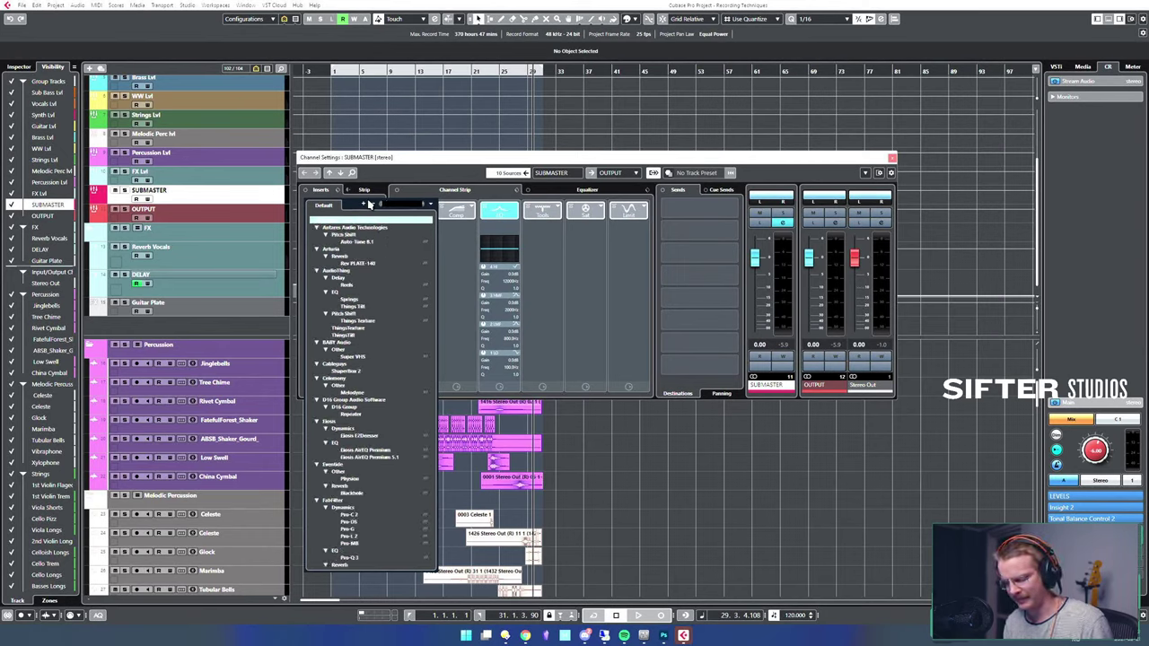
text(pro-l)
key(Return)
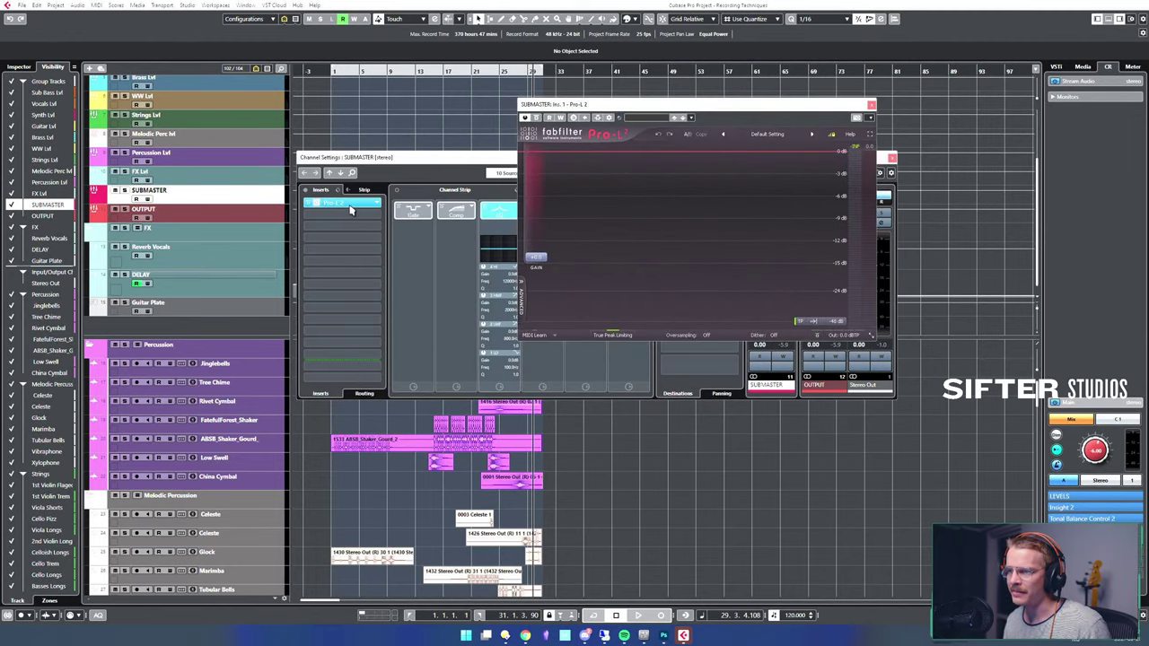
- Move Pro-L 2 to insert slot 5 on SUBMASTER and load SPL Vitalizer MK2-T in the first slot
click(350, 209)
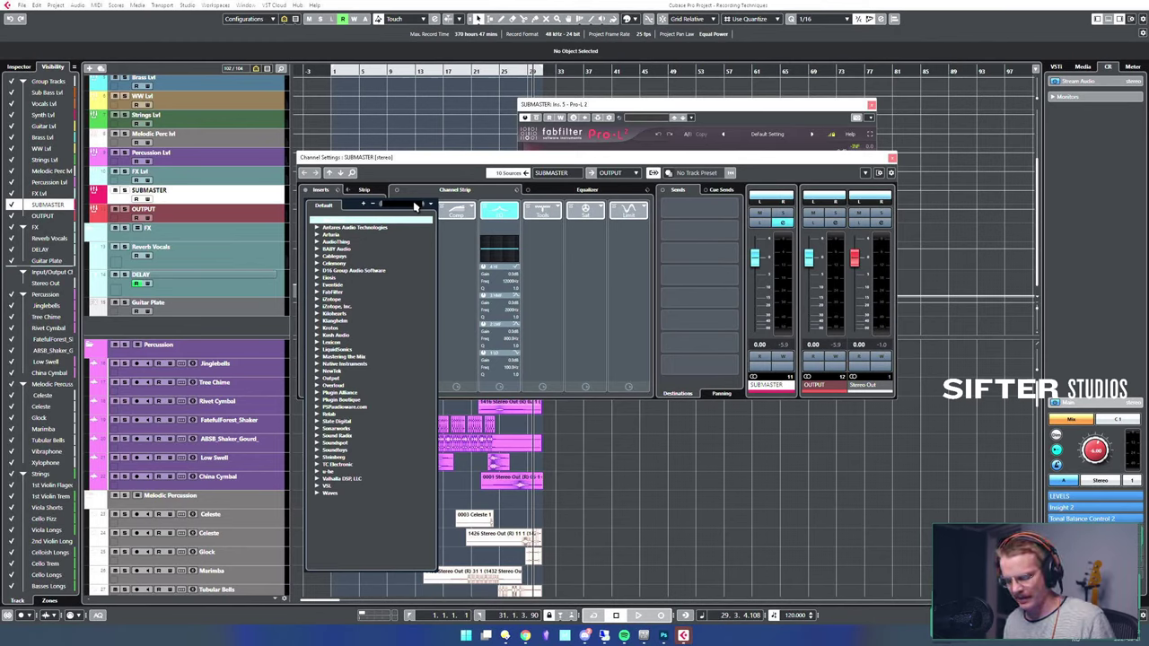
text(spl)
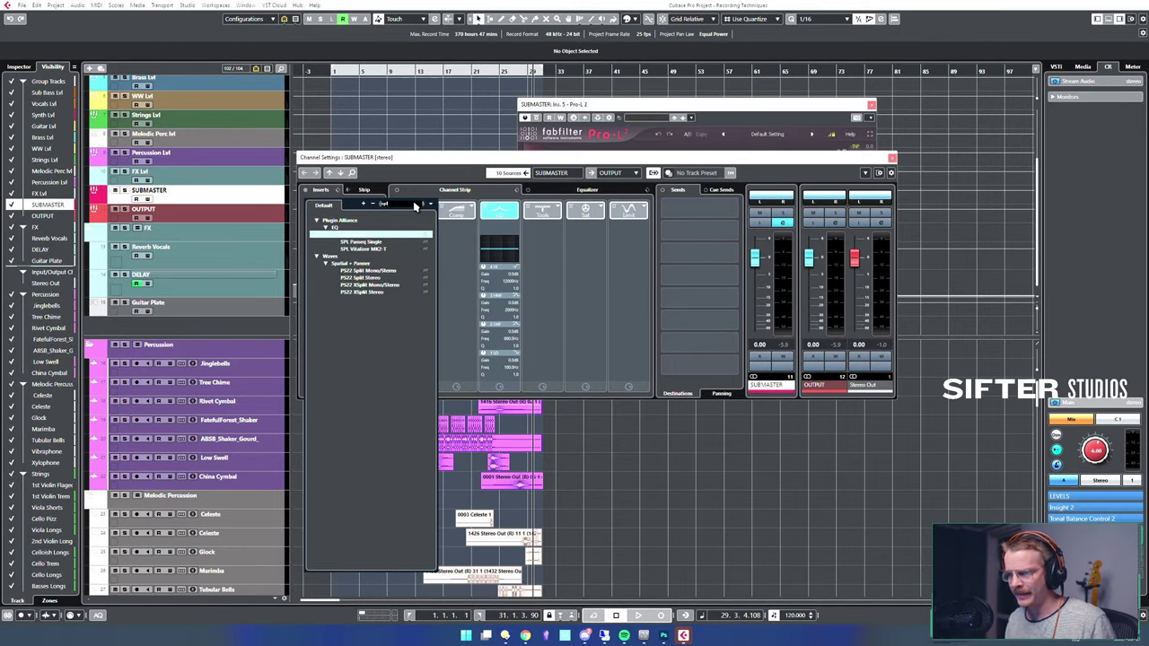
key(Down)
key(Down)
key(Return)
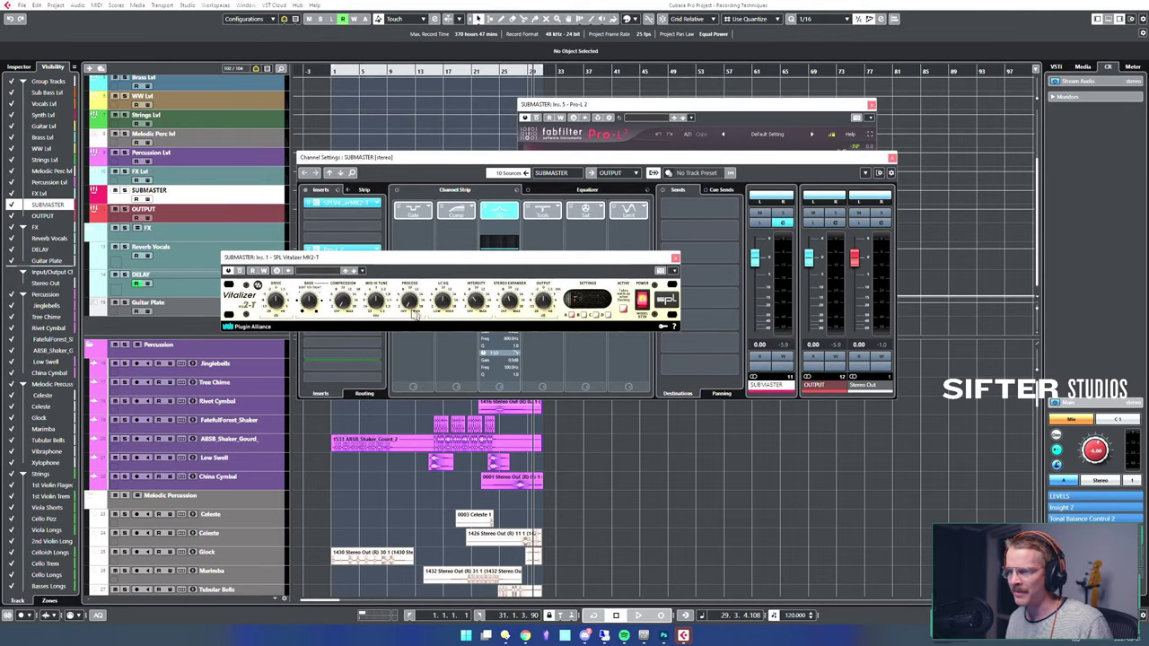
click(676, 259)
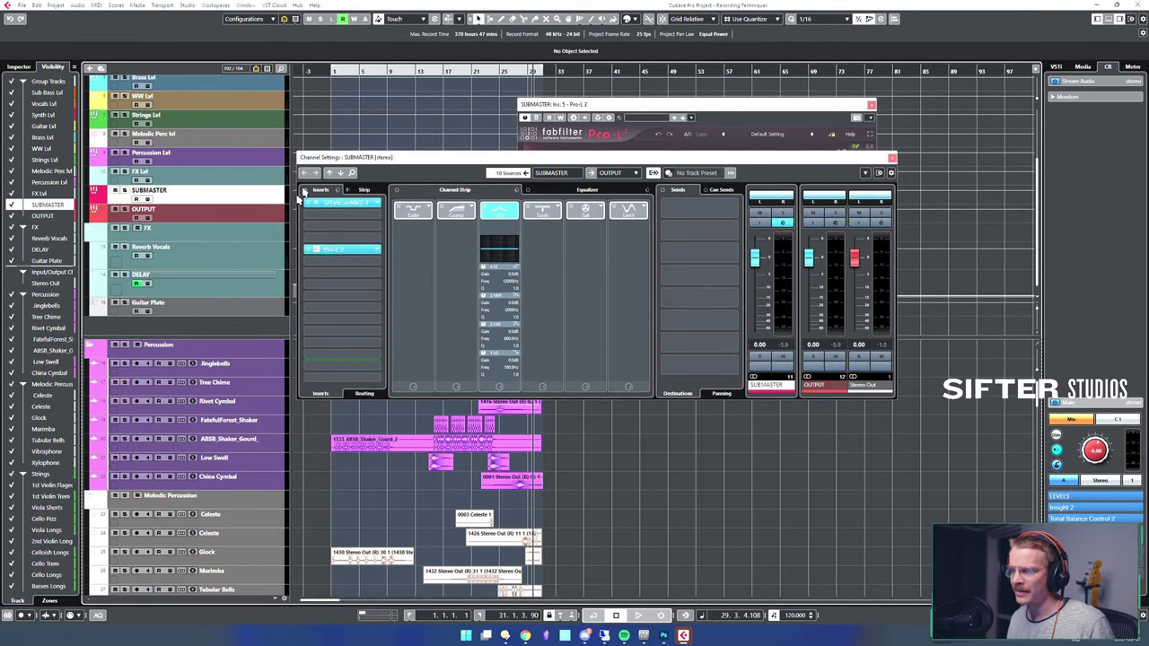
- Load the Clariphonic DSP MKII equalizer in the second insert slot of the SUBMASTER channel
drag(366, 159, 381, 174)
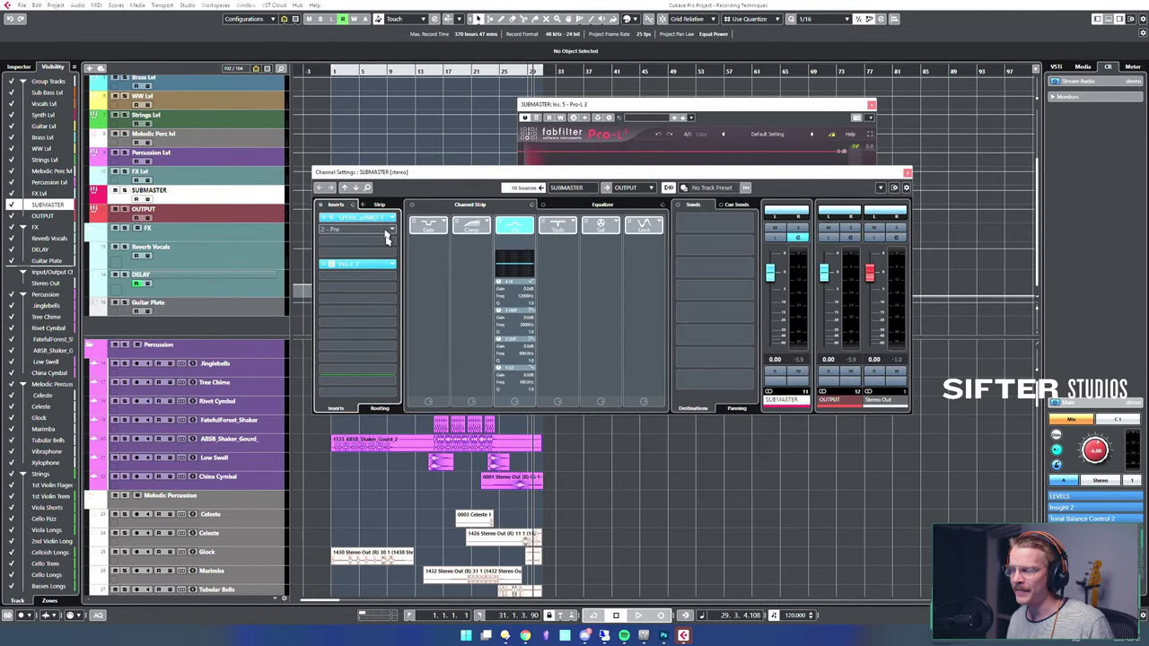
drag(494, 176, 476, 221)
click(375, 275)
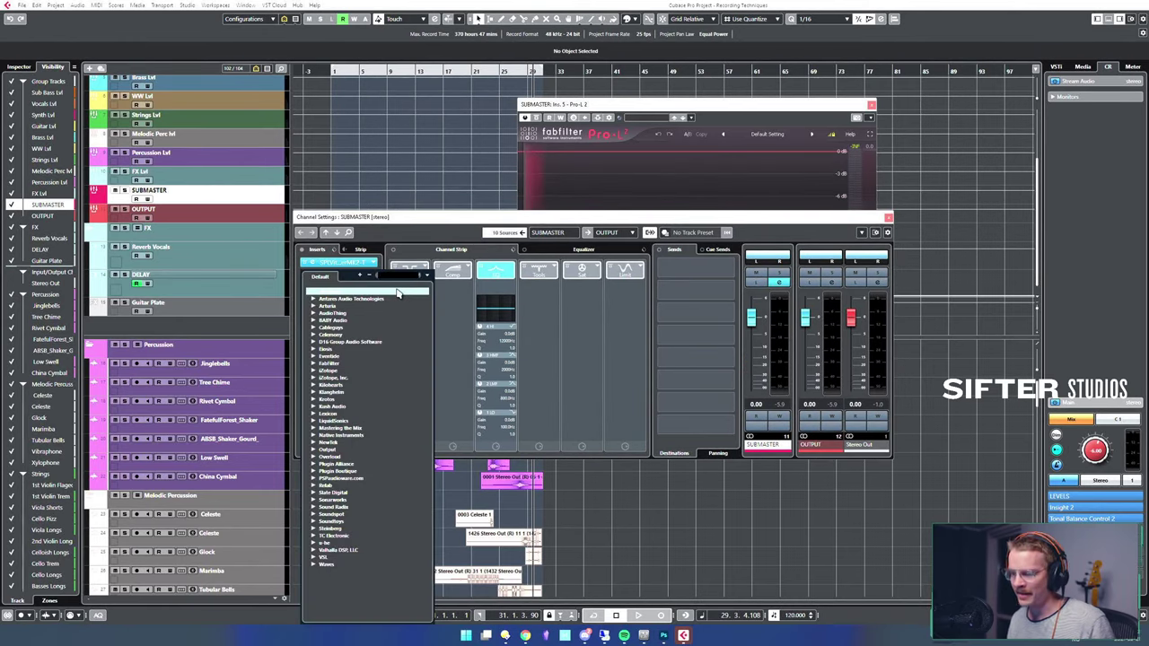
click(398, 296)
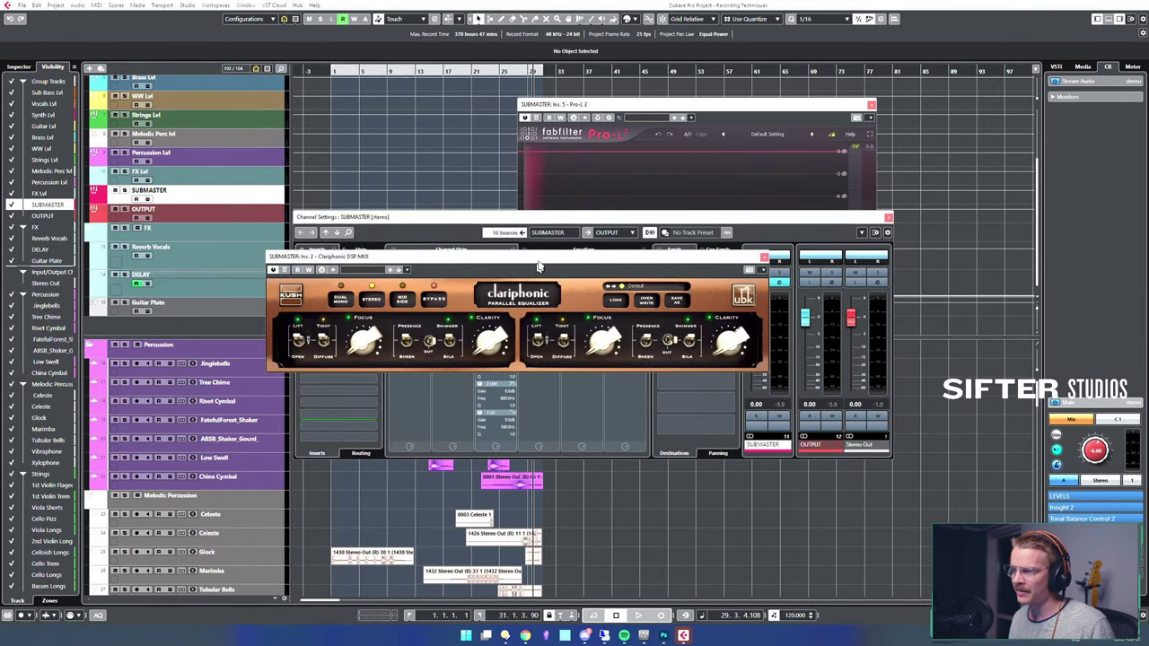
- Load the "Mix buss AIR" preset in Clariphonic DSP MKII and close the plug-in window
click(638, 286)
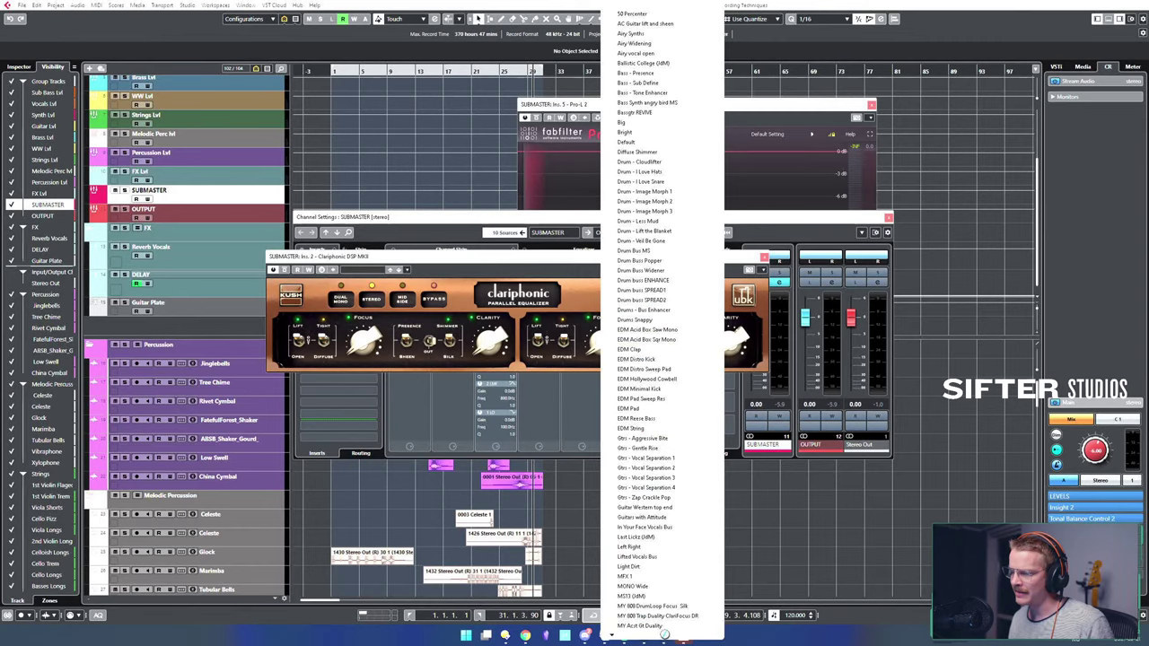
click(665, 635)
click(666, 635)
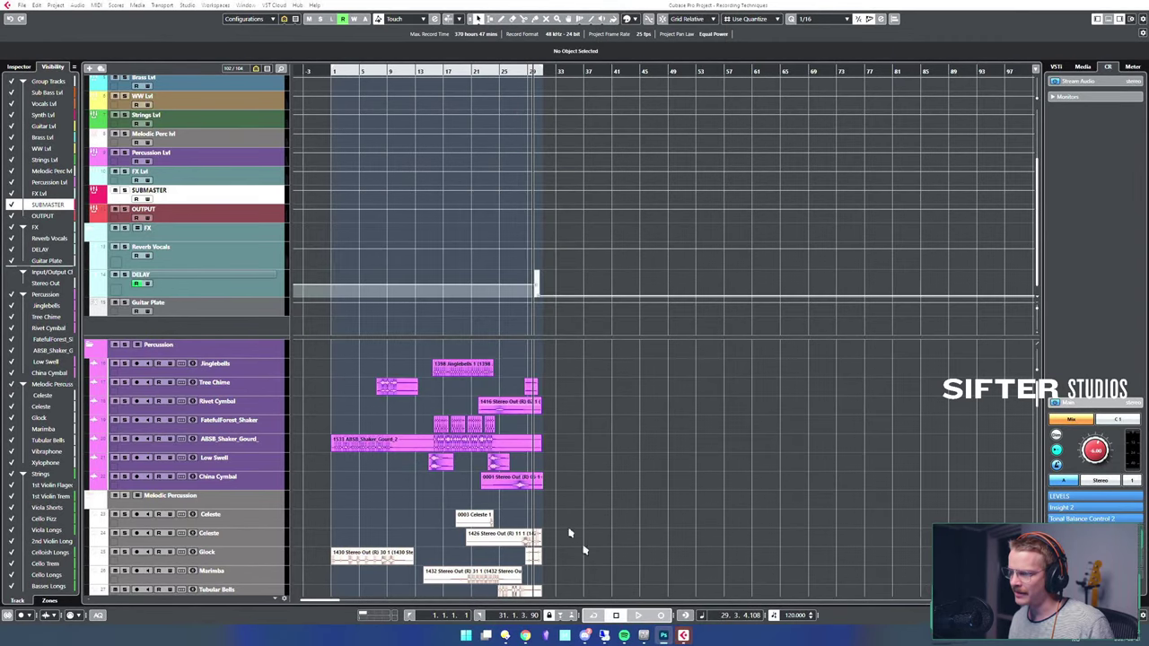
click(602, 428)
click(631, 289)
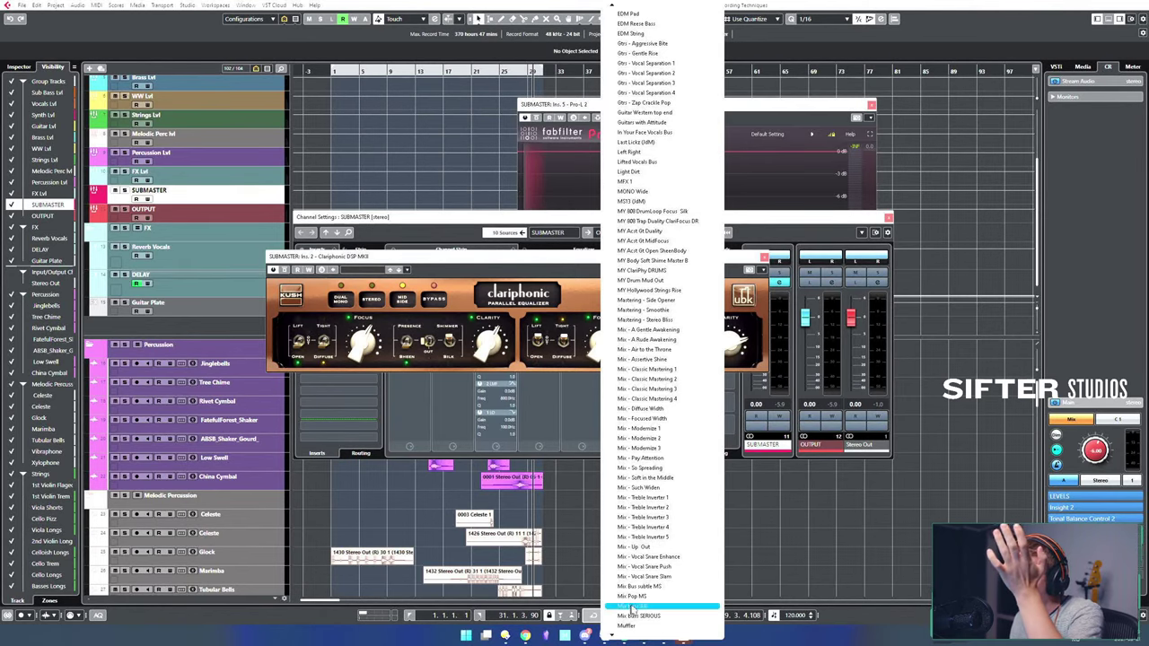
click(633, 608)
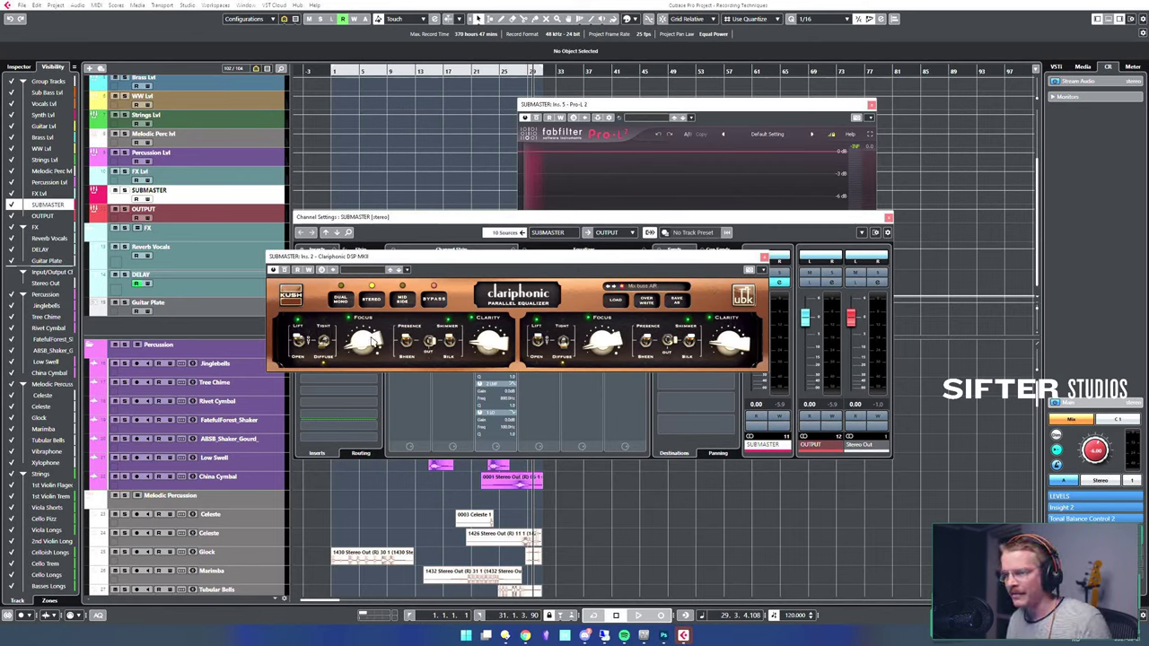
click(762, 260)
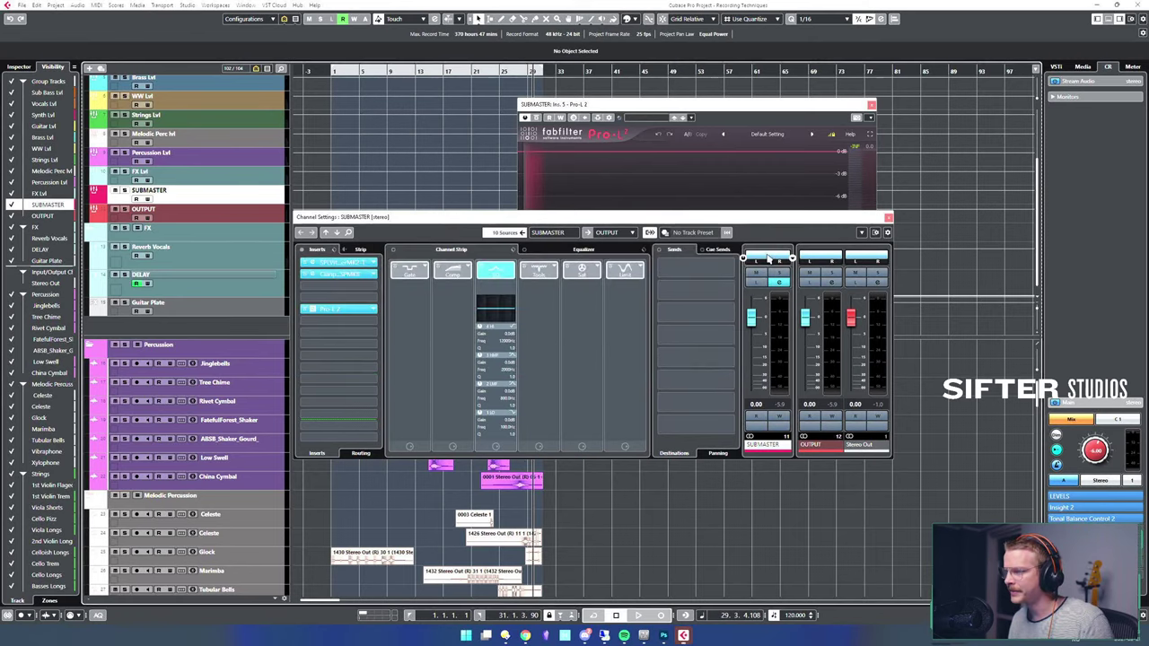
- Bring up Pro-L 2 on SUBMASTER and play the mix to check its level against the limiter
click(331, 310)
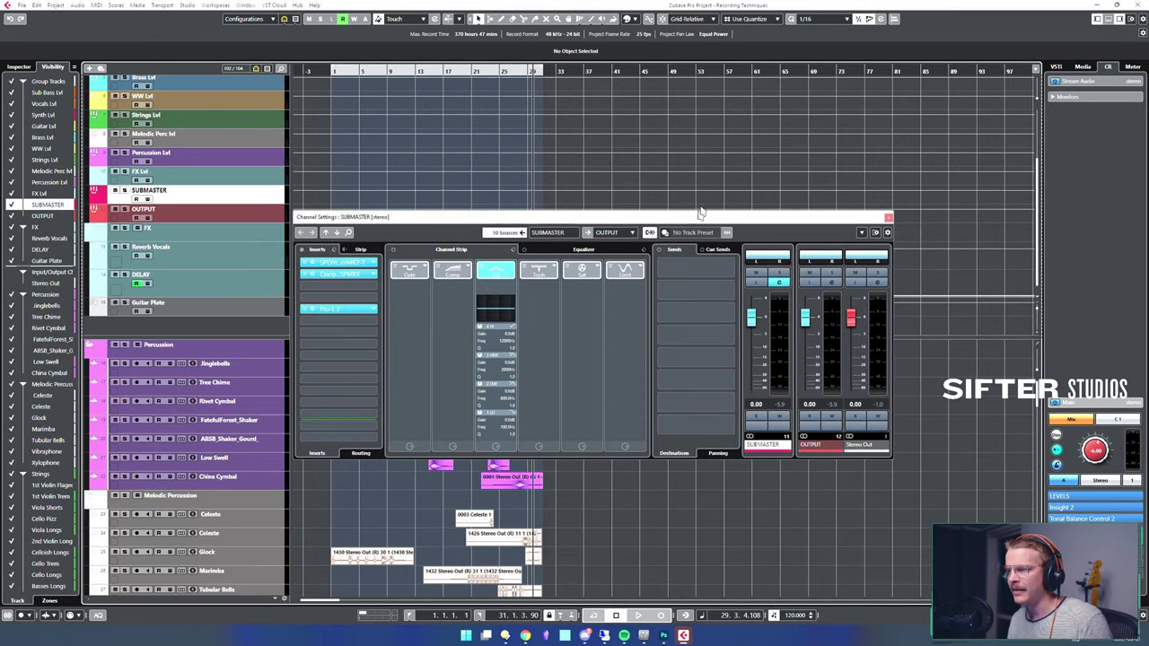
click(337, 306)
drag(697, 115, 777, 193)
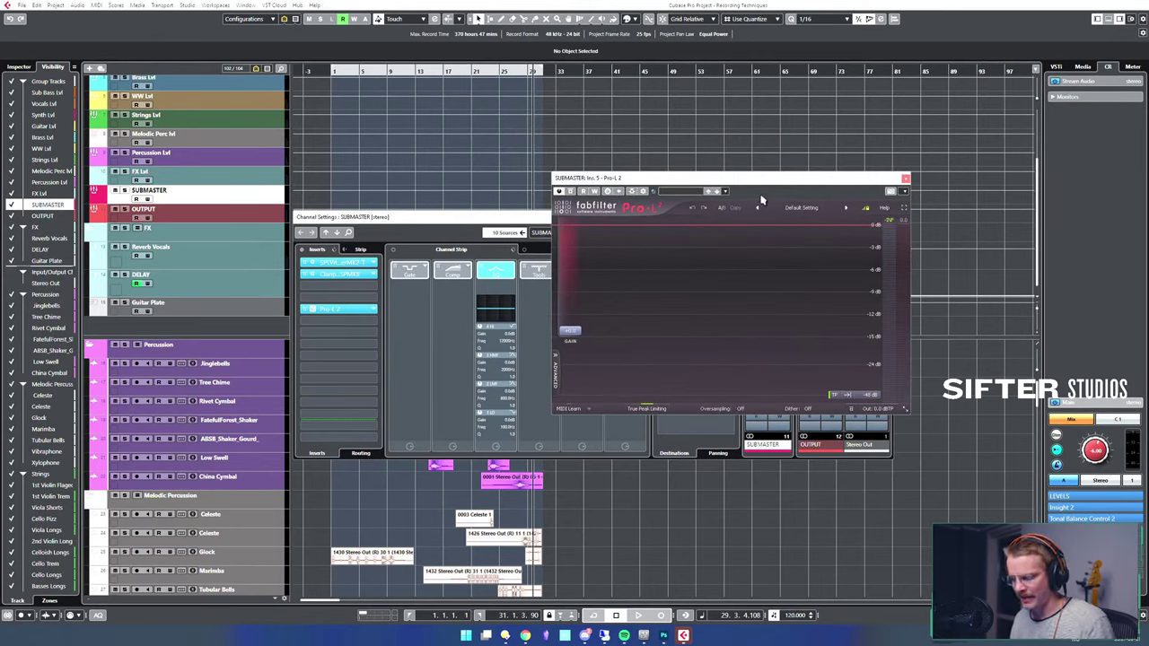
key(space)
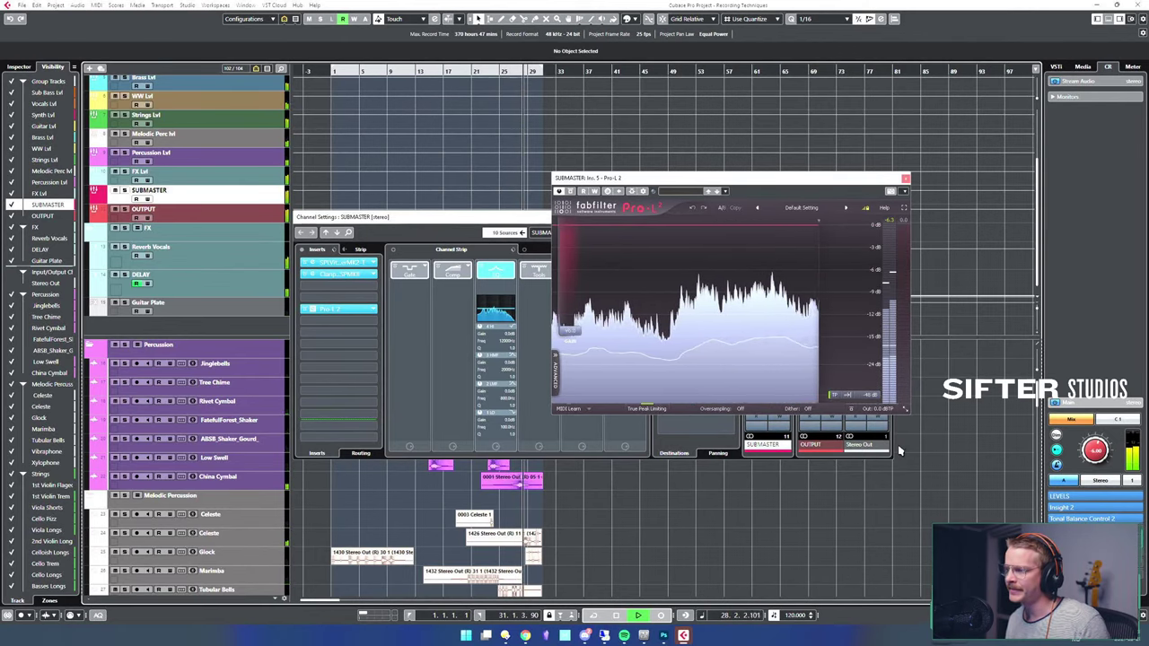
key(space)
- Open the Audio Connections and check the output bus and Control Room routing
key(F4)
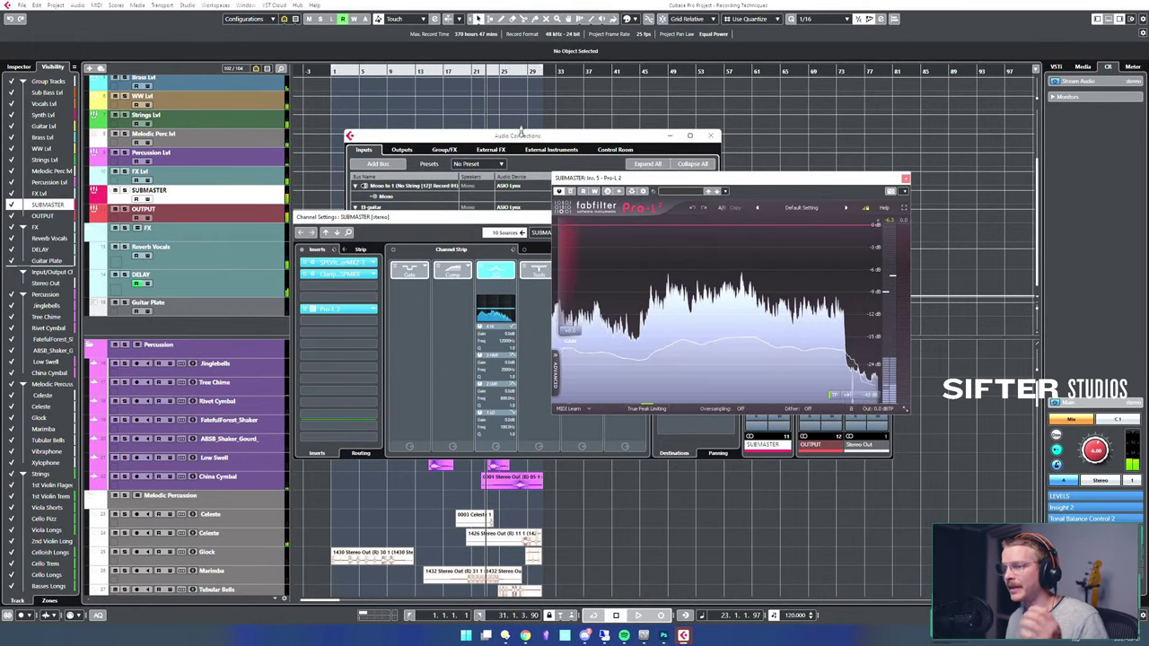
double_click(521, 135)
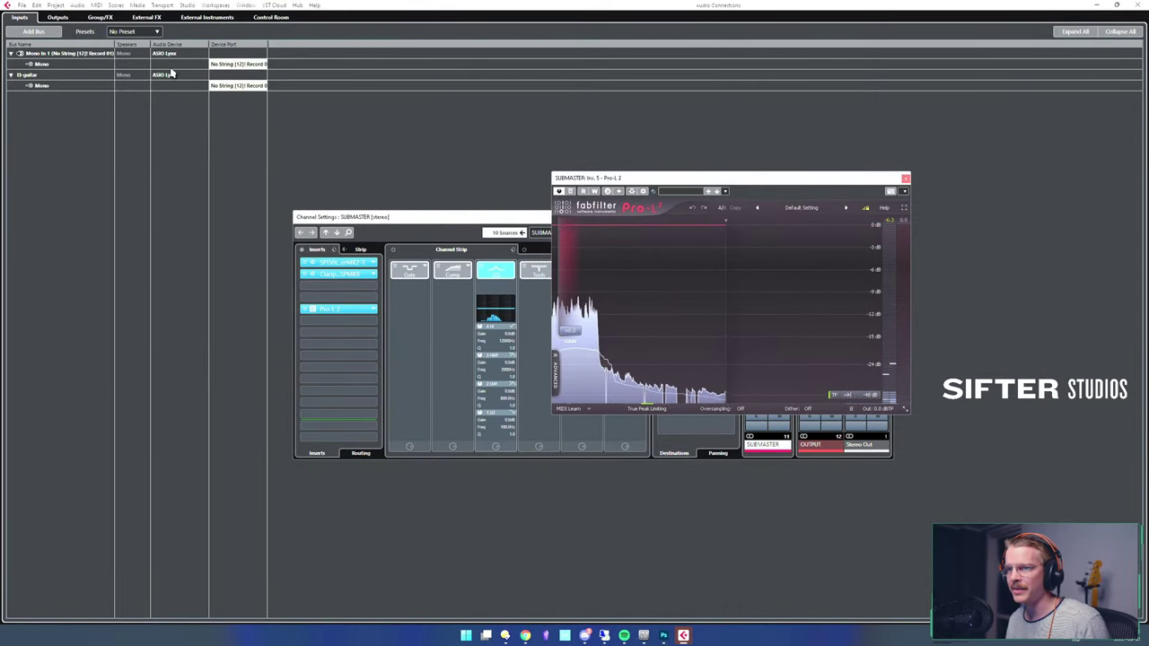
click(57, 17)
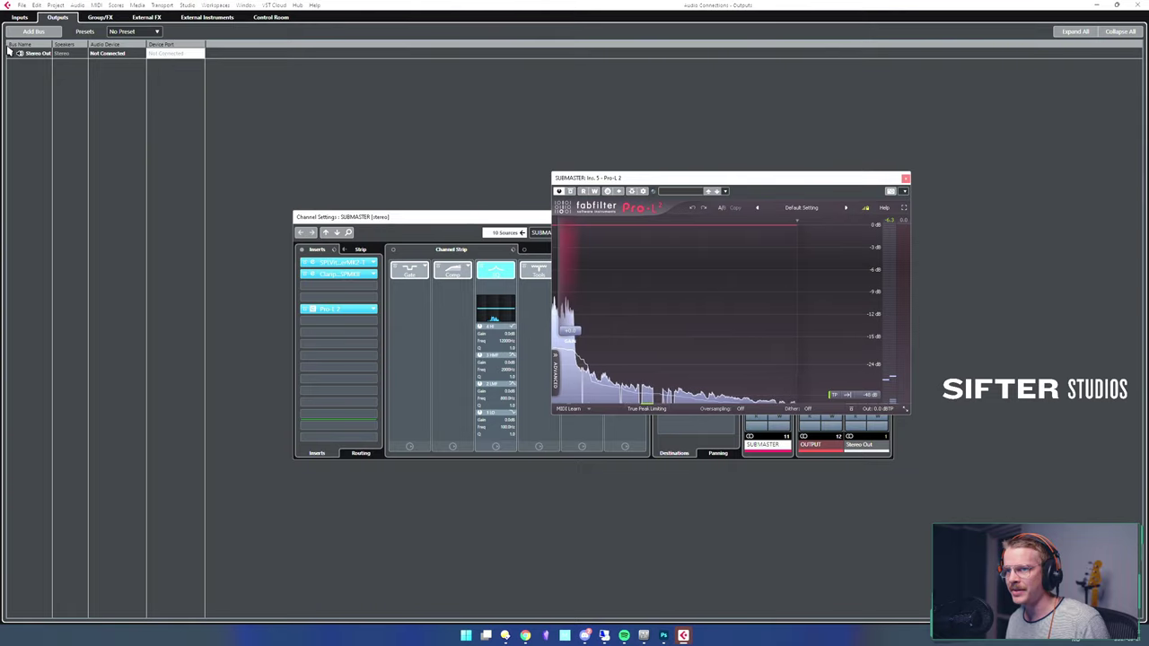
click(268, 17)
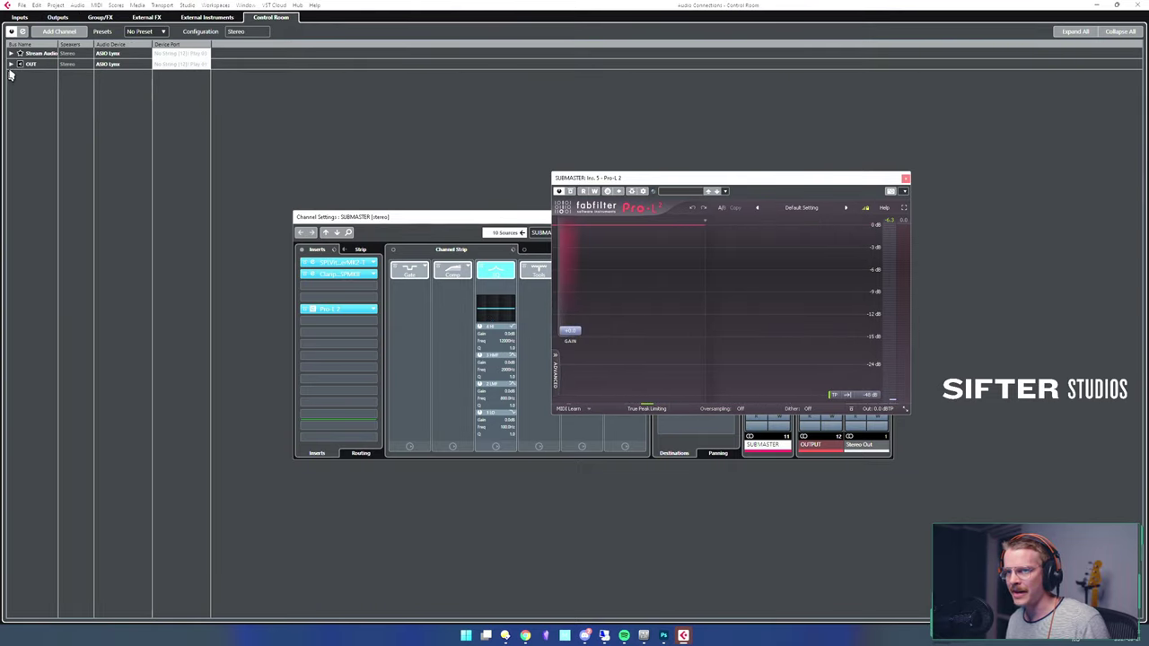
- Switch to the Lynx Mixer to inspect the AOut 1/2 and AOut 3/4 outputs, and return to the project window
click(644, 635)
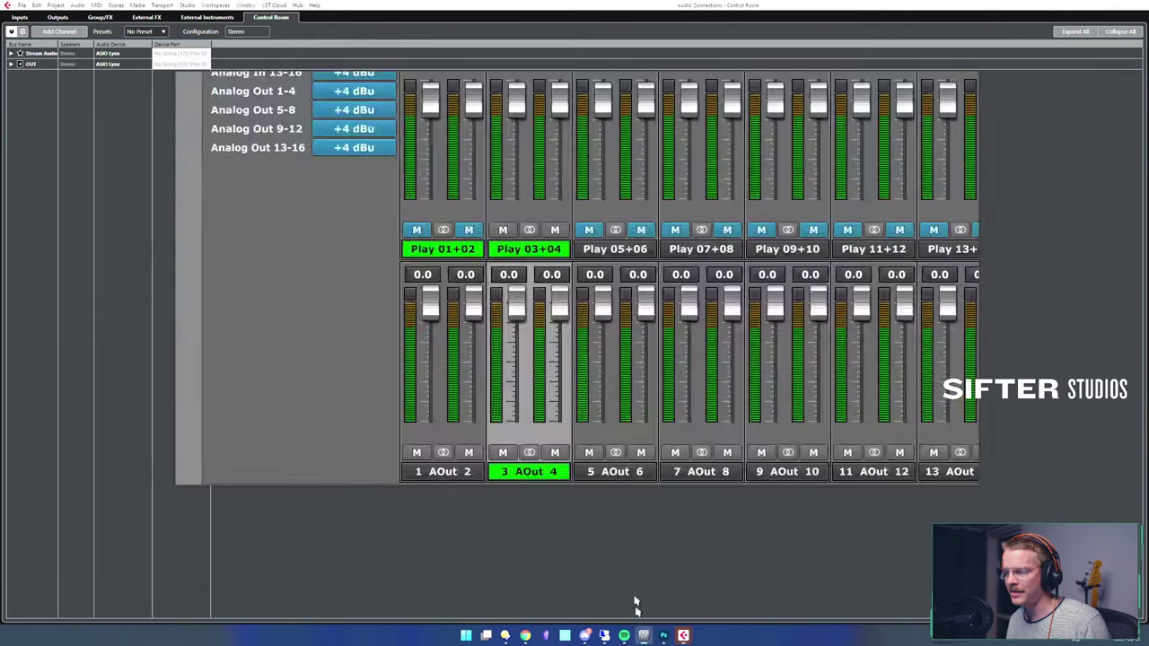
click(319, 480)
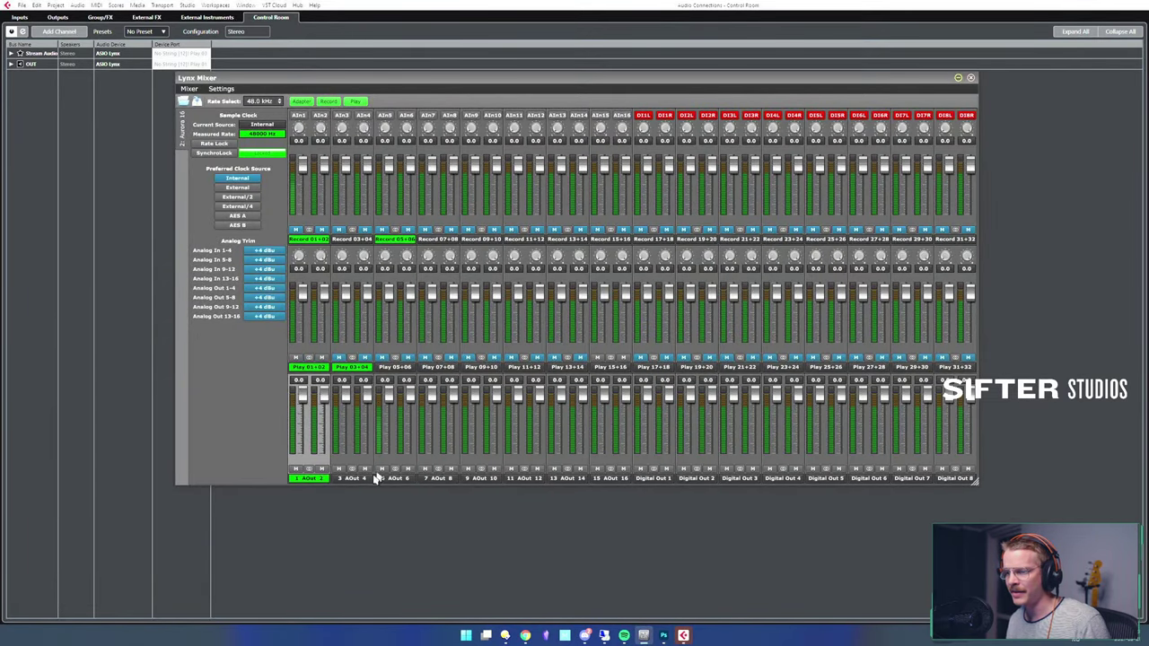
click(366, 477)
click(377, 509)
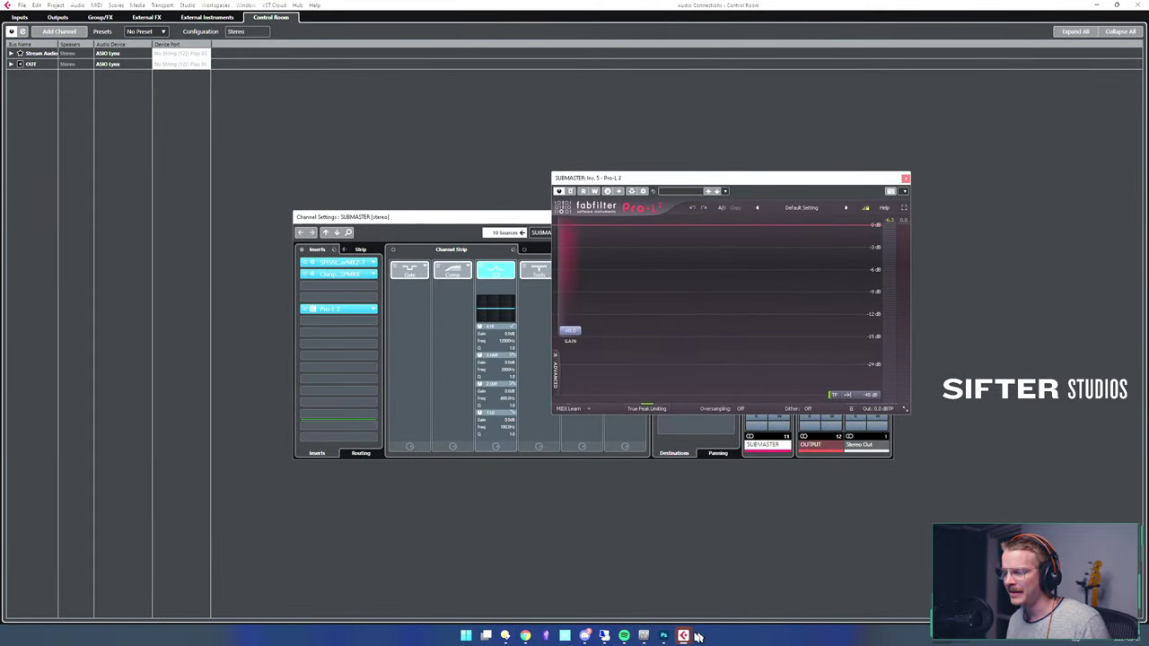
key(F4)
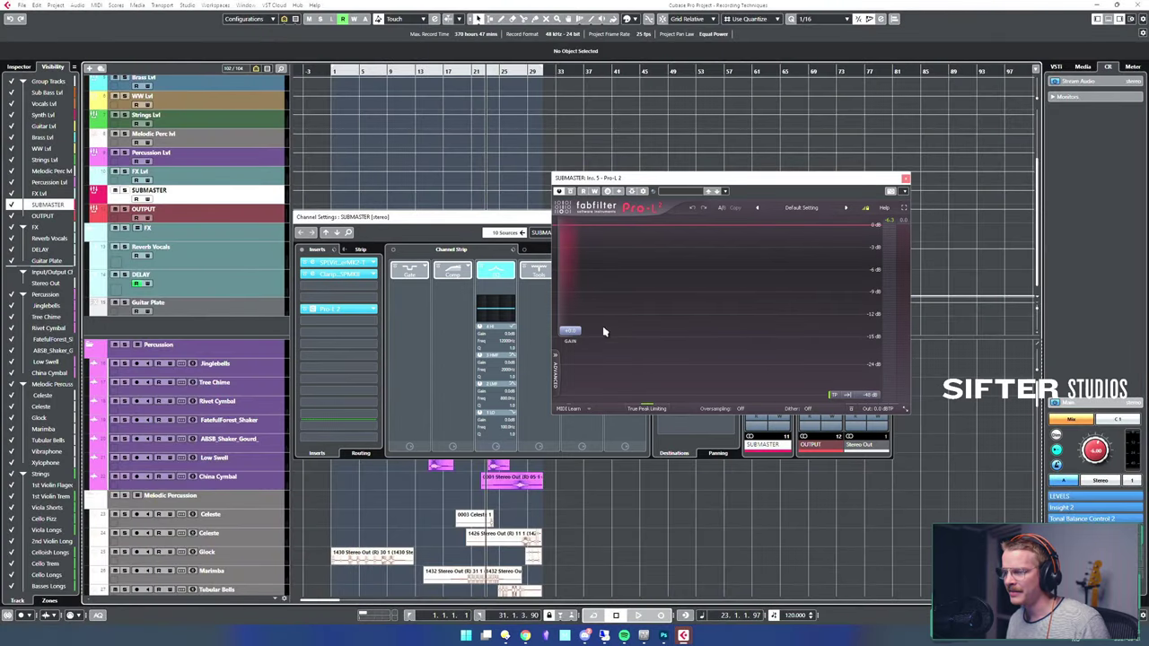
- Play the mix with the MixConsole showing and check the AOut 1/2 output in the Lynx Mixer
key(space)
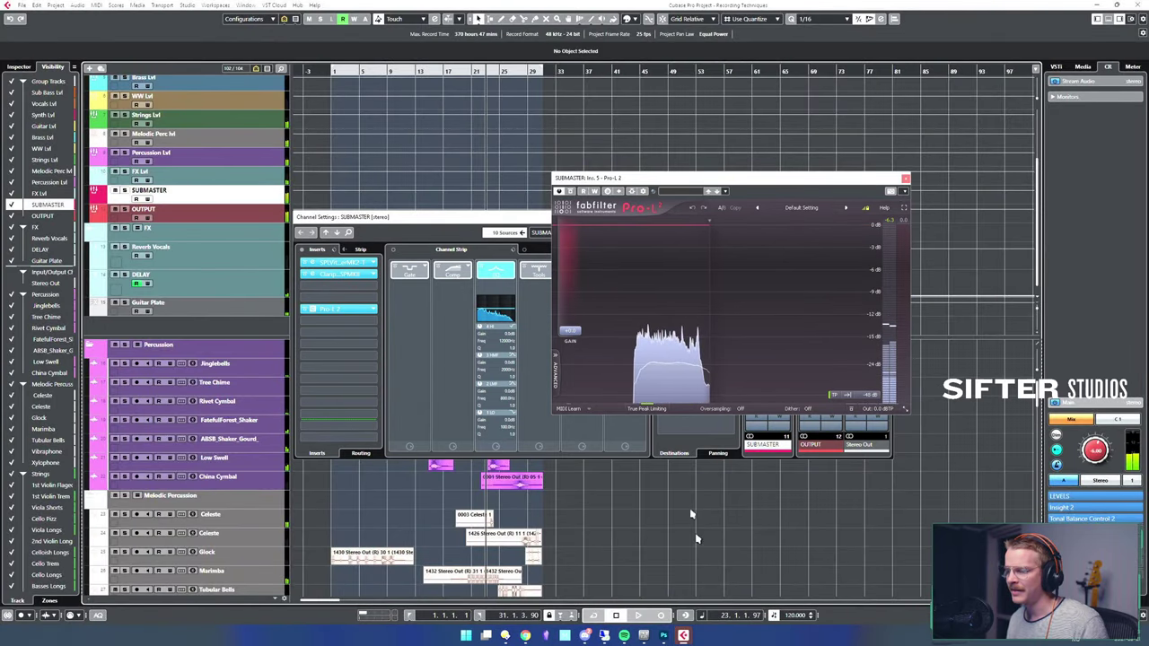
key(F3)
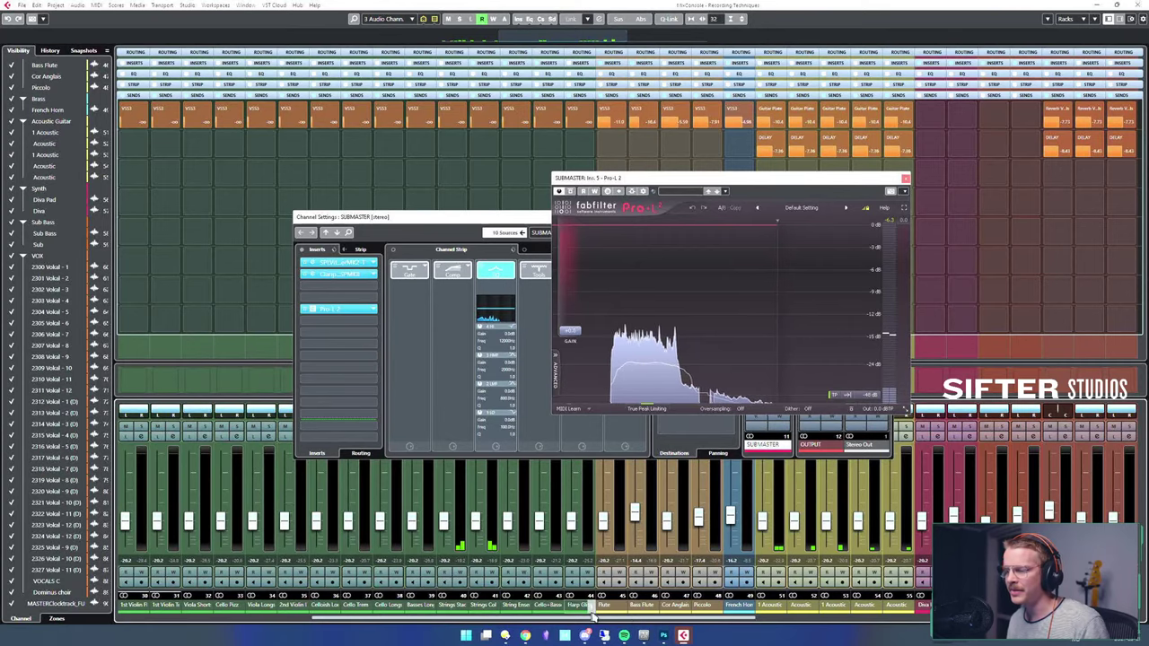
click(644, 637)
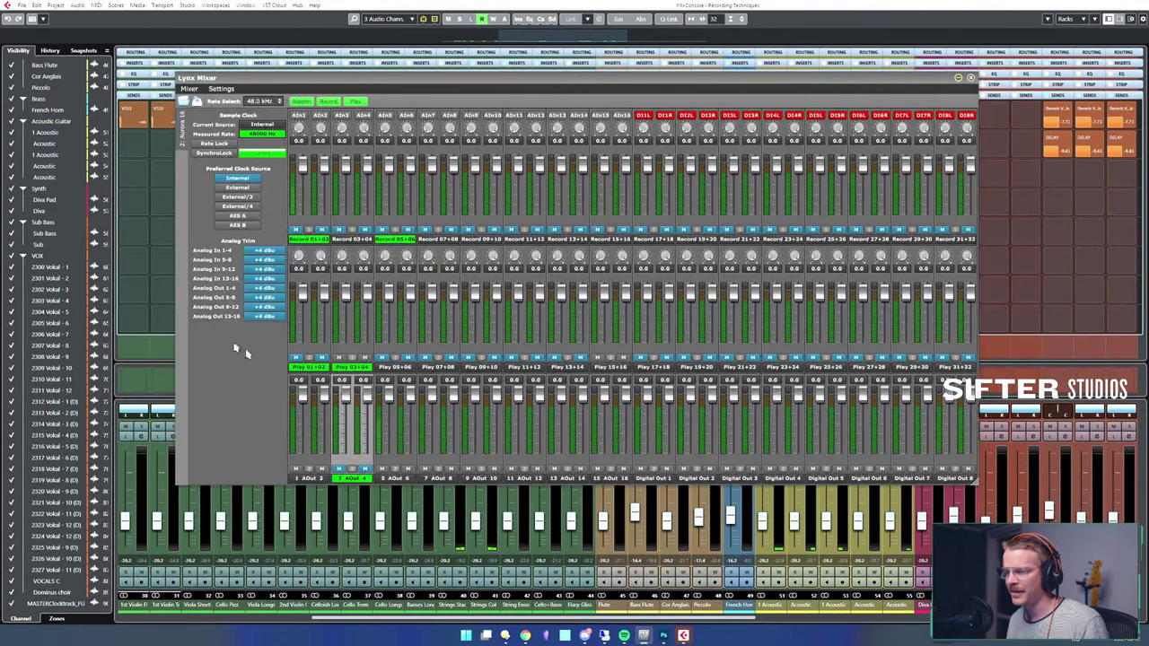
click(308, 480)
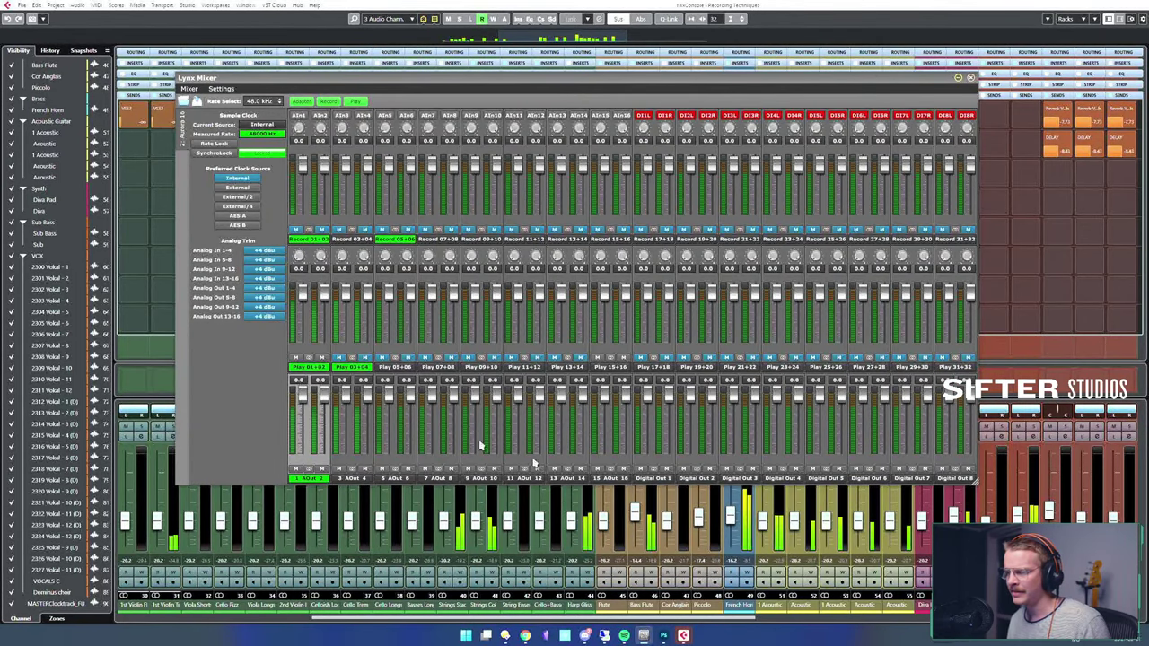
drag(321, 386, 324, 405)
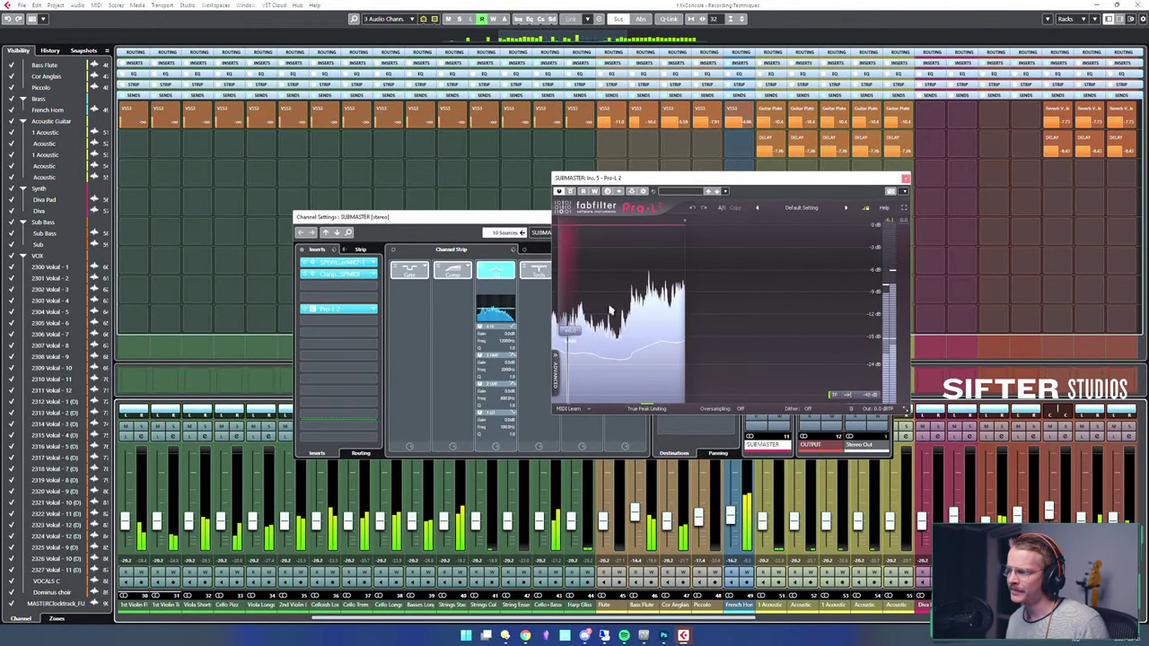
- Raise the SUBMASTER Pro-L 2 gain to about +4 dB, and close the limiter, channel settings and MixConsole windows
drag(576, 326, 577, 292)
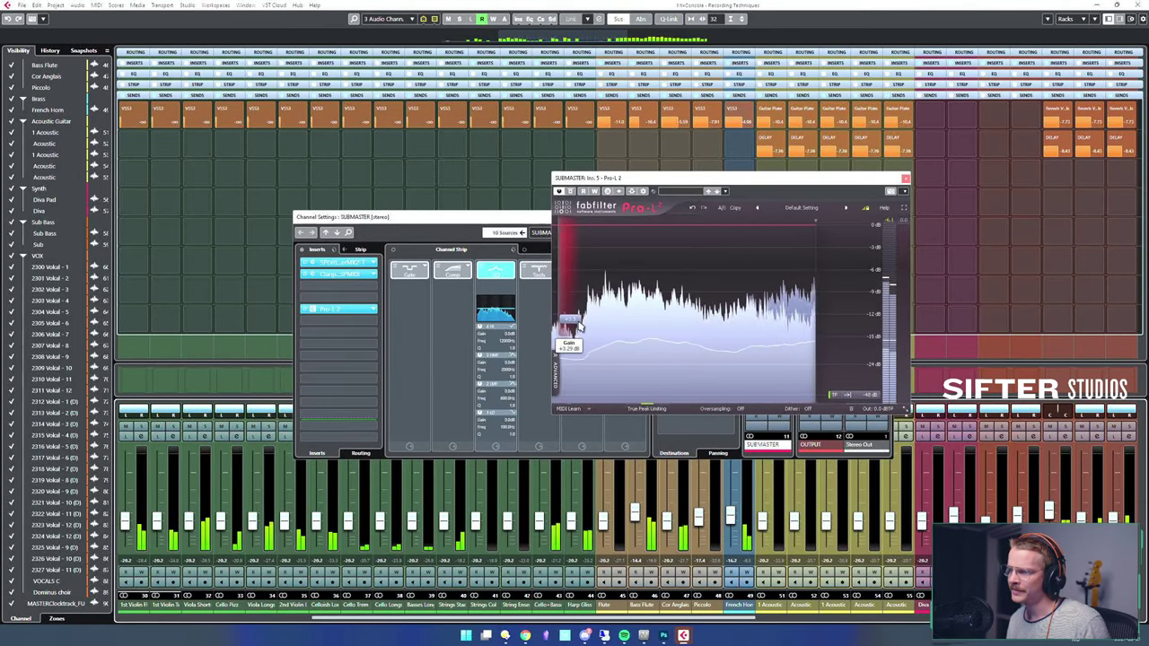
key(space)
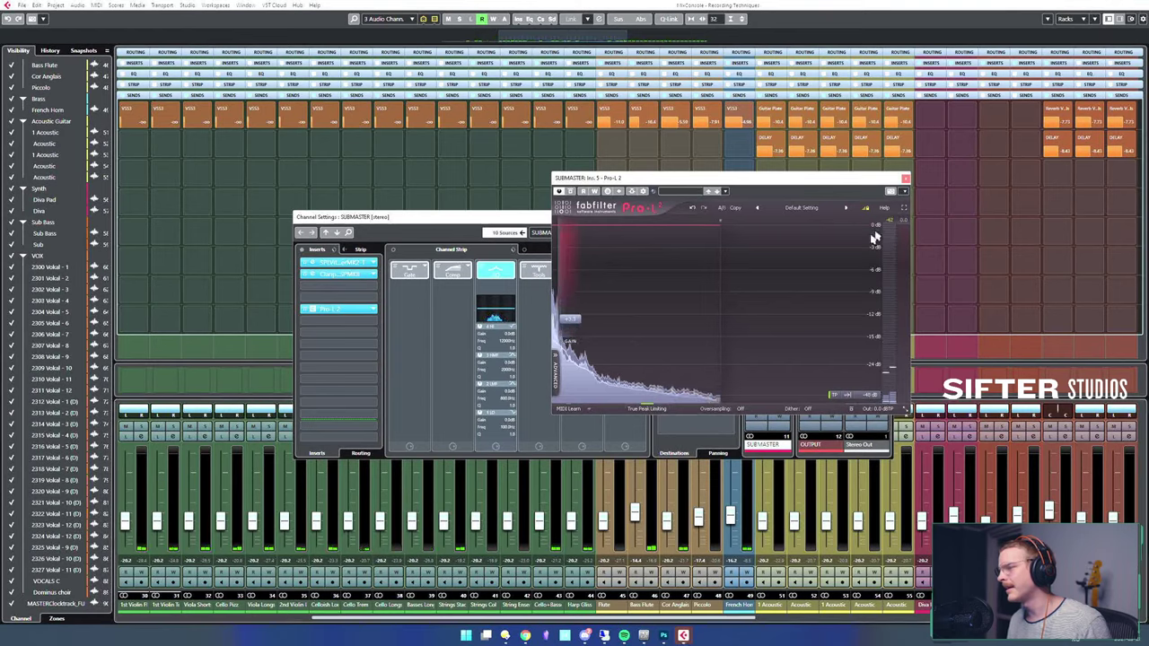
drag(572, 320, 583, 319)
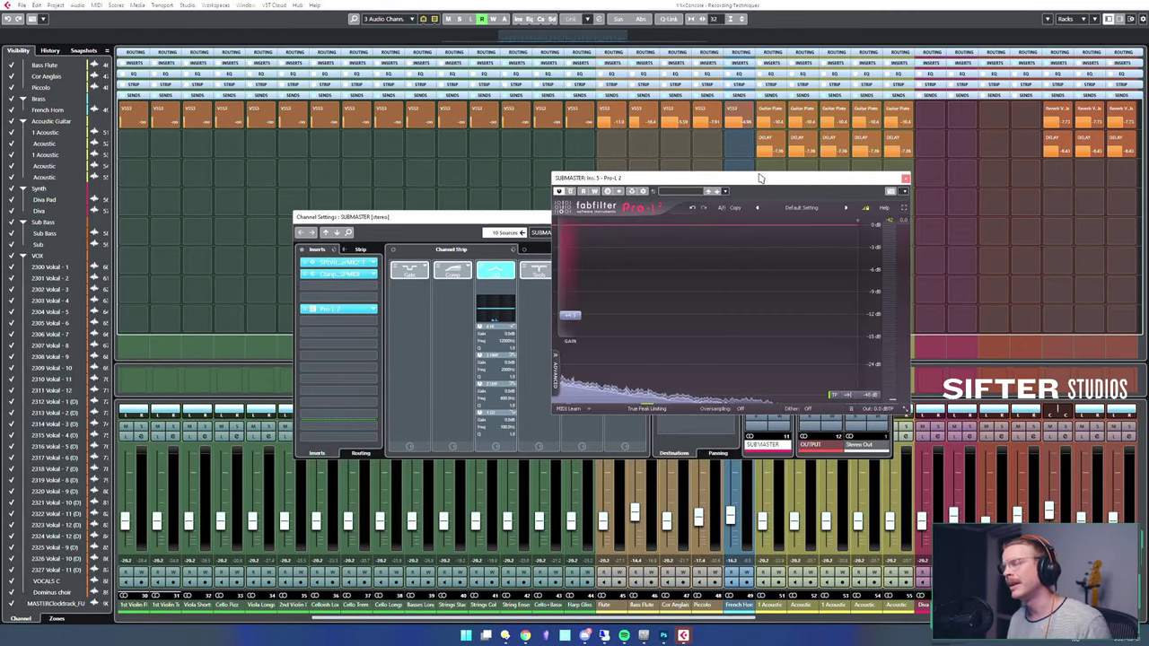
click(508, 217)
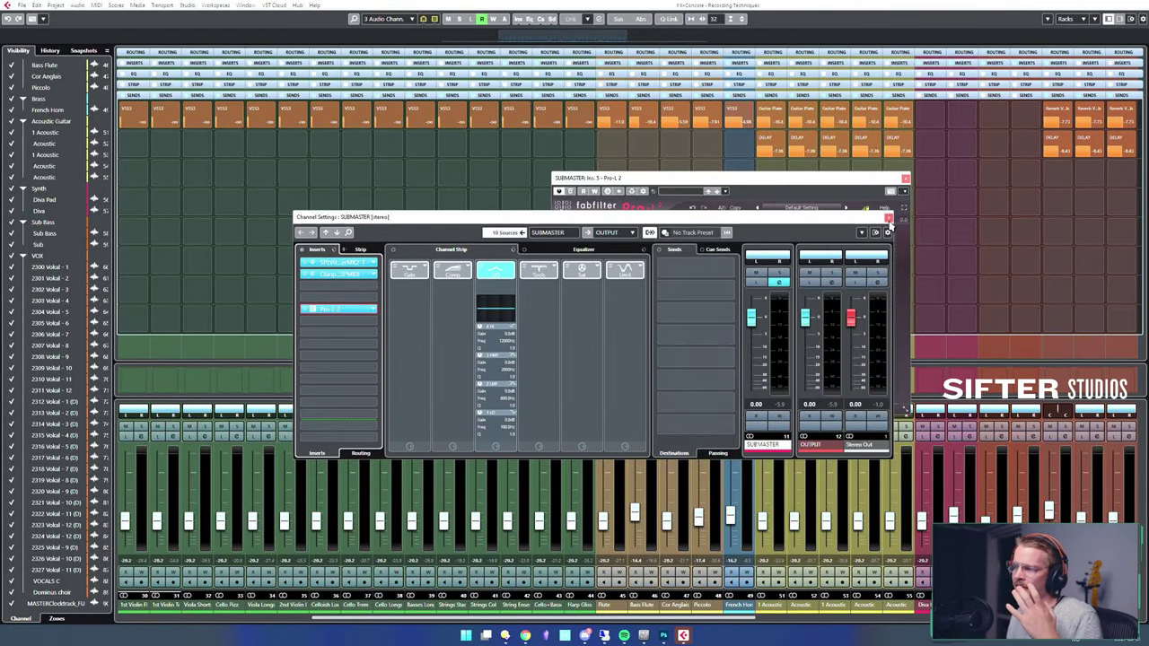
click(888, 218)
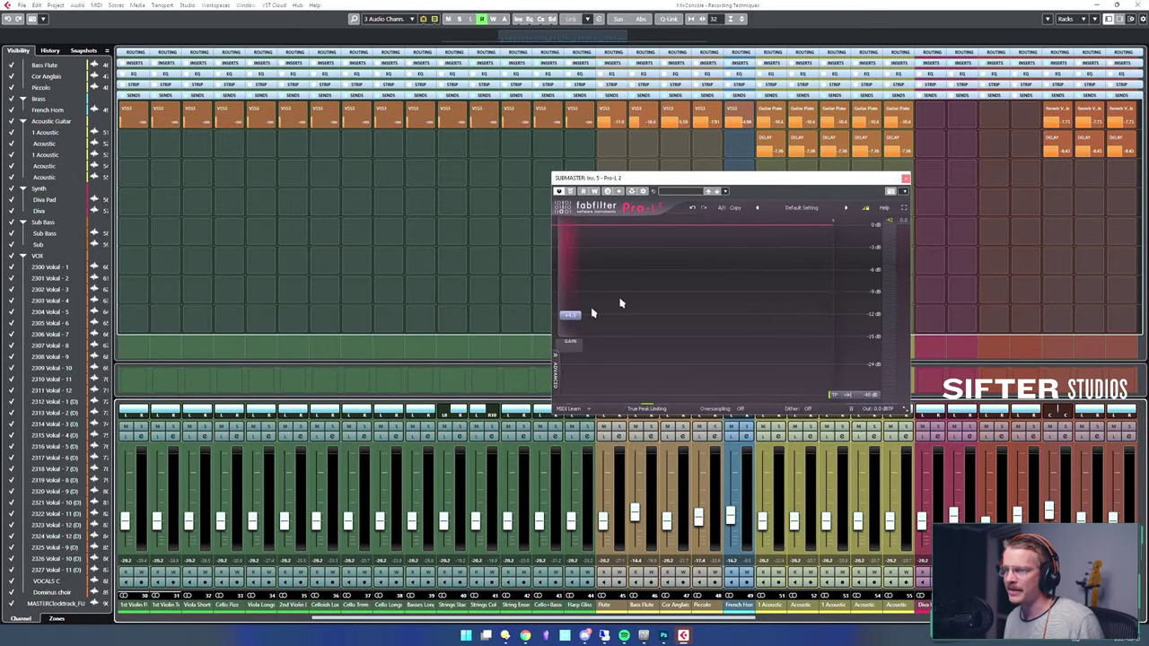
click(906, 181)
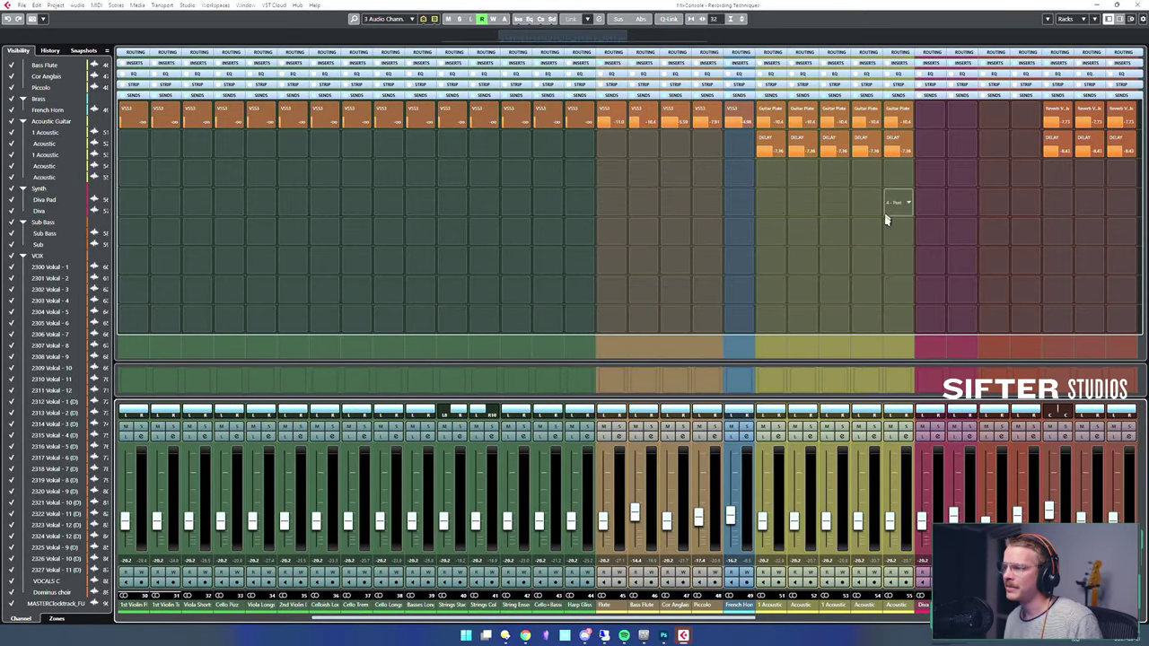
key(F3)
- Inspect the Compressor insert on the Stream Audio Control Room channel during brief playback, and close its window
click(1093, 86)
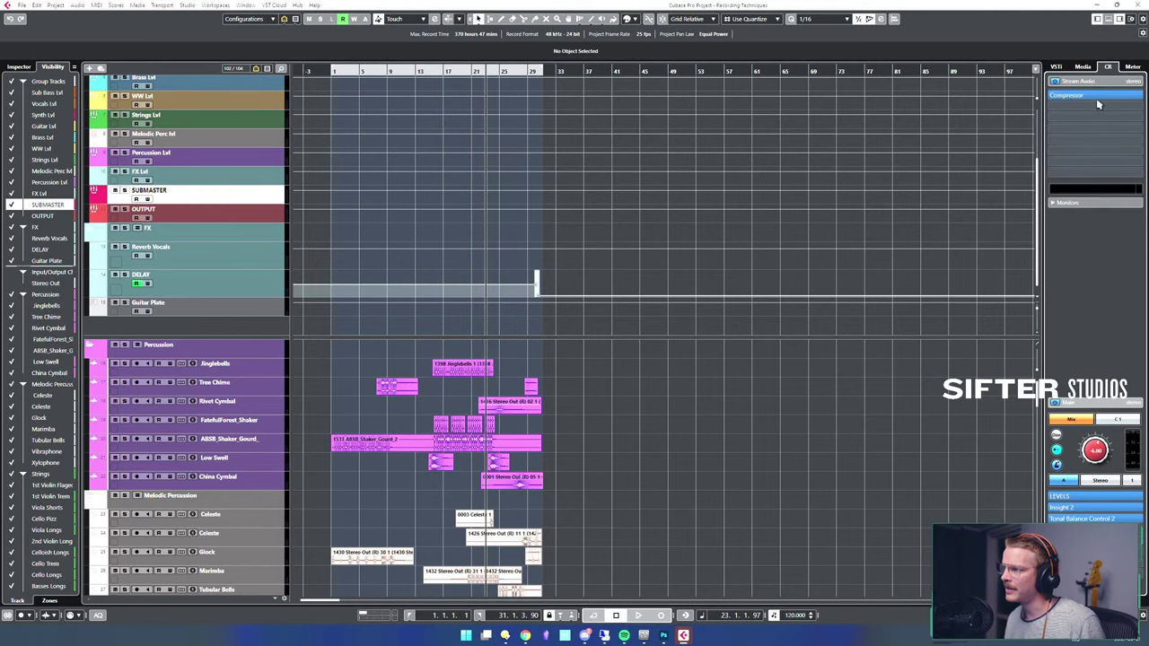
click(1082, 96)
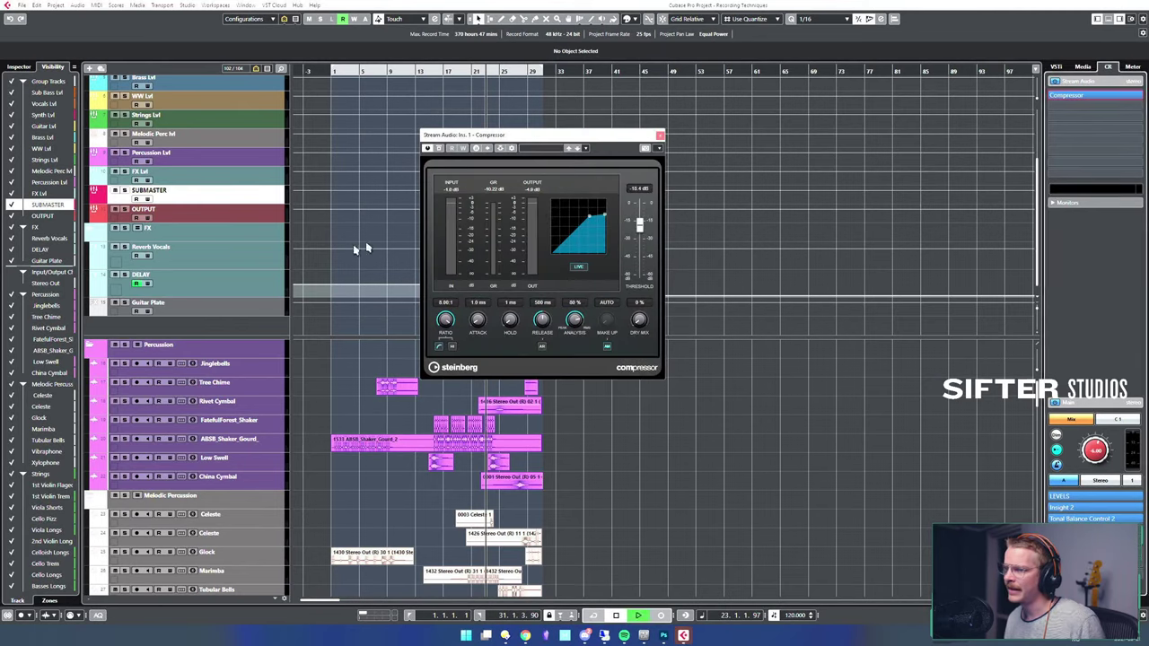
key(space)
key(space)
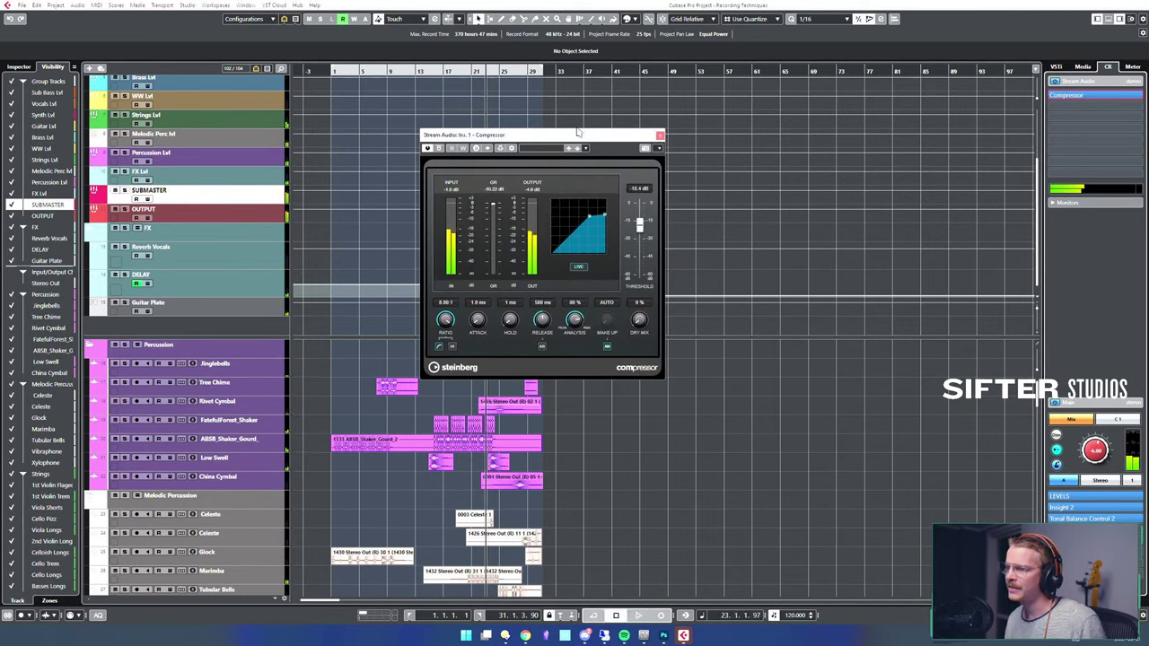
drag(579, 141, 721, 153)
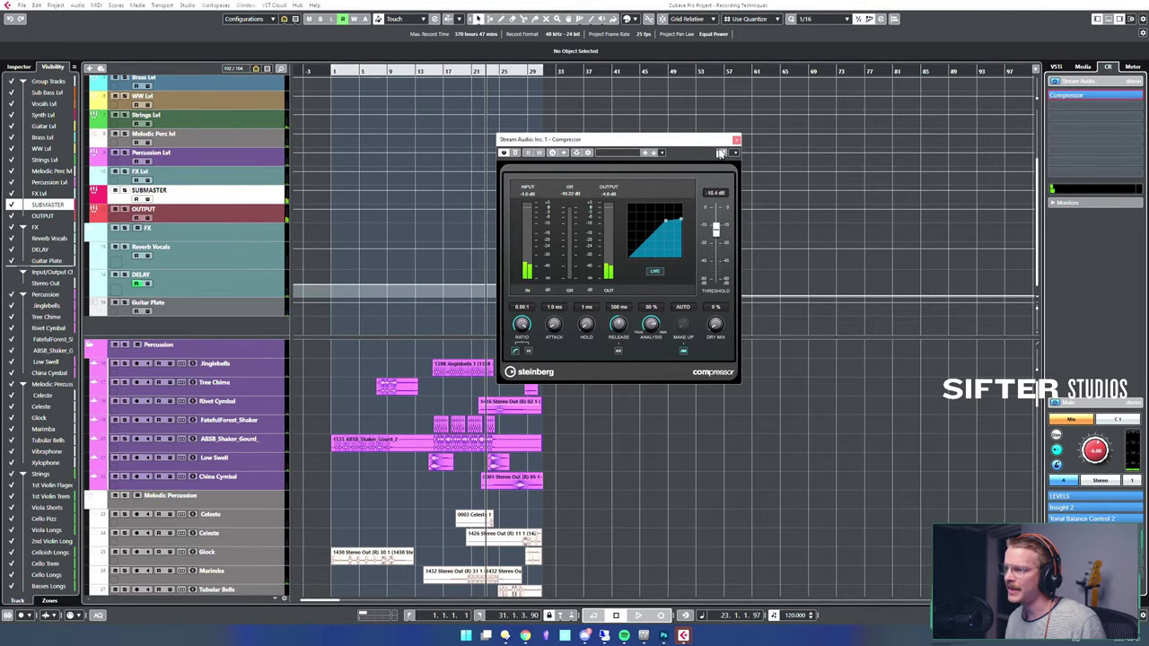
click(736, 141)
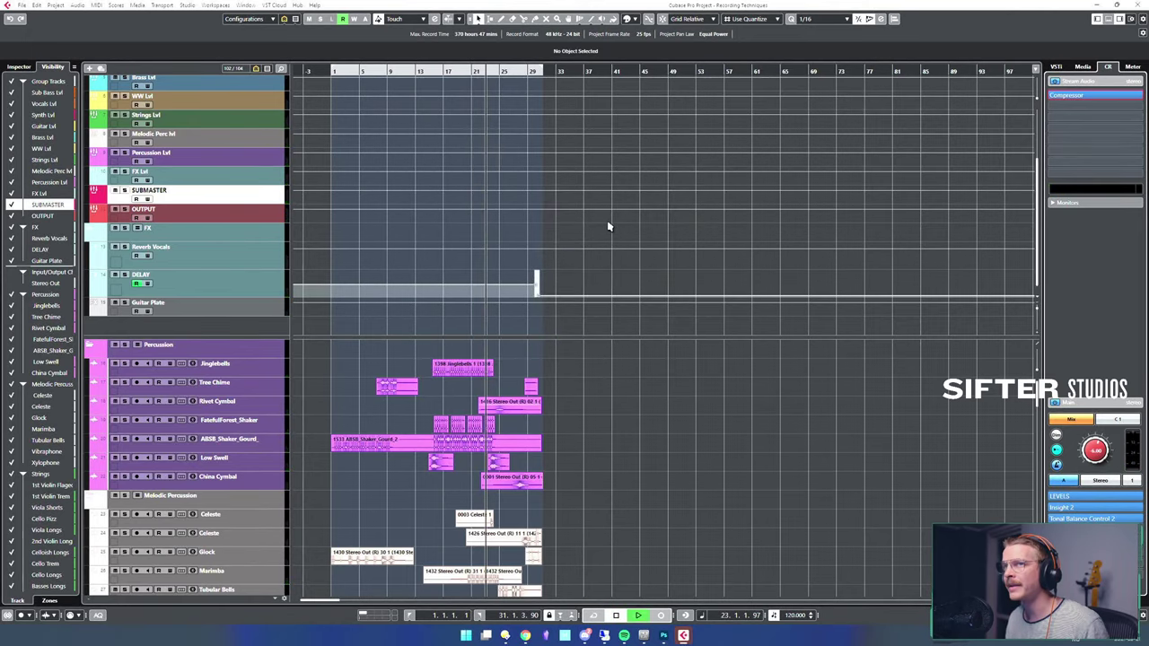
- Play the ending of the song while checking the Pro-L 2 limiter and the SUBMASTER channel levels
key(space)
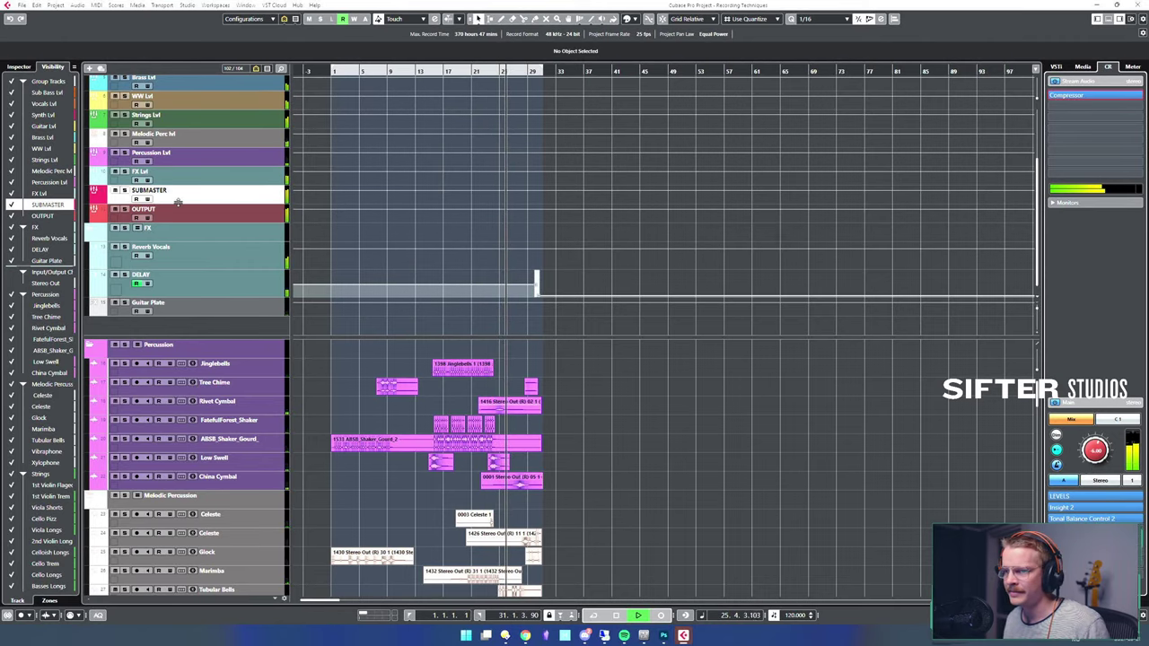
key(e)
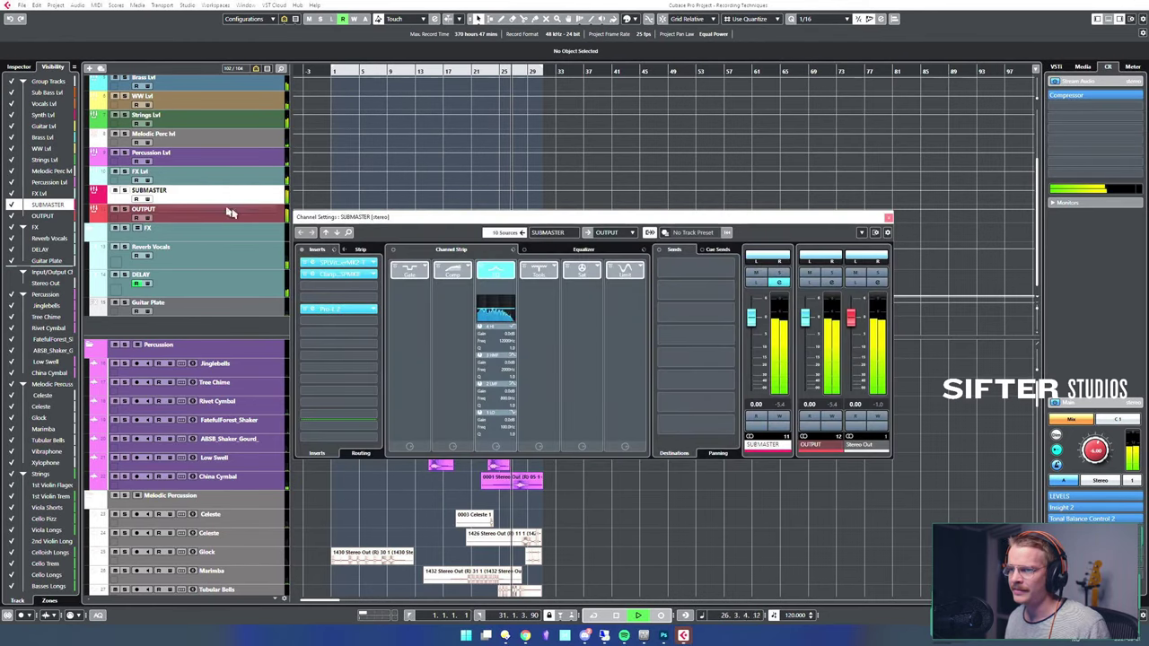
click(337, 308)
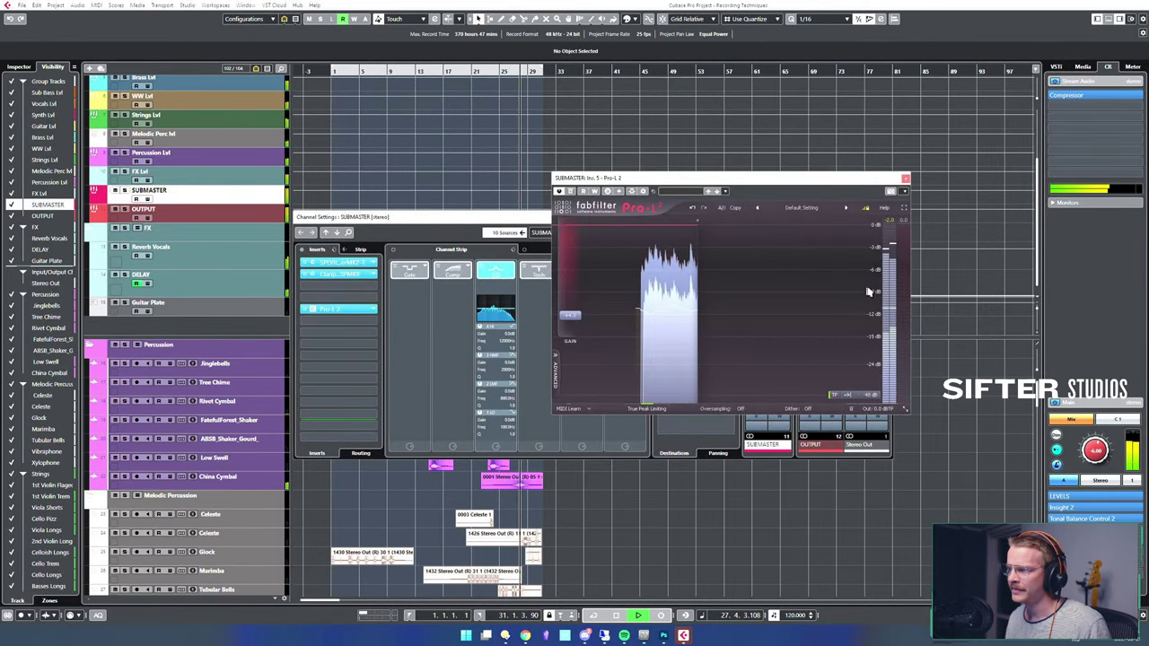
click(905, 177)
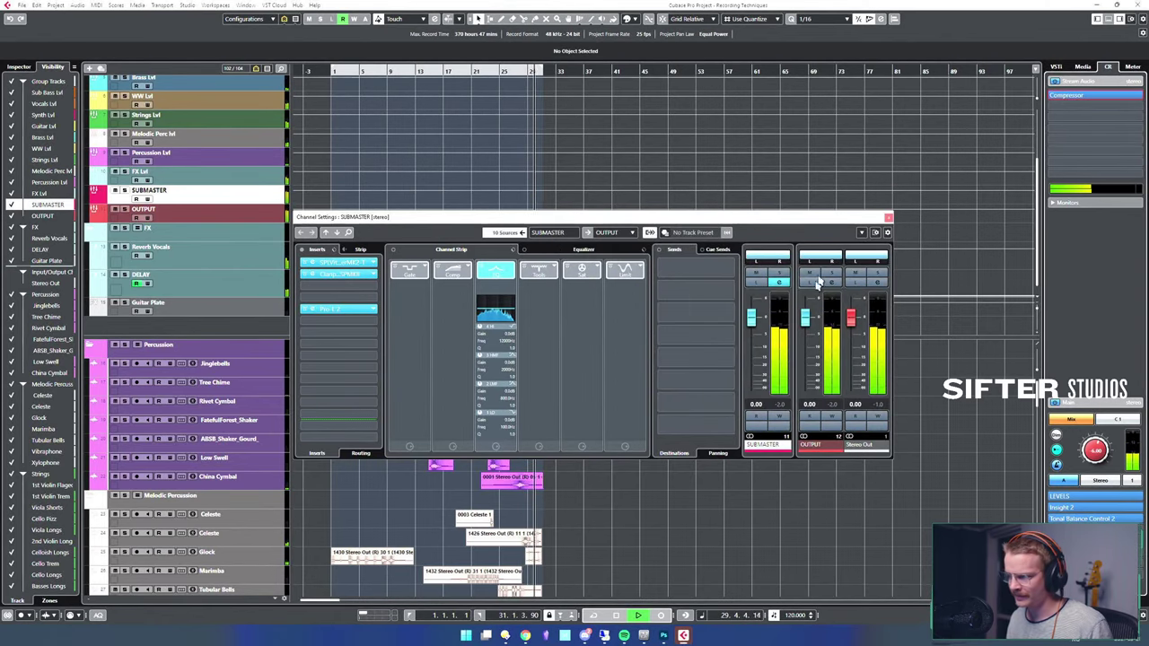
click(888, 217)
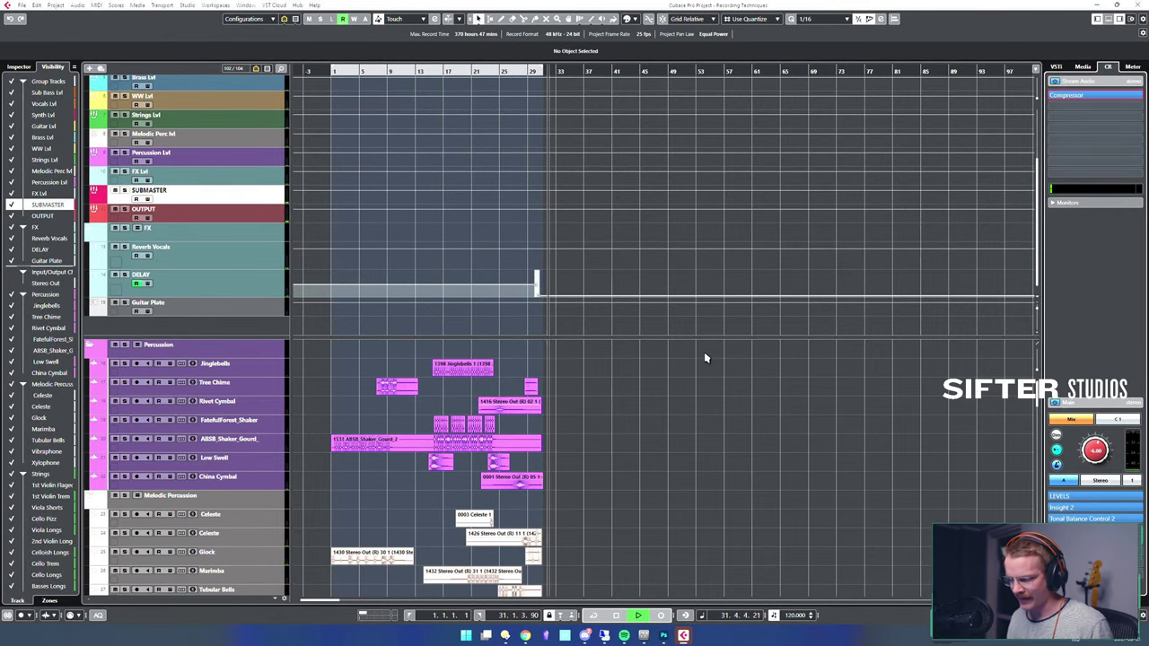
- Extend the right locator to 33. 2. 4. 68, just past the end of the song
key(ctrl+o)
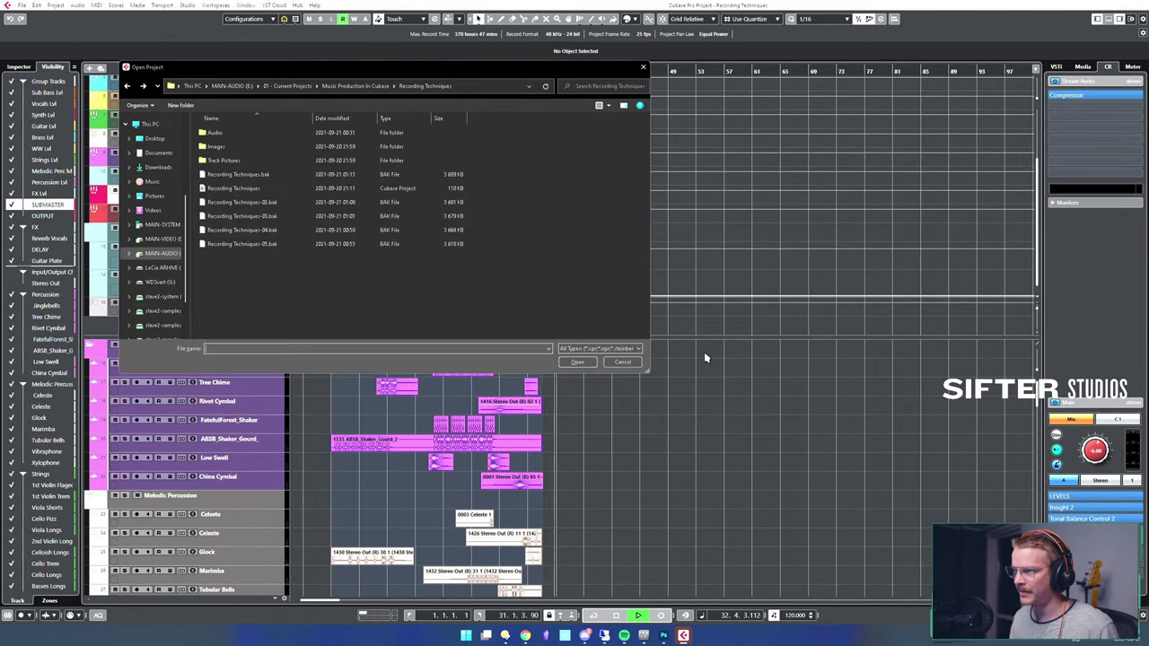
key(Escape)
key(space)
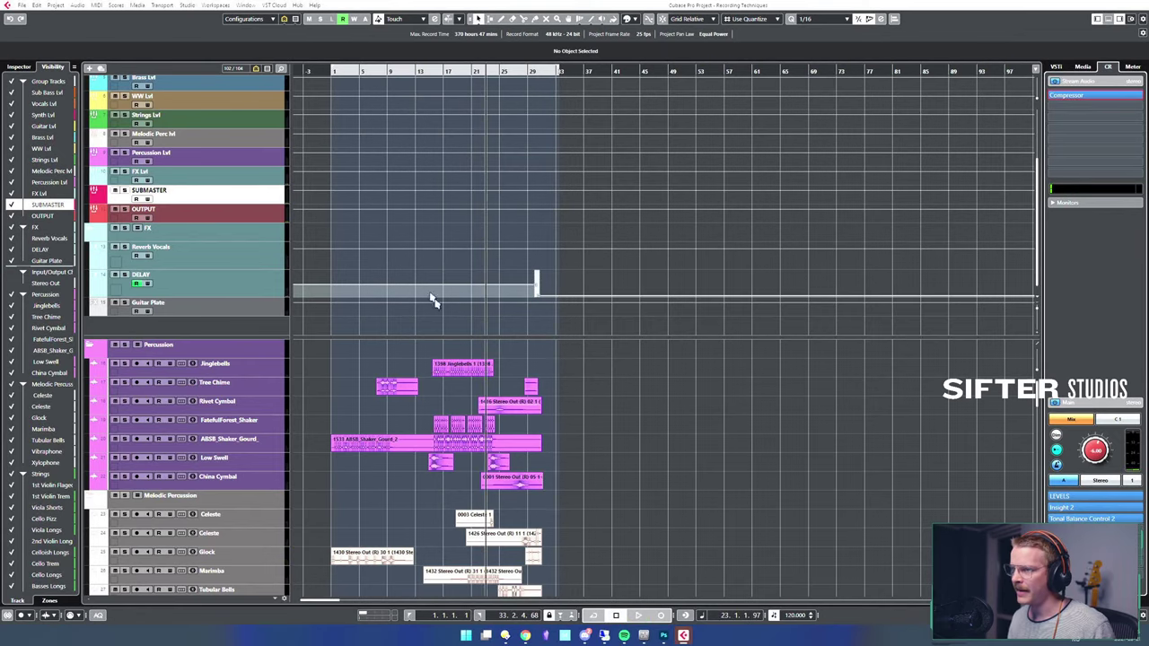
scroll(636, 410, down, 10)
key(g)
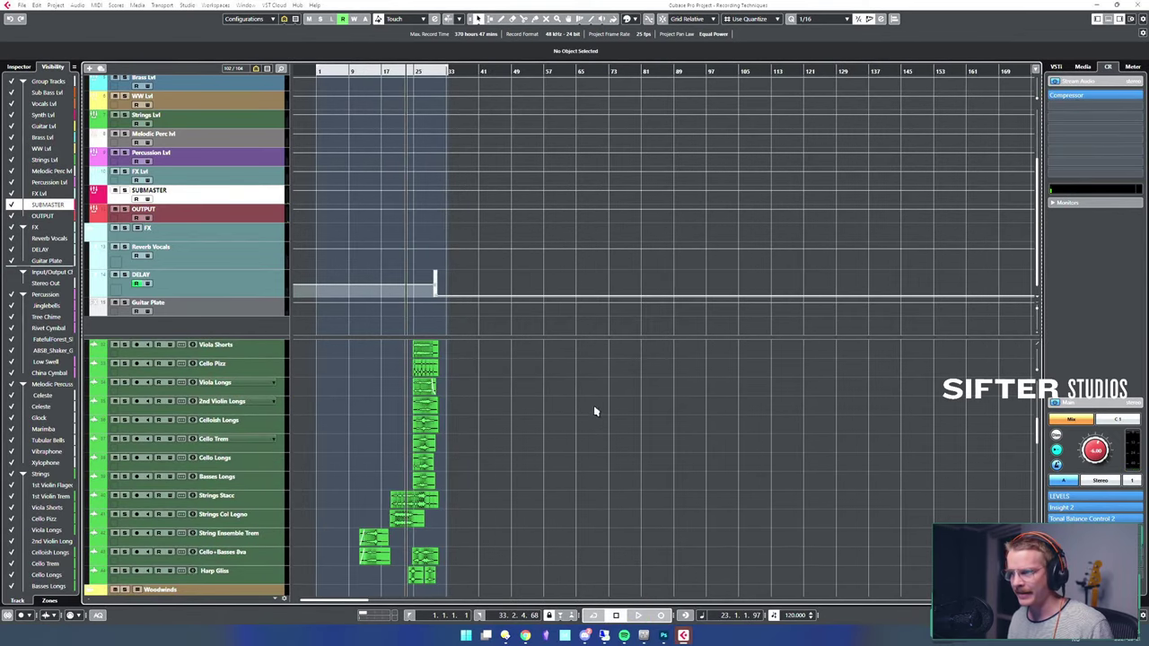
key(g)
- Export the Stereo Out mixdown as "Mixing Example v1" in Wave format at 48 kHz, 24 bit, interleaved
key(ctrl+shift+e)
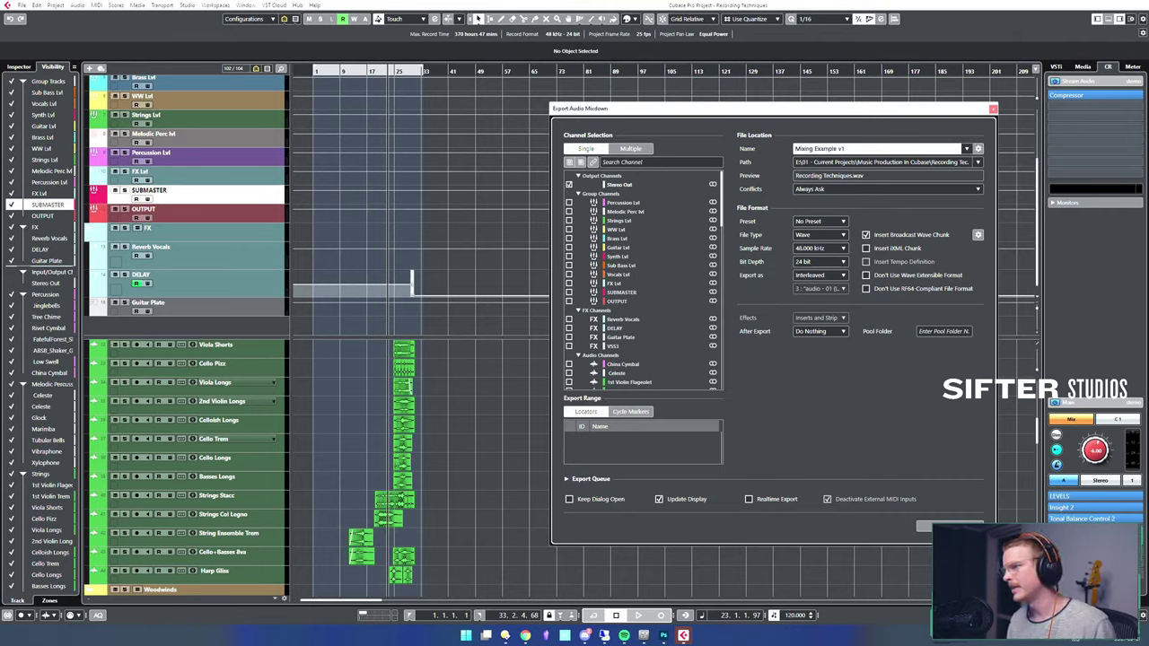
click(817, 426)
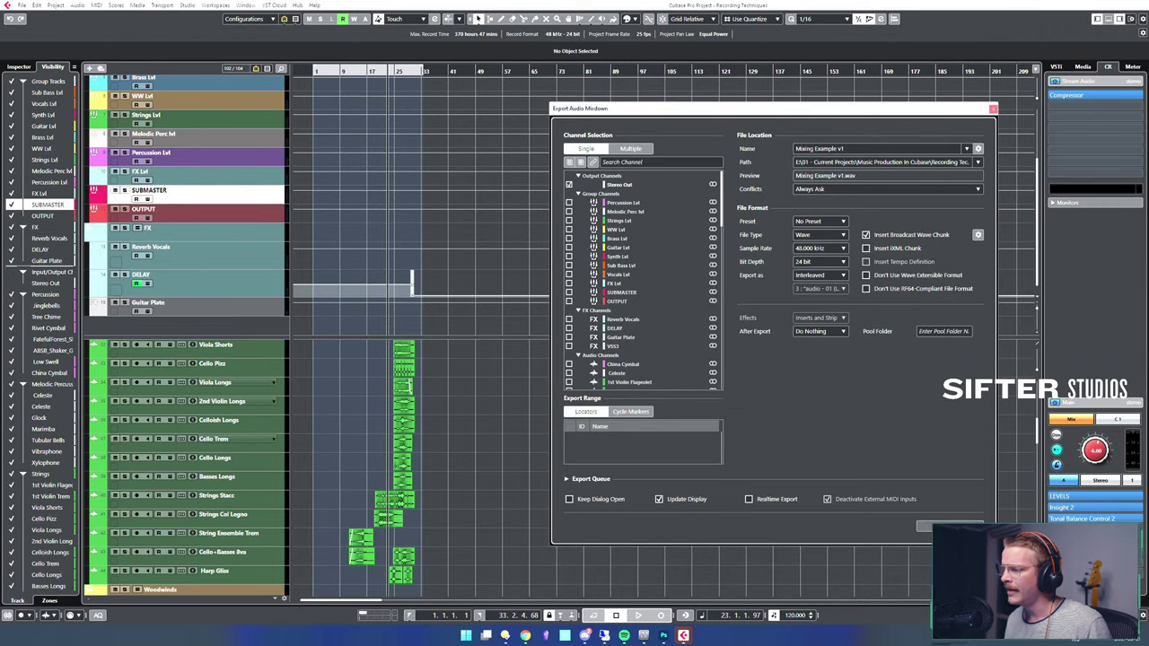
click(950, 527)
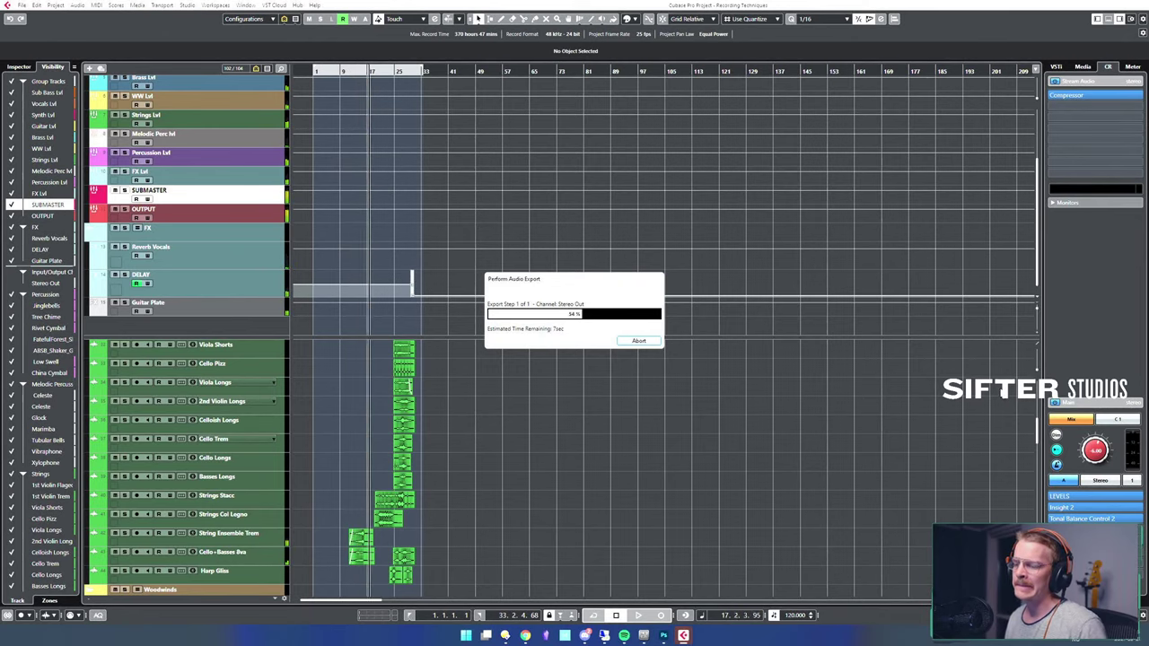
- Switch to the file manager, go up to the E: drive and open the "01 - Current Projects" folder
click(505, 635)
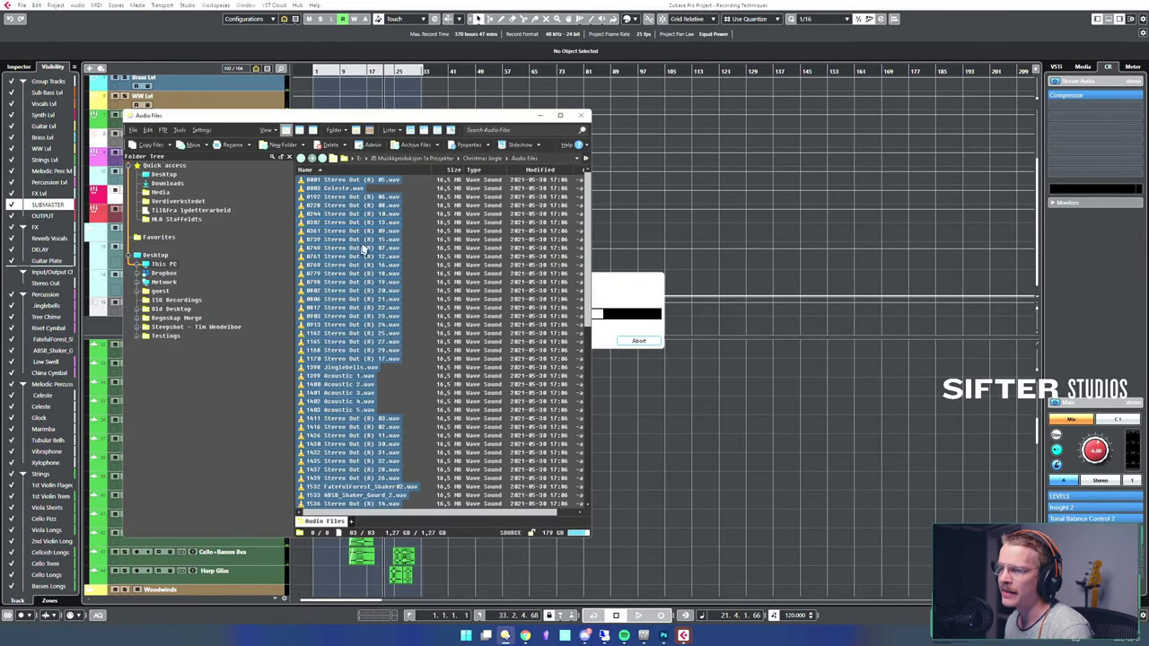
click(429, 241)
key(BackSpace)
key(BackSpace)
key(BackSpace)
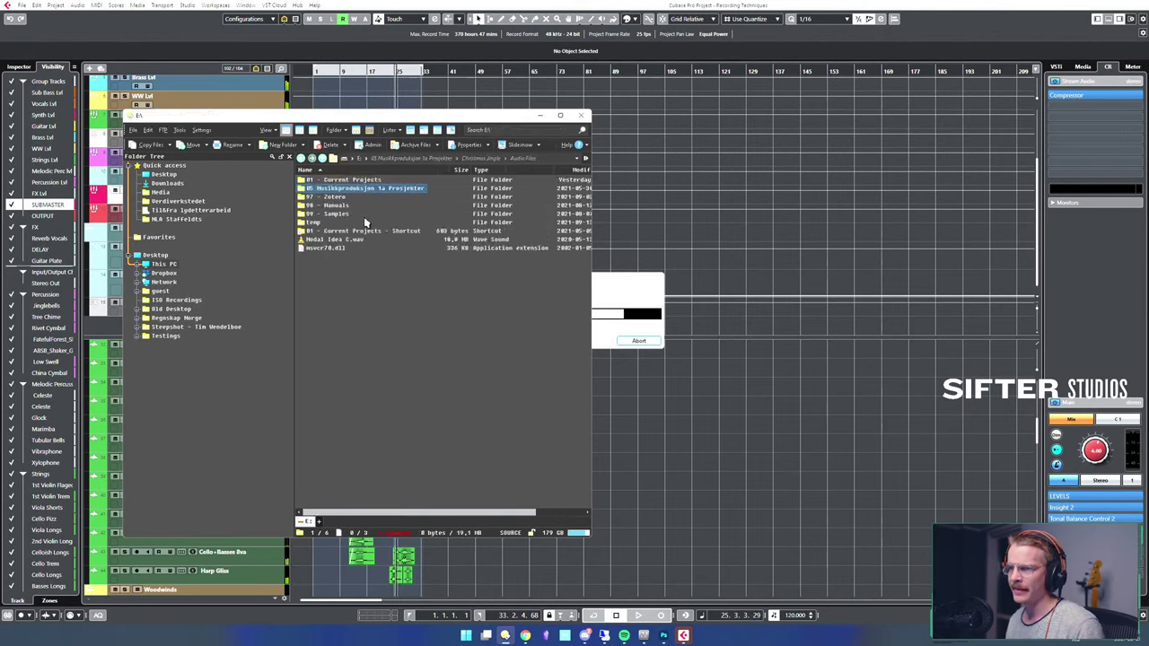
key(Up)
key(Return)
- Open the "Music Production In Cubase" project folder
key(Down)
key(Down)
key(Down)
key(Down)
key(Down)
key(Down)
key(Down)
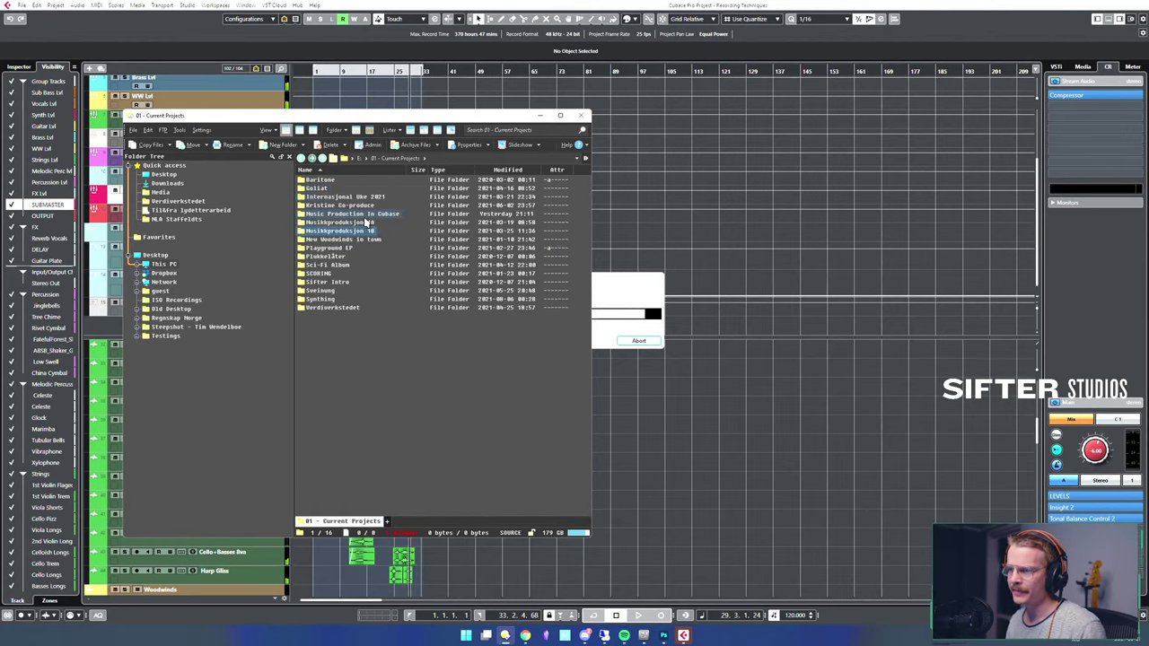
key(Up)
key(Up)
key(Up)
key(Return)
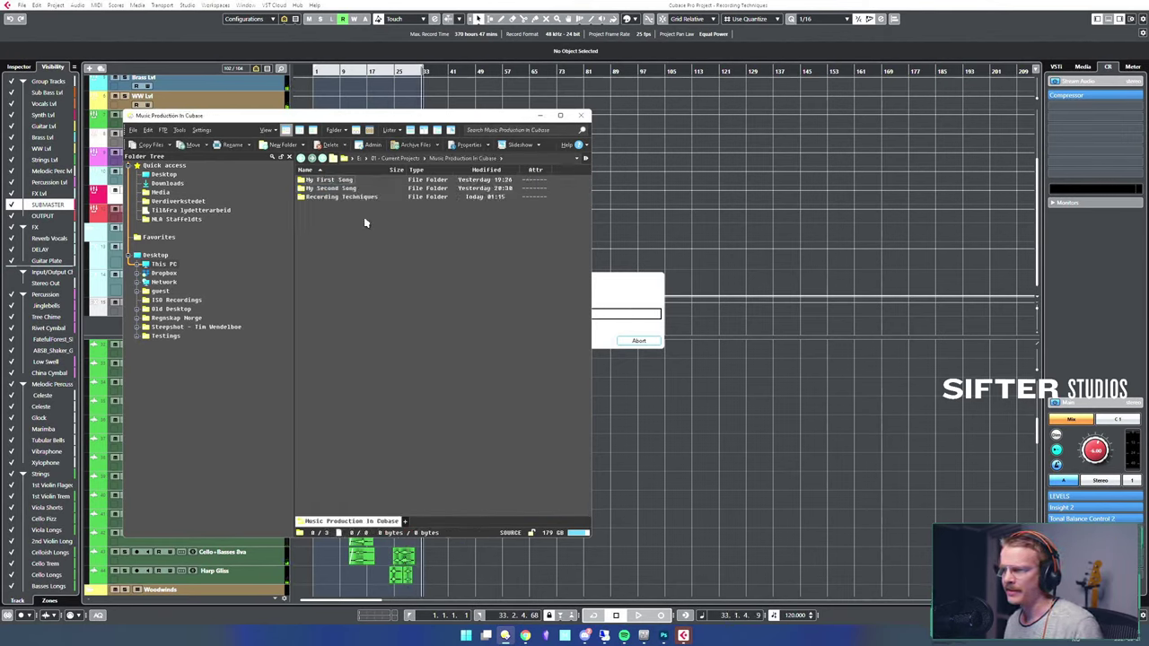
- Open the Mixdown folder inside Recording Techniques and view the details of Mixing Example v1.wav
key(Down)
key(Down)
key(Down)
key(Return)
key(Down)
key(Down)
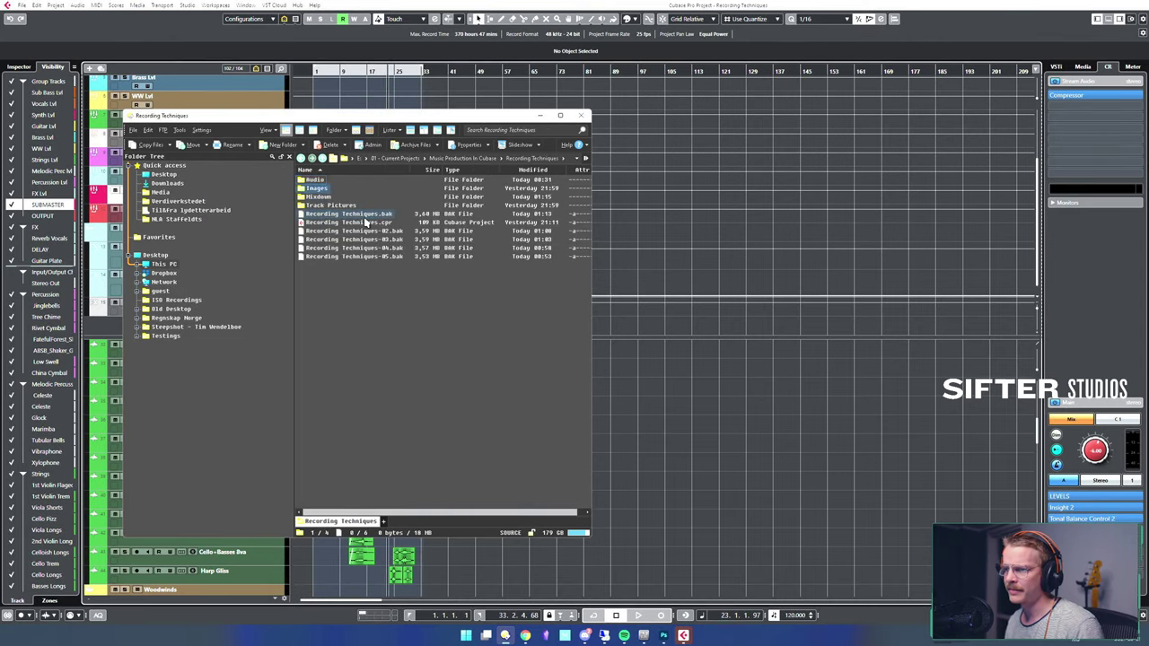
key(Return)
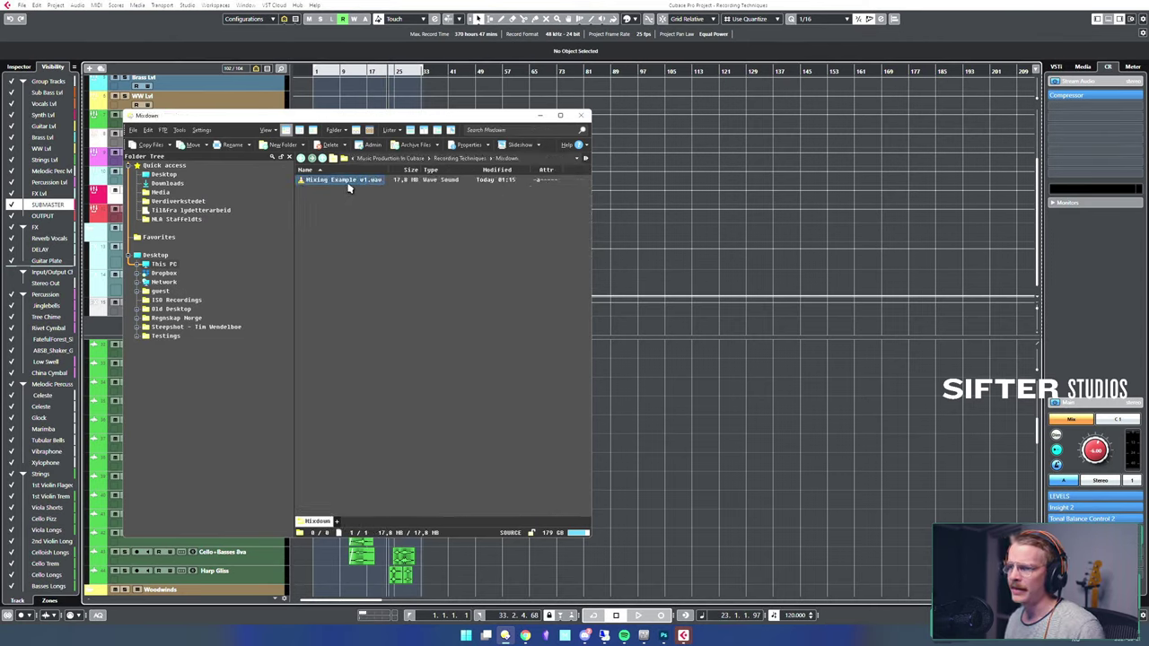
mouse_move(352, 183)
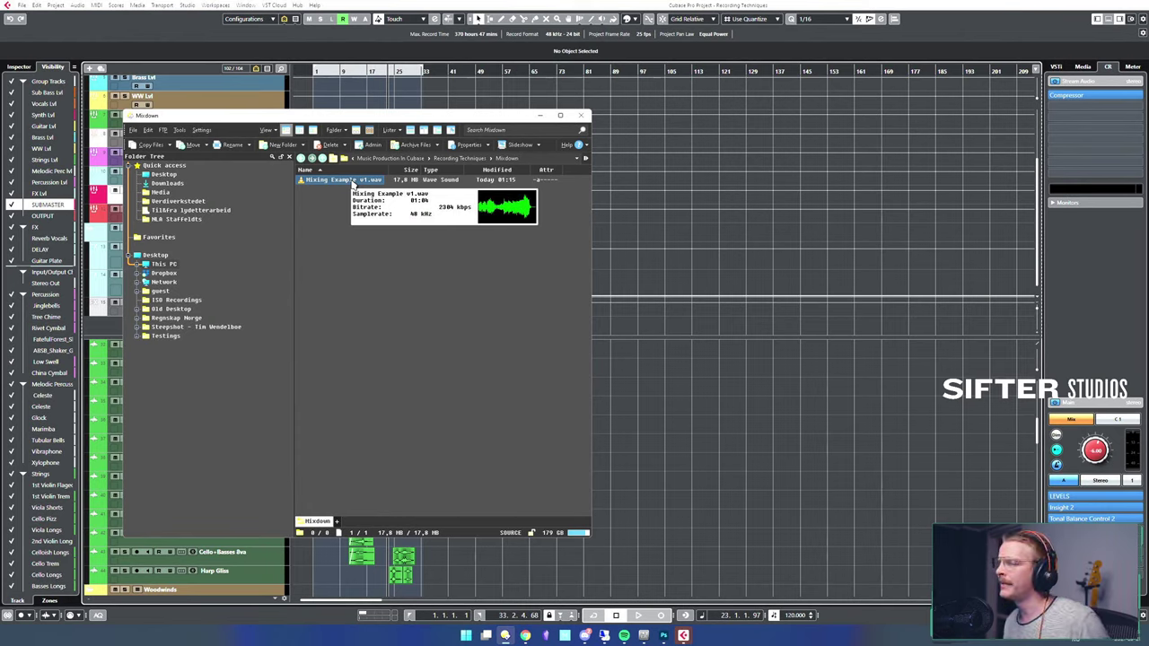
click(514, 263)
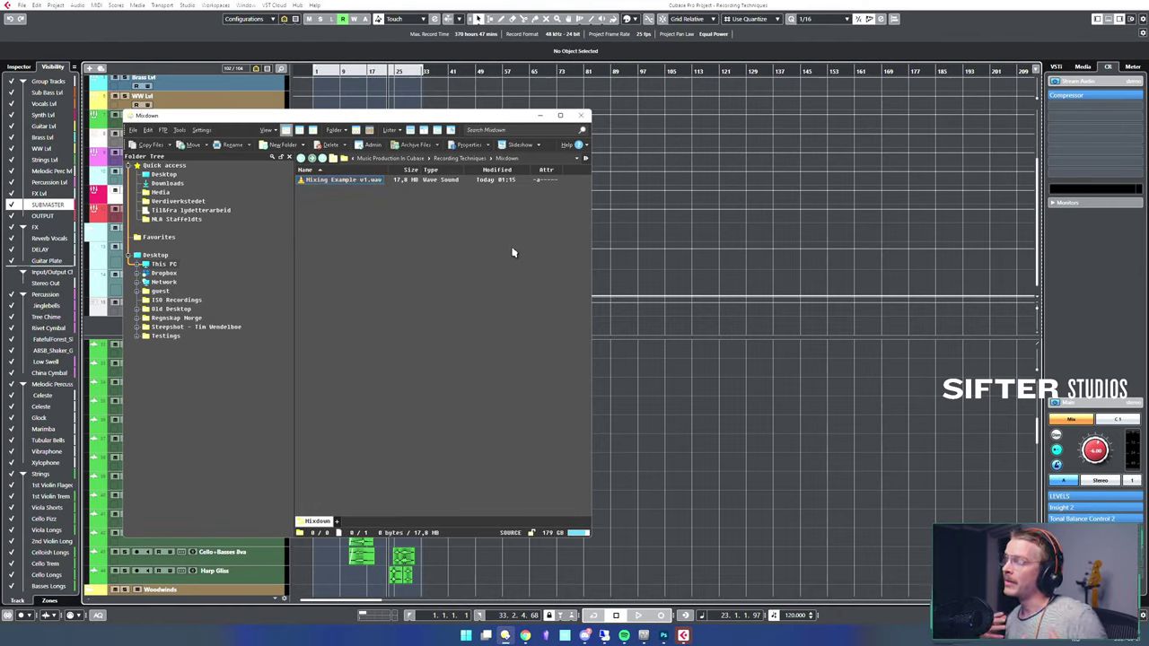